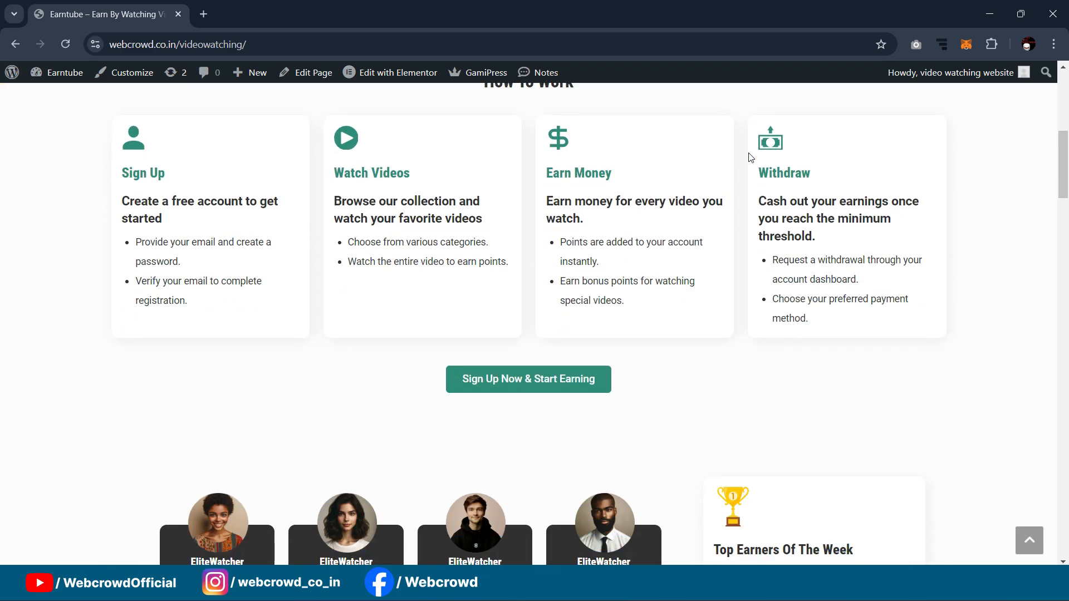
# Step: Scroll to Top Rated Videos and open the middle 'Morning | cinematic video' card
pyautogui.scroll(-6, 750, 157)
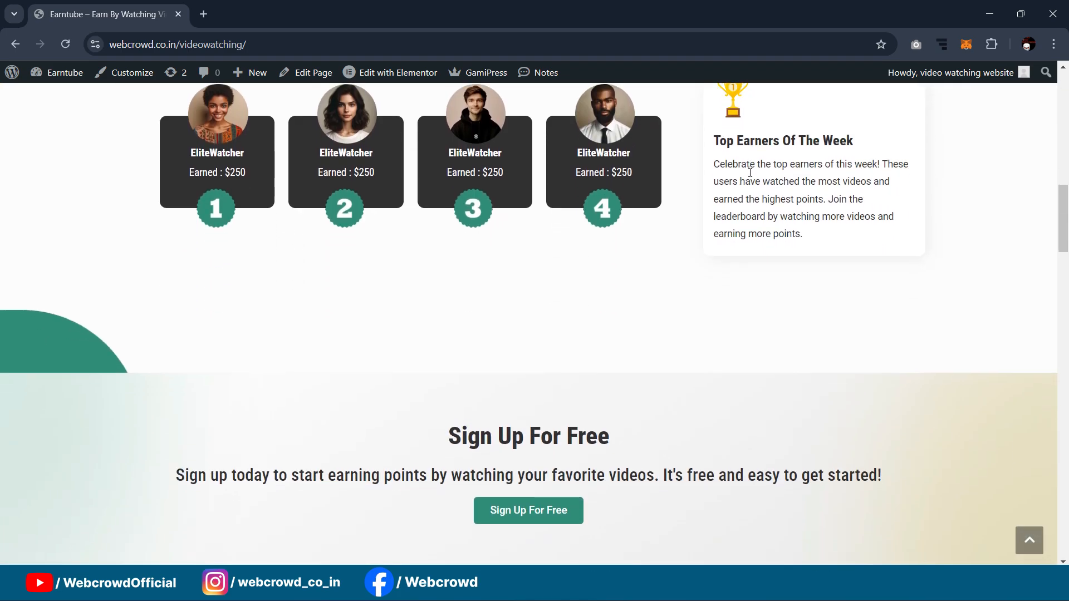
pyautogui.scroll(-8, 749, 175)
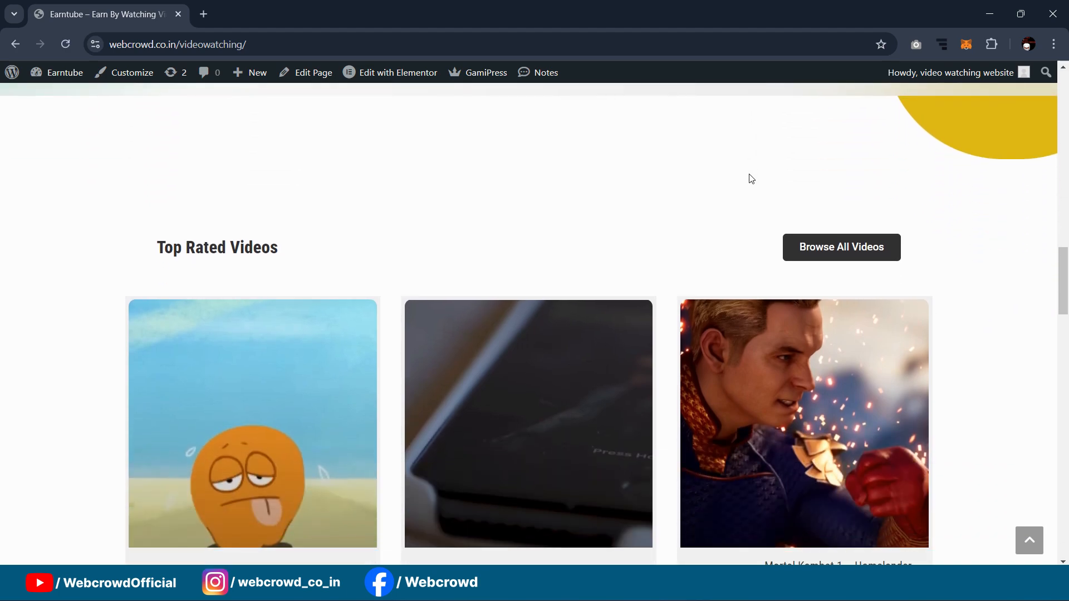
pyautogui.scroll(-2, 671, 181)
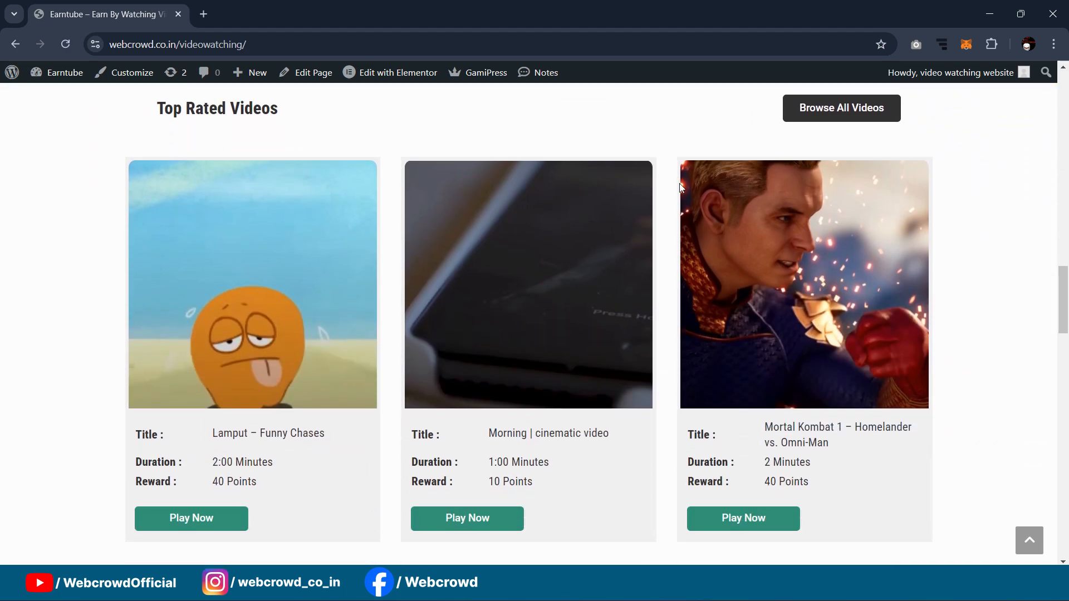
pyautogui.scroll(-1, 690, 193)
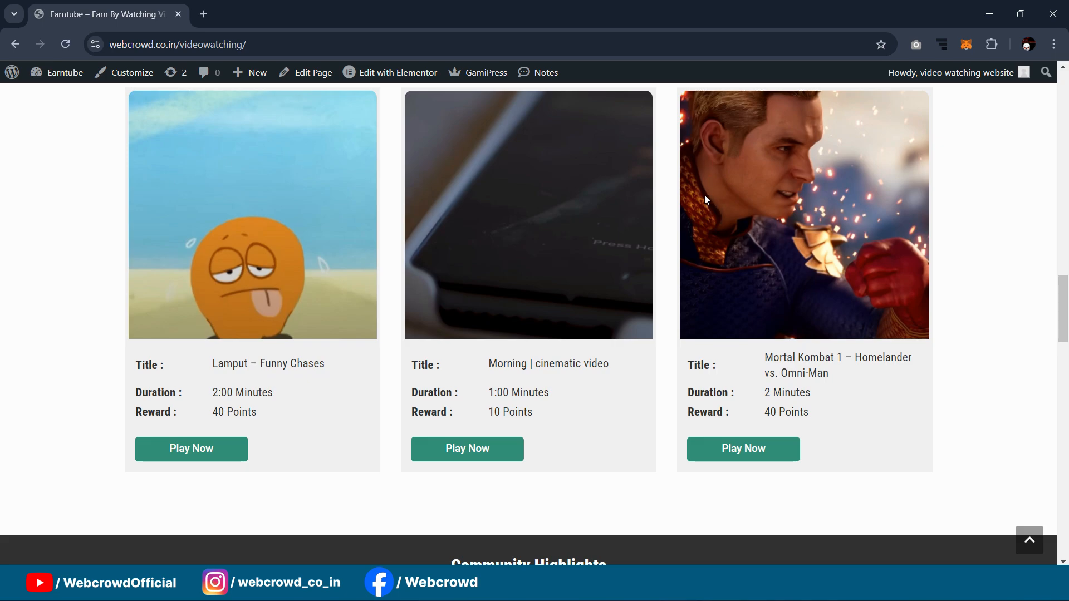
pyautogui.scroll(1, 704, 195)
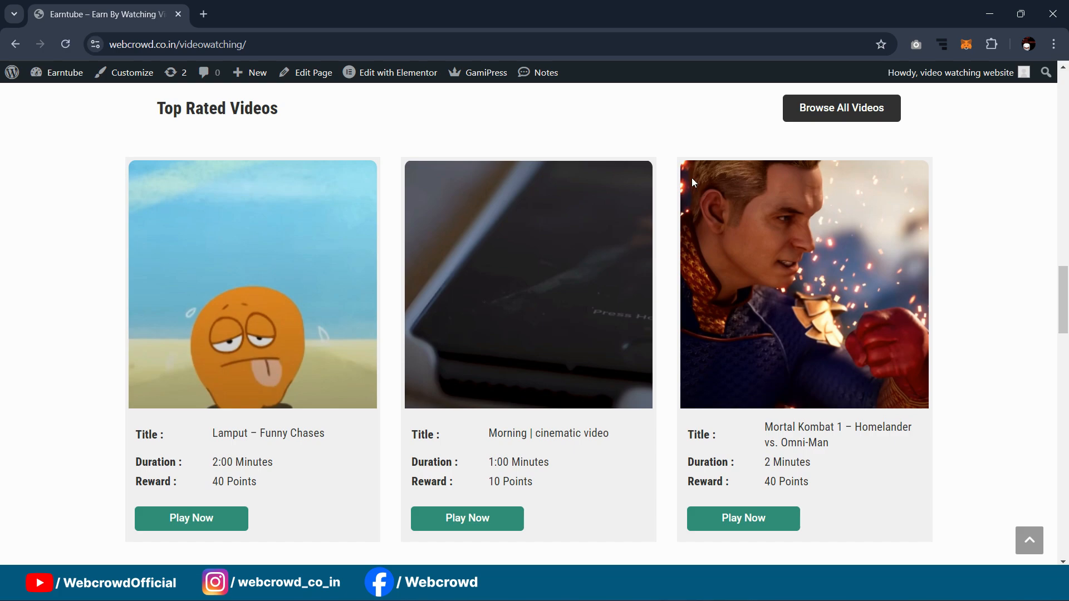
pyautogui.scroll(-1, 707, 192)
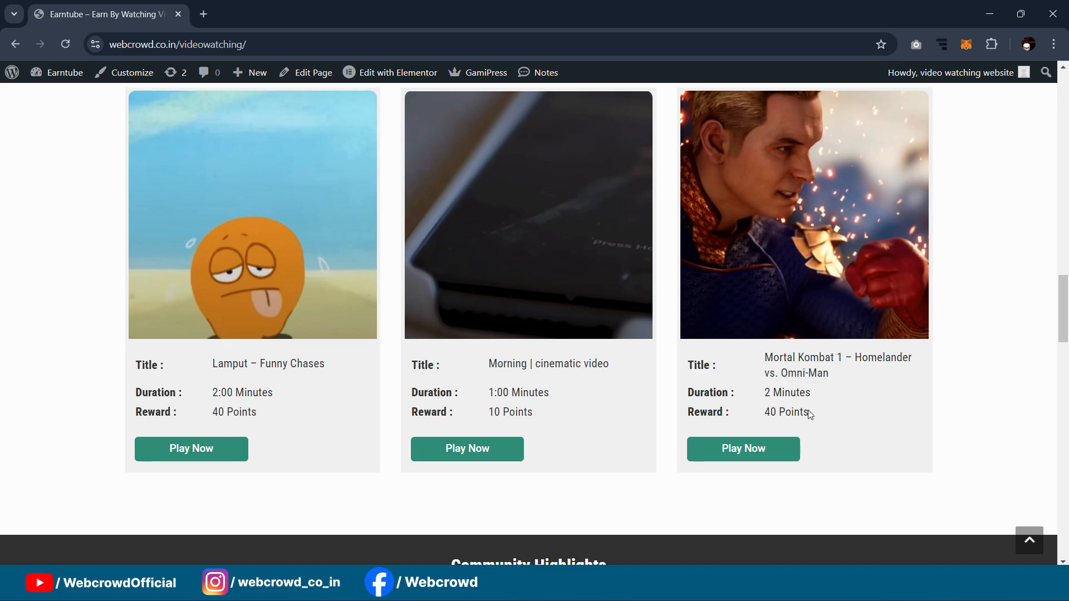
pyautogui.scroll(-1, 223, 320)
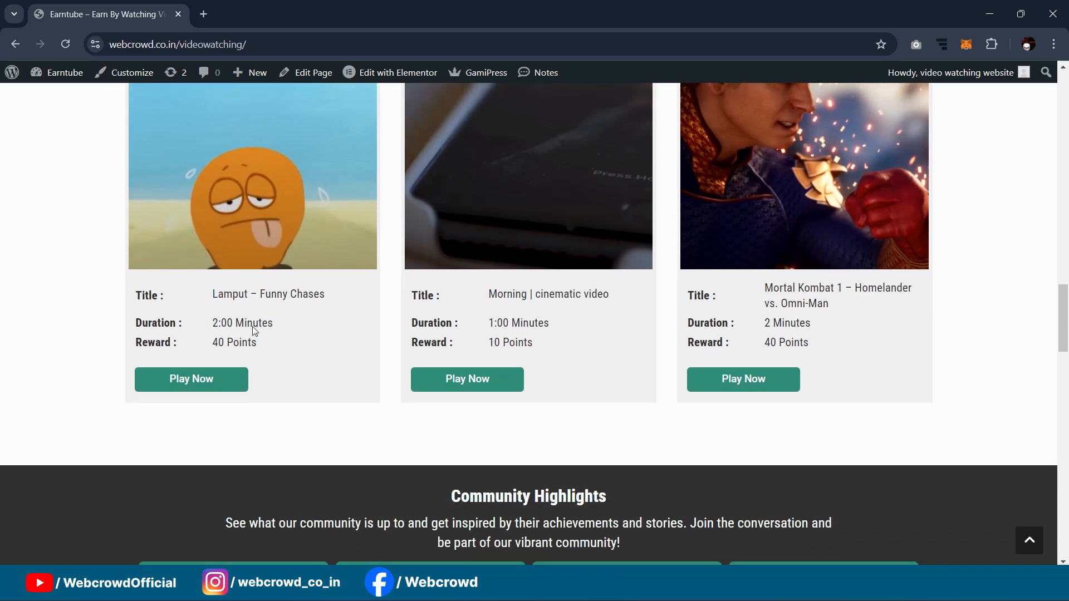
pyautogui.scroll(1, 217, 356)
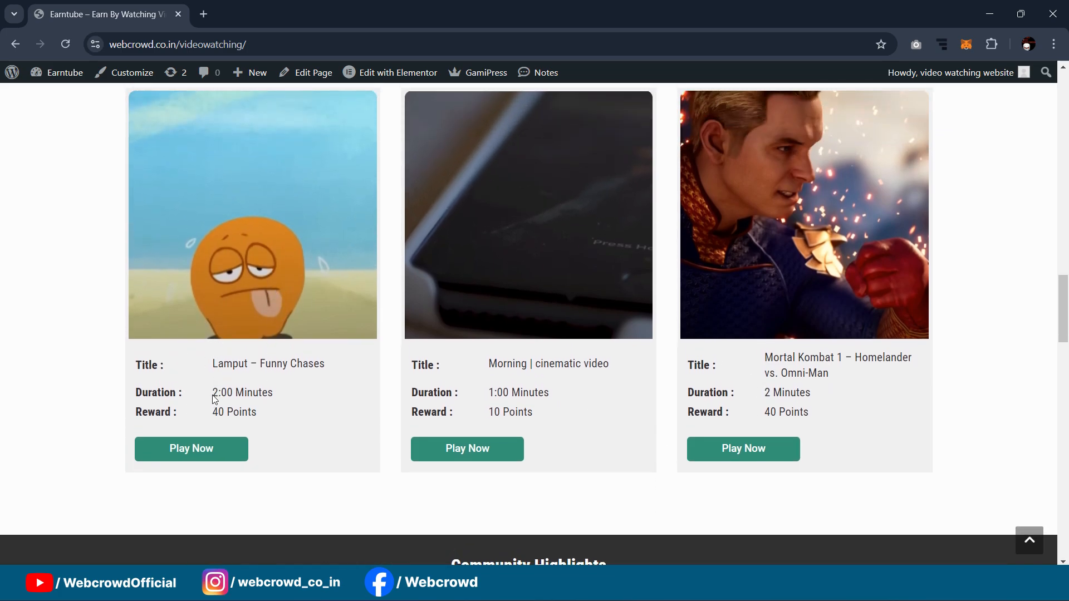
pyautogui.scroll(1, 663, 359)
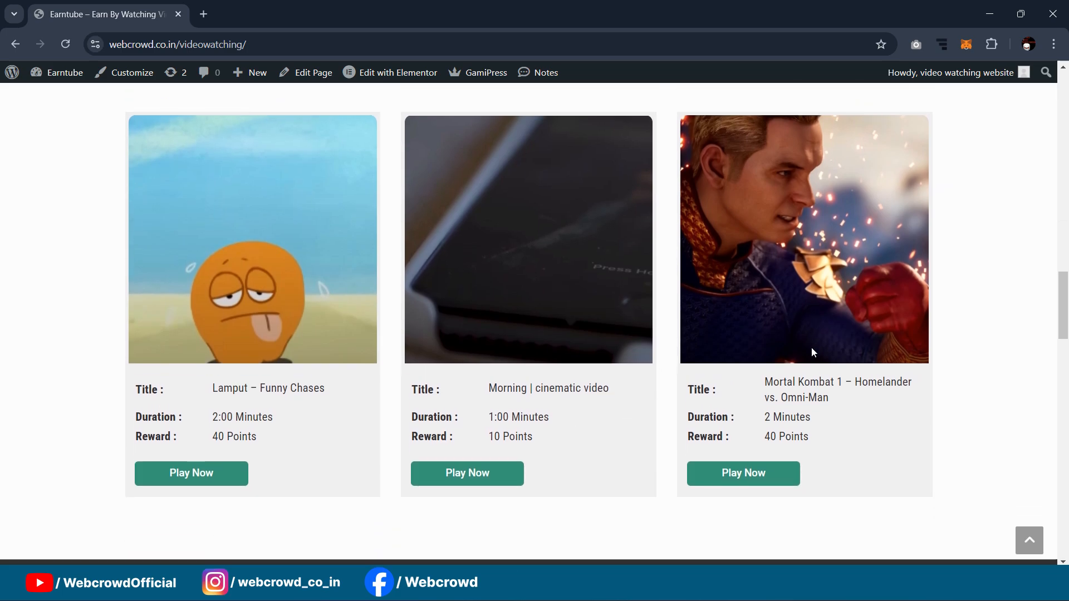
pyautogui.scroll(-1, 802, 334)
pyautogui.scroll(-1, 451, 359)
pyautogui.scroll(1, 506, 348)
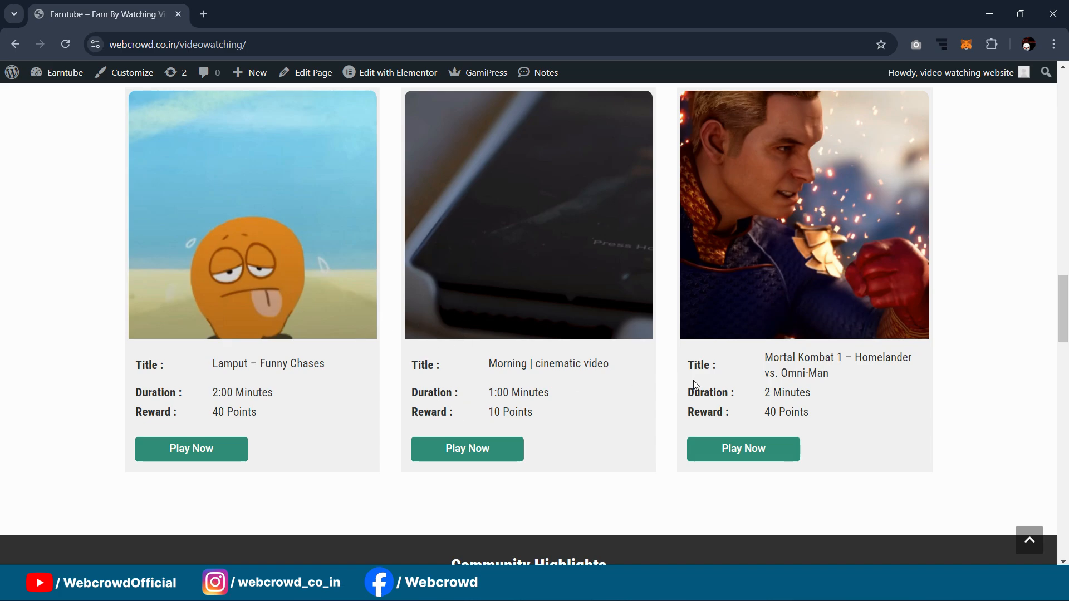
pyautogui.scroll(4, 845, 342)
pyautogui.scroll(-5, 832, 294)
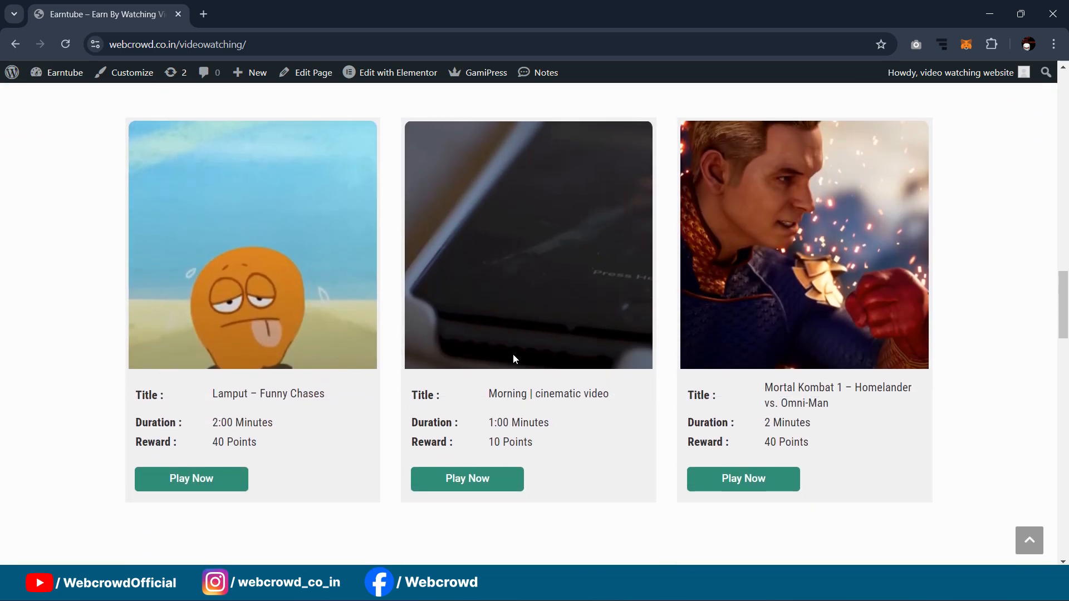
pyautogui.scroll(-1, 509, 442)
pyautogui.scroll(1, 1017, 349)
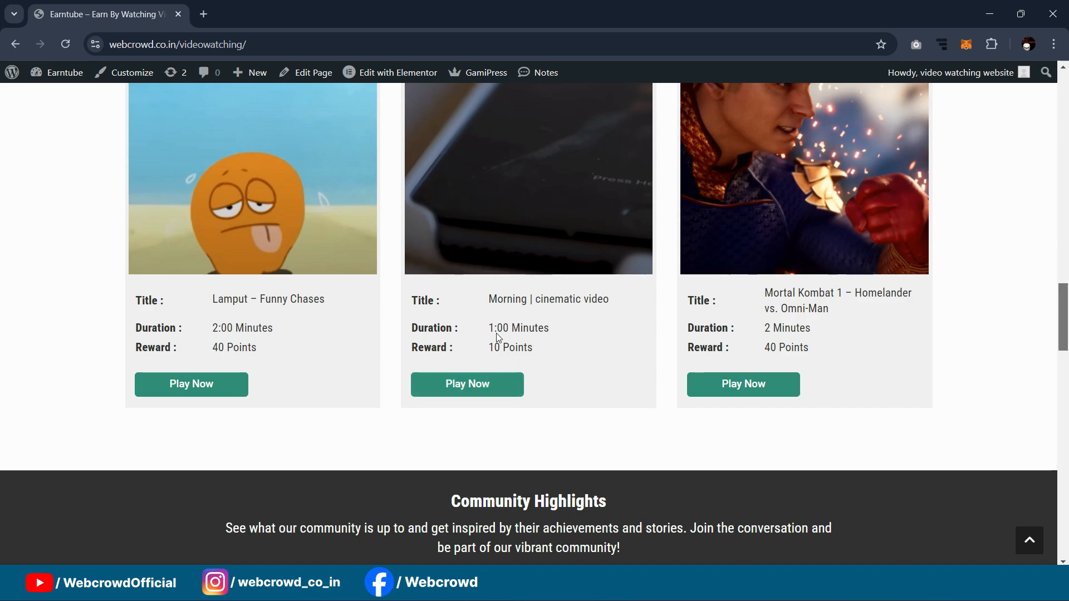
pyautogui.click(491, 385)
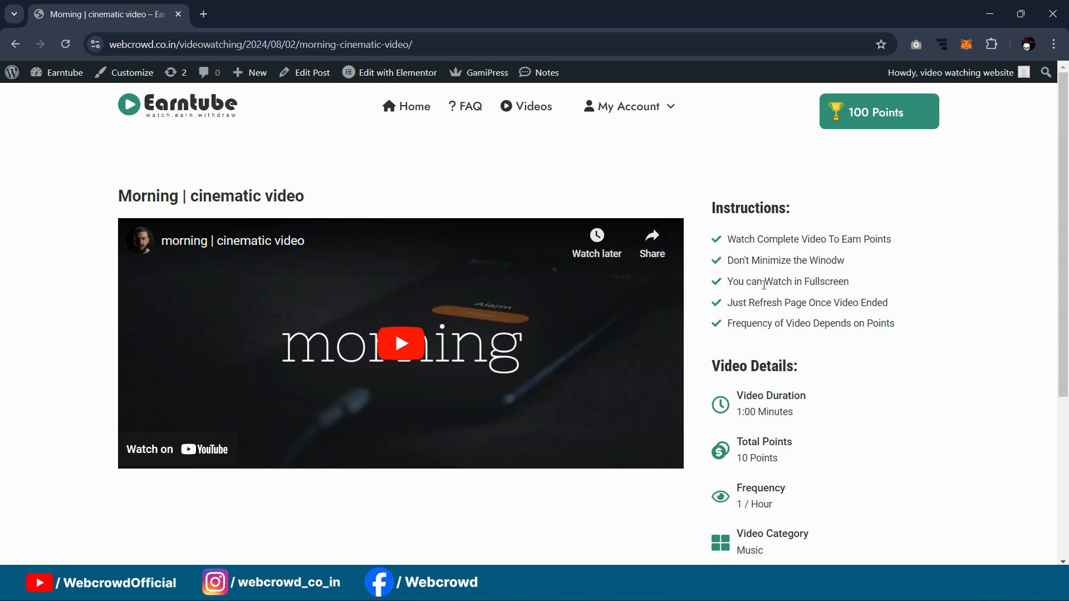
pyautogui.scroll(-2, 772, 254)
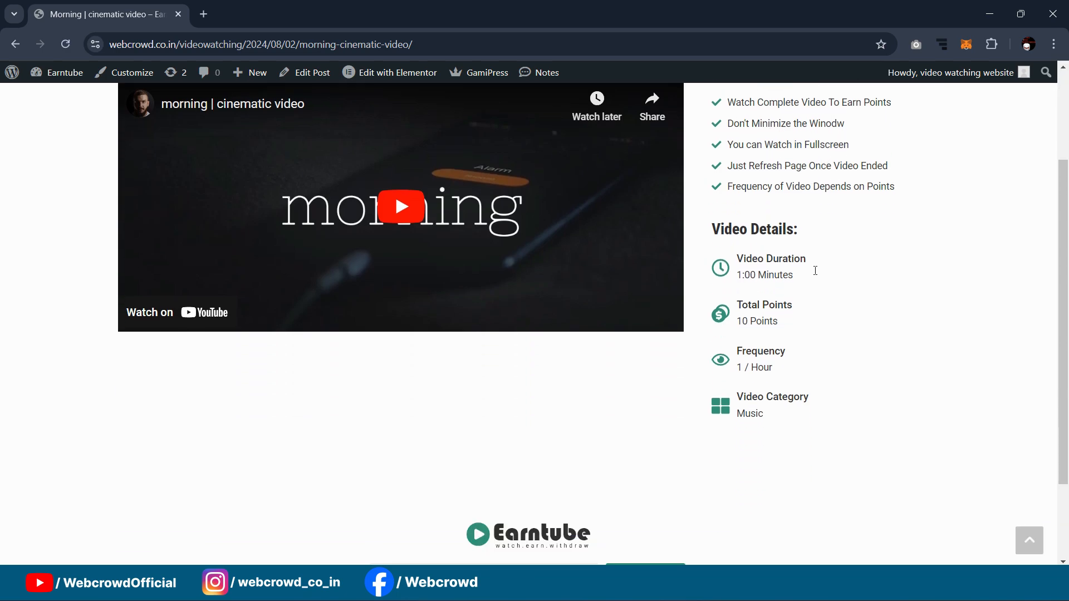
pyautogui.scroll(1, 724, 295)
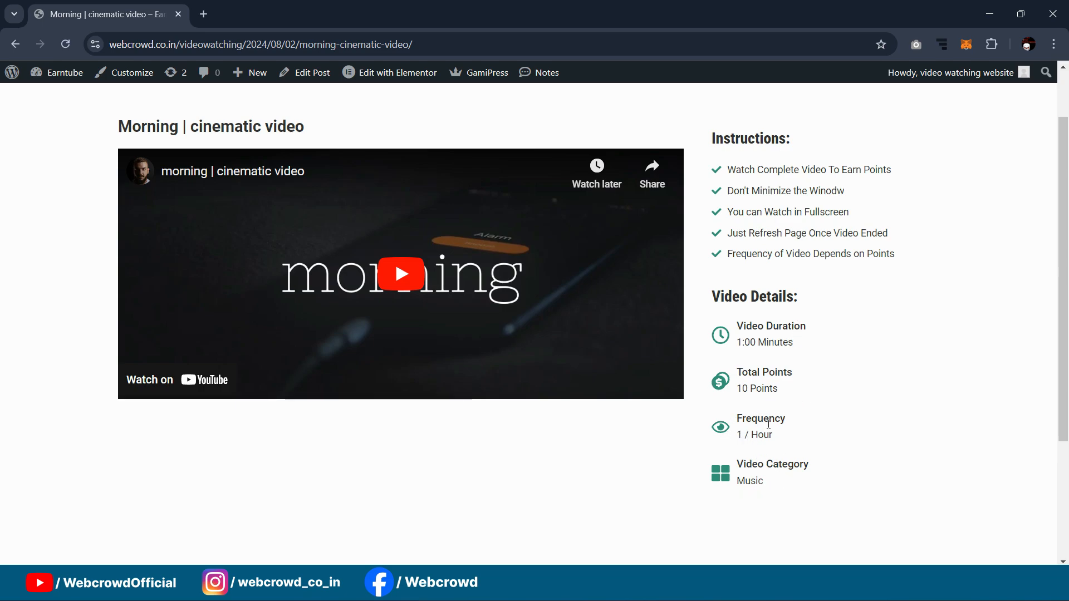
pyautogui.scroll(2, 765, 295)
pyautogui.scroll(-2, 762, 276)
pyautogui.scroll(2, 756, 436)
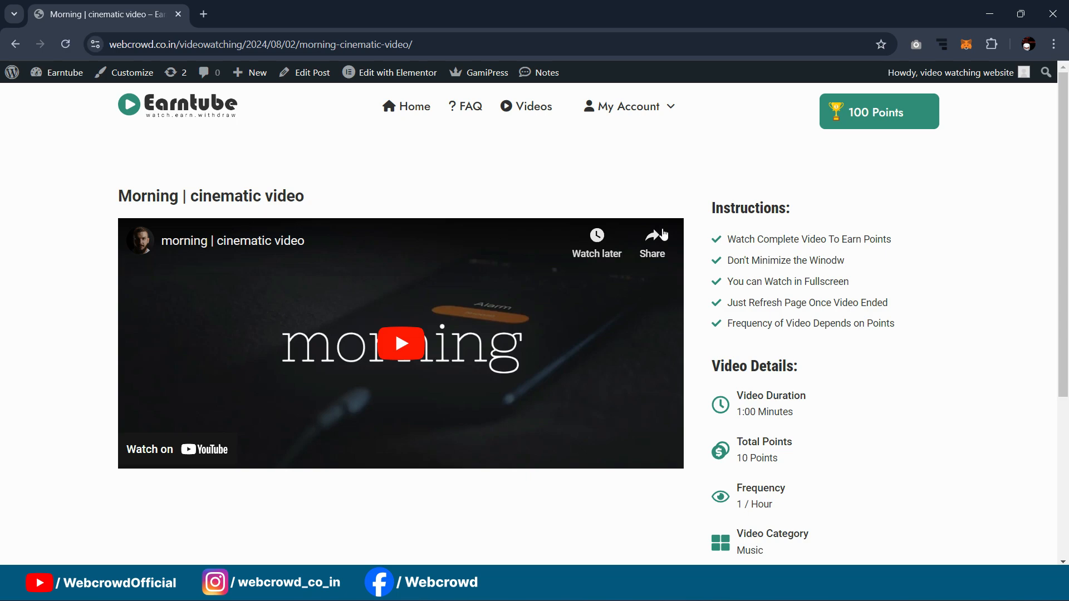
pyautogui.scroll(-2, 830, 302)
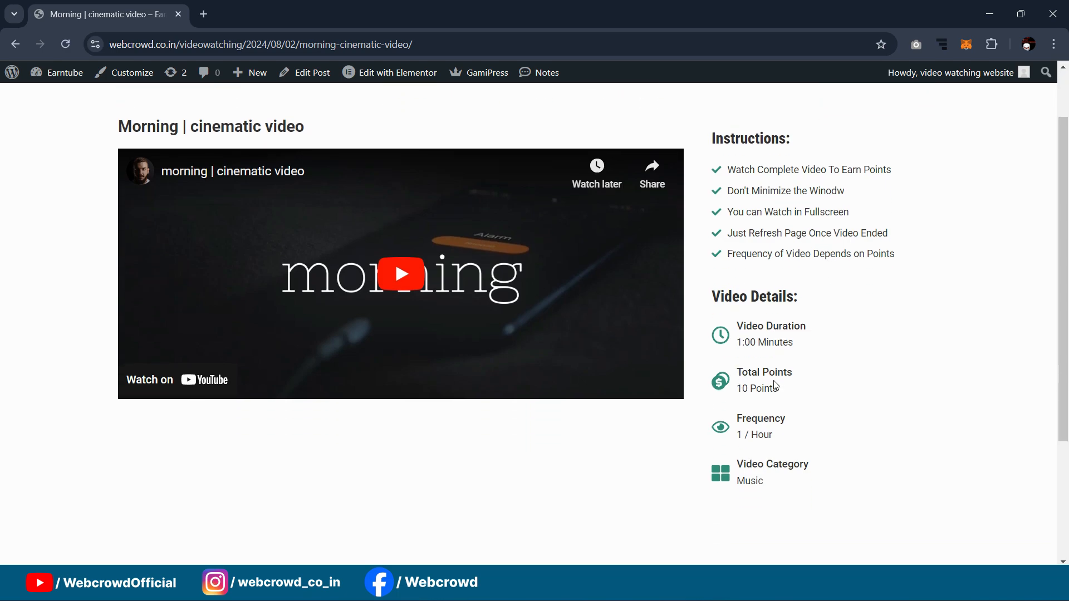
pyautogui.scroll(2, 750, 391)
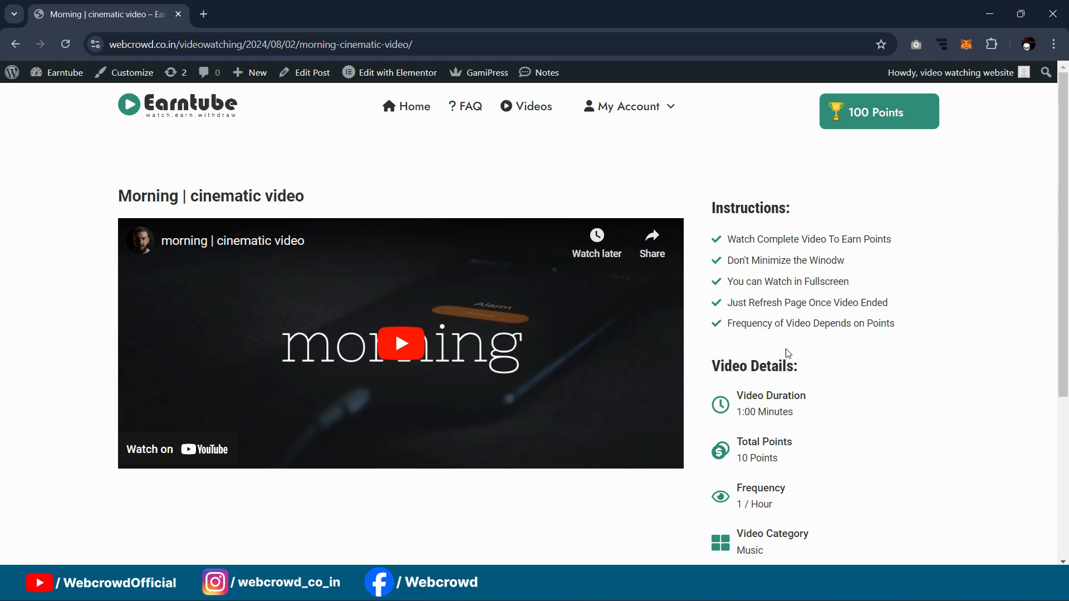
# Step: Start the Morning video and set its playback speed to 2
pyautogui.click(403, 345)
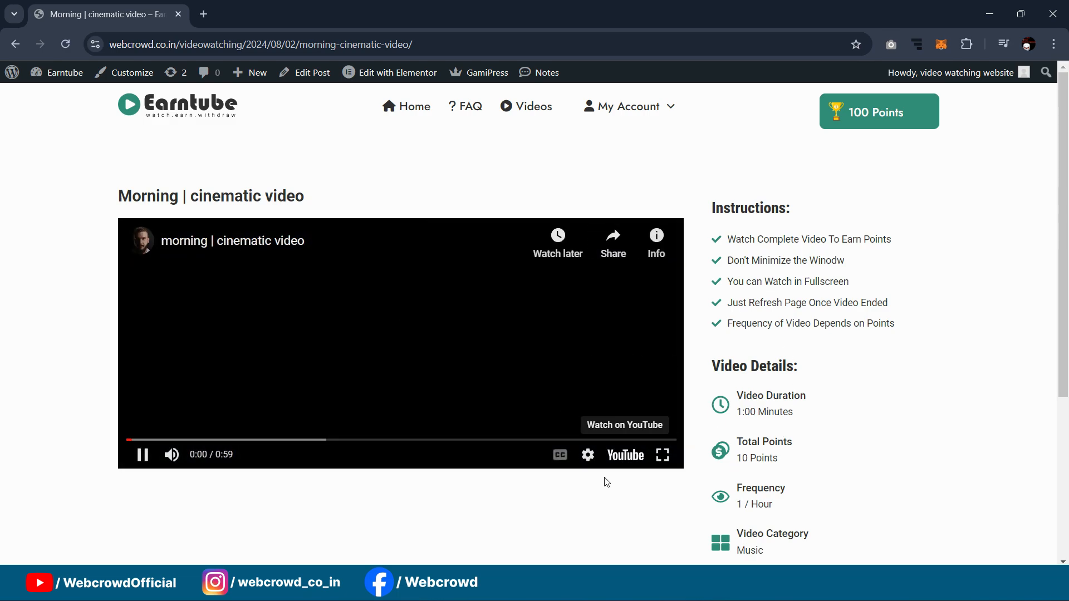
pyautogui.click(588, 456)
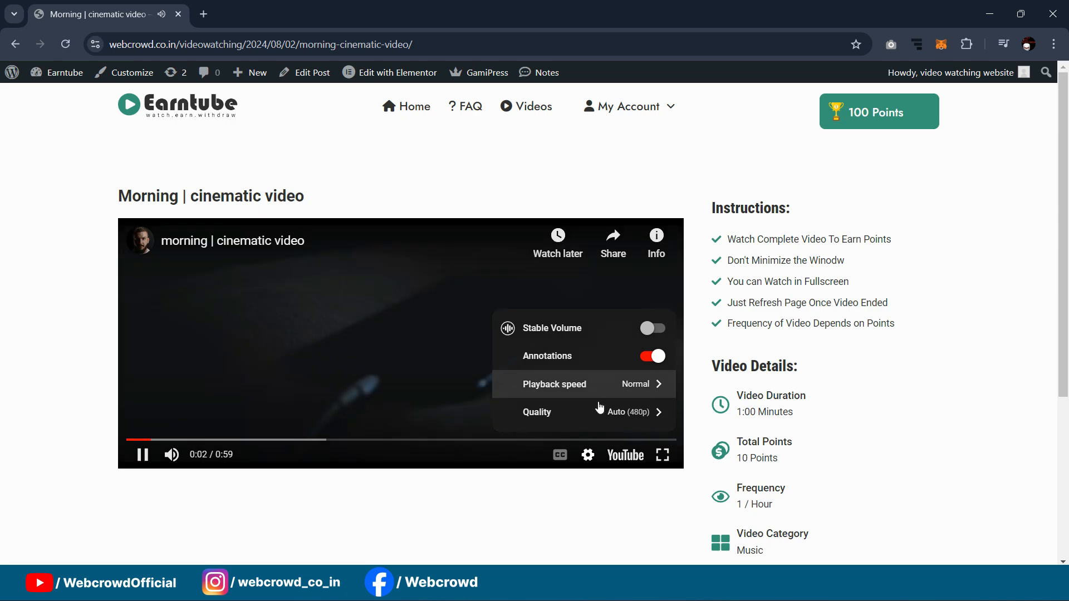
pyautogui.click(627, 394)
pyautogui.scroll(-3, 627, 394)
pyautogui.scroll(3, 637, 398)
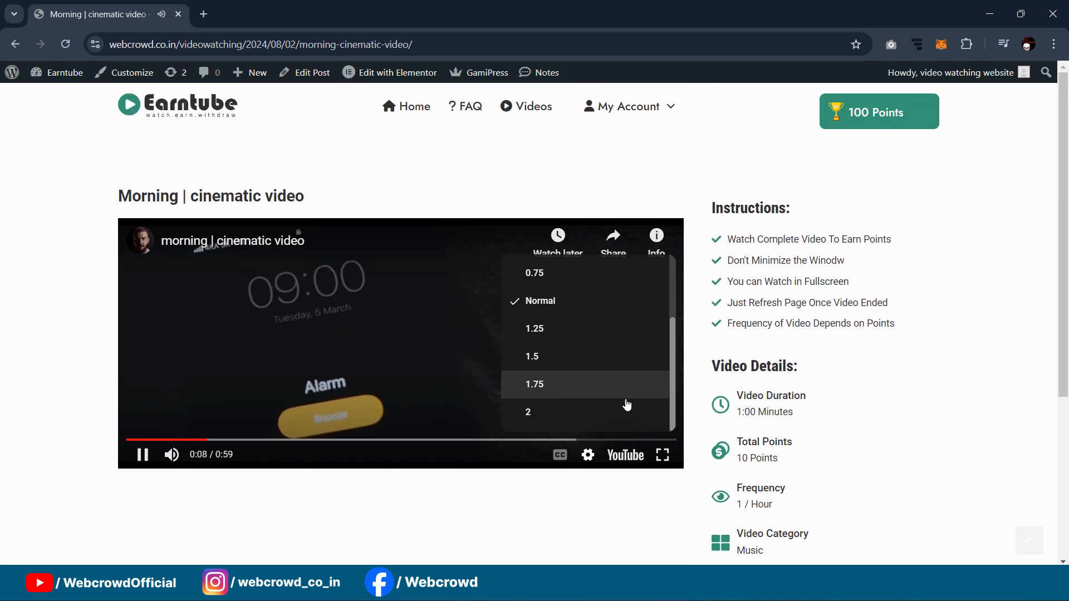
pyautogui.click(604, 418)
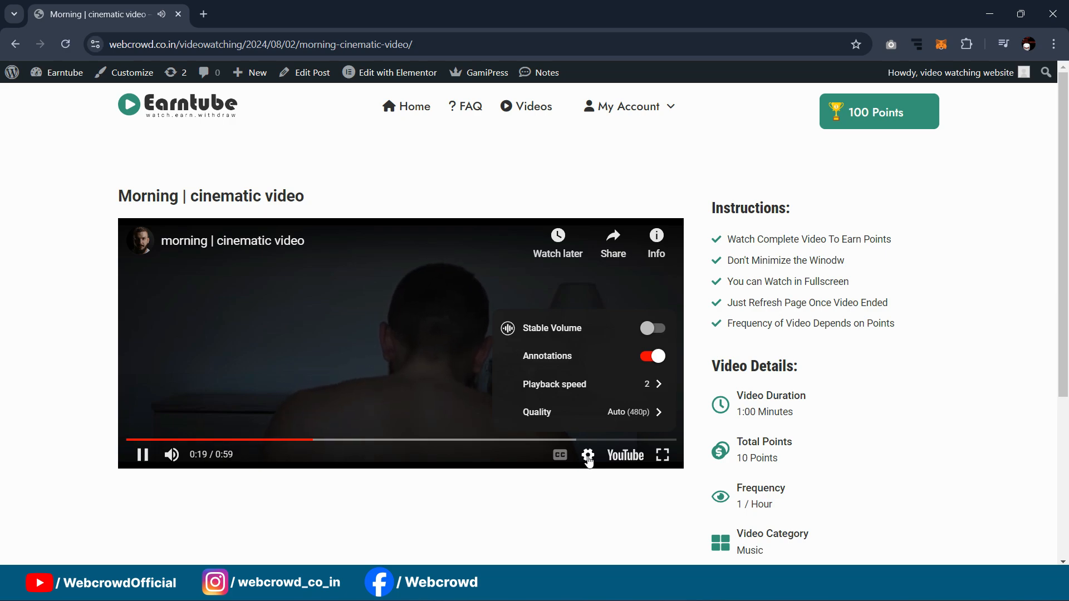
# Step: Mute the video, skip it to the end, and reload the page to credit the points
pyautogui.click(171, 455)
pyautogui.moveTo(601, 440); pyautogui.dragTo(539, 344)
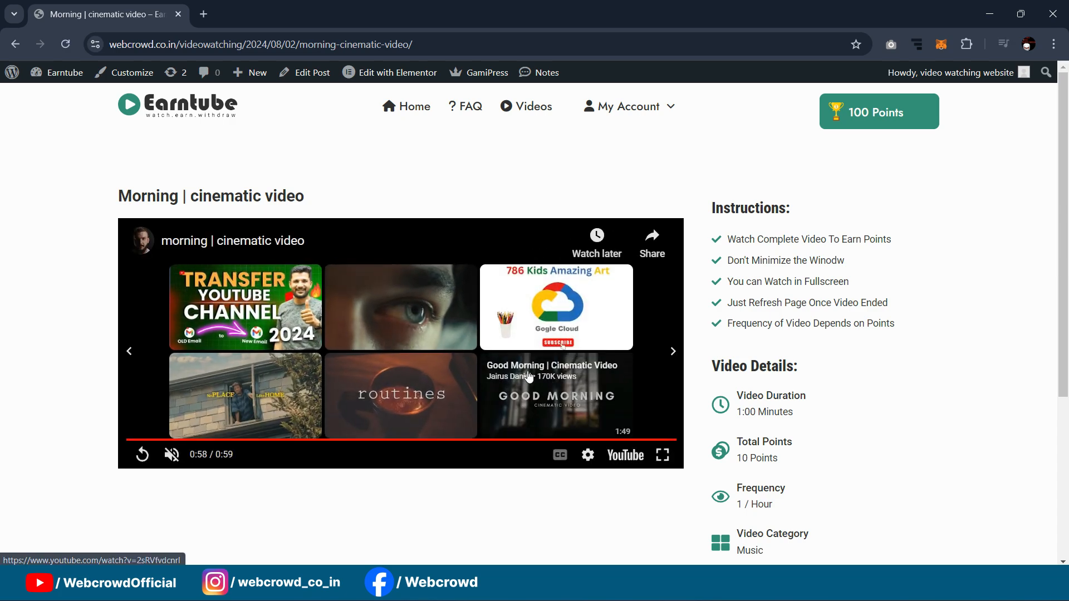
pyautogui.click(65, 48)
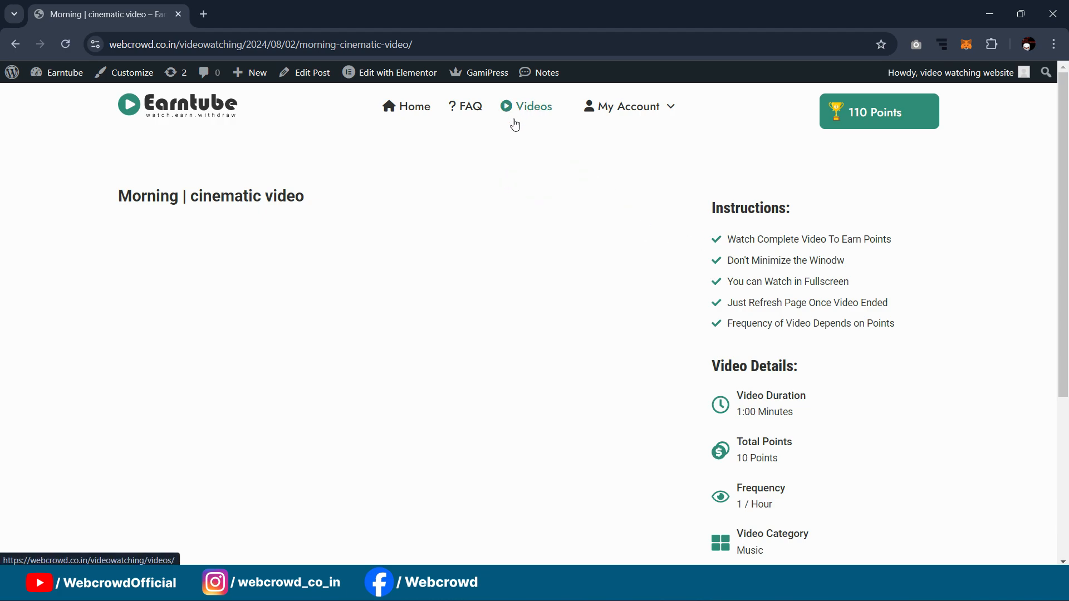
# Step: Check the 110-point balance and bring up the My Account dropdown with Dashboard and Logout
pyautogui.scroll(-2, 808, 221)
pyautogui.scroll(2, 808, 221)
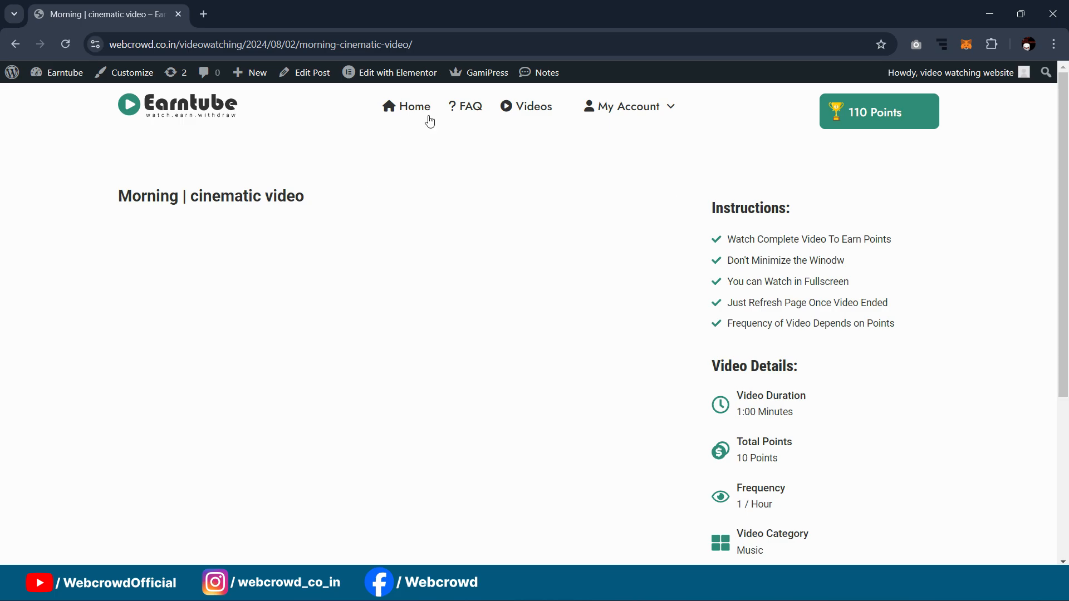
pyautogui.scroll(-3, 640, 276)
pyautogui.scroll(3, 670, 295)
pyautogui.moveTo(625, 107)
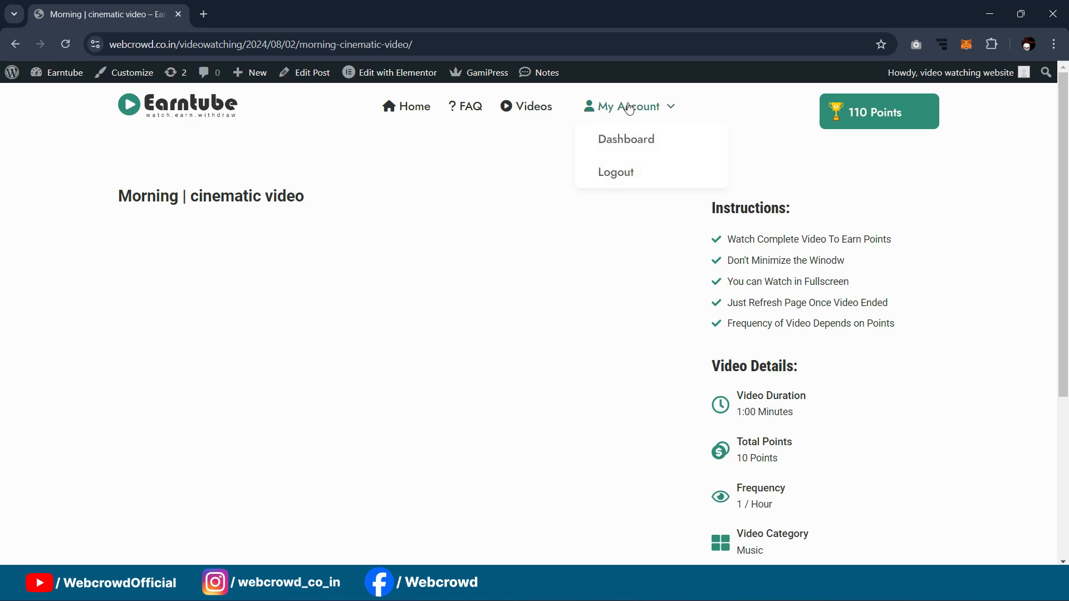
# Step: Open the account dashboard and confirm 110 points earned
pyautogui.click(632, 141)
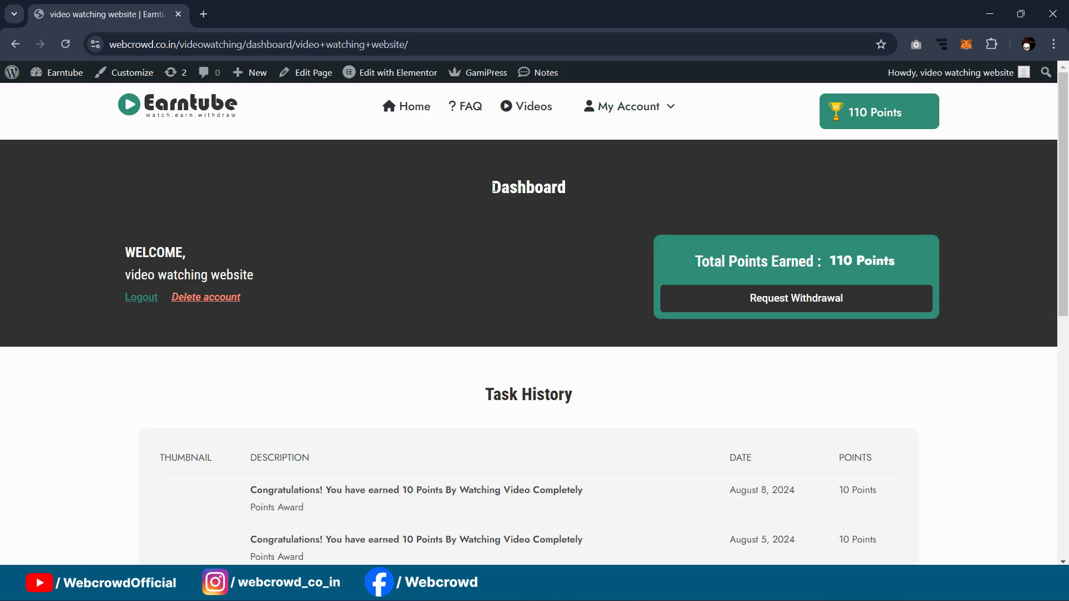
pyautogui.scroll(-2, 497, 195)
pyautogui.scroll(2, 534, 205)
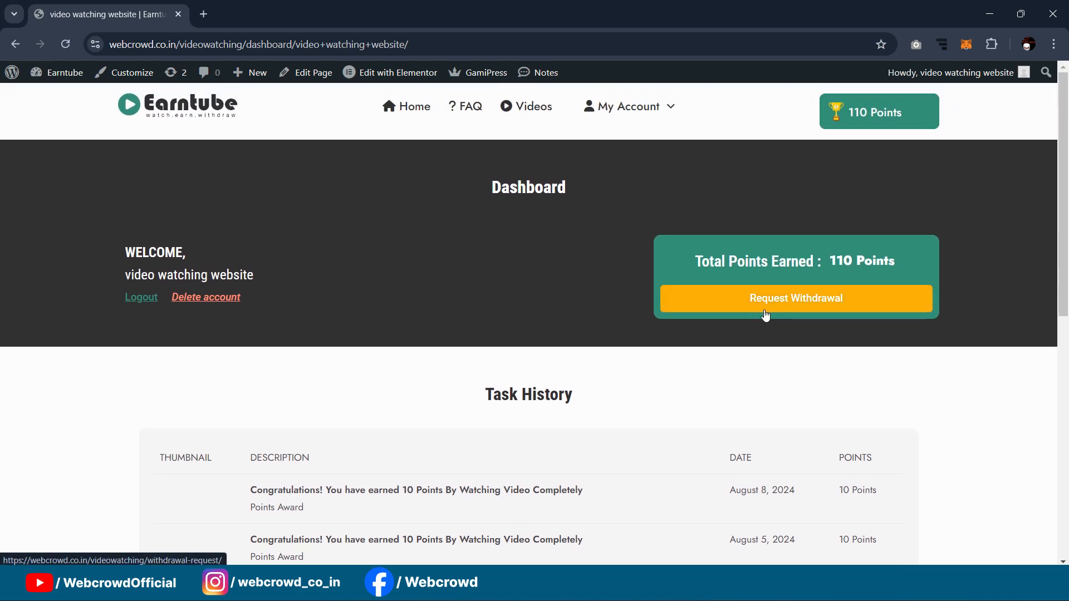
pyautogui.scroll(-1, 604, 201)
pyautogui.scroll(1, 633, 236)
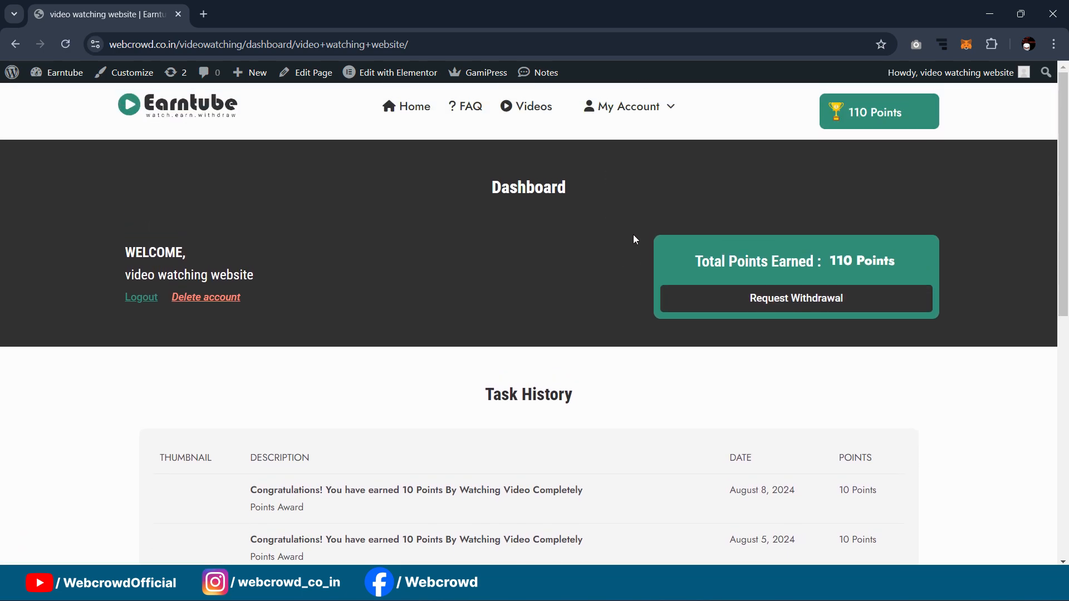
# Step: Go to the Withdrawal Request form showing 300 Points = $1
pyautogui.click(781, 305)
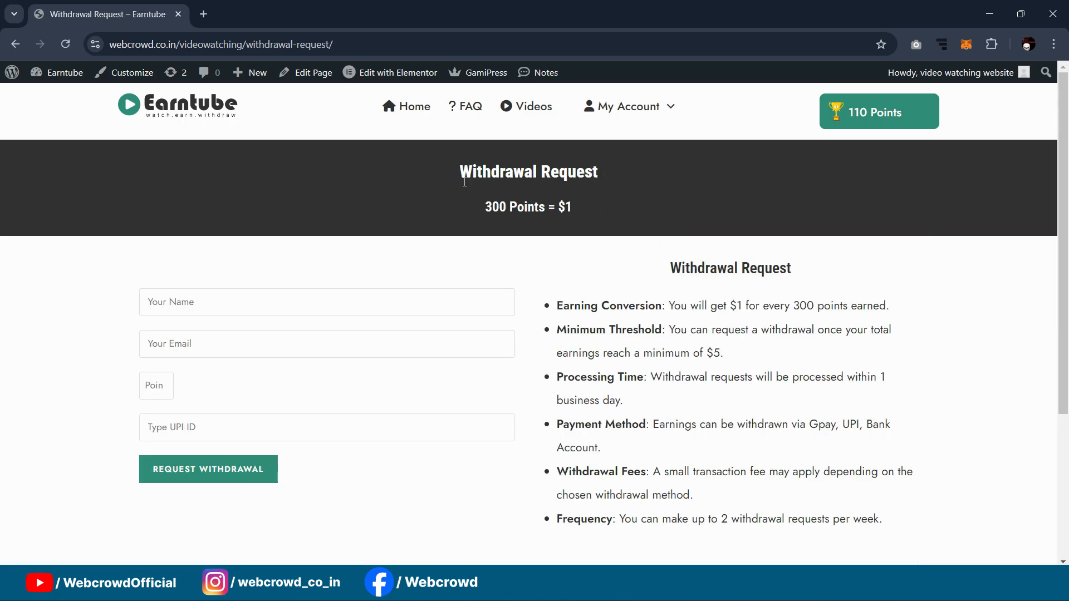
pyautogui.scroll(-1, 635, 237)
pyautogui.scroll(-1, 577, 326)
pyautogui.scroll(1, 227, 363)
# Step: Fill in the account holder's name and the saved e-mail address
pyautogui.click(159, 308)
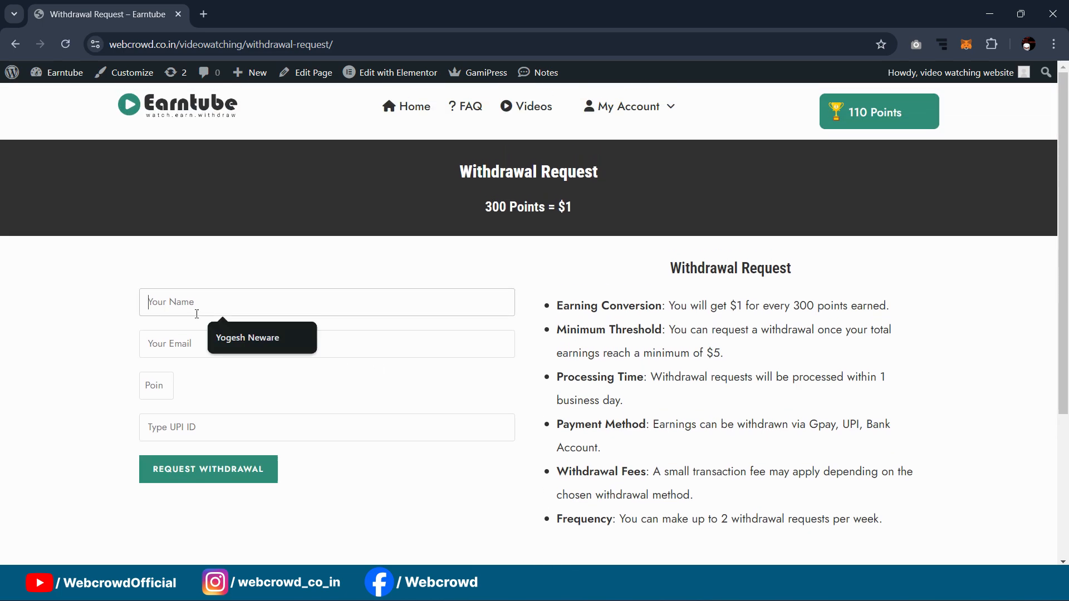
pyautogui.click(272, 336)
pyautogui.click(226, 348)
pyautogui.click(245, 382)
pyautogui.press('Tab')
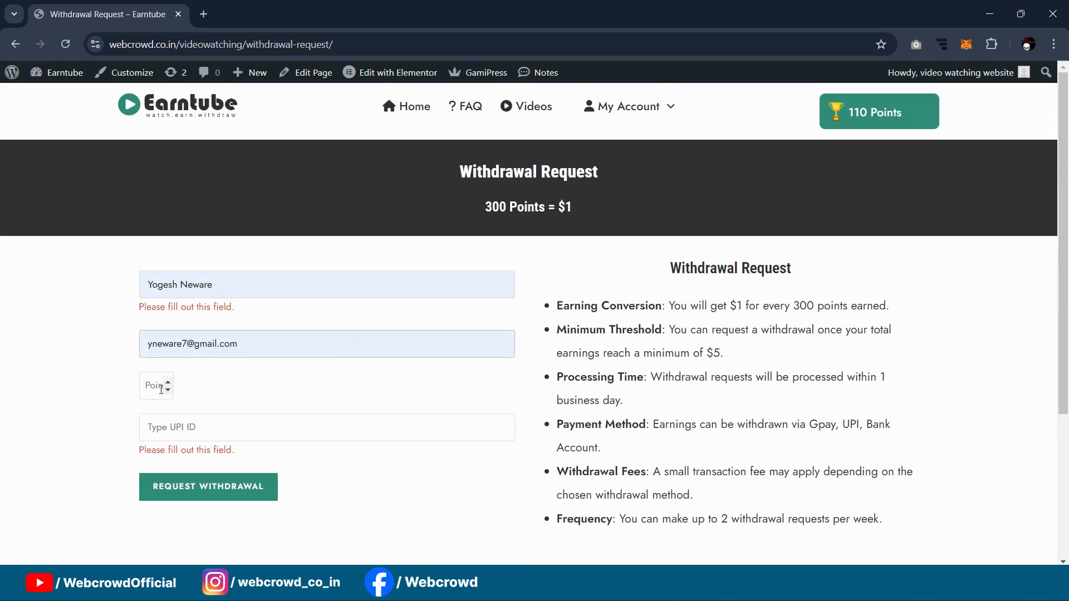
# Step: Enter 100 points and a UPI ID, dismiss the Surfe.be popup, and submit the request
pyautogui.write('100')
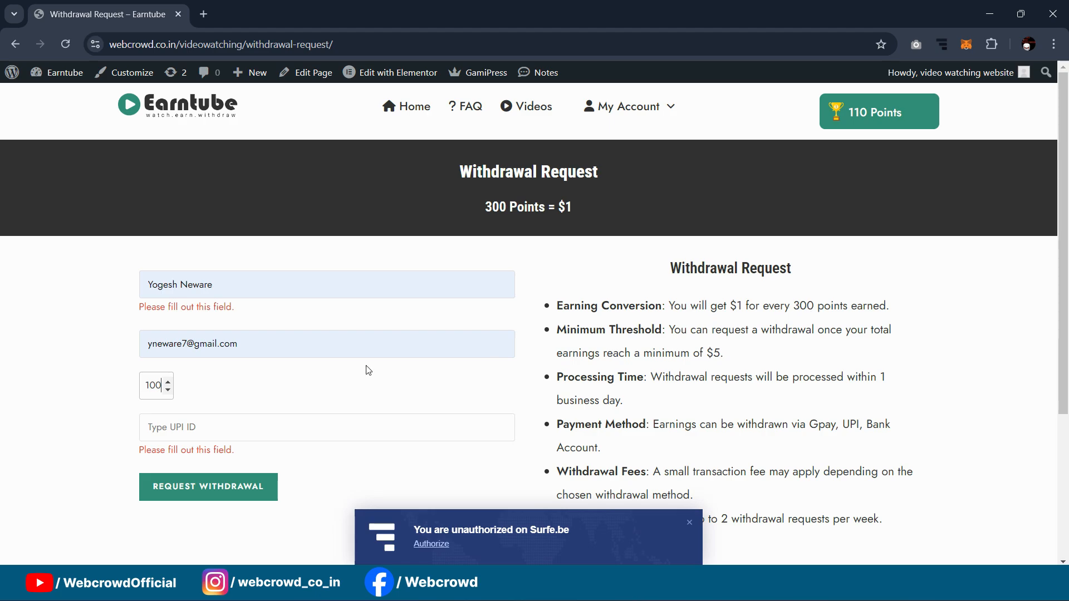
pyautogui.click(181, 429)
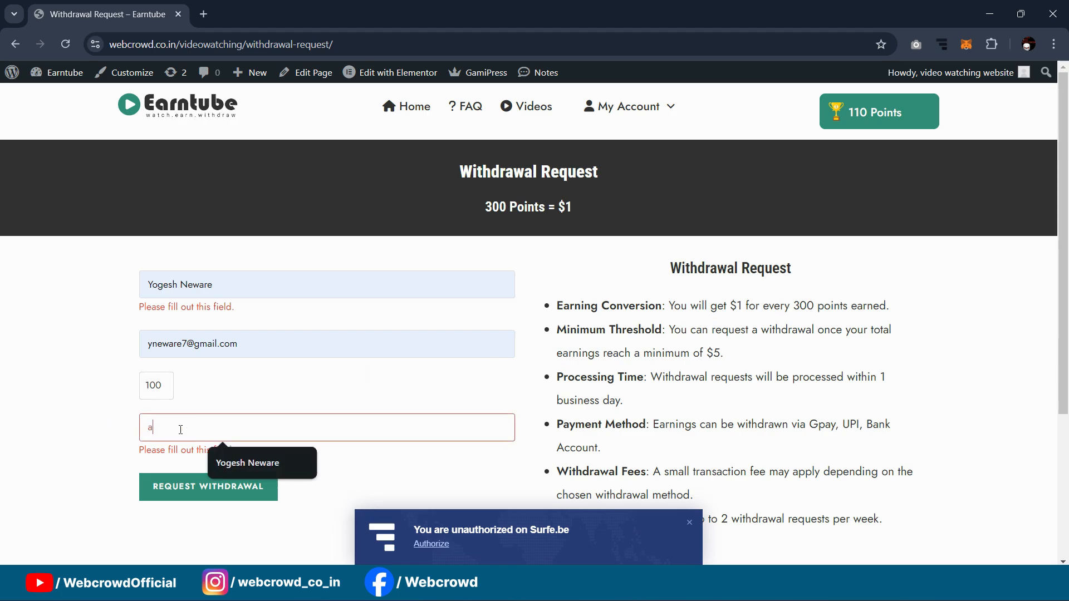
pyautogui.write('abc@sbi')
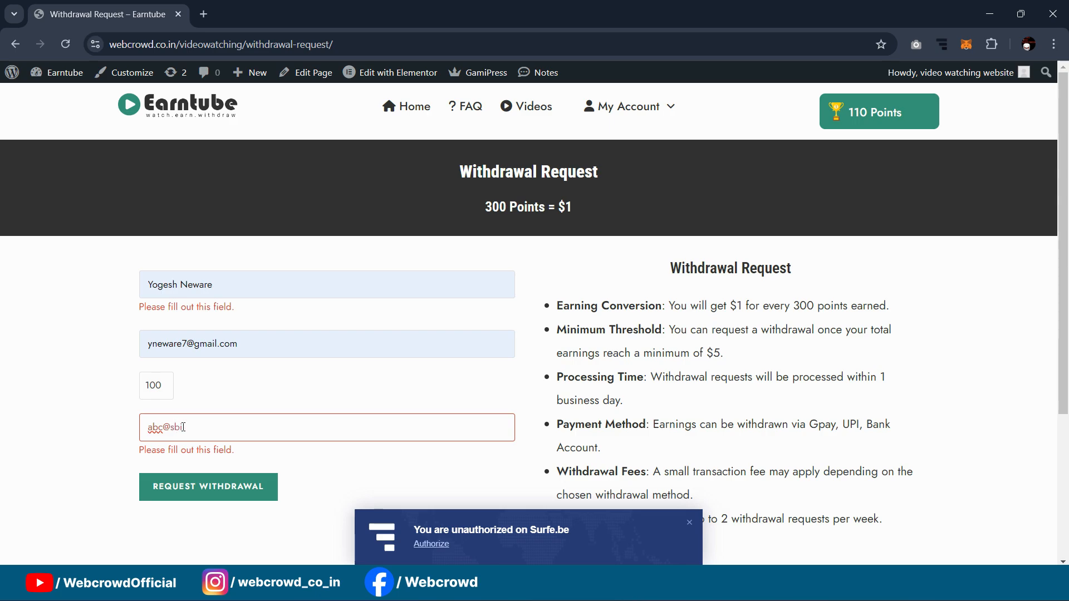
pyautogui.click(207, 404)
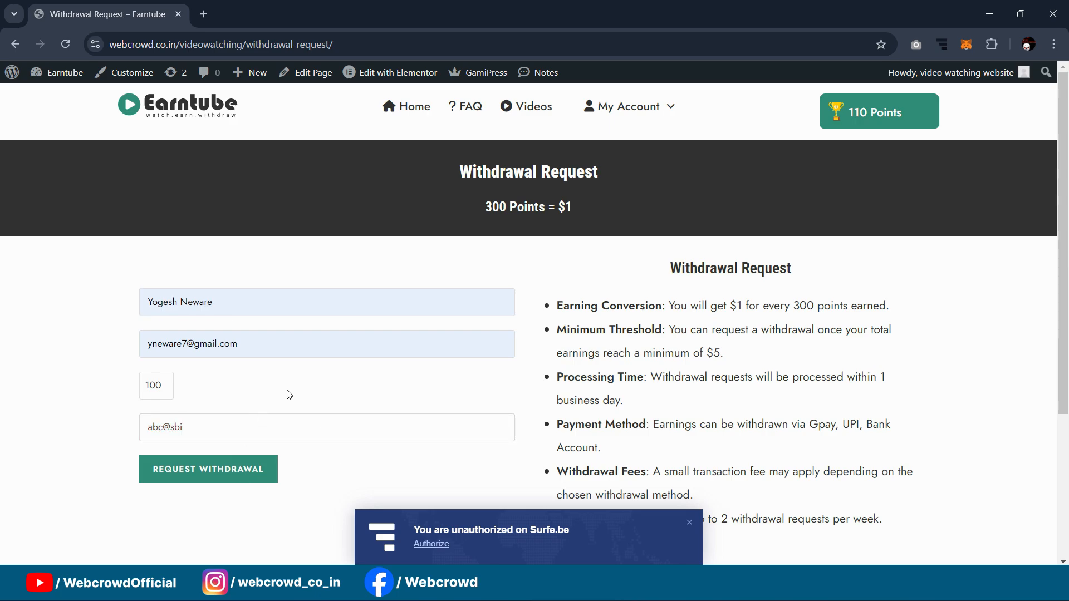
pyautogui.click(688, 524)
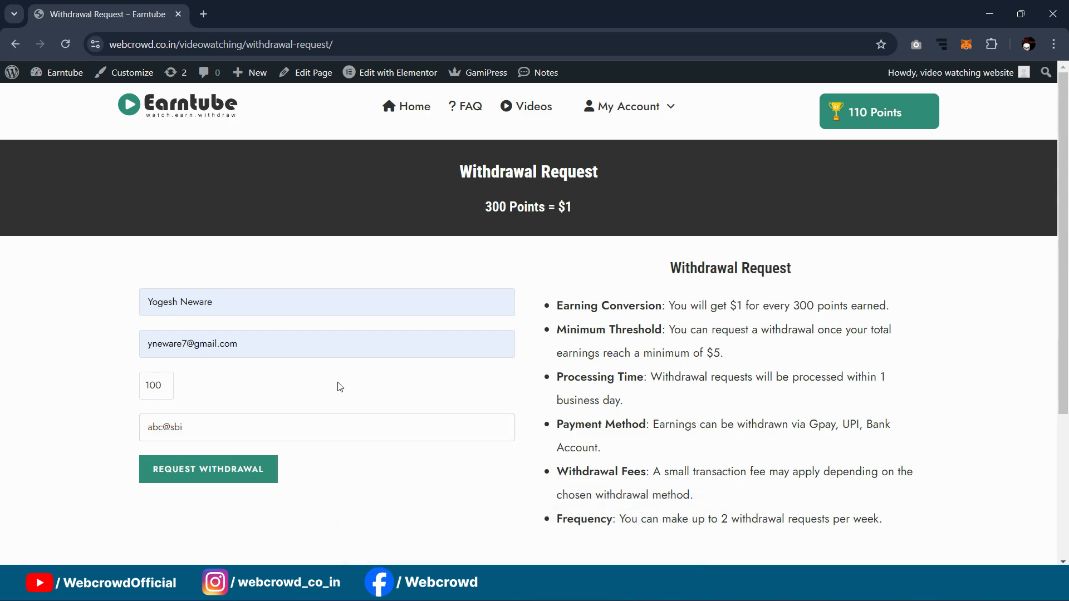
pyautogui.click(210, 473)
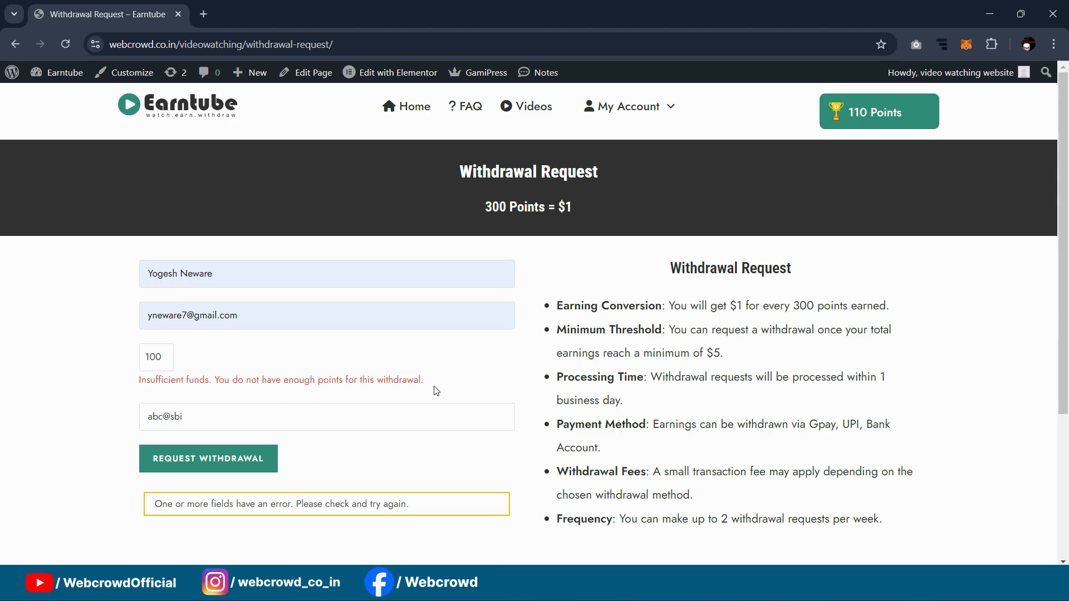
# Step: Review the Insufficient funds error on the form and bring up the My Account dropdown
pyautogui.scroll(-1, 662, 381)
pyautogui.scroll(-3, 661, 389)
pyautogui.scroll(4, 625, 300)
pyautogui.scroll(-4, 673, 295)
pyautogui.scroll(4, 670, 305)
pyautogui.moveTo(639, 105)
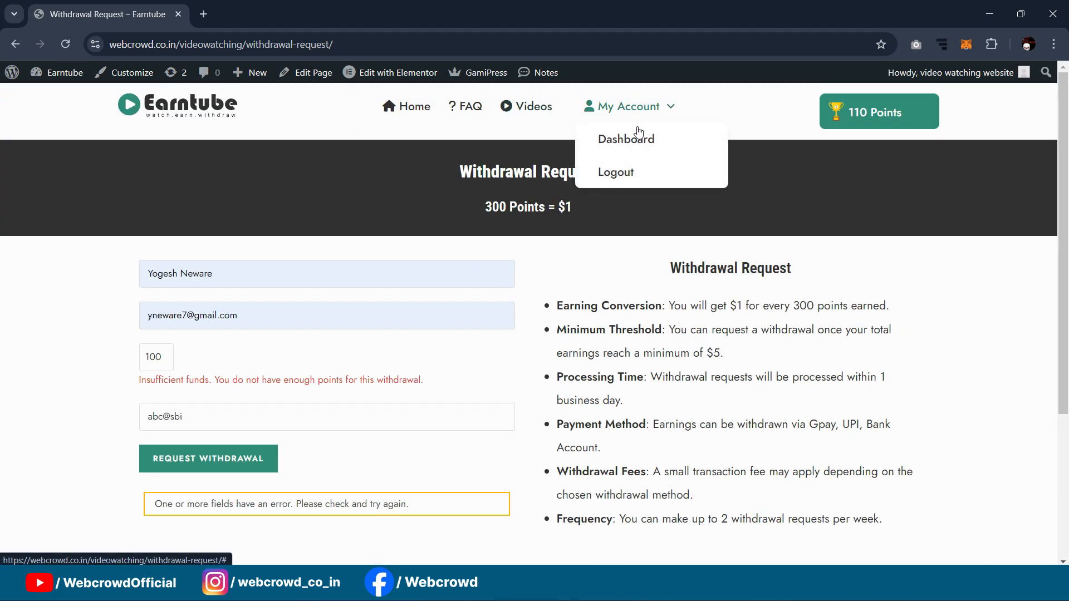
# Step: Browse the six video cards on the Videos page, then return to the home page
pyautogui.click(531, 109)
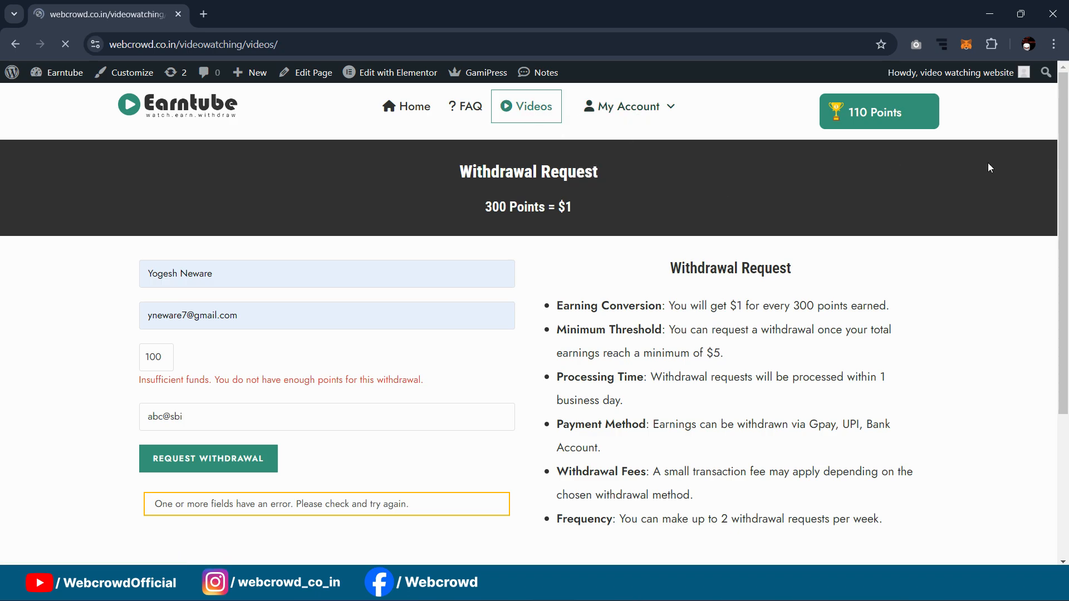
pyautogui.scroll(-3, 980, 172)
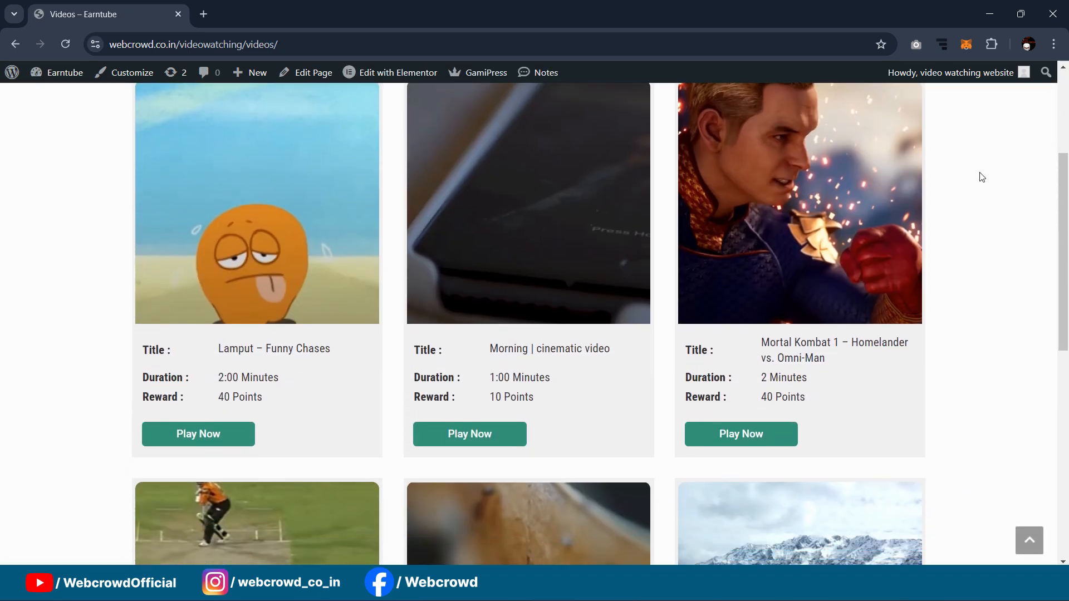
pyautogui.scroll(-6, 979, 201)
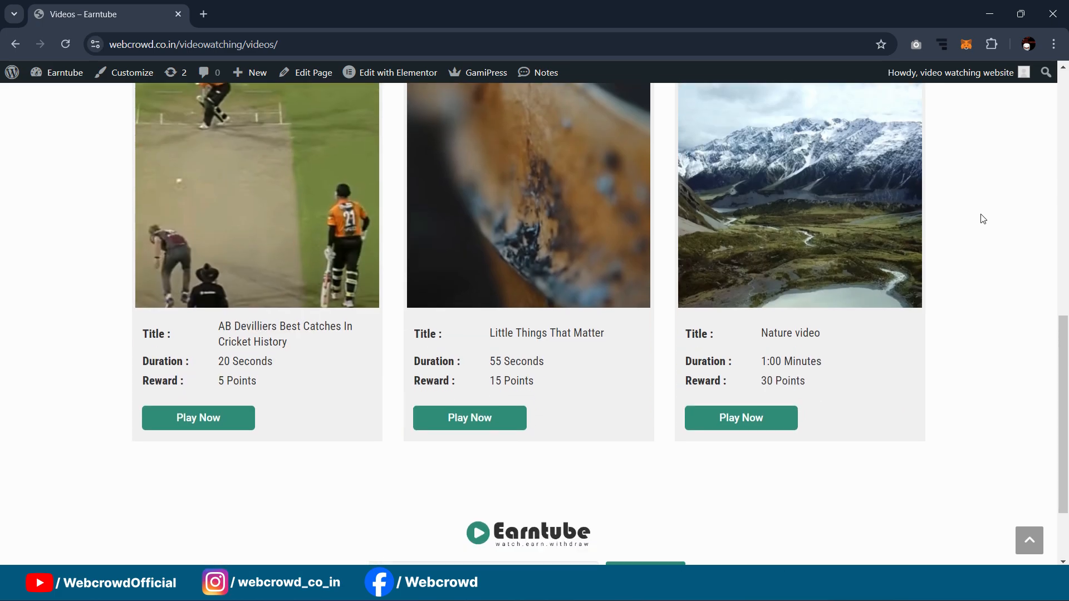
pyautogui.scroll(9, 985, 220)
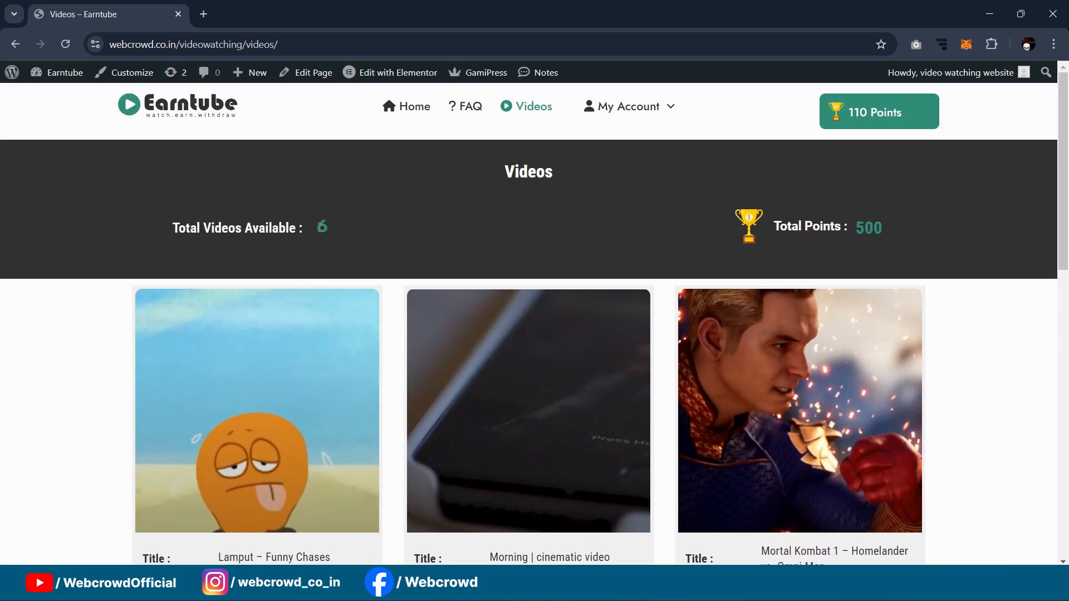
pyautogui.scroll(-7, 714, 229)
pyautogui.scroll(4, 729, 301)
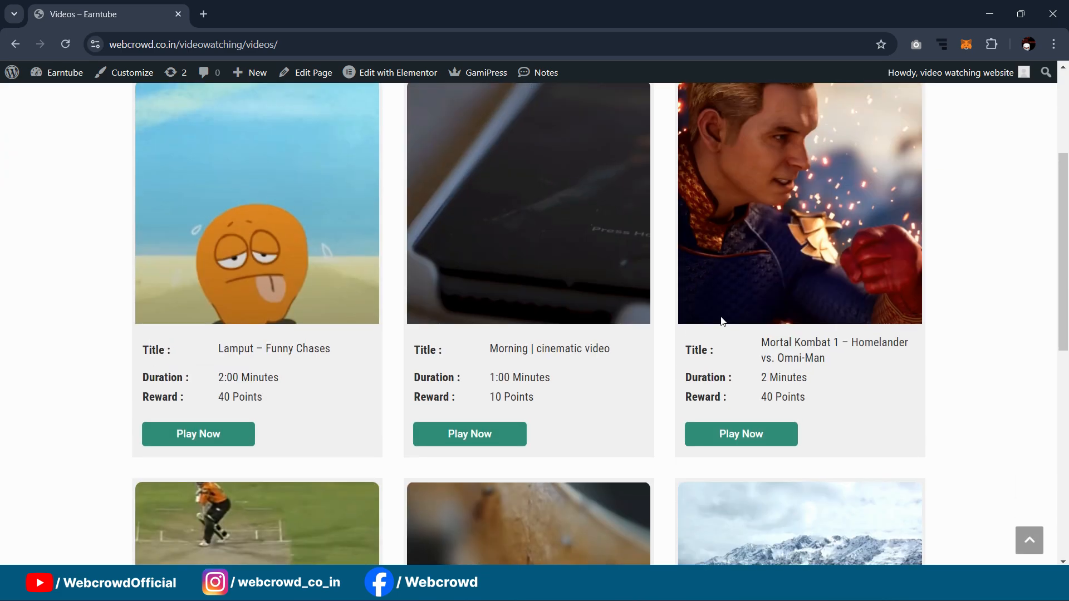
pyautogui.scroll(3, 721, 316)
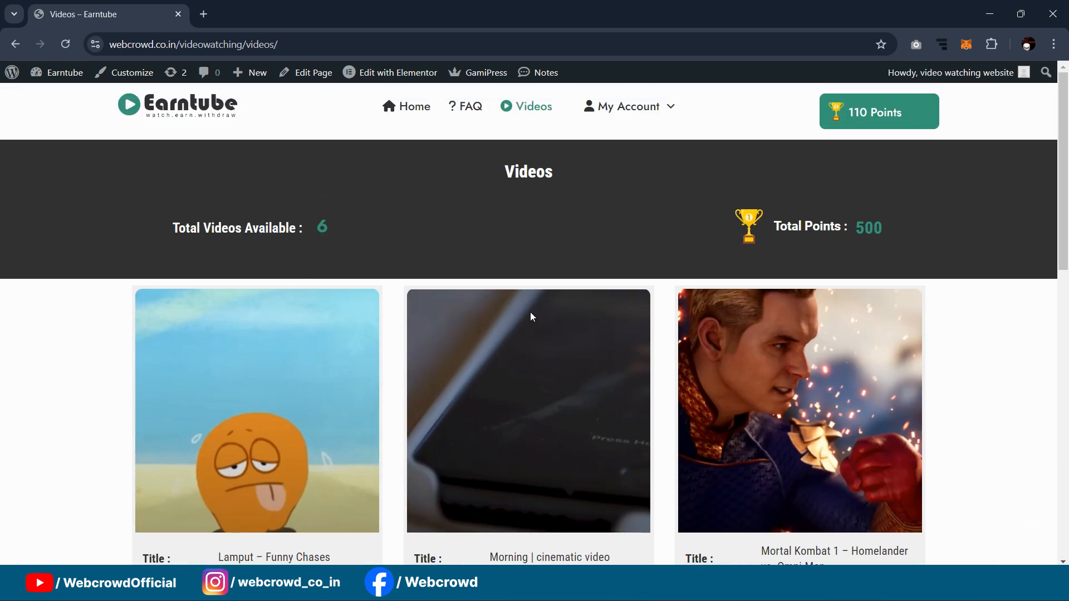
pyautogui.scroll(-4, 924, 267)
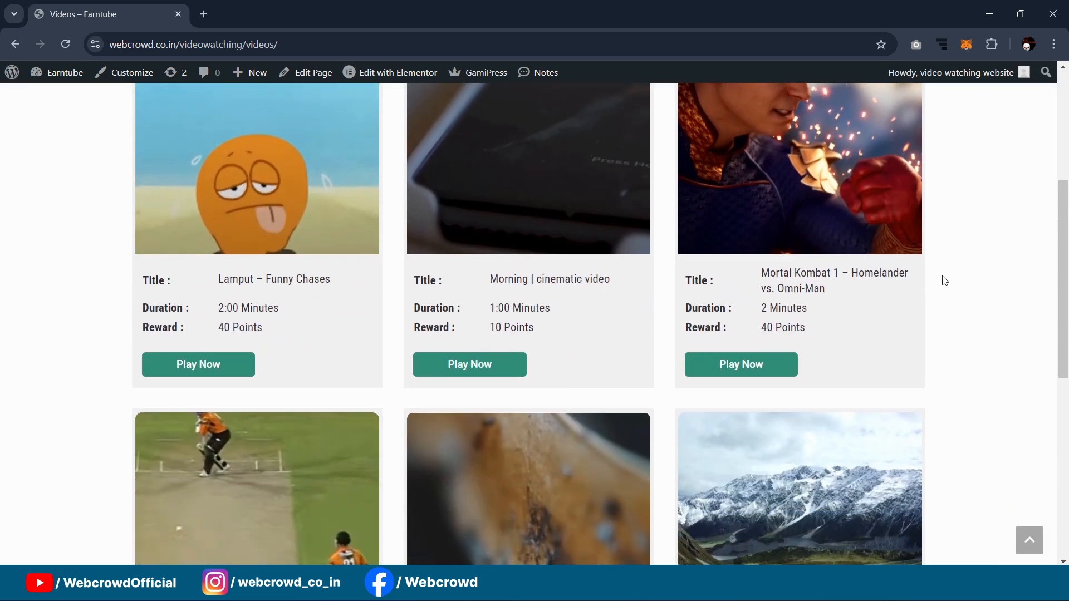
pyautogui.scroll(3, 900, 312)
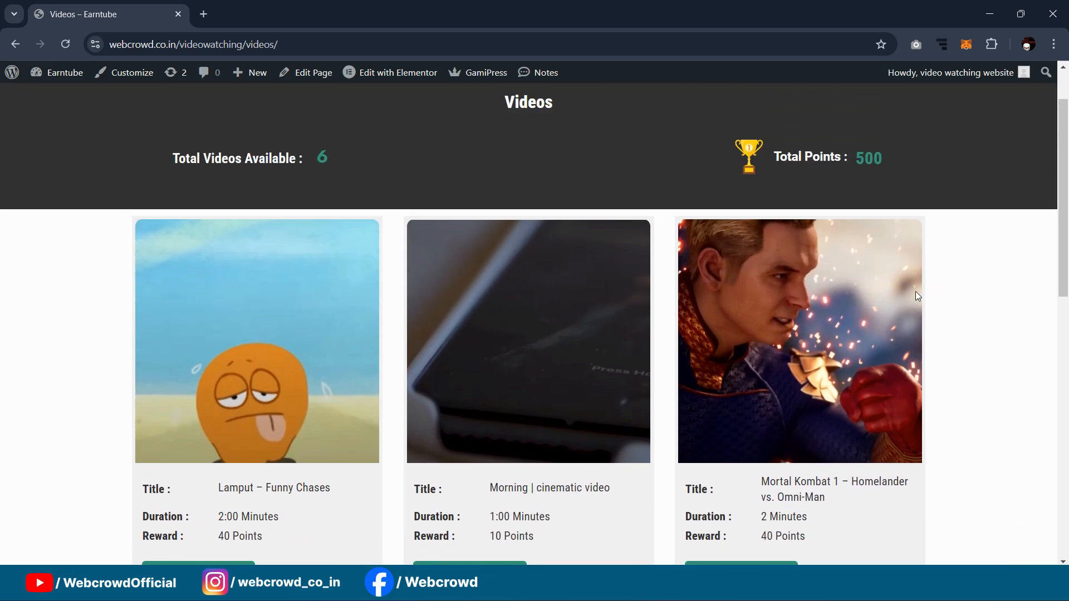
pyautogui.scroll(1, 915, 291)
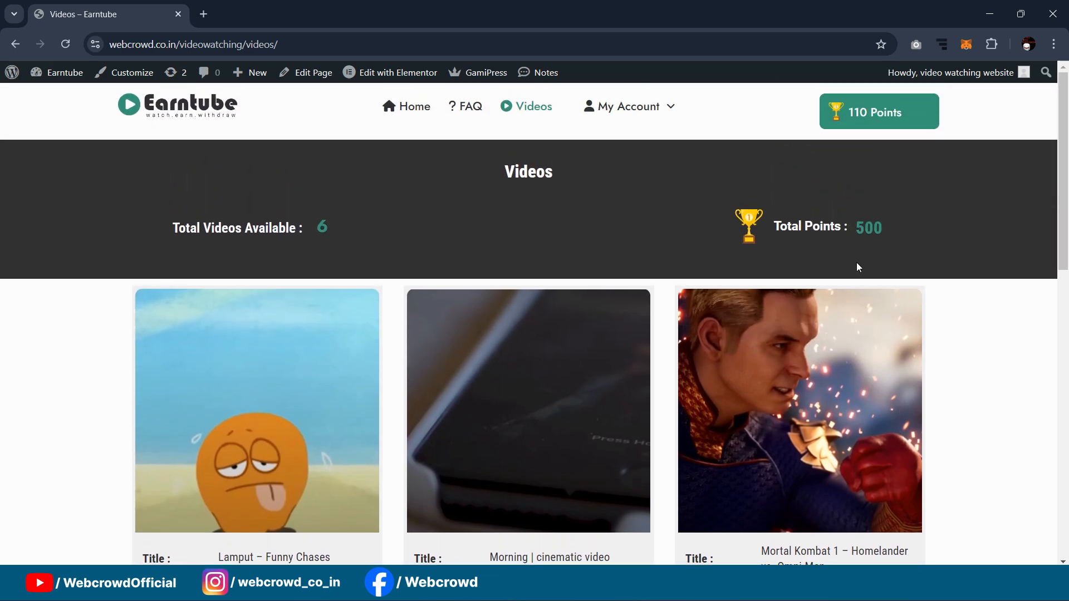
pyautogui.scroll(-3, 890, 285)
pyautogui.scroll(3, 427, 388)
pyautogui.scroll(-3, 787, 338)
pyautogui.scroll(-4, 880, 284)
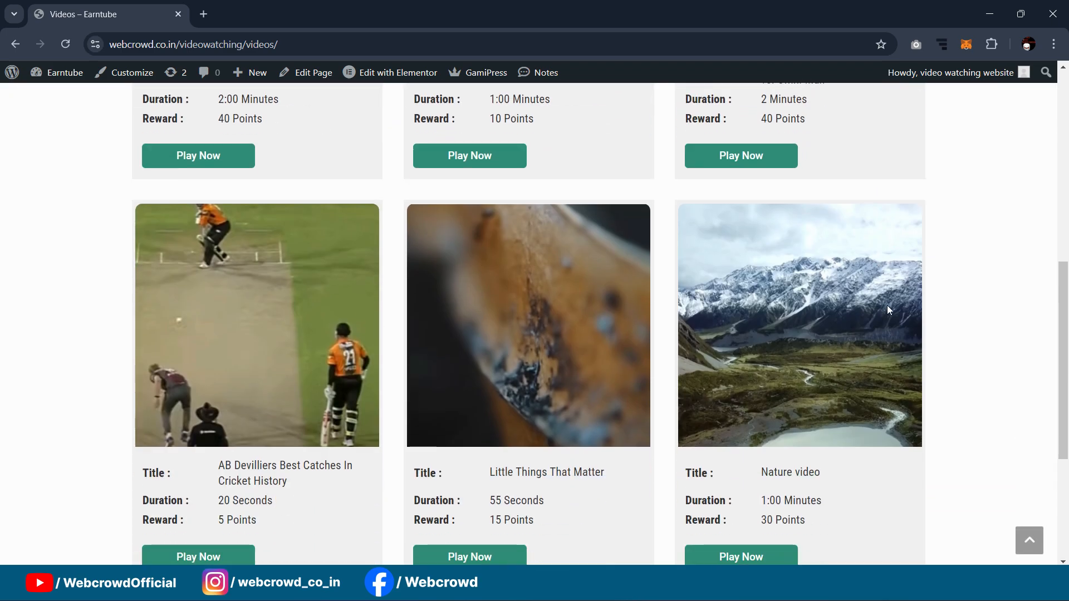
pyautogui.scroll(7, 873, 316)
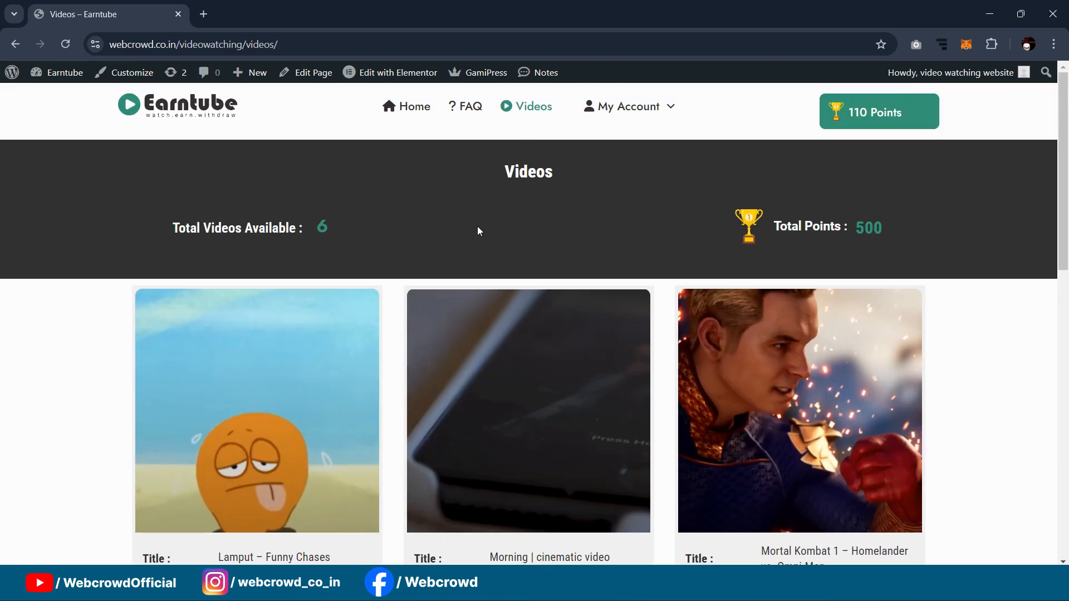
pyautogui.click(422, 111)
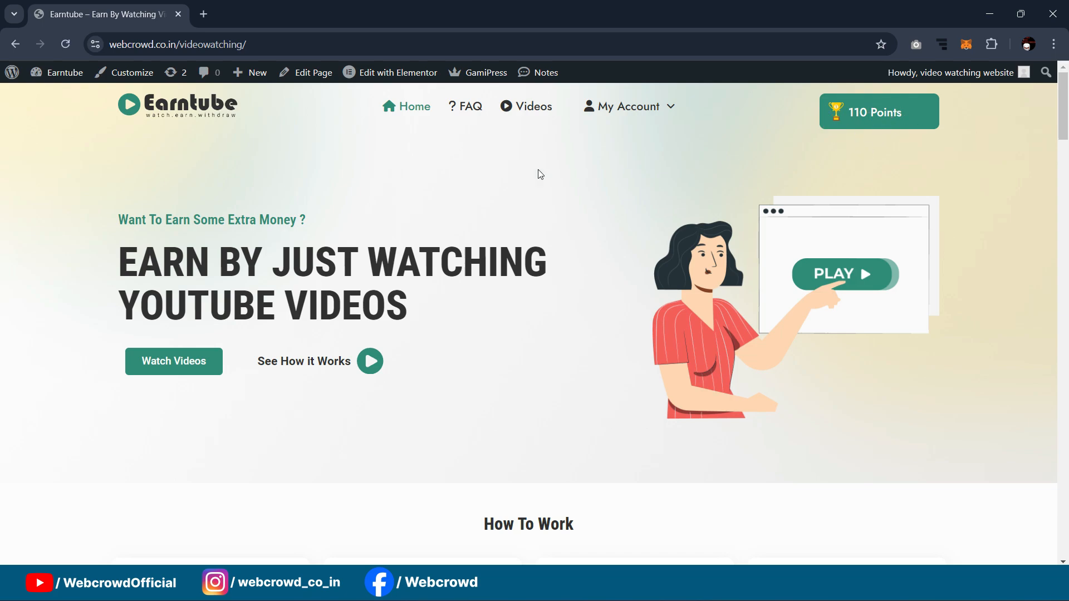
# Step: Scroll the home page past How To Work, Top Earners and Top Rated Videos to Community Highlights
pyautogui.scroll(-1, 537, 173)
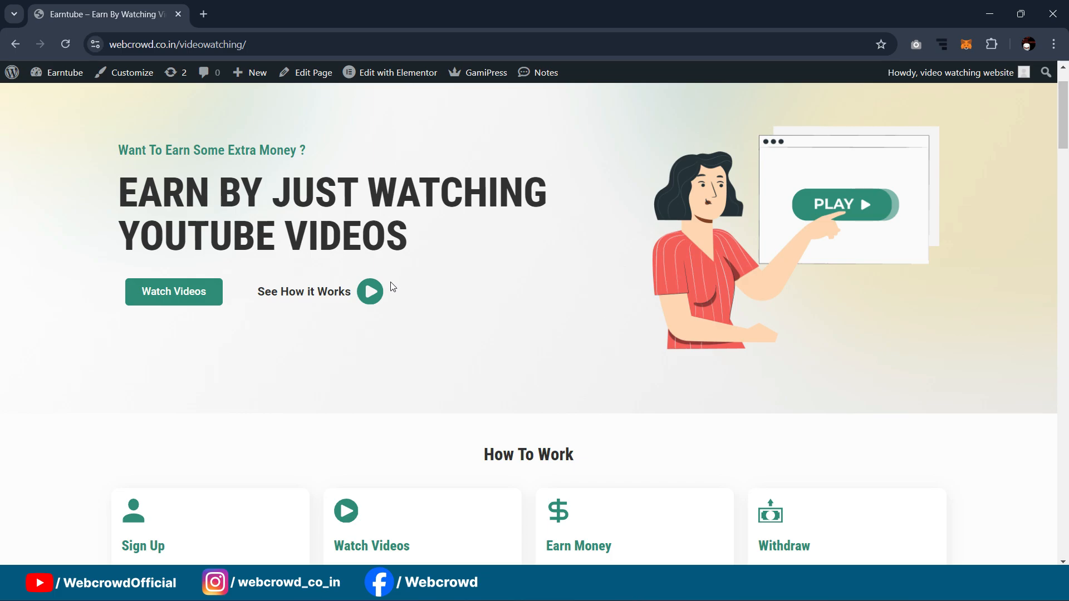
pyautogui.scroll(-4, 558, 231)
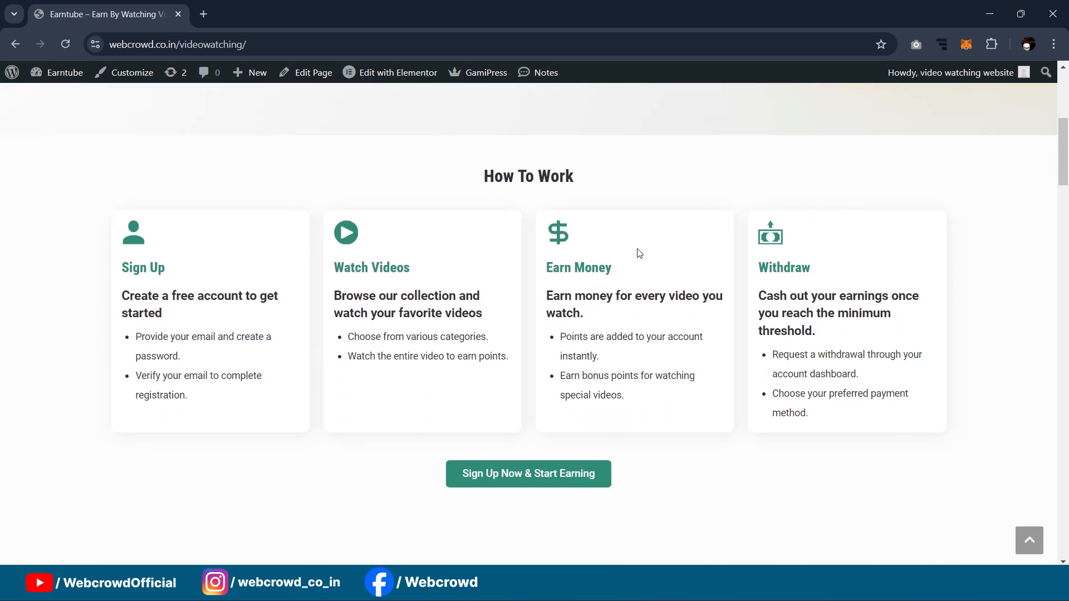
pyautogui.scroll(-1, 873, 193)
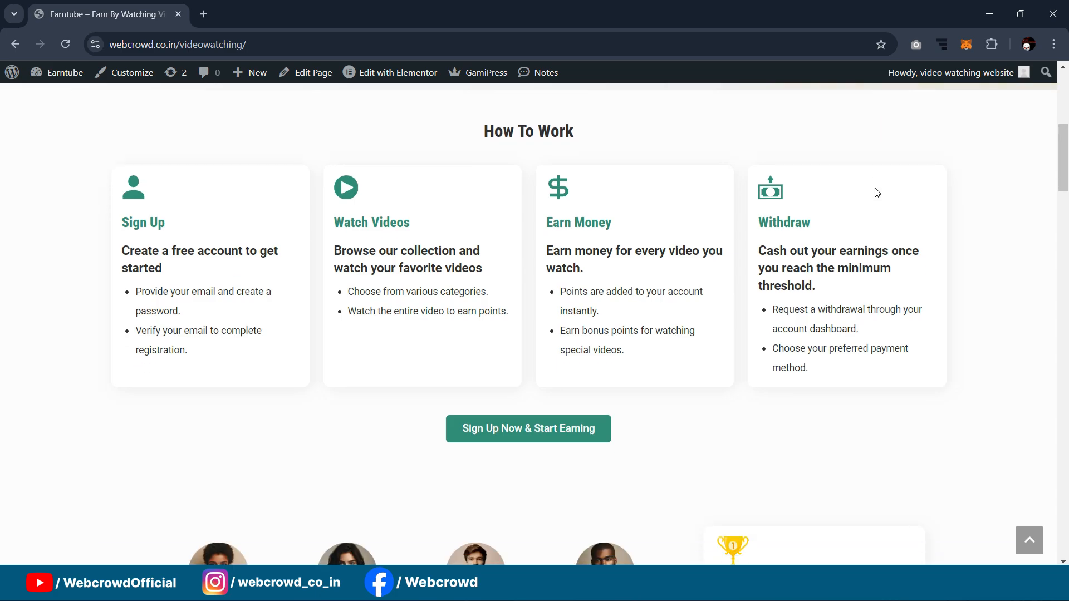
pyautogui.scroll(-5, 919, 222)
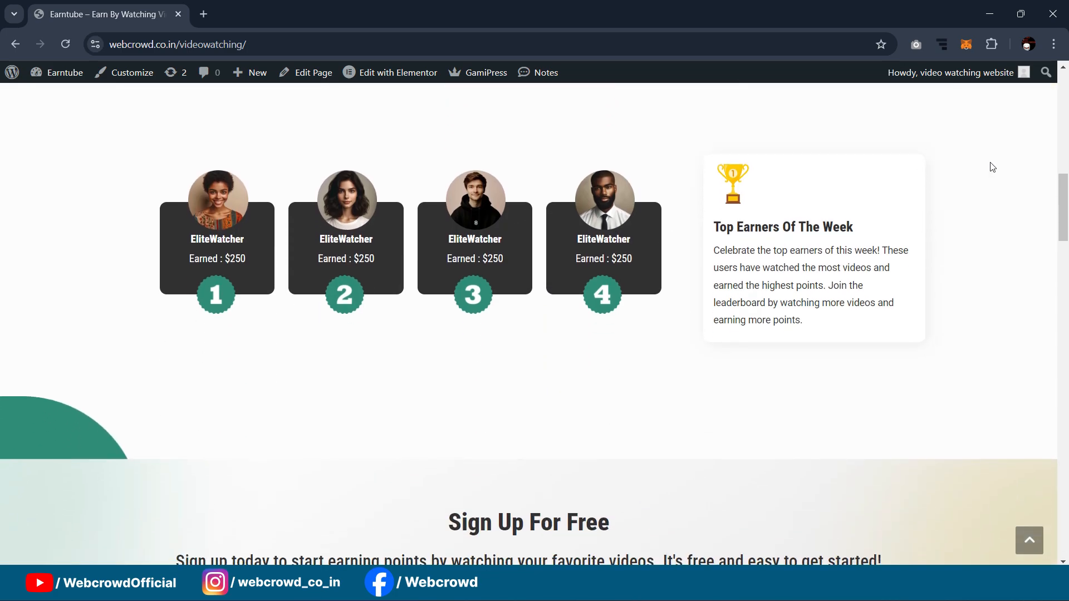
pyautogui.scroll(-4, 891, 202)
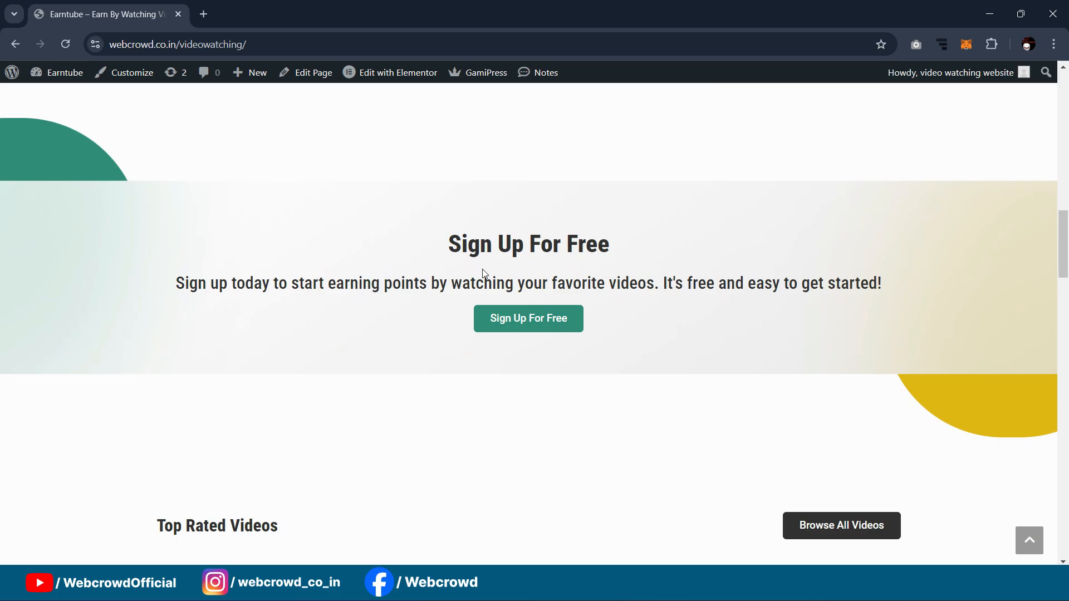
pyautogui.scroll(-3, 789, 229)
pyautogui.scroll(2, 777, 226)
pyautogui.scroll(-2, 740, 211)
pyautogui.scroll(-3, 757, 213)
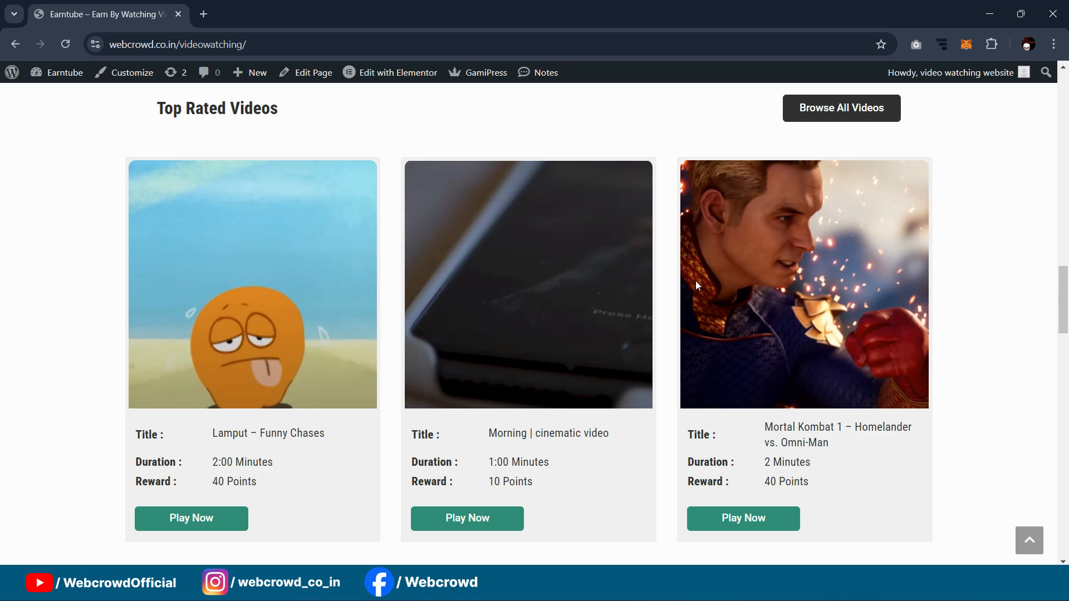
pyautogui.scroll(-8, 691, 283)
pyautogui.scroll(1, 668, 268)
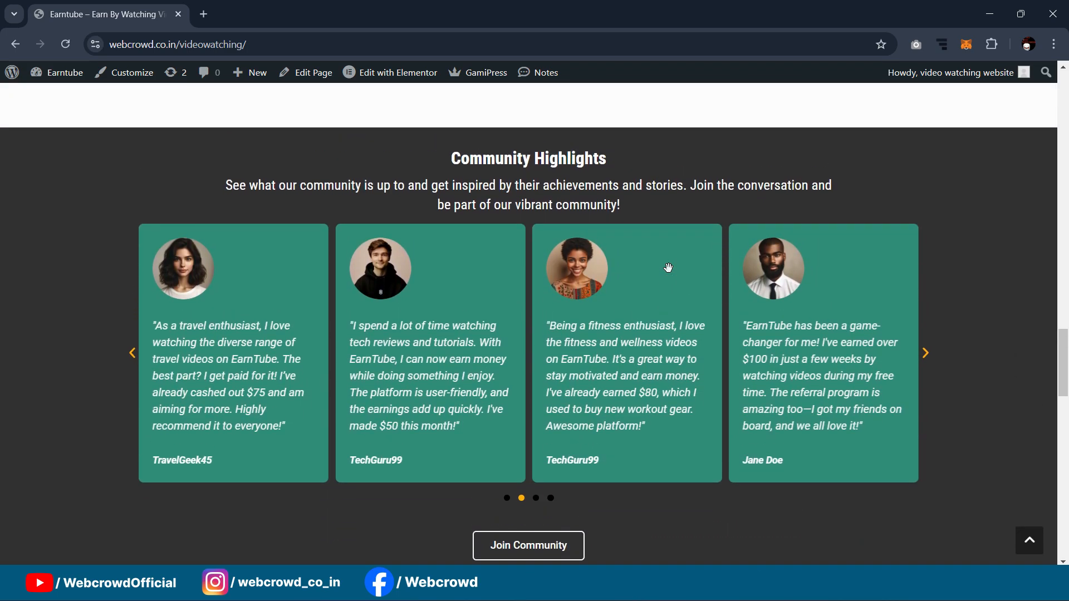
pyautogui.click(924, 412)
pyautogui.scroll(-1, 690, 258)
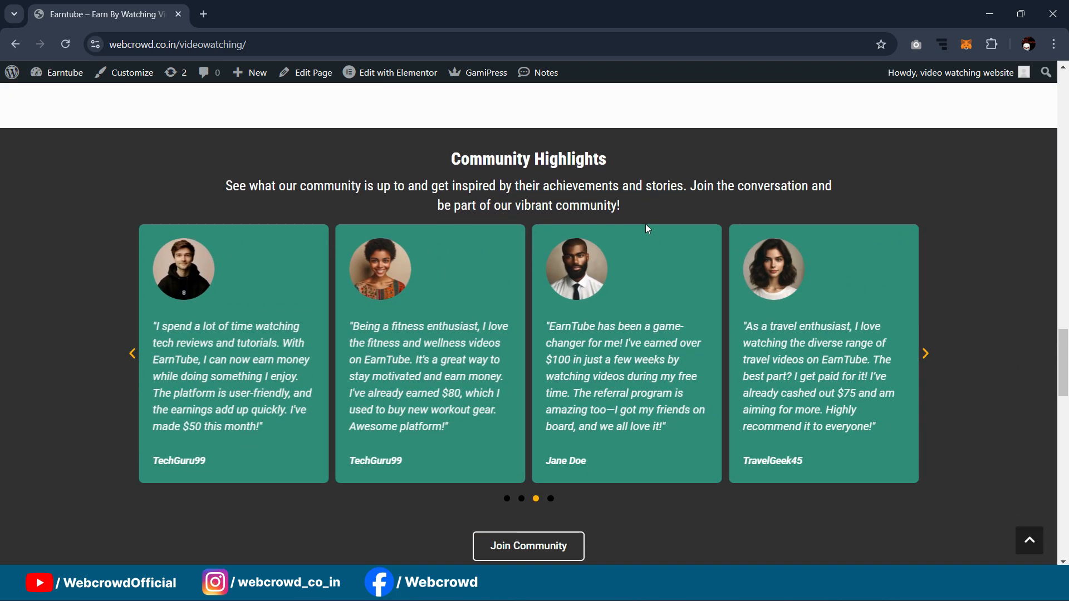
pyautogui.scroll(-3, 645, 228)
pyautogui.scroll(1, 724, 361)
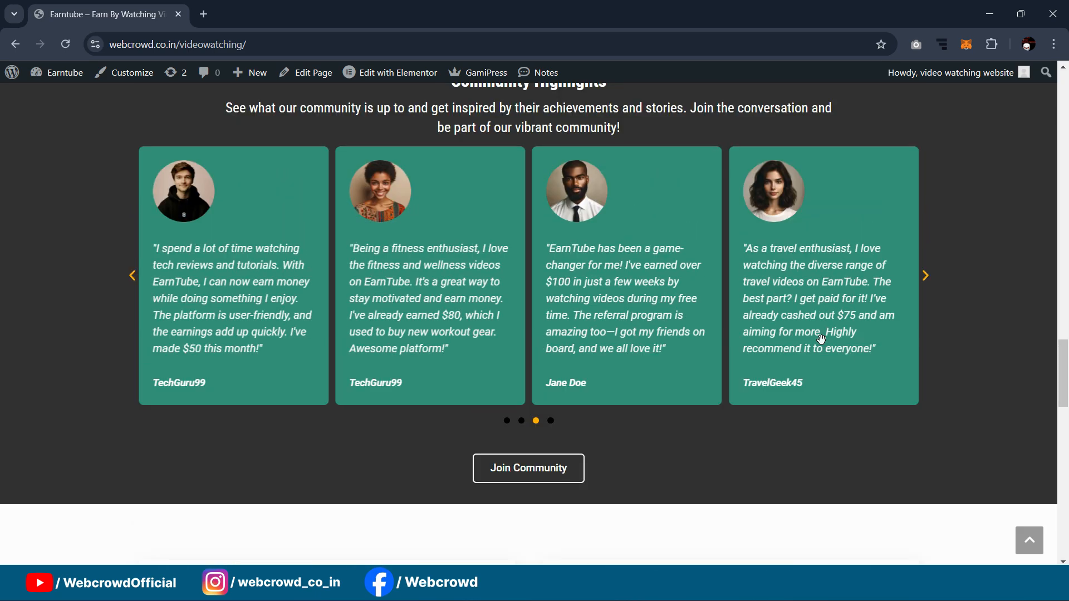
pyautogui.scroll(2, 862, 235)
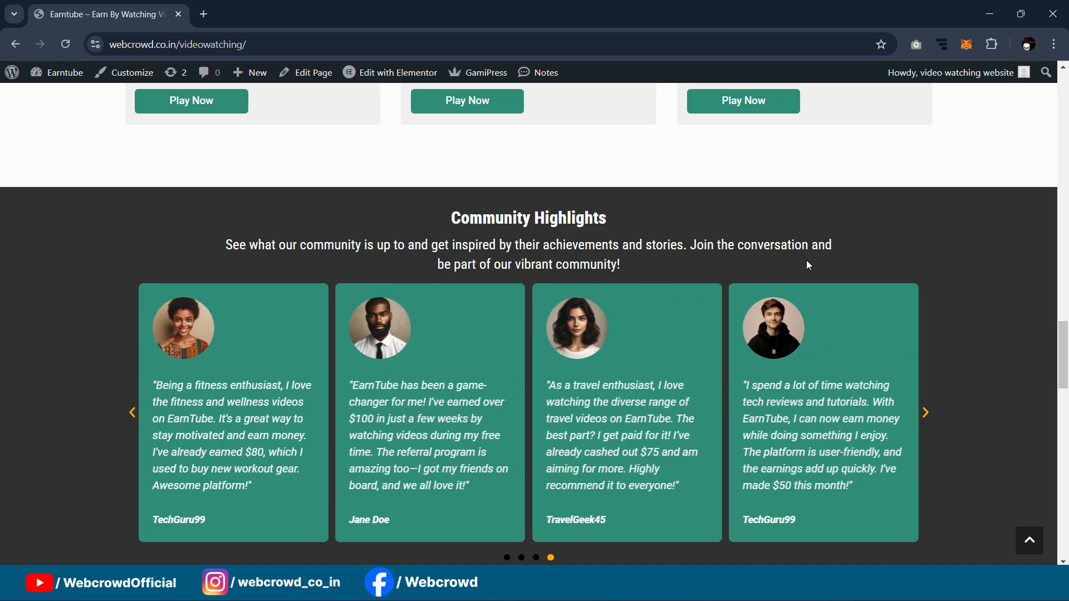
pyautogui.scroll(-7, 780, 237)
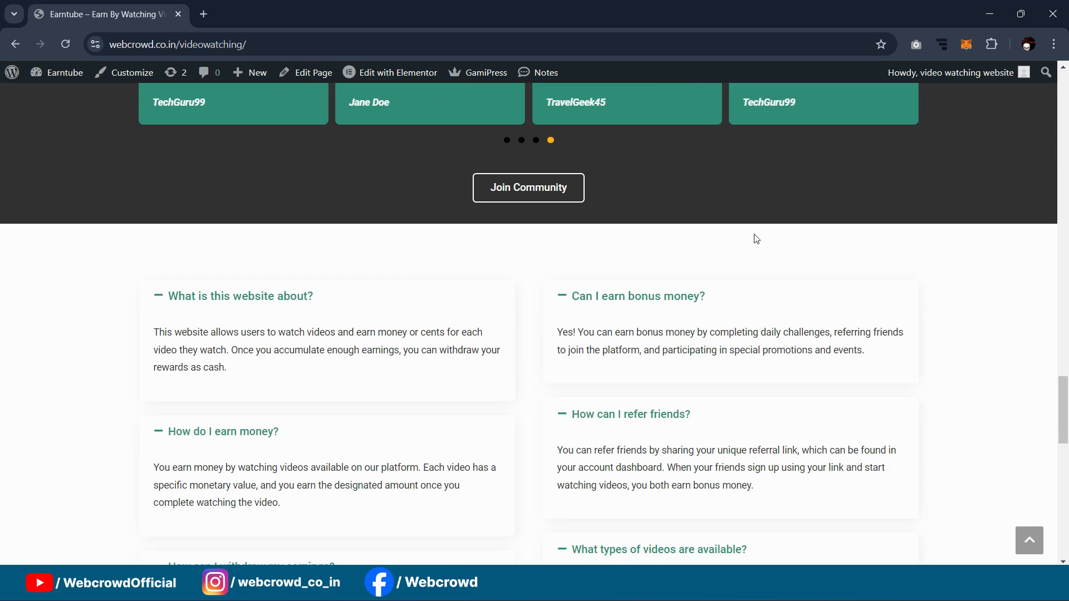
pyautogui.scroll(-4, 768, 233)
pyautogui.scroll(4, 770, 297)
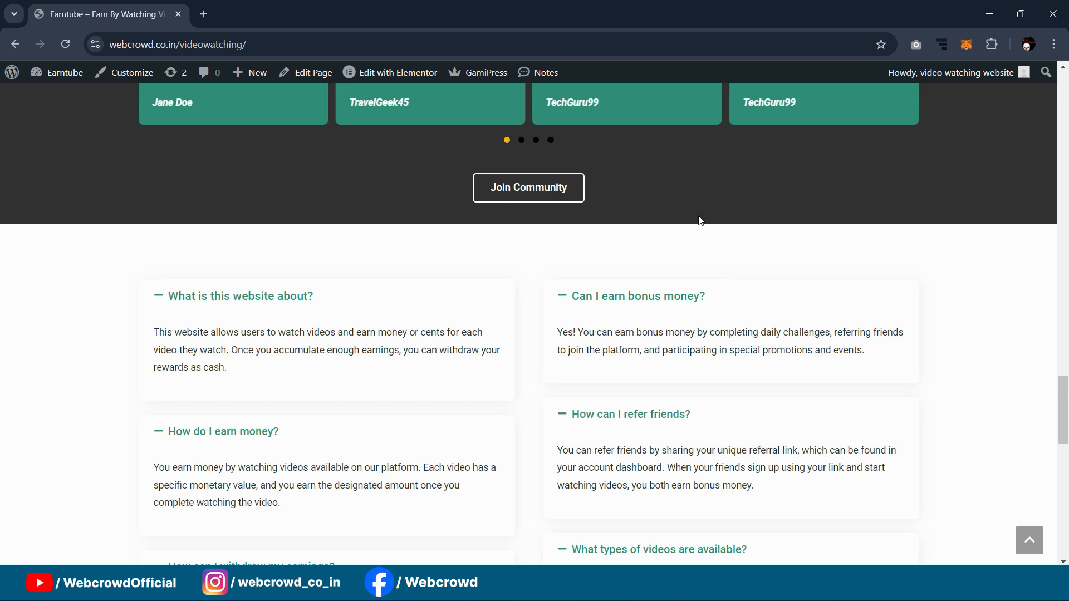
pyautogui.scroll(-3, 701, 223)
pyautogui.scroll(-3, 544, 332)
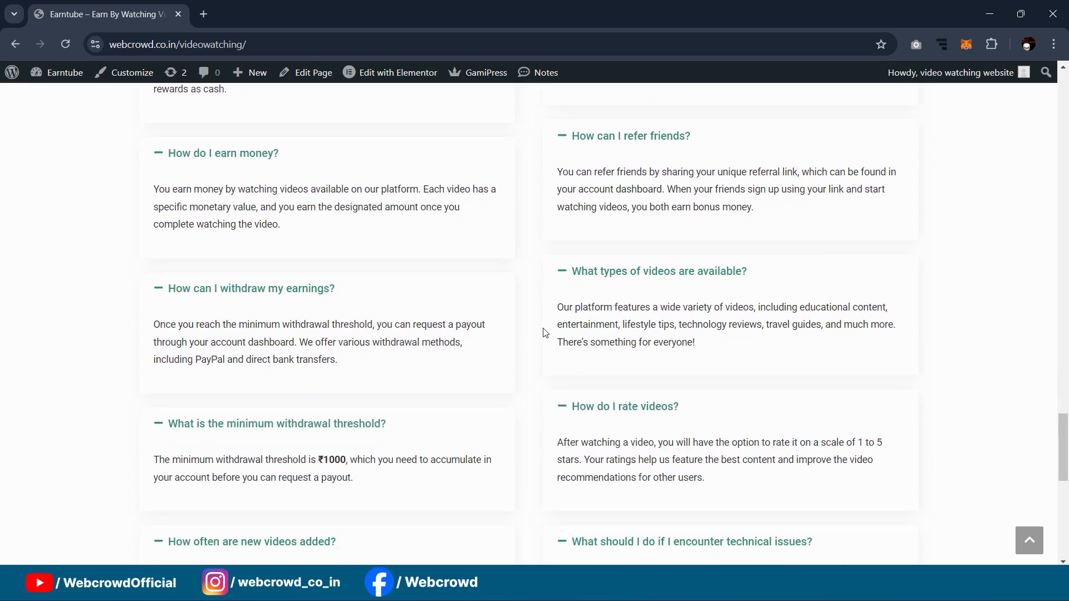
pyautogui.scroll(4, 796, 310)
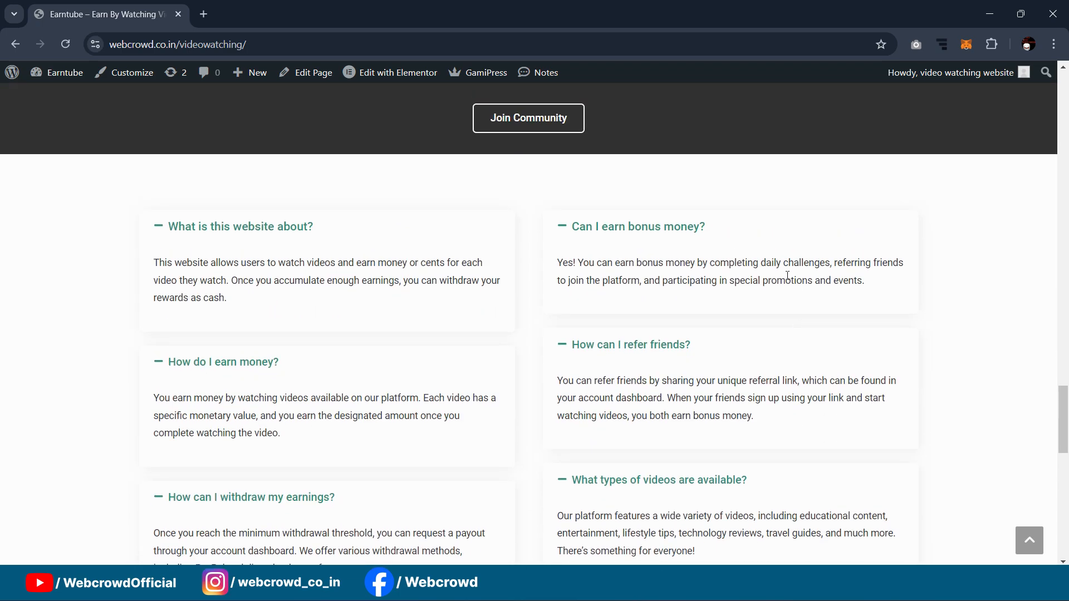
pyautogui.scroll(-10, 787, 263)
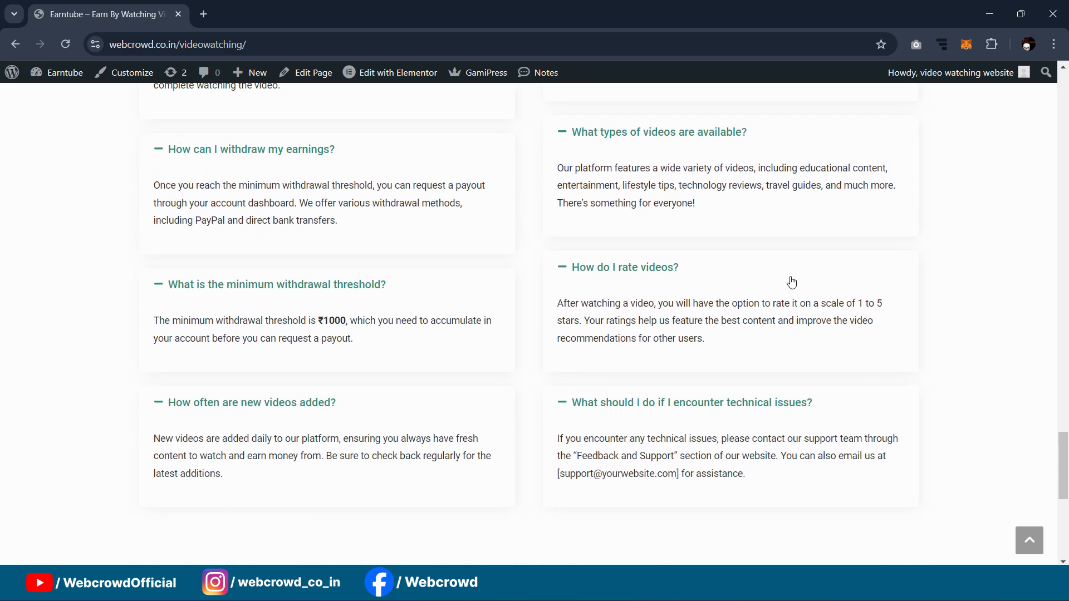
pyautogui.scroll(-2, 791, 278)
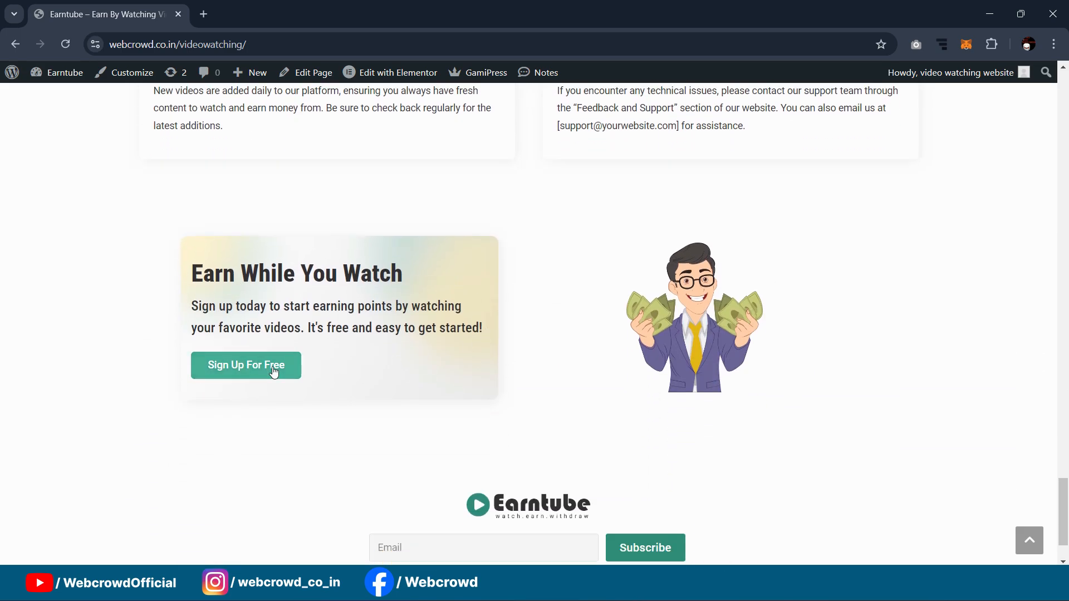
pyautogui.scroll(-1, 800, 226)
pyautogui.scroll(-1, 800, 225)
pyautogui.click(392, 465)
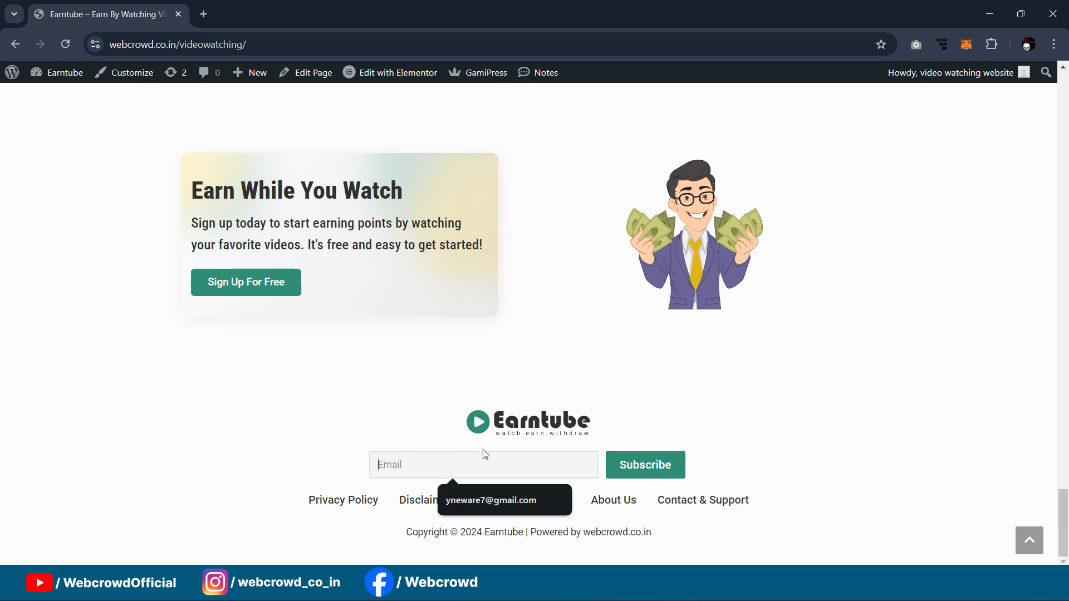
pyautogui.click(735, 353)
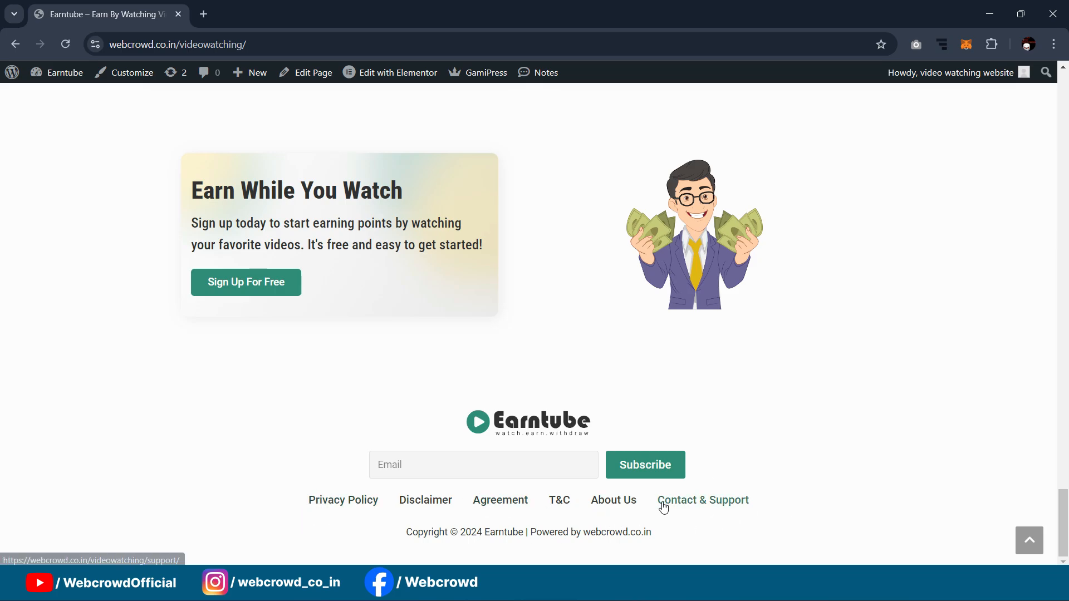
pyautogui.scroll(5, 1066, 493)
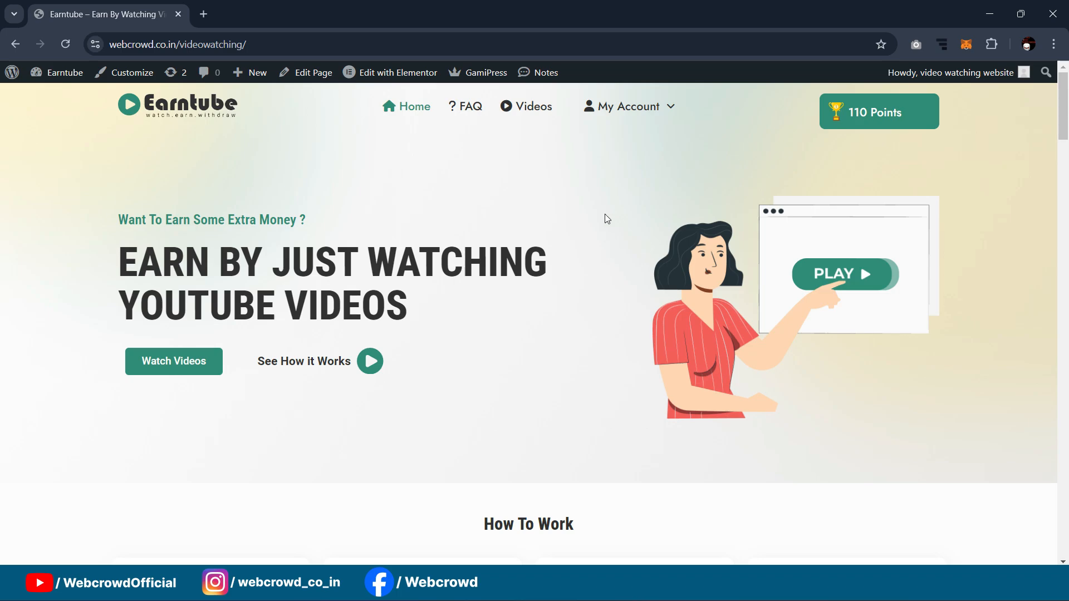
# Step: Scroll the Earntube home page down to How To Work and back up
pyautogui.scroll(-5, 762, 304)
pyautogui.scroll(5, 719, 296)
pyautogui.scroll(-6, 627, 238)
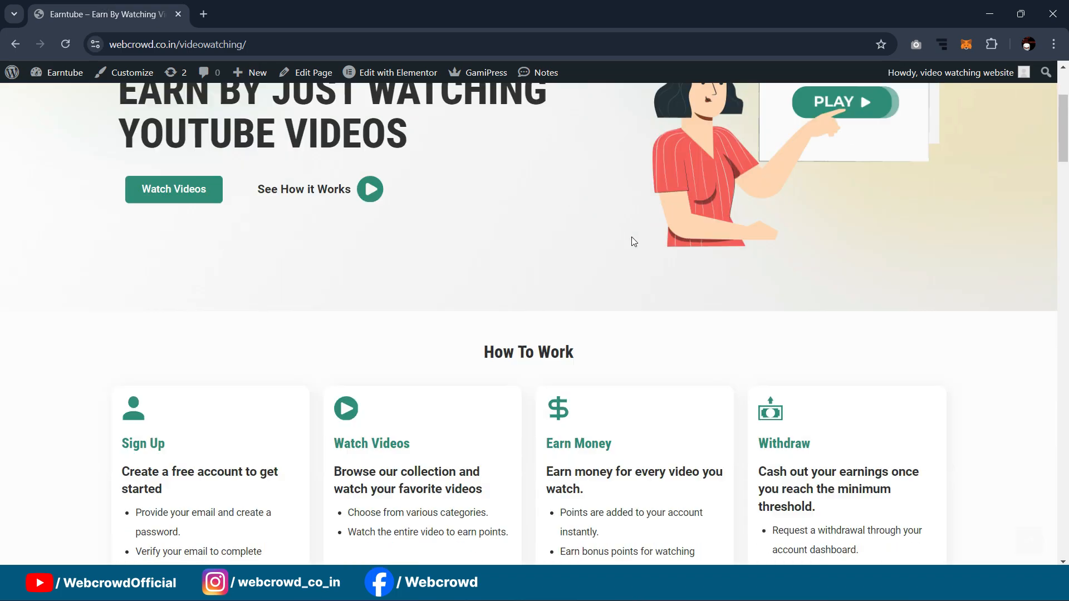
pyautogui.scroll(6, 634, 254)
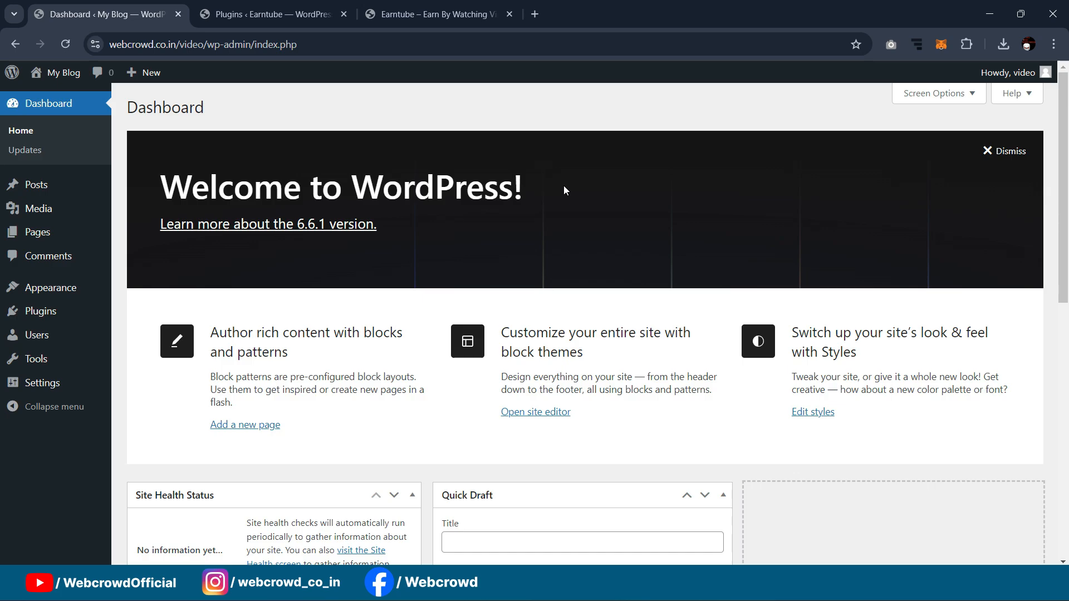
# Step: Go to Appearance > Themes in the WordPress admin
pyautogui.scroll(-2, 587, 209)
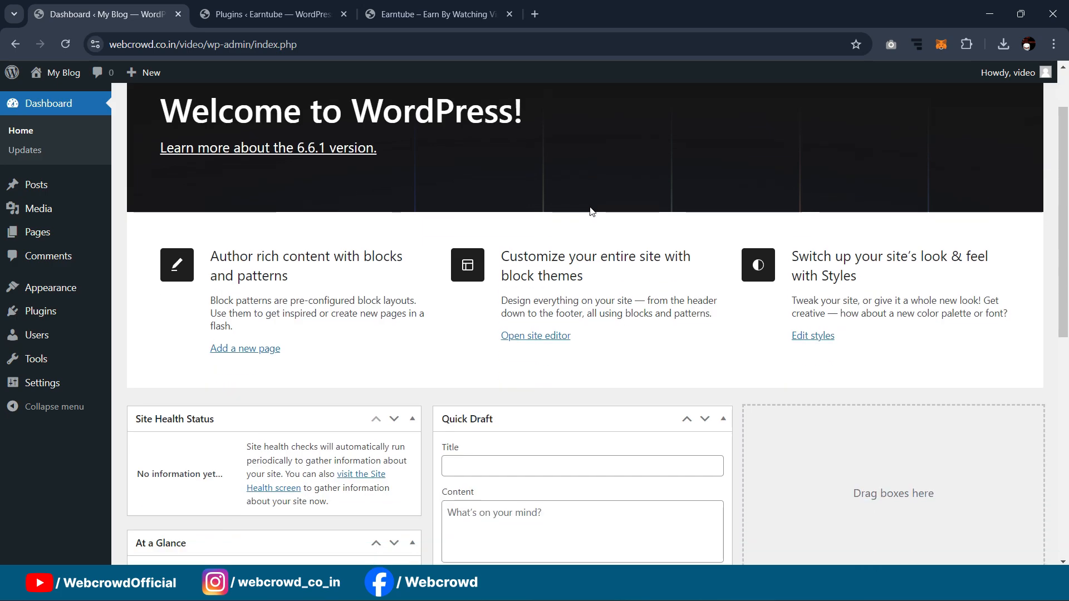
pyautogui.scroll(2, 484, 290)
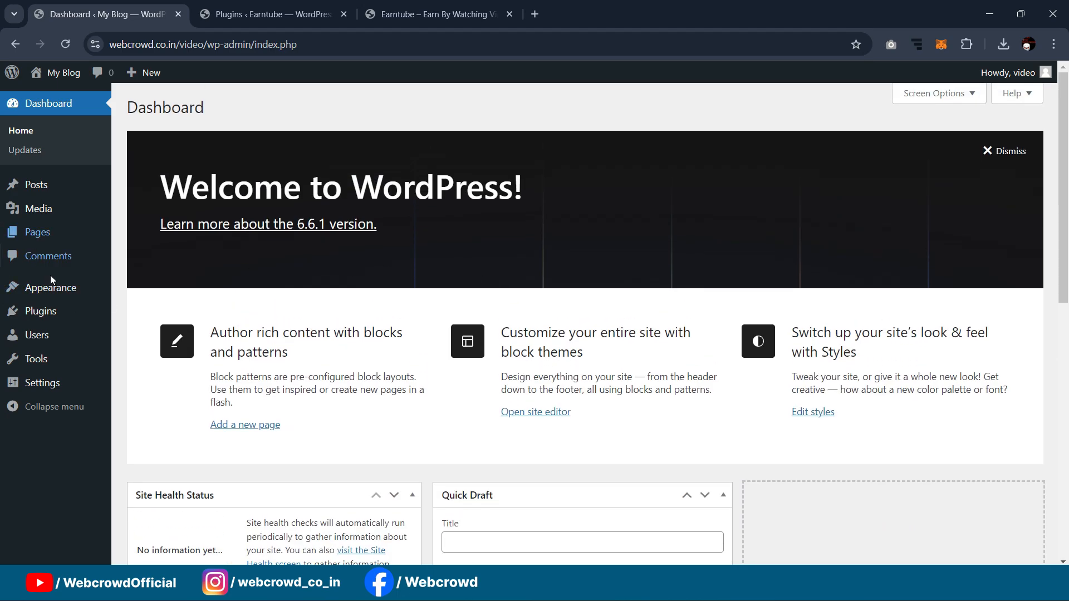
pyautogui.moveTo(56, 291)
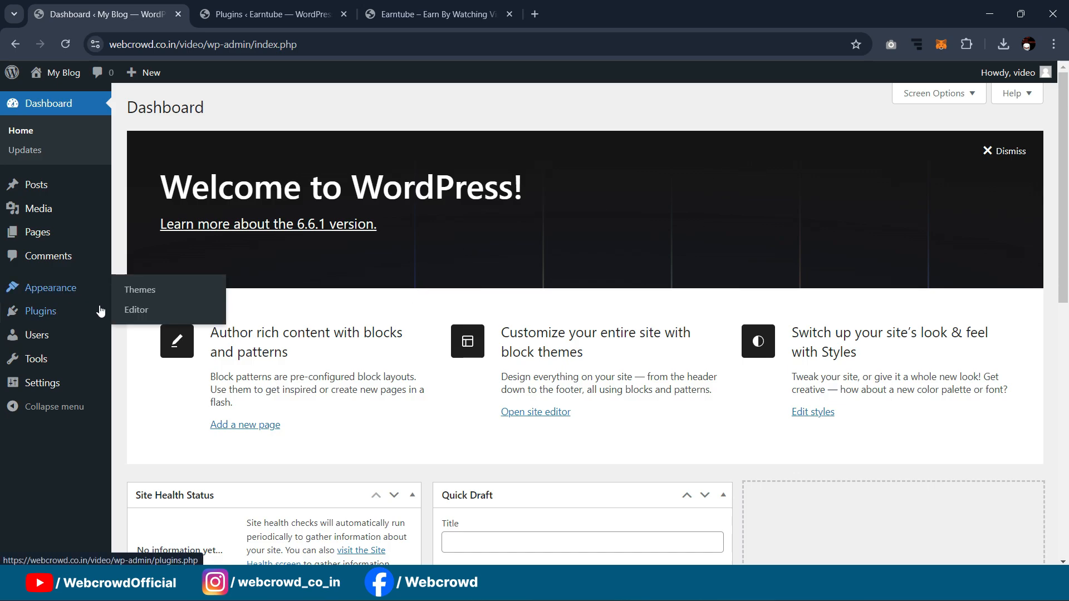
pyautogui.click(153, 290)
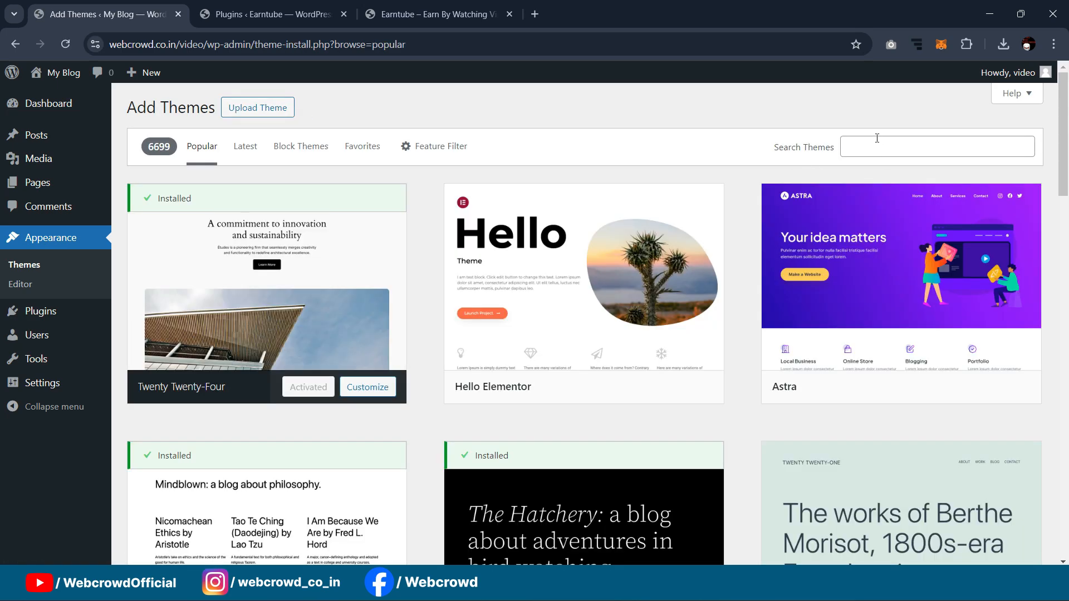
# Step: Search themes for 'ocean wp', then install and activate OceanWP
pyautogui.click(876, 139)
pyautogui.write('ocean')
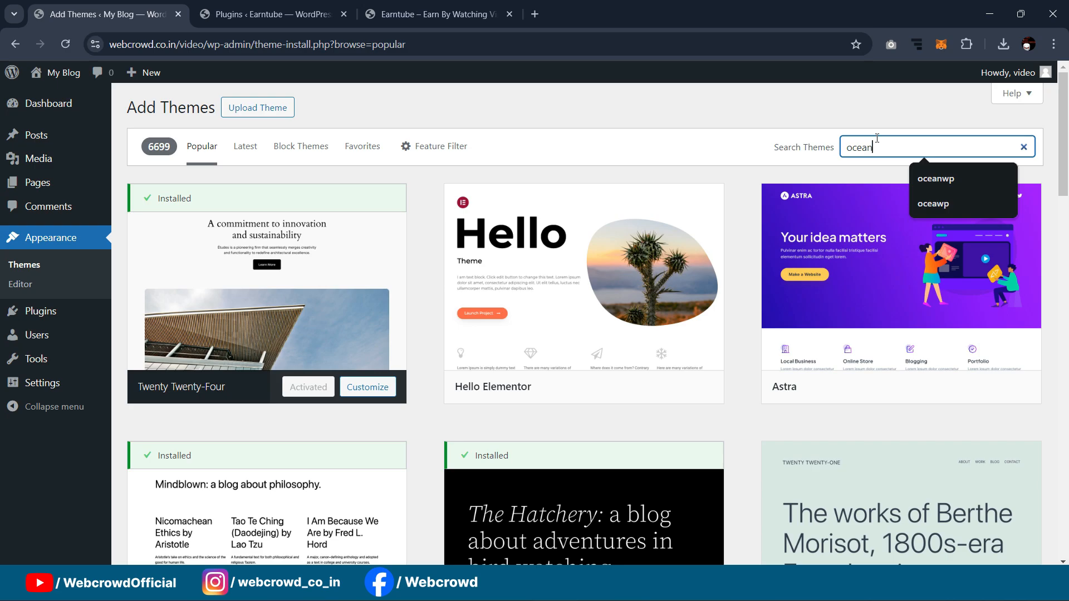
pyautogui.write(' wp')
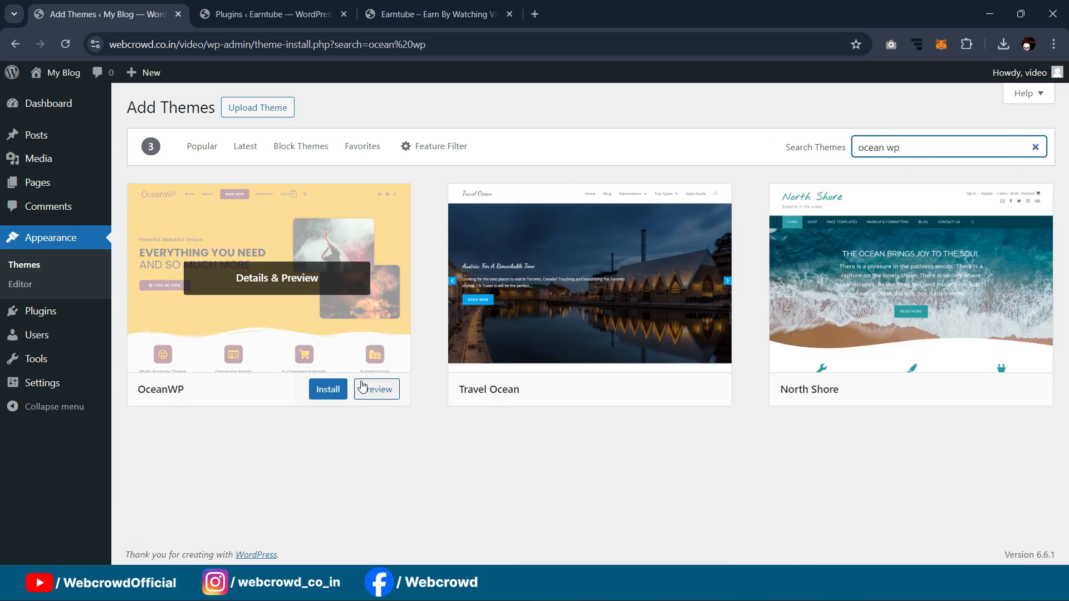
pyautogui.click(339, 389)
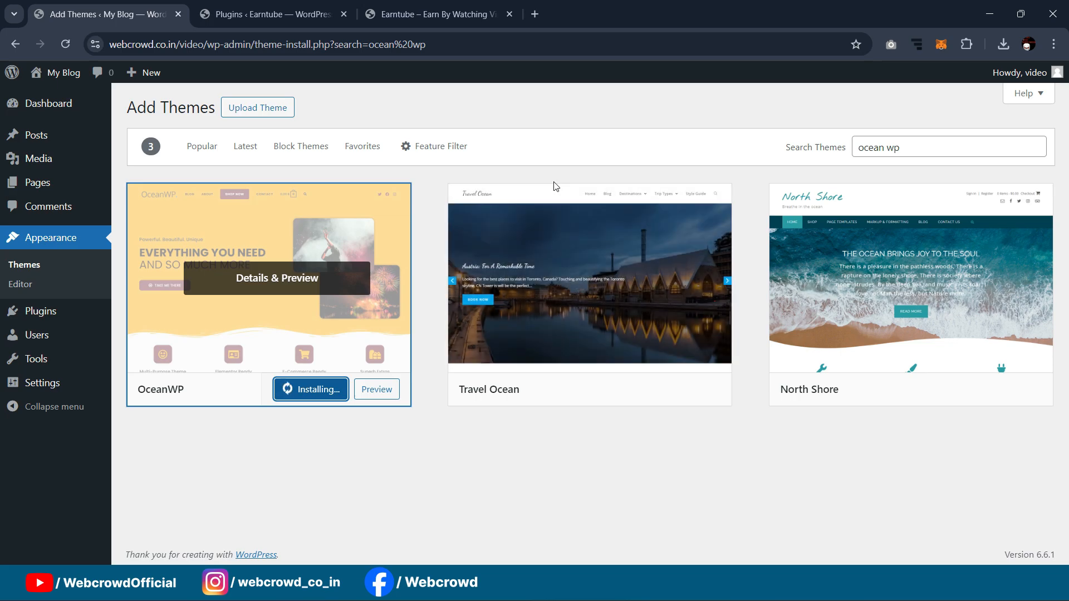
pyautogui.click(303, 392)
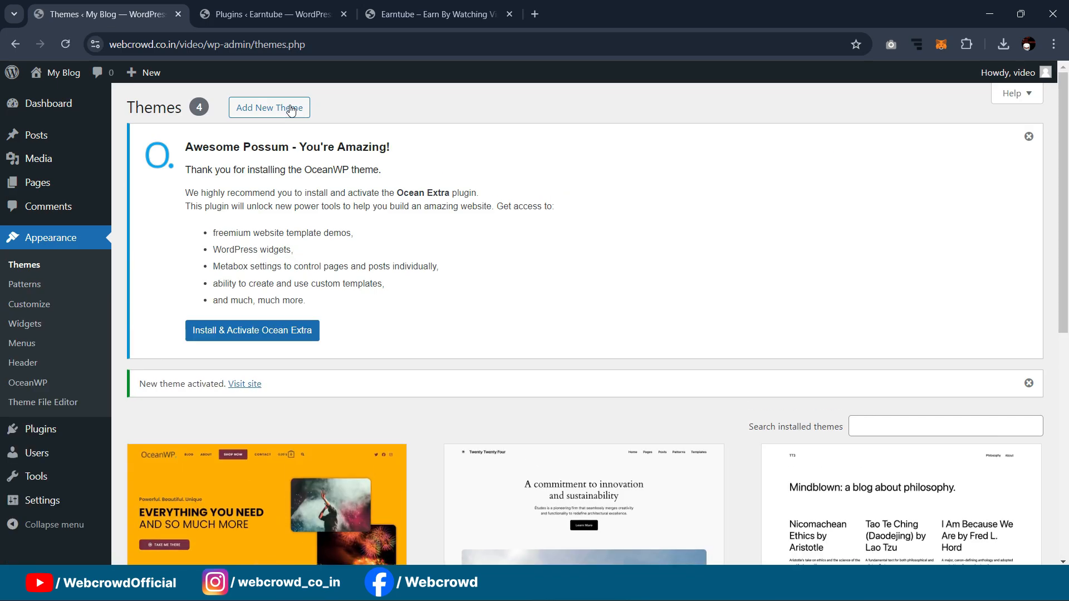
# Step: Go to Plugins > Add New Plugin
pyautogui.scroll(-6, 449, 245)
pyautogui.scroll(-2, 450, 245)
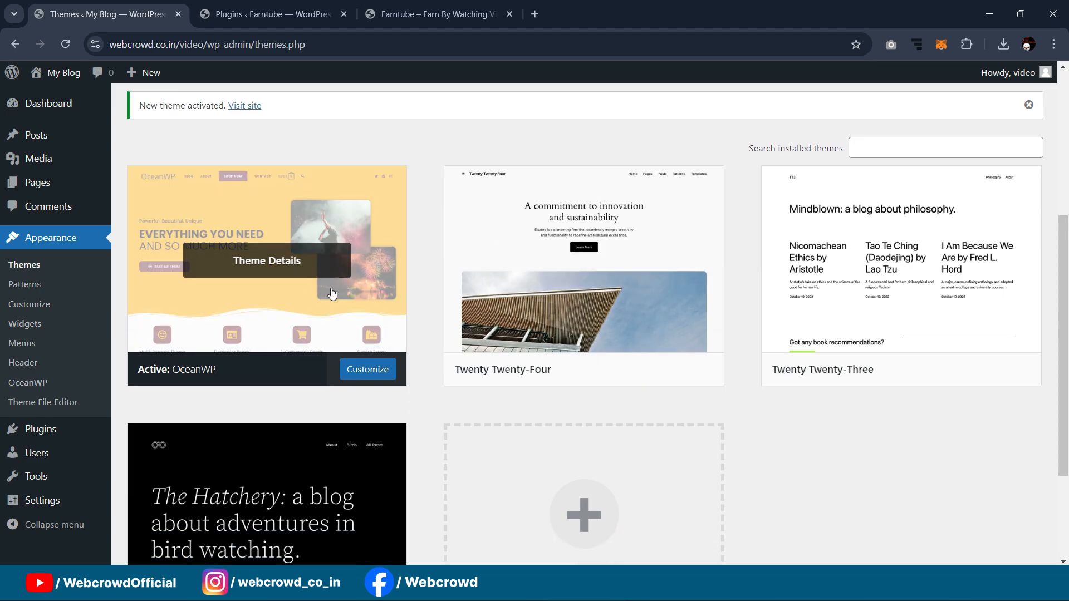
pyautogui.scroll(3, 361, 265)
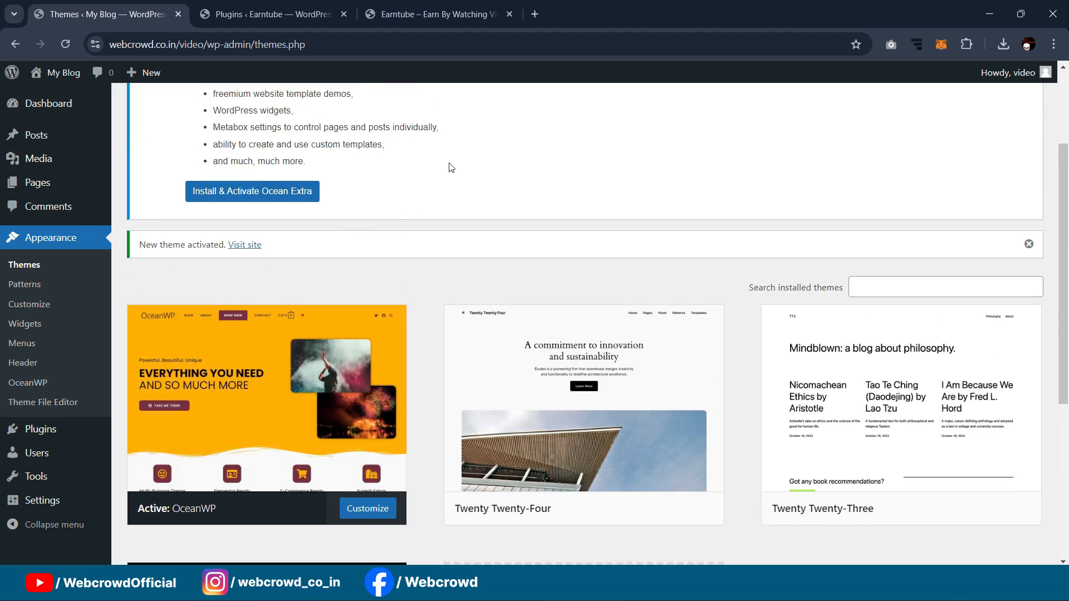
pyautogui.scroll(3, 477, 223)
pyautogui.scroll(-4, 122, 333)
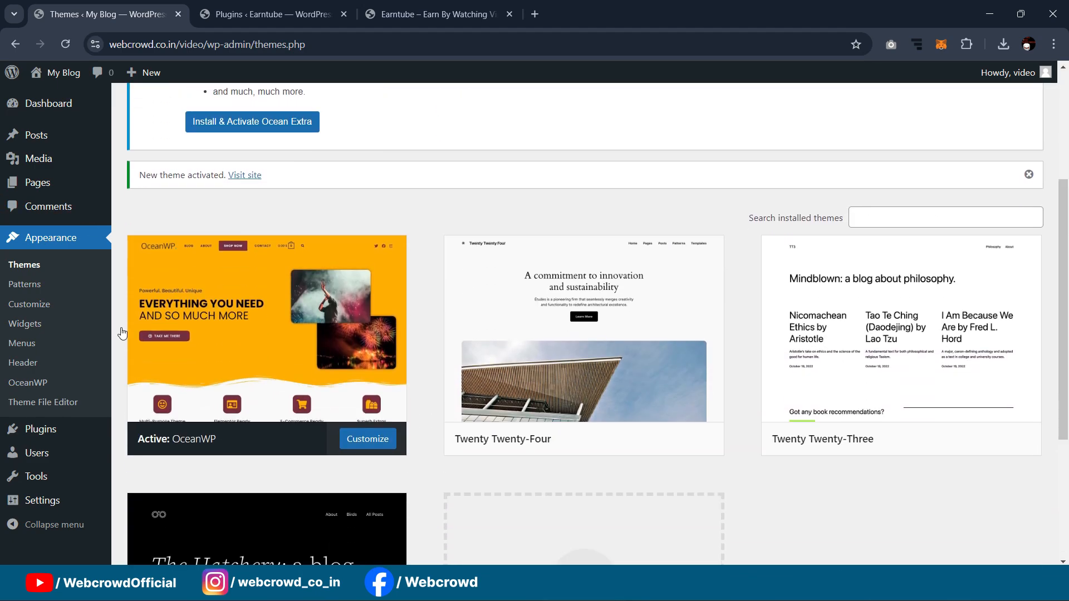
pyautogui.moveTo(34, 431)
pyautogui.click(130, 456)
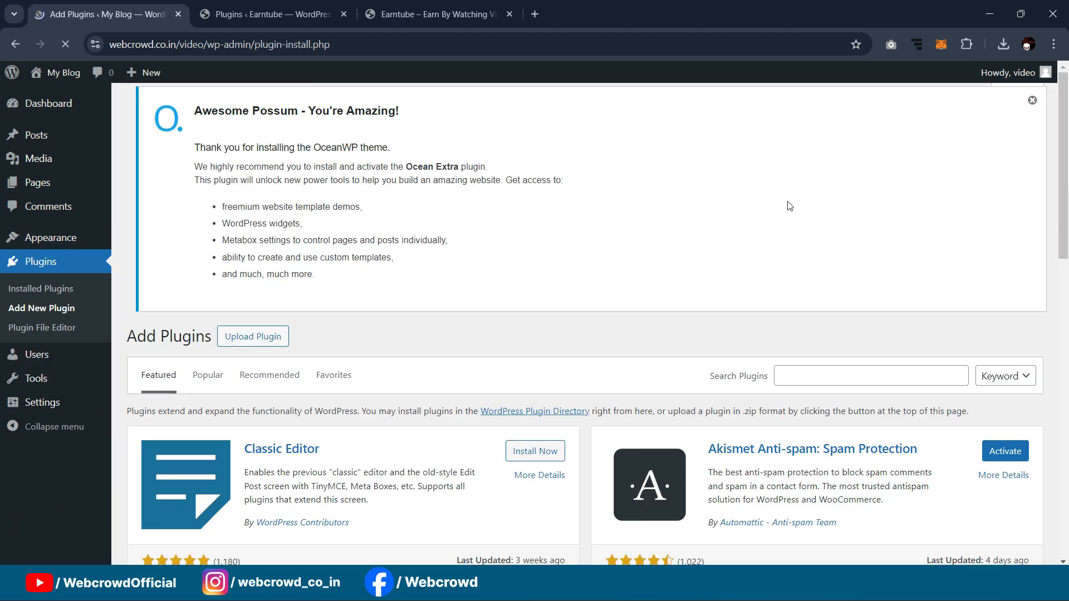
# Step: Search the plugin directory for 'elementor'
pyautogui.scroll(-2, 824, 296)
pyautogui.click(817, 255)
pyautogui.write('elem')
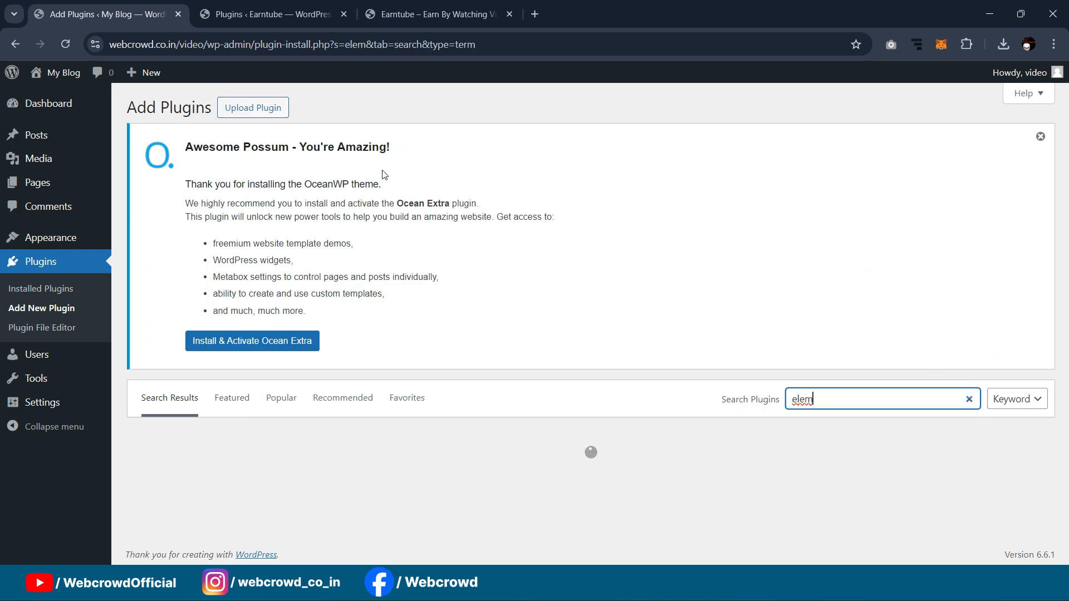
pyautogui.scroll(-2, 399, 142)
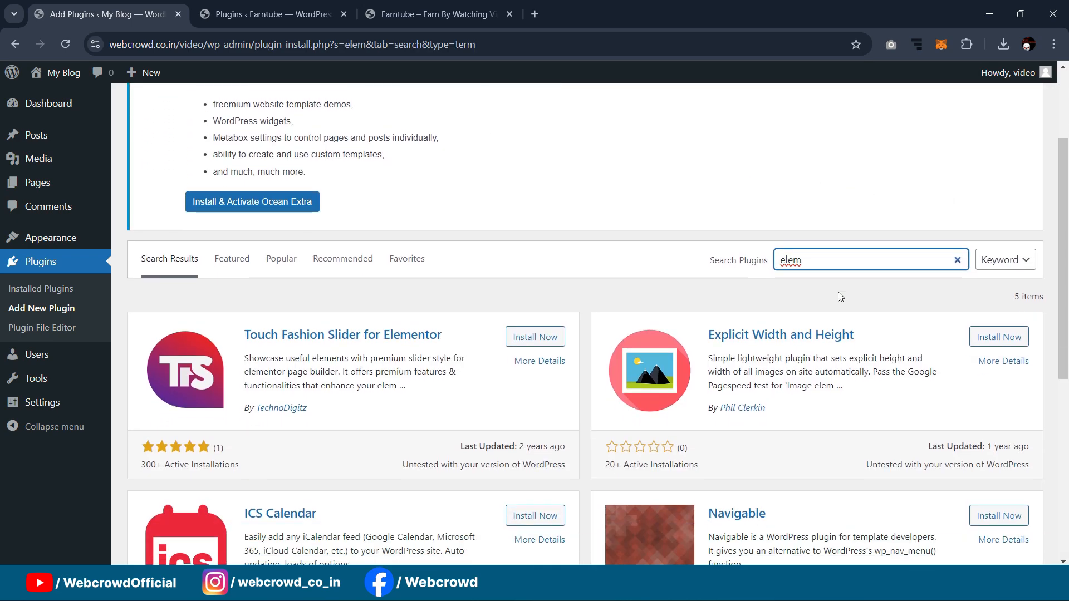
pyautogui.click(852, 262)
pyautogui.click(864, 289)
# Step: Install Elementor Website Builder and Elementor Header & Footer Builder, then view Earntube's installed plugins
pyautogui.scroll(-3, 533, 273)
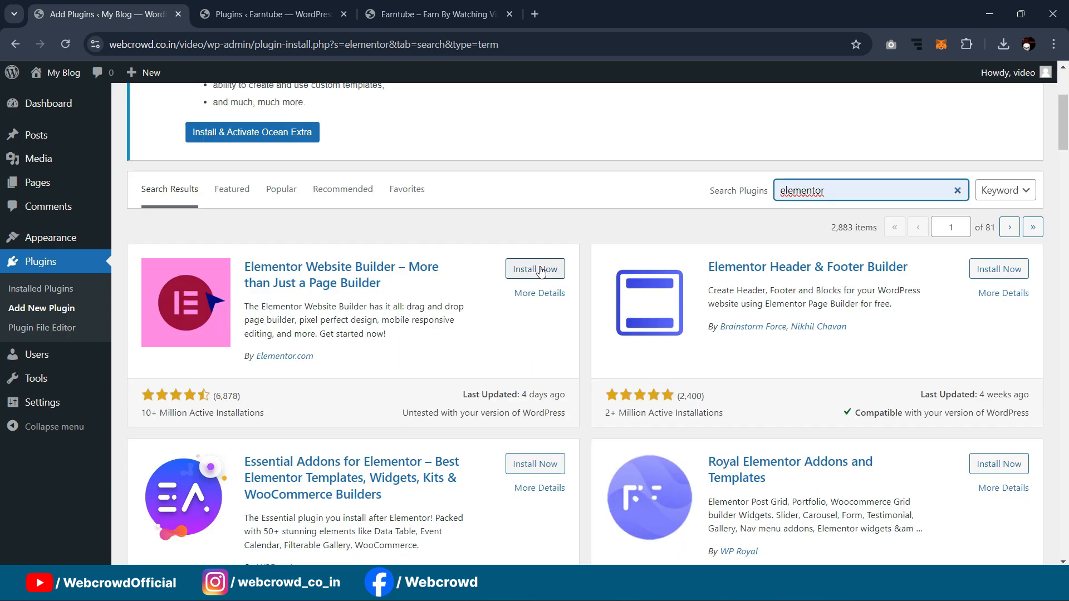
pyautogui.click(533, 270)
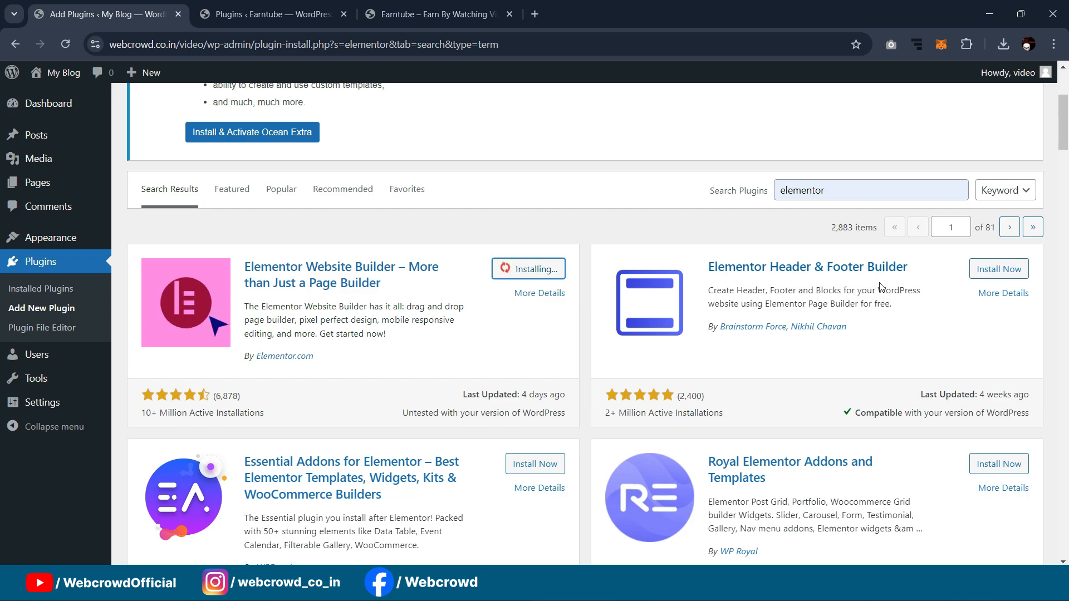
pyautogui.click(998, 269)
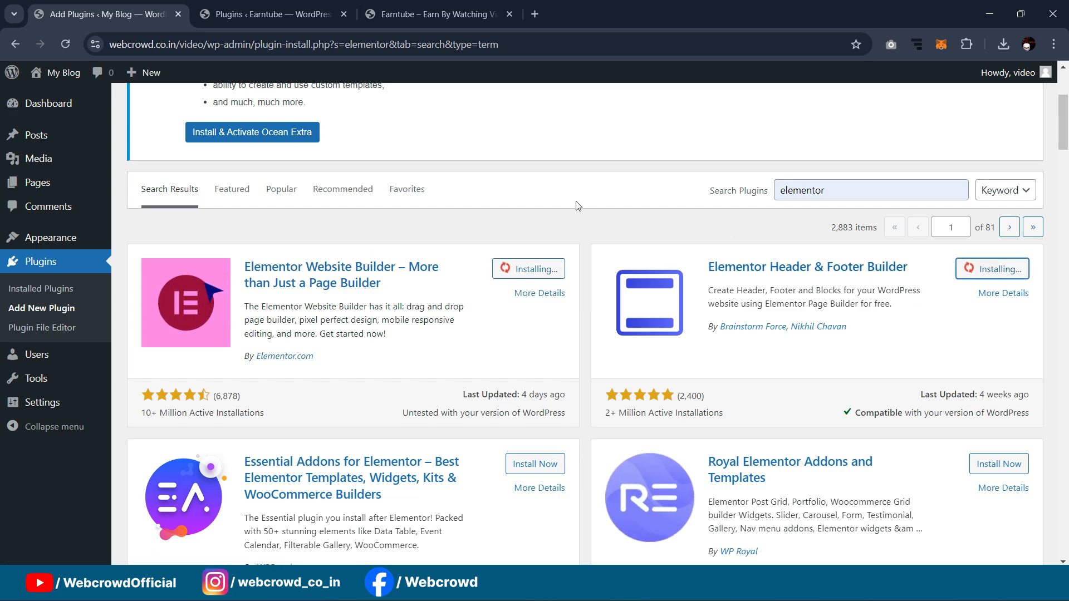
pyautogui.scroll(-3, 577, 211)
pyautogui.scroll(-5, 578, 211)
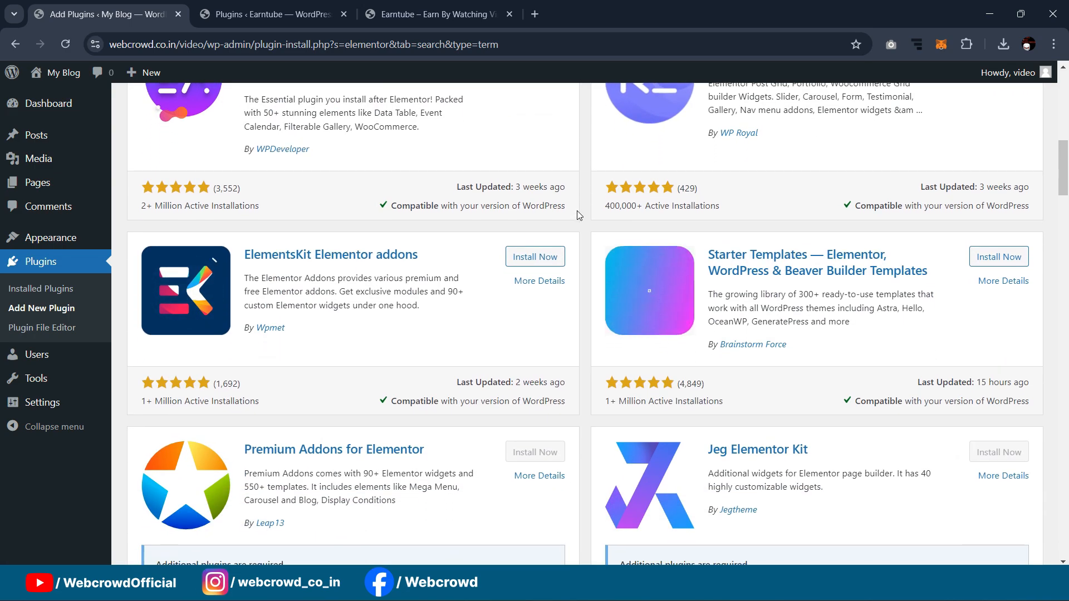
pyautogui.scroll(8, 577, 214)
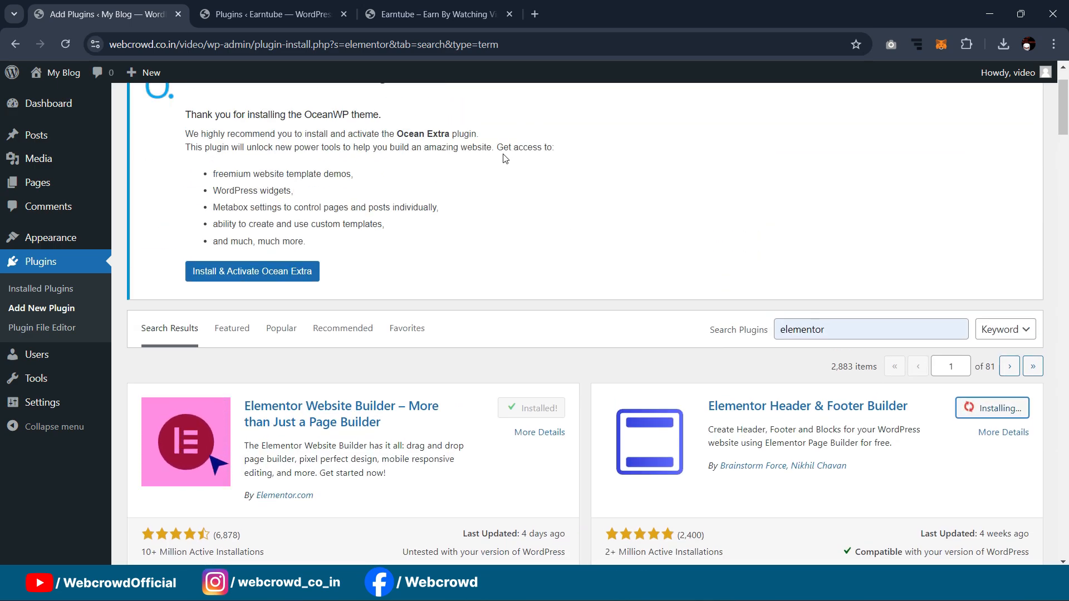
pyautogui.click(272, 14)
pyautogui.scroll(-6, 559, 278)
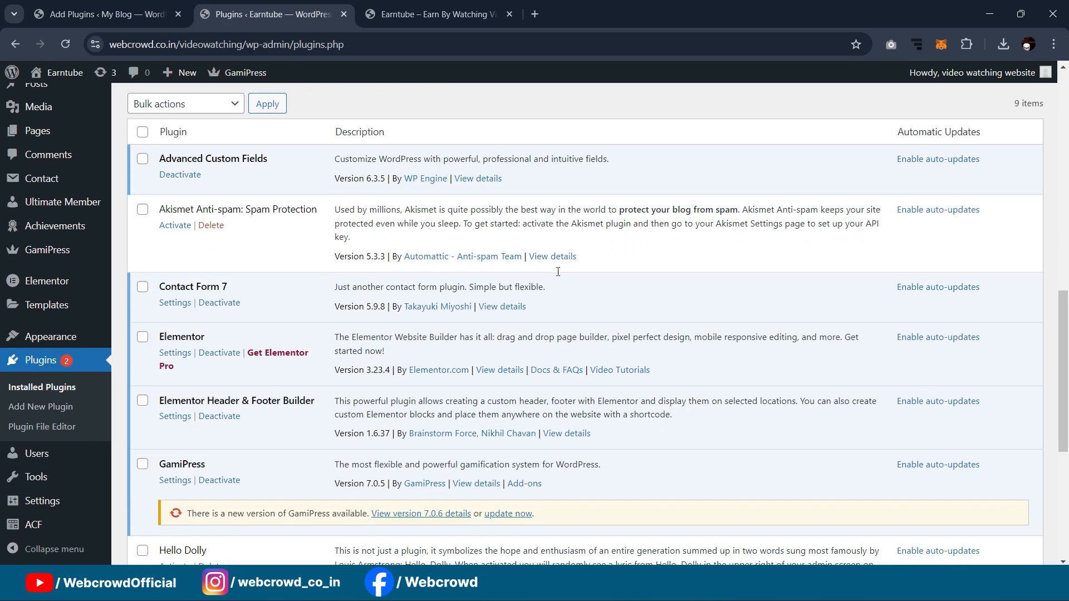
# Step: Scroll through Earntube's installed plugins, then return to My Blog's Elementor search results
pyautogui.scroll(-3, 241, 380)
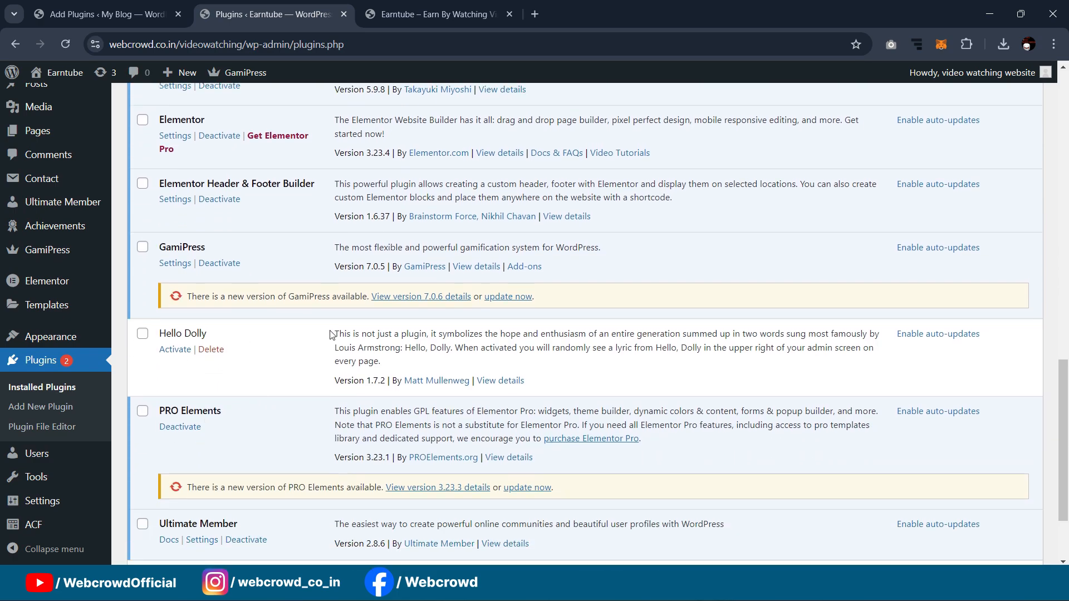
pyautogui.scroll(5, 331, 334)
pyautogui.scroll(-3, 241, 221)
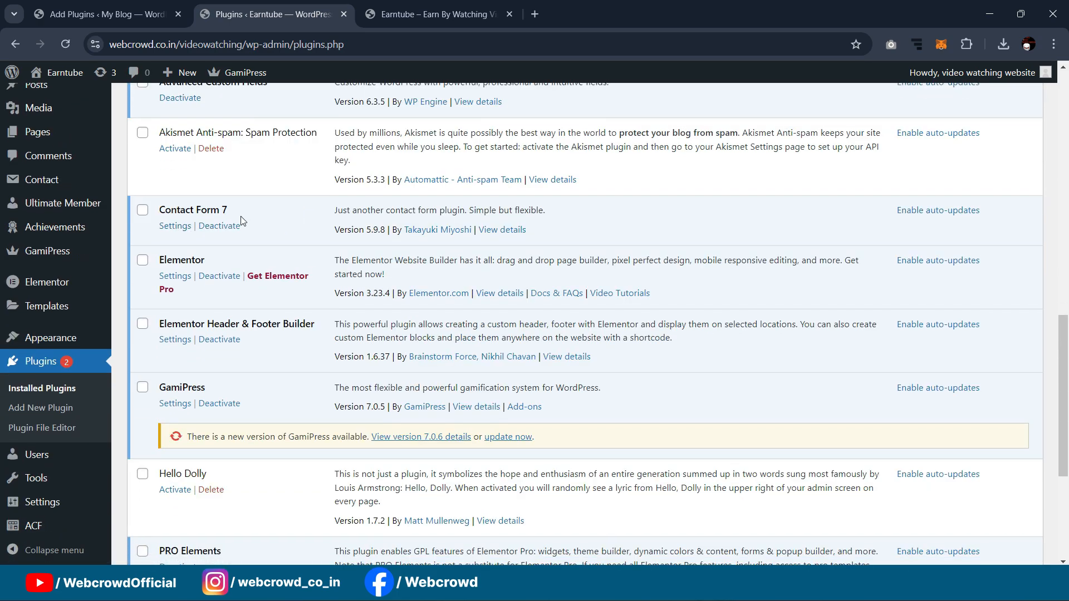
pyautogui.scroll(3, 241, 221)
pyautogui.scroll(-5, 226, 248)
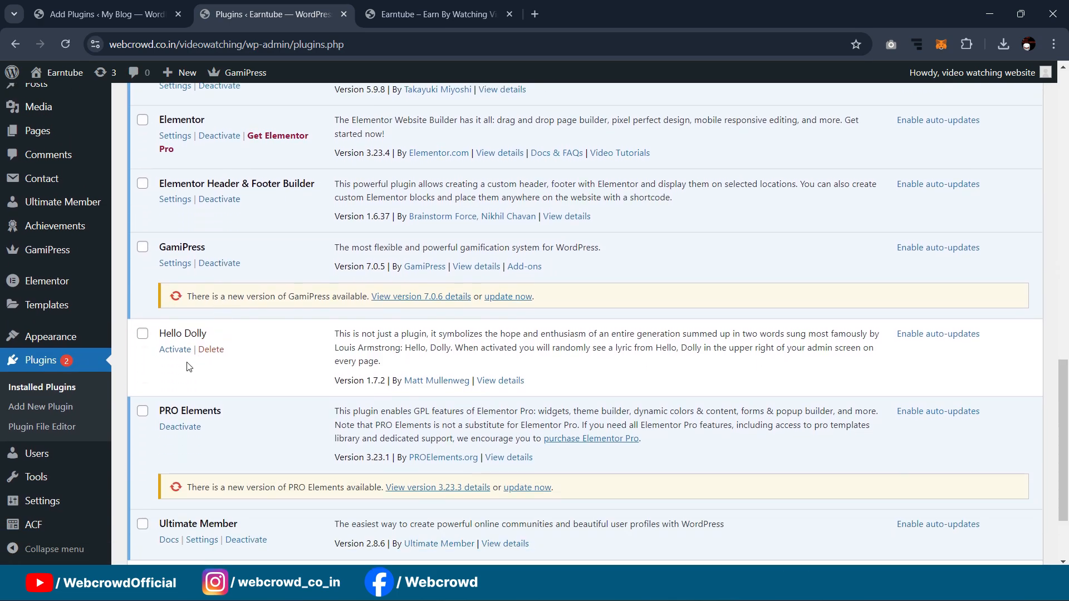
pyautogui.scroll(-2, 175, 412)
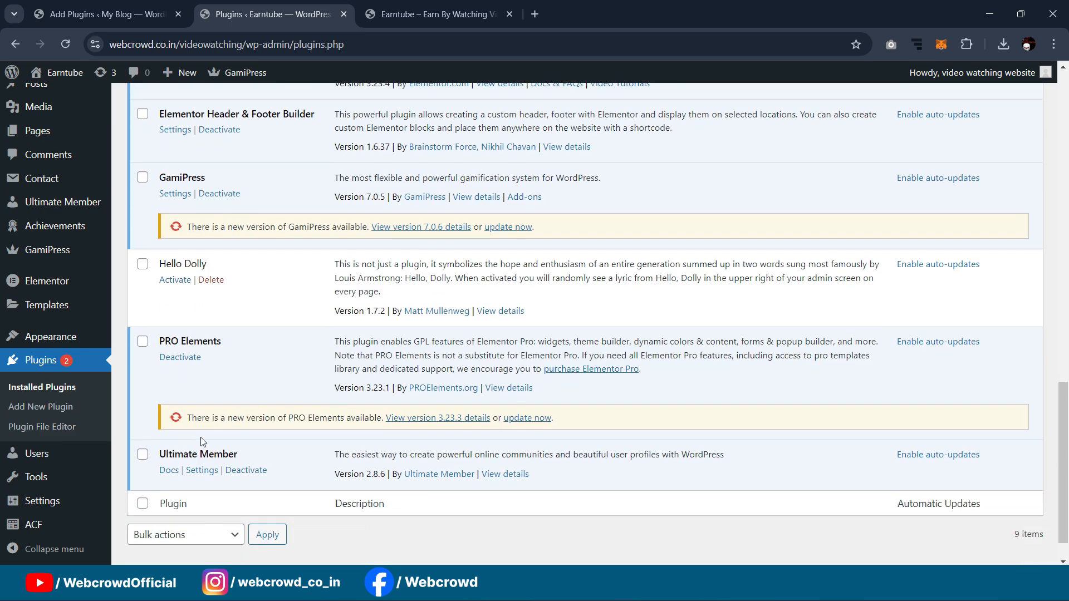
pyautogui.click(122, 4)
# Step: Search plugins for 'ultimate member', install Ultimate Member, and bring up the Upload Plugin form
pyautogui.scroll(-2, 842, 286)
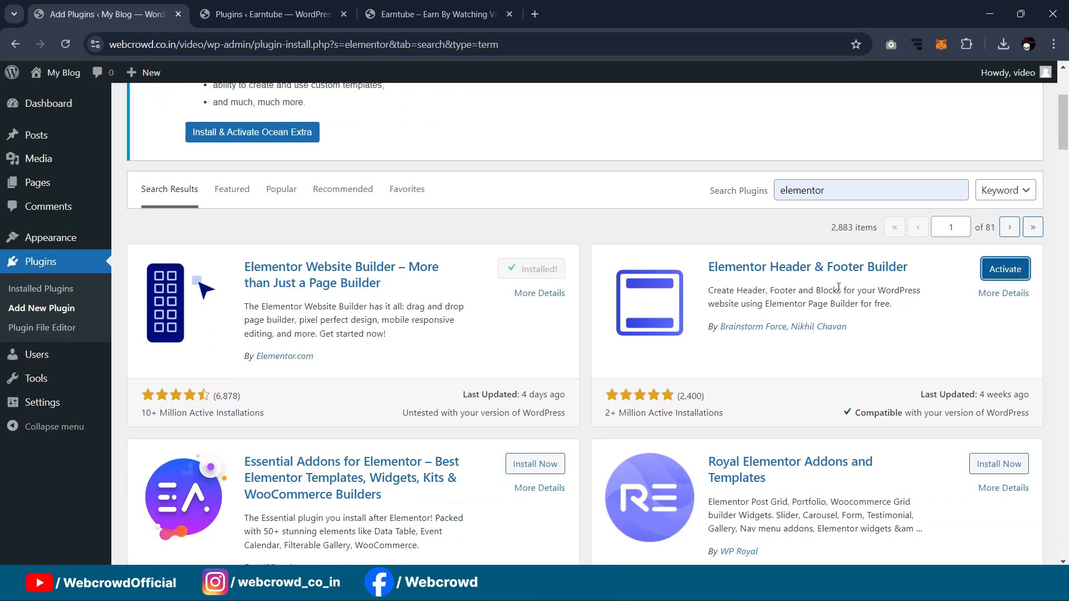
pyautogui.doubleClick(847, 193)
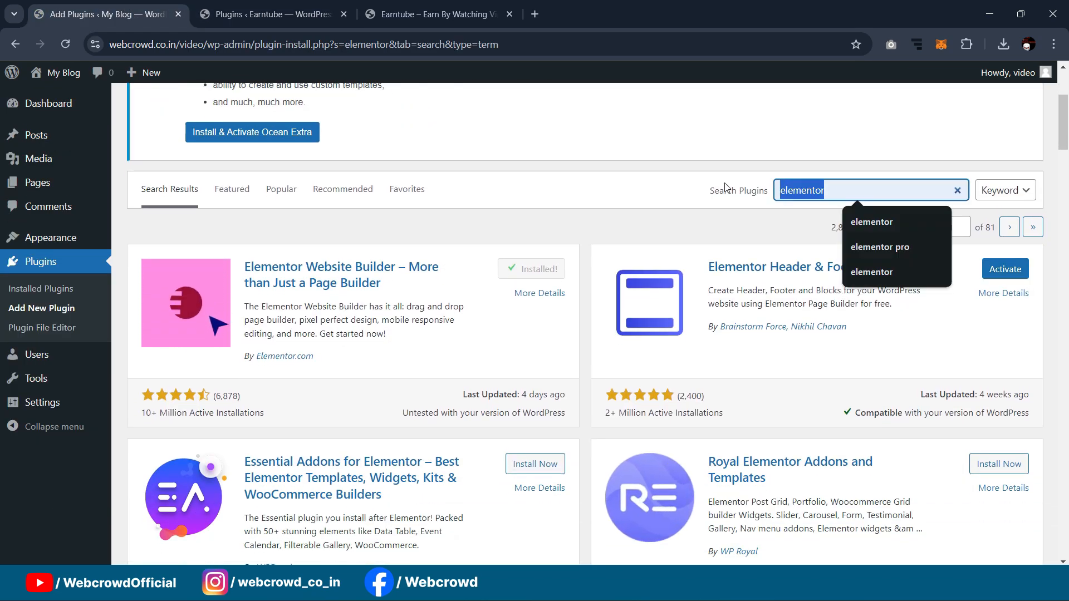
pyautogui.write('ultimate me')
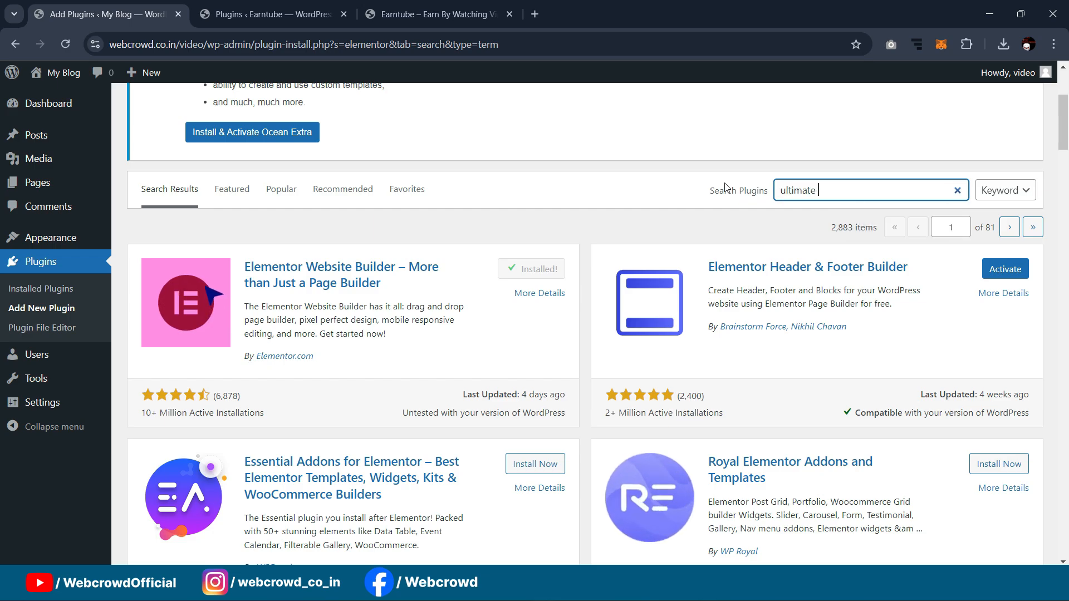
pyautogui.write('mber')
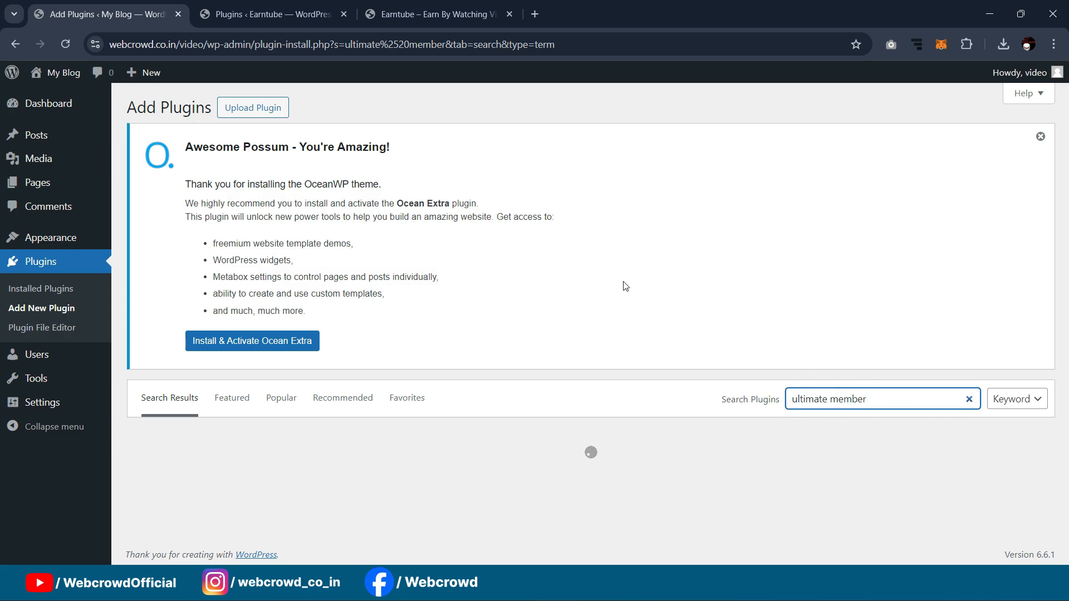
pyautogui.scroll(-3, 585, 267)
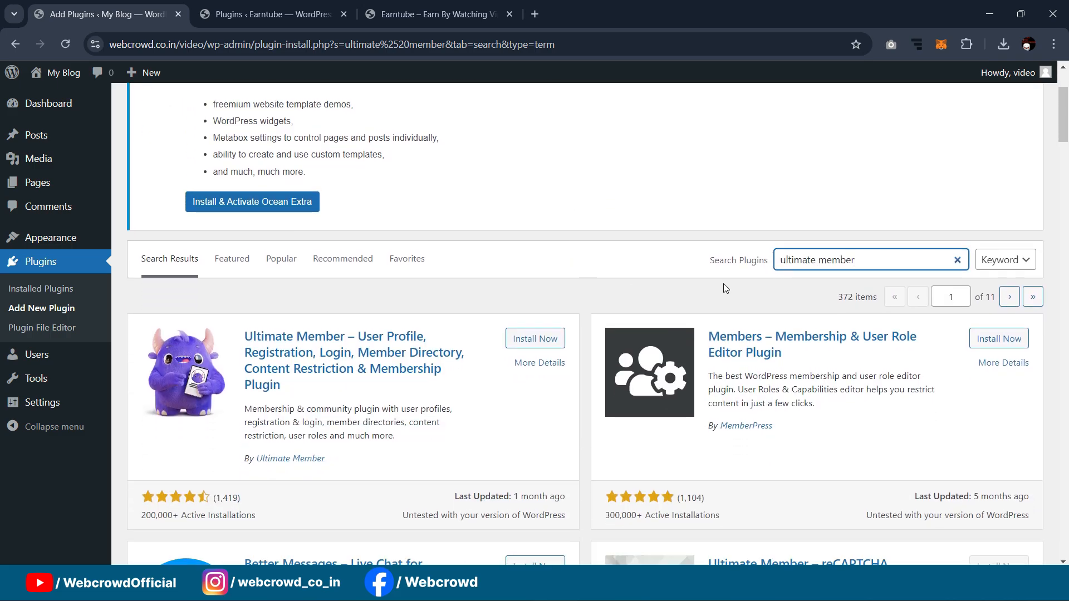
pyautogui.scroll(-3, 704, 203)
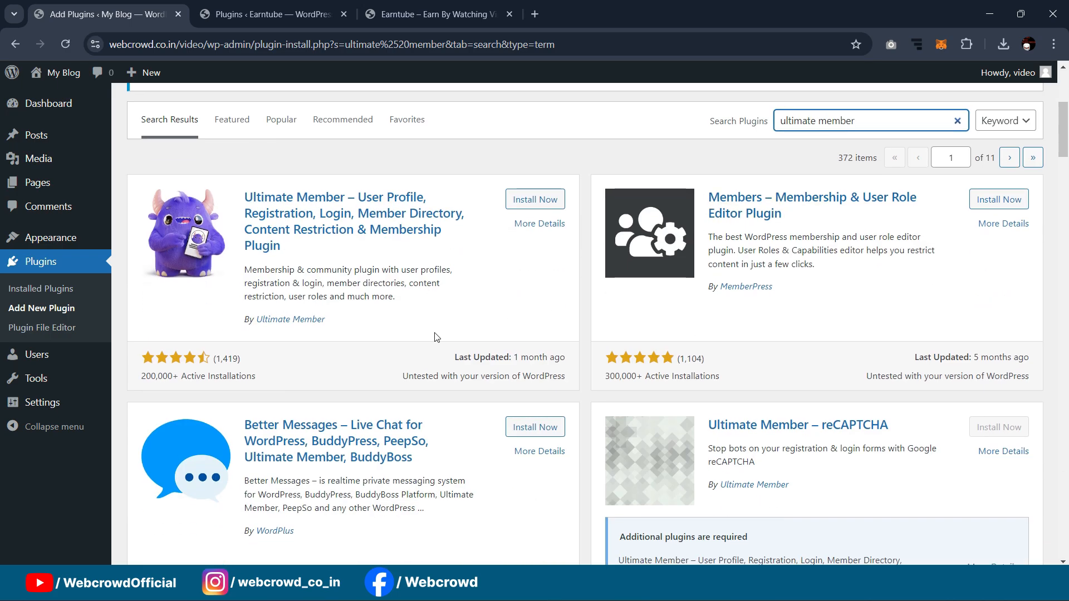
pyautogui.scroll(-3, 871, 215)
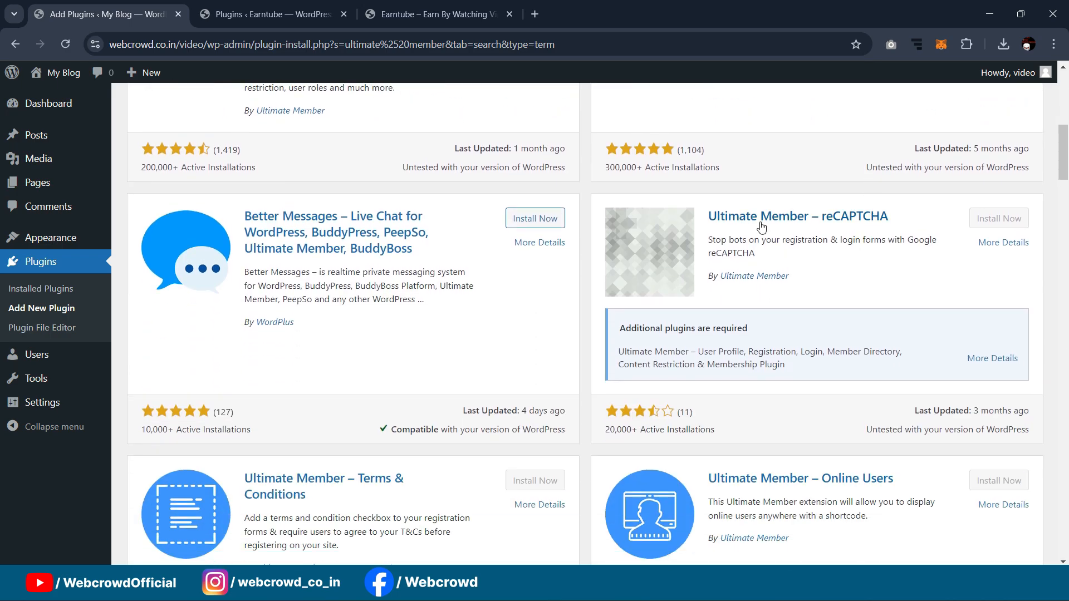
pyautogui.scroll(4, 414, 259)
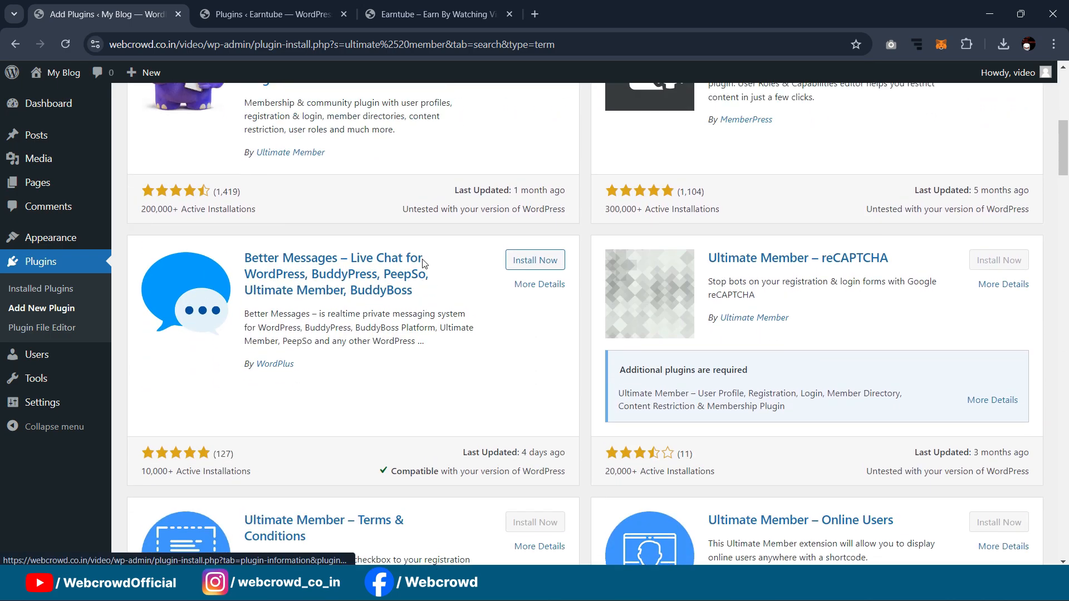
pyautogui.click(543, 269)
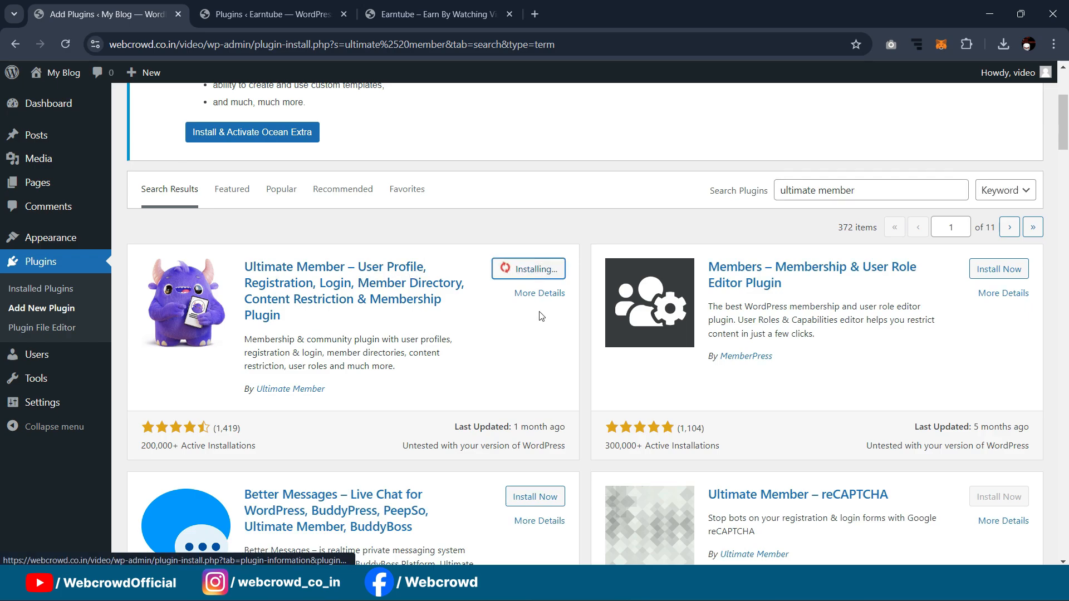
pyautogui.scroll(3, 342, 276)
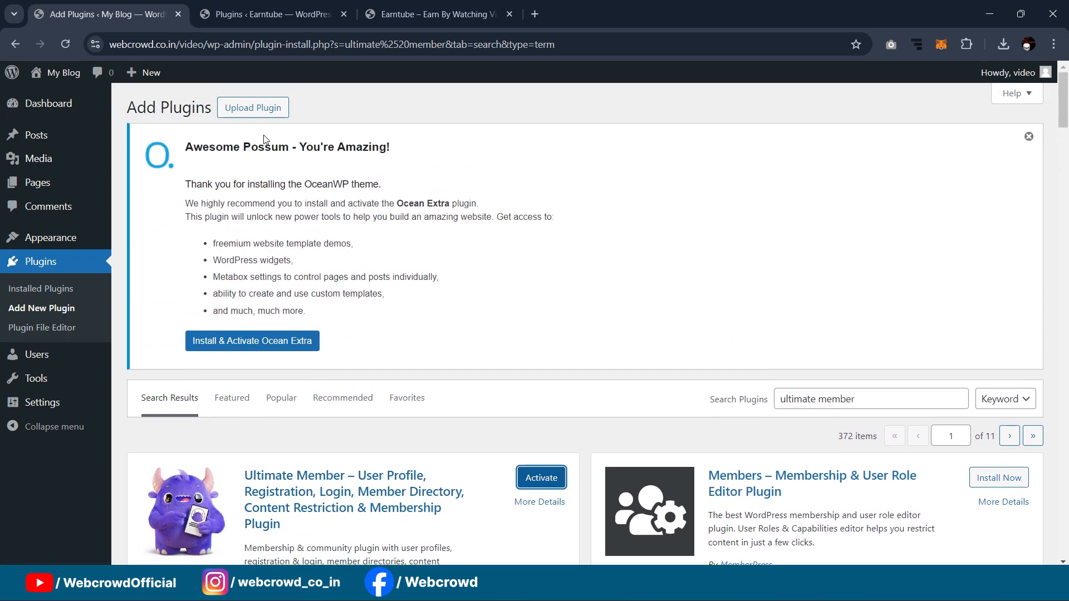
pyautogui.click(253, 108)
# Step: Upload pro-elements (4).zip and install PRO Elements from it
pyautogui.scroll(-1, 512, 391)
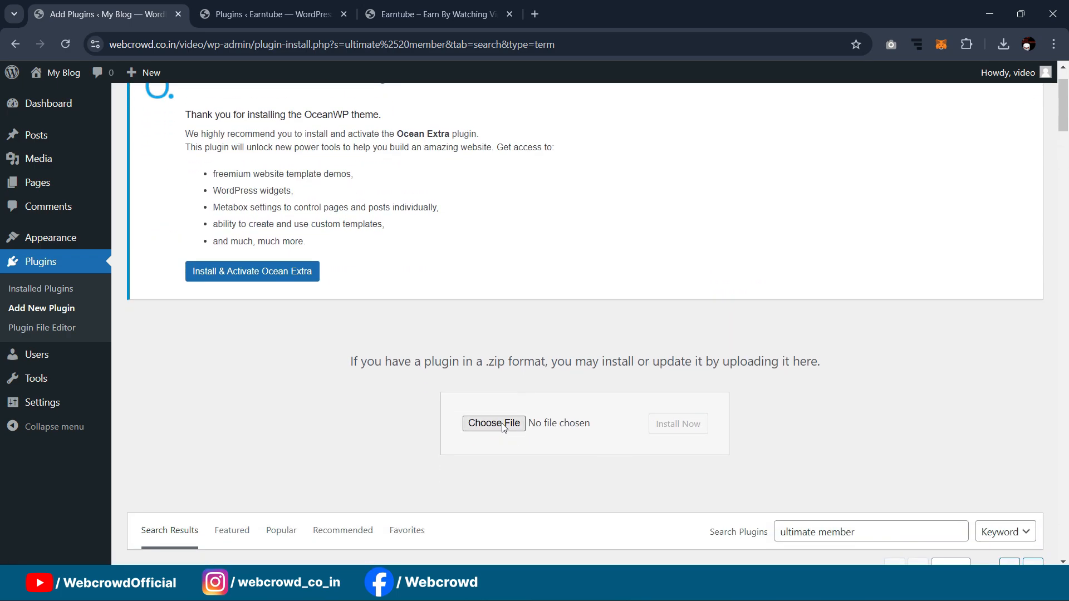
pyautogui.click(503, 423)
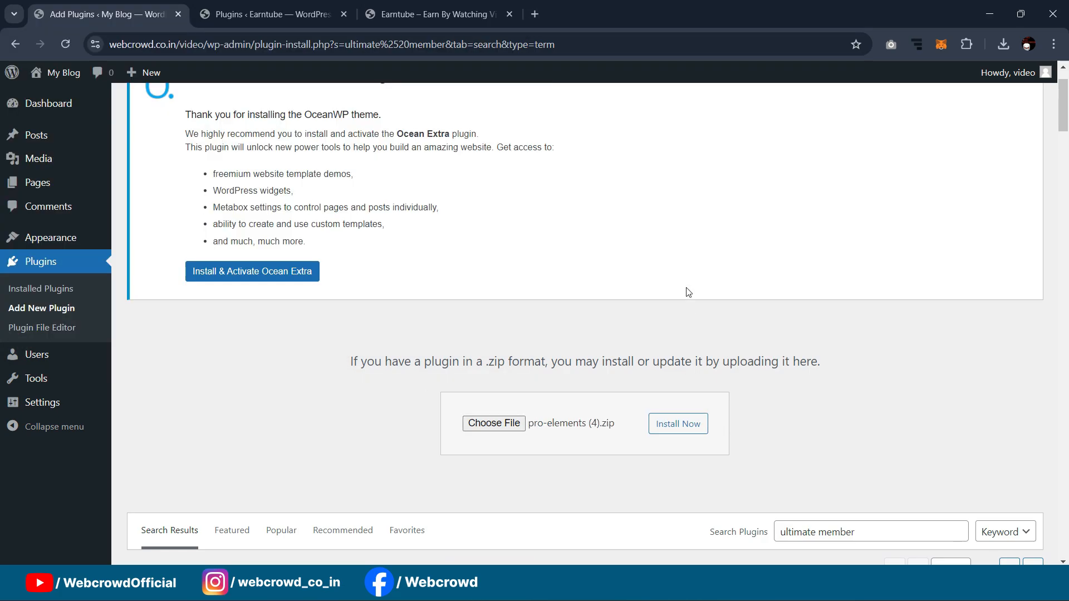
pyautogui.scroll(-2, 780, 359)
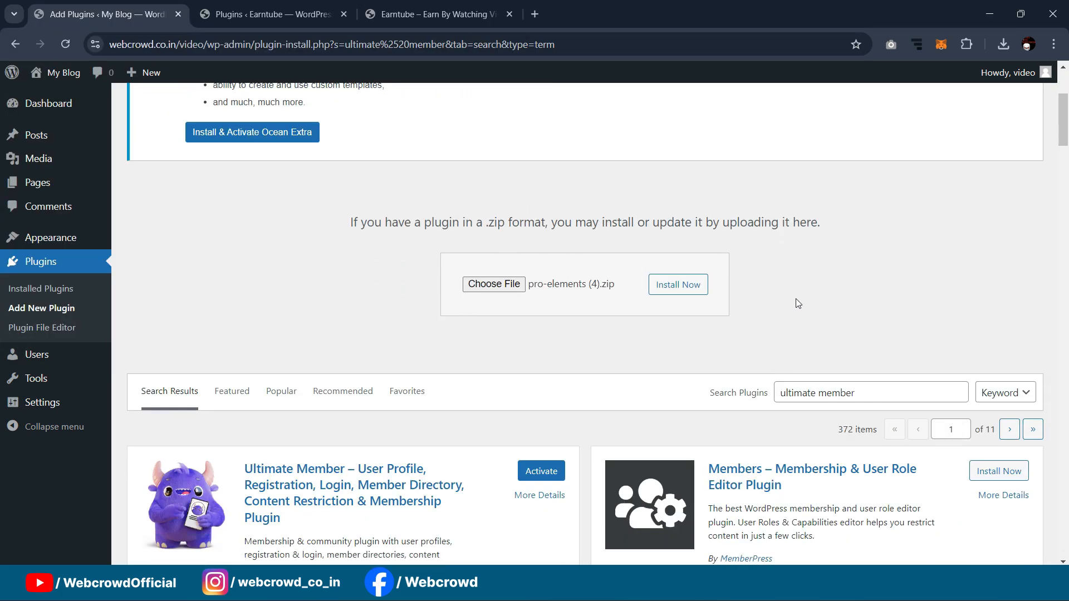
pyautogui.click(678, 285)
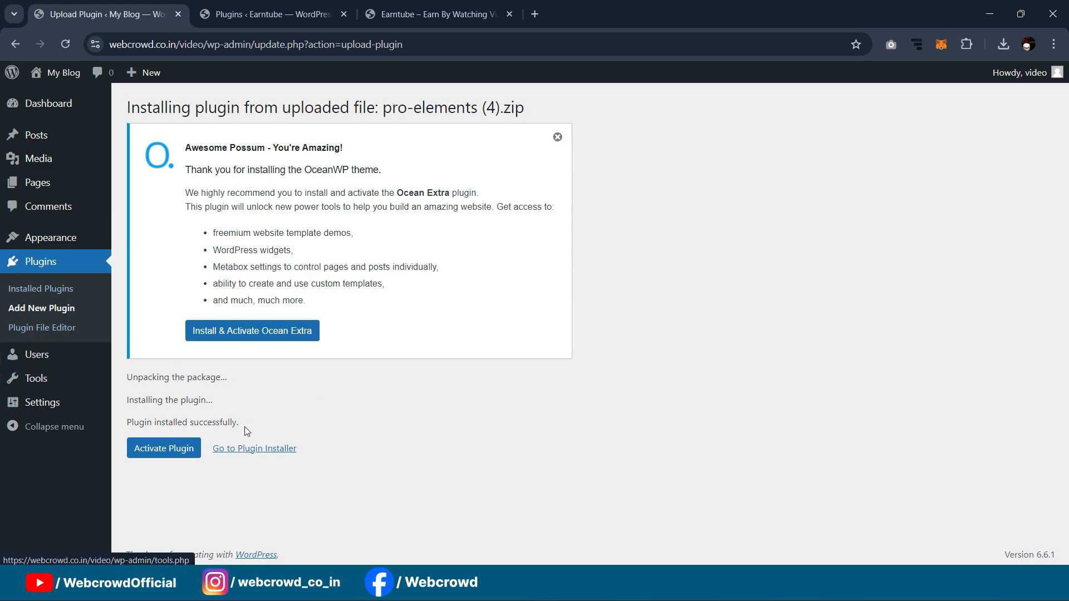
# Step: Dismiss the OceanWP recommendation notice and go to the Installed Plugins list
pyautogui.hotkey('ctrl', 'Tab')
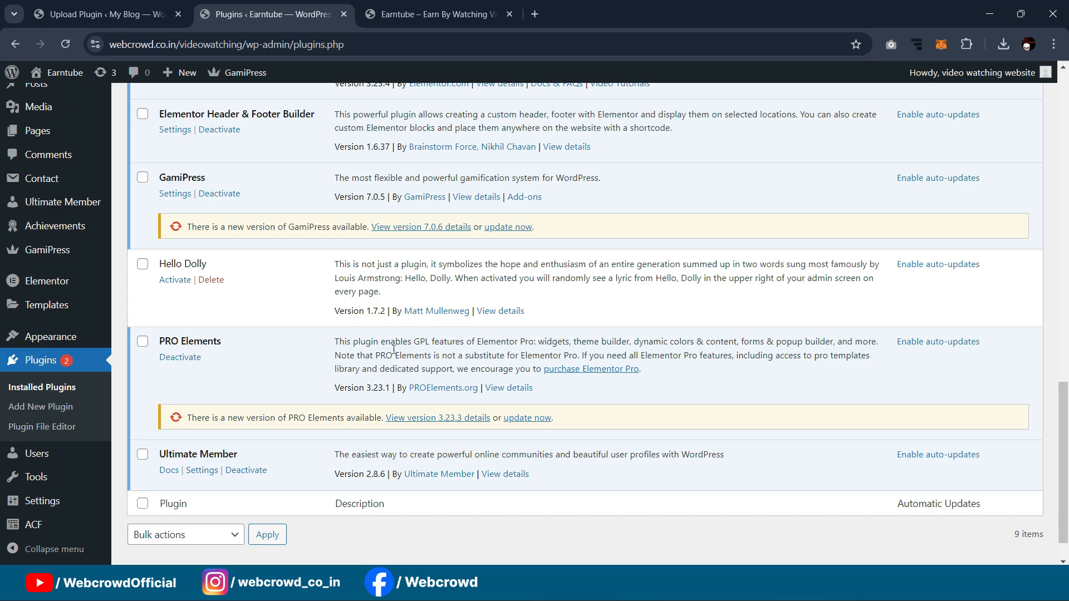
pyautogui.scroll(8, 393, 349)
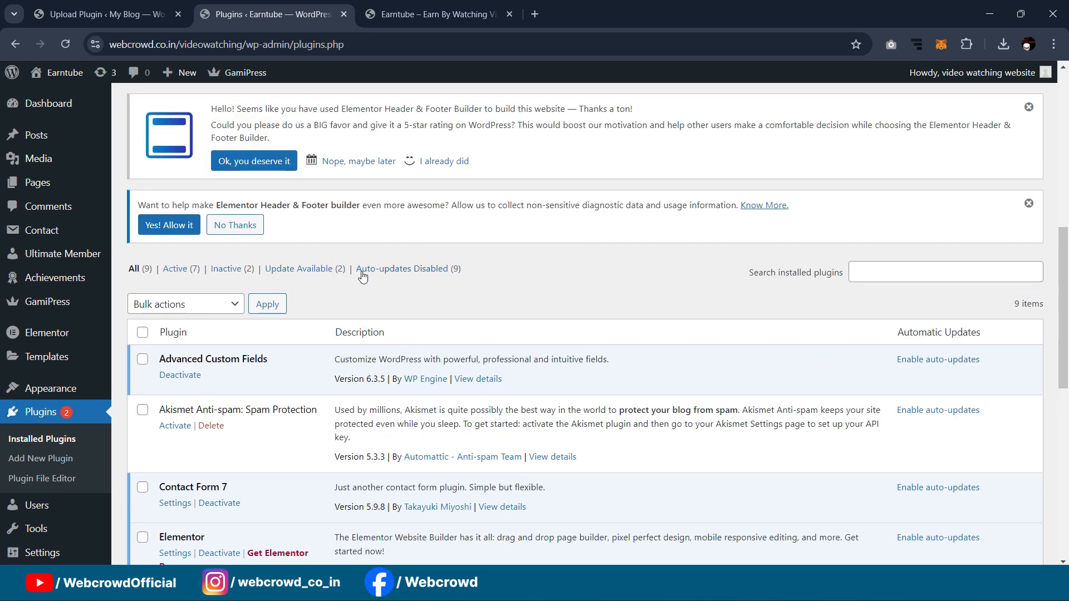
pyautogui.scroll(2, 362, 277)
pyautogui.hotkey('ctrl', 'shift', 'Tab')
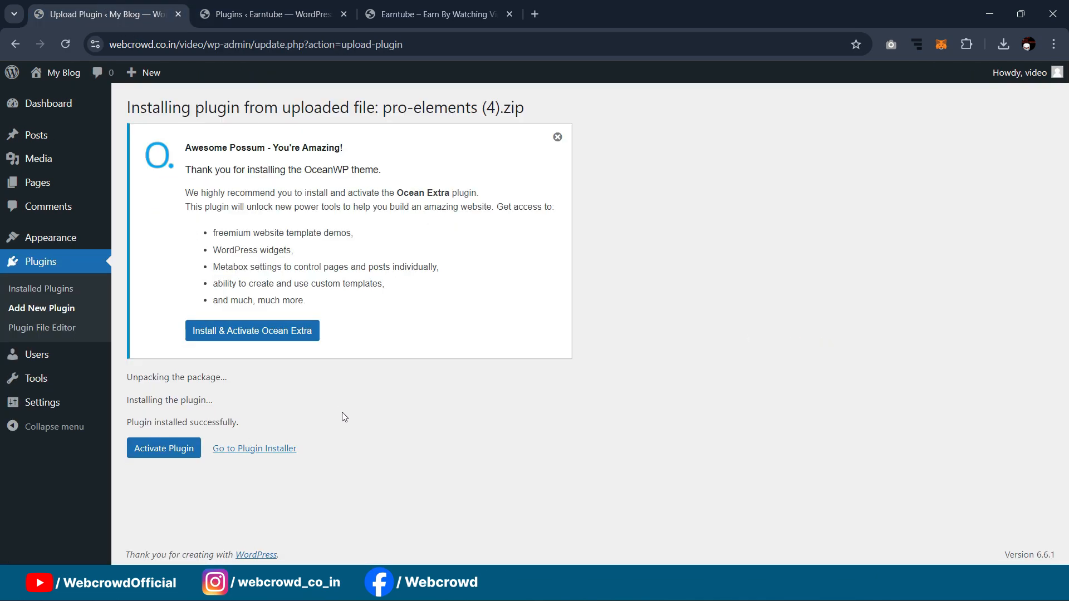
pyautogui.click(557, 137)
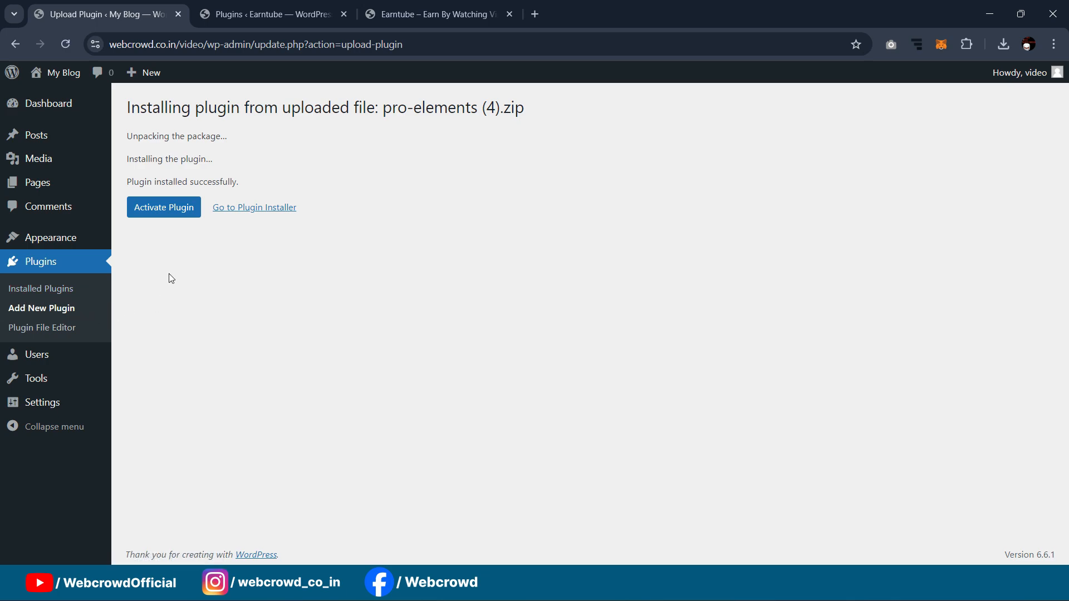
pyautogui.click(31, 288)
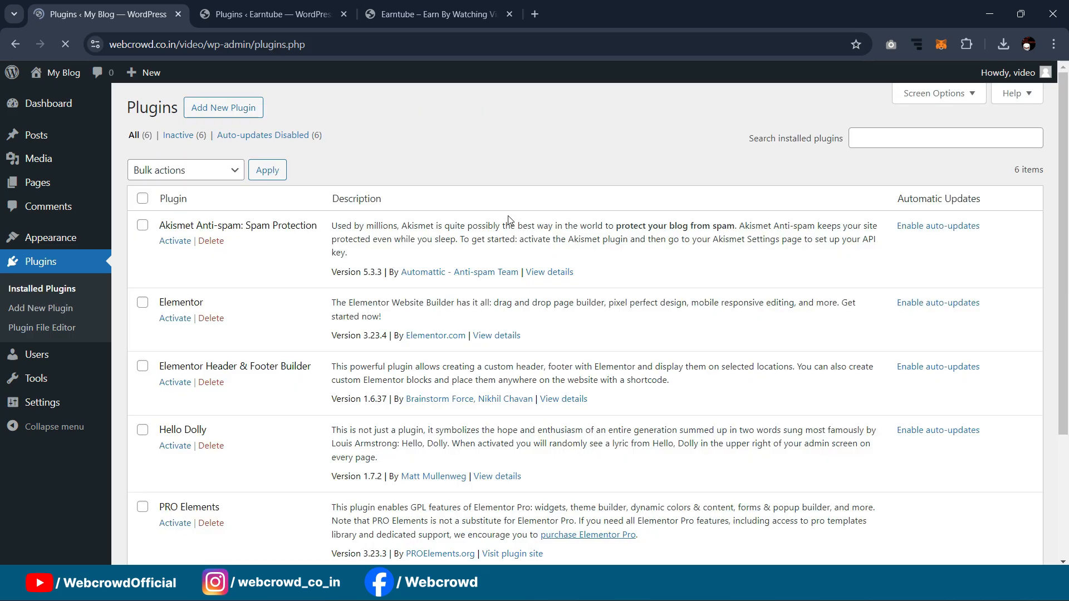
# Step: Select Elementor, Elementor Header & Footer Builder, PRO Elements and Ultimate Member in the plugins list
pyautogui.scroll(-1, 217, 286)
pyautogui.scroll(1, 217, 286)
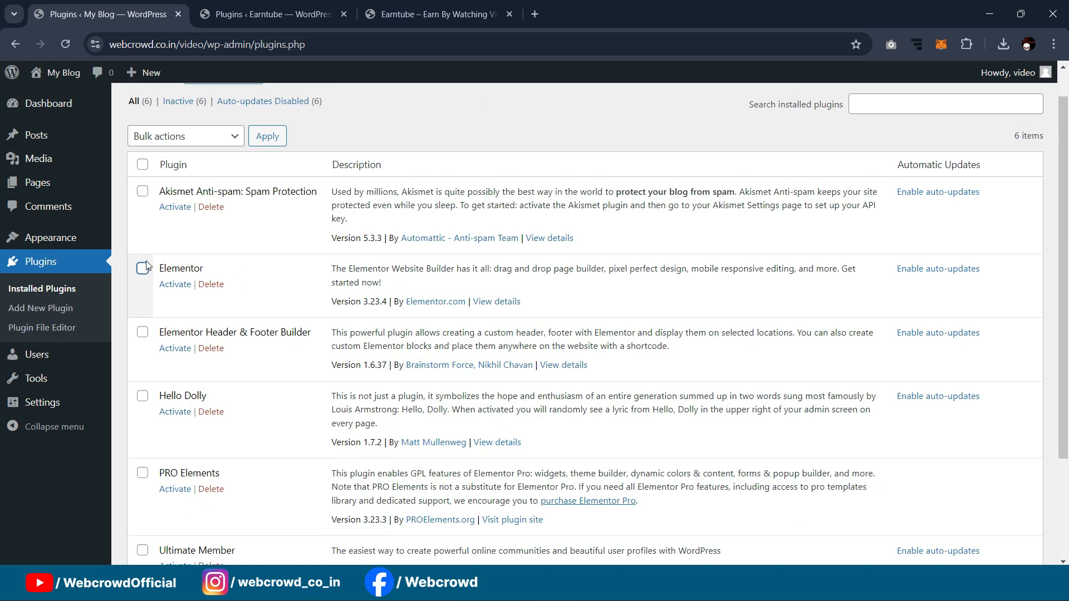
pyautogui.click(167, 170)
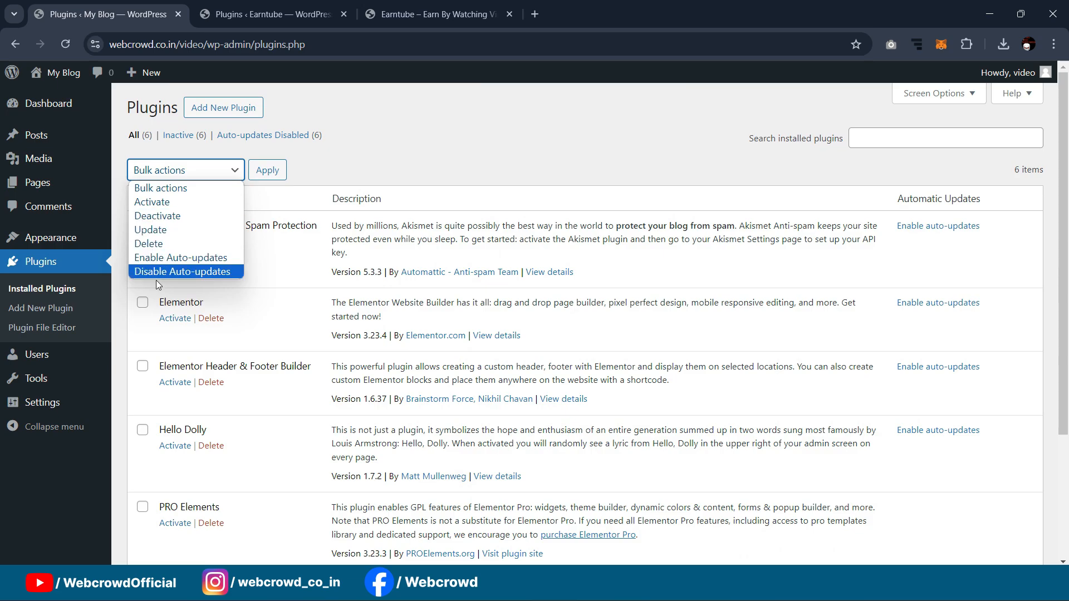
pyautogui.click(163, 188)
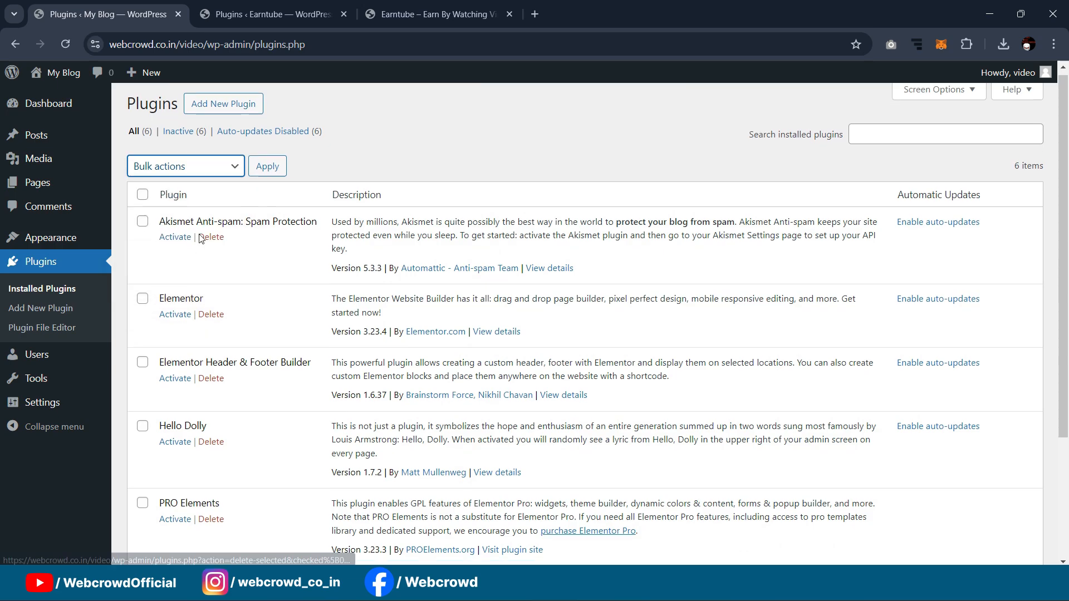
pyautogui.scroll(-1, 142, 245)
pyautogui.click(142, 233)
pyautogui.click(142, 296)
pyautogui.scroll(-1, 141, 299)
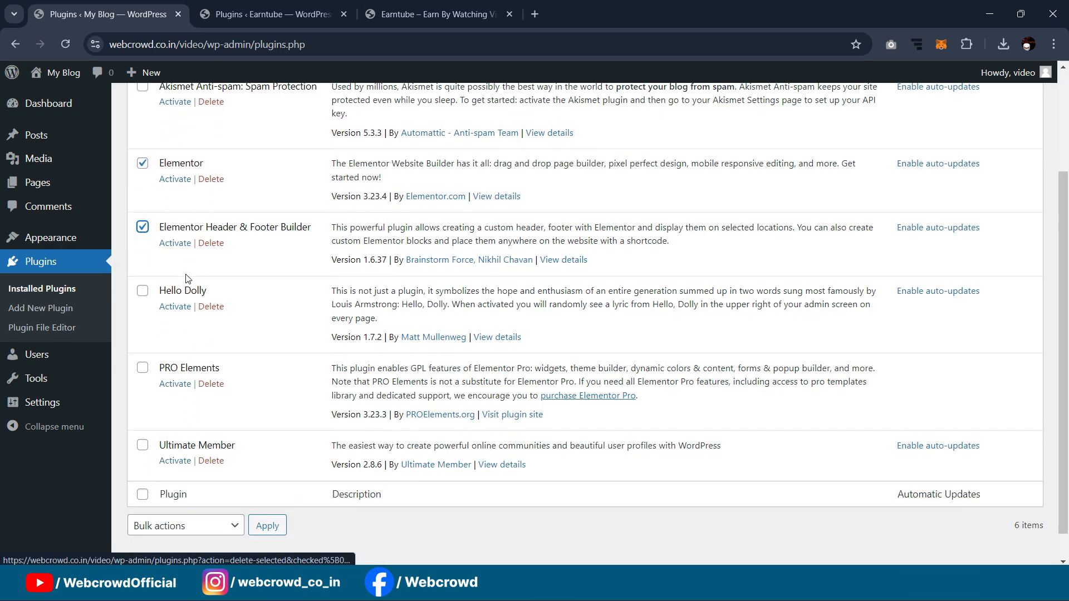
pyautogui.scroll(-1, 146, 300)
pyautogui.click(143, 338)
pyautogui.click(144, 414)
# Step: Apply the Activate bulk action to the four selected plugins
pyautogui.click(198, 501)
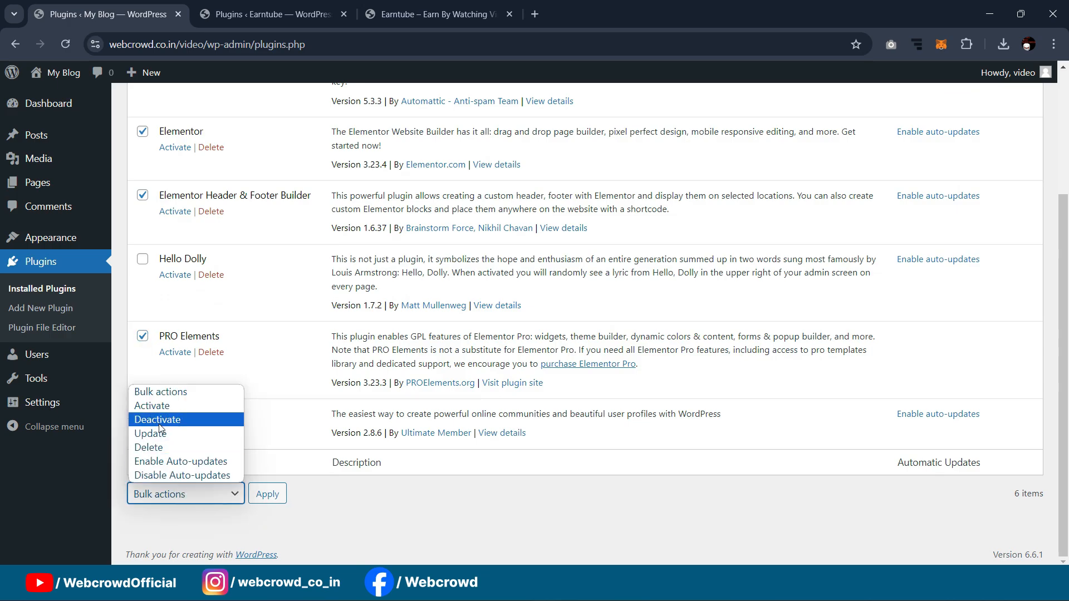
pyautogui.click(162, 405)
pyautogui.click(267, 493)
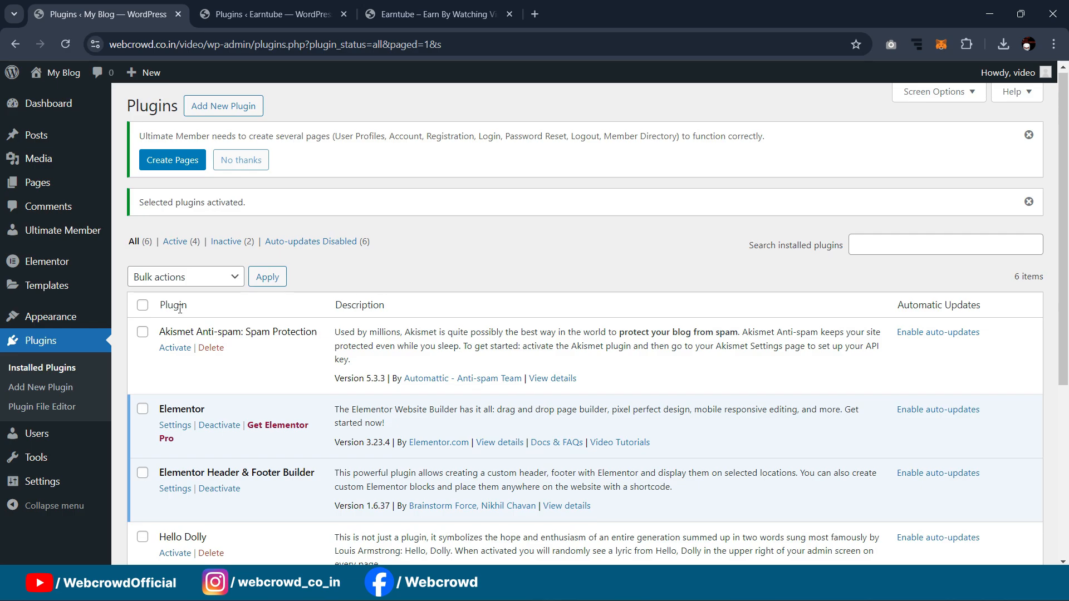
# Step: Create a page titled 'Home' with the Elementor Full Width template and publish it
pyautogui.moveTo(25, 158)
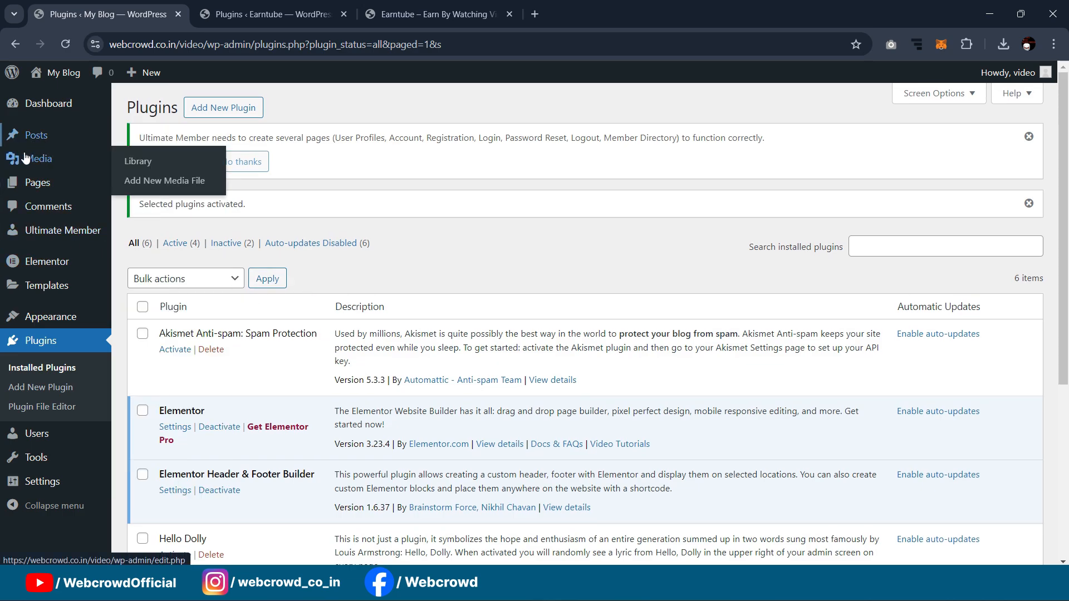
pyautogui.moveTo(31, 186)
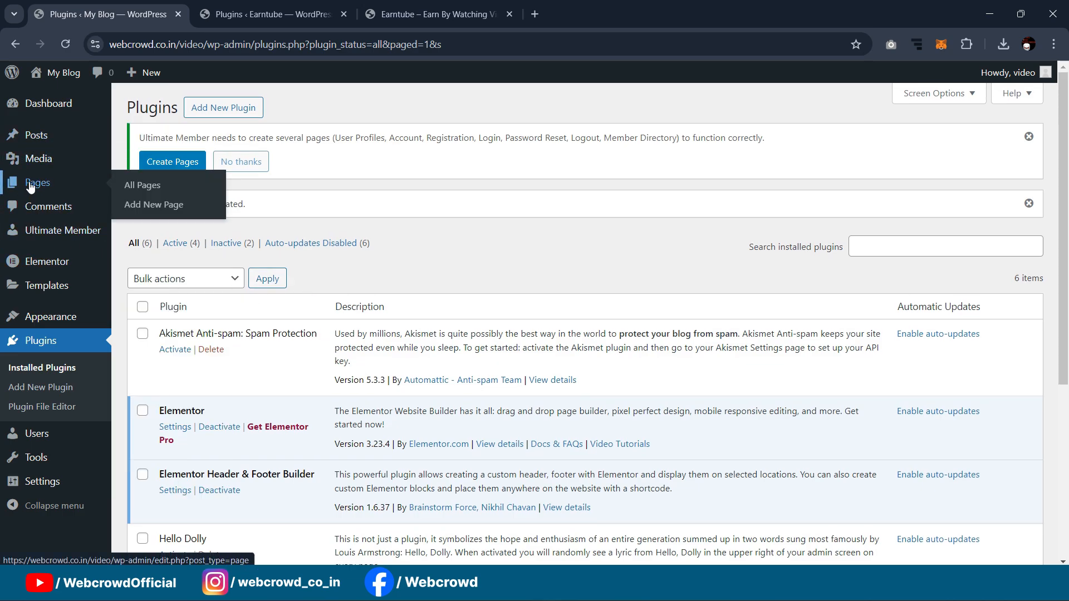
pyautogui.middleClick(146, 204)
pyautogui.click(272, 14)
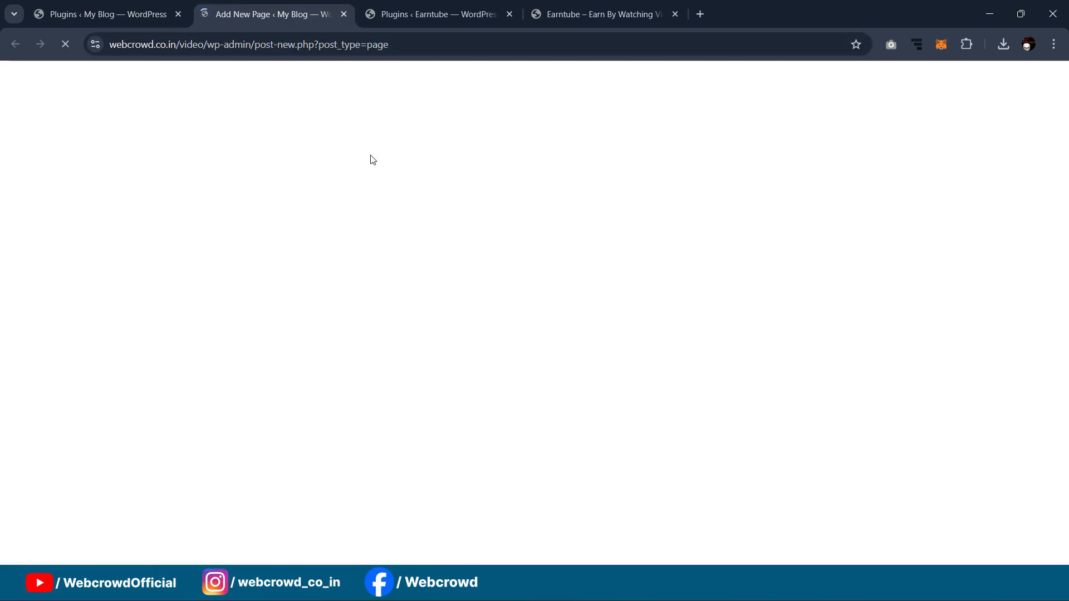
pyautogui.write('Home')
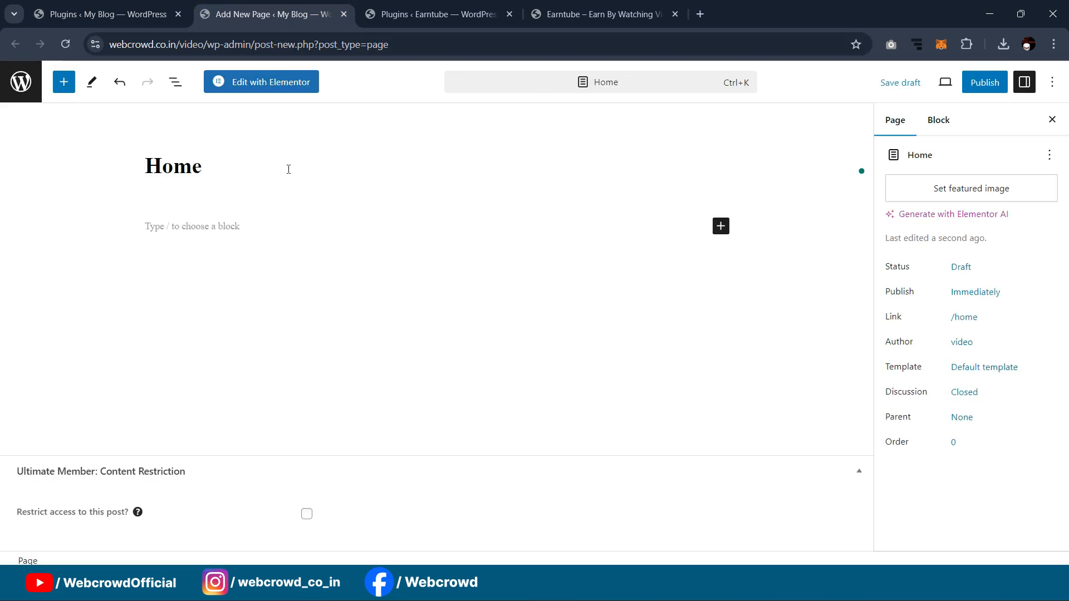
pyautogui.click(971, 368)
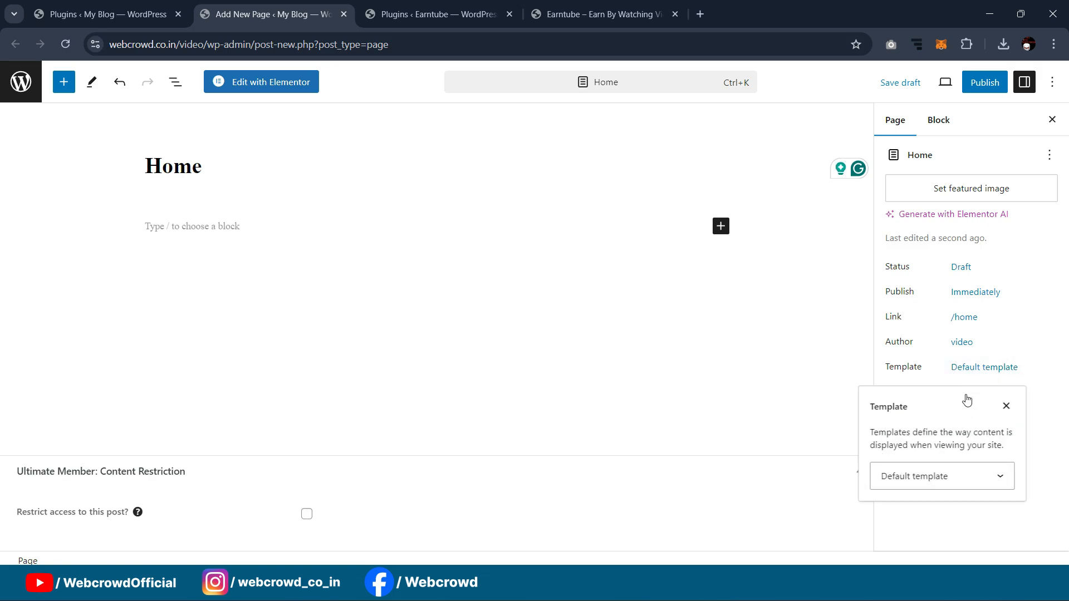
pyautogui.click(938, 487)
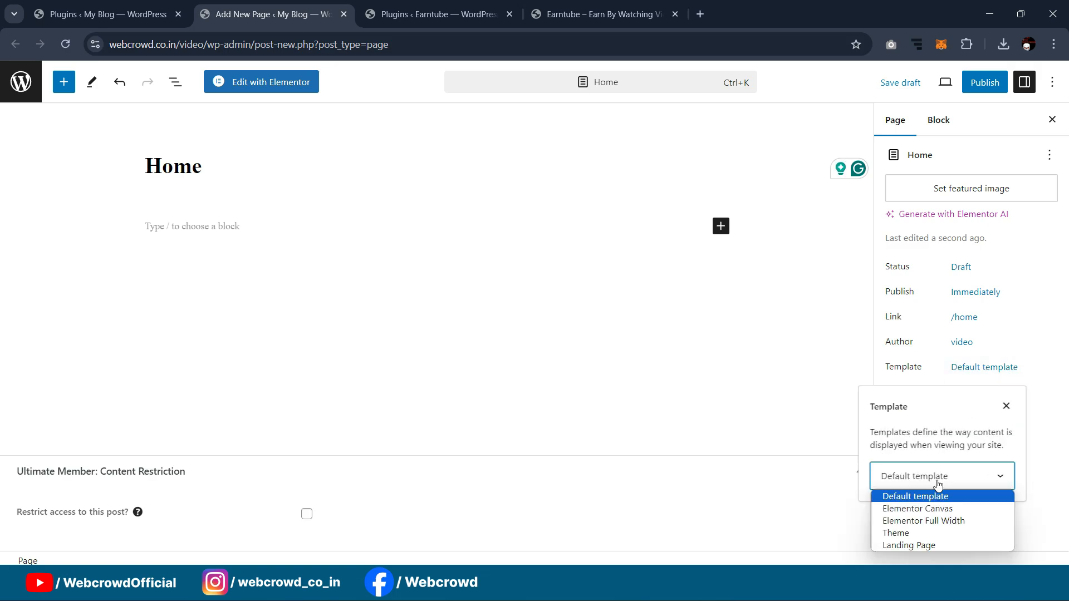
pyautogui.click(935, 520)
pyautogui.click(985, 83)
pyautogui.click(924, 82)
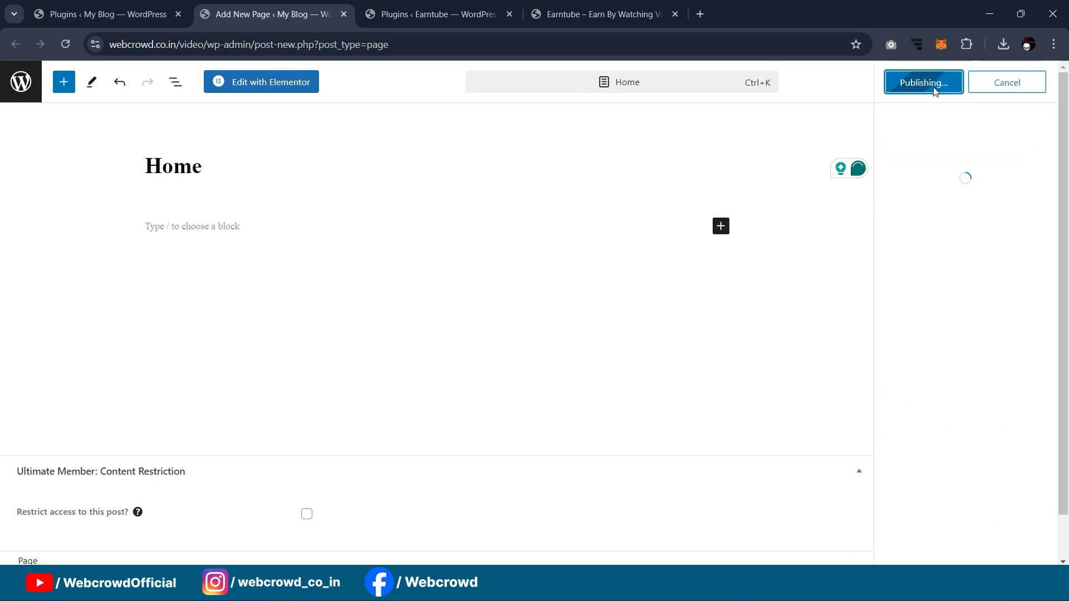
# Step: Glance at the Earntube homepage, then close the Home page editor
pyautogui.click(548, 12)
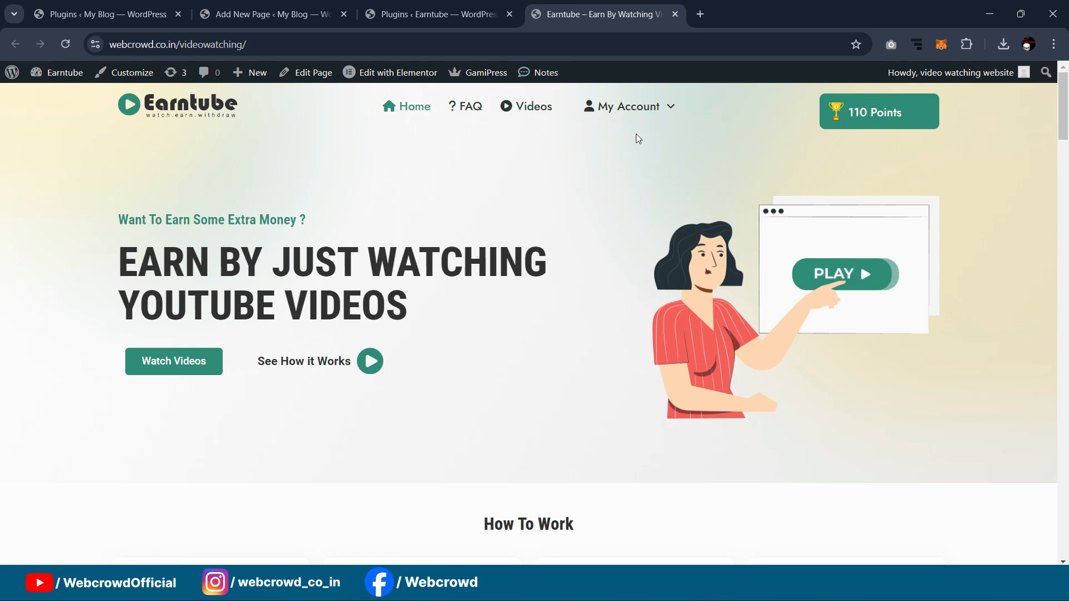
pyautogui.moveTo(627, 109)
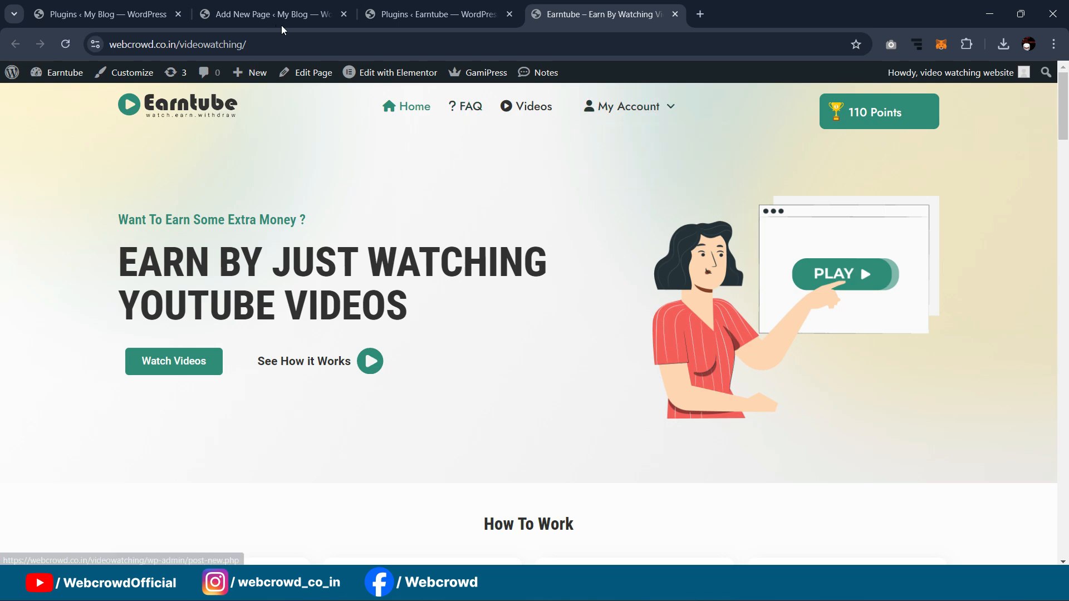
pyautogui.click(437, 14)
pyautogui.click(273, 14)
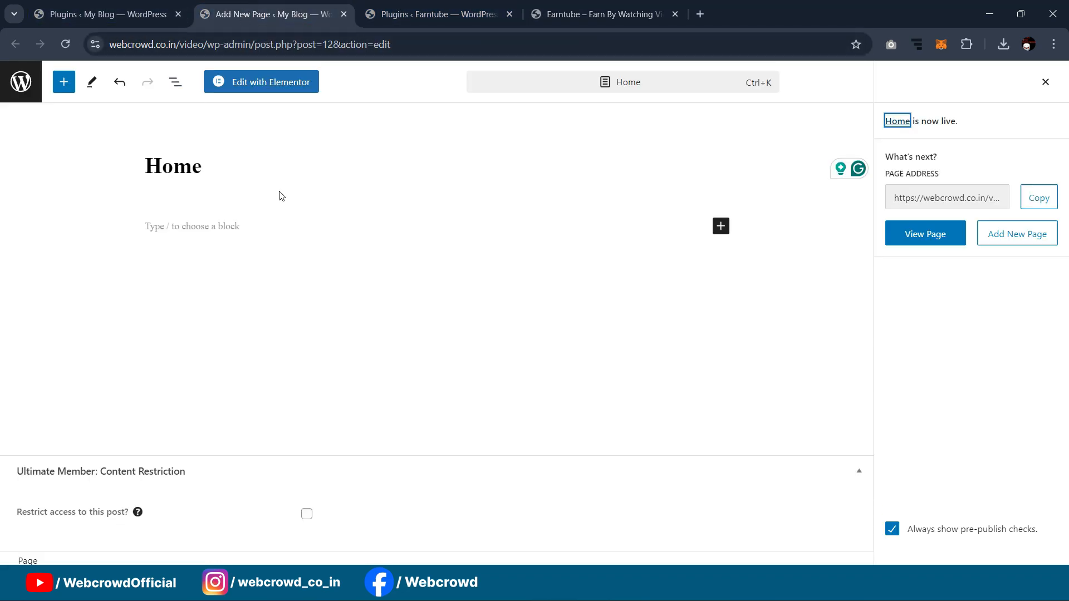
pyautogui.click(344, 14)
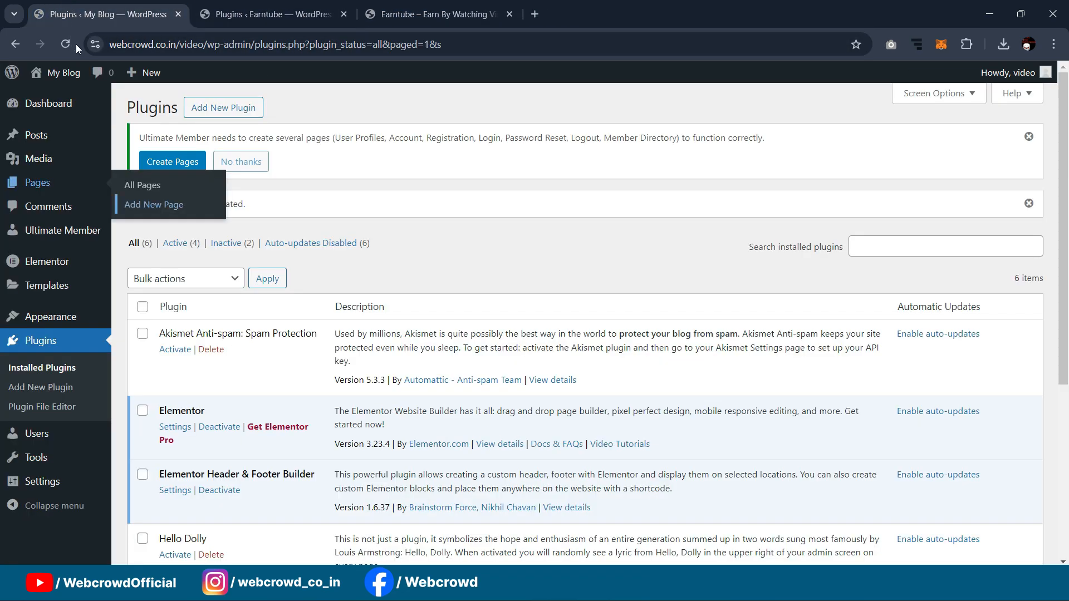
# Step: Add a page titled 'Videos', apply Elementor Full Width, publish it and close the editor
pyautogui.middleClick(135, 208)
pyautogui.click(235, 7)
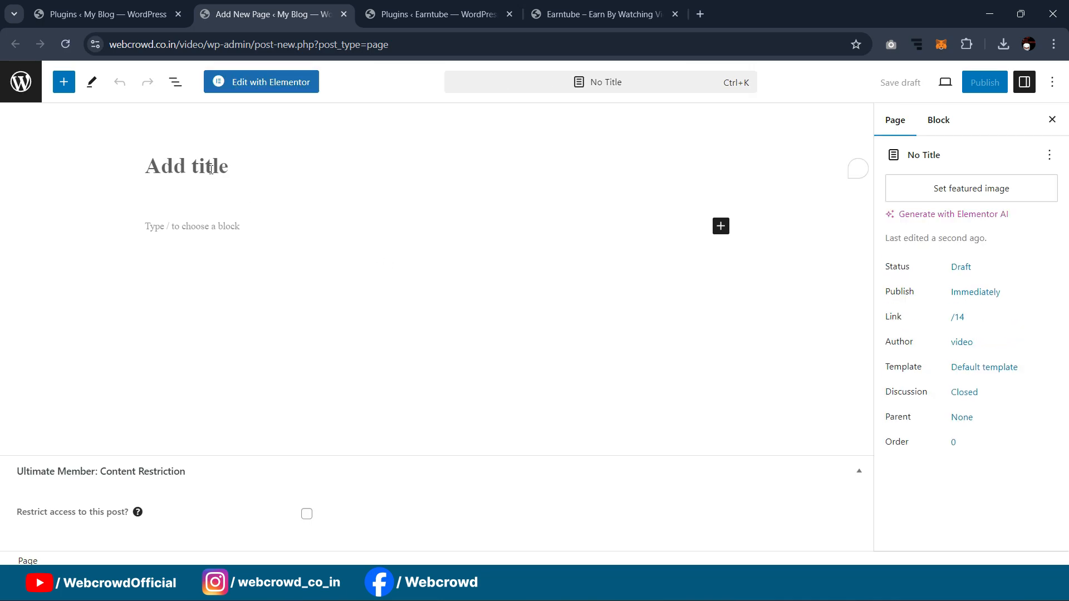
pyautogui.write('Videos')
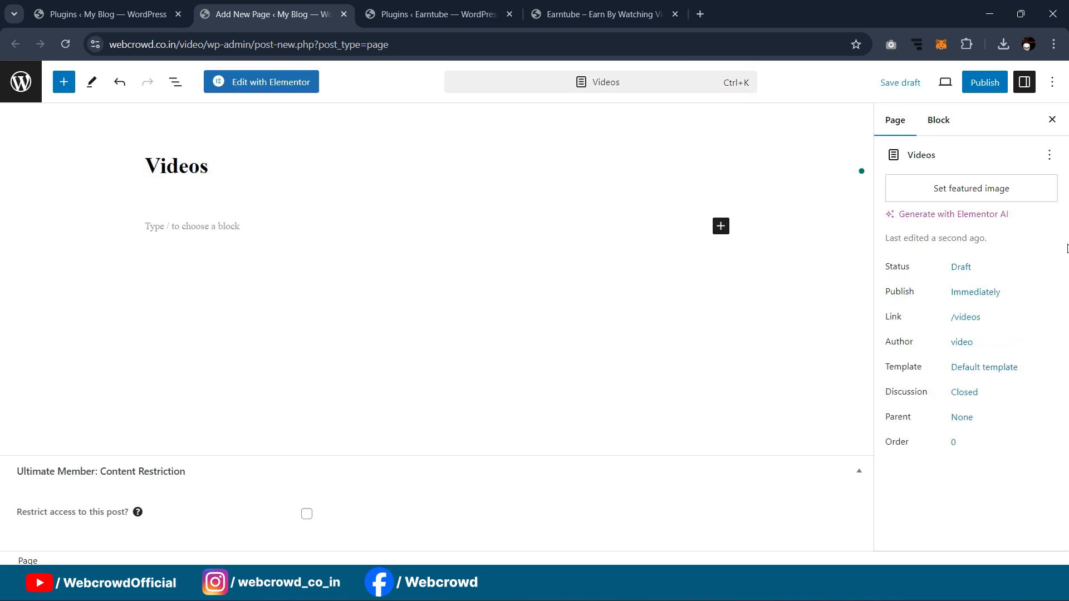
pyautogui.click(979, 368)
pyautogui.click(954, 476)
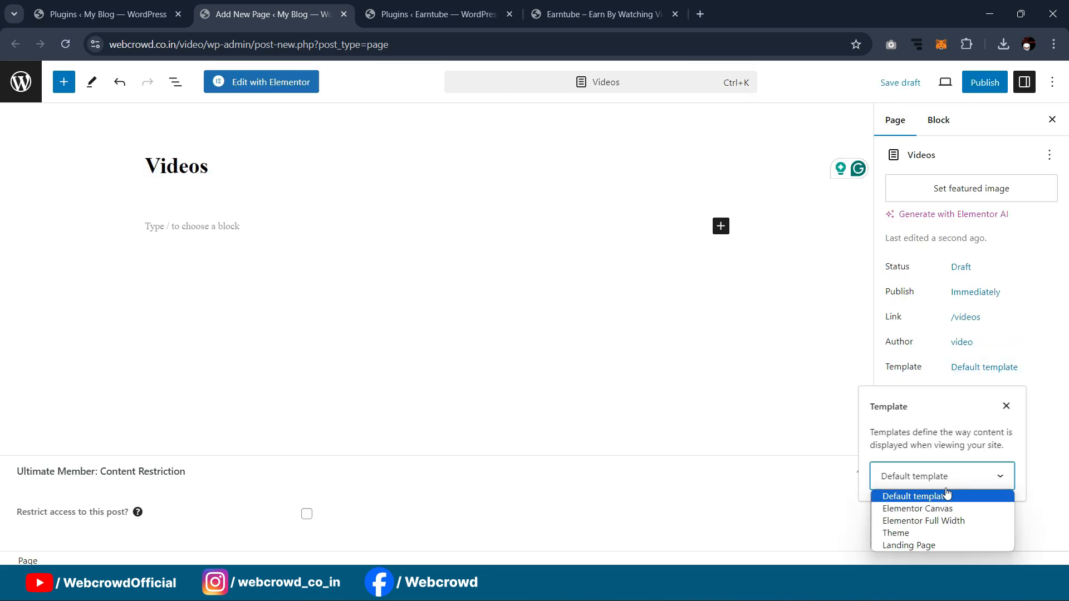
pyautogui.click(939, 518)
pyautogui.click(984, 82)
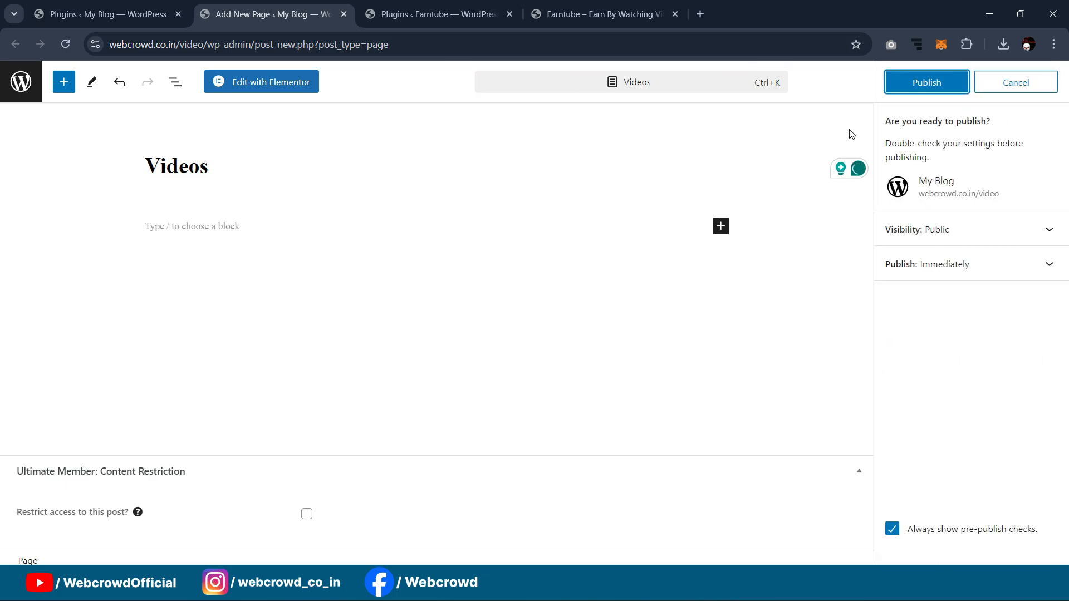
pyautogui.click(937, 92)
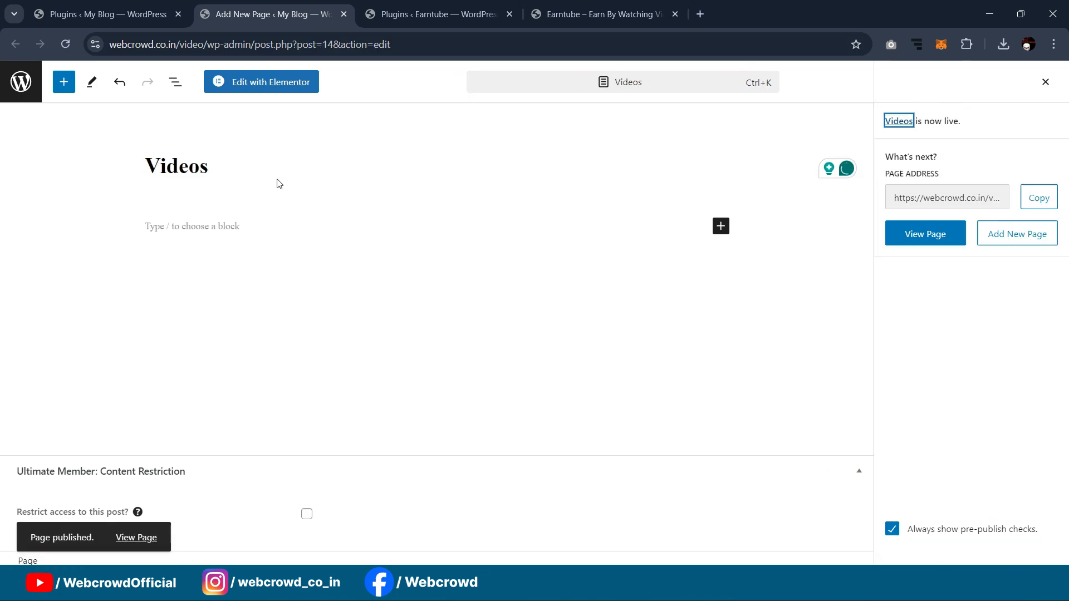
pyautogui.click(344, 14)
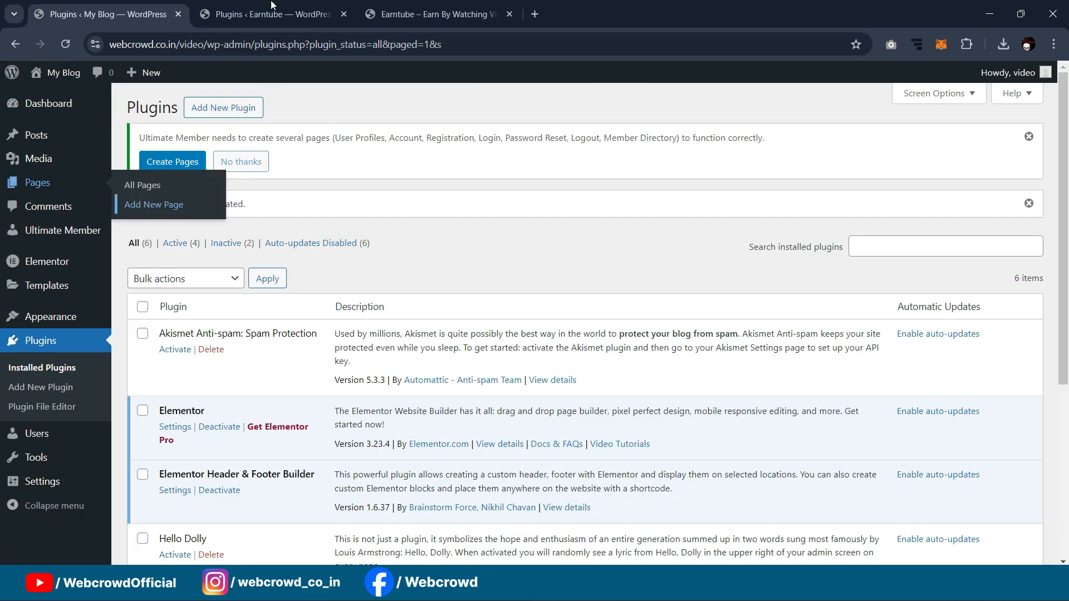
# Step: In Appearance > Menus, create a new menu named 'Main menu'
pyautogui.moveTo(48, 321)
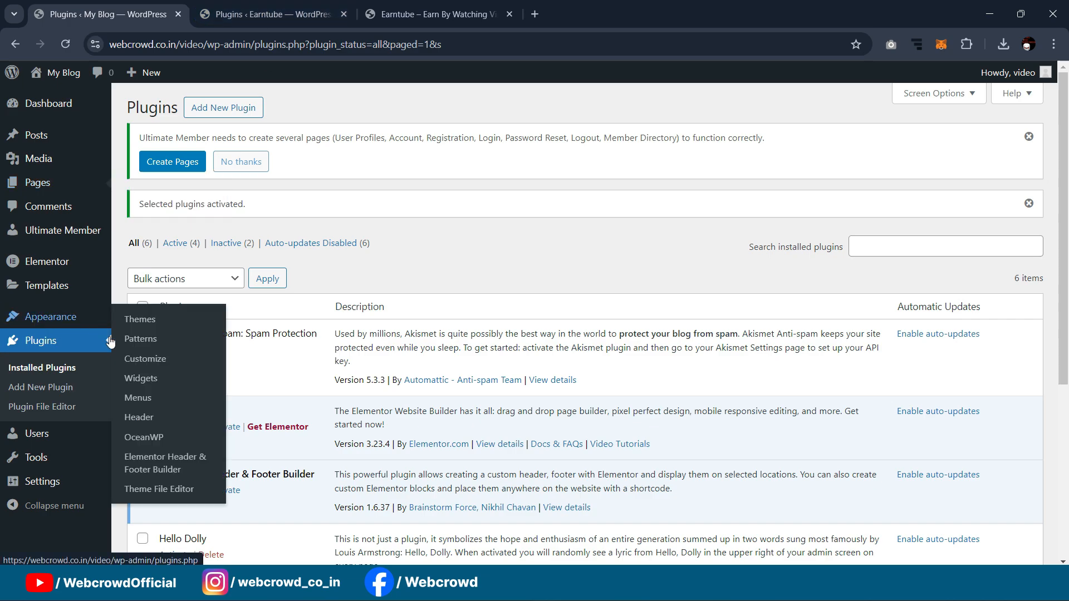
pyautogui.click(137, 398)
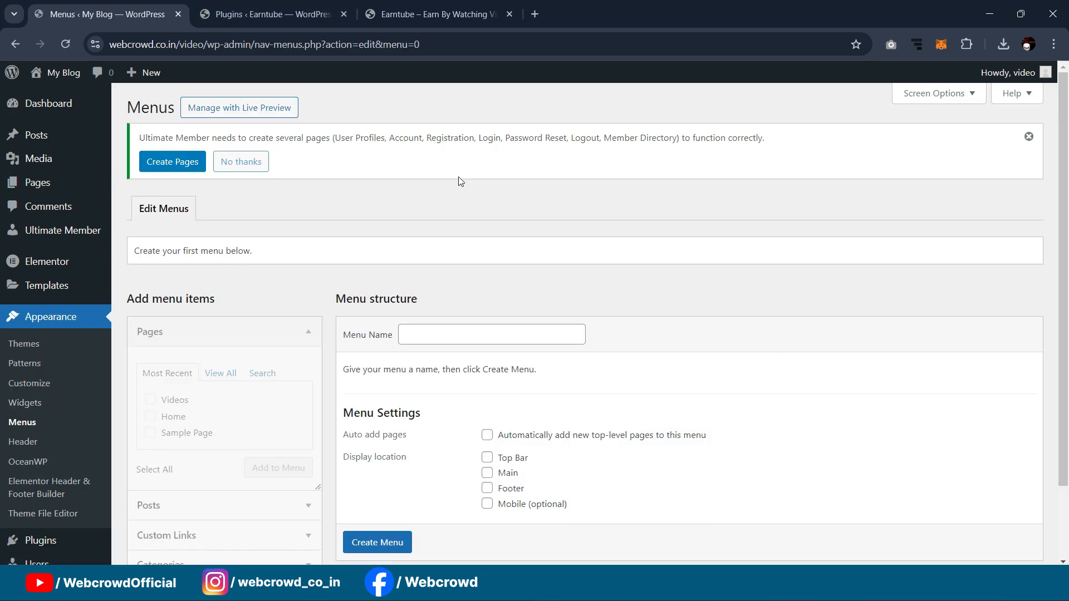
pyautogui.scroll(-3, 414, 263)
pyautogui.click(415, 248)
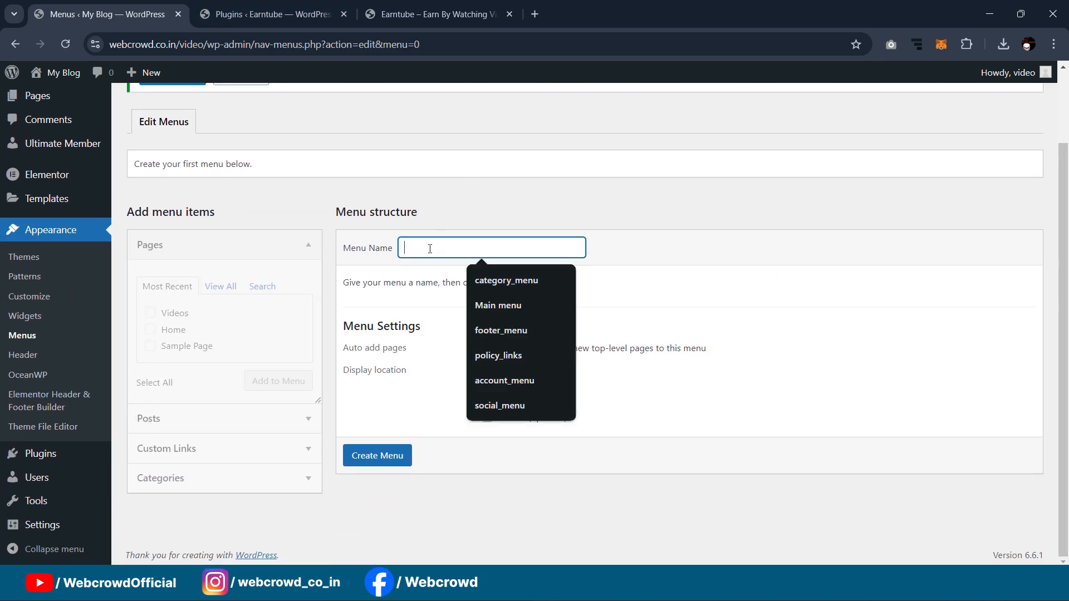
pyautogui.click(500, 306)
pyautogui.click(378, 461)
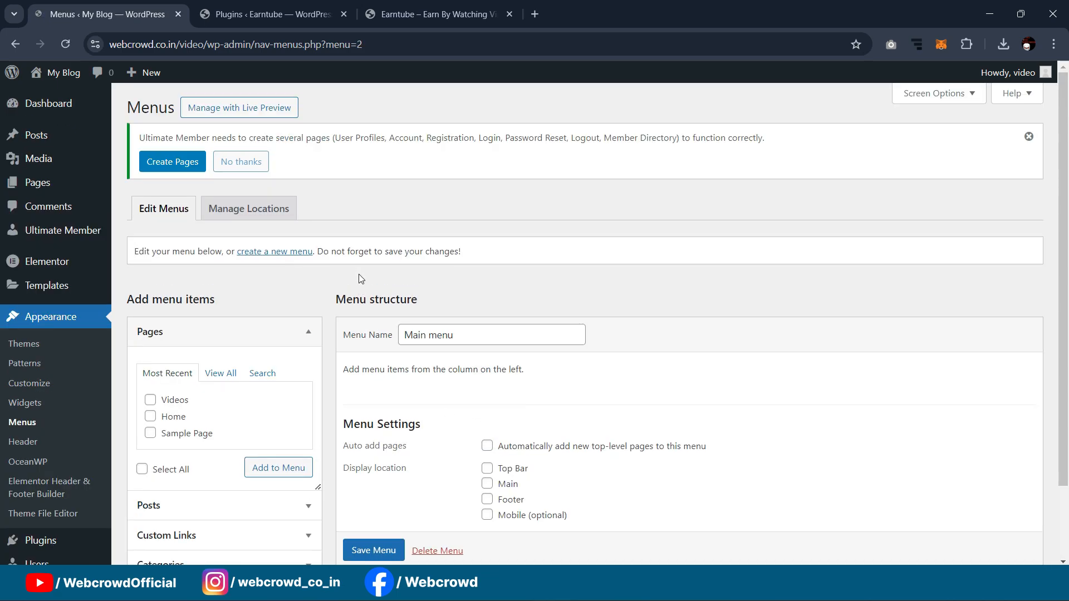
# Step: Tick Home and Videos under Pages, switching the list to show all pages
pyautogui.scroll(-2, 359, 273)
pyautogui.click(151, 331)
pyautogui.click(150, 314)
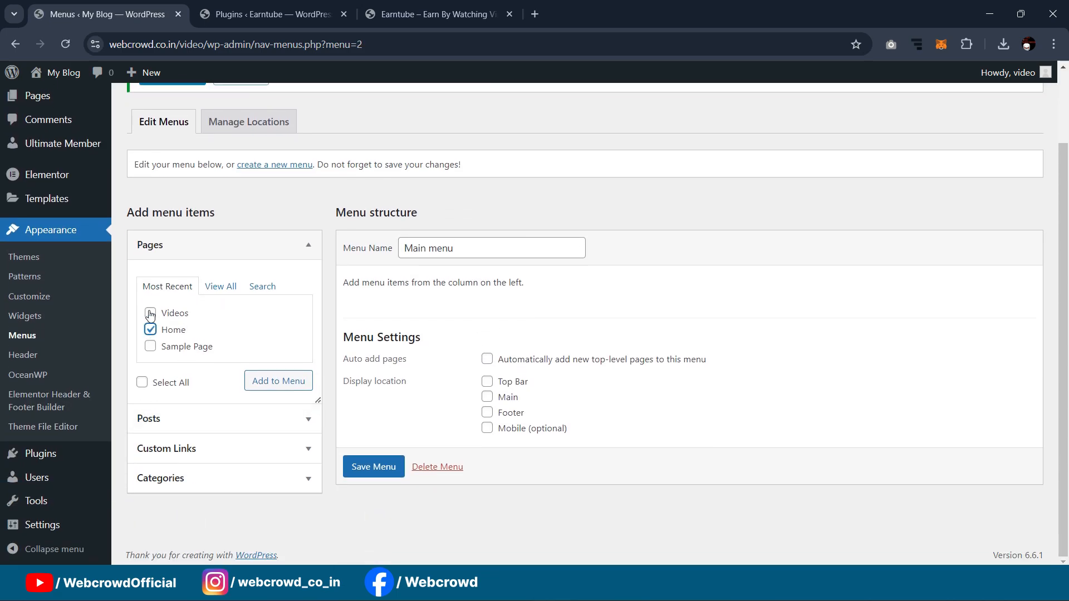
pyautogui.click(219, 286)
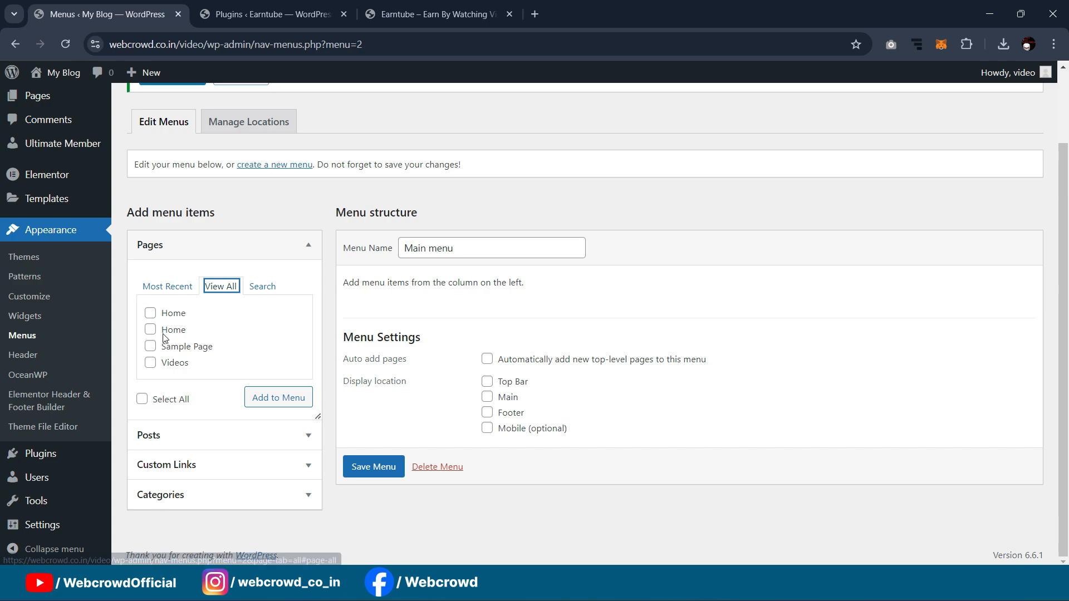
pyautogui.click(150, 315)
# Step: Review the All Pages list, filtering to drafts and back to all four pages
pyautogui.scroll(2, 154, 193)
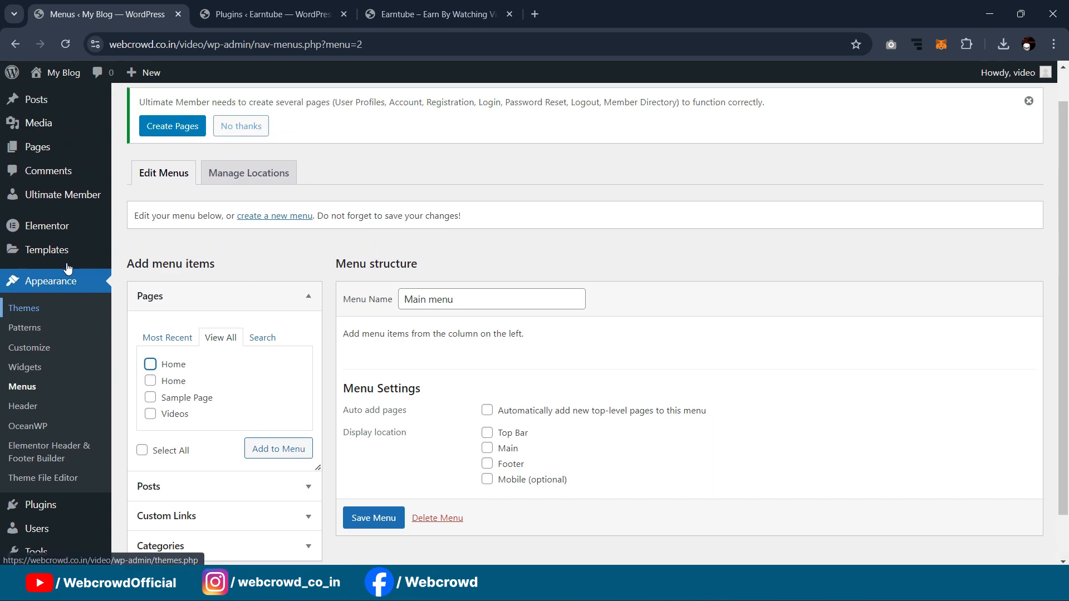
pyautogui.moveTo(30, 186)
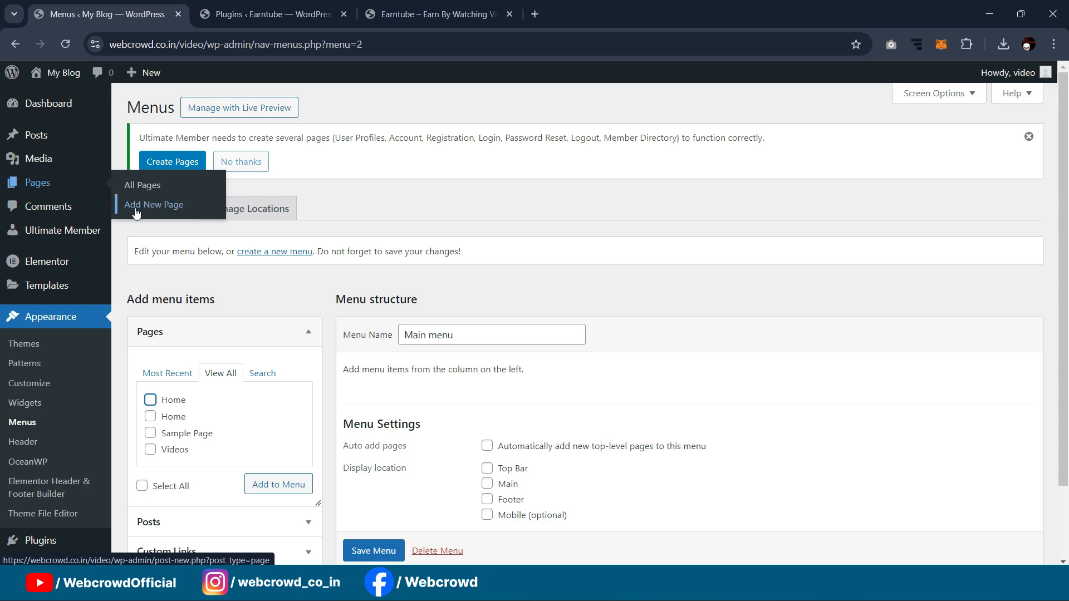
pyautogui.middleClick(139, 187)
pyautogui.click(265, 8)
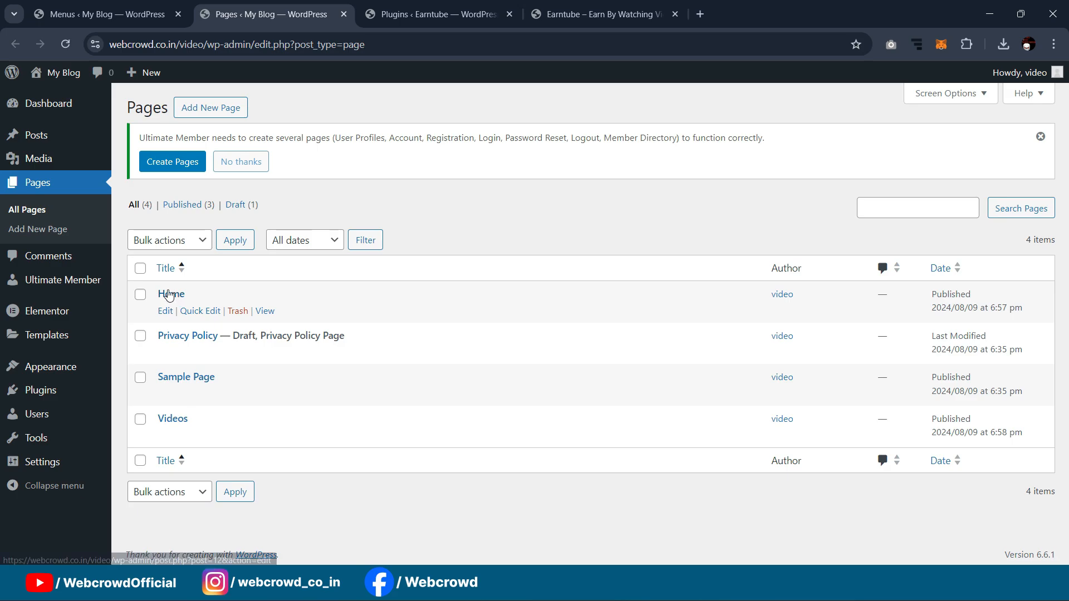
pyautogui.click(238, 207)
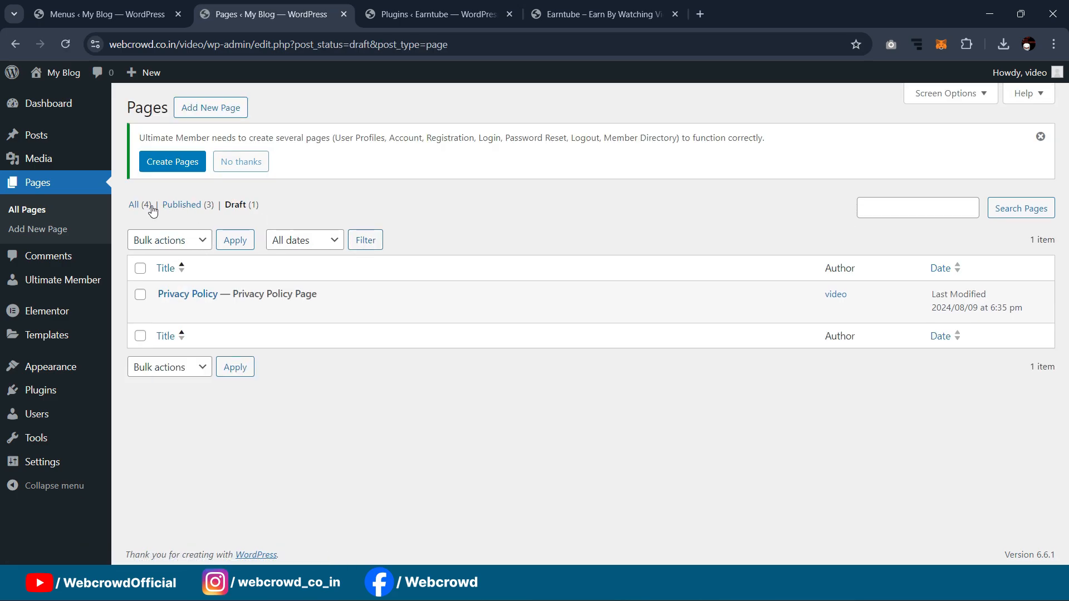
pyautogui.click(134, 205)
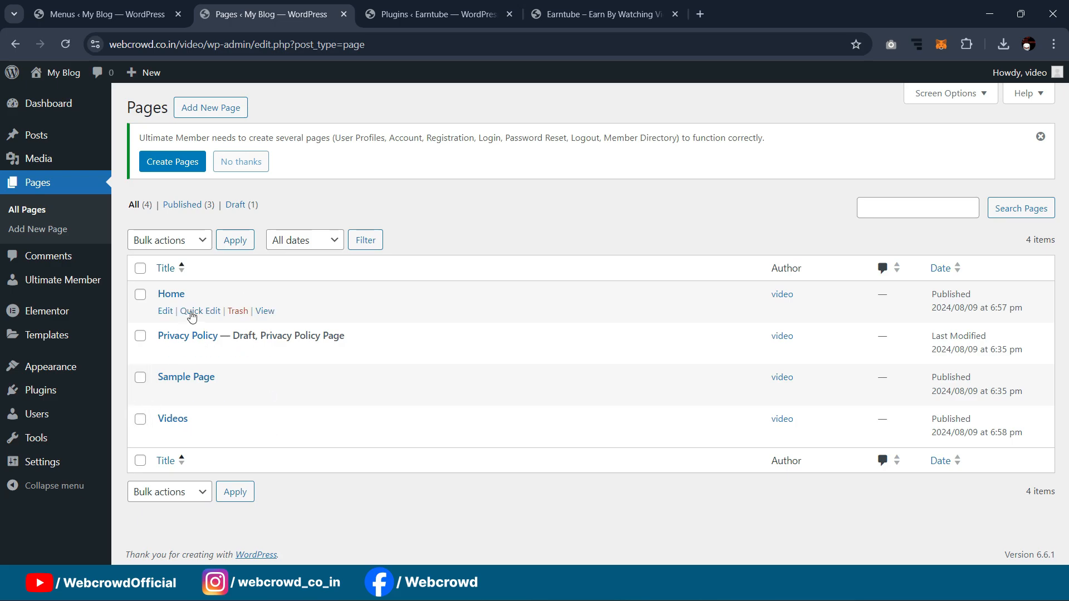
pyautogui.click(106, 14)
# Step: Add the Home and Videos pages to Main menu
pyautogui.scroll(-1, 199, 343)
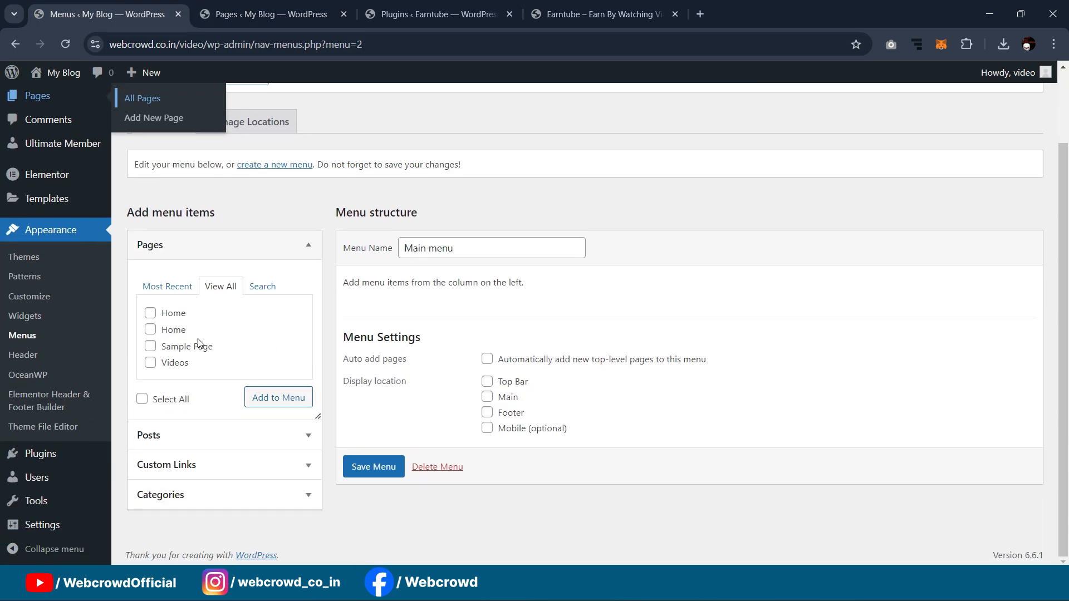
pyautogui.click(151, 314)
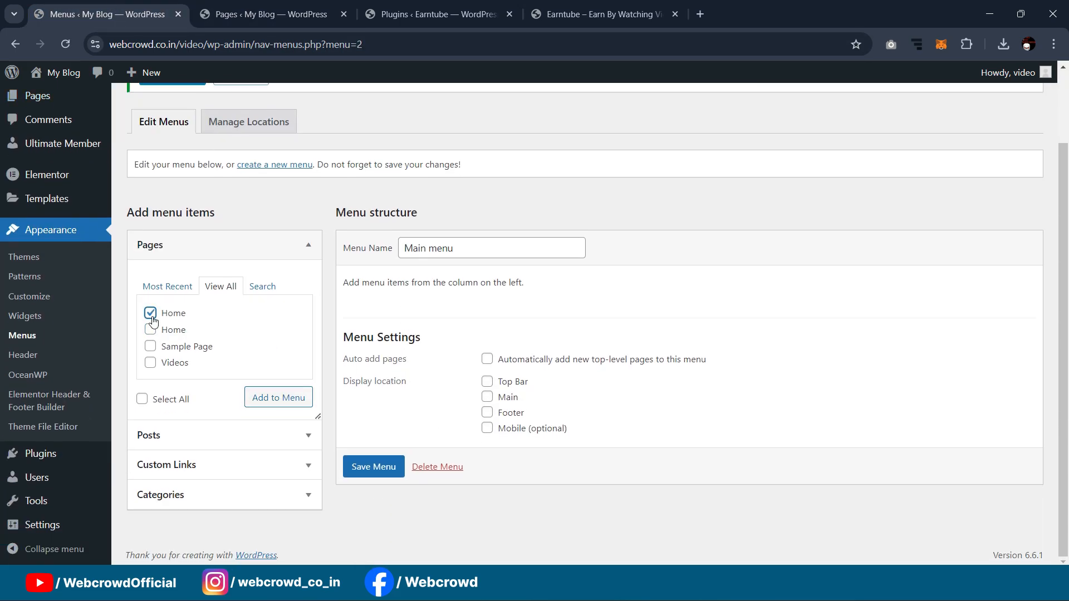
pyautogui.click(151, 363)
pyautogui.click(279, 398)
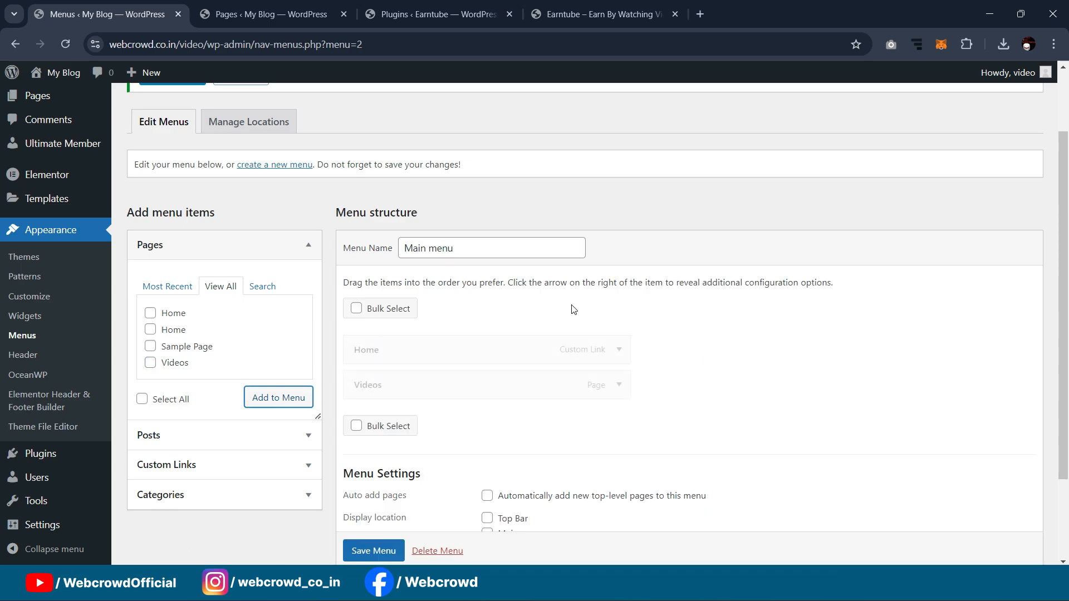
# Step: Replace the custom-link Home item with the Home page and move it above Videos
pyautogui.click(619, 350)
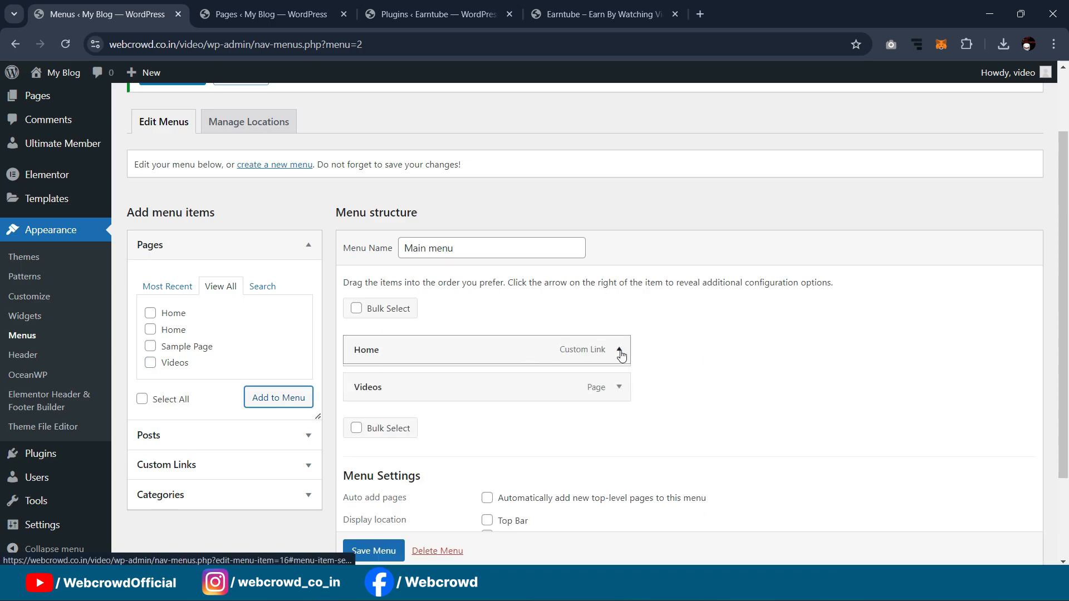
pyautogui.scroll(-4, 501, 390)
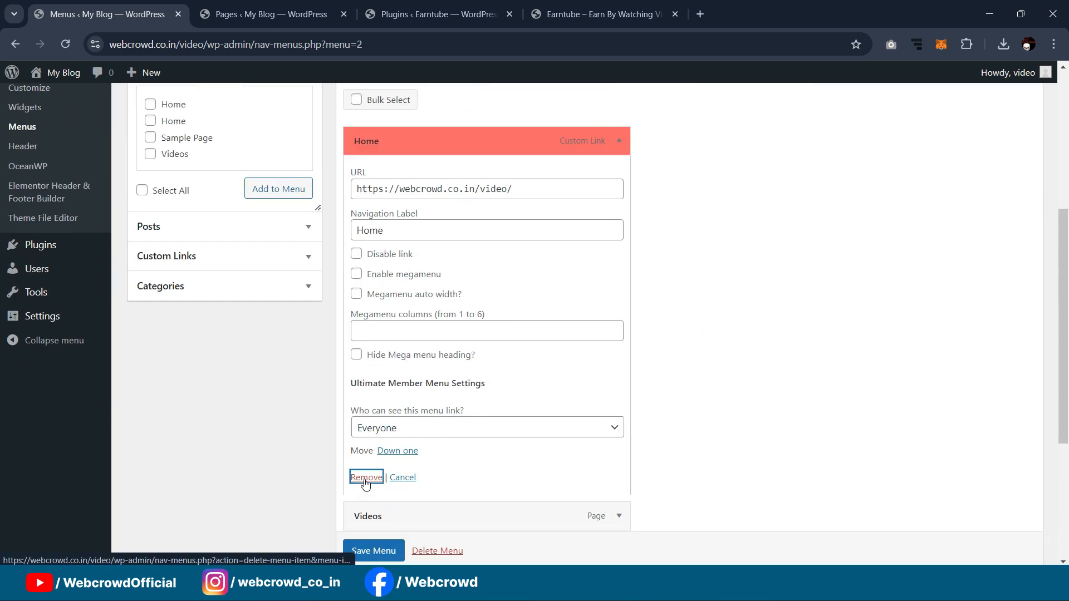
pyautogui.click(366, 477)
pyautogui.click(150, 251)
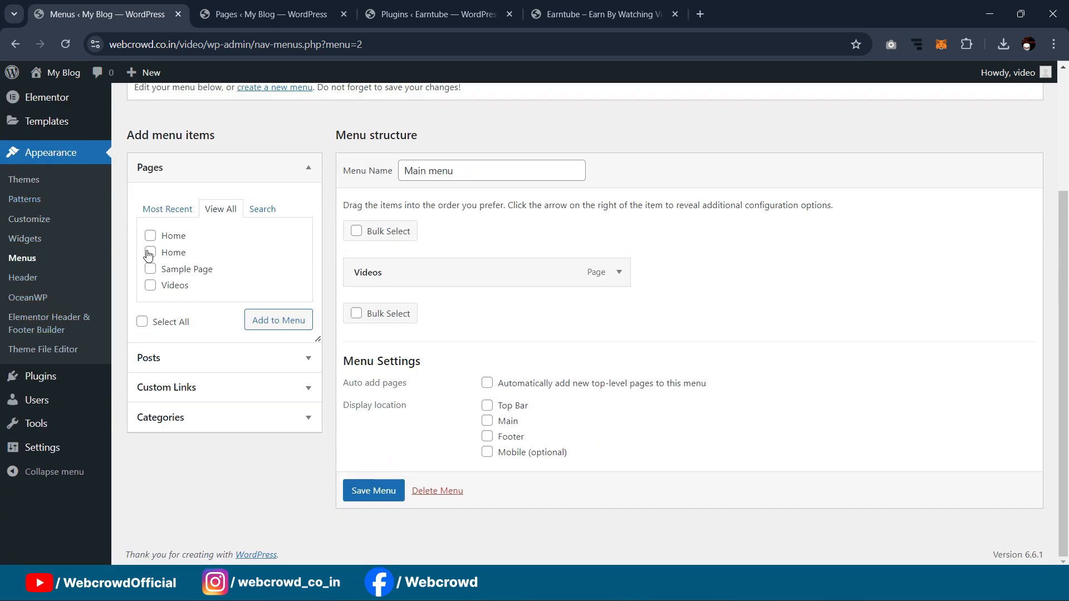
pyautogui.click(262, 321)
pyautogui.moveTo(396, 308); pyautogui.dragTo(407, 279)
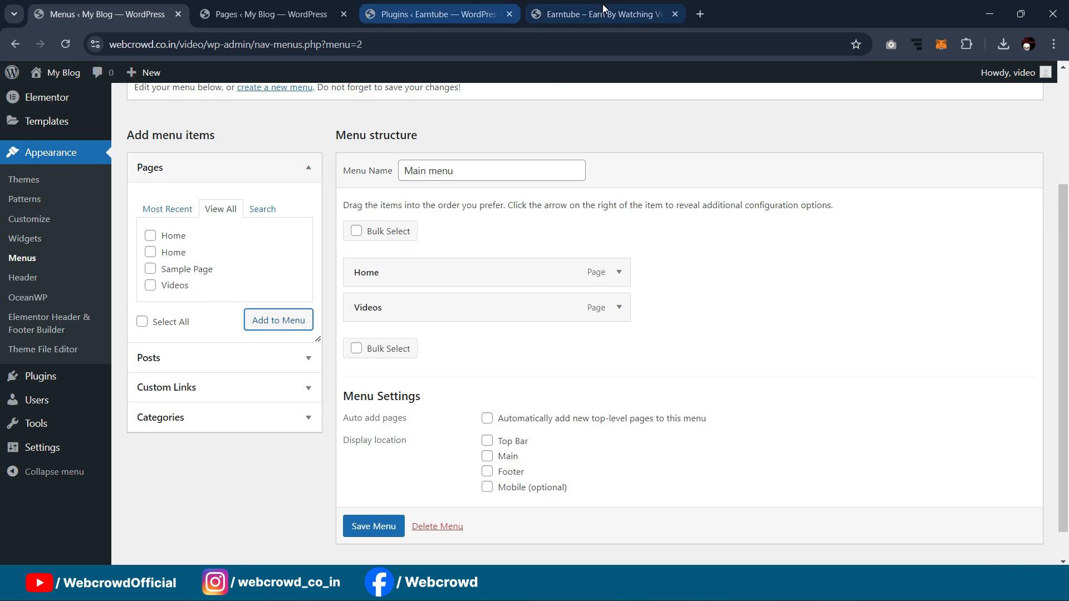
# Step: Check the live Earntube homepage, then return to the menu editor
pyautogui.click(602, 13)
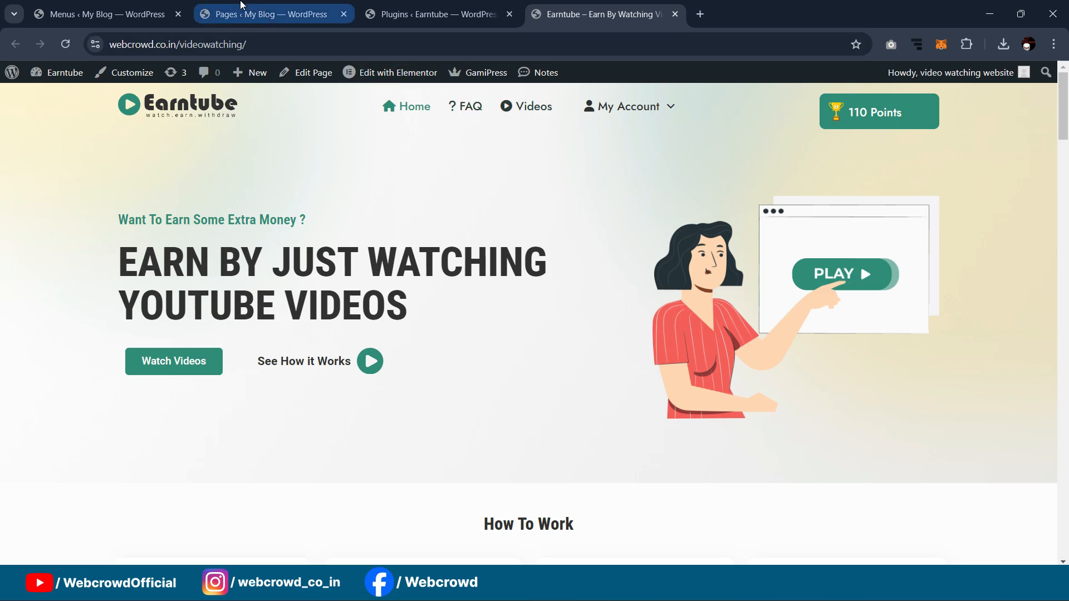
pyautogui.click(312, 12)
pyautogui.click(405, 6)
pyautogui.click(150, 8)
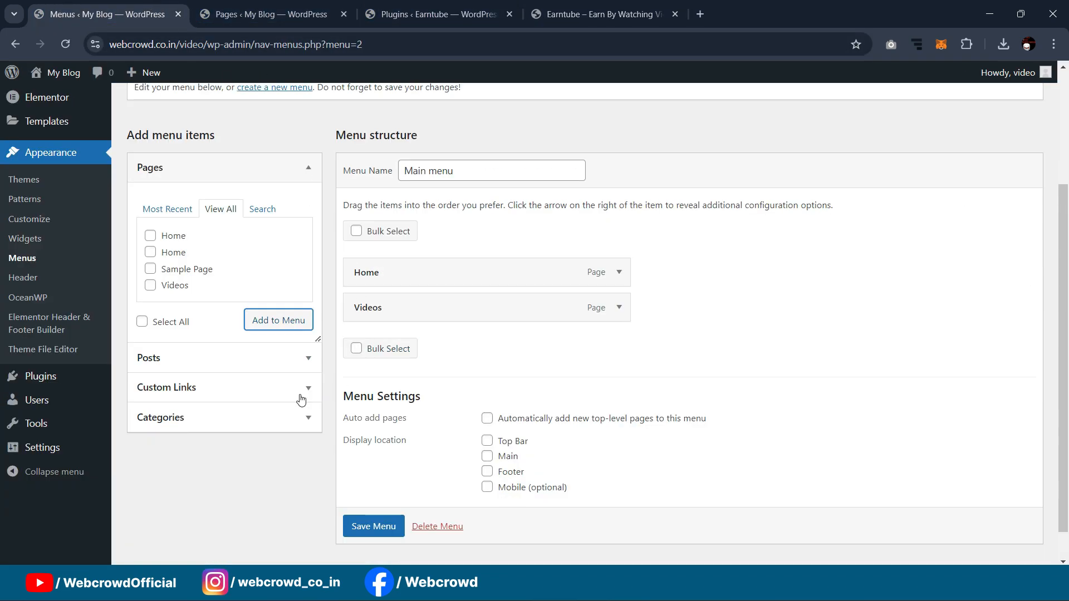
# Step: Add an FAQ custom link with URL '#' to Main menu
pyautogui.click(188, 392)
pyautogui.click(200, 303)
pyautogui.click(201, 263)
pyautogui.write('#')
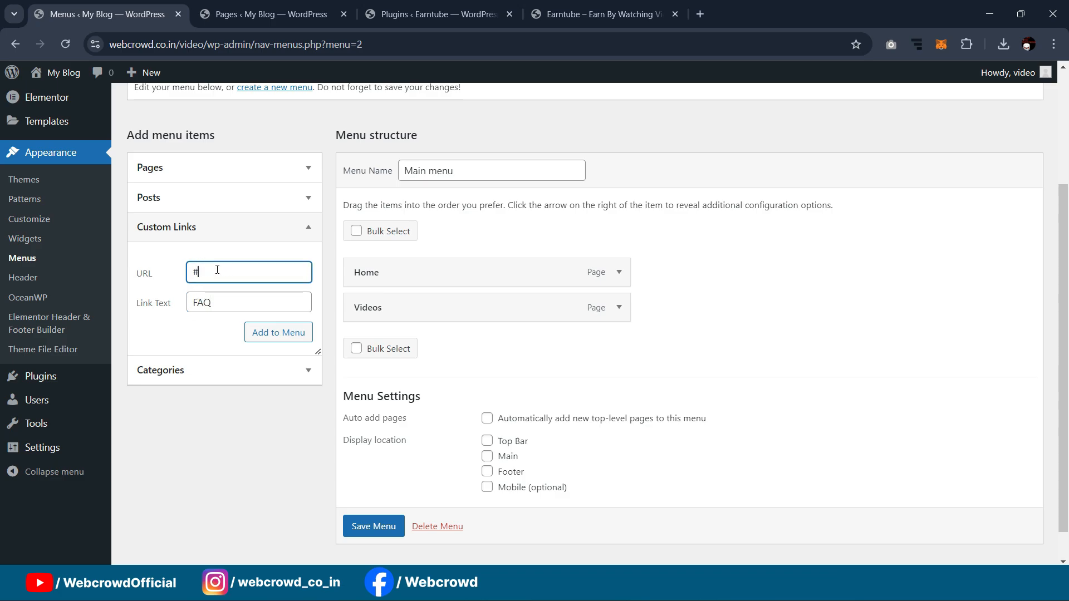
pyautogui.click(280, 336)
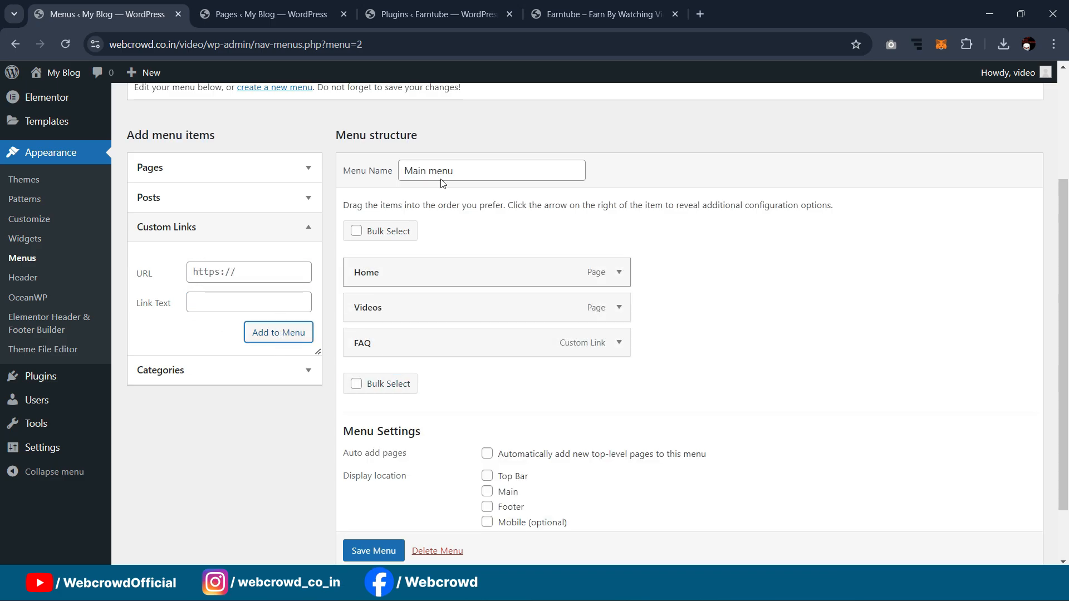
# Step: Compare with the live Earntube site's menu, then return to the menu editor
pyautogui.click(609, 6)
pyautogui.moveTo(620, 111)
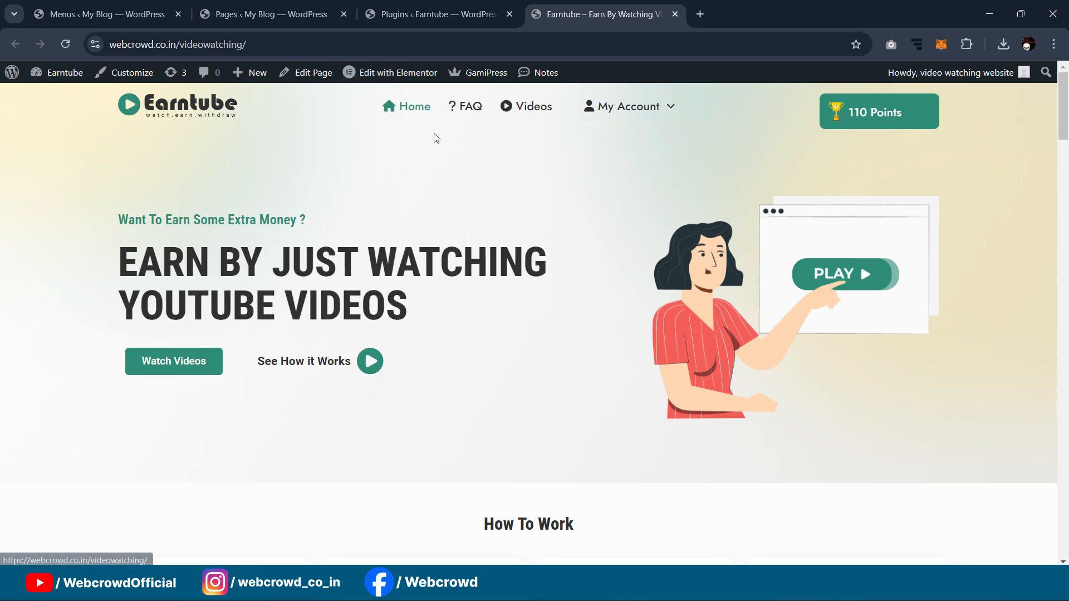
pyautogui.click(417, 15)
pyautogui.click(271, 13)
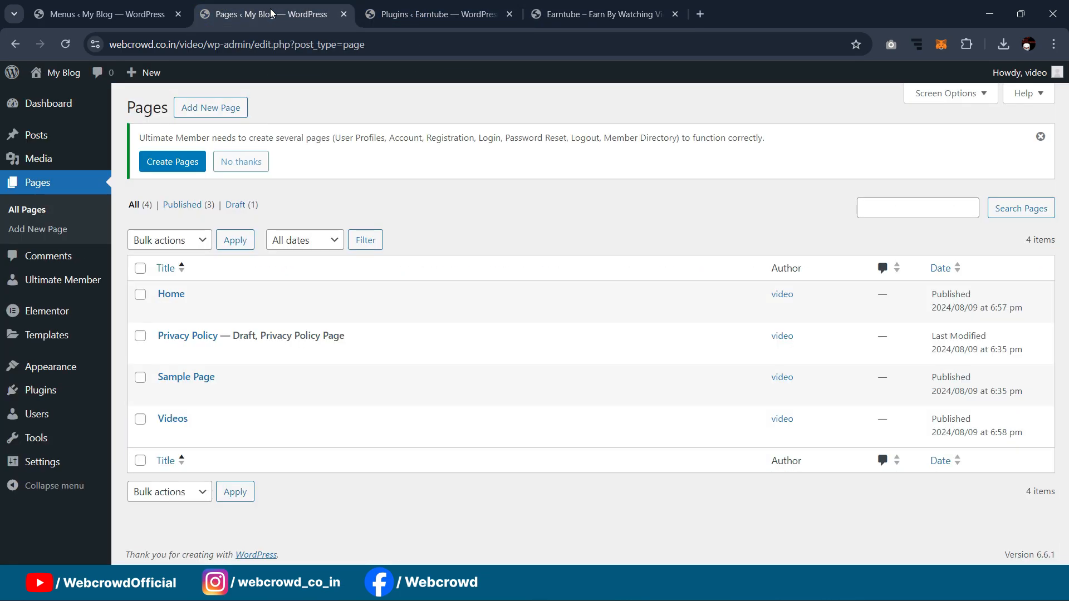
pyautogui.click(182, 8)
# Step: Add a 'My Account' custom link to Main menu and save the menu
pyautogui.click(239, 303)
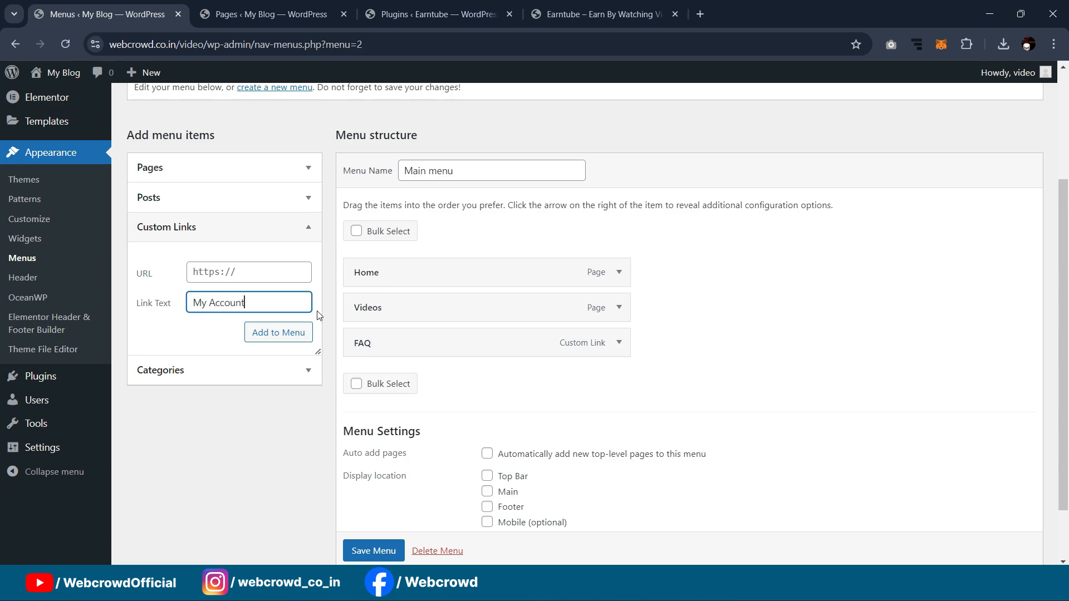
pyautogui.click(278, 274)
pyautogui.click(295, 334)
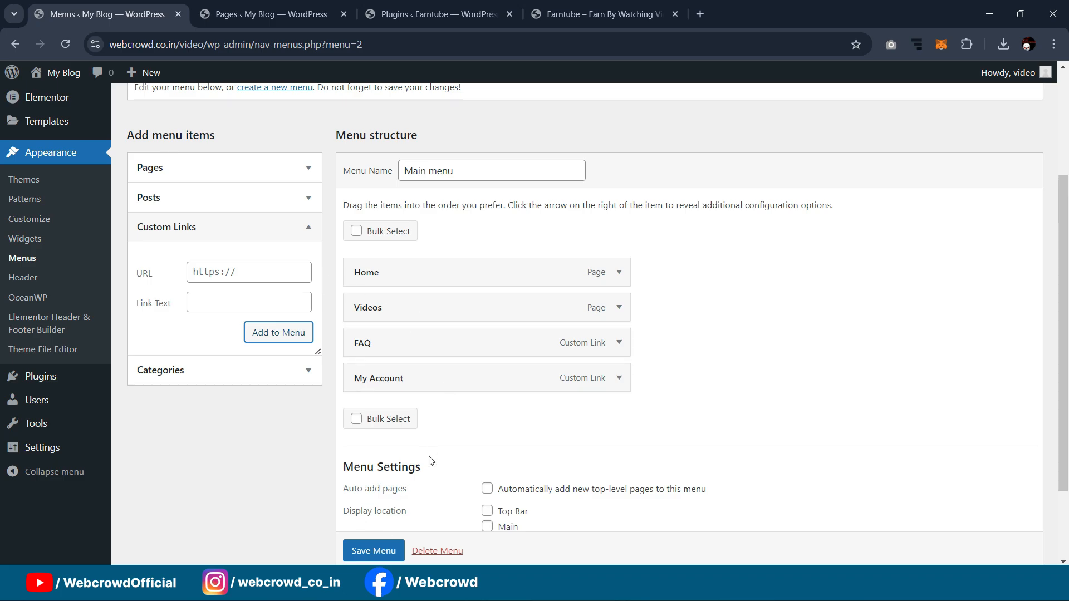
pyautogui.click(373, 550)
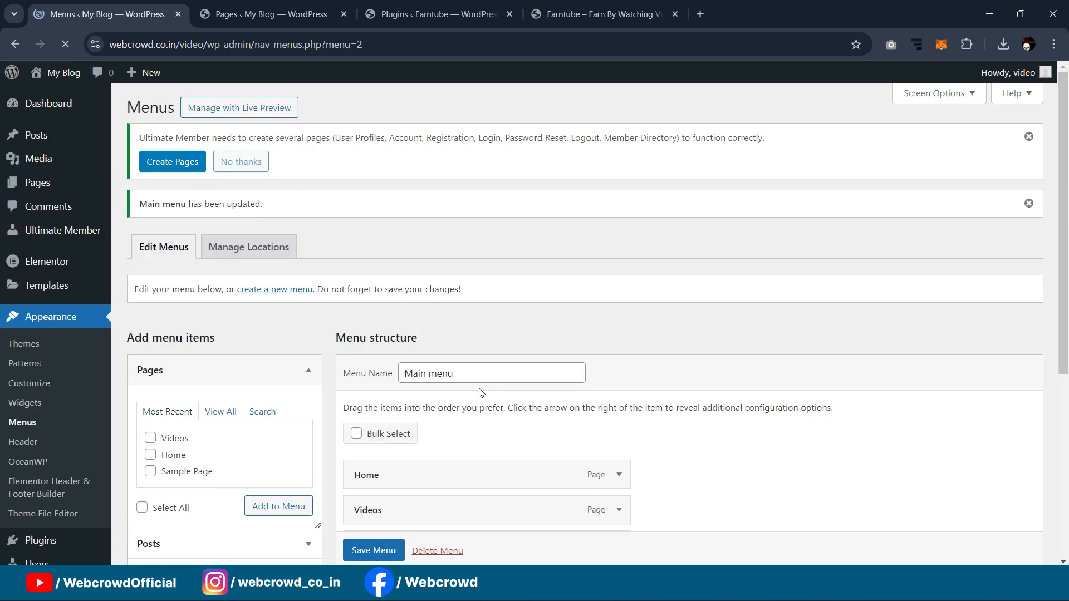
# Step: Start a new template in Elementor Header & Footer Builder and skip the onboarding questions
pyautogui.scroll(-3, 511, 215)
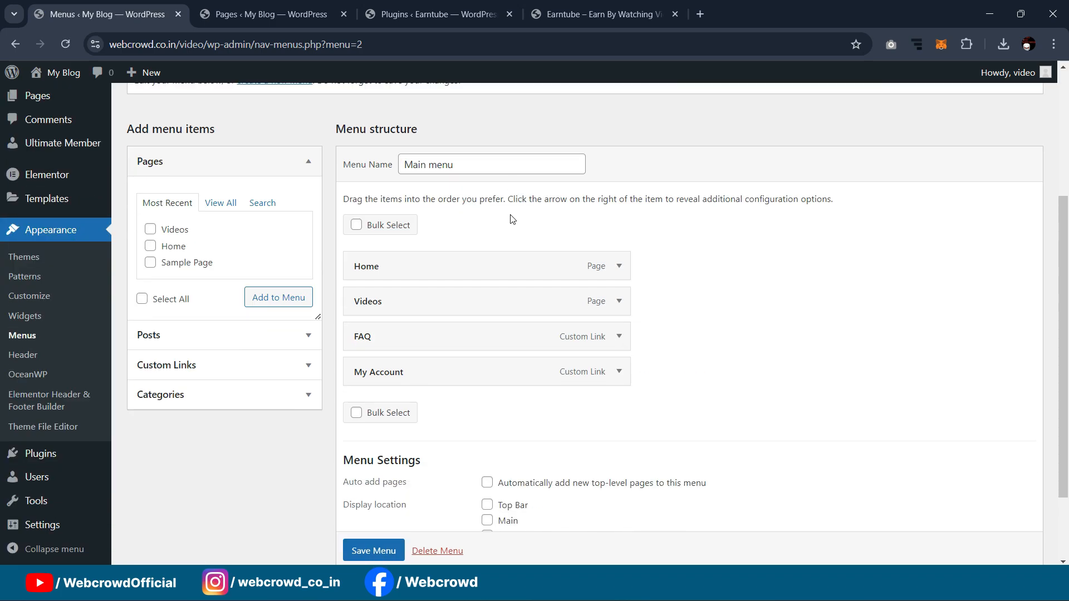
pyautogui.scroll(3, 510, 215)
pyautogui.click(426, 10)
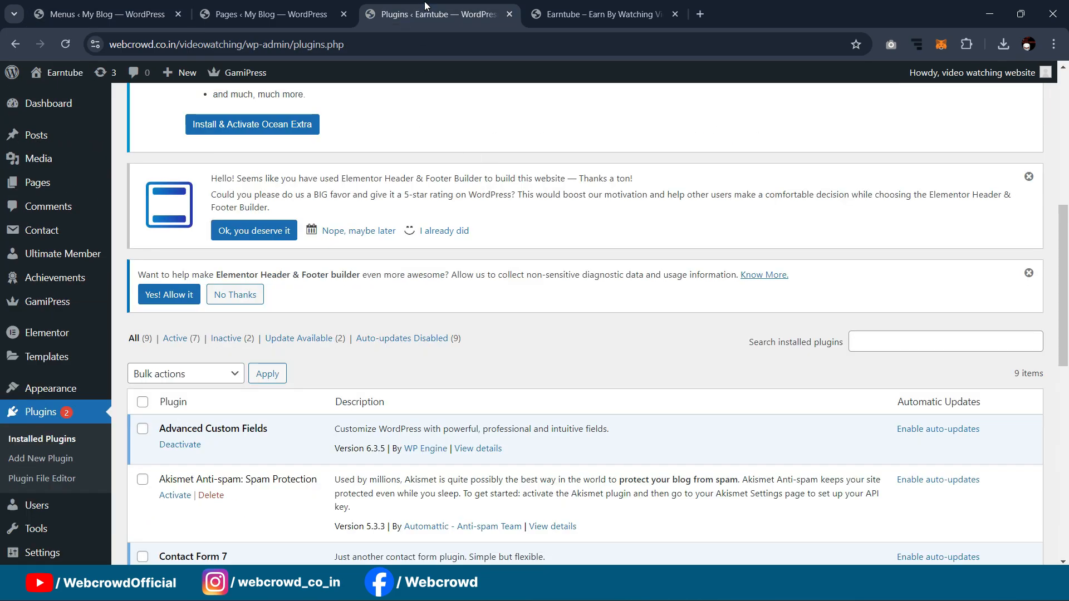
pyautogui.click(579, 14)
pyautogui.click(251, 7)
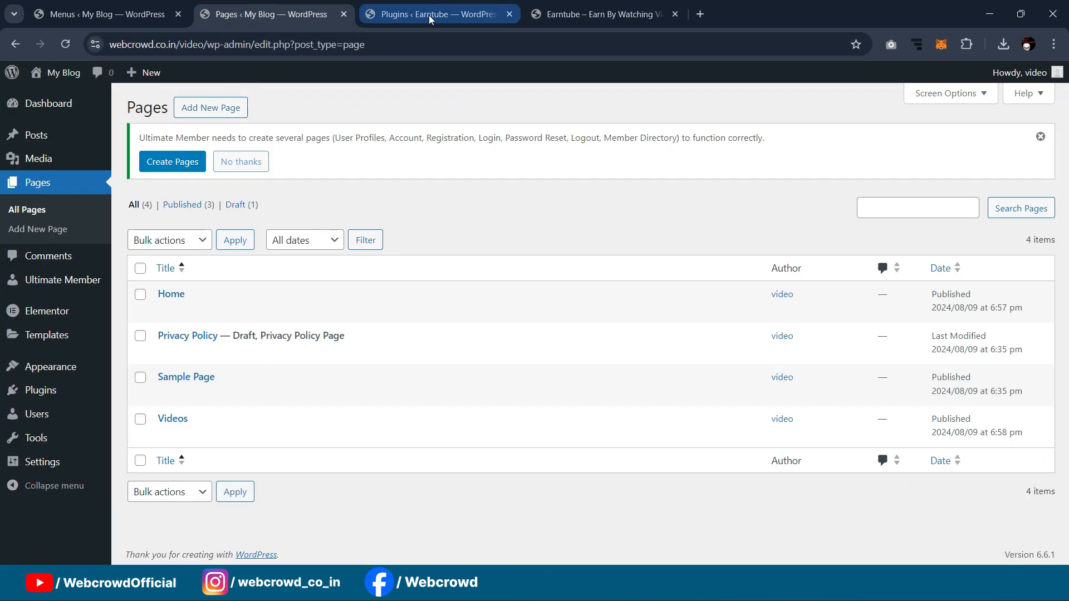
pyautogui.click(106, 14)
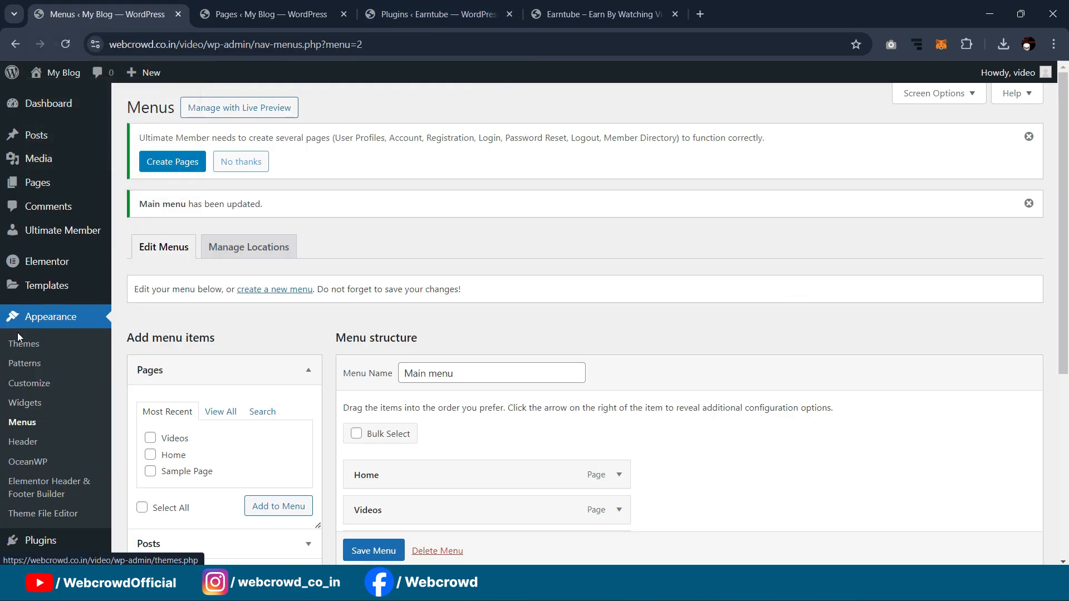
pyautogui.scroll(-3, 215, 317)
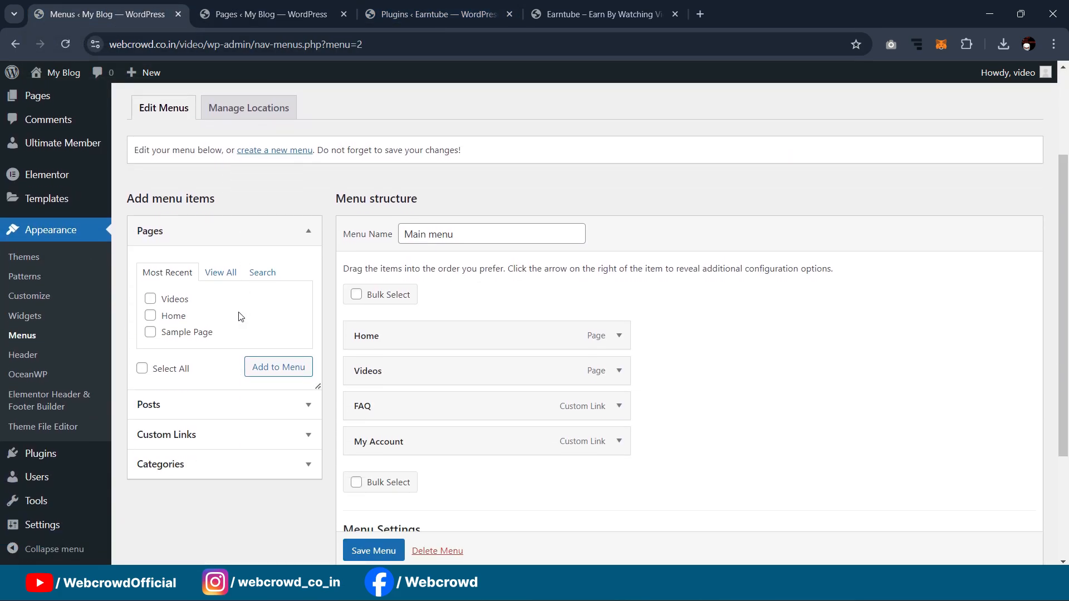
pyautogui.click(29, 407)
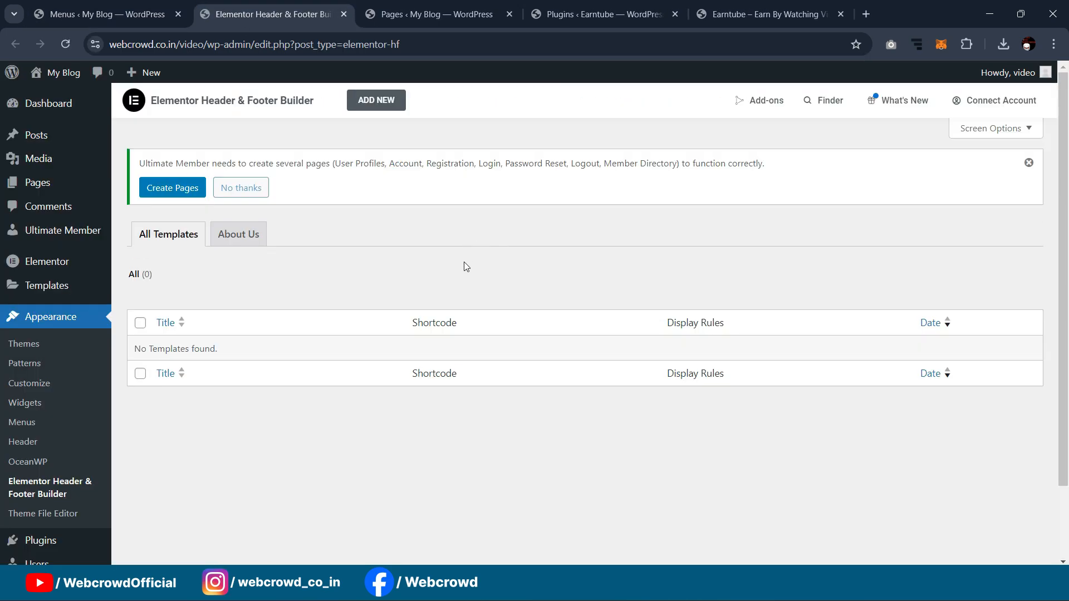
pyautogui.click(376, 100)
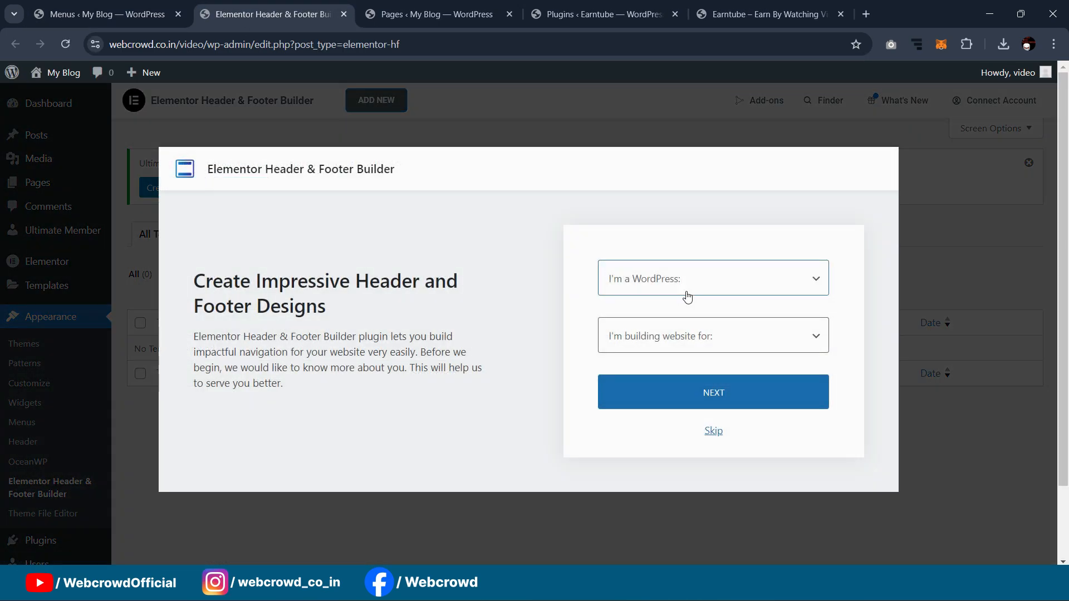
pyautogui.click(712, 432)
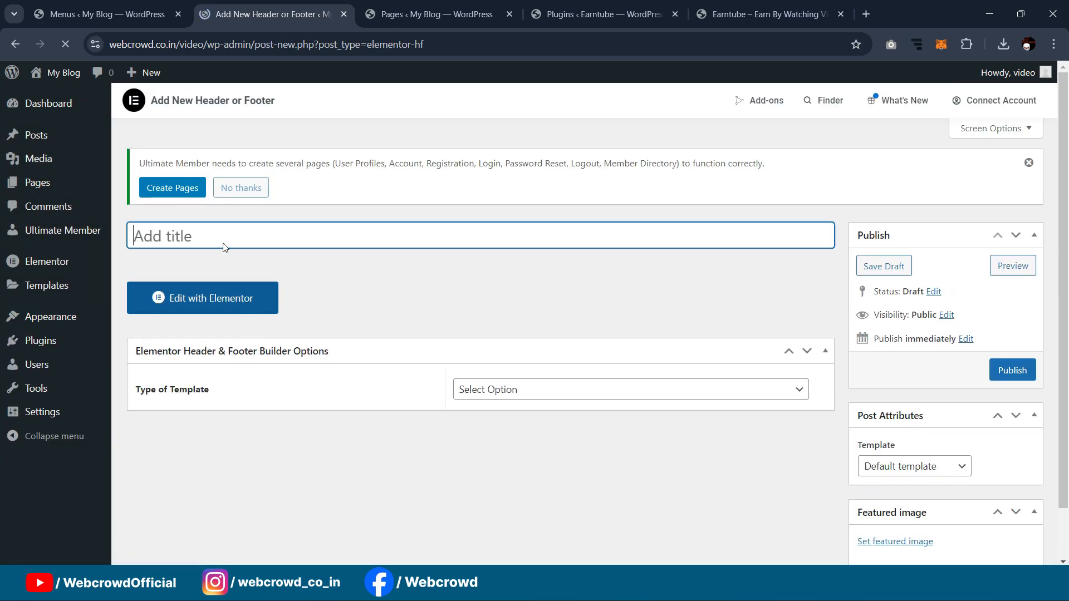
# Step: Title the template 'header': Header type, Elementor Full Width, Entire Website, All user roles
pyautogui.write('header')
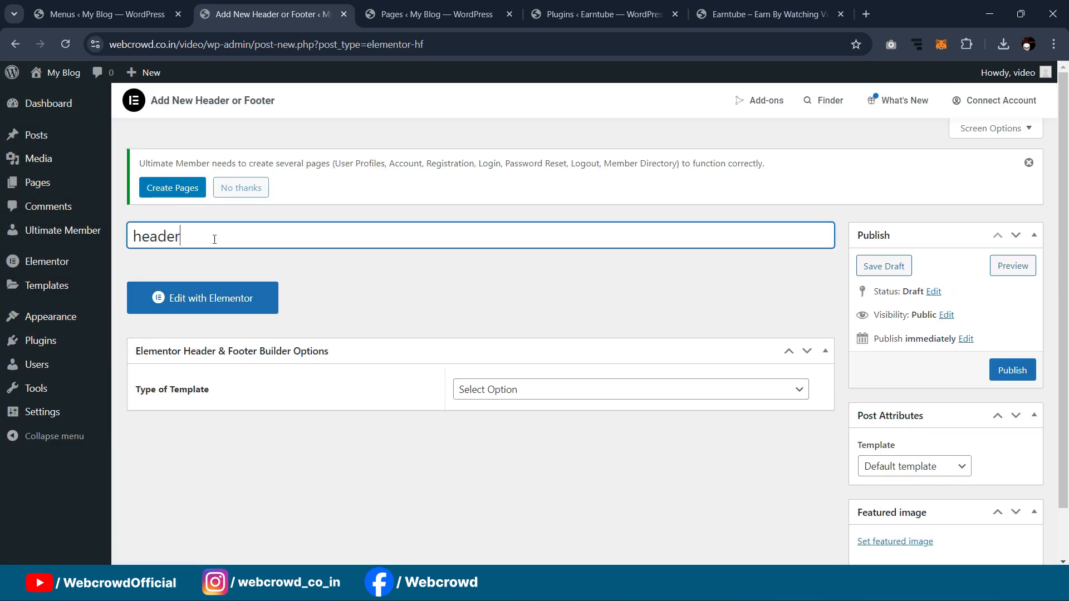
pyautogui.click(498, 389)
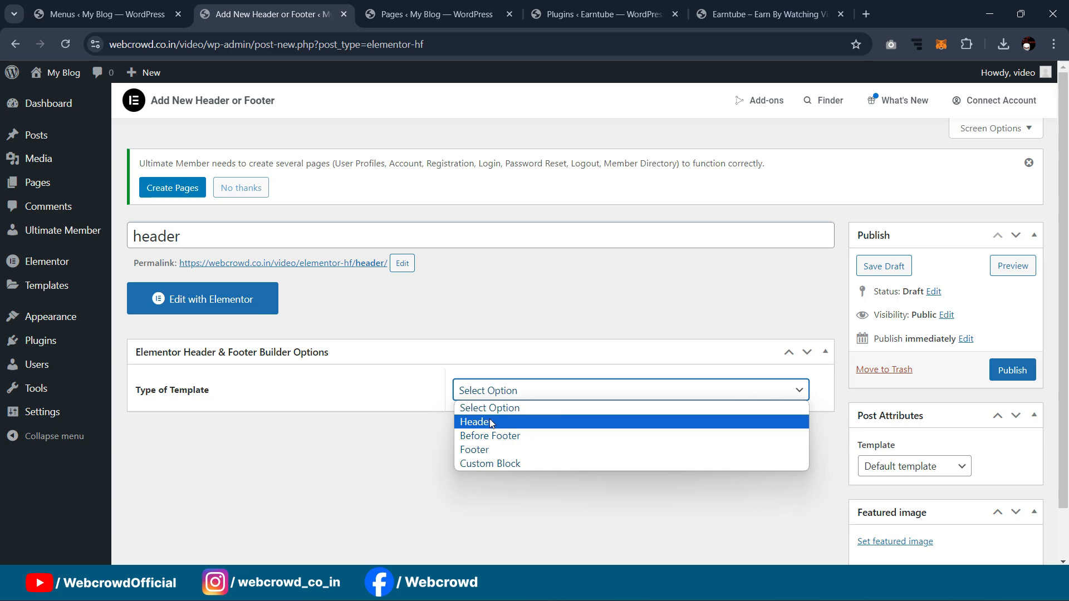
pyautogui.click(492, 418)
pyautogui.scroll(-2, 889, 295)
pyautogui.click(888, 357)
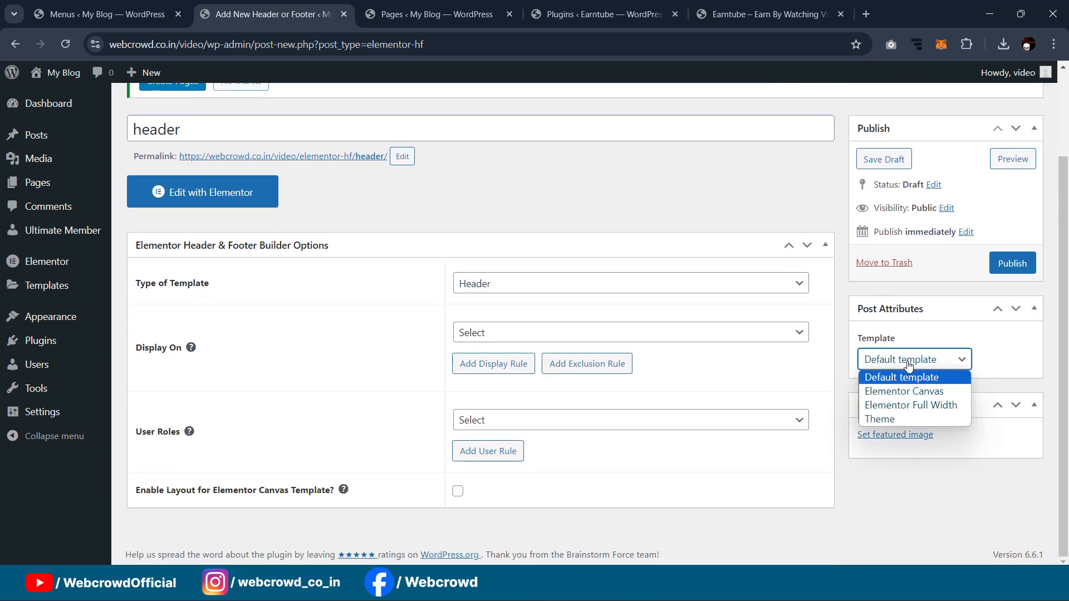
pyautogui.click(895, 410)
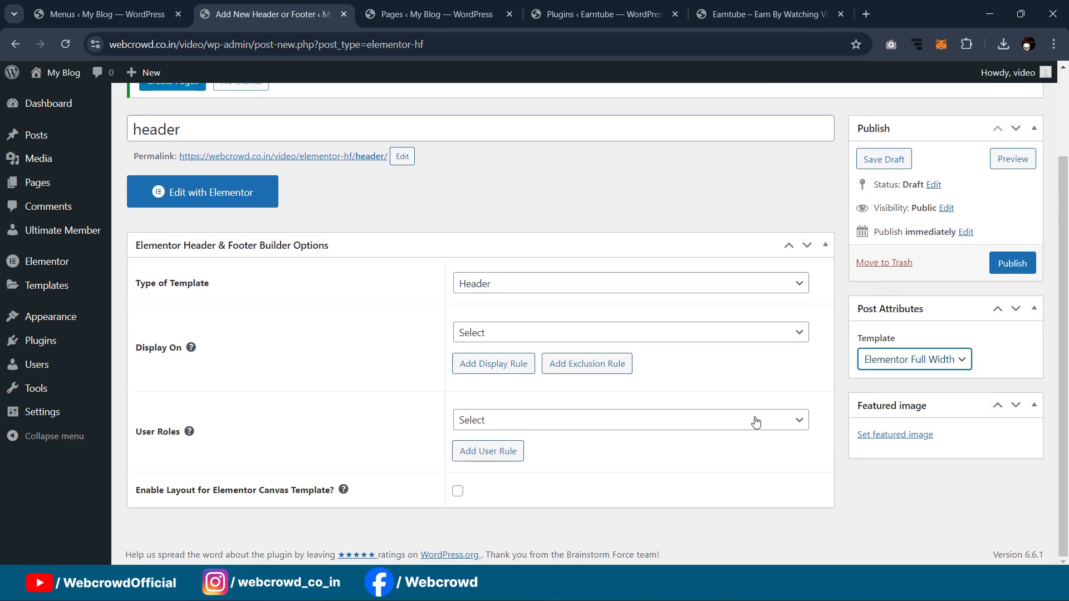
pyautogui.click(490, 333)
pyautogui.click(517, 79)
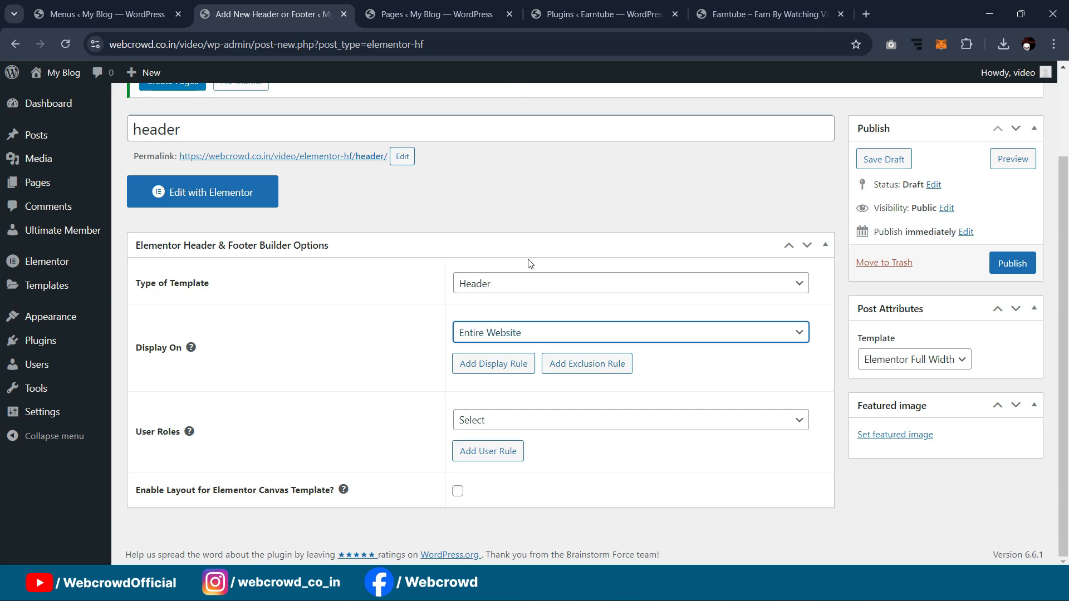
pyautogui.click(492, 428)
pyautogui.click(495, 291)
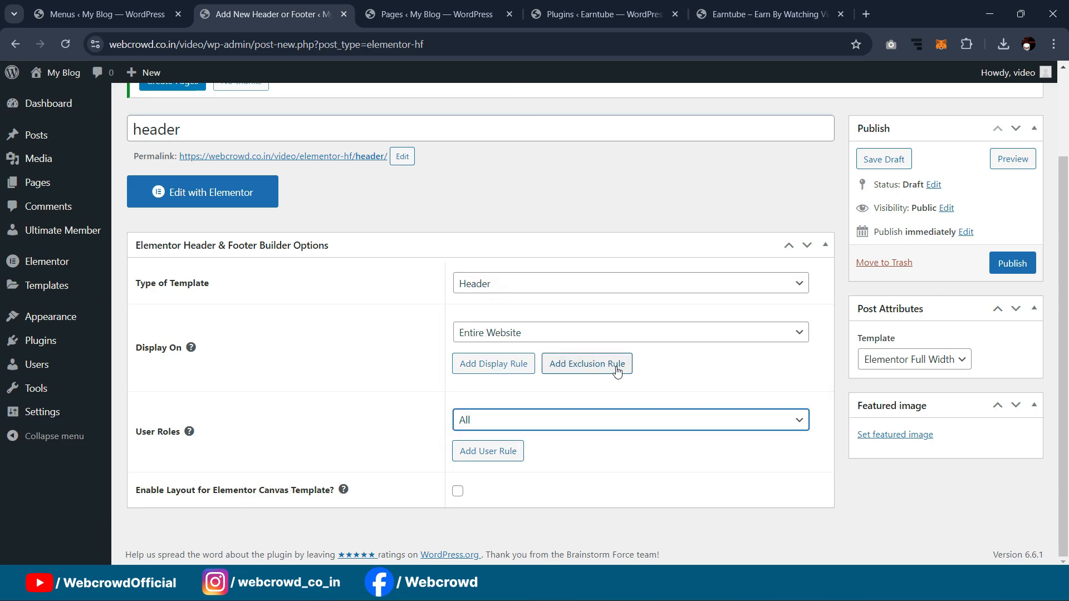
# Step: Publish the 'header' template
pyautogui.scroll(3, 590, 367)
pyautogui.click(1005, 371)
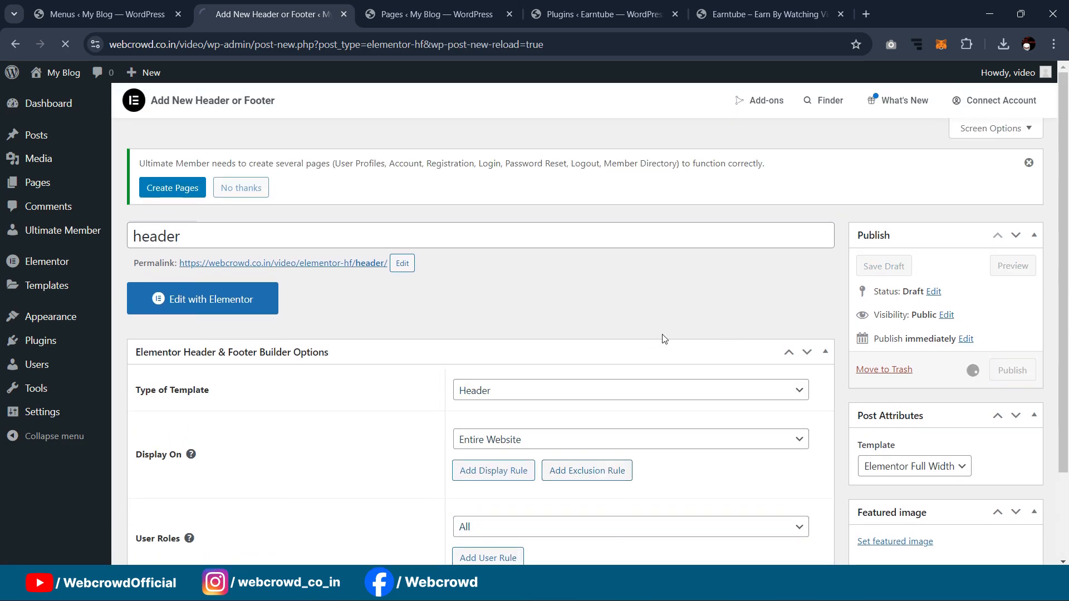
pyautogui.scroll(-1, 312, 206)
pyautogui.scroll(1, 350, 238)
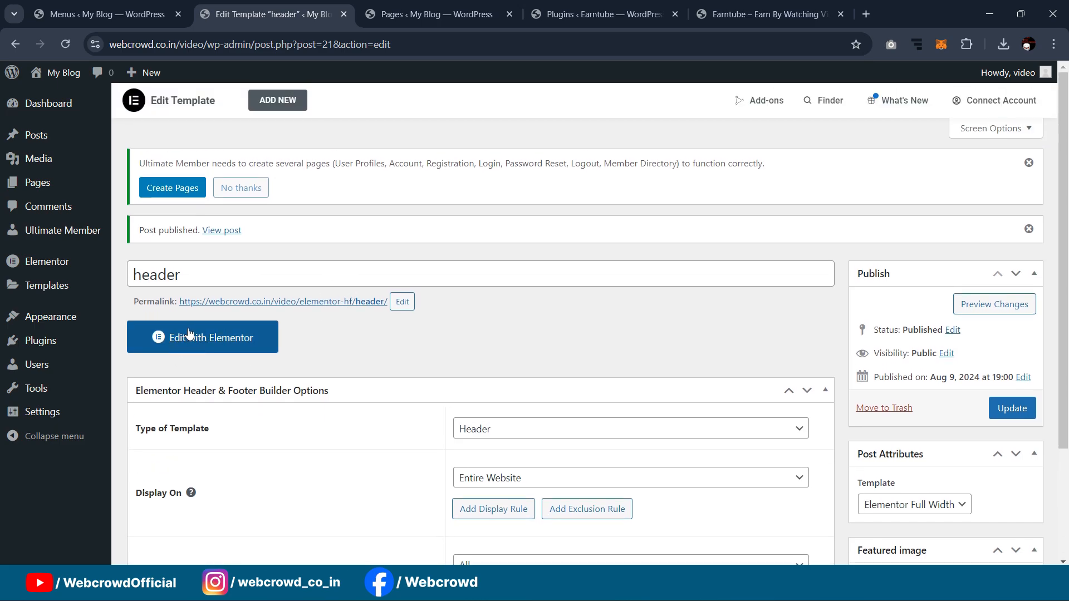
# Step: Open 'header' with Elementor, close the Structure panel, and clear an 'off canva' widget search
pyautogui.click(198, 343)
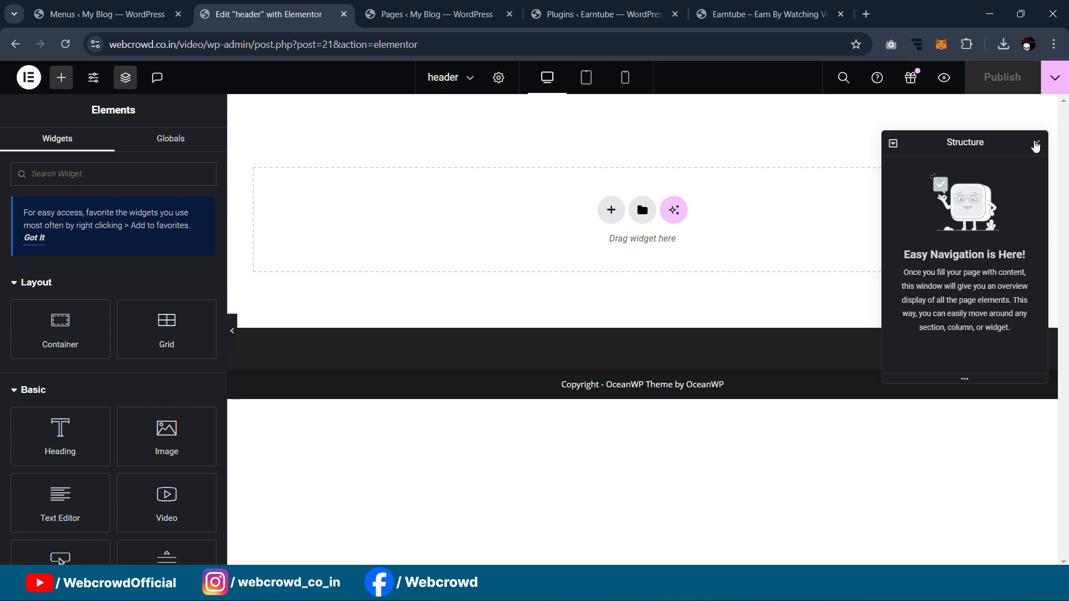
pyautogui.click(1037, 143)
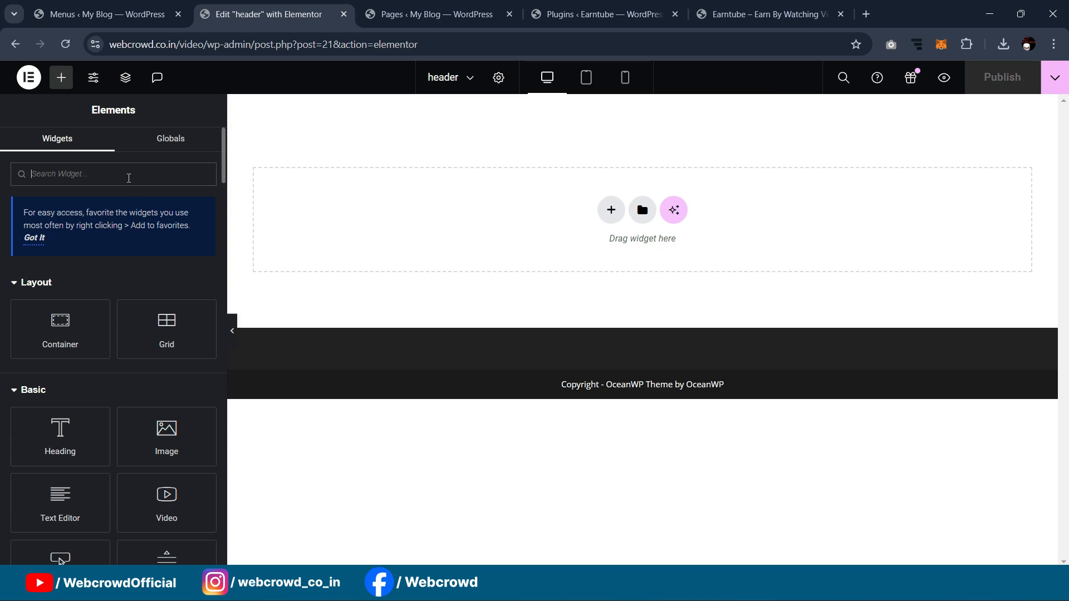
pyautogui.write('off')
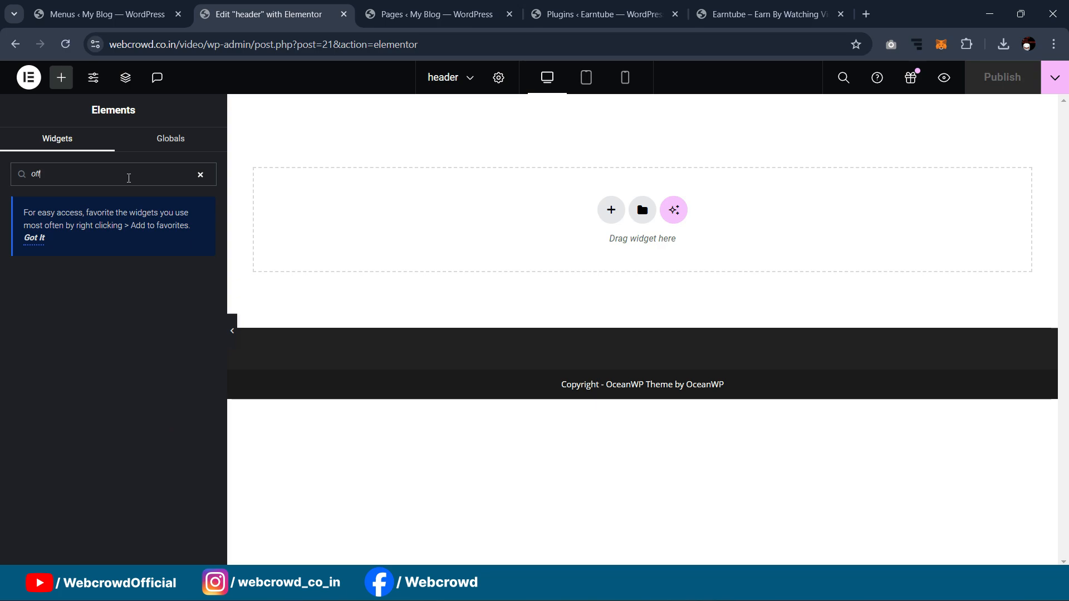
pyautogui.write(' canva')
pyautogui.press('BackSpace')
pyautogui.press('BackSpace')
pyautogui.press('BackSpace')
pyautogui.press('BackSpace')
pyautogui.press('BackSpace')
pyautogui.press('BackSpace')
pyautogui.press('BackSpace')
pyautogui.press('BackSpace')
pyautogui.press('BackSpace')
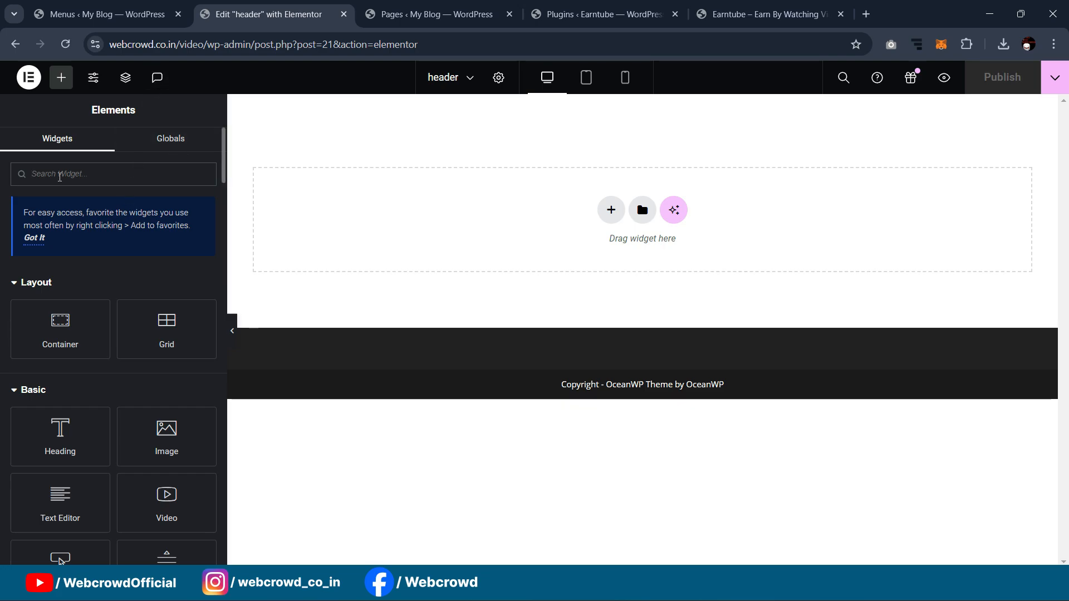
pyautogui.click(95, 4)
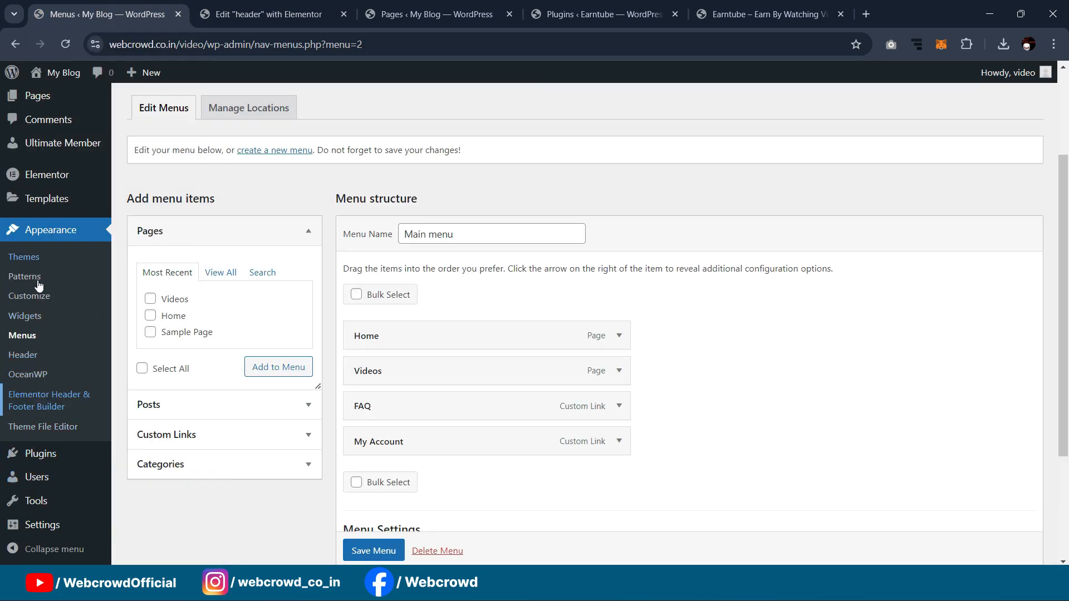
# Step: In Elementor Settings > Features, set the Nested Elements experiment to Active
pyautogui.scroll(-1, 22, 314)
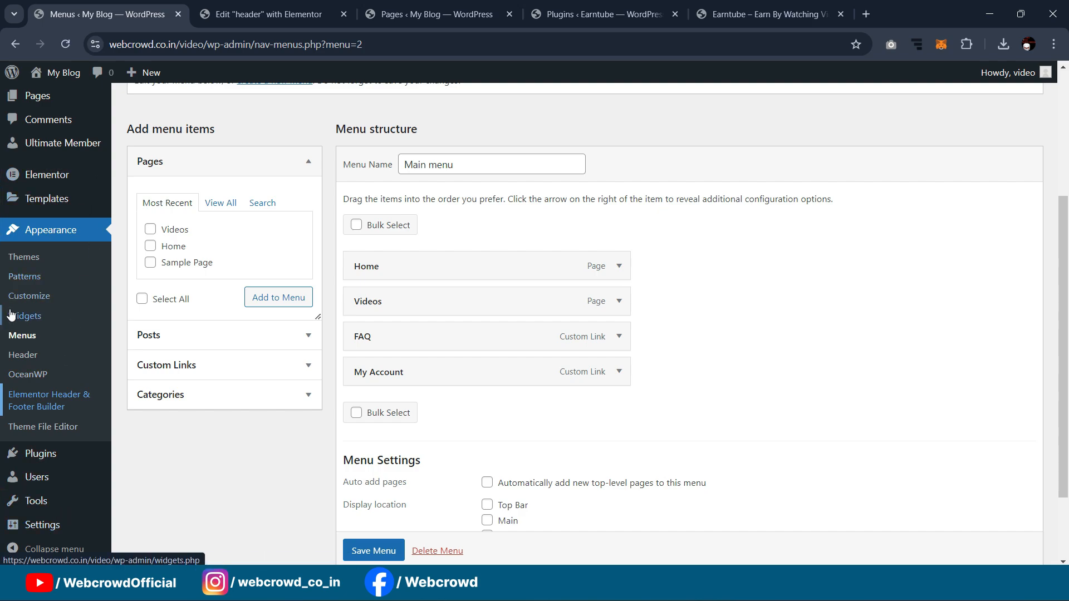
pyautogui.moveTo(31, 199)
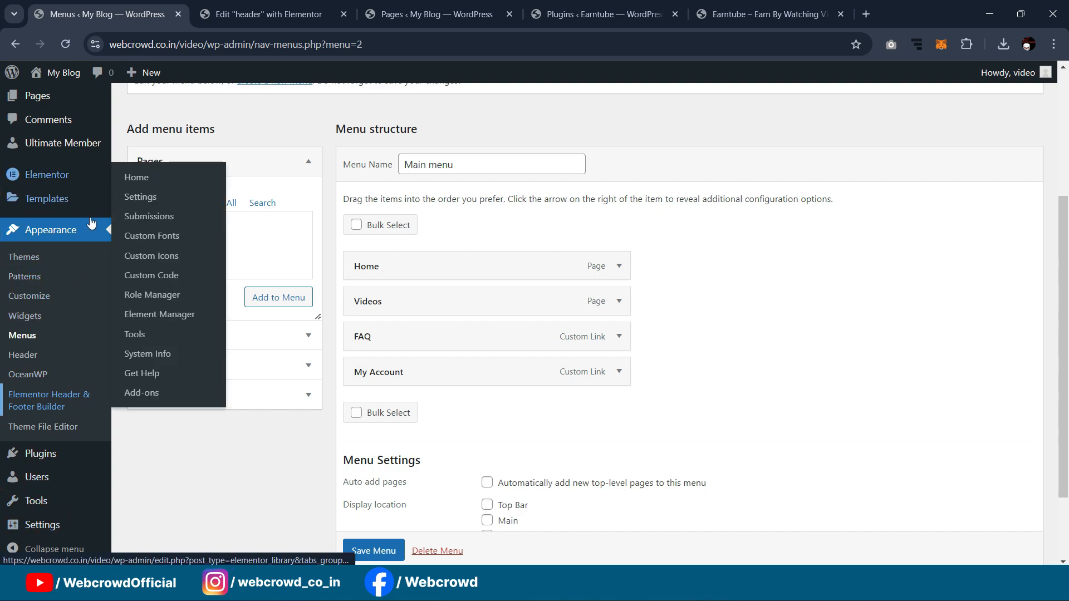
pyautogui.moveTo(59, 182)
pyautogui.click(141, 203)
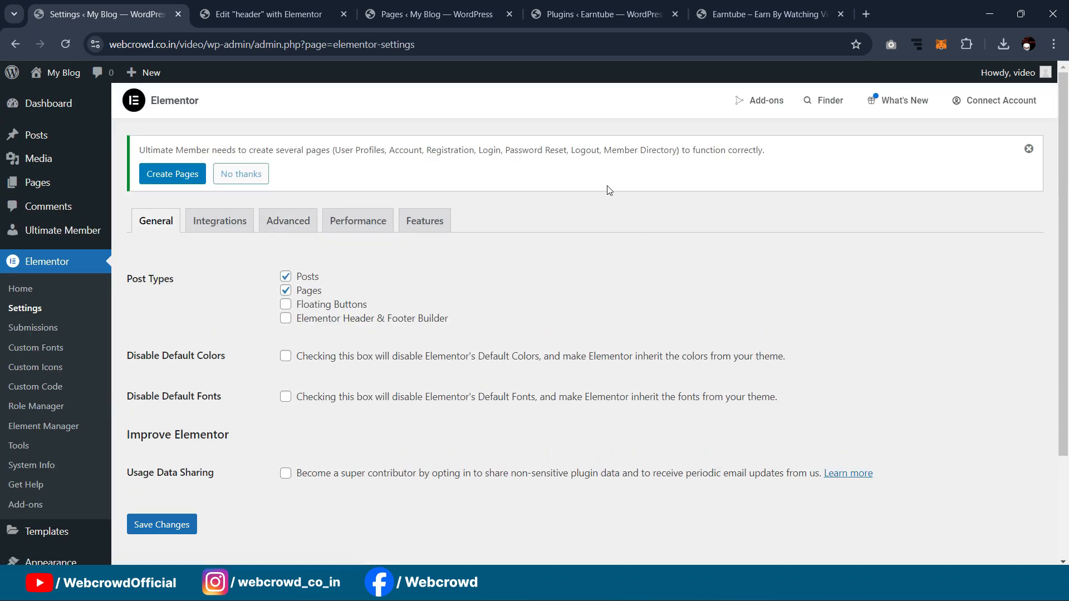
pyautogui.click(428, 221)
pyautogui.scroll(-5, 417, 244)
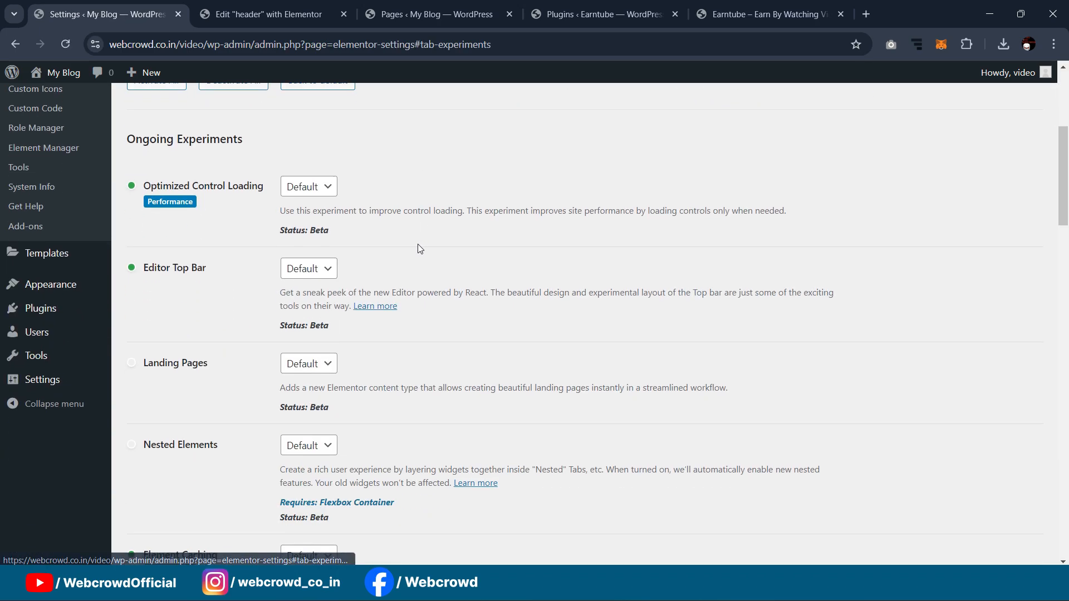
pyautogui.scroll(-1, 232, 278)
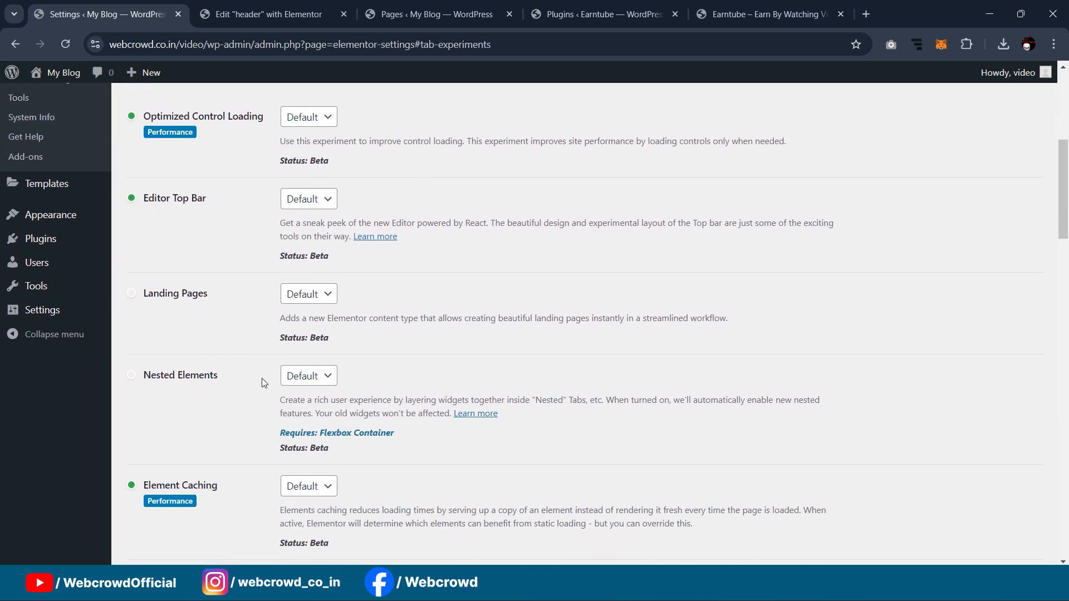
pyautogui.click(296, 384)
pyautogui.click(301, 406)
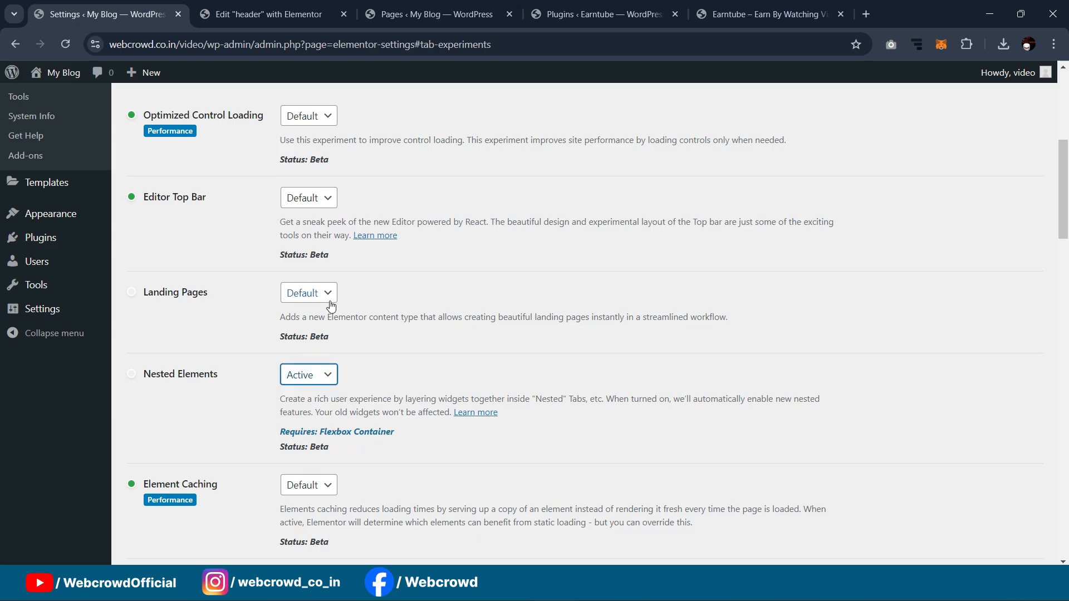
# Step: Set Flexbox Container to Active and save the experiment settings
pyautogui.scroll(-4, 330, 303)
pyautogui.scroll(-8, 312, 289)
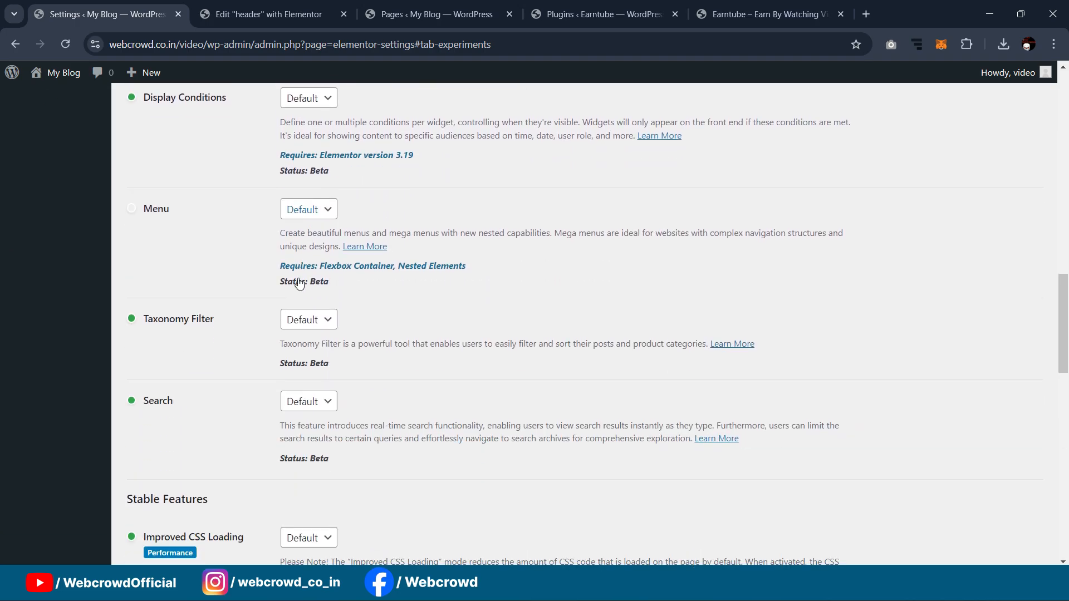
pyautogui.scroll(-4, 252, 329)
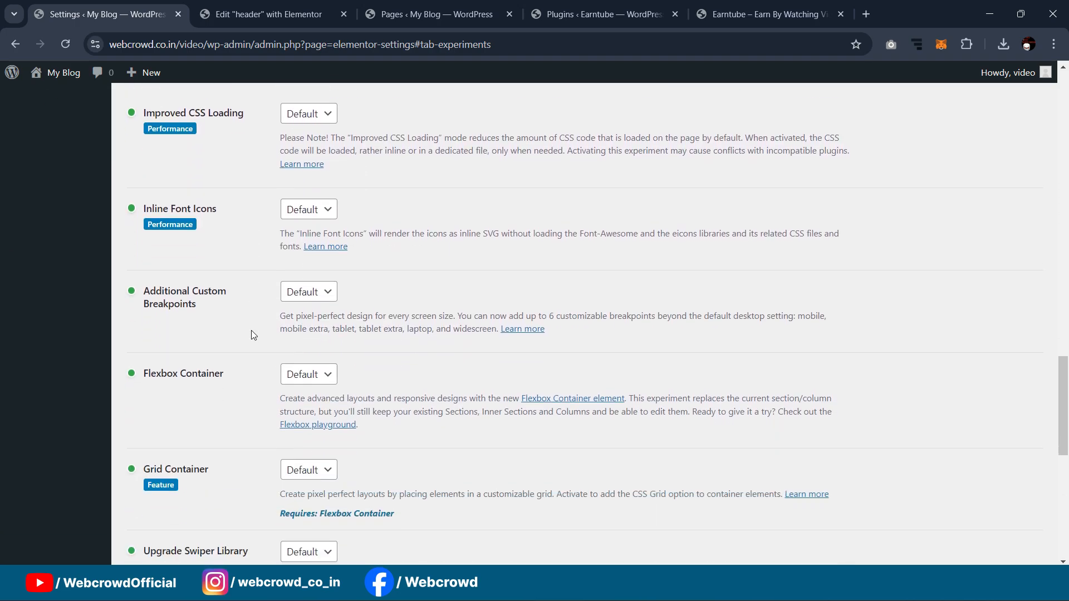
pyautogui.click(305, 374)
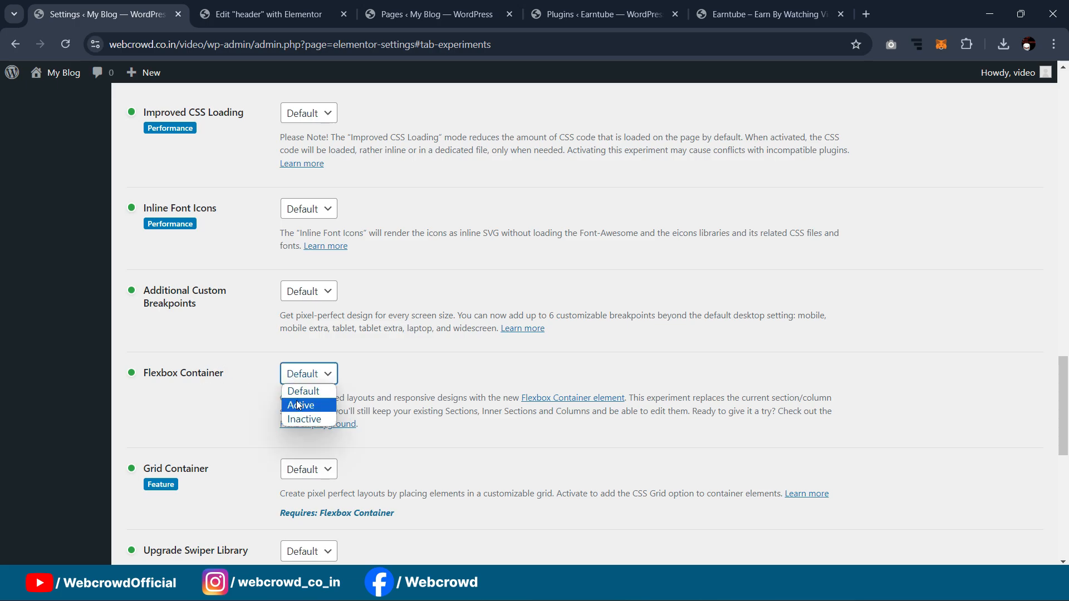
pyautogui.click(300, 405)
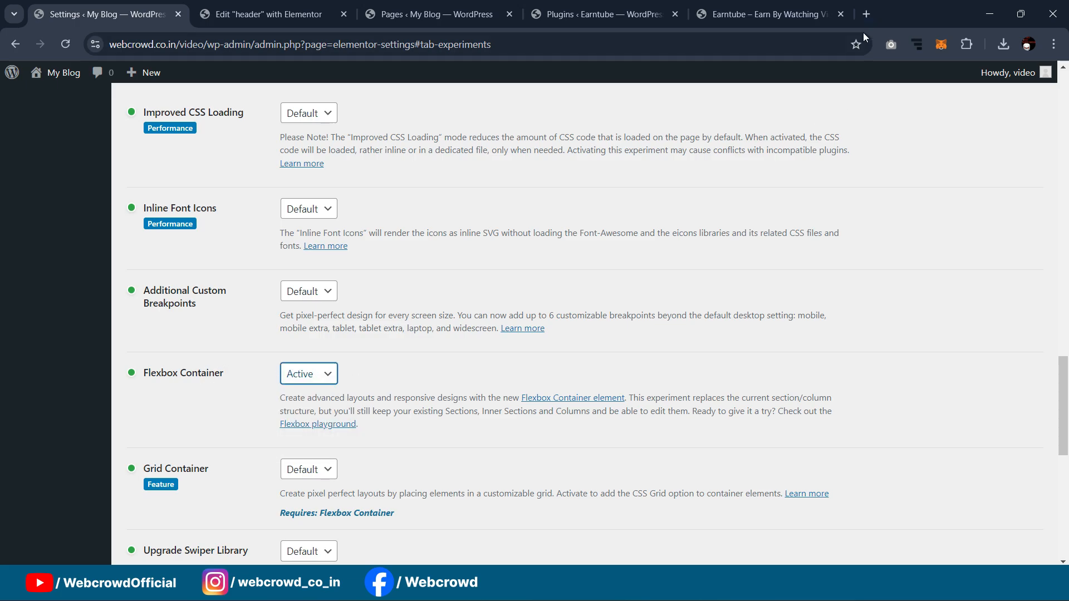
pyautogui.scroll(-8, 302, 326)
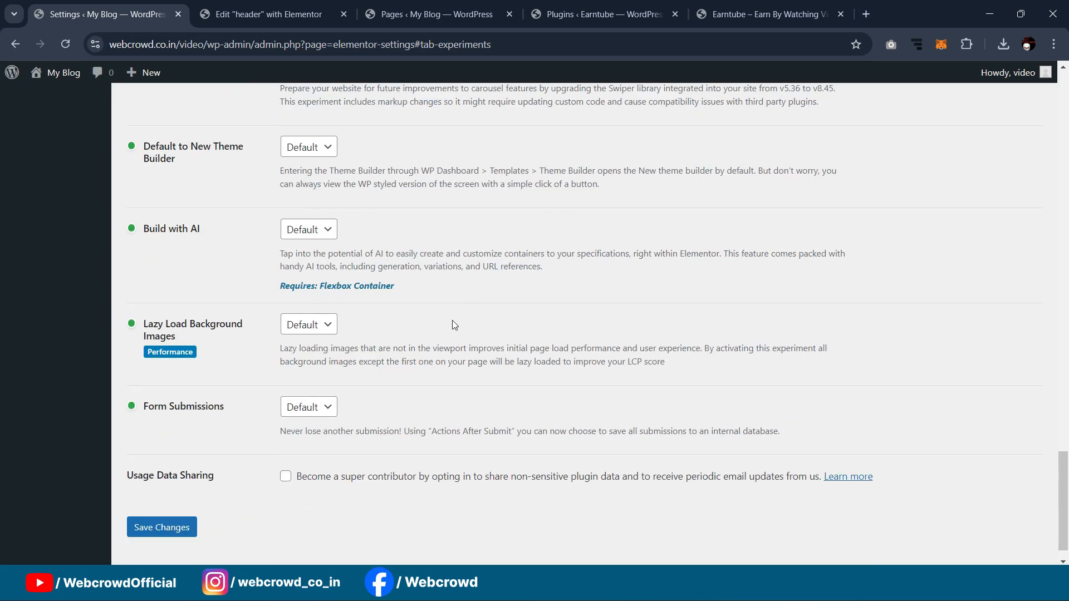
pyautogui.click(159, 499)
pyautogui.click(266, 7)
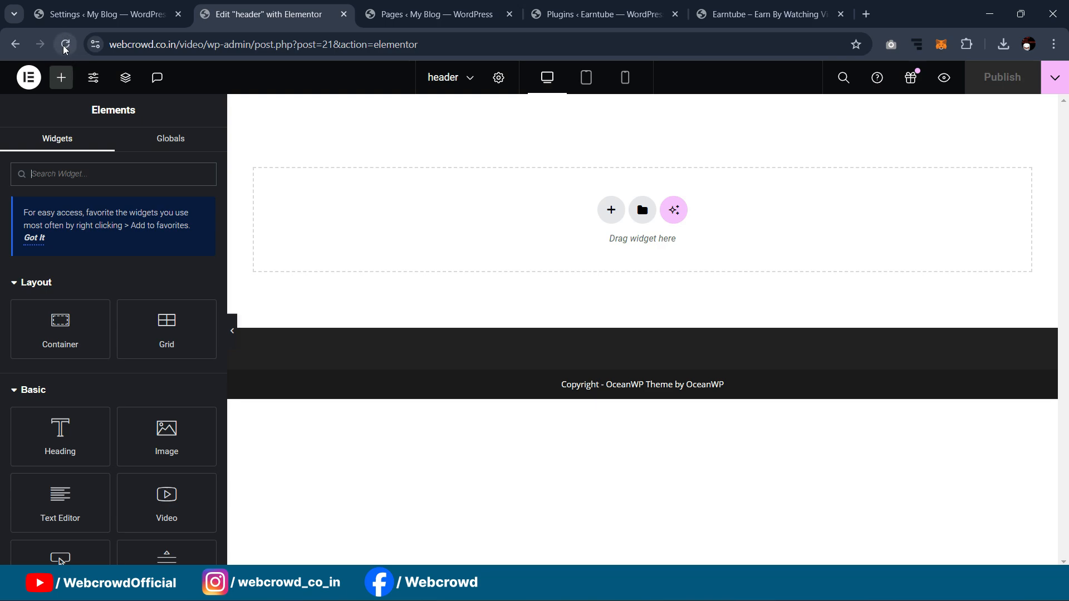
# Step: Search the widgets for 'off', then switch between mobile and desktop previews
pyautogui.write('off')
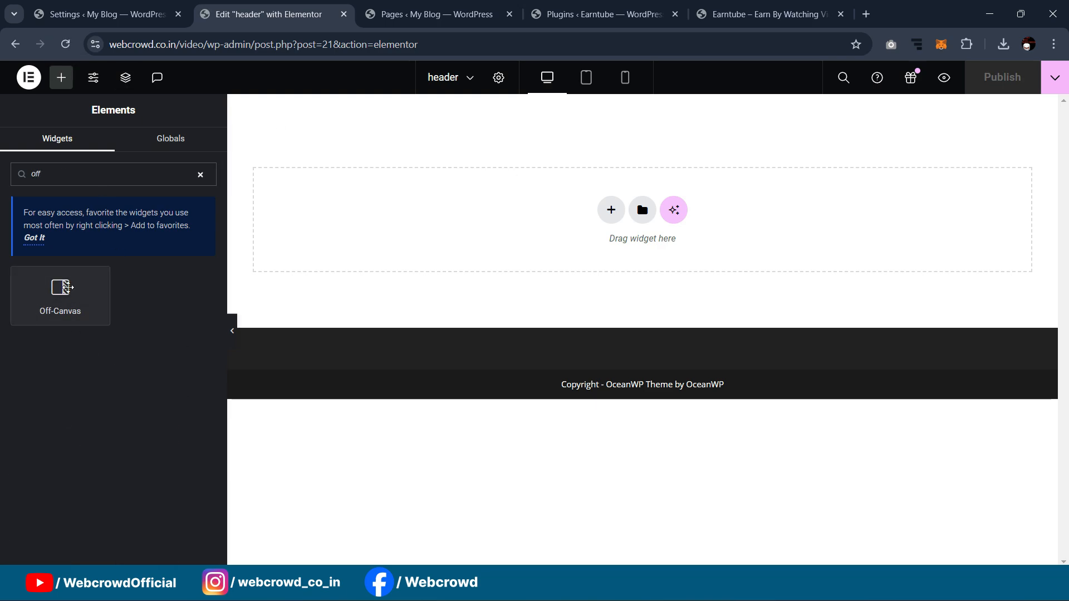
pyautogui.click(200, 175)
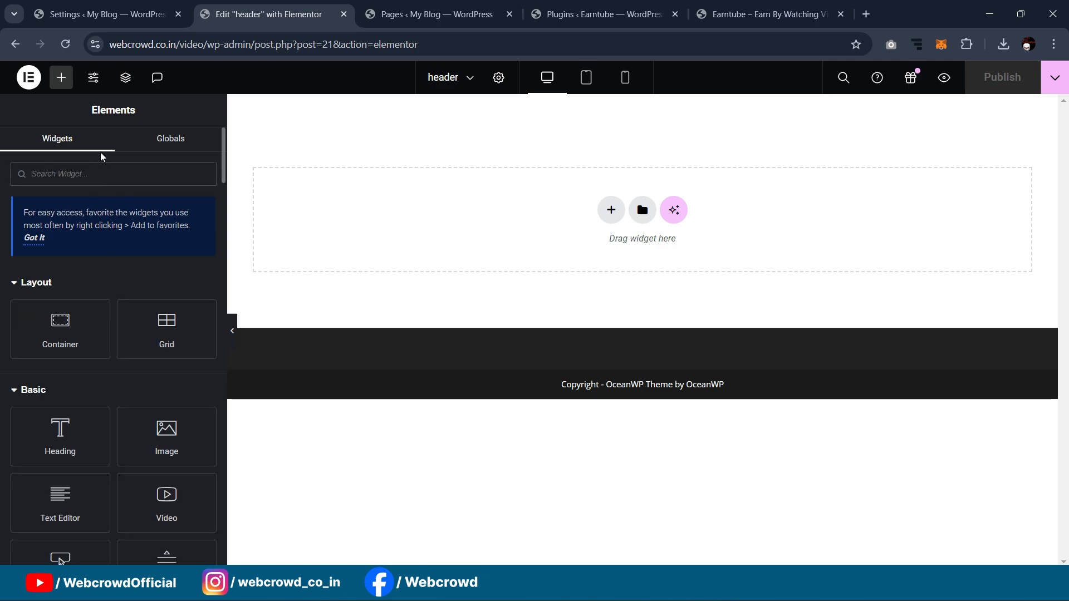
pyautogui.click(625, 78)
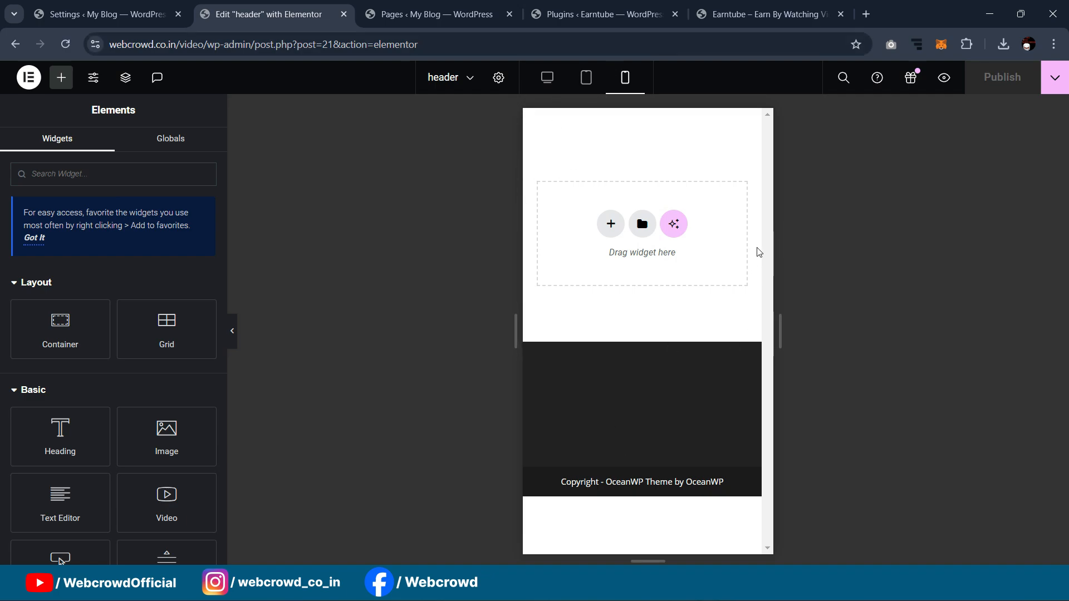
pyautogui.click(547, 79)
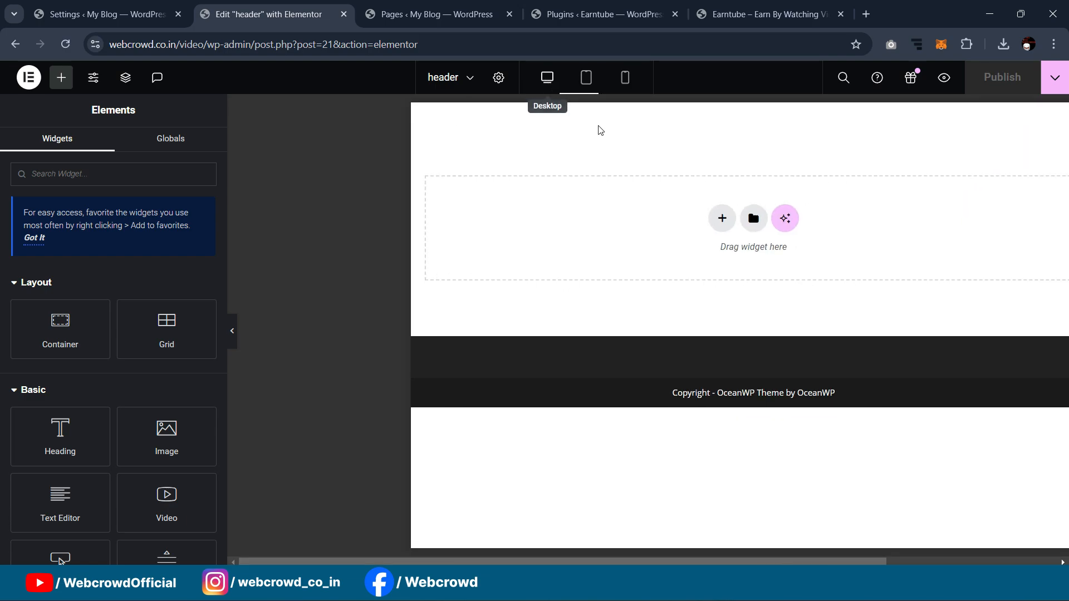
pyautogui.click(626, 79)
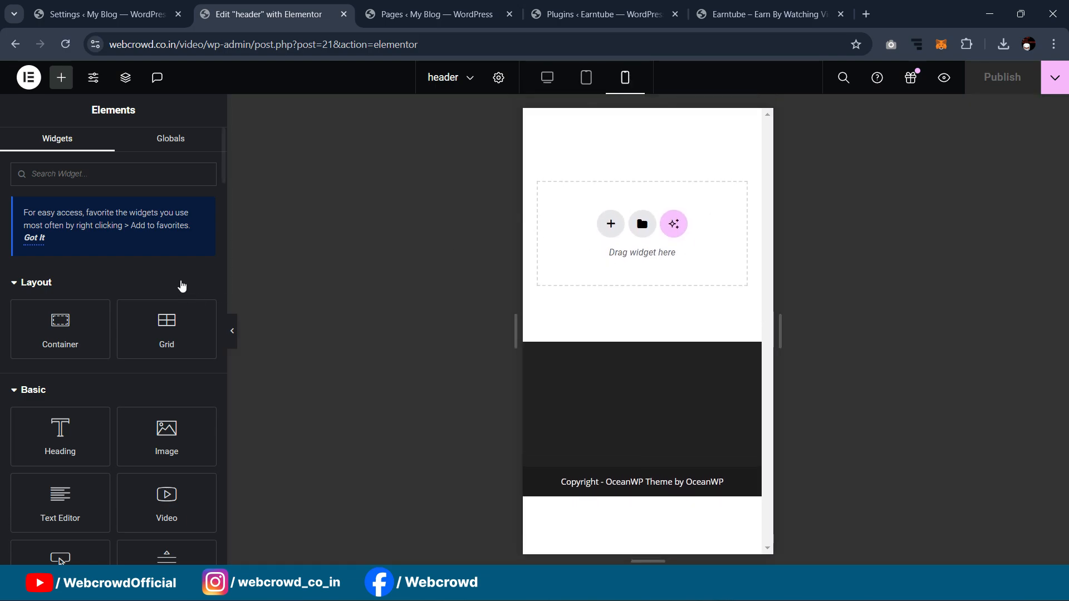
# Step: Try dragging the Off-Canvas widget into the header, dismiss the unauthorized notice, and return to desktop
pyautogui.write('off')
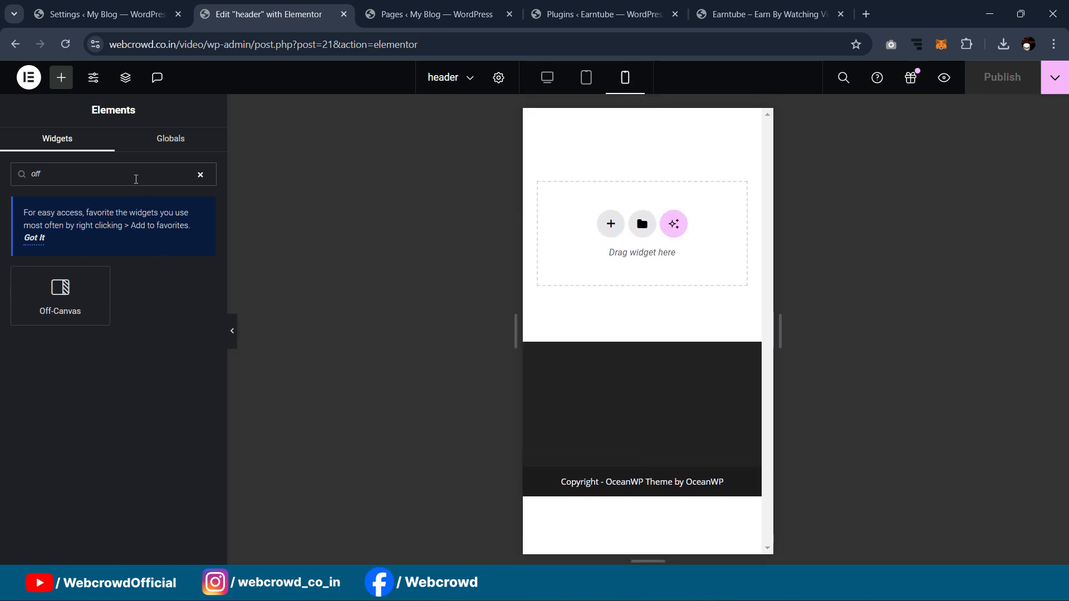
pyautogui.moveTo(61, 310); pyautogui.dragTo(556, 237)
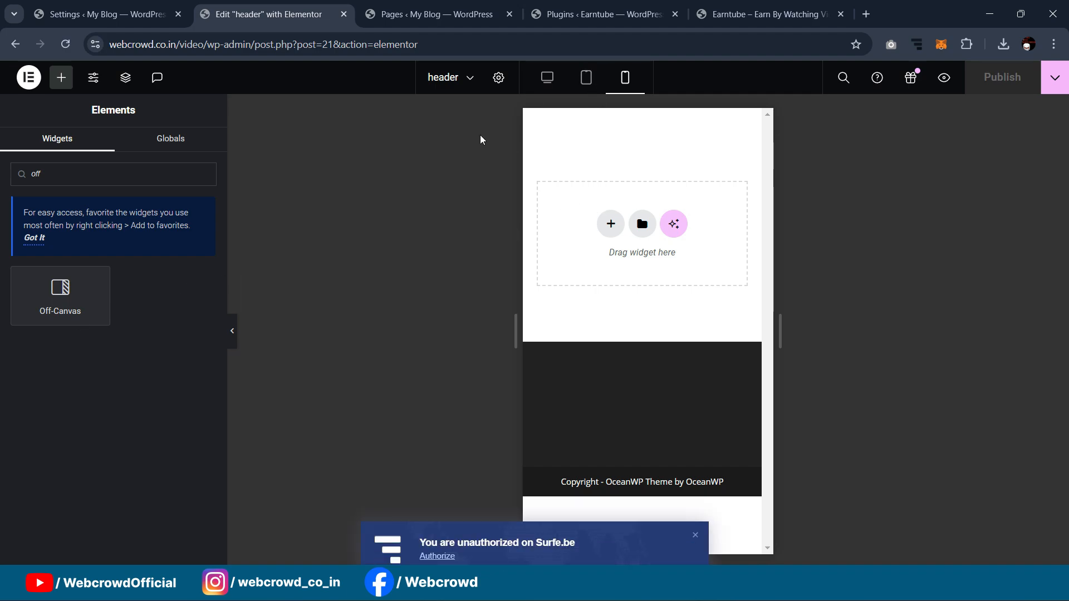
pyautogui.click(695, 525)
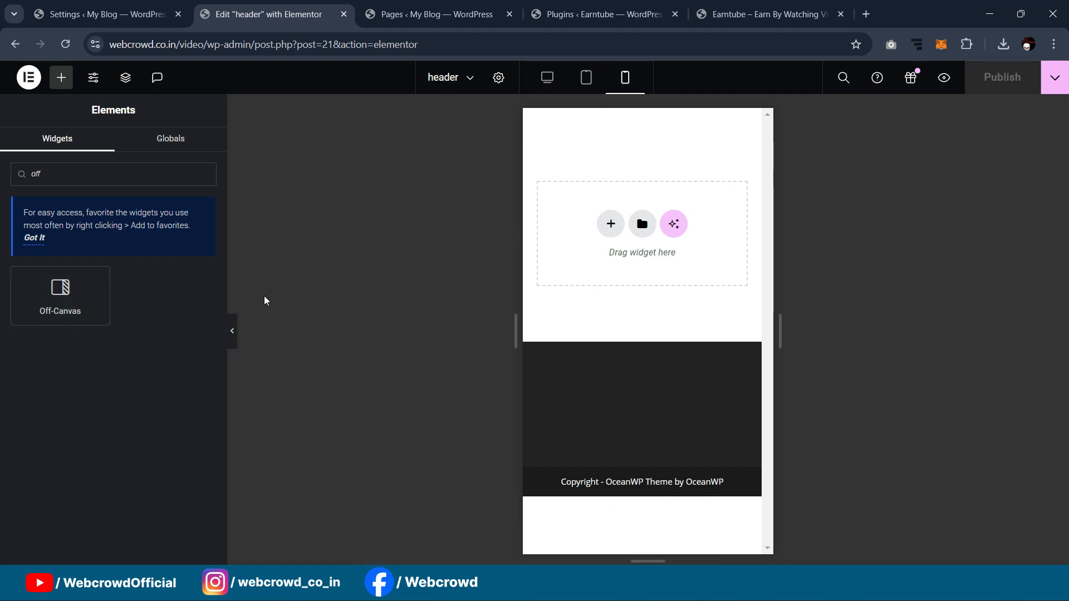
pyautogui.click(557, 83)
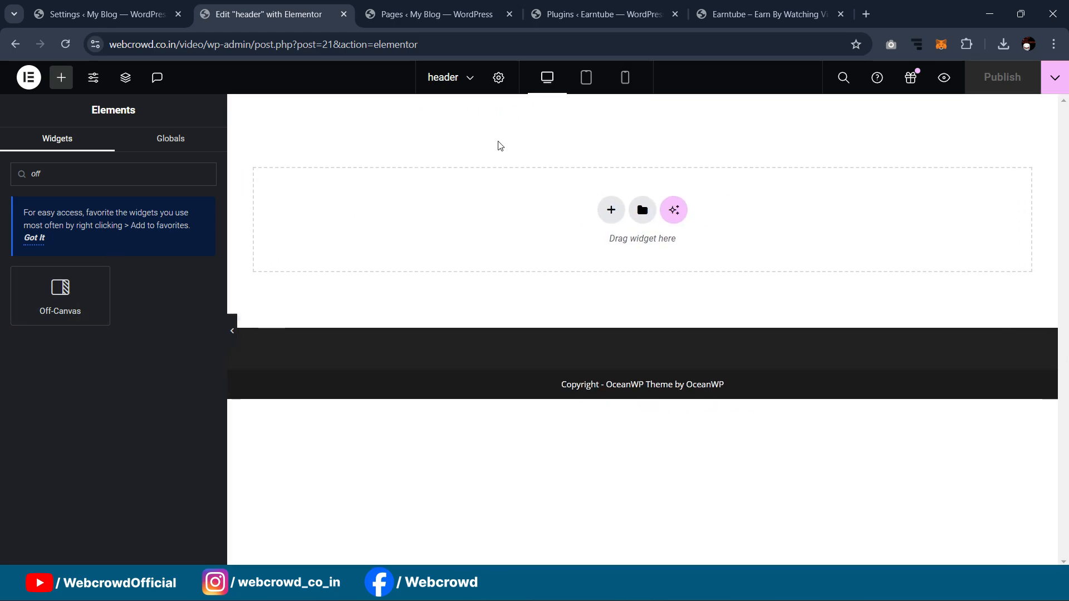
pyautogui.click(61, 78)
# Step: Add a Container to the header canvas and nest a second container inside it
pyautogui.moveTo(65, 339); pyautogui.dragTo(558, 231)
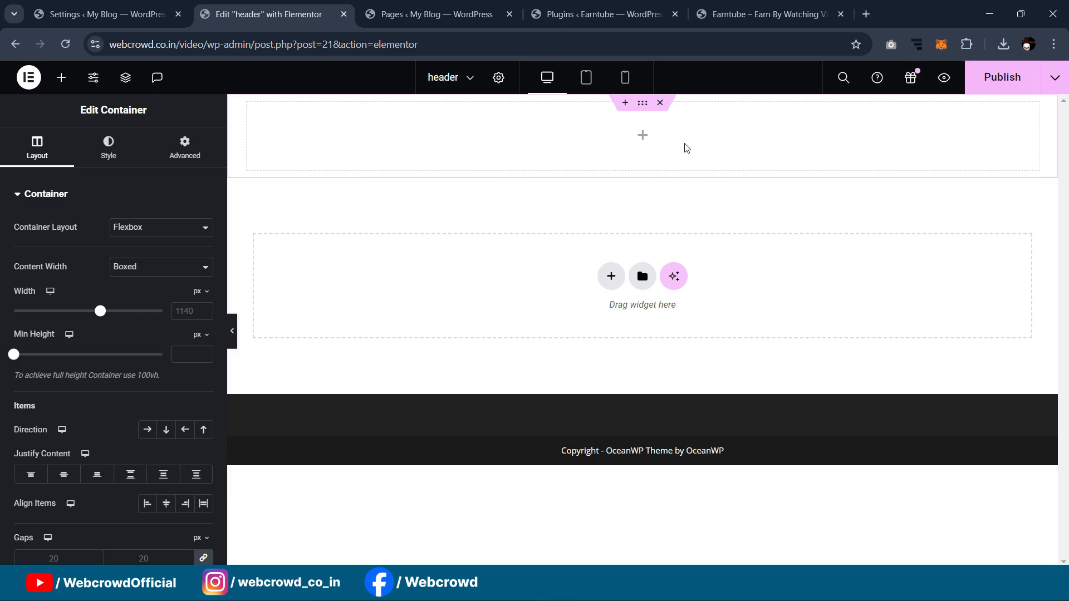
pyautogui.click(61, 77)
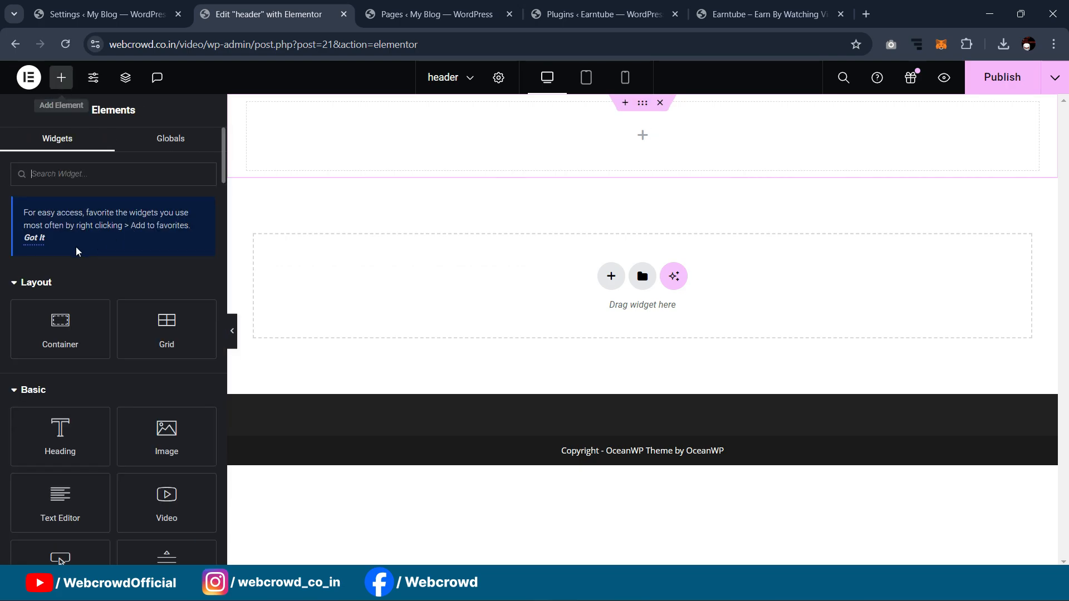
pyautogui.moveTo(47, 334); pyautogui.dragTo(441, 162)
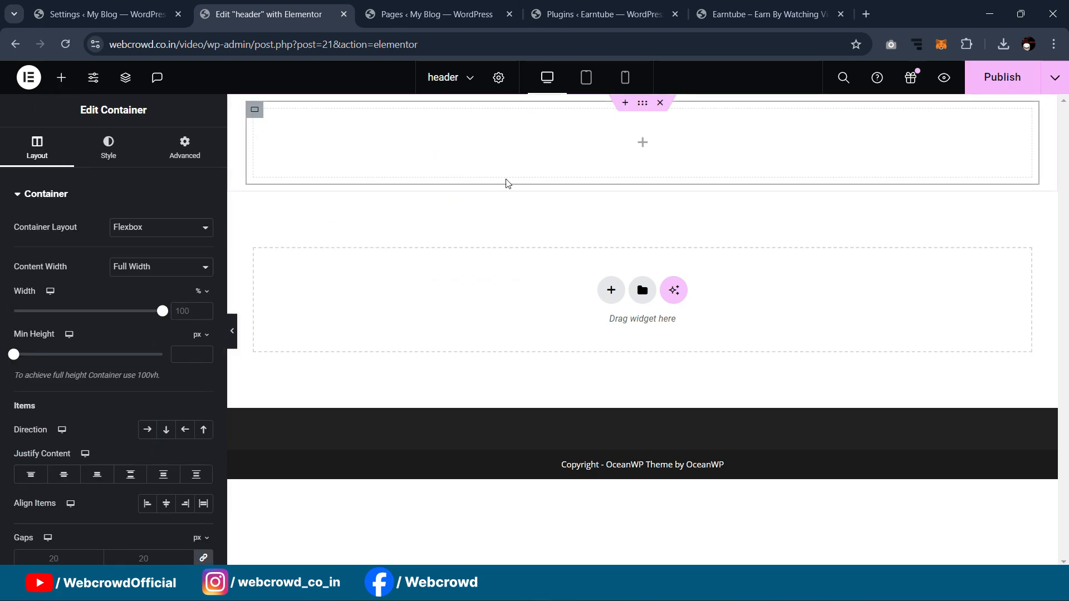
pyautogui.click(603, 14)
pyautogui.click(718, 4)
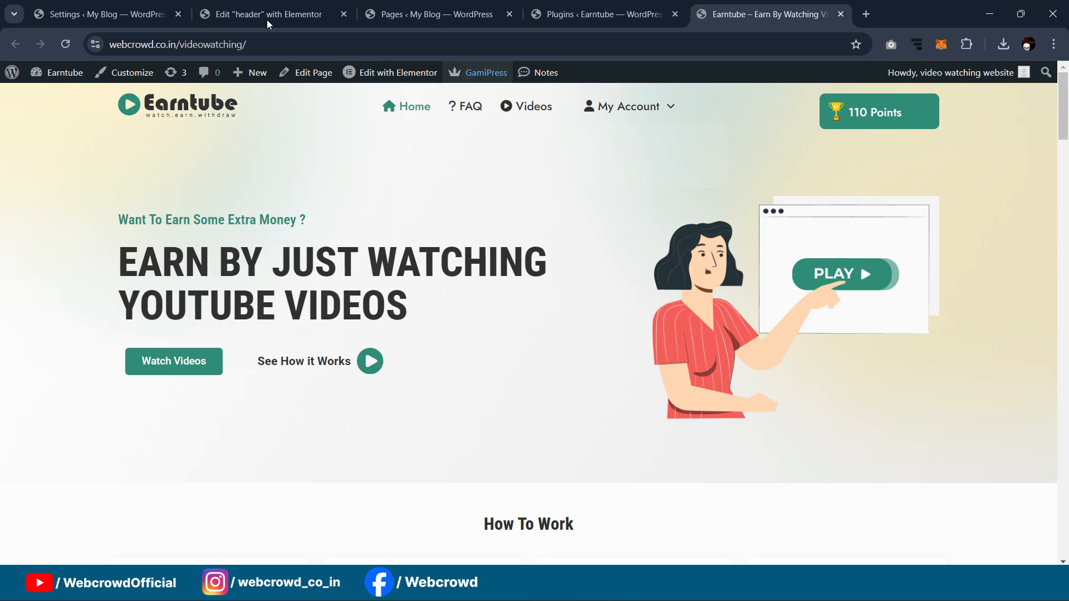
pyautogui.click(607, 14)
pyautogui.click(300, 6)
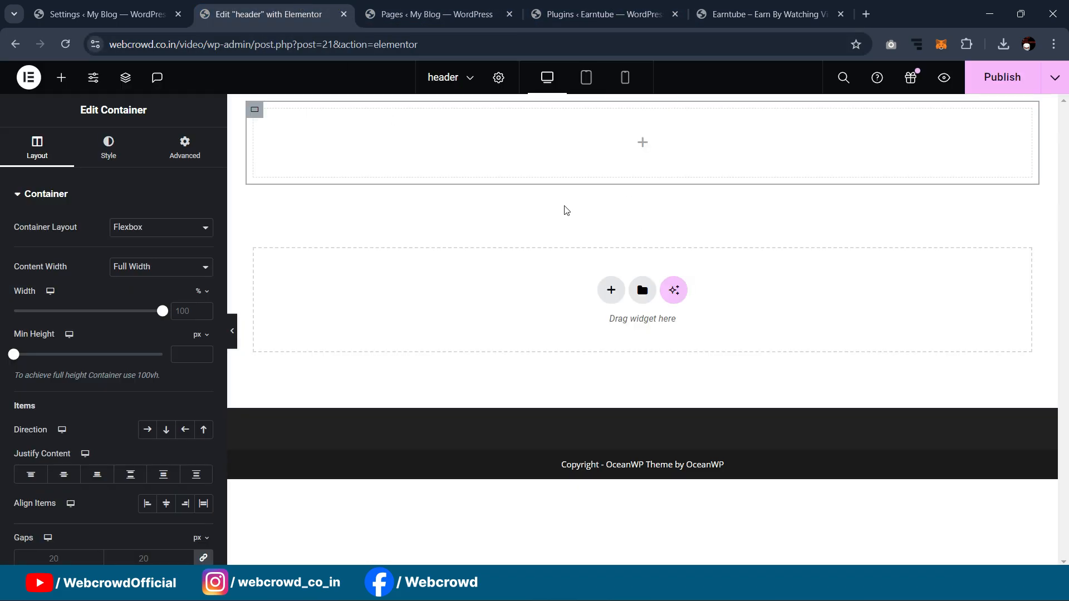
# Step: Set the outer container's Direction to Row and duplicate the inner container twice
pyautogui.click(644, 111)
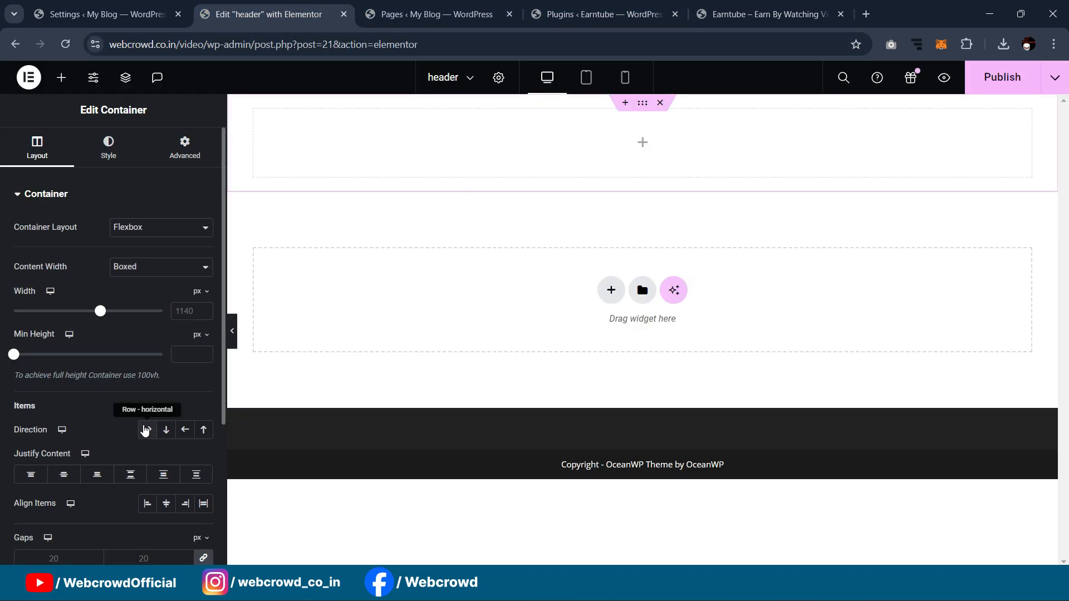
pyautogui.click(148, 430)
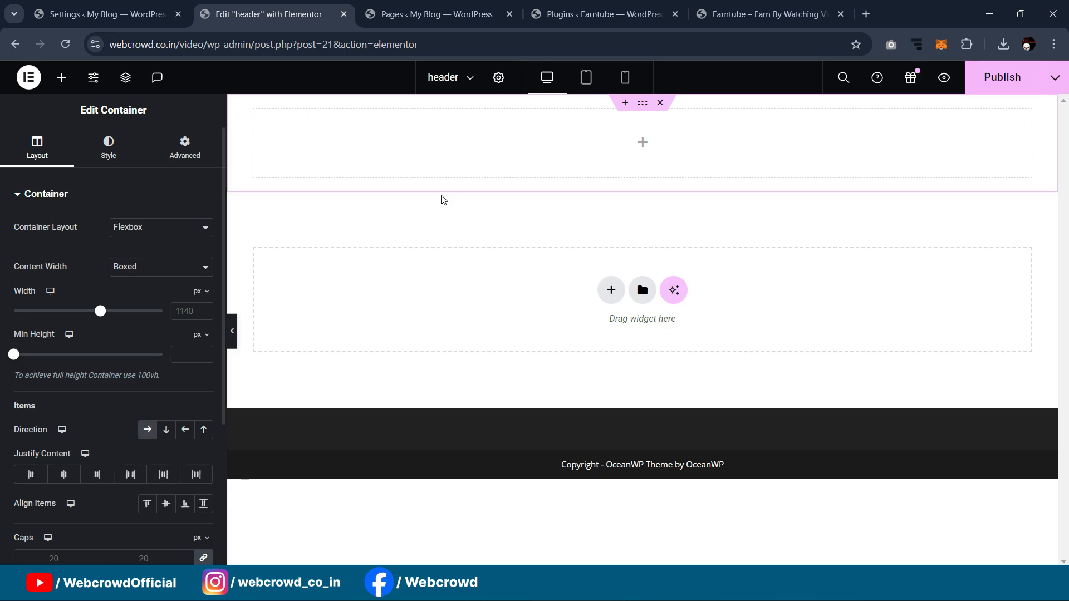
pyautogui.rightClick(259, 114)
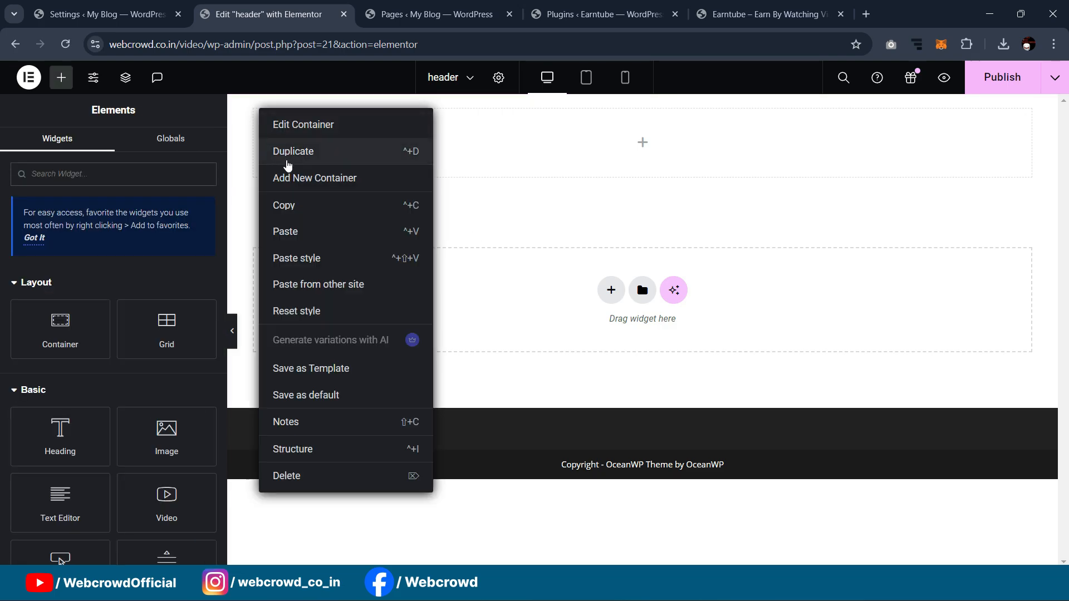
pyautogui.click(287, 159)
pyautogui.rightClick(260, 114)
pyautogui.click(287, 156)
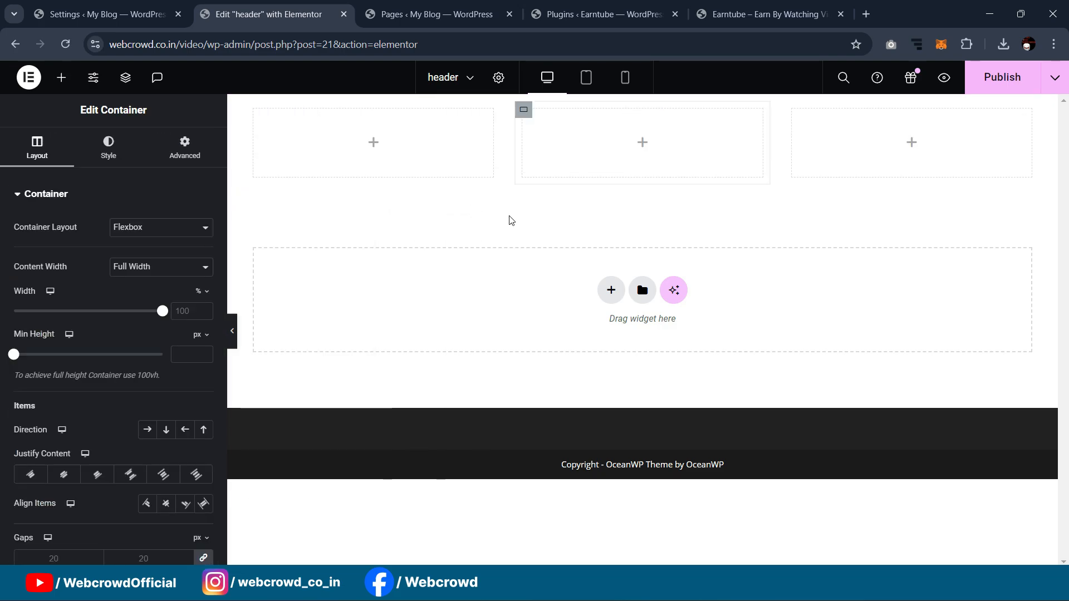
pyautogui.click(254, 109)
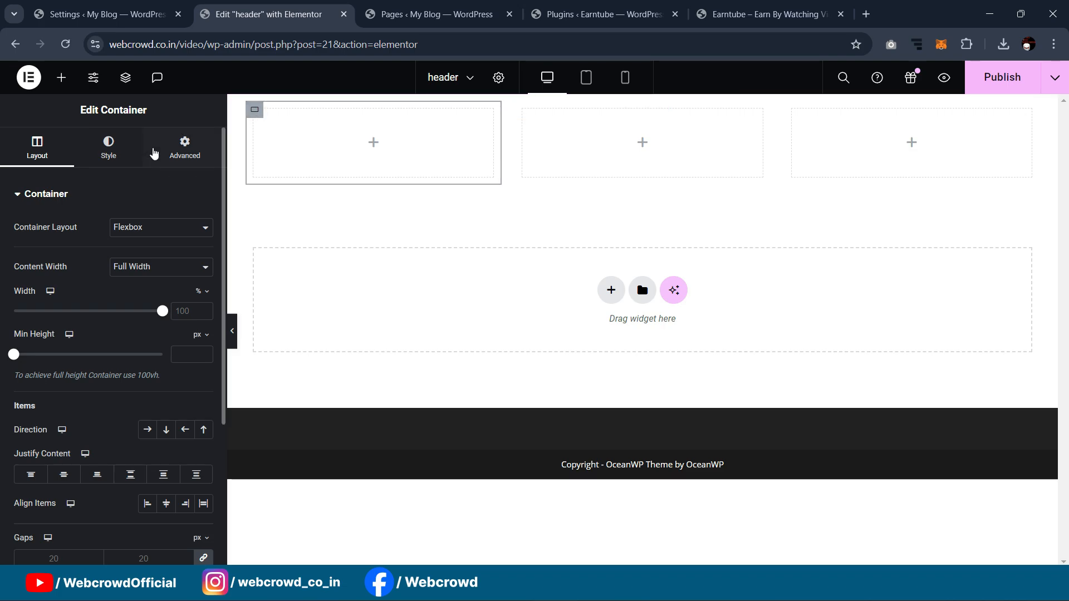
pyautogui.click(114, 6)
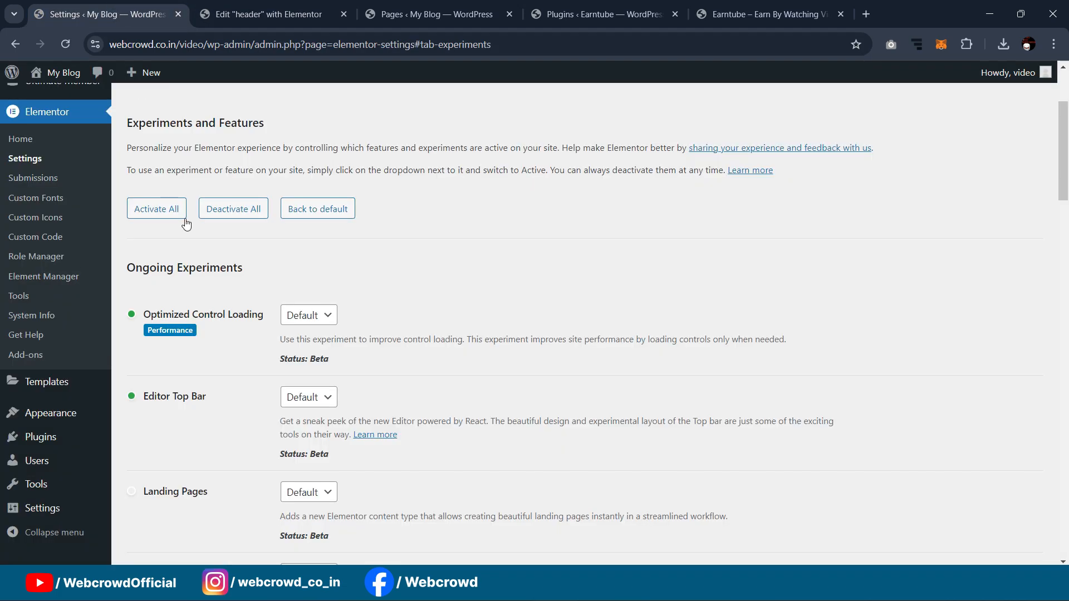
# Step: Open the Customizer via Appearance > Customize in the WordPress admin sidebar
pyautogui.moveTo(43, 418)
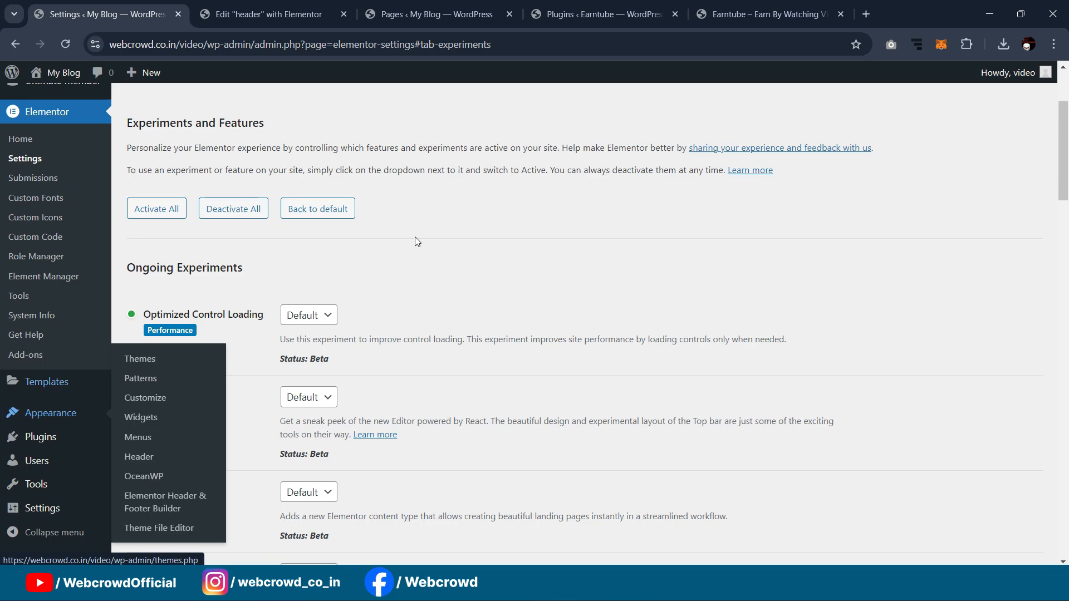
pyautogui.click(440, 14)
pyautogui.click(325, 14)
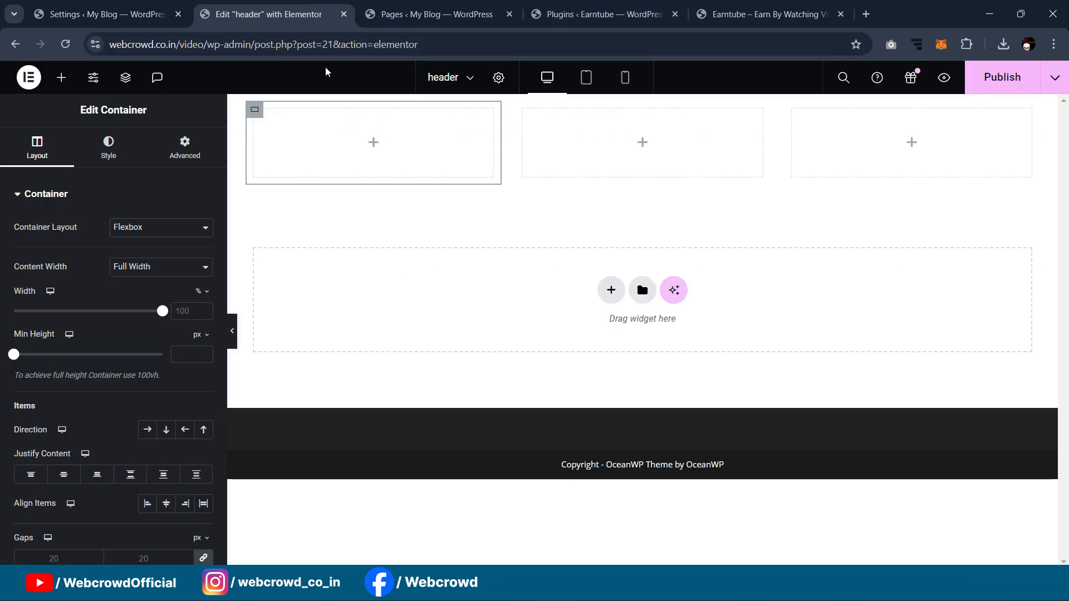
pyautogui.click(105, 14)
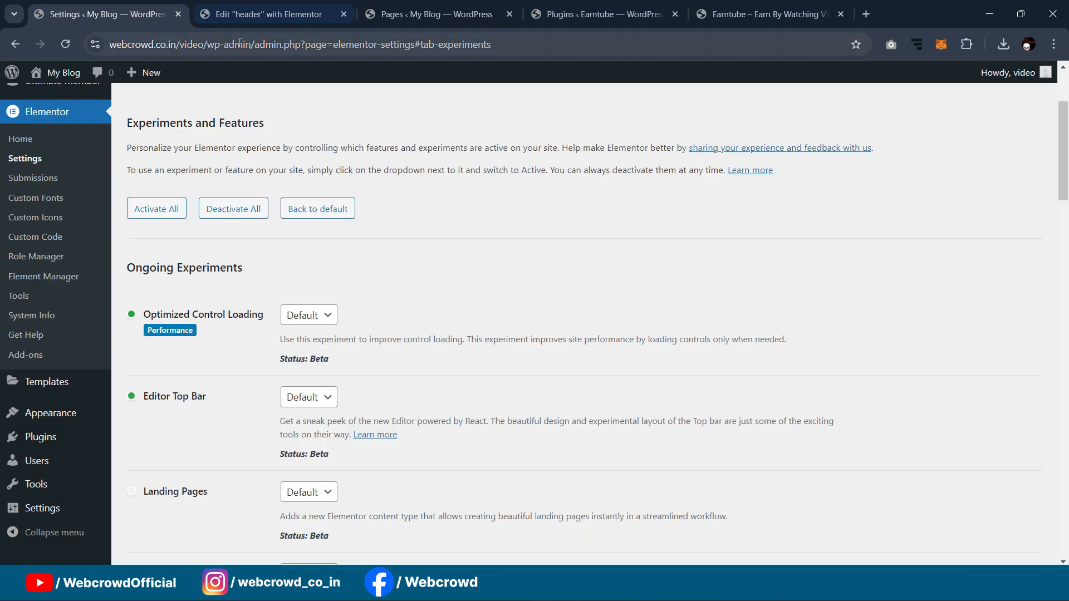
pyautogui.scroll(2, 3, 230)
pyautogui.scroll(1, 2, 229)
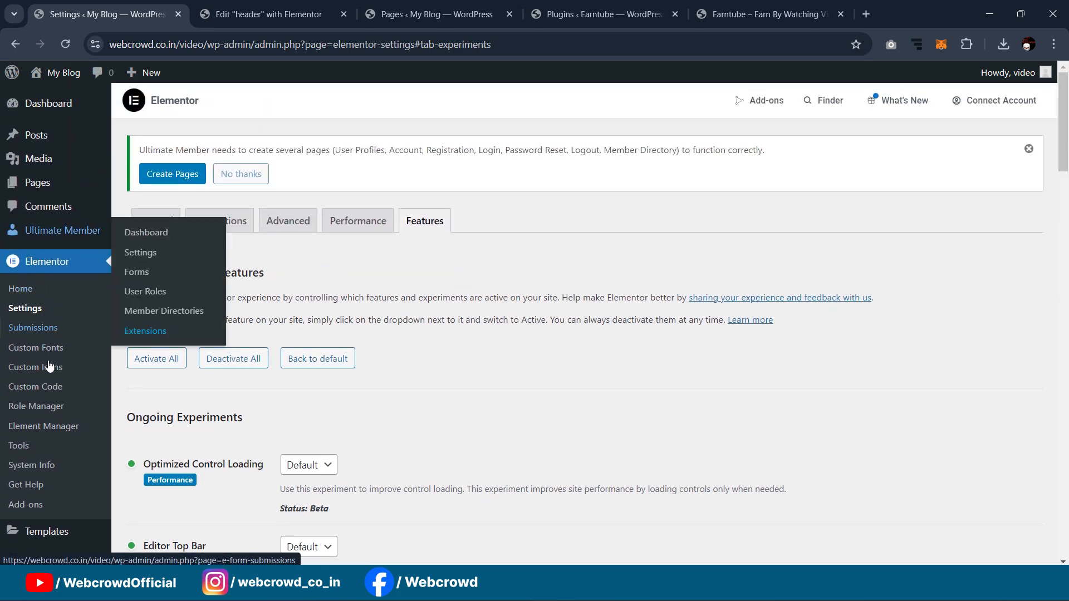
pyautogui.scroll(-5, 55, 334)
pyautogui.moveTo(54, 364)
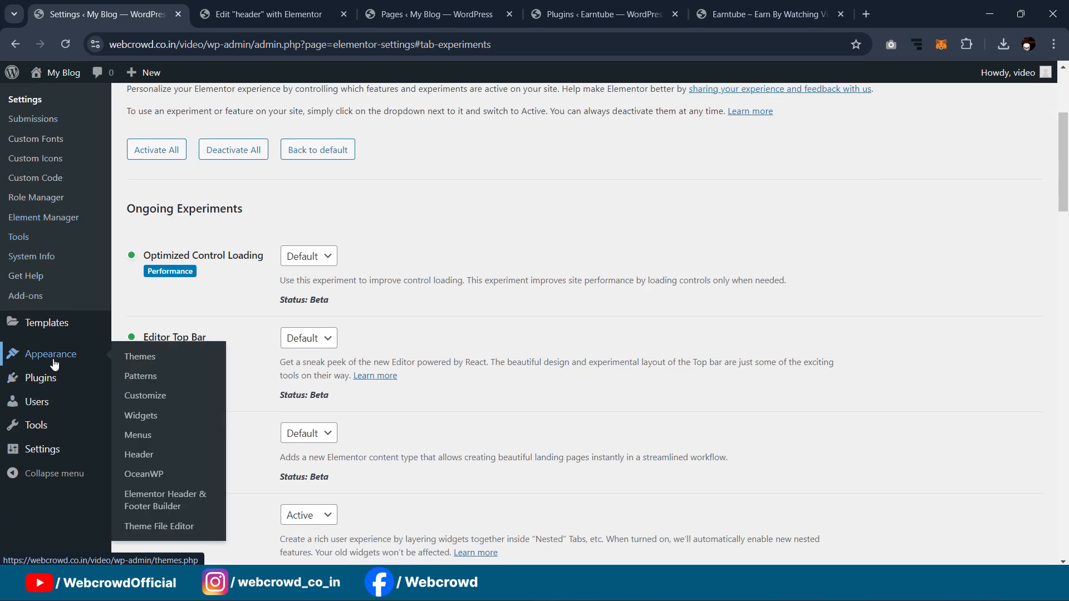
pyautogui.click(142, 395)
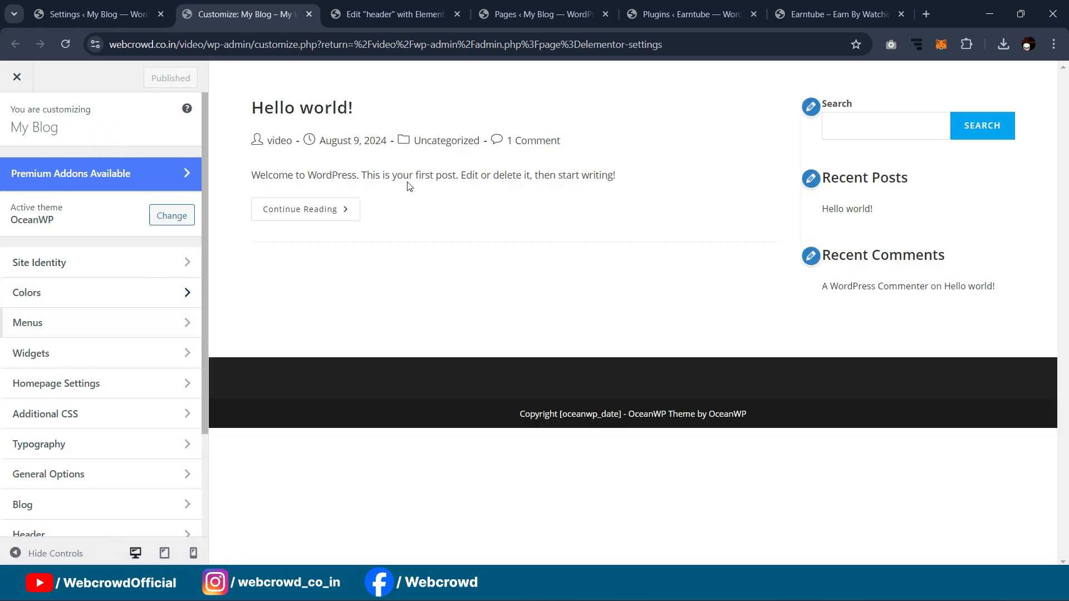
# Step: Upload the Earntube image as the Header > Logo without cropping, then publish
pyautogui.click(502, 14)
pyautogui.click(393, 14)
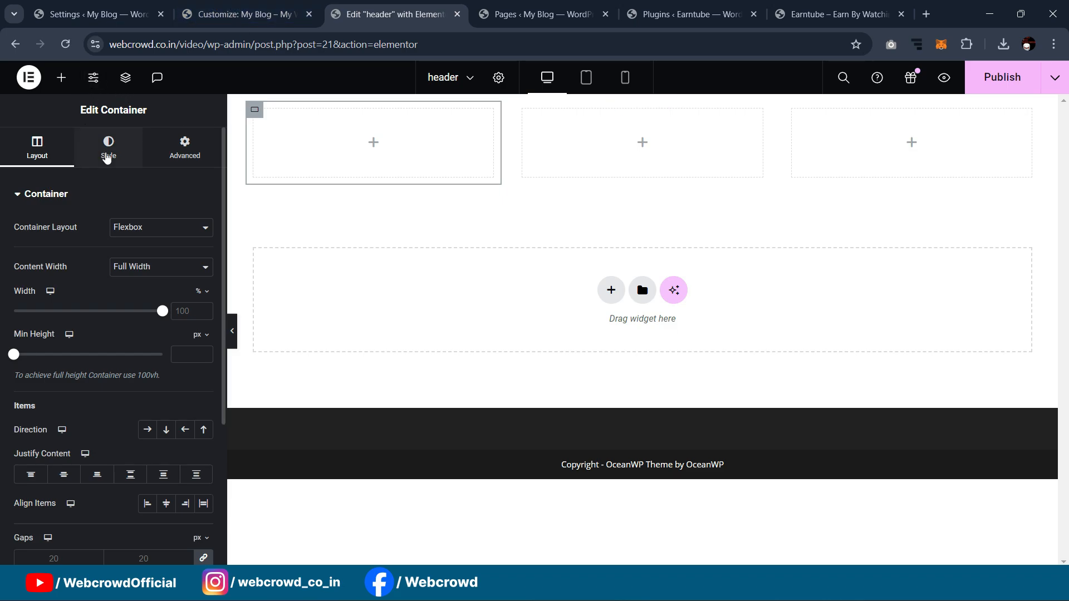
pyautogui.click(270, 5)
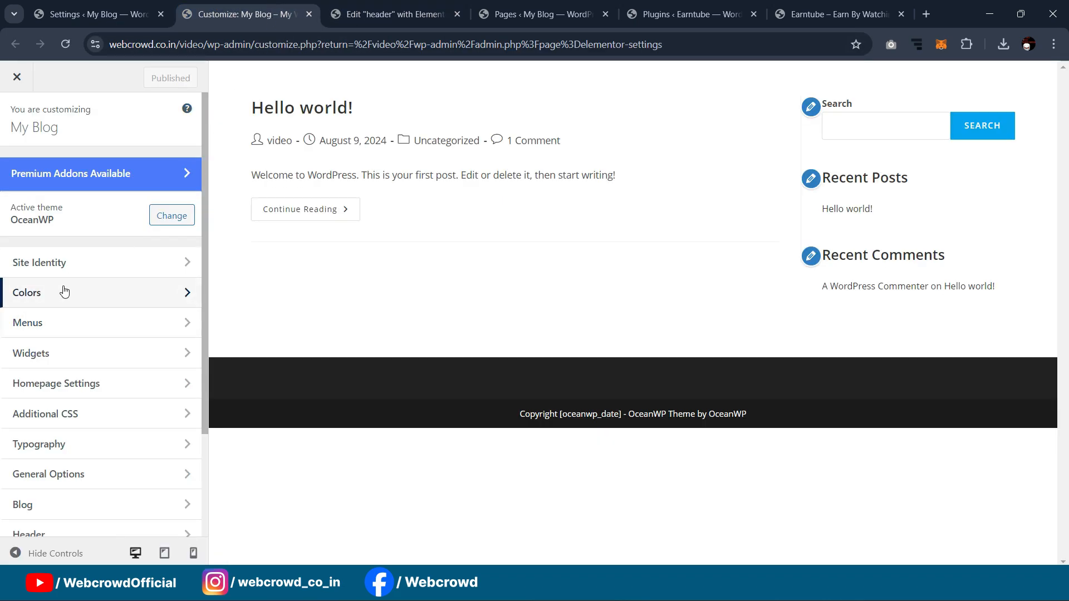
pyautogui.scroll(-3, 65, 291)
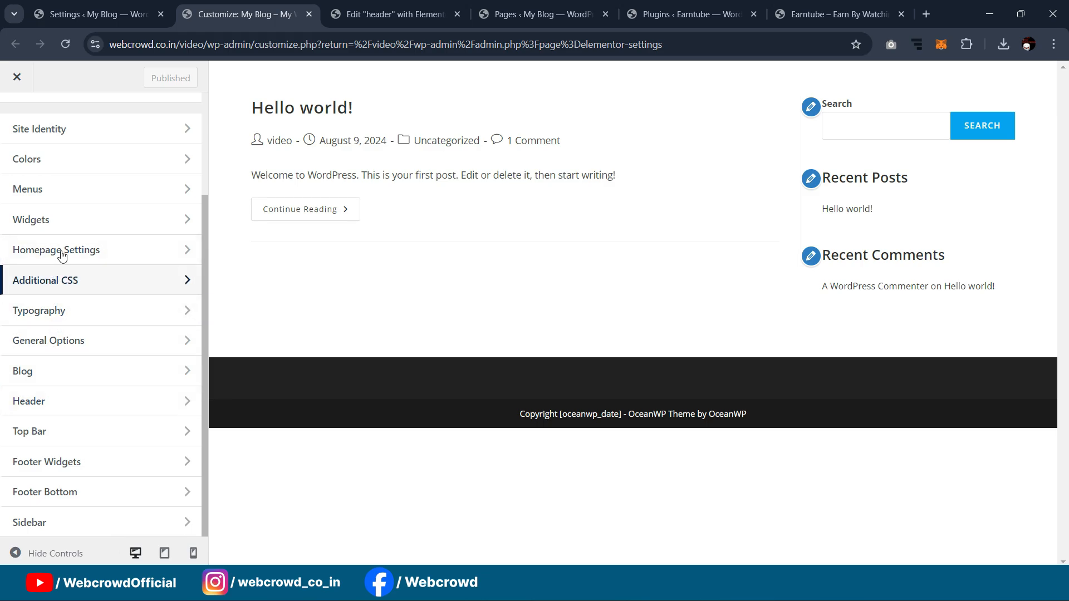
pyautogui.click(74, 397)
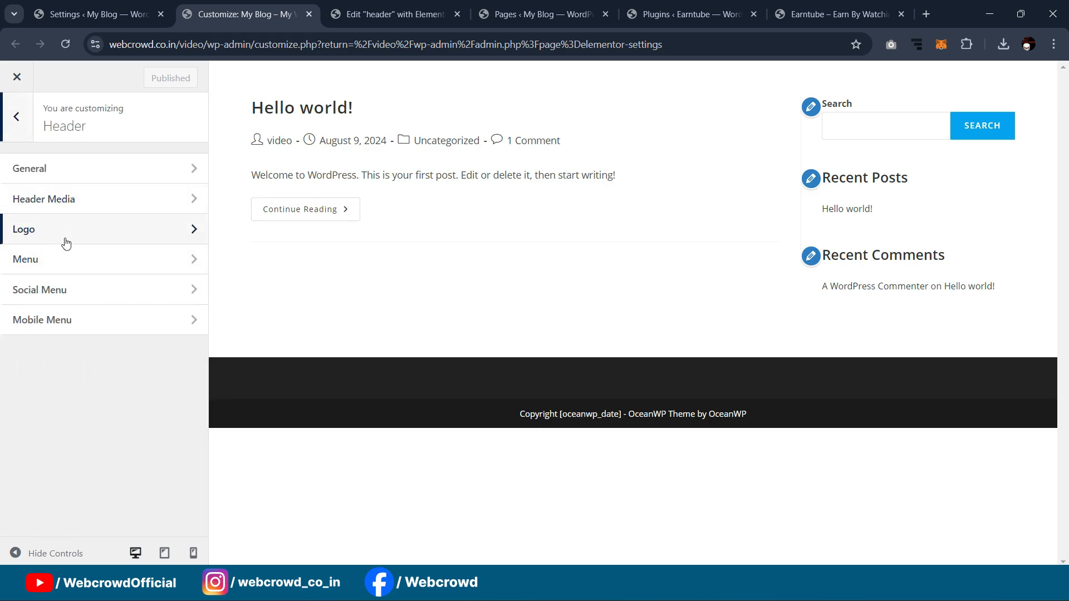
pyautogui.click(65, 243)
pyautogui.click(109, 199)
pyautogui.click(500, 341)
pyautogui.doubleClick(312, 239)
pyautogui.click(1016, 528)
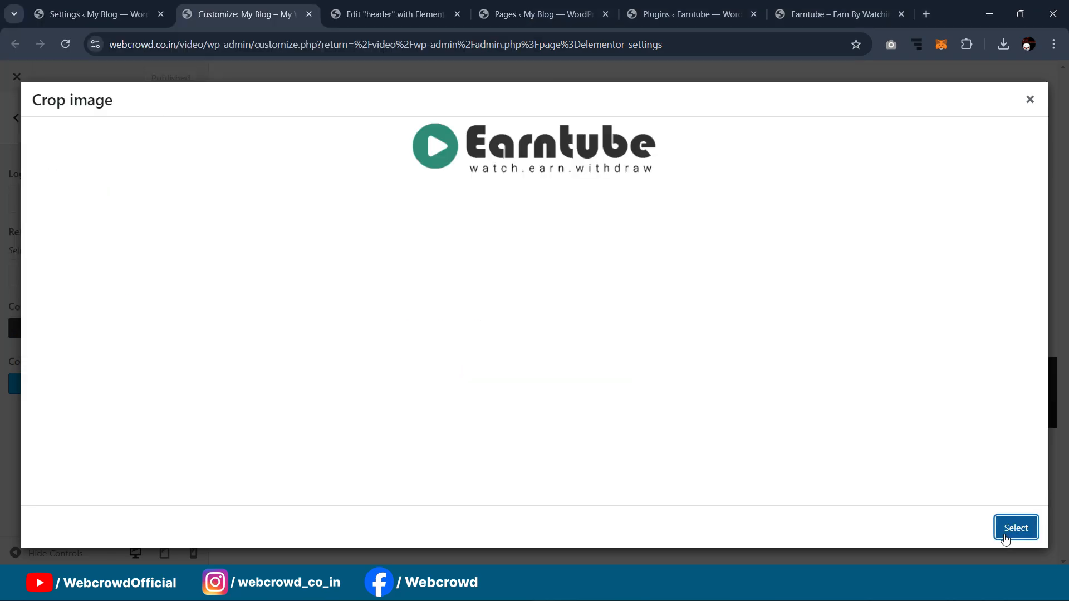
pyautogui.click(928, 527)
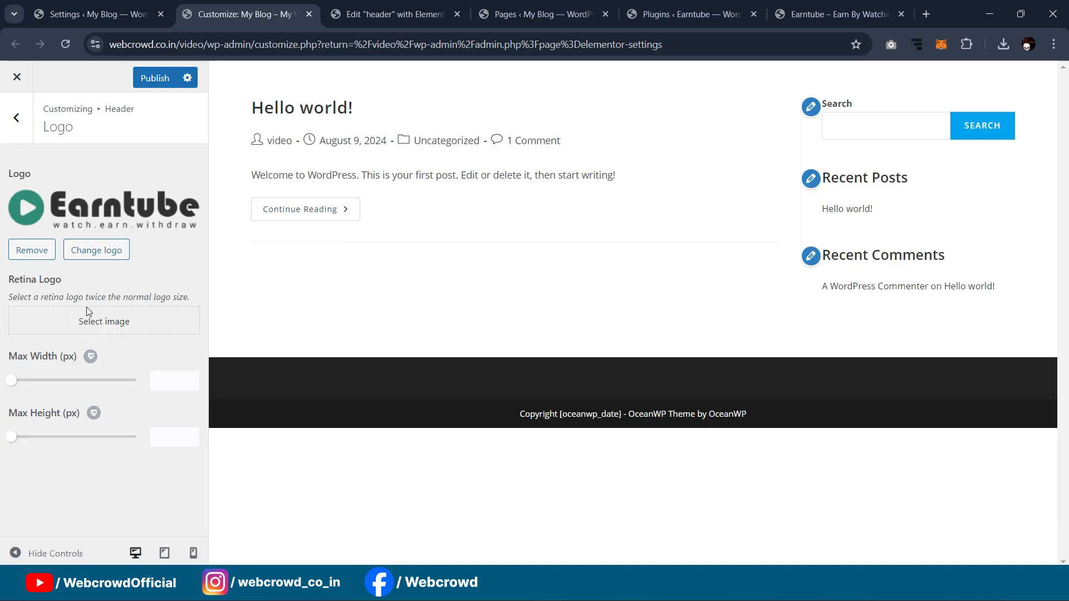
pyautogui.click(152, 79)
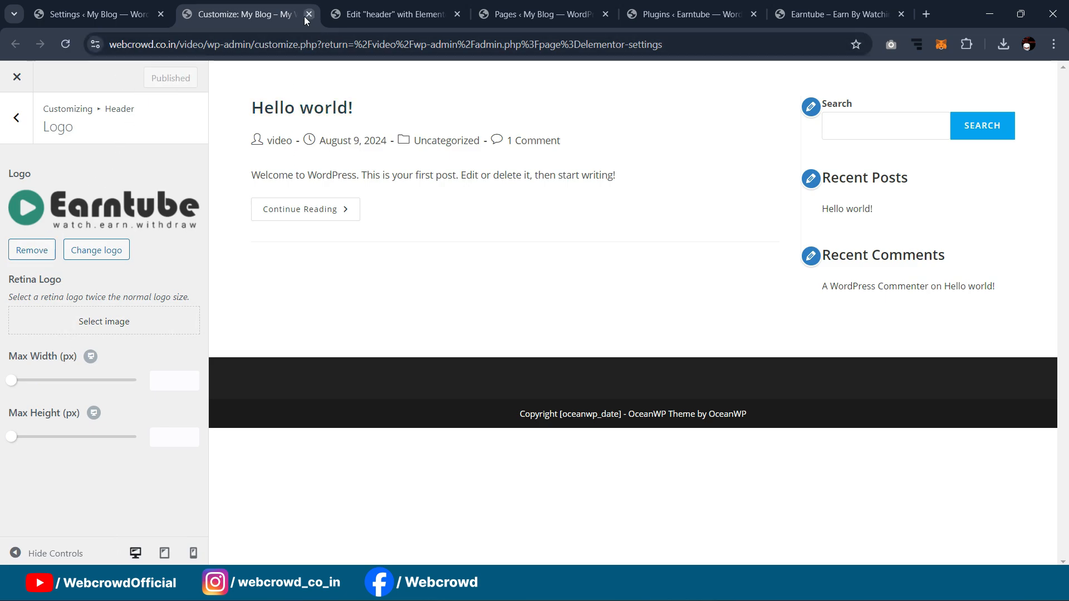
# Step: In Homepage Settings, choose A static page with Home as the homepage
pyautogui.click(16, 117)
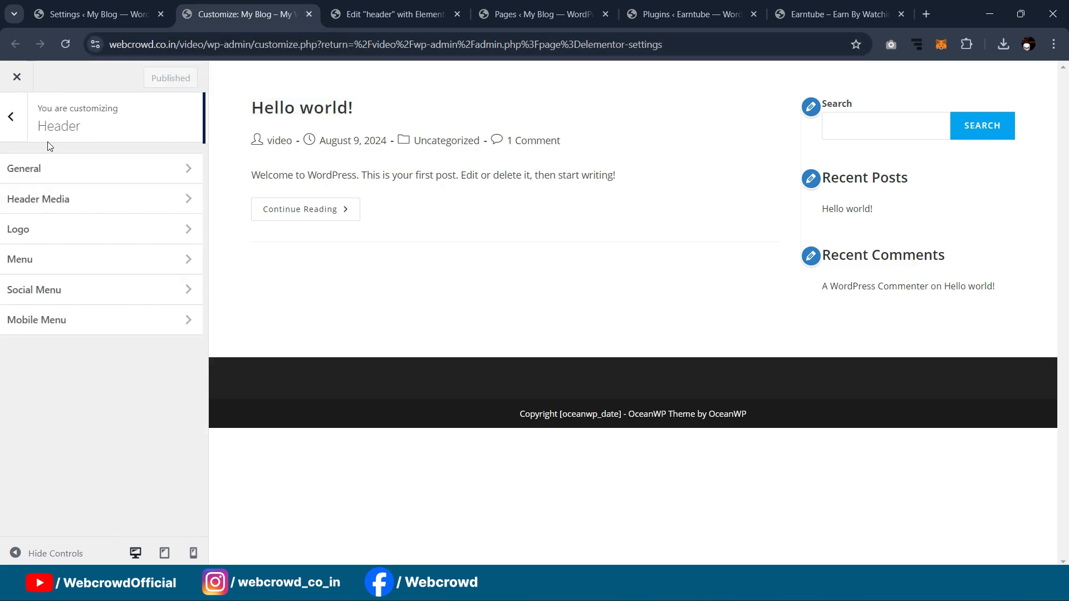
pyautogui.click(16, 134)
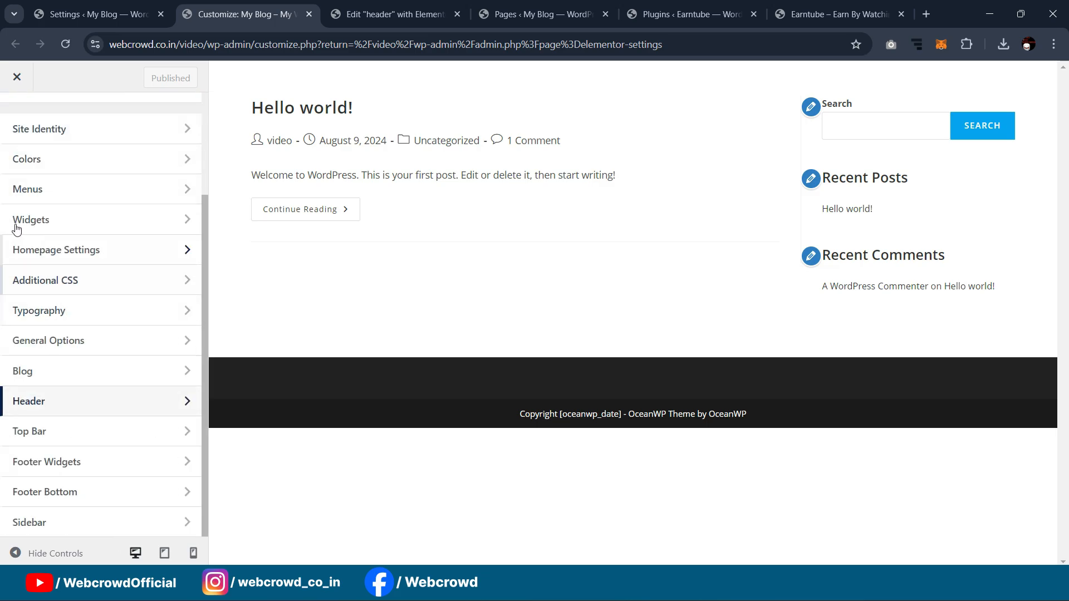
pyautogui.click(28, 253)
pyautogui.click(29, 324)
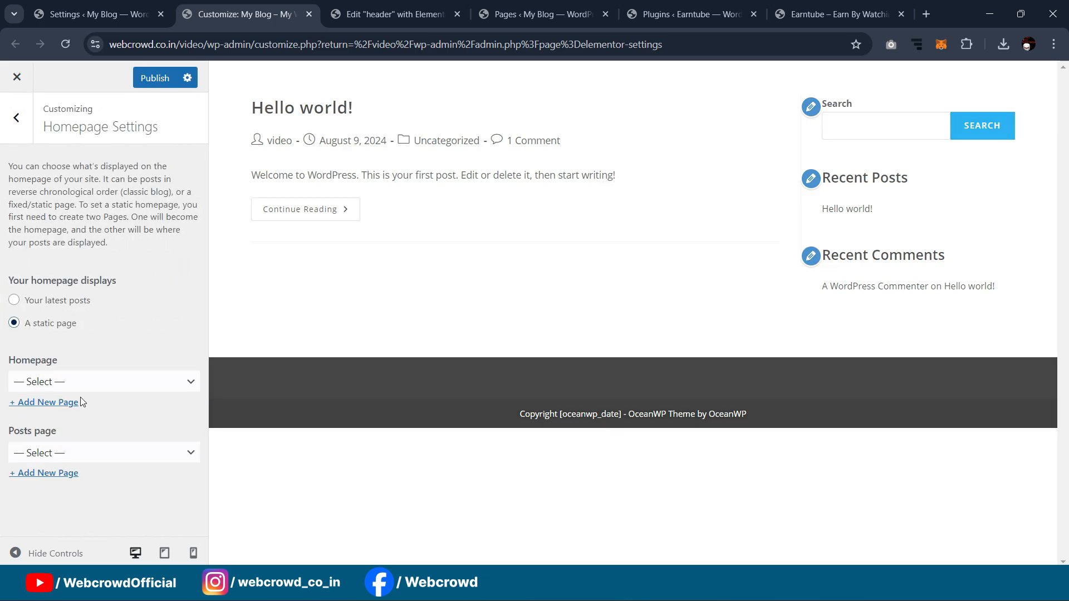
pyautogui.click(76, 382)
pyautogui.click(33, 413)
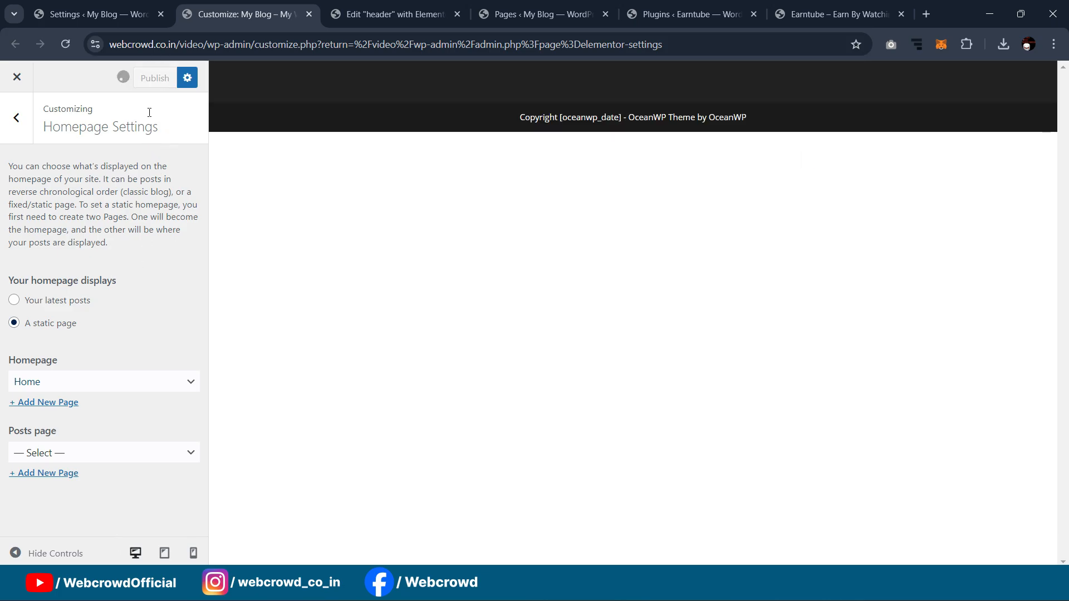
pyautogui.click(398, 14)
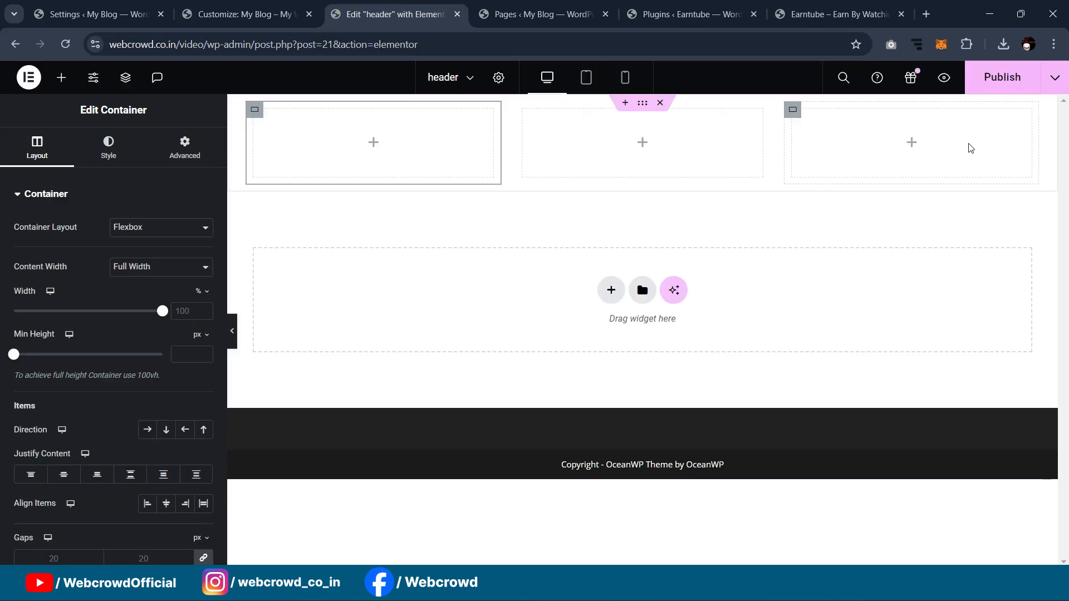
# Step: Save the header as a draft from the Publish dropdown, then cancel the reload prompt
pyautogui.click(1055, 78)
pyautogui.click(996, 114)
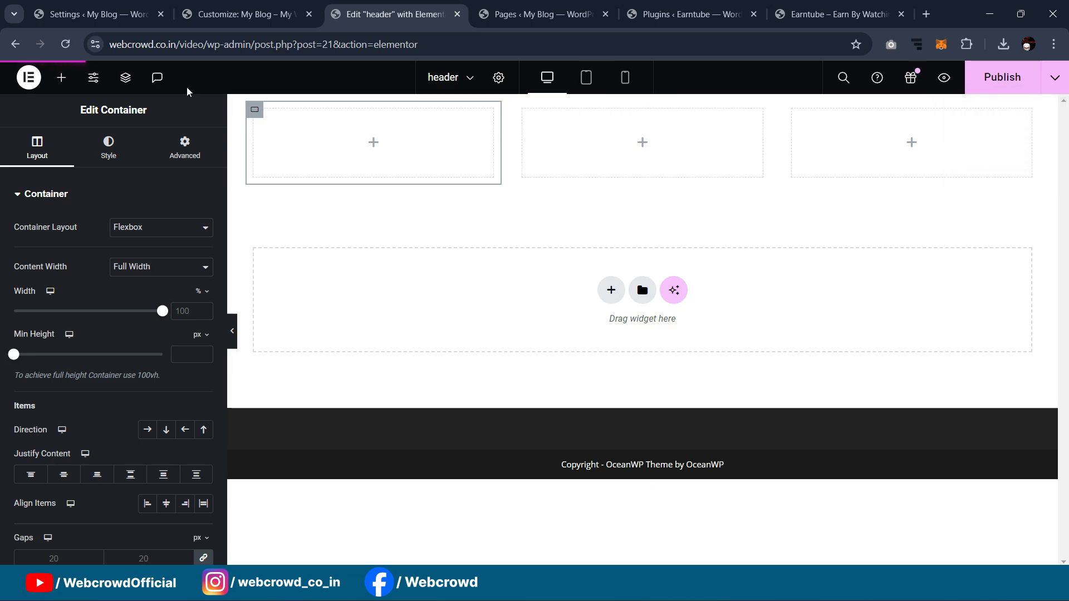
pyautogui.click(65, 45)
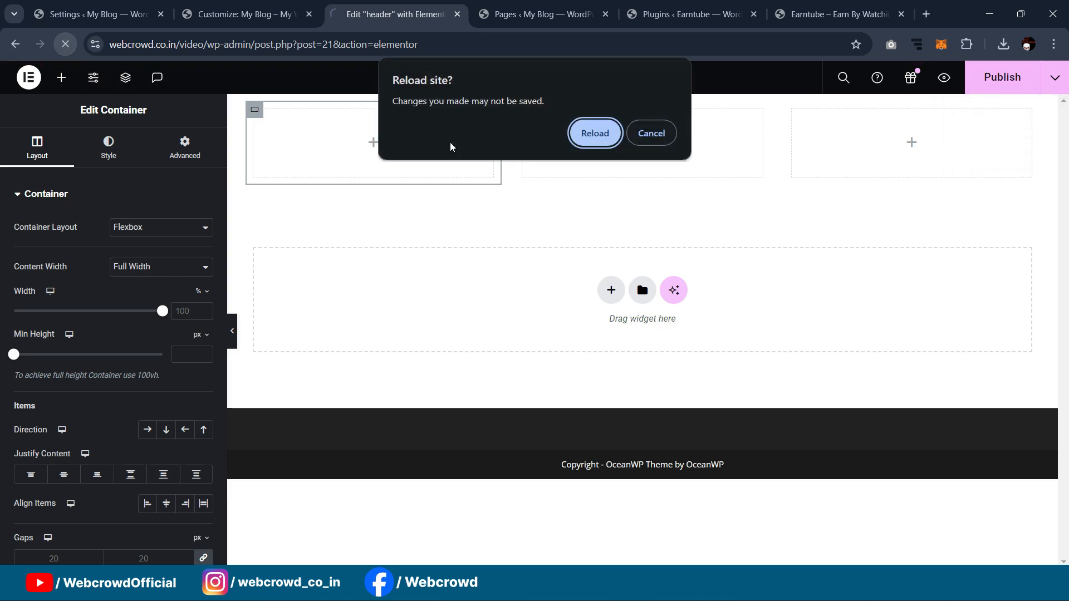
pyautogui.click(660, 138)
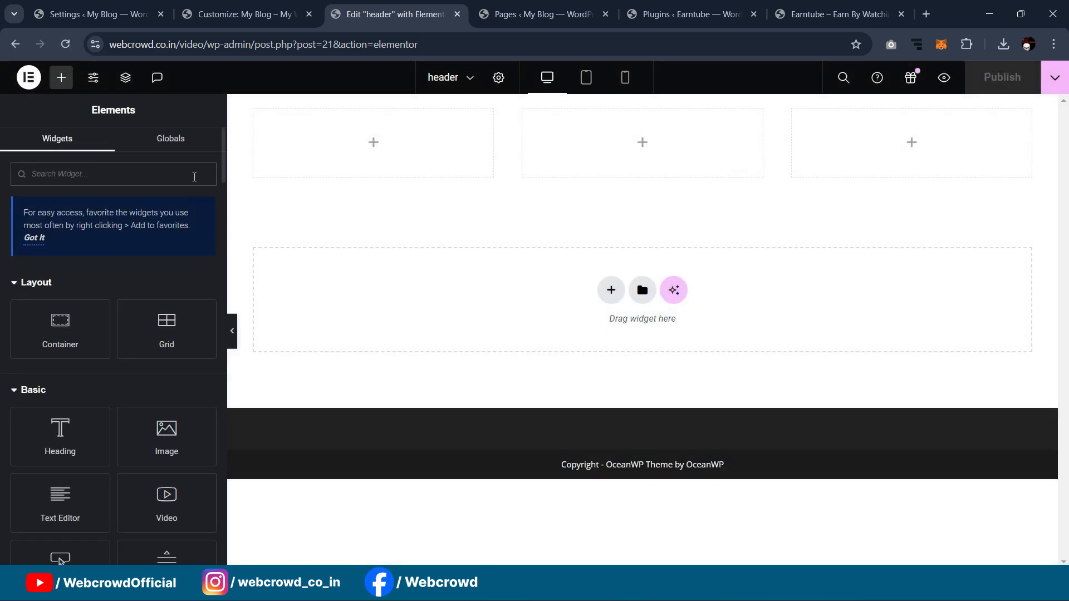
# Step: Drag the Site Logo widget into the first column and set that column's width to 46%
pyautogui.write('logo')
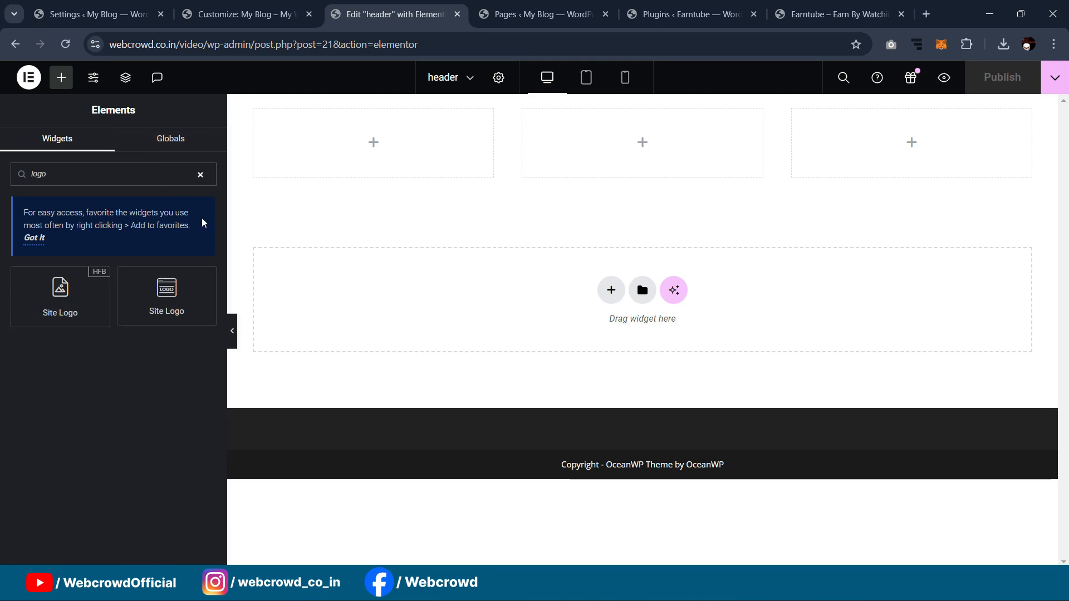
pyautogui.moveTo(162, 325); pyautogui.dragTo(356, 162)
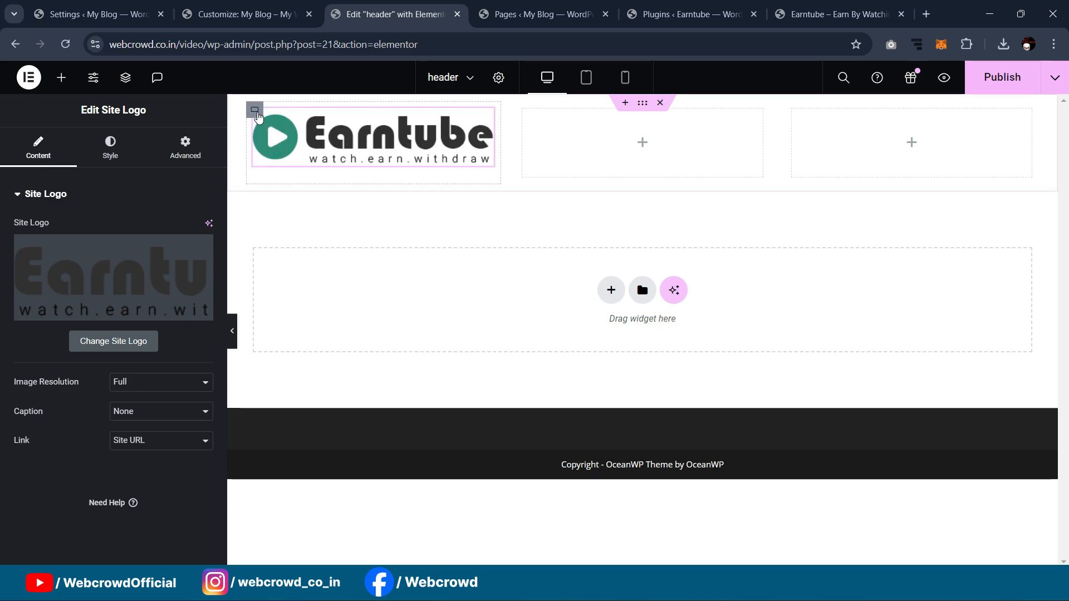
pyautogui.click(255, 111)
pyautogui.moveTo(161, 311); pyautogui.dragTo(81, 312)
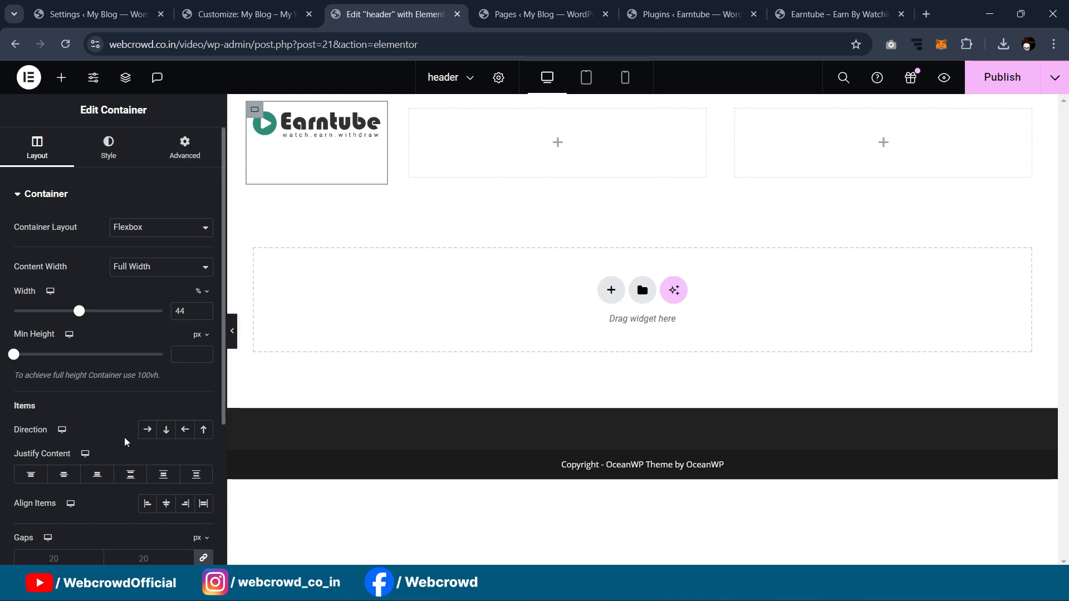
# Step: Centre the logo, drag a Navigation Menu widget into the middle container, then view the Earntube site
pyautogui.click(62, 472)
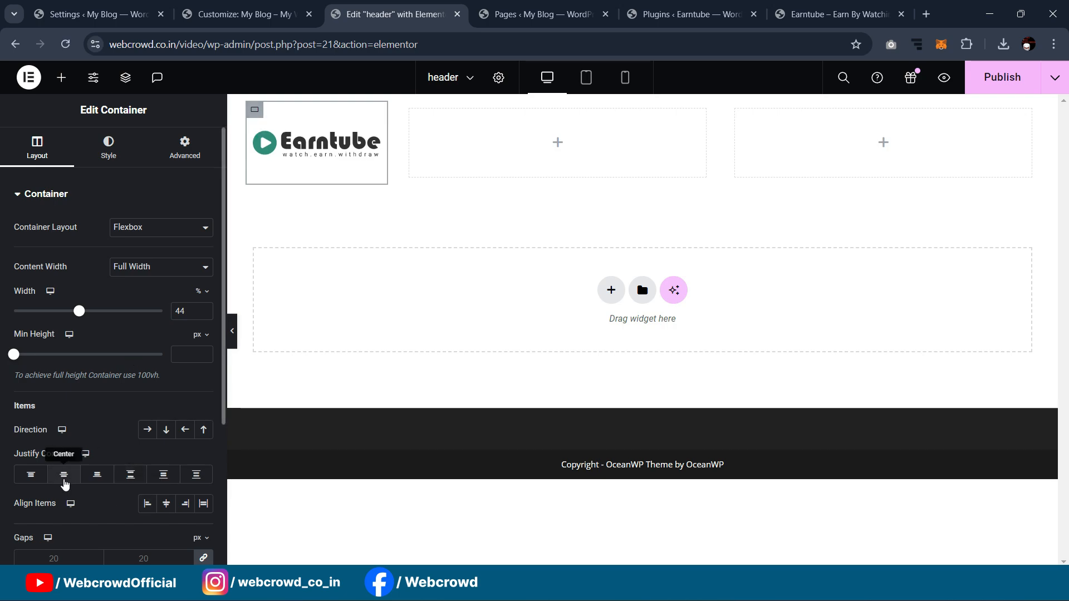
pyautogui.click(415, 109)
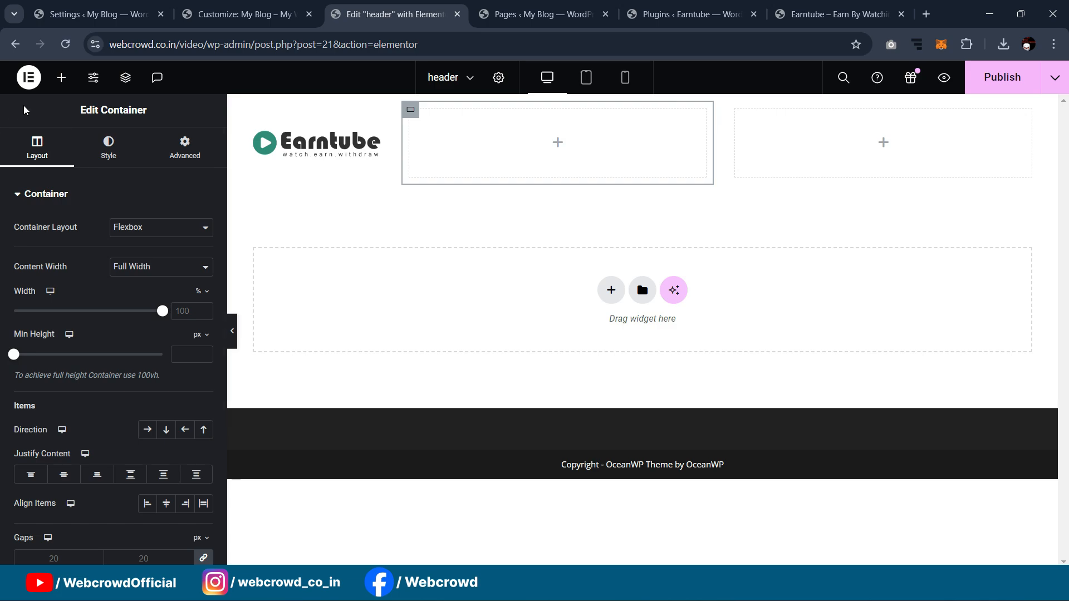
pyautogui.click(61, 77)
pyautogui.write('menu')
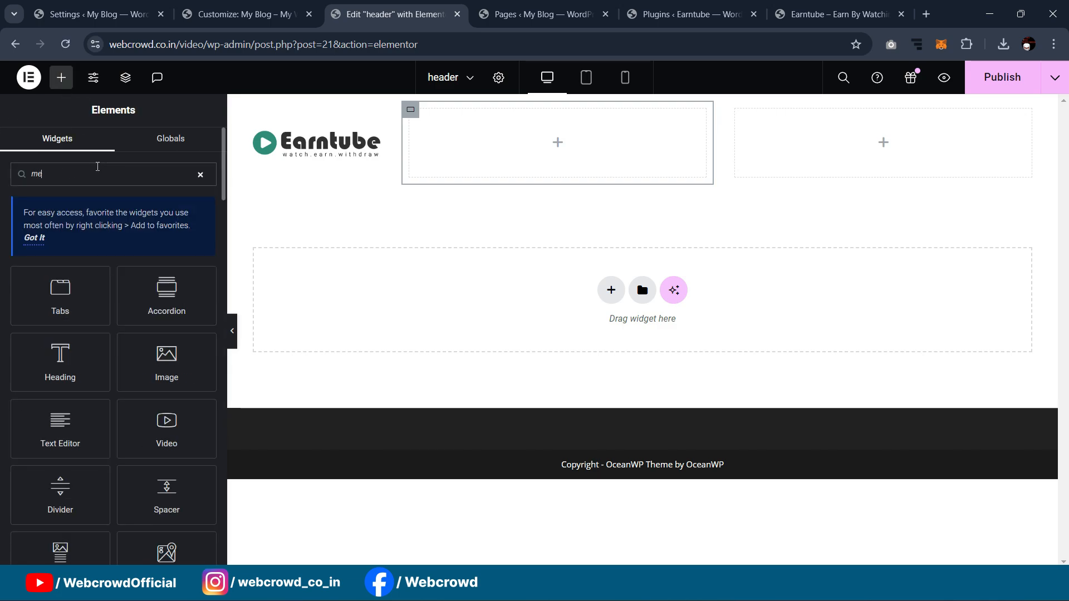
pyautogui.moveTo(157, 299); pyautogui.dragTo(519, 145)
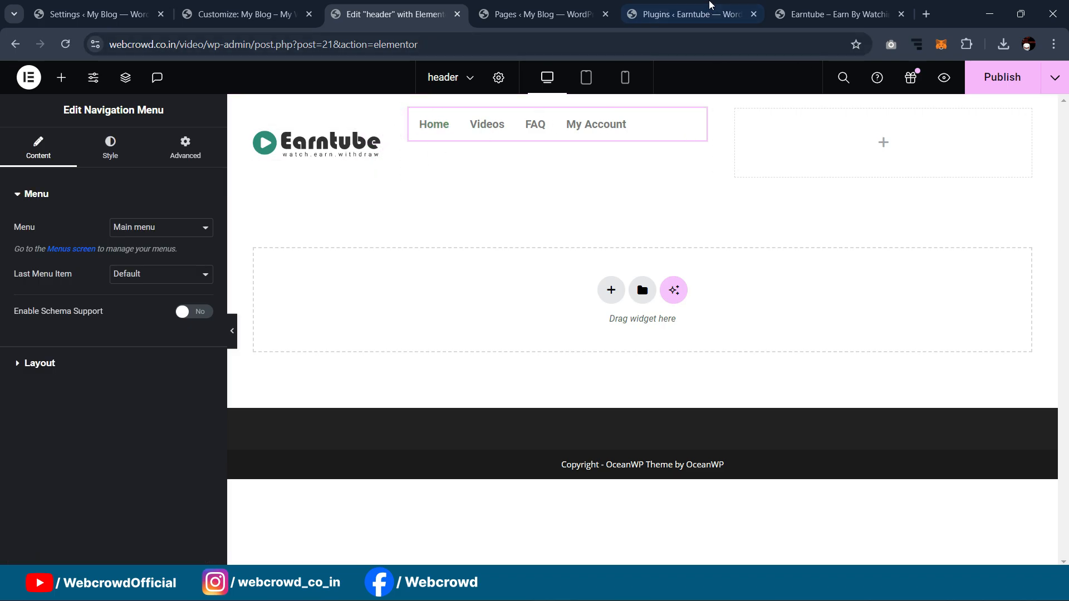
pyautogui.click(828, 6)
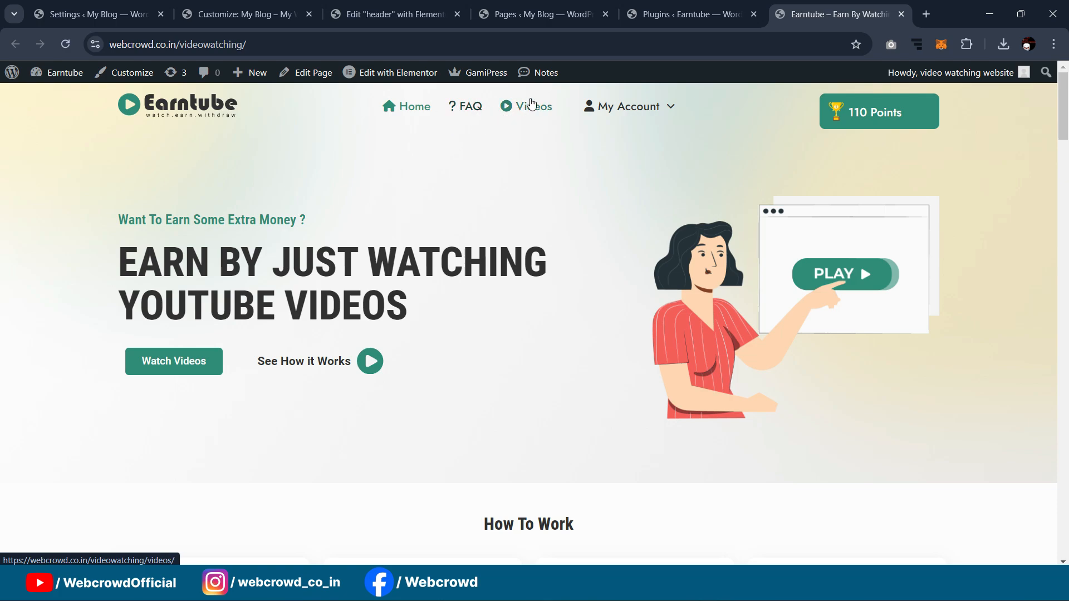
# Step: Go to Appearance > Menus in the admin to show Main menu, then open a new browser tab
pyautogui.moveTo(623, 112)
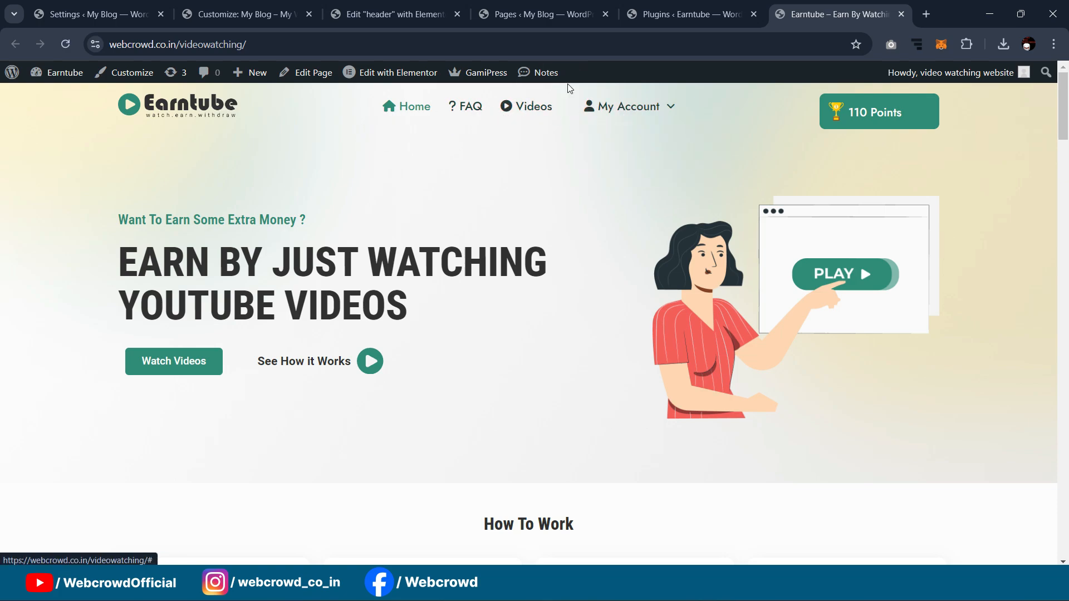
pyautogui.click(113, 6)
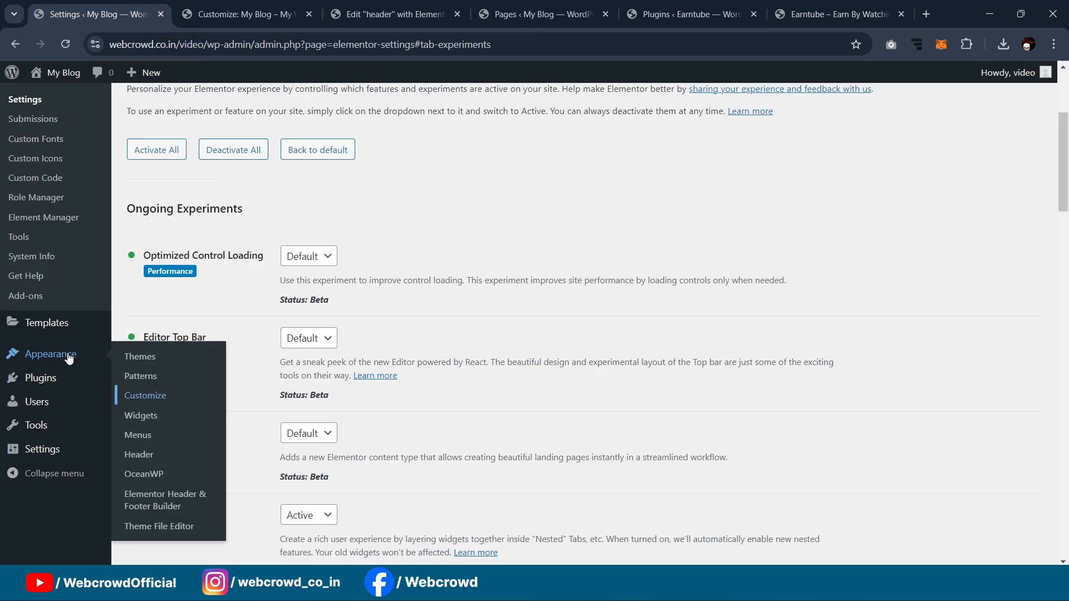
pyautogui.scroll(1, 44, 359)
pyautogui.scroll(-1, 47, 323)
pyautogui.moveTo(42, 362)
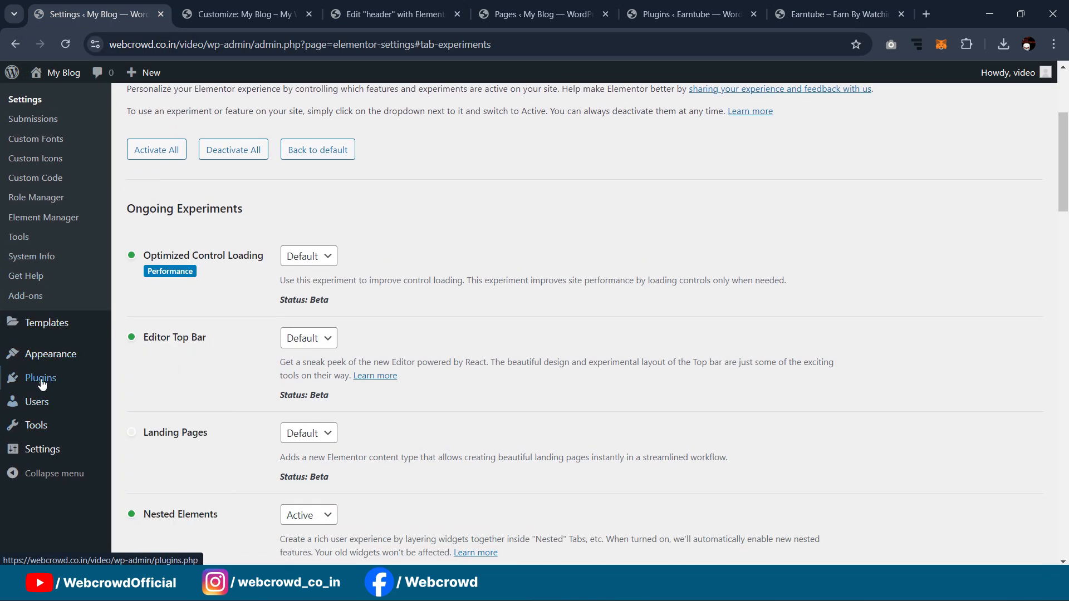
pyautogui.click(139, 435)
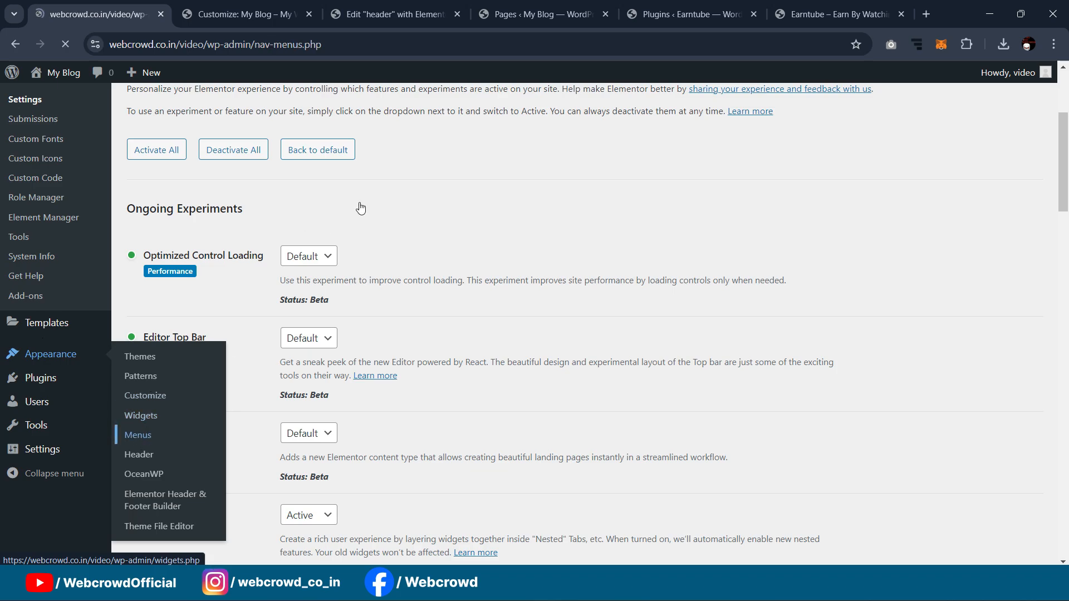
pyautogui.scroll(-3, 548, 155)
pyautogui.scroll(3, 644, 246)
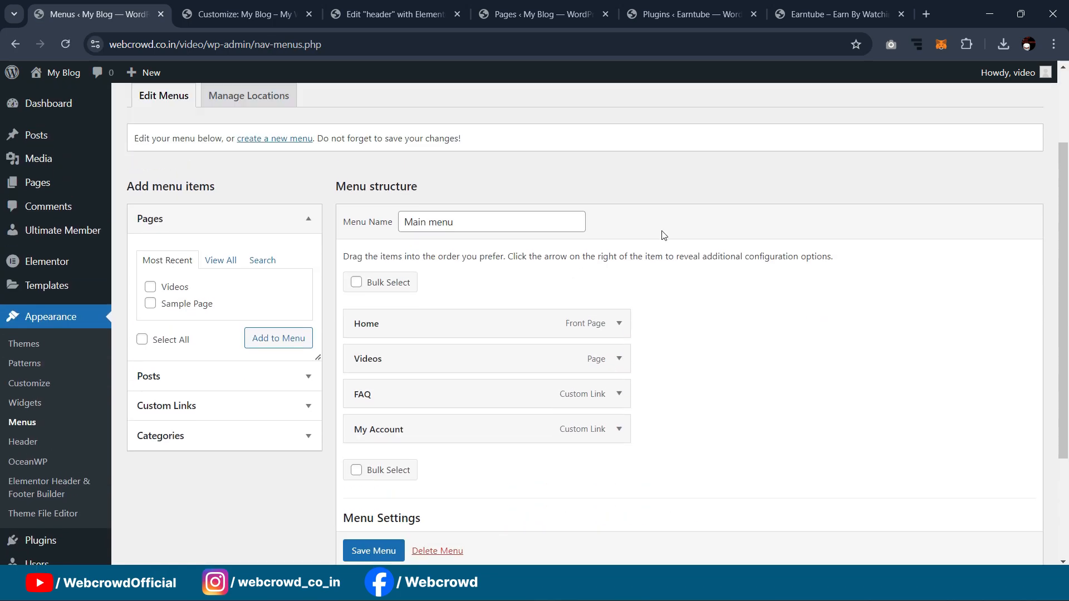
pyautogui.click(926, 14)
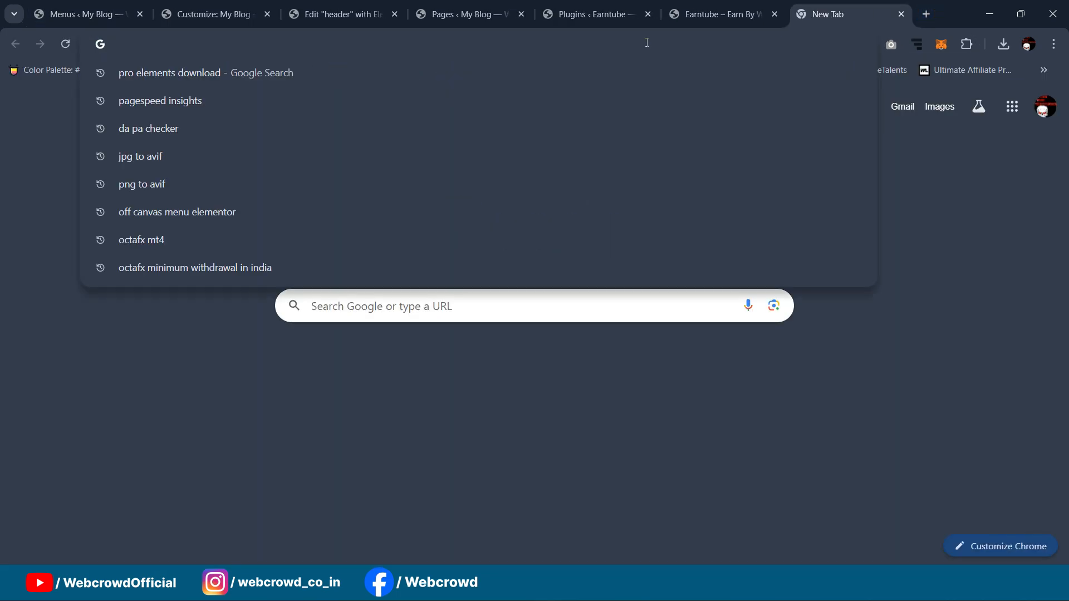
# Step: Search for 'font awesome cdn' and open the cdnjs font-awesome 6.6.0 library page
pyautogui.write('fontawesome.com/icons')
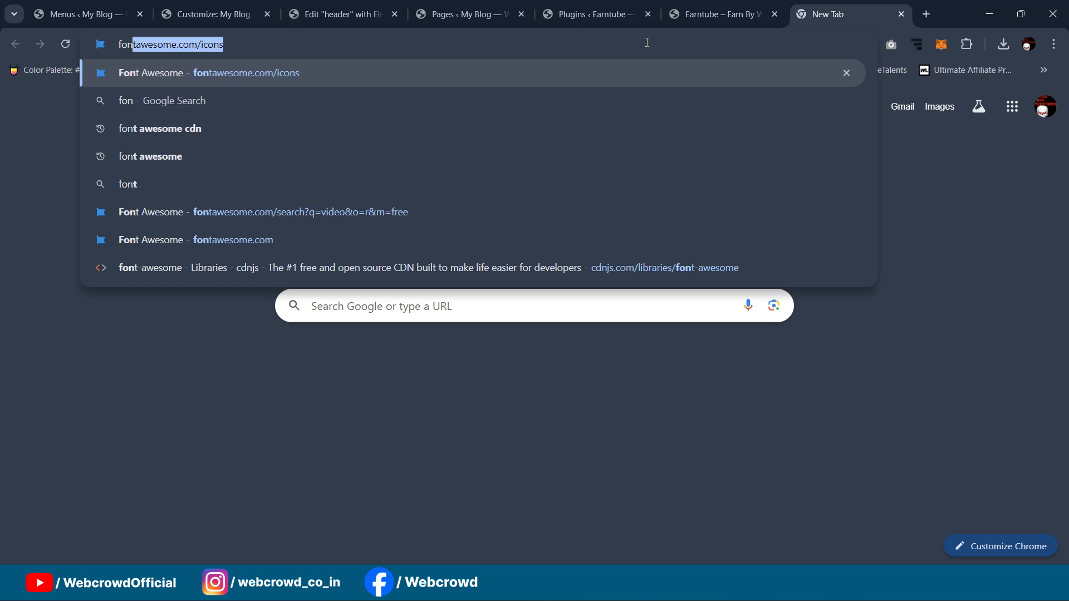
pyautogui.press('Down')
pyautogui.press('Down')
pyautogui.press('Return')
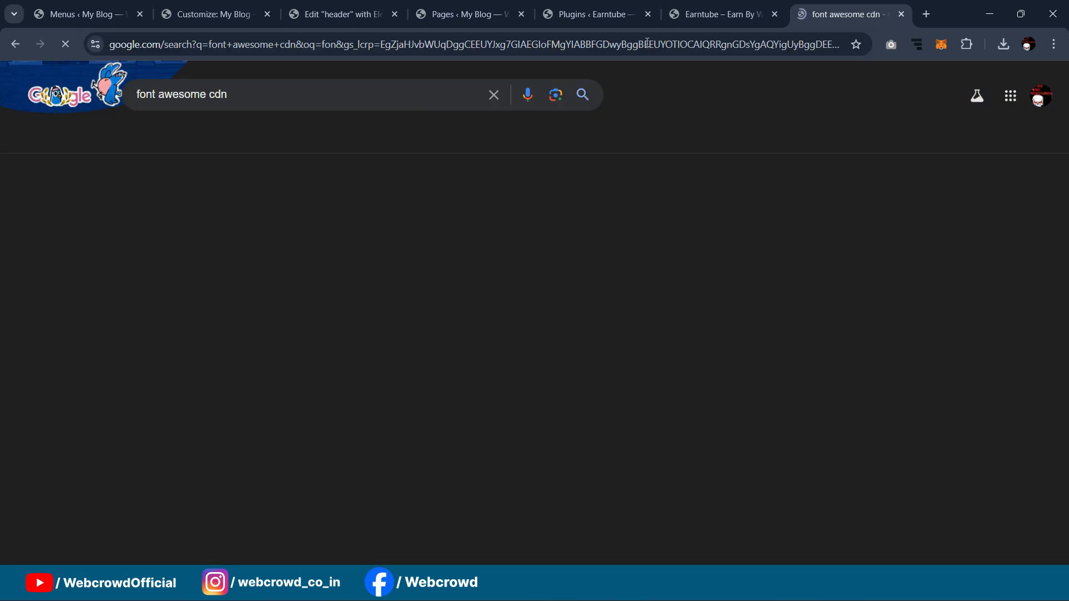
pyautogui.click(185, 216)
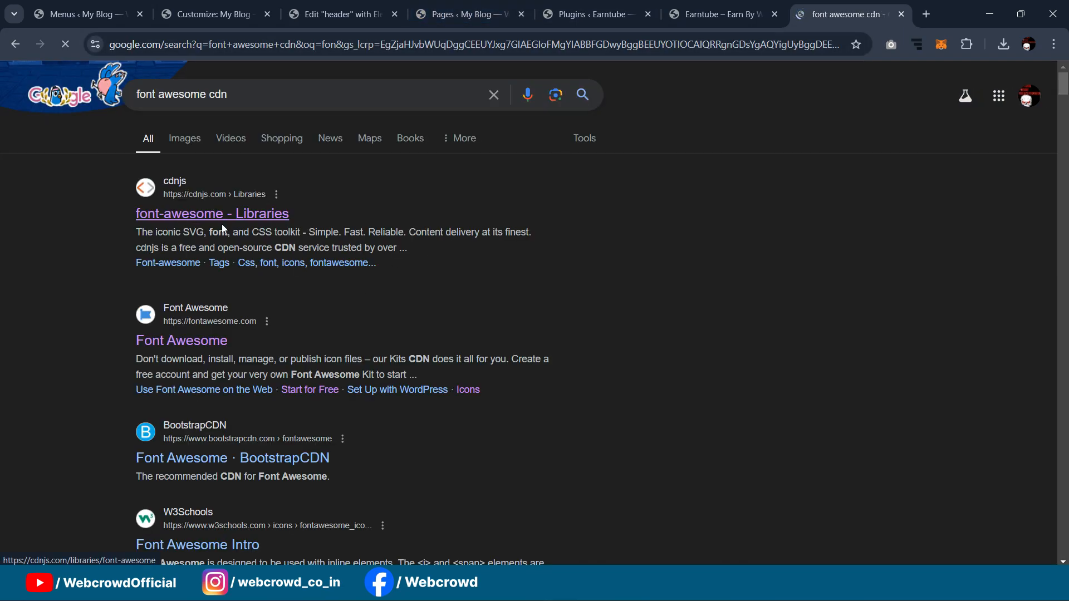
pyautogui.scroll(-2, 342, 254)
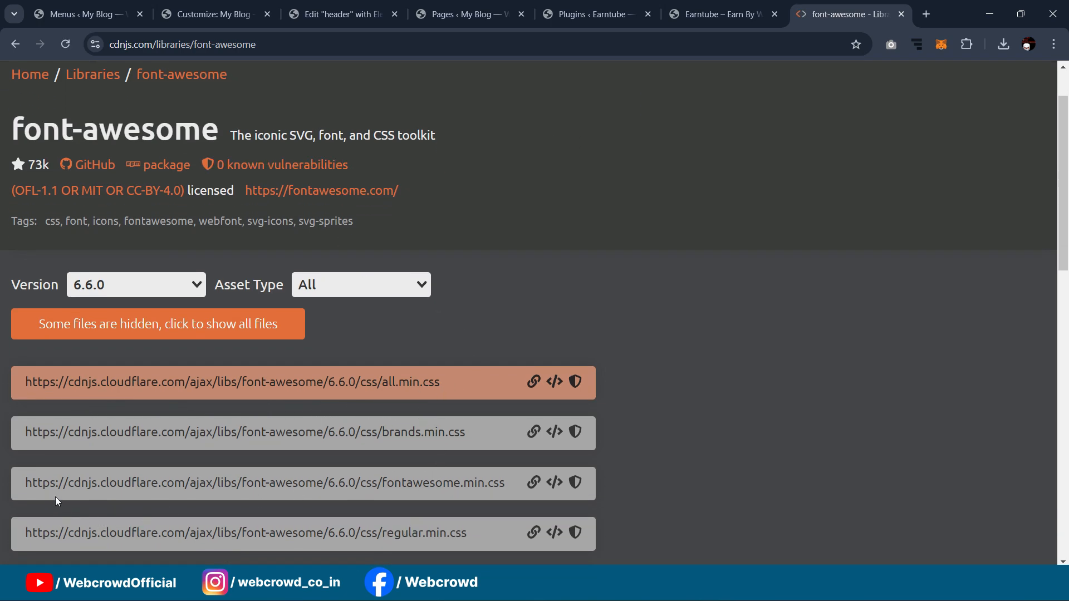
# Step: Copy the fontawesome.min.css link tag and go back to the WordPress Menus page
pyautogui.click(535, 489)
pyautogui.click(557, 482)
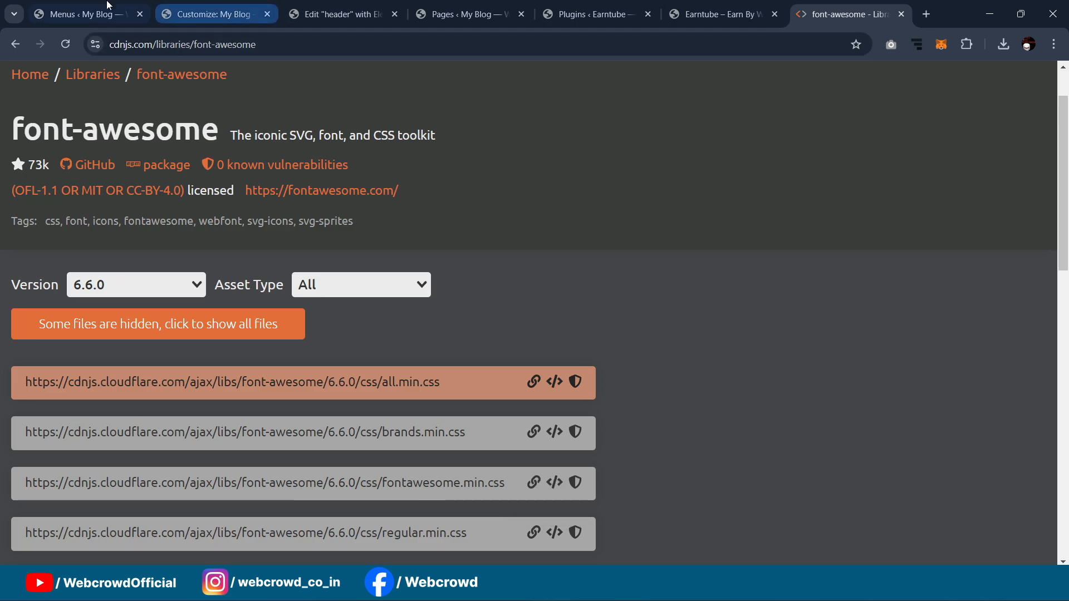
pyautogui.click(84, 14)
pyautogui.scroll(-2, 45, 397)
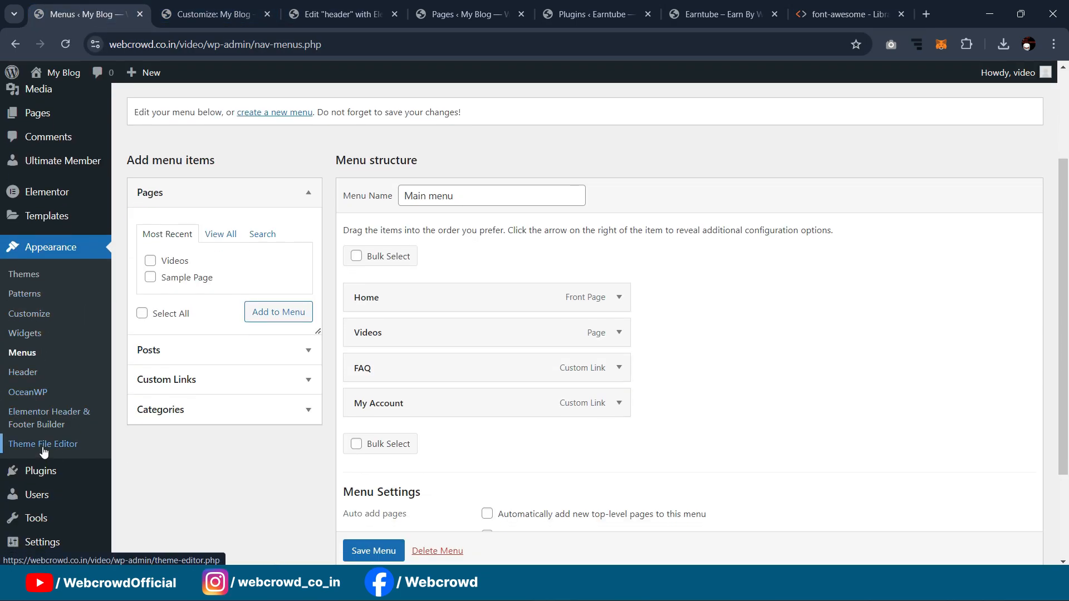
# Step: Open the Theme File Editor, accept the direct-edit warning, and open the OceanWP Theme Header (header.php)
pyautogui.middleClick(44, 444)
pyautogui.click(195, 14)
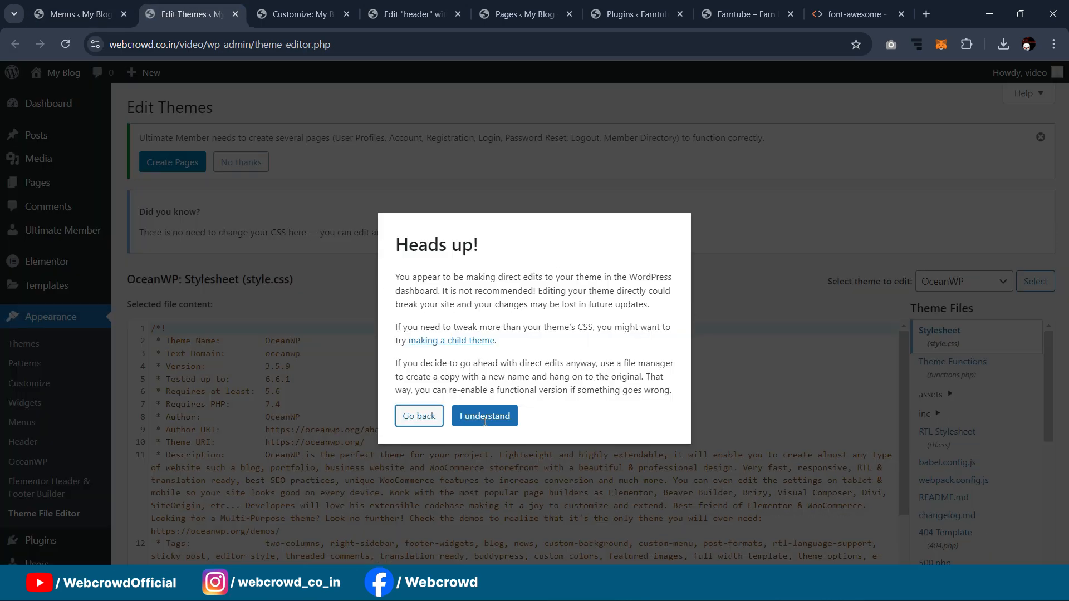
pyautogui.click(497, 413)
pyautogui.scroll(2, 969, 384)
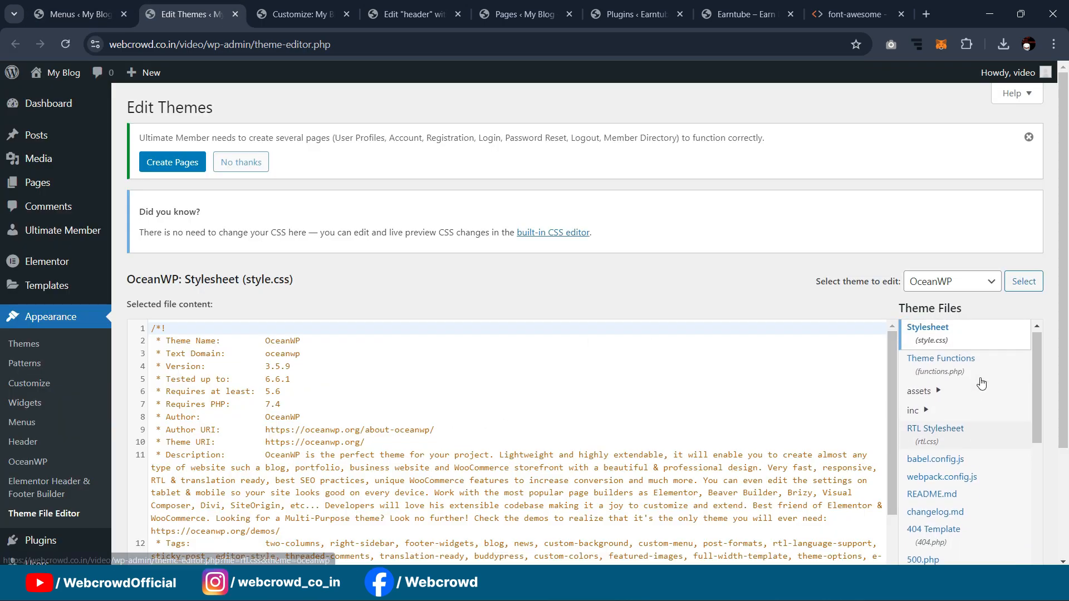
pyautogui.scroll(-3, 950, 400)
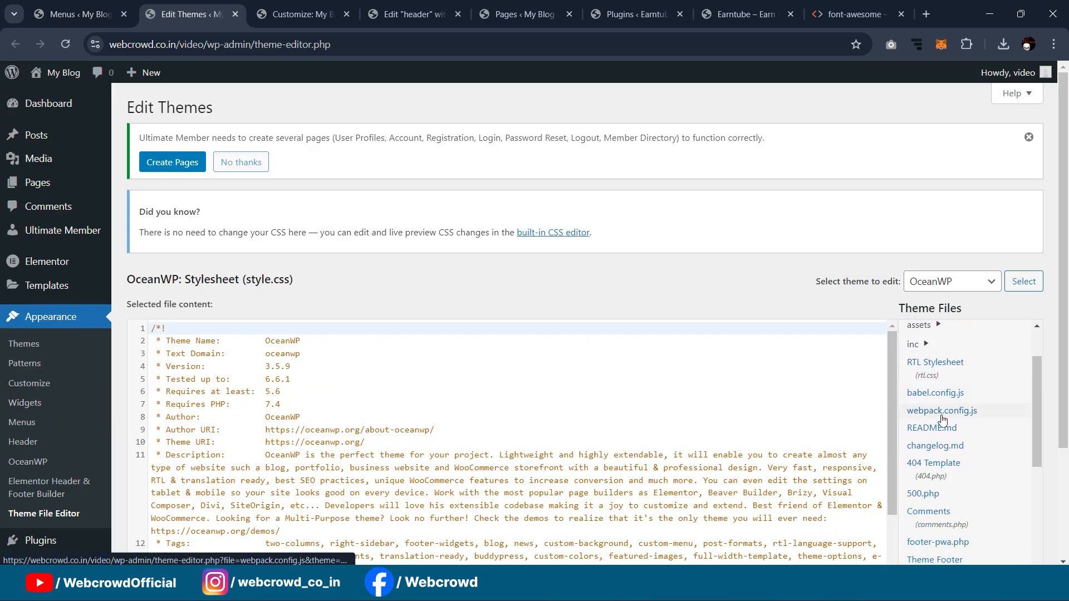
pyautogui.scroll(-3, 832, 421)
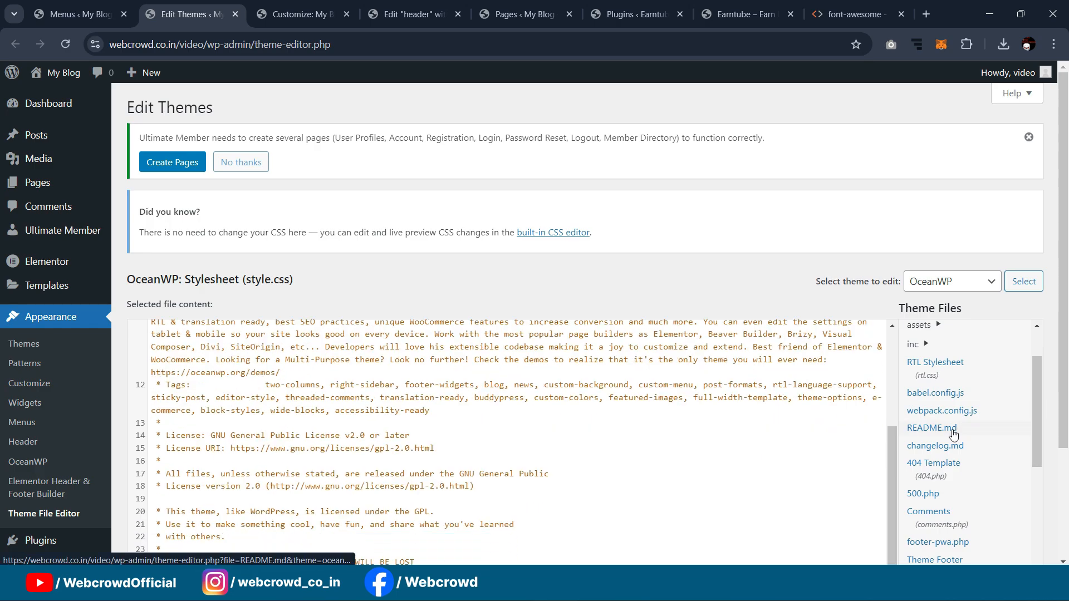
pyautogui.scroll(-1, 953, 433)
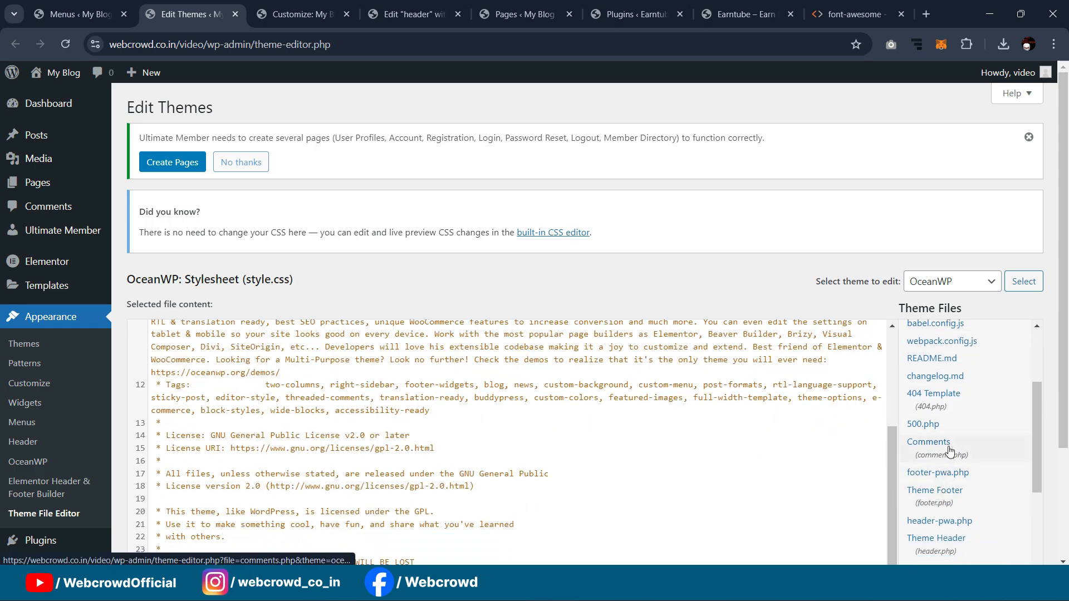
pyautogui.scroll(-1, 951, 452)
pyautogui.click(939, 481)
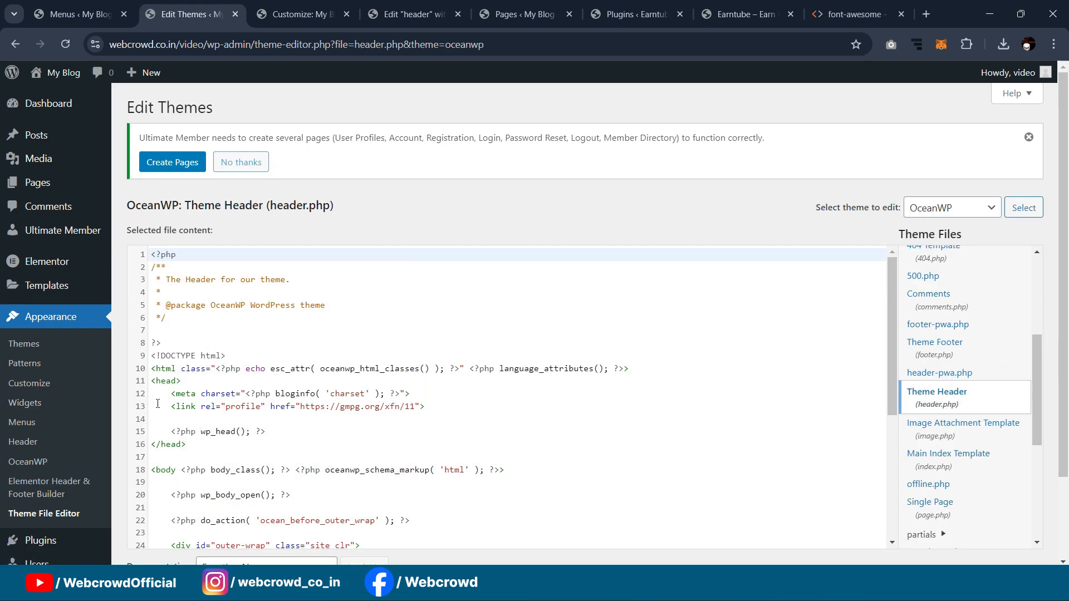
# Step: Paste the Font Awesome stylesheet link right after <head>, save the file, and close the editor tab
pyautogui.click(191, 382)
pyautogui.press('Return')
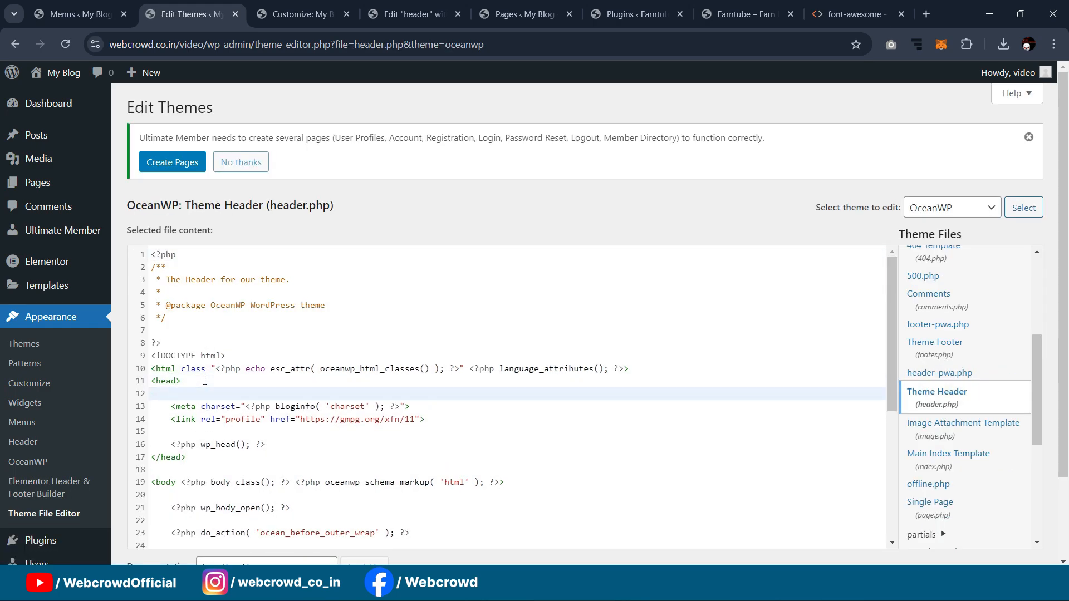
pyautogui.hotkey('ctrl', 'v')
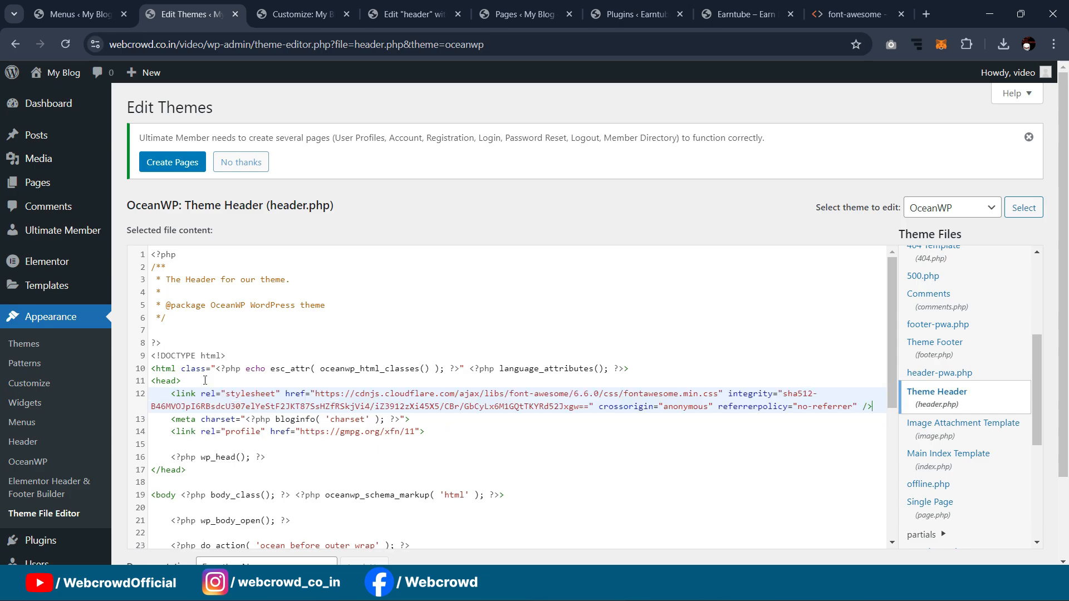
pyautogui.scroll(-5, 740, 439)
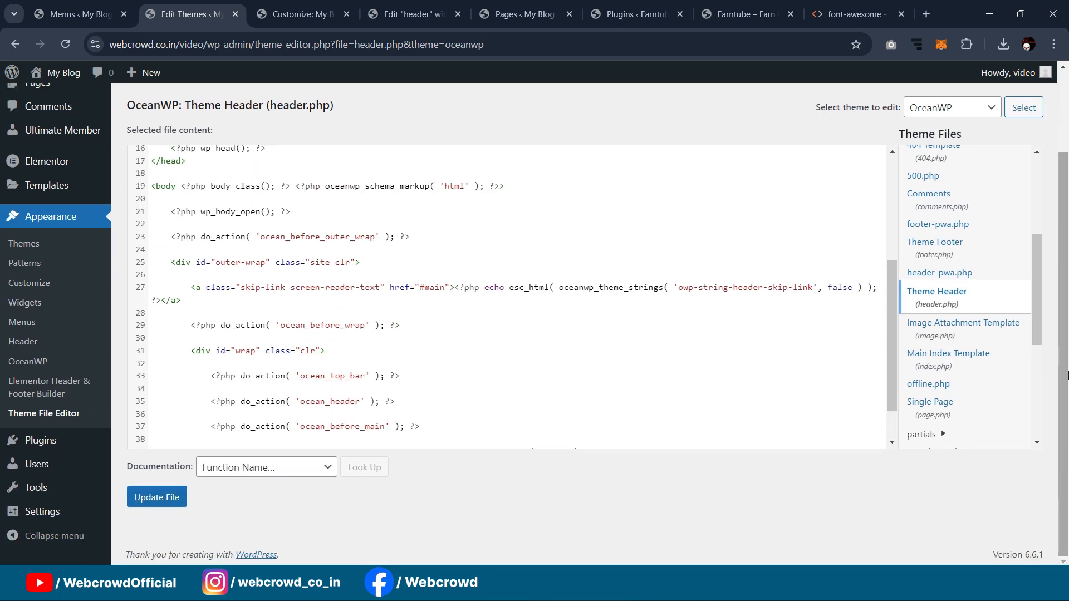
pyautogui.click(171, 504)
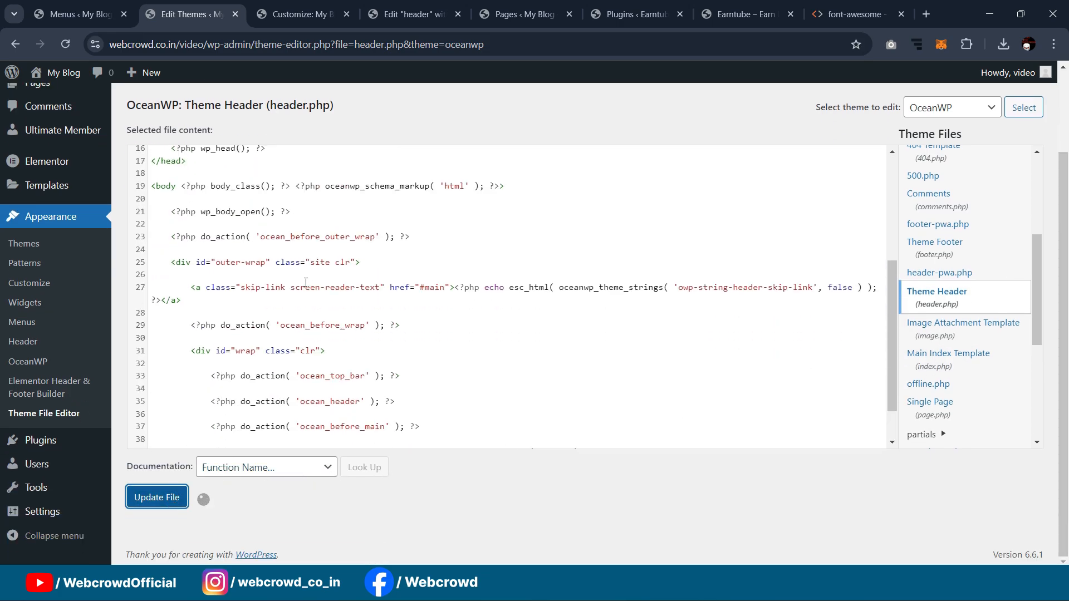
pyautogui.scroll(3, 329, 302)
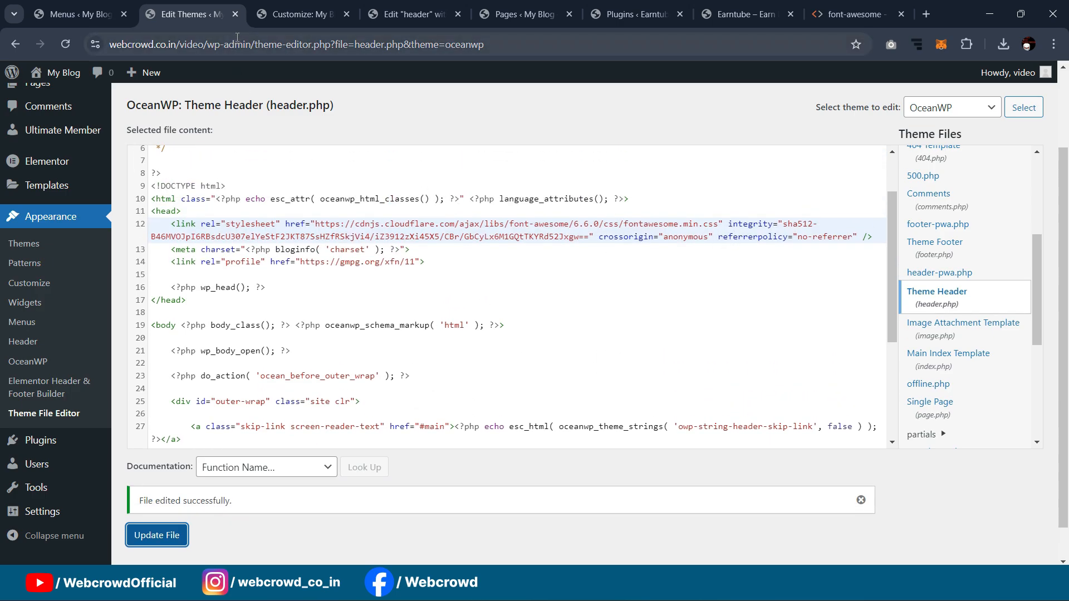
pyautogui.click(235, 14)
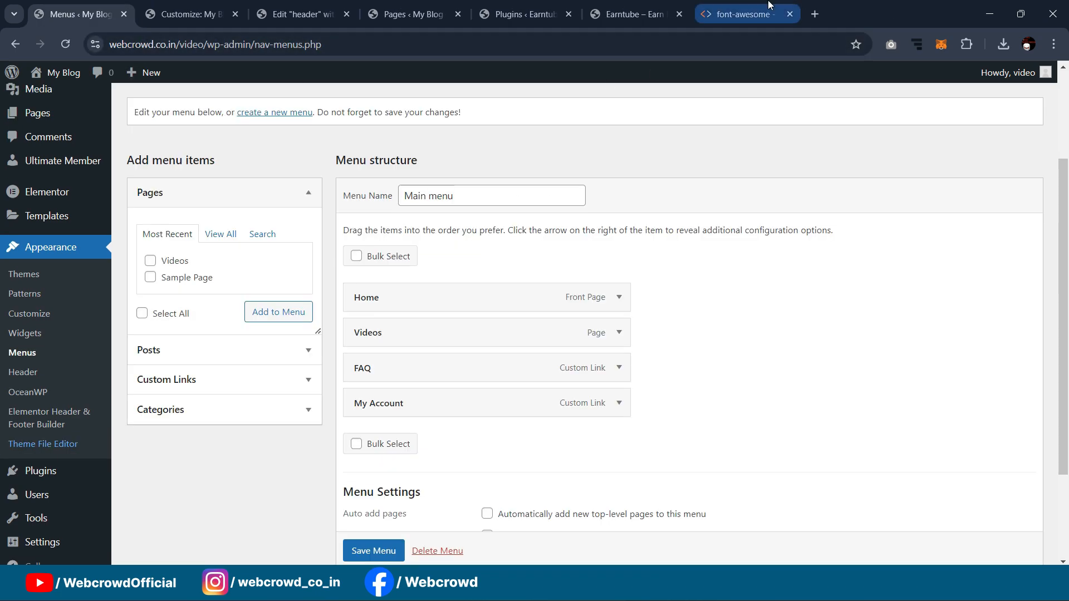
# Step: Run a web search for 'font awesome' from the cdnjs tab
pyautogui.click(741, 14)
pyautogui.click(393, 50)
pyautogui.write('f')
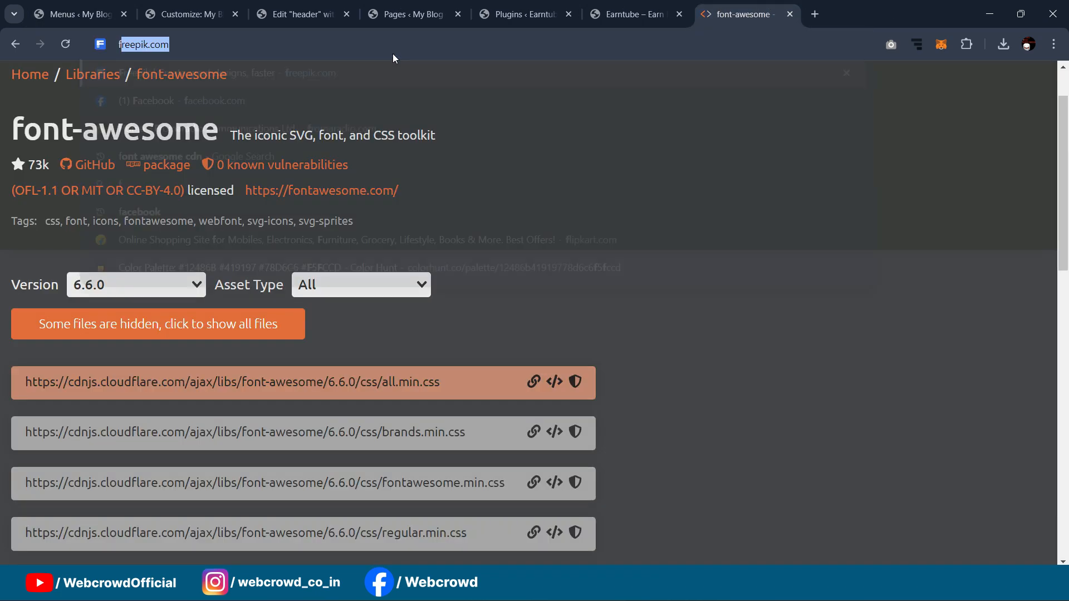
pyautogui.write('ont w')
pyautogui.press('BackSpace')
pyautogui.press('BackSpace')
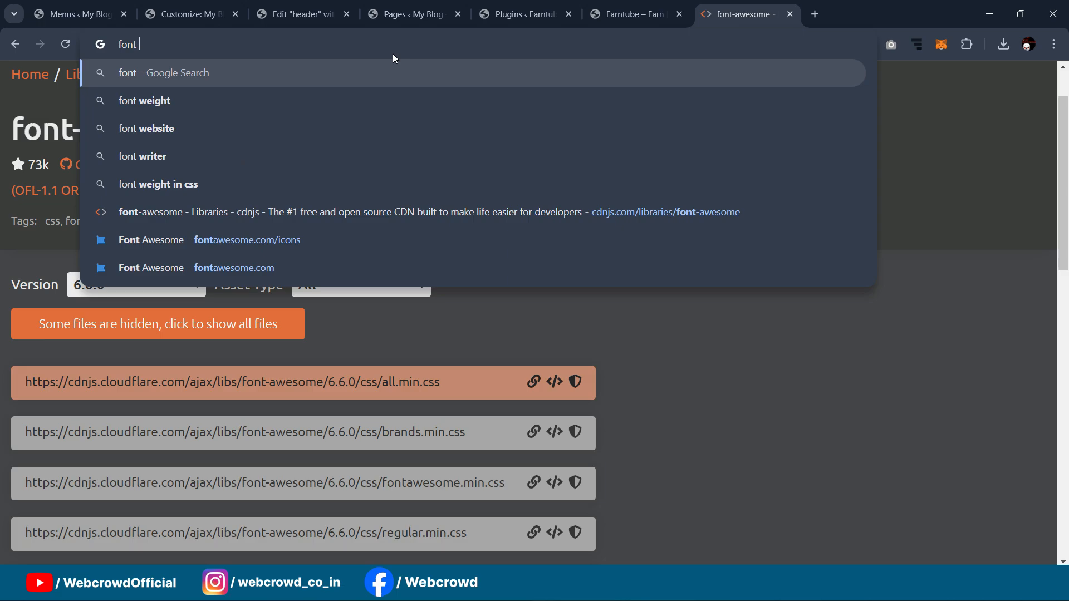
pyautogui.write('awesome cdn')
pyautogui.press('BackSpace')
pyautogui.press('BackSpace')
pyautogui.press('BackSpace')
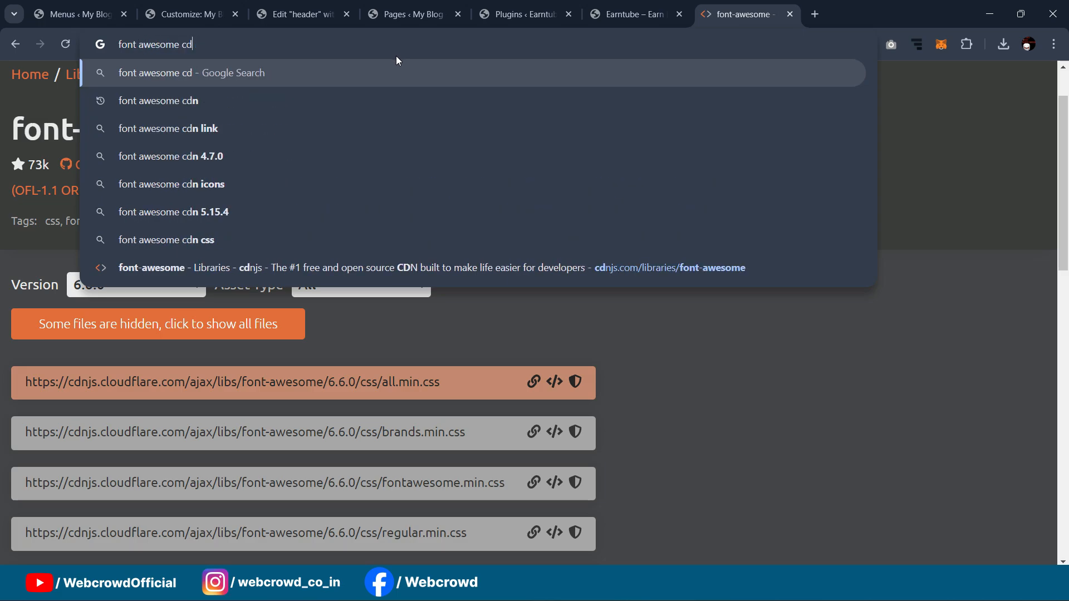
pyautogui.press('Return')
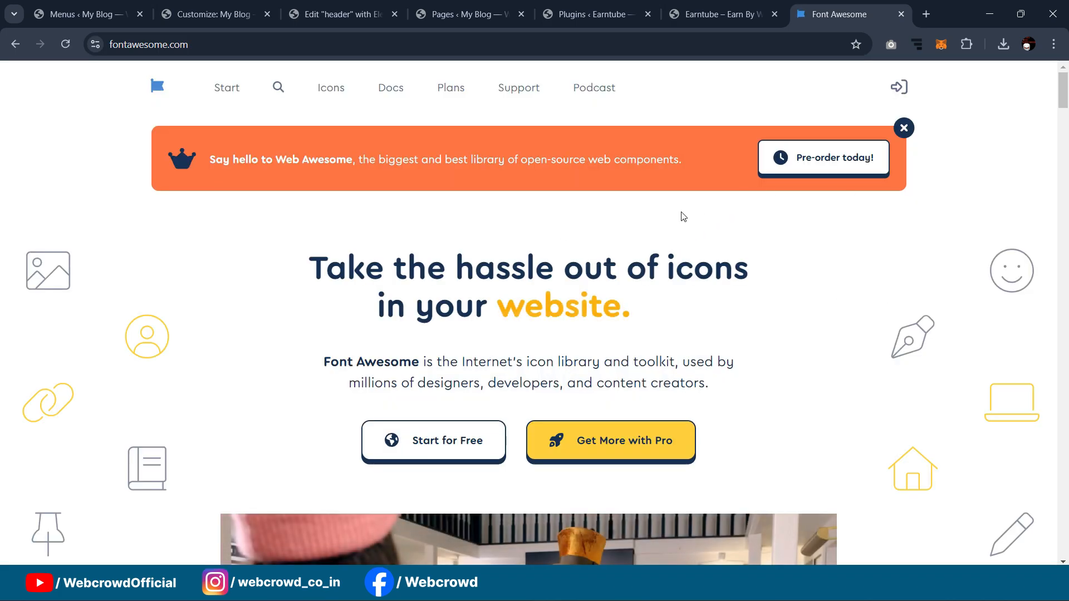
pyautogui.scroll(-6, 699, 212)
pyautogui.scroll(-2, 698, 216)
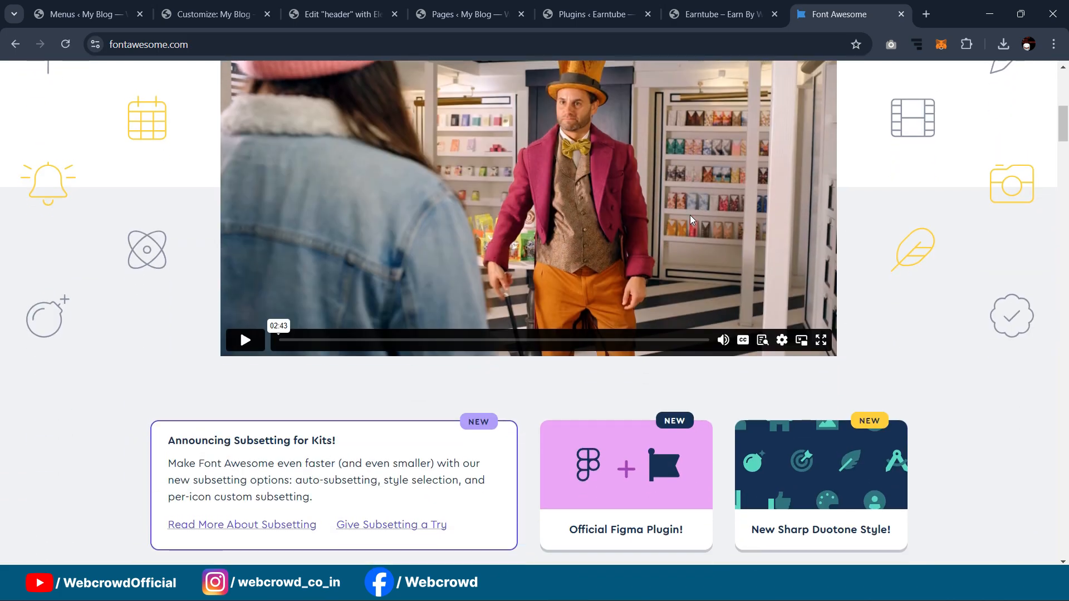
pyautogui.scroll(8, 690, 215)
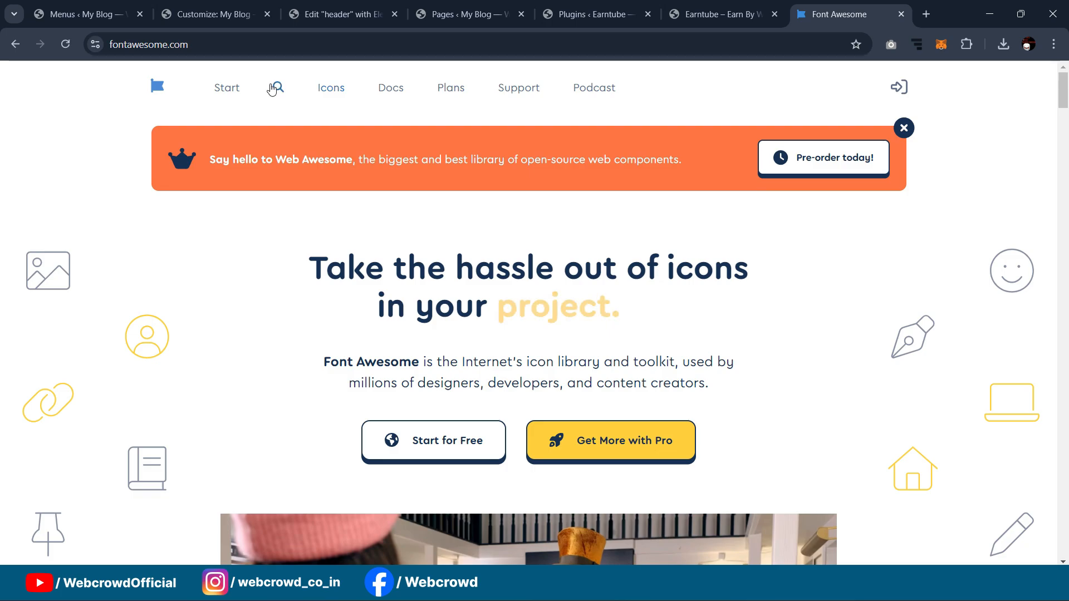
# Step: Search free icons for 'home', copy the solid house icon's HTML snippet, and return to Menus
pyautogui.click(278, 87)
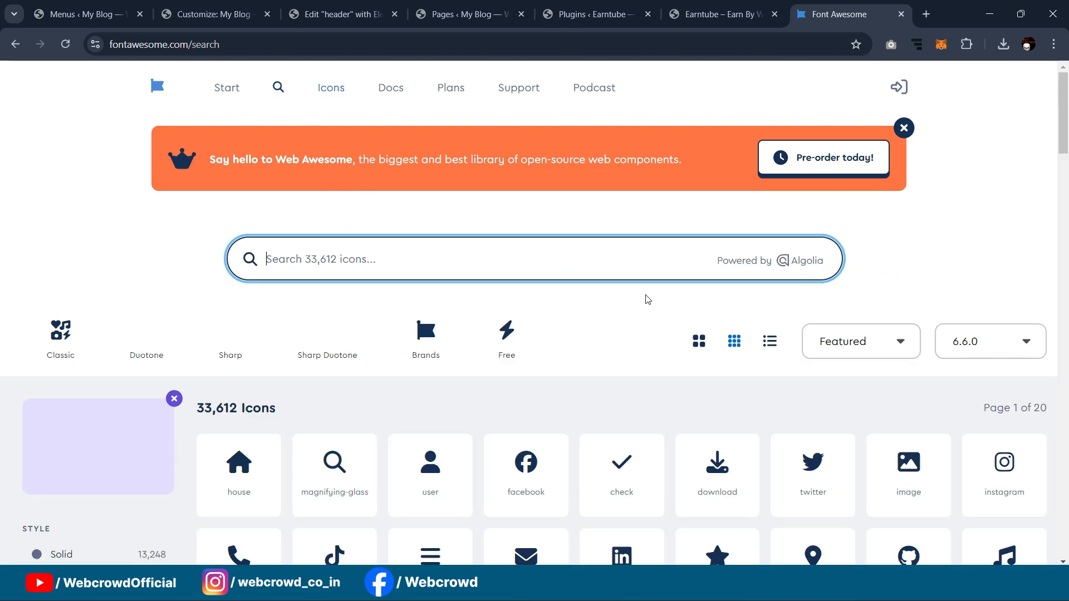
pyautogui.click(421, 254)
pyautogui.write('home')
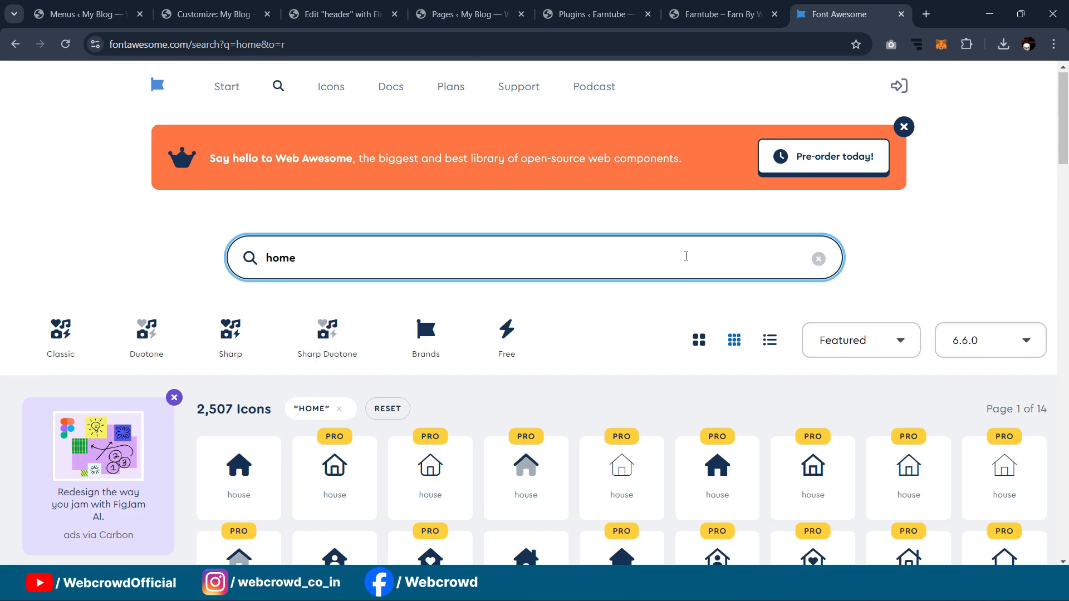
pyautogui.scroll(-2, 497, 274)
pyautogui.scroll(2, 497, 274)
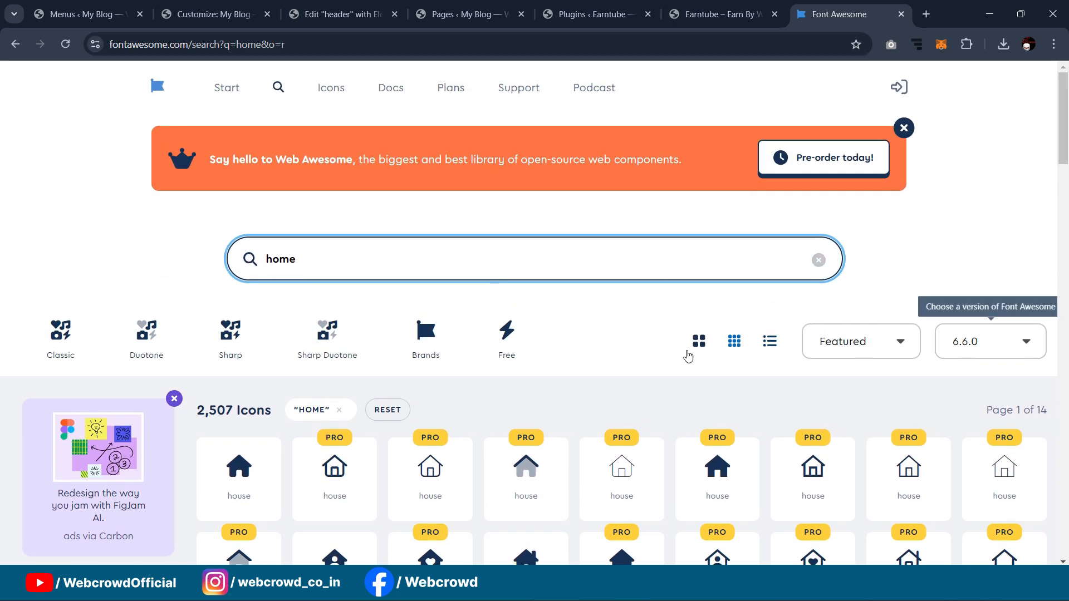
pyautogui.click(510, 338)
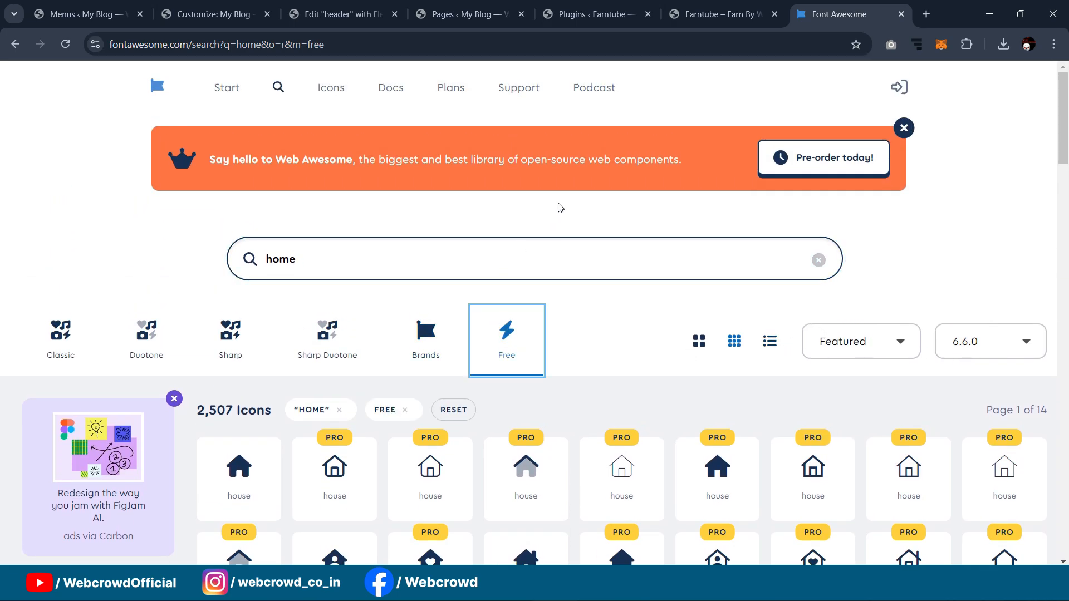
pyautogui.click(321, 157)
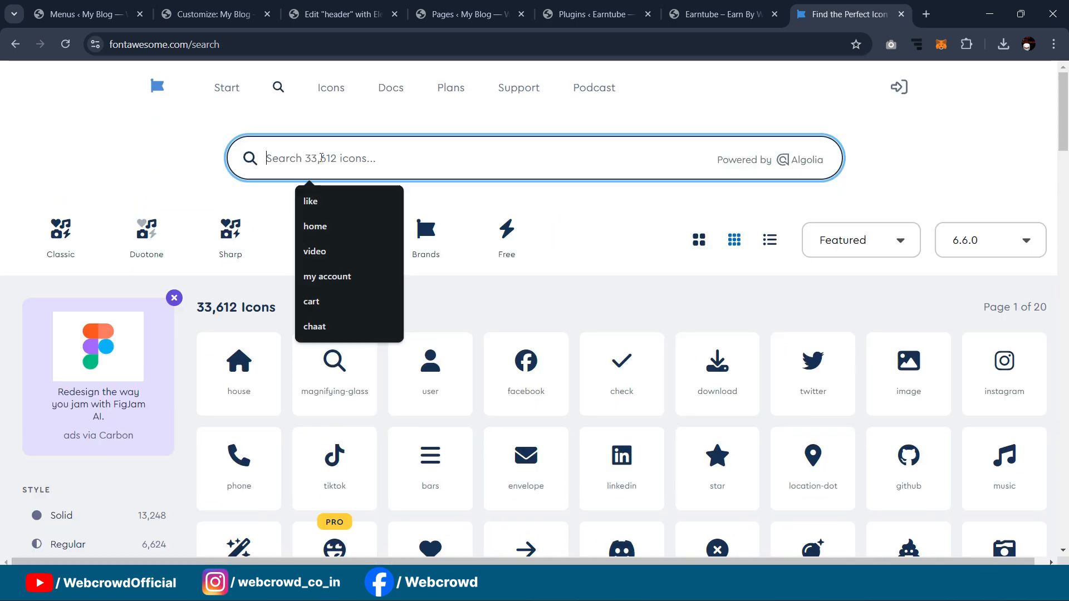
pyautogui.write('home')
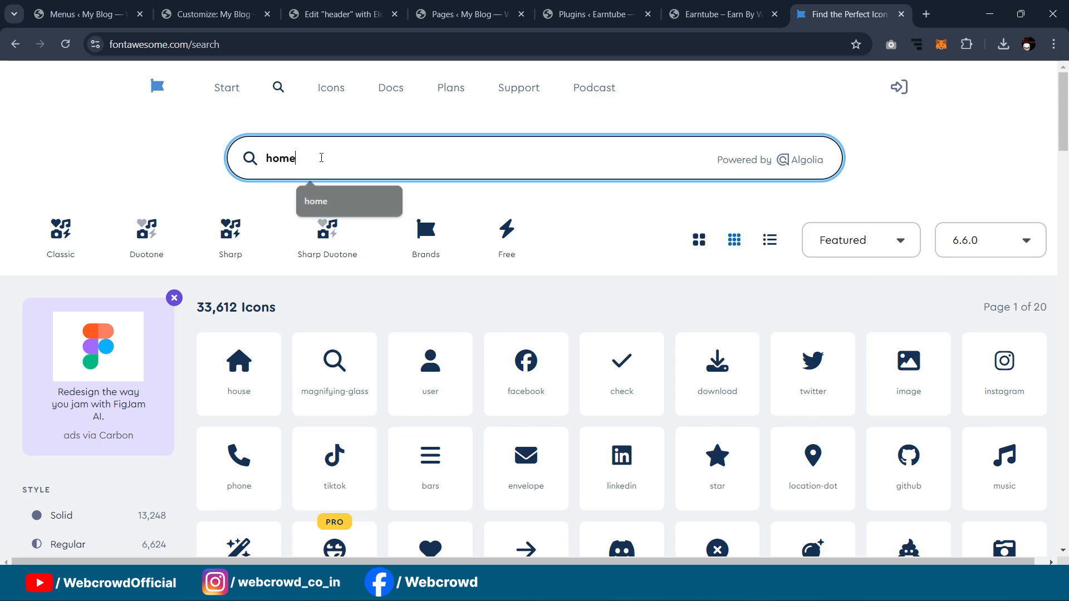
pyautogui.click(254, 372)
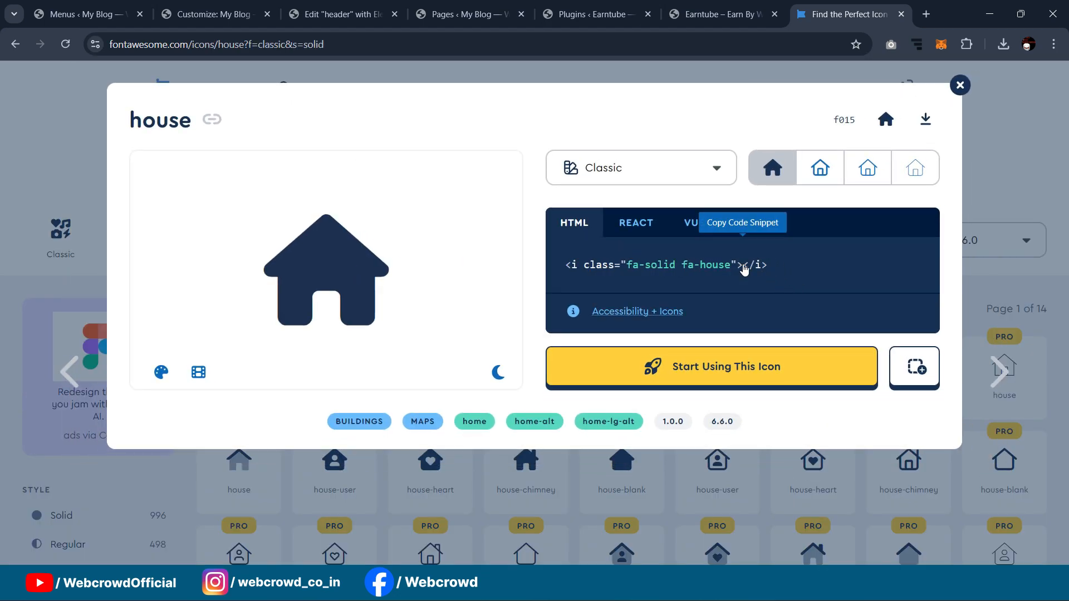
pyautogui.click(743, 269)
pyautogui.click(83, 14)
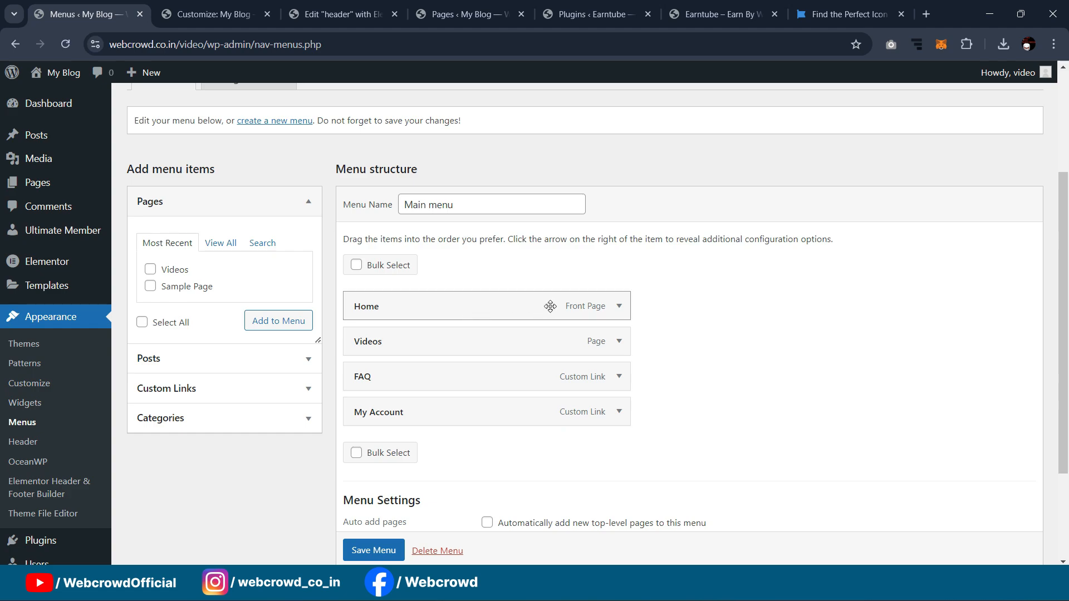
# Step: Expand the Home menu item and paste the fa-solid fa-house markup before 'Home' in its Navigation Label
pyautogui.click(618, 306)
pyautogui.click(354, 359)
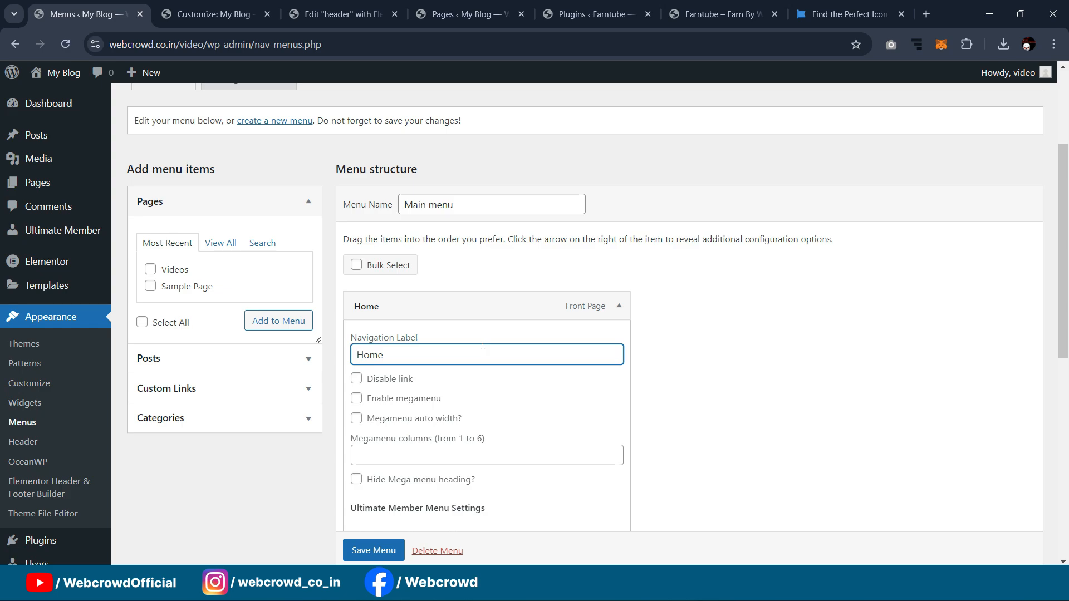
pyautogui.hotkey('ctrl', 'v')
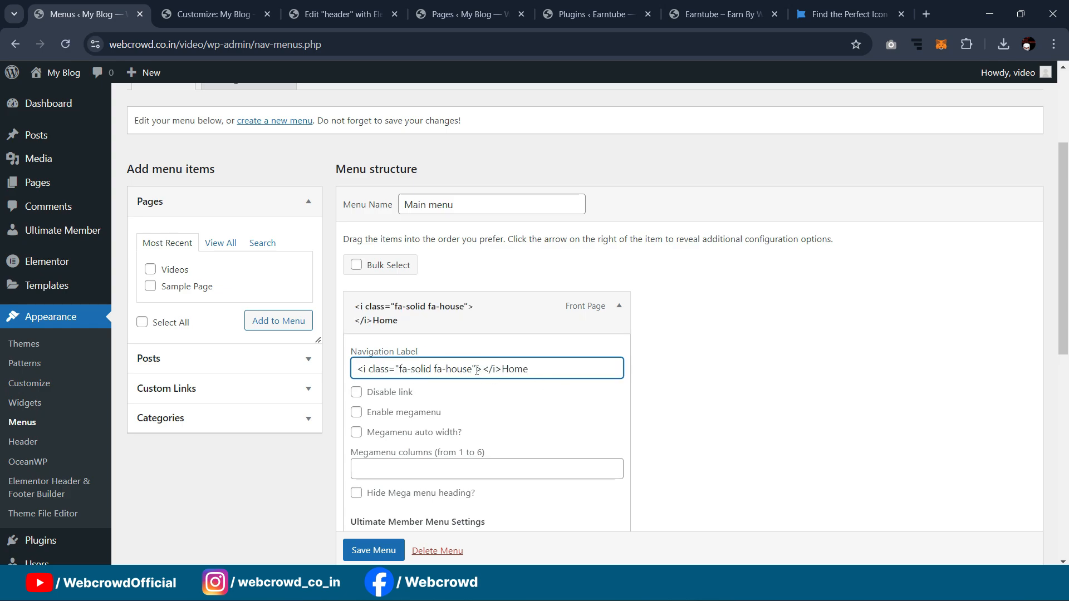
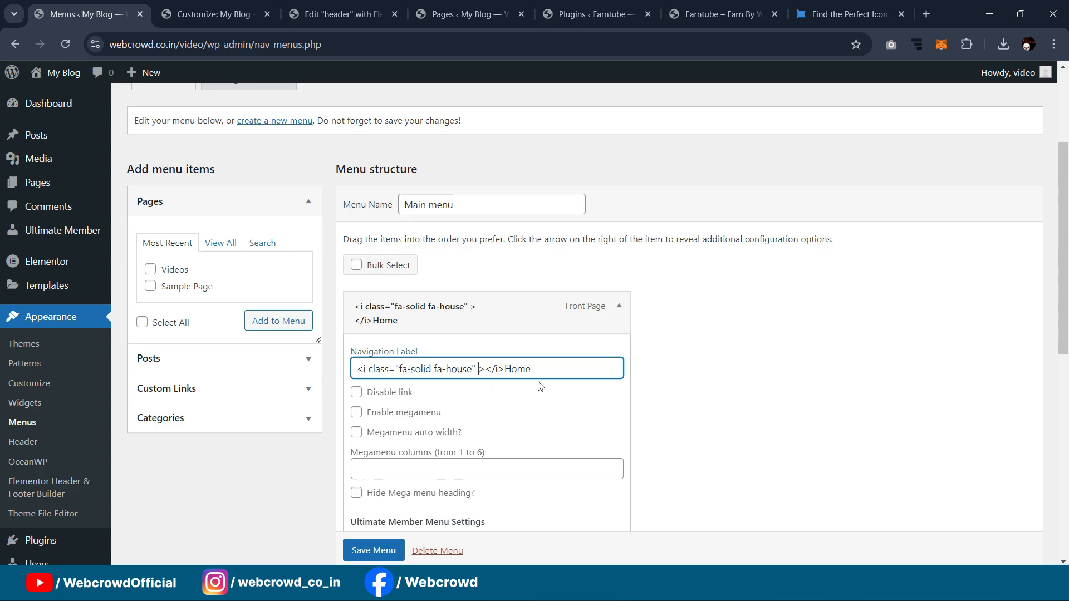
# Step: Add style="margin-right: 5px;" to the house icon tag in the Home item's Navigation Label
pyautogui.write('style=""')
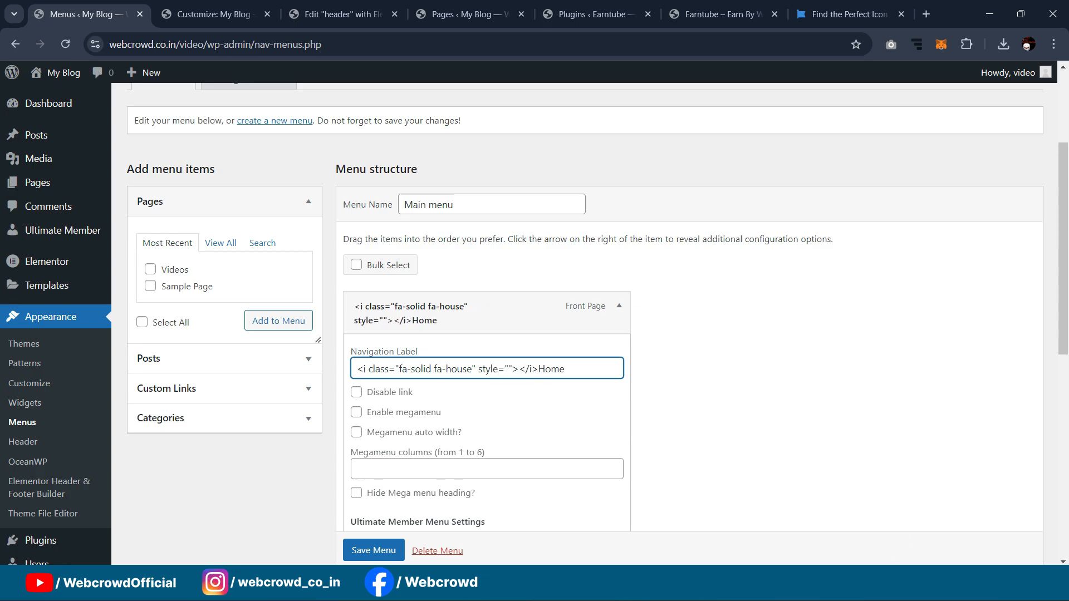
pyautogui.click(607, 585)
pyautogui.click(607, 586)
pyautogui.write('margin-r')
pyautogui.write('ight')
pyautogui.write(': ')
pyautogui.write('5px')
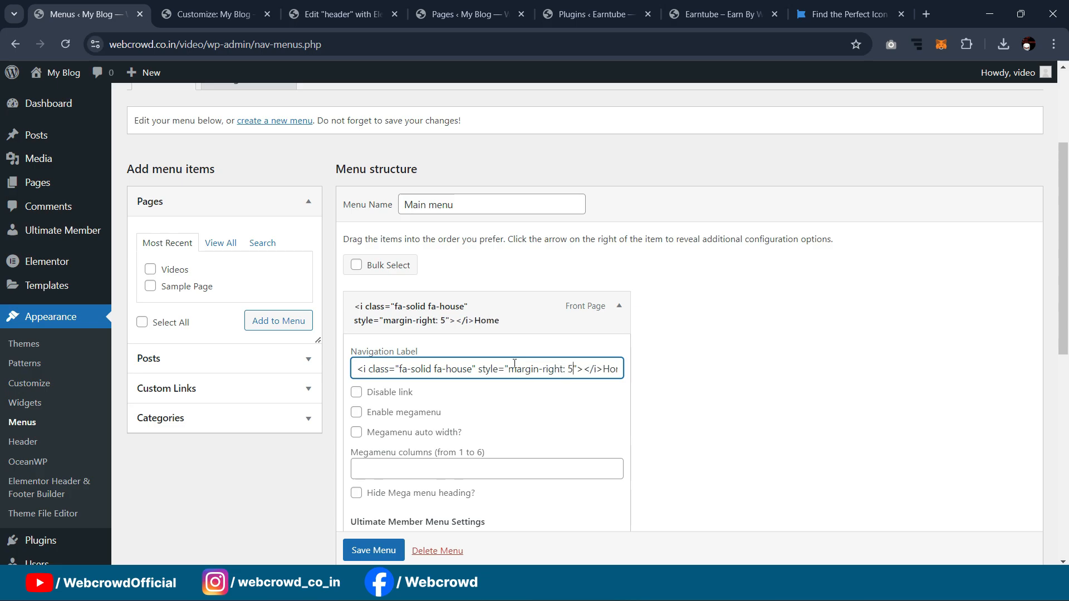
pyautogui.write(';')
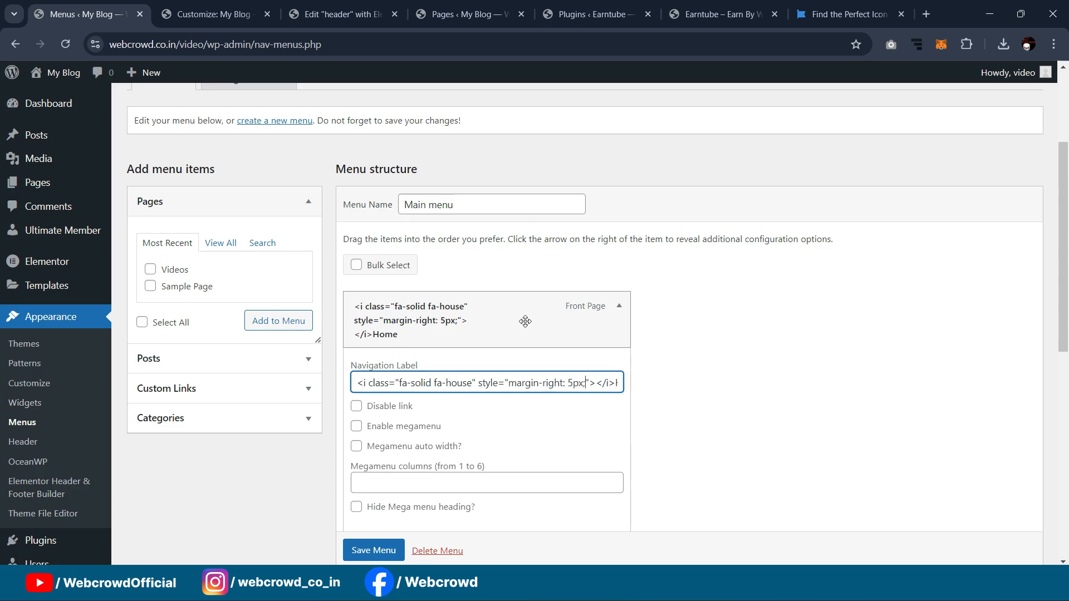
pyautogui.tripleClick(526, 384)
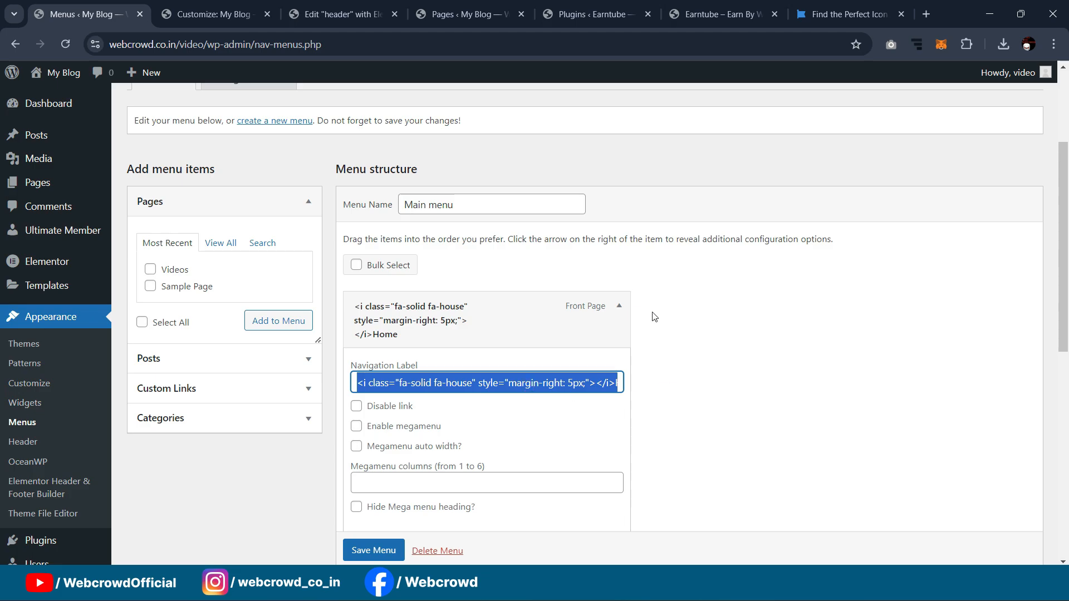
pyautogui.click(619, 306)
# Step: Expand the Videos menu item's settings
pyautogui.scroll(-1, 435, 440)
pyautogui.scroll(-2, 436, 449)
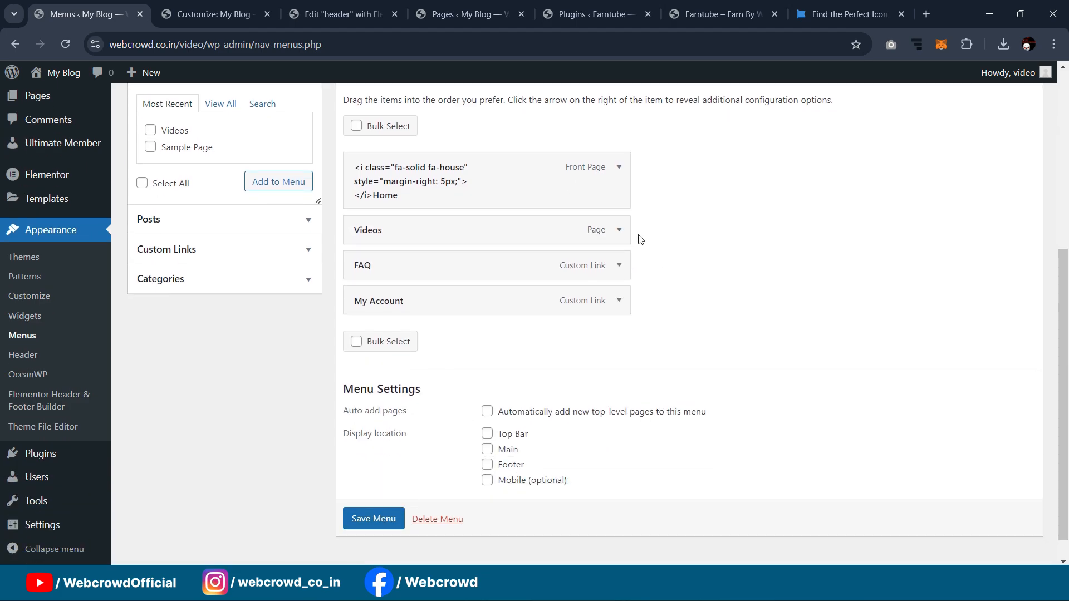
pyautogui.scroll(1, 458, 336)
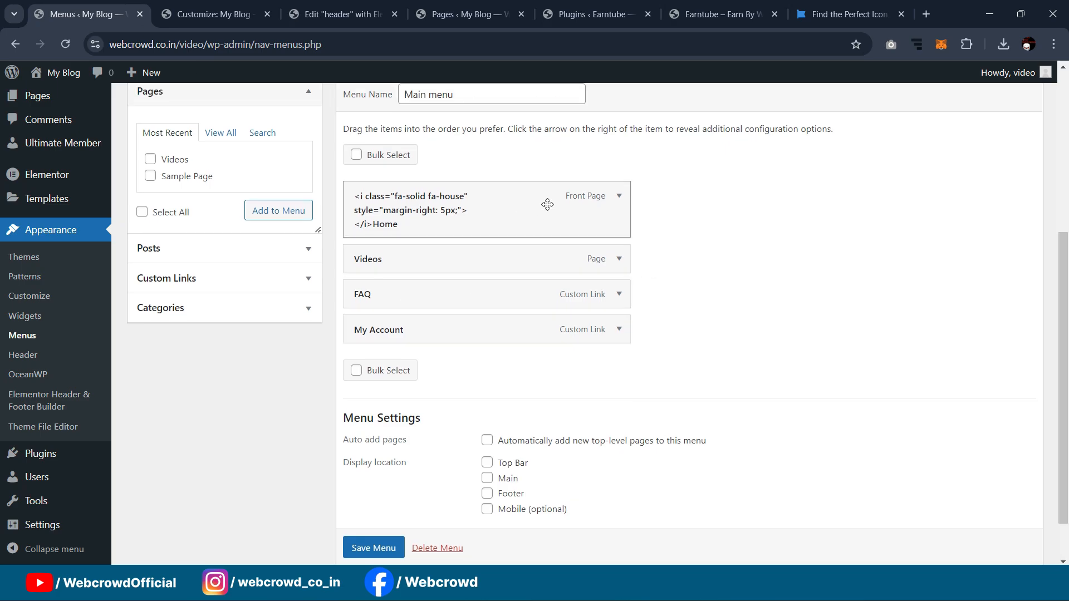
pyautogui.scroll(-2, 568, 222)
pyautogui.scroll(2, 572, 224)
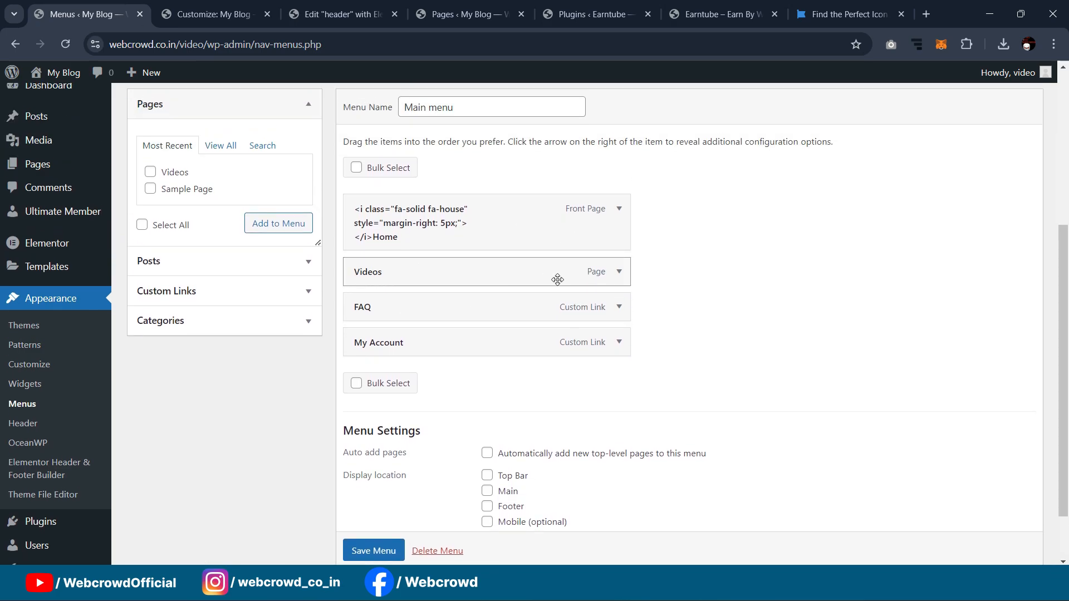
pyautogui.click(620, 272)
pyautogui.scroll(-1, 484, 365)
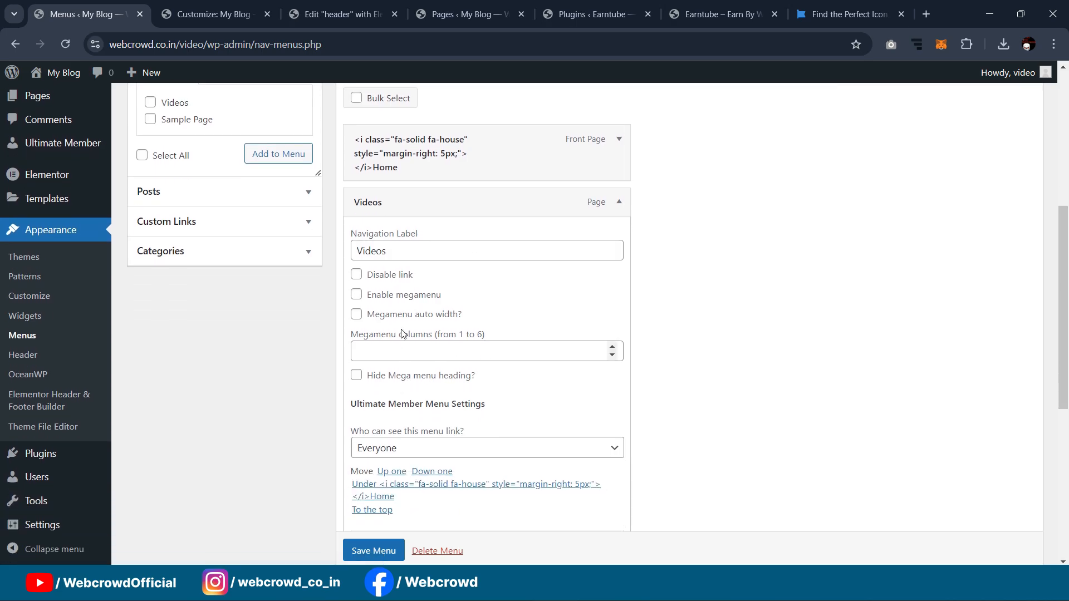
# Step: Search Font Awesome for 'youtube', copy the youtube icon's HTML, and place the caret before 'Videos'
pyautogui.click(829, 14)
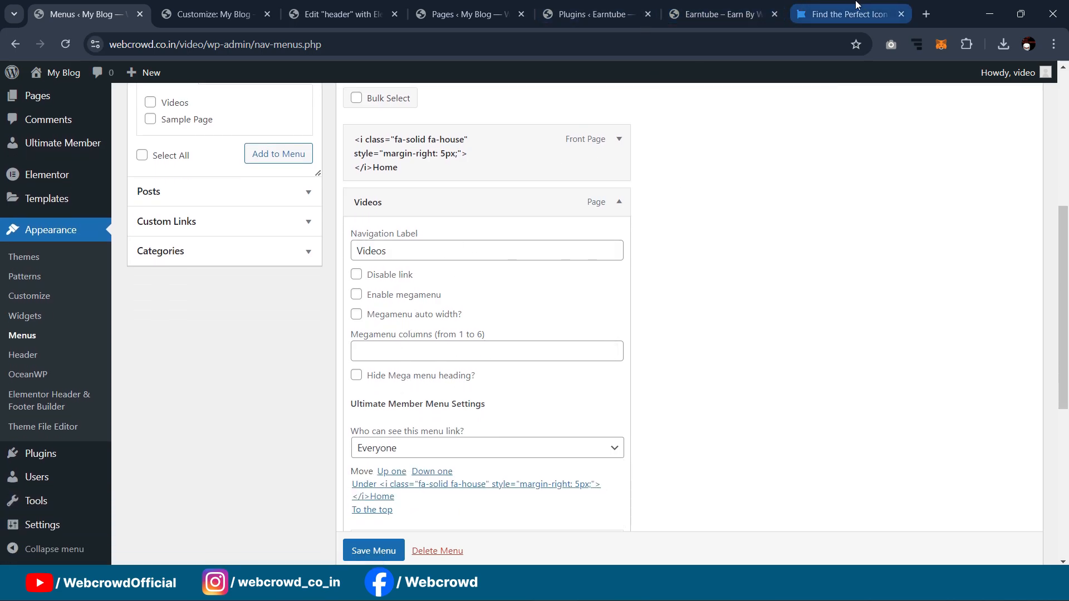
pyautogui.click(960, 86)
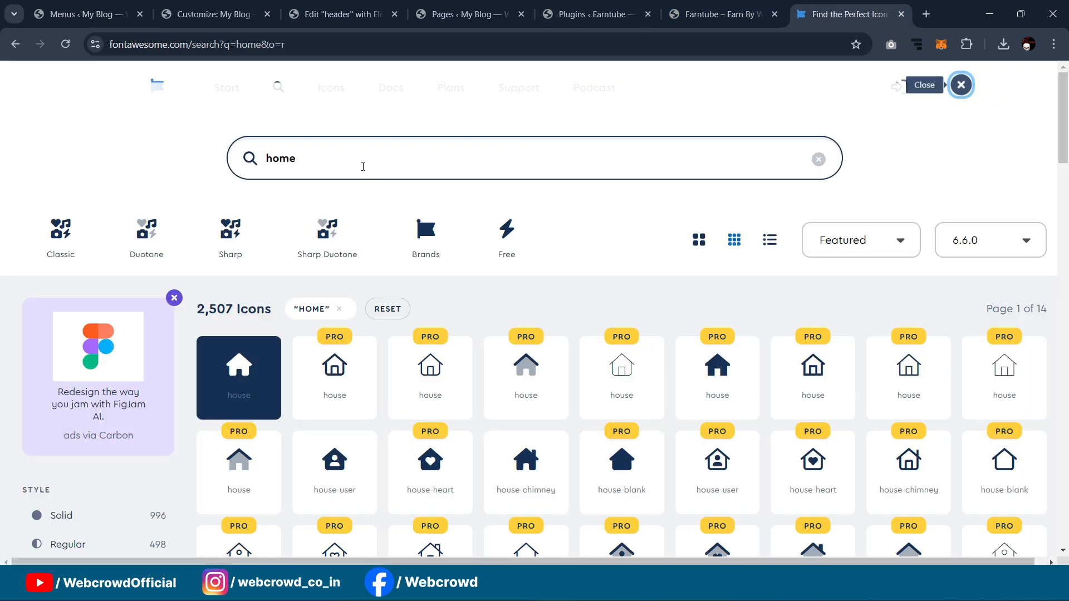
pyautogui.moveTo(311, 160); pyautogui.dragTo(216, 152)
pyautogui.write('youtube')
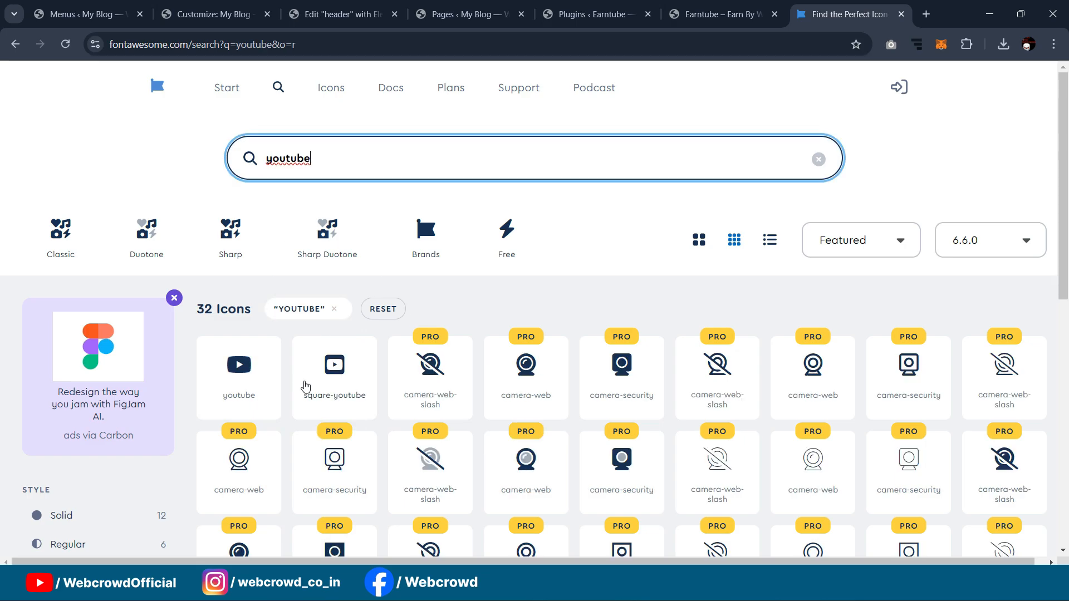
pyautogui.click(238, 367)
pyautogui.click(704, 201)
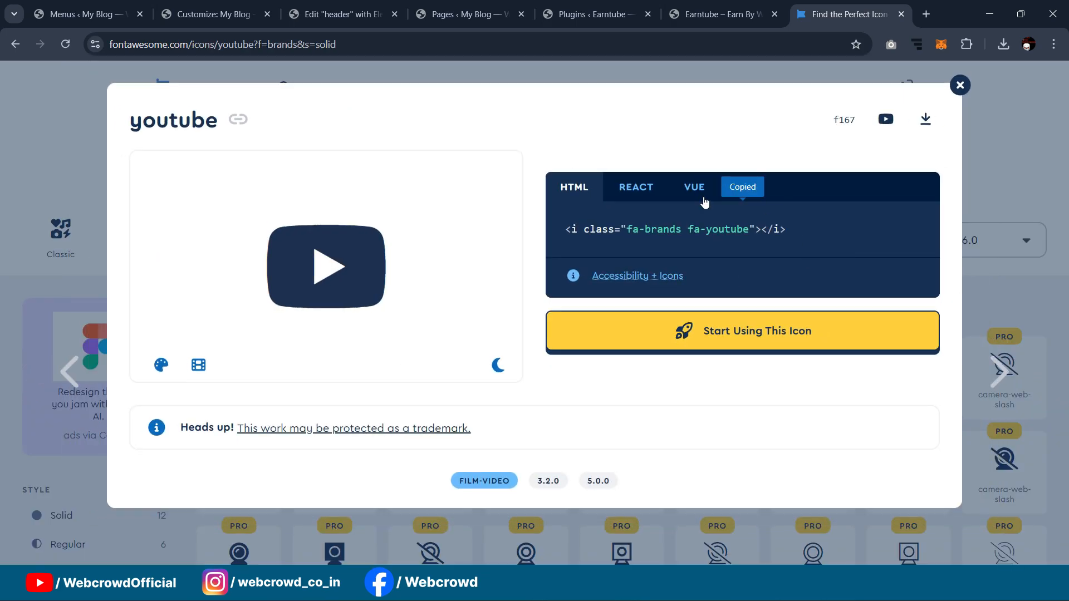
pyautogui.click(113, 7)
pyautogui.click(358, 251)
# Step: Prefix the Videos label with the fa-brands fa-youtube icon, reusing the 5px right-margin style
pyautogui.hotkey('ctrl', 'v')
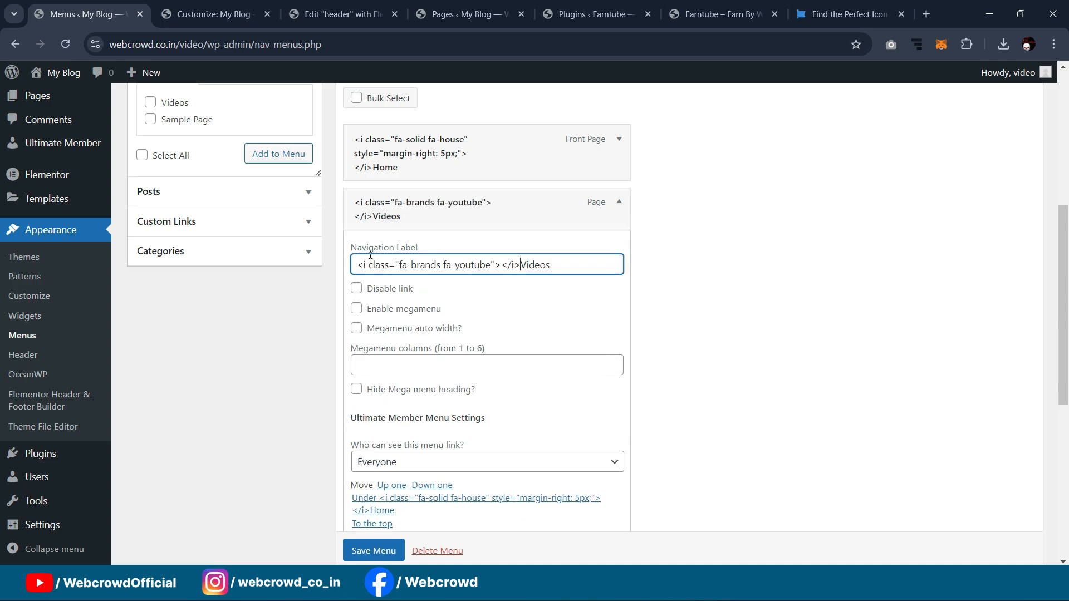
pyautogui.scroll(1, 523, 227)
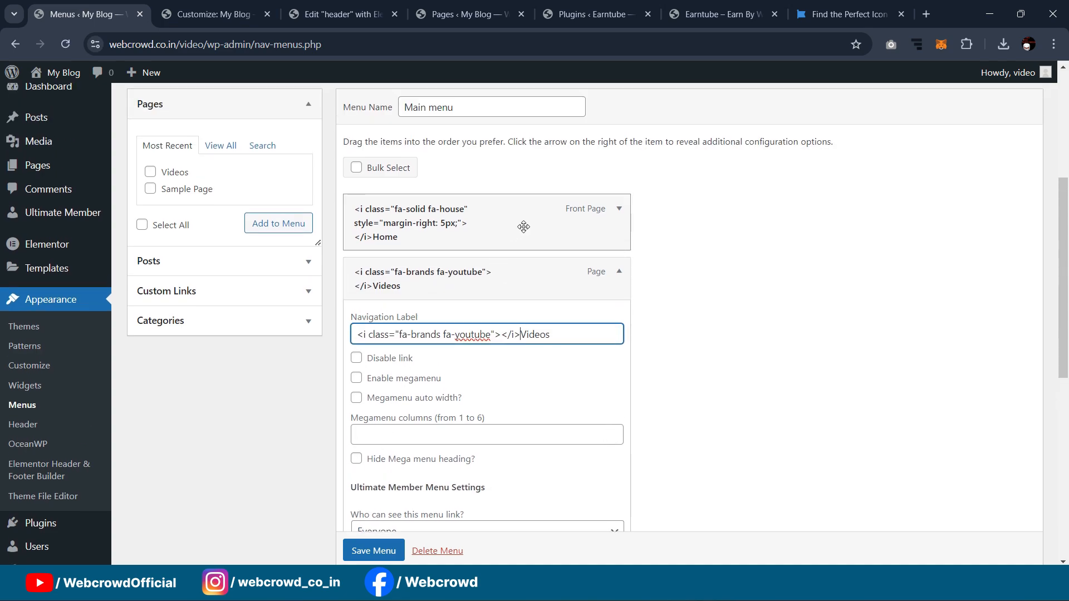
pyautogui.click(618, 209)
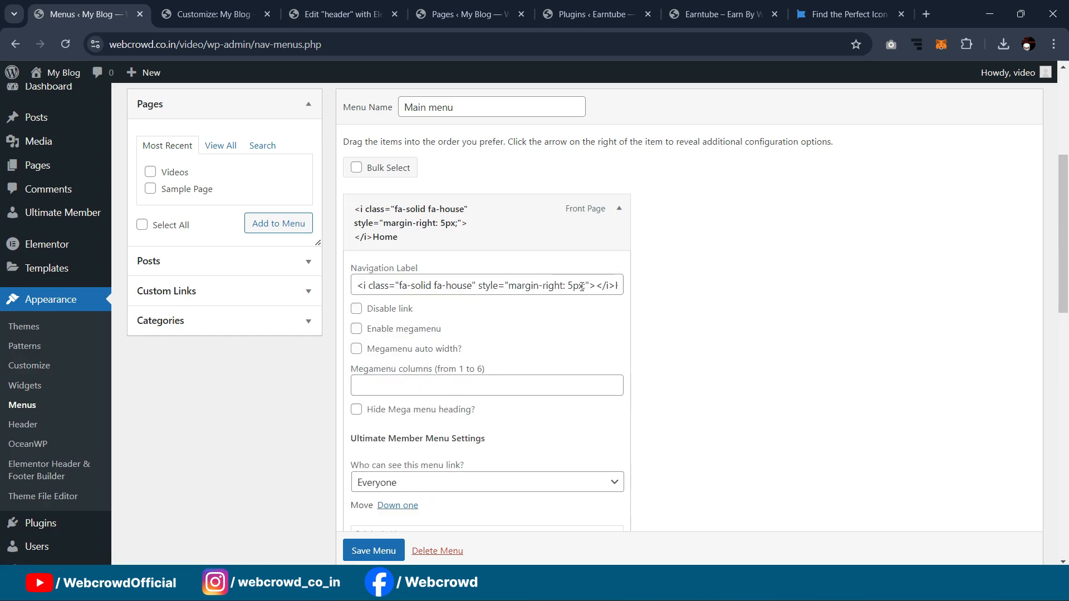
pyautogui.moveTo(590, 285); pyautogui.dragTo(478, 286)
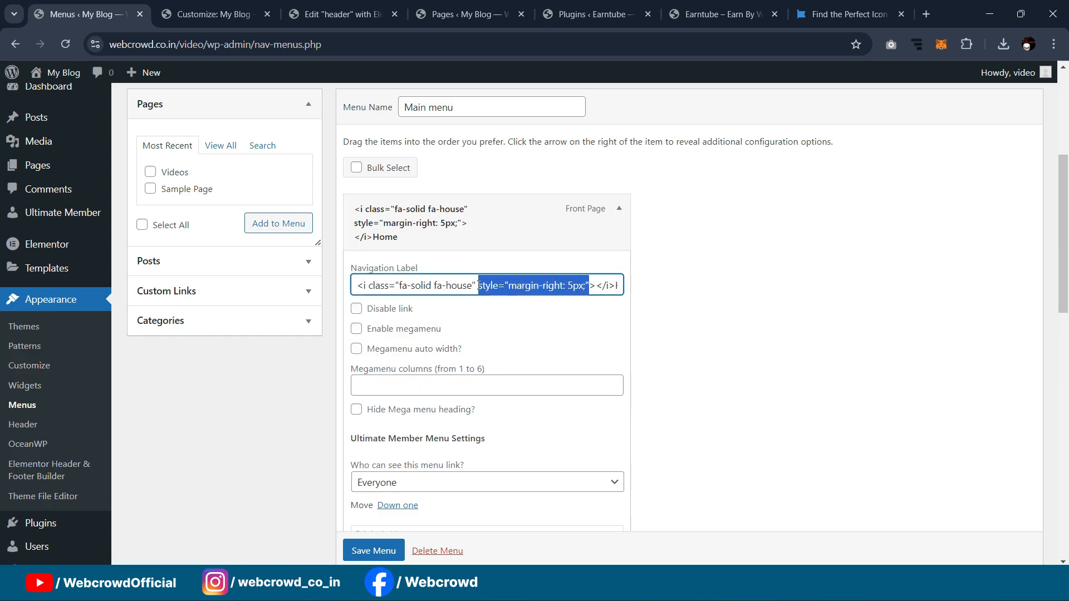
pyautogui.scroll(-5, 479, 361)
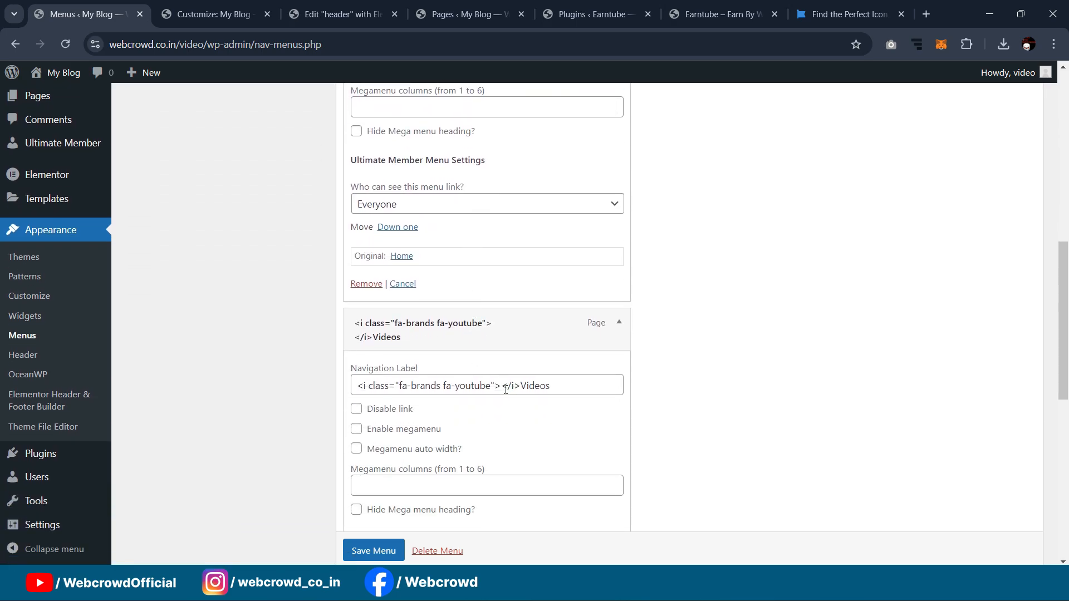
pyautogui.click(497, 387)
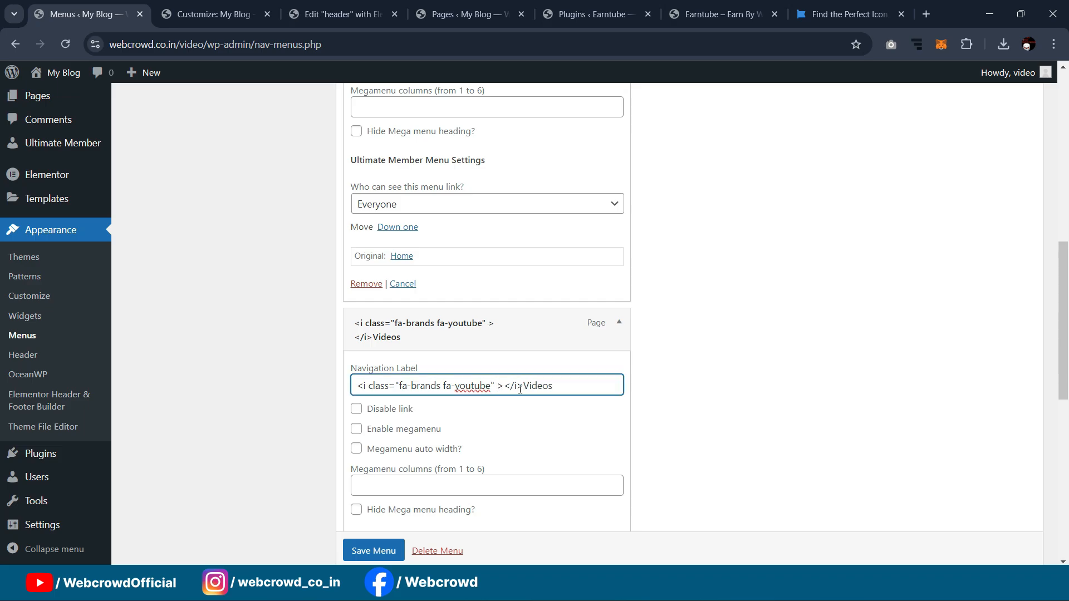
pyautogui.hotkey('ctrl', 'v')
pyautogui.click(619, 324)
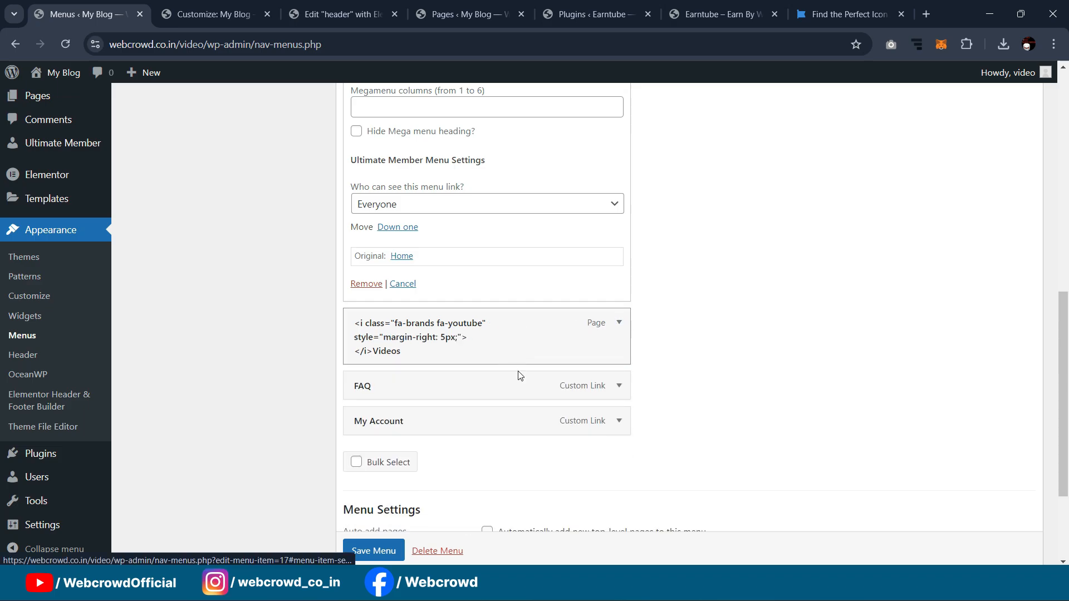
# Step: Collapse the Videos, FAQ, My Account and Home item settings
pyautogui.click(619, 386)
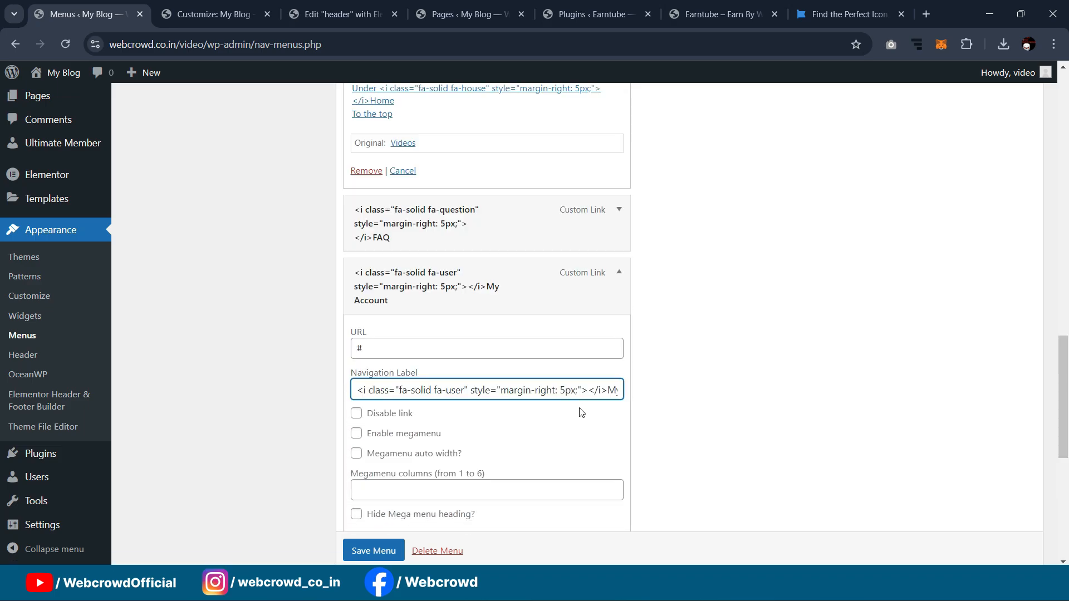
pyautogui.click(619, 272)
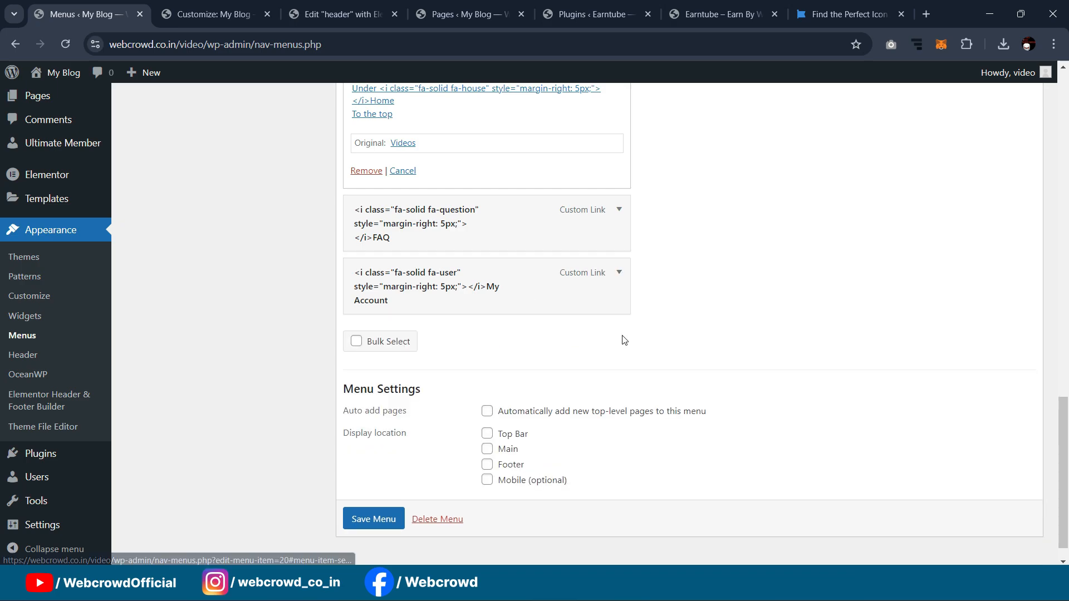
pyautogui.scroll(2, 625, 332)
pyautogui.scroll(3, 625, 333)
pyautogui.scroll(3, 625, 167)
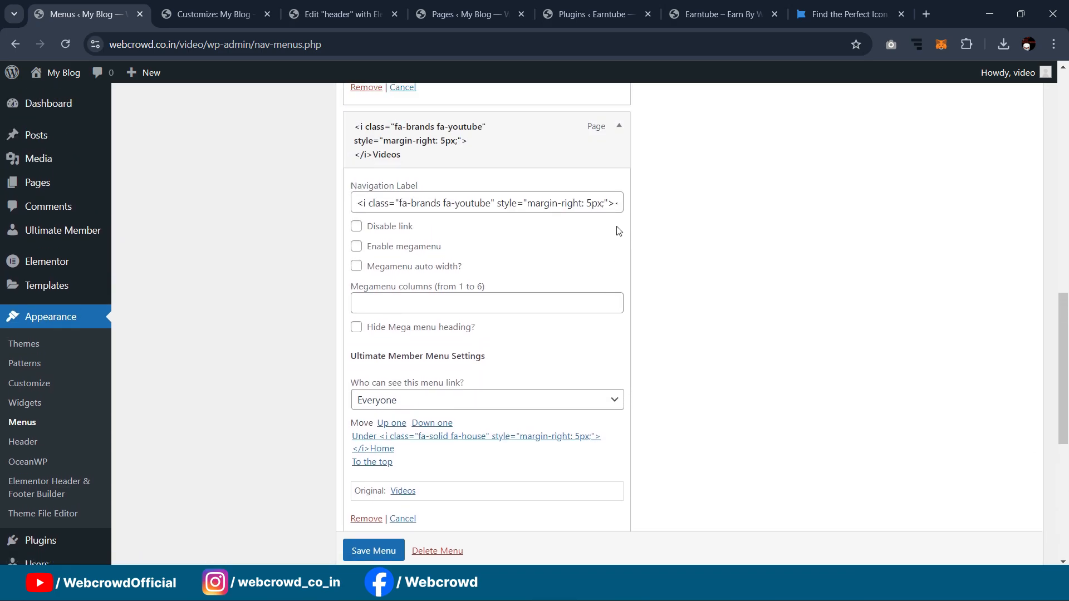
pyautogui.click(620, 128)
pyautogui.scroll(3, 627, 205)
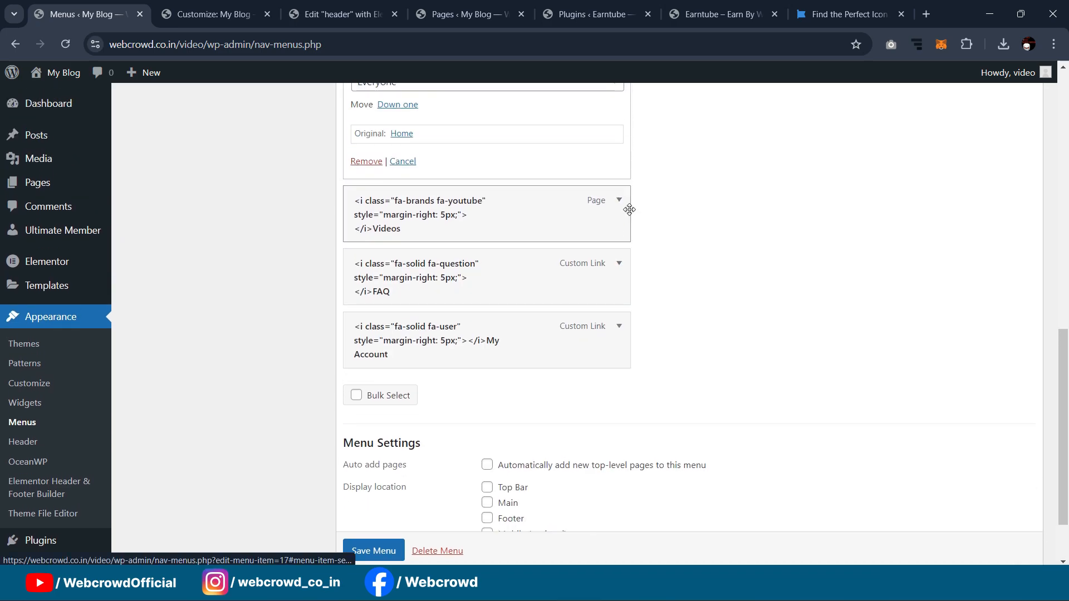
pyautogui.scroll(3, 612, 228)
pyautogui.scroll(4, 617, 234)
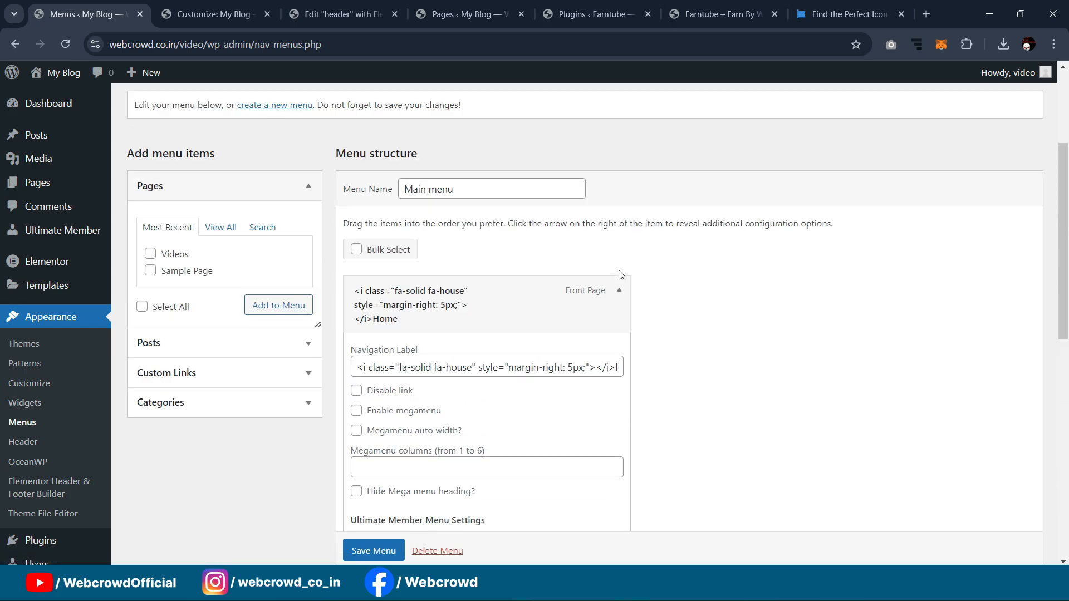
pyautogui.click(620, 292)
pyautogui.scroll(-5, 559, 287)
# Step: Save the Main menu and reload the Elementor header editor to show the icons
pyautogui.click(374, 547)
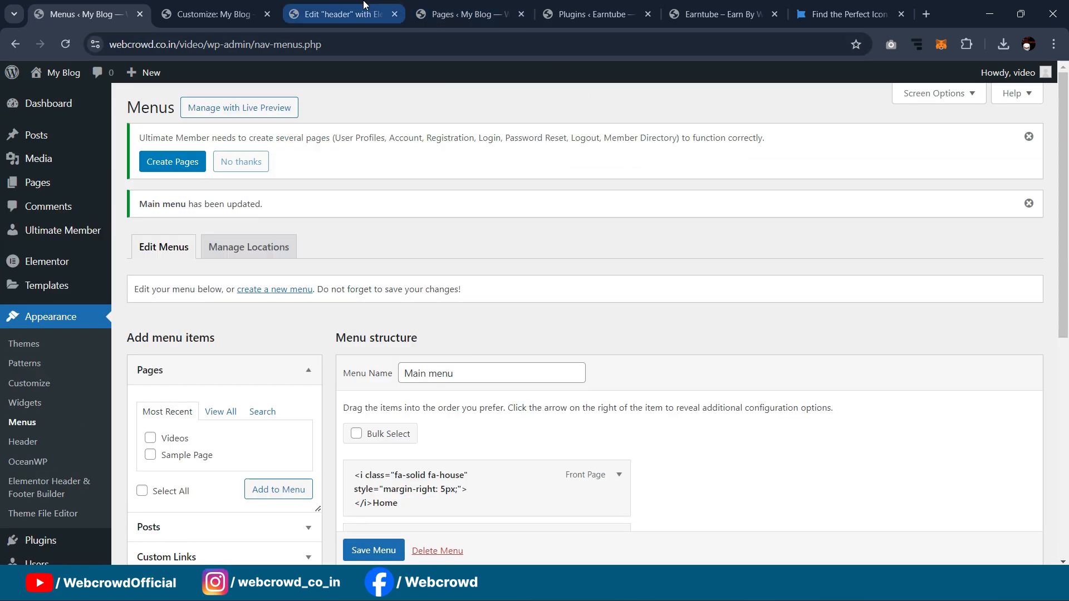
pyautogui.click(339, 13)
pyautogui.click(66, 44)
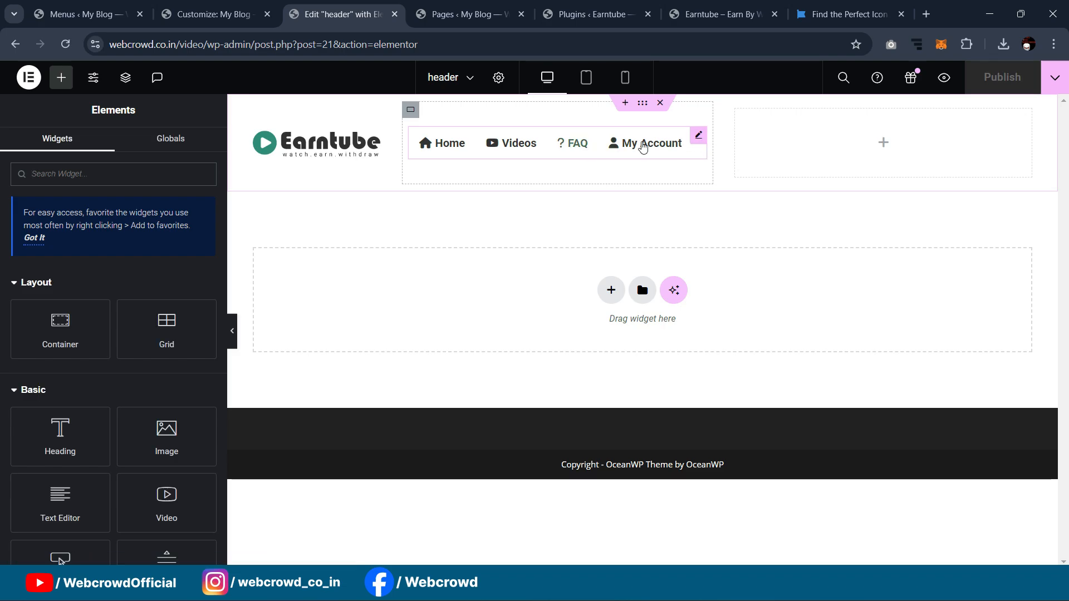
# Step: Change the navigation menu typography weight from 600 (Semi Bold) to 500 (Medium)
pyautogui.click(698, 135)
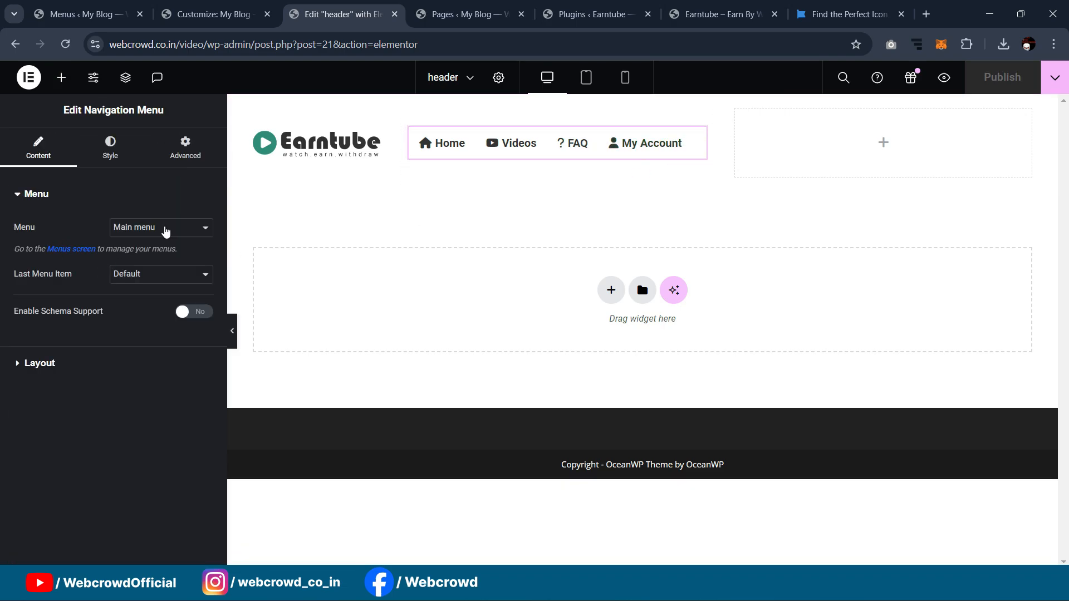
pyautogui.click(110, 159)
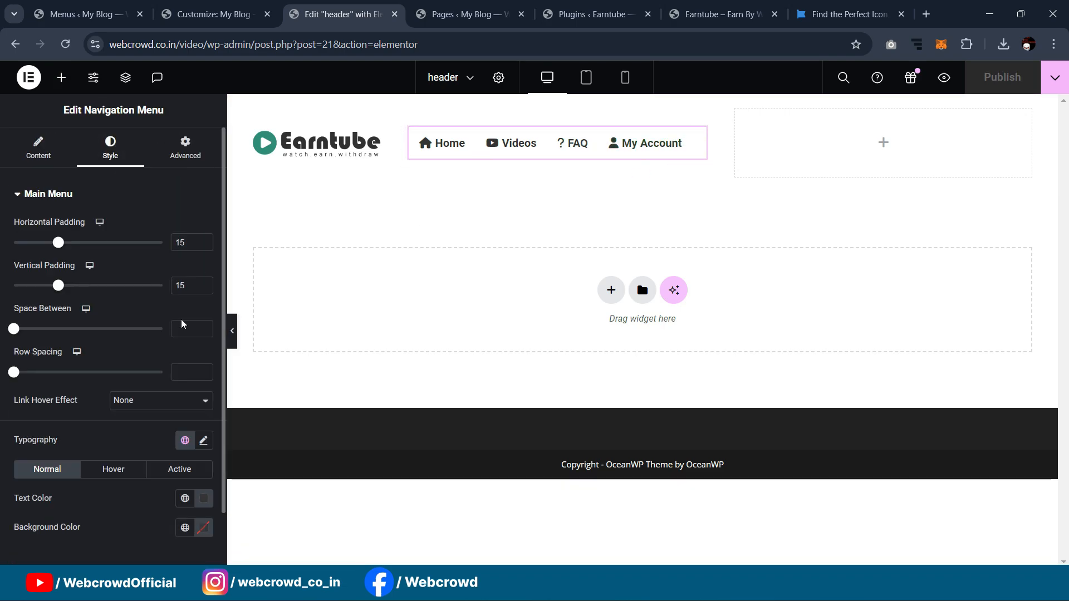
pyautogui.scroll(-1, 167, 440)
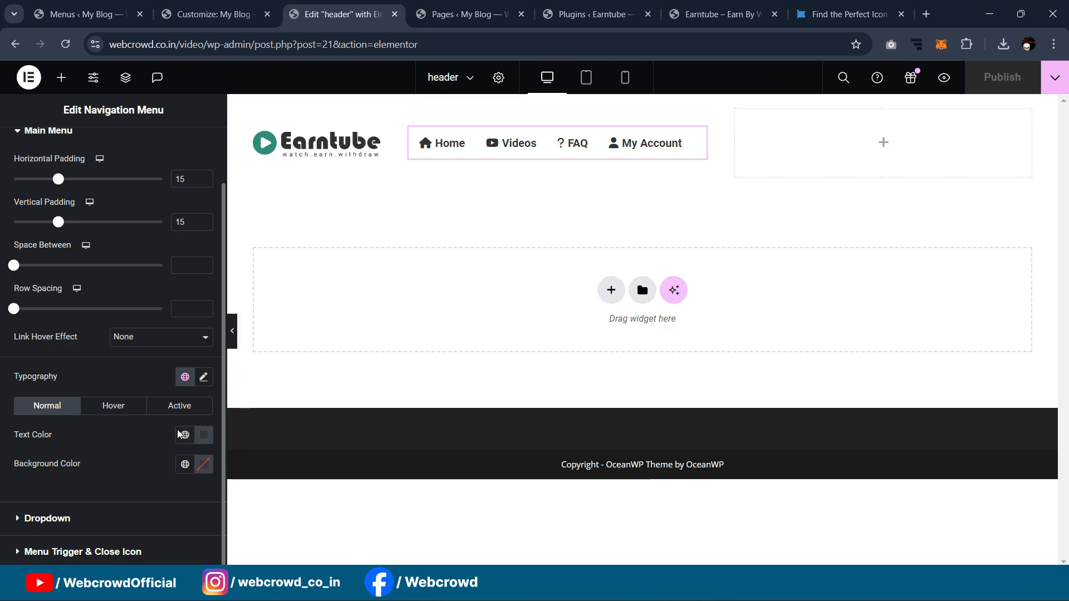
pyautogui.click(203, 376)
pyautogui.scroll(-1, 195, 446)
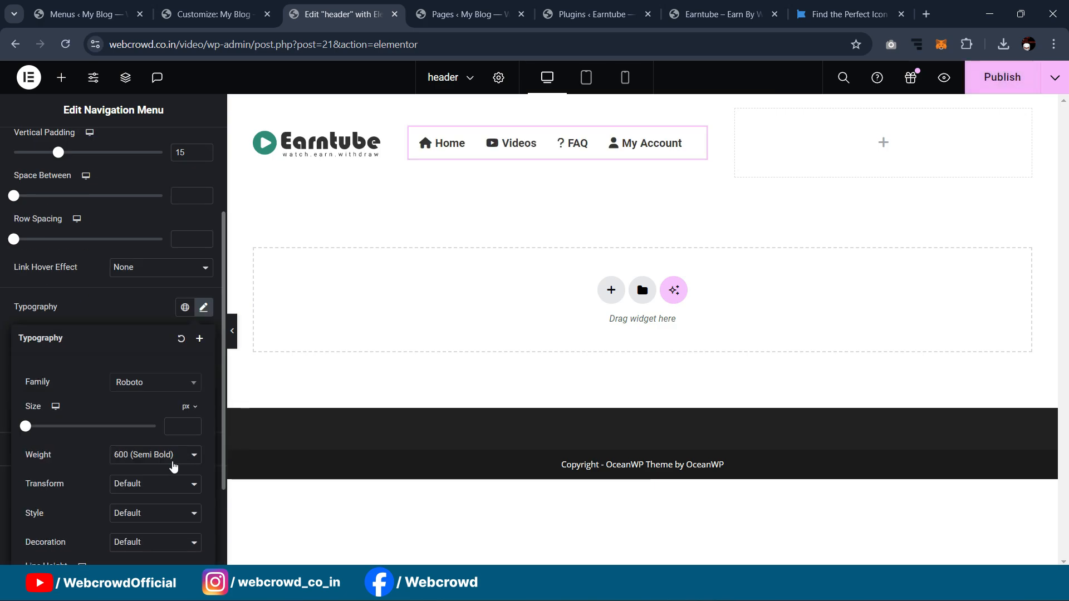
pyautogui.click(161, 454)
pyautogui.click(155, 367)
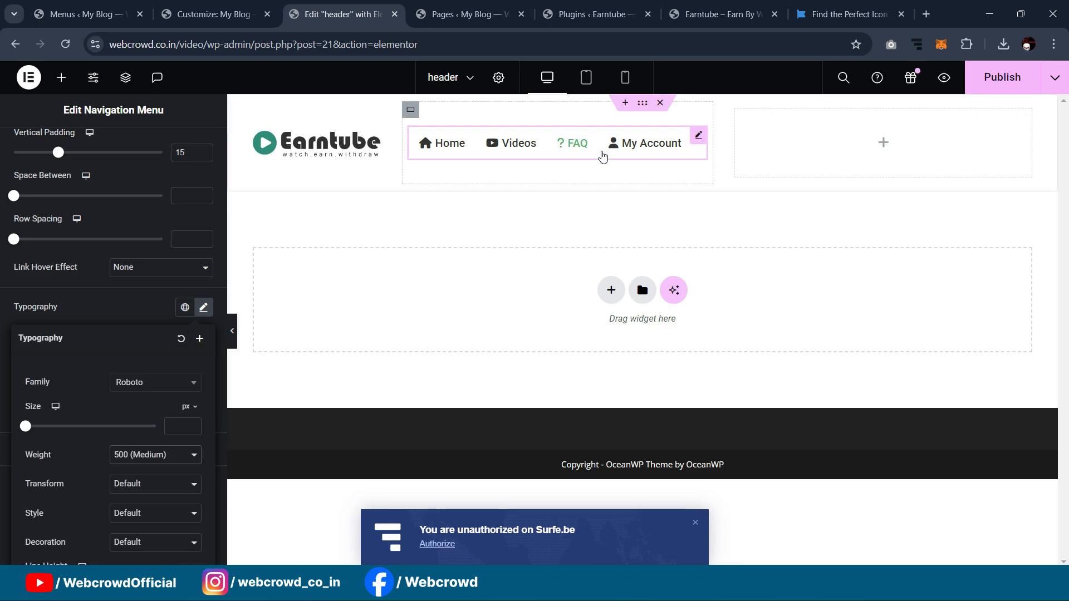
pyautogui.click(92, 310)
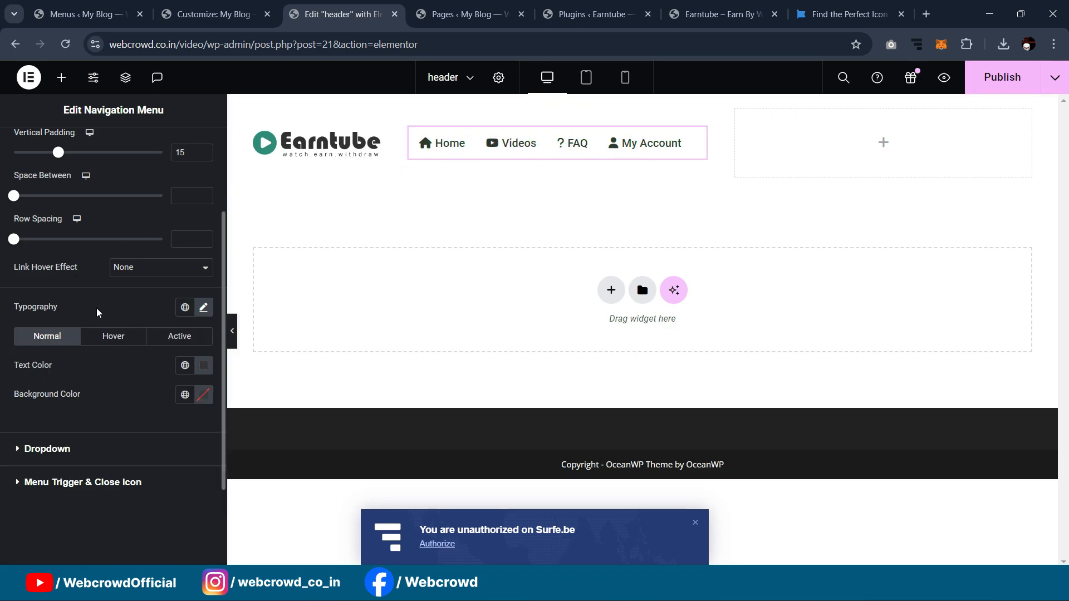
# Step: Copy the design's teal fill value
pyautogui.scroll(2, 107, 285)
pyautogui.scroll(-1, 108, 286)
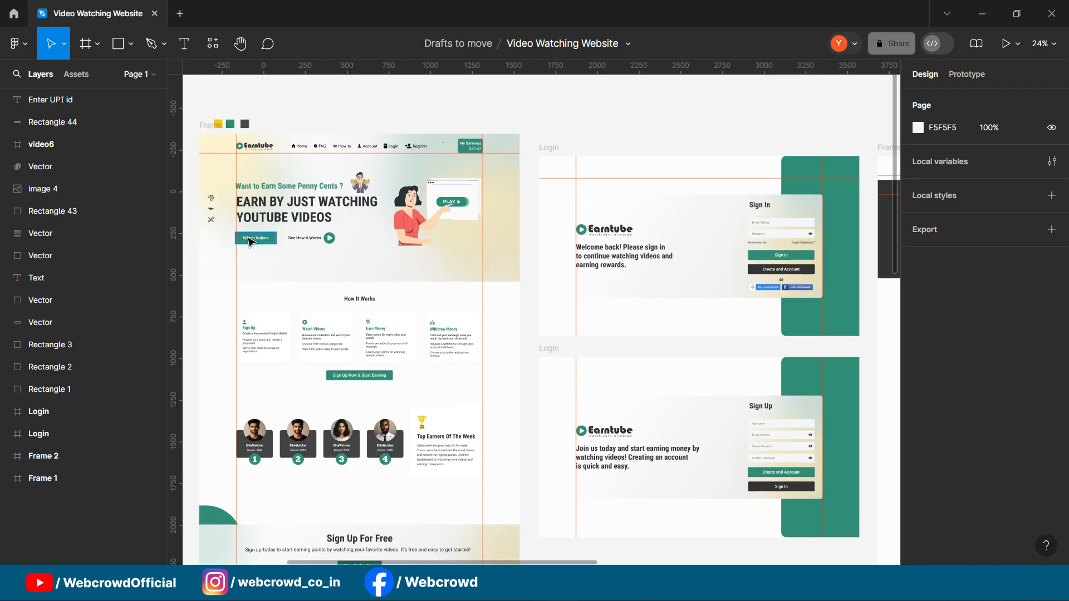
pyautogui.scroll(-4, 959, 407)
pyautogui.click(956, 378)
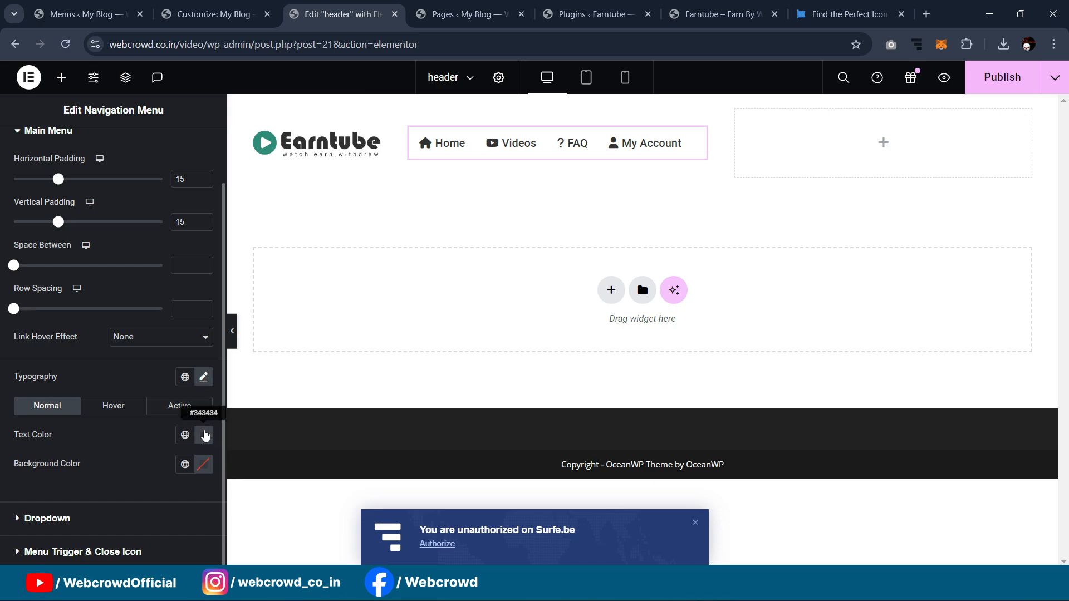
# Step: Set the global Primary colour to #379777 in Site Settings
pyautogui.click(204, 435)
pyautogui.click(143, 479)
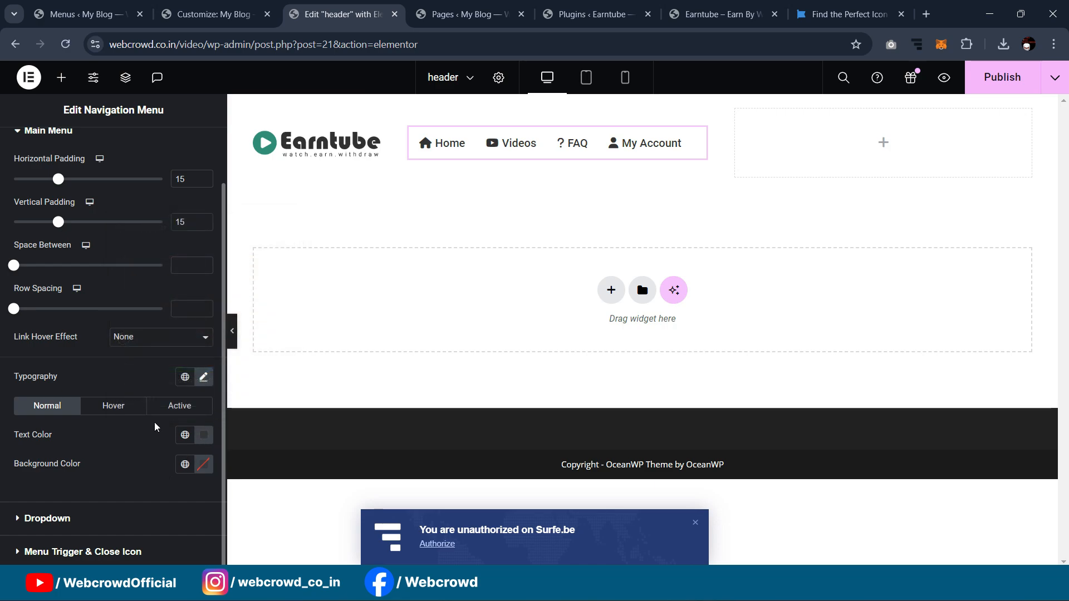
pyautogui.scroll(1, 153, 287)
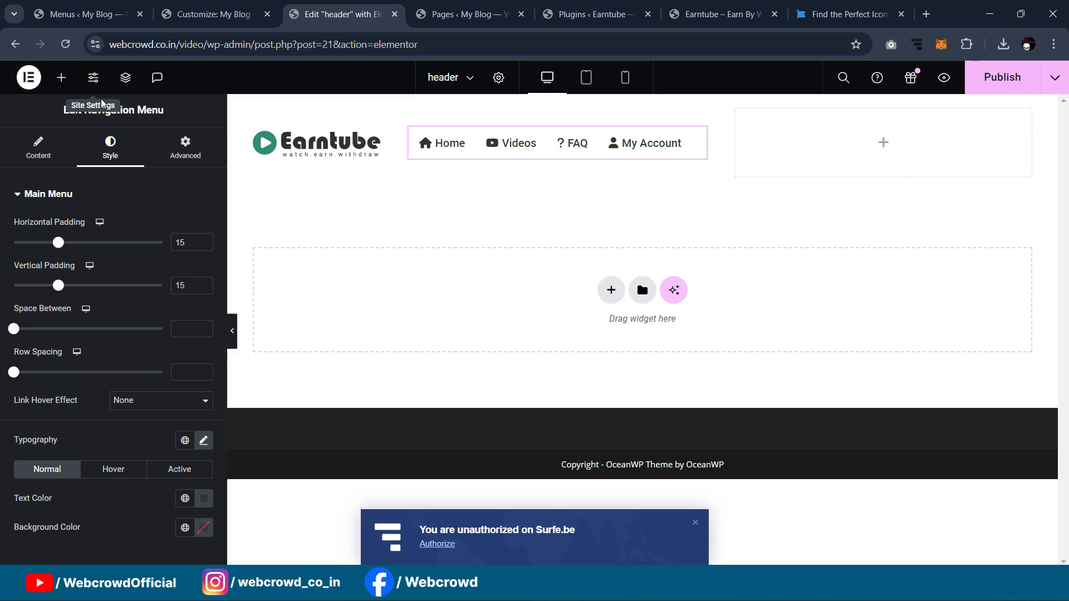
pyautogui.click(94, 78)
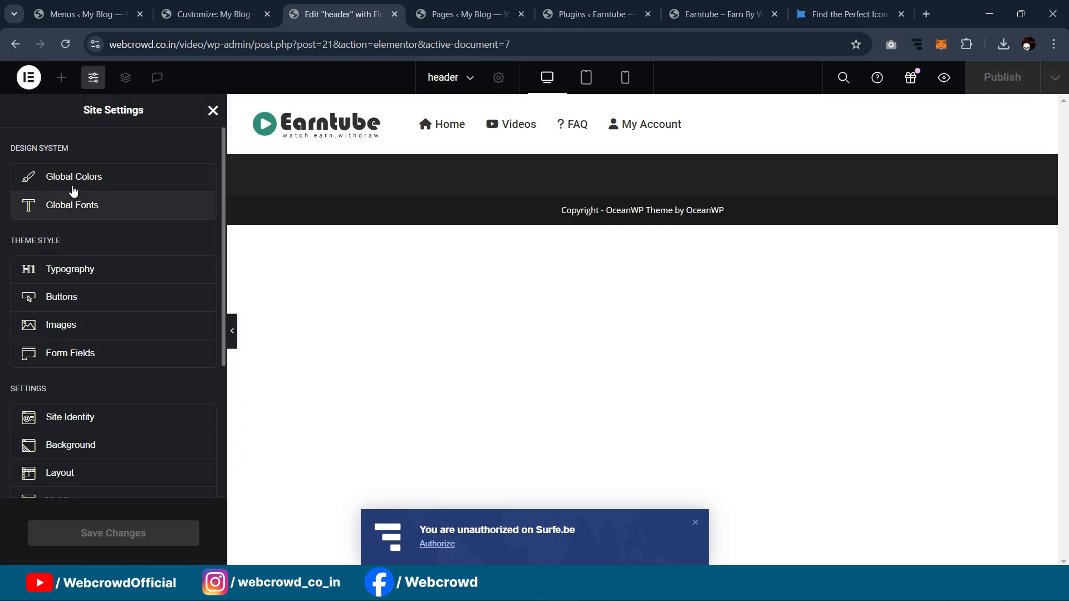
pyautogui.click(73, 191)
pyautogui.click(329, 357)
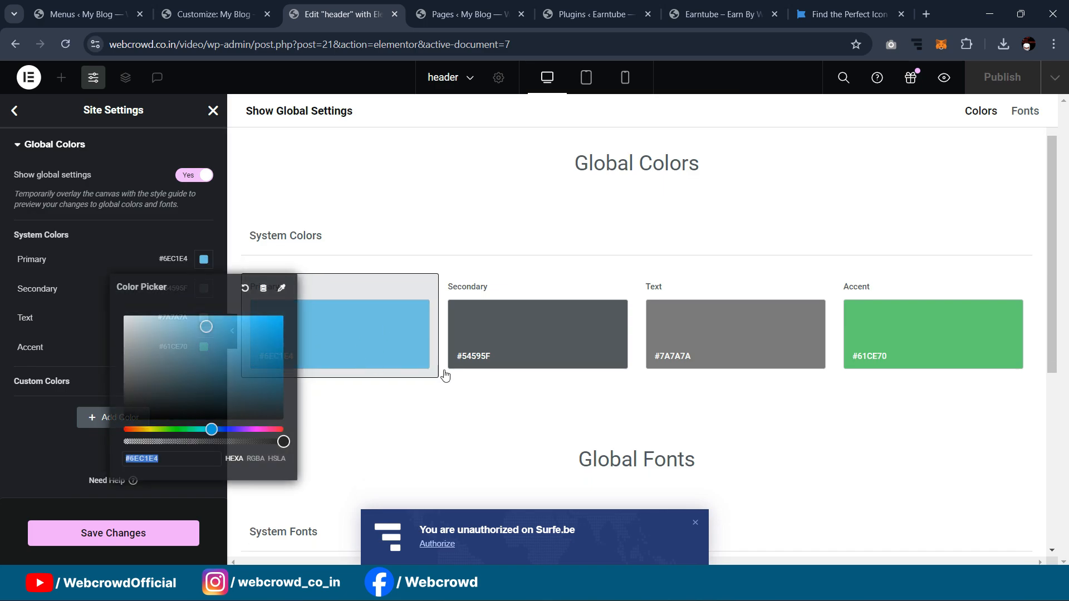
pyautogui.write('#379777')
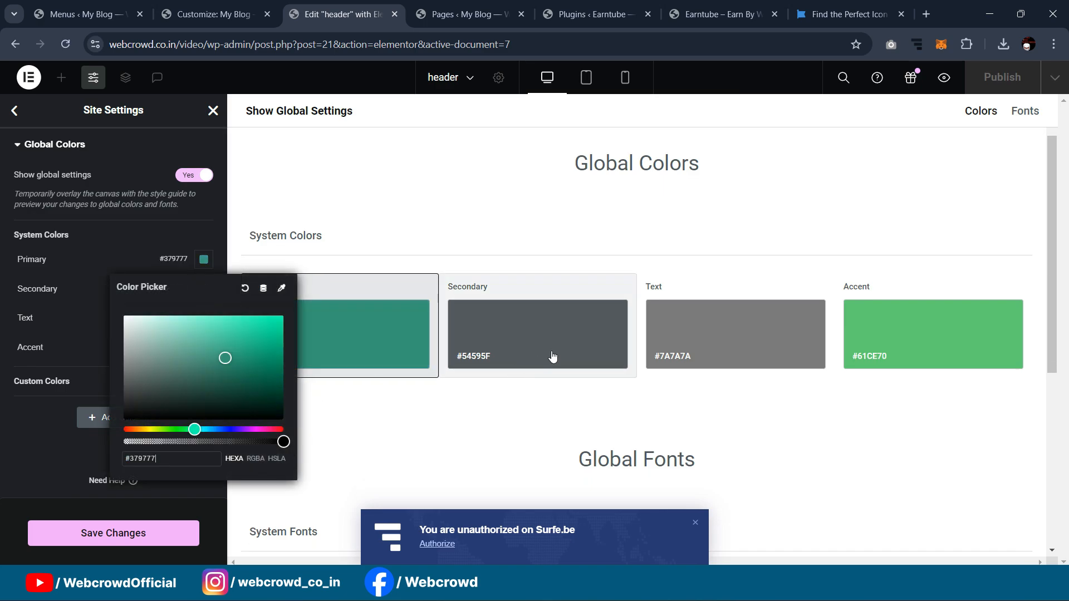
# Step: Darken the global Secondary colour to #242424
pyautogui.click(558, 343)
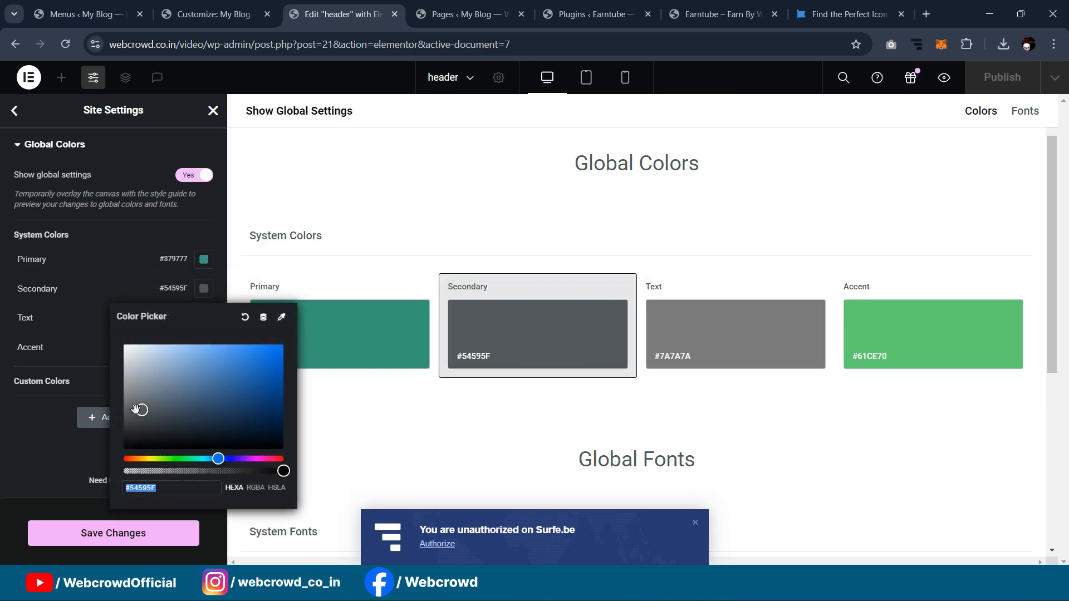
pyautogui.moveTo(118, 418); pyautogui.dragTo(115, 439)
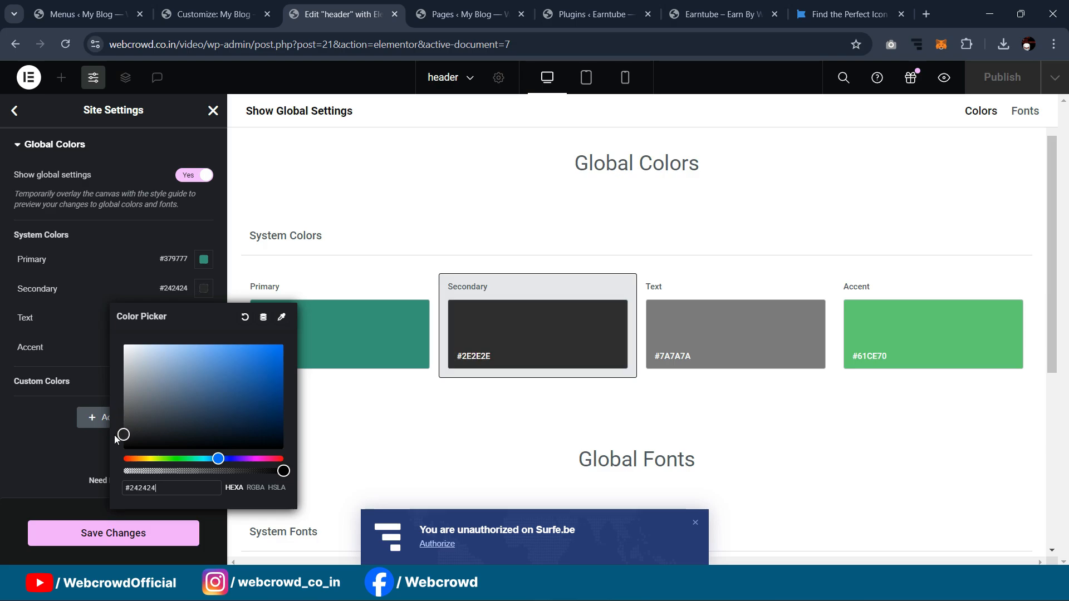
pyautogui.click(562, 586)
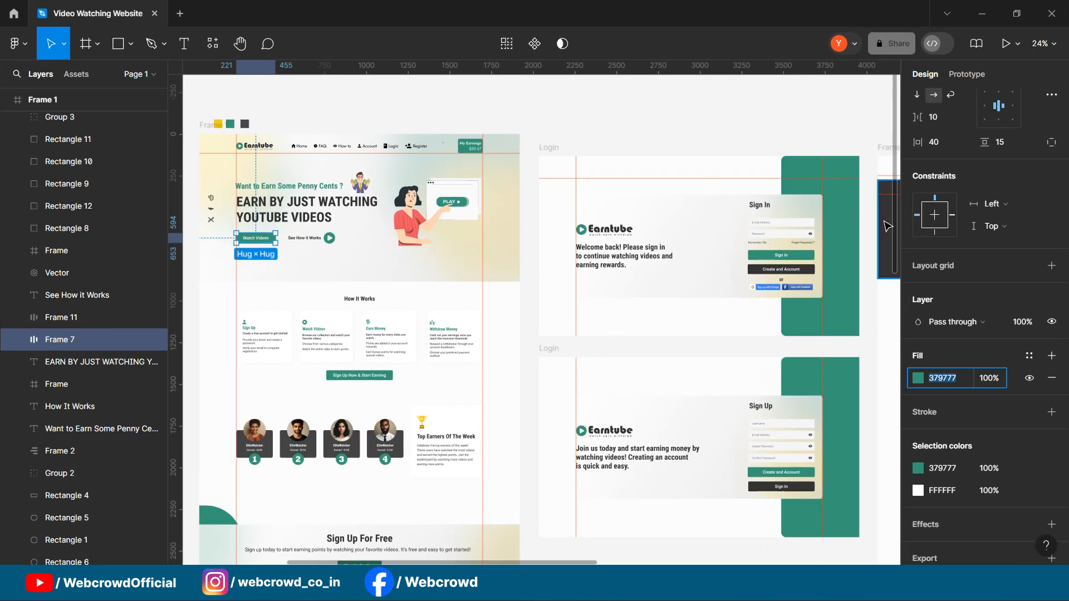
# Step: Copy the dark rectangle's 333333 fill from Figma and make it the Secondary colour
pyautogui.click(887, 226)
pyautogui.click(945, 379)
pyautogui.hotkey('ctrl', 'c')
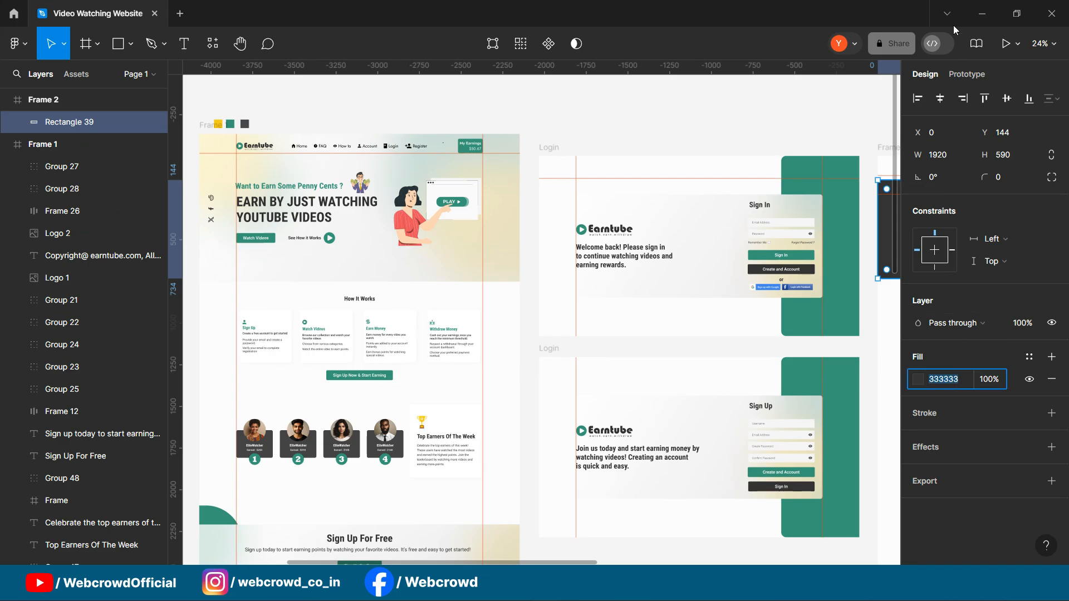
pyautogui.click(981, 14)
pyautogui.doubleClick(189, 494)
pyautogui.hotkey('ctrl', 'v')
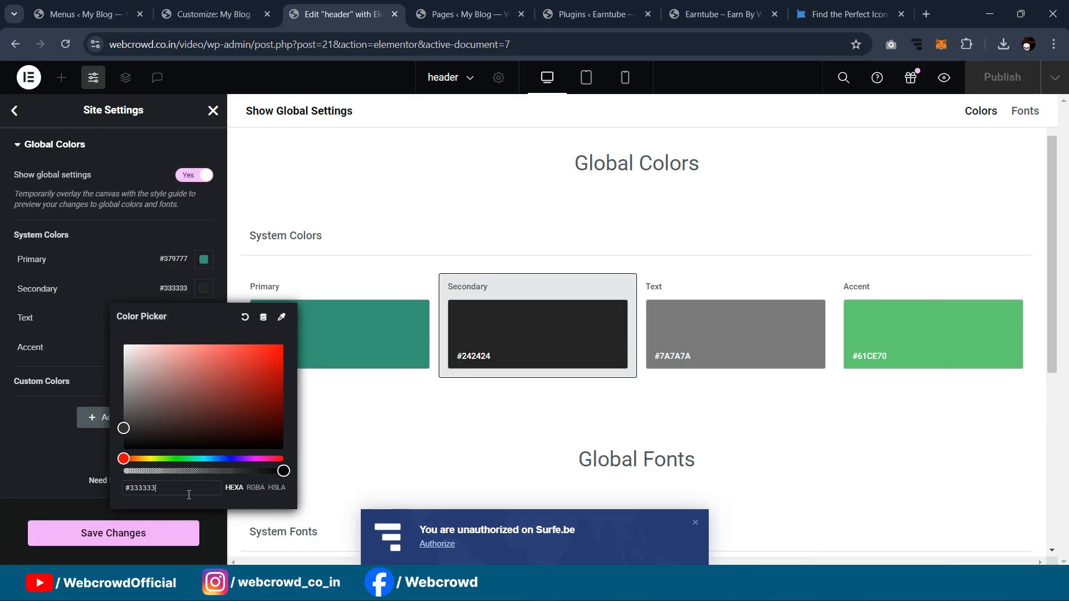
pyautogui.click(49, 473)
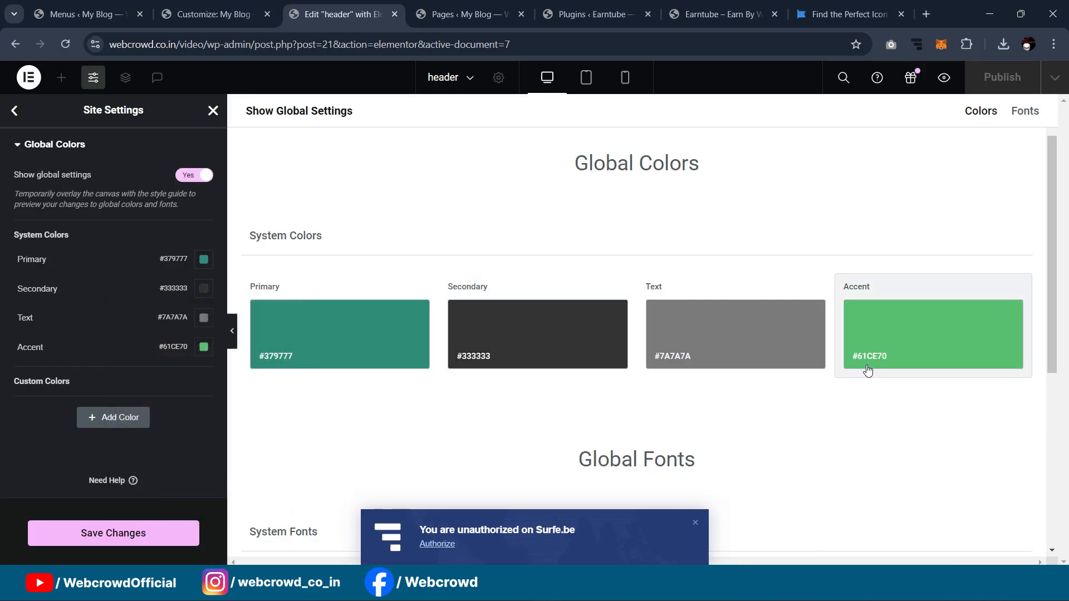
# Step: Set the Accent colour to the My Earnings button's #379777 fill and save the global colours
pyautogui.click(895, 342)
pyautogui.click(623, 590)
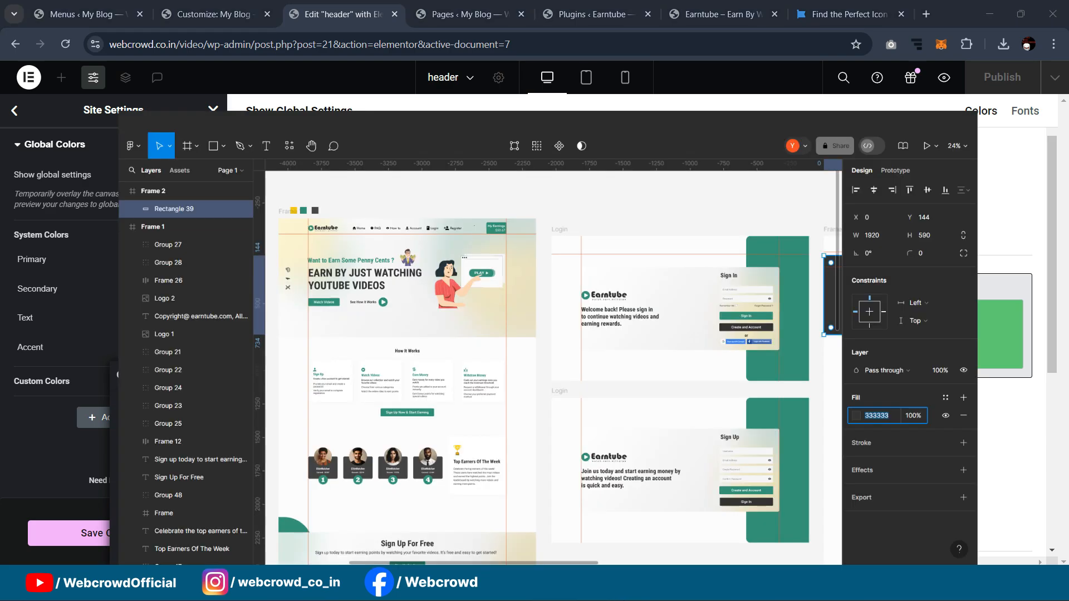
pyautogui.click(467, 150)
pyautogui.scroll(-4, 1001, 433)
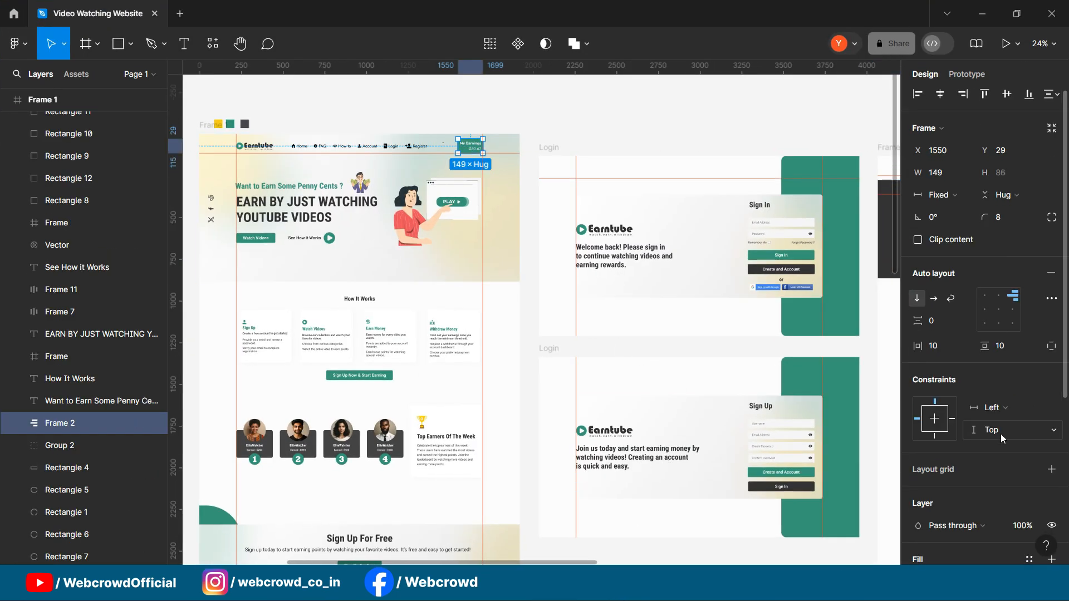
pyautogui.click(954, 379)
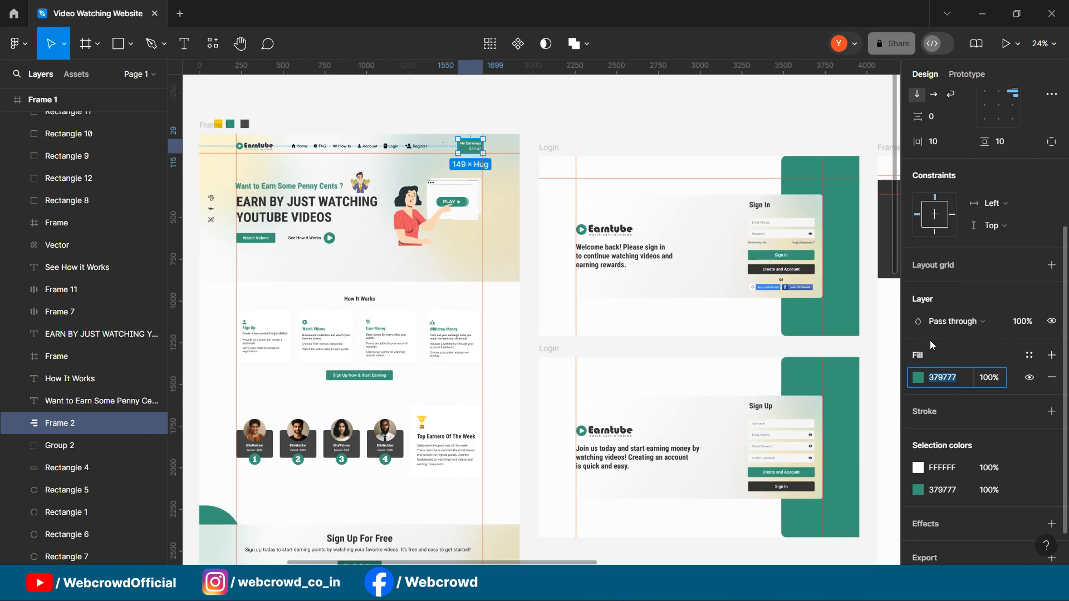
pyautogui.click(982, 13)
pyautogui.write('#379777')
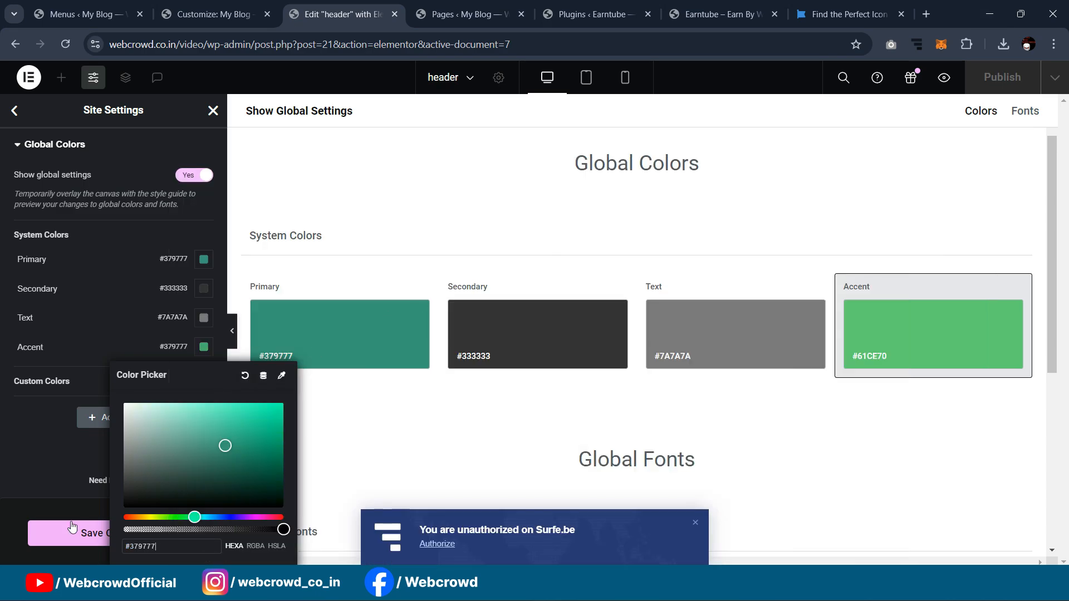
pyautogui.click(89, 531)
pyautogui.click(94, 534)
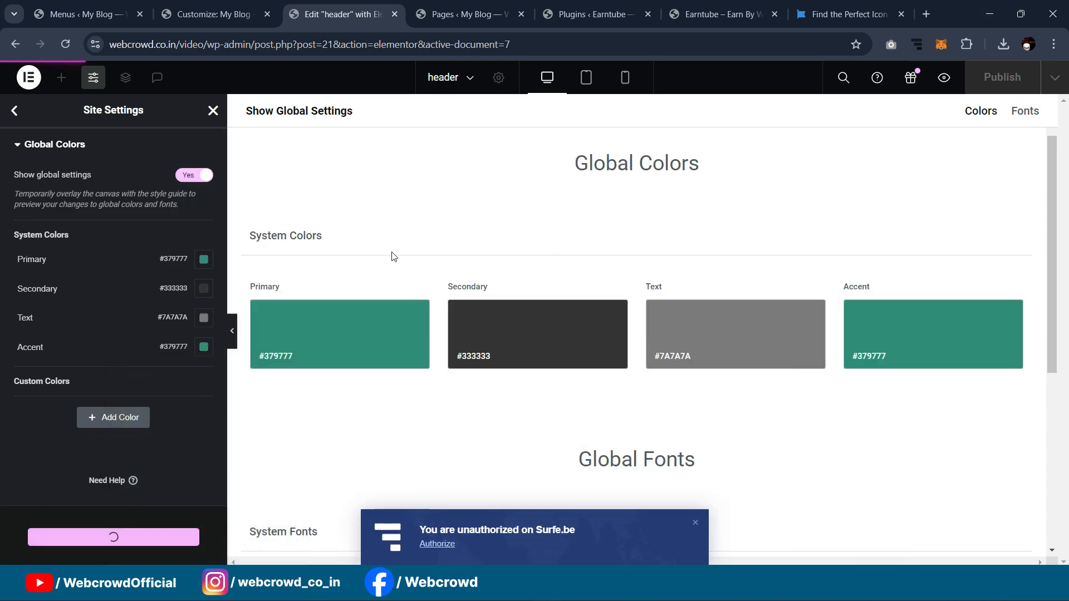
pyautogui.click(15, 110)
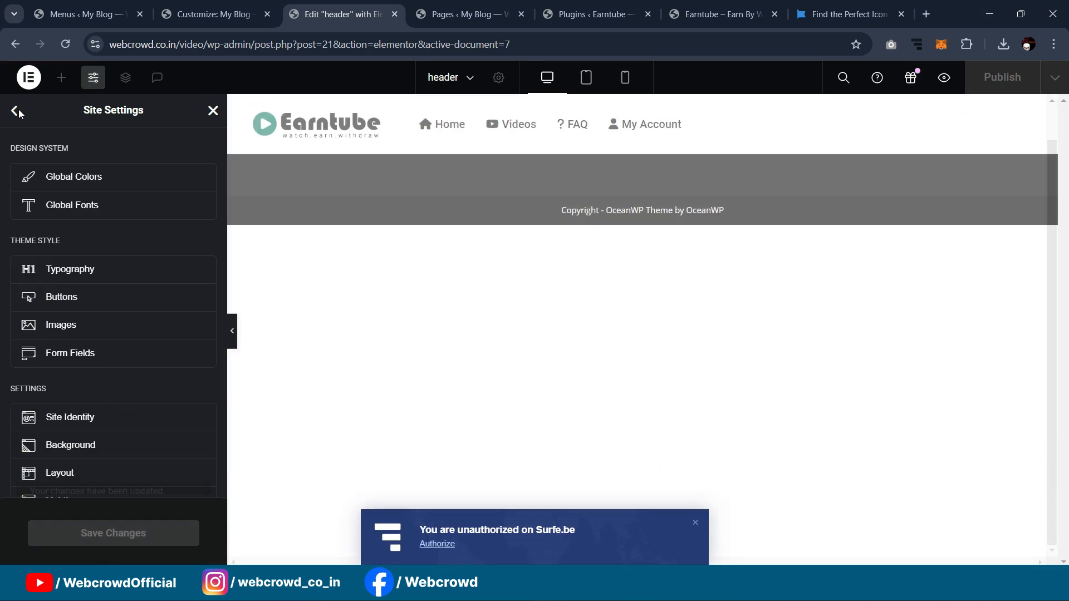
# Step: Close Site Settings, check the live Earntube home page, and dismiss the Surfe.be notification
pyautogui.click(211, 111)
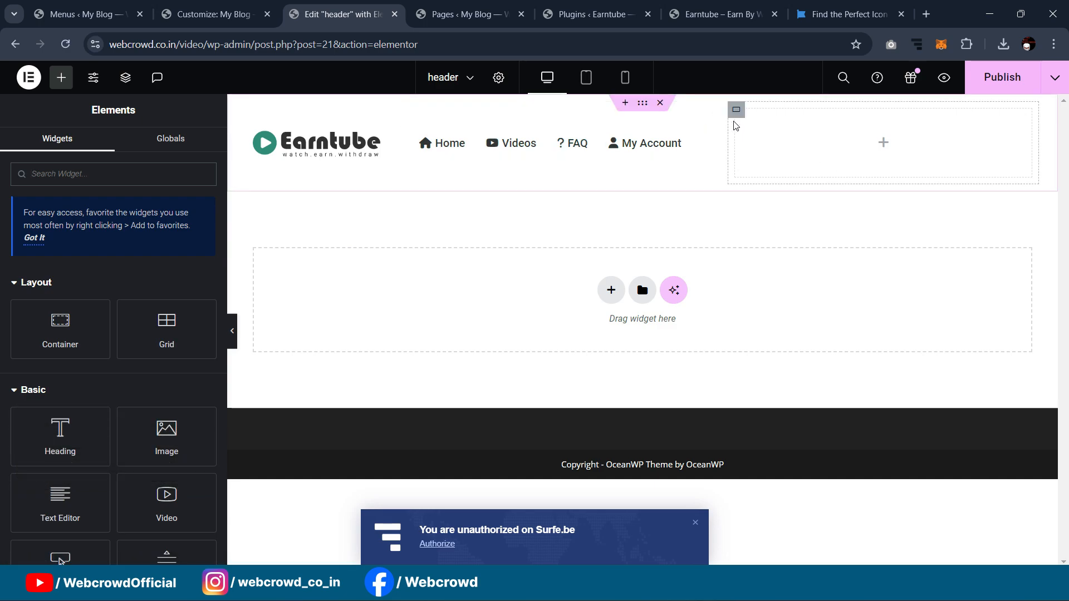
pyautogui.hotkey('ctrl', 'Tab')
pyautogui.hotkey('ctrl', 'Tab')
pyautogui.hotkey('ctrl', 'Tab')
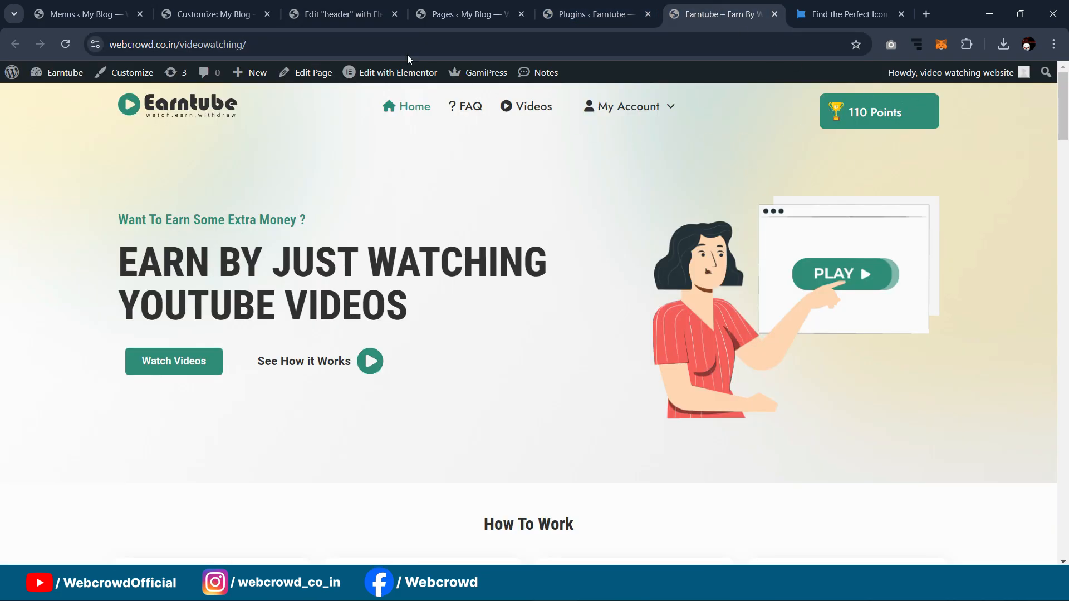
pyautogui.click(330, 5)
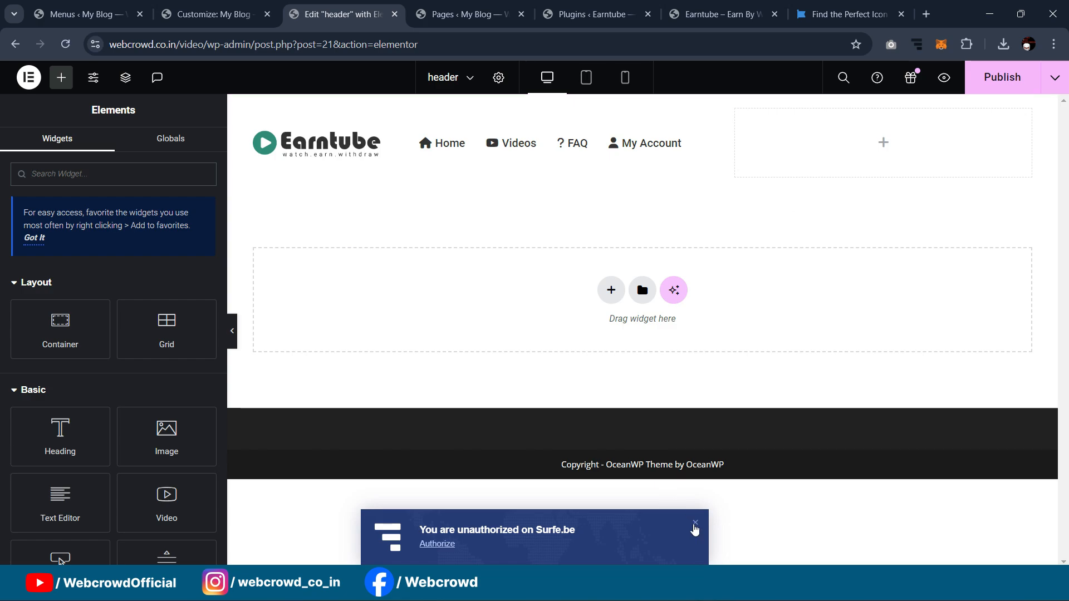
pyautogui.click(695, 523)
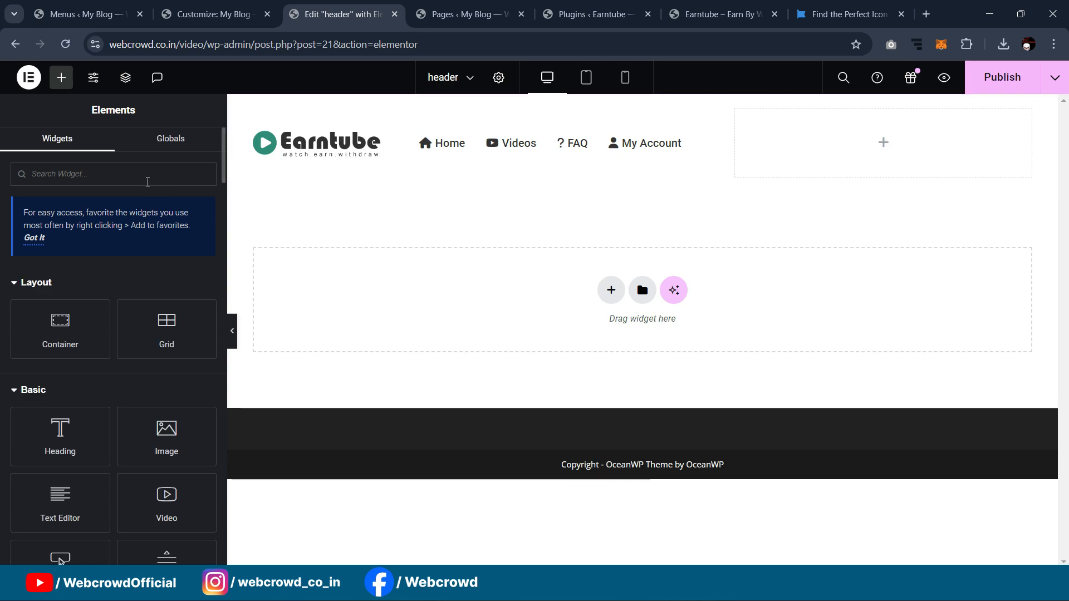
# Step: Add a button labelled Points to the empty header column and preview the header
pyautogui.write('button')
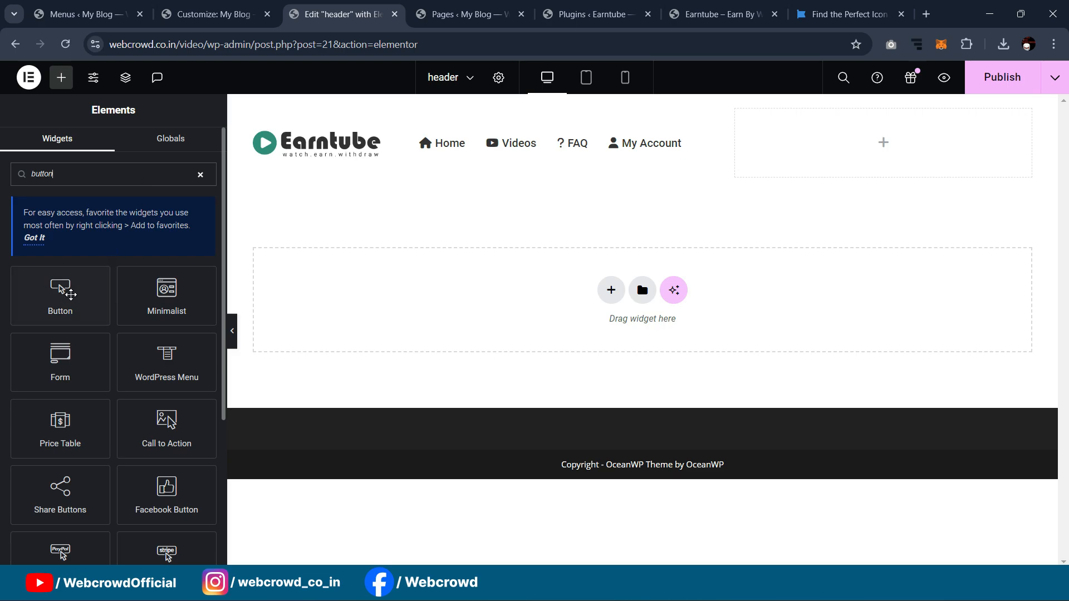
pyautogui.moveTo(71, 294); pyautogui.dragTo(928, 158)
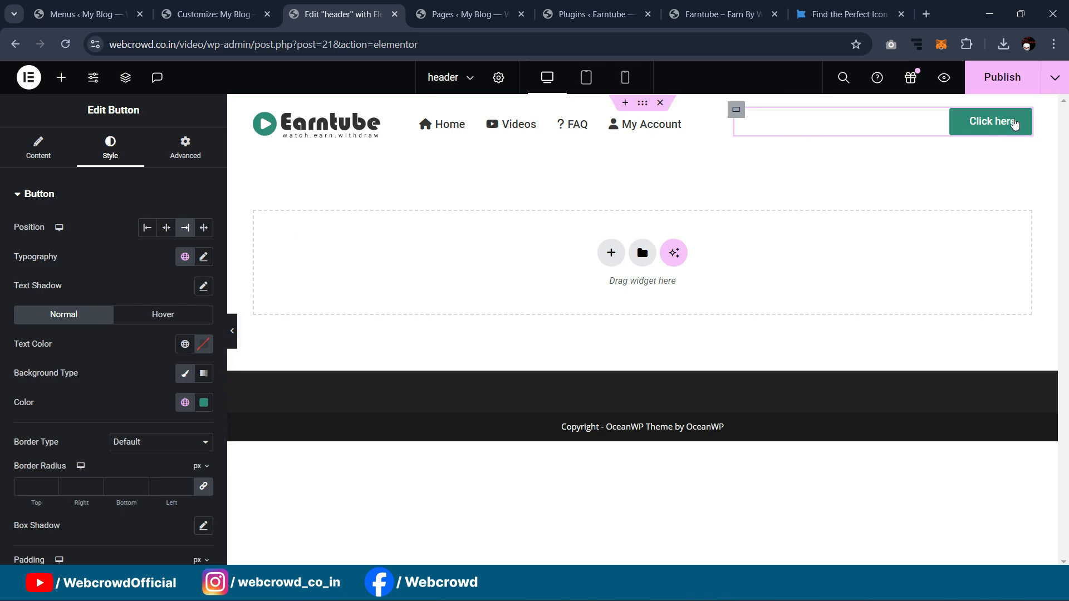
pyautogui.click(38, 146)
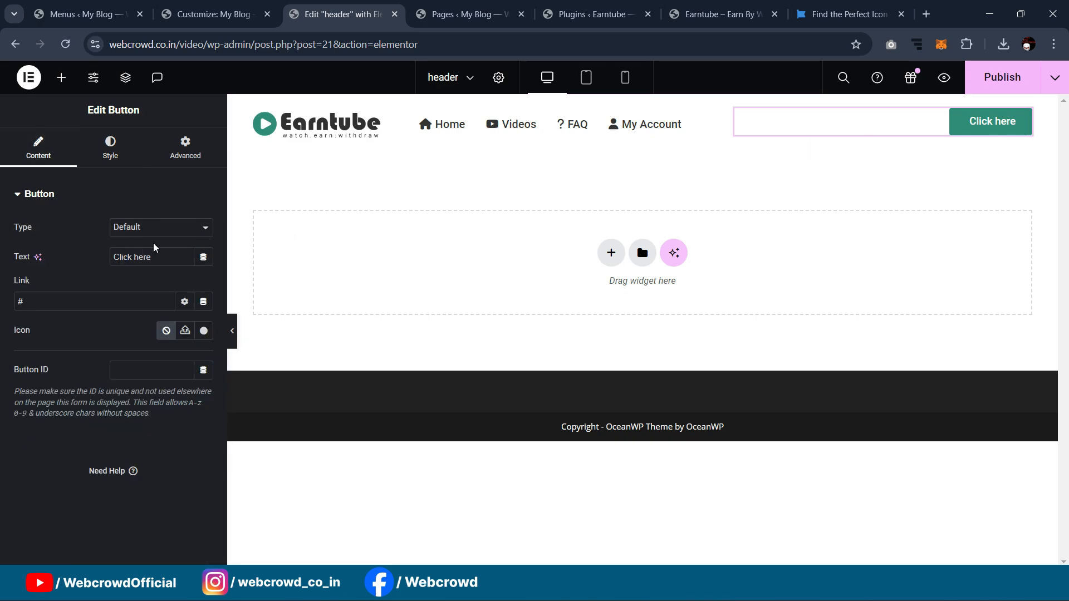
pyautogui.write('Pp')
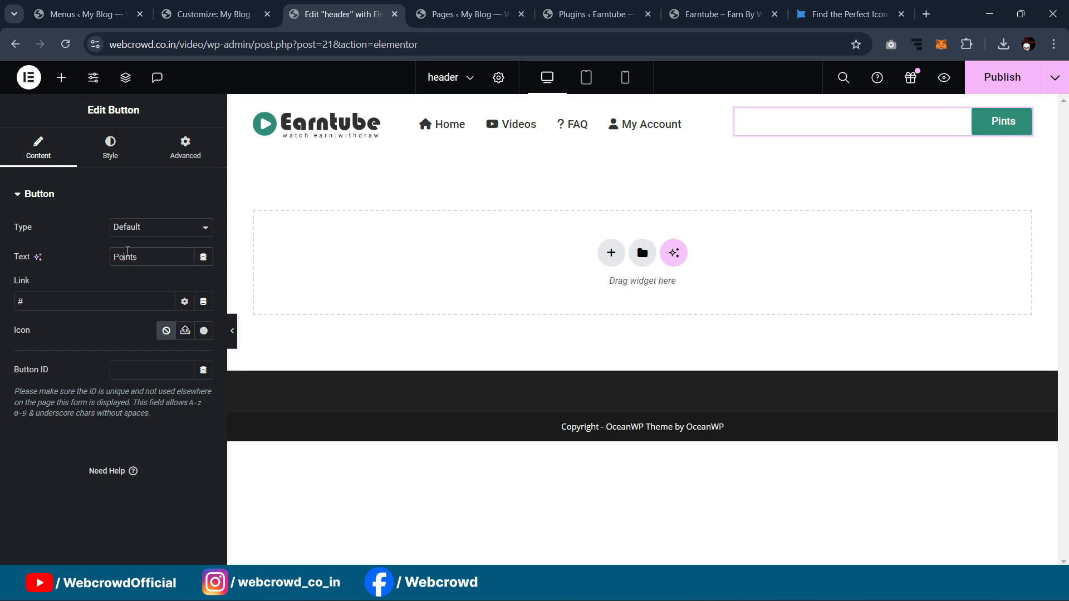
pyautogui.click(234, 335)
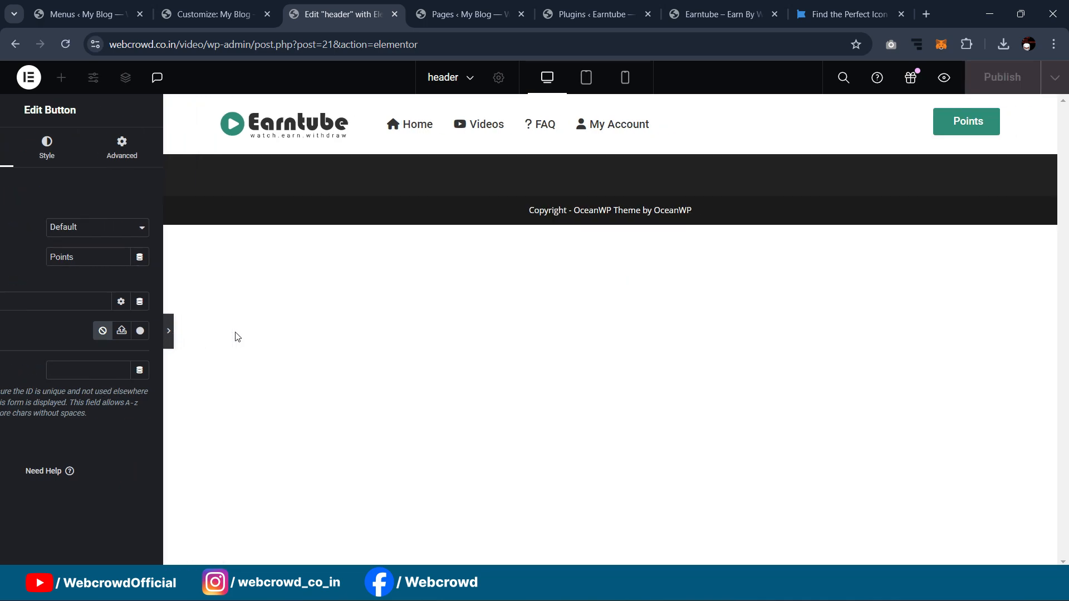
# Step: Reduce the width of the container holding the Points button to 85%
pyautogui.click(8, 342)
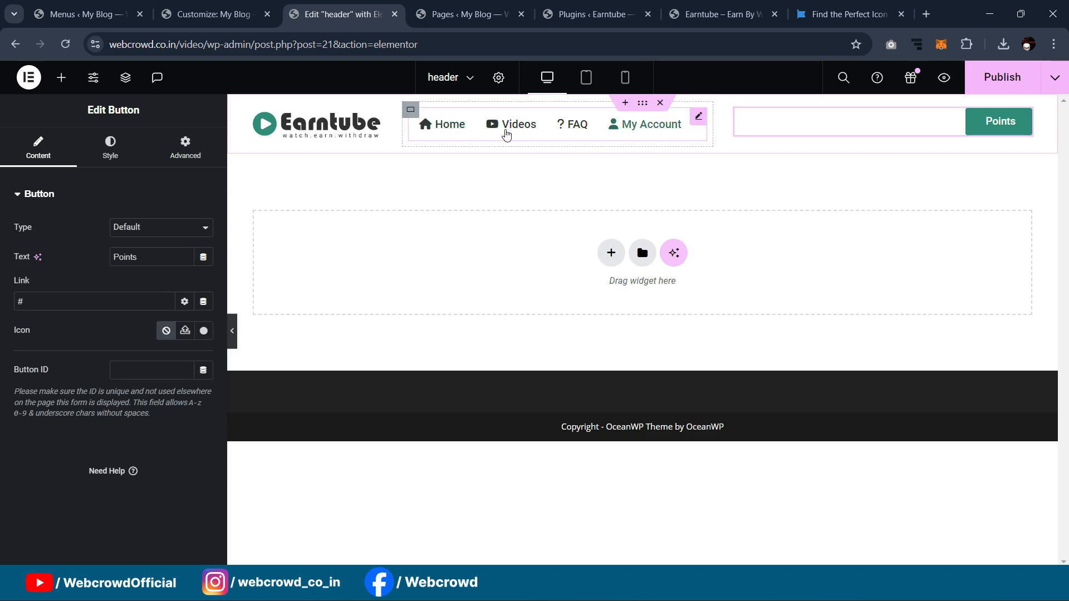
pyautogui.click(232, 333)
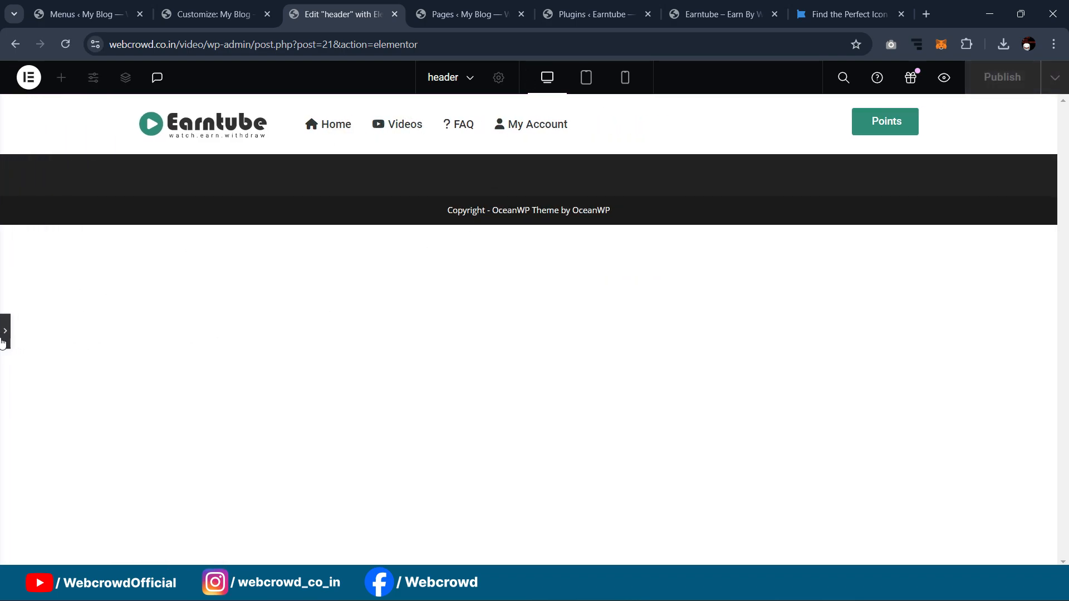
pyautogui.click(4, 334)
pyautogui.click(739, 113)
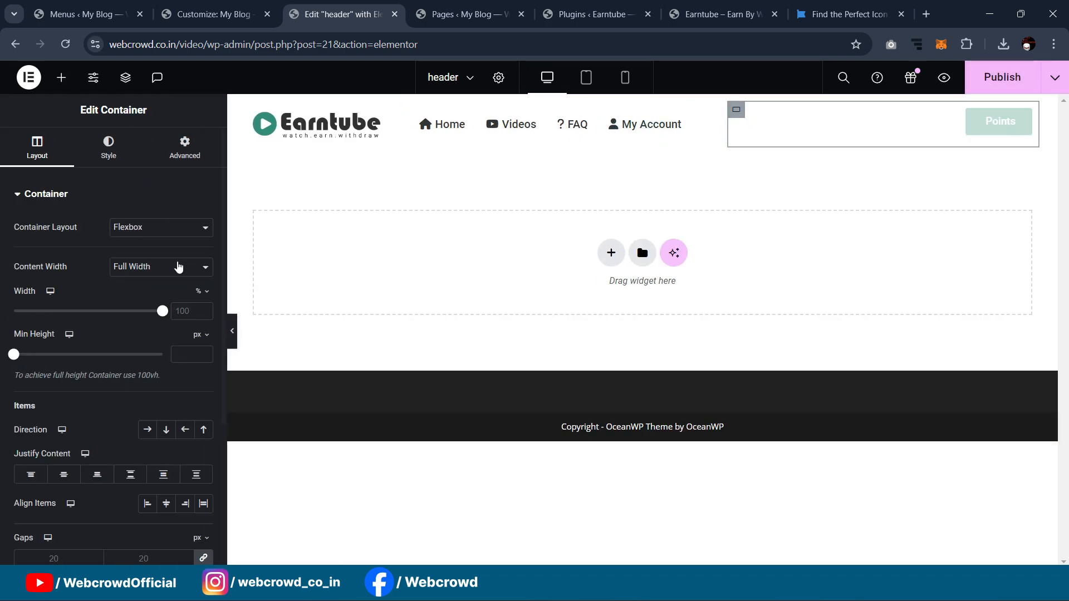
pyautogui.moveTo(162, 310); pyautogui.dragTo(133, 319)
pyautogui.moveTo(148, 319); pyautogui.dragTo(173, 312)
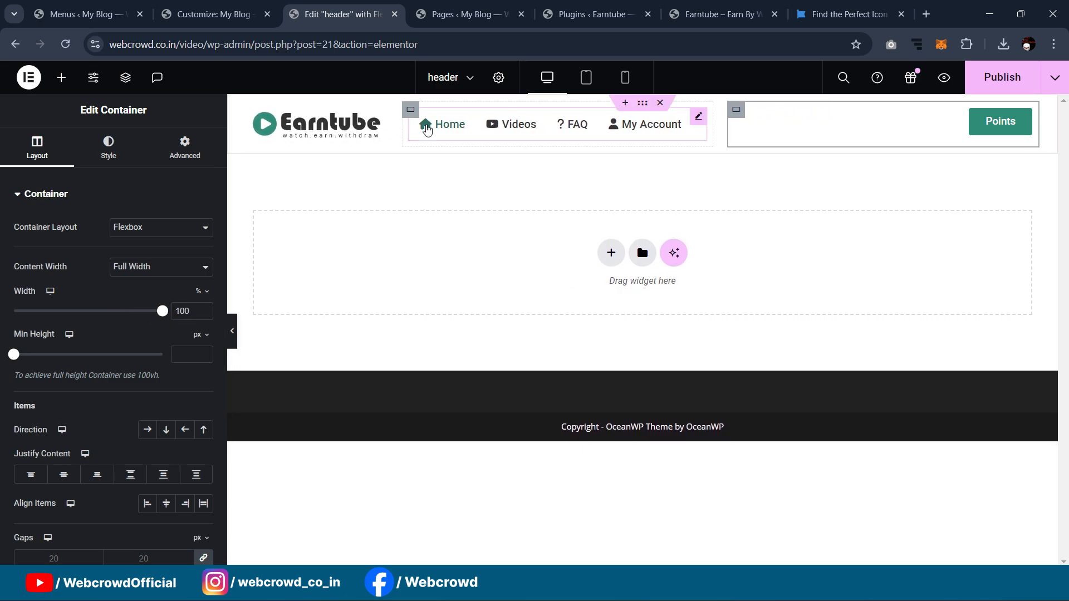
pyautogui.click(411, 109)
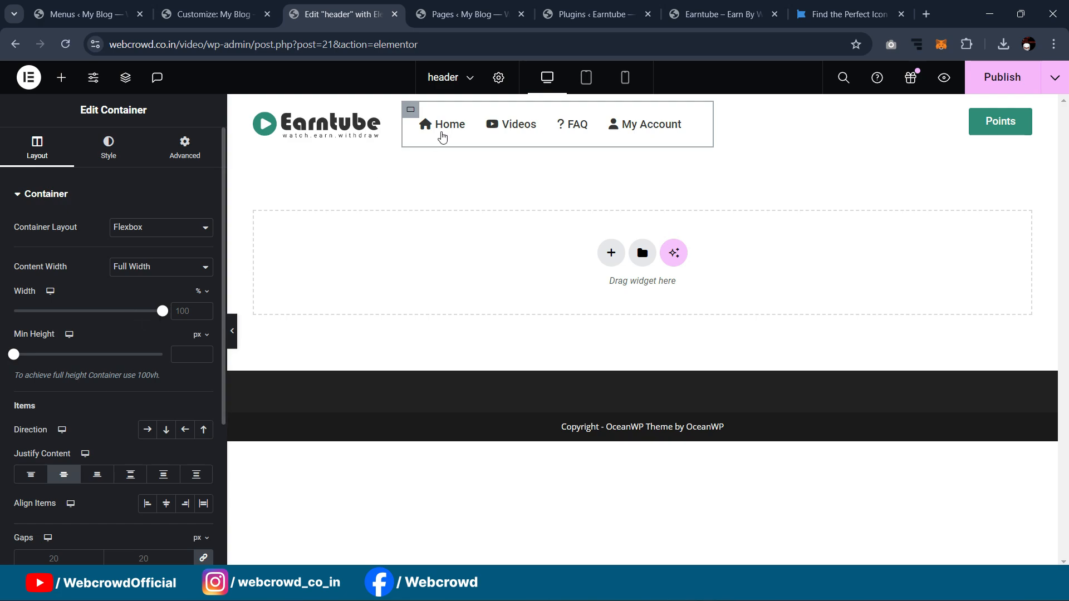
pyautogui.click(736, 112)
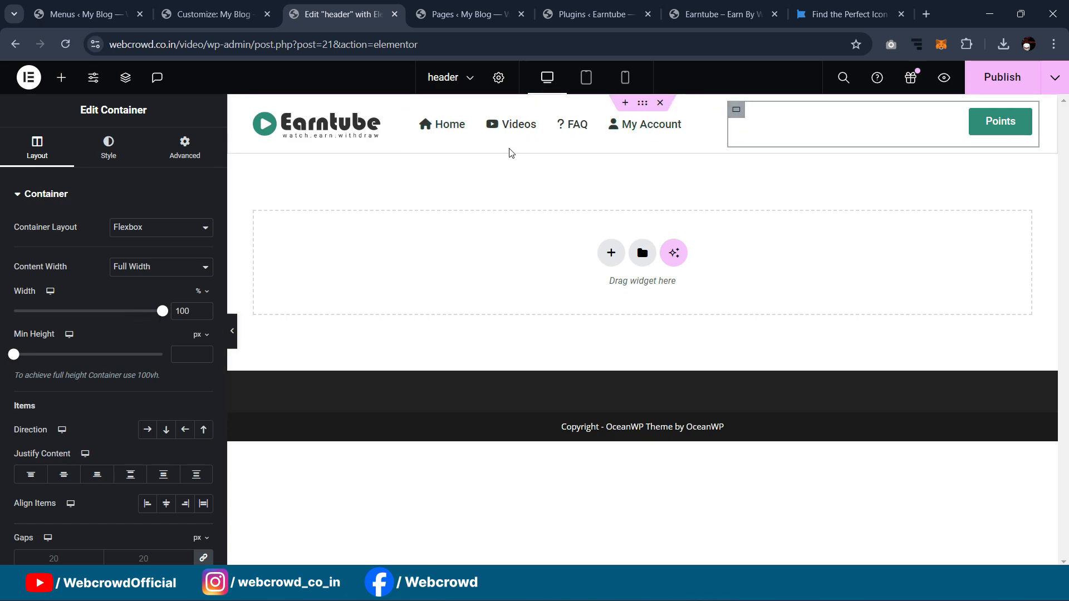
pyautogui.moveTo(162, 310); pyautogui.dragTo(139, 310)
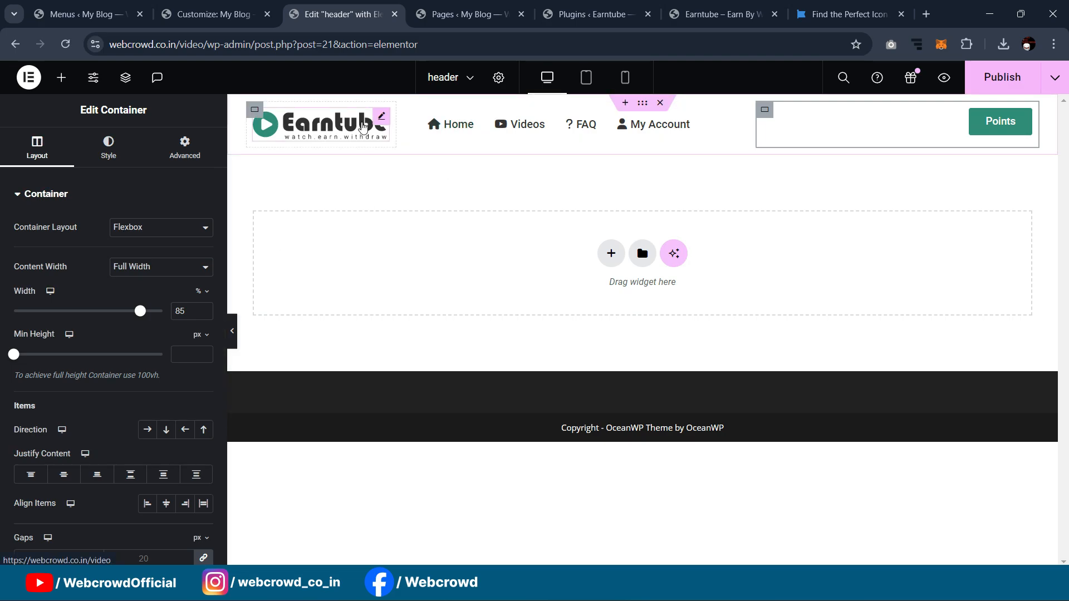
# Step: Right-align the navigation menu items
pyautogui.click(725, 120)
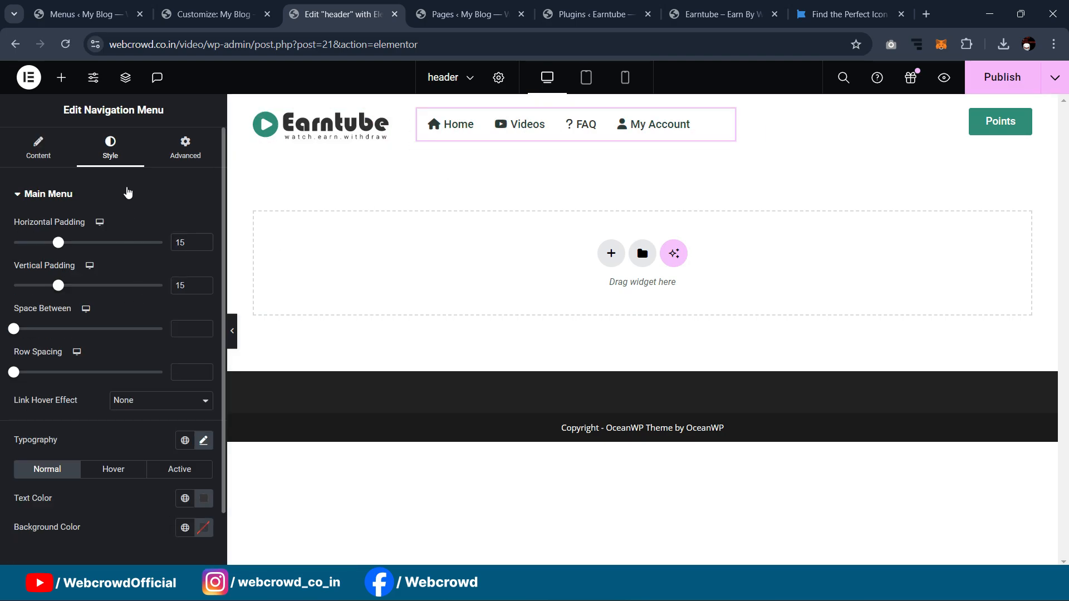
pyautogui.click(48, 157)
pyautogui.click(85, 364)
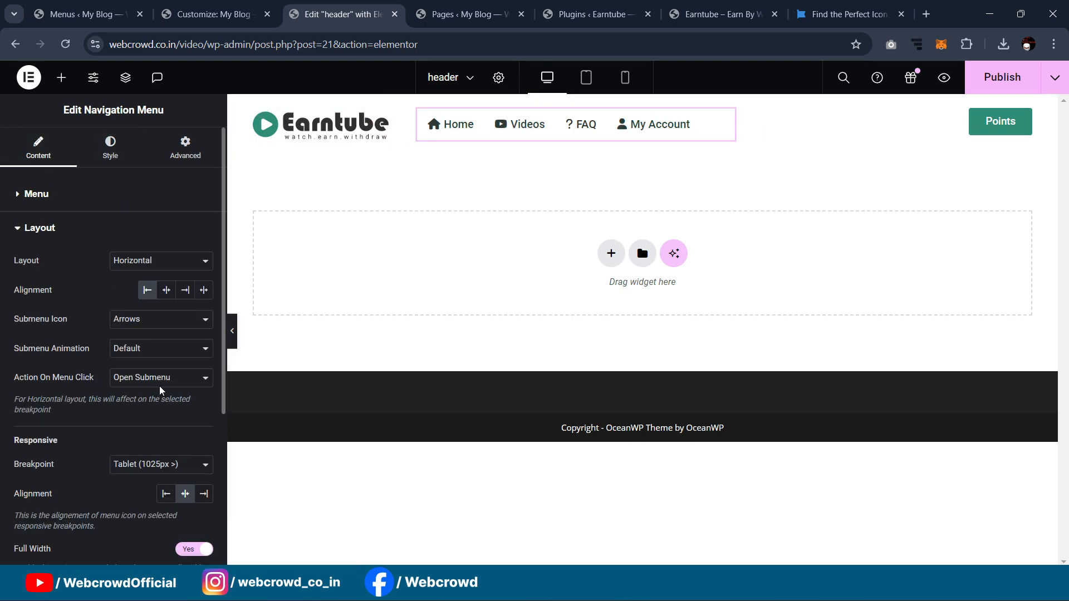
pyautogui.click(185, 290)
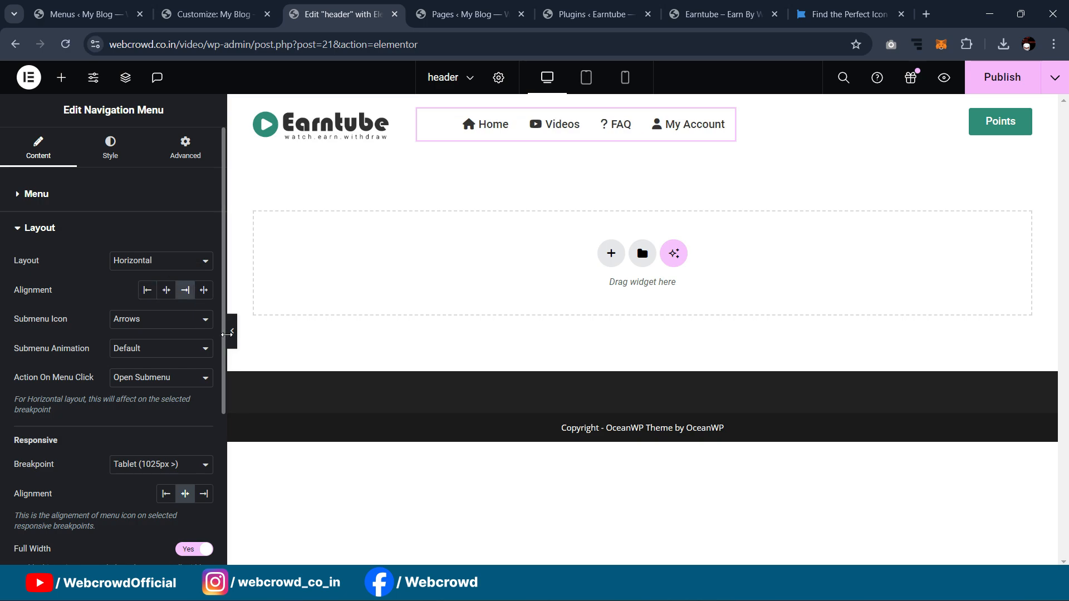
pyautogui.click(232, 331)
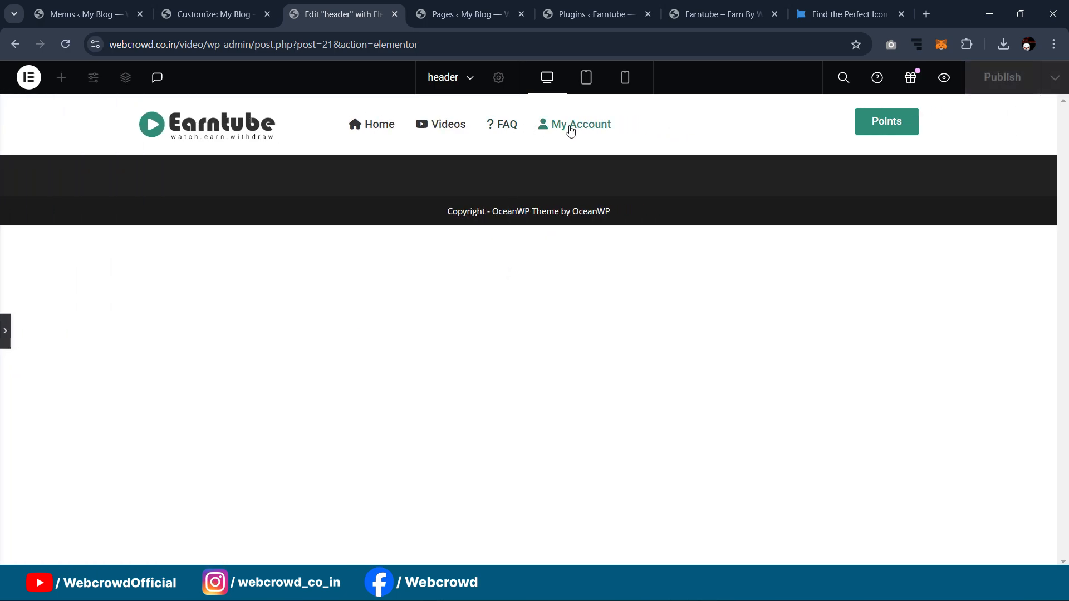
pyautogui.click(5, 330)
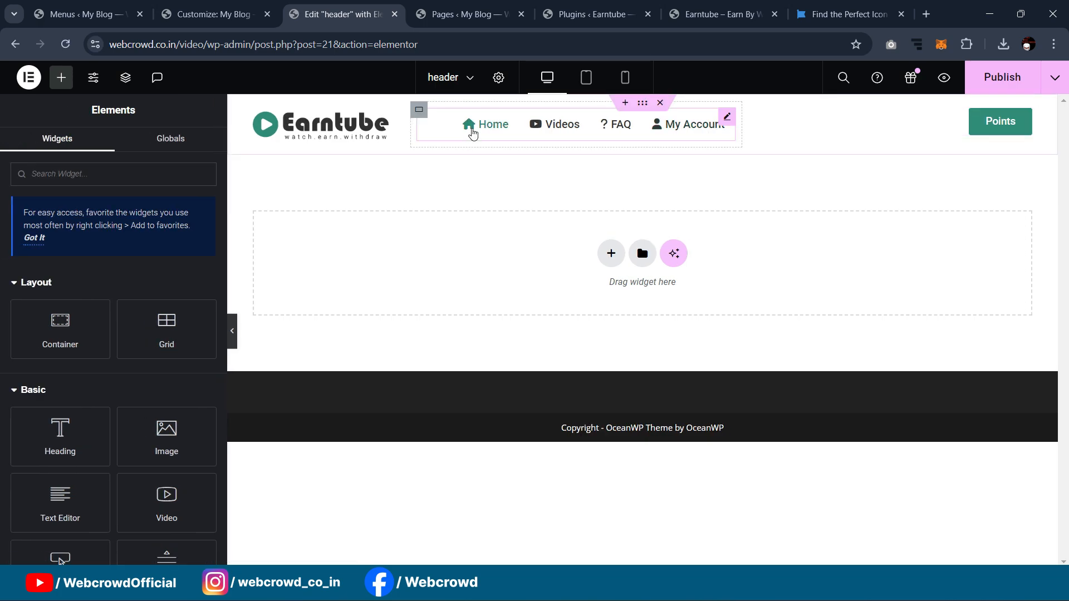
# Step: Center the Points button in its container and publish the header
pyautogui.click(635, 143)
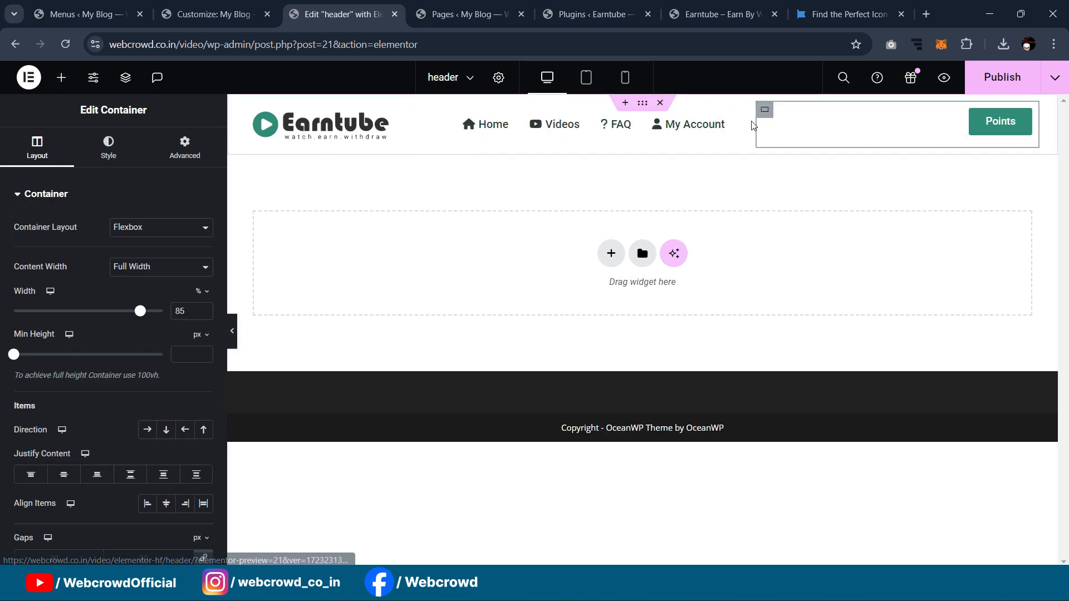
pyautogui.click(66, 475)
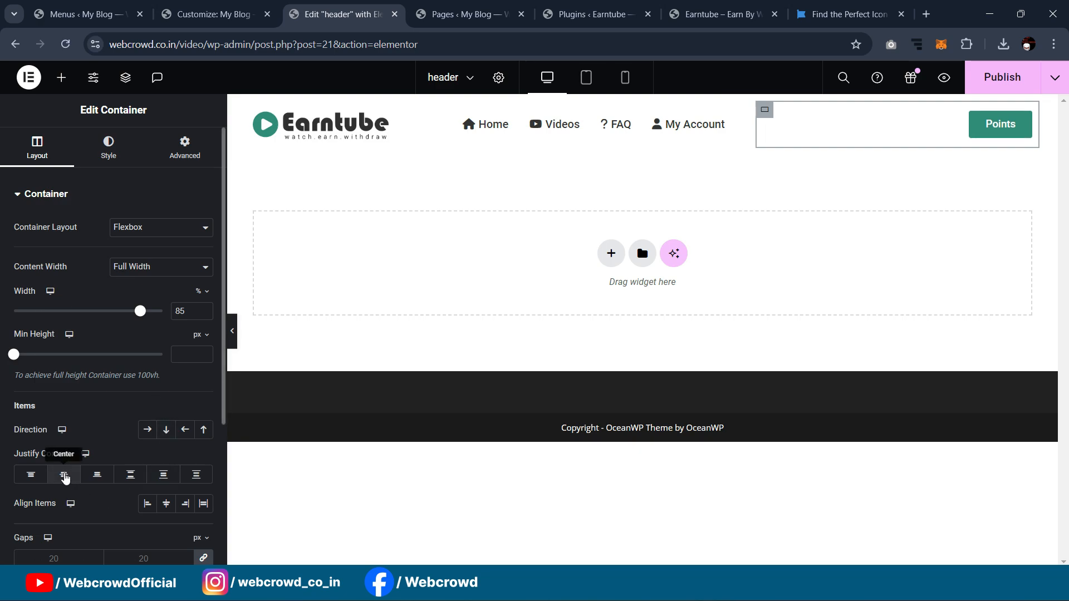
pyautogui.click(1004, 75)
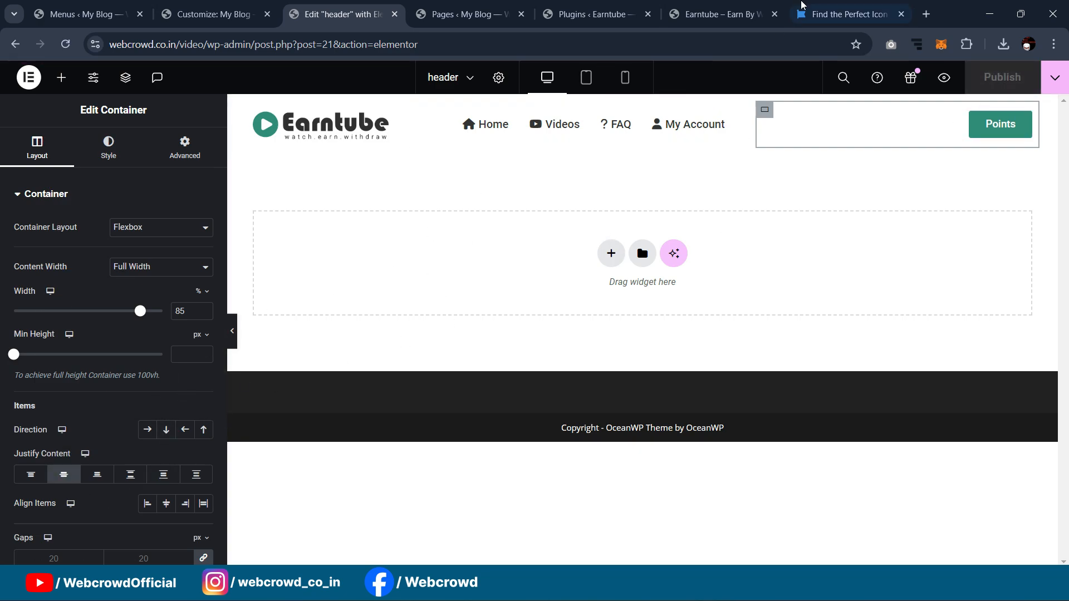
pyautogui.click(745, 3)
# Step: Go to the Ultimate Member settings in the WordPress admin
pyautogui.moveTo(637, 107)
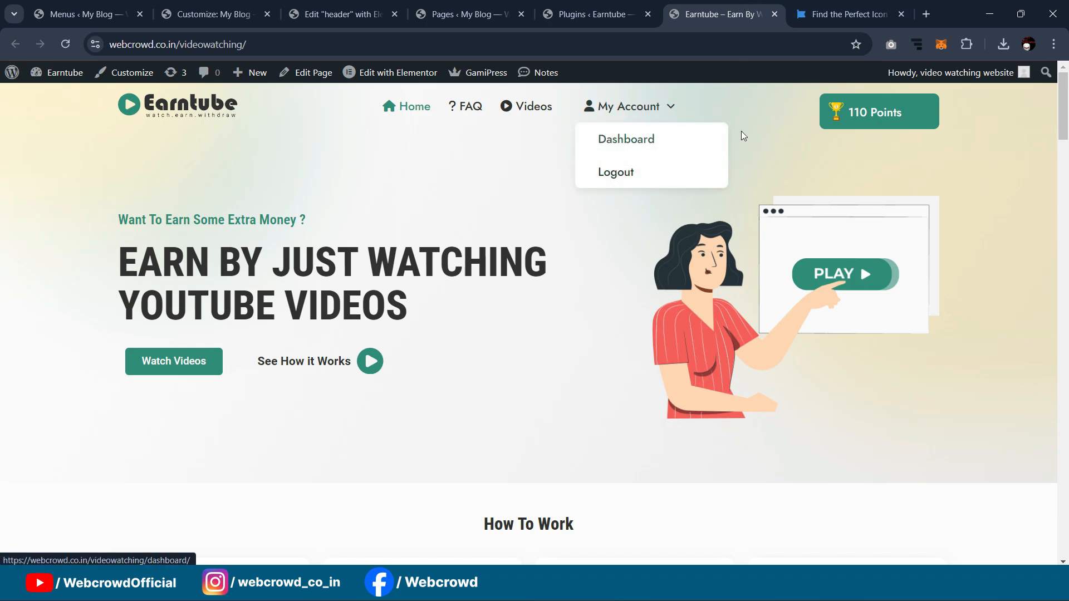
pyautogui.click(75, 6)
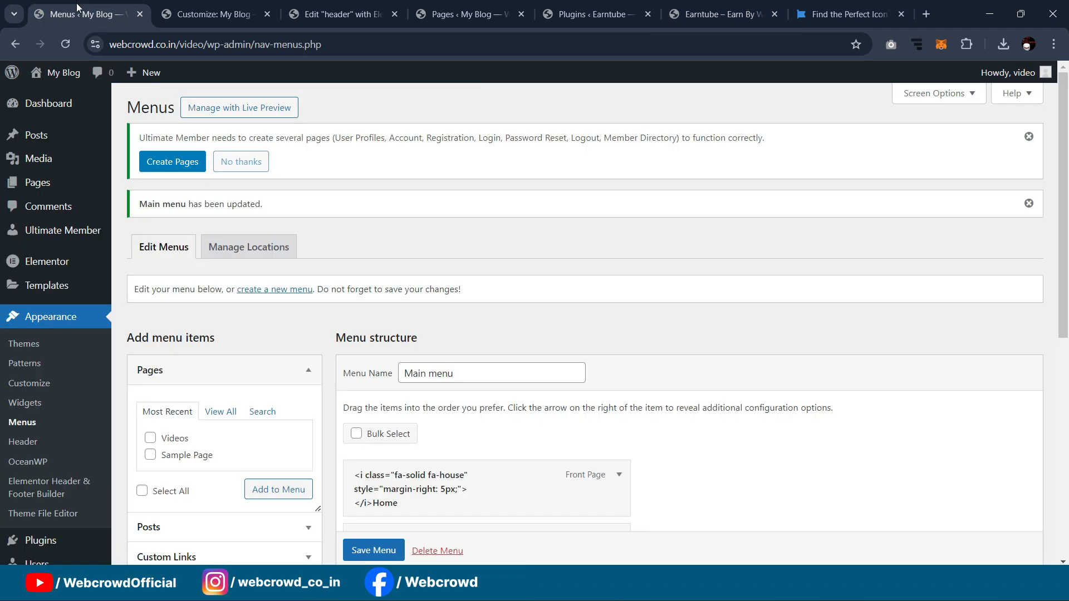
pyautogui.scroll(-6, 39, 451)
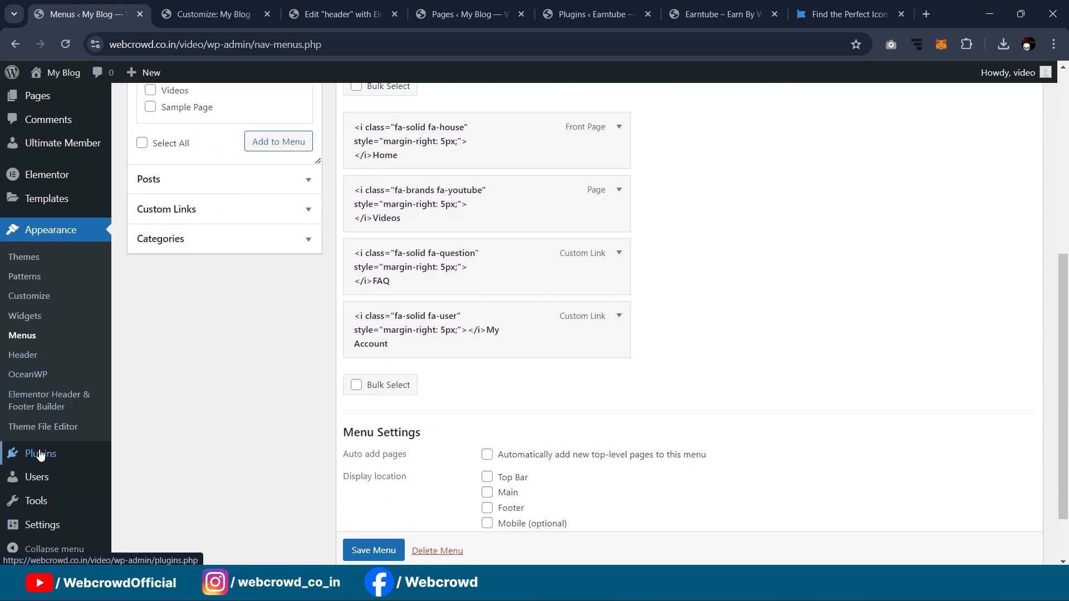
pyautogui.scroll(1, 41, 455)
pyautogui.moveTo(49, 221)
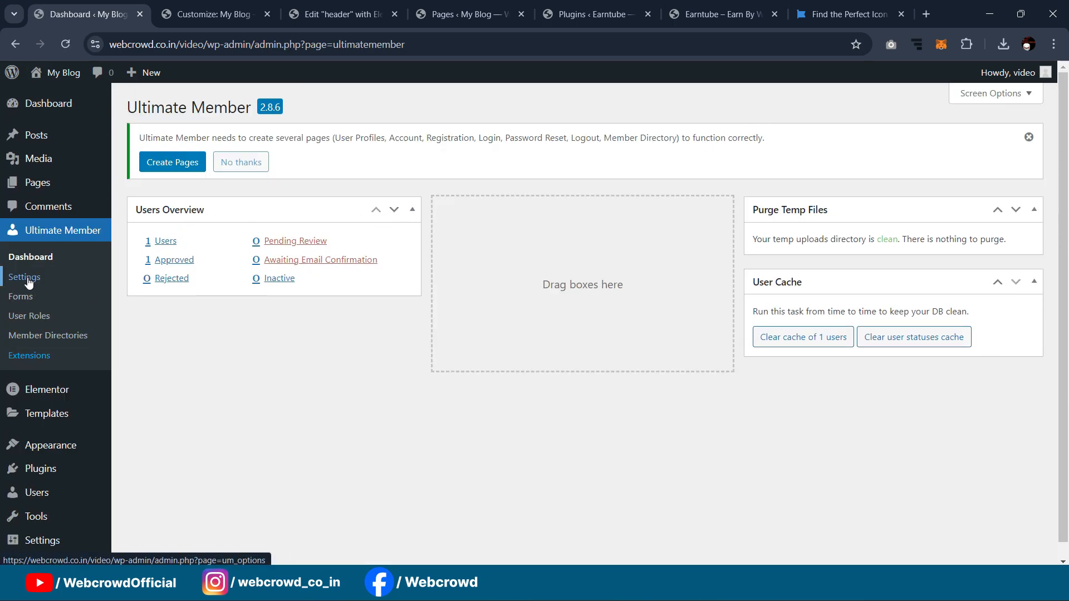
pyautogui.click(29, 282)
pyautogui.scroll(-3, 468, 198)
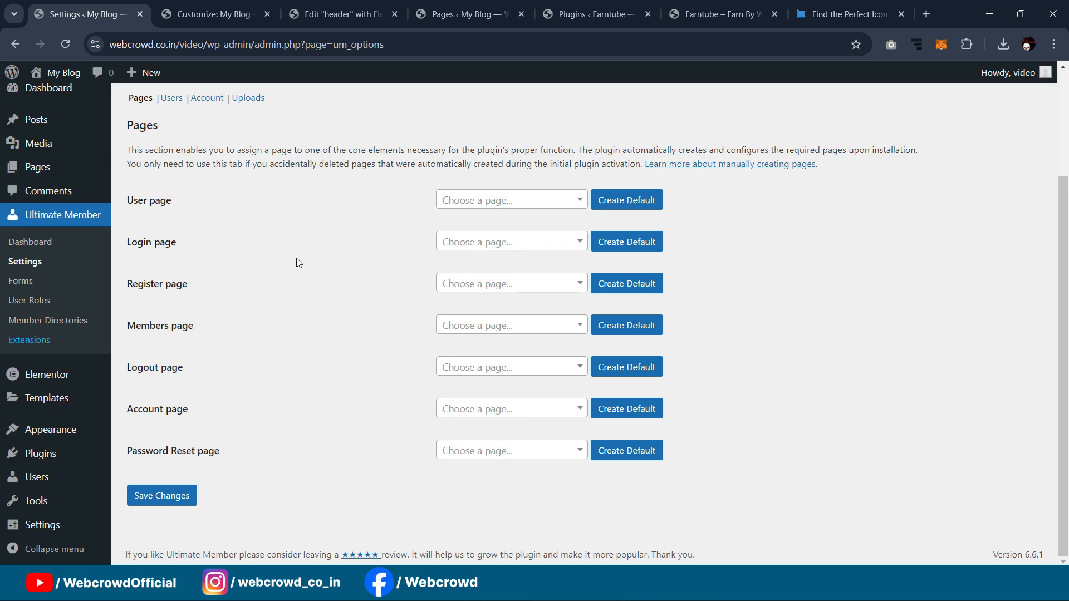
# Step: Create default Login, Register, Logout and Password Reset pages and save the settings
pyautogui.click(566, 248)
pyautogui.click(573, 243)
pyautogui.click(625, 245)
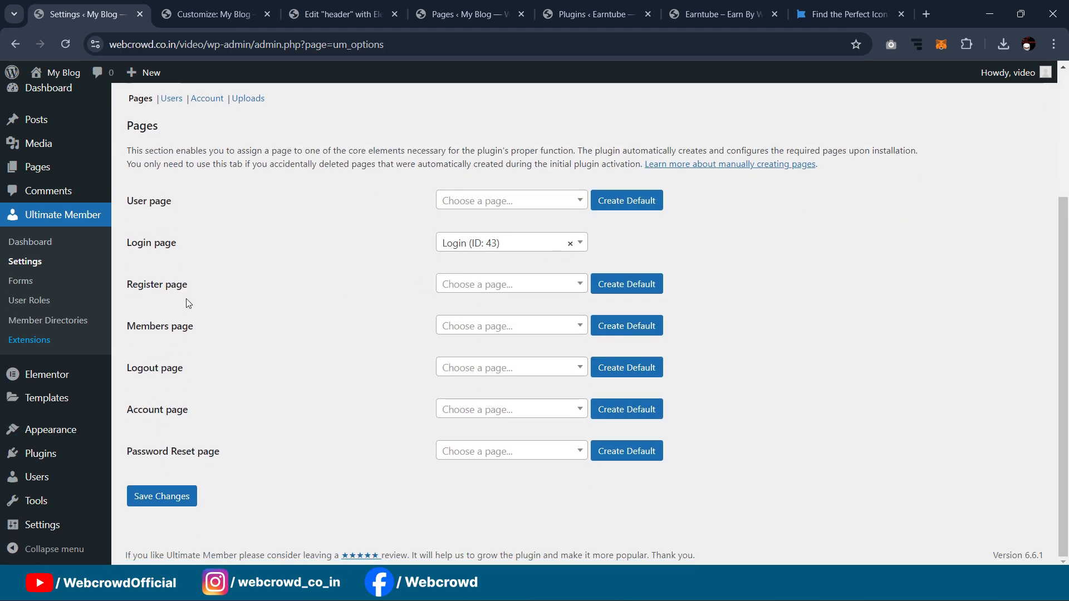
pyautogui.click(623, 286)
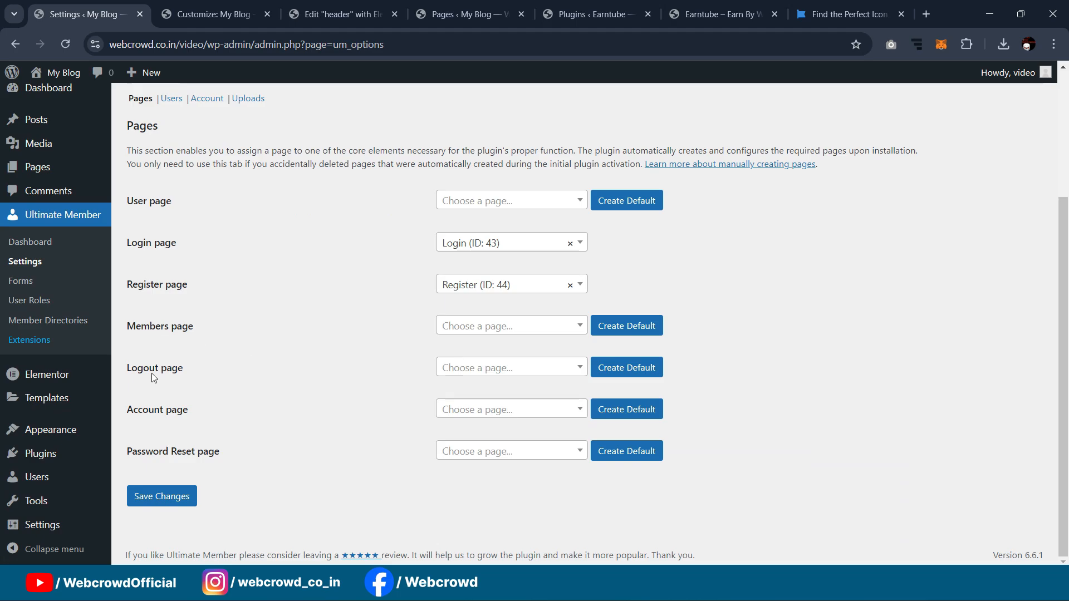
pyautogui.click(631, 369)
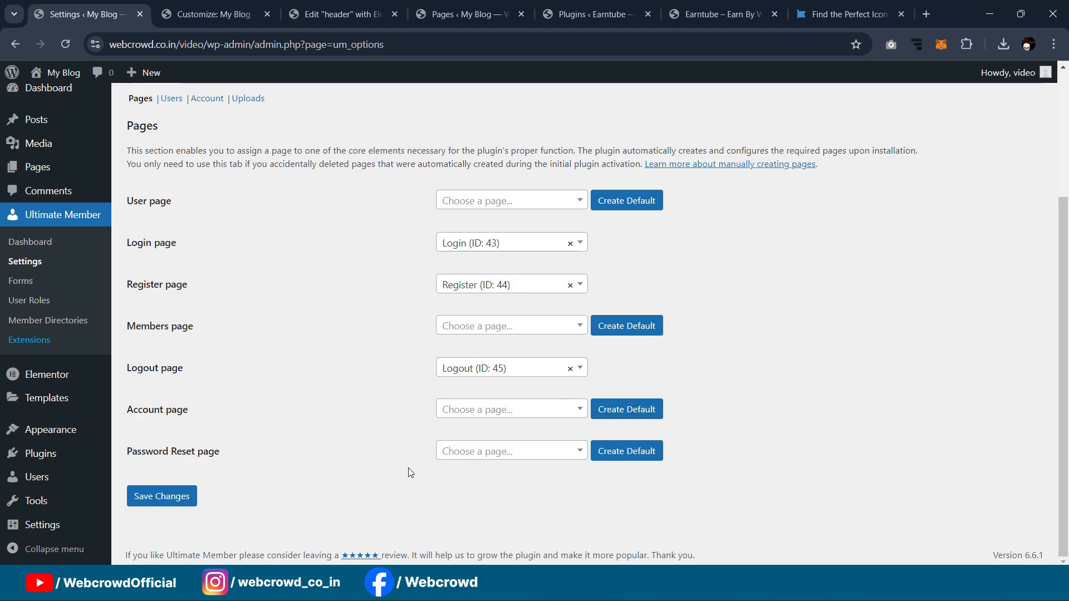
pyautogui.click(628, 455)
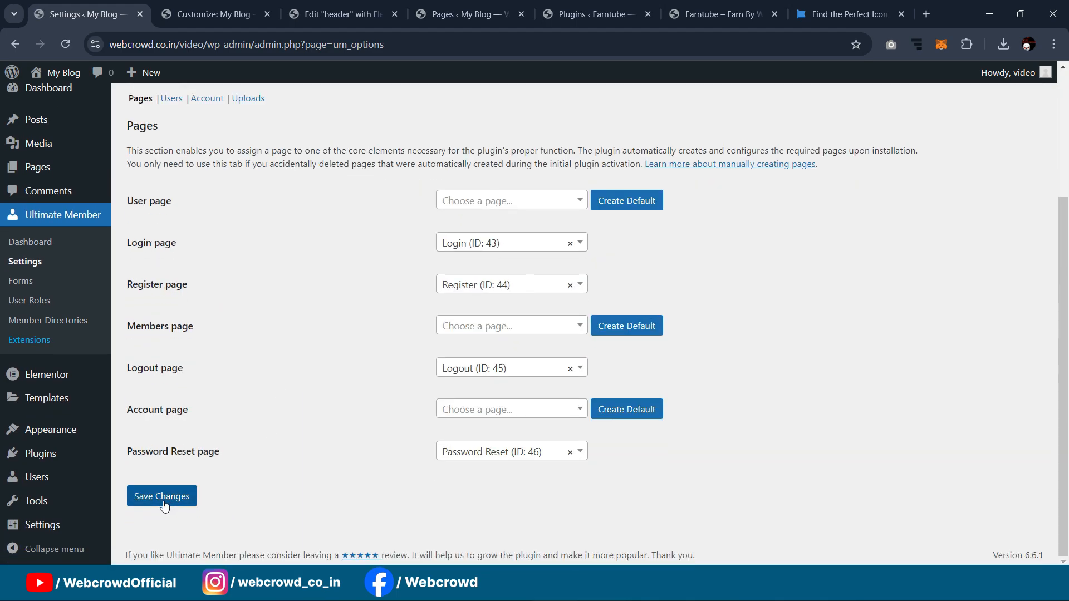
pyautogui.click(163, 504)
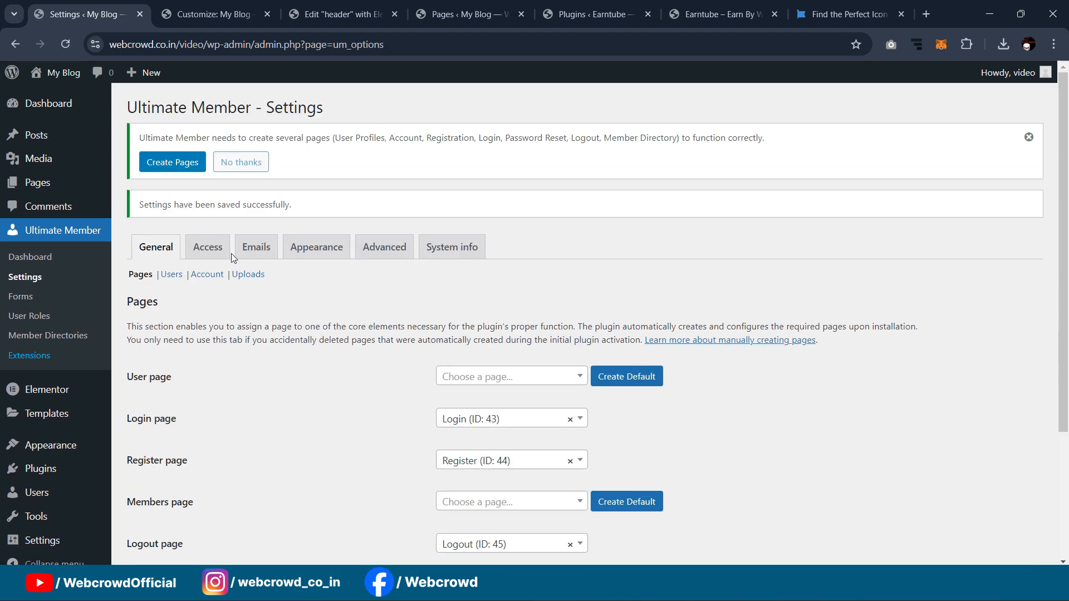
pyautogui.click(42, 188)
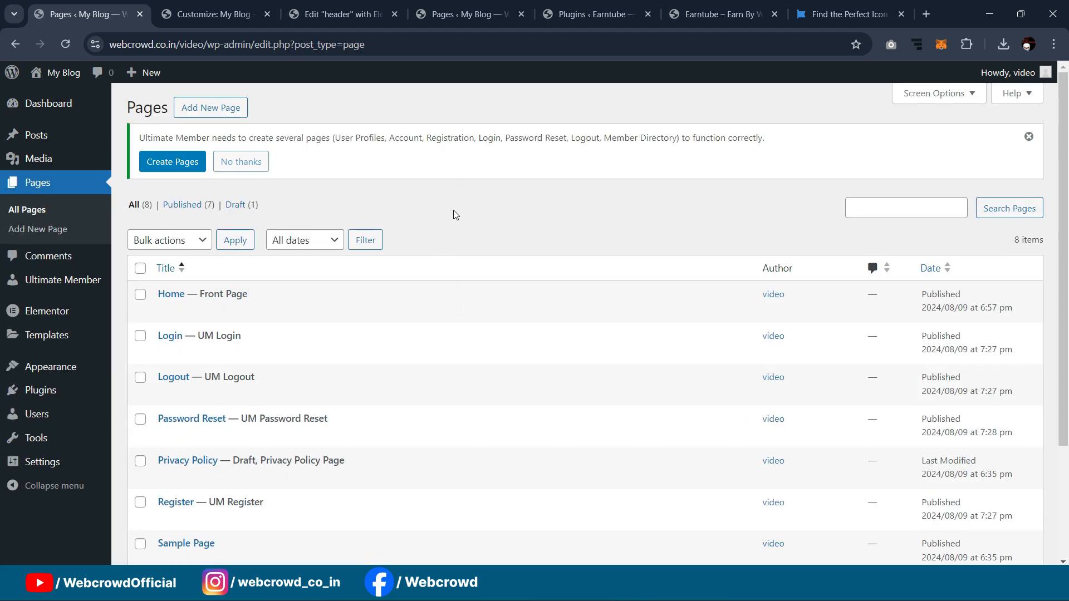
pyautogui.moveTo(191, 348)
pyautogui.scroll(-1, 239, 322)
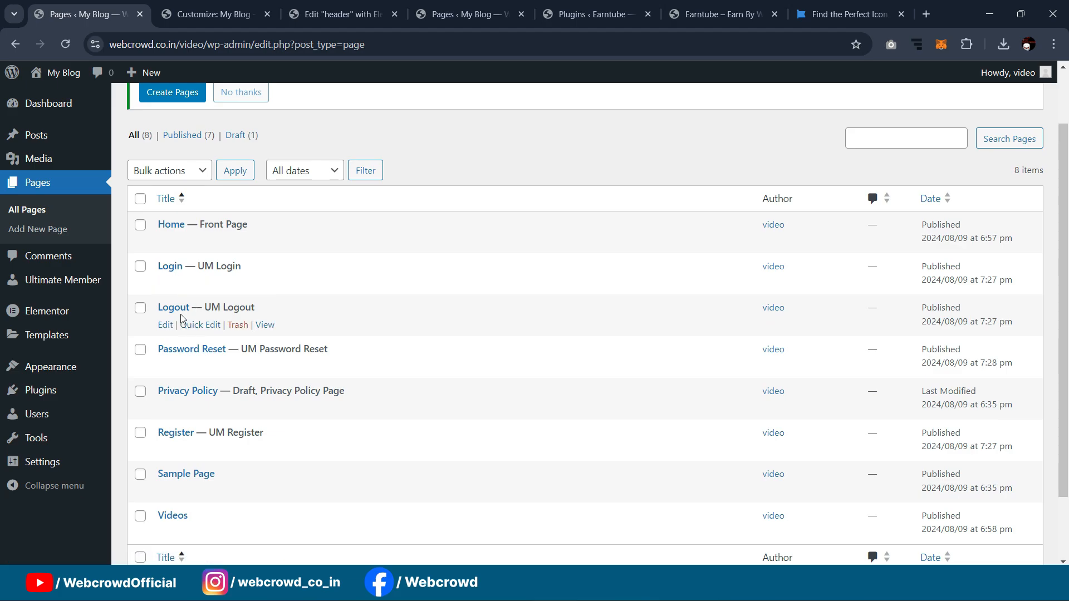
pyautogui.moveTo(219, 359)
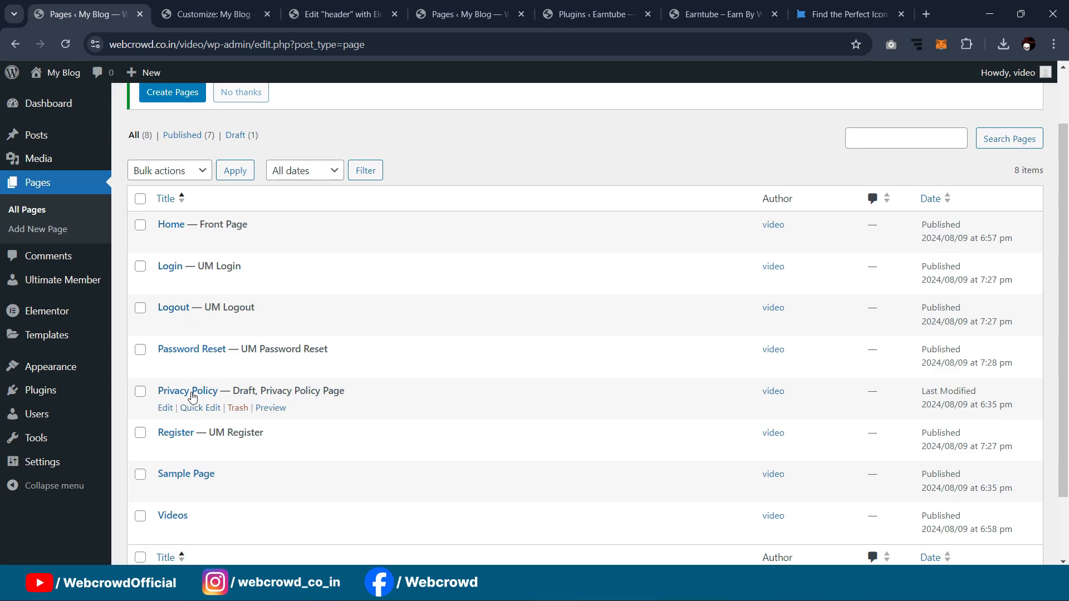
pyautogui.scroll(-1, 186, 401)
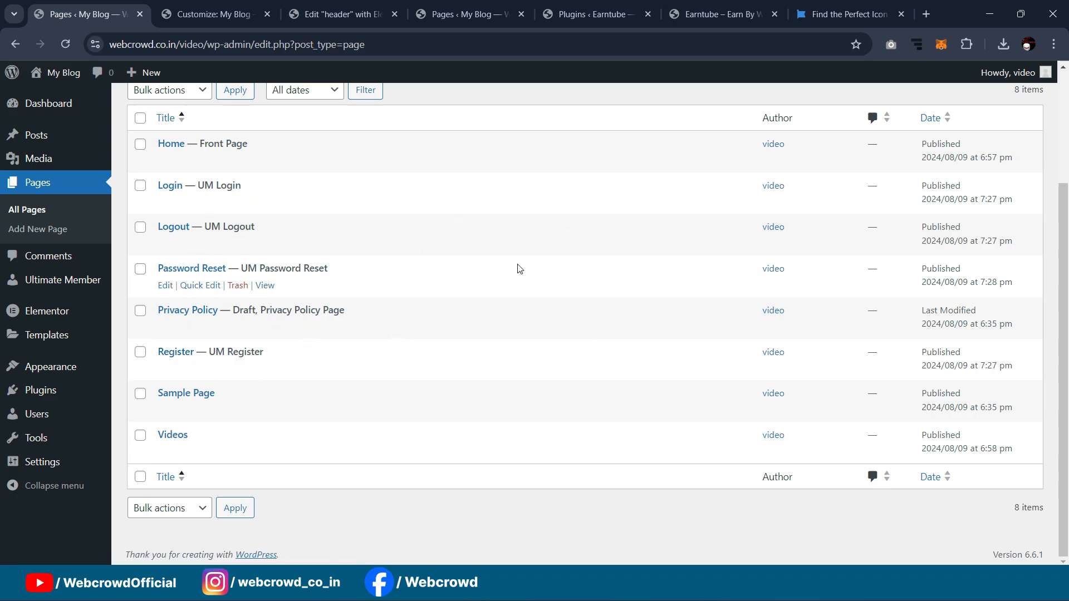
pyautogui.scroll(2, 450, 221)
pyautogui.scroll(-1, 450, 221)
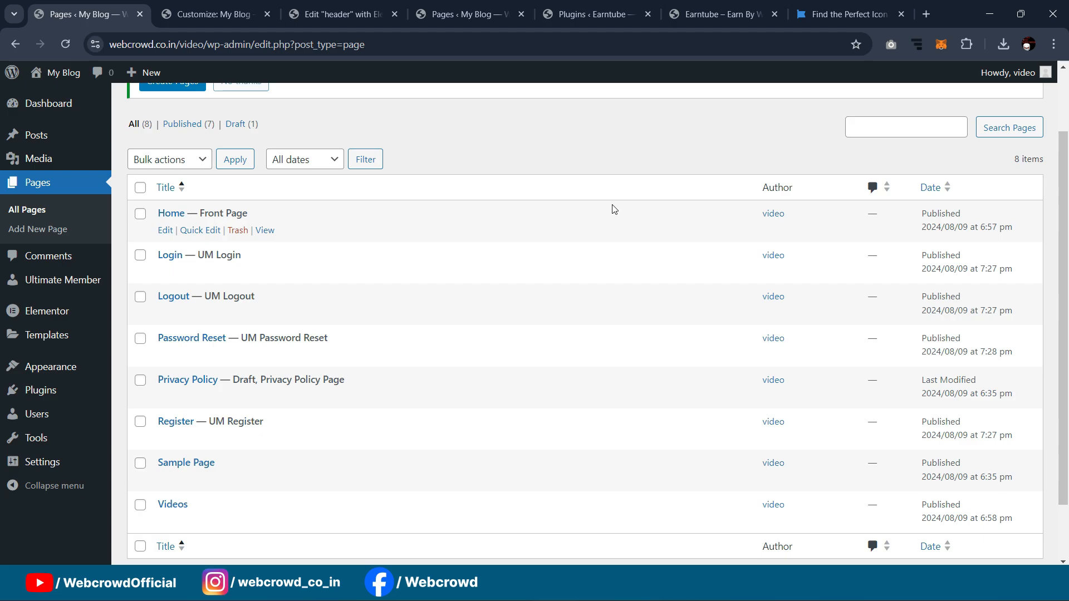
pyautogui.scroll(2, 389, 234)
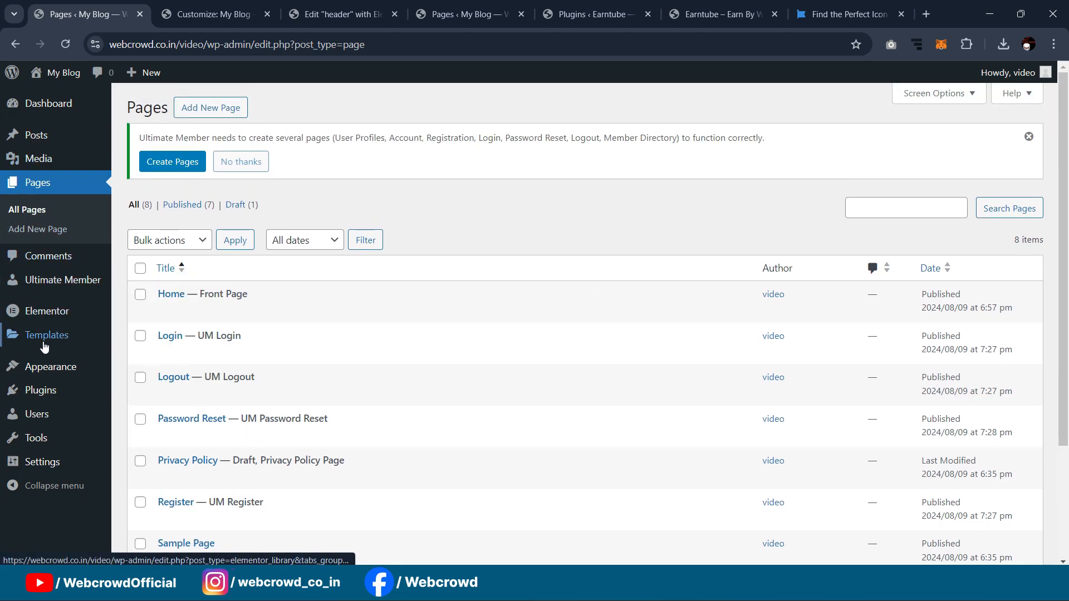
pyautogui.moveTo(51, 365)
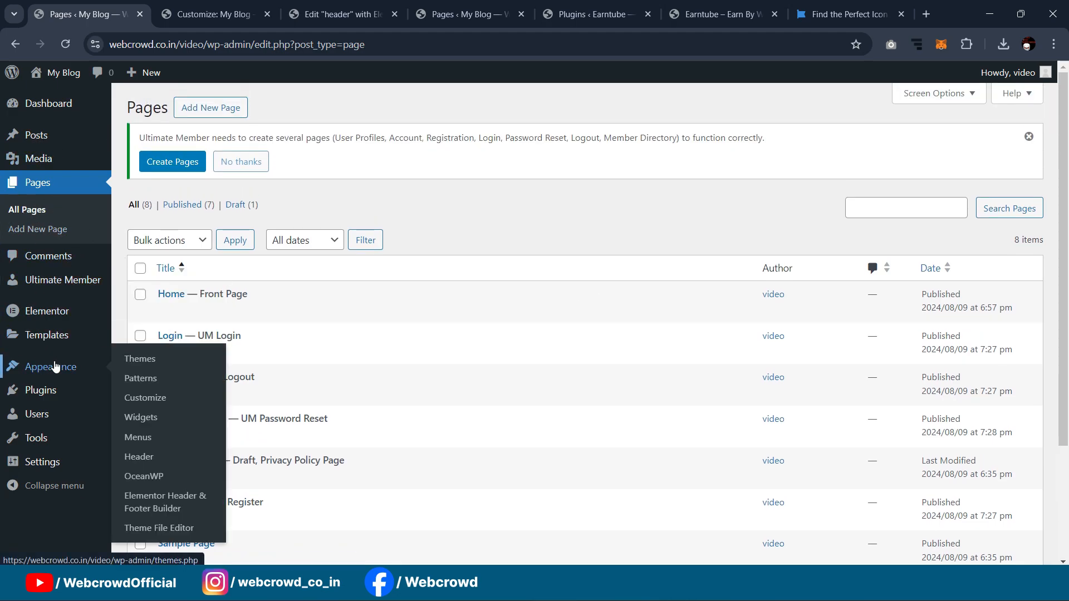
# Step: Open Appearance > Menus and list all available pages with View All
pyautogui.click(139, 438)
pyautogui.scroll(-4, 254, 280)
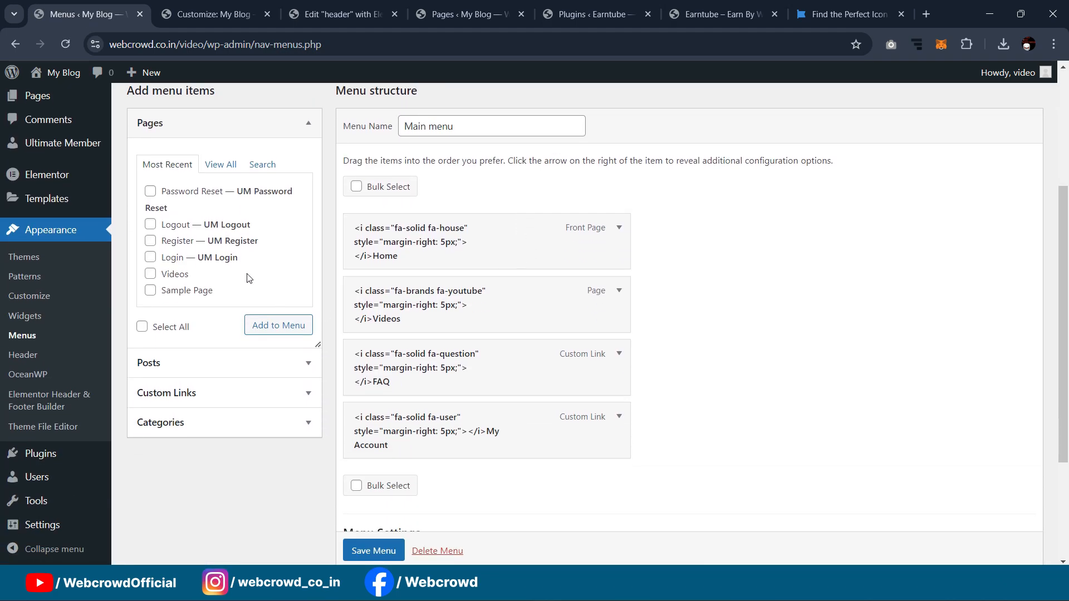
pyautogui.click(221, 167)
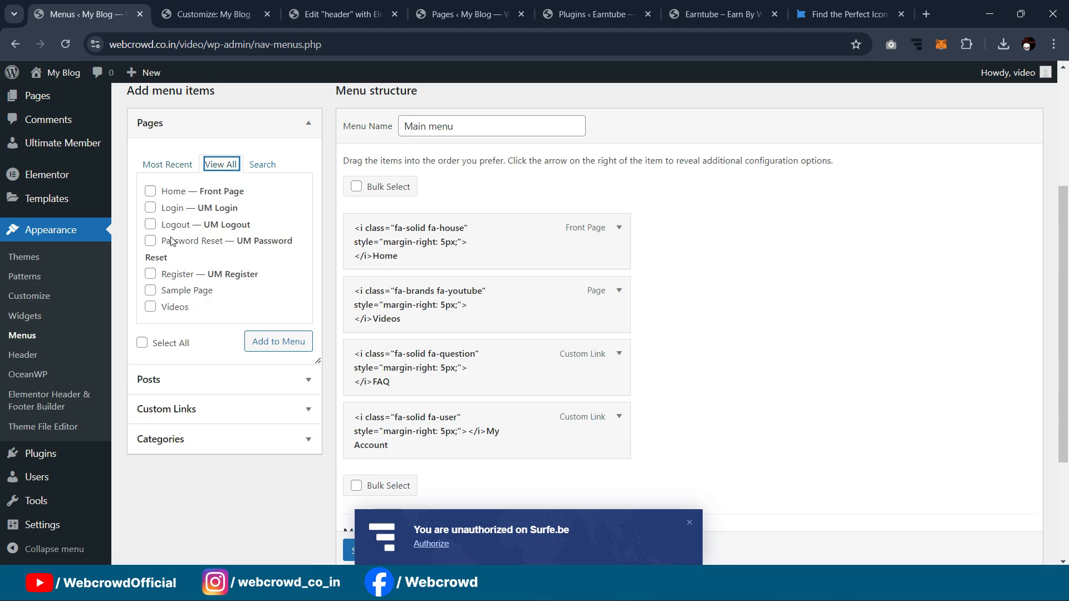
pyautogui.scroll(-1, 657, 278)
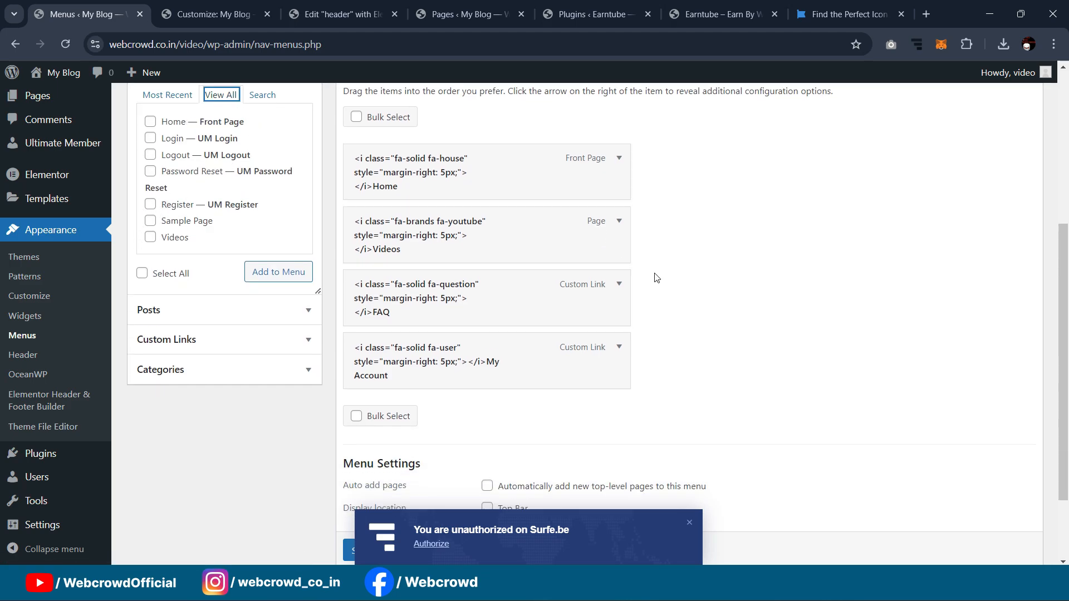
# Step: Load the Earntube site in a private window as a logged-out visitor, then return to the menus tab
pyautogui.click(713, 13)
pyautogui.moveTo(640, 111)
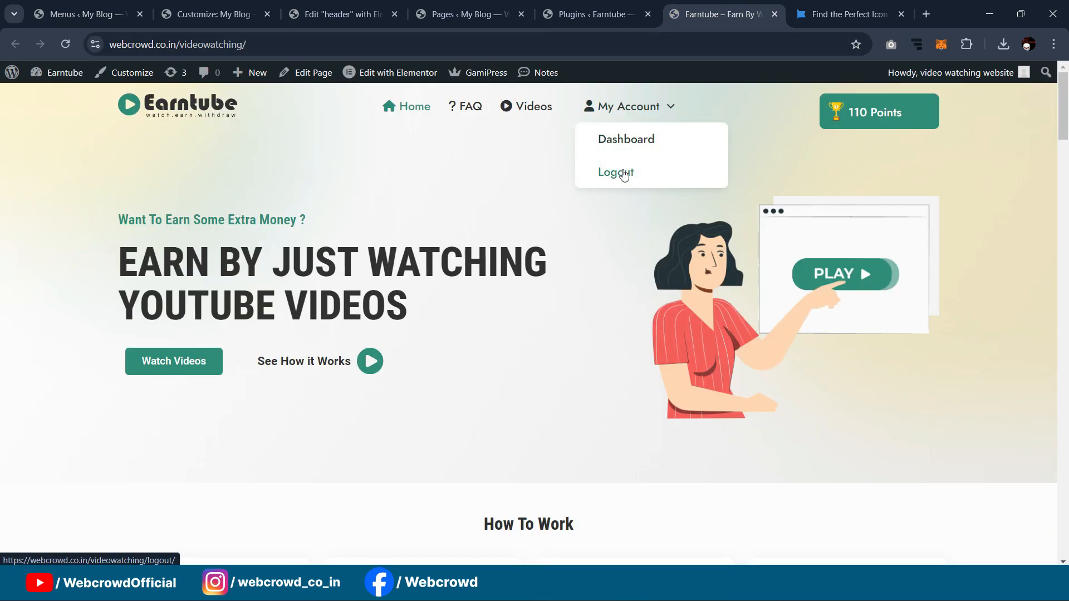
pyautogui.click(267, 47)
pyautogui.hotkey('ctrl', 'c')
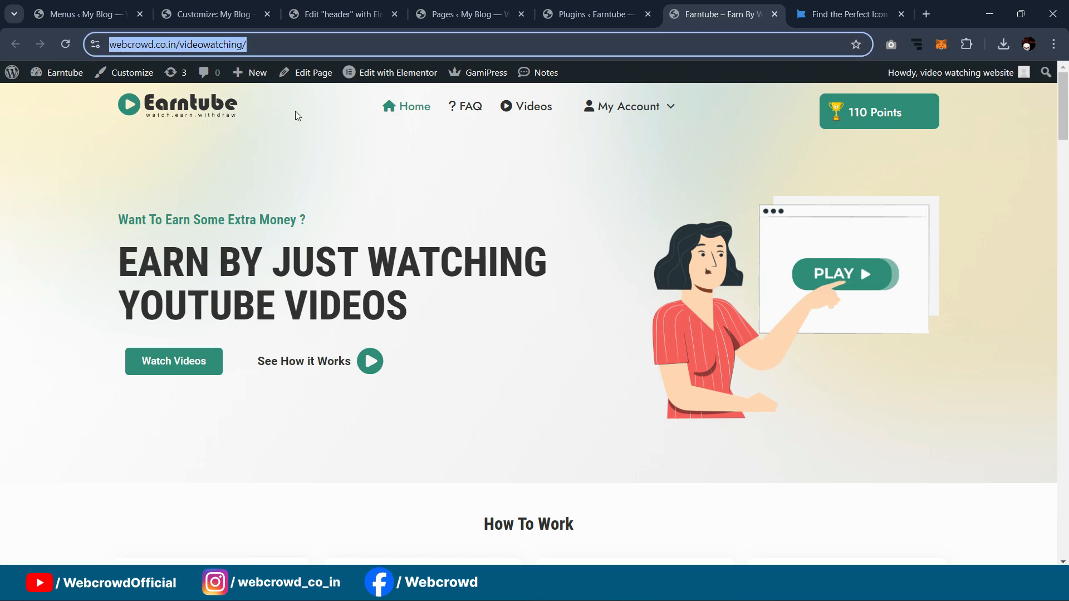
pyautogui.click(1051, 44)
pyautogui.click(908, 149)
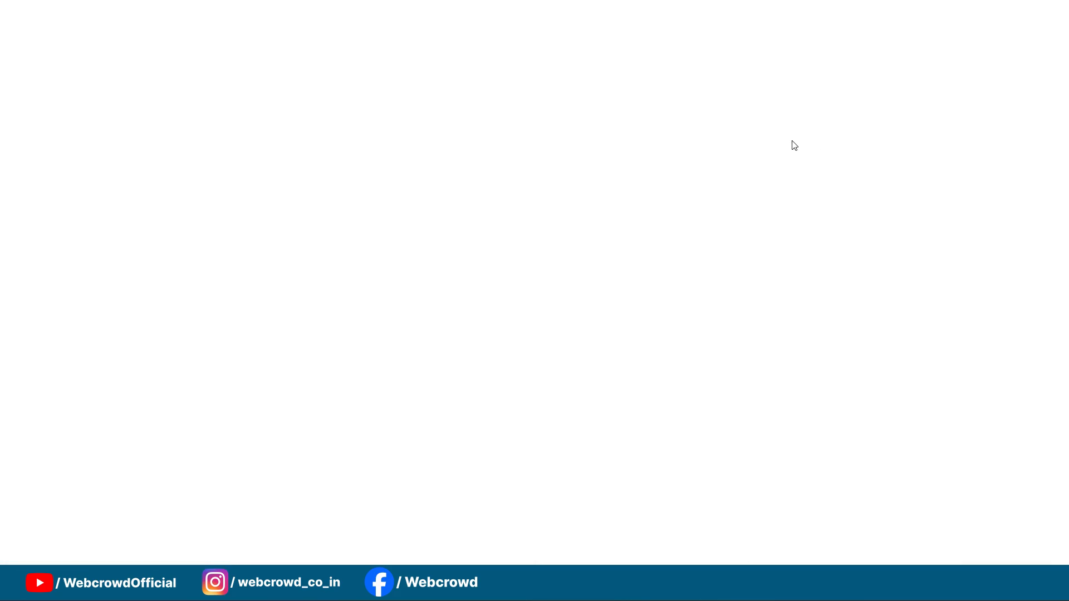
pyautogui.hotkey('ctrl', 'v')
pyautogui.press('Return')
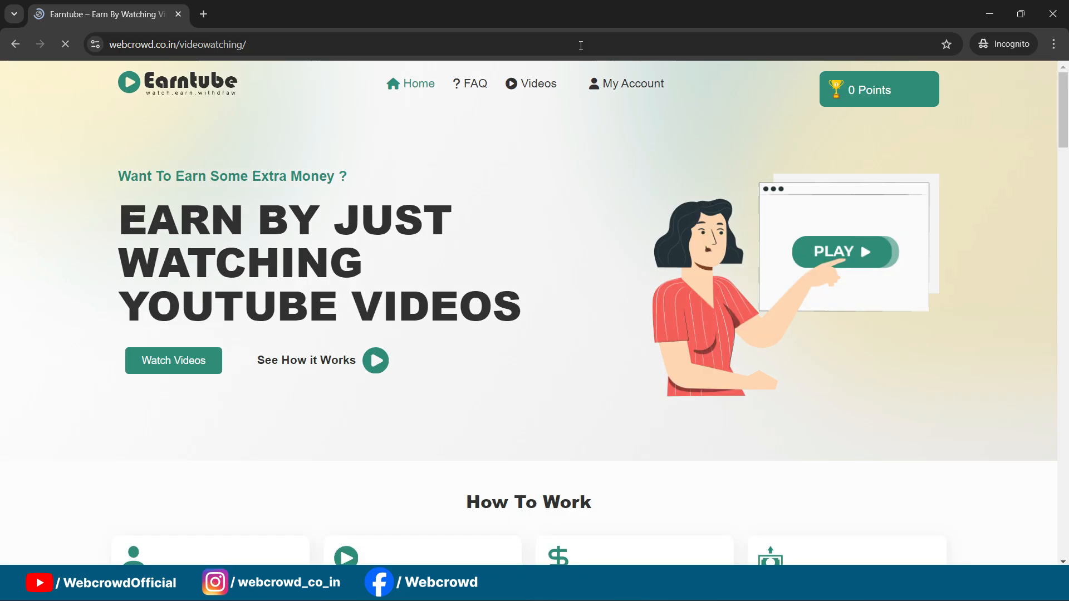
pyautogui.moveTo(643, 121)
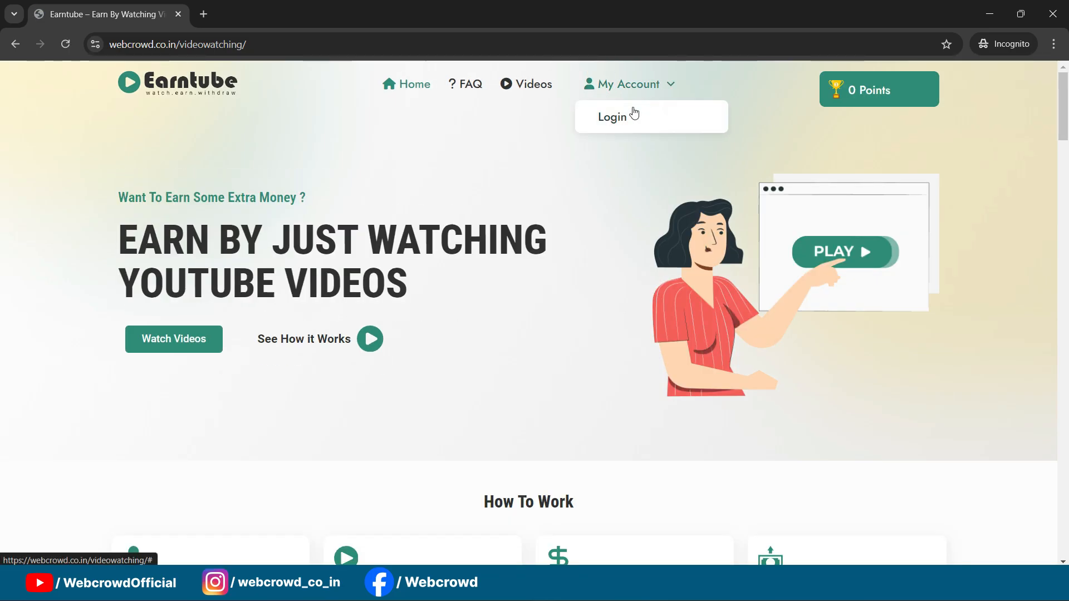
pyautogui.click(989, 15)
pyautogui.hotkey('ctrl', 'pageup')
pyautogui.hotkey('ctrl', 'pageup')
pyautogui.hotkey('ctrl', 'pageup')
pyautogui.hotkey('ctrl', 'pageup')
pyautogui.hotkey('ctrl', 'pageup')
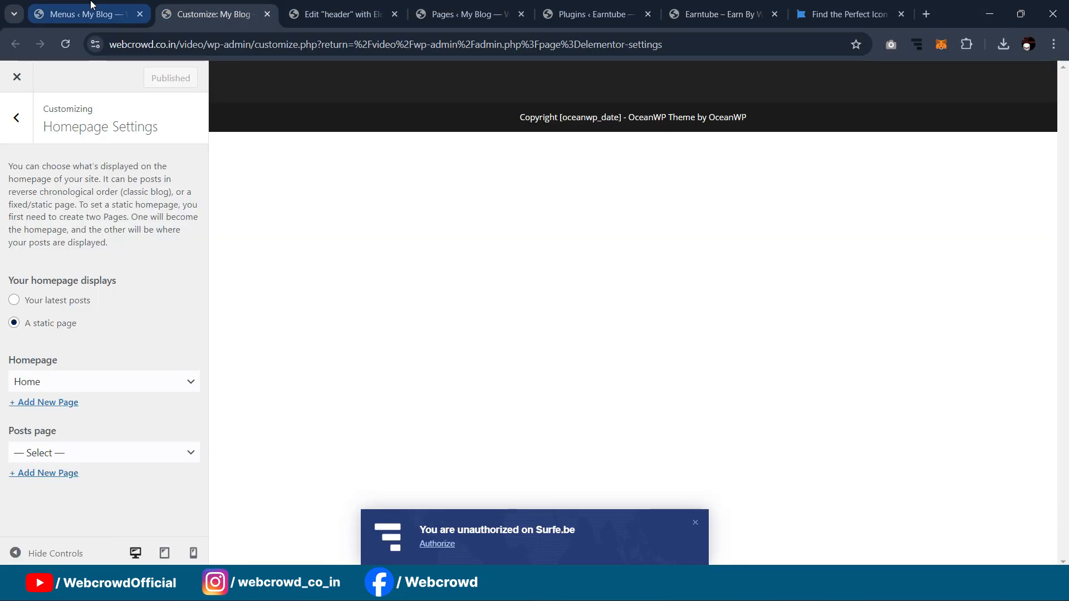
# Step: Add the ticked Login and Logout pages to the Main menu
pyautogui.scroll(1, 233, 314)
pyautogui.scroll(2, 233, 315)
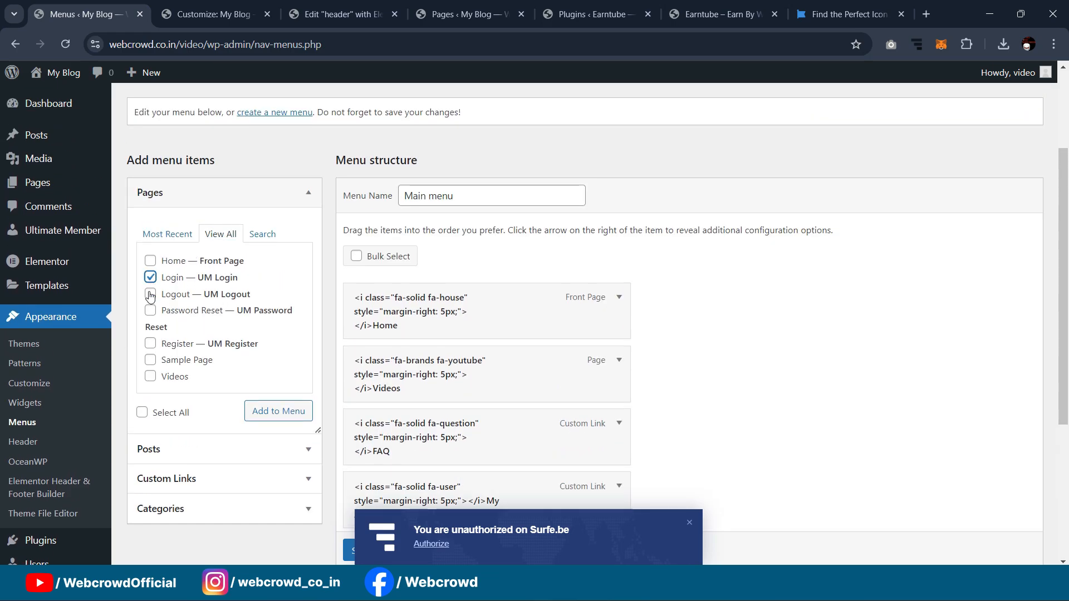
pyautogui.scroll(-2, 312, 233)
pyautogui.click(284, 273)
# Step: Drag Login and Logout beneath My Account so both become its sub-items
pyautogui.scroll(-1, 721, 272)
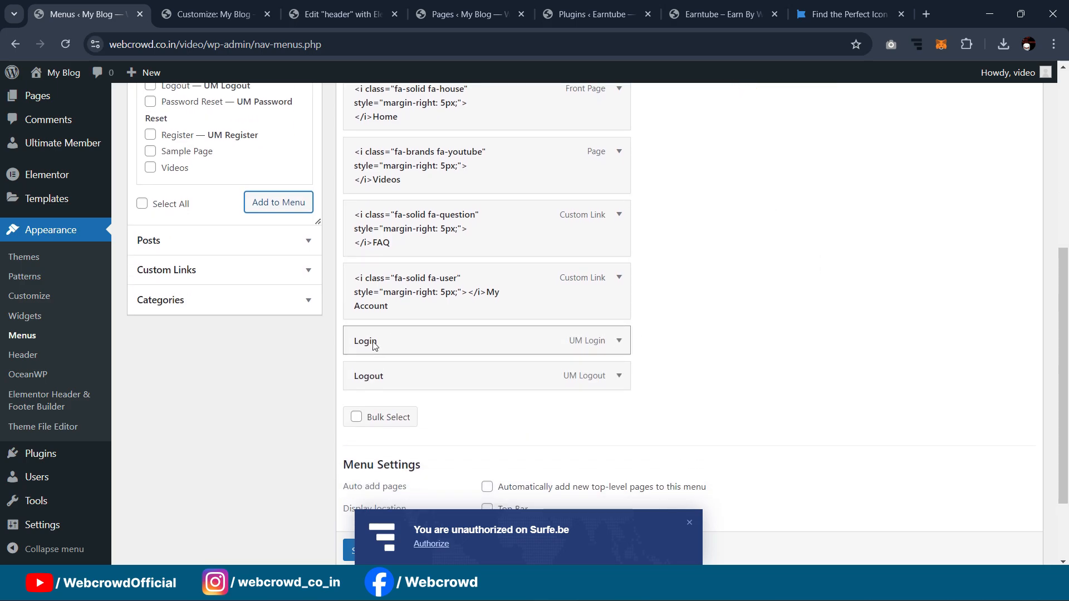
pyautogui.moveTo(365, 349); pyautogui.dragTo(401, 344)
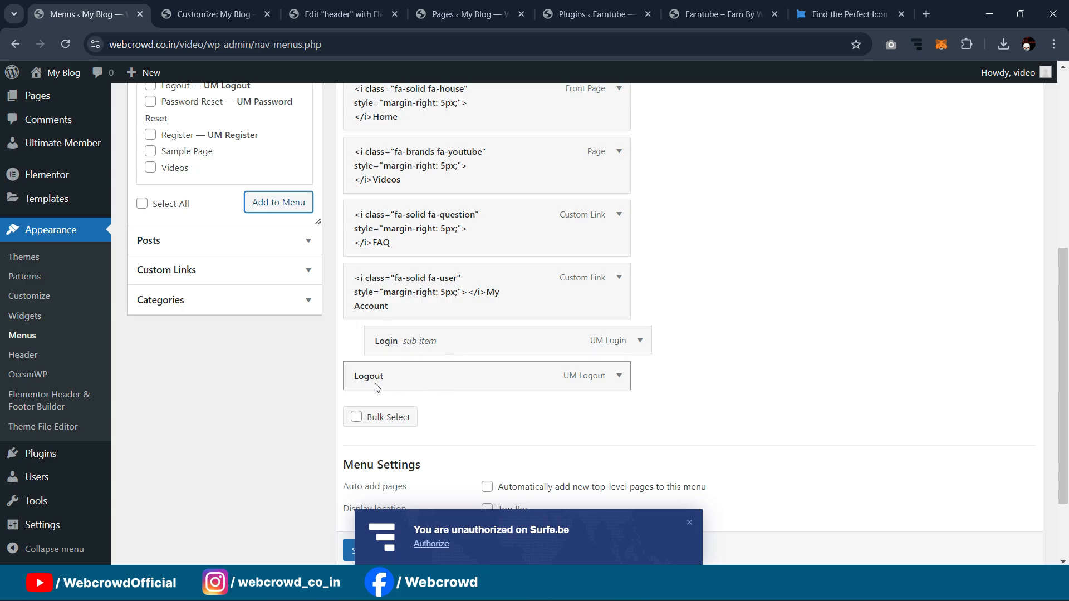
pyautogui.moveTo(367, 385); pyautogui.dragTo(437, 403)
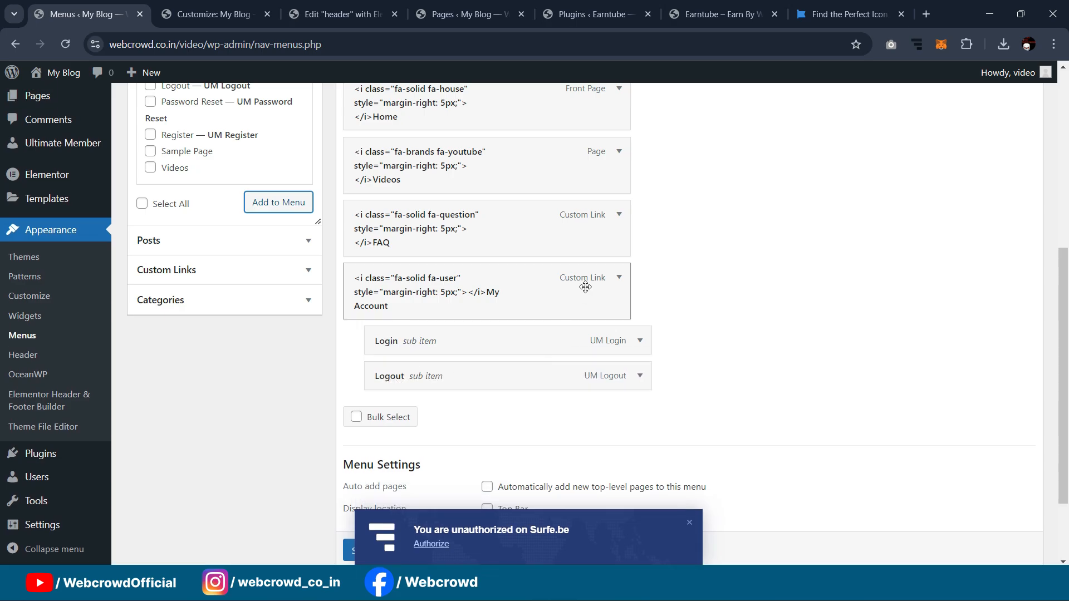
pyautogui.scroll(-2, 618, 286)
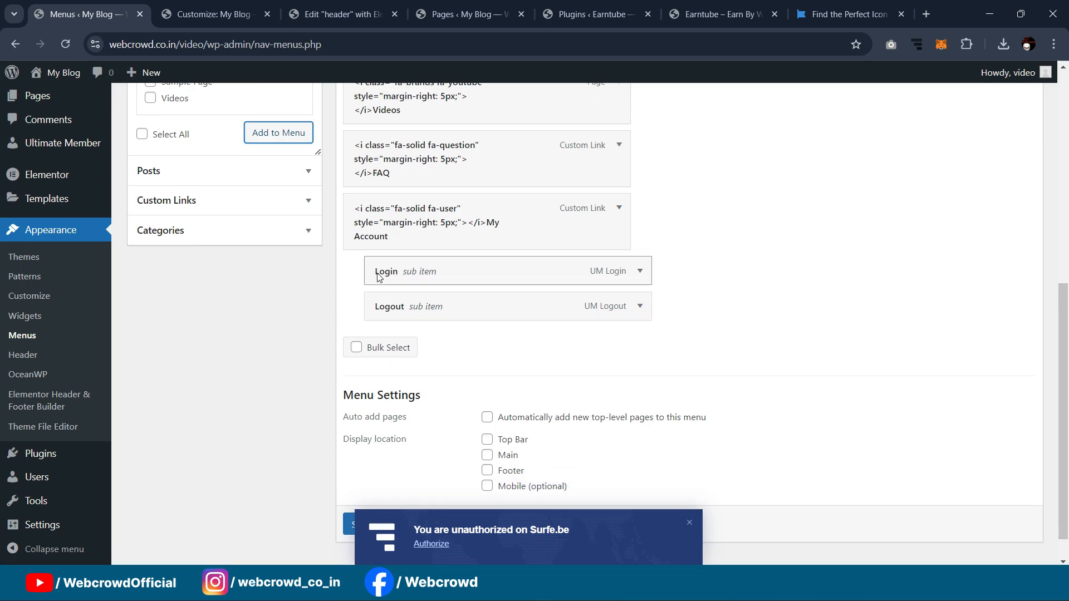
# Step: Make the Login menu link visible only to Logged Out Users
pyautogui.click(639, 272)
pyautogui.scroll(-4, 671, 249)
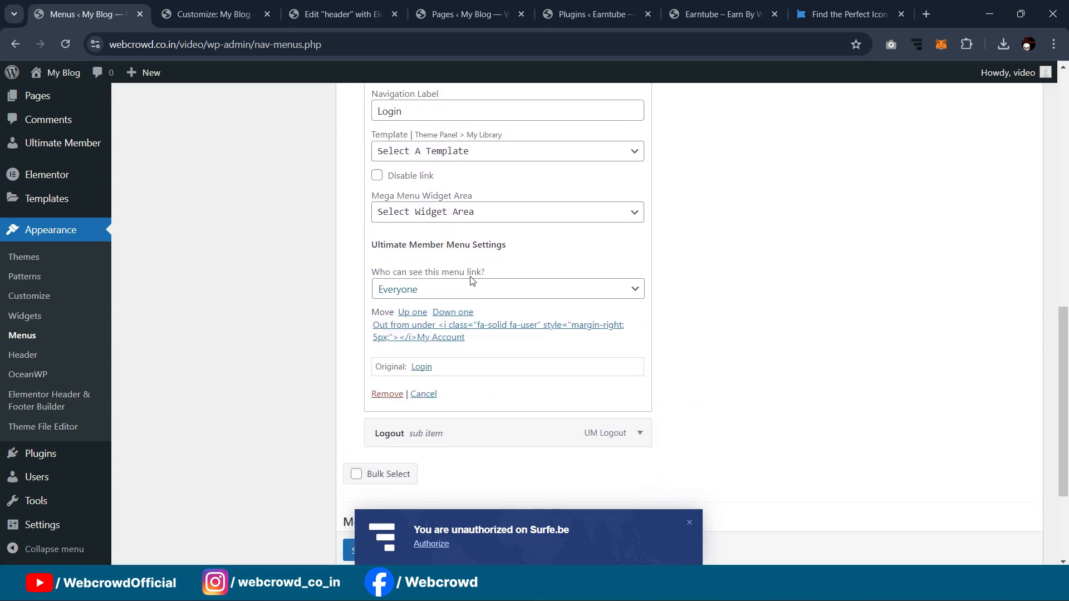
pyautogui.click(449, 297)
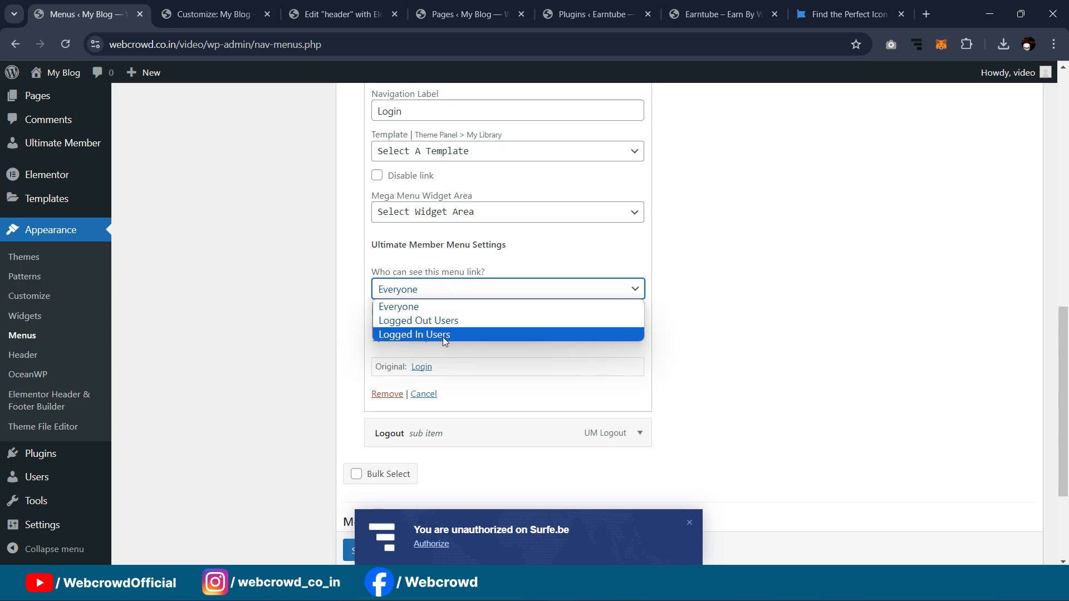
pyautogui.click(441, 321)
pyautogui.scroll(3, 751, 289)
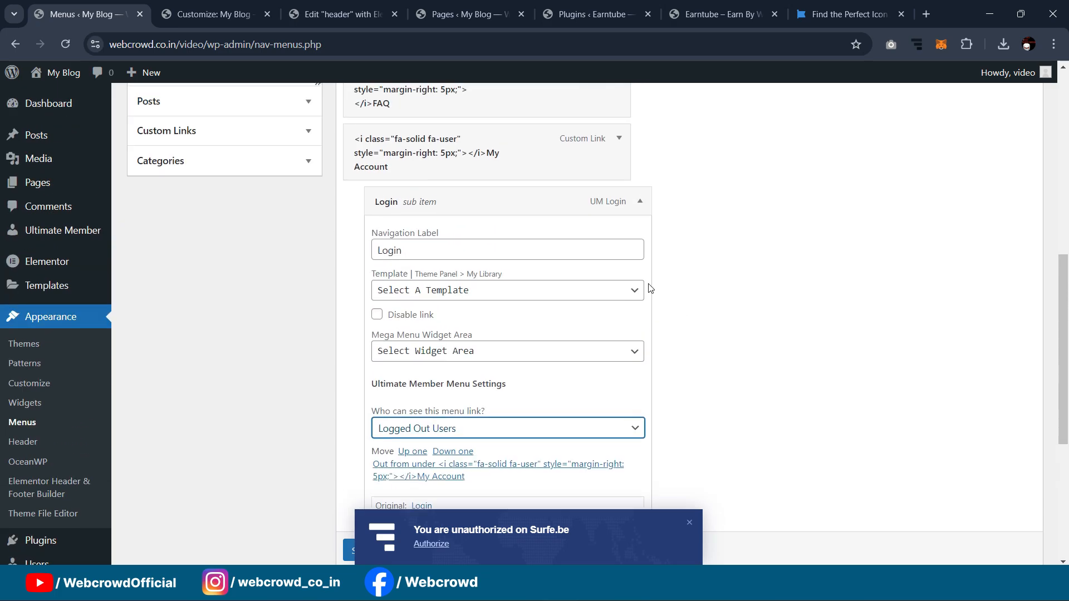
pyautogui.click(641, 202)
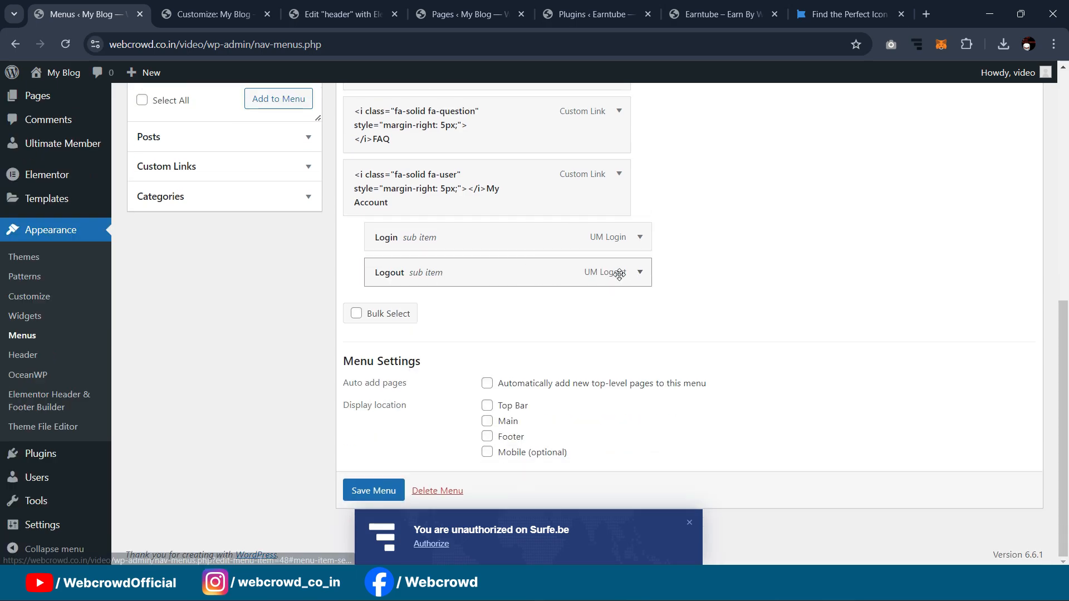
# Step: Make Logout visible only to Logged In Users, save the Main menu, and show the Pages list
pyautogui.click(641, 273)
pyautogui.scroll(-4, 497, 333)
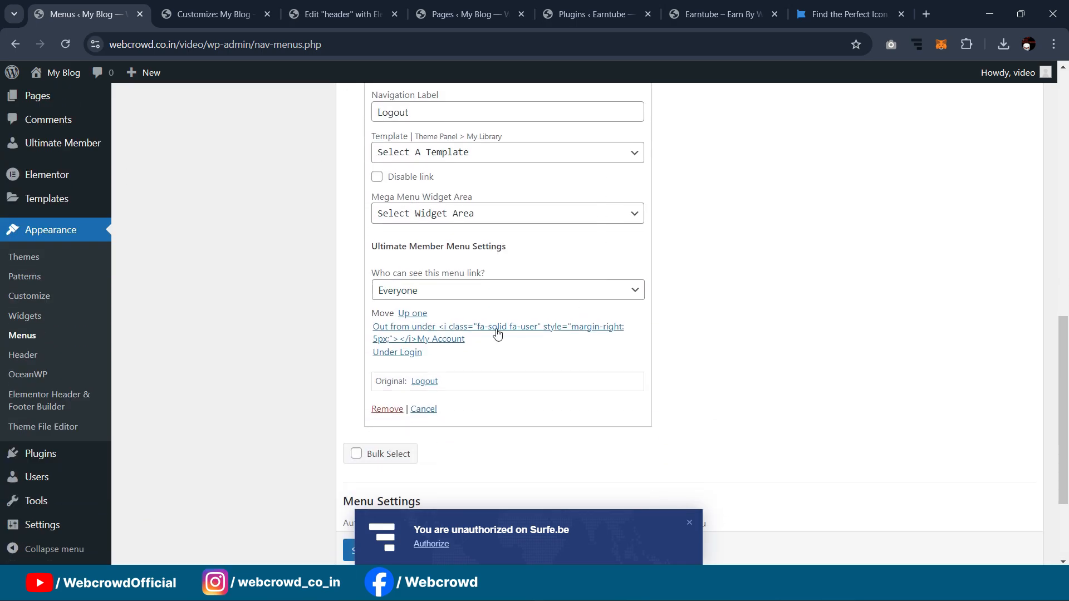
pyautogui.click(442, 293)
pyautogui.click(435, 335)
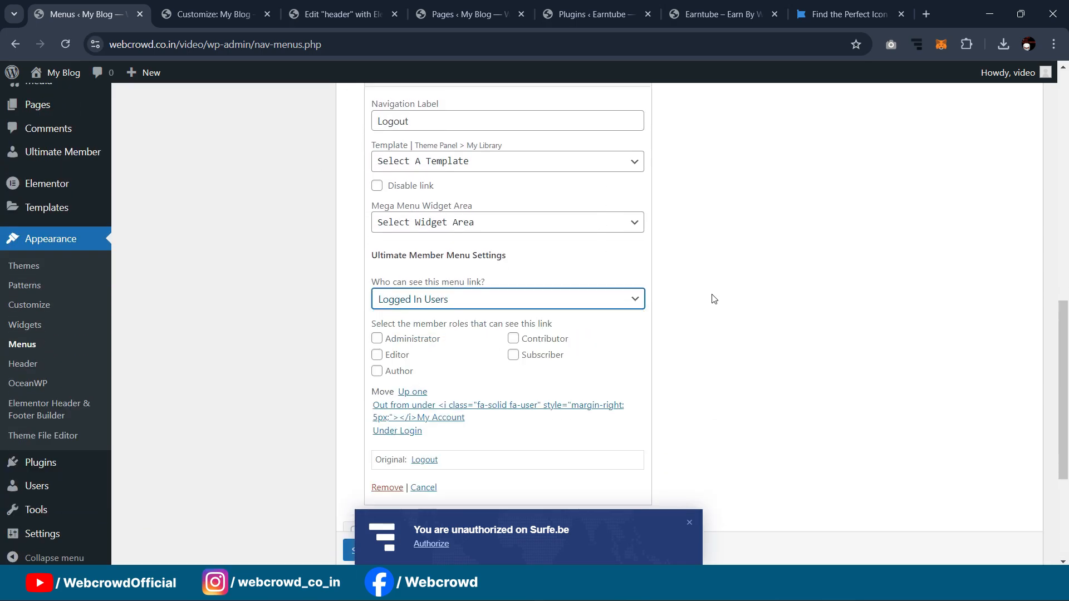
pyautogui.scroll(3, 668, 250)
pyautogui.click(639, 204)
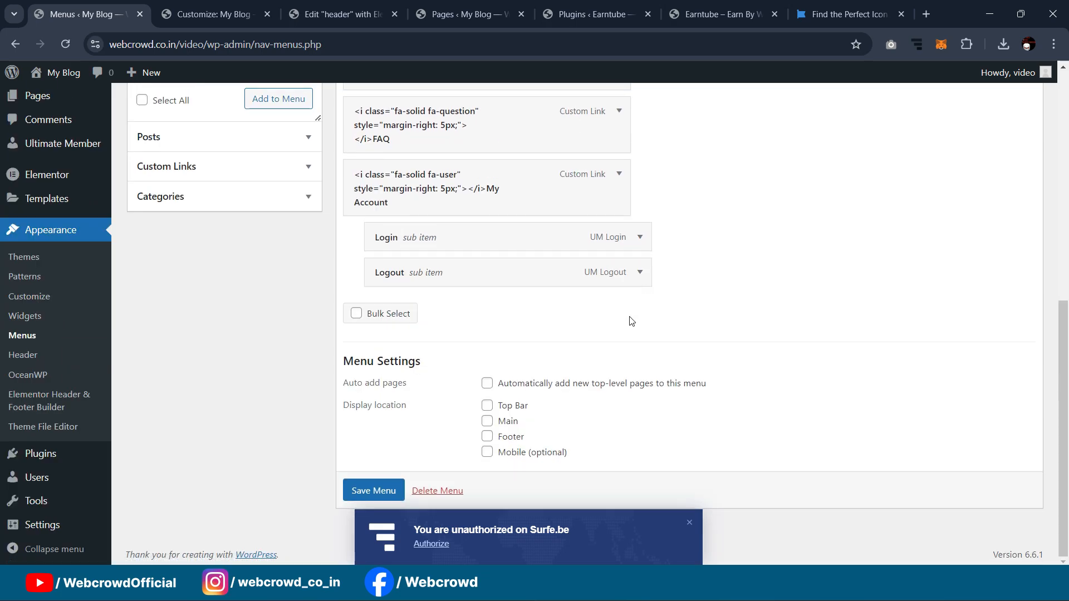
pyautogui.click(377, 494)
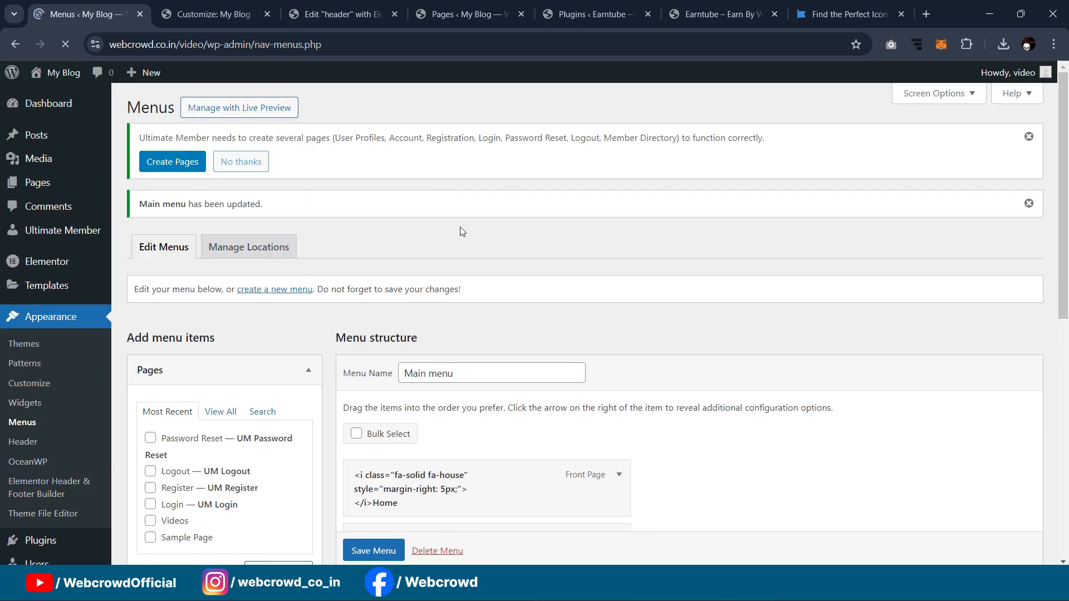
pyautogui.click(350, 11)
pyautogui.click(423, 6)
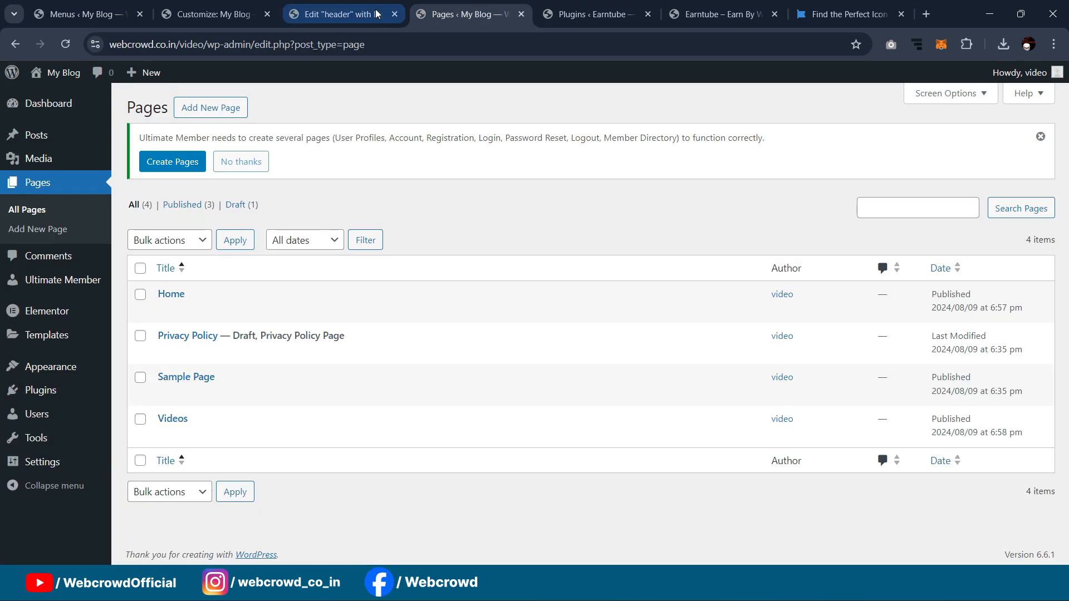
# Step: Check on the live site that My Account shows only Logout when logged in, then return to Menus
pyautogui.click(590, 12)
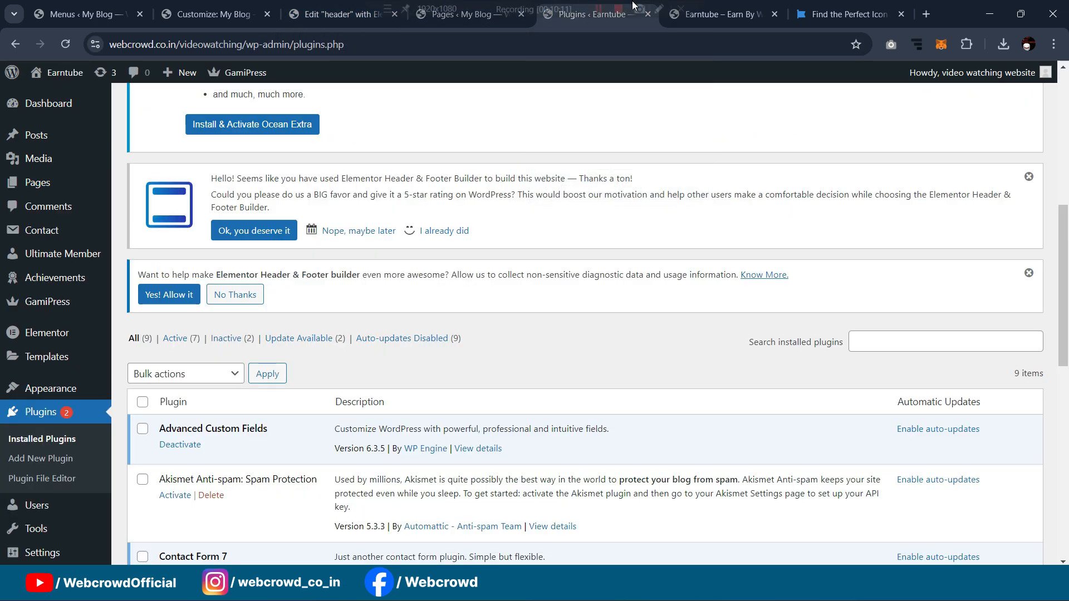
pyautogui.click(206, 12)
pyautogui.click(143, 4)
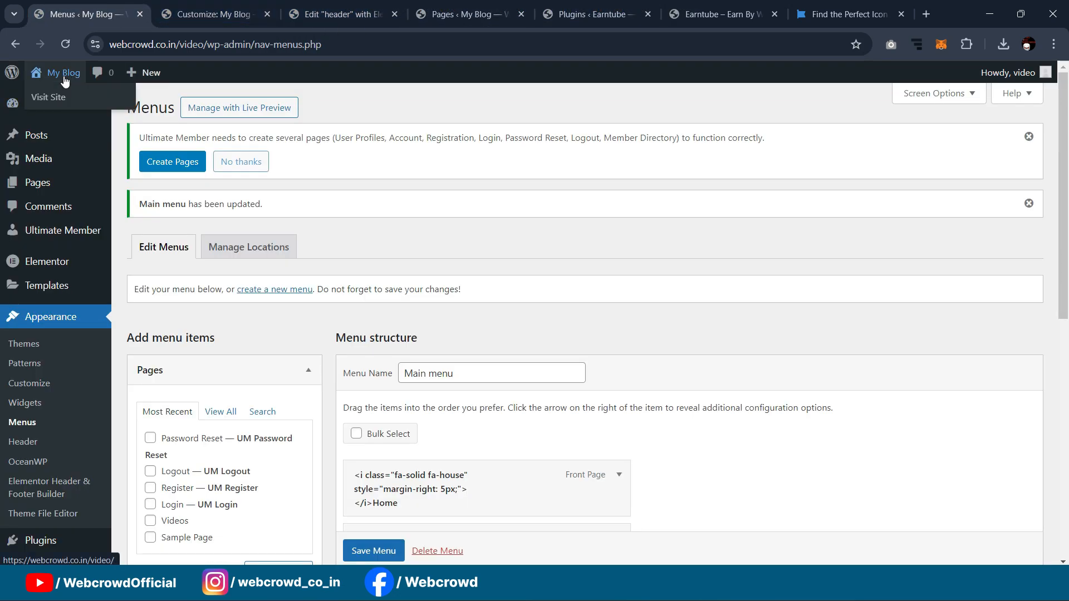
pyautogui.click(57, 97)
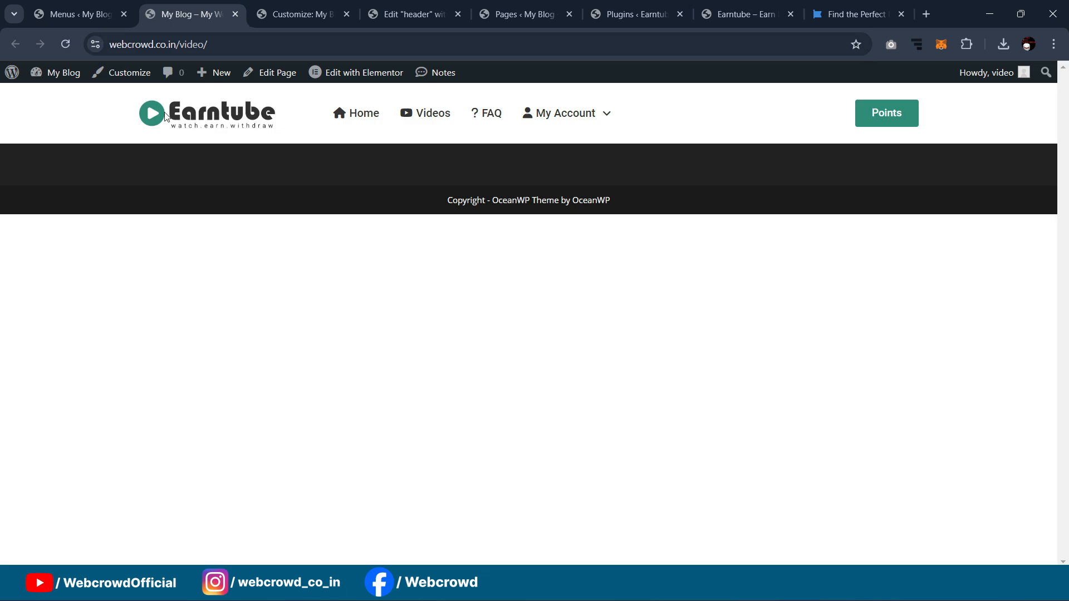
pyautogui.moveTo(600, 113)
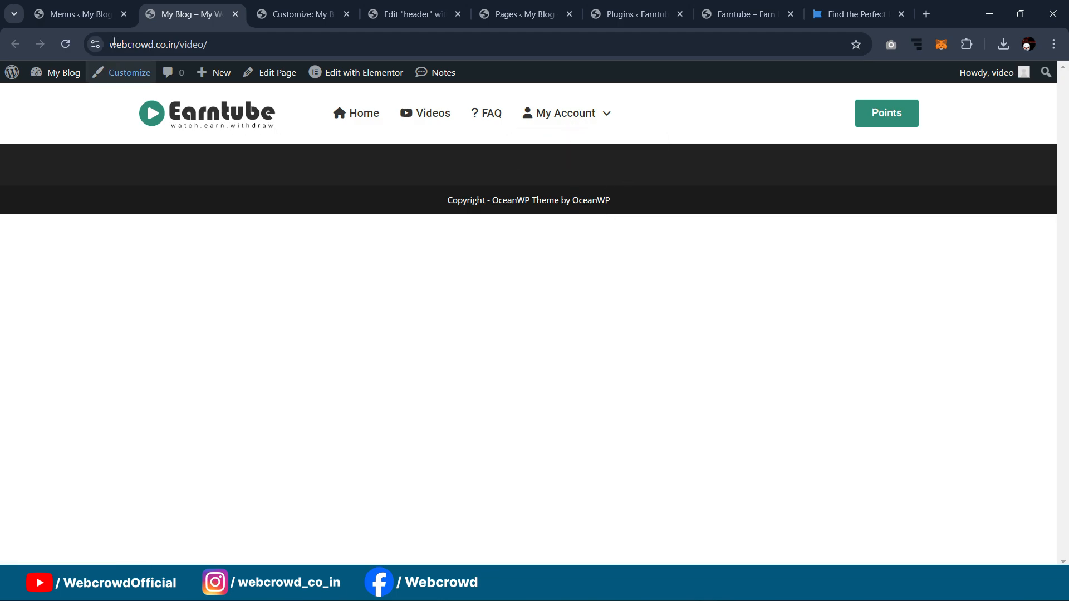
pyautogui.click(84, 14)
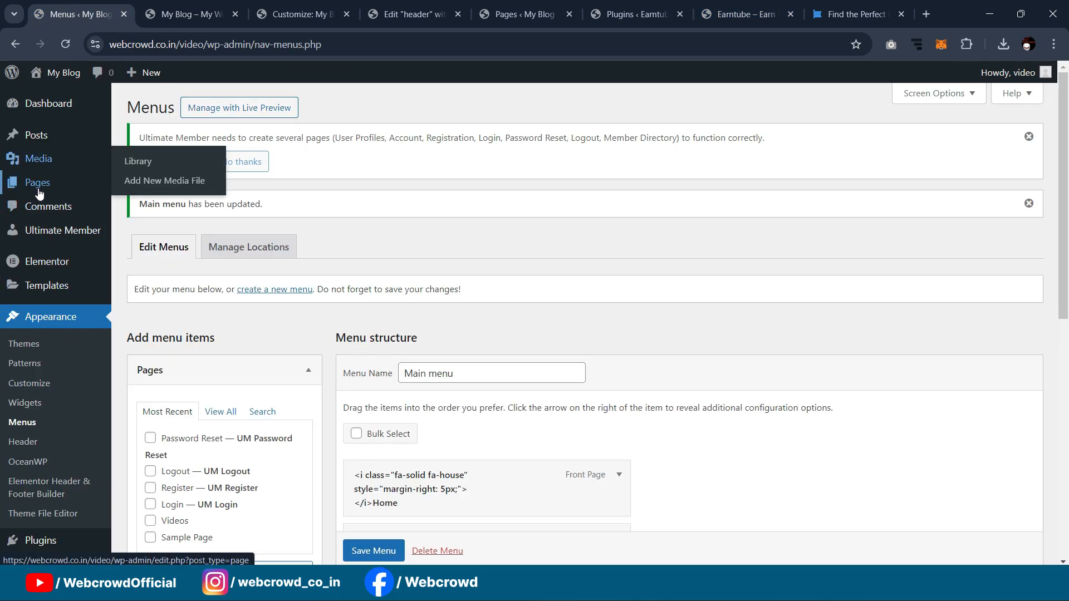
# Step: Start a new page in a separate tab and title it 'Dashoboard'
pyautogui.moveTo(39, 191)
pyautogui.middleClick(156, 205)
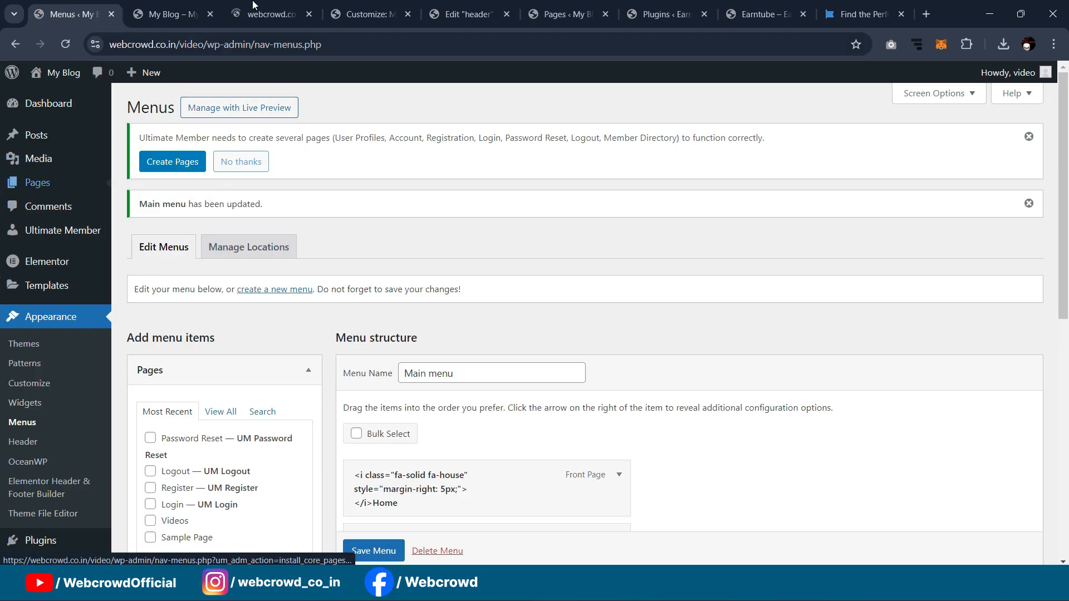
pyautogui.click(261, 18)
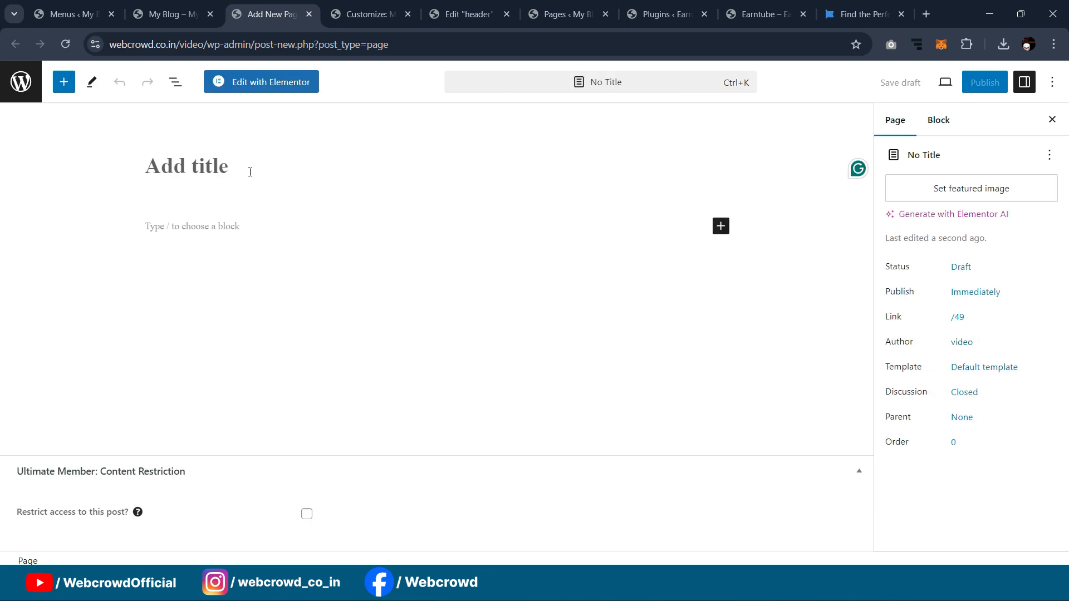
pyautogui.write('Dashoboard')
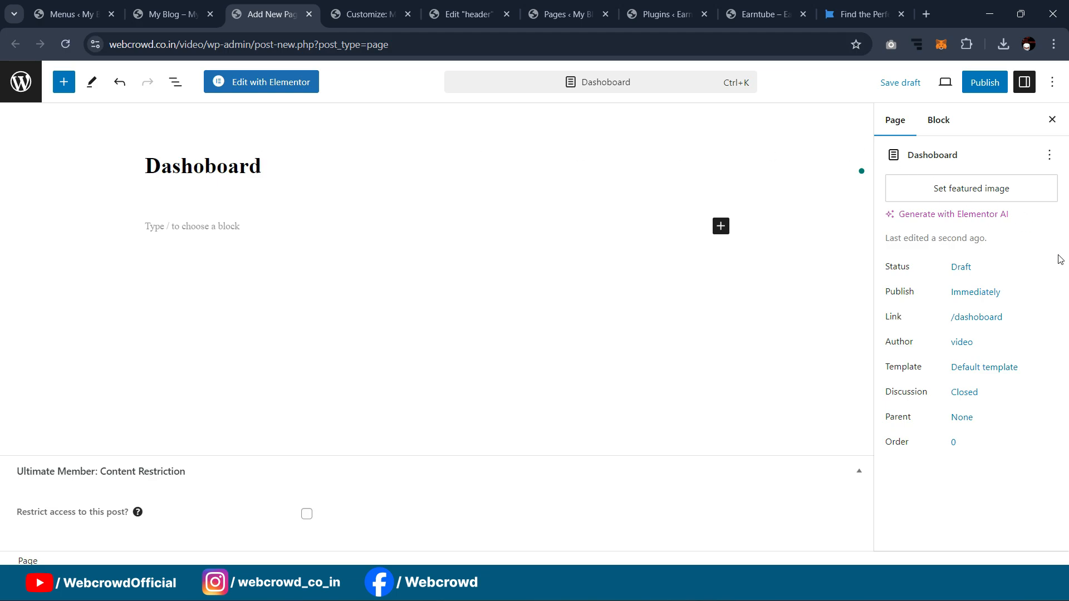
# Step: Set the page template to Elementor Full Width and publish the page
pyautogui.click(928, 488)
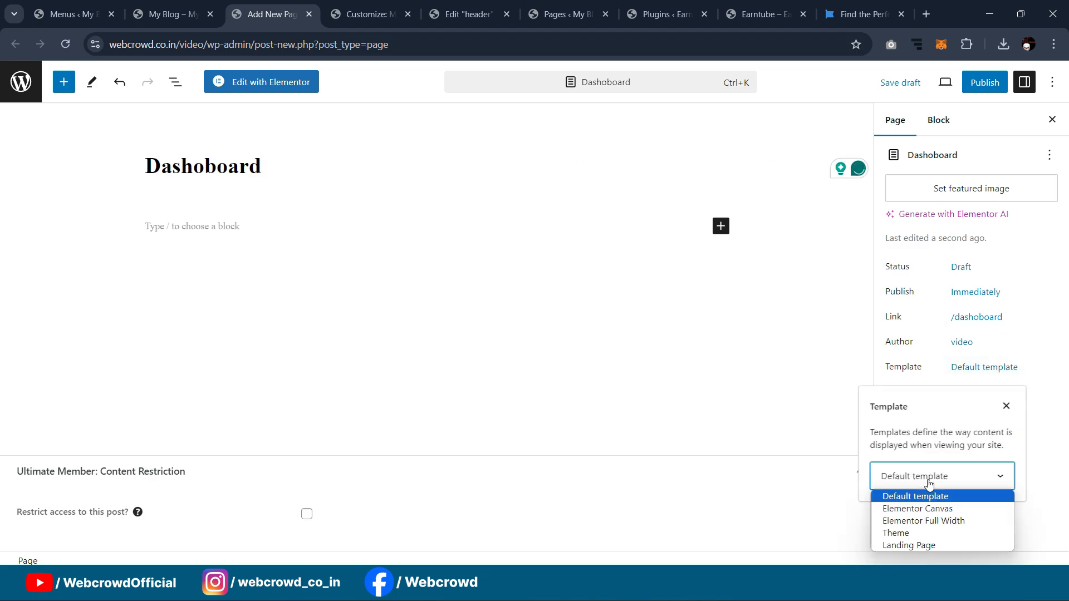
pyautogui.click(931, 521)
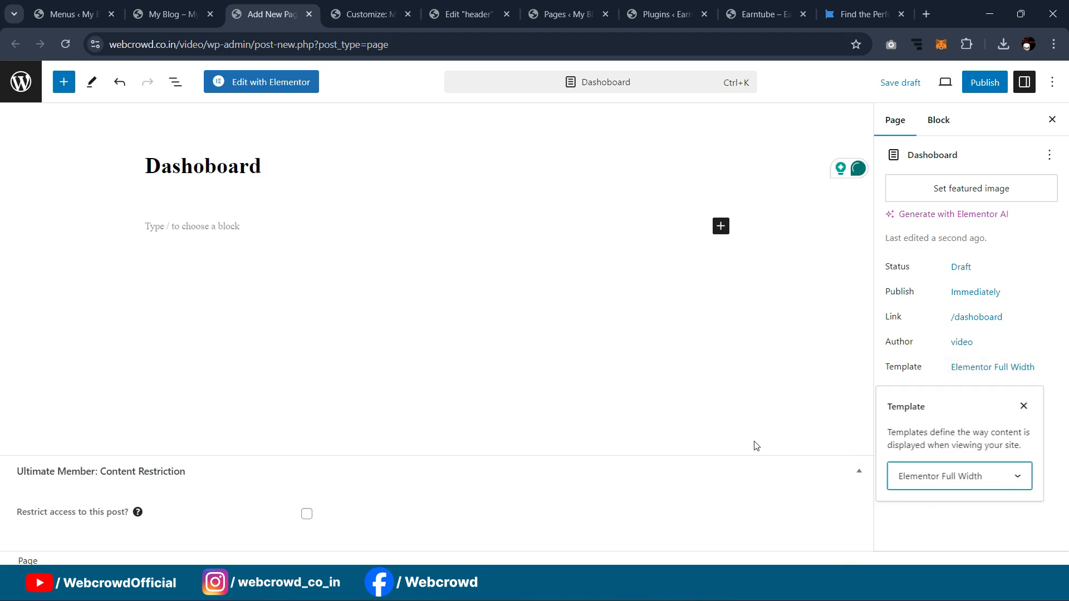
pyautogui.click(984, 82)
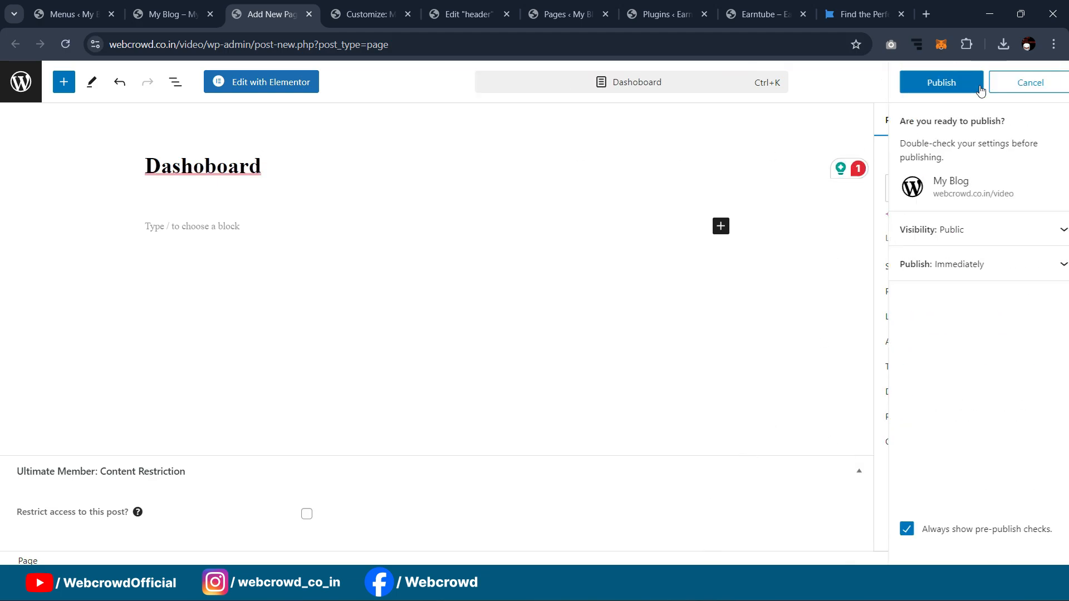
pyautogui.click(918, 83)
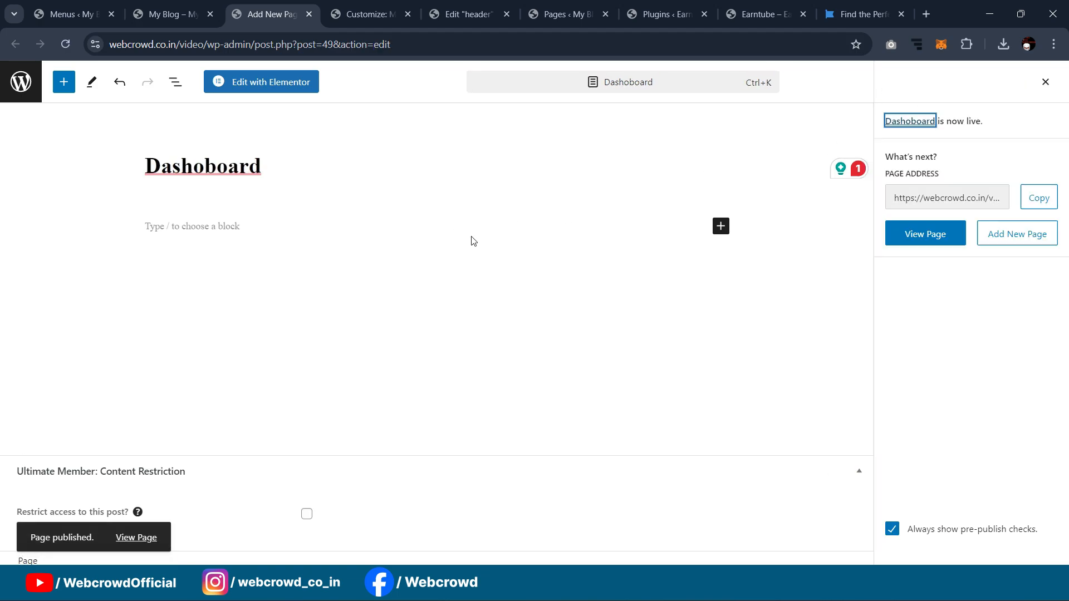
# Step: Correct the title spelling to 'Dashboard' and save the page
pyautogui.click(205, 167)
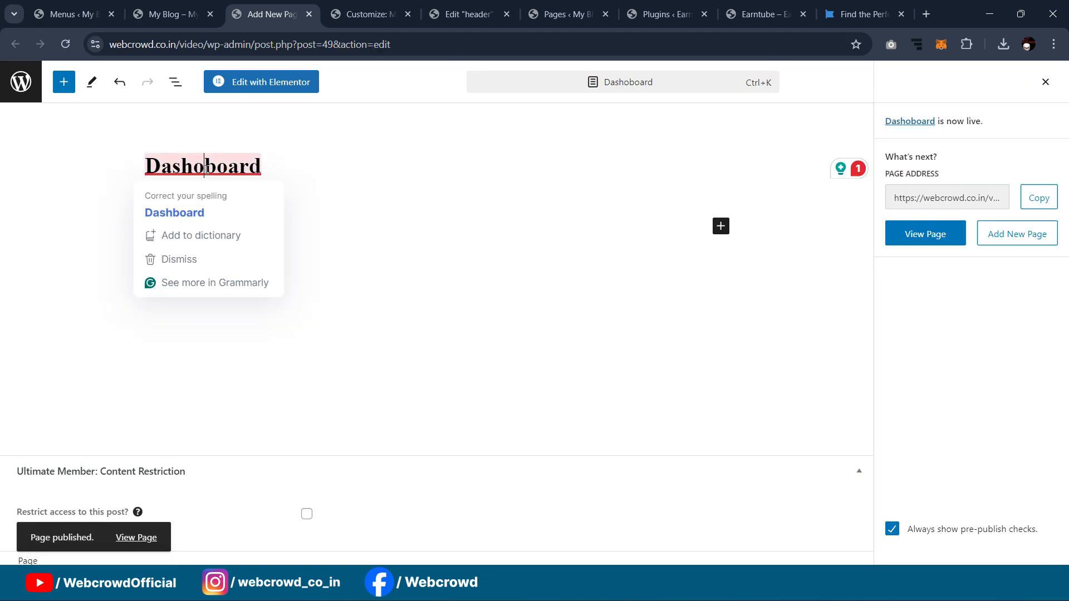
pyautogui.click(173, 212)
pyautogui.click(991, 82)
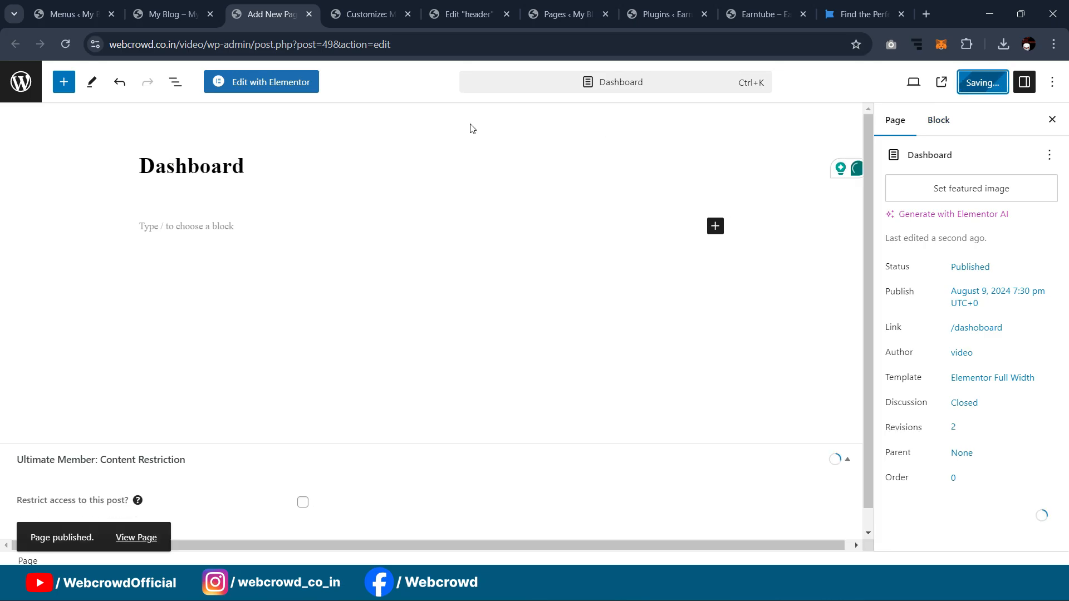
# Step: Close the page tab, reload Menus, and add Dashboard nested under My Account
pyautogui.click(309, 16)
pyautogui.click(72, 14)
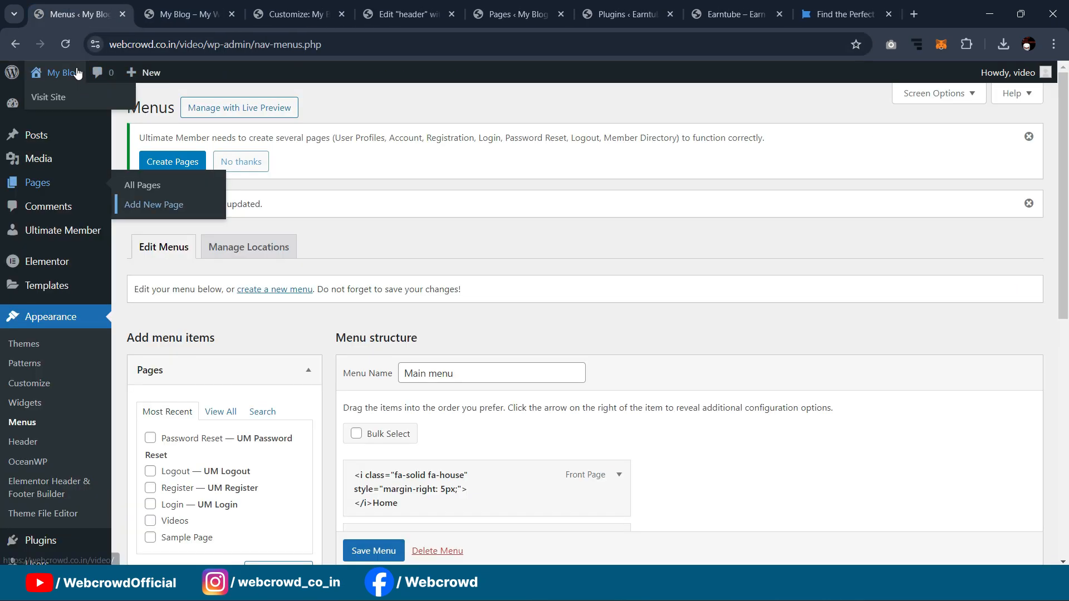
pyautogui.click(67, 45)
pyautogui.scroll(-3, 173, 222)
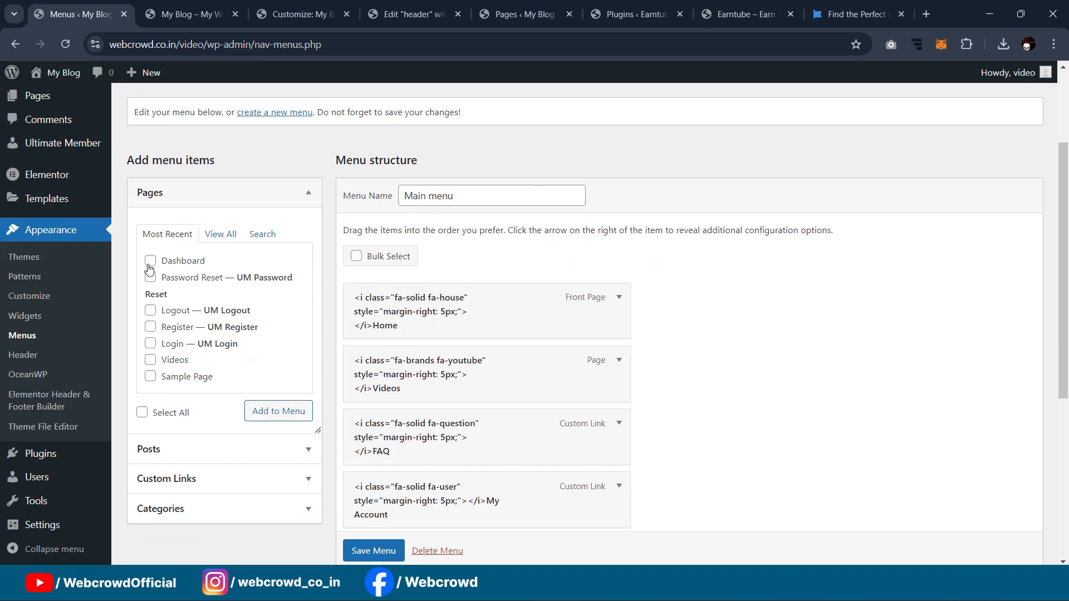
pyautogui.click(276, 426)
pyautogui.scroll(-6, 479, 334)
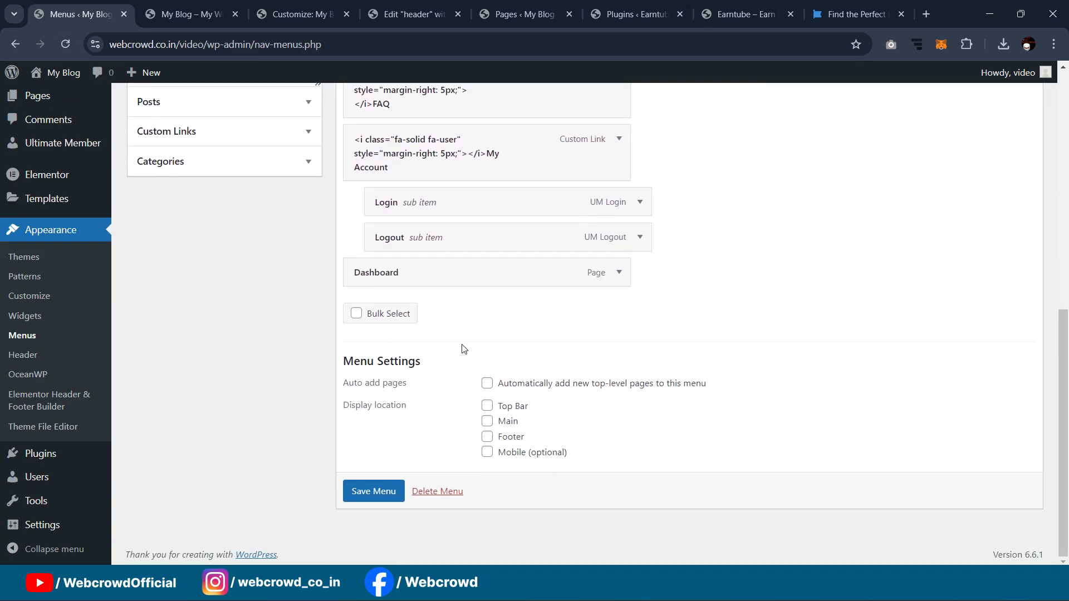
pyautogui.moveTo(383, 282); pyautogui.dragTo(403, 207)
# Step: Limit the Dashboard link to Logged In Users, save the Main menu, and show the live site
pyautogui.click(640, 206)
pyautogui.scroll(-1, 458, 289)
pyautogui.scroll(-2, 458, 289)
pyautogui.click(437, 293)
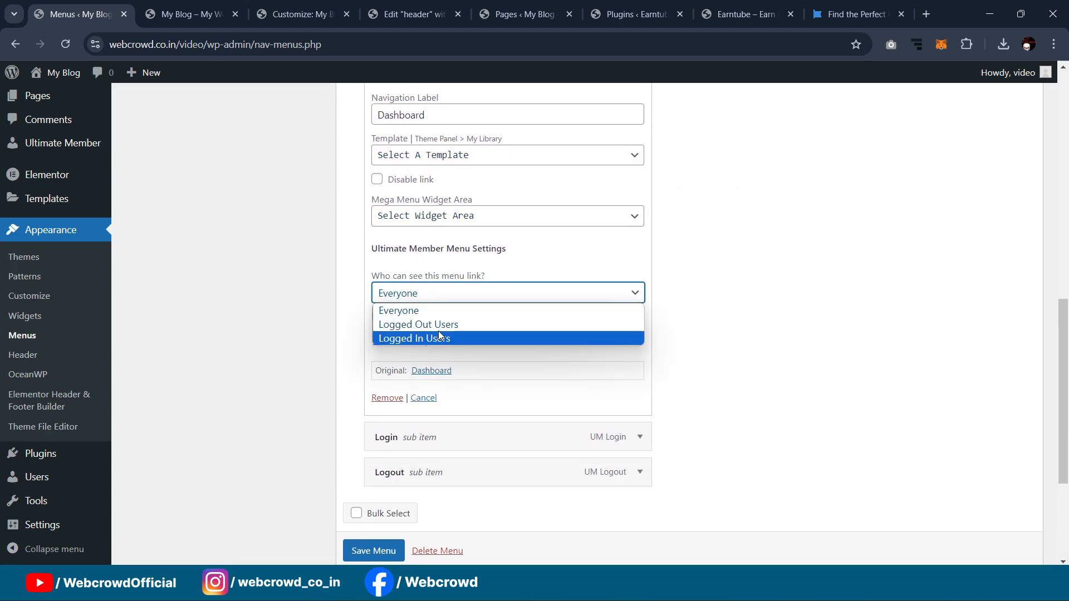
pyautogui.click(448, 339)
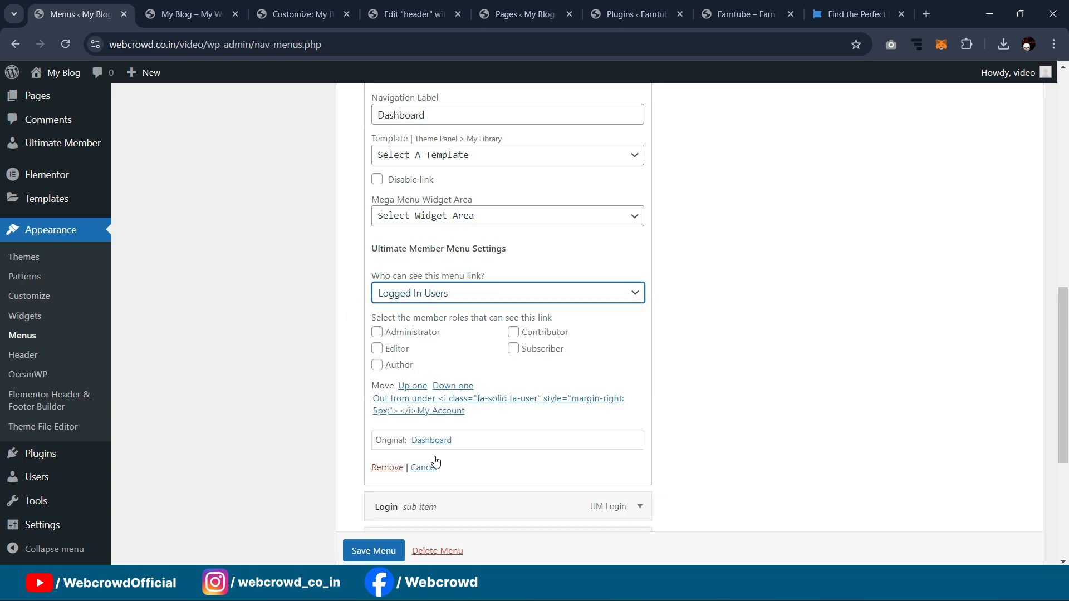
pyautogui.click(372, 550)
pyautogui.scroll(-1, 371, 550)
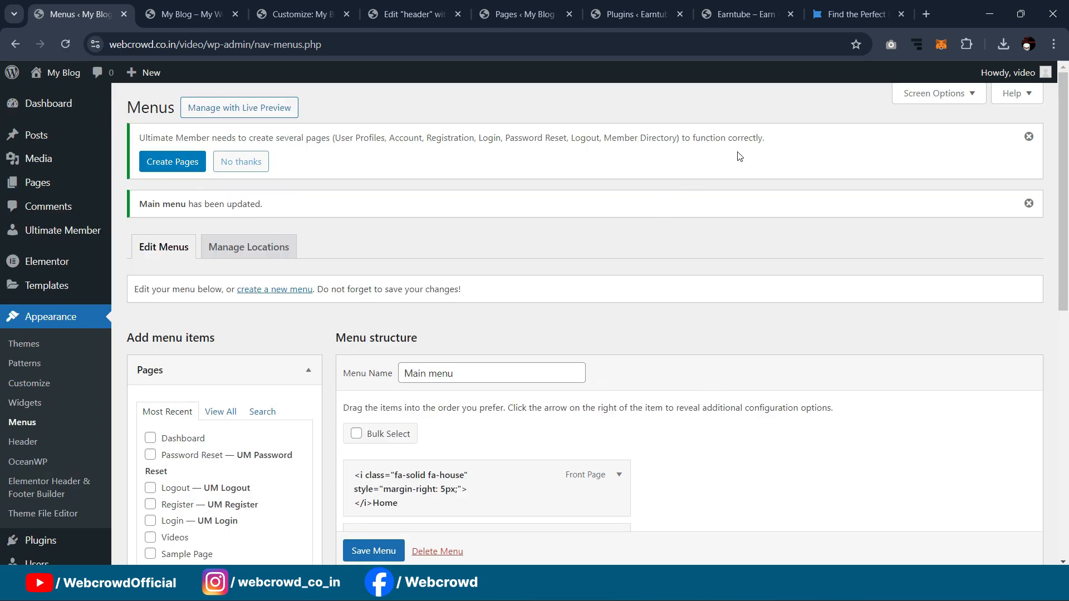
pyautogui.click(306, 4)
pyautogui.click(189, 14)
# Step: Reload the live site to confirm My Account lists Dashboard, then go back to the header editor
pyautogui.click(65, 44)
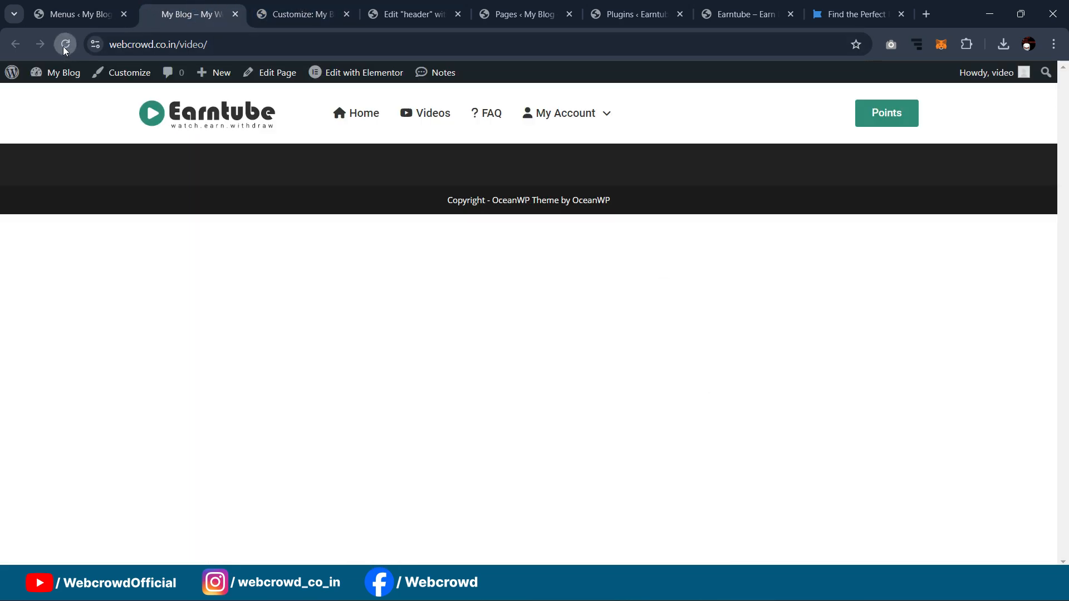
pyautogui.moveTo(584, 119)
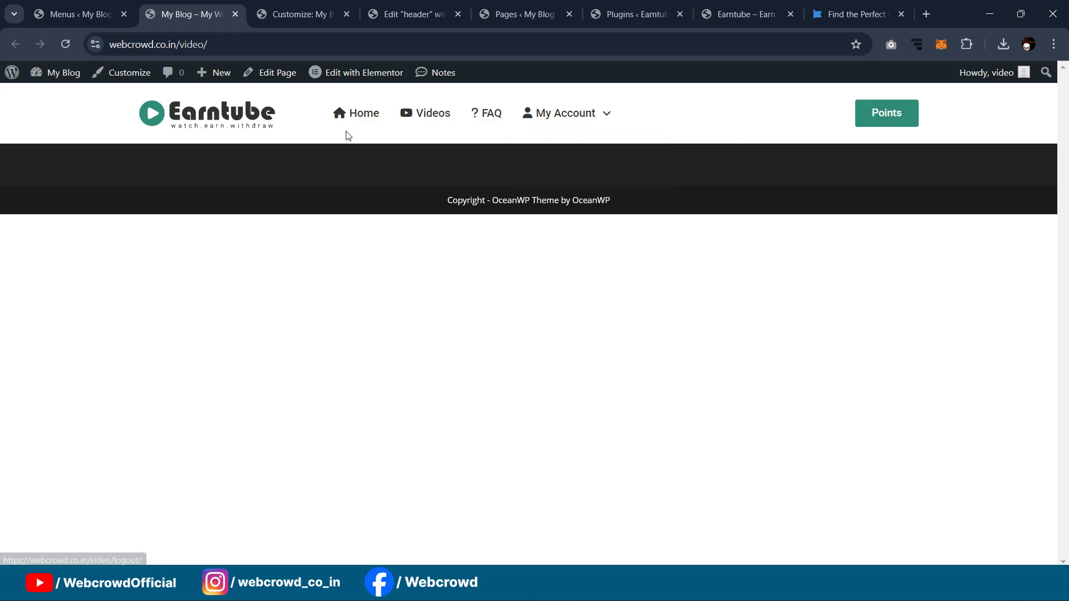
pyautogui.click(373, 10)
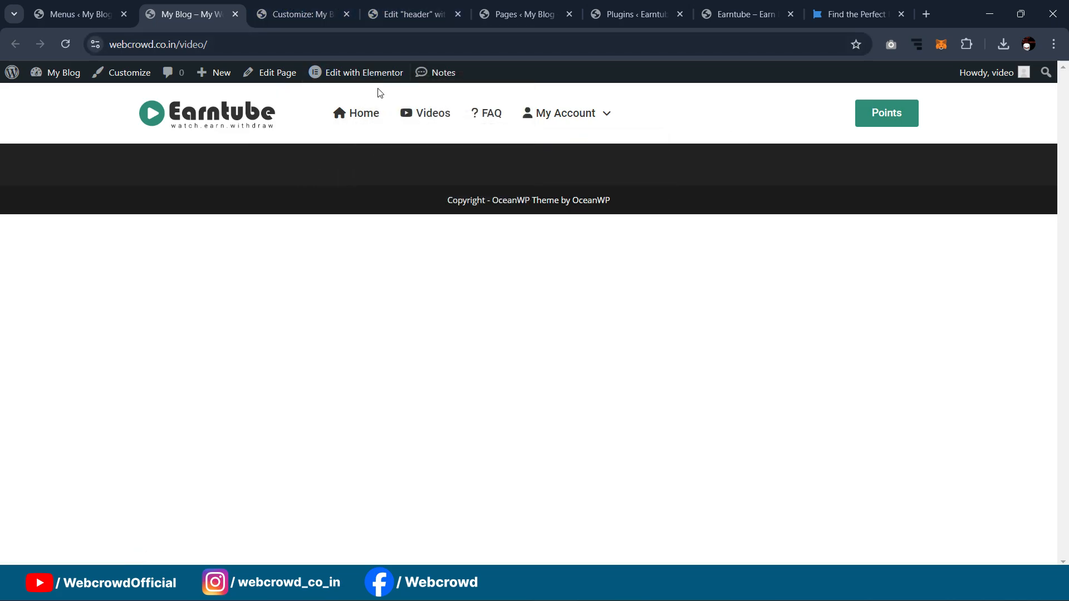
# Step: In the nav menu widget's Dropdown style, adjust the top distance and remove the item dividers
pyautogui.click(66, 44)
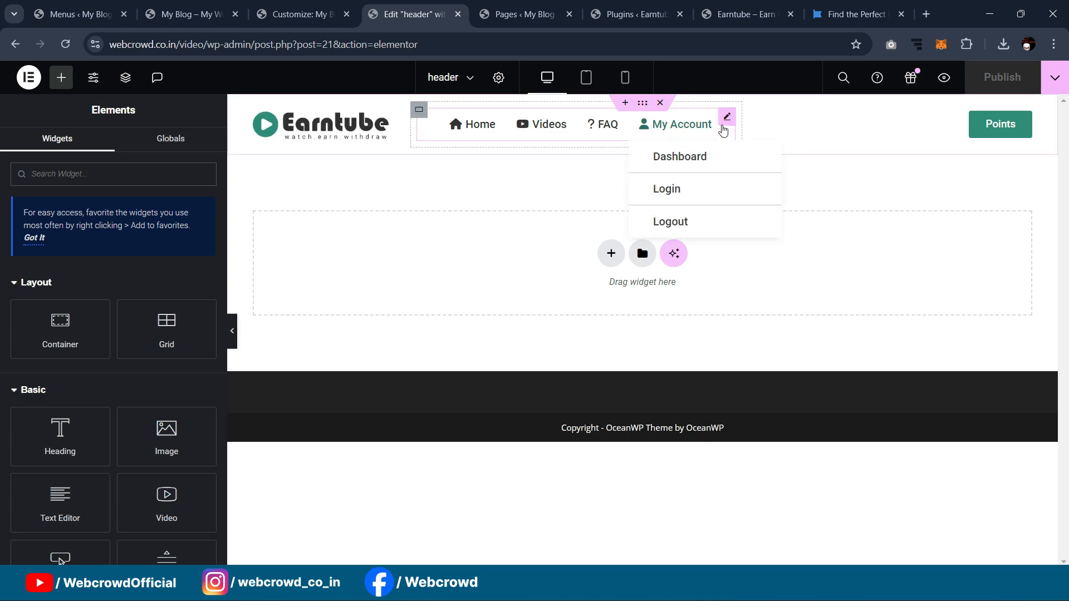
pyautogui.click(723, 133)
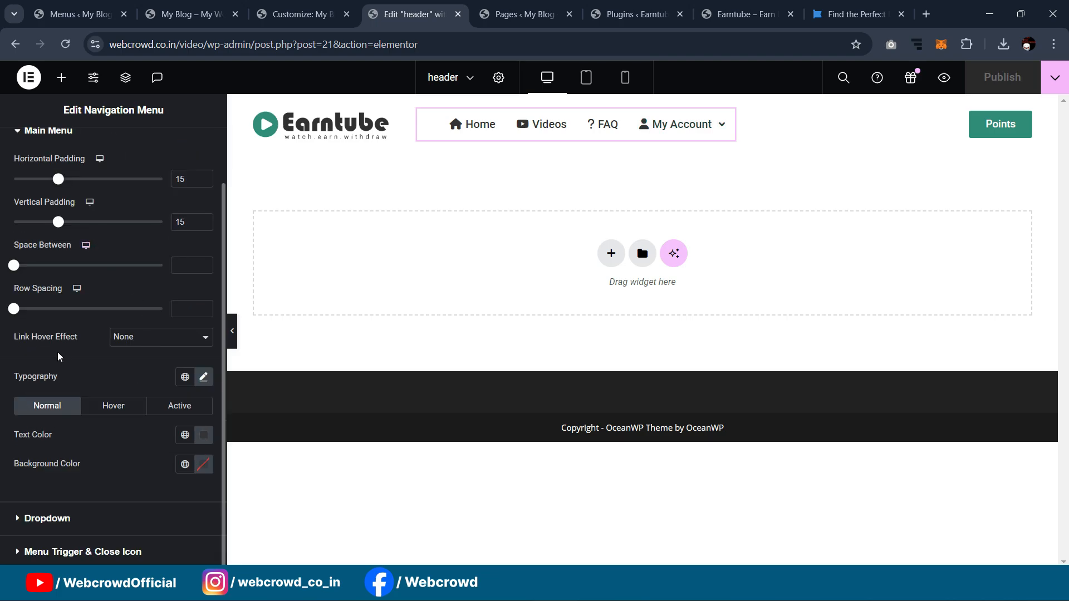
pyautogui.click(48, 518)
pyautogui.scroll(-4, 143, 233)
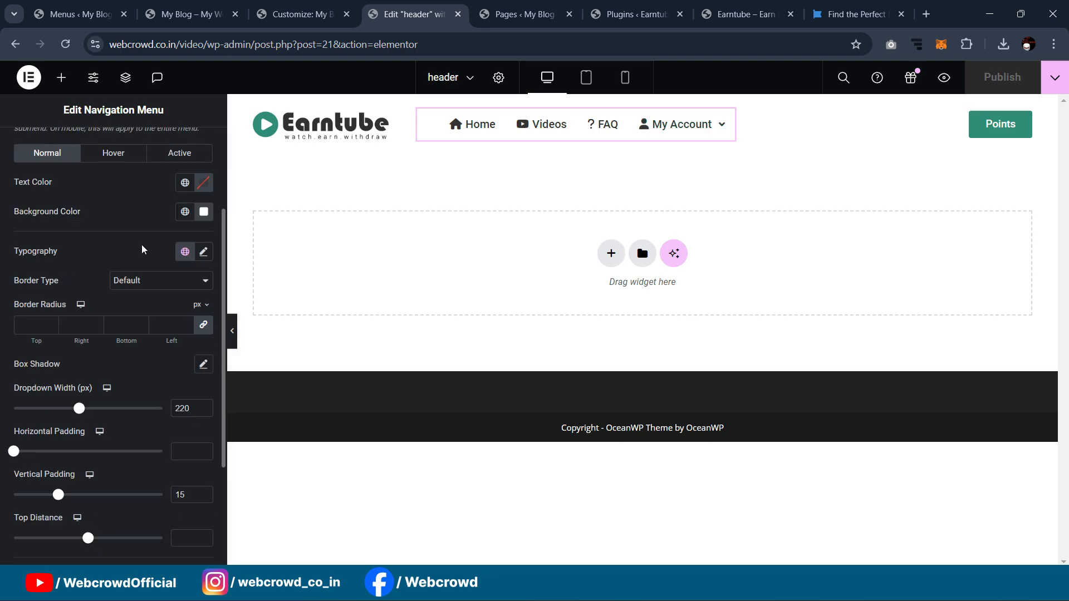
pyautogui.scroll(-1, 92, 371)
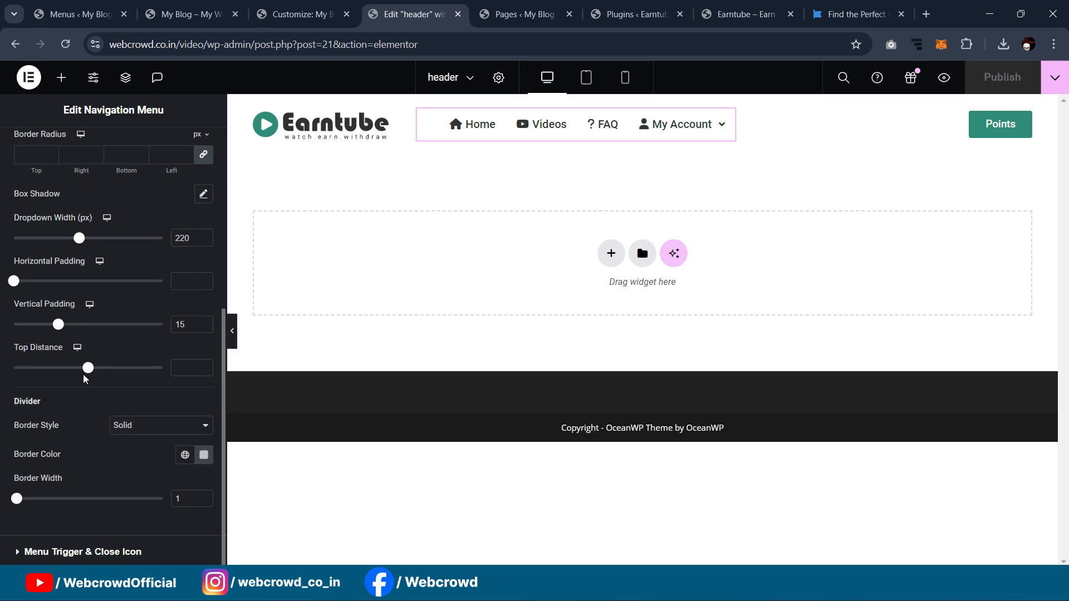
pyautogui.moveTo(85, 372); pyautogui.dragTo(94, 373)
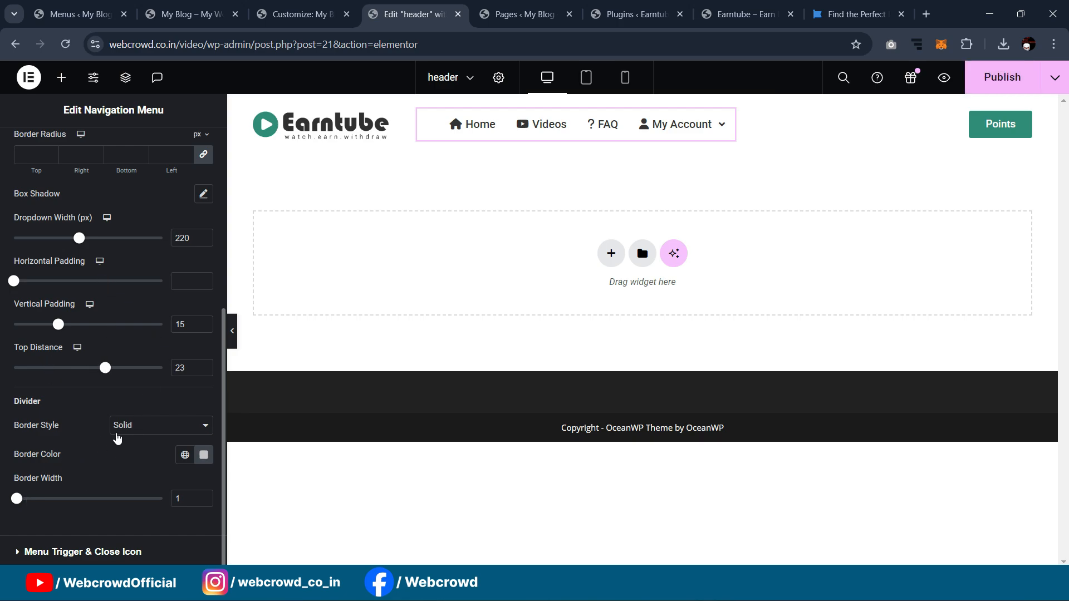
pyautogui.click(145, 431)
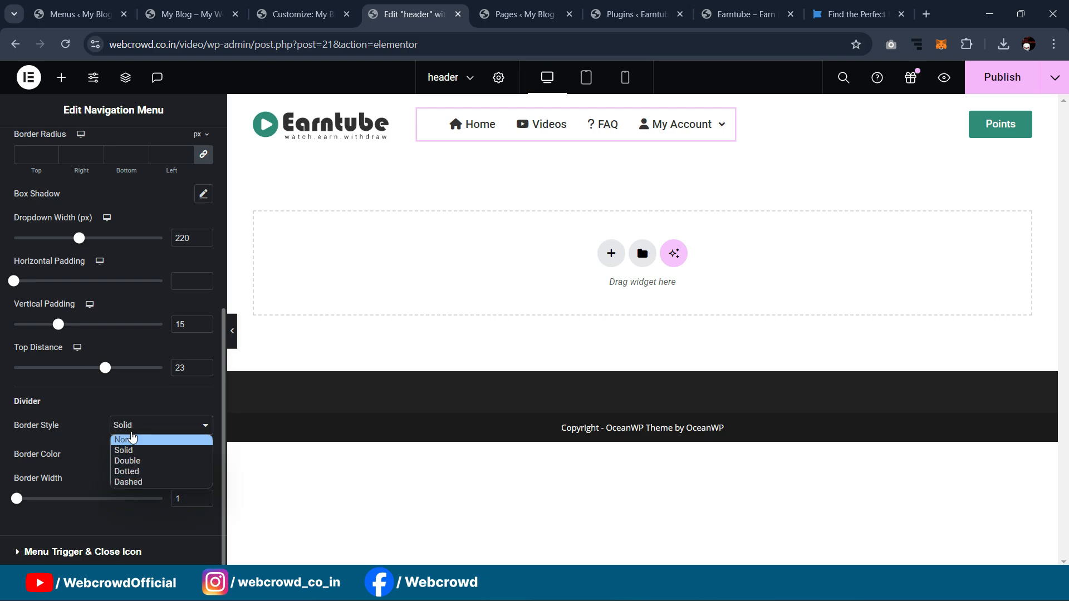
pyautogui.click(132, 441)
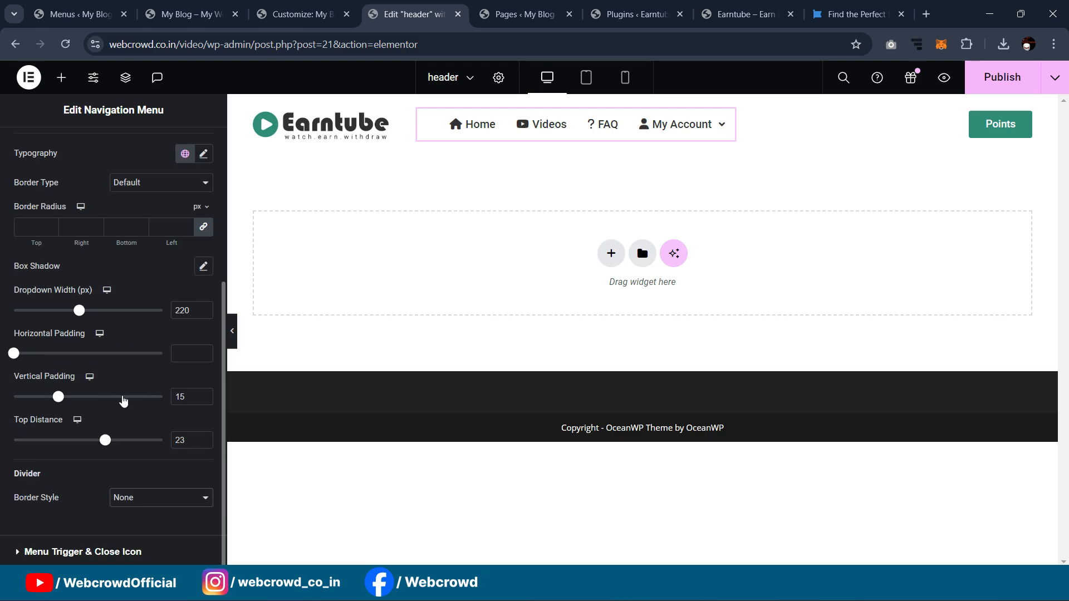
# Step: Set the dropdown items' Hover and Active text colour to the Primary green global colour
pyautogui.scroll(1, 116, 388)
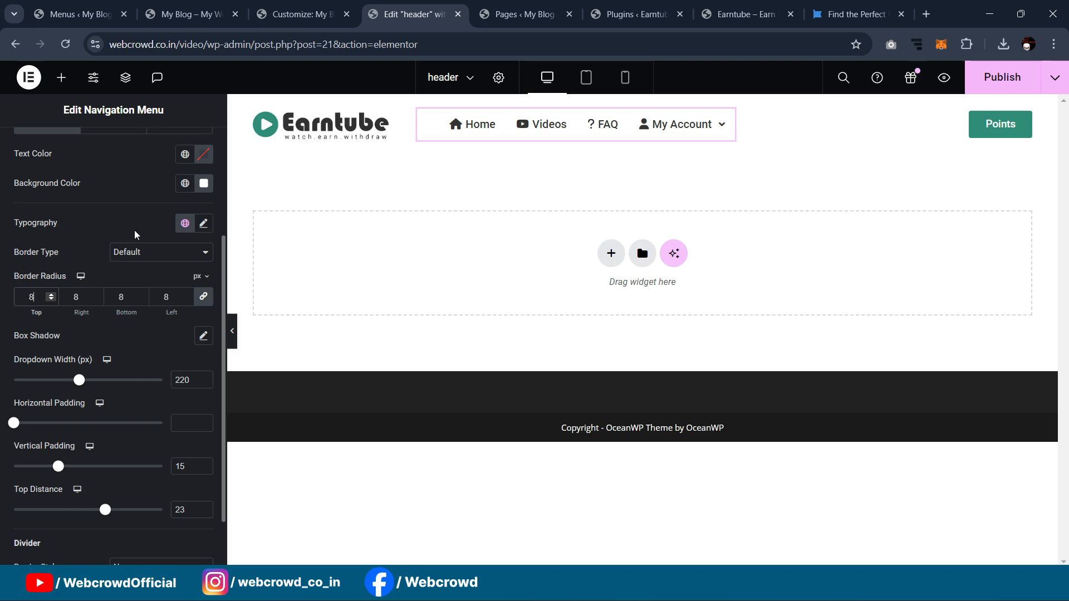
pyautogui.scroll(-1, 136, 234)
pyautogui.scroll(2, 140, 272)
pyautogui.scroll(1, 100, 239)
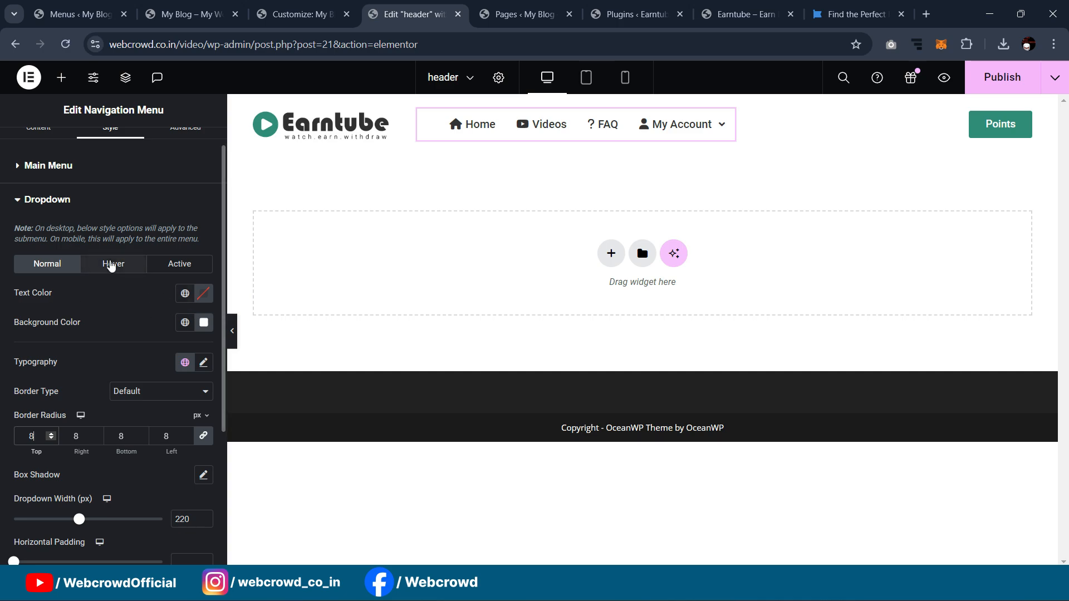
pyautogui.click(113, 264)
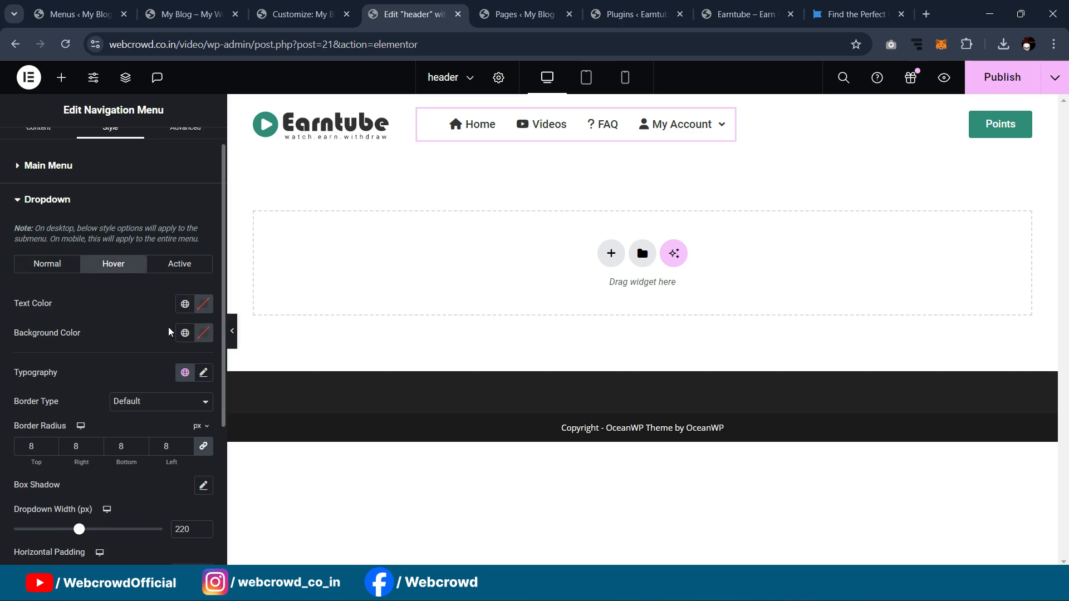
pyautogui.click(186, 303)
pyautogui.click(86, 370)
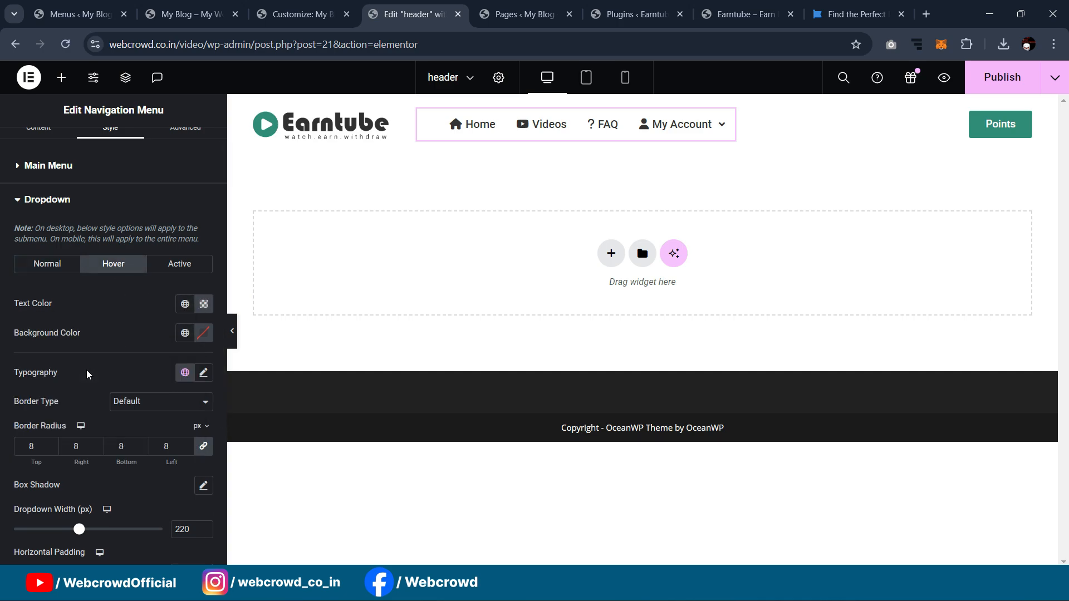
pyautogui.click(179, 263)
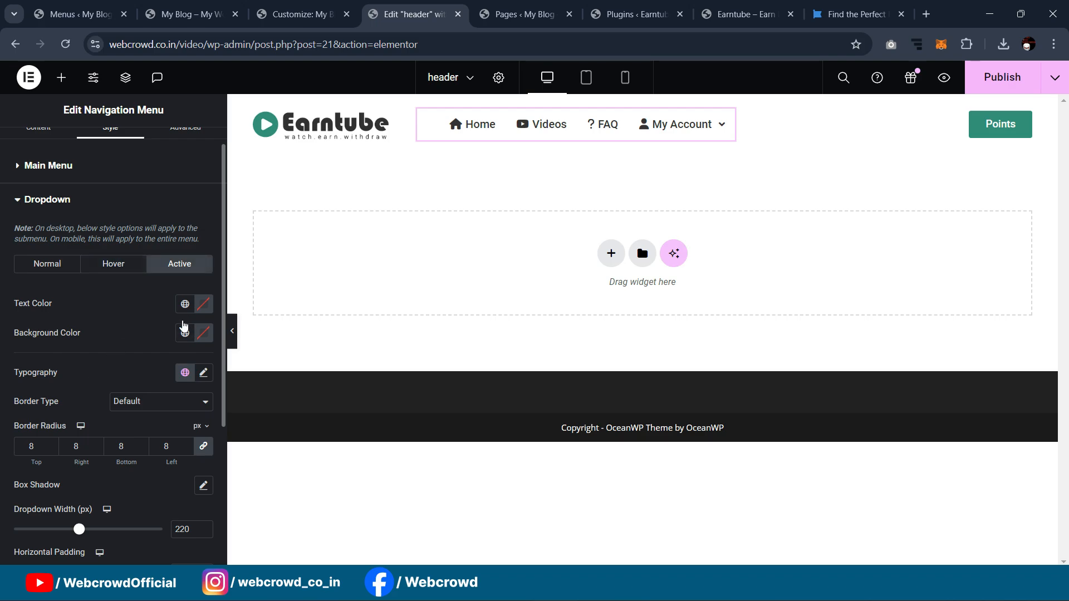
pyautogui.click(185, 303)
pyautogui.click(89, 381)
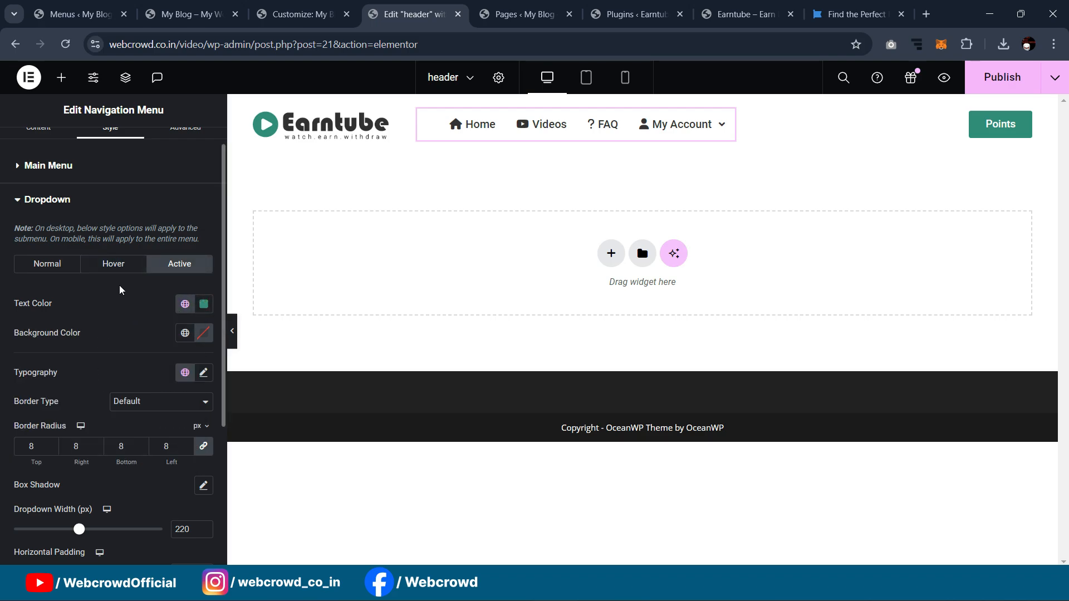
# Step: Log in through the popup, publish the header, and show the live site
pyautogui.scroll(-2, 122, 305)
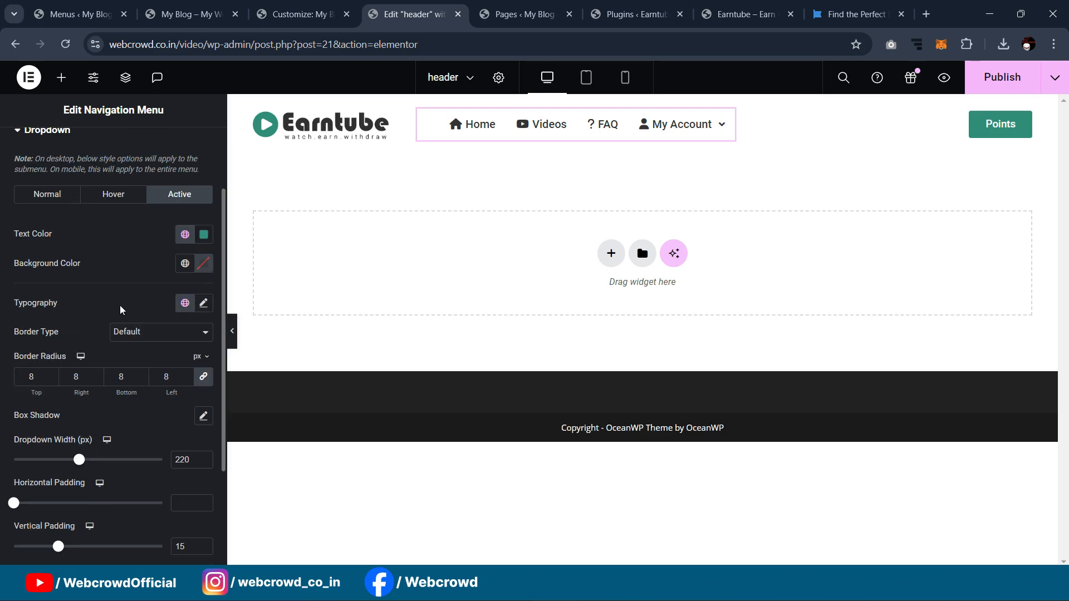
pyautogui.moveTo(721, 118)
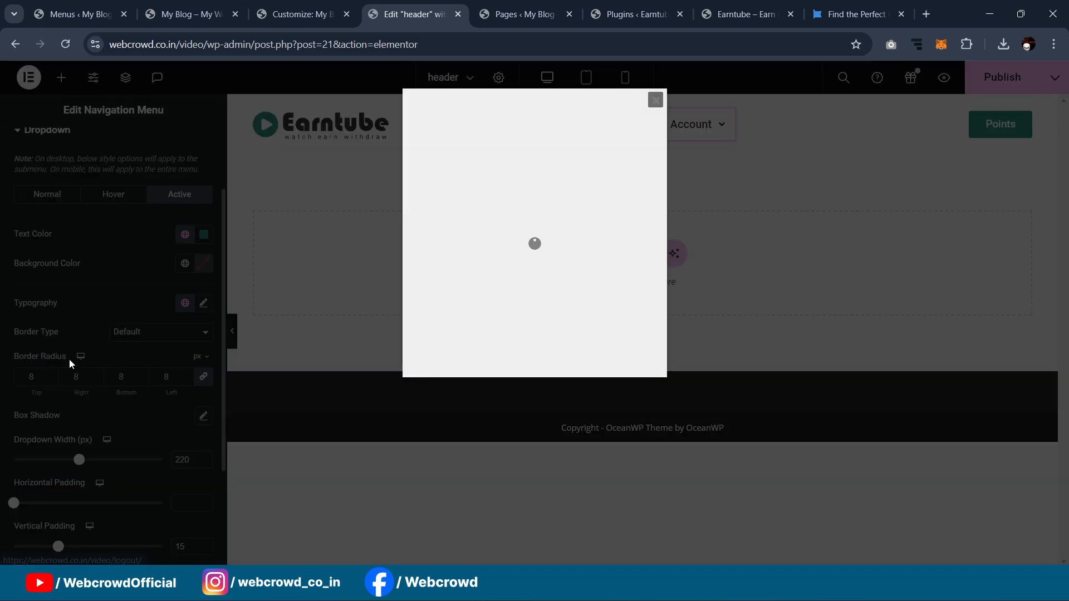
pyautogui.click(593, 384)
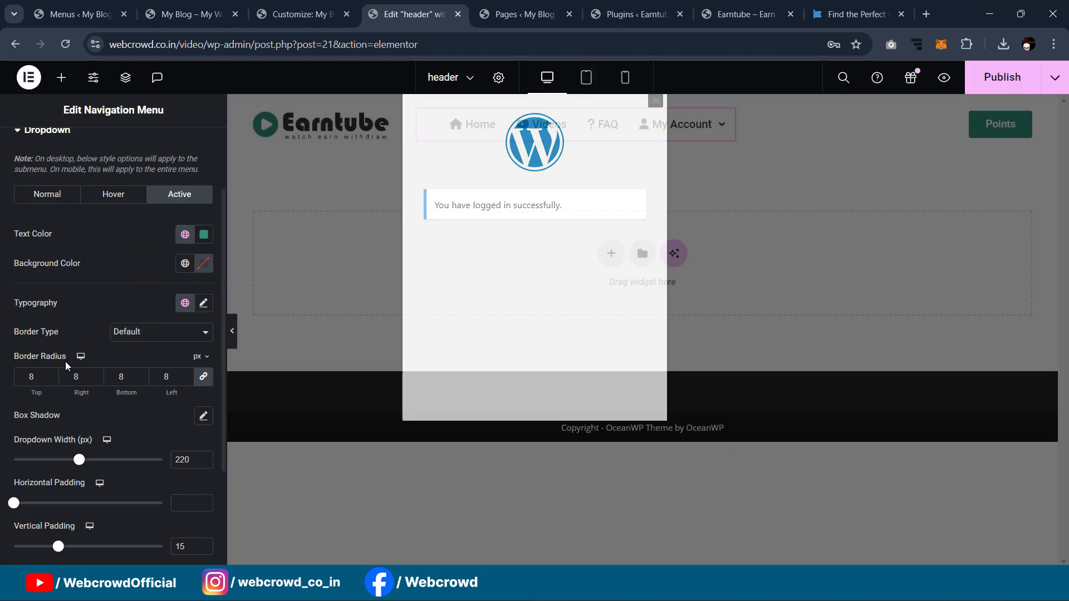
pyautogui.scroll(-3, 79, 402)
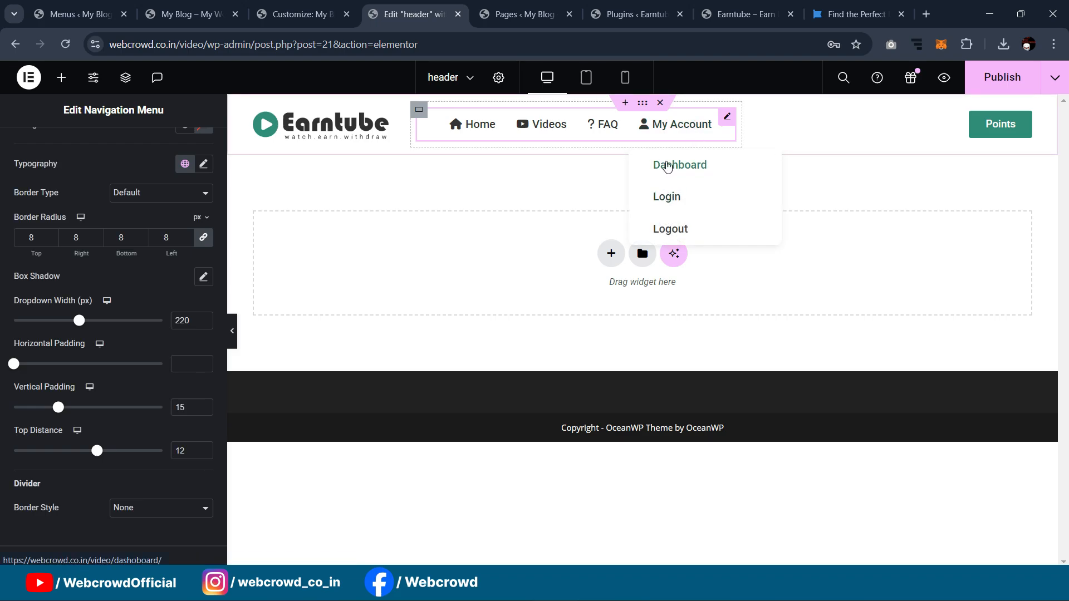
pyautogui.click(999, 81)
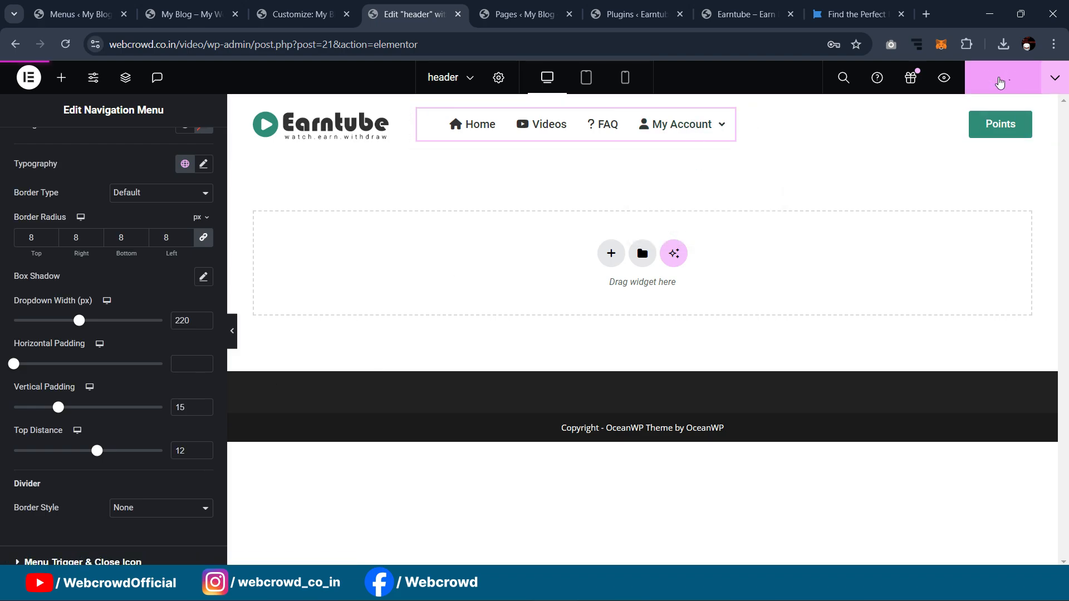
pyautogui.click(189, 14)
# Step: Reload the live site and check My Account lists Dashboard and Logout while logged in
pyautogui.click(61, 47)
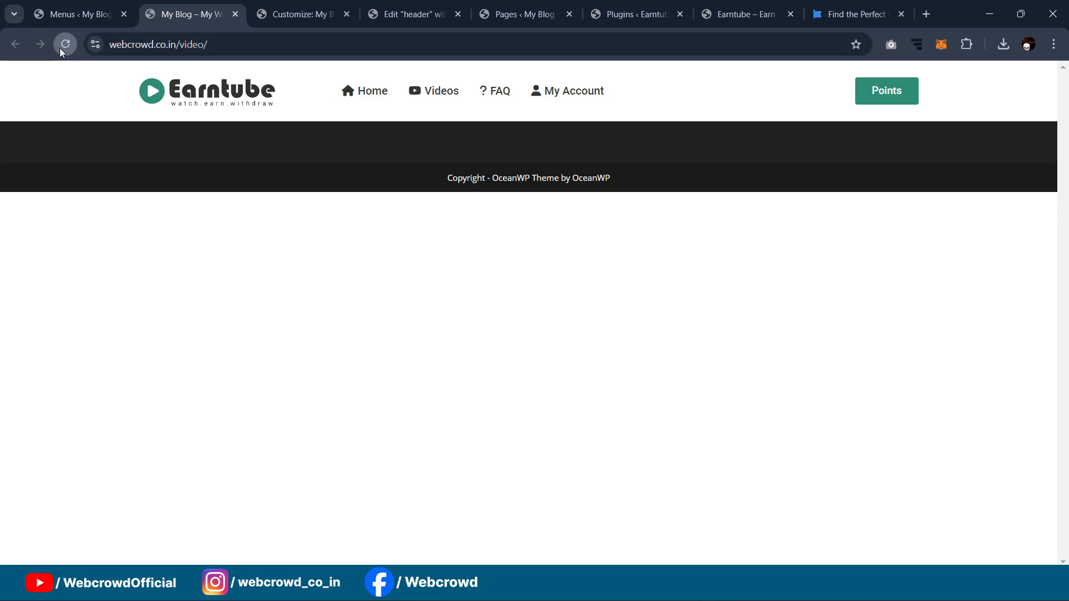
pyautogui.moveTo(592, 98)
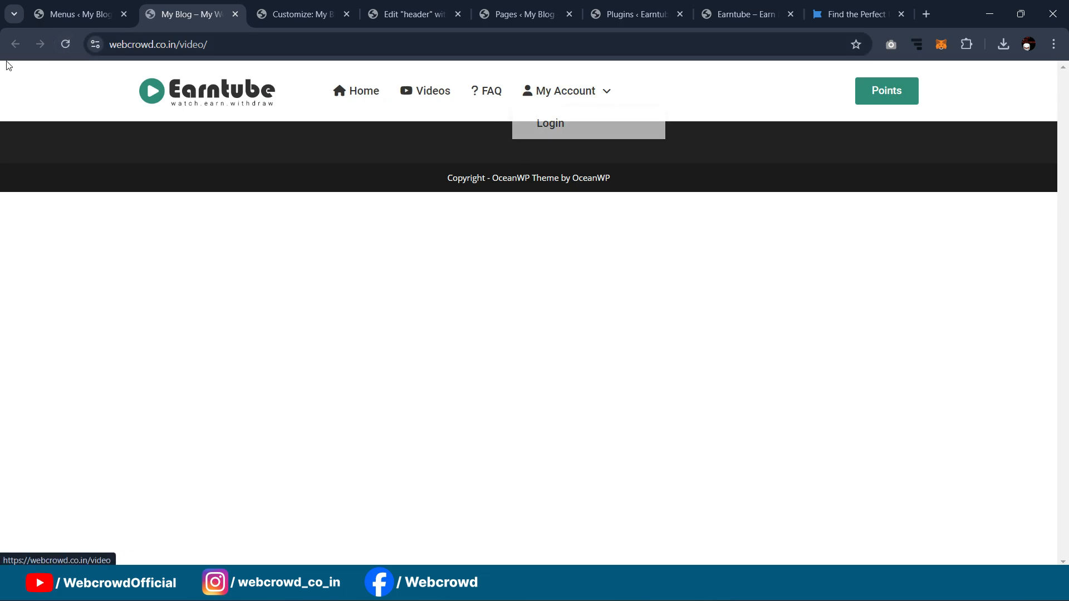
pyautogui.click(65, 44)
pyautogui.moveTo(564, 111)
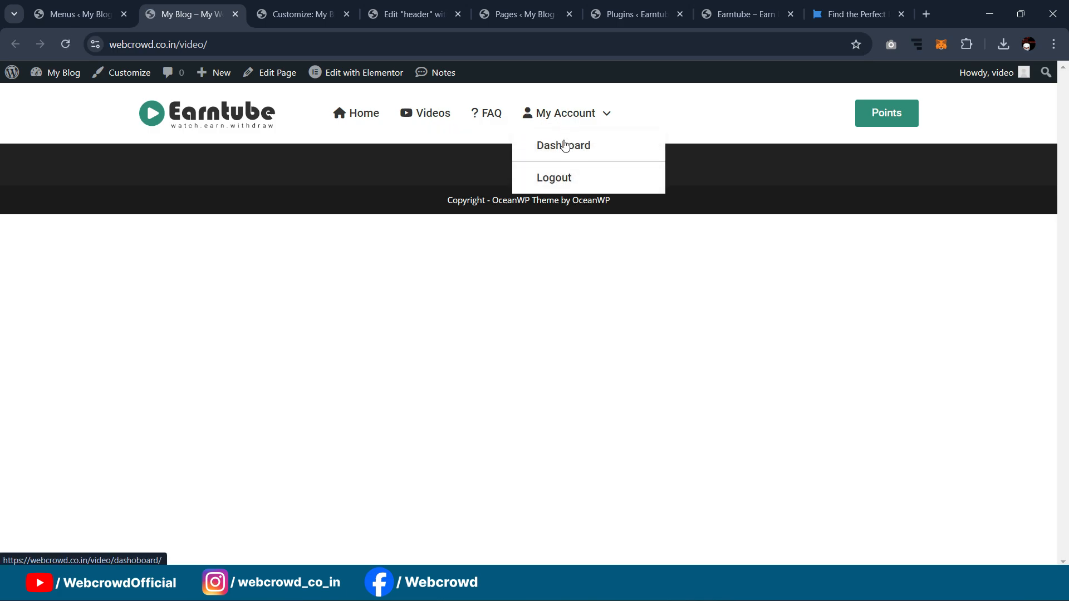
# Step: Open the site in a private window to confirm only Login shows when logged out, then close it
pyautogui.click(271, 47)
pyautogui.hotkey('ctrl', 'c')
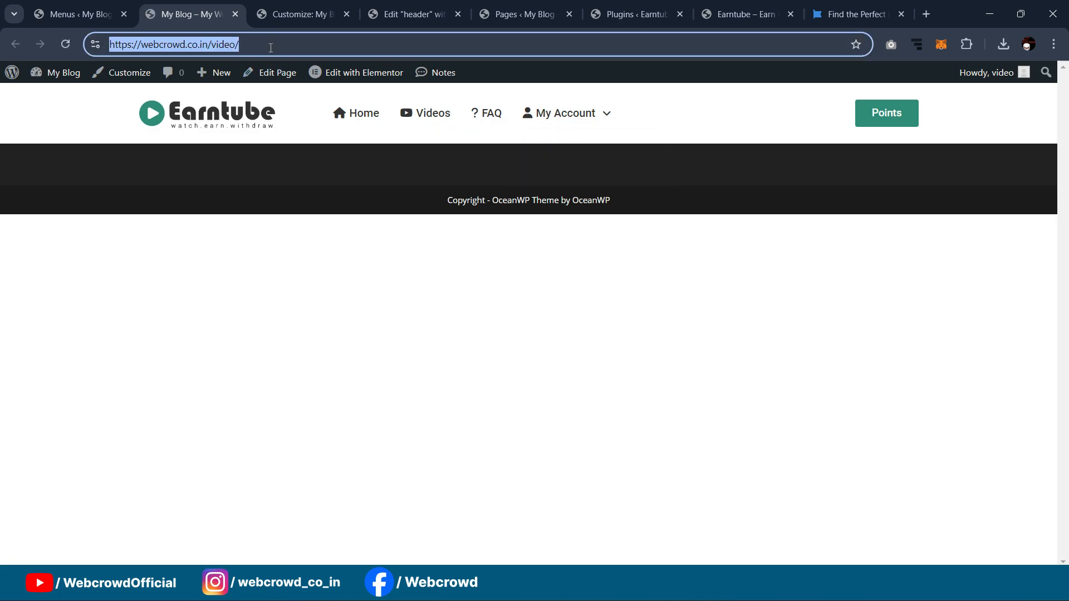
pyautogui.click(1053, 44)
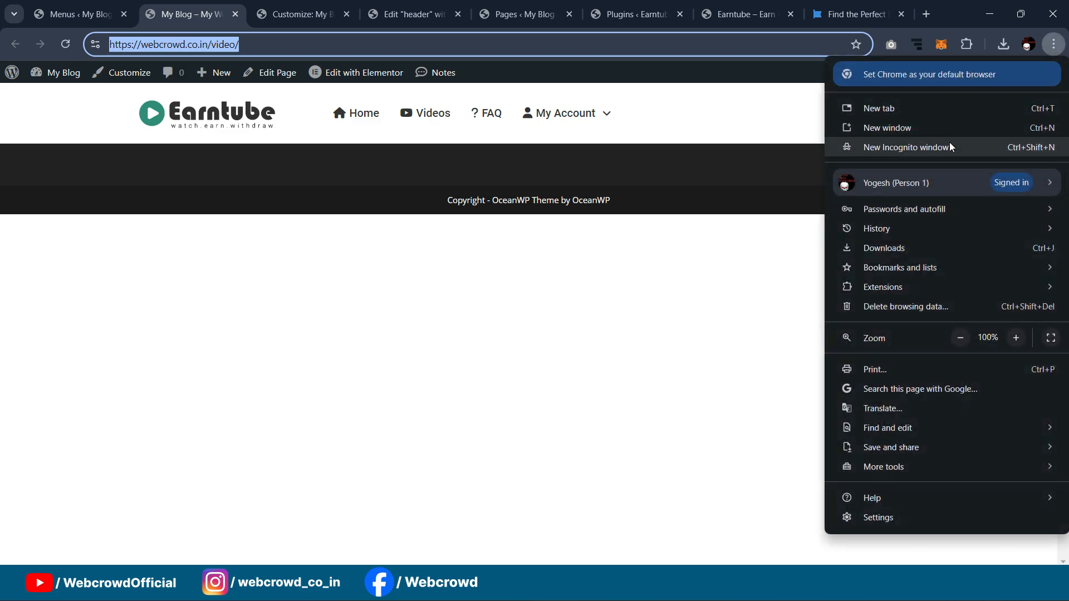
pyautogui.click(890, 145)
pyautogui.hotkey('ctrl', 'v')
pyautogui.press('Return')
pyautogui.moveTo(586, 95)
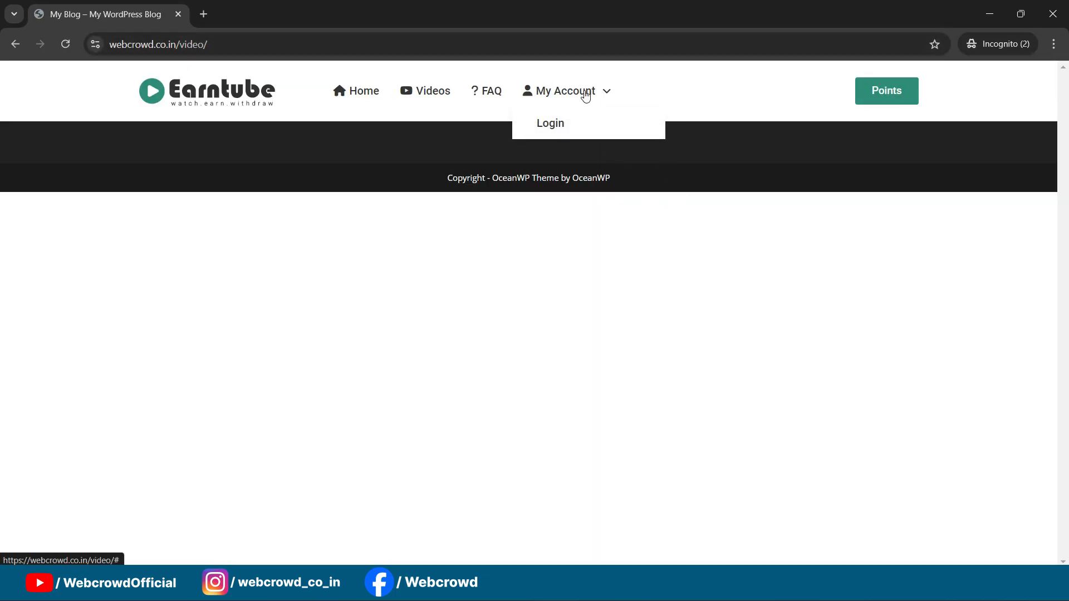
pyautogui.click(1053, 13)
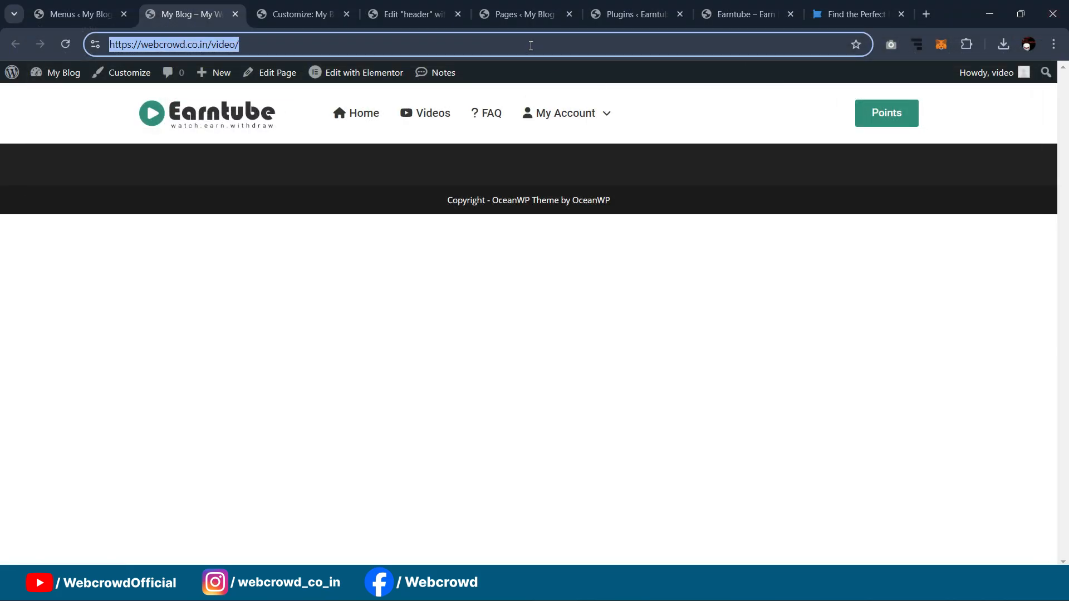
# Step: Follow the live Dashboard link to the still-empty Dashboard page, then return to the header editor
pyautogui.click(318, 6)
pyautogui.click(412, 14)
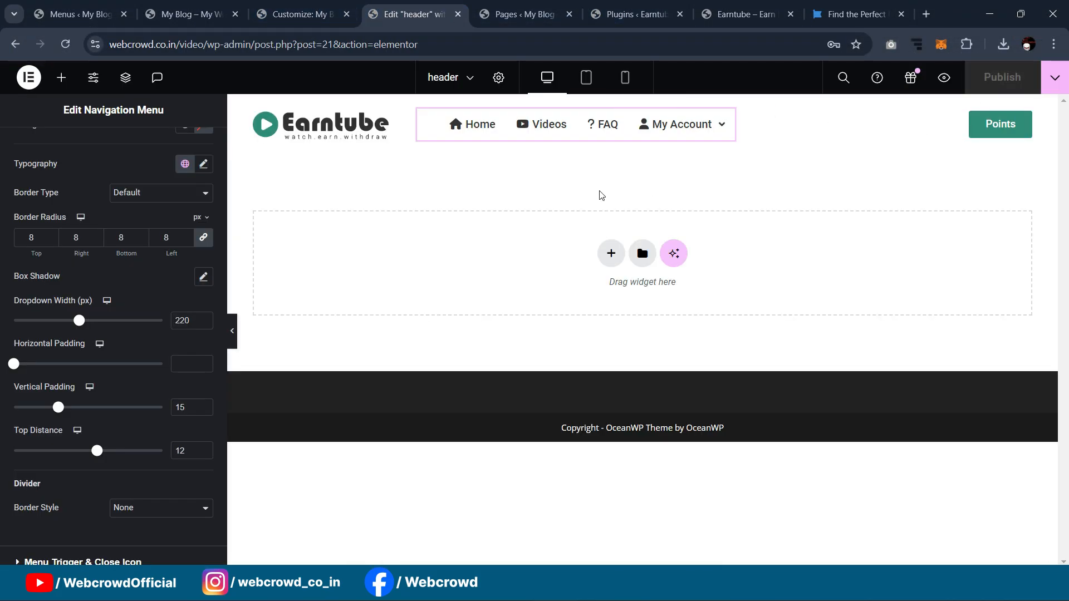
pyautogui.click(174, 4)
pyautogui.click(56, 47)
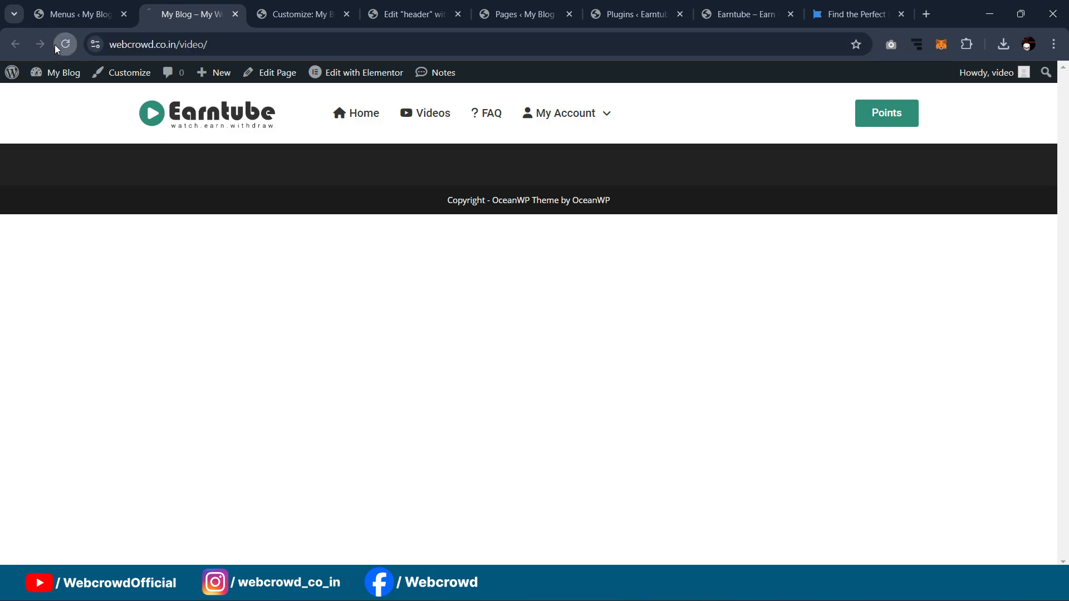
pyautogui.moveTo(582, 121)
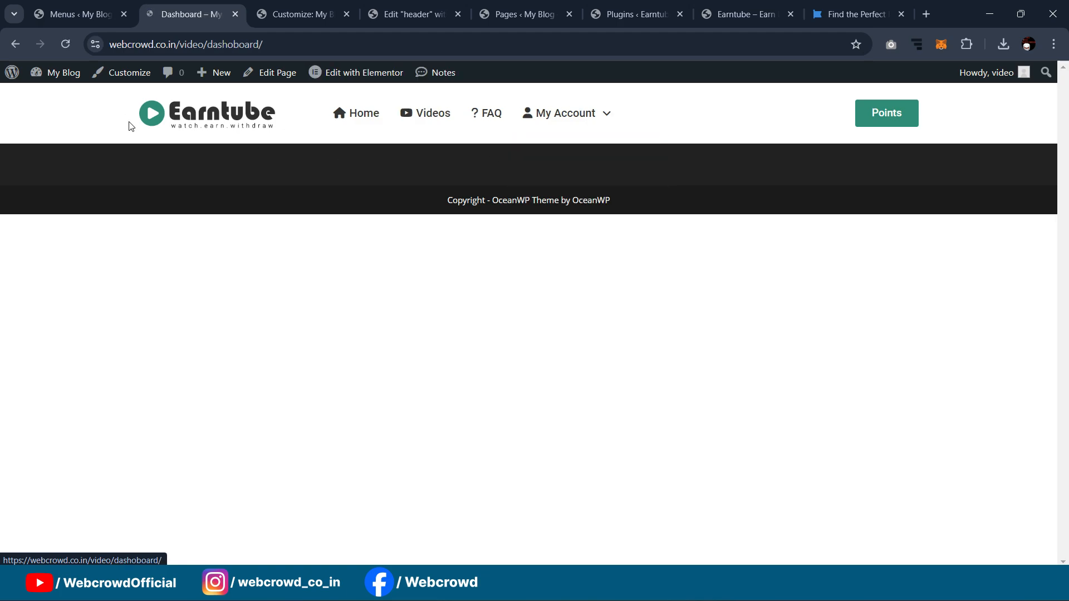
pyautogui.click(15, 45)
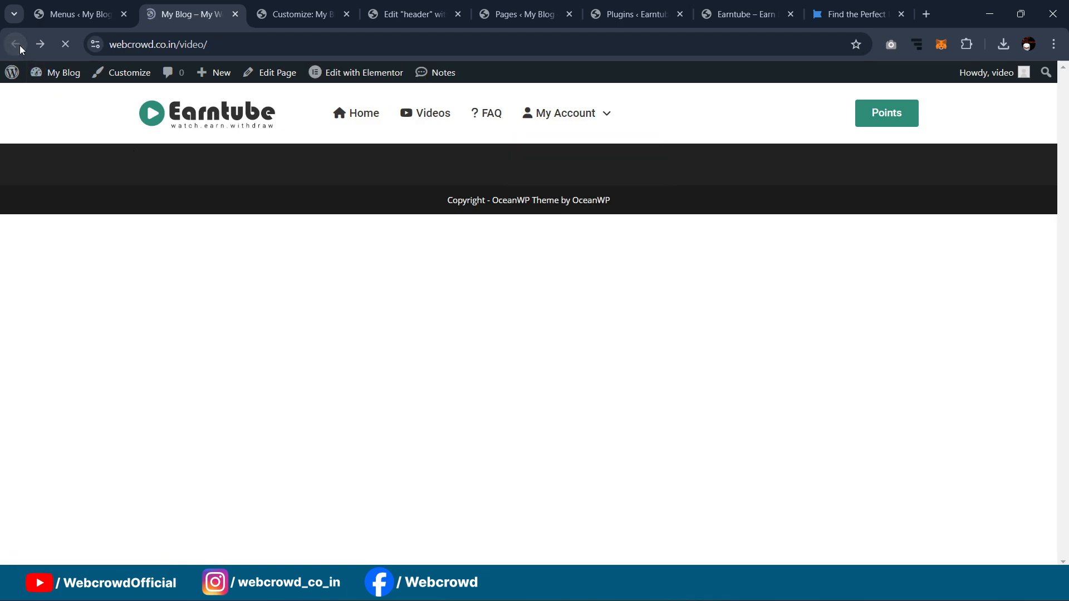
pyautogui.moveTo(547, 123)
pyautogui.click(743, 14)
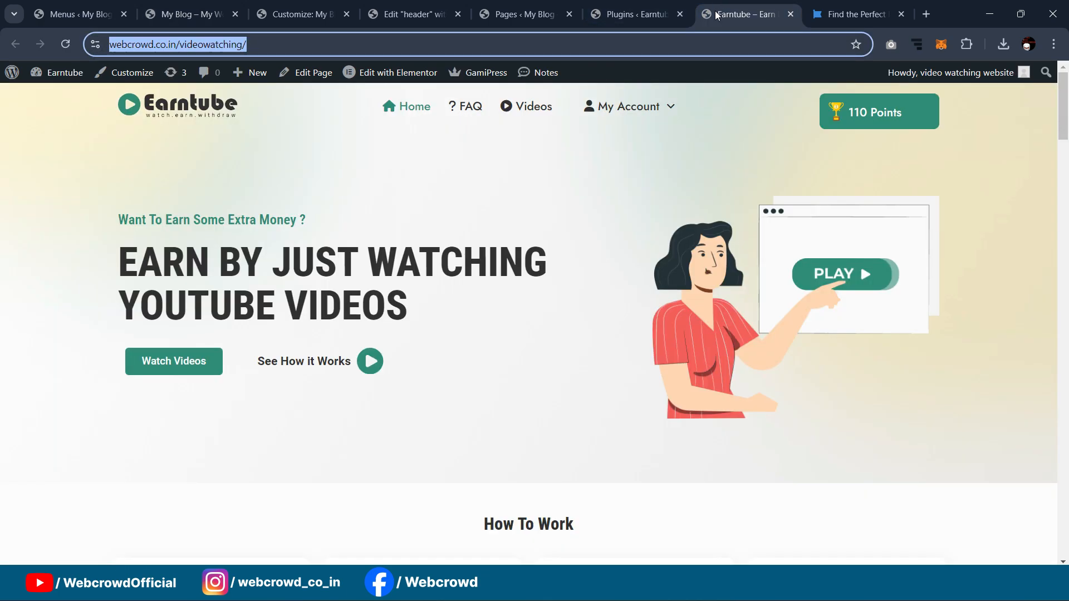
pyautogui.click(412, 14)
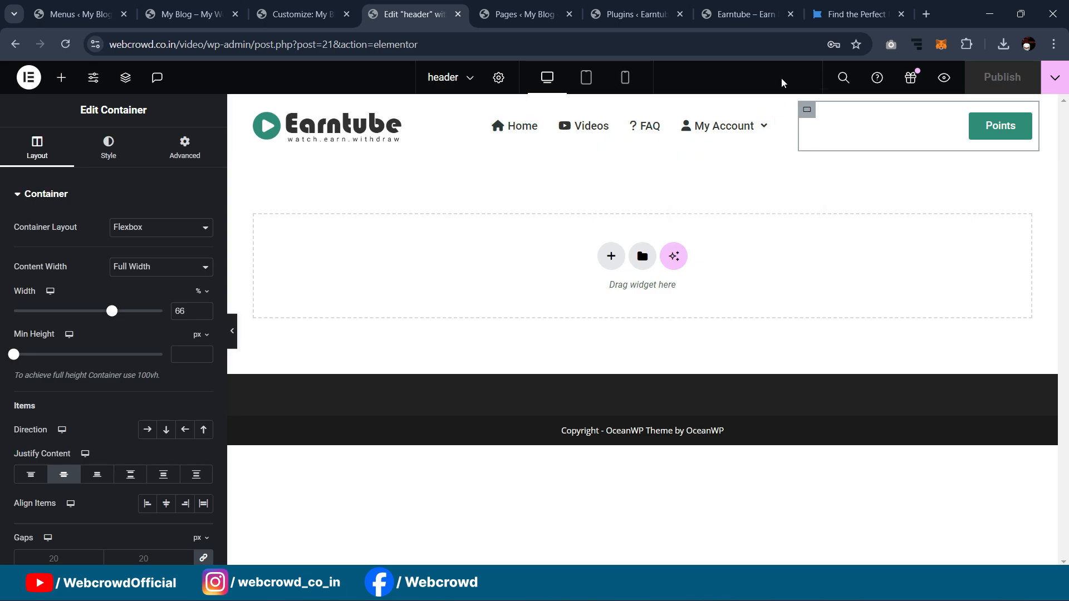
# Step: In tablet view, set the navigation menu breakpoint to show the full menu with no hamburger
pyautogui.click(585, 79)
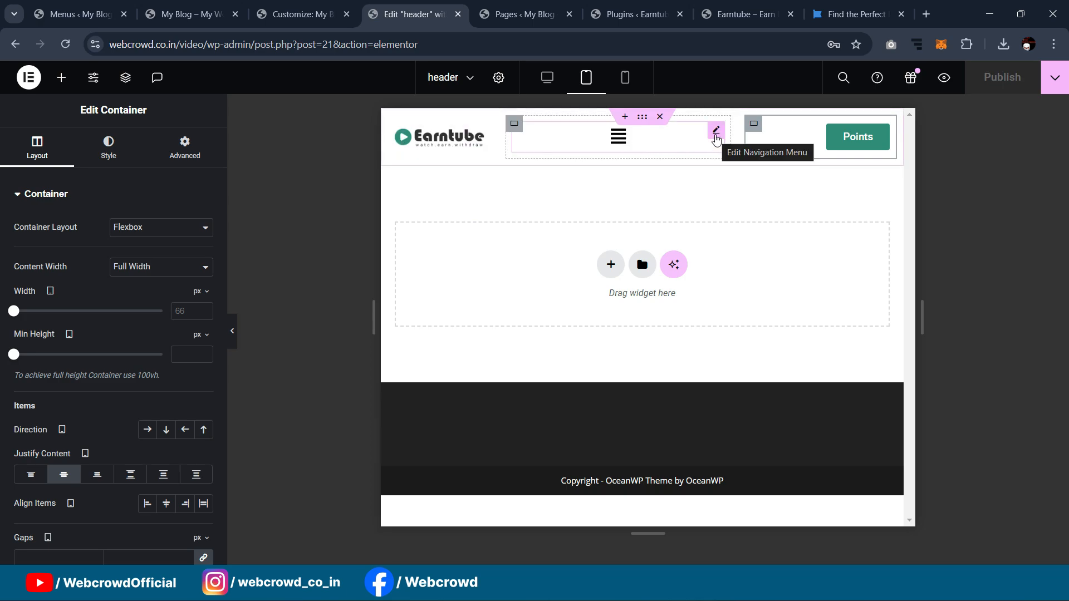
pyautogui.click(717, 133)
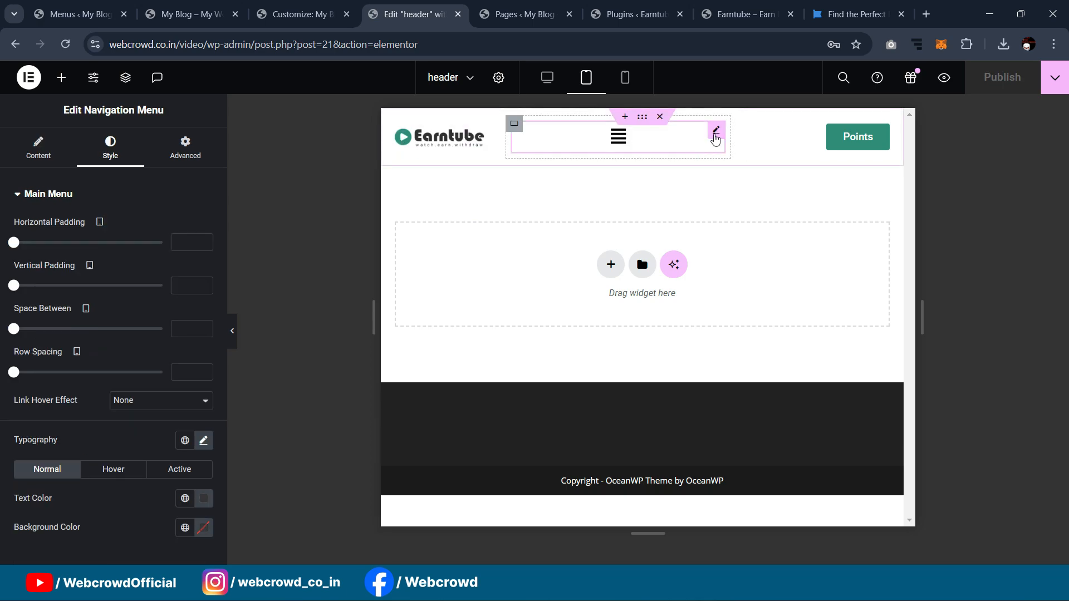
pyautogui.scroll(-1, 106, 356)
pyautogui.scroll(1, 79, 361)
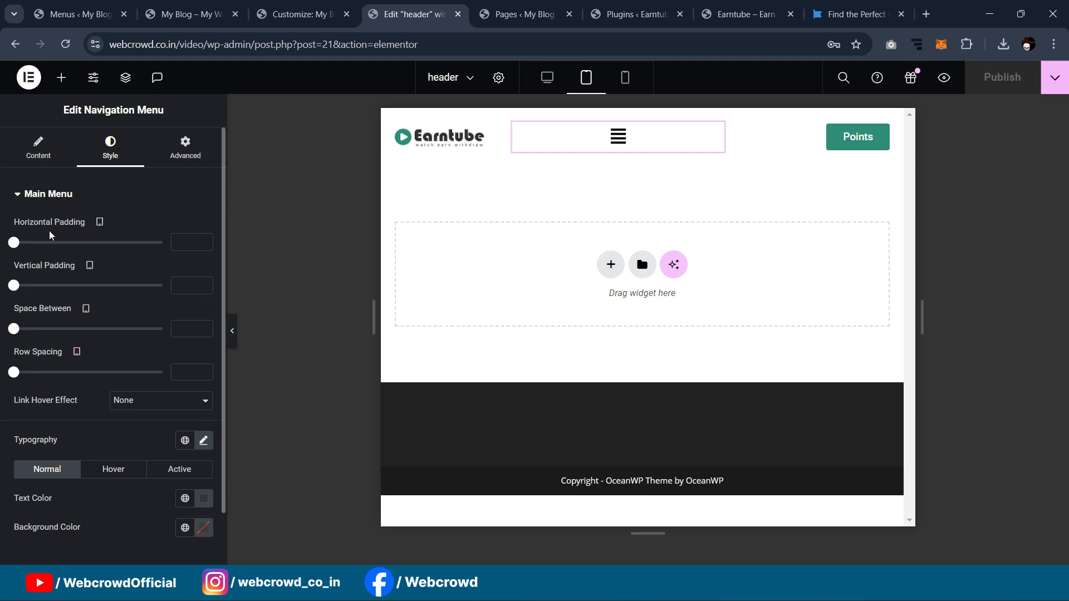
pyautogui.click(39, 149)
pyautogui.click(66, 377)
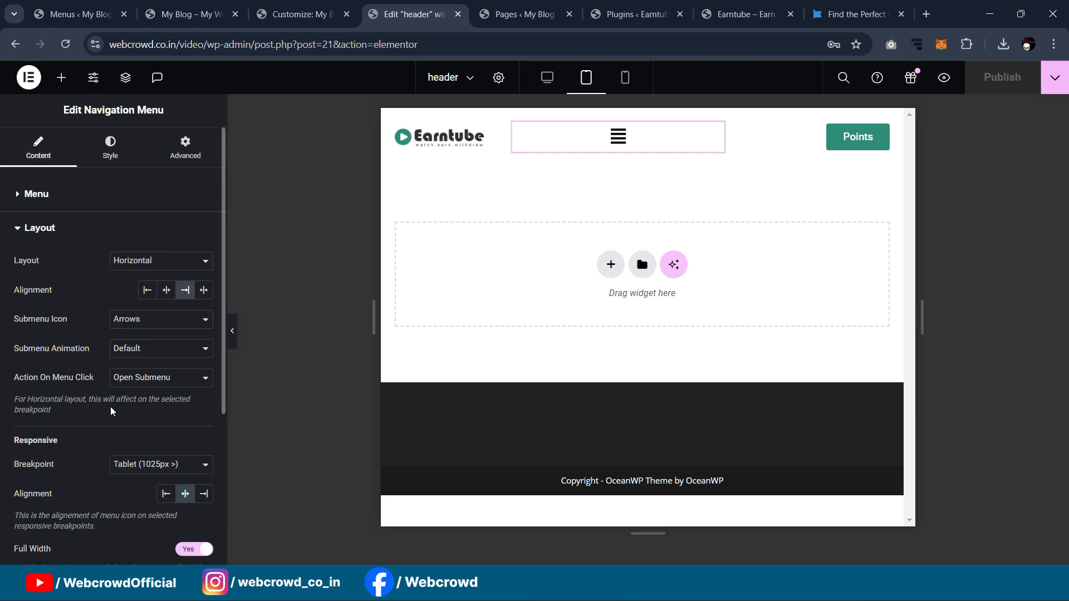
pyautogui.click(147, 467)
pyautogui.click(143, 505)
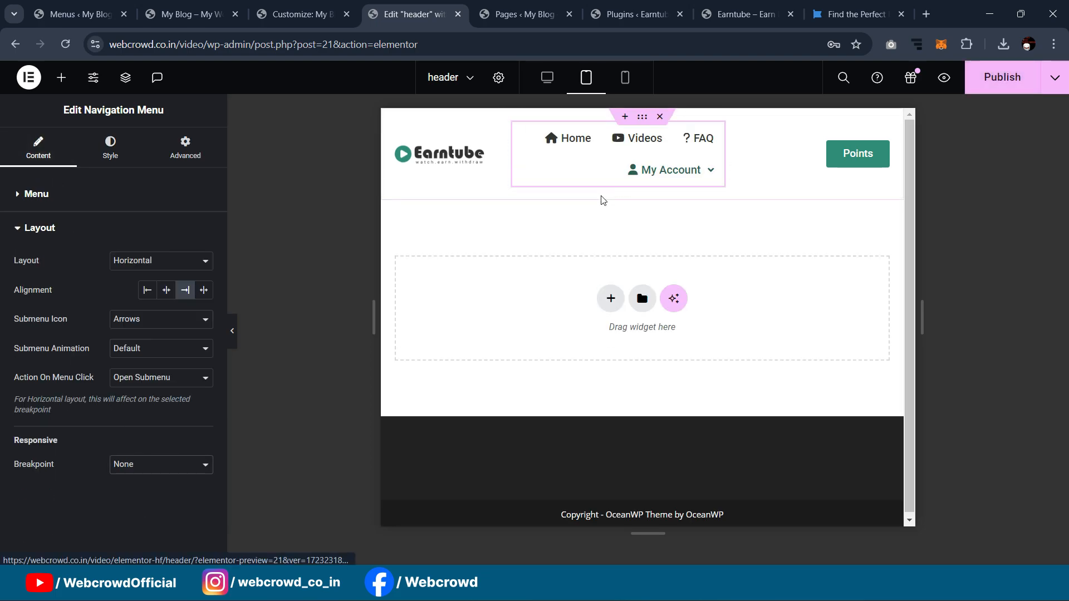
# Step: Narrow the Points button container to about a quarter width in percent
pyautogui.click(794, 182)
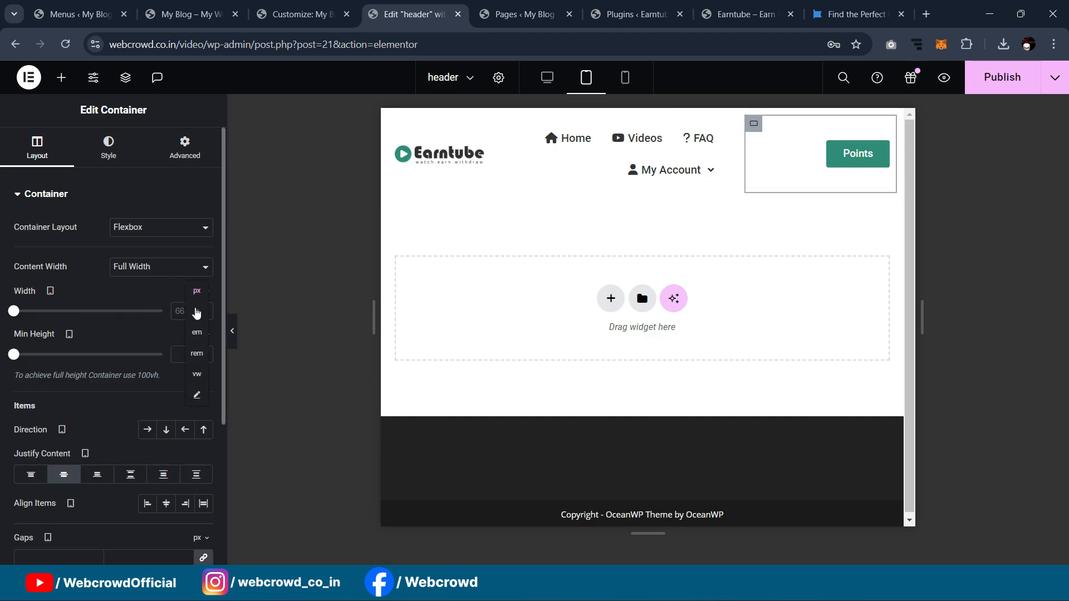
pyautogui.click(197, 312)
pyautogui.moveTo(113, 311); pyautogui.dragTo(49, 315)
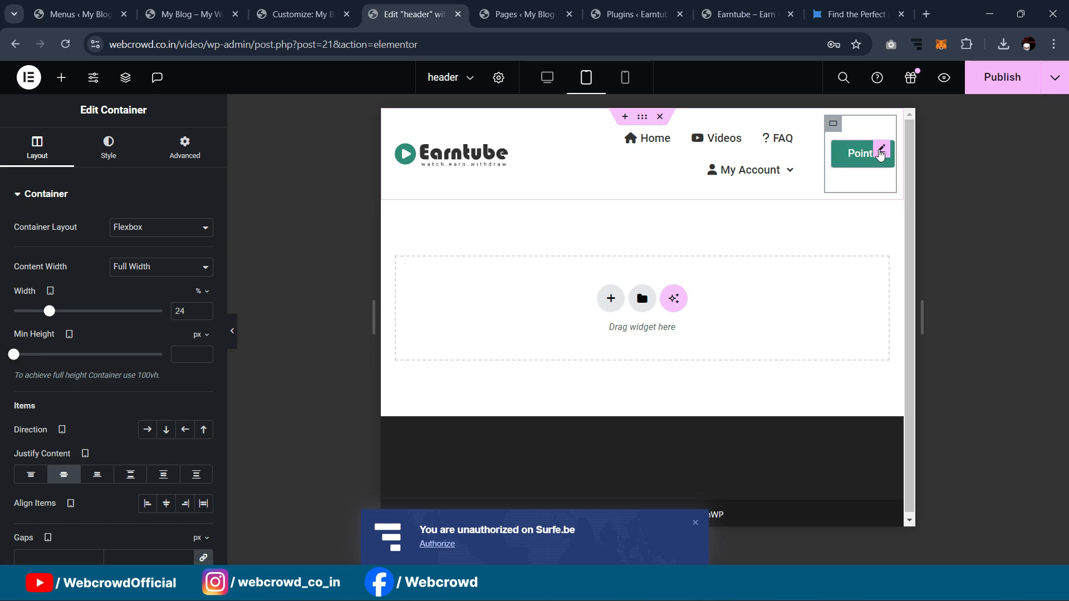
pyautogui.click(877, 154)
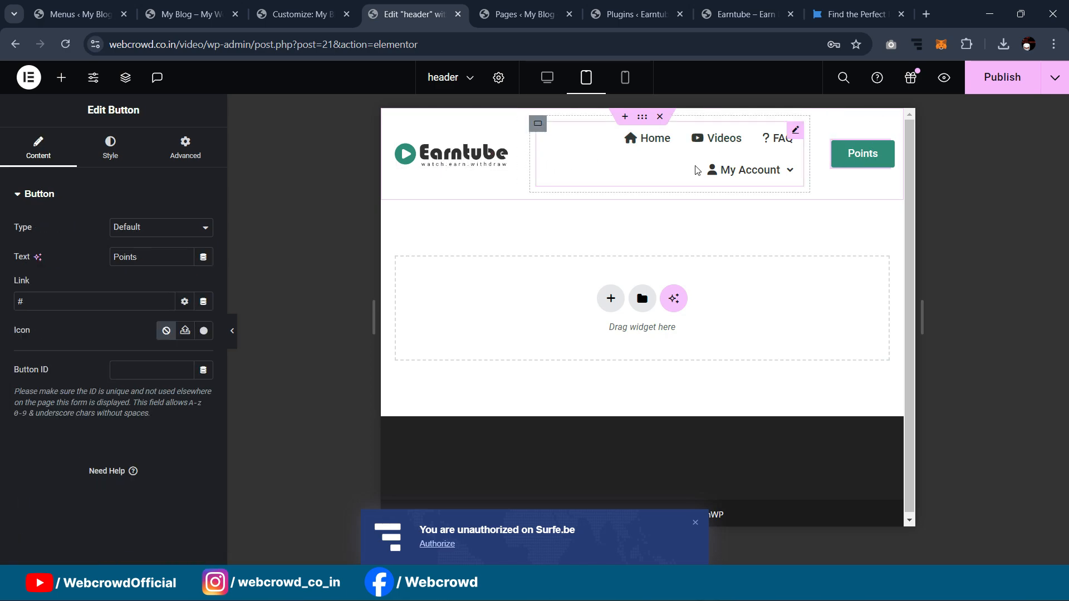
# Step: Try centring the navigation menu items, then return them to right alignment
pyautogui.click(794, 132)
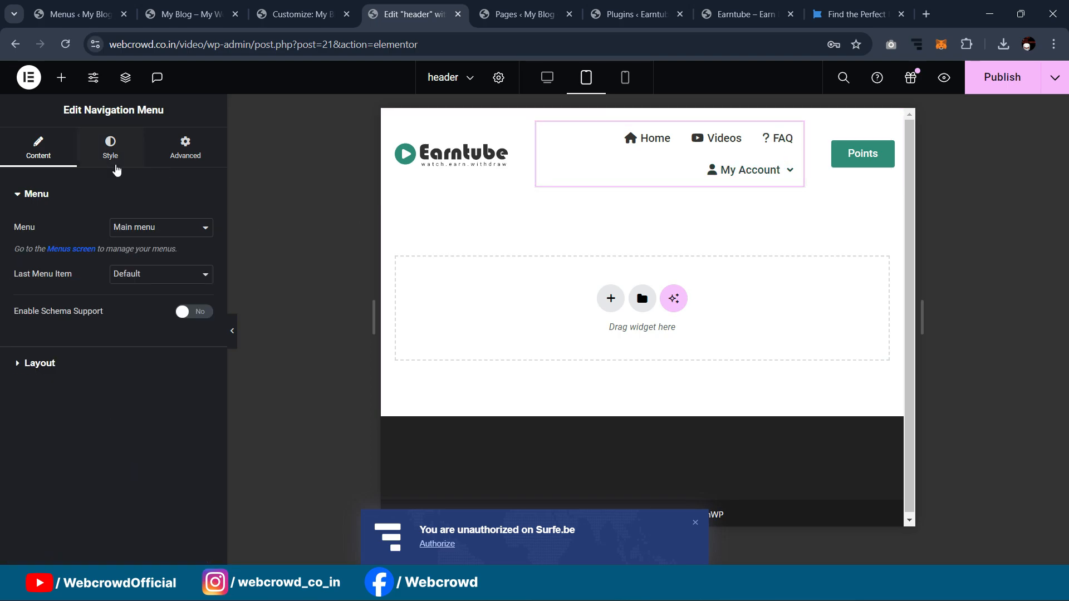
pyautogui.click(114, 162)
pyautogui.click(50, 153)
pyautogui.click(65, 365)
pyautogui.click(166, 290)
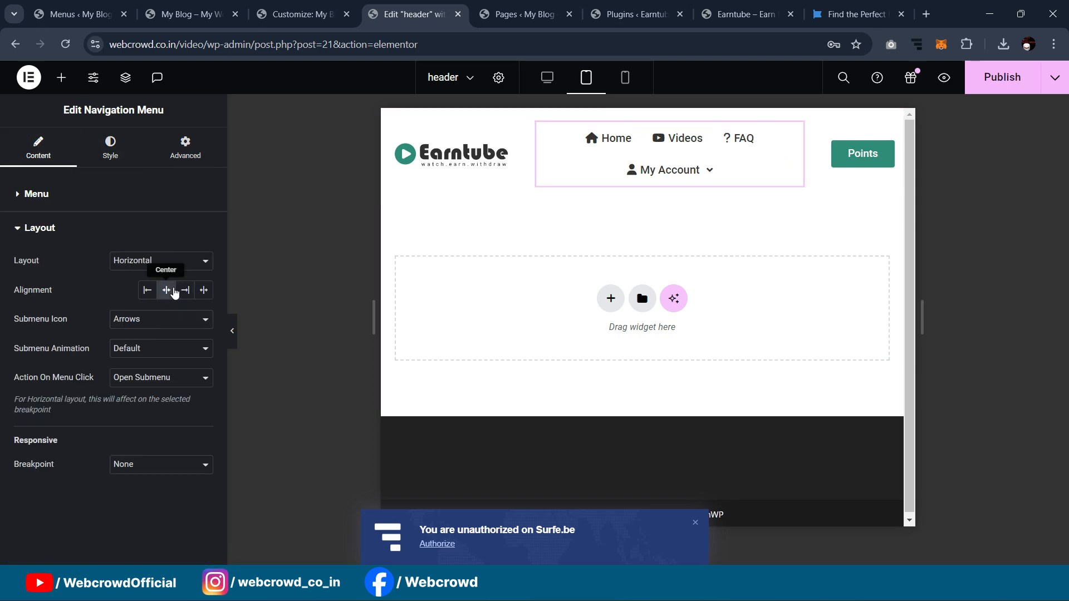
pyautogui.click(184, 290)
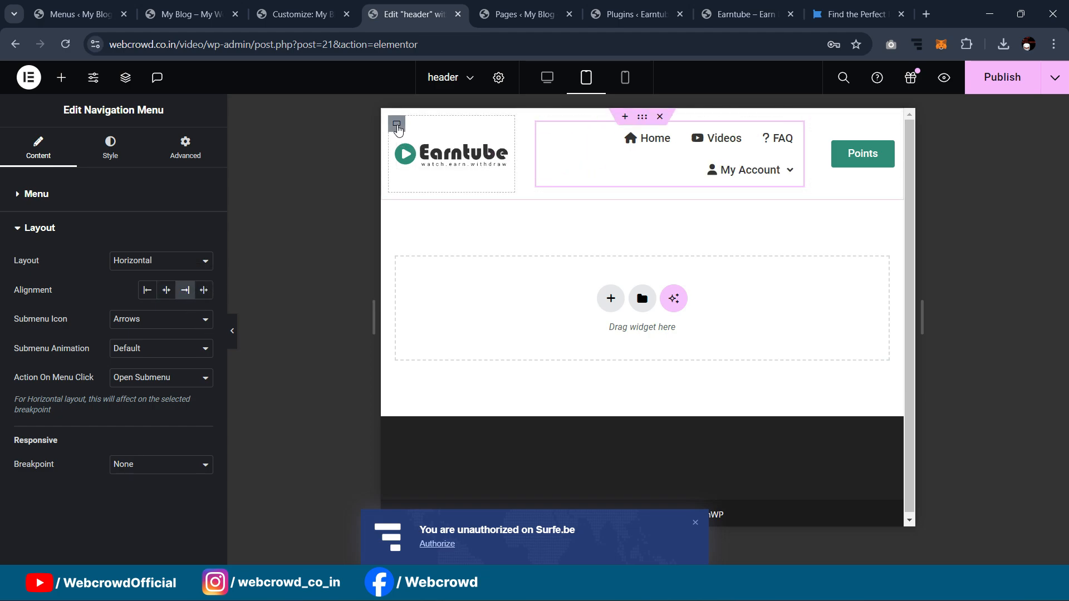
# Step: Shrink the logo column to 28% width and preview the tablet header without the panel
pyautogui.click(397, 125)
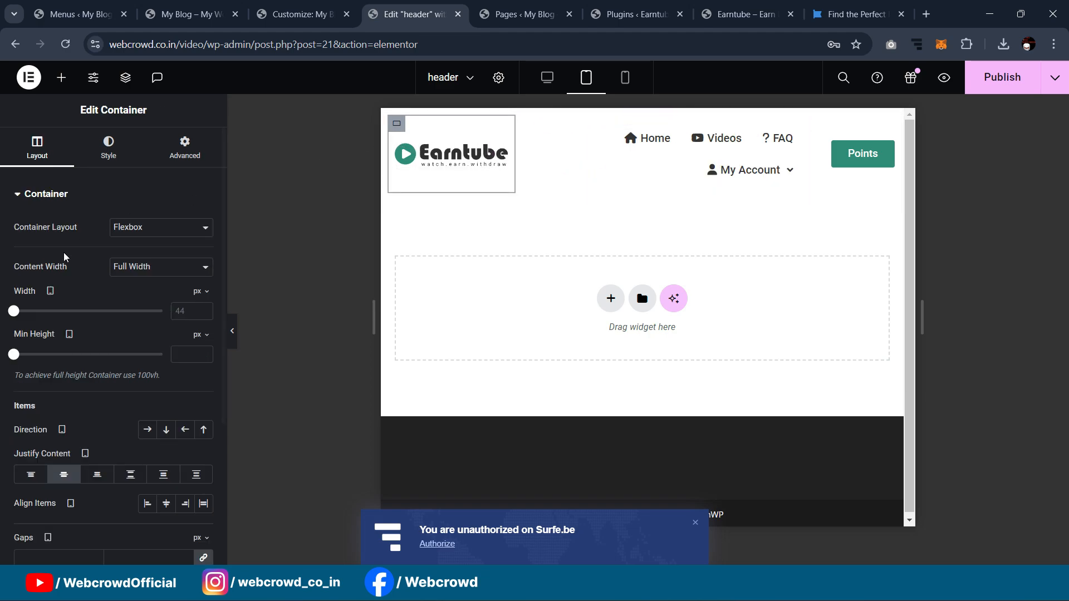
pyautogui.click(197, 312)
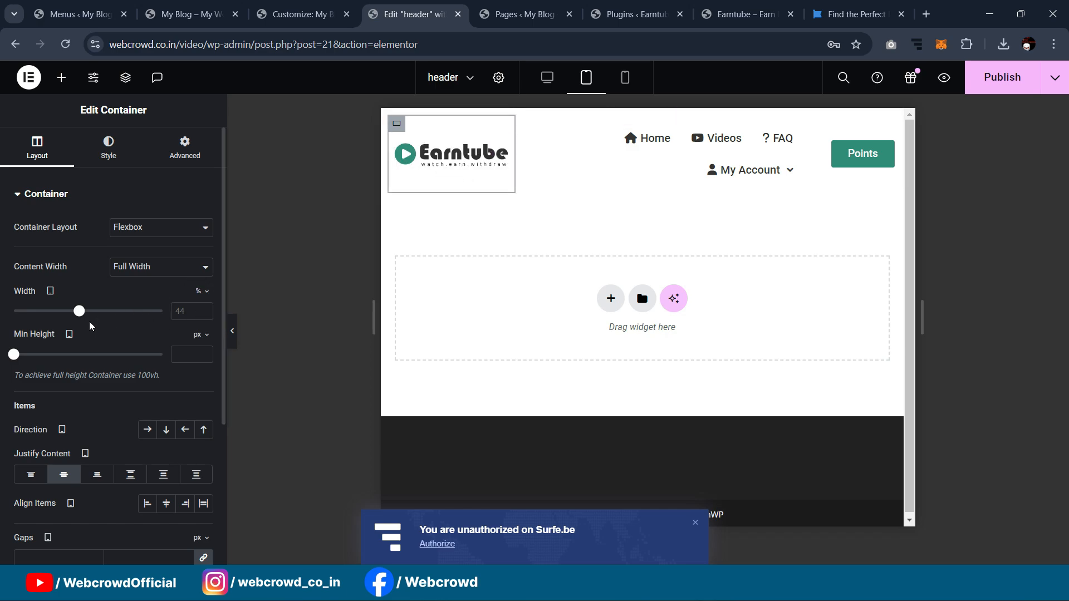
pyautogui.moveTo(82, 313); pyautogui.dragTo(57, 313)
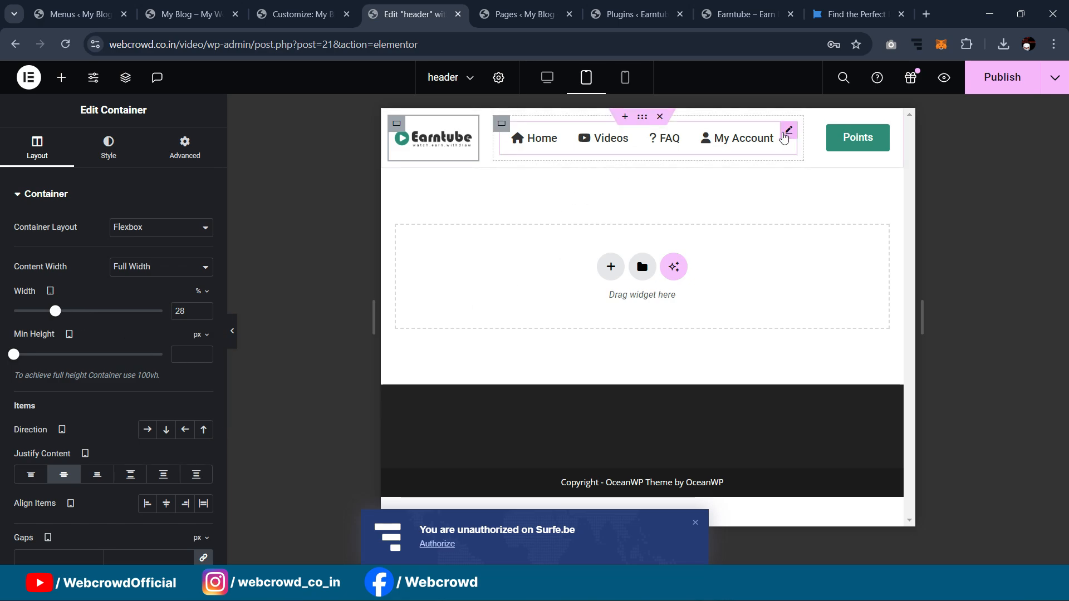
pyautogui.click(772, 144)
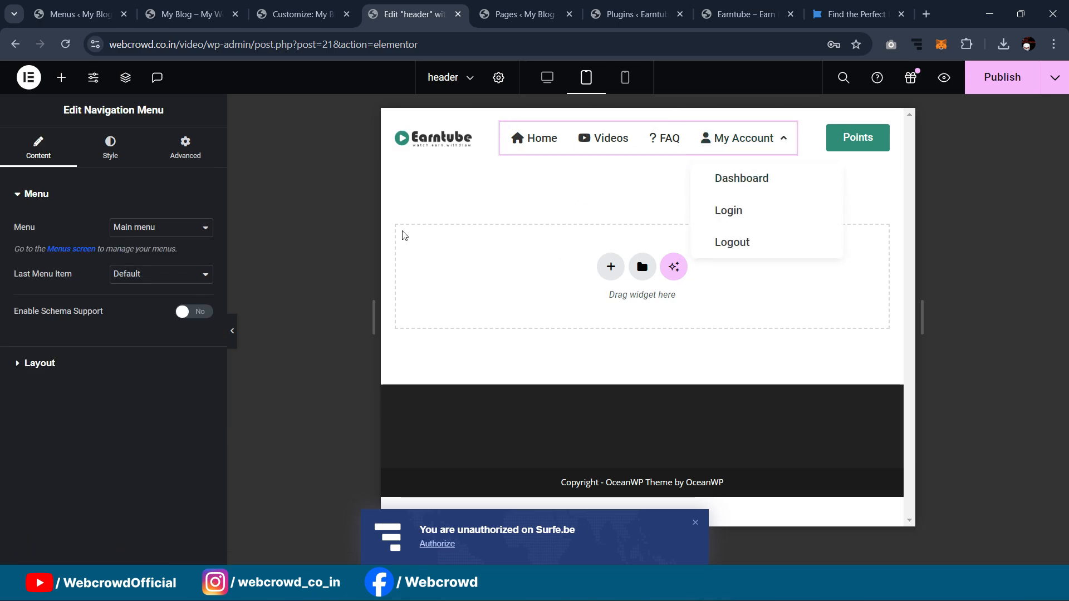
pyautogui.click(233, 331)
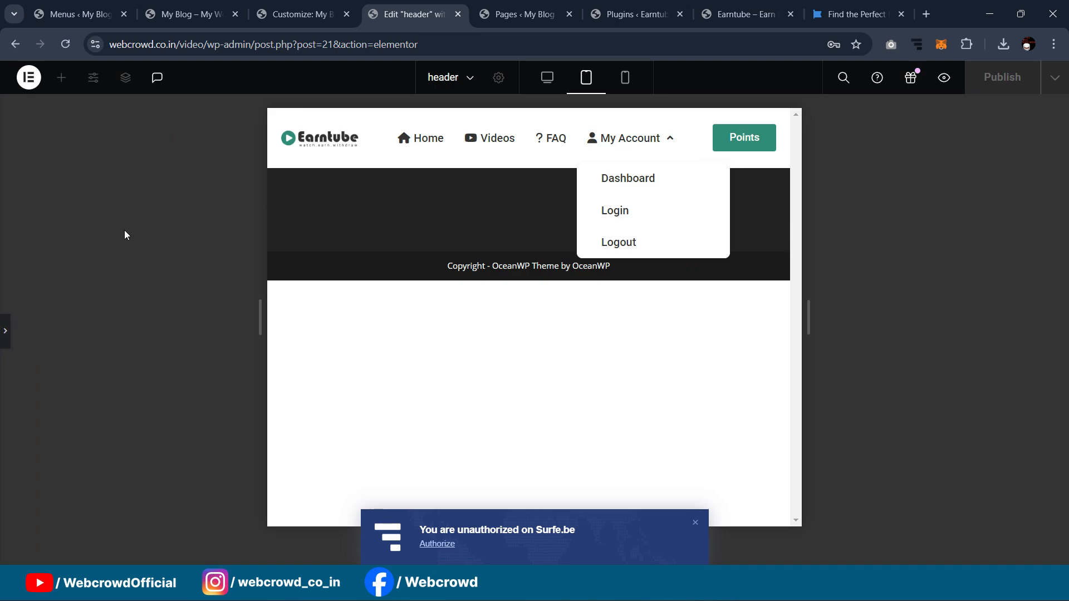
pyautogui.click(5, 331)
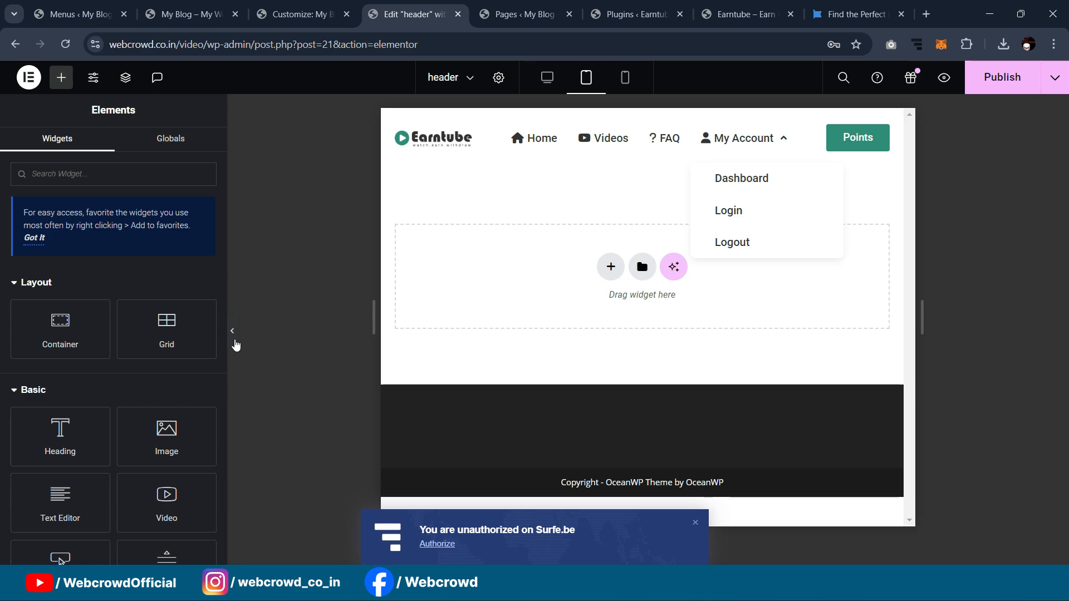
pyautogui.click(234, 338)
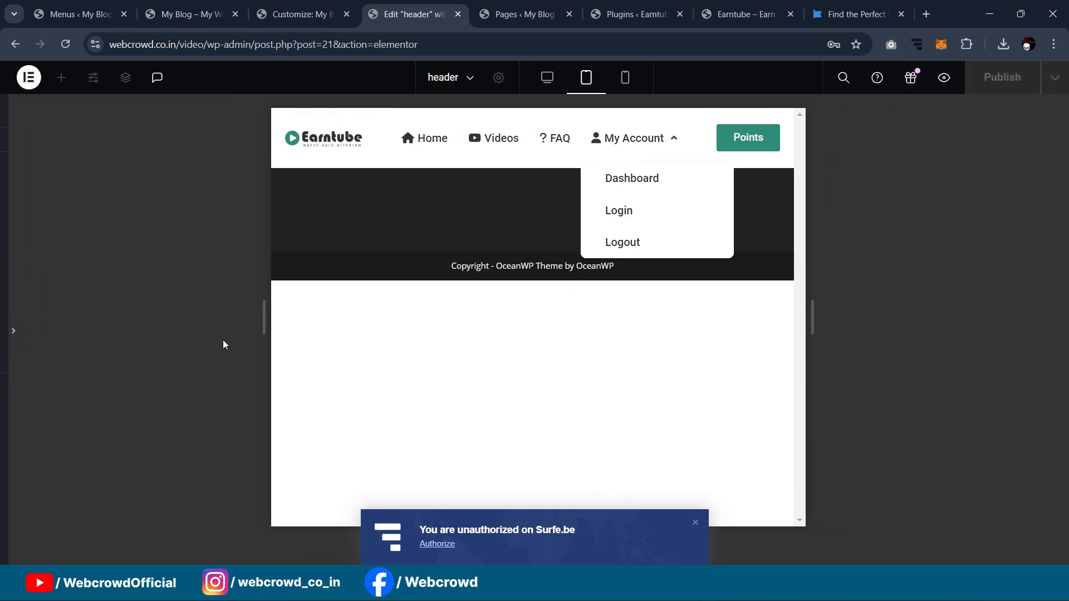
pyautogui.click(6, 333)
# Step: Set the menu items' Space Between to 0 and Horizontal Padding to 9
pyautogui.click(751, 155)
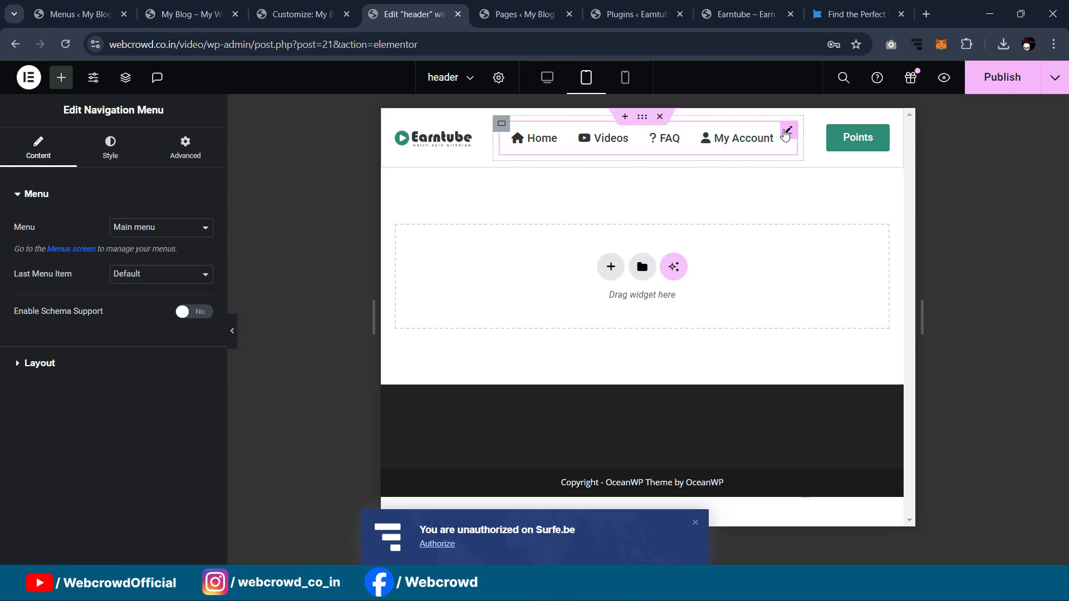
pyautogui.click(110, 147)
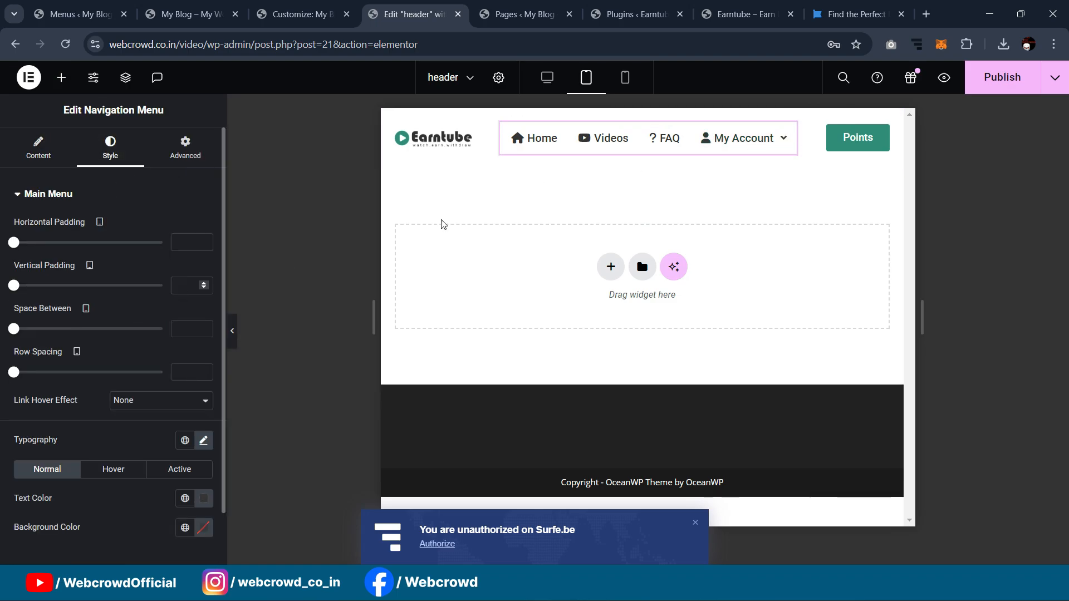
pyautogui.moveTo(17, 333)
pyautogui.mouseDown()
pyautogui.moveTo(56, 334)
pyautogui.moveTo(15, 345)
pyautogui.mouseUp()
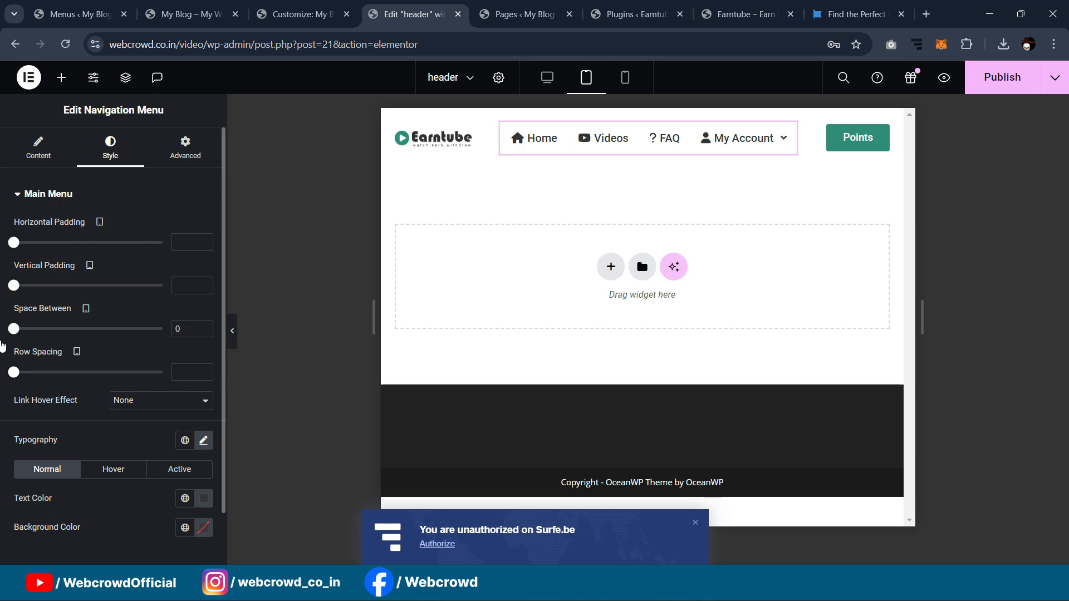
pyautogui.moveTo(14, 242); pyautogui.dragTo(45, 257)
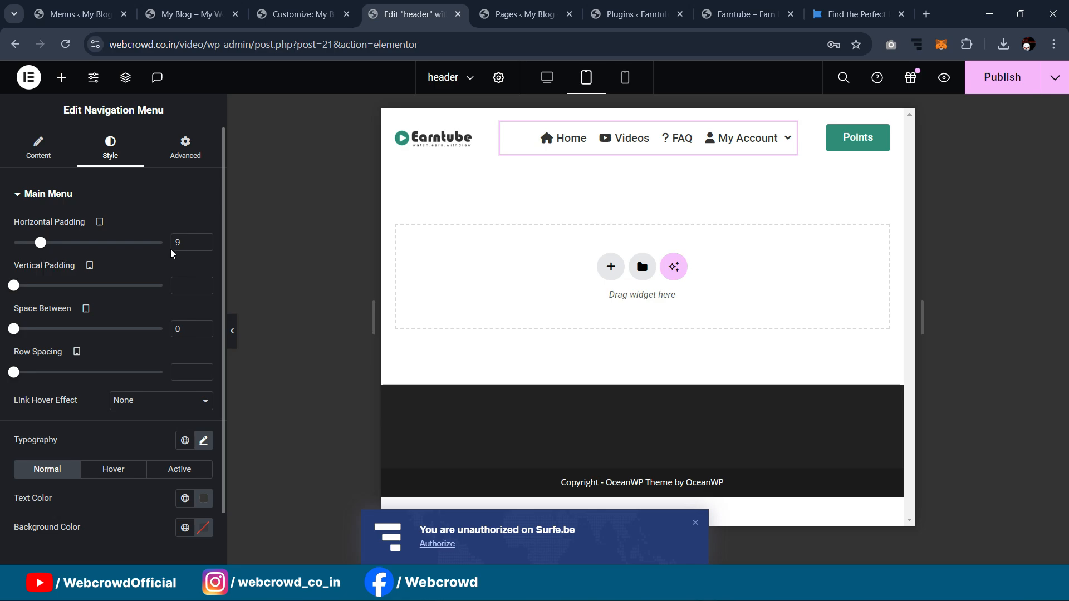
# Step: Widen the logo column to 36% and preview the tablet header
pyautogui.click(396, 123)
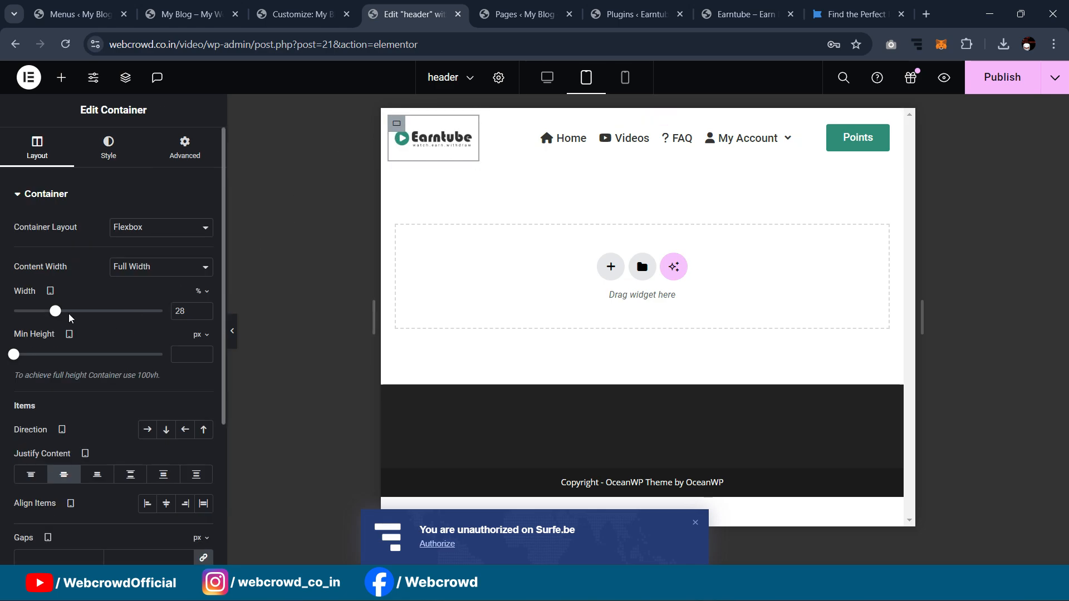
pyautogui.moveTo(58, 315); pyautogui.dragTo(71, 317)
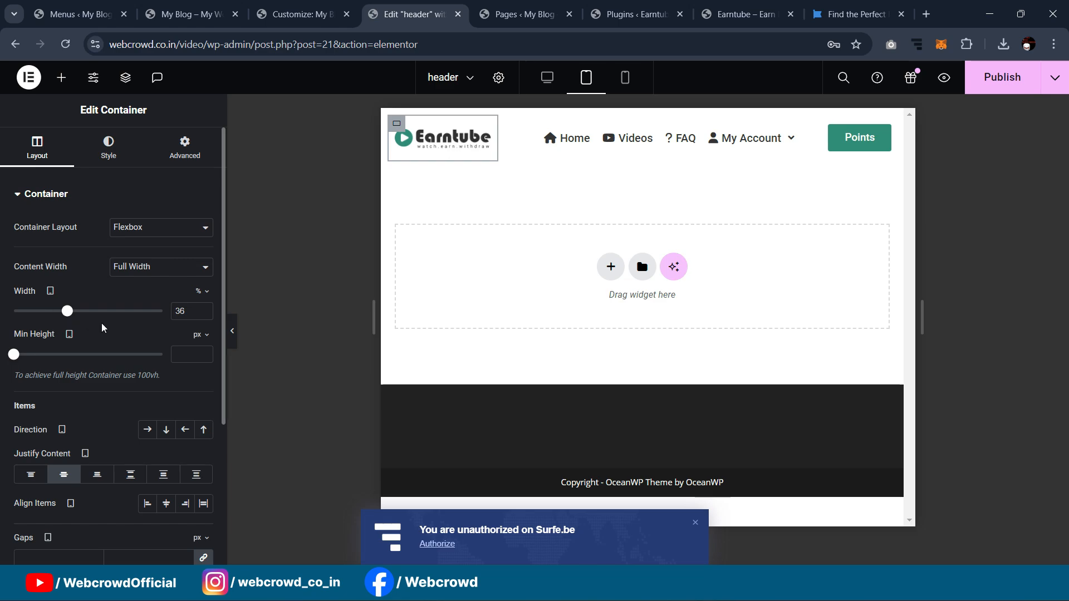
pyautogui.click(233, 336)
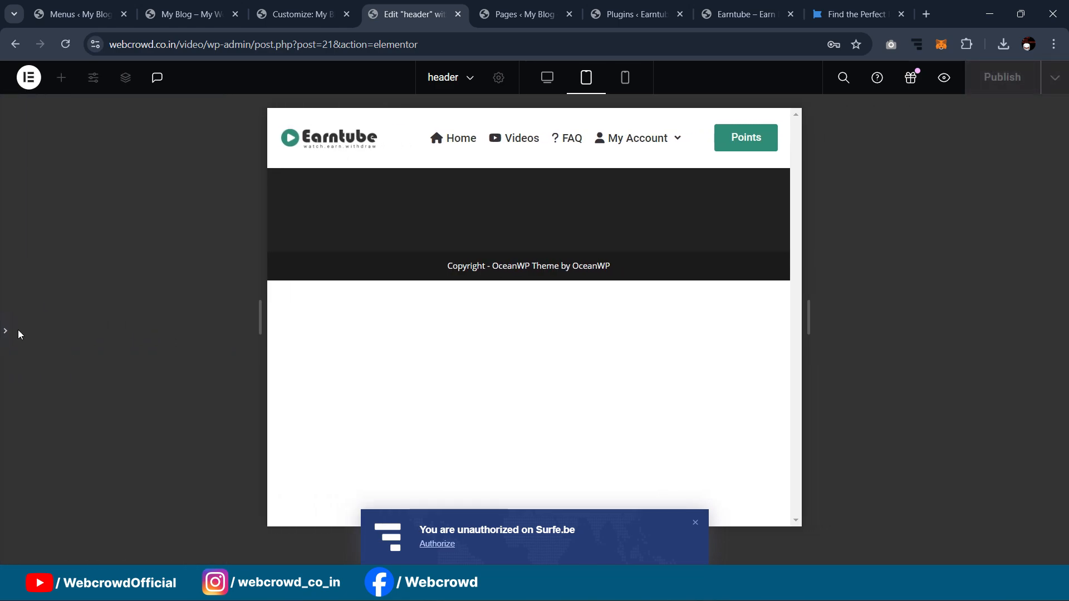
pyautogui.click(3, 332)
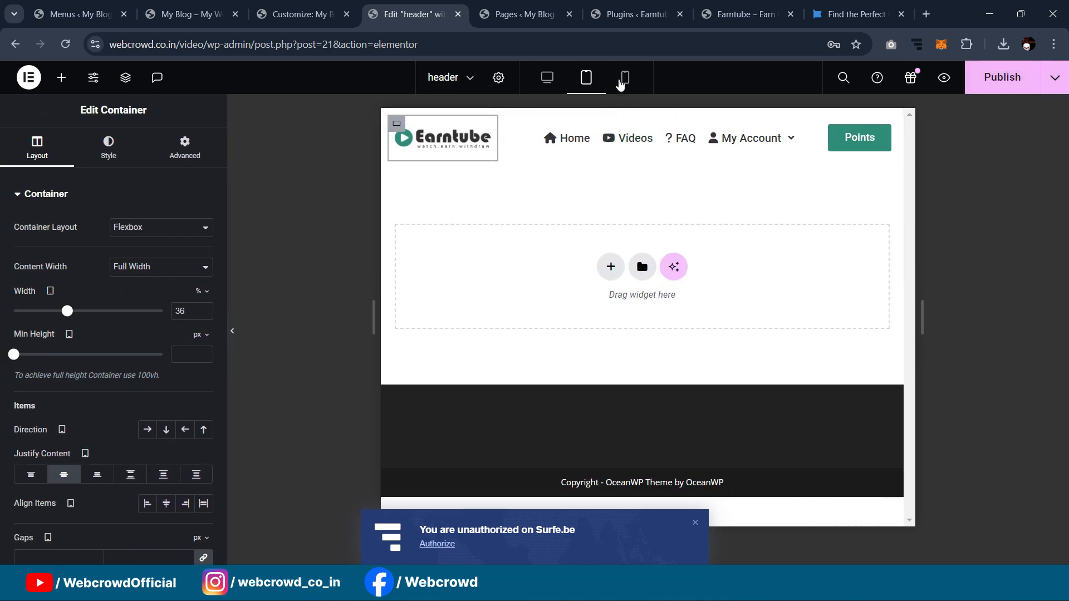
pyautogui.click(232, 340)
pyautogui.click(12, 331)
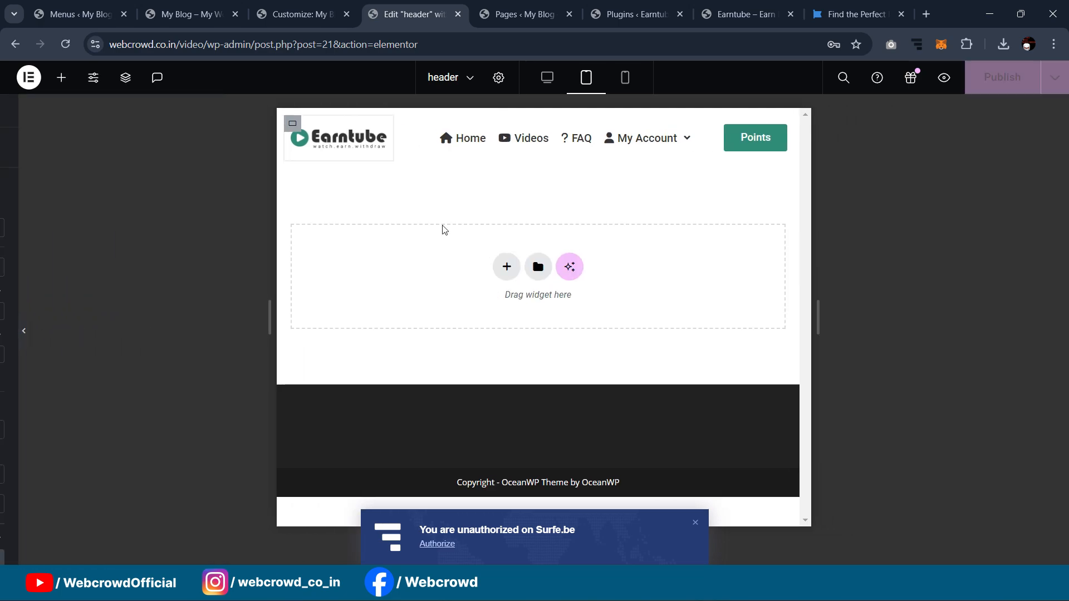
# Step: In mobile view, turn on Hide On Mobile Portrait for the Points button container
pyautogui.click(624, 77)
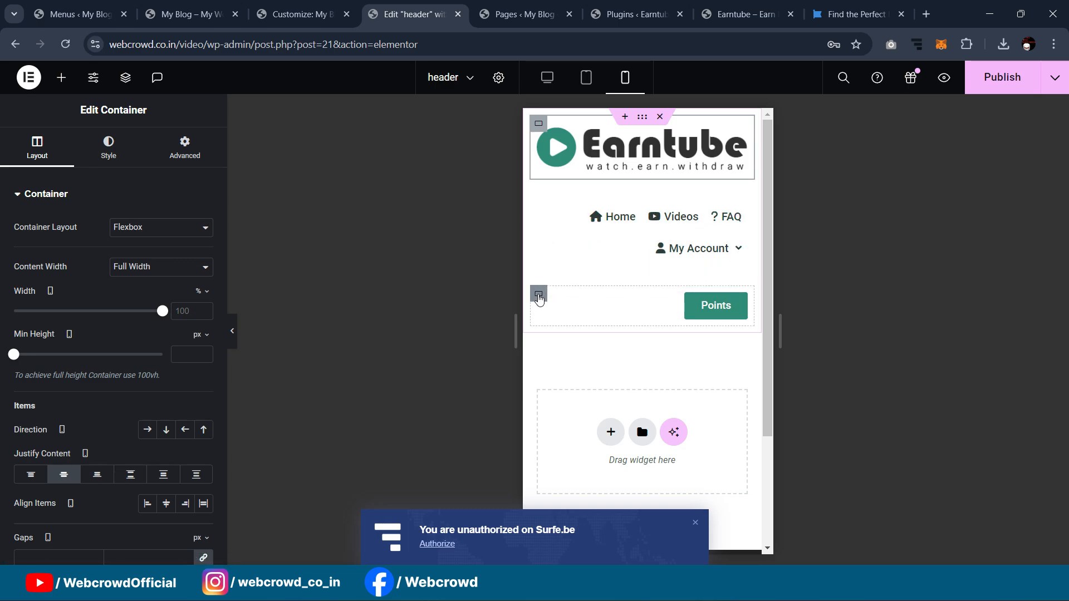
pyautogui.click(539, 301)
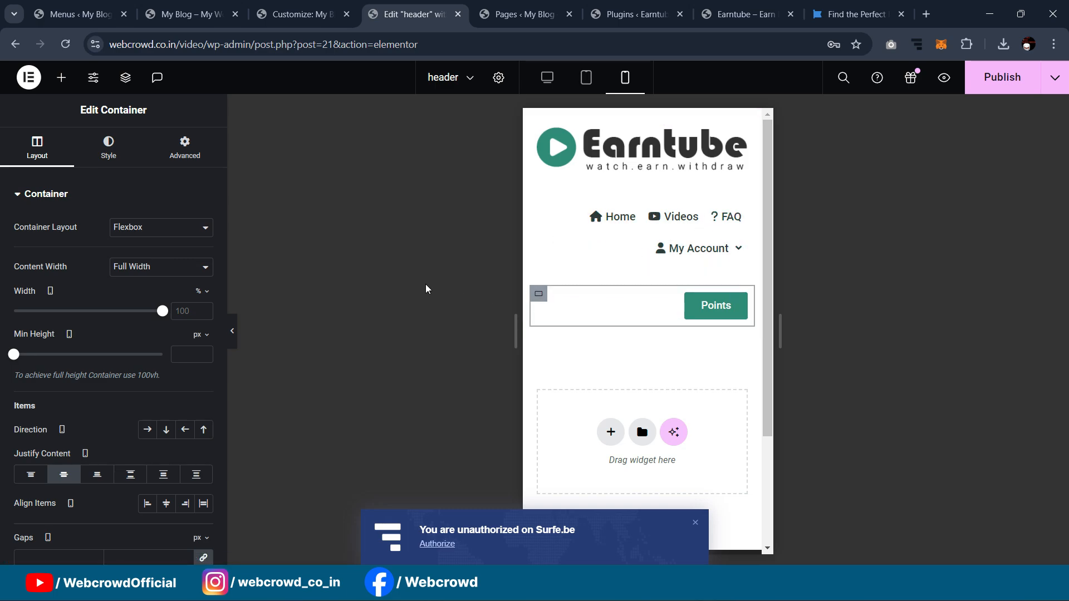
pyautogui.click(184, 149)
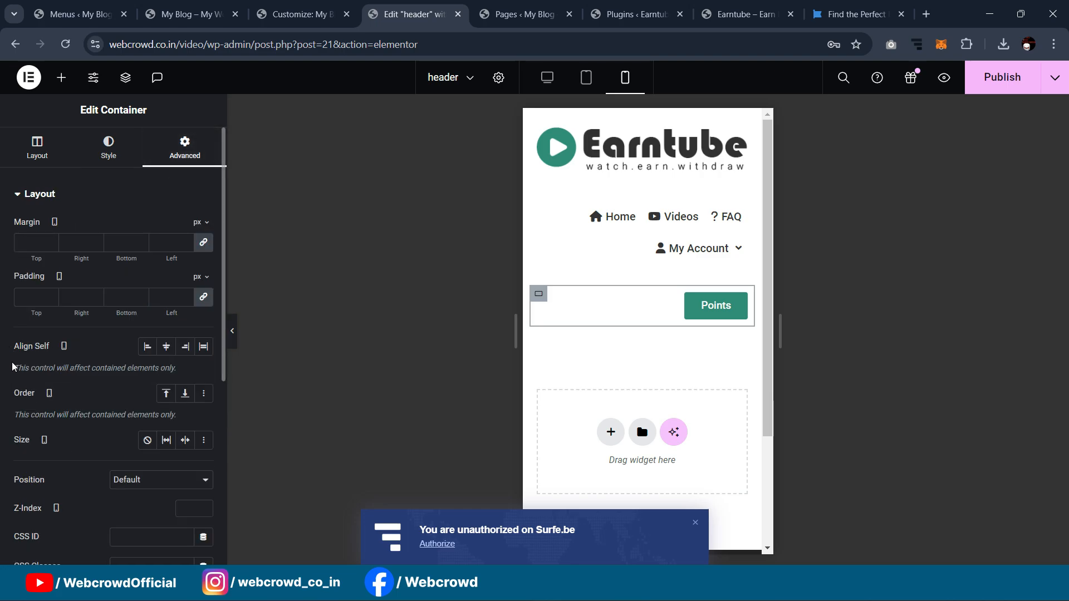
pyautogui.scroll(-5, 105, 488)
pyautogui.click(79, 454)
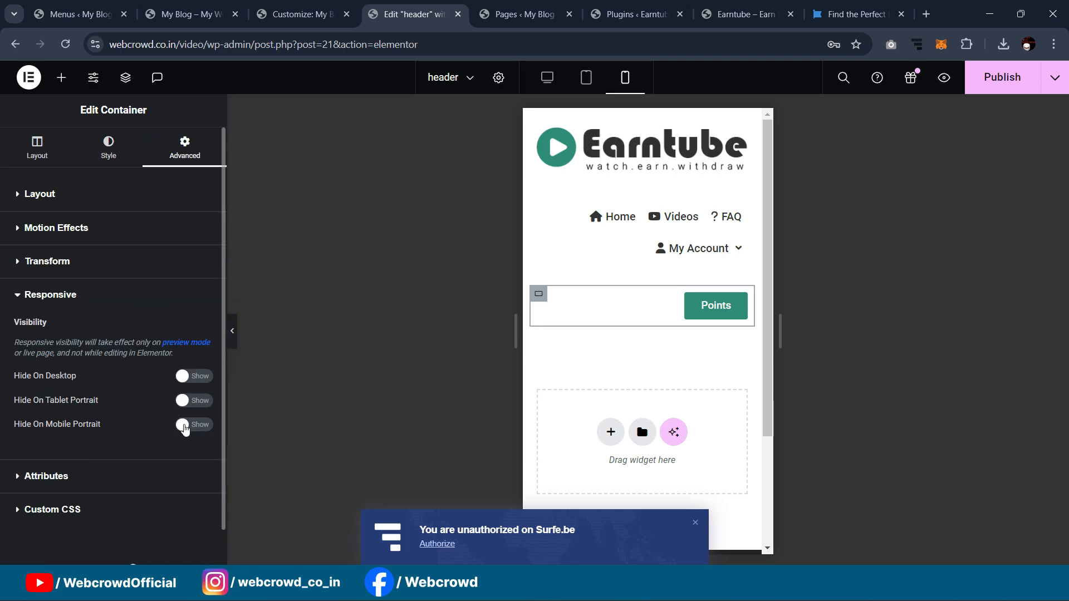
pyautogui.click(199, 427)
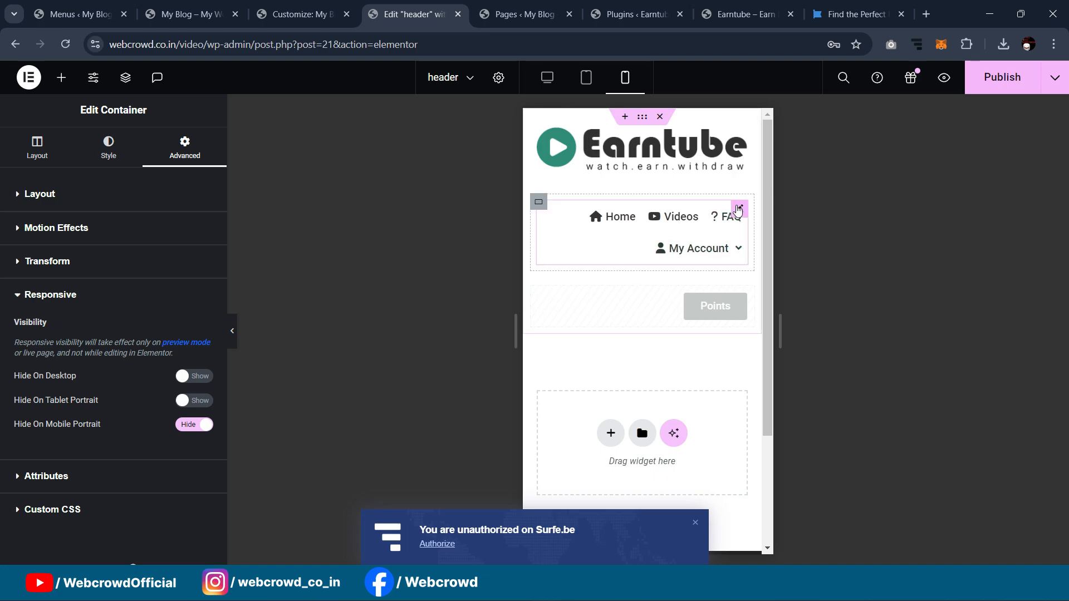
pyautogui.click(739, 213)
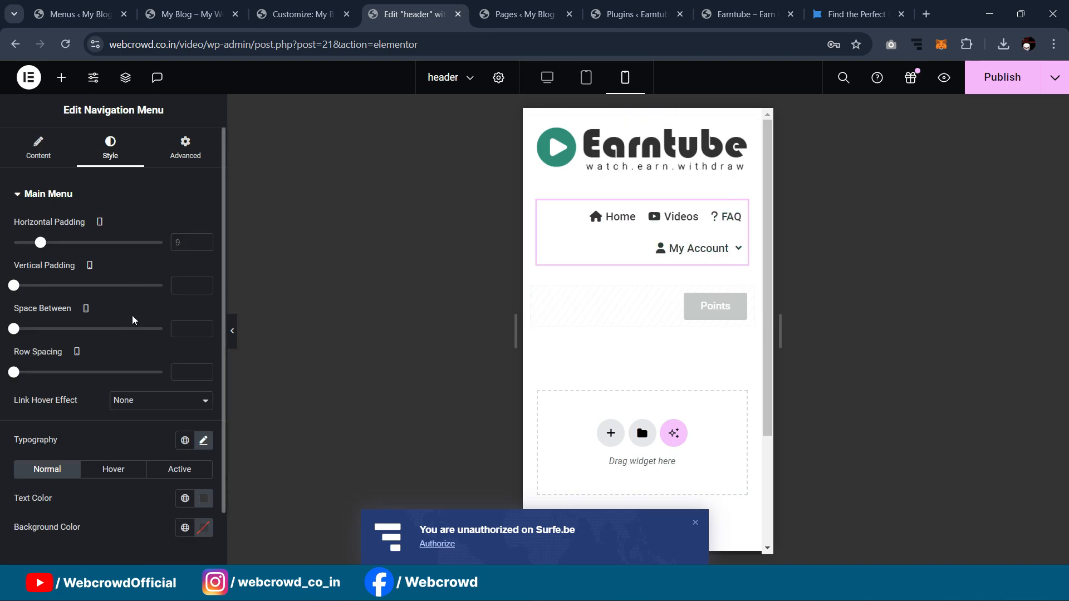
# Step: Try a mobile hamburger breakpoint for the navigation menu and check its dropdown items
pyautogui.scroll(-1, 154, 446)
pyautogui.click(47, 518)
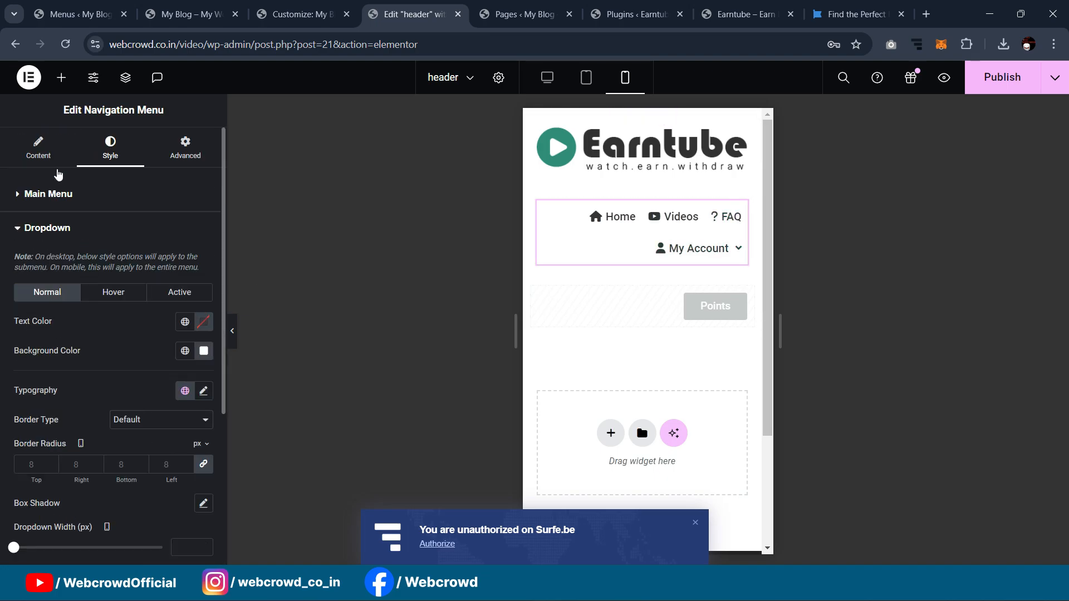
pyautogui.click(37, 144)
pyautogui.click(131, 364)
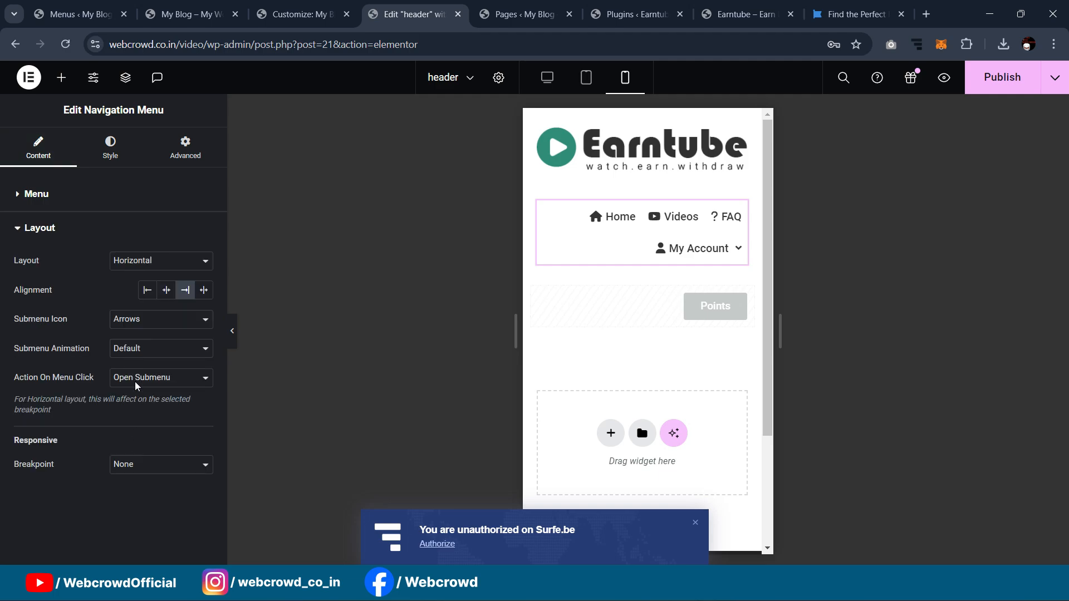
pyautogui.click(131, 466)
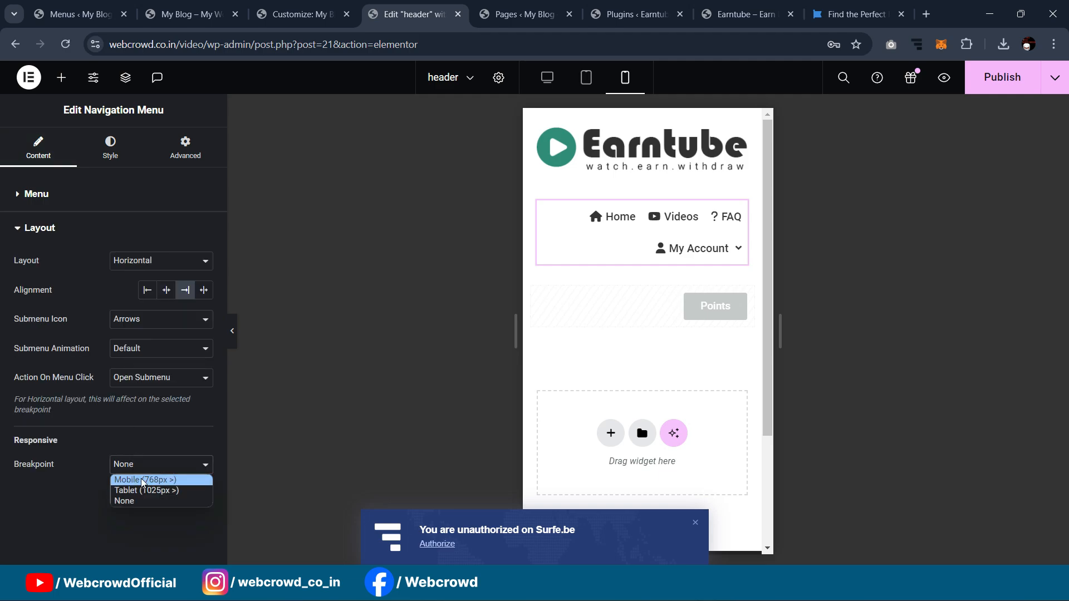
pyautogui.click(134, 476)
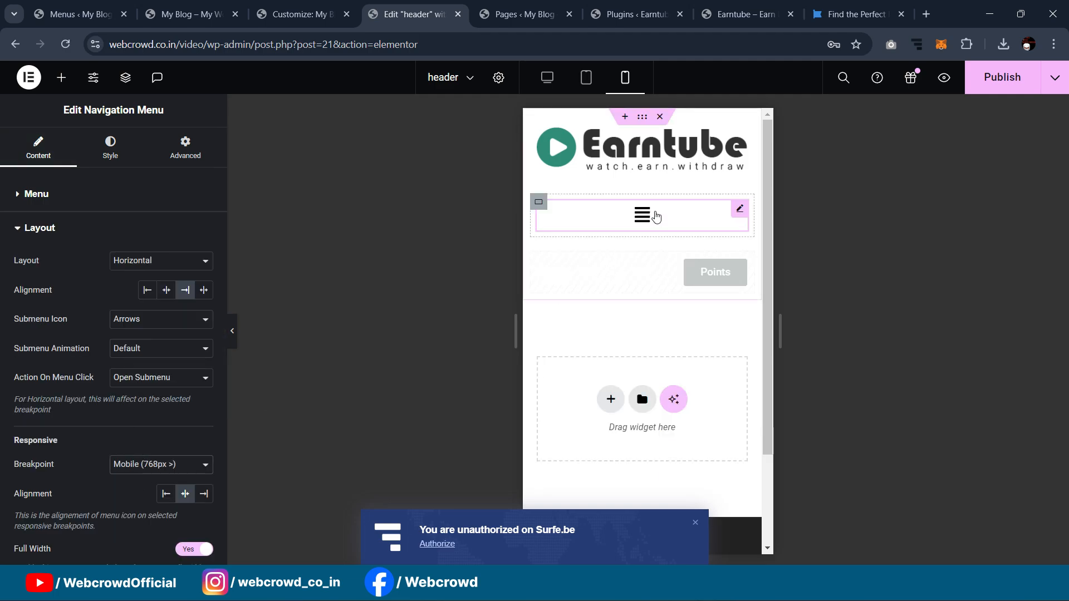
pyautogui.click(643, 215)
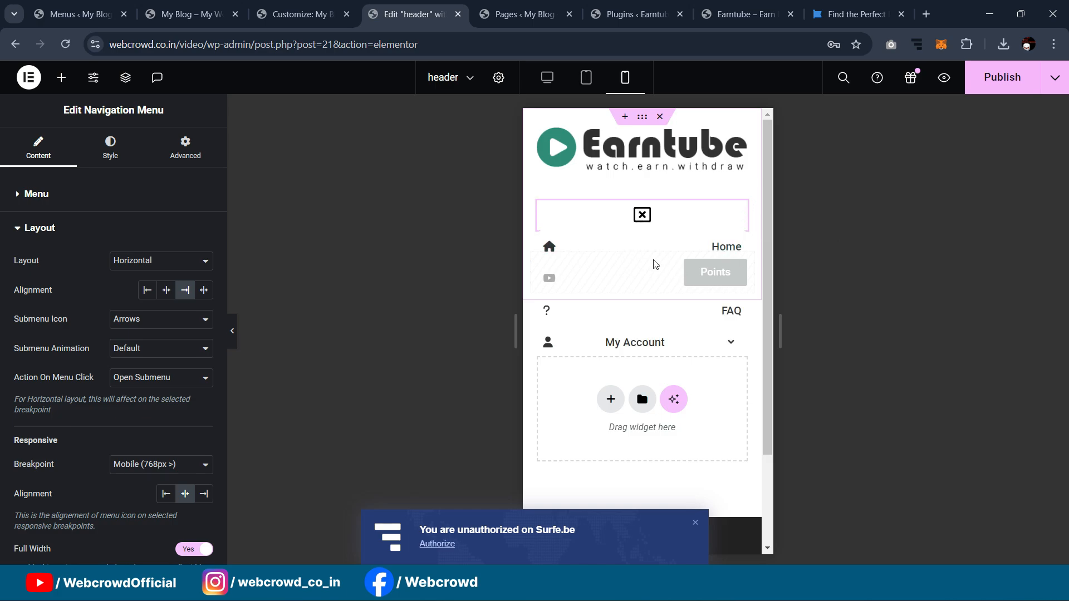
pyautogui.click(642, 217)
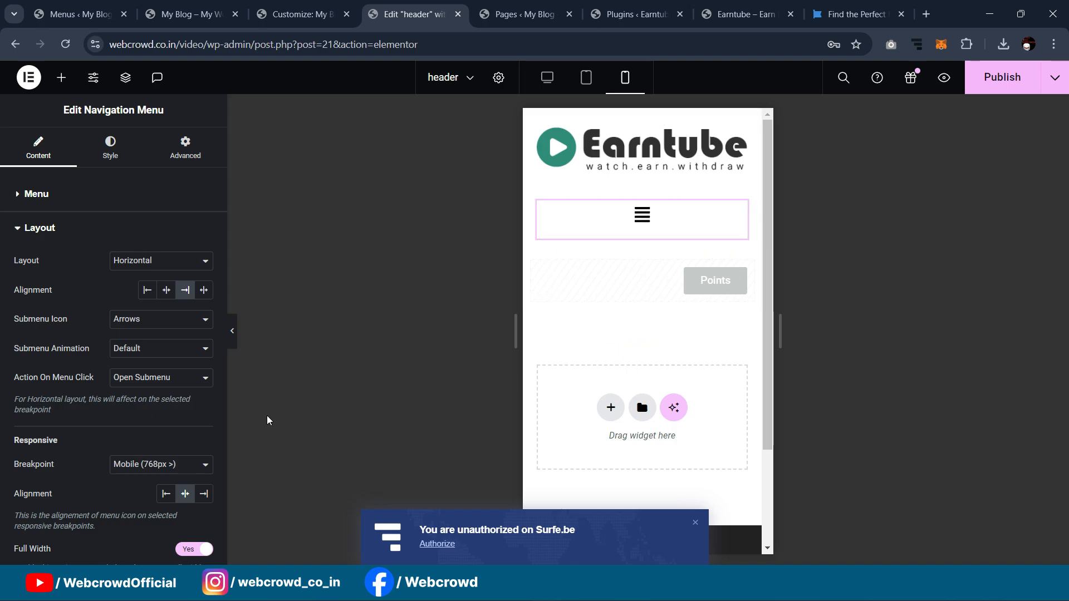
# Step: Reset the menu breakpoint to None and hide the navigation menu on mobile portrait
pyautogui.click(158, 463)
pyautogui.click(140, 504)
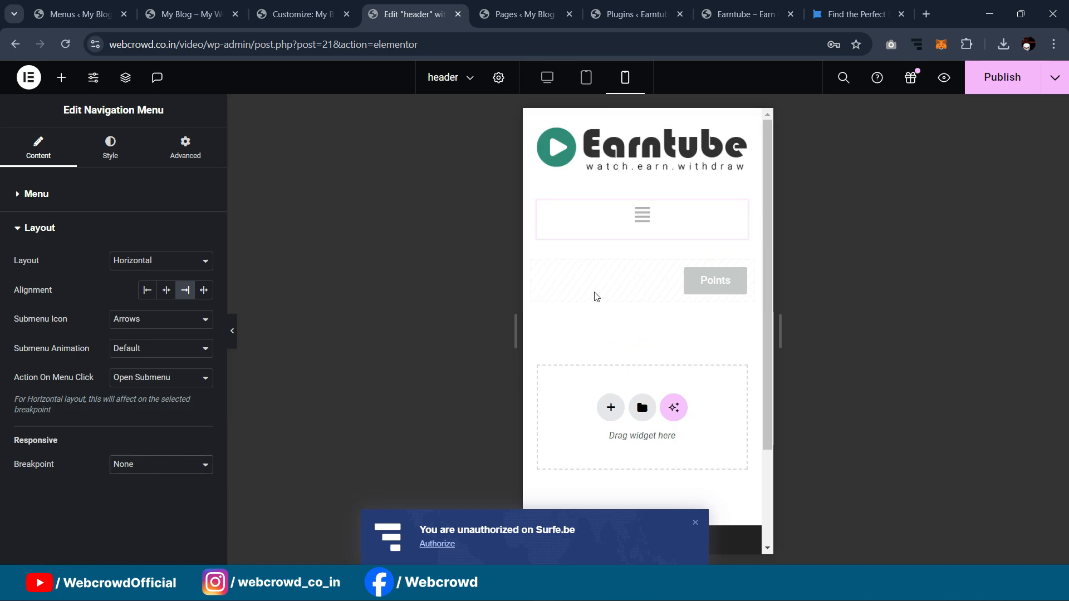
pyautogui.click(539, 204)
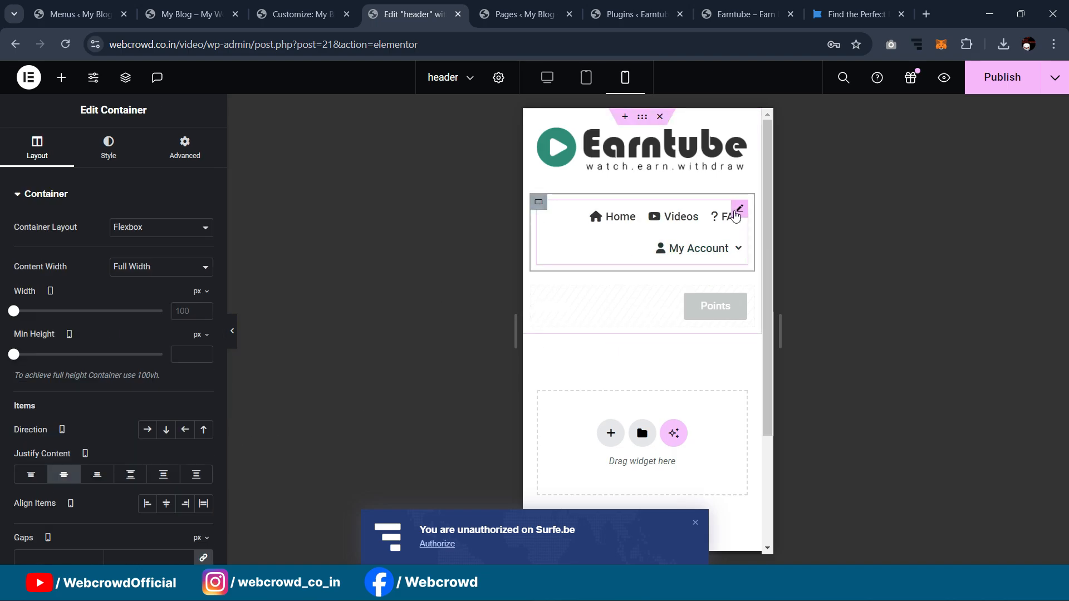
pyautogui.click(546, 236)
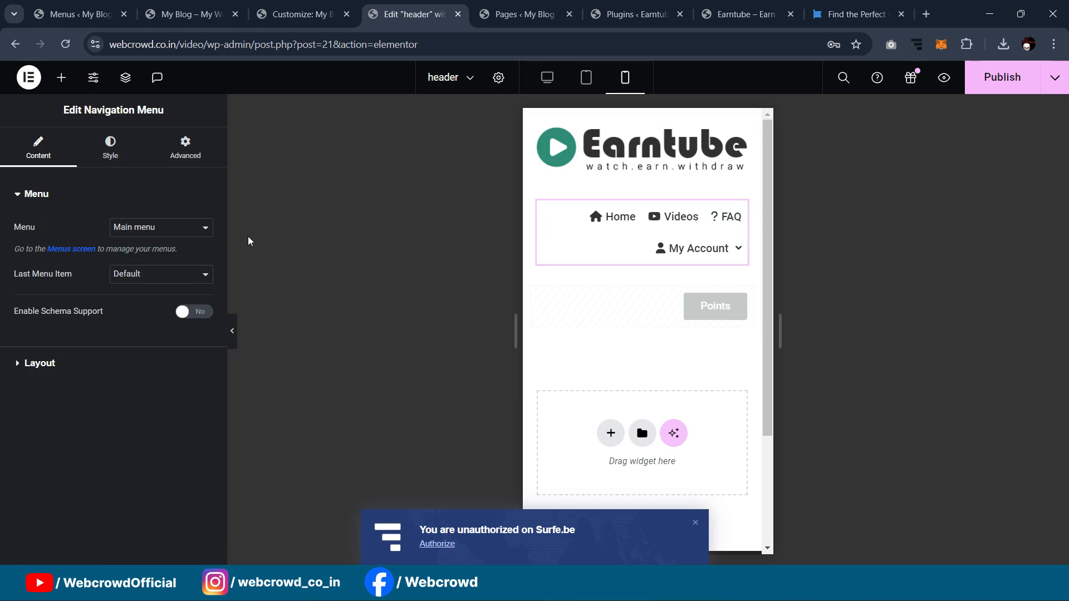
pyautogui.click(185, 147)
pyautogui.scroll(-5, 112, 389)
pyautogui.scroll(-3, 153, 420)
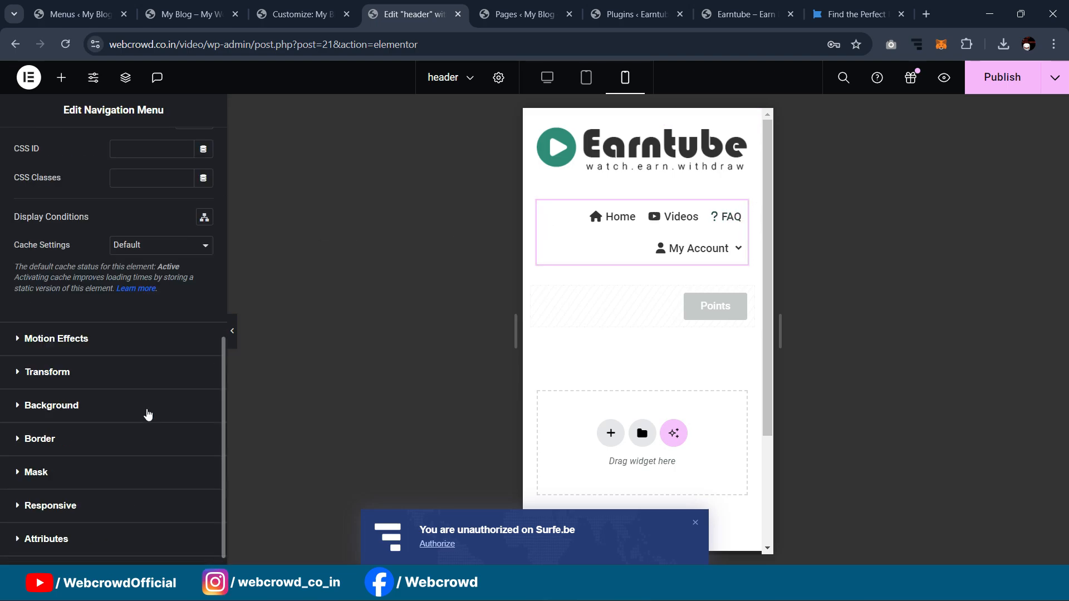
pyautogui.click(109, 506)
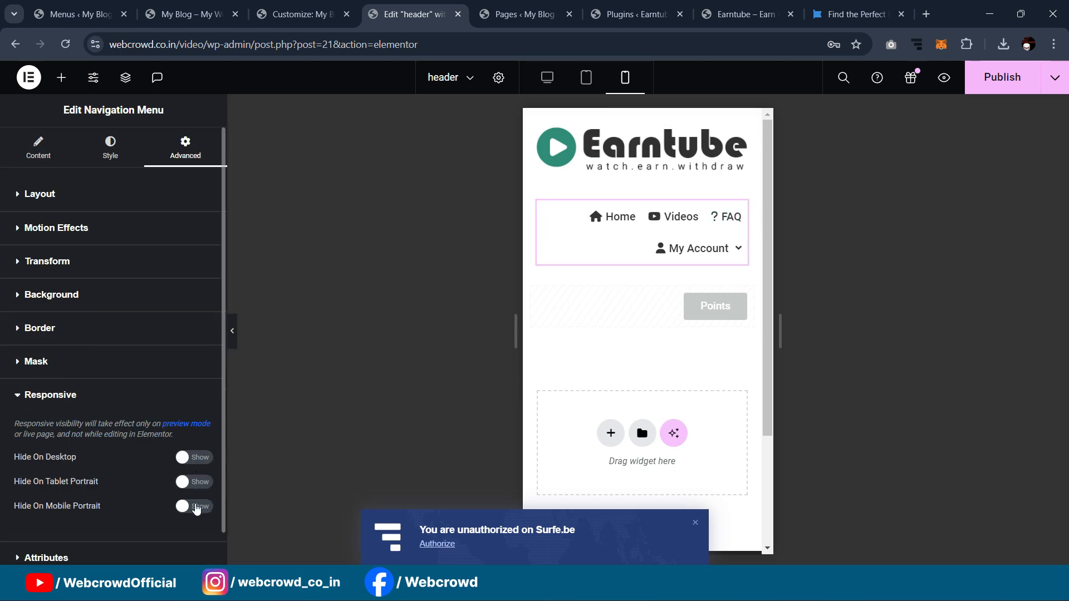
pyautogui.click(195, 506)
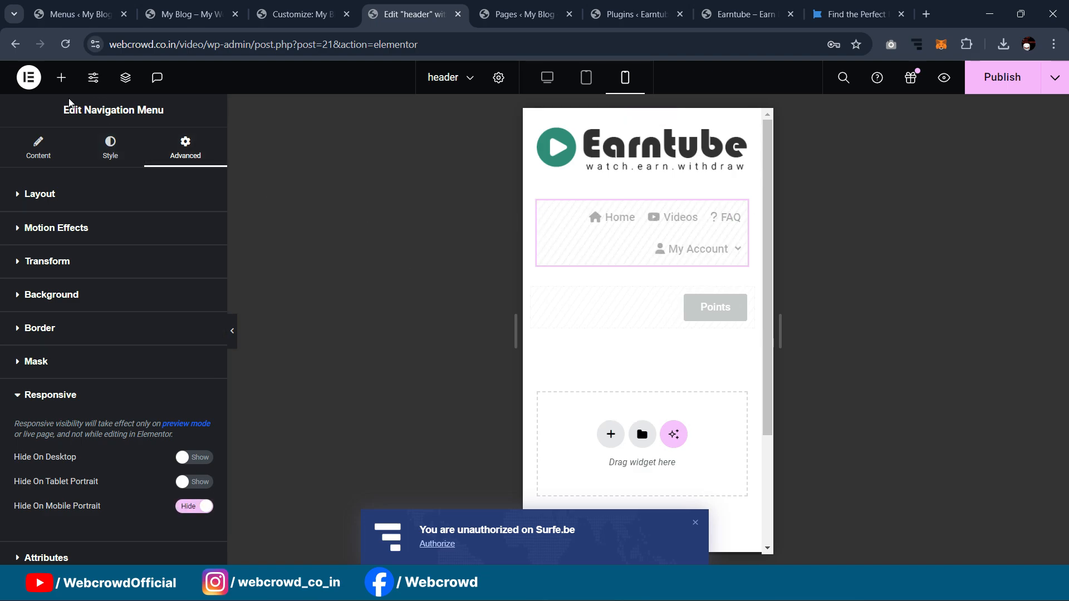
pyautogui.click(61, 77)
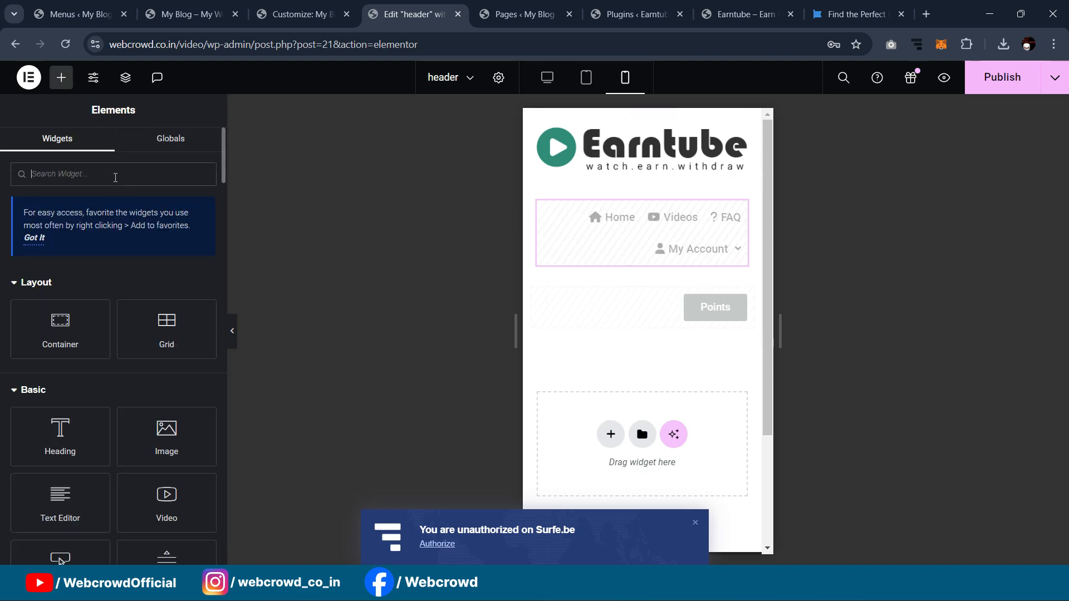
# Step: Add an Icon widget below the menu using the Align justify hamburger icon
pyautogui.write('icon')
pyautogui.moveTo(83, 289); pyautogui.dragTo(644, 245)
pyautogui.click(147, 246)
pyautogui.write('alig')
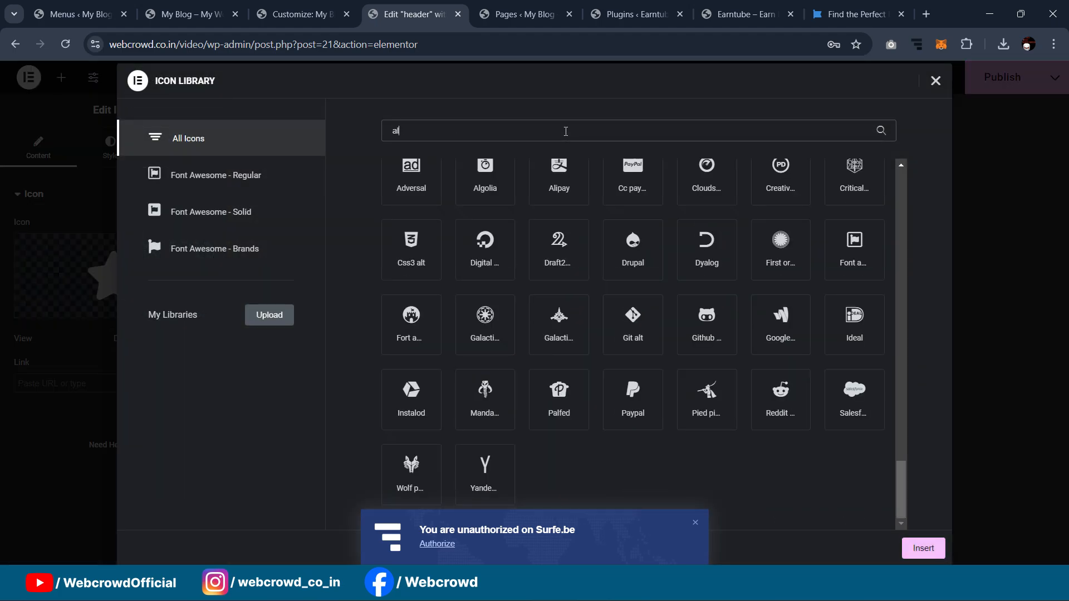
pyautogui.click(514, 213)
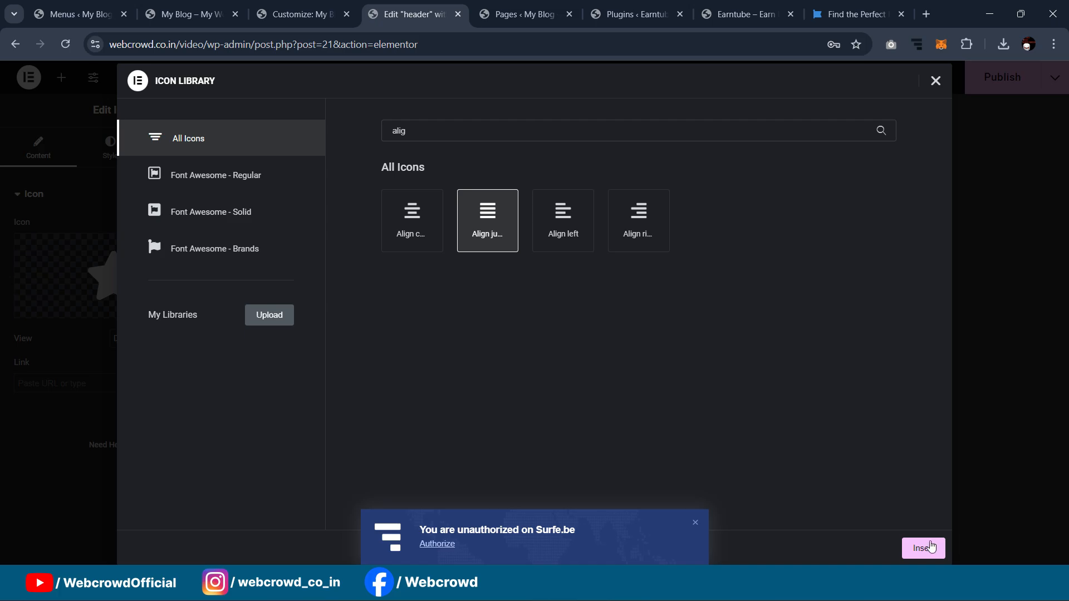
pyautogui.click(924, 548)
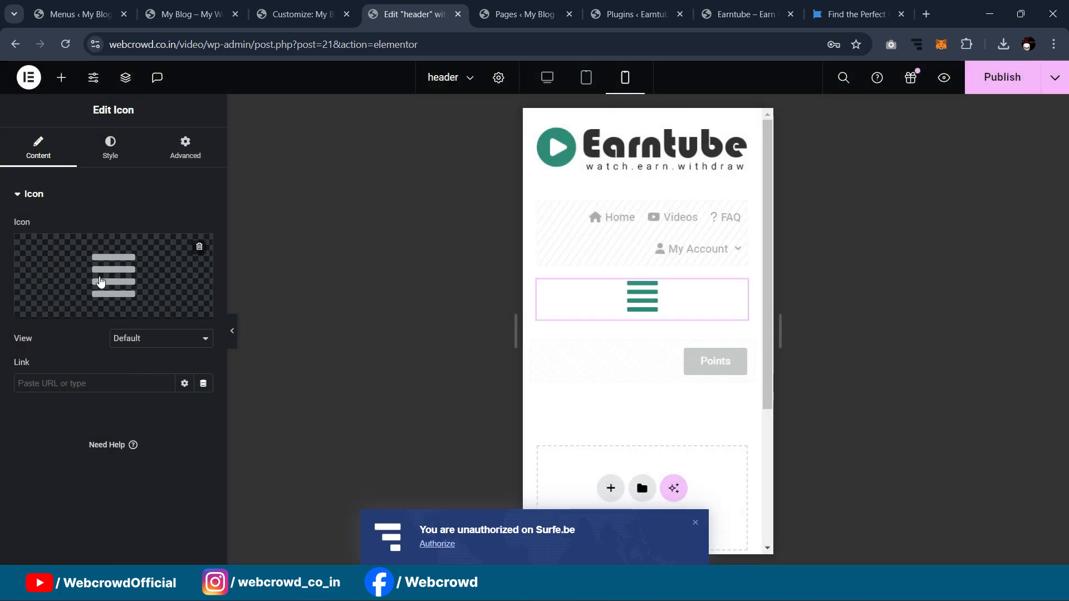
# Step: Set the hamburger icon size to 25 and its bottom margin to -6
pyautogui.click(110, 148)
pyautogui.moveTo(14, 341); pyautogui.dragTo(26, 348)
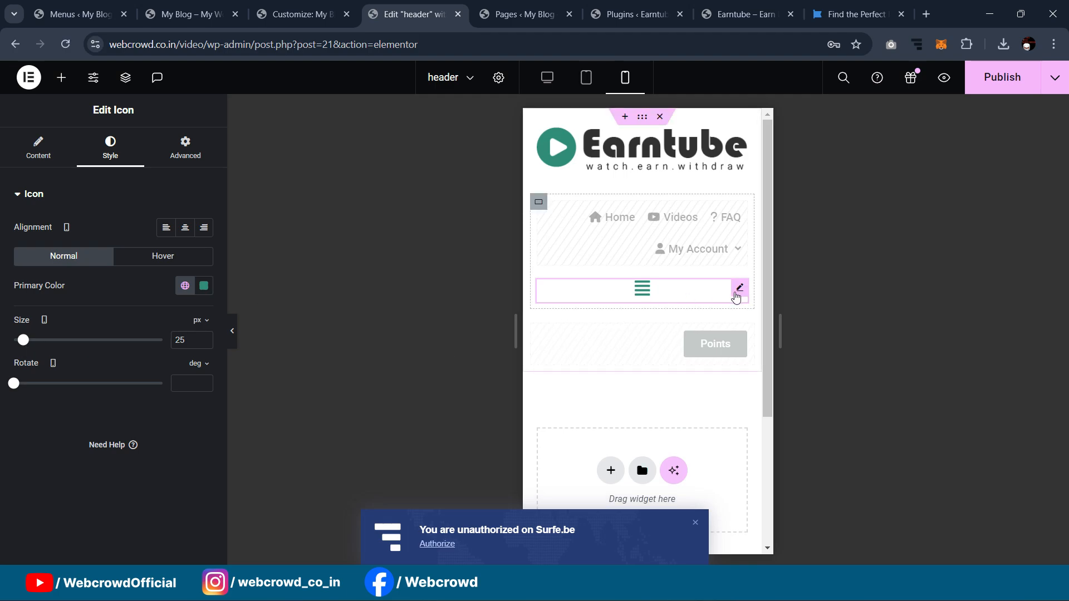
pyautogui.click(185, 148)
pyautogui.click(203, 242)
pyautogui.click(127, 242)
pyautogui.write('-2')
pyautogui.press('Down')
pyautogui.press('Down')
pyautogui.press('Down')
pyautogui.press('Down')
pyautogui.press('Down')
pyautogui.press('Up')
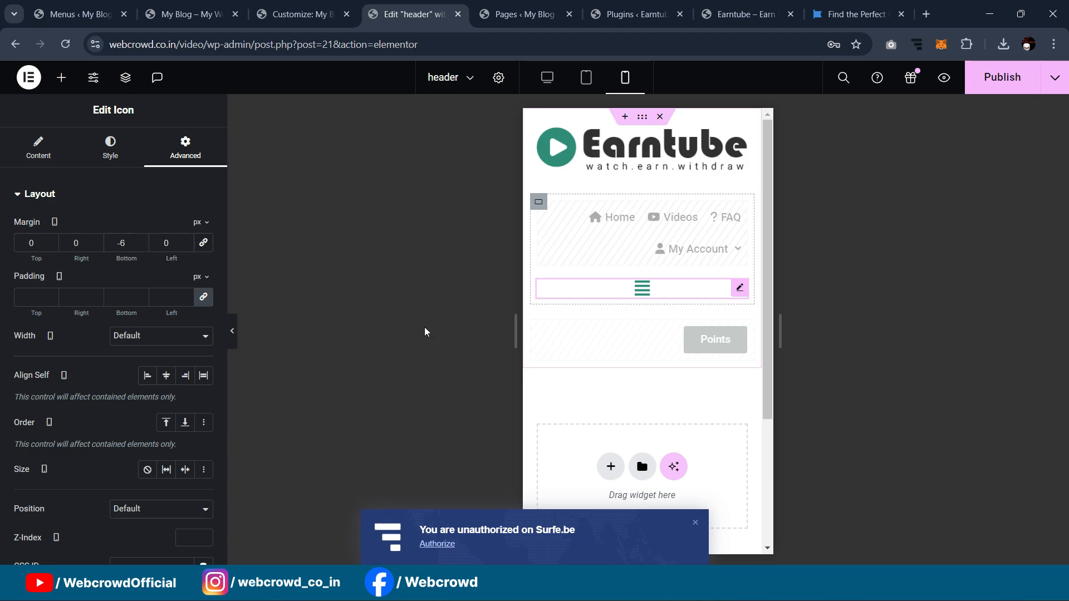
# Step: Align the icon right in the Secondary colour and narrow the logo container to 51%
pyautogui.click(41, 149)
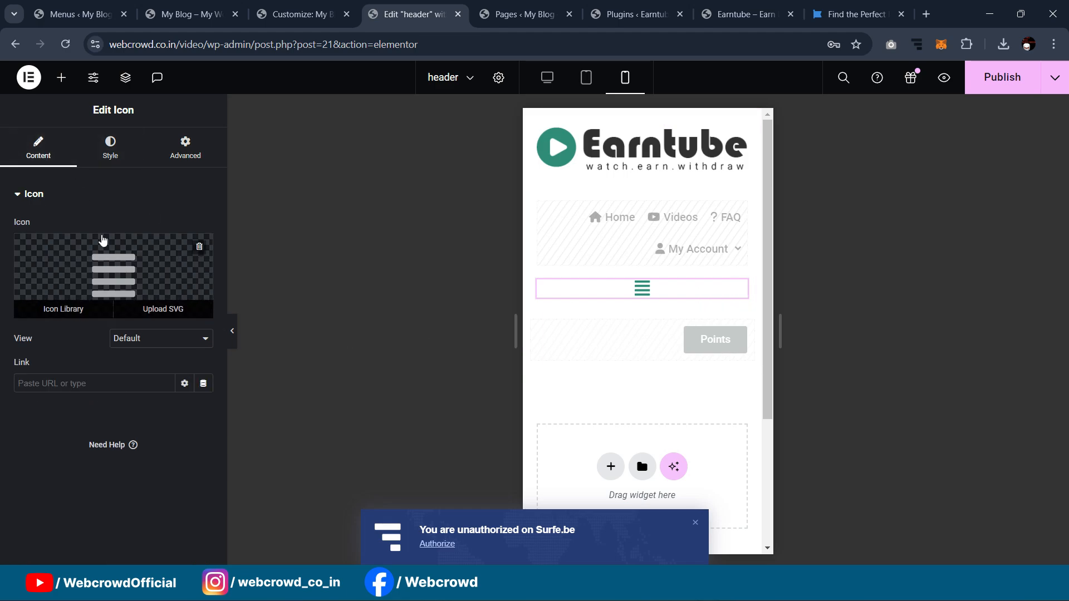
pyautogui.click(109, 147)
pyautogui.click(204, 227)
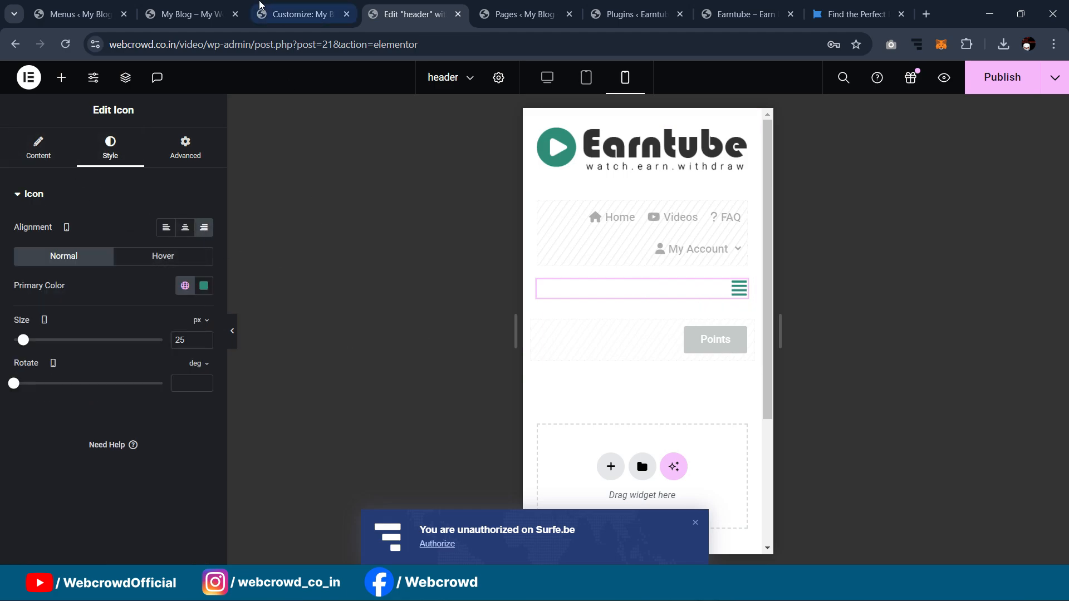
pyautogui.click(185, 285)
pyautogui.click(93, 382)
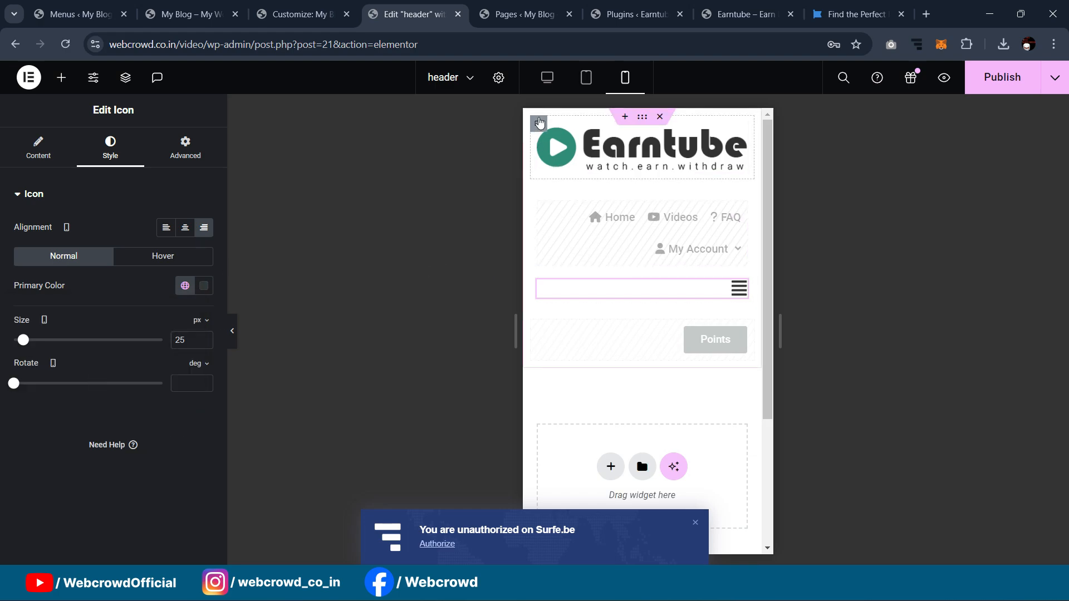
pyautogui.click(538, 124)
pyautogui.moveTo(166, 315); pyautogui.dragTo(92, 305)
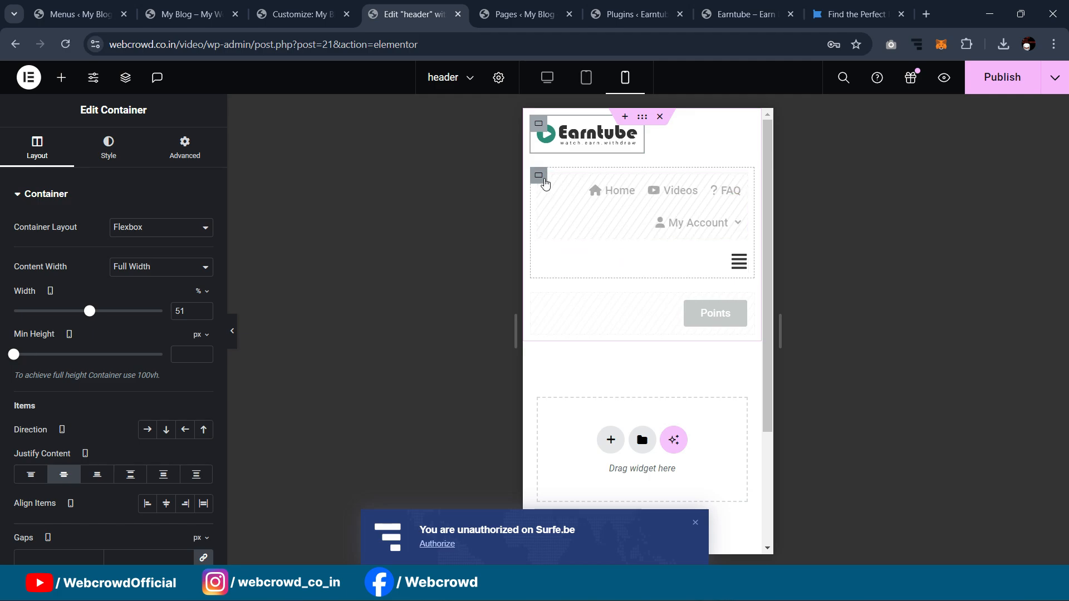
# Step: Set the navigation container width to 42% and preview the mobile header
pyautogui.click(538, 176)
pyautogui.click(201, 293)
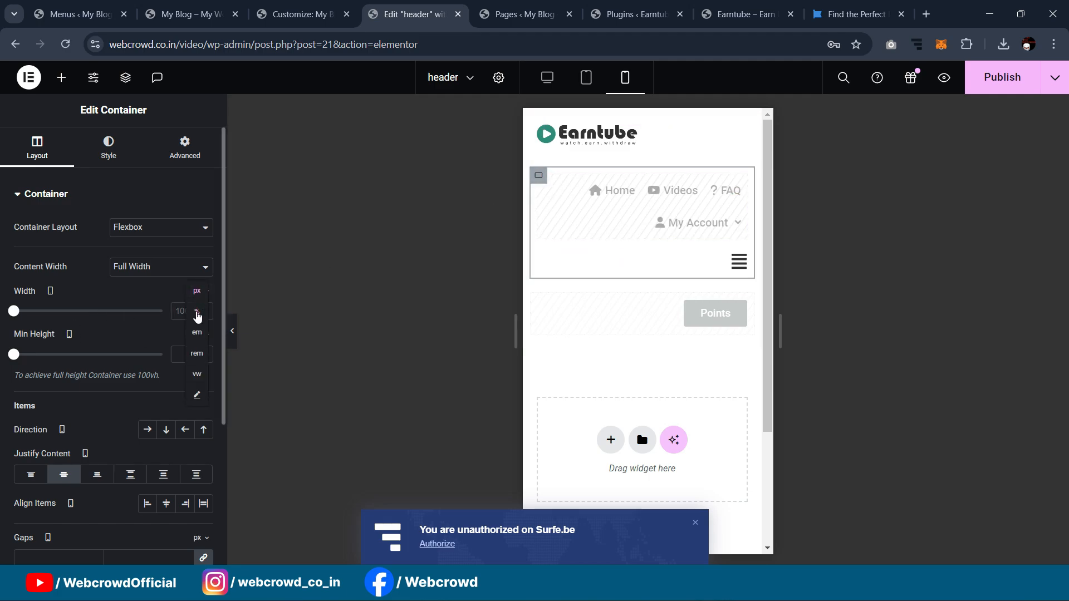
pyautogui.click(197, 314)
pyautogui.moveTo(163, 313); pyautogui.dragTo(106, 315)
pyautogui.moveTo(64, 326); pyautogui.dragTo(76, 332)
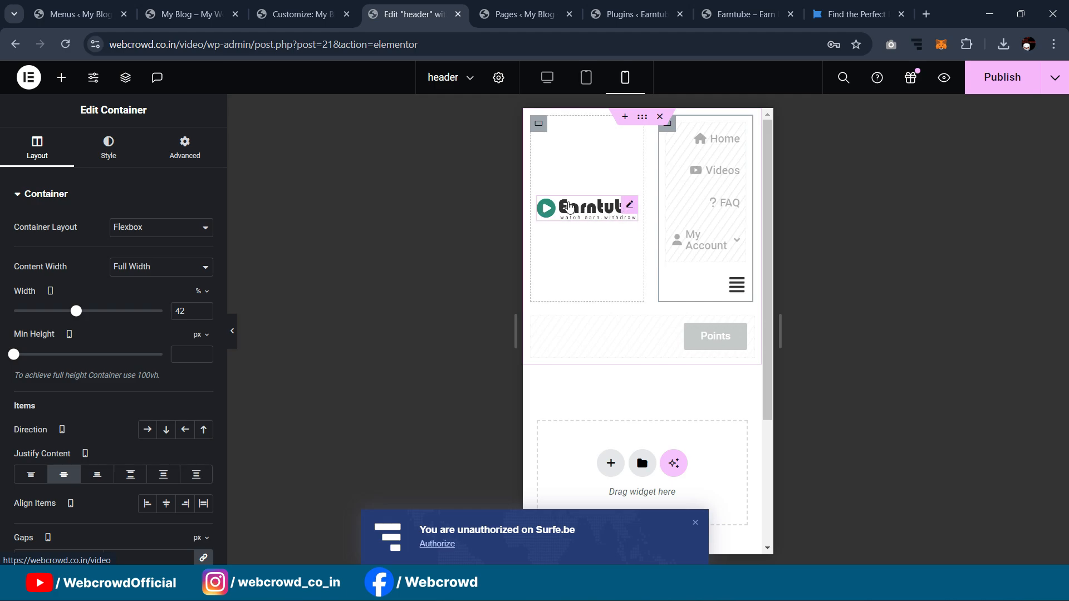
pyautogui.click(232, 331)
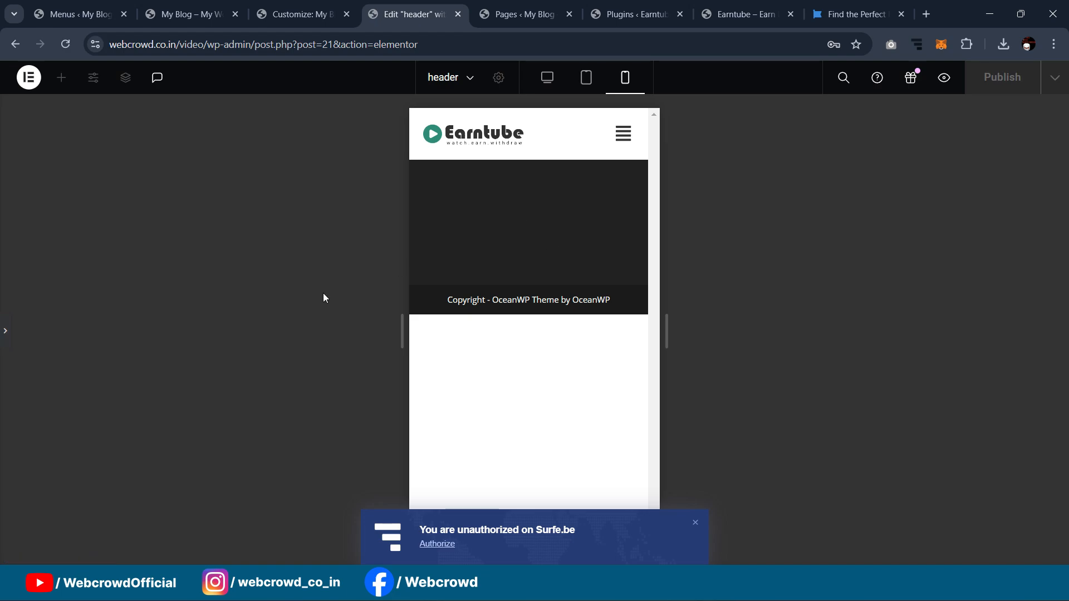
# Step: Give the hamburger icon a -9 right margin, preview on mobile, then check tablet view
pyautogui.click(4, 332)
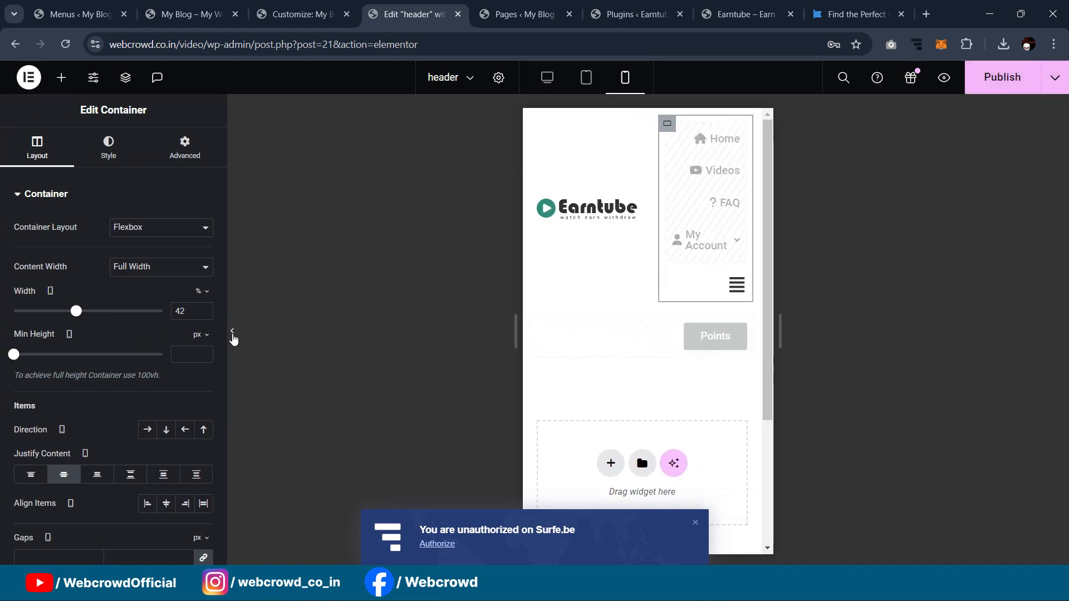
pyautogui.click(233, 333)
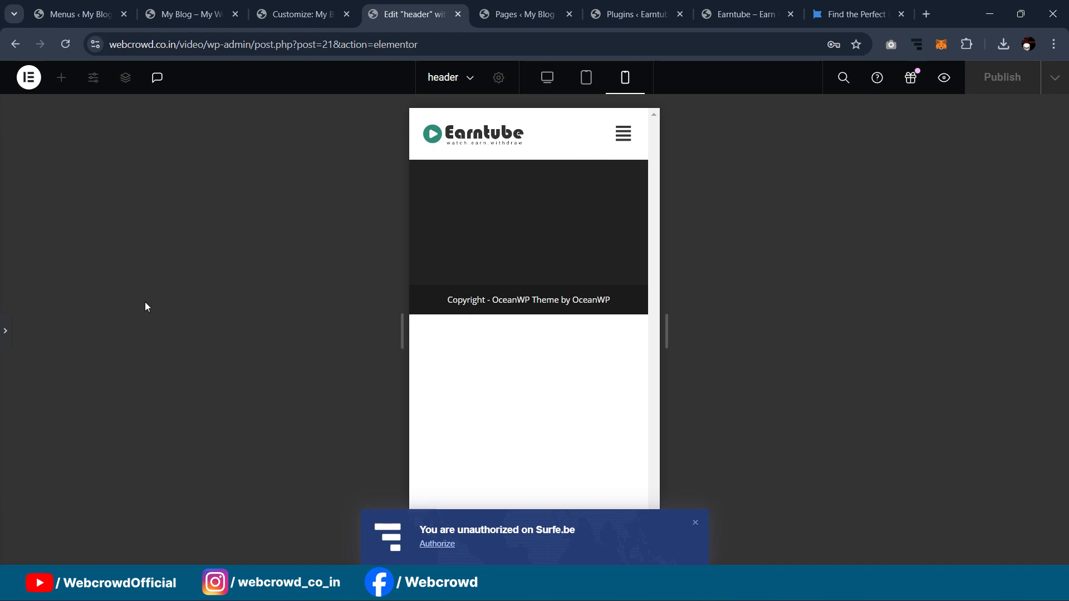
pyautogui.click(4, 327)
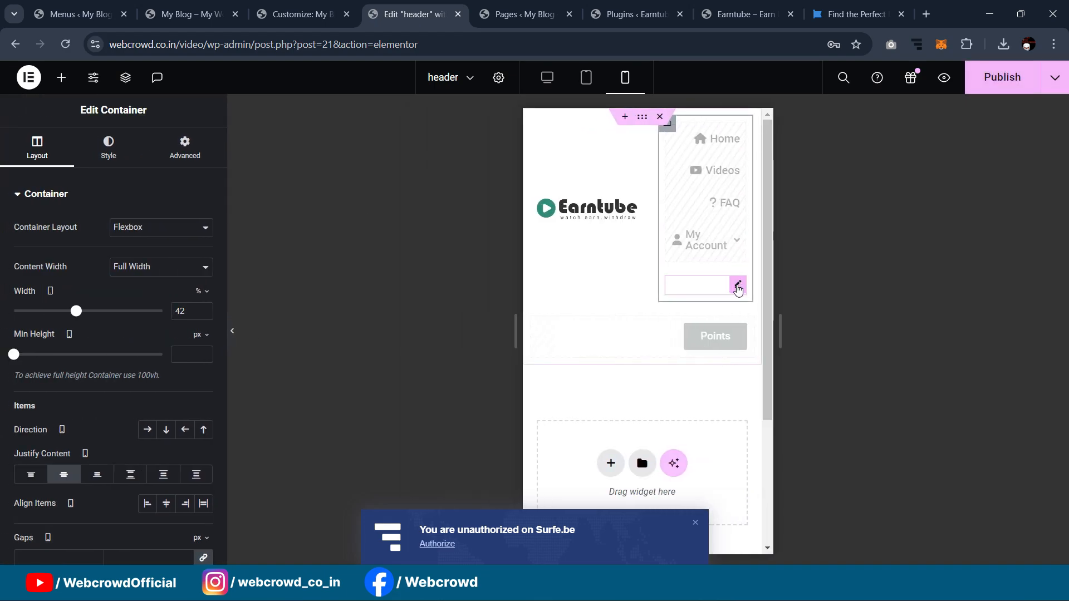
pyautogui.click(186, 147)
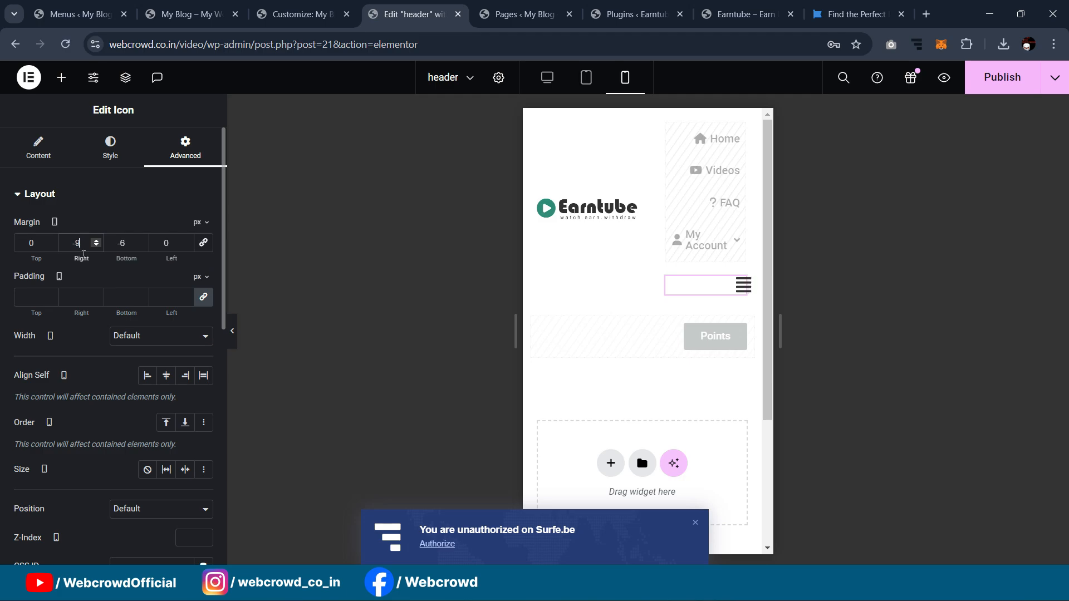
pyautogui.click(232, 331)
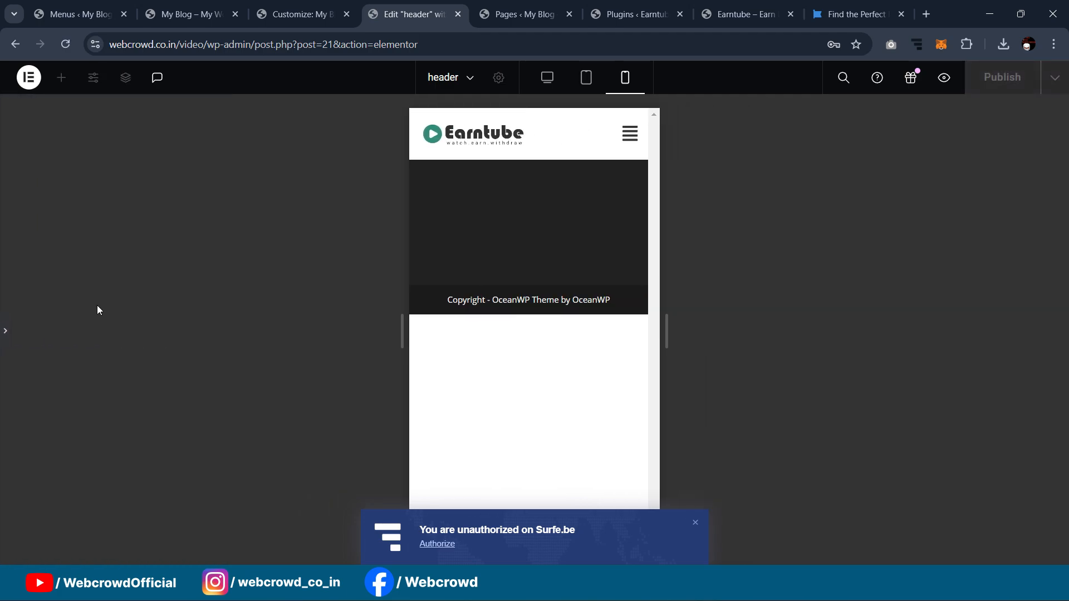
pyautogui.click(4, 332)
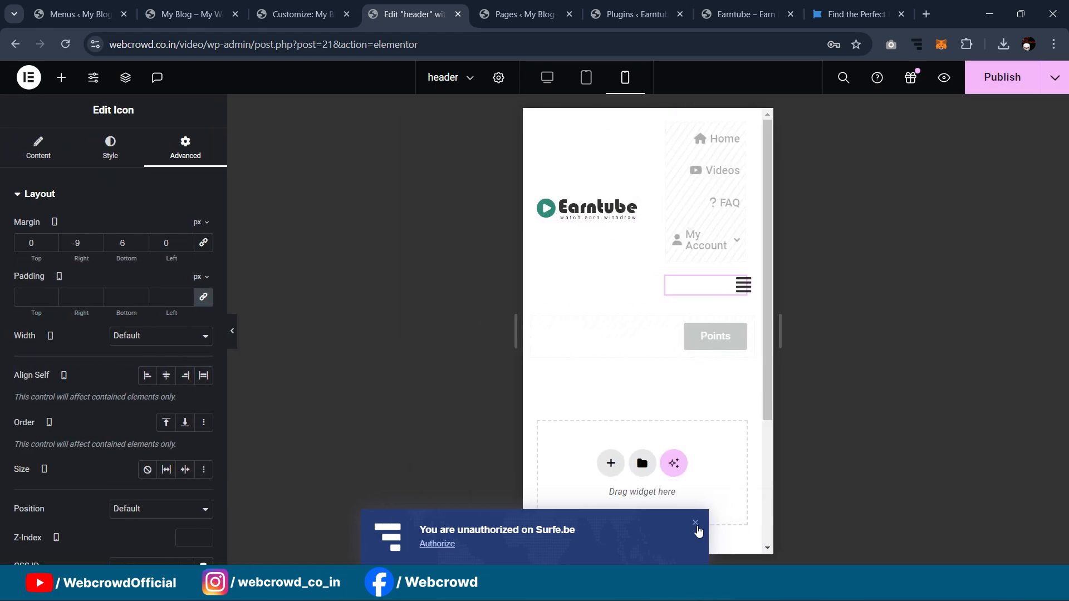
pyautogui.click(695, 524)
pyautogui.click(233, 334)
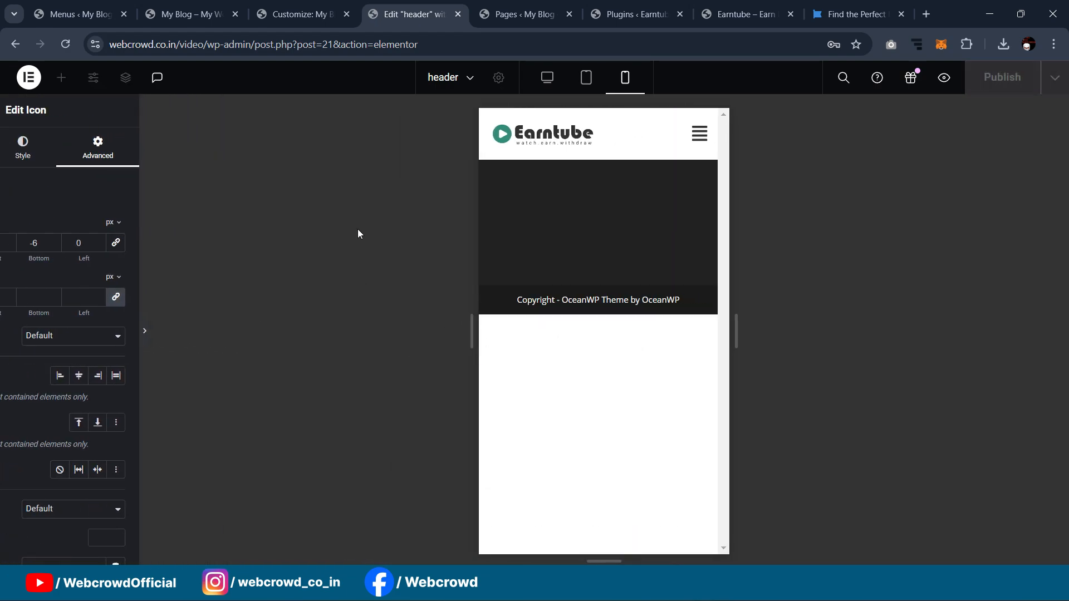
pyautogui.click(587, 79)
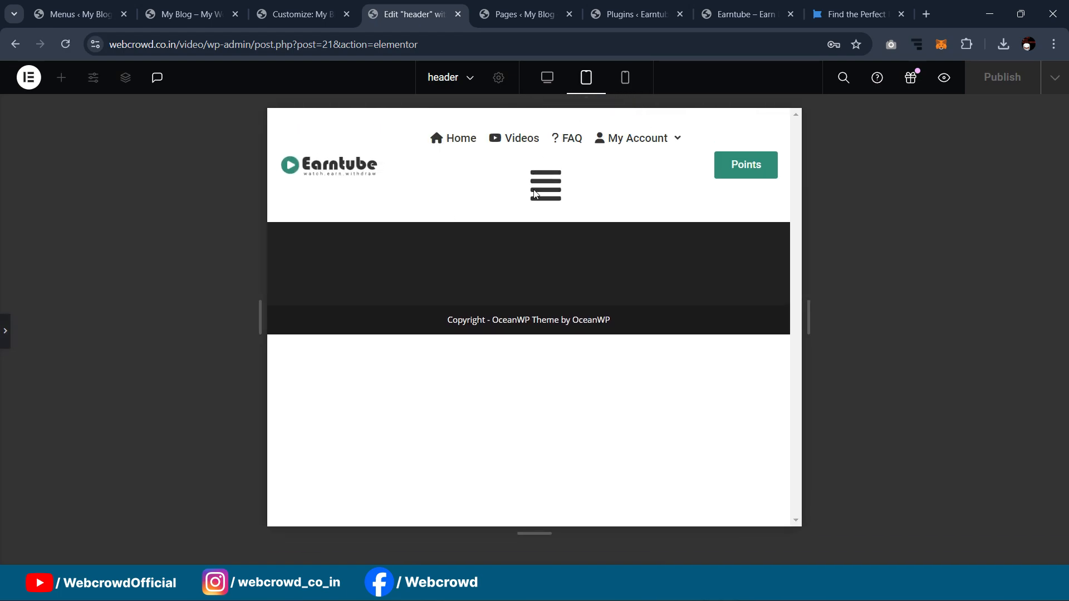
# Step: Hide the hamburger icon on tablet portrait and desktop
pyautogui.click(5, 330)
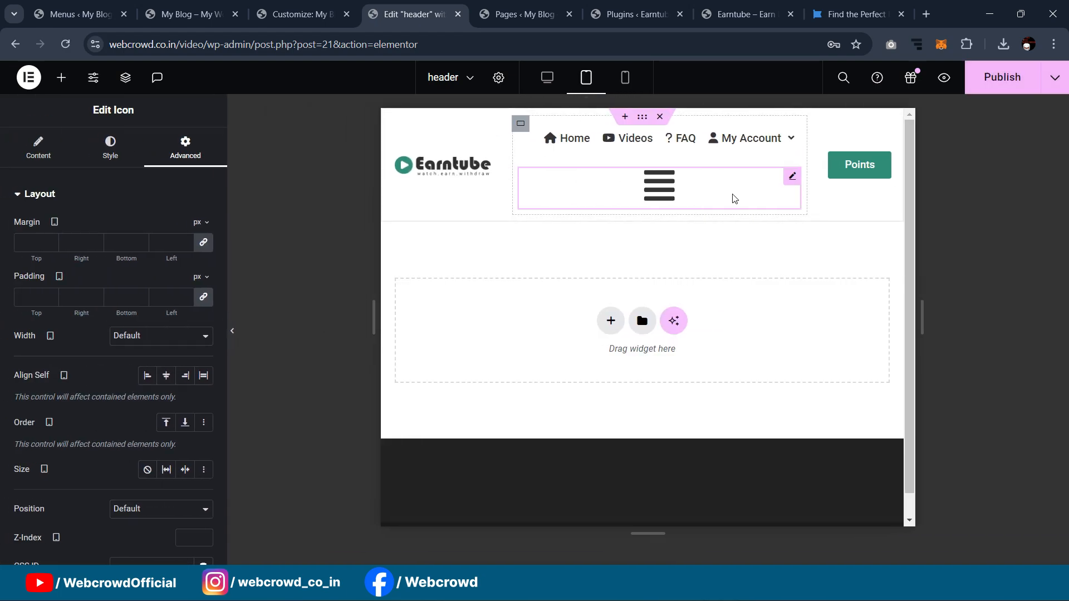
pyautogui.scroll(-8, 214, 312)
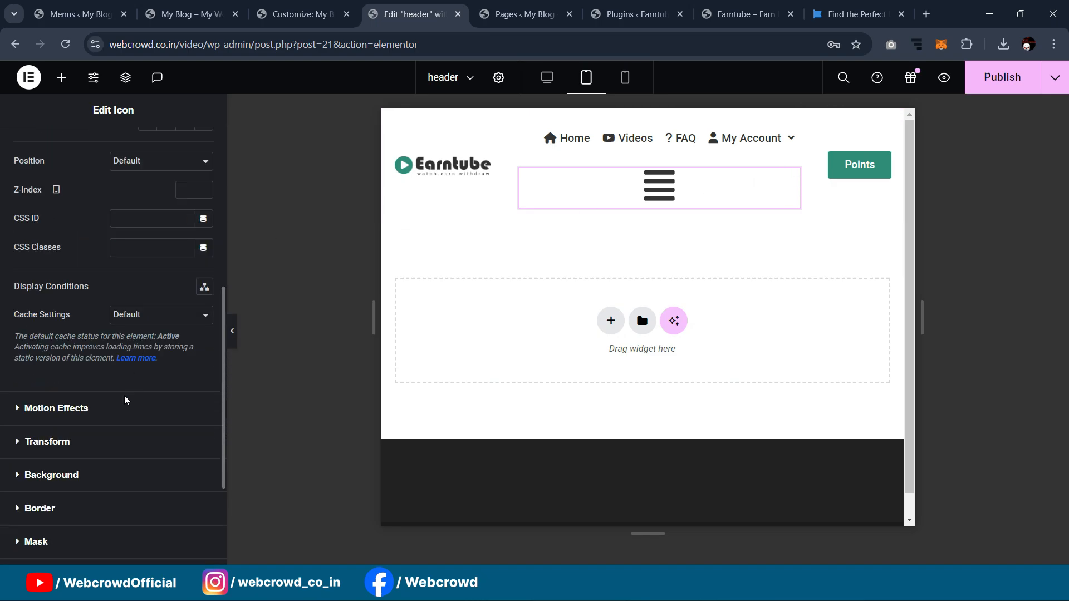
pyautogui.click(64, 436)
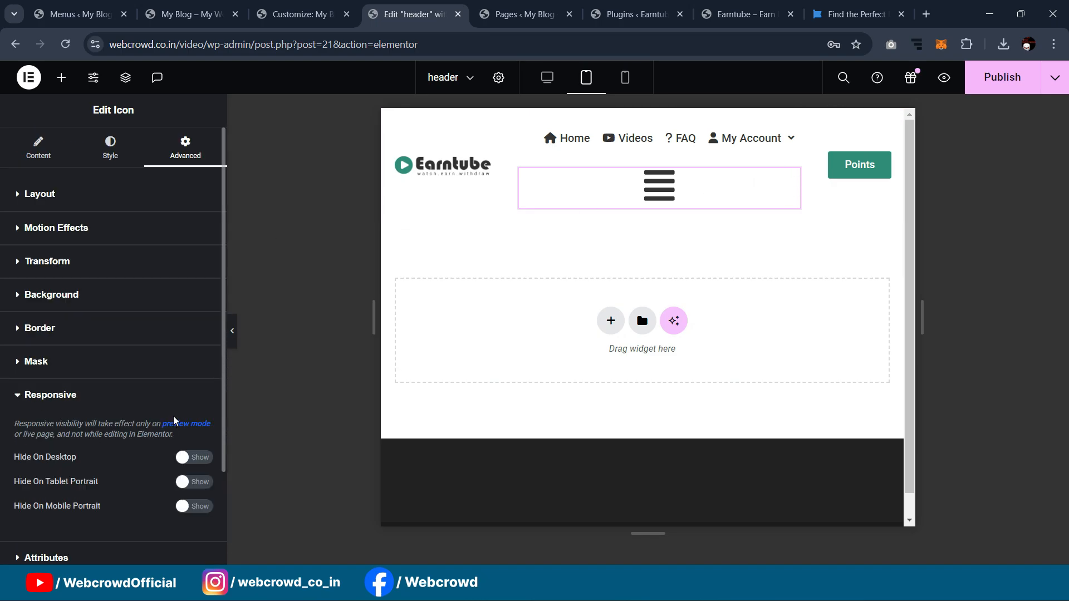
pyautogui.click(196, 484)
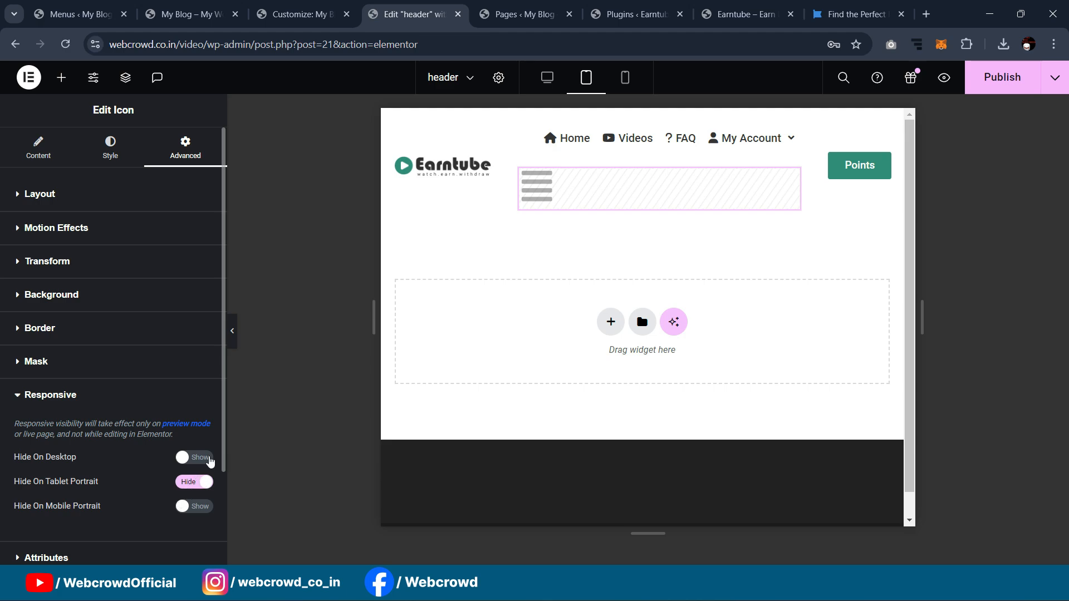
pyautogui.click(197, 462)
# Step: Preview the header at desktop, tablet and mobile widths, then publish it
pyautogui.click(232, 331)
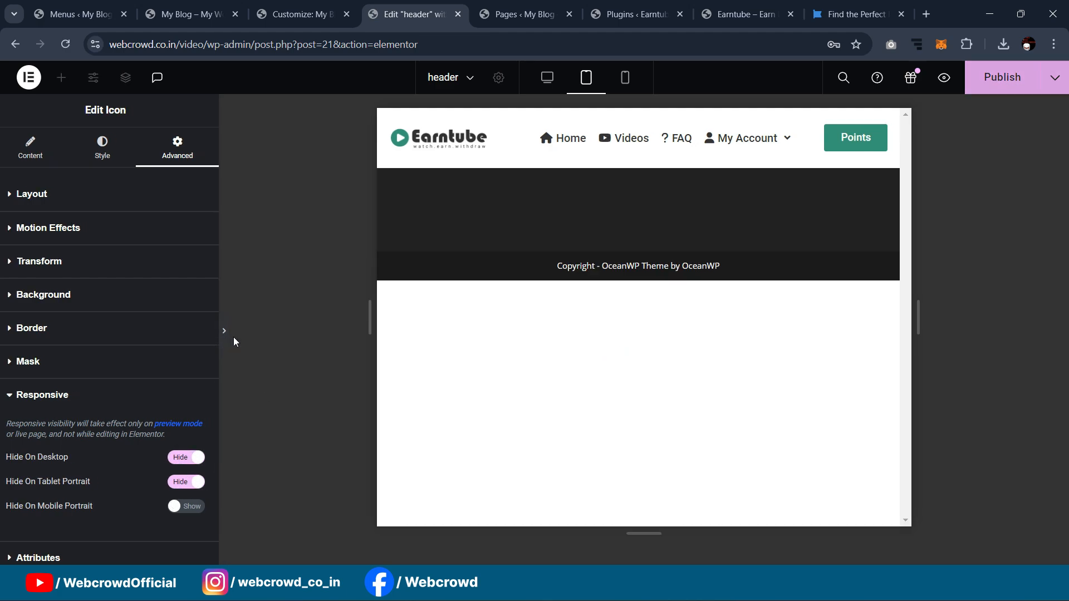
pyautogui.click(553, 83)
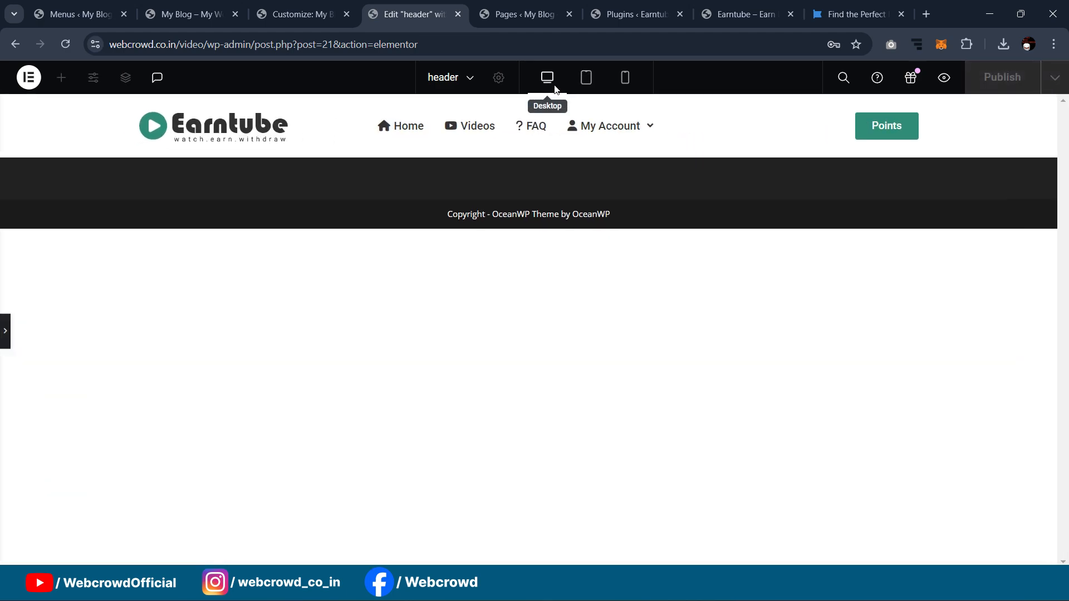
pyautogui.click(586, 78)
pyautogui.click(625, 81)
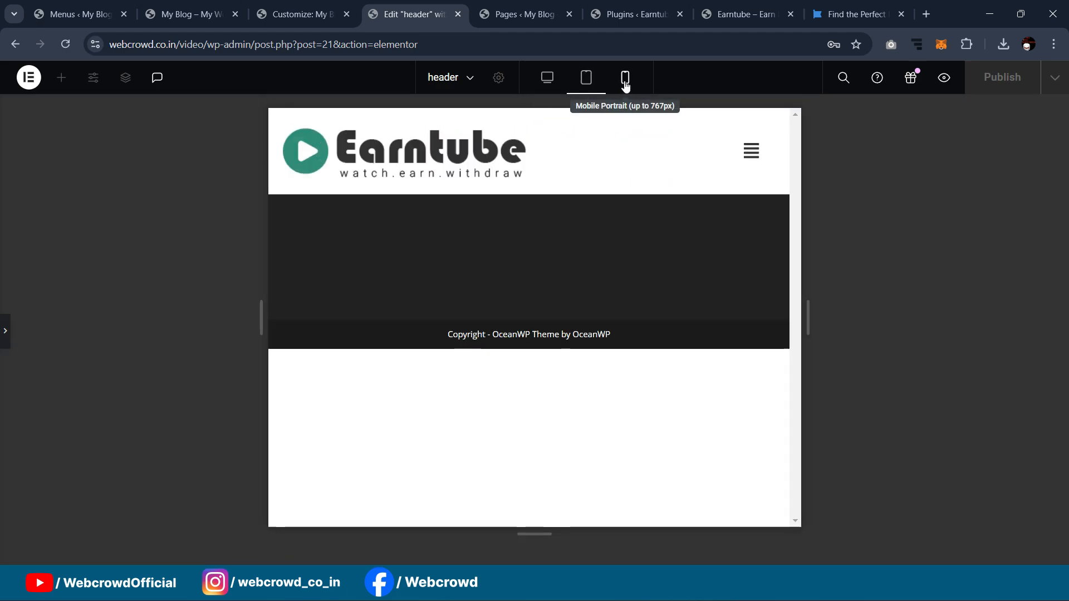
pyautogui.click(547, 78)
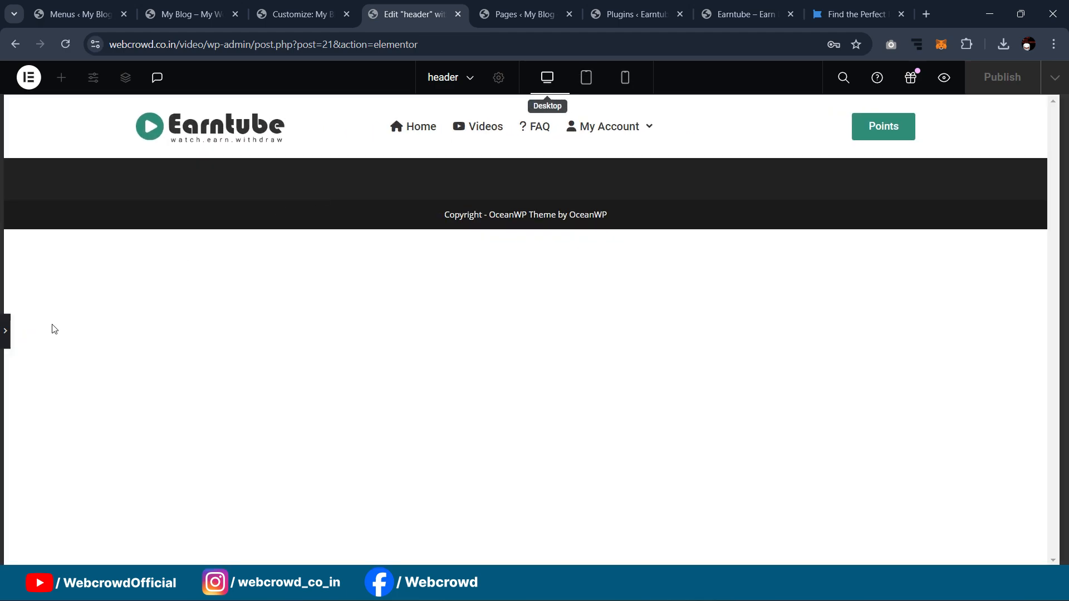
pyautogui.moveTo(639, 122)
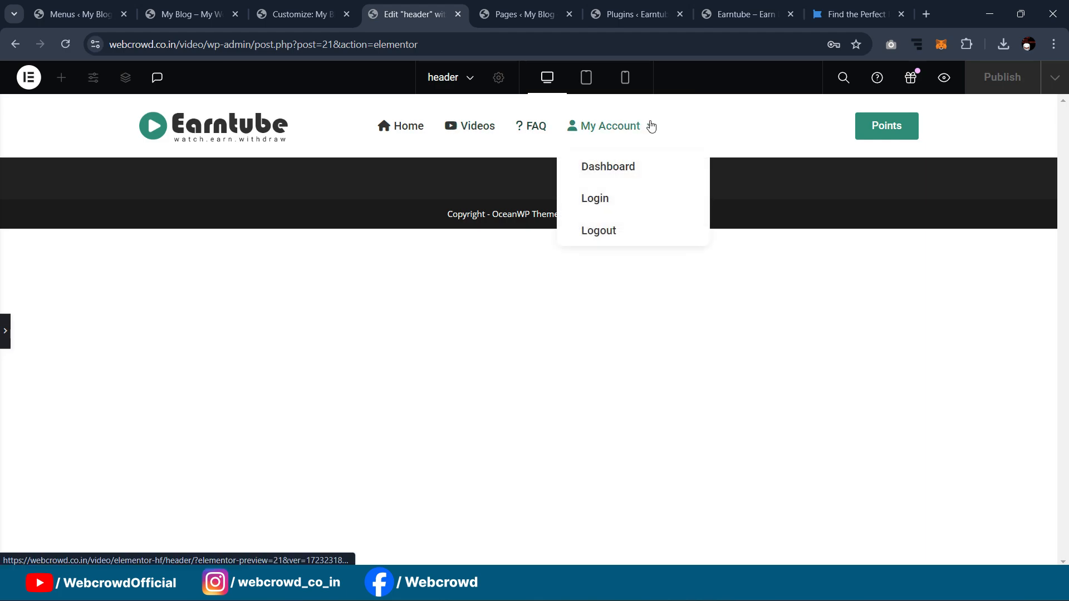
pyautogui.click(5, 330)
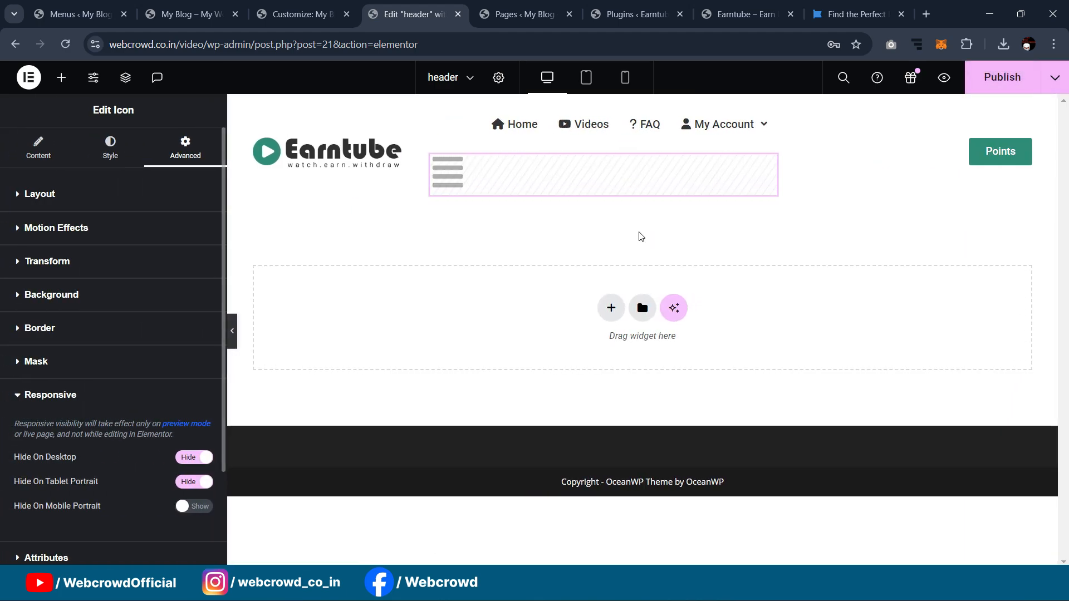
pyautogui.click(1002, 76)
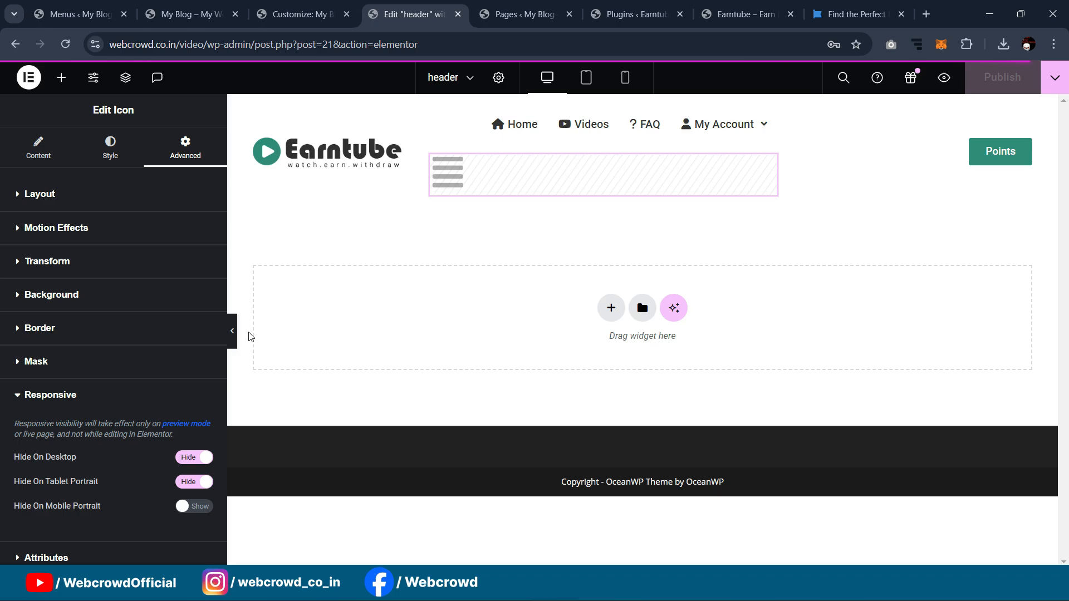
pyautogui.click(231, 333)
# Step: Review the published header on the live Earntube site
pyautogui.click(746, 14)
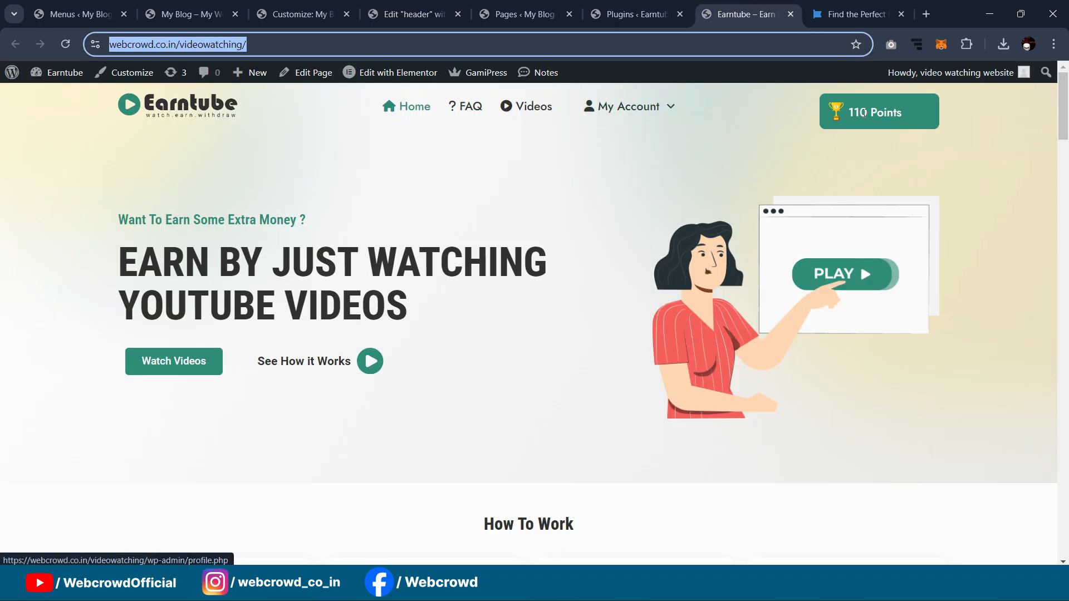
pyautogui.scroll(-1, 449, 167)
pyautogui.scroll(1, 191, 188)
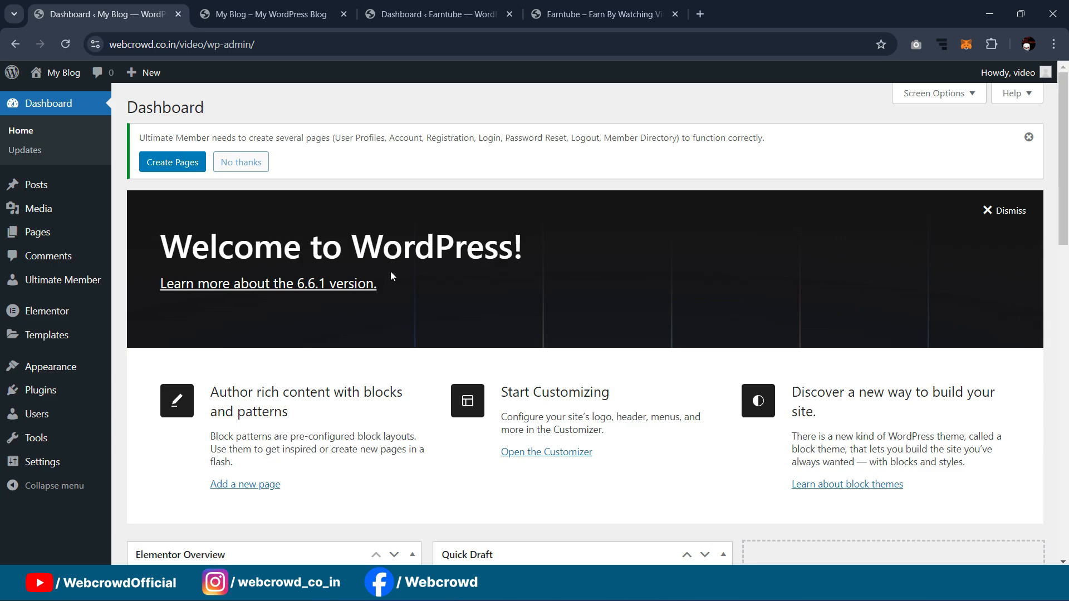
# Step: Open the Home page in Elementor from All Pages in a new tab
pyautogui.moveTo(37, 240)
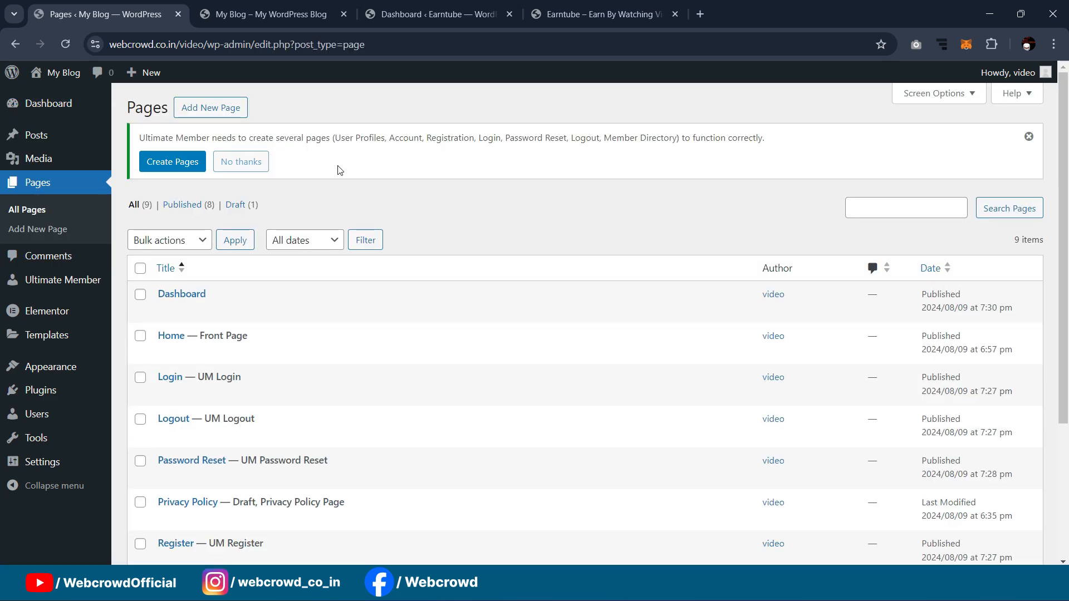
pyautogui.scroll(-3, 337, 173)
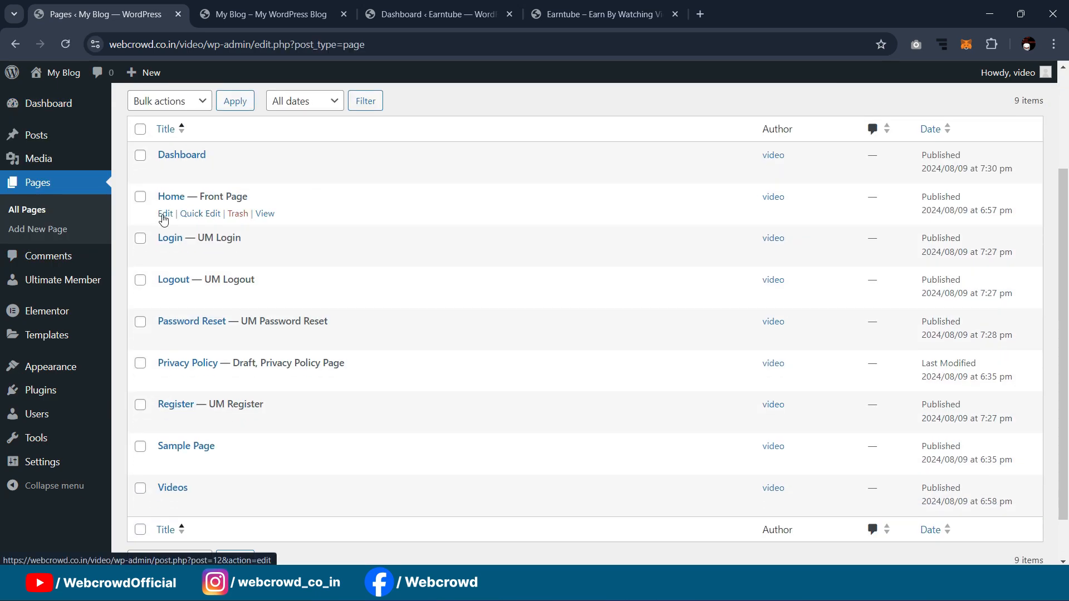
pyautogui.middleClick(163, 217)
pyautogui.click(271, 14)
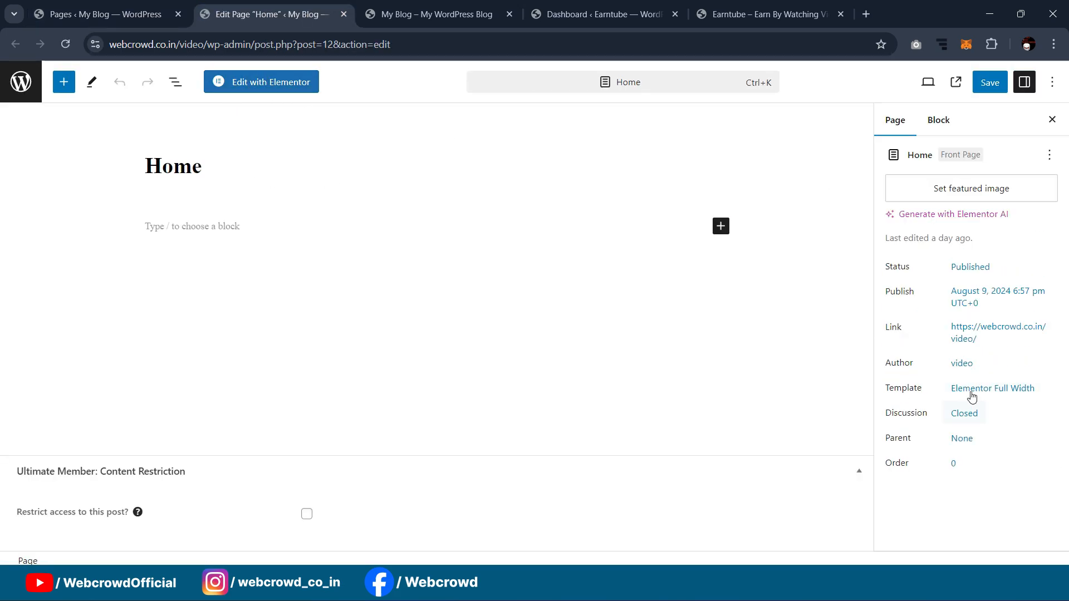
pyautogui.click(252, 82)
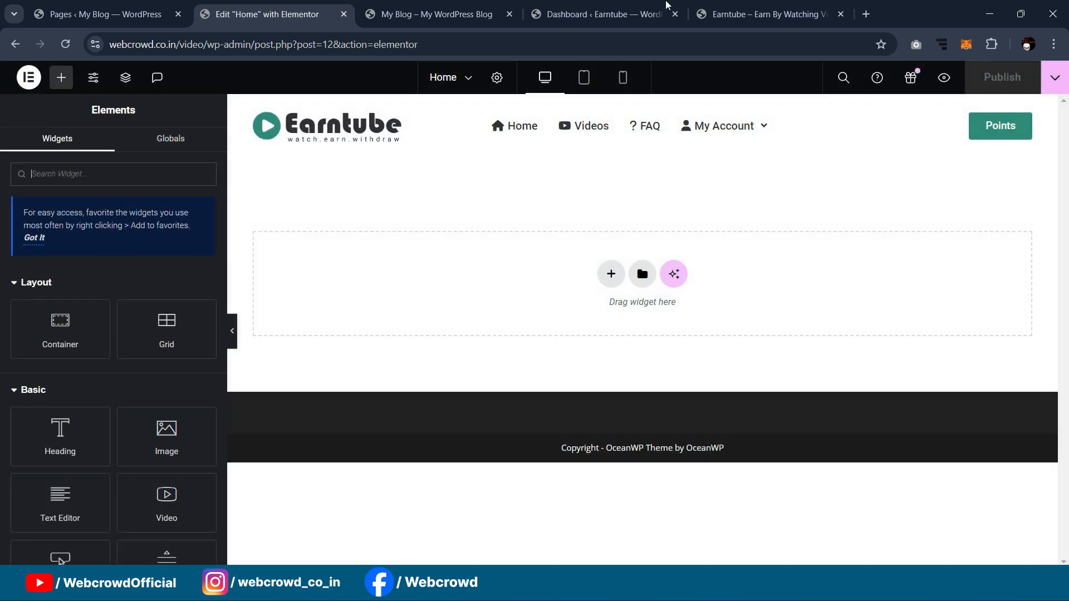
# Step: Glance at the live Earntube site, then return to the Home page editor
pyautogui.click(763, 17)
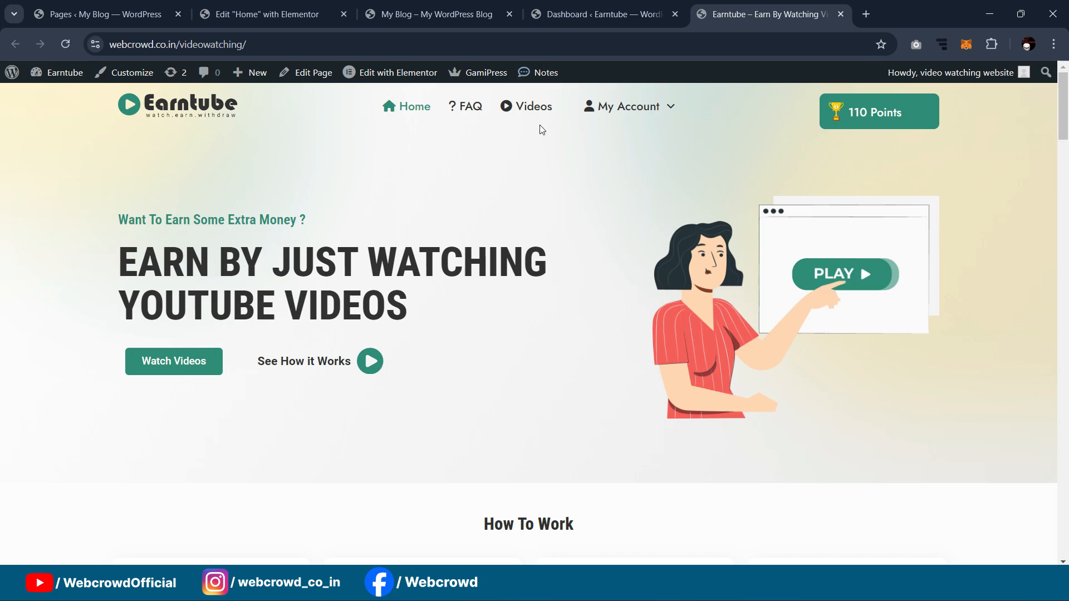
pyautogui.moveTo(617, 106)
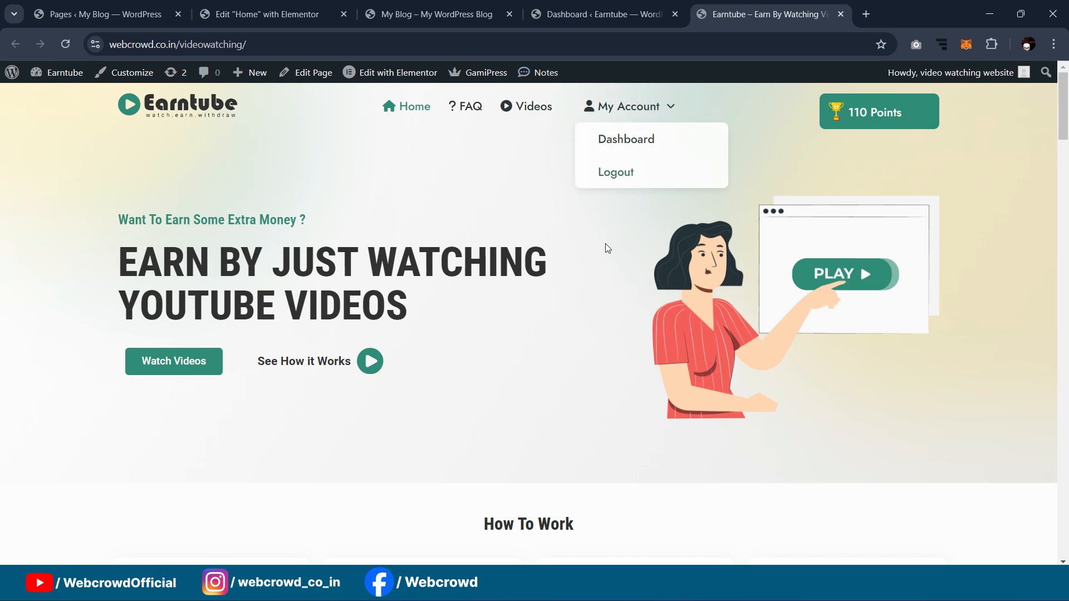
pyautogui.click(276, 5)
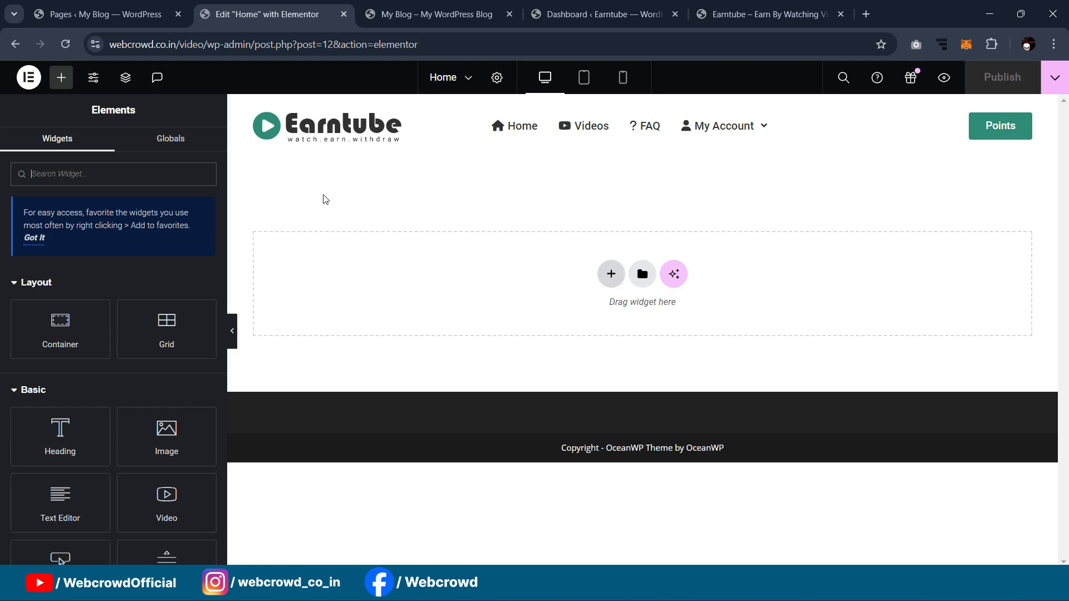
# Step: Add a container at the page top with uploaded 'blurred bg' as its background image
pyautogui.moveTo(60, 329); pyautogui.dragTo(552, 280)
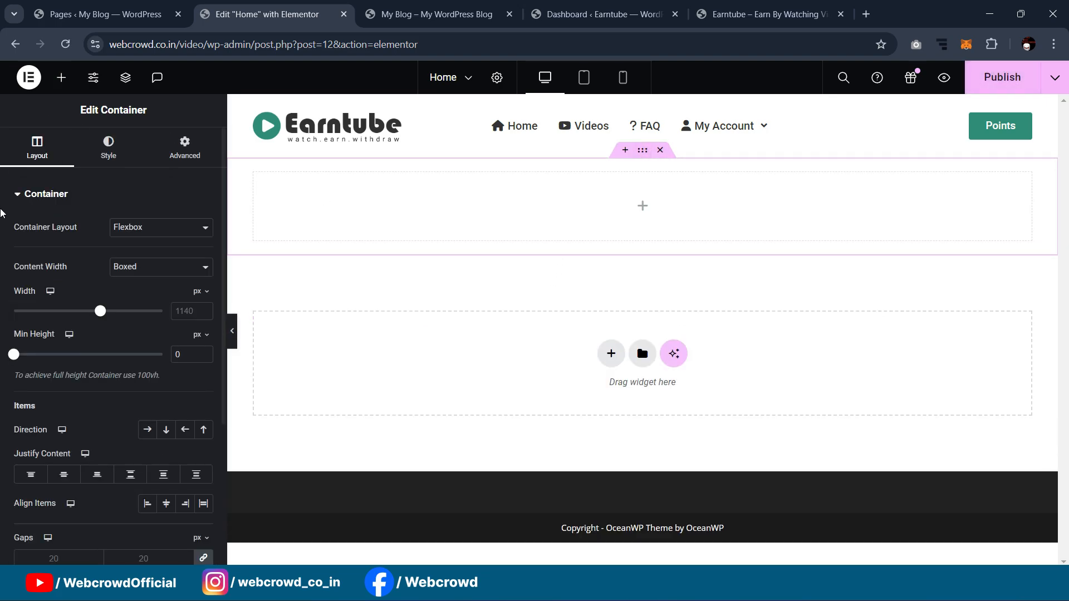
pyautogui.click(108, 147)
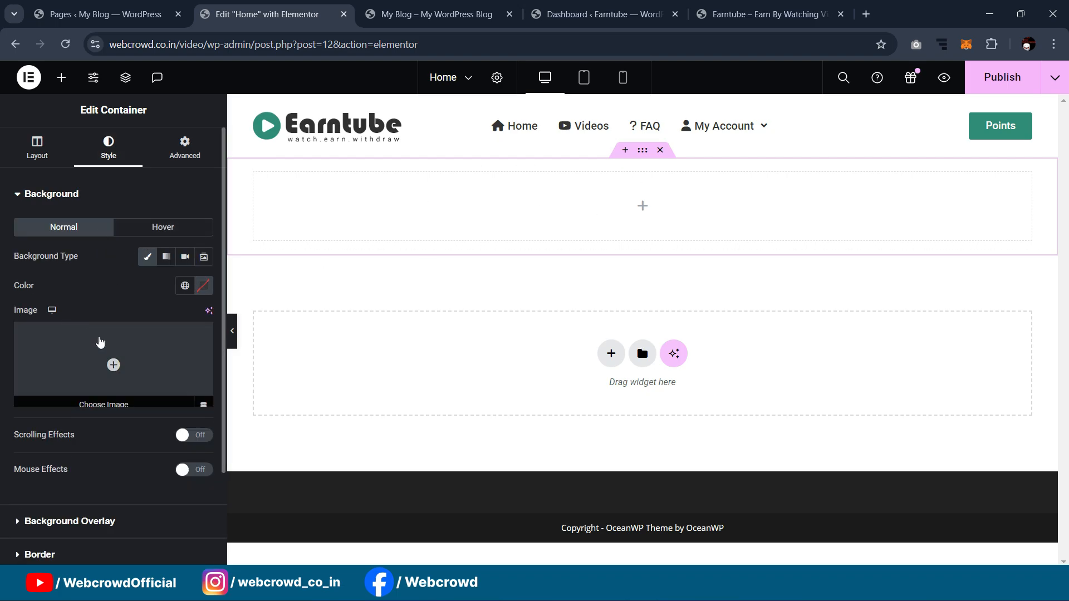
pyautogui.click(95, 338)
pyautogui.click(205, 142)
pyautogui.click(603, 334)
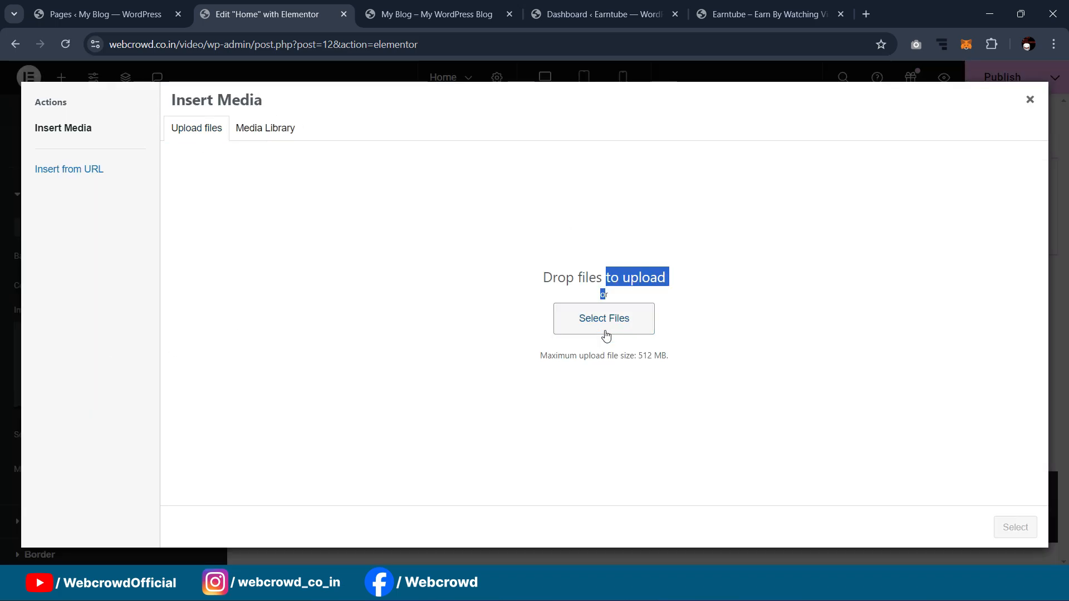
pyautogui.scroll(-1, 291, 176)
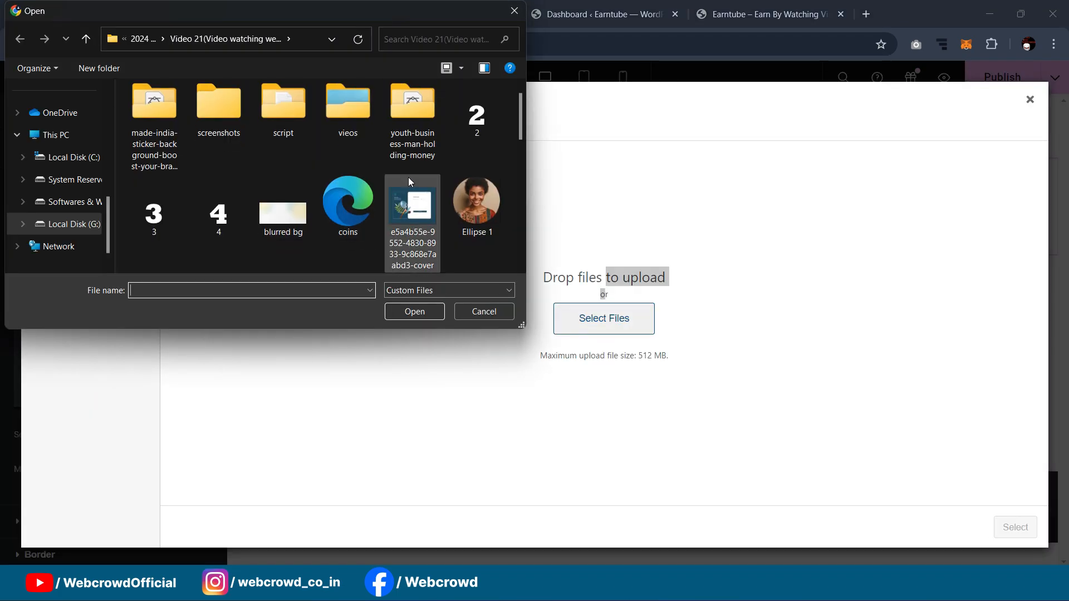
pyautogui.click(270, 228)
pyautogui.doubleClick(269, 231)
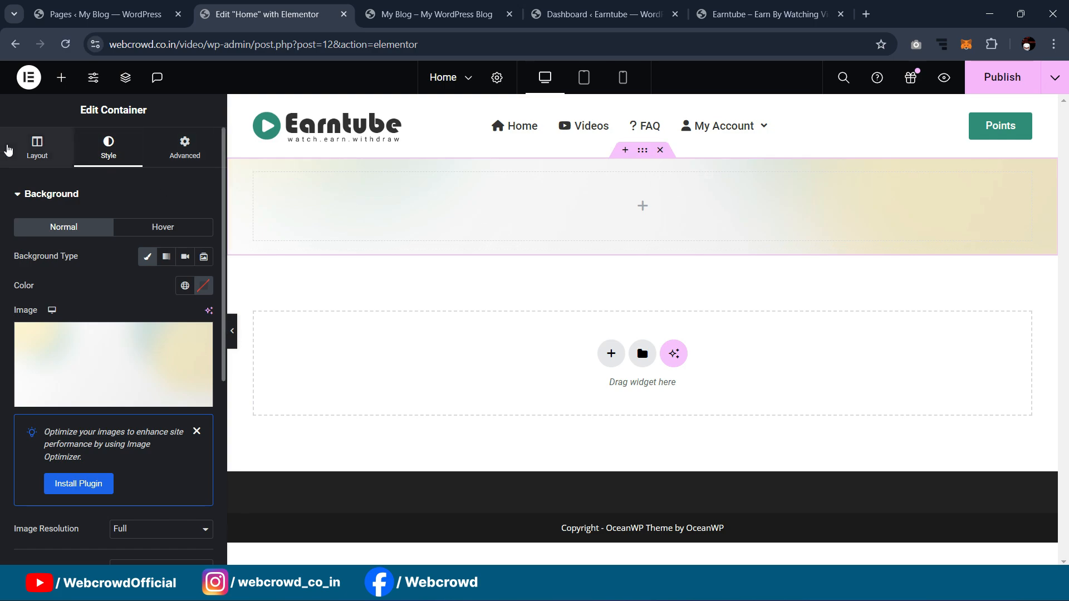
# Step: Set the container's minimum height to 400 px and preview it
pyautogui.click(16, 151)
pyautogui.click(205, 342)
pyautogui.moveTo(12, 356); pyautogui.dragTo(56, 366)
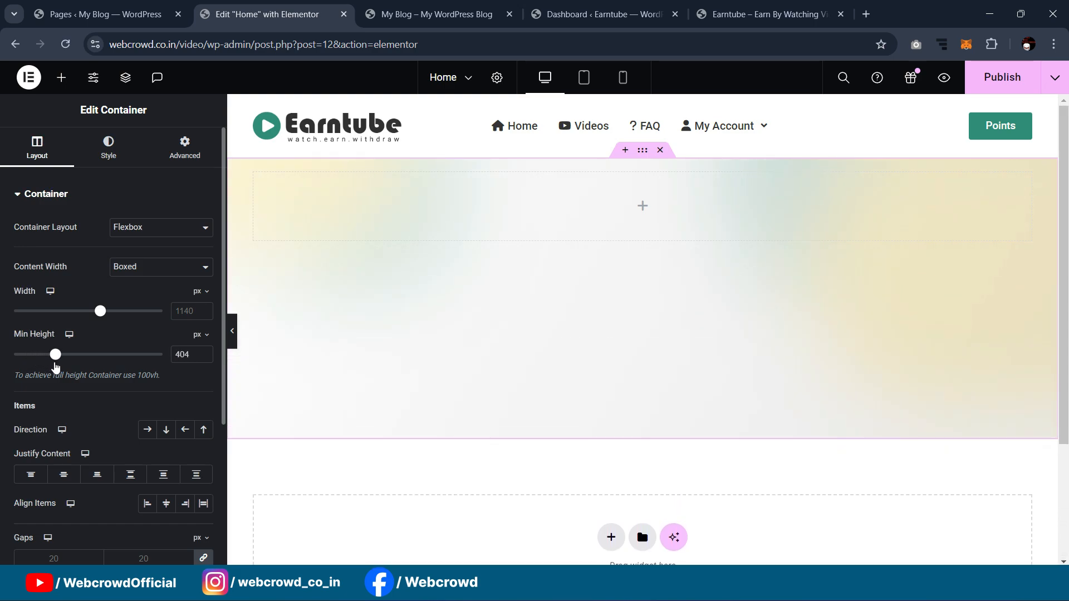
pyautogui.click(192, 361)
pyautogui.press('BackSpace')
pyautogui.write('0')
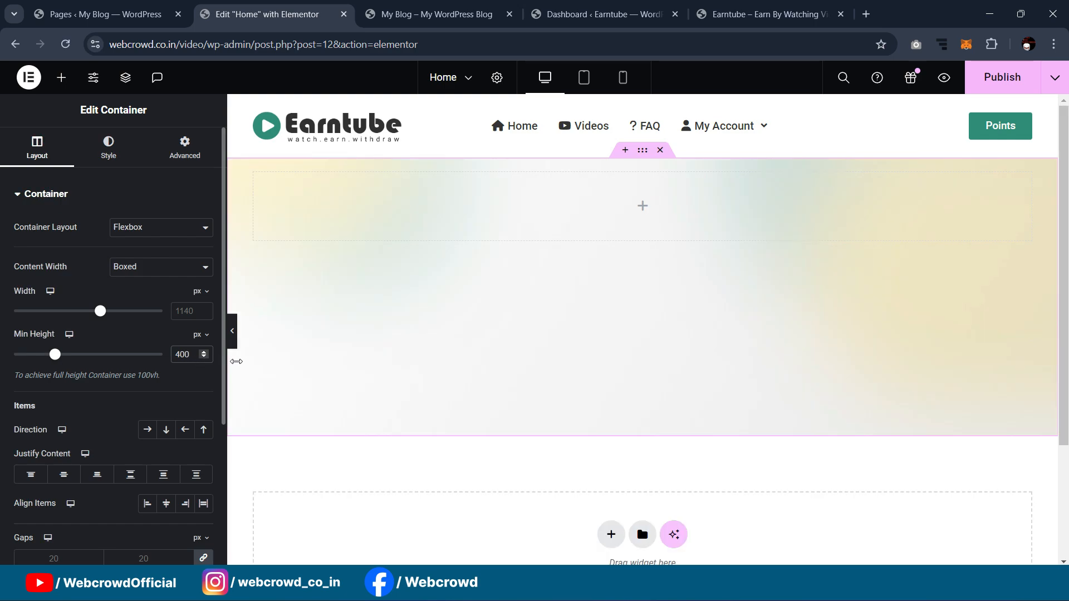
pyautogui.click(232, 330)
pyautogui.click(3, 331)
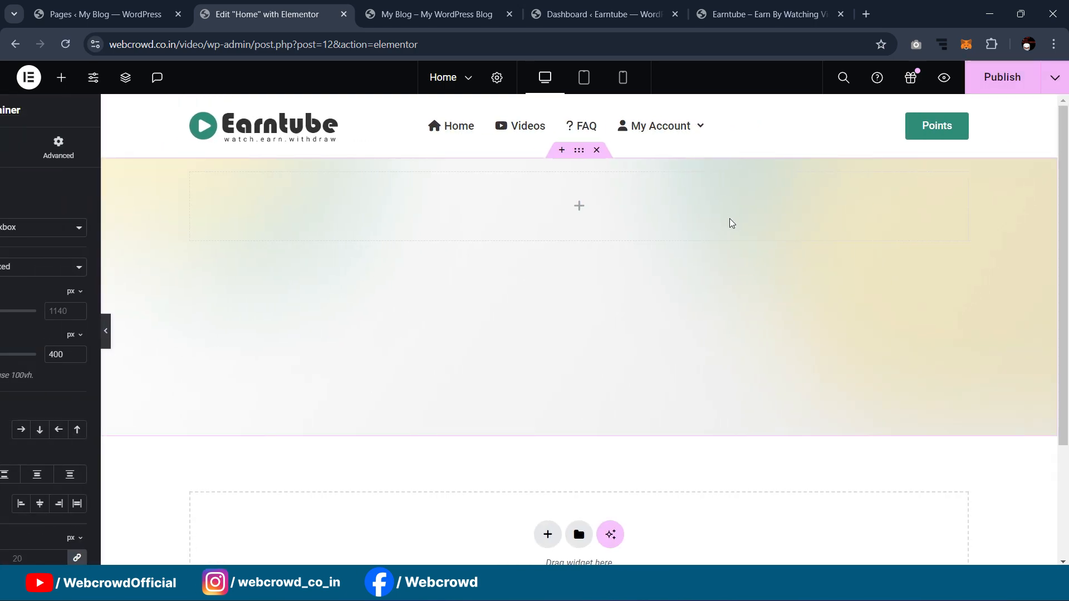
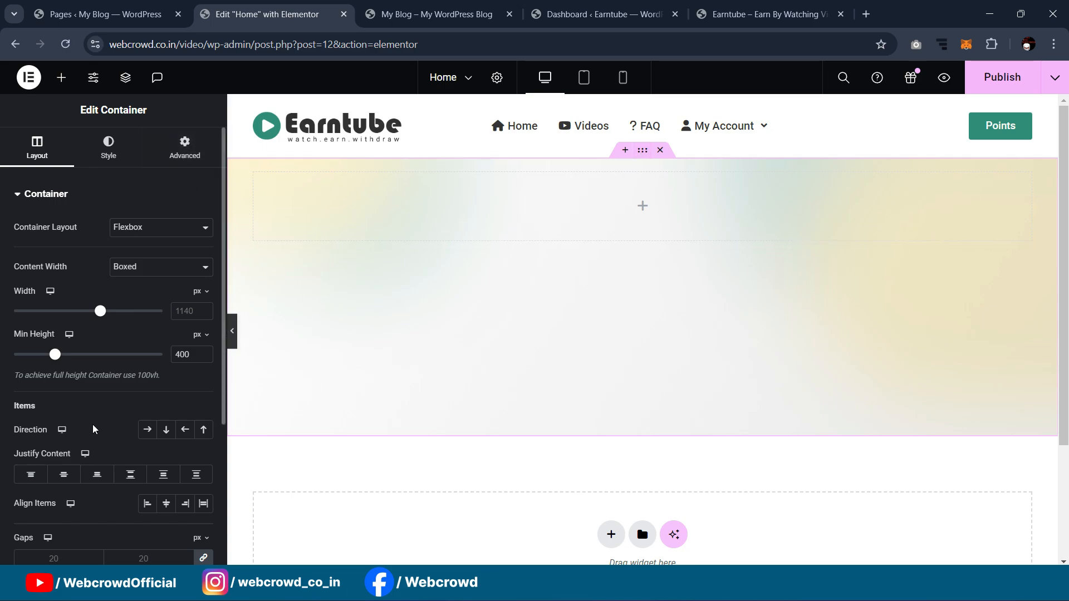
# Step: Center the hero container's content both ways and pull it up with an unlinked negative top margin
pyautogui.click(63, 474)
pyautogui.click(63, 474)
pyautogui.click(164, 504)
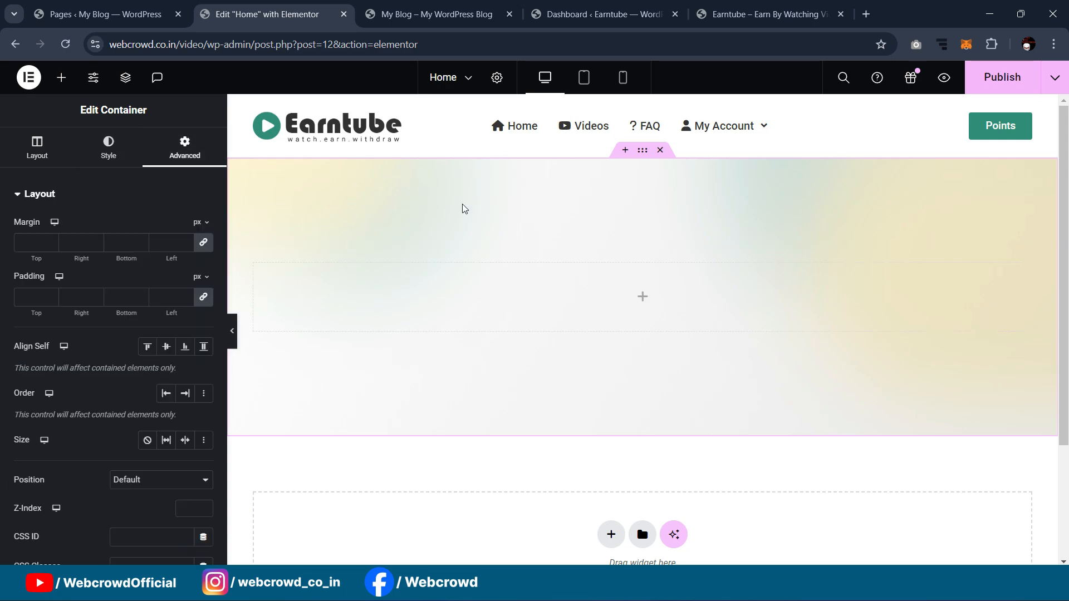
pyautogui.click(203, 243)
pyautogui.press('Down')
pyautogui.press('Down')
pyautogui.press('Down')
pyautogui.press('Down')
pyautogui.press('Down')
pyautogui.press('Down')
pyautogui.press('Down')
pyautogui.press('Down')
pyautogui.press('Down')
pyautogui.press('Down')
pyautogui.press('Down')
pyautogui.press('Down')
pyautogui.press('Down')
pyautogui.press('Down')
pyautogui.press('Down')
pyautogui.press('Down')
pyautogui.press('Down')
pyautogui.press('Down')
pyautogui.press('Down')
pyautogui.press('Down')
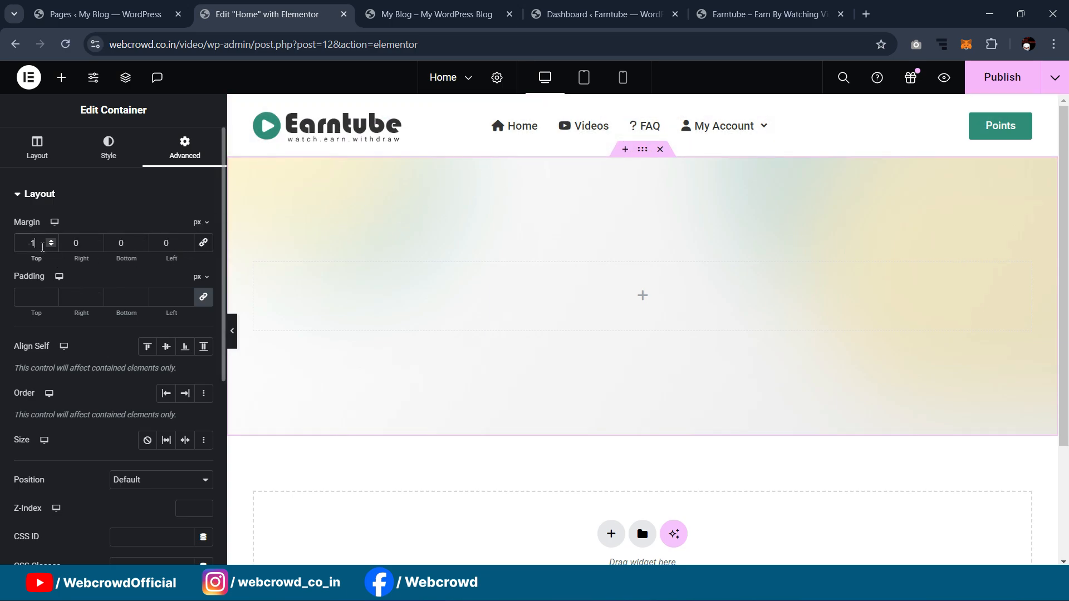
pyautogui.press('Down')
pyautogui.press('Down')
pyautogui.press('Down')
pyautogui.press('Down')
pyautogui.press('Down')
pyautogui.press('Down')
pyautogui.press('Down')
pyautogui.press('Down')
pyautogui.press('Down')
pyautogui.press('Down')
pyautogui.press('Down')
pyautogui.press('Down')
pyautogui.press('Down')
pyautogui.press('Down')
pyautogui.press('Down')
pyautogui.press('Down')
pyautogui.press('Down')
pyautogui.press('Down')
pyautogui.press('Down')
pyautogui.press('Down')
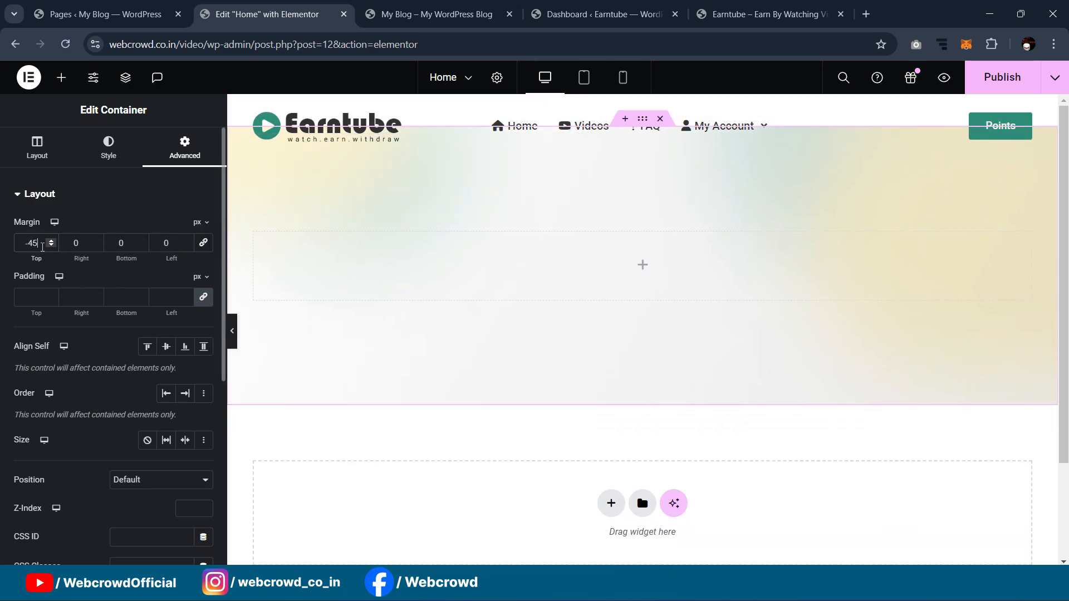
pyautogui.press('Down')
pyautogui.press('Down')
pyautogui.press('Down')
pyautogui.press('Down')
pyautogui.press('Down')
pyautogui.press('Down')
pyautogui.press('Down')
pyautogui.press('Down')
pyautogui.press('Down')
pyautogui.press('Down')
pyautogui.press('Down')
pyautogui.press('Down')
pyautogui.press('Down')
pyautogui.press('Down')
pyautogui.press('Down')
pyautogui.press('Down')
pyautogui.press('Down')
pyautogui.press('Down')
pyautogui.press('Down')
pyautogui.press('Down')
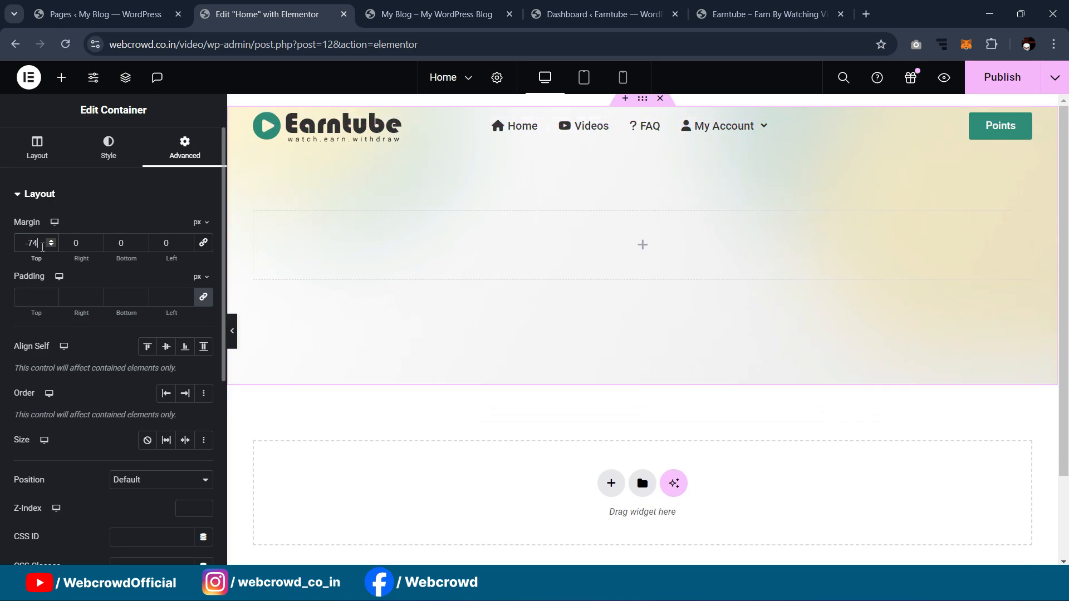
pyautogui.press('Down')
pyautogui.press('Down')
pyautogui.press('Down')
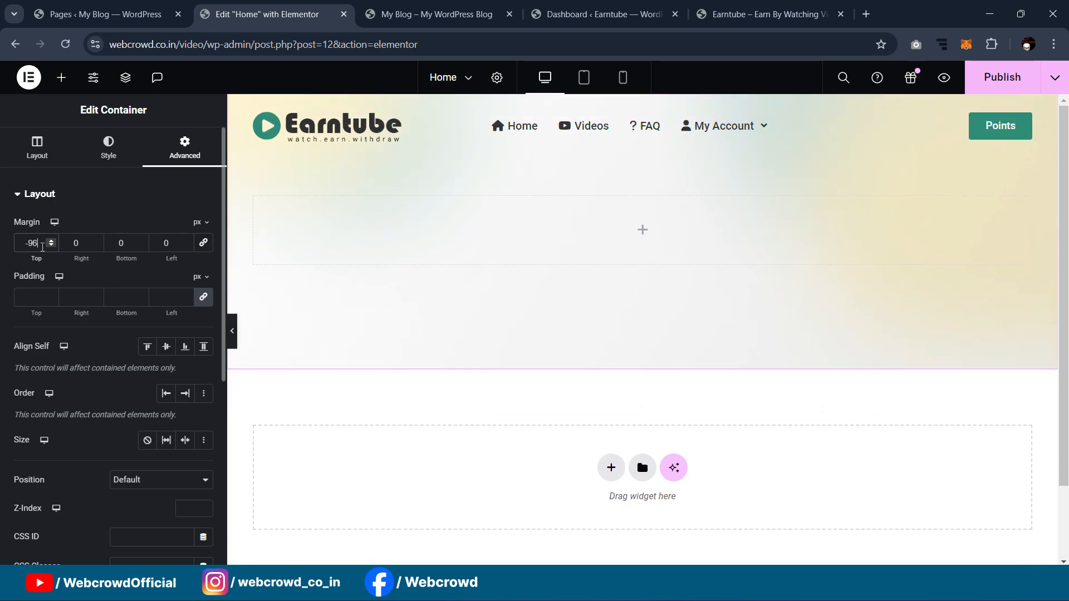
pyautogui.press('Up')
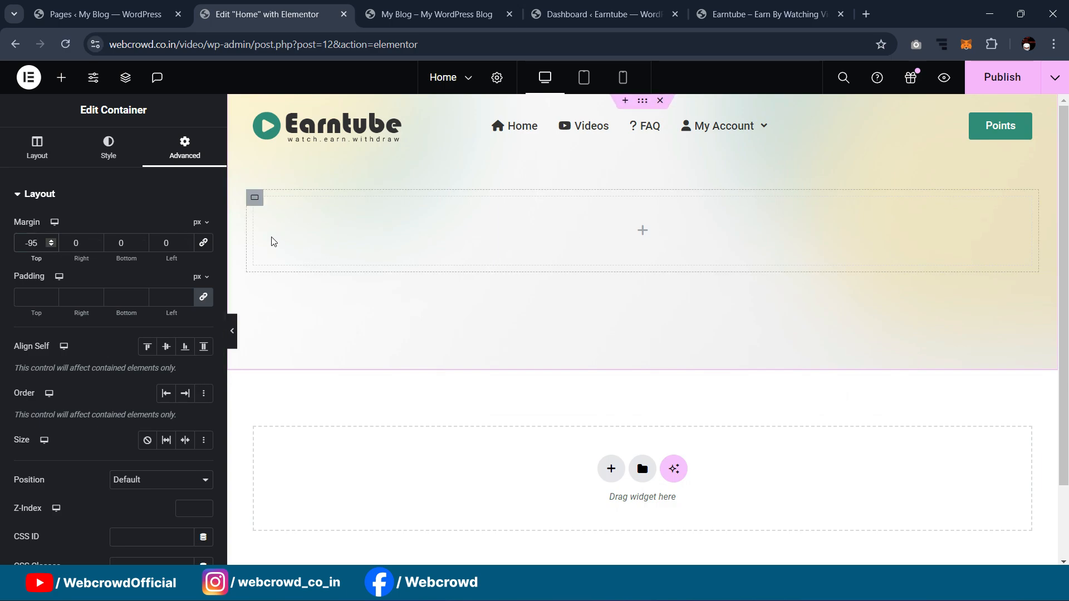
pyautogui.click(27, 147)
# Step: Make the hero container 467 px tall and settle its top margin at -97
pyautogui.moveTo(57, 360); pyautogui.dragTo(64, 364)
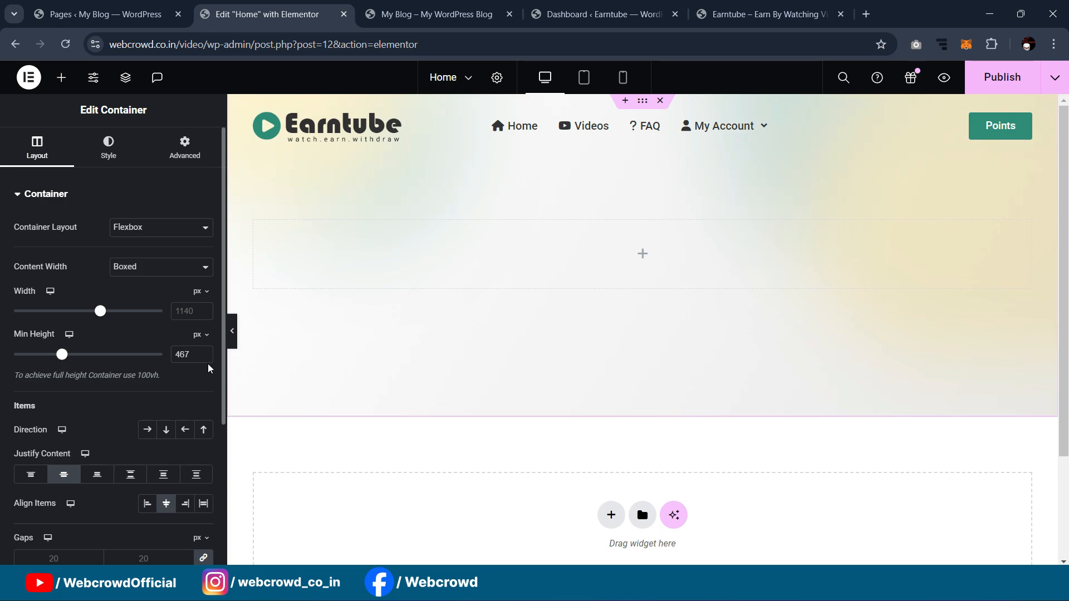
pyautogui.click(232, 337)
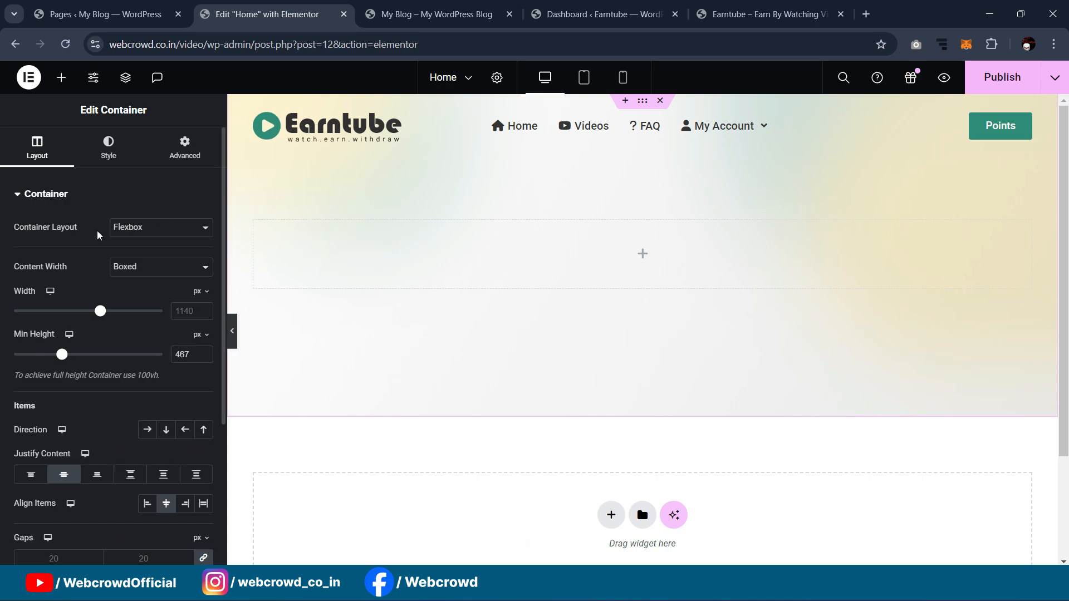
pyautogui.click(185, 148)
pyautogui.press('Down')
pyautogui.press('Down')
pyautogui.press('Down')
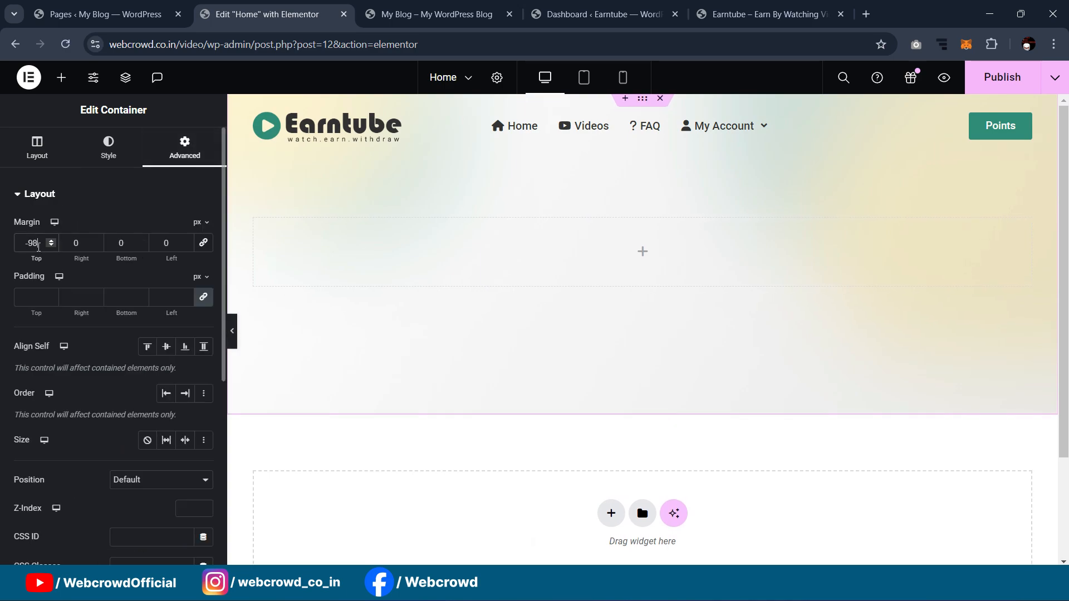
pyautogui.press('Up')
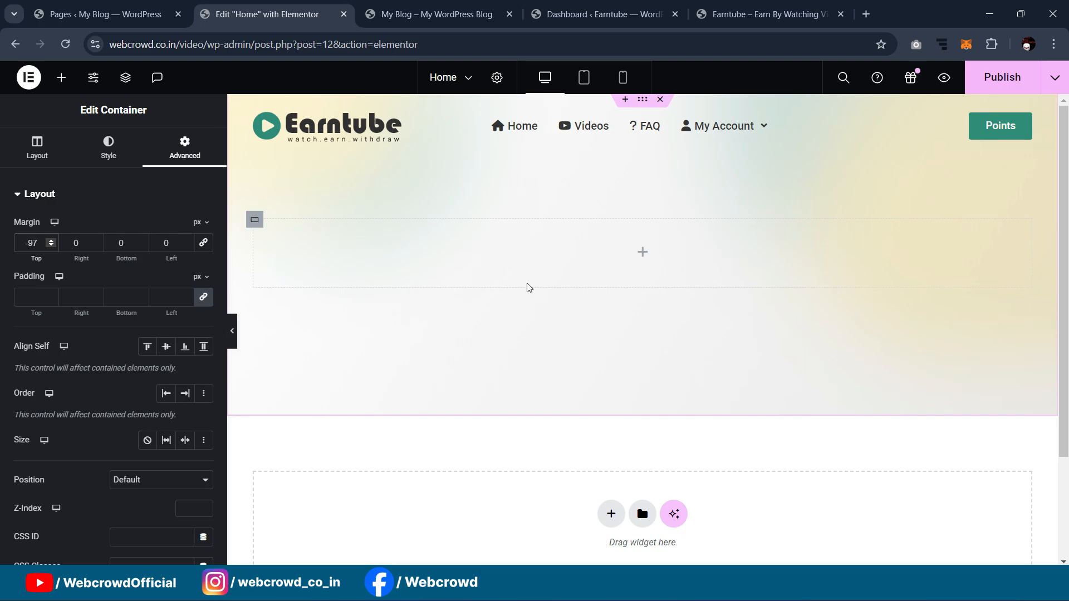
pyautogui.click(779, 17)
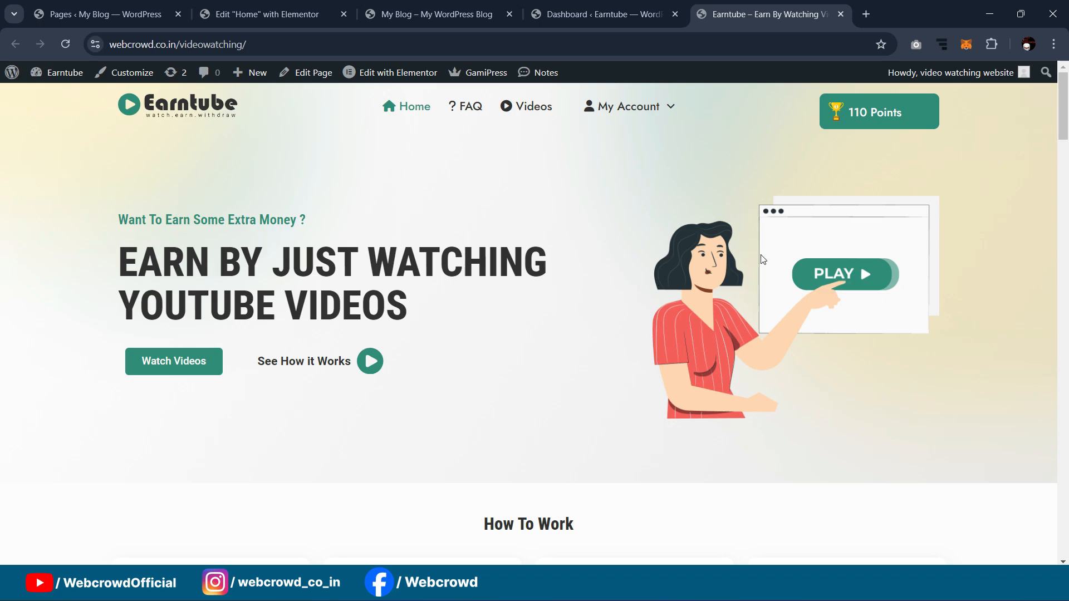
# Step: Duplicate the hero's inner container to create two side-by-side columns
pyautogui.click(437, 14)
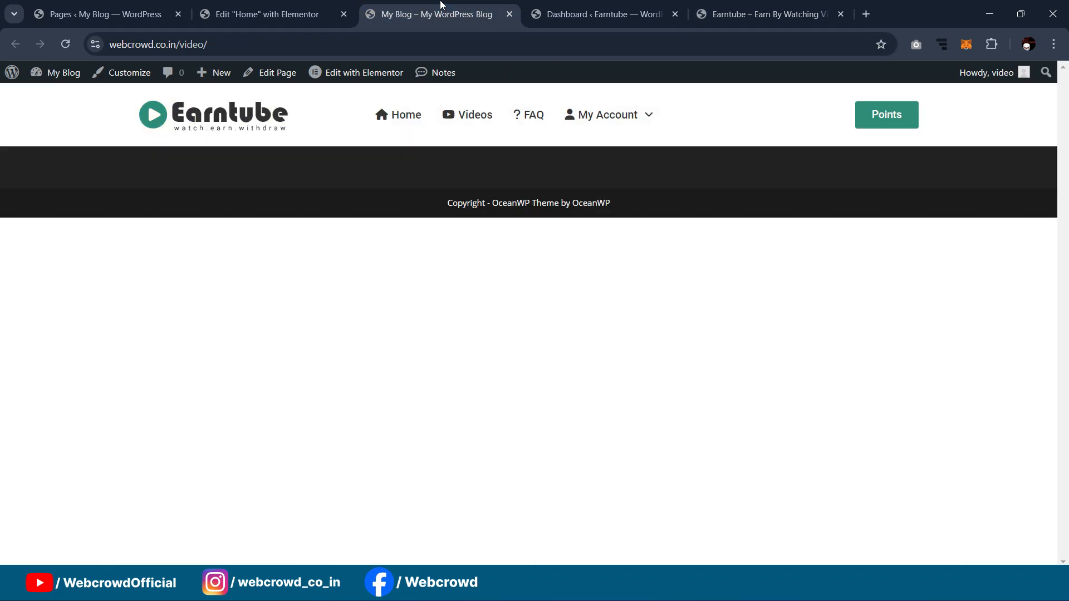
pyautogui.click(267, 14)
pyautogui.click(256, 221)
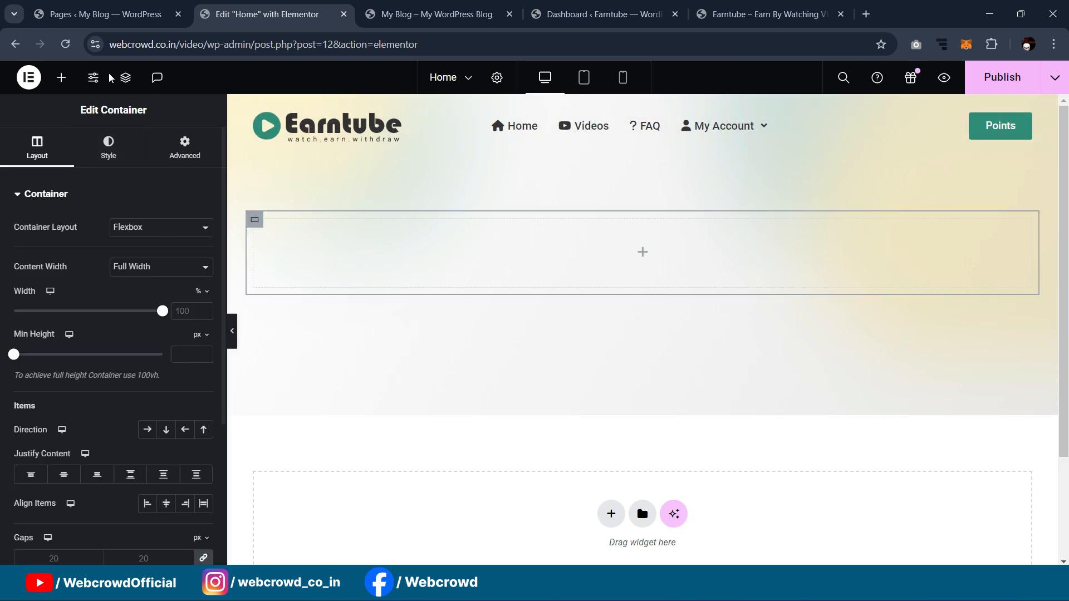
pyautogui.click(125, 77)
pyautogui.click(937, 166)
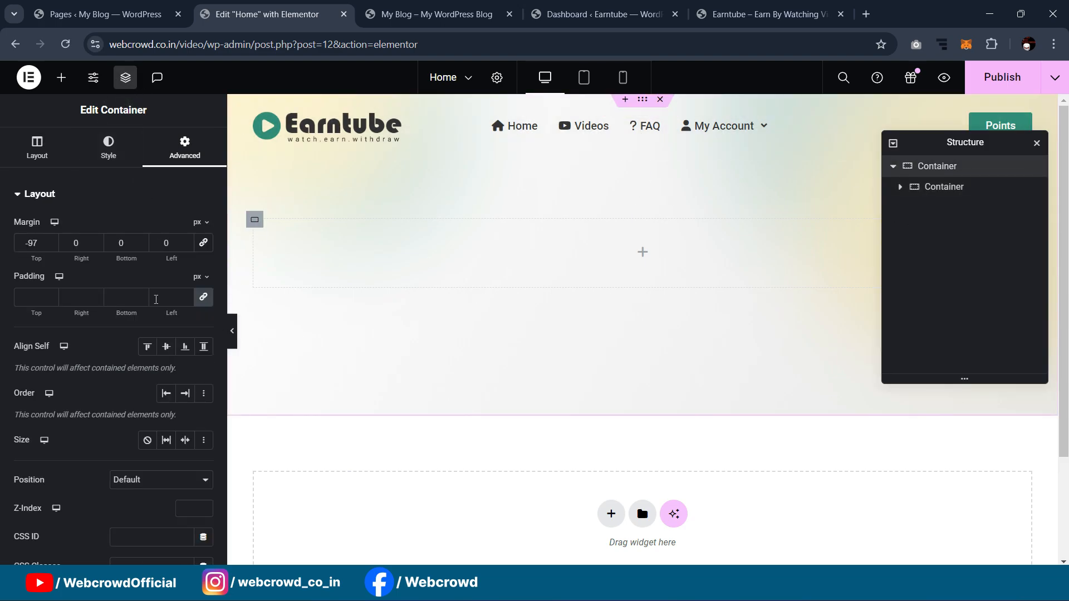
pyautogui.click(36, 161)
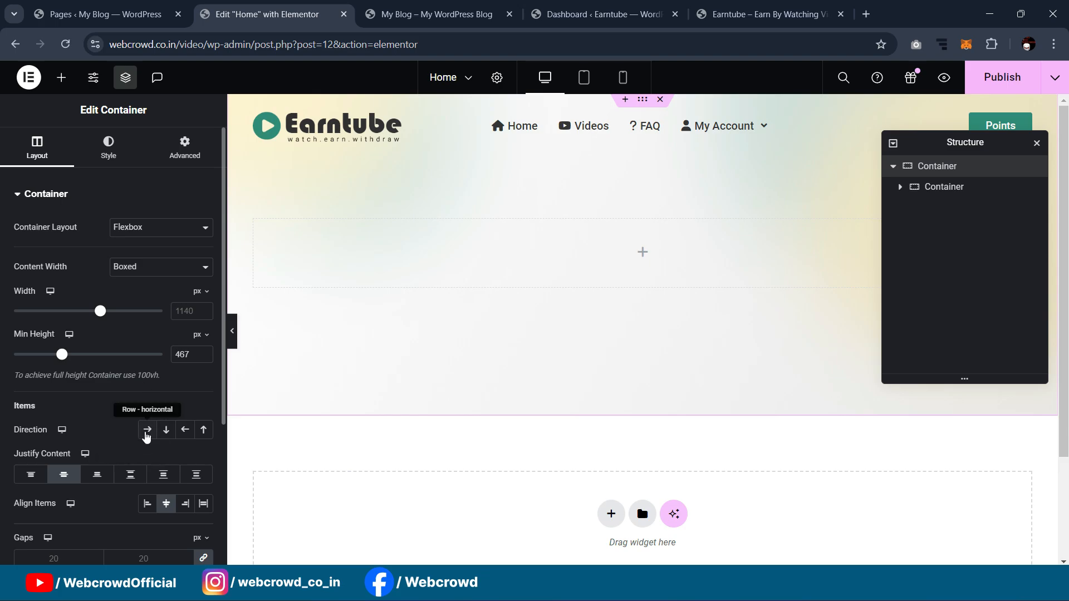
pyautogui.rightClick(259, 224)
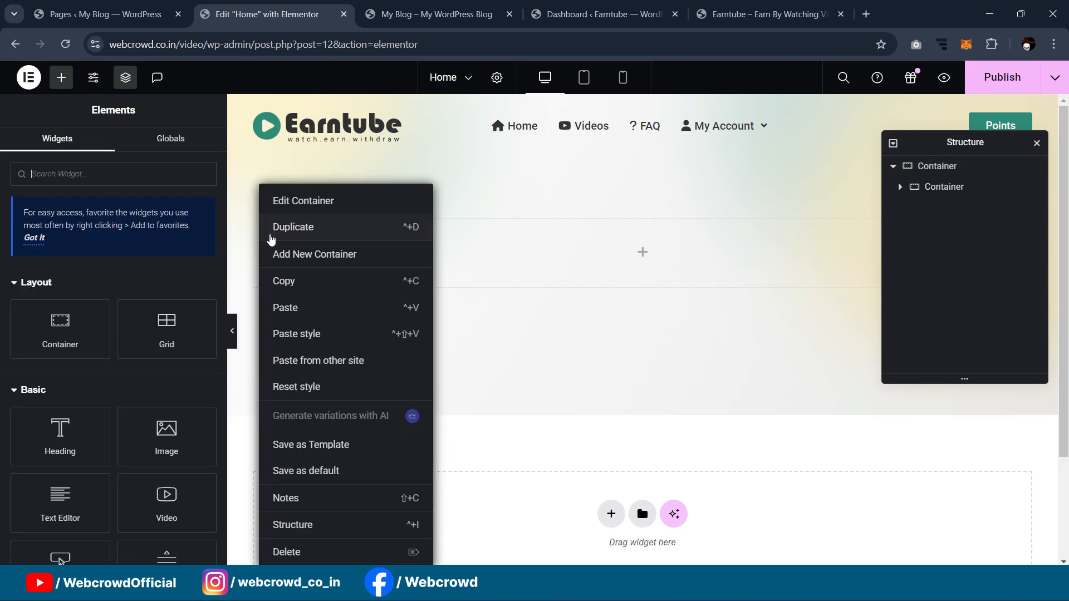
pyautogui.click(280, 232)
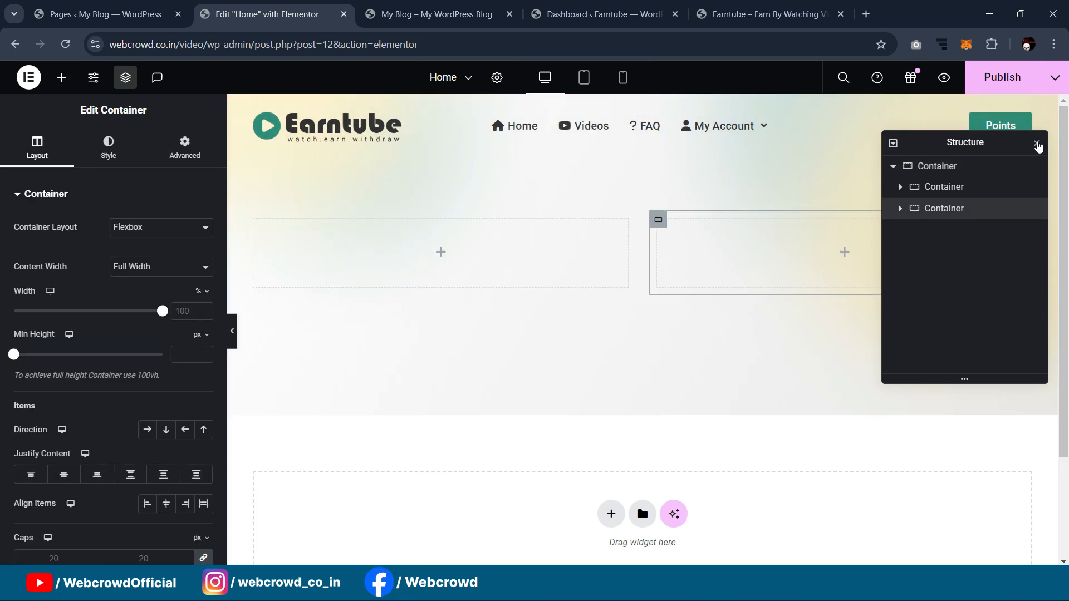
pyautogui.click(1037, 144)
# Step: Add a heading to the left column with the reference tagline 'Want To Earn Some Extra Money ?'
pyautogui.click(760, 13)
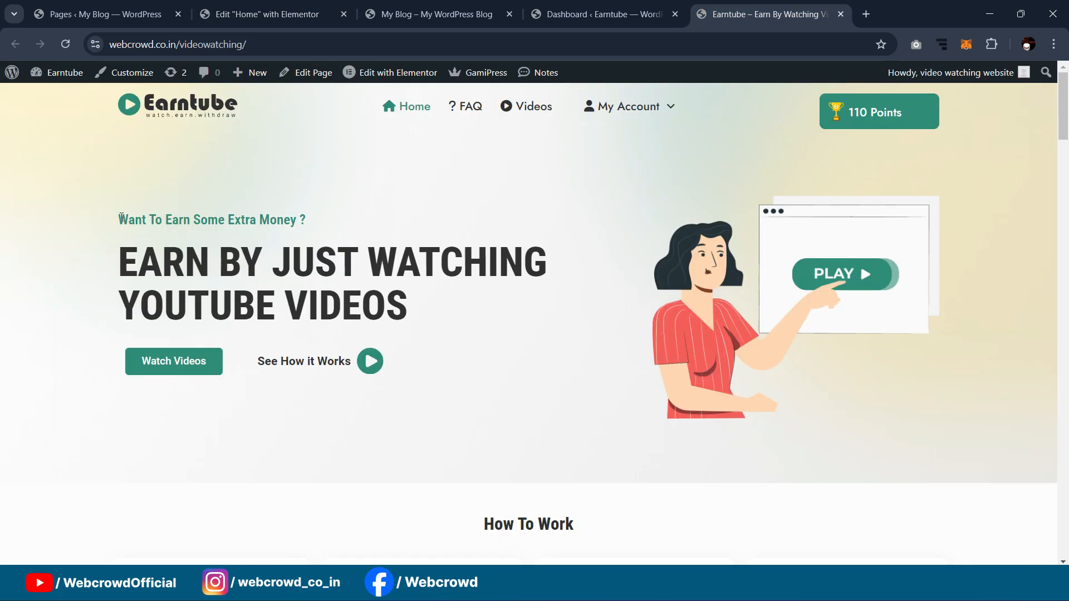
pyautogui.moveTo(122, 218); pyautogui.dragTo(310, 221)
pyautogui.hotkey('ctrl', 'c')
pyautogui.click(267, 15)
pyautogui.click(62, 82)
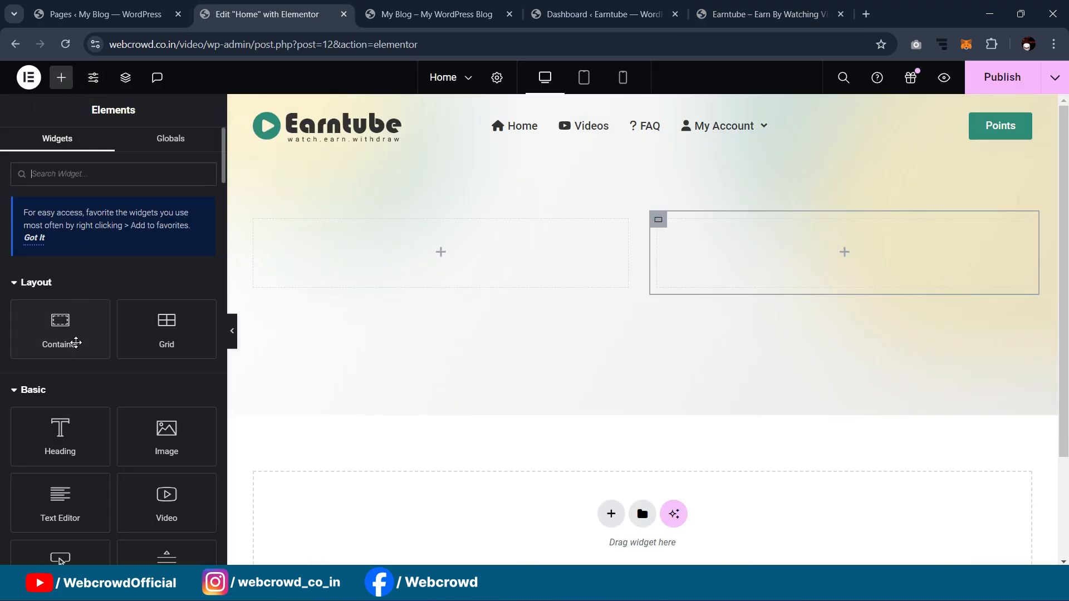
pyautogui.moveTo(66, 454); pyautogui.dragTo(406, 255)
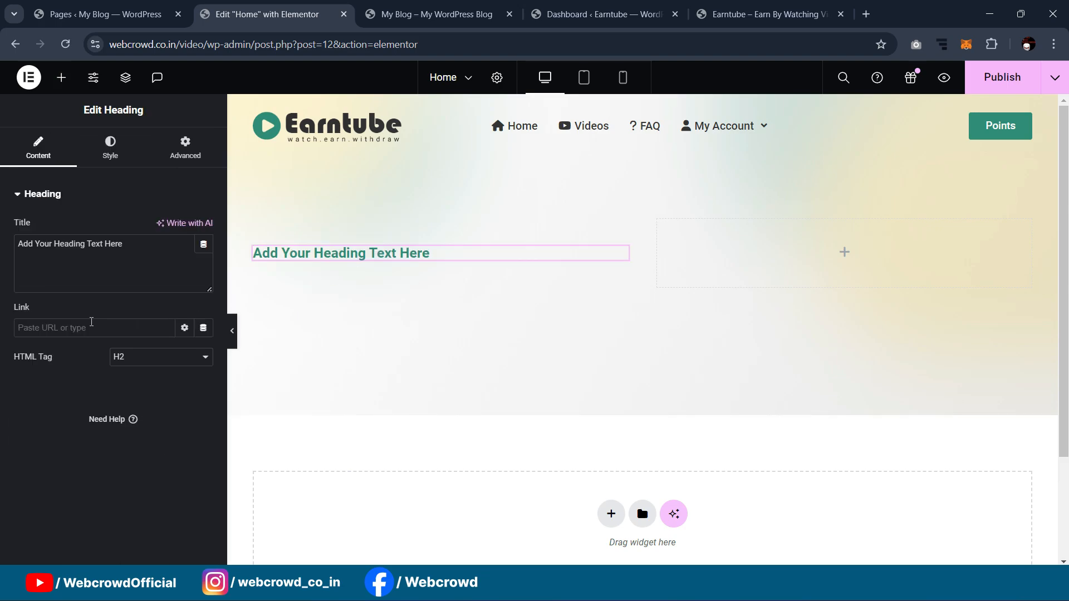
pyautogui.moveTo(126, 251); pyautogui.dragTo(6, 254)
pyautogui.hotkey('ctrl', 'v')
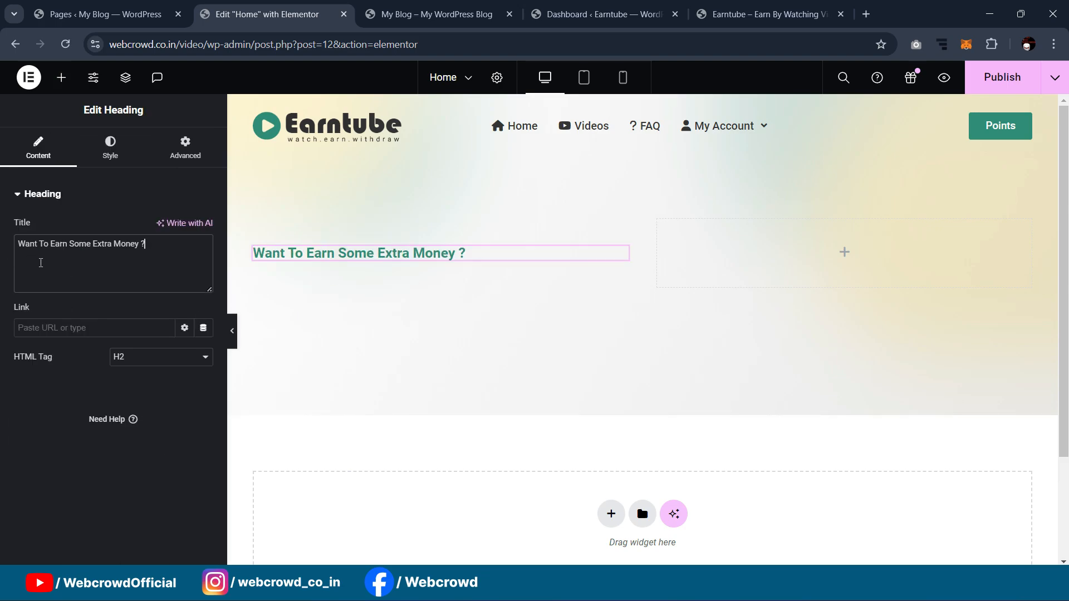
pyautogui.click(772, 5)
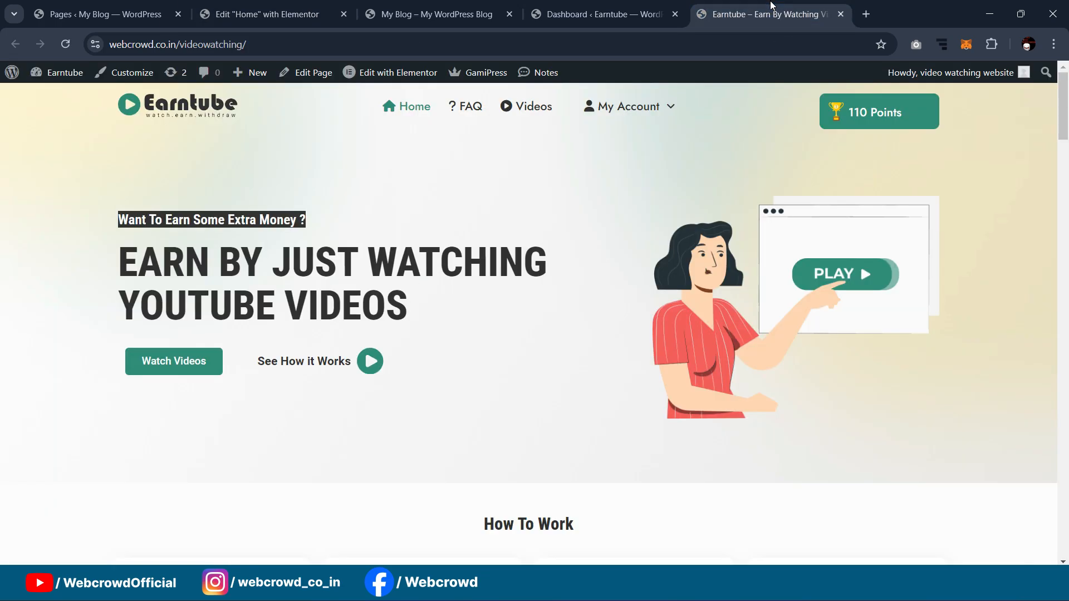
pyautogui.click(155, 271)
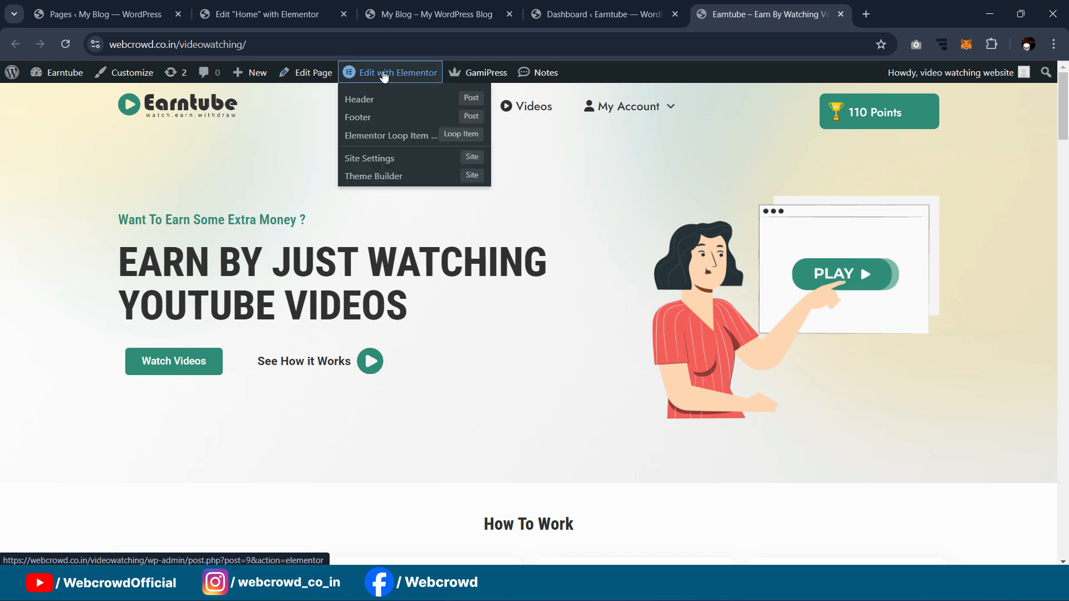
pyautogui.click(384, 74)
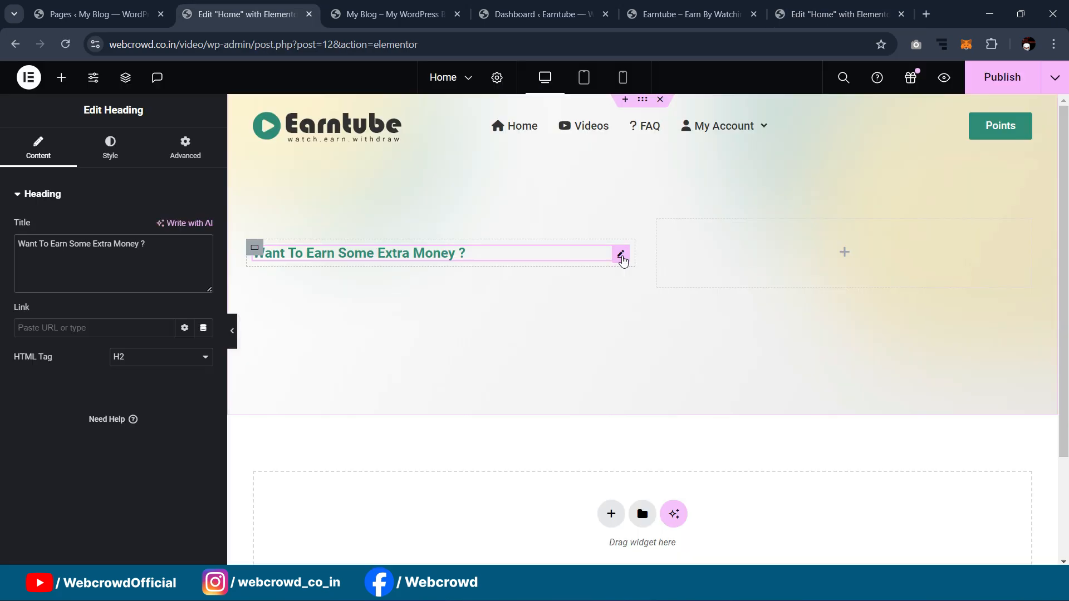
# Step: Duplicate the tagline heading as an H1 in the Secondary global colour
pyautogui.rightClick(622, 258)
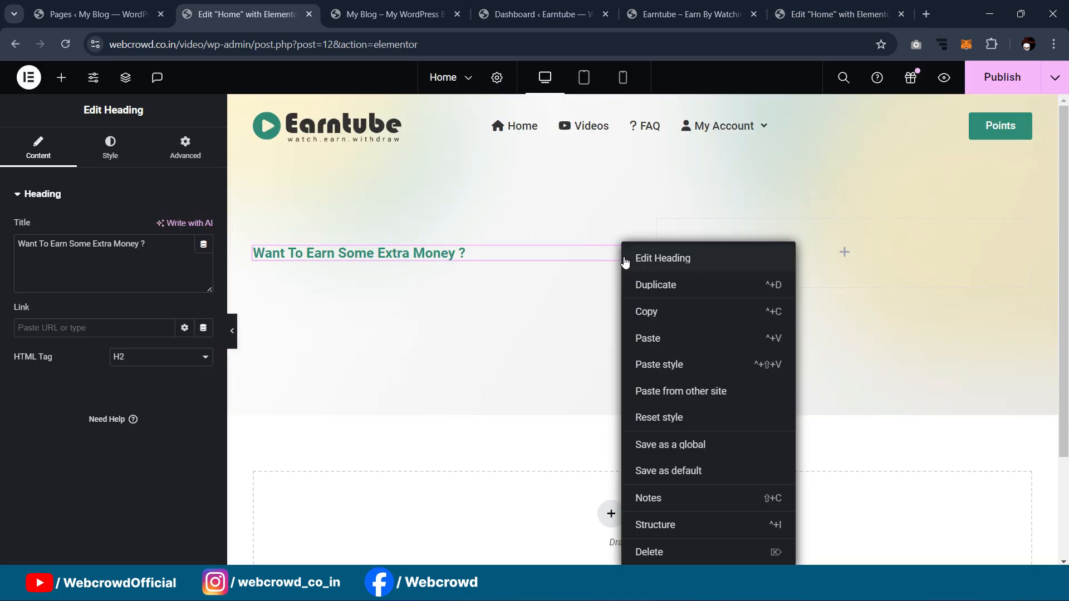
pyautogui.click(644, 286)
pyautogui.click(199, 364)
pyautogui.click(161, 374)
pyautogui.click(111, 158)
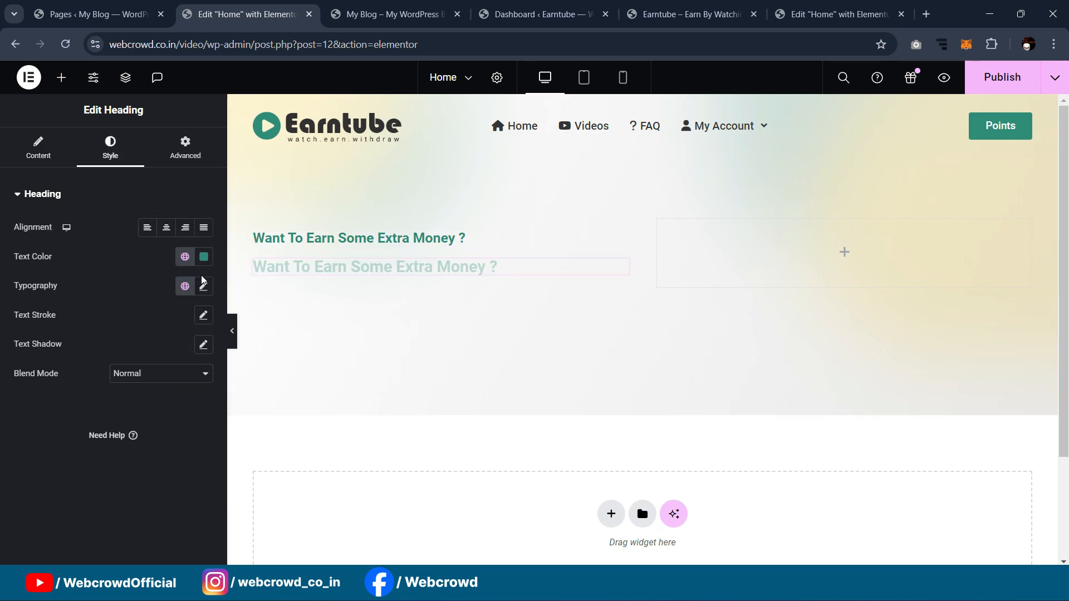
pyautogui.click(185, 256)
pyautogui.click(118, 353)
pyautogui.click(204, 286)
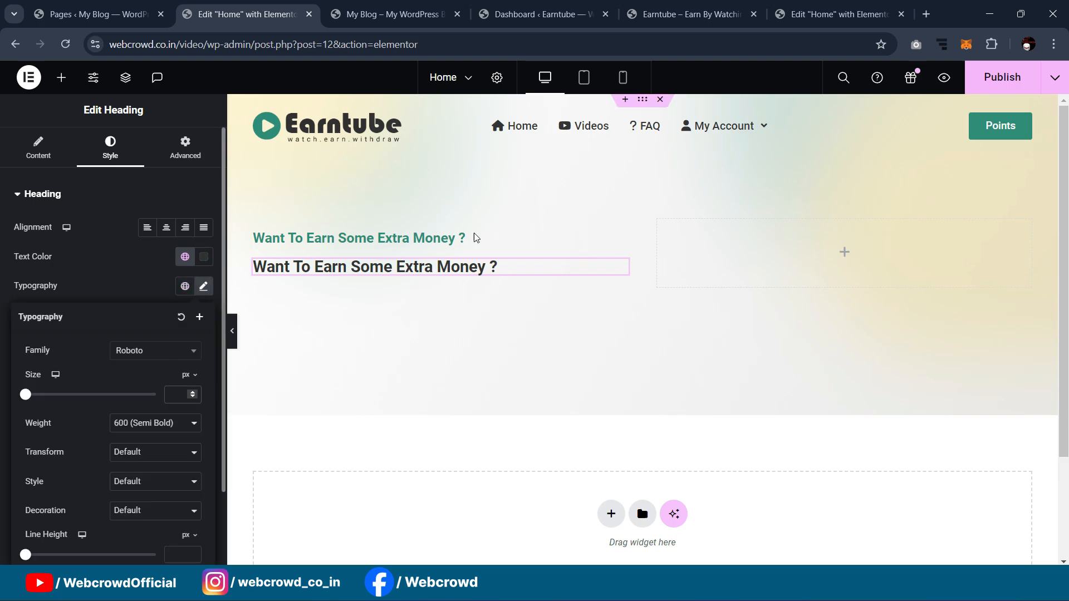
# Step: Set the new heading's font size to 58, matching the reference heading
pyautogui.click(826, 12)
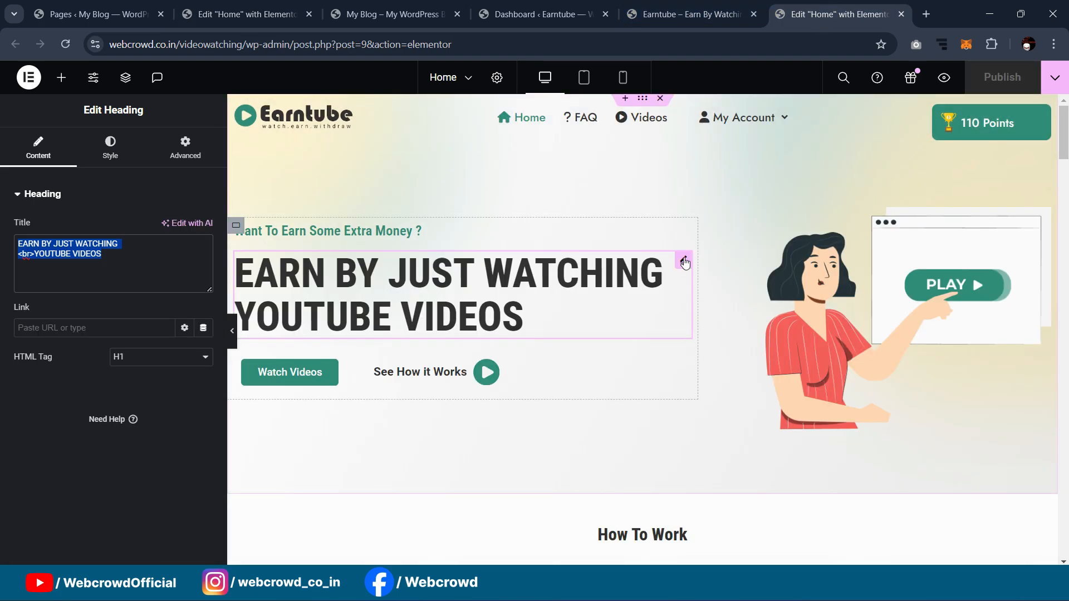
pyautogui.click(107, 171)
pyautogui.click(203, 286)
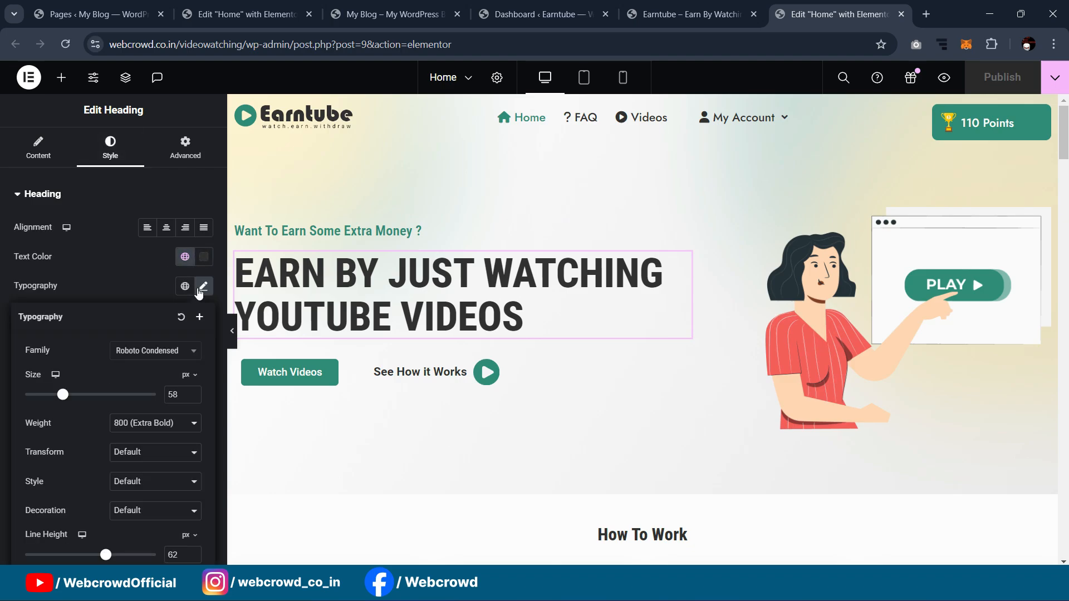
pyautogui.click(245, 14)
pyautogui.click(177, 389)
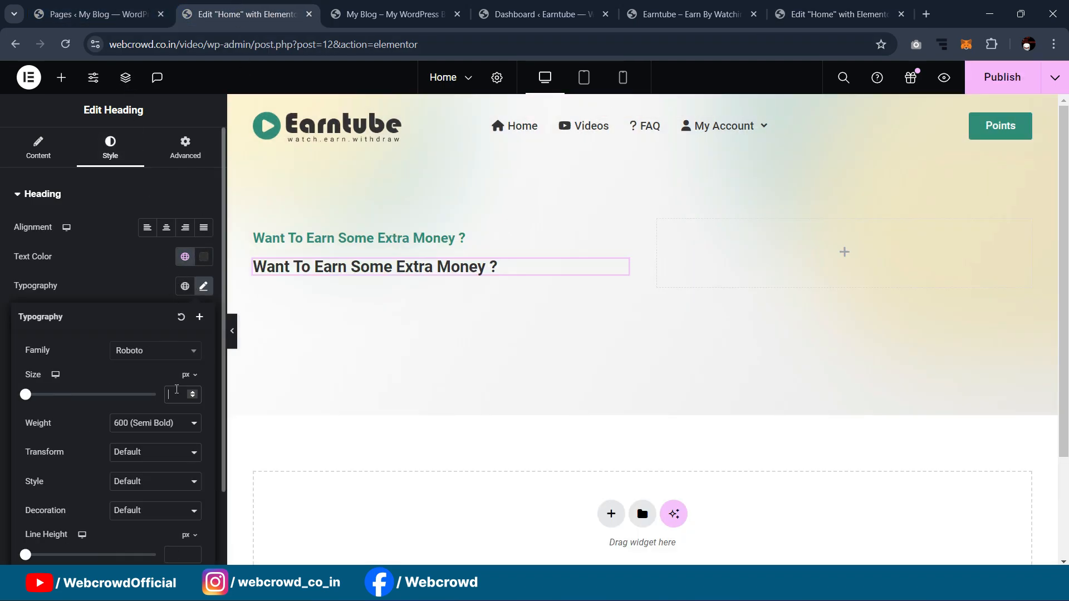
pyautogui.write('58')
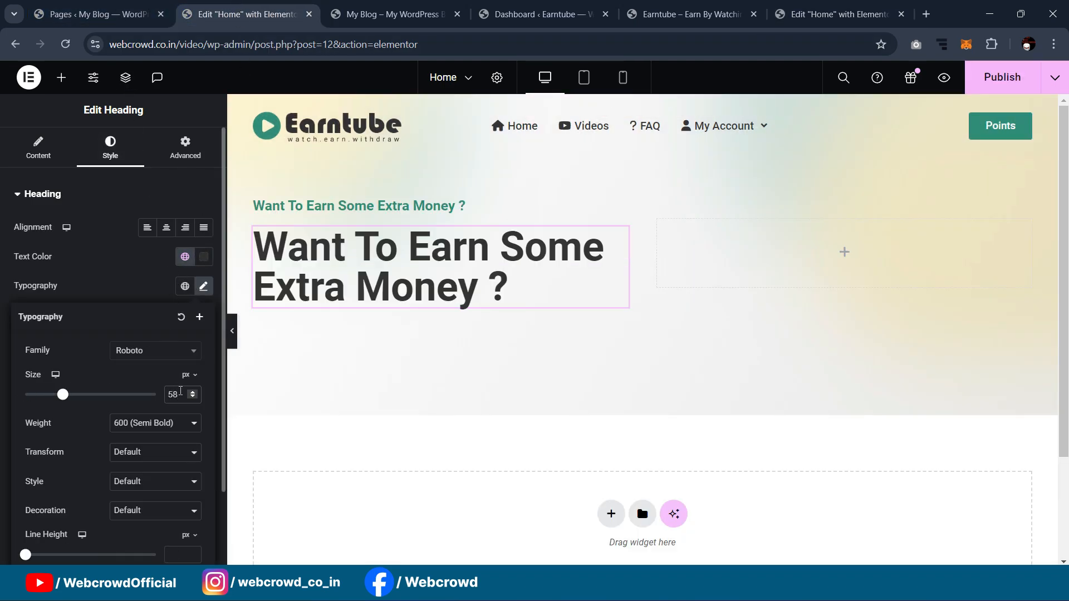
pyautogui.click(849, 6)
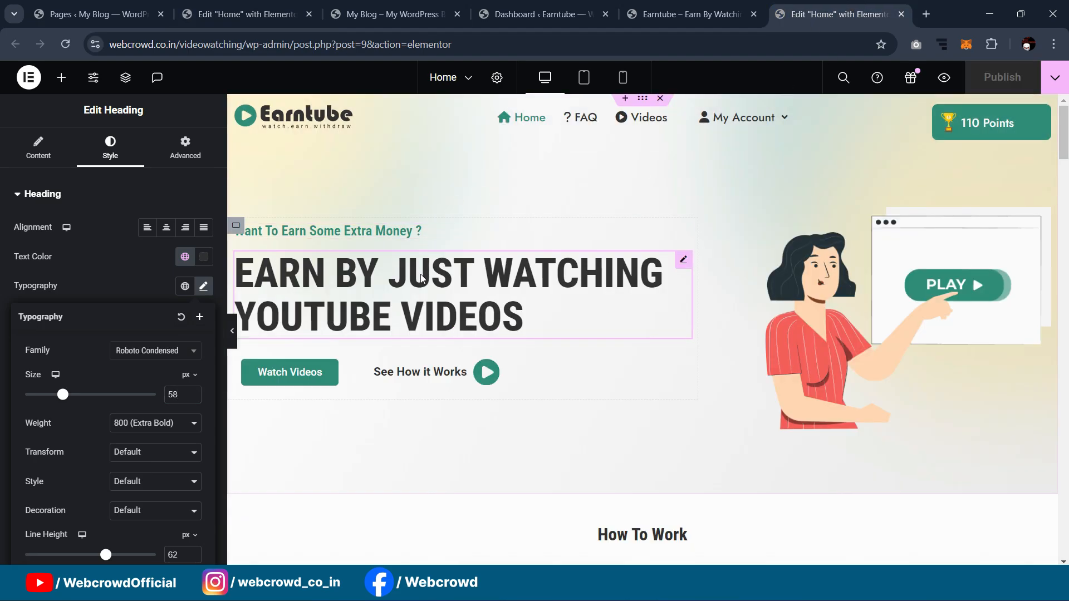
pyautogui.click(457, 285)
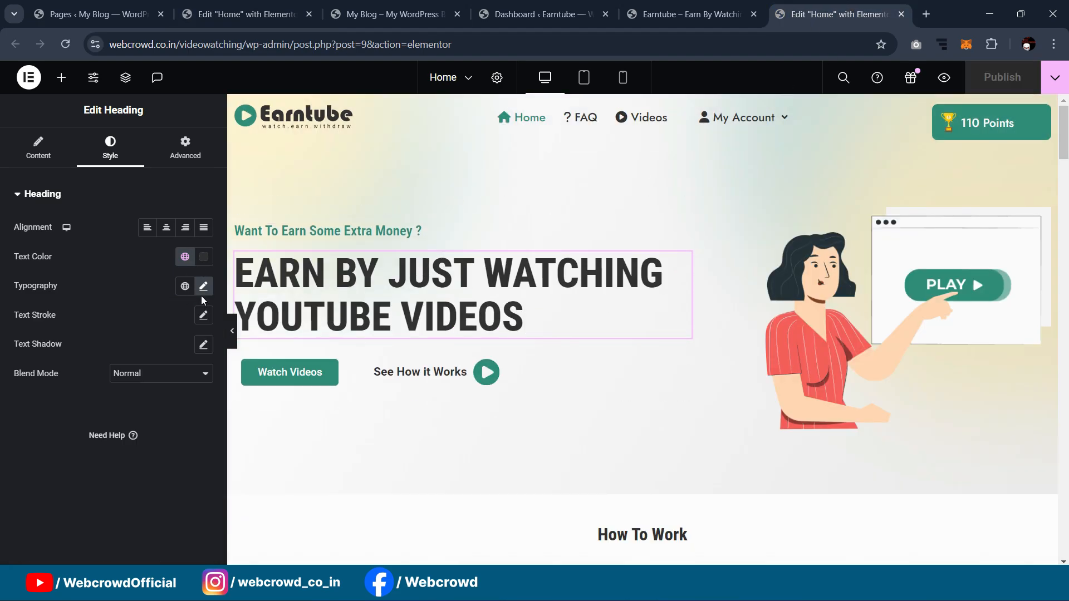
pyautogui.click(202, 291)
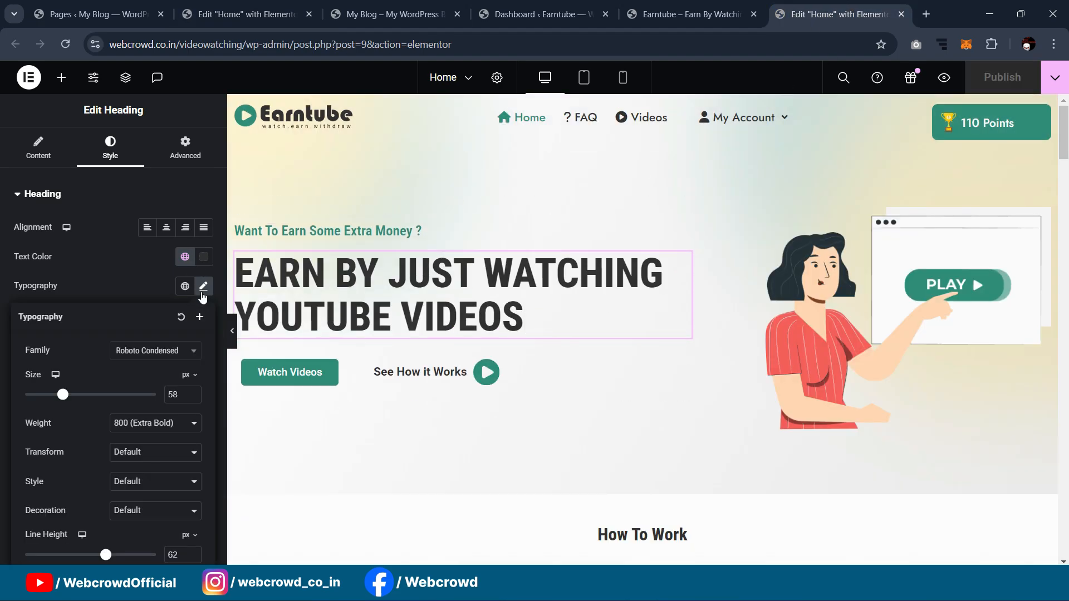
pyautogui.click(240, 6)
# Step: Give the heading the Roboto Condensed font at weight 700 Bold
pyautogui.click(174, 355)
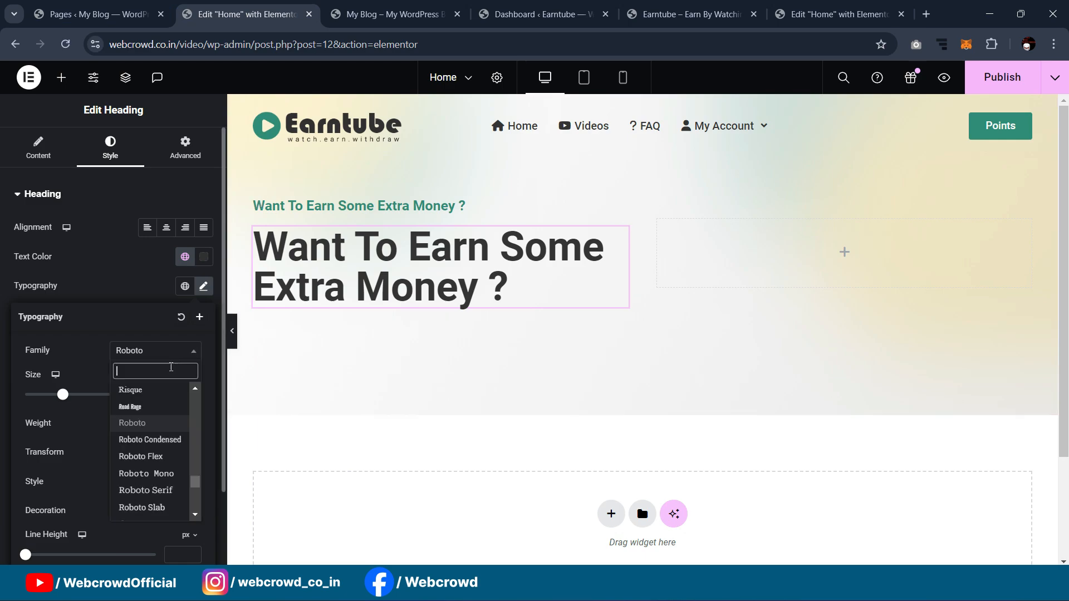
pyautogui.click(171, 436)
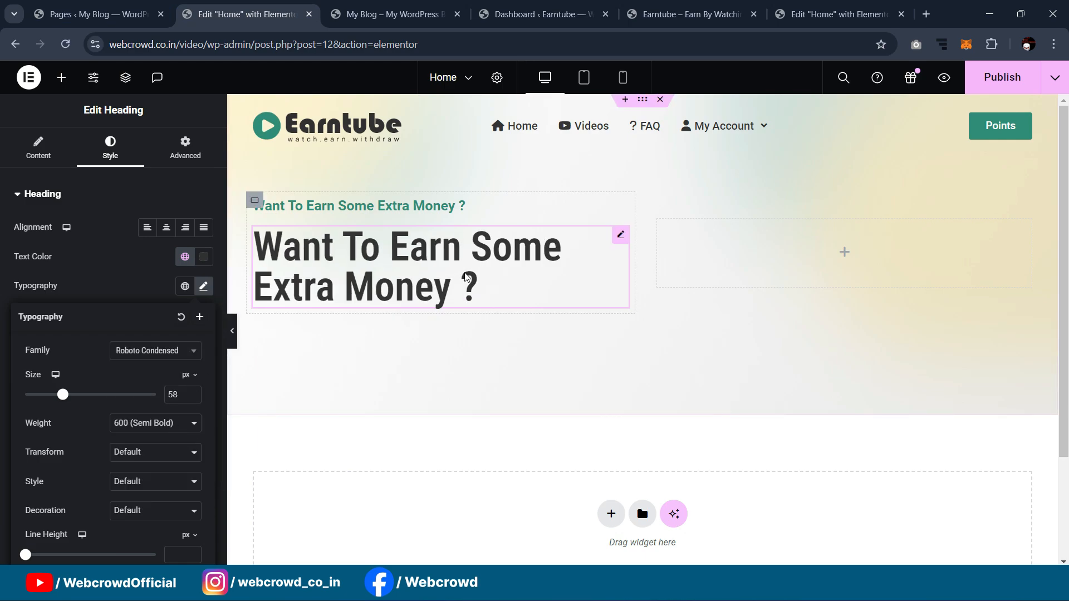
pyautogui.click(629, 242)
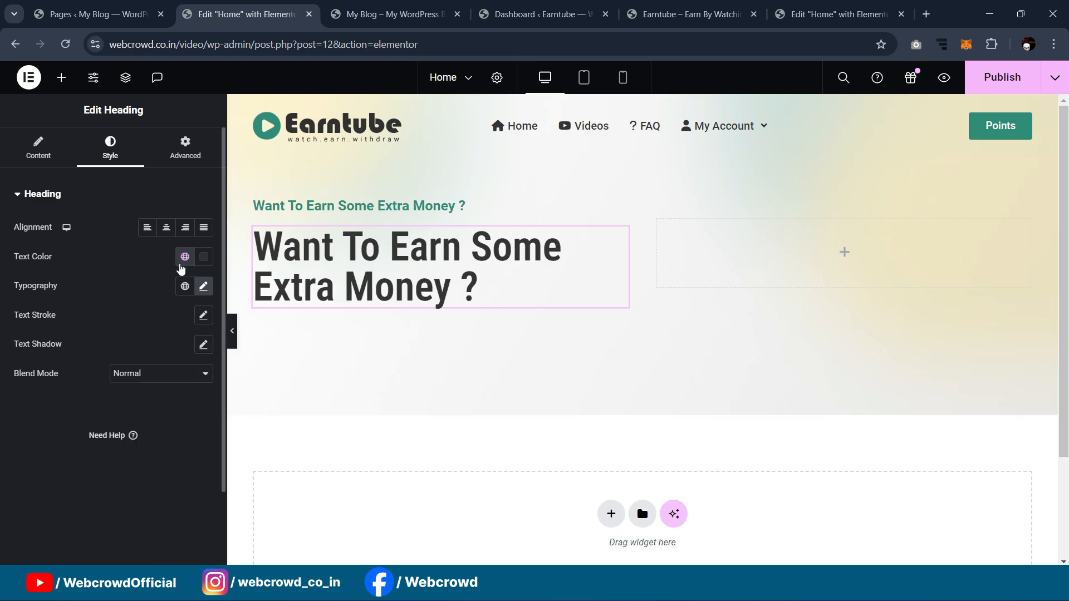
pyautogui.click(204, 286)
pyautogui.click(150, 434)
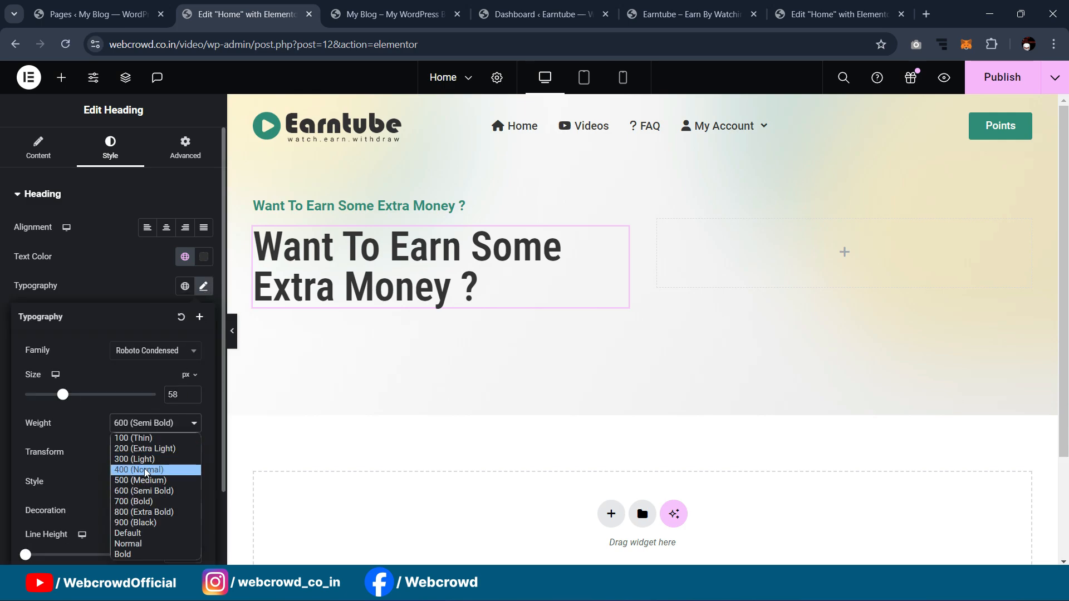
pyautogui.click(148, 497)
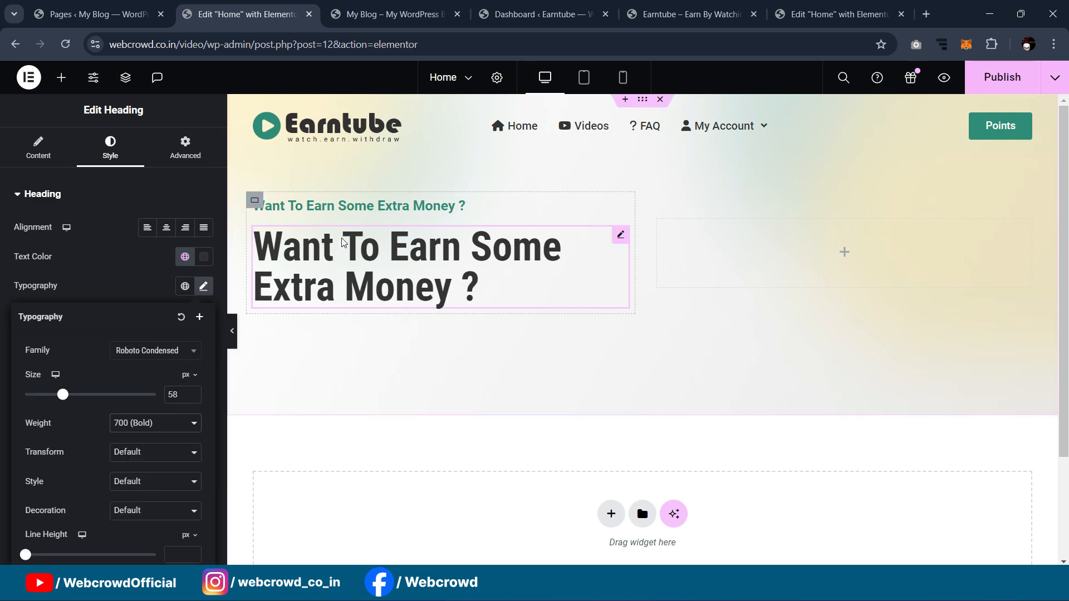
pyautogui.click(232, 332)
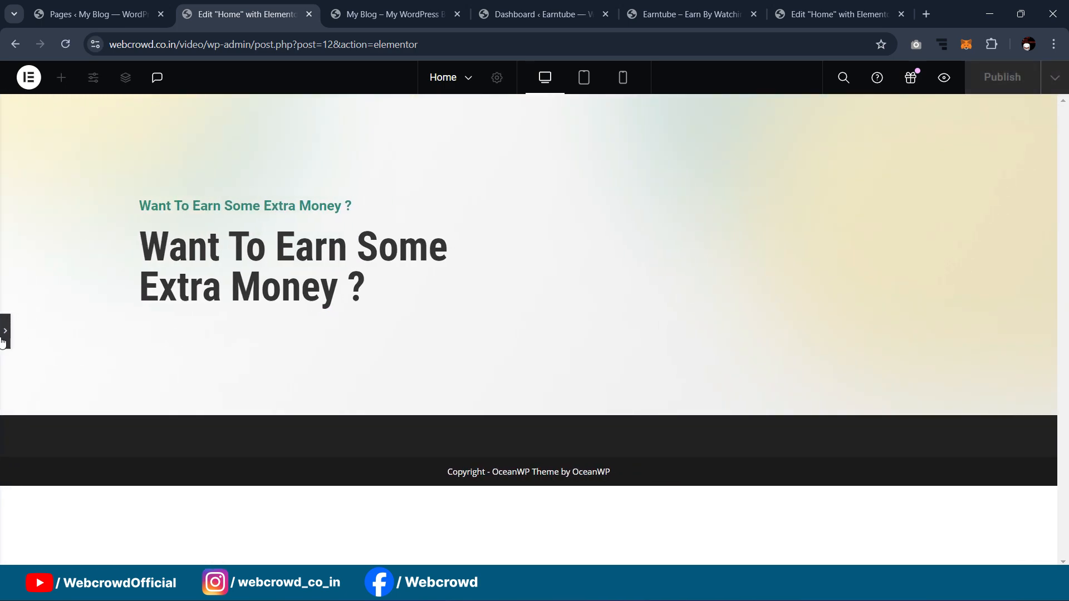
pyautogui.click(4, 339)
pyautogui.scroll(-1, 472, 202)
# Step: Paste the reference title 'EARN BY JUST WATCHING YOUTUBE VIDEOS' into the heading
pyautogui.click(826, 15)
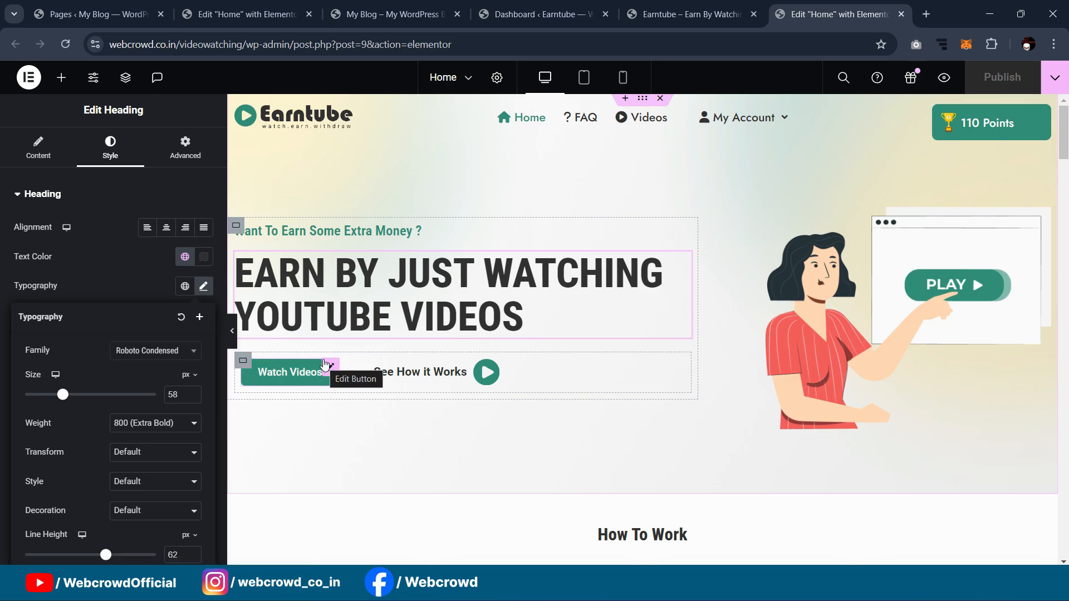
pyautogui.click(409, 5)
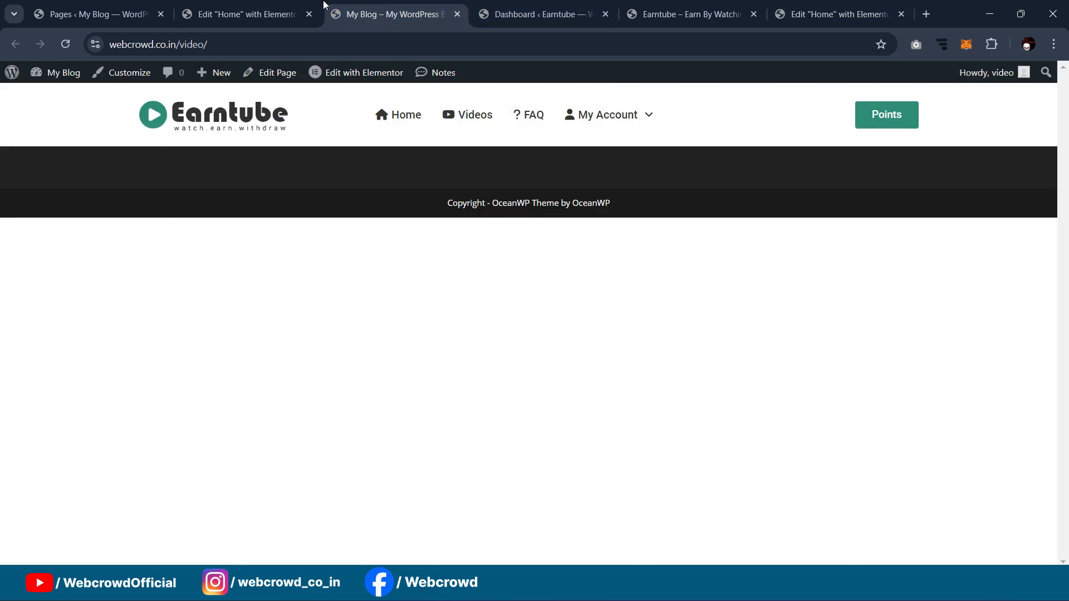
pyautogui.click(301, 6)
pyautogui.click(835, 14)
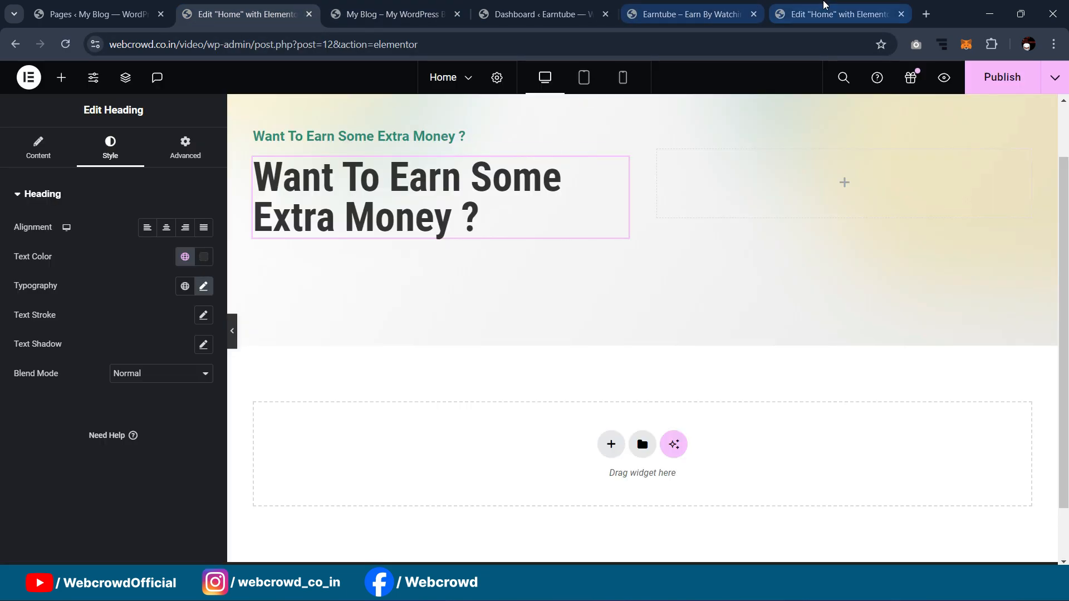
pyautogui.click(379, 290)
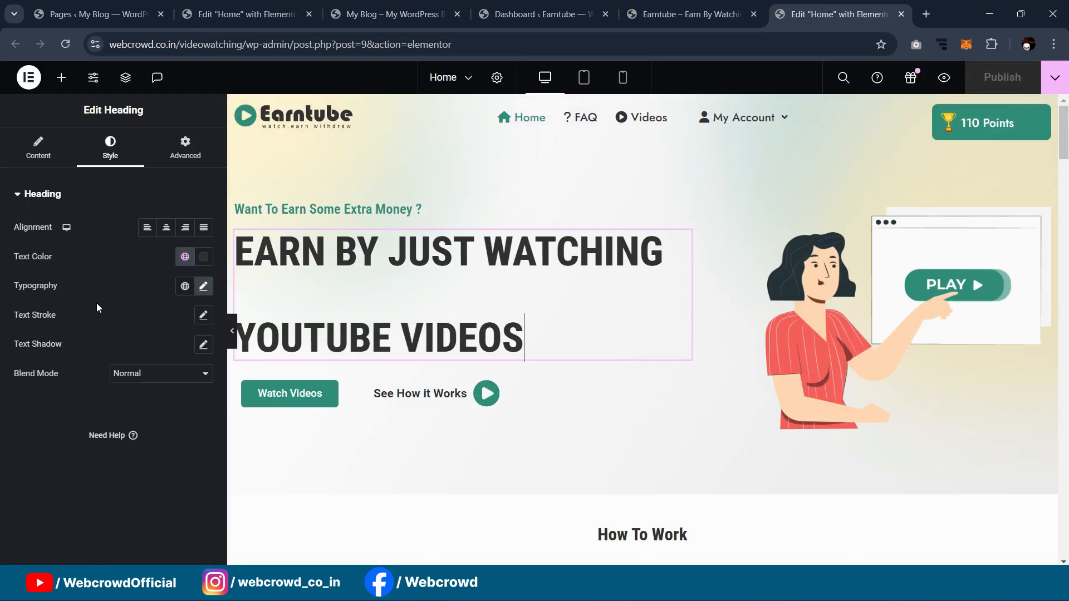
pyautogui.click(38, 156)
pyautogui.hotkey('ctrl', 'a')
pyautogui.hotkey('ctrl', 'c')
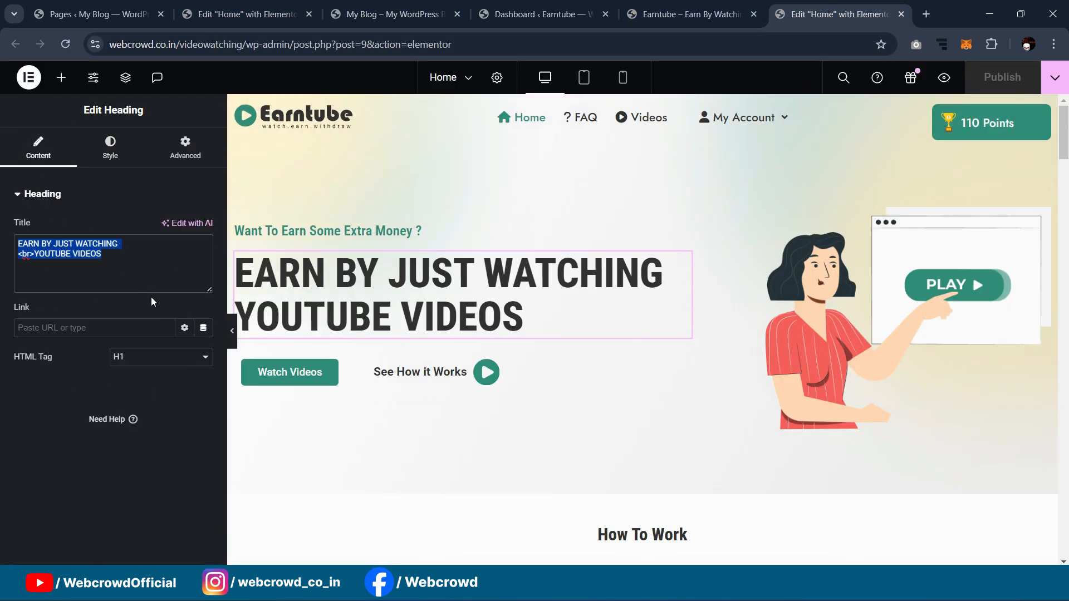
pyautogui.click(192, 15)
pyautogui.click(54, 164)
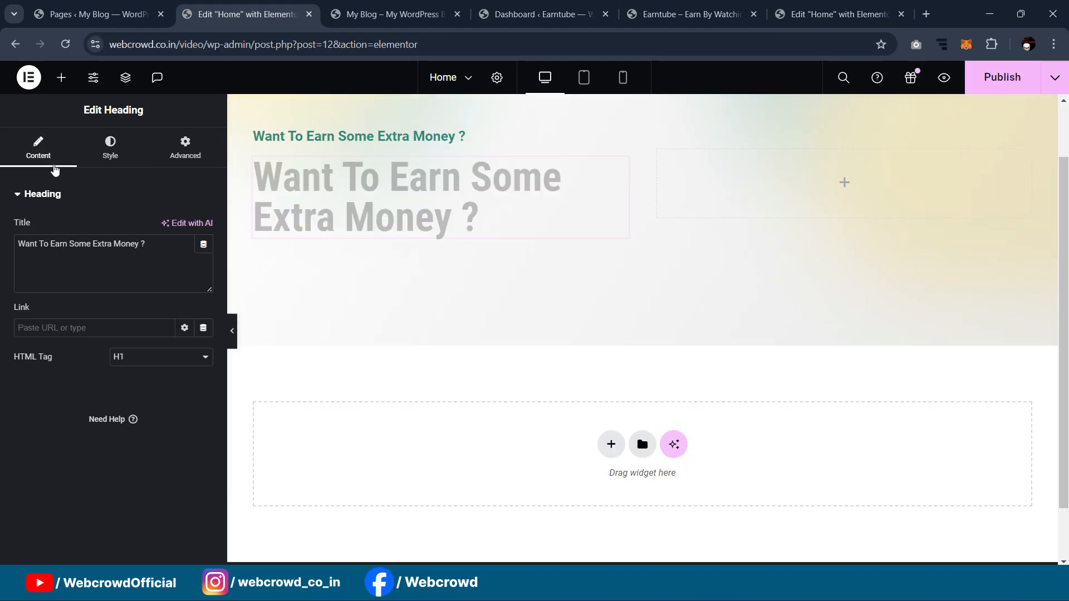
pyautogui.click(167, 243)
pyautogui.hotkey('ctrl', 'a')
pyautogui.hotkey('ctrl', 'v')
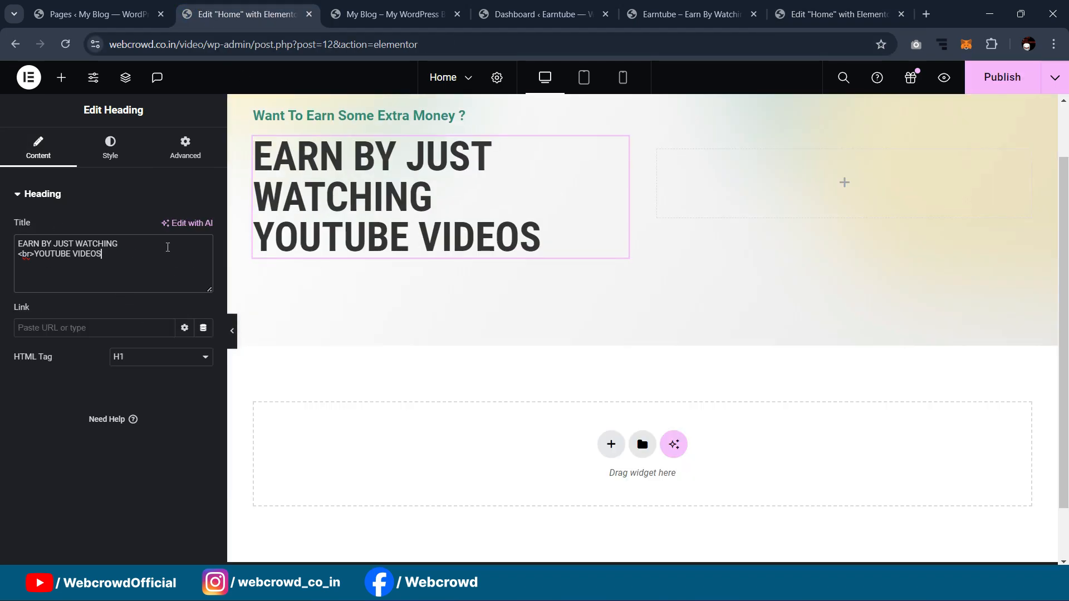
pyautogui.scroll(2, 311, 279)
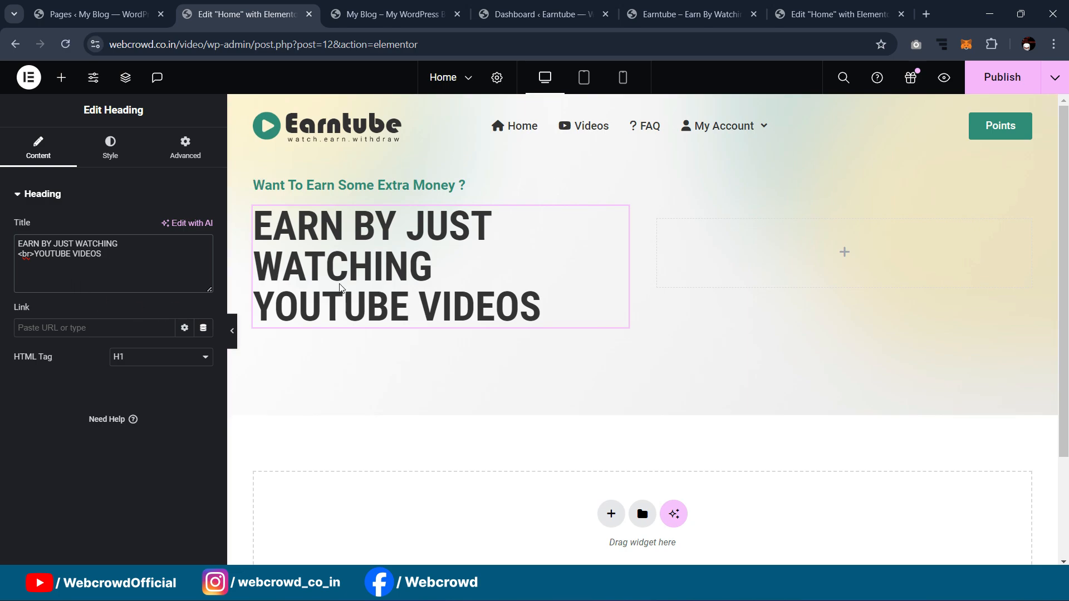
pyautogui.click(254, 179)
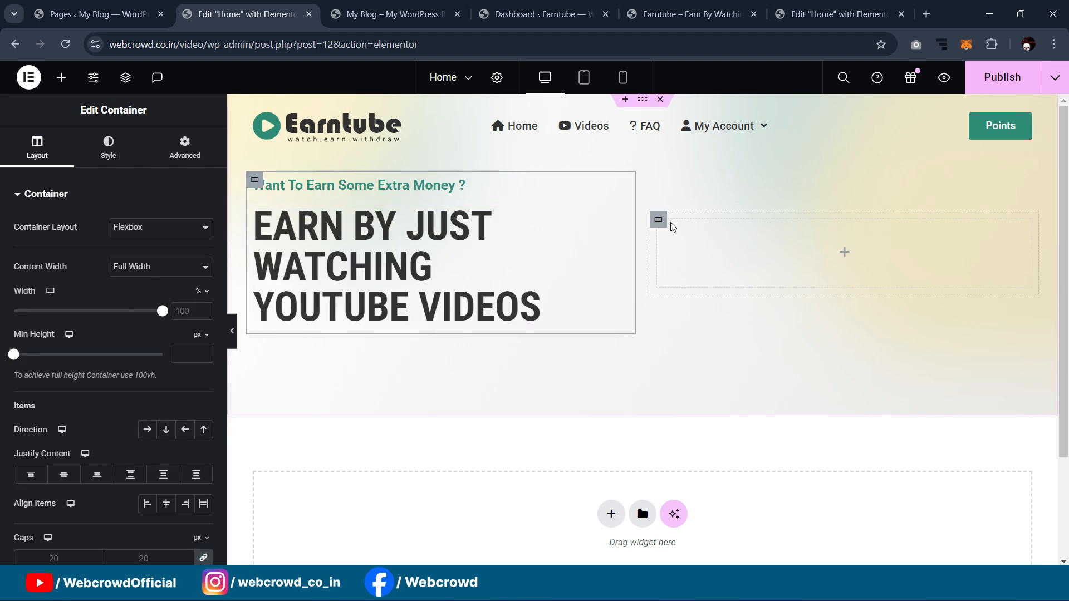
# Step: Narrow the right container to 75% width and make the main heading 800 Extra Bold
pyautogui.click(659, 220)
pyautogui.moveTo(162, 311); pyautogui.dragTo(128, 319)
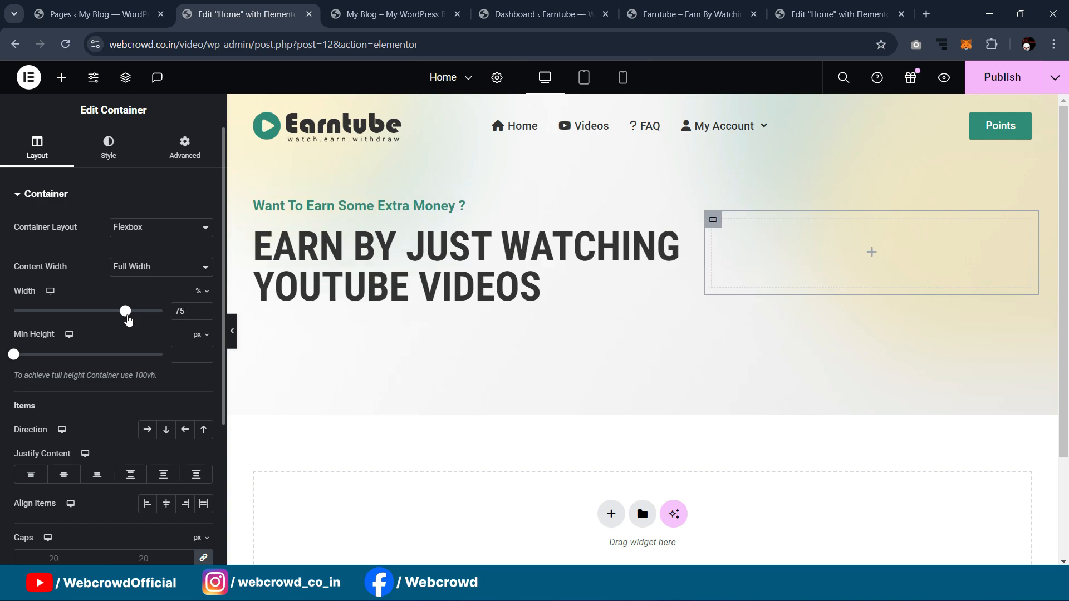
pyautogui.click(673, 236)
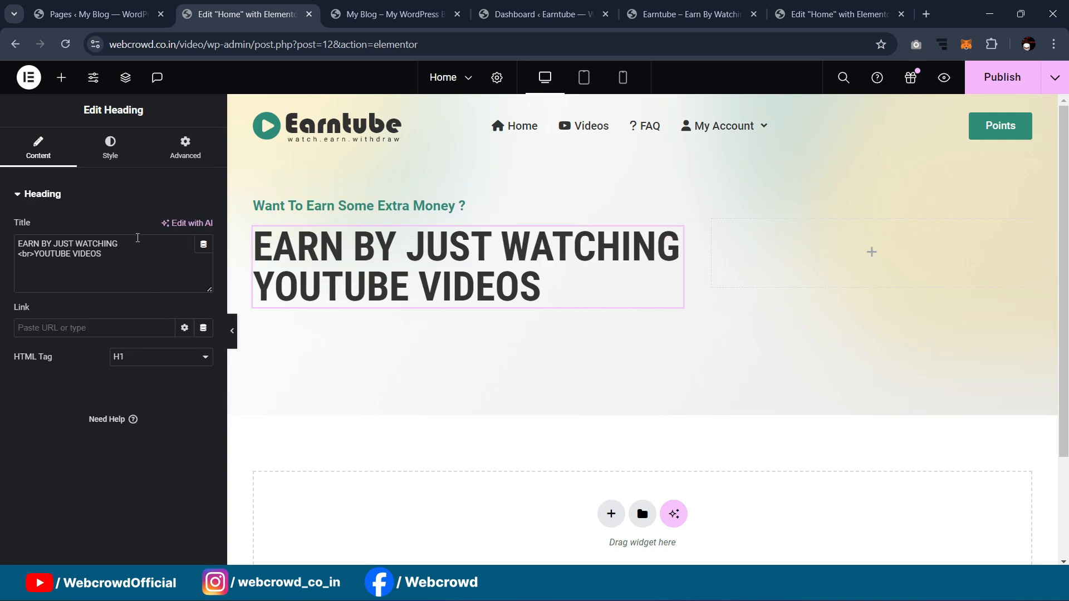
pyautogui.click(112, 146)
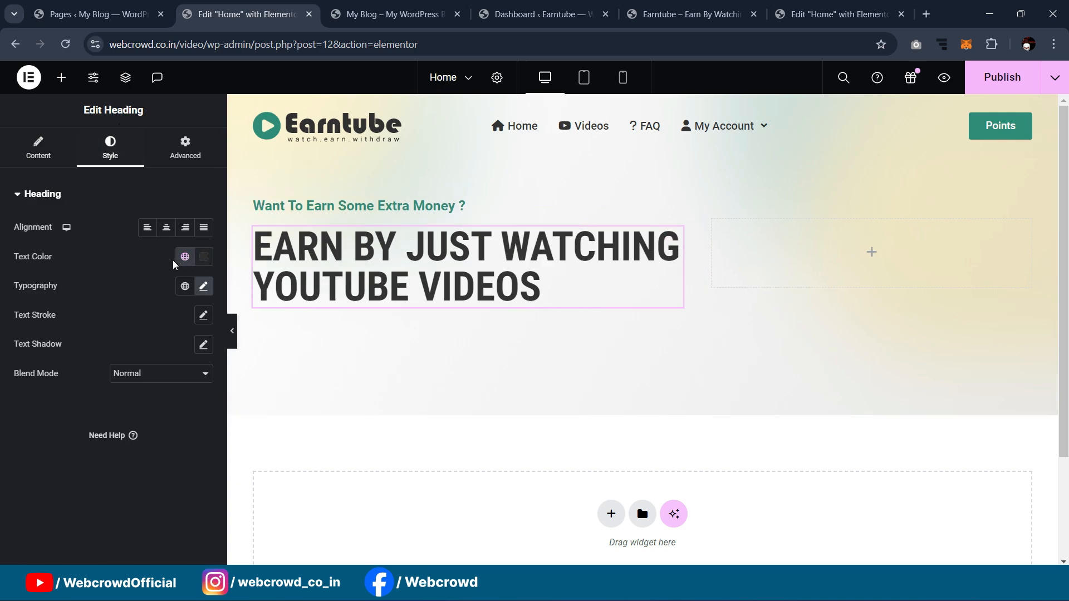
pyautogui.click(204, 286)
pyautogui.click(156, 423)
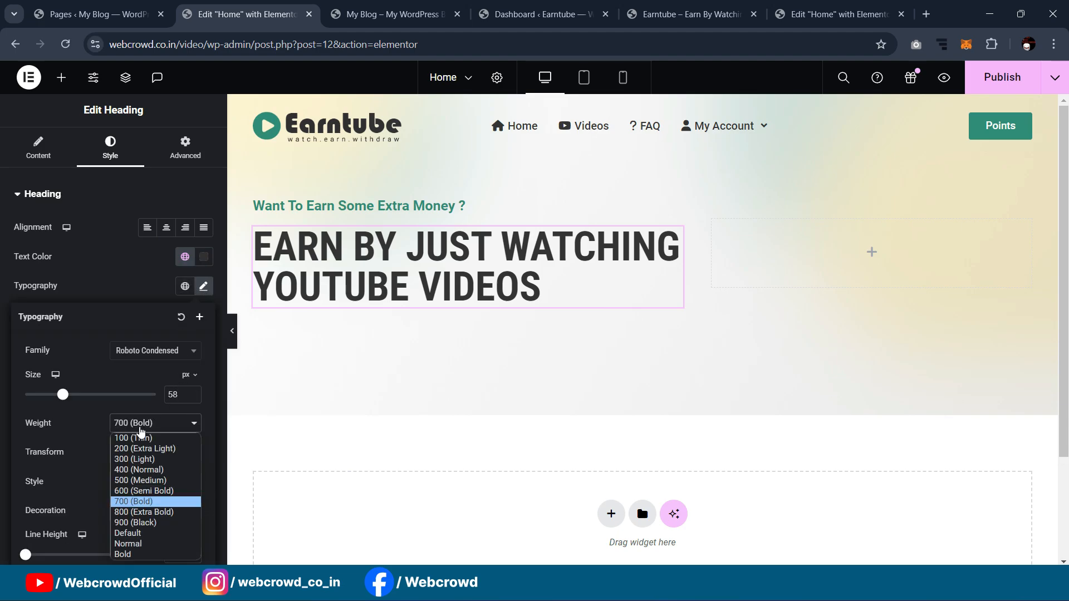
pyautogui.click(130, 509)
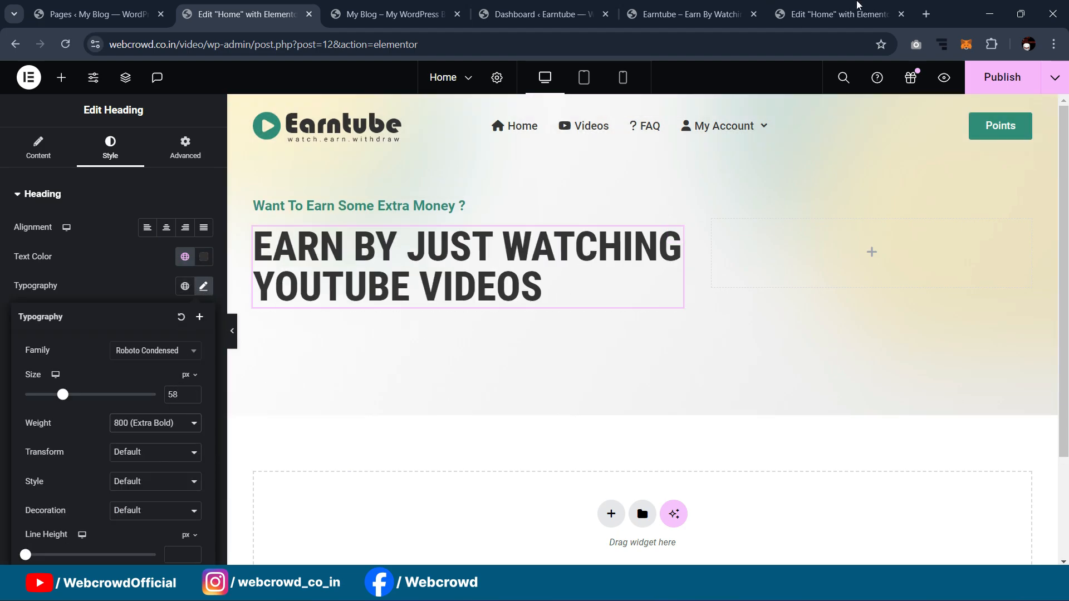
# Step: Add an empty container beneath the main heading
pyautogui.click(835, 14)
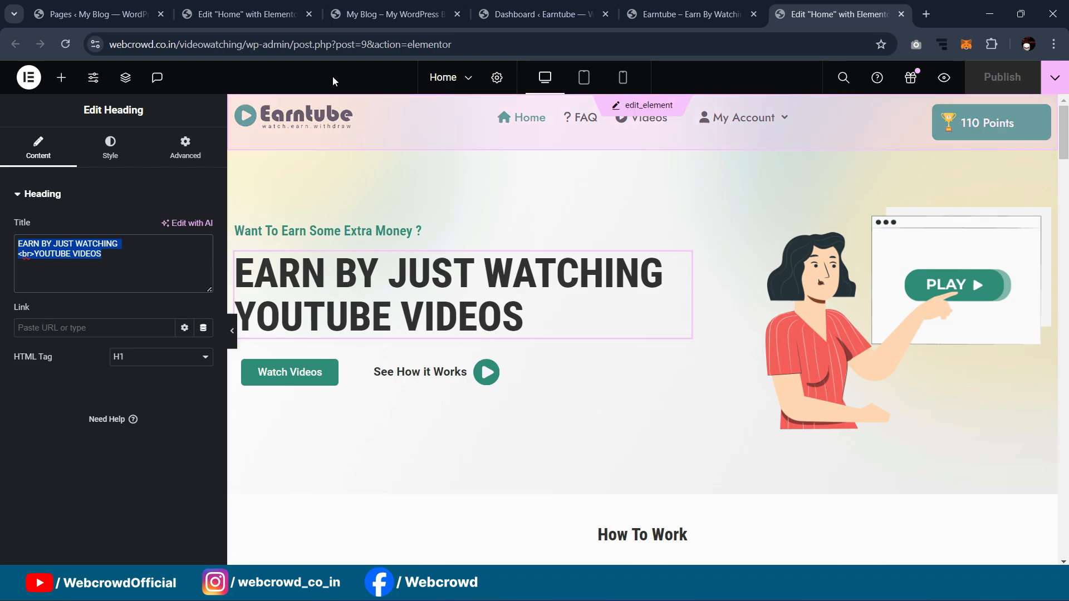
pyautogui.click(278, 8)
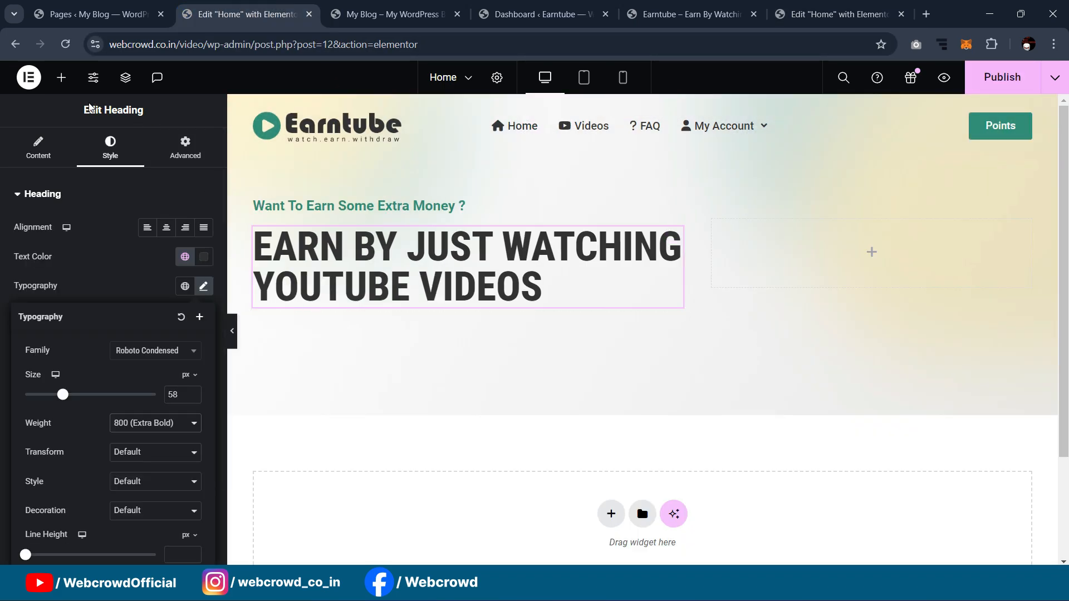
pyautogui.click(61, 77)
pyautogui.moveTo(70, 341); pyautogui.dragTo(345, 310)
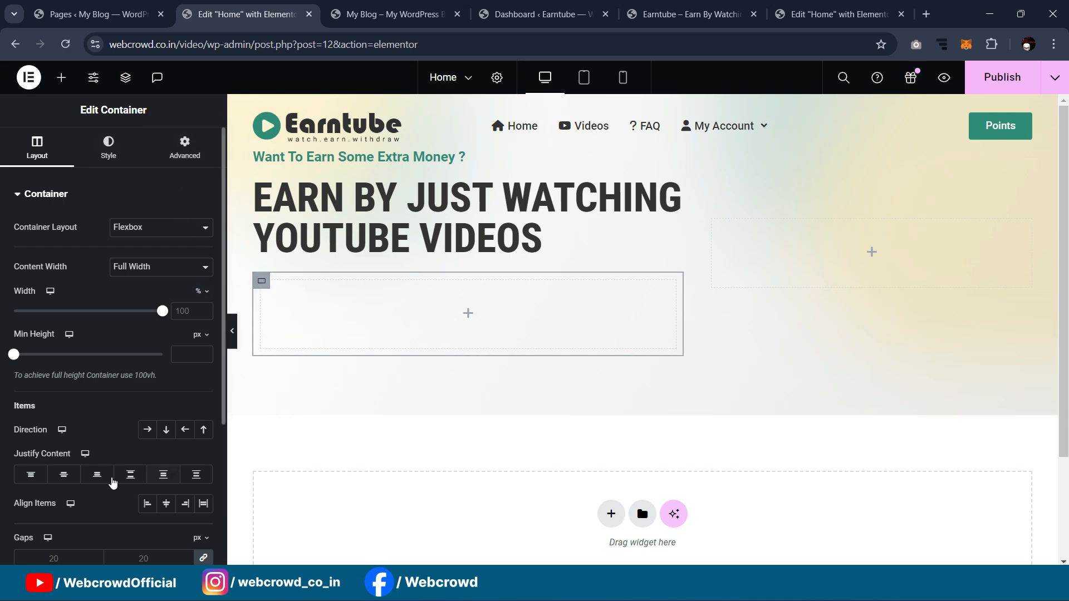
# Step: Lay the new container out in a row and add a button labelled 'Watch Videos'
pyautogui.click(147, 431)
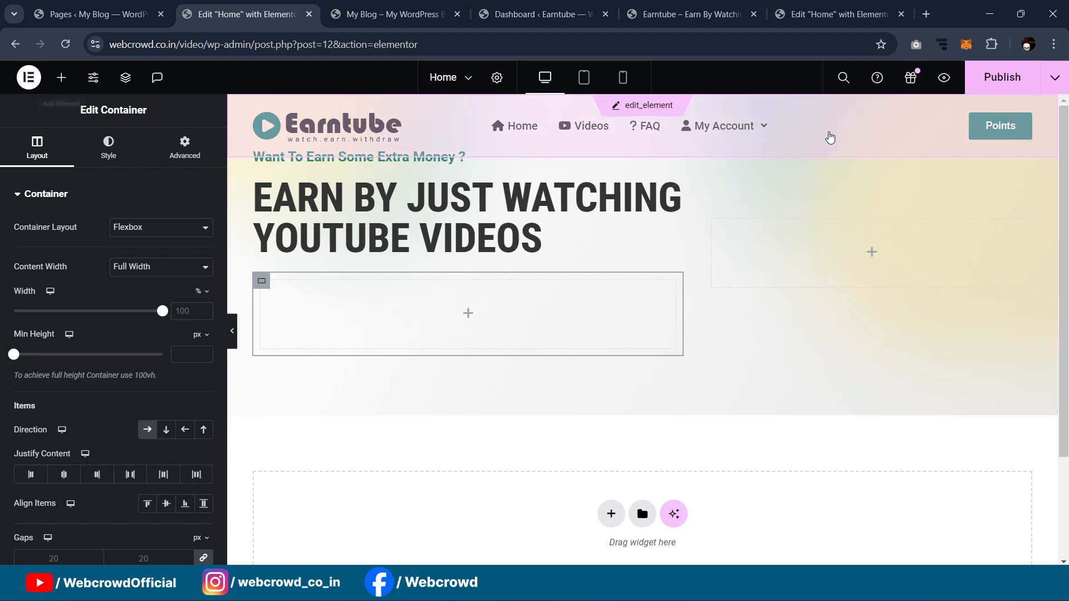
pyautogui.click(61, 77)
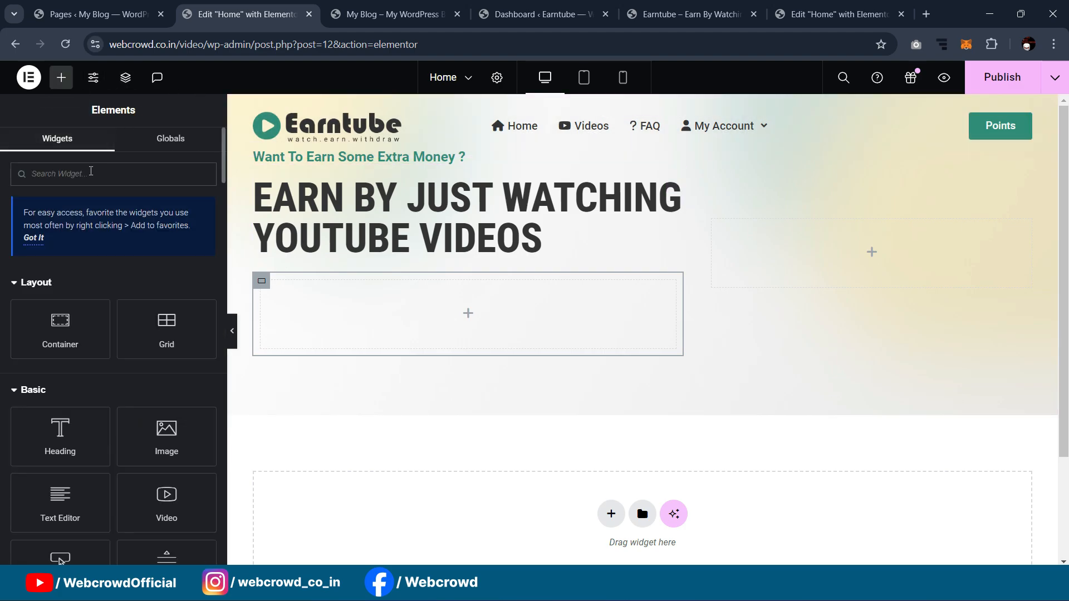
pyautogui.write('butt')
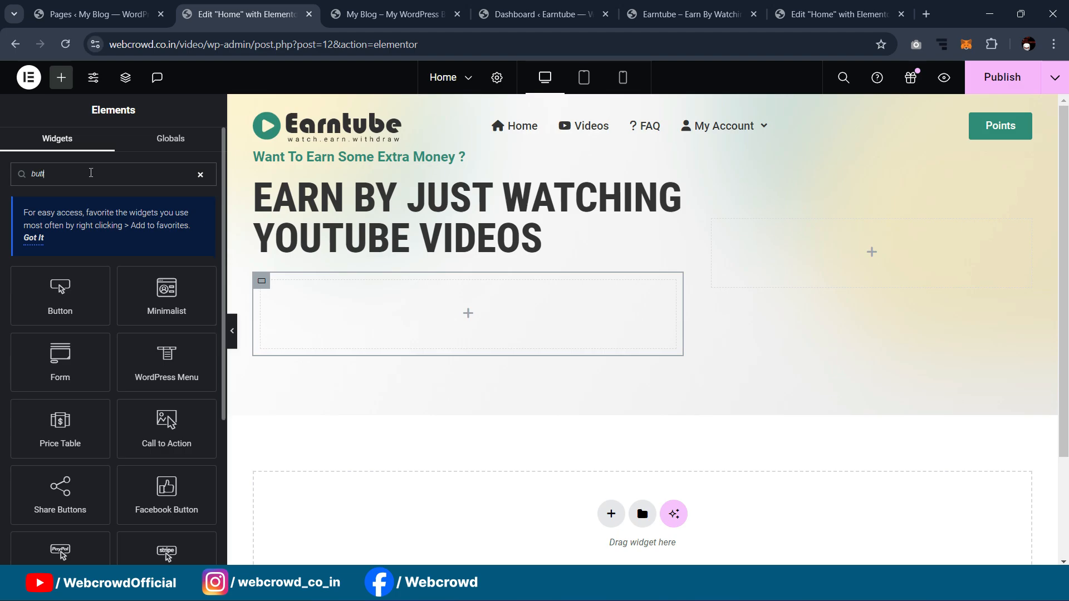
pyautogui.moveTo(60, 295); pyautogui.dragTo(349, 324)
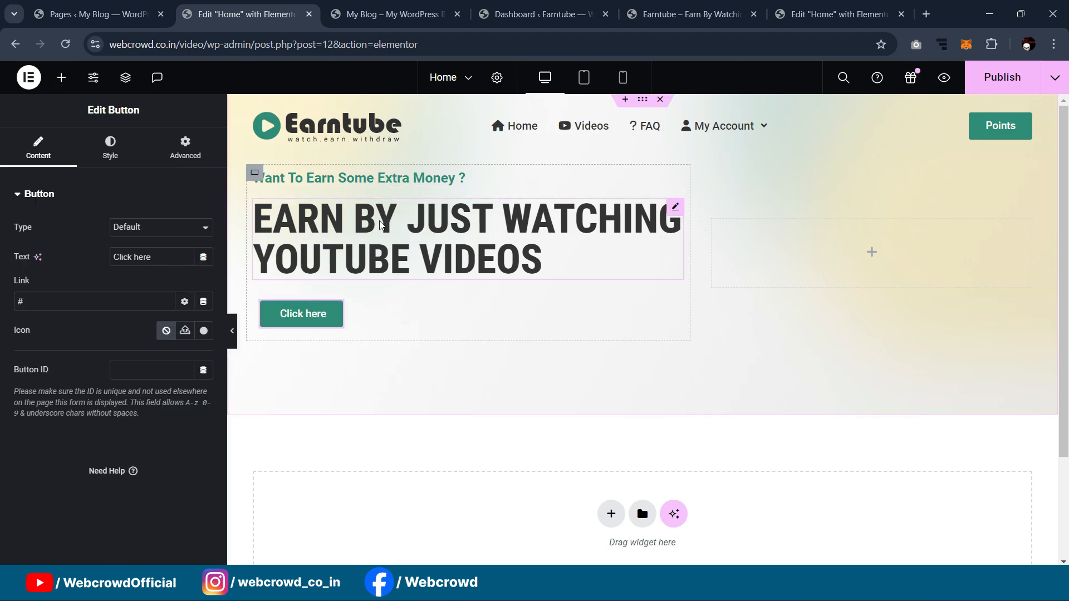
pyautogui.click(835, 14)
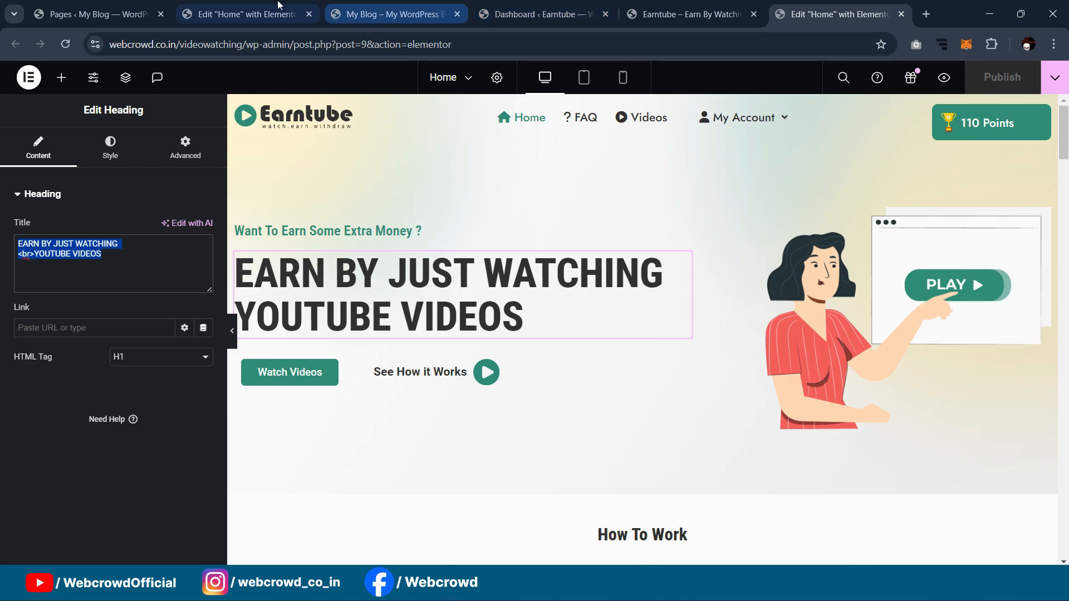
pyautogui.click(247, 14)
pyautogui.hotkey('ctrl', 'a')
pyautogui.write('W')
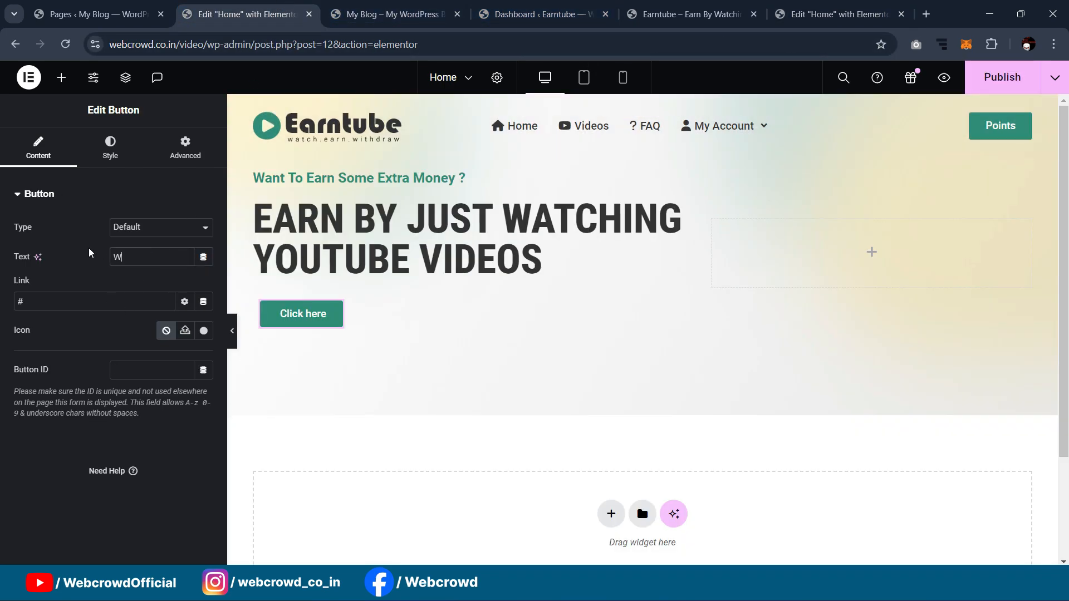
pyautogui.write('atch Videos')
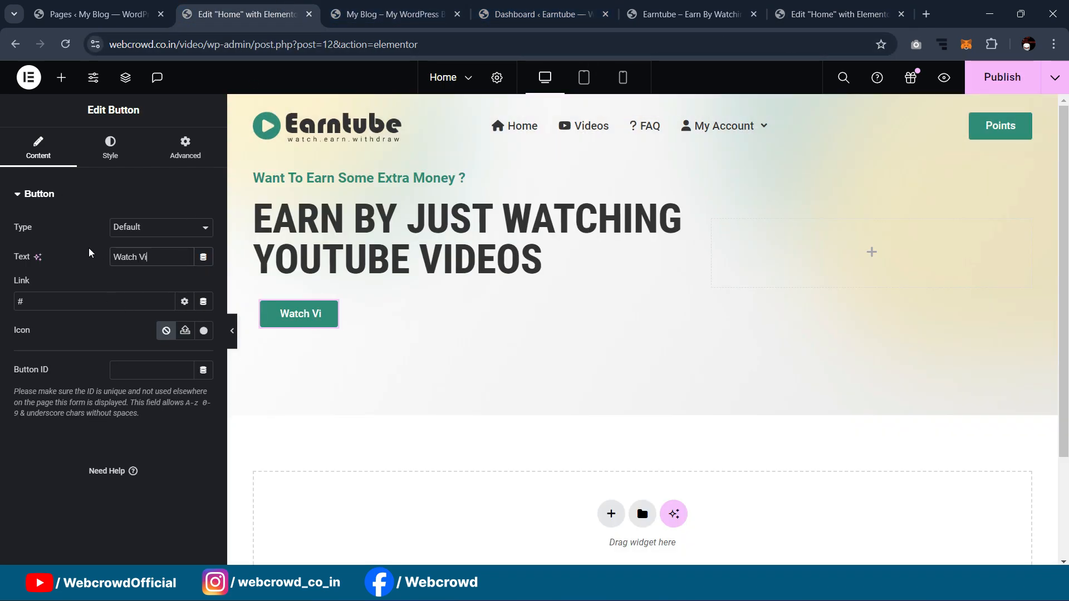
# Step: Give the button a Classic hover background from Primary, lightened to #4CB894
pyautogui.click(111, 152)
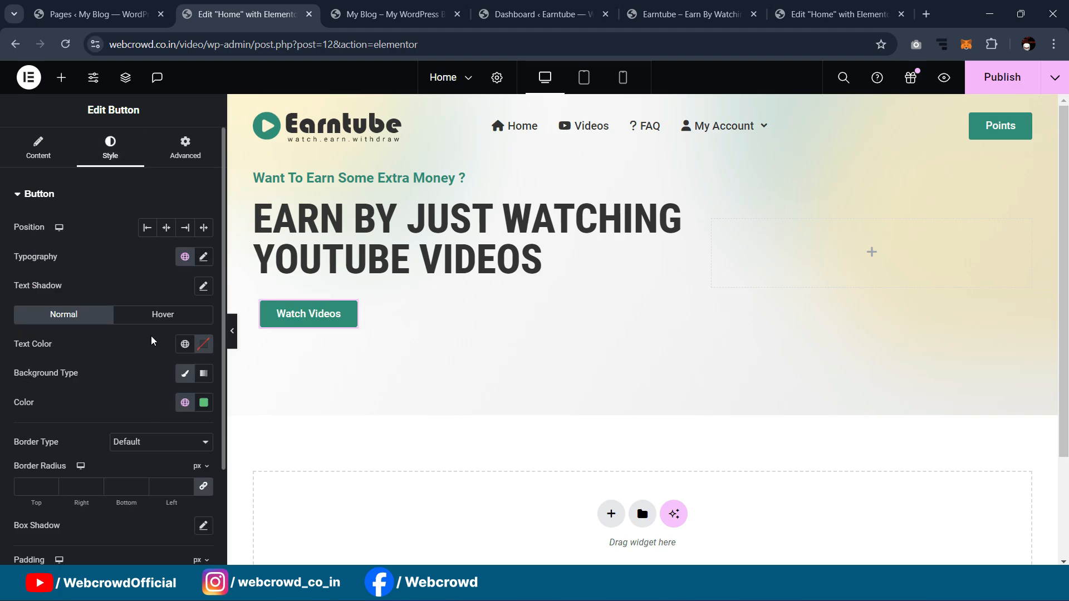
pyautogui.click(158, 315)
pyautogui.scroll(-1, 108, 363)
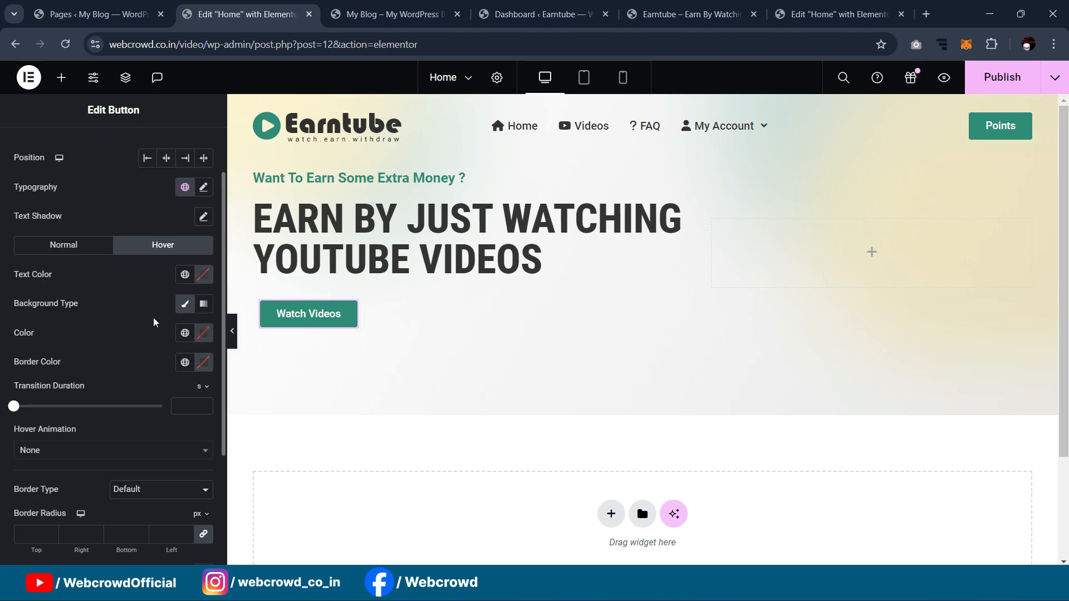
pyautogui.click(187, 306)
pyautogui.click(187, 306)
pyautogui.click(185, 333)
pyautogui.click(158, 369)
pyautogui.click(207, 336)
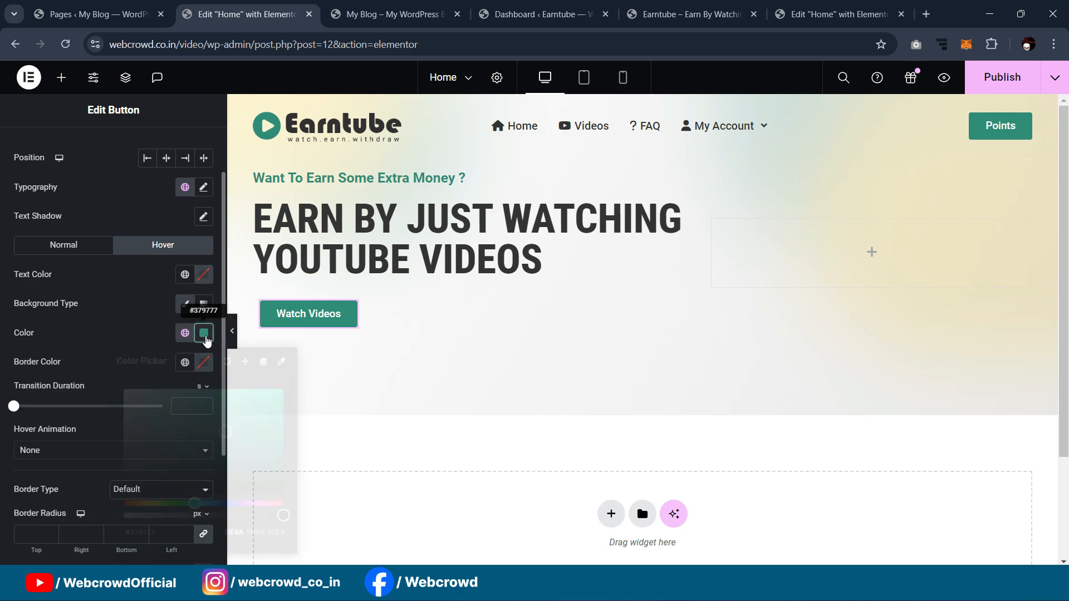
pyautogui.moveTo(226, 434); pyautogui.dragTo(217, 419)
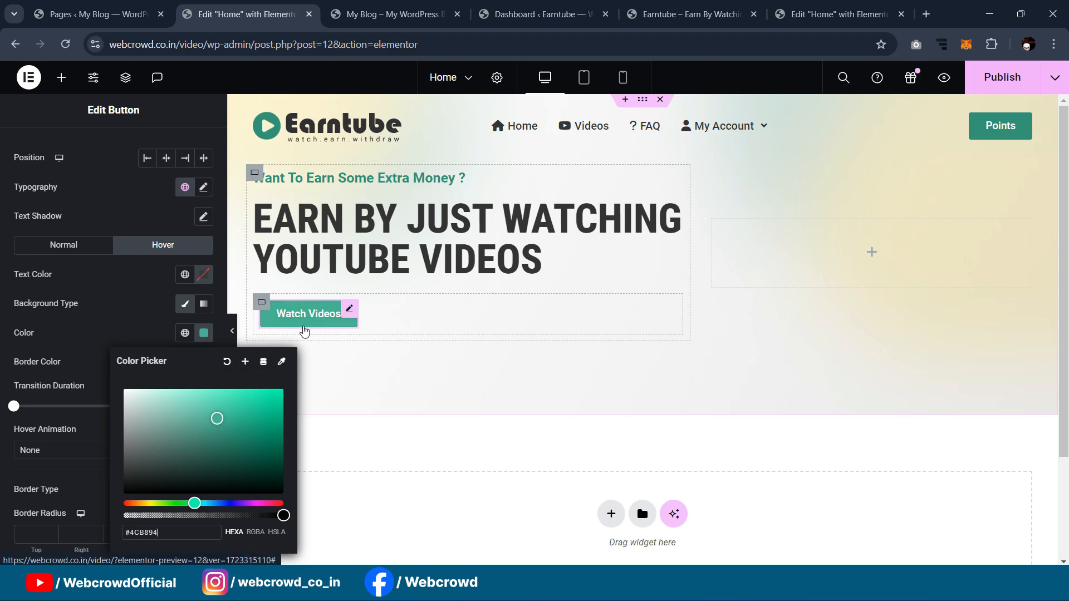
pyautogui.click(129, 309)
pyautogui.click(109, 249)
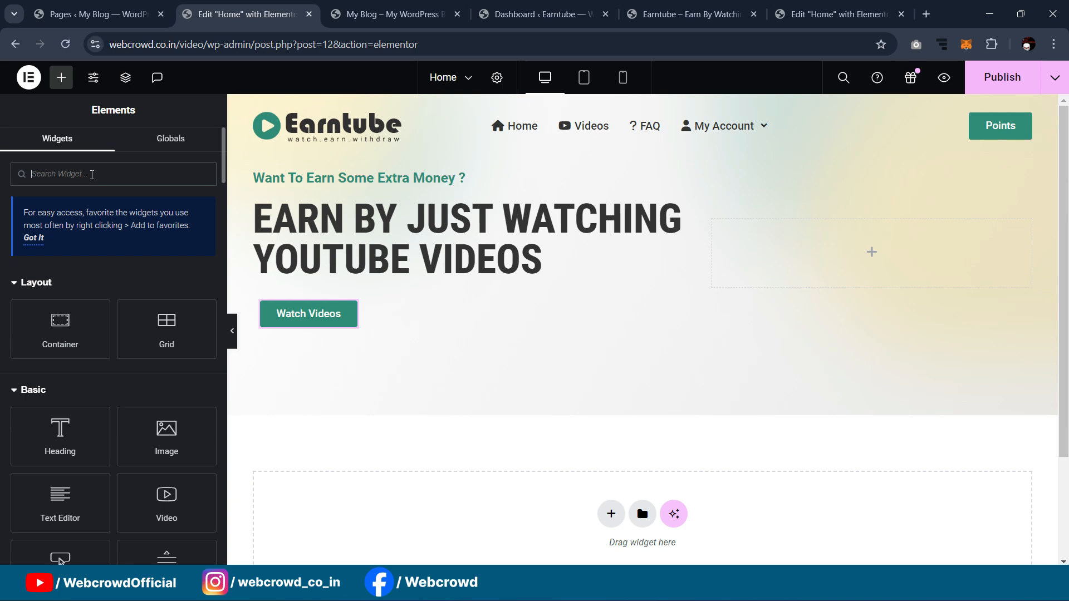
# Step: Add an Icon Box beside the Watch Videos button and clear its description
pyautogui.write('ico')
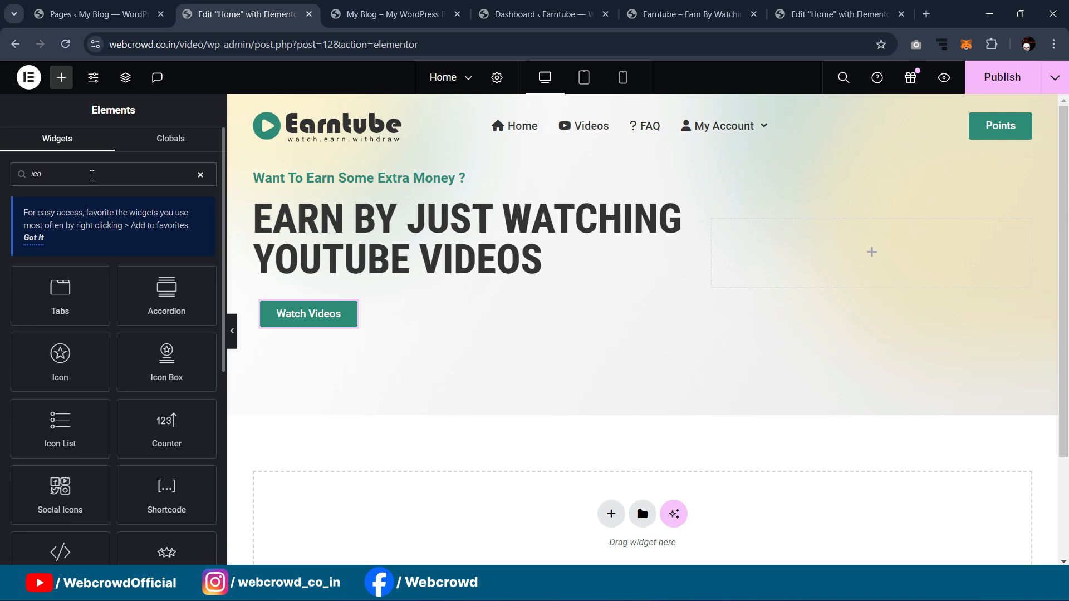
pyautogui.moveTo(165, 384); pyautogui.dragTo(335, 314)
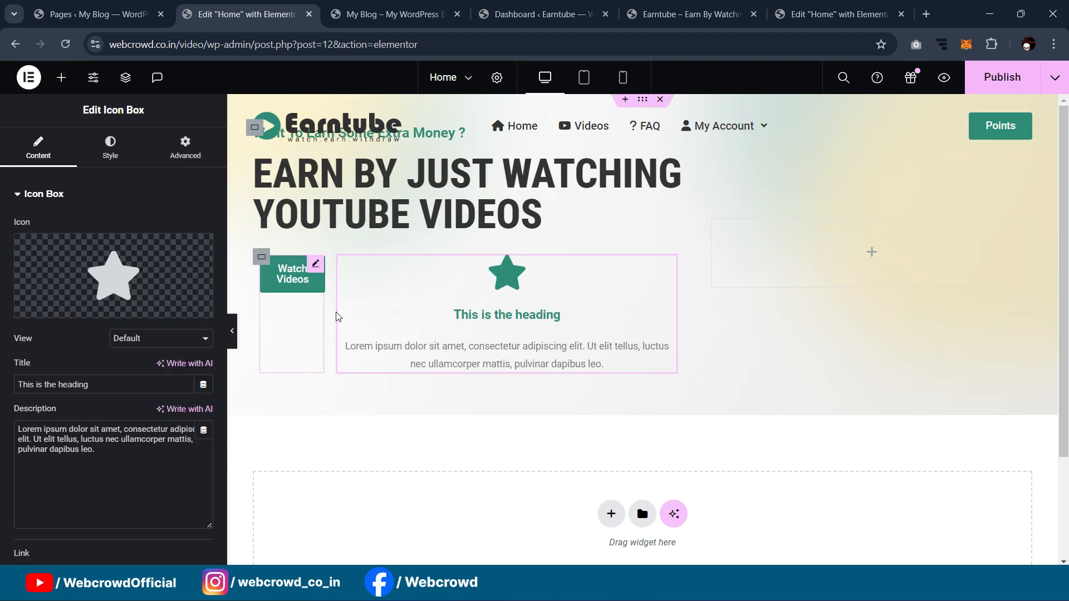
pyautogui.moveTo(131, 277)
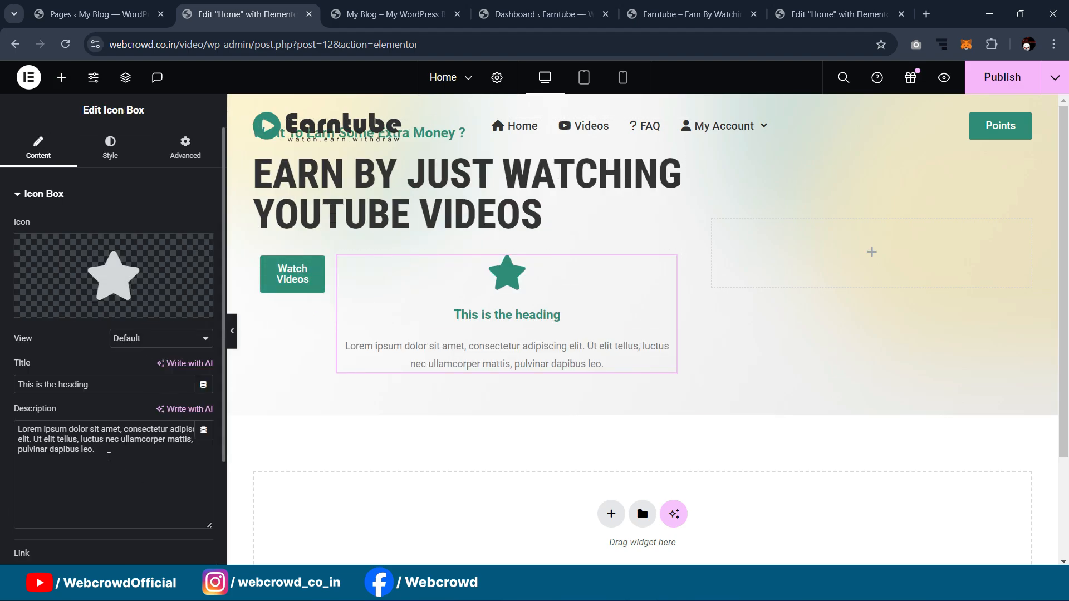
pyautogui.hotkey('ctrl', 'a')
pyautogui.press('BackSpace')
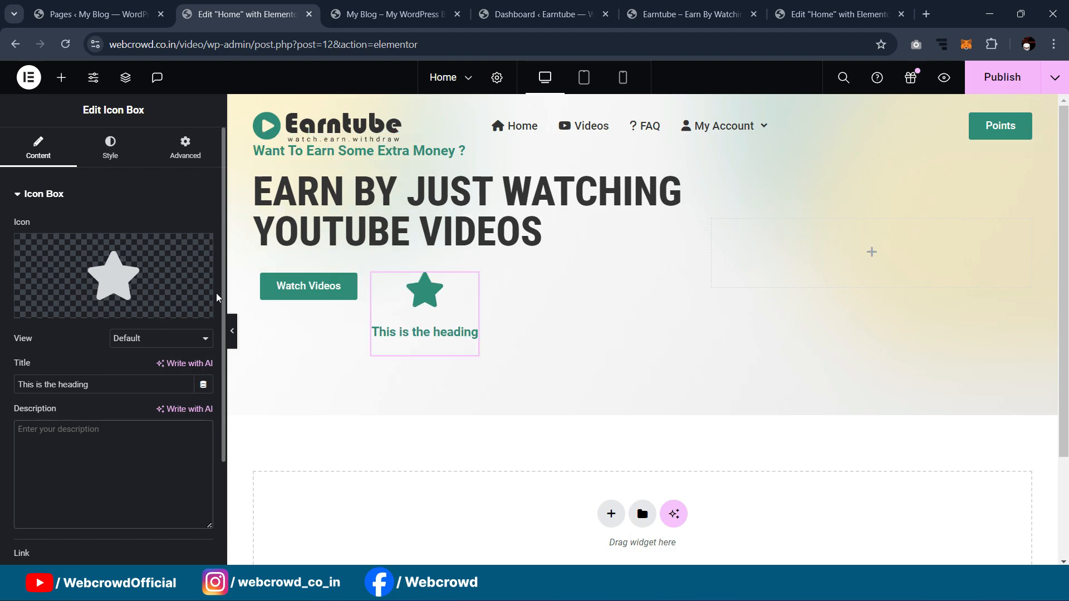
# Step: Put the icon right of the title with 20 spacing and middle vertical alignment
pyautogui.click(110, 147)
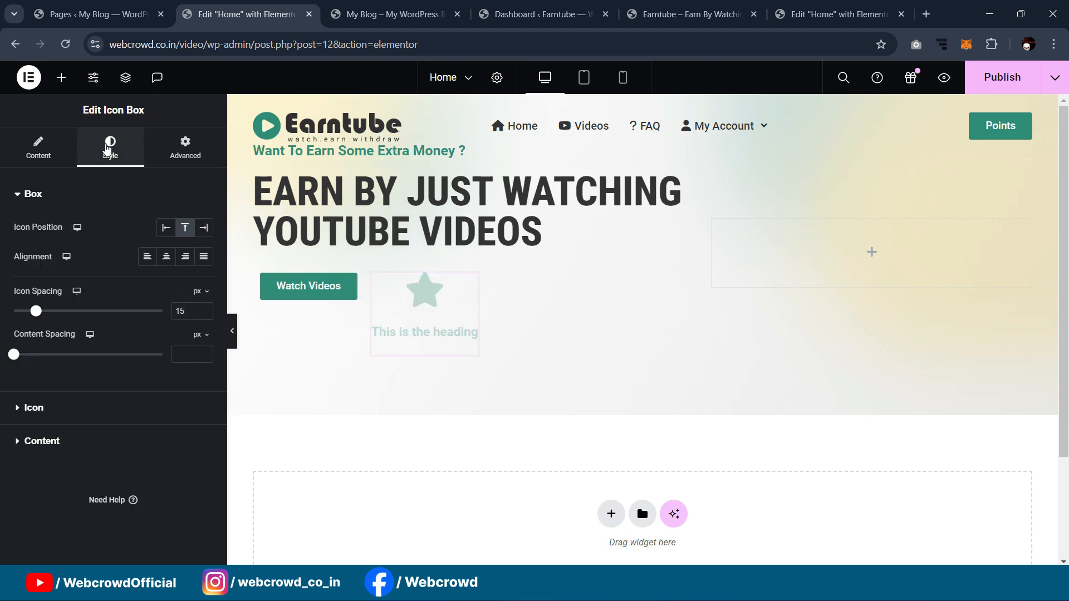
pyautogui.click(204, 232)
pyautogui.moveTo(37, 347)
pyautogui.mouseDown()
pyautogui.moveTo(28, 343)
pyautogui.moveTo(64, 344)
pyautogui.moveTo(43, 345)
pyautogui.mouseUp()
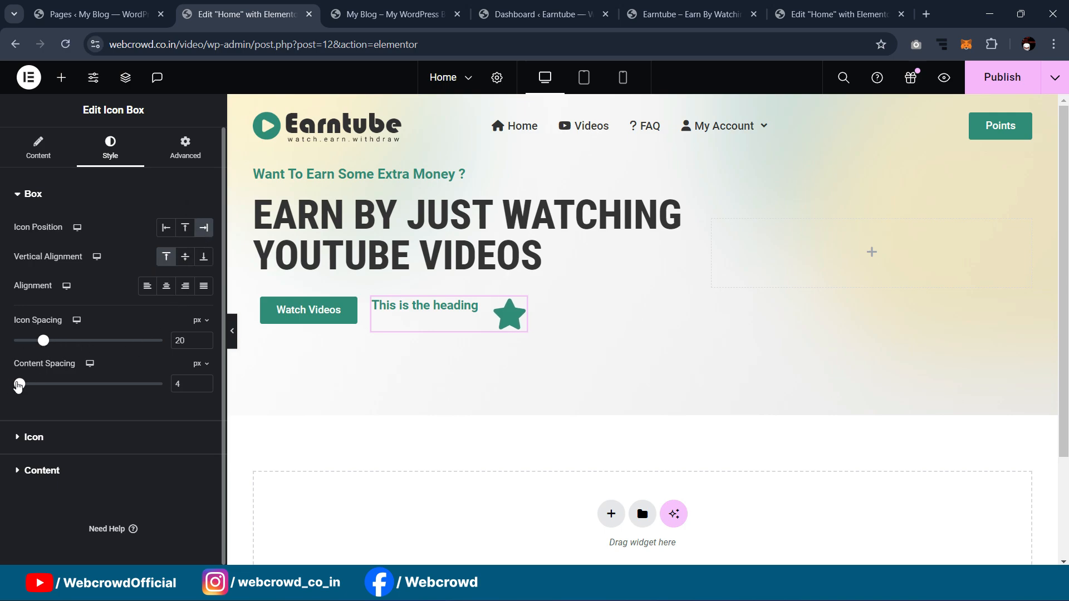
pyautogui.click(57, 450)
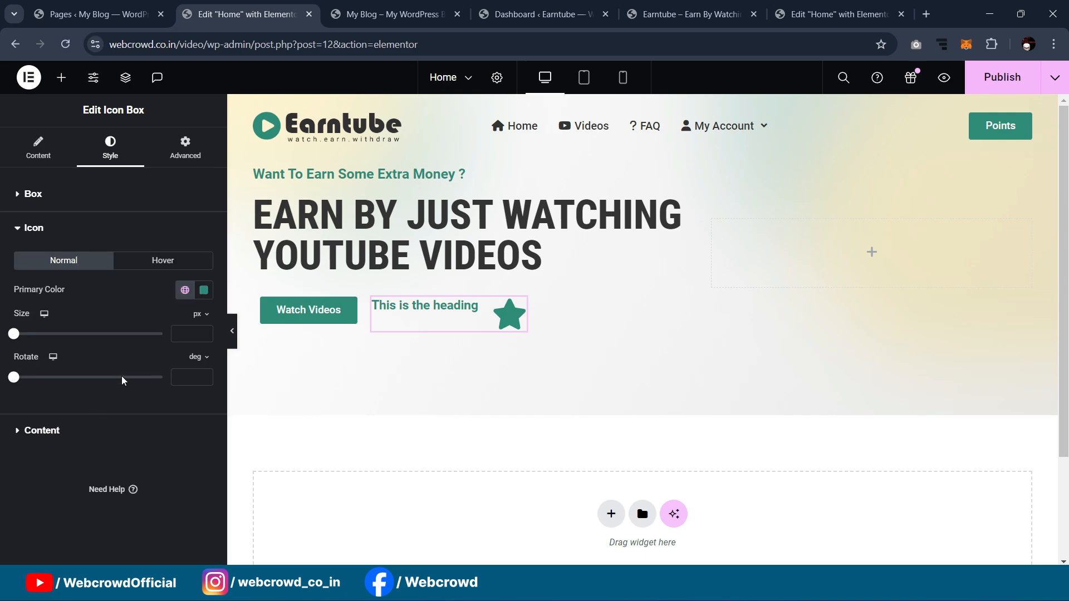
pyautogui.click(26, 432)
pyautogui.click(60, 195)
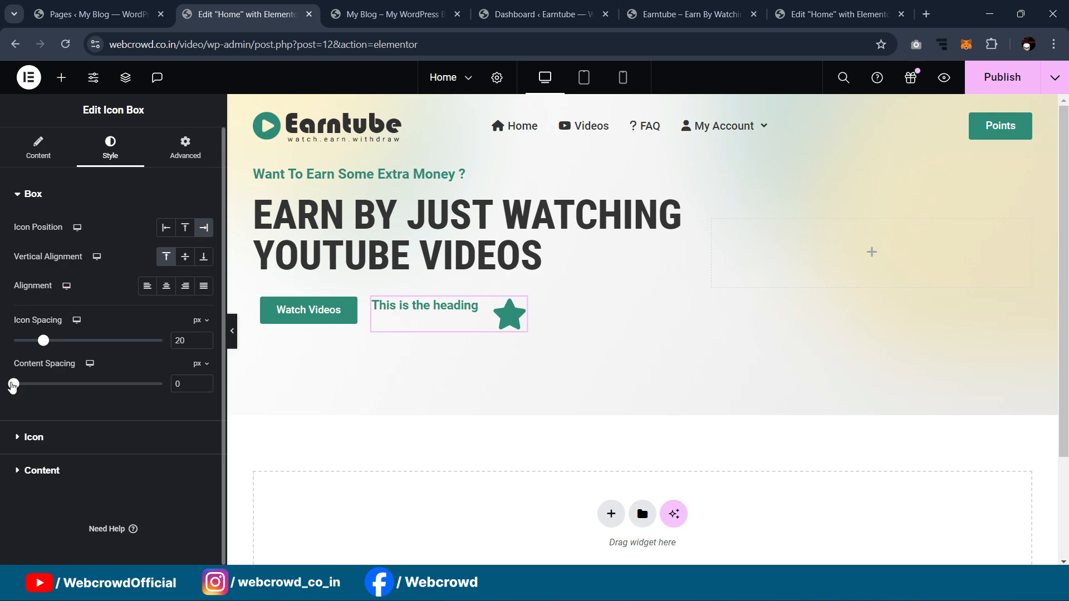
pyautogui.click(185, 257)
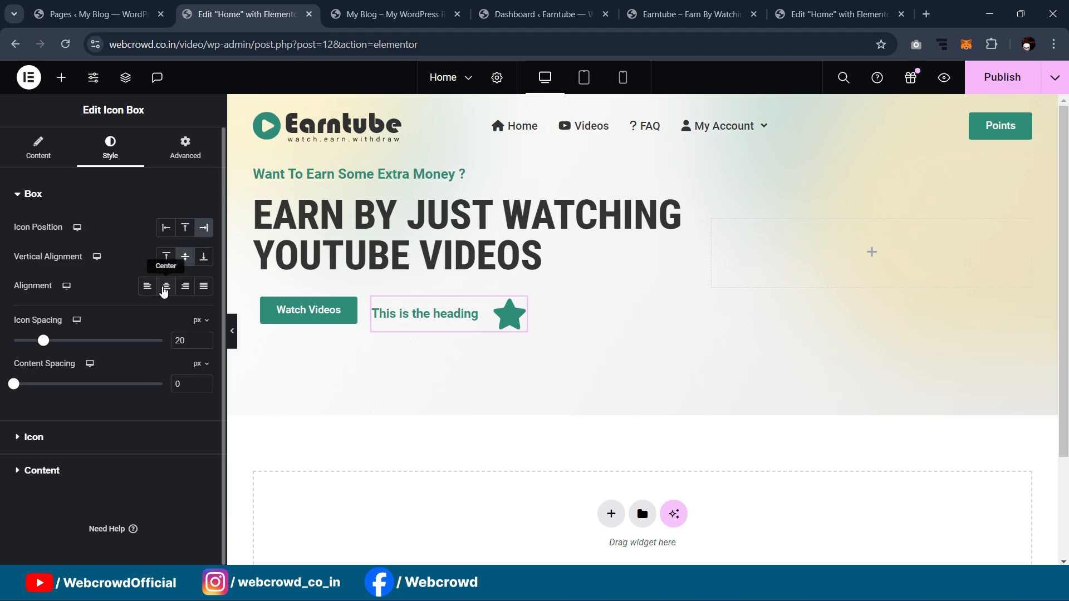
# Step: Title the icon box 'See How it Works', copied from the reference page
pyautogui.click(818, 15)
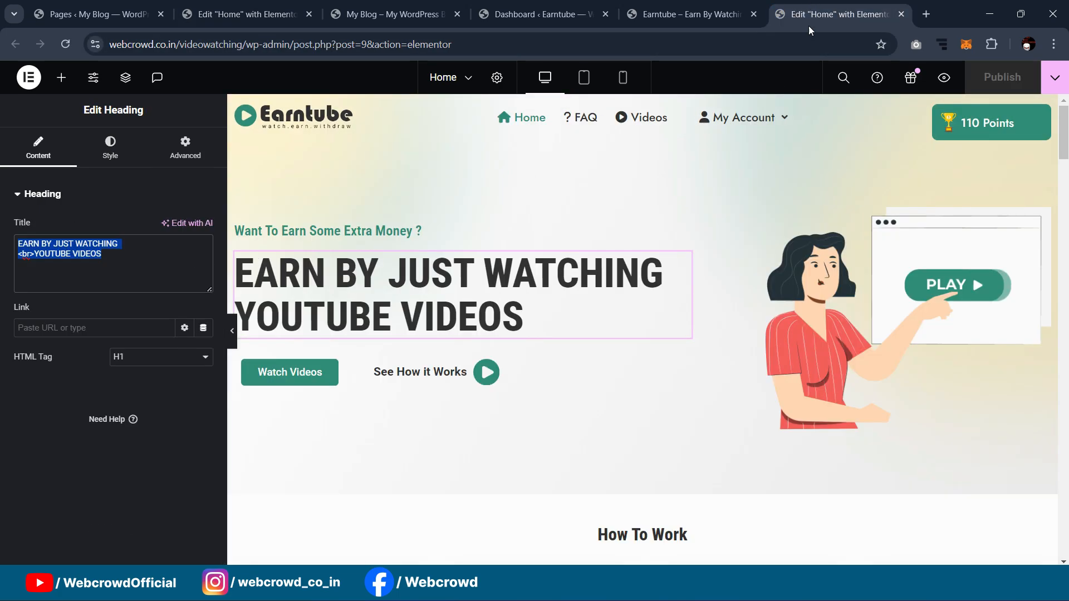
pyautogui.click(419, 377)
pyautogui.tripleClick(153, 381)
pyautogui.hotkey('ctrl', 'c')
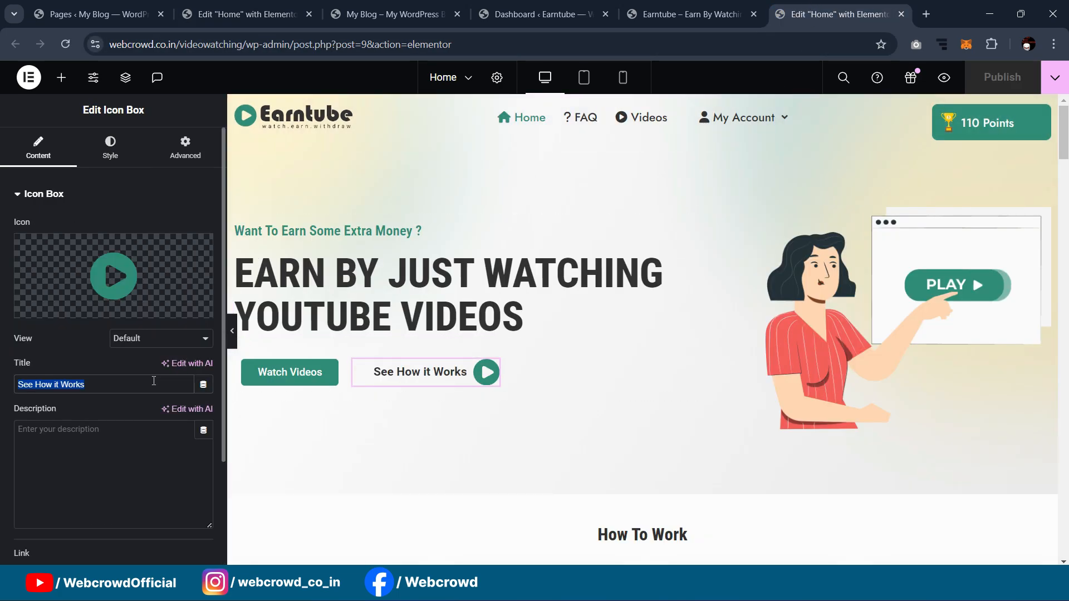
pyautogui.click(239, 15)
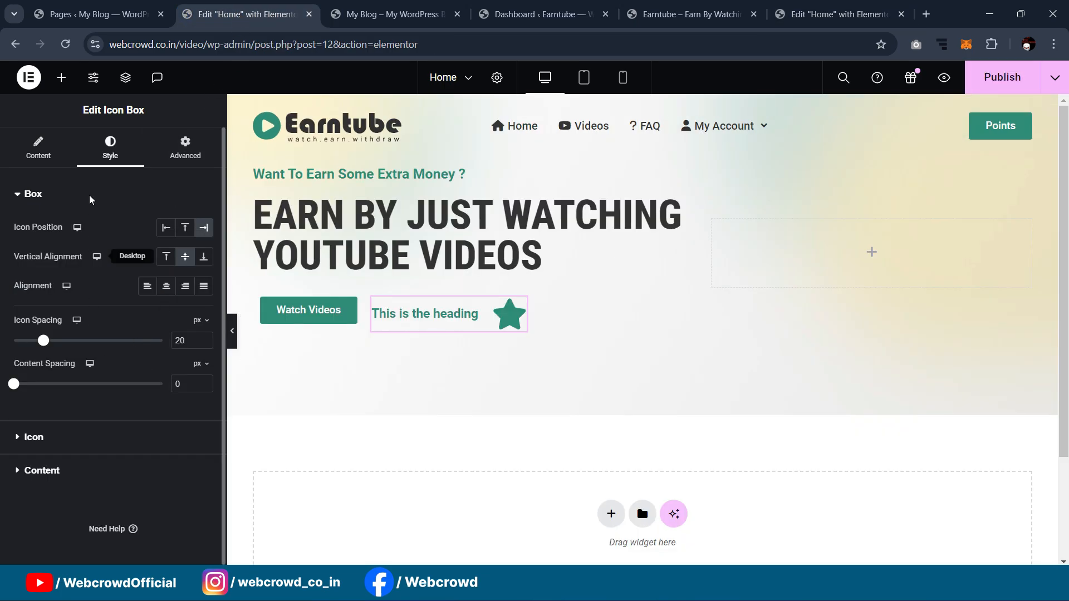
pyautogui.click(49, 152)
pyautogui.tripleClick(114, 392)
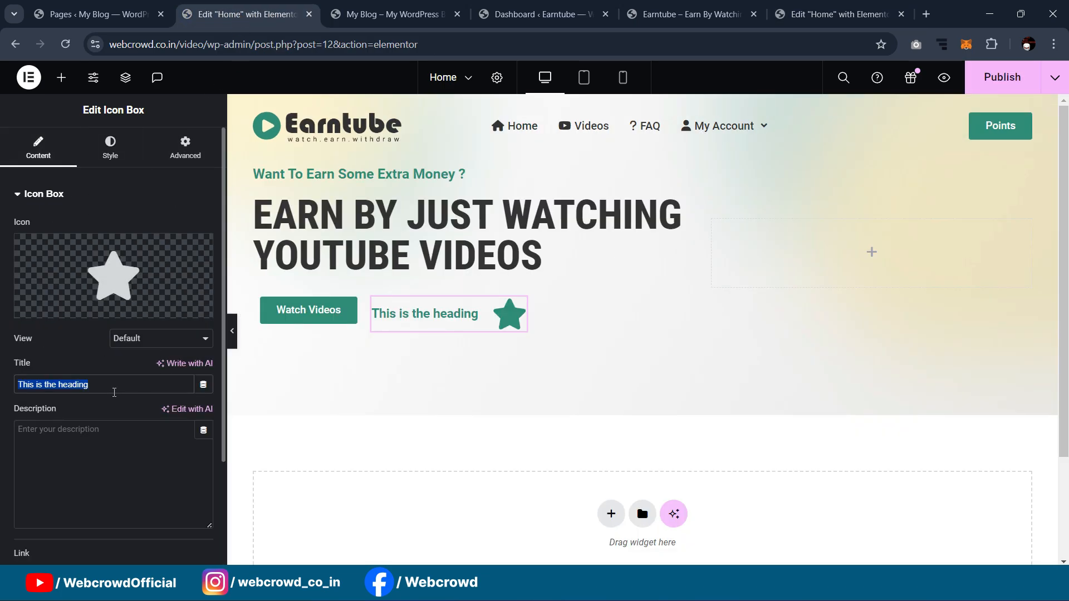
pyautogui.hotkey('ctrl', 'v')
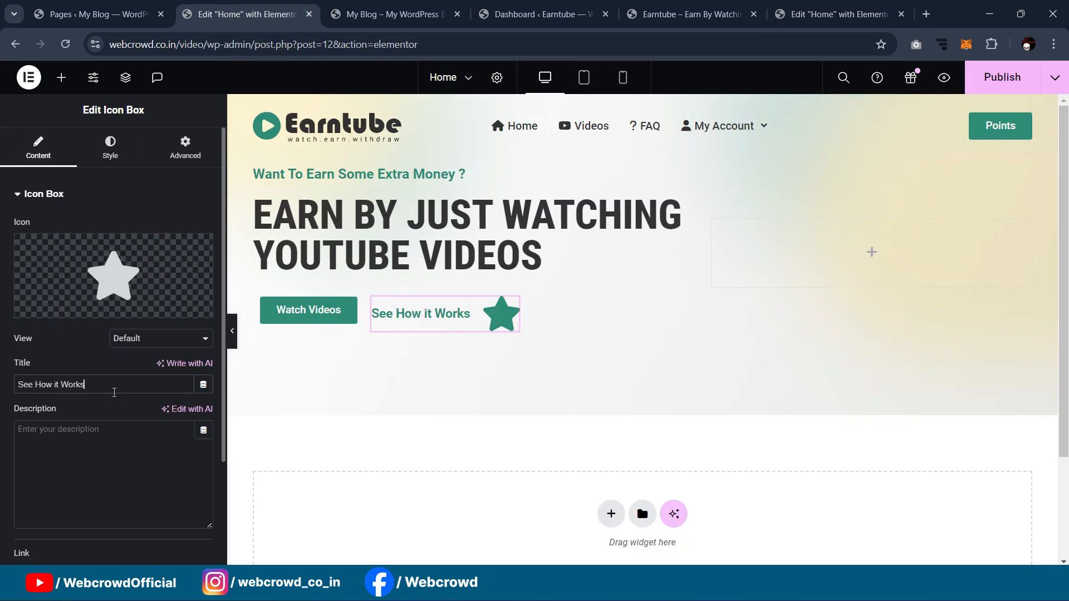
pyautogui.click(121, 157)
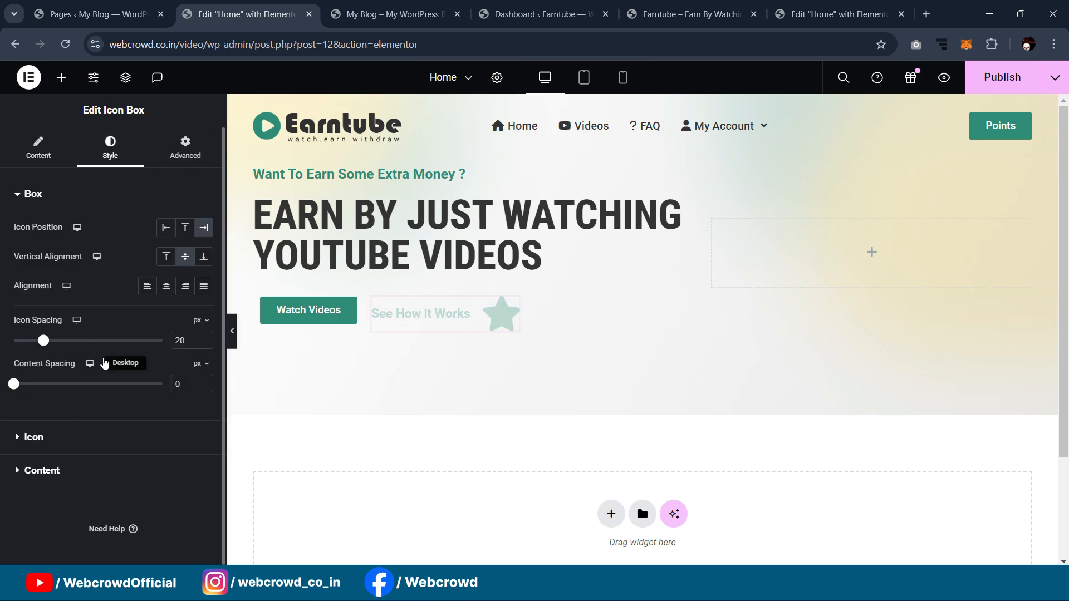
pyautogui.click(39, 152)
pyautogui.click(144, 316)
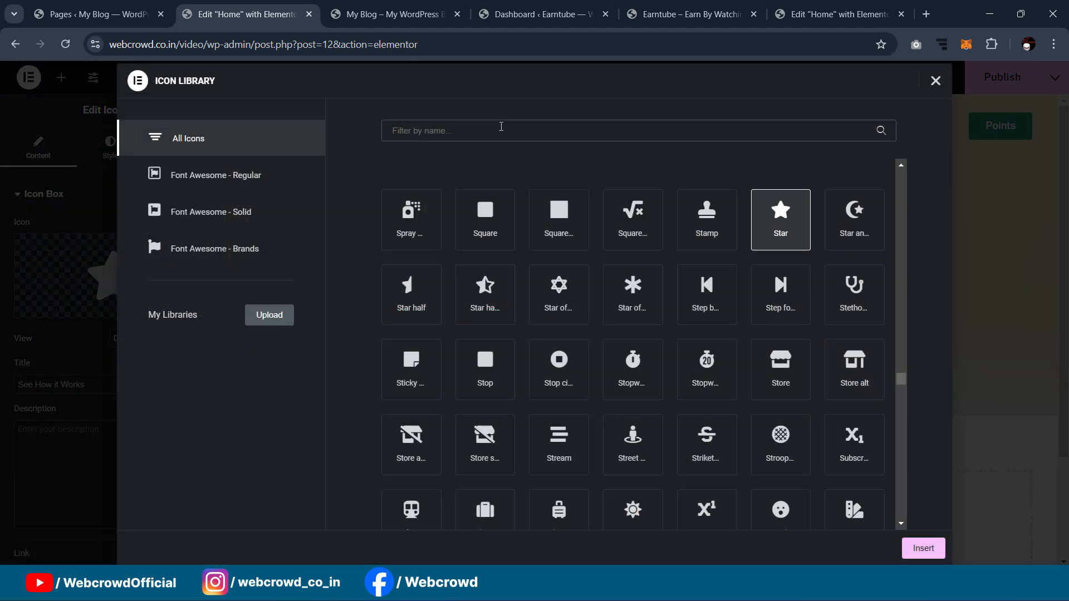
# Step: Search the icon library for 'video' and 'you' icons, then close it without choosing one
pyautogui.write('video')
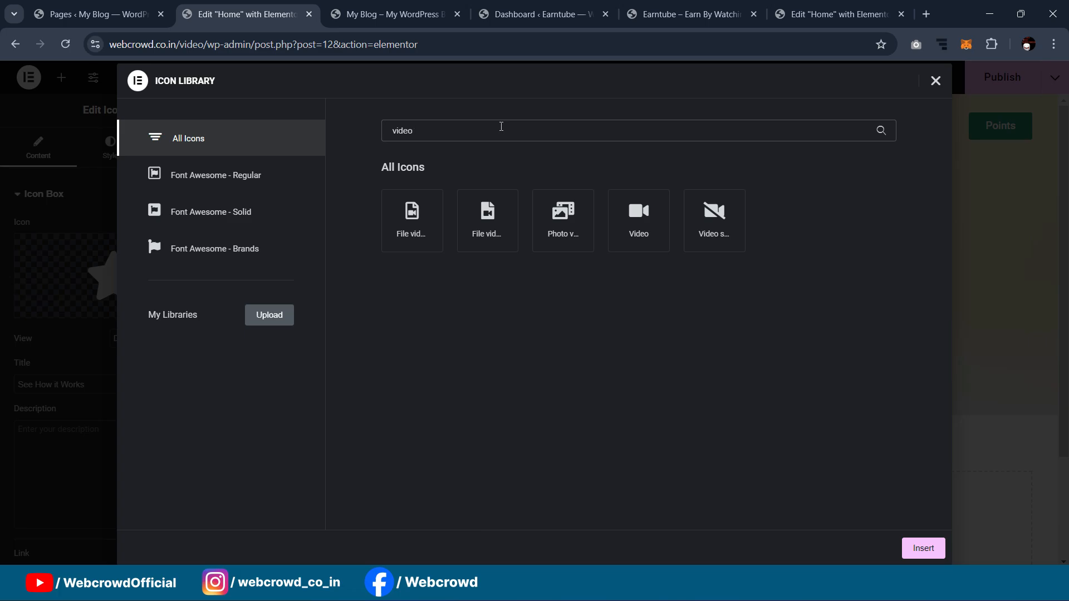
pyautogui.press('BackSpace')
pyautogui.press('BackSpace')
pyautogui.press('BackSpace')
pyautogui.press('BackSpace')
pyautogui.press('BackSpace')
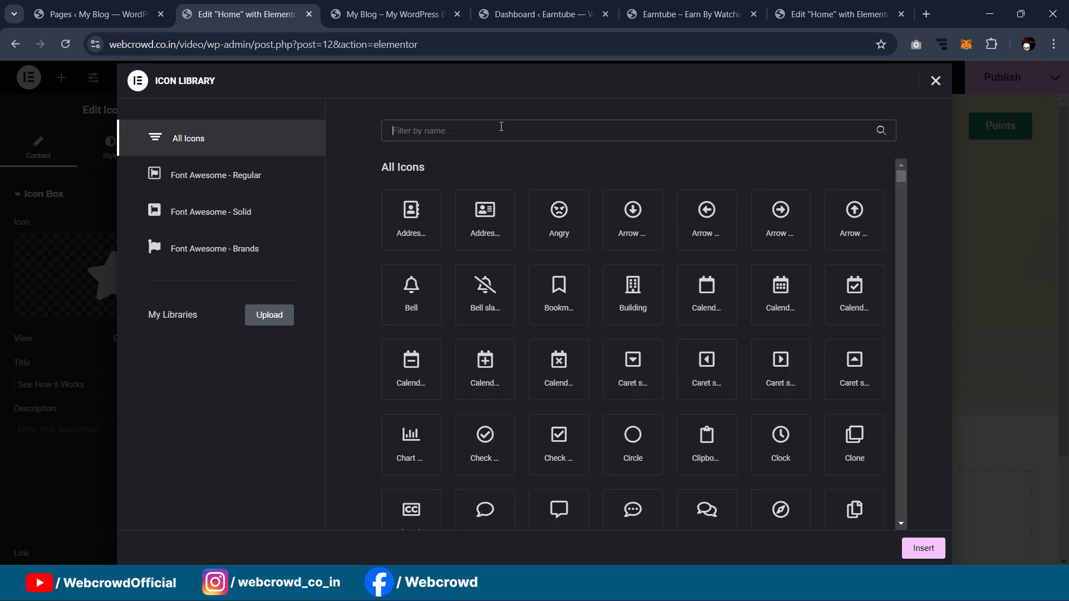
pyautogui.write('you')
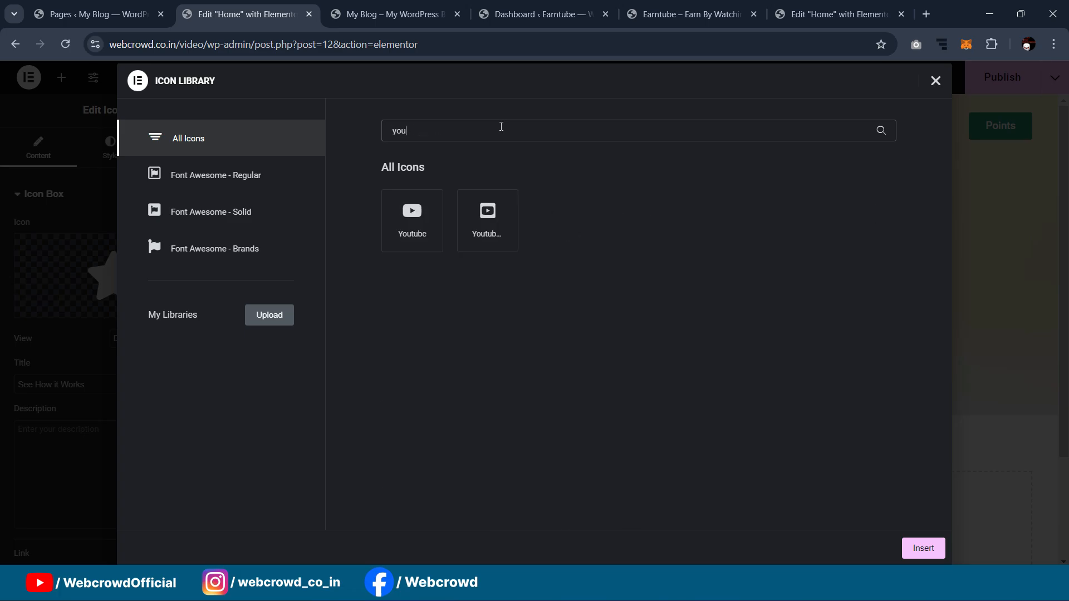
pyautogui.press('BackSpace')
pyautogui.press('BackSpace')
pyautogui.press('BackSpace')
pyautogui.click(935, 82)
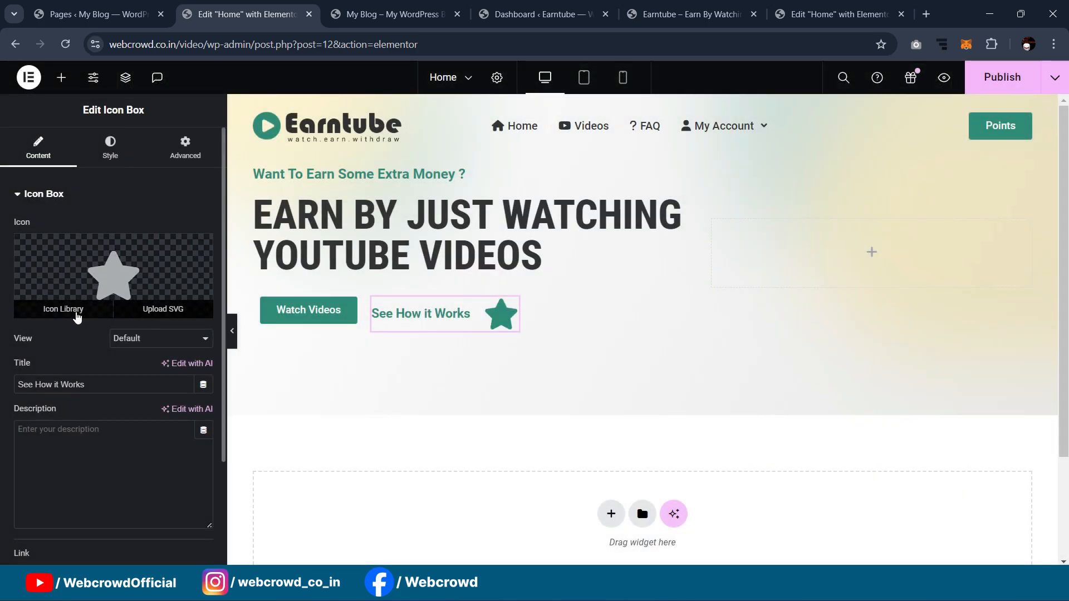
# Step: Enable unfiltered SVG uploads, upload the icon files and insert video-icon.svg into the icon box
pyautogui.click(156, 310)
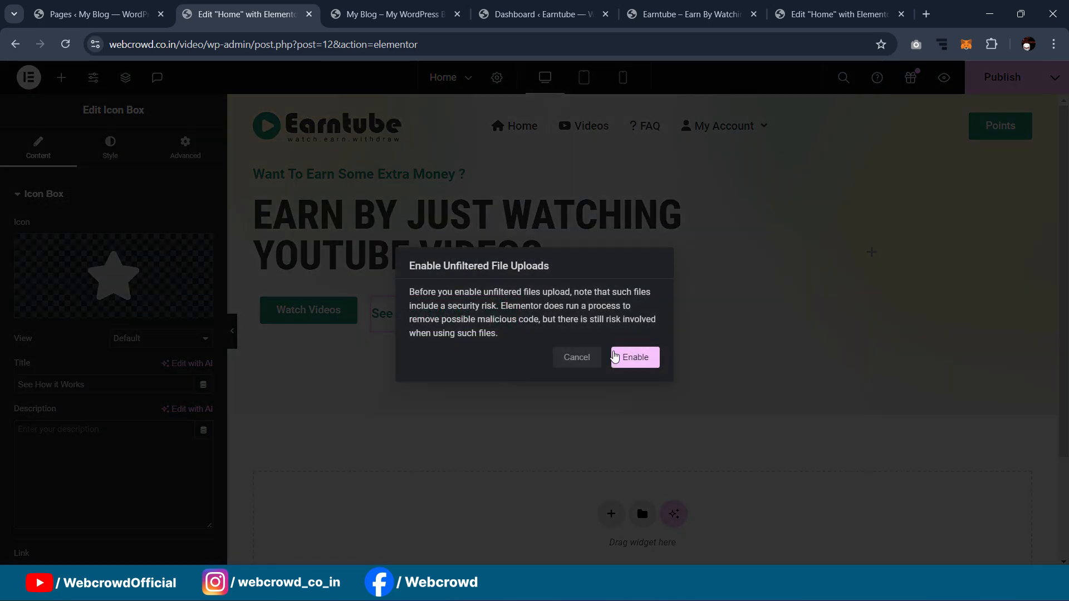
pyautogui.click(631, 366)
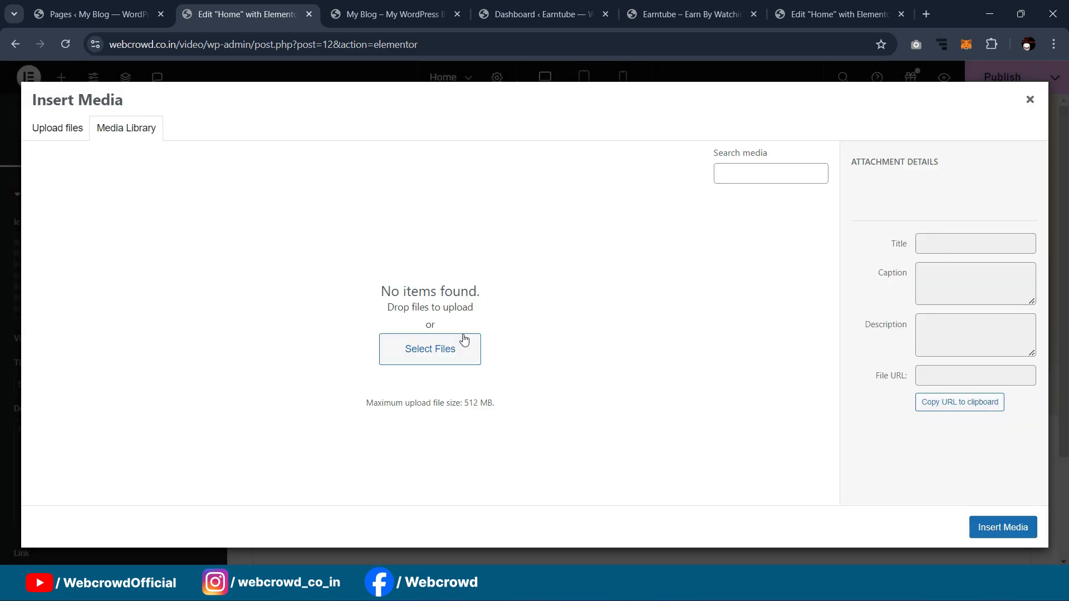
pyautogui.click(62, 130)
pyautogui.click(544, 321)
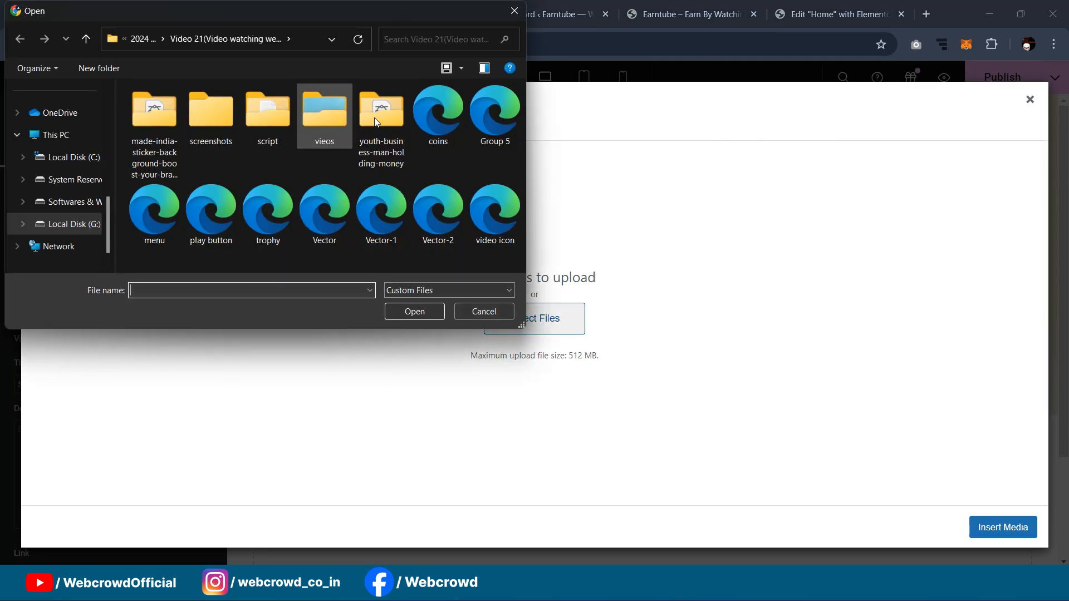
pyautogui.click(443, 106)
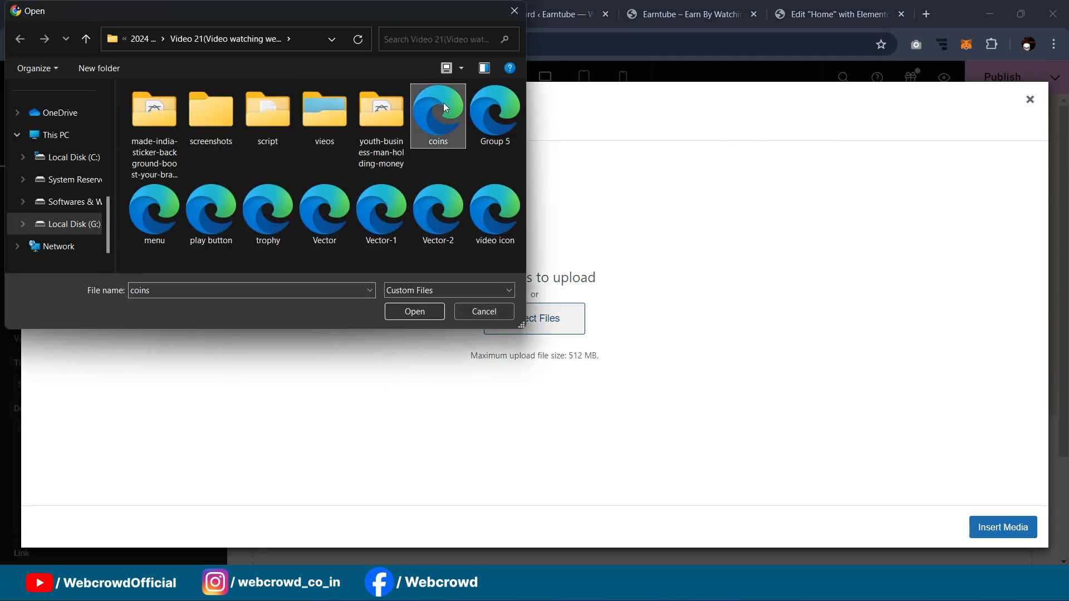
pyautogui.keyDown('shift'); pyautogui.click(489, 225); pyautogui.keyUp('shift')
pyautogui.click(418, 315)
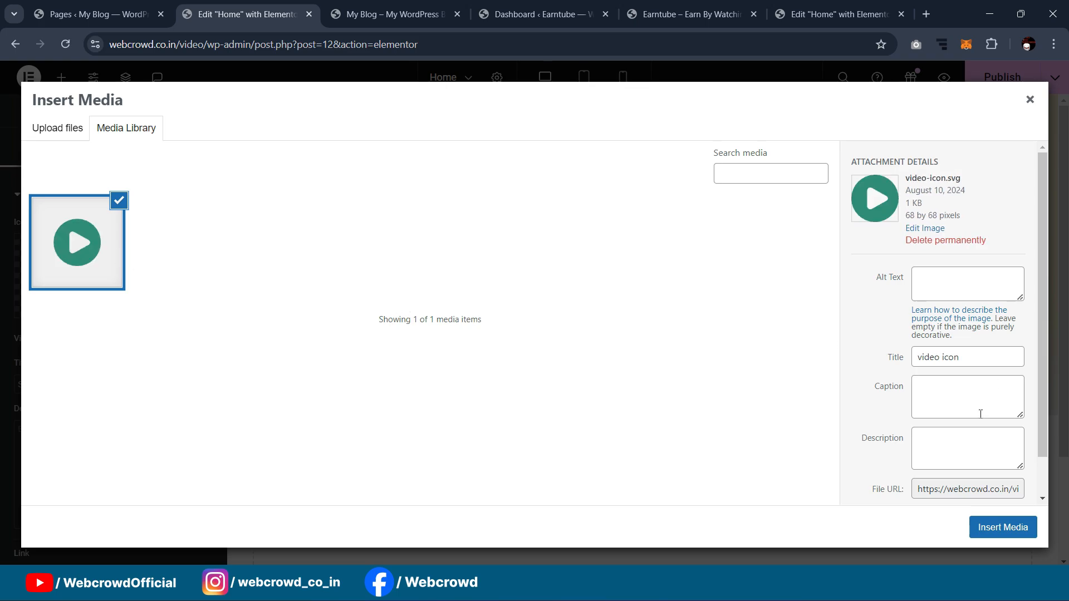
pyautogui.click(999, 529)
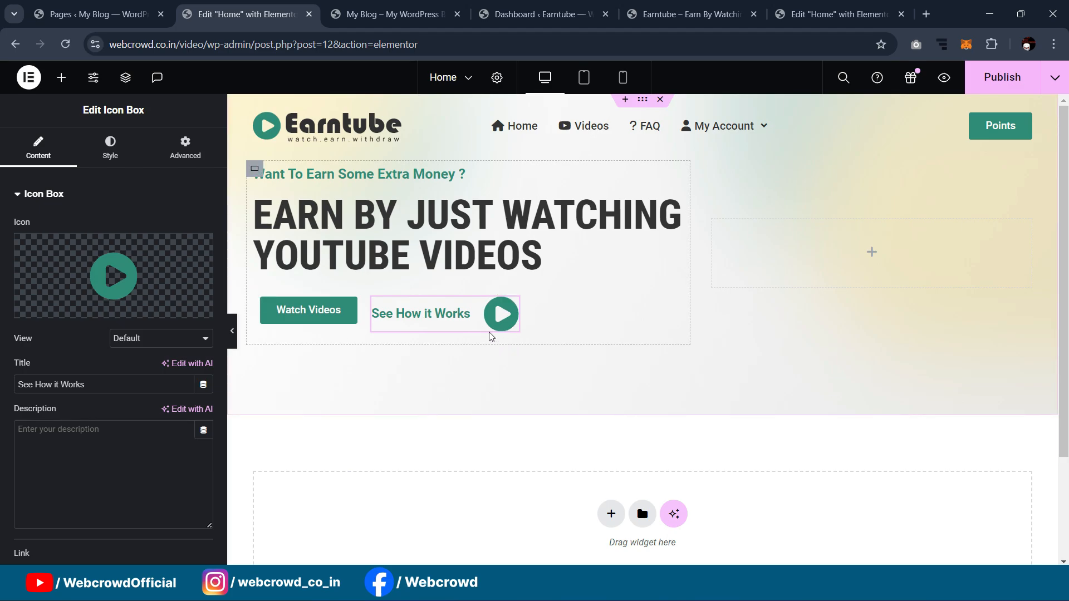
# Step: Shrink the See How it Works play icon to 39 px
pyautogui.click(110, 147)
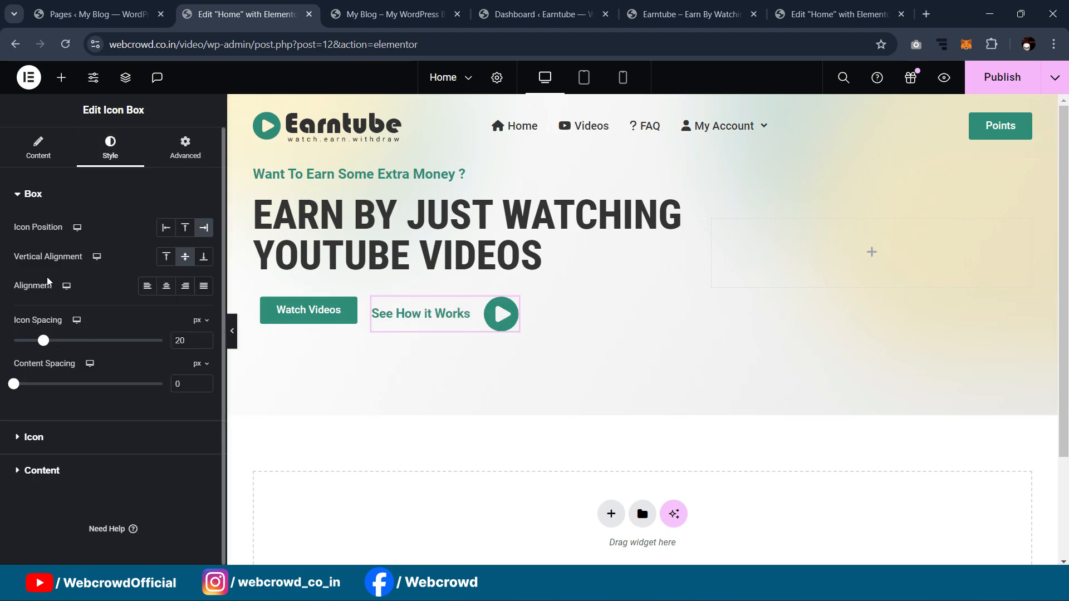
pyautogui.click(34, 438)
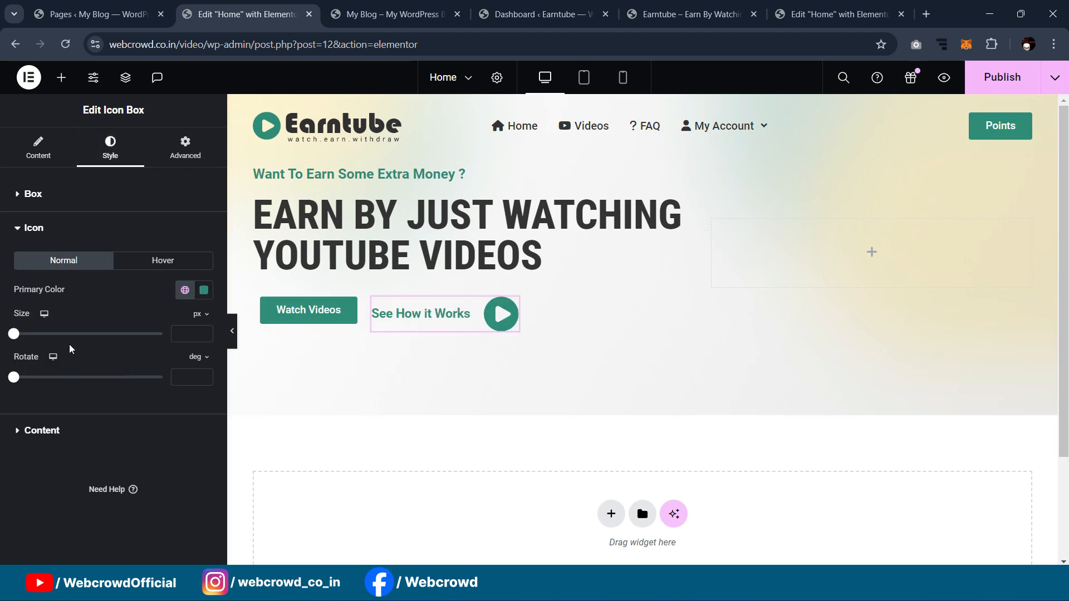
pyautogui.moveTo(15, 337); pyautogui.dragTo(31, 341)
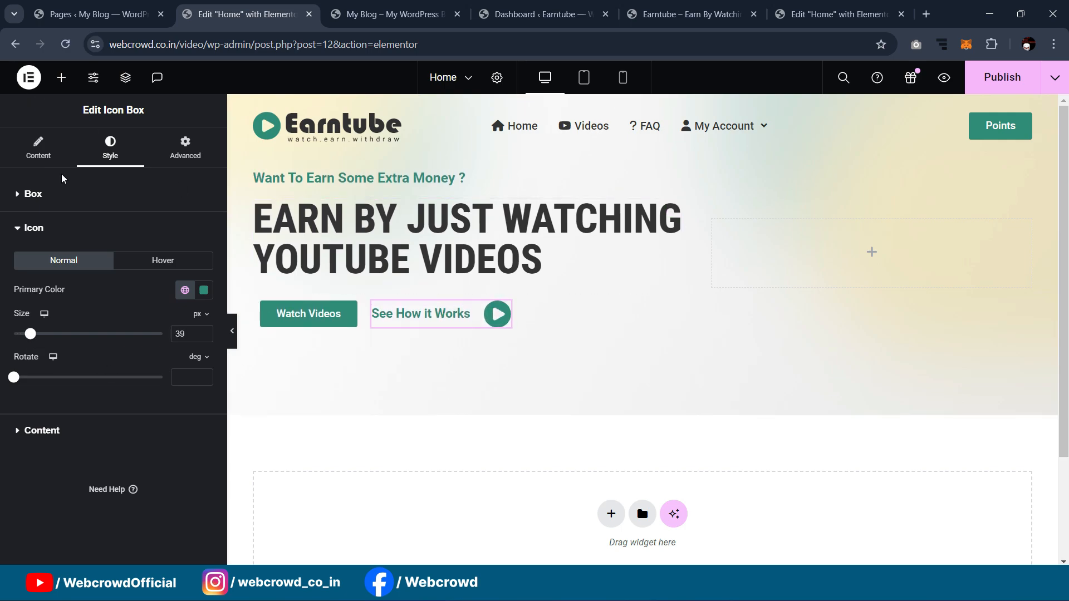
# Step: Set the See How it Works title colour to a dark global colour
pyautogui.click(67, 432)
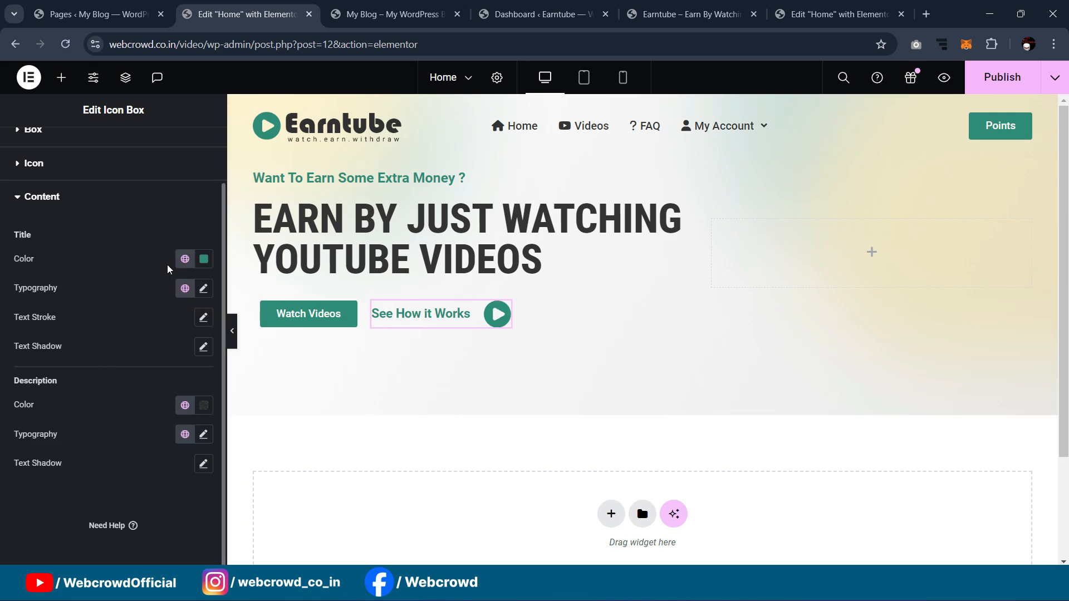
pyautogui.click(184, 259)
pyautogui.click(108, 355)
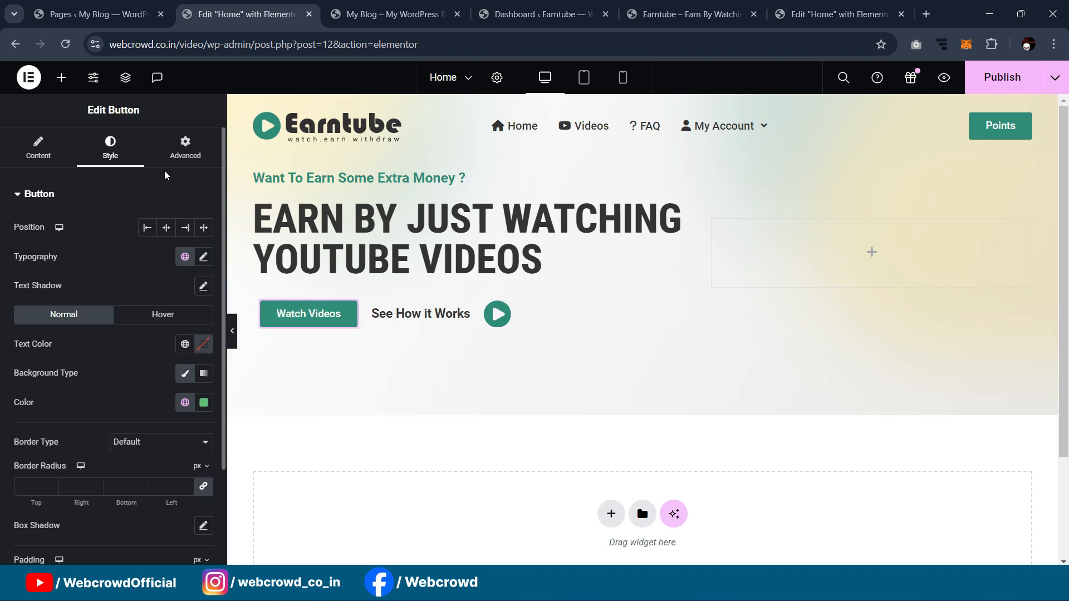
# Step: Set a 17 px right margin on the Watch Videos button and preview the spacing
pyautogui.click(185, 148)
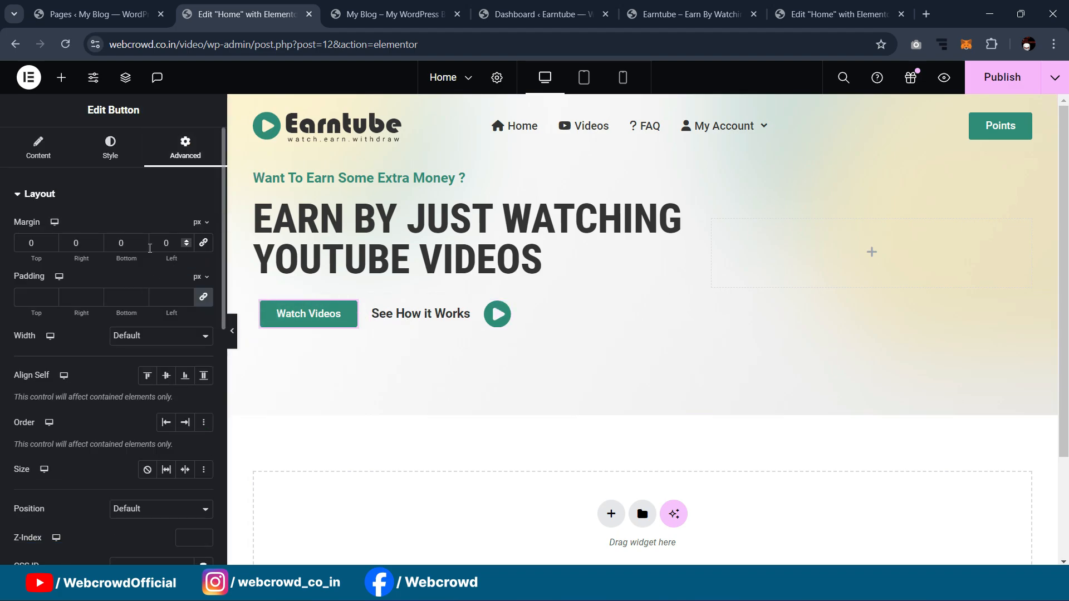
pyautogui.scroll(13, 81, 246)
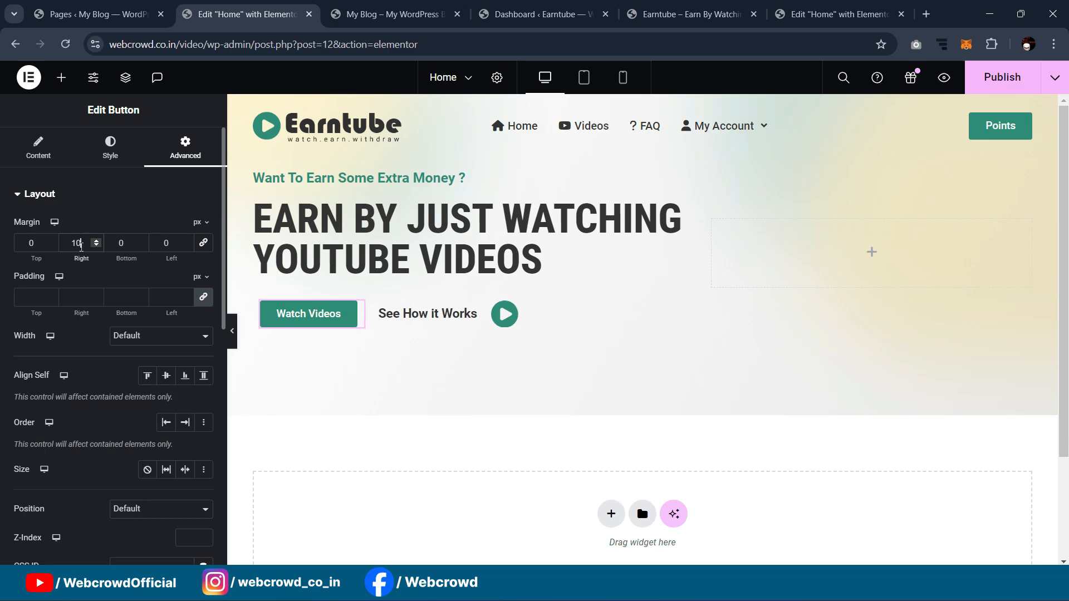
pyautogui.scroll(4, 81, 247)
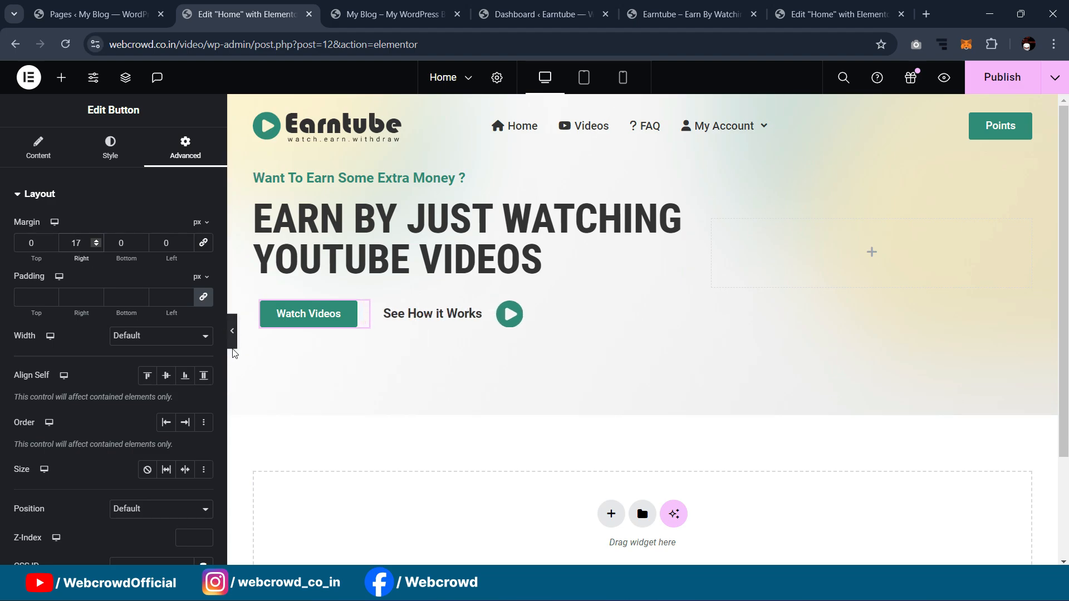
pyautogui.click(233, 339)
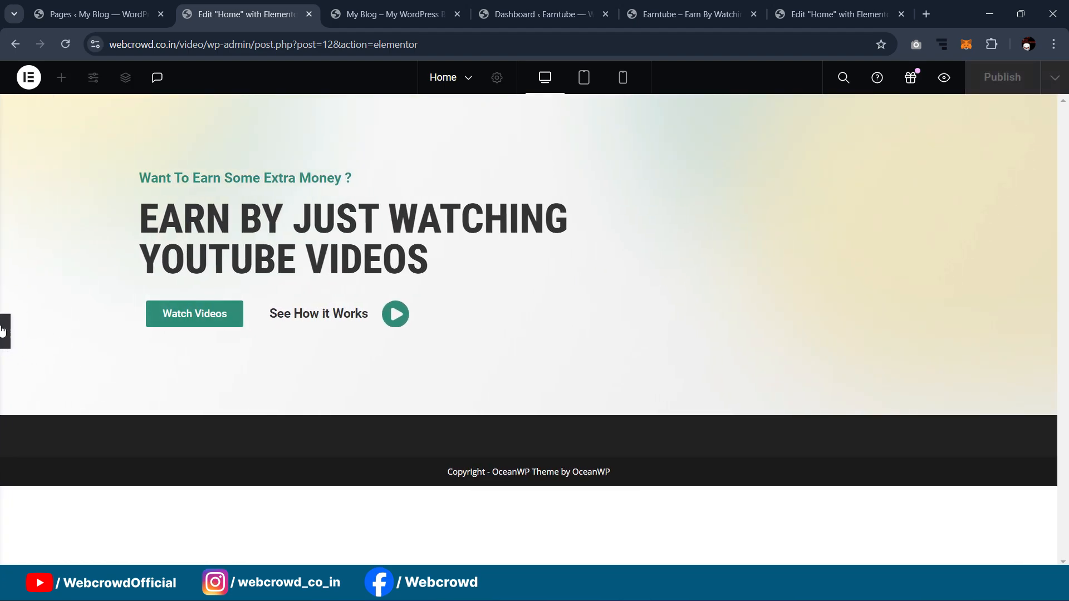
pyautogui.click(3, 331)
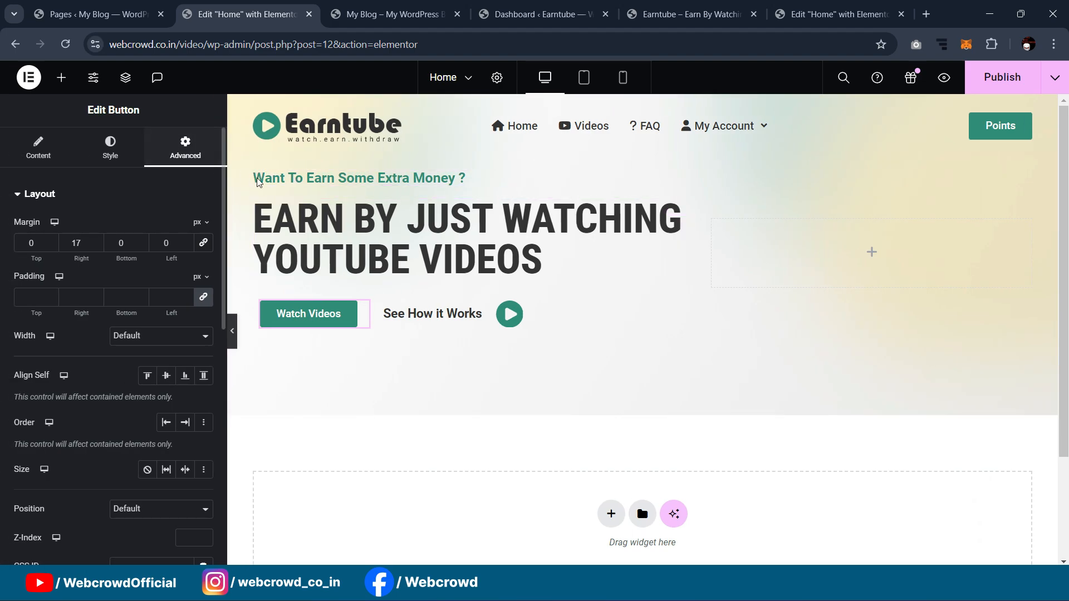
pyautogui.click(254, 173)
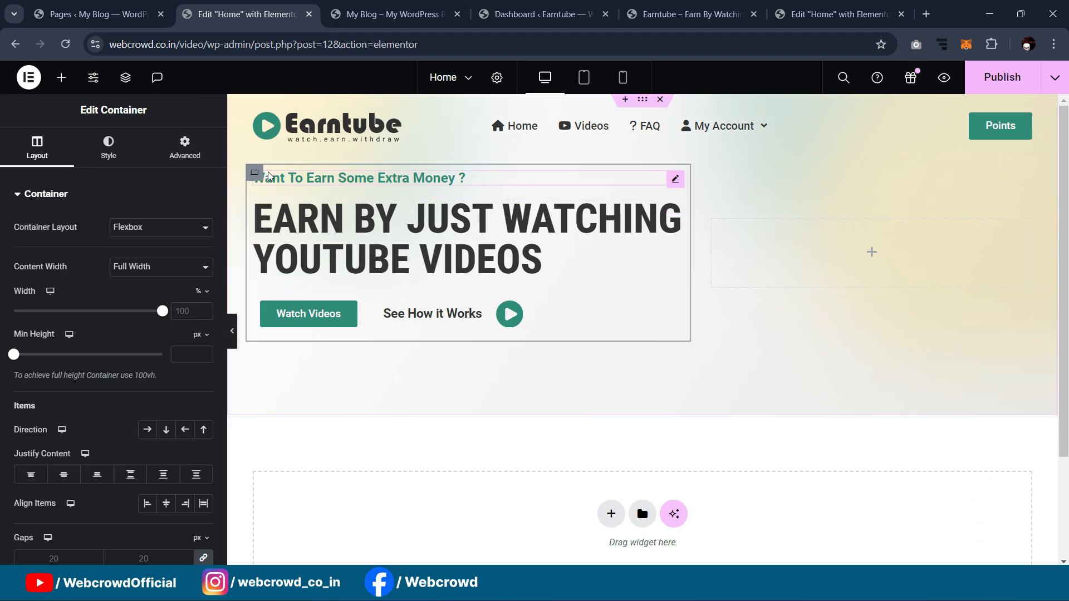
# Step: Select the outermost hero container from the structure outline
pyautogui.click(124, 79)
pyautogui.click(946, 167)
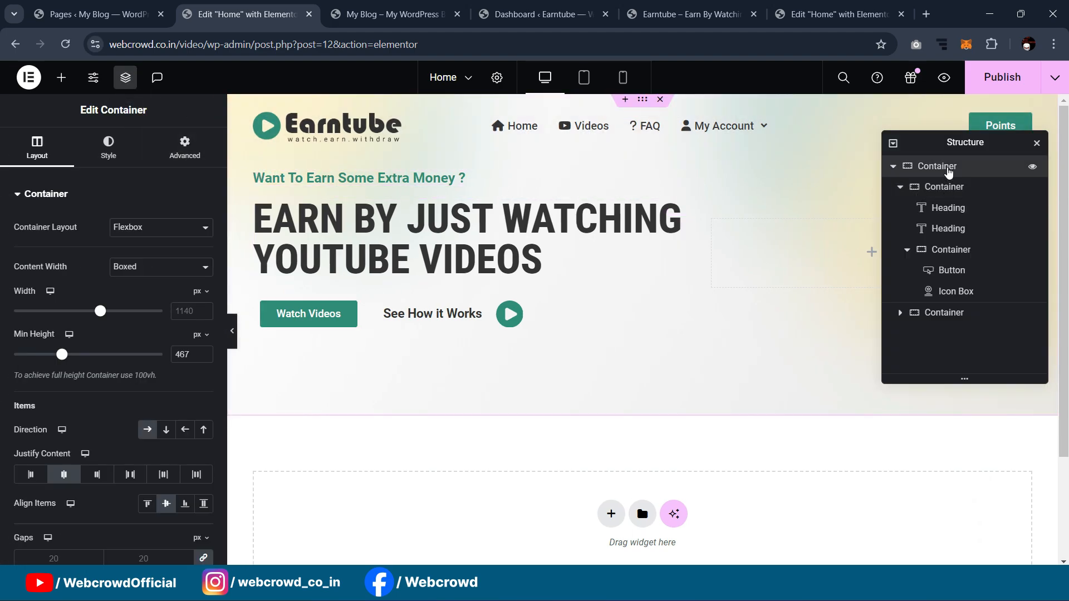
pyautogui.click(949, 187)
pyautogui.click(948, 209)
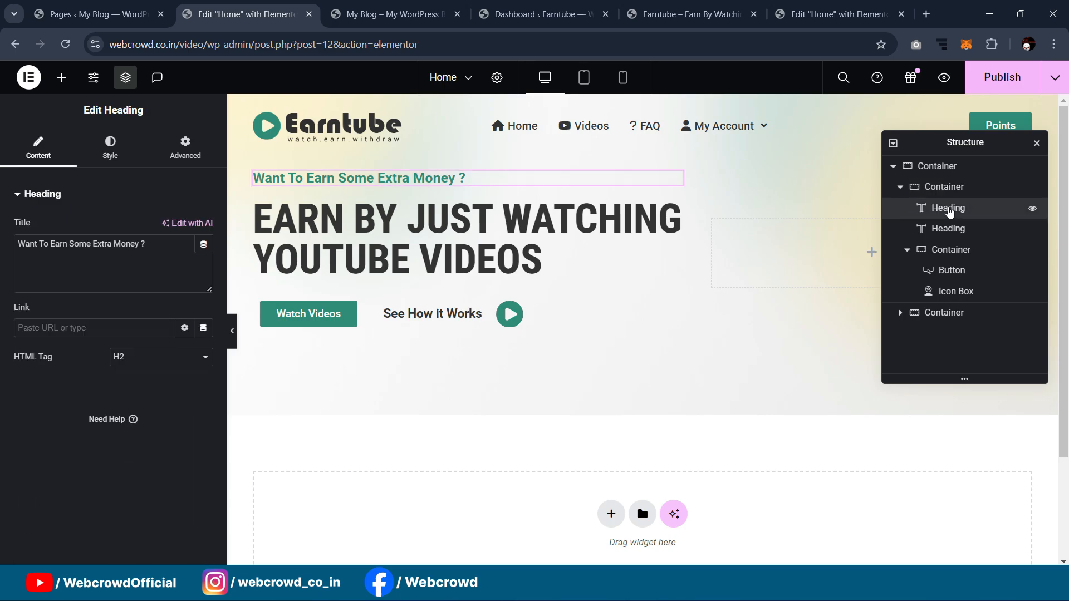
pyautogui.click(948, 188)
pyautogui.click(947, 171)
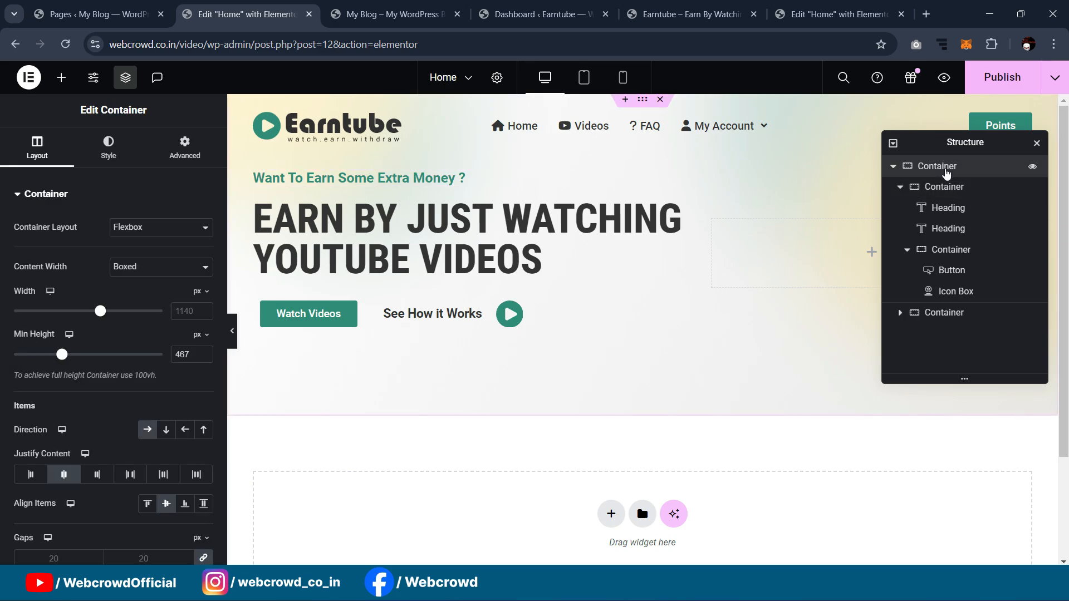
# Step: Give the hero container 88 px top padding, preview it, and close the structure outline
pyautogui.click(183, 150)
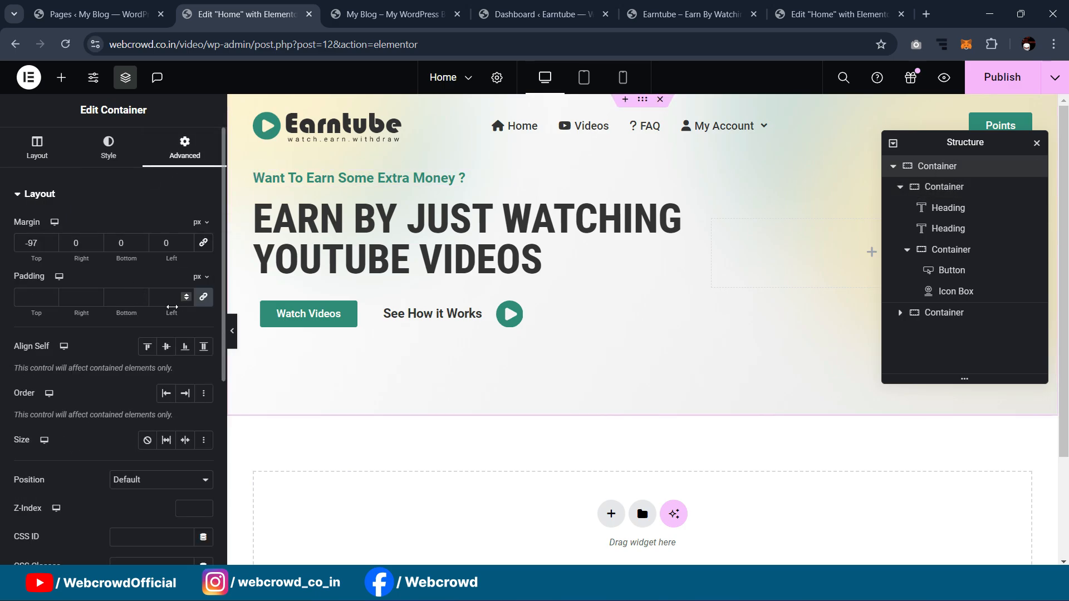
pyautogui.click(186, 300)
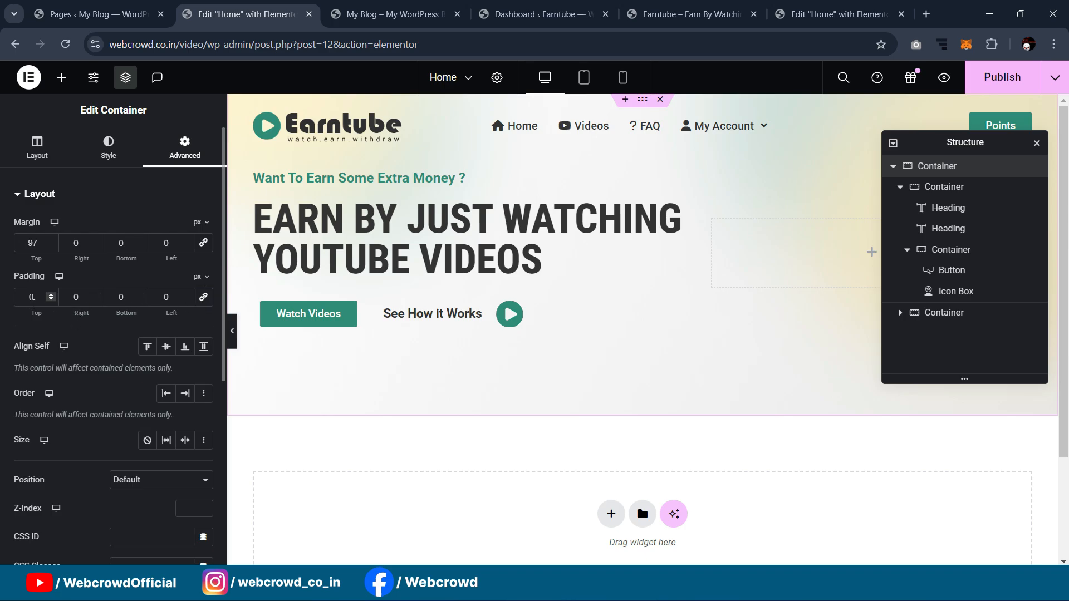
pyautogui.write('30')
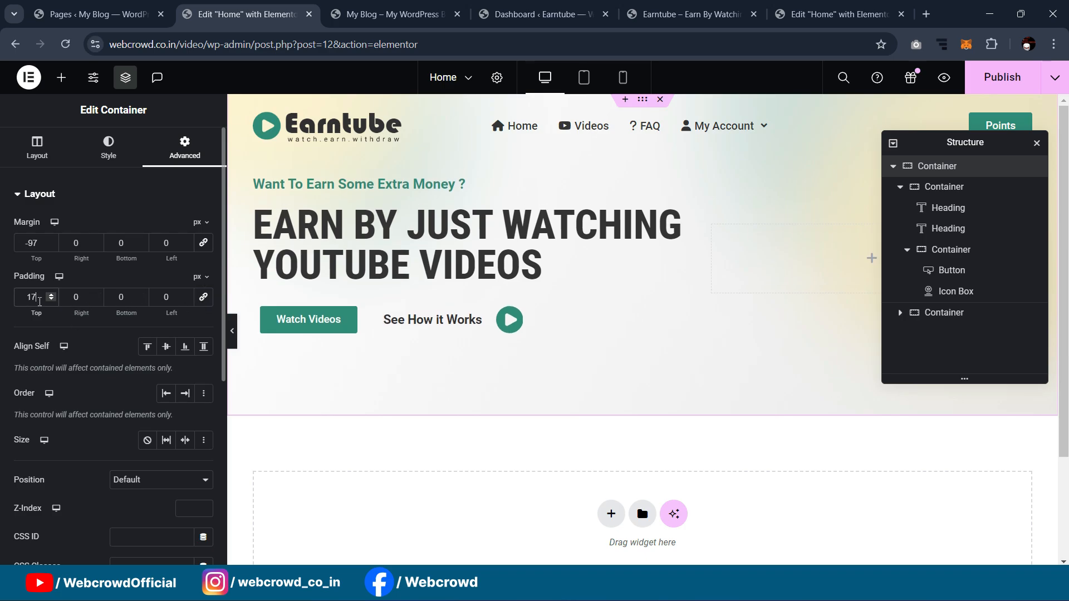
pyautogui.press('Up')
pyautogui.press('Up')
pyautogui.press('Up')
pyautogui.press('Up')
pyautogui.press('Up')
pyautogui.press('Up')
pyautogui.press('Up')
pyautogui.press('Up')
pyautogui.press('Up')
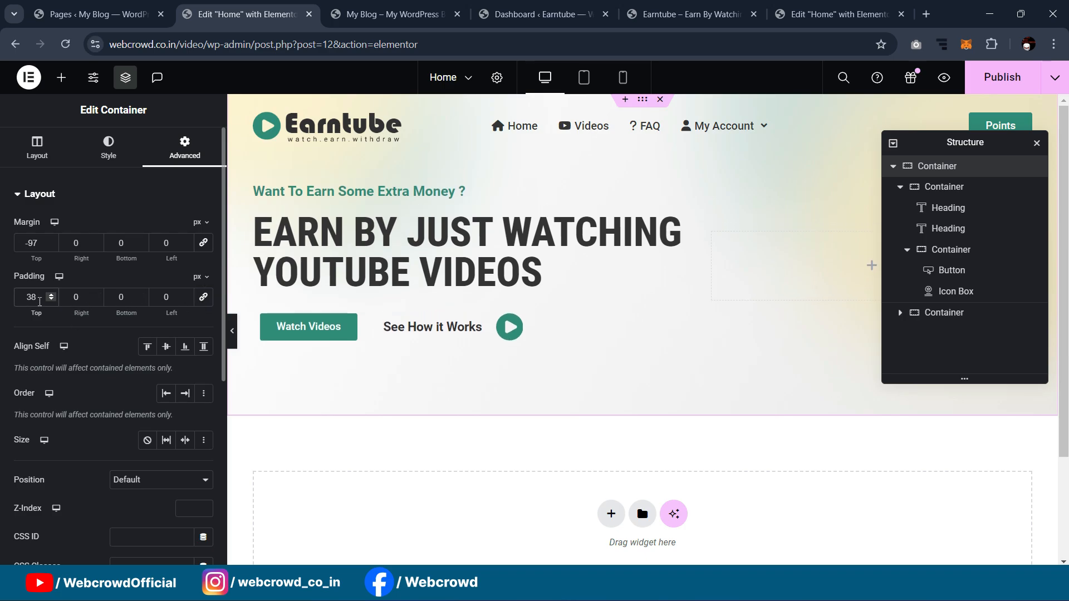
pyautogui.press('Up')
pyautogui.press('Up')
pyautogui.press('Up')
pyautogui.press('Up')
pyautogui.press('Up')
pyautogui.press('Up')
pyautogui.press('Up')
pyautogui.press('Up')
pyautogui.press('Up')
pyautogui.press('Up')
pyautogui.press('Up')
pyautogui.press('Up')
pyautogui.press('Up')
pyautogui.press('Up')
pyautogui.press('Up')
pyautogui.press('Up')
pyautogui.press('Up')
pyautogui.press('Up')
pyautogui.press('Up')
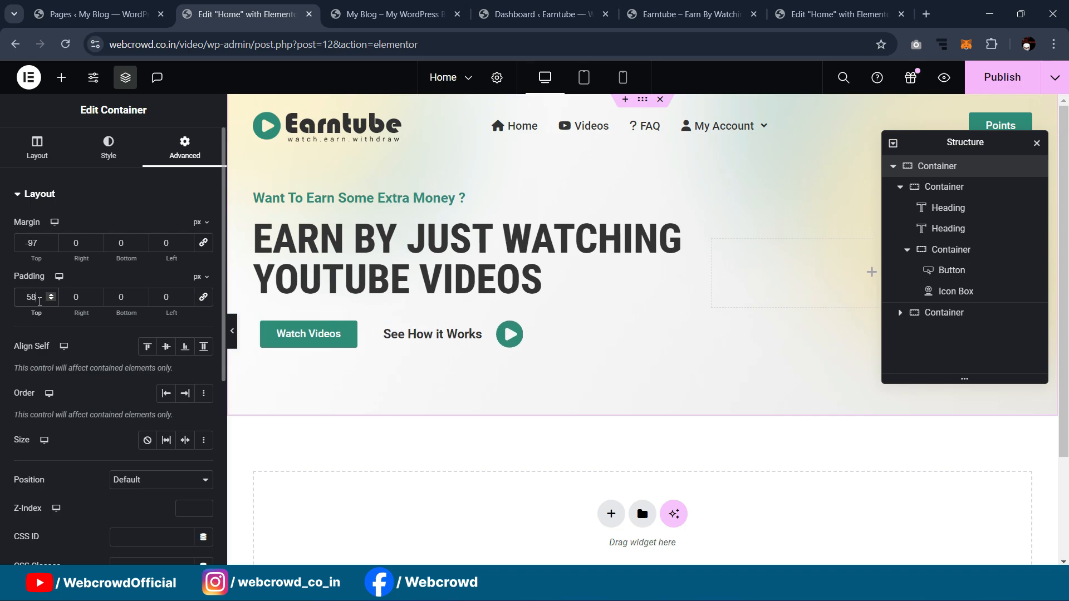
pyautogui.press('Up')
pyautogui.press('Up')
pyautogui.press('Up')
pyautogui.press('Up')
pyautogui.press('Up')
pyautogui.press('Up')
pyautogui.press('Up')
pyautogui.press('Up')
pyautogui.press('Up')
pyautogui.press('Up')
pyautogui.press('Up')
pyautogui.press('Up')
pyautogui.press('Up')
pyautogui.press('Up')
pyautogui.press('Up')
pyautogui.press('Up')
pyautogui.press('Up')
pyautogui.press('Up')
pyautogui.press('Up')
pyautogui.press('Up')
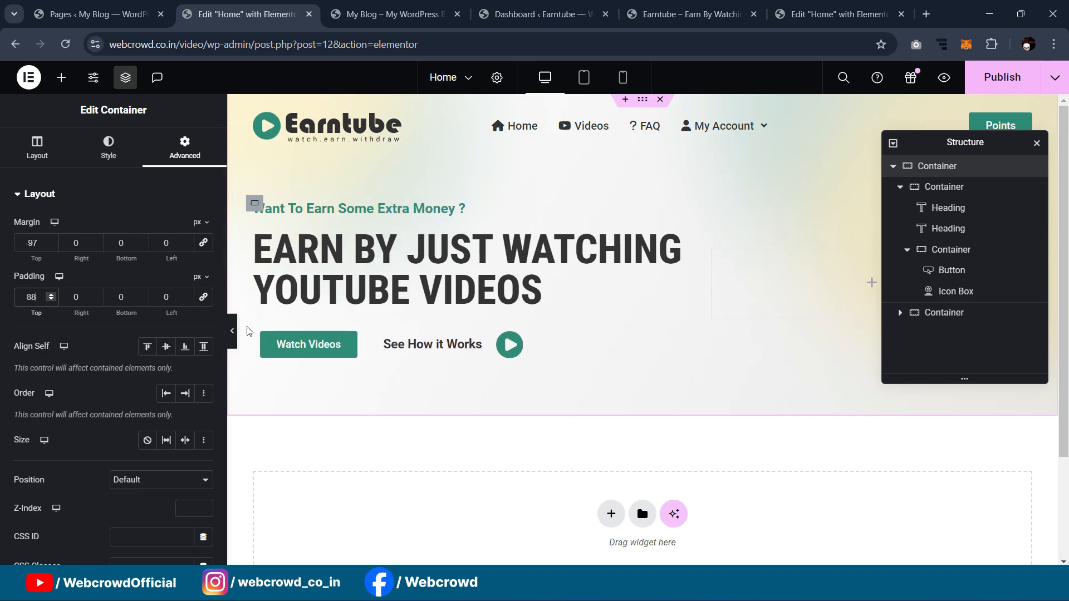
pyautogui.click(232, 331)
pyautogui.click(4, 334)
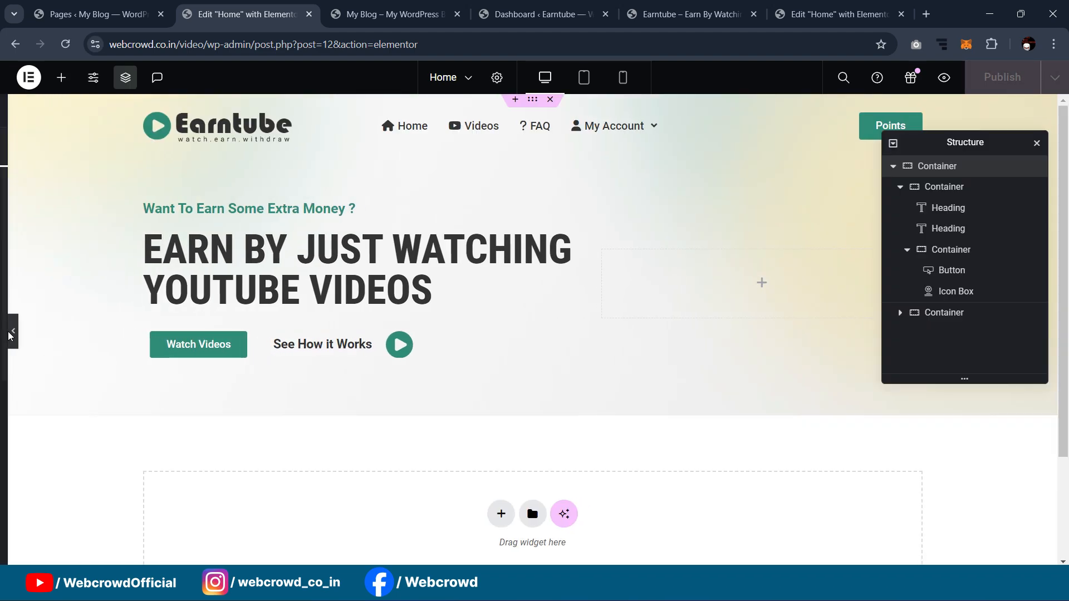
pyautogui.click(1036, 144)
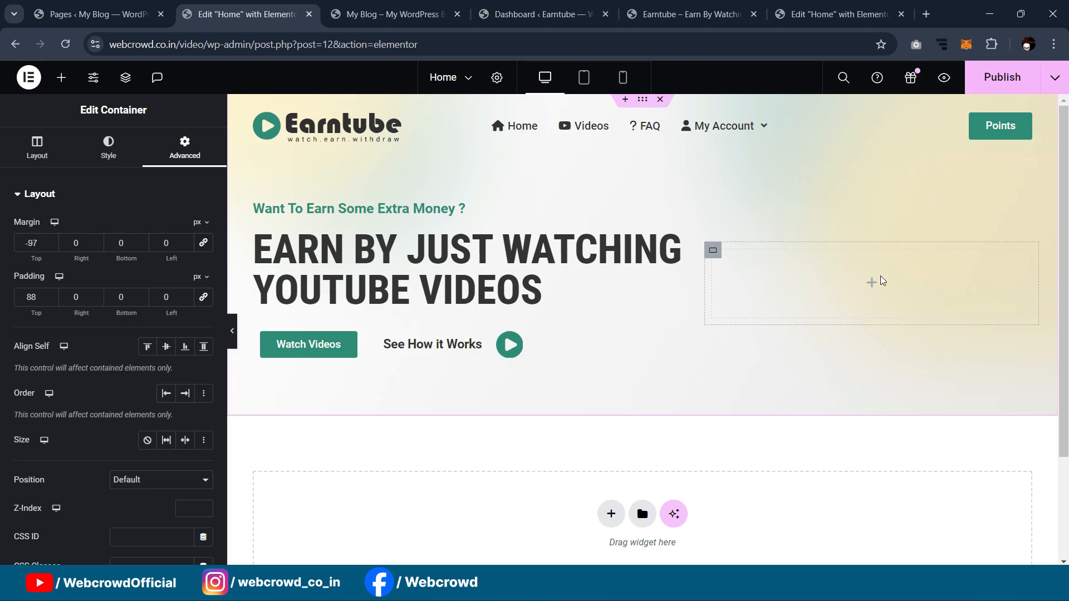
# Step: Add an Image widget to the hero's right column showing the uploaded Header-Design.png
pyautogui.click(61, 77)
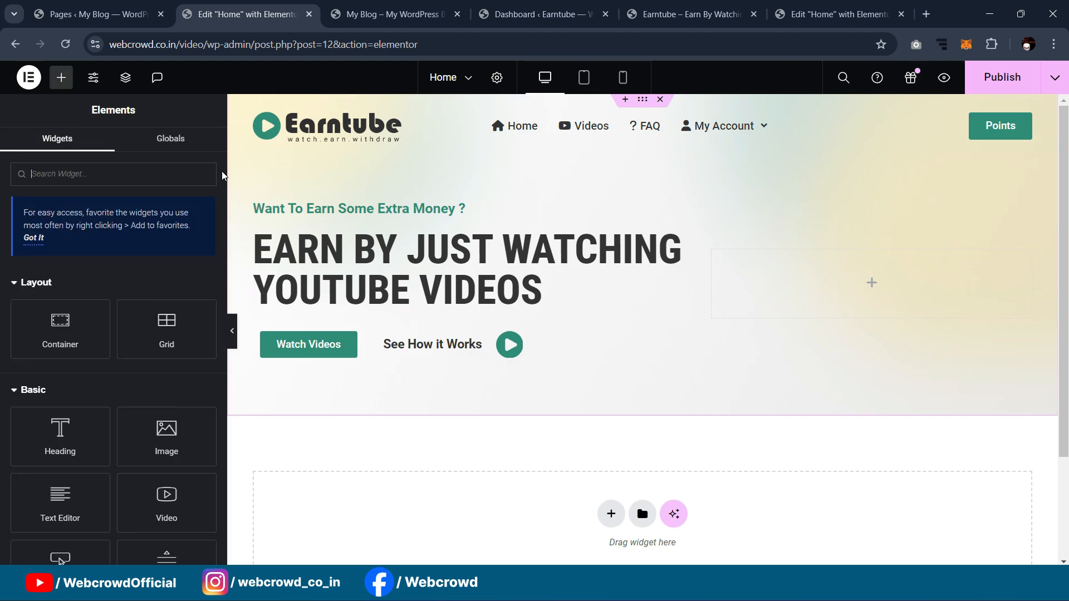
pyautogui.write('image')
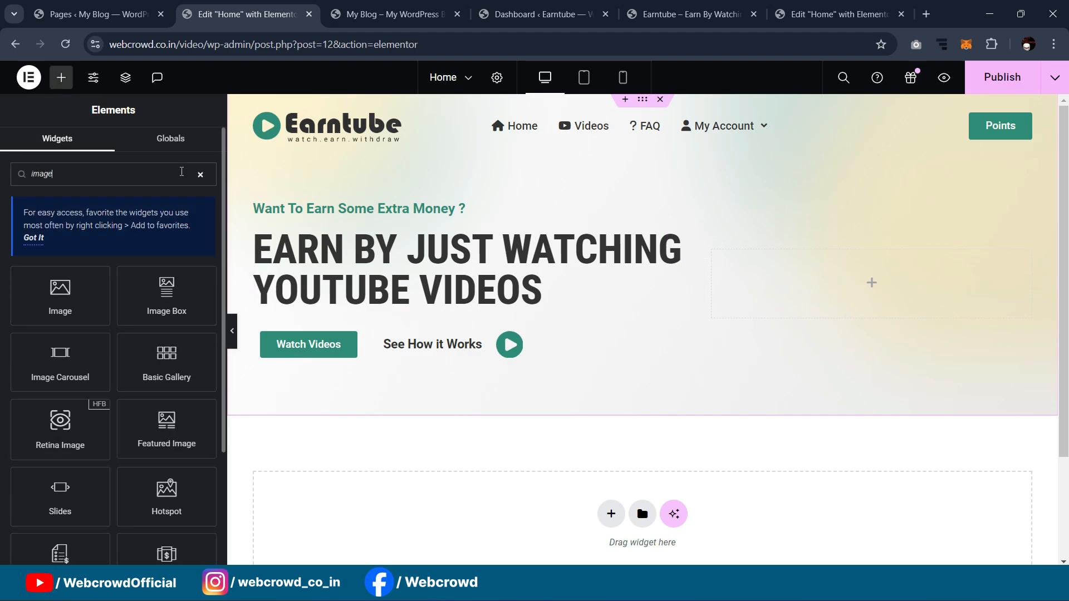
pyautogui.moveTo(92, 273); pyautogui.dragTo(835, 268)
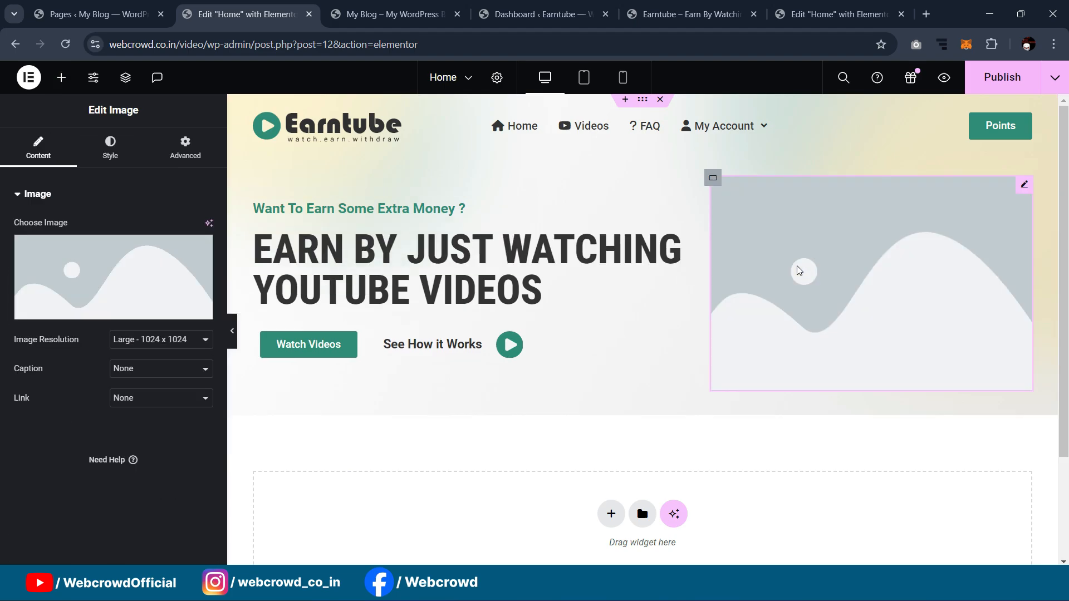
pyautogui.click(169, 251)
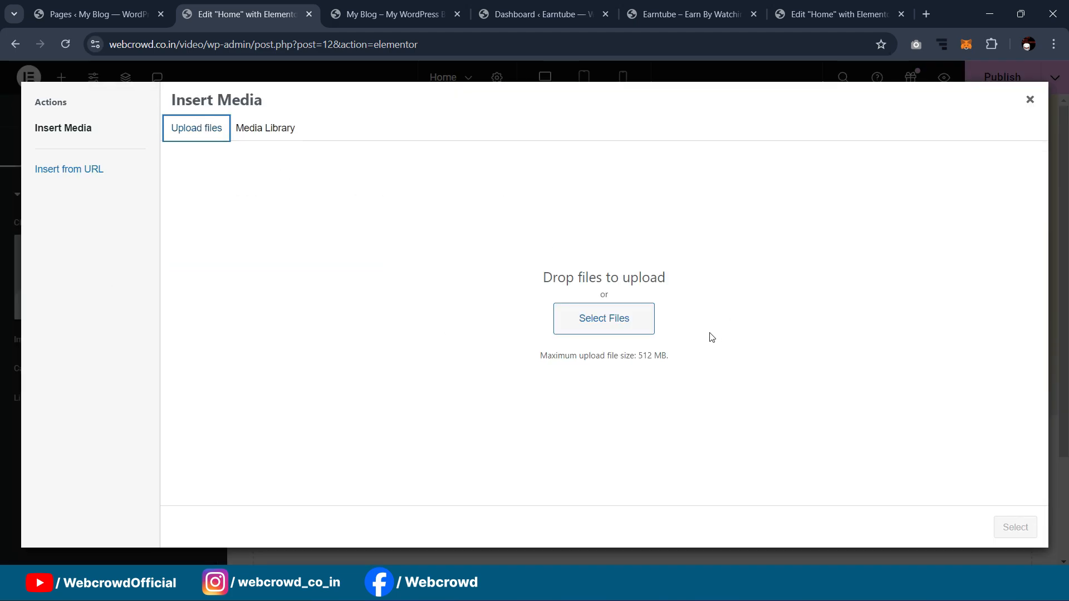
pyautogui.click(585, 321)
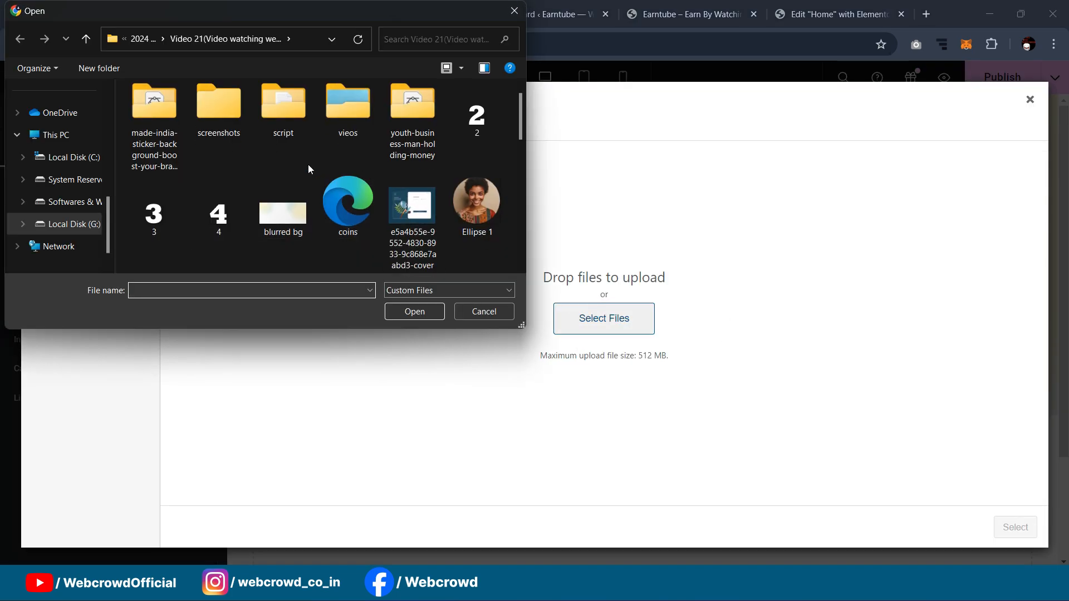
pyautogui.scroll(-10, 311, 171)
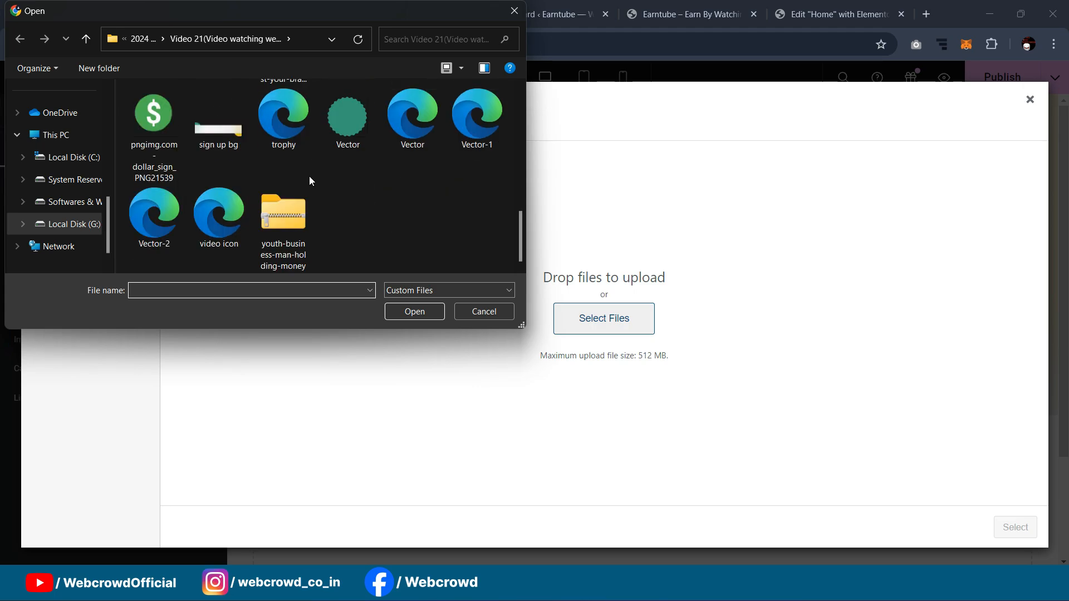
pyautogui.scroll(3, 314, 195)
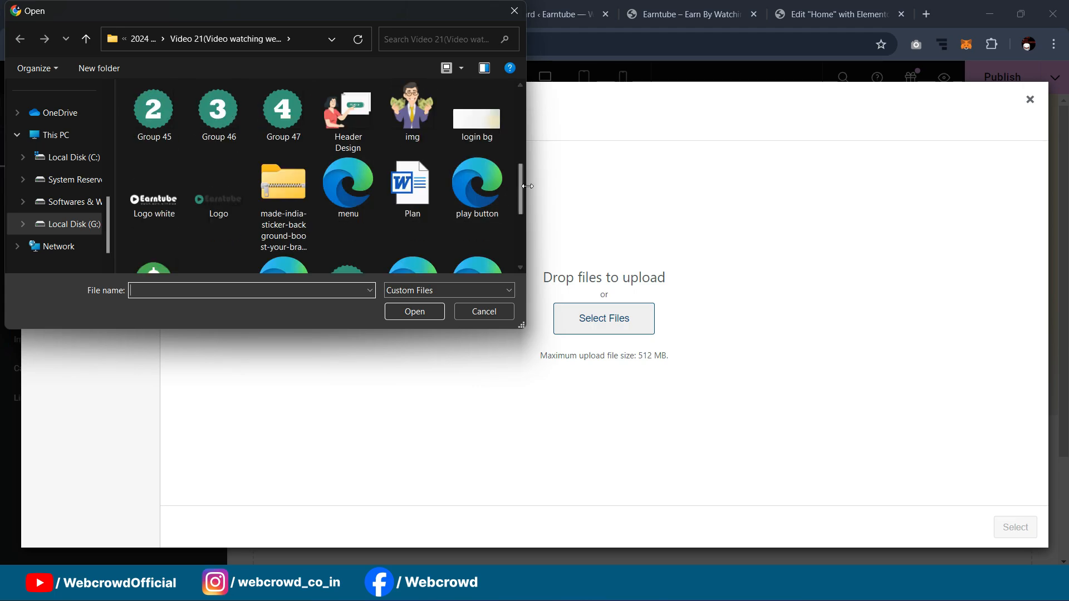
pyautogui.click(353, 115)
pyautogui.click(410, 311)
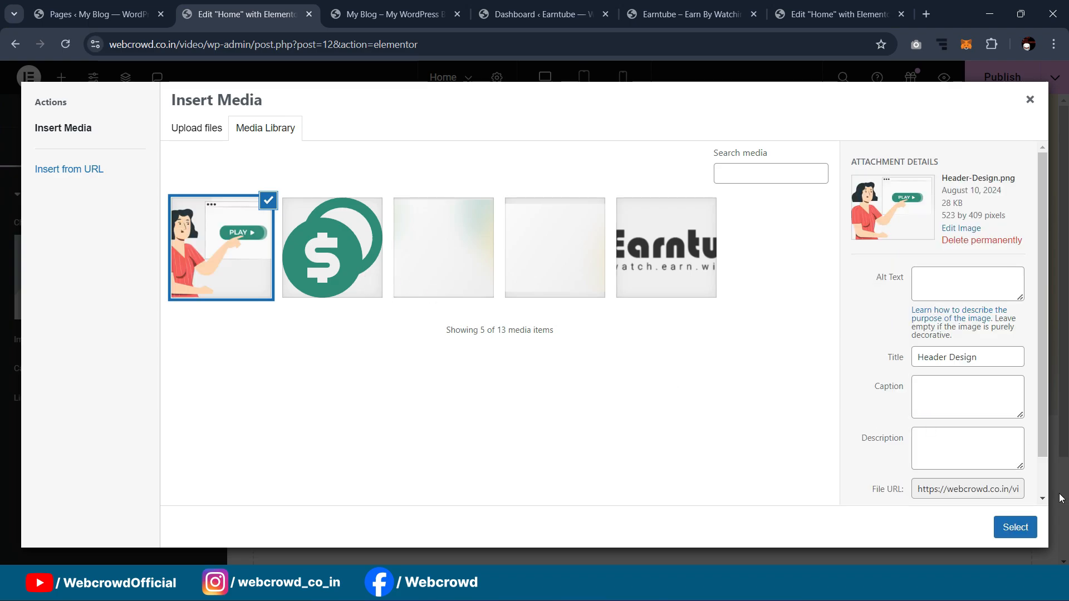
pyautogui.click(1015, 527)
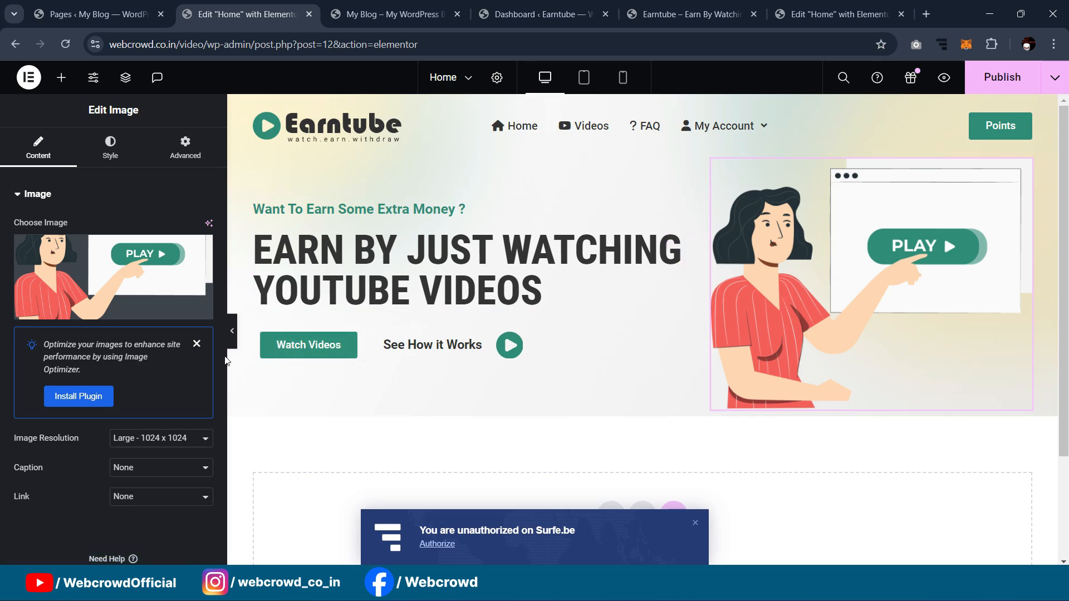
pyautogui.click(232, 331)
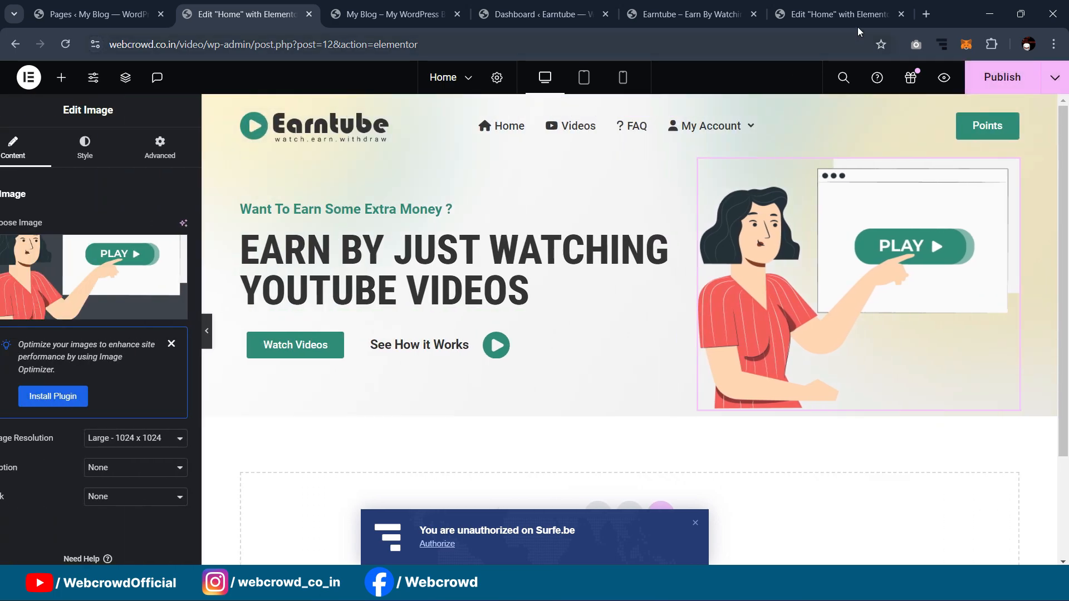
pyautogui.click(846, 14)
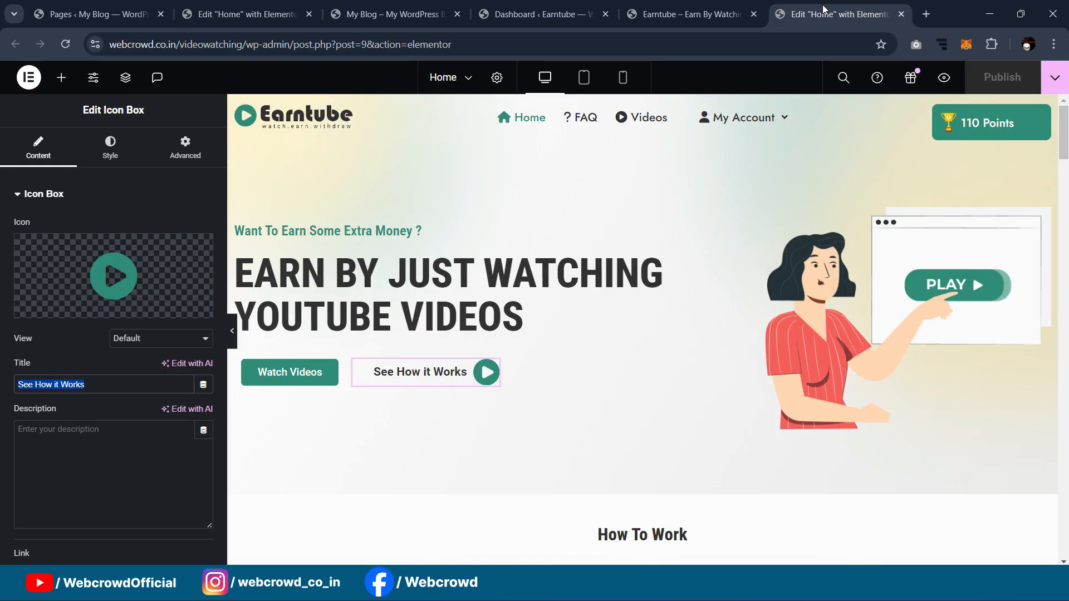
pyautogui.click(232, 330)
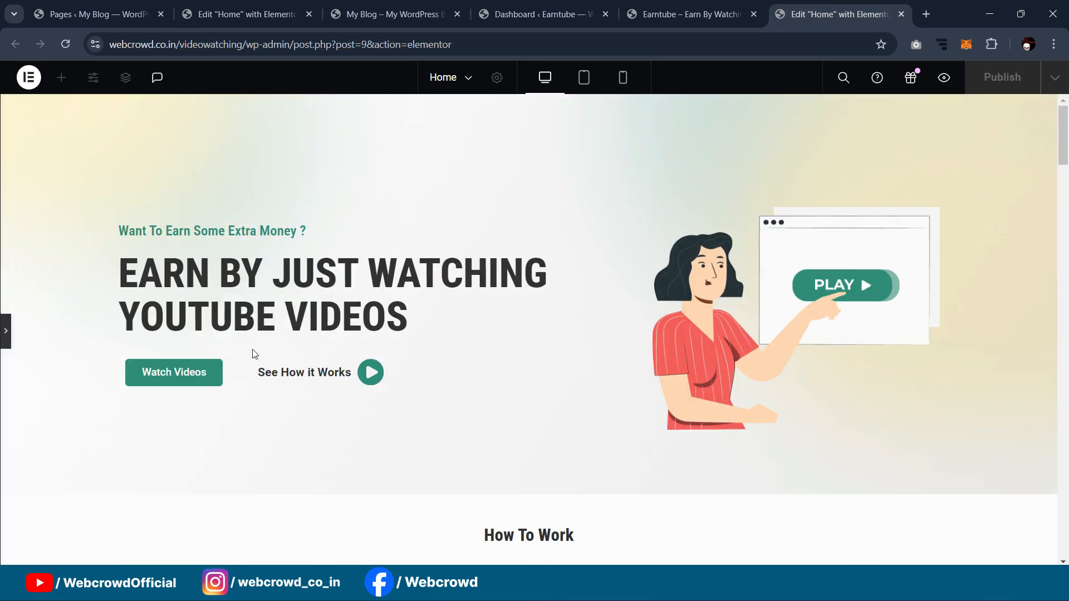
pyautogui.click(247, 14)
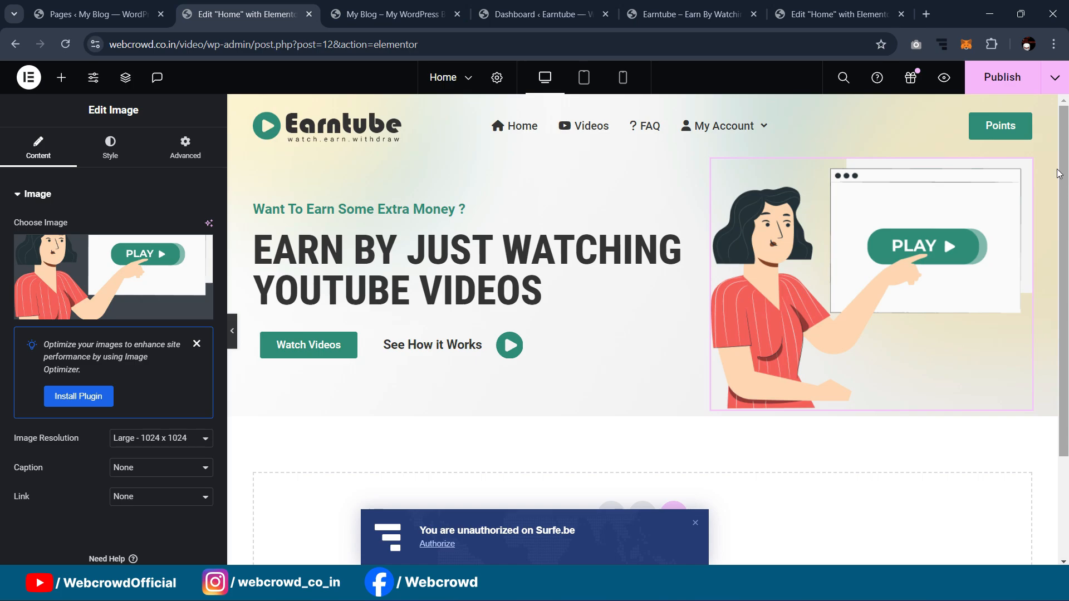
# Step: Set the hero illustration width to 75% and preview it
pyautogui.click(111, 146)
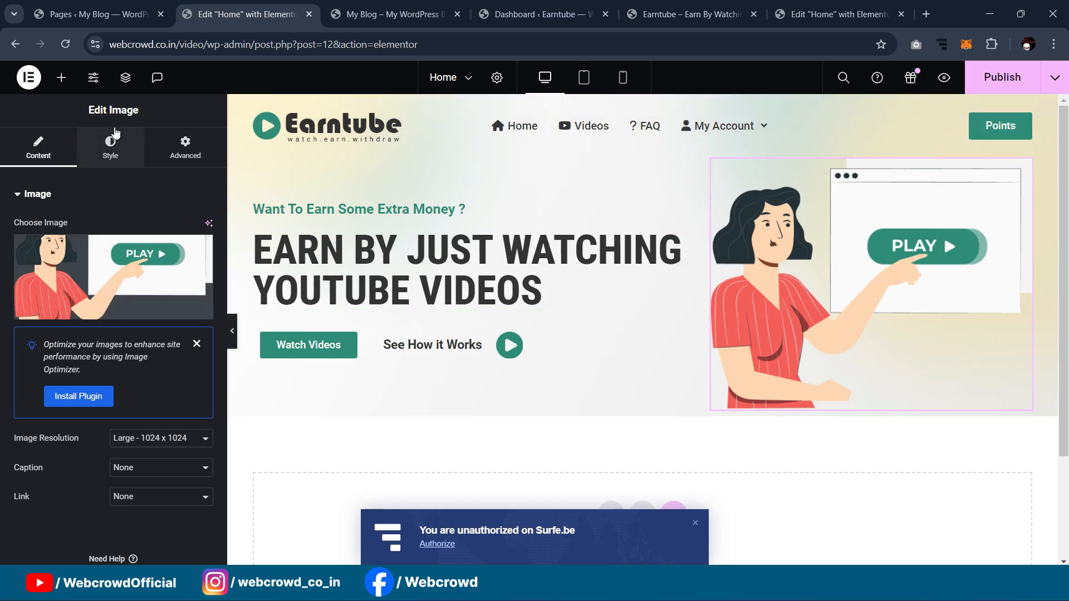
pyautogui.moveTo(15, 275); pyautogui.dragTo(125, 289)
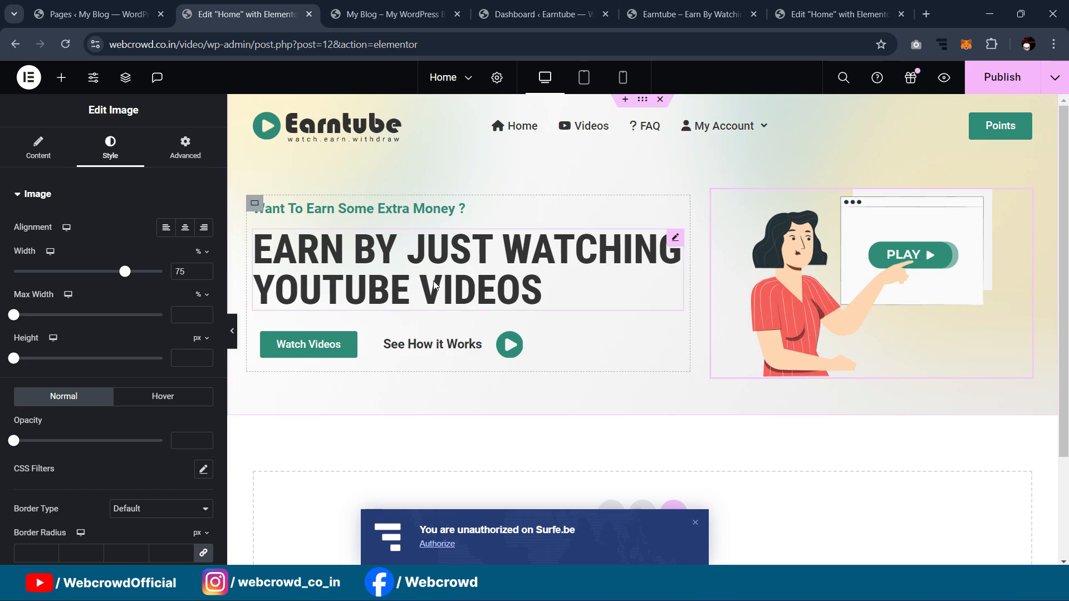
pyautogui.click(232, 335)
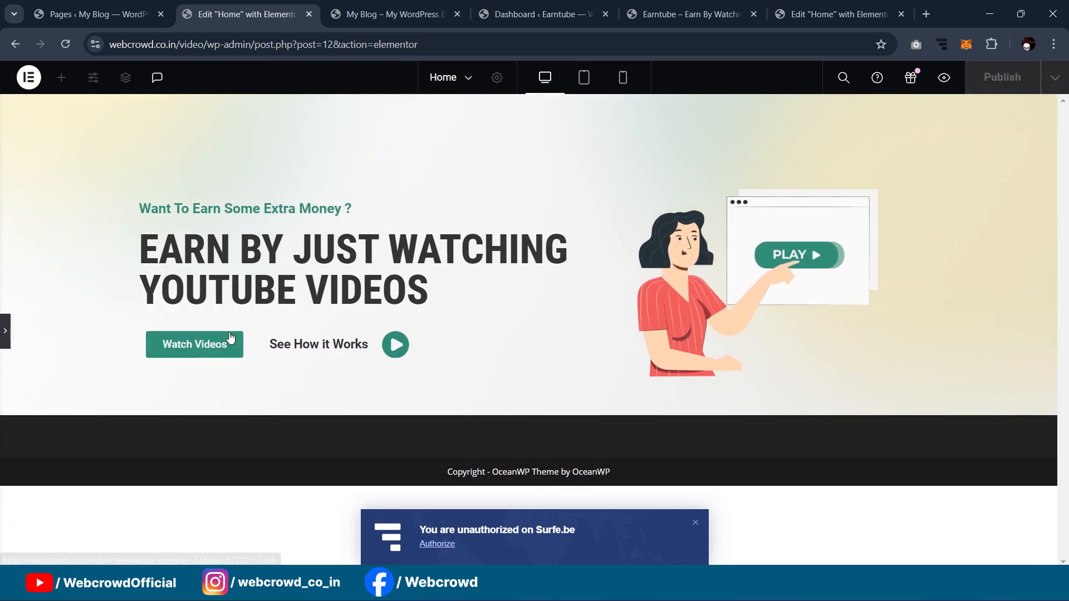
pyautogui.click(5, 341)
# Step: Dismiss the Surfe.be notification and switch to the reference site's Elementor editor
pyautogui.scroll(-3, 860, 183)
pyautogui.scroll(3, 812, 226)
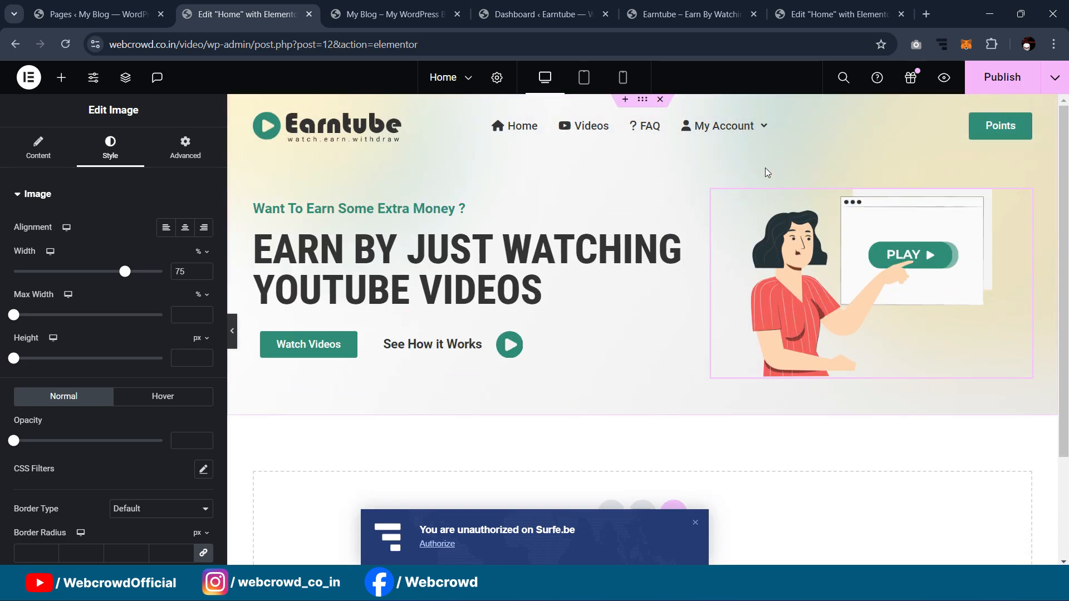
pyautogui.scroll(-3, 767, 172)
pyautogui.click(695, 525)
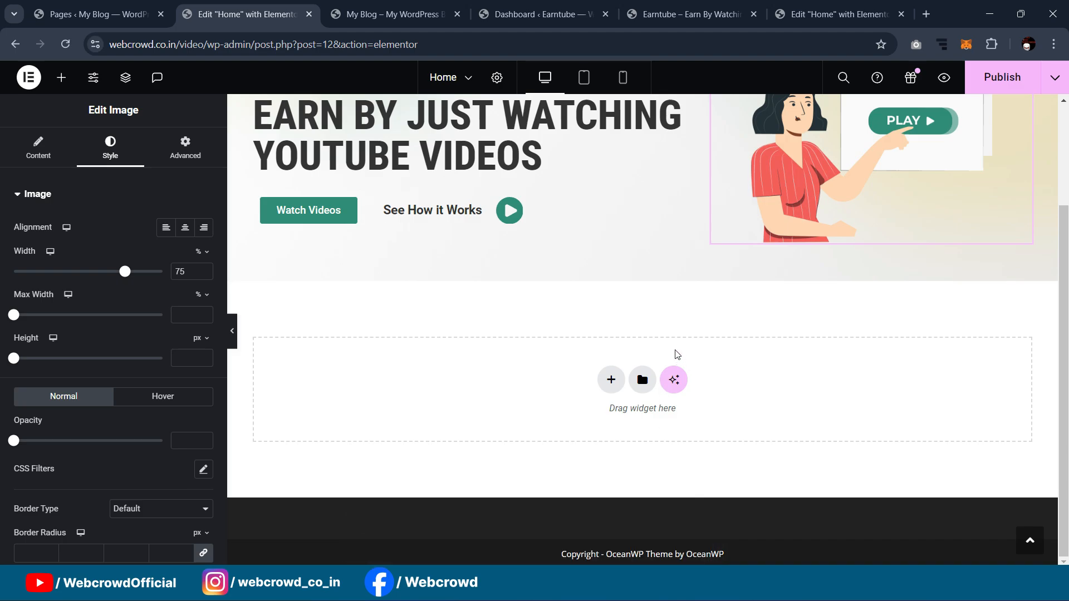
pyautogui.scroll(3, 675, 350)
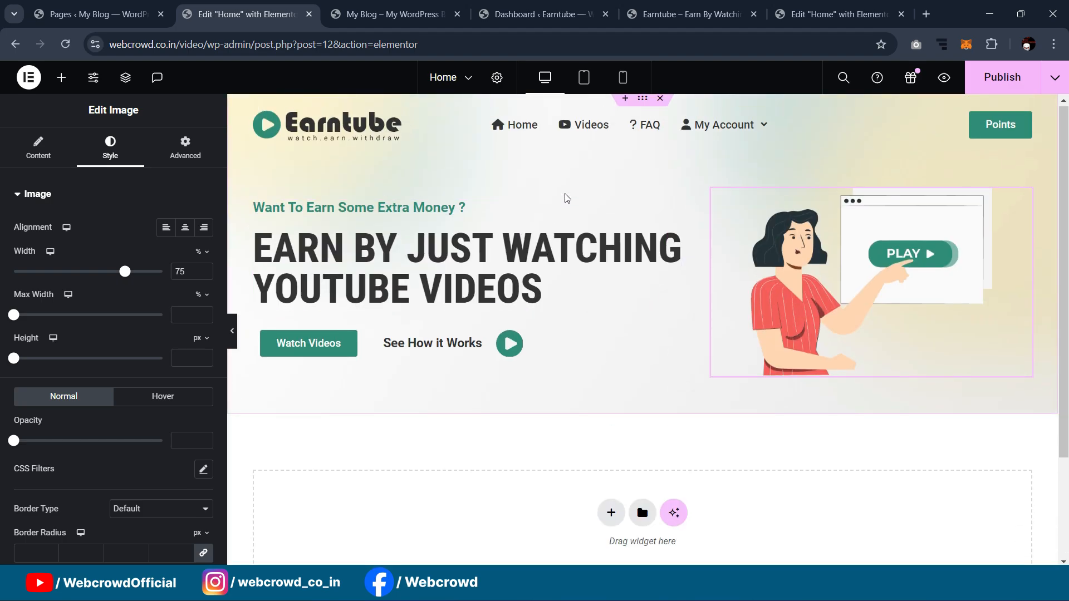
pyautogui.scroll(-2, 757, 226)
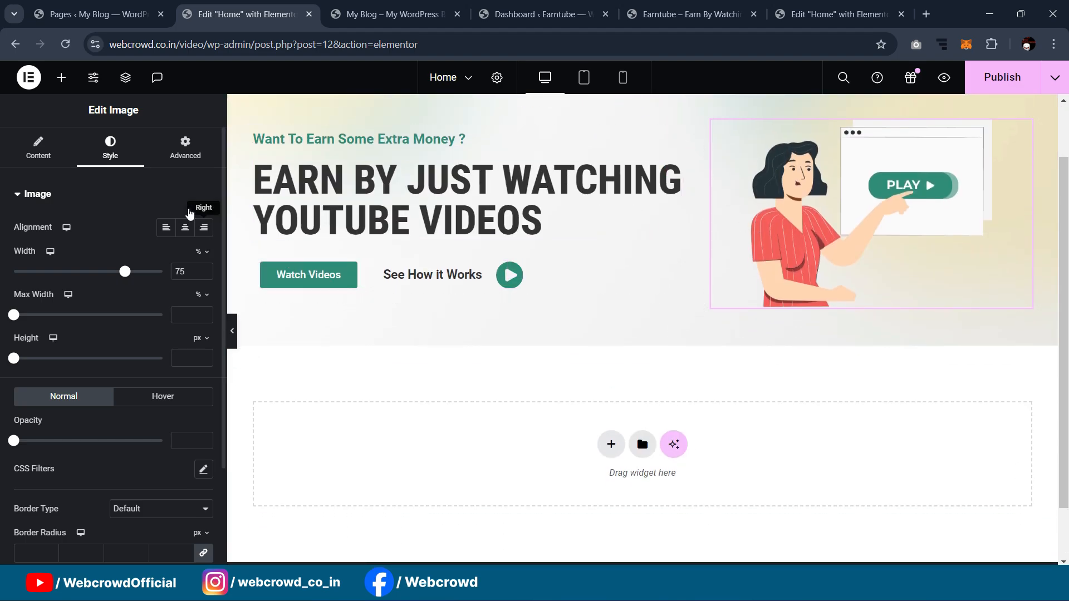
pyautogui.click(899, 10)
# Step: Inspect the reference page's How To Work heading settings
pyautogui.scroll(-4, 555, 363)
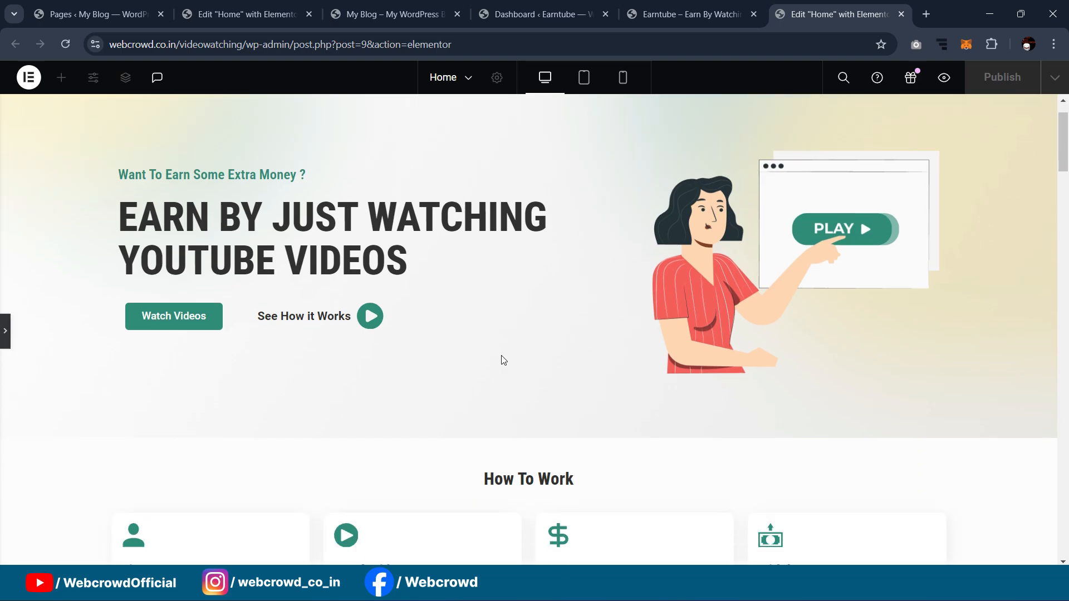
pyautogui.scroll(-3, 564, 380)
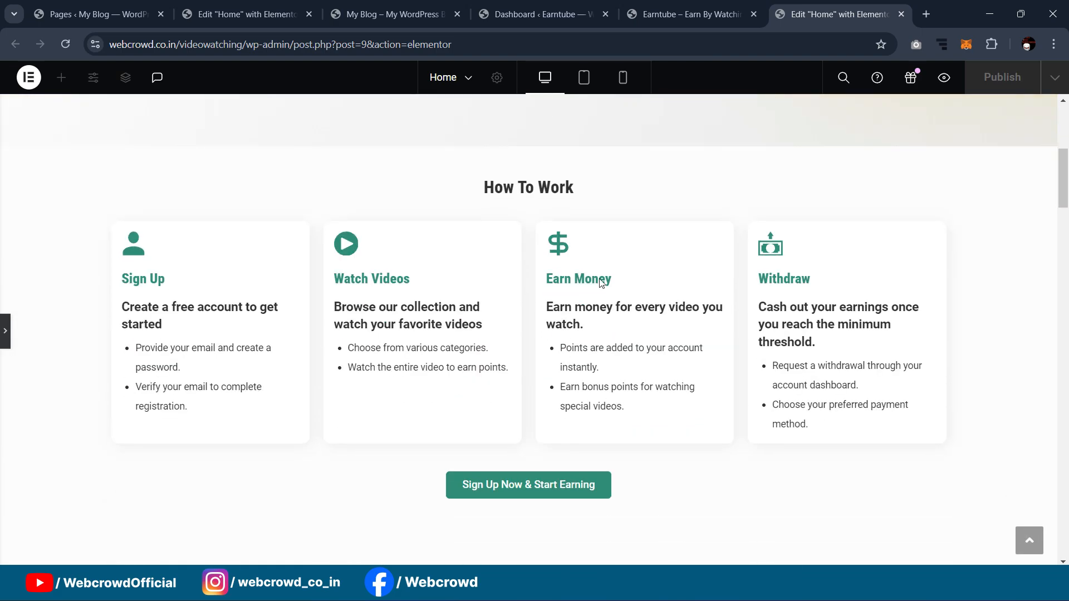
pyautogui.hotkey('ctrl', 'p')
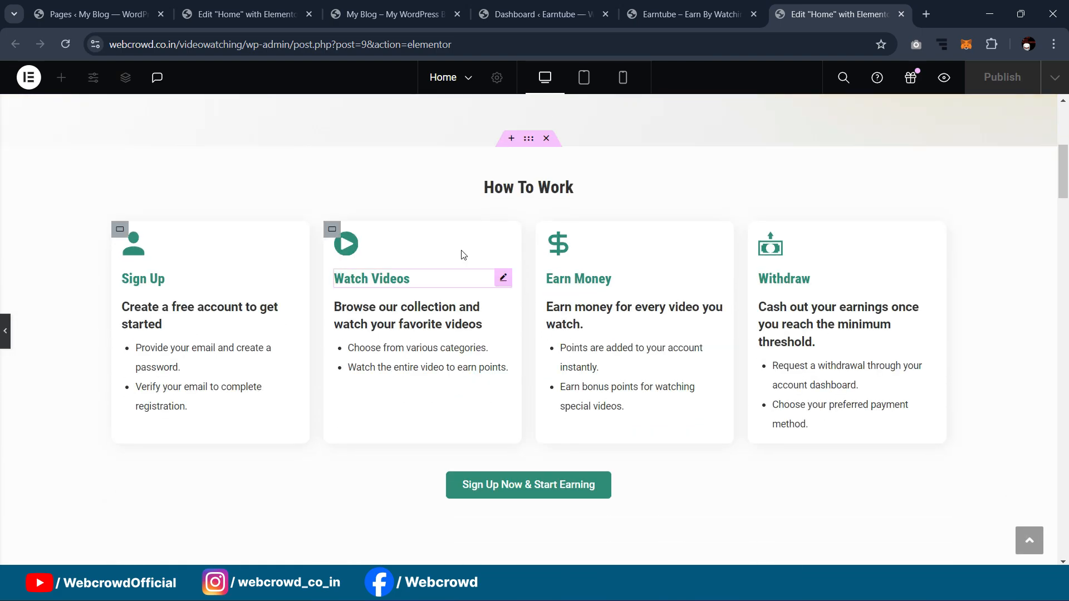
pyautogui.click(1043, 179)
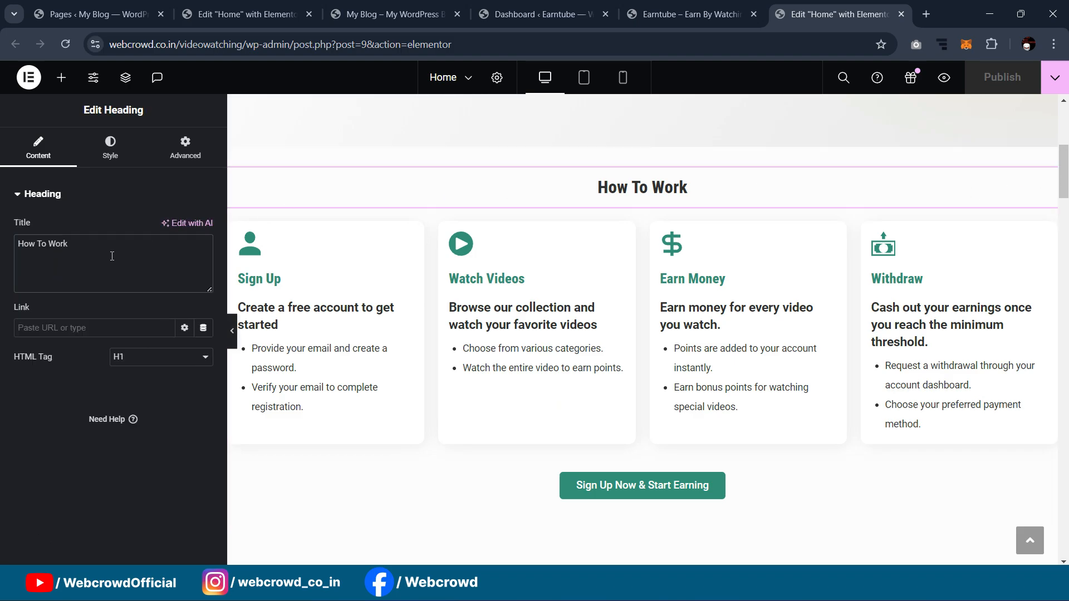
# Step: Add a Heading widget just below the hero on the working page
pyautogui.click(267, 12)
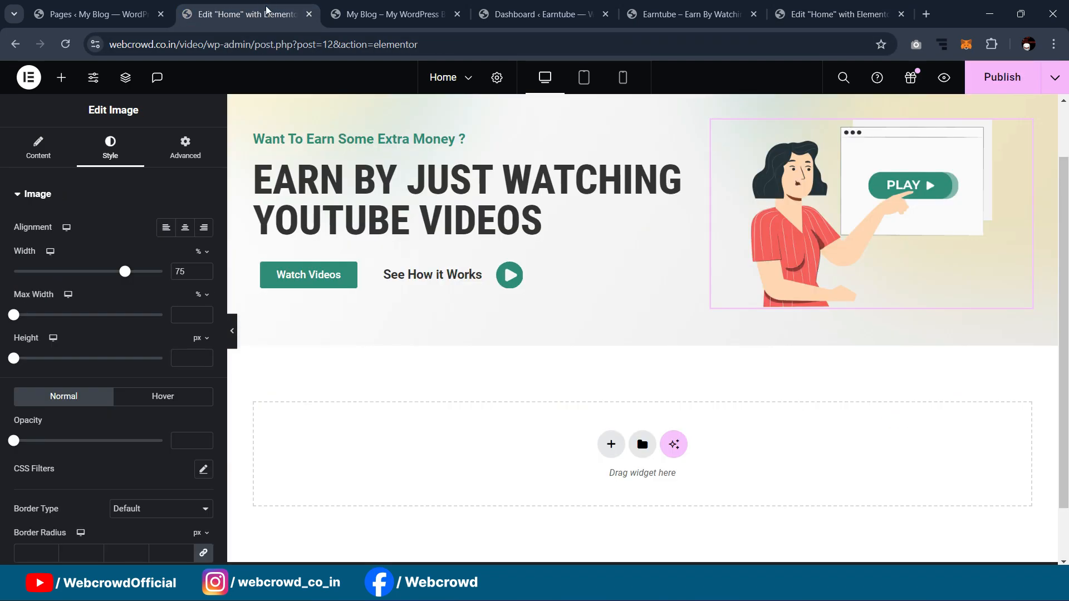
pyautogui.click(60, 78)
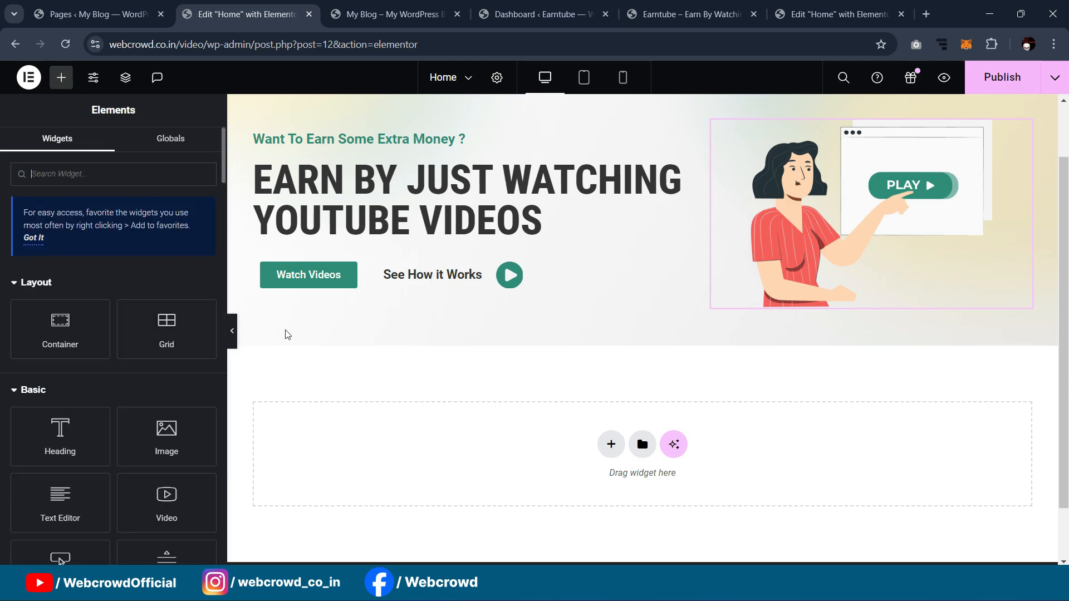
pyautogui.scroll(-1, 472, 338)
pyautogui.moveTo(60, 437); pyautogui.dragTo(551, 356)
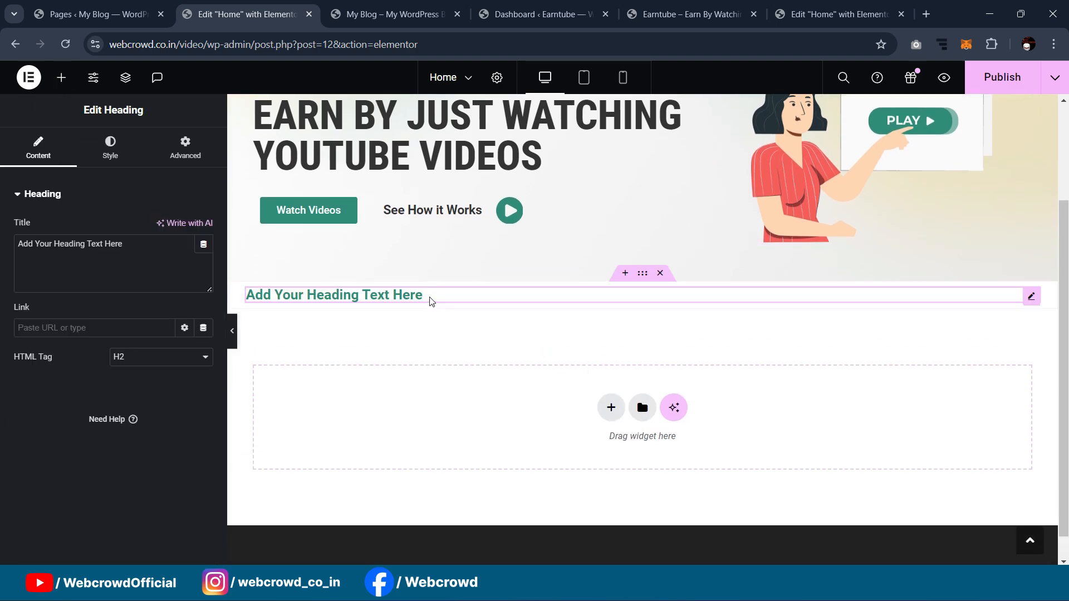
# Step: Centre the new heading and change its text to 'How To Work'
pyautogui.click(111, 156)
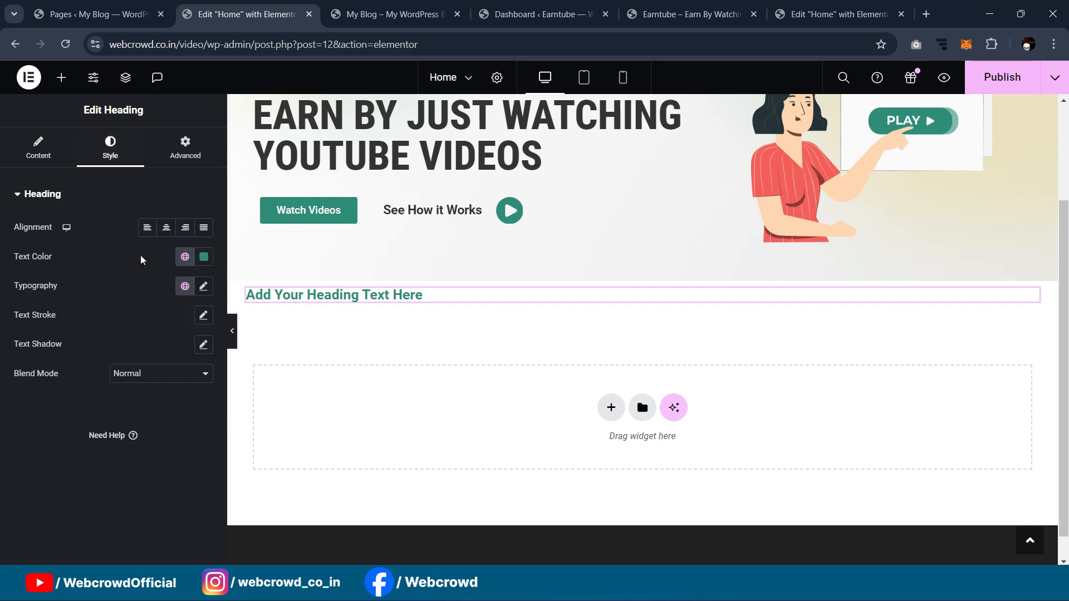
pyautogui.click(166, 227)
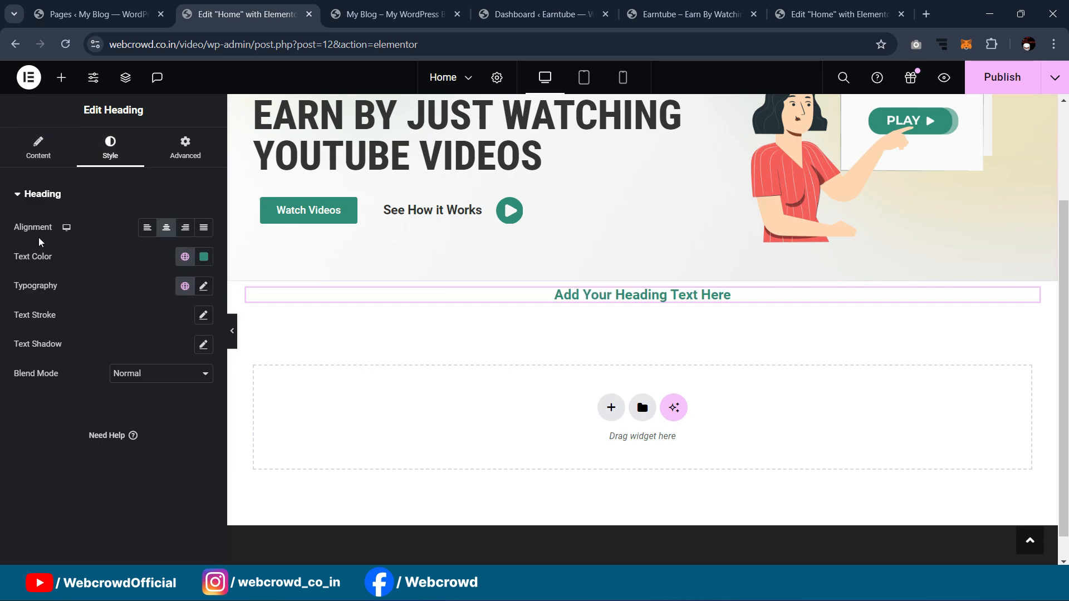
pyautogui.click(56, 158)
pyautogui.tripleClick(139, 248)
pyautogui.write('How To Work')
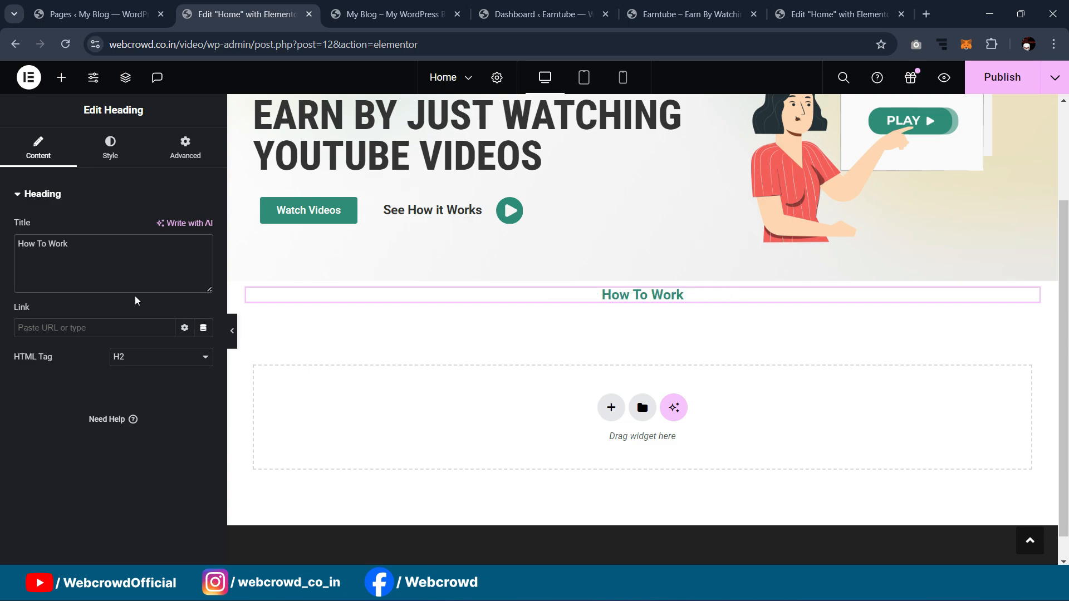
# Step: Set the heading font to Roboto Condensed and its colour to Secondary dark grey
pyautogui.click(111, 170)
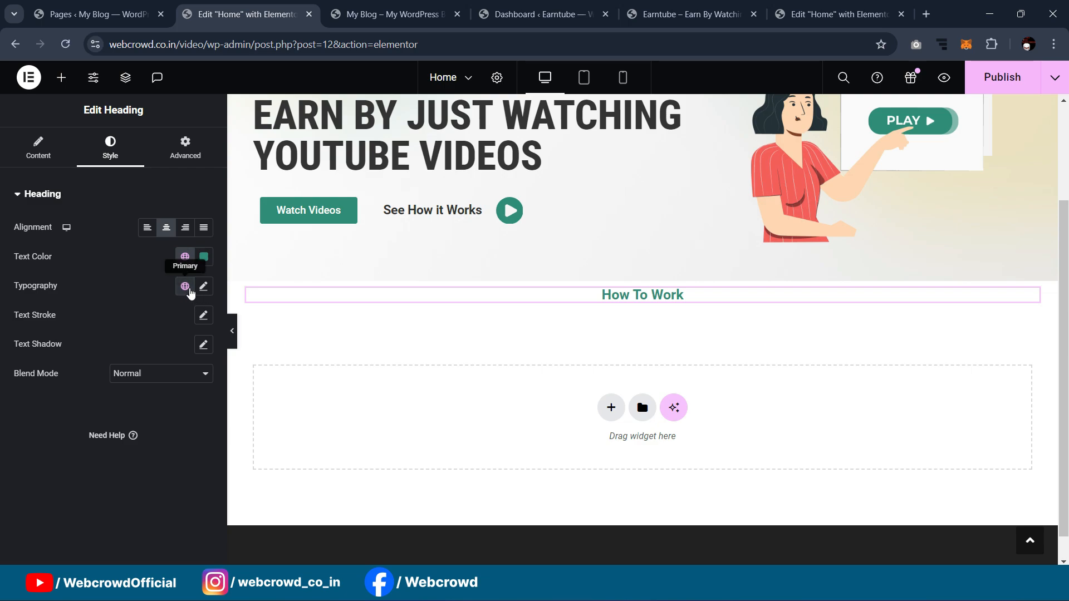
pyautogui.click(185, 286)
pyautogui.click(204, 286)
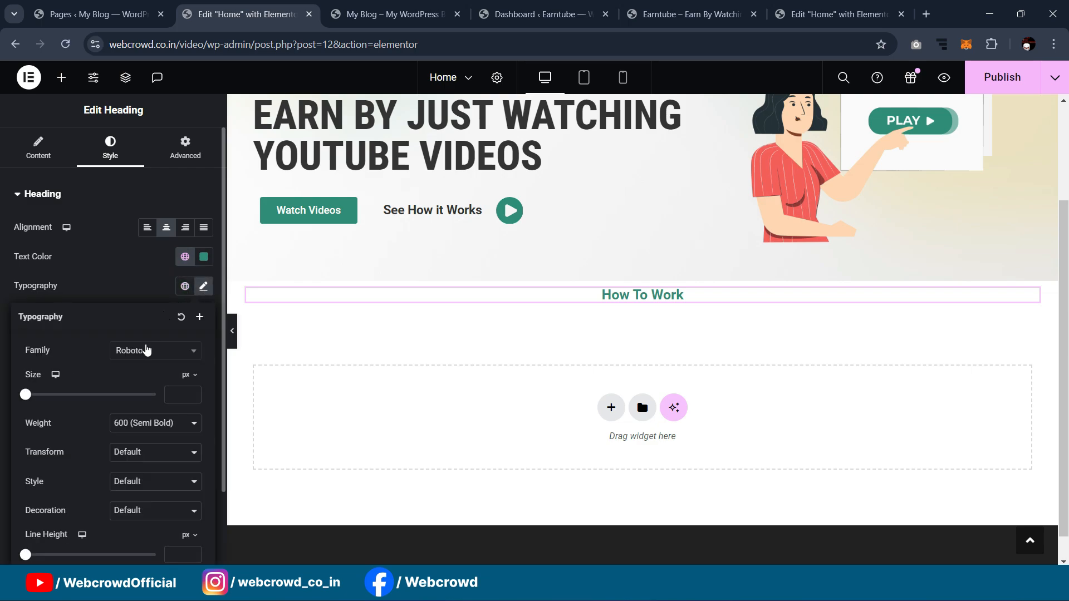
pyautogui.click(146, 349)
pyautogui.click(147, 440)
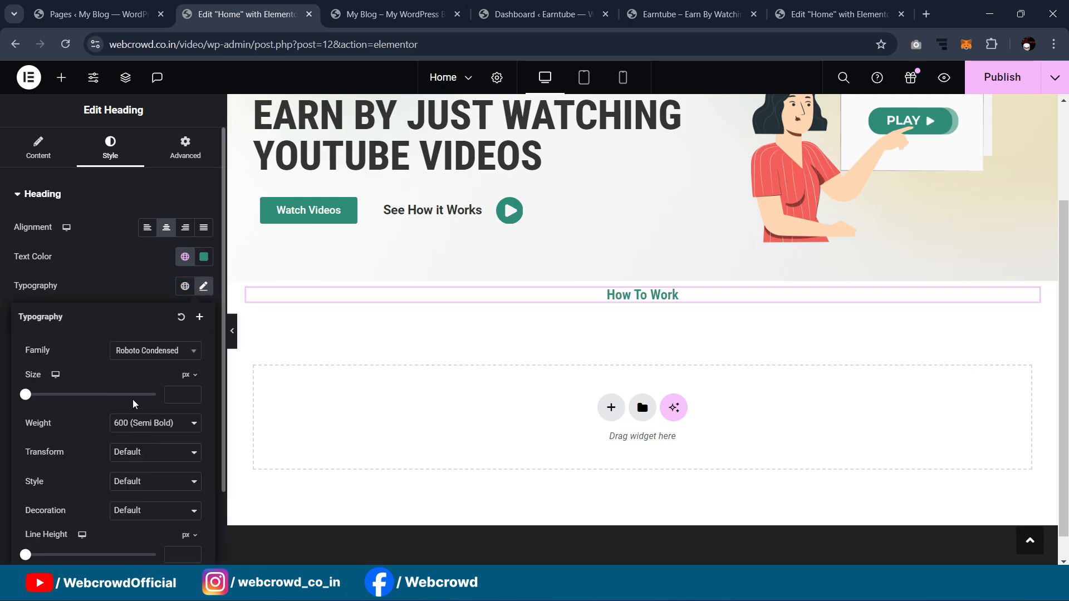
pyautogui.click(185, 256)
pyautogui.click(138, 351)
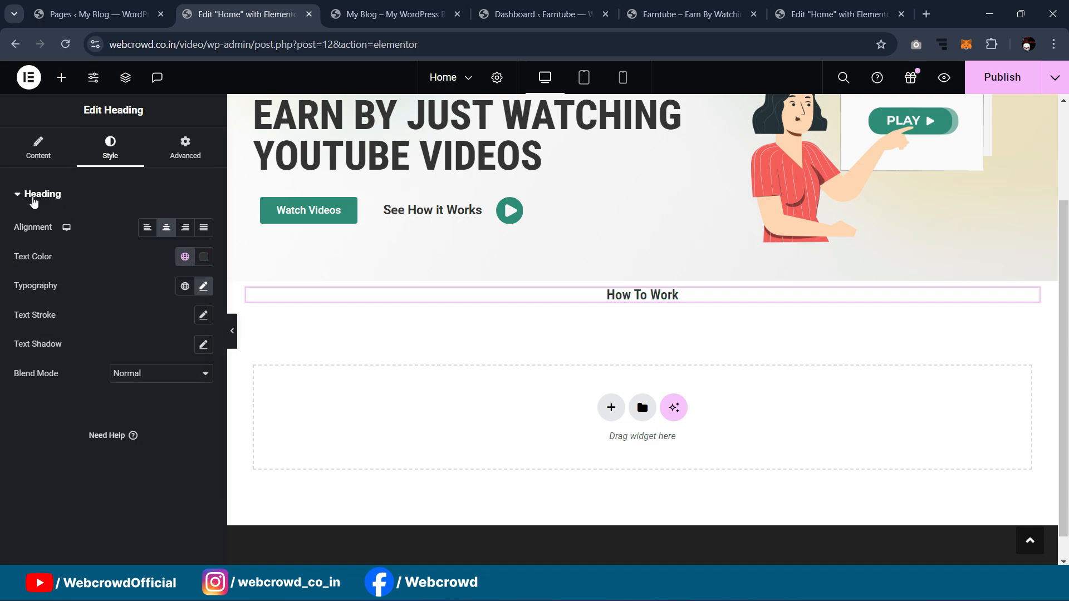
# Step: Make the heading an H1 and preview the page
pyautogui.click(35, 156)
pyautogui.click(149, 358)
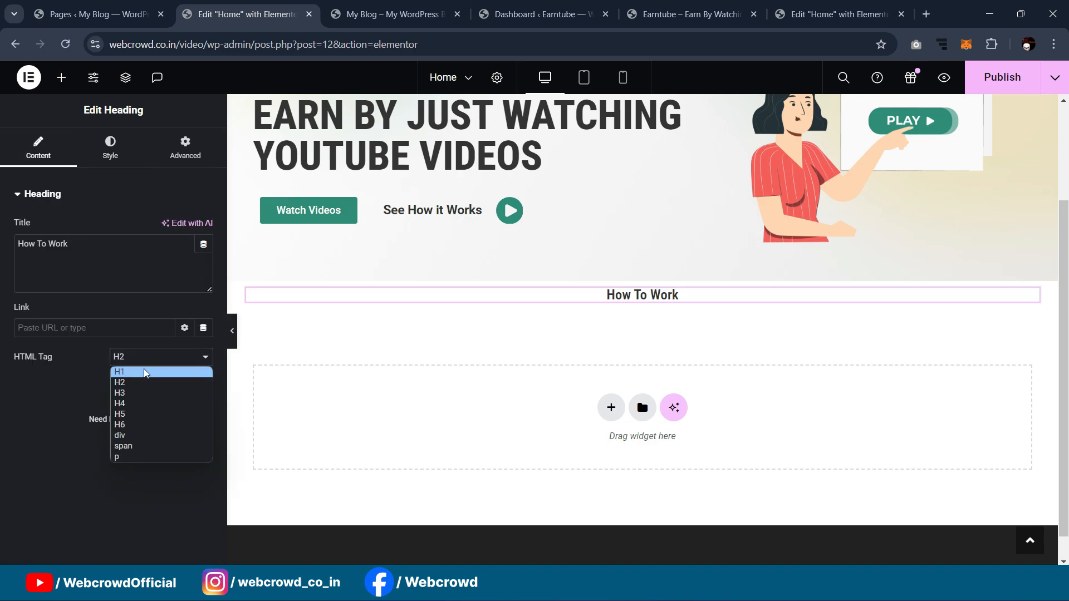
pyautogui.click(144, 372)
pyautogui.click(232, 331)
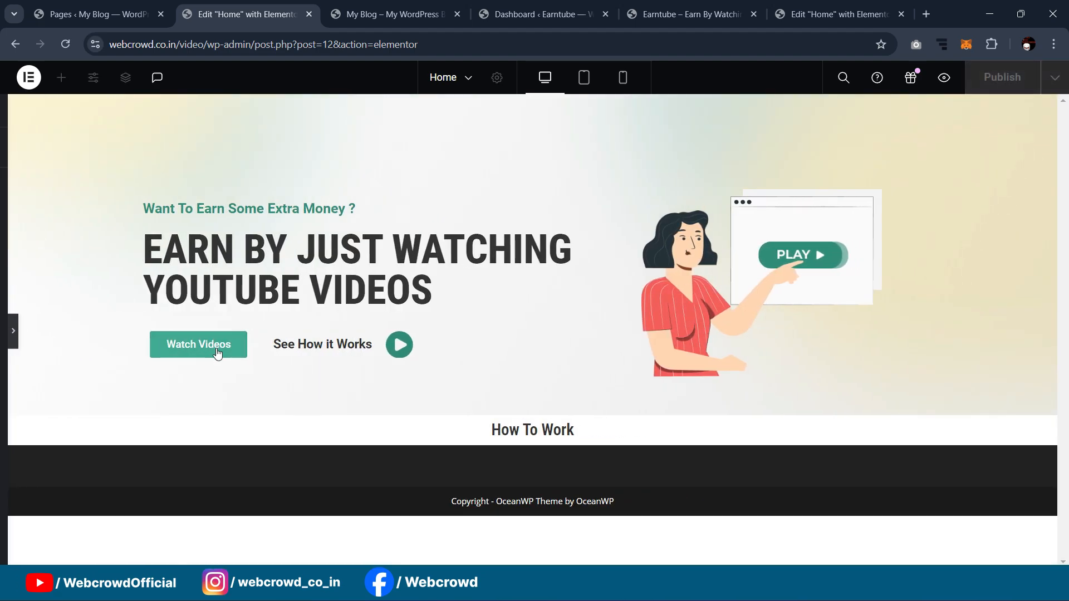
# Step: Set 20 px padding on the container holding the How To Work heading
pyautogui.click(14, 332)
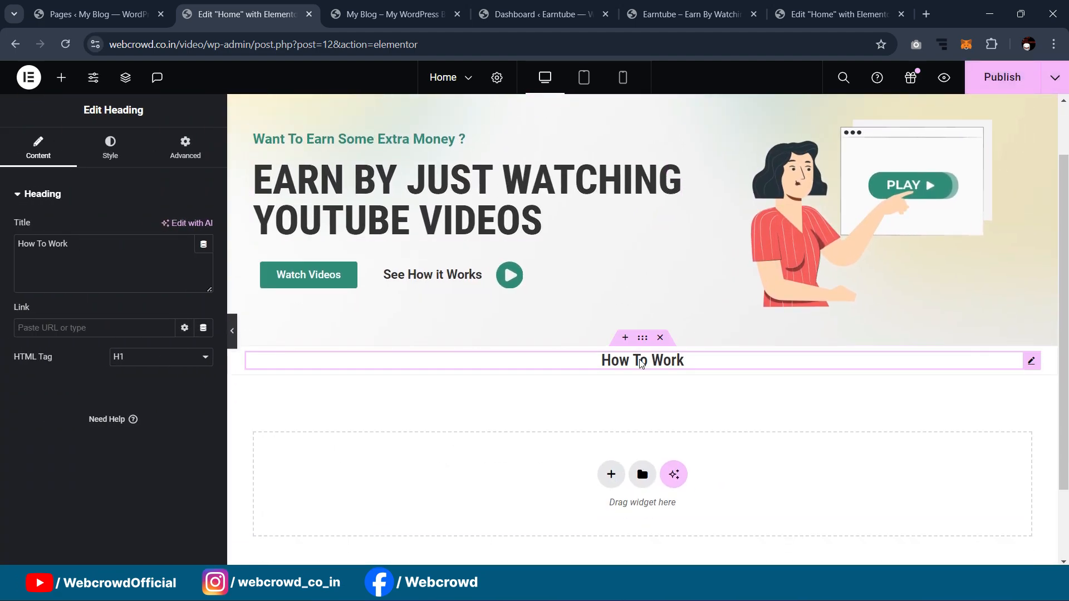
pyautogui.click(642, 337)
pyautogui.click(185, 147)
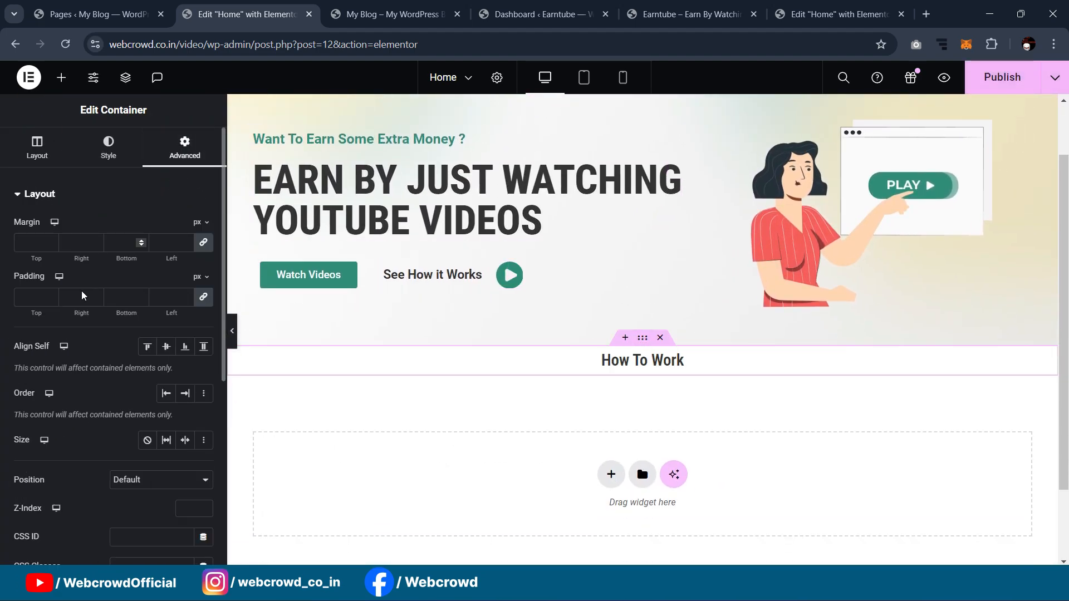
pyautogui.write('12')
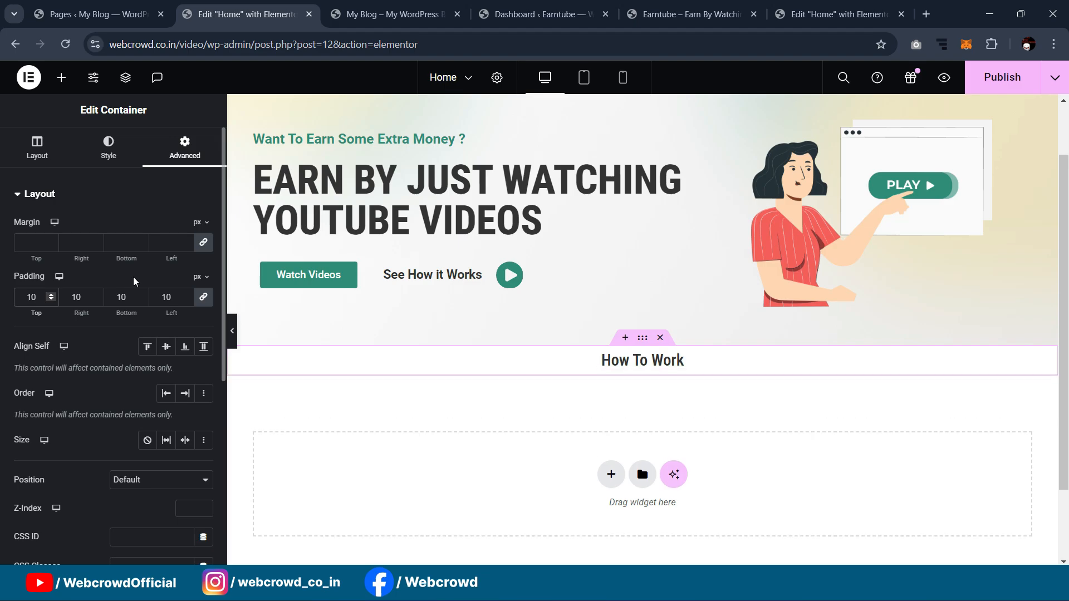
pyautogui.write('0')
pyautogui.press('BackSpace')
pyautogui.press('BackSpace')
pyautogui.press('BackSpace')
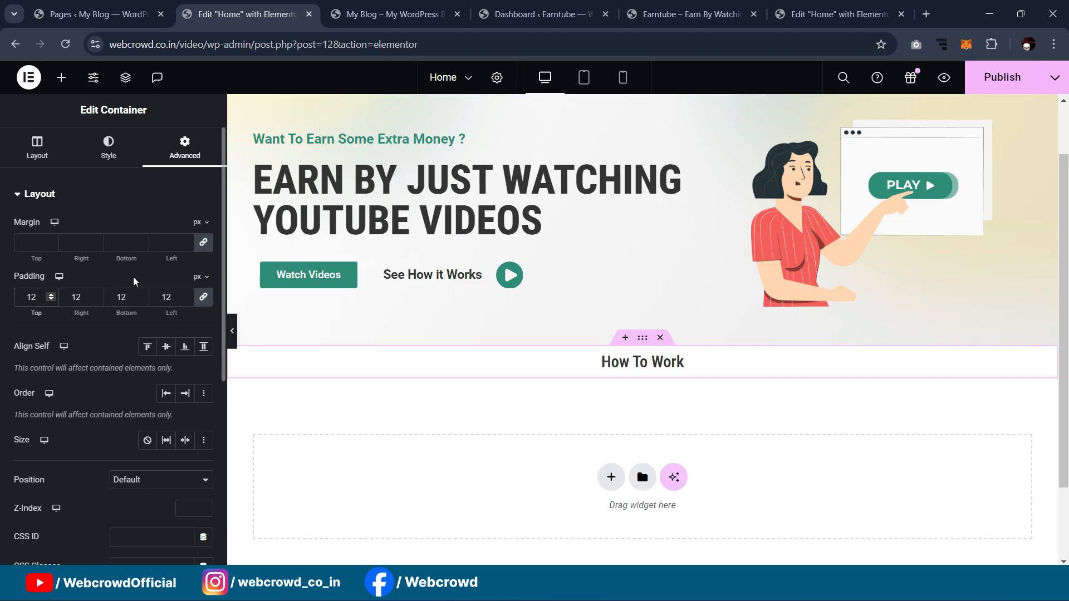
pyautogui.write('20')
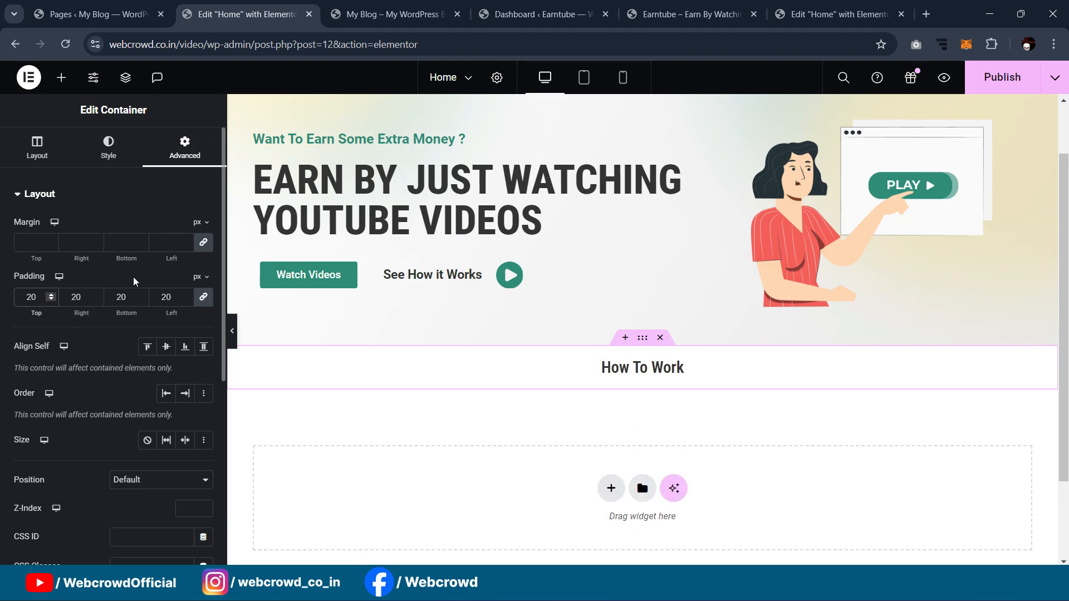
pyautogui.scroll(-2, 594, 241)
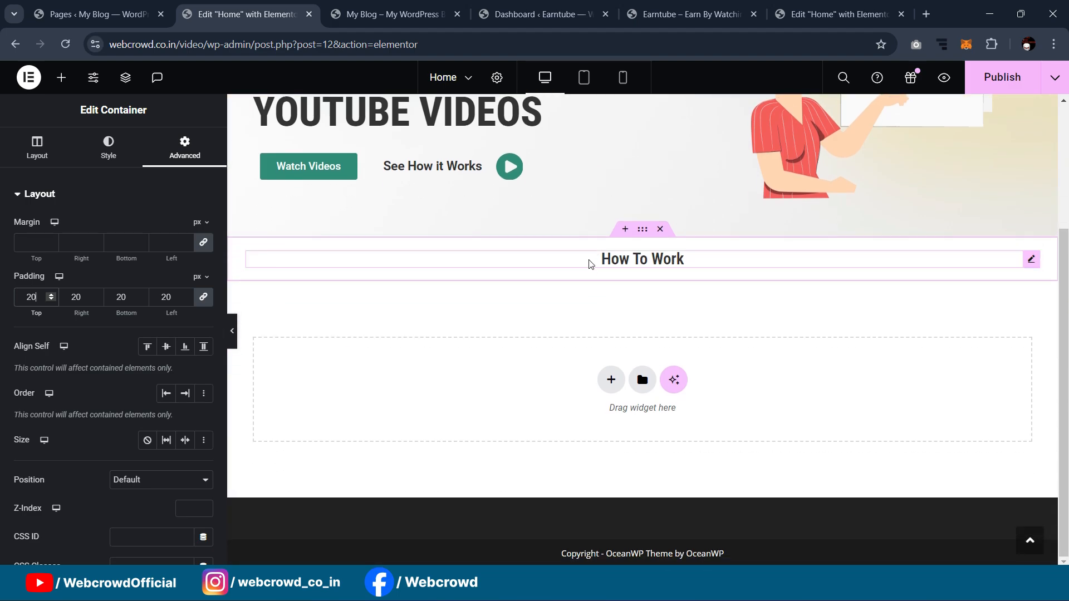
pyautogui.scroll(3, 685, 215)
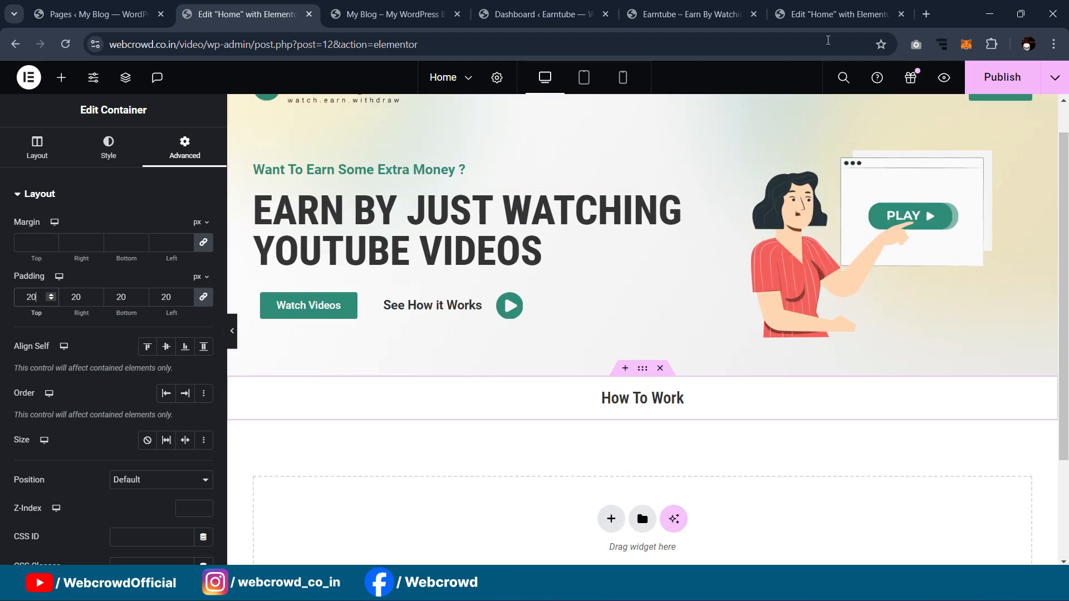
# Step: After comparing with the reference section, raise the container's top padding to 30 px
pyautogui.click(837, 14)
pyautogui.scroll(2, 693, 250)
pyautogui.scroll(-2, 645, 292)
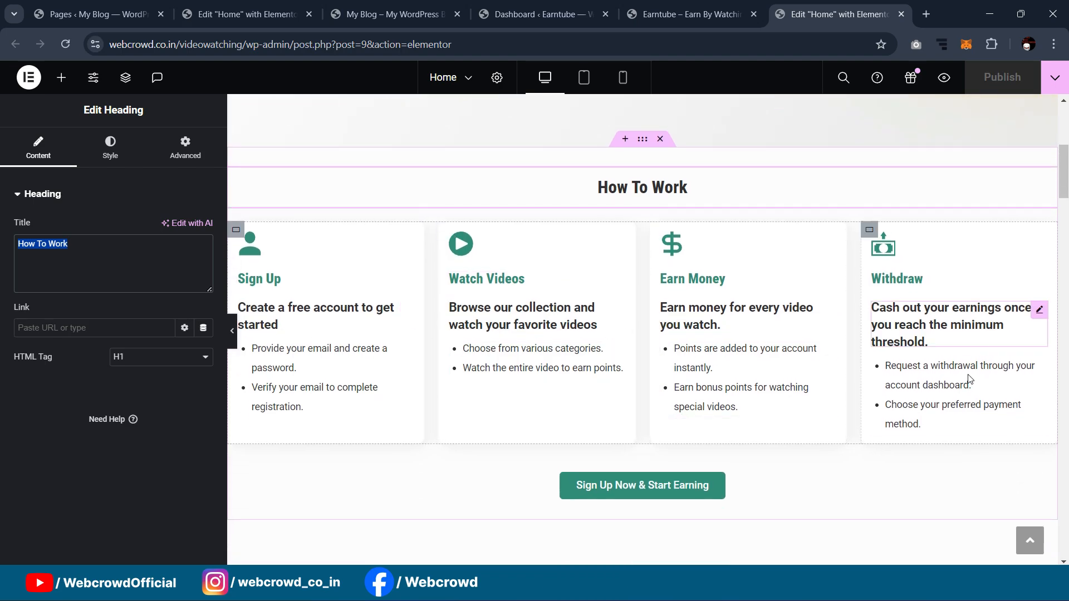
pyautogui.click(237, 5)
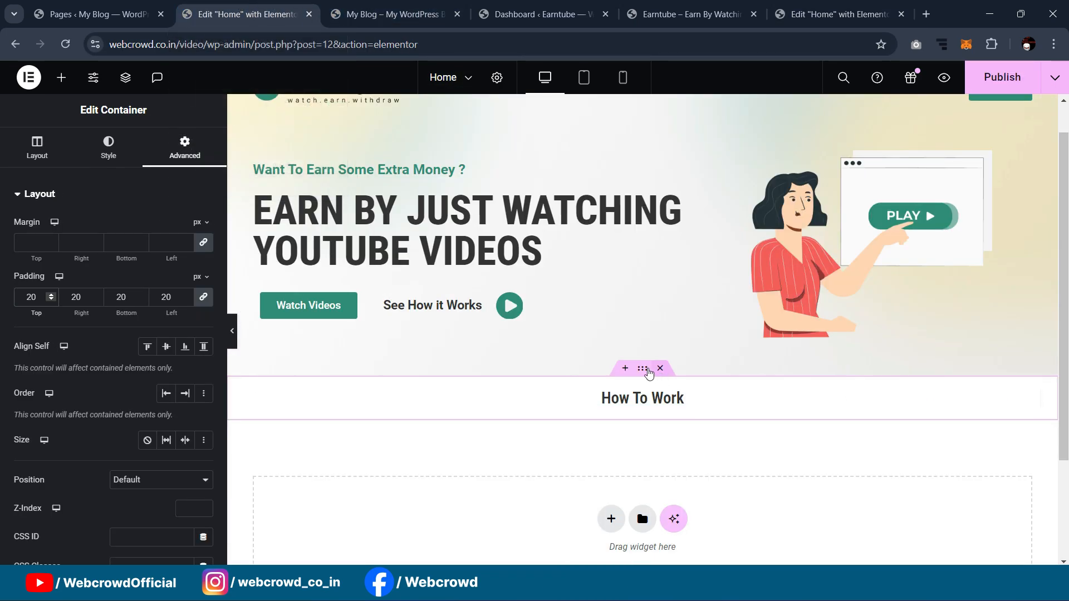
pyautogui.scroll(-2, 640, 374)
pyautogui.scroll(1, 644, 311)
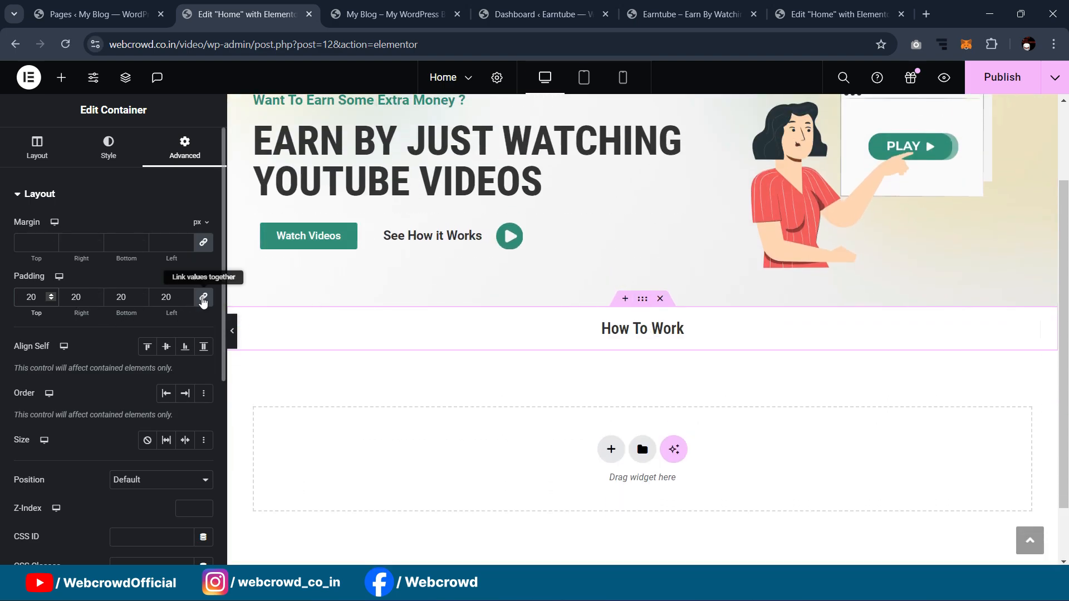
pyautogui.write('3')
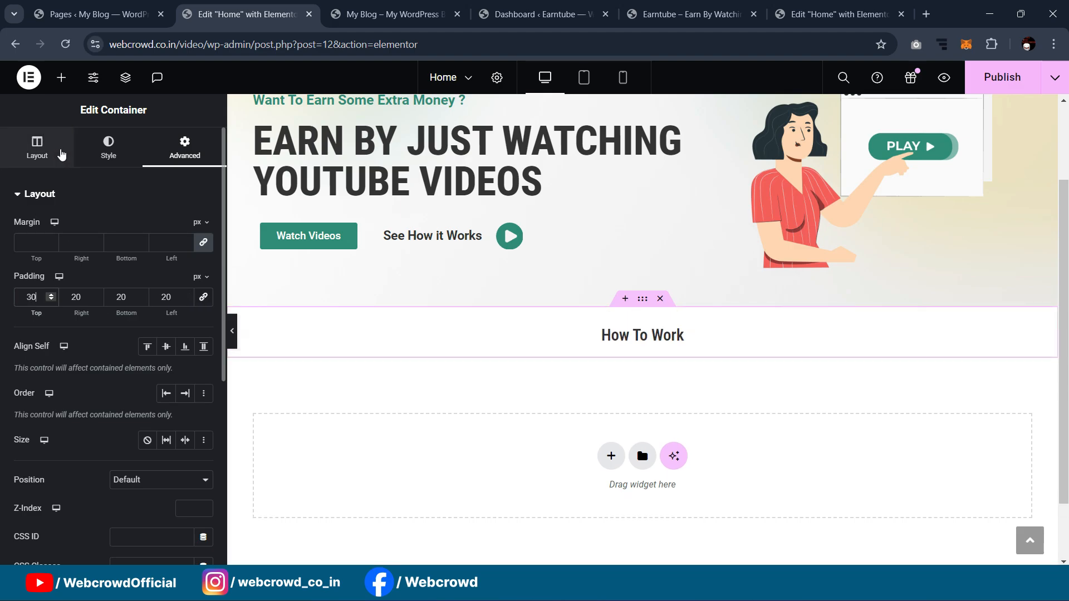
# Step: Add an empty Container beneath the How To Work heading
pyautogui.click(61, 77)
pyautogui.scroll(-1, 554, 229)
pyautogui.scroll(-1, 554, 230)
pyautogui.moveTo(88, 337); pyautogui.dragTo(629, 280)
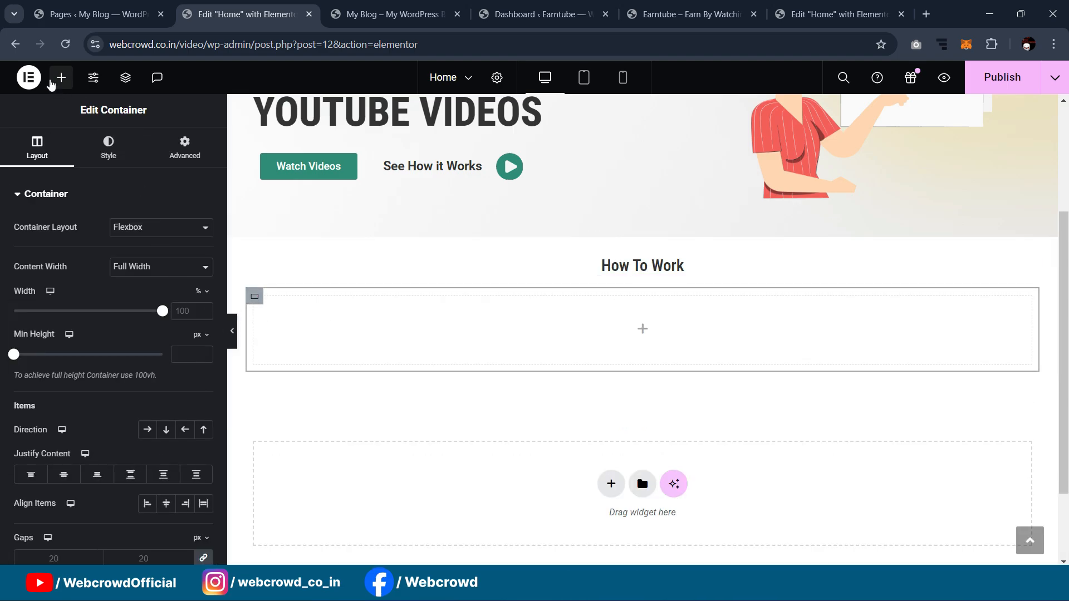
# Step: Nest a new container inside the empty container and review the reference Sign Up card
pyautogui.click(61, 79)
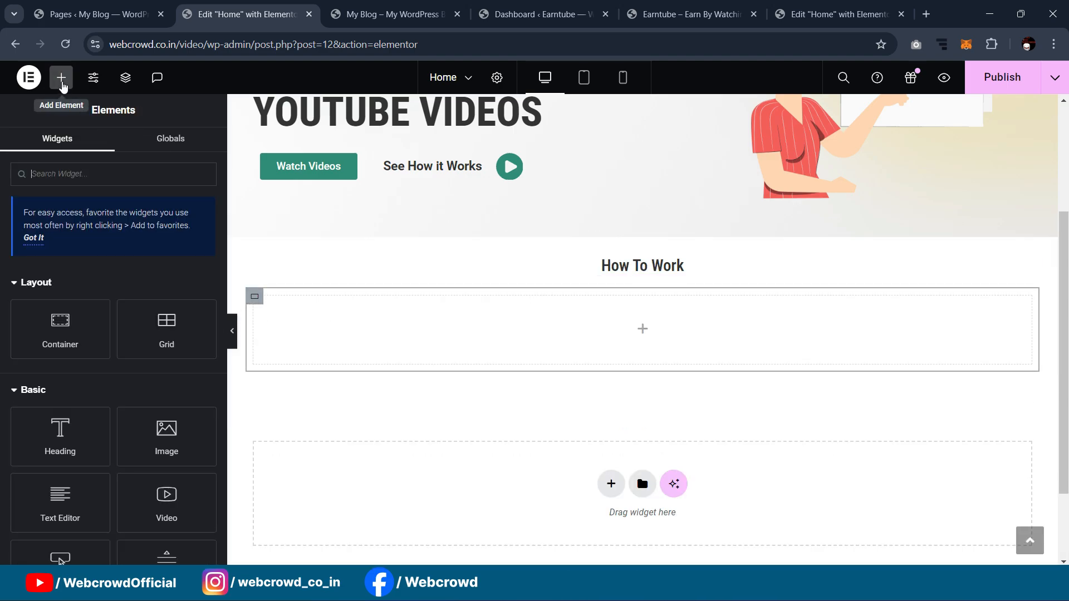
pyautogui.moveTo(69, 341); pyautogui.dragTo(367, 335)
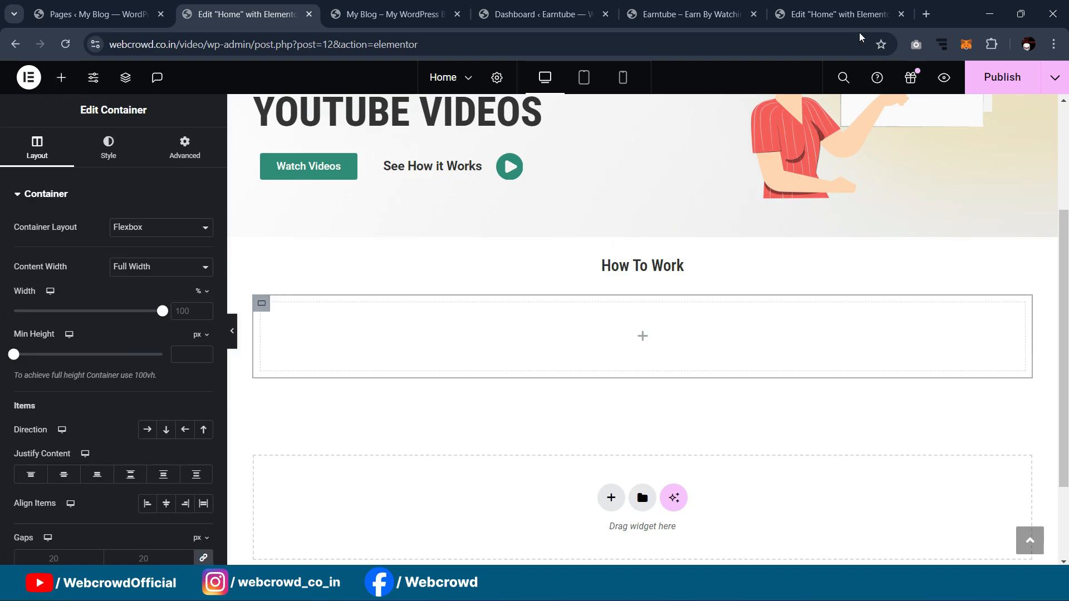
pyautogui.click(830, 9)
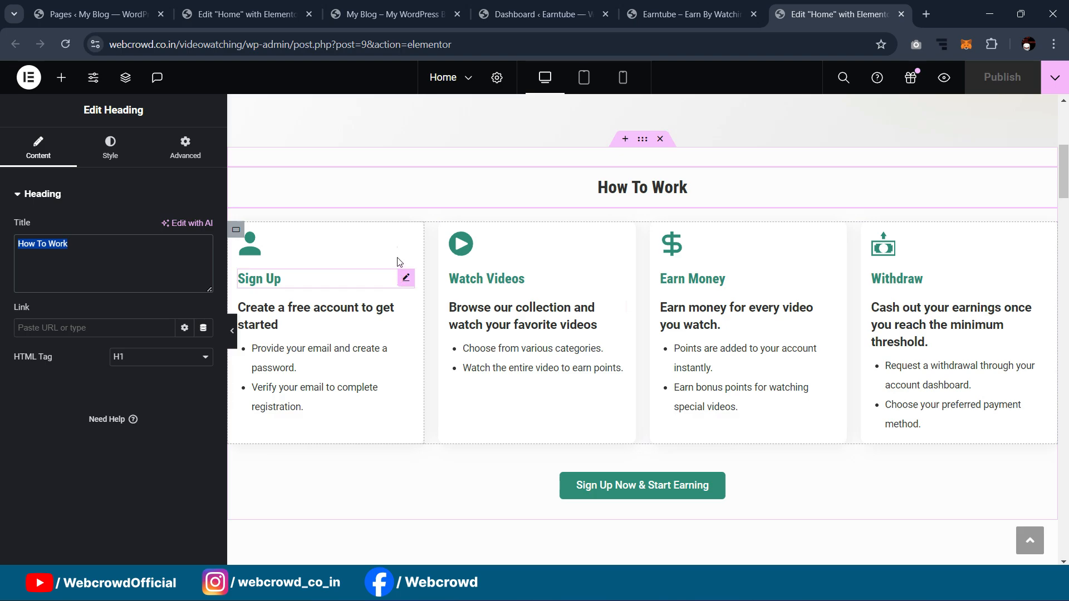
pyautogui.click(247, 14)
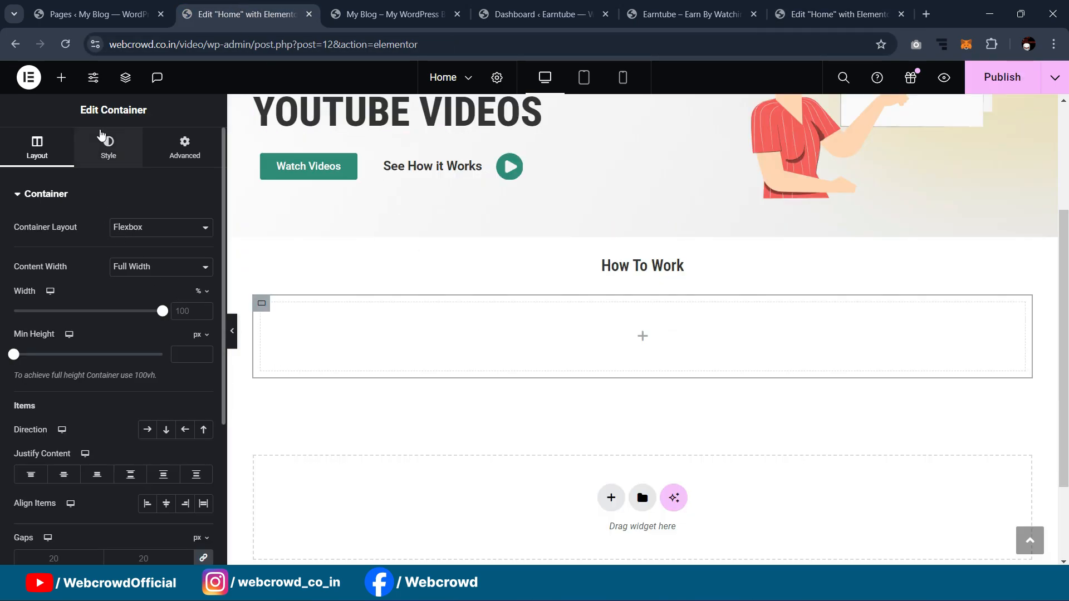
# Step: Add an Icon Box with its icon stacked on top and contents left-aligned
pyautogui.click(61, 78)
pyautogui.write('icon')
pyautogui.moveTo(179, 312); pyautogui.dragTo(359, 341)
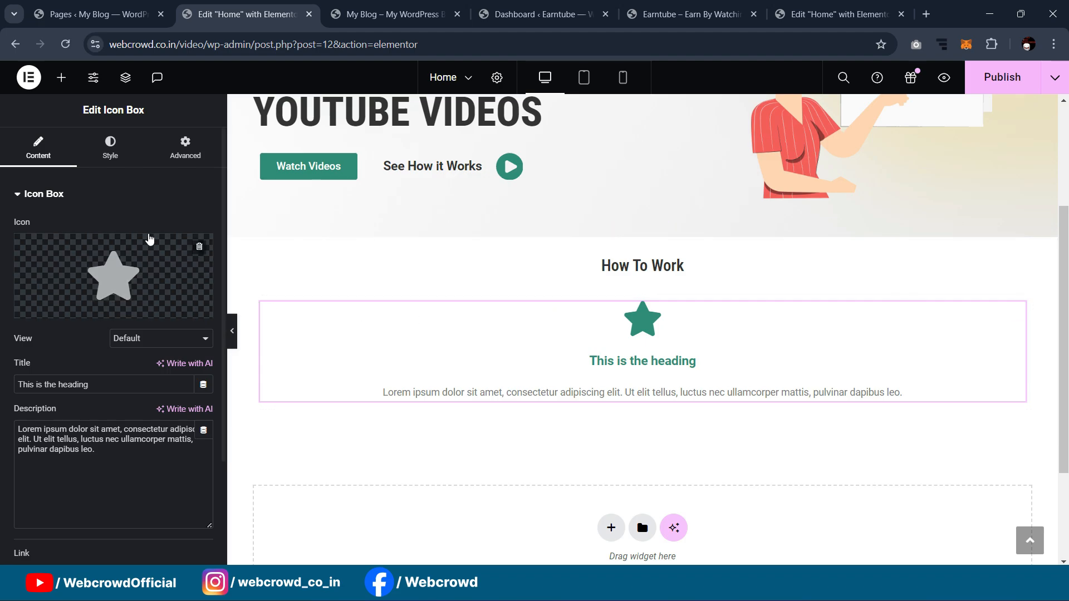
pyautogui.click(122, 165)
pyautogui.click(165, 234)
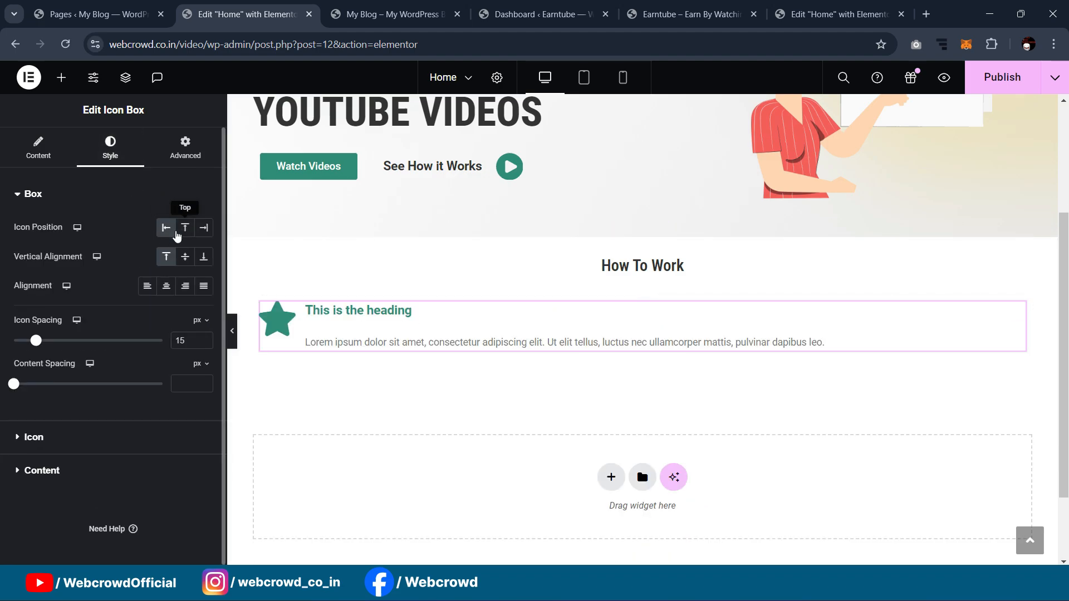
pyautogui.click(187, 229)
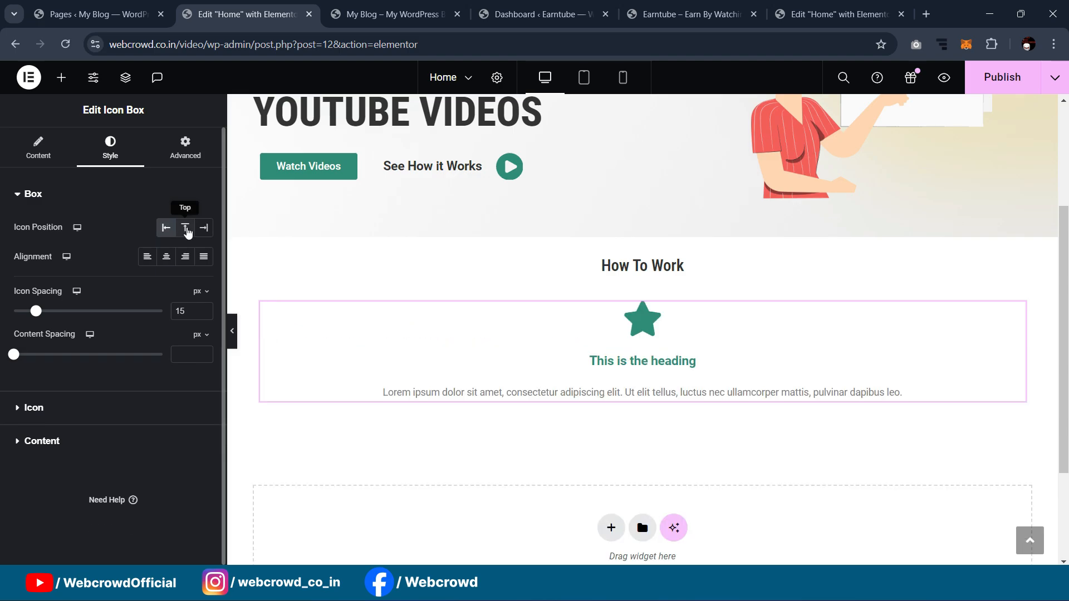
pyautogui.click(147, 257)
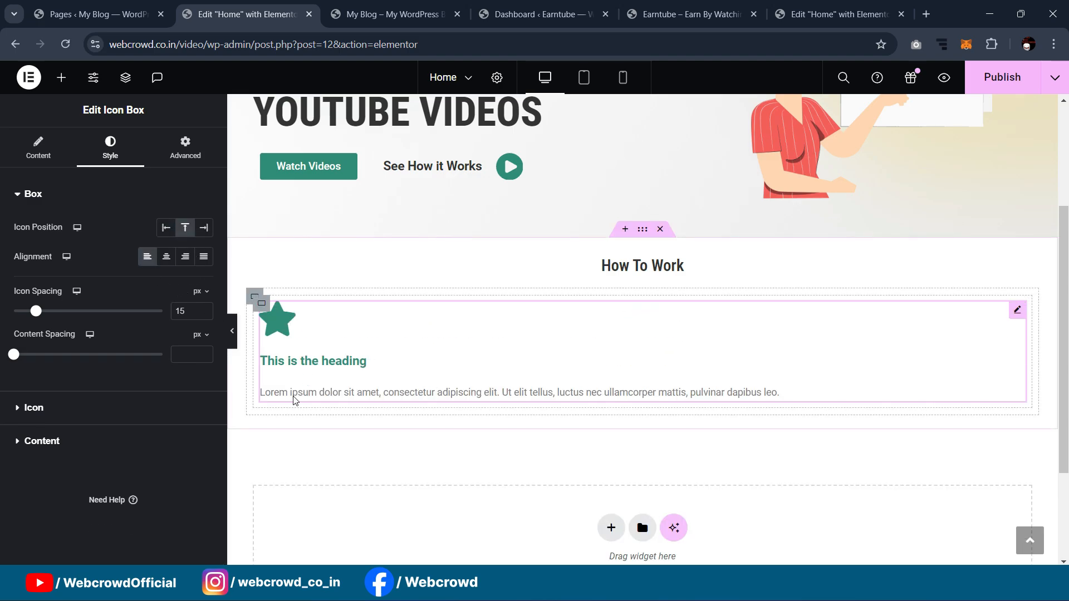
# Step: Check the reference How To Work page, then bring up the Icon Library for the icon box
pyautogui.click(38, 160)
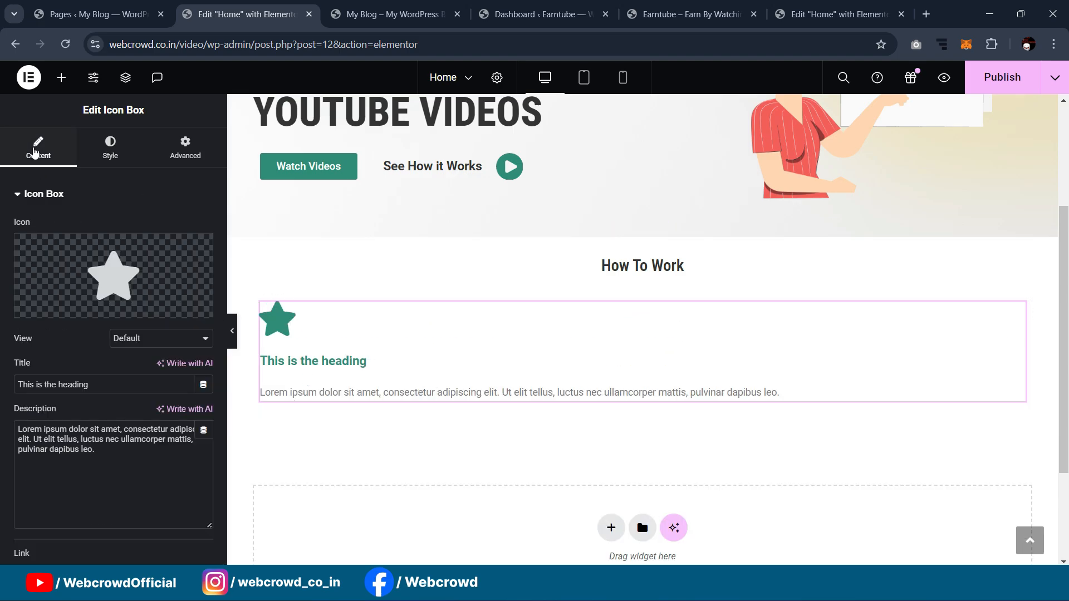
pyautogui.click(860, 6)
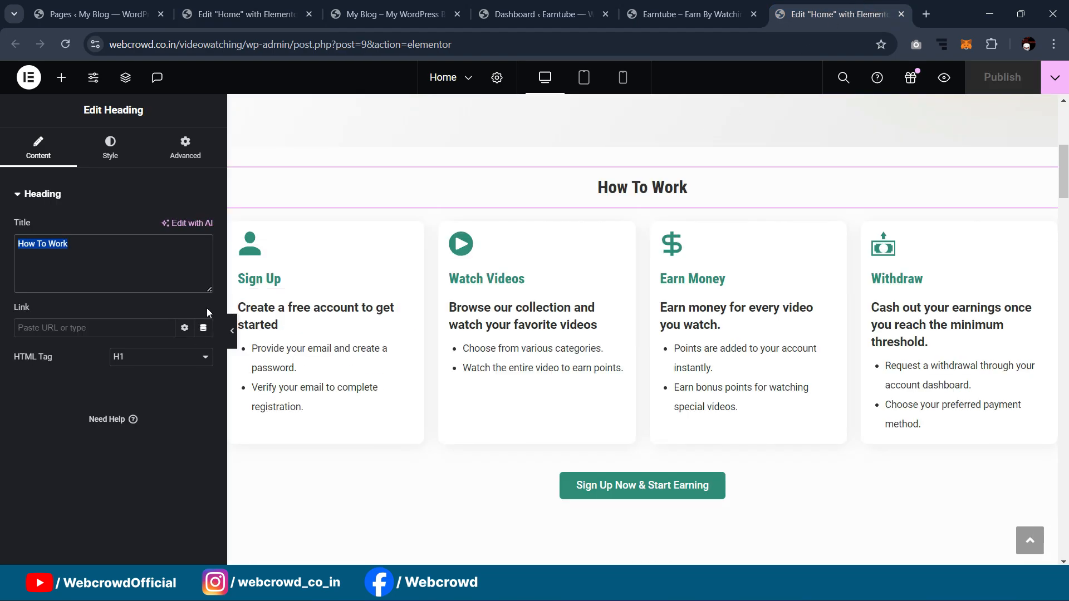
pyautogui.click(245, 13)
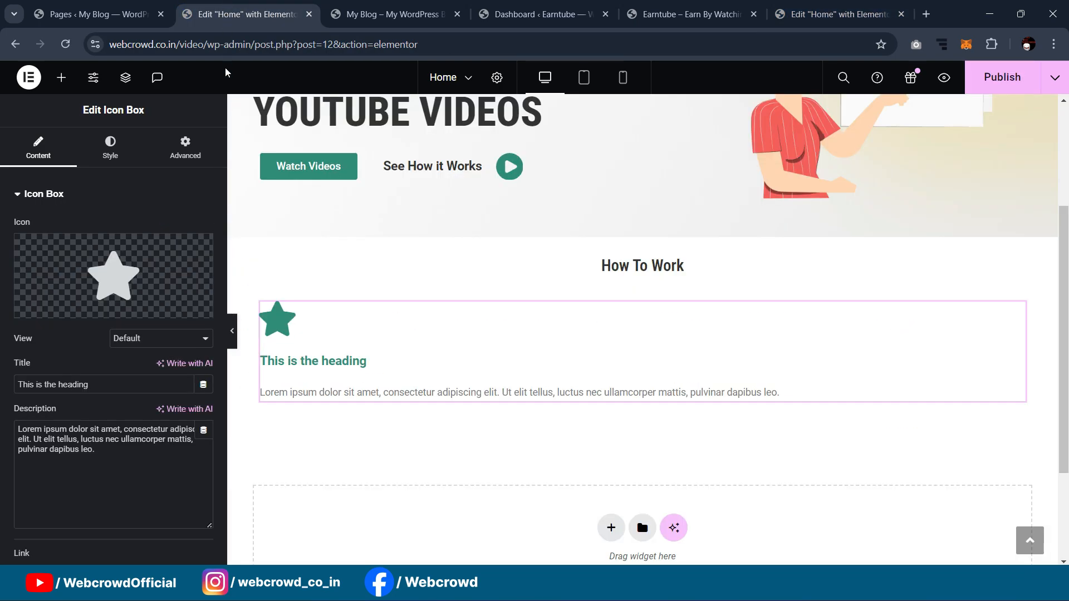
pyautogui.click(143, 282)
# Step: Upload the set of icon SVG files, from the coins icon onward, to the media library
pyautogui.click(935, 81)
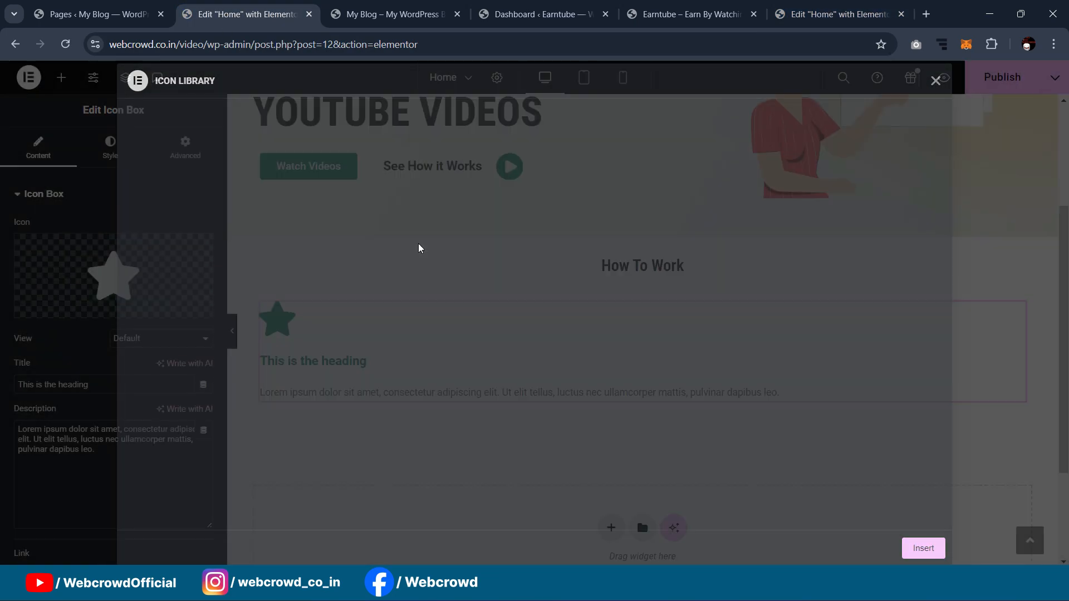
pyautogui.click(181, 319)
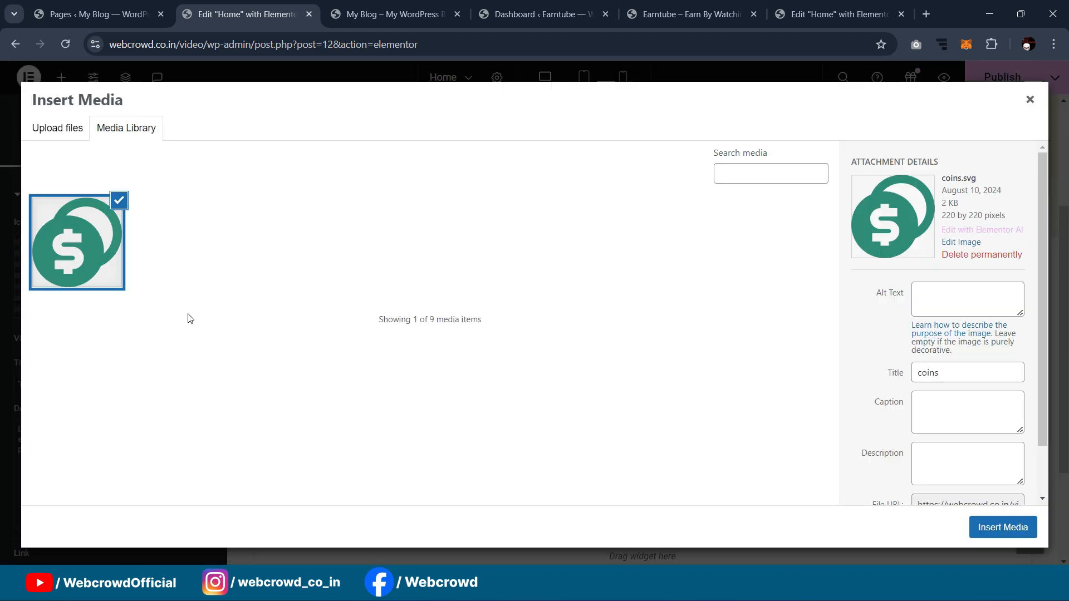
pyautogui.click(49, 128)
pyautogui.click(122, 129)
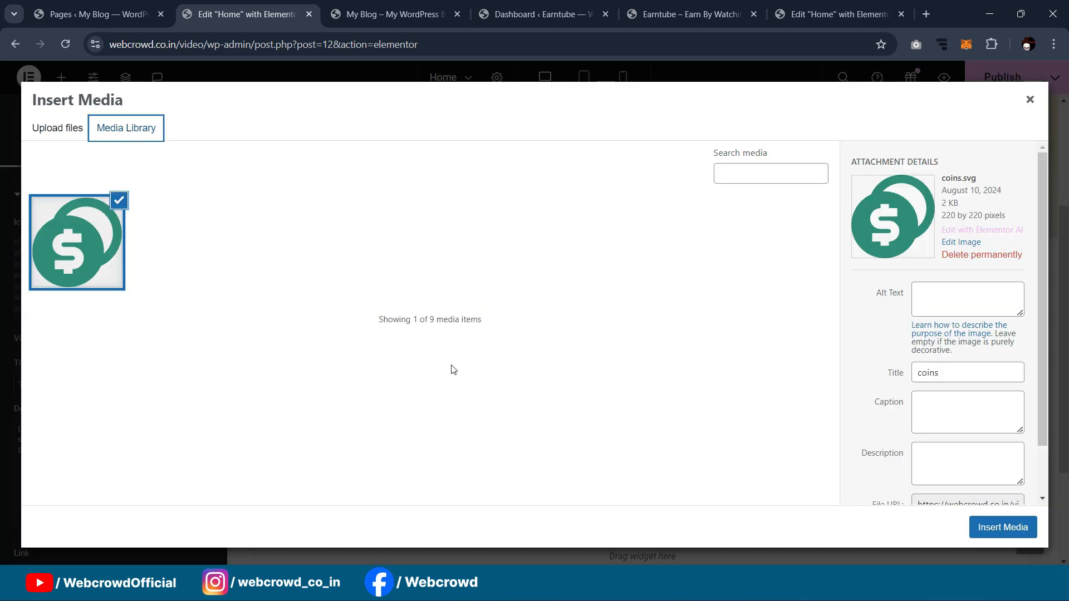
pyautogui.click(47, 130)
pyautogui.click(536, 315)
pyautogui.click(438, 112)
pyautogui.keyDown('shift'); pyautogui.click(485, 233); pyautogui.keyUp('shift')
pyautogui.click(415, 312)
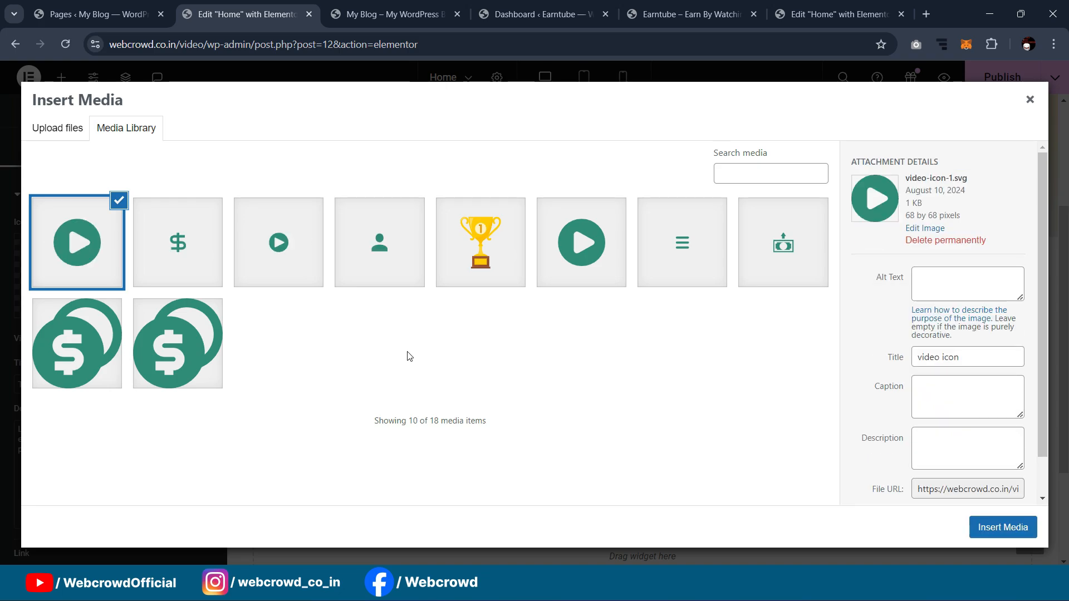
# Step: Insert the person SVG into the icon box and compare it with the reference How To Work cards
pyautogui.click(379, 242)
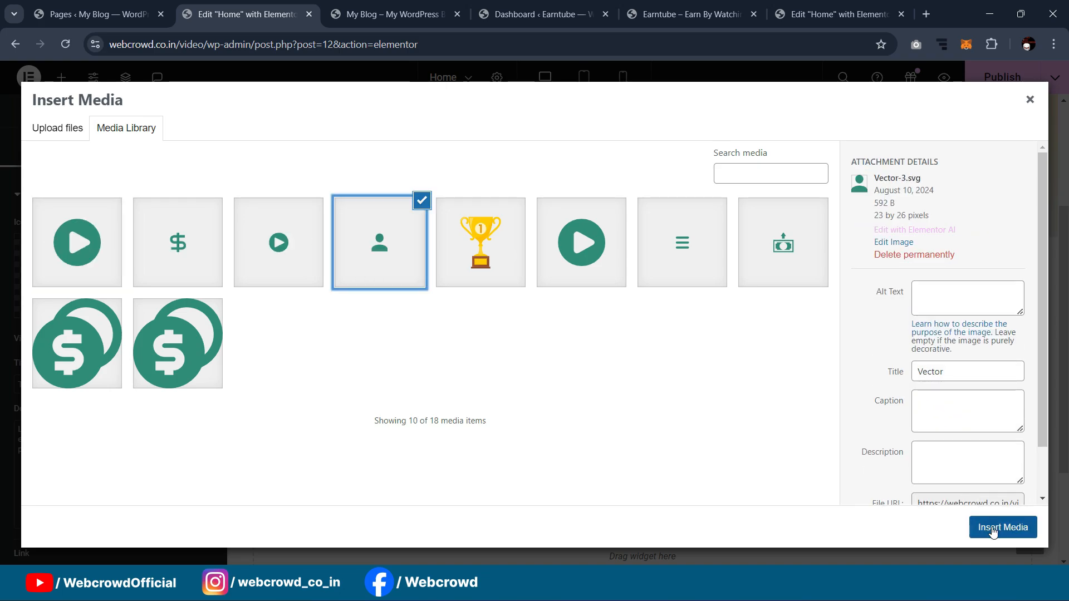
pyautogui.click(1003, 528)
pyautogui.click(834, 14)
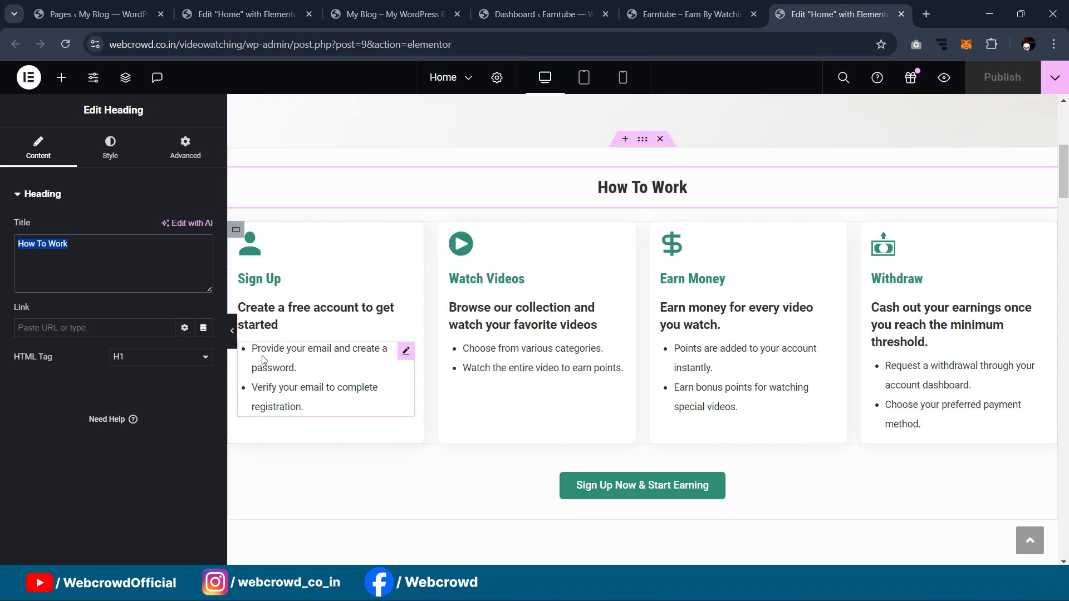
pyautogui.click(245, 14)
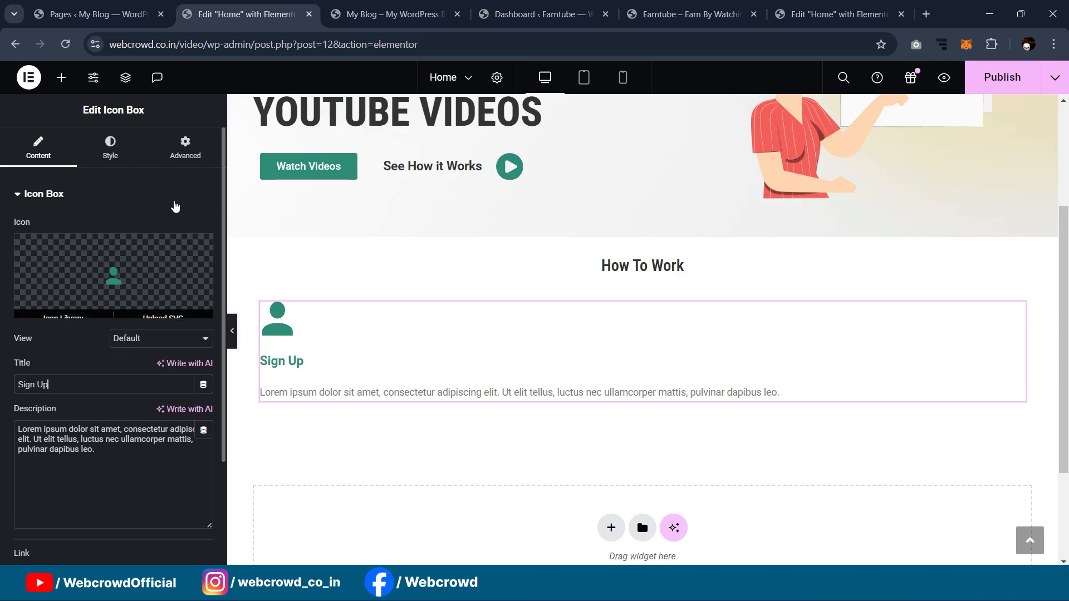
pyautogui.click(885, 14)
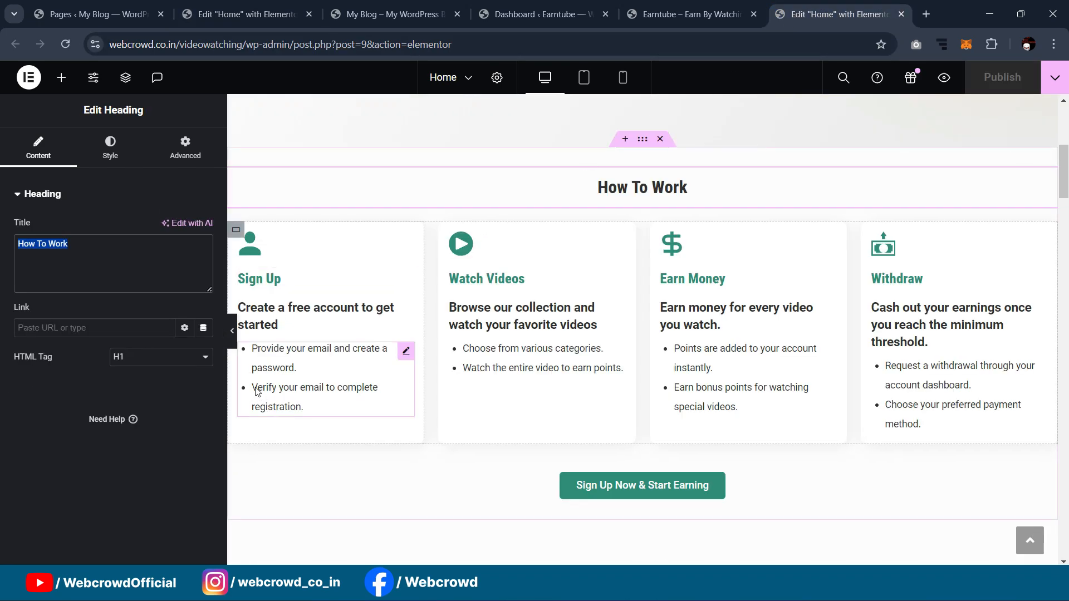
# Step: Replace the Sign Up icon box with a new Icon widget in the How To Work container
pyautogui.click(276, 325)
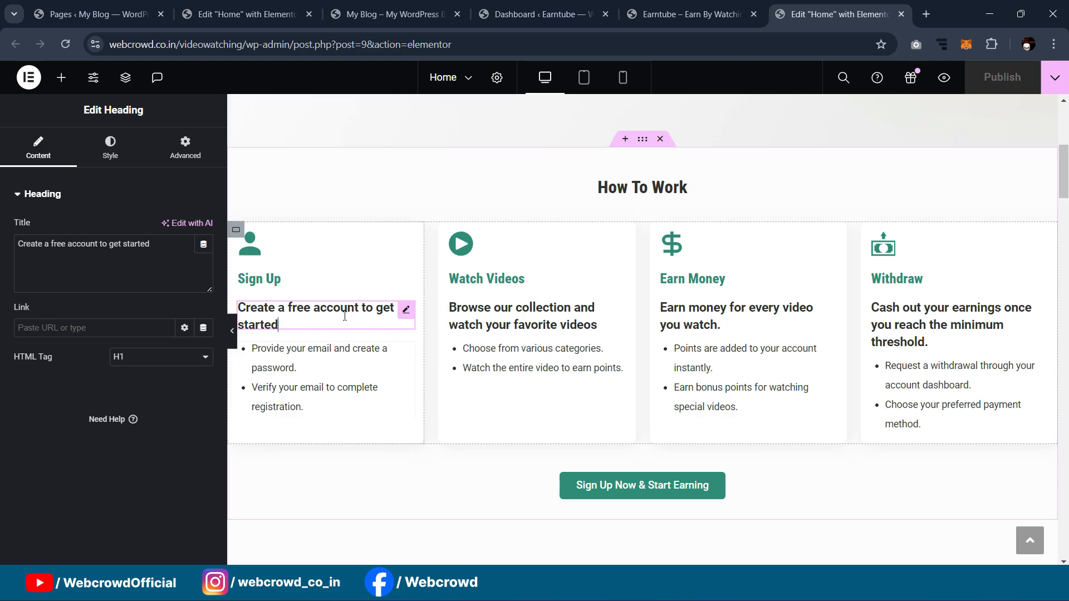
pyautogui.click(252, 5)
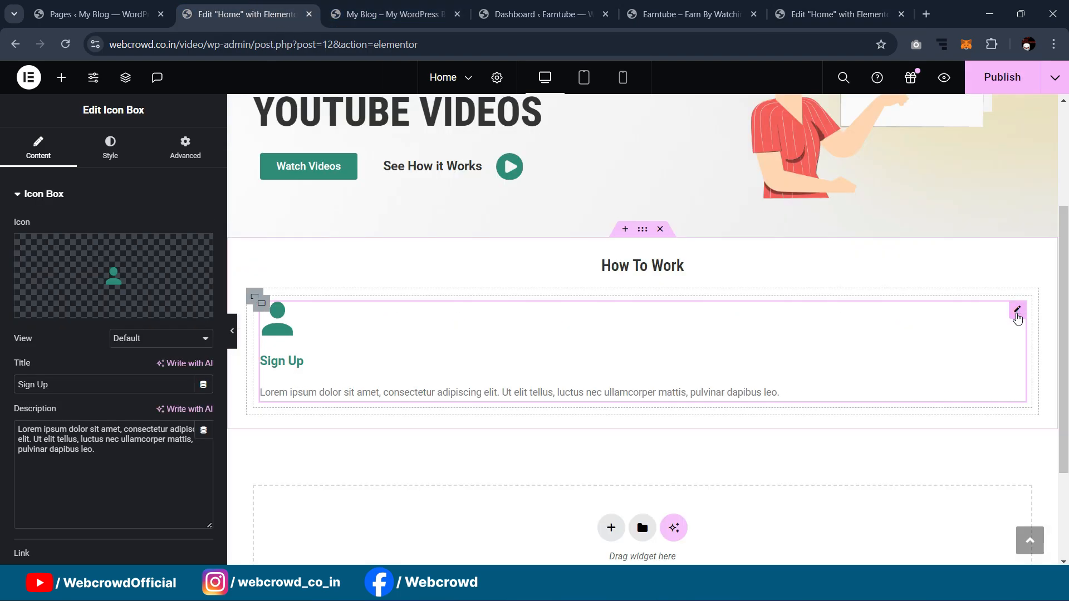
pyautogui.press('Delete')
pyautogui.write('l')
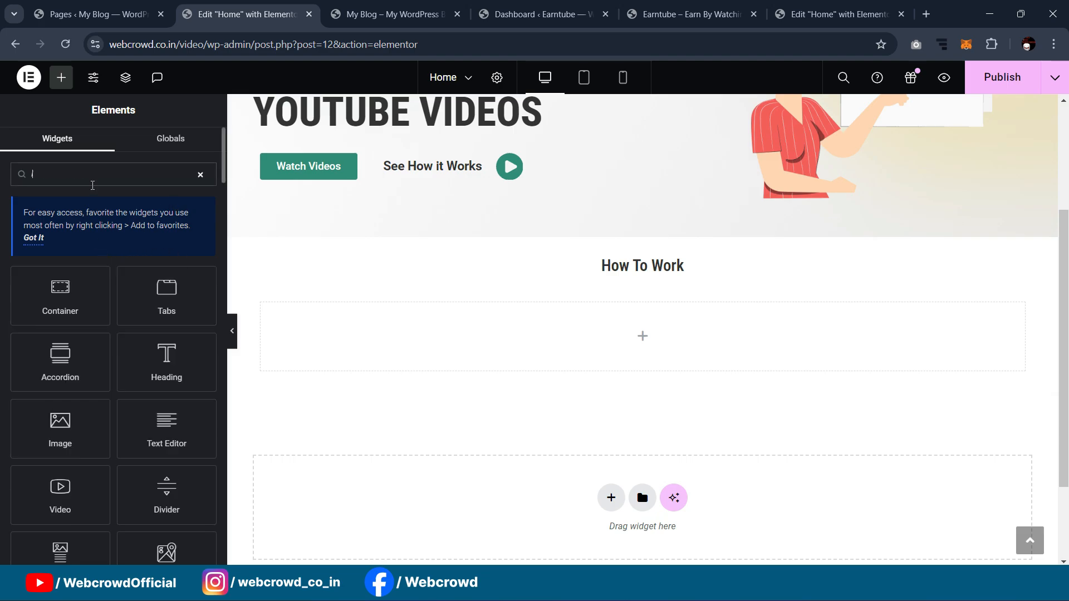
pyautogui.write('con')
pyautogui.moveTo(61, 295); pyautogui.dragTo(334, 320)
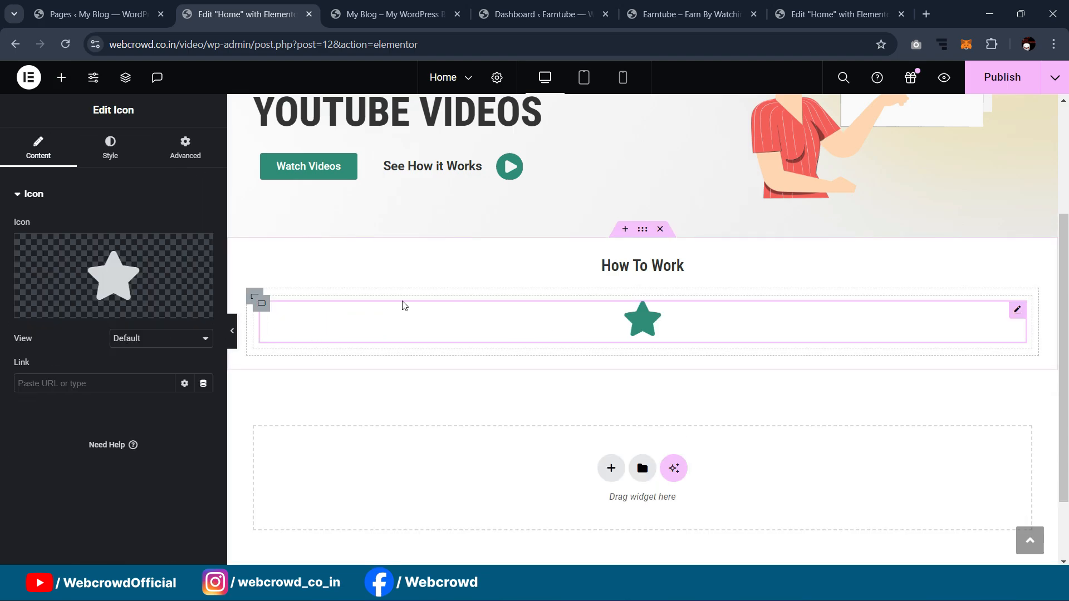
# Step: Left-align the icon and set it to the uploaded person SVG
pyautogui.click(110, 148)
pyautogui.click(165, 228)
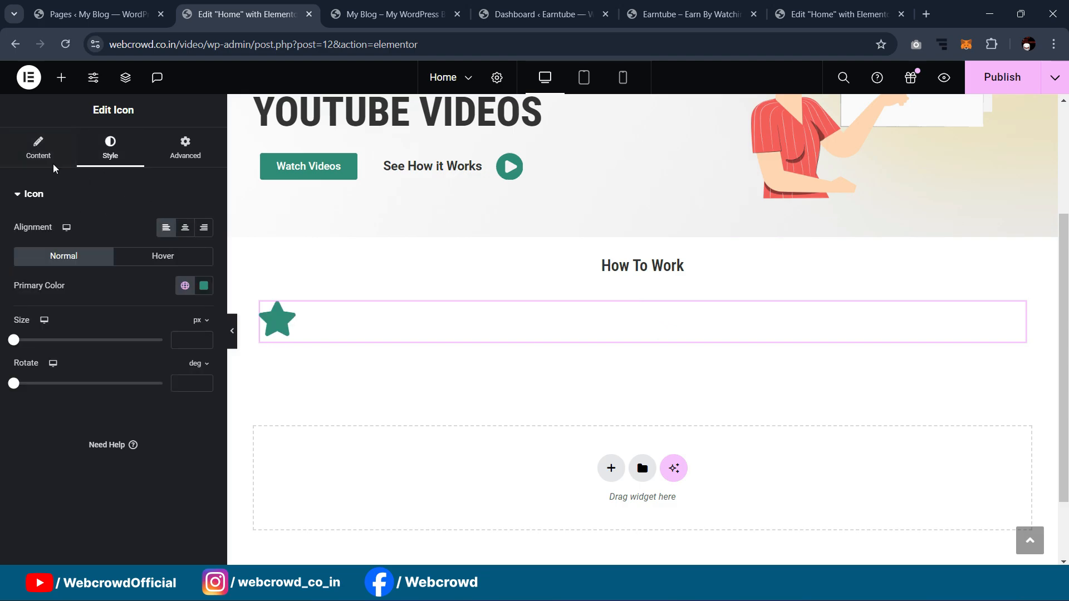
pyautogui.click(42, 151)
pyautogui.click(148, 275)
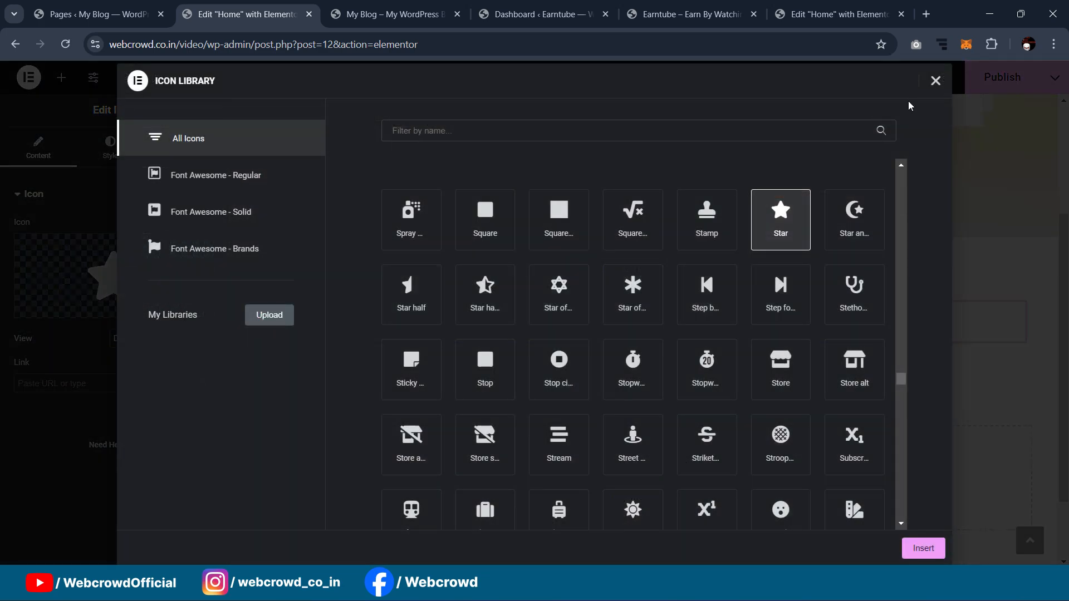
pyautogui.click(935, 80)
pyautogui.click(184, 310)
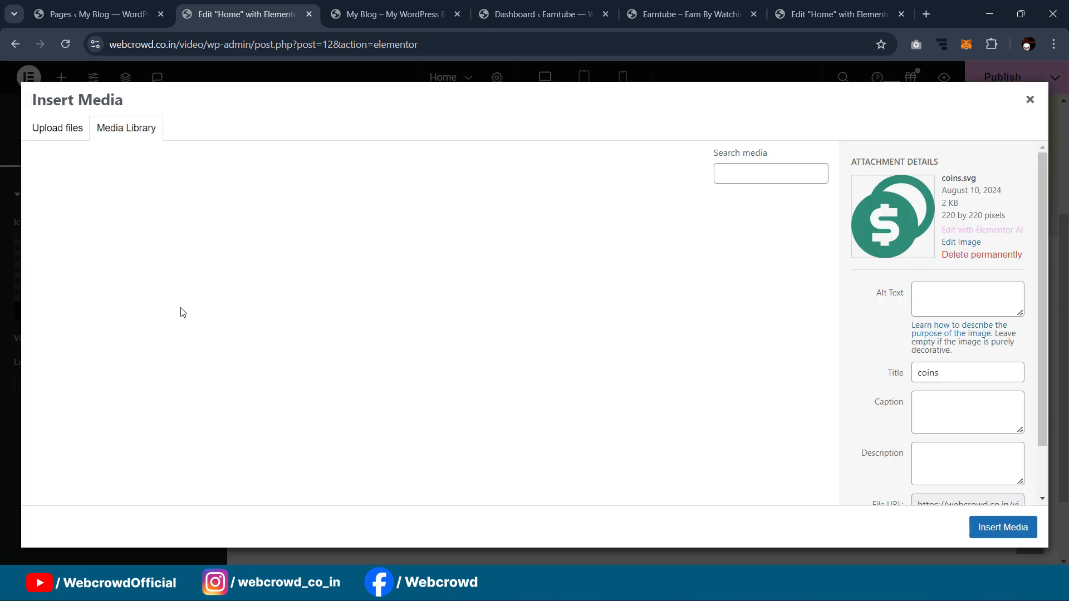
pyautogui.click(289, 239)
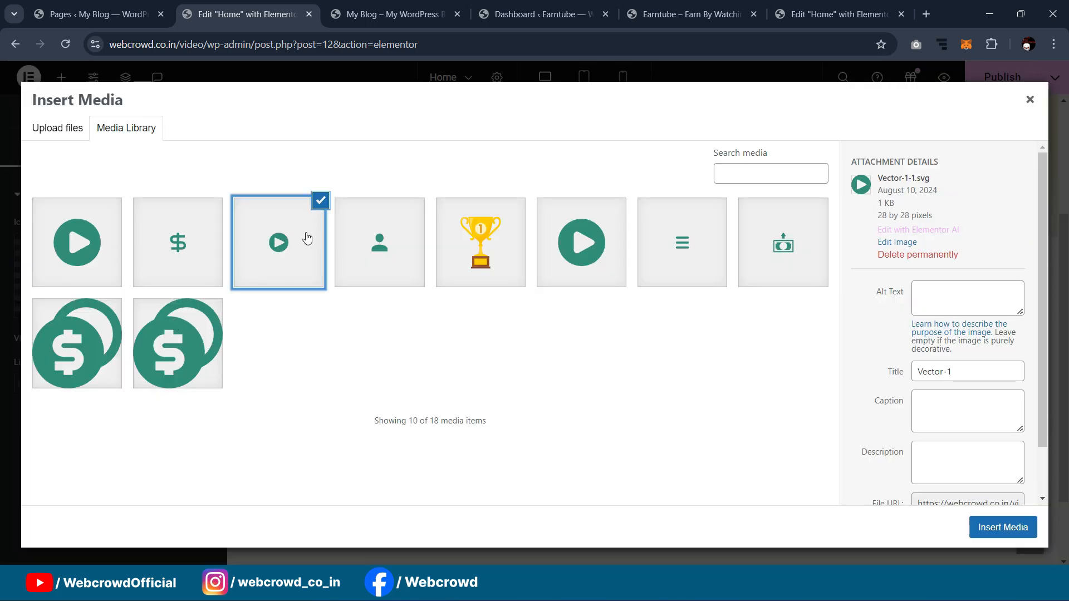
pyautogui.click(415, 257)
pyautogui.click(985, 524)
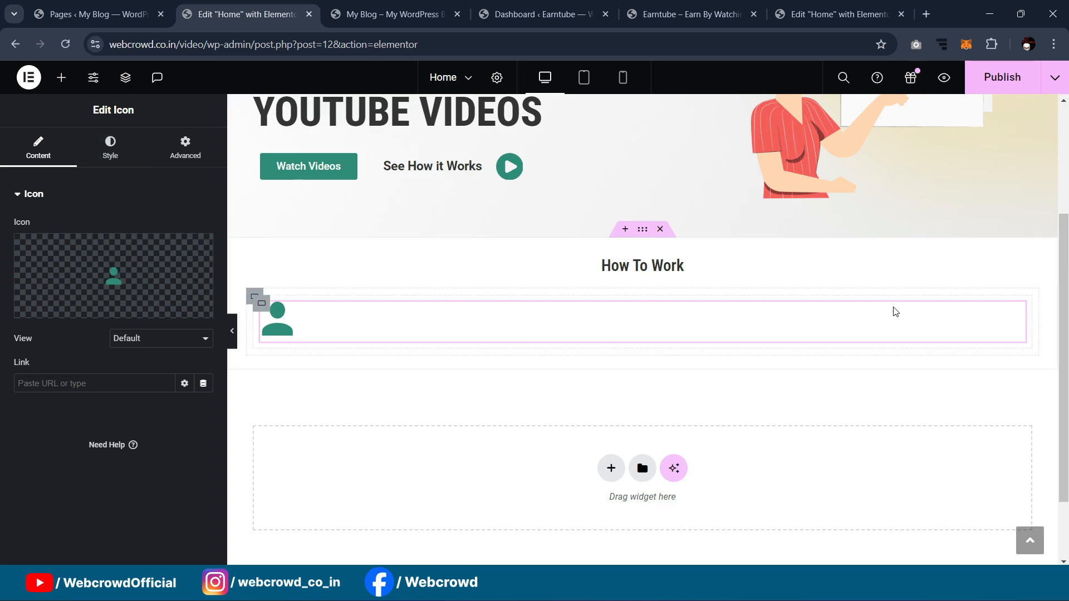
# Step: Give the person icon a -8 px bottom margin, checking spacing against the reference
pyautogui.click(189, 159)
pyautogui.click(203, 244)
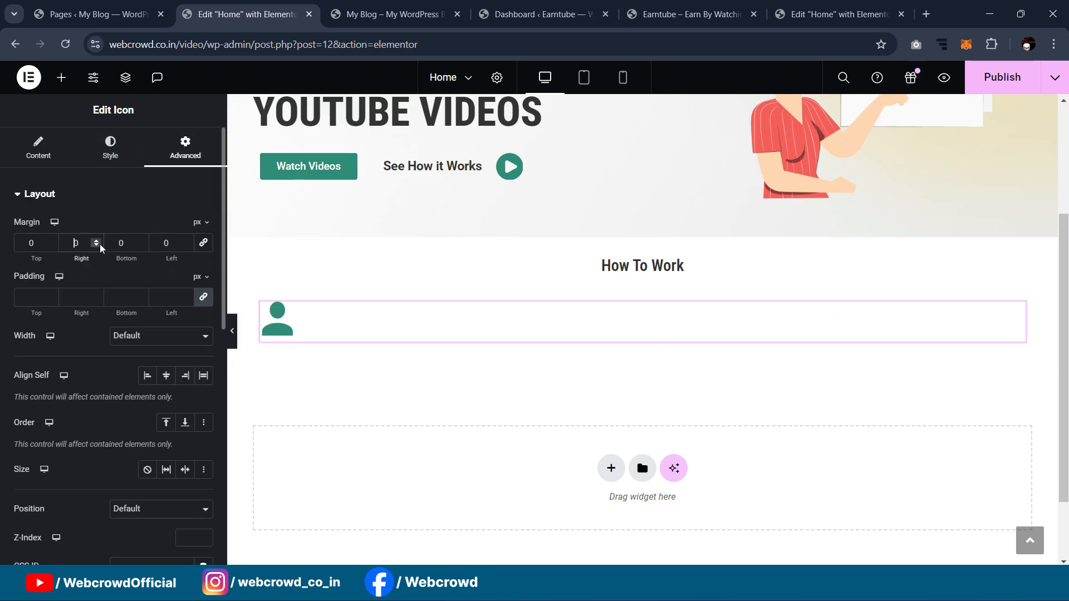
pyautogui.moveTo(139, 257); pyautogui.dragTo(142, 258)
pyautogui.click(852, 4)
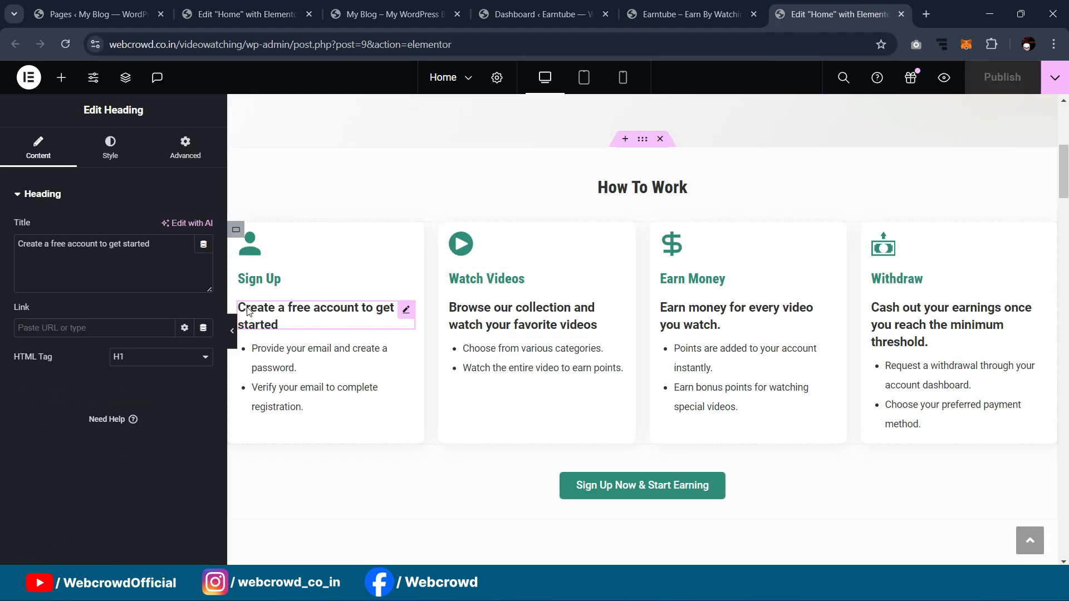
pyautogui.click(338, 6)
pyautogui.click(251, 12)
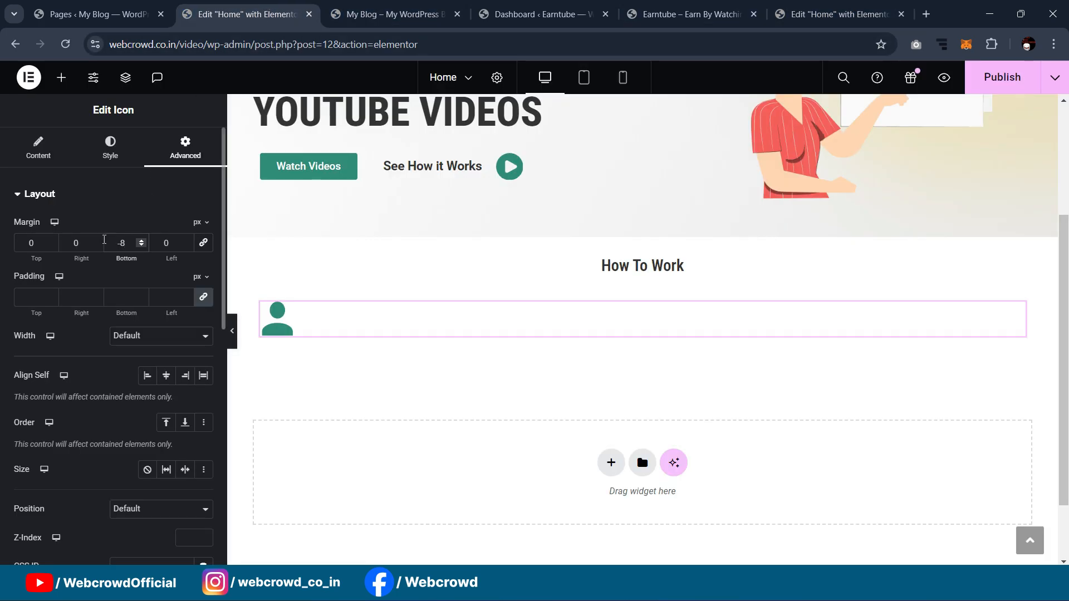
pyautogui.click(53, 151)
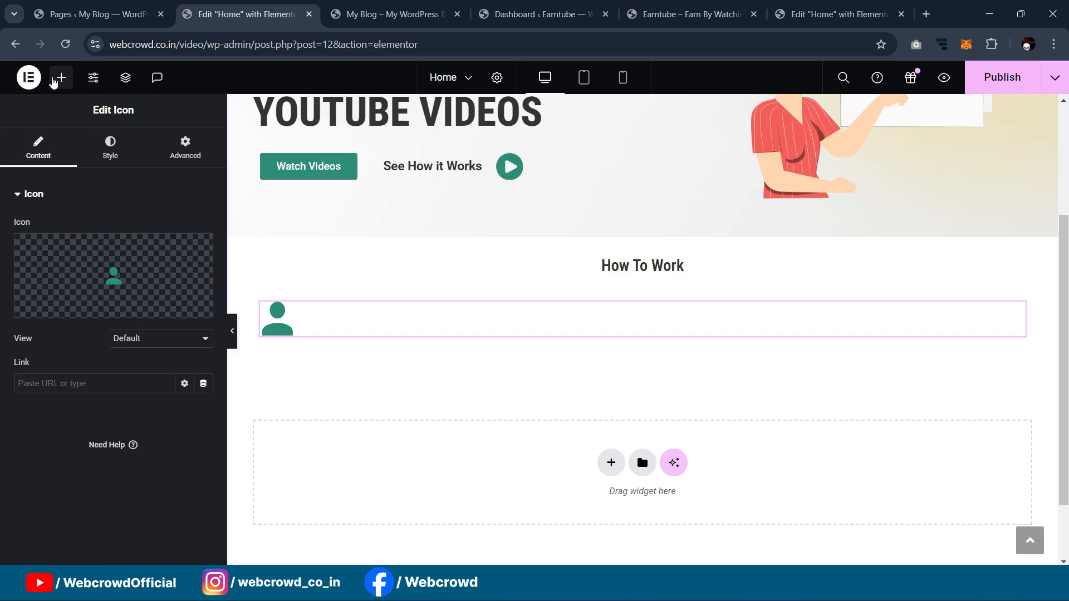
# Step: Add a Heading widget under the person icon titled 'Sign Up'
pyautogui.click(61, 78)
pyautogui.moveTo(78, 434); pyautogui.dragTo(312, 332)
pyautogui.moveTo(125, 244); pyautogui.dragTo(2, 253)
pyautogui.write('Sign Up')
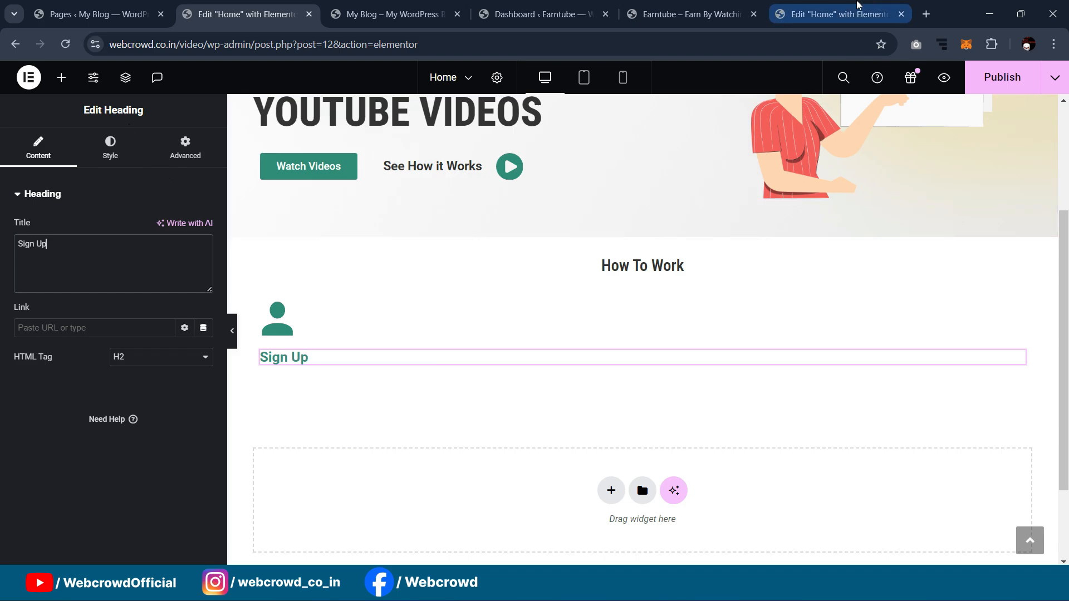
# Step: Duplicate the Sign Up heading and retitle the copy 'Create a free account to get started'
pyautogui.click(835, 14)
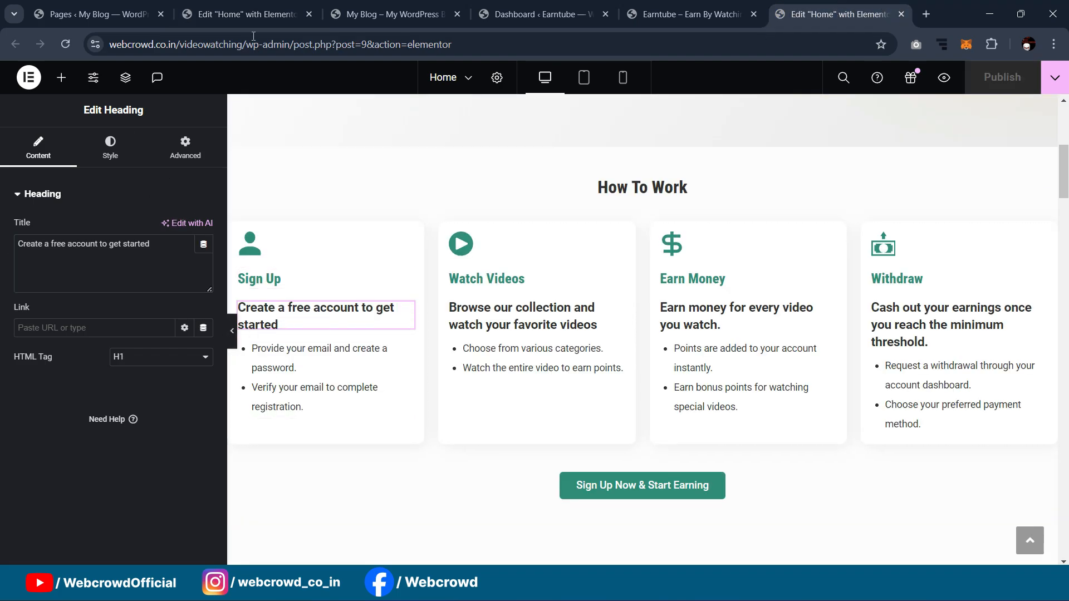
pyautogui.click(245, 14)
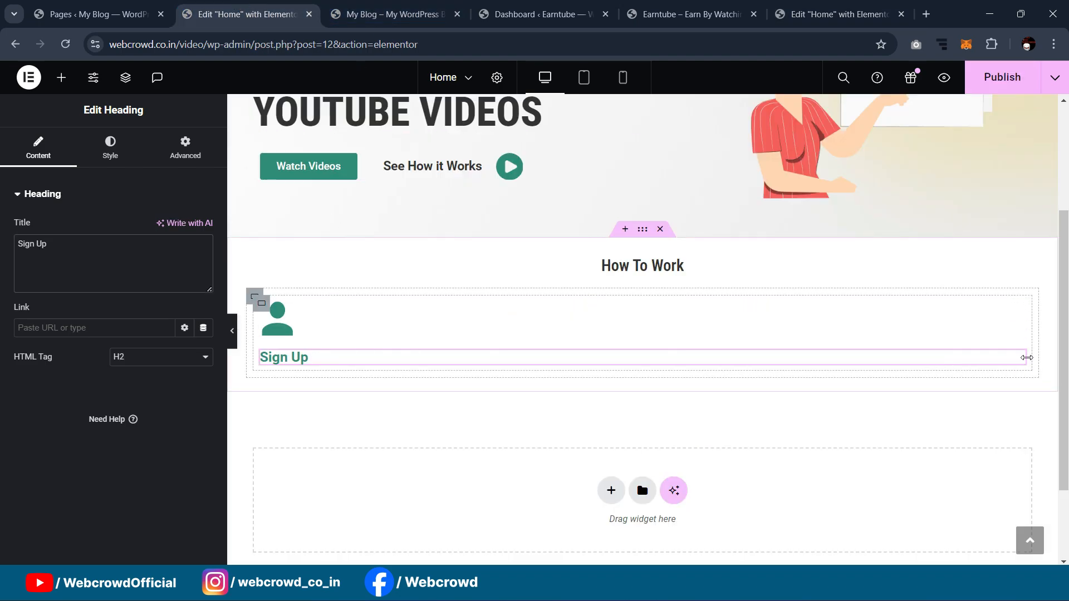
pyautogui.rightClick(1026, 359)
pyautogui.click(943, 285)
pyautogui.click(891, 11)
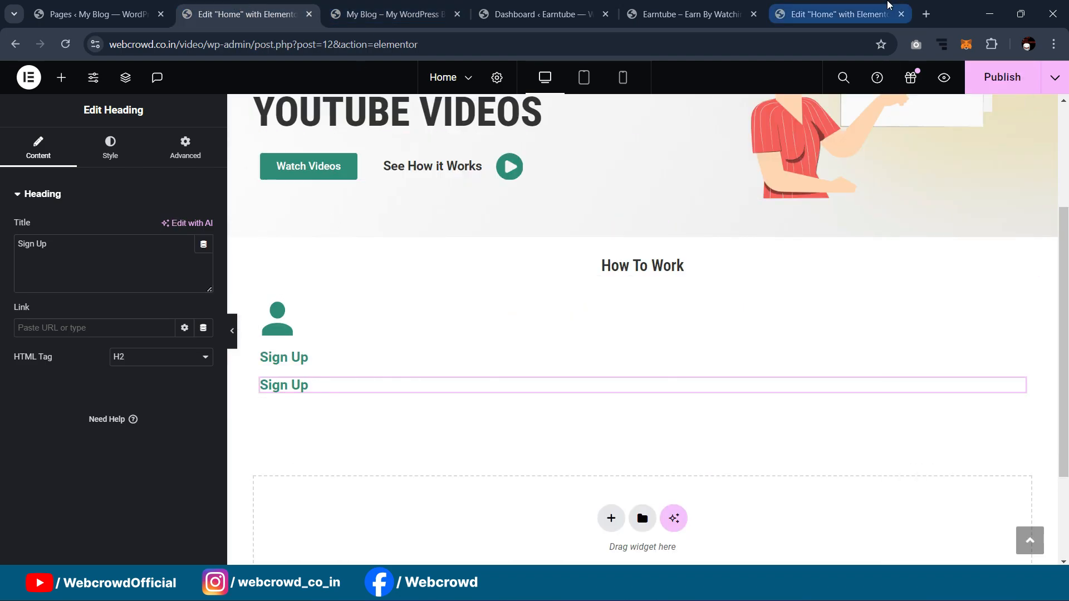
pyautogui.hotkey('ctrl', 'a')
pyautogui.hotkey('ctrl', 'c')
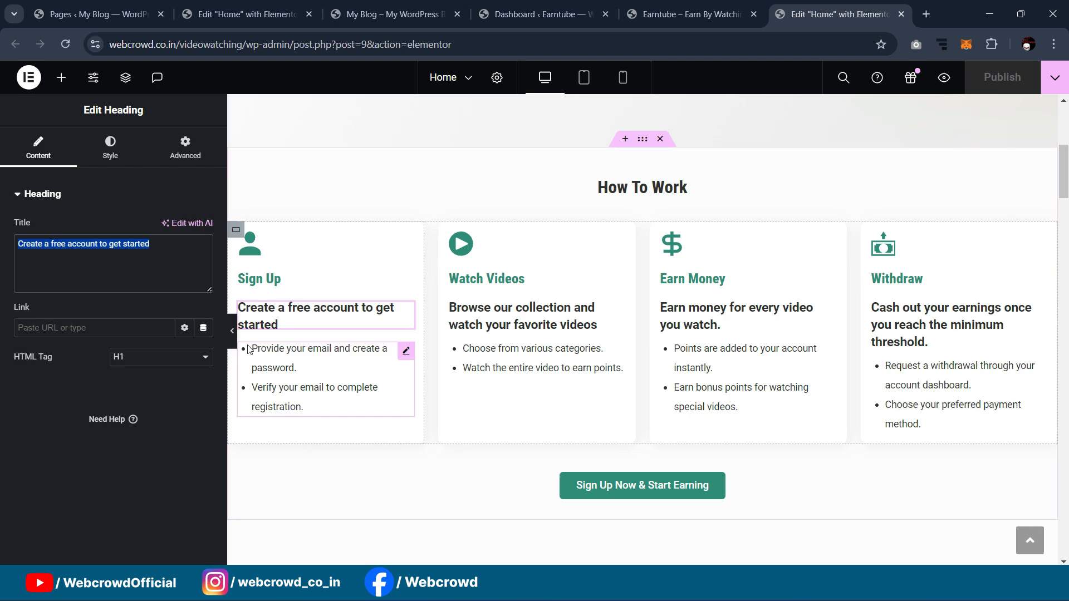
pyautogui.click(146, 12)
pyautogui.click(248, 5)
pyautogui.click(108, 268)
pyautogui.hotkey('ctrl', 'a')
pyautogui.hotkey('ctrl', 'v')
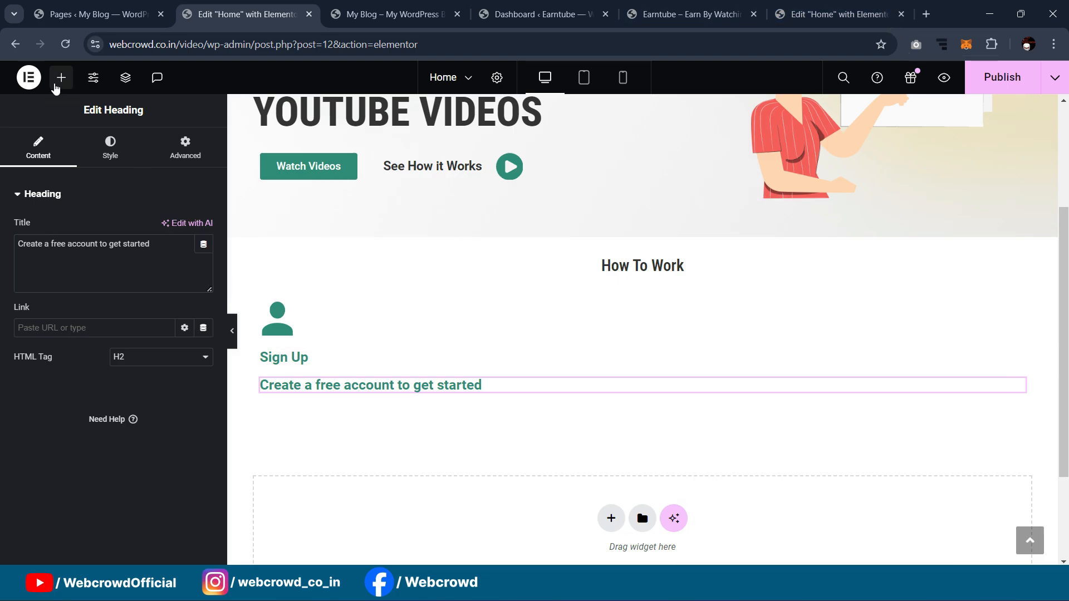
# Step: Place a Text Editor widget below the subheading
pyautogui.click(61, 77)
pyautogui.write('text')
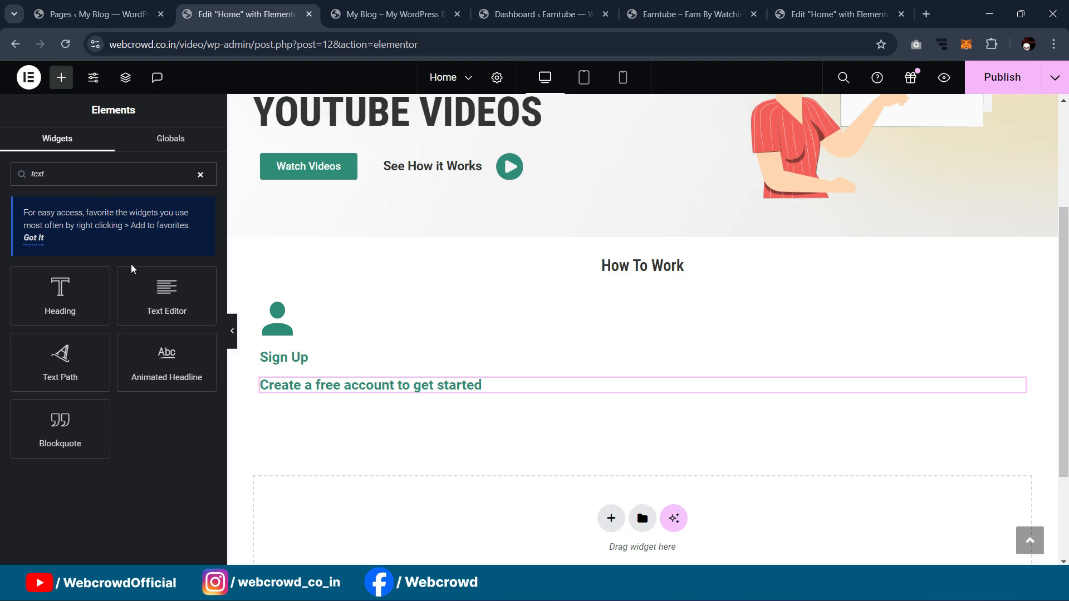
pyautogui.moveTo(132, 268); pyautogui.dragTo(315, 387)
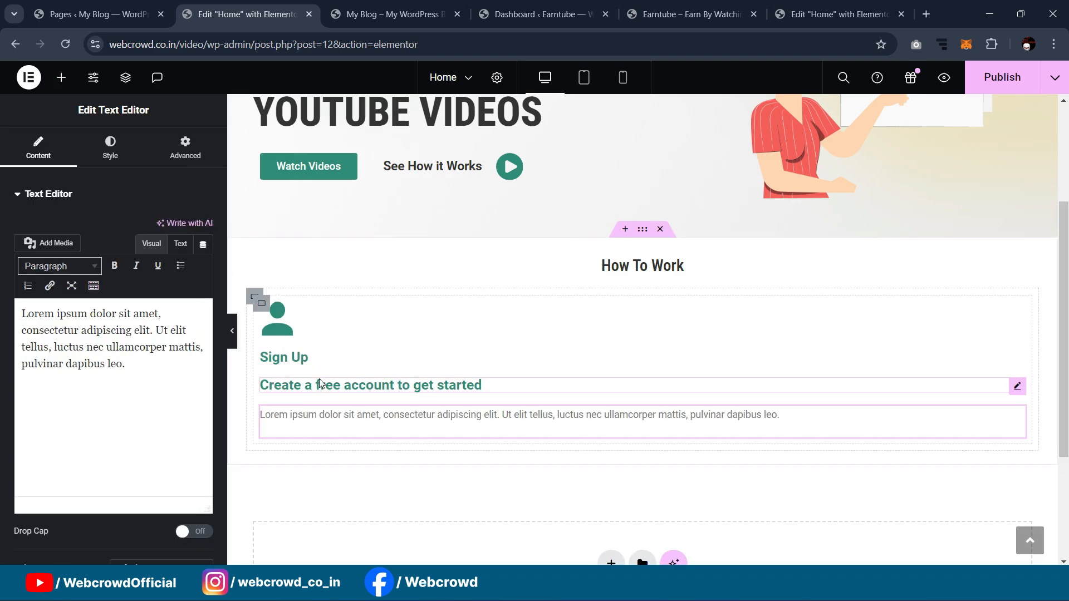
# Step: Copy the reference bullet list and paste it over the placeholder text
pyautogui.click(841, 14)
pyautogui.click(332, 386)
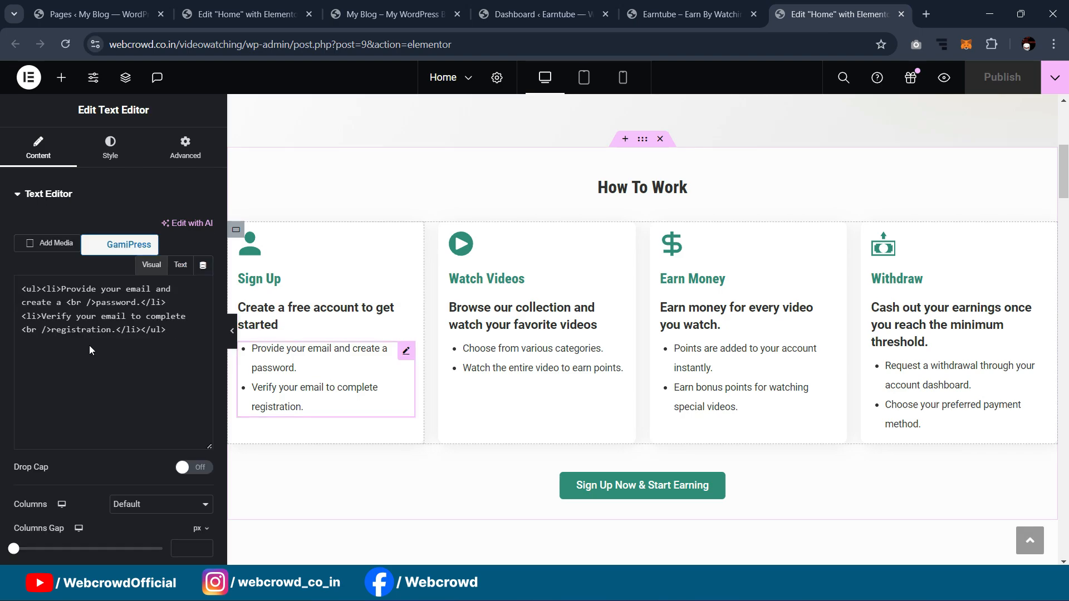
pyautogui.hotkey('ctrl', 'a')
pyautogui.hotkey('ctrl', 'c')
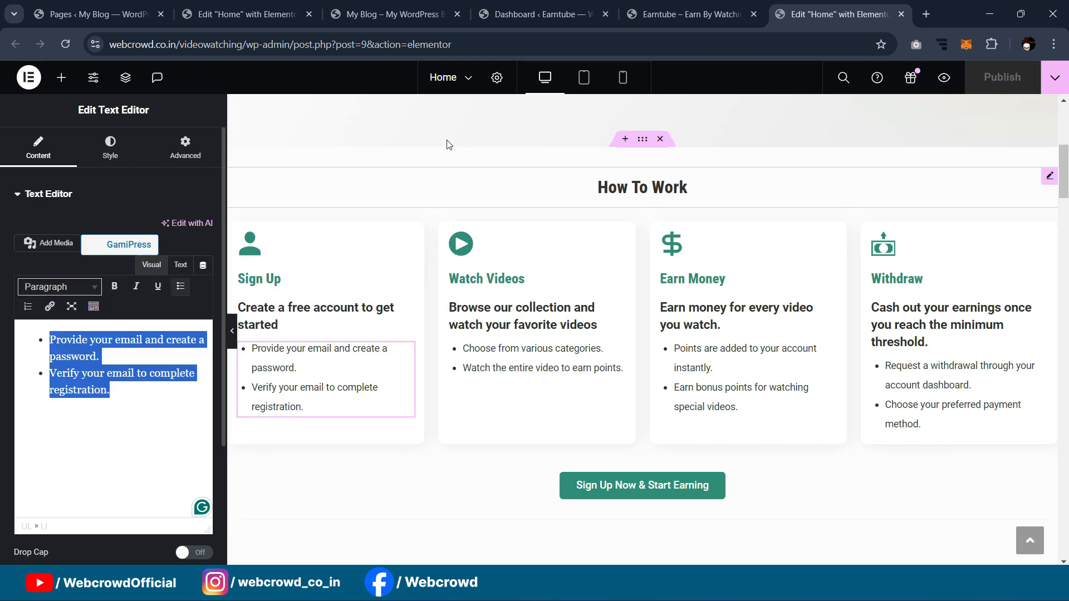
pyautogui.click(245, 14)
pyautogui.click(136, 366)
pyautogui.hotkey('ctrl', 'a')
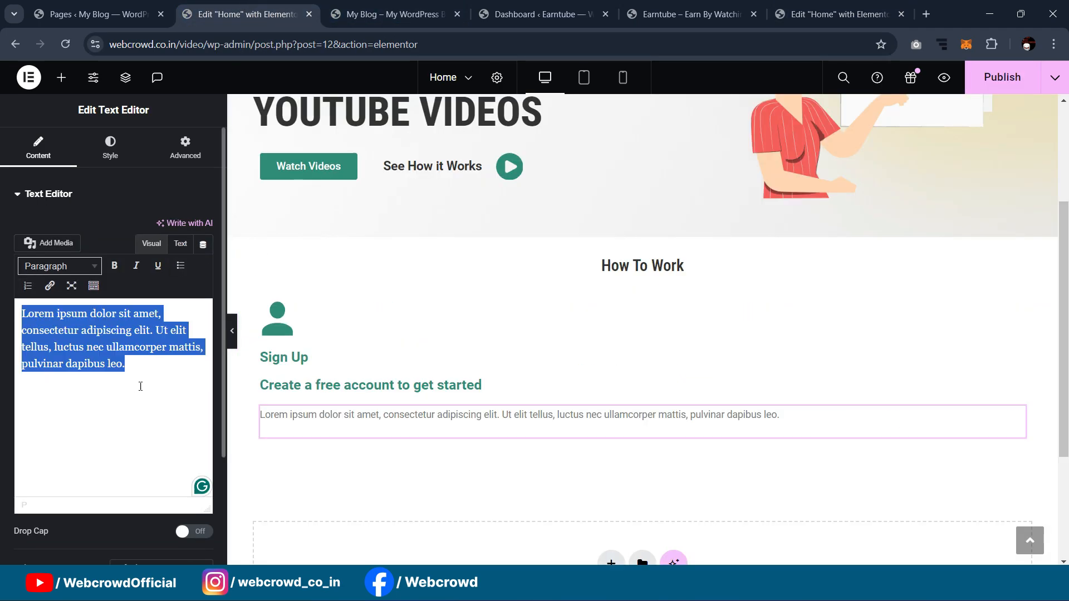
pyautogui.hotkey('ctrl', 'v')
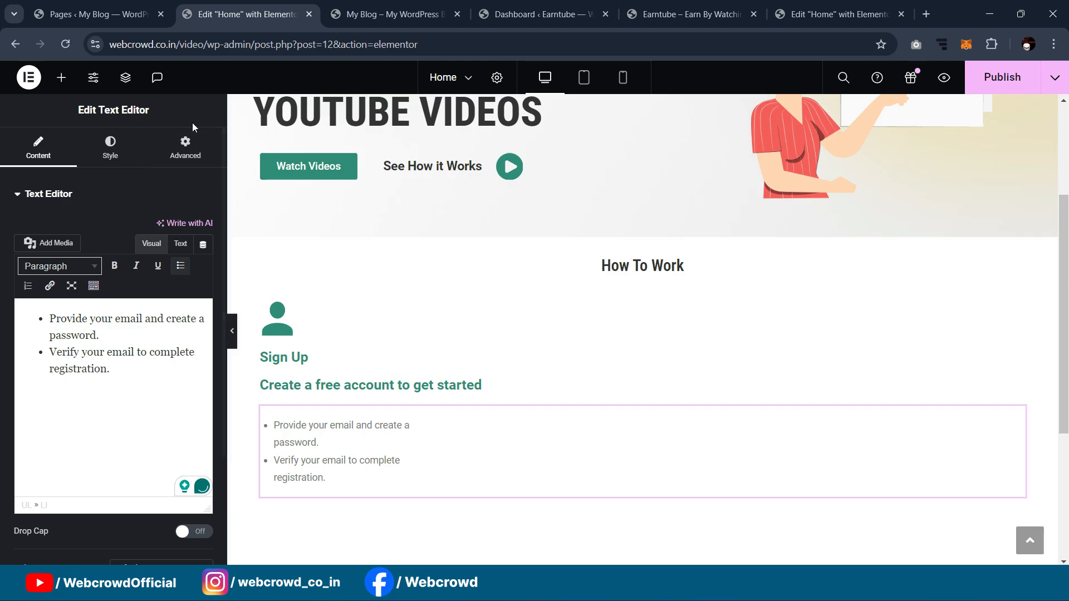
# Step: Set the text block's margins to -16 top and -15 bottom
pyautogui.click(187, 148)
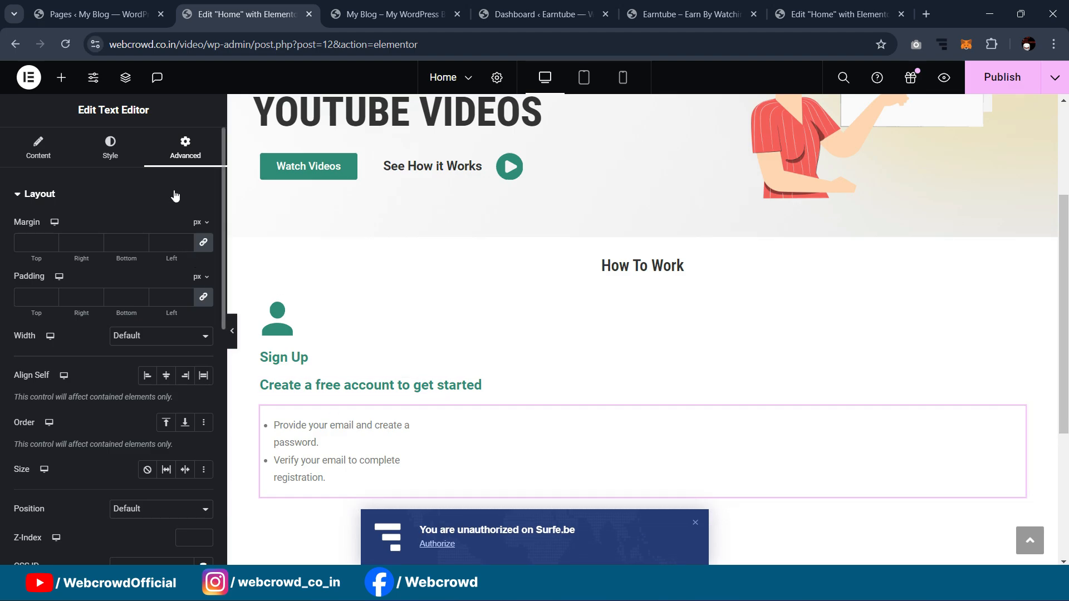
pyautogui.click(203, 242)
pyautogui.click(128, 243)
pyautogui.press('Down')
pyautogui.press('Down')
pyautogui.press('Down')
pyautogui.press('Down')
pyautogui.press('Down')
pyautogui.press('Down')
pyautogui.press('Down')
pyautogui.press('Down')
pyautogui.press('Down')
pyautogui.press('Down')
pyautogui.press('Down')
pyautogui.press('Down')
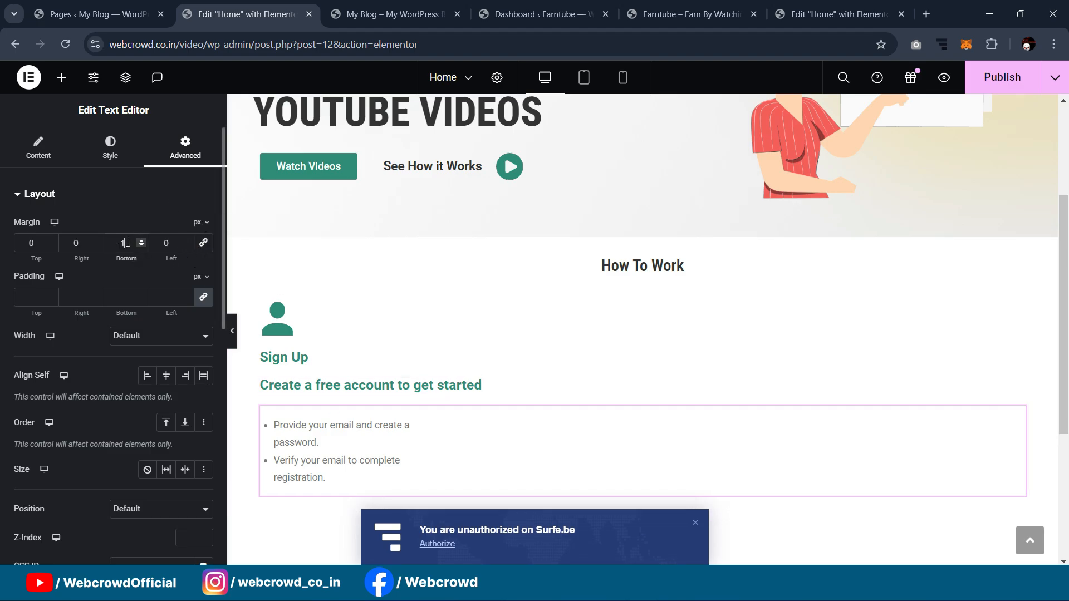
pyautogui.press('Down')
pyautogui.press('Down')
pyautogui.press('Down')
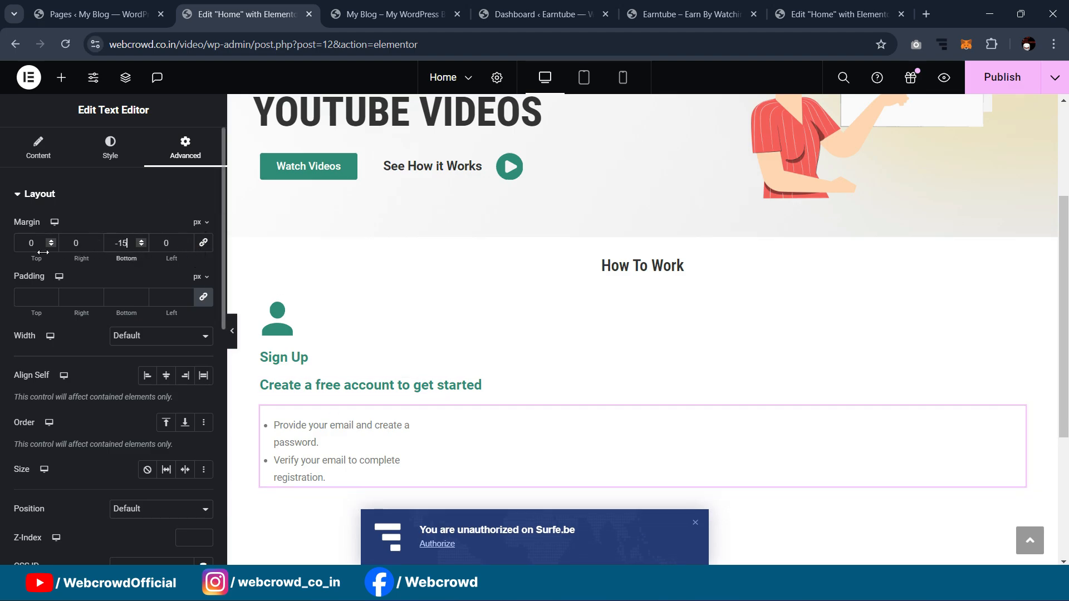
pyautogui.click(34, 242)
pyautogui.press('Down')
pyautogui.press('Down')
pyautogui.press('Down')
pyautogui.press('Down')
pyautogui.press('Down')
pyautogui.press('Down')
pyautogui.press('Down')
pyautogui.press('Down')
pyautogui.press('Down')
pyautogui.press('Down')
pyautogui.press('Down')
pyautogui.press('Down')
pyautogui.press('Down')
pyautogui.press('Down')
pyautogui.press('Down')
pyautogui.press('Down')
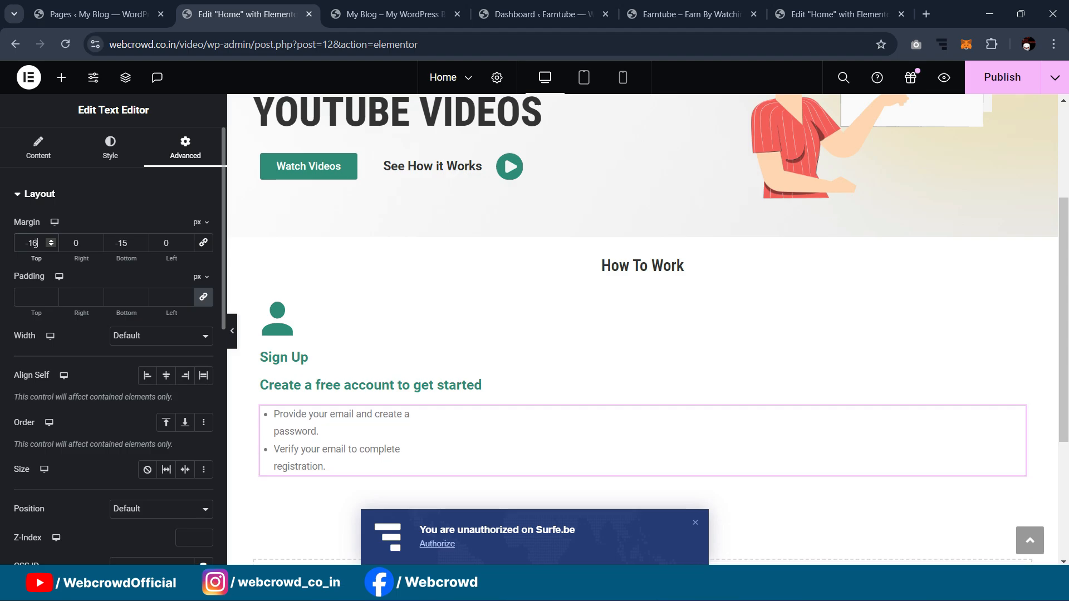
pyautogui.click(318, 359)
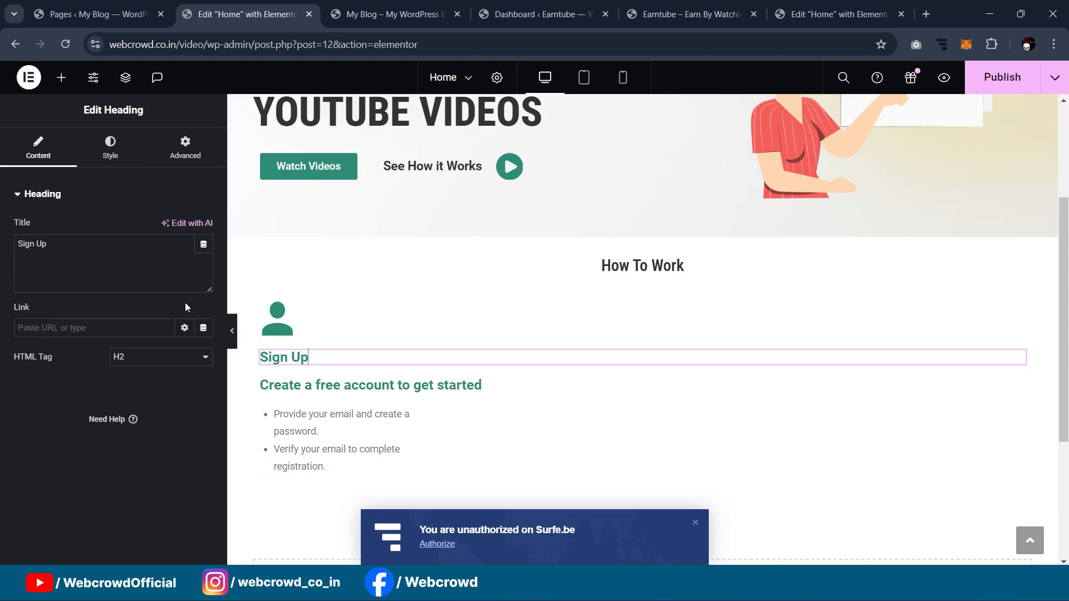
# Step: Shrink the person icon to 36 px
pyautogui.click(287, 330)
pyautogui.click(110, 147)
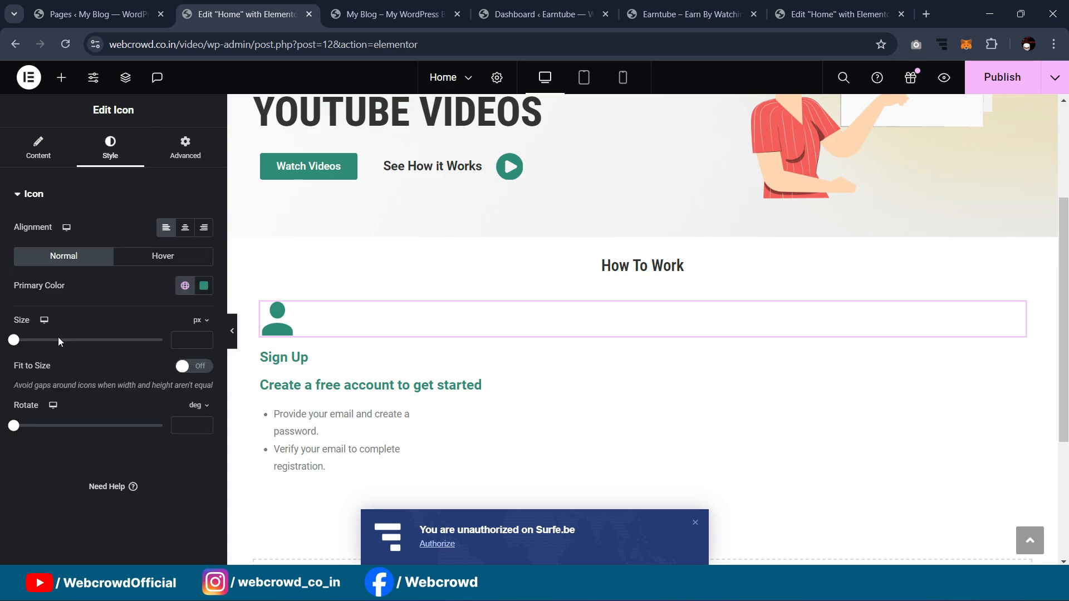
pyautogui.moveTo(18, 342); pyautogui.dragTo(32, 345)
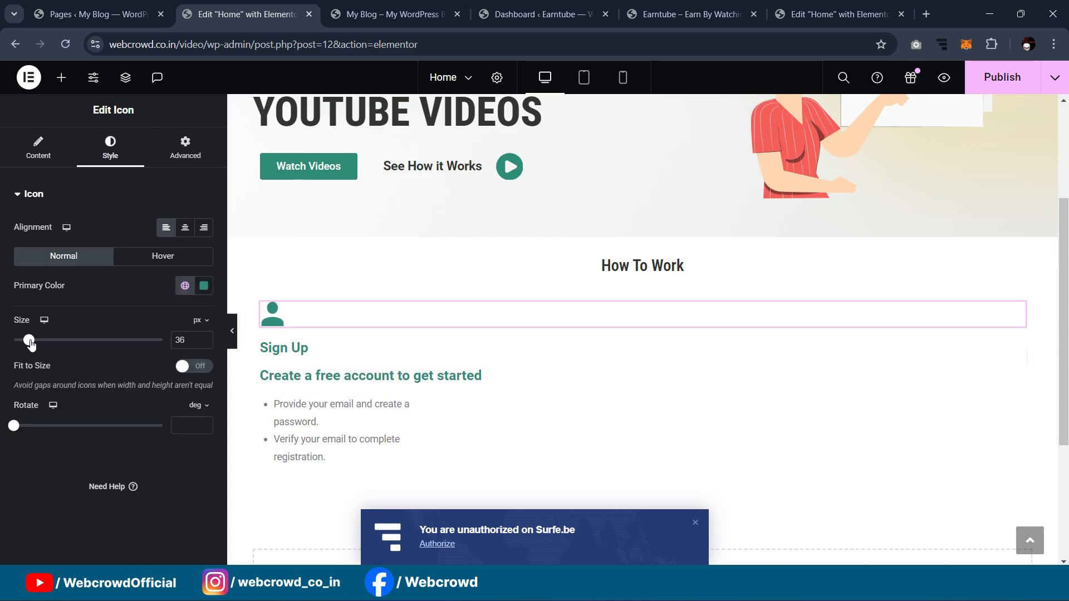
# Step: Set the Sign Up heading to Roboto Condensed and make it an H1
pyautogui.click(306, 351)
pyautogui.click(126, 164)
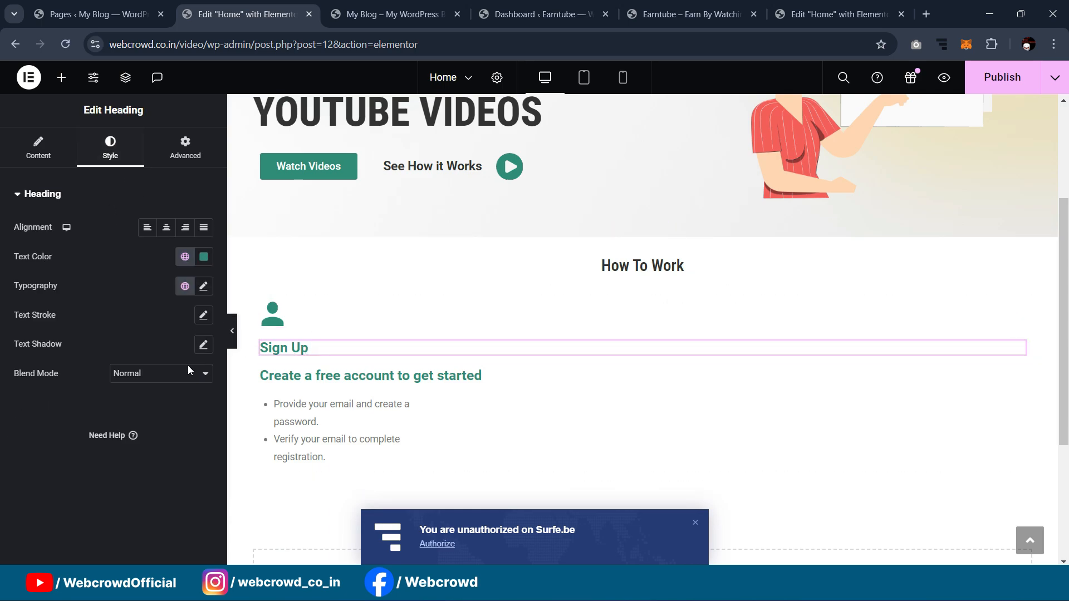
pyautogui.click(203, 286)
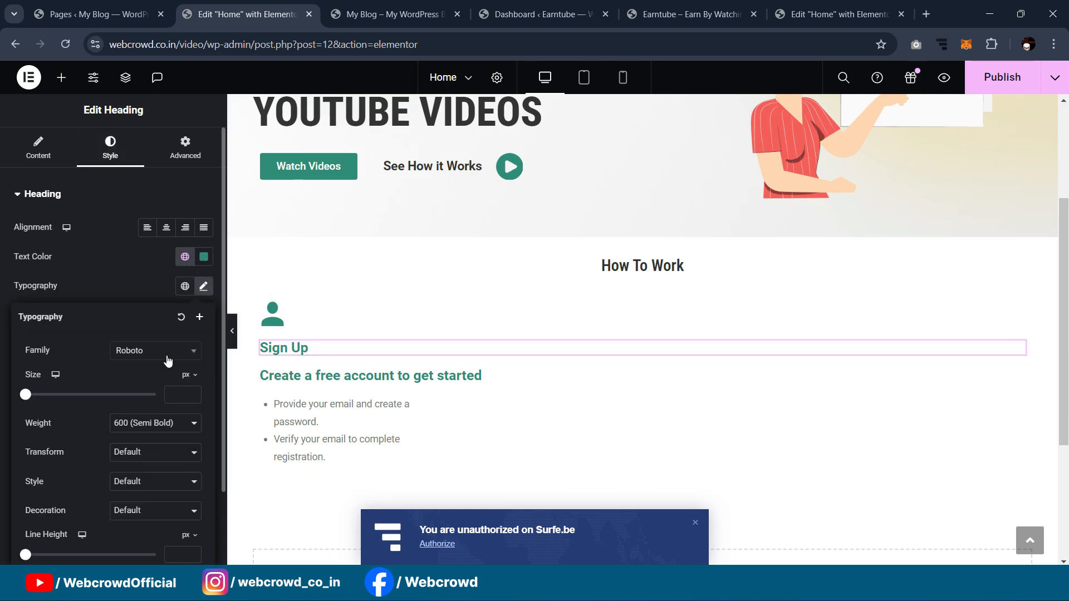
pyautogui.click(155, 350)
pyautogui.click(158, 439)
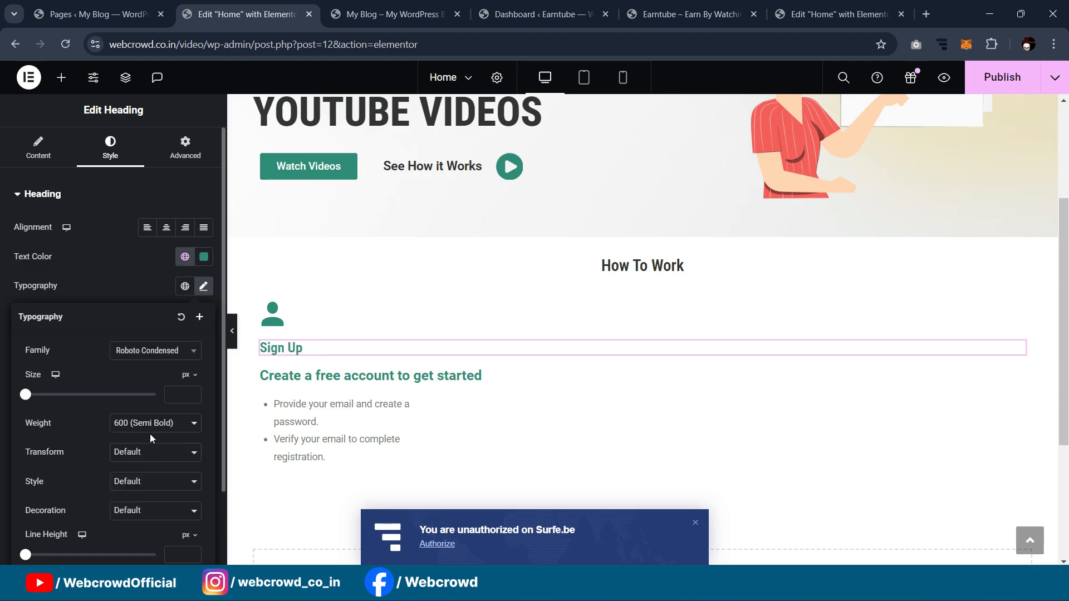
pyautogui.click(27, 146)
pyautogui.click(154, 362)
pyautogui.click(152, 374)
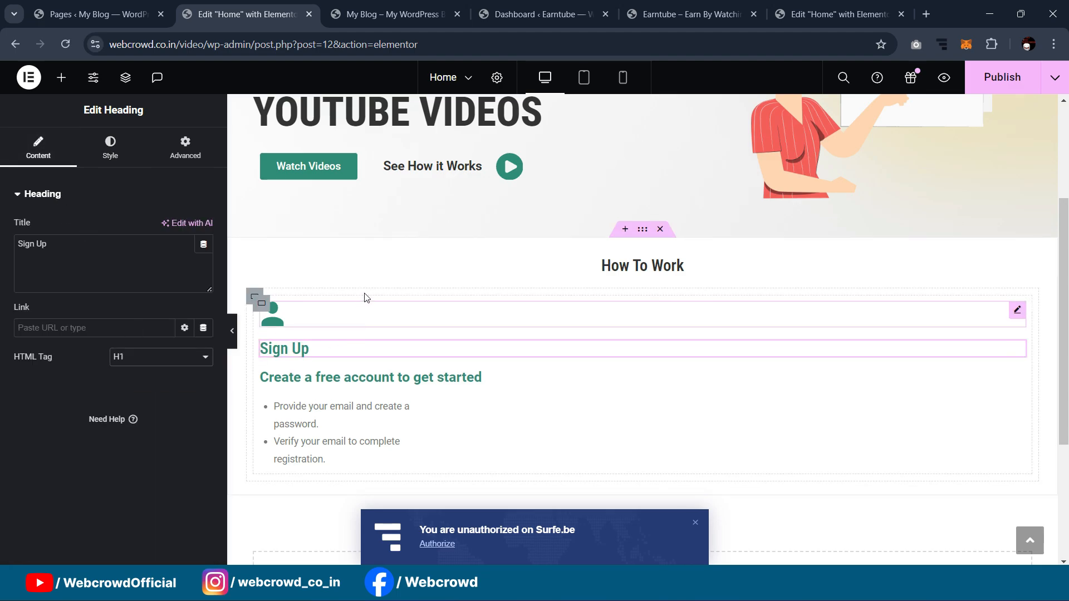
pyautogui.scroll(2, 365, 295)
pyautogui.scroll(-3, 368, 302)
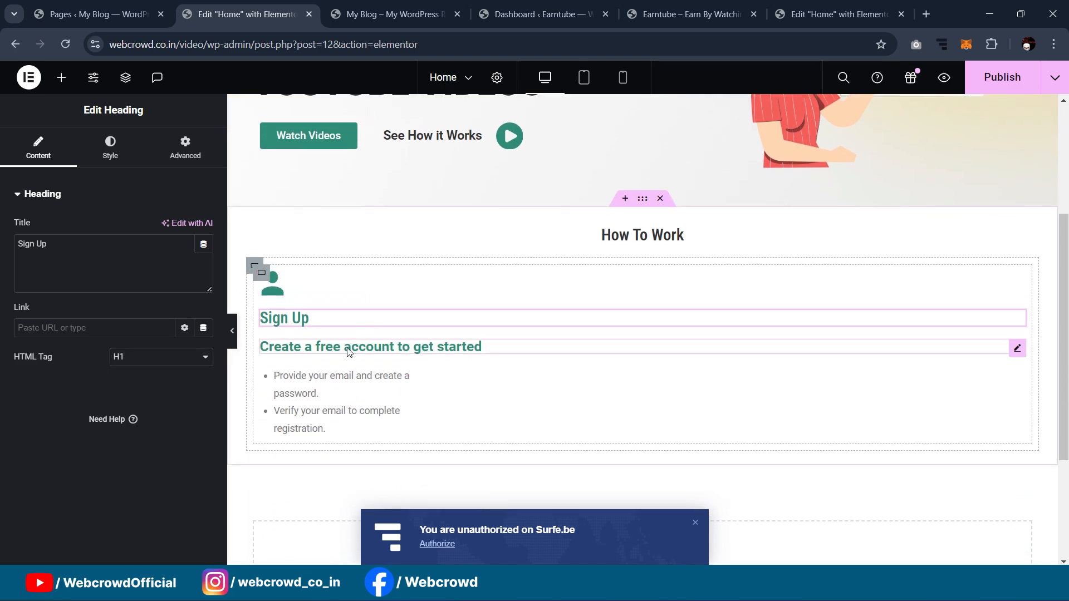
# Step: Give the 'Create a free account' subheading Roboto Condensed and the global Secondary grey colour
pyautogui.click(347, 352)
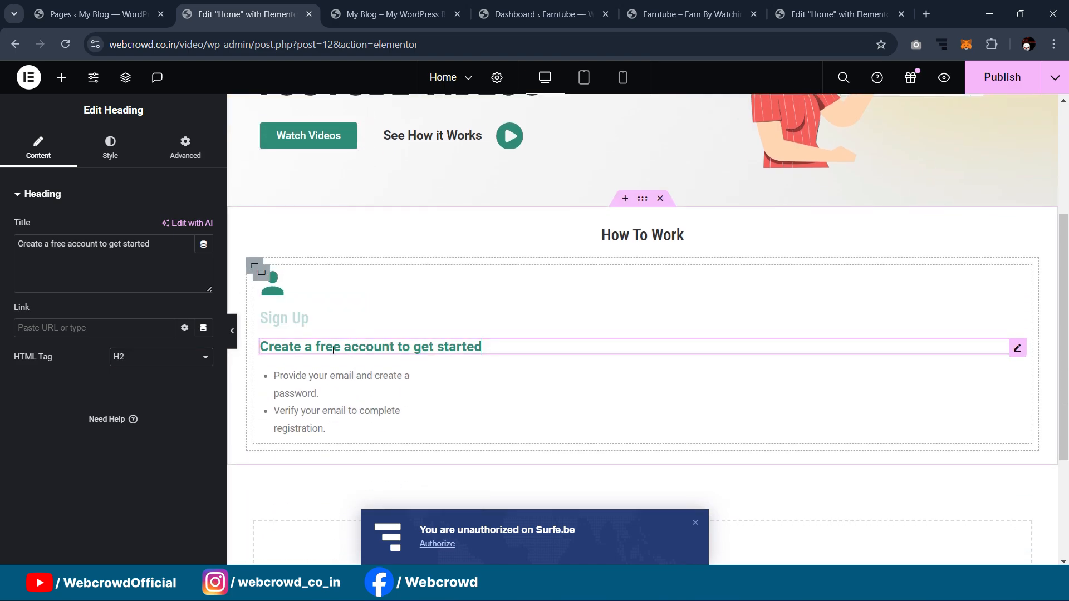
pyautogui.click(112, 152)
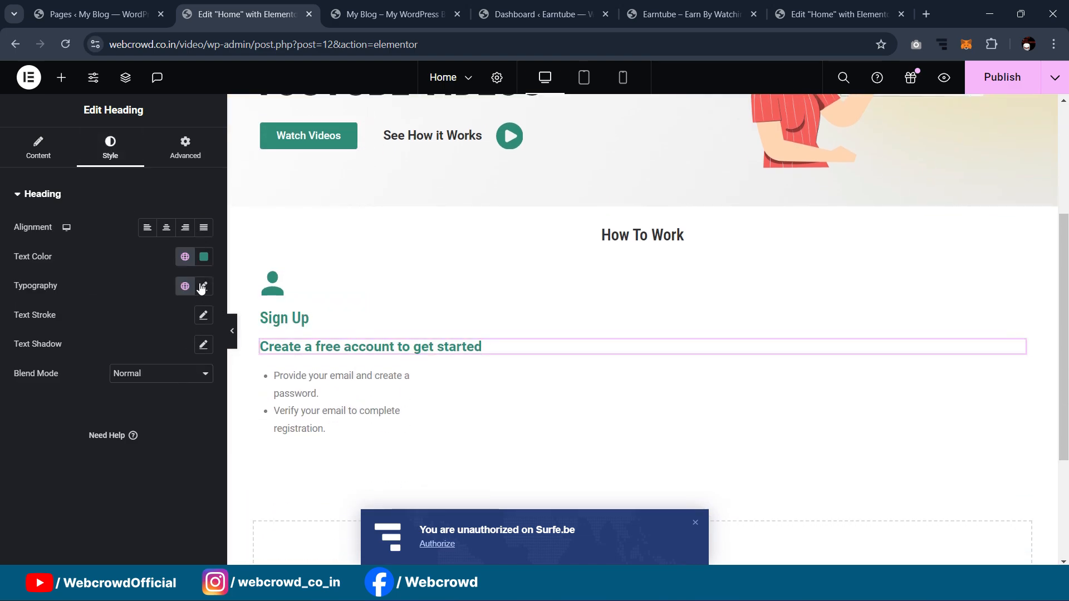
pyautogui.click(202, 286)
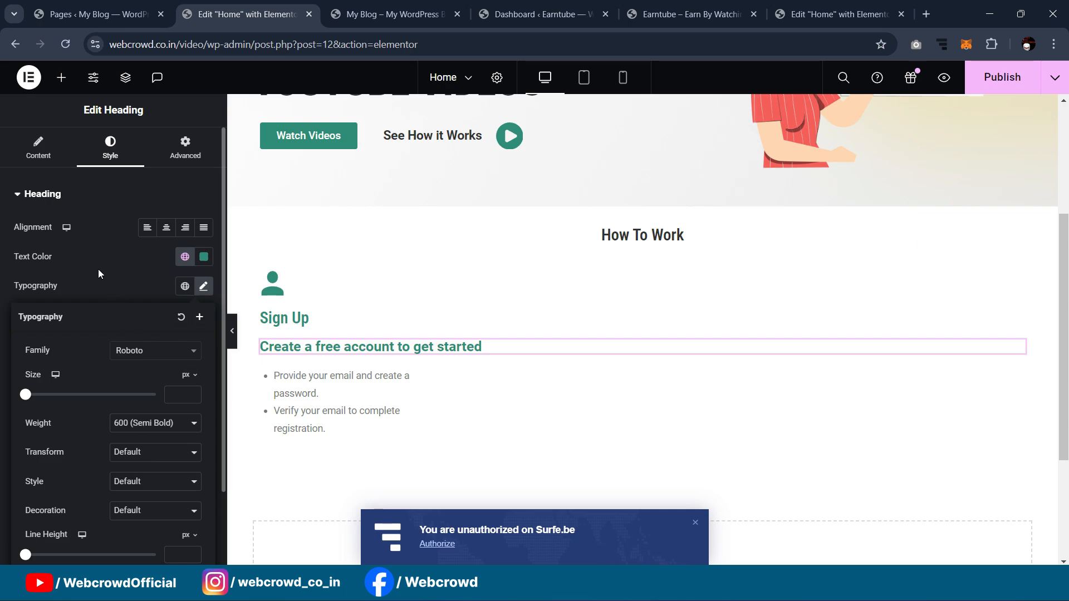
pyautogui.click(127, 350)
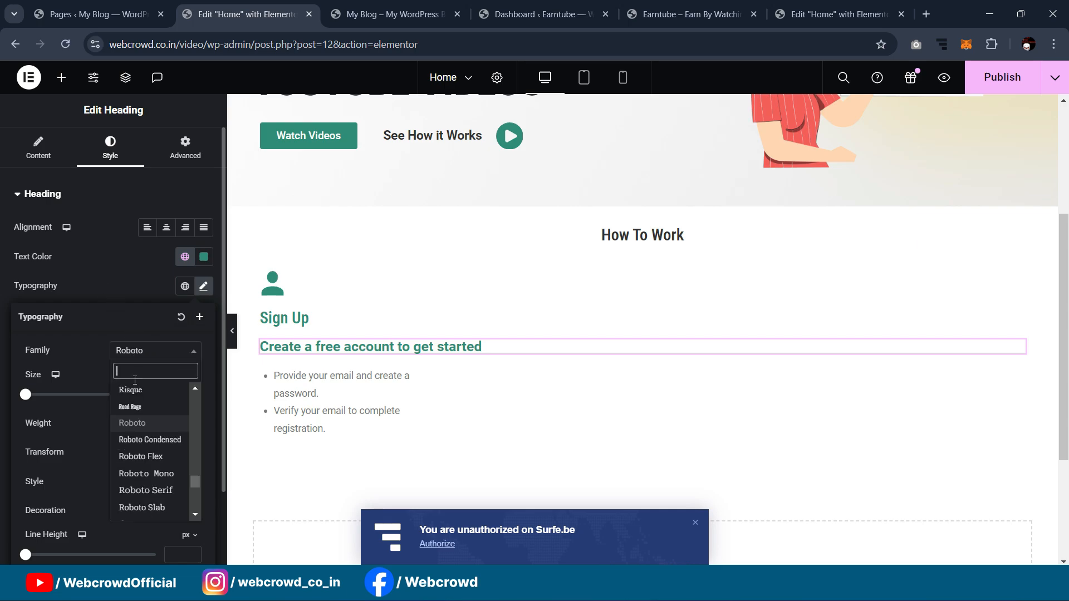
pyautogui.click(136, 438)
pyautogui.click(116, 226)
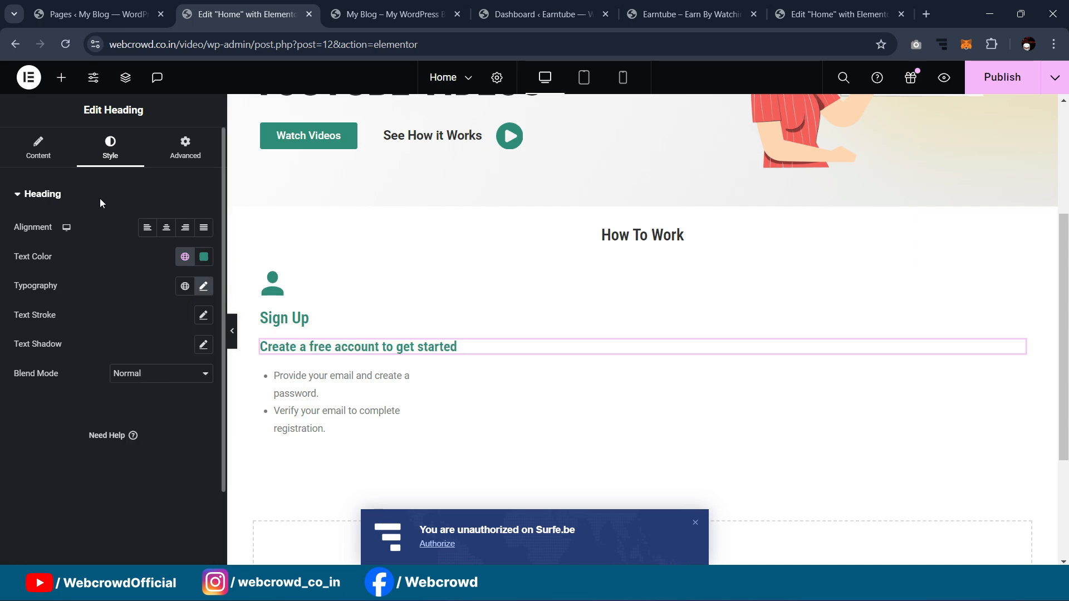
pyautogui.click(185, 256)
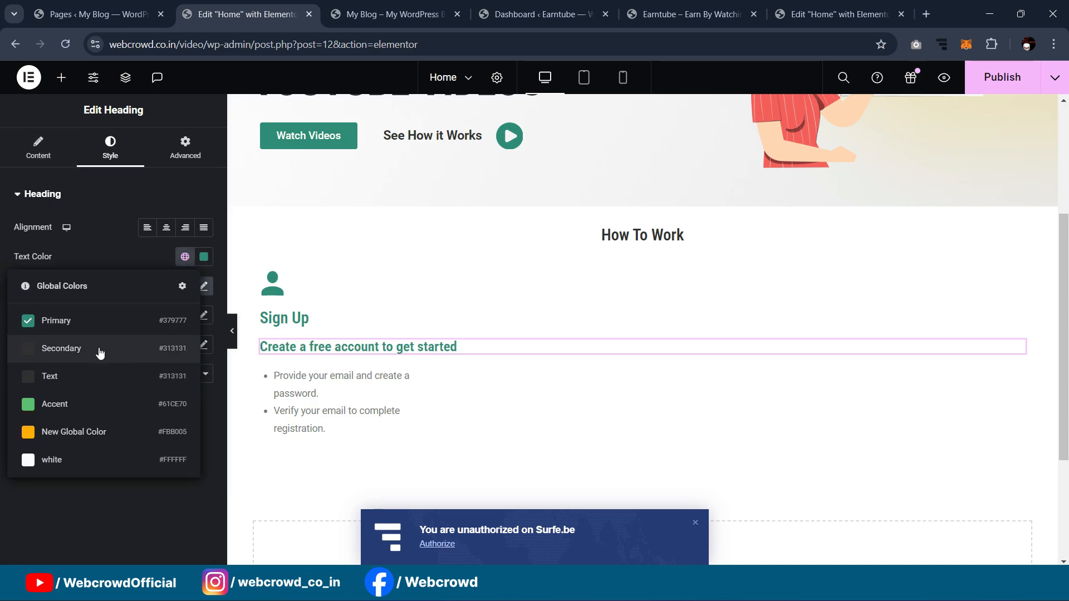
pyautogui.click(99, 348)
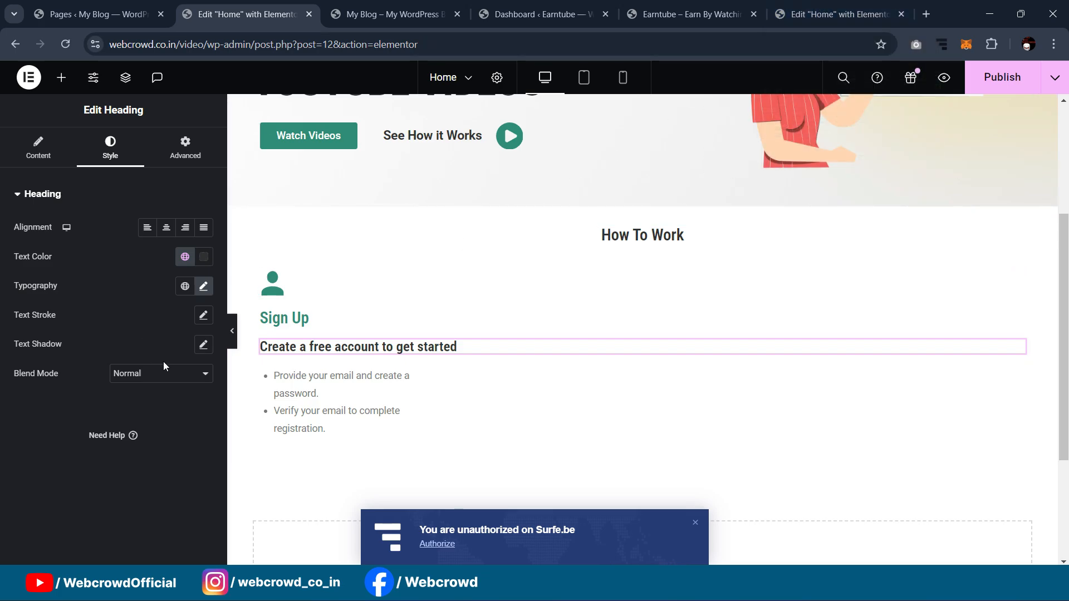
# Step: Compare the reference How To Work cards and the live Earntube site before editing
pyautogui.click(797, 8)
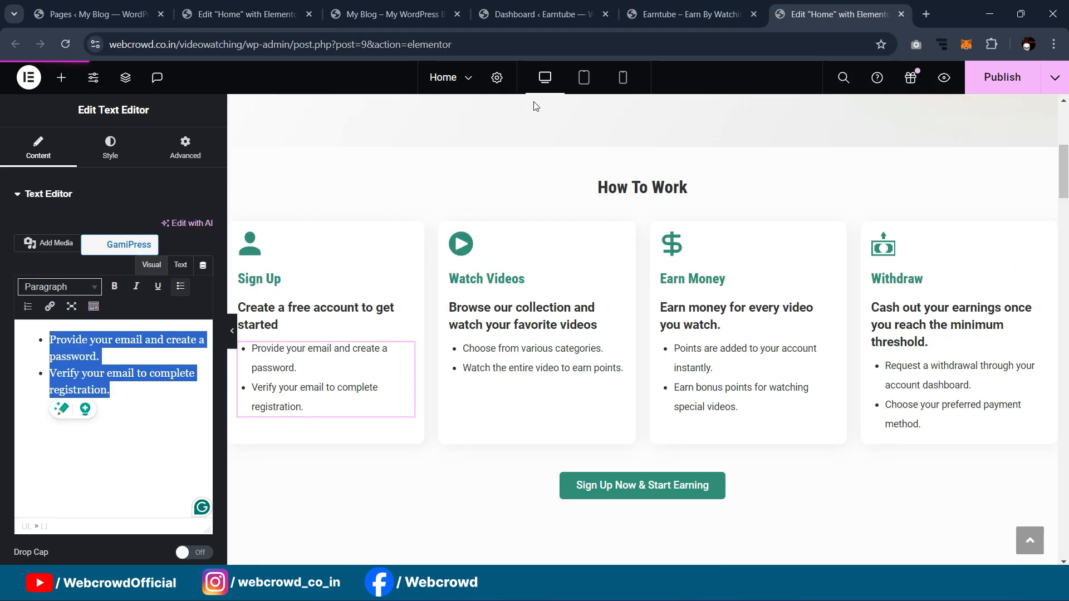
pyautogui.click(374, 5)
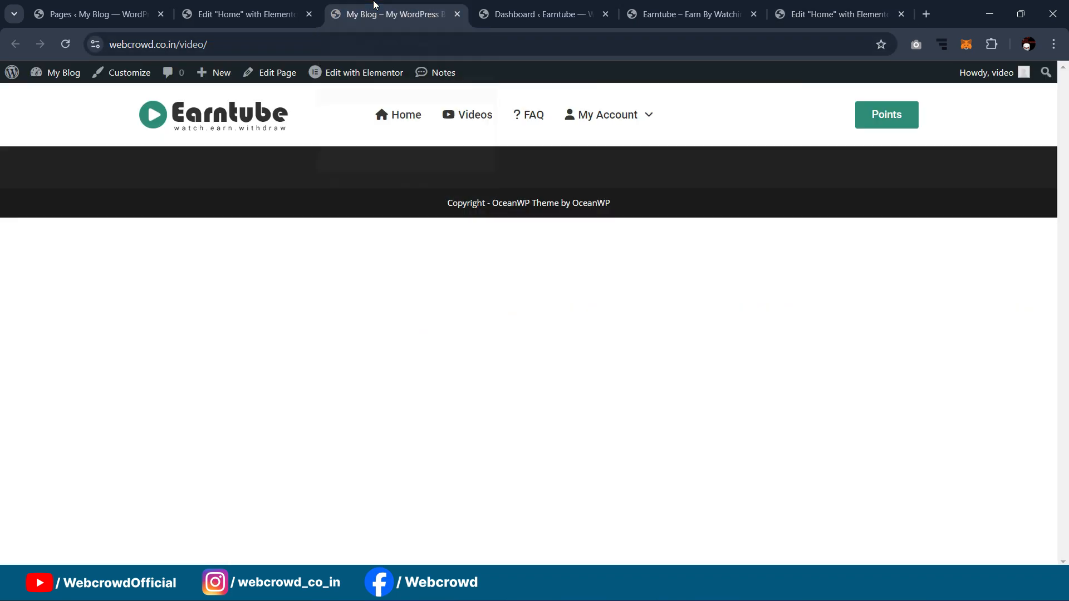
pyautogui.click(274, 6)
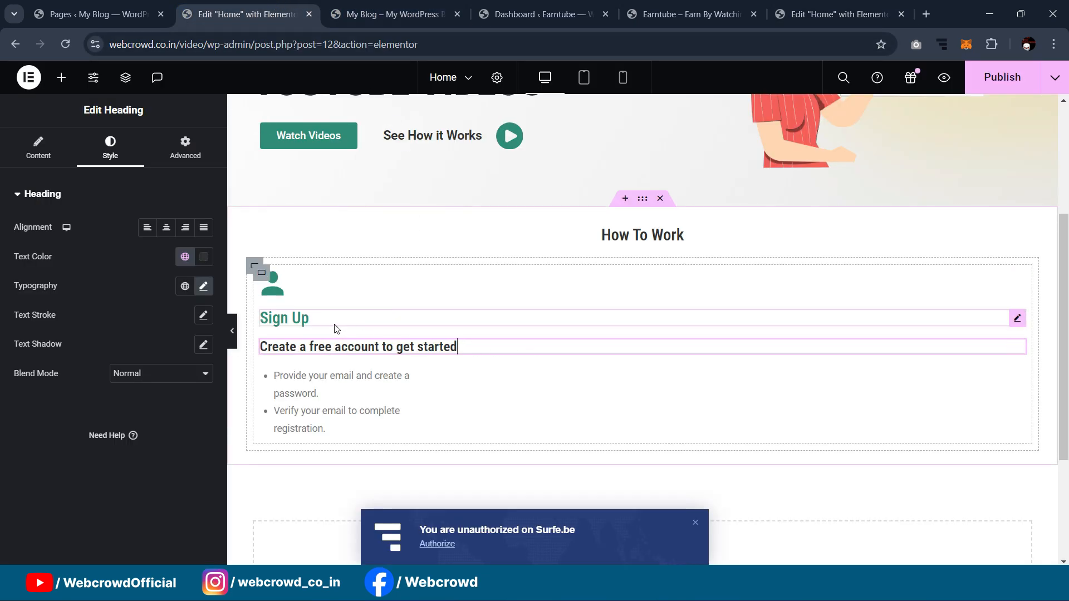
# Step: Set the 'Create a free account' subheading's top margin to -8 px
pyautogui.click(194, 157)
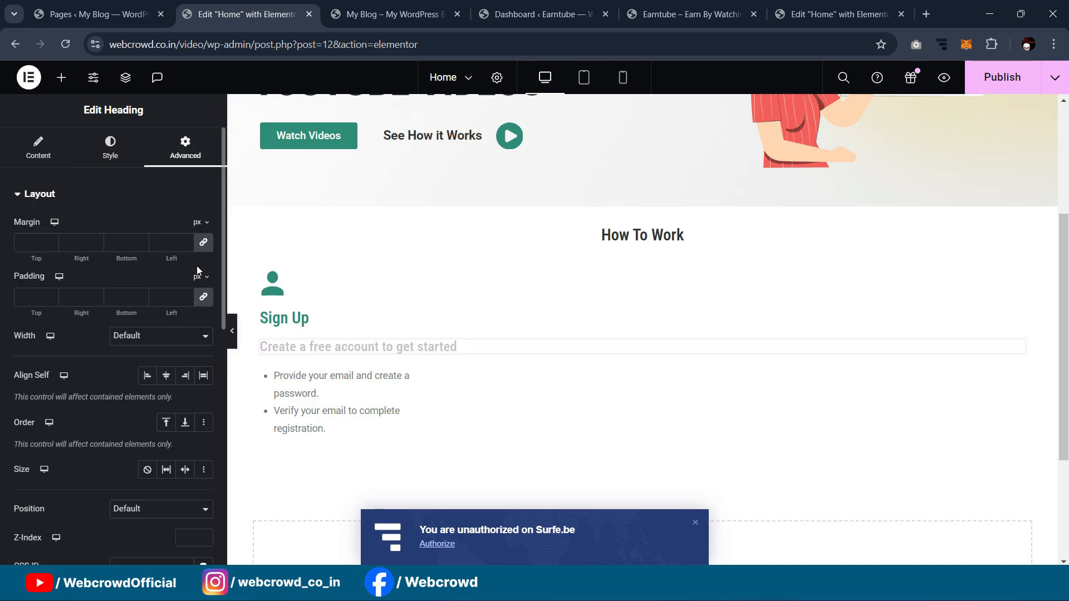
pyautogui.click(40, 245)
pyautogui.write('-1')
pyautogui.press('Down')
pyautogui.press('Down')
pyautogui.press('Down')
pyautogui.press('Down')
pyautogui.press('Down')
pyautogui.press('Down')
pyautogui.press('Down')
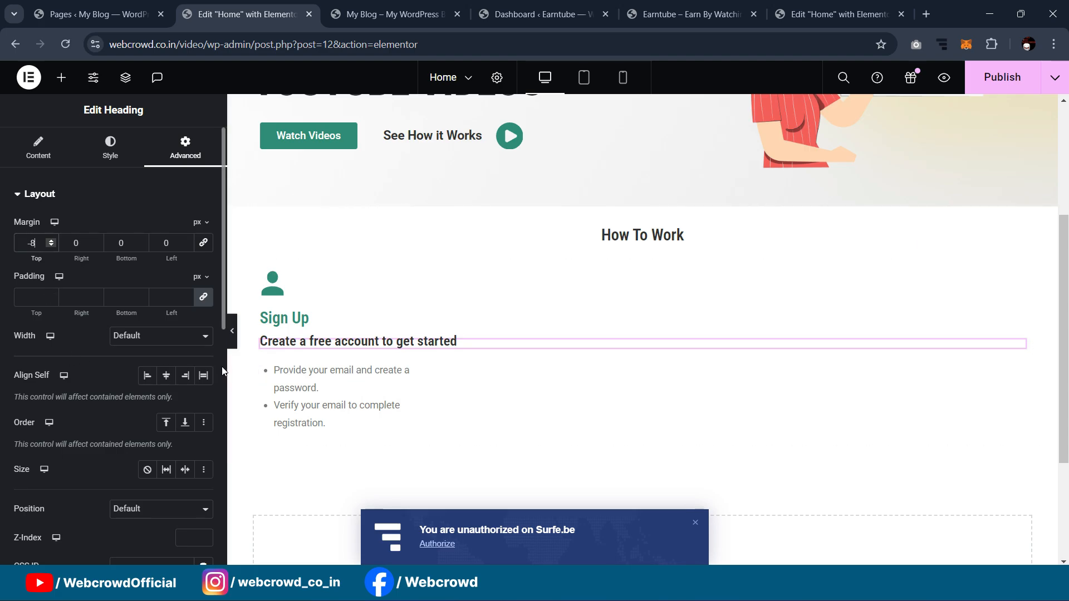
pyautogui.click(232, 332)
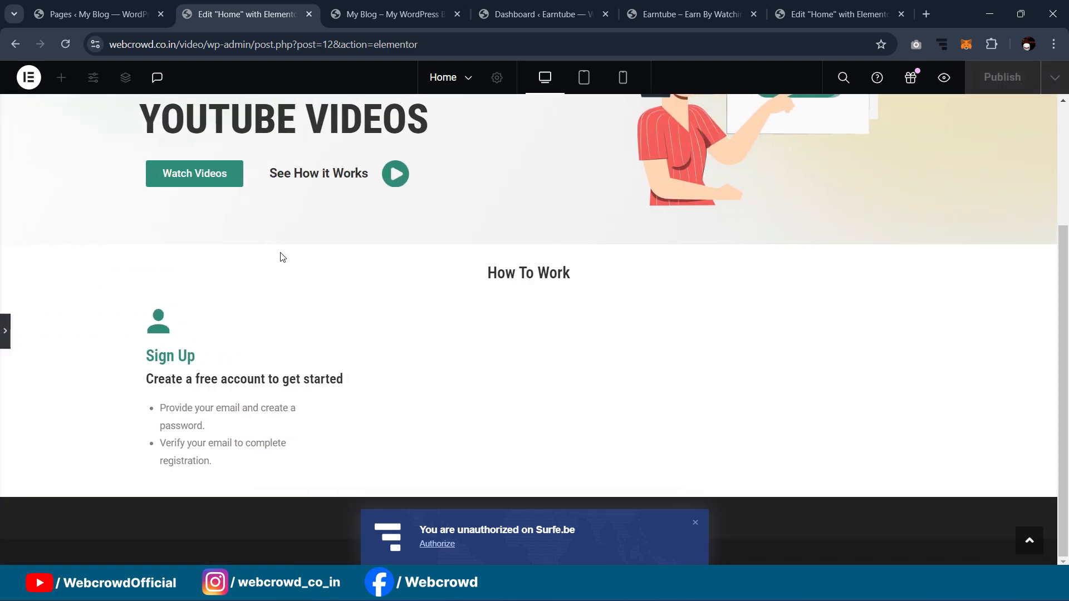
pyautogui.click(5, 331)
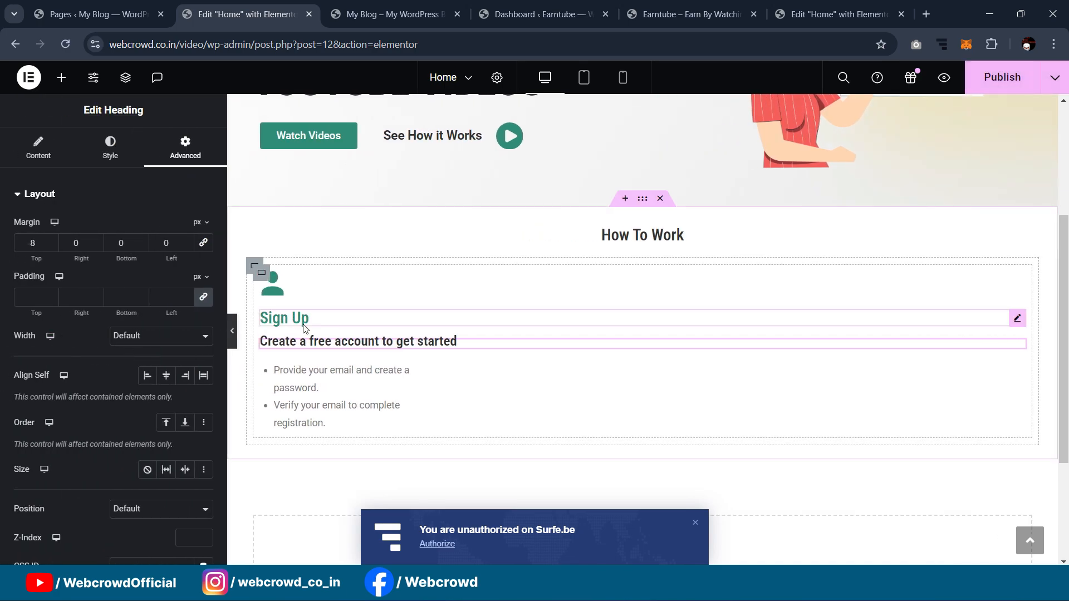
# Step: Unlink the Sign Up heading's margins and set its top margin to -7 px
pyautogui.click(1017, 317)
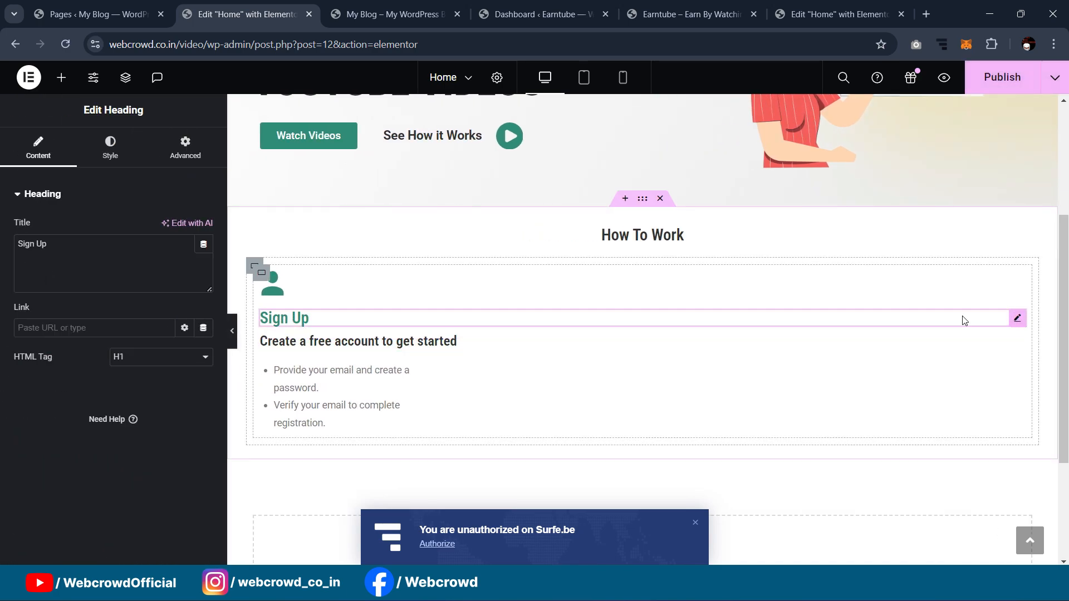
pyautogui.click(186, 147)
pyautogui.click(203, 242)
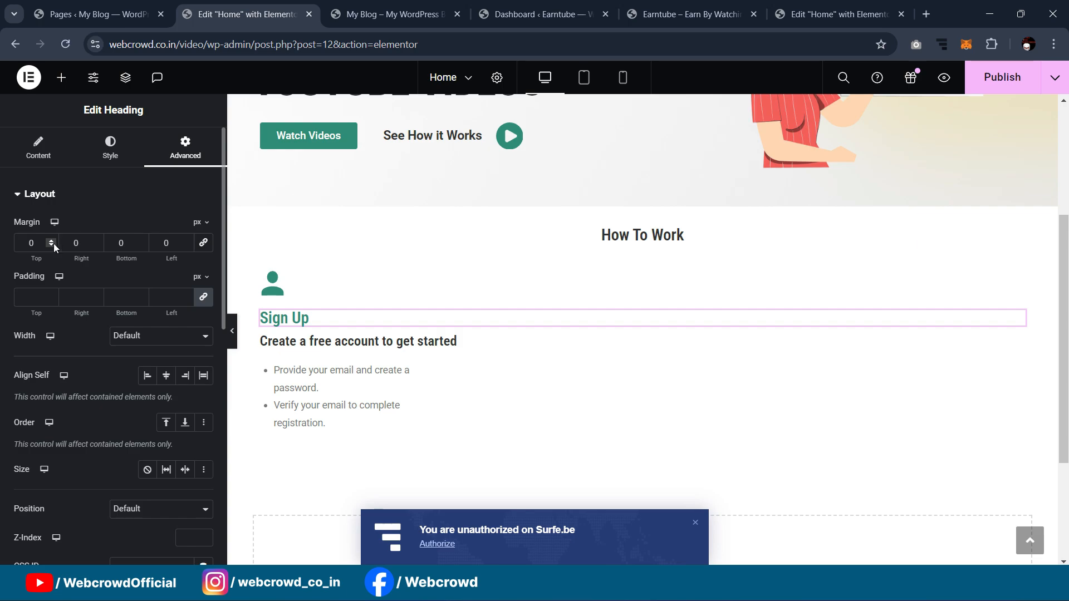
pyautogui.press('Down')
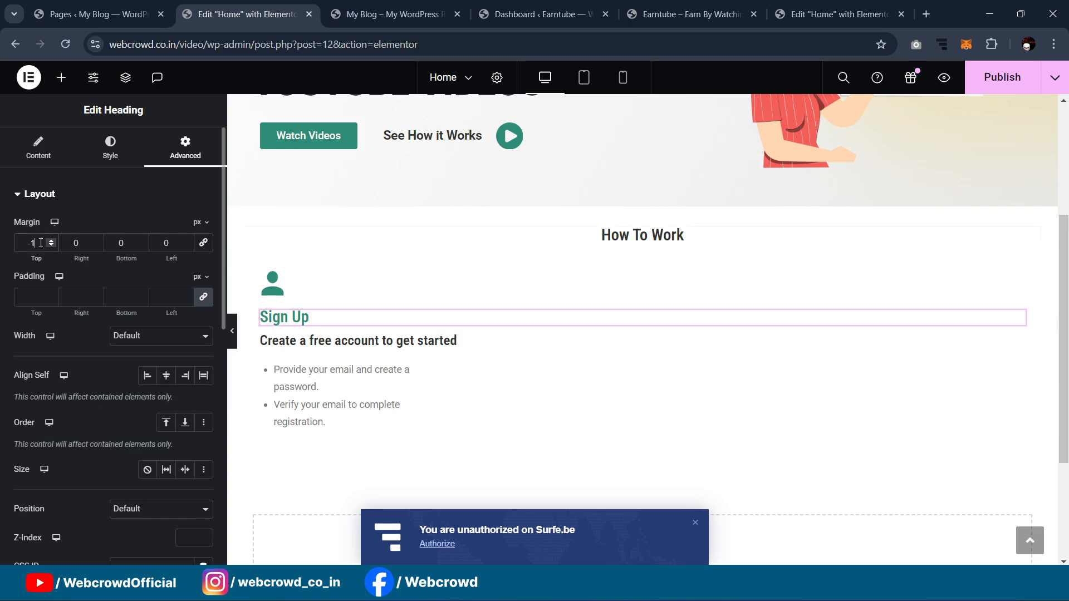
pyautogui.press('Down')
pyautogui.press('Down')
pyautogui.press('Down')
pyautogui.press('Down')
pyautogui.press('Down')
pyautogui.press('Down')
pyautogui.press('Down')
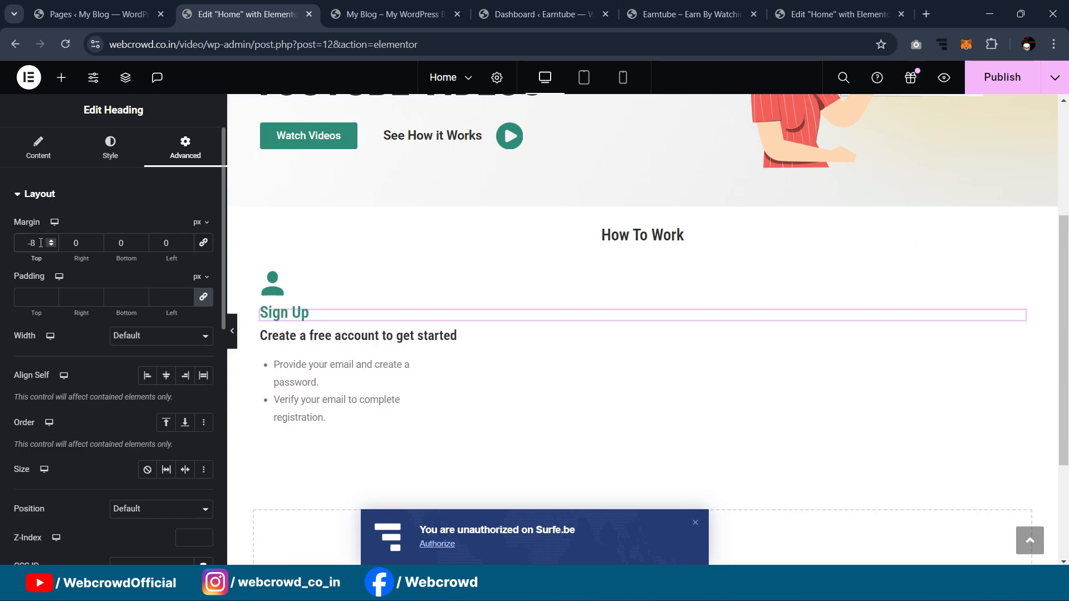
pyautogui.press('Up')
pyautogui.click(232, 333)
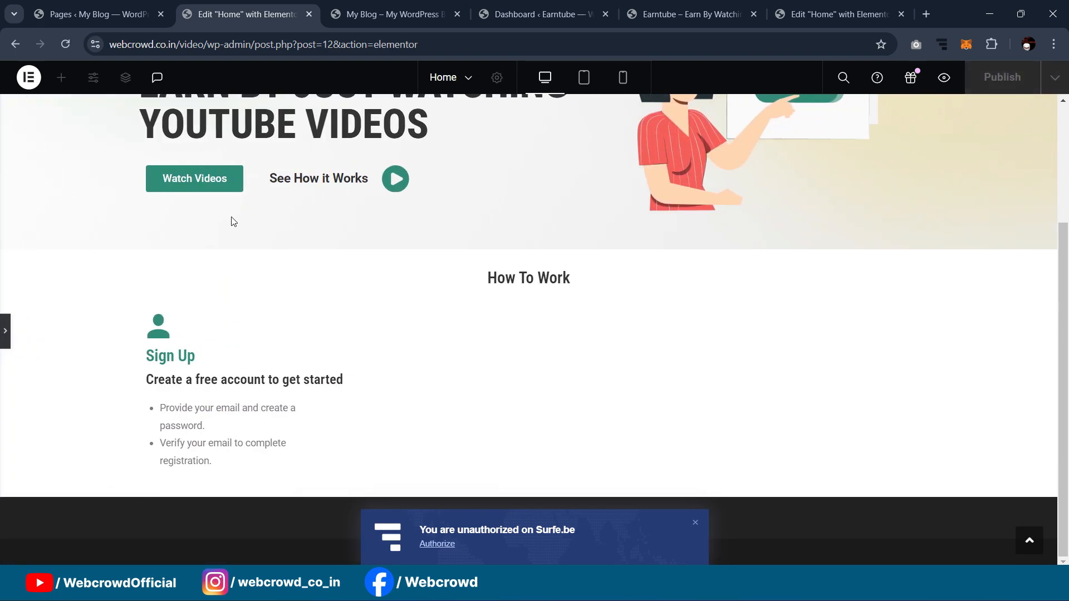
pyautogui.click(3, 332)
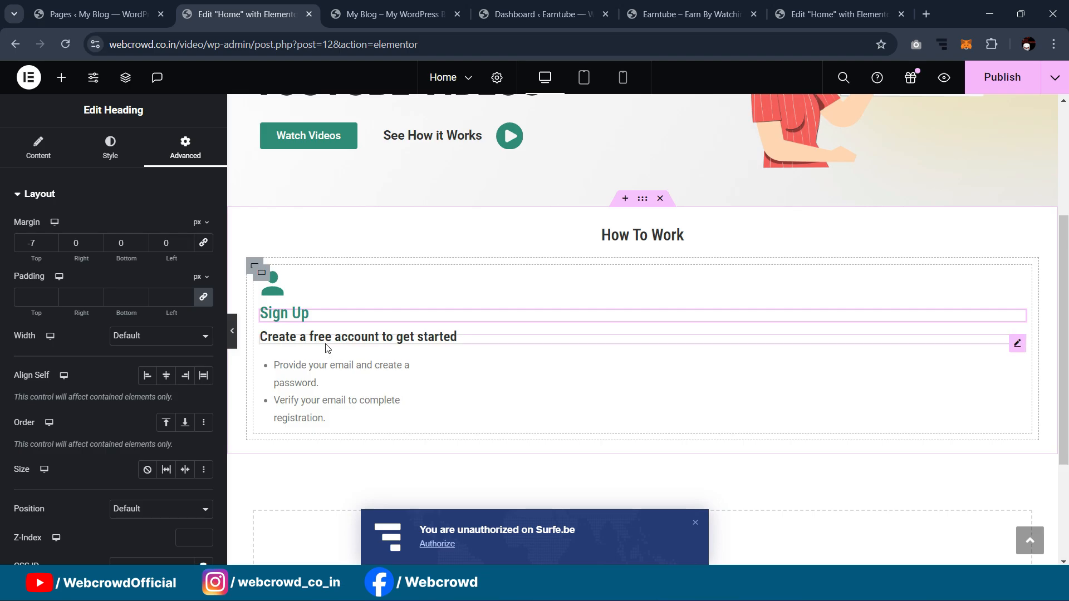
pyautogui.click(258, 275)
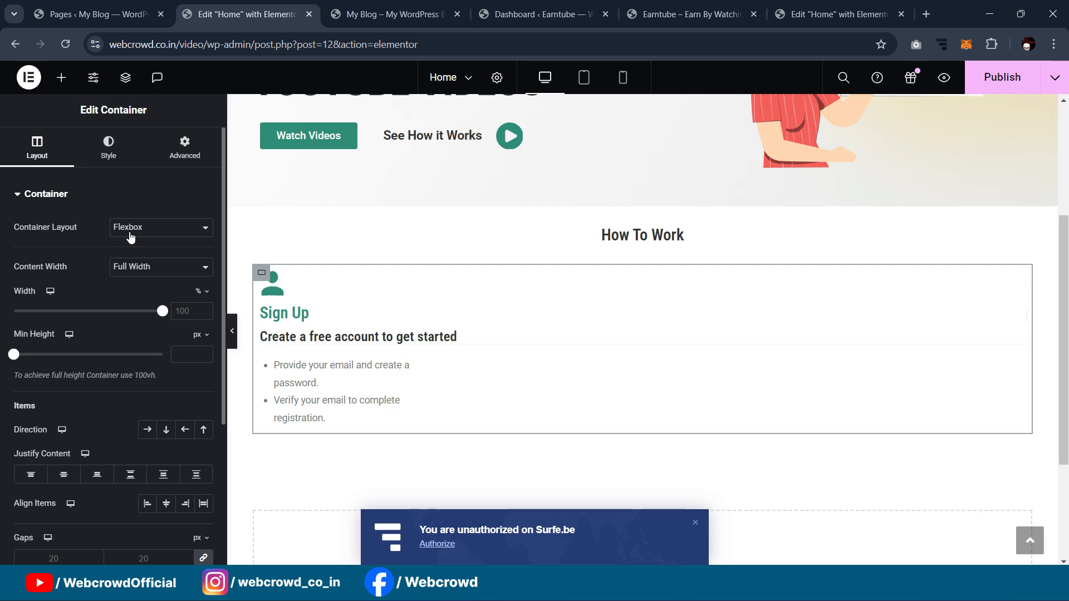
# Step: Give the Sign Up card container 10 px padding
pyautogui.click(175, 160)
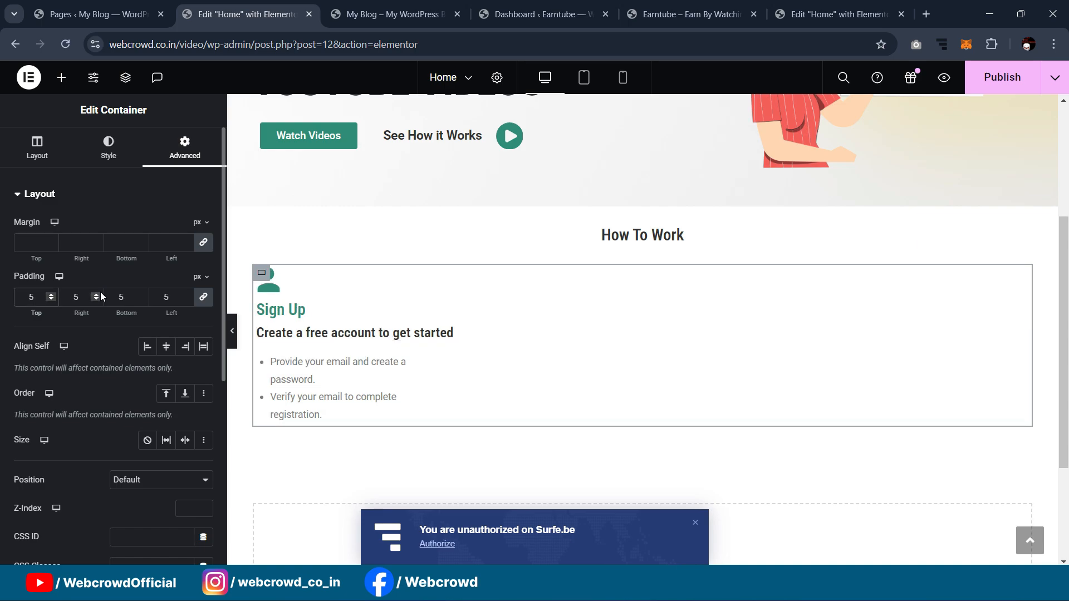
pyautogui.write('10')
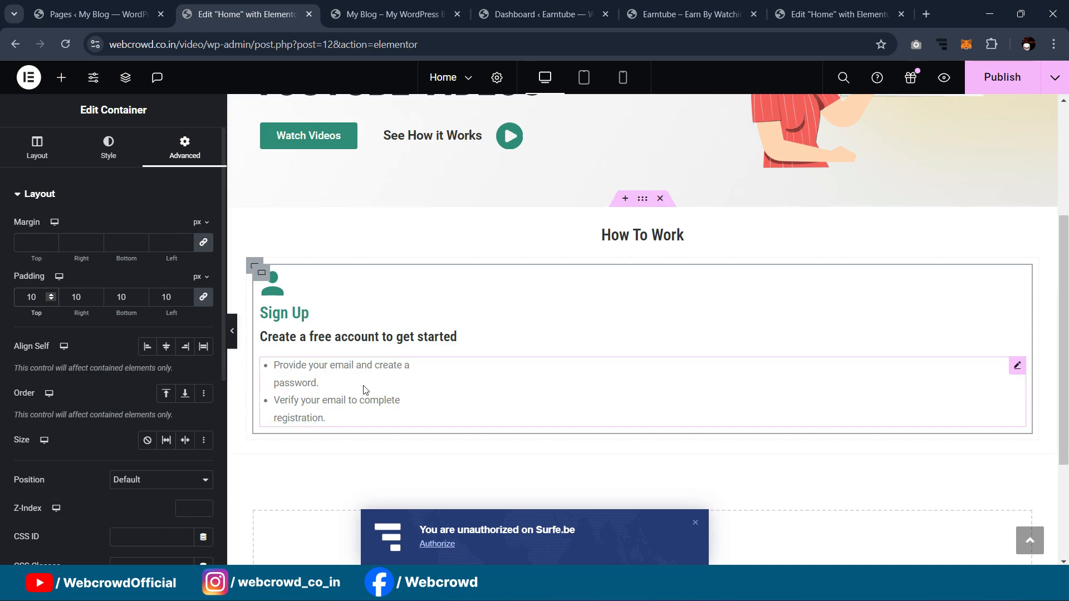
pyautogui.click(259, 283)
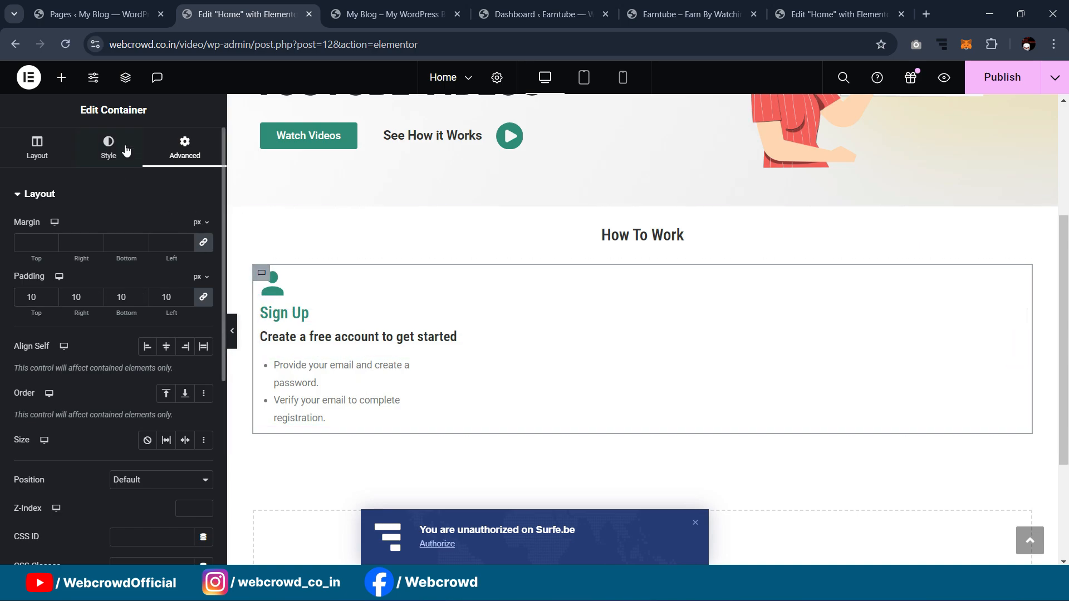
# Step: Add a box shadow with 2 px horizontal and vertical offset, reduced opacity and blur 40
pyautogui.click(108, 148)
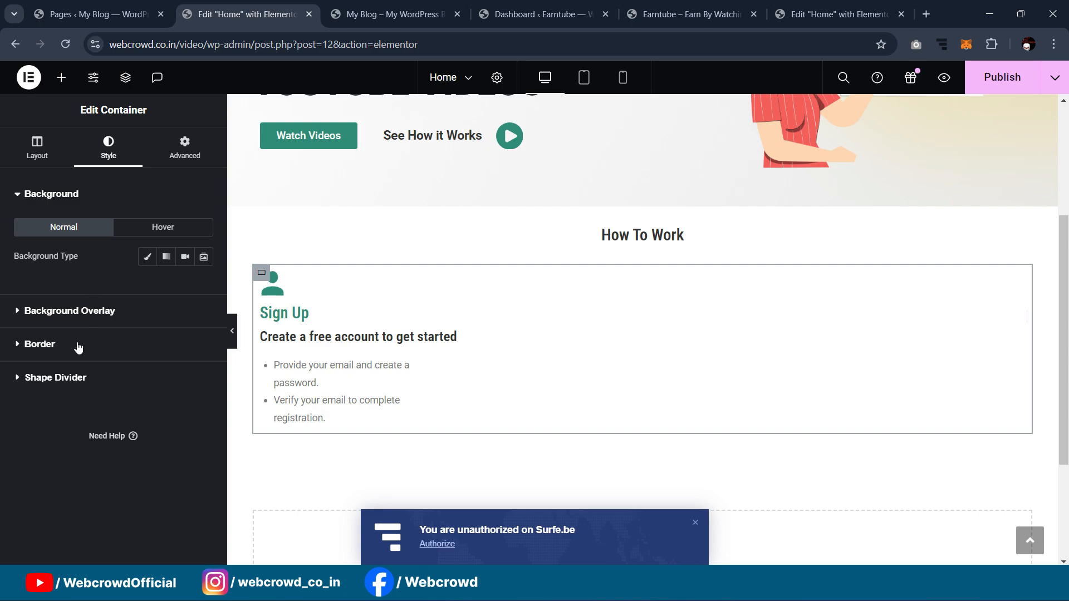
pyautogui.click(78, 346)
pyautogui.click(203, 407)
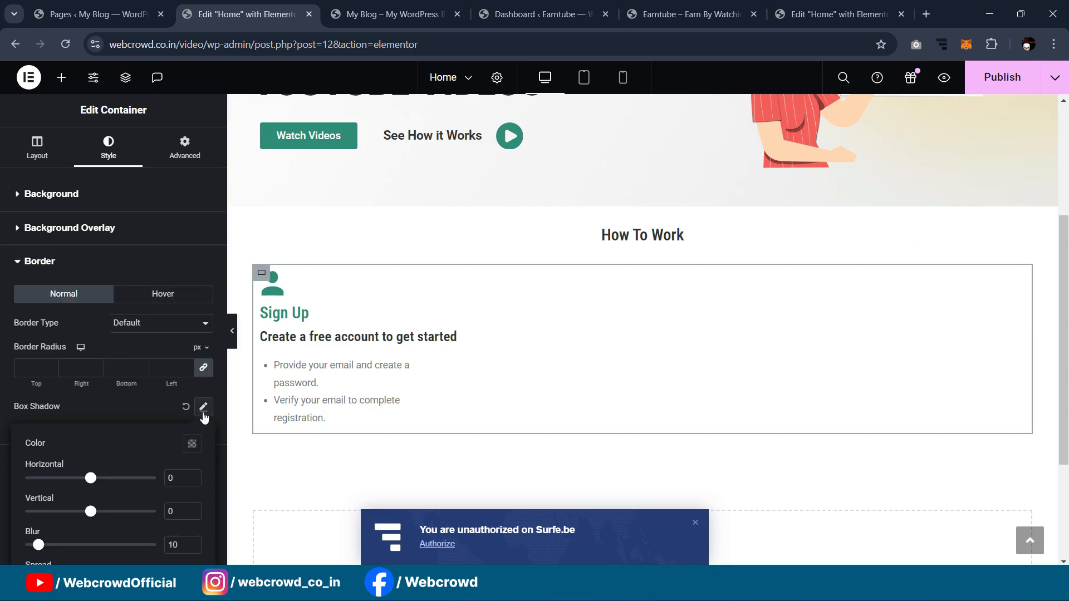
pyautogui.scroll(-1, 187, 422)
pyautogui.doubleClick(173, 422)
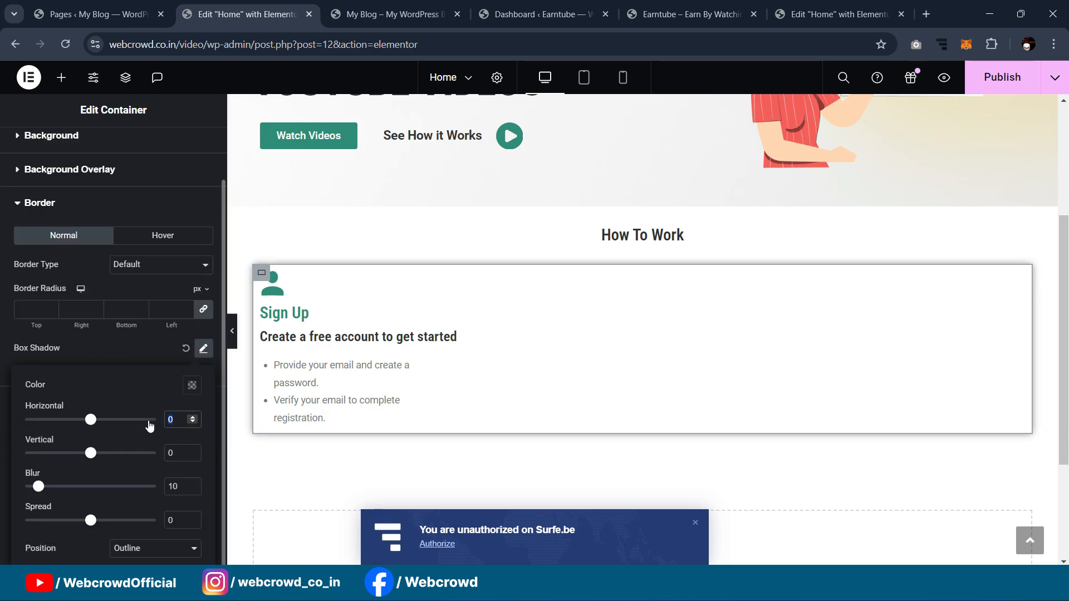
pyautogui.write('2')
pyautogui.doubleClick(172, 455)
pyautogui.write('2')
pyautogui.click(188, 386)
pyautogui.moveTo(192, 332); pyautogui.dragTo(130, 341)
pyautogui.moveTo(38, 487); pyautogui.dragTo(78, 490)
pyautogui.click(137, 361)
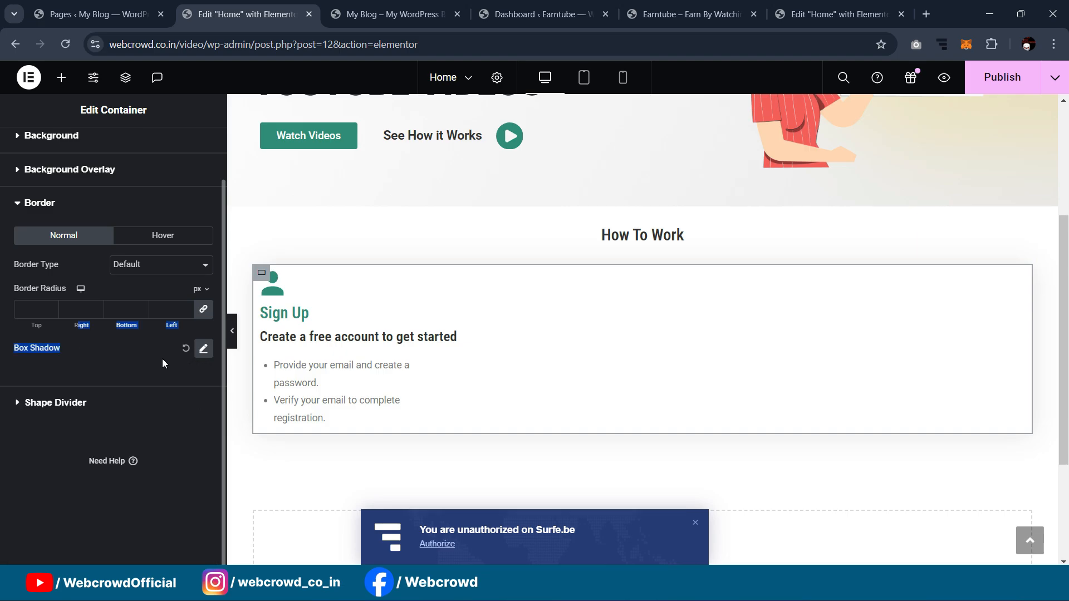
# Step: Set the Sign Up card's border radius to 10 px
pyautogui.click(232, 331)
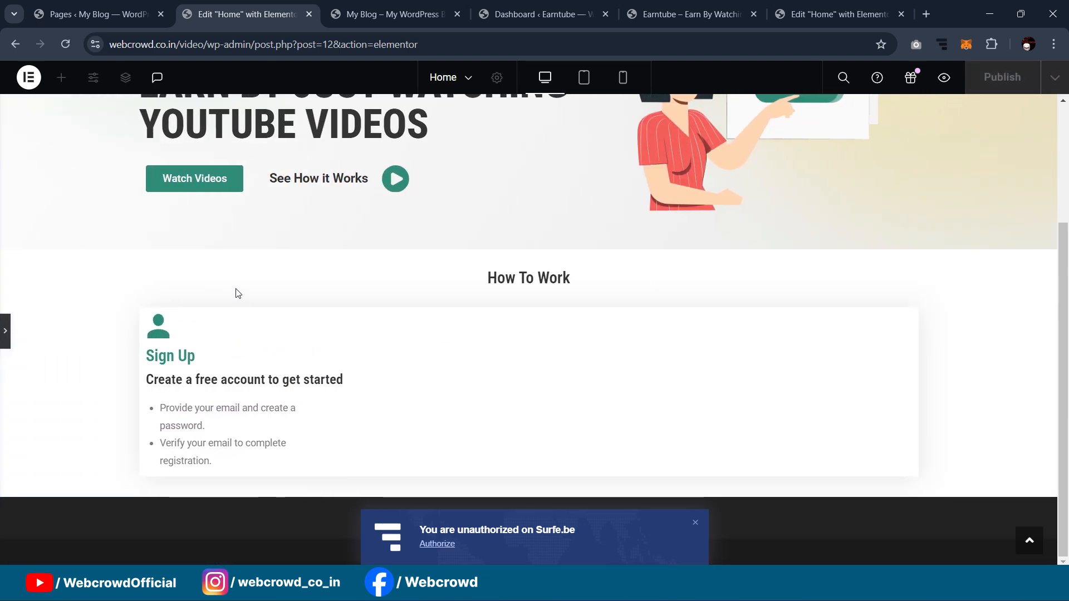
pyautogui.click(3, 332)
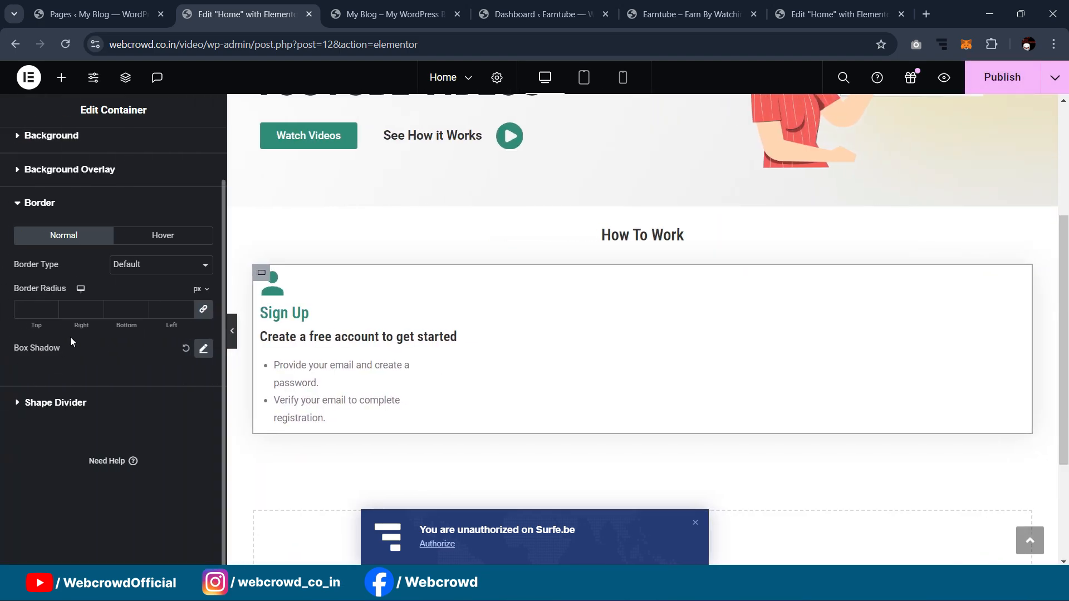
pyautogui.click(33, 309)
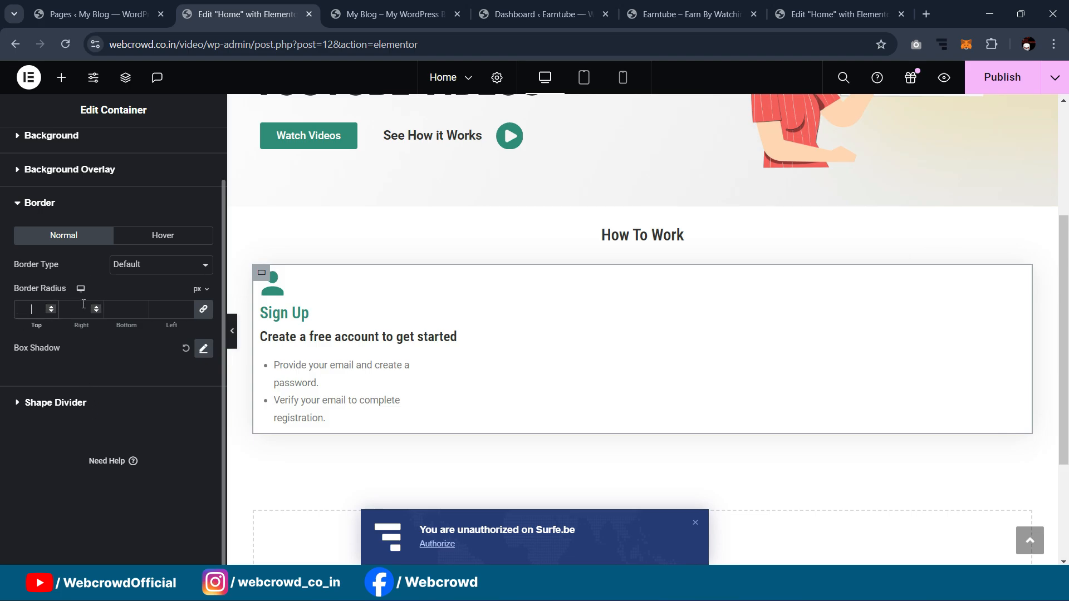
pyautogui.press('Print')
pyautogui.press('Escape')
pyautogui.write('10')
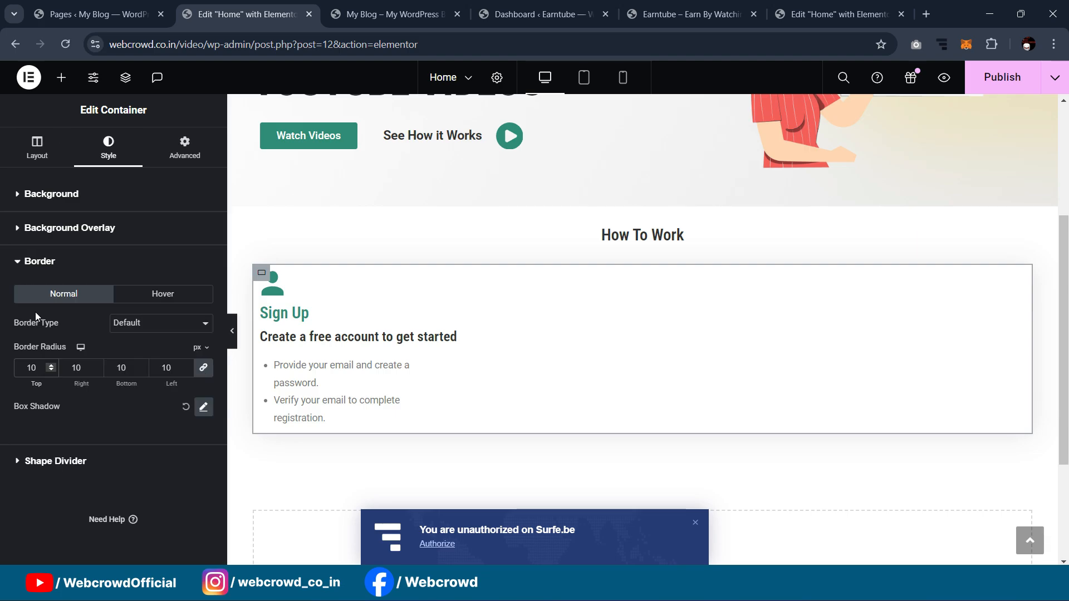
pyautogui.click(232, 331)
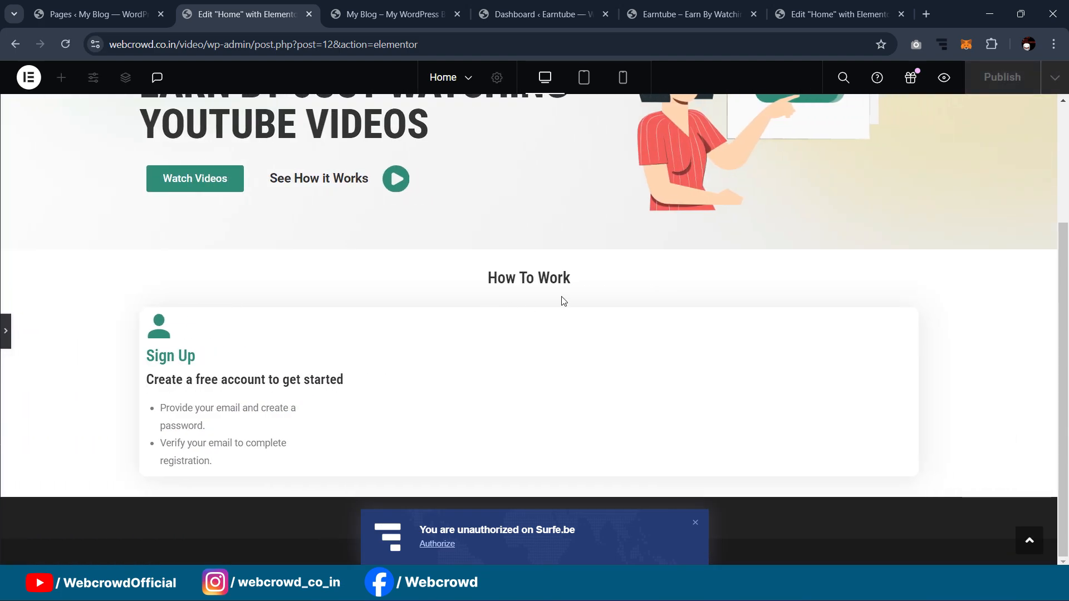
pyautogui.click(5, 331)
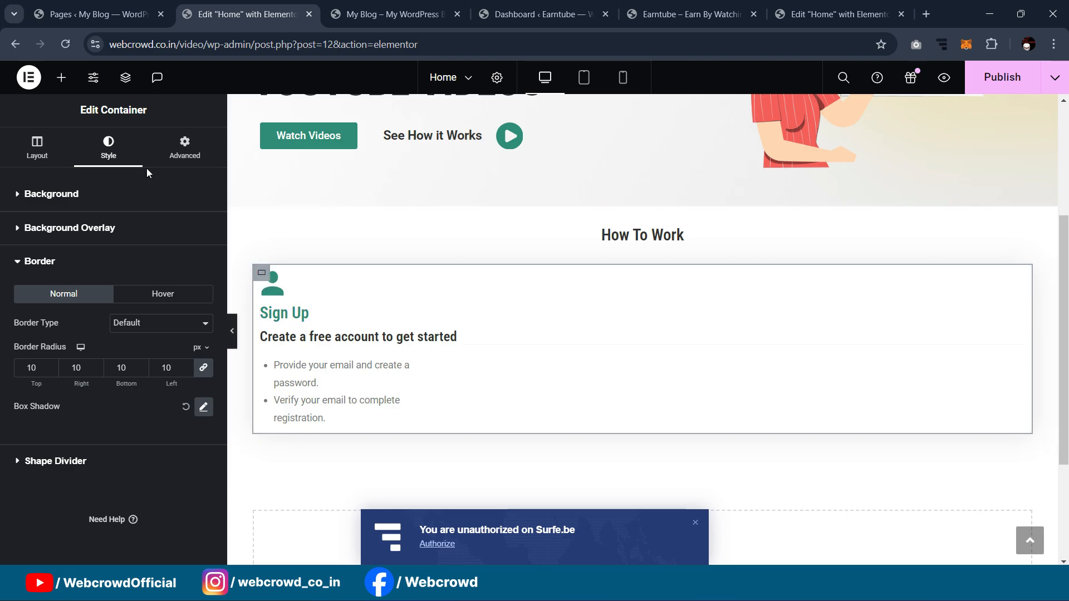
# Step: Change the card's padding from 10 to 14 px on all sides
pyautogui.click(179, 148)
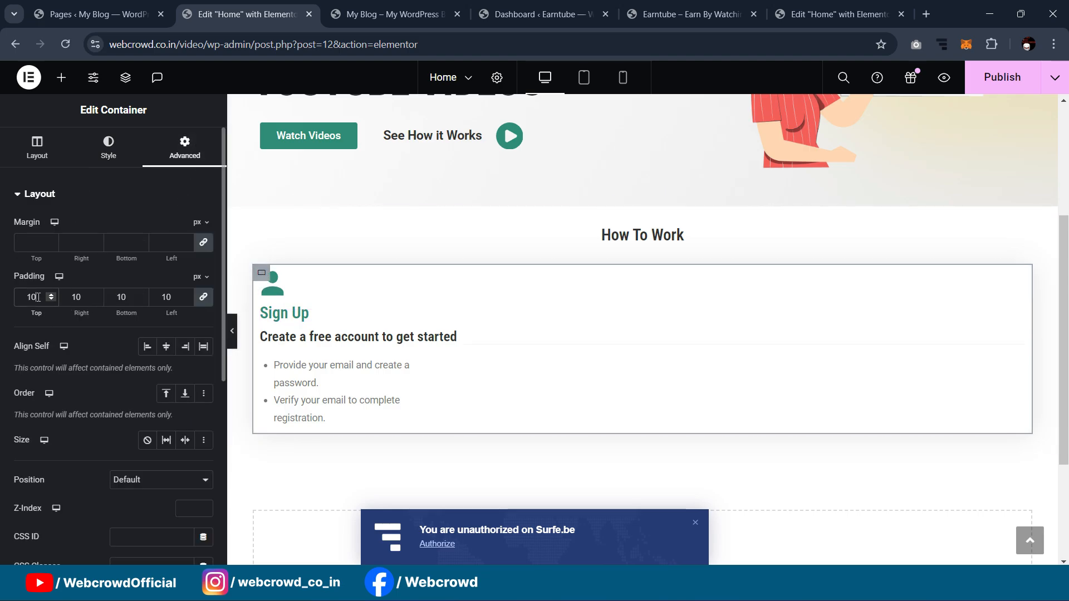
pyautogui.press('BackSpace')
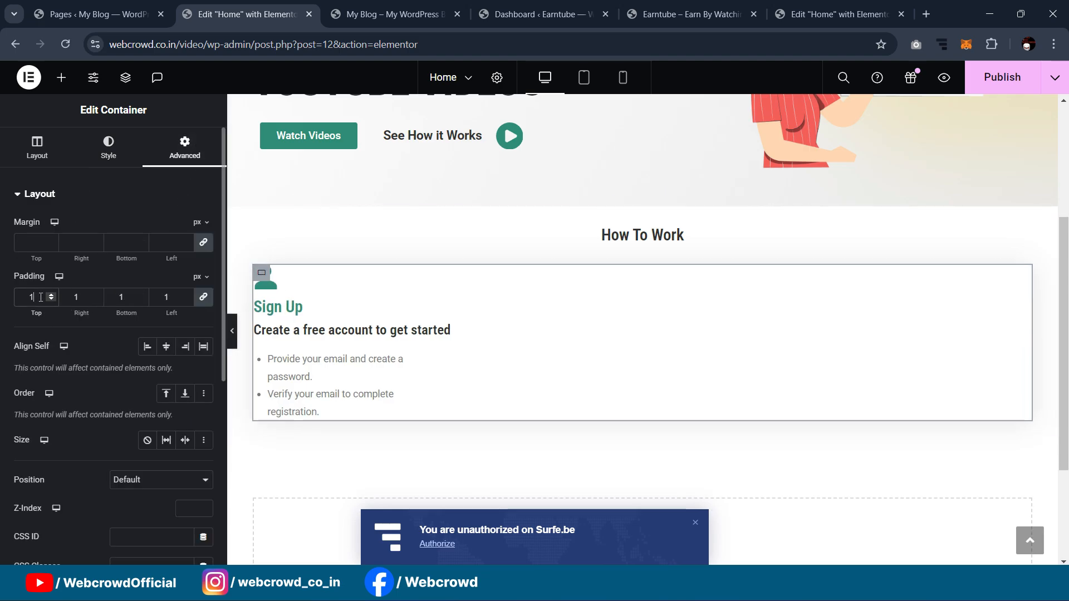
pyautogui.write('4')
pyautogui.click(232, 331)
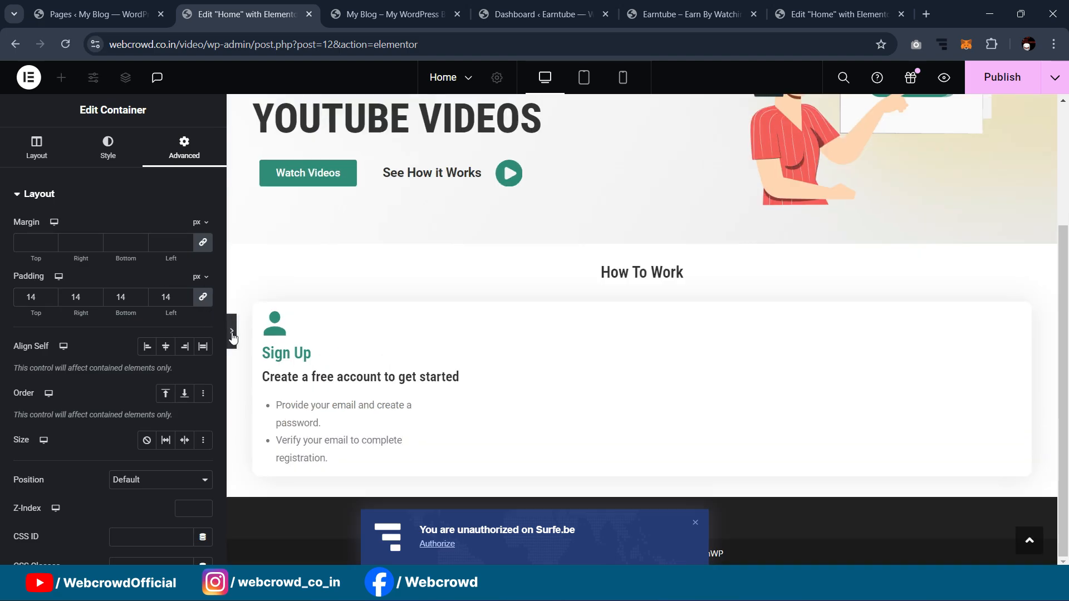
pyautogui.click(4, 332)
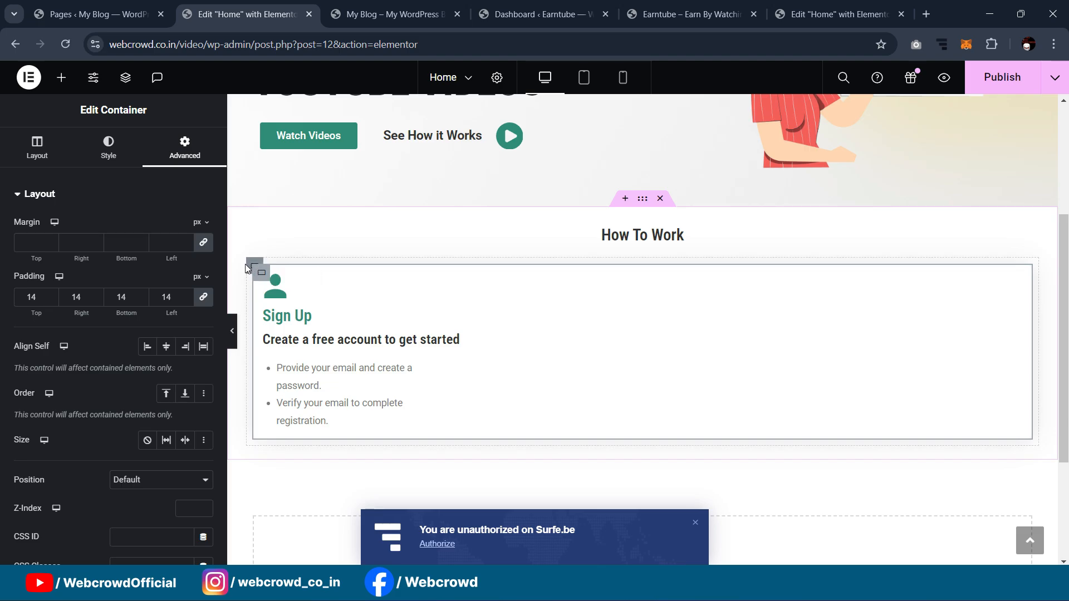
# Step: Duplicate the Sign Up card three times to make four cards in a row
pyautogui.click(250, 265)
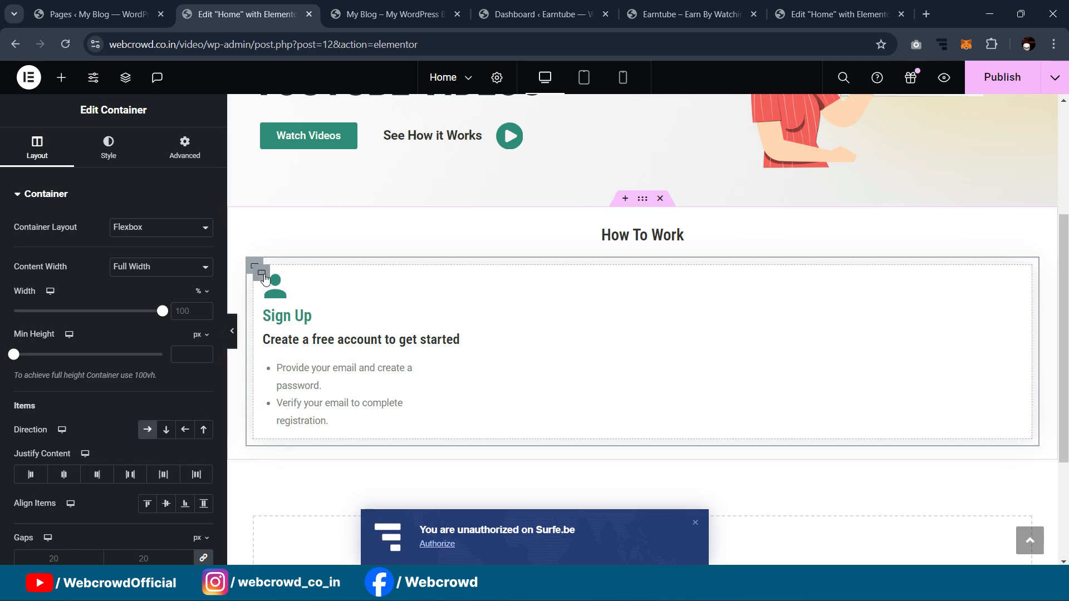
pyautogui.rightClick(273, 290)
pyautogui.click(301, 233)
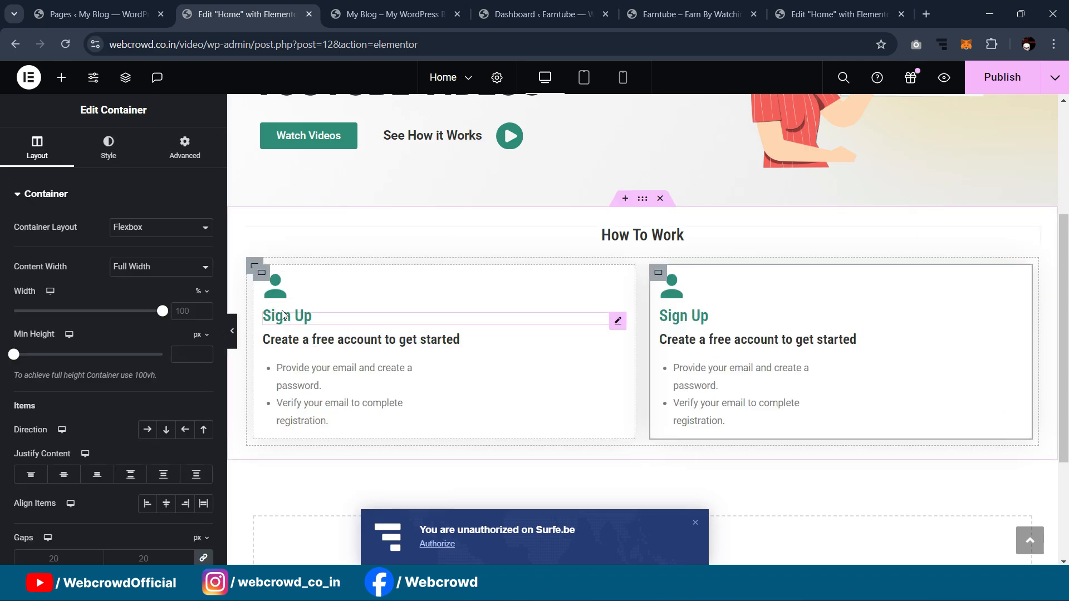
pyautogui.rightClick(264, 278)
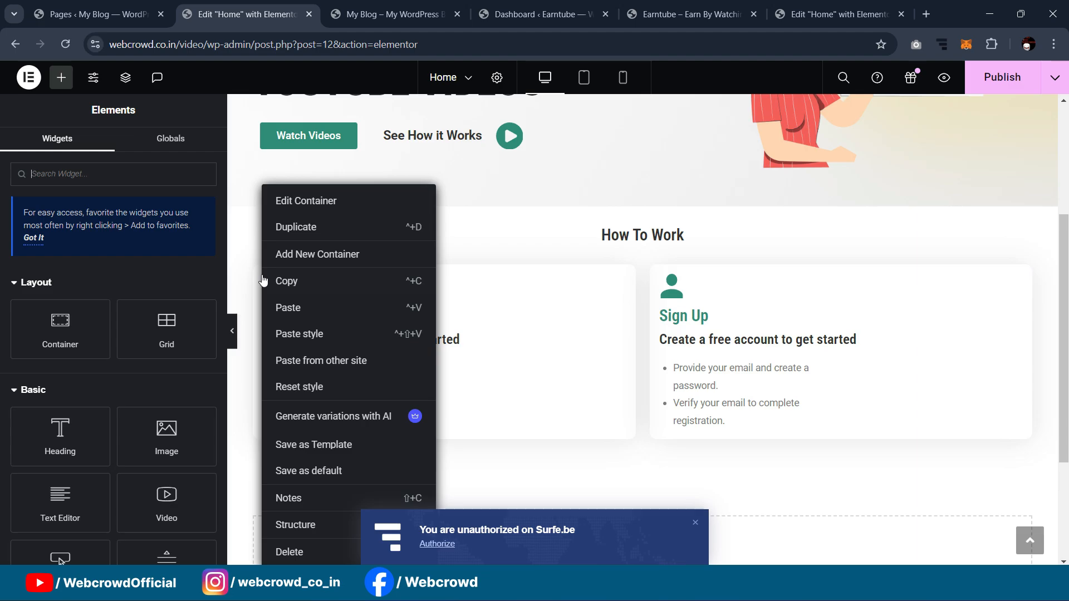
pyautogui.click(306, 233)
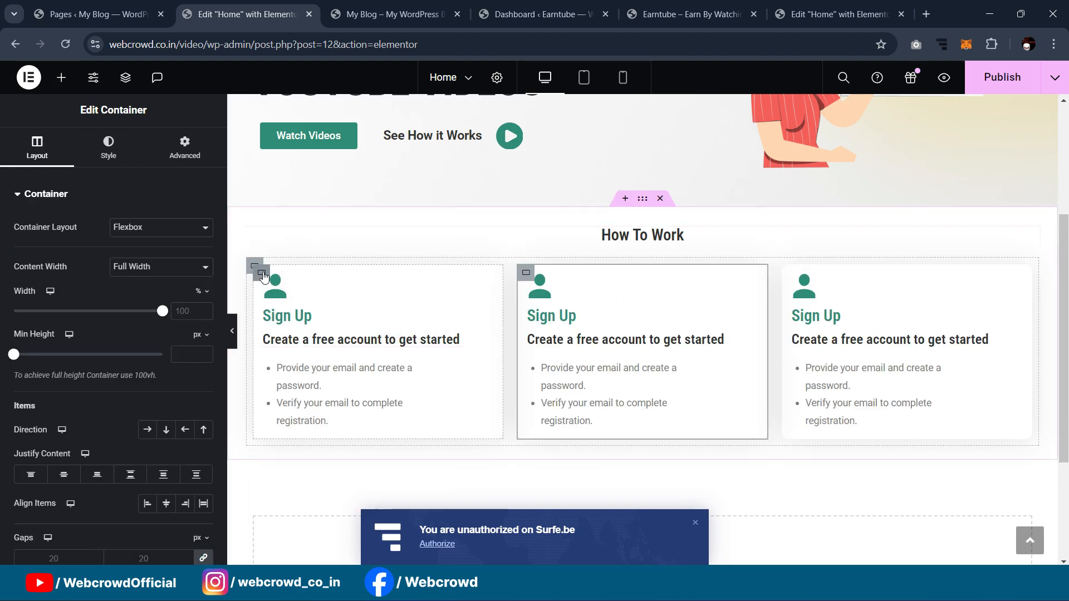
pyautogui.rightClick(263, 276)
pyautogui.click(299, 230)
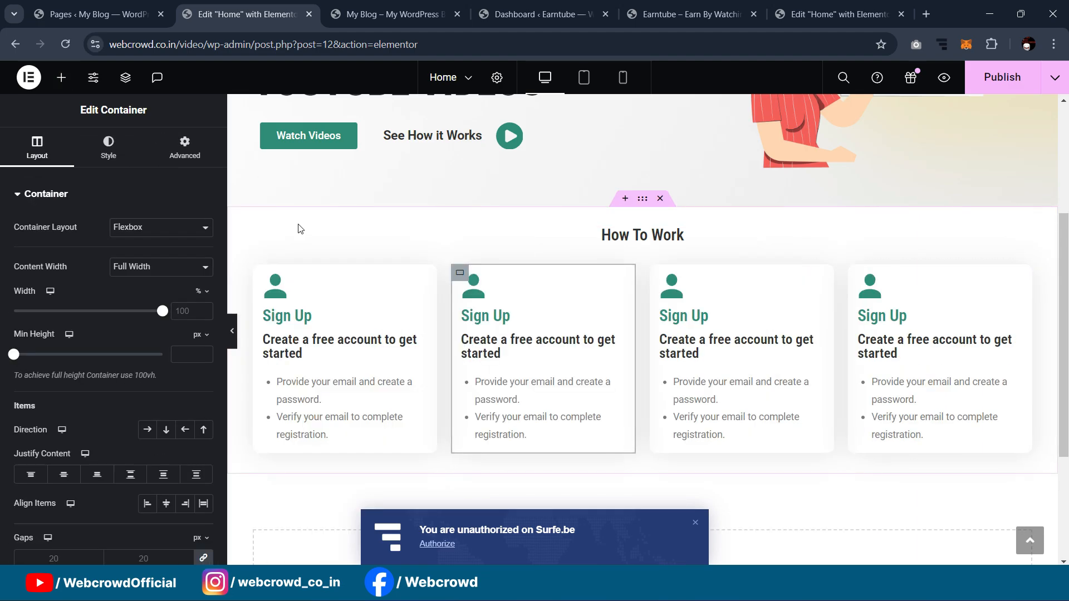
pyautogui.hotkey('ctrl', 'p')
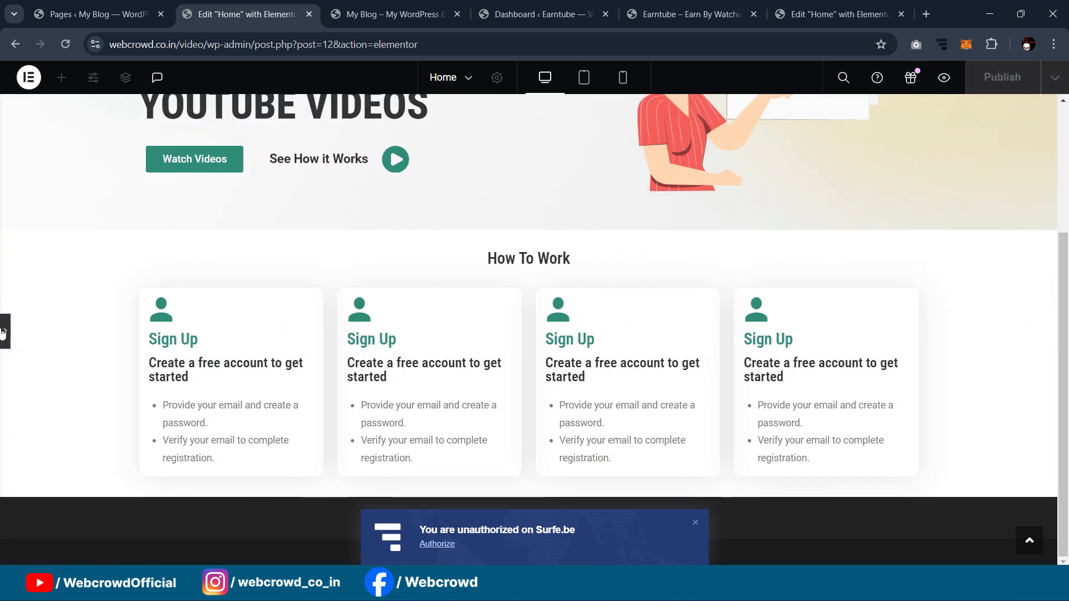
pyautogui.click(5, 331)
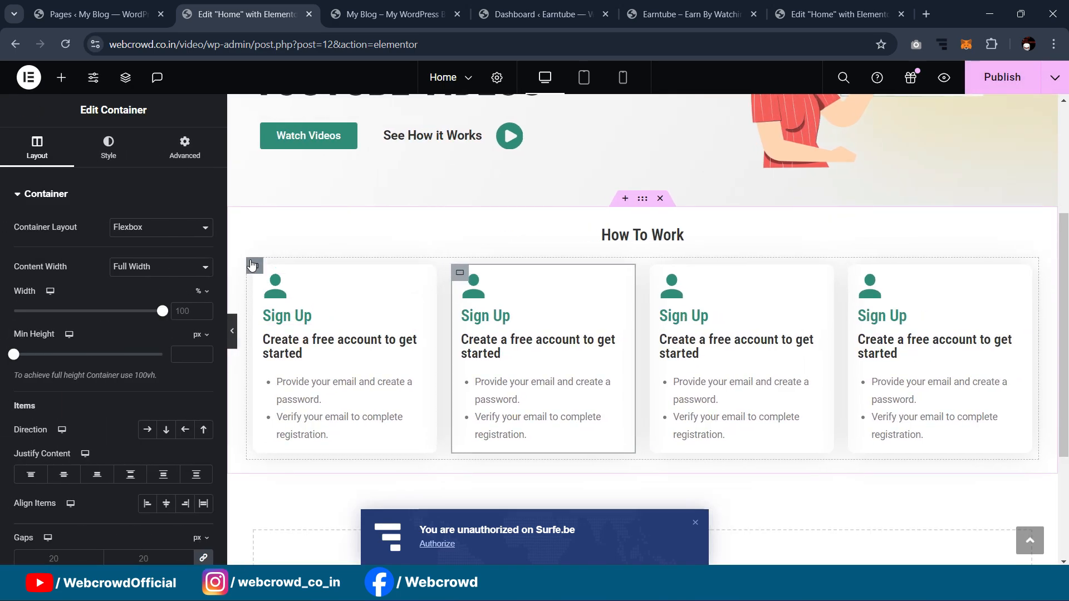
# Step: Set the outer How To Work container's padding to 0
pyautogui.click(252, 265)
pyautogui.click(182, 148)
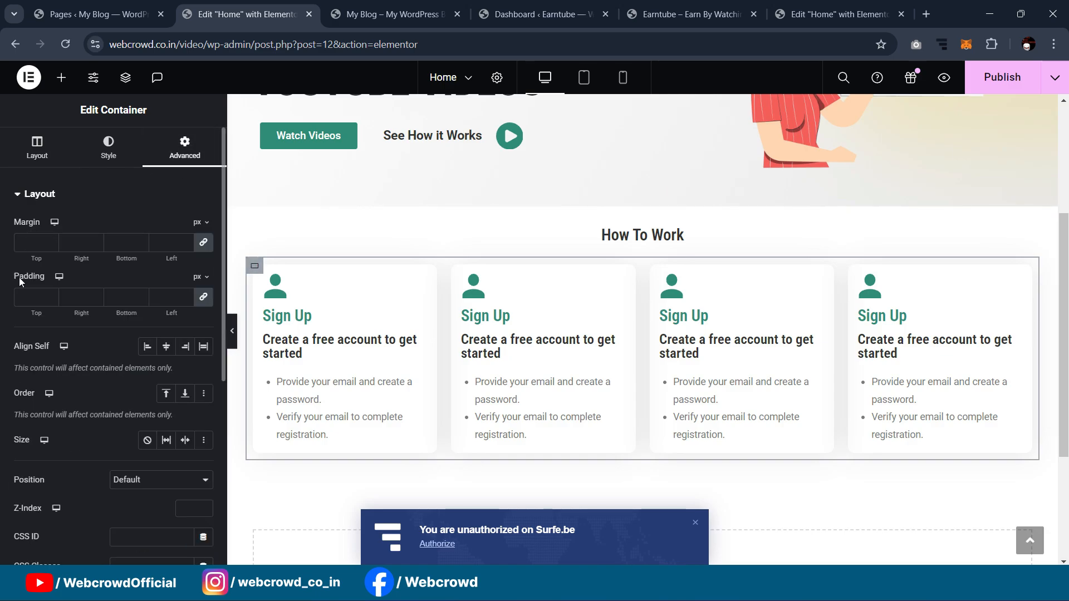
pyautogui.write('0')
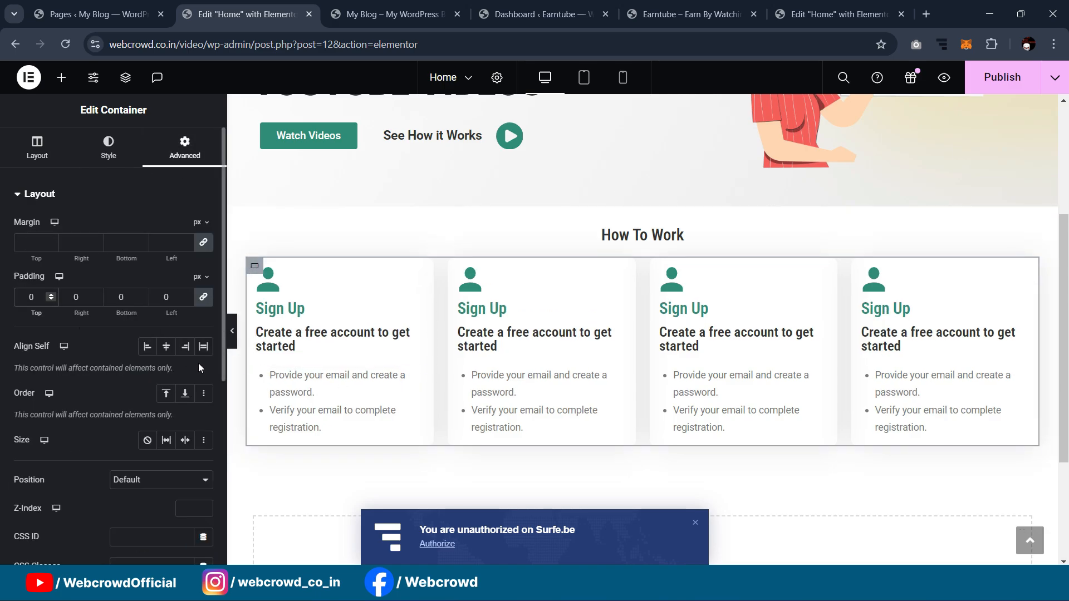
pyautogui.click(232, 331)
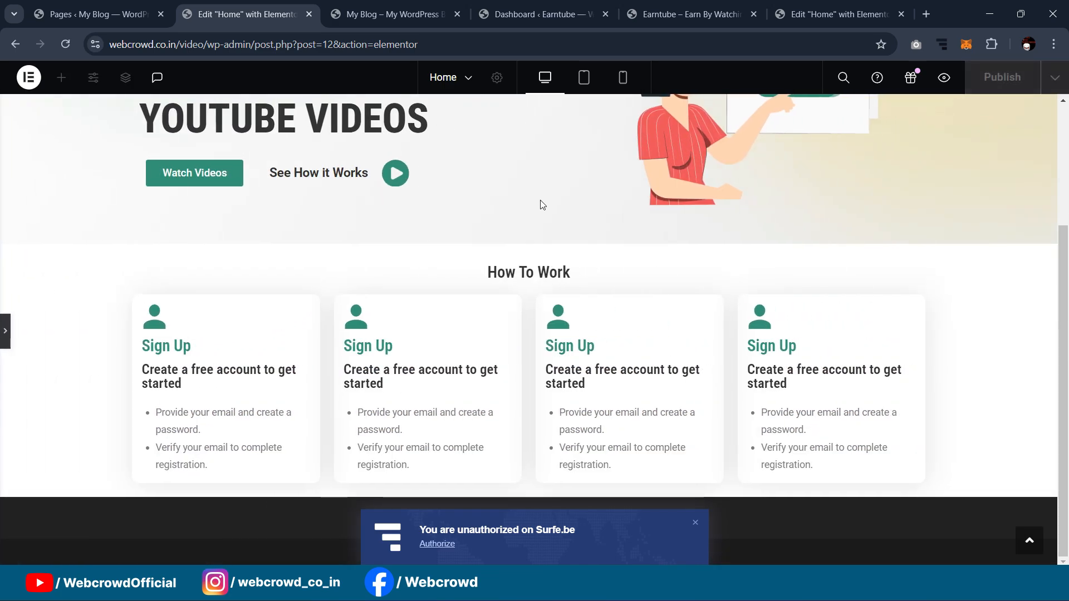
pyautogui.scroll(3, 567, 232)
pyautogui.scroll(-3, 567, 232)
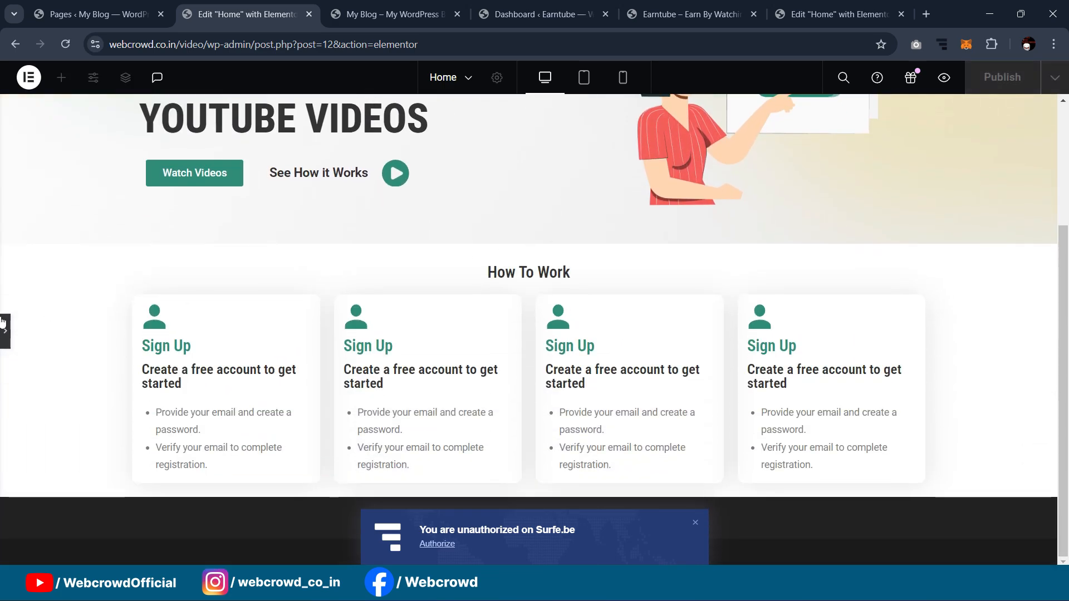
pyautogui.click(3, 325)
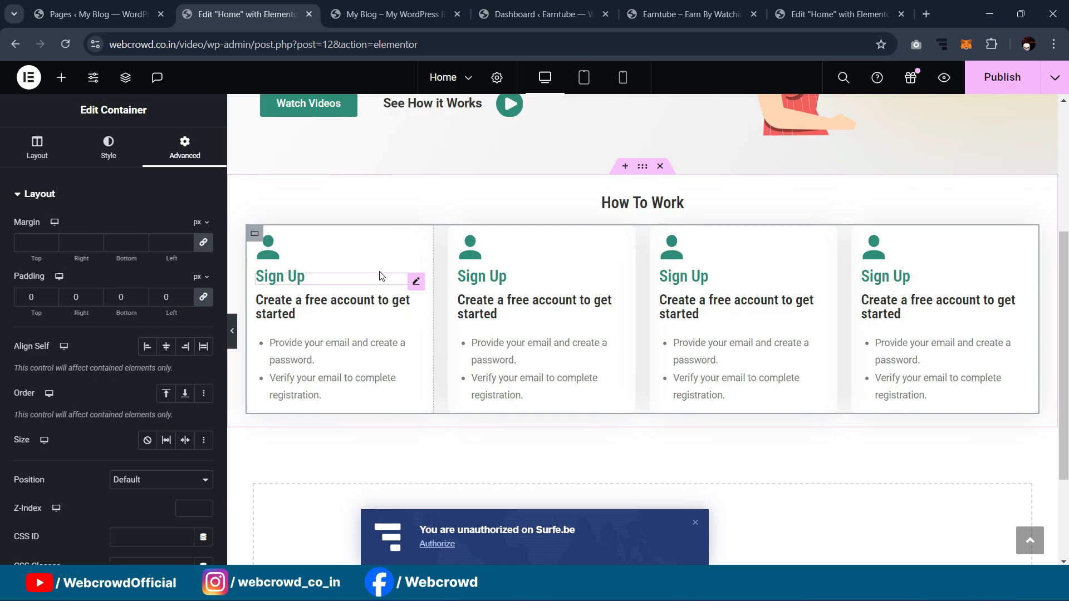
# Step: Give the second card the custom play icon Vector-1-1.svg, following the reference
pyautogui.click(818, 7)
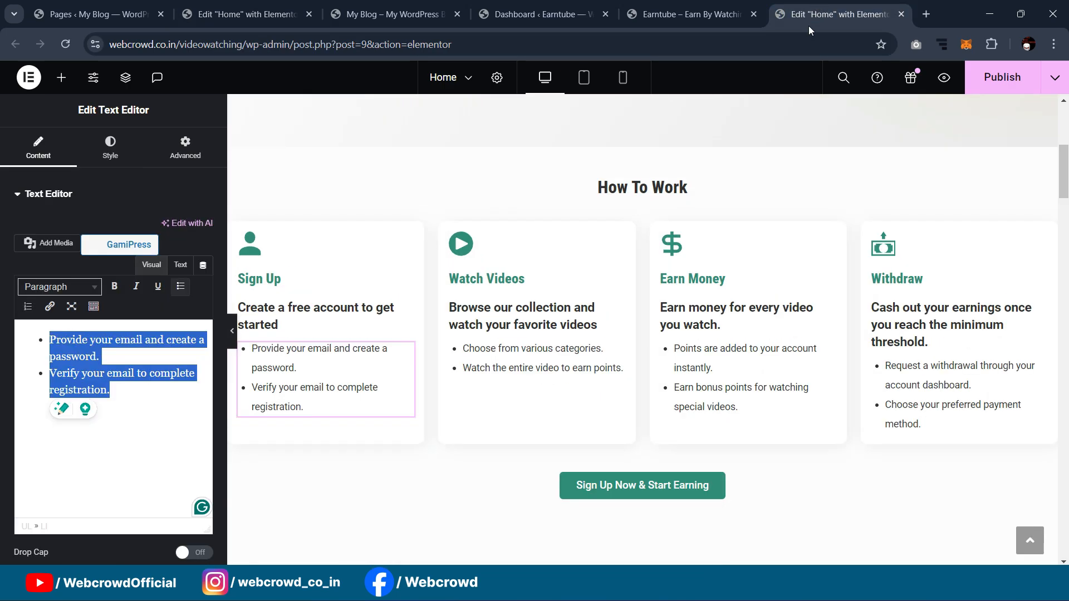
pyautogui.click(489, 275)
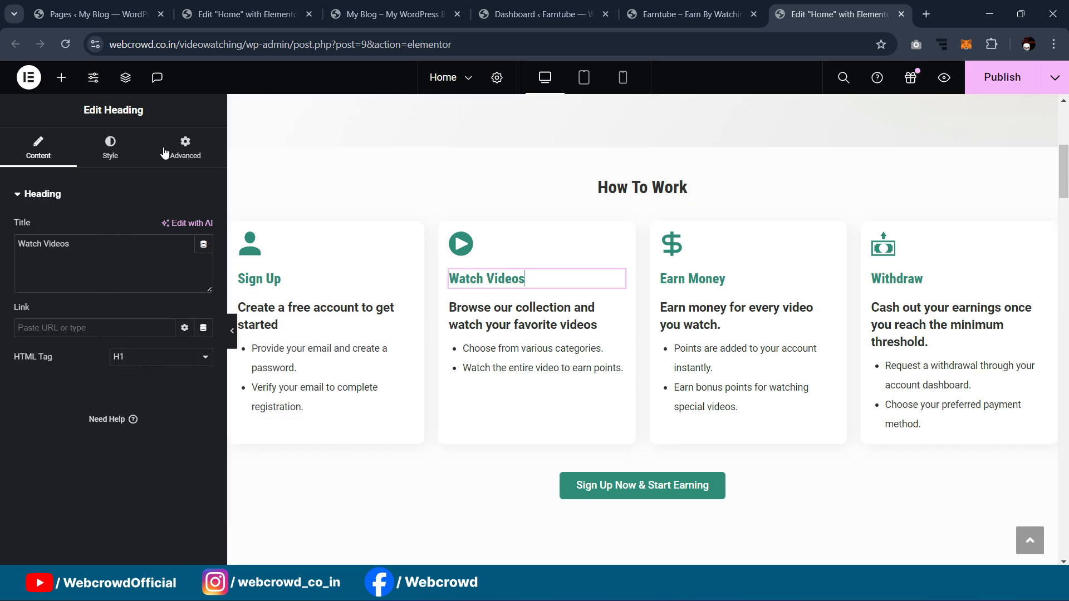
pyautogui.click(195, 10)
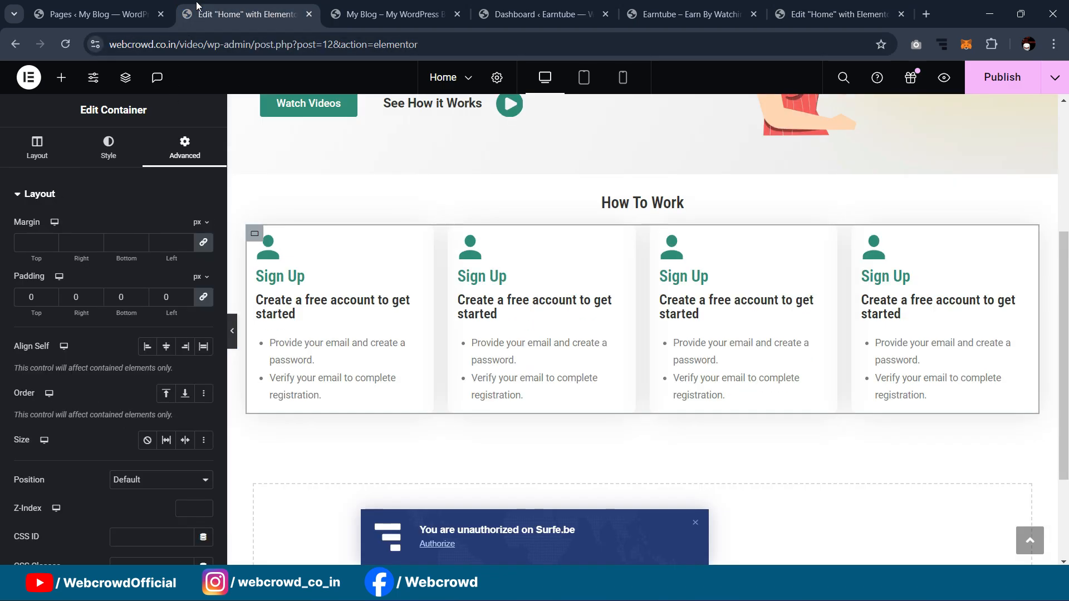
pyautogui.click(479, 257)
pyautogui.click(122, 270)
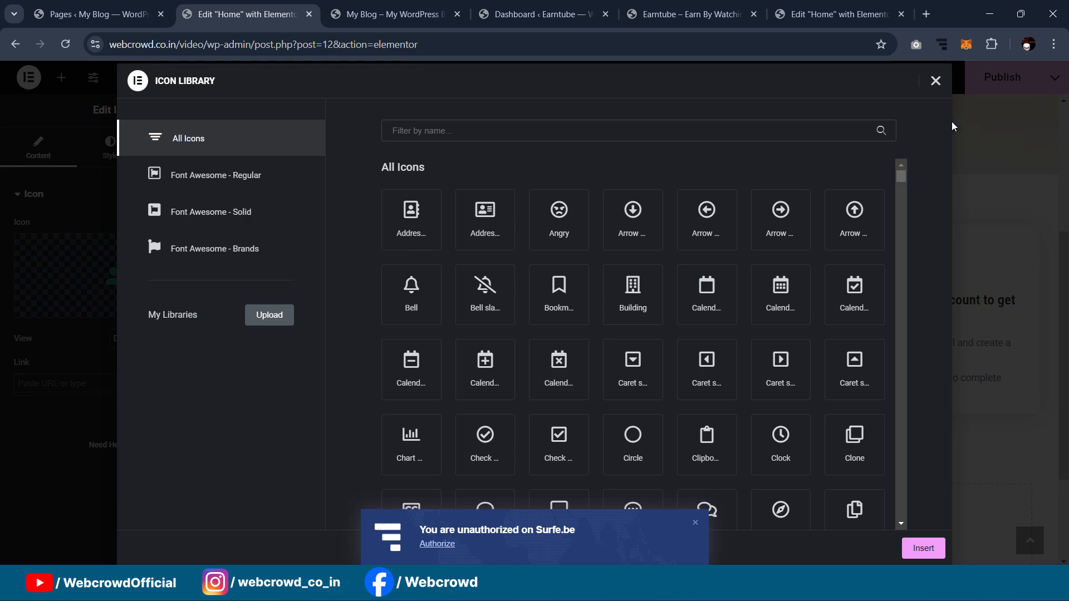
pyautogui.click(935, 82)
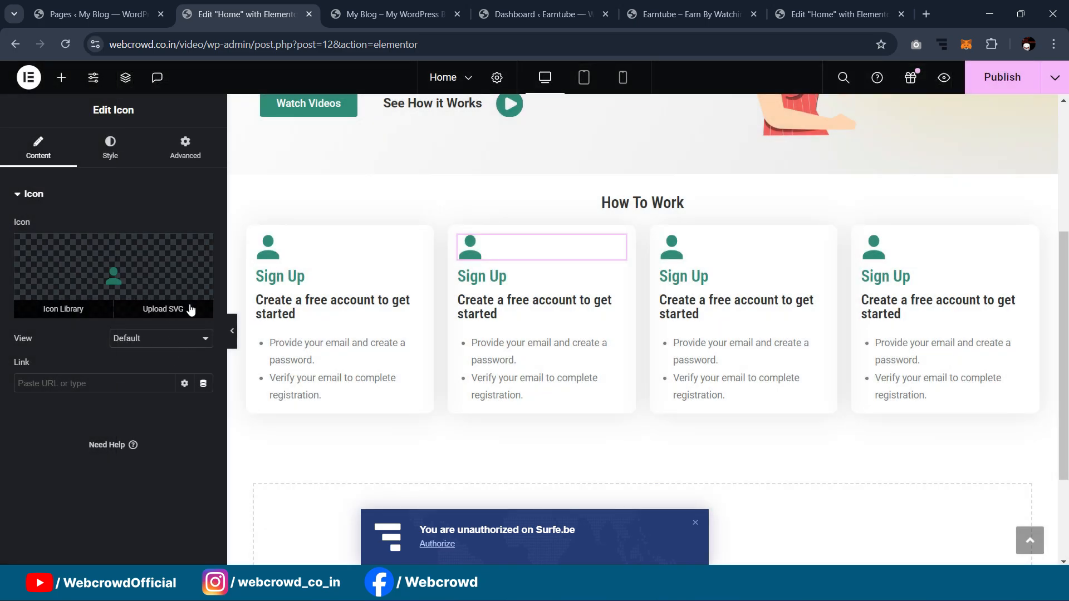
pyautogui.click(179, 308)
pyautogui.click(281, 258)
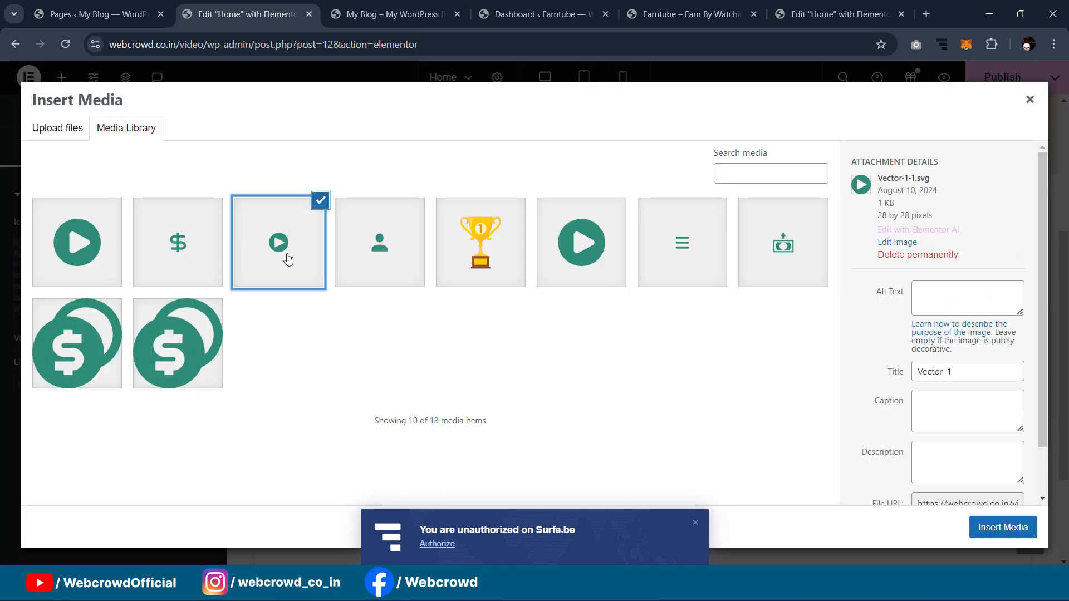
pyautogui.click(1003, 527)
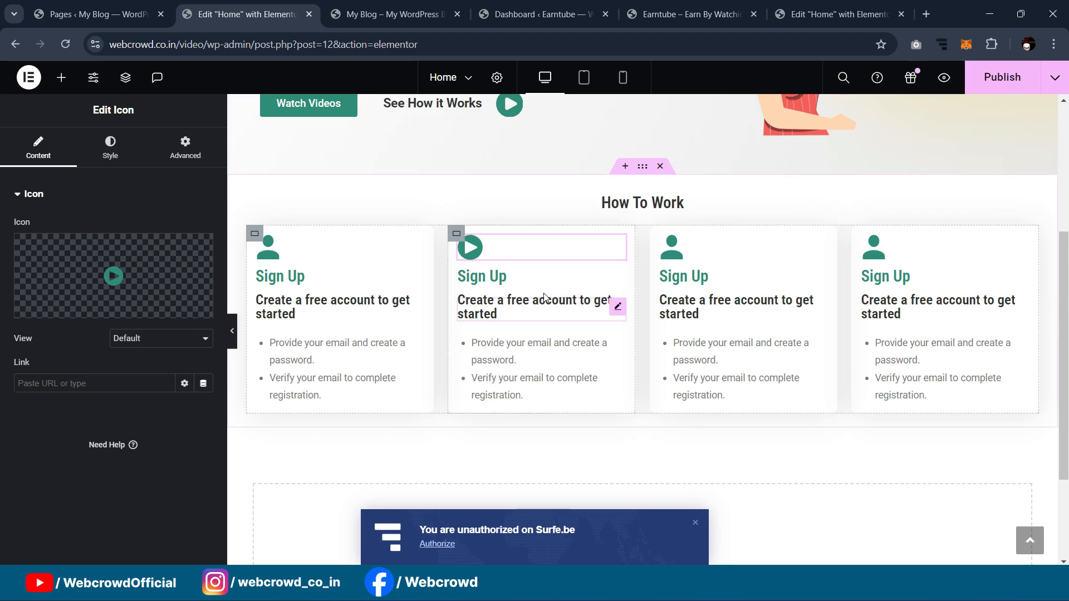
# Step: Retitle the second card's heading to Videos and set the card headings' top margin to 0
pyautogui.click(497, 278)
pyautogui.click(79, 246)
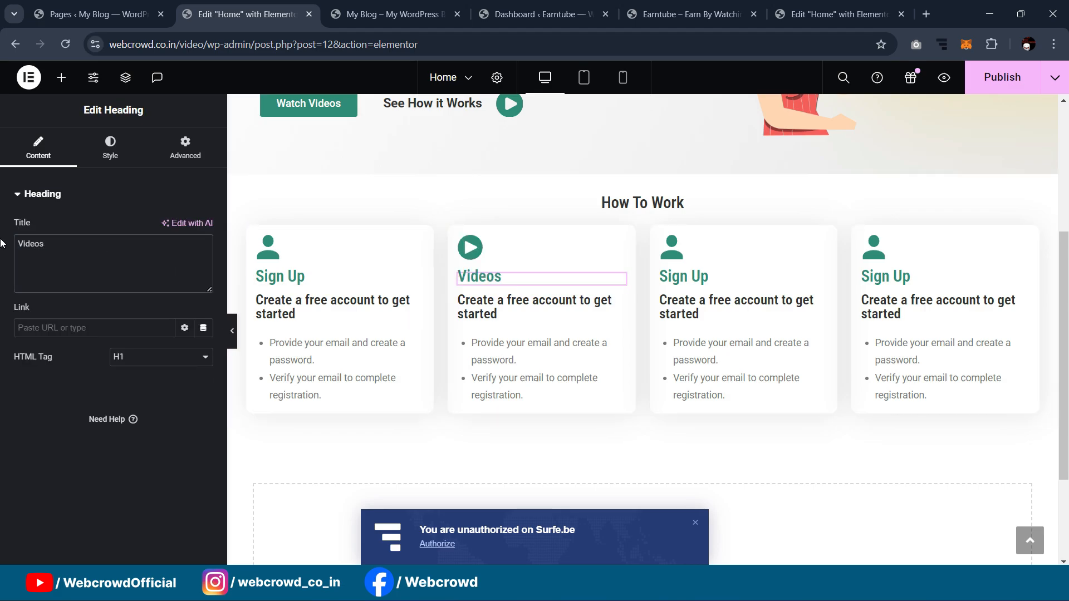
pyautogui.click(415, 282)
pyautogui.click(186, 147)
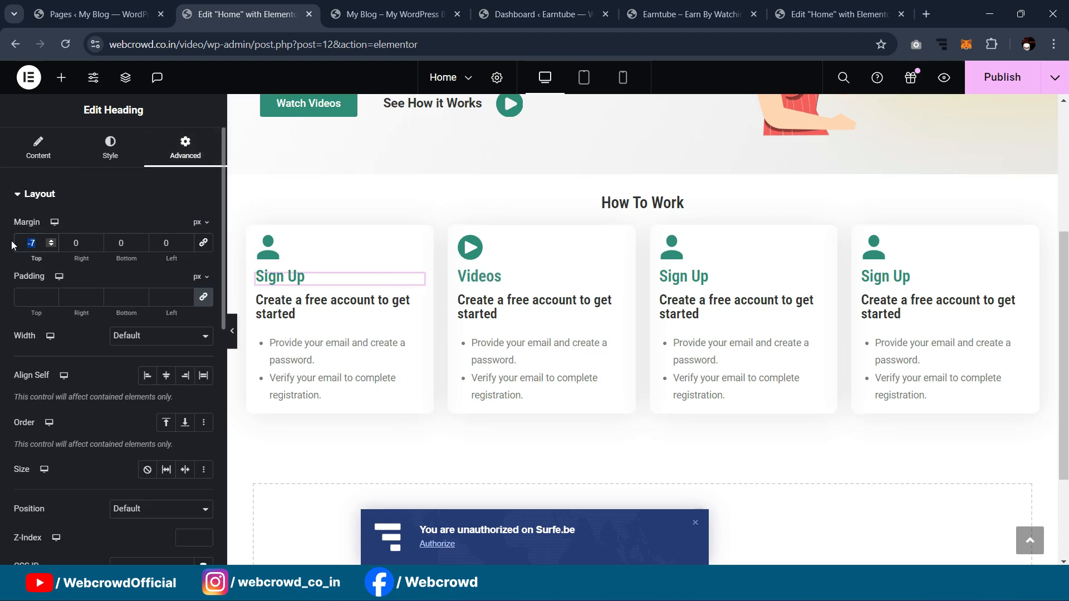
pyautogui.write('0')
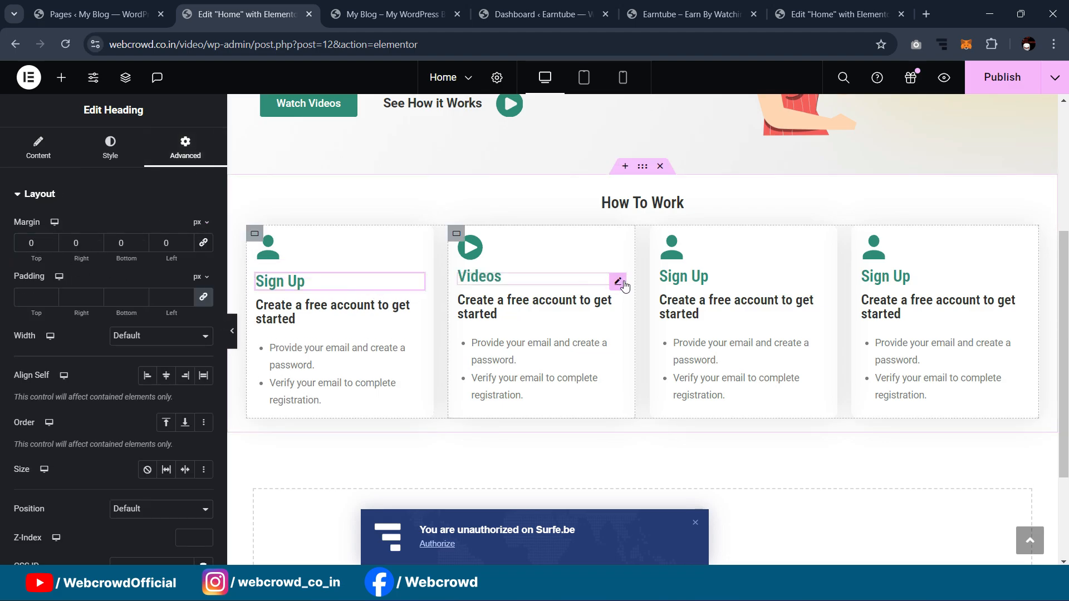
pyautogui.click(622, 284)
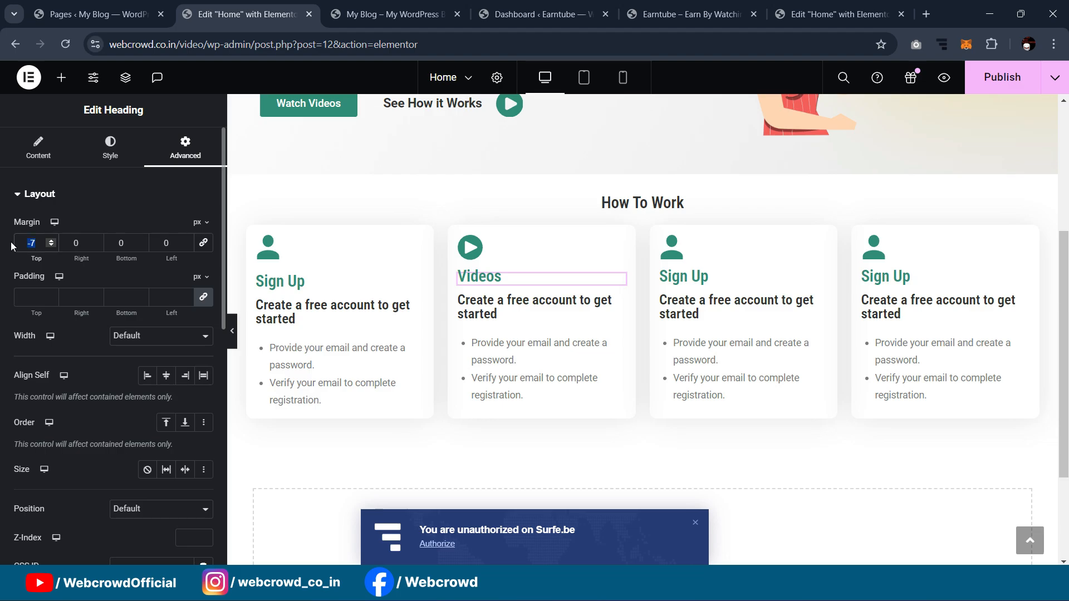
pyautogui.write('0')
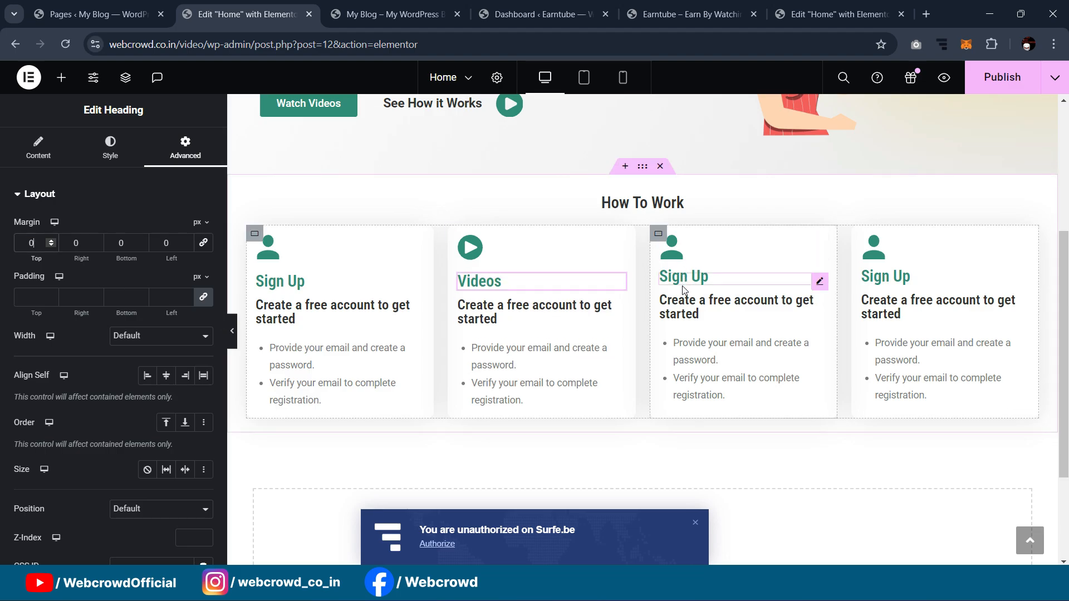
# Step: Make the first card's Sign Up heading an H2
pyautogui.click(288, 282)
pyautogui.click(38, 147)
pyautogui.click(139, 383)
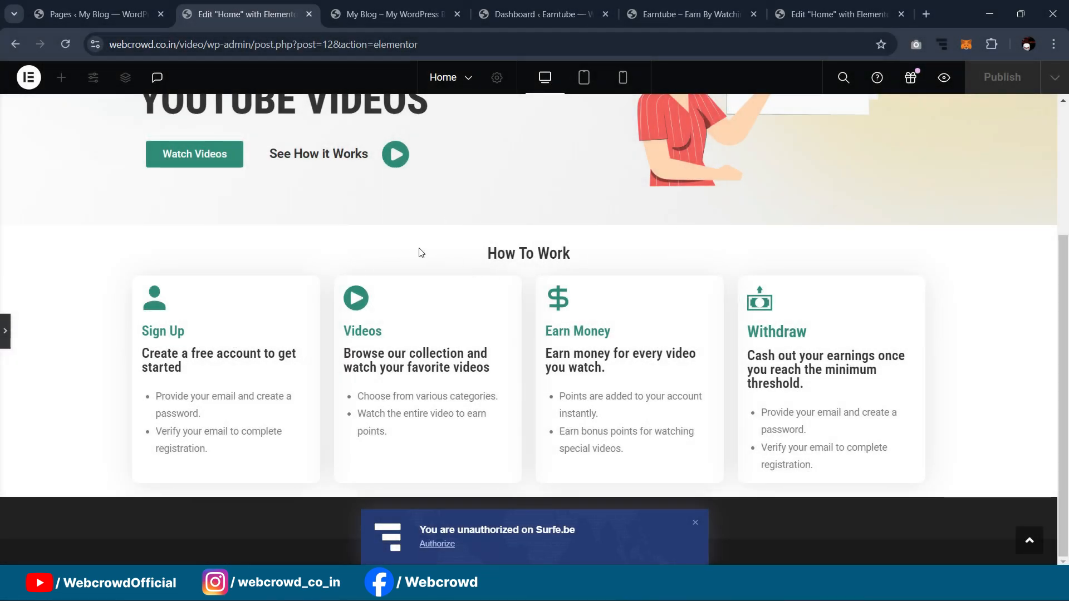
# Step: Enter a value of 50 in the How To Work section's settings
pyautogui.click(3, 332)
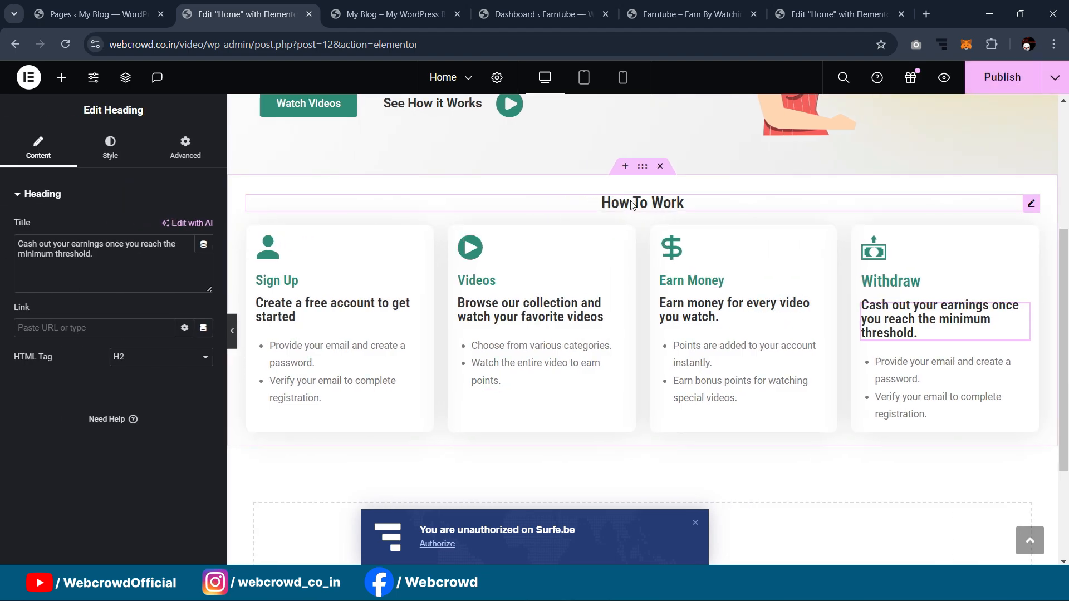
pyautogui.click(642, 168)
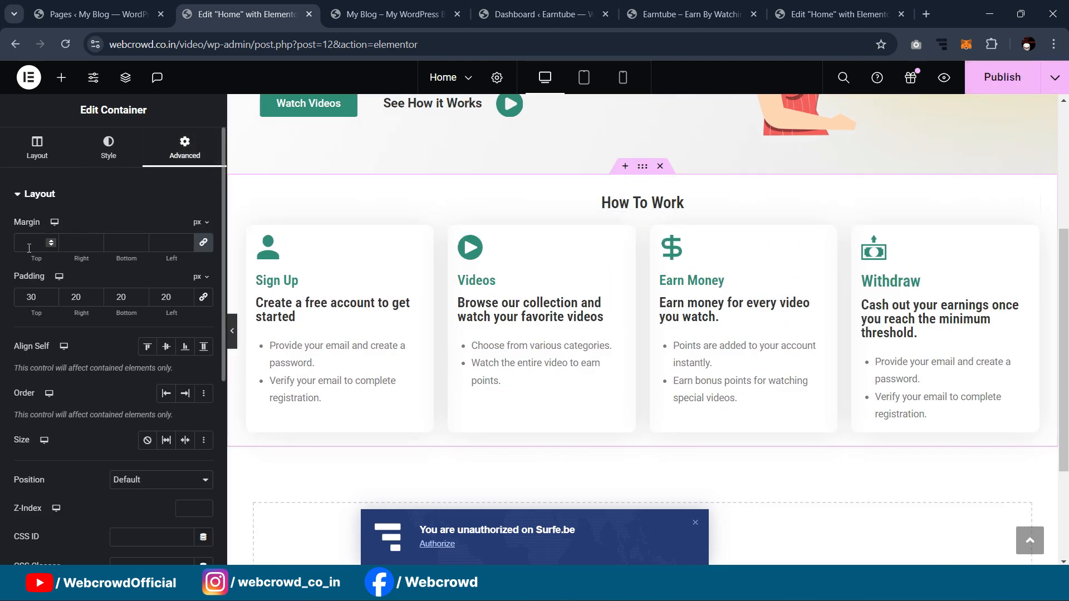
pyautogui.write('50')
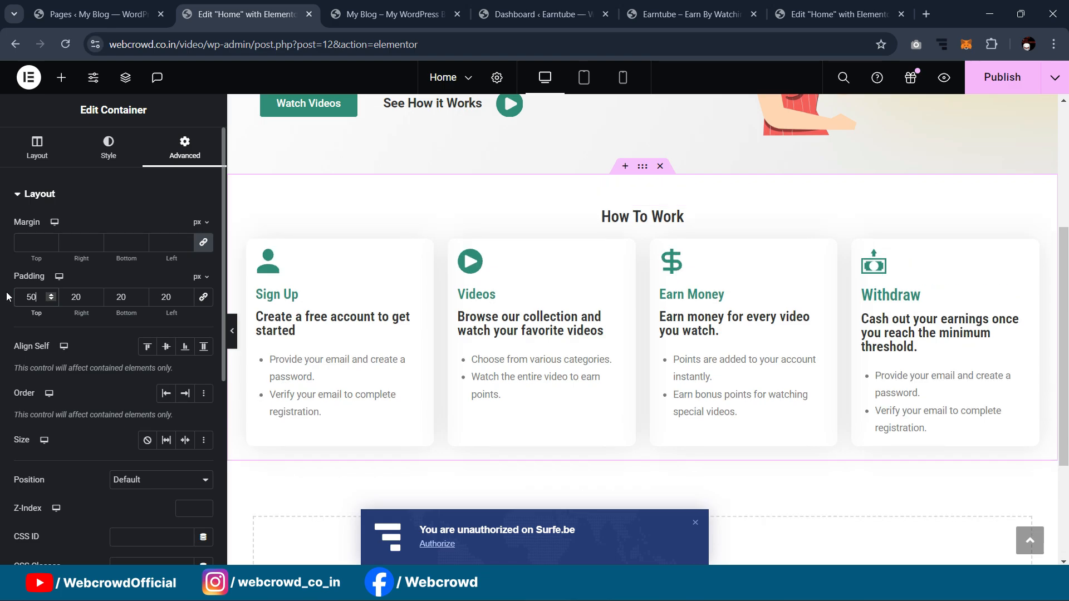
pyautogui.click(254, 247)
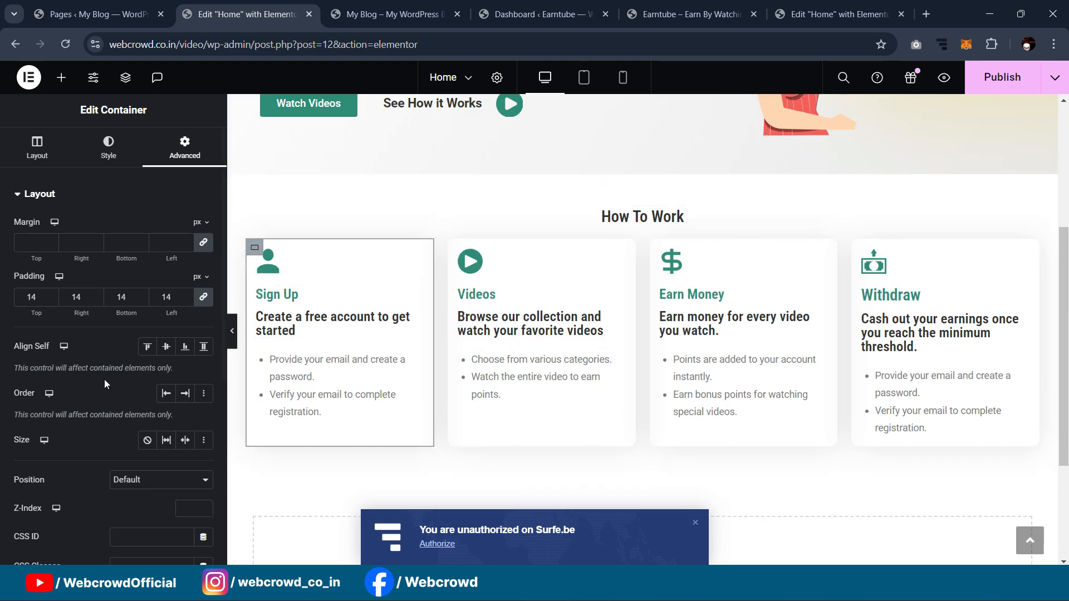
# Step: Select the cards container in Navigator and give it an unlinked 30 px top margin
pyautogui.click(133, 82)
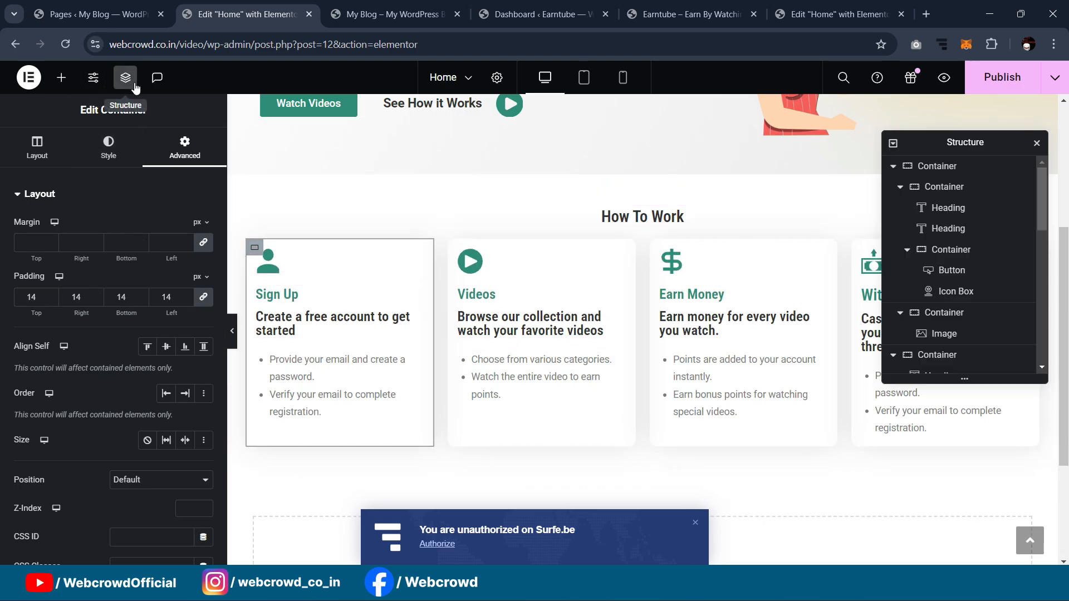
pyautogui.click(942, 187)
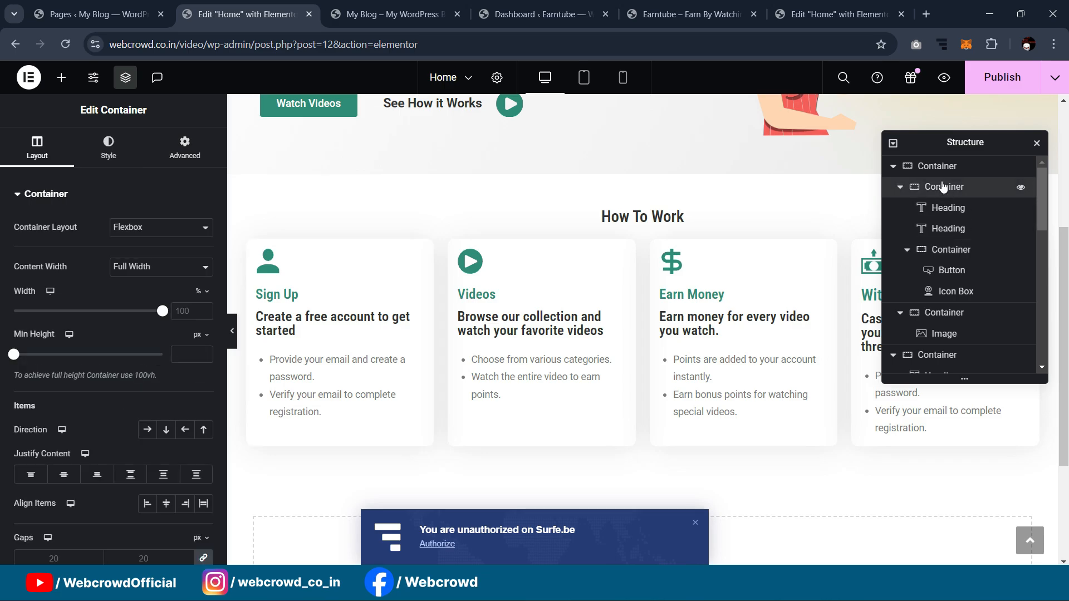
pyautogui.scroll(-5, 952, 234)
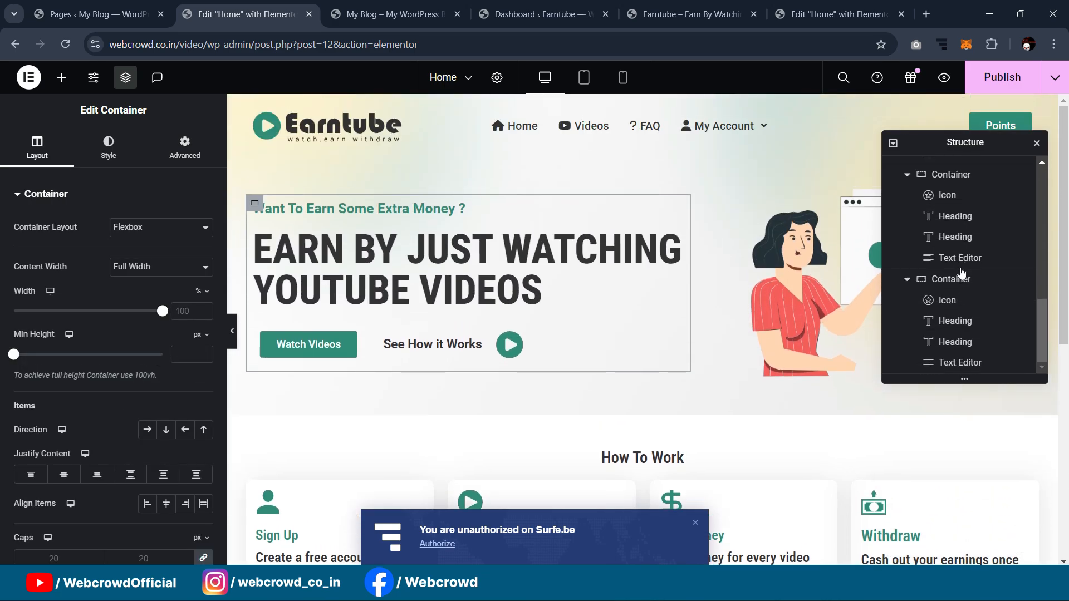
pyautogui.scroll(2, 950, 210)
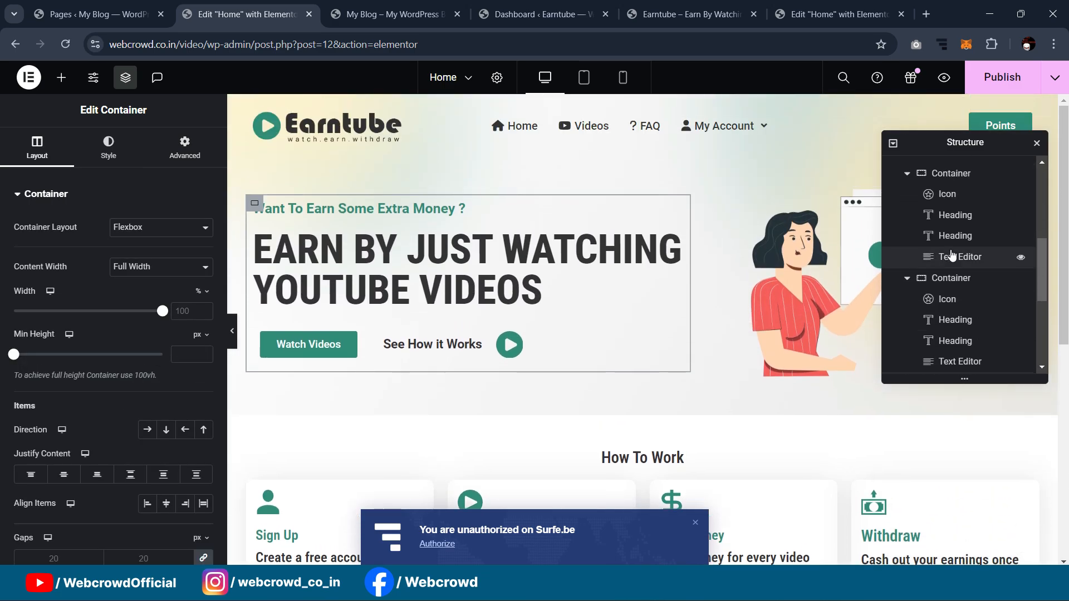
pyautogui.scroll(2, 952, 255)
pyautogui.click(946, 222)
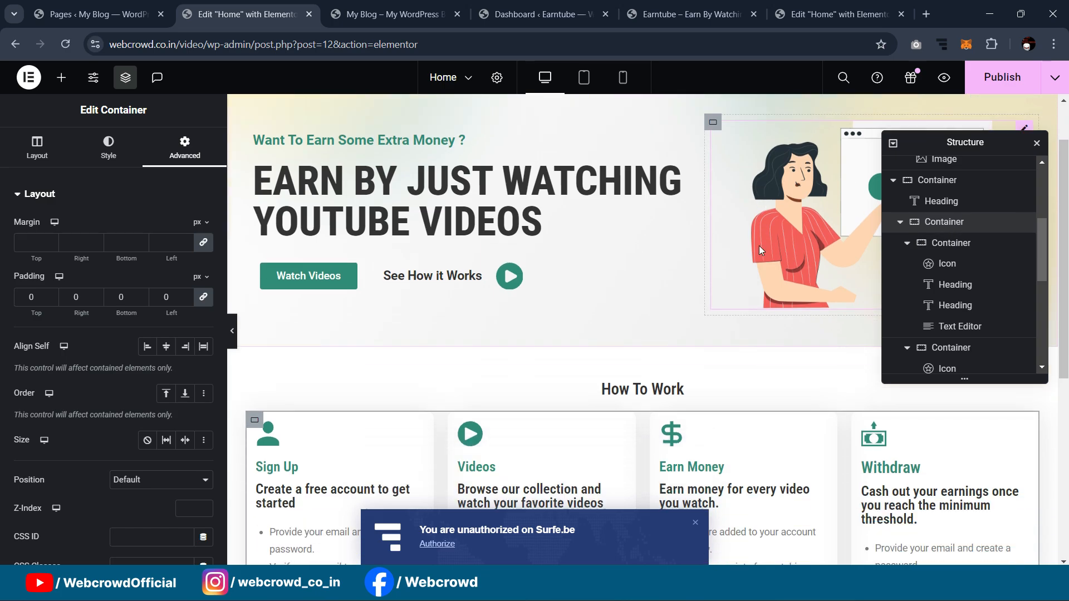
pyautogui.scroll(-1, 760, 251)
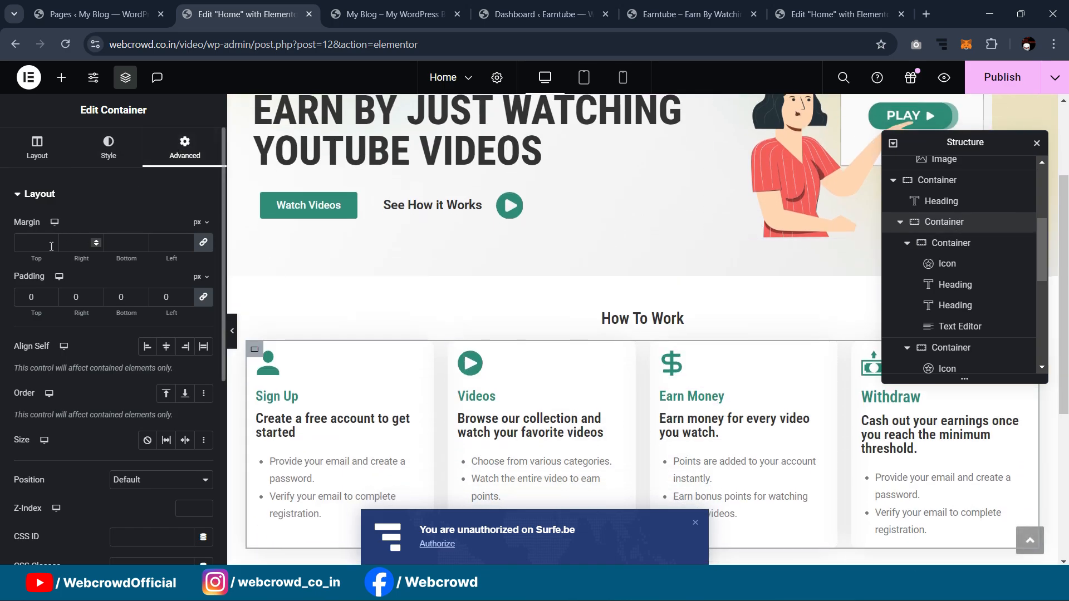
pyautogui.click(205, 245)
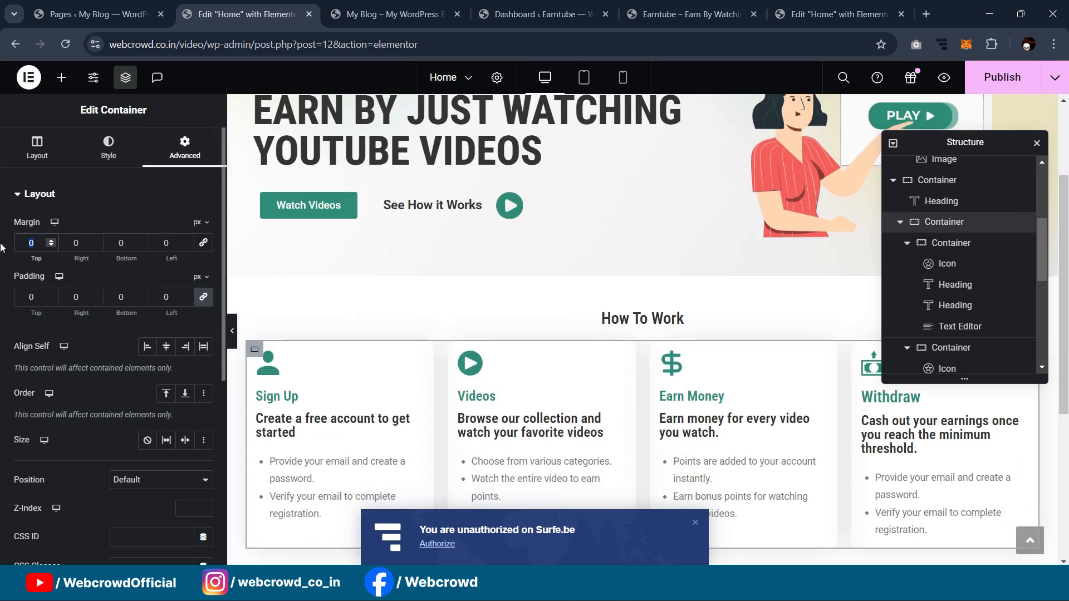
pyautogui.write('30')
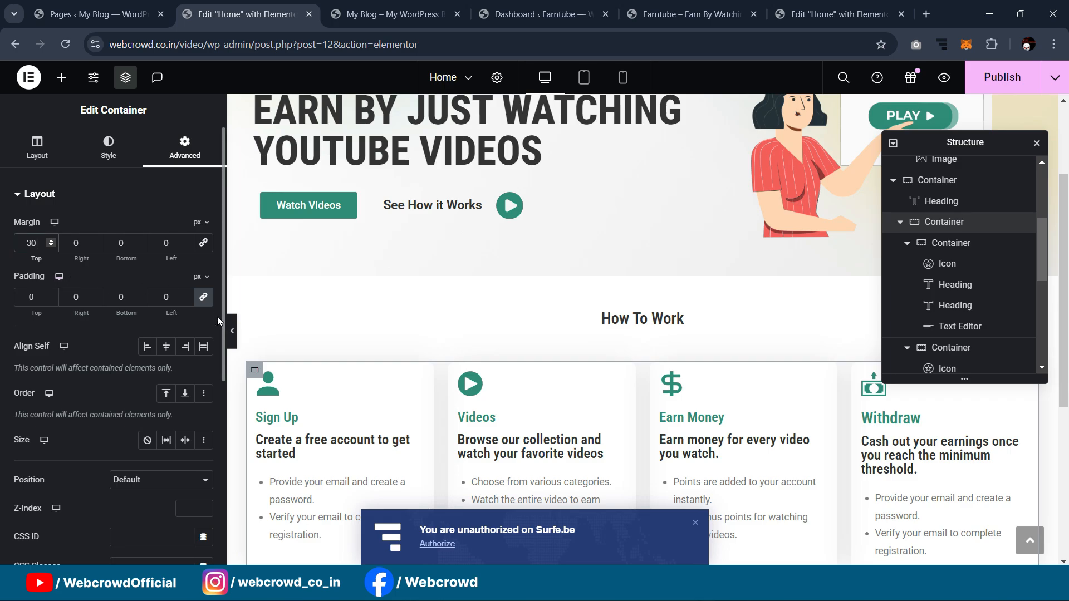
pyautogui.click(233, 331)
pyautogui.scroll(-1, 897, 209)
pyautogui.scroll(1, 897, 209)
pyautogui.scroll(-1, 899, 210)
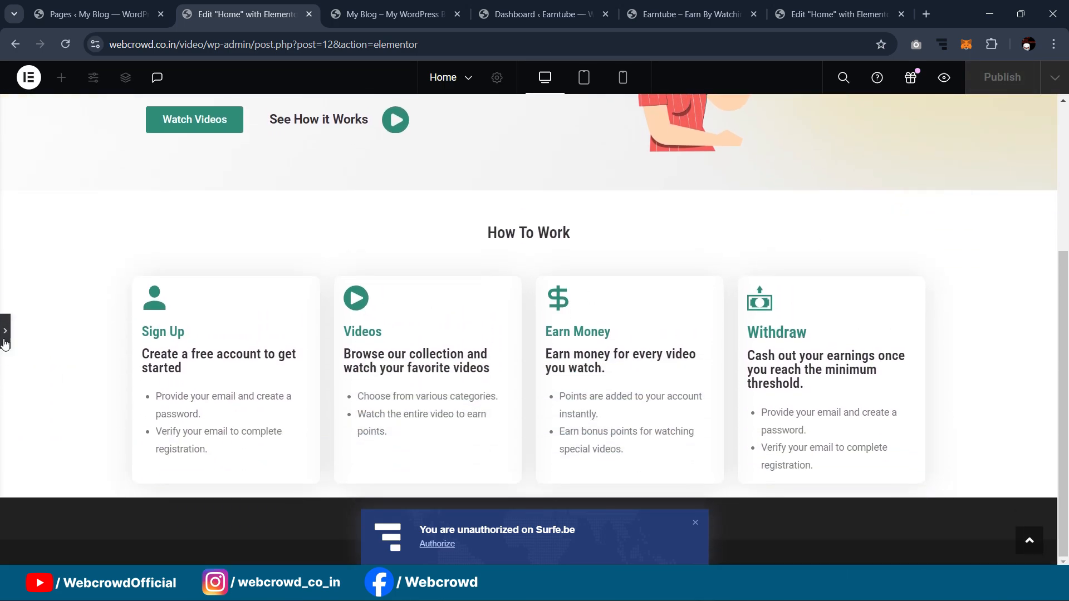
# Step: Close the Navigator and check the reference editor and live Earntube site
pyautogui.click(6, 328)
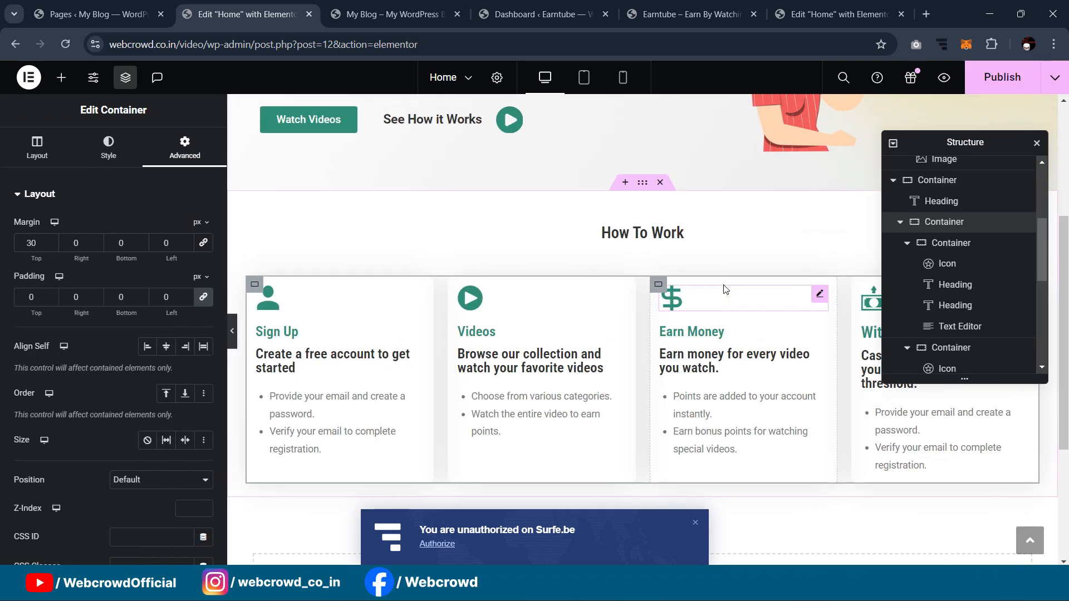
pyautogui.click(1037, 142)
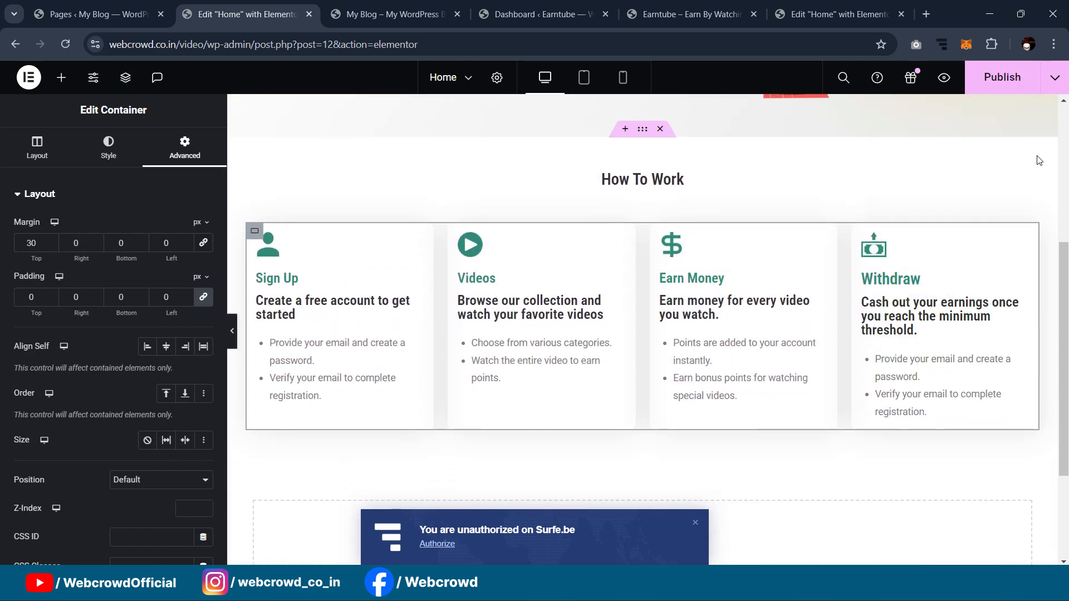
pyautogui.click(838, 14)
pyautogui.scroll(-2, 732, 215)
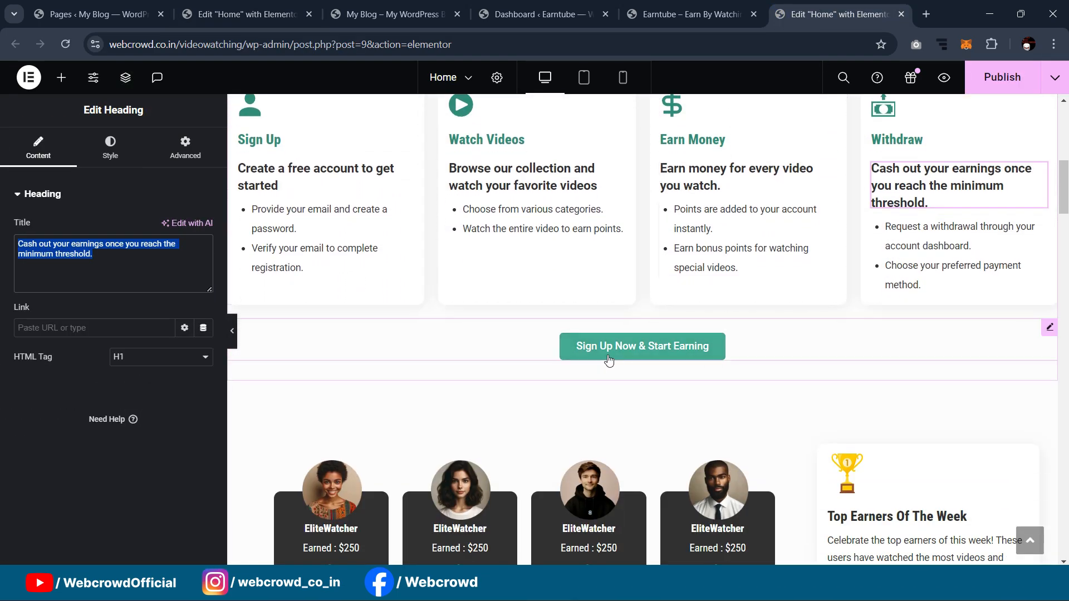
pyautogui.click(674, 12)
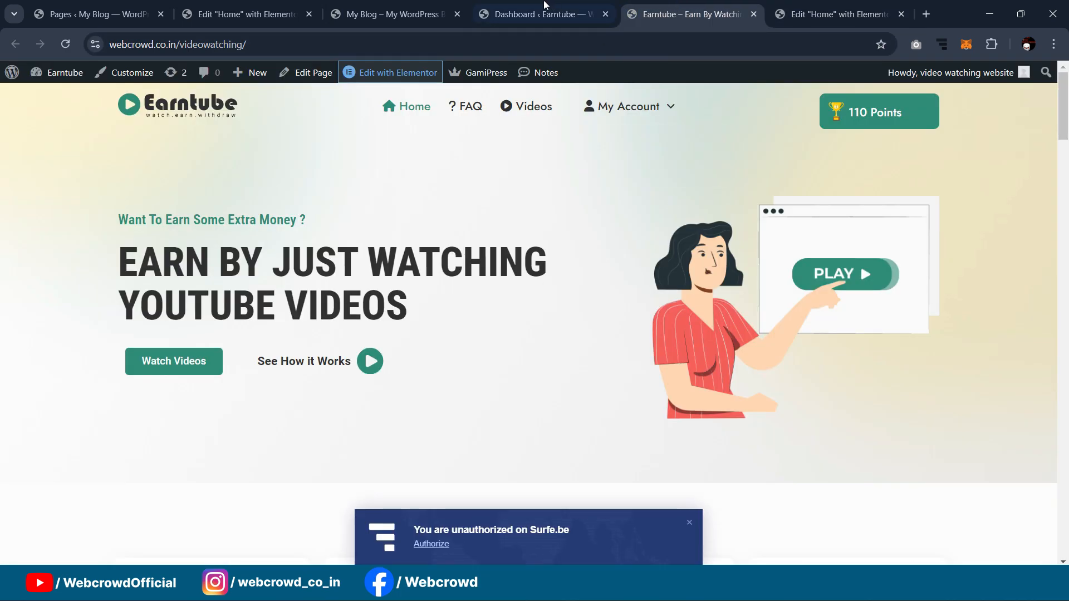
pyautogui.click(546, 11)
pyautogui.click(284, 10)
pyautogui.scroll(5, 451, 209)
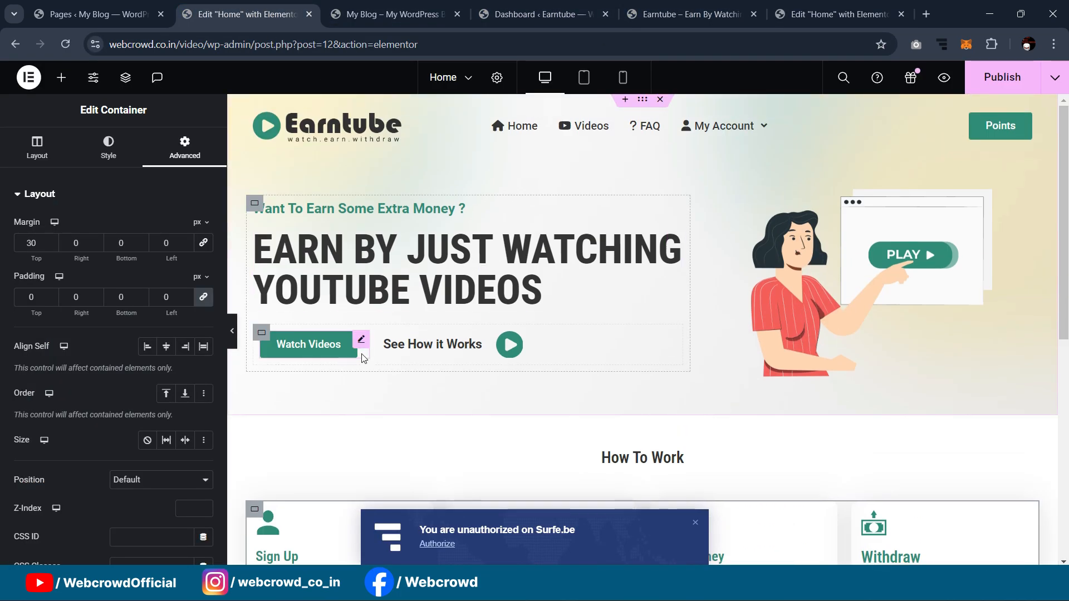
# Step: Copy the Watch Videos button into the cards container and centre it
pyautogui.rightClick(364, 341)
pyautogui.click(405, 310)
pyautogui.scroll(-5, 663, 327)
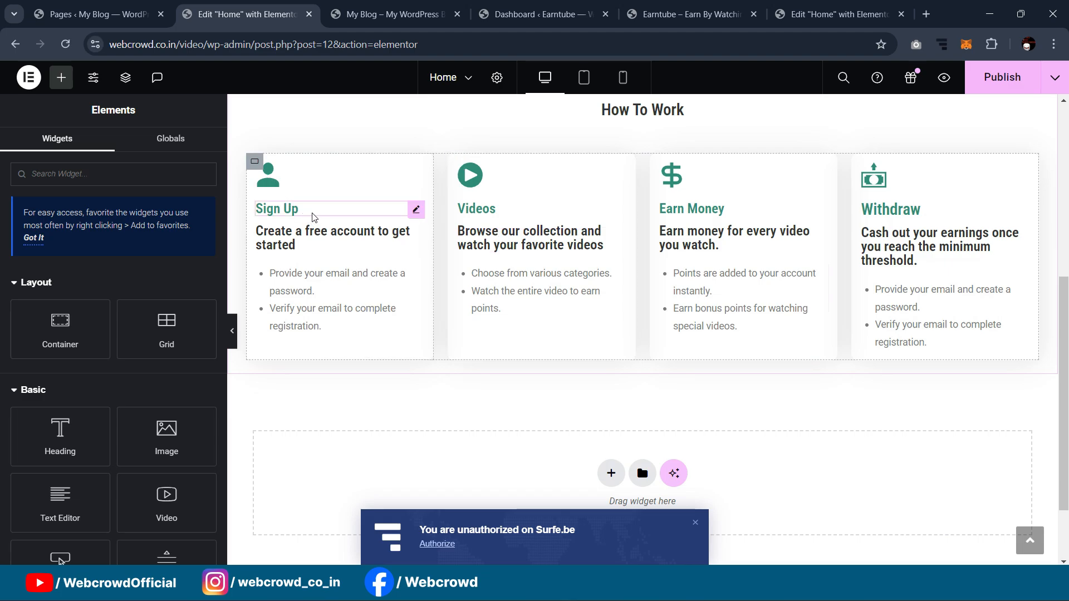
pyautogui.scroll(1, 638, 158)
pyautogui.rightClick(643, 129)
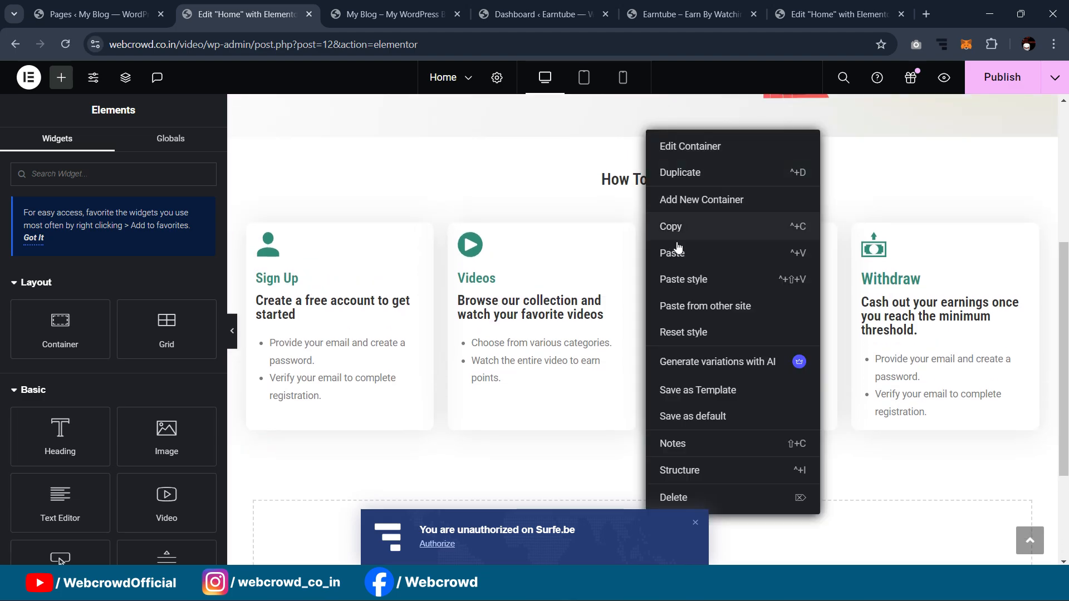
pyautogui.click(677, 249)
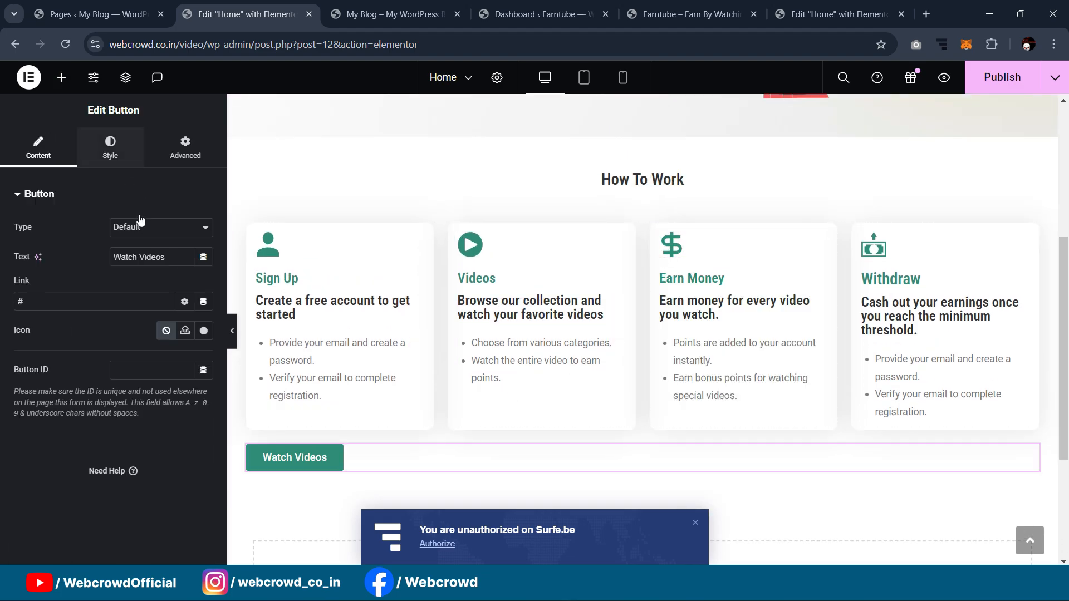
pyautogui.click(112, 150)
pyautogui.click(168, 238)
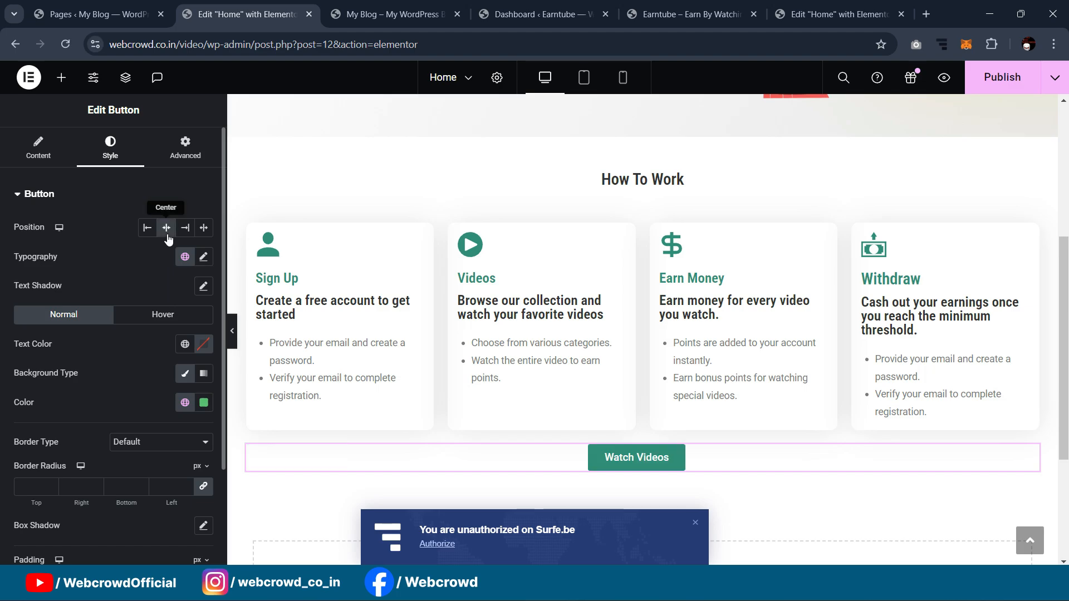
# Step: Change the pasted button's text to 'Sign Up Now & Start Earning' from the reference
pyautogui.click(835, 14)
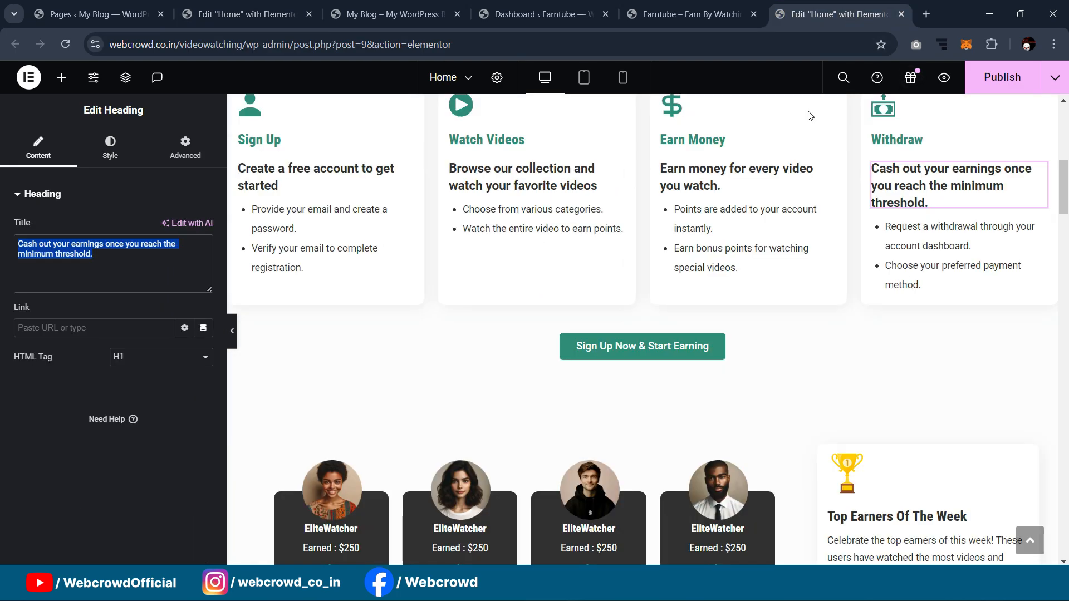
pyautogui.click(621, 357)
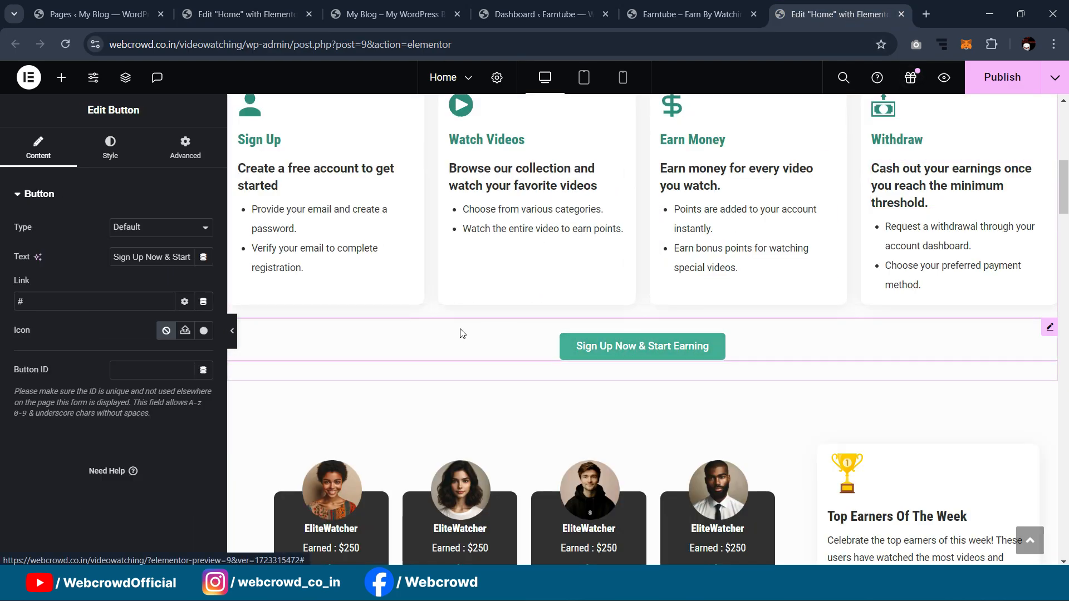
pyautogui.tripleClick(171, 248)
pyautogui.click(281, 14)
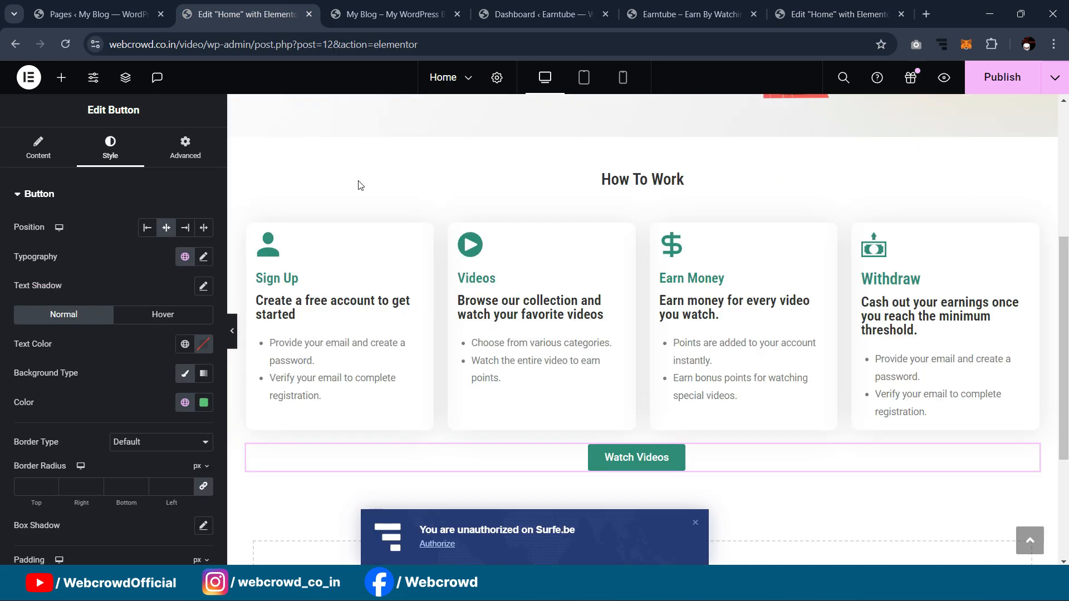
pyautogui.click(38, 147)
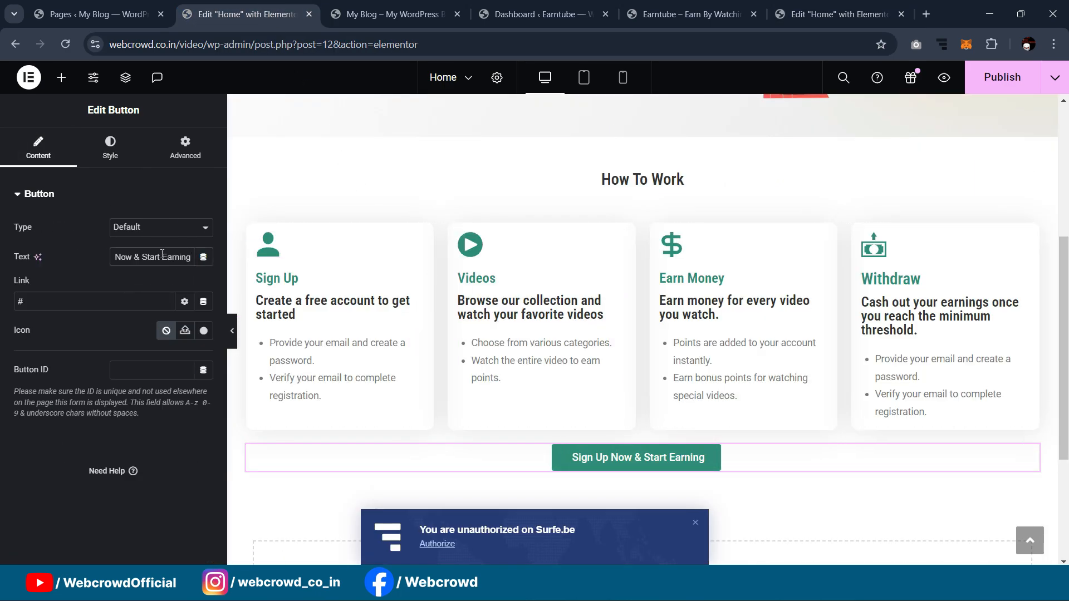
pyautogui.scroll(-3, 612, 227)
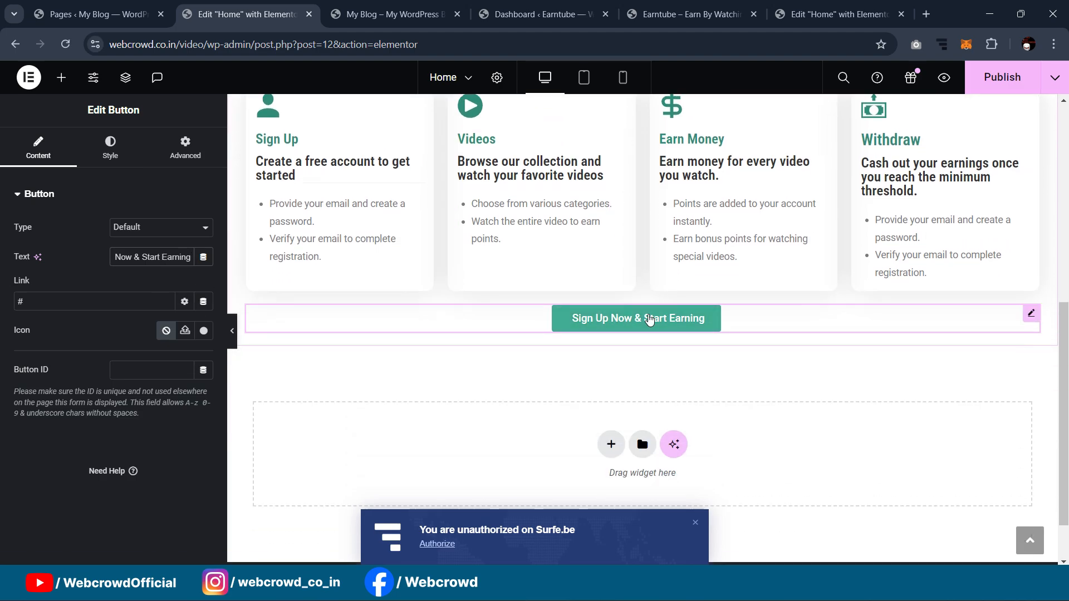
# Step: Set the button's top margin to 12 px
pyautogui.click(185, 147)
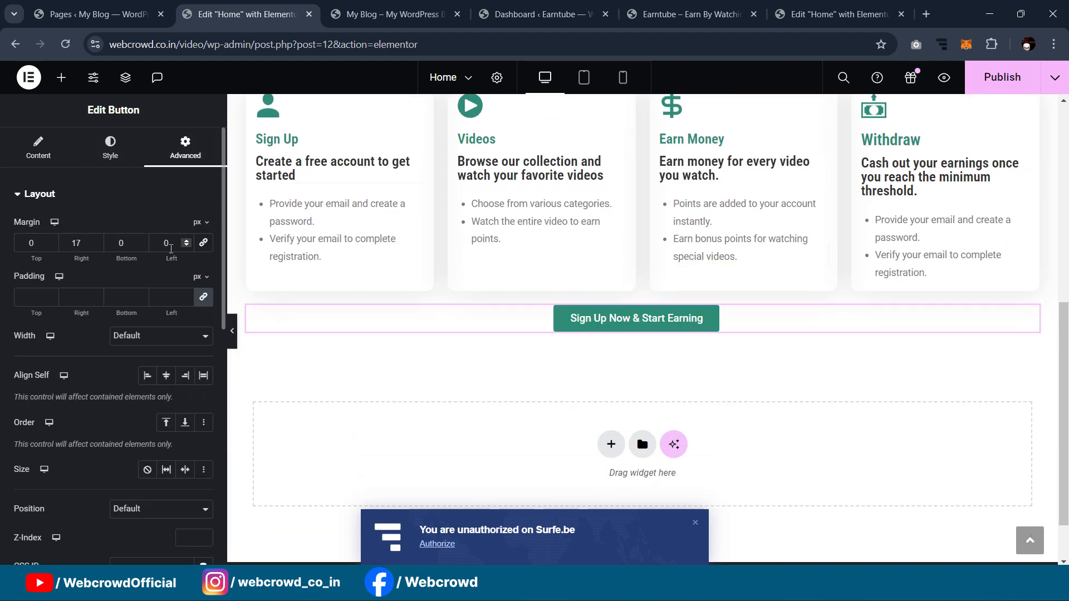
pyautogui.press('Up')
pyautogui.press('Up')
pyautogui.press('Up')
pyautogui.press('Up')
pyautogui.press('Up')
pyautogui.press('Up')
pyautogui.press('Up')
pyautogui.press('Up')
pyautogui.press('Up')
pyautogui.press('Up')
pyautogui.press('Up')
pyautogui.press('Up')
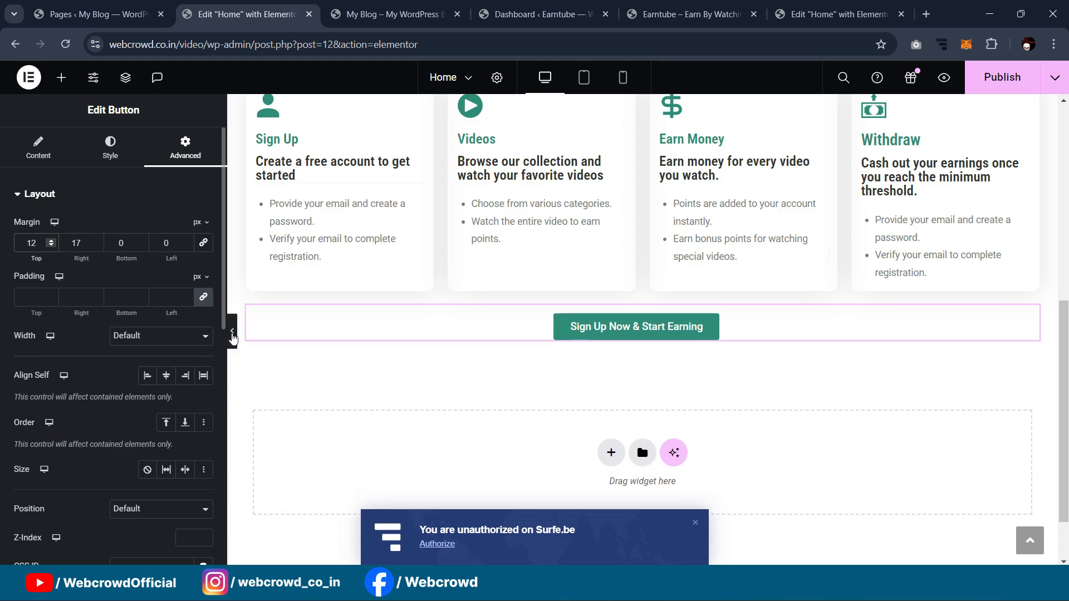
pyautogui.click(232, 331)
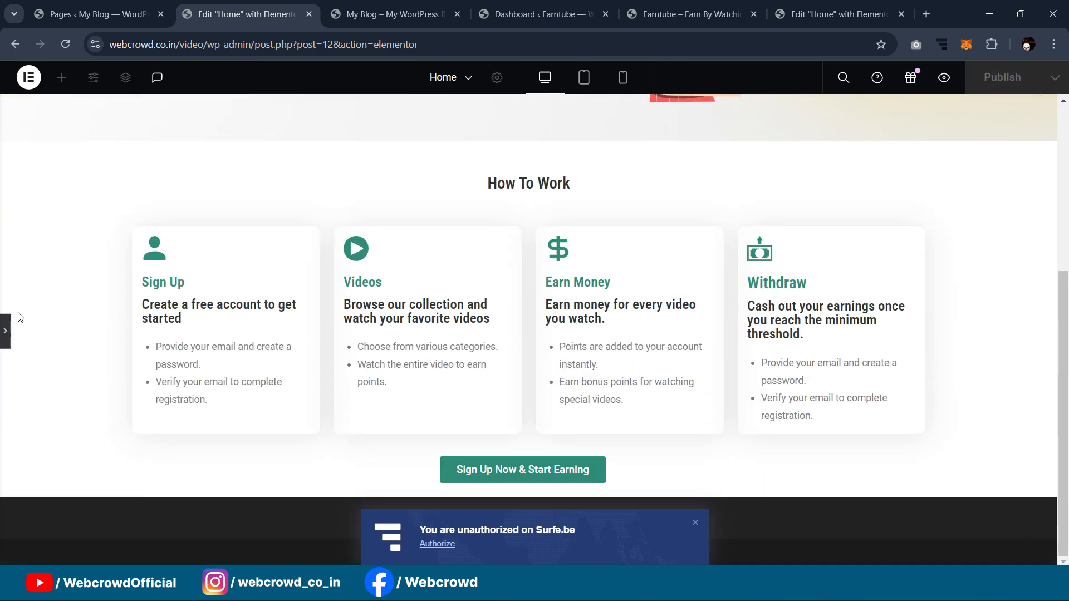
# Step: Publish the home page and open the live site in a new tab
pyautogui.click(6, 331)
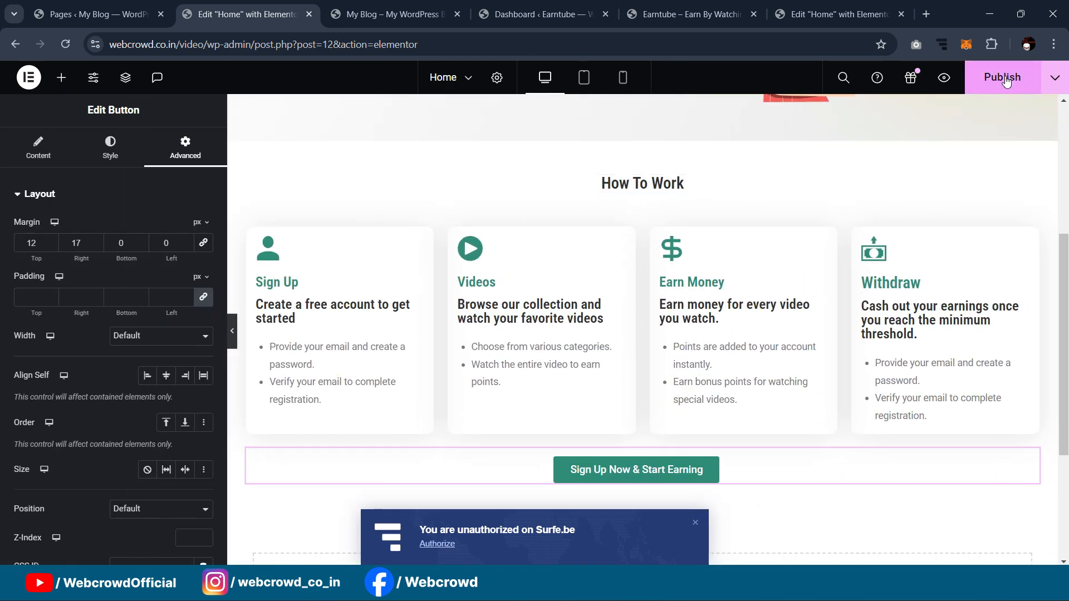
pyautogui.click(1007, 82)
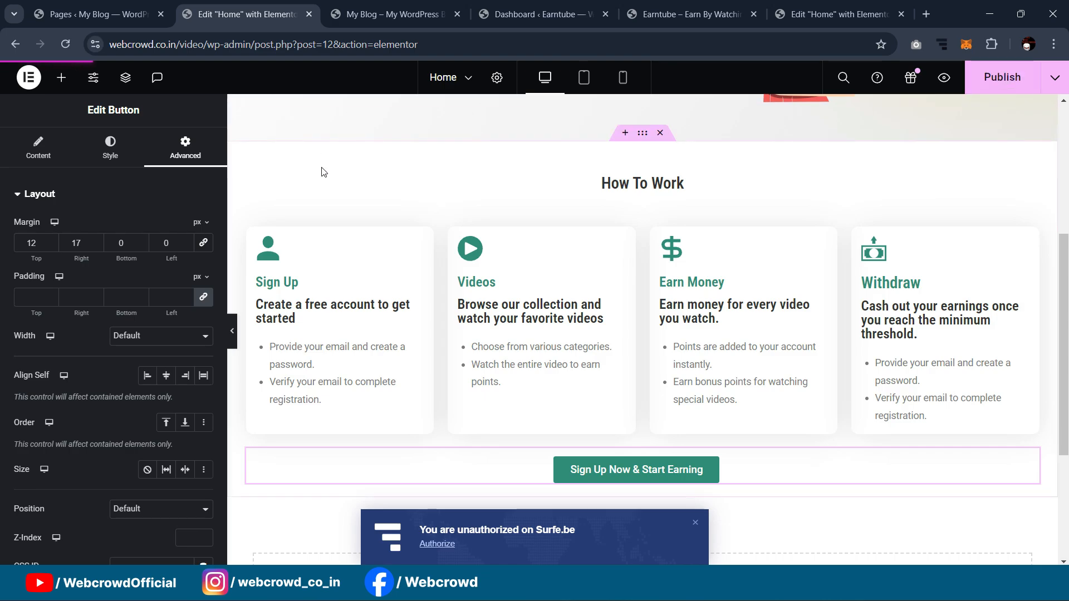
pyautogui.click(86, 13)
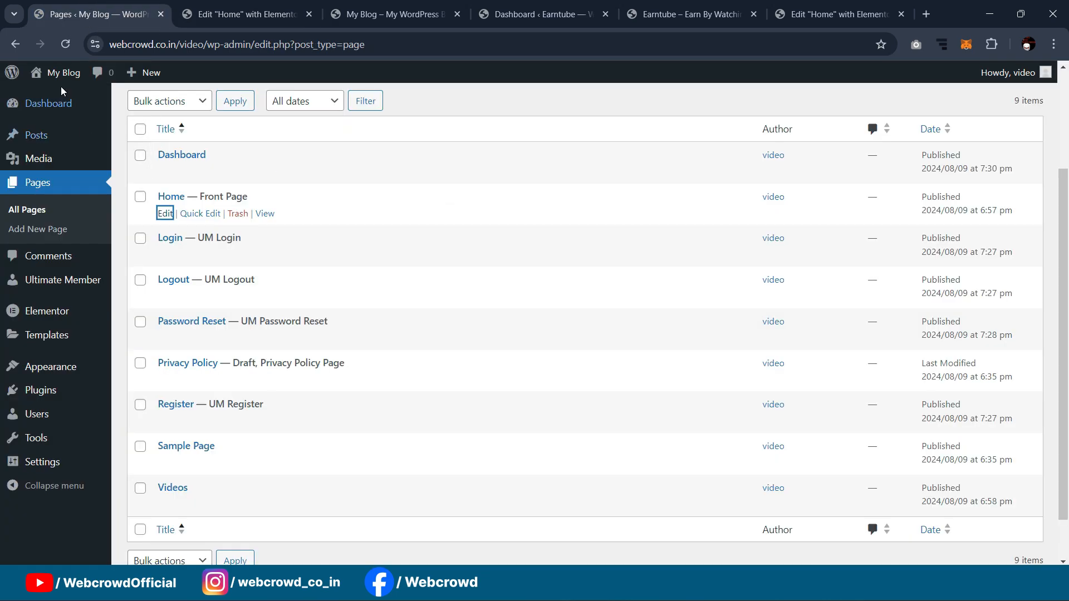
pyautogui.moveTo(59, 73)
pyautogui.click(45, 96)
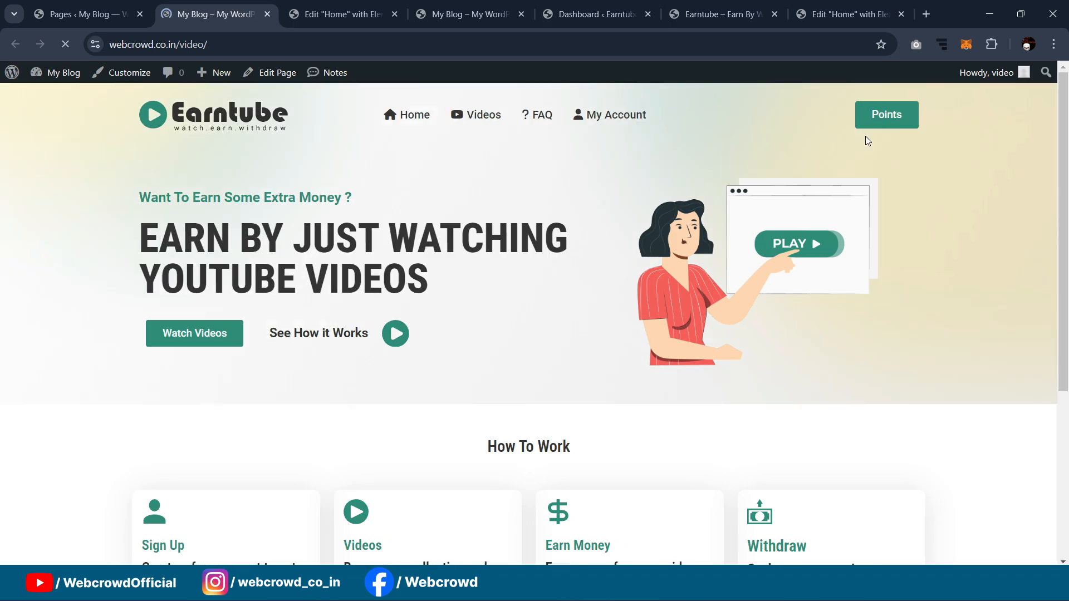
# Step: Review the live page, close its tab, and scroll the reference editor toward Top Earners
pyautogui.scroll(-5, 954, 193)
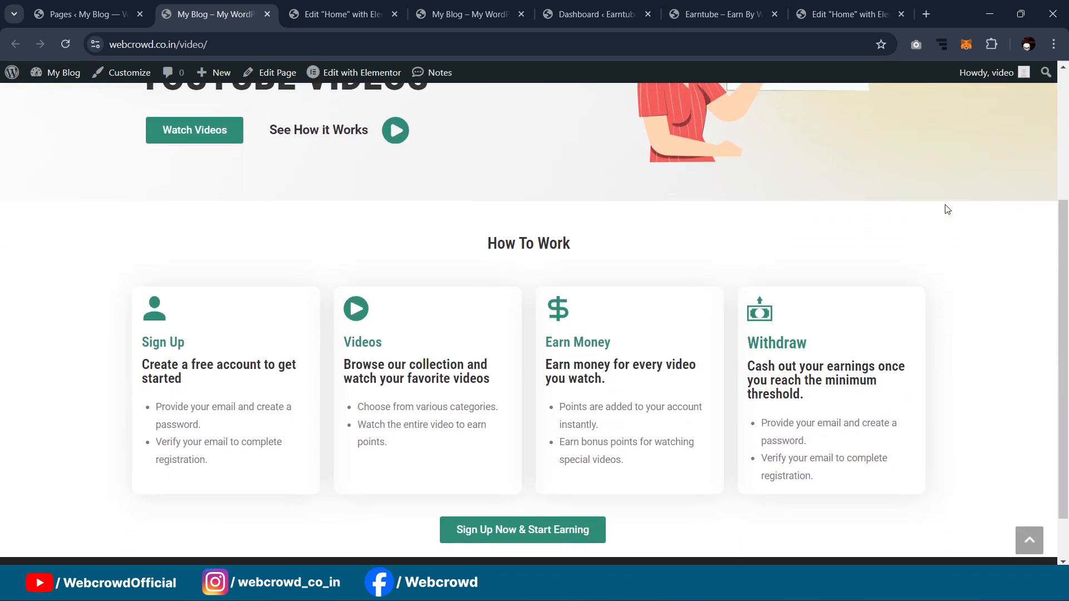
pyautogui.scroll(5, 944, 209)
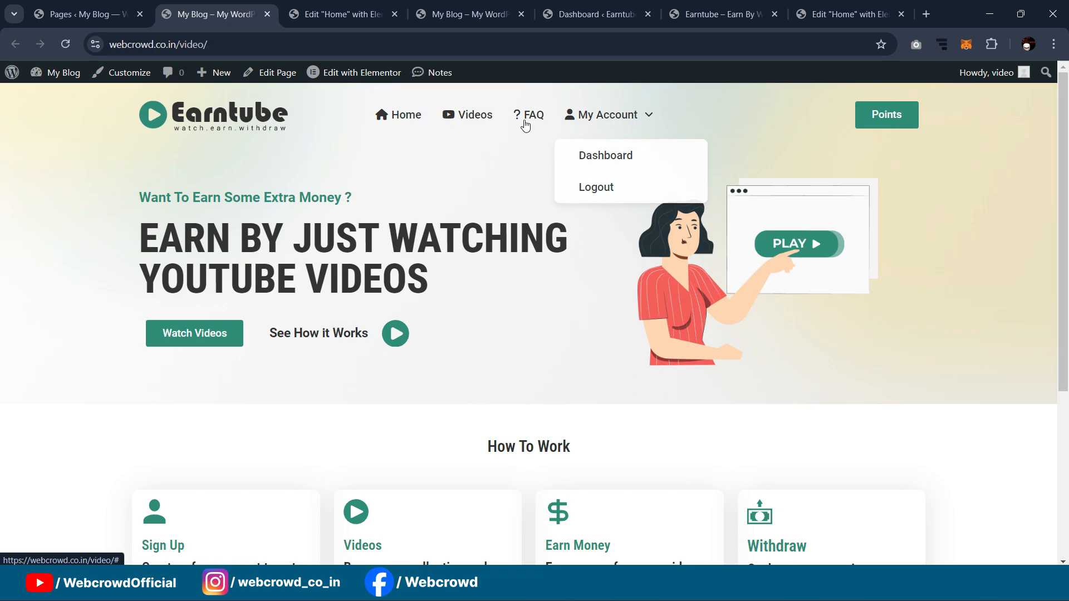
pyautogui.moveTo(638, 120)
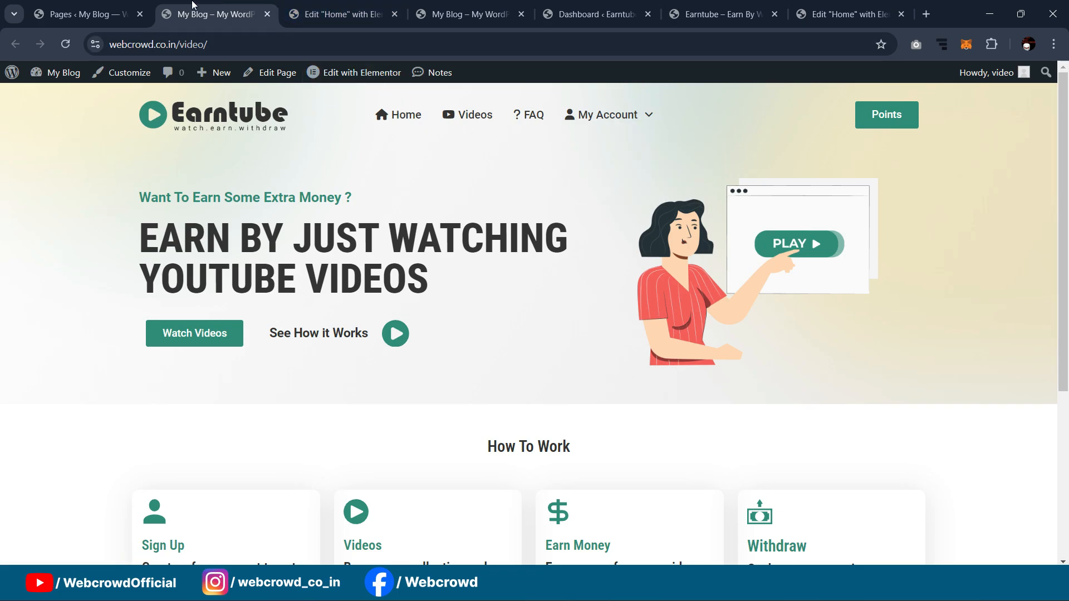
pyautogui.click(267, 14)
pyautogui.click(215, 14)
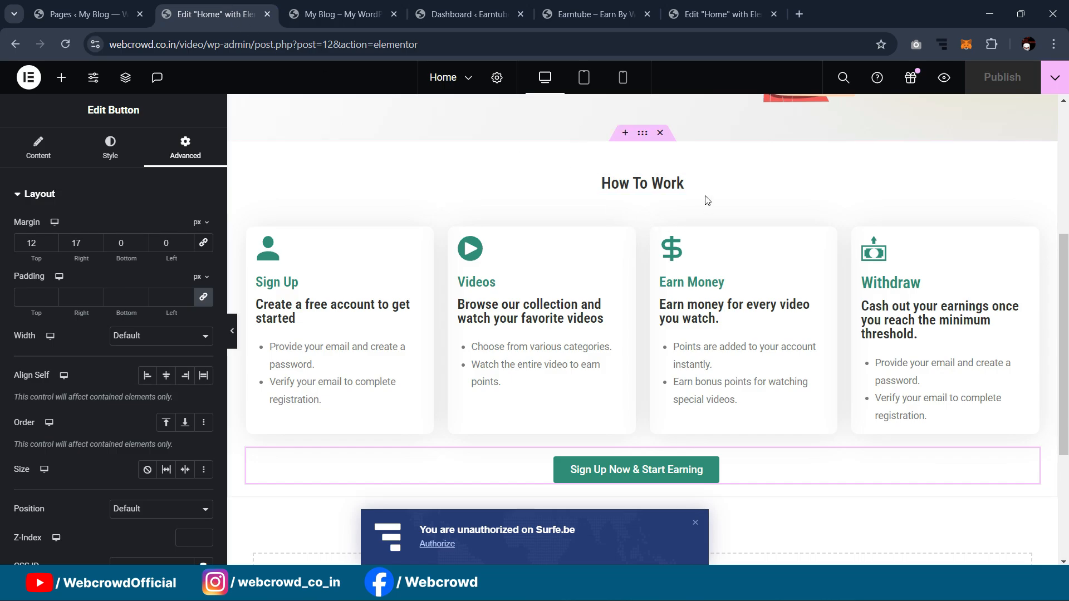
pyautogui.click(837, 14)
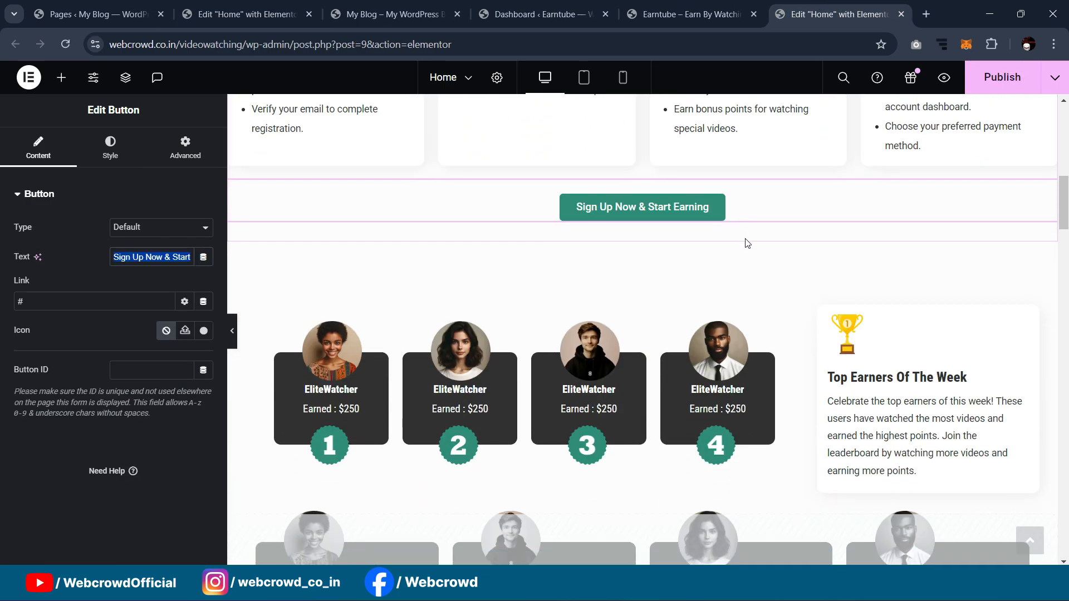
pyautogui.scroll(-2, 747, 244)
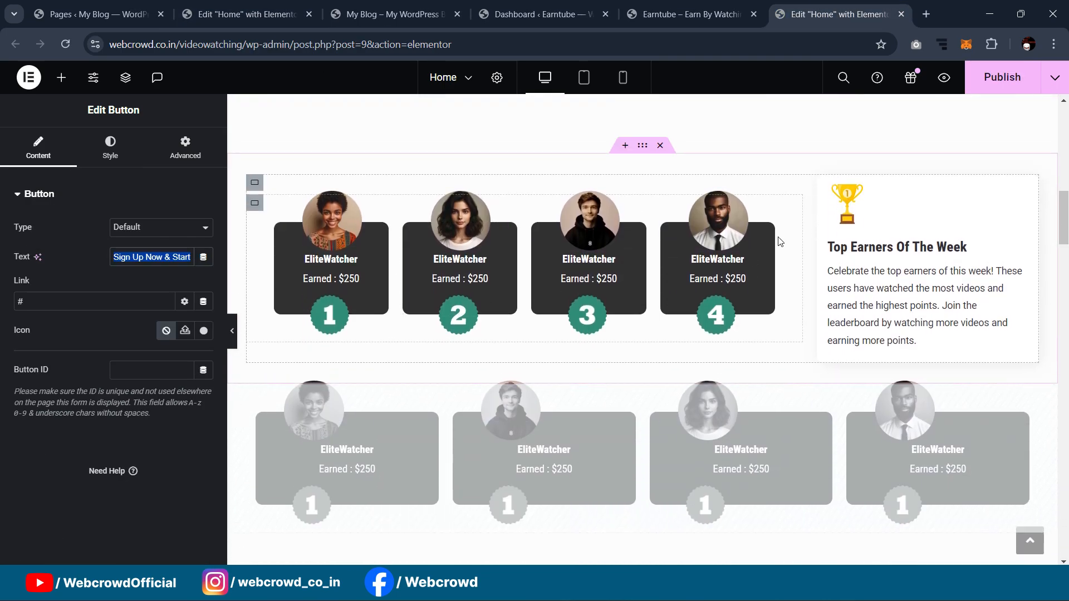
# Step: Drop a Container into a new section below the Sign Up Now & Start Earning button
pyautogui.scroll(2, 779, 241)
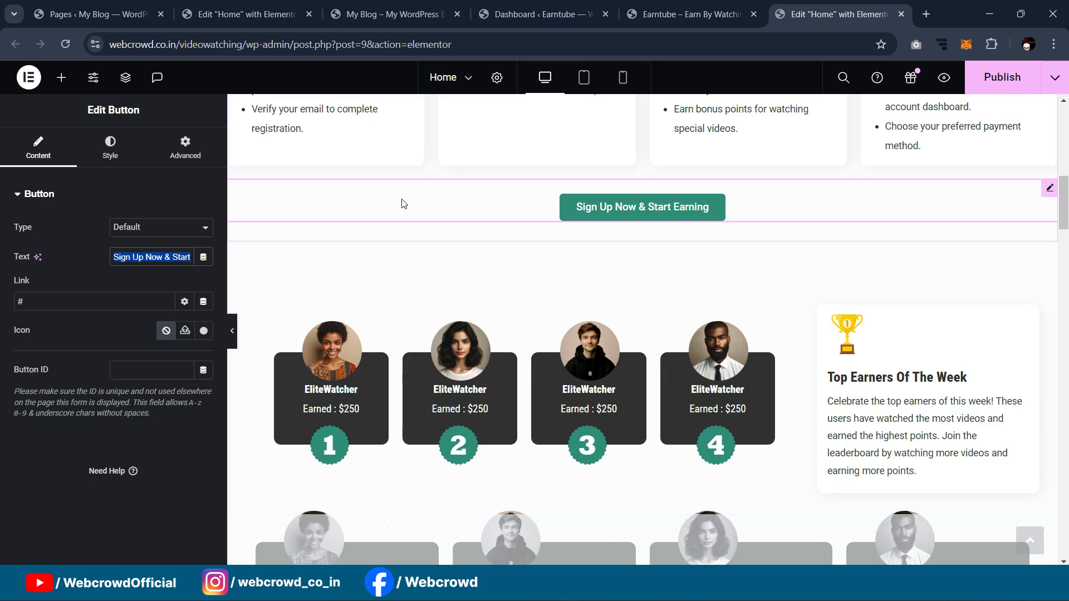
pyautogui.hotkey('ctrl', '2')
pyautogui.click(62, 77)
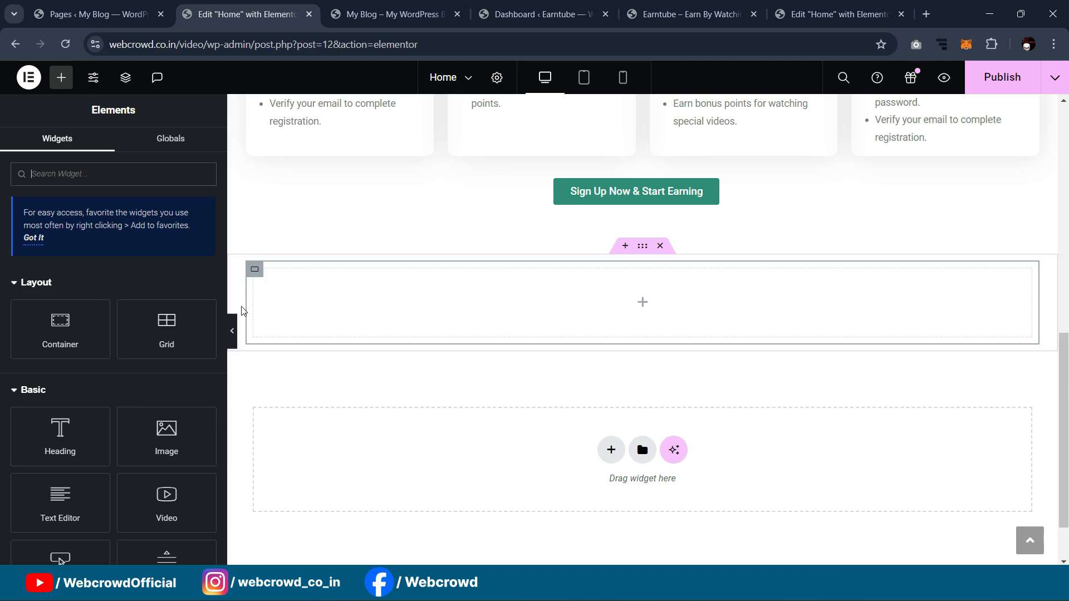
pyautogui.click(852, 8)
pyautogui.scroll(20, 816, 118)
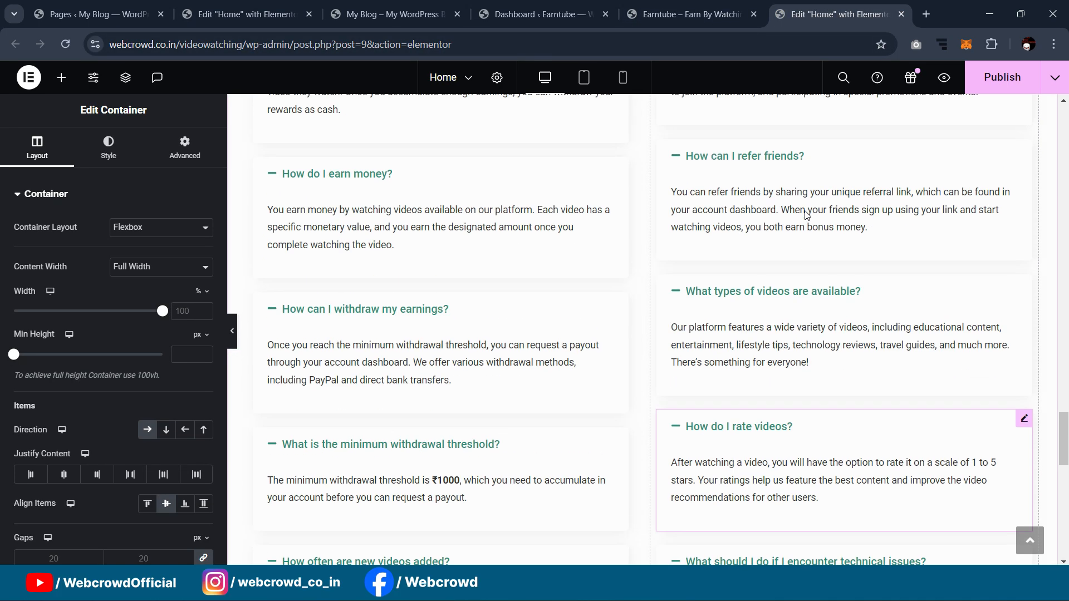
pyautogui.scroll(10, 806, 215)
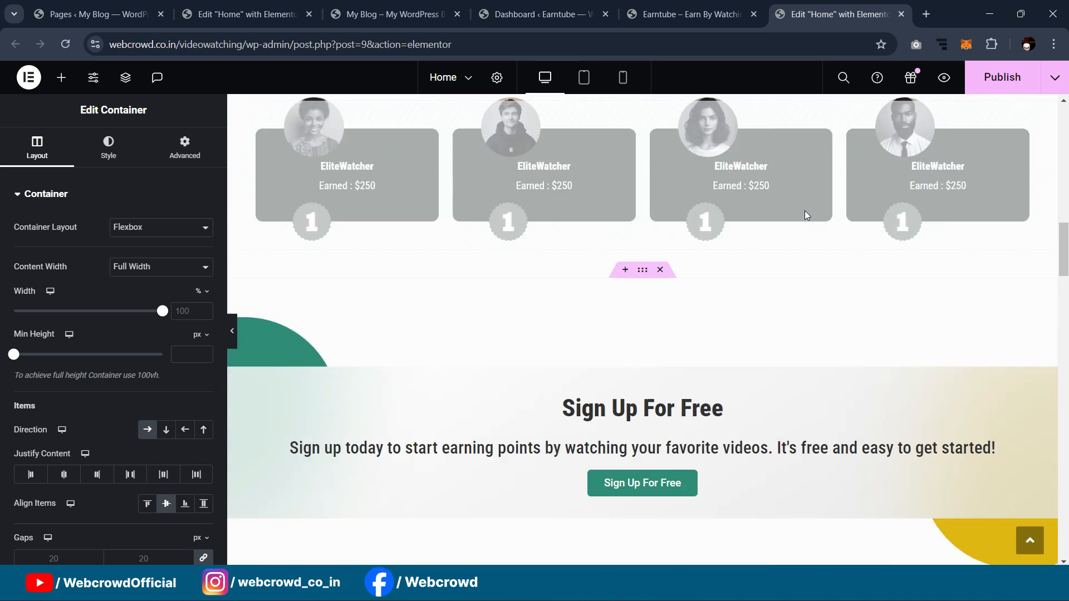
pyautogui.click(226, 6)
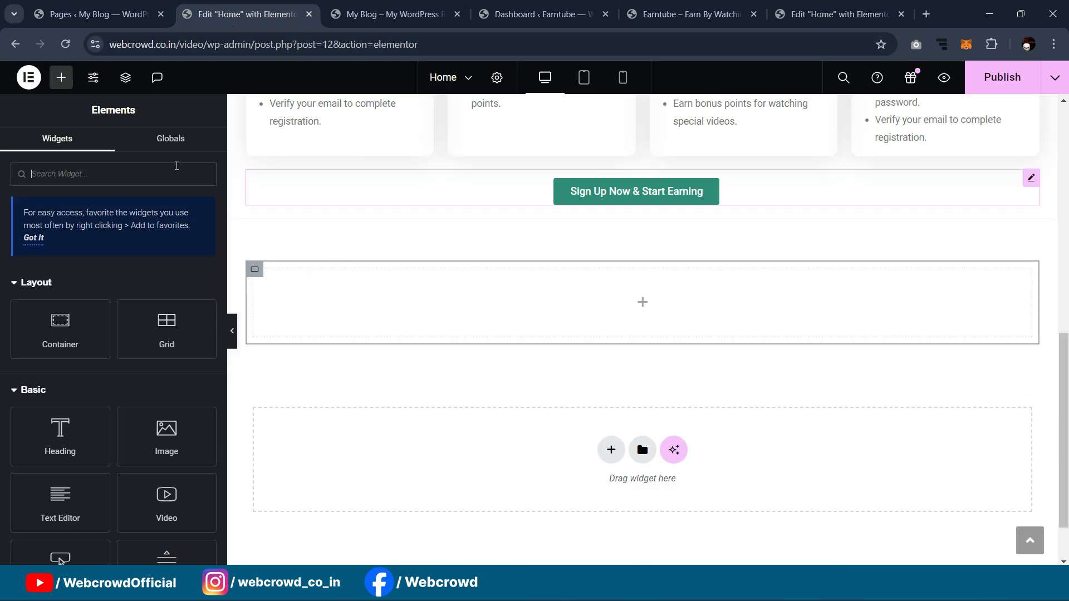
pyautogui.moveTo(50, 317); pyautogui.dragTo(272, 298)
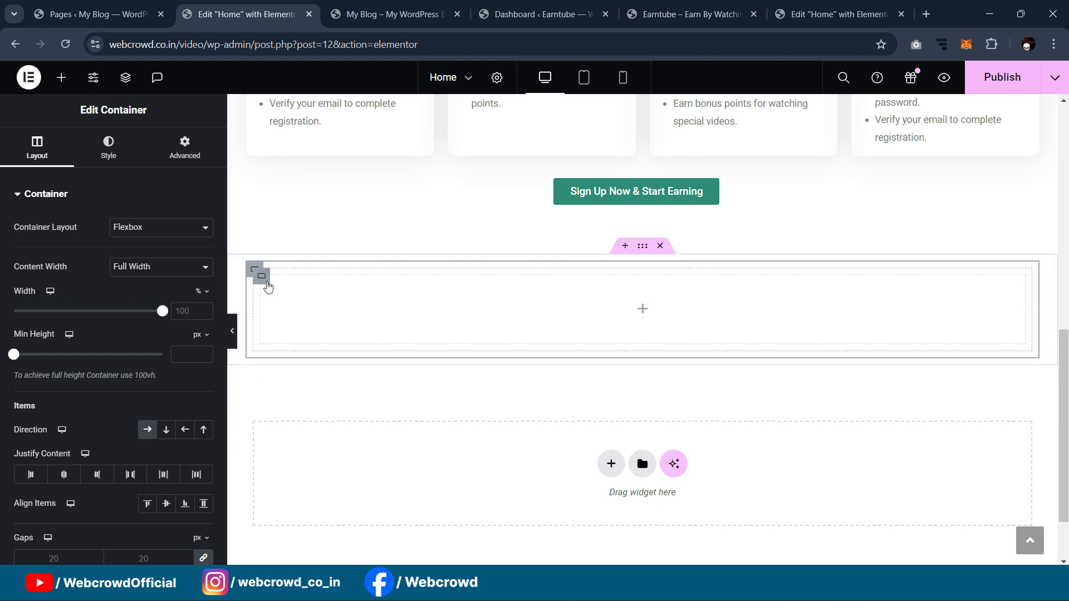
# Step: Duplicate the inner container into two side-by-side columns, setting one to 49% width
pyautogui.rightClick(259, 272)
pyautogui.click(333, 236)
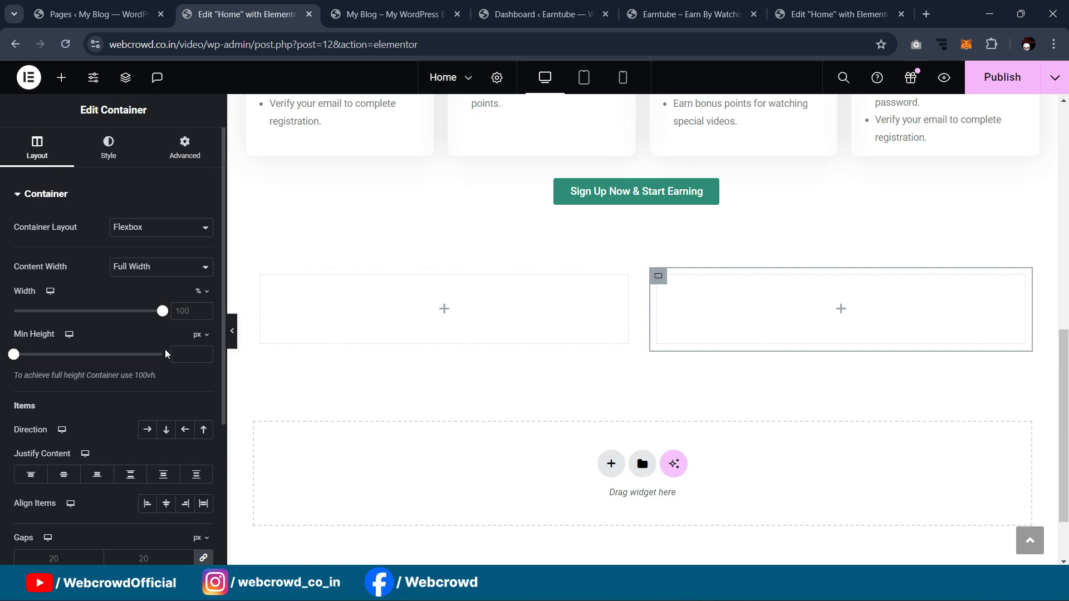
pyautogui.moveTo(156, 314); pyautogui.dragTo(87, 312)
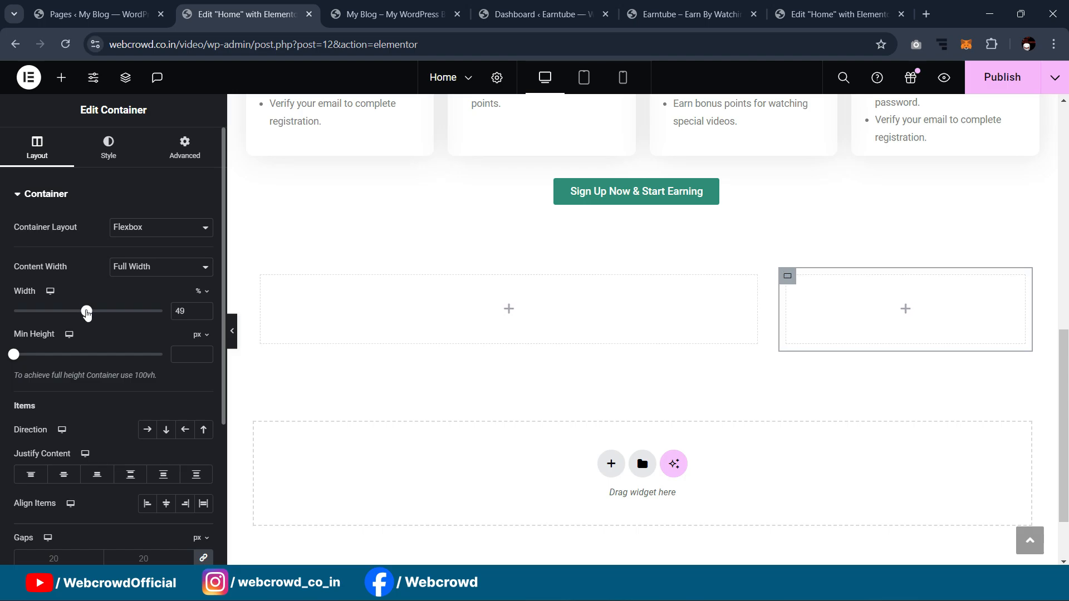
# Step: Copy the Withdraw card's container
pyautogui.scroll(5, 834, 309)
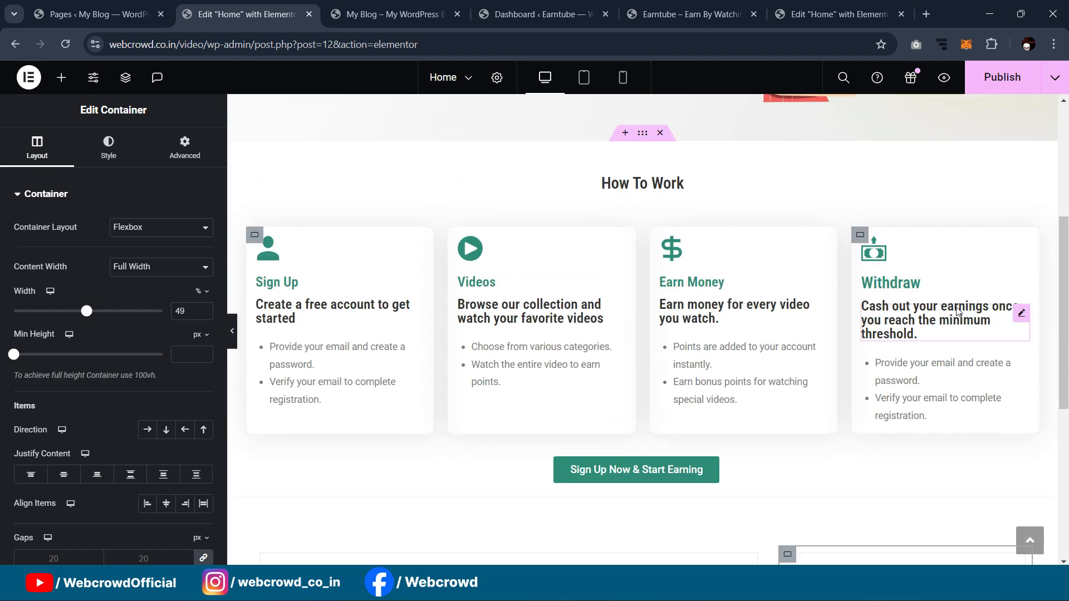
pyautogui.scroll(-1, 958, 310)
pyautogui.scroll(-2, 957, 311)
pyautogui.scroll(-1, 953, 304)
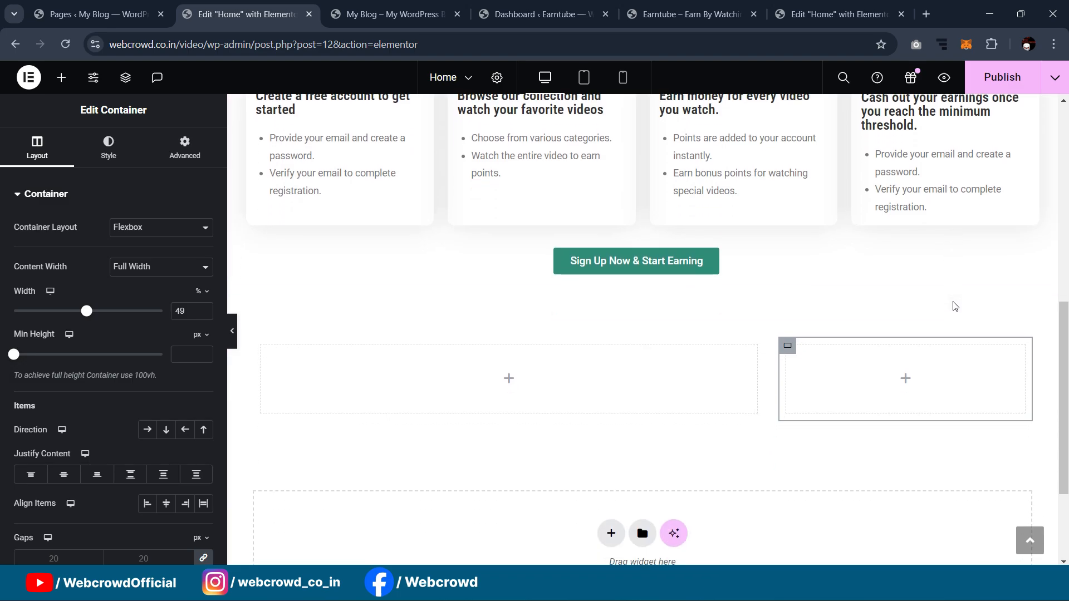
pyautogui.scroll(3, 945, 303)
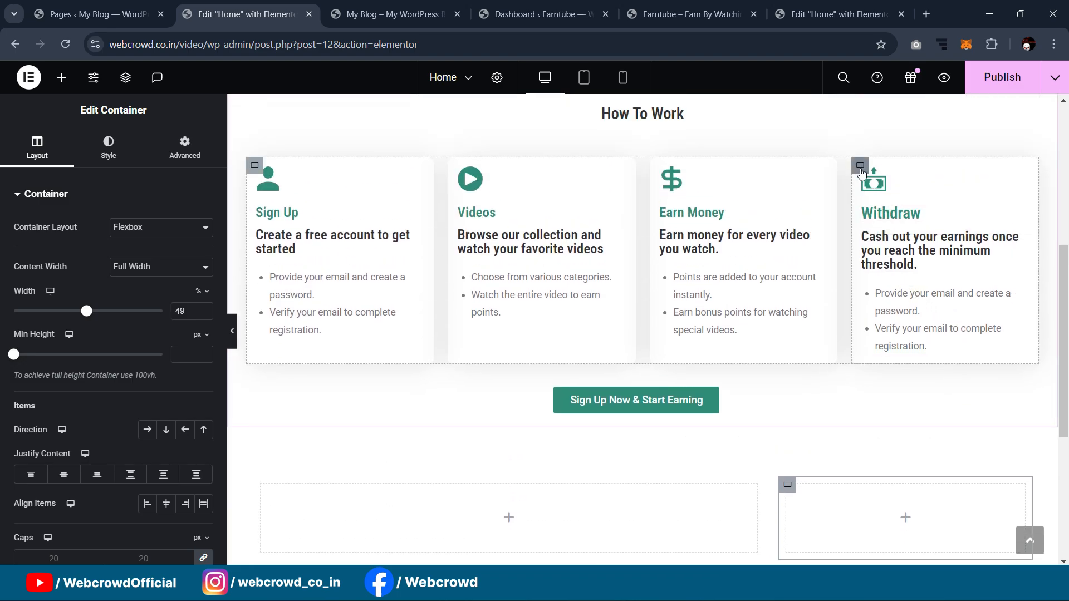
pyautogui.click(861, 170)
pyautogui.rightClick(859, 165)
pyautogui.click(885, 260)
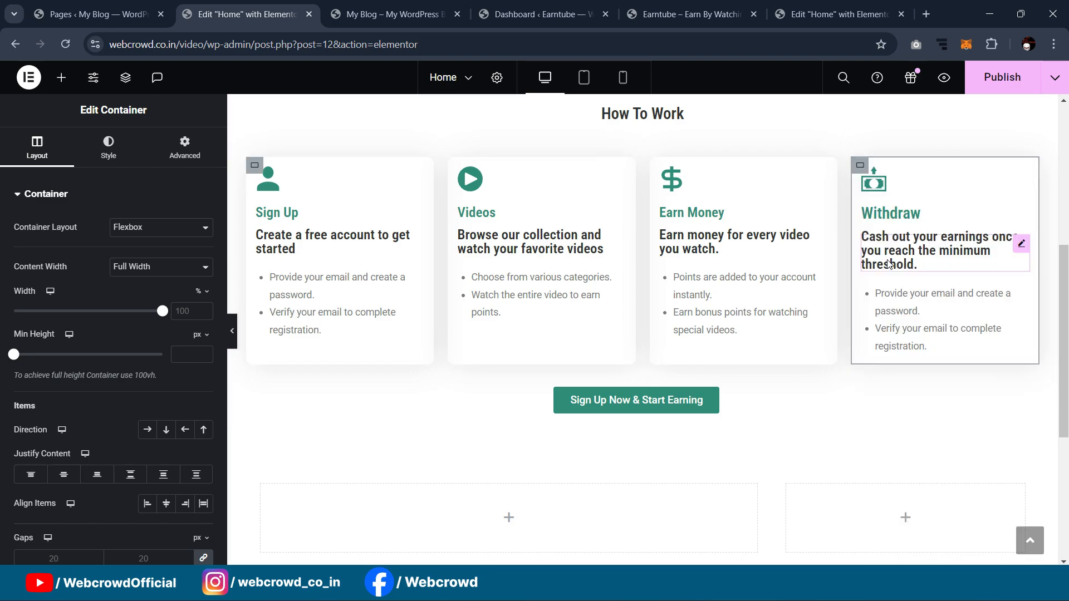
pyautogui.scroll(-4, 889, 264)
# Step: Paste the Withdraw card into the right container and delete the leftover empty container
pyautogui.rightClick(787, 283)
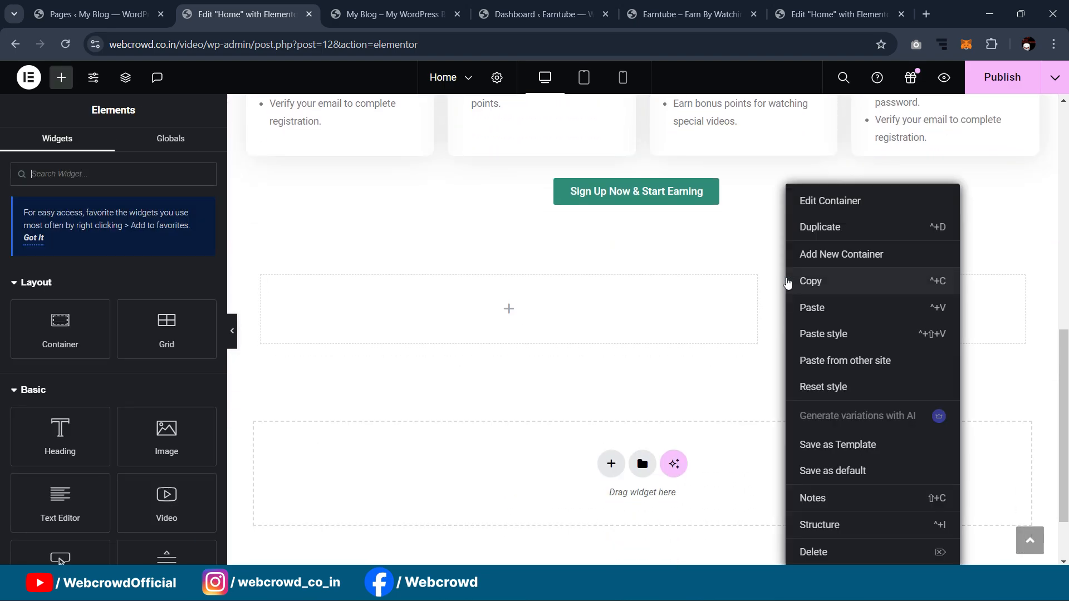
pyautogui.click(802, 307)
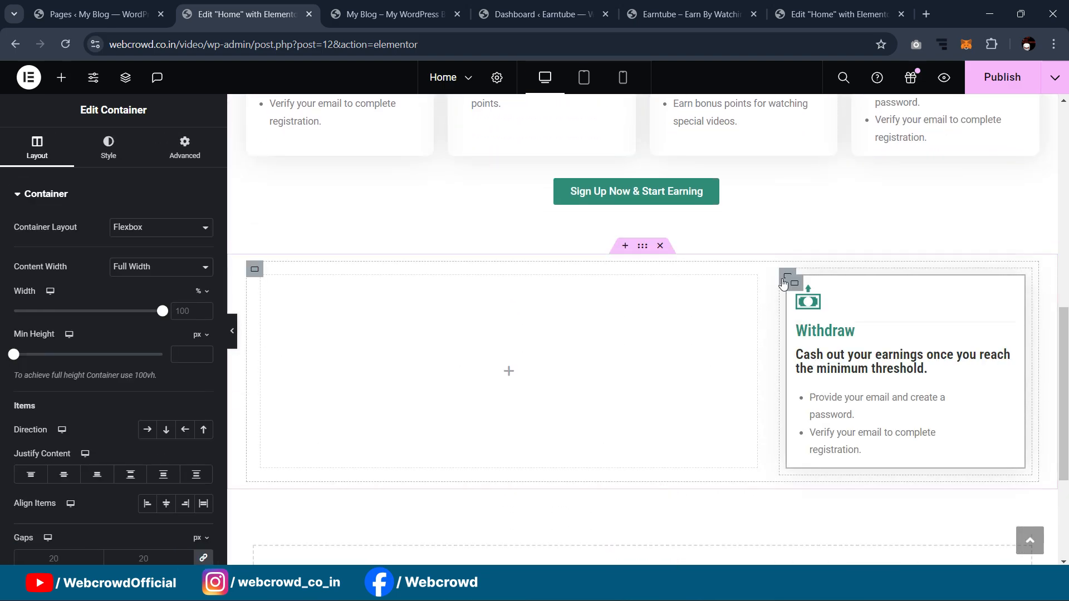
pyautogui.moveTo(783, 285); pyautogui.dragTo(763, 285)
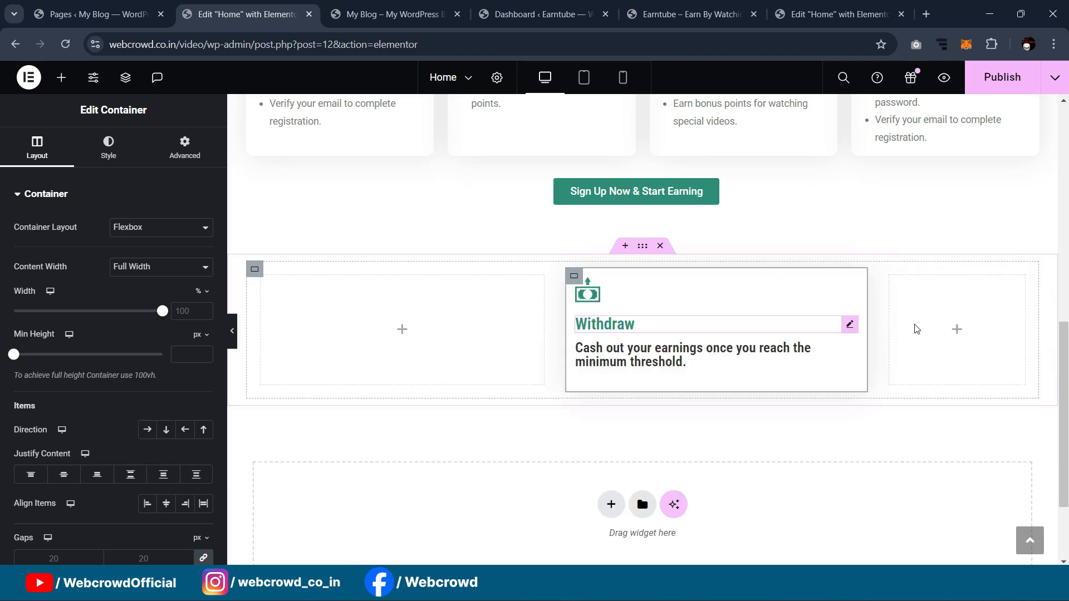
pyautogui.click(893, 285)
pyautogui.press('Delete')
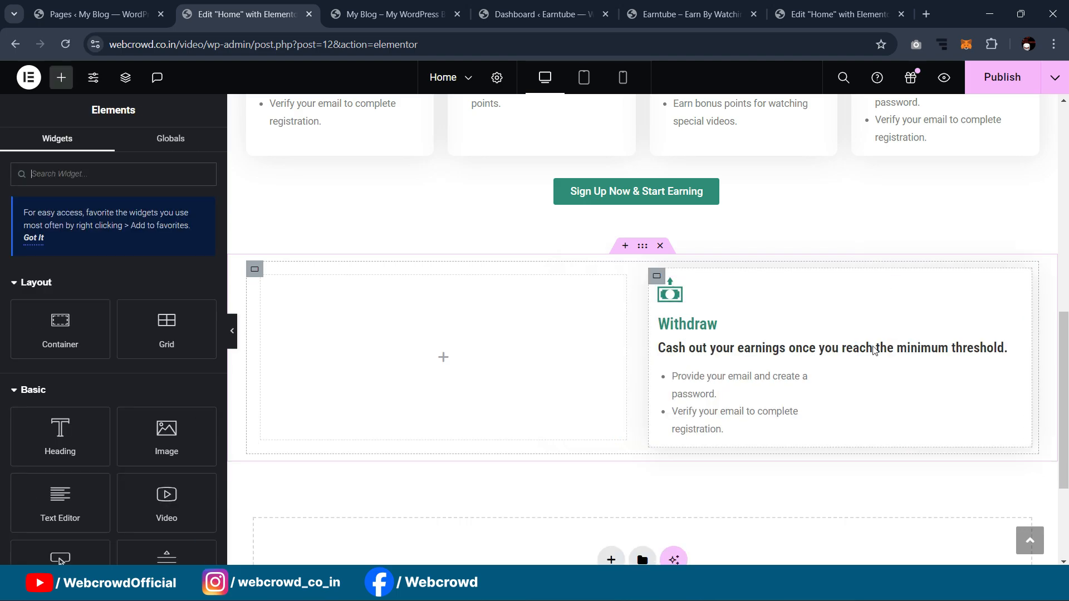
# Step: Narrow the pasted Withdraw card's container to 43% width
pyautogui.click(657, 276)
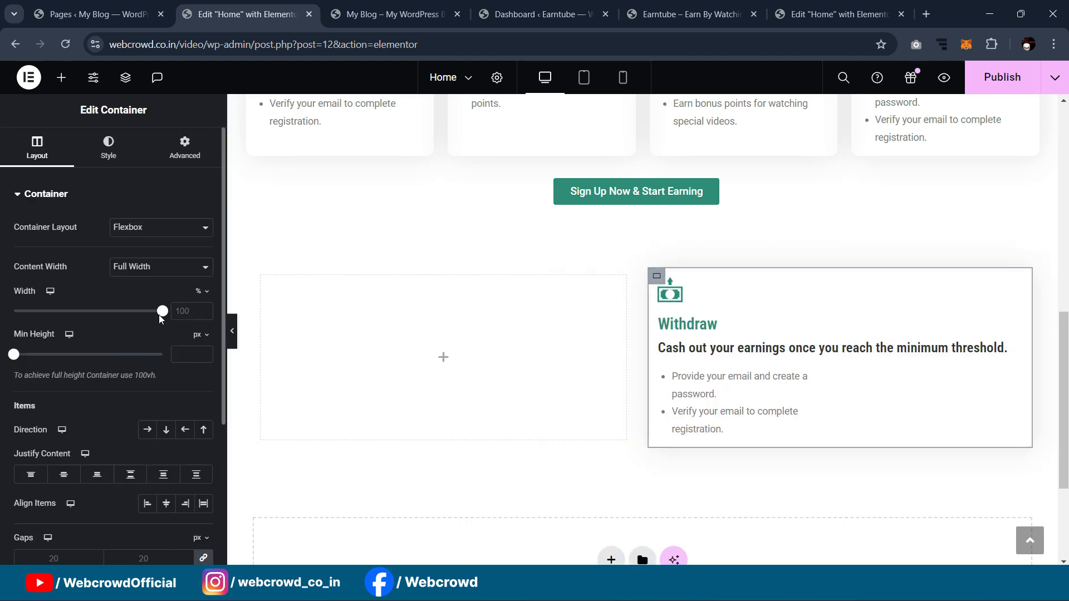
pyautogui.moveTo(161, 316); pyautogui.dragTo(77, 317)
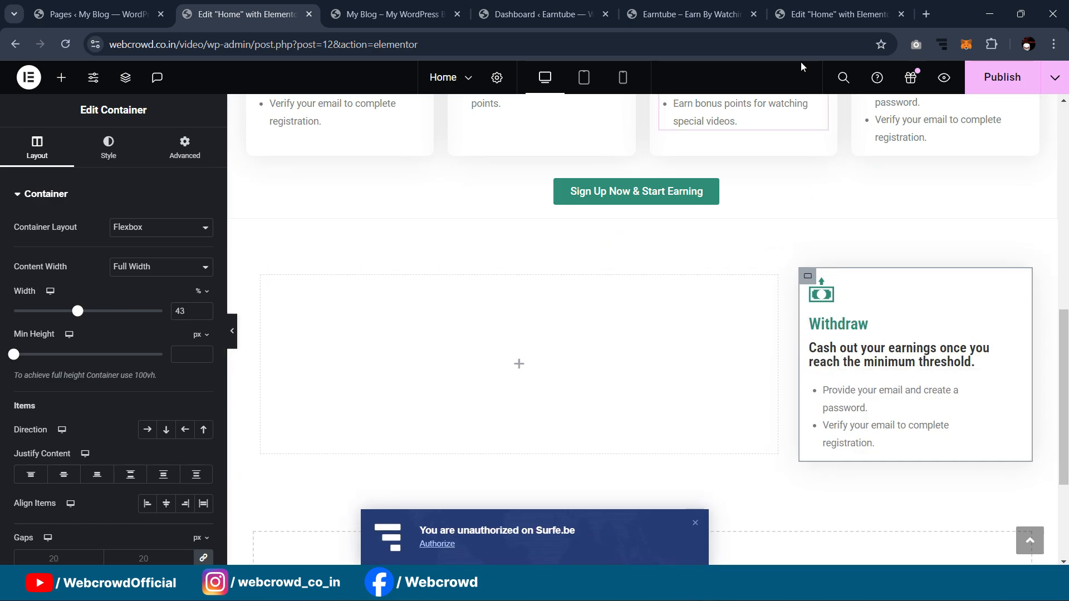
pyautogui.click(832, 301)
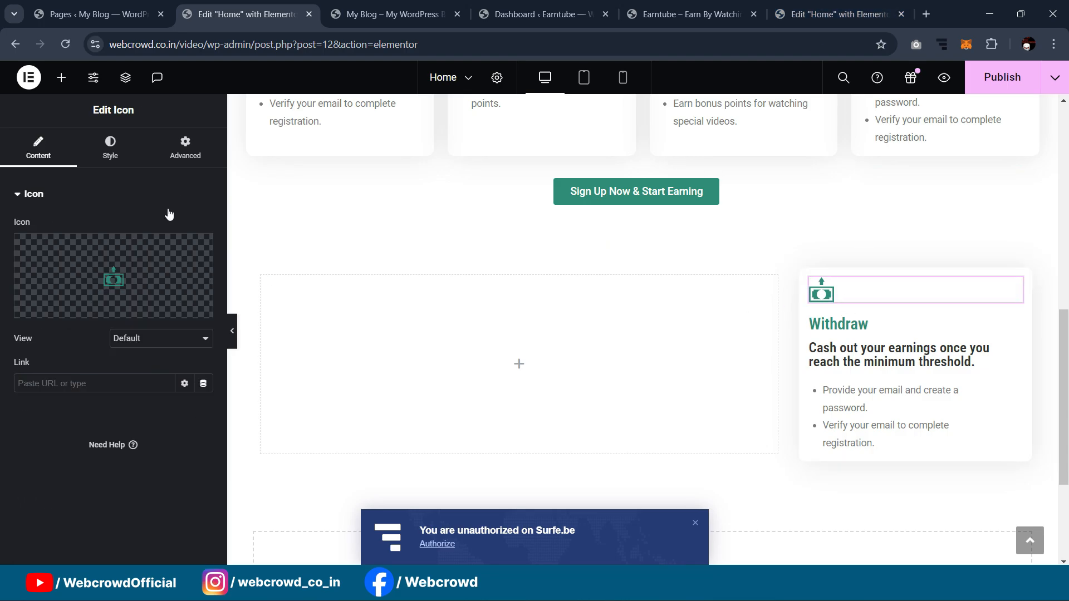
# Step: Replace the card's icon with the uploaded trophy image
pyautogui.click(113, 284)
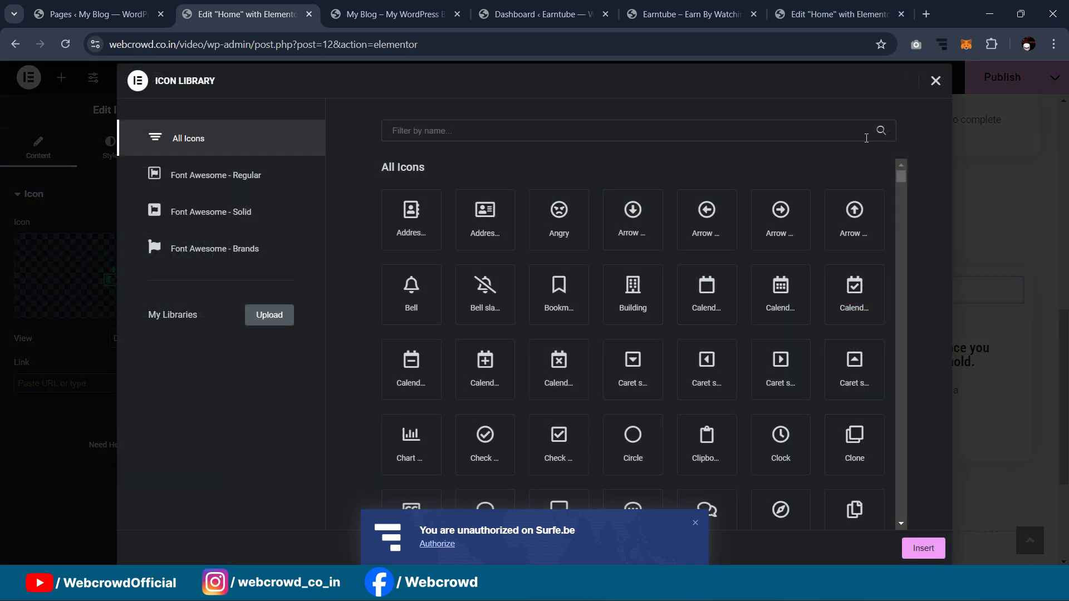
pyautogui.click(935, 81)
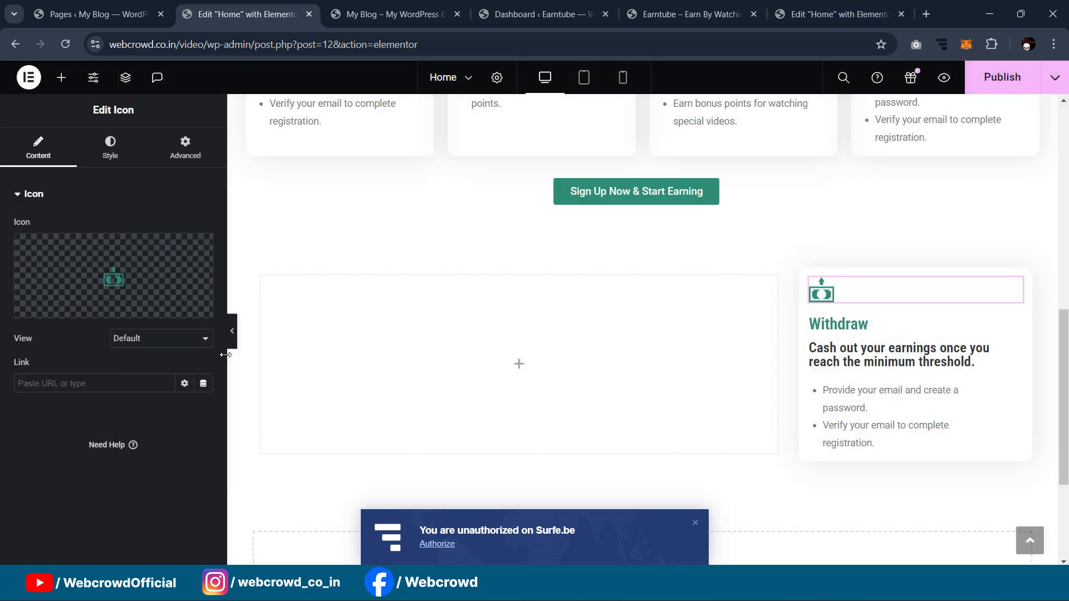
pyautogui.click(173, 317)
pyautogui.click(581, 245)
pyautogui.click(501, 274)
pyautogui.click(1003, 527)
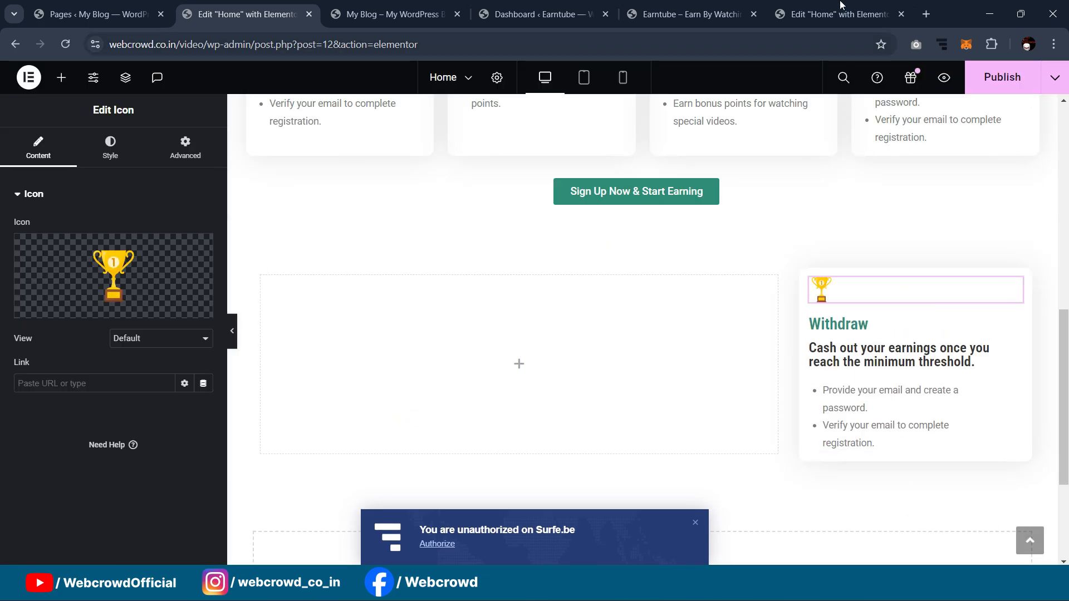
# Step: Change the card heading from Withdraw to 'Top Earners Of The Week'
pyautogui.click(837, 14)
pyautogui.click(872, 378)
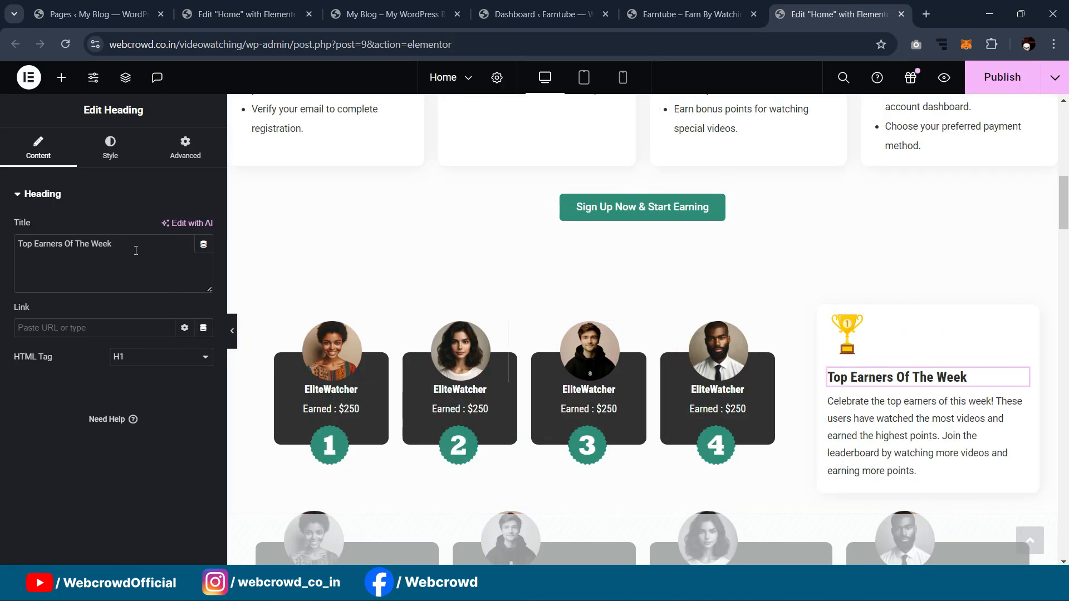
pyautogui.hotkey('ctrl', 'a')
pyautogui.hotkey('ctrl', 'c')
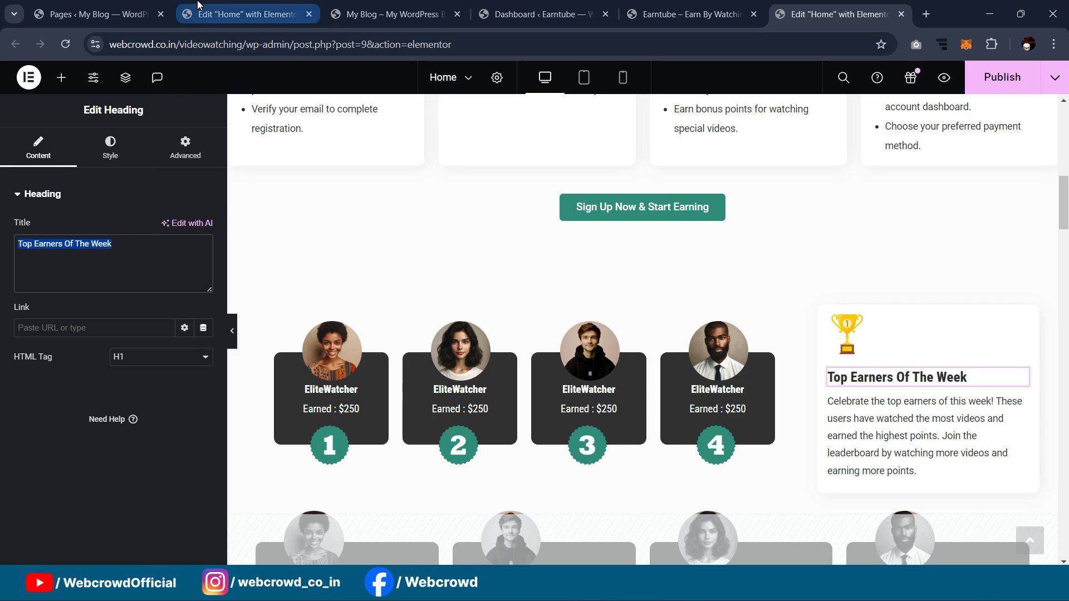
pyautogui.click(245, 14)
pyautogui.click(818, 328)
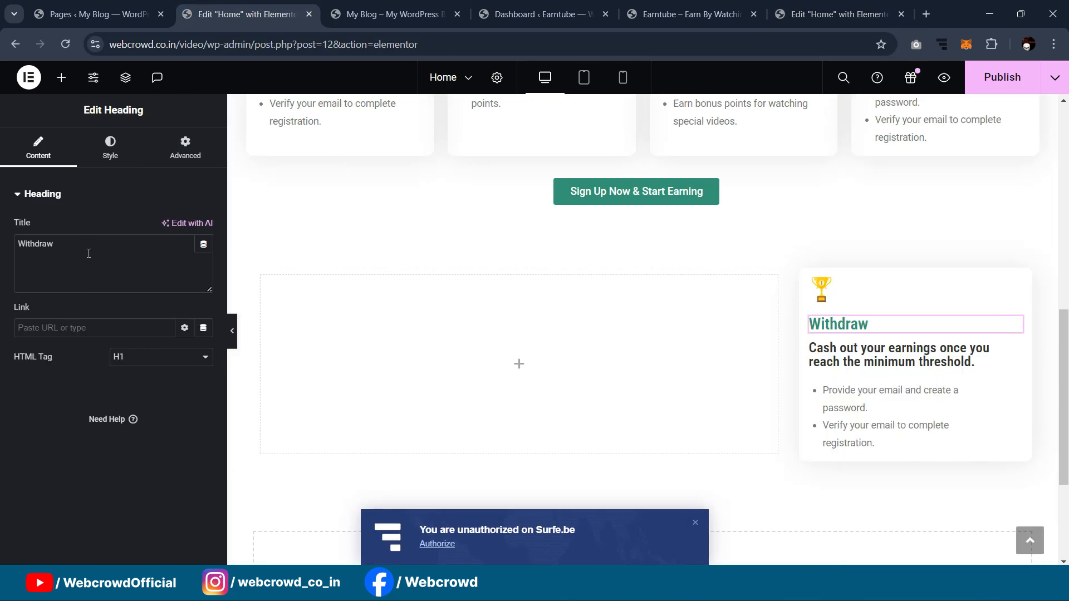
pyautogui.hotkey('ctrl', 'a')
pyautogui.hotkey('ctrl', 'v')
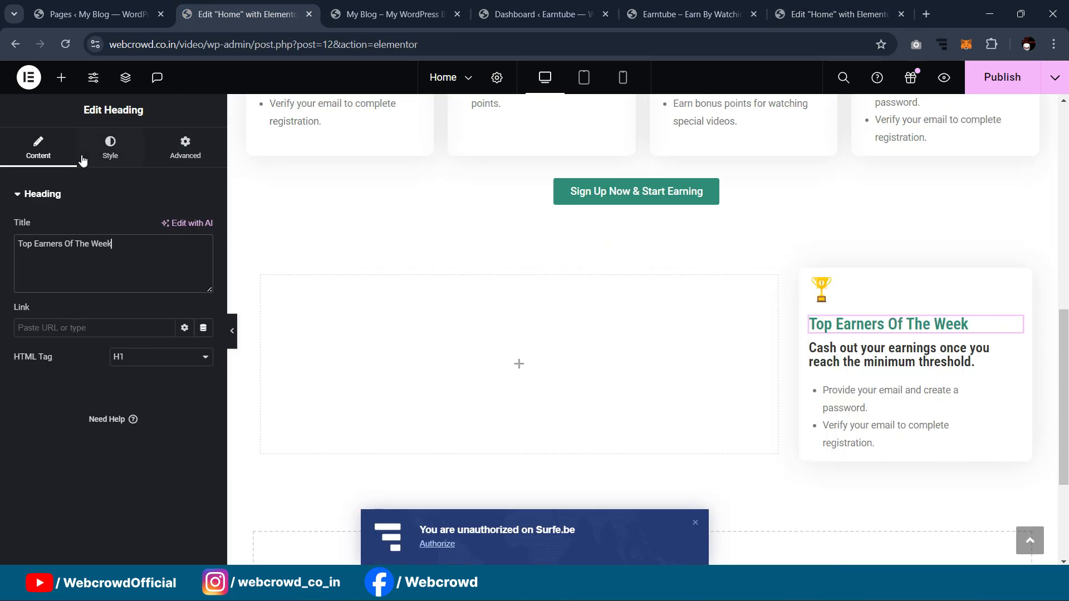
# Step: Give the heading the Secondary global colour and H2 level, and delete the extra heading
pyautogui.click(110, 149)
pyautogui.click(185, 256)
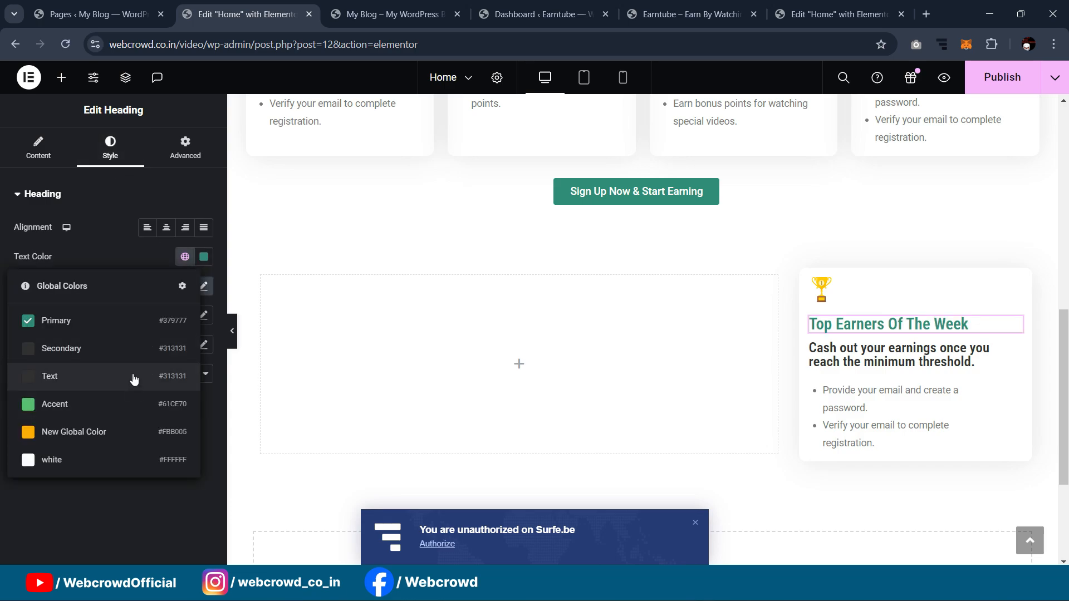
pyautogui.click(133, 379)
pyautogui.click(185, 257)
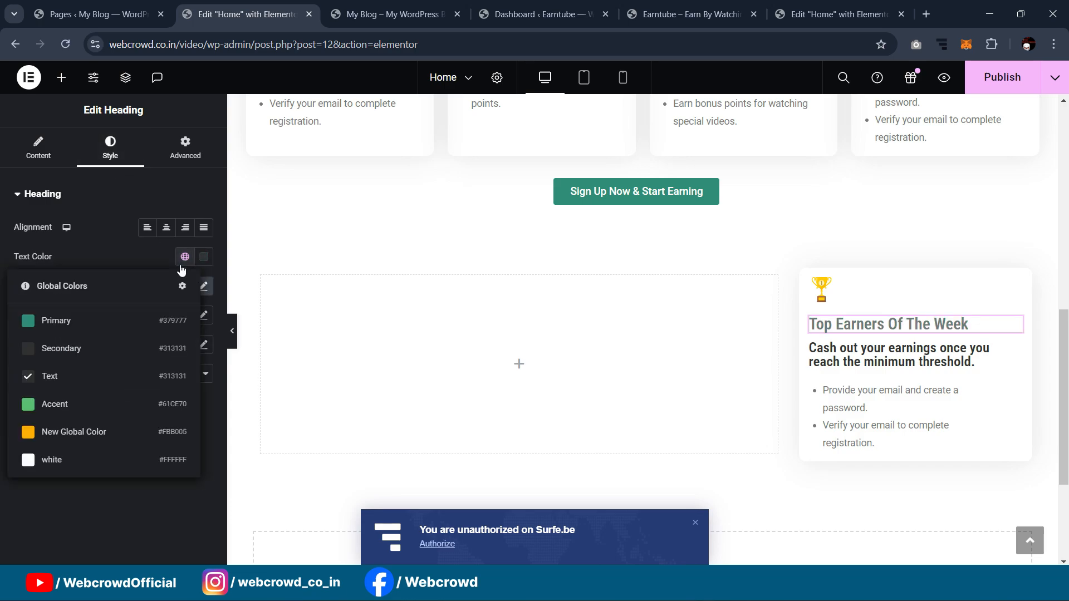
pyautogui.click(129, 356)
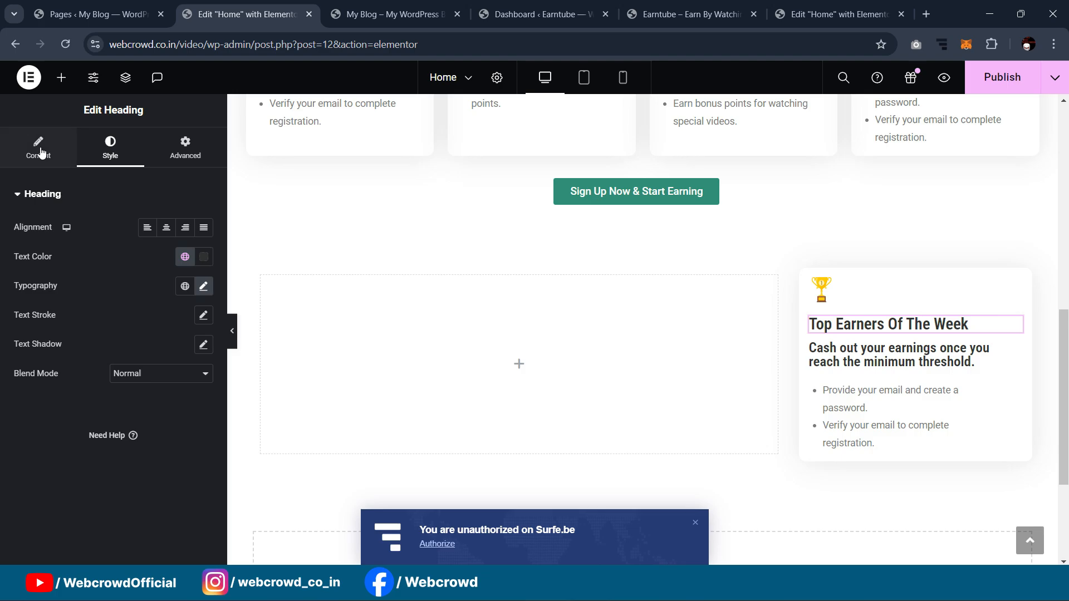
pyautogui.click(39, 149)
pyautogui.click(127, 358)
pyautogui.click(128, 394)
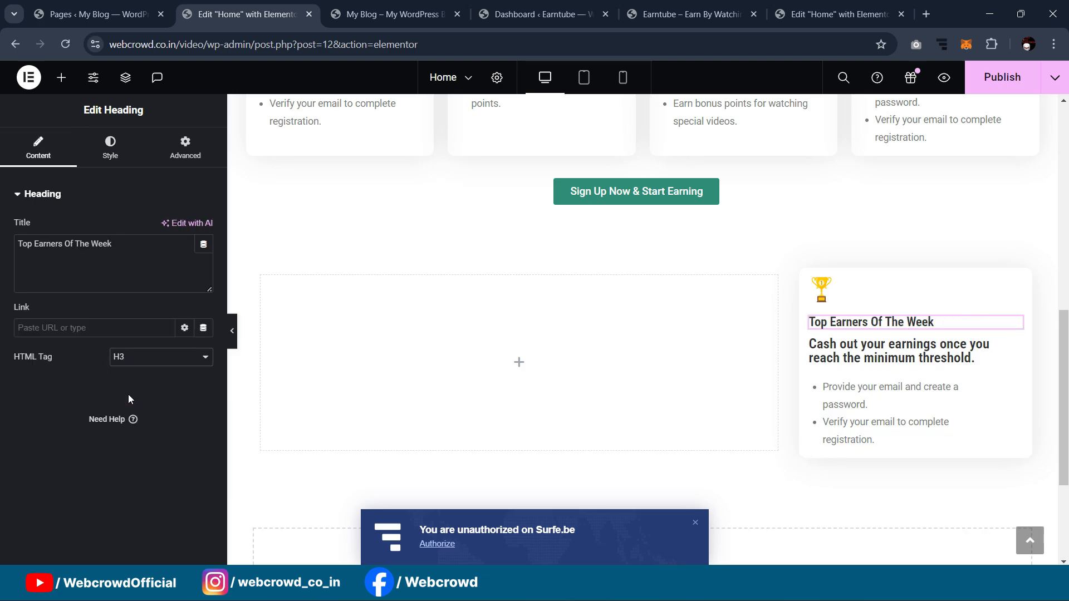
pyautogui.click(128, 360)
pyautogui.click(128, 383)
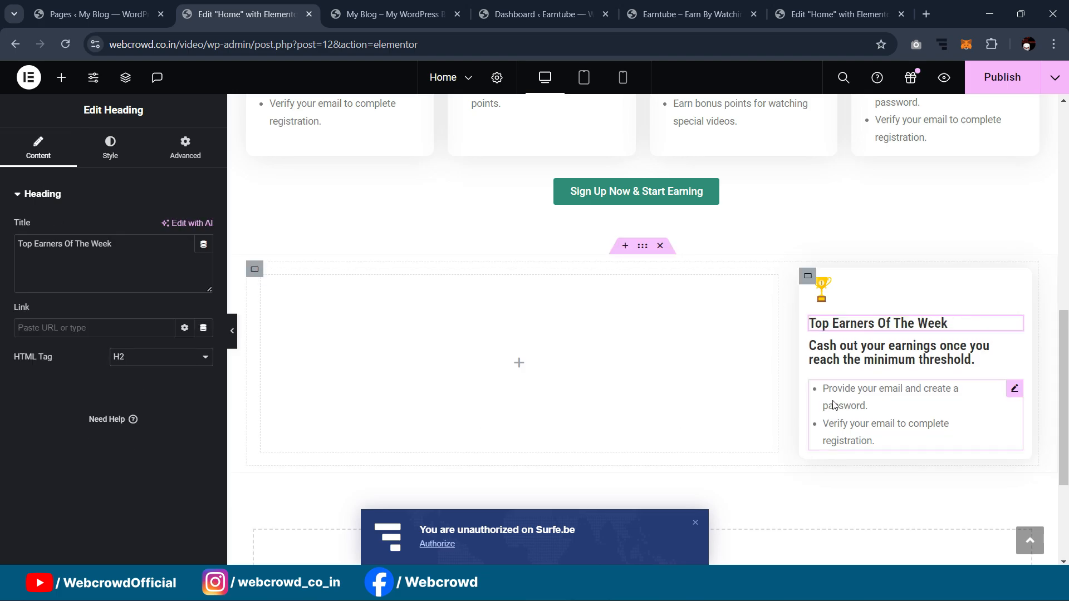
pyautogui.click(1014, 355)
pyautogui.press('Delete')
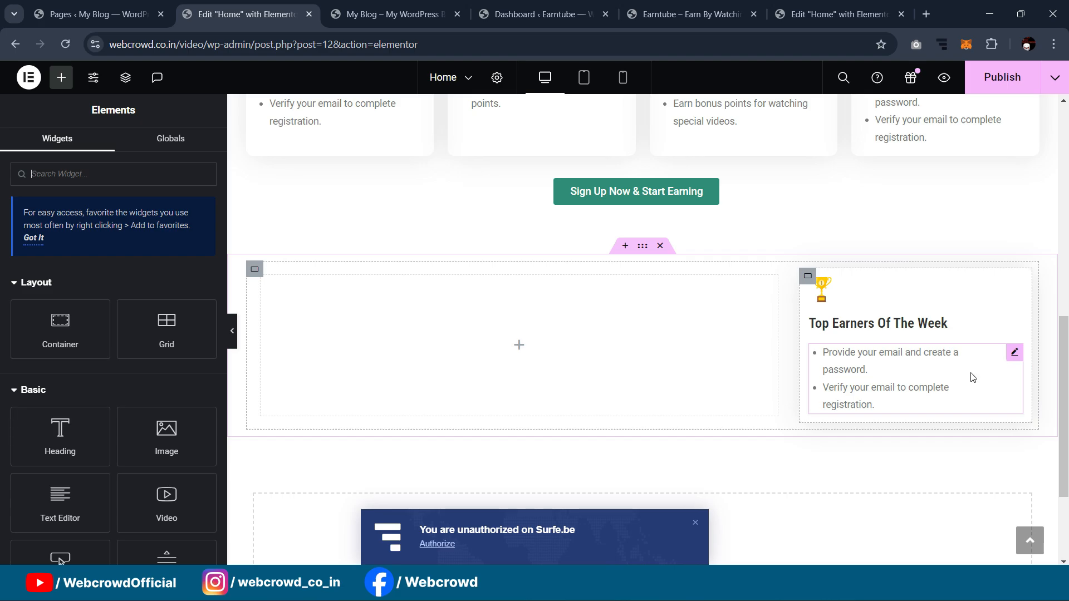
# Step: Replace the bullet list with the unbulleted paragraph 'Celebrate the top earners of this week!'
pyautogui.click(846, 6)
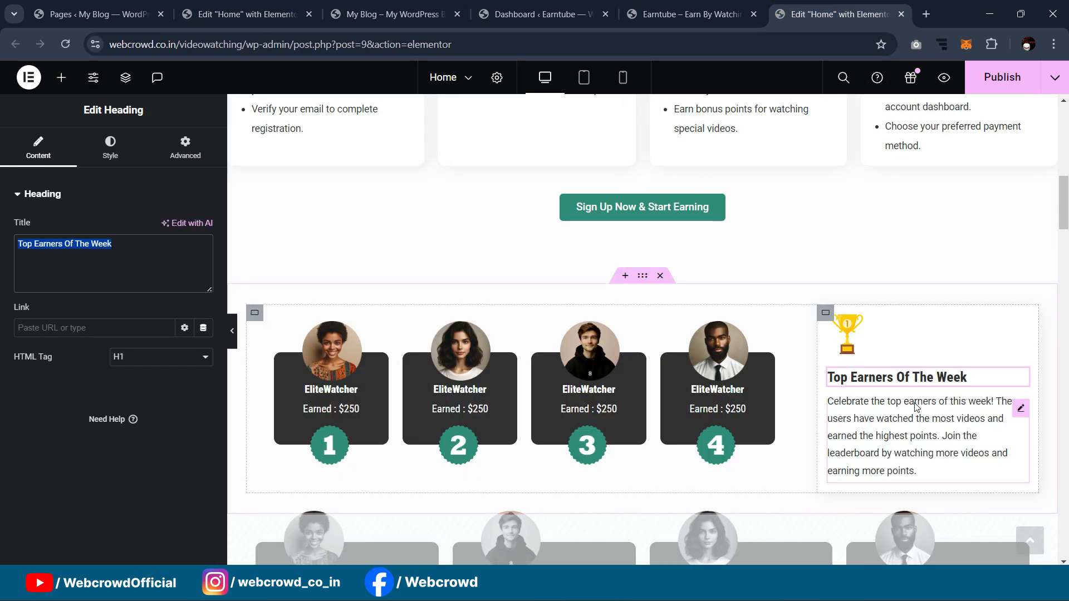
pyautogui.click(924, 436)
pyautogui.hotkey('ctrl', 'a')
pyautogui.hotkey('ctrl', 'c')
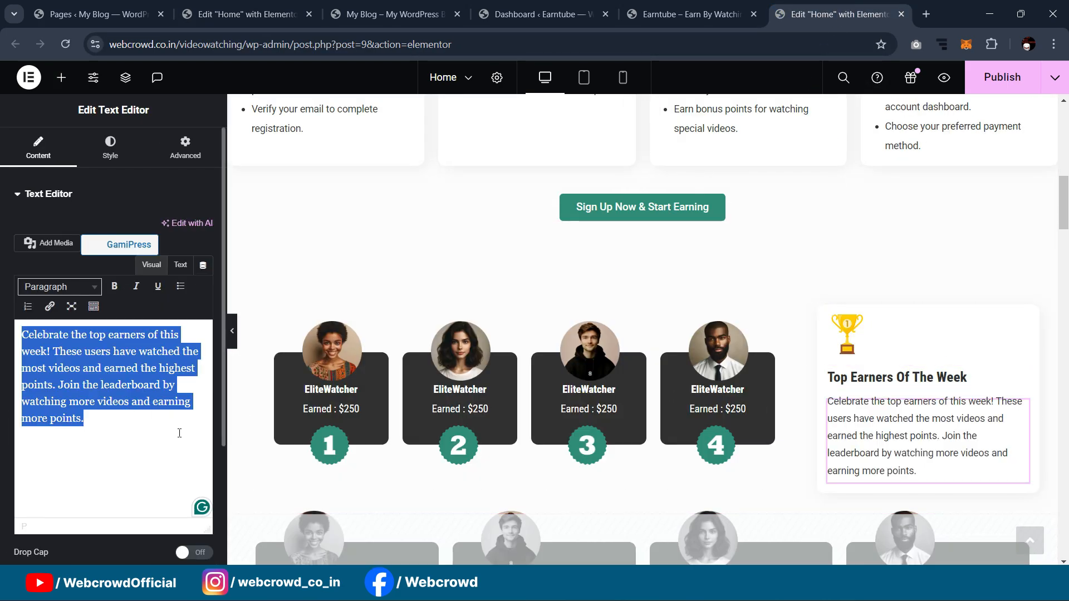
pyautogui.click(214, 18)
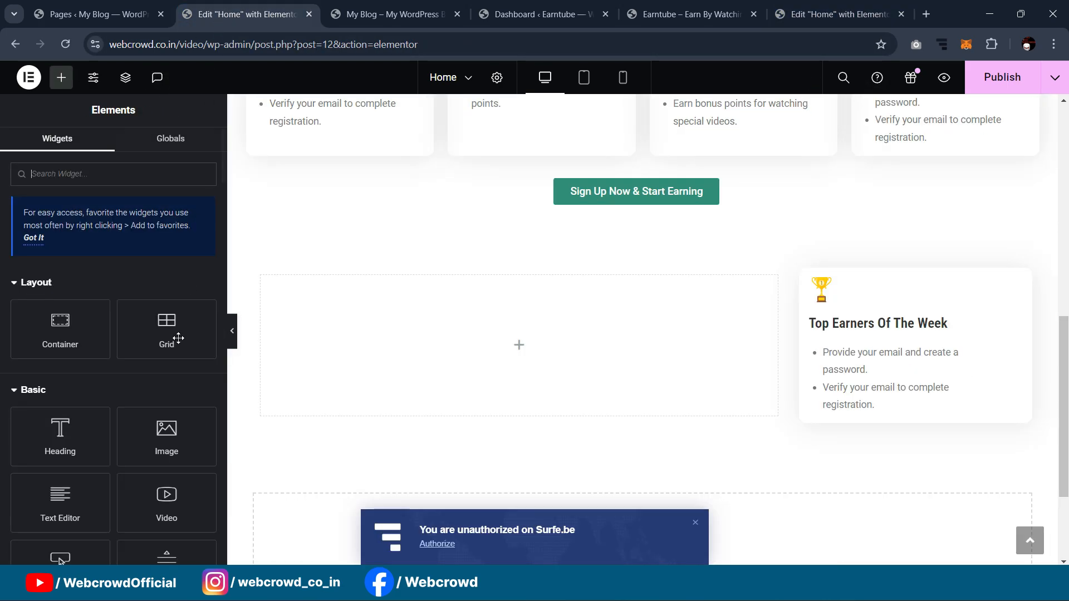
pyautogui.click(893, 357)
pyautogui.click(90, 368)
pyautogui.hotkey('ctrl', 'a')
pyautogui.hotkey('ctrl', 'v')
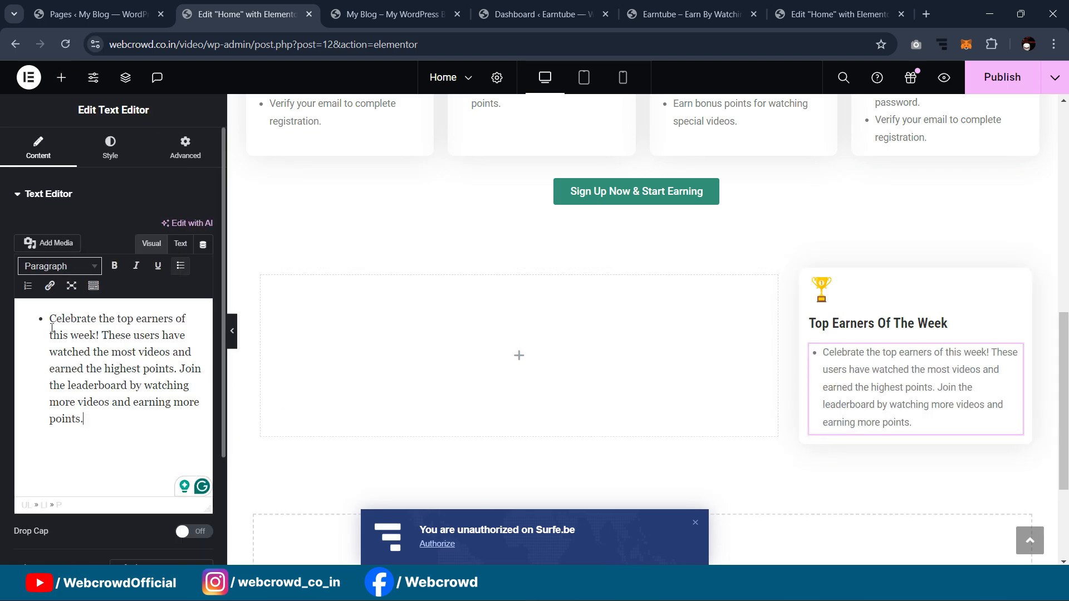
pyautogui.hotkey('ctrl', 'a')
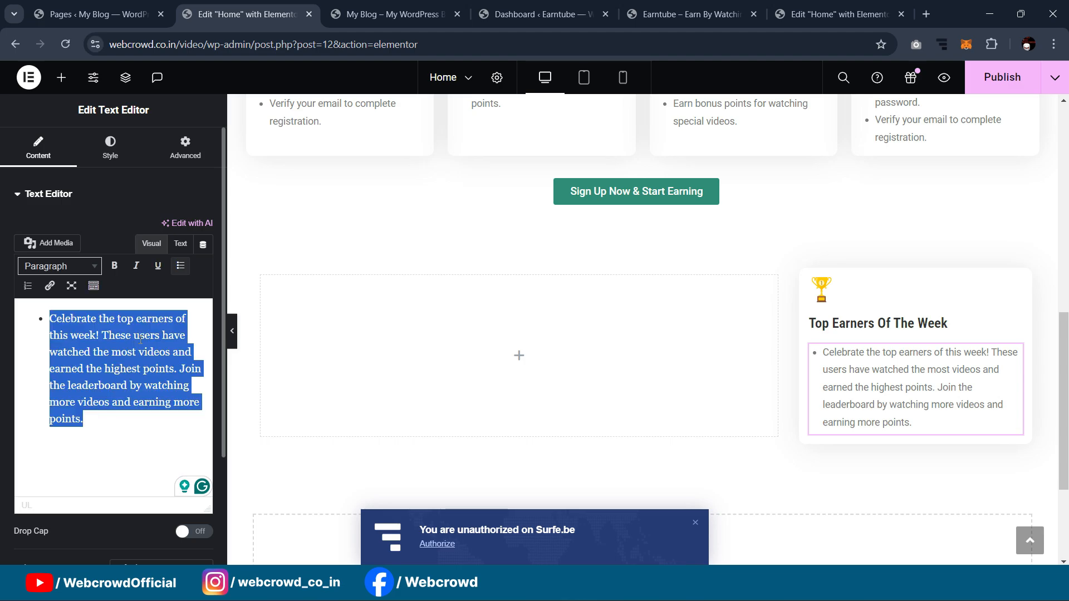
pyautogui.click(184, 267)
pyautogui.click(232, 330)
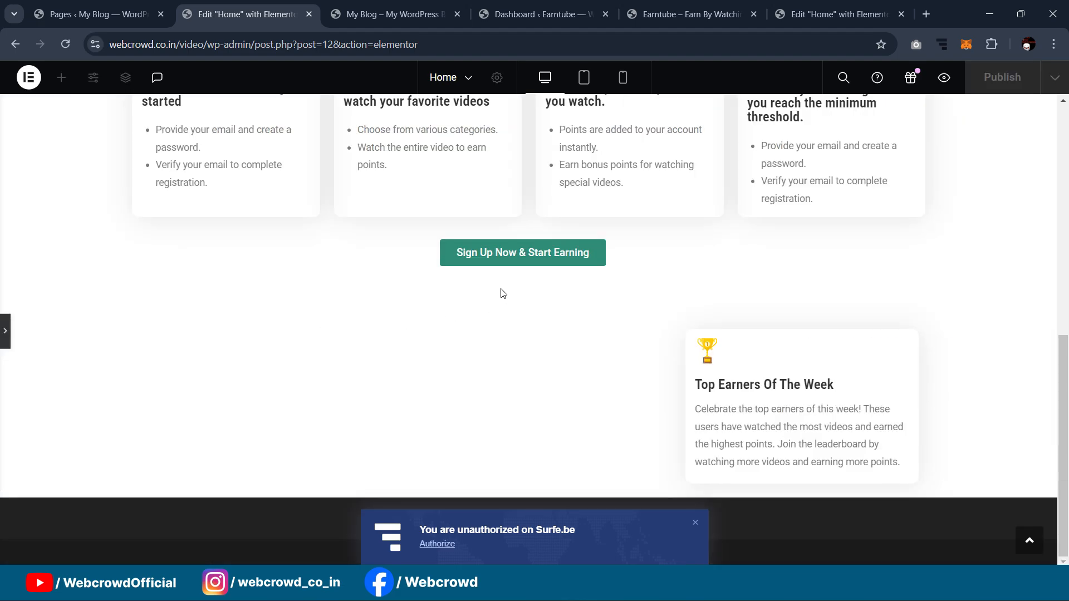
# Step: Place a new Container inside the empty left container
pyautogui.click(3, 326)
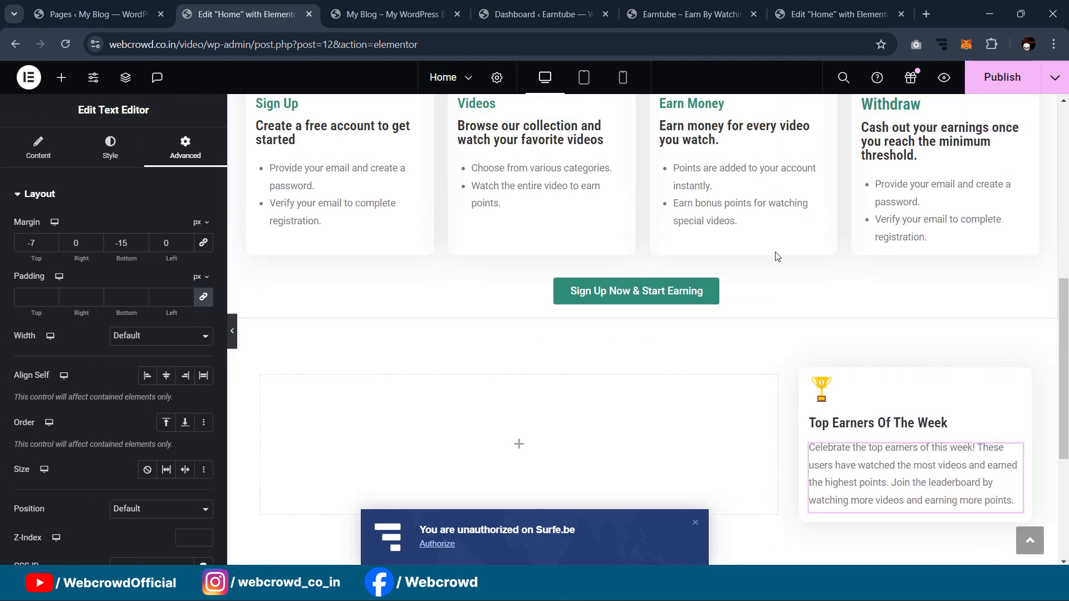
pyautogui.click(793, 11)
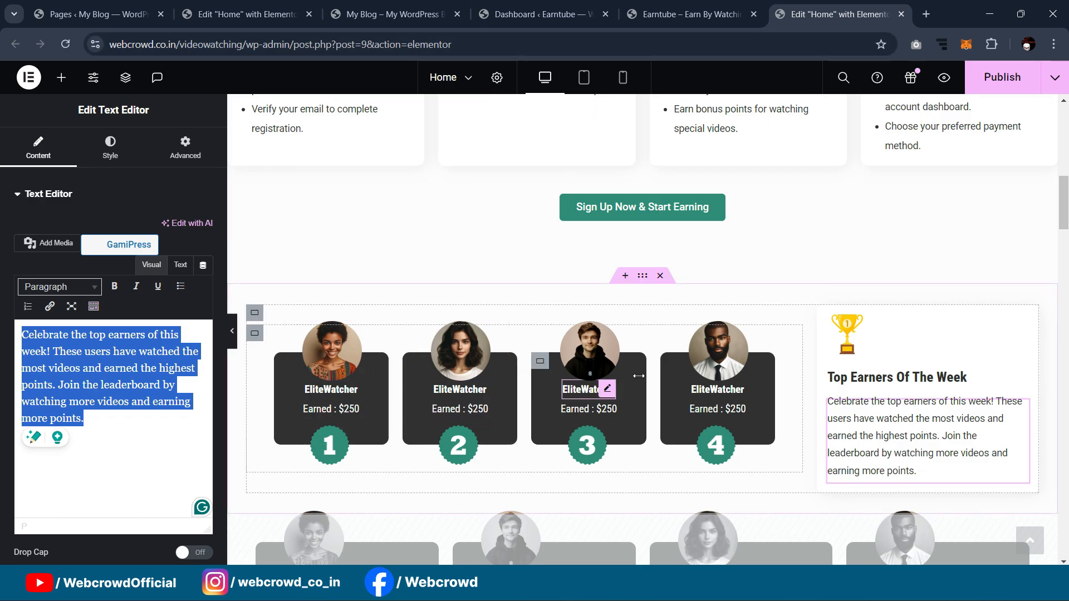
pyautogui.click(312, 22)
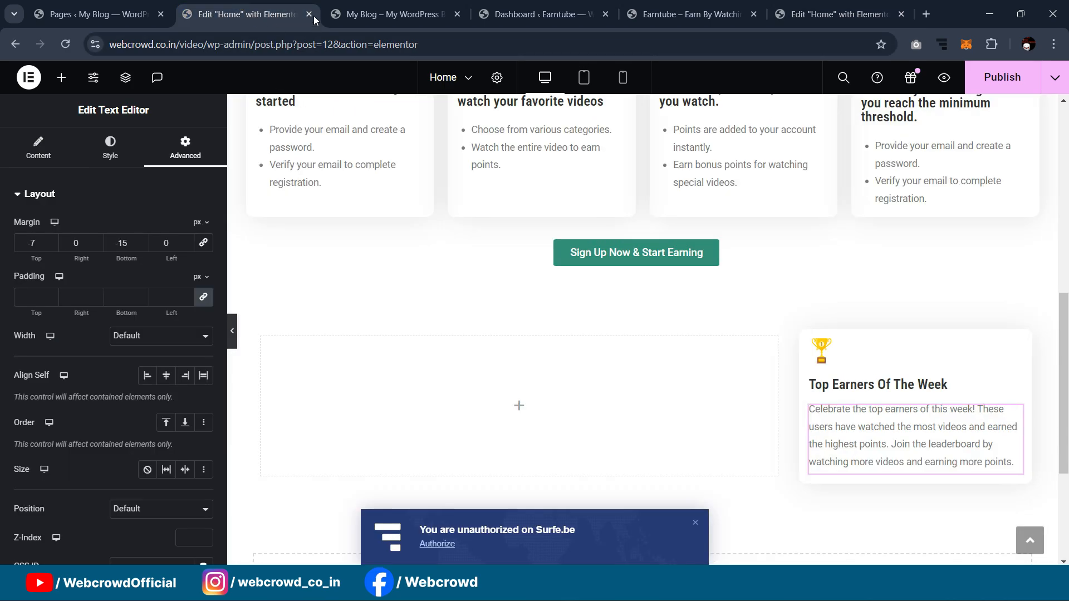
pyautogui.scroll(-1, 584, 324)
pyautogui.click(262, 268)
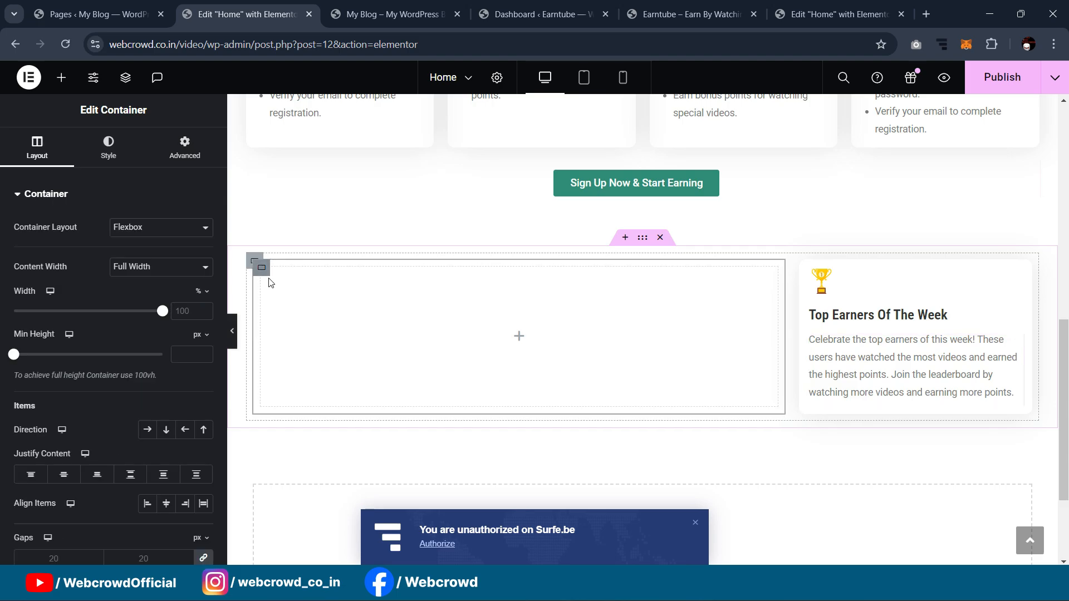
pyautogui.click(62, 78)
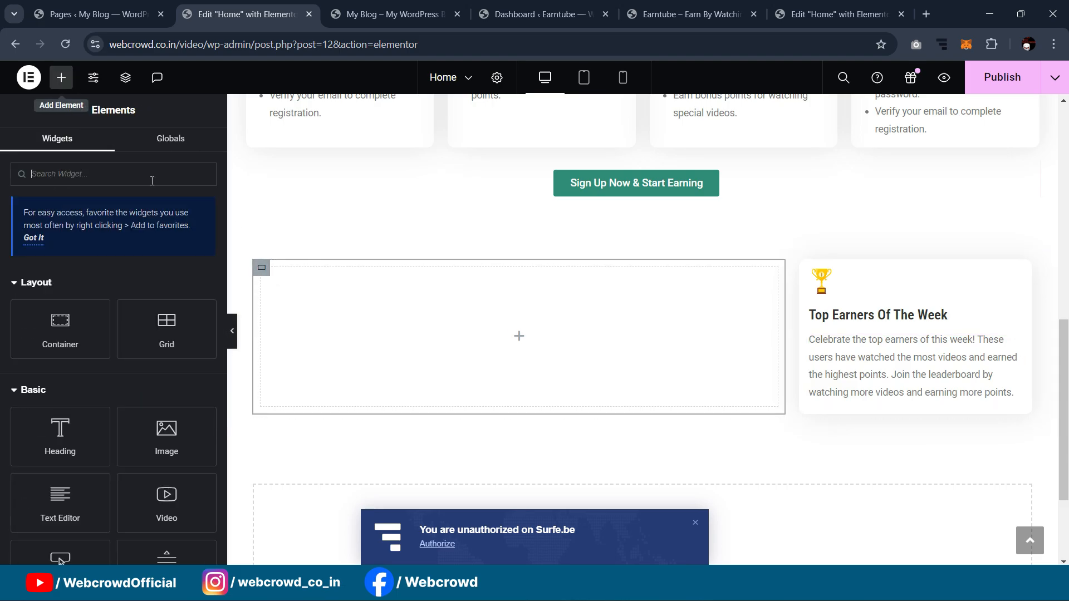
pyautogui.click(262, 269)
pyautogui.click(61, 77)
pyautogui.moveTo(60, 328); pyautogui.dragTo(296, 317)
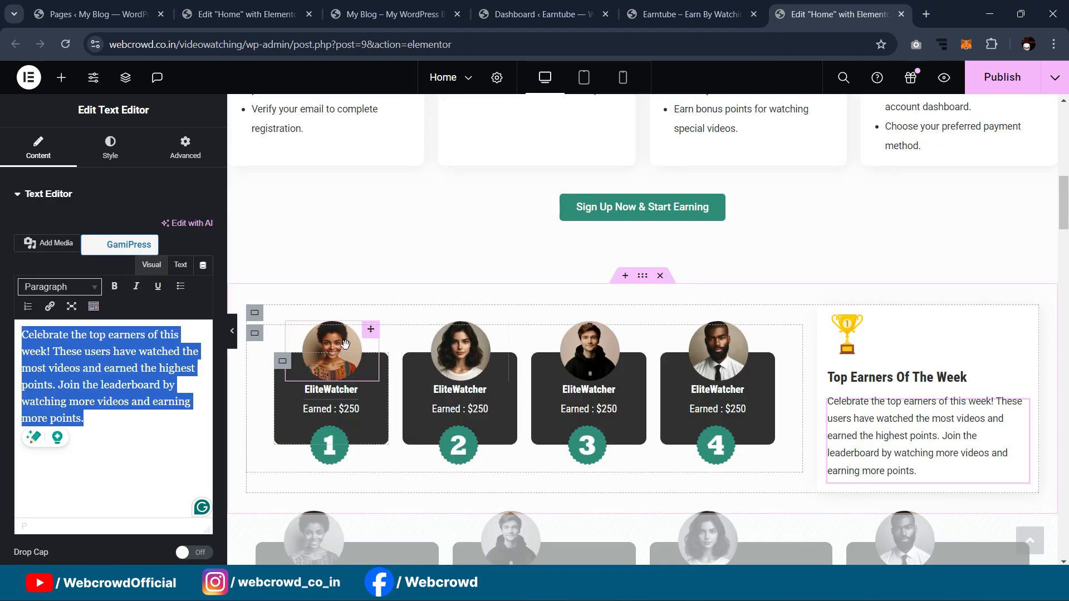
# Step: Set the inner container's margin to 15 px
pyautogui.click(282, 362)
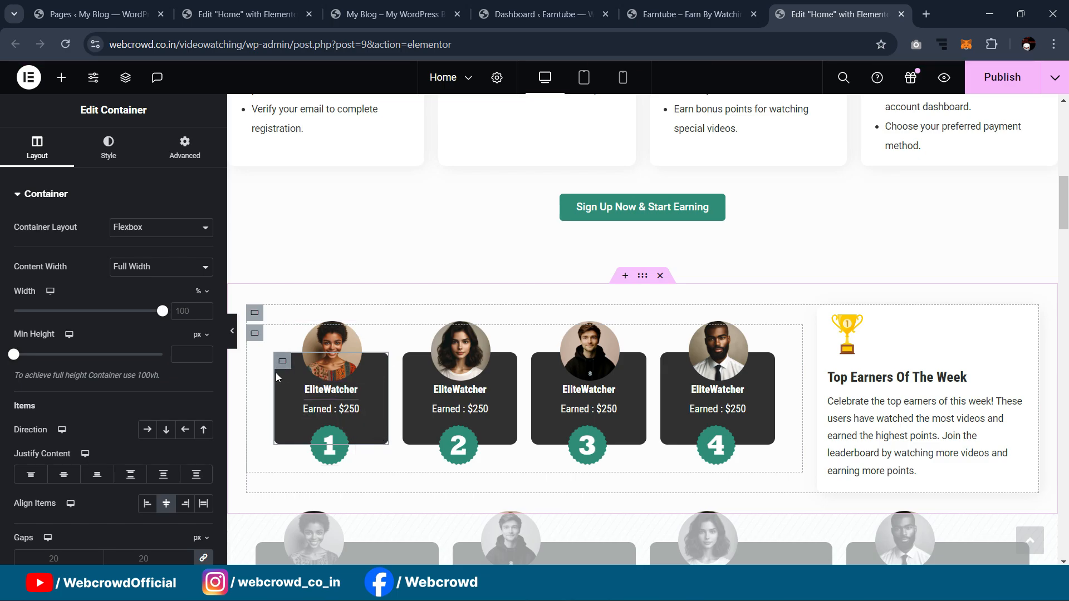
pyautogui.click(248, 20)
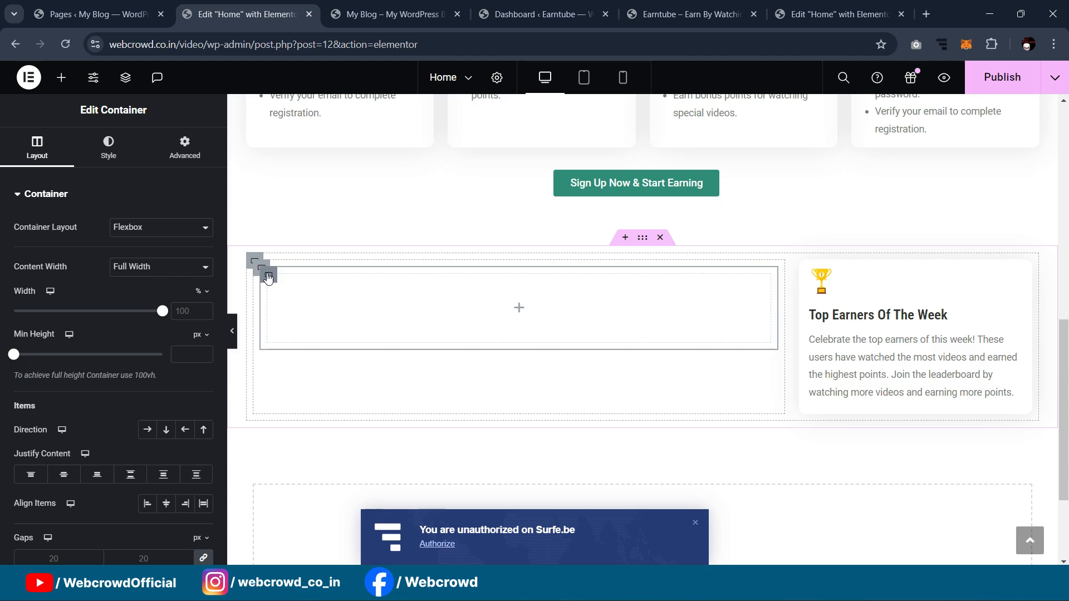
pyautogui.click(184, 147)
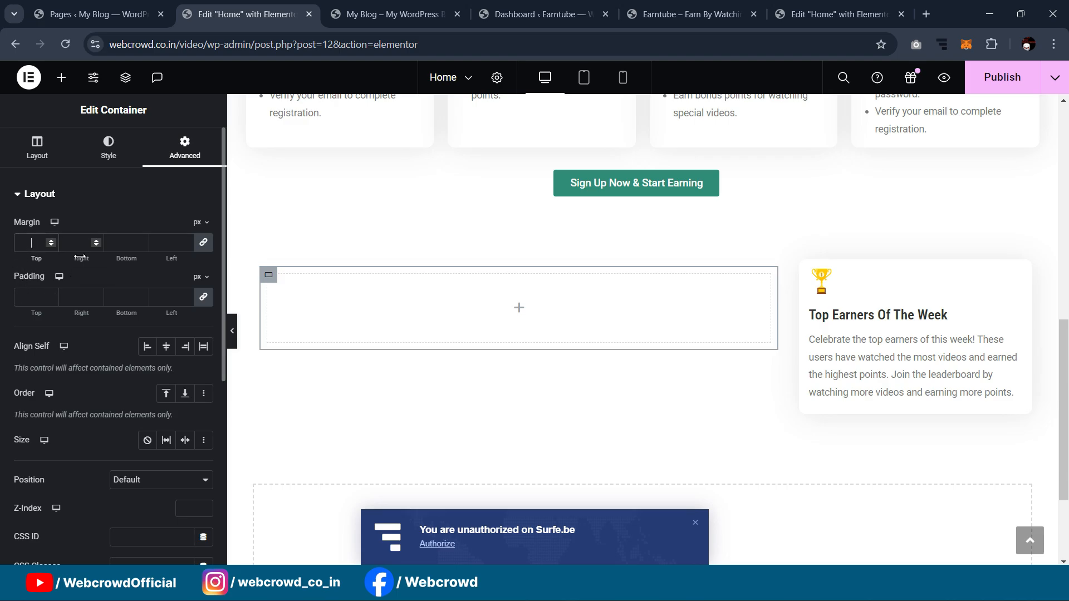
pyautogui.write('15')
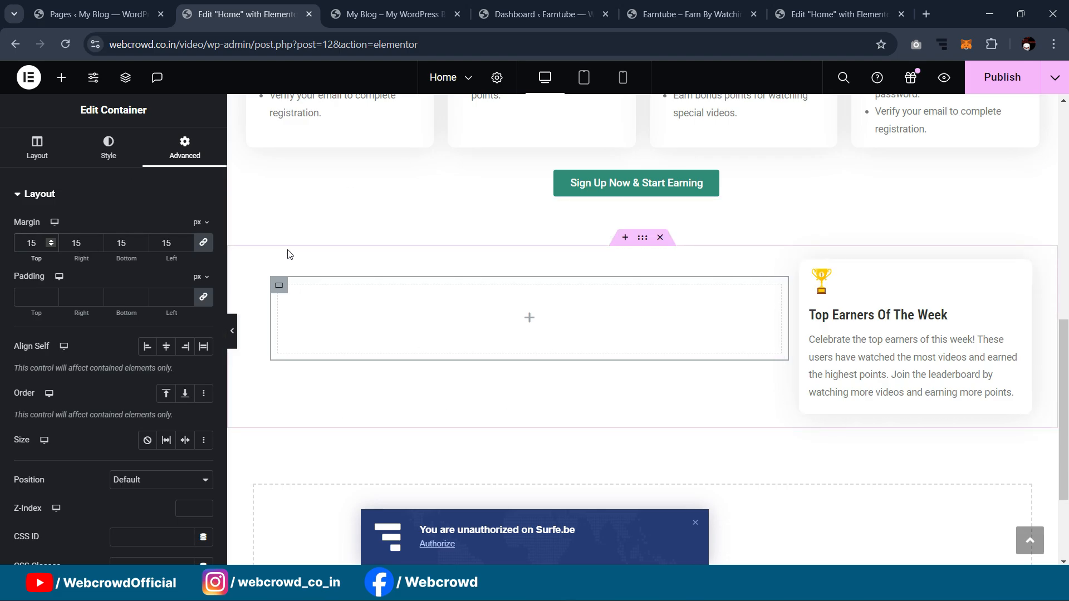
# Step: Centre the inner container vertically and horizontally within the outer left container
pyautogui.click(262, 269)
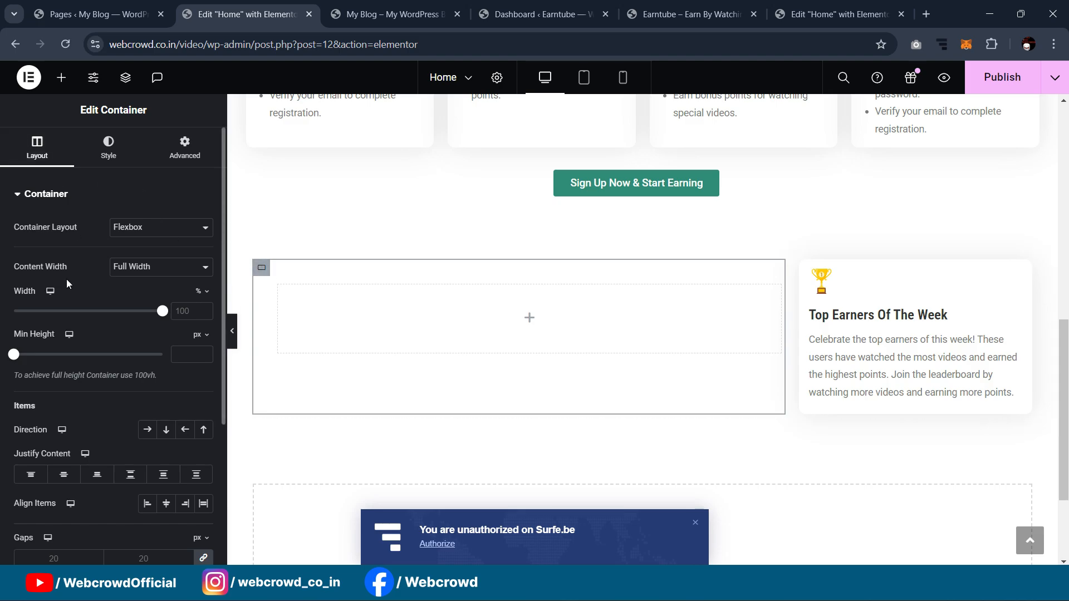
pyautogui.click(64, 474)
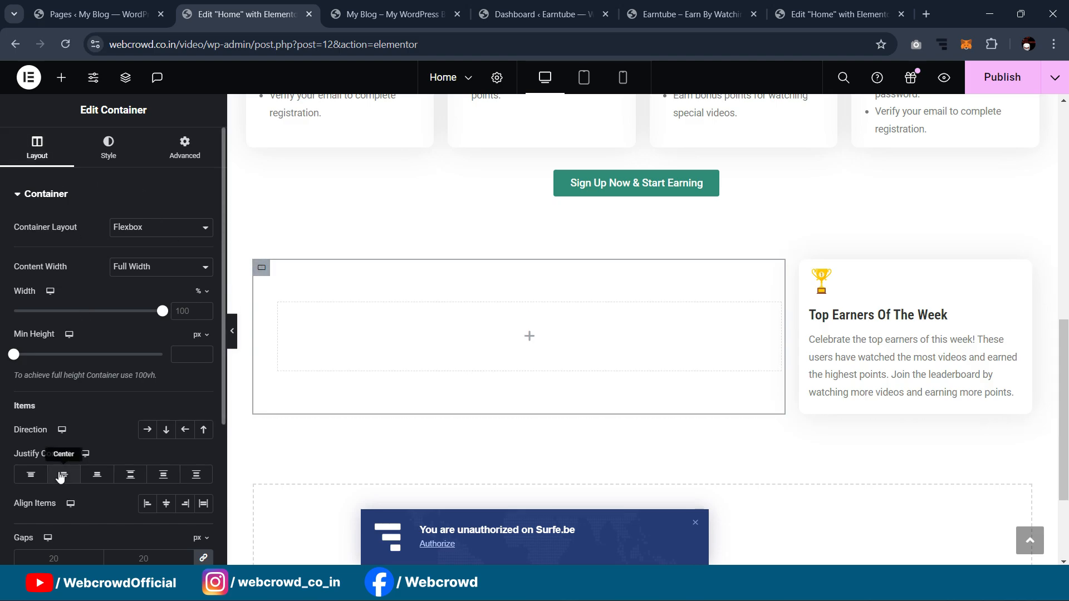
pyautogui.click(165, 508)
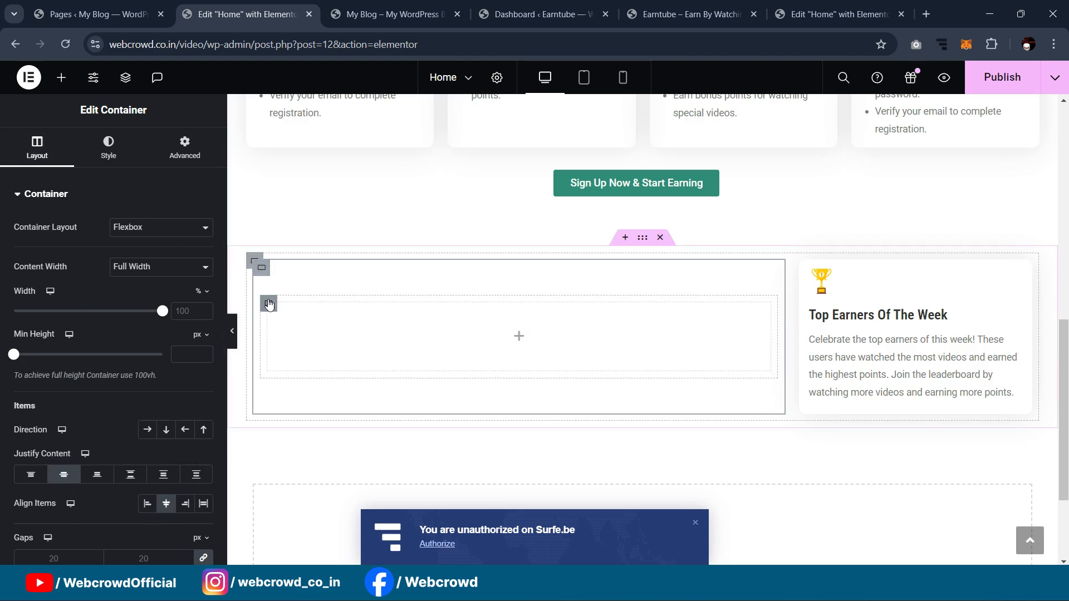
pyautogui.click(269, 303)
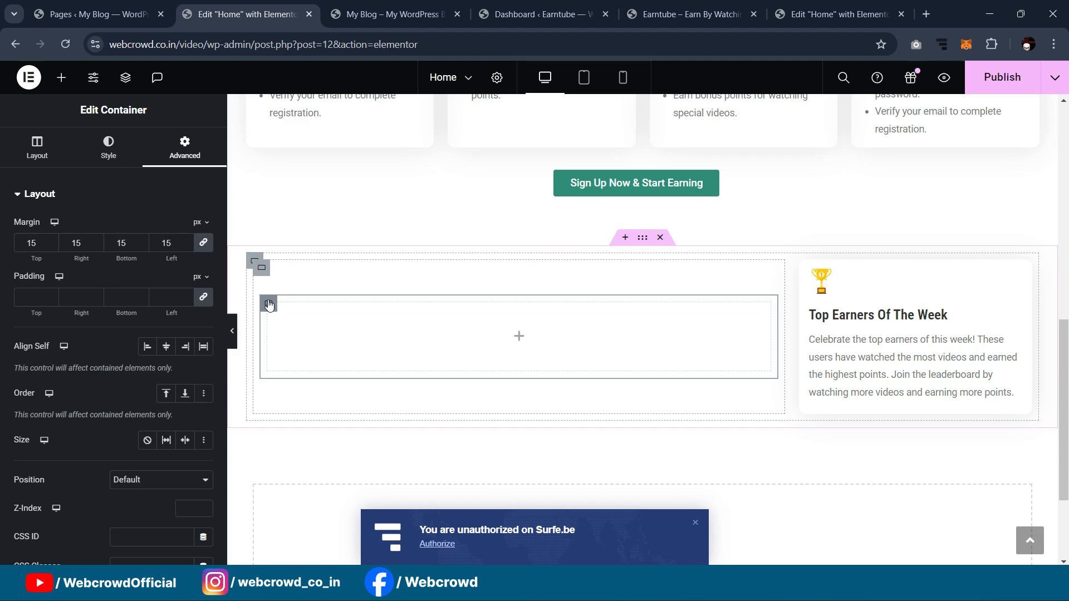
# Step: Set the outer left container's direction to Row
pyautogui.rightClick(269, 304)
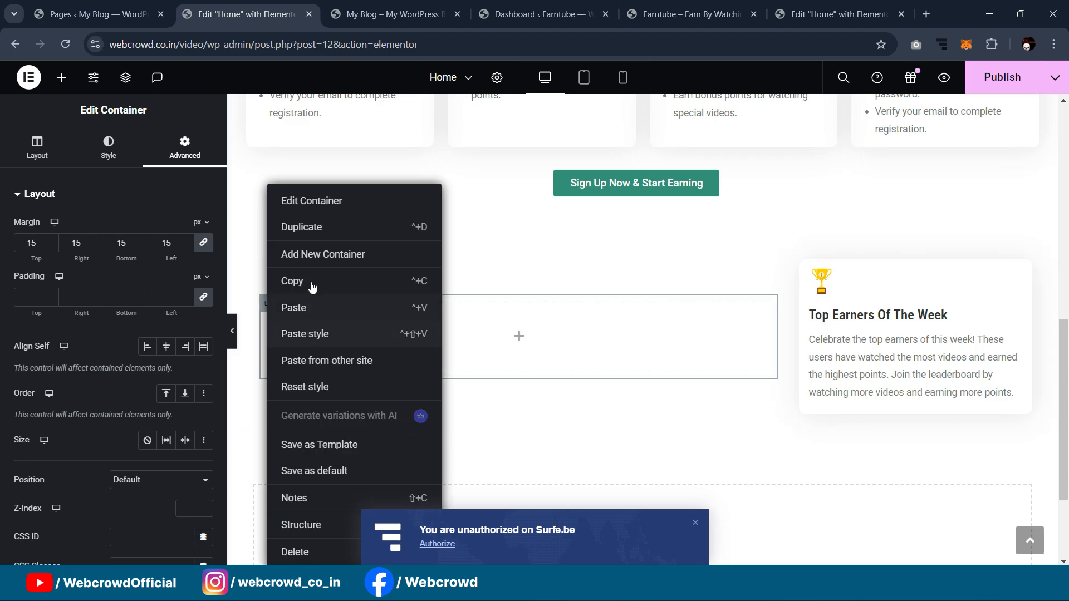
pyautogui.click(307, 231)
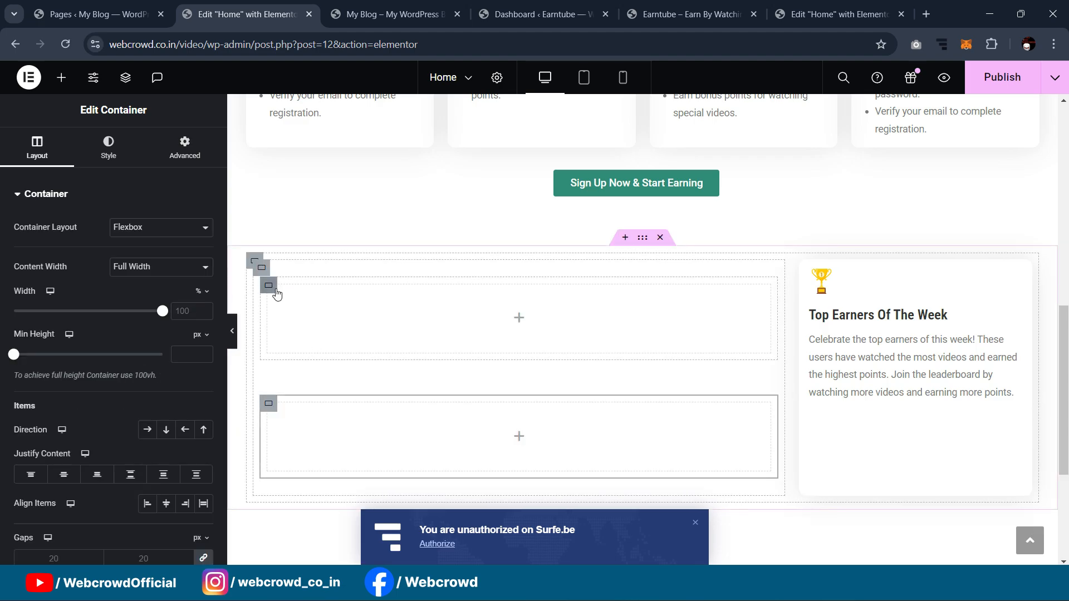
pyautogui.press('Delete')
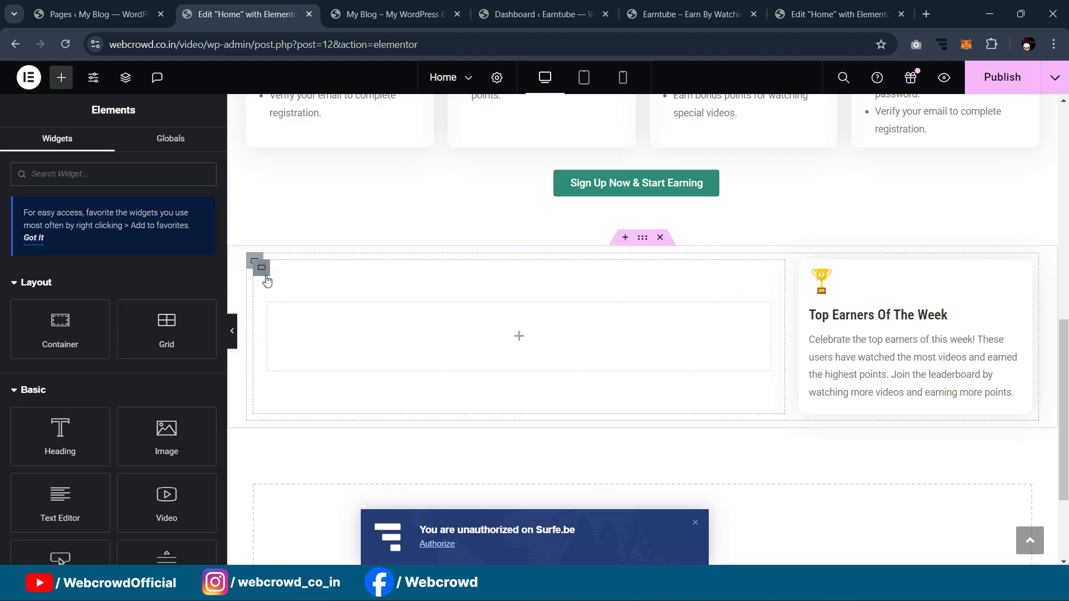
pyautogui.click(263, 270)
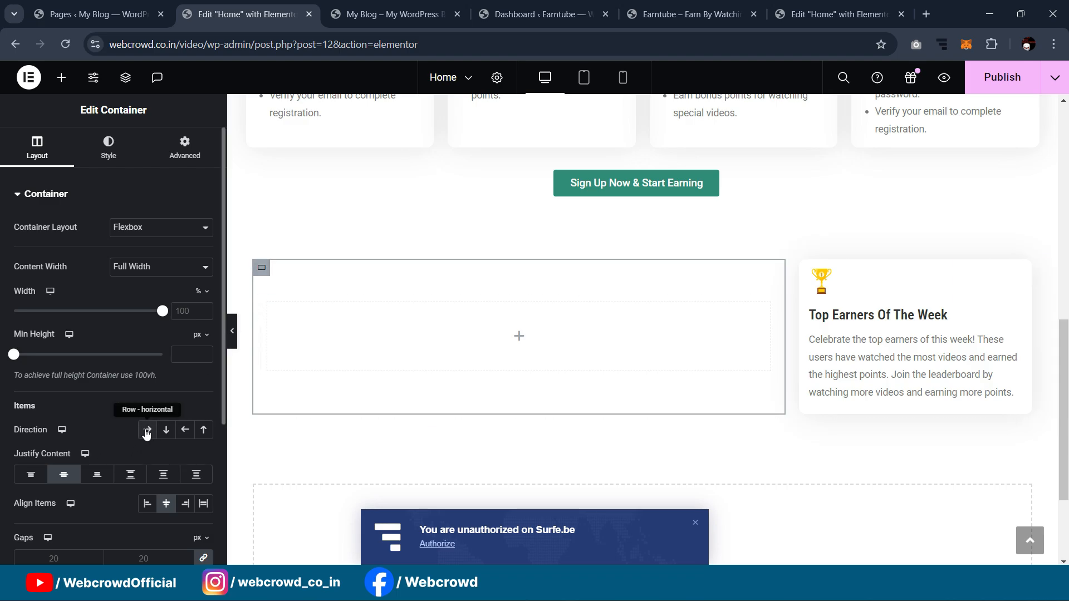
pyautogui.click(147, 431)
# Step: Duplicate the inner container into four cards and narrow the Top Earners column to 36%
pyautogui.rightClick(279, 304)
pyautogui.click(312, 228)
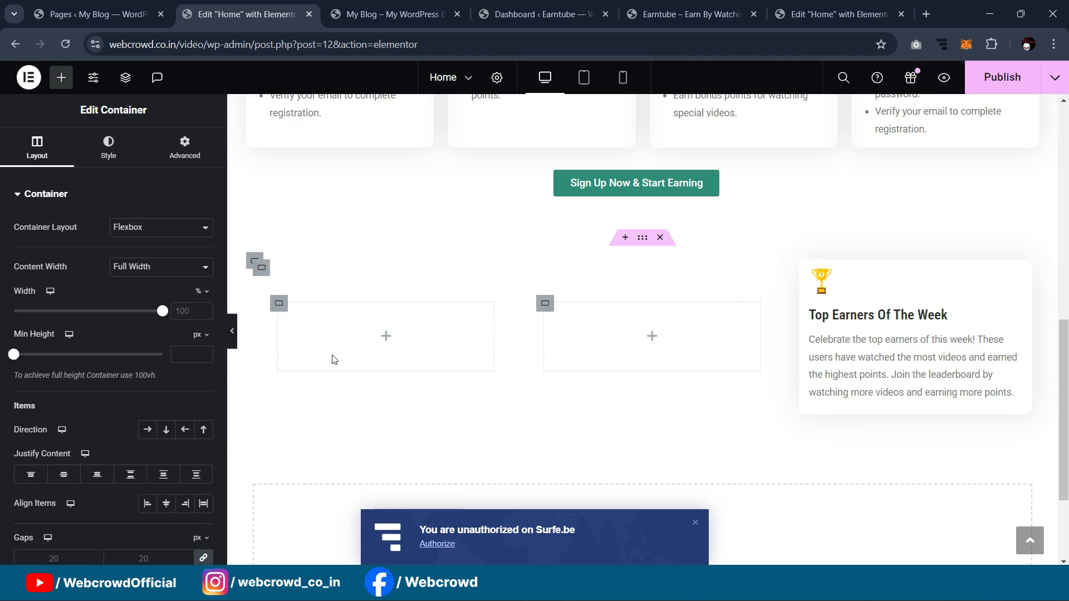
pyautogui.rightClick(280, 303)
pyautogui.click(301, 229)
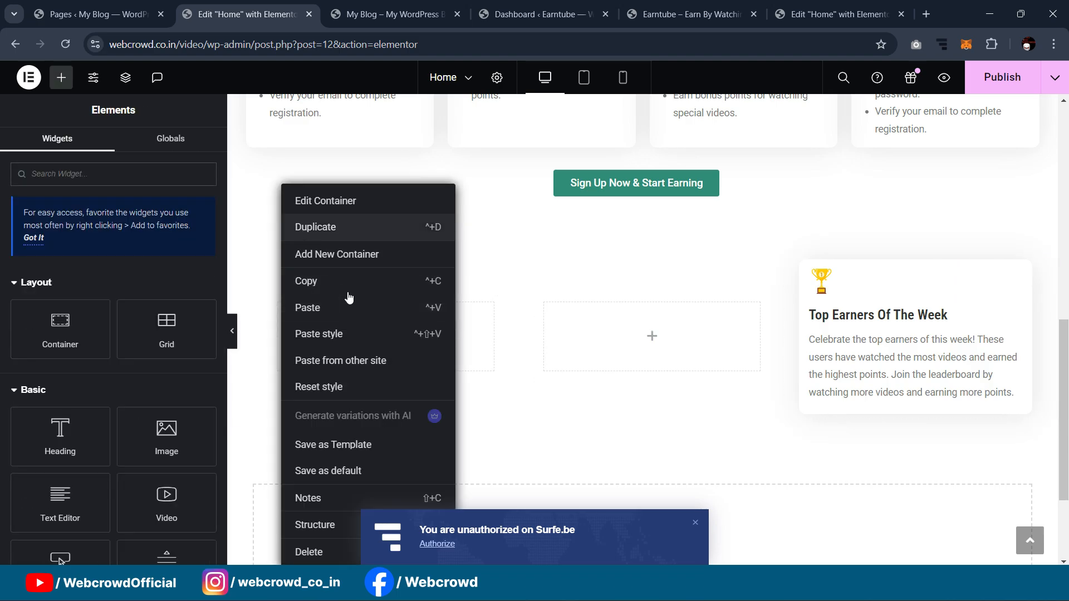
pyautogui.rightClick(283, 310)
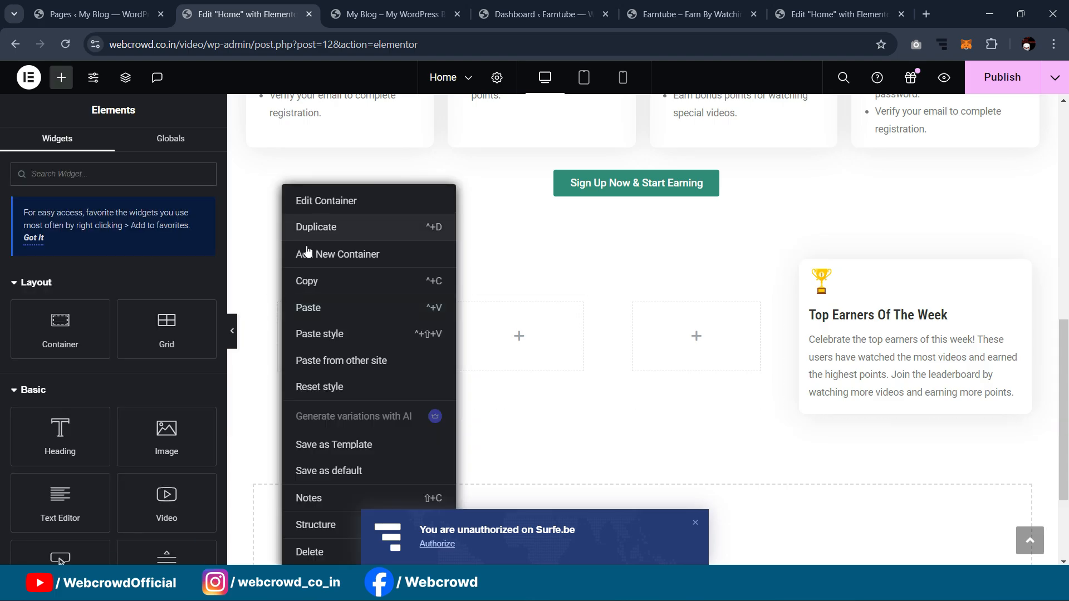
pyautogui.click(303, 229)
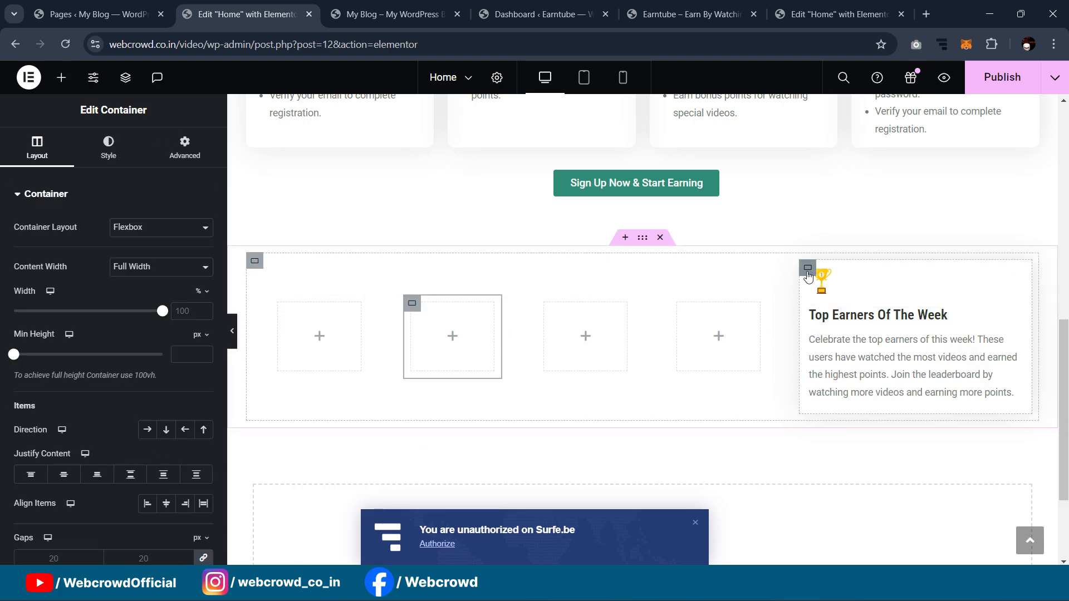
pyautogui.click(806, 275)
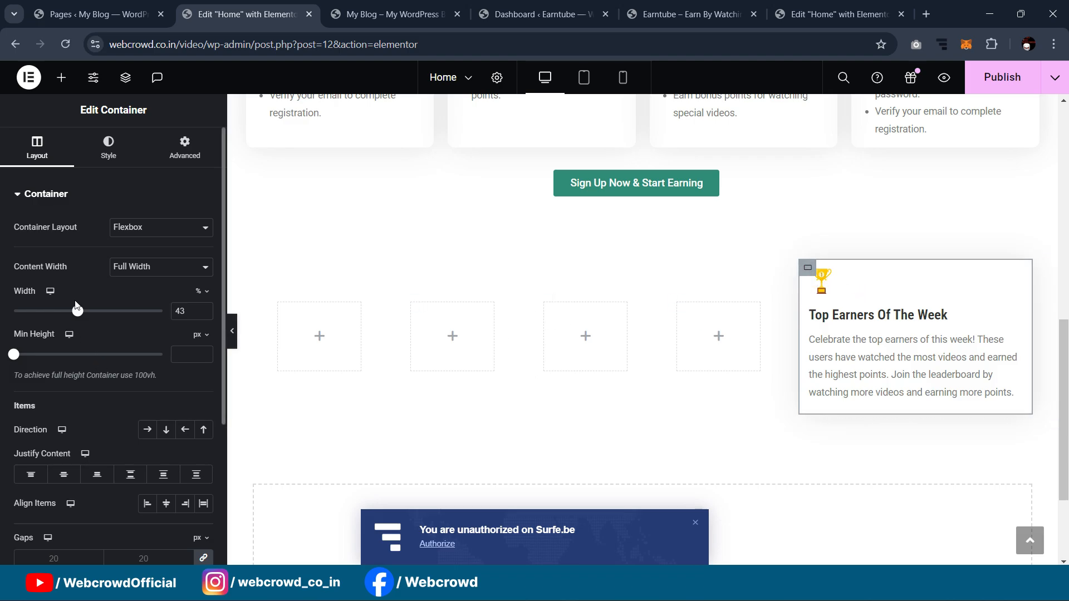
pyautogui.moveTo(79, 314); pyautogui.dragTo(69, 321)
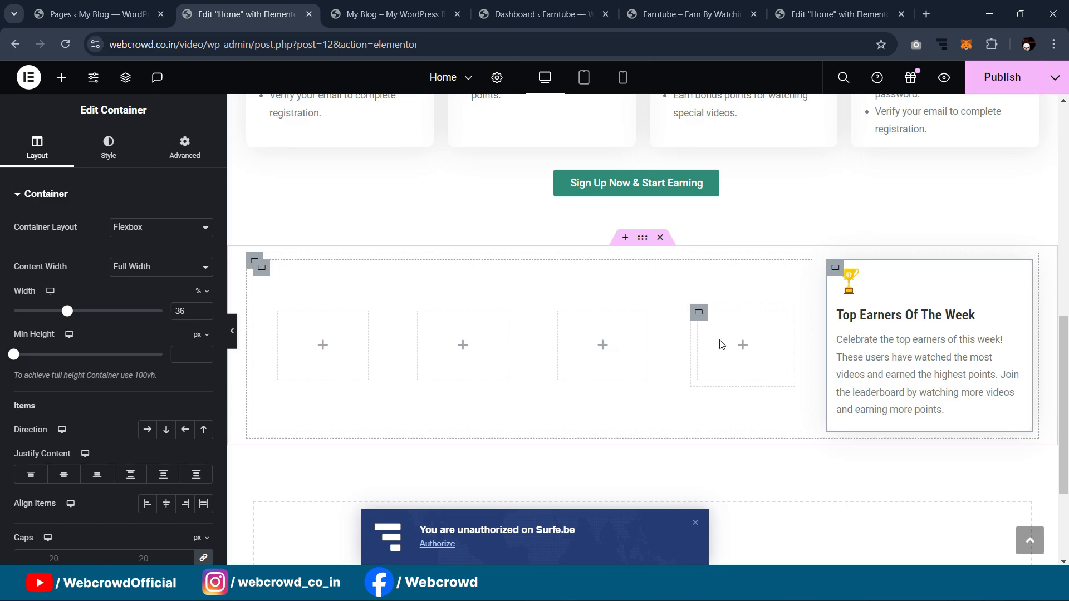
# Step: Set the linked margin of each of the four inner card containers to 7 px
pyautogui.click(279, 318)
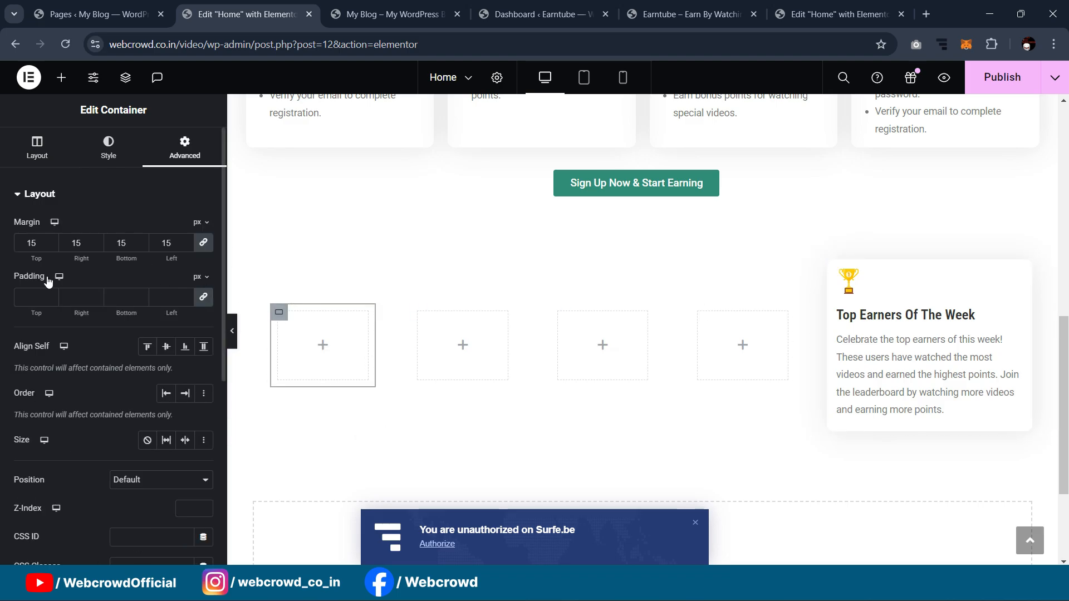
pyautogui.press('BackSpace')
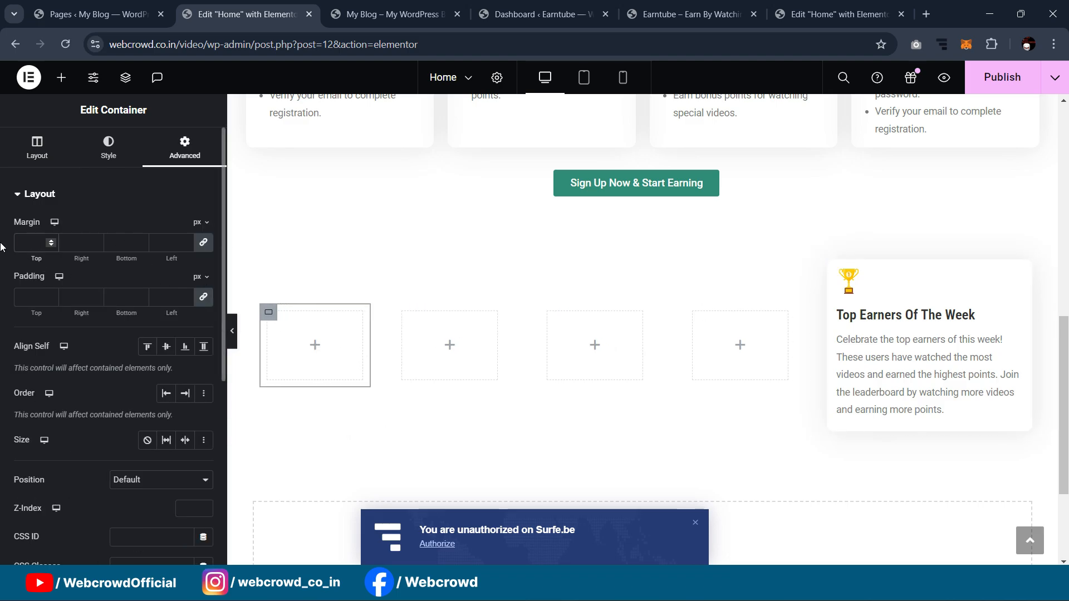
pyautogui.write('7')
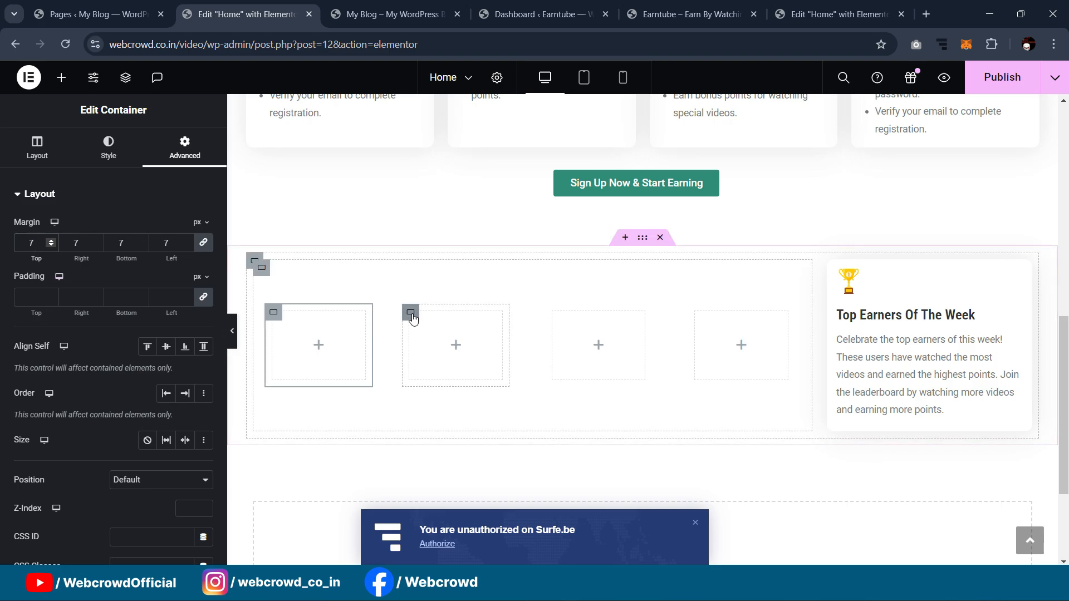
pyautogui.click(410, 312)
pyautogui.click(176, 159)
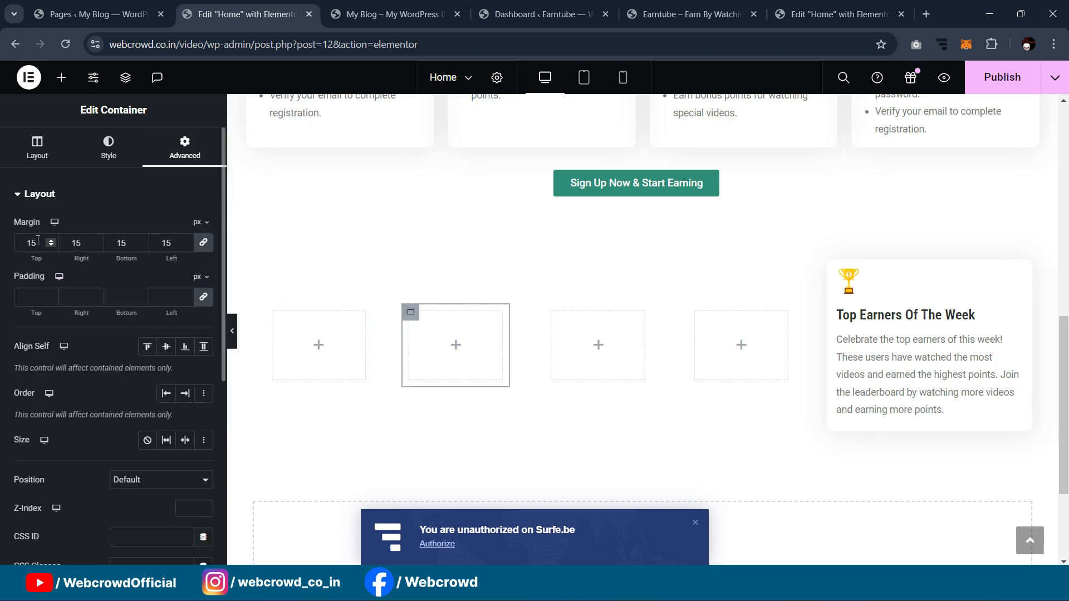
pyautogui.write('7')
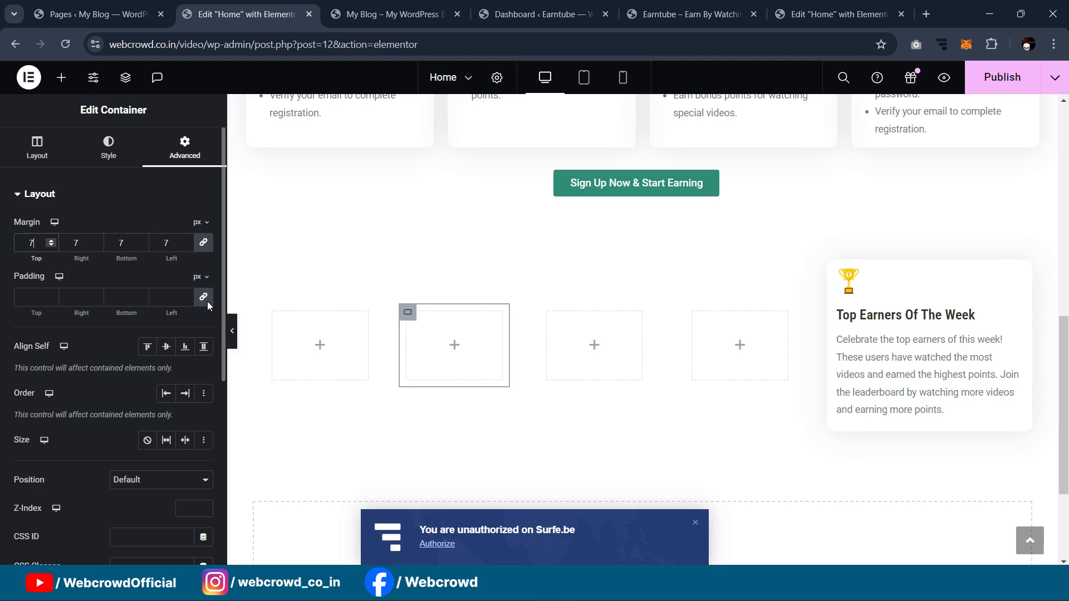
pyautogui.click(184, 147)
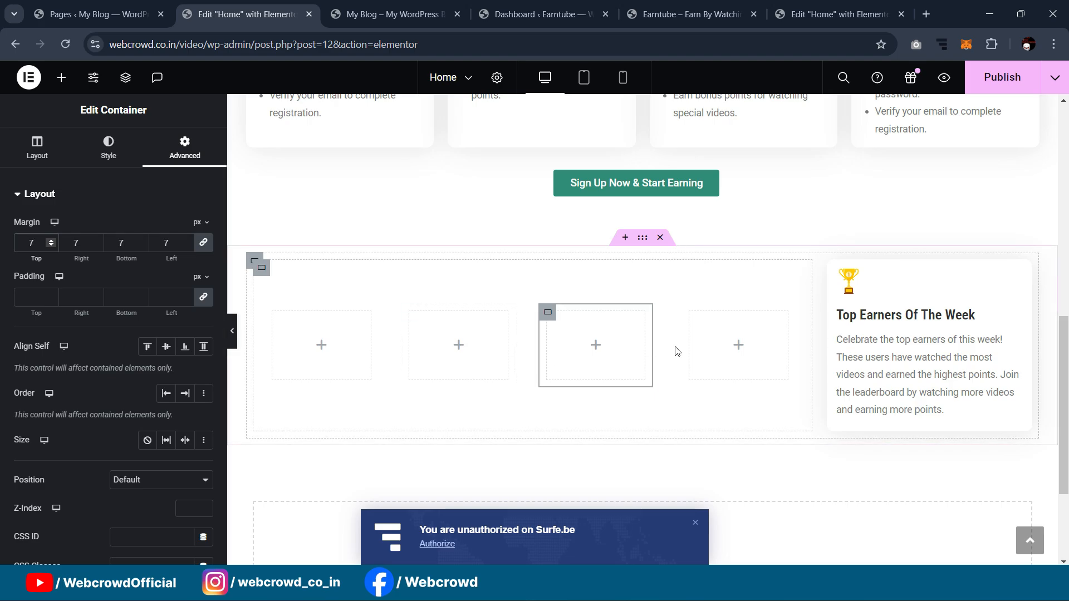
pyautogui.click(691, 313)
pyautogui.click(184, 147)
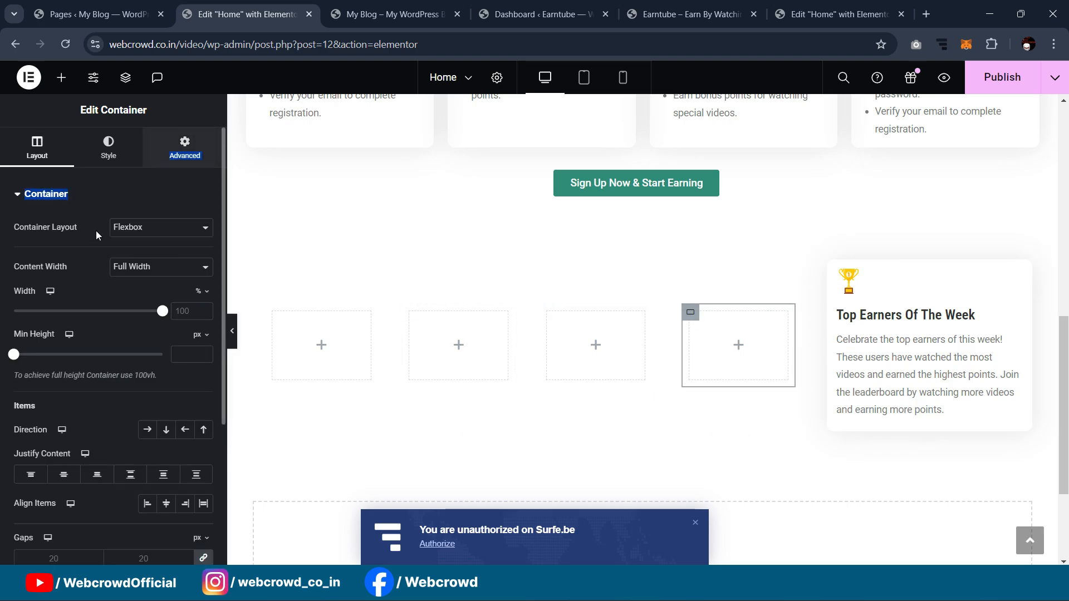
pyautogui.moveTo(41, 243); pyautogui.dragTo(1, 242)
pyautogui.write('7')
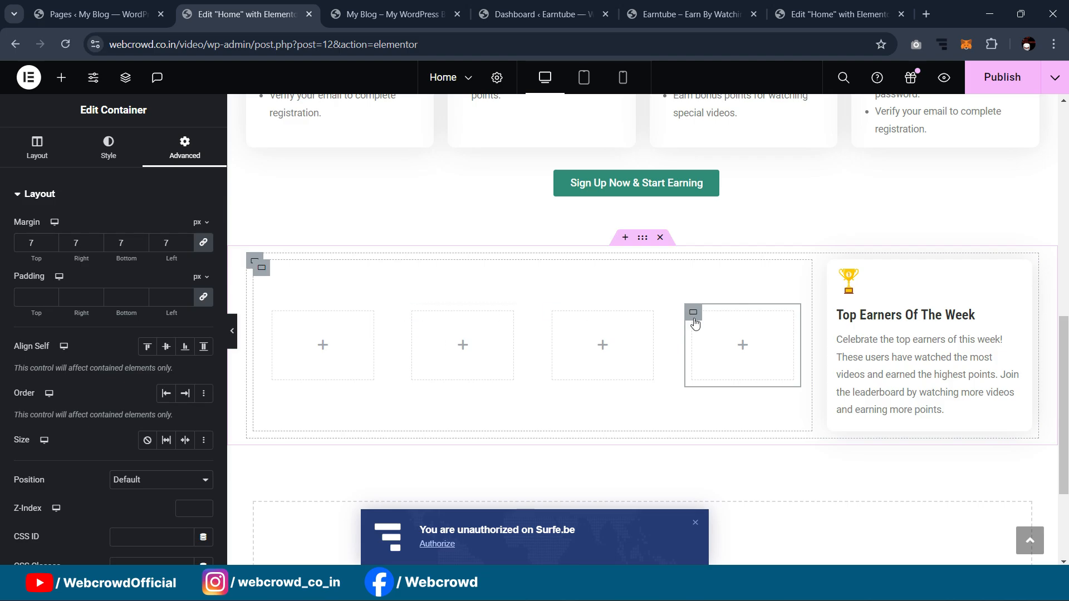
# Step: Delete three of the four inner boxes, leaving one
pyautogui.press('Delete')
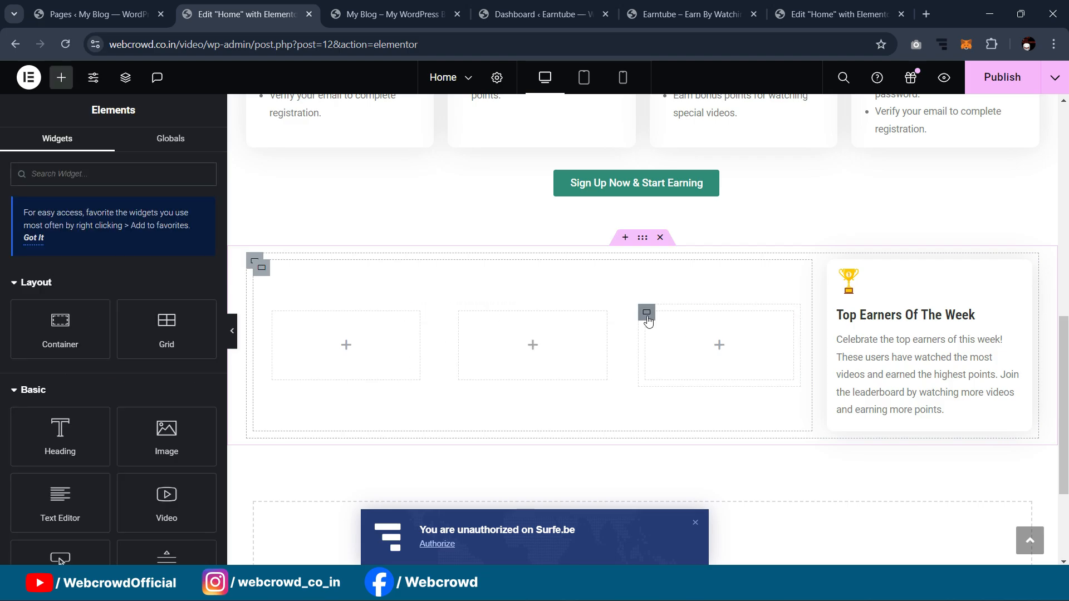
pyautogui.press('Delete')
pyautogui.click(553, 312)
pyautogui.press('Delete')
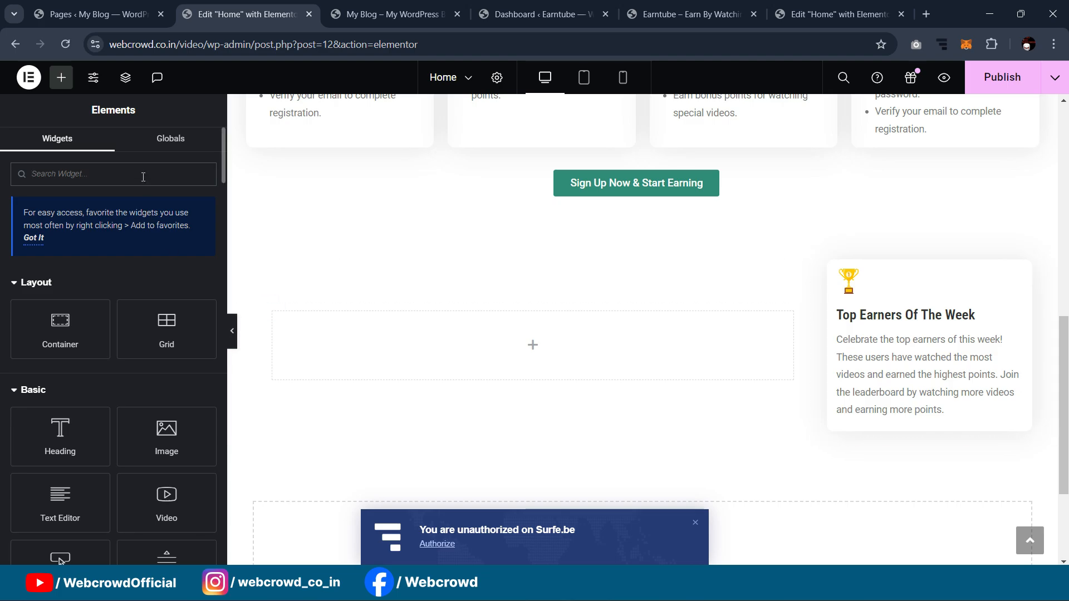
# Step: Give the remaining box a Secondary (#313131) background and 10 px corner radius
pyautogui.click(274, 312)
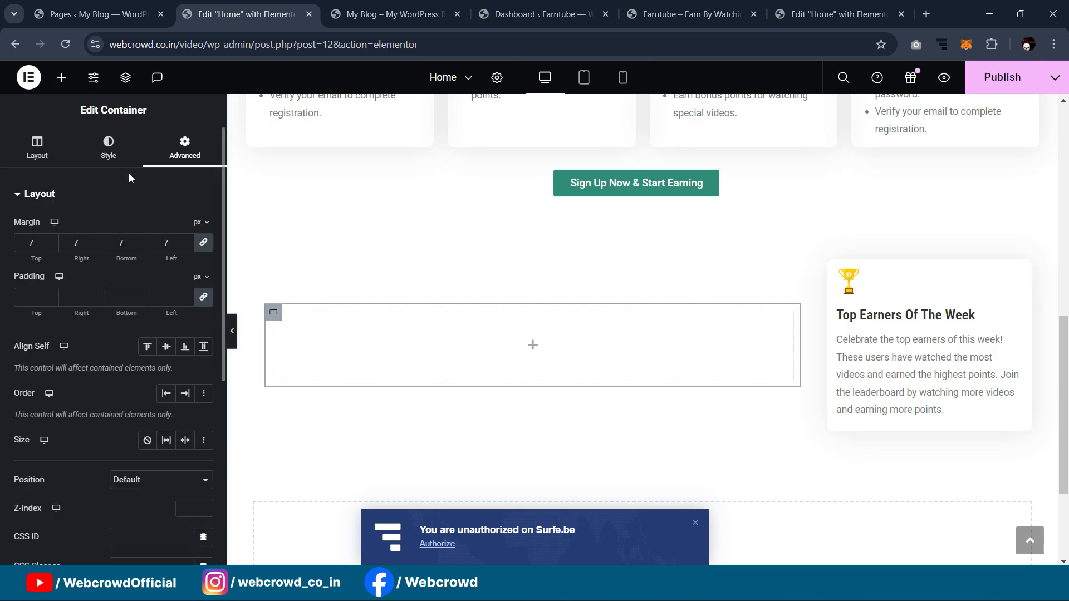
pyautogui.click(120, 159)
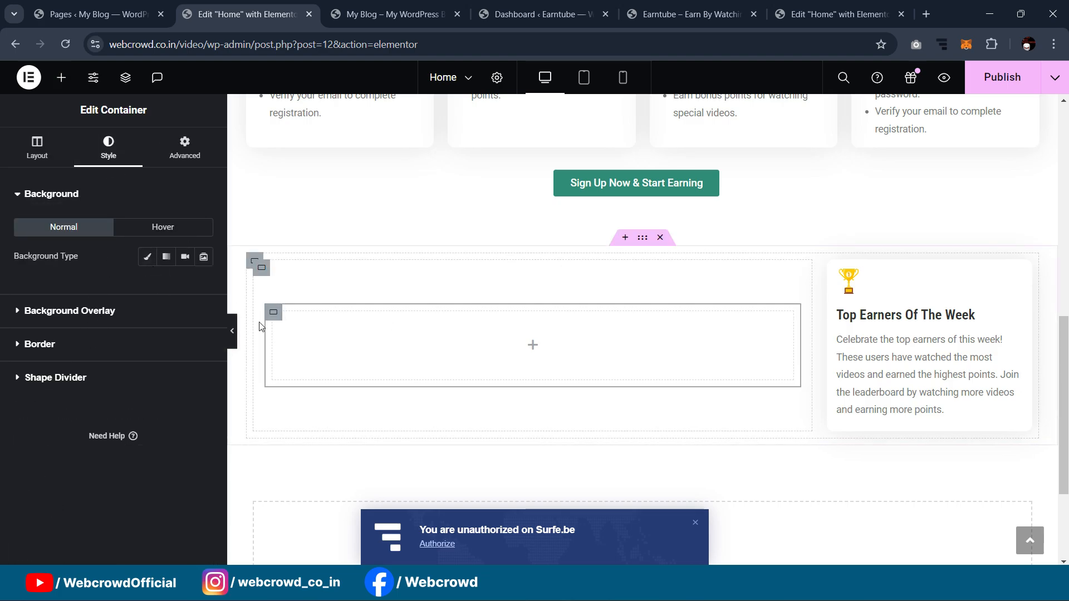
pyautogui.click(148, 258)
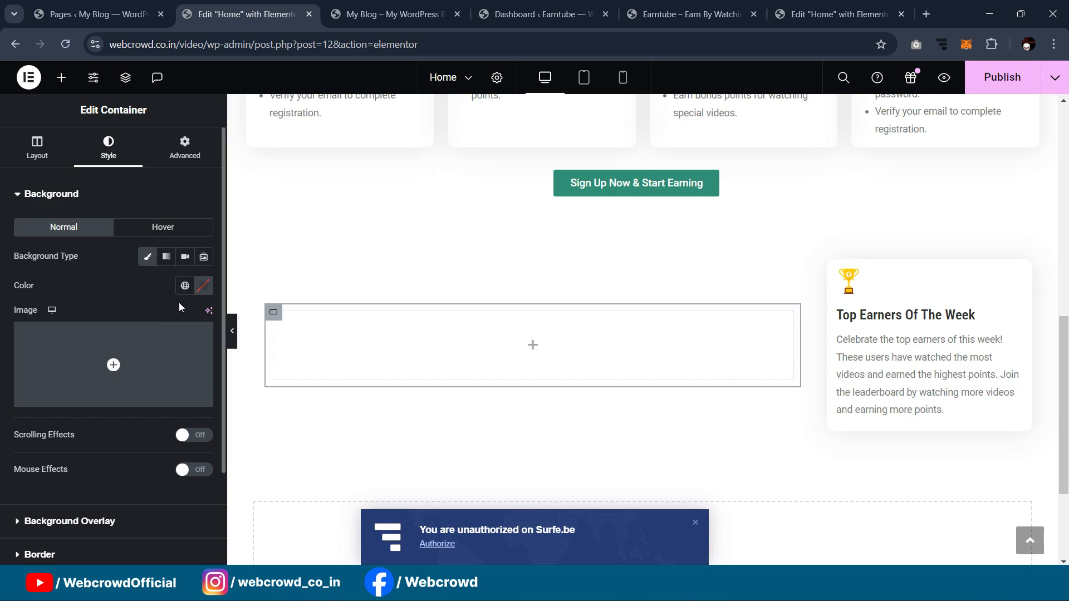
pyautogui.click(184, 285)
pyautogui.click(62, 378)
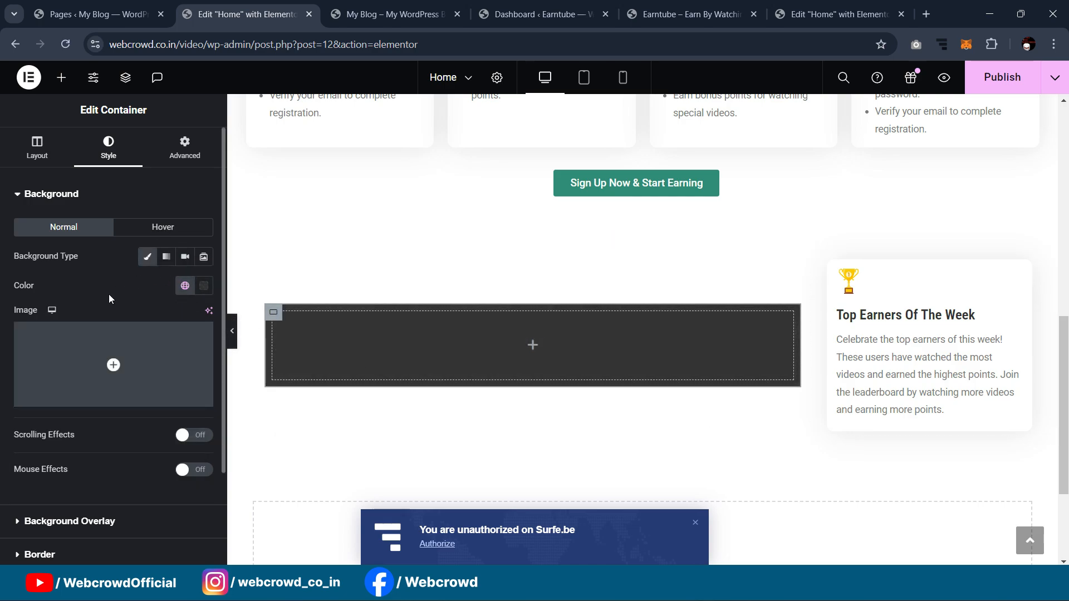
pyautogui.scroll(-2, 116, 286)
pyautogui.click(39, 433)
pyautogui.click(22, 366)
pyautogui.write('10')
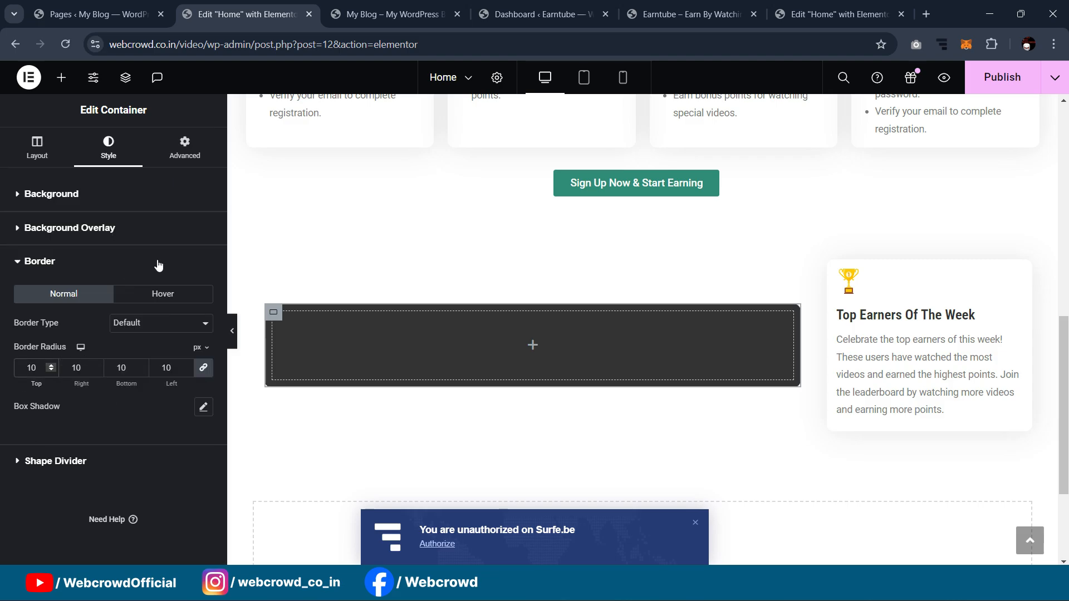
pyautogui.click(233, 331)
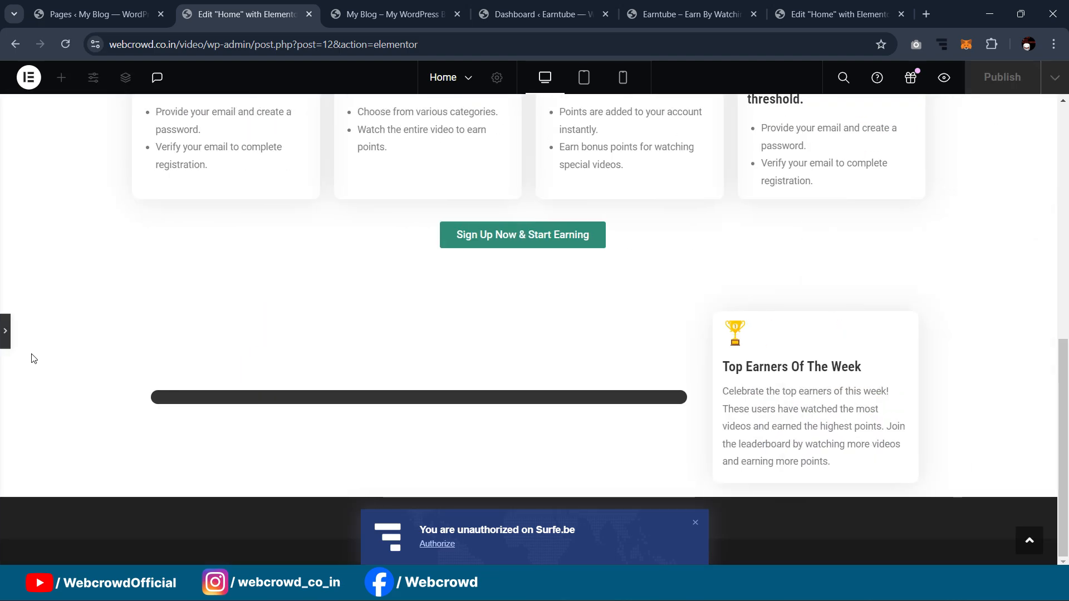
pyautogui.click(5, 331)
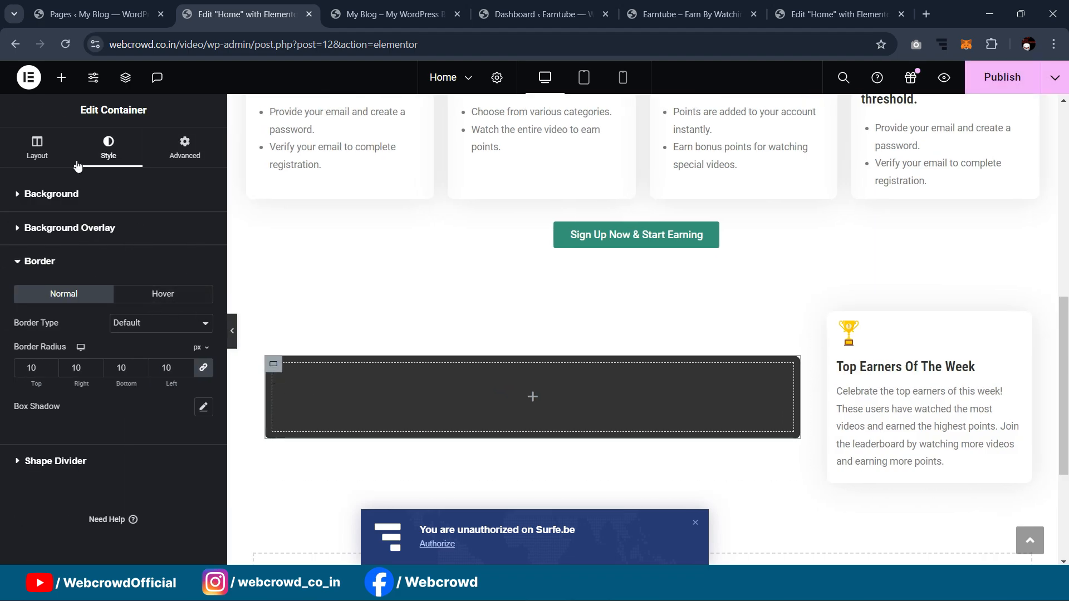
# Step: Drag an Image widget into the dark box
pyautogui.click(61, 78)
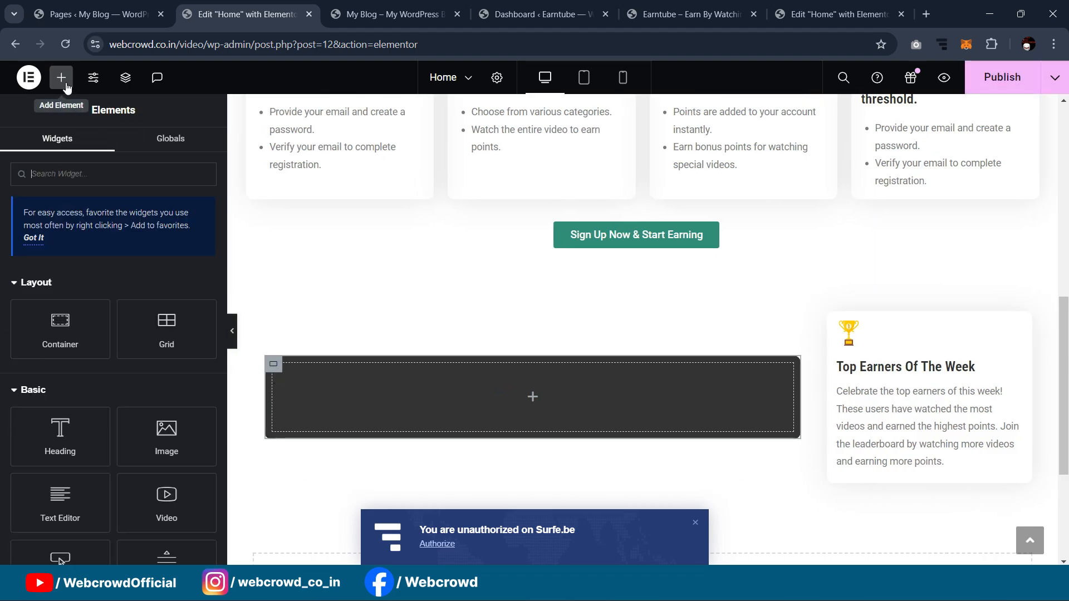
pyautogui.scroll(-1, 465, 281)
pyautogui.moveTo(166, 434); pyautogui.dragTo(446, 315)
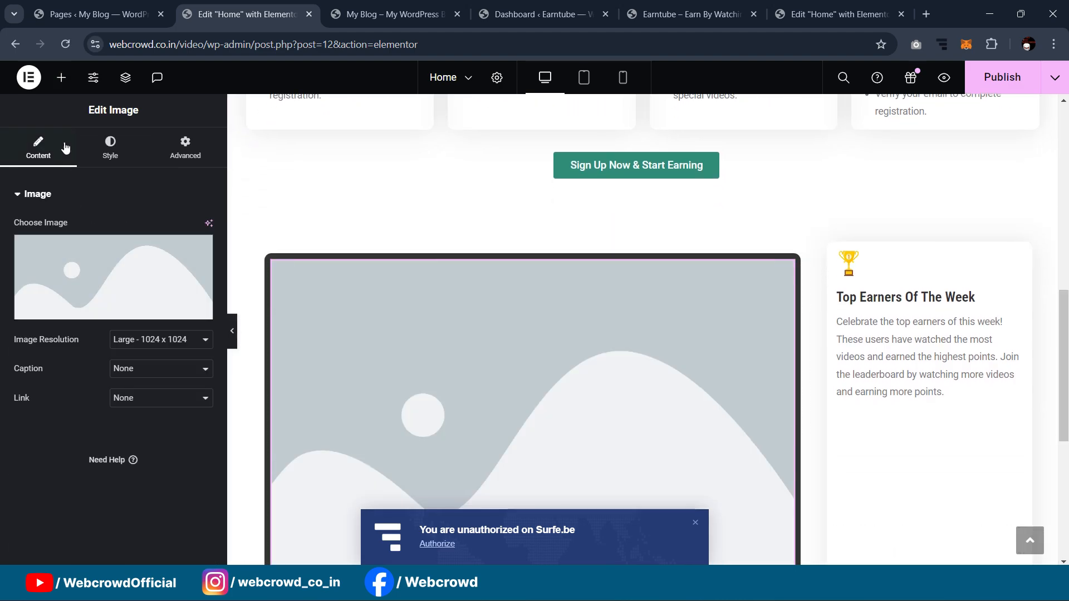
# Step: Upload the Ellipse 1 avatar photo to the media library
pyautogui.click(138, 270)
pyautogui.click(200, 140)
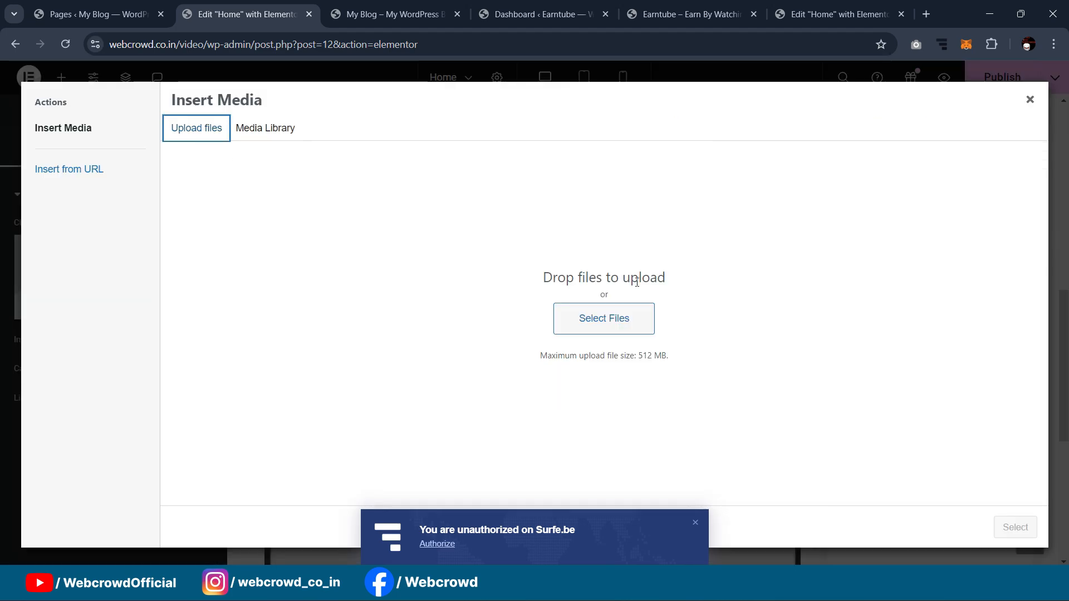
pyautogui.click(606, 315)
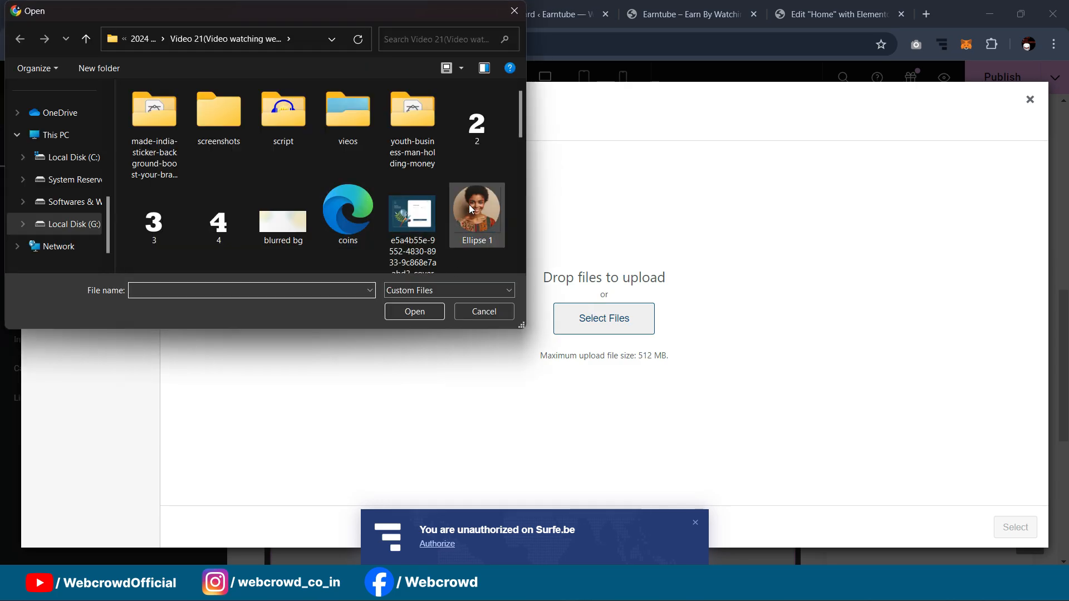
pyautogui.click(482, 222)
pyautogui.click(430, 322)
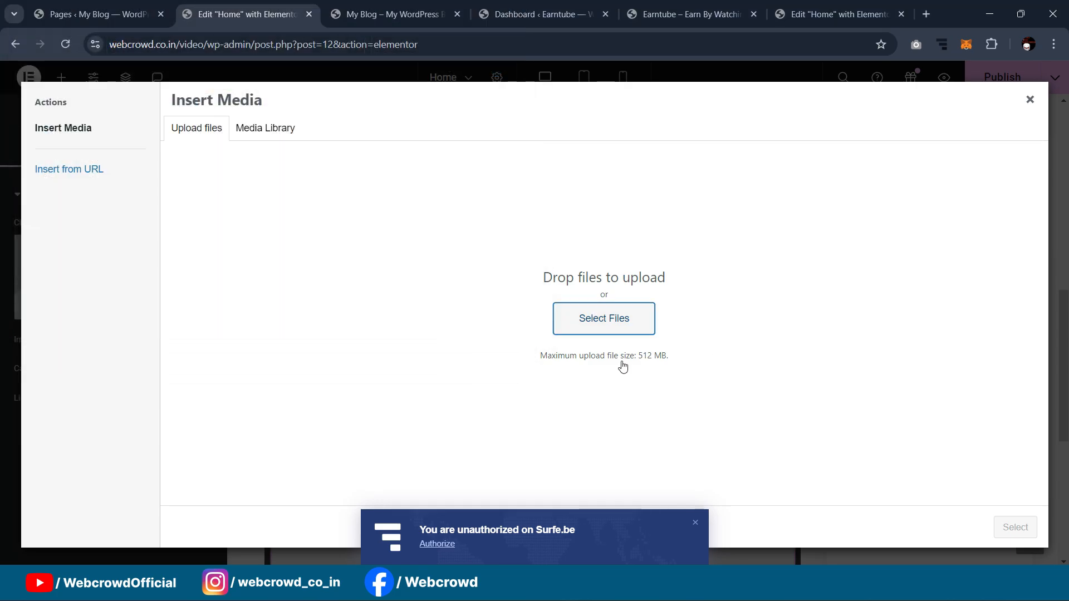
# Step: Upload Ellipse 1-1, 1-2 and 1-3, then insert Ellipse 1-3 into the image widget
pyautogui.click(191, 129)
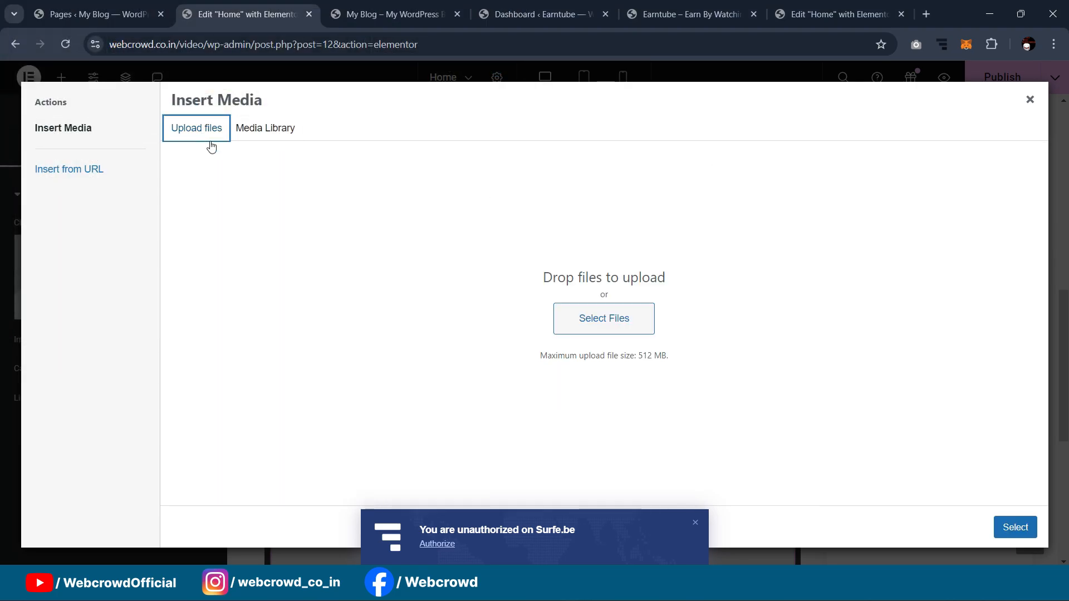
pyautogui.click(596, 318)
pyautogui.scroll(-1, 402, 170)
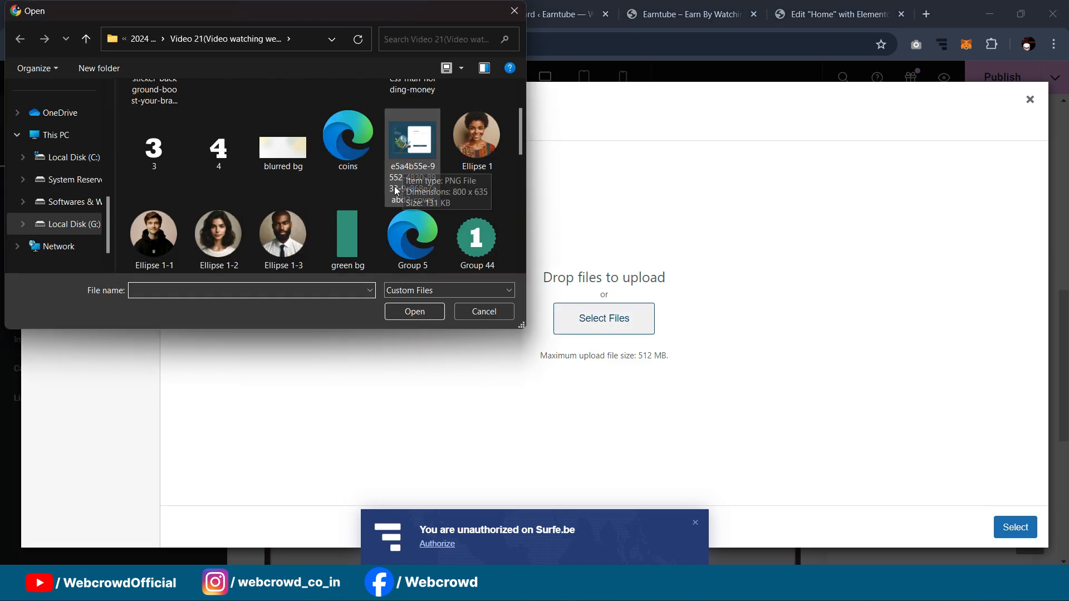
pyautogui.click(167, 234)
pyautogui.keyDown('ctrl'); pyautogui.click(219, 234); pyautogui.keyUp('ctrl')
pyautogui.keyDown('ctrl'); pyautogui.click(288, 236); pyautogui.keyUp('ctrl')
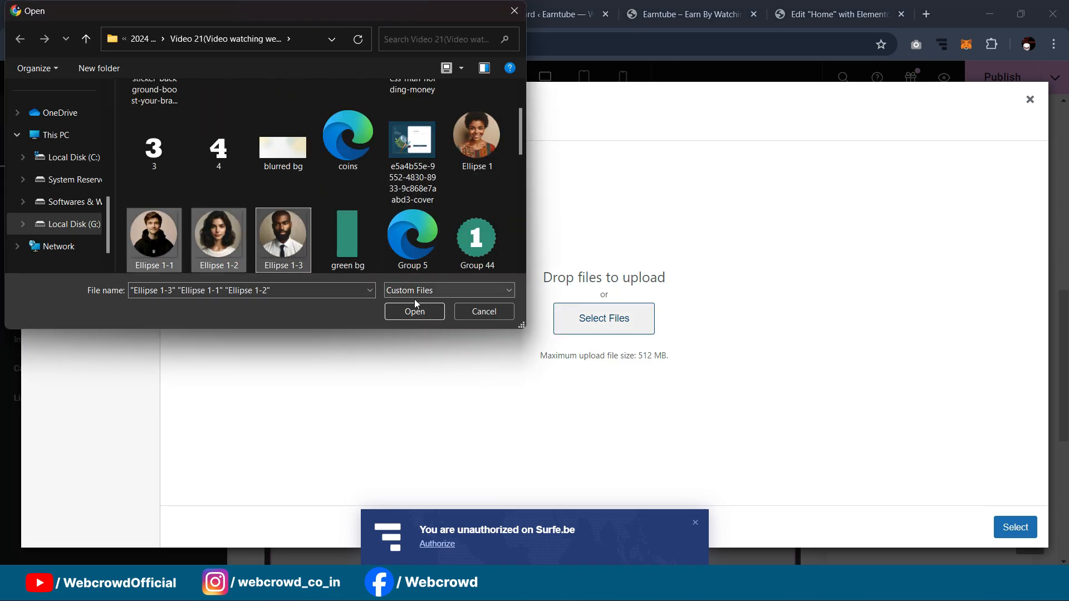
pyautogui.click(414, 312)
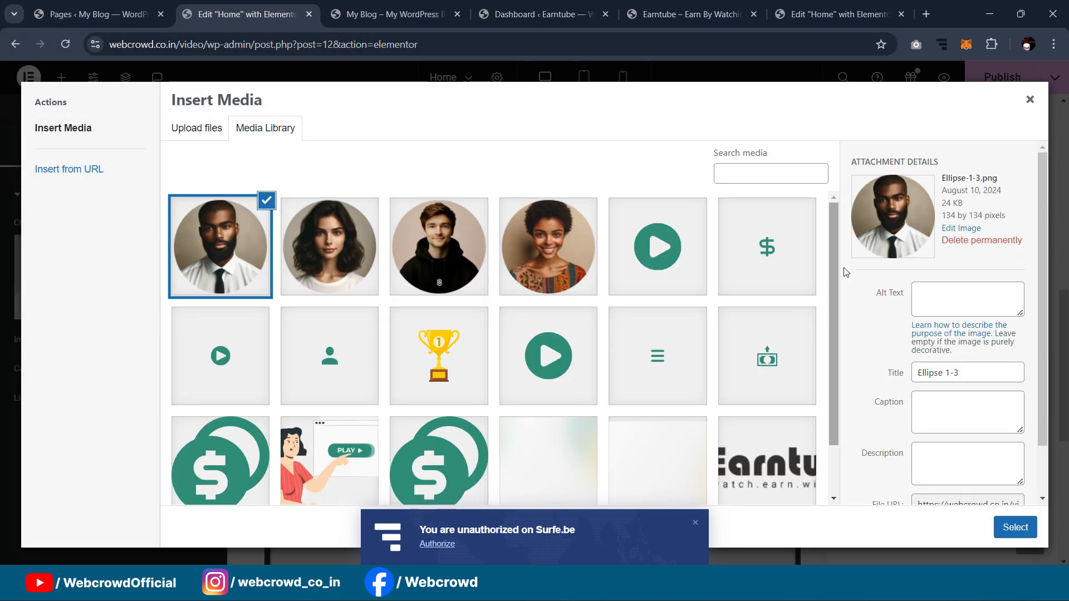
pyautogui.click(1023, 528)
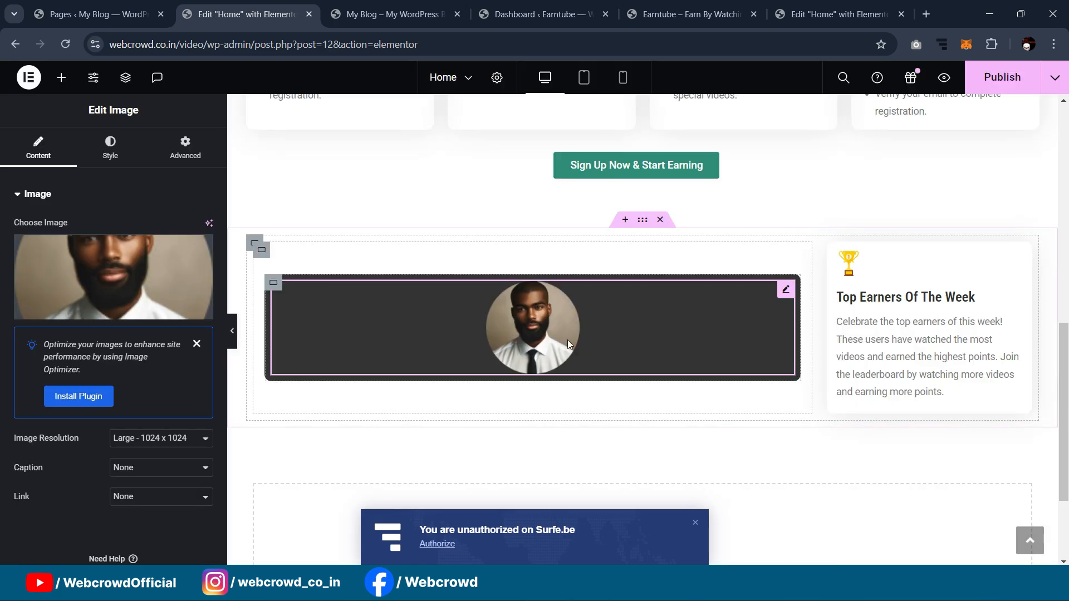
# Step: Review the image's Advanced position options, leaving Position at its default
pyautogui.click(205, 158)
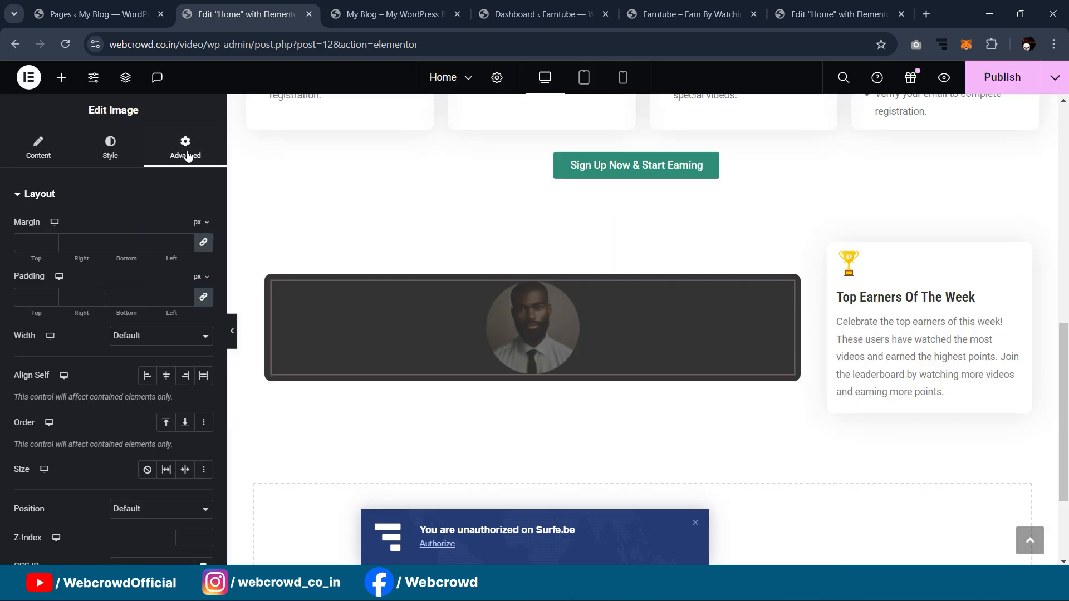
pyautogui.scroll(-1, 119, 332)
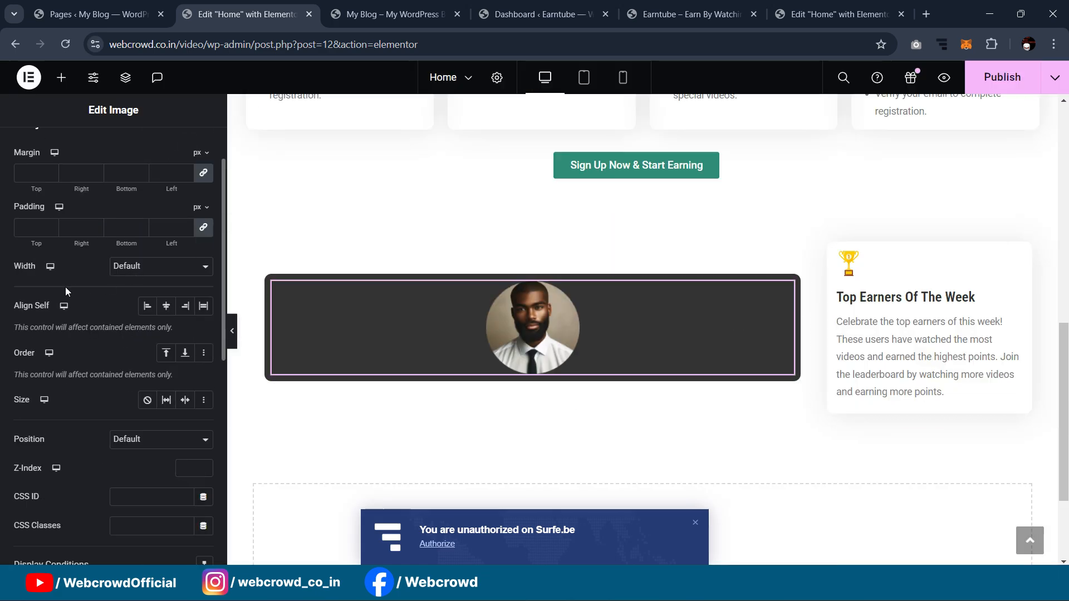
pyautogui.click(140, 441)
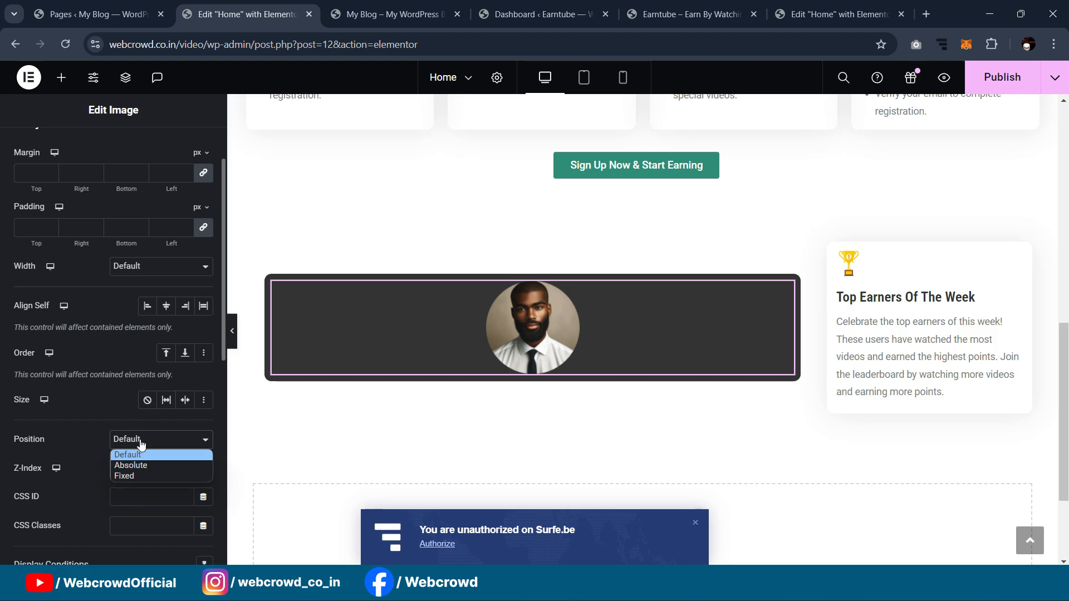
pyautogui.click(127, 455)
pyautogui.scroll(-1, 151, 344)
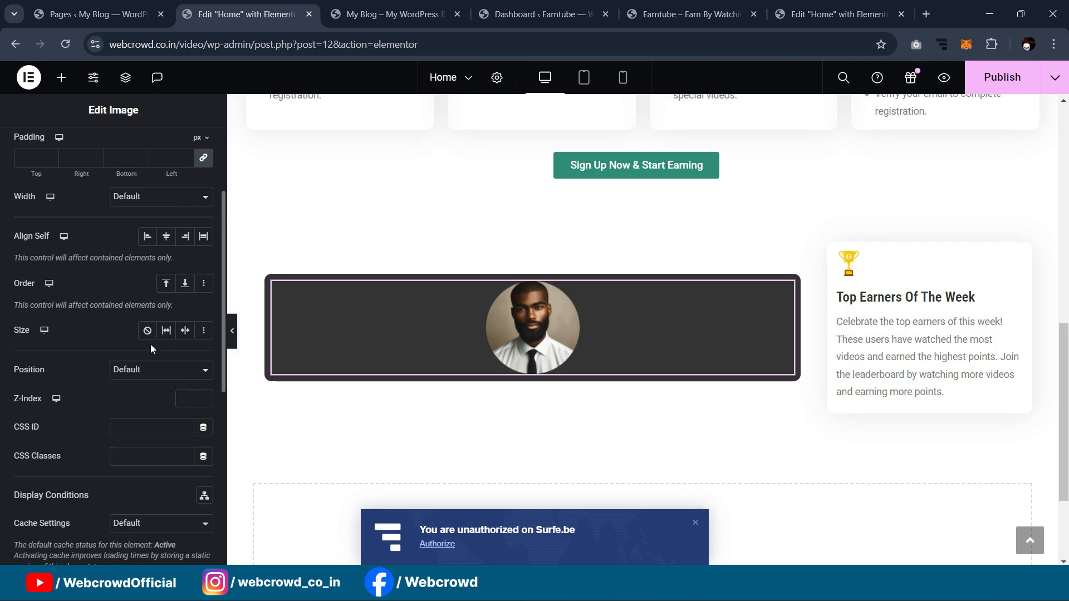
pyautogui.scroll(1, 150, 360)
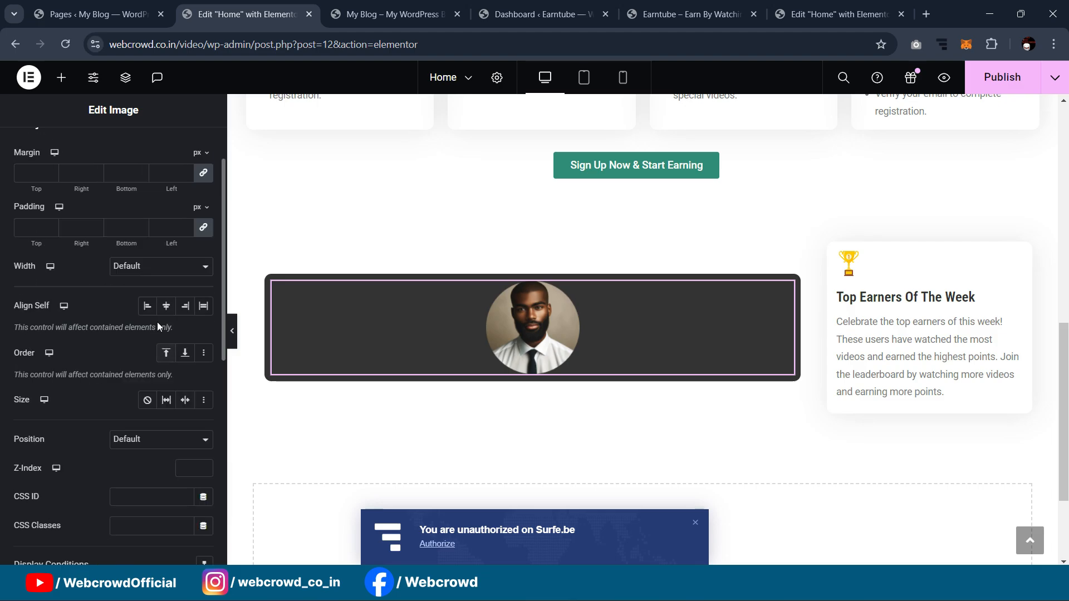
pyautogui.scroll(-1, 143, 279)
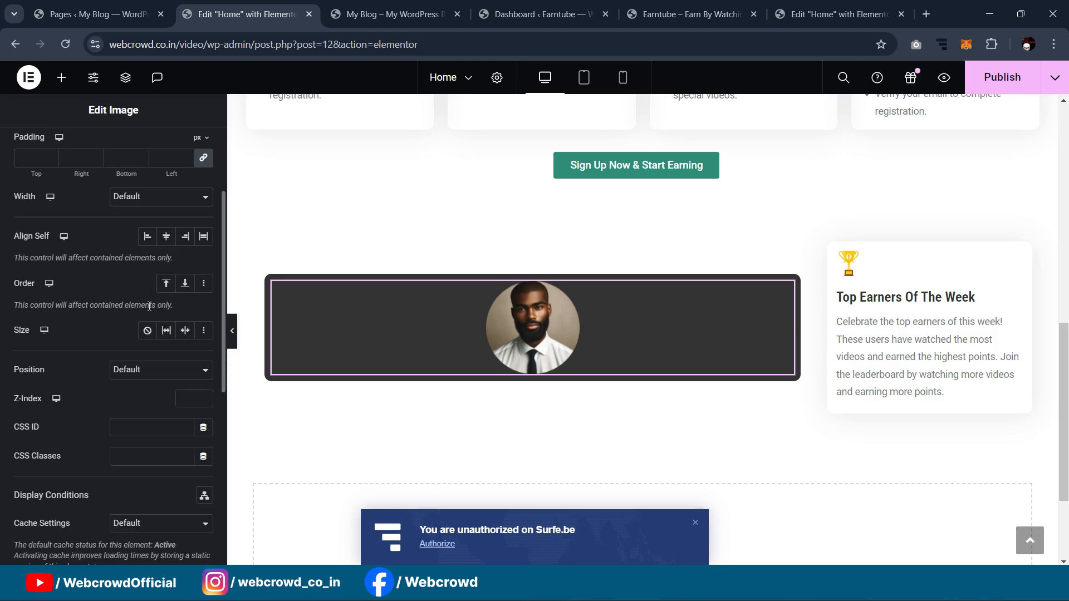
# Step: Make the portrait absolutely positioned and drag it onto the bar's left end (34 px offset)
pyautogui.scroll(2, 149, 305)
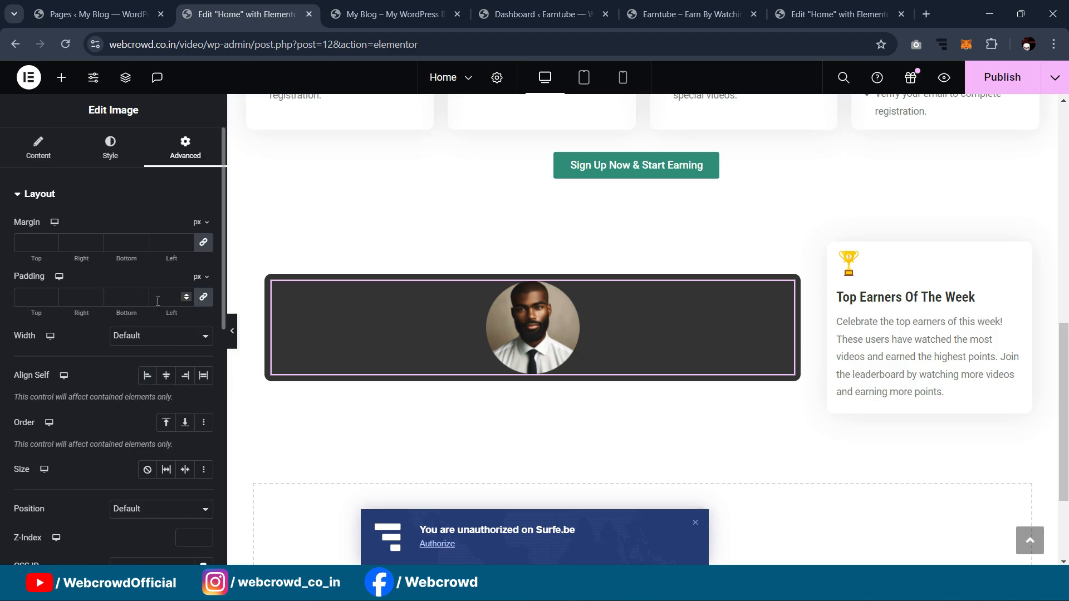
pyautogui.scroll(-2, 158, 300)
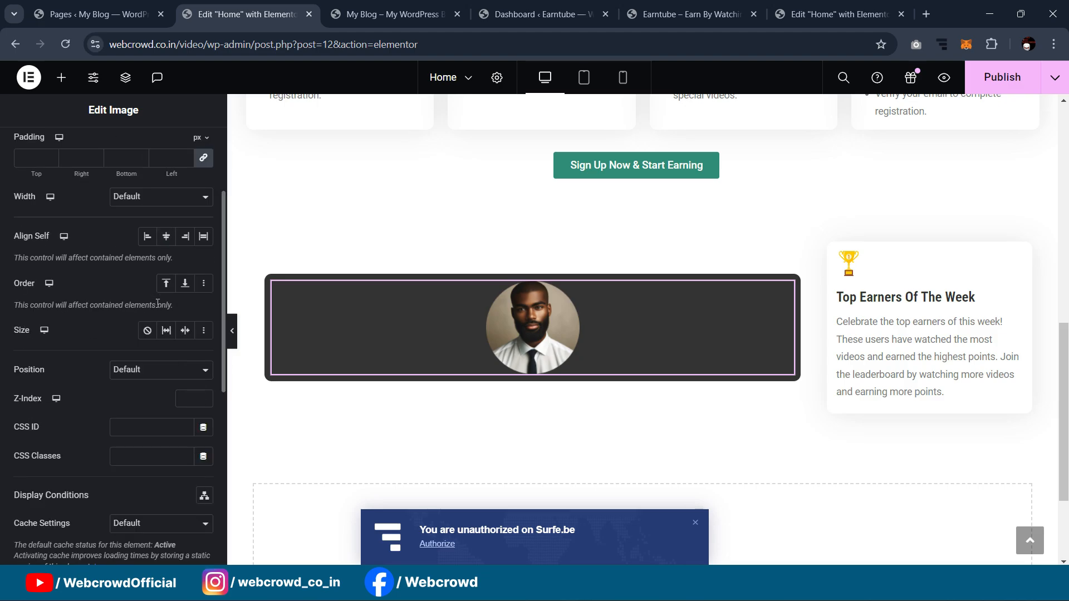
pyautogui.click(133, 368)
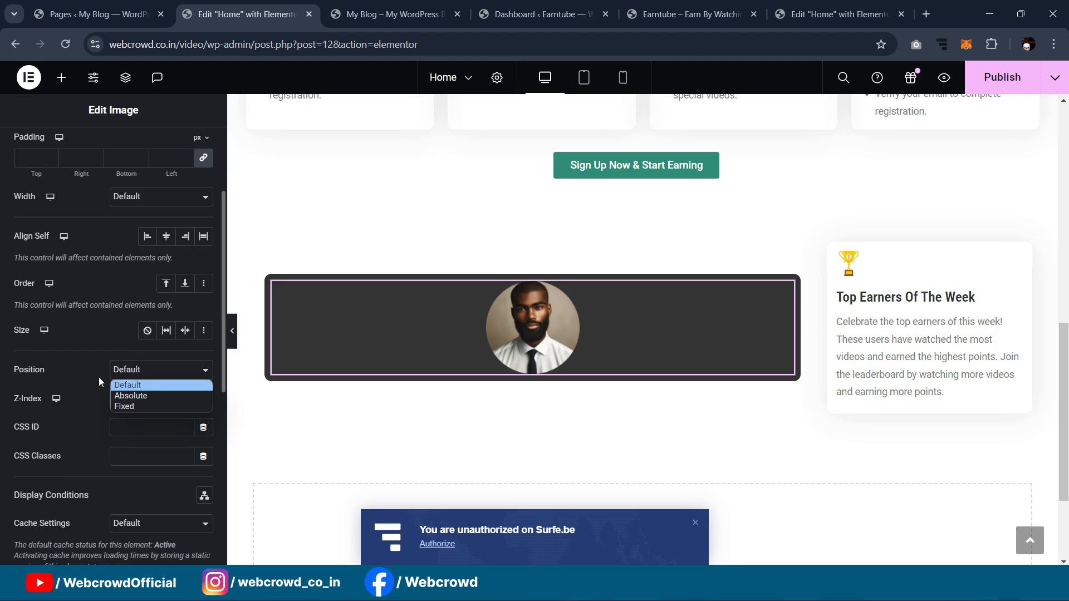
pyautogui.click(141, 395)
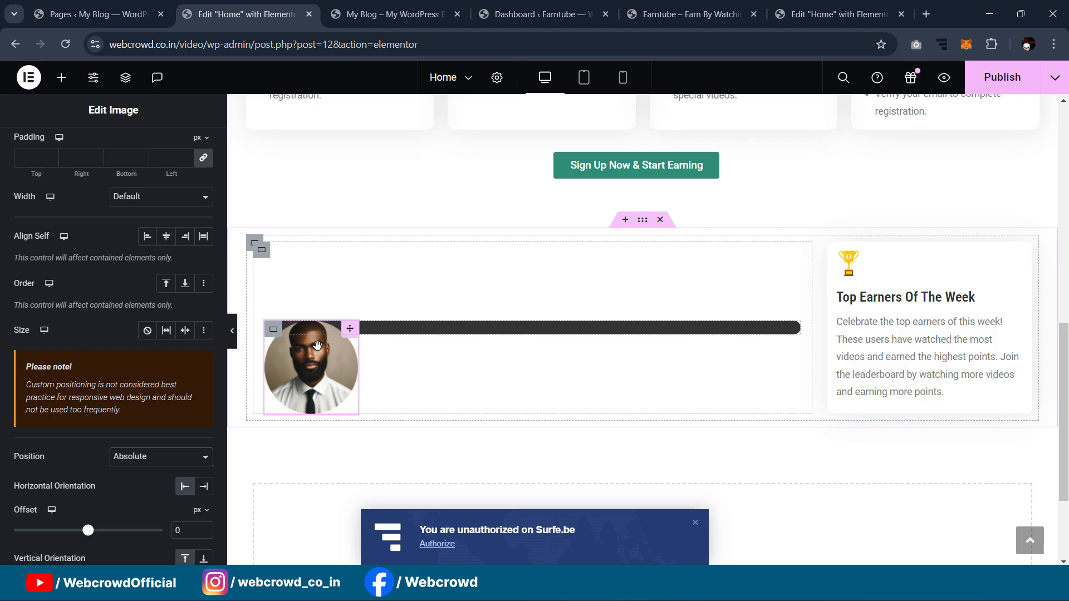
pyautogui.moveTo(329, 375); pyautogui.dragTo(352, 342)
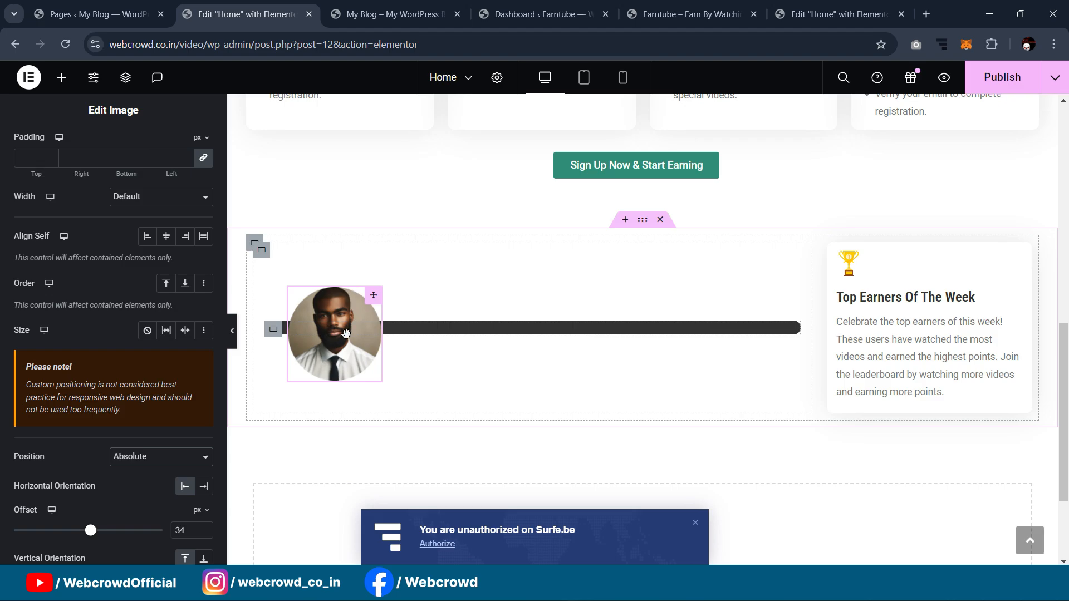
# Step: Select the dark bar's parent container and show its Advanced settings
pyautogui.scroll(1, 346, 333)
pyautogui.scroll(-1, 312, 333)
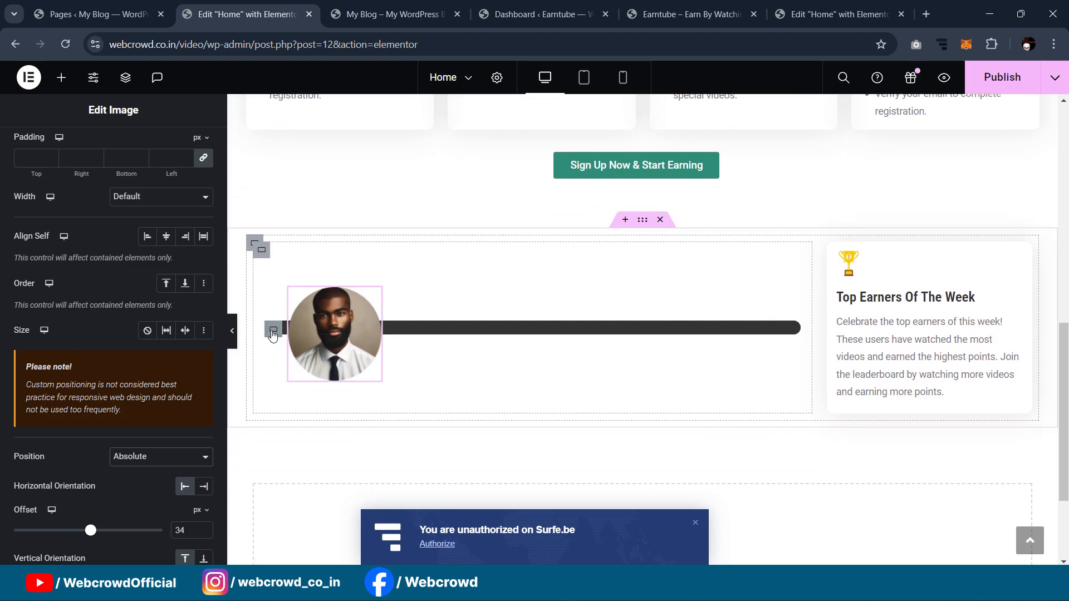
pyautogui.click(273, 330)
pyautogui.click(184, 148)
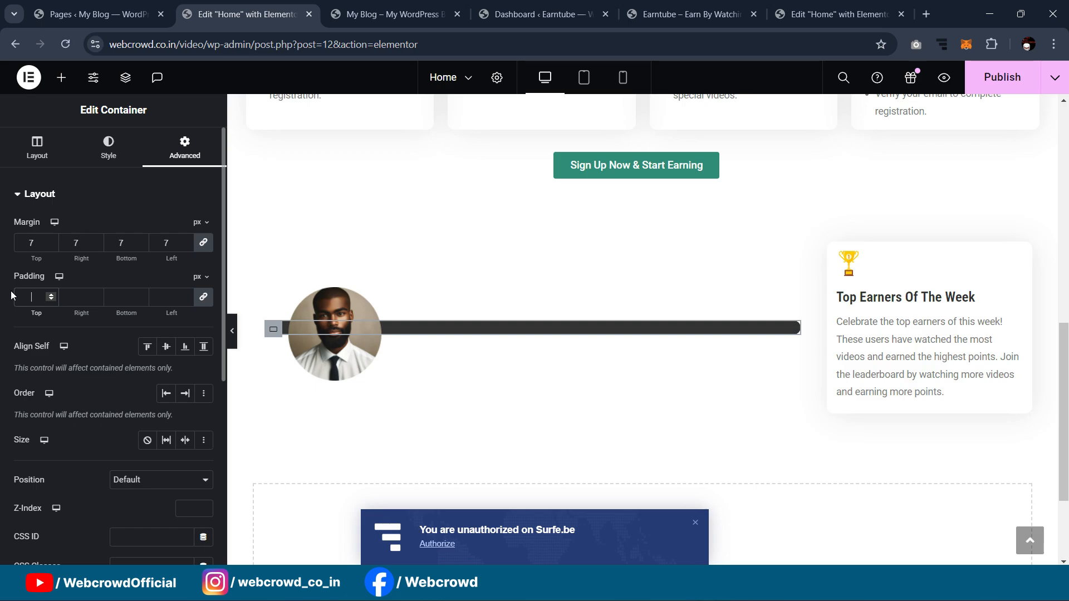
# Step: Set the dark card's padding to 60 px on all sides
pyautogui.write('40')
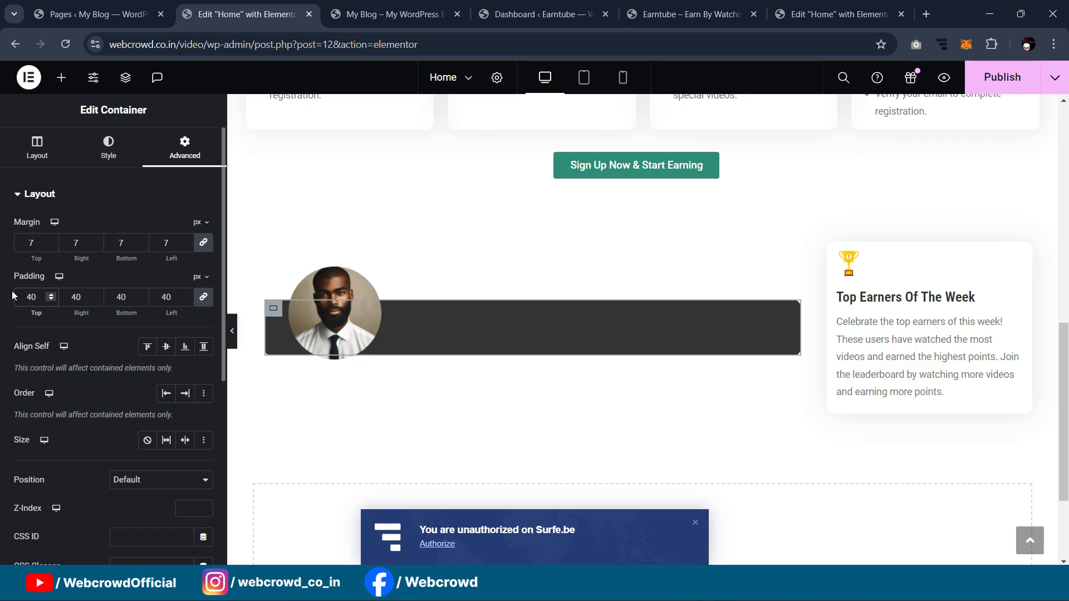
pyautogui.press('BackSpace')
pyautogui.press('BackSpace')
pyautogui.write('60')
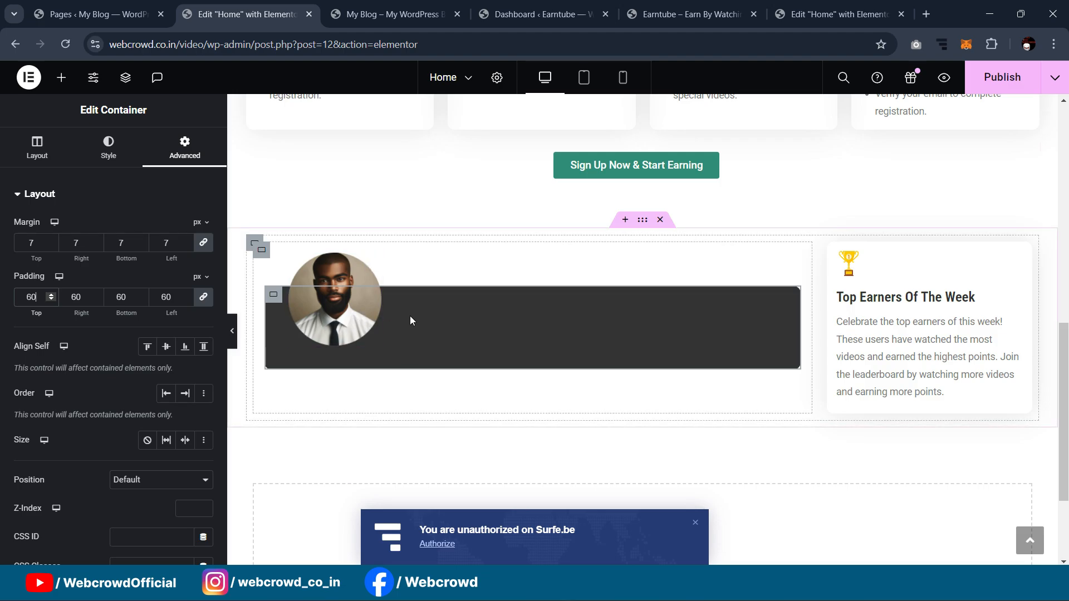
pyautogui.scroll(1, 409, 316)
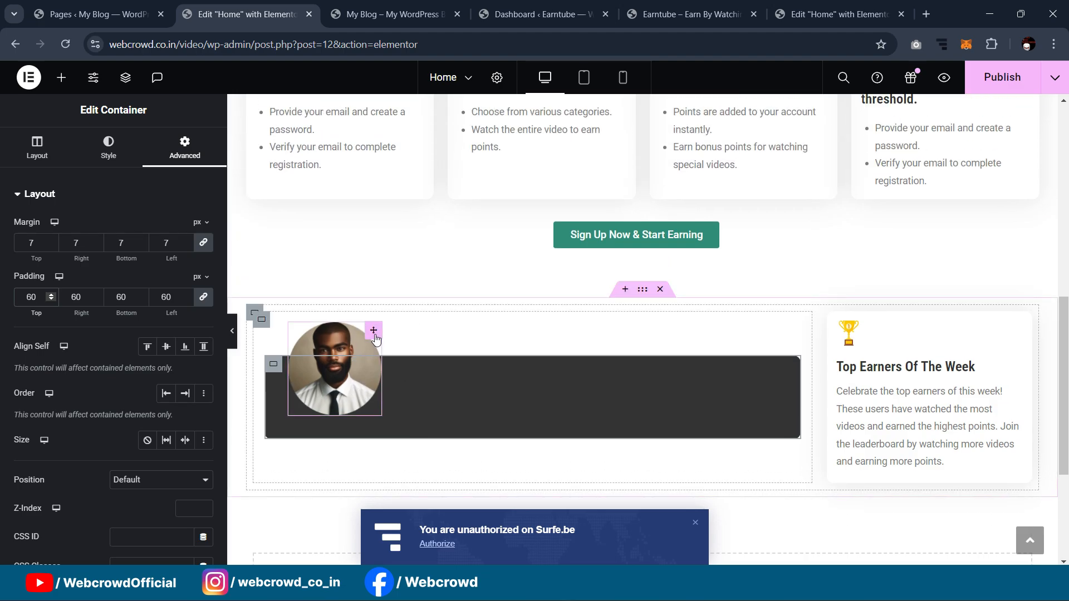
# Step: Shrink the portrait to 62% width and centre it over the card's top edge
pyautogui.click(376, 338)
pyautogui.click(109, 147)
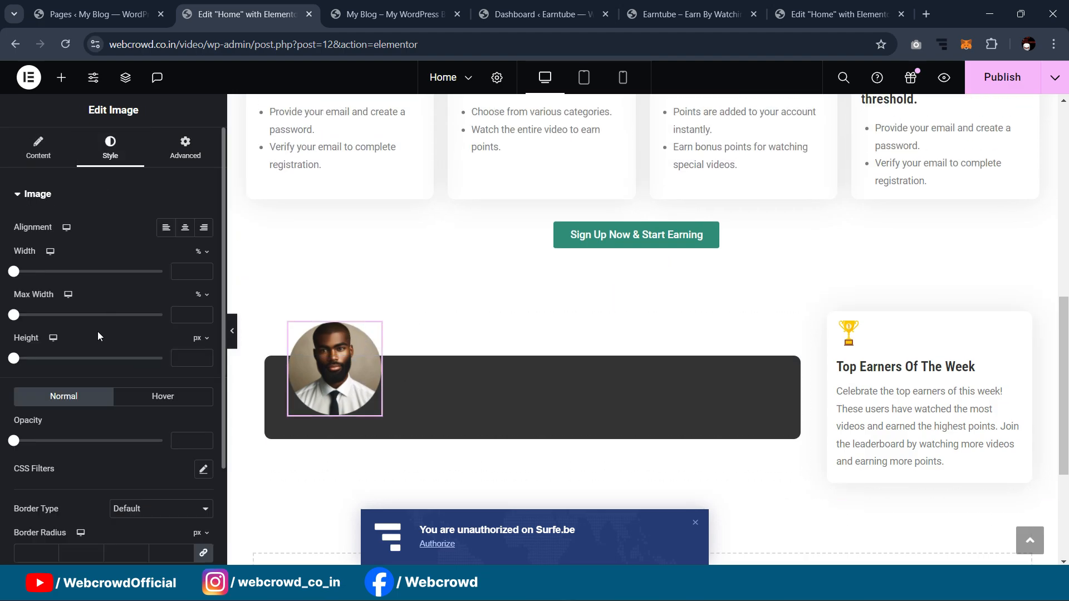
pyautogui.moveTo(13, 272); pyautogui.dragTo(105, 300)
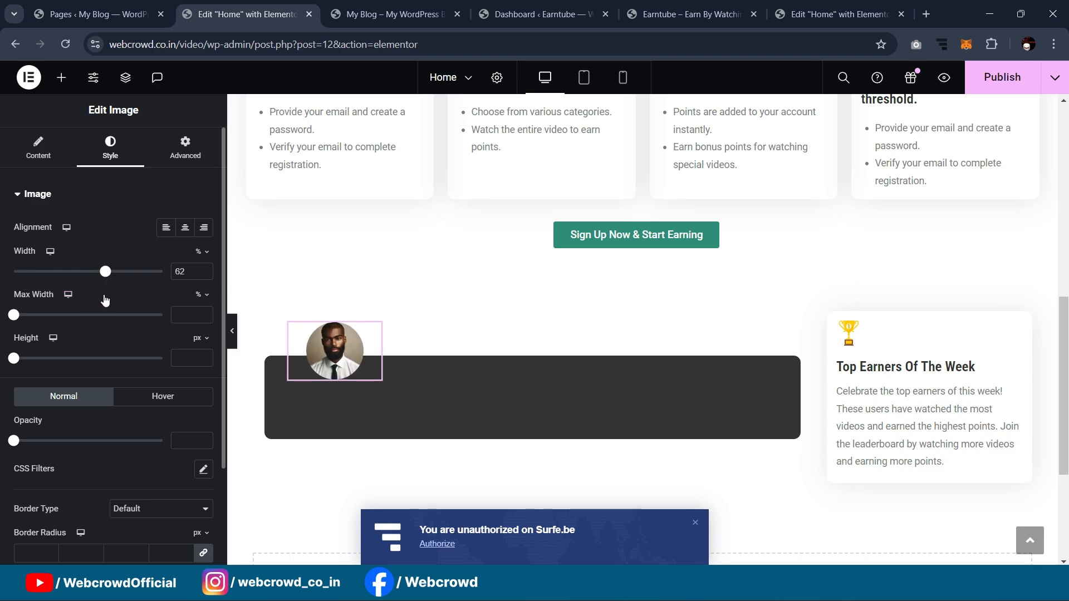
pyautogui.moveTo(338, 359); pyautogui.dragTo(528, 365)
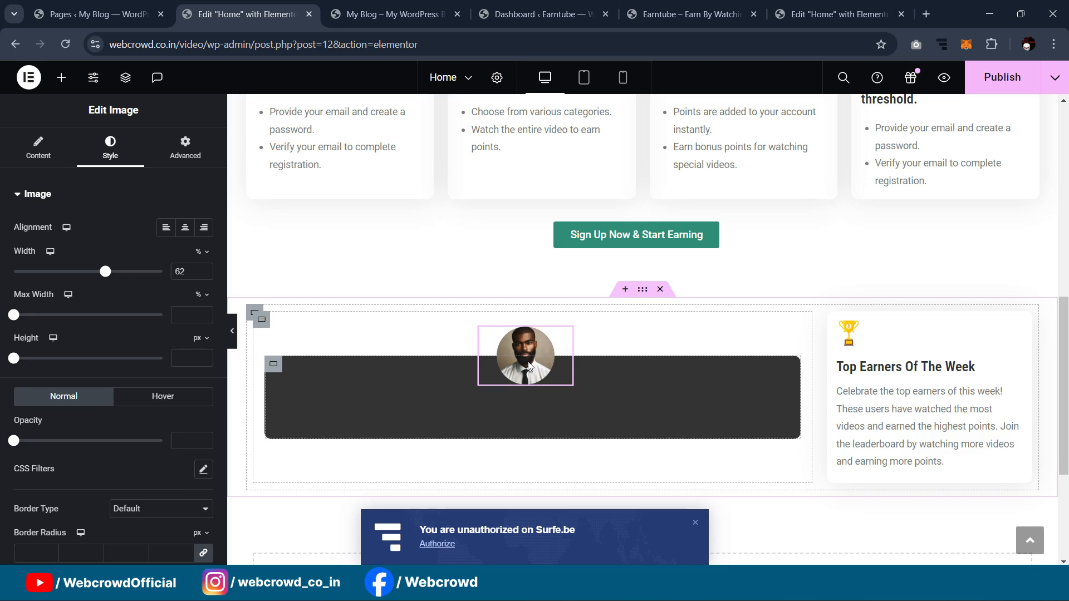
pyautogui.moveTo(529, 366); pyautogui.dragTo(529, 366)
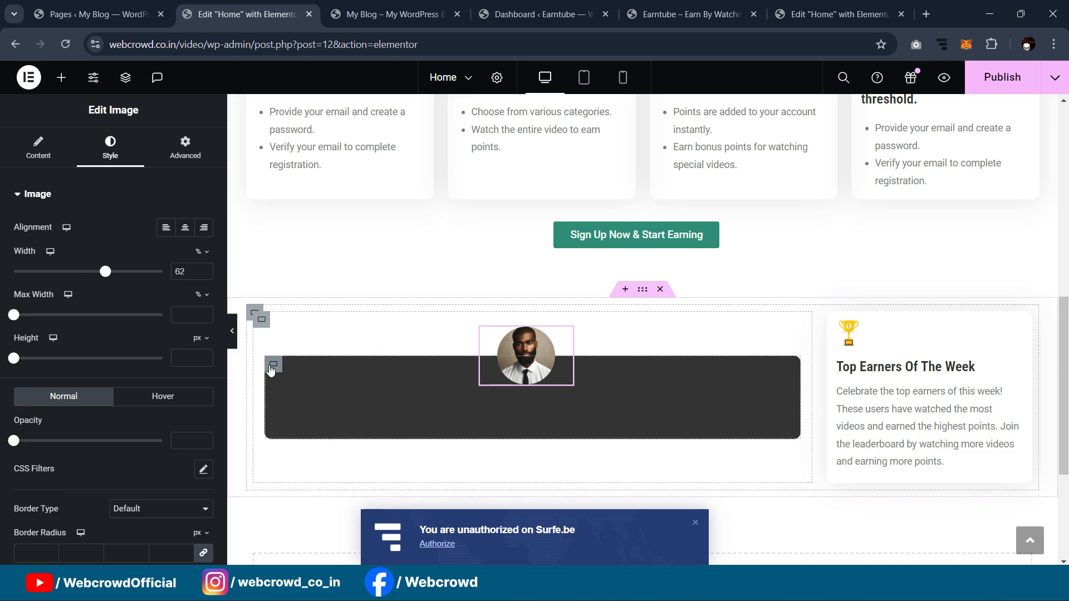
pyautogui.rightClick(271, 370)
# Step: Duplicate the dark card and remove the avatars from the cards
pyautogui.click(310, 227)
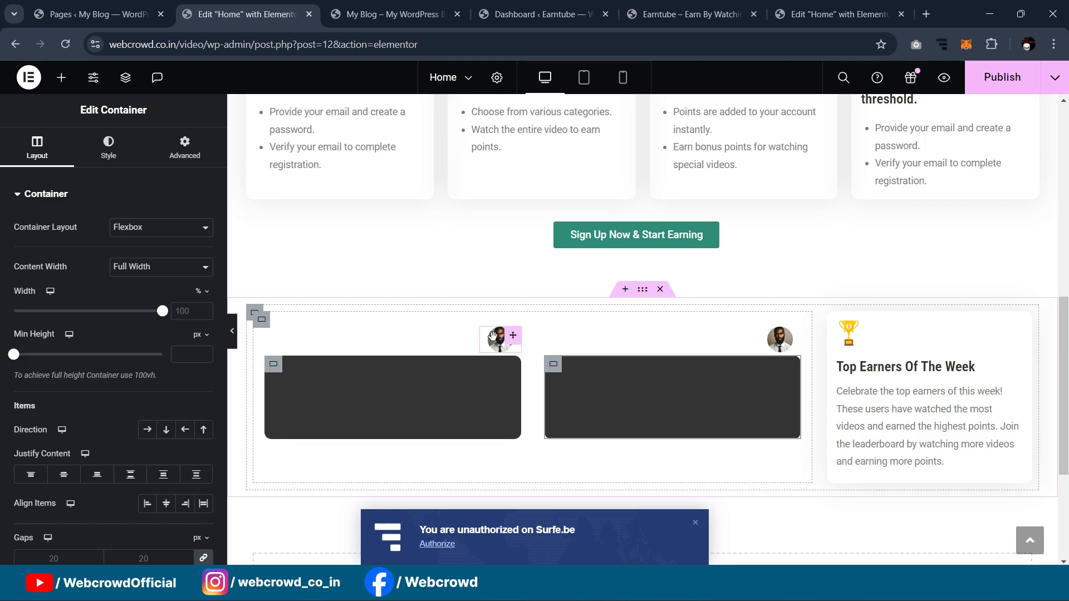
pyautogui.click(793, 339)
pyautogui.press('Delete')
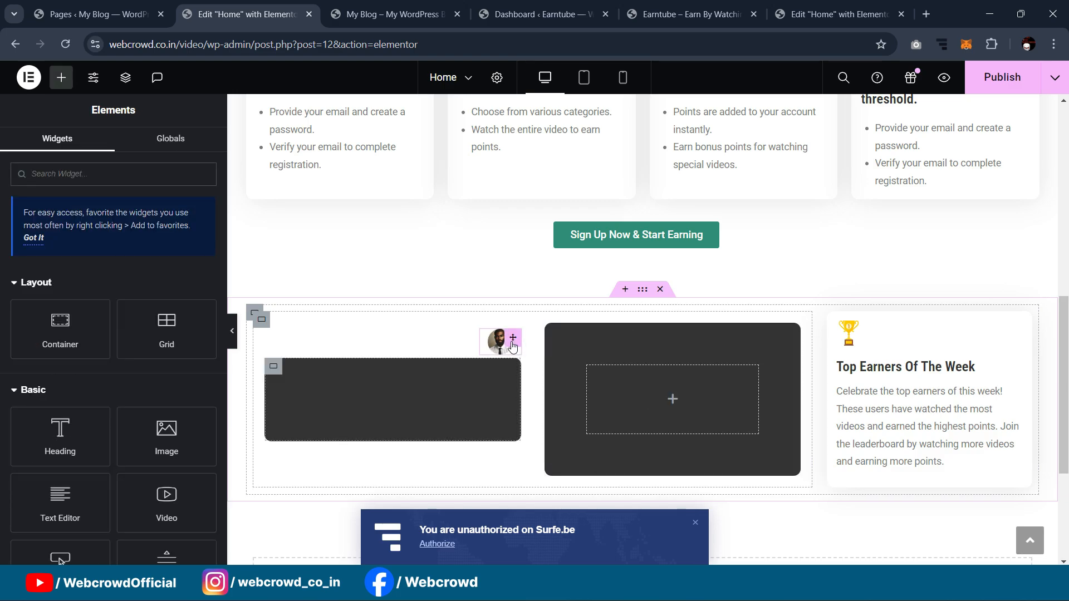
pyautogui.click(509, 344)
pyautogui.rightClick(565, 338)
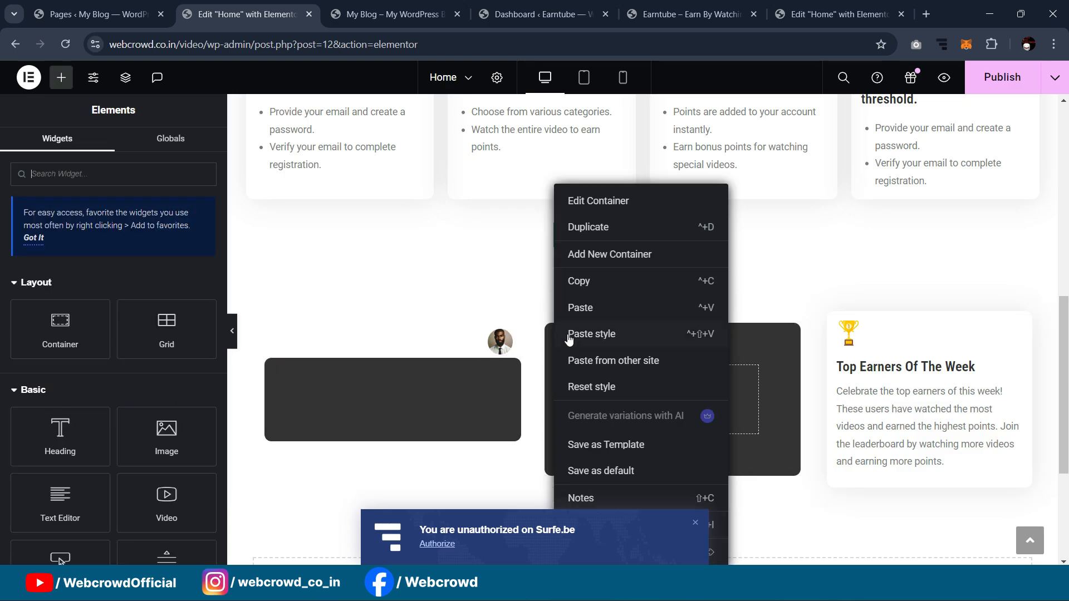
pyautogui.click(590, 228)
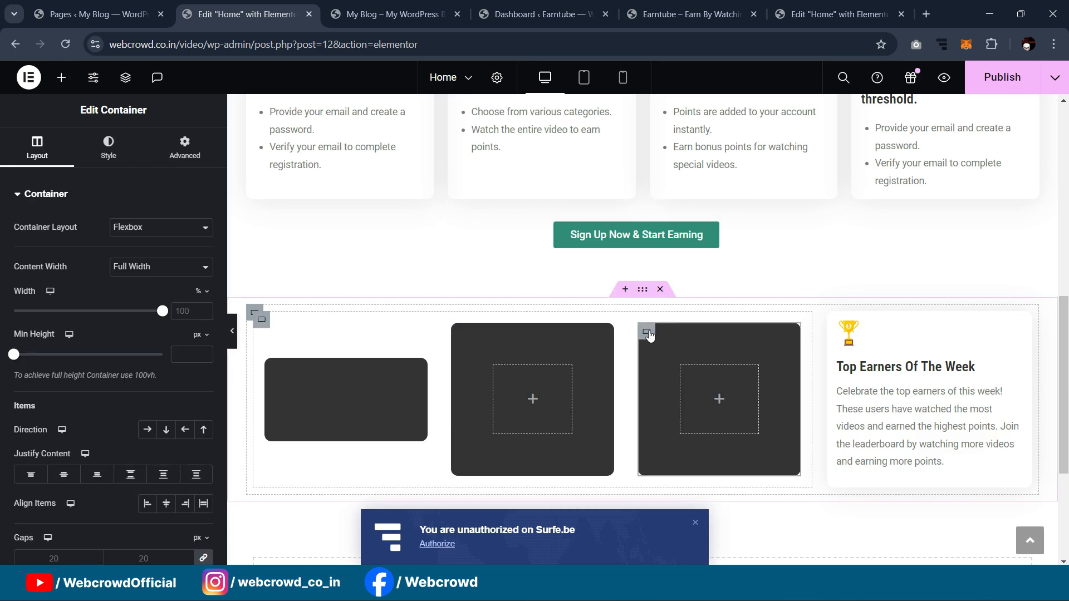
pyautogui.hotkey('ctrl', 'z')
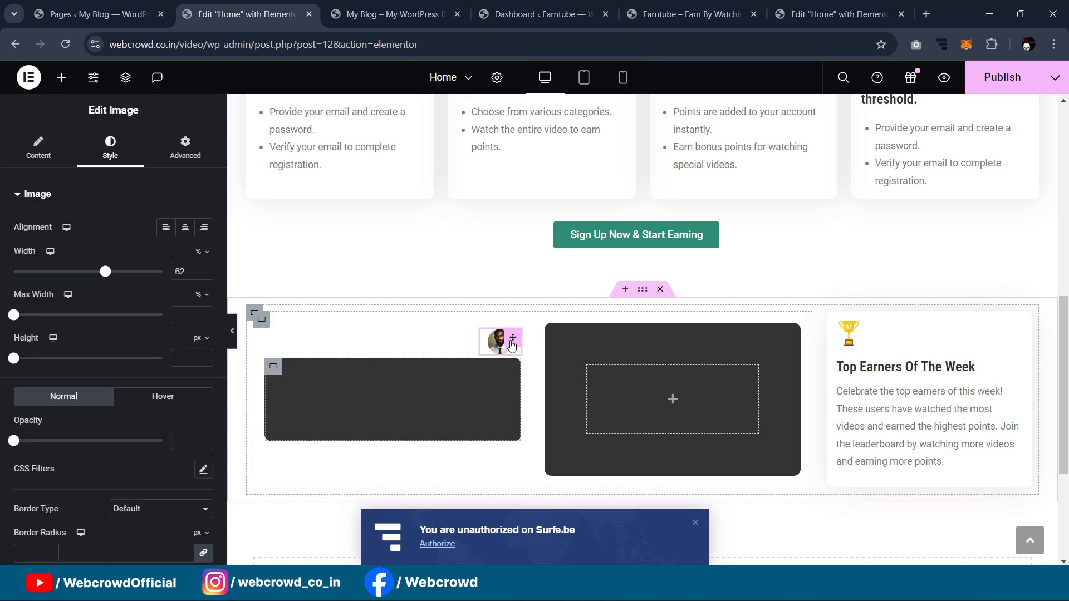
pyautogui.moveTo(512, 344); pyautogui.dragTo(511, 360)
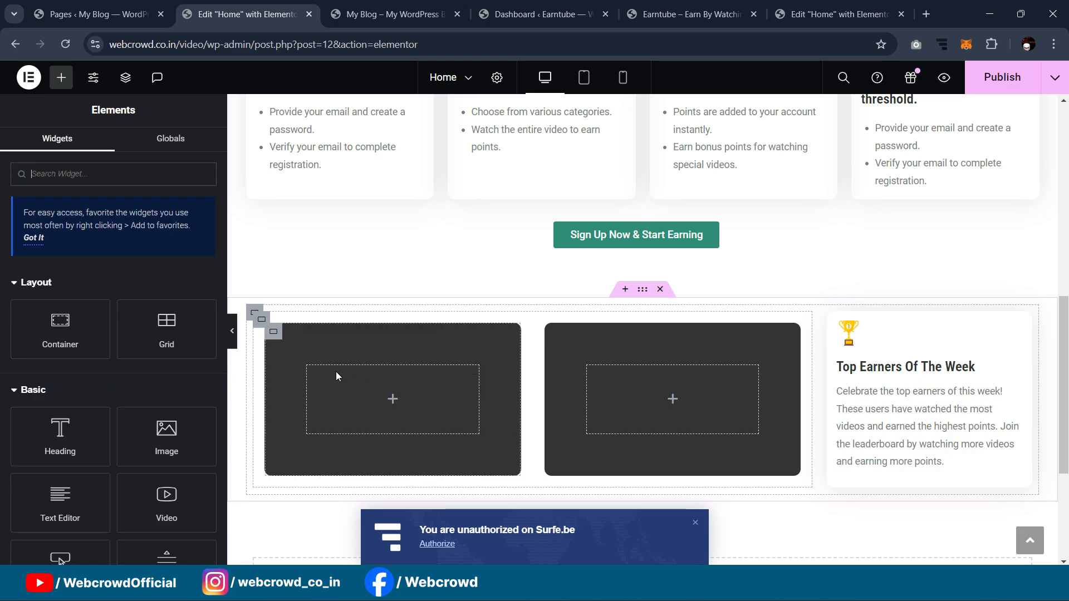
# Step: Duplicate the card again and add a new container to make four dark cards
pyautogui.rightClick(281, 333)
pyautogui.click(309, 229)
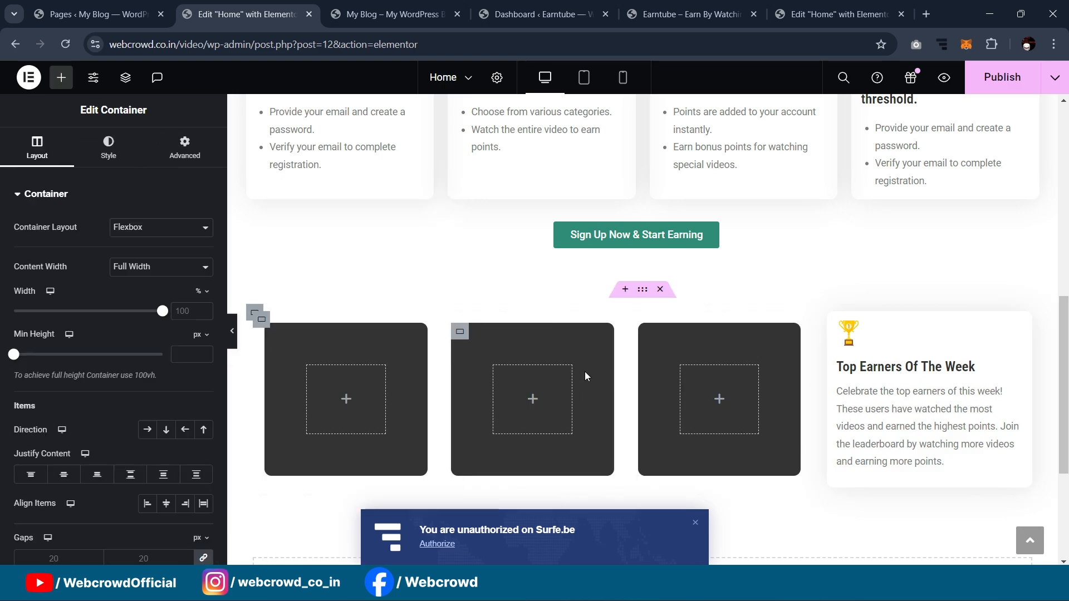
pyautogui.rightClick(647, 332)
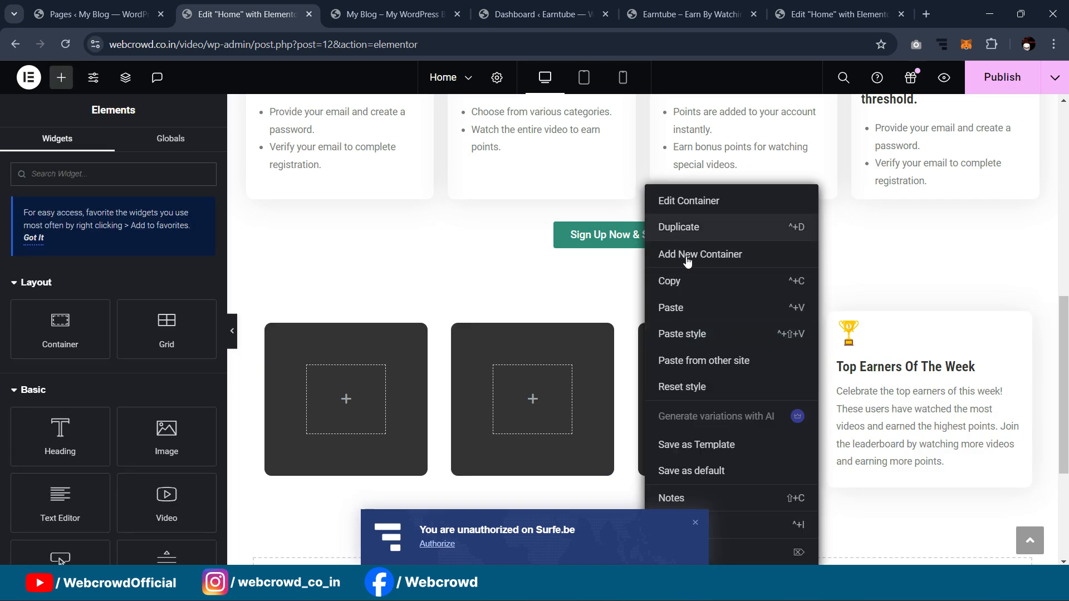
pyautogui.click(683, 252)
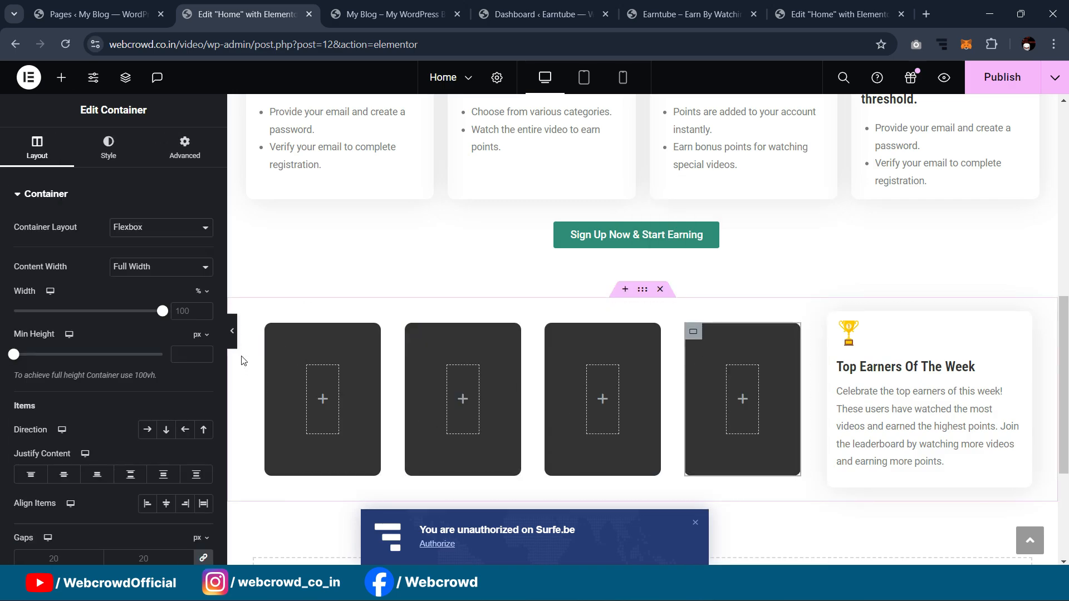
pyautogui.click(232, 332)
# Step: Set the four-card row's Advanced padding value to 0
pyautogui.click(5, 330)
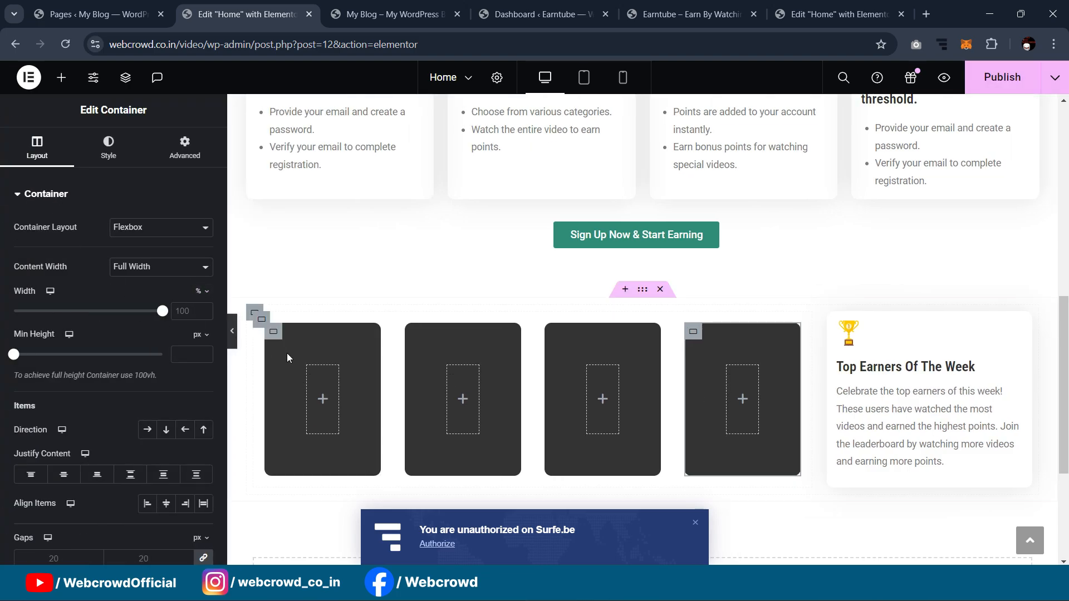
pyautogui.click(261, 321)
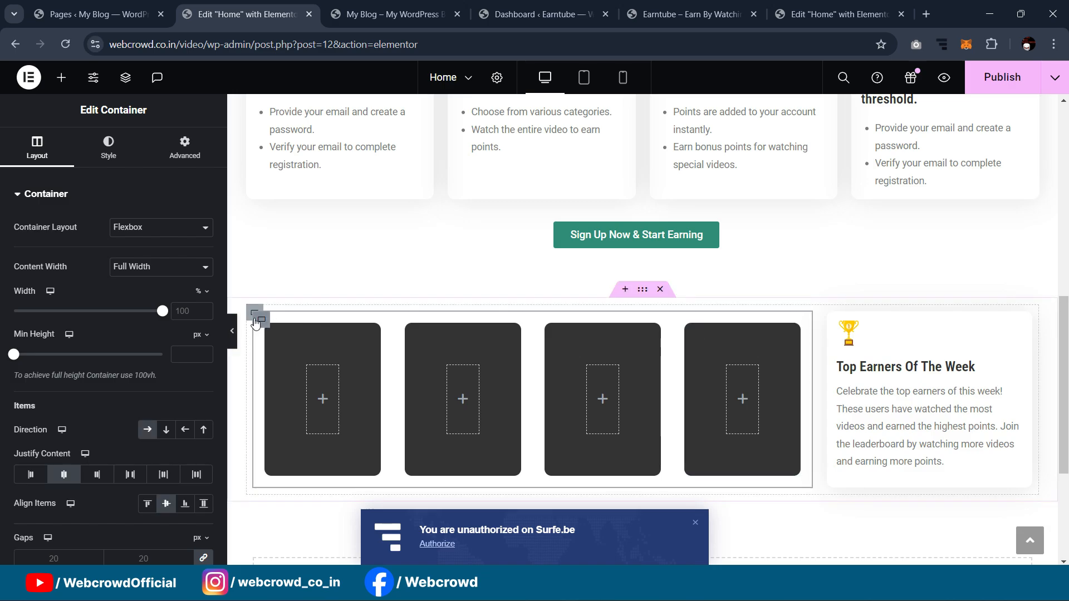
pyautogui.click(185, 146)
pyautogui.write('0')
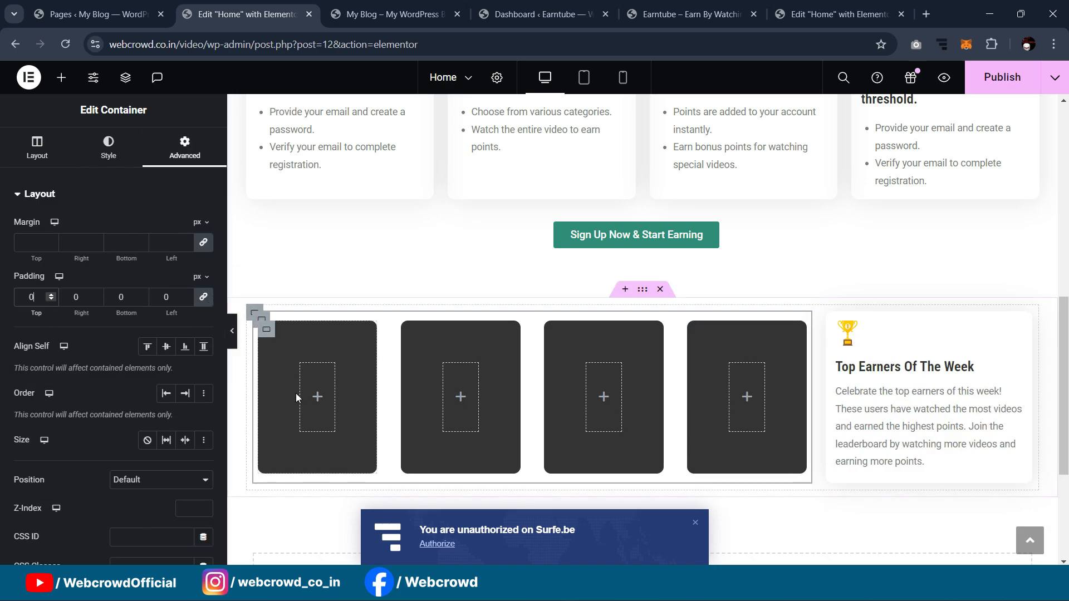
# Step: Give the first dark card 60 px padding on every side
pyautogui.click(269, 339)
pyautogui.moveTo(40, 298); pyautogui.dragTo(10, 304)
pyautogui.write('40')
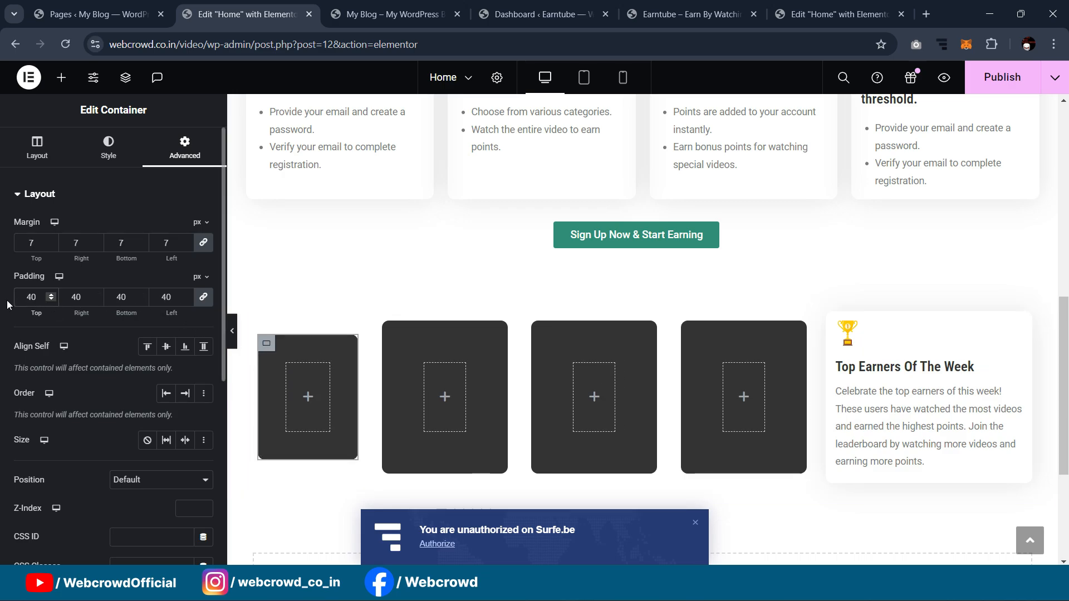
pyautogui.click(231, 331)
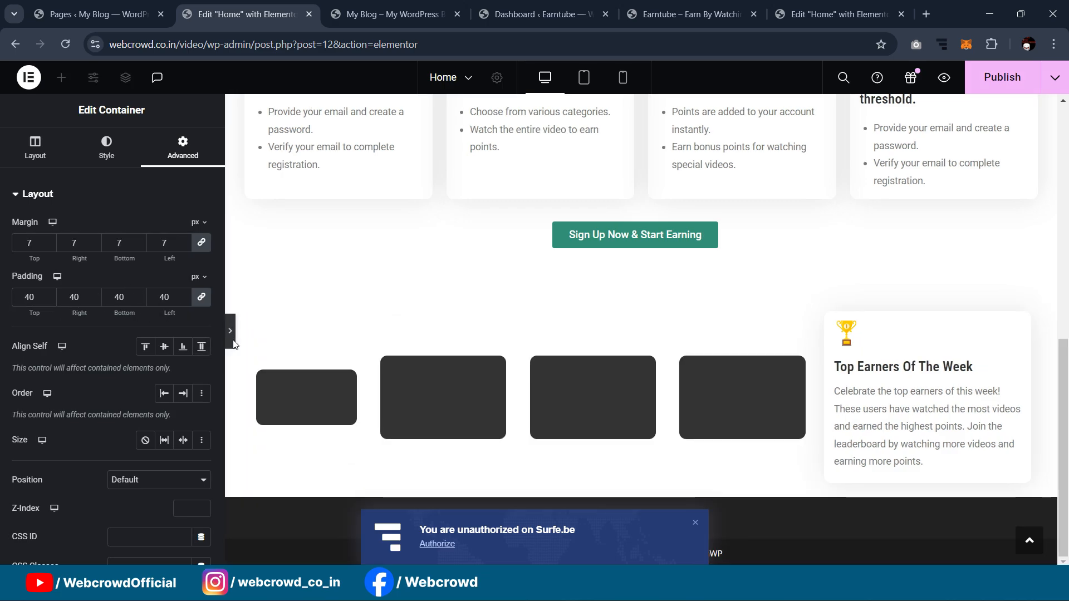
pyautogui.click(5, 331)
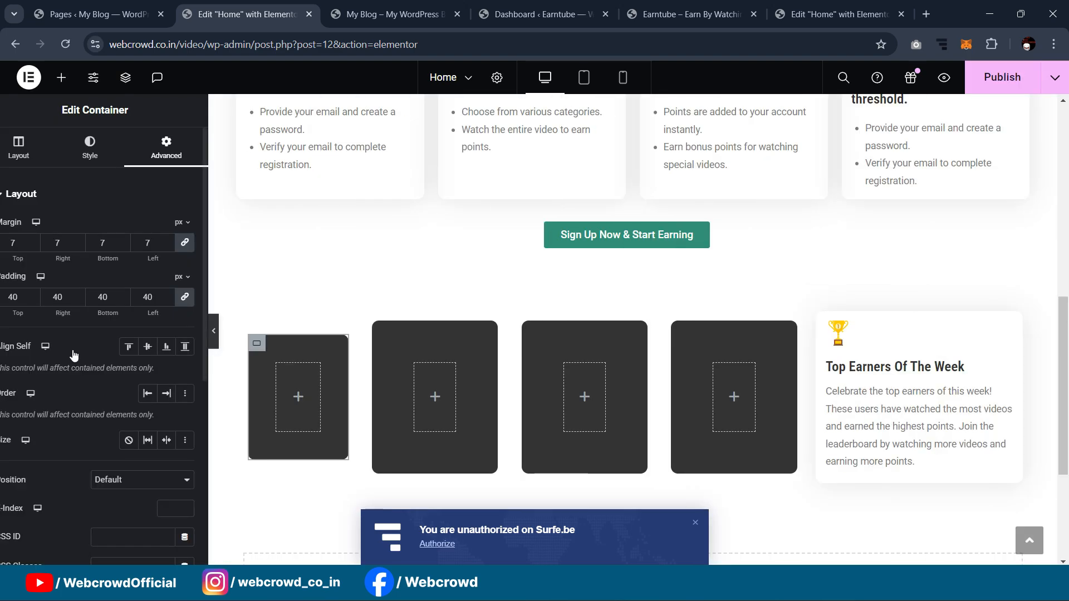
pyautogui.moveTo(45, 301); pyautogui.dragTo(2, 288)
pyautogui.write('60')
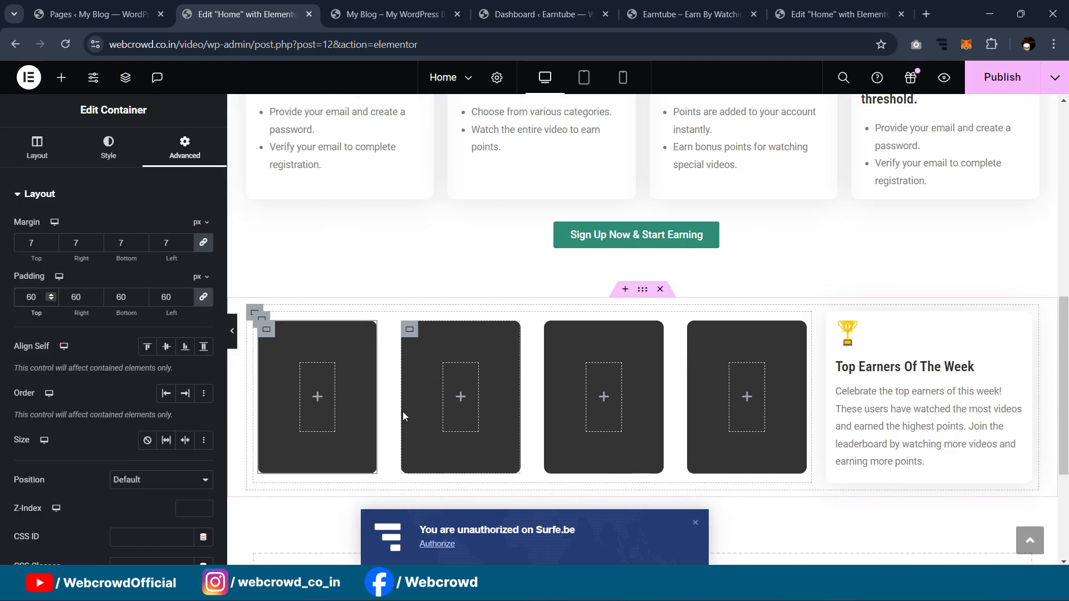
# Step: Compare with the reference Top Earners design and bring up the widget list
pyautogui.click(845, 6)
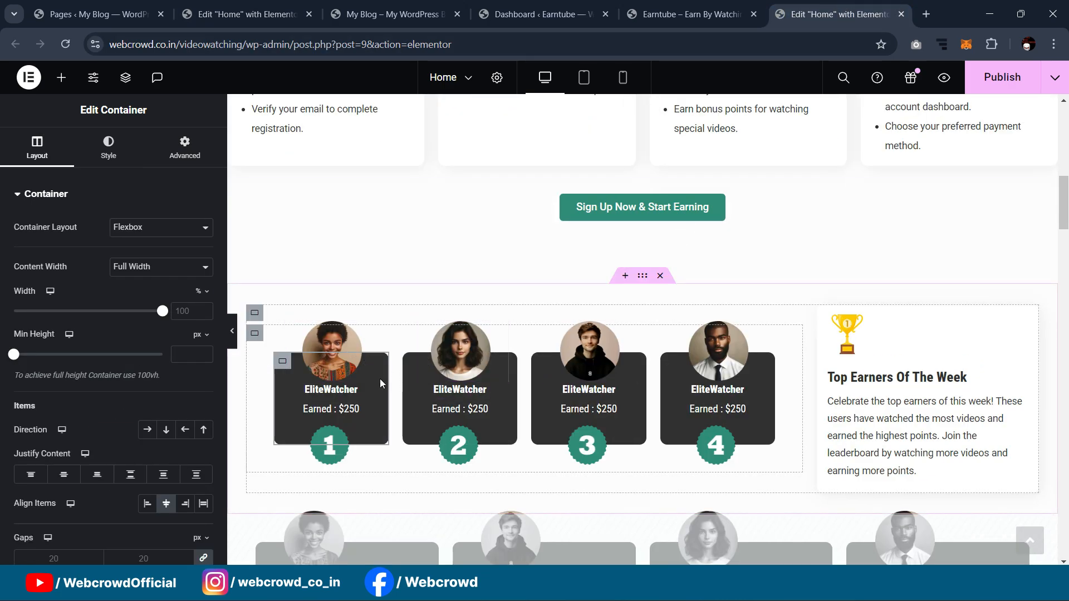
pyautogui.click(279, 5)
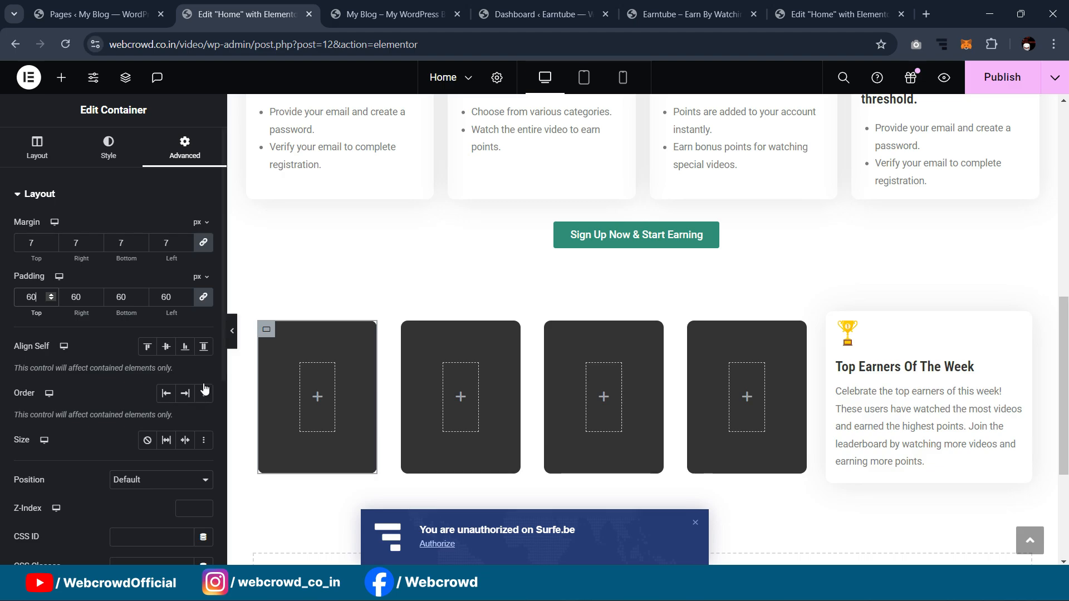
pyautogui.click(62, 77)
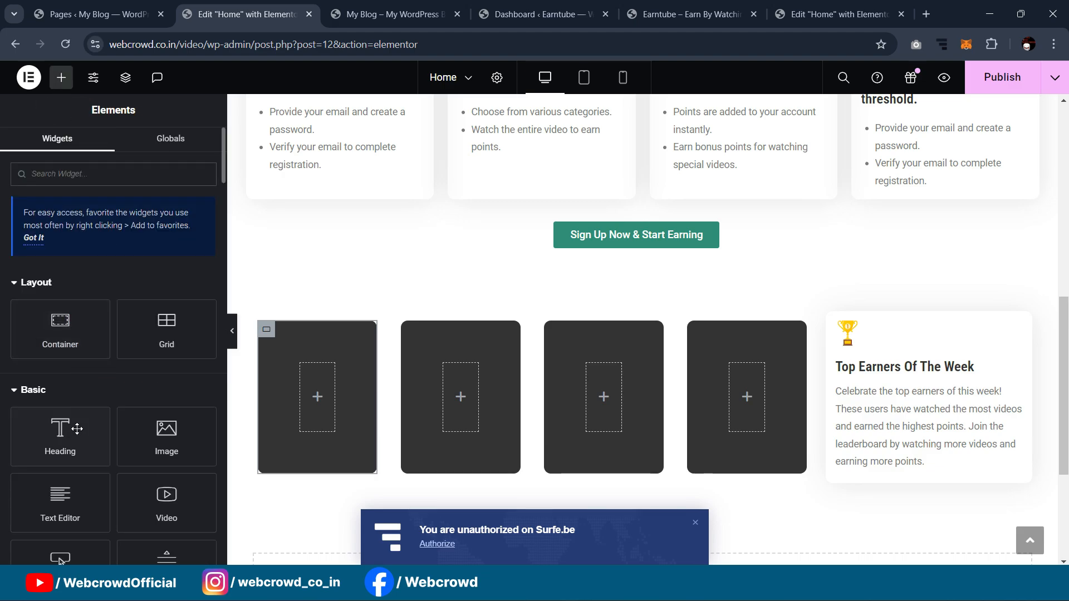
# Step: Add an Image widget showing Ellipse 1-3.png to the first dark card
pyautogui.moveTo(166, 436); pyautogui.dragTo(320, 397)
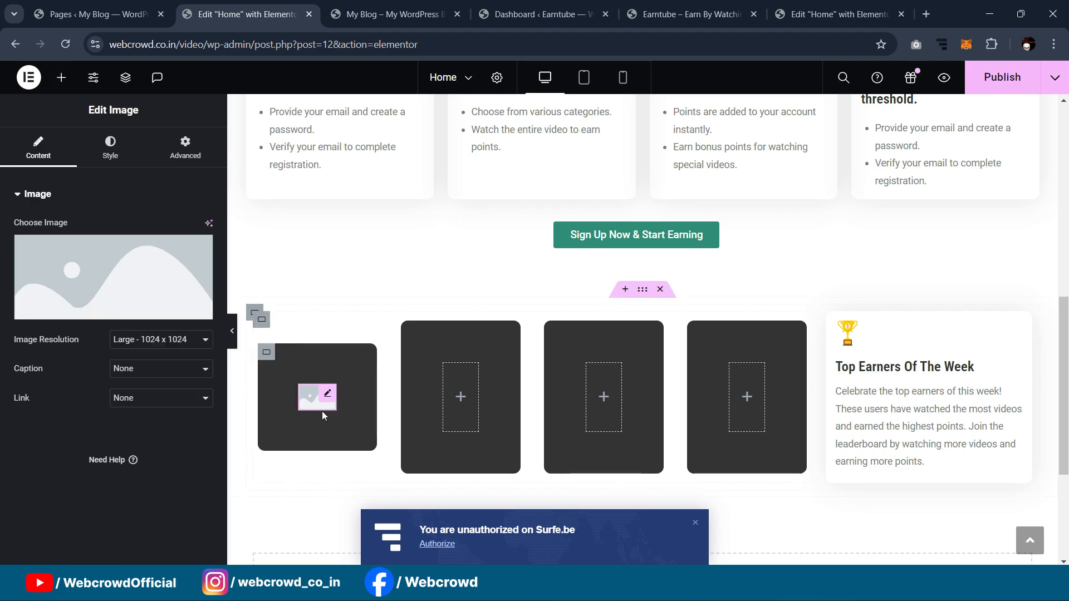
pyautogui.click(117, 296)
pyautogui.click(245, 250)
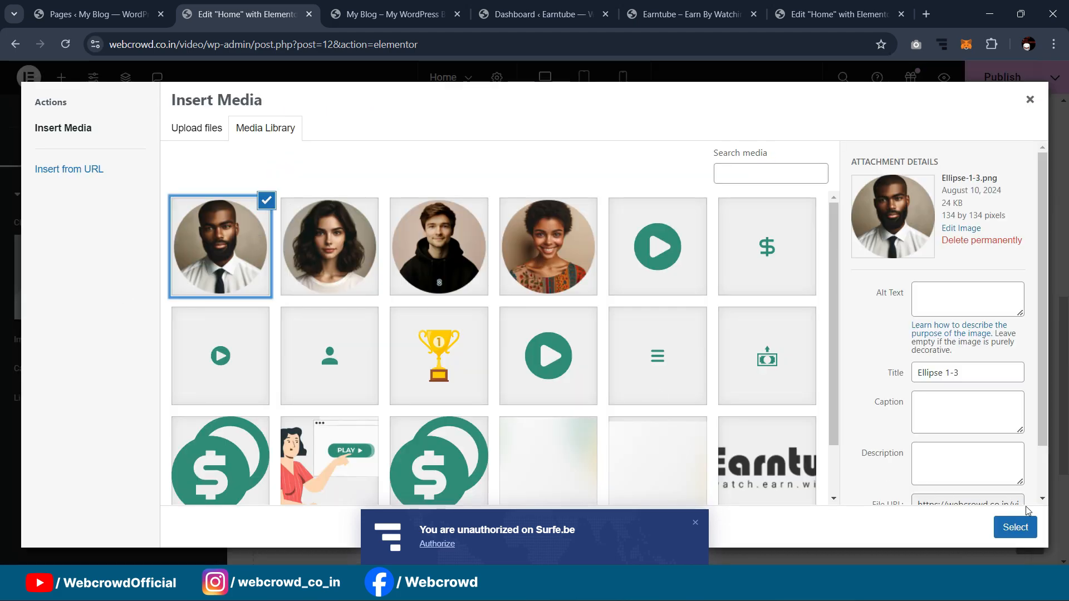
pyautogui.click(1015, 527)
# Step: Make the portrait absolute, move it over the card's top edge, and set width 57%
pyautogui.click(185, 162)
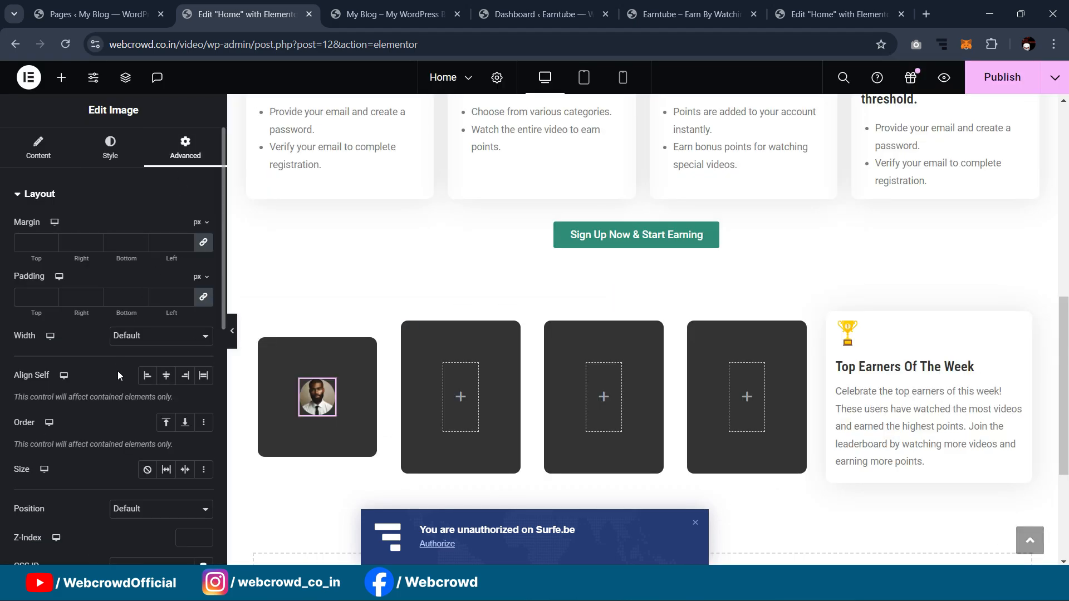
pyautogui.scroll(-1, 119, 372)
pyautogui.click(139, 446)
pyautogui.click(147, 463)
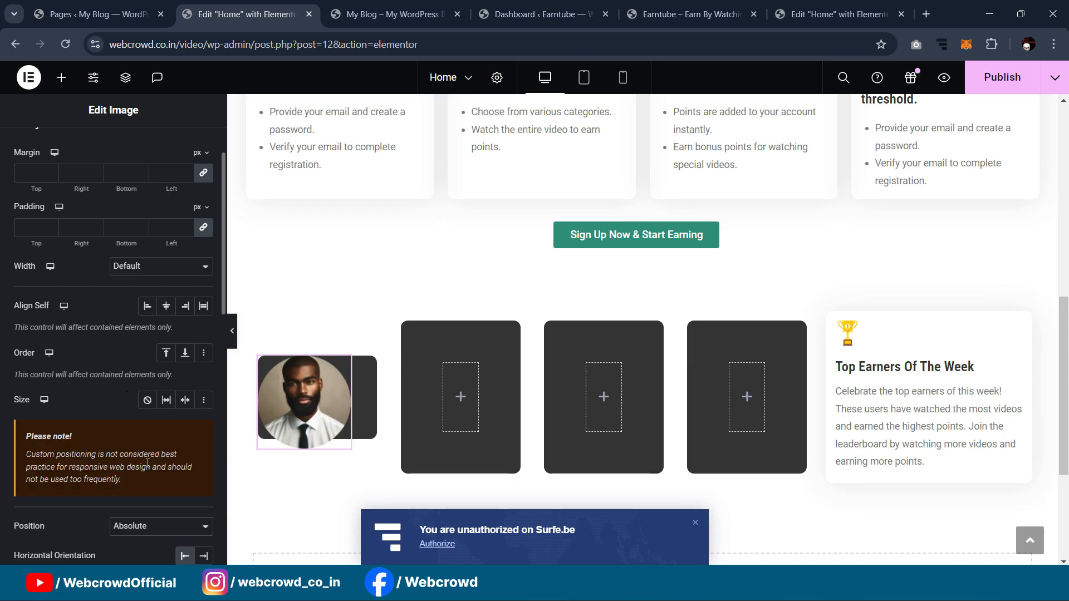
pyautogui.moveTo(312, 396); pyautogui.dragTo(326, 356)
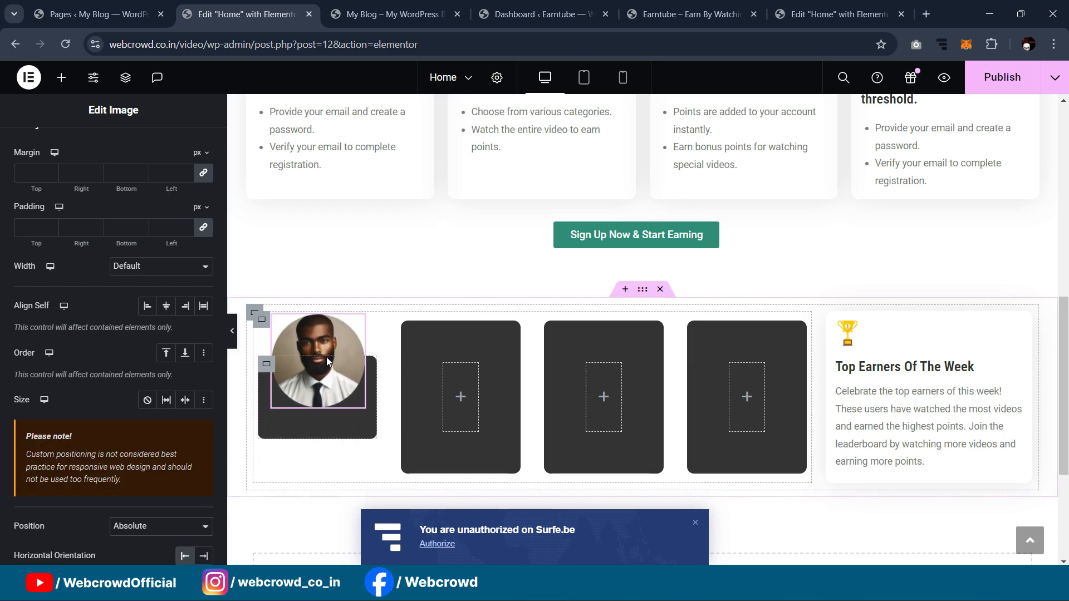
pyautogui.scroll(2, 87, 162)
pyautogui.click(111, 150)
pyautogui.moveTo(24, 274); pyautogui.dragTo(100, 296)
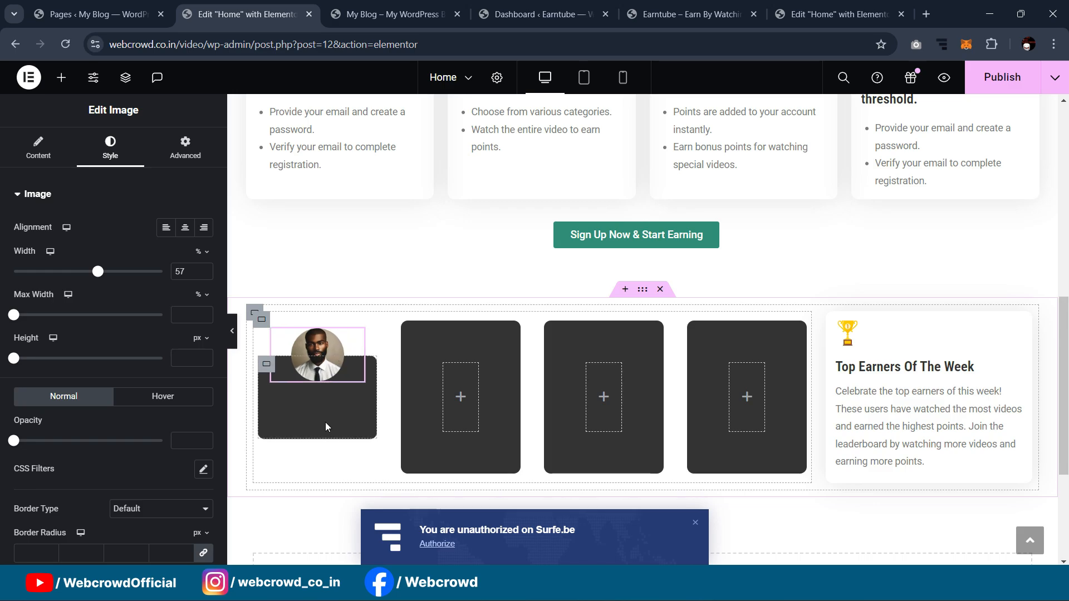
# Step: Copy the EliteWatcher title text from the reference page's heading
pyautogui.click(802, 7)
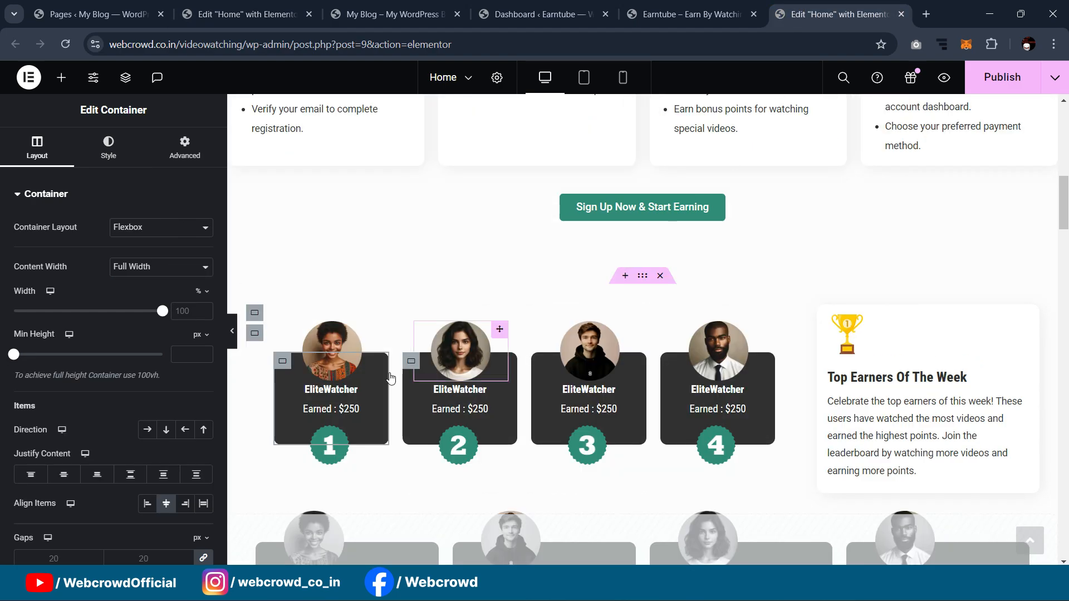
pyautogui.click(351, 390)
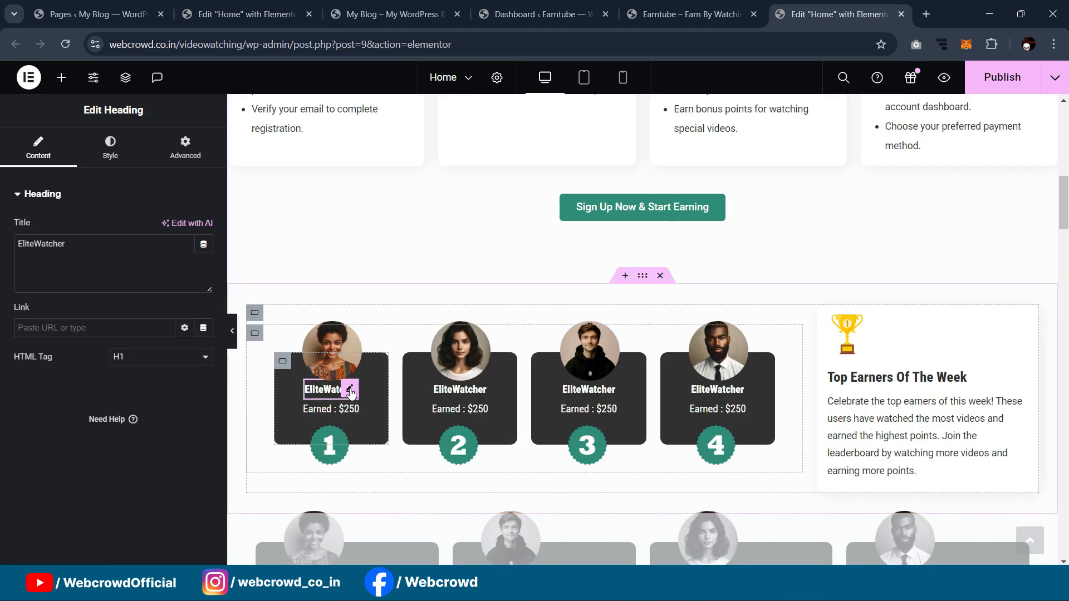
pyautogui.tripleClick(174, 277)
pyautogui.hotkey('ctrl', 'c')
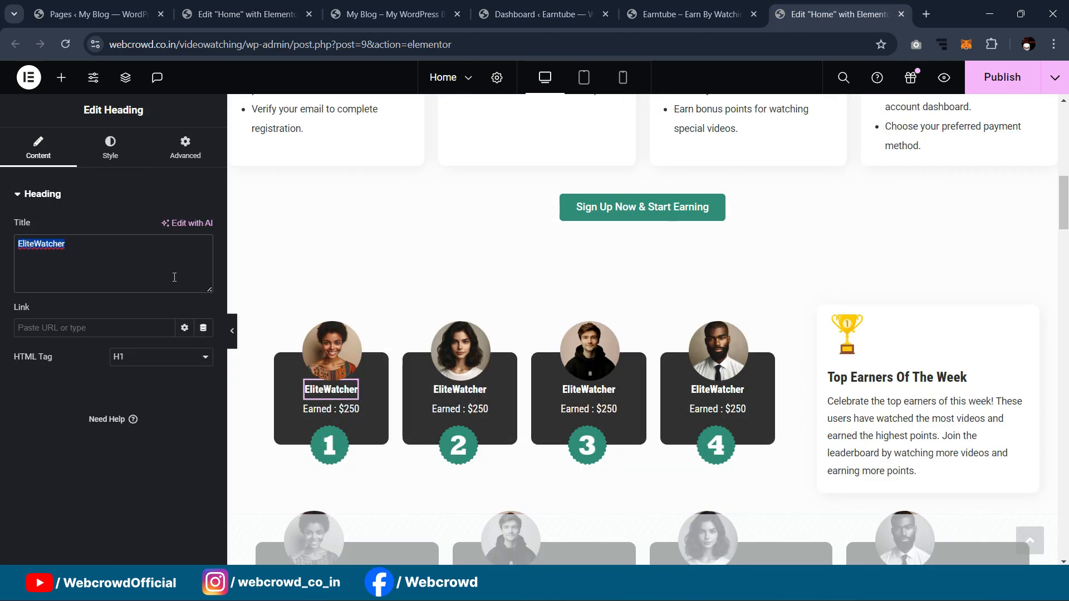
pyautogui.click(245, 14)
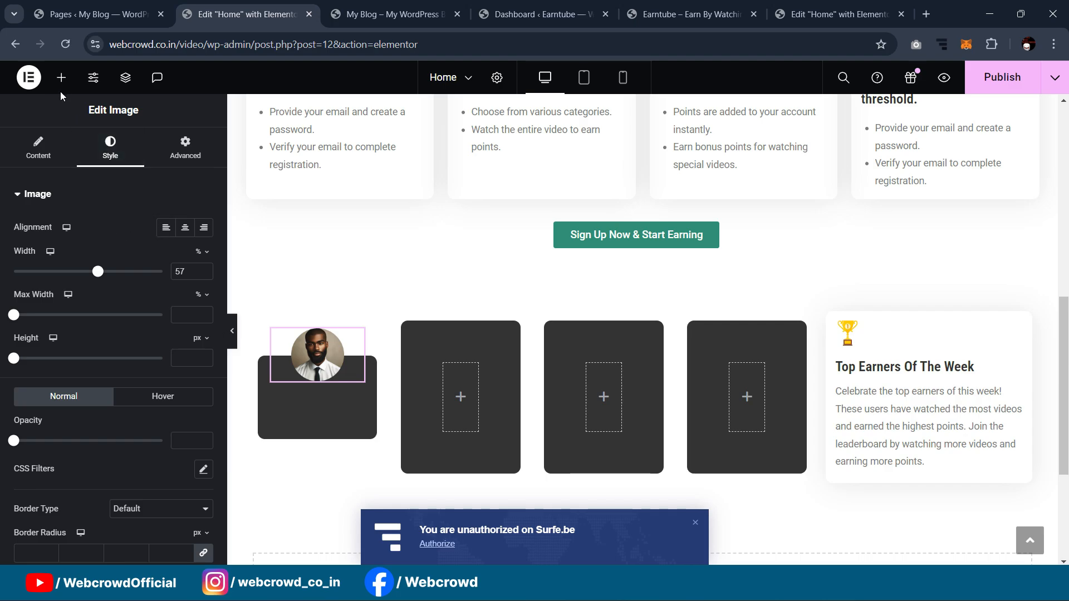
# Step: Add a Heading widget titled EliteWatcher to the first card and unlink the card's padding
pyautogui.click(61, 77)
pyautogui.scroll(-2, 112, 349)
pyautogui.moveTo(64, 374); pyautogui.dragTo(312, 382)
pyautogui.moveTo(123, 244); pyautogui.dragTo(0, 246)
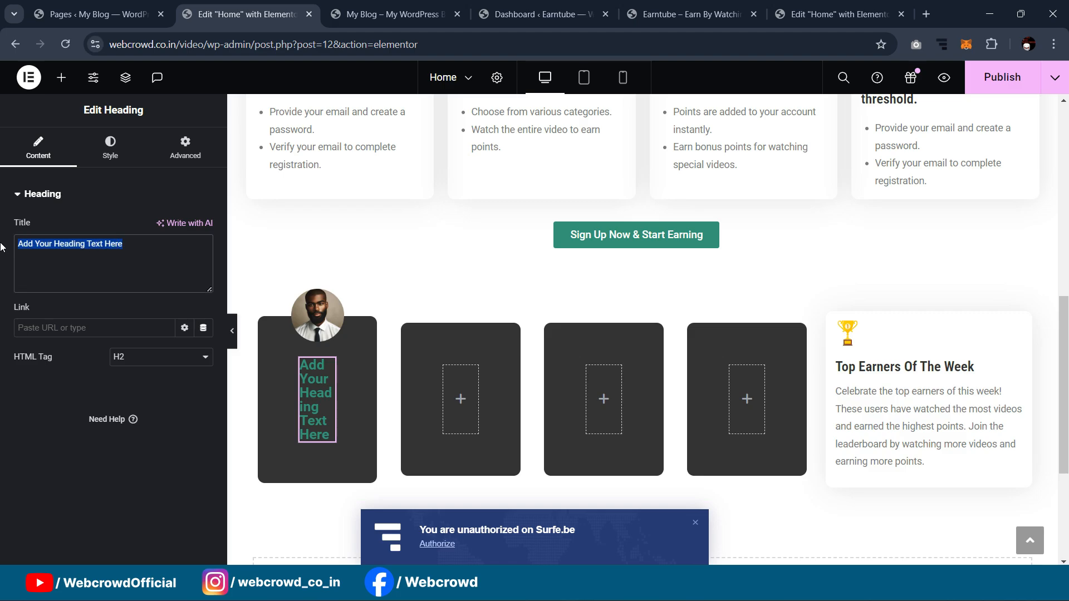
pyautogui.hotkey('ctrl', 'v')
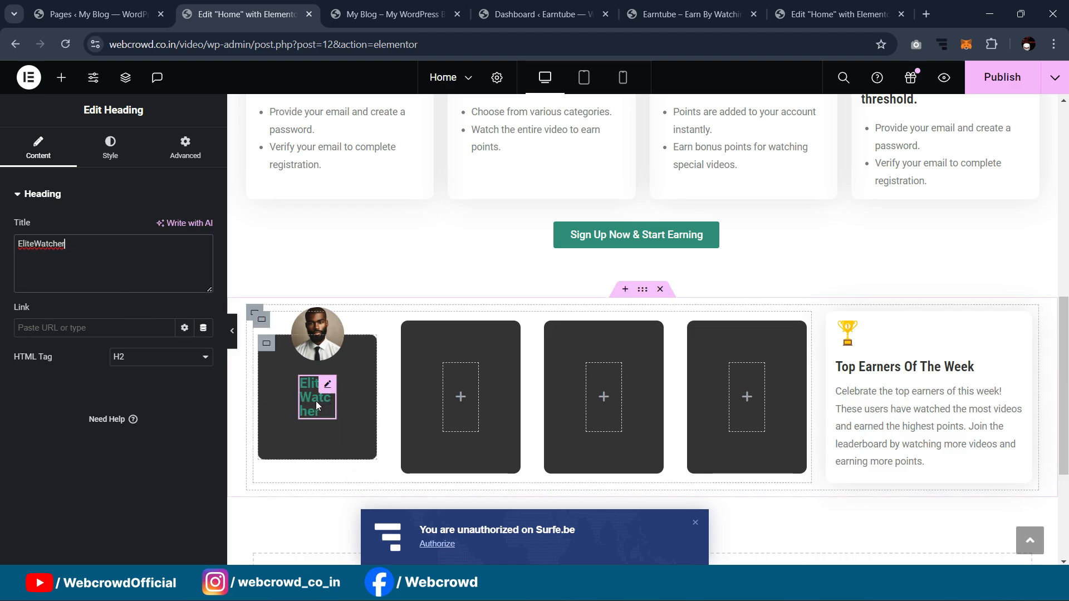
pyautogui.click(266, 343)
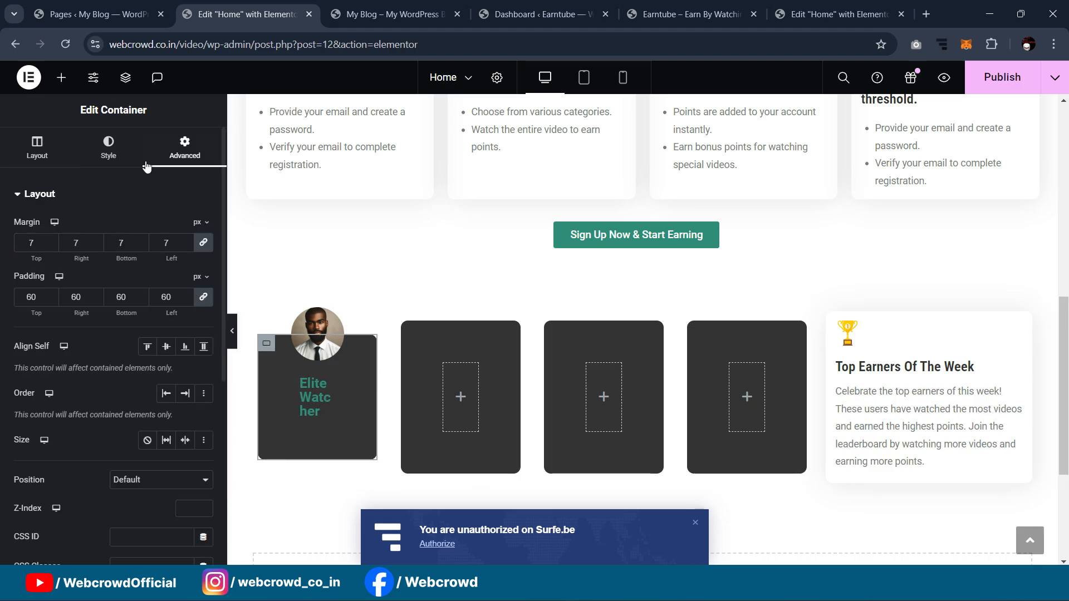
pyautogui.click(203, 297)
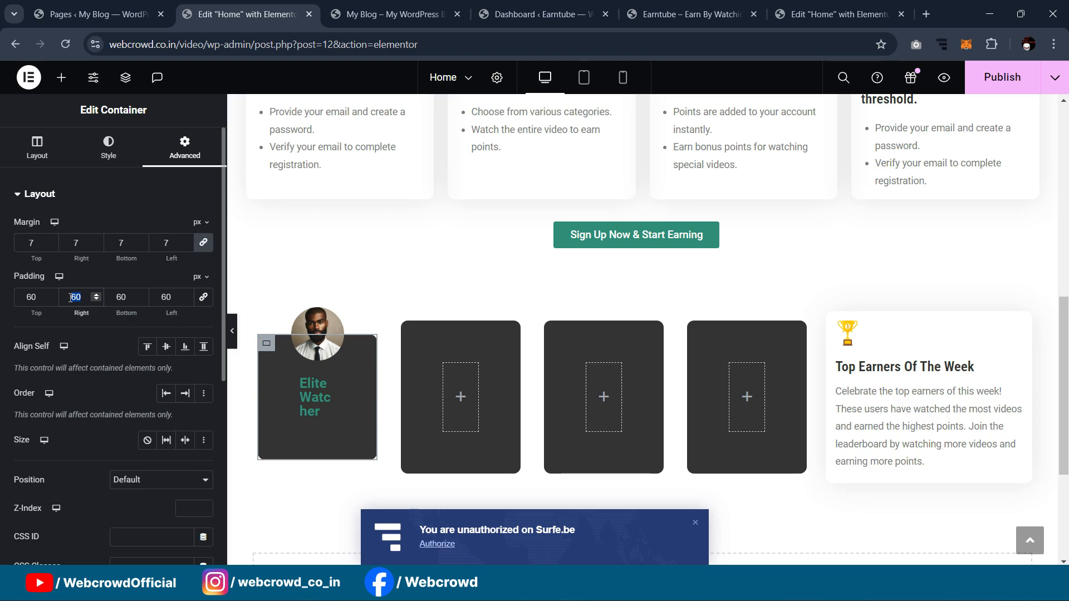
# Step: Try 5 px right and left padding on the first card, then undo back to 60 px
pyautogui.write('5')
pyautogui.doubleClick(163, 298)
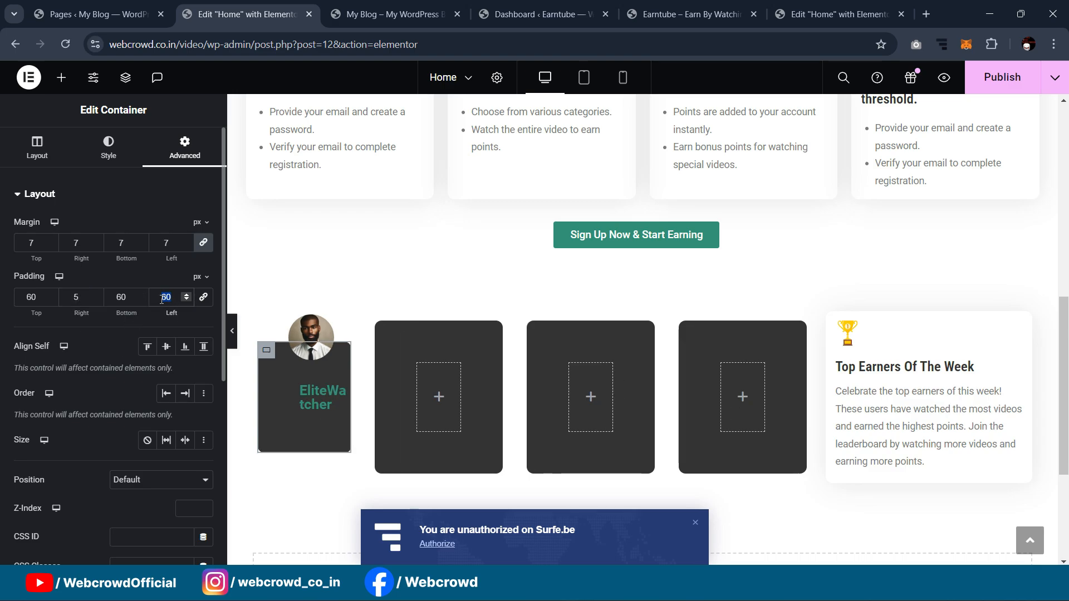
pyautogui.write('5')
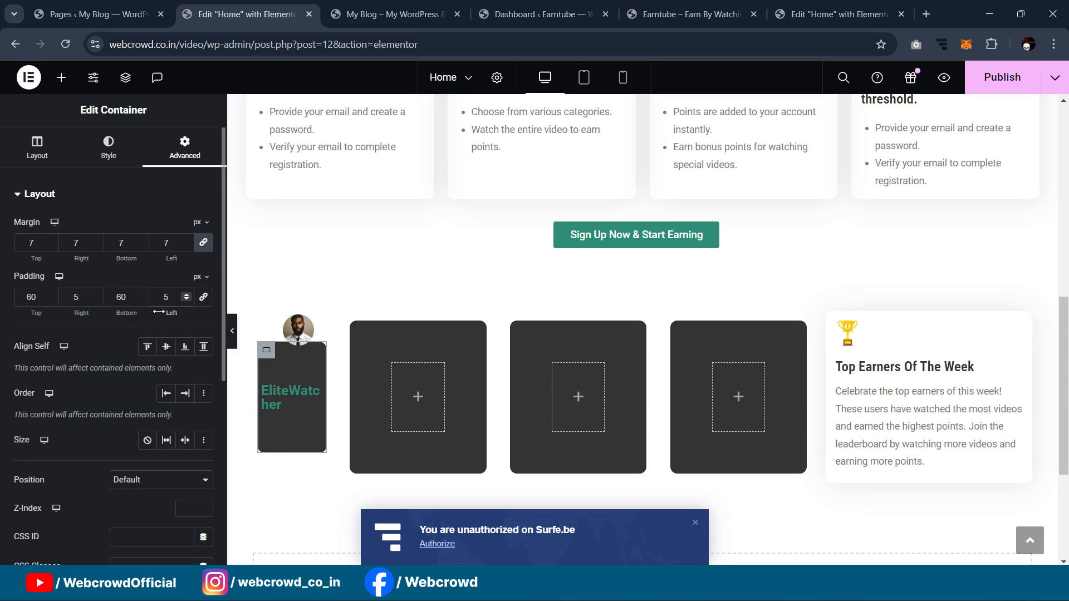
pyautogui.hotkey('ctrl', 'z')
pyautogui.hotkey('ctrl', 'z')
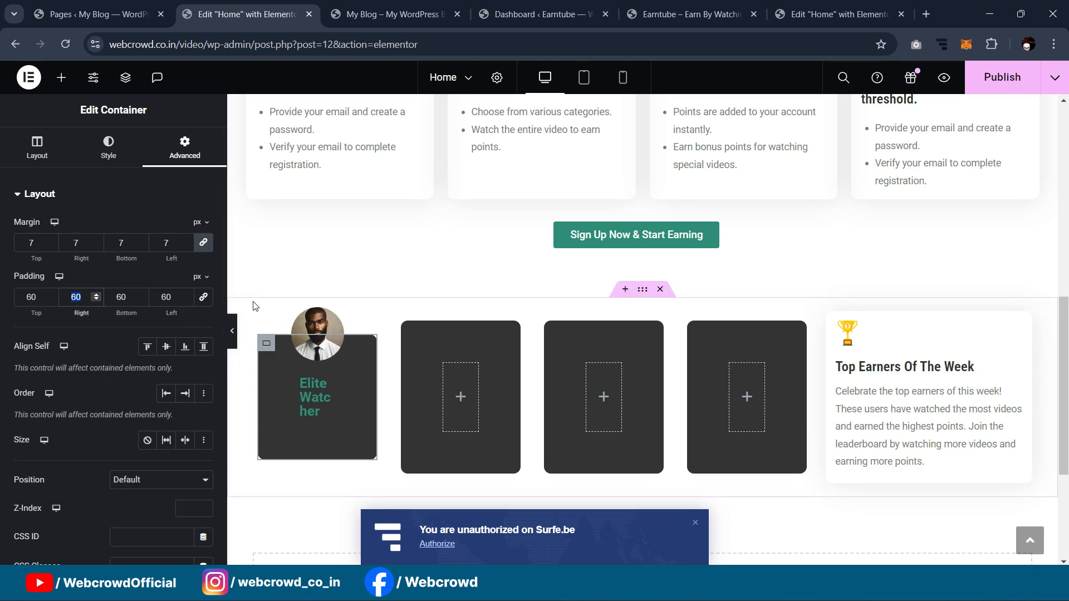
# Step: Check the reference card's padding, then set the first card's top padding to 40 px
pyautogui.click(833, 8)
pyautogui.click(282, 362)
pyautogui.click(184, 146)
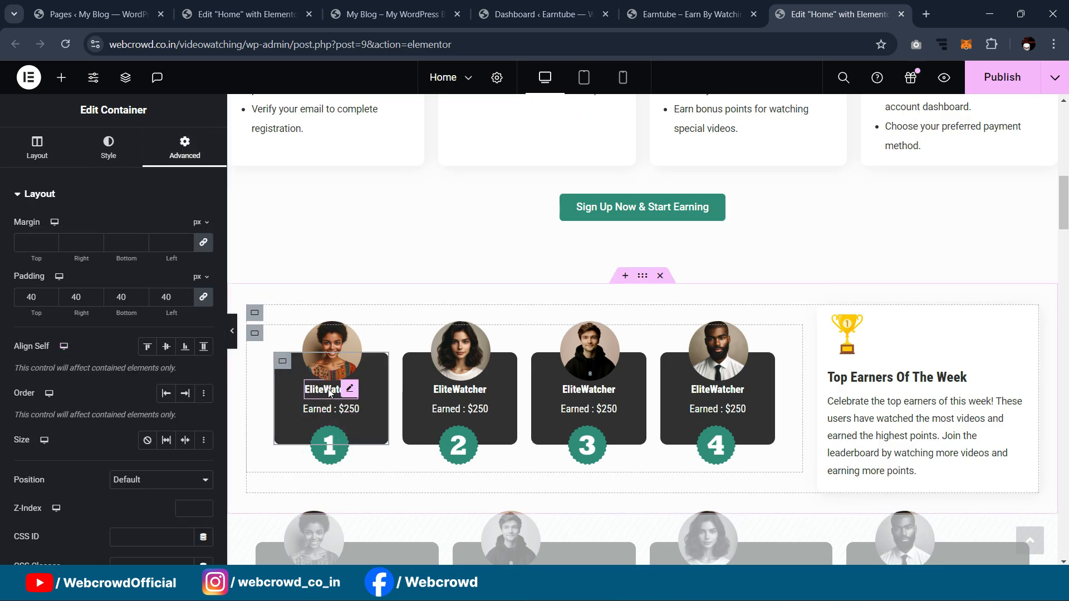
pyautogui.click(231, 22)
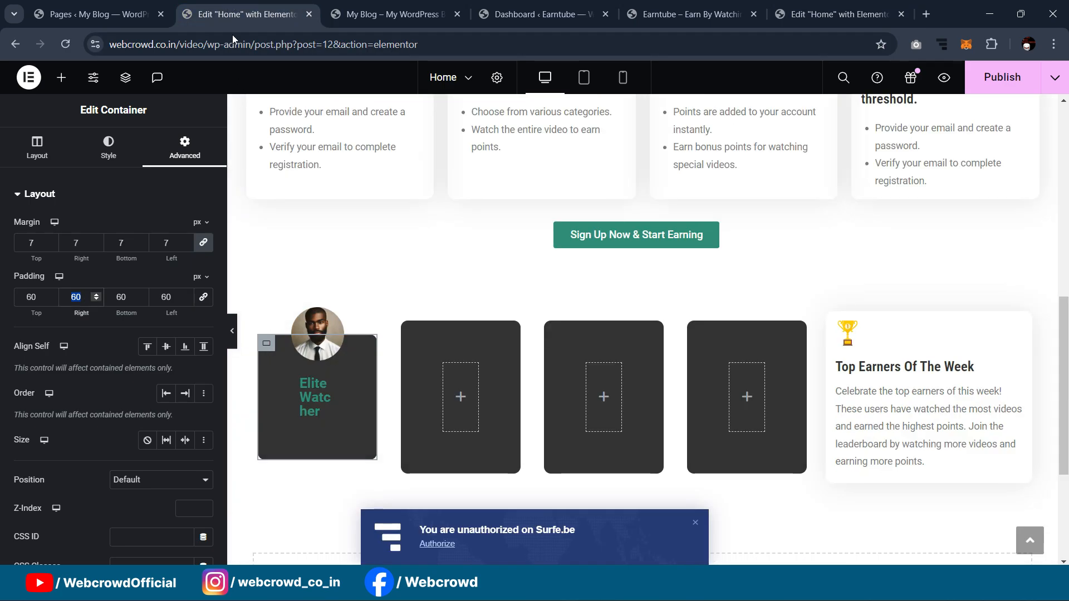
pyautogui.click(264, 345)
pyautogui.doubleClick(16, 301)
pyautogui.write('4')
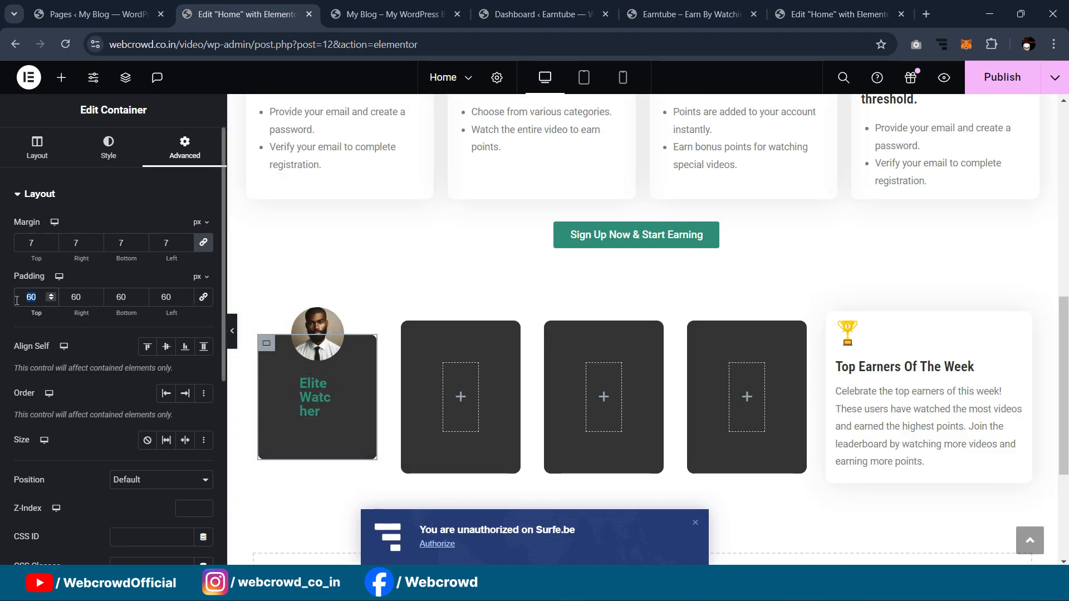
pyautogui.write('0')
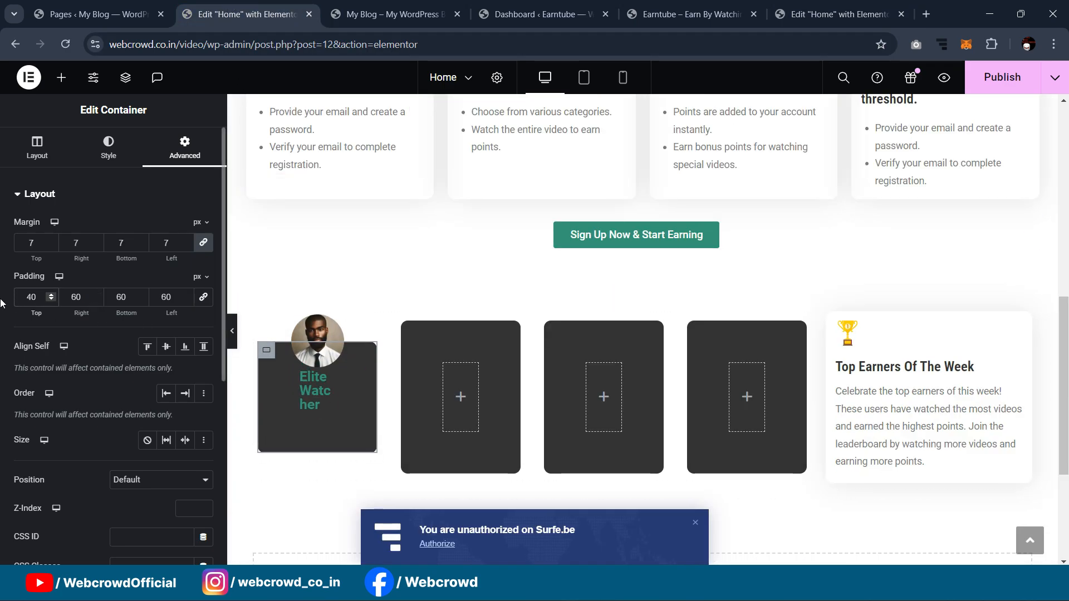
pyautogui.click(321, 390)
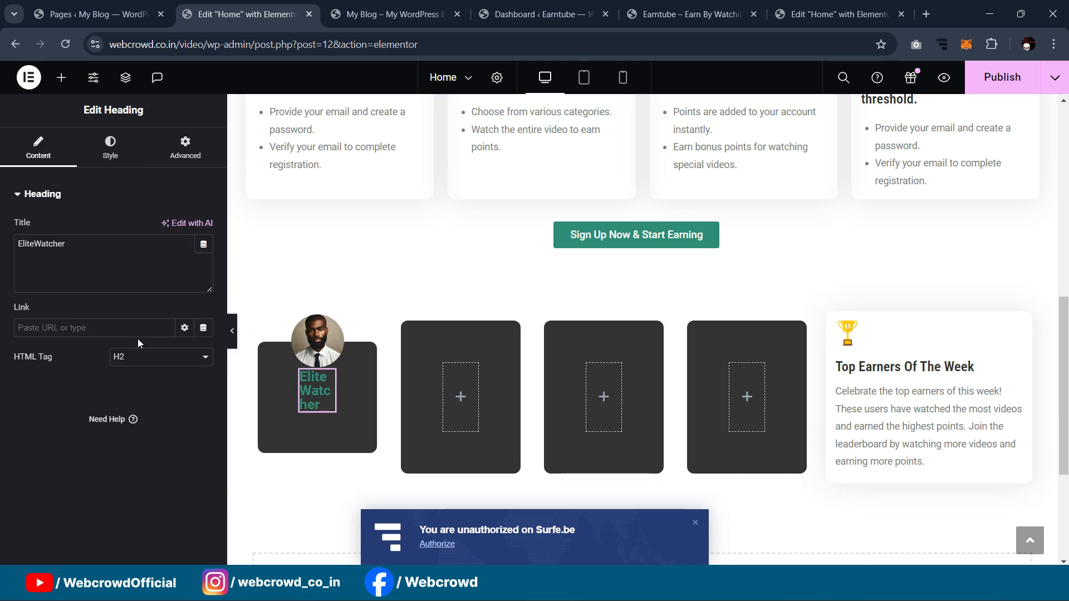
# Step: Try an 86% custom width on the heading, then revert it to default
pyautogui.click(181, 158)
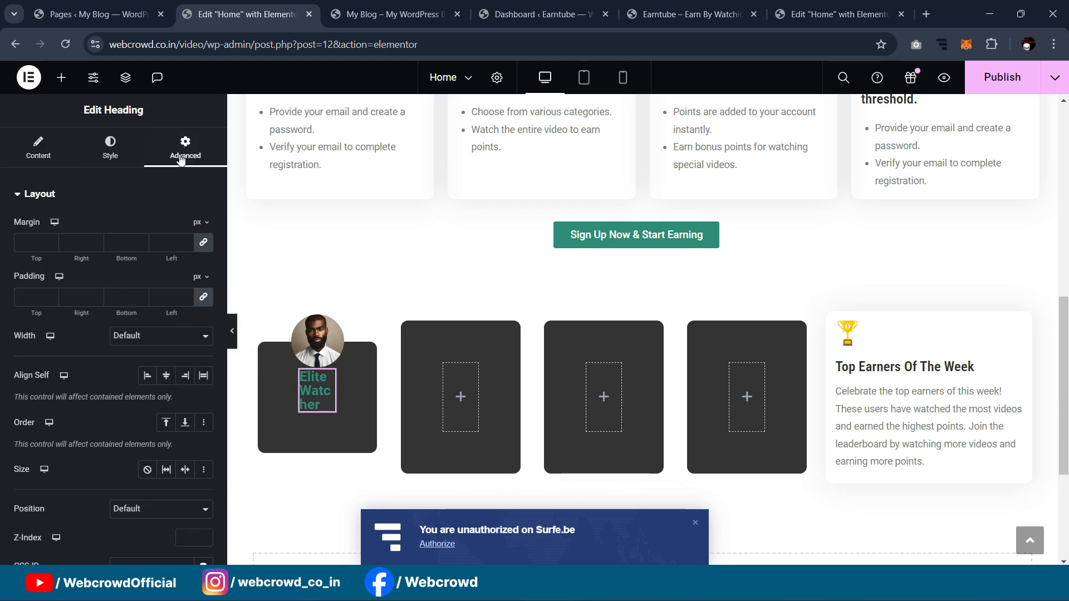
pyautogui.click(178, 336)
pyautogui.click(168, 382)
pyautogui.moveTo(14, 380); pyautogui.dragTo(242, 385)
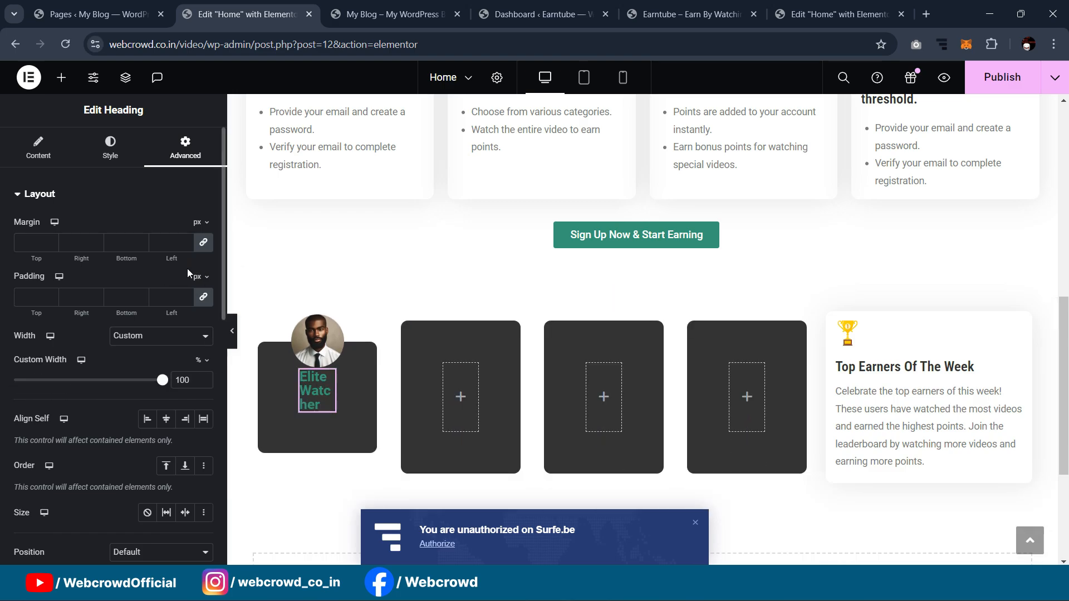
pyautogui.click(162, 337)
pyautogui.click(156, 348)
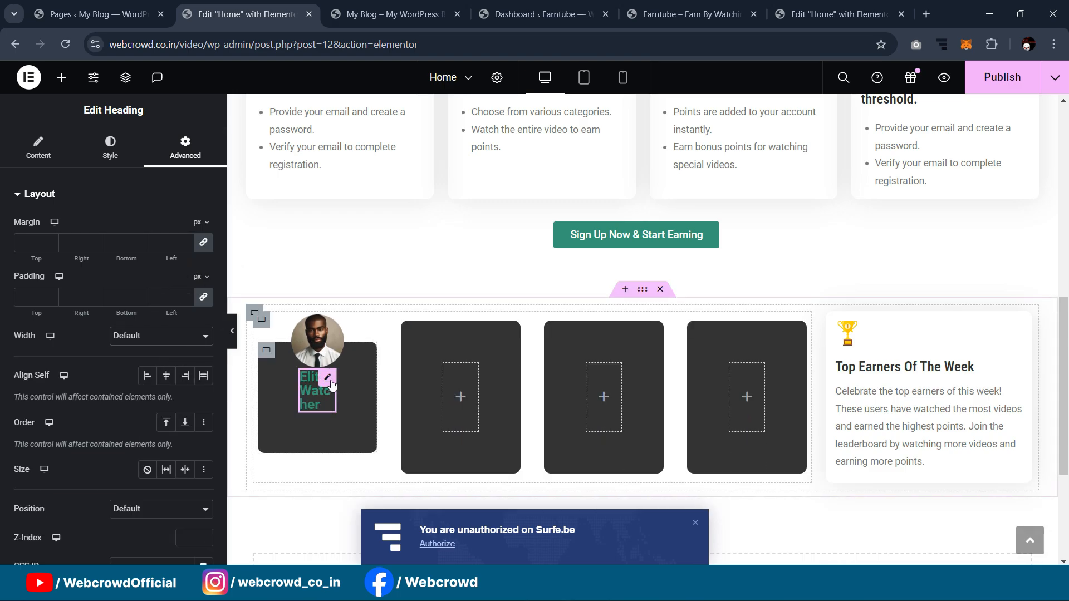
# Step: Change the EliteWatcher heading's level to H4
pyautogui.click(328, 381)
pyautogui.click(142, 357)
pyautogui.click(137, 393)
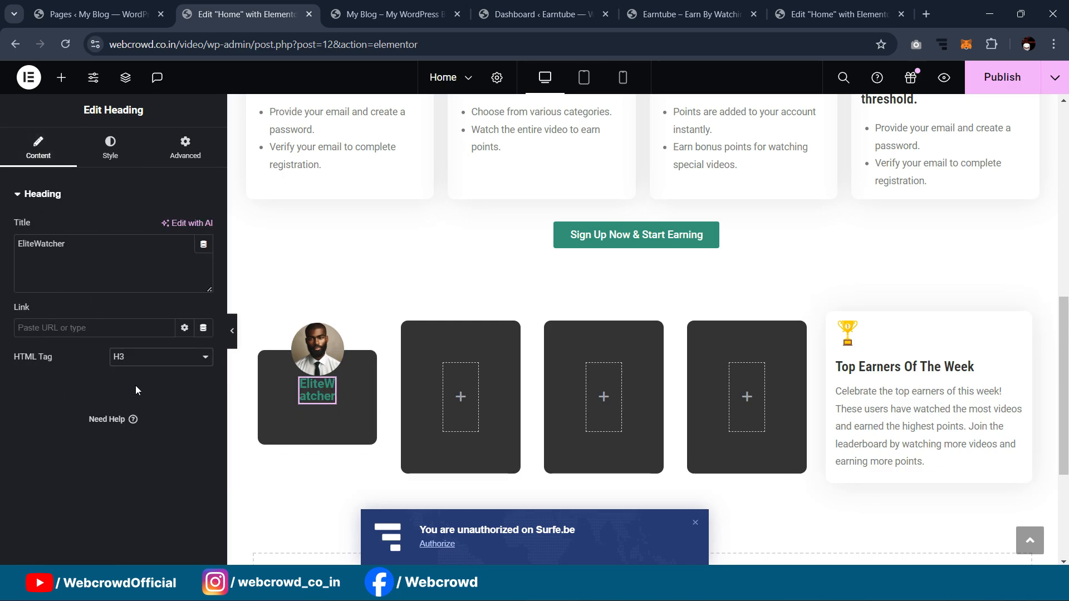
pyautogui.click(137, 359)
pyautogui.click(136, 404)
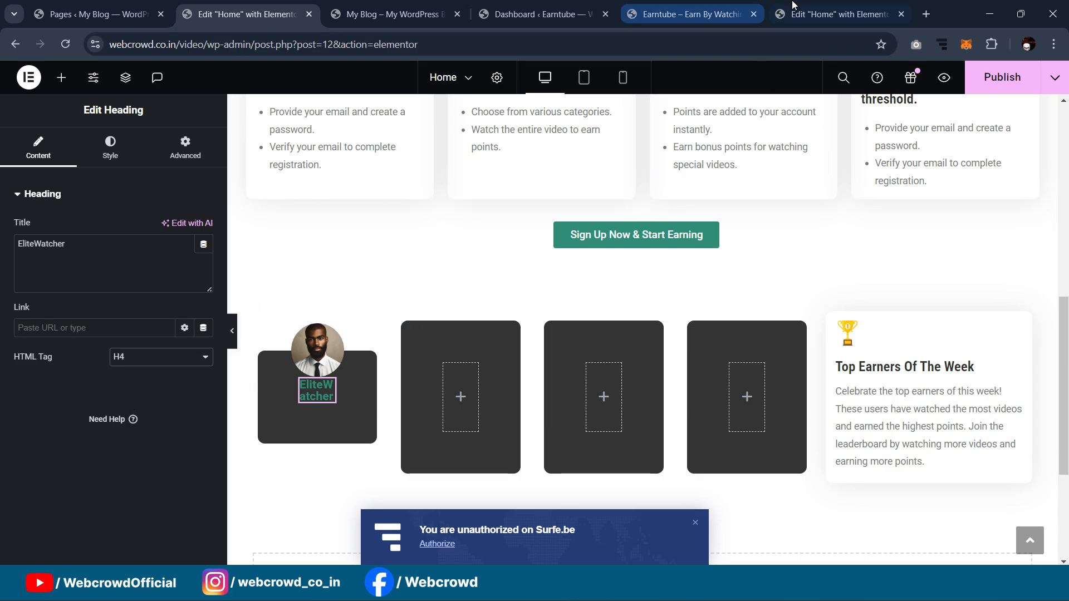
# Step: Inspect the reference EliteWatcher heading's spacing, content and typography settings
pyautogui.click(835, 14)
pyautogui.click(355, 393)
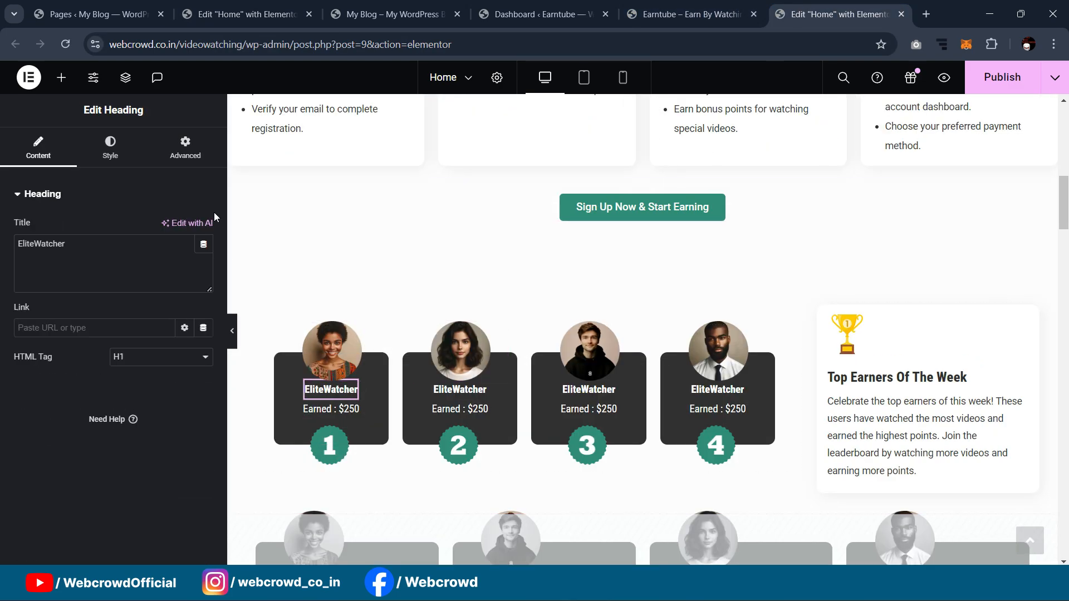
pyautogui.click(210, 159)
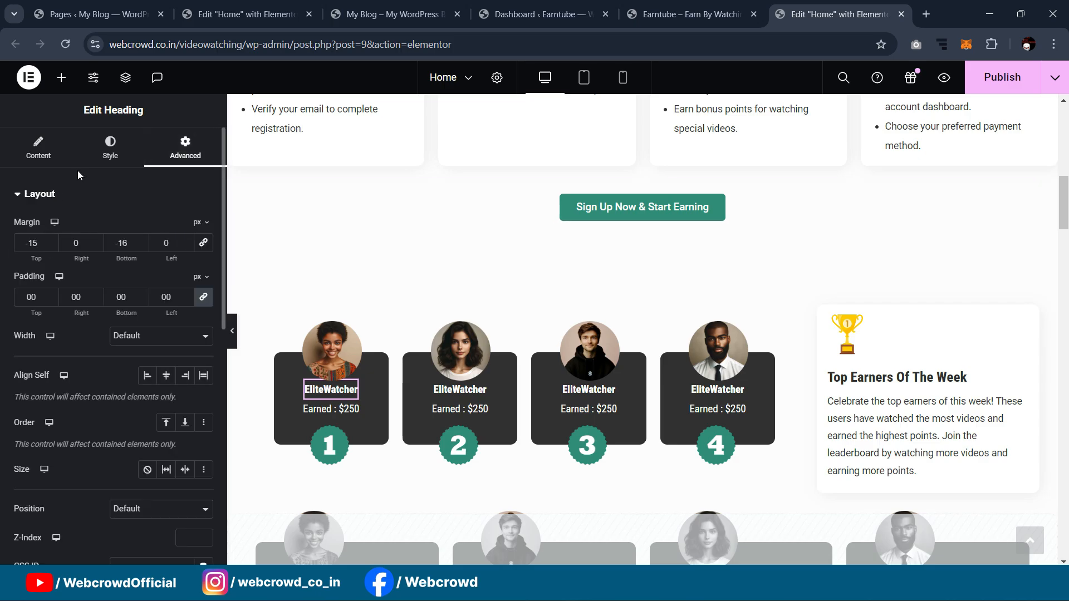
pyautogui.click(37, 147)
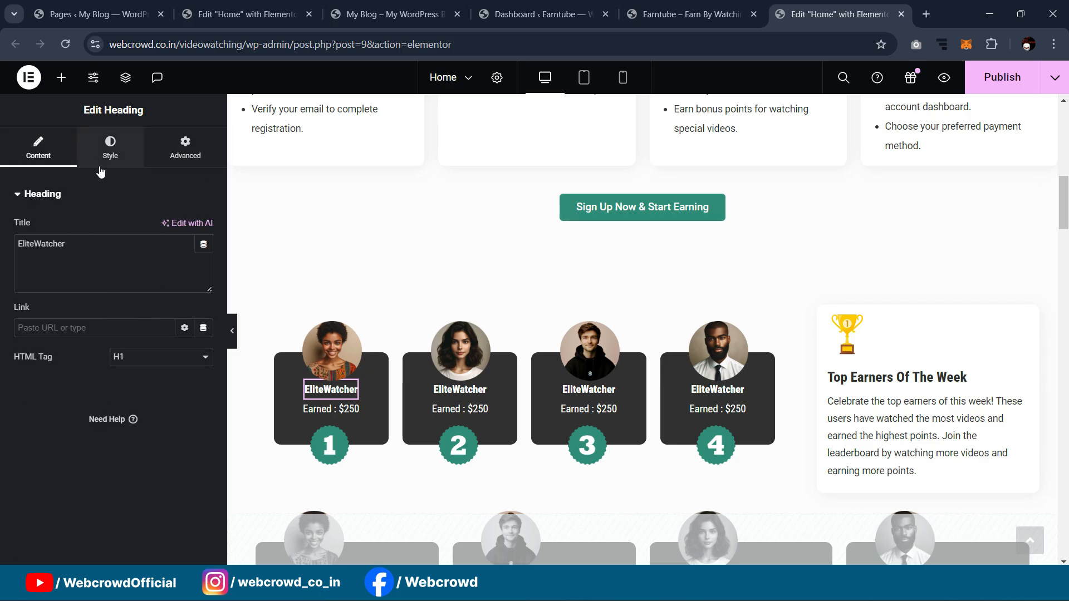
pyautogui.click(110, 148)
pyautogui.click(202, 286)
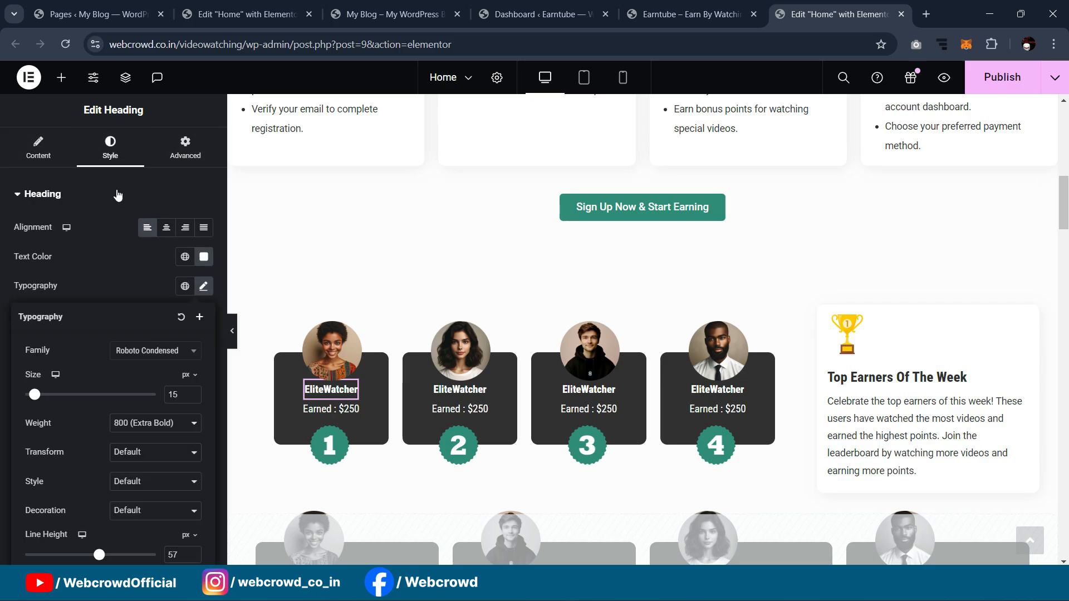
pyautogui.click(245, 14)
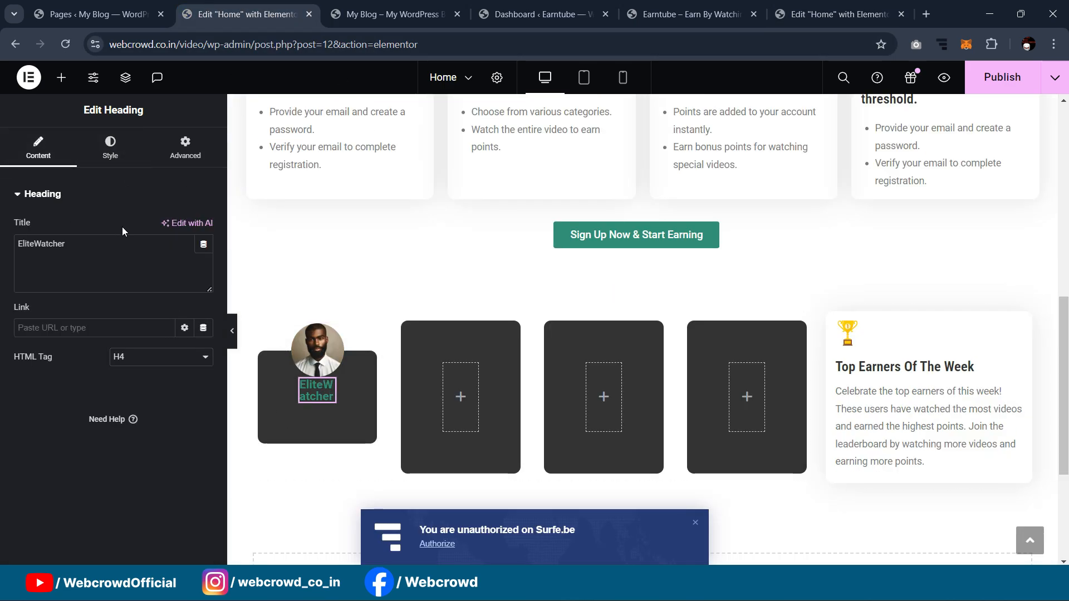
# Step: Set the heading's font size to 15 and its top margin to 9 px
pyautogui.click(185, 148)
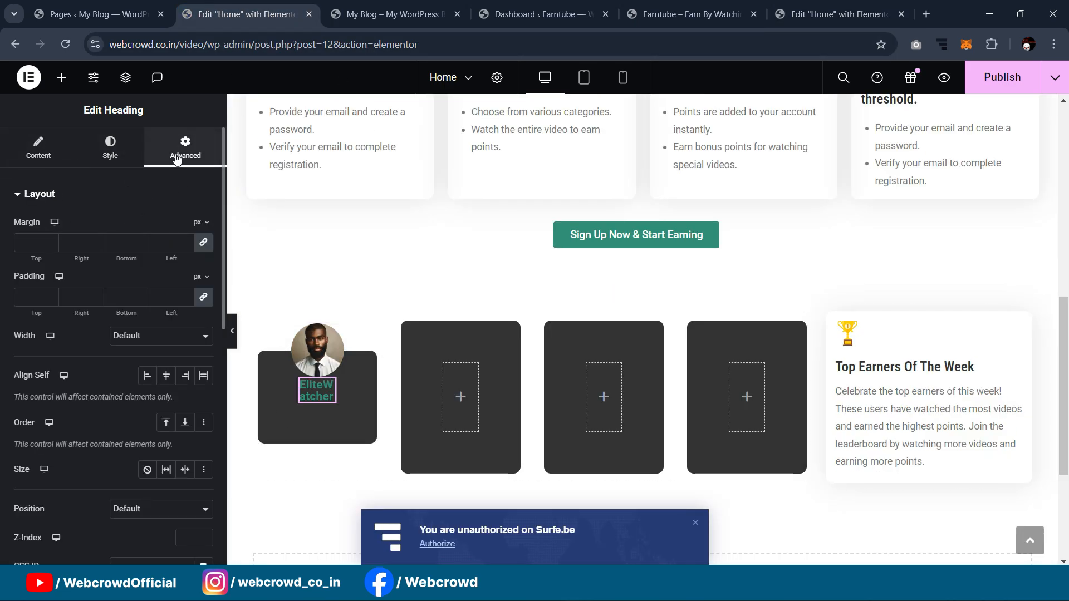
pyautogui.click(110, 156)
pyautogui.click(204, 286)
pyautogui.click(184, 394)
pyautogui.write('15')
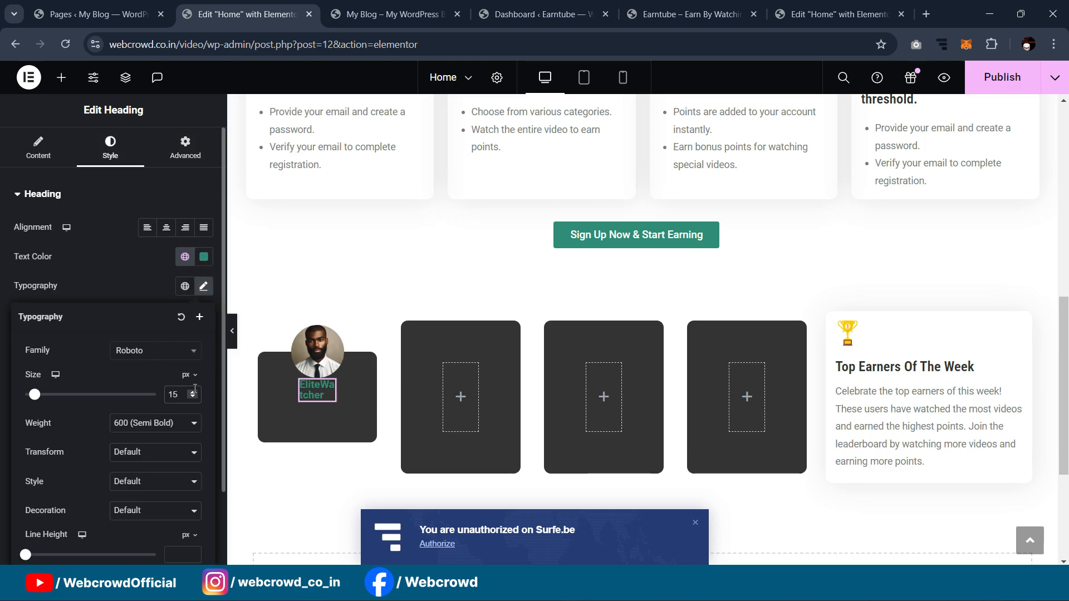
pyautogui.click(185, 149)
pyautogui.click(189, 245)
pyautogui.press('Up')
pyautogui.press('Up')
pyautogui.press('Up')
pyautogui.press('Up')
pyautogui.press('Up')
pyautogui.press('Up')
pyautogui.press('Up')
pyautogui.press('Up')
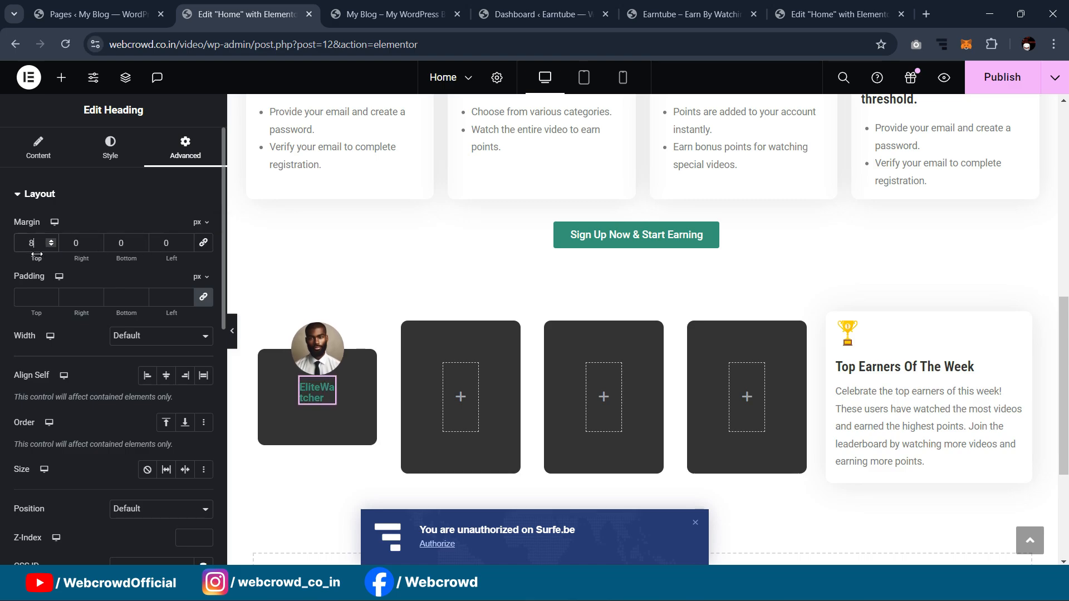
pyautogui.press('Up')
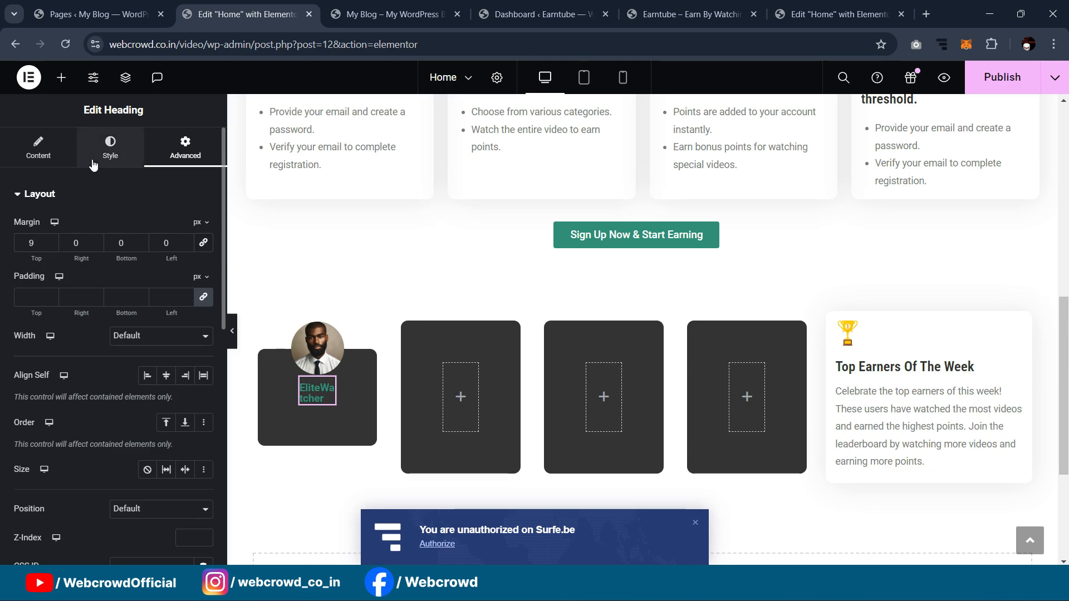
# Step: Set the heading's text colour to #E3E3E3 and go back to the reference page
pyautogui.click(110, 147)
pyautogui.click(203, 257)
pyautogui.write('#E3E3E3')
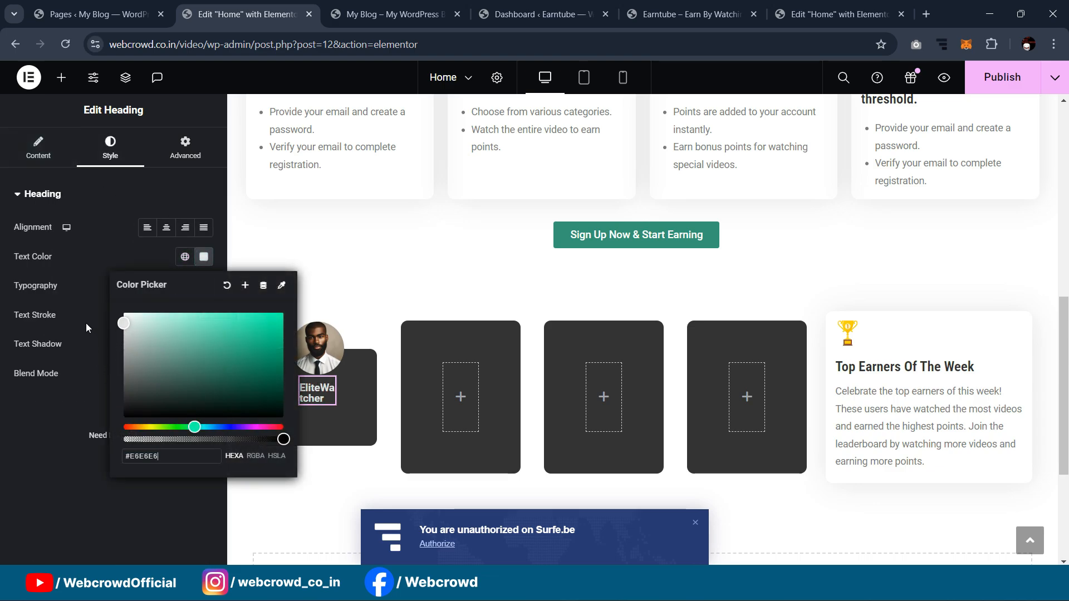
pyautogui.click(85, 323)
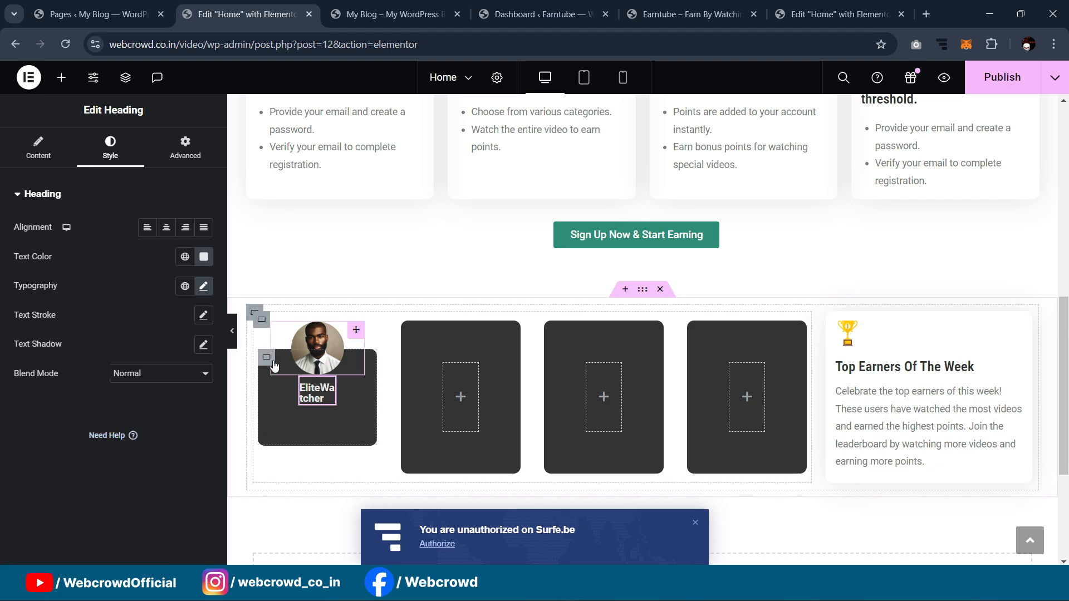
pyautogui.click(266, 358)
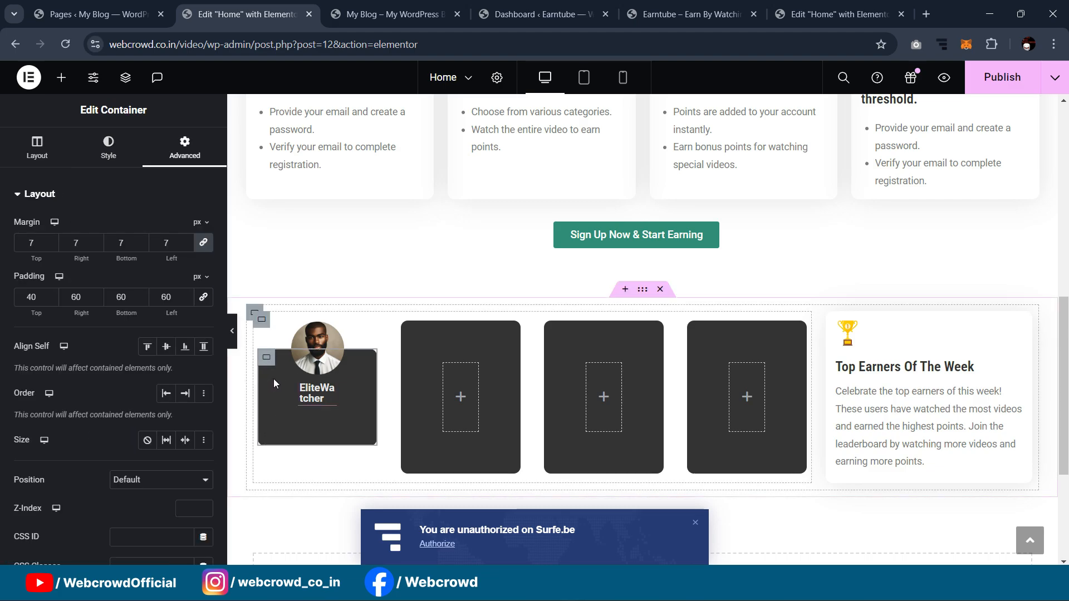
pyautogui.click(801, 17)
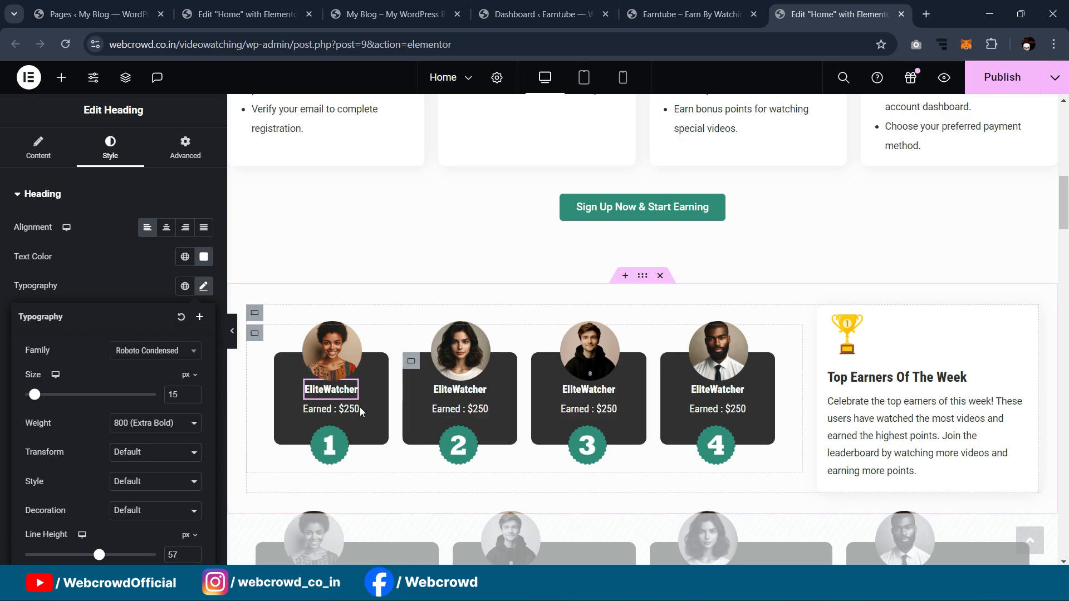
# Step: Compare the reference heading's spacing settings and preview the card layout
pyautogui.click(351, 387)
pyautogui.click(186, 148)
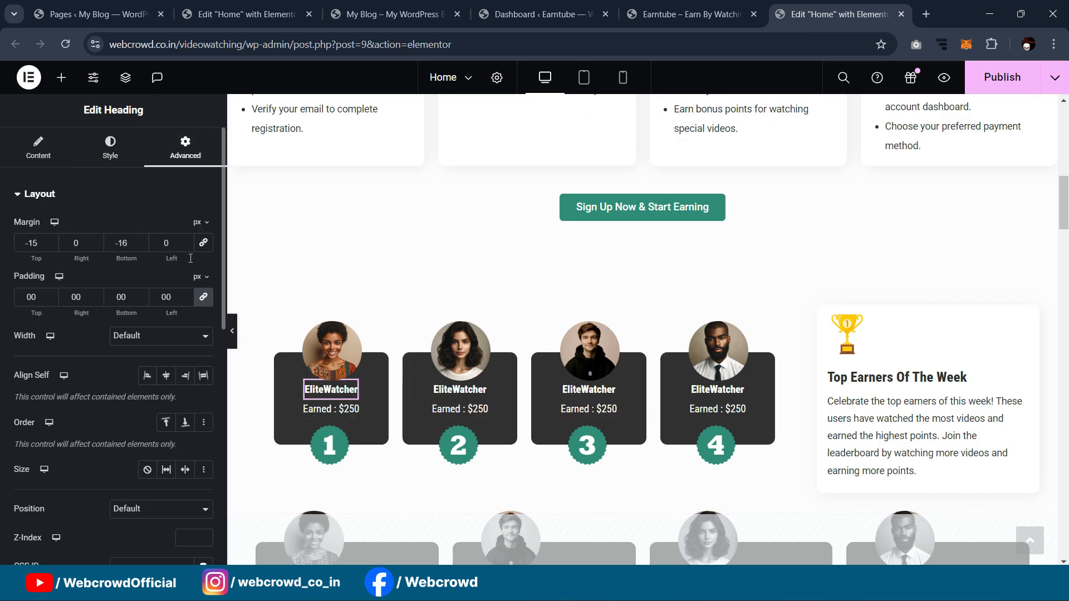
pyautogui.scroll(-1, 180, 337)
pyautogui.scroll(1, 185, 307)
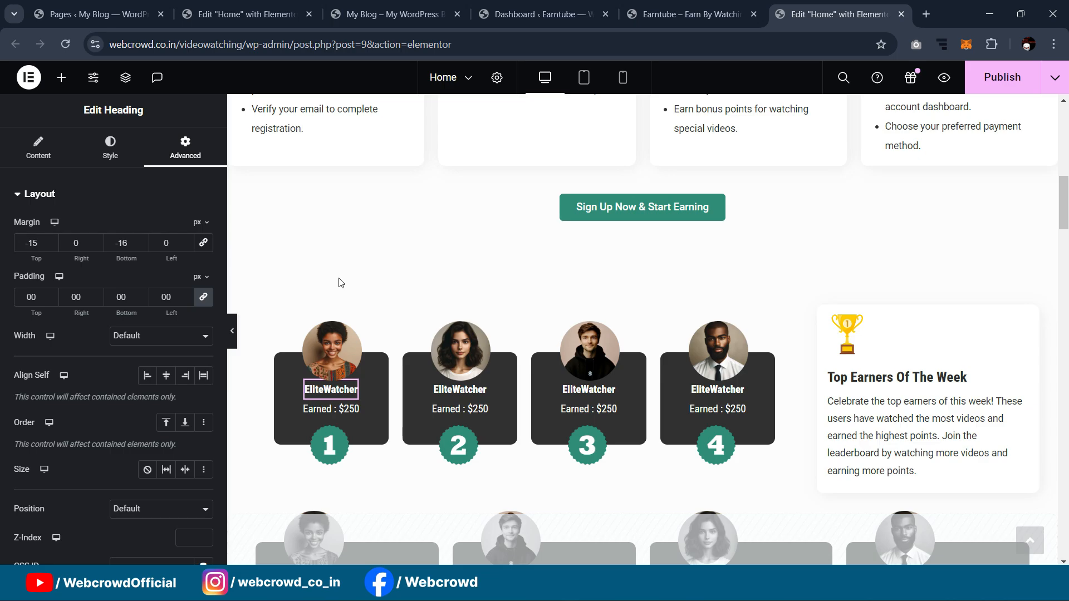
pyautogui.click(229, 334)
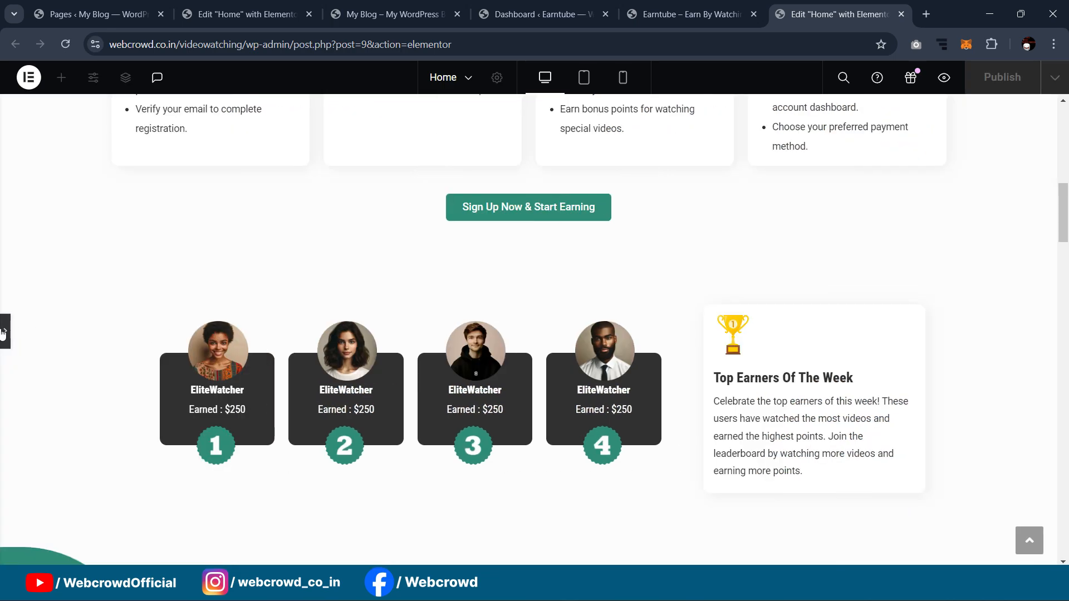
pyautogui.click(217, 390)
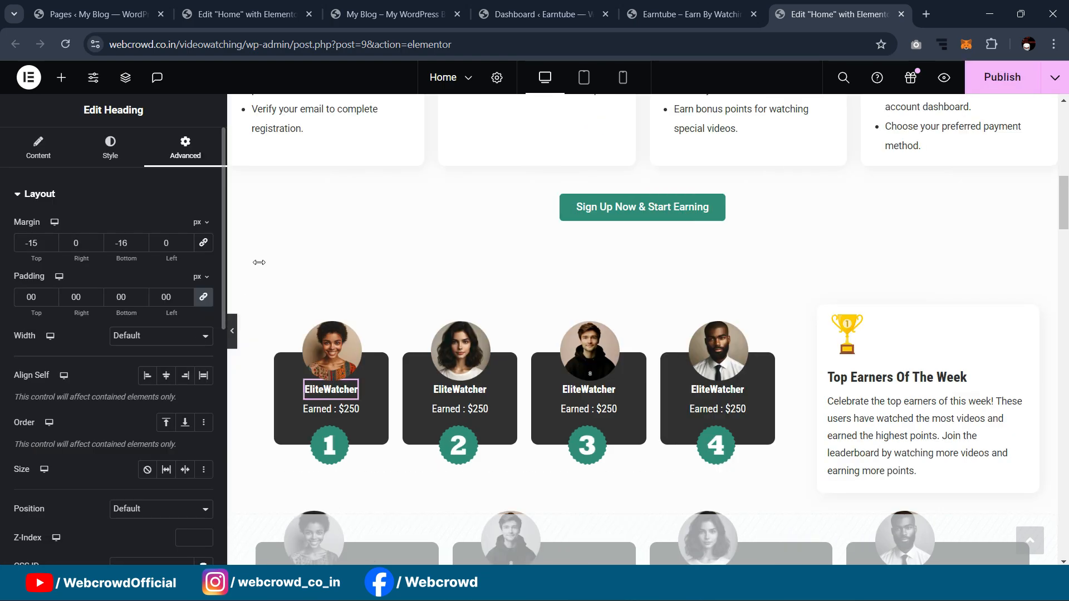
pyautogui.click(231, 8)
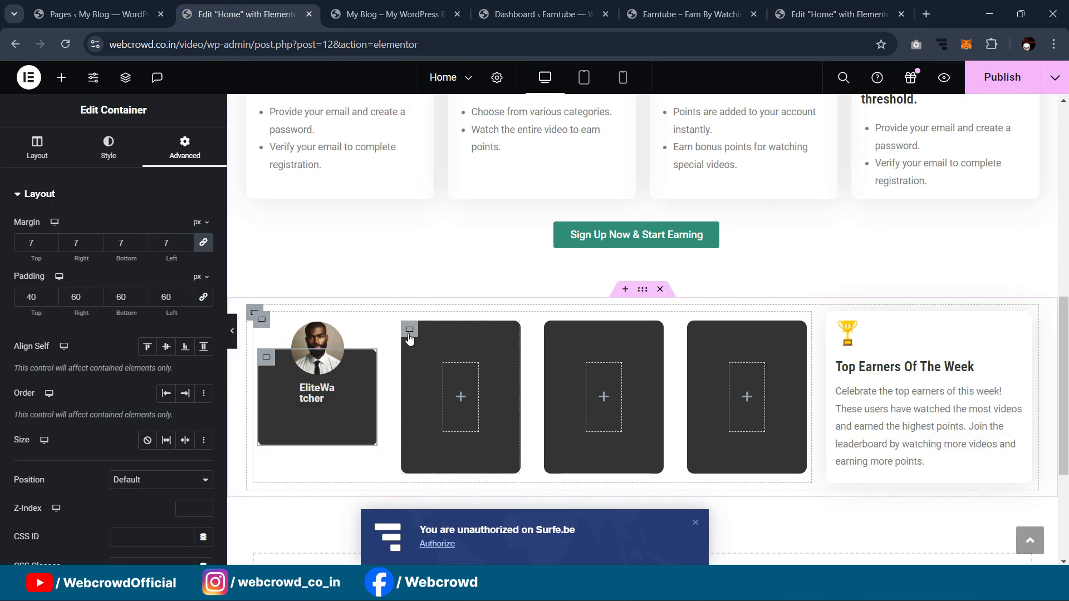
# Step: Check the reference card container's spacing, then set the first dark card's margin to 0
pyautogui.click(409, 338)
pyautogui.click(185, 147)
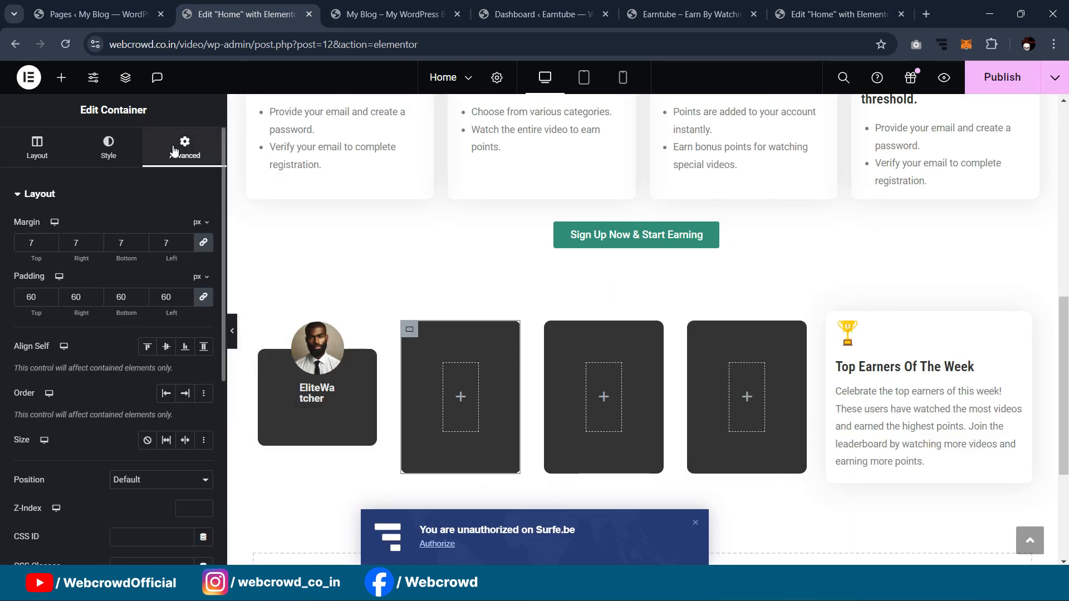
pyautogui.click(834, 14)
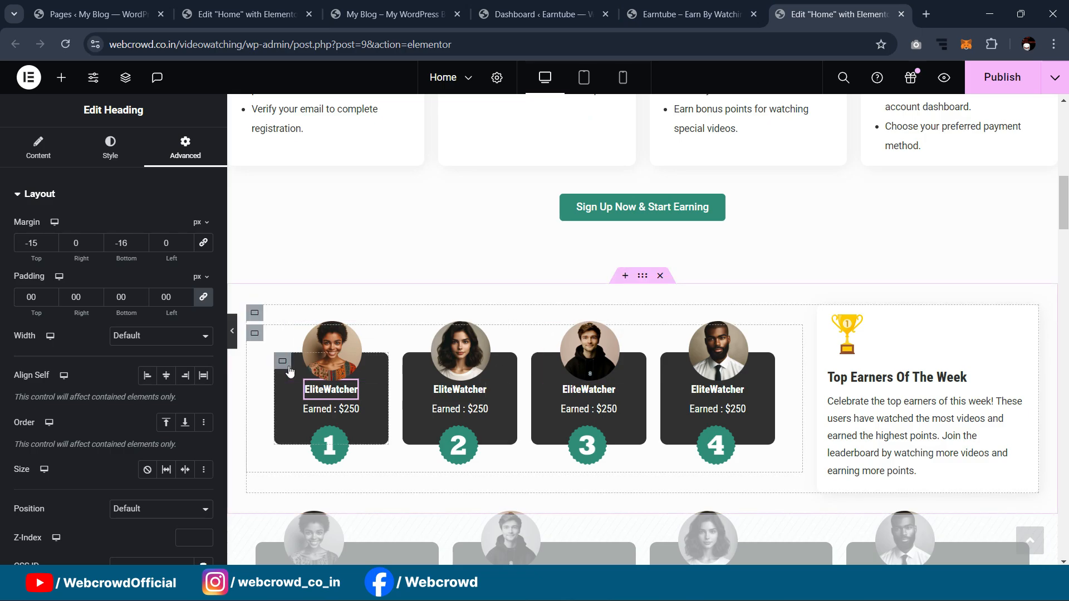
pyautogui.click(282, 361)
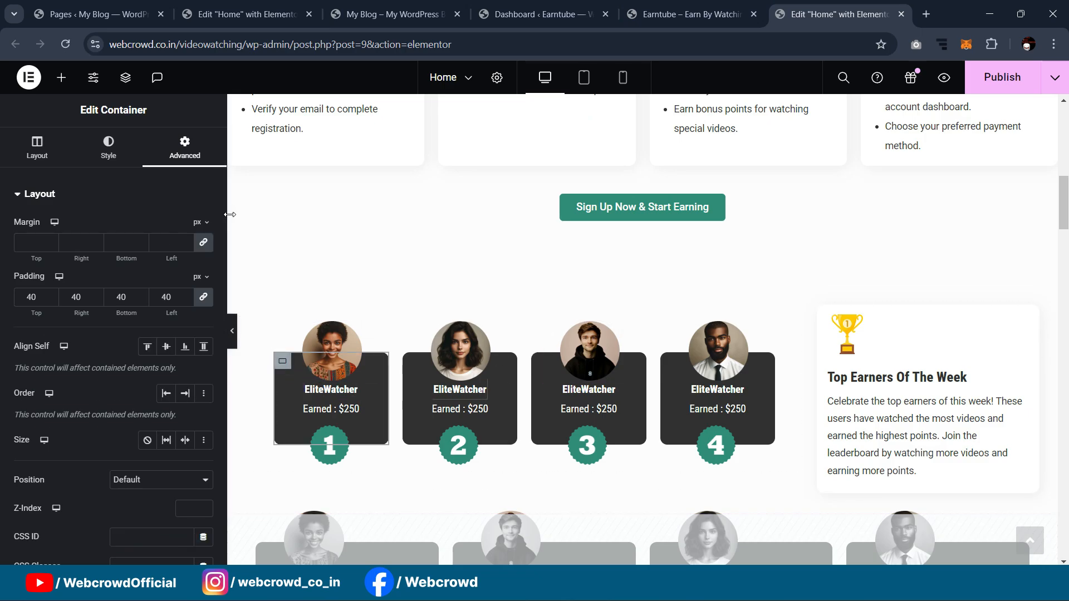
pyautogui.click(234, 12)
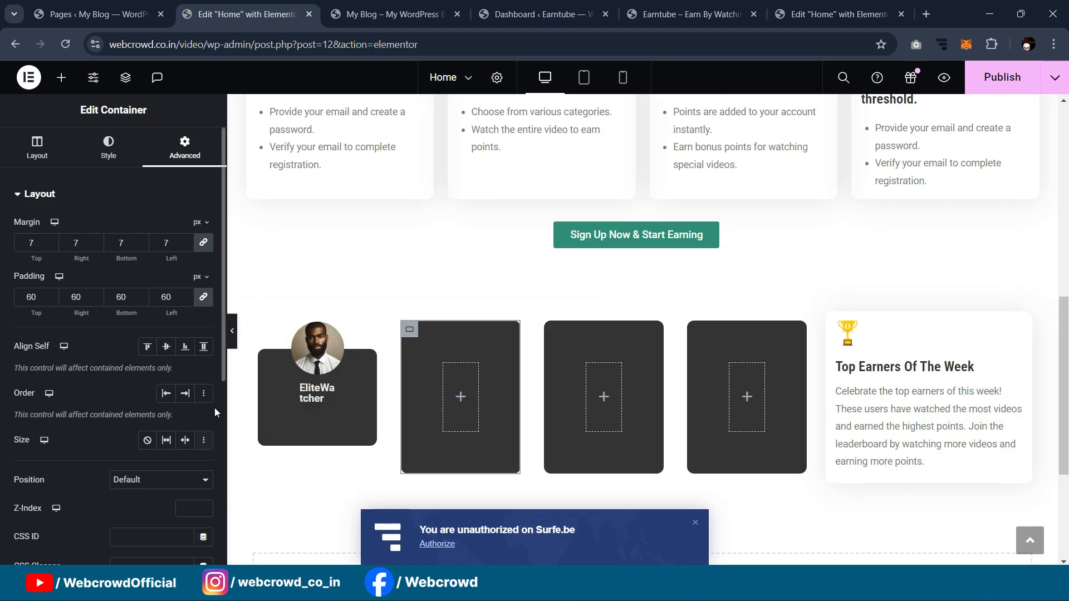
pyautogui.click(266, 359)
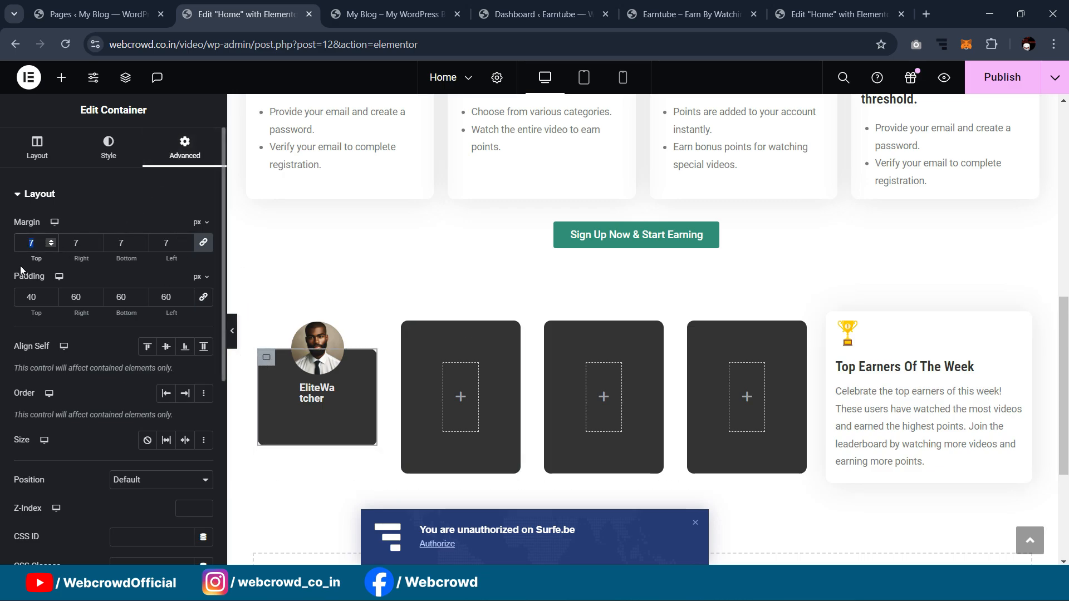
pyautogui.write('0')
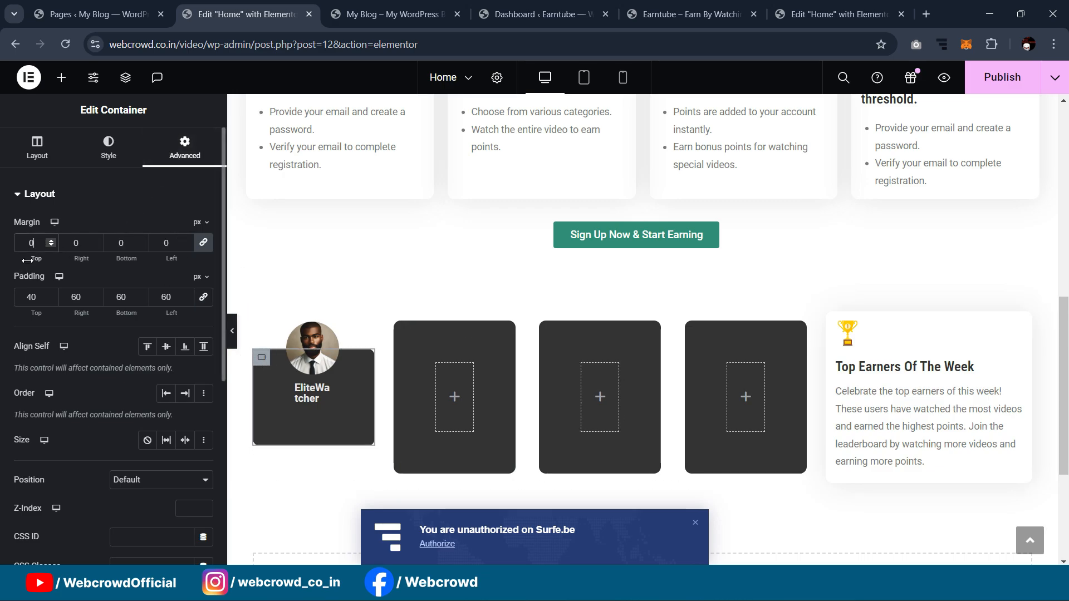
# Step: Set the margins of the third and fourth dark cards to 0
pyautogui.click(413, 339)
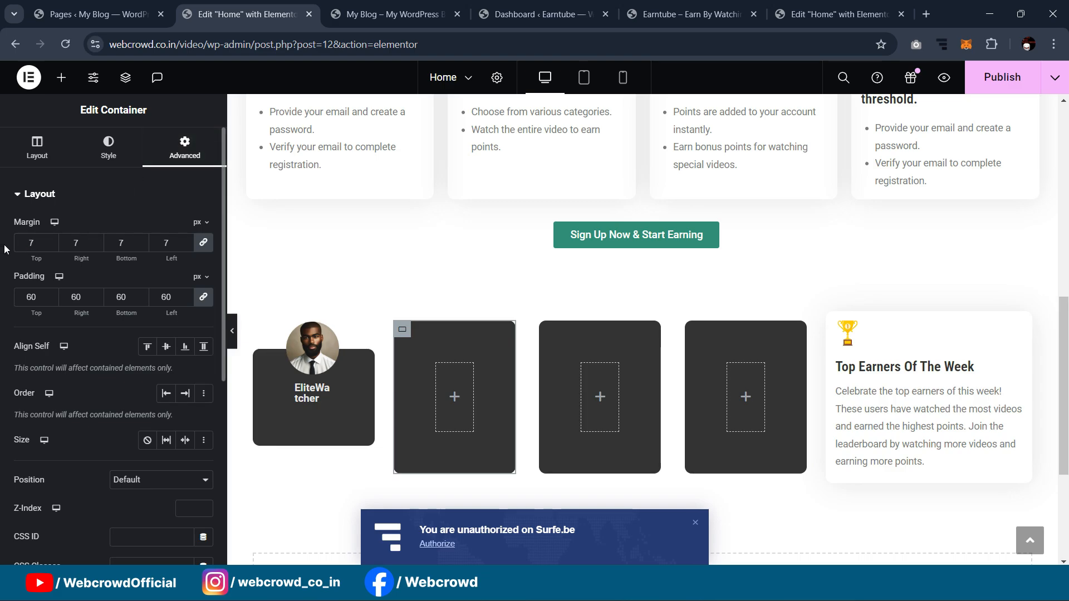
pyautogui.click(548, 330)
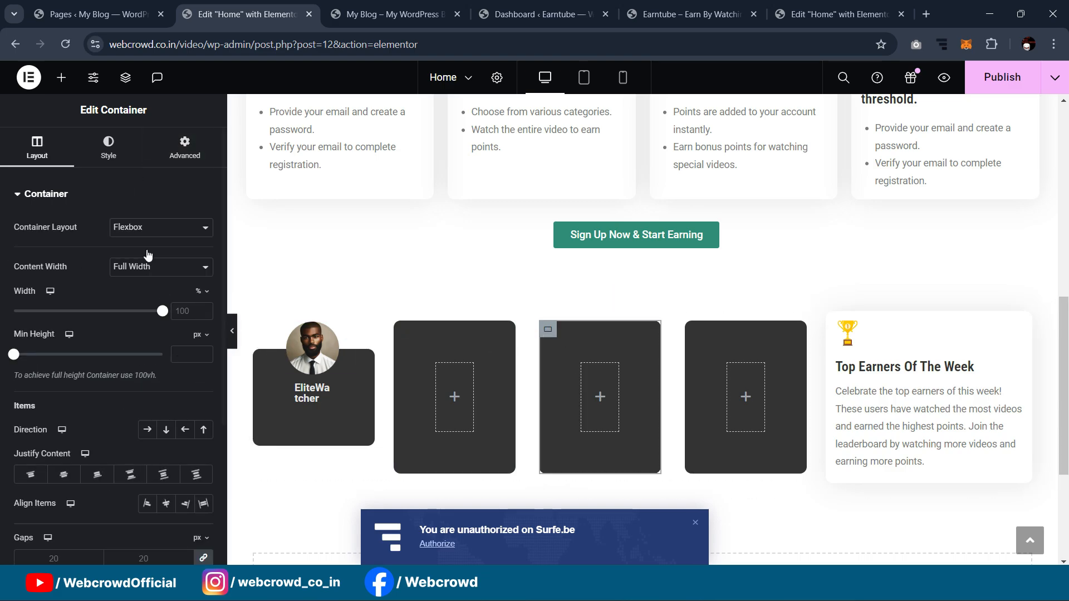
pyautogui.click(171, 156)
pyautogui.write('0')
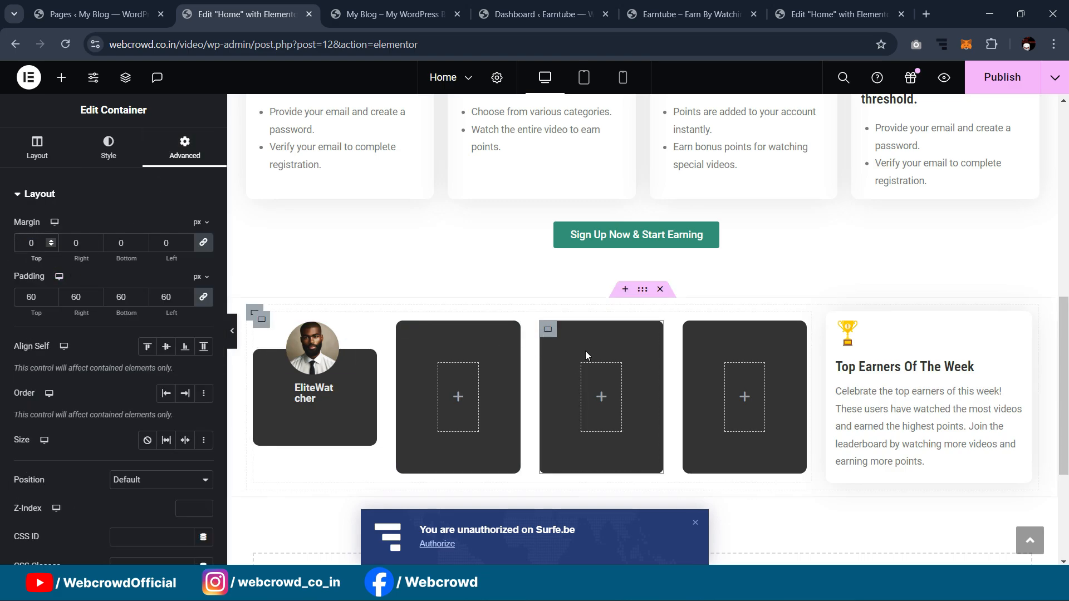
pyautogui.click(689, 337)
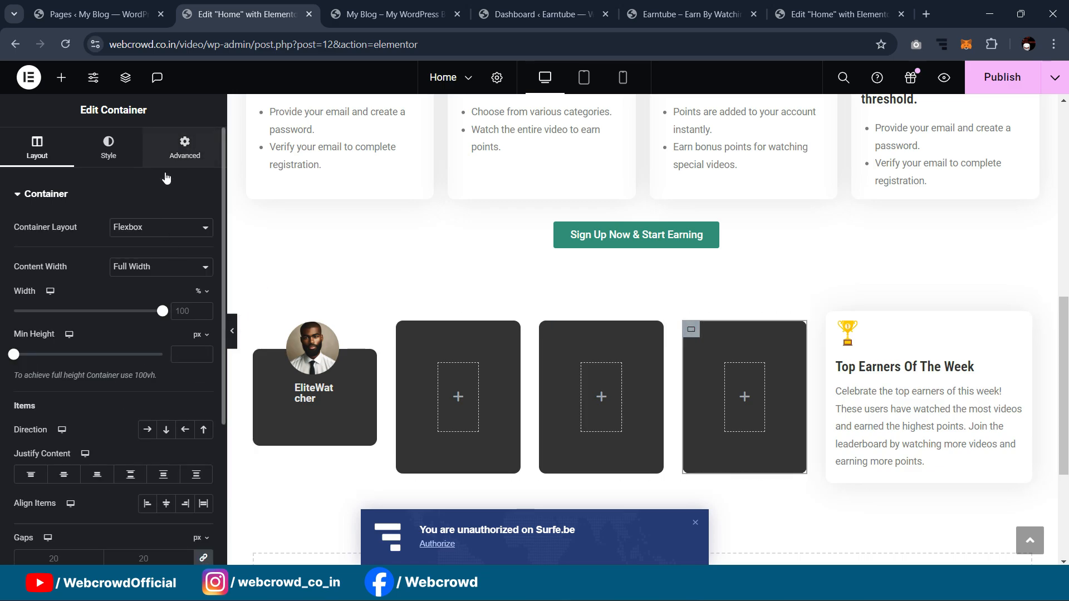
pyautogui.click(185, 147)
pyautogui.write('0')
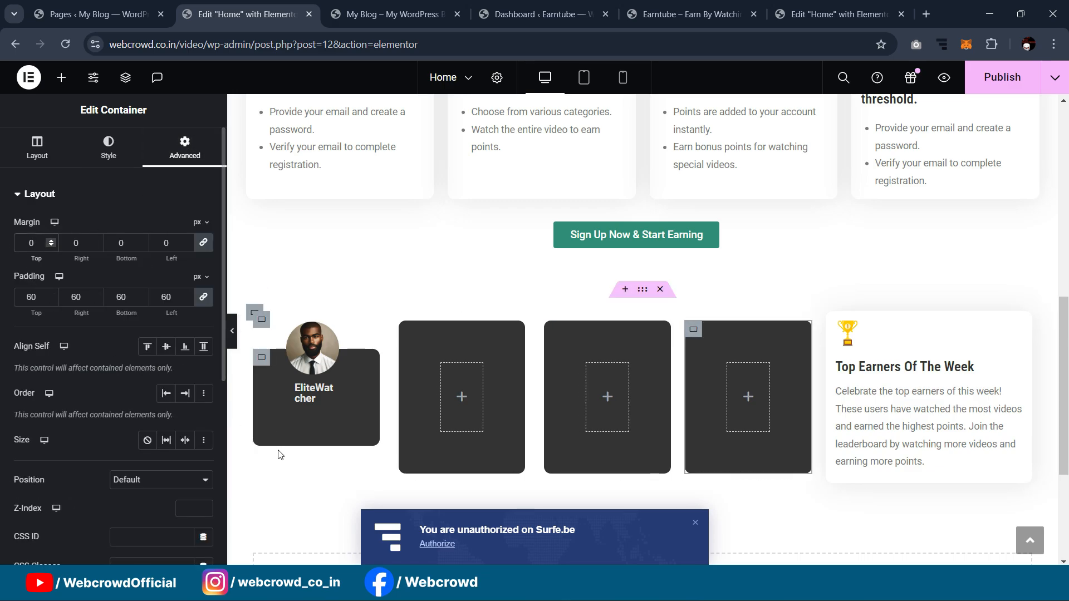
pyautogui.click(331, 388)
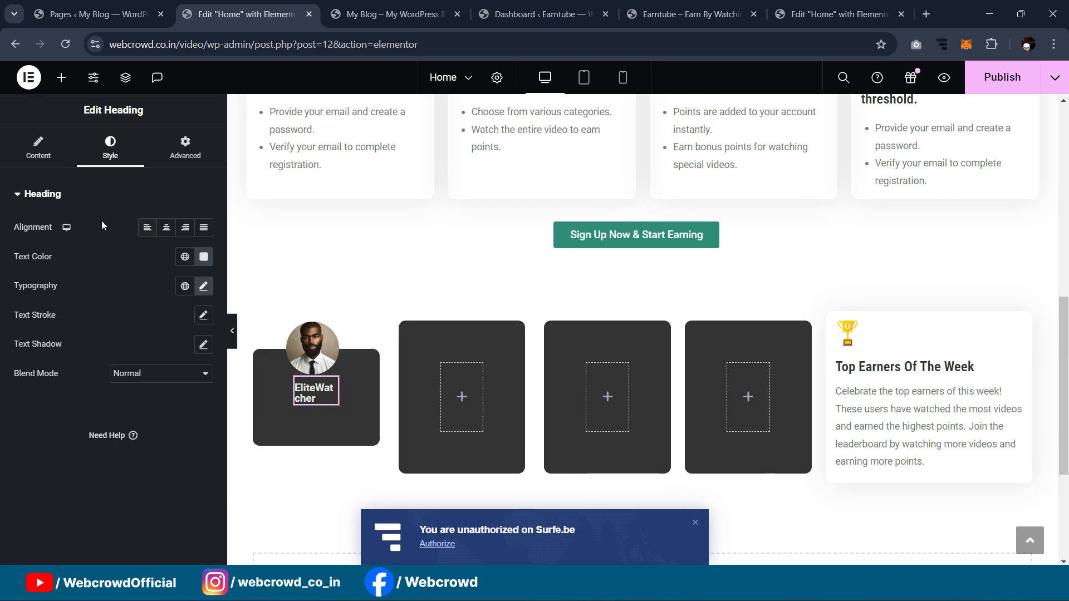
# Step: Change the EliteWatcher heading's font weight to 500 (Medium)
pyautogui.click(203, 286)
pyautogui.click(155, 422)
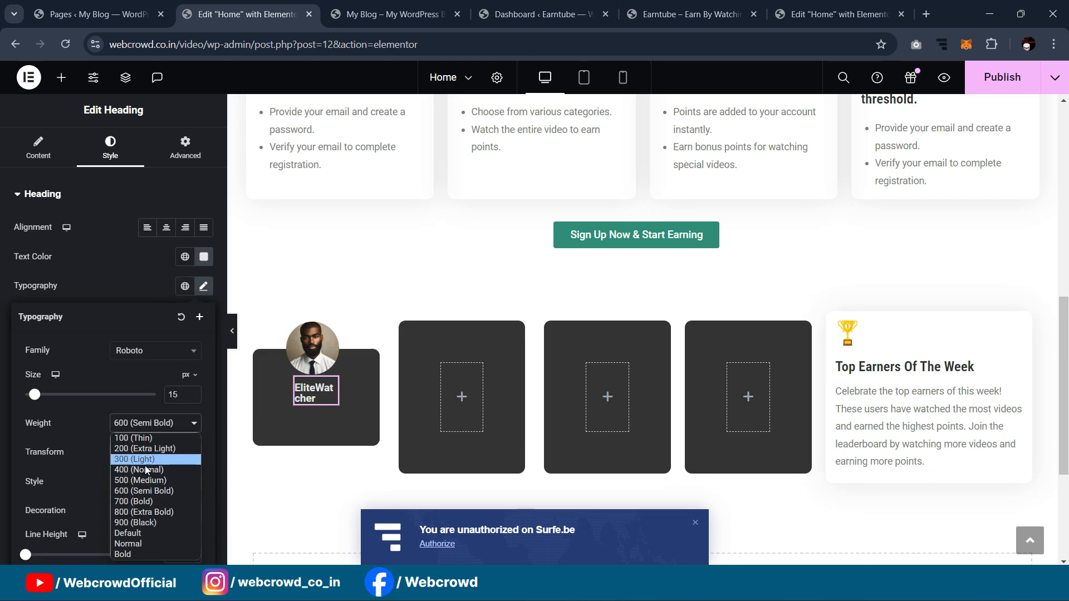
pyautogui.click(142, 480)
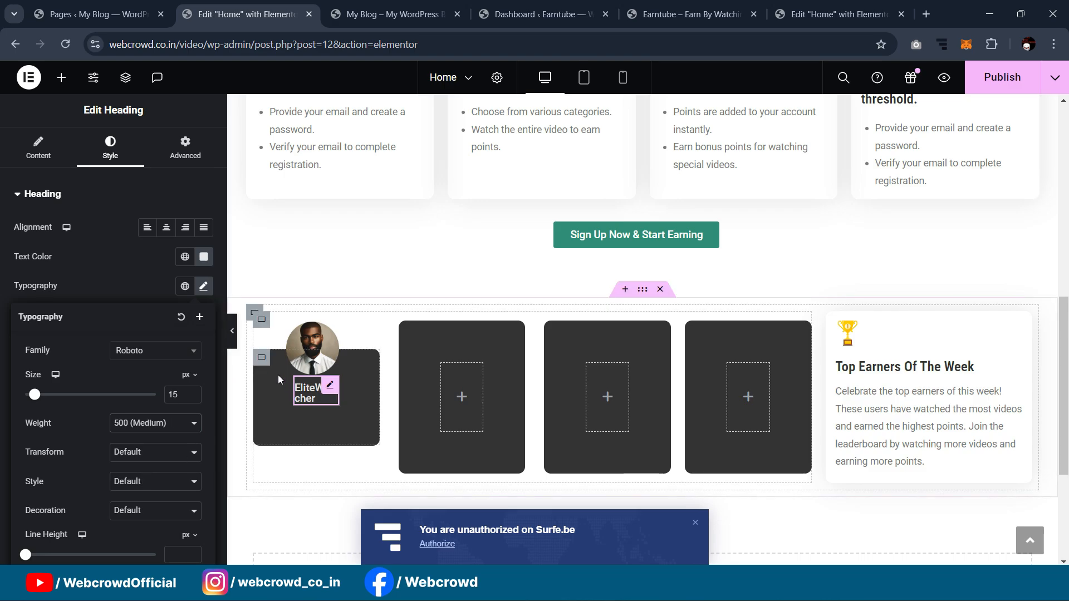
# Step: Preview the cards without the editor panel, then select the avatar image for styling
pyautogui.click(232, 341)
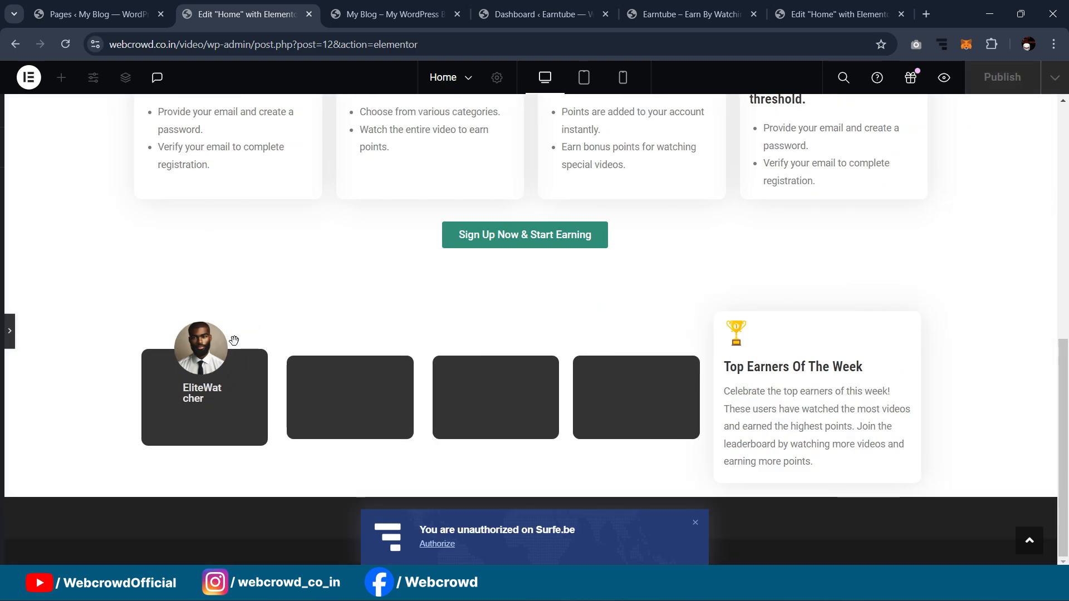
pyautogui.click(4, 342)
pyautogui.click(303, 341)
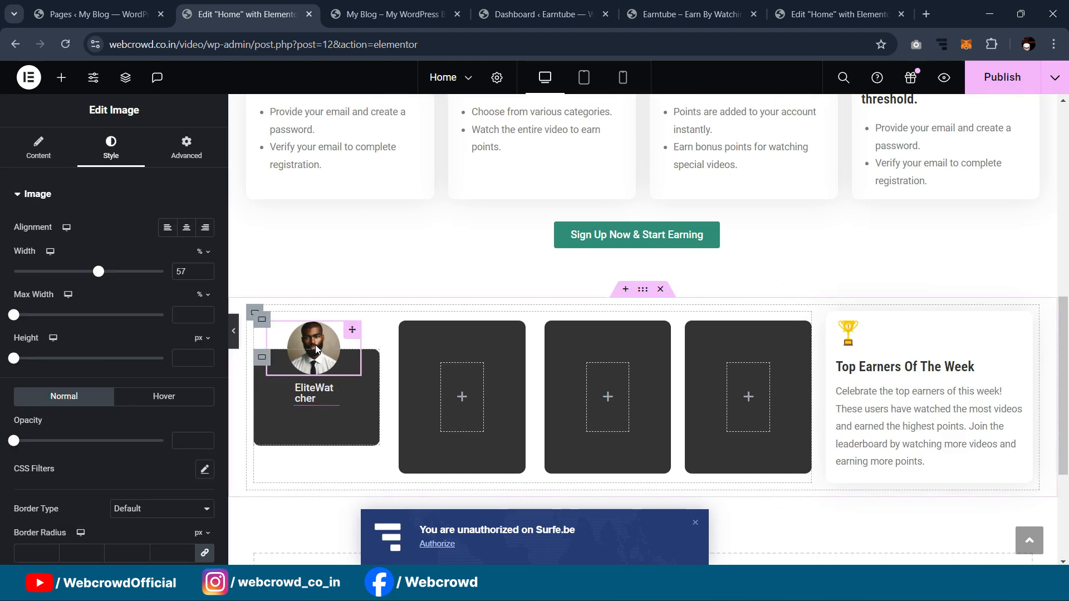
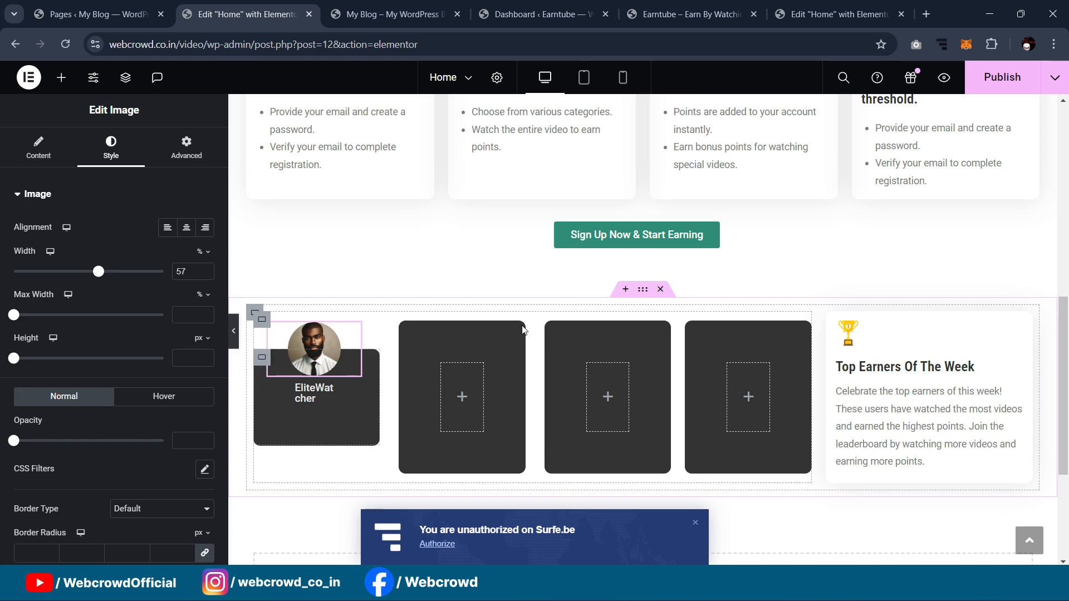
# Step: Check the avatar and card container padding on the finished reference page
pyautogui.click(827, 7)
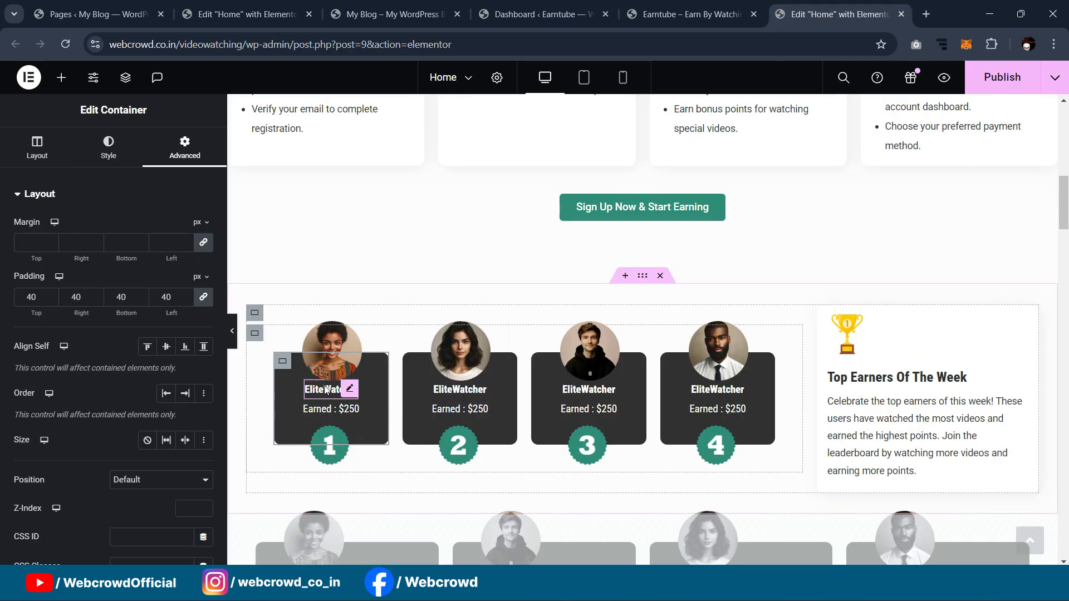
pyautogui.click(331, 356)
pyautogui.click(187, 167)
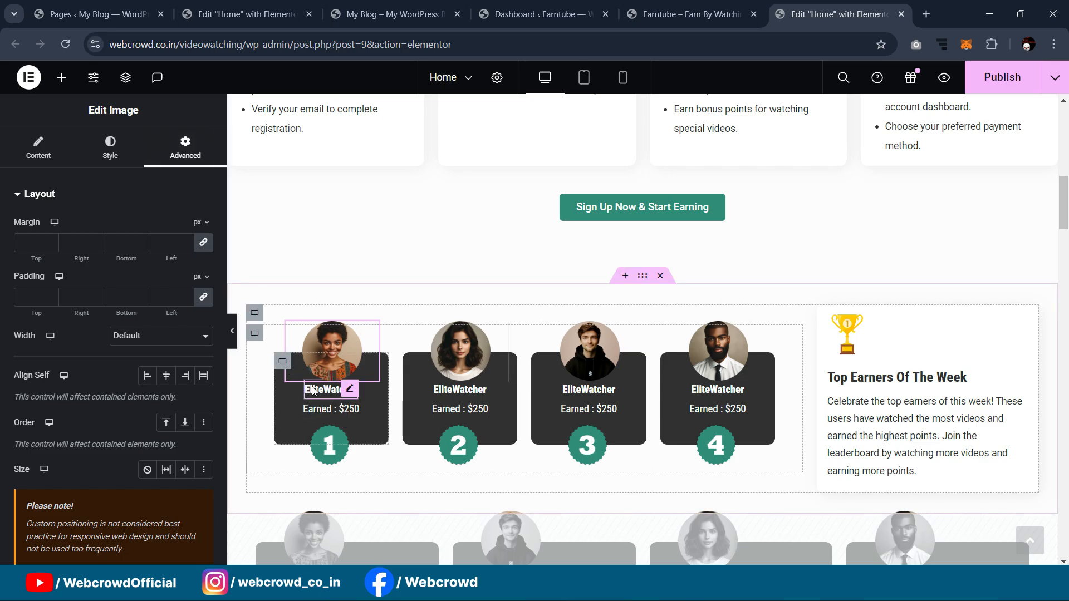
pyautogui.click(282, 361)
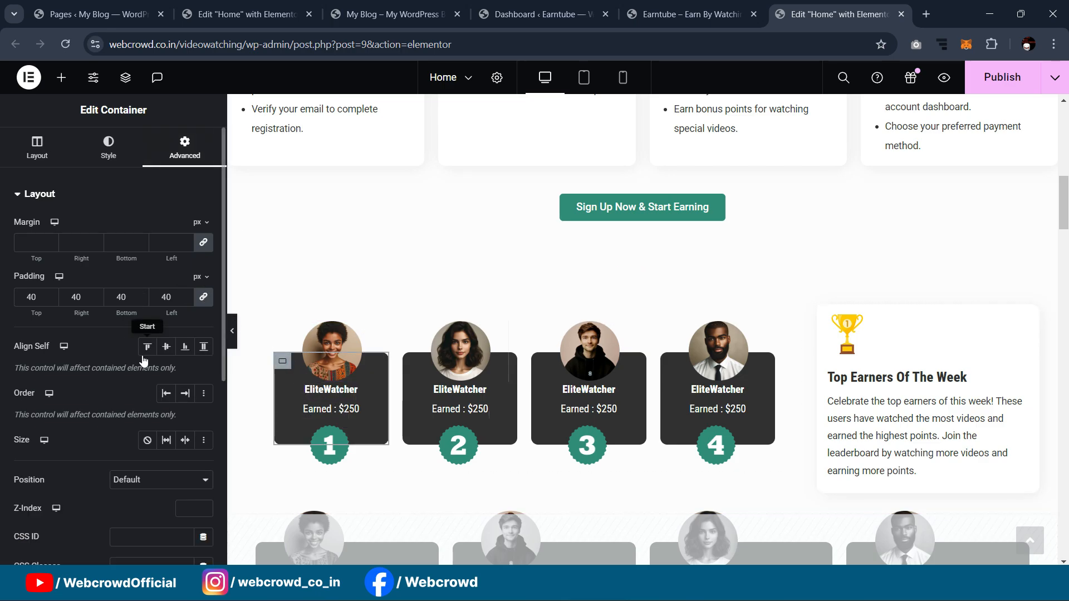
pyautogui.click(216, 4)
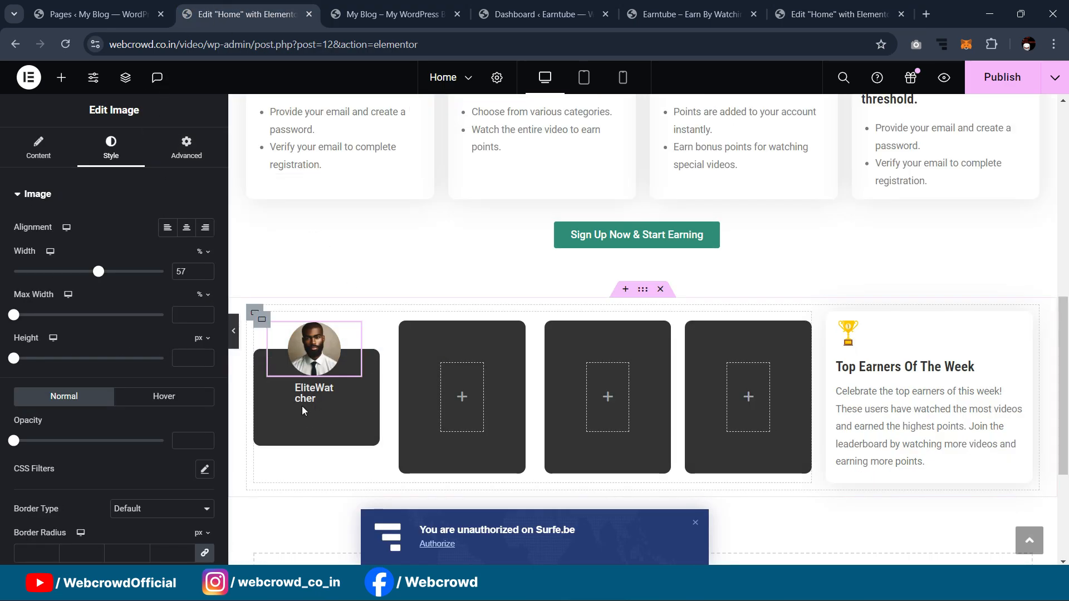
# Step: Set the first card container's padding to 40 px on all four sides and preview it
pyautogui.click(262, 360)
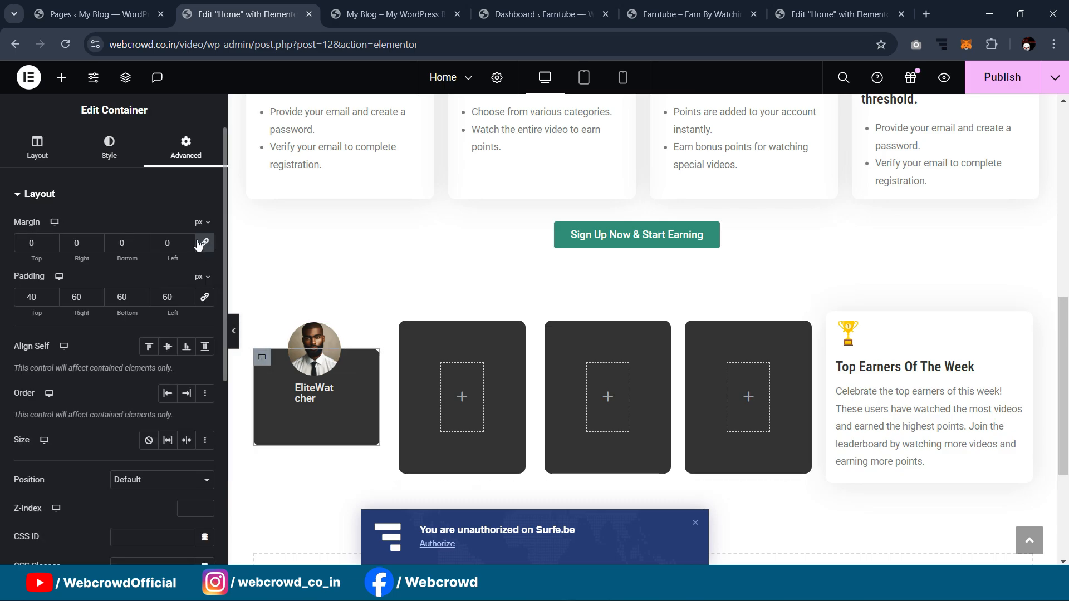
pyautogui.click(206, 298)
pyautogui.doubleClick(19, 294)
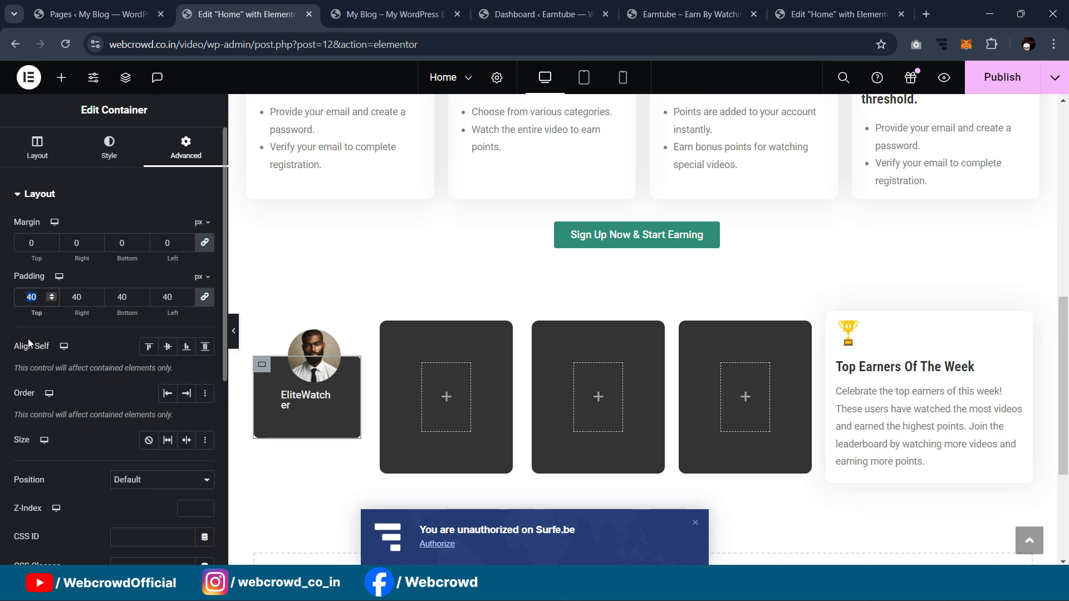
pyautogui.click(352, 340)
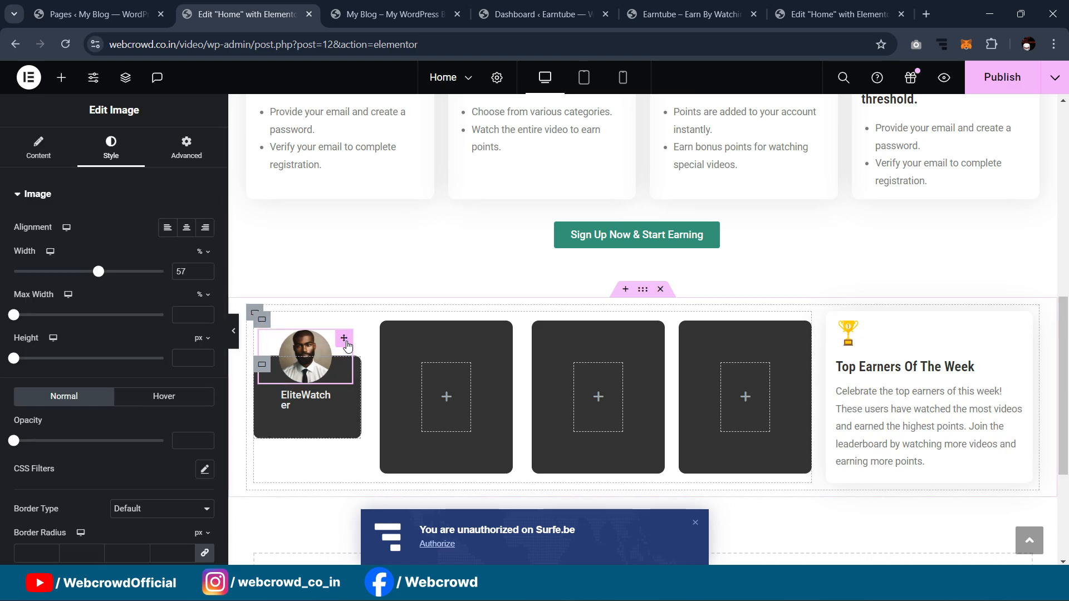
pyautogui.moveTo(346, 343); pyautogui.dragTo(348, 343)
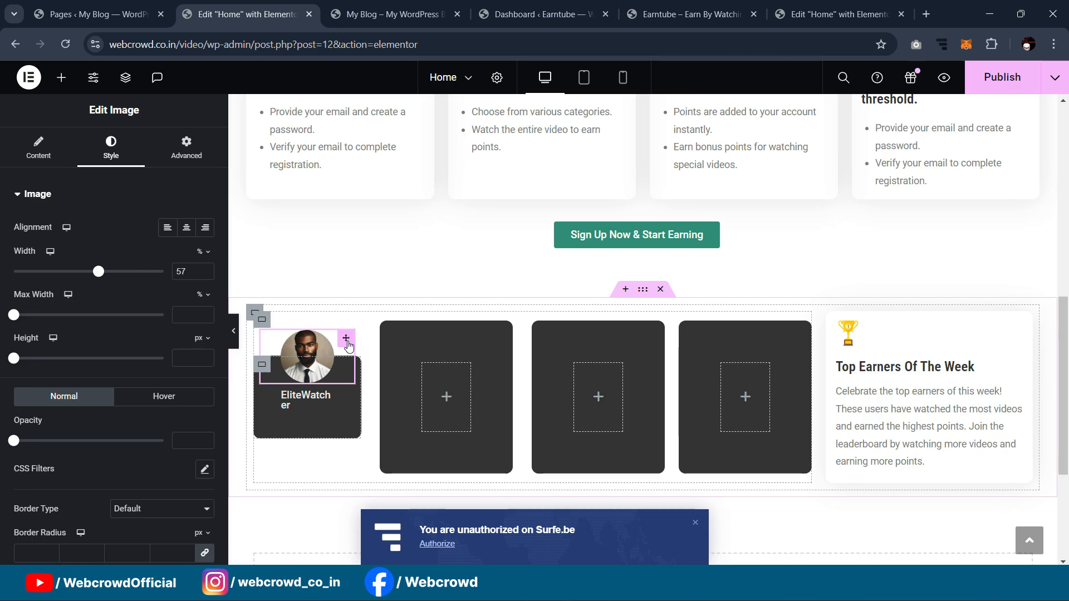
pyautogui.click(234, 330)
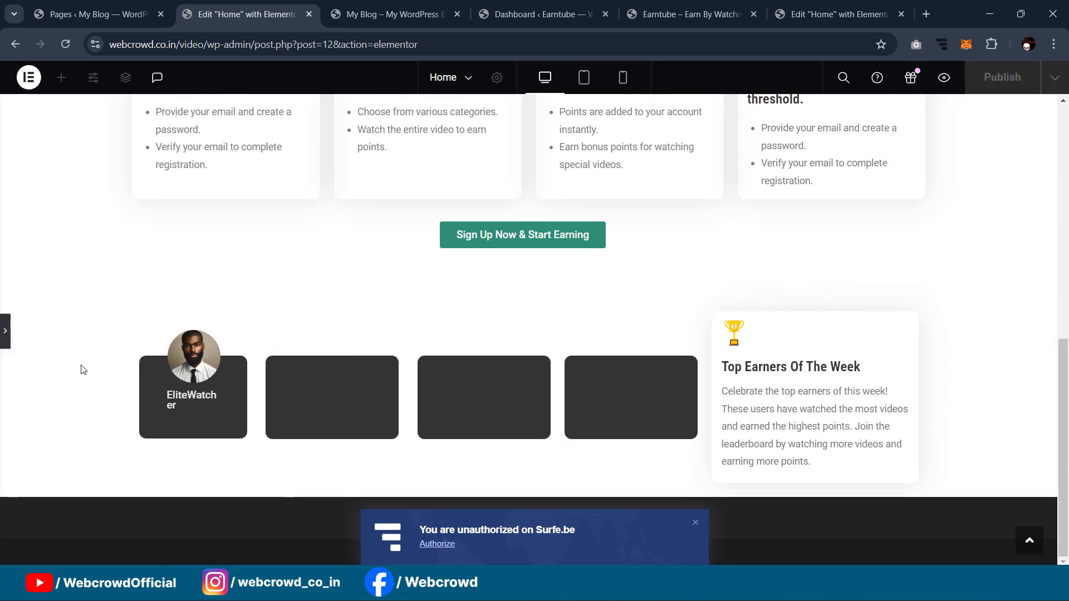
pyautogui.click(5, 331)
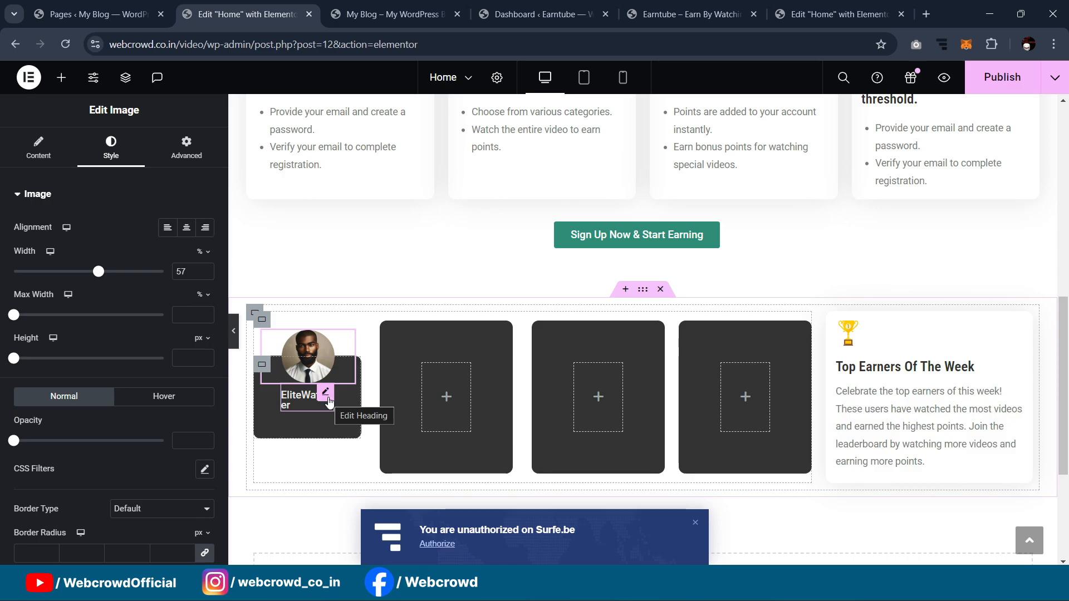
# Step: Reduce the EliteWatcher heading's font size from 15 to 13 px
pyautogui.click(326, 393)
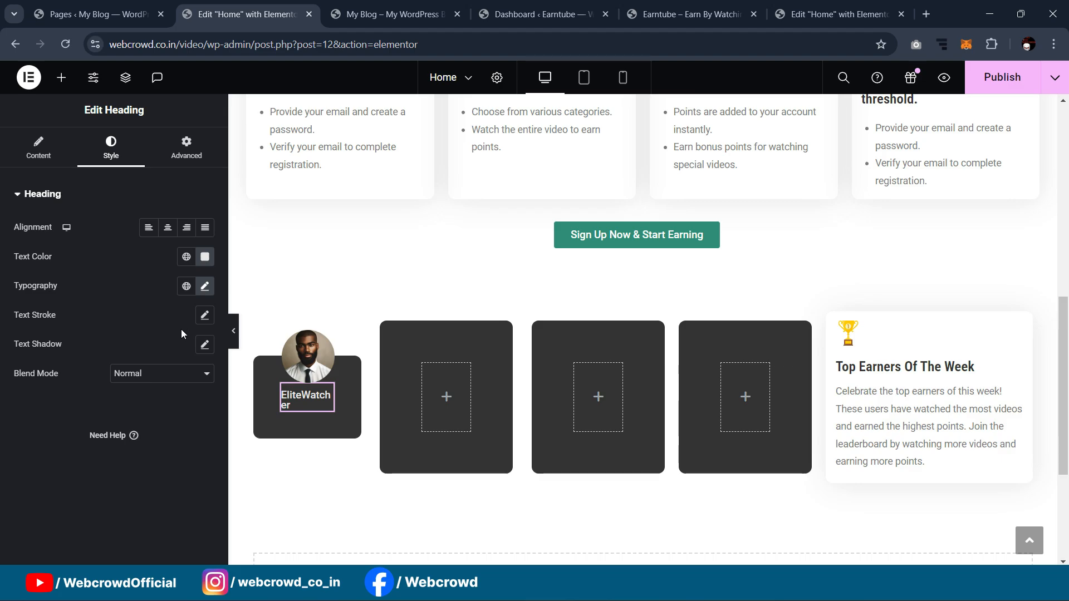
pyautogui.click(204, 287)
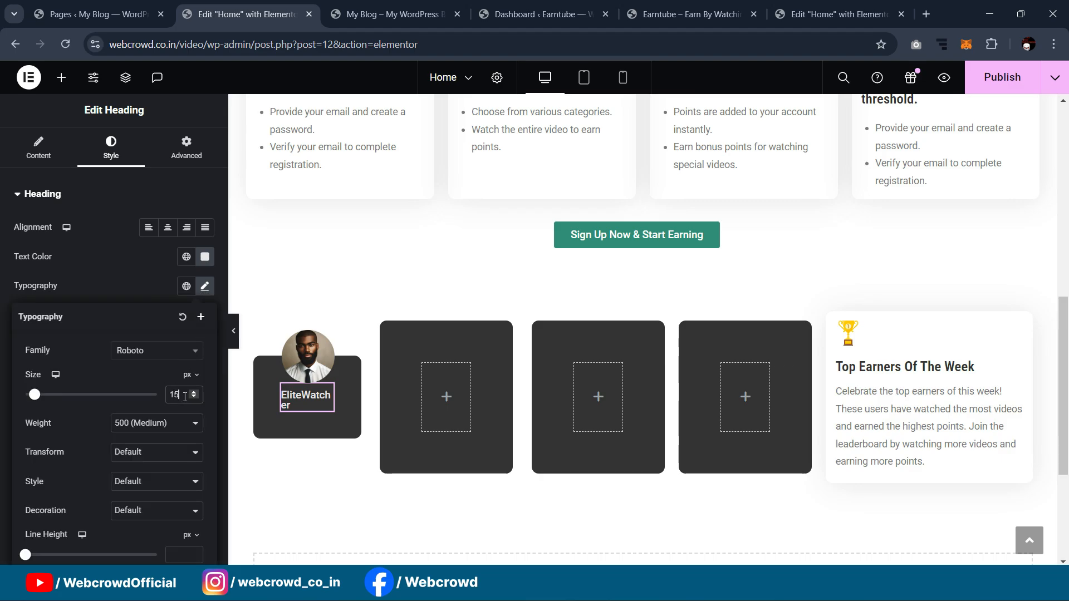
pyautogui.press('Down')
pyautogui.press('Down')
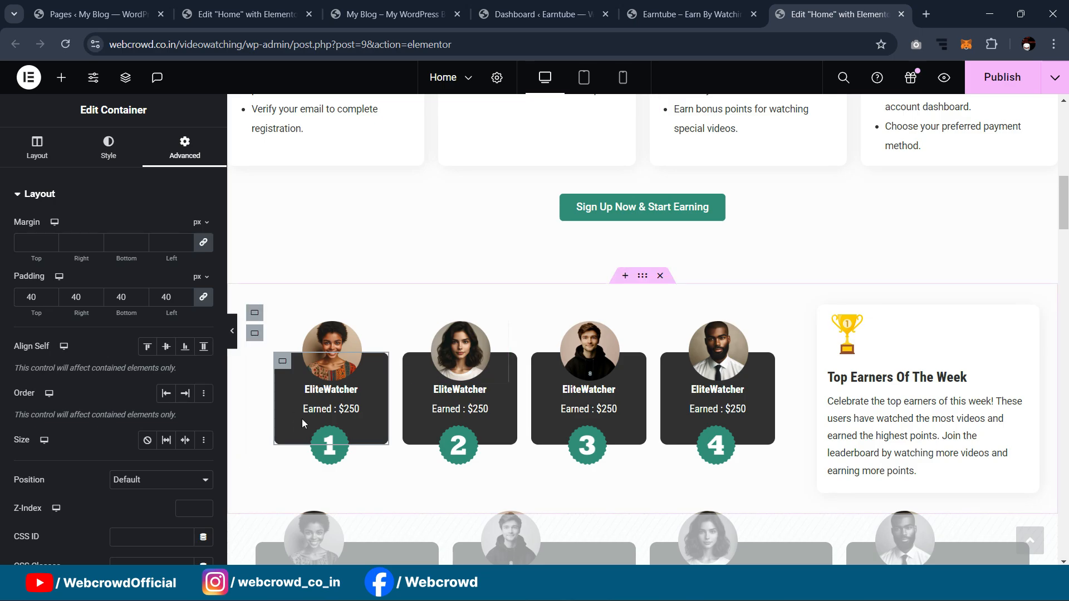
# Step: Copy the 'Earned : $250' text from the reference page's heading
pyautogui.click(352, 420)
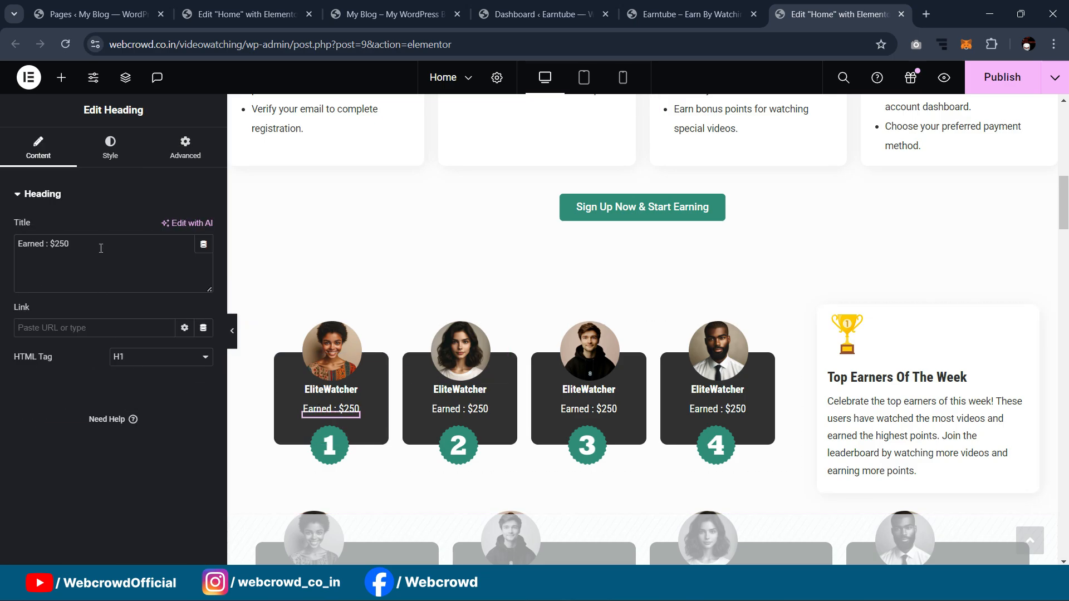
pyautogui.hotkey('ctrl', 'a')
pyautogui.hotkey('ctrl', 'c')
pyautogui.click(226, 16)
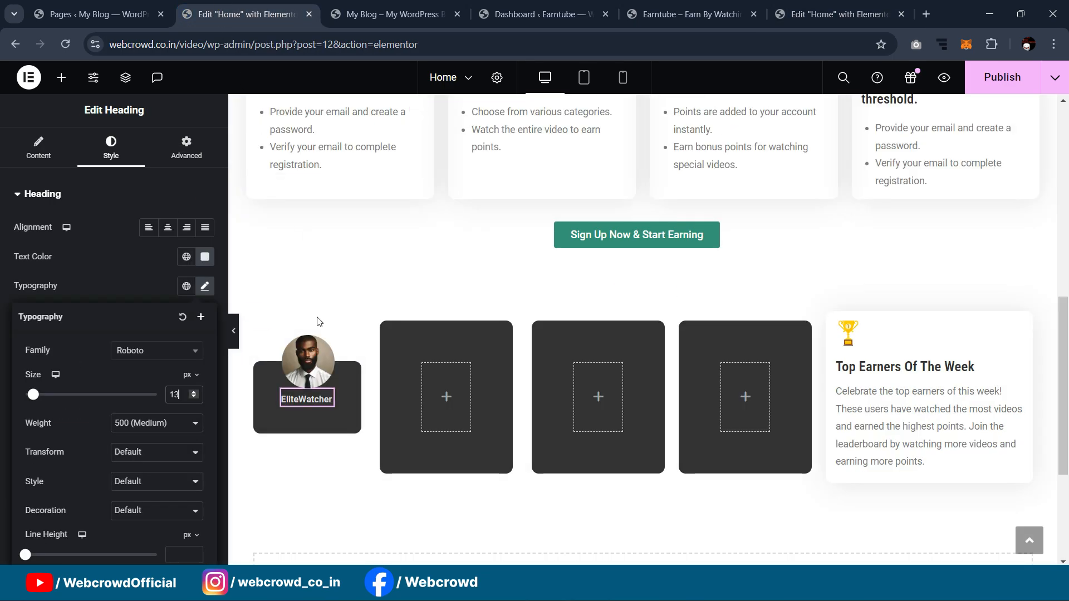
# Step: Duplicate the EliteWatcher heading and retitle the copy 'Earned : $250'
pyautogui.rightClick(327, 399)
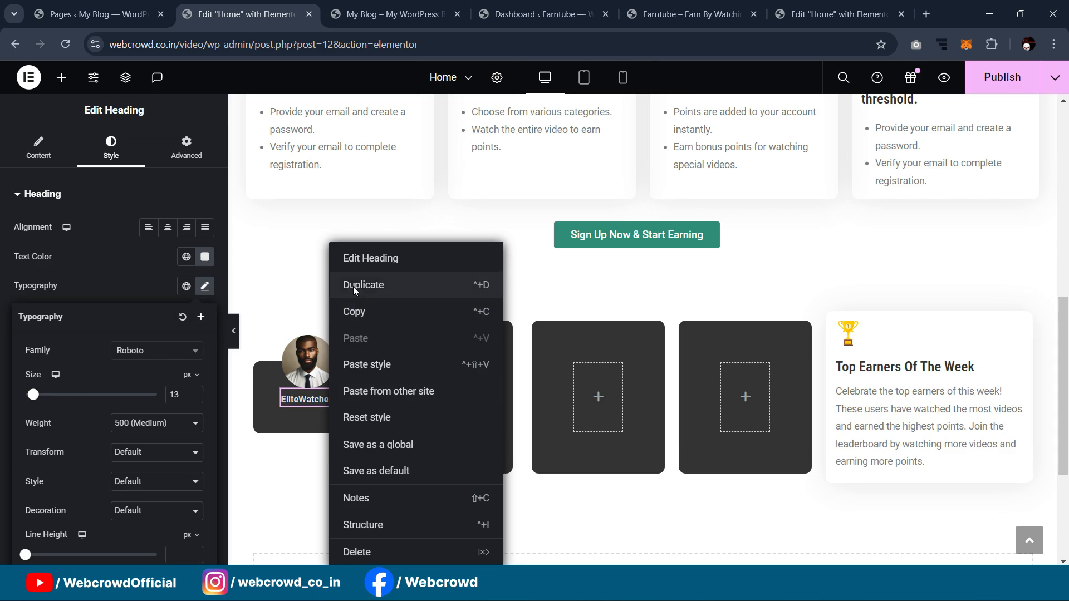
pyautogui.click(353, 286)
pyautogui.hotkey('ctrl', 'a')
pyautogui.hotkey('ctrl', 'v')
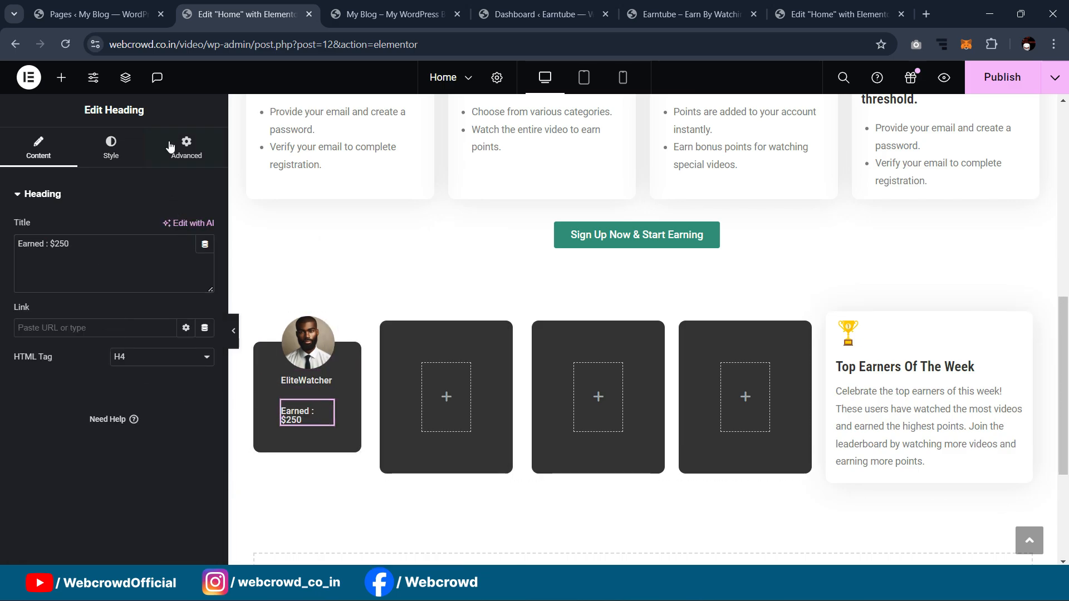
# Step: Give the Earned heading a top margin of -9 to tuck it under the name
pyautogui.click(186, 147)
pyautogui.moveTo(40, 242); pyautogui.dragTo(2, 245)
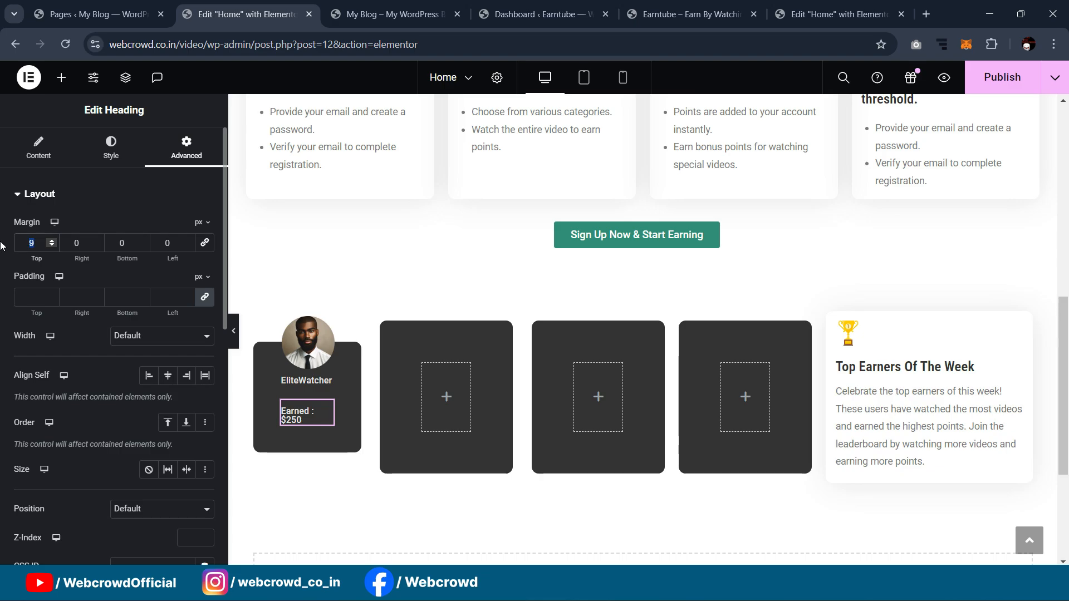
pyautogui.write('0')
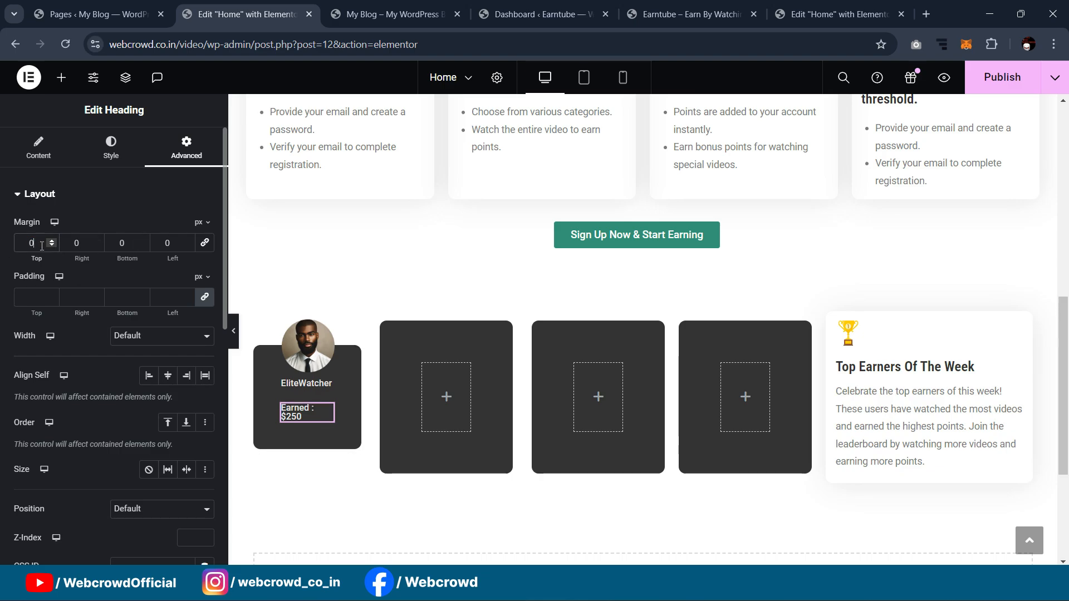
pyautogui.press('Down')
pyautogui.press('Down')
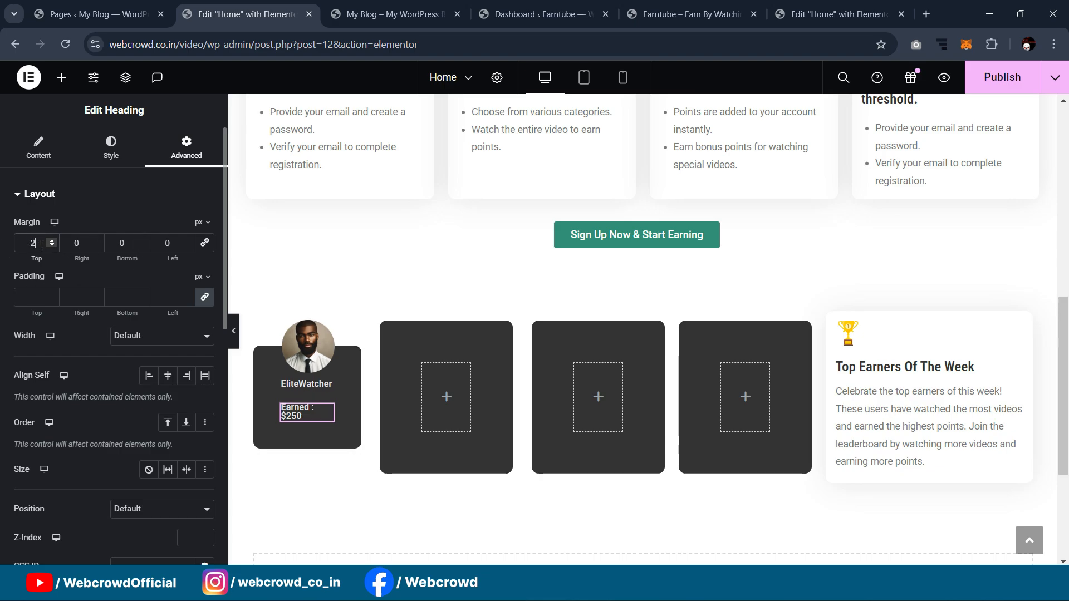
pyautogui.press('Down')
pyautogui.press('Down')
pyautogui.press('Down')
pyautogui.press('Down')
pyautogui.press('Down')
pyautogui.press('Down')
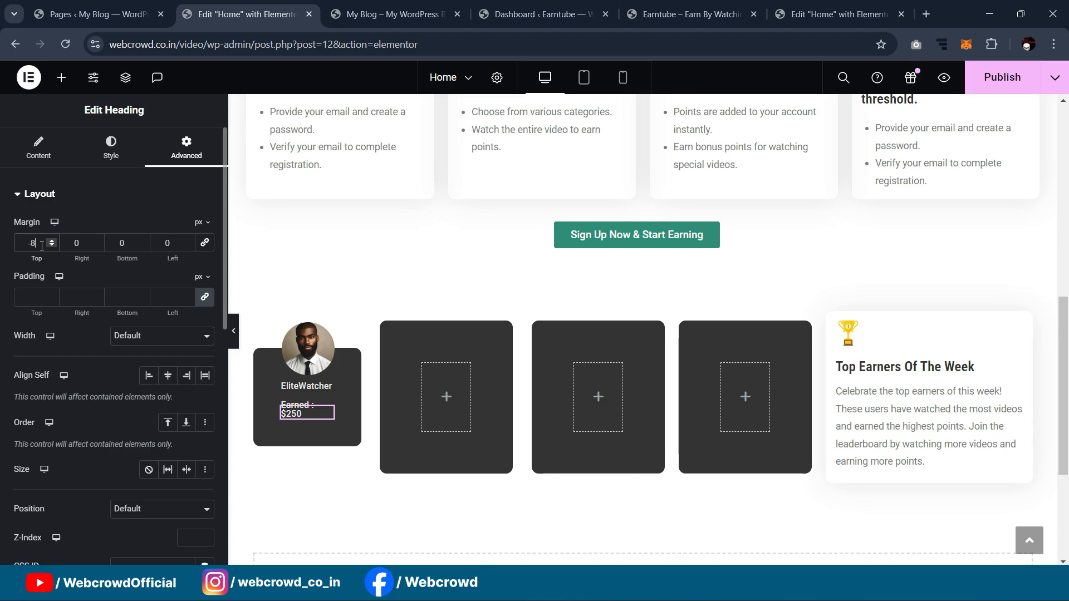
pyautogui.press('Down')
pyautogui.press('Down')
pyautogui.press('Up')
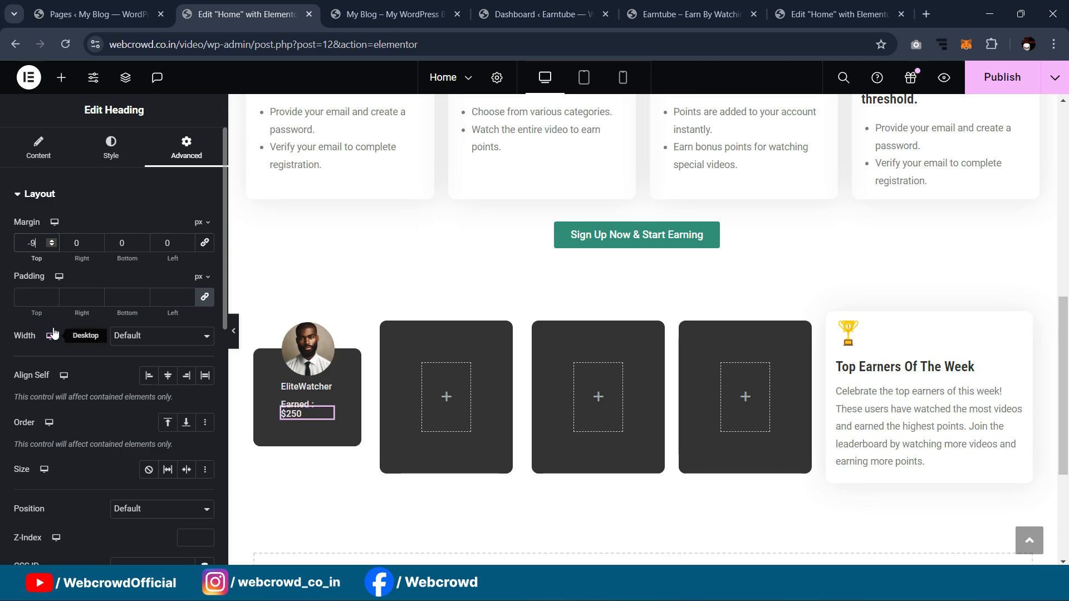
# Step: Make the Earned line semi-bold (600) and narrow the Top Earners column to about 30%
pyautogui.click(38, 148)
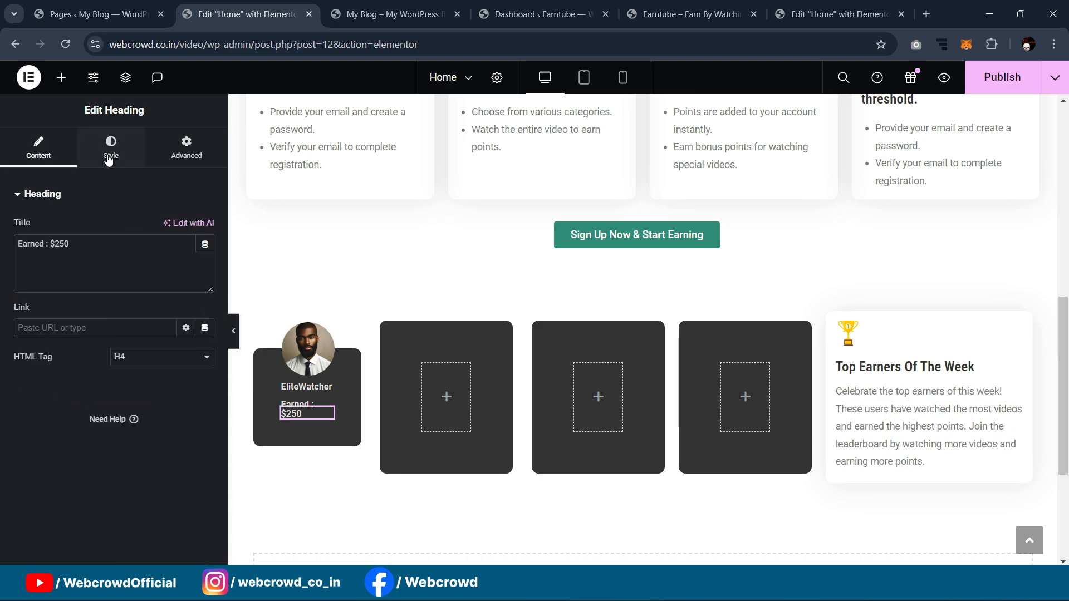
pyautogui.click(111, 147)
pyautogui.click(205, 287)
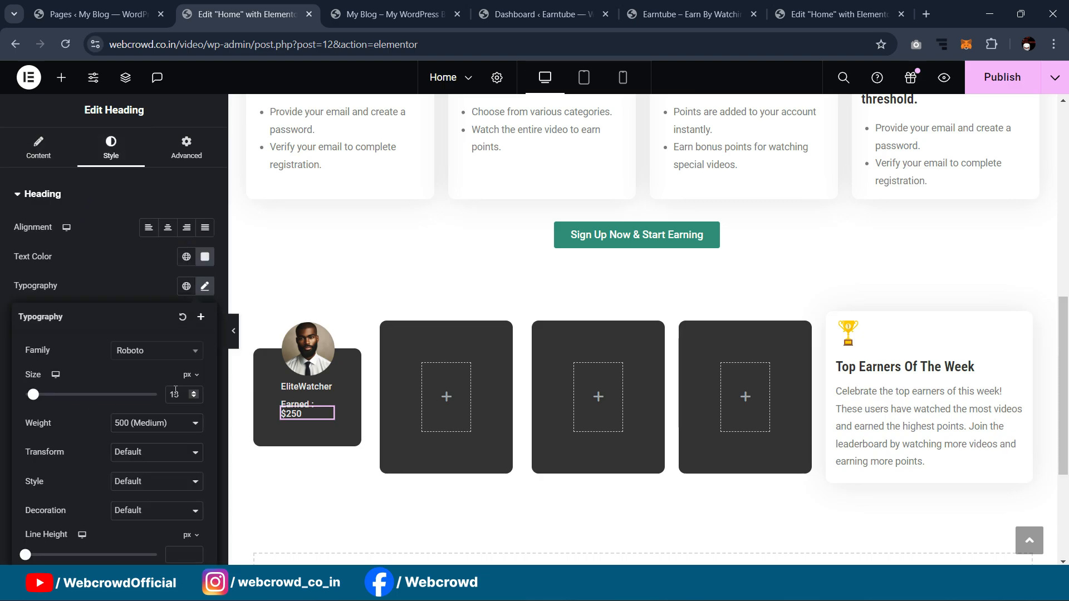
pyautogui.click(155, 423)
pyautogui.click(129, 493)
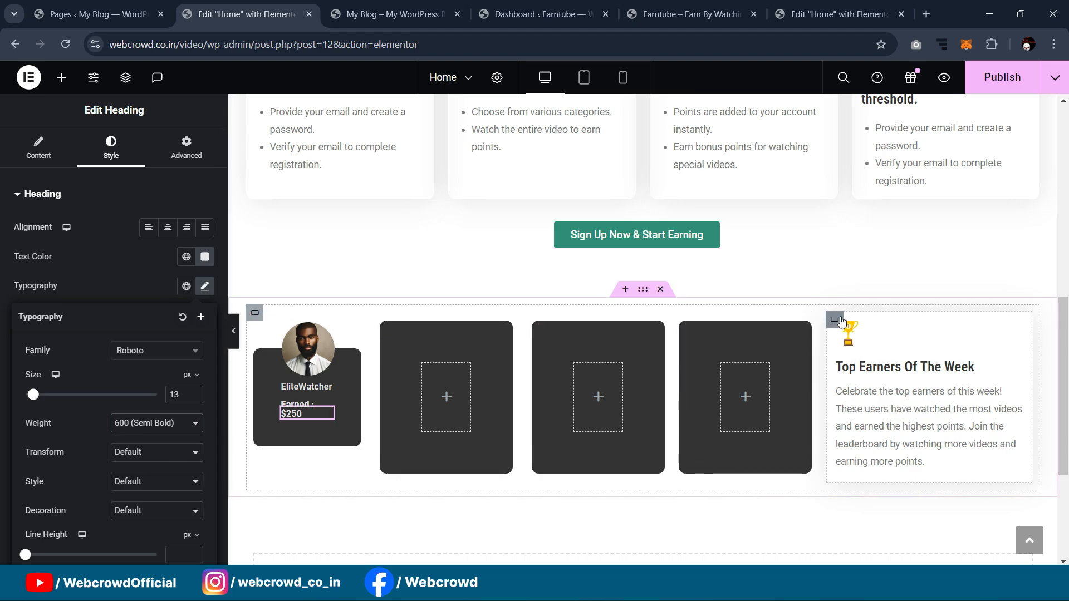
pyautogui.click(835, 319)
pyautogui.moveTo(67, 314); pyautogui.dragTo(61, 317)
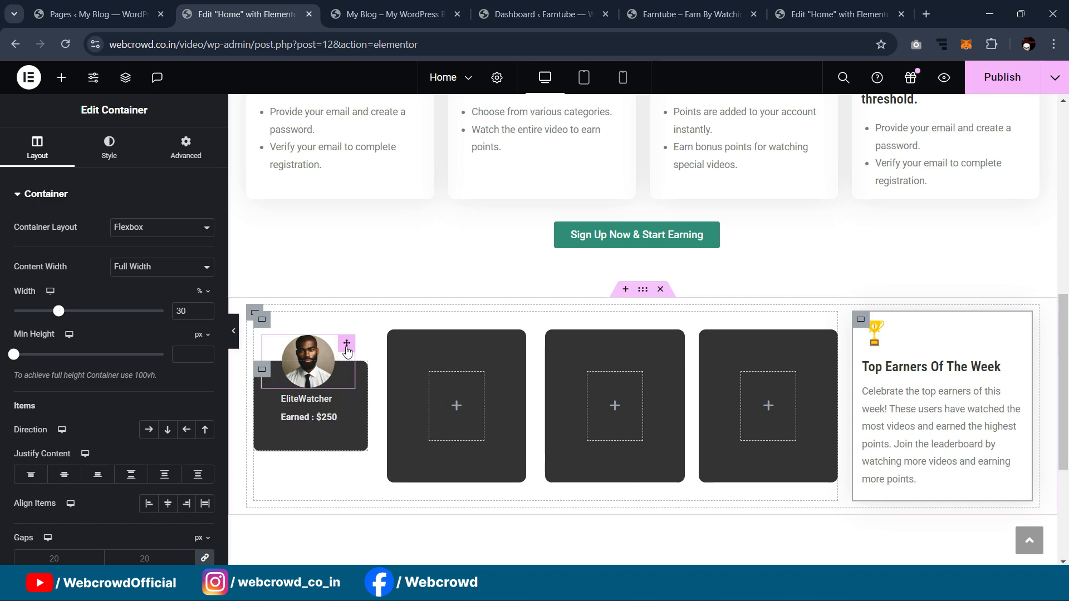
# Step: Centre the EliteWatcher name and the Earned : $250 line in the first card
pyautogui.click(346, 349)
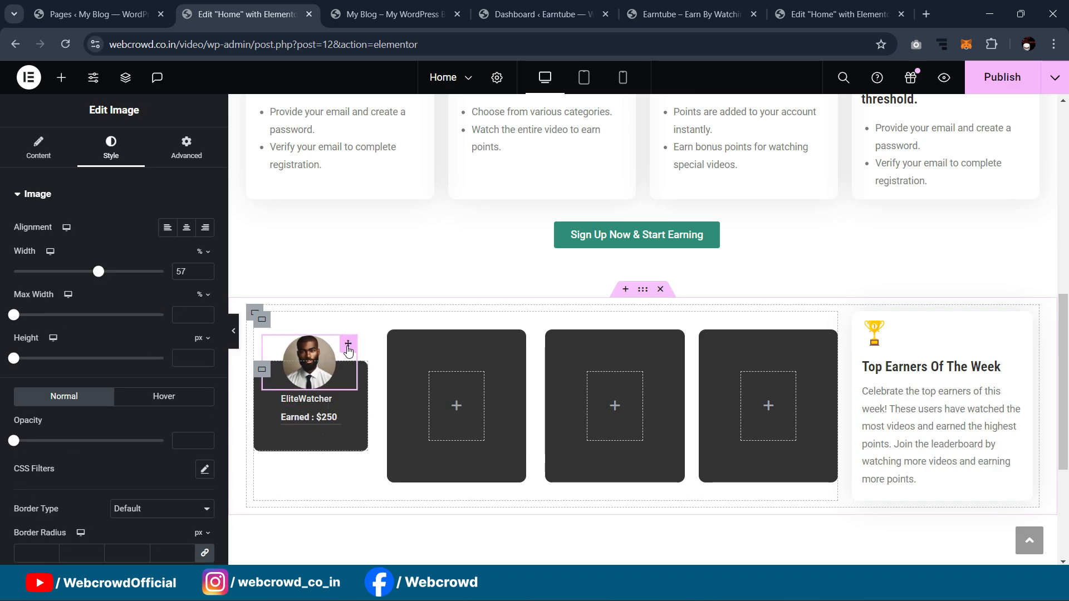
pyautogui.click(311, 399)
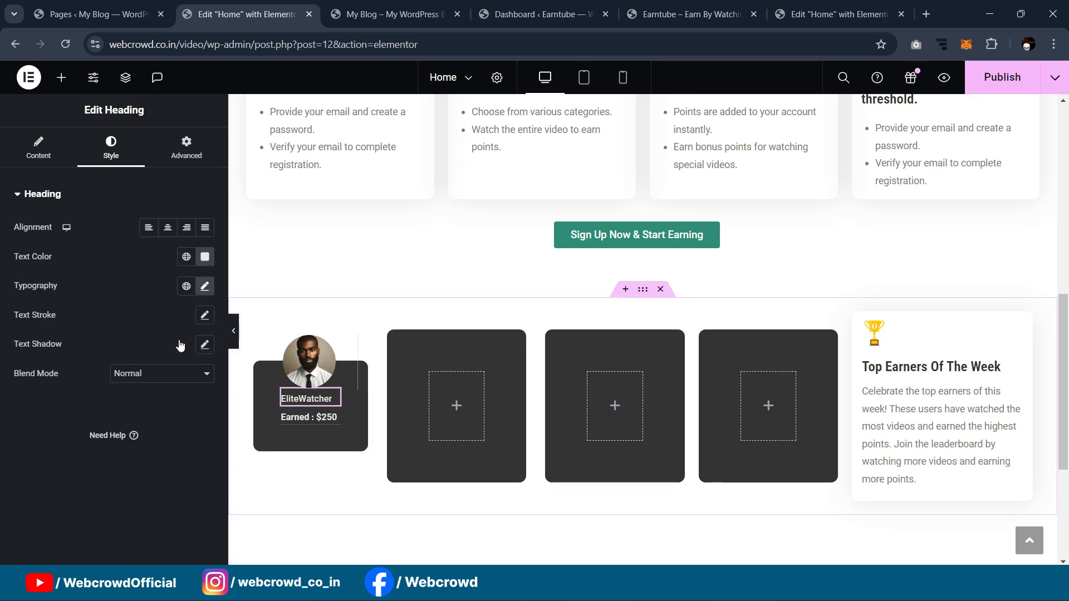
pyautogui.click(168, 228)
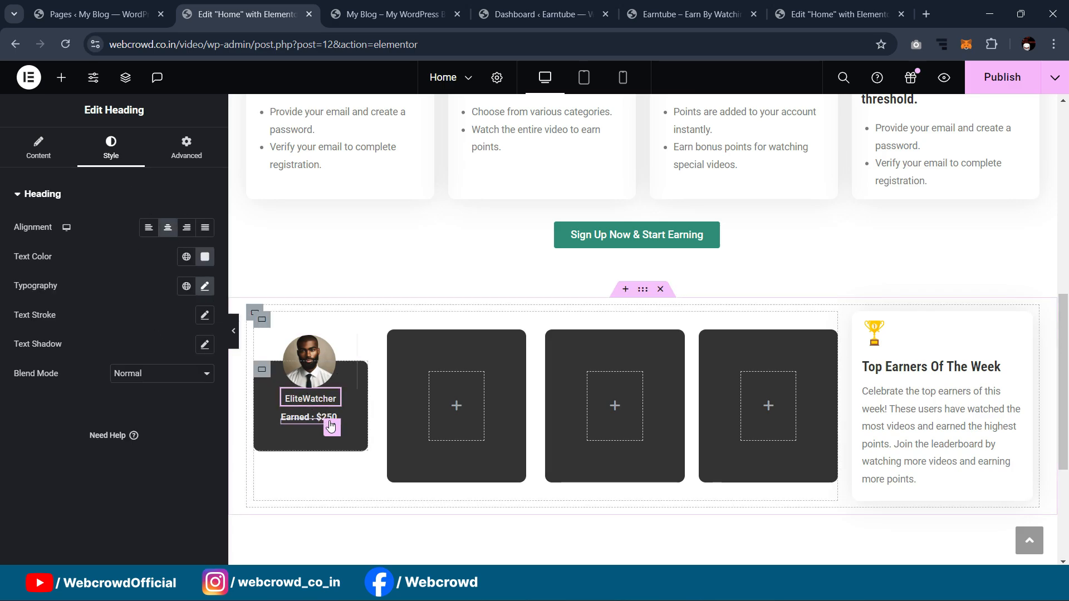
pyautogui.click(168, 227)
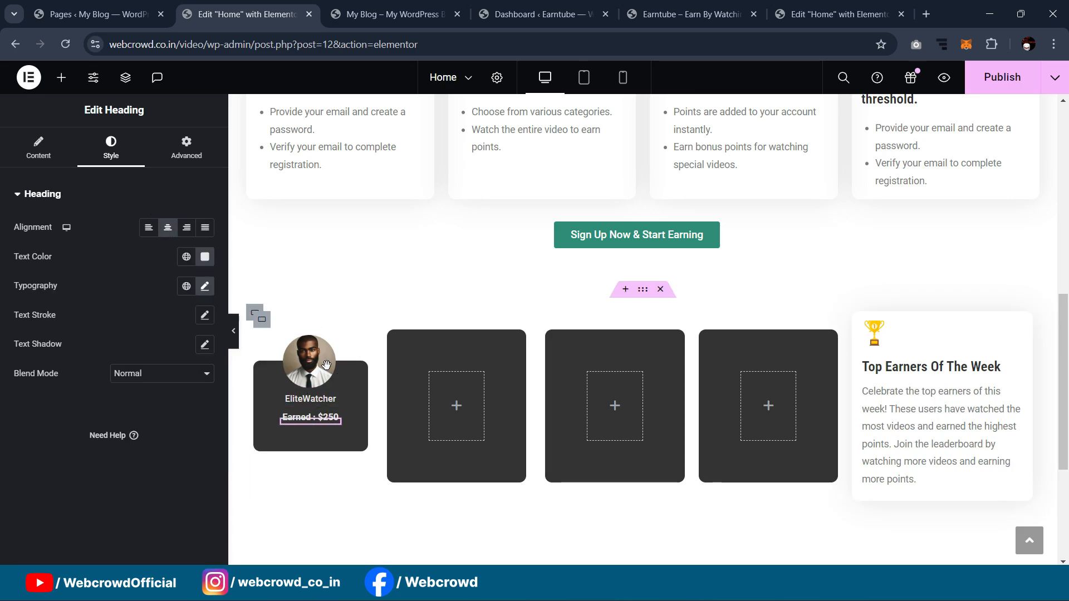
pyautogui.click(348, 345)
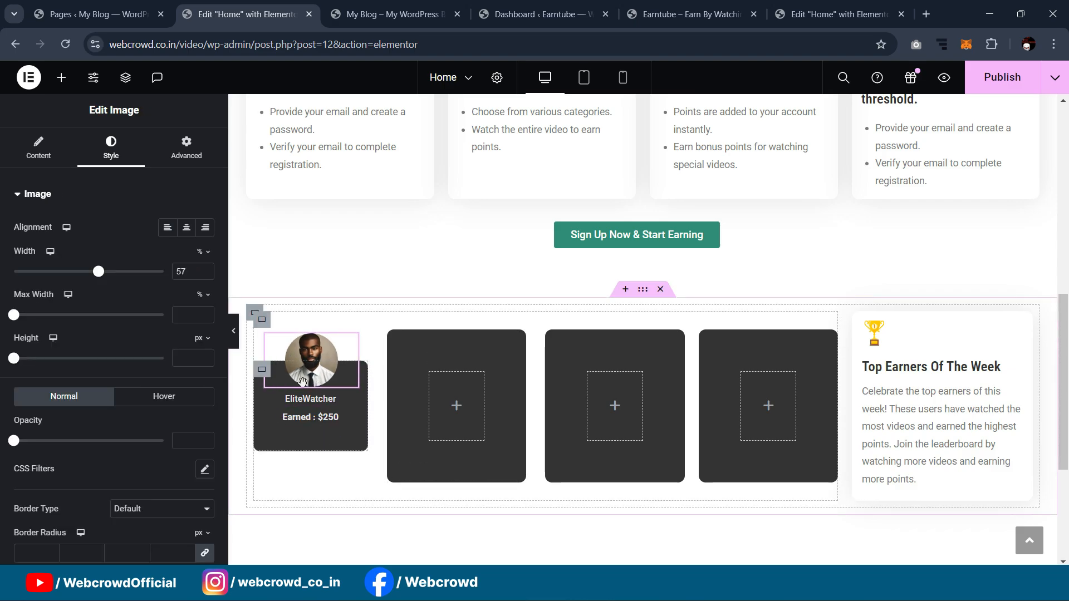
# Step: Compare with the reference page's earner cards, then open the widget library
pyautogui.click(778, 14)
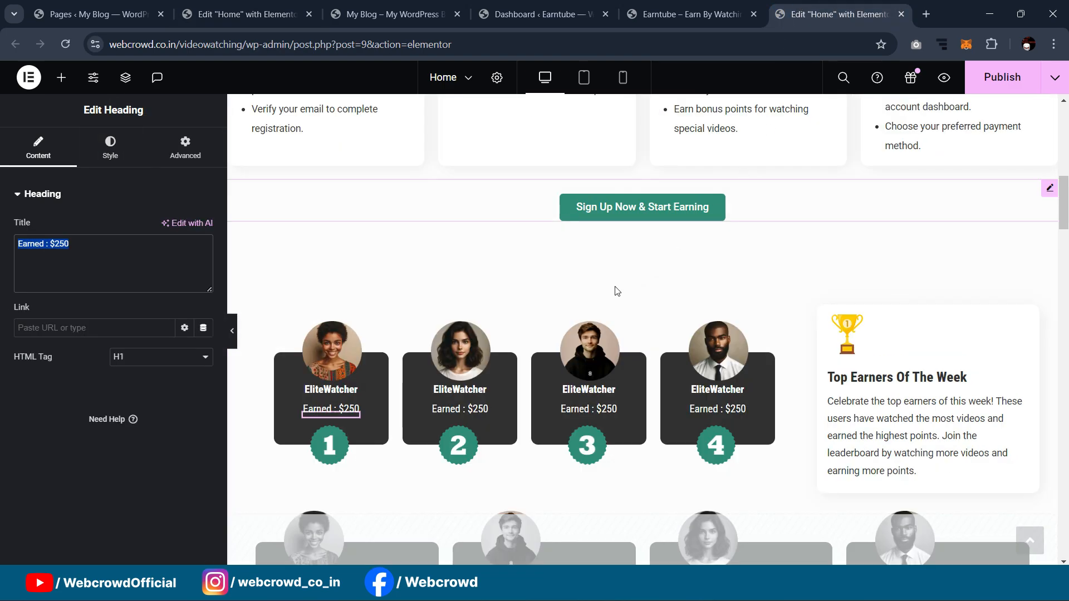
pyautogui.click(248, 14)
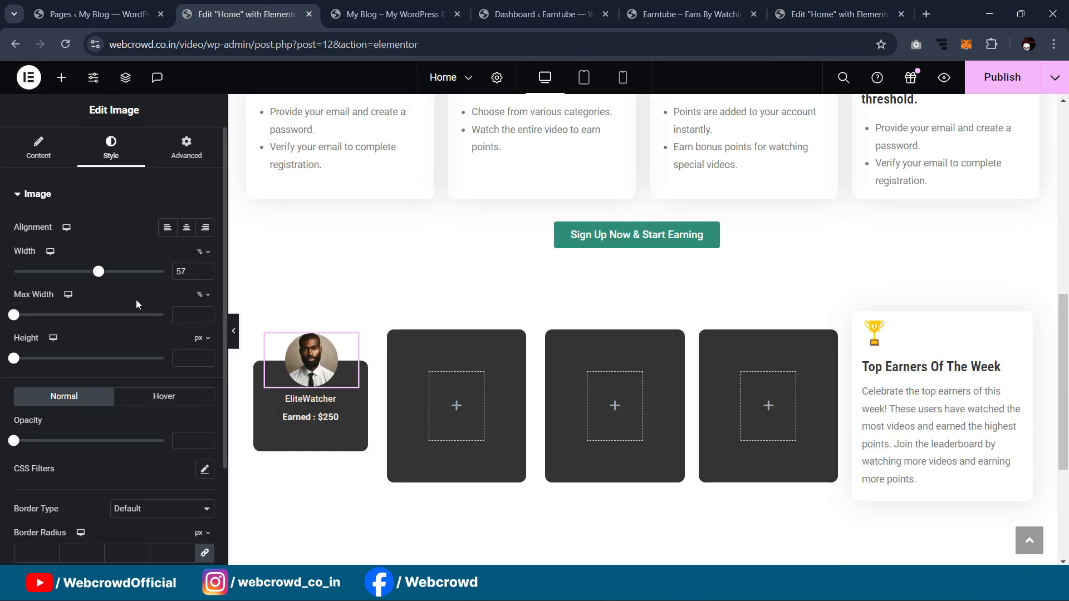
pyautogui.click(68, 84)
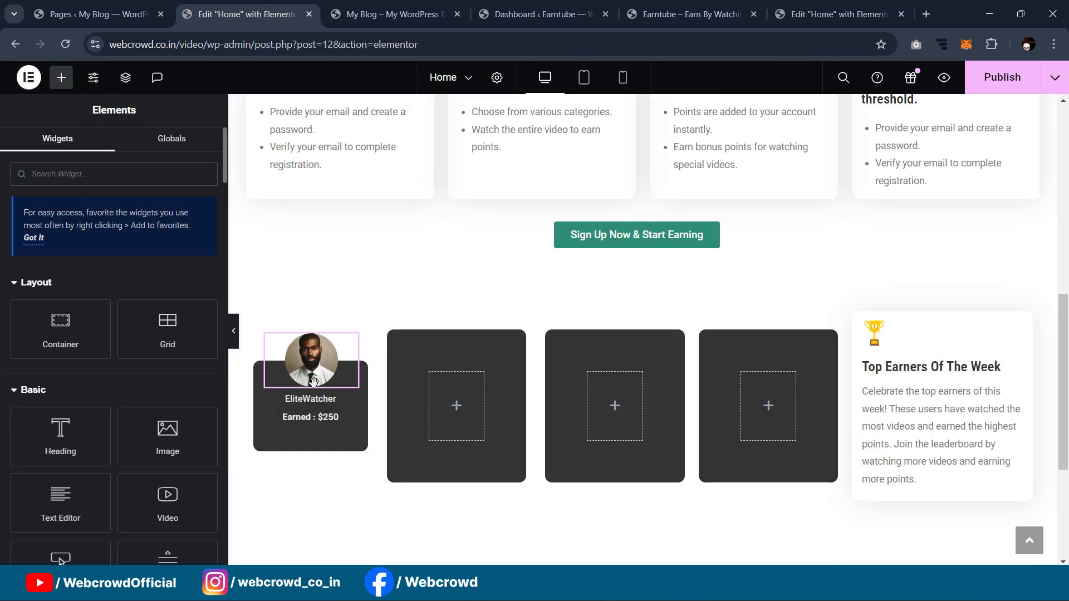
# Step: Duplicate the first card's avatar image and move the copy below the earnings line
pyautogui.rightClick(351, 346)
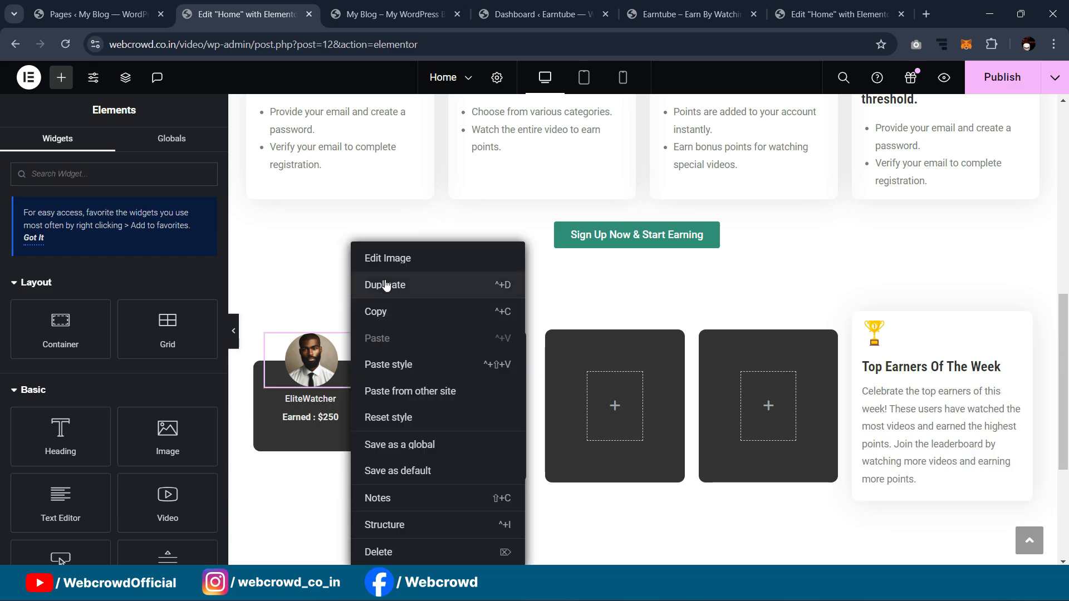
pyautogui.click(314, 359)
pyautogui.moveTo(314, 359); pyautogui.dragTo(313, 456)
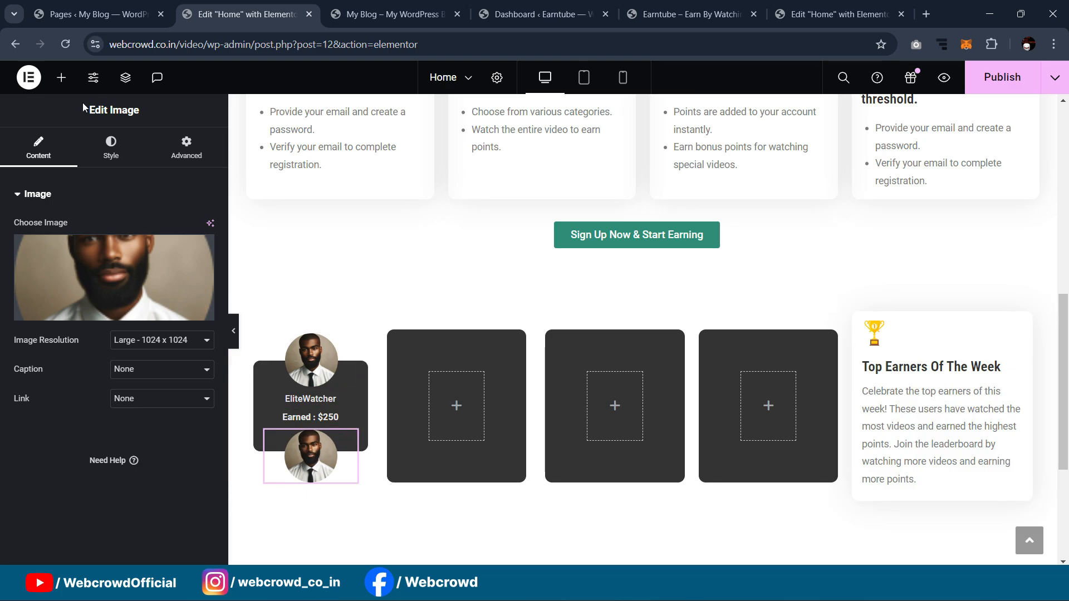
# Step: Upload the badge images Group 44–47 and insert the green 1 badge into the copy
pyautogui.click(98, 256)
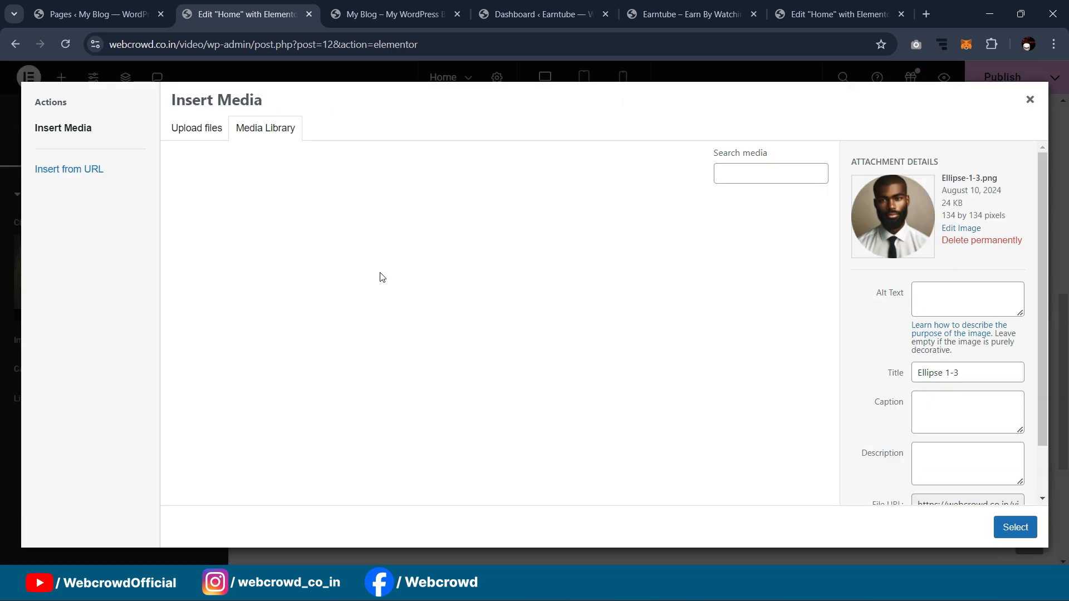
pyautogui.click(207, 130)
pyautogui.click(645, 326)
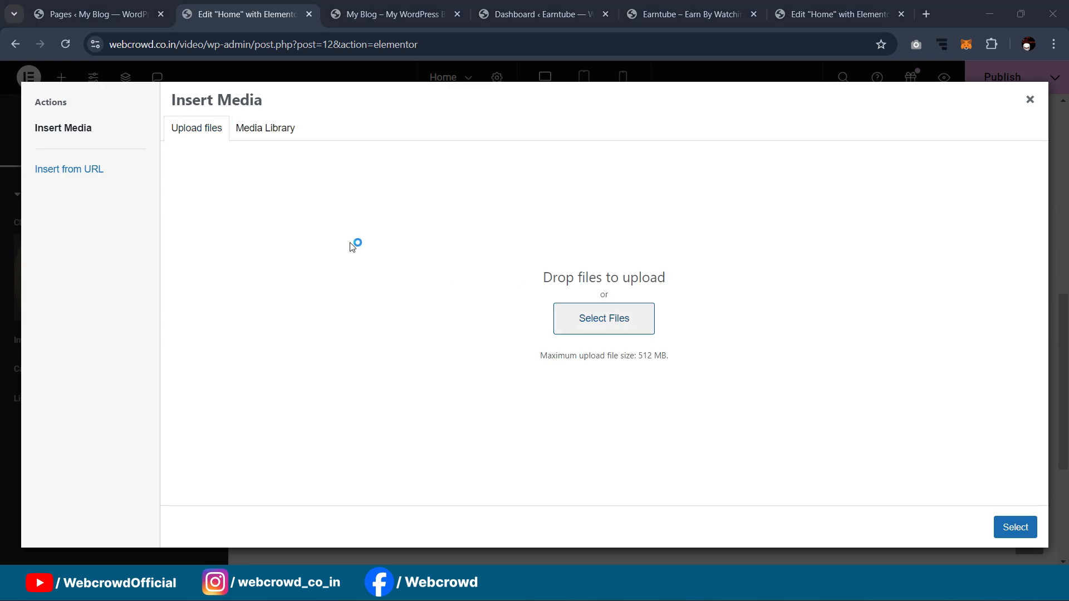
pyautogui.scroll(-1, 290, 167)
pyautogui.scroll(-1, 362, 194)
pyautogui.click(480, 157)
pyautogui.keyDown('shift'); pyautogui.click(267, 237); pyautogui.keyUp('shift')
pyautogui.click(424, 311)
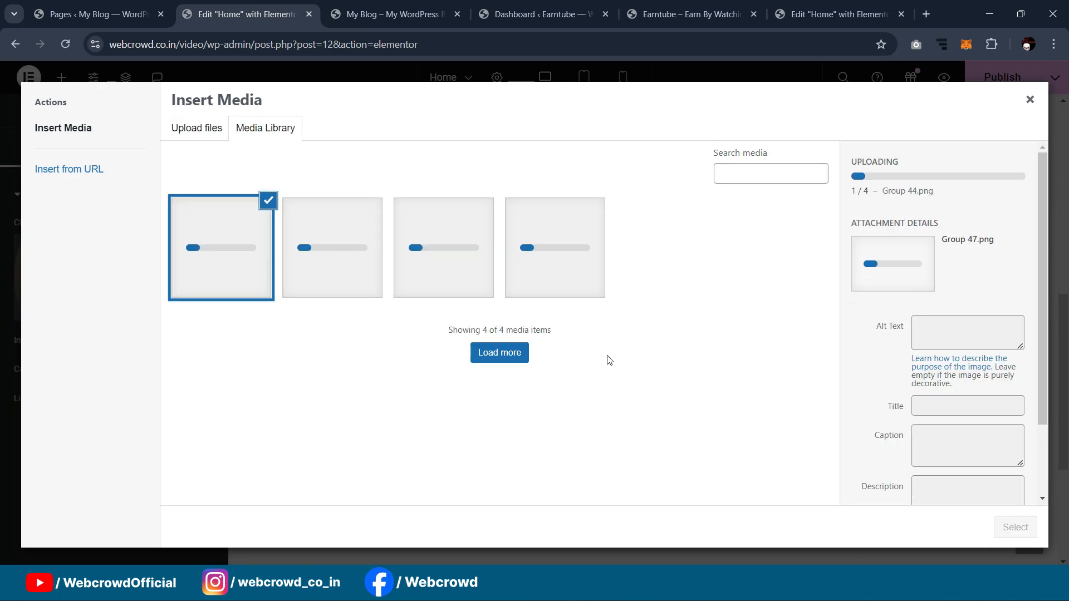
pyautogui.click(1005, 527)
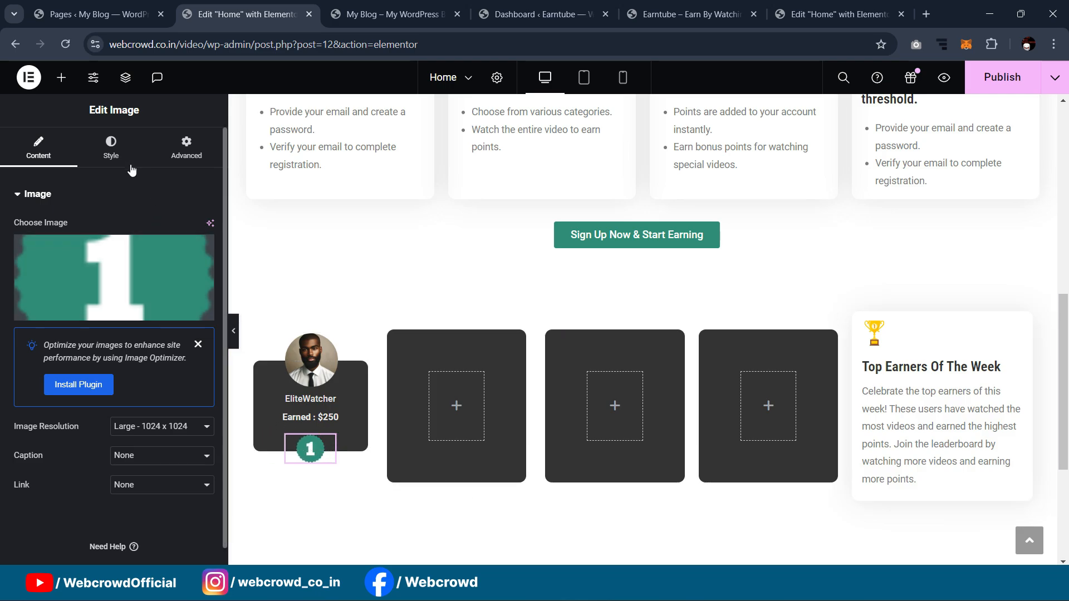
pyautogui.click(111, 149)
# Step: Widen the 1 badge to about 77% and copy the first card's avatar image
pyautogui.moveTo(102, 277); pyautogui.dragTo(132, 291)
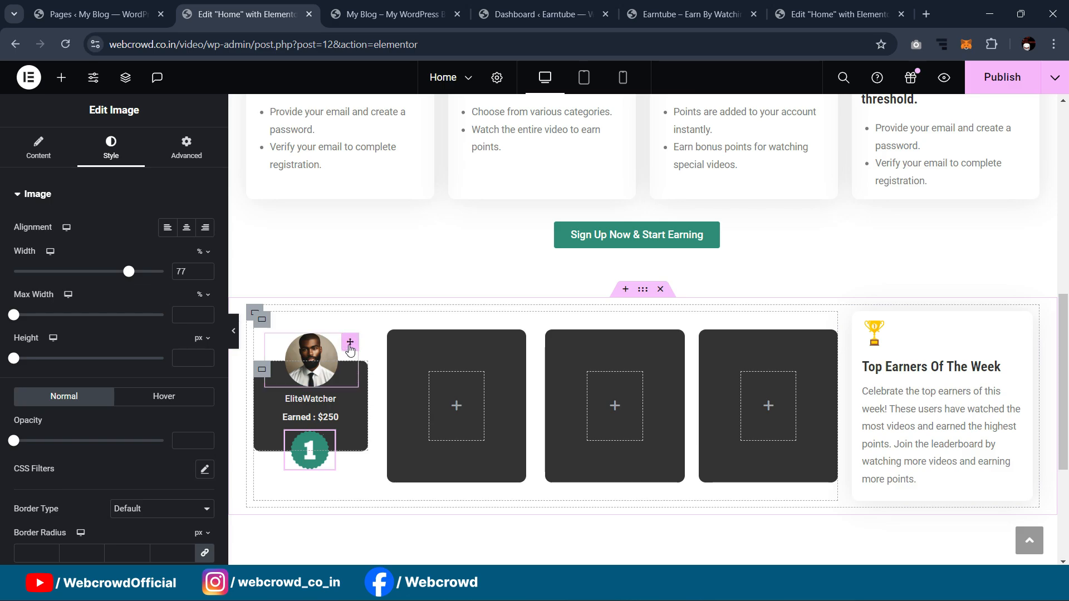
pyautogui.rightClick(349, 349)
pyautogui.click(374, 310)
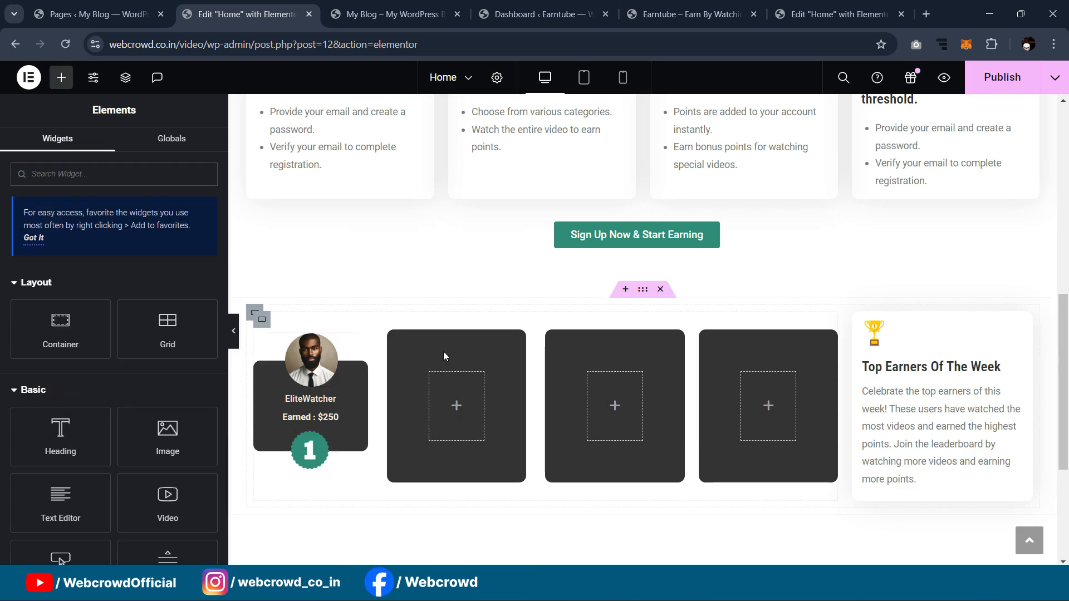
pyautogui.rightClick(406, 344)
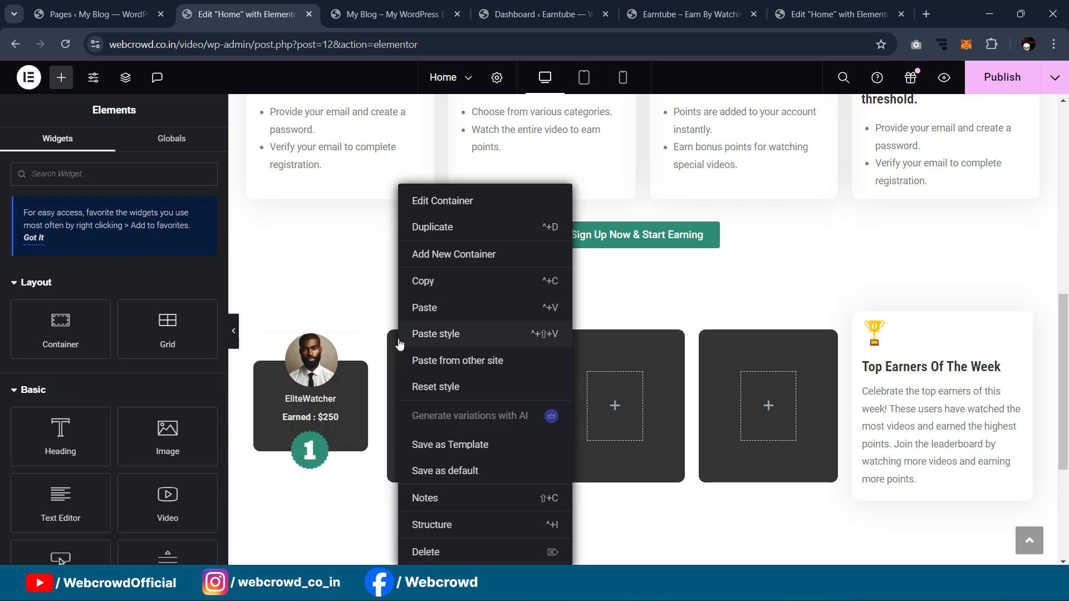
# Step: Paste the avatar into the second card and set its padding to 40
pyautogui.click(421, 309)
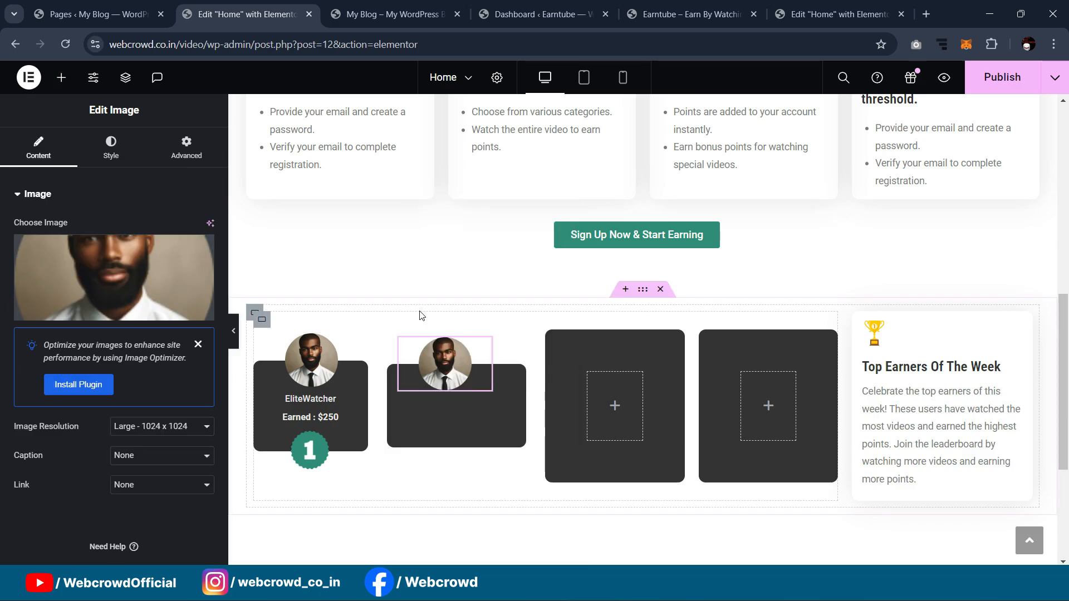
pyautogui.click(397, 371)
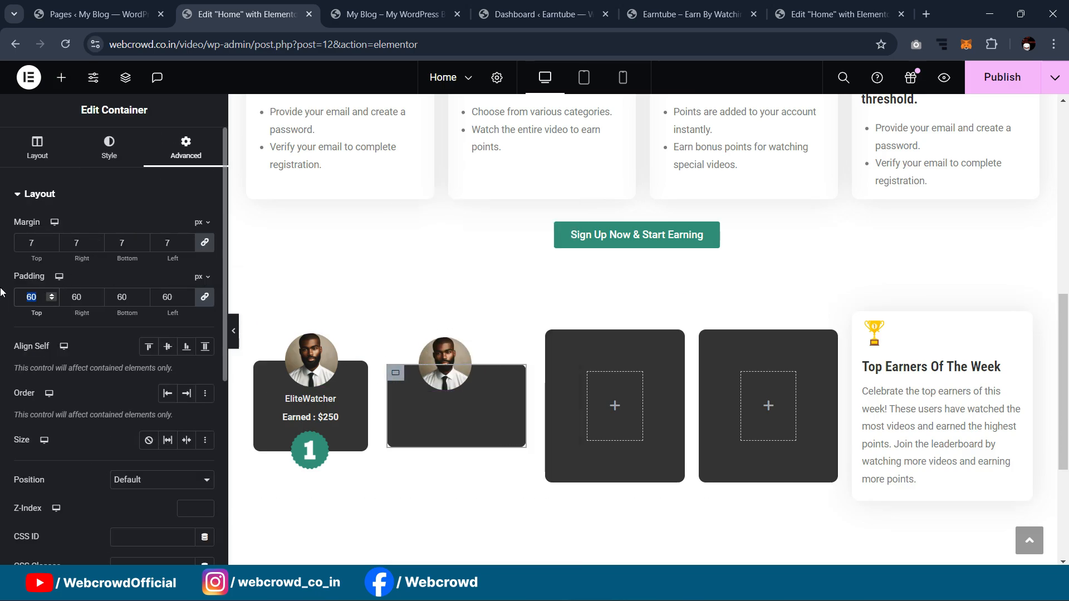
pyautogui.write('40')
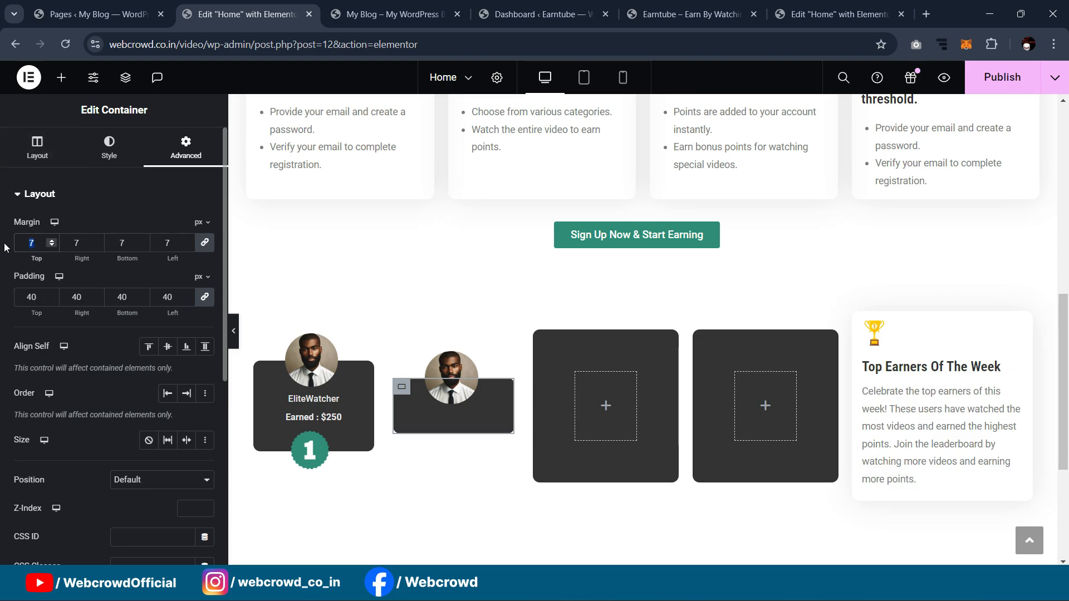
pyautogui.write('0')
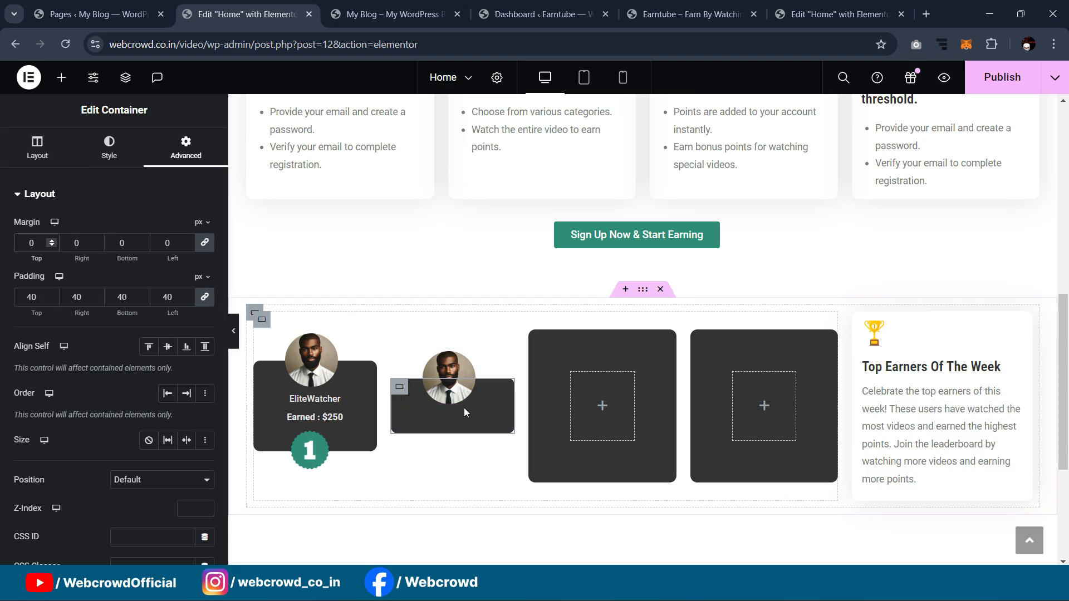
# Step: Copy the EliteWatcher heading and Earned : $250 line into the second card
pyautogui.rightClick(336, 399)
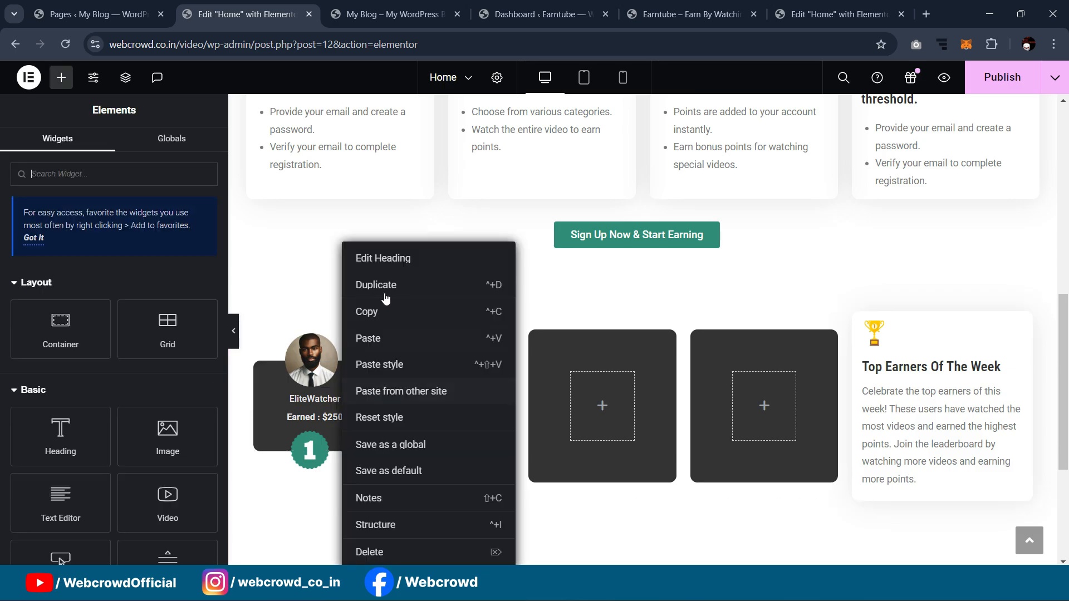
pyautogui.click(381, 312)
pyautogui.rightClick(395, 401)
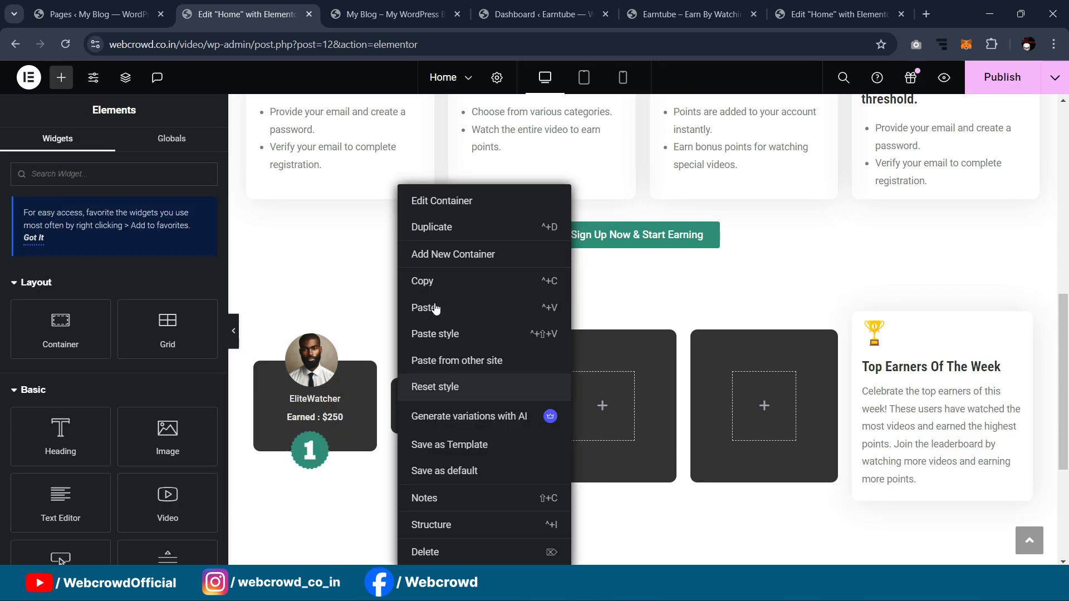
pyautogui.click(429, 308)
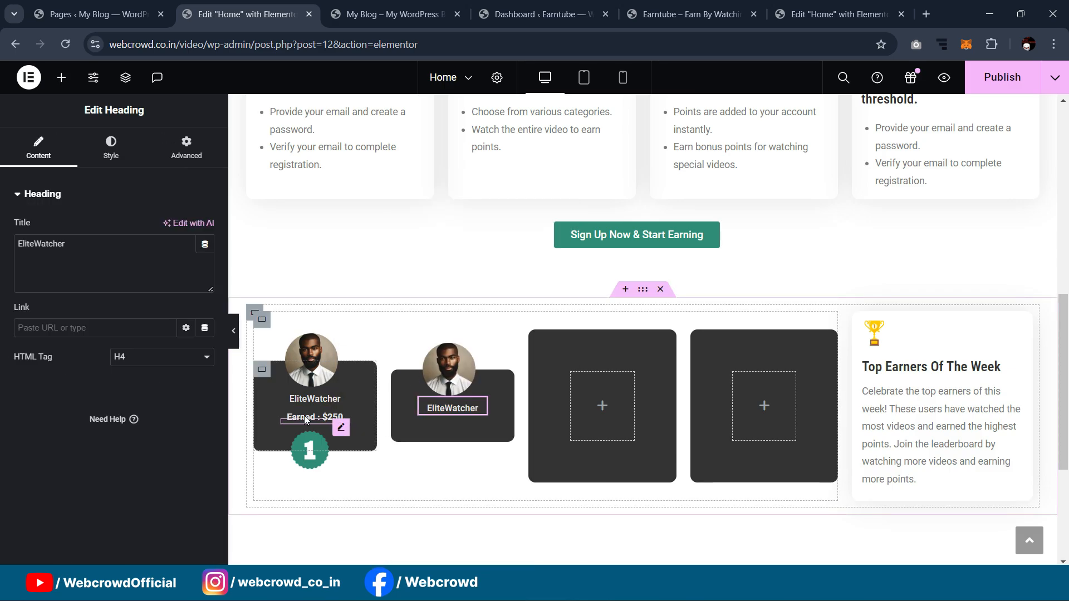
pyautogui.click(332, 418)
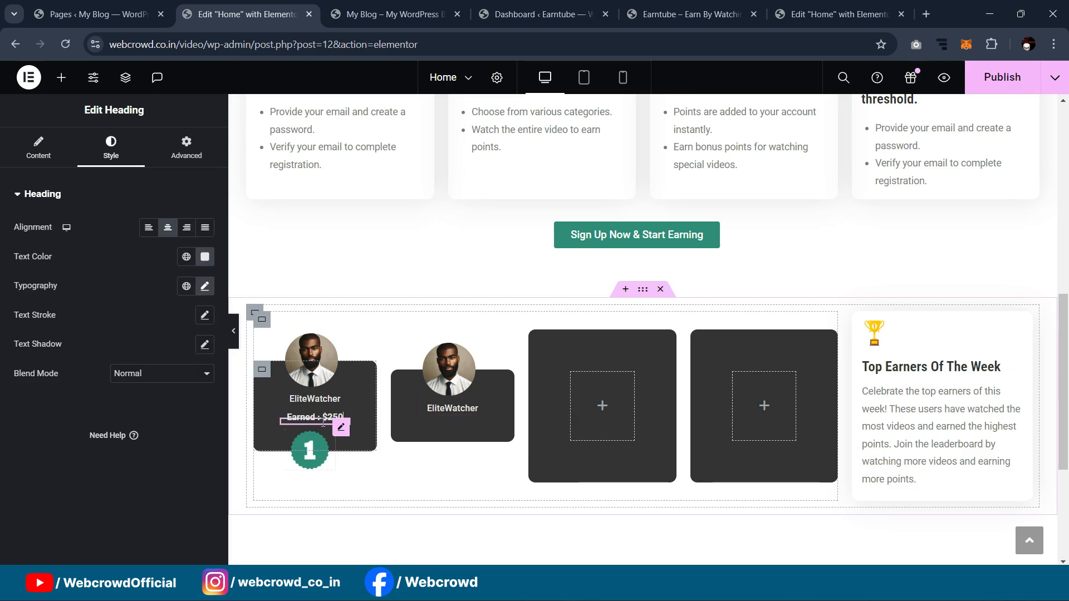
pyautogui.rightClick(338, 422)
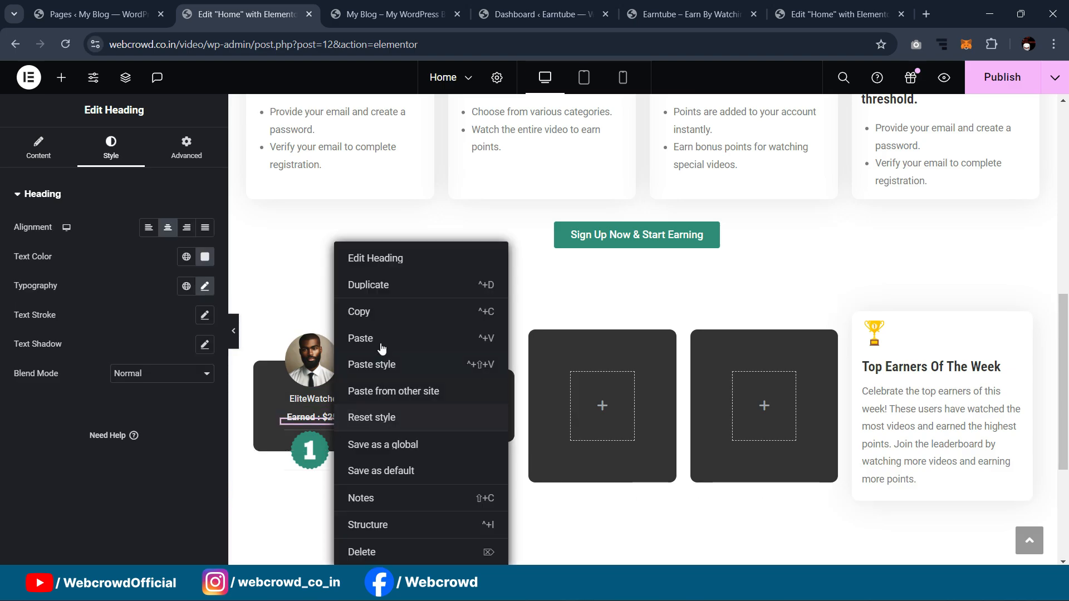
pyautogui.click(370, 312)
pyautogui.rightClick(405, 388)
pyautogui.click(487, 309)
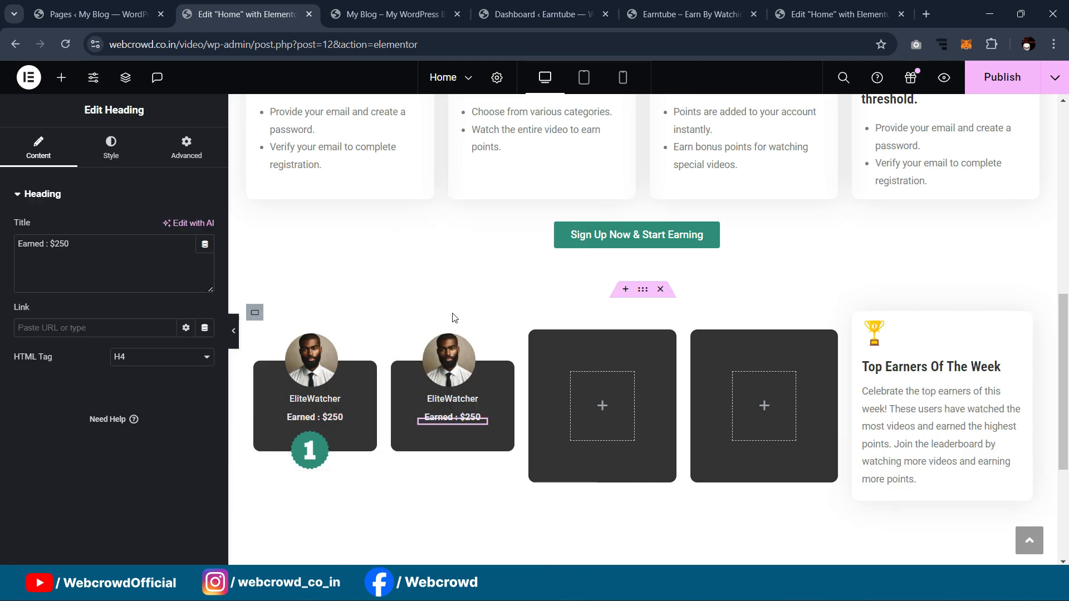
# Step: Copy the 1 badge into the second card, undoing an accidental extra earnings line
pyautogui.click(322, 446)
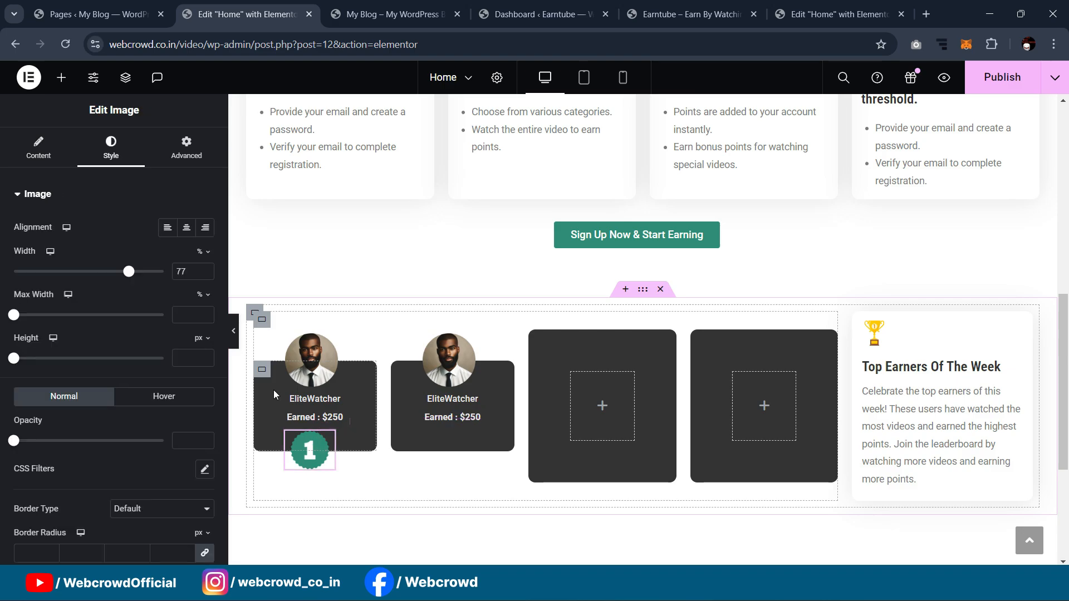
pyautogui.rightClick(322, 445)
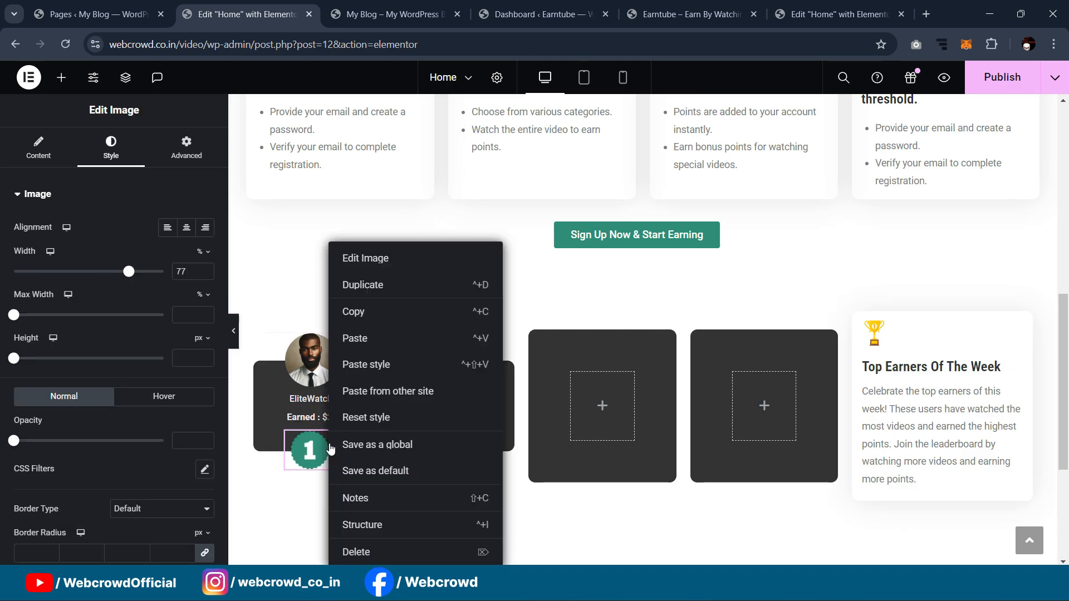
pyautogui.click(367, 338)
pyautogui.hotkey('ctrl', 'z')
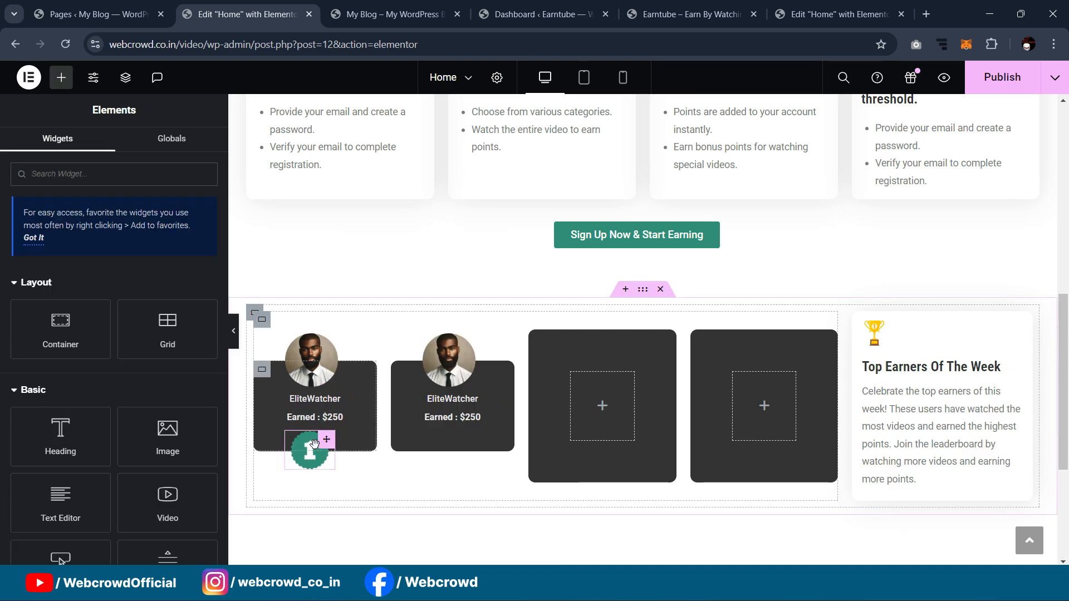
pyautogui.rightClick(333, 444)
pyautogui.click(365, 313)
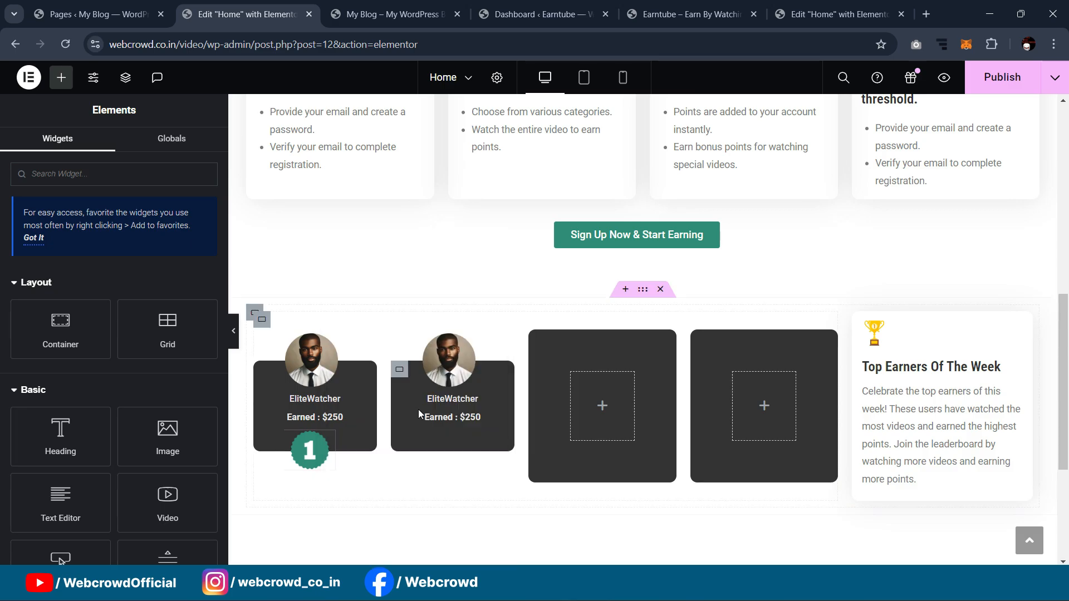
pyautogui.rightClick(404, 371)
pyautogui.click(431, 308)
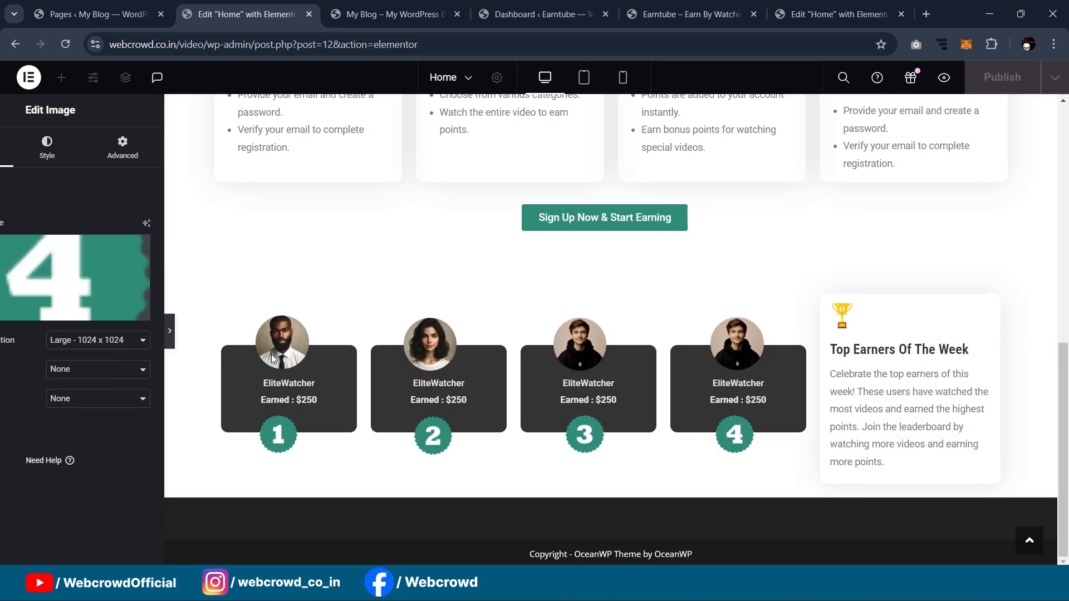
# Step: Preview the four earner cards with badges numbered 1 to 4 and select the 4 badge
pyautogui.click(233, 331)
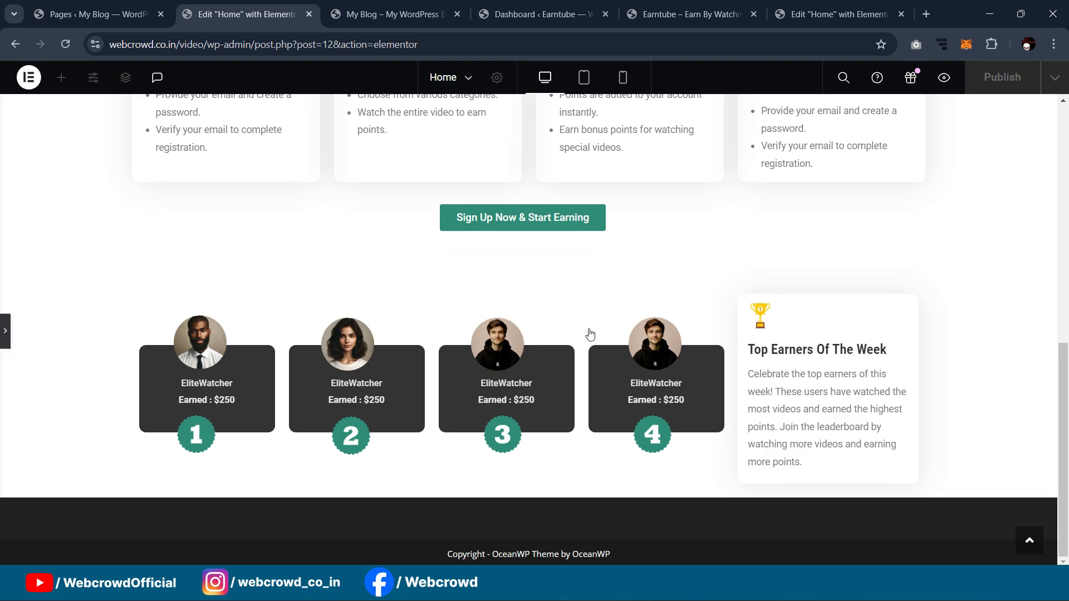
pyautogui.click(652, 434)
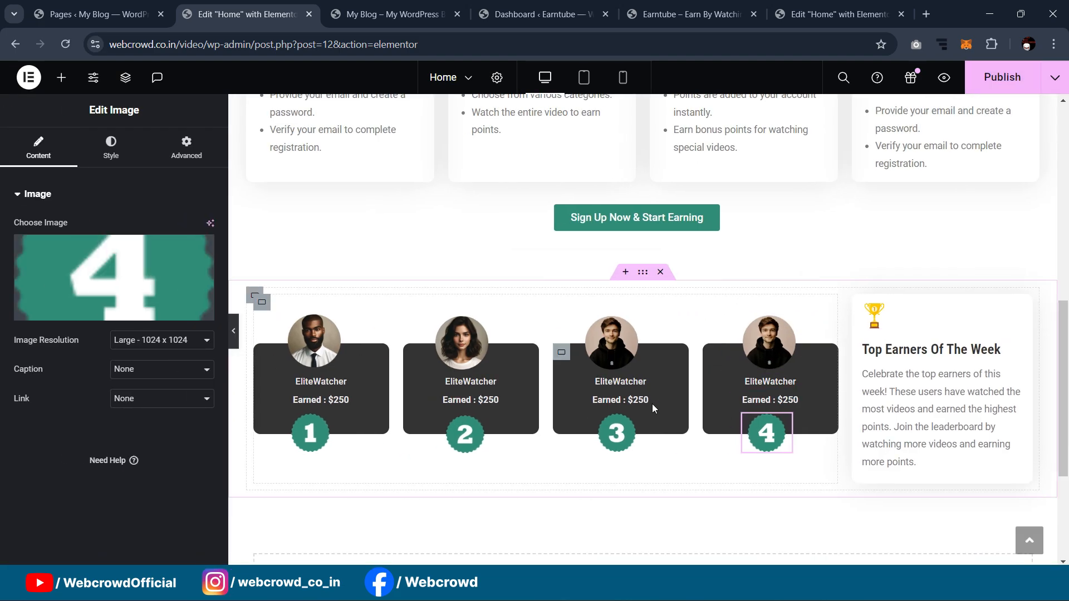
pyautogui.scroll(-3, 617, 299)
pyautogui.scroll(3, 617, 299)
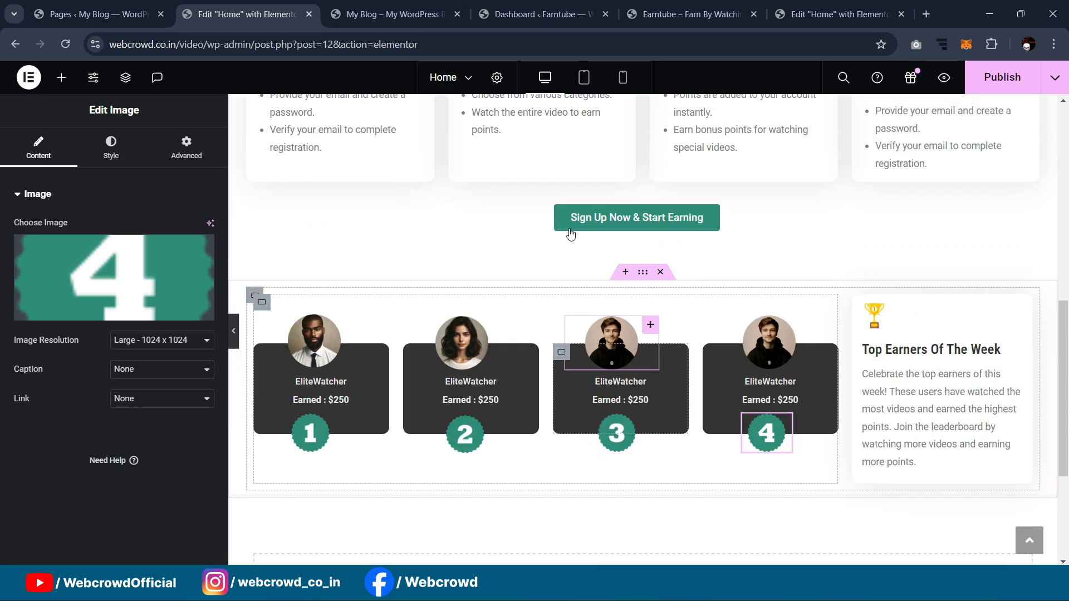
pyautogui.hotkey('ctrl', 'p')
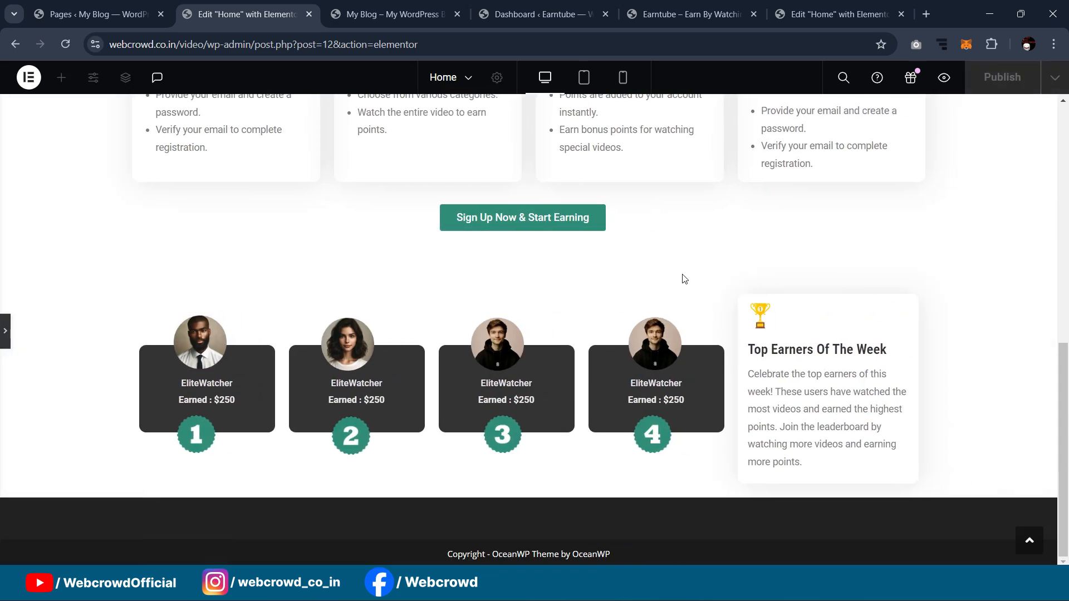
pyautogui.scroll(3, 649, 273)
pyautogui.scroll(-3, 640, 250)
pyautogui.hotkey('ctrl', 'p')
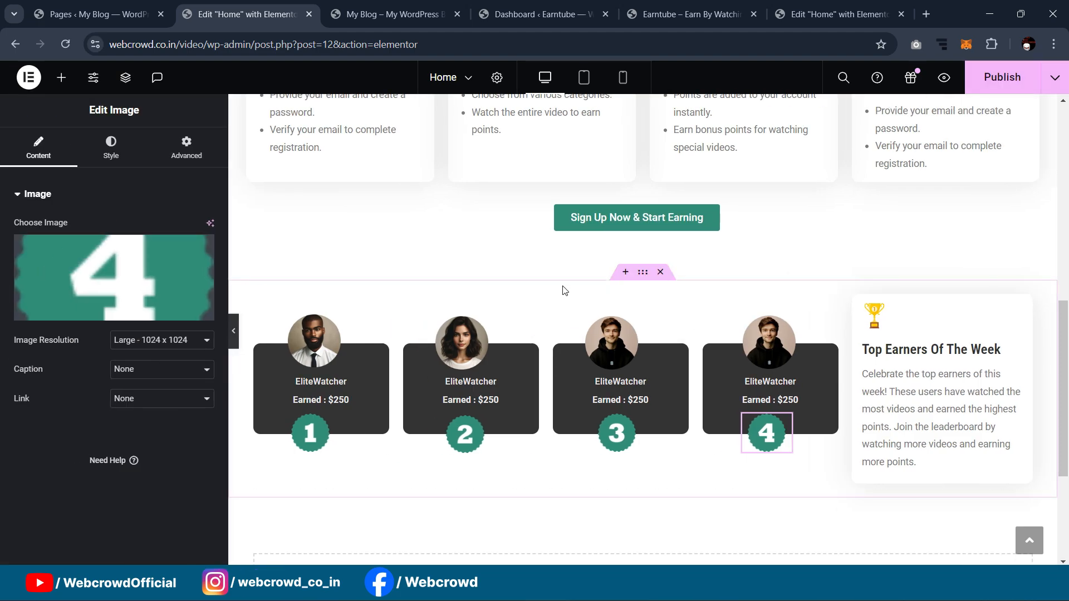
pyautogui.scroll(-1, 593, 195)
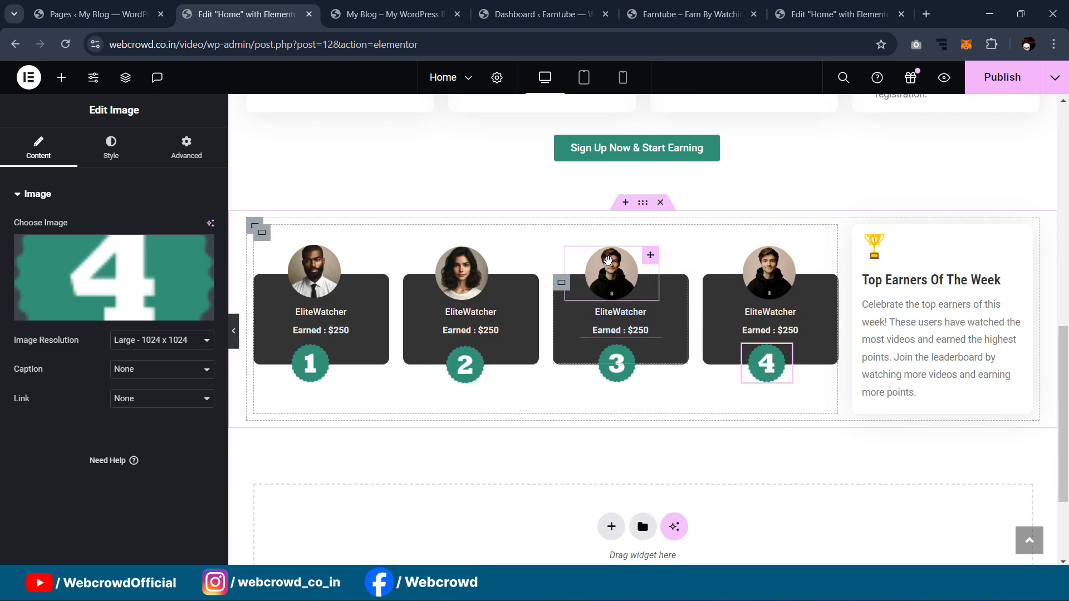
pyautogui.scroll(-2, 730, 250)
pyautogui.scroll(2, 738, 251)
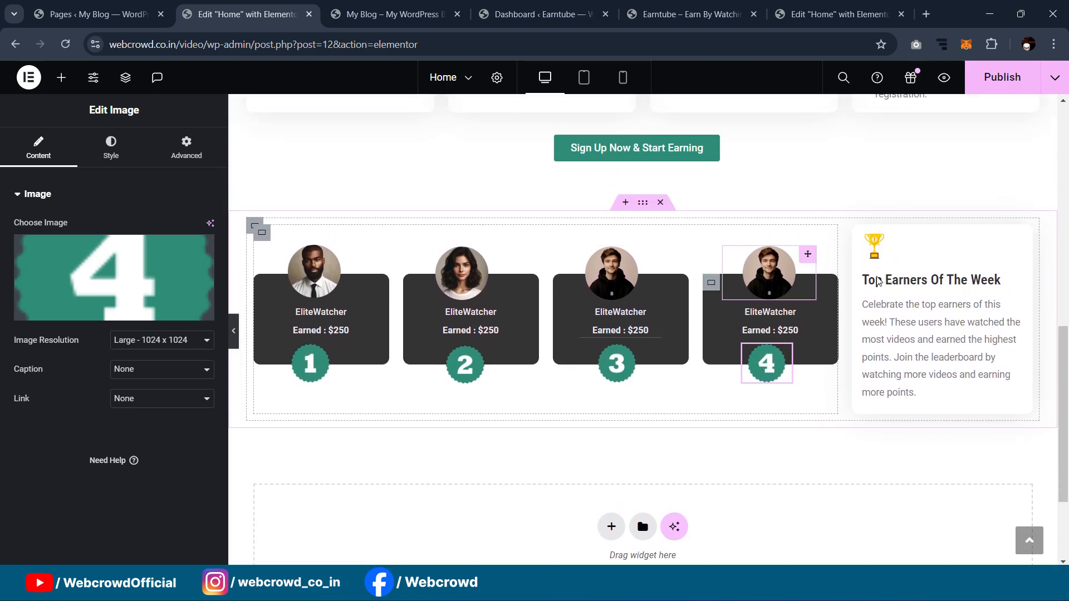
# Step: Review the reference editor, live Earntube site, dashboard and My Blog pages, then return to the home page editor
pyautogui.click(838, 14)
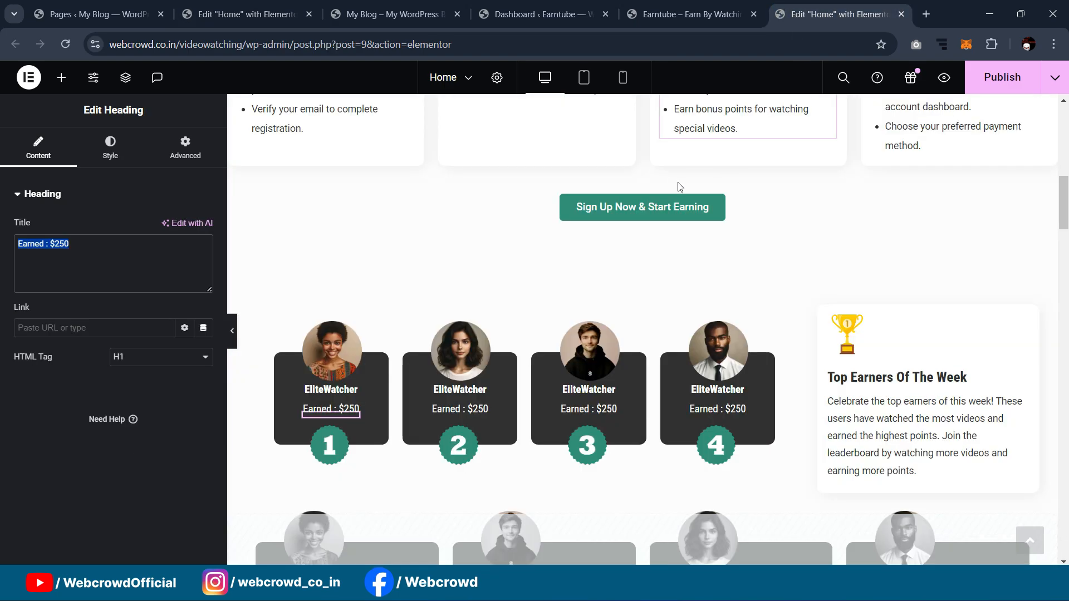
pyautogui.scroll(-4, 690, 184)
pyautogui.scroll(-1, 371, 317)
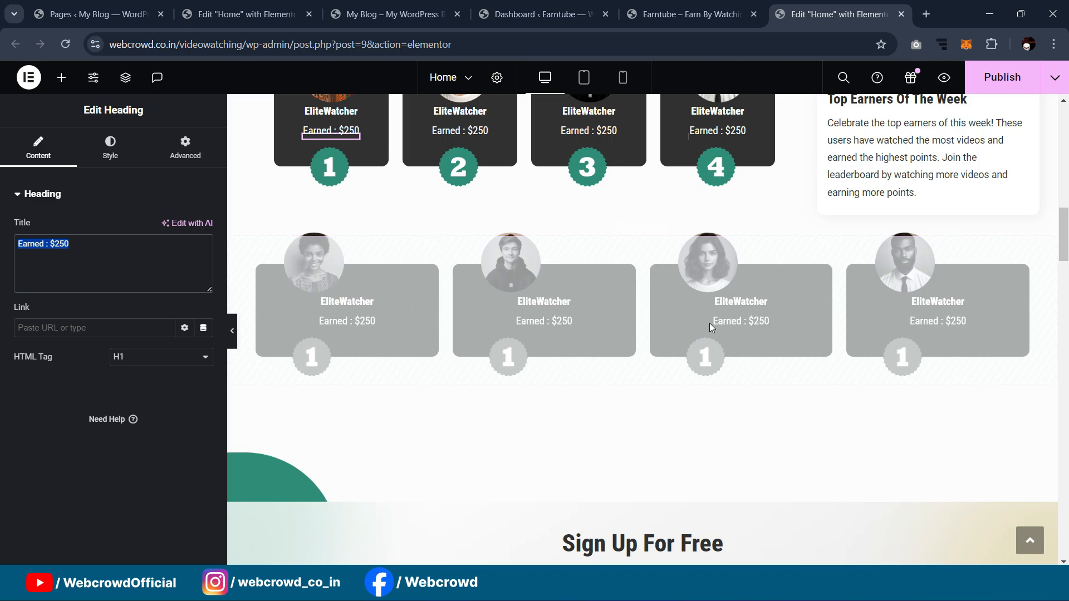
pyautogui.scroll(2, 709, 323)
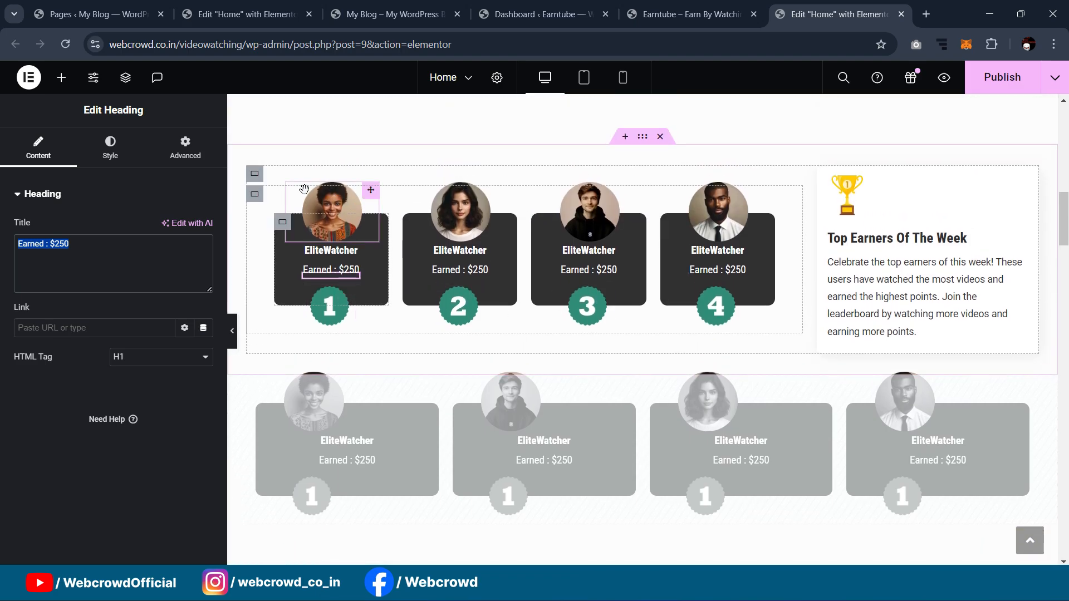
pyautogui.click(659, 6)
pyautogui.click(532, 13)
pyautogui.click(371, 13)
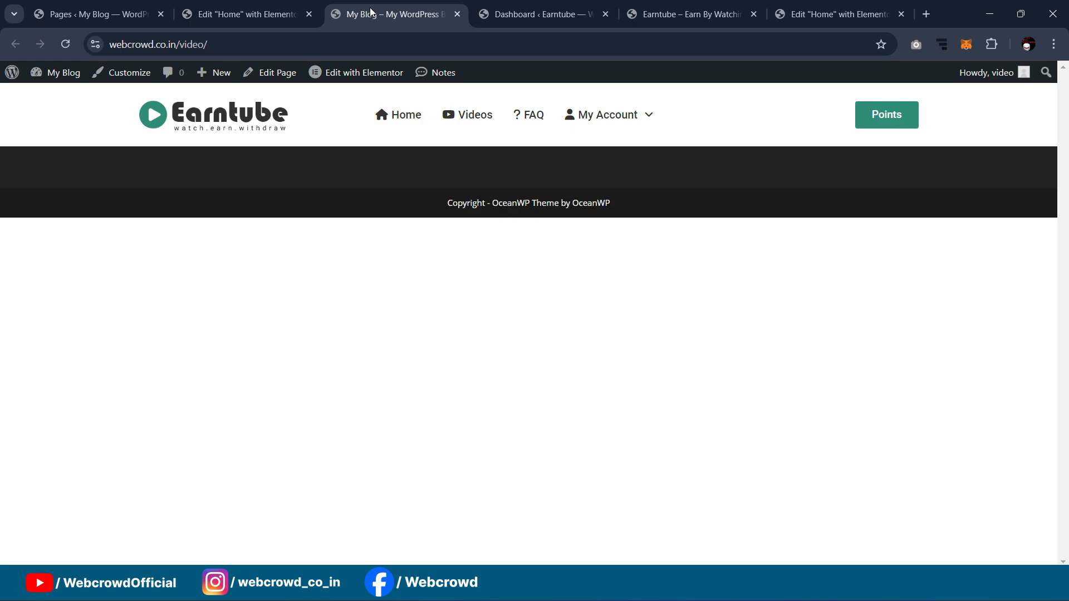
pyautogui.click(245, 14)
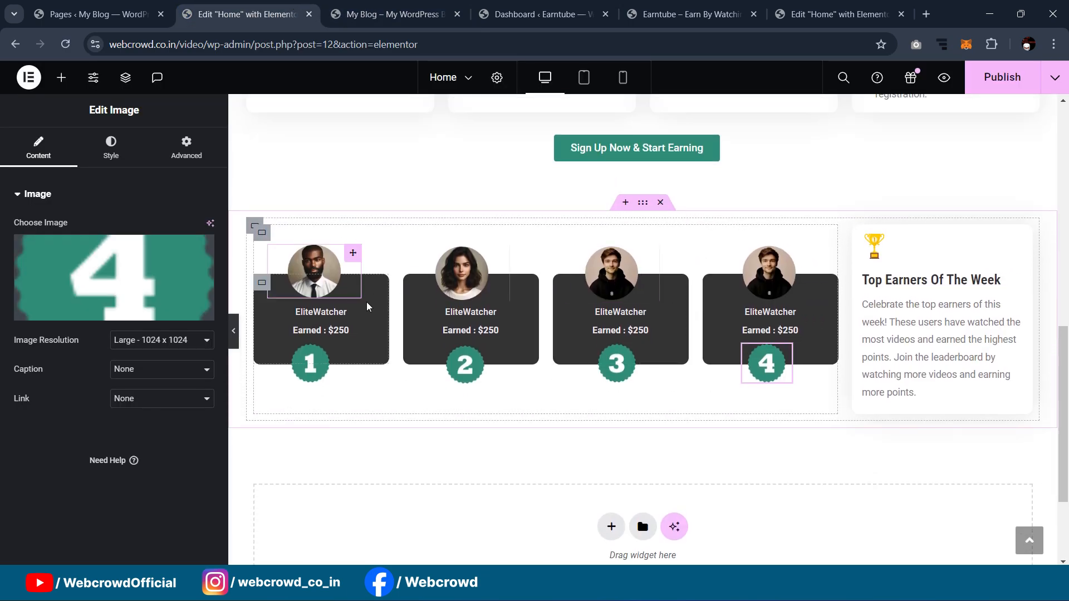
# Step: Switch the 4 badge image to Full resolution and preview it
pyautogui.click(161, 340)
pyautogui.click(145, 512)
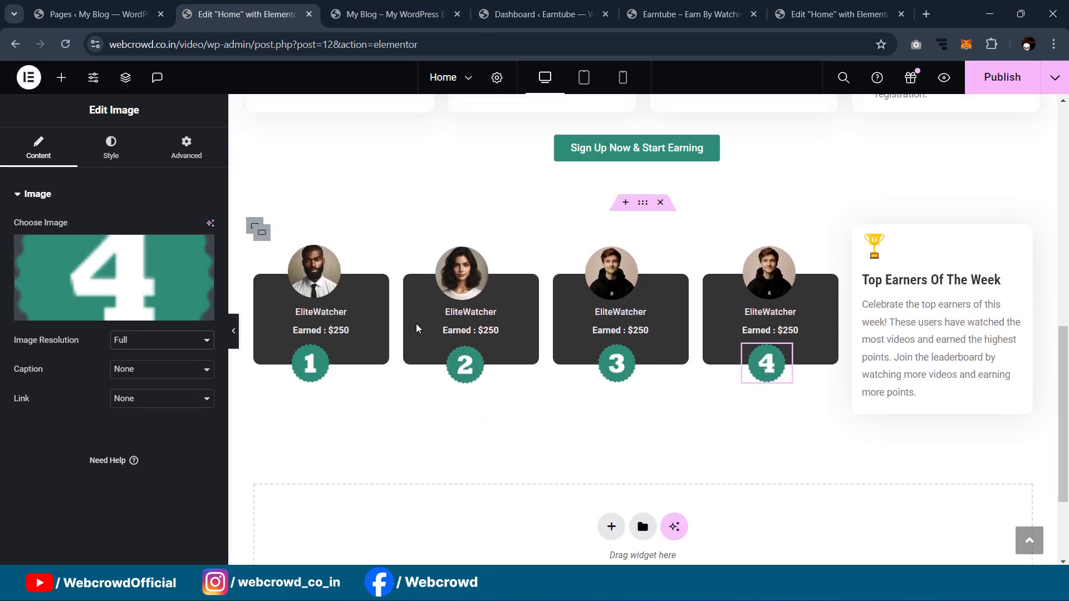
pyautogui.scroll(-2, 629, 262)
pyautogui.scroll(2, 606, 273)
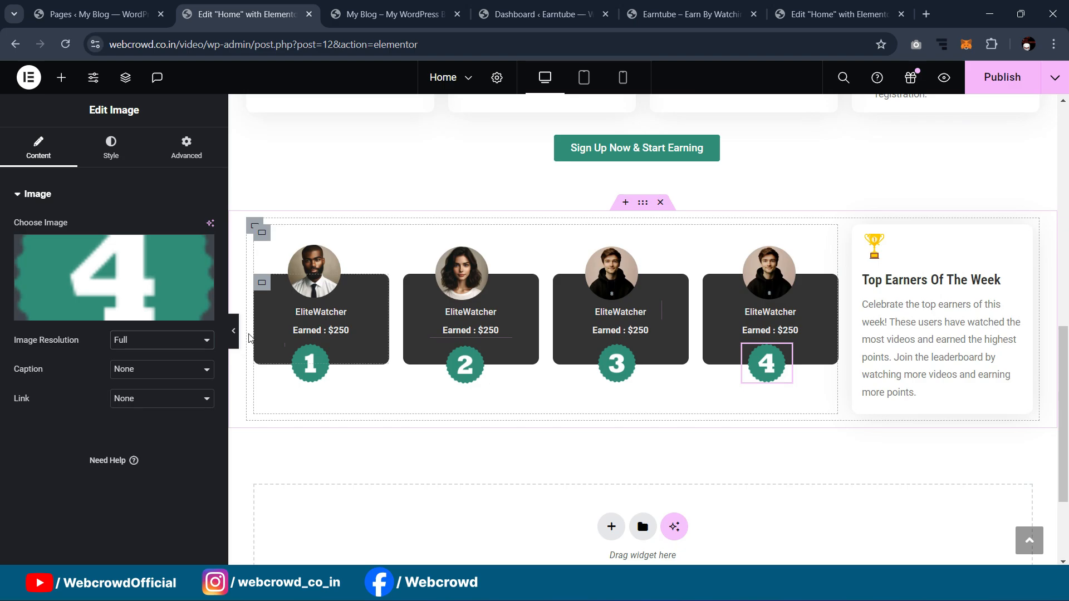
pyautogui.click(233, 330)
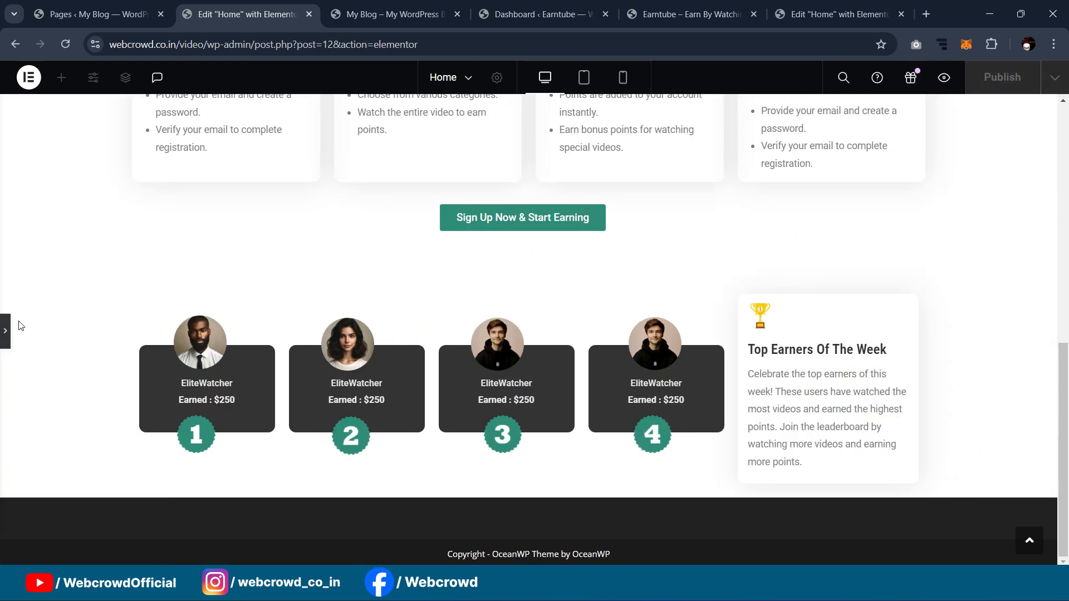
pyautogui.click(5, 330)
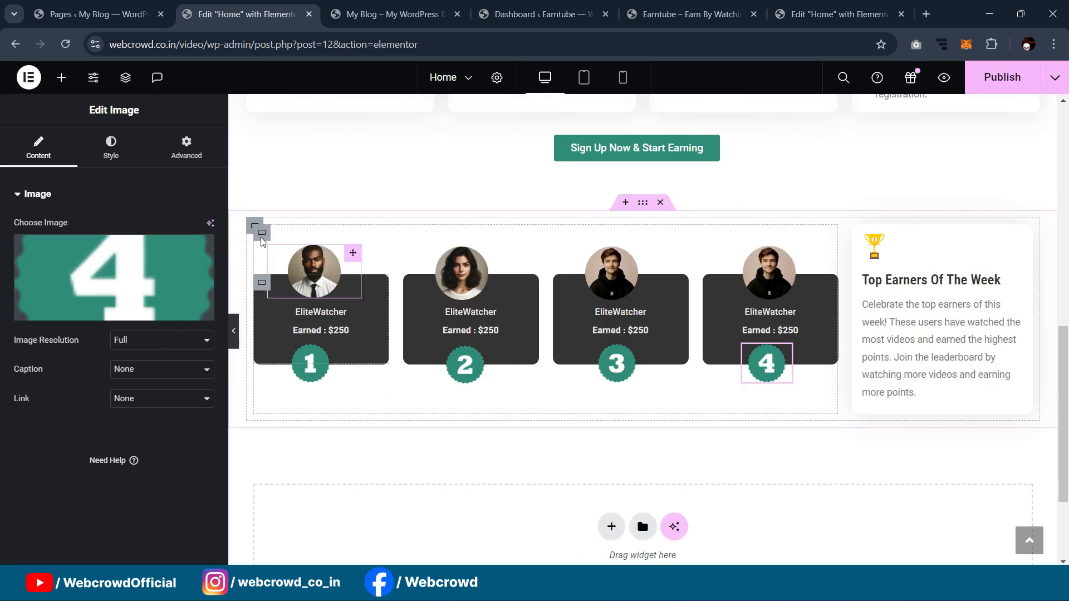
# Step: Set the earner cards container's padding to 0
pyautogui.click(253, 226)
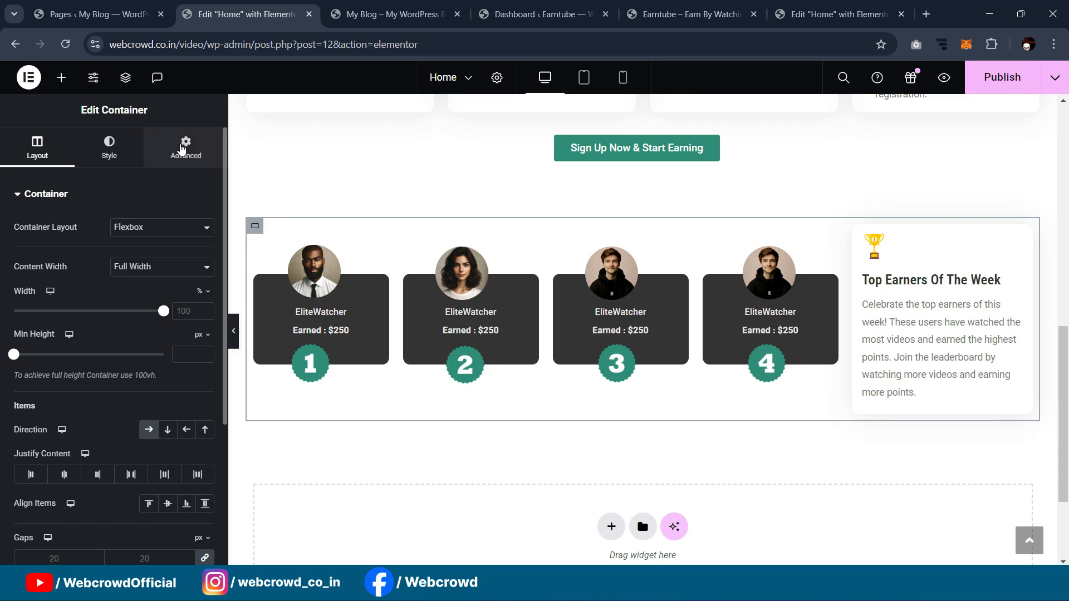
pyautogui.click(185, 147)
pyautogui.write('0')
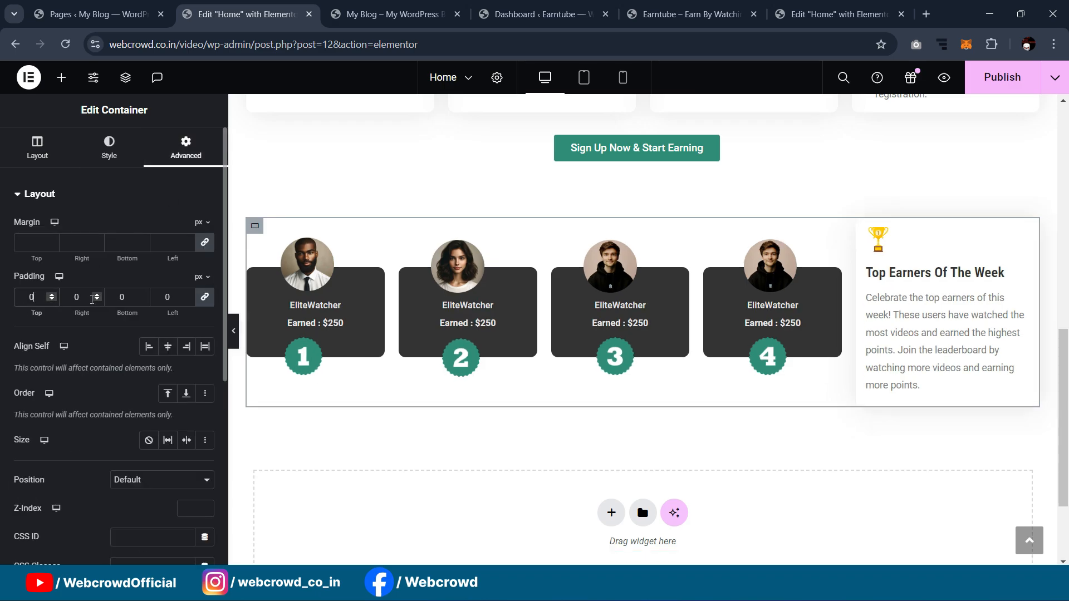
pyautogui.click(233, 331)
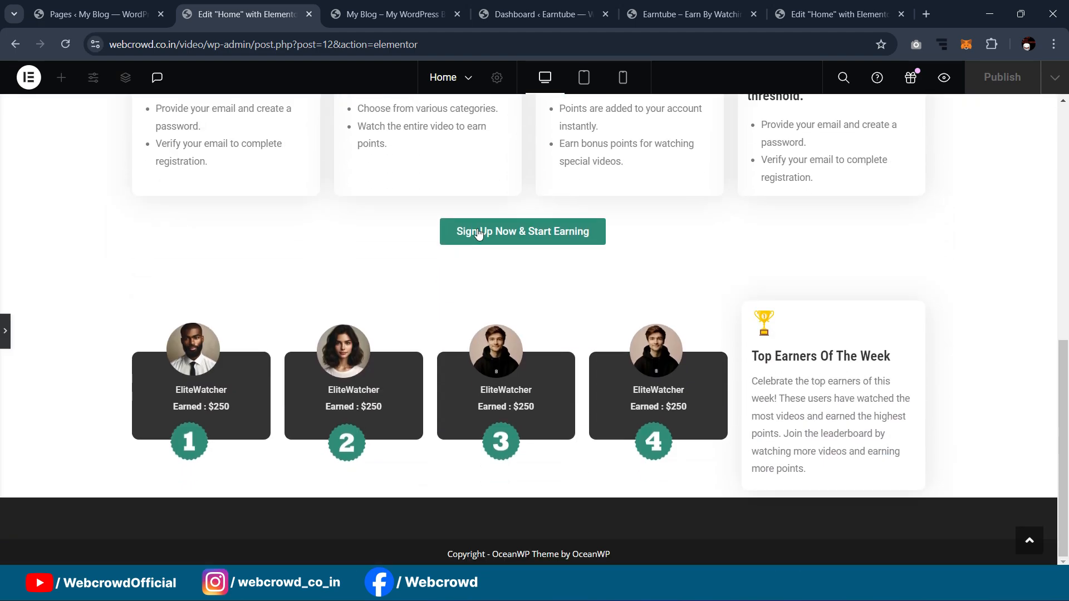
pyautogui.click(5, 331)
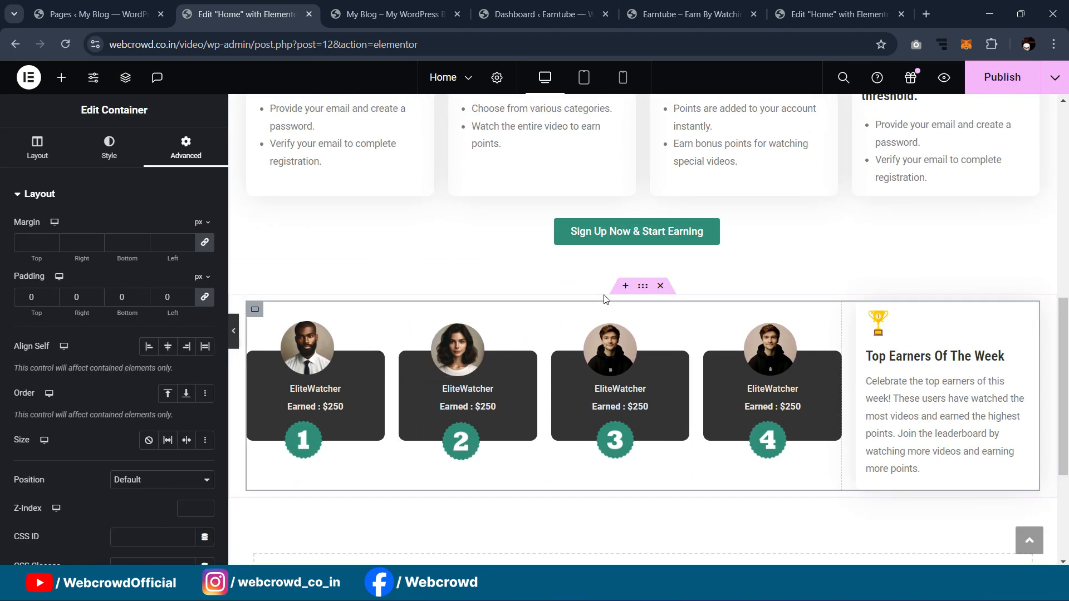
# Step: Give the outer top earners section 0 padding with 30 px at the top
pyautogui.click(641, 286)
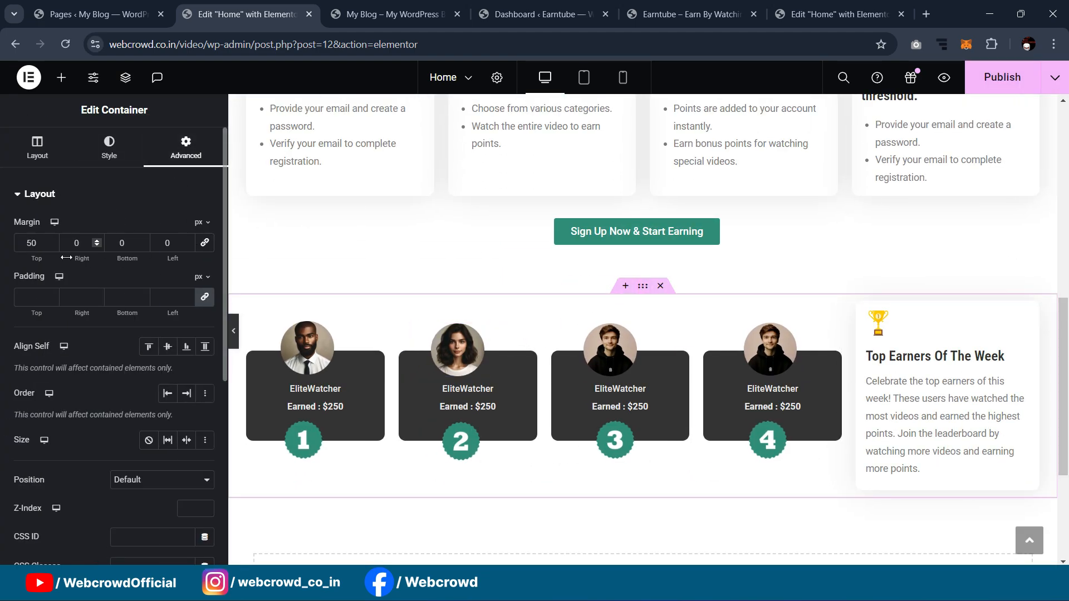
pyautogui.click(188, 299)
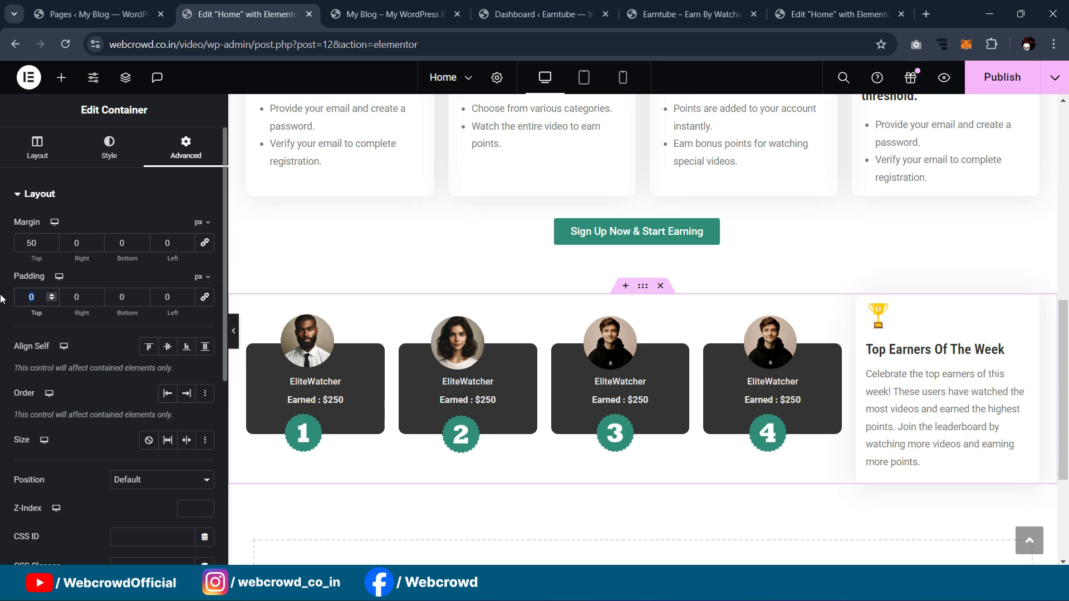
pyautogui.write('30')
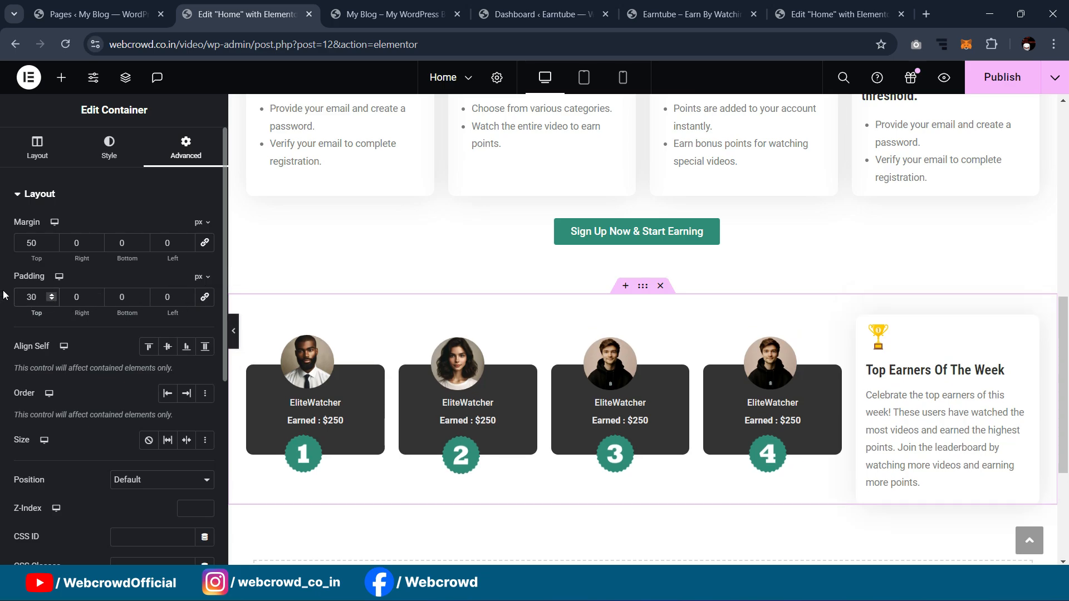
pyautogui.click(234, 331)
pyautogui.scroll(2, 445, 309)
pyautogui.scroll(-3, 440, 304)
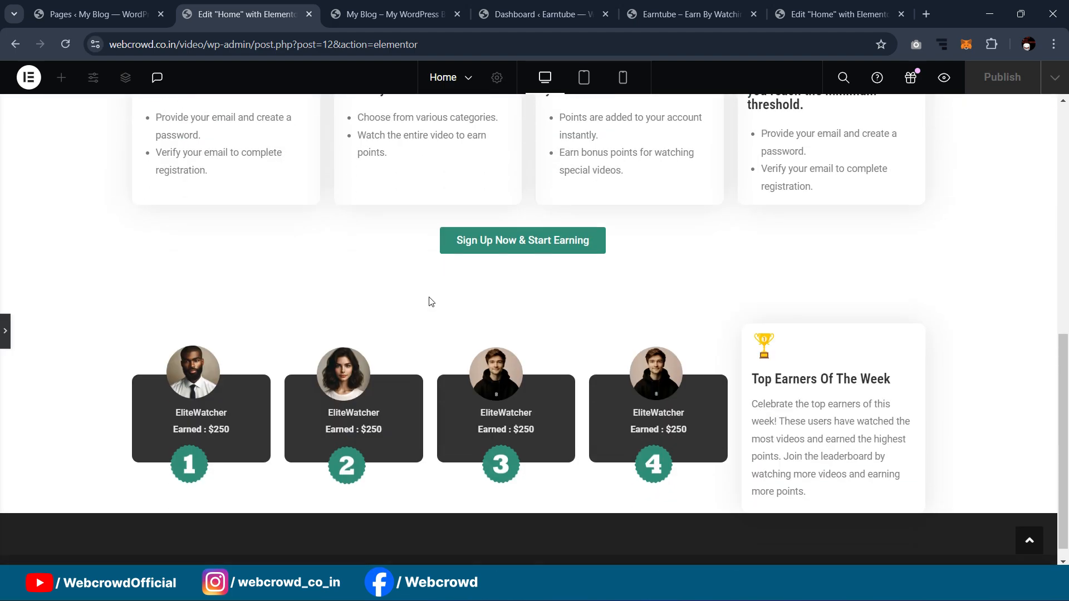
pyautogui.click(4, 333)
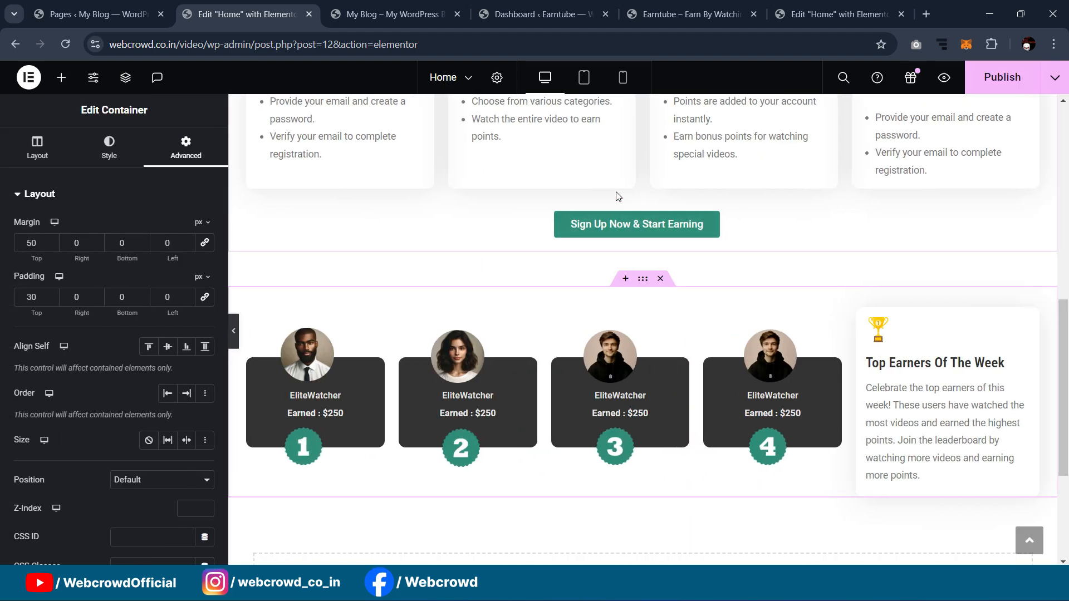
pyautogui.scroll(-3, 614, 202)
# Step: Publish the home page and view the reference editor's Sign Up For Free section
pyautogui.click(988, 80)
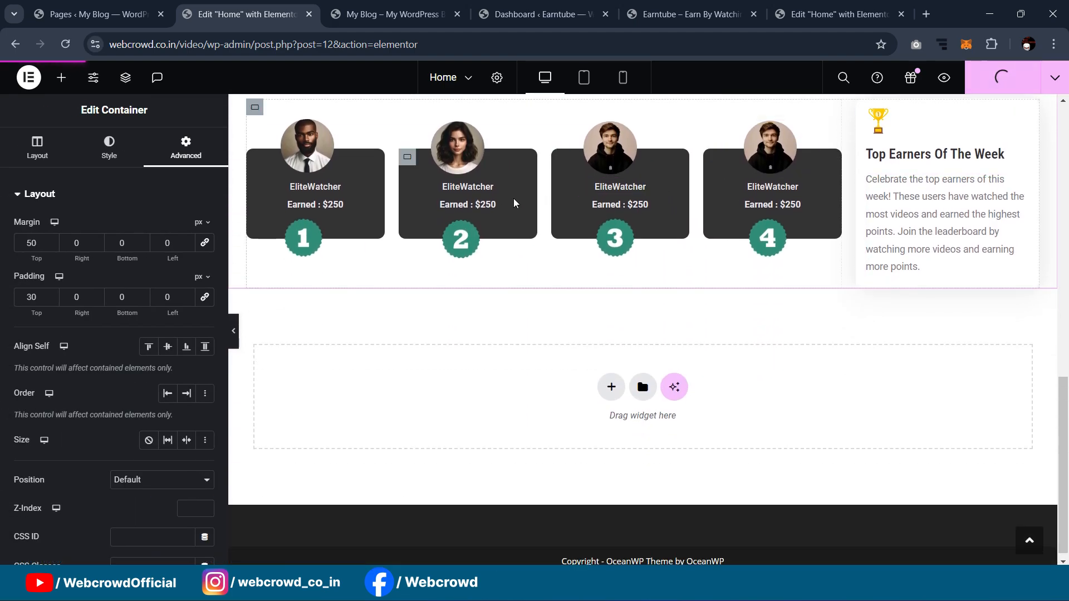
pyautogui.click(835, 14)
pyautogui.scroll(-6, 721, 199)
pyautogui.scroll(-2, 721, 199)
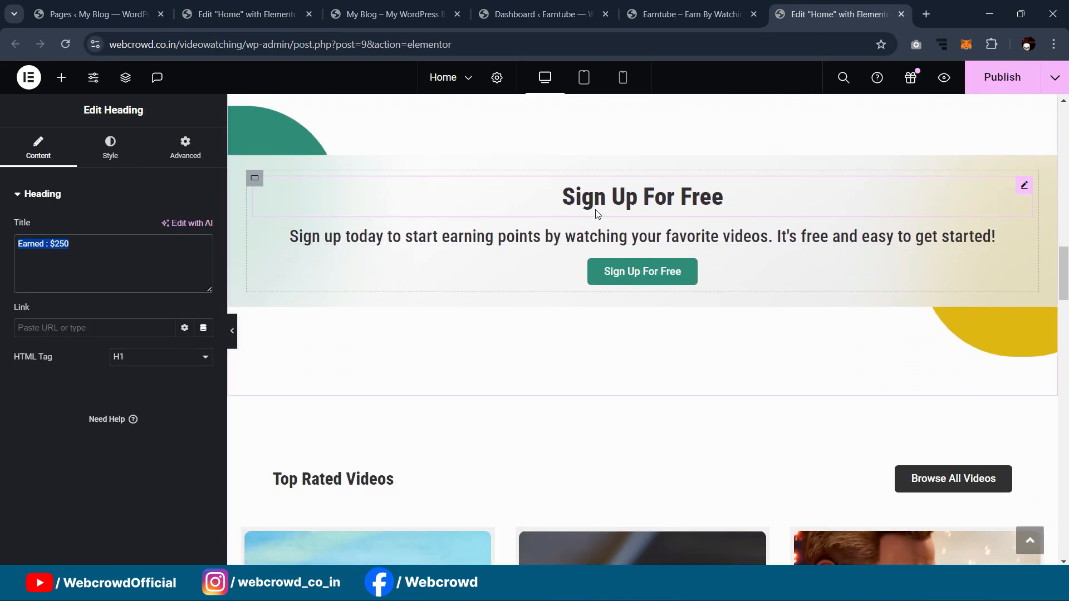
pyautogui.scroll(1, 641, 278)
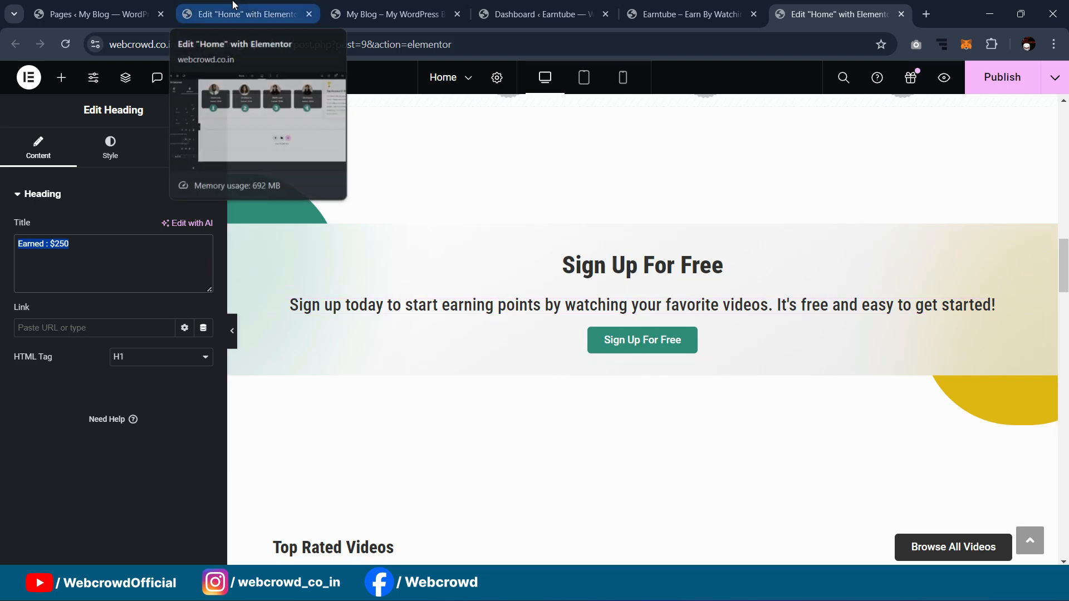
# Step: Add a new container below the earners section with 50 px top margin and 30 px top padding
pyautogui.click(249, 8)
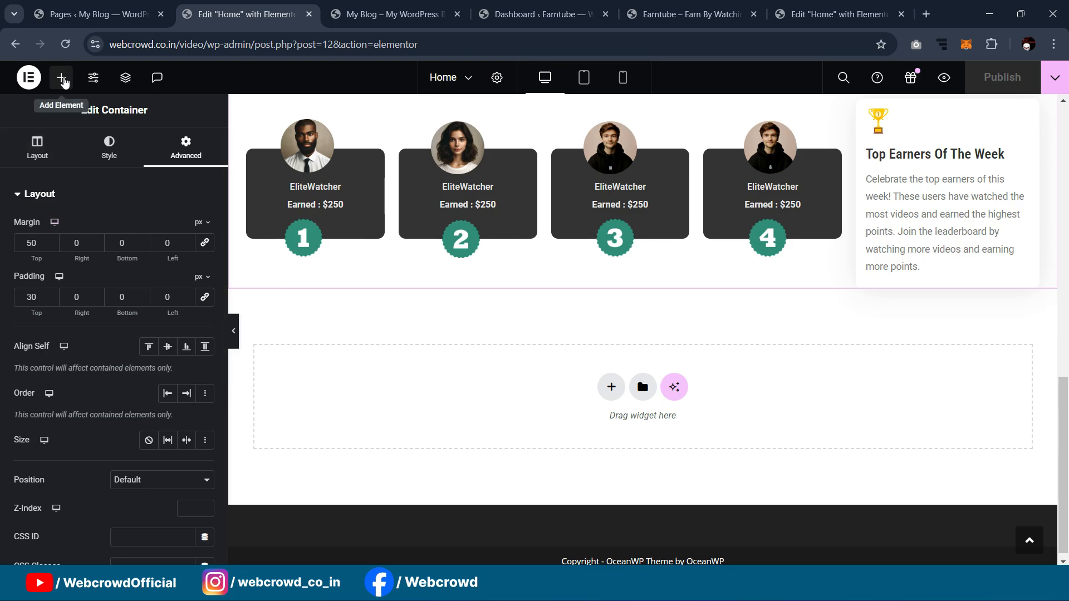
pyautogui.click(61, 78)
pyautogui.moveTo(66, 309); pyautogui.dragTo(582, 382)
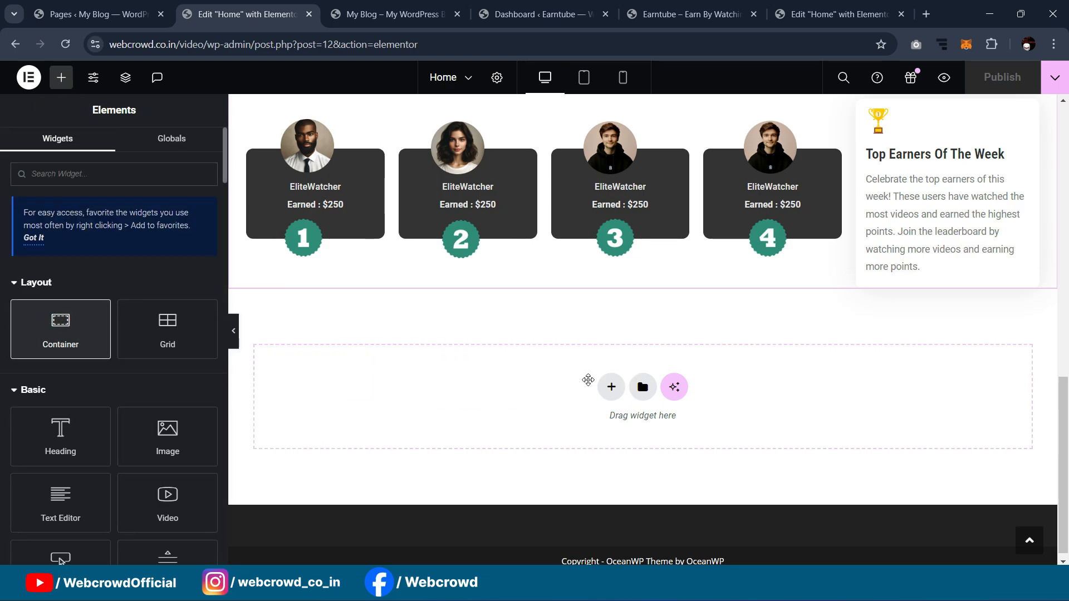
pyautogui.click(186, 146)
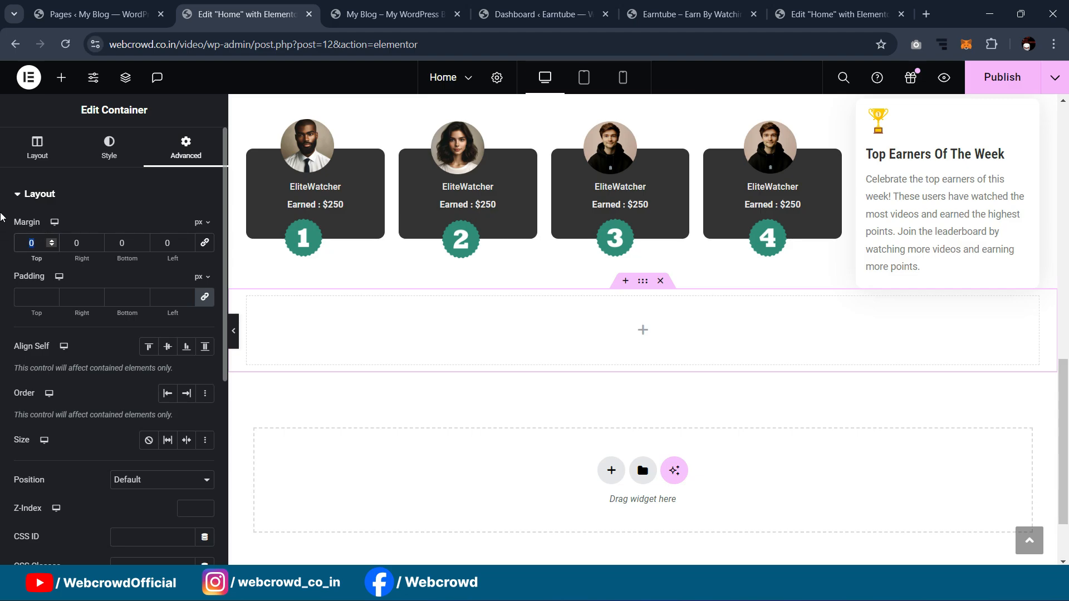
pyautogui.write('50')
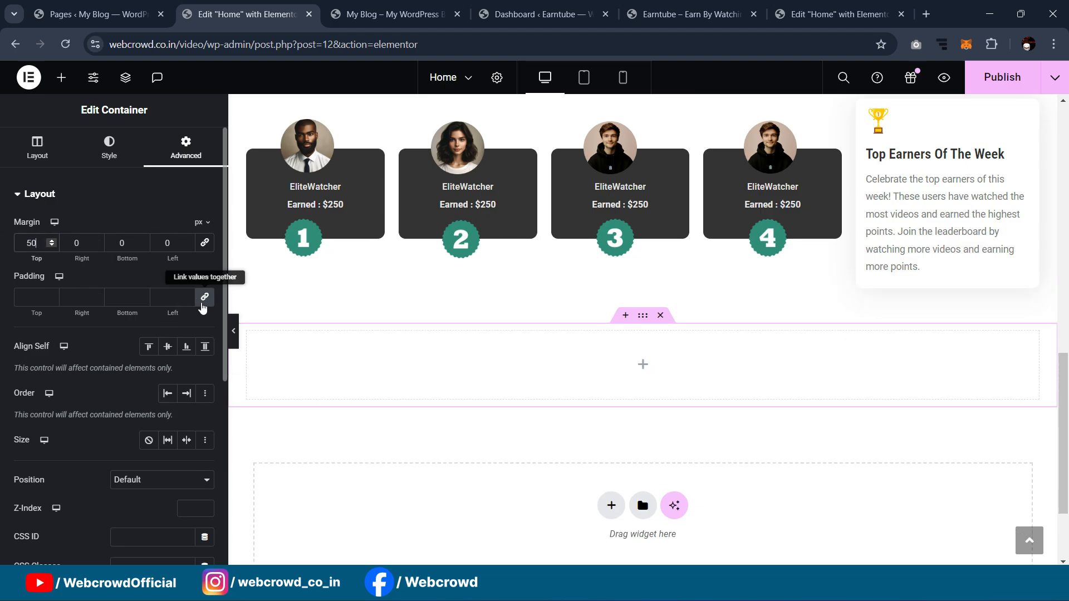
pyautogui.click(204, 298)
pyautogui.write('30')
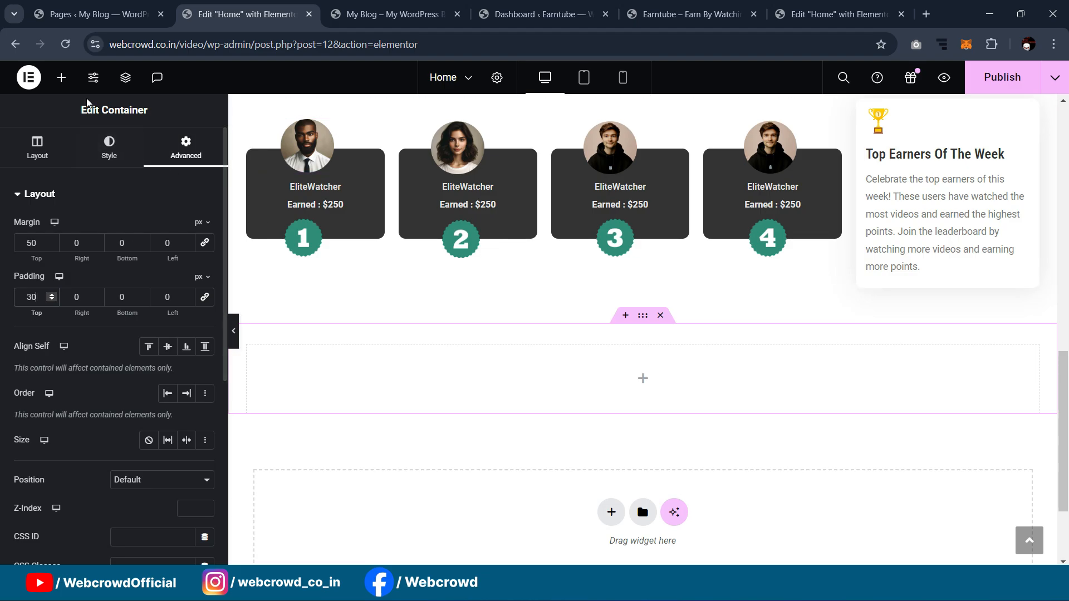
# Step: Place an inner container inside the new section, then select the outer container
pyautogui.click(61, 77)
pyautogui.moveTo(60, 328); pyautogui.dragTo(432, 373)
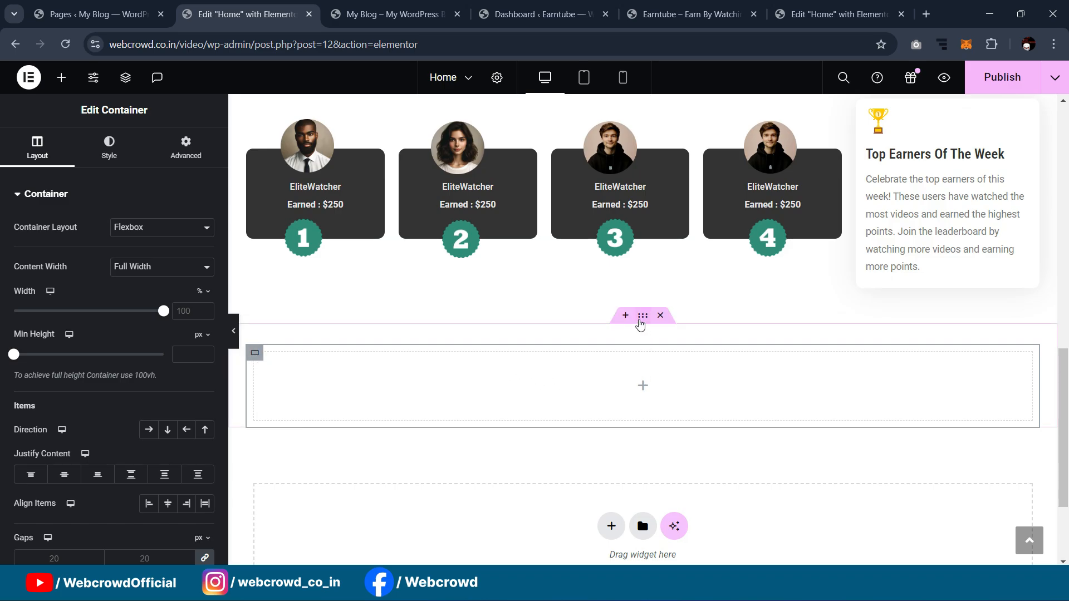
pyautogui.click(640, 323)
# Step: Set sign up bg.png as the container's background image
pyautogui.click(110, 159)
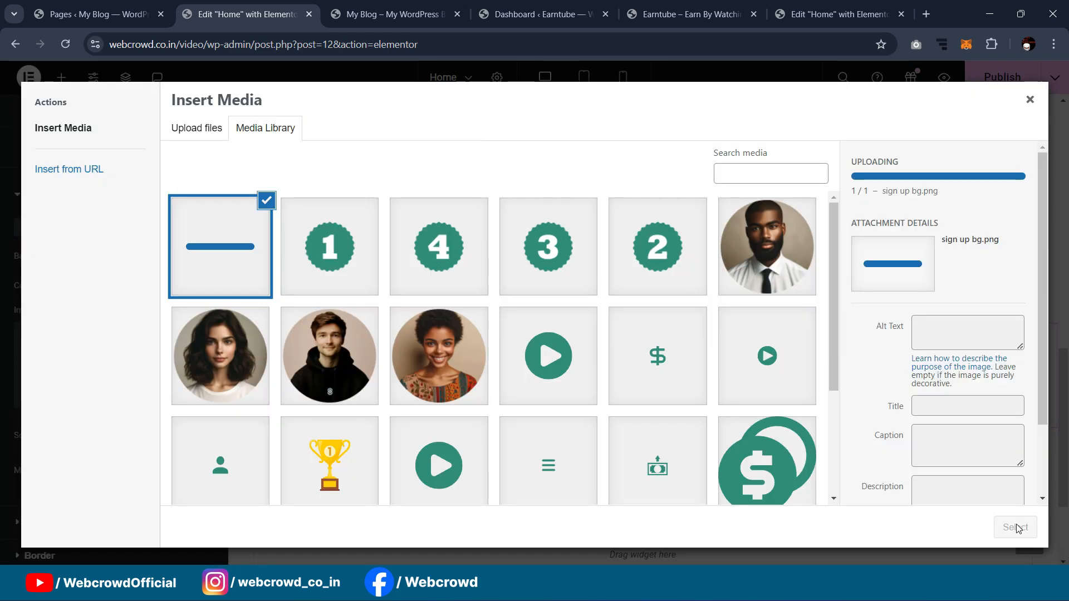
pyautogui.click(1014, 528)
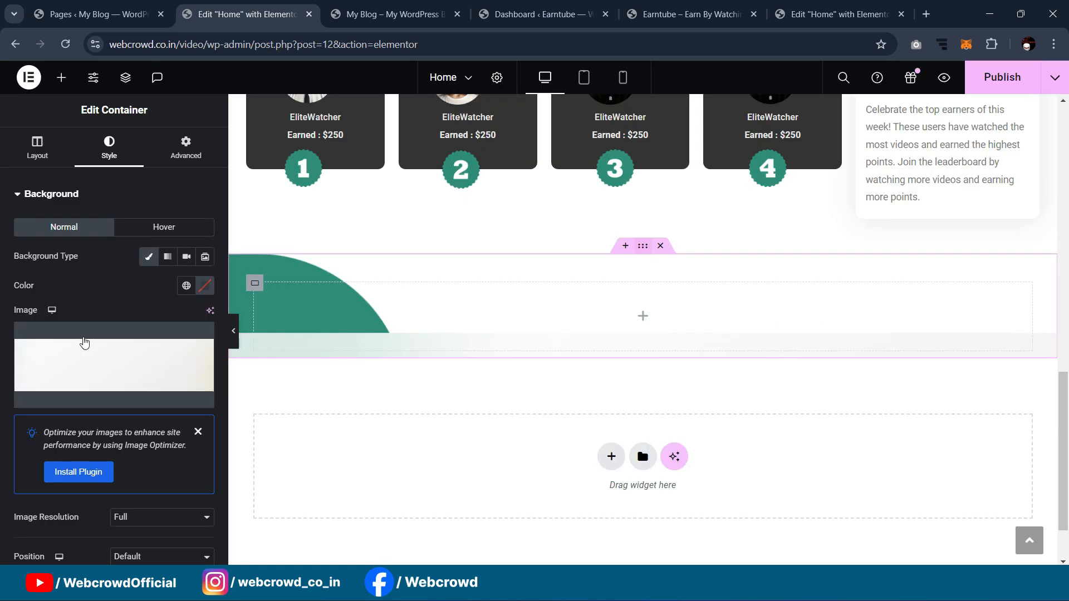
pyautogui.click(38, 153)
pyautogui.scroll(-1, 595, 260)
pyautogui.scroll(1, 594, 260)
pyautogui.click(110, 148)
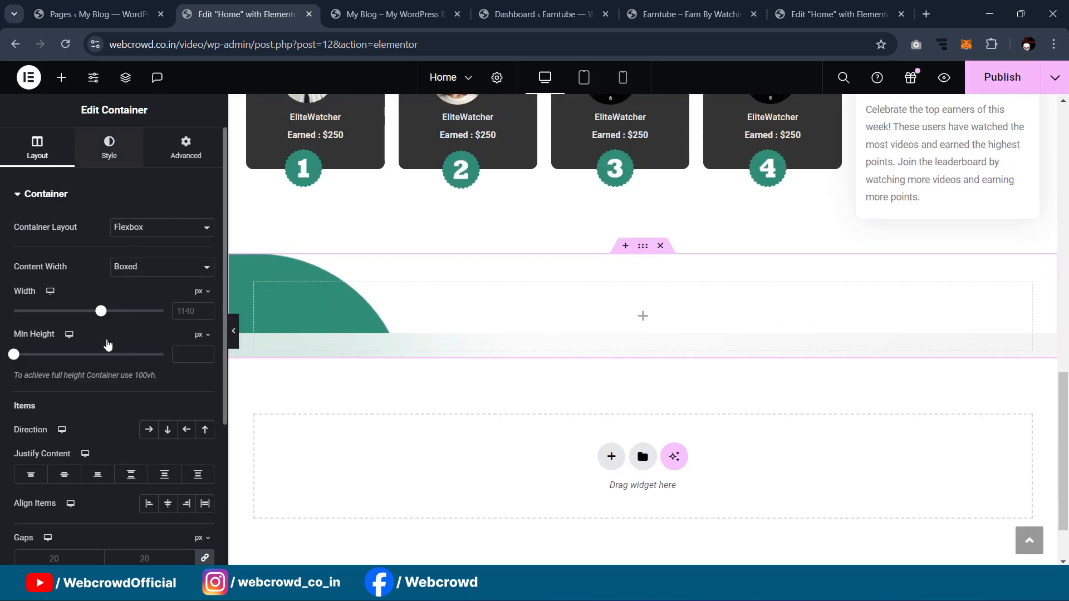
pyautogui.scroll(-3, 131, 341)
# Step: Set the background to Center Center position, No-repeat and Cover size
pyautogui.click(144, 349)
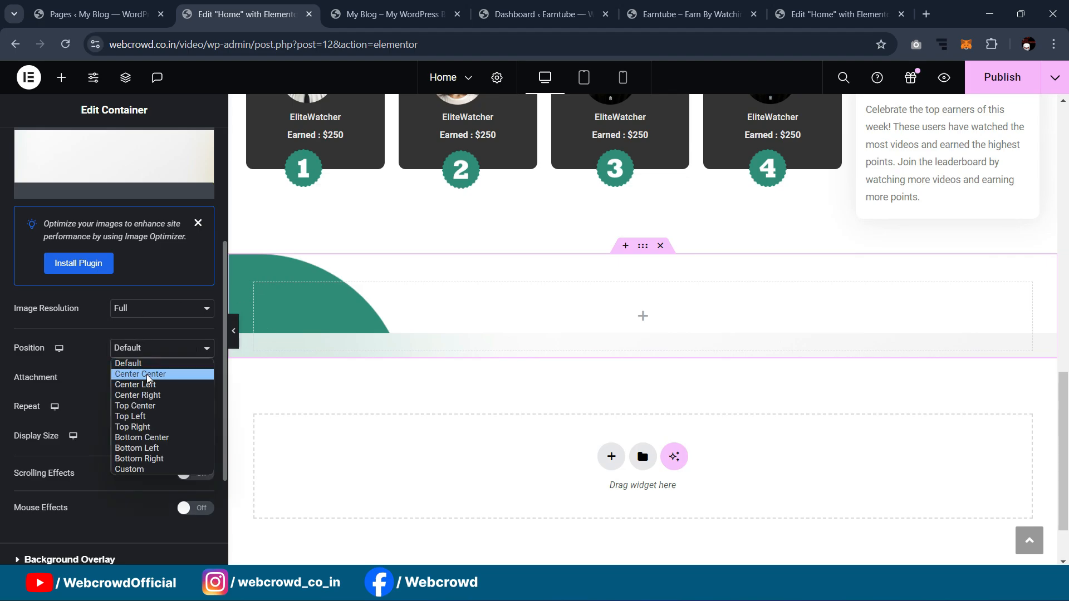
pyautogui.click(148, 374)
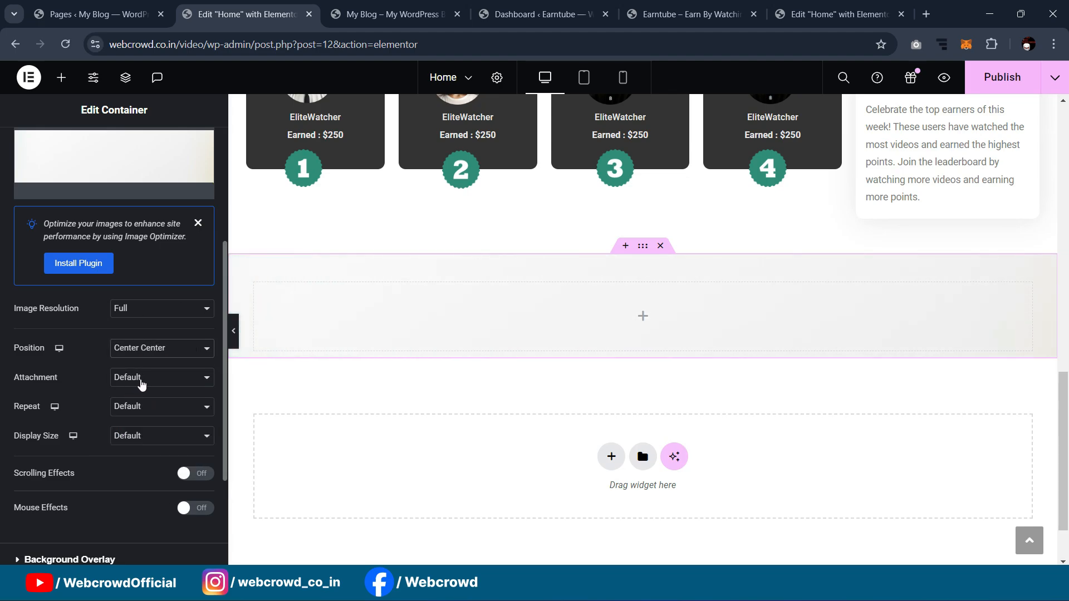
pyautogui.click(145, 377)
pyautogui.click(144, 378)
pyautogui.click(141, 407)
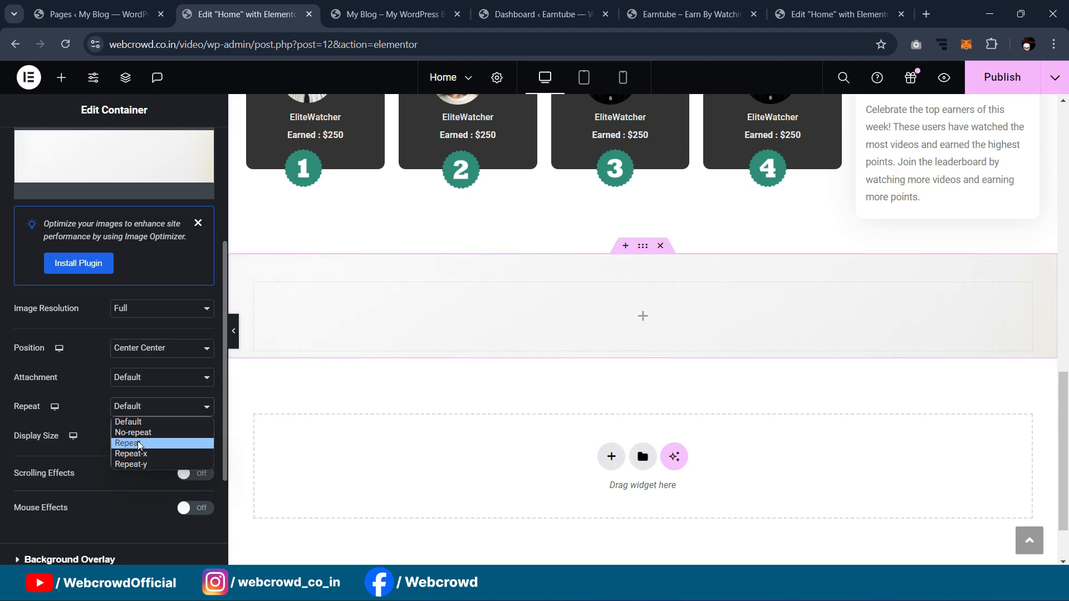
pyautogui.click(136, 445)
pyautogui.click(137, 411)
pyautogui.click(134, 432)
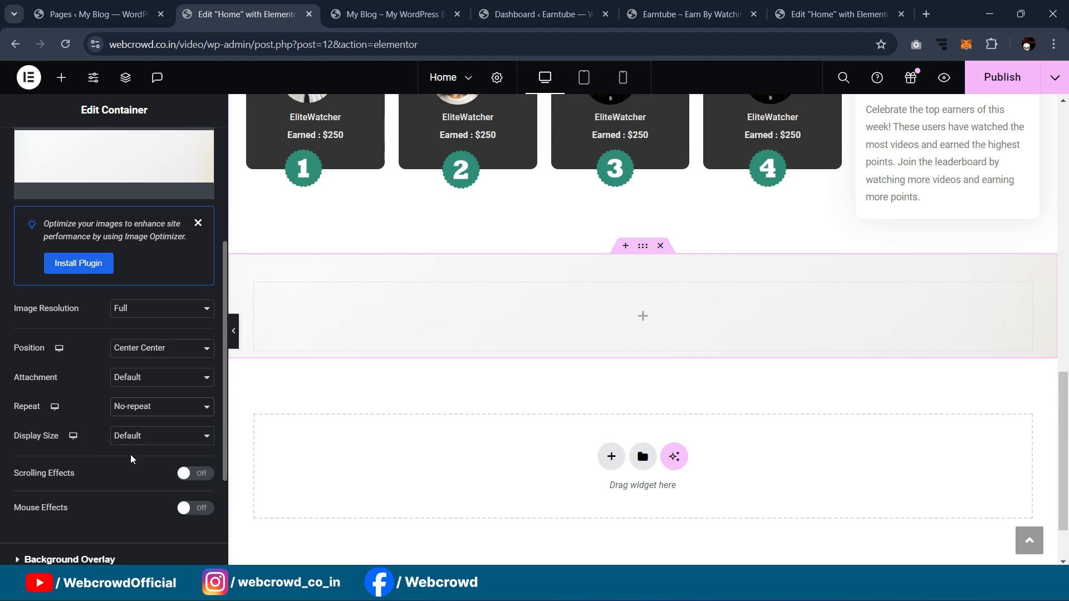
pyautogui.click(132, 438)
pyautogui.click(134, 473)
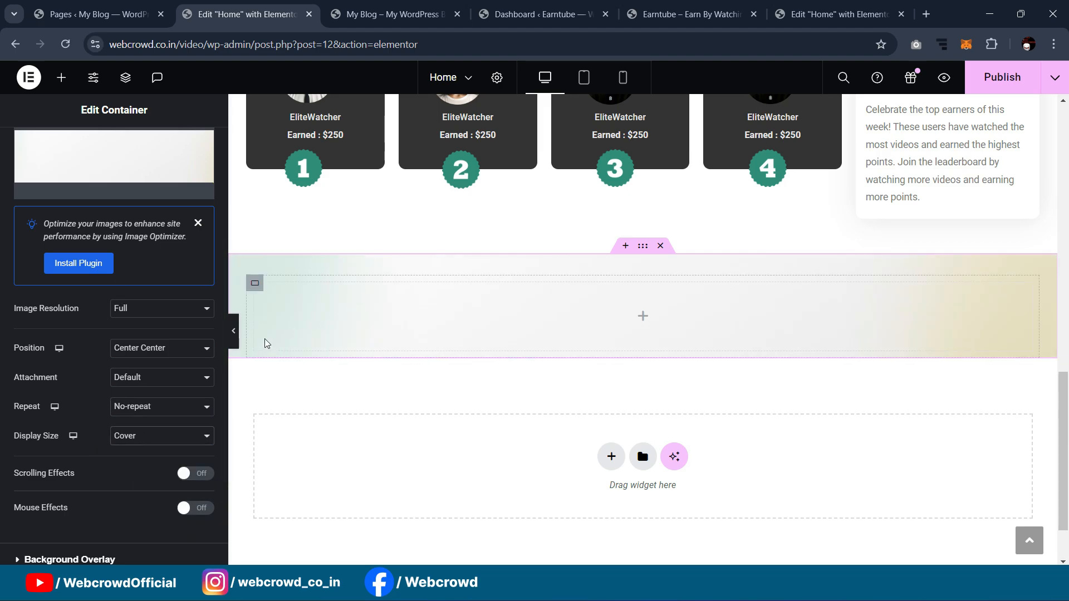
pyautogui.click(162, 407)
pyautogui.click(150, 432)
# Step: Try Contain and Auto background sizes, then settle back on Cover
pyautogui.click(148, 438)
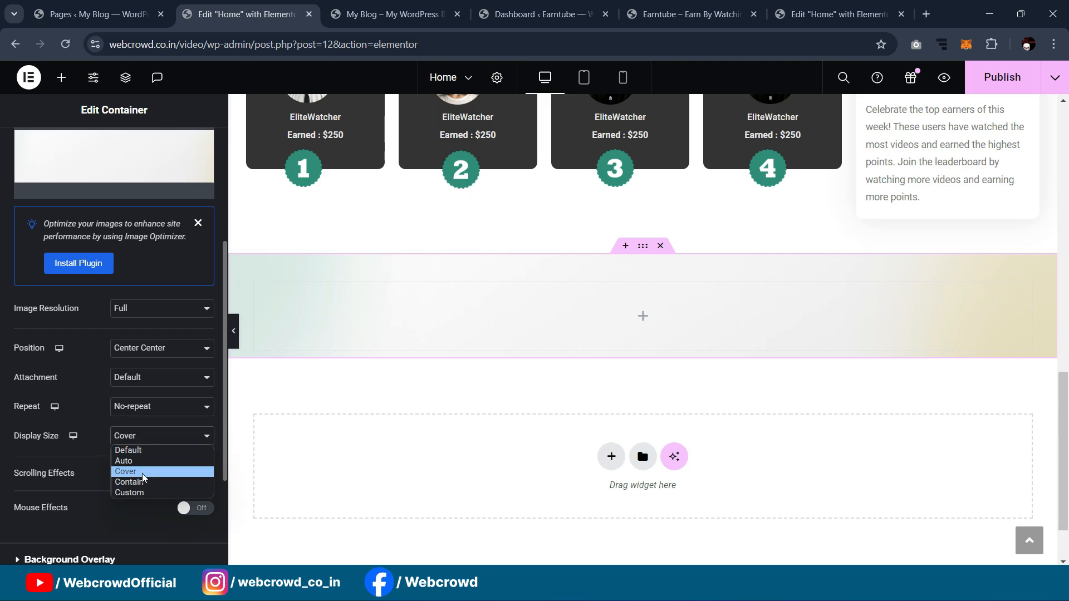
pyautogui.click(139, 487)
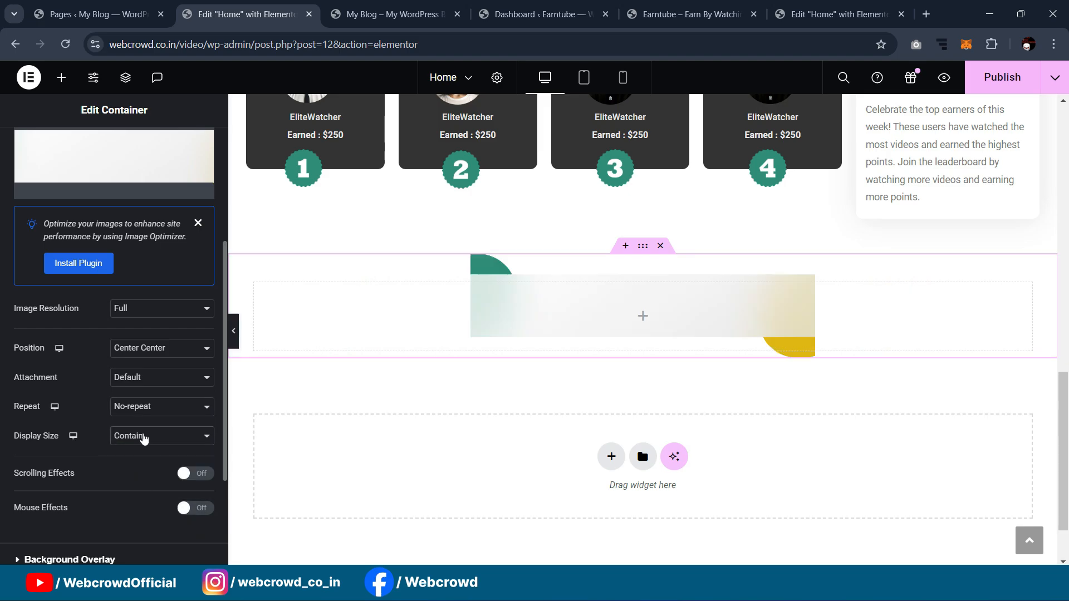
pyautogui.click(144, 439)
pyautogui.click(145, 471)
pyautogui.click(143, 436)
pyautogui.click(146, 461)
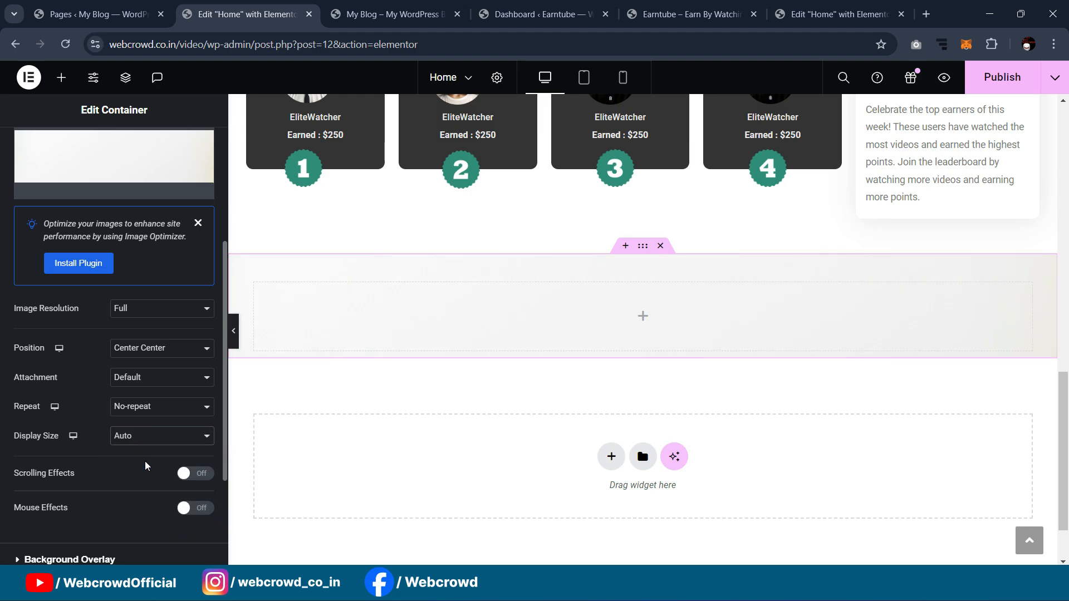
pyautogui.click(147, 435)
pyautogui.click(144, 462)
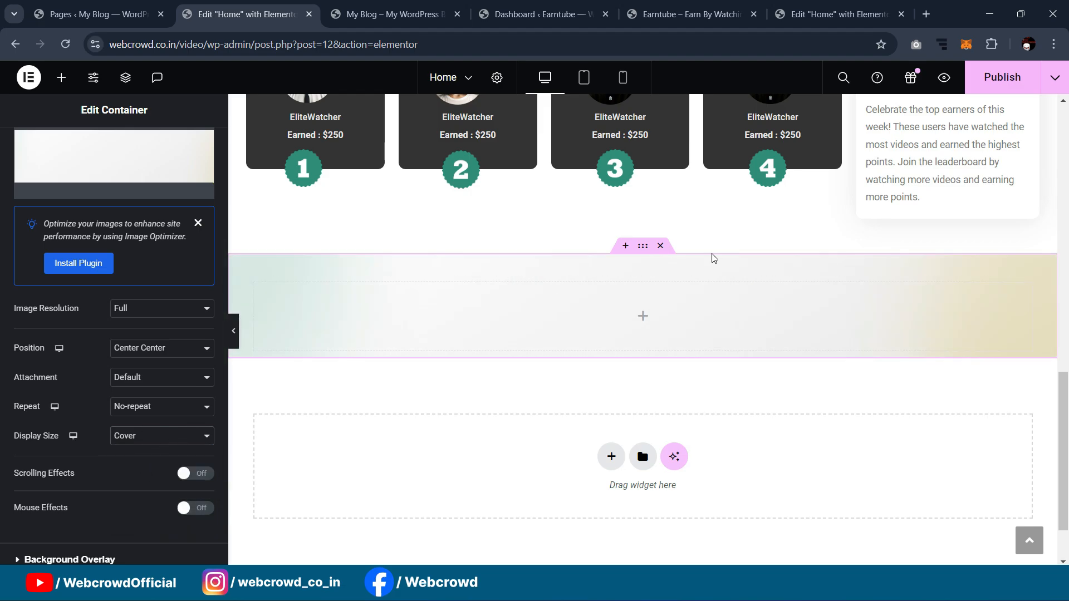
pyautogui.scroll(5, 83, 195)
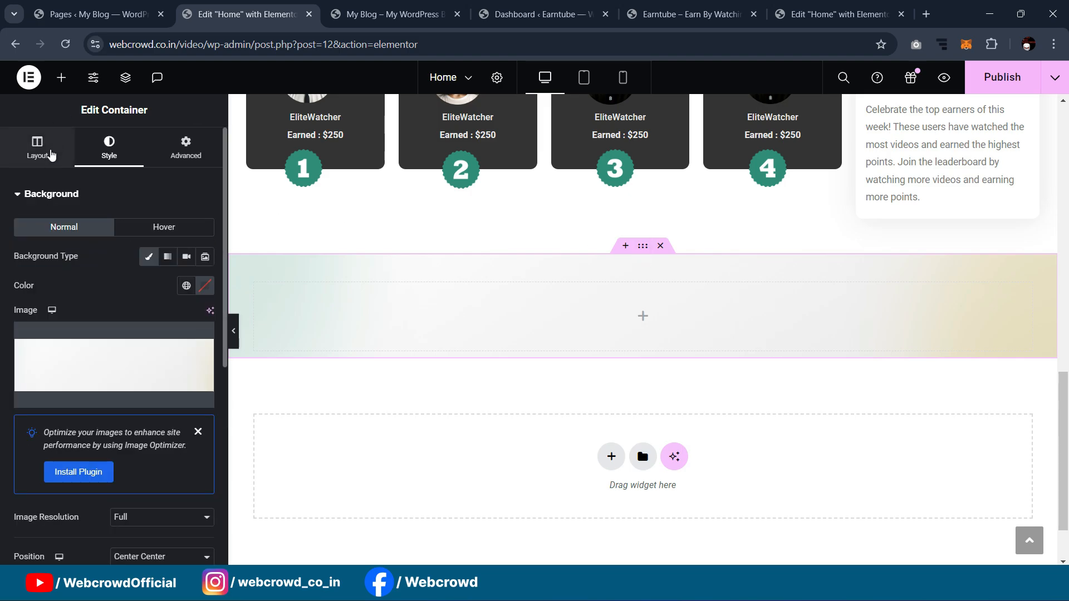
# Step: Raise the section's minimum height through 374 and 447 to 480 px, previewing each change
pyautogui.click(50, 153)
pyautogui.moveTo(26, 367); pyautogui.dragTo(51, 370)
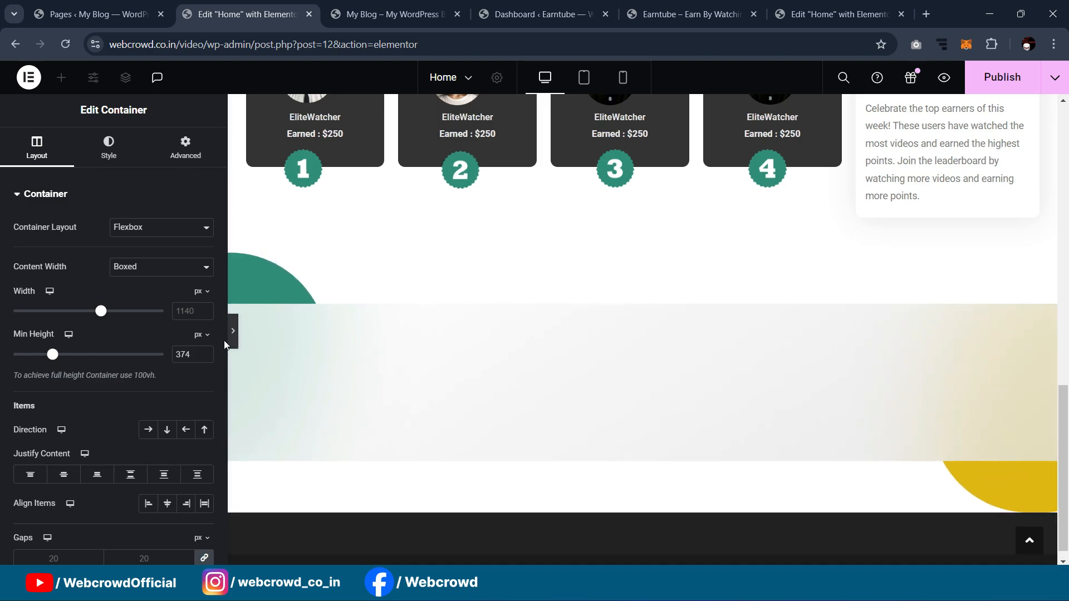
pyautogui.click(233, 330)
pyautogui.scroll(2, 199, 268)
pyautogui.scroll(-1, 165, 283)
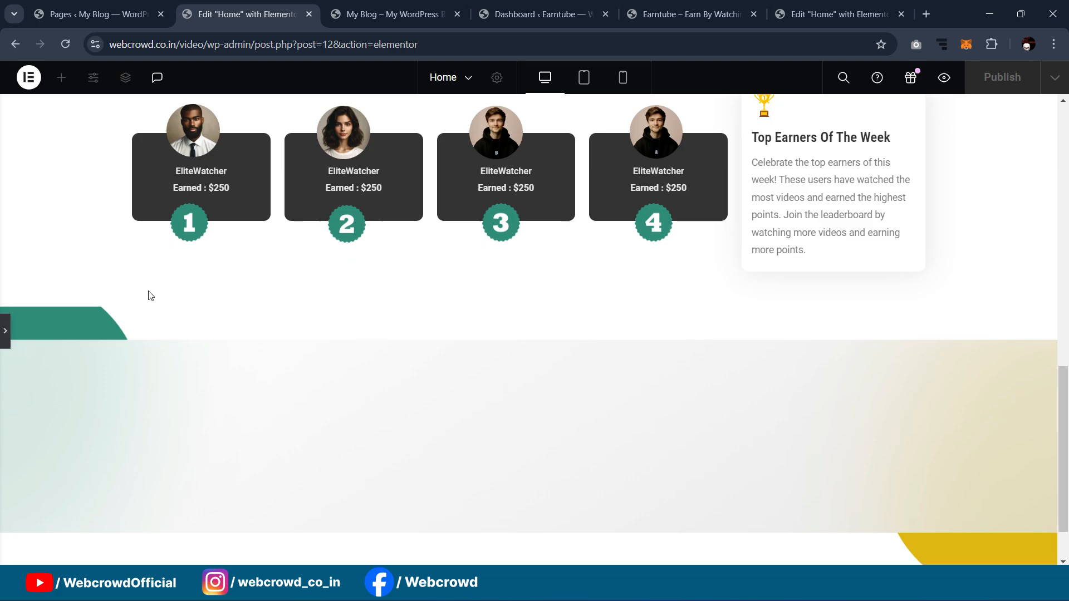
pyautogui.click(5, 334)
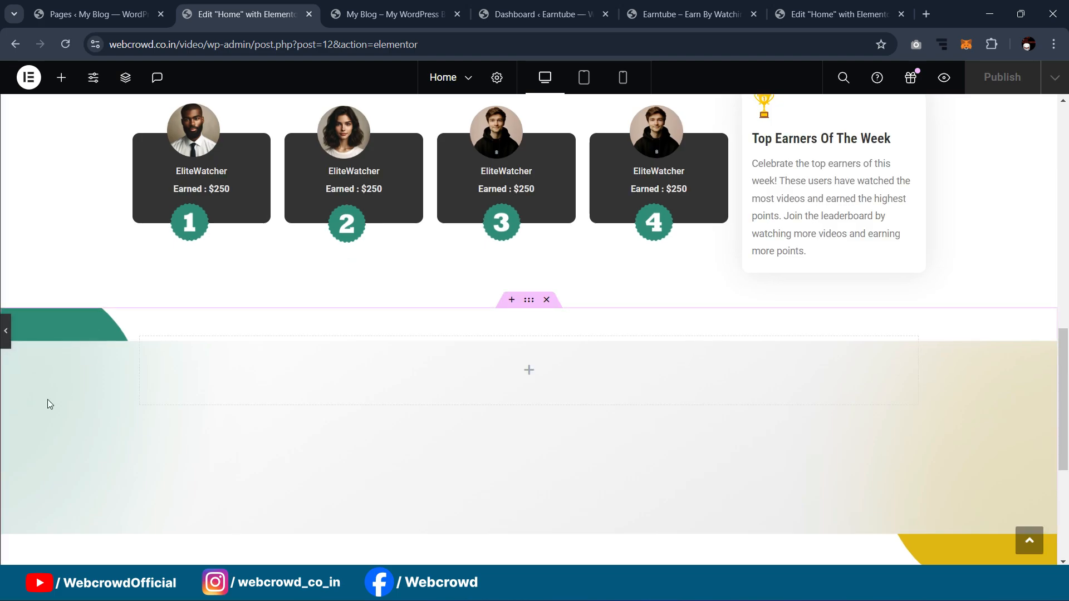
pyautogui.moveTo(57, 360); pyautogui.dragTo(62, 357)
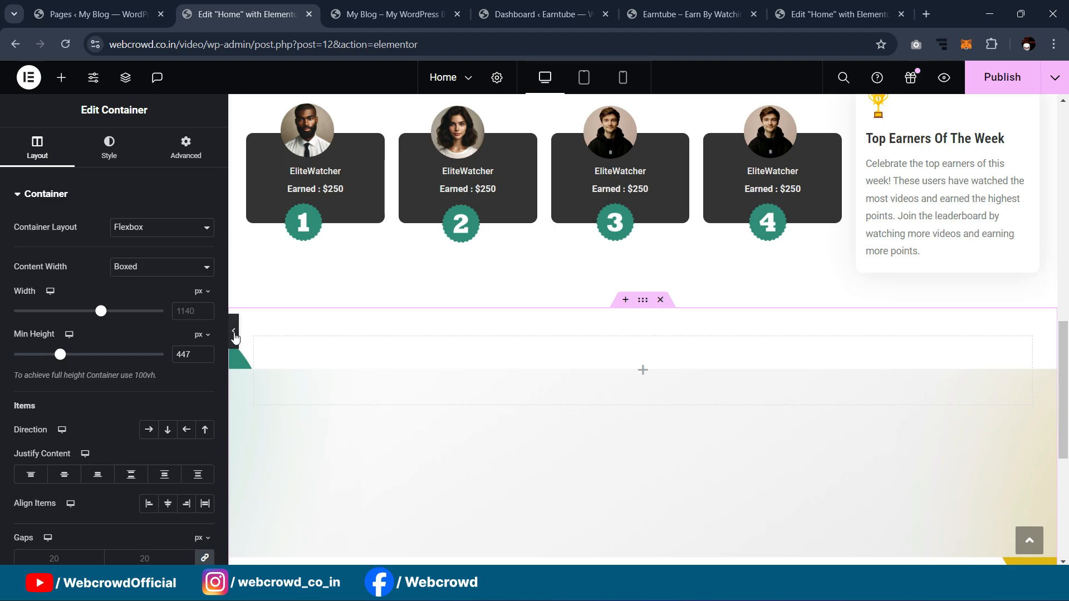
pyautogui.click(232, 331)
pyautogui.scroll(-2, 232, 304)
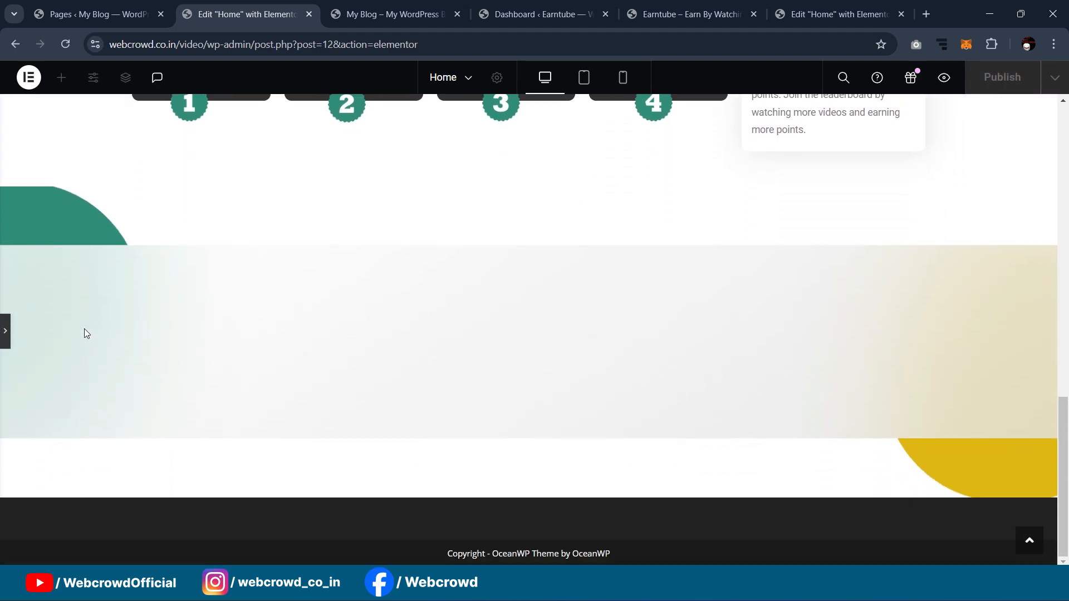
pyautogui.click(2, 332)
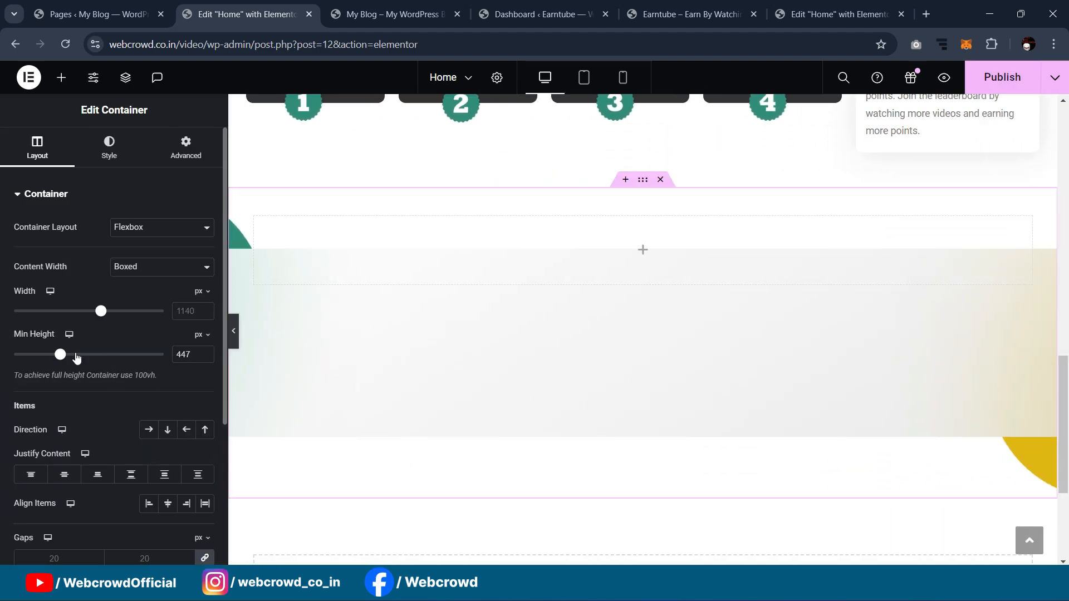
pyautogui.moveTo(61, 357); pyautogui.dragTo(65, 357)
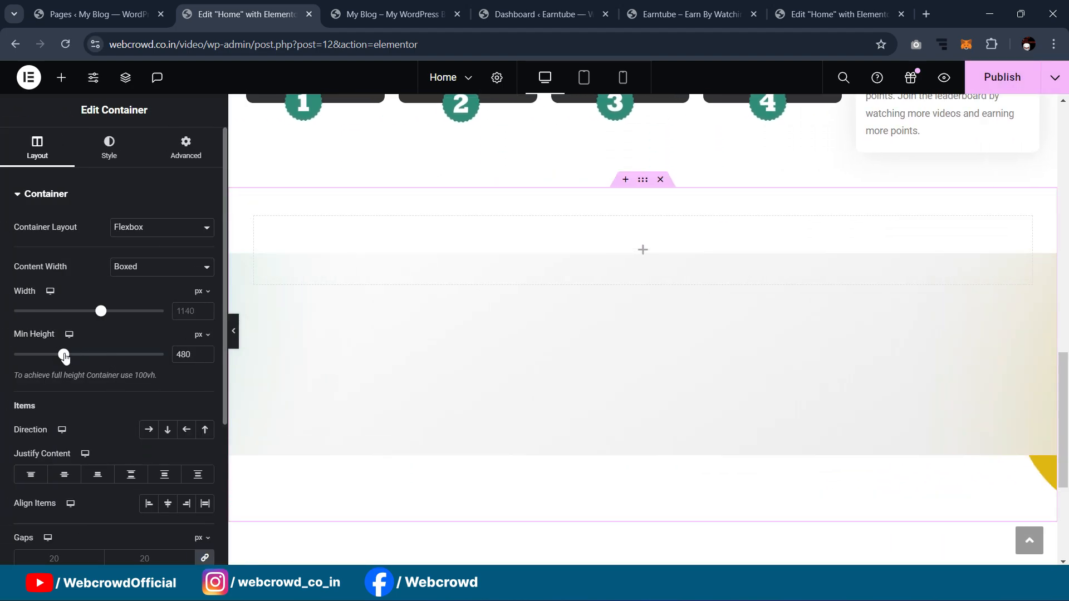
pyautogui.click(233, 332)
pyautogui.scroll(-1, 234, 322)
pyautogui.scroll(3, 238, 313)
# Step: Compare with the reference Sign Up section, then set Justify Content to Center
pyautogui.click(824, 14)
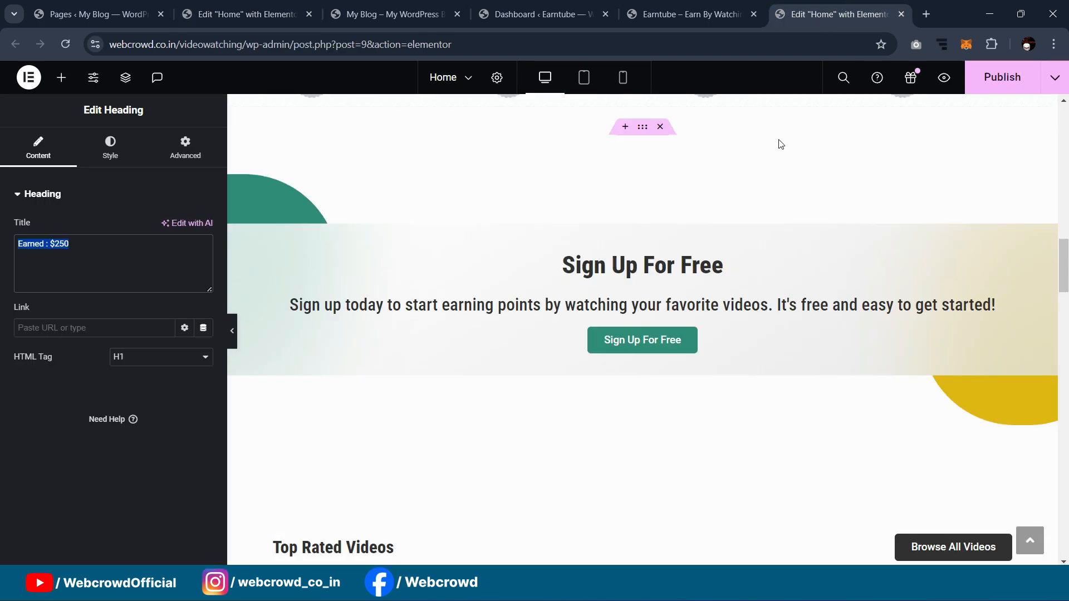
pyautogui.click(234, 337)
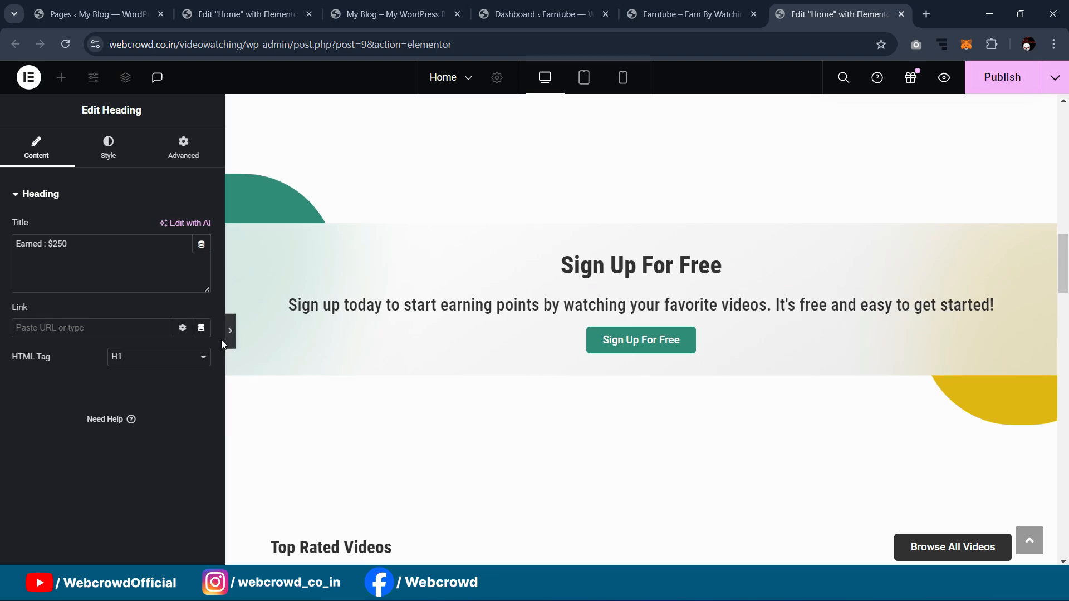
pyautogui.click(232, 334)
pyautogui.scroll(3, 620, 121)
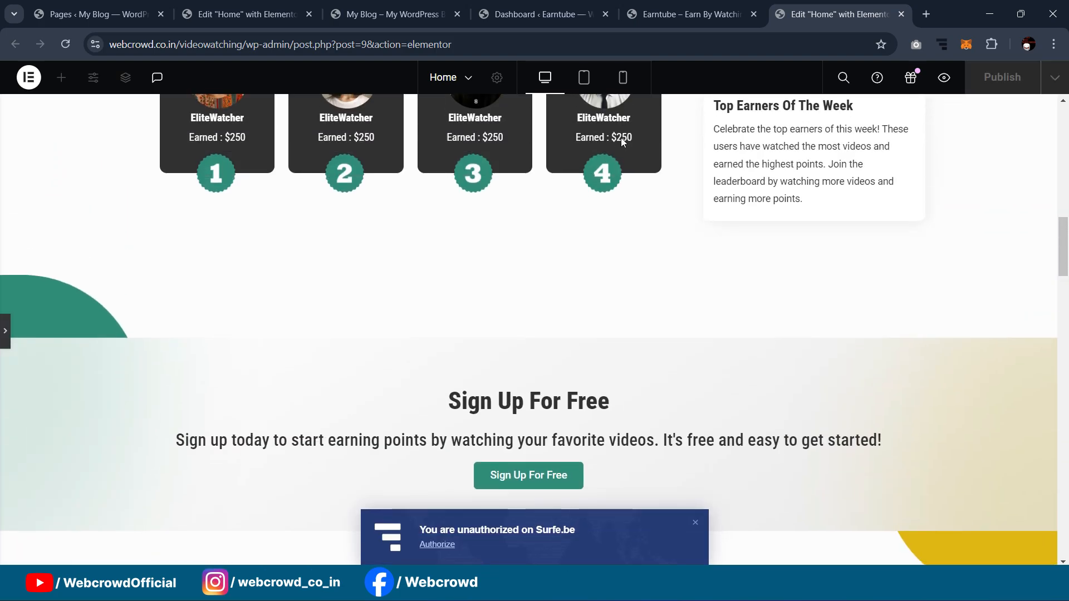
pyautogui.scroll(-1, 620, 138)
pyautogui.click(352, 6)
pyautogui.click(239, 14)
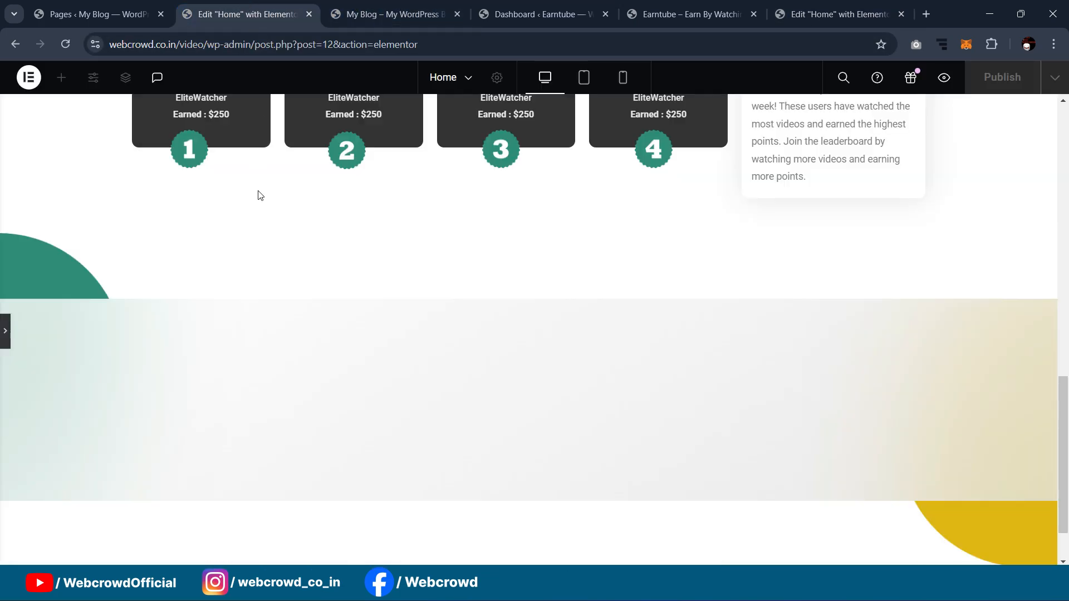
pyautogui.scroll(-1, 188, 330)
pyautogui.click(824, 14)
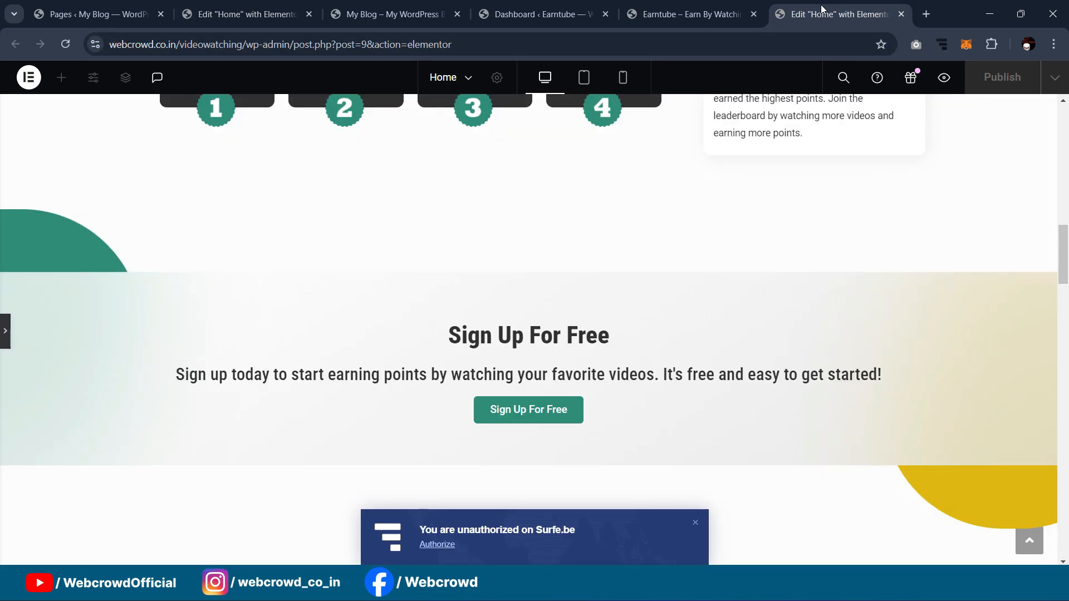
pyautogui.click(245, 14)
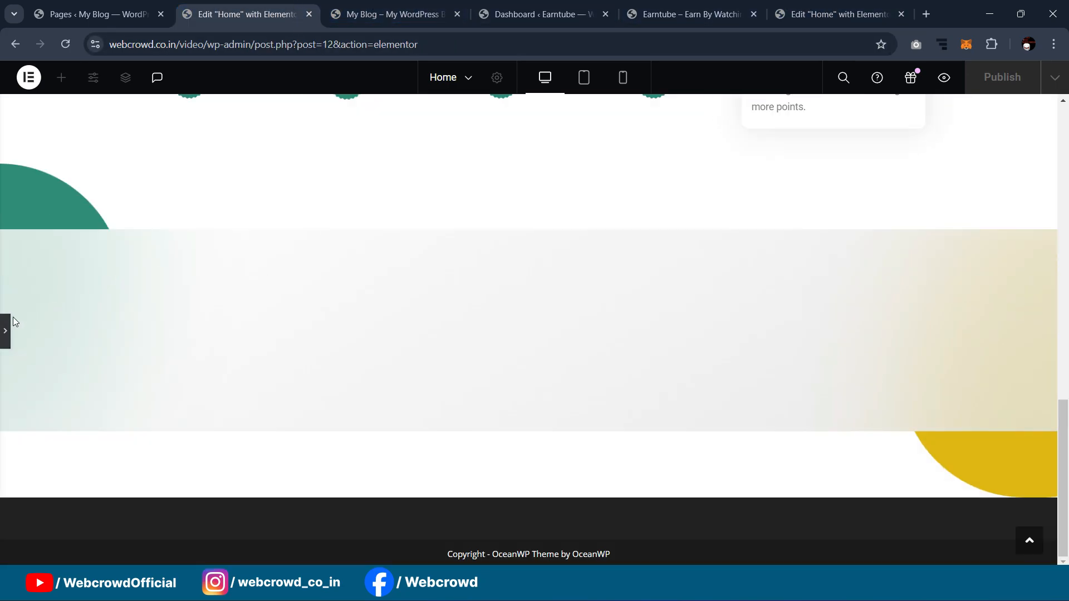
pyautogui.click(230, 341)
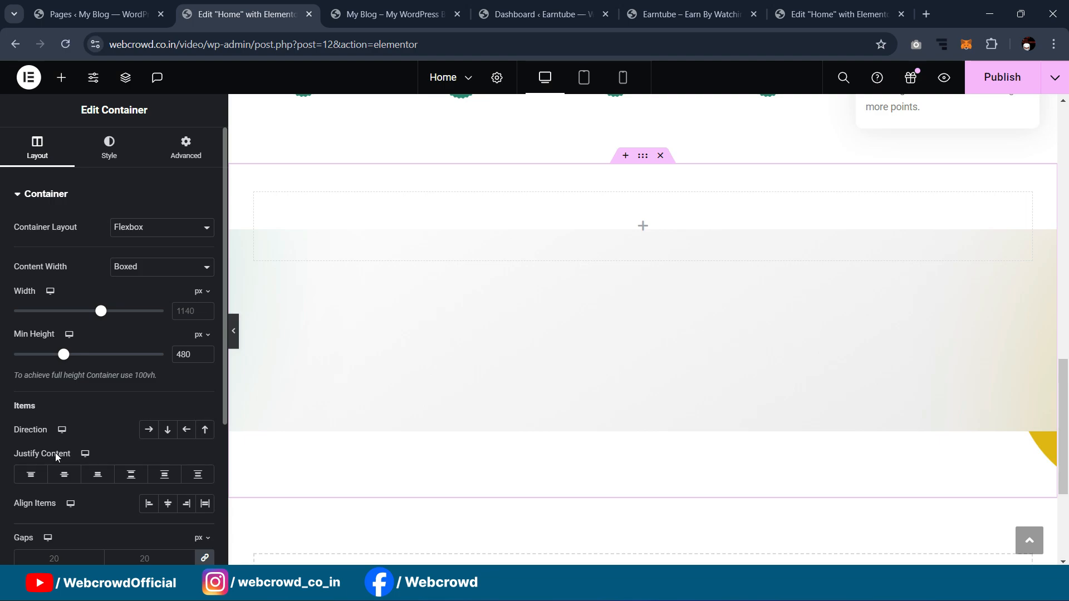
pyautogui.click(66, 475)
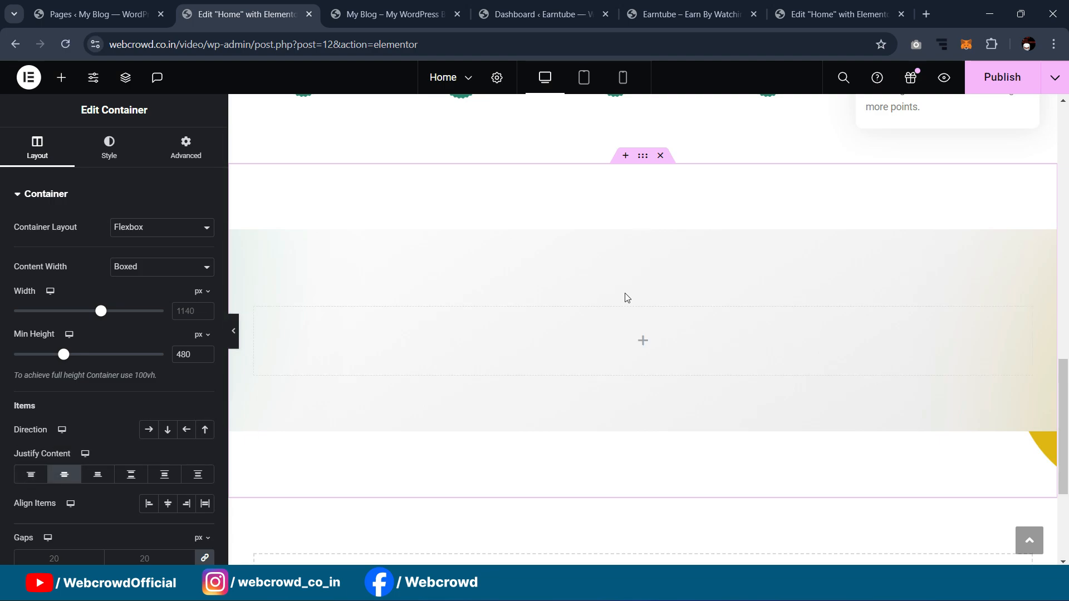
pyautogui.scroll(-1, 629, 225)
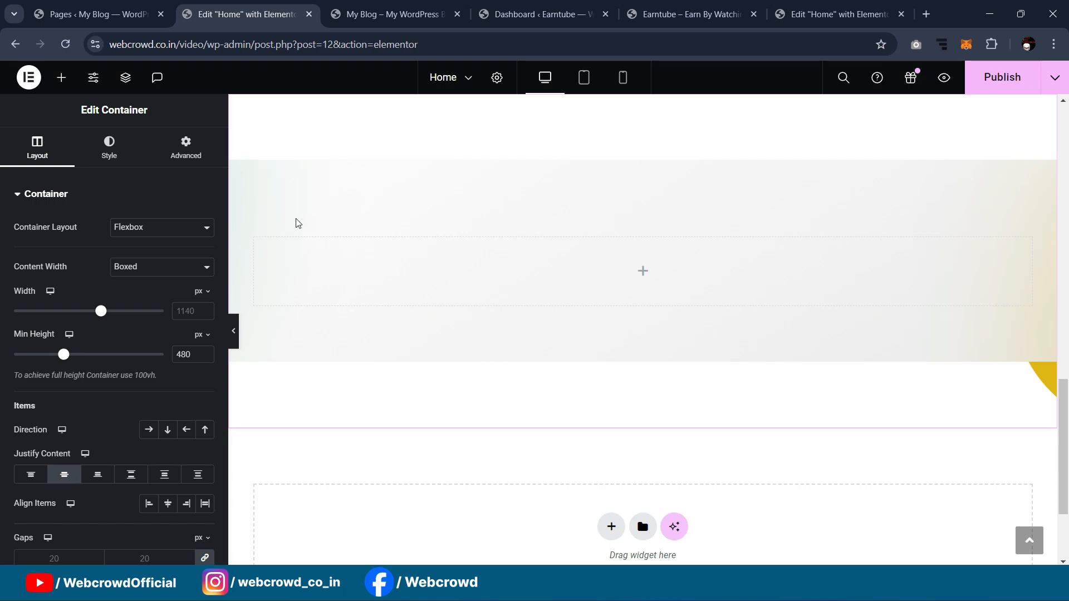
# Step: Add a Heading widget inside the empty inner container
pyautogui.click(193, 152)
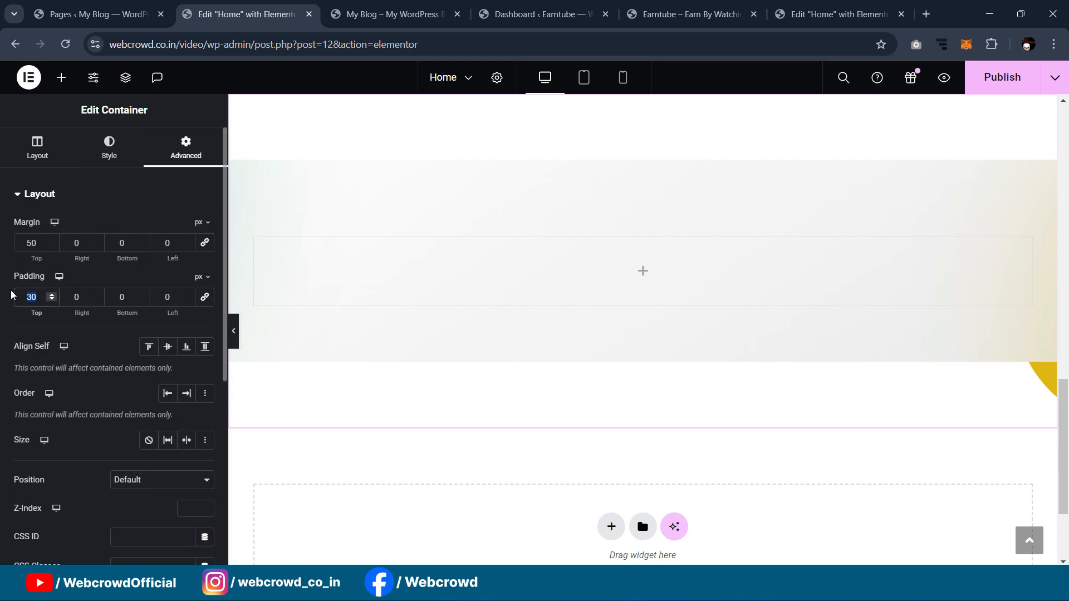
pyautogui.scroll(2, 413, 253)
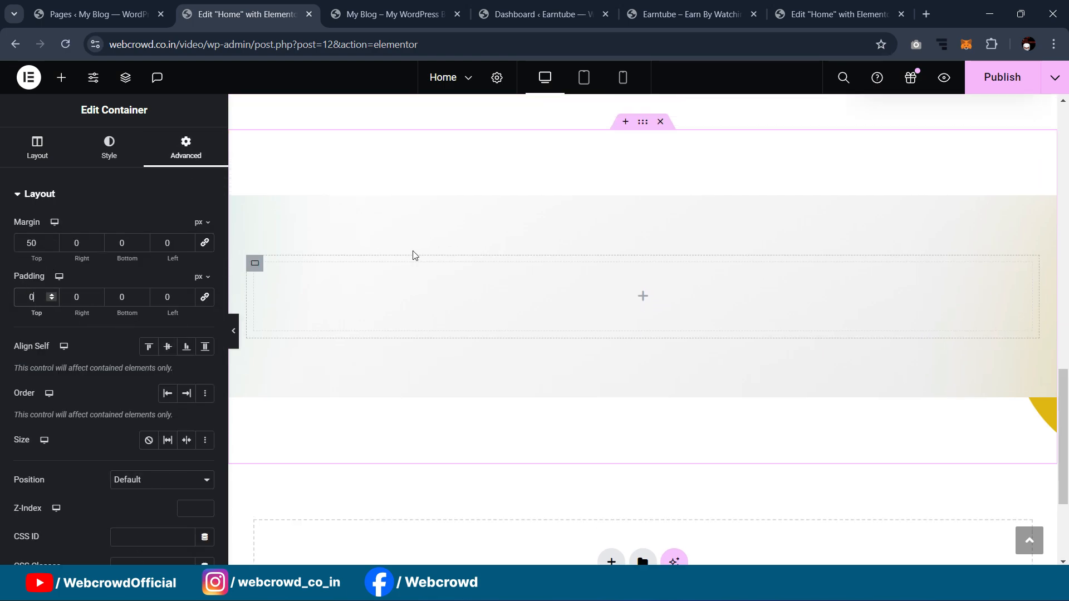
pyautogui.click(61, 77)
pyautogui.scroll(-1, 423, 267)
pyautogui.moveTo(60, 437); pyautogui.dragTo(626, 329)
# Step: Centre the heading, give it the Secondary global colour, and make it H1
pyautogui.click(122, 163)
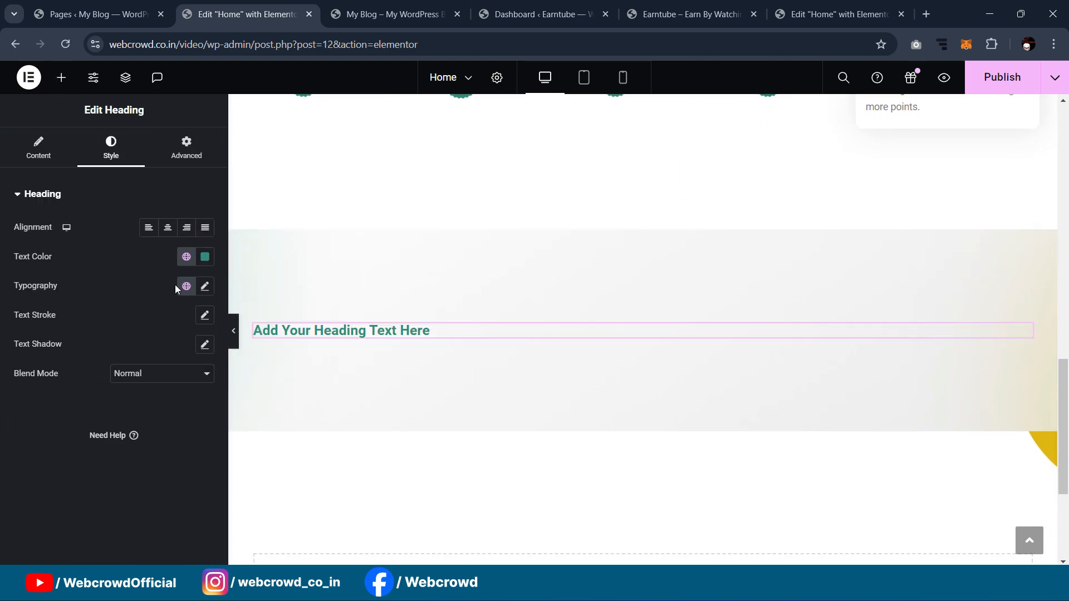
pyautogui.click(167, 233)
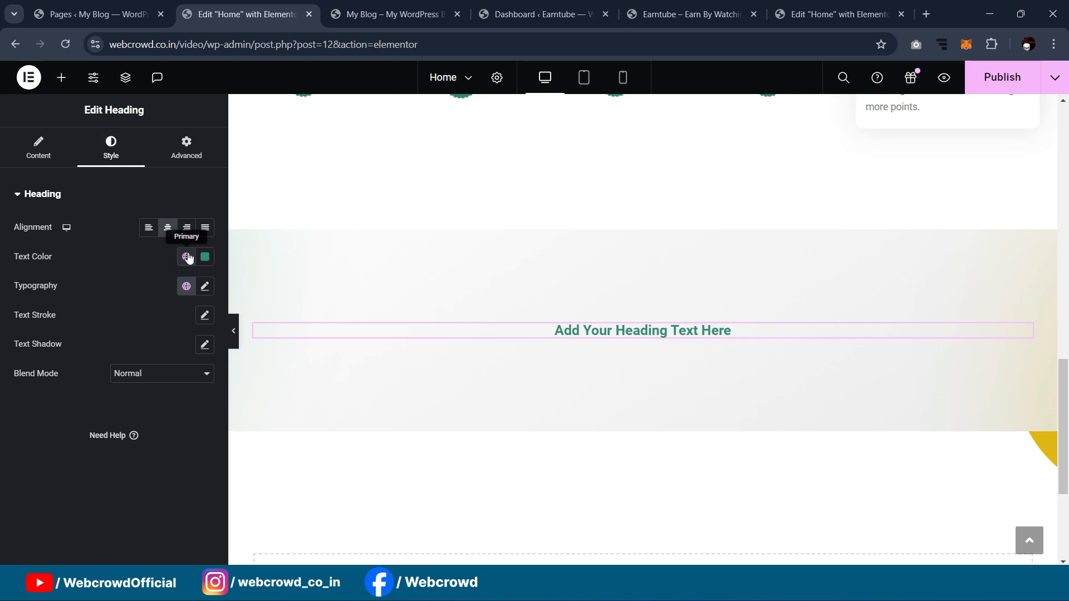
pyautogui.click(187, 256)
pyautogui.click(103, 356)
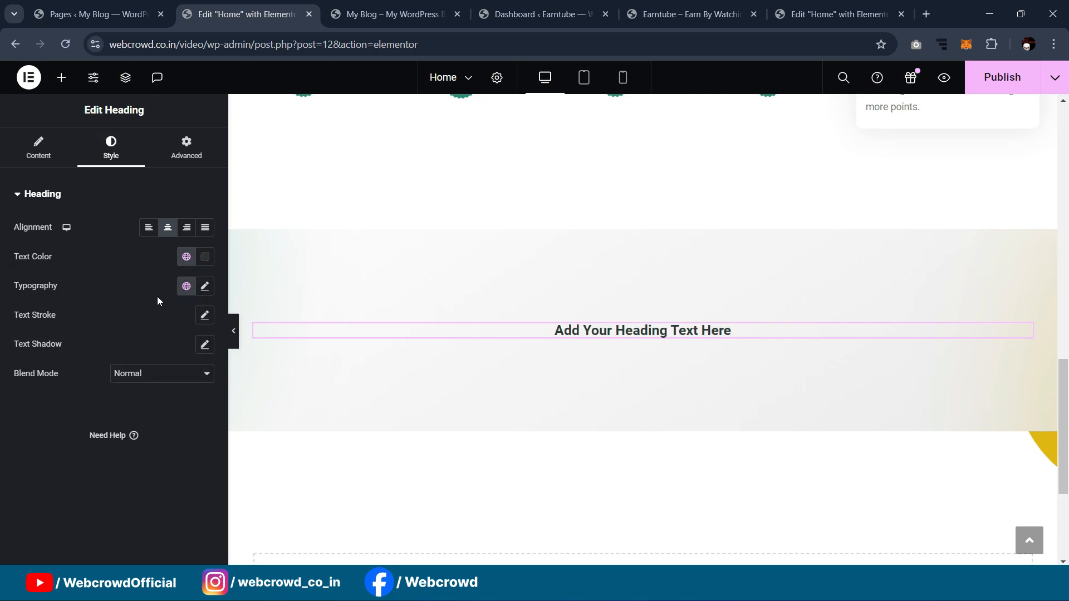
pyautogui.click(38, 147)
pyautogui.click(177, 357)
pyautogui.click(172, 369)
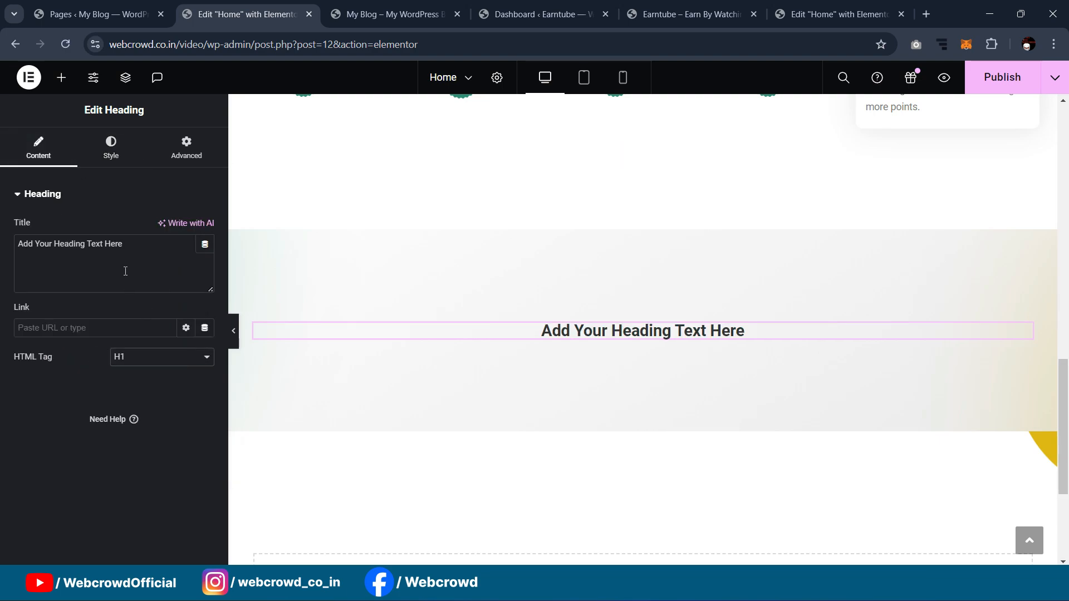
# Step: Set the heading's typography size to 25
pyautogui.click(115, 151)
pyautogui.click(202, 288)
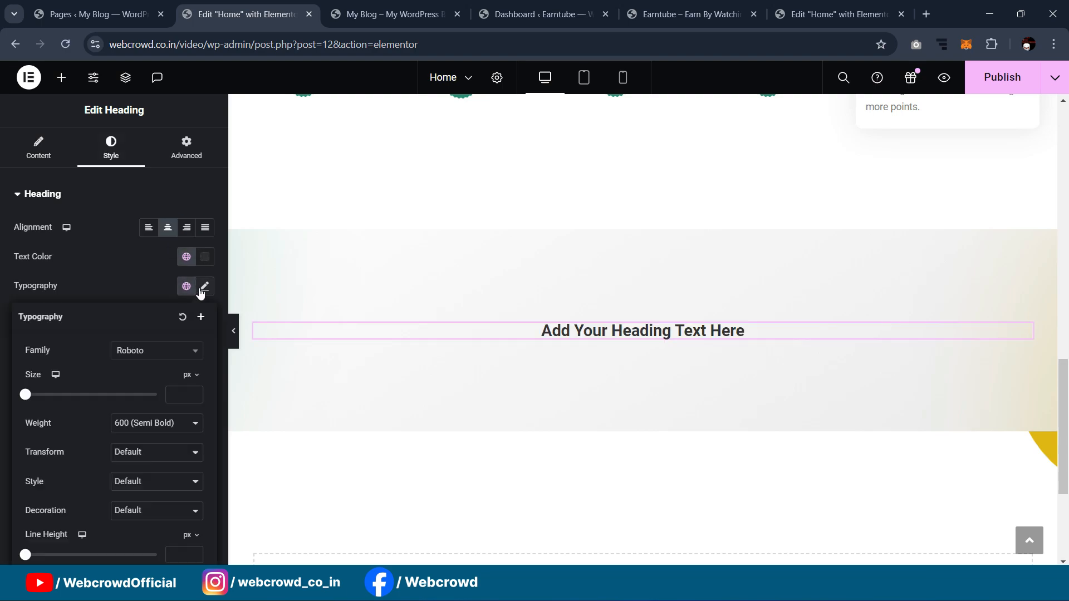
pyautogui.write('30')
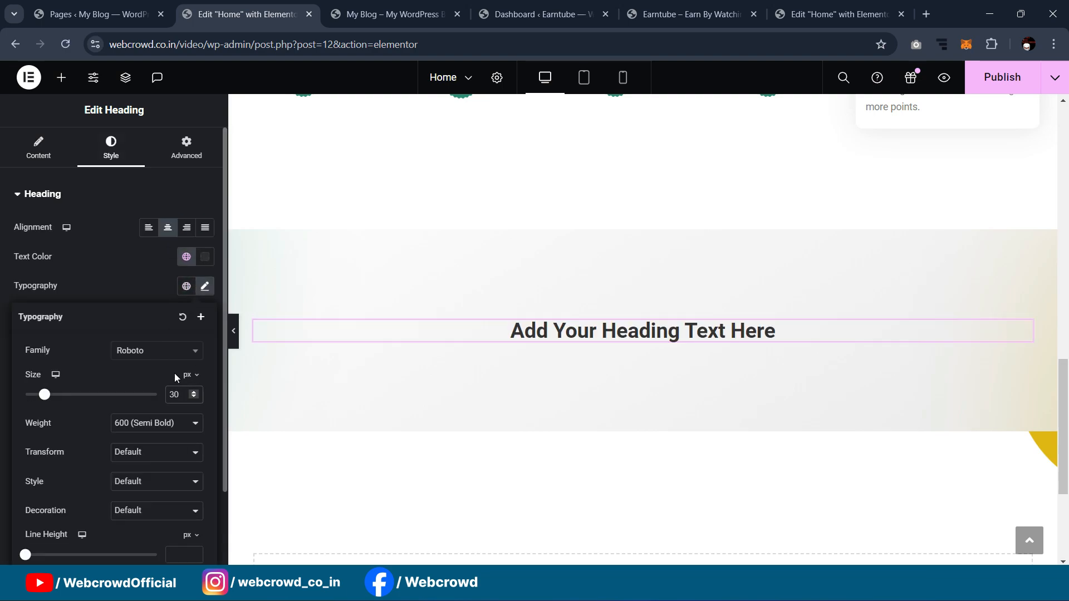
pyautogui.press('BackSpace')
pyautogui.write('25')
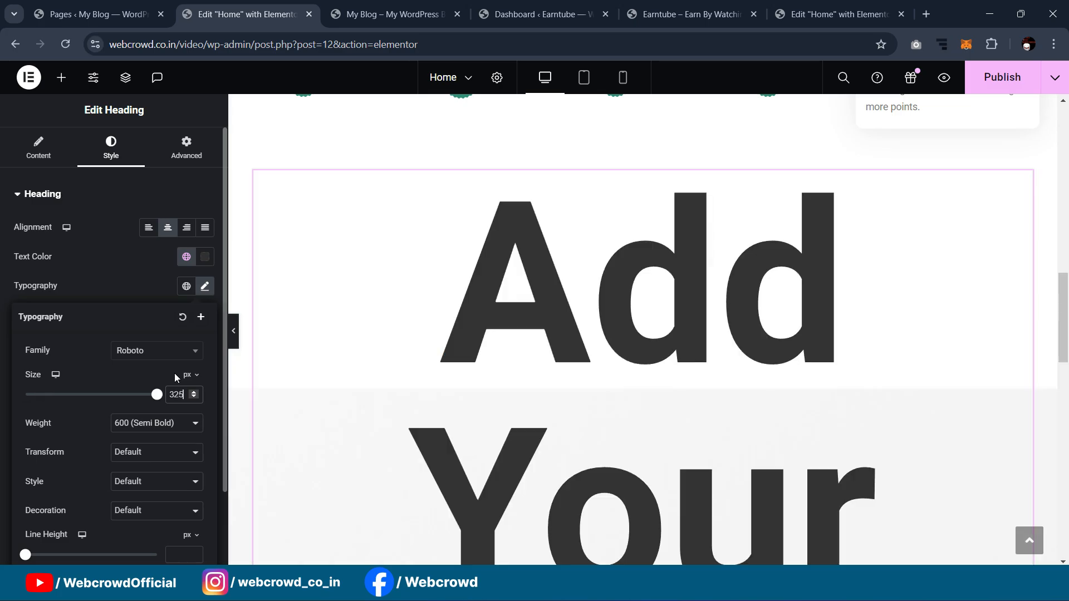
pyautogui.press('BackSpace')
pyautogui.press('BackSpace')
pyautogui.press('BackSpace')
pyautogui.write('25')
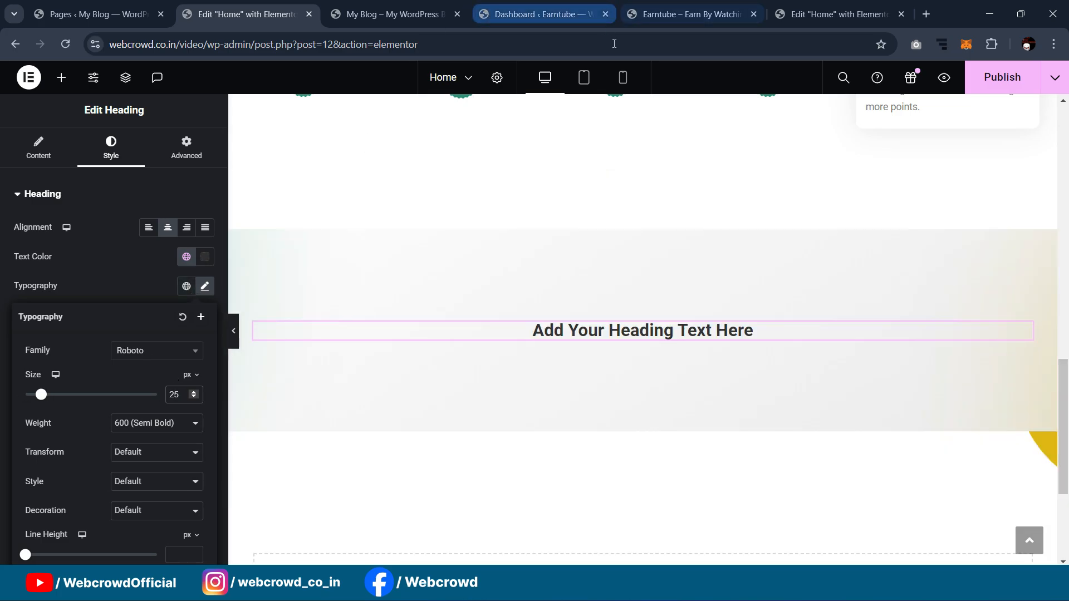
# Step: Copy the reference heading text and paste 'Sign Up For Free' as the title
pyautogui.click(838, 14)
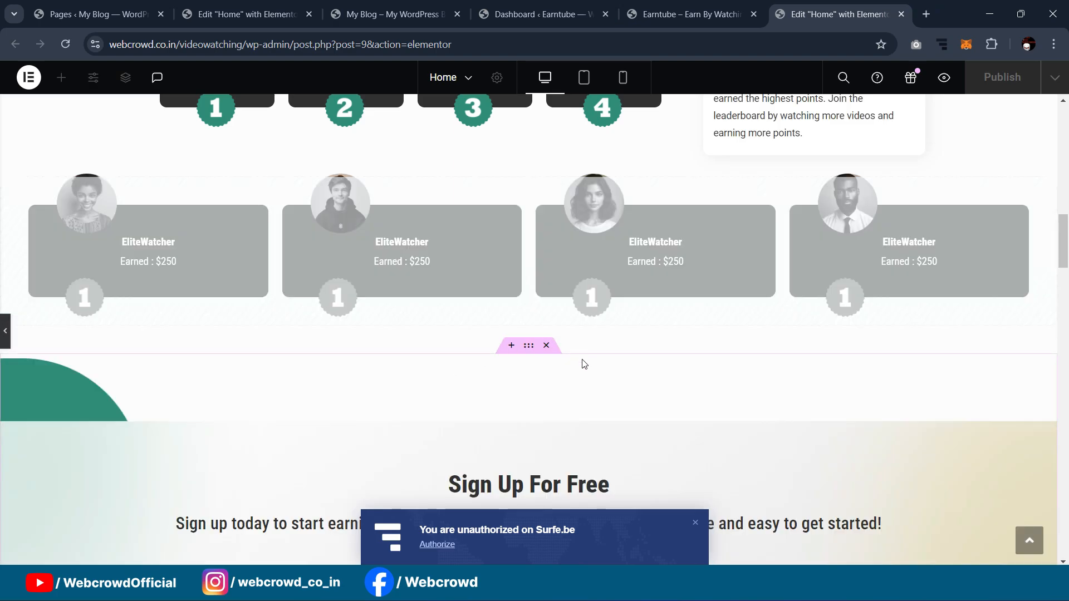
pyautogui.click(624, 479)
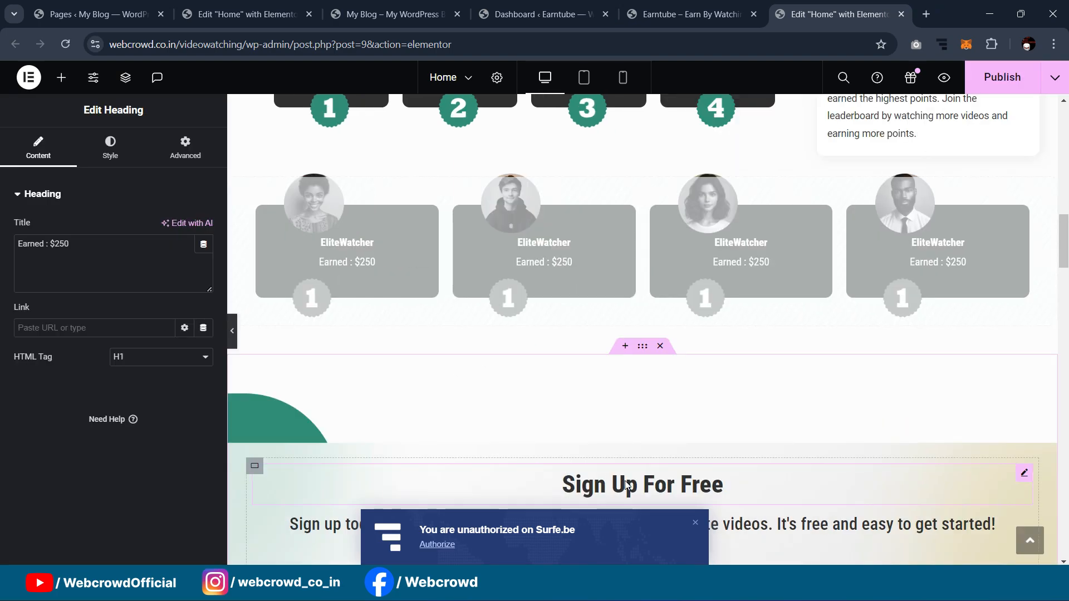
pyautogui.tripleClick(169, 247)
pyautogui.hotkey('ctrl', 'c')
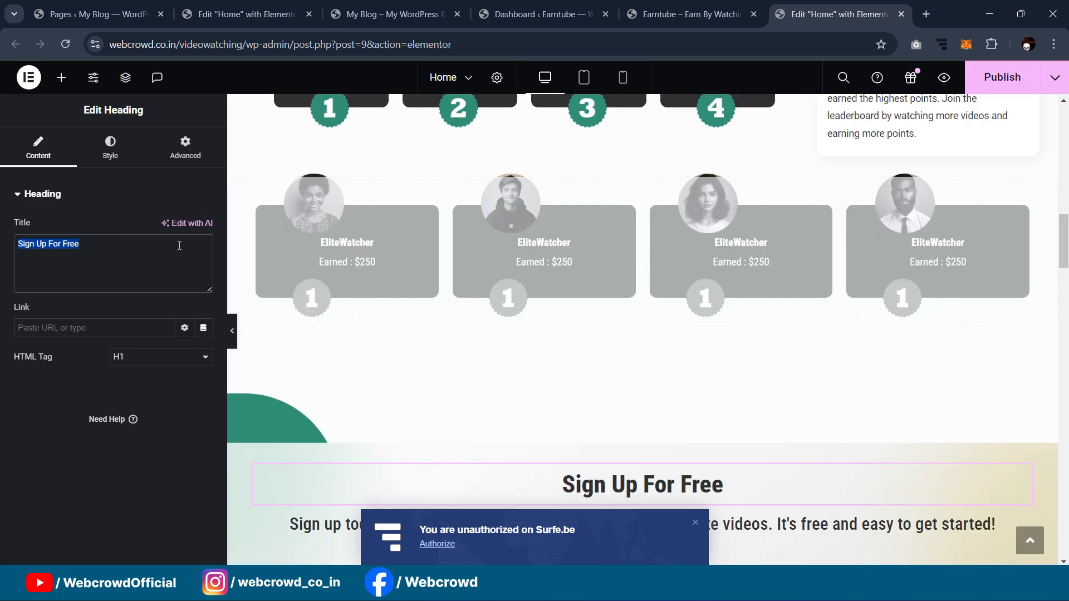
pyautogui.click(239, 7)
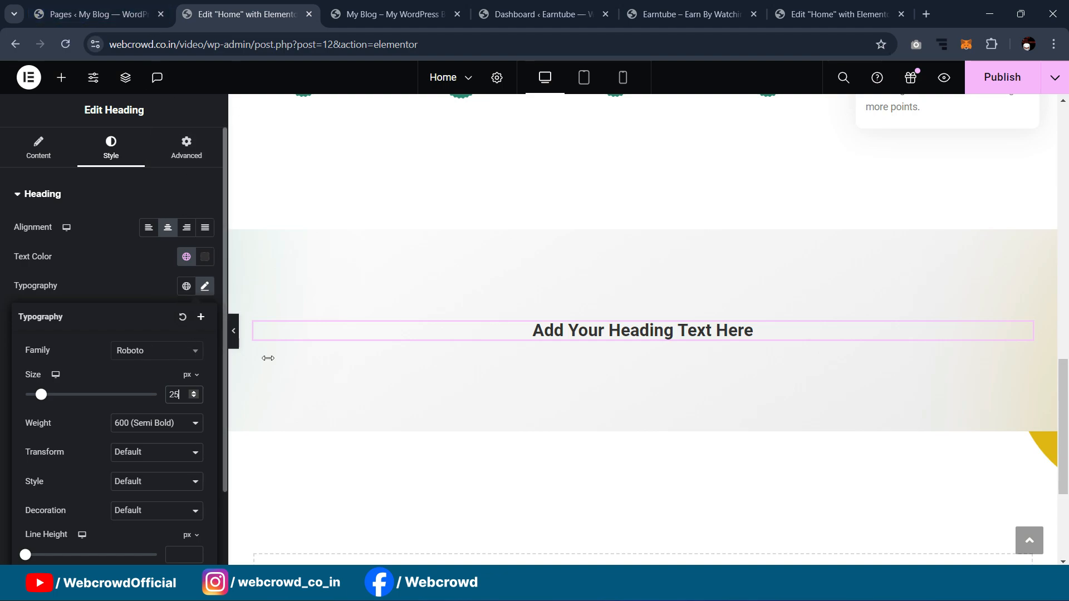
pyautogui.click(47, 148)
pyautogui.tripleClick(119, 240)
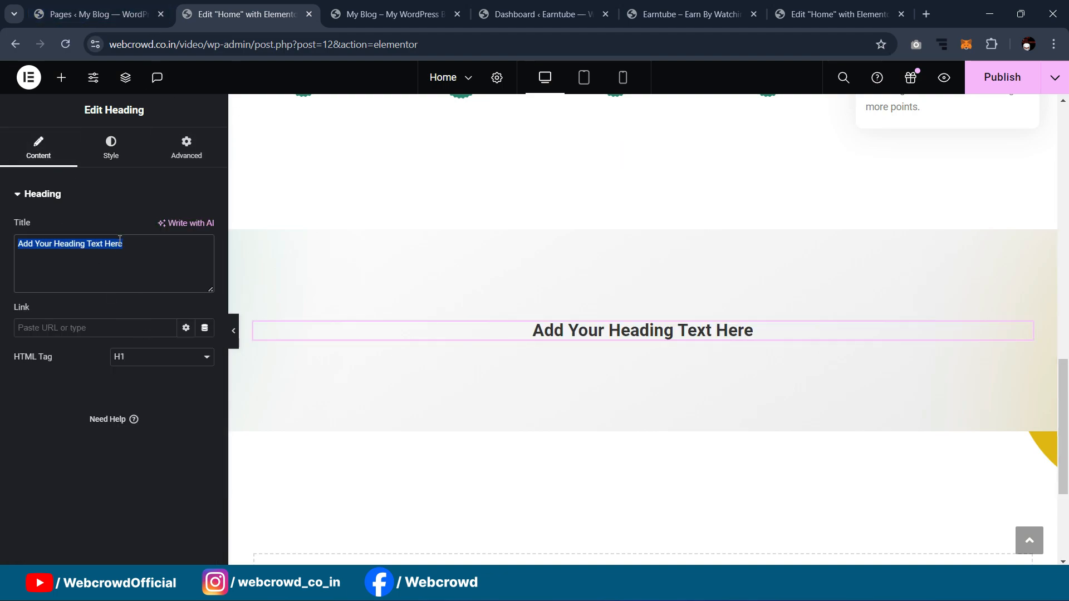
pyautogui.hotkey('ctrl', 'v')
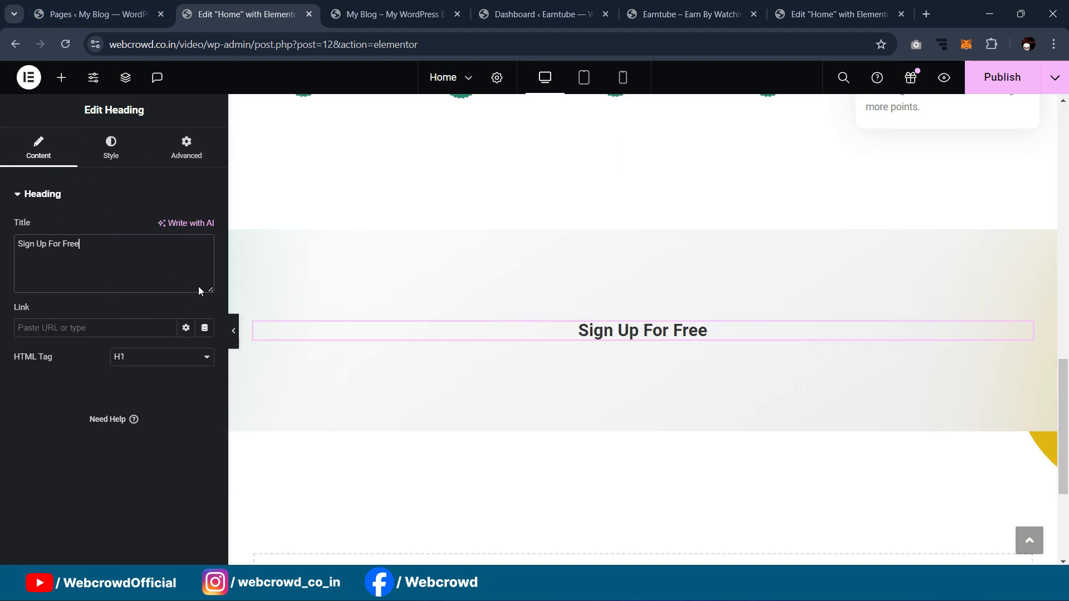
# Step: Set the heading to 30 px Roboto Condensed at Extra Bold (800) weight
pyautogui.click(116, 159)
pyautogui.click(205, 287)
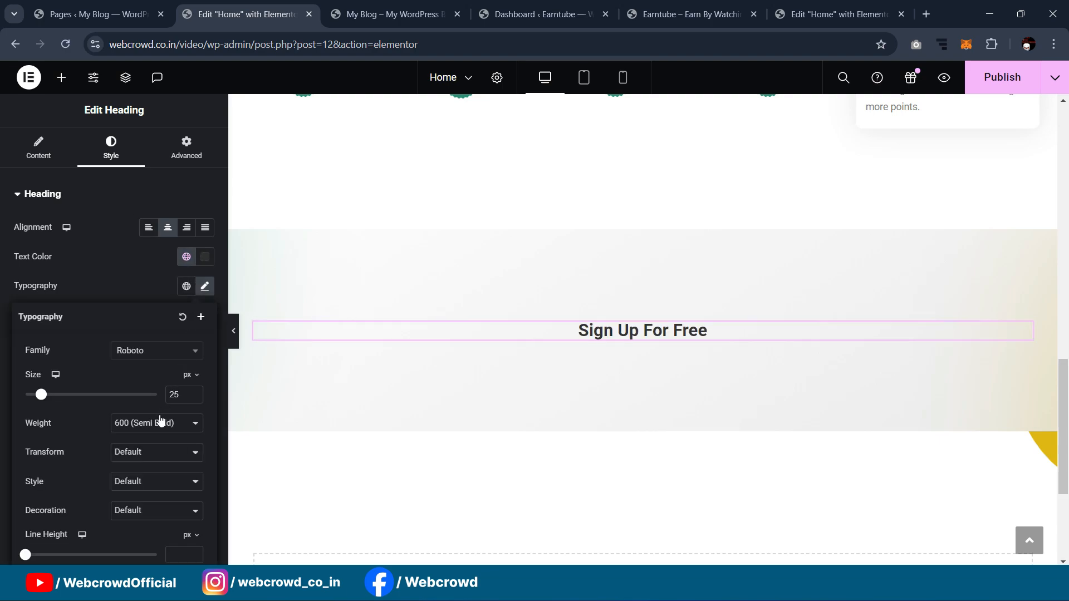
pyautogui.click(154, 423)
pyautogui.click(142, 501)
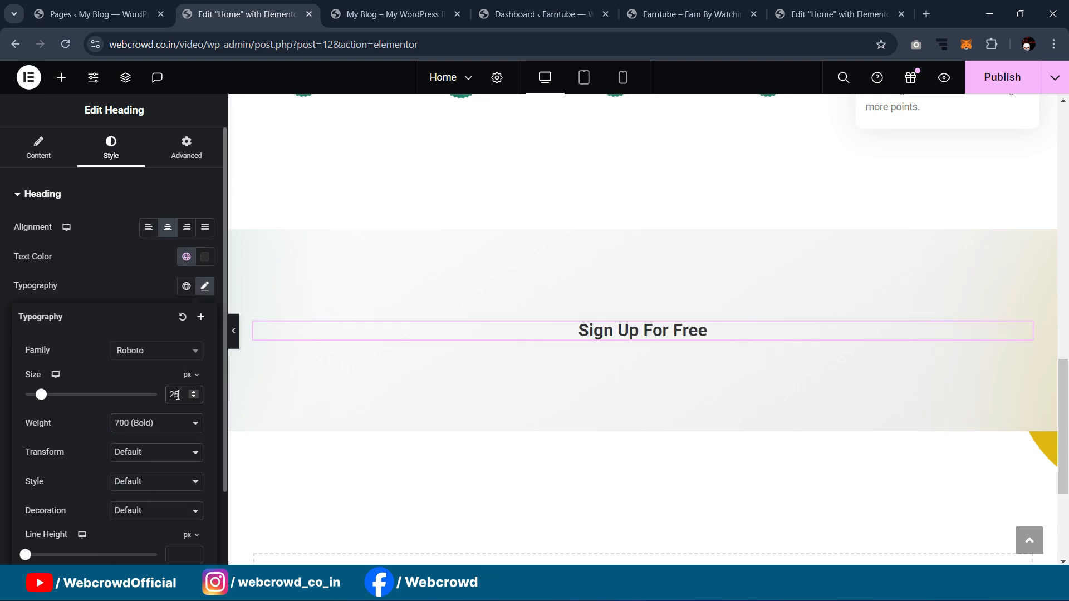
pyautogui.write('30')
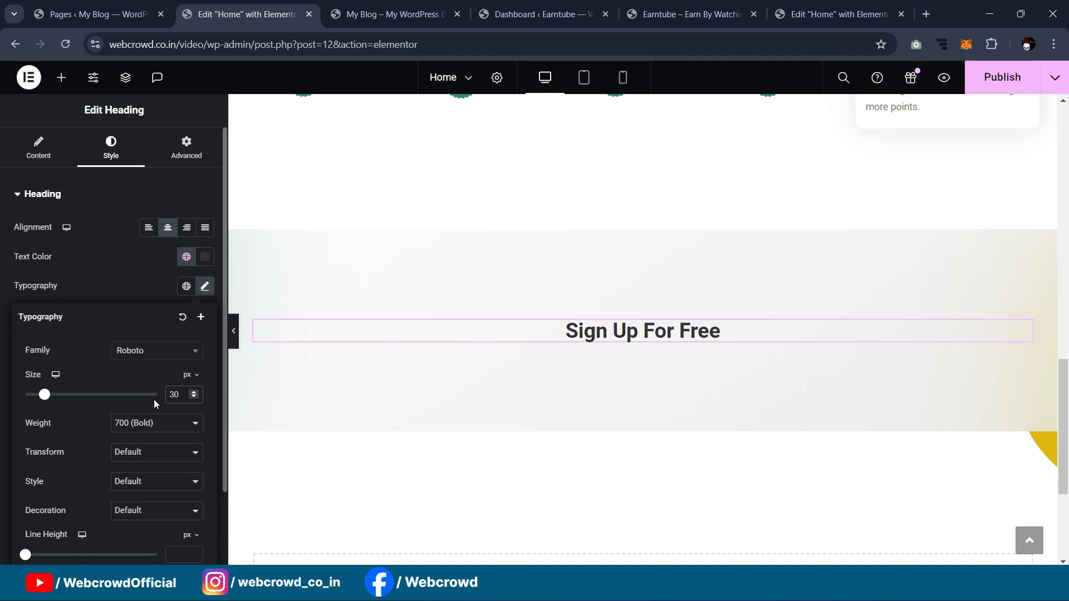
pyautogui.click(148, 351)
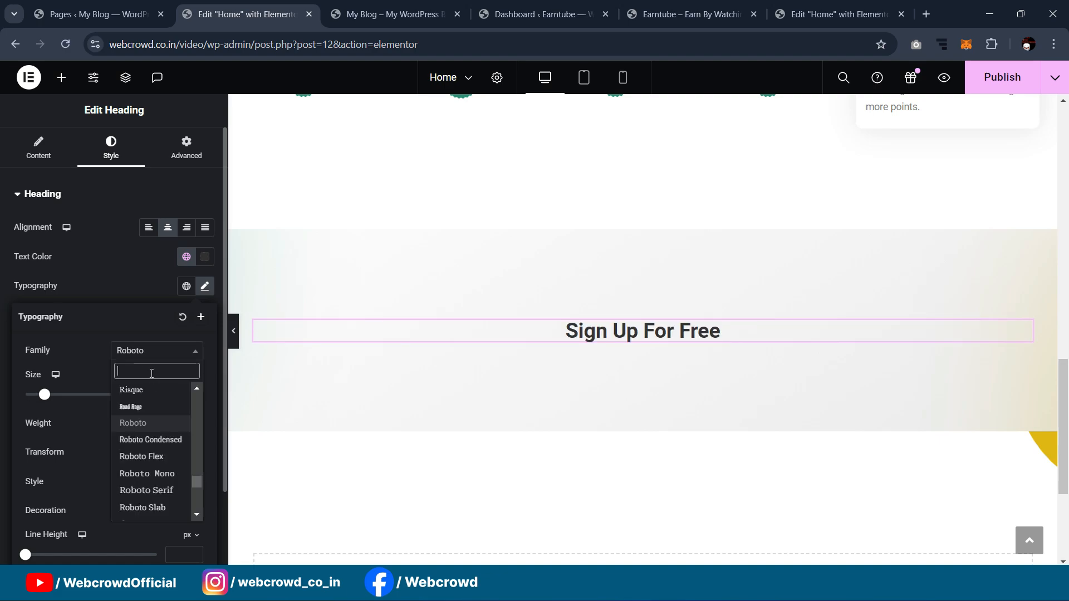
pyautogui.click(152, 439)
pyautogui.click(153, 424)
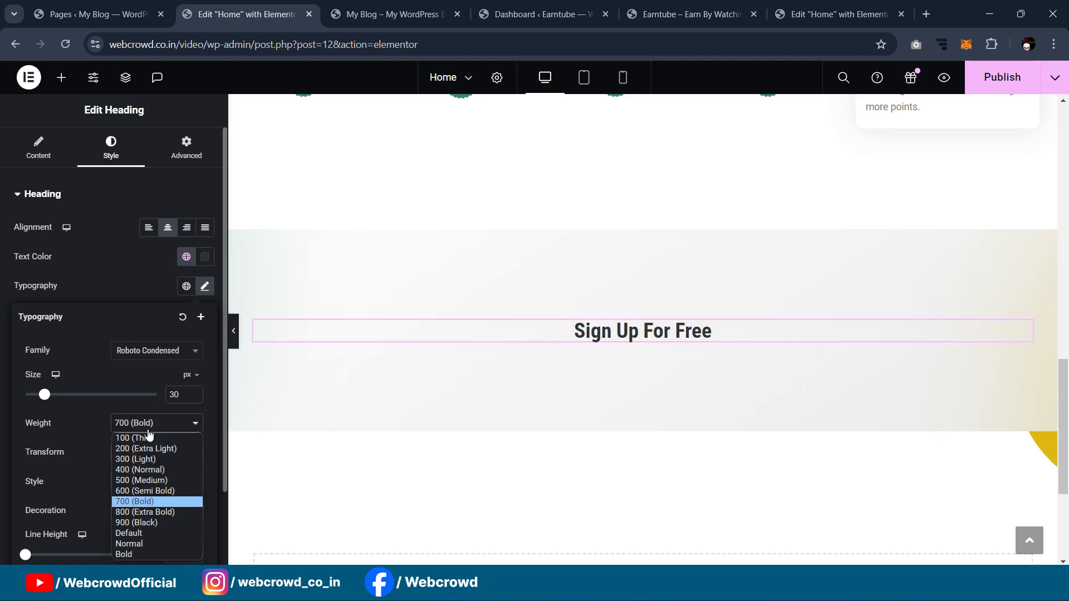
pyautogui.click(141, 512)
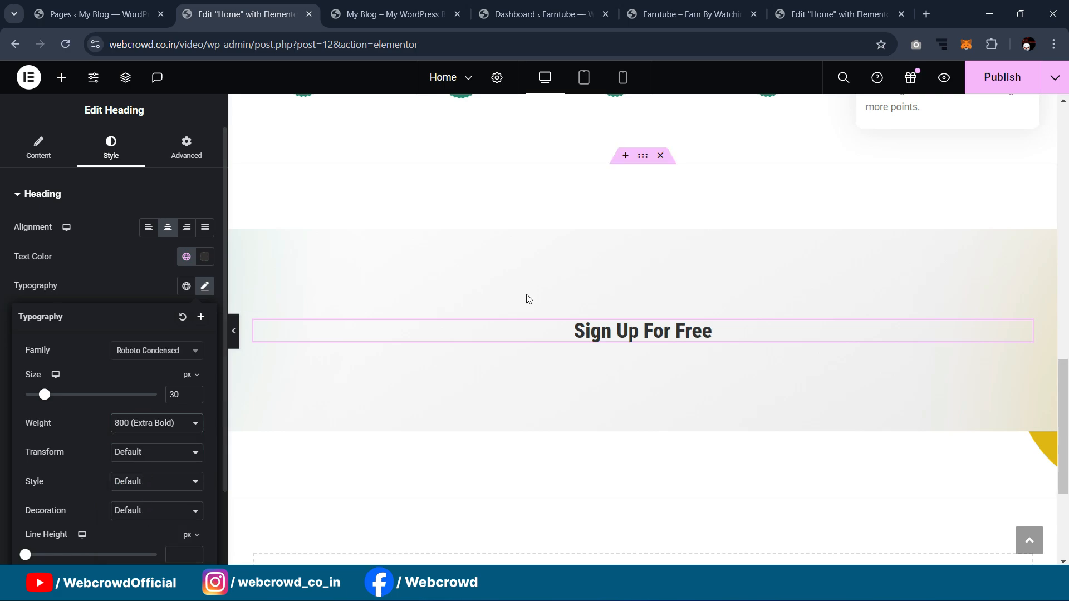
pyautogui.scroll(-1, 541, 306)
pyautogui.moveTo(1031, 273)
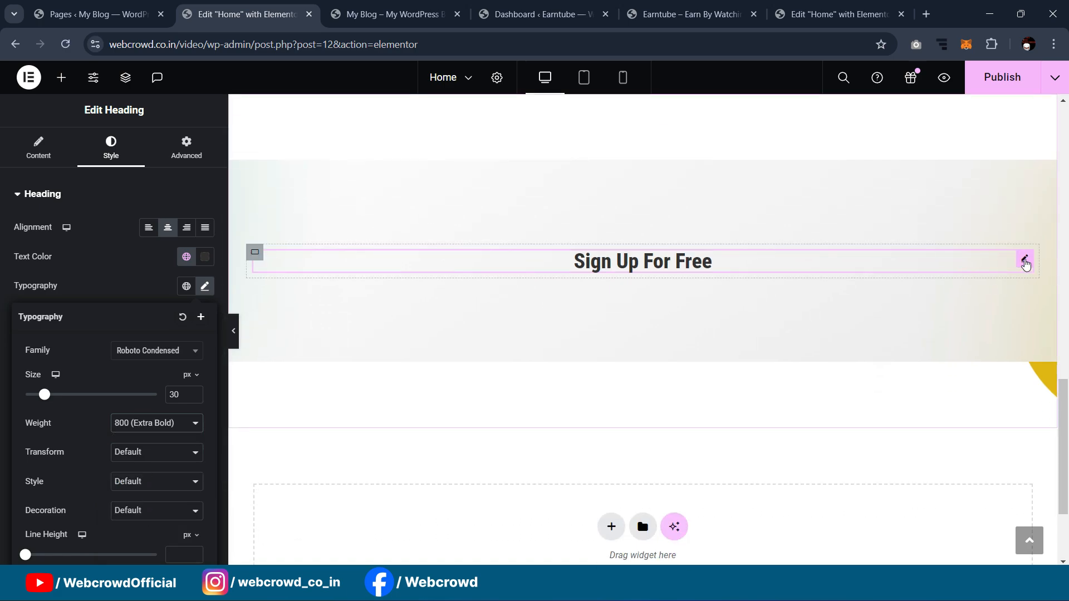
pyautogui.rightClick(1026, 264)
# Step: Add a centred, dark grey heading beneath 'Sign Up For Free'
pyautogui.scroll(3, 246, 176)
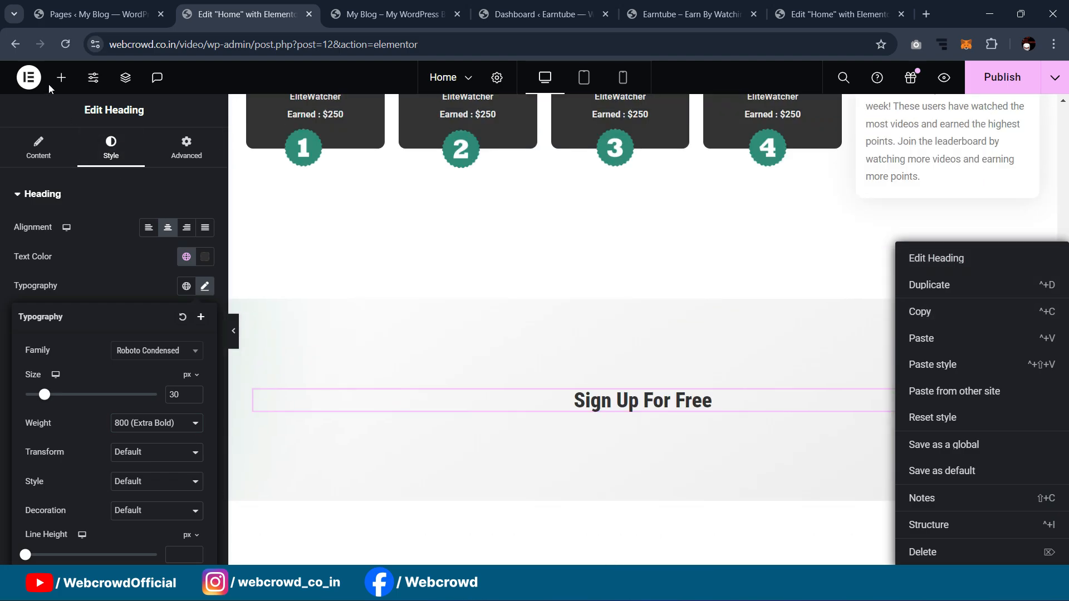
pyautogui.click(62, 77)
pyautogui.write('head')
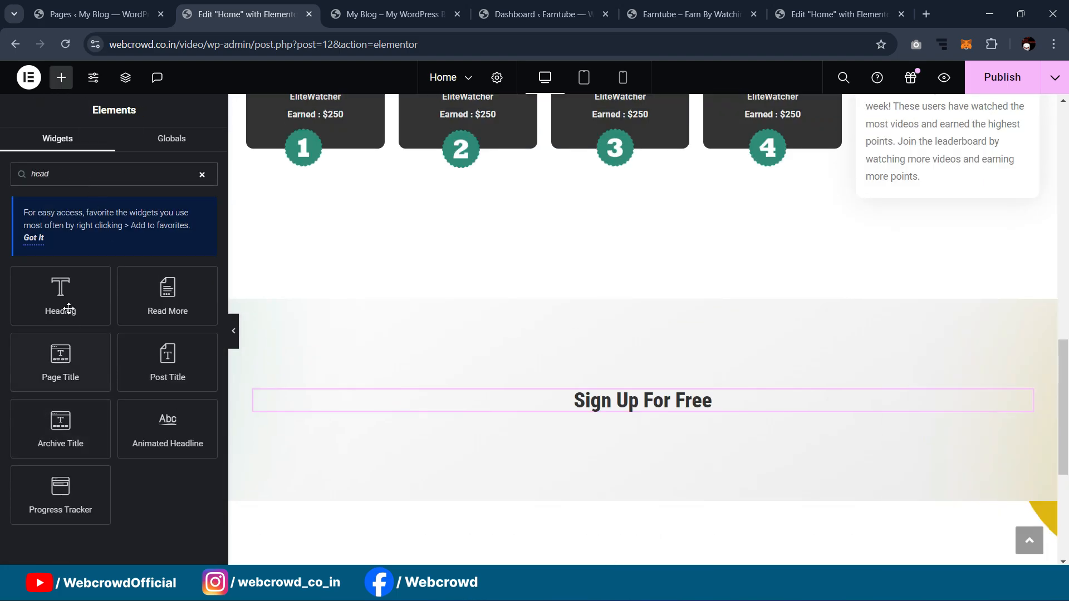
pyautogui.moveTo(68, 308); pyautogui.dragTo(611, 409)
pyautogui.click(111, 148)
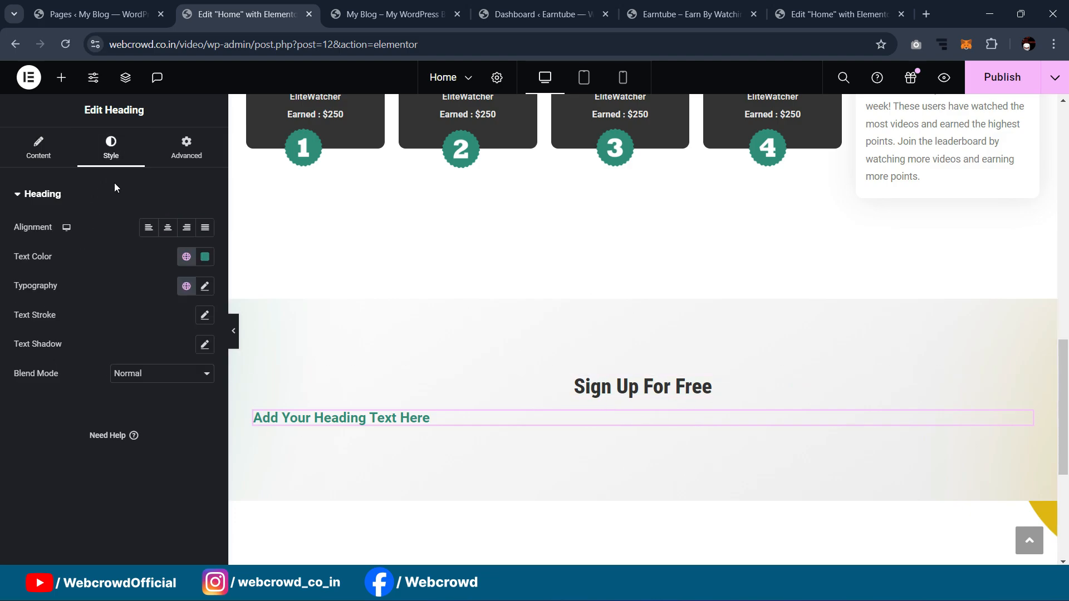
pyautogui.click(167, 227)
pyautogui.click(191, 260)
pyautogui.click(138, 352)
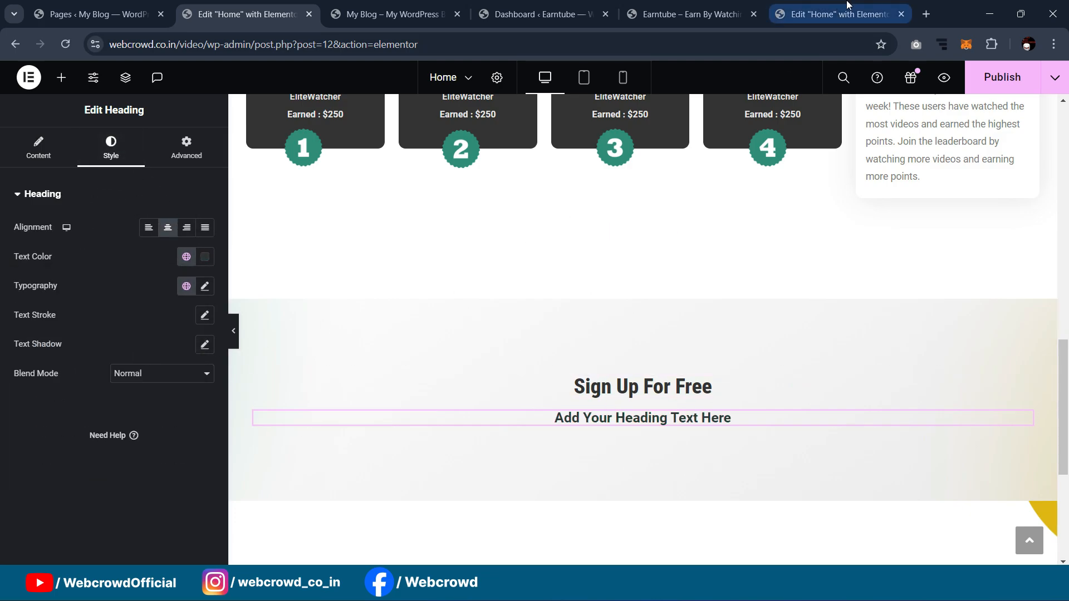
# Step: Paste the reference sign-up sentence into the new heading and make it H1
pyautogui.click(848, 4)
pyautogui.scroll(-1, 717, 412)
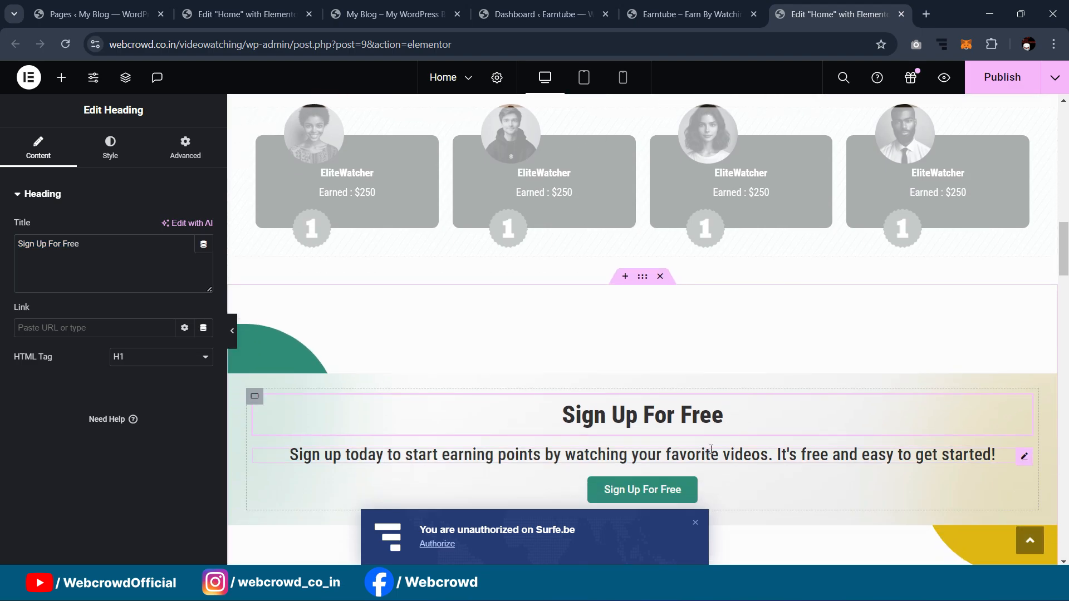
pyautogui.click(711, 452)
pyautogui.hotkey('ctrl', 'a')
pyautogui.hotkey('ctrl', 'c')
pyautogui.hotkey('ctrl', '2')
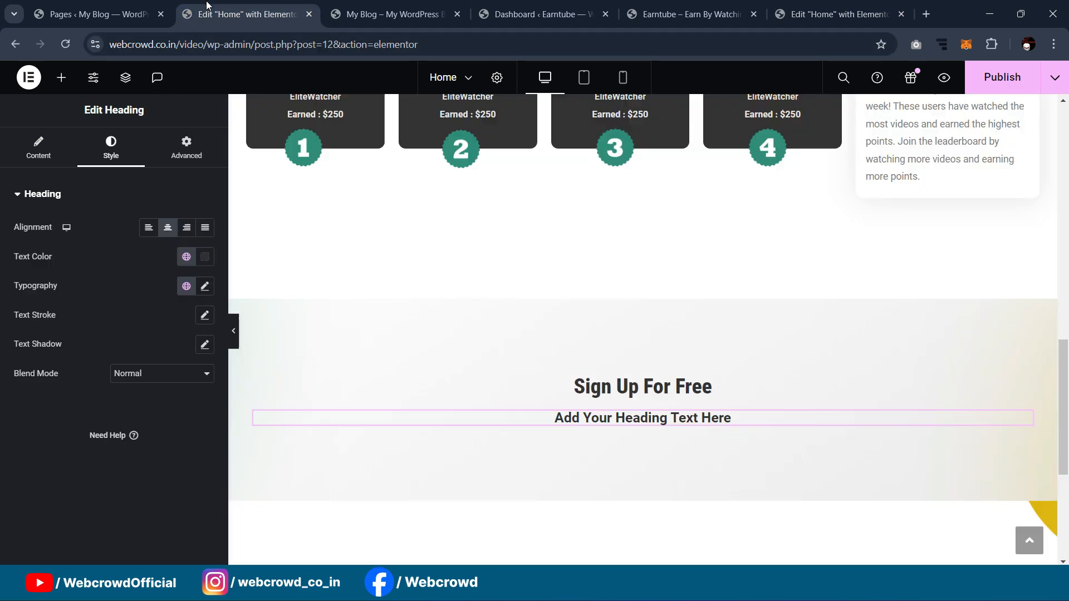
pyautogui.click(67, 160)
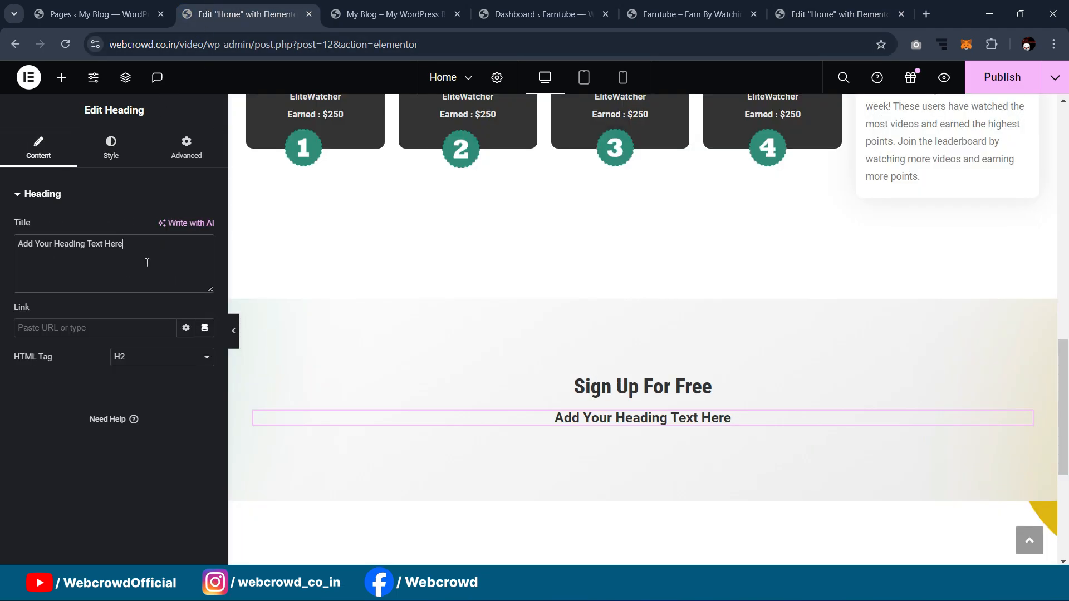
pyautogui.hotkey('ctrl', 'a')
pyautogui.hotkey('ctrl', 'v')
pyautogui.click(142, 356)
pyautogui.click(142, 370)
# Step: Preview the section, then set the sentence's font weight to 500 (Medium)
pyautogui.scroll(-2, 502, 313)
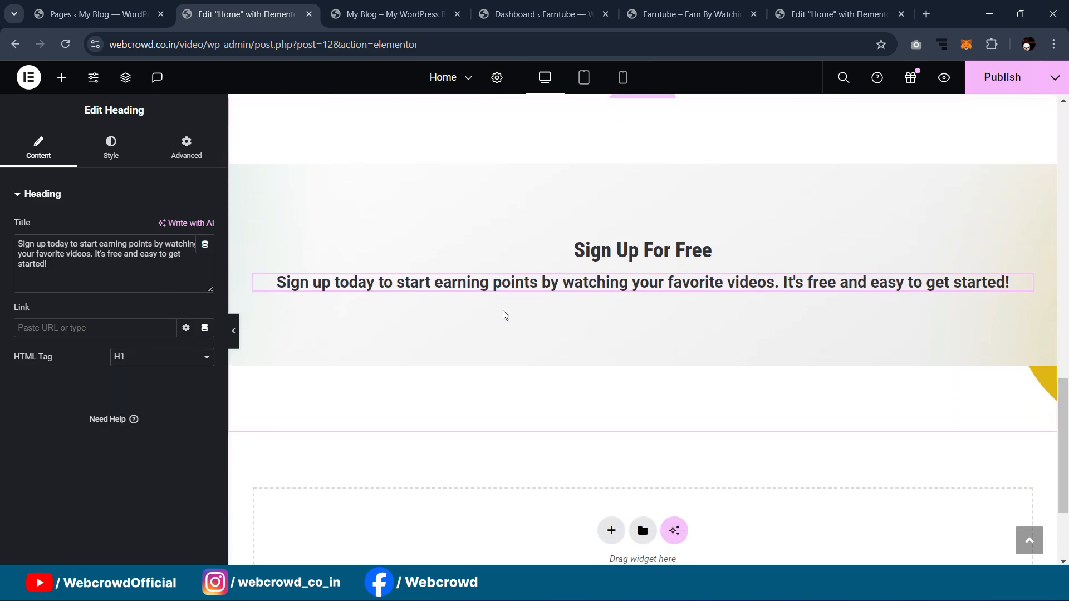
pyautogui.click(234, 338)
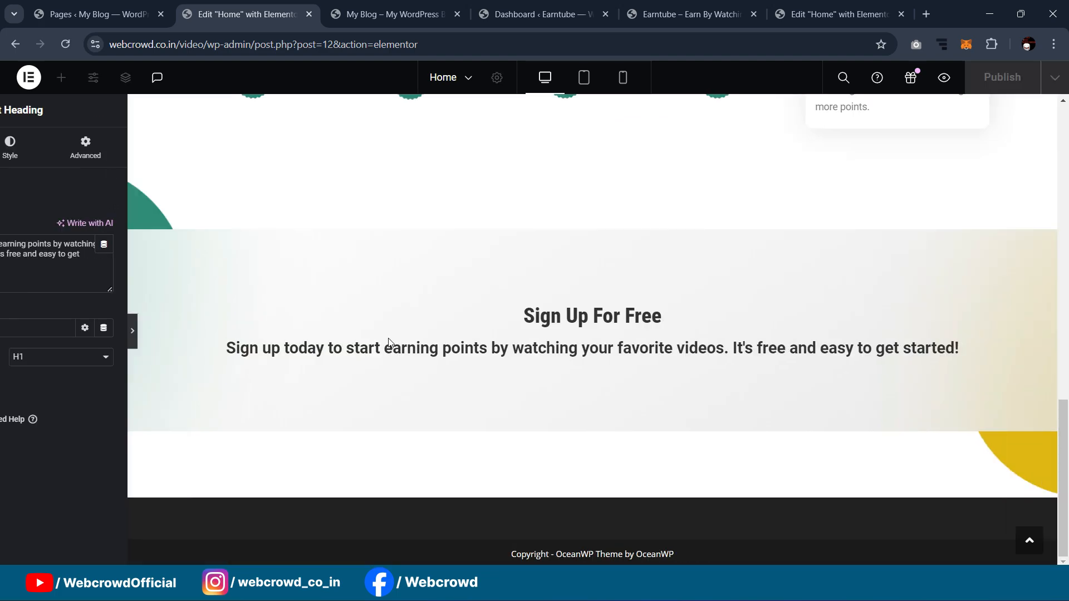
pyautogui.scroll(1, 462, 241)
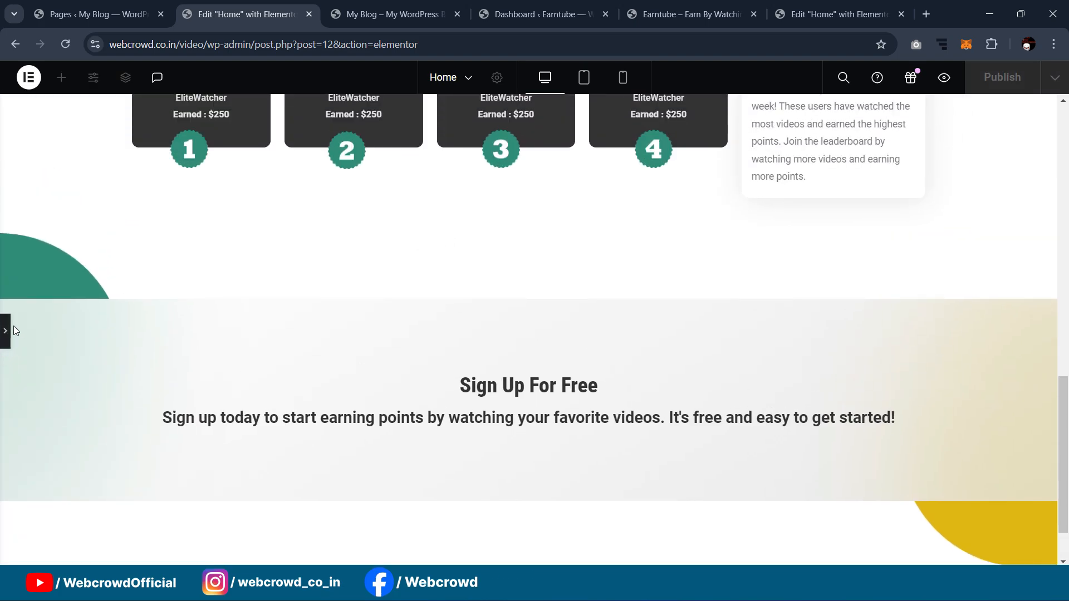
pyautogui.click(5, 337)
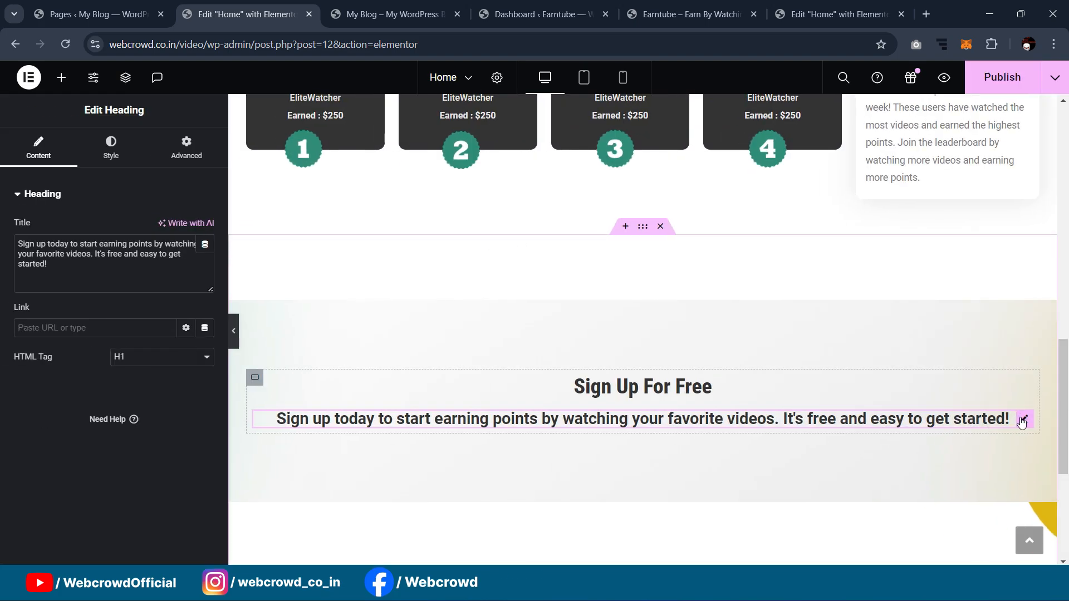
pyautogui.click(110, 148)
pyautogui.click(204, 286)
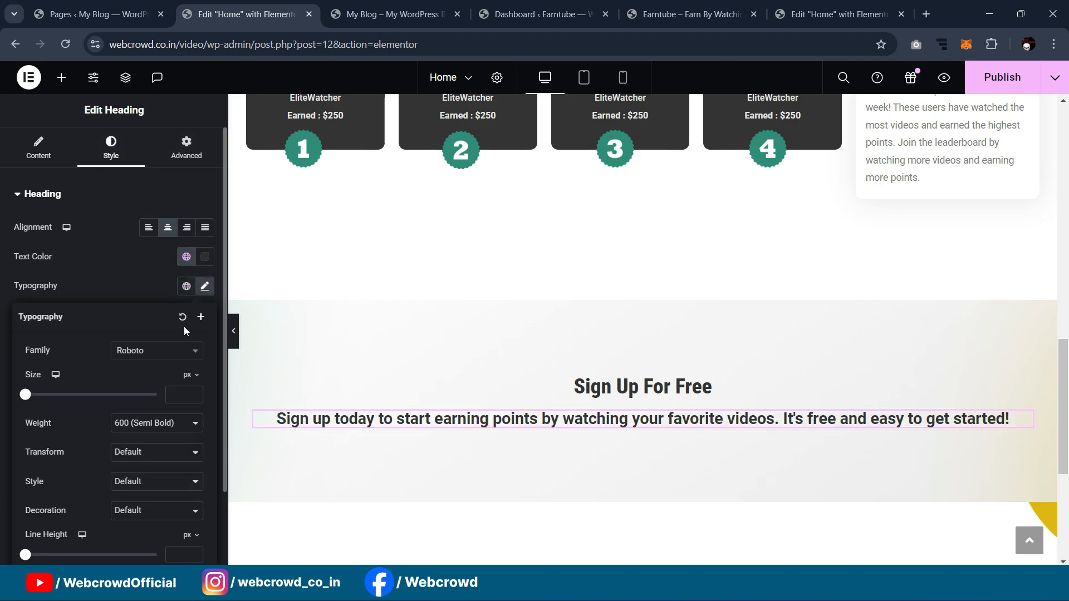
pyautogui.click(159, 423)
pyautogui.click(139, 481)
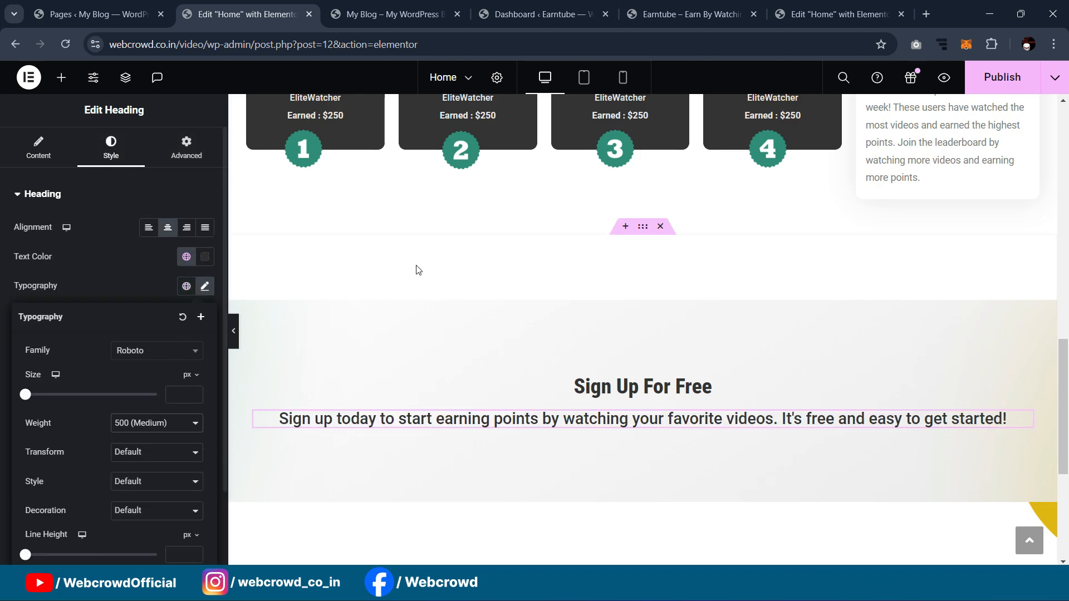
# Step: Pull the sentence closer to the heading with a -6 top margin
pyautogui.scroll(-1, 366, 306)
pyautogui.click(198, 139)
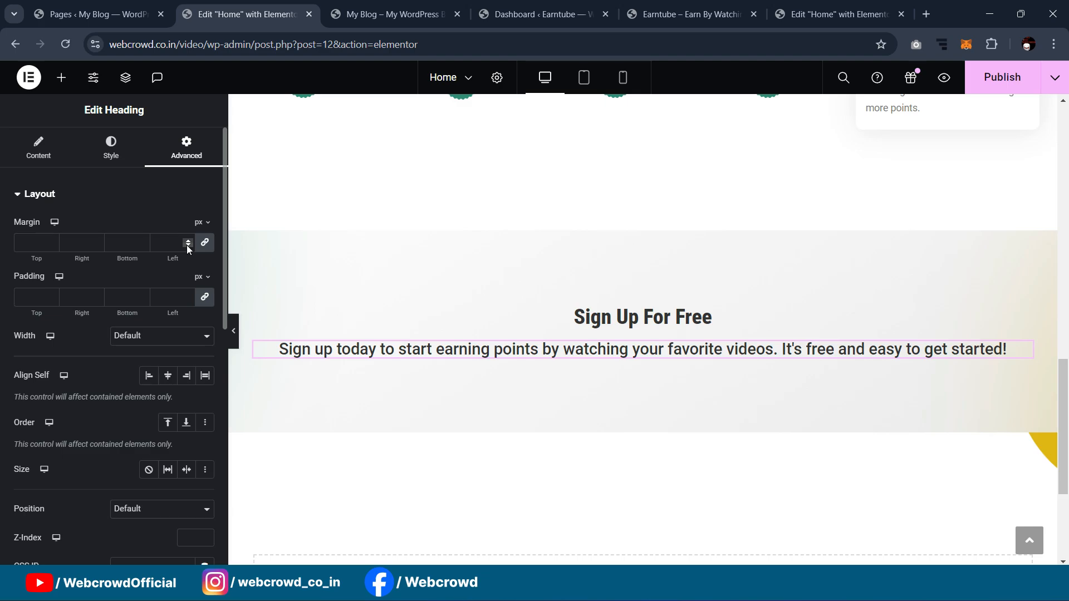
pyautogui.click(25, 243)
pyautogui.write('0')
pyautogui.press('Down')
pyautogui.press('Down')
pyautogui.press('Down')
pyautogui.press('Down')
pyautogui.press('Down')
pyautogui.press('Down')
pyautogui.press('Down')
pyautogui.press('Up')
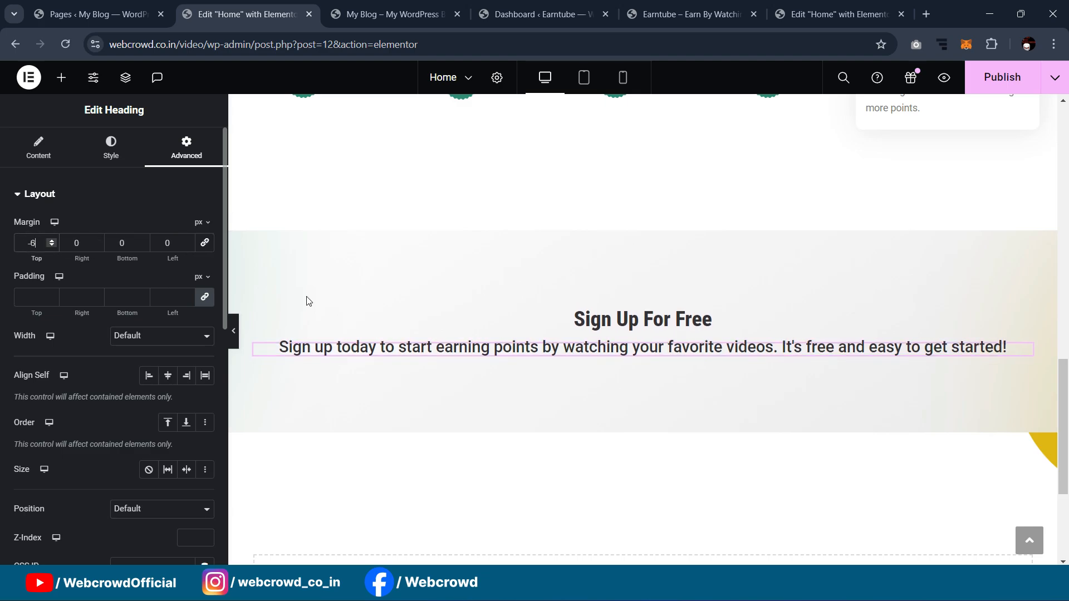
pyautogui.scroll(9, 612, 334)
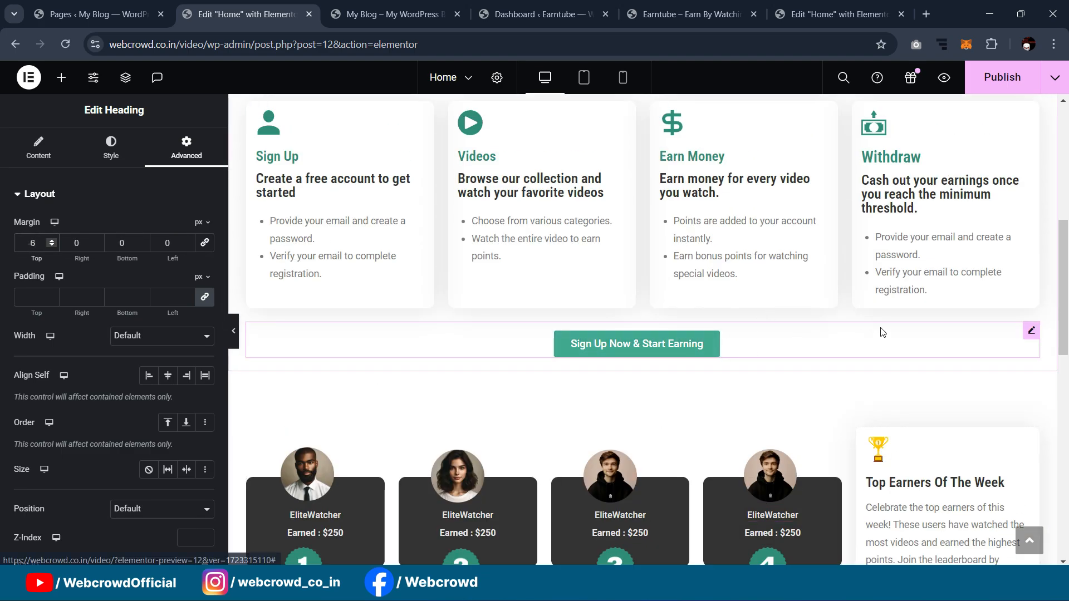
pyautogui.rightClick(1031, 331)
# Step: Paste a copy of the Sign Up Now & Start Earning button into the Sign Up For Free section
pyautogui.click(933, 323)
pyautogui.scroll(-10, 691, 300)
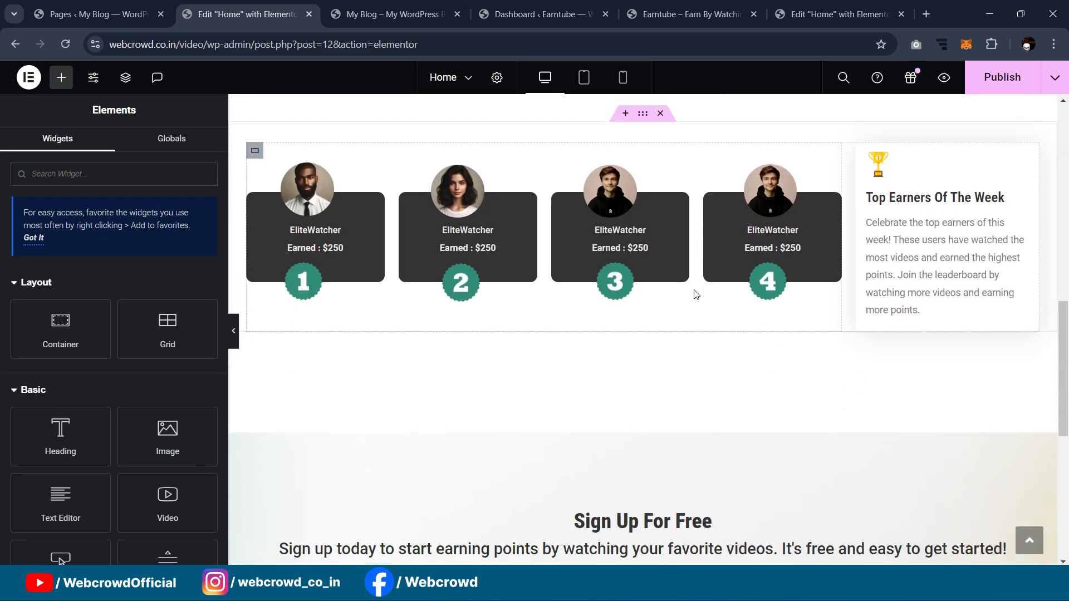
pyautogui.rightClick(253, 315)
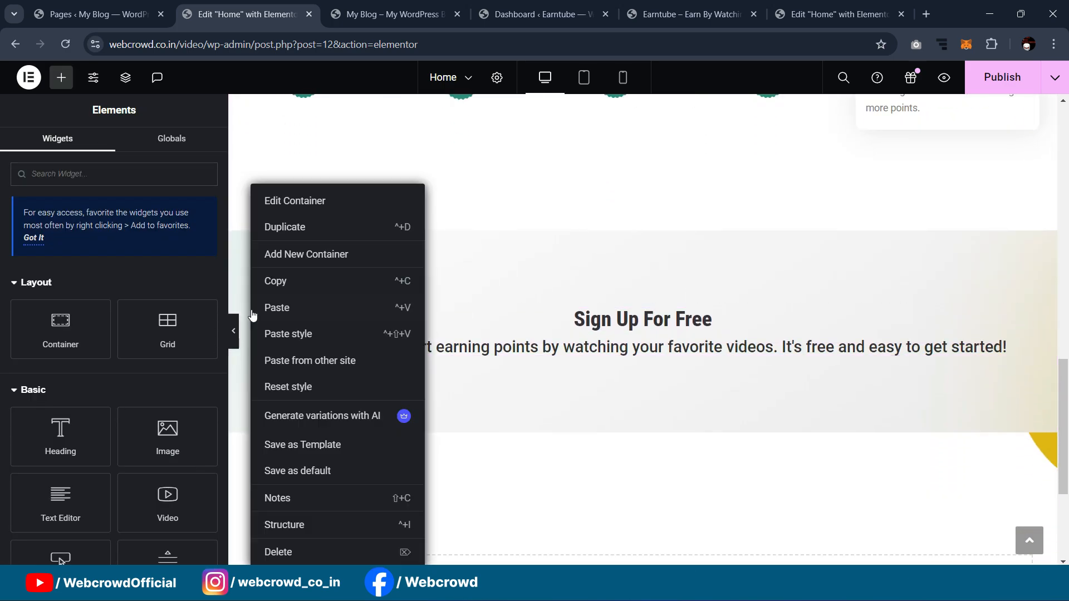
pyautogui.click(283, 309)
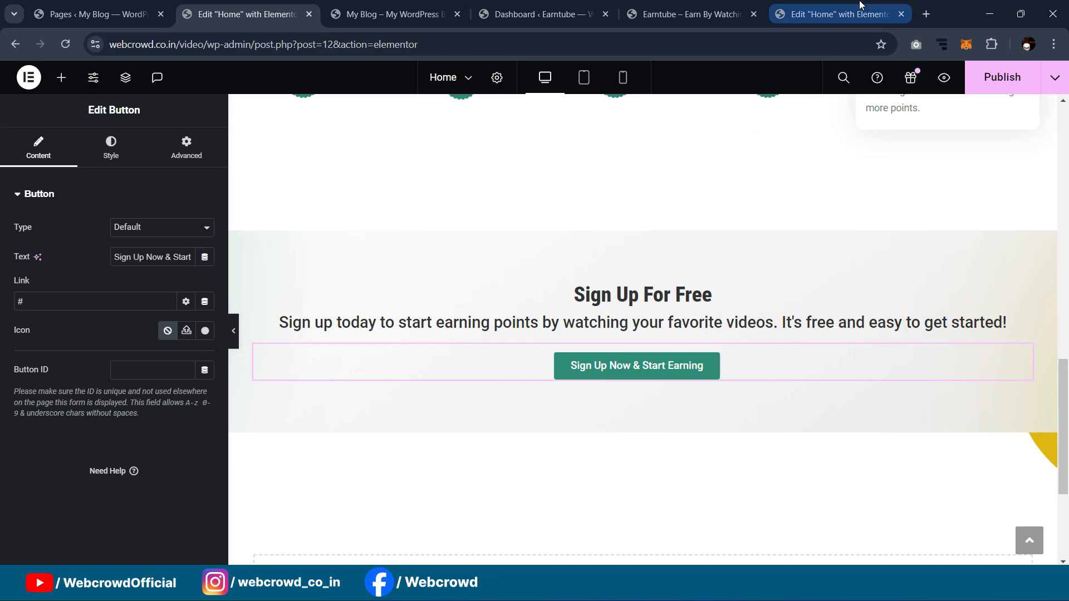
# Step: Relabel the pasted button 'Sign Up For Free' using the reference button's label
pyautogui.click(838, 14)
pyautogui.click(611, 488)
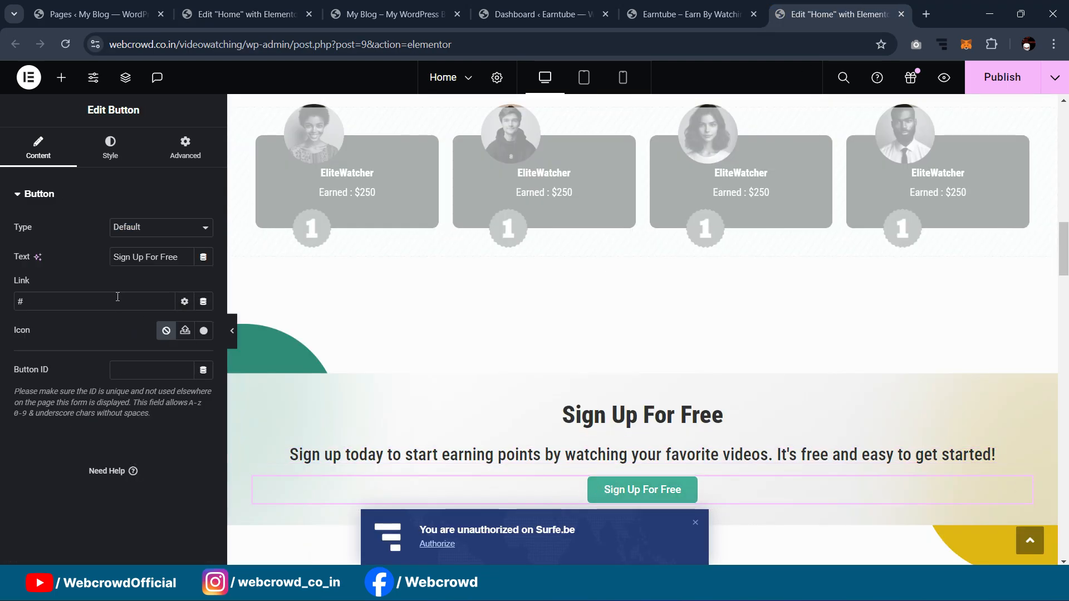
pyautogui.tripleClick(130, 256)
pyautogui.hotkey('ctrl', '2')
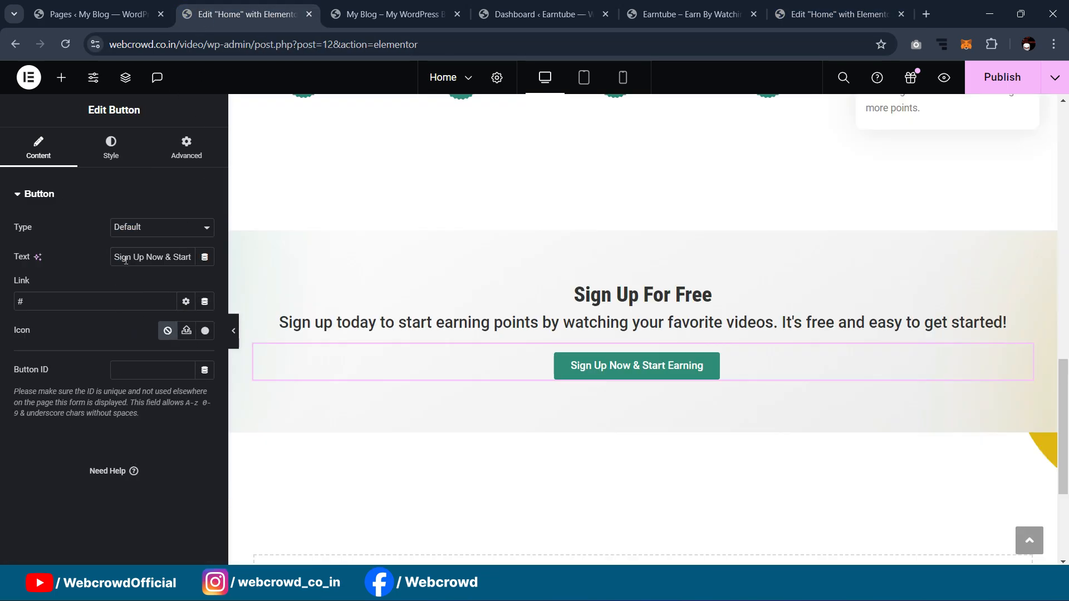
pyautogui.tripleClick(140, 260)
pyautogui.hotkey('ctrl', 'v')
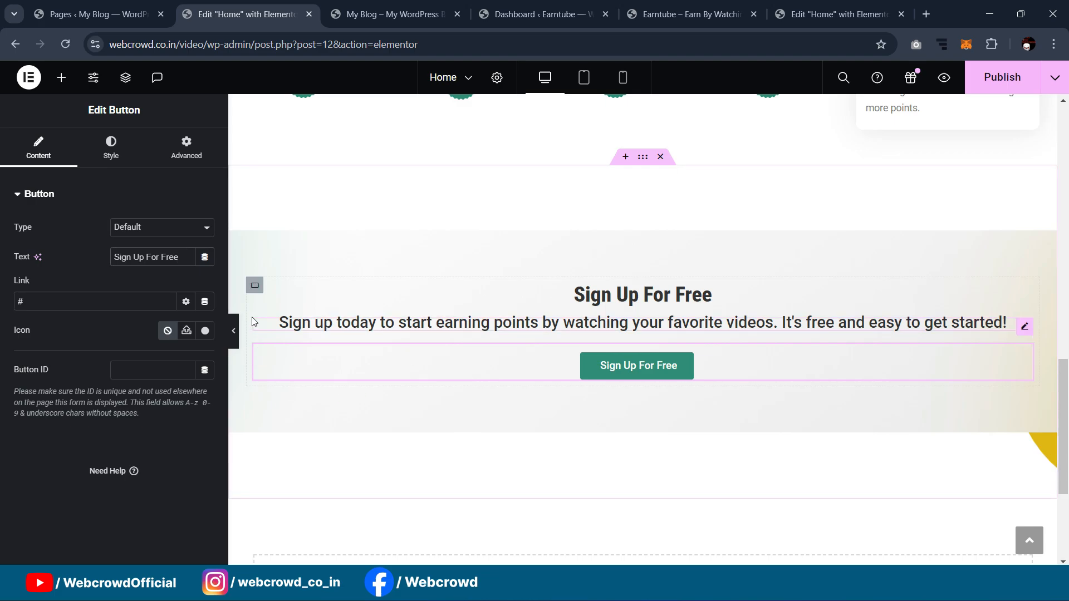
# Step: Preview the result, then give the Sign Up For Free section a 70 px top margin
pyautogui.click(236, 330)
pyautogui.scroll(5, 690, 240)
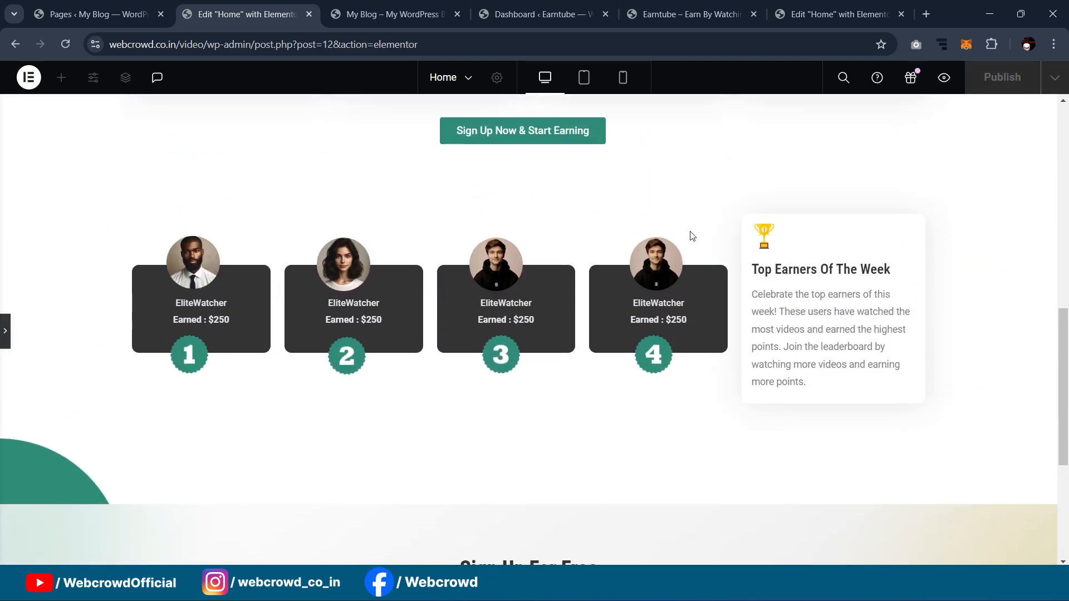
pyautogui.scroll(-4, 688, 234)
pyautogui.scroll(3, 680, 230)
pyautogui.scroll(4, 680, 230)
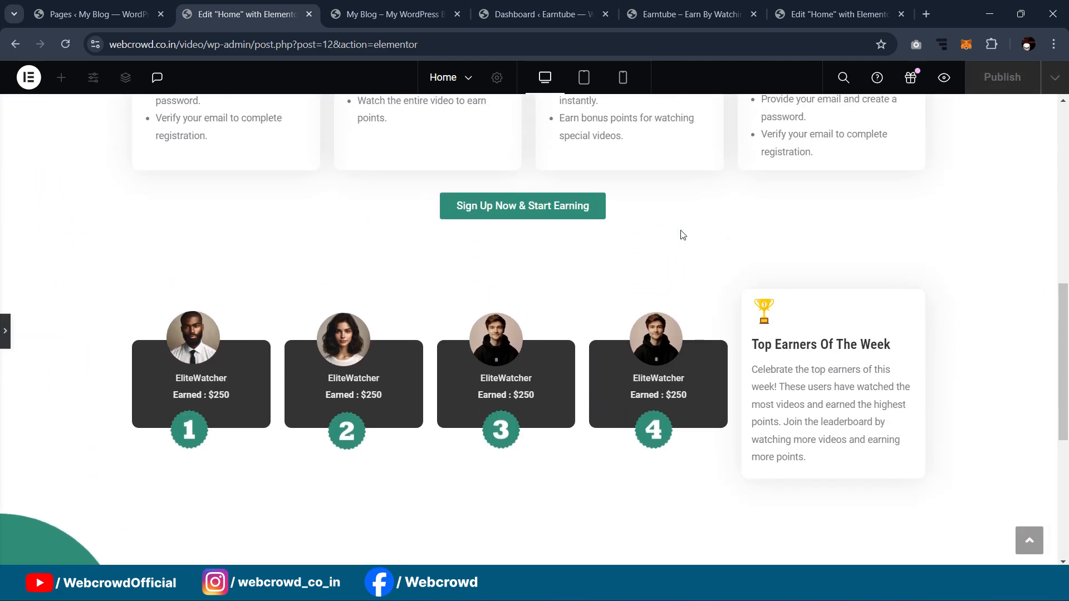
pyautogui.scroll(-5, 682, 228)
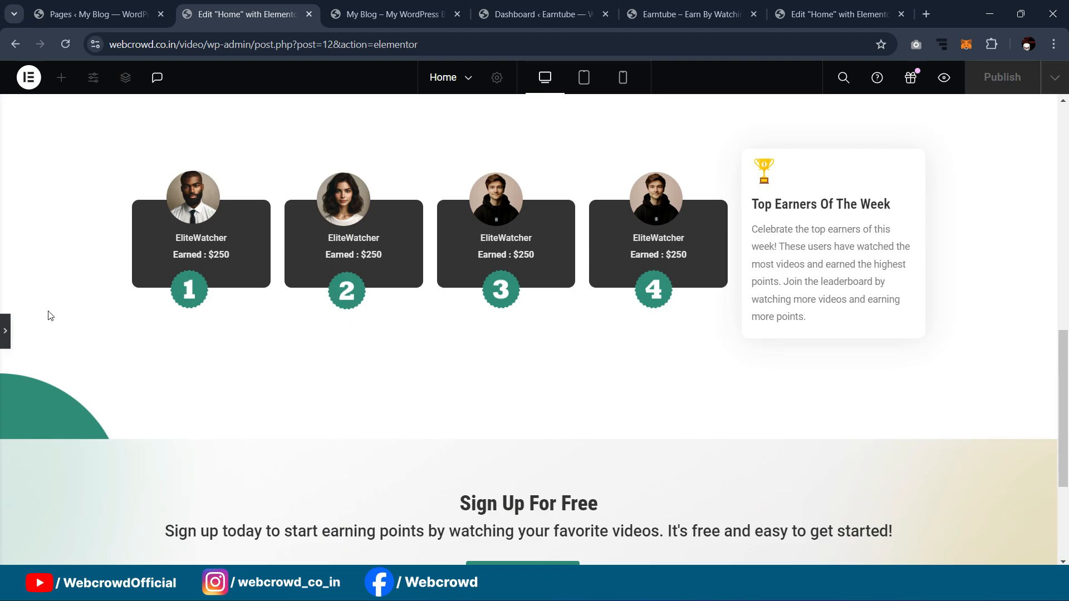
pyautogui.click(4, 331)
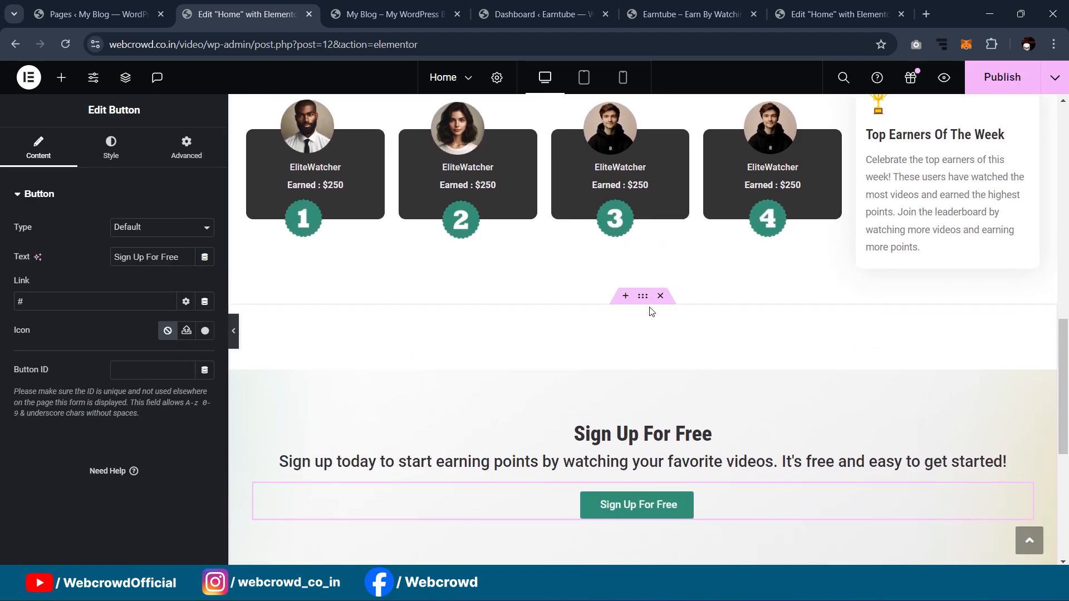
pyautogui.click(642, 298)
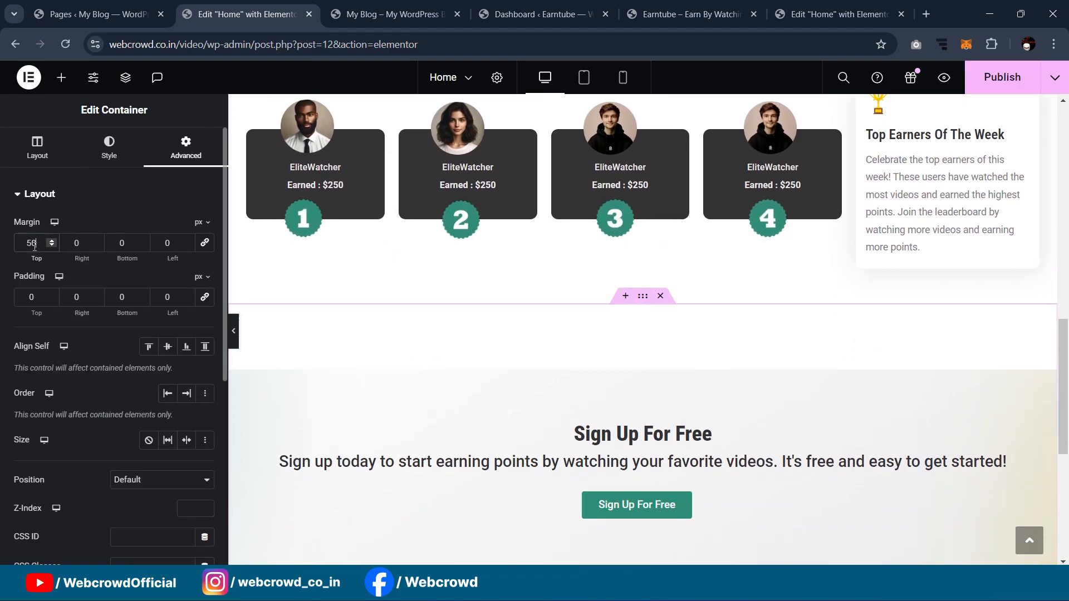
pyautogui.write('70')
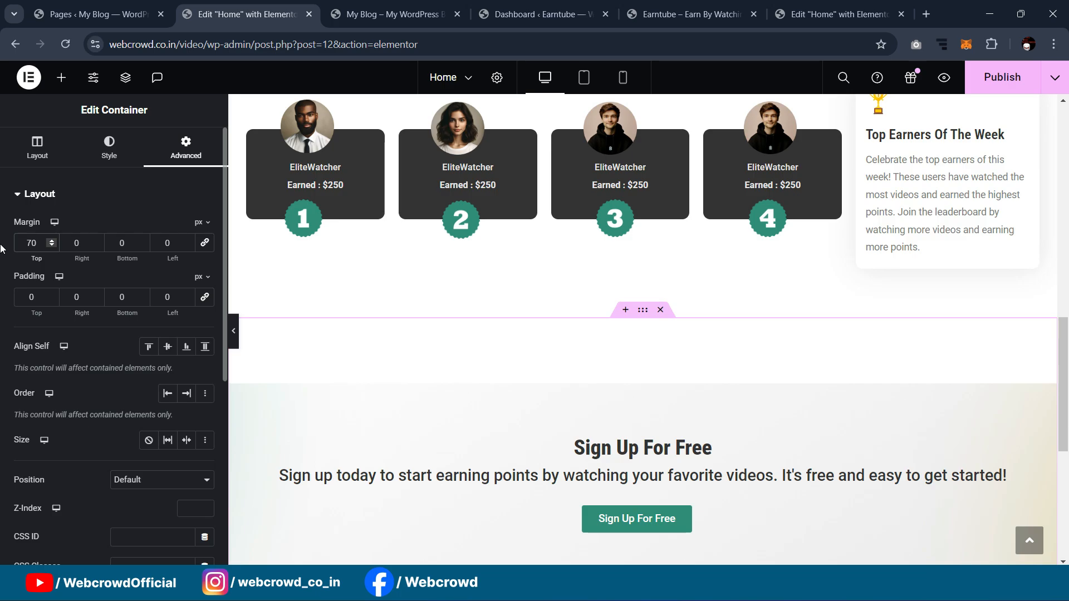
# Step: Preview the page, compare it with the reference and live site, then publish the home page changes
pyautogui.click(234, 334)
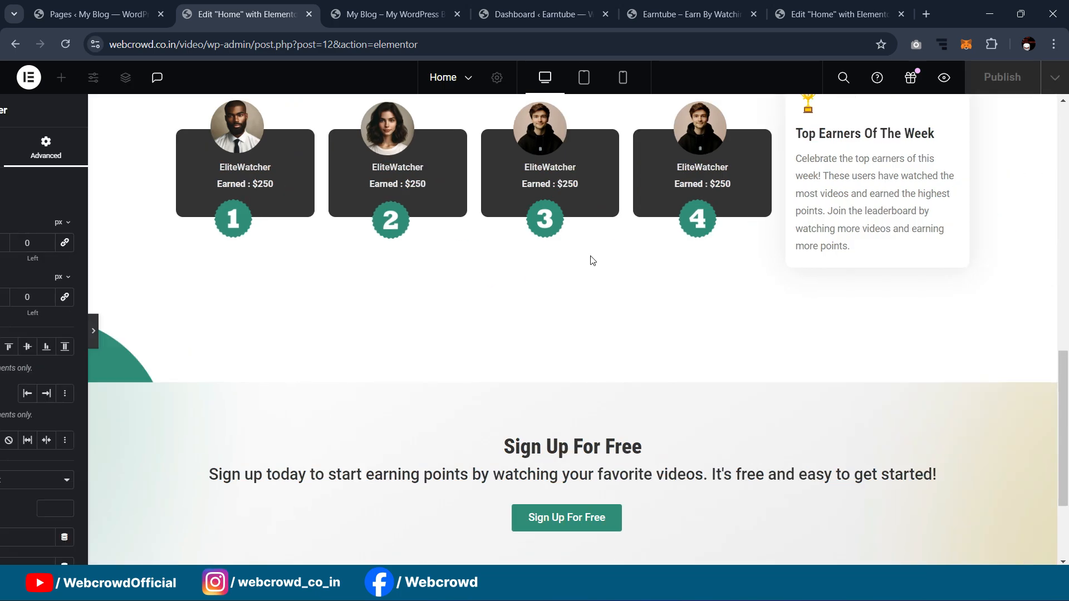
pyautogui.scroll(5, 674, 252)
pyautogui.scroll(-3, 675, 252)
pyautogui.click(821, 15)
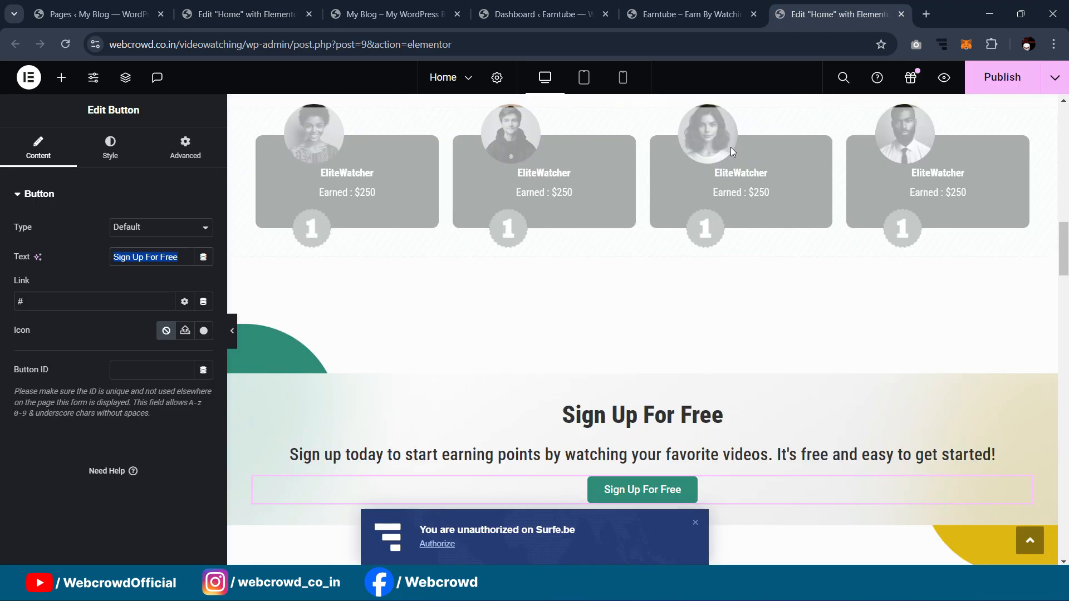
pyautogui.scroll(-3, 730, 161)
pyautogui.scroll(4, 726, 173)
pyautogui.click(723, 14)
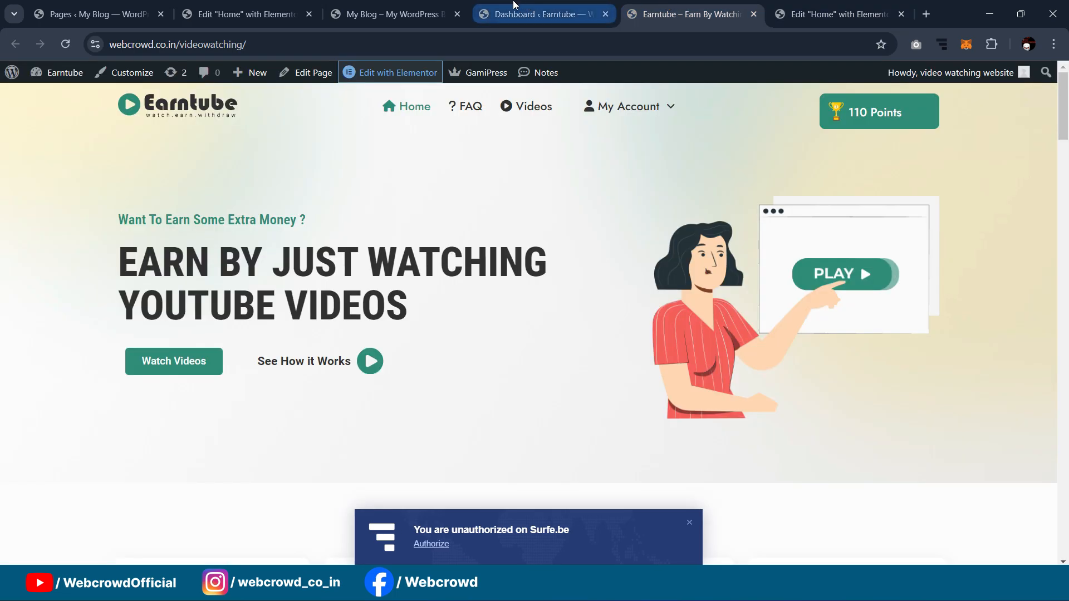
pyautogui.click(398, 10)
pyautogui.click(282, 7)
pyautogui.scroll(-5, 358, 198)
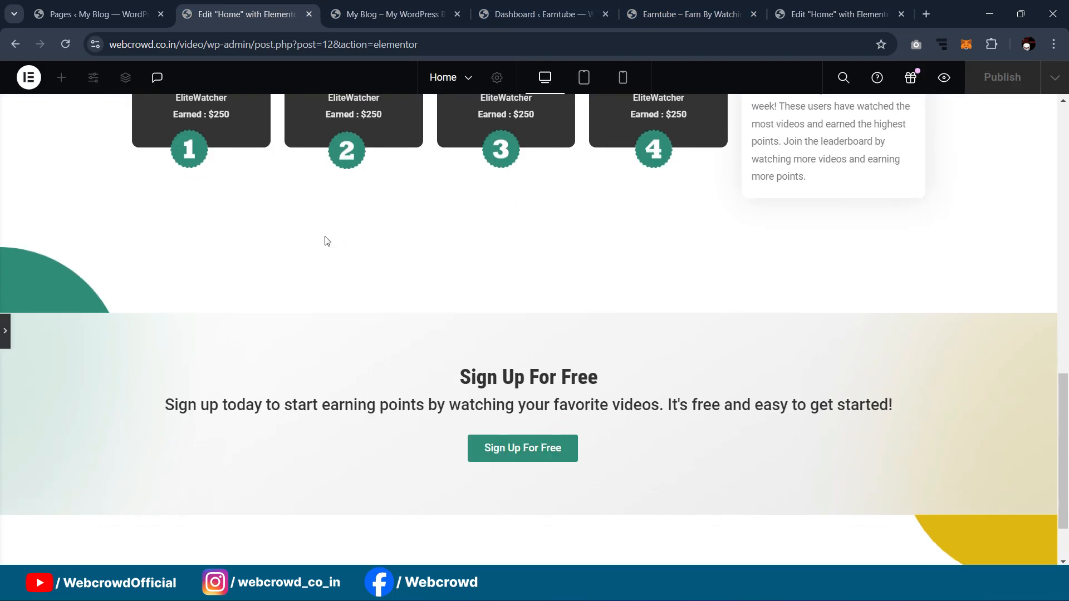
pyautogui.click(2, 327)
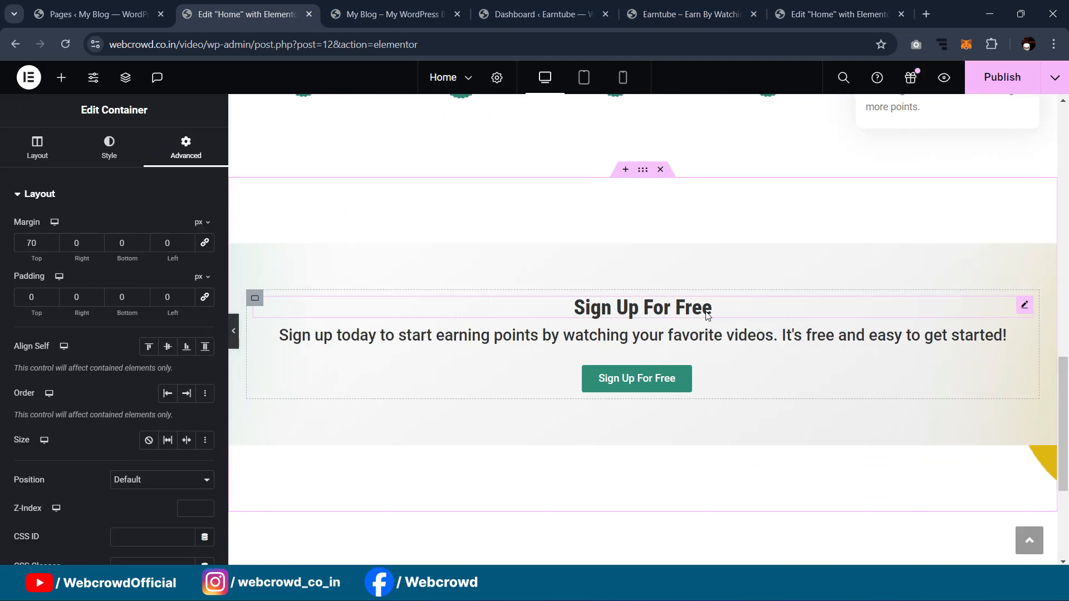
pyautogui.scroll(10, 706, 311)
pyautogui.scroll(-8, 708, 315)
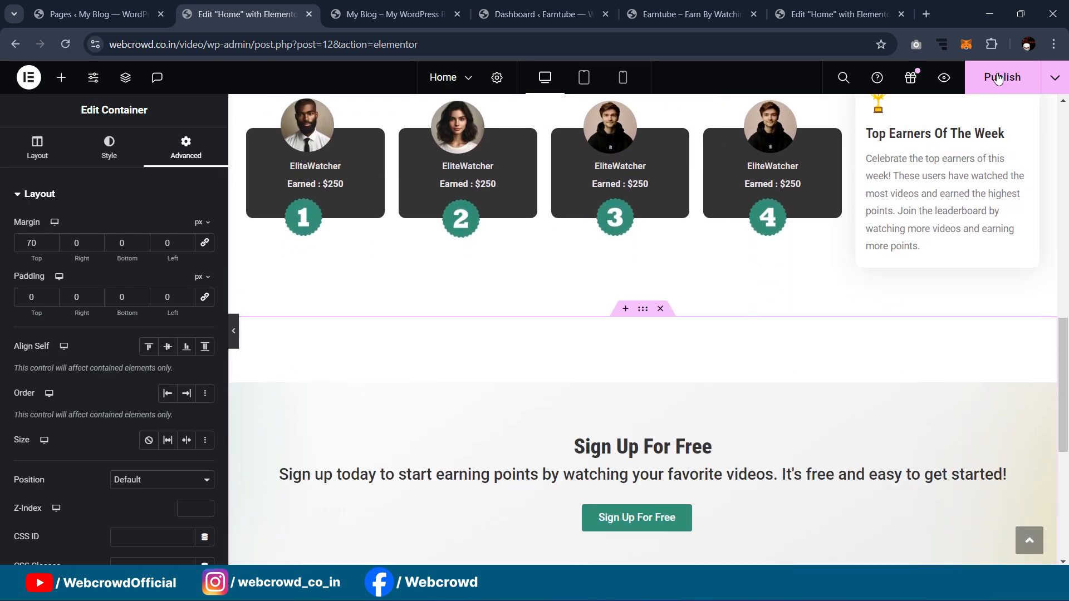
pyautogui.click(998, 79)
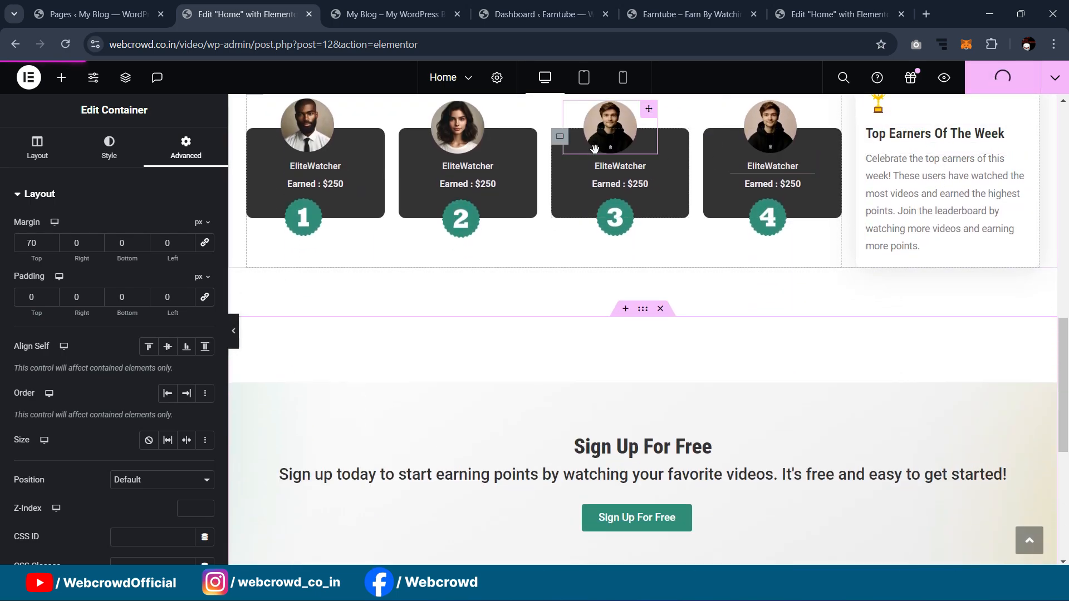
# Step: Scroll the reference page to its Top Rated Videos section, dismissing the Surfe.be notification
pyautogui.click(797, 7)
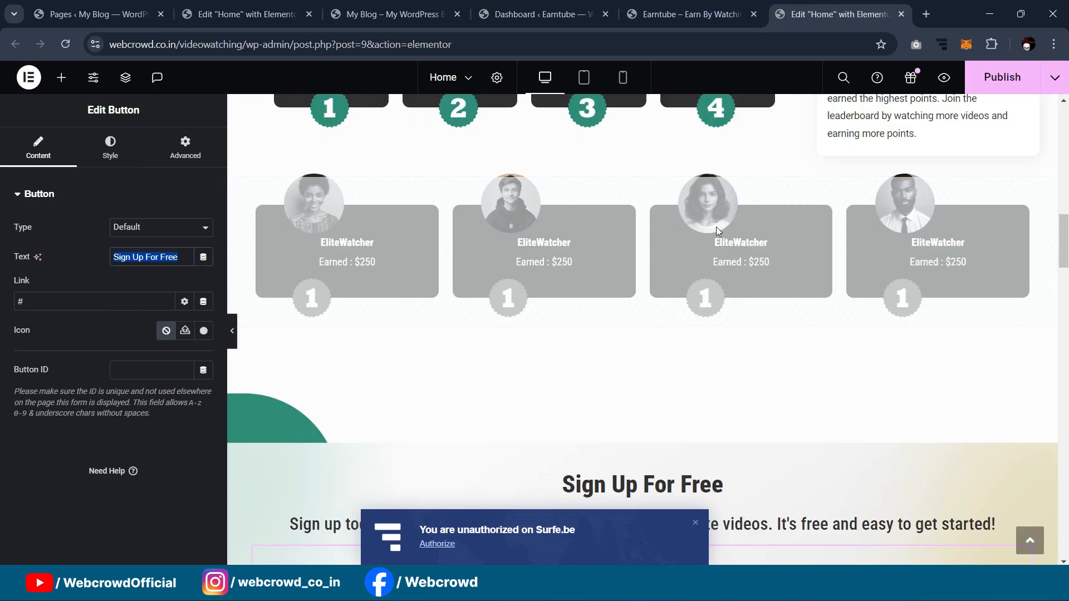
pyautogui.scroll(-10, 714, 236)
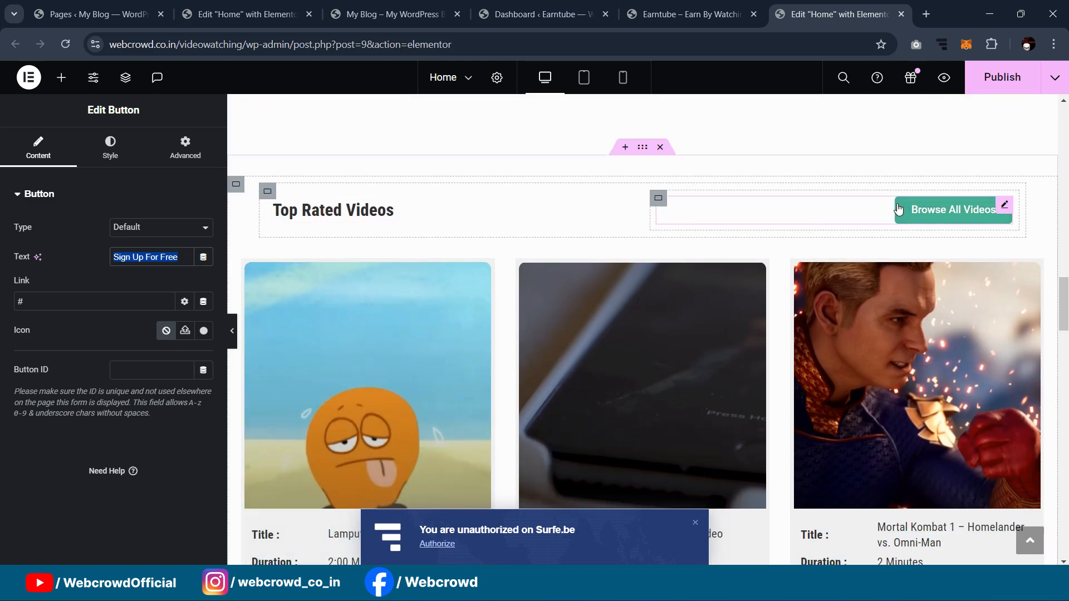
pyautogui.scroll(-3, 362, 250)
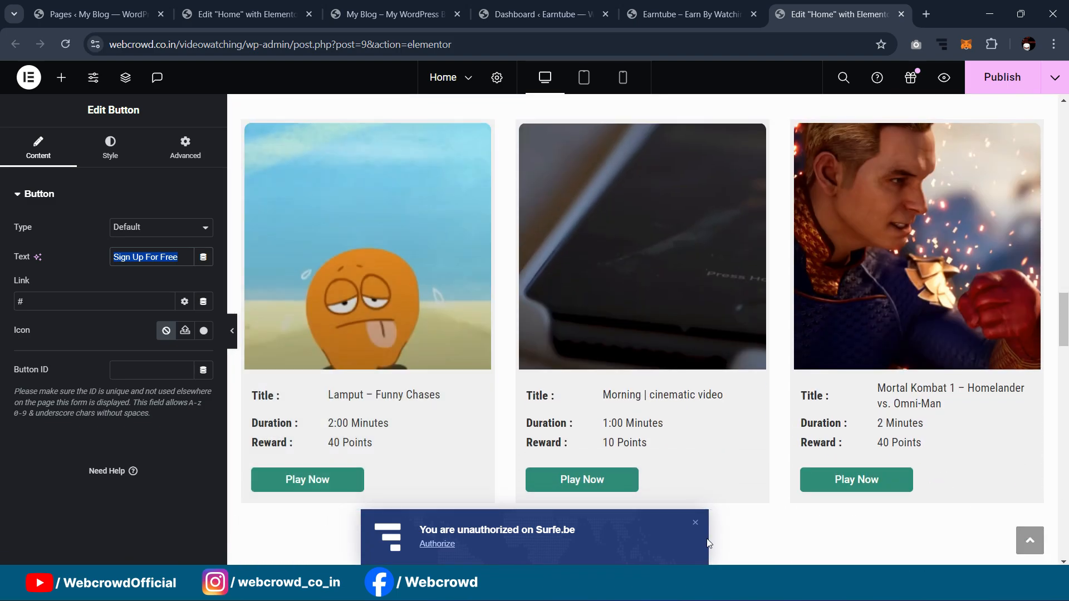
pyautogui.click(691, 522)
pyautogui.scroll(4, 673, 331)
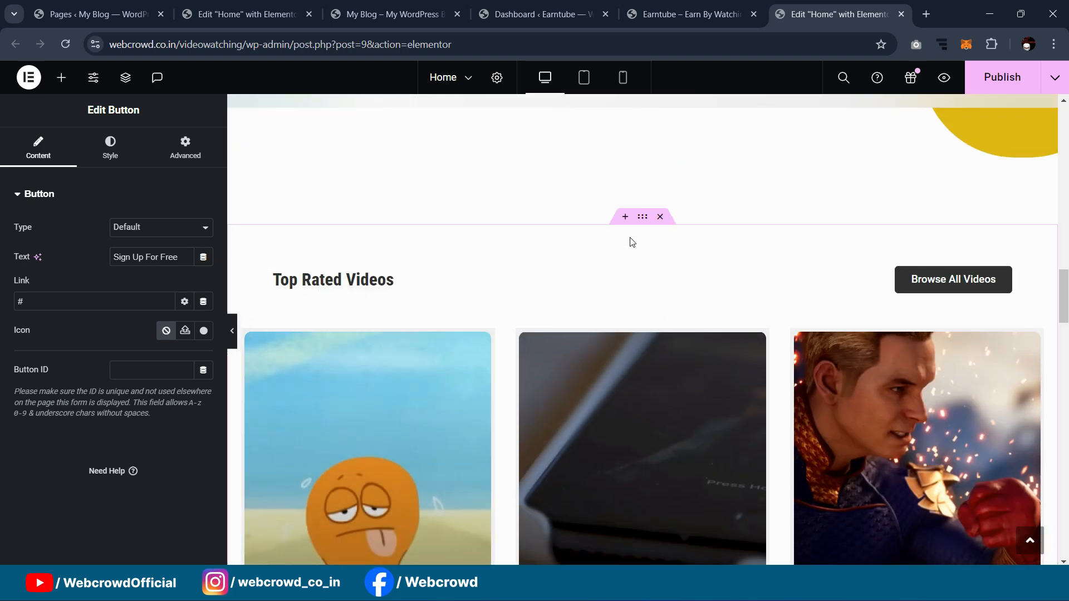
pyautogui.scroll(-4, 512, 379)
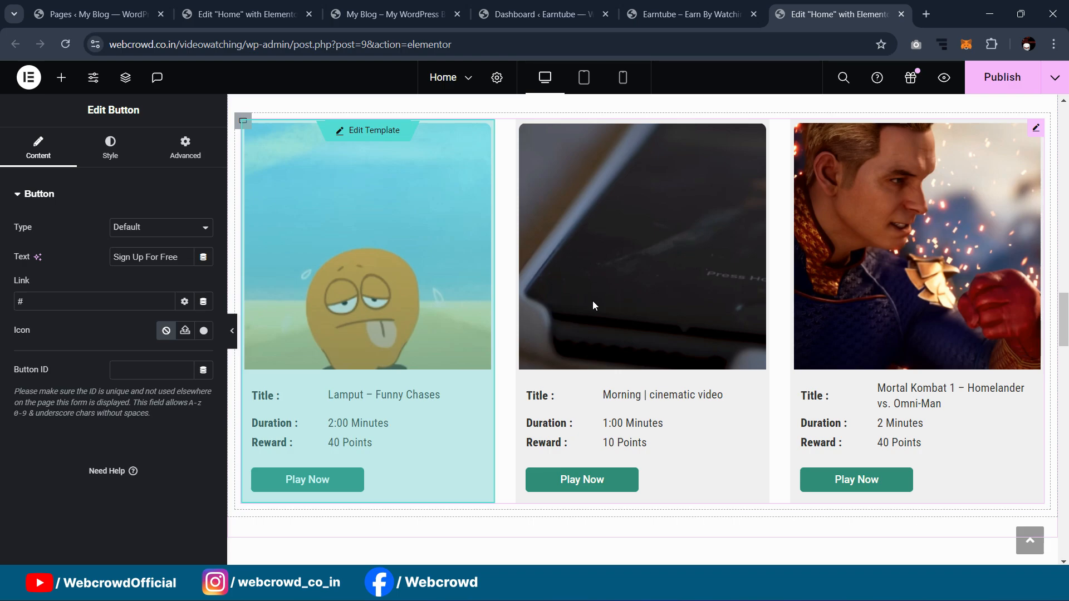
pyautogui.scroll(1, 667, 305)
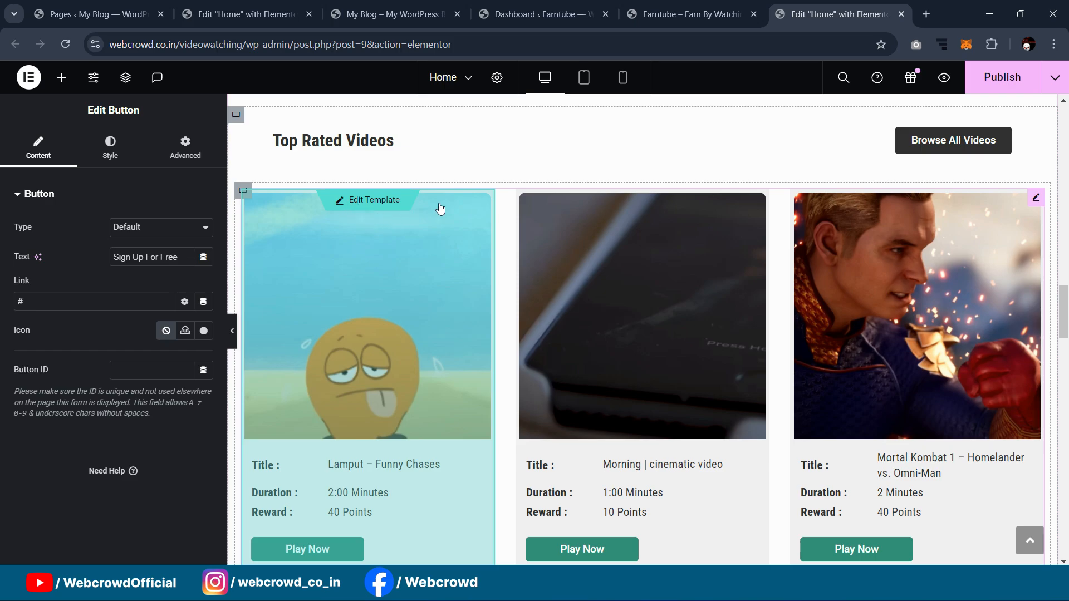
pyautogui.scroll(2, 800, 150)
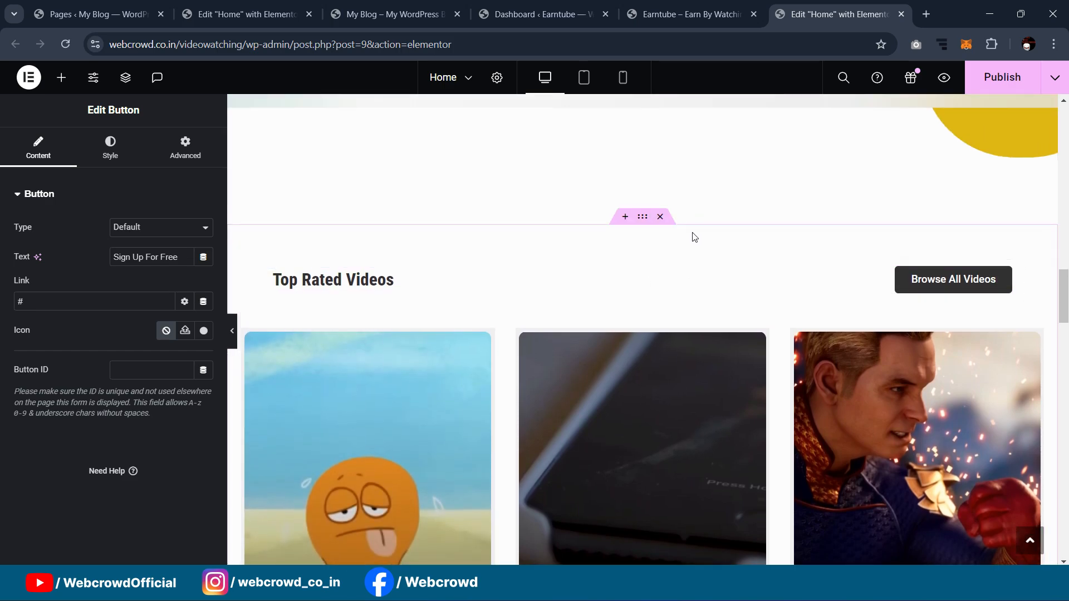
pyautogui.scroll(-2, 690, 230)
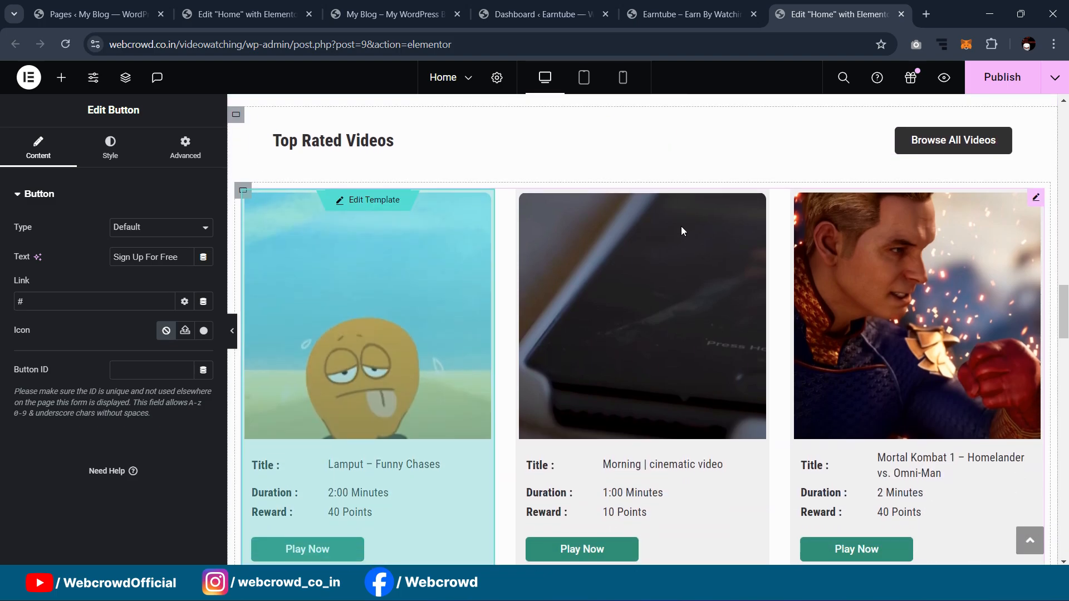
pyautogui.scroll(2, 680, 226)
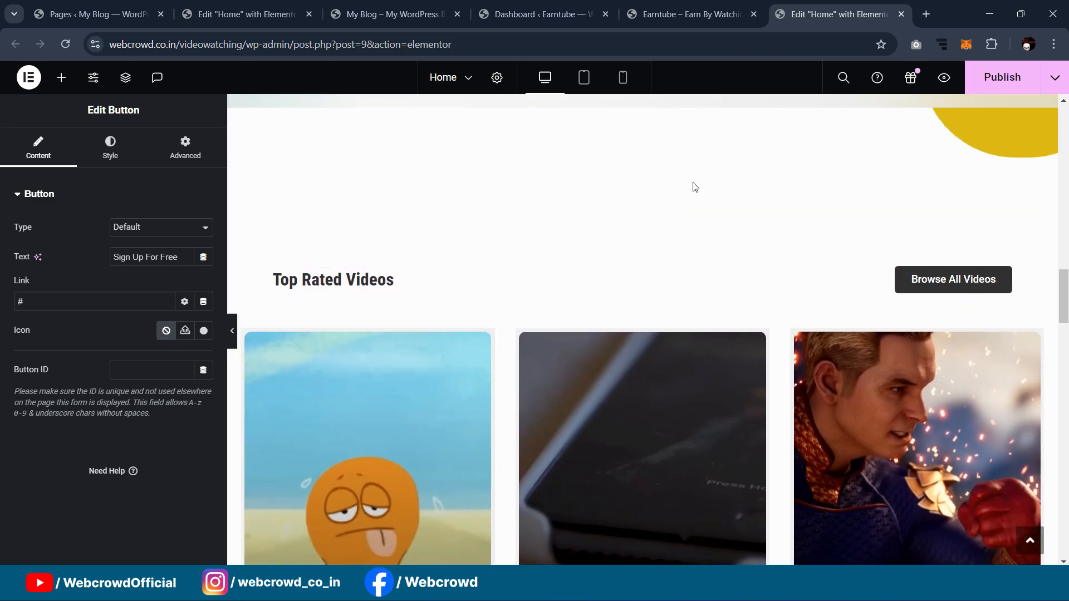
pyautogui.scroll(-1, 683, 199)
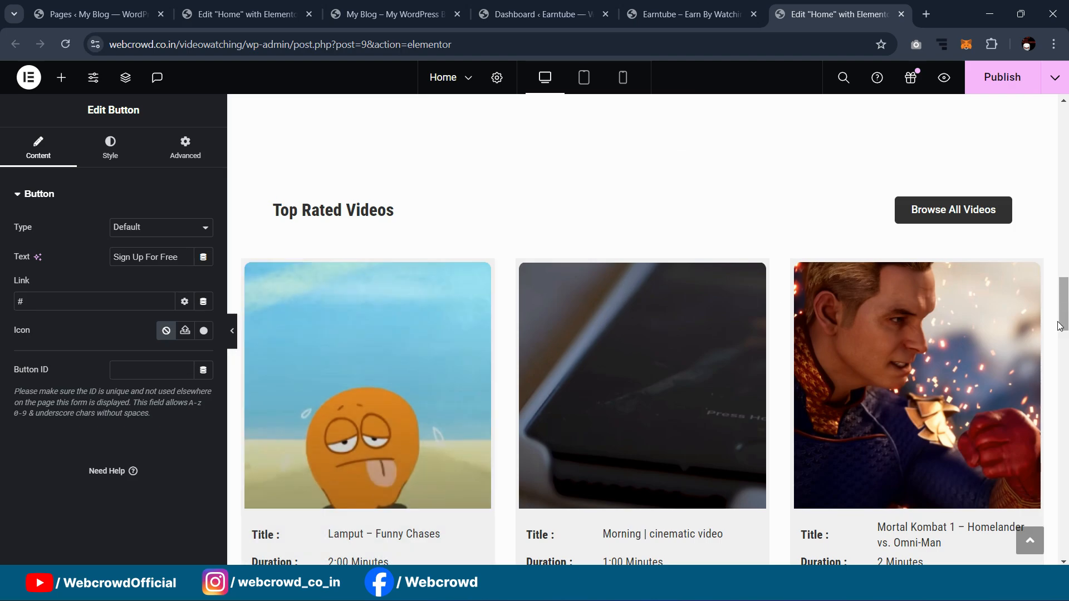
pyautogui.scroll(-2, 972, 283)
pyautogui.scroll(-2, 957, 247)
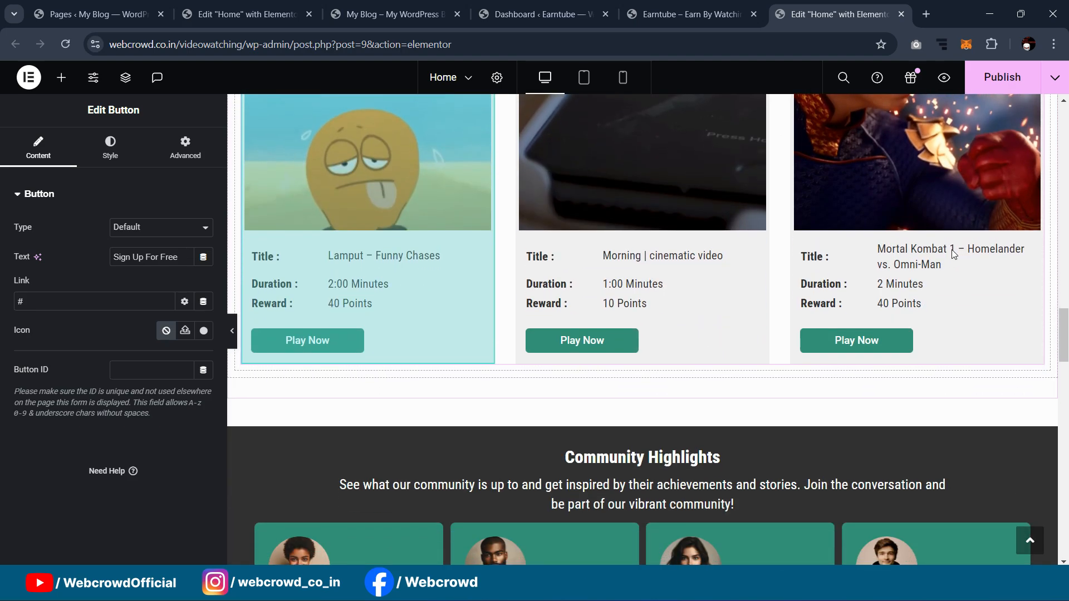
pyautogui.scroll(3, 903, 273)
pyautogui.scroll(1, 786, 257)
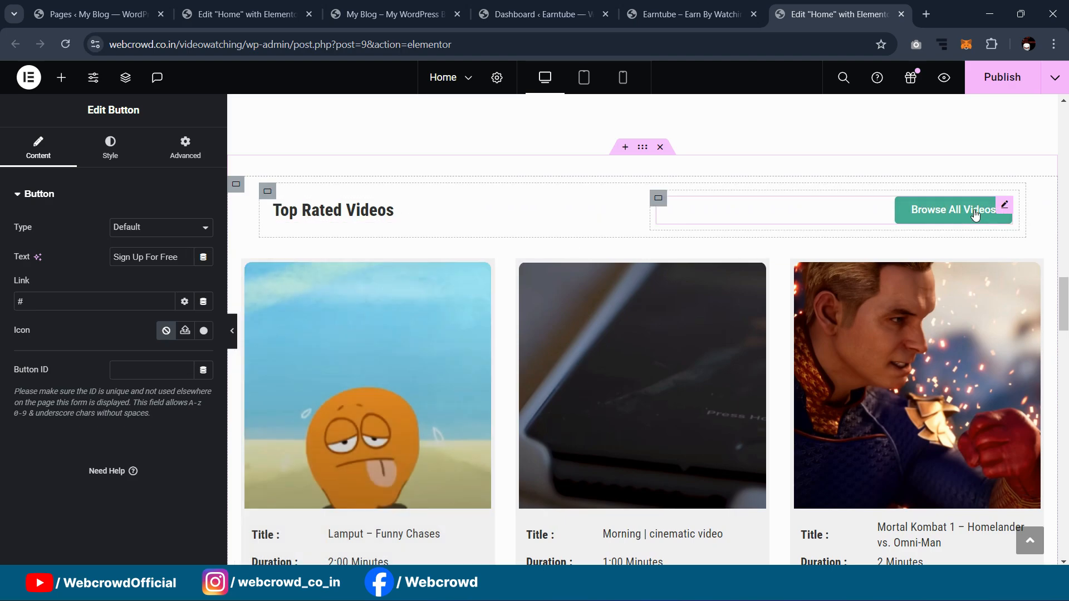
pyautogui.click(245, 15)
# Step: Add a new empty container to the home page with a 60 px top margin
pyautogui.moveTo(38, 334); pyautogui.dragTo(477, 400)
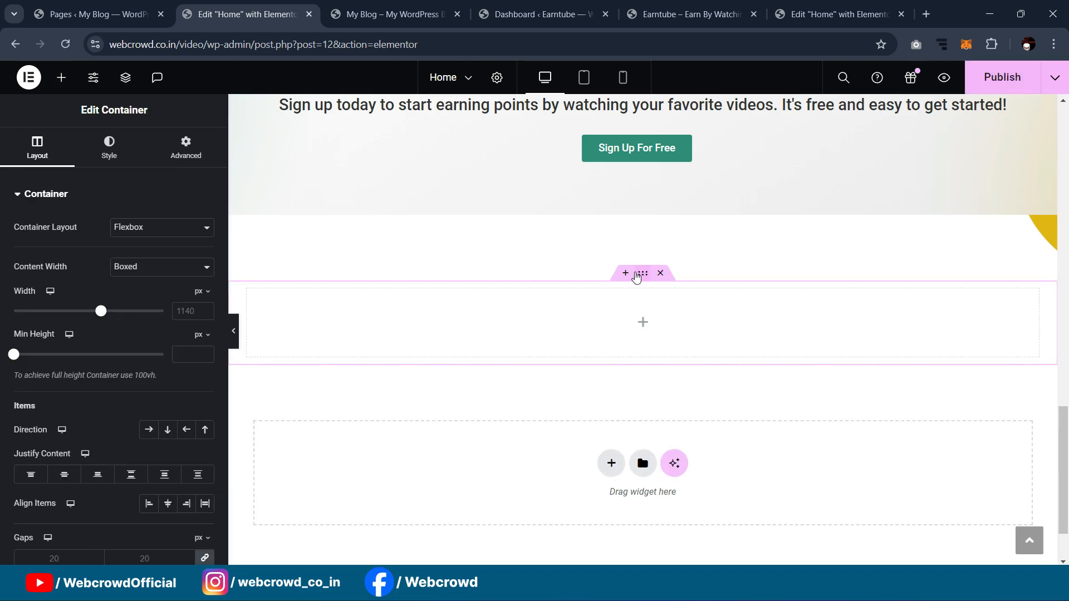
pyautogui.click(198, 156)
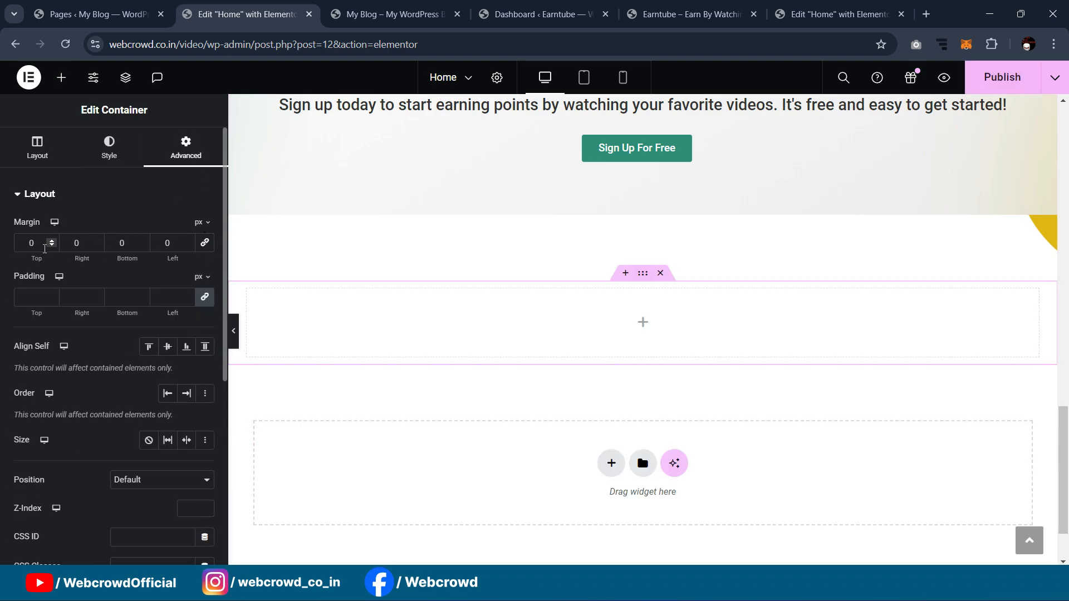
pyautogui.write('60')
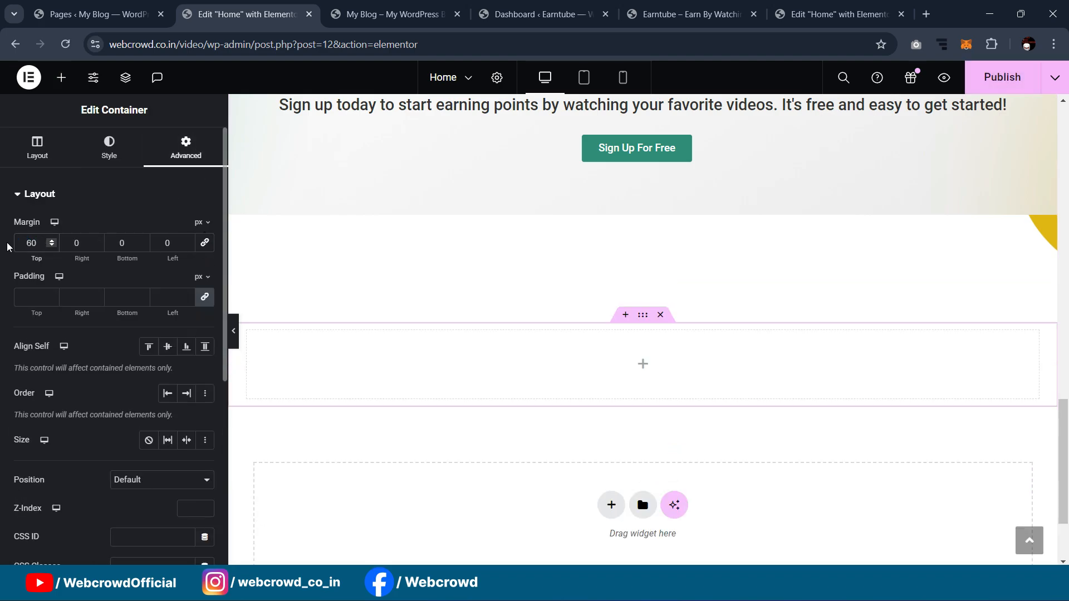
# Step: Nest a container inside it and duplicate it into two side-by-side inner containers
pyautogui.scroll(-1, 506, 188)
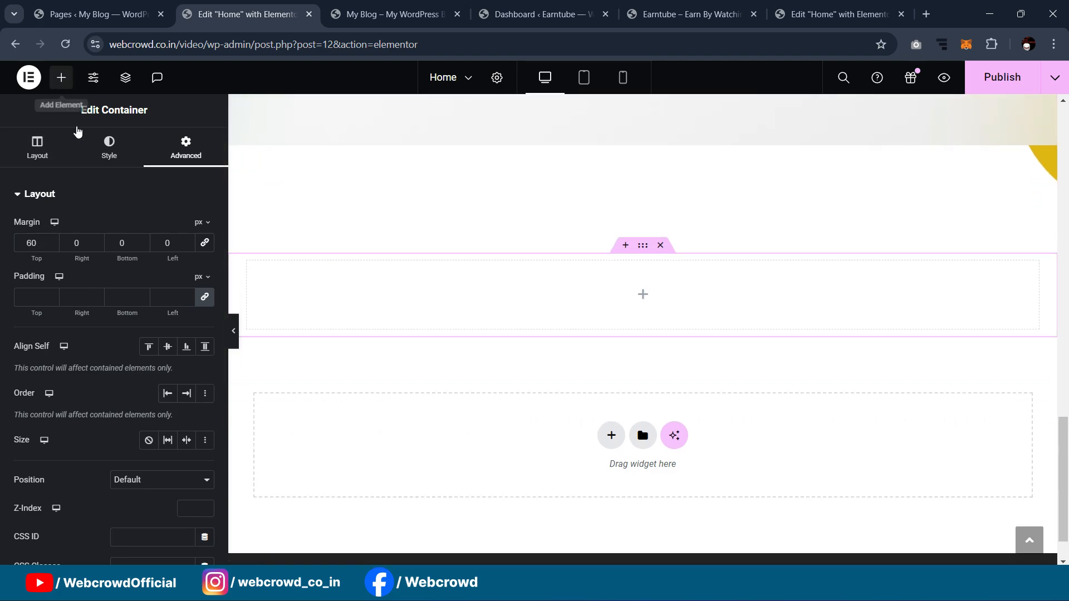
pyautogui.click(62, 77)
pyautogui.moveTo(50, 336); pyautogui.dragTo(472, 317)
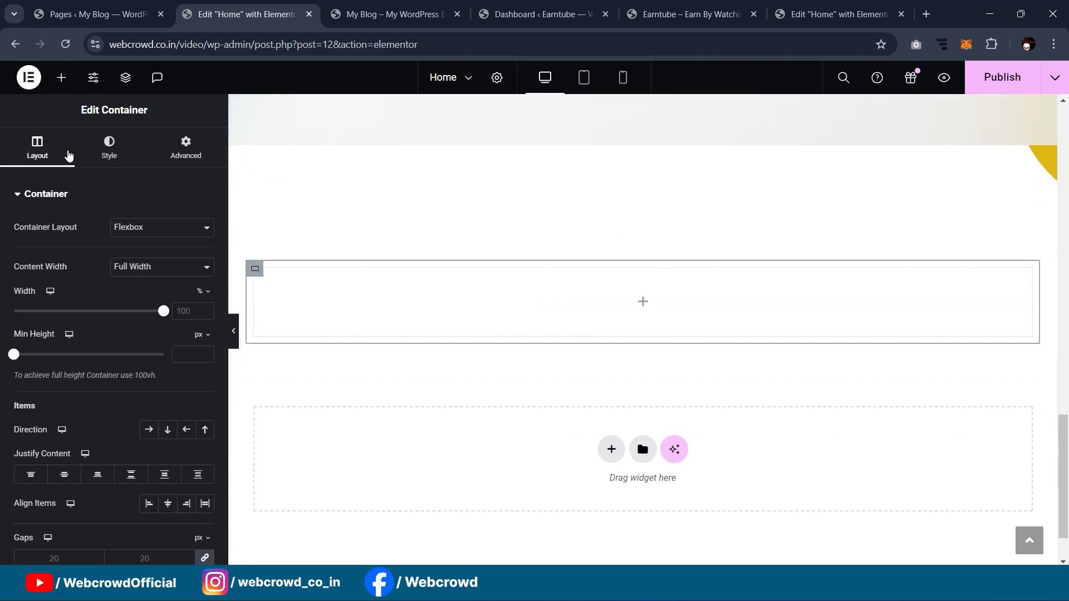
pyautogui.click(61, 78)
pyautogui.moveTo(60, 328); pyautogui.dragTo(342, 310)
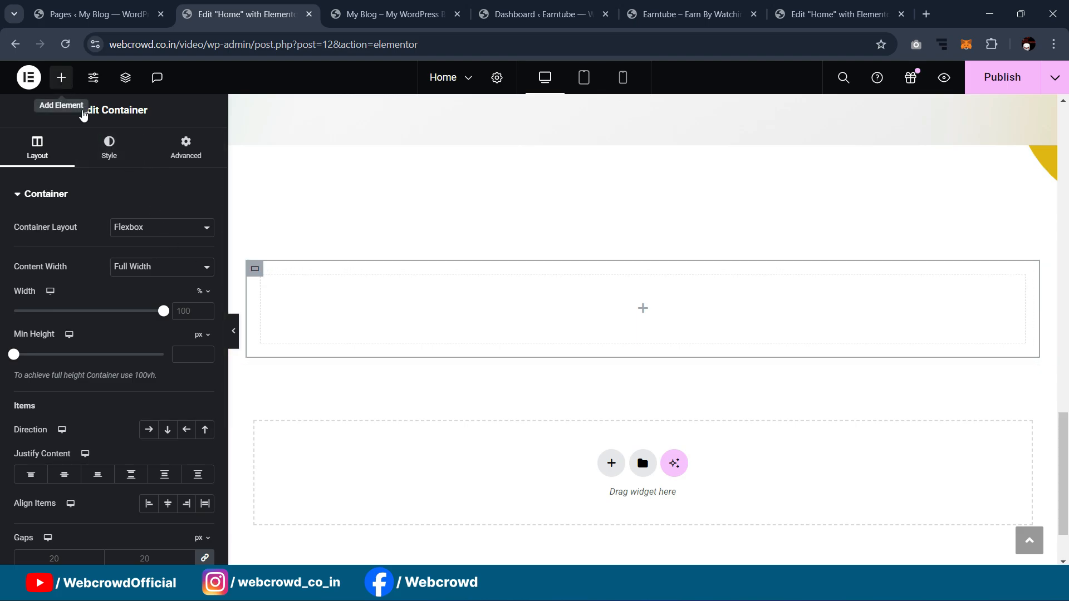
pyautogui.click(72, 96)
pyautogui.moveTo(59, 333); pyautogui.dragTo(302, 306)
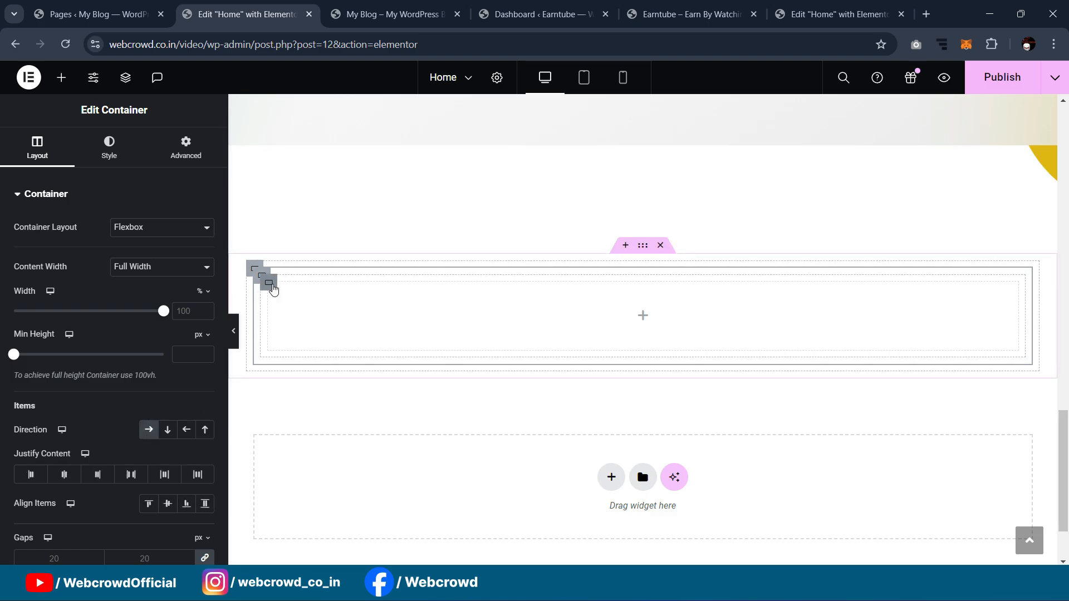
pyautogui.rightClick(272, 317)
pyautogui.click(356, 253)
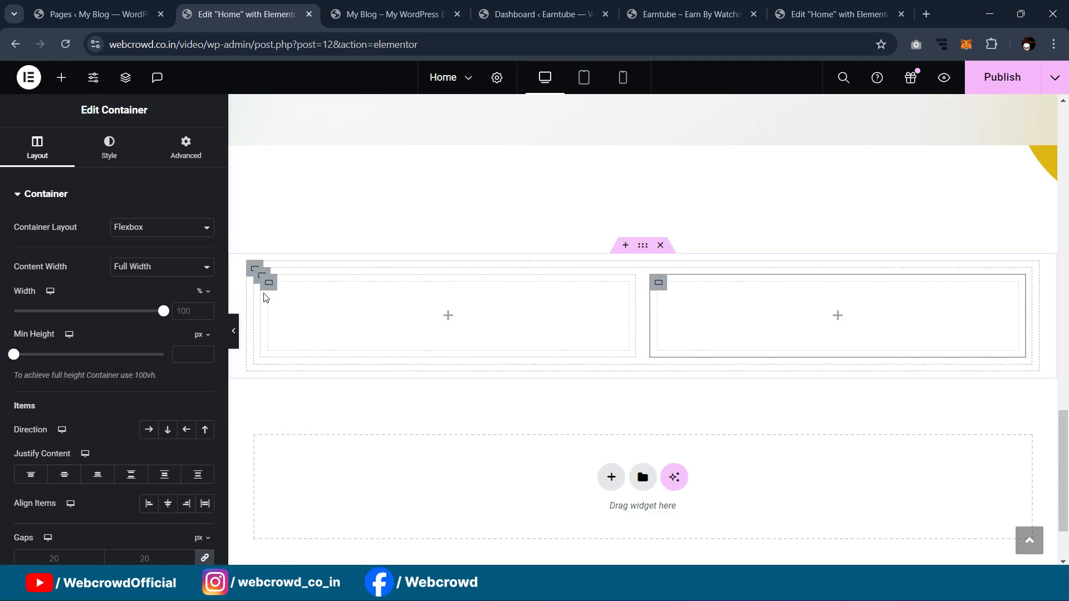
# Step: Copy the Sign Up For Free heading and paste it into the left inner container
pyautogui.scroll(5, 612, 279)
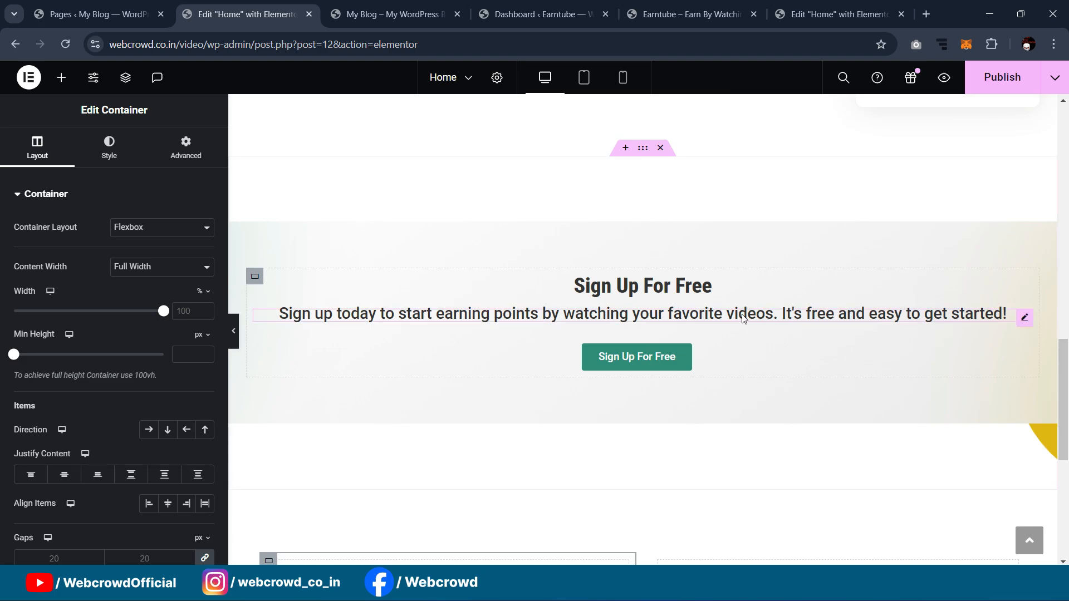
pyautogui.rightClick(1028, 286)
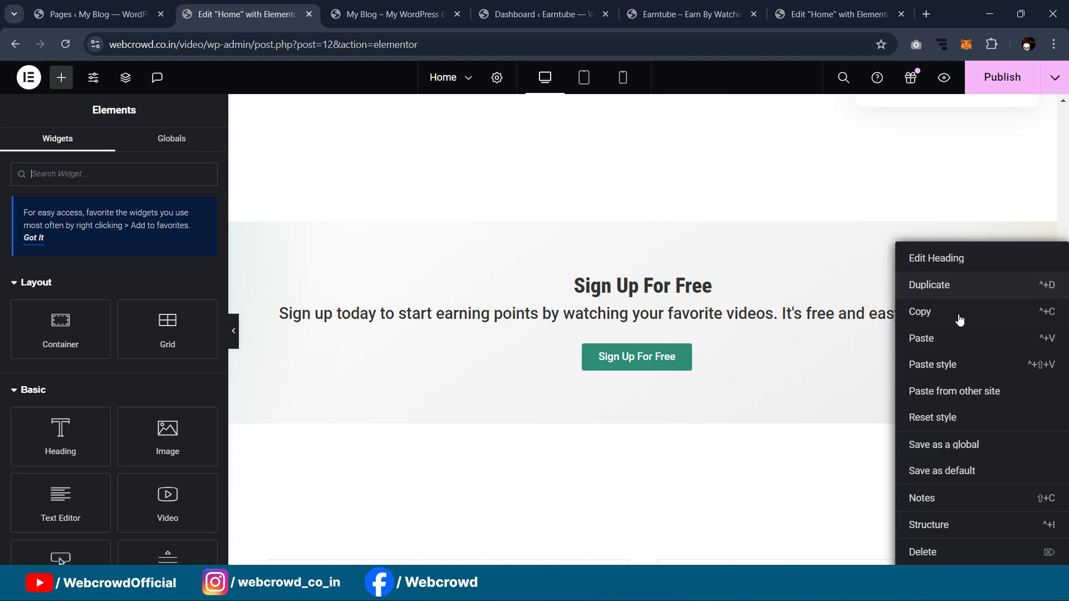
pyautogui.click(956, 315)
pyautogui.scroll(-5, 553, 307)
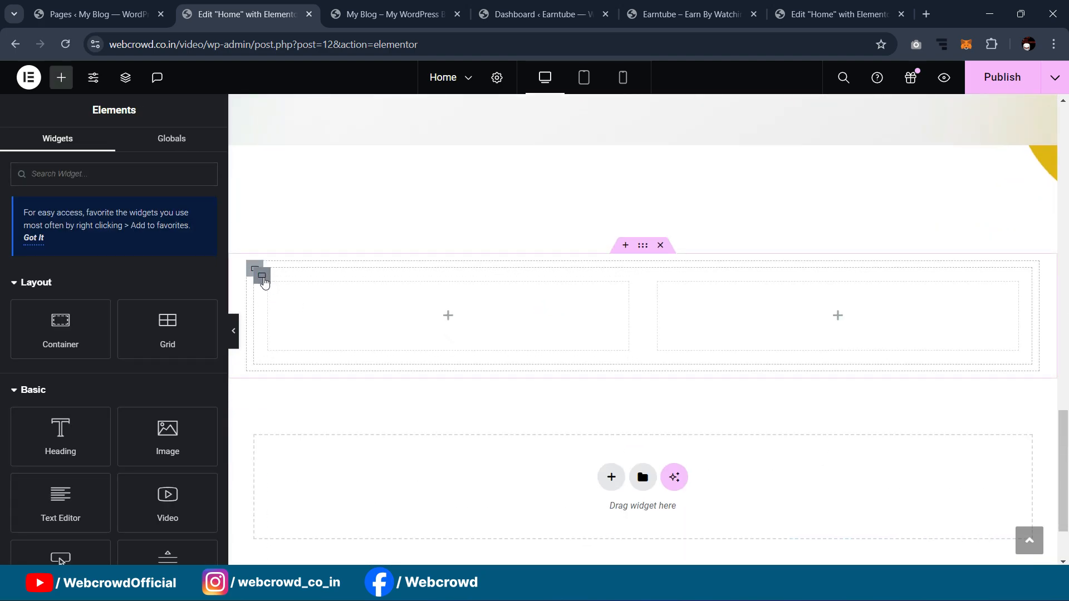
pyautogui.rightClick(268, 290)
pyautogui.click(301, 309)
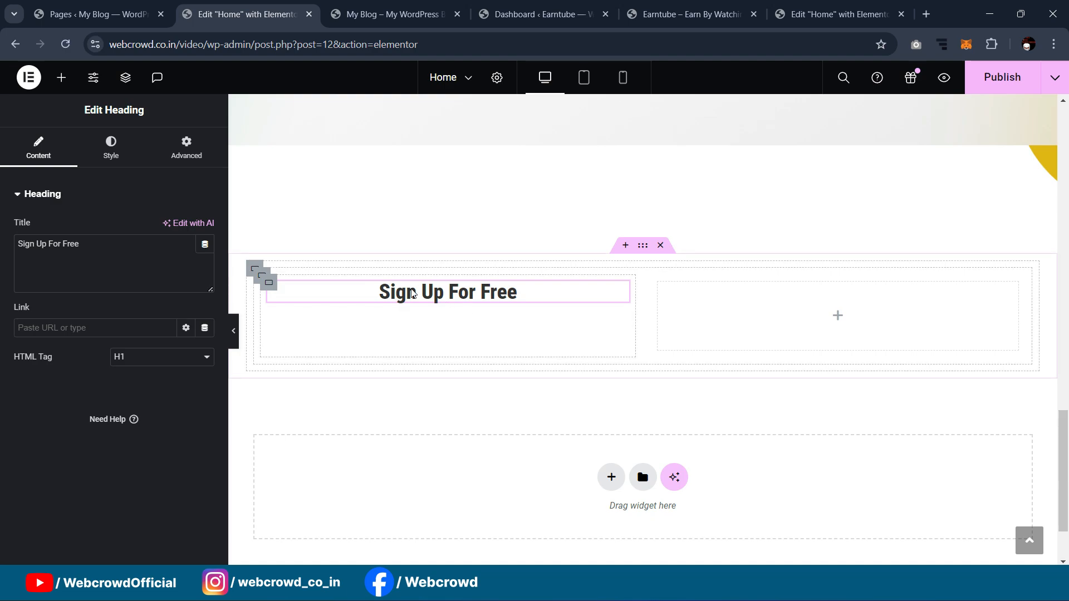
# Step: Retitle the pasted heading 'Top Rated Videos', checking the reference heading's typography
pyautogui.click(123, 158)
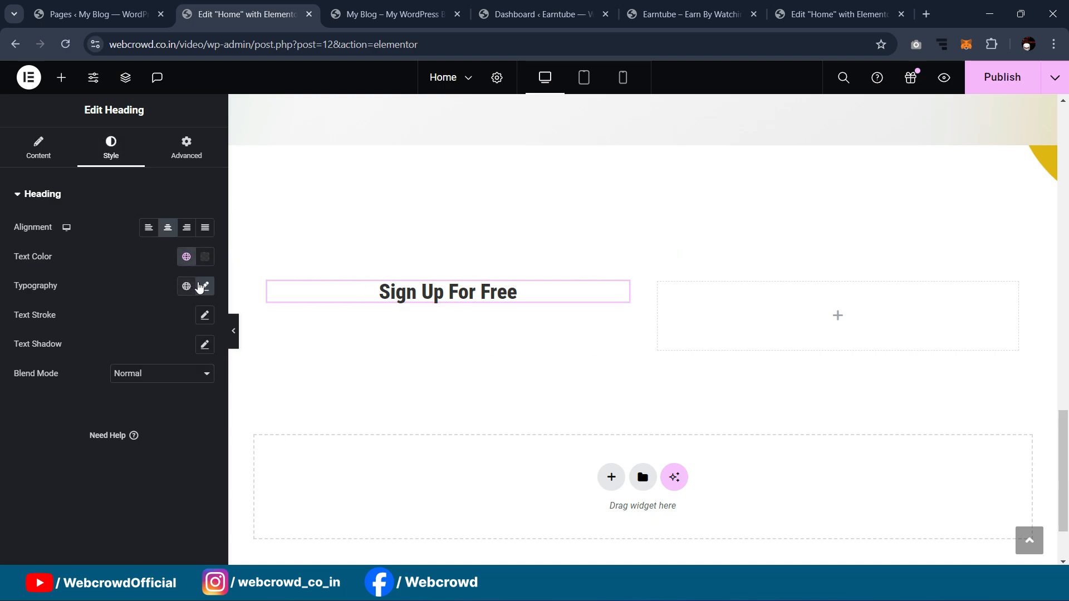
pyautogui.click(204, 286)
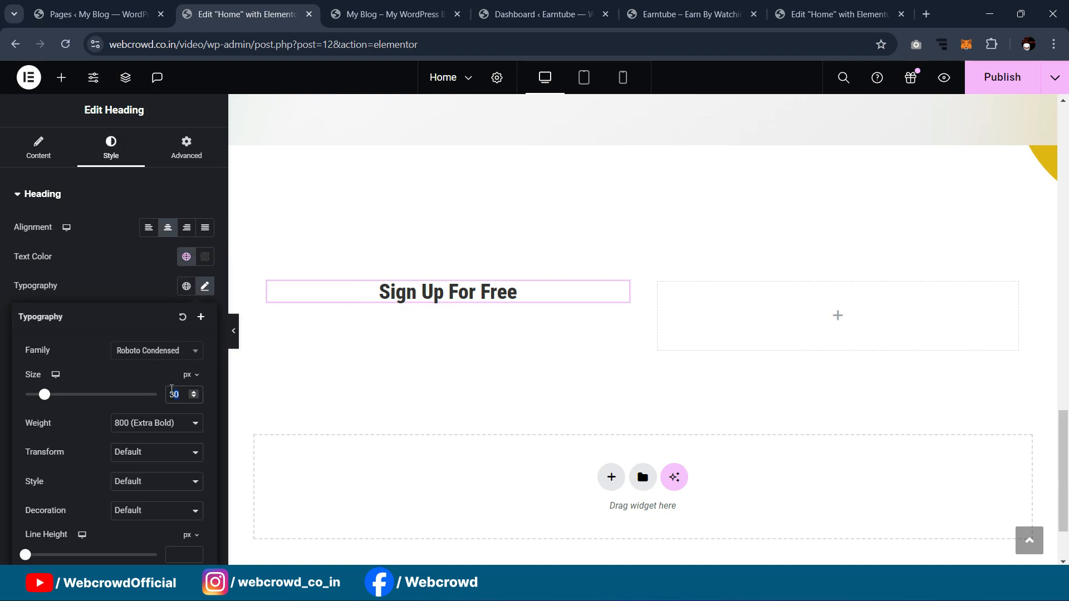
pyautogui.write('20')
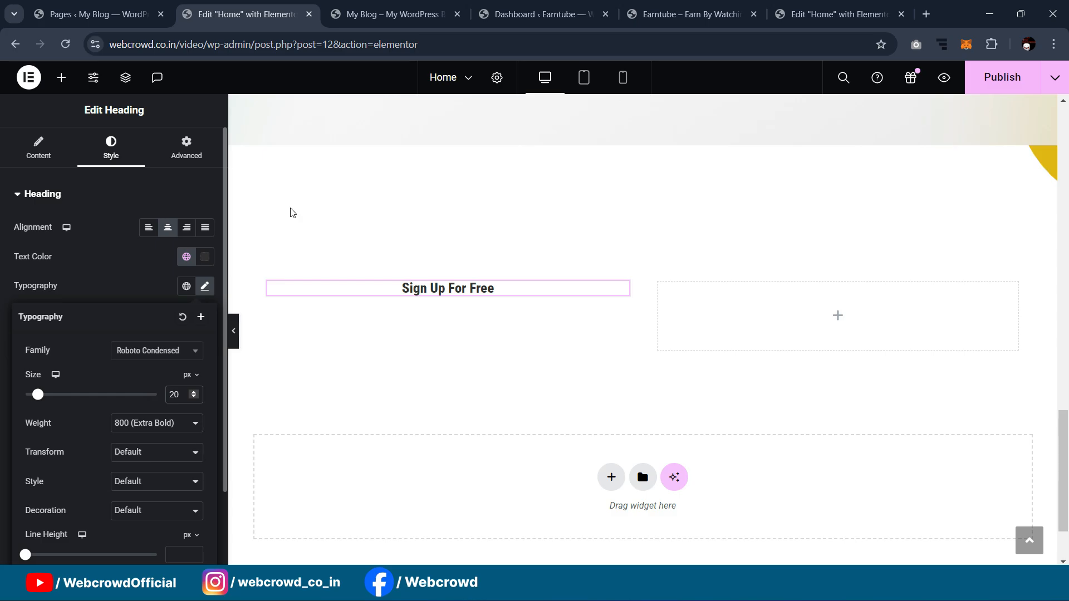
pyautogui.click(838, 14)
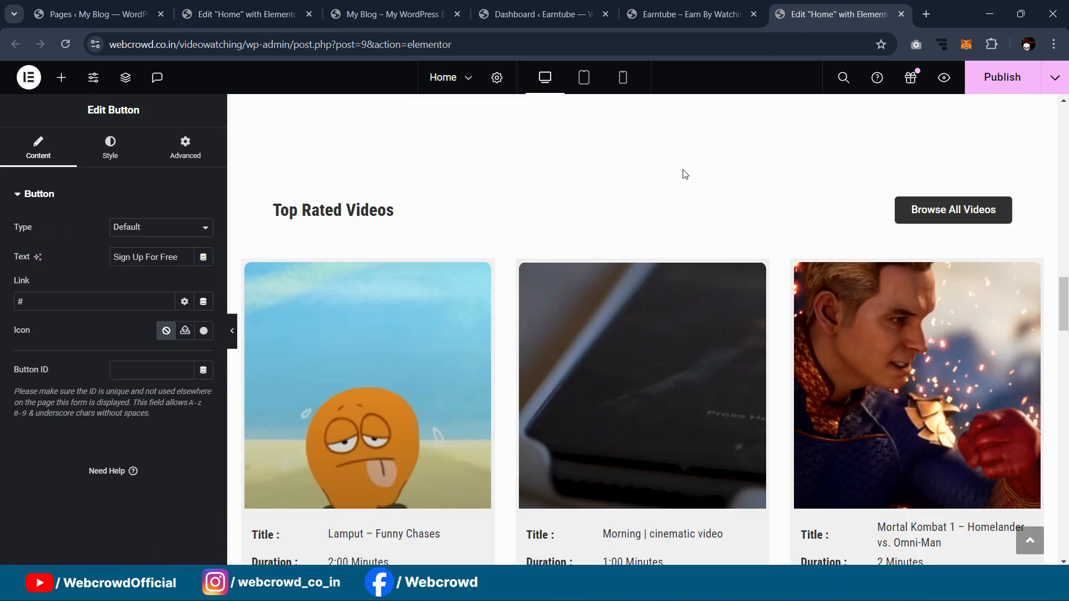
pyautogui.click(351, 217)
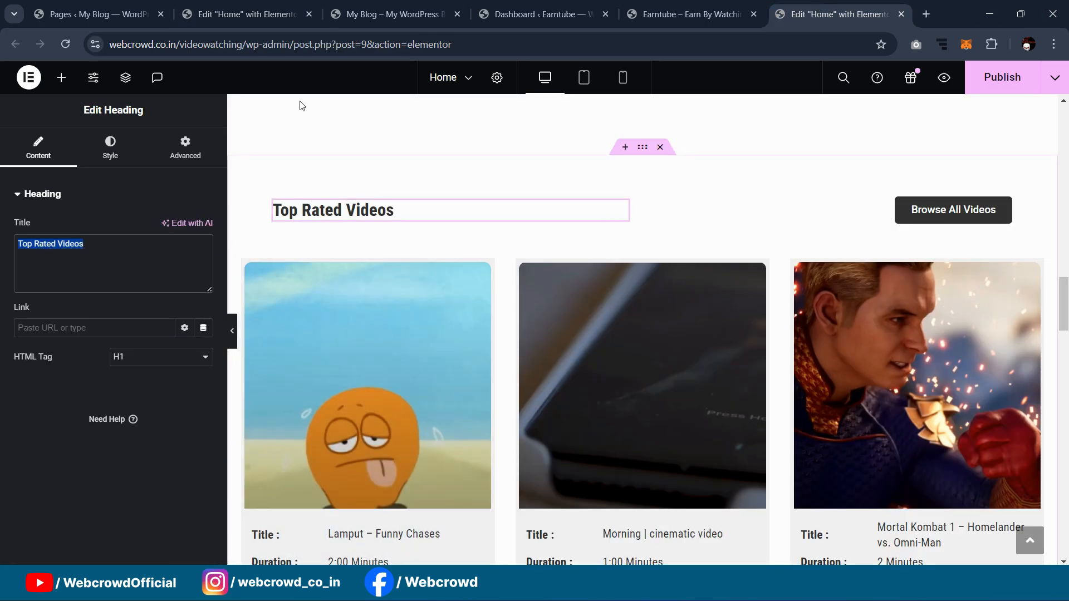
pyautogui.click(295, 14)
pyautogui.click(433, 292)
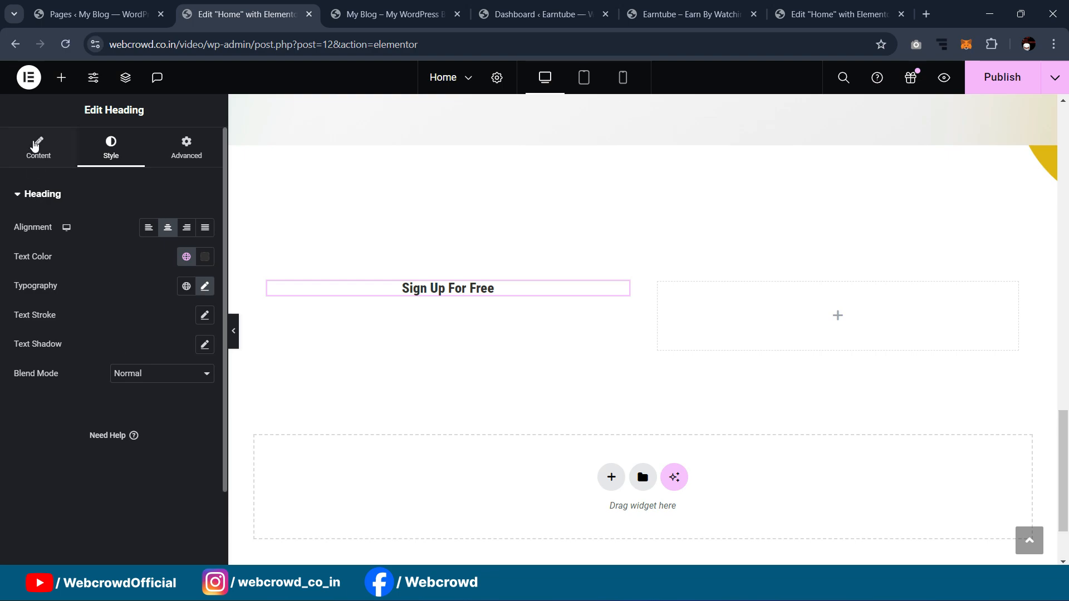
pyautogui.click(38, 146)
pyautogui.hotkey('ctrl', 'v')
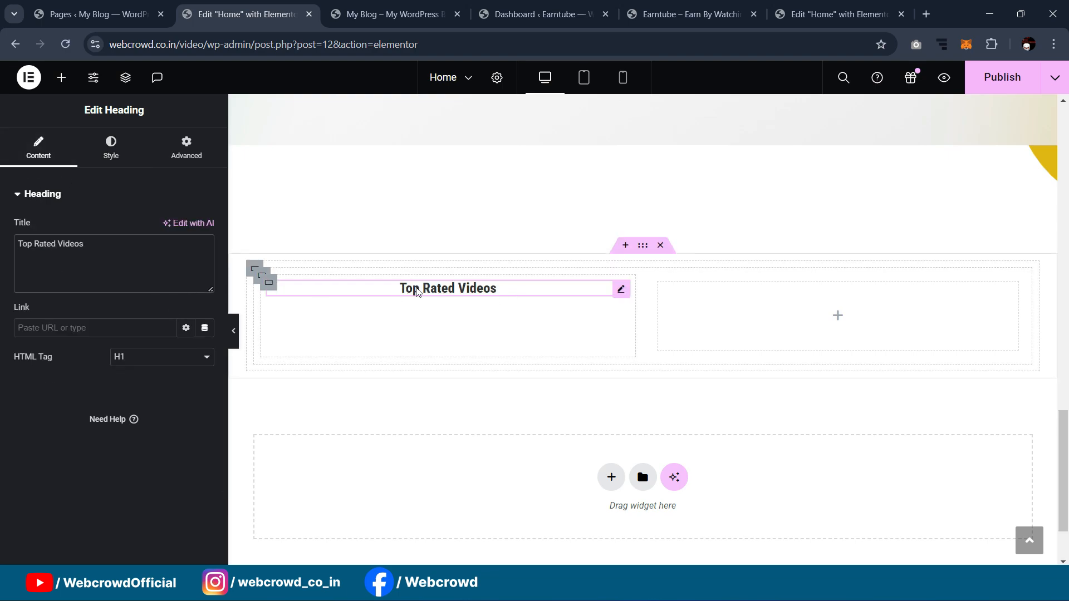
# Step: Centre the heading vertically in the left container and set its font size to 25
pyautogui.click(270, 286)
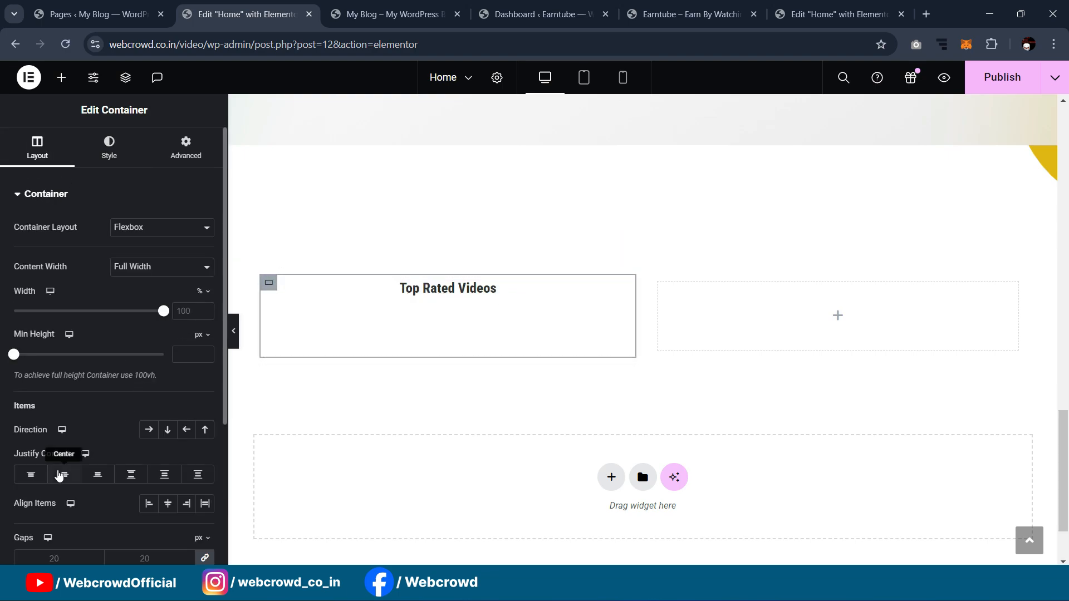
pyautogui.click(61, 476)
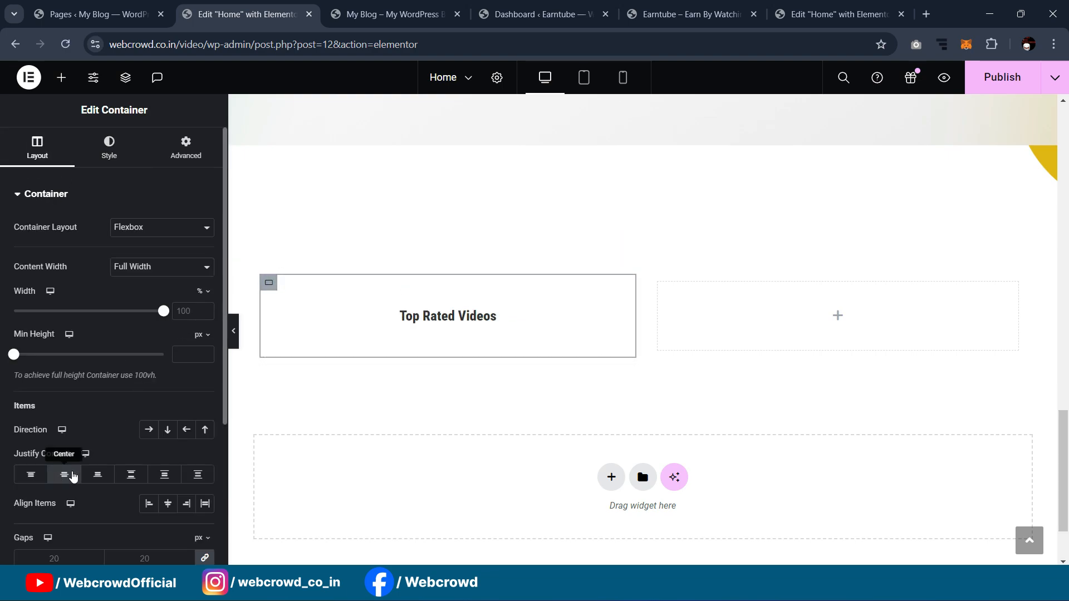
pyautogui.click(483, 316)
pyautogui.click(111, 148)
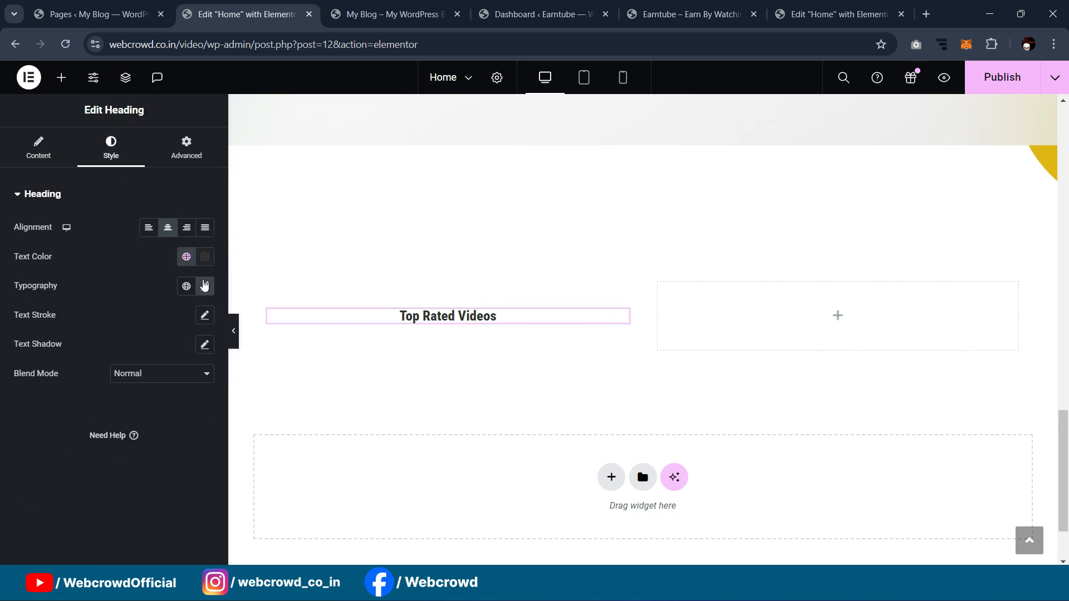
pyautogui.click(205, 286)
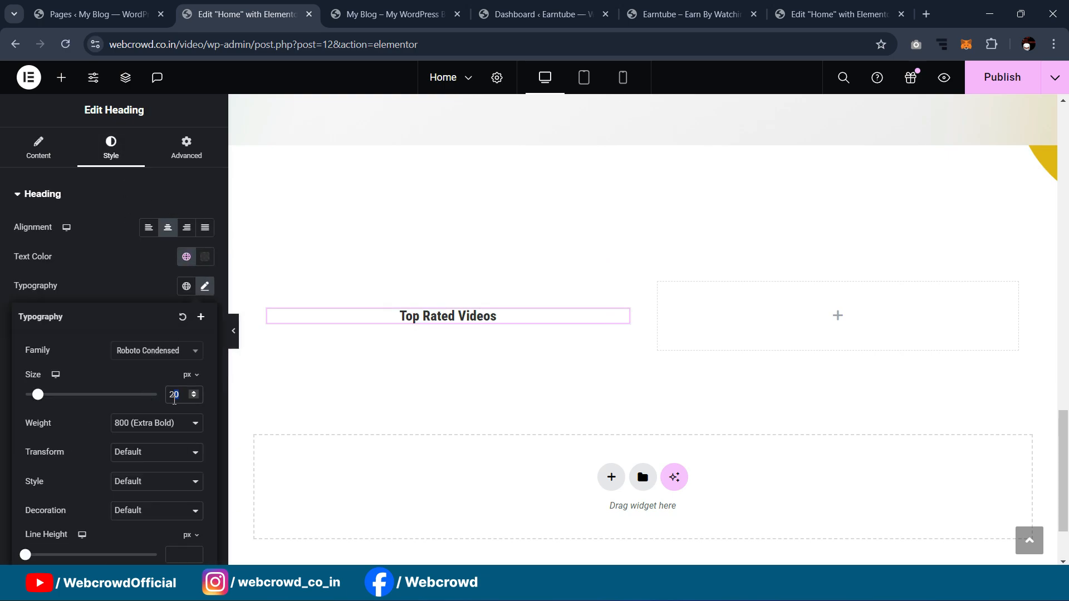
pyautogui.write('5')
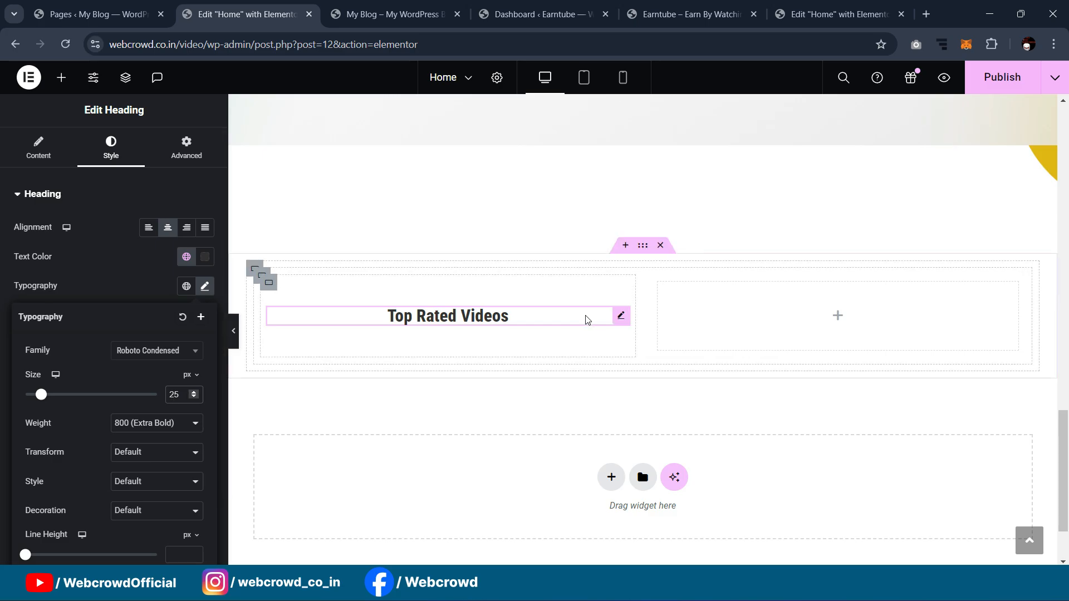
# Step: Copy the Sign Up For Free button and paste it into the right inner container
pyautogui.scroll(5, 827, 317)
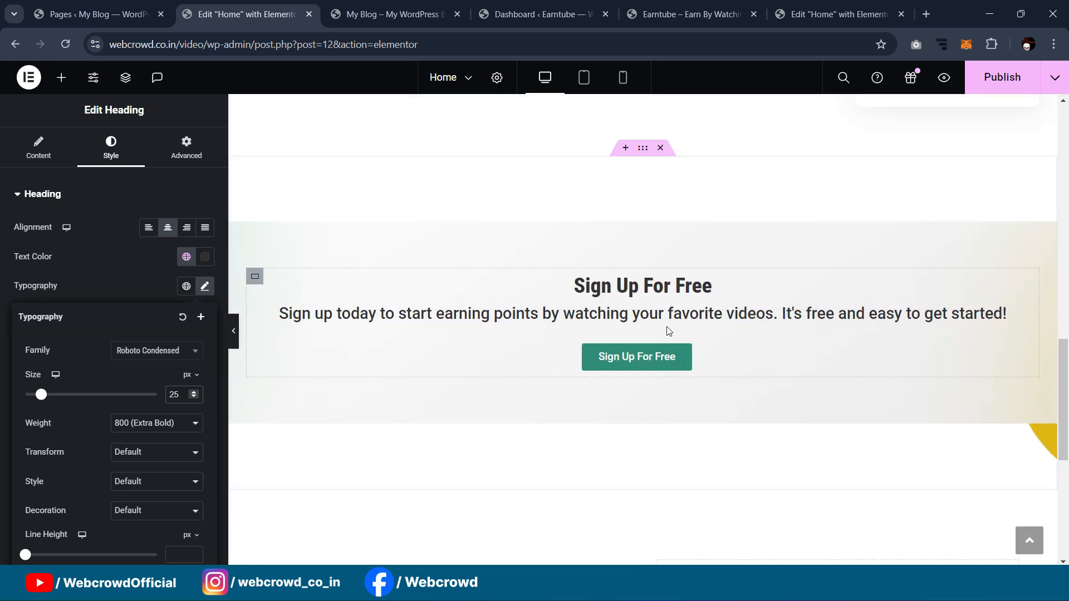
pyautogui.rightClick(1018, 349)
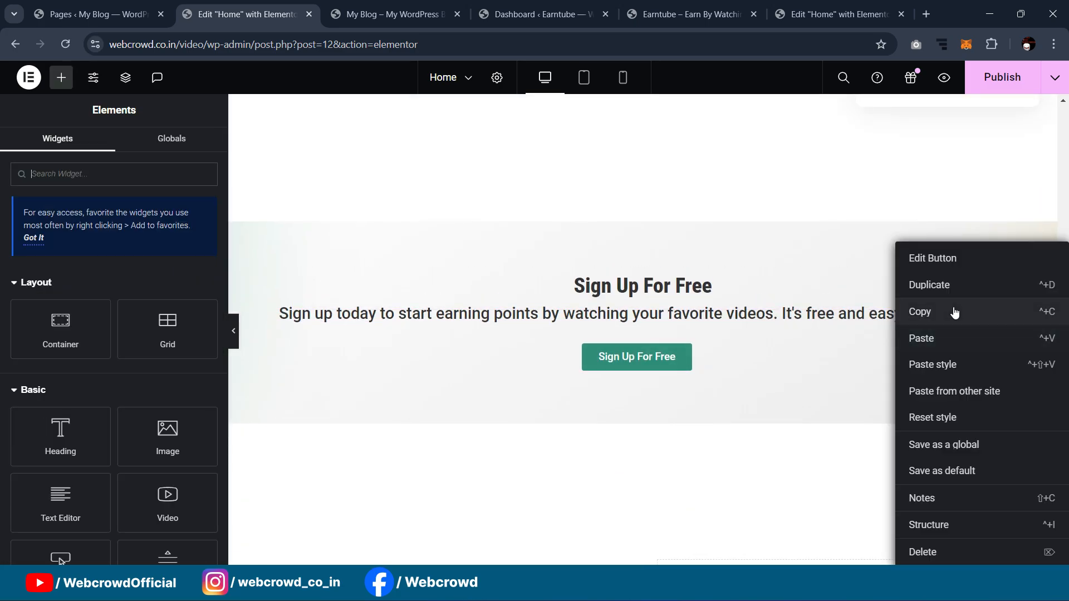
pyautogui.click(952, 310)
pyautogui.scroll(-3, 805, 322)
pyautogui.scroll(-3, 805, 323)
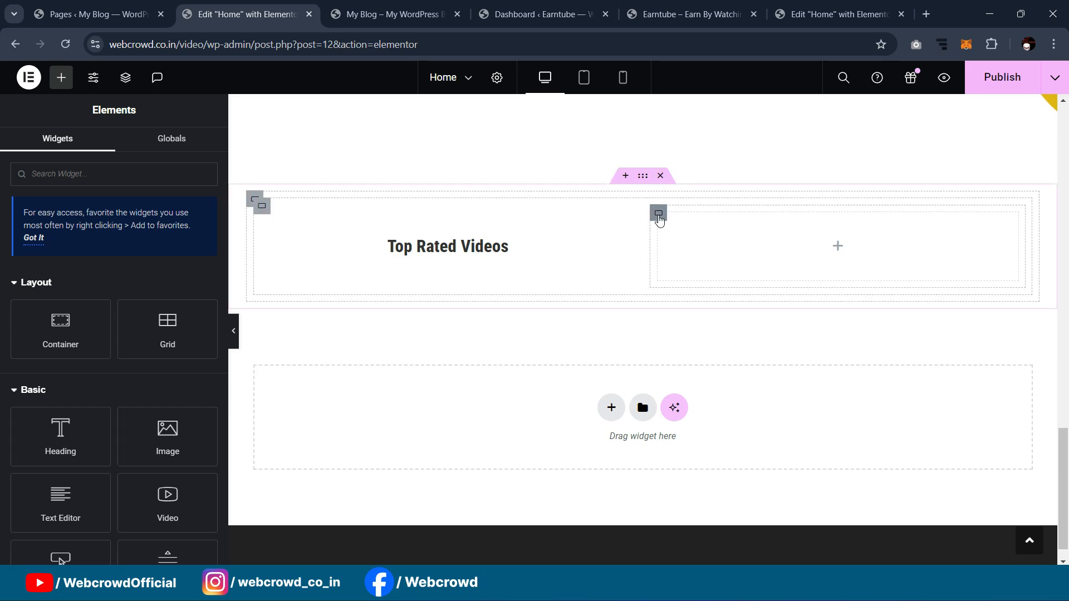
pyautogui.rightClick(660, 217)
pyautogui.click(684, 305)
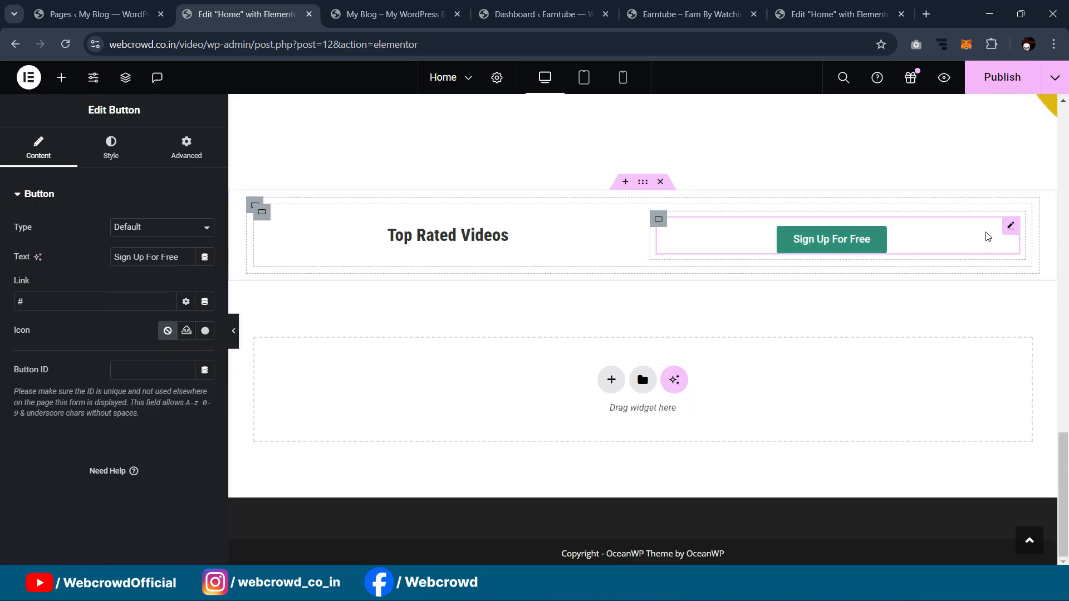
# Step: Set the button's margins to 0, align it right, and left-align the Top Rated Videos heading
pyautogui.click(206, 151)
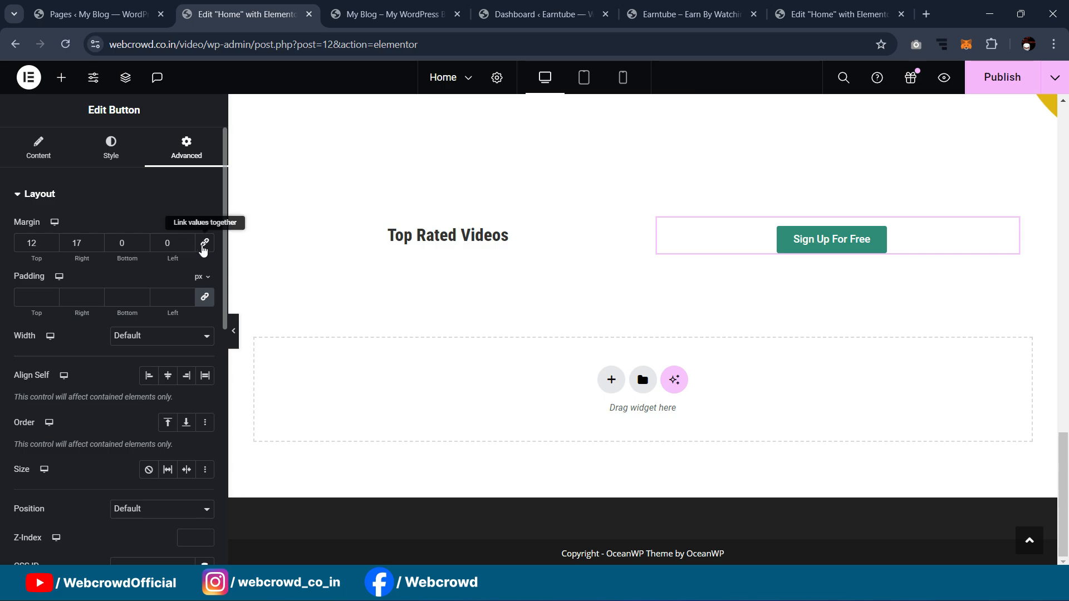
pyautogui.click(205, 242)
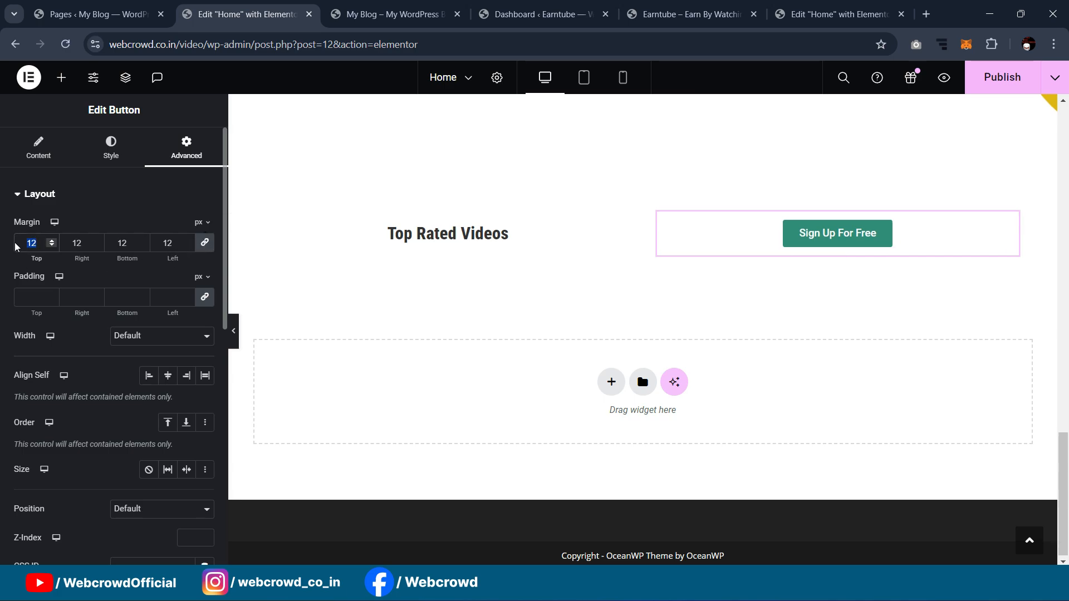
pyautogui.write('0')
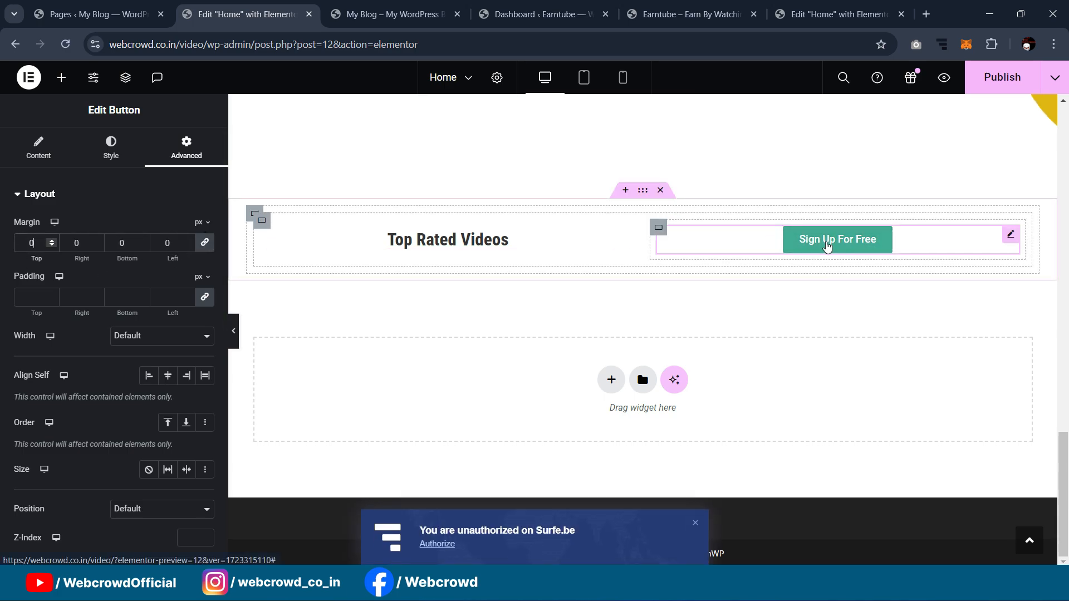
pyautogui.click(111, 147)
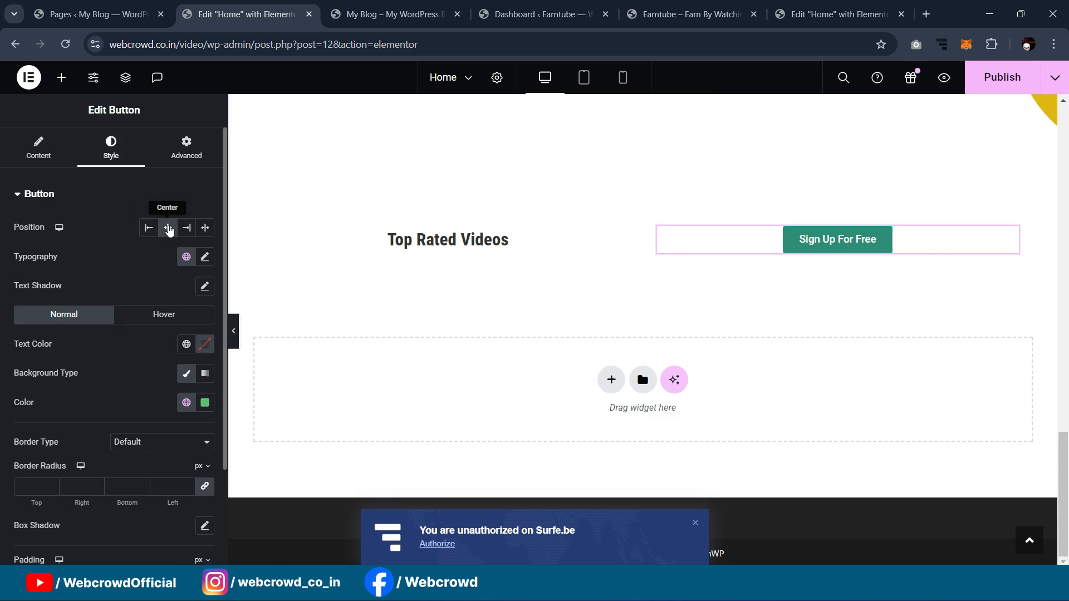
pyautogui.click(187, 228)
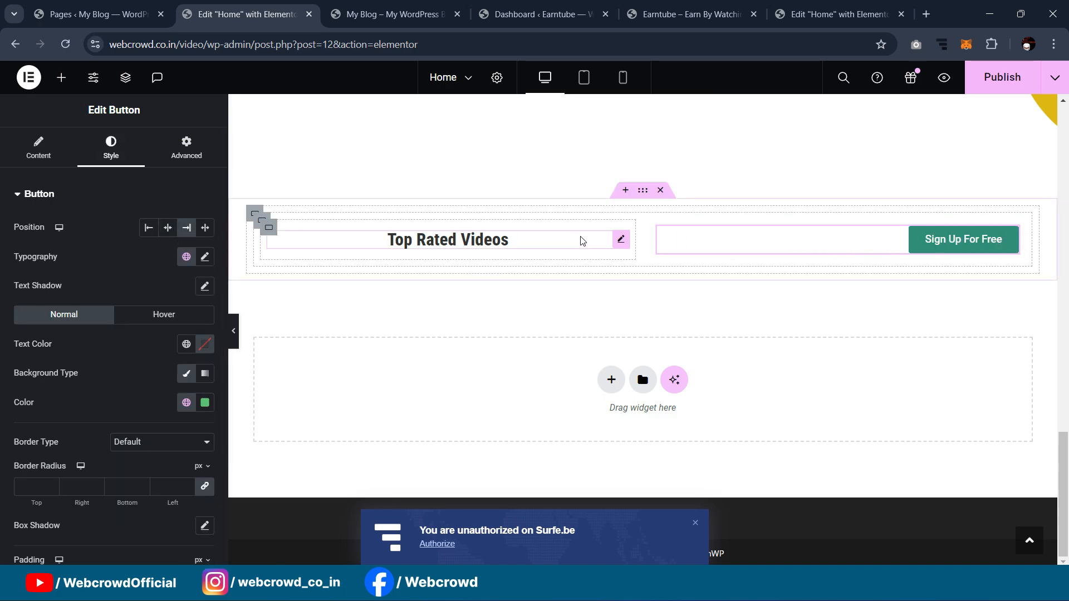
pyautogui.click(618, 240)
pyautogui.click(148, 227)
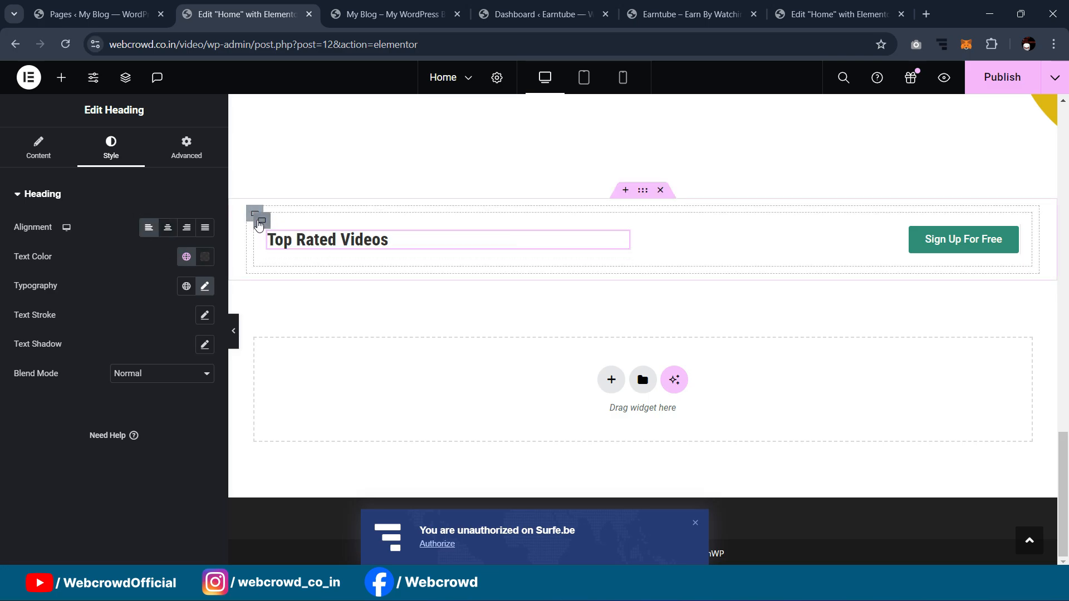
# Step: Set the heading-and-button row container's padding to 0 on all sides
pyautogui.click(262, 223)
pyautogui.click(189, 149)
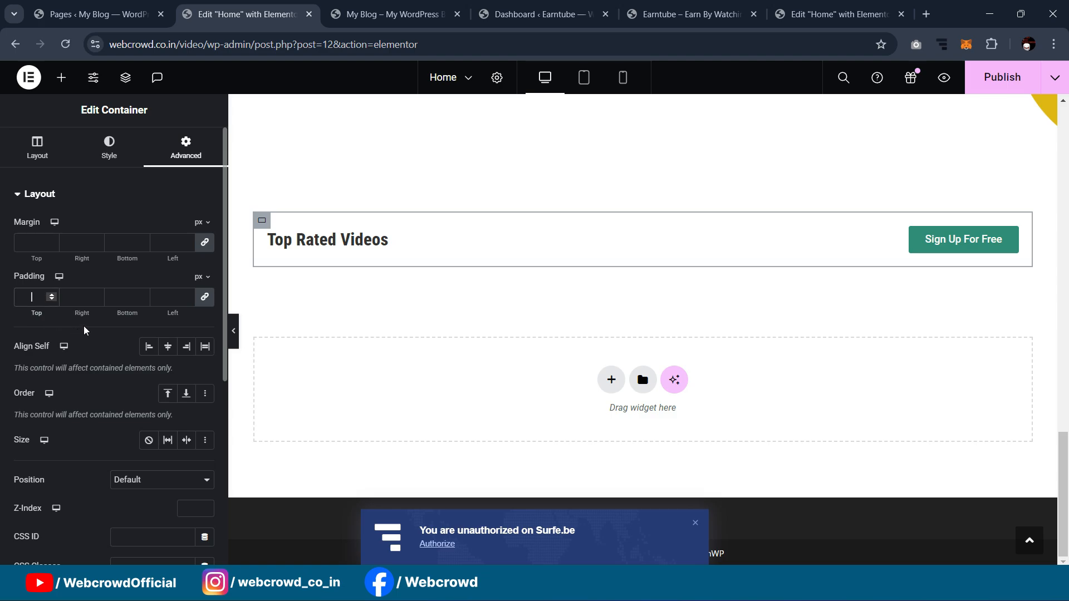
pyautogui.write('0')
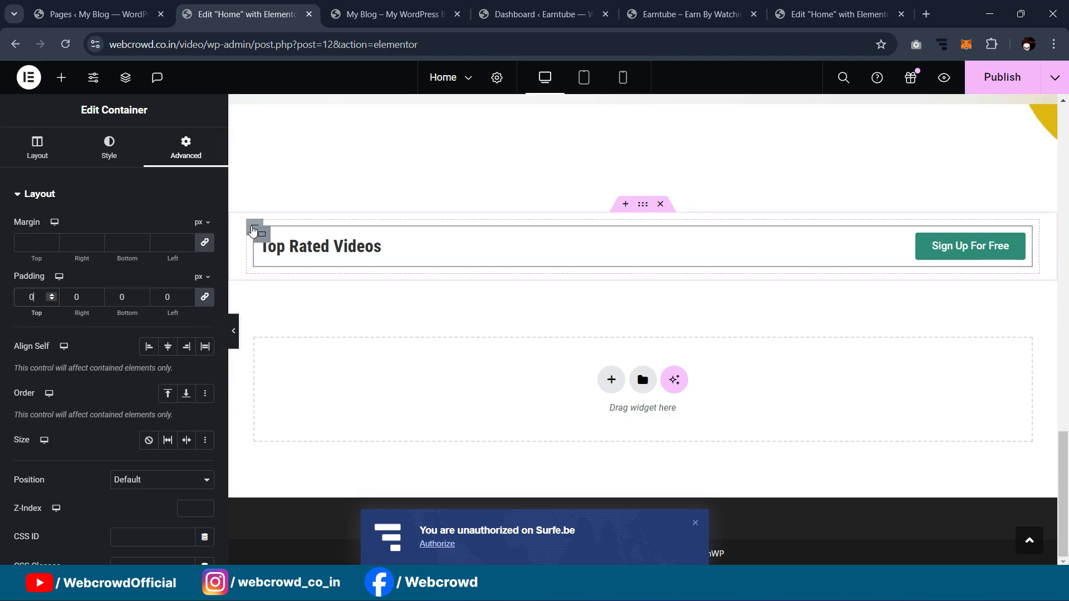
pyautogui.click(254, 229)
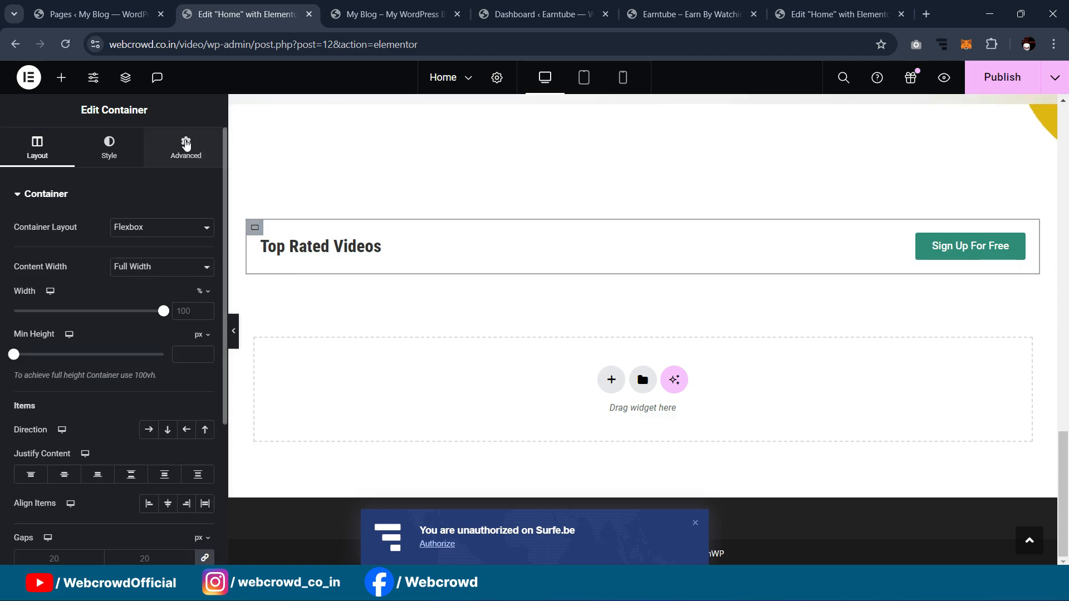
pyautogui.click(186, 145)
pyautogui.click(30, 295)
pyautogui.write('0')
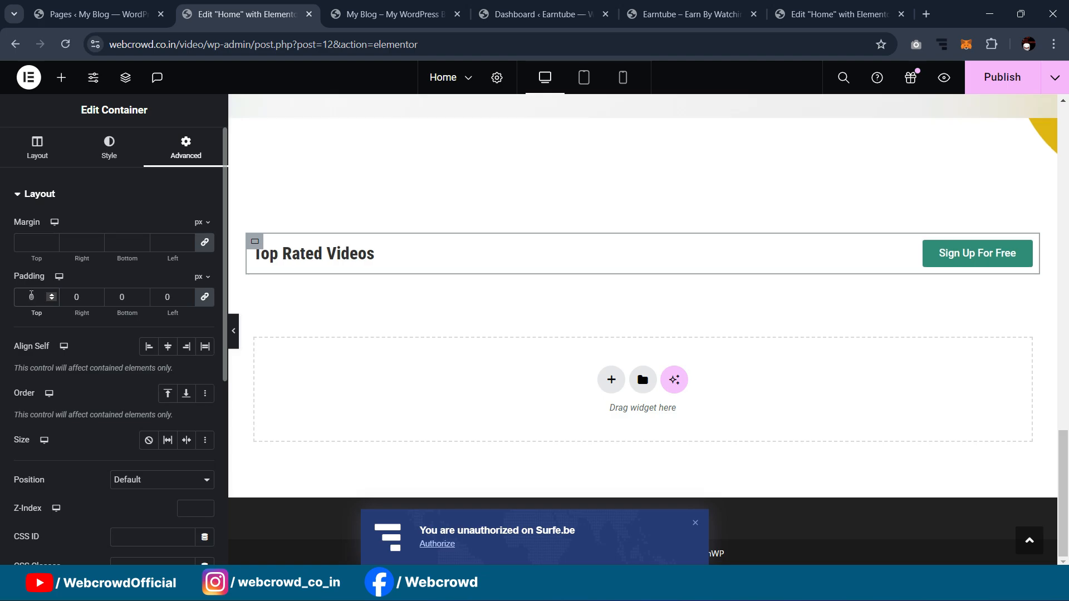
pyautogui.scroll(5, 559, 242)
pyautogui.scroll(-4, 558, 242)
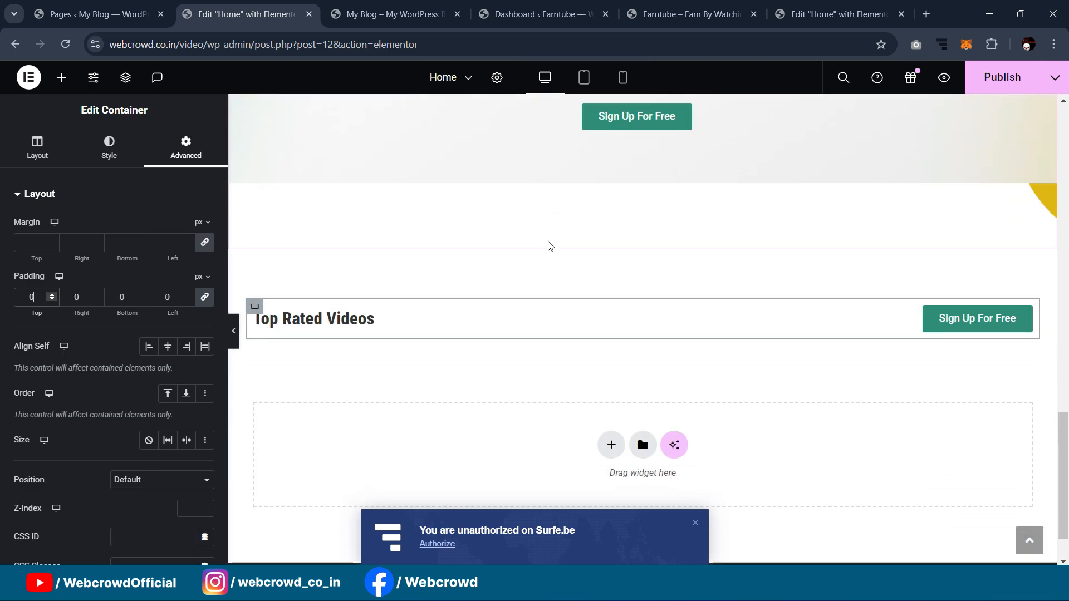
pyautogui.scroll(-6, 386, 274)
pyautogui.scroll(4, 388, 275)
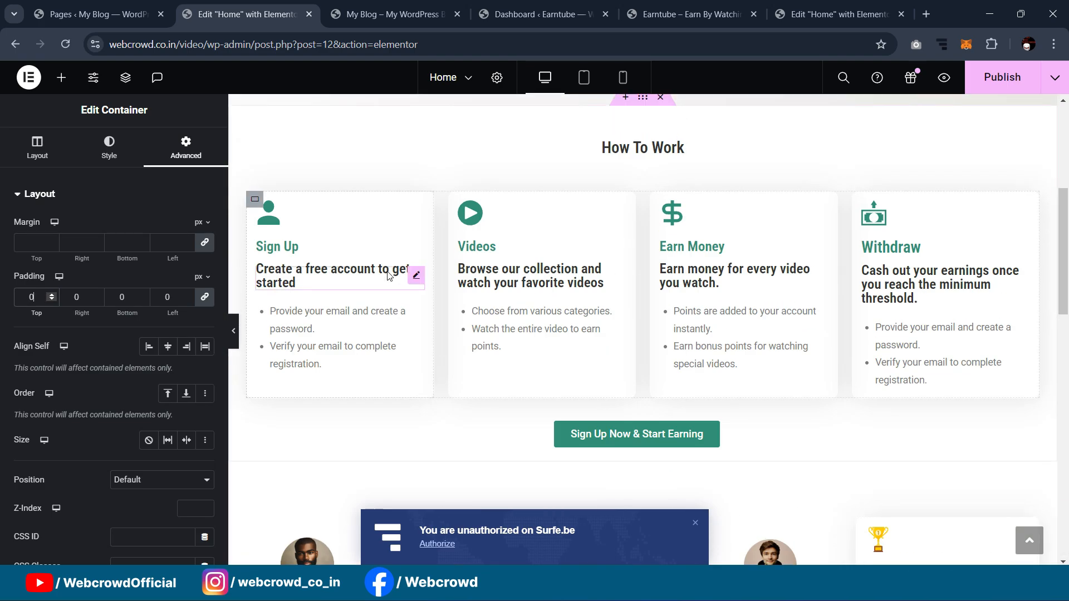
pyautogui.scroll(2, 388, 276)
pyautogui.scroll(-8, 392, 270)
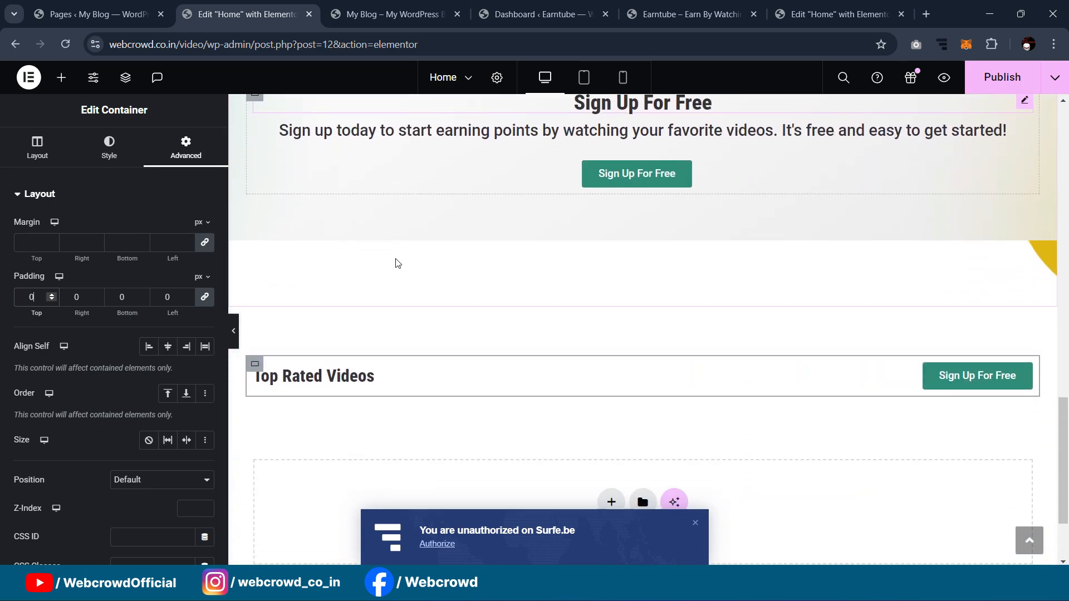
pyautogui.scroll(-2, 398, 263)
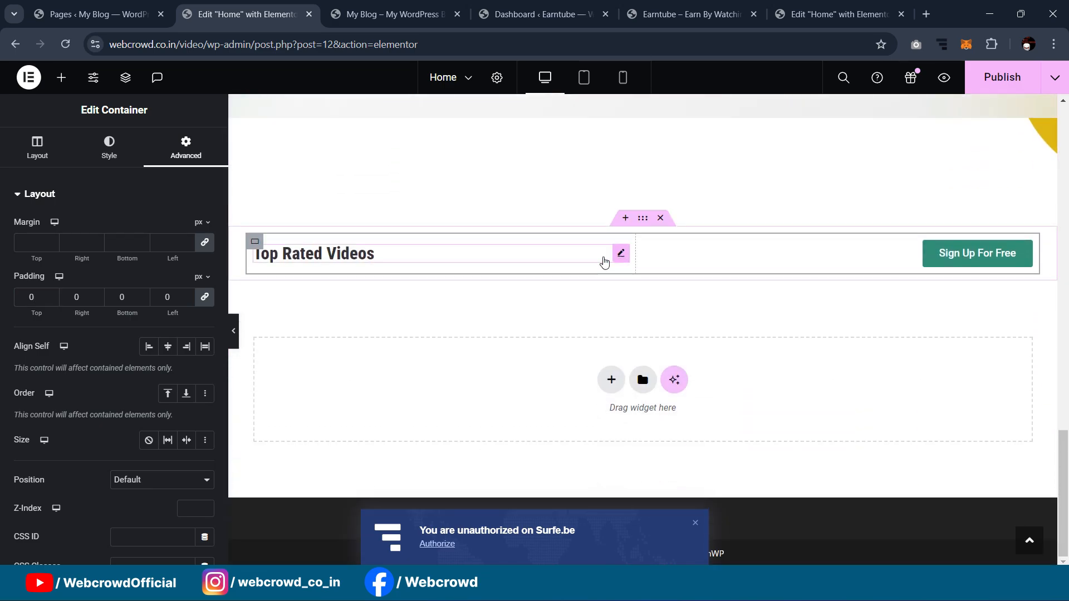
# Step: Make the Top Rated Videos heading 600 (Semi Bold) weight and publish the page
pyautogui.click(616, 258)
pyautogui.click(205, 286)
pyautogui.click(148, 423)
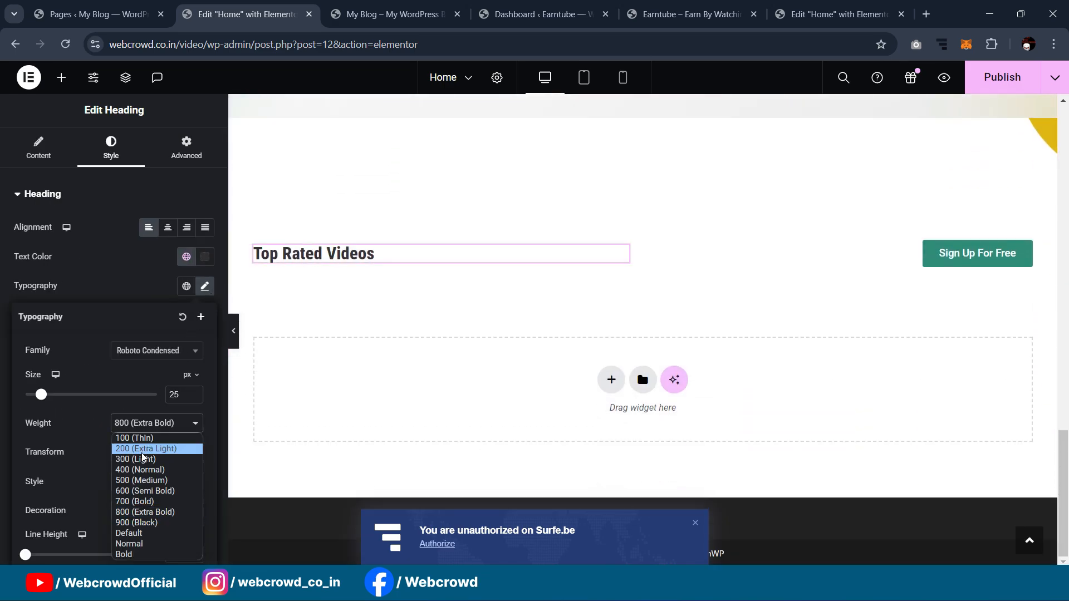
pyautogui.click(140, 490)
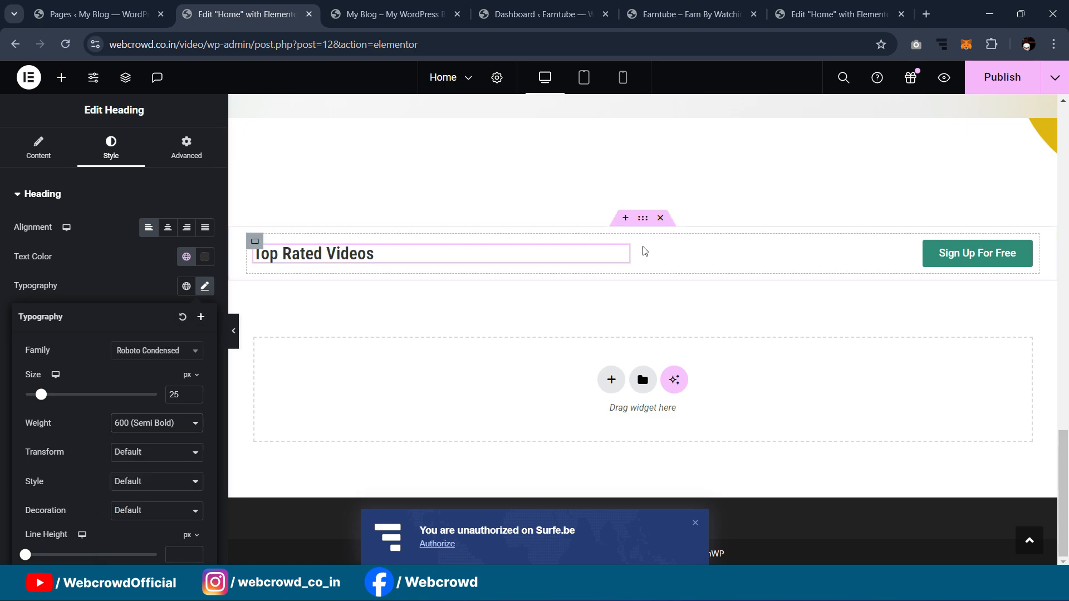
pyautogui.scroll(3, 643, 250)
pyautogui.scroll(-3, 644, 253)
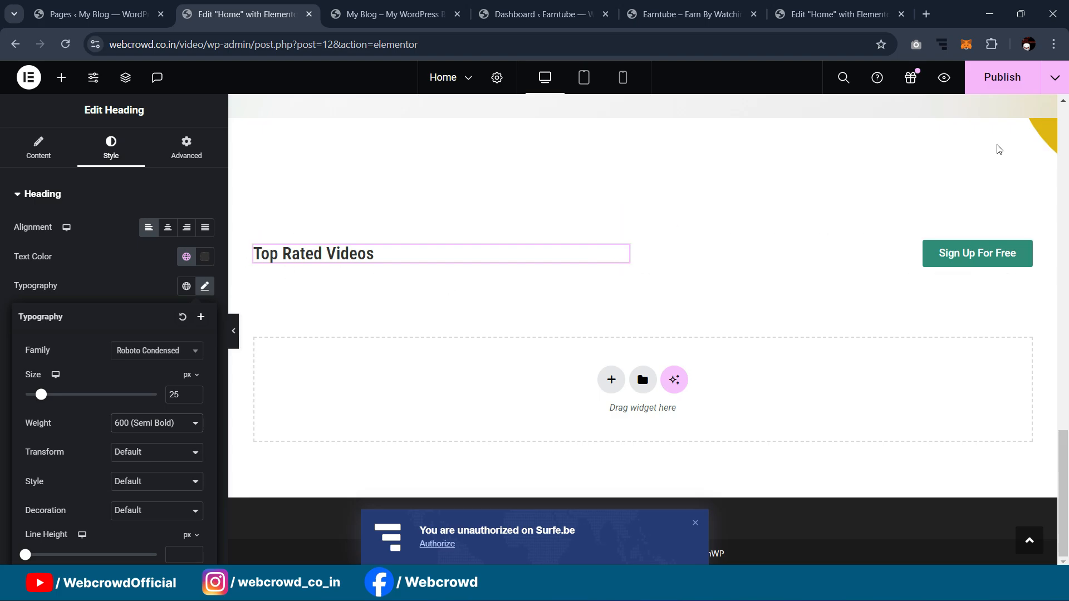
pyautogui.click(1002, 78)
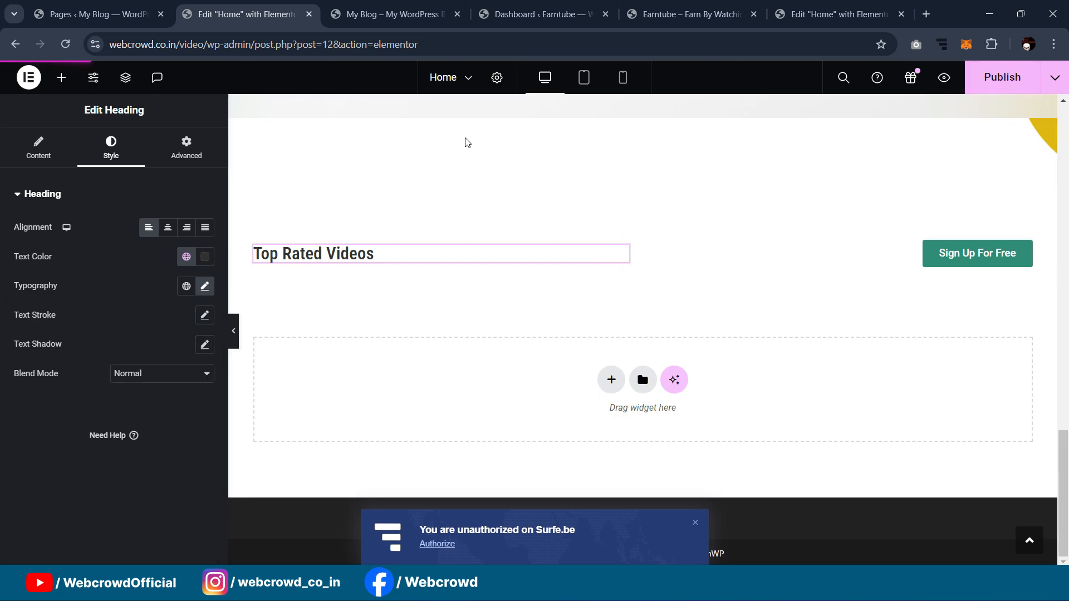
pyautogui.click(393, 14)
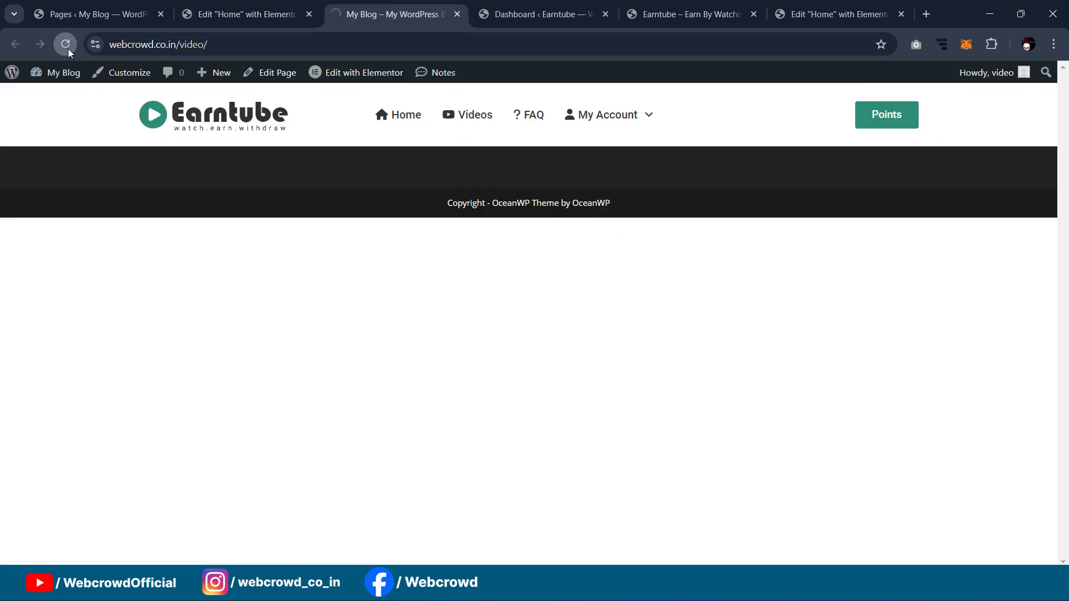
pyautogui.scroll(-1, 798, 129)
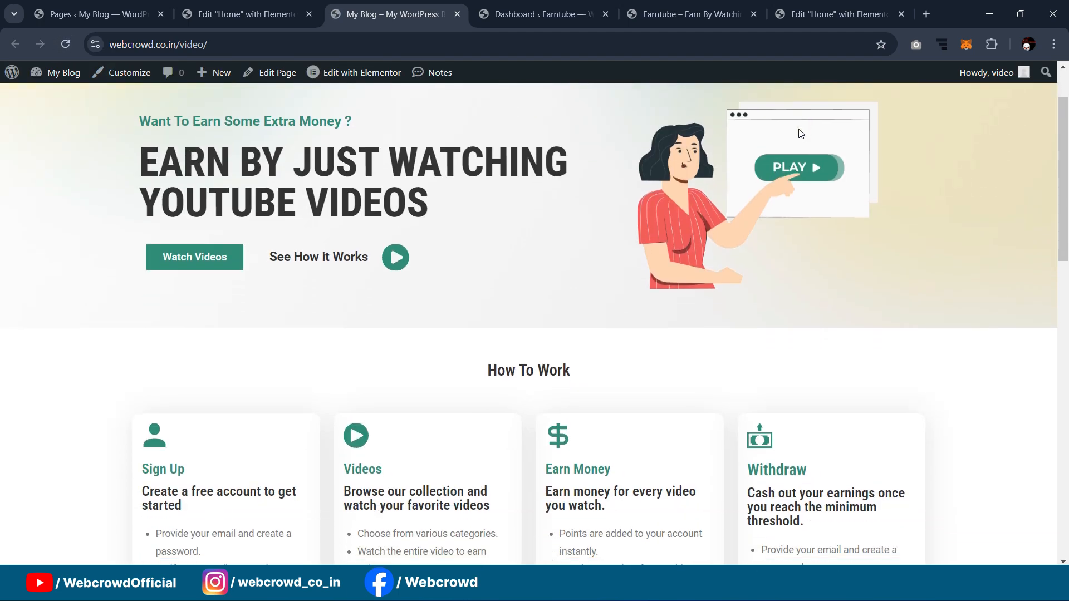
pyautogui.scroll(-10, 801, 134)
pyautogui.scroll(-4, 800, 123)
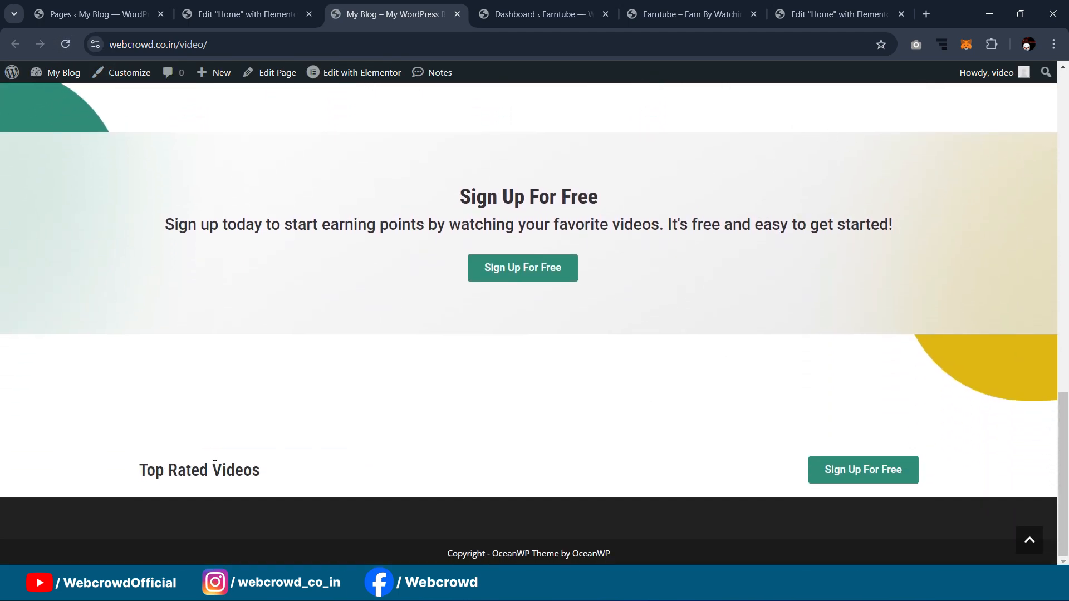
pyautogui.scroll(12, 777, 272)
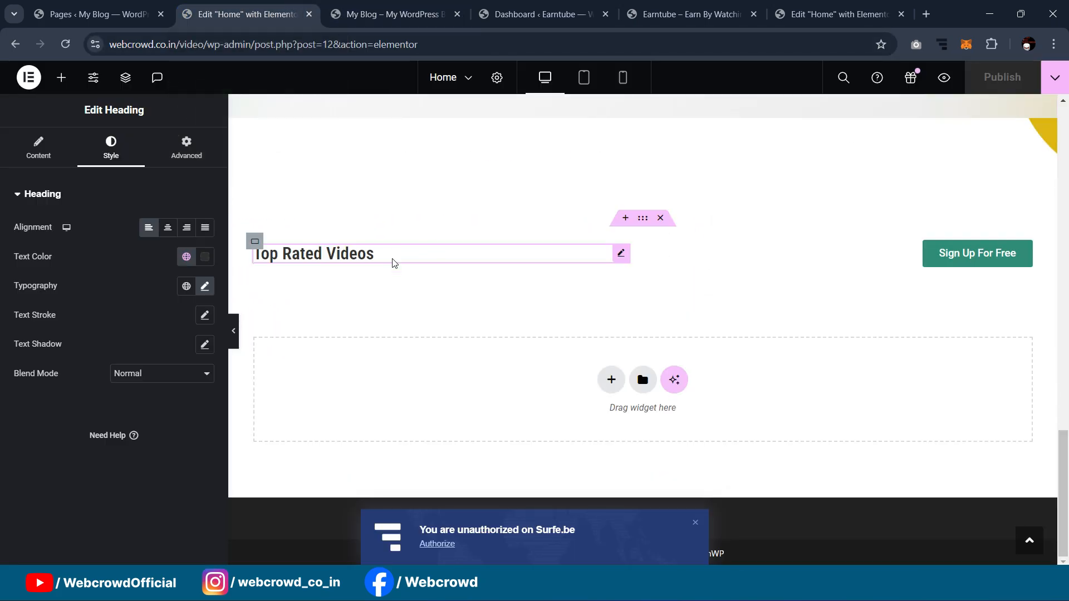
# Step: Review the reference page, stepping its testimonial carousel through to the last card
pyautogui.click(857, 7)
pyautogui.scroll(-10, 677, 279)
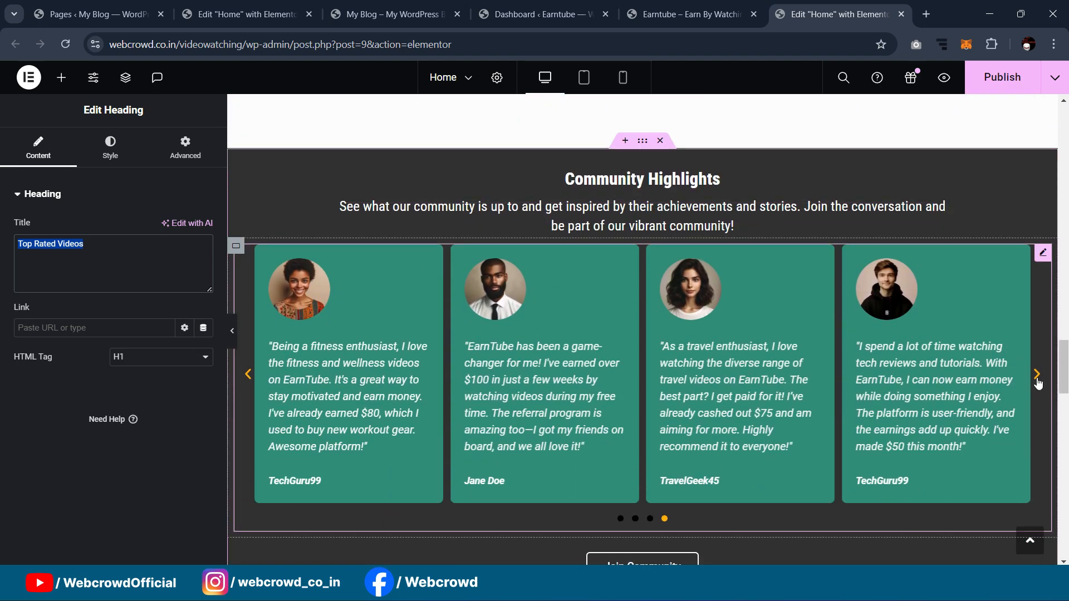
pyautogui.click(250, 376)
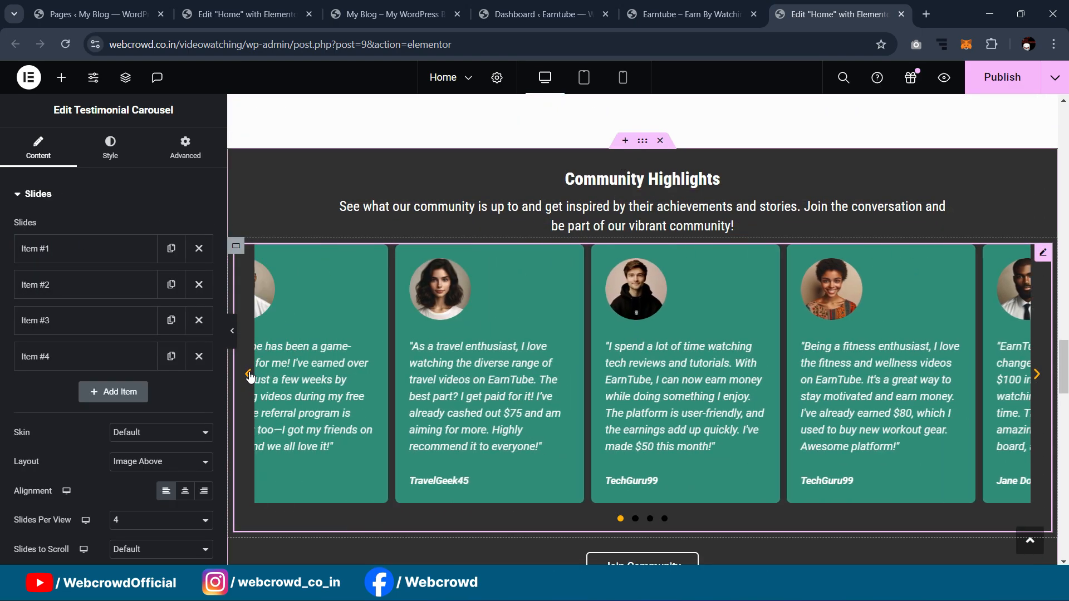
pyautogui.click(1039, 377)
pyautogui.click(1038, 377)
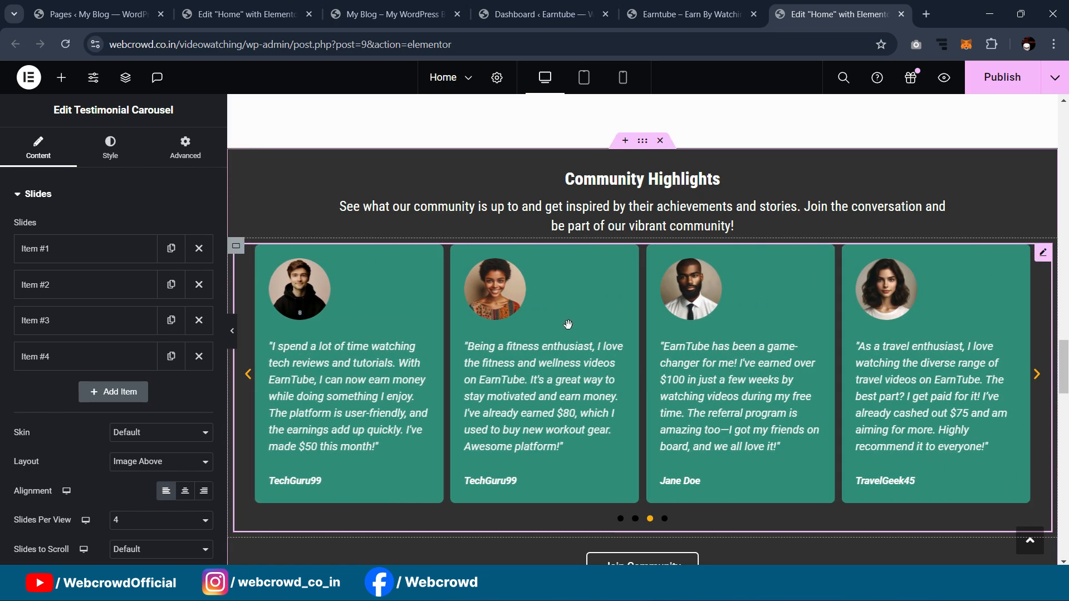
pyautogui.click(1037, 381)
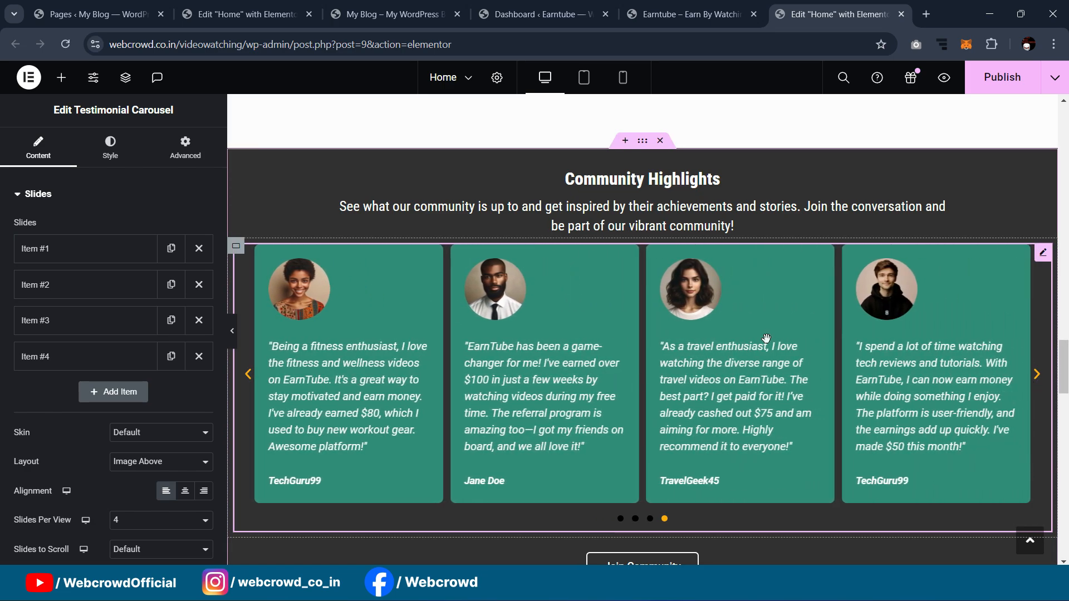
pyautogui.scroll(-4, 760, 334)
pyautogui.scroll(-2, 760, 334)
pyautogui.scroll(4, 760, 334)
pyautogui.scroll(-6, 761, 334)
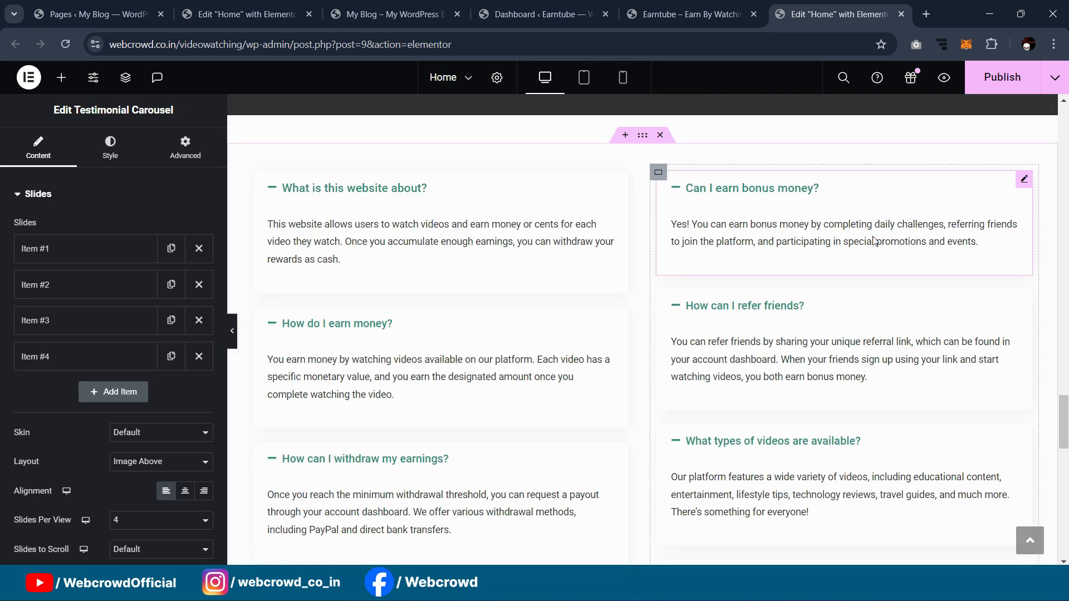
pyautogui.scroll(-3, 874, 243)
pyautogui.scroll(8, 843, 237)
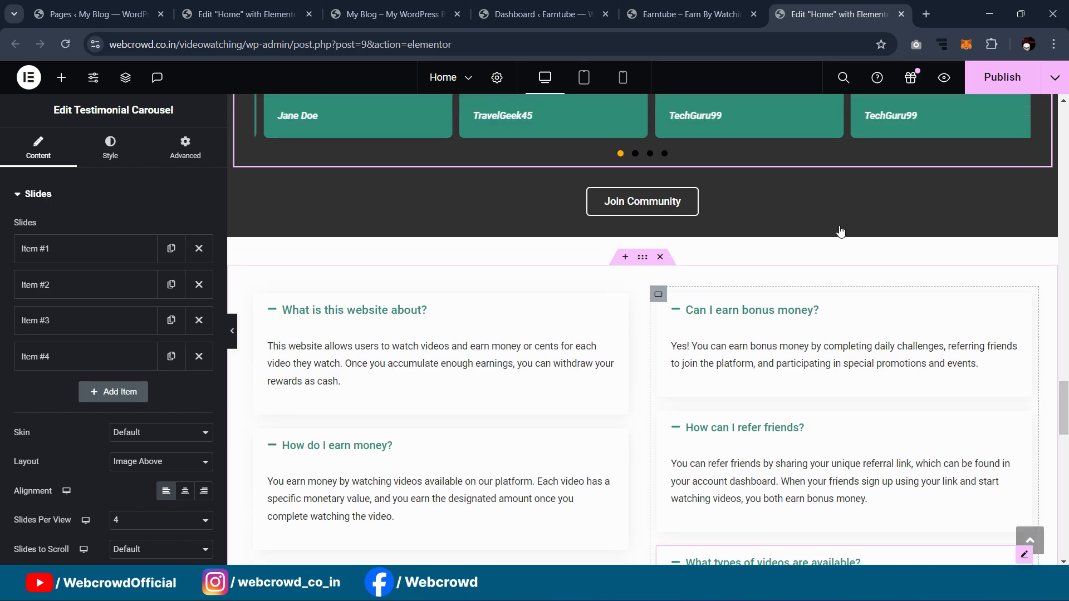
# Step: Drag a new empty container below the Top Rated Videos row
pyautogui.click(245, 14)
pyautogui.click(61, 78)
pyautogui.moveTo(60, 328); pyautogui.dragTo(579, 409)
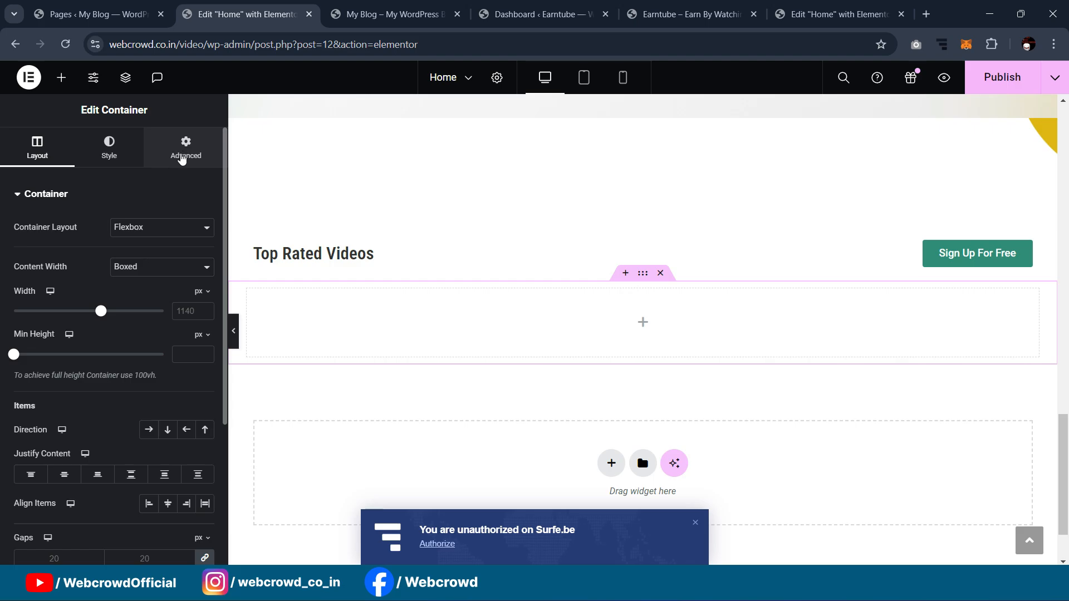
# Step: Give the new container a 60 px top margin with margin sides unlinked
pyautogui.click(185, 149)
pyautogui.click(202, 248)
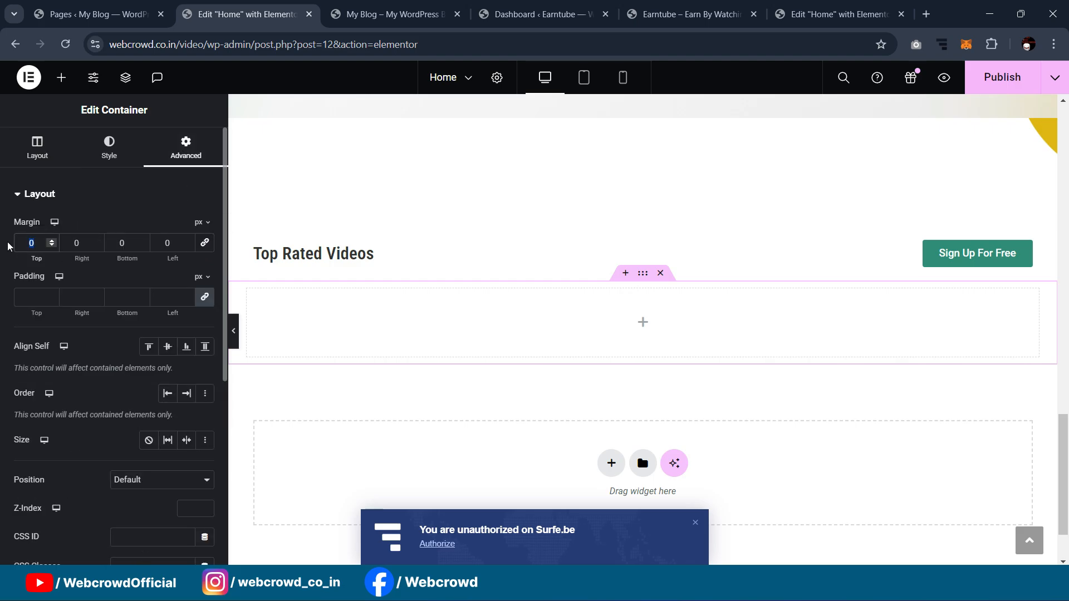
pyautogui.write('60')
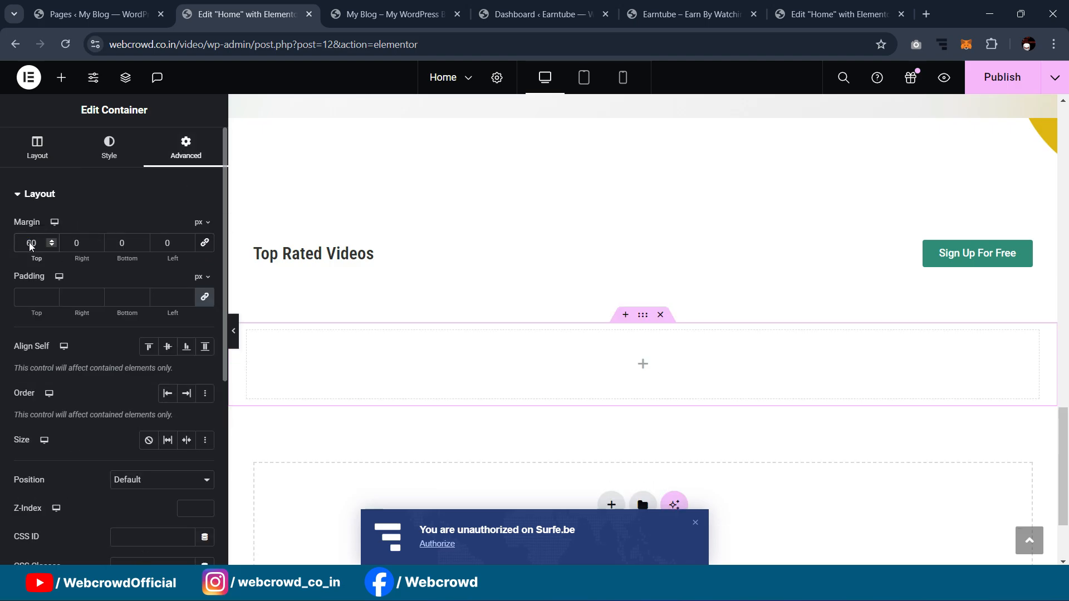
# Step: Nest an inner container inside the new container, then switch to the reference page
pyautogui.click(61, 77)
pyautogui.moveTo(97, 307); pyautogui.dragTo(368, 341)
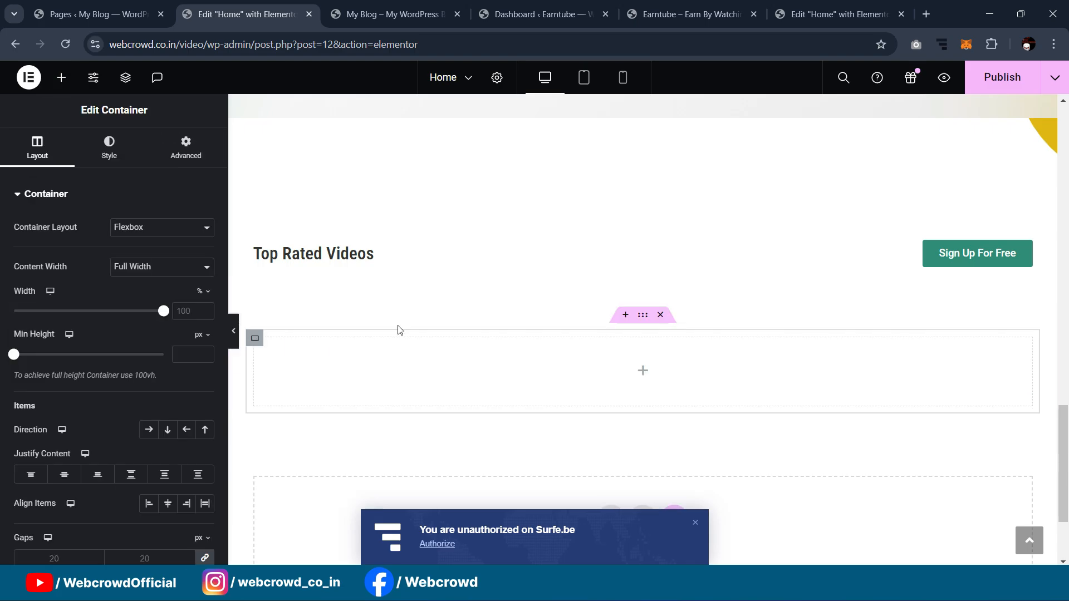
pyautogui.click(886, 5)
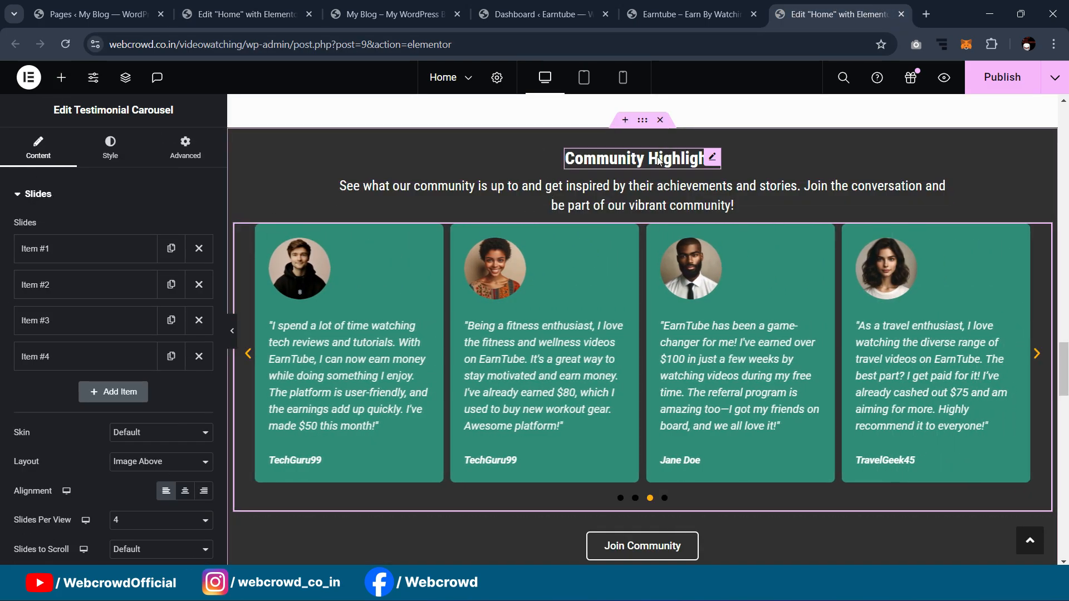
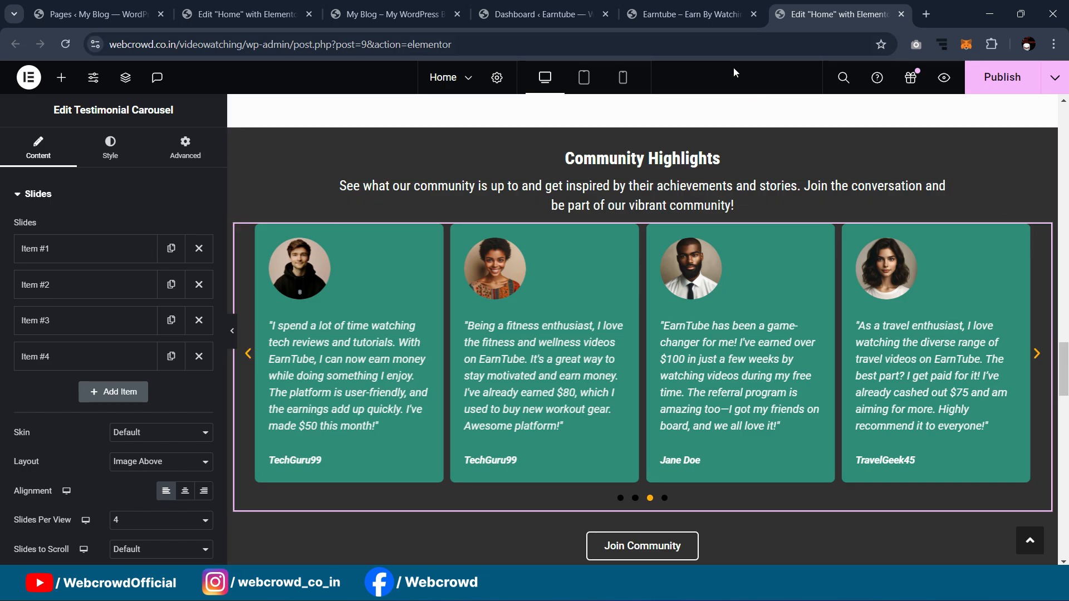
# Step: Copy the Top Rated Videos heading
pyautogui.click(195, 5)
pyautogui.rightClick(613, 250)
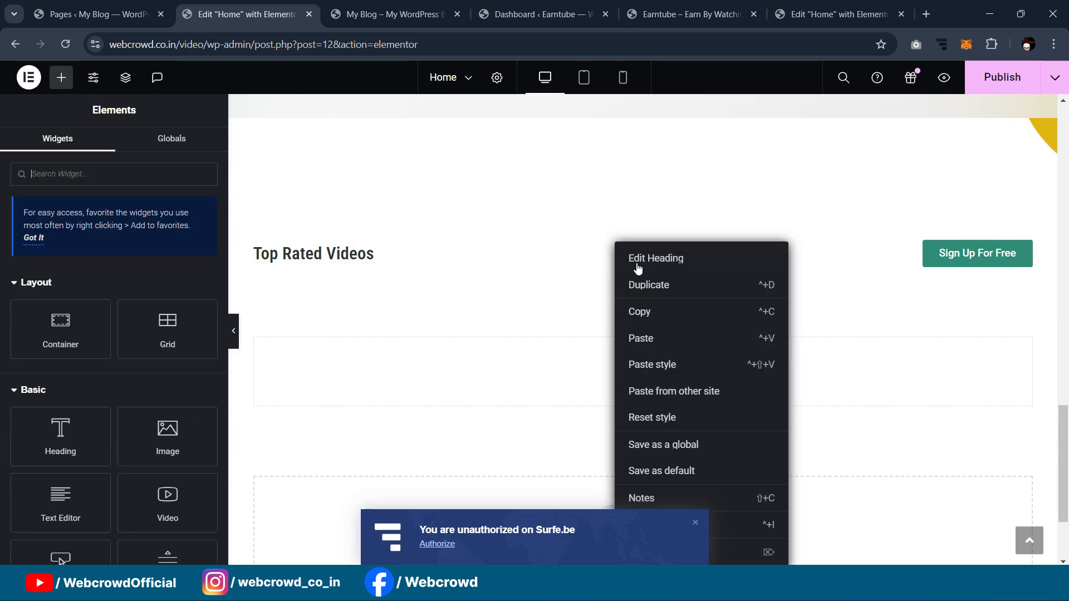
pyautogui.click(670, 312)
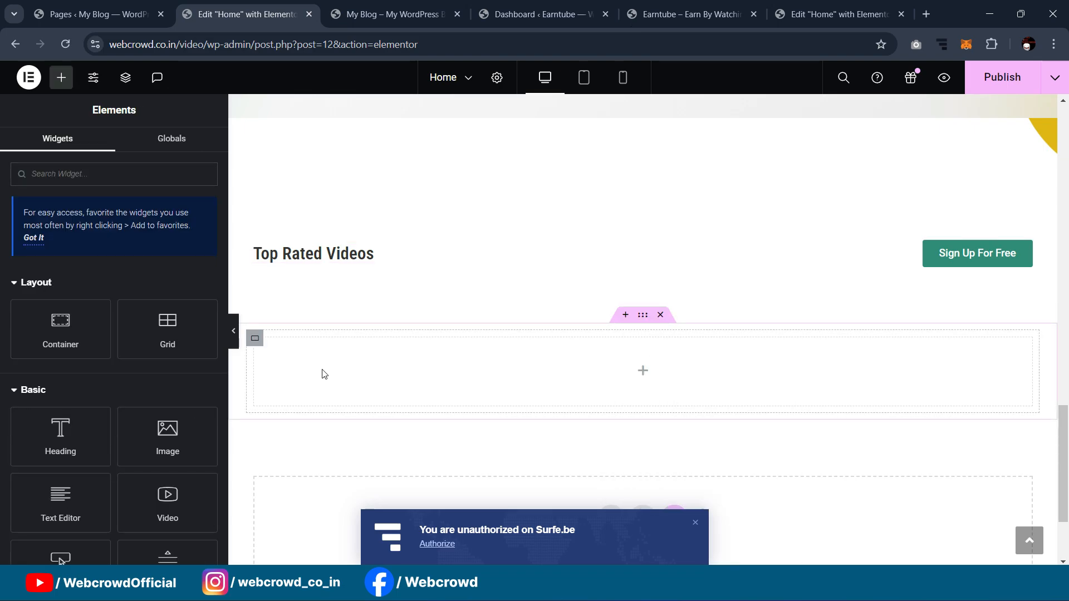
# Step: Give the empty container a classic dark global background colour
pyautogui.click(643, 322)
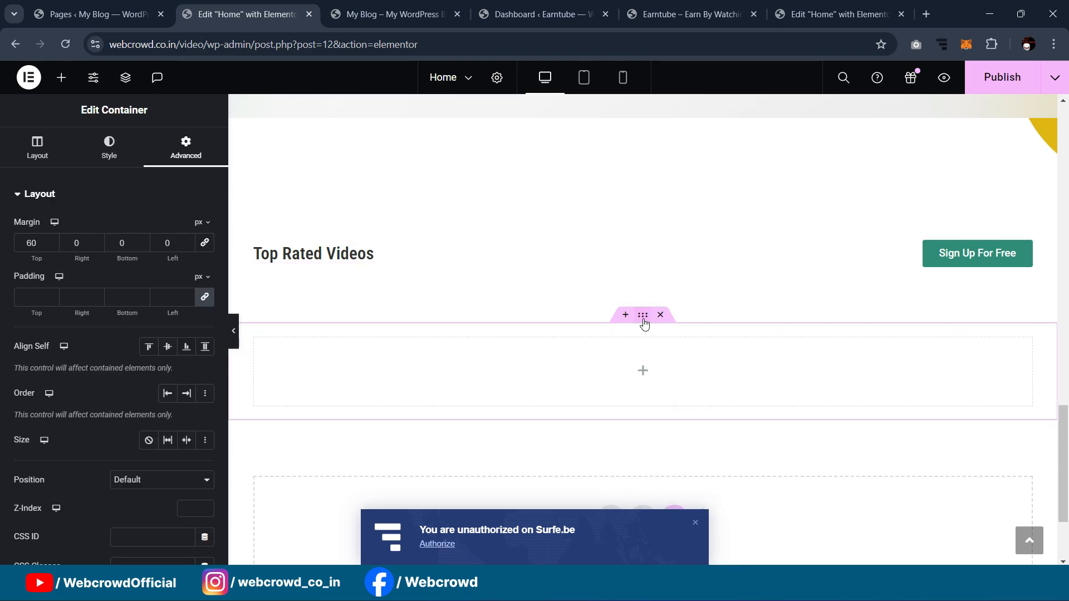
pyautogui.click(109, 149)
pyautogui.click(146, 257)
pyautogui.click(178, 292)
pyautogui.scroll(-2, 639, 334)
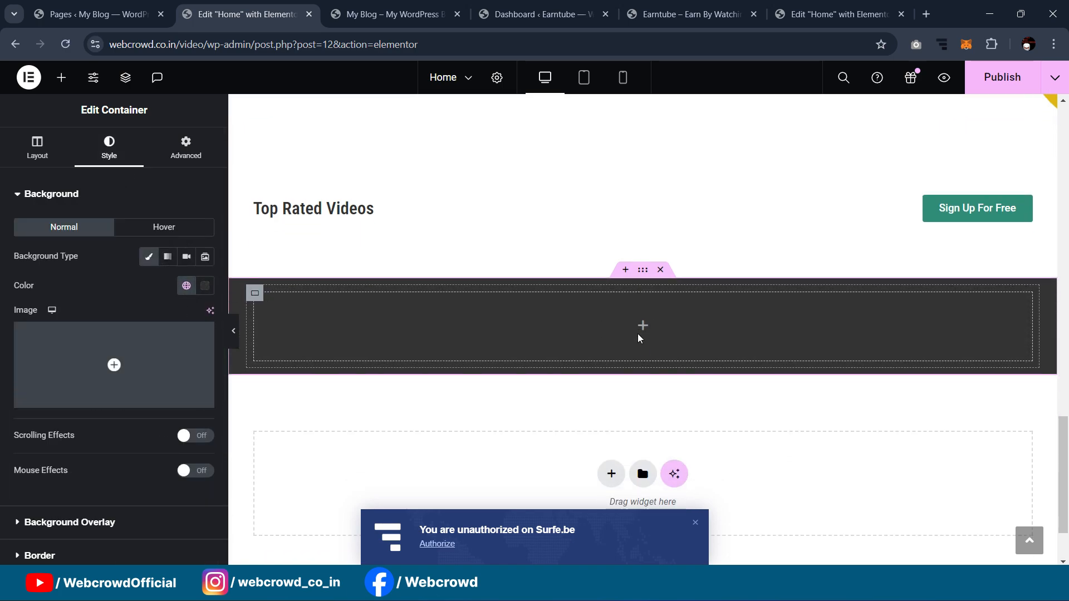
# Step: Set the container's minimum height to 394 px and centre its content vertically
pyautogui.click(38, 150)
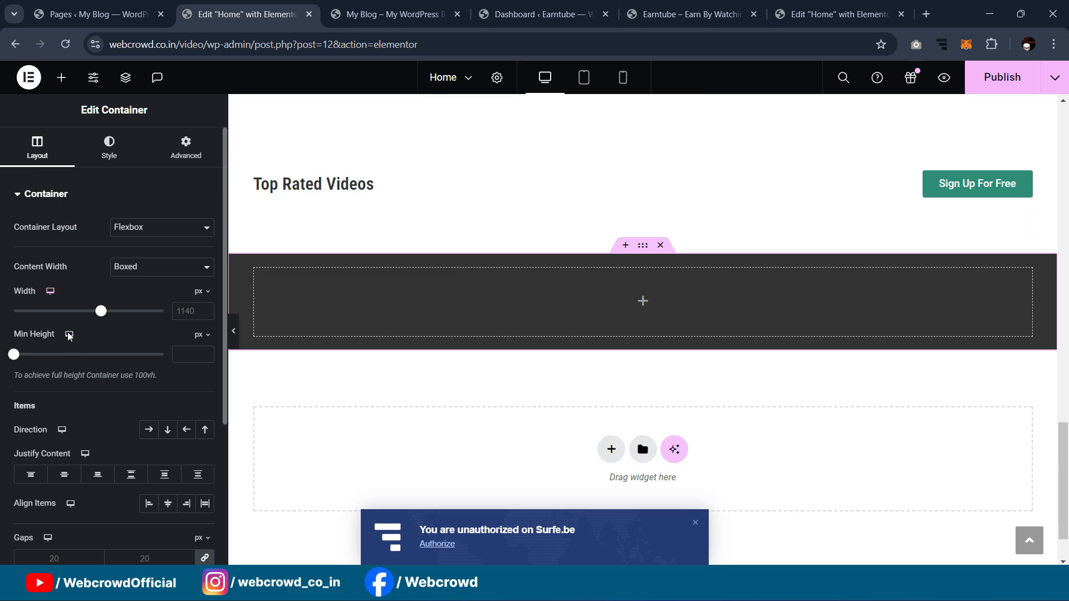
pyautogui.moveTo(14, 355); pyautogui.dragTo(51, 372)
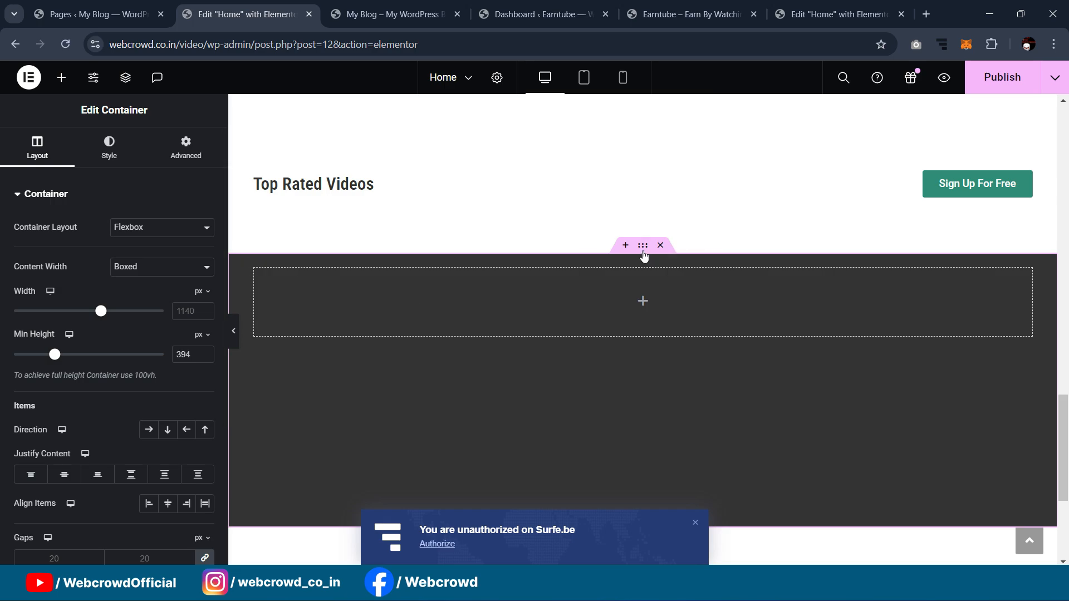
pyautogui.click(112, 156)
pyautogui.click(37, 145)
pyautogui.click(64, 477)
pyautogui.scroll(-1, 282, 308)
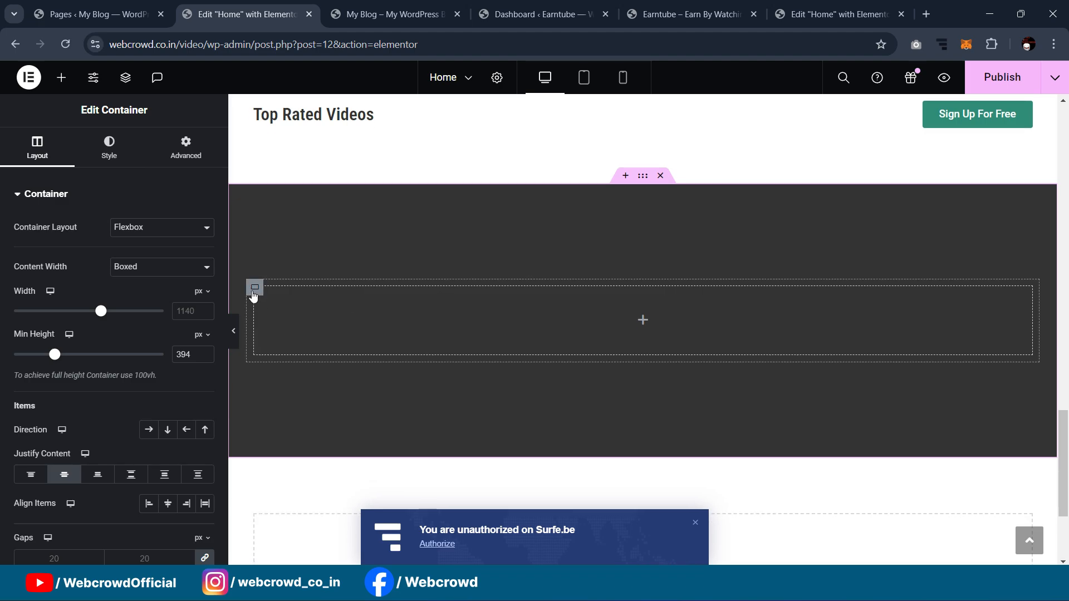
# Step: Paste the copied heading into the inner container and make its text white
pyautogui.rightClick(253, 295)
pyautogui.click(333, 316)
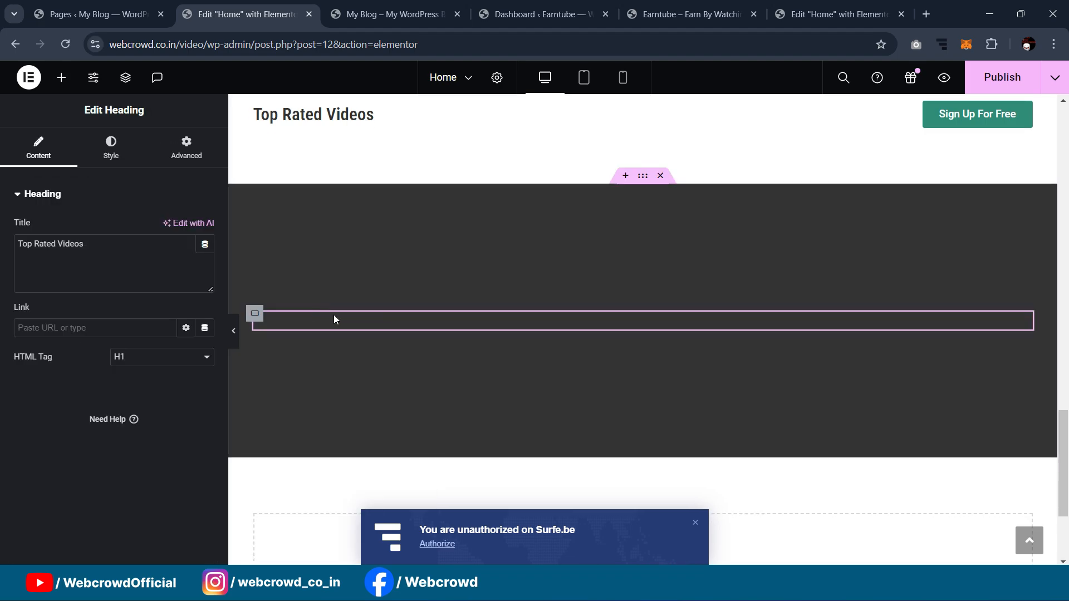
pyautogui.click(118, 147)
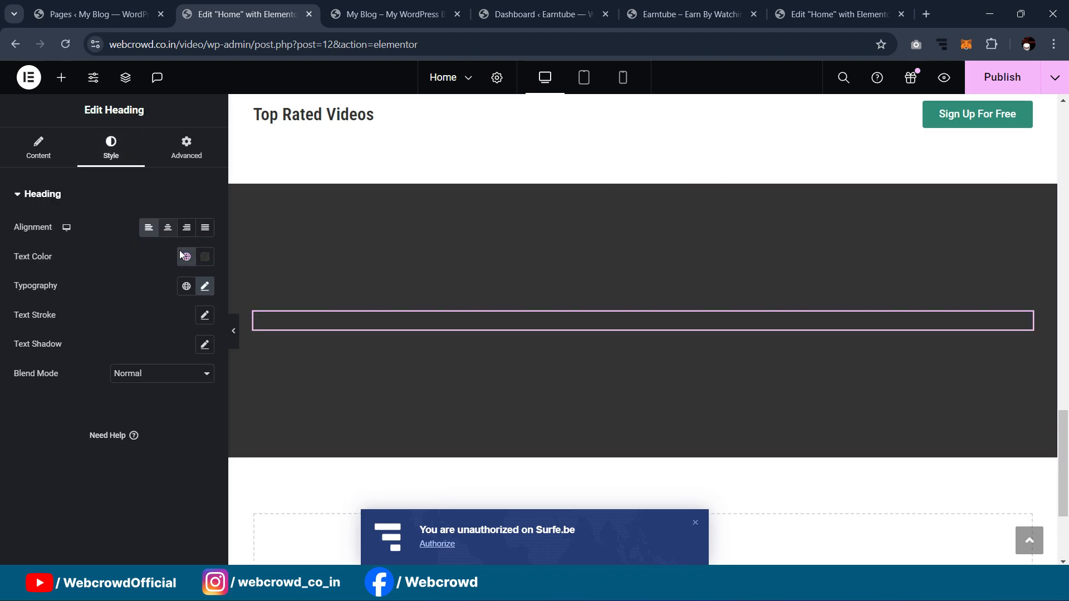
pyautogui.click(184, 256)
pyautogui.click(100, 458)
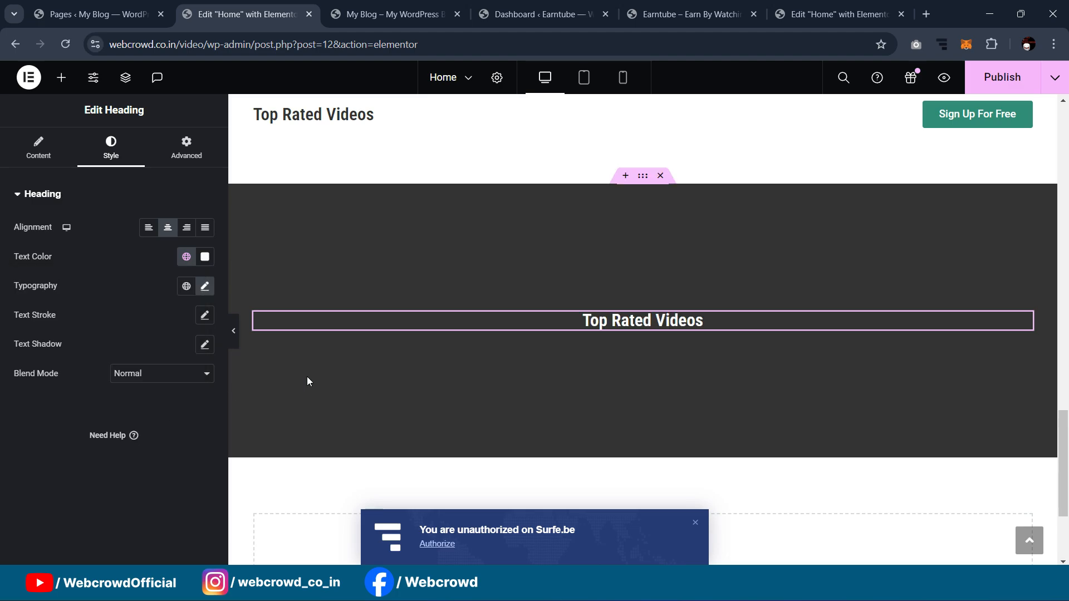
# Step: Retitle the pasted heading 'Community Highlights', copying the title from the reference page
pyautogui.click(835, 14)
pyautogui.click(638, 160)
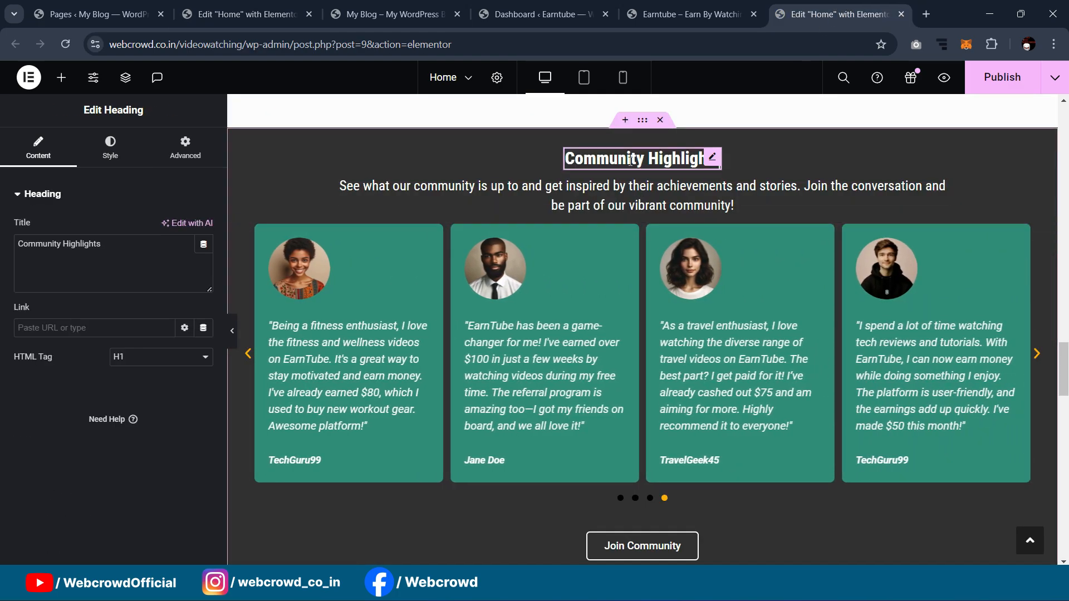
pyautogui.tripleClick(87, 241)
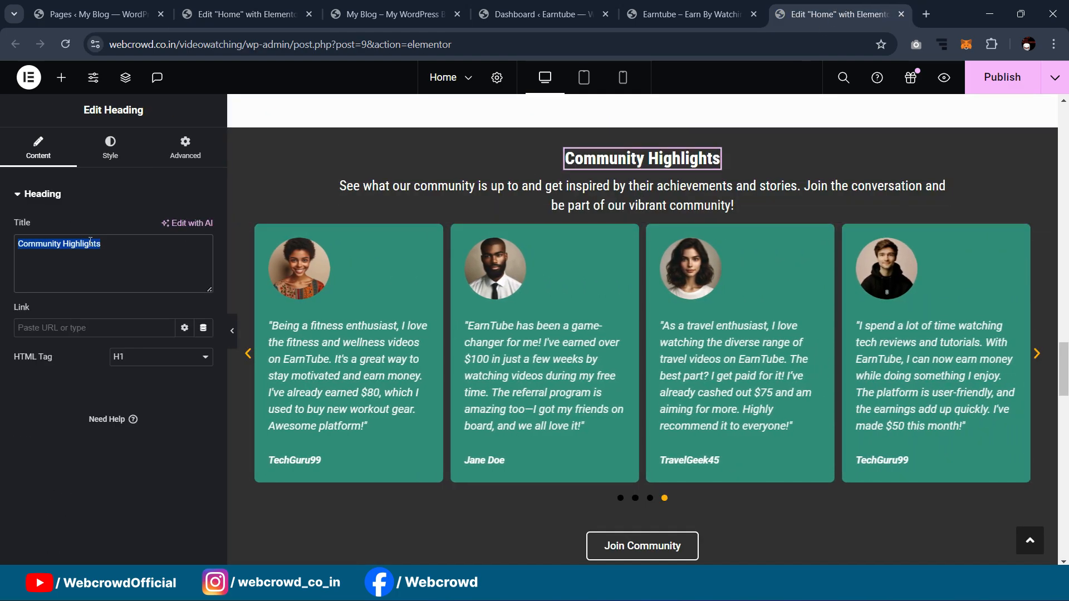
pyautogui.click(245, 14)
pyautogui.click(39, 144)
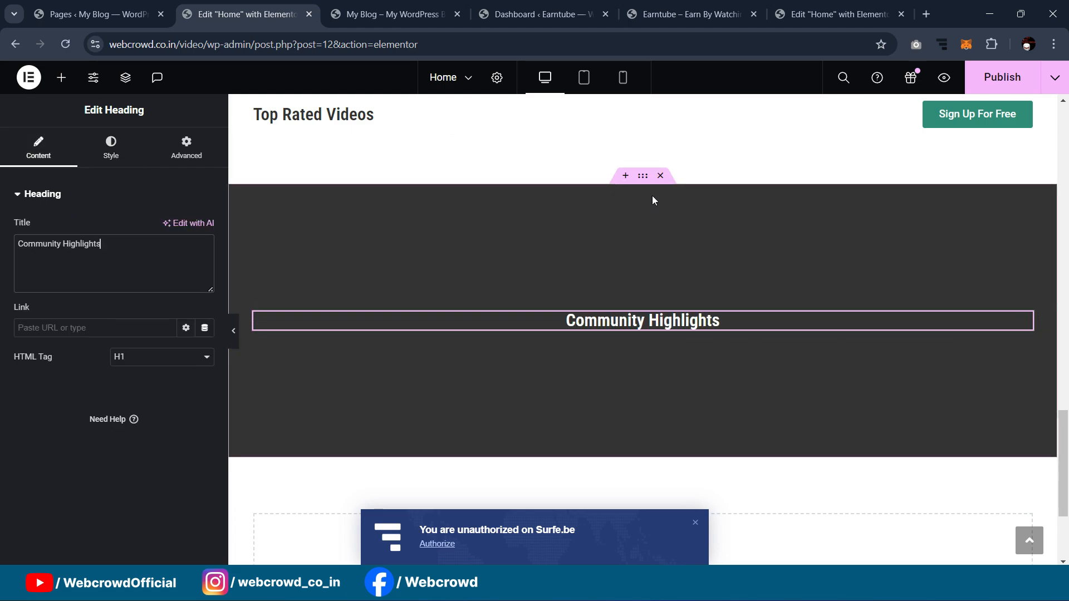
# Step: Turn off vertical centring on the dark container so the heading sits at the top
pyautogui.click(643, 177)
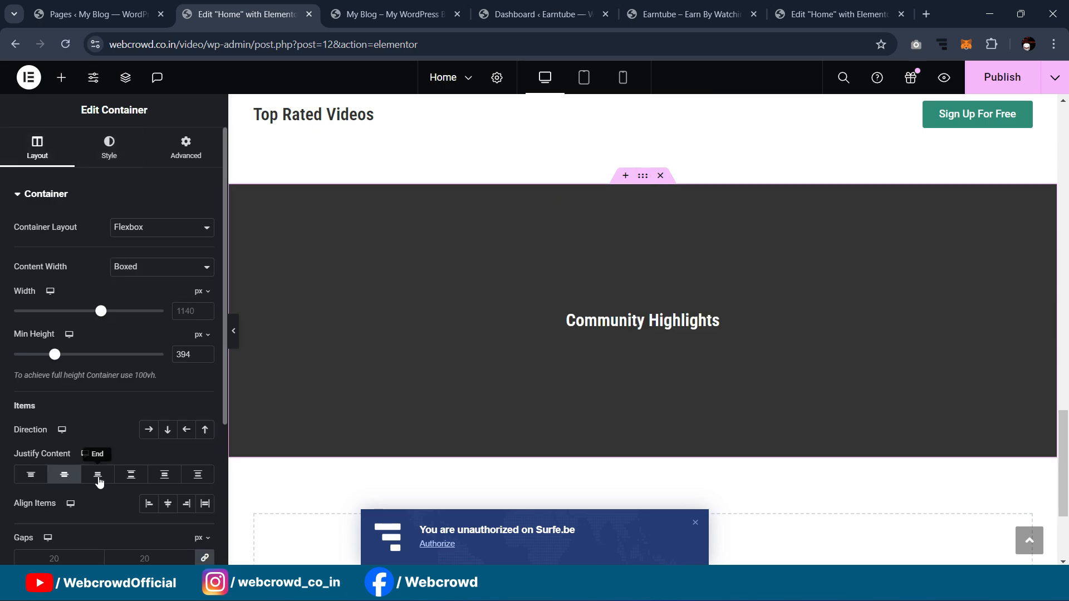
pyautogui.click(63, 474)
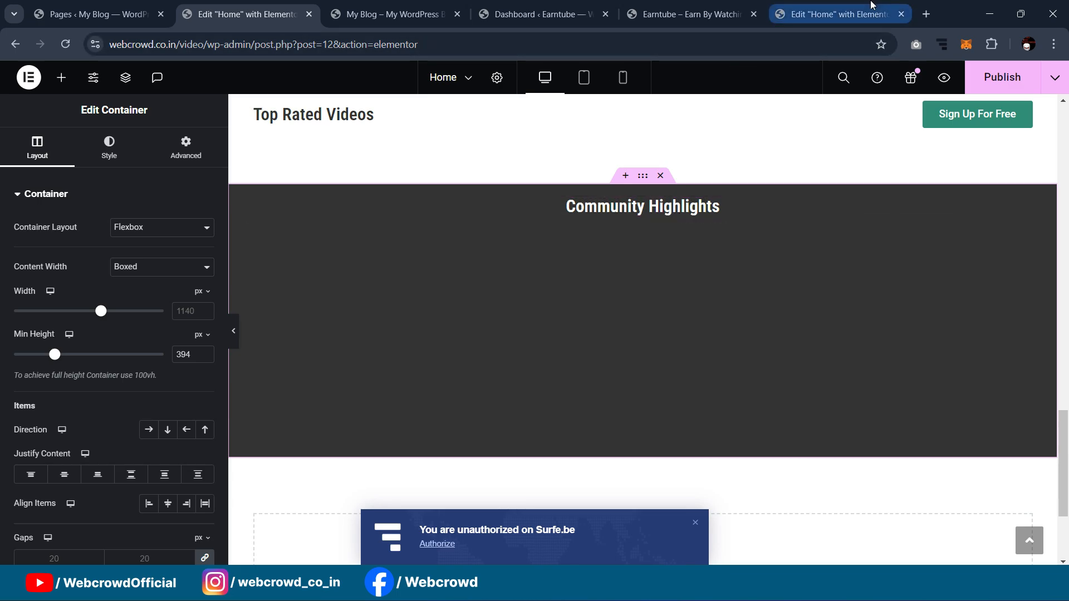
pyautogui.click(869, 11)
pyautogui.click(268, 5)
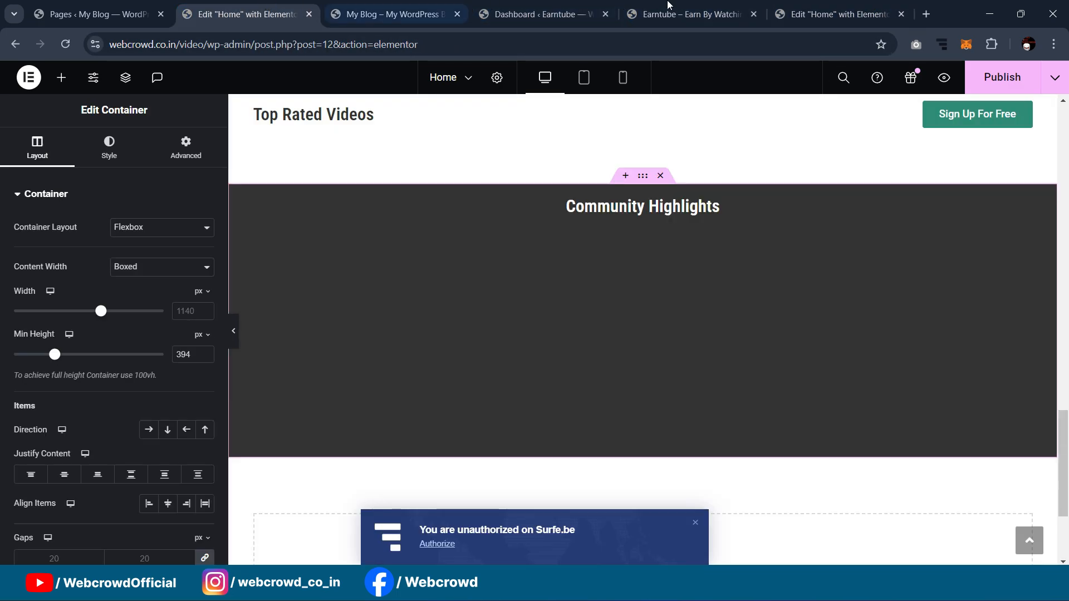
pyautogui.scroll(5, 795, 295)
# Step: Copy the sign-up subtitle, move the heading above the inner container, and paste the subtitle beneath the title
pyautogui.scroll(1, 885, 267)
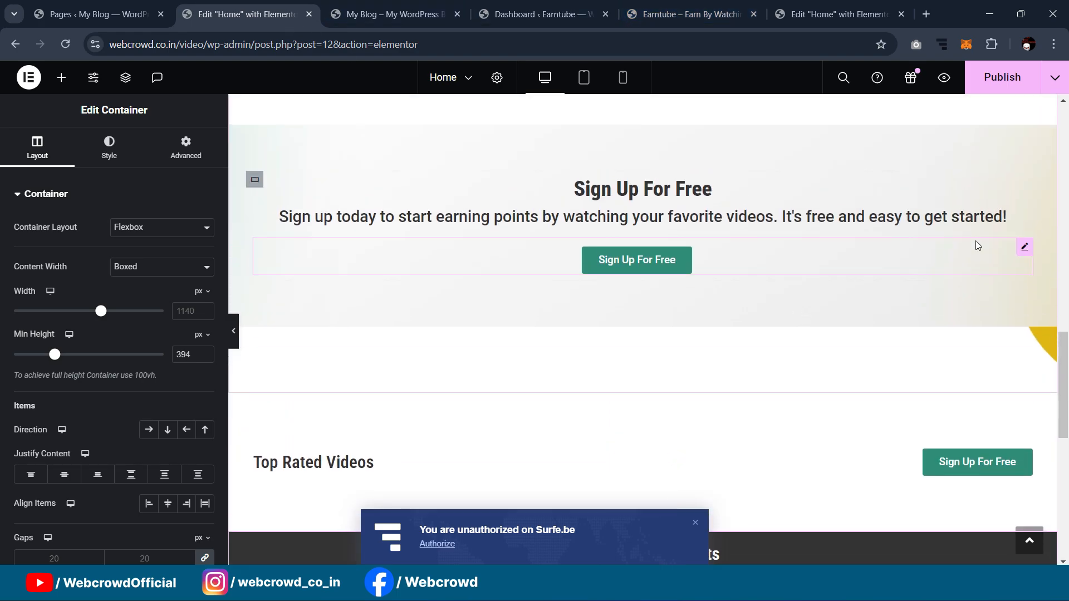
pyautogui.rightClick(1026, 224)
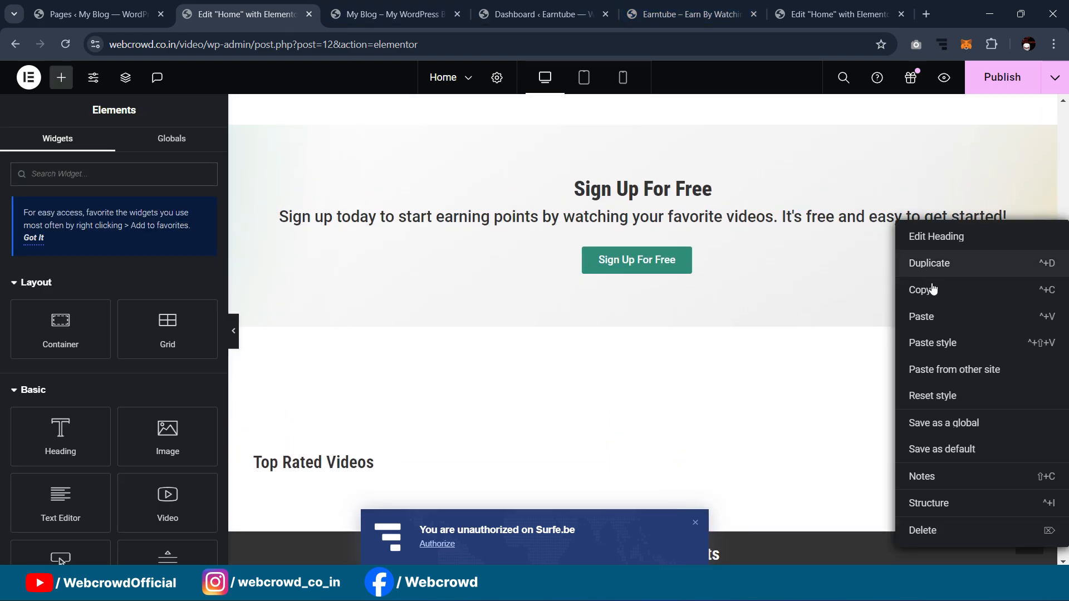
pyautogui.click(572, 295)
pyautogui.scroll(-4, 571, 302)
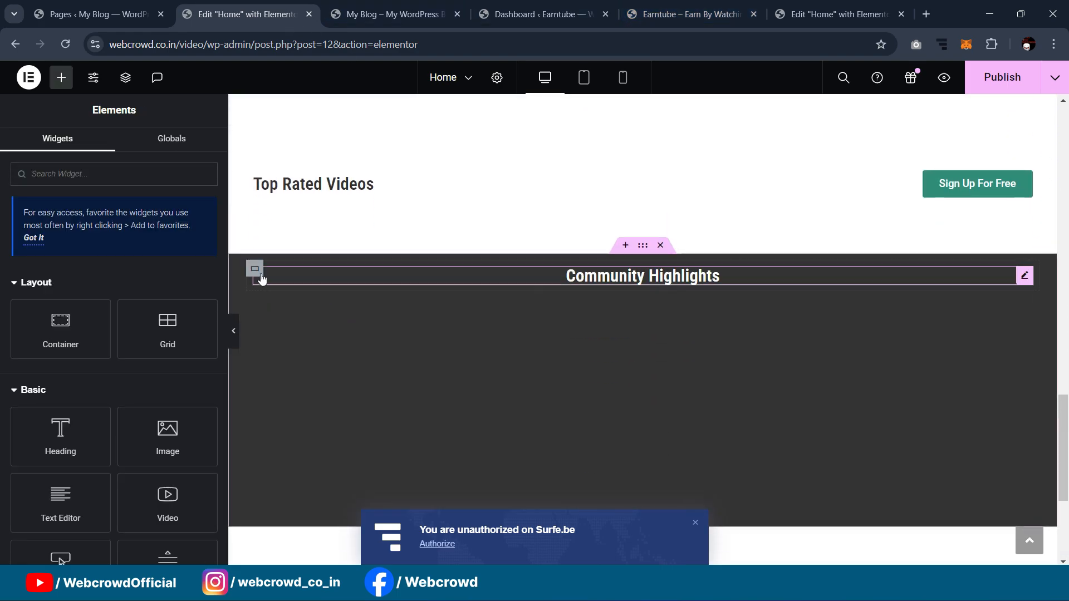
pyautogui.moveTo(752, 277); pyautogui.dragTo(652, 262)
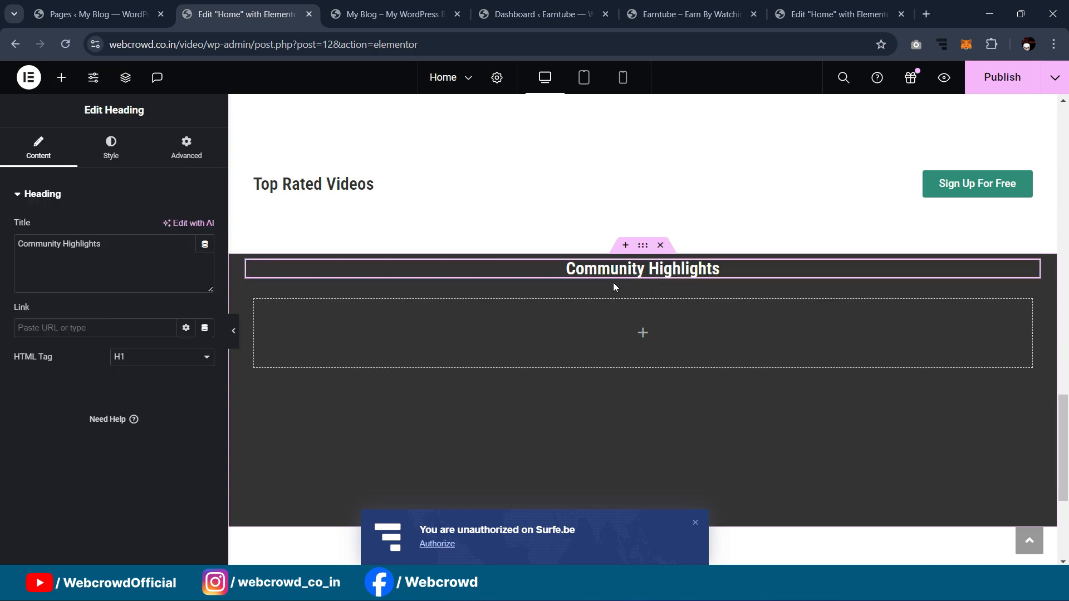
pyautogui.rightClick(642, 256)
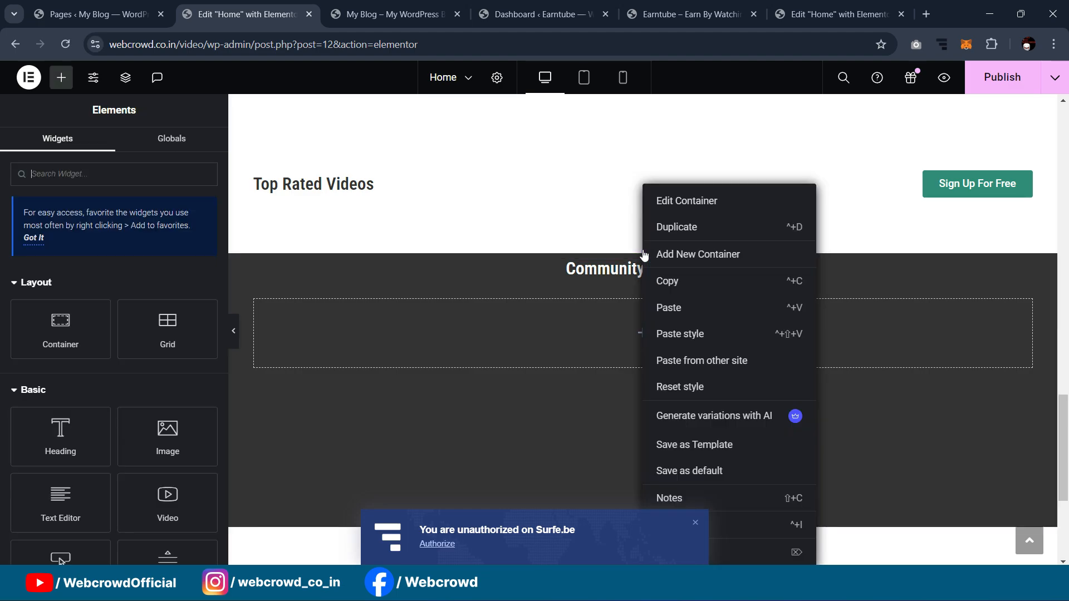
pyautogui.click(666, 306)
pyautogui.moveTo(1023, 396); pyautogui.dragTo(768, 276)
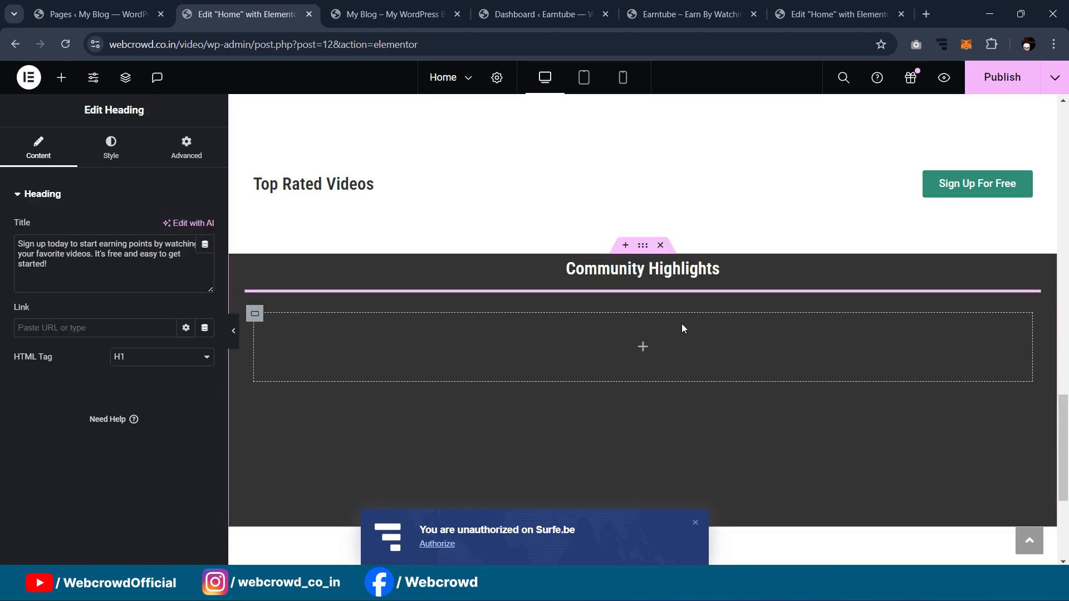
# Step: Make the subtitle white with font size 20 and spacing 0
pyautogui.click(110, 147)
pyautogui.click(187, 257)
pyautogui.click(104, 466)
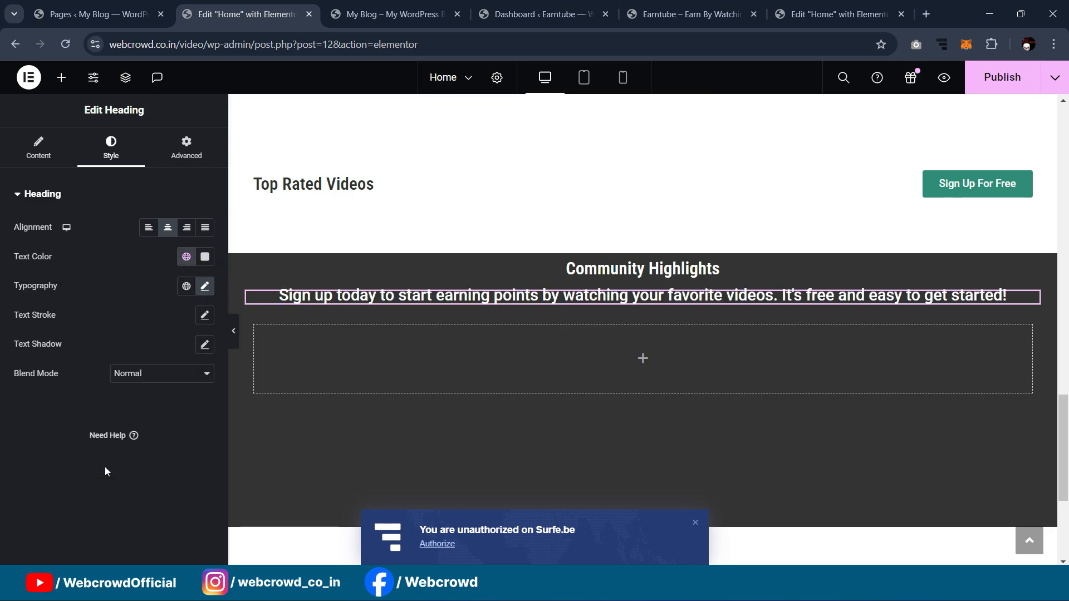
pyautogui.click(205, 287)
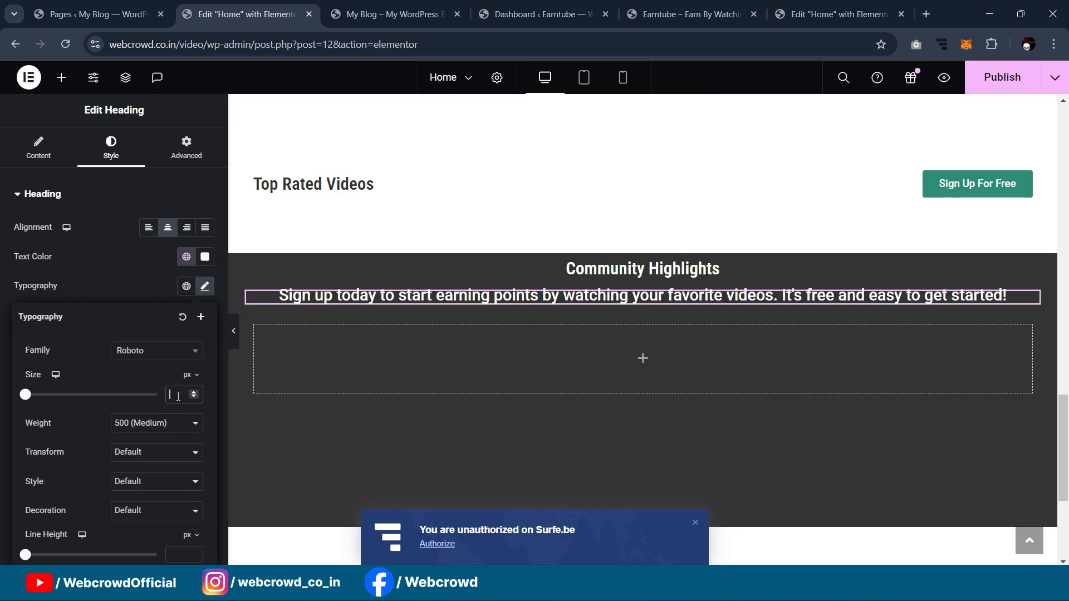
pyautogui.write('20')
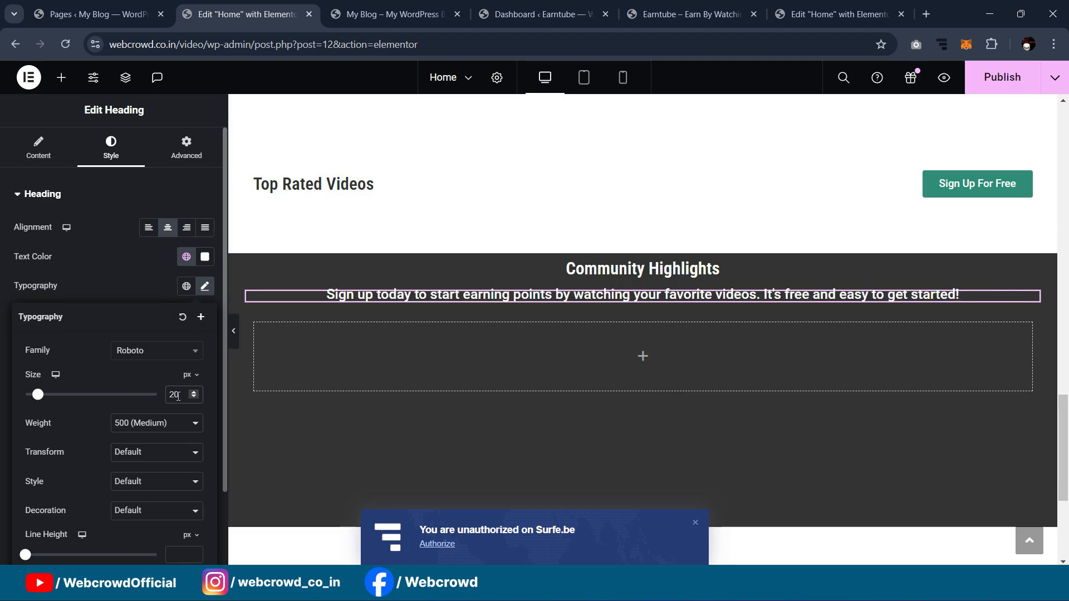
pyautogui.click(179, 150)
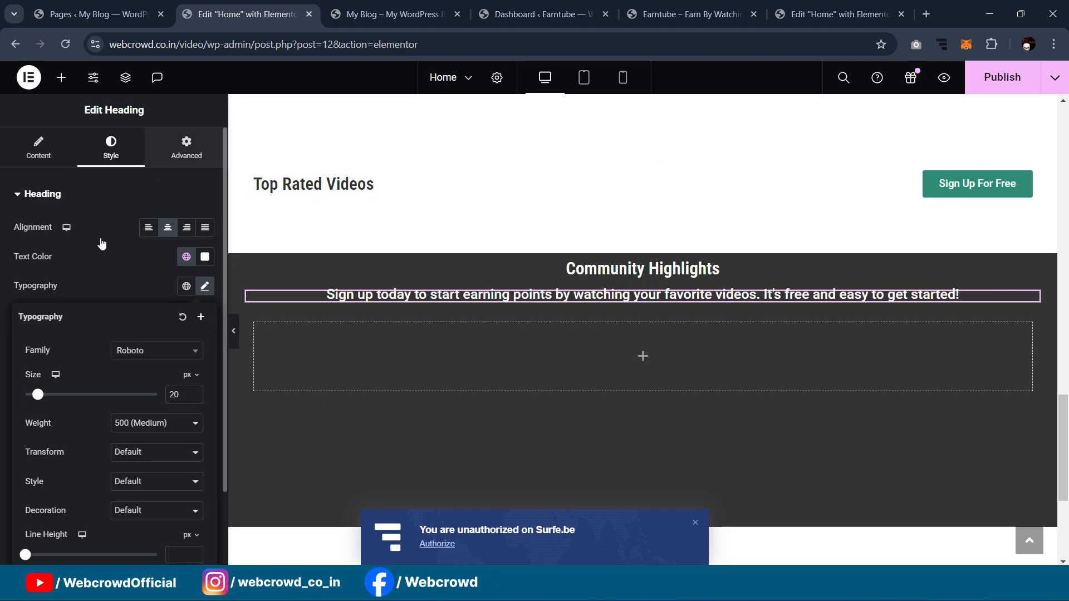
pyautogui.write('0')
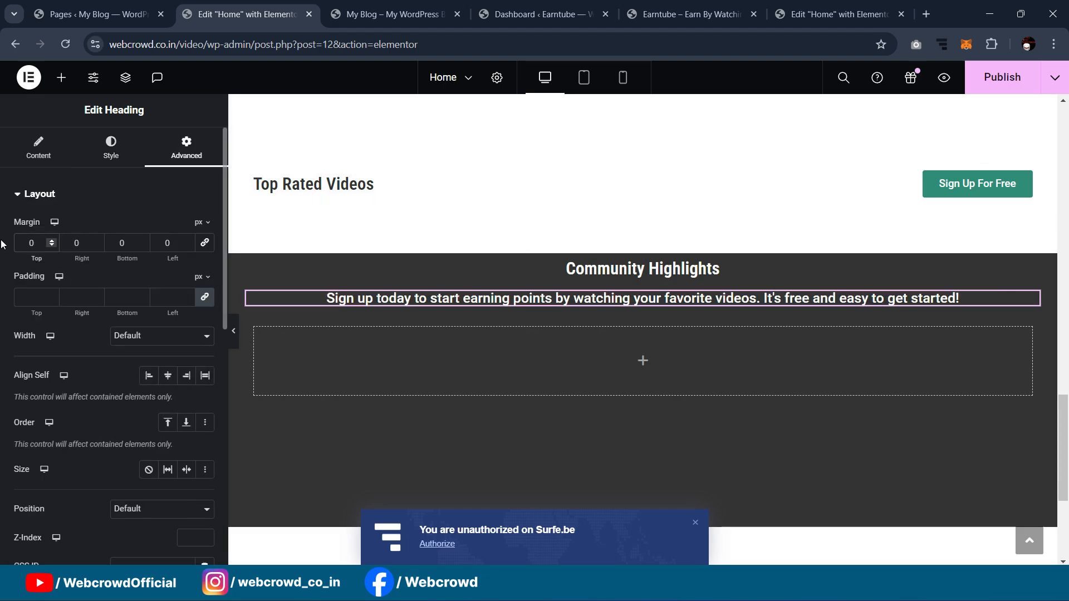
# Step: Replace the subtitle text with the community description copied from the reference page
pyautogui.click(837, 7)
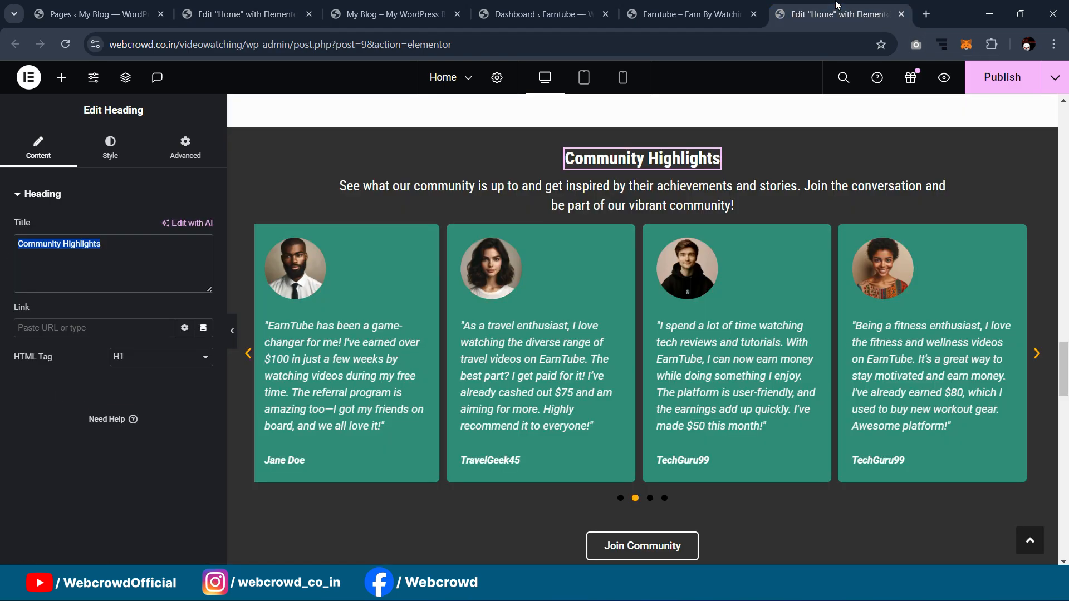
pyautogui.click(642, 187)
pyautogui.tripleClick(108, 266)
pyautogui.hotkey('ctrl', 'c')
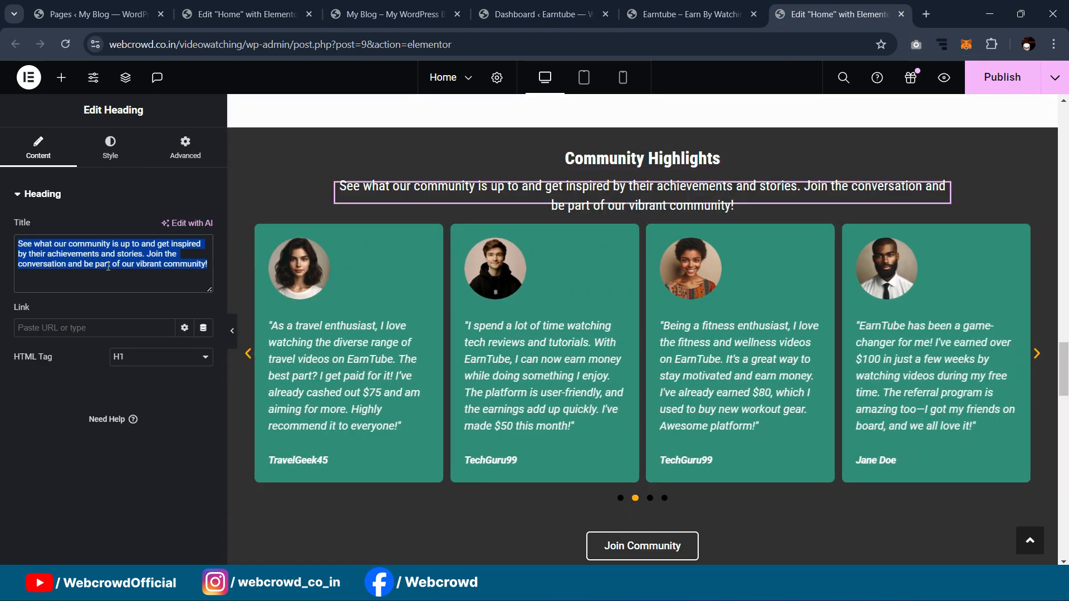
pyautogui.click(225, 11)
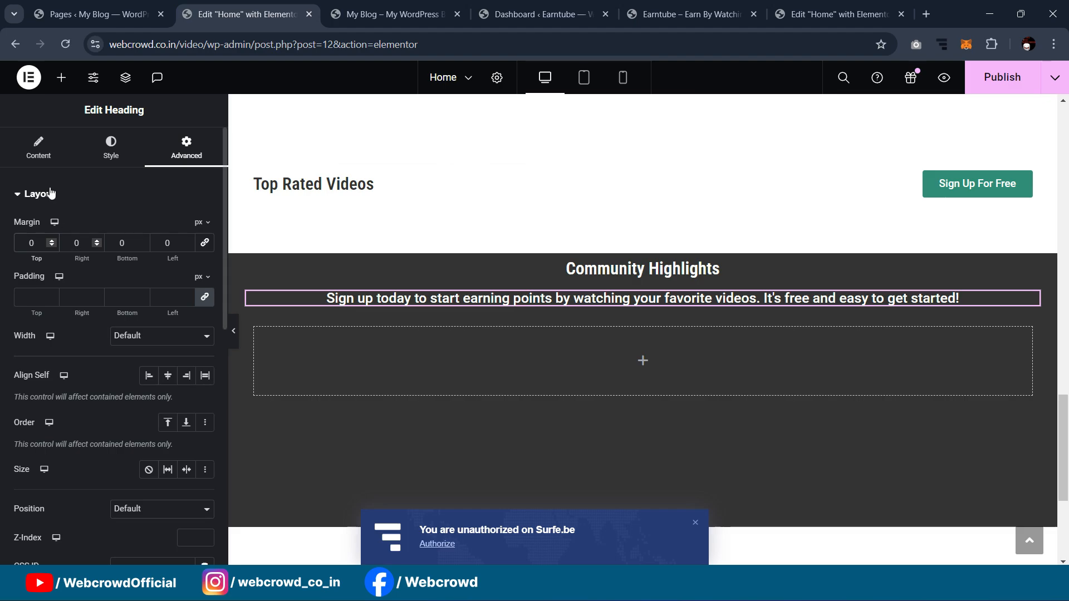
pyautogui.click(48, 163)
pyautogui.hotkey('ctrl', 'a')
pyautogui.hotkey('ctrl', 'v')
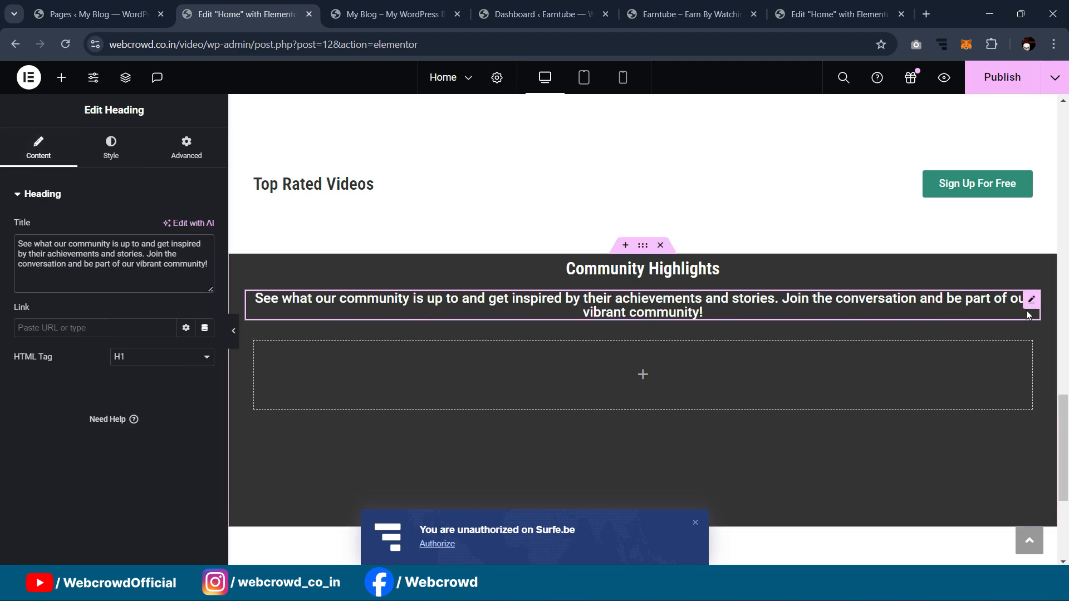
# Step: Set the description's font weight to 400 (Normal) and switch its width to custom
pyautogui.click(110, 147)
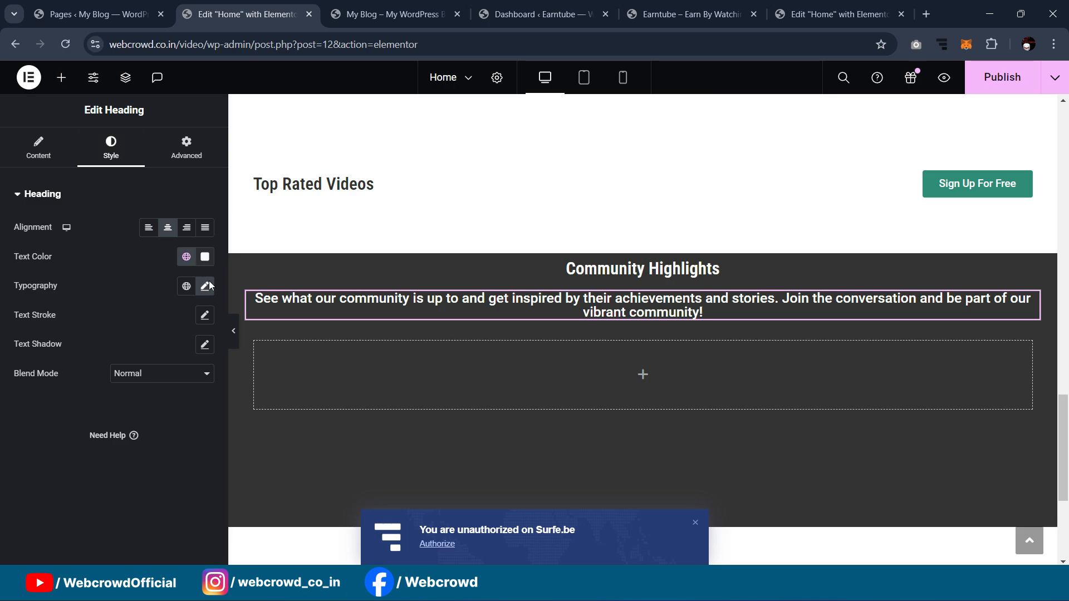
pyautogui.click(205, 286)
pyautogui.click(161, 424)
pyautogui.click(144, 469)
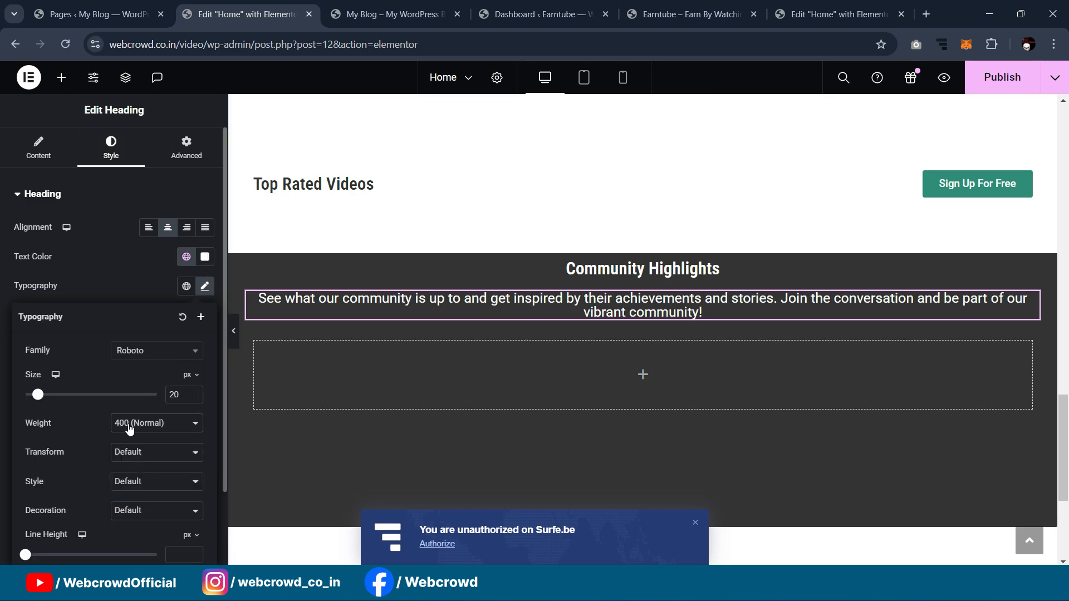
pyautogui.click(163, 161)
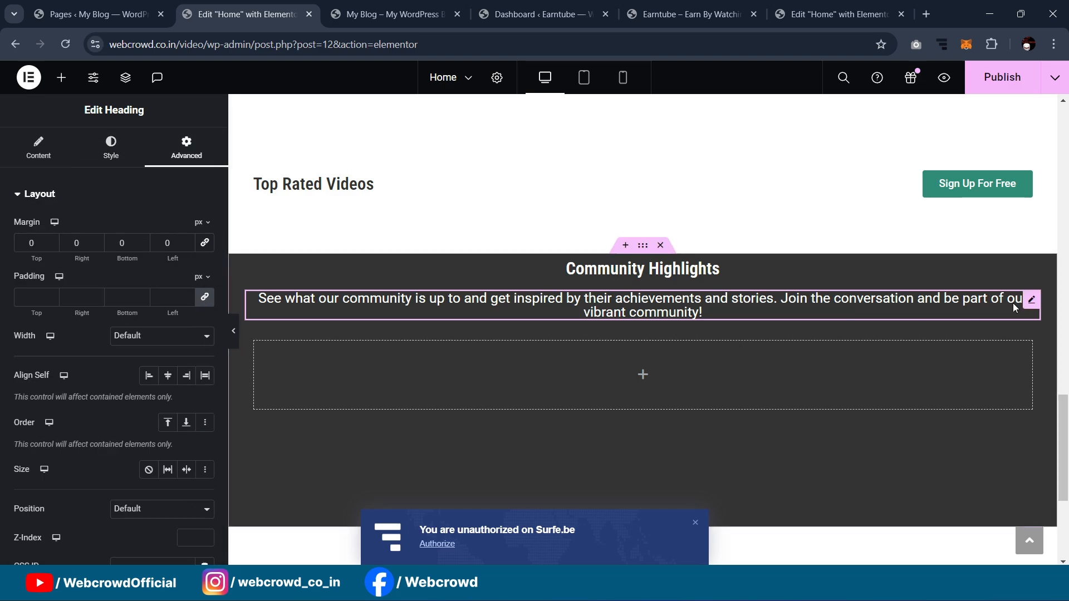
pyautogui.click(167, 337)
# Step: Set the description's custom width to 77%
pyautogui.click(149, 384)
pyautogui.moveTo(12, 384); pyautogui.dragTo(53, 383)
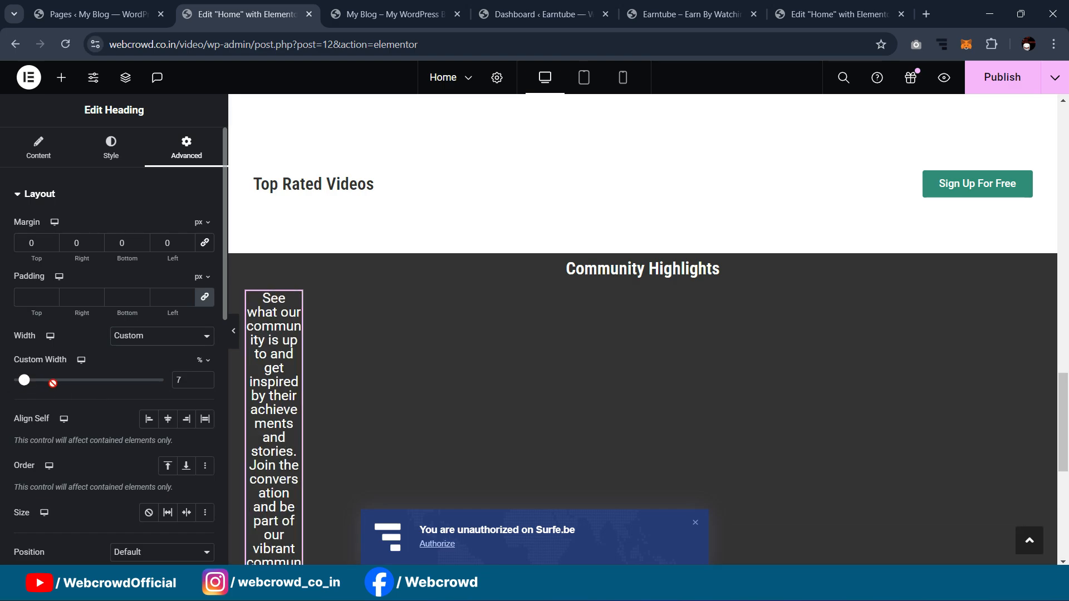
pyautogui.click(102, 383)
pyautogui.moveTo(119, 382); pyautogui.dragTo(134, 381)
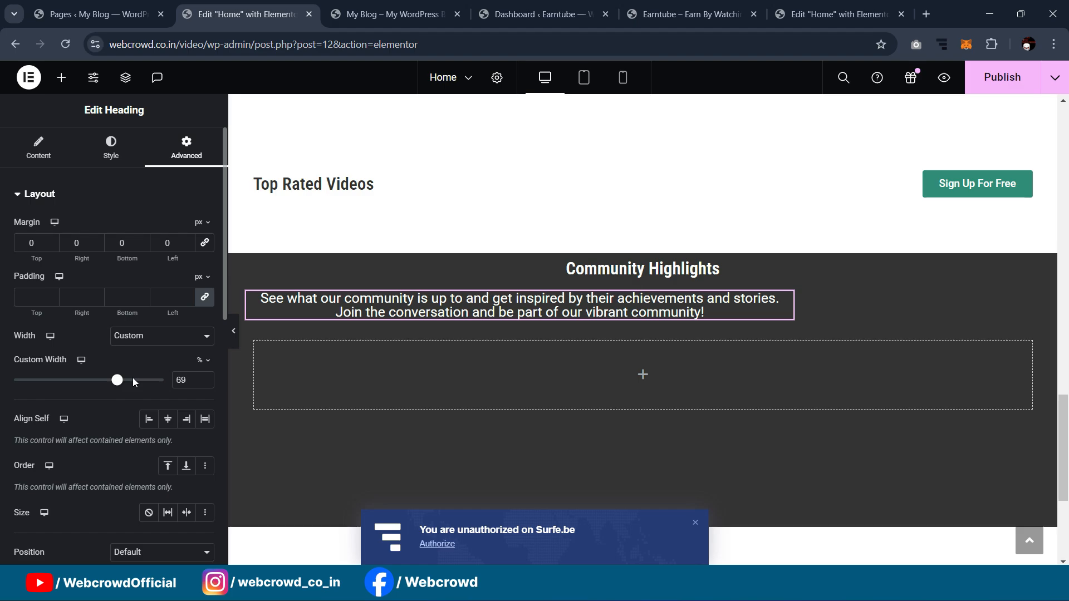
pyautogui.click(129, 380)
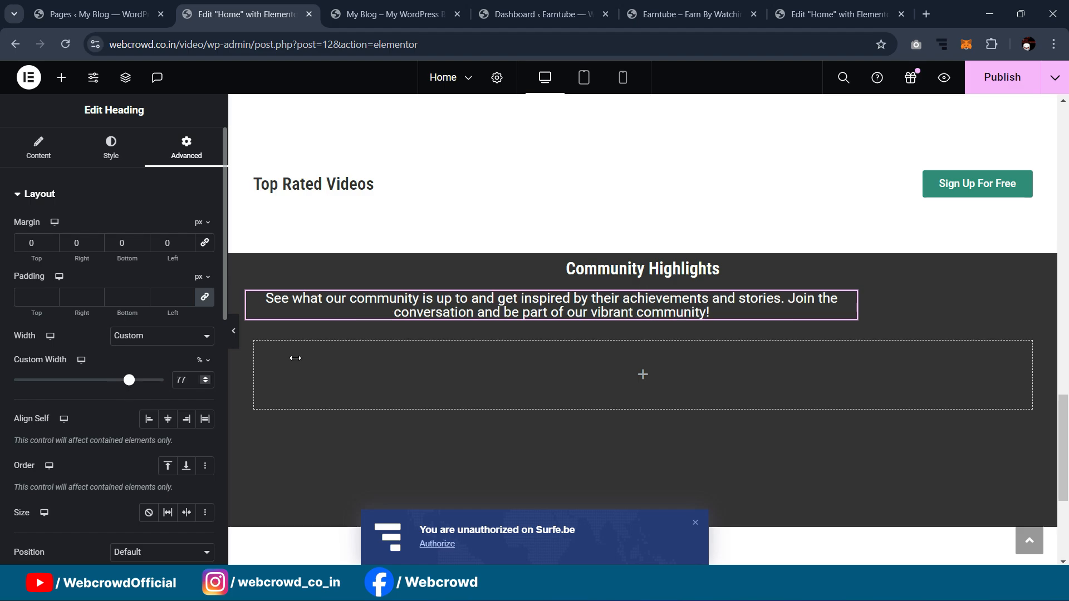
# Step: Centre the section's items horizontally and give it 30 px top padding
pyautogui.click(644, 249)
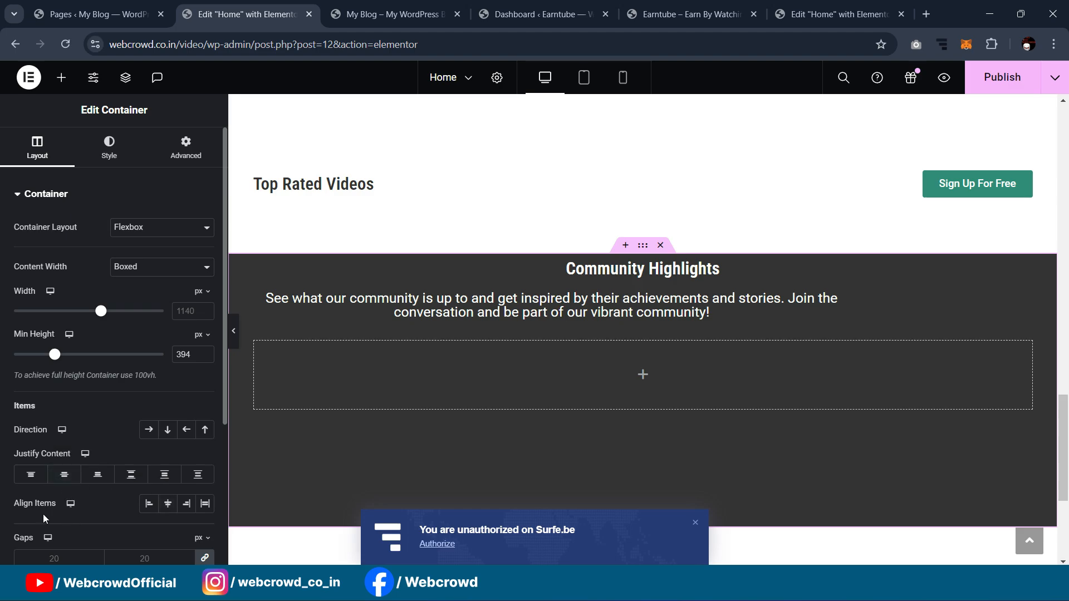
pyautogui.click(167, 504)
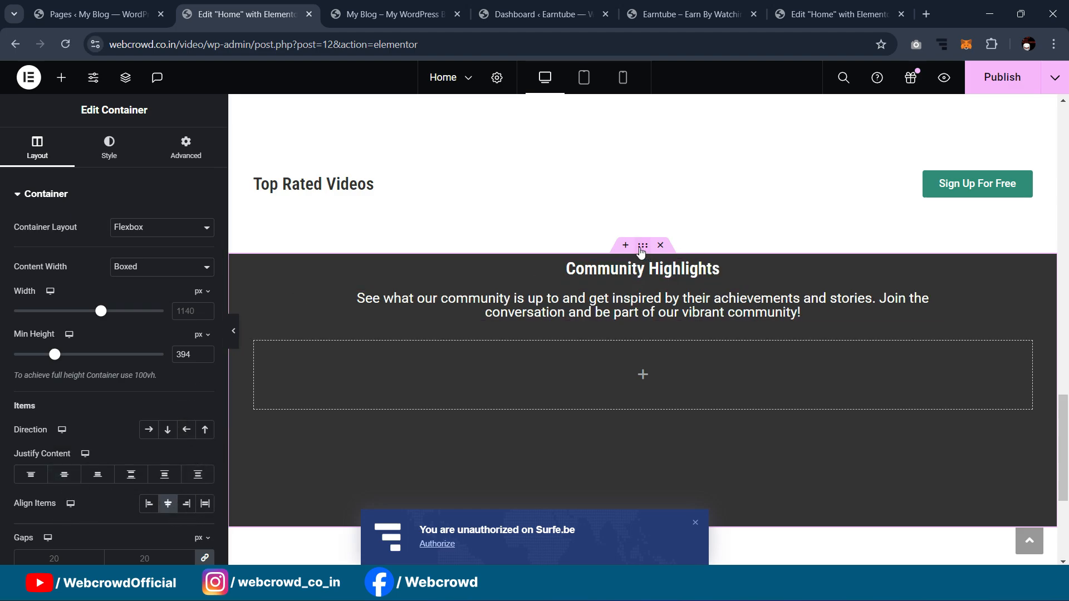
pyautogui.click(185, 156)
pyautogui.click(29, 301)
pyautogui.write('0')
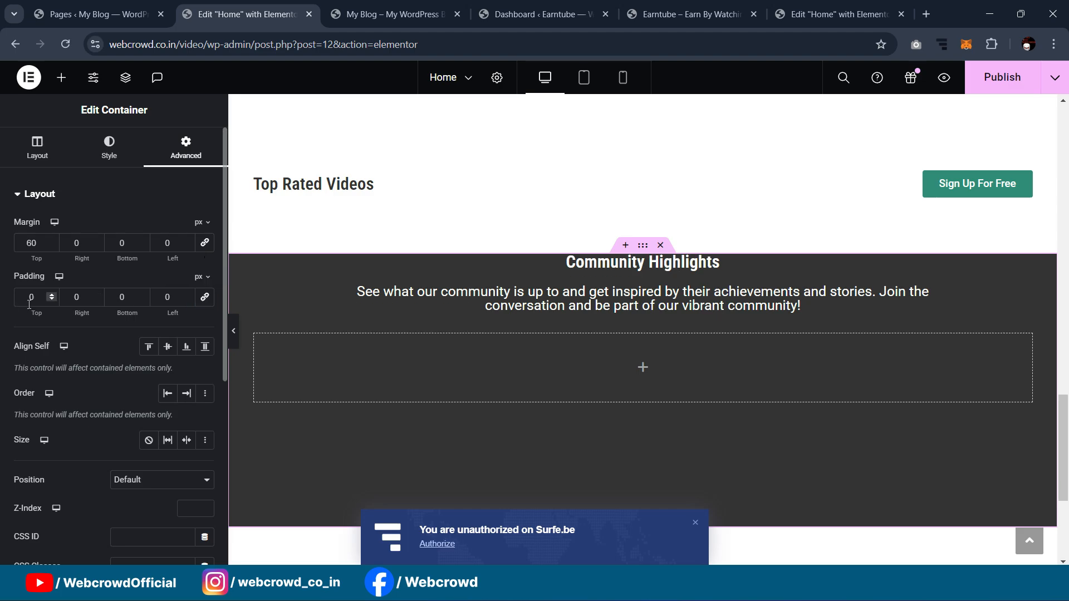
pyautogui.write('30')
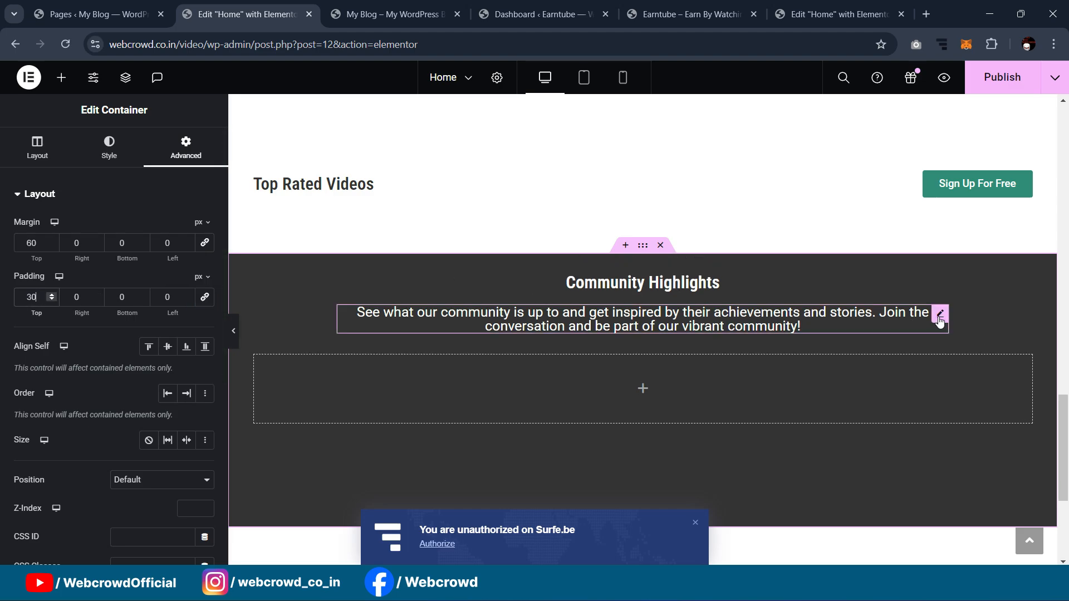
# Step: Set the description's line height to about 25 px
pyautogui.click(940, 320)
pyautogui.click(109, 155)
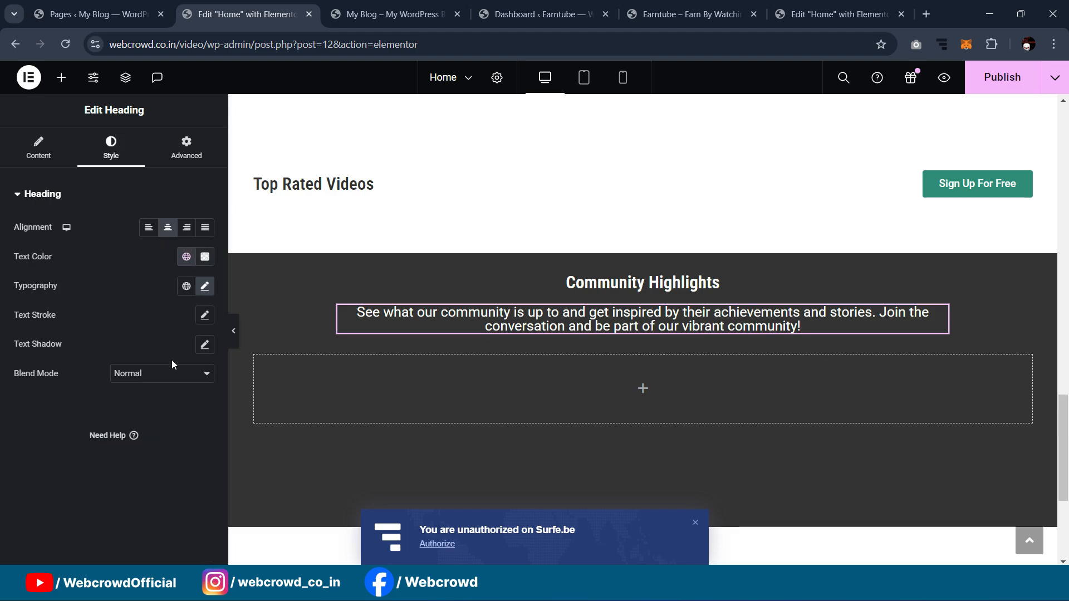
pyautogui.click(204, 286)
pyautogui.scroll(-2, 125, 483)
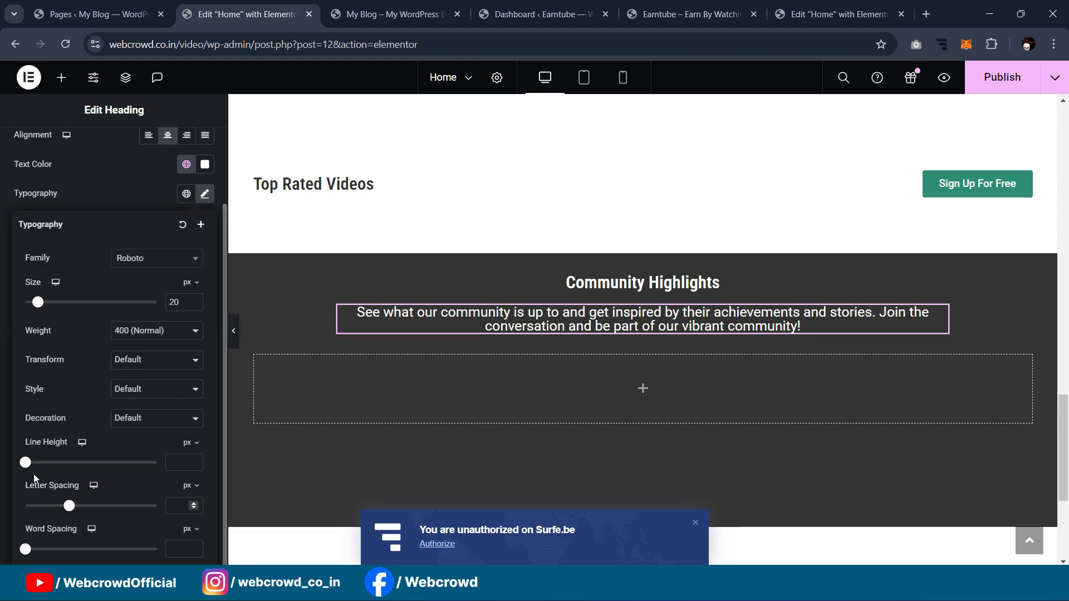
pyautogui.moveTo(25, 462); pyautogui.dragTo(57, 464)
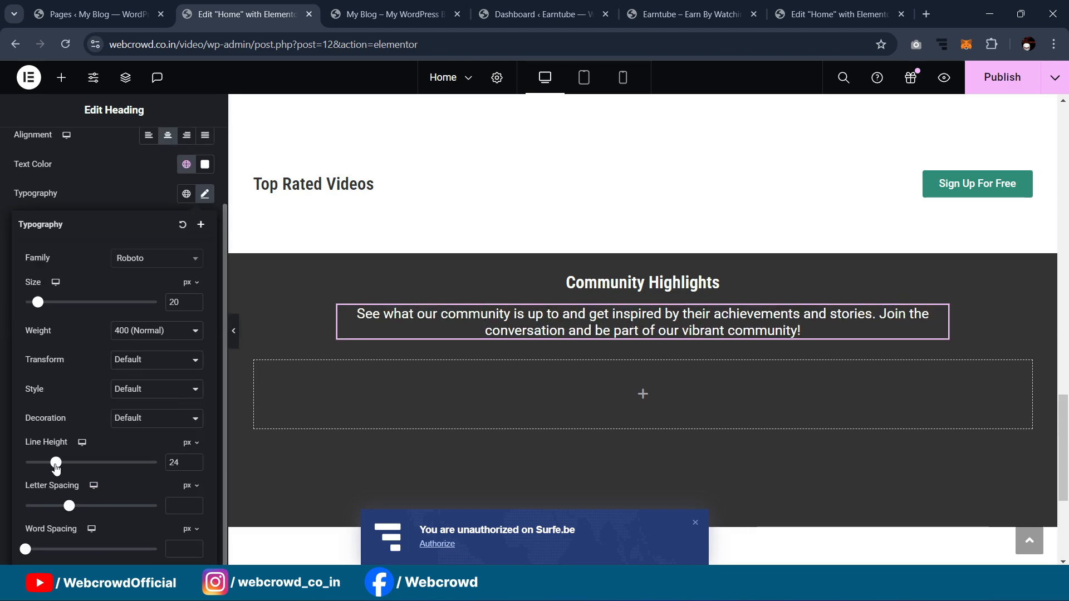
# Step: Preview the page without the editor panel, then view the reference Community Highlights section
pyautogui.click(234, 333)
pyautogui.scroll(-1, 456, 243)
pyautogui.scroll(3, 455, 245)
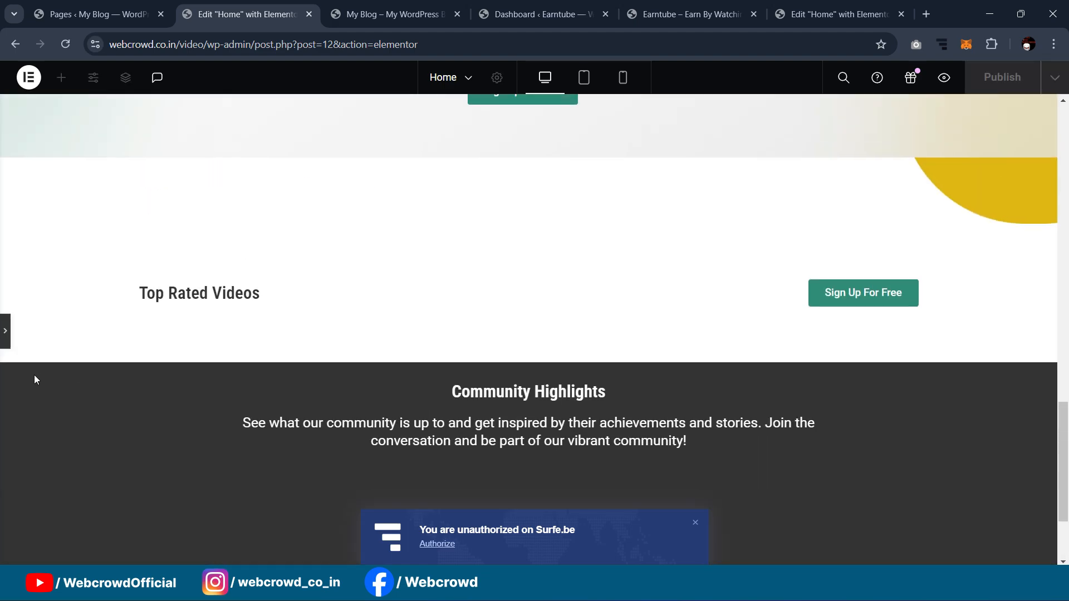
pyautogui.click(9, 333)
pyautogui.scroll(-4, 724, 275)
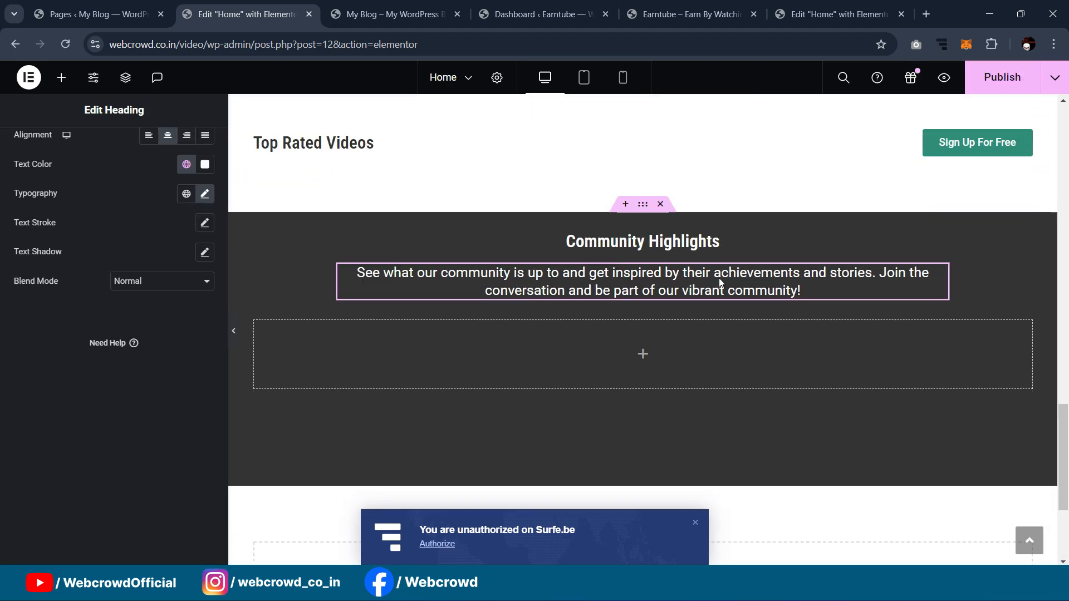
pyautogui.click(835, 14)
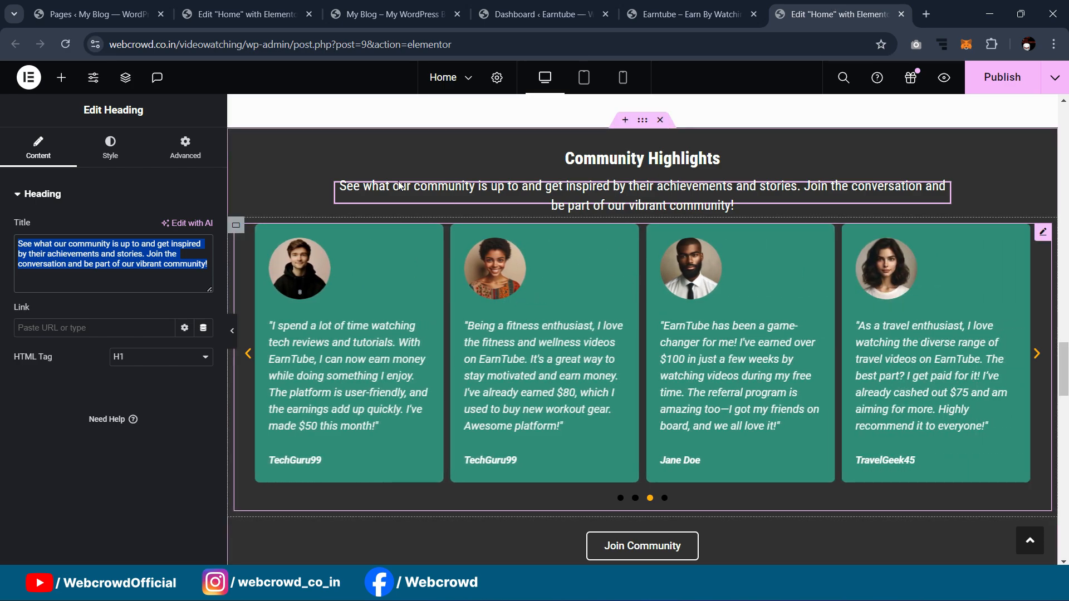
# Step: Search 'testi' in the widgets panel and drop a Testimonial Carousel below the description
pyautogui.click(267, 11)
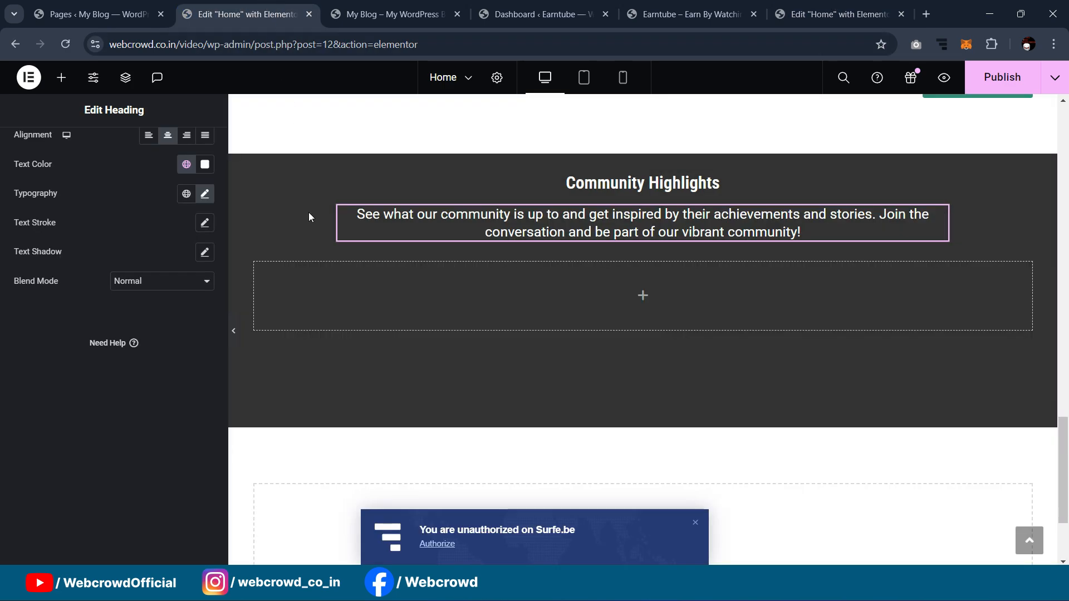
pyautogui.click(61, 77)
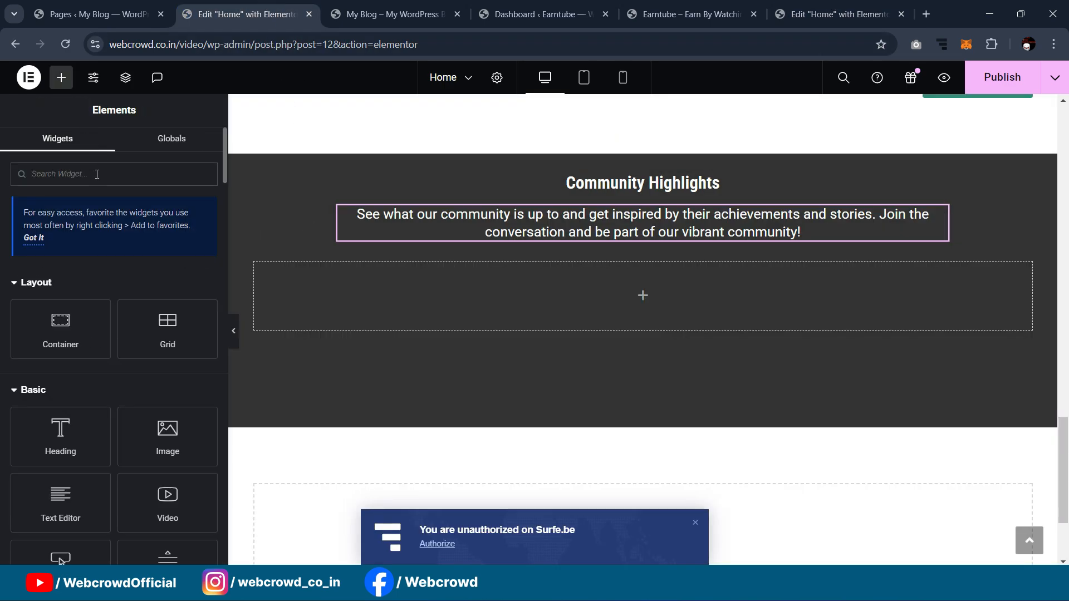
pyautogui.write('acco')
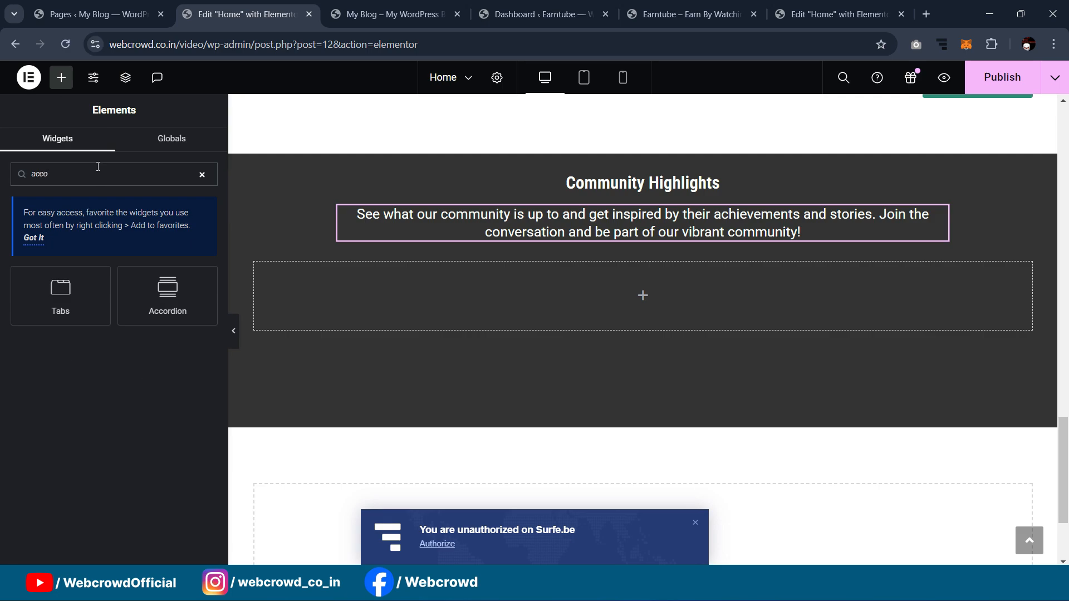
pyautogui.write('testi')
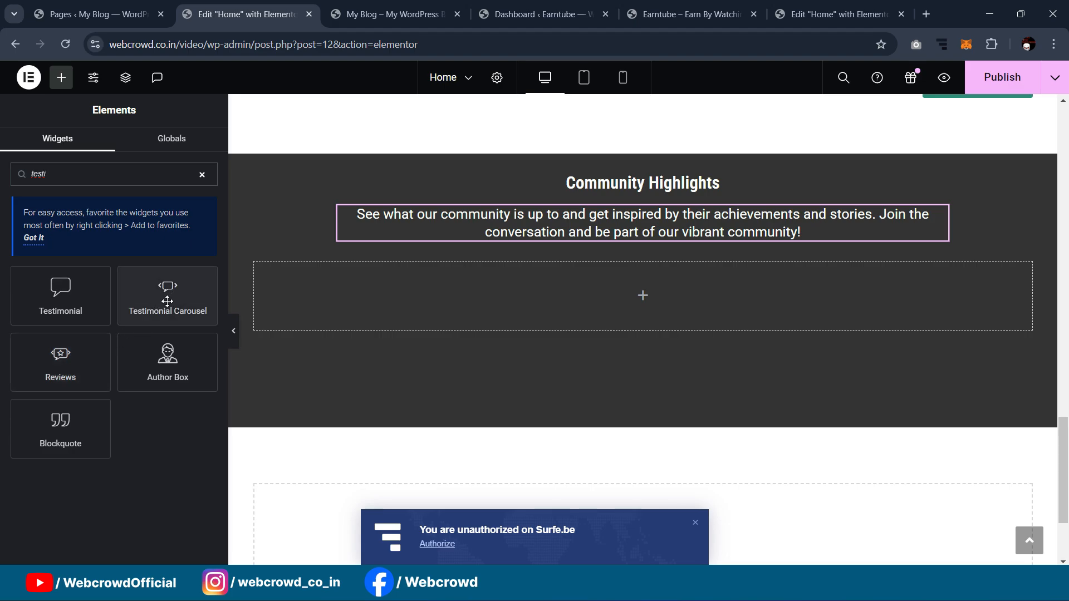
pyautogui.moveTo(176, 310); pyautogui.dragTo(361, 295)
pyautogui.moveTo(482, 285); pyautogui.dragTo(481, 288)
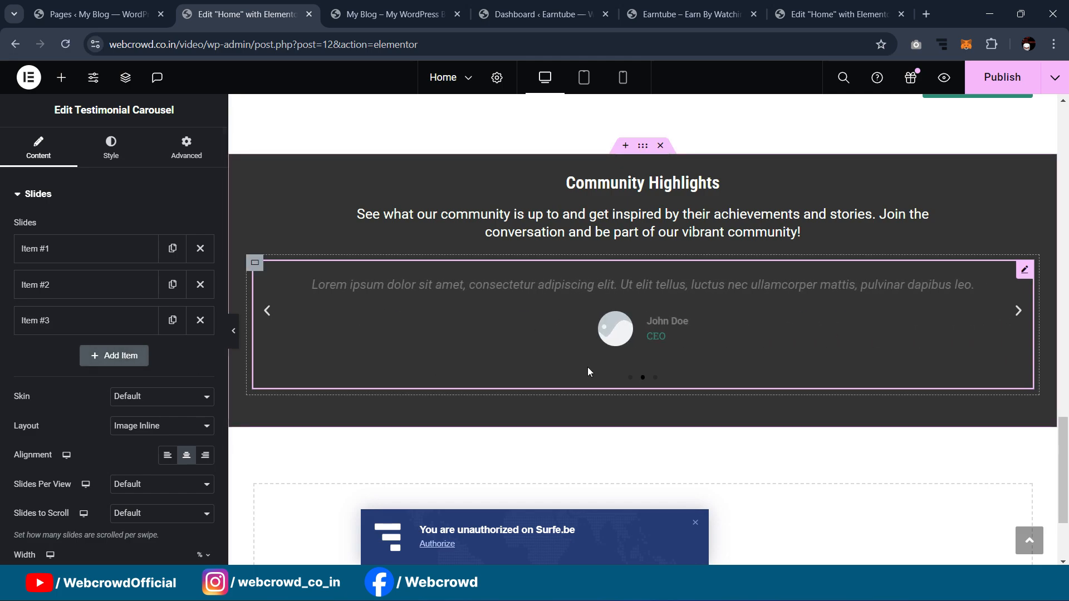
# Step: Delete testimonial items #3 and #2, leaving one slide, and compare with the reference cards
pyautogui.click(200, 320)
pyautogui.click(198, 285)
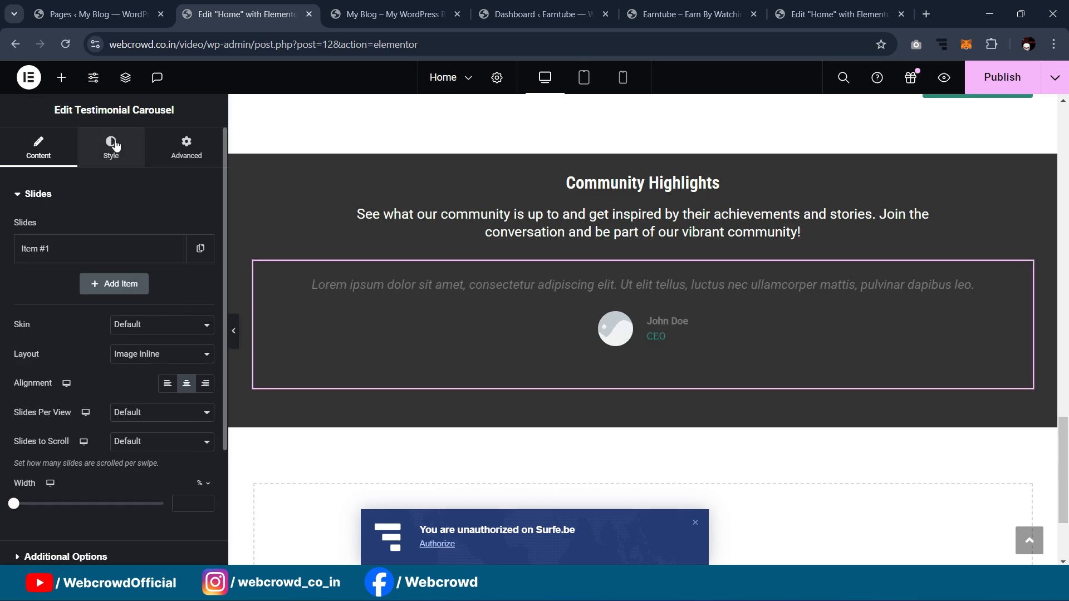
pyautogui.click(818, 14)
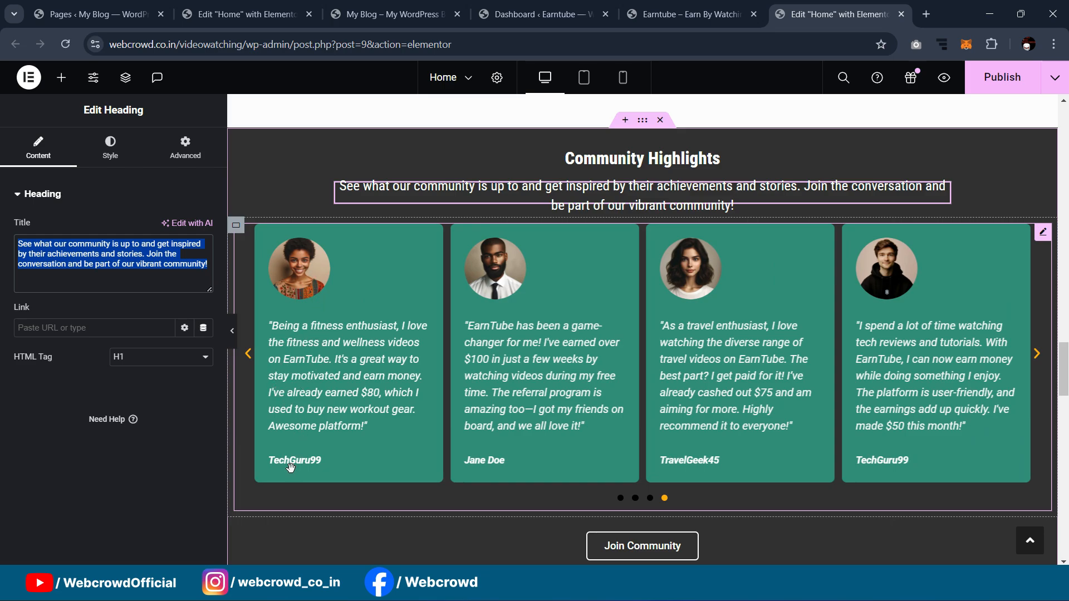
pyautogui.click(268, 5)
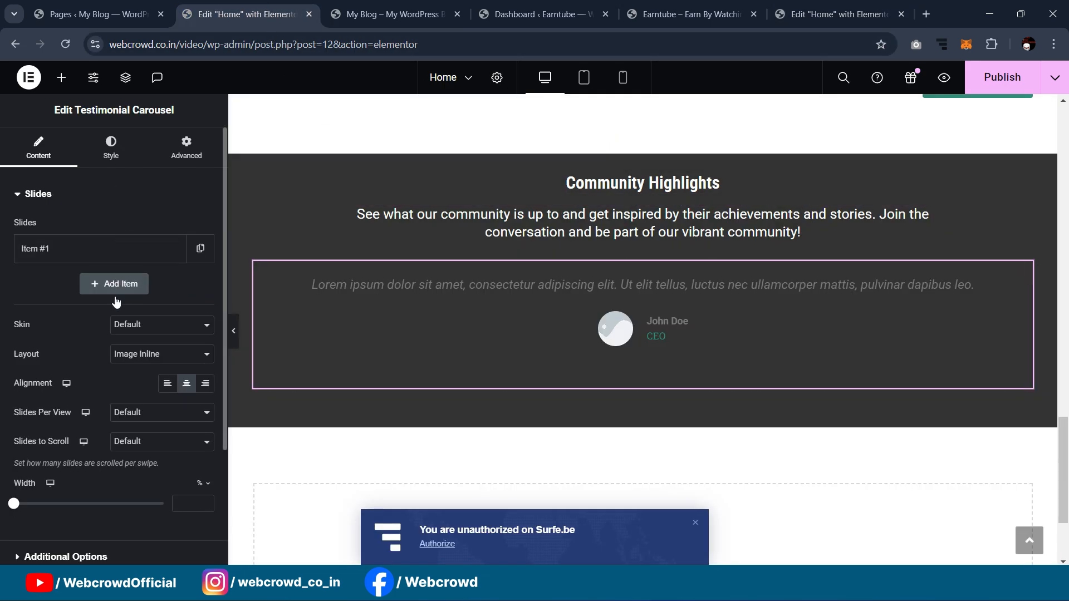
# Step: Set the testimonial layout to Image Above with left-aligned content
pyautogui.click(134, 361)
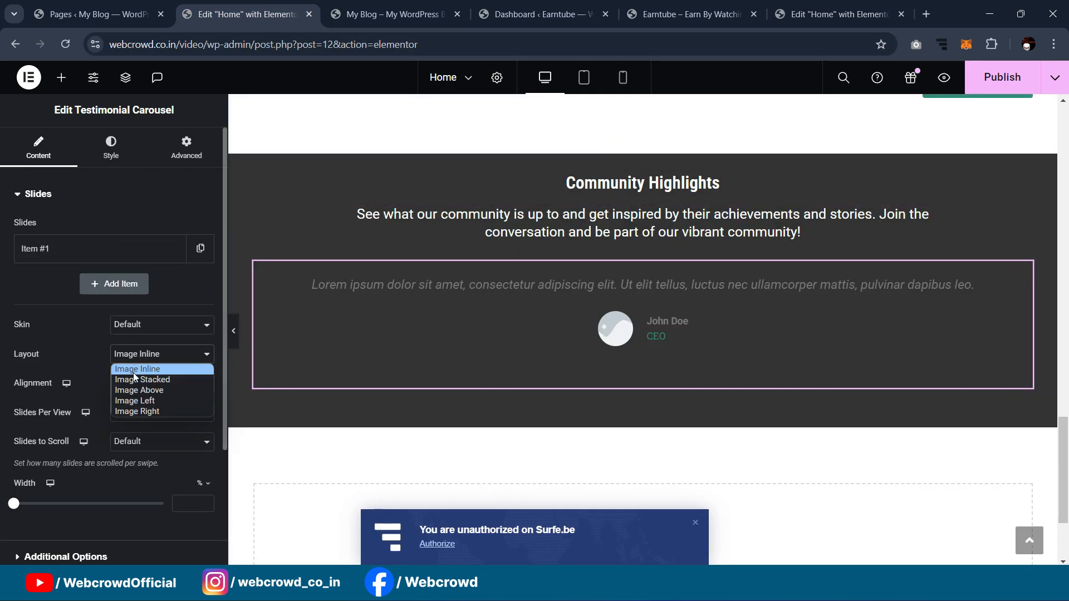
pyautogui.click(133, 379)
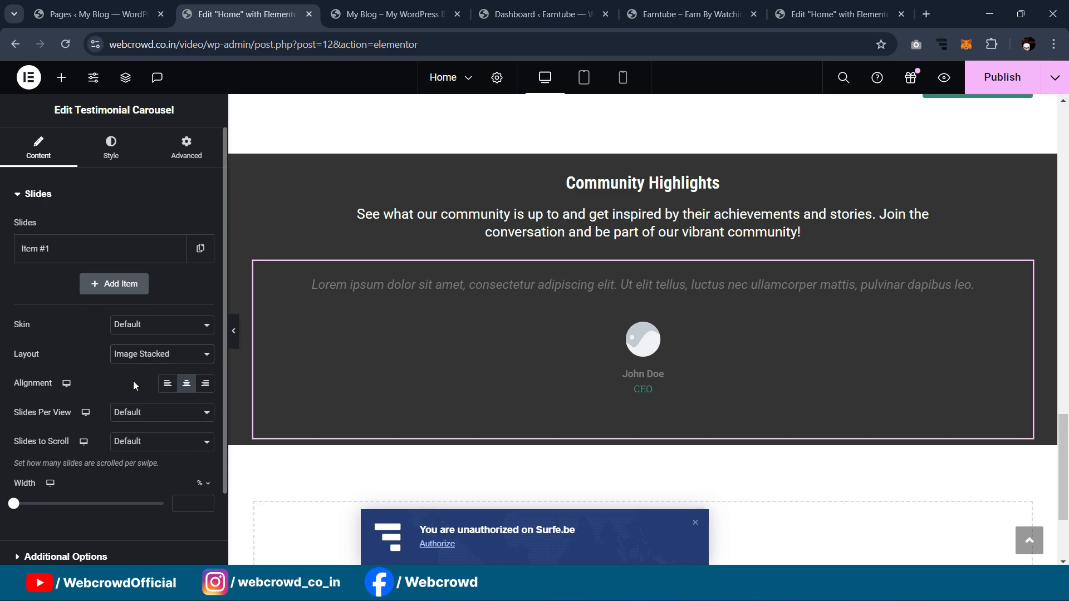
pyautogui.click(132, 360)
pyautogui.click(133, 368)
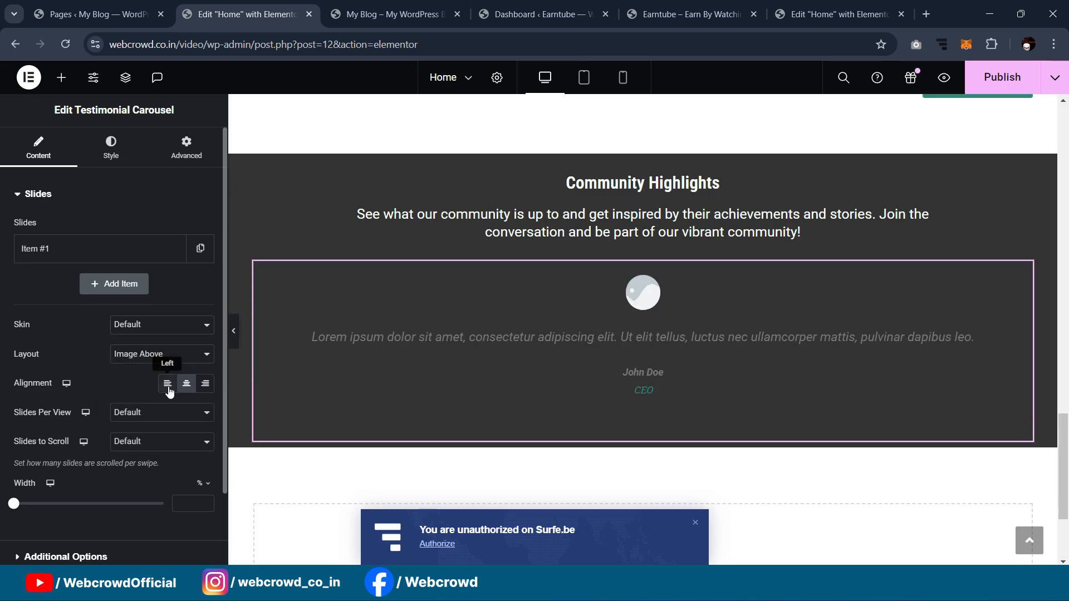
pyautogui.click(168, 389)
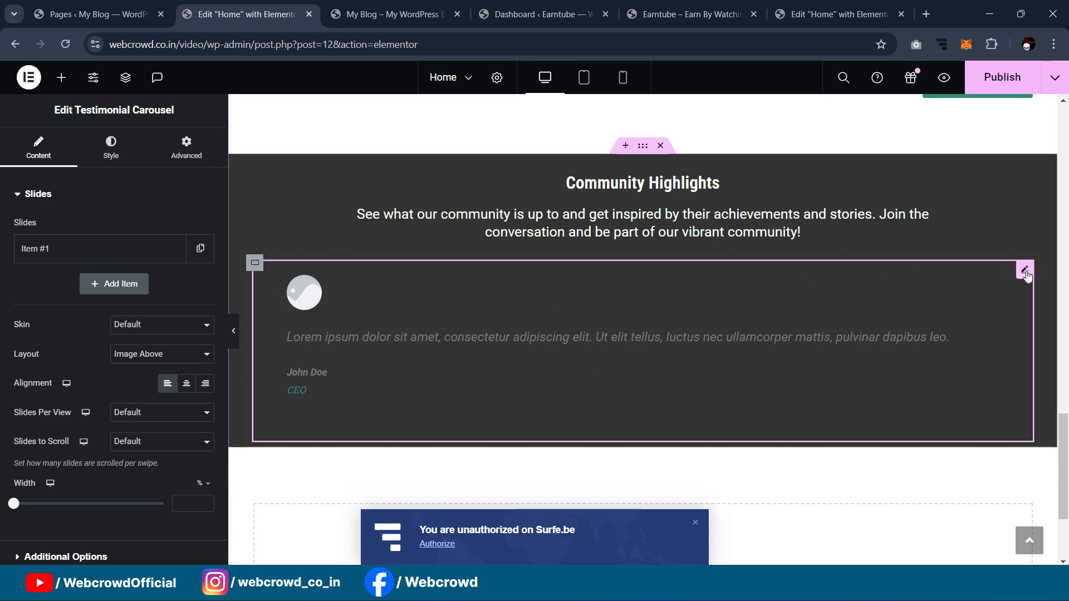
pyautogui.click(108, 150)
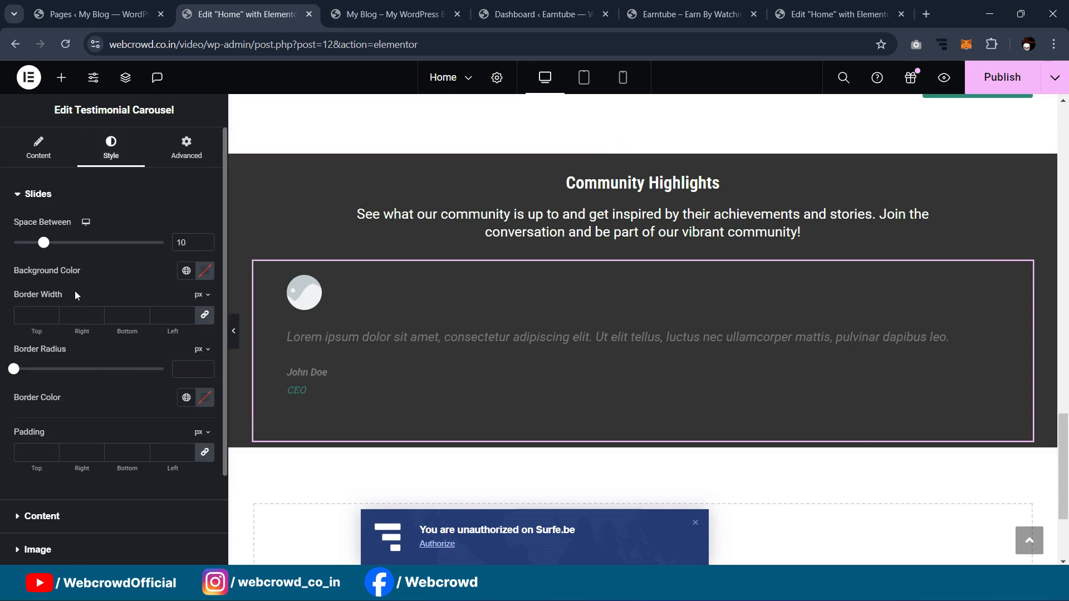
# Step: Give the slides the Primary teal background, 10 px border radius and 20 px padding
pyautogui.click(186, 271)
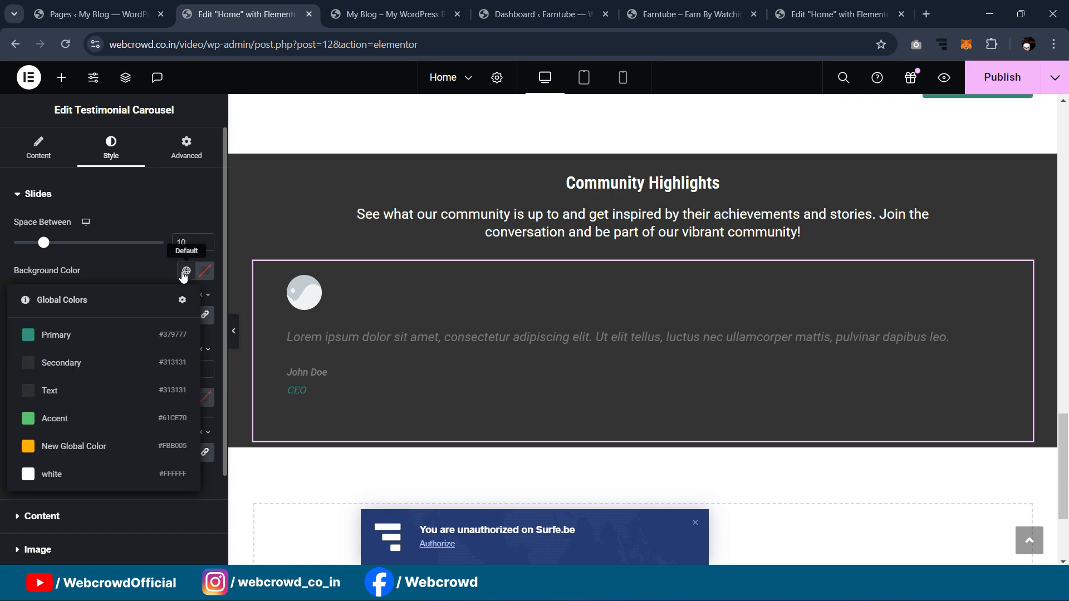
pyautogui.click(111, 337)
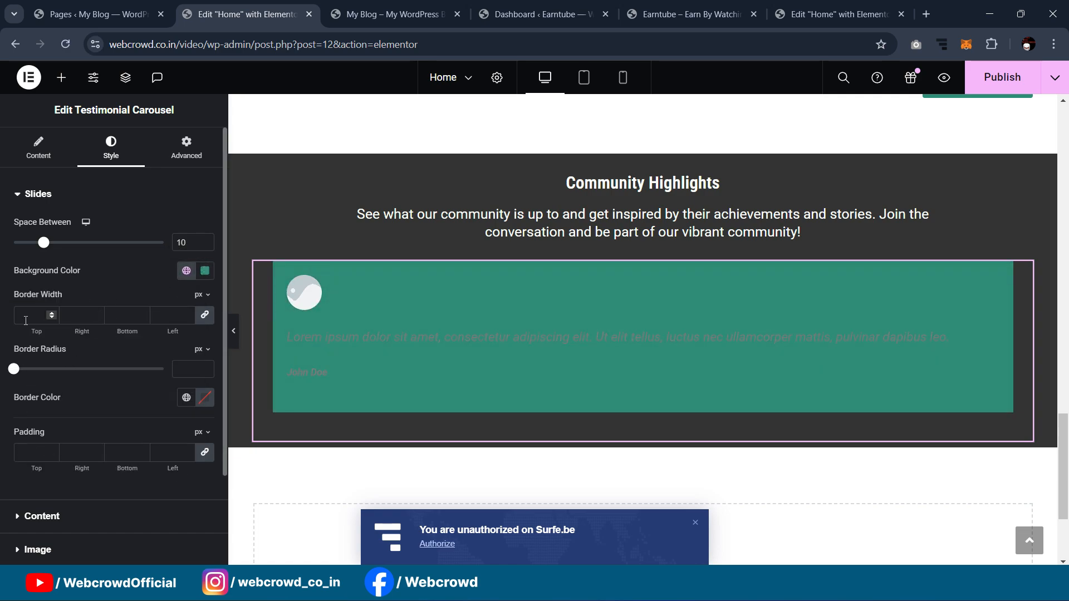
pyautogui.write('10')
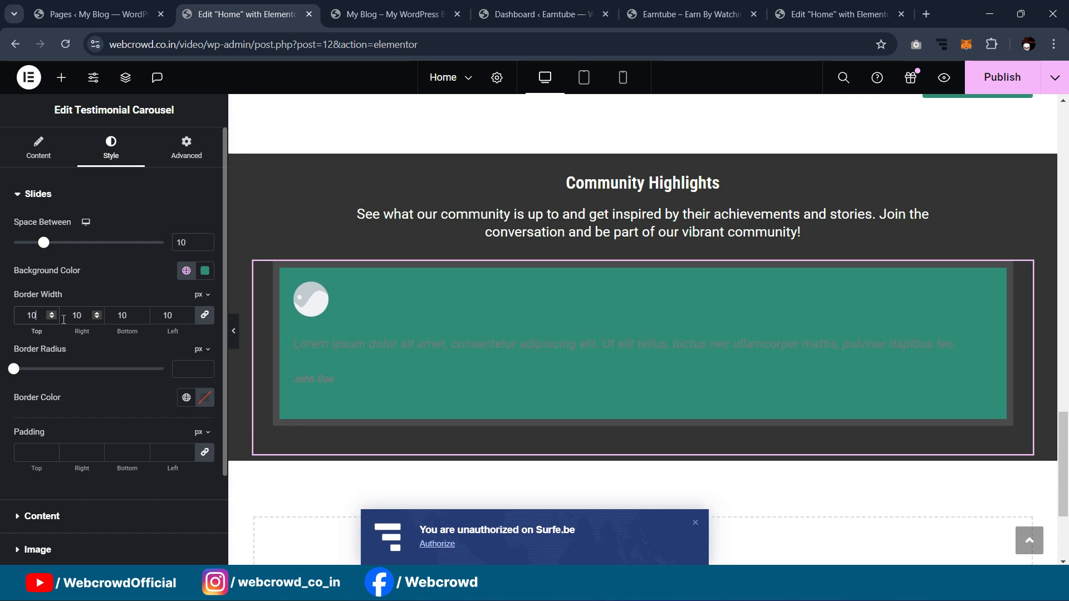
pyautogui.press('BackSpace')
pyautogui.press('BackSpace')
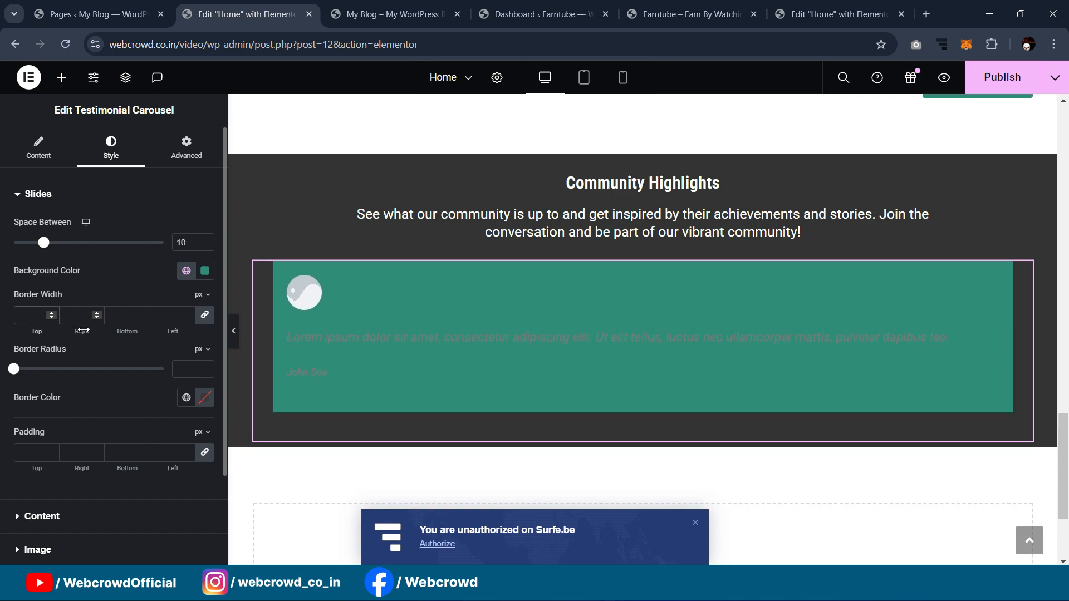
pyautogui.click(179, 369)
pyautogui.write('10')
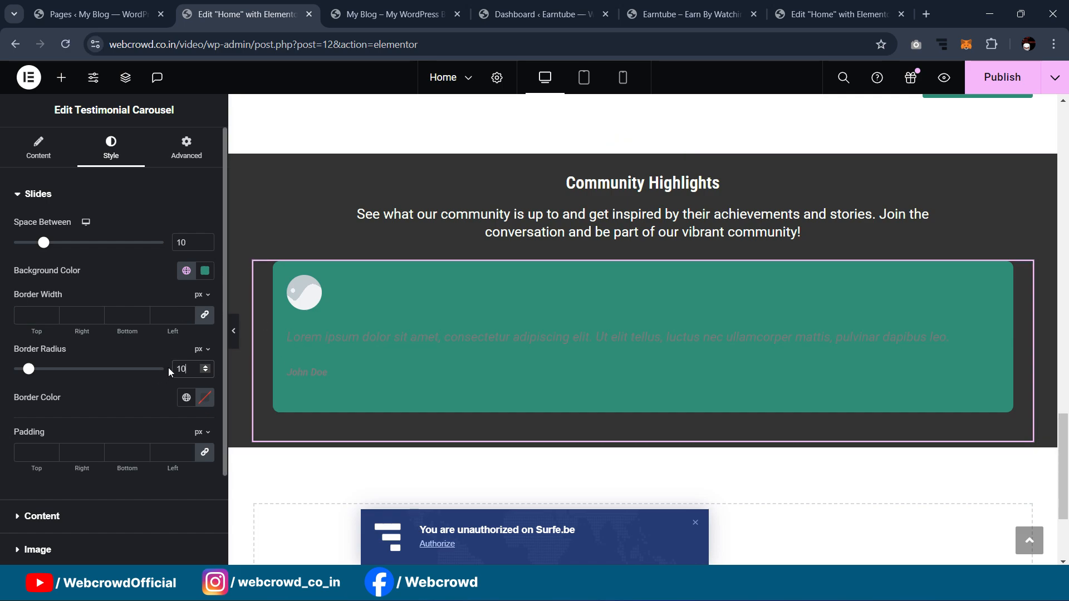
pyautogui.click(42, 451)
pyautogui.write('10')
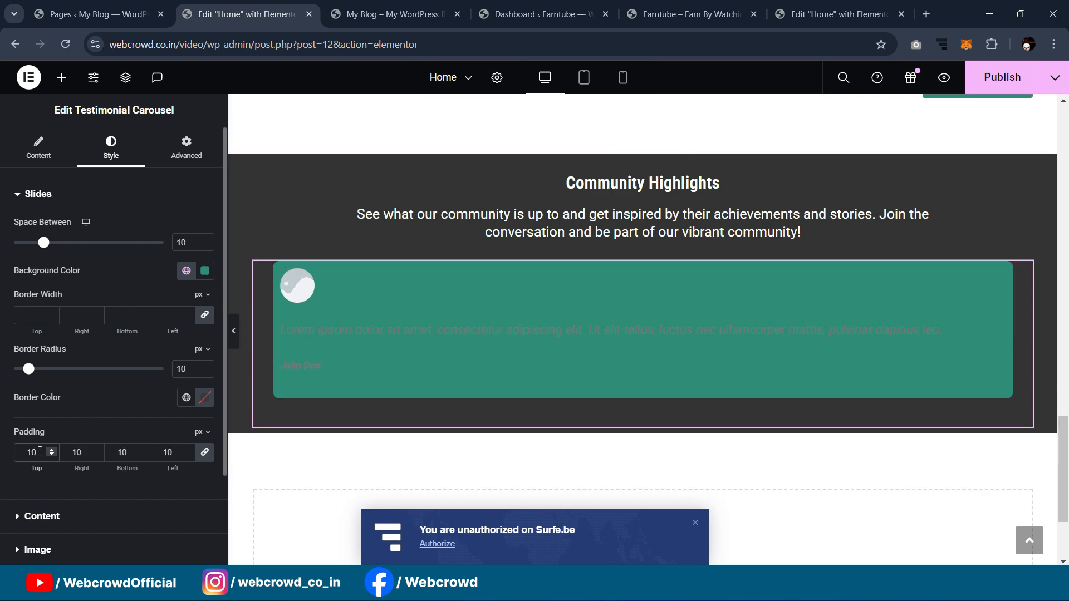
pyautogui.press('BackSpace')
pyautogui.press('BackSpace')
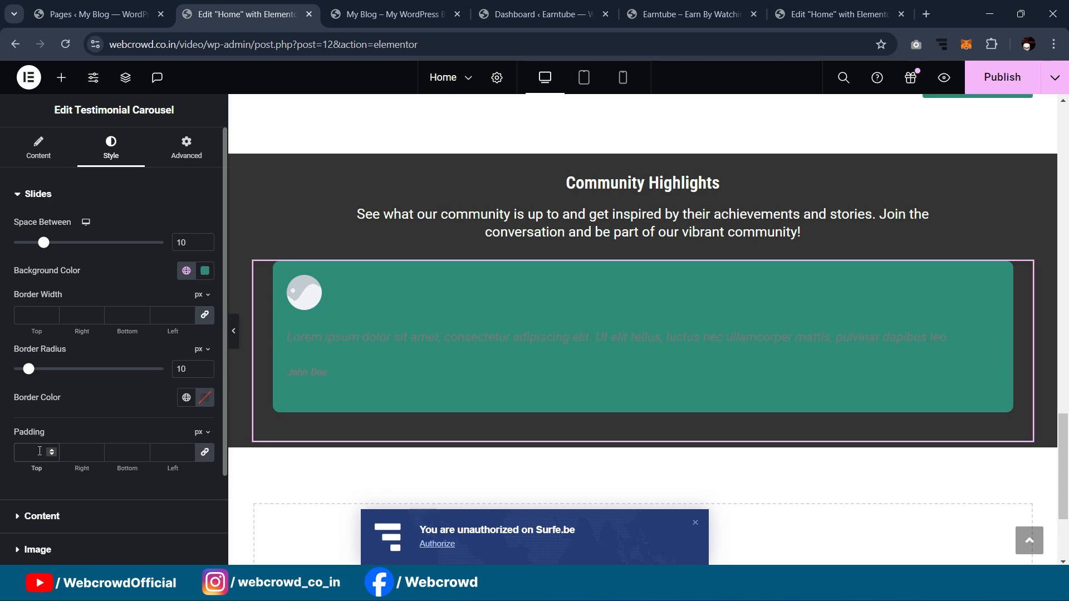
pyautogui.write('20')
pyautogui.scroll(-2, 68, 487)
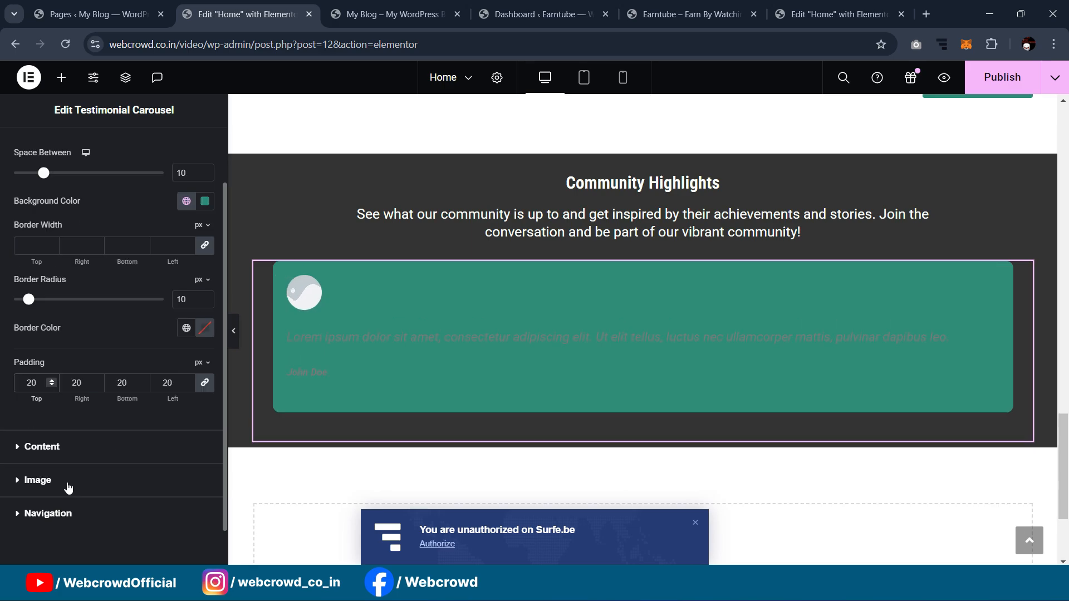
# Step: Make the testimonial name and quote text global white
pyautogui.click(66, 446)
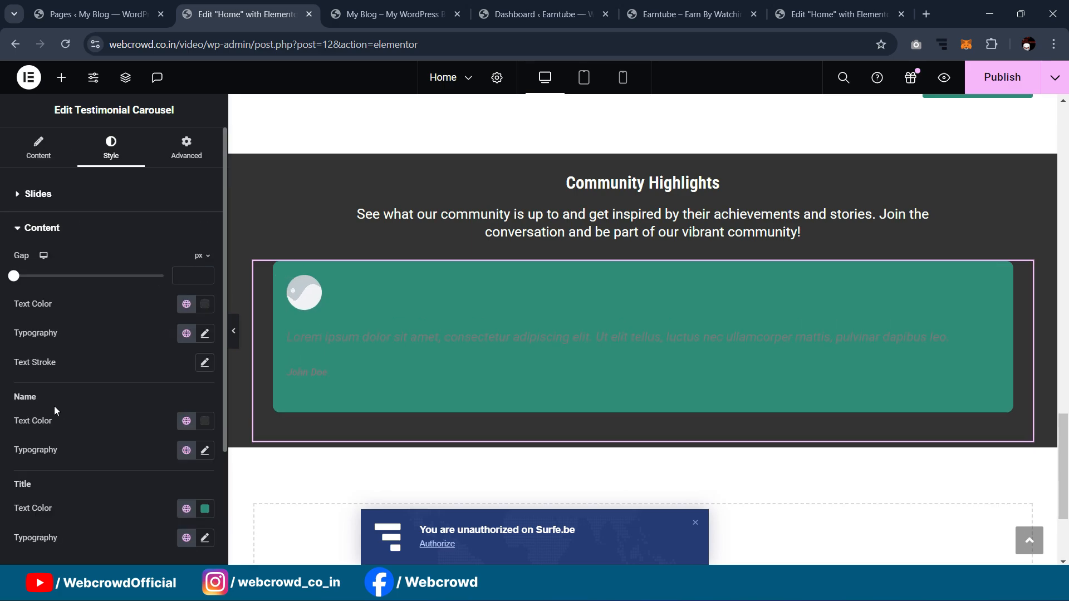
pyautogui.click(179, 423)
pyautogui.click(141, 386)
pyautogui.click(187, 304)
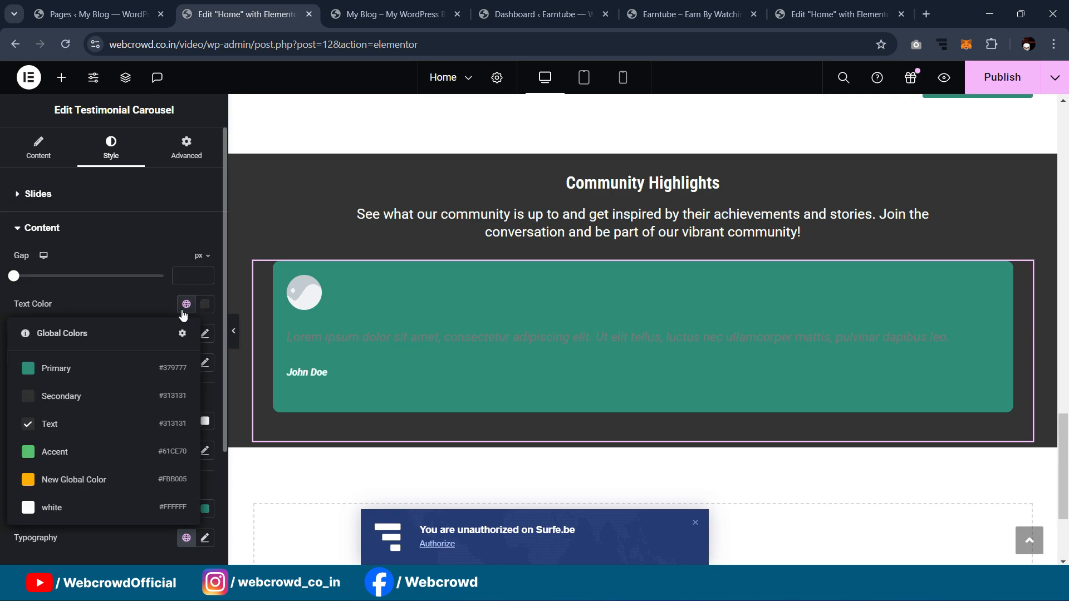
pyautogui.click(119, 505)
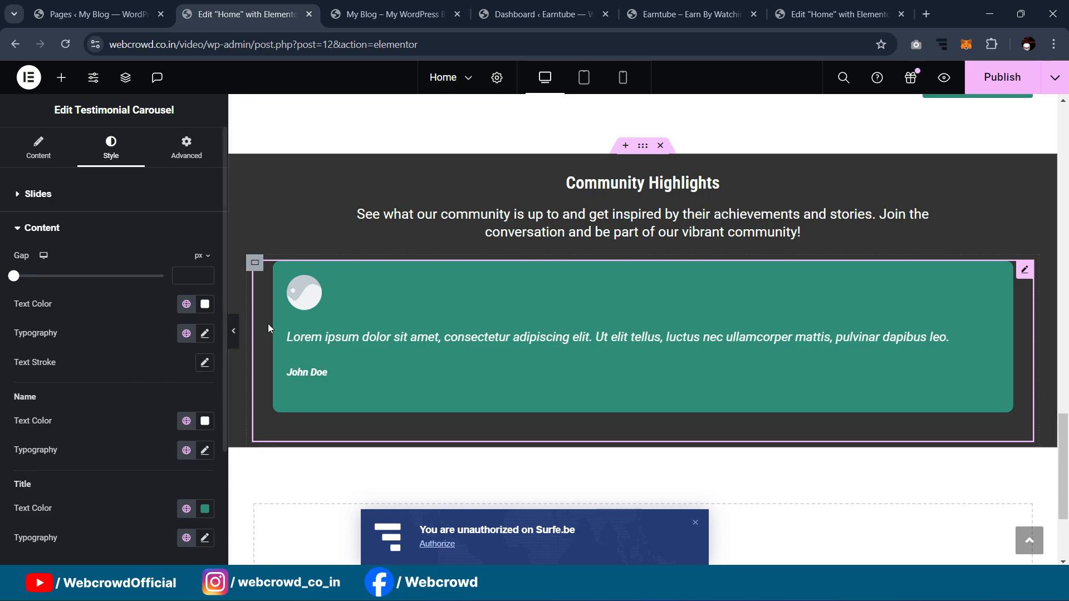
pyautogui.click(38, 147)
pyautogui.click(82, 255)
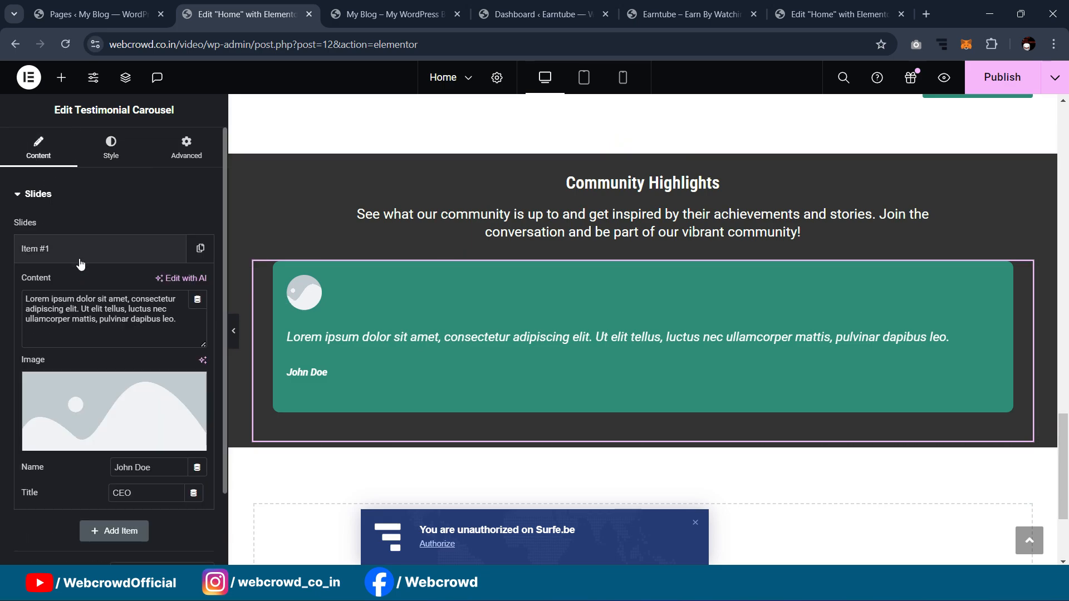
# Step: Use the man's portrait as Item #1's image and enlarge the avatar size
pyautogui.click(88, 415)
pyautogui.click(702, 270)
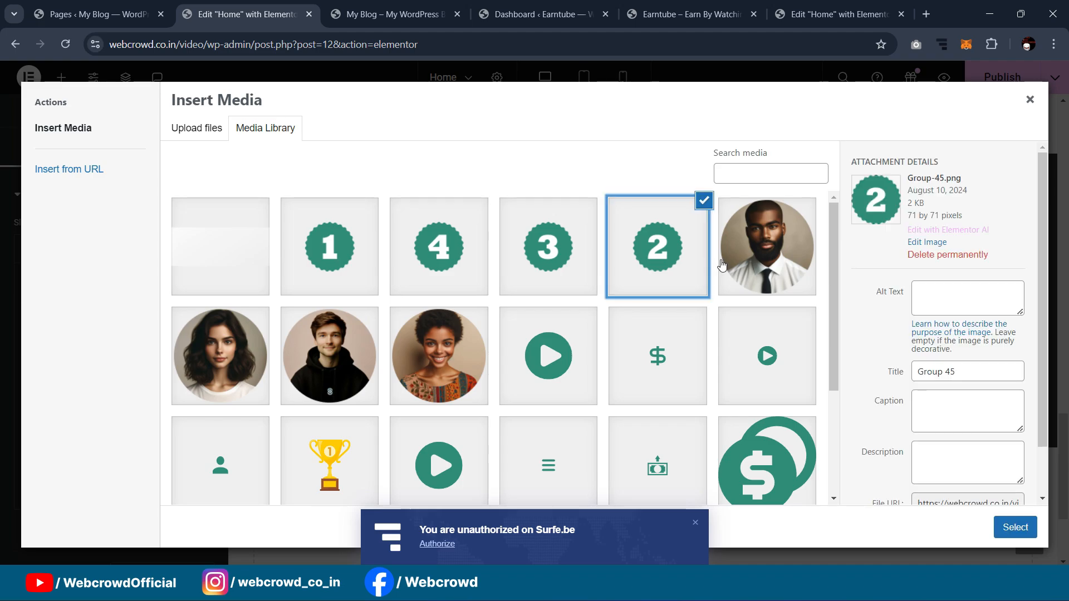
pyautogui.click(729, 264)
pyautogui.click(1015, 527)
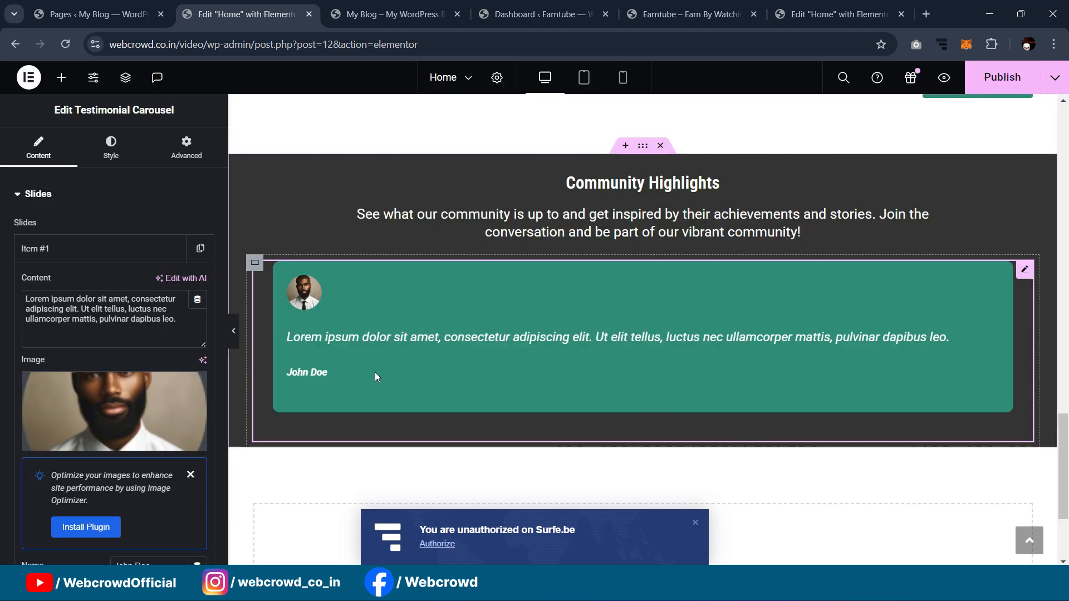
pyautogui.click(111, 148)
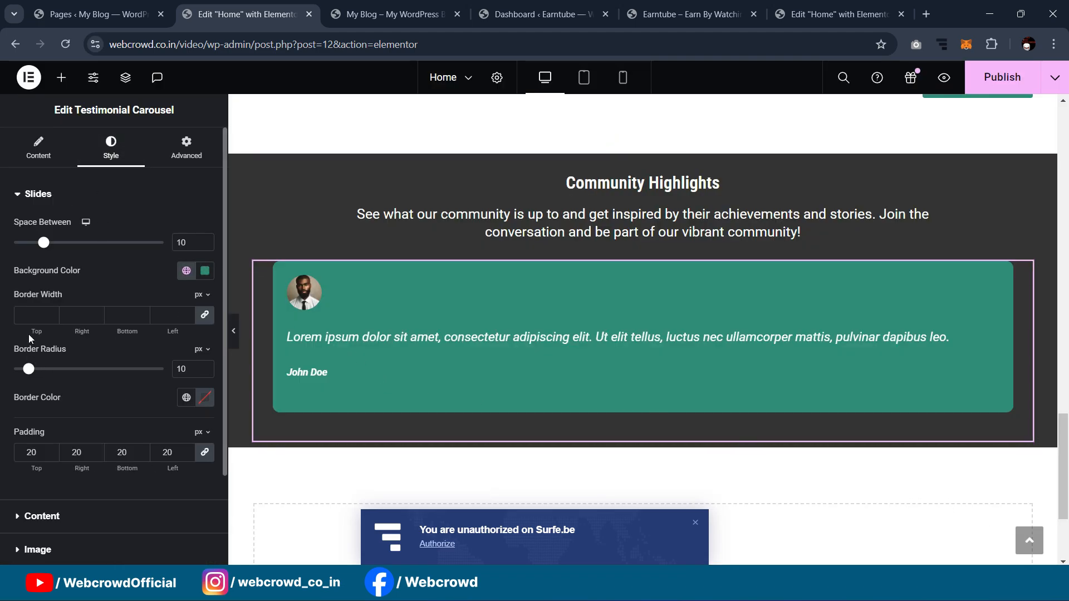
pyautogui.scroll(-2, 64, 434)
pyautogui.click(68, 441)
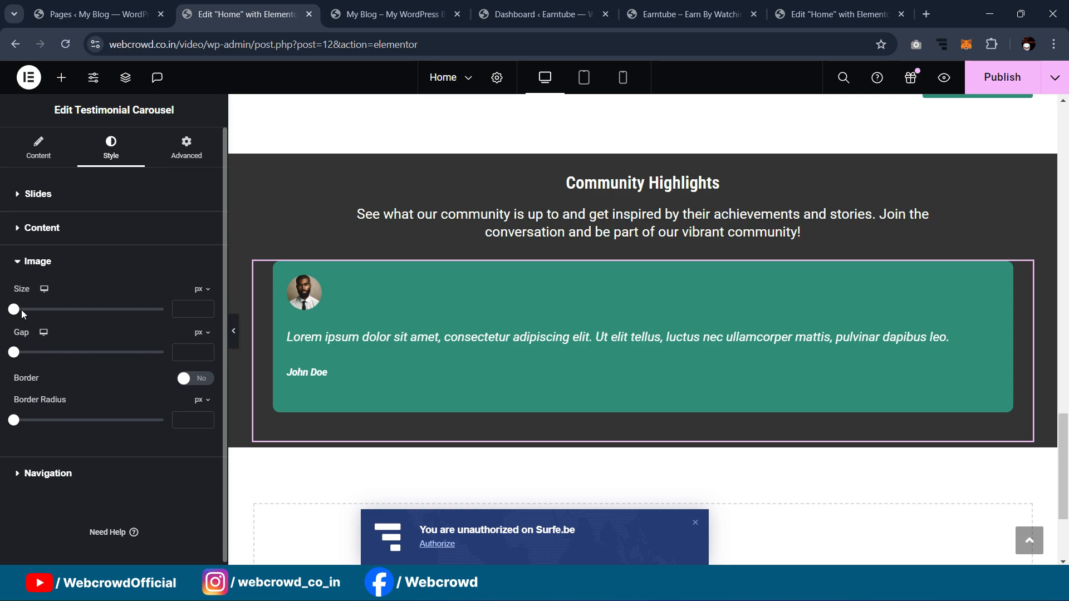
pyautogui.moveTo(15, 310); pyautogui.dragTo(75, 343)
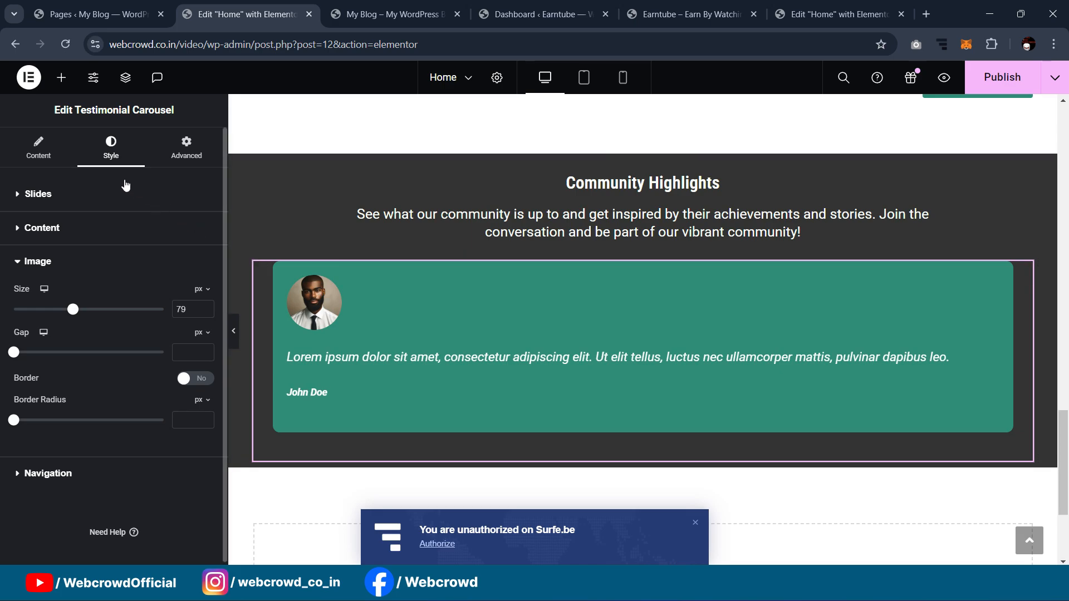
# Step: Replace the Lorem ipsum placeholder with the EarnTube testimonial copied from the other editor
pyautogui.click(61, 151)
pyautogui.click(92, 260)
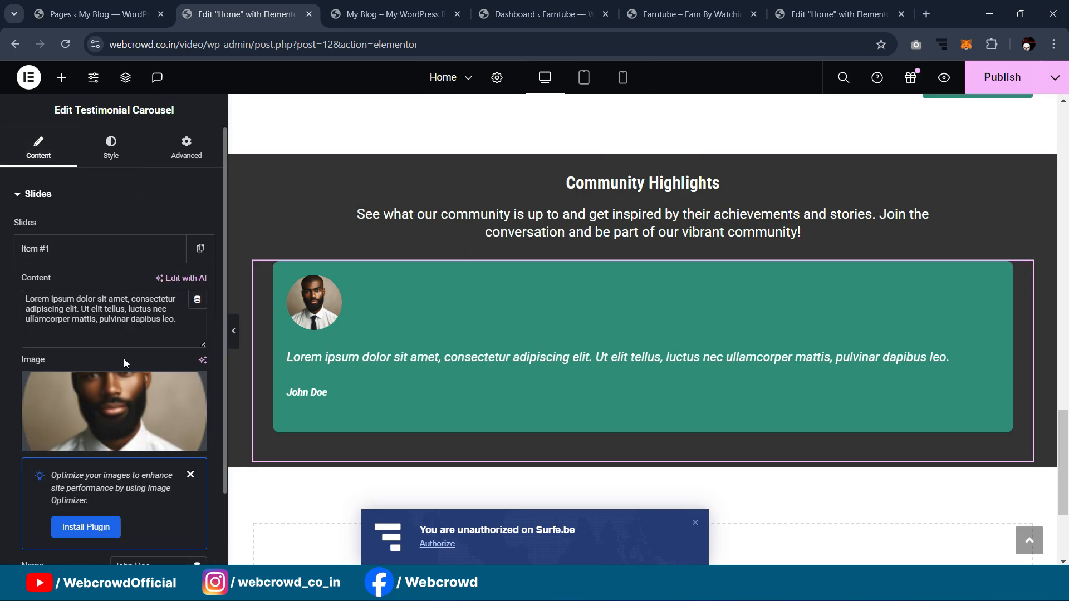
pyautogui.click(120, 309)
pyautogui.click(887, 6)
pyautogui.click(117, 255)
pyautogui.click(141, 329)
pyautogui.hotkey('ctrl', 'a')
pyautogui.hotkey('ctrl', 'c')
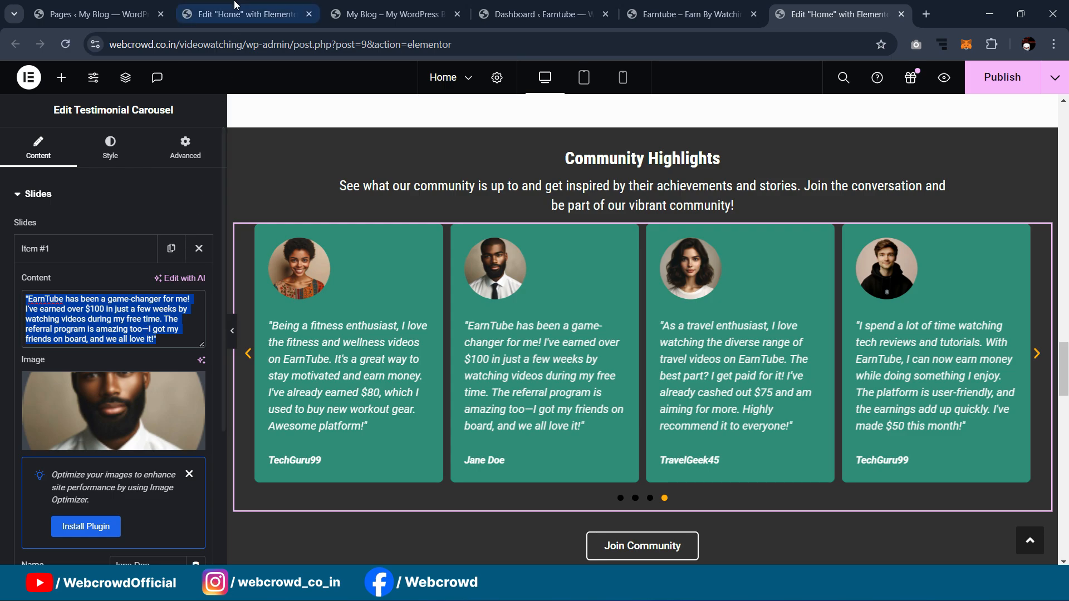
pyautogui.click(245, 14)
pyautogui.hotkey('ctrl', 'a')
pyautogui.hotkey('ctrl', 'v')
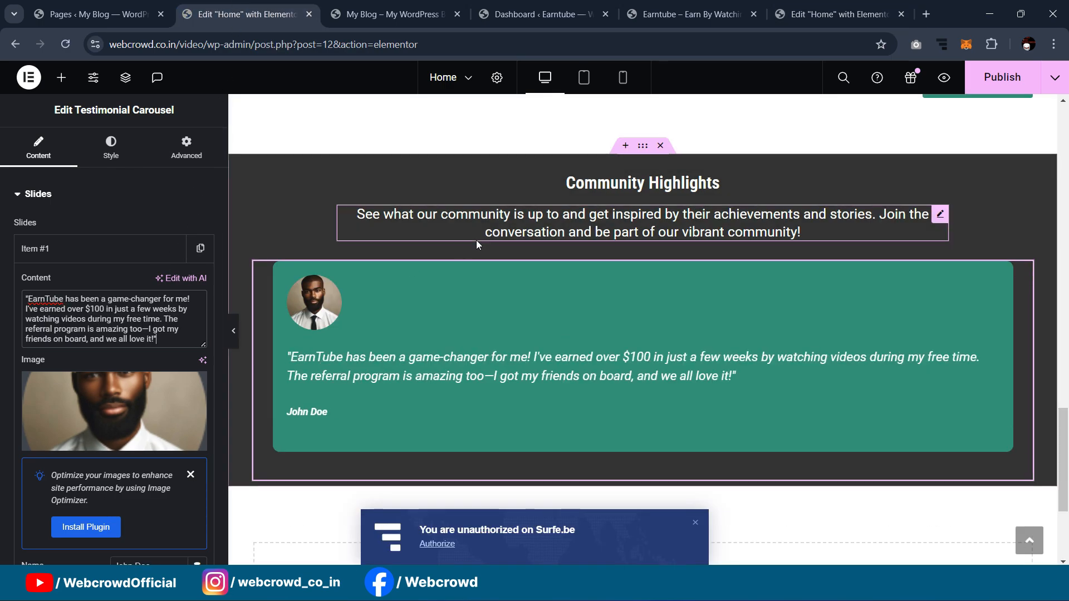
# Step: Set the quote text's typography size to 17 px
pyautogui.click(116, 149)
pyautogui.scroll(-2, 125, 415)
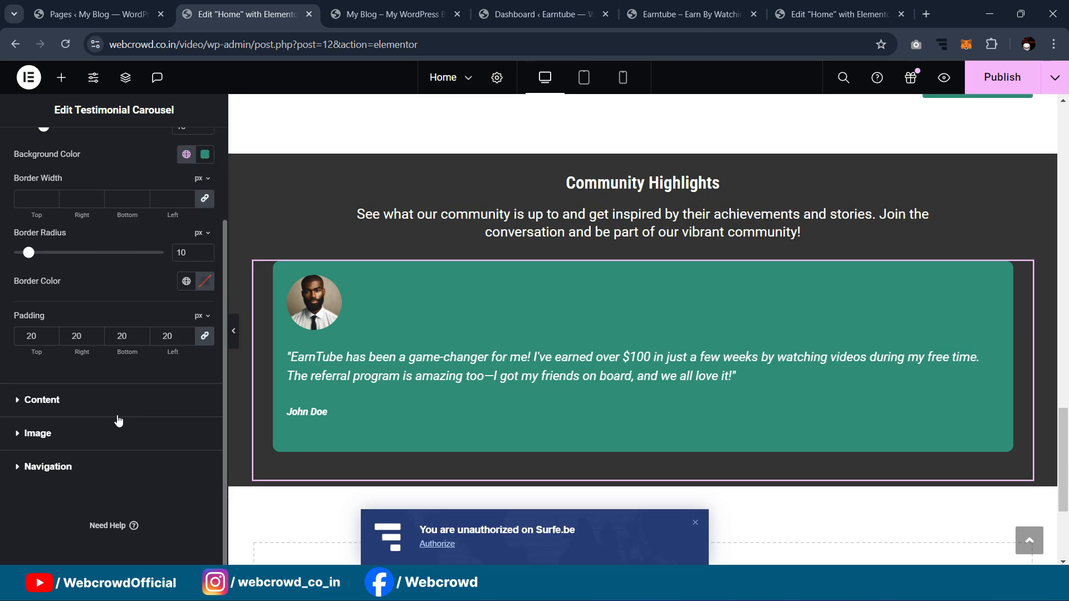
pyautogui.click(139, 409)
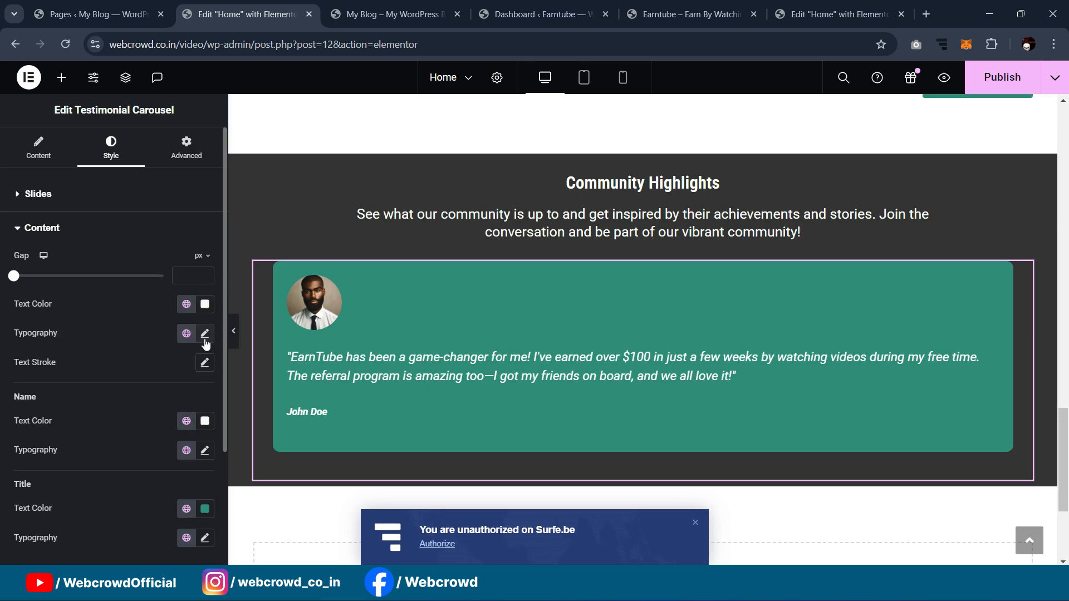
pyautogui.scroll(-3, 202, 351)
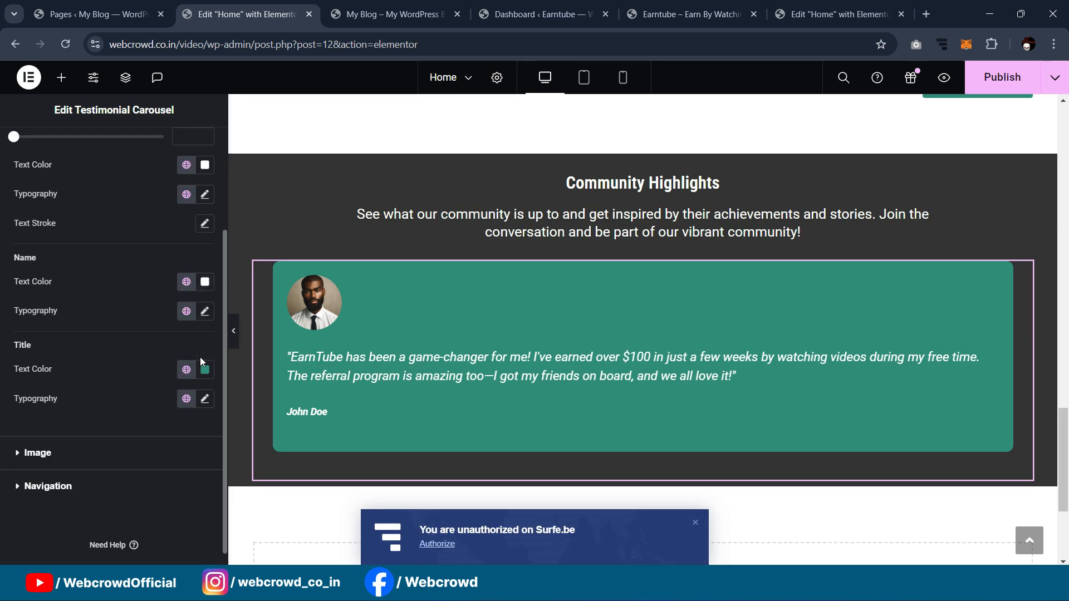
pyautogui.click(205, 194)
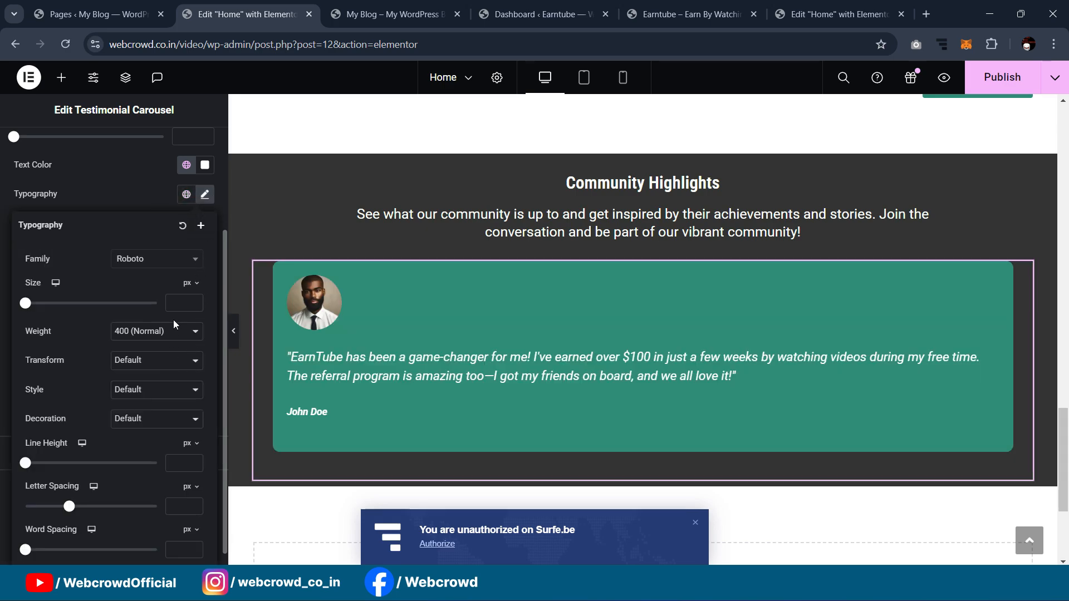
pyautogui.write('15')
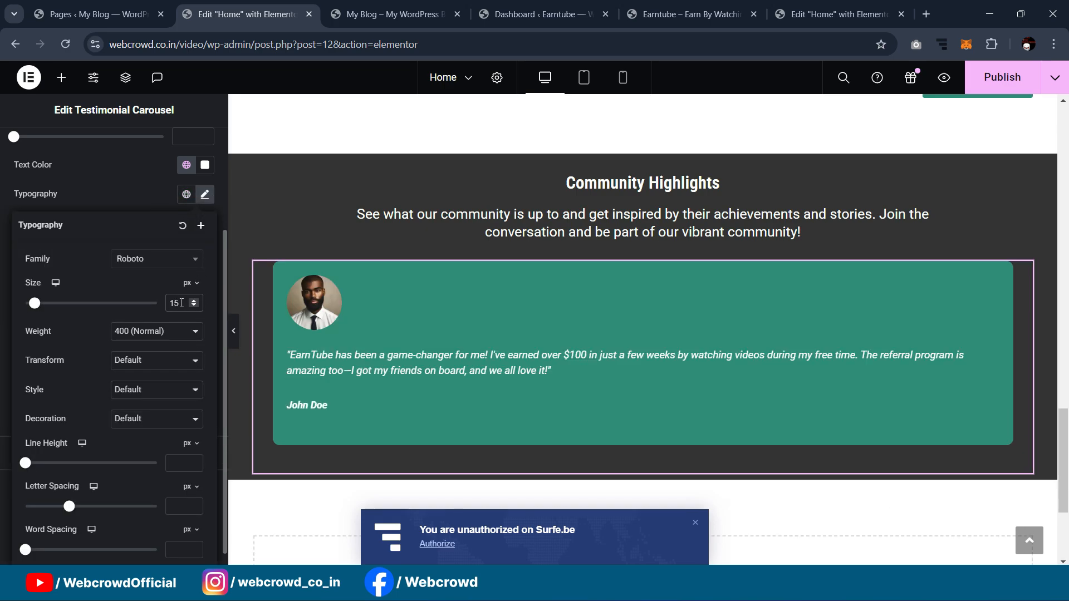
pyautogui.press('BackSpace')
pyautogui.write('7')
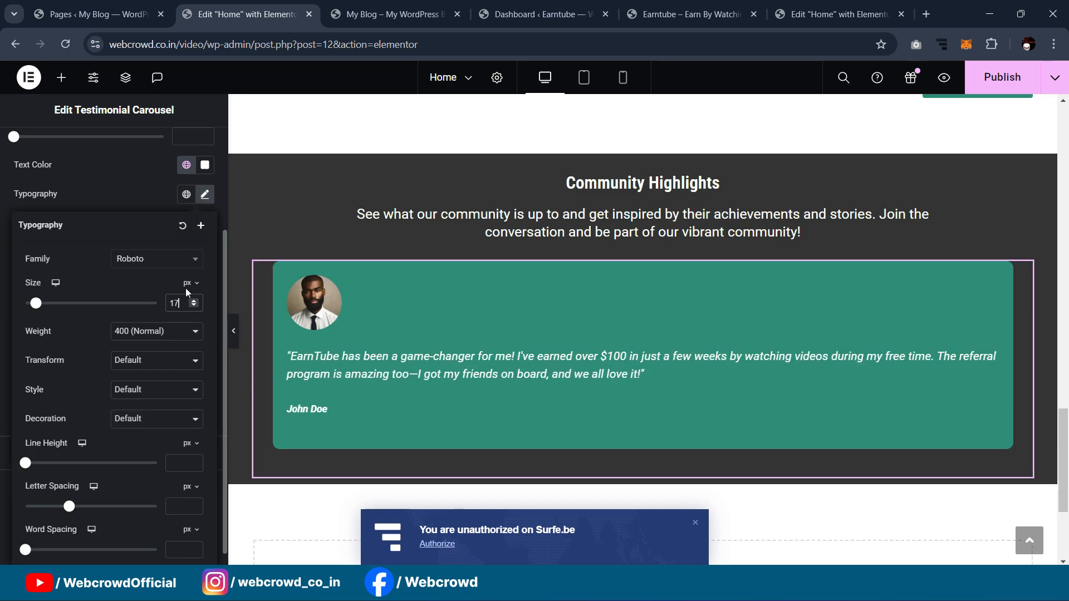
pyautogui.click(349, 332)
# Step: Duplicate the testimonial slides until the carousel holds four slides
pyautogui.click(39, 149)
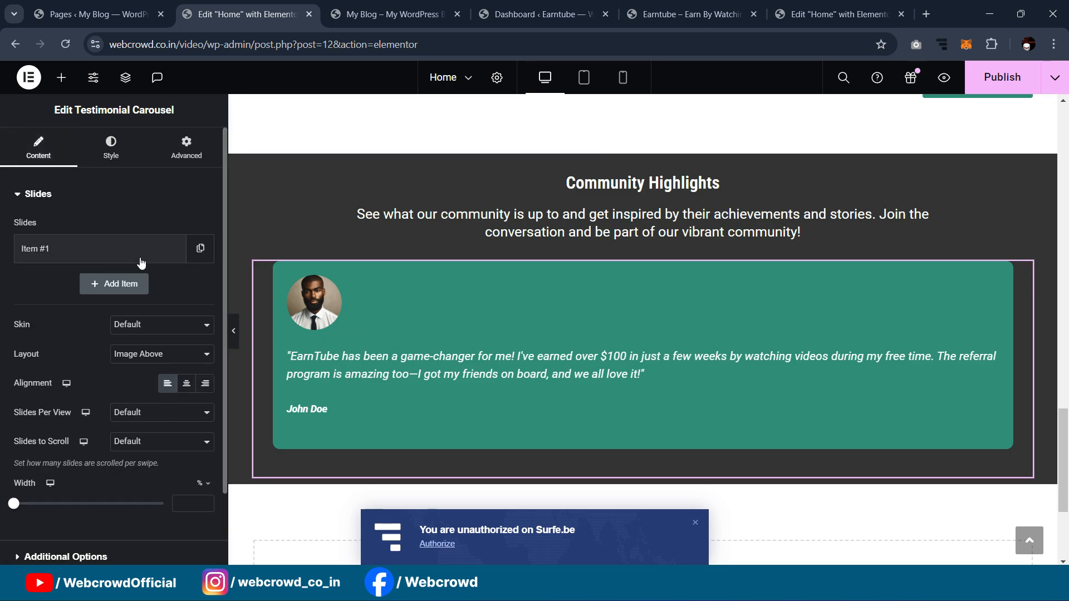
pyautogui.click(202, 250)
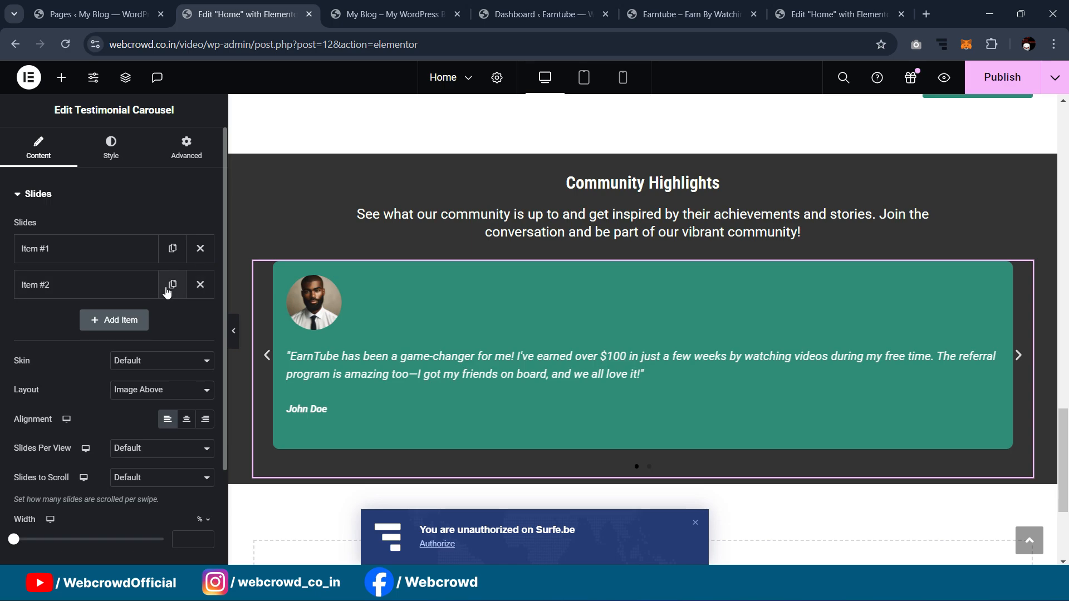
pyautogui.click(172, 285)
pyautogui.click(172, 321)
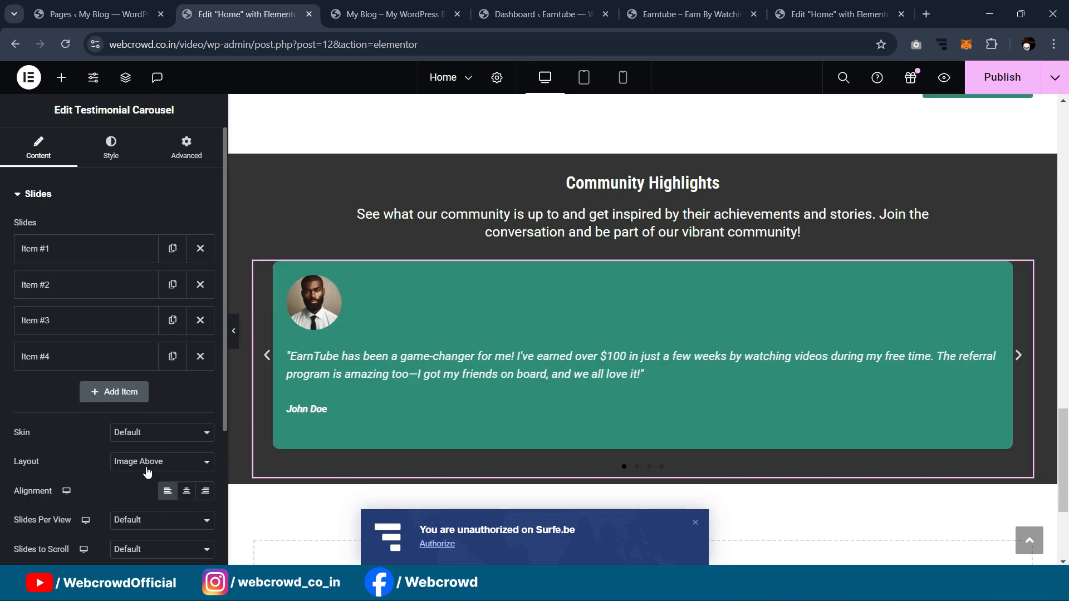
# Step: Set Slides Per View to 4 and collapse the panel to preview the carousel full width
pyautogui.scroll(-3, 139, 456)
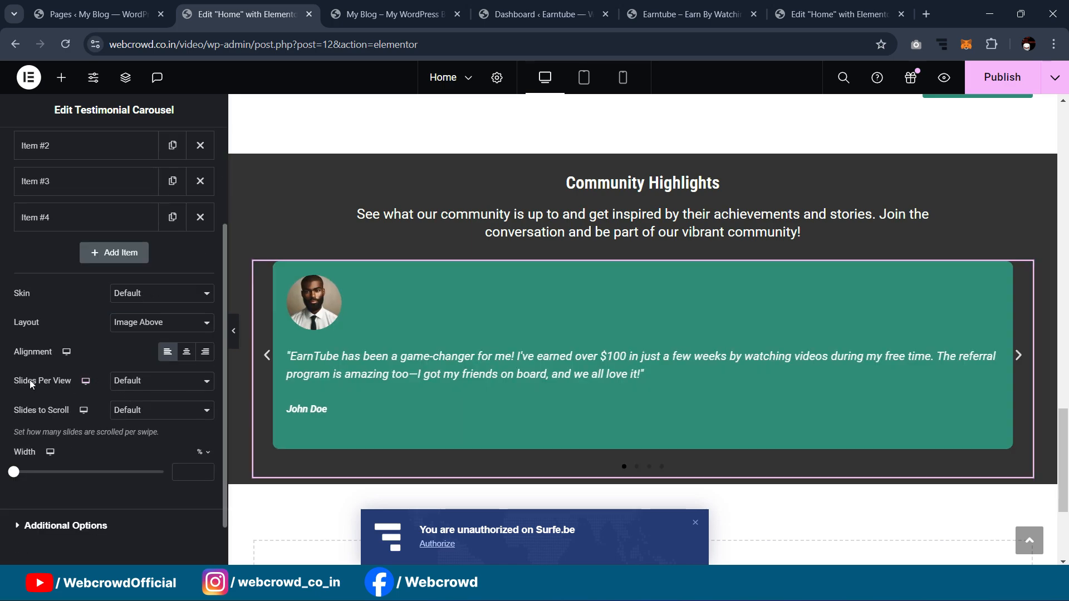
pyautogui.click(147, 387)
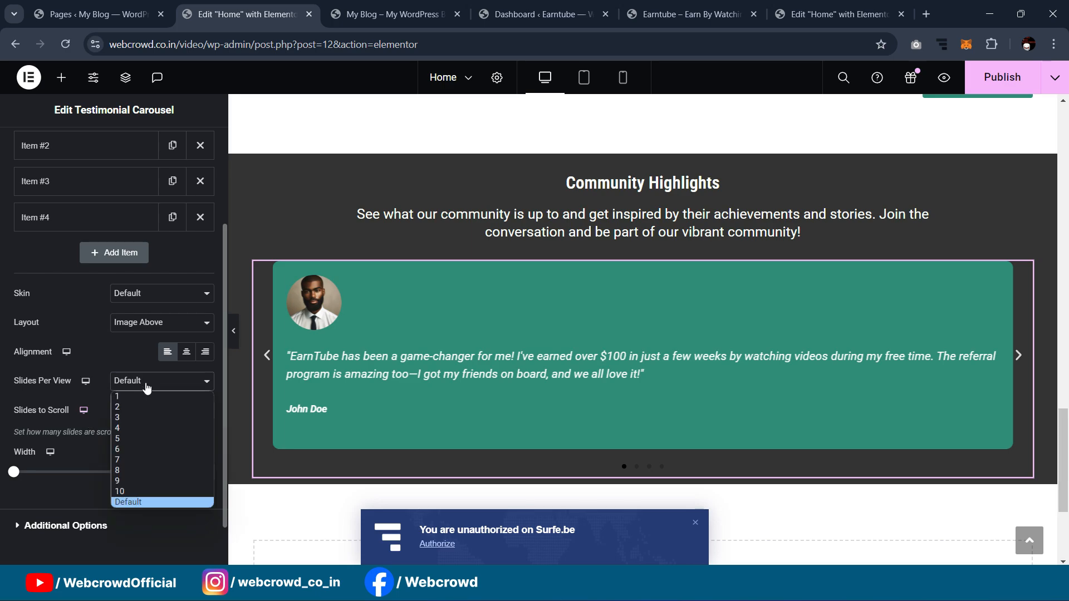
pyautogui.click(145, 426)
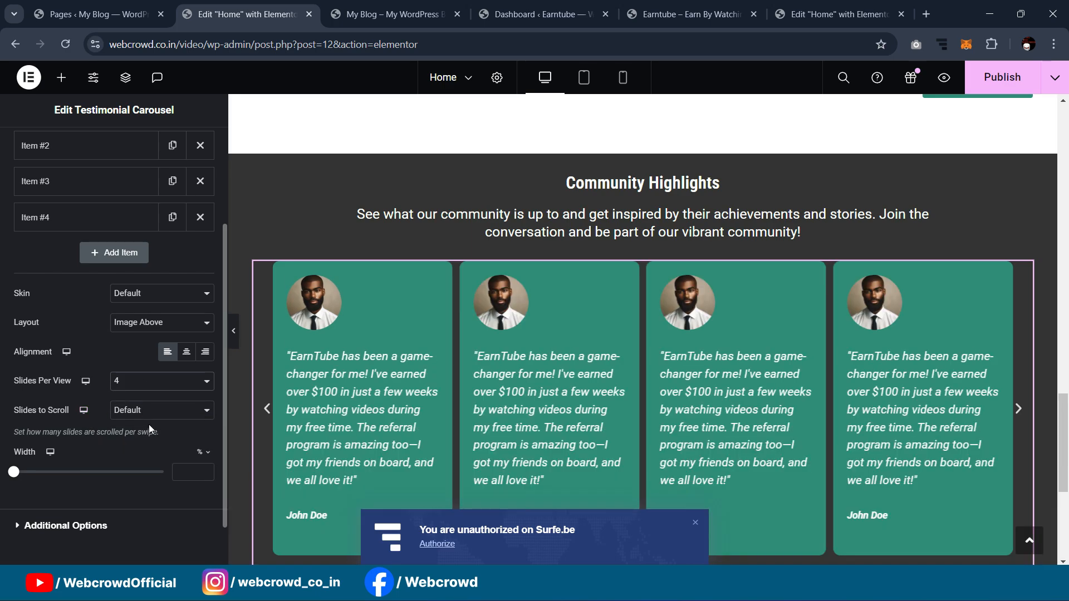
pyautogui.scroll(-1, 241, 352)
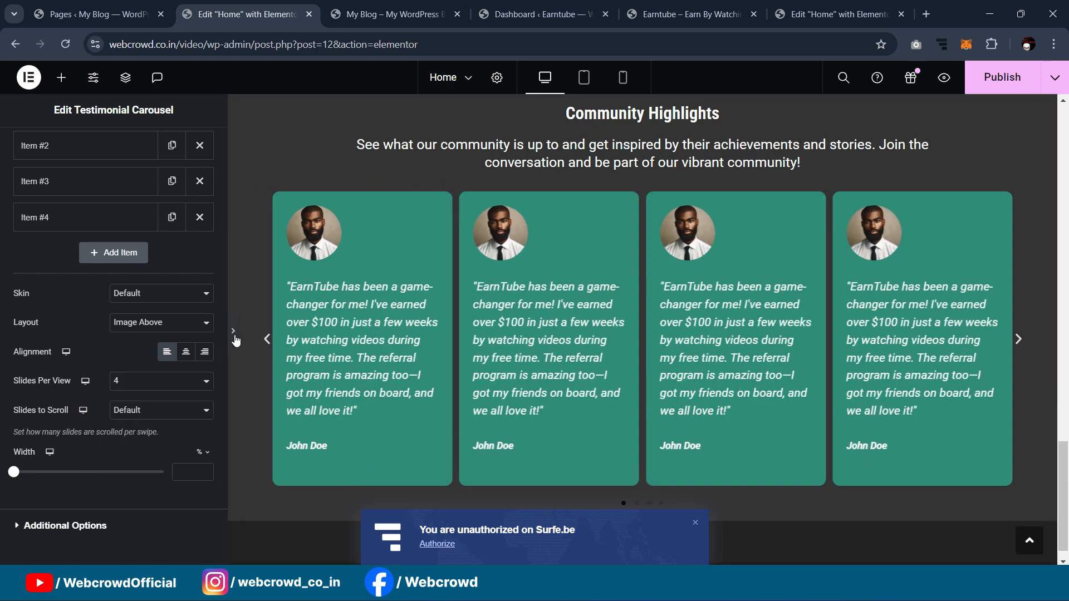
pyautogui.click(234, 334)
pyautogui.scroll(1, 248, 331)
# Step: Select the carousel's parent container and set its padding to 0
pyautogui.scroll(-2, 248, 330)
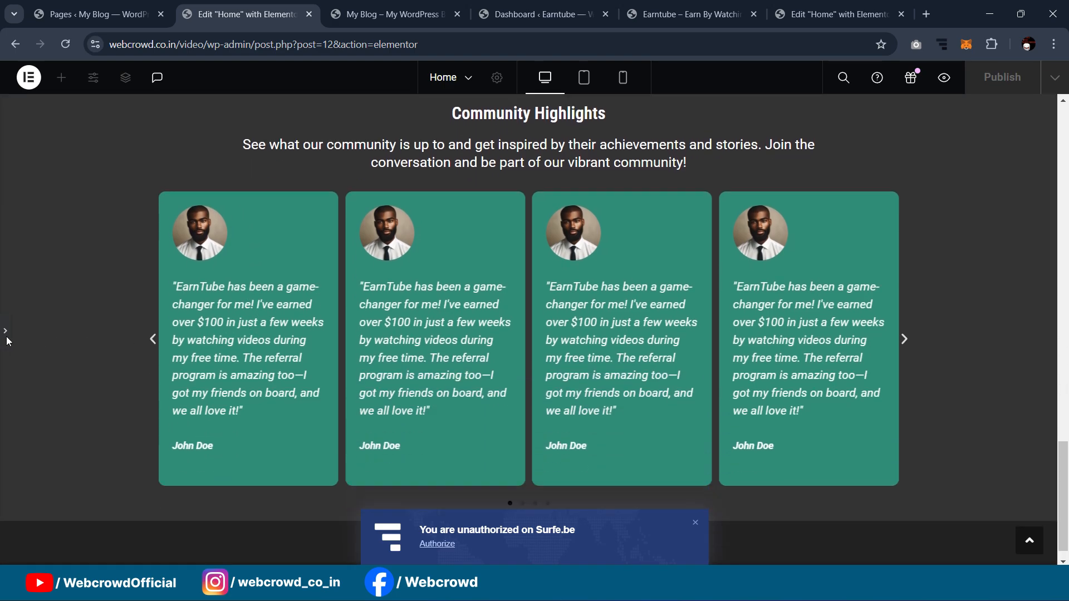
pyautogui.click(3, 337)
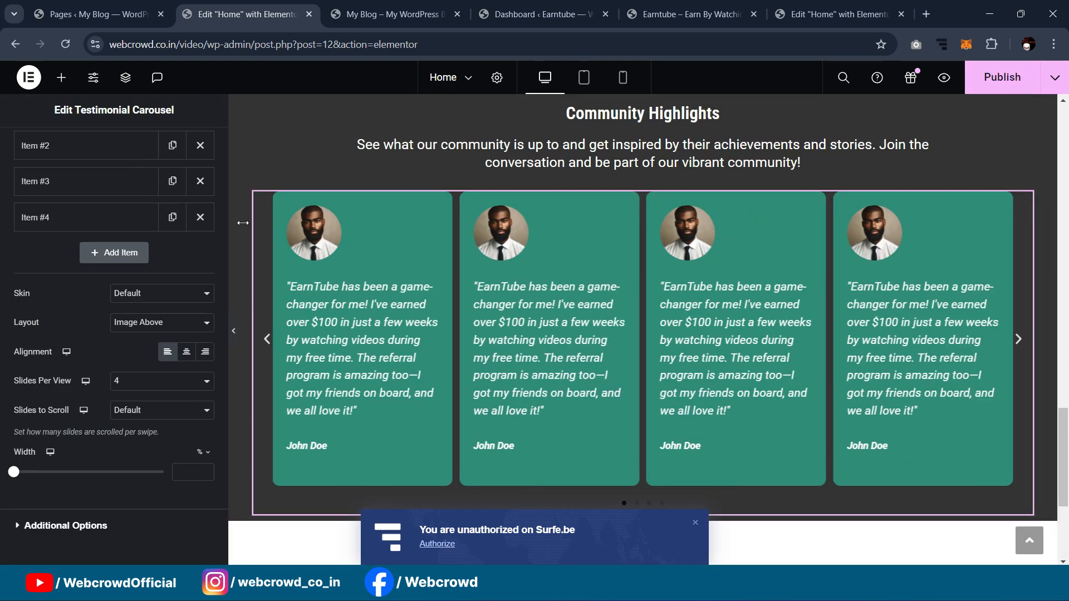
pyautogui.click(255, 193)
pyautogui.click(186, 147)
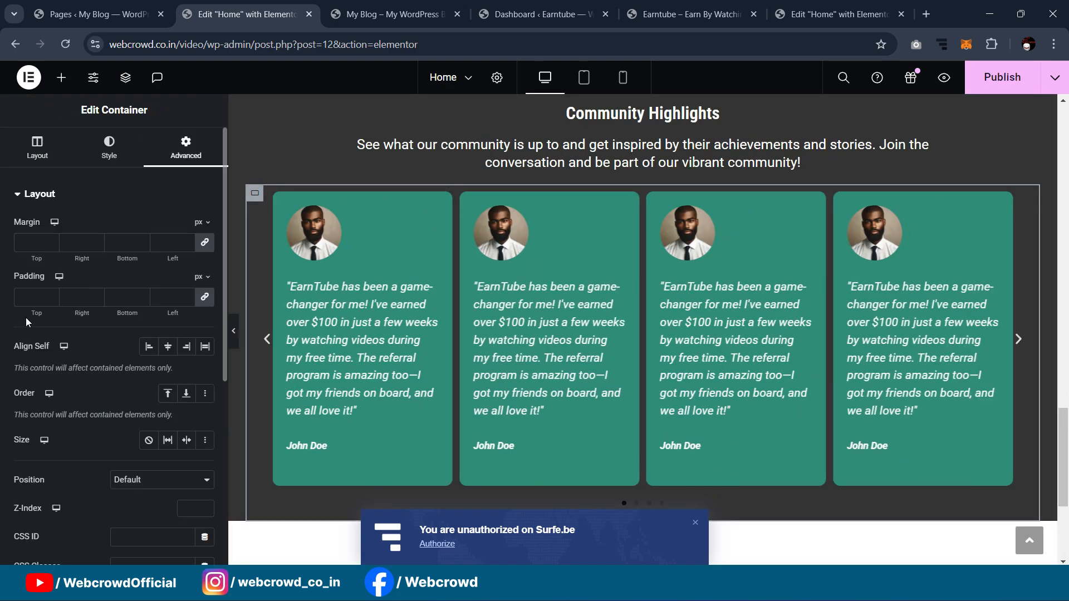
pyautogui.click(33, 296)
pyautogui.write('0')
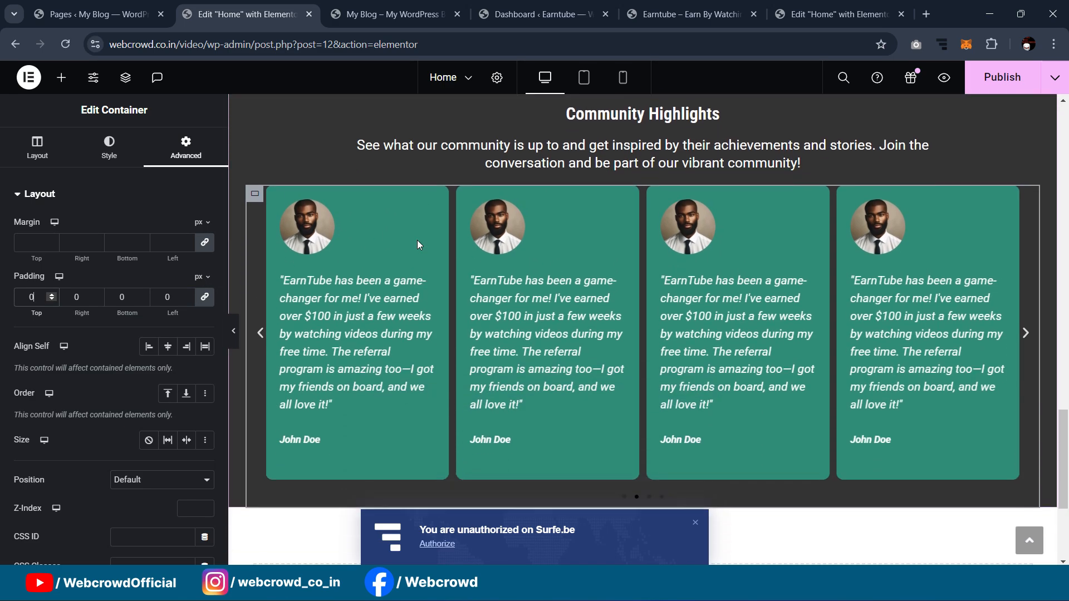
# Step: Compare with the reference site's testimonial carousel, then preview the widened cards full width
pyautogui.click(810, 14)
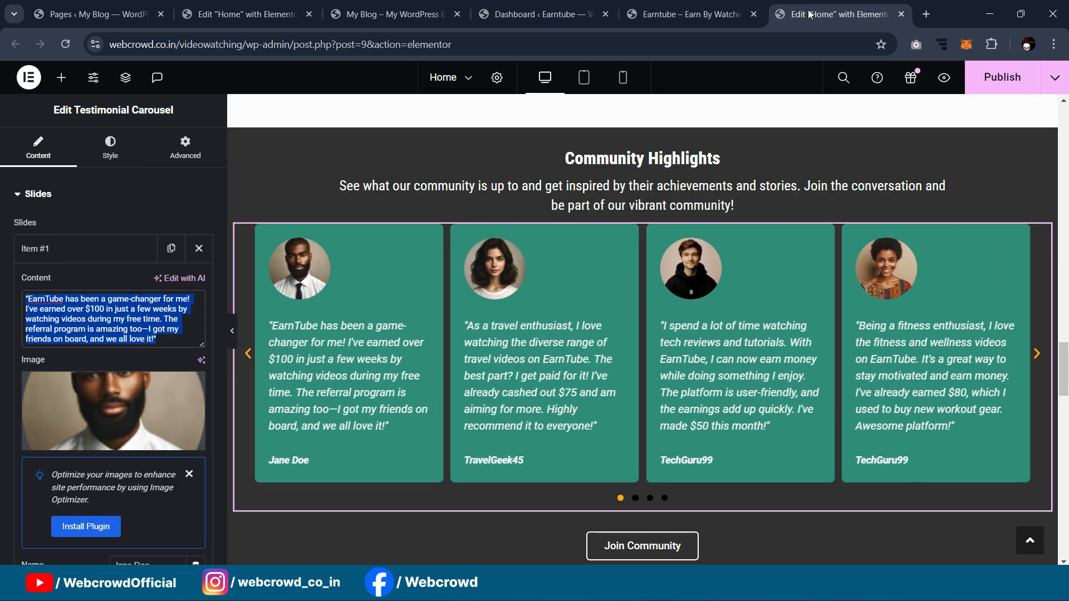
pyautogui.click(389, 14)
pyautogui.click(245, 14)
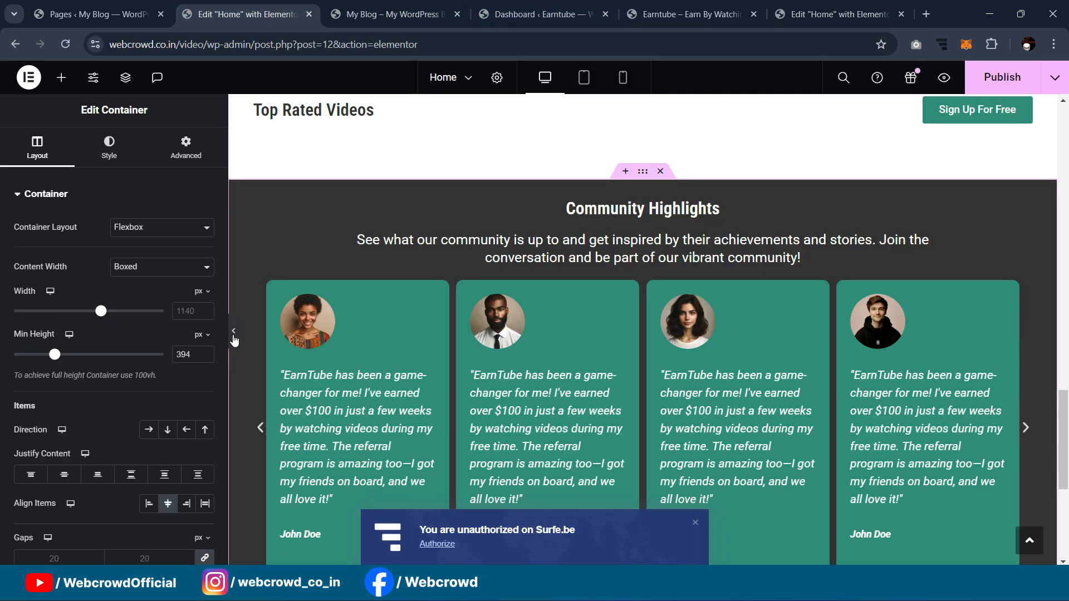
pyautogui.click(233, 331)
pyautogui.scroll(-2, 672, 204)
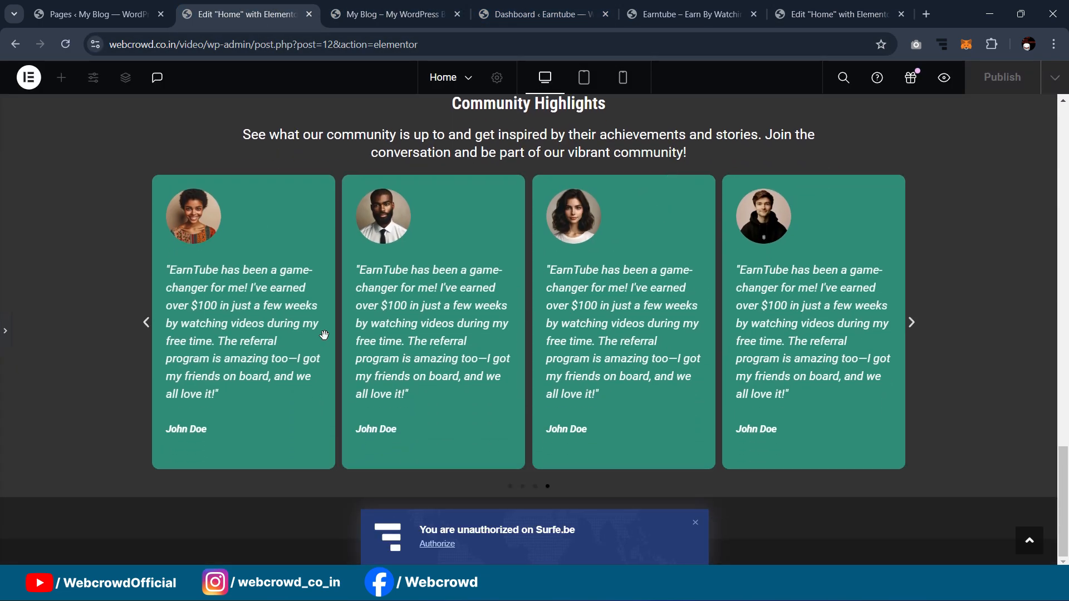
pyautogui.click(3, 333)
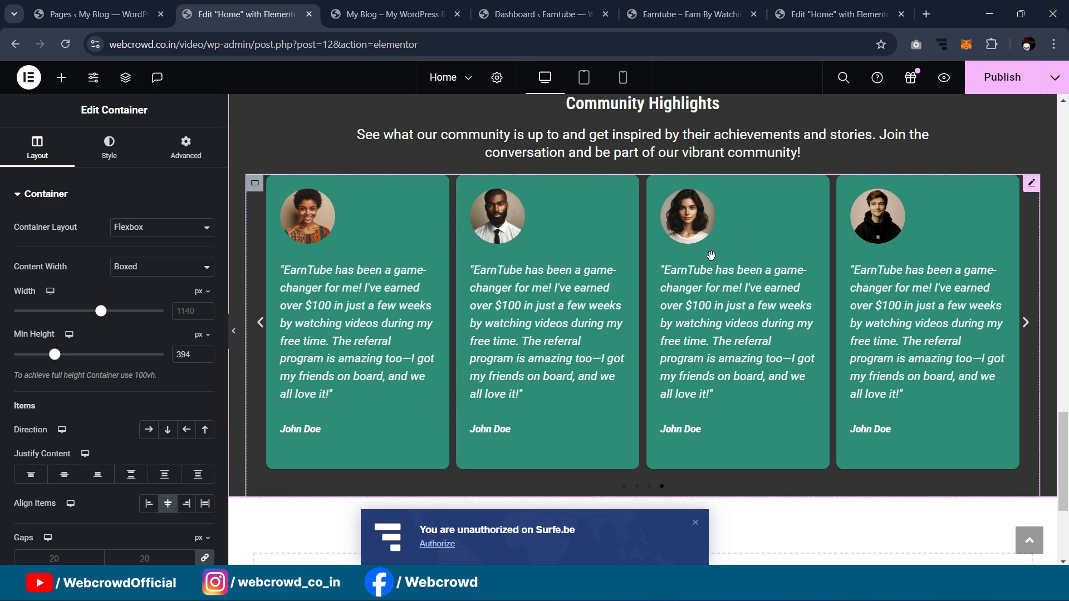
pyautogui.scroll(-1, 704, 269)
pyautogui.scroll(5, 705, 269)
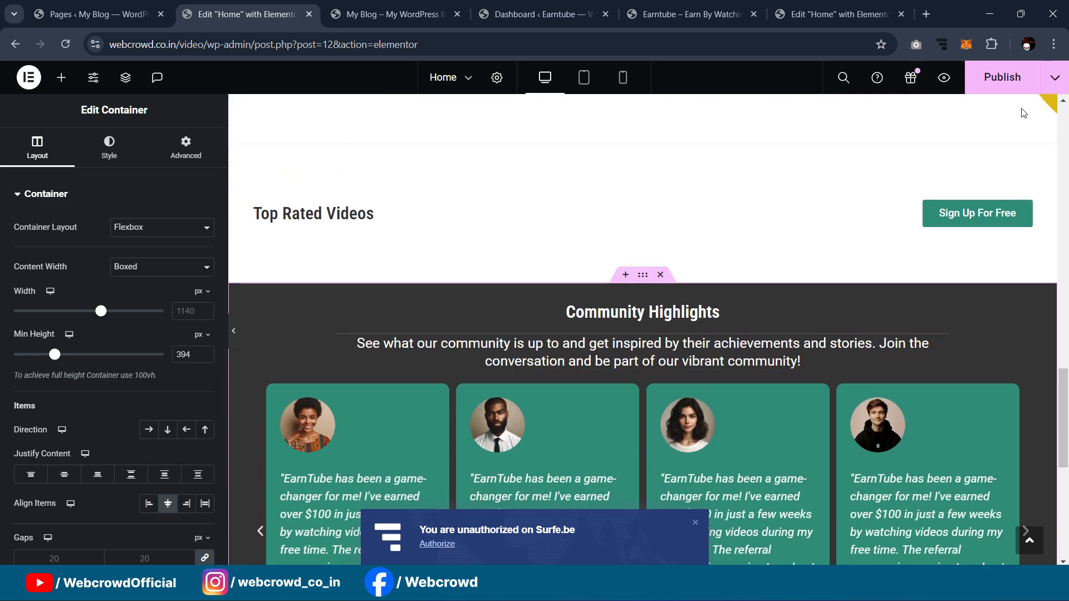
# Step: Publish the home page changes
pyautogui.click(1011, 89)
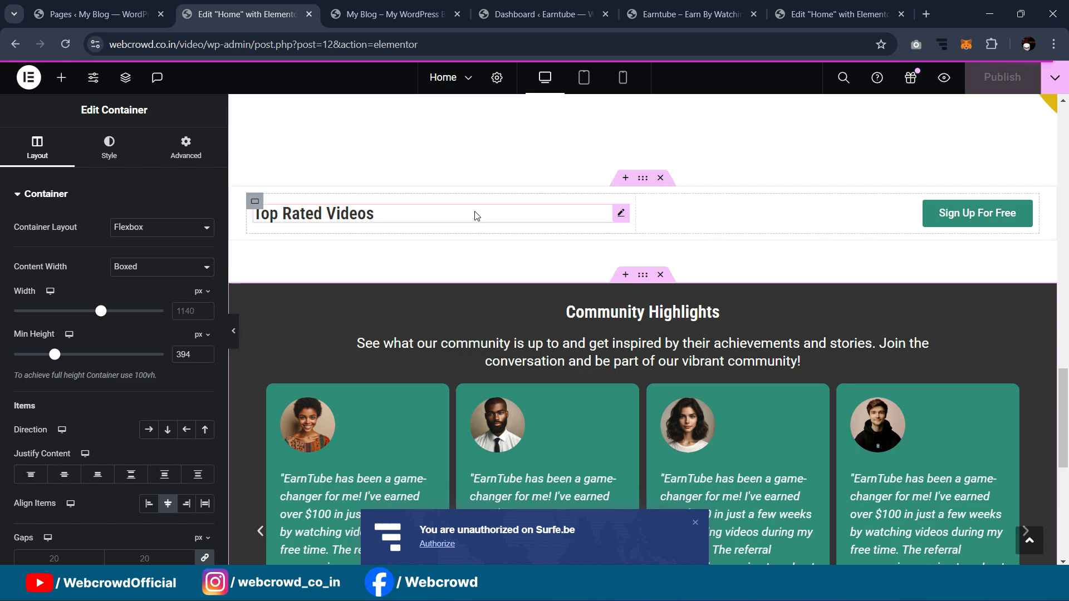
pyautogui.scroll(-4, 497, 205)
pyautogui.scroll(-3, 497, 203)
pyautogui.scroll(-1, 506, 228)
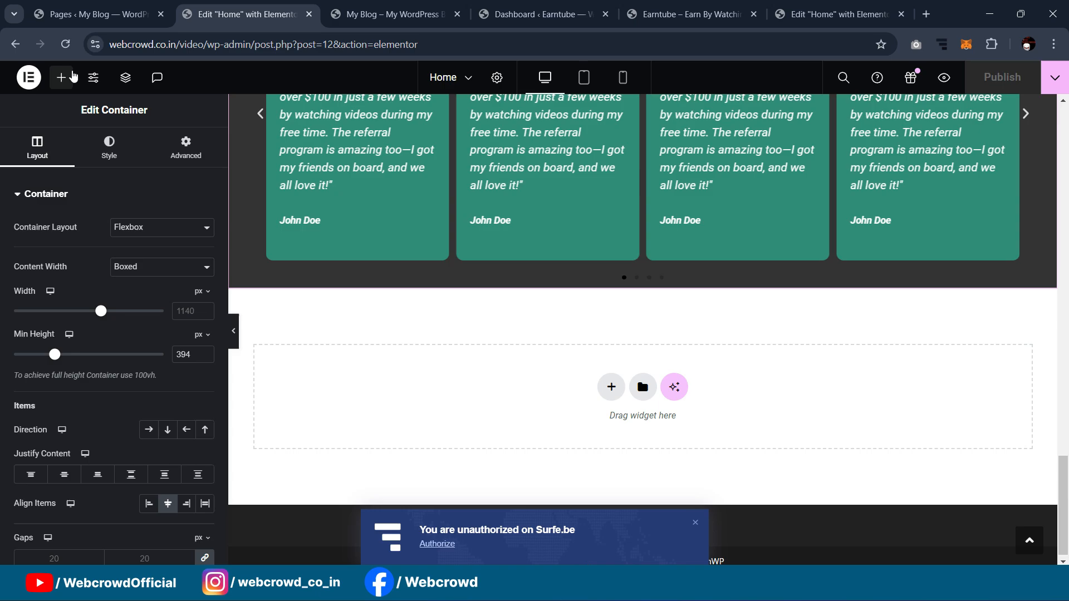
# Step: Drag an empty Container below the testimonials and give it a 60 px top margin
pyautogui.click(61, 77)
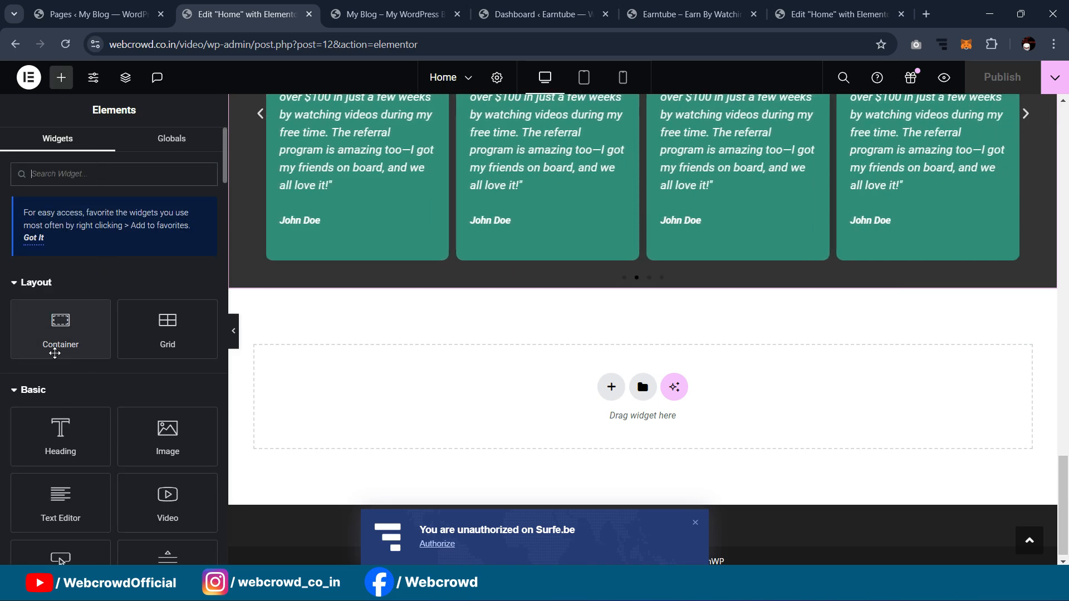
pyautogui.moveTo(58, 335); pyautogui.dragTo(522, 382)
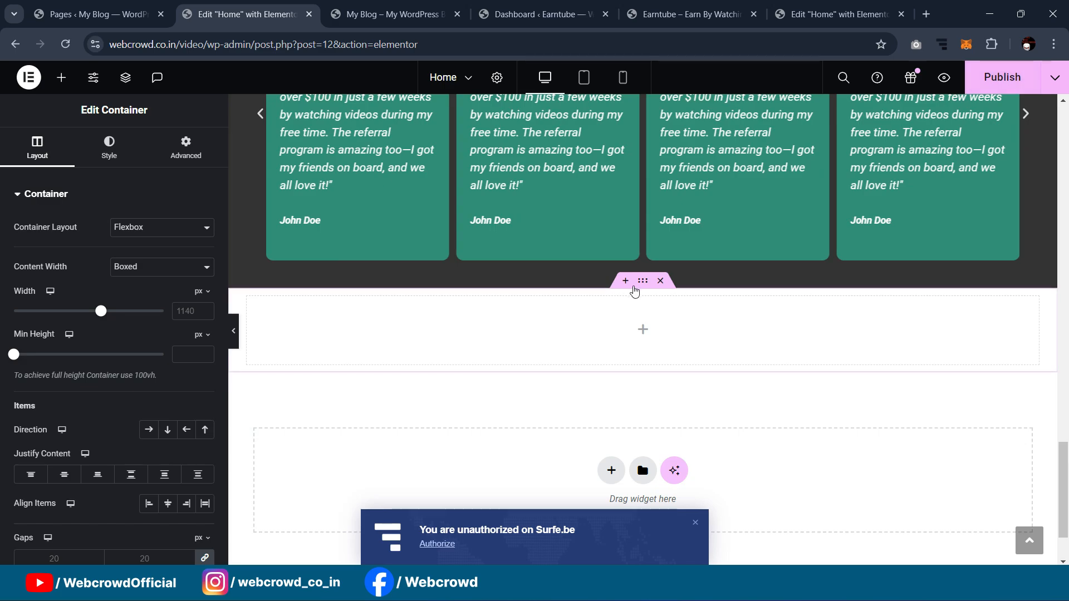
pyautogui.click(184, 148)
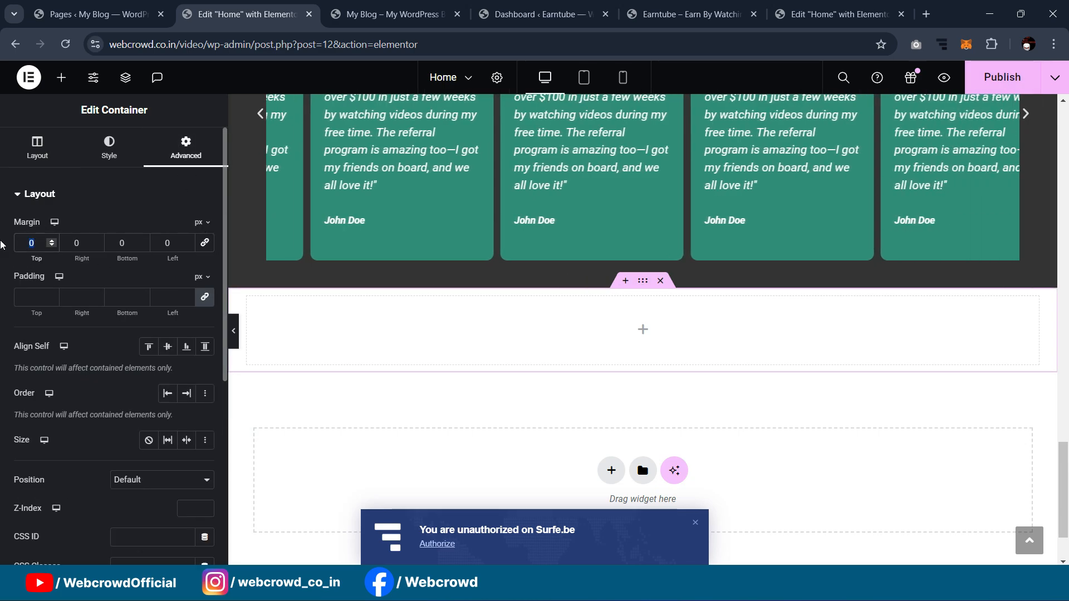
pyautogui.write('60')
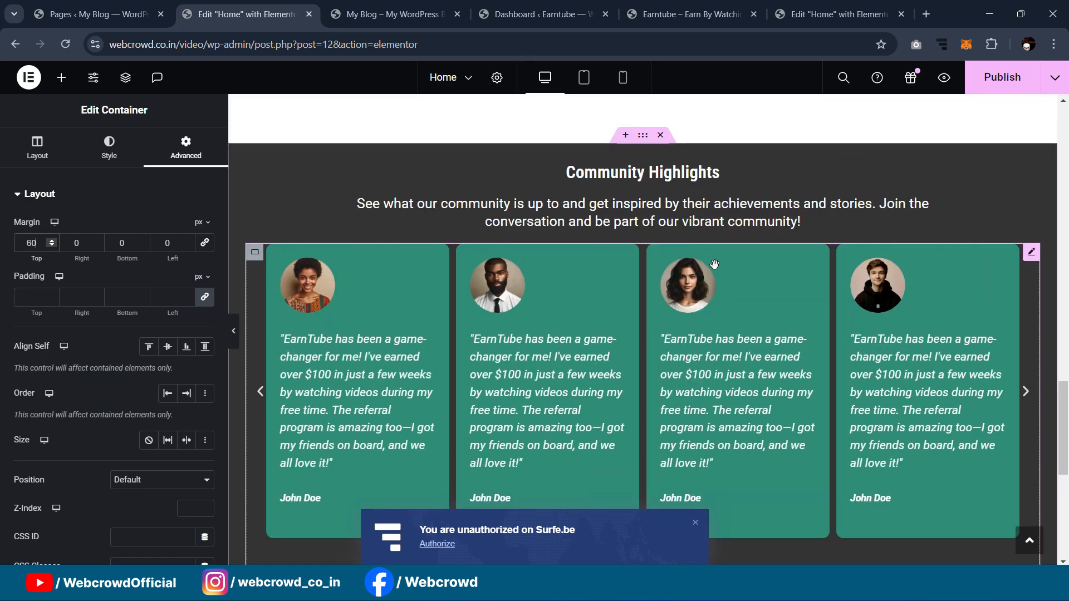
pyautogui.scroll(-2, 668, 278)
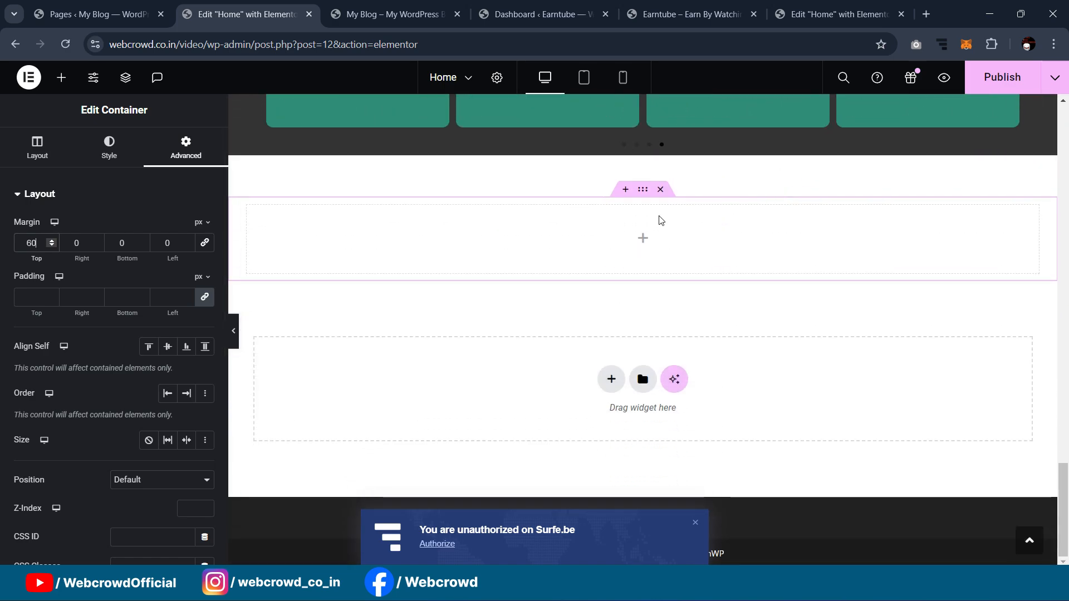
pyautogui.scroll(6, 644, 241)
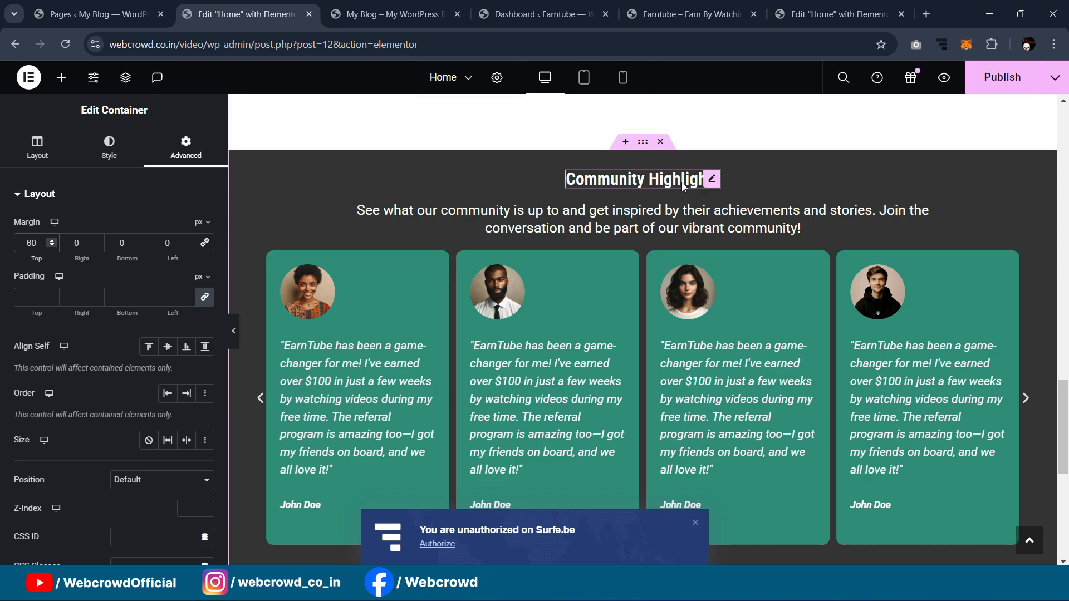
# Step: Copy the Community Highlights heading and paste it into the new empty container
pyautogui.rightClick(709, 182)
pyautogui.click(729, 247)
pyautogui.scroll(-6, 667, 273)
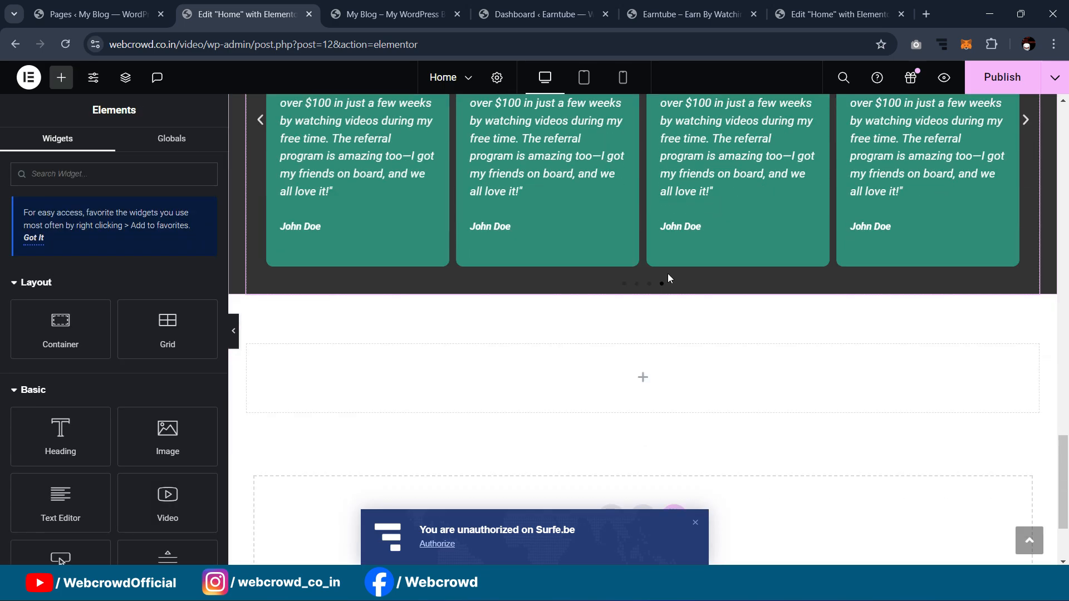
pyautogui.rightClick(638, 280)
pyautogui.click(673, 305)
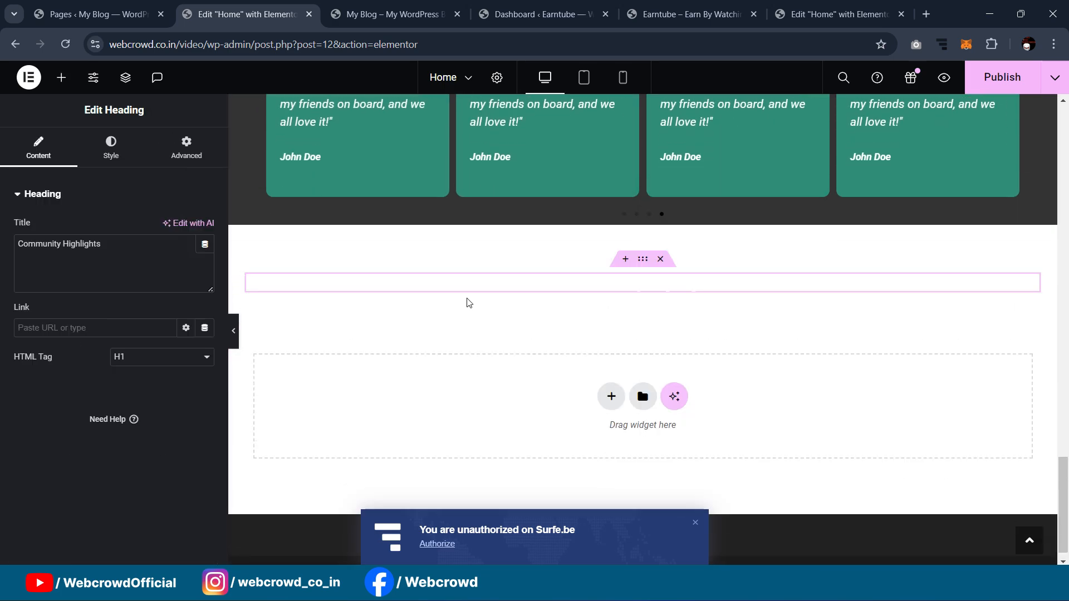
# Step: Set the pasted heading's text colour to the Secondary global colour
pyautogui.click(111, 146)
pyautogui.click(186, 256)
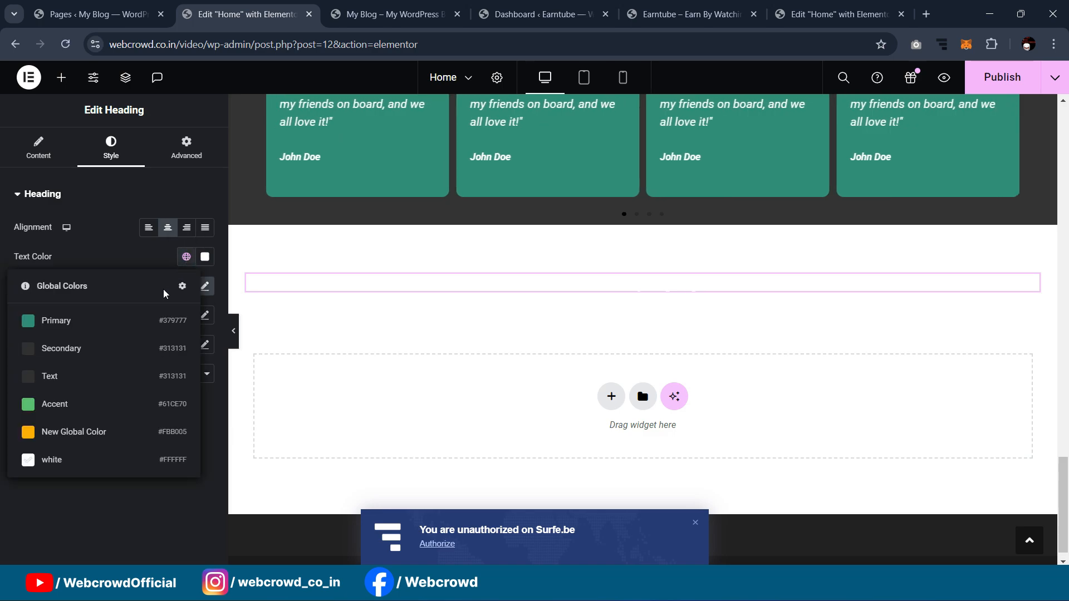
pyautogui.click(119, 375)
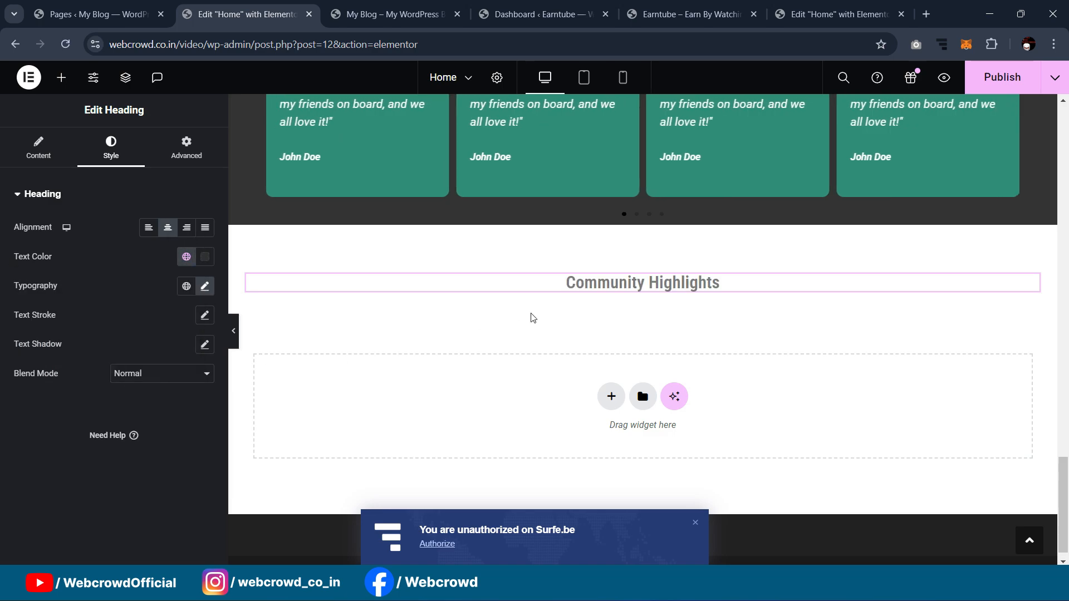
pyautogui.click(187, 256)
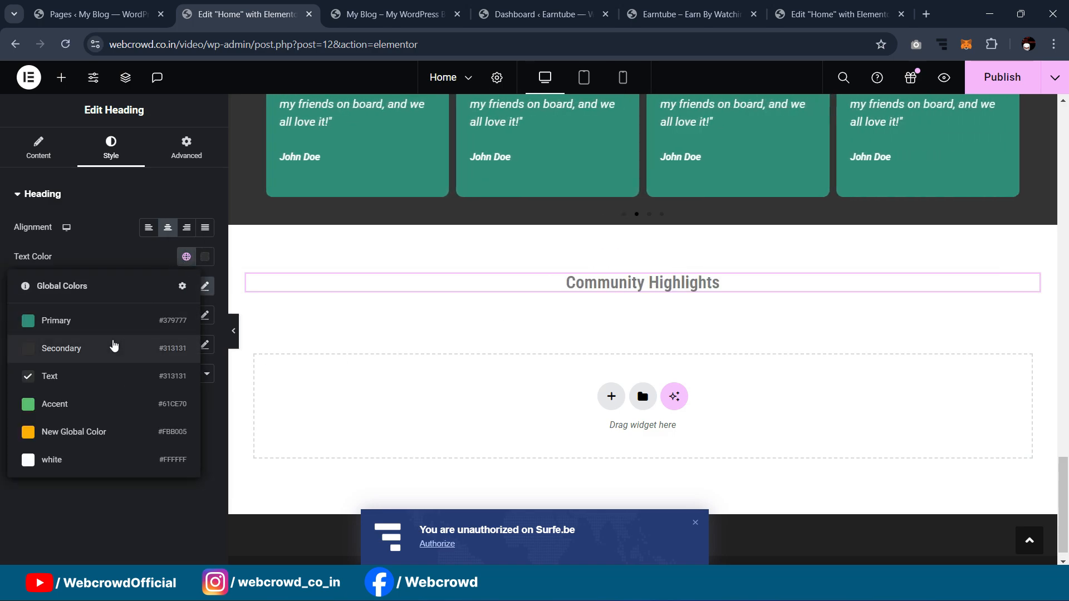
pyautogui.click(113, 345)
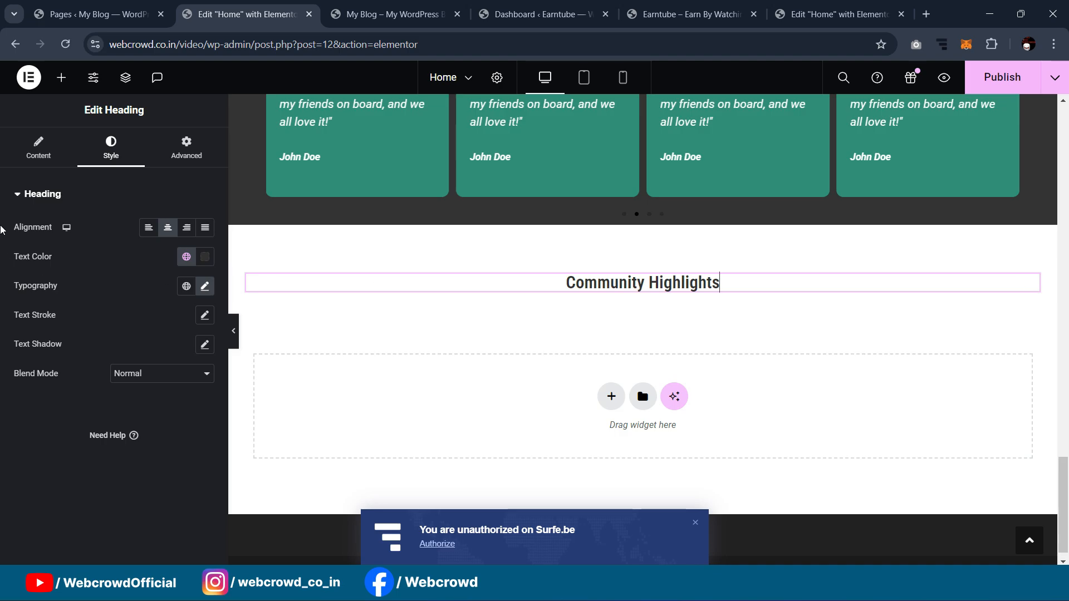
# Step: Change the heading title to 'FAQ'
pyautogui.click(39, 146)
pyautogui.click(109, 244)
pyautogui.write('AQ')
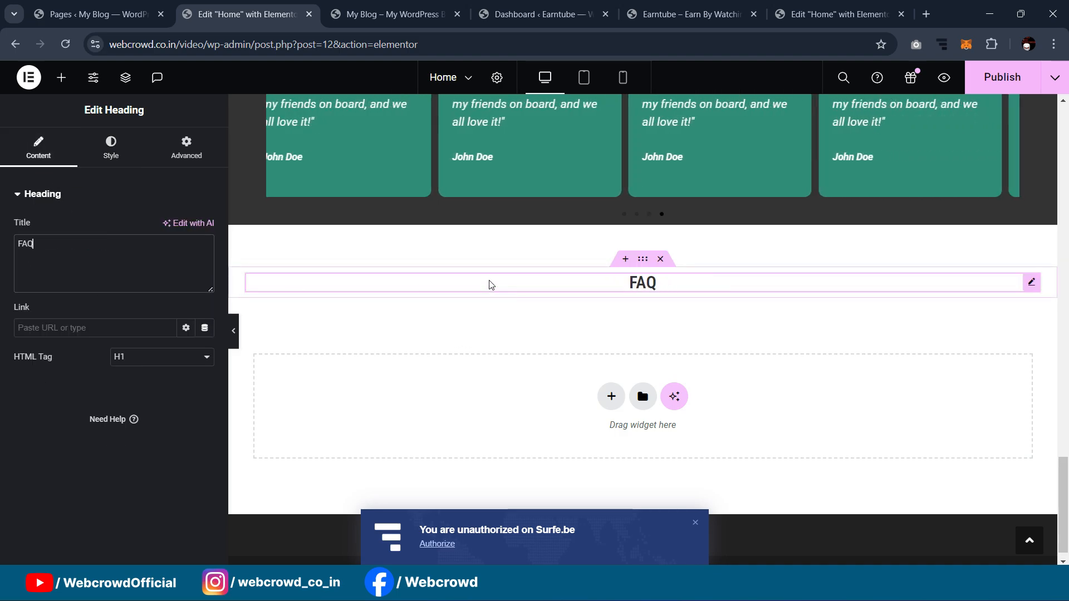
pyautogui.click(61, 78)
# Step: Add a container under the FAQ heading with a nested inner container laid out in a row
pyautogui.moveTo(60, 329); pyautogui.dragTo(272, 327)
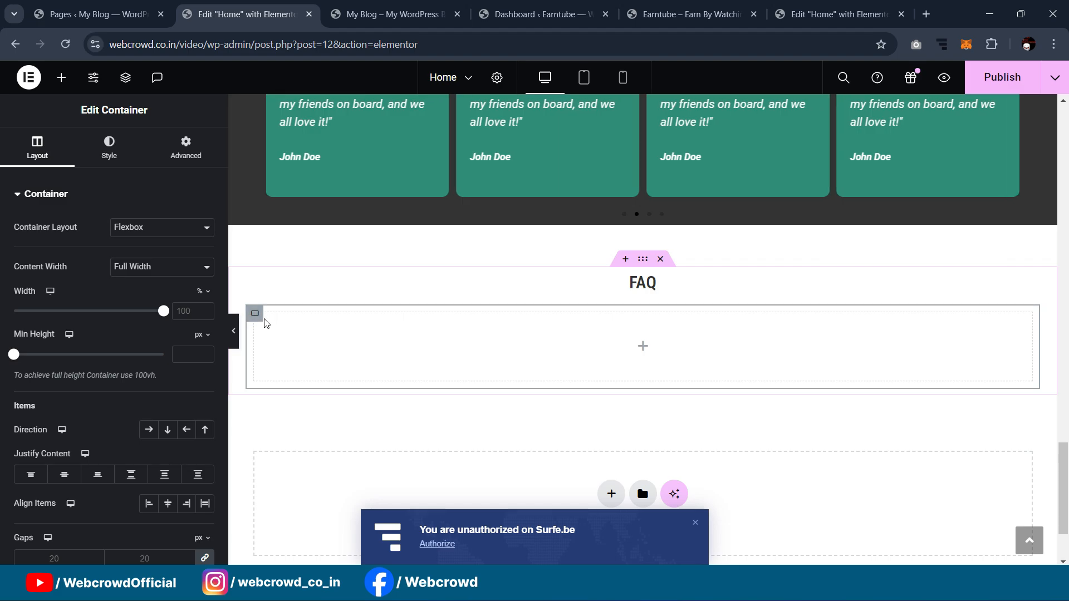
pyautogui.click(61, 77)
pyautogui.moveTo(83, 320); pyautogui.dragTo(327, 358)
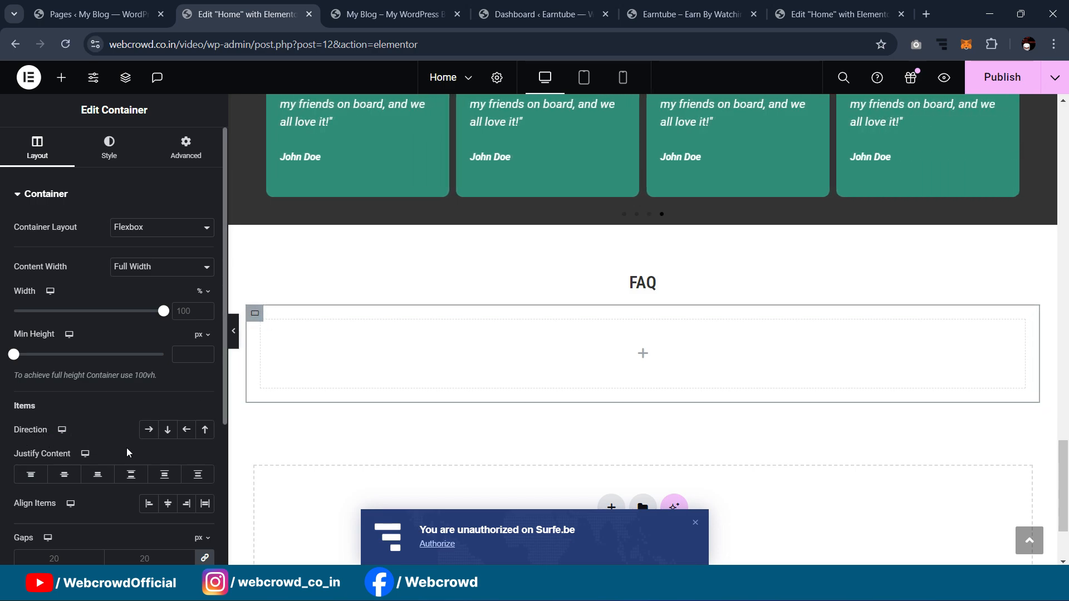
pyautogui.click(148, 434)
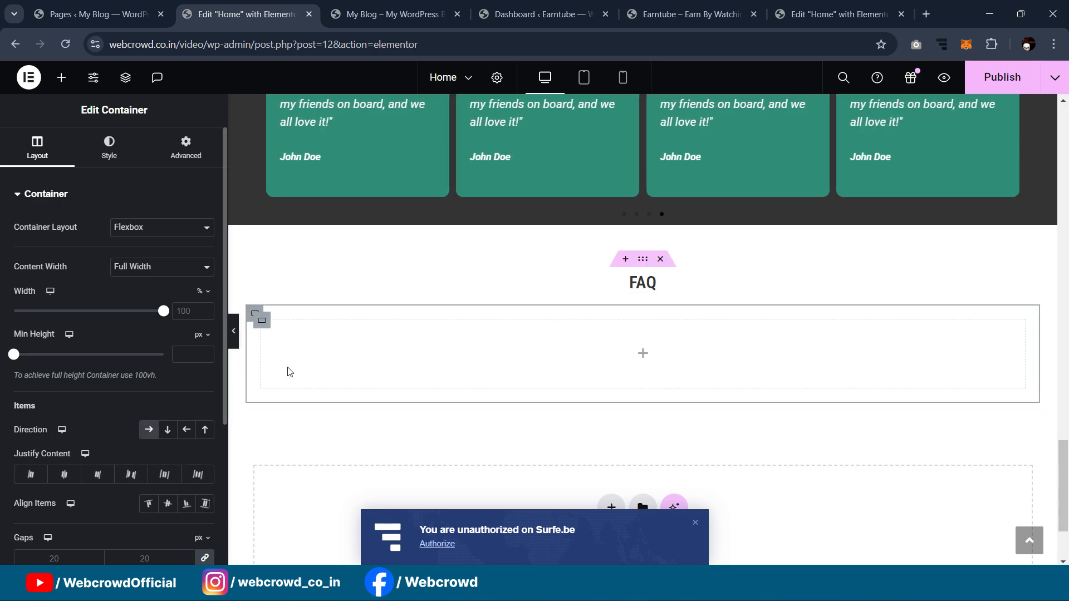
pyautogui.rightClick(262, 322)
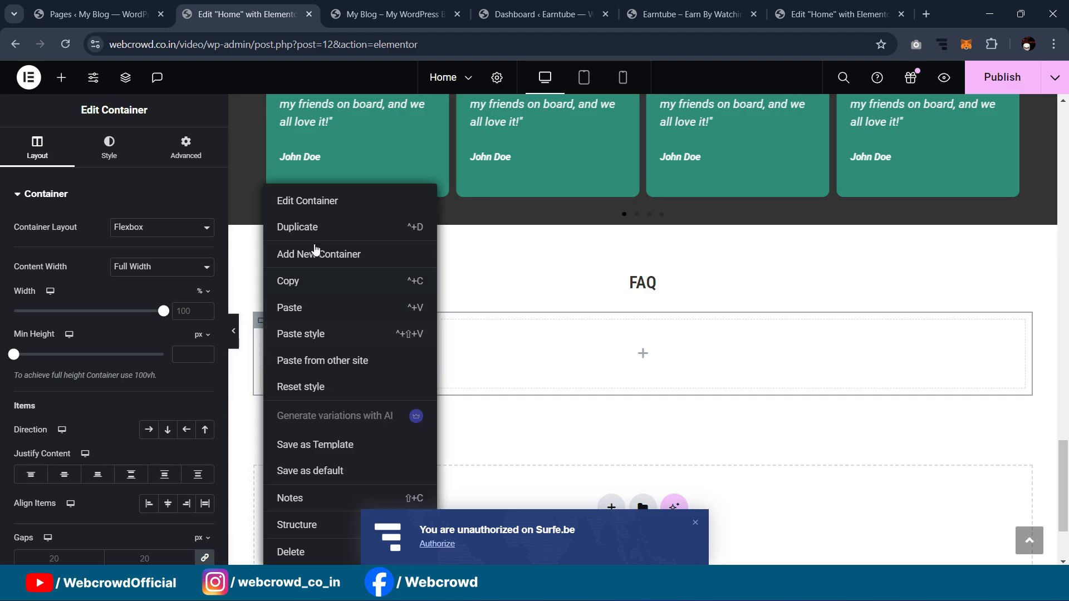
pyautogui.click(767, 406)
# Step: Review the reference site's FAQ accordion, collapse its first answer, and return to the Home editor
pyautogui.click(838, 13)
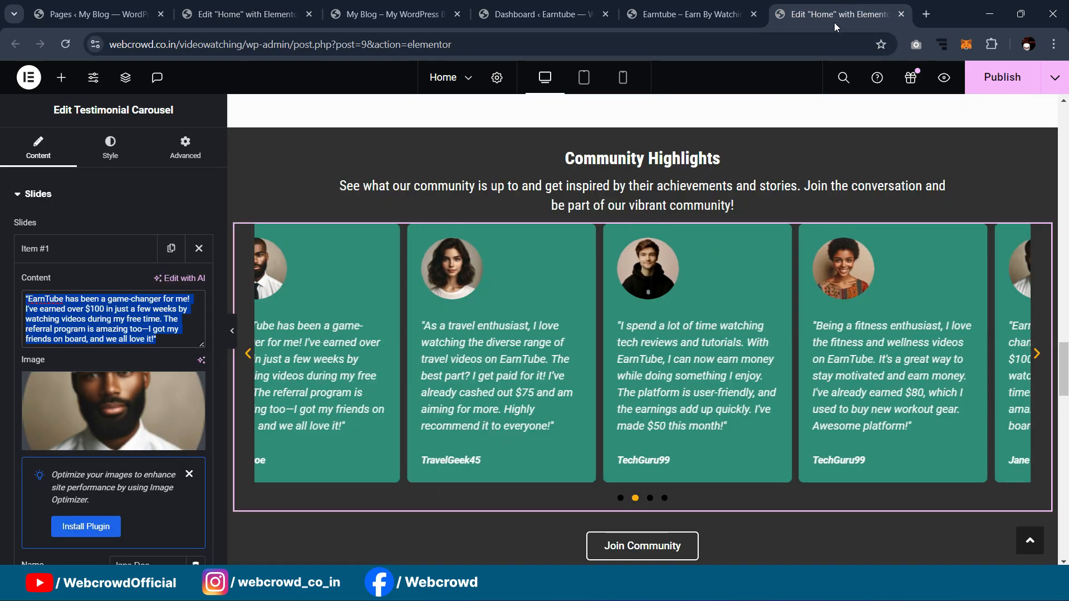
pyautogui.scroll(-6, 740, 268)
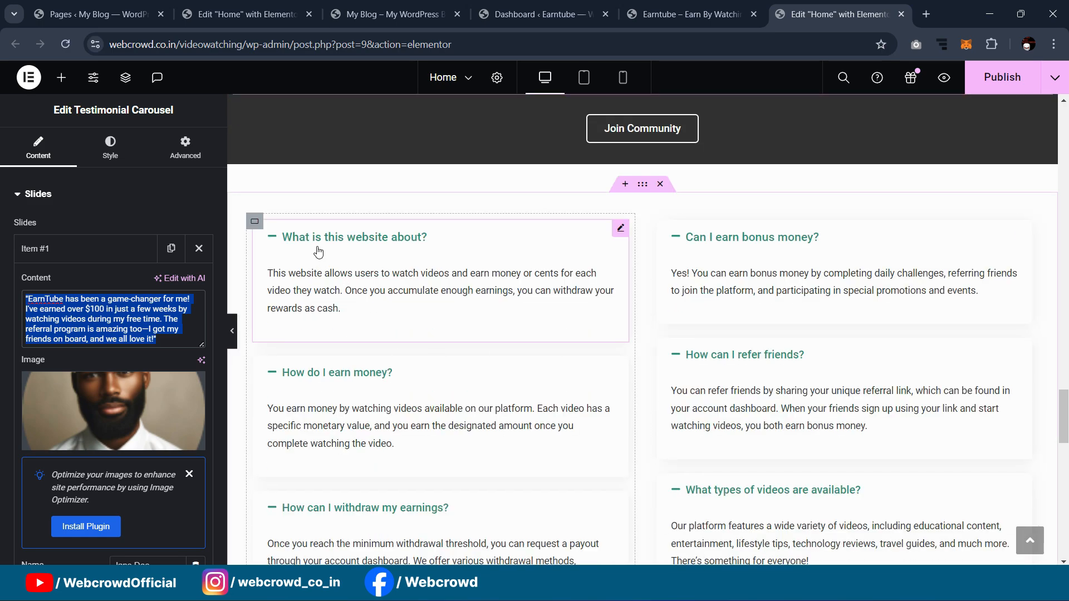
pyautogui.click(273, 241)
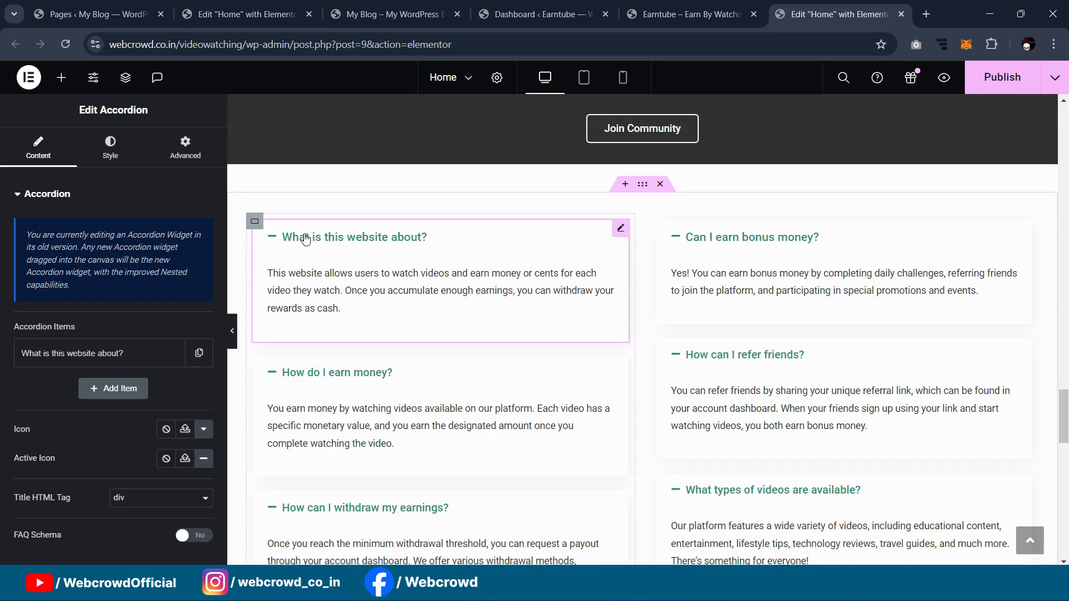
pyautogui.click(275, 239)
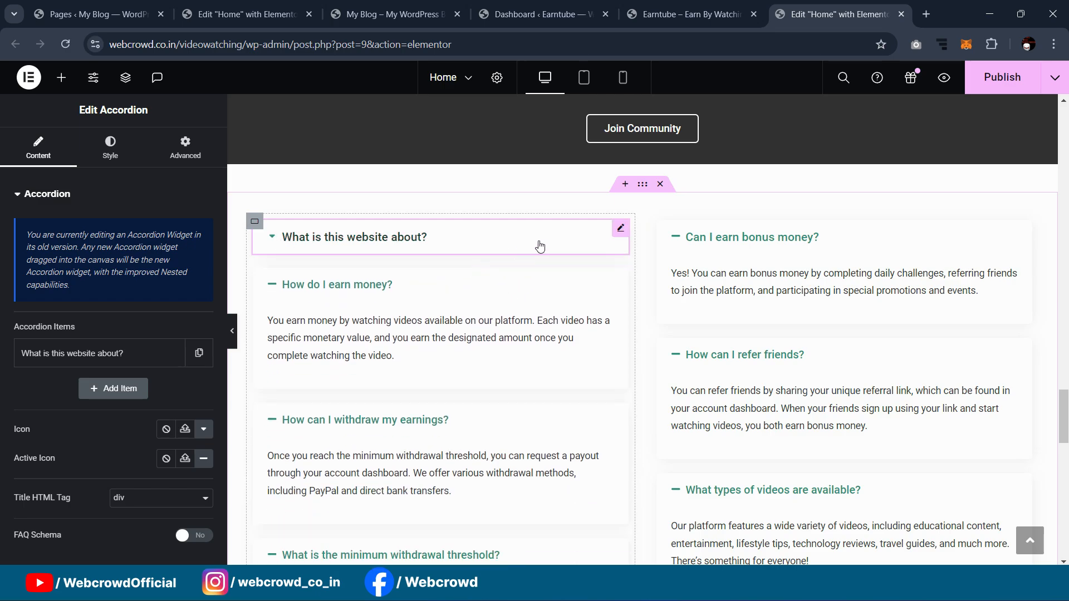
pyautogui.click(245, 14)
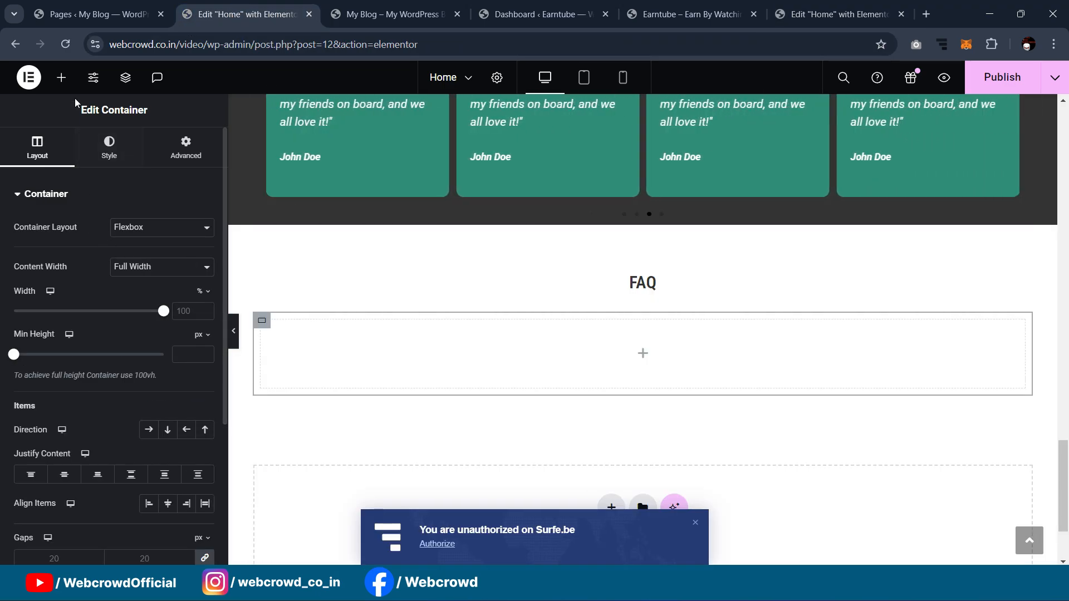
# Step: Drag an Accordion widget found via 'accord' into the FAQ container and dismiss the Surfe.be notification
pyautogui.click(61, 77)
pyautogui.write('accordi')
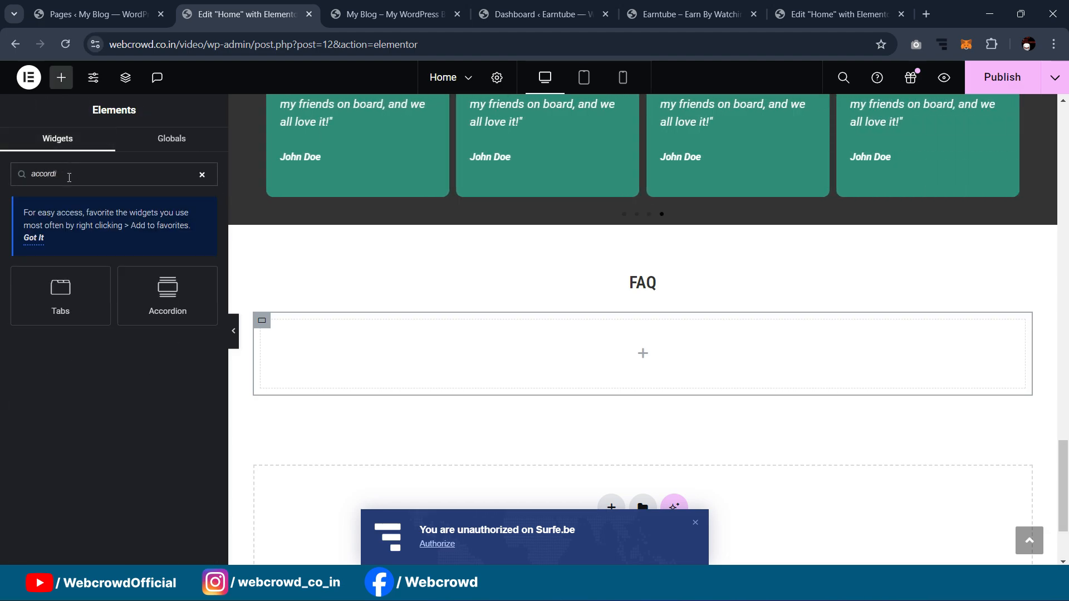
pyautogui.moveTo(172, 304); pyautogui.dragTo(315, 350)
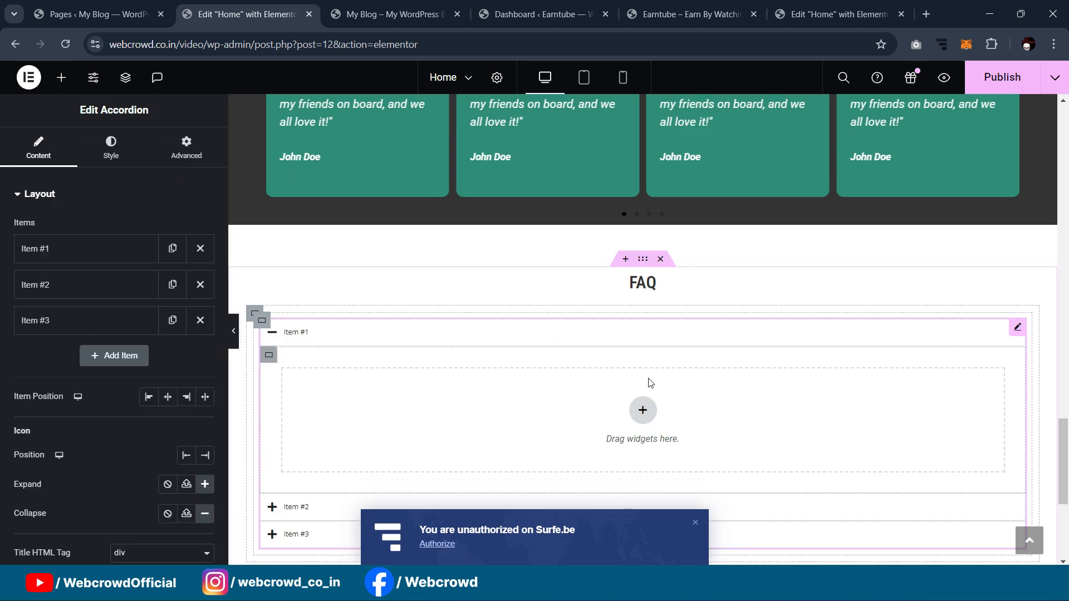
pyautogui.scroll(-1, 648, 383)
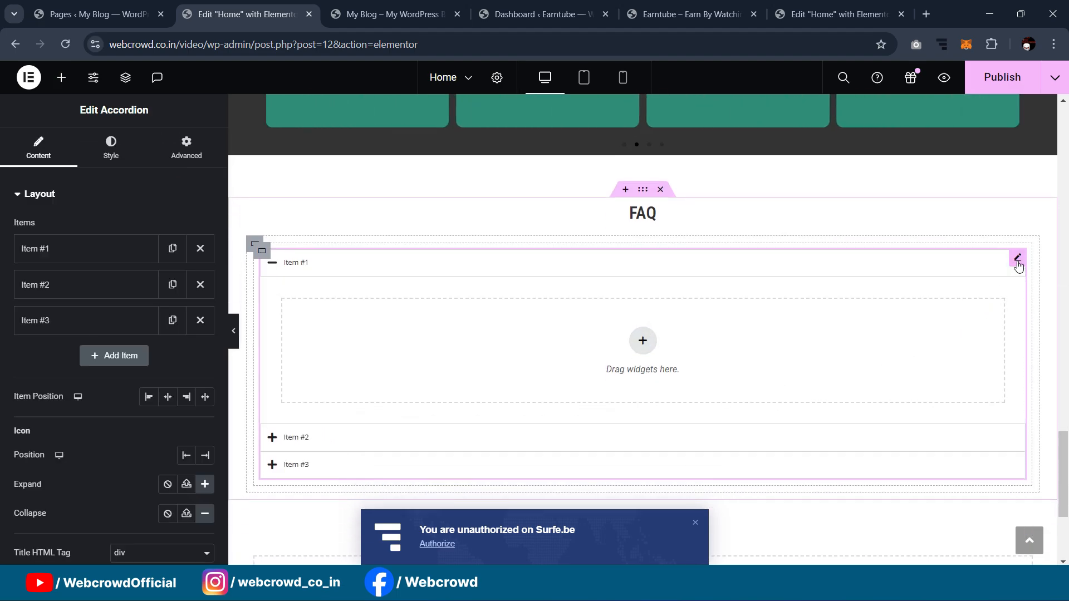
pyautogui.click(270, 266)
pyautogui.click(270, 266)
pyautogui.click(696, 524)
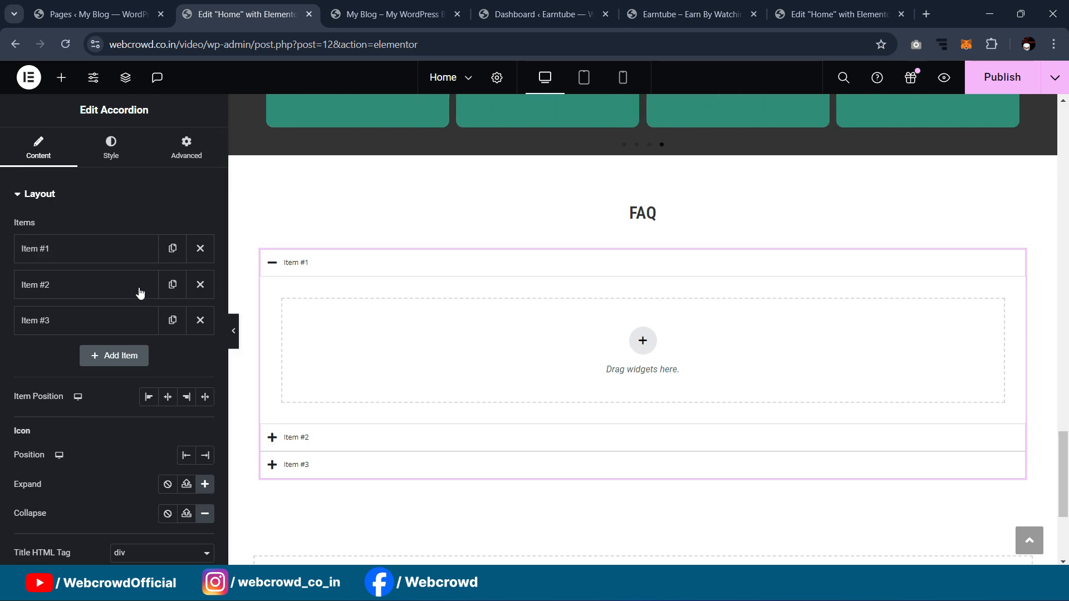
# Step: Check the existing site's FAQ, then delete Item #3 and Item #2 from the accordion
pyautogui.click(79, 254)
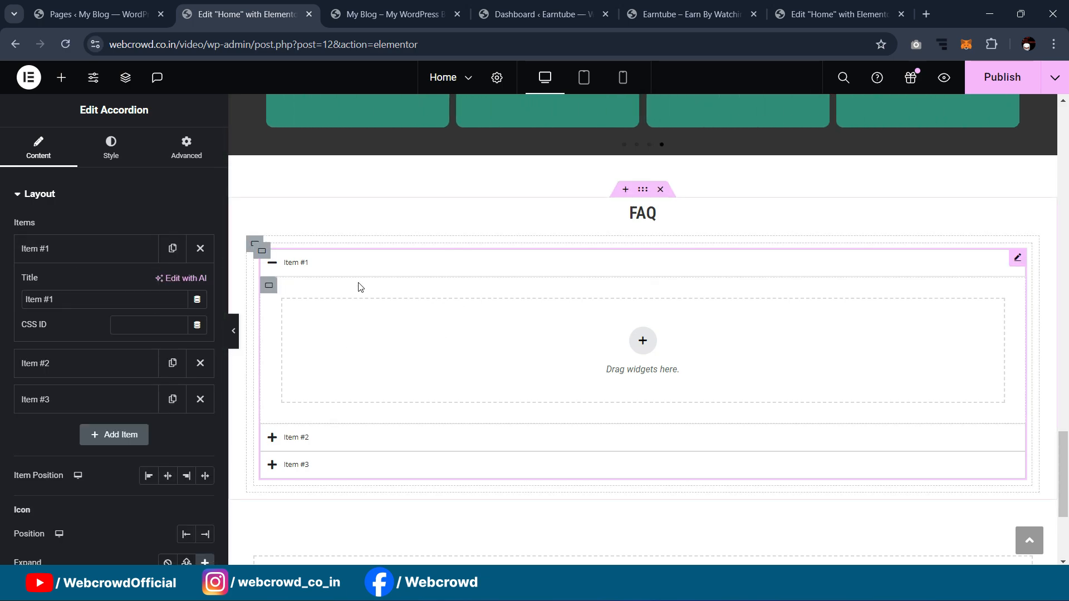
pyautogui.click(114, 248)
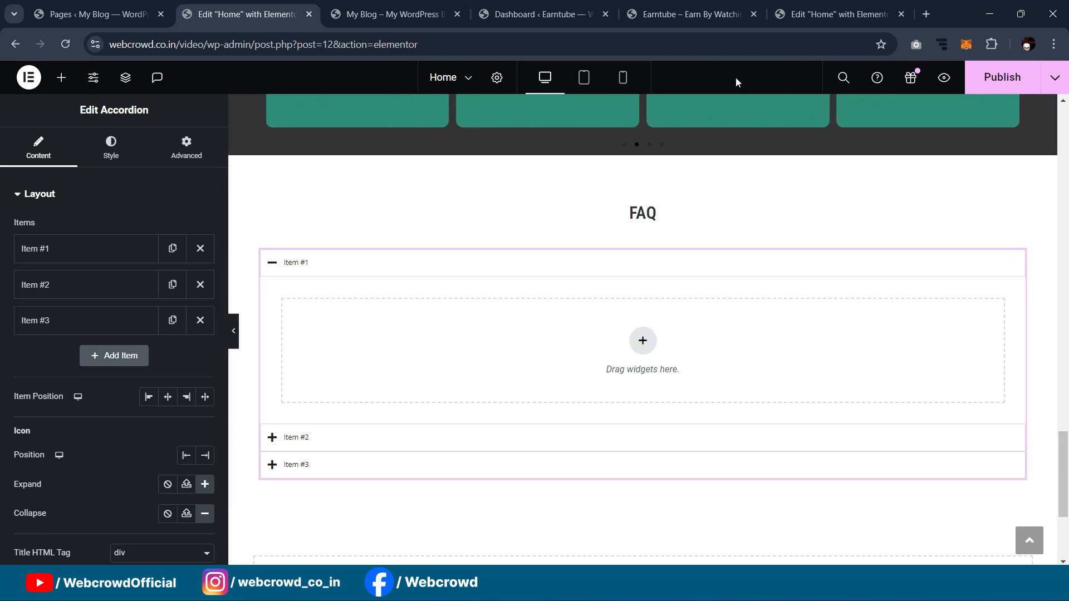
pyautogui.click(835, 14)
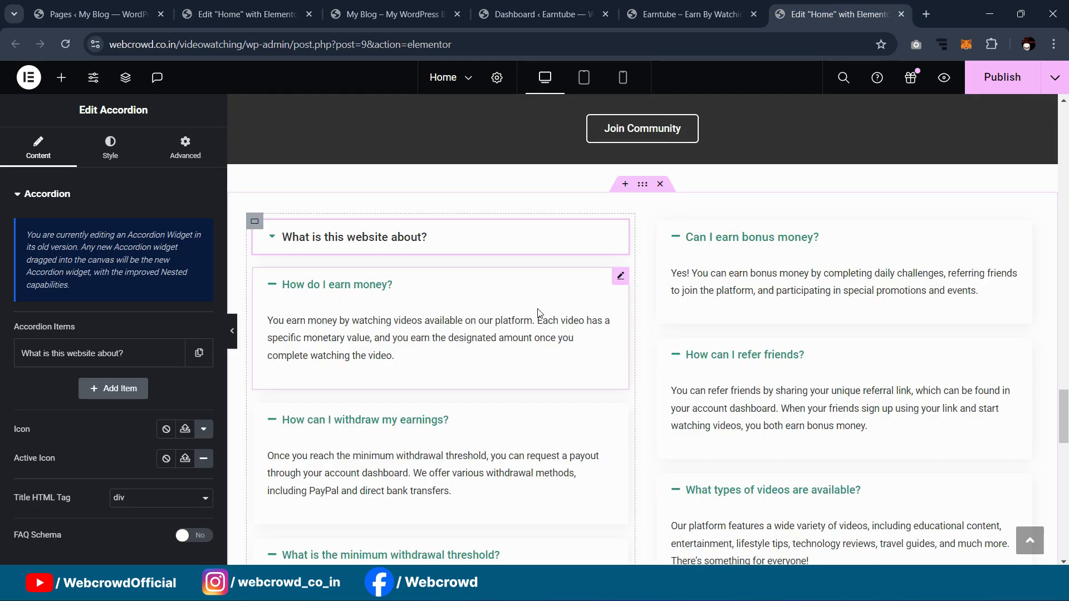
pyautogui.click(376, 8)
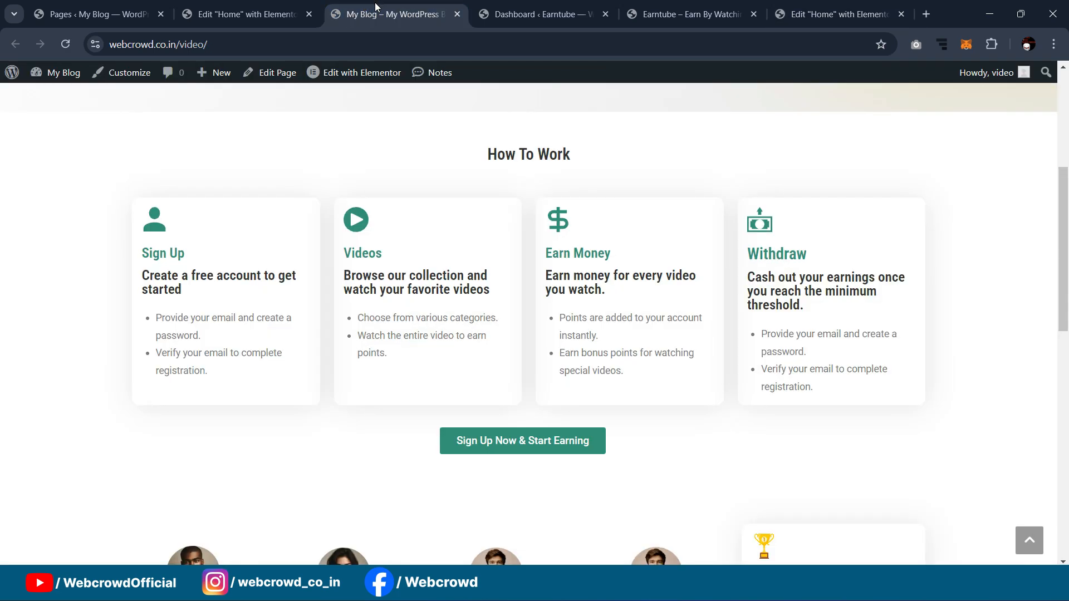
pyautogui.click(240, 6)
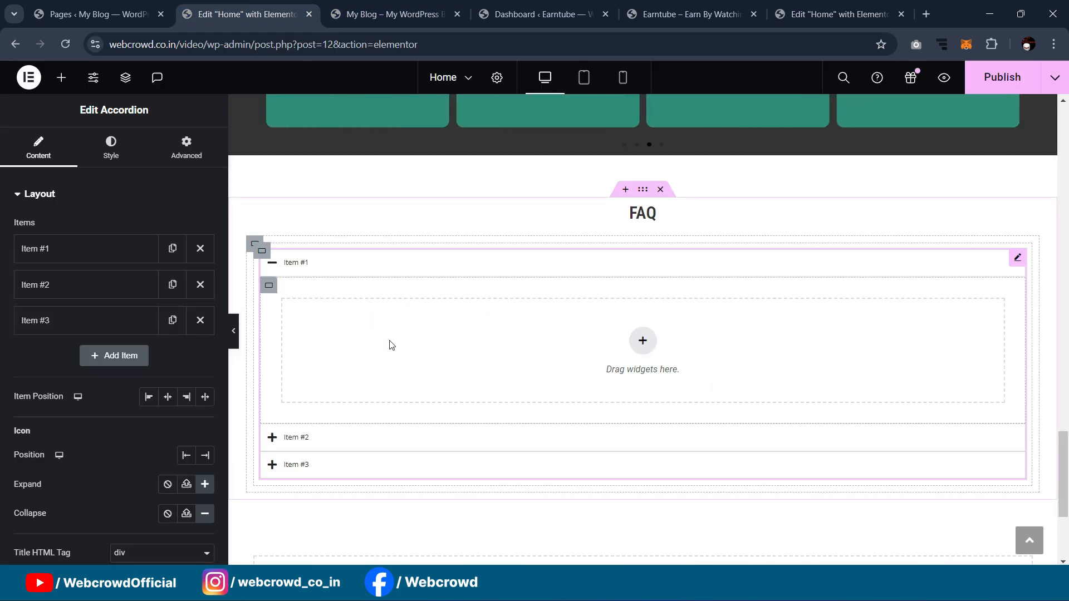
pyautogui.click(201, 321)
pyautogui.click(201, 285)
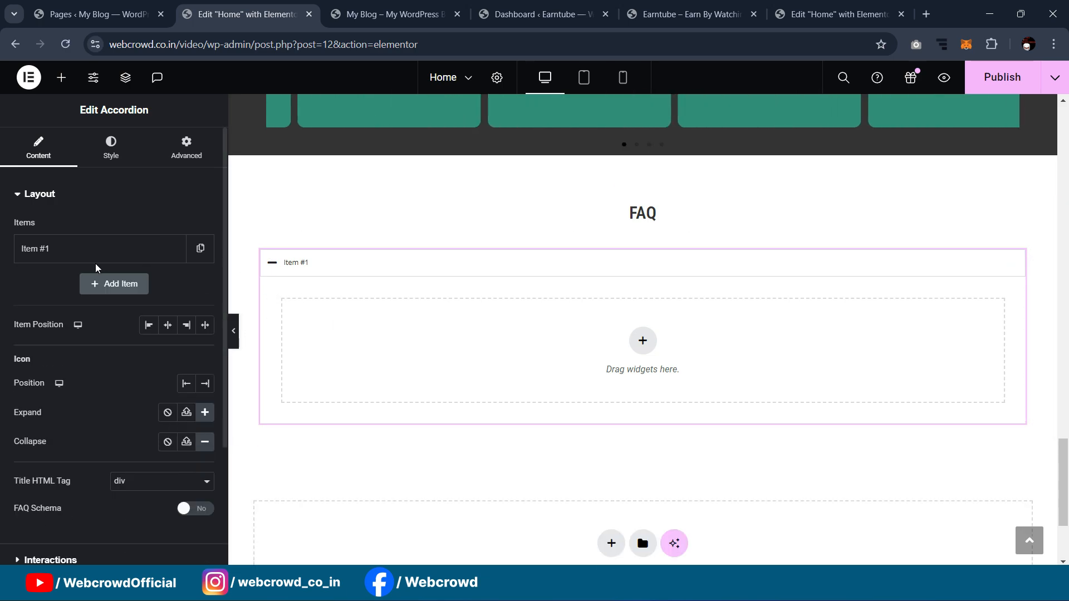
# Step: Retitle Item #1 'What is this website about?' using the existing site's question
pyautogui.click(83, 249)
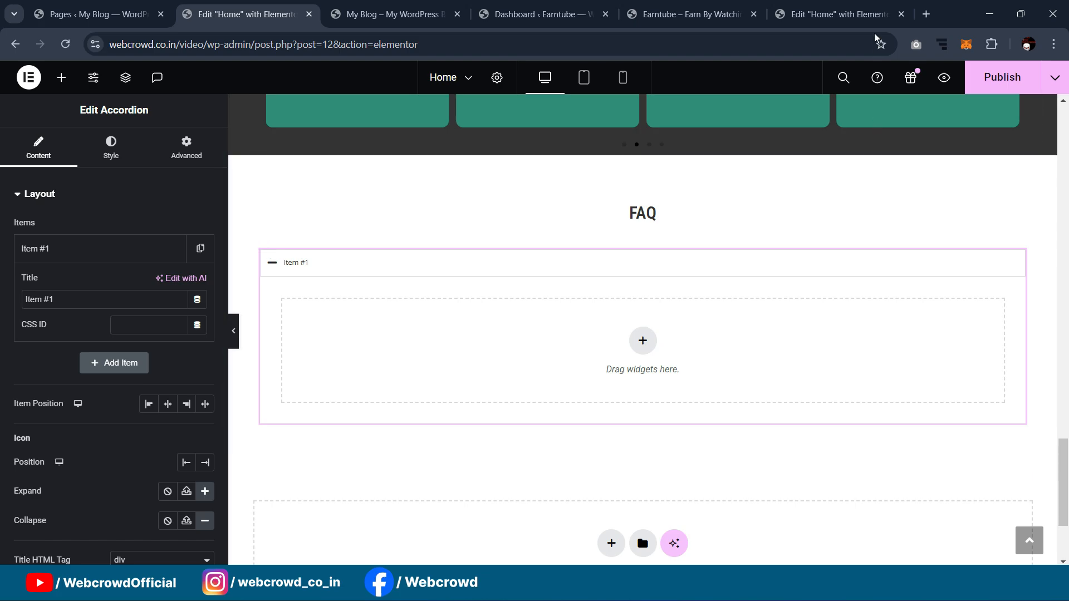
pyautogui.click(848, 5)
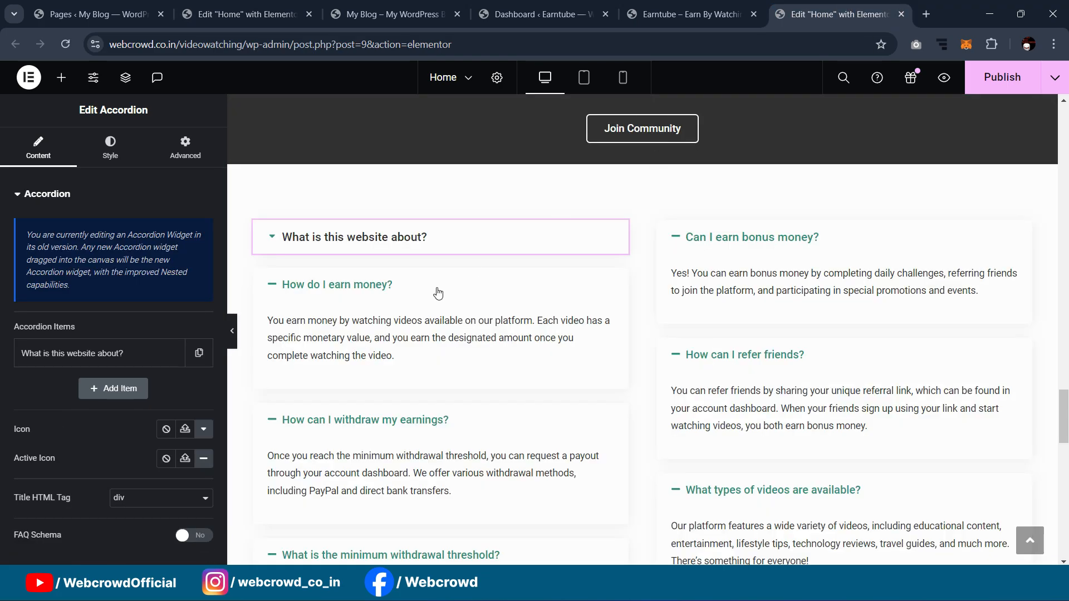
pyautogui.click(128, 354)
pyautogui.hotkey('ctrl', 'a')
pyautogui.hotkey('ctrl', 'c')
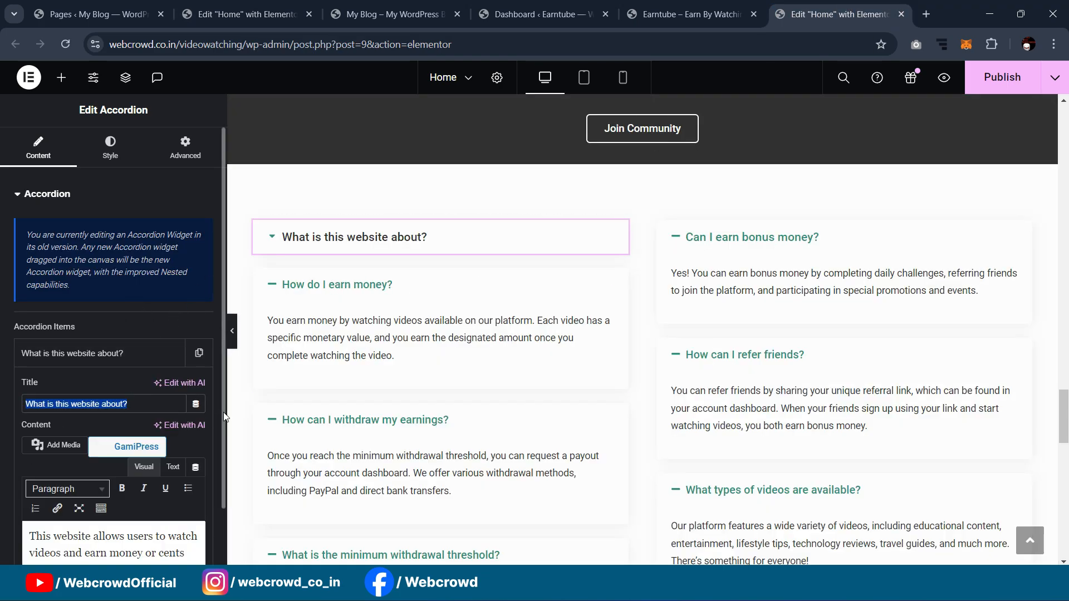
pyautogui.hotkey('ctrl', '2')
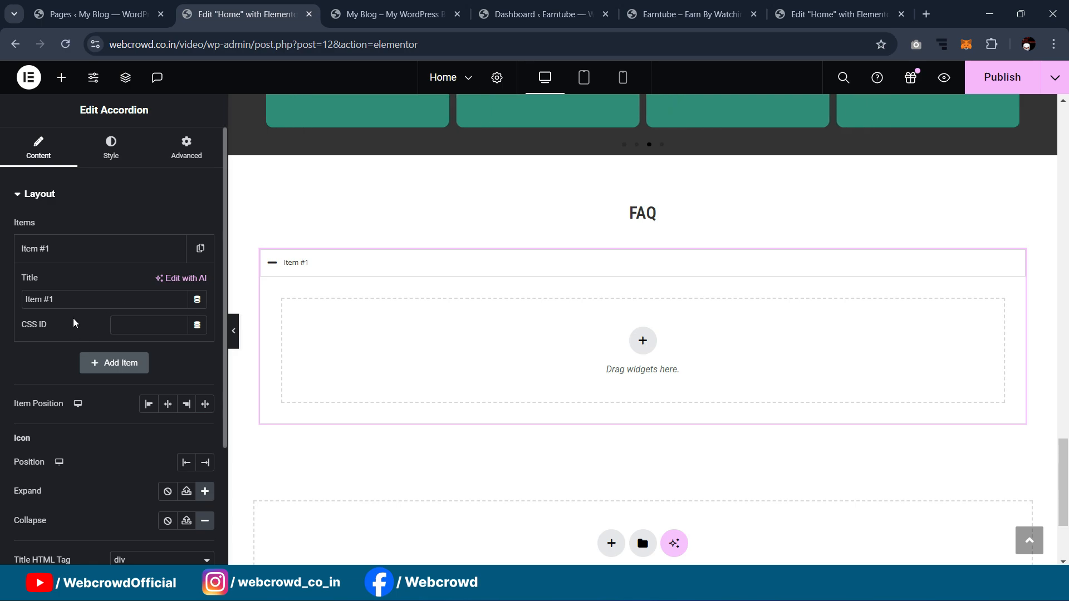
pyautogui.hotkey('ctrl', 'v')
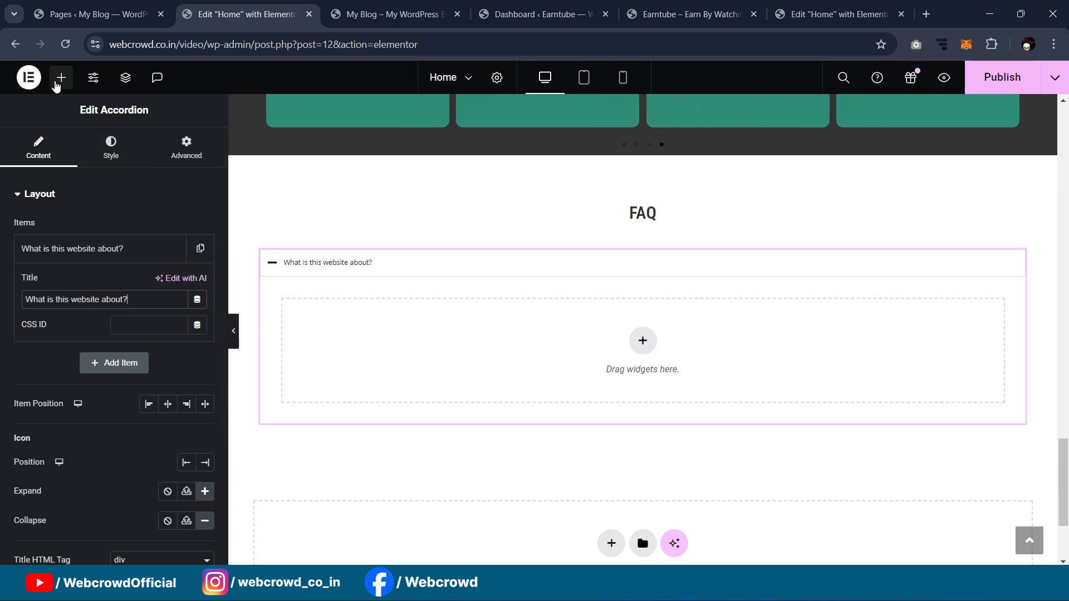
# Step: Add a Text Editor widget inside the first FAQ item
pyautogui.click(61, 77)
pyautogui.write('tex')
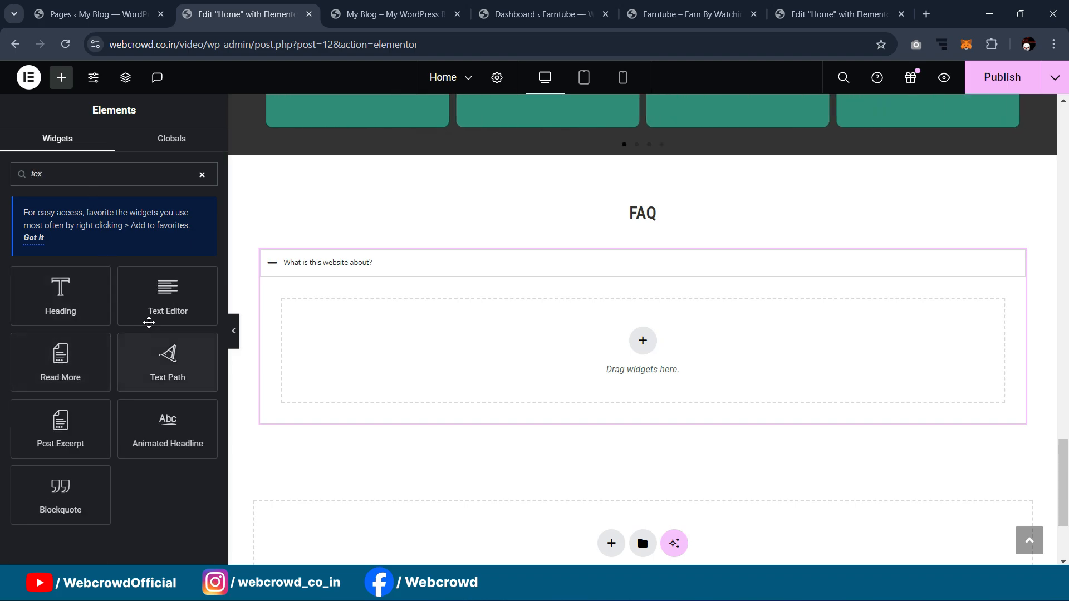
pyautogui.moveTo(148, 322); pyautogui.dragTo(606, 364)
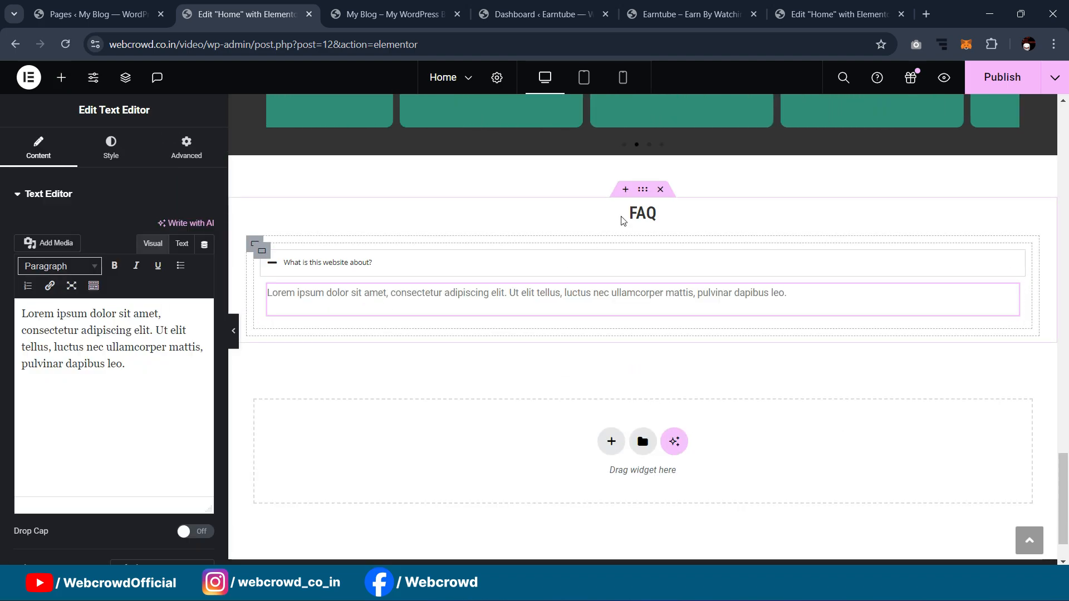
# Step: Copy the existing site's answer paragraph and paste it over the placeholder Lorem ipsum text
pyautogui.click(835, 14)
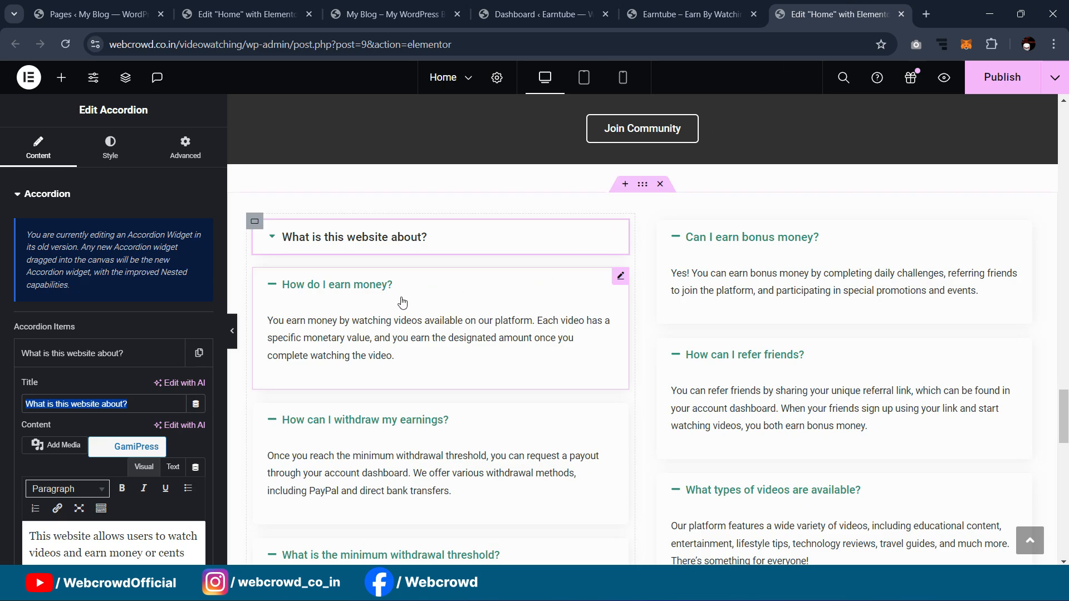
pyautogui.scroll(-1, 114, 356)
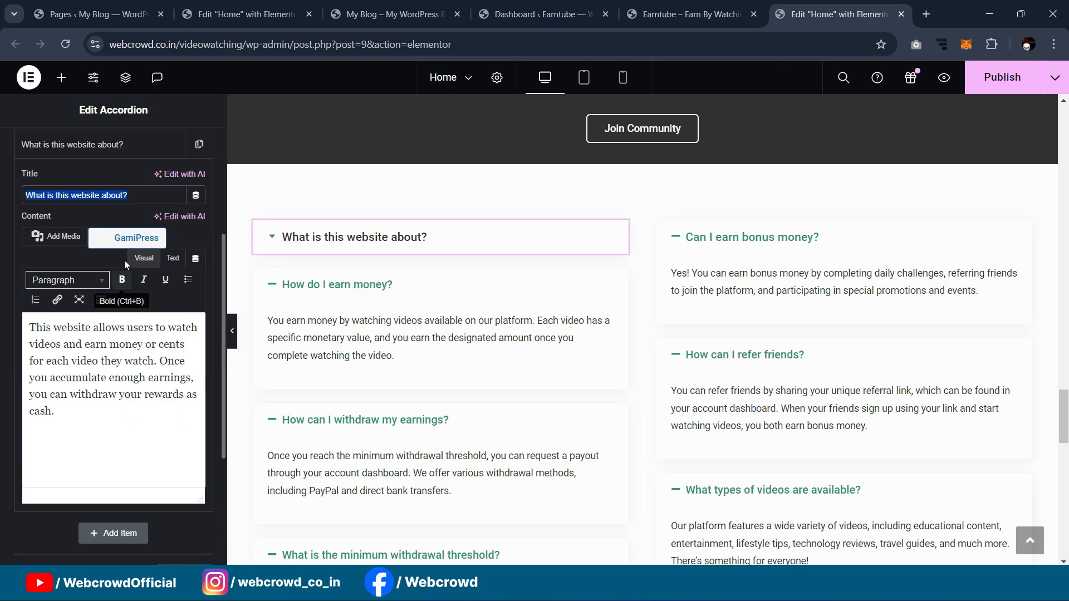
pyautogui.scroll(1, 288, 223)
pyautogui.scroll(1, 114, 356)
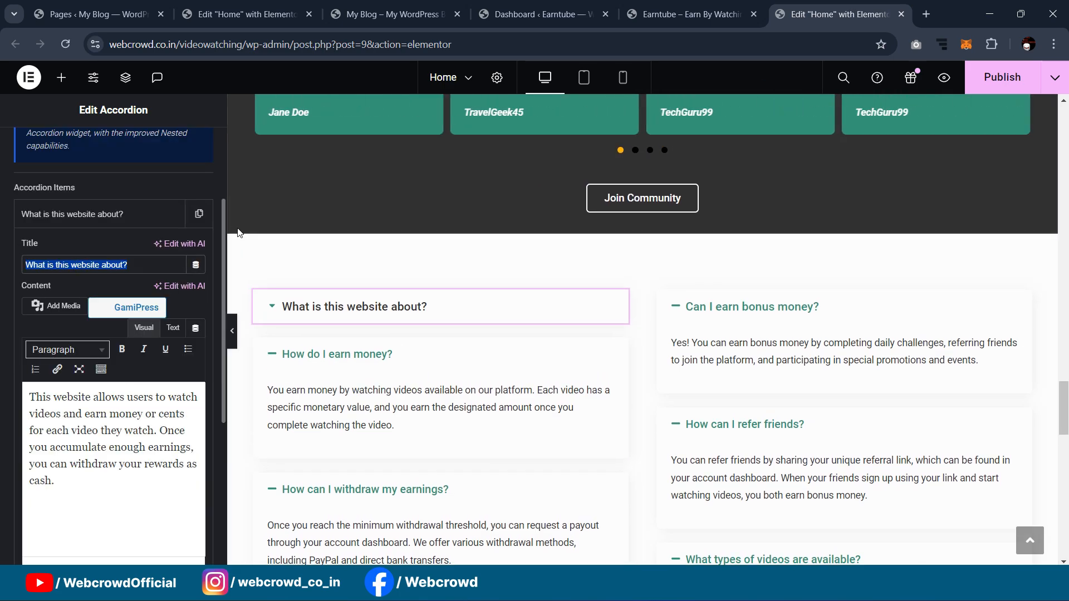
pyautogui.scroll(-2, 499, 299)
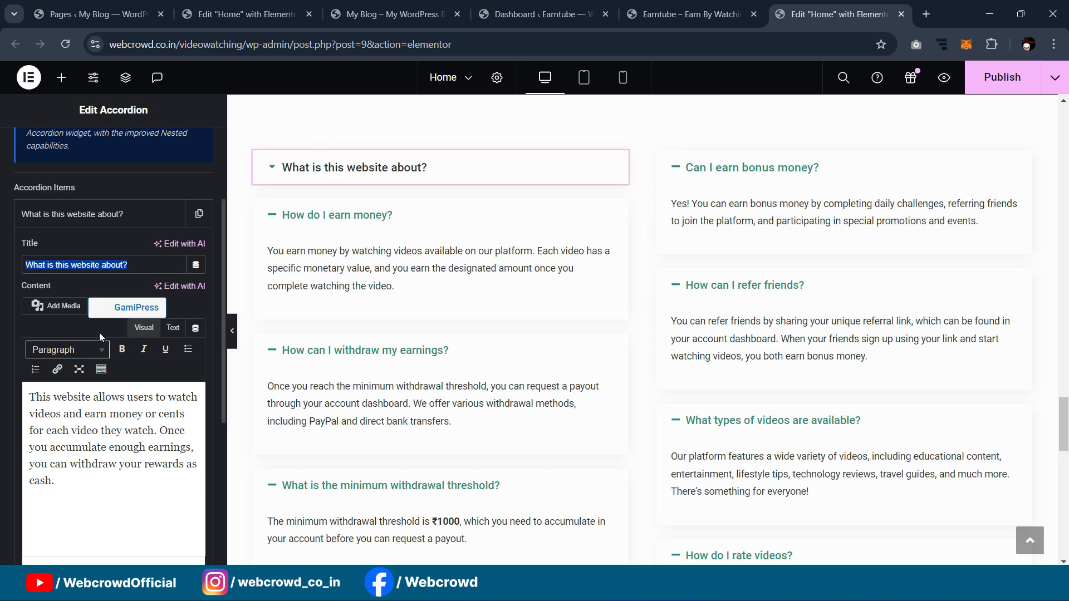
pyautogui.moveTo(61, 484); pyautogui.dragTo(3, 398)
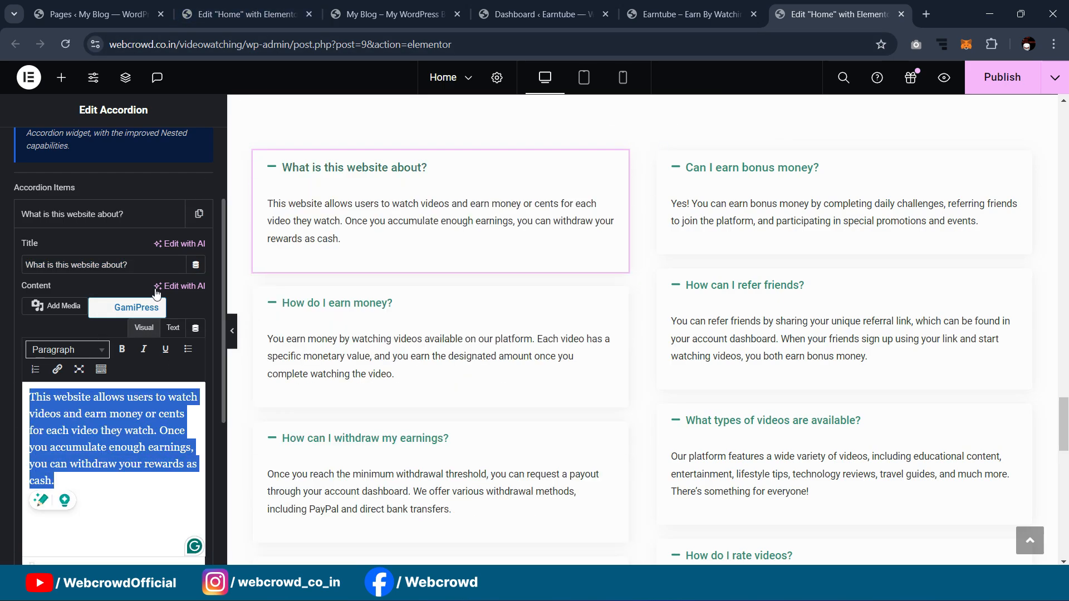
pyautogui.click(89, 482)
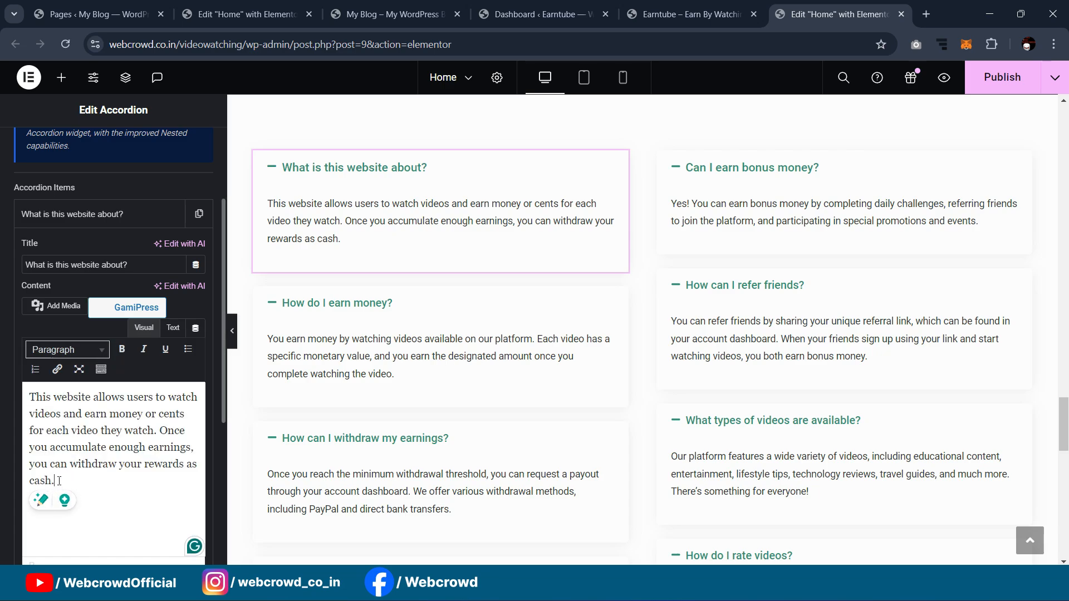
pyautogui.moveTo(59, 481); pyautogui.dragTo(26, 389)
pyautogui.hotkey('ctrl', 'c')
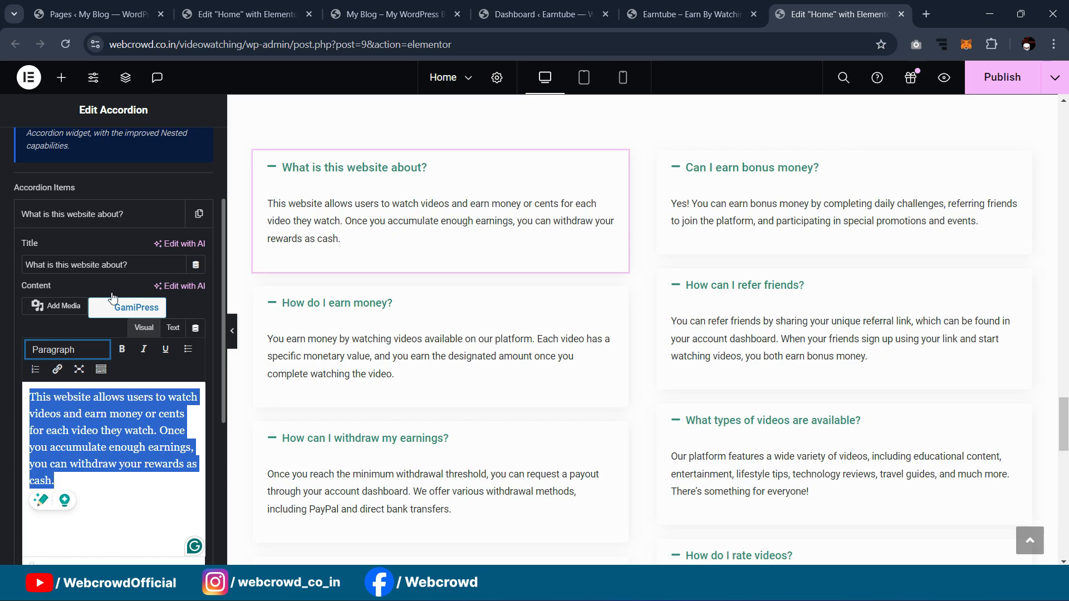
pyautogui.click(232, 15)
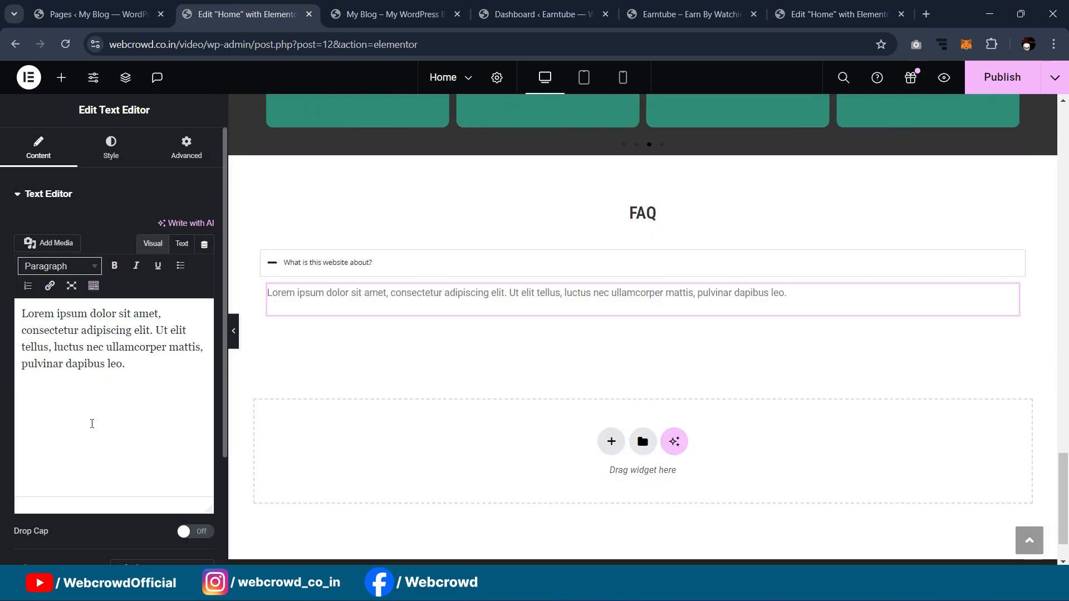
pyautogui.hotkey('ctrl', 'a')
pyautogui.hotkey('ctrl', 'v')
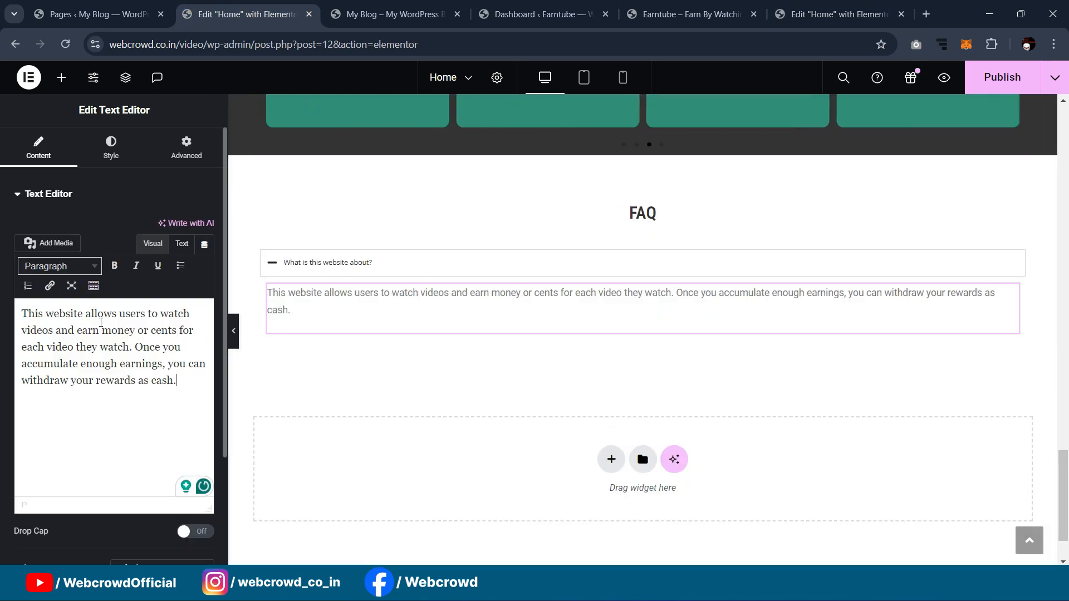
# Step: In the accordion's Style settings, set the question title colour to global Primary
pyautogui.click(271, 267)
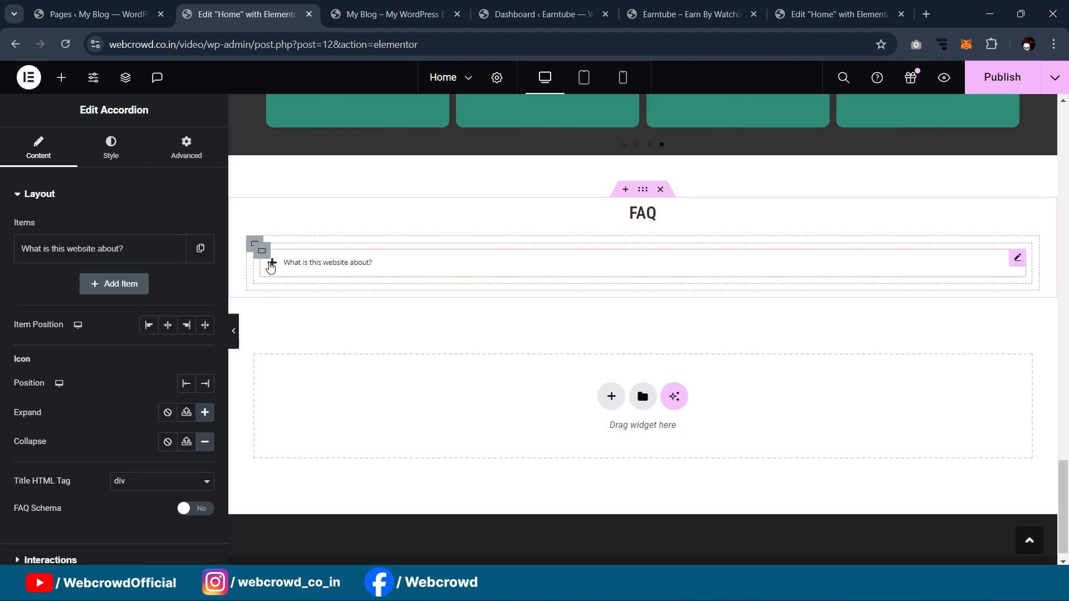
pyautogui.click(271, 266)
pyautogui.click(269, 266)
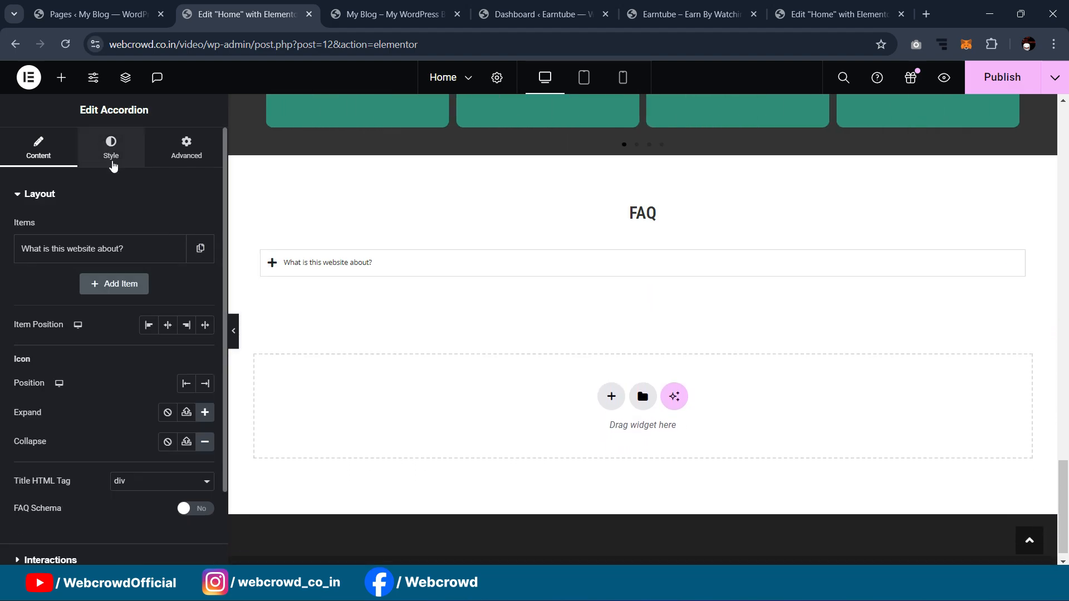
pyautogui.click(110, 157)
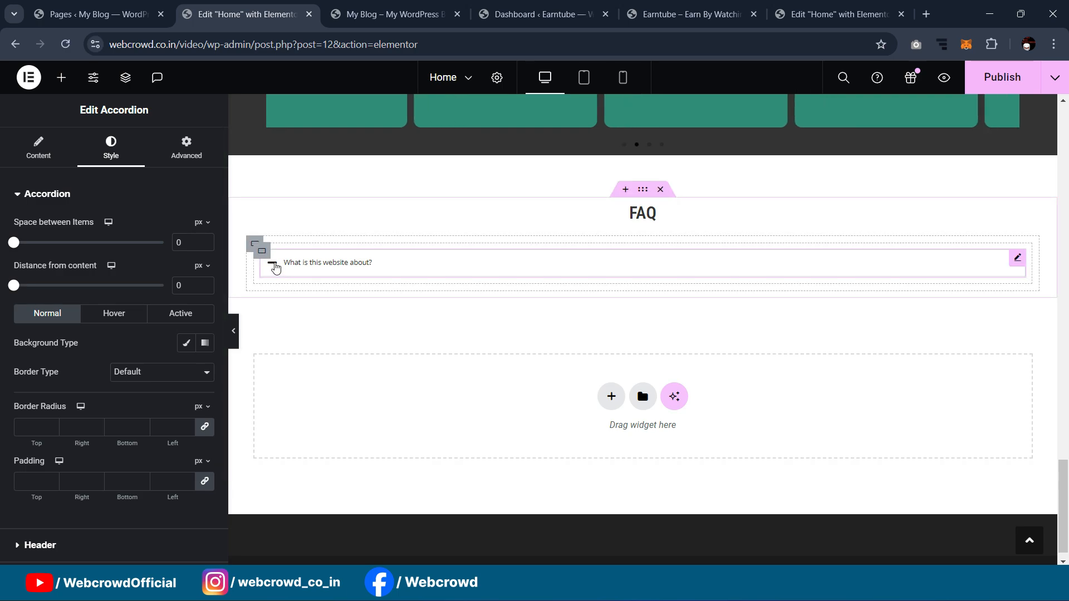
pyautogui.click(274, 265)
pyautogui.click(273, 268)
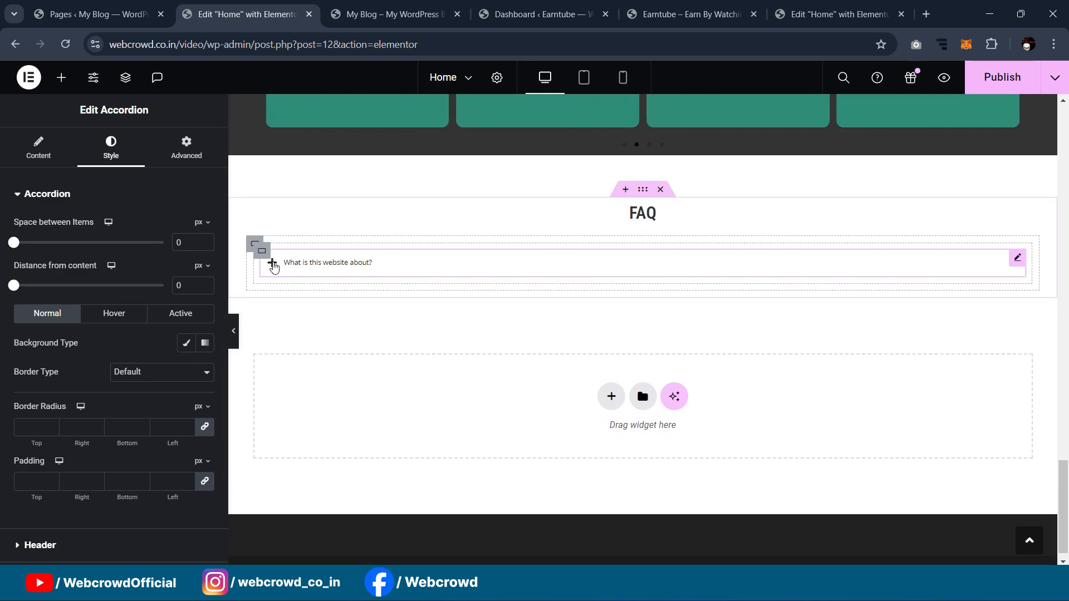
pyautogui.click(274, 266)
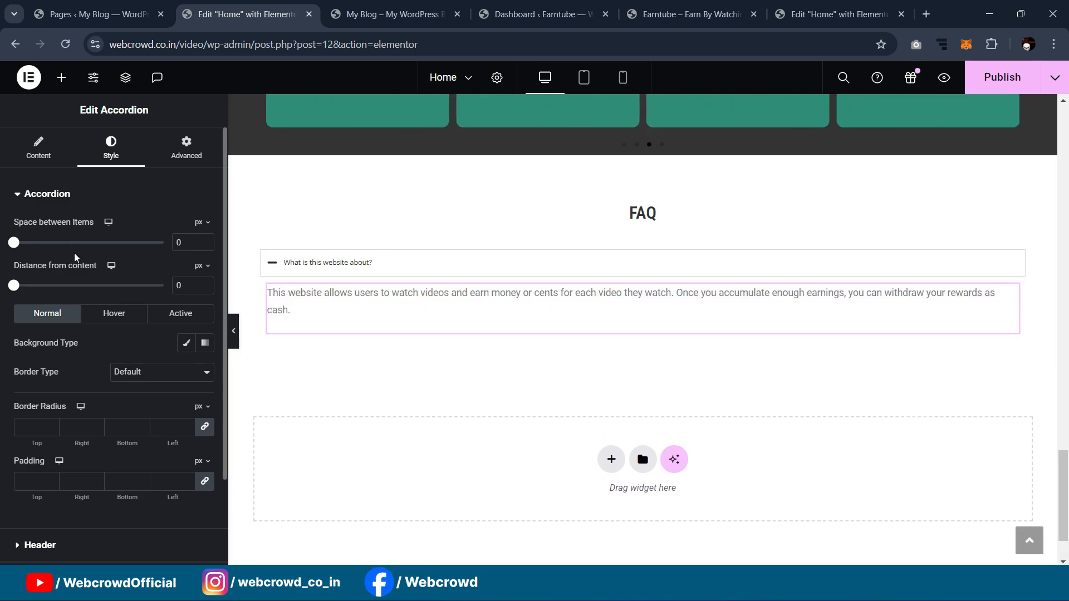
pyautogui.scroll(-2, 111, 368)
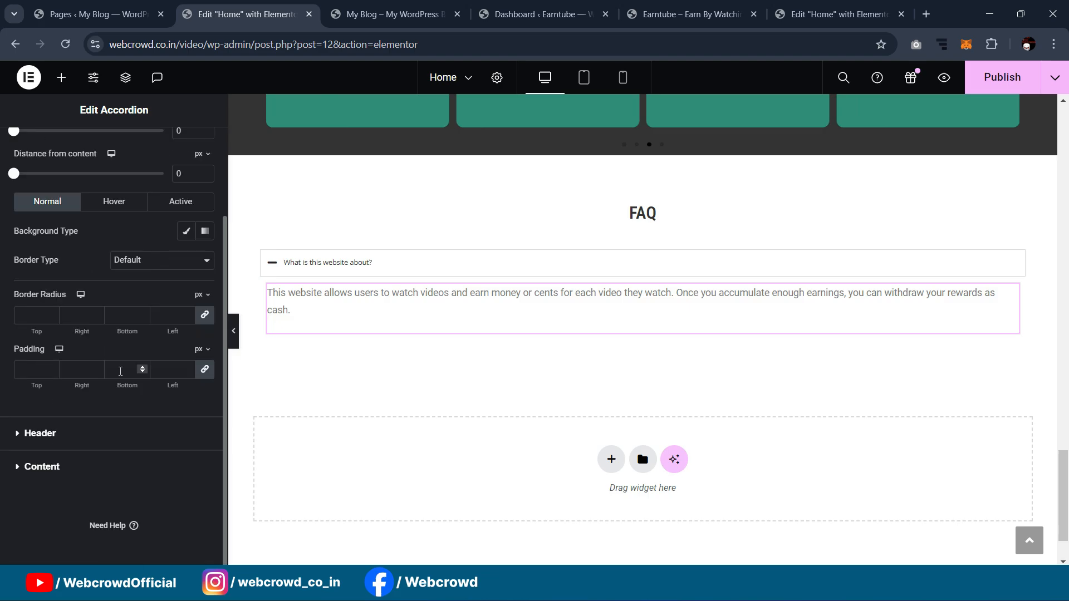
pyautogui.click(187, 433)
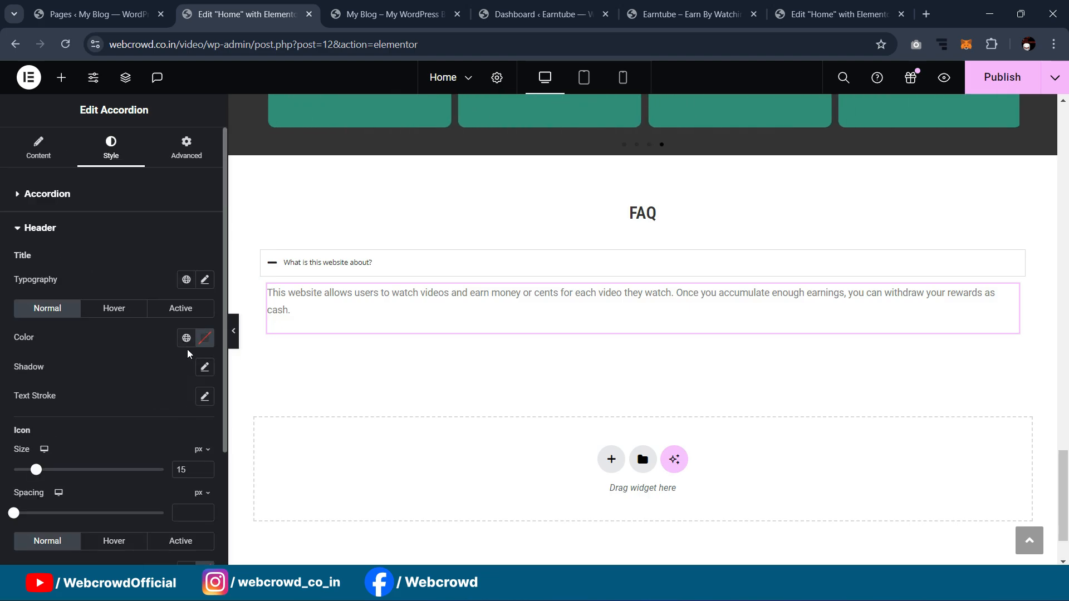
pyautogui.click(187, 337)
pyautogui.click(95, 405)
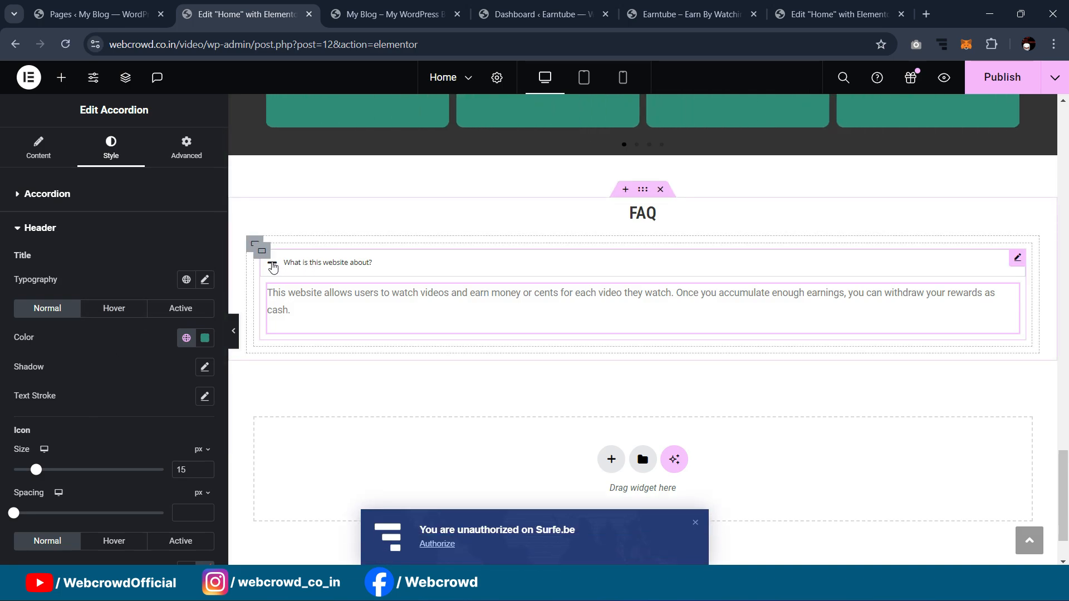
# Step: Try a Primary background for the active accordion item, then undo it
pyautogui.scroll(-3, 115, 358)
pyautogui.click(85, 487)
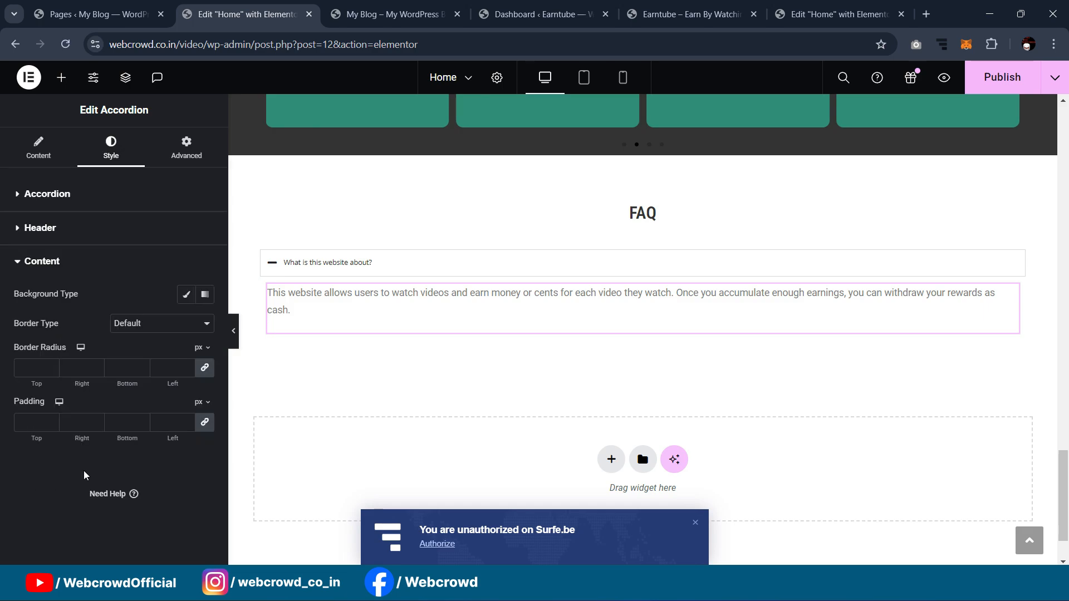
pyautogui.click(48, 194)
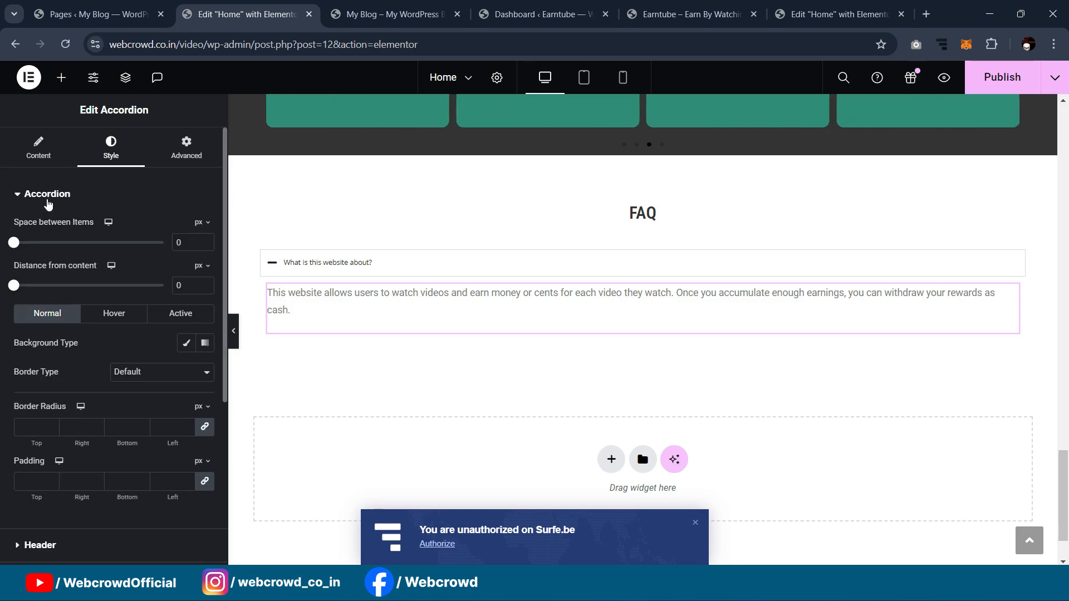
pyautogui.click(125, 315)
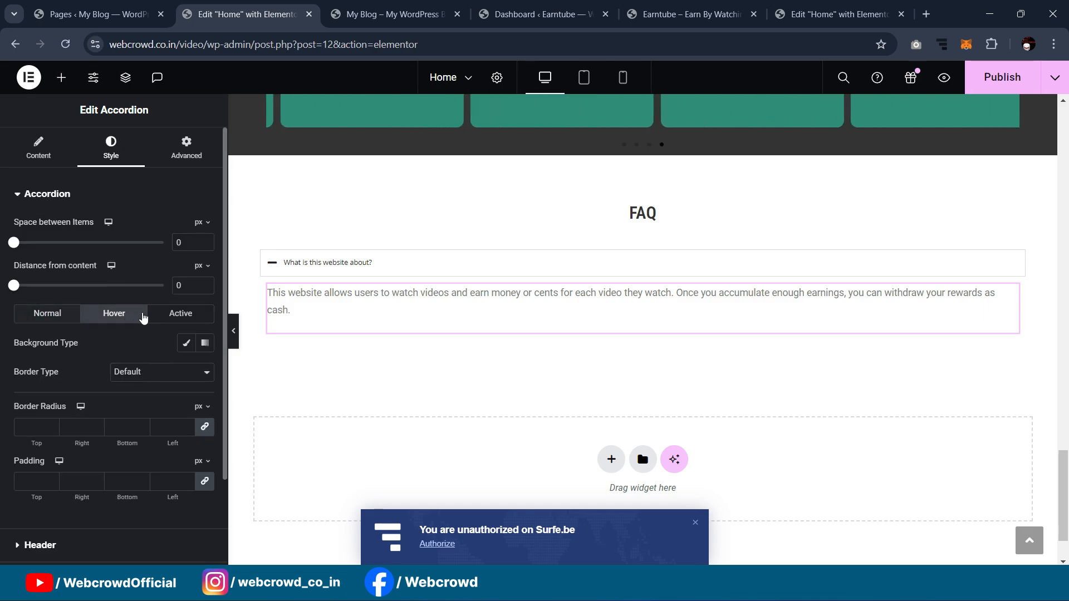
pyautogui.click(172, 315)
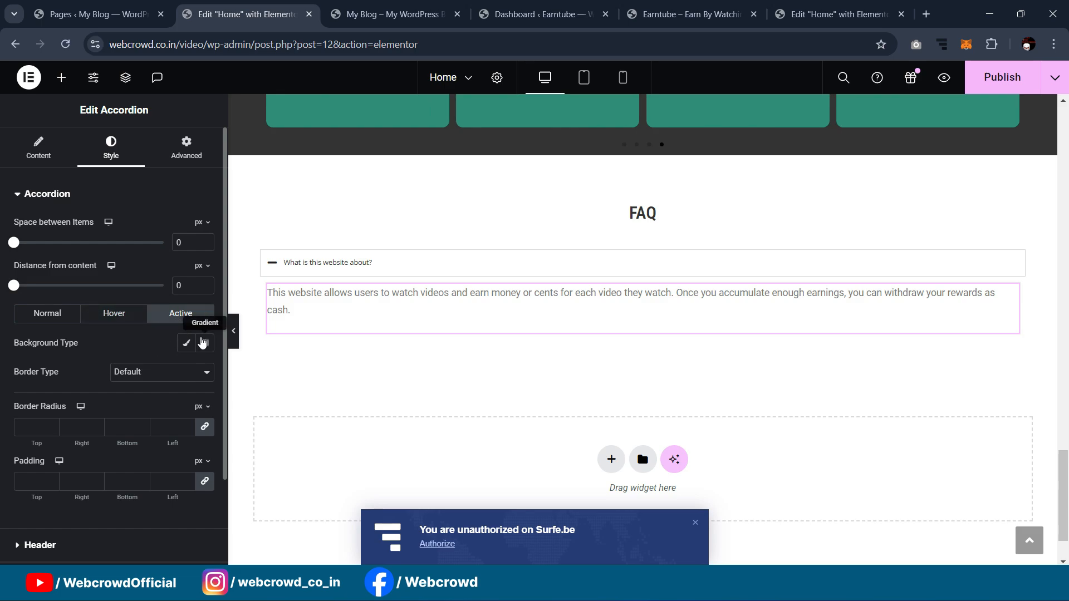
pyautogui.click(186, 342)
pyautogui.click(185, 373)
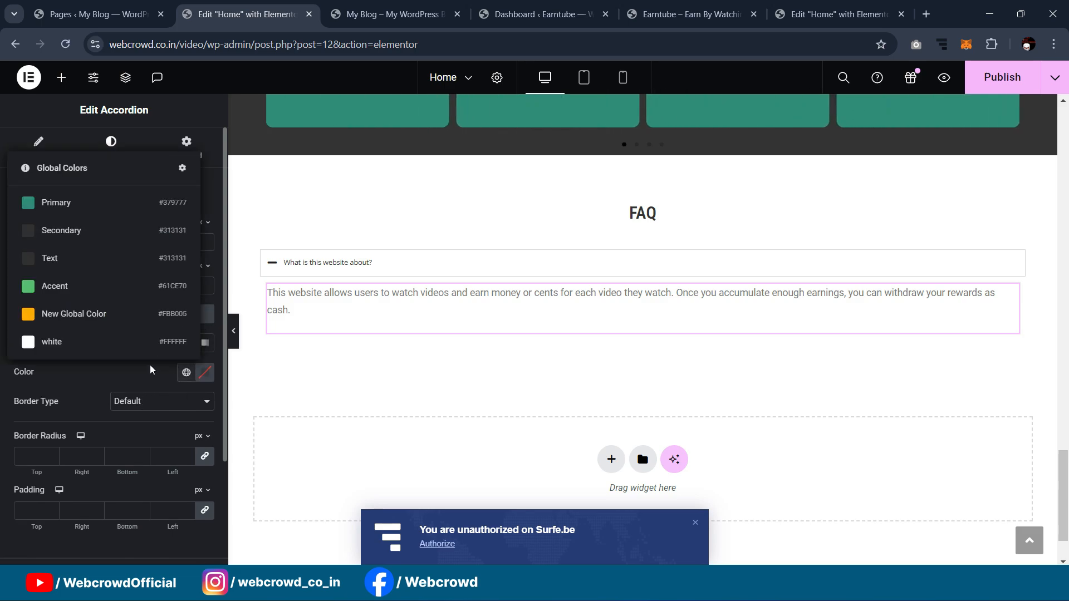
pyautogui.click(96, 209)
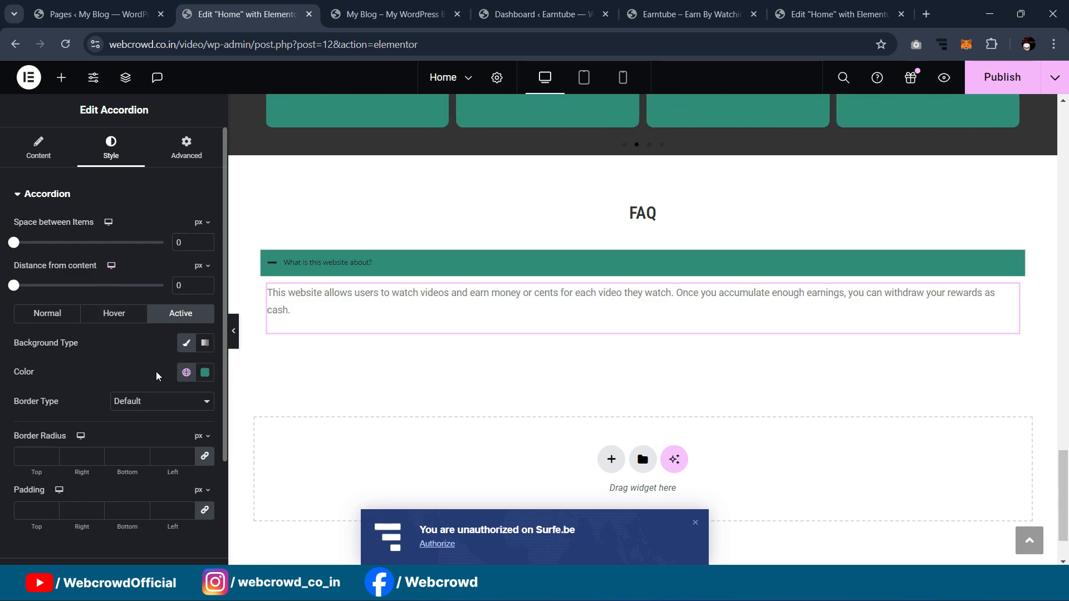
pyautogui.hotkey('ctrl', 'z')
pyautogui.click(61, 313)
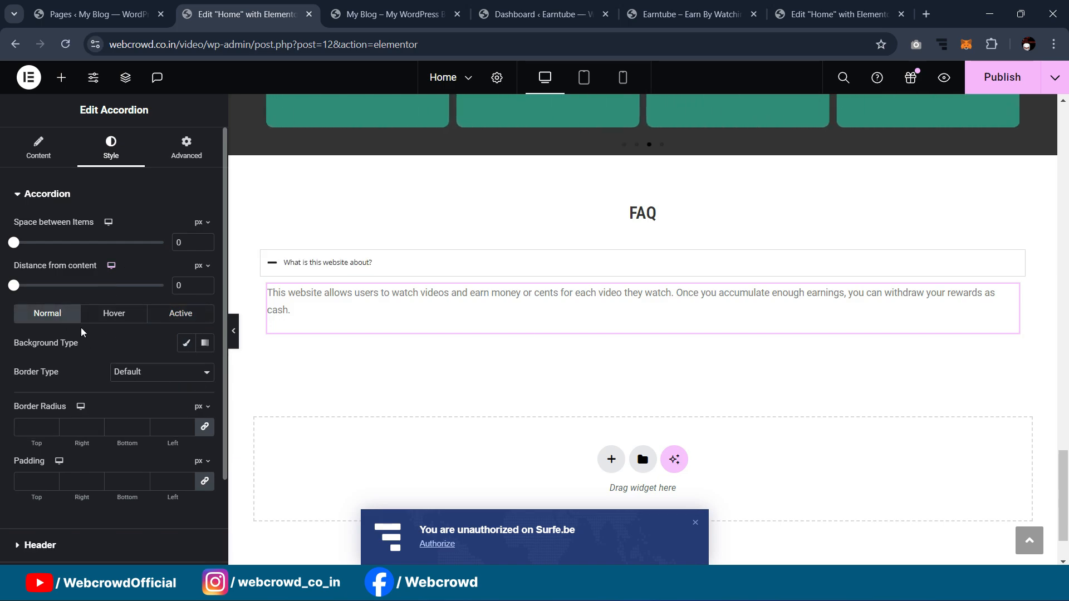
# Step: Set the active-state question title colour to Primary teal
pyautogui.scroll(-3, 114, 293)
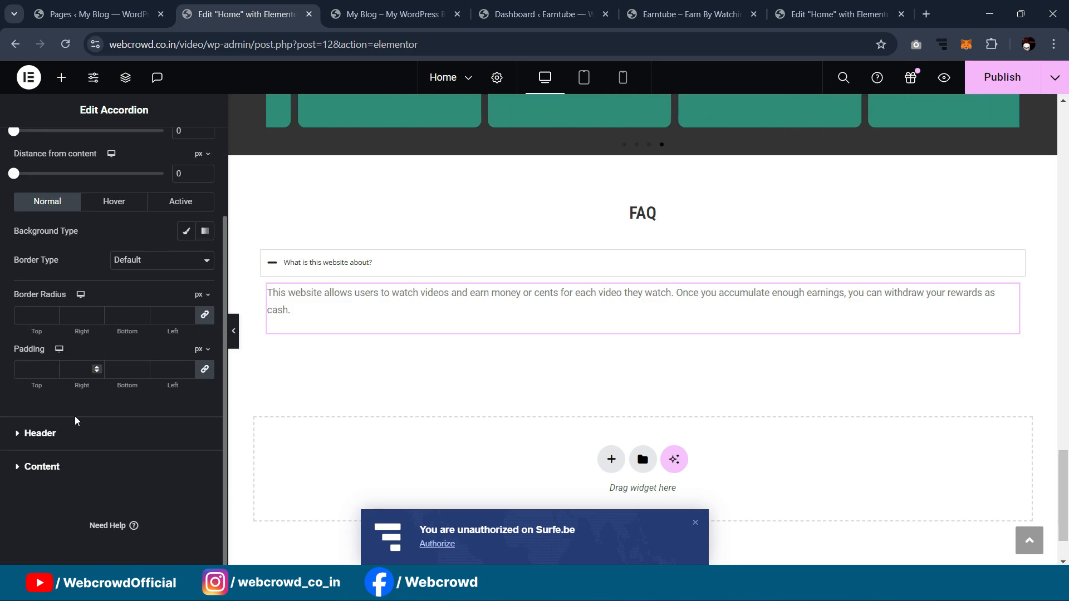
pyautogui.click(71, 436)
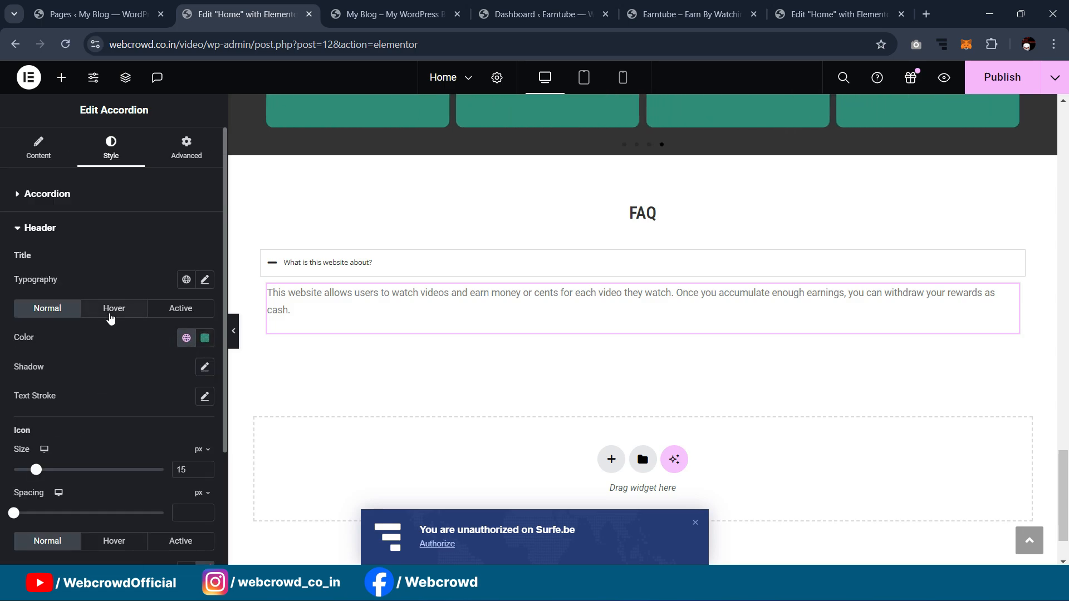
pyautogui.click(111, 312)
pyautogui.click(179, 309)
pyautogui.click(186, 338)
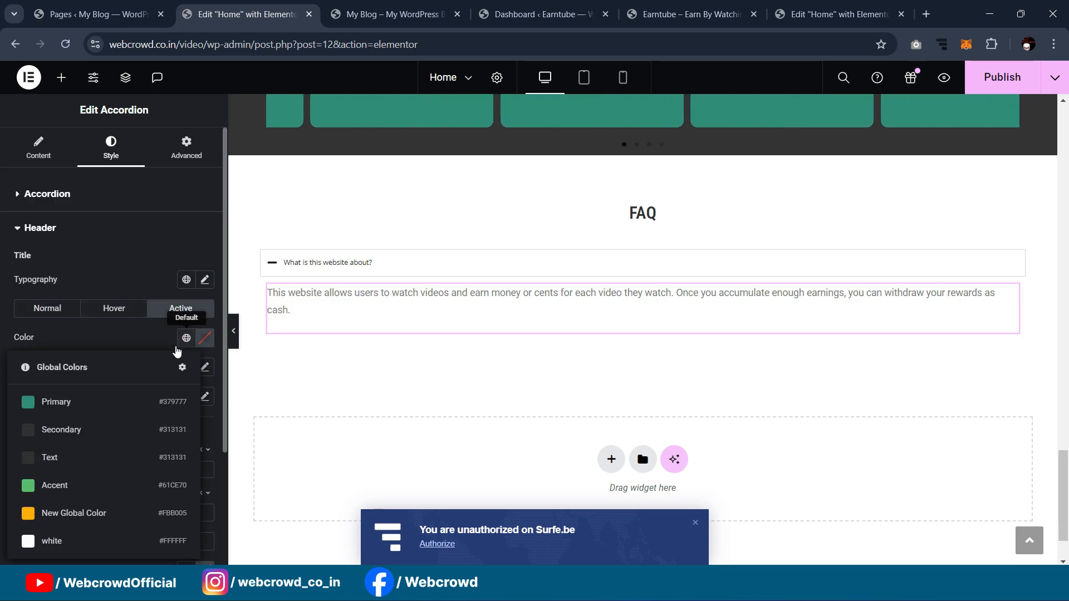
pyautogui.click(115, 398)
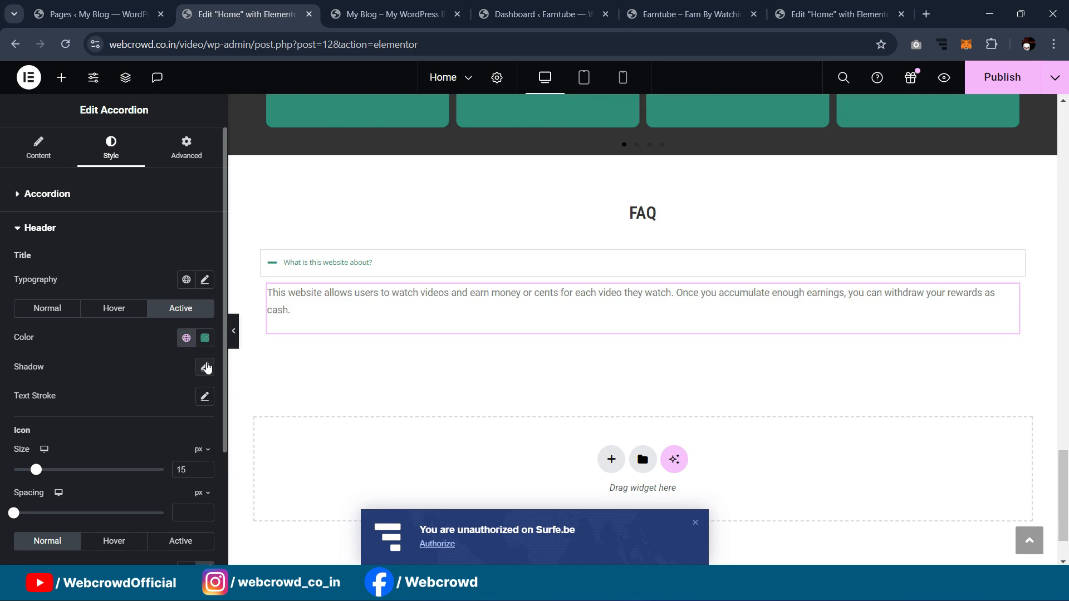
# Step: Set the title typography to 15 px size and weight 500 (Medium)
pyautogui.click(205, 280)
pyautogui.click(177, 388)
pyautogui.write('1')
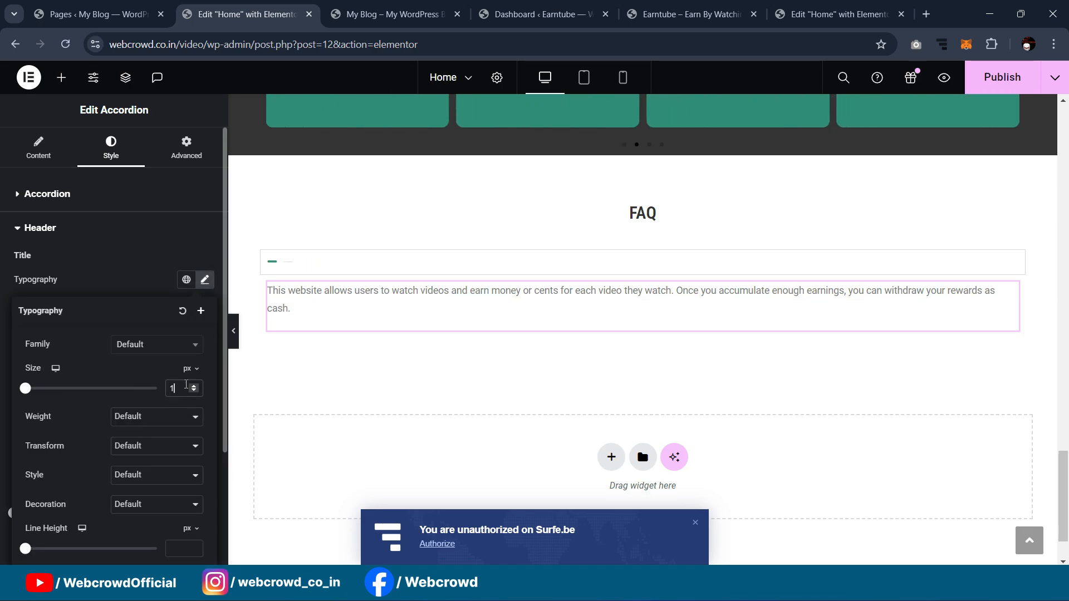
pyautogui.write('5')
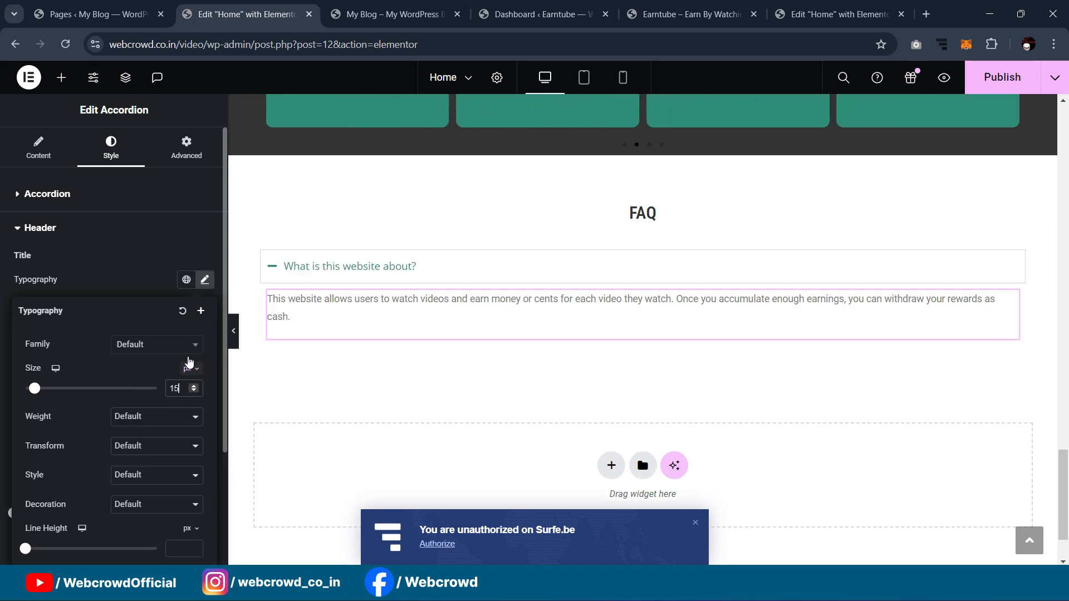
pyautogui.click(120, 419)
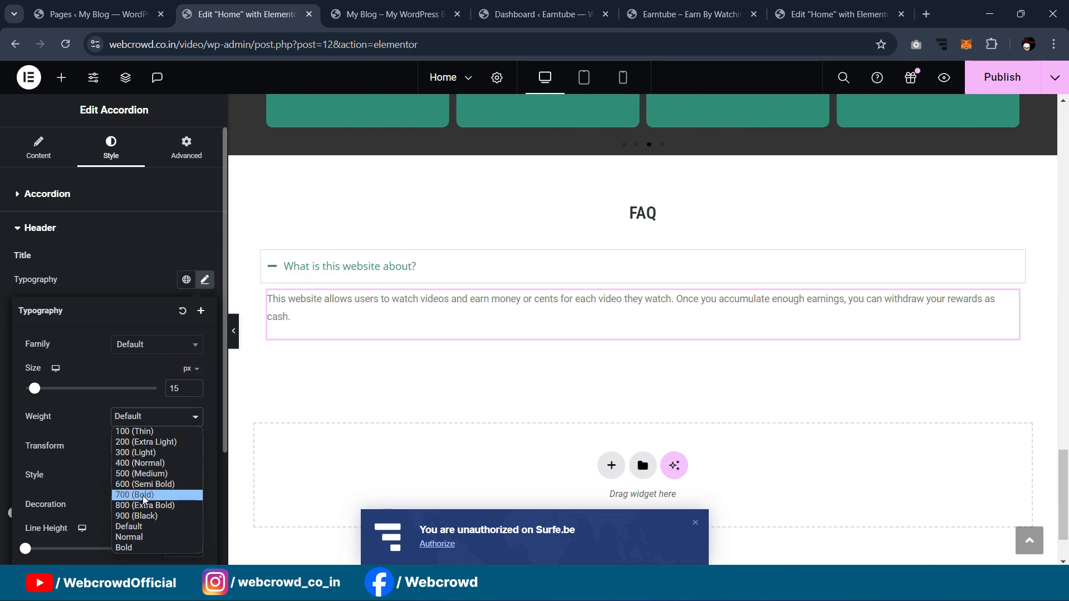
pyautogui.click(142, 485)
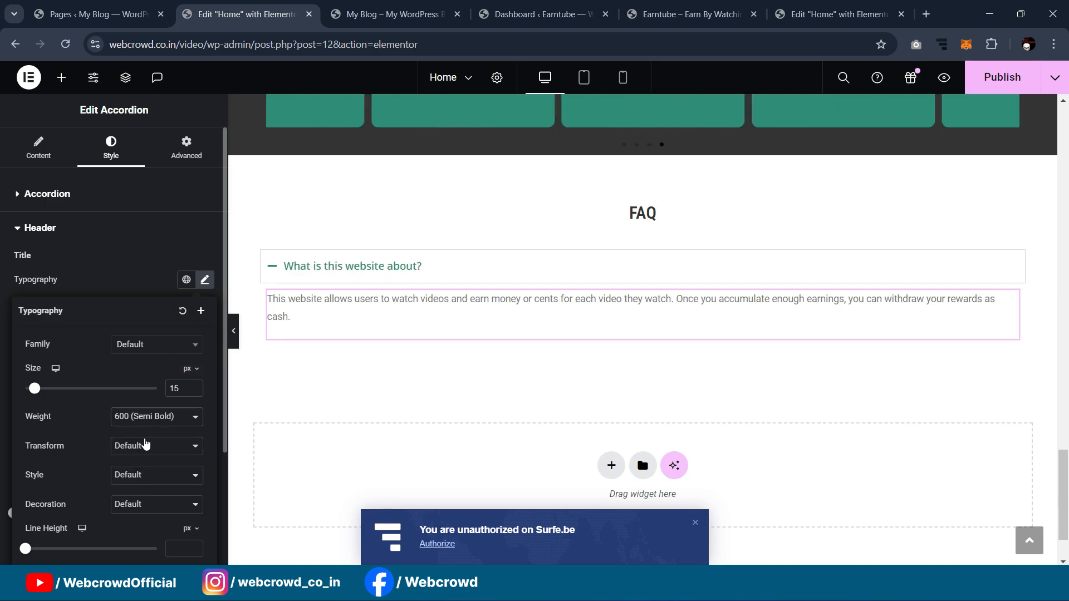
pyautogui.click(143, 418)
pyautogui.click(142, 482)
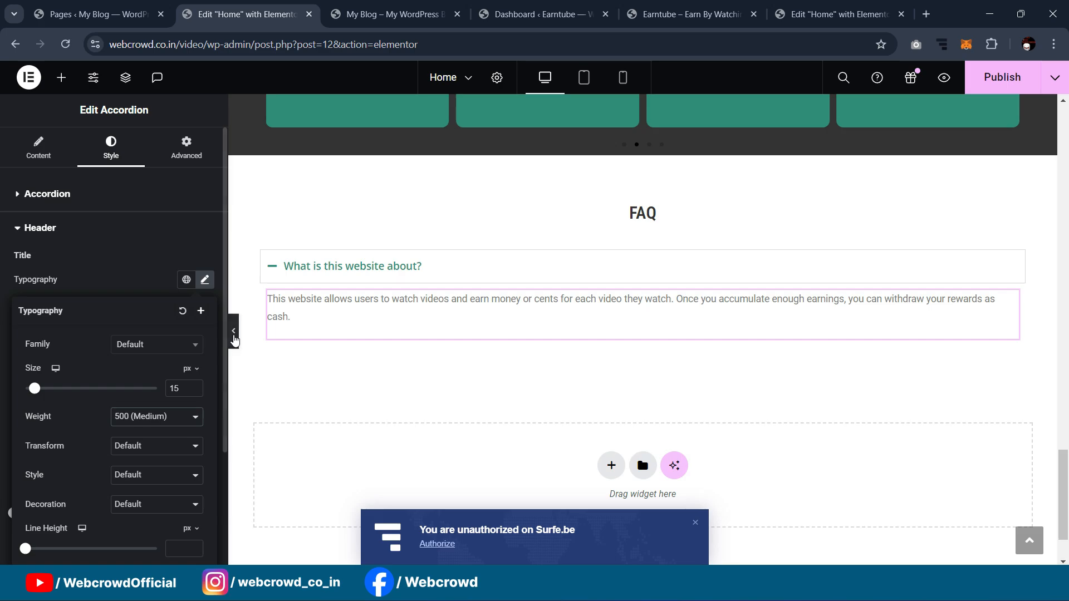
pyautogui.click(233, 330)
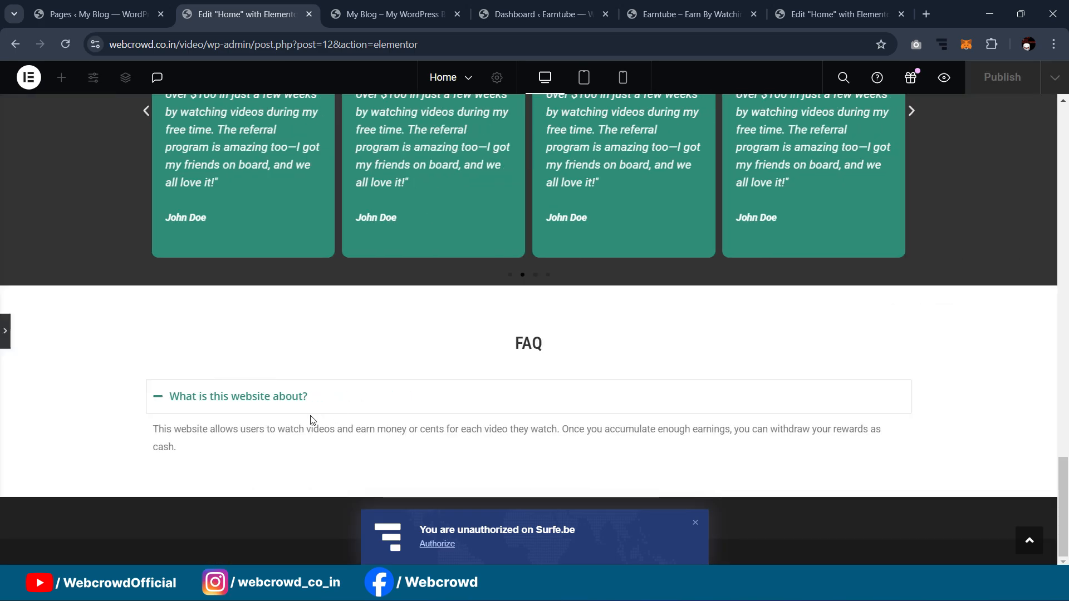
pyautogui.click(158, 399)
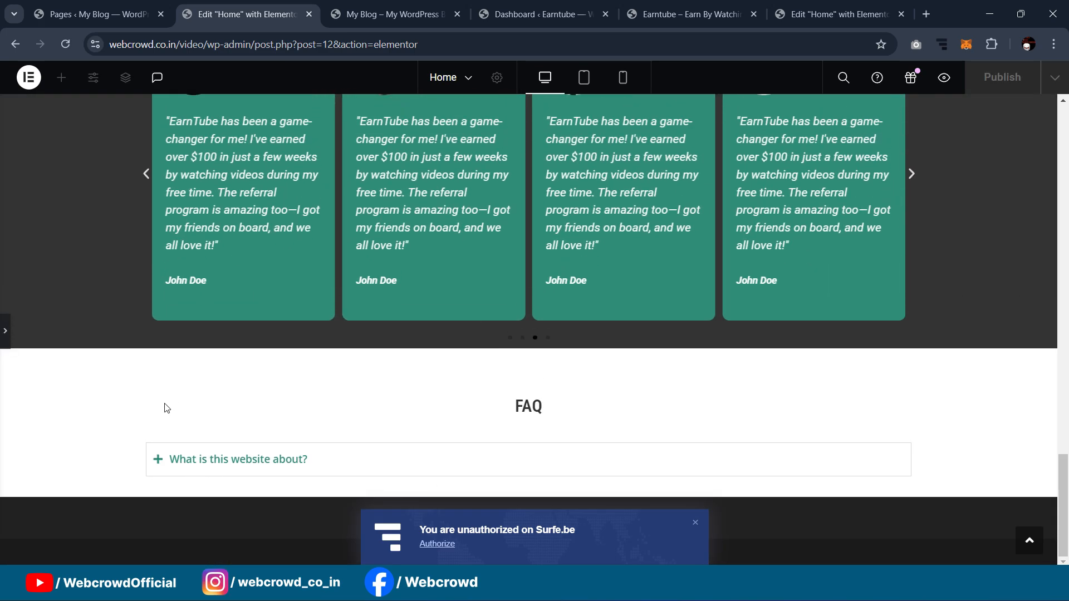
pyautogui.click(158, 461)
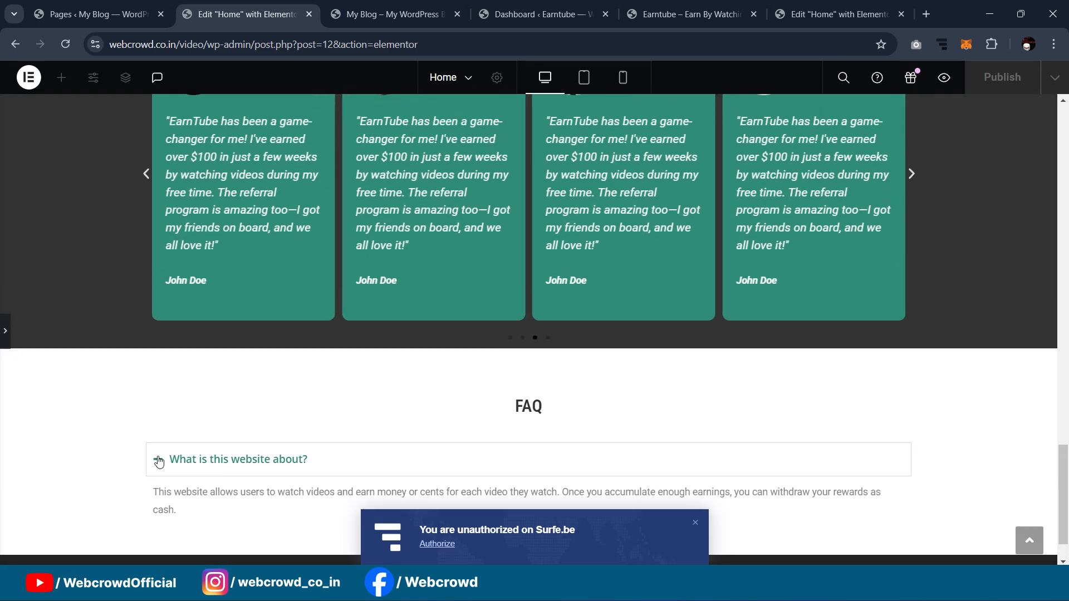
pyautogui.click(553, 471)
pyautogui.scroll(-3, 110, 279)
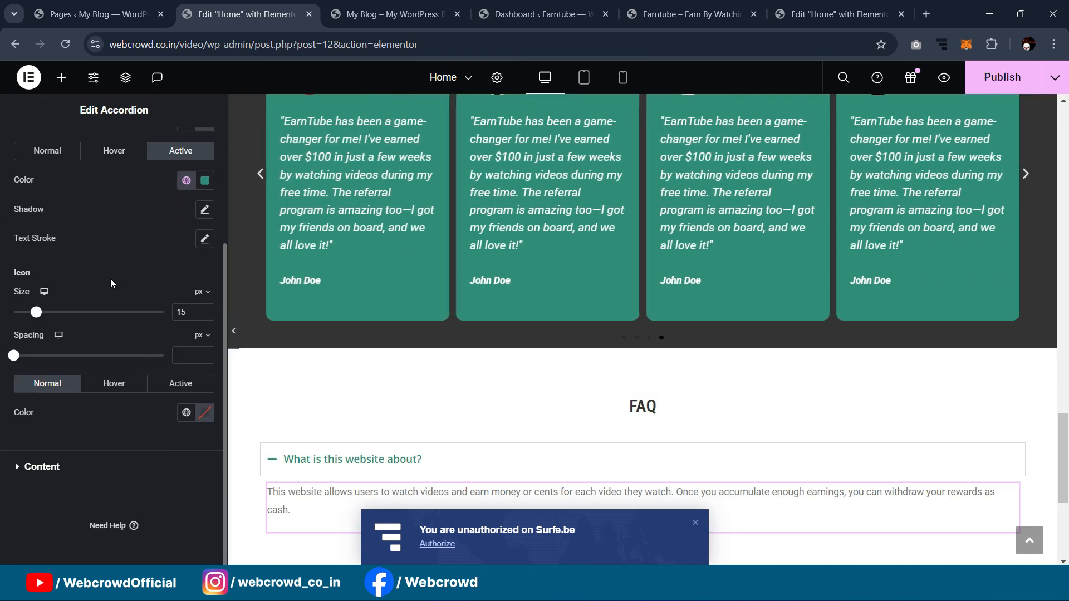
pyautogui.scroll(3, 91, 380)
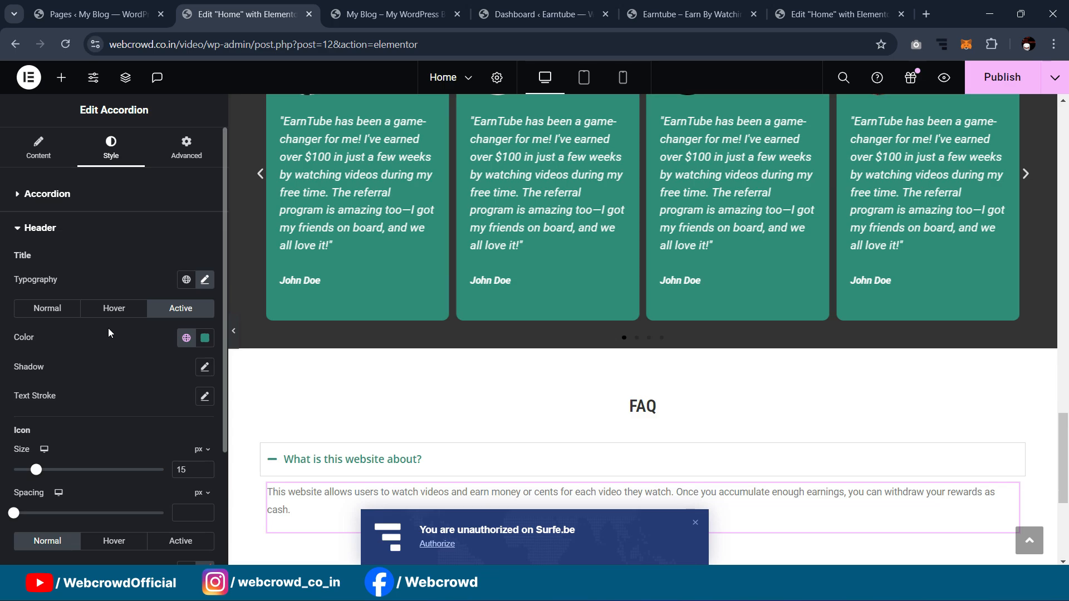
pyautogui.click(70, 207)
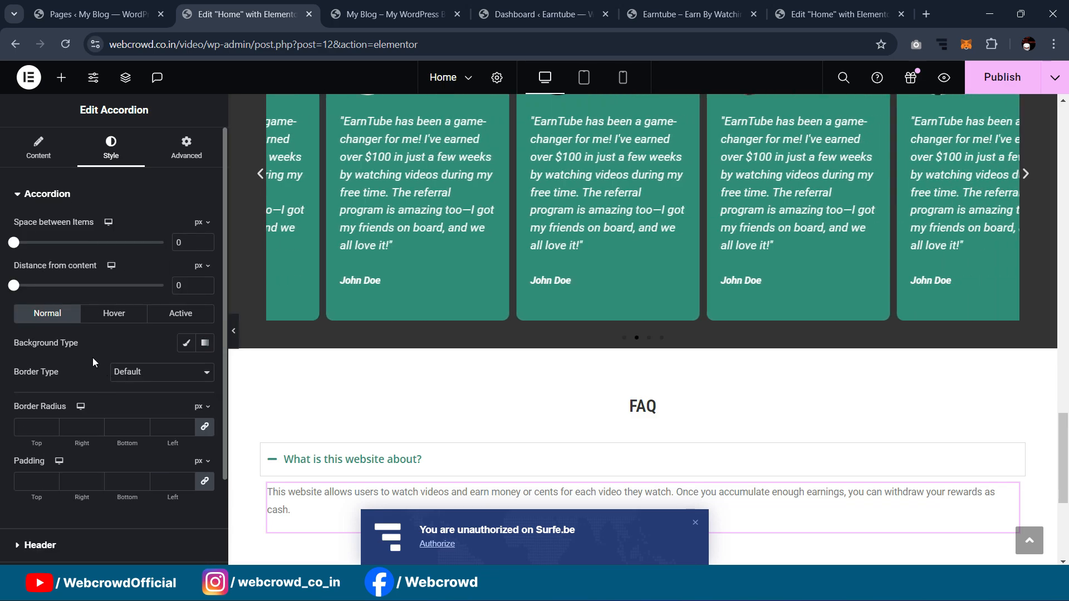
pyautogui.click(128, 372)
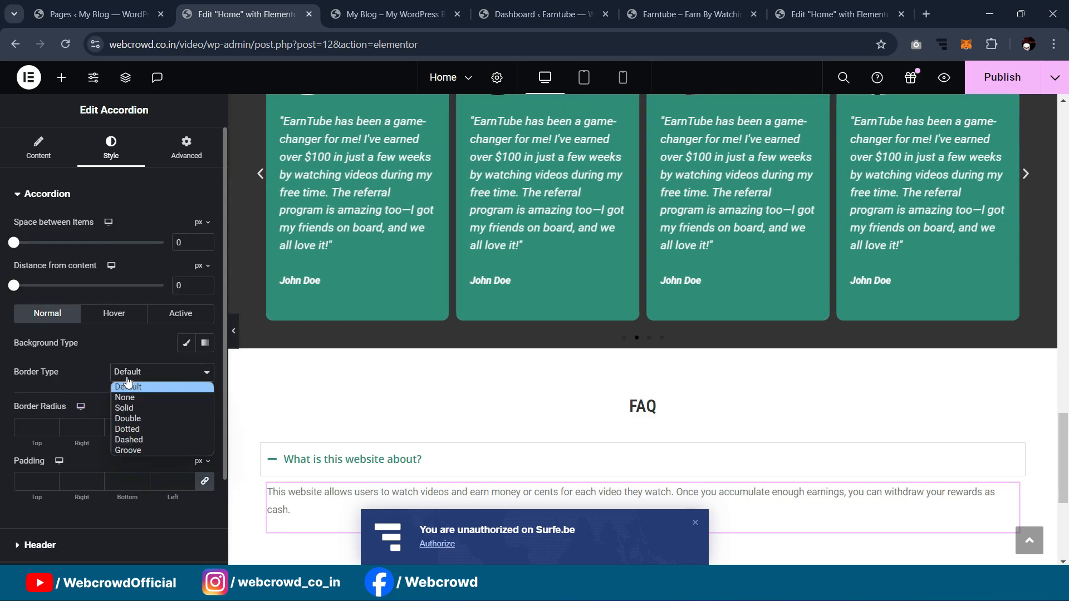
pyautogui.click(141, 398)
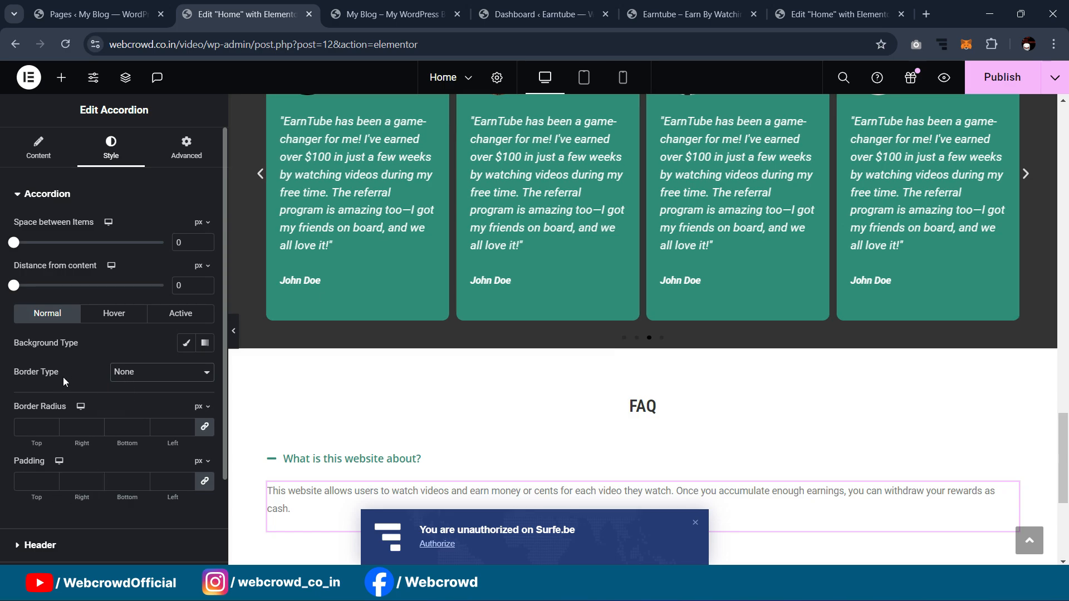
pyautogui.scroll(-2, 88, 277)
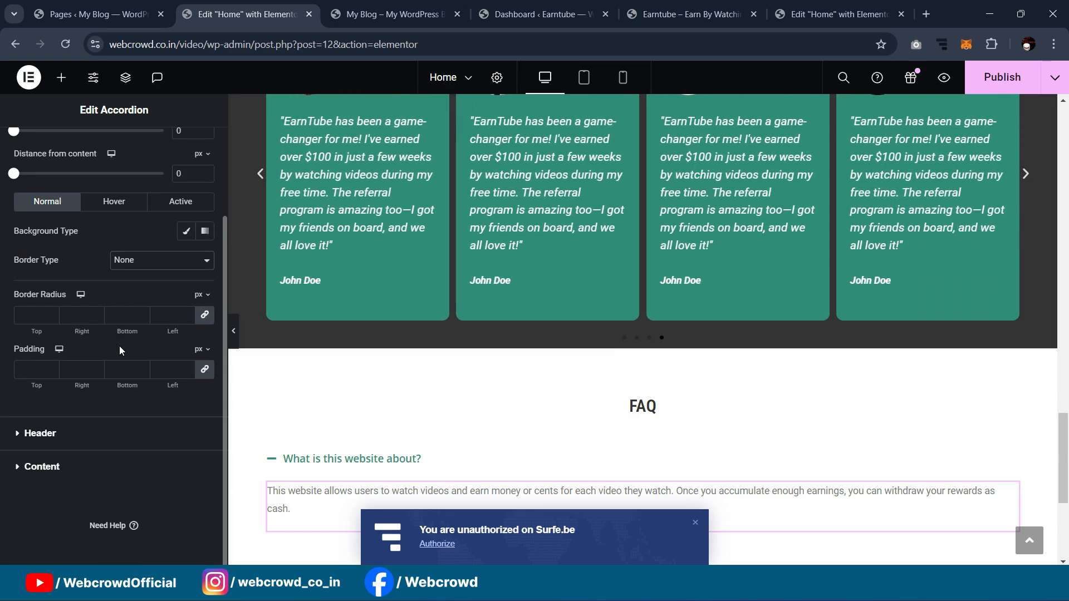
pyautogui.scroll(2, 121, 344)
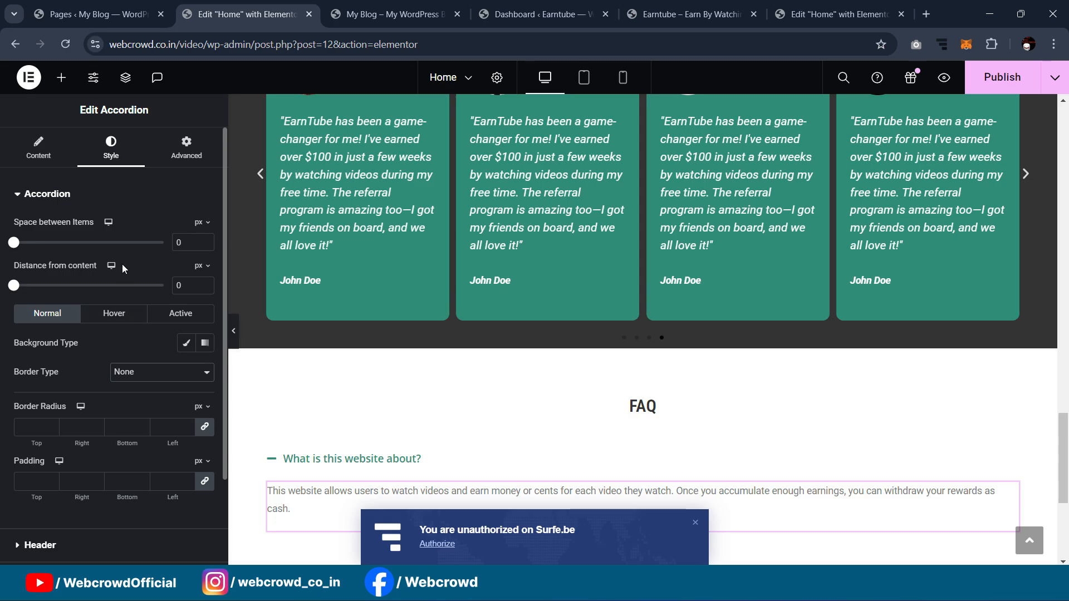
pyautogui.scroll(-2, 124, 254)
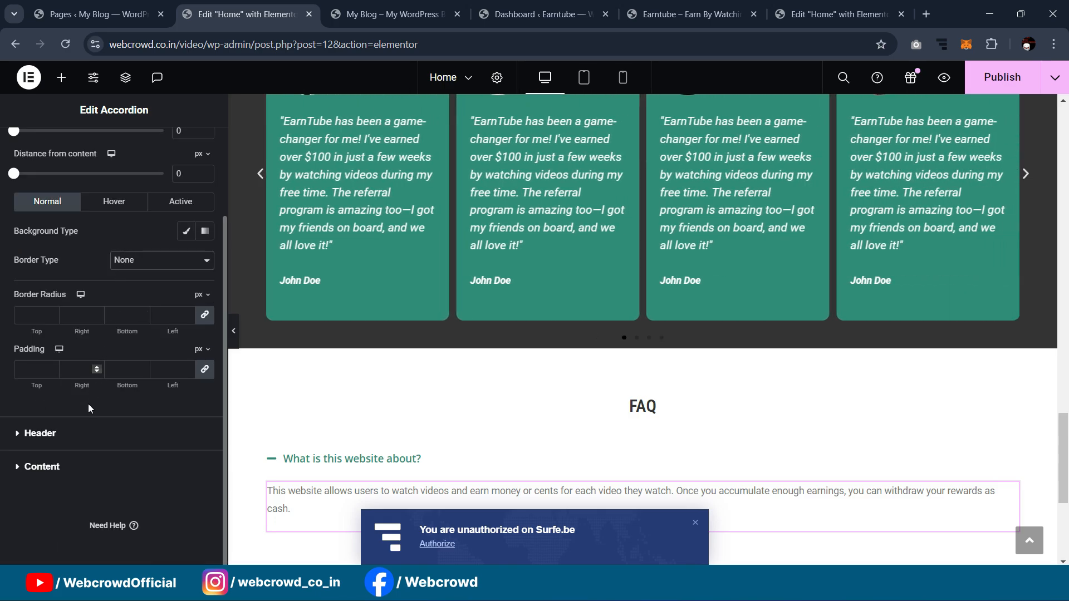
pyautogui.click(77, 441)
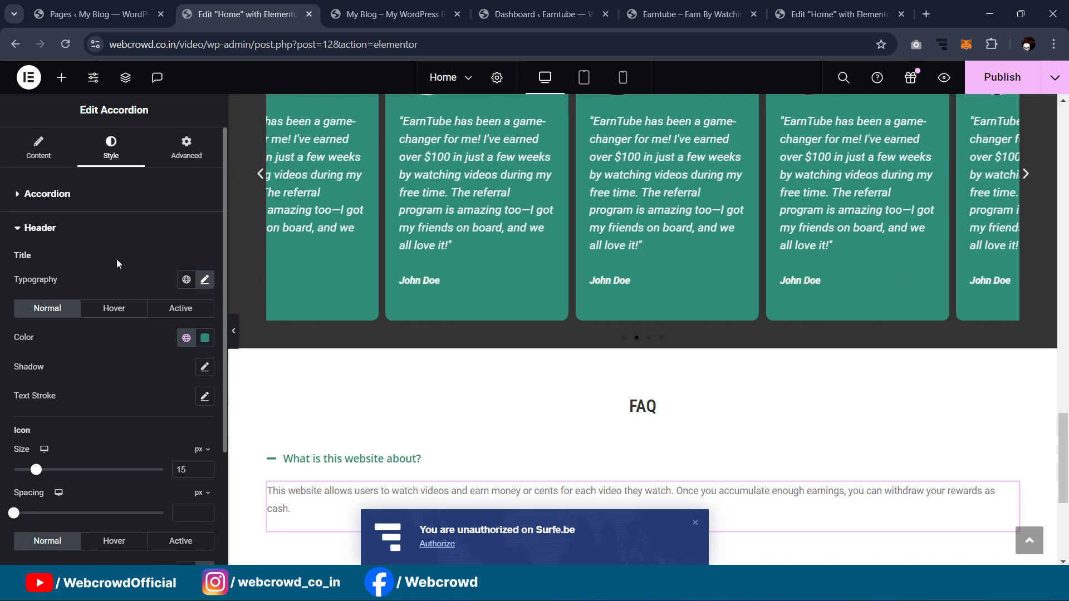
pyautogui.scroll(-2, 117, 259)
pyautogui.scroll(2, 141, 325)
pyautogui.scroll(-2, 141, 325)
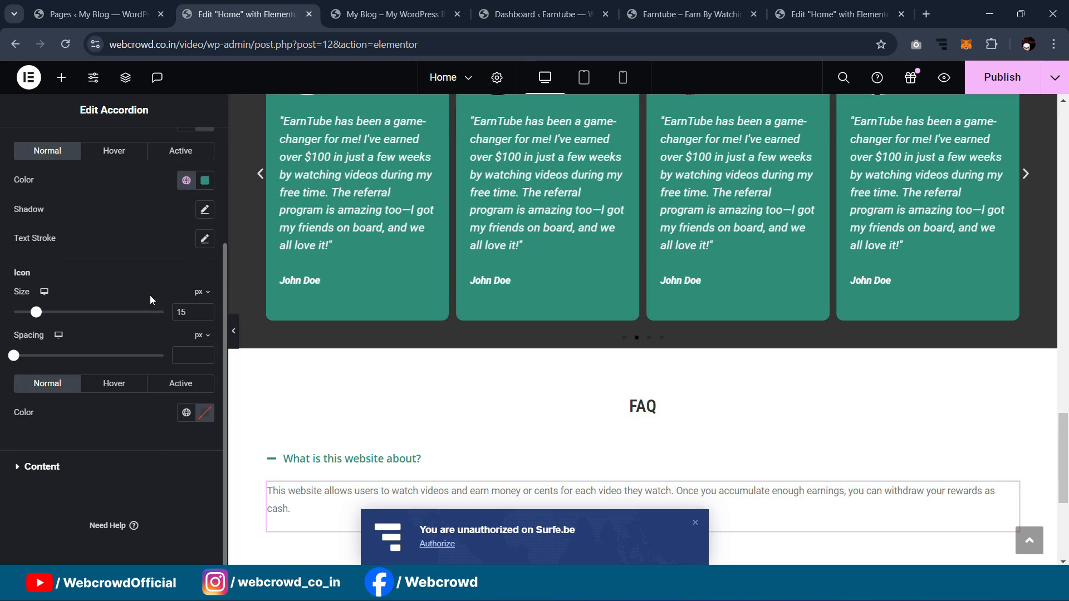
pyautogui.click(95, 471)
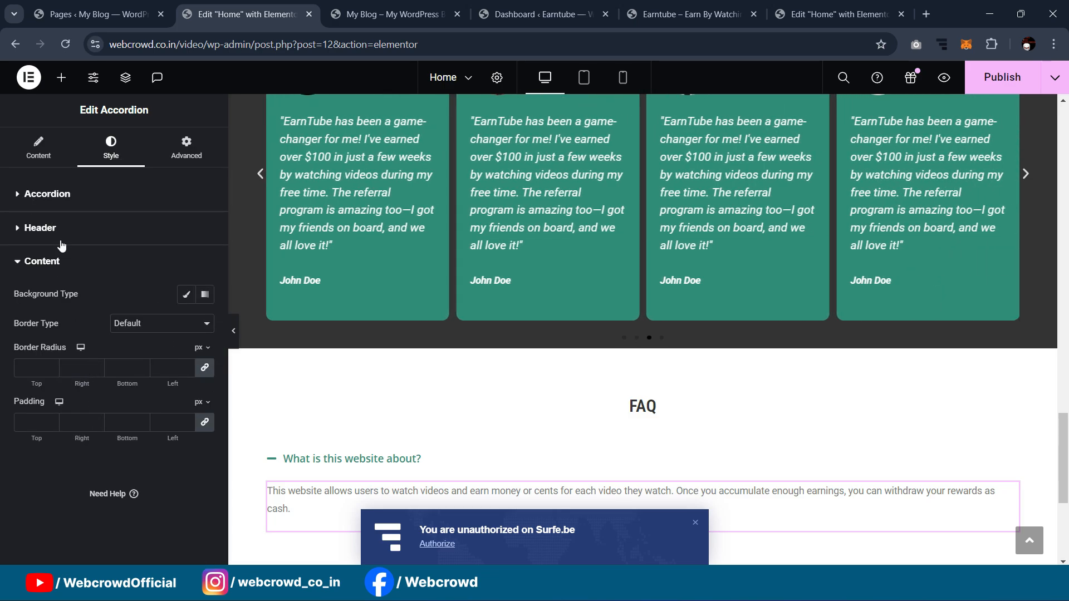
pyautogui.click(48, 193)
pyautogui.scroll(-2, 138, 329)
pyautogui.scroll(2, 140, 329)
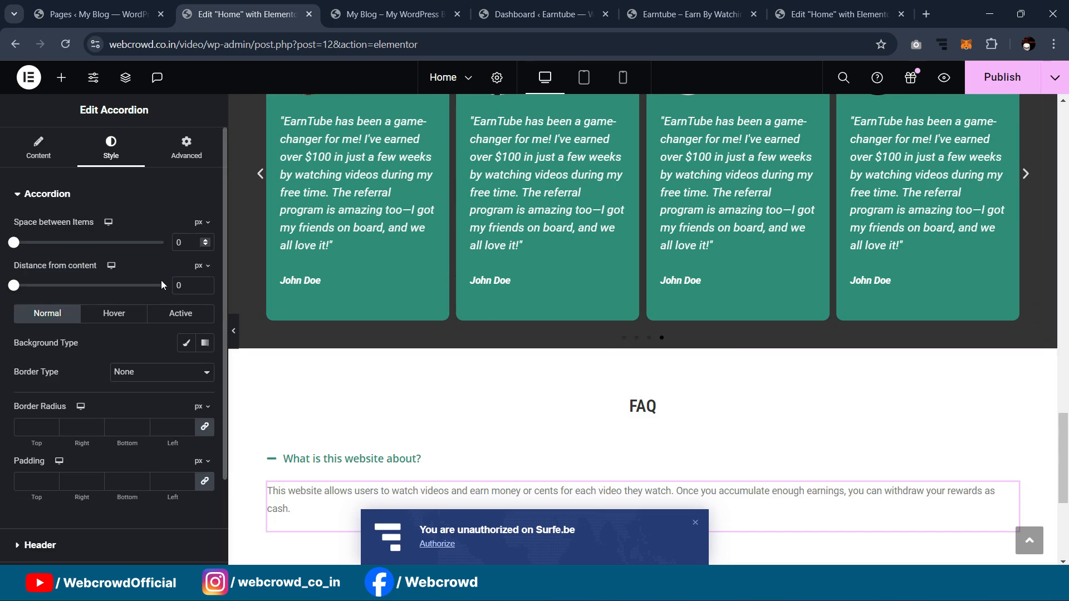
# Step: Add a box shadow to the FAQ accordion under Advanced > Border
pyautogui.click(186, 148)
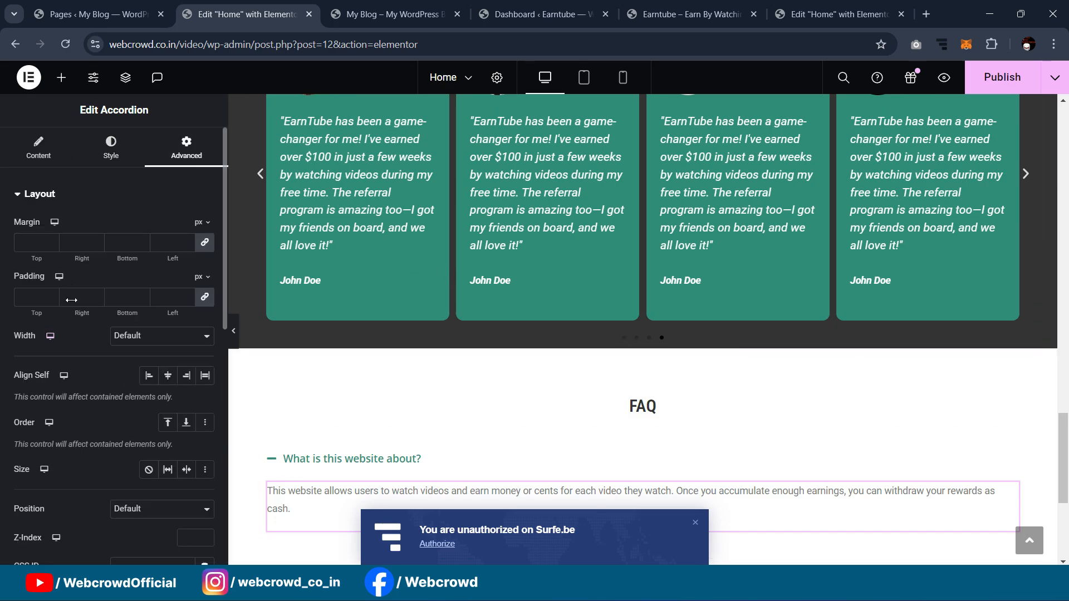
pyautogui.click(272, 461)
pyautogui.scroll(-6, 117, 278)
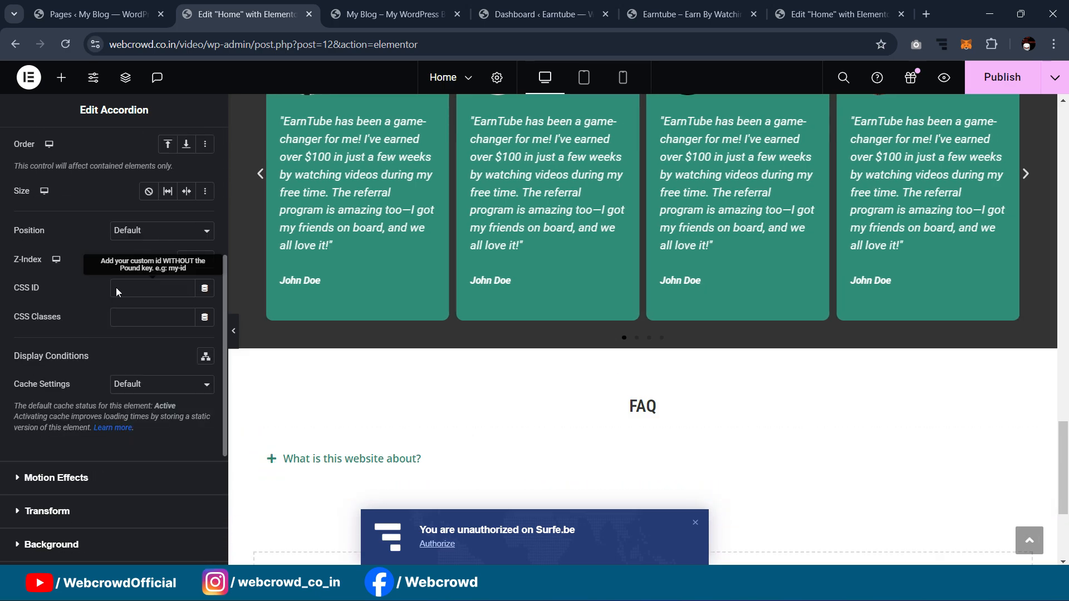
pyautogui.click(66, 369)
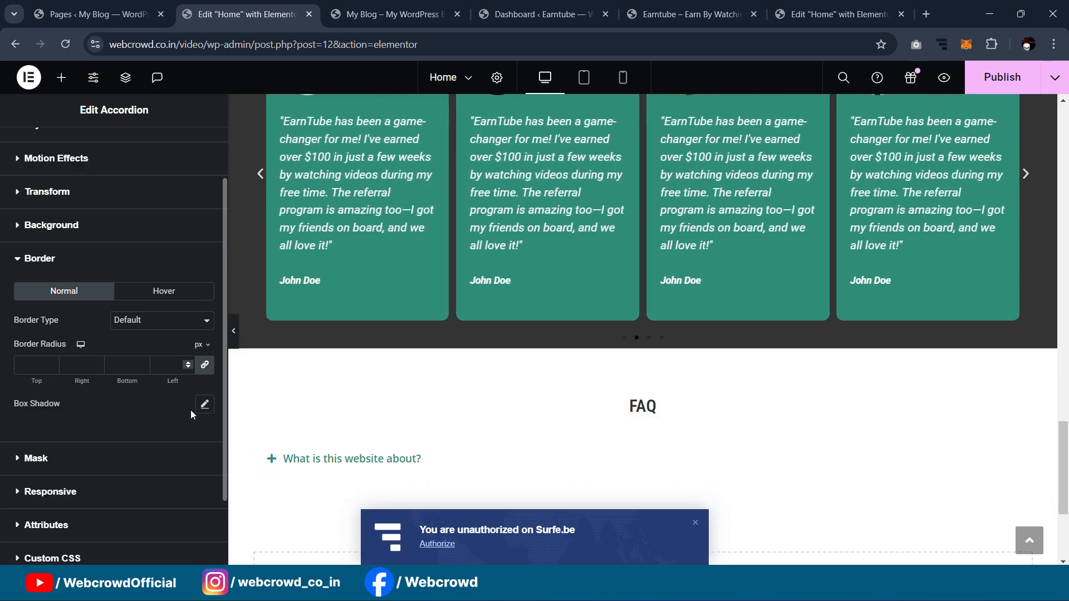
pyautogui.click(204, 407)
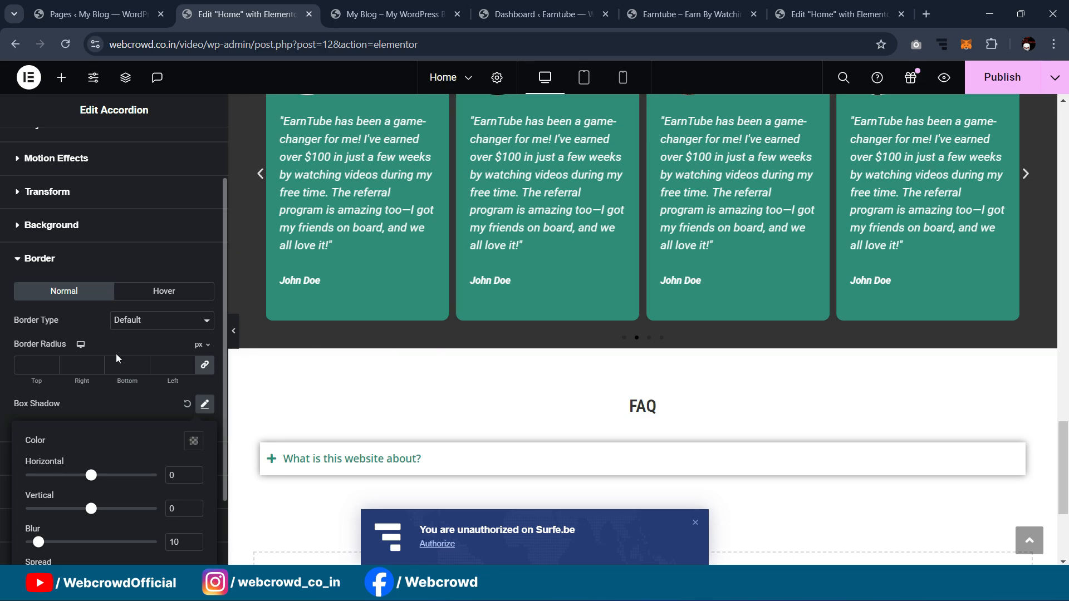
pyautogui.click(272, 460)
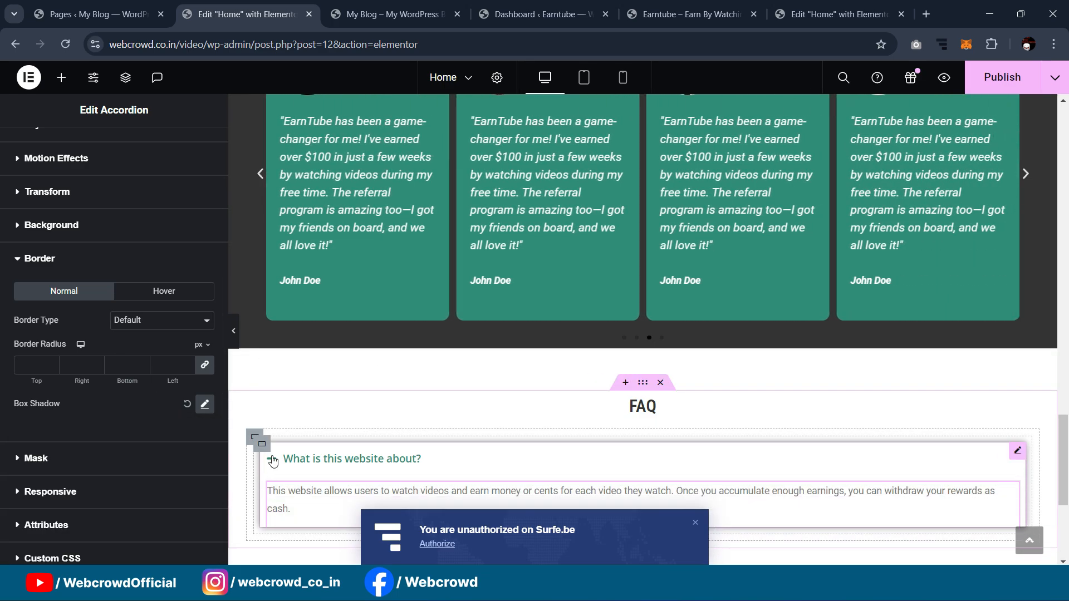
pyautogui.click(272, 460)
# Step: Set the shadow's horizontal and vertical offsets to 2 px
pyautogui.click(205, 404)
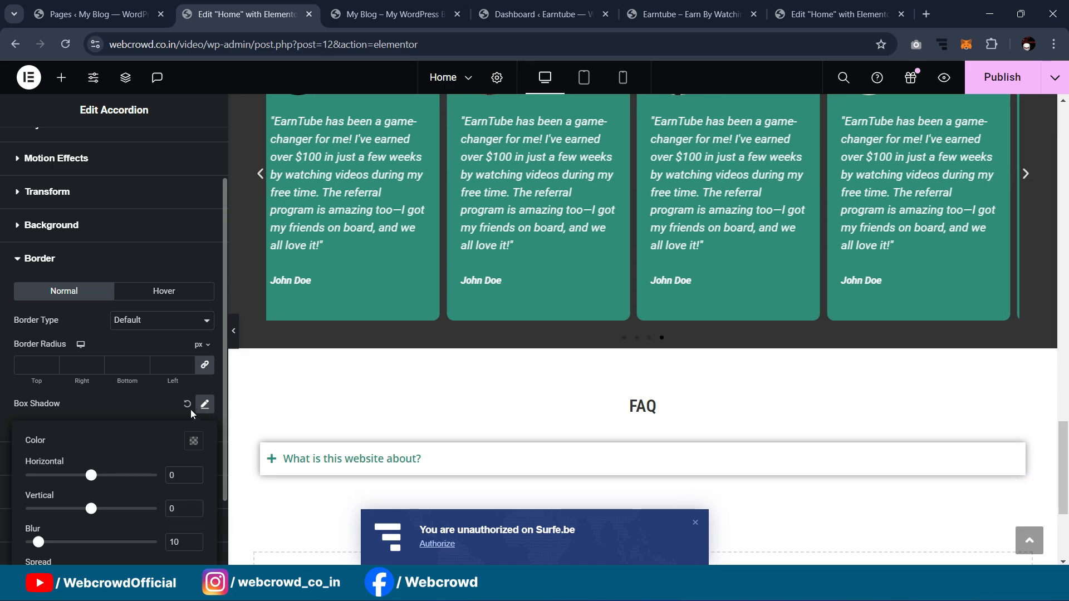
pyautogui.scroll(-2, 181, 460)
pyautogui.moveTo(177, 387); pyautogui.dragTo(162, 381)
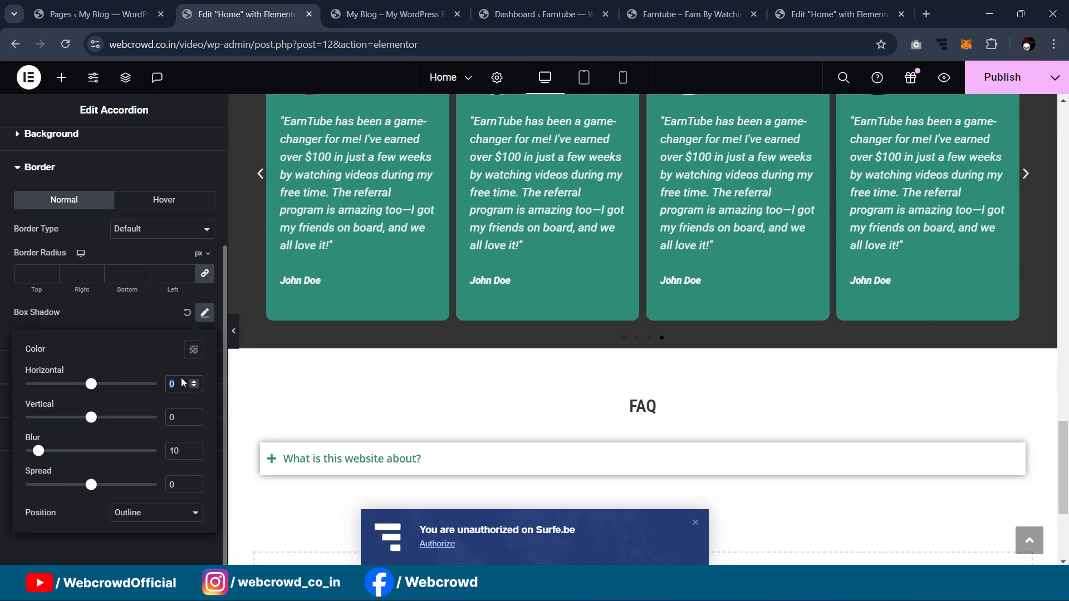
pyautogui.scroll(-2, 544, 282)
pyautogui.write('2')
pyautogui.doubleClick(173, 418)
pyautogui.write('2')
# Step: Lower the shadow colour to about 0.07 opacity and raise the blur to 23
pyautogui.click(194, 349)
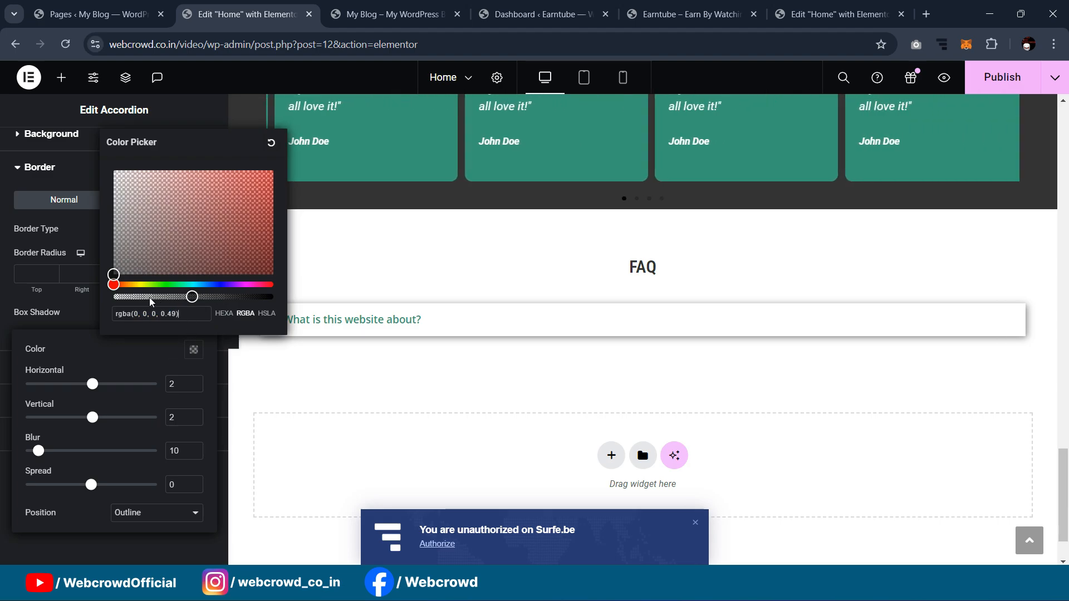
pyautogui.moveTo(193, 297); pyautogui.dragTo(128, 298)
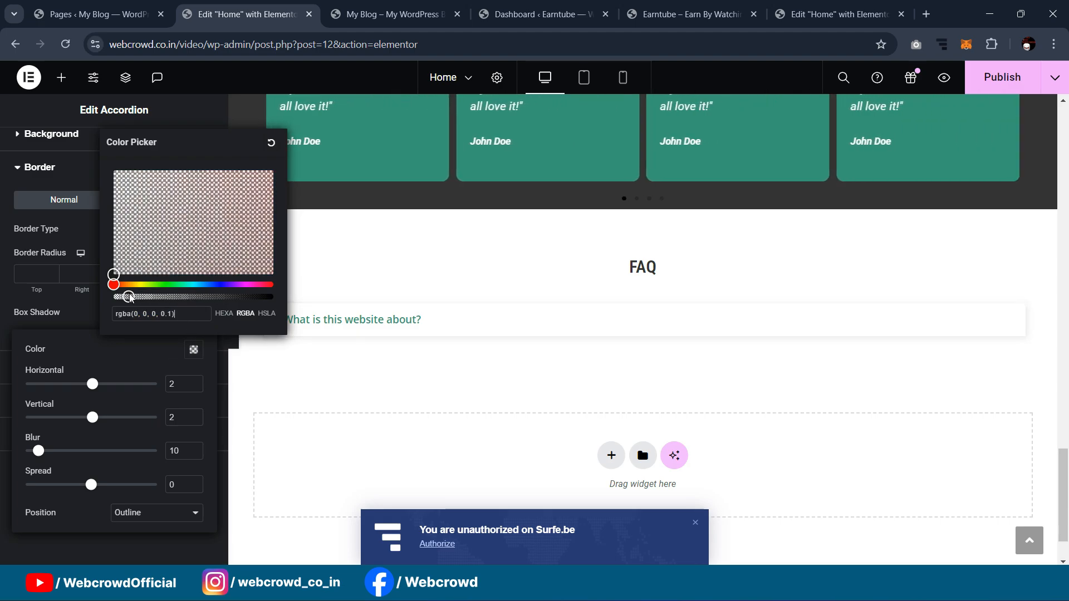
pyautogui.moveTo(40, 458); pyautogui.dragTo(42, 459)
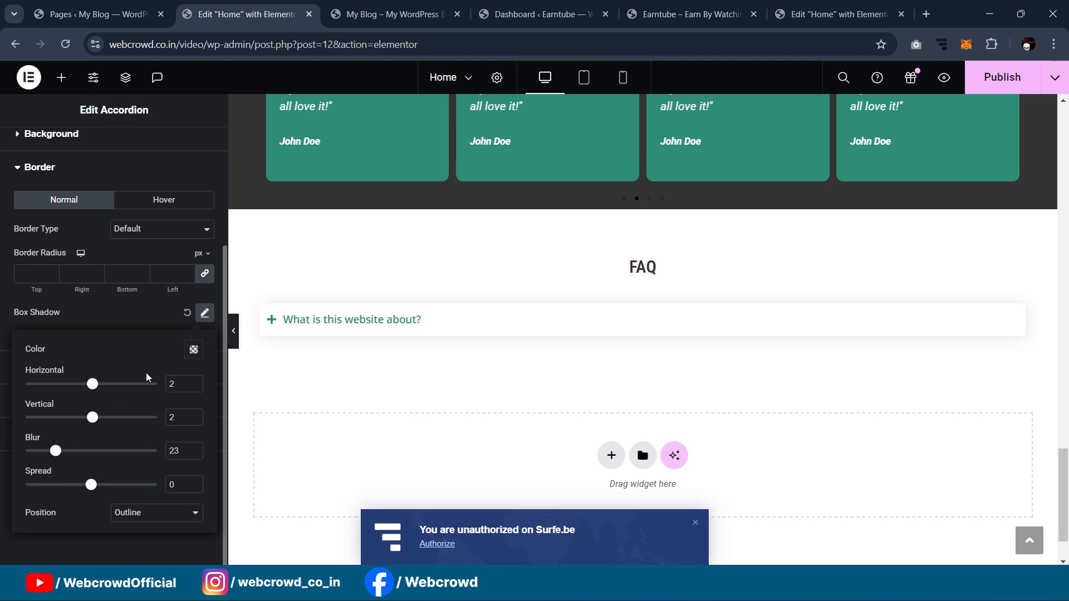
pyautogui.click(194, 349)
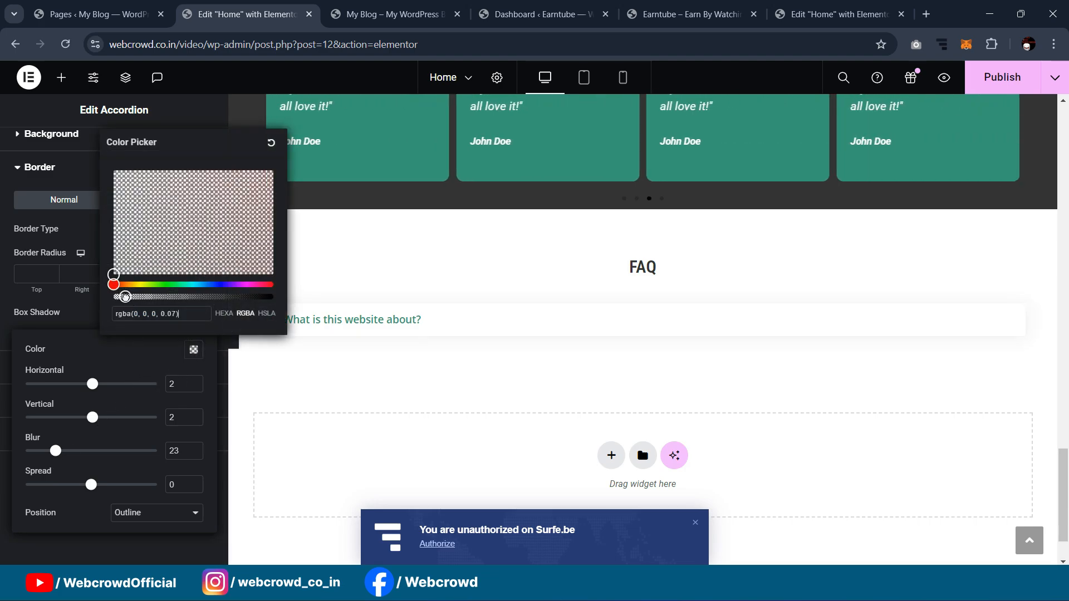
pyautogui.click(14, 289)
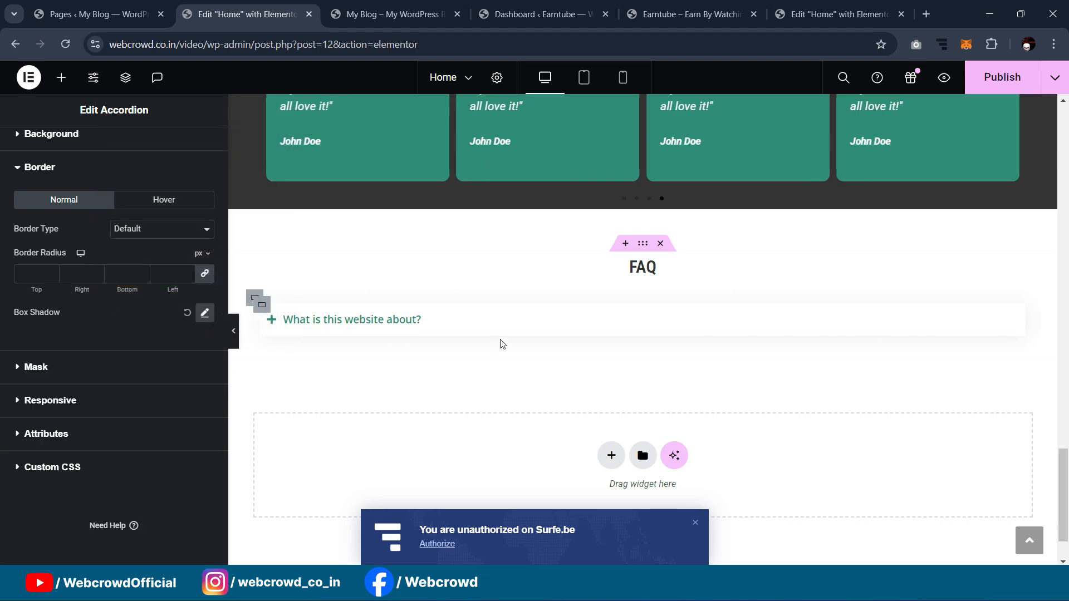
pyautogui.click(273, 320)
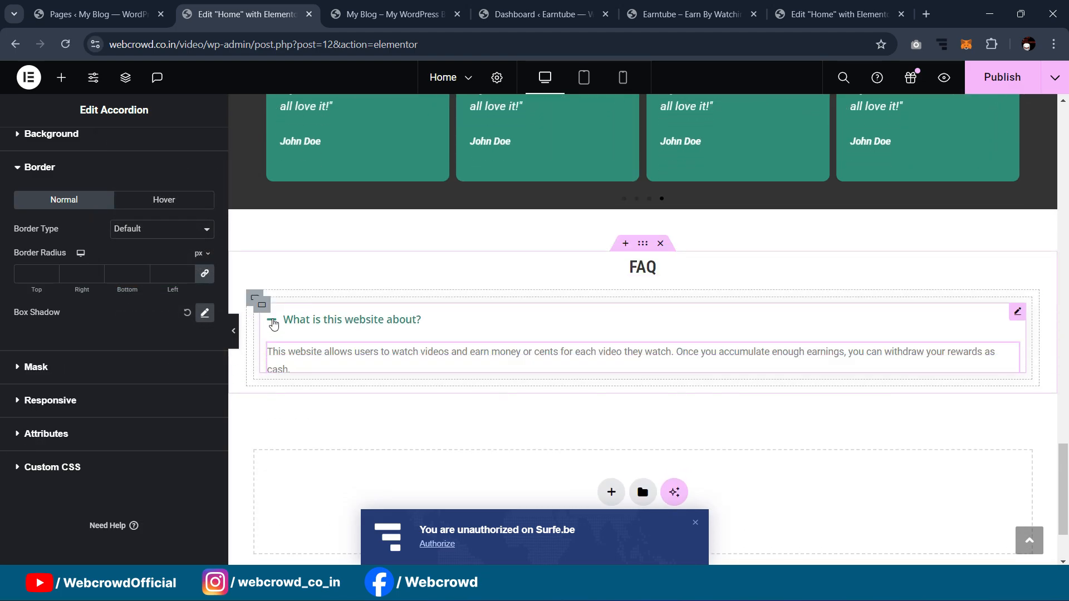
pyautogui.click(272, 321)
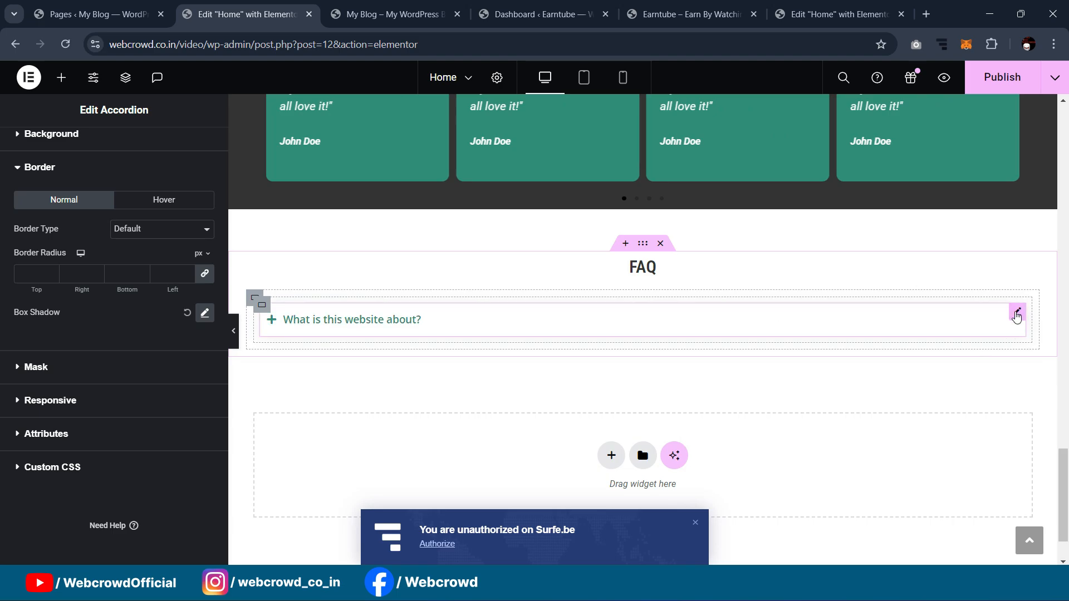
# Step: Duplicate the 'What is this website about?' accordion twice, collapsing the second copy
pyautogui.rightClick(1017, 316)
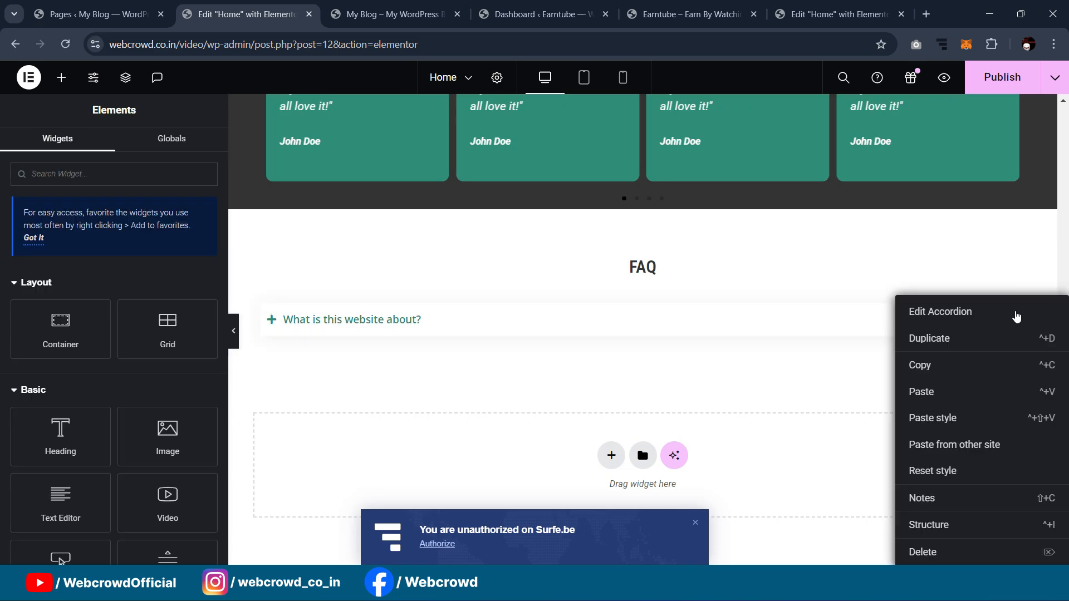
pyautogui.click(957, 345)
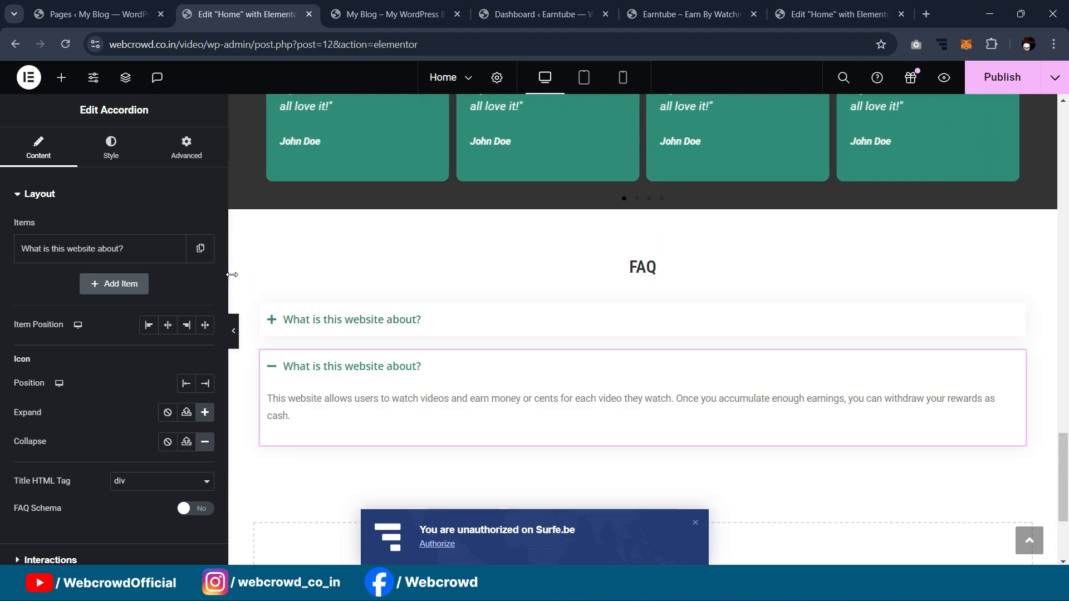
pyautogui.scroll(-1, 629, 320)
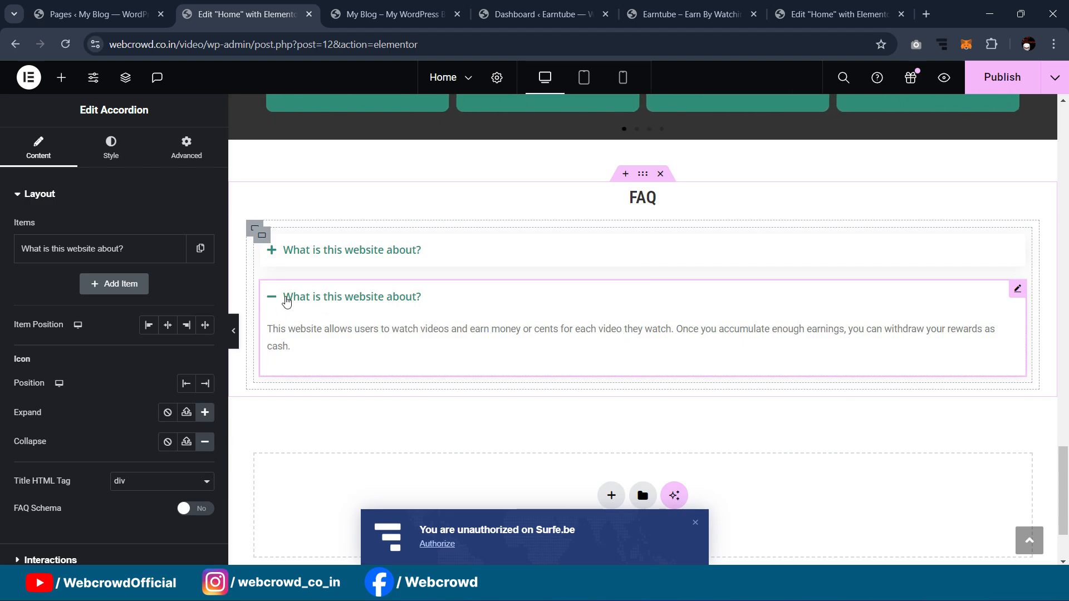
pyautogui.click(276, 297)
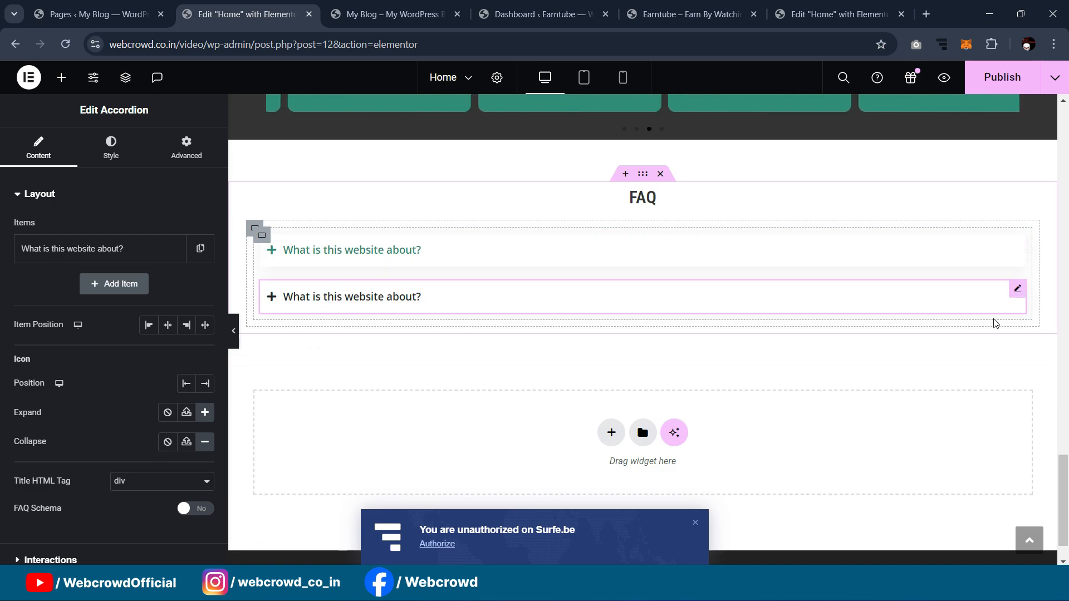
pyautogui.rightClick(1015, 295)
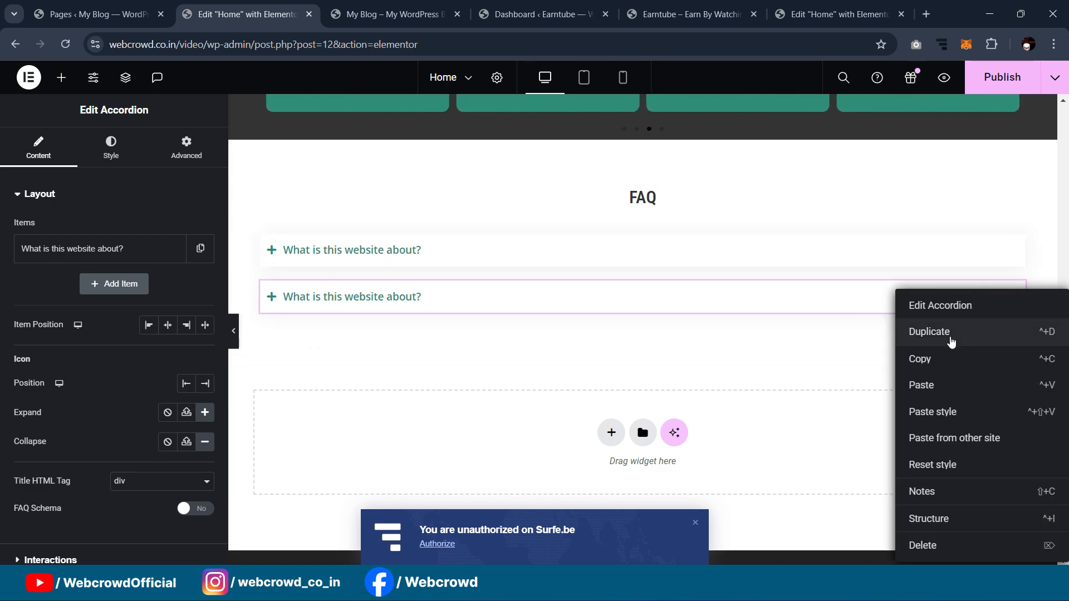
pyautogui.click(951, 332)
# Step: Add fourth and fifth accordion copies, collapse them, and select the parent FAQ container
pyautogui.rightClick(1017, 340)
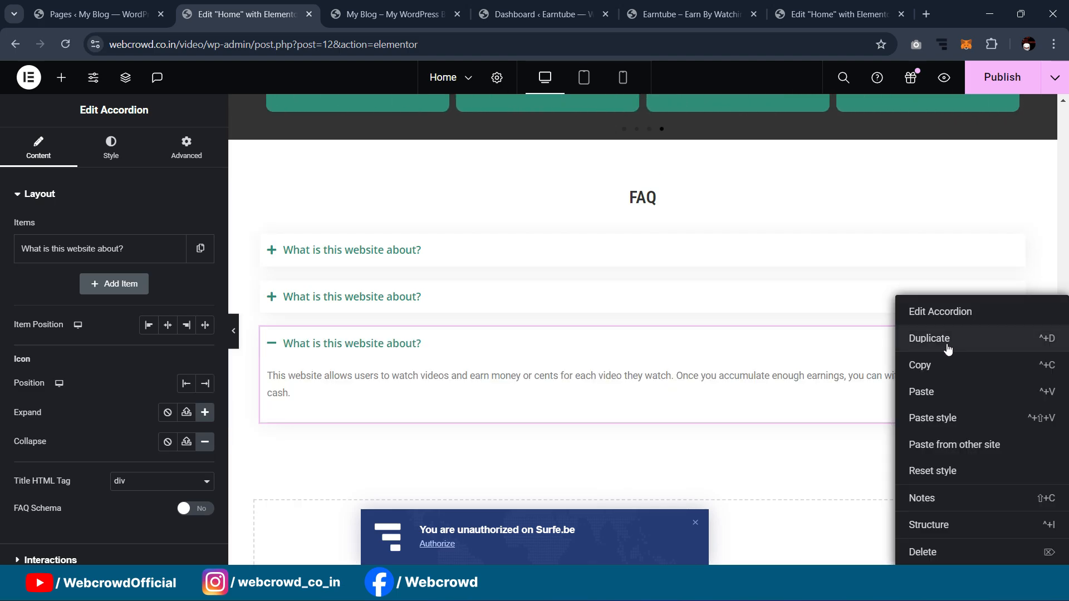
pyautogui.click(948, 349)
pyautogui.scroll(-1, 441, 297)
pyautogui.click(274, 276)
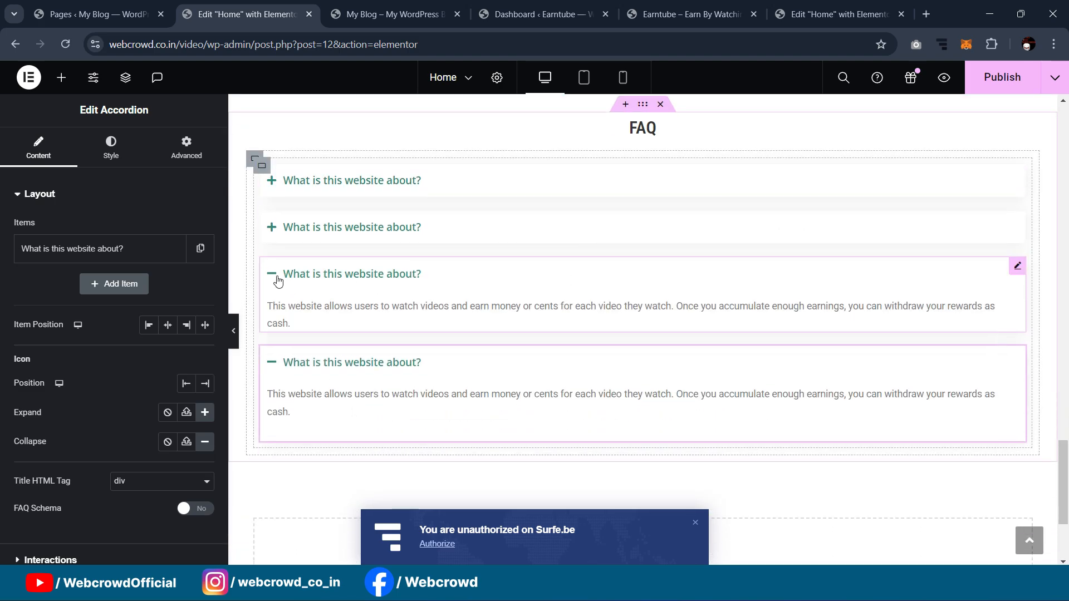
pyautogui.click(272, 321)
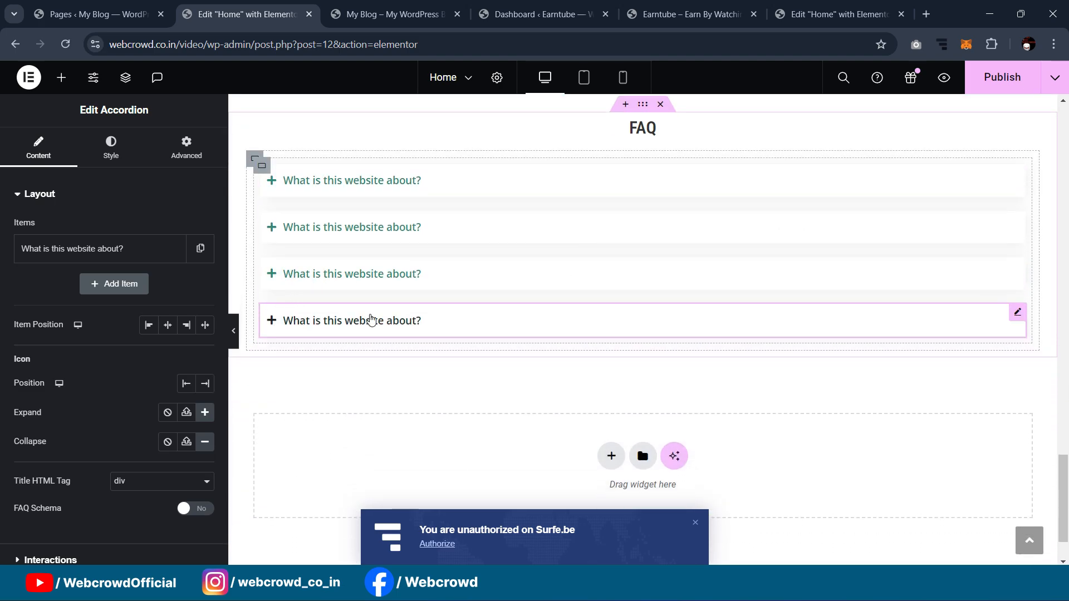
pyautogui.rightClick(1018, 312)
pyautogui.click(956, 341)
pyautogui.click(276, 373)
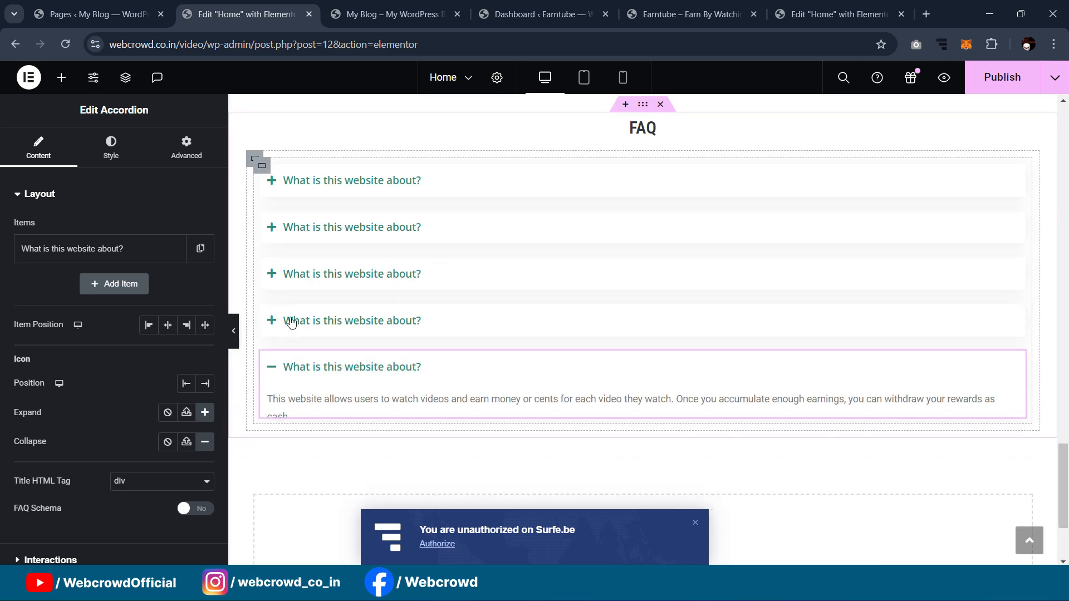
pyautogui.click(263, 168)
pyautogui.rightClick(263, 167)
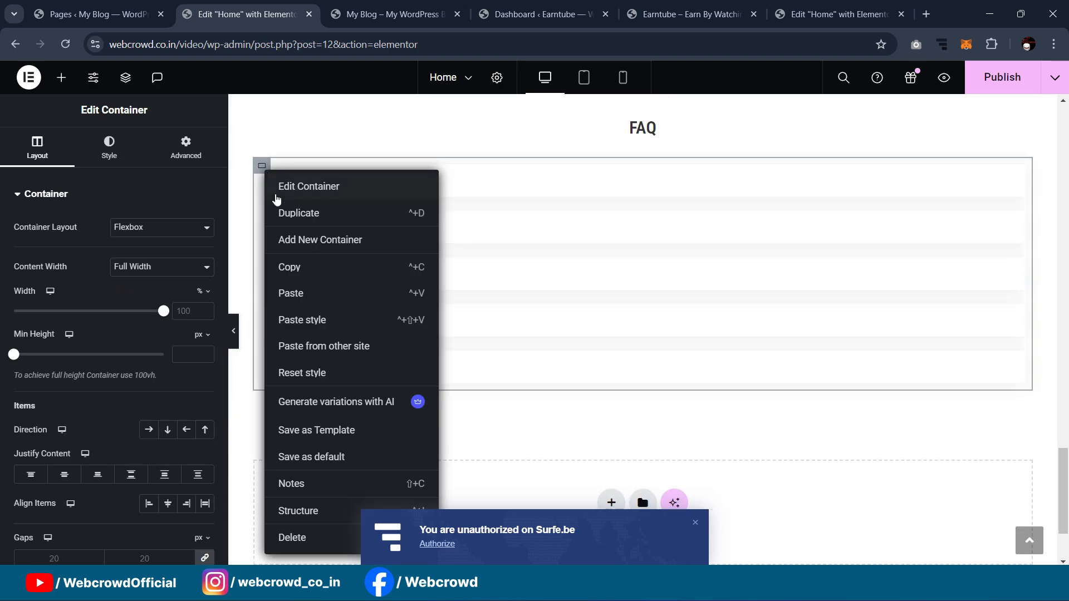
pyautogui.click(278, 214)
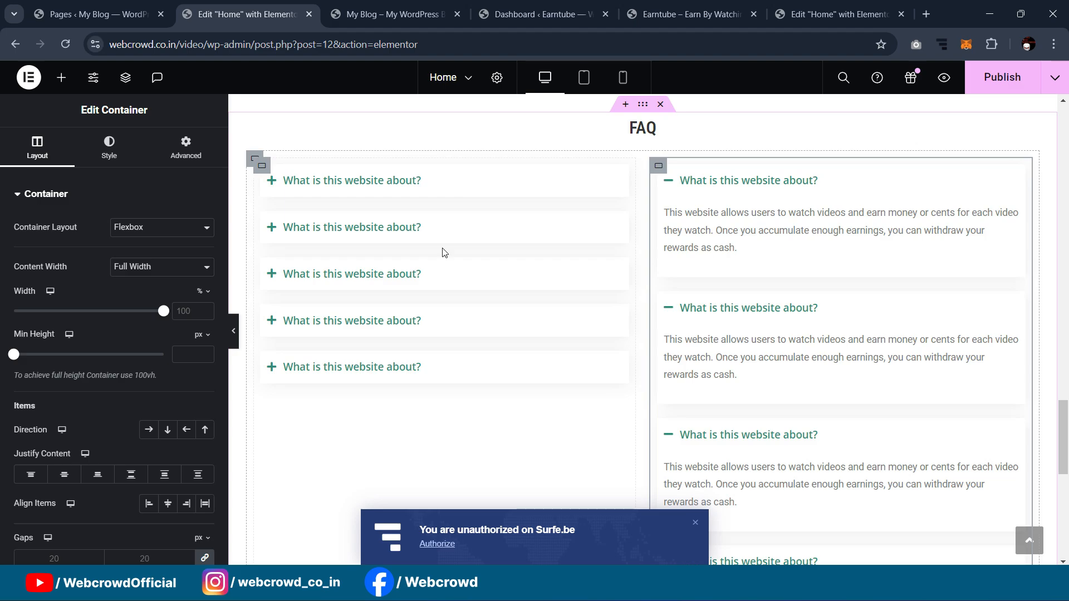
pyautogui.scroll(3, 808, 222)
pyautogui.scroll(-2, 809, 221)
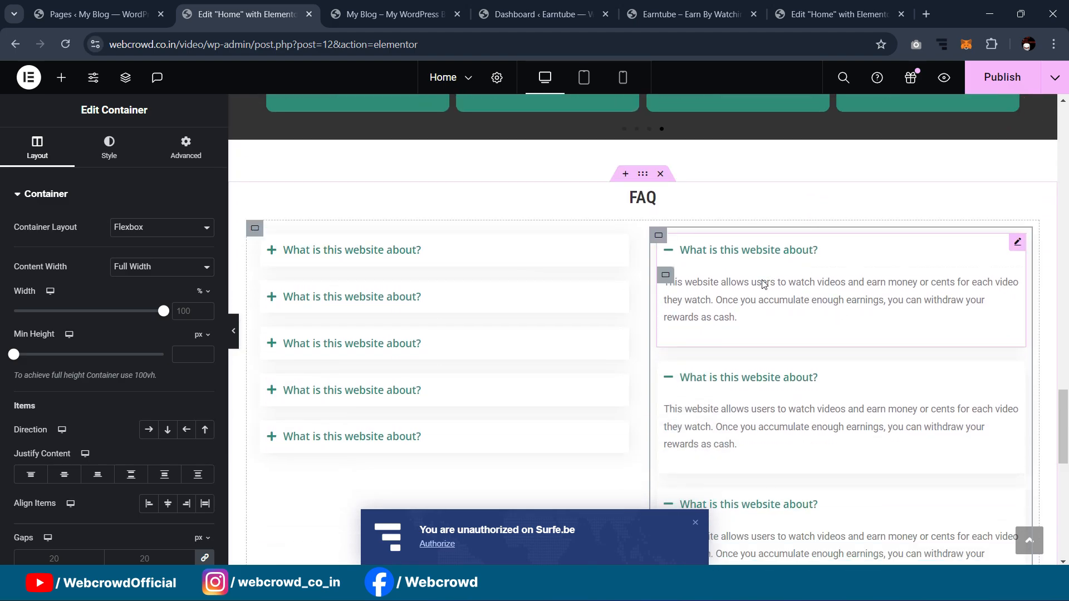
pyautogui.click(233, 330)
pyautogui.scroll(3, 635, 289)
pyautogui.scroll(-5, 635, 290)
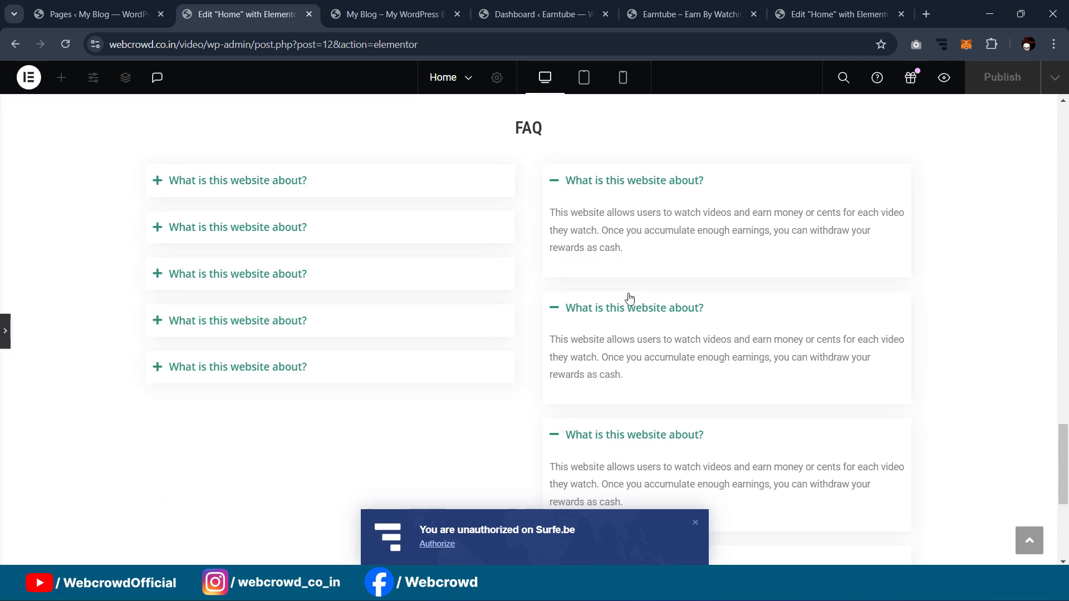
pyautogui.scroll(3, 627, 298)
pyautogui.scroll(-3, 627, 298)
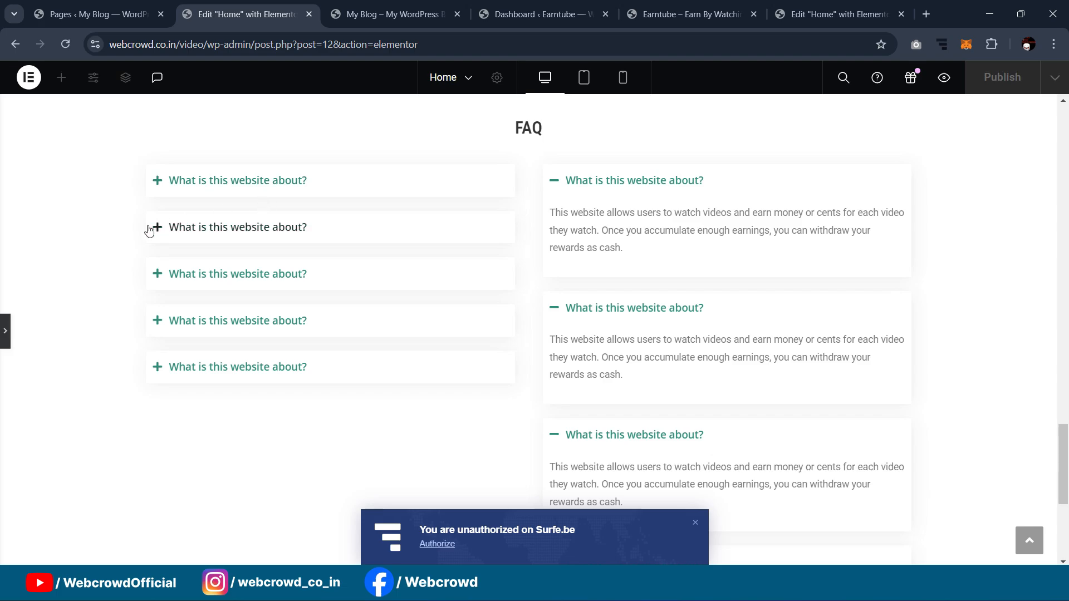
pyautogui.click(734, 222)
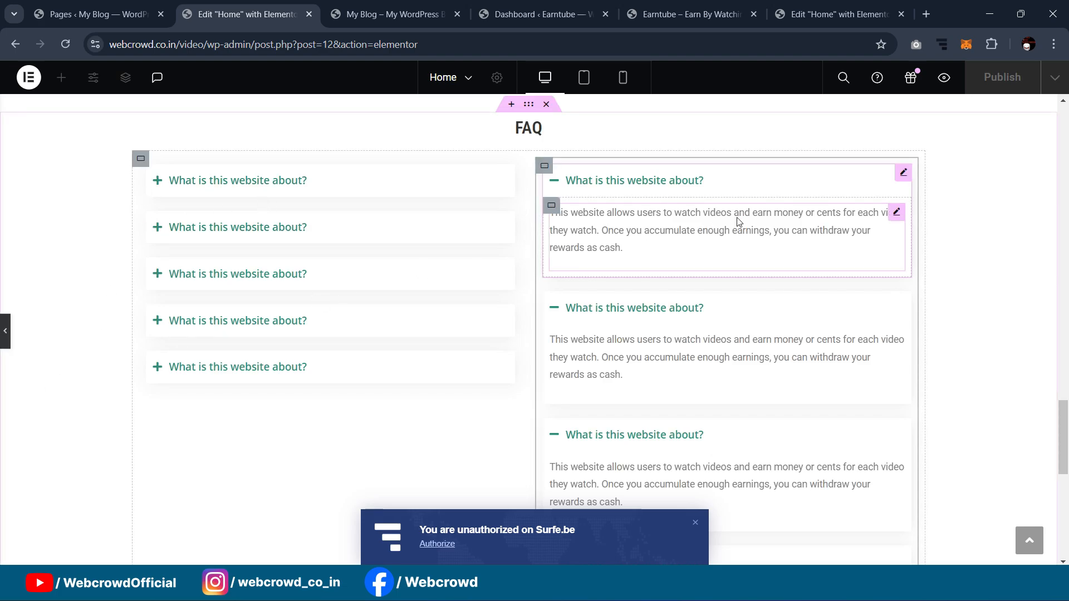
pyautogui.scroll(-6, 740, 209)
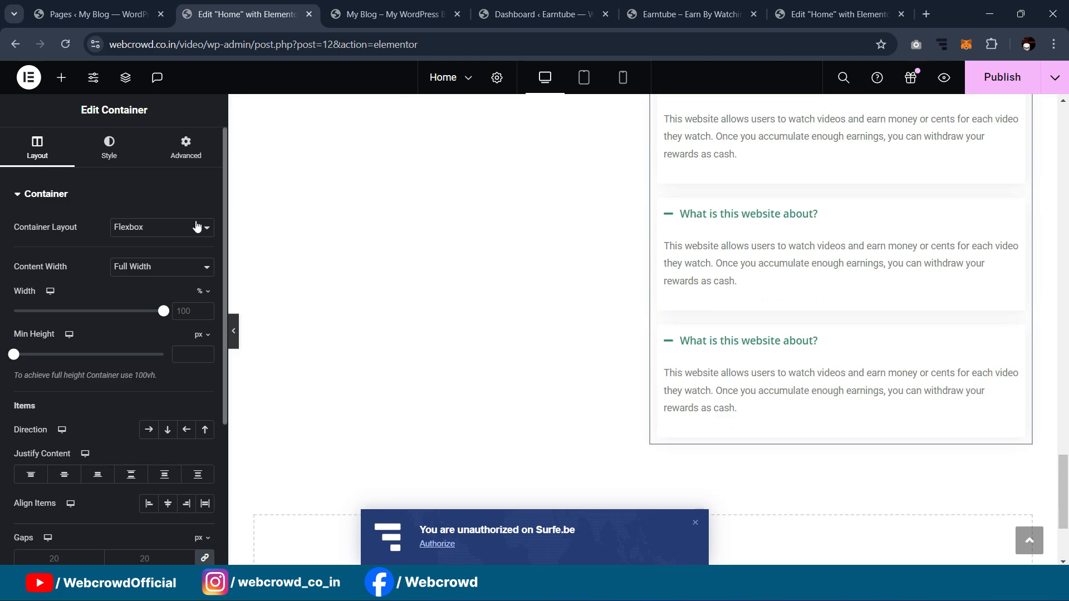
pyautogui.scroll(4, 794, 268)
pyautogui.scroll(4, 794, 268)
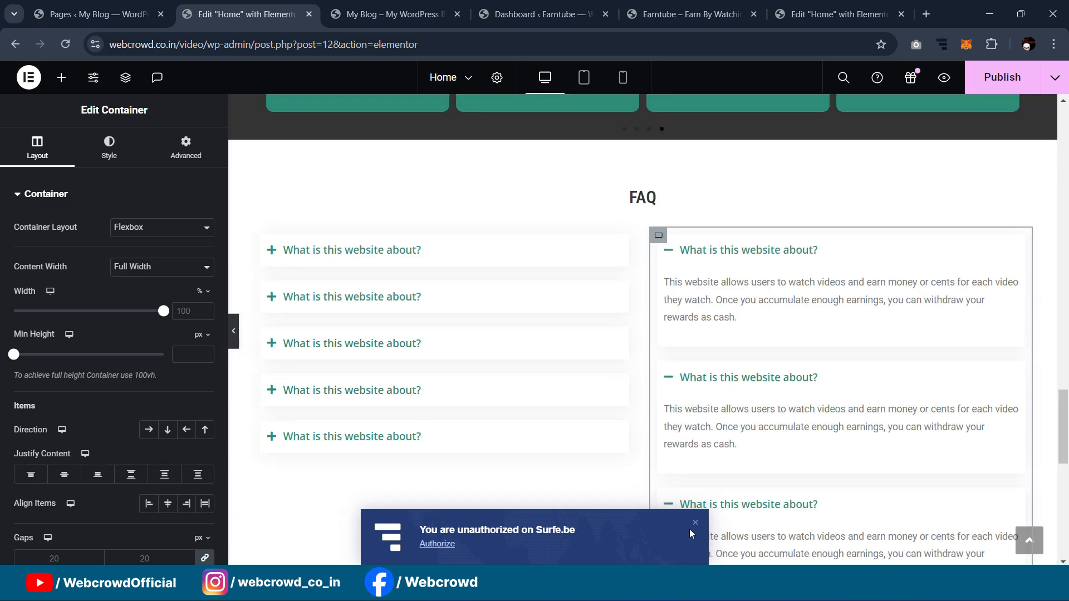
pyautogui.scroll(3, 561, 277)
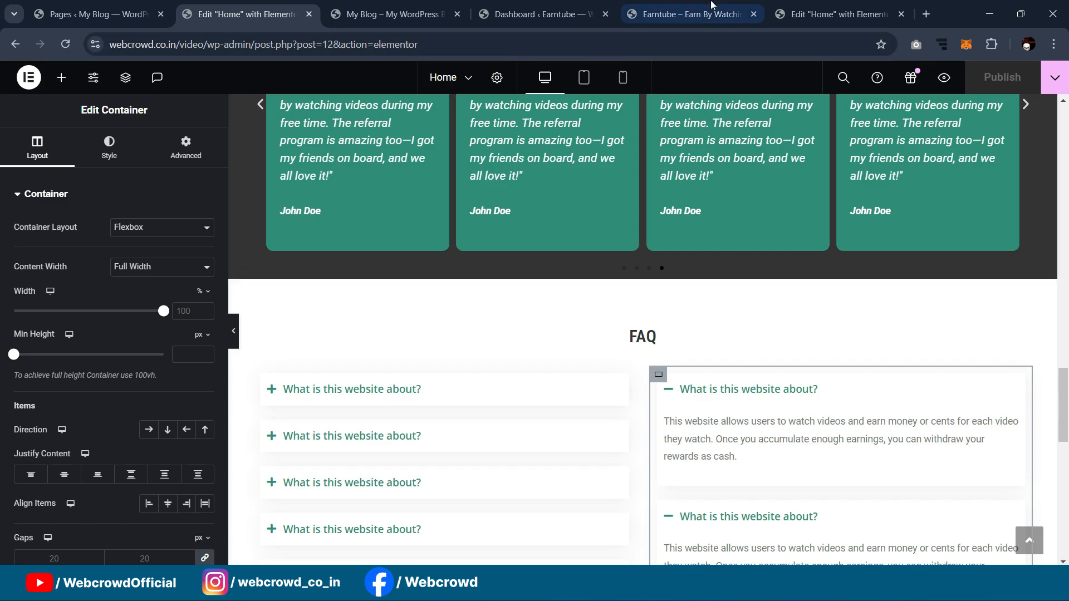
pyautogui.click(838, 14)
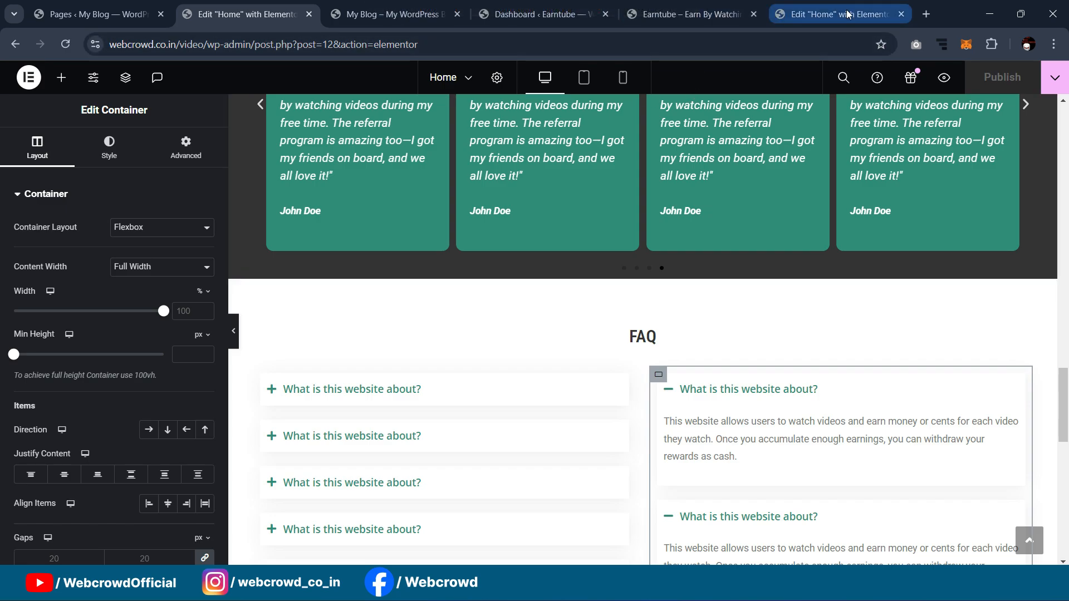
pyautogui.scroll(-10, 547, 227)
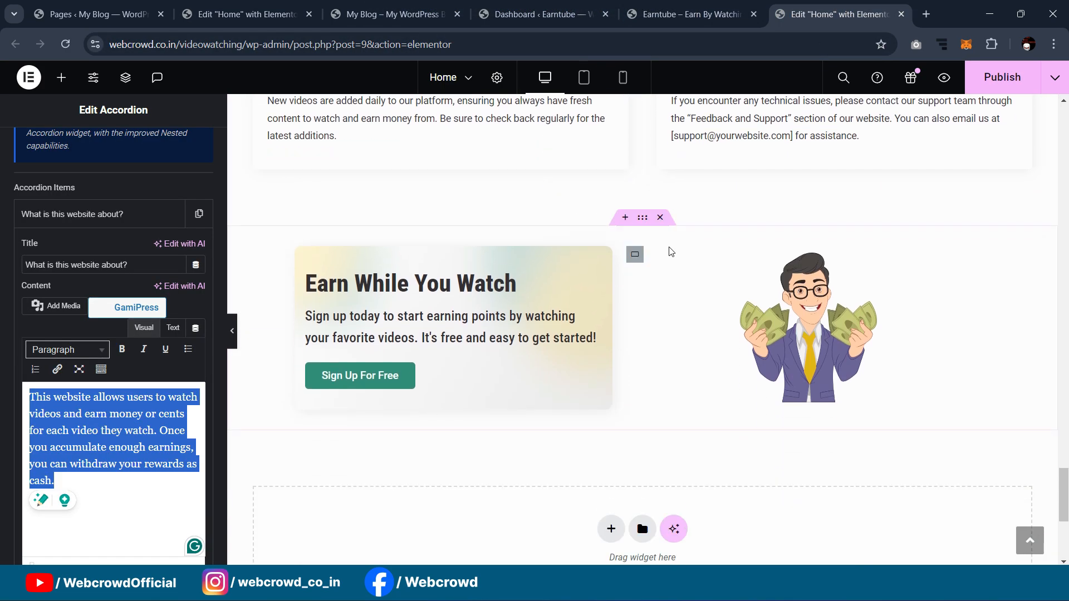
pyautogui.scroll(3, 670, 248)
pyautogui.scroll(8, 676, 226)
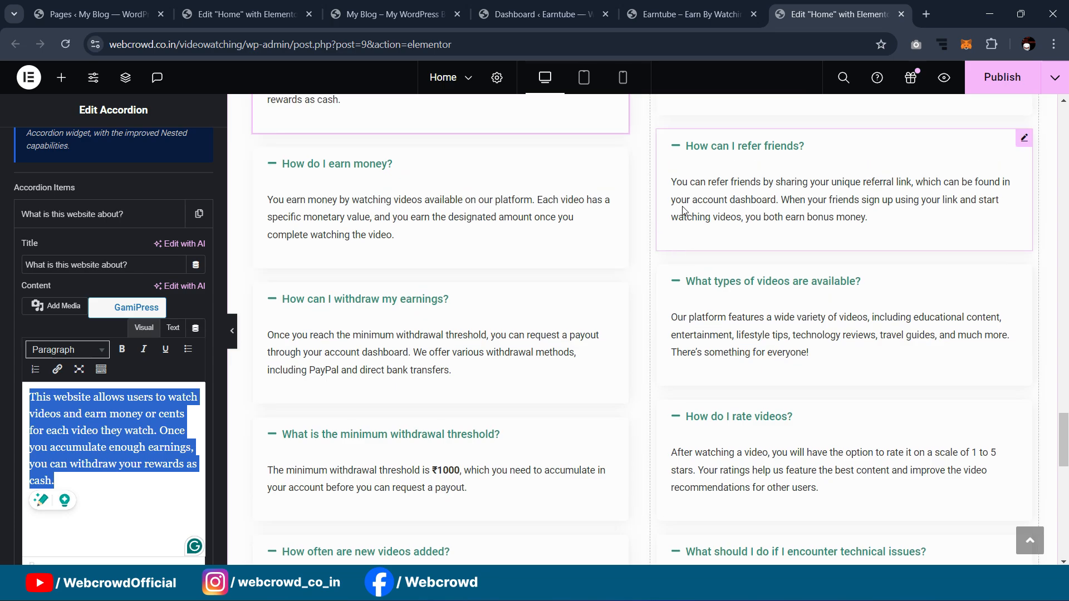
pyautogui.scroll(-10, 677, 222)
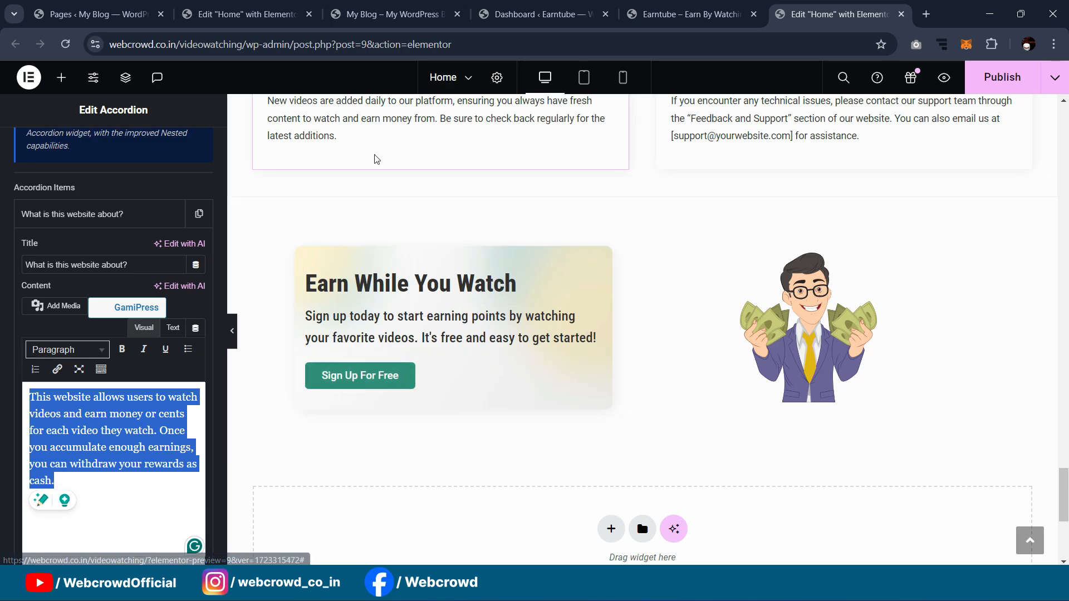
pyautogui.click(248, 15)
pyautogui.scroll(-10, 613, 268)
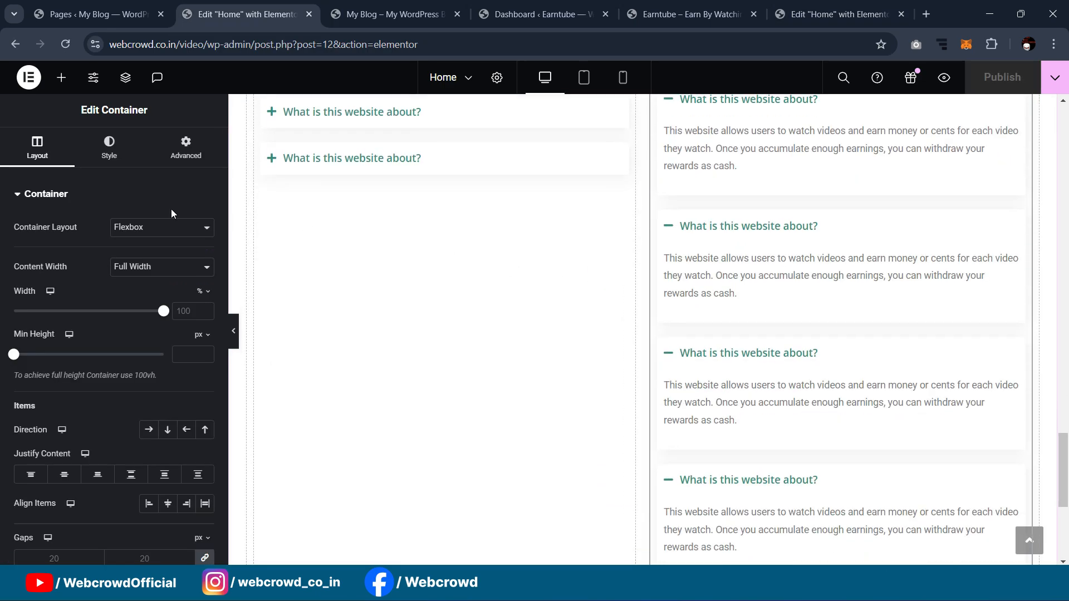
pyautogui.scroll(-3, 684, 223)
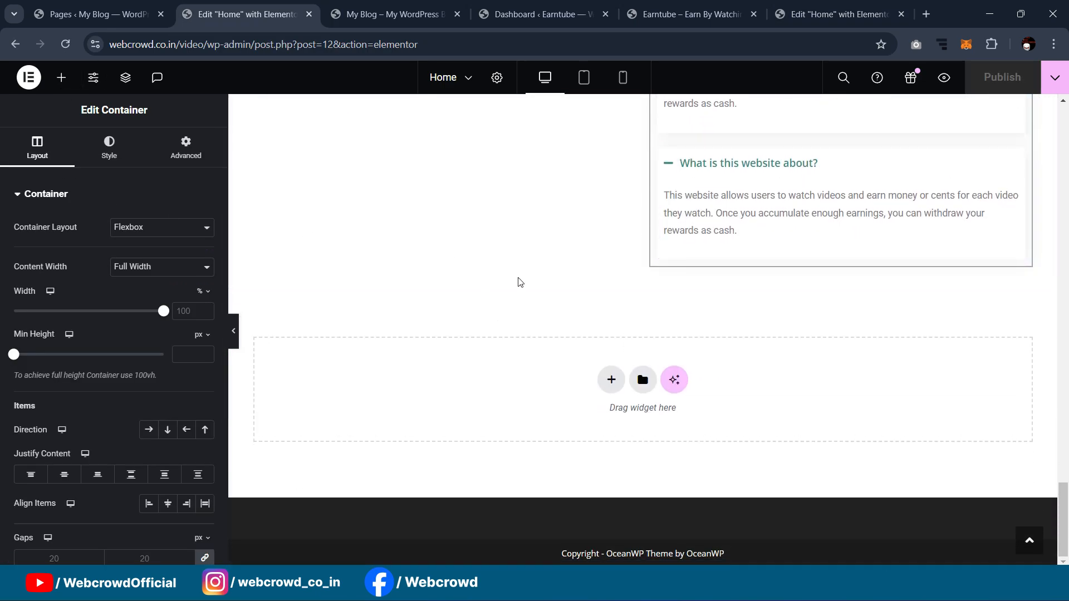
pyautogui.scroll(6, 684, 337)
pyautogui.scroll(-8, 687, 334)
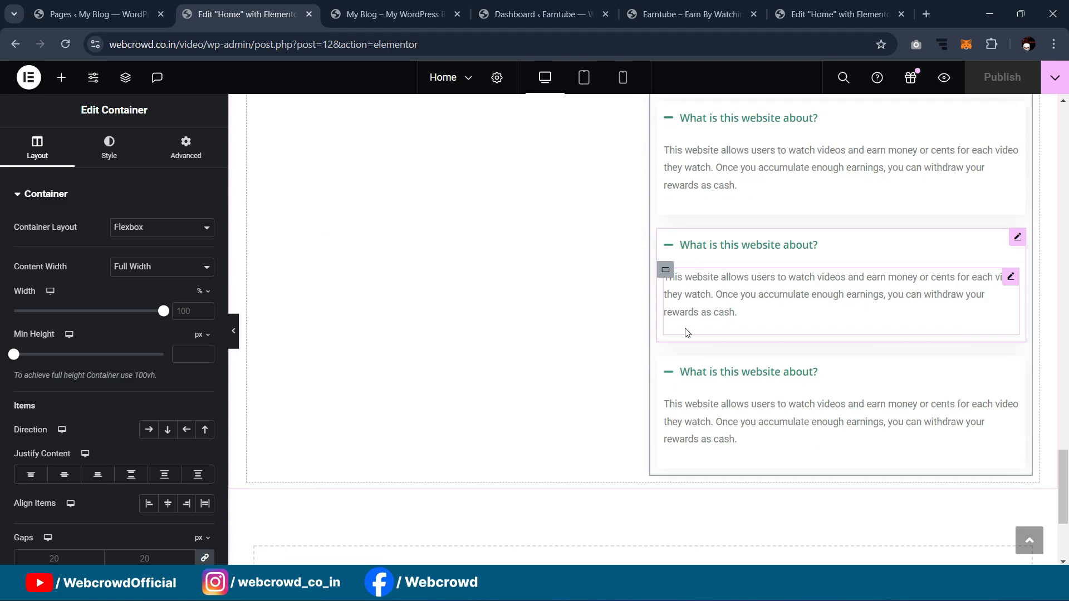
# Step: Add a container below the FAQ with a 20 px top margin and nest a container inside
pyautogui.moveTo(76, 331); pyautogui.dragTo(490, 412)
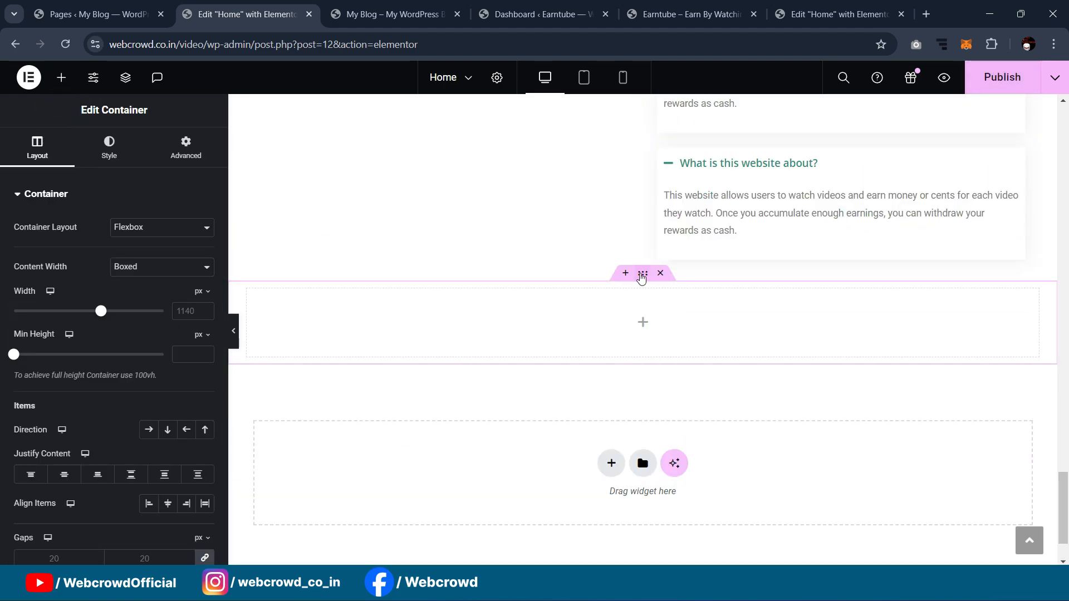
pyautogui.click(184, 146)
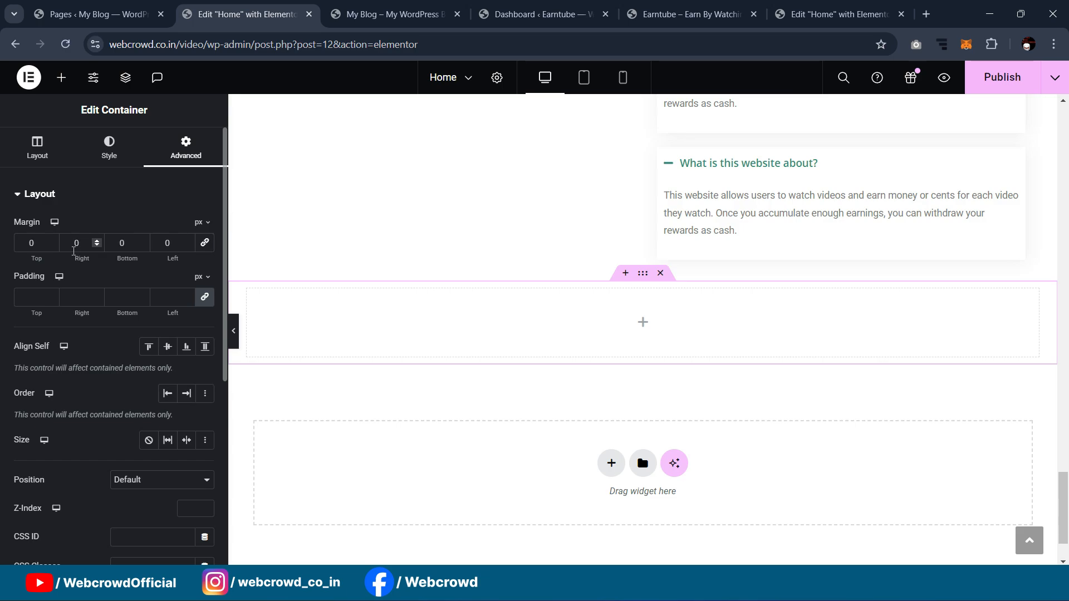
pyautogui.write('20')
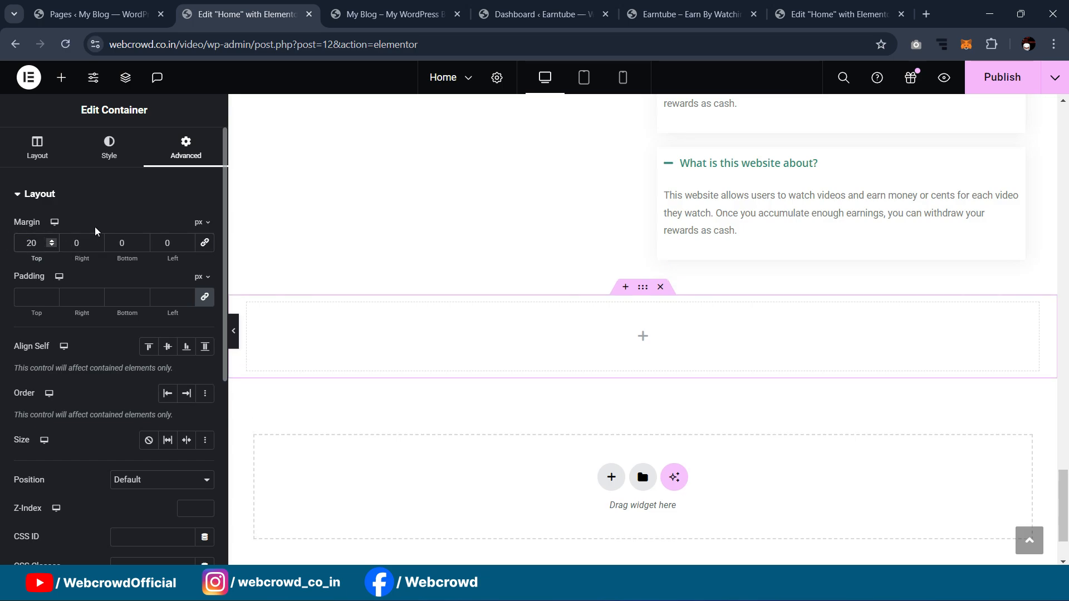
pyautogui.click(61, 77)
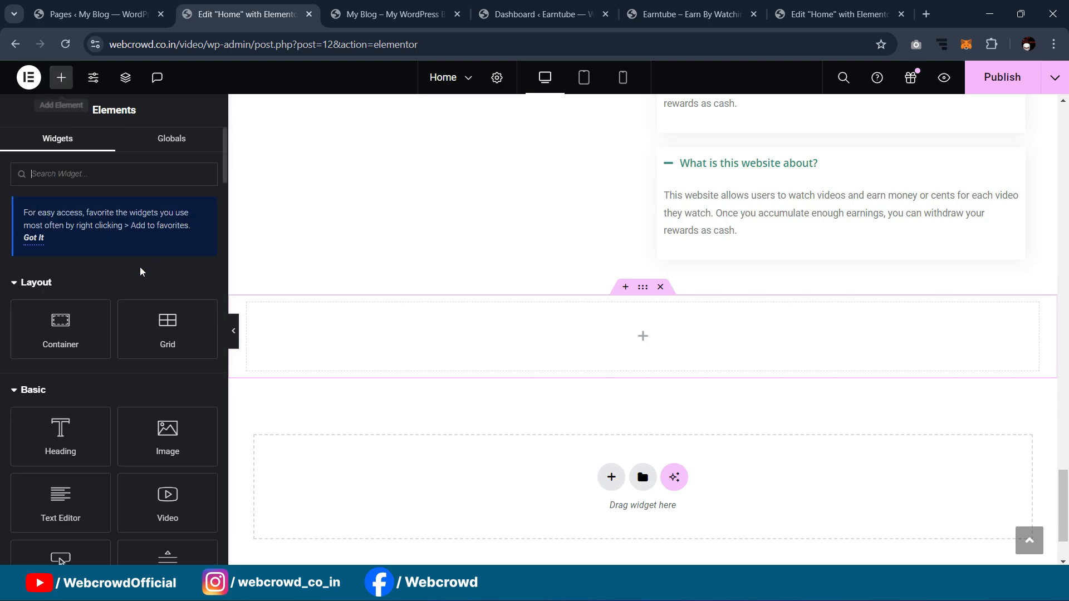
pyautogui.moveTo(66, 340); pyautogui.dragTo(644, 334)
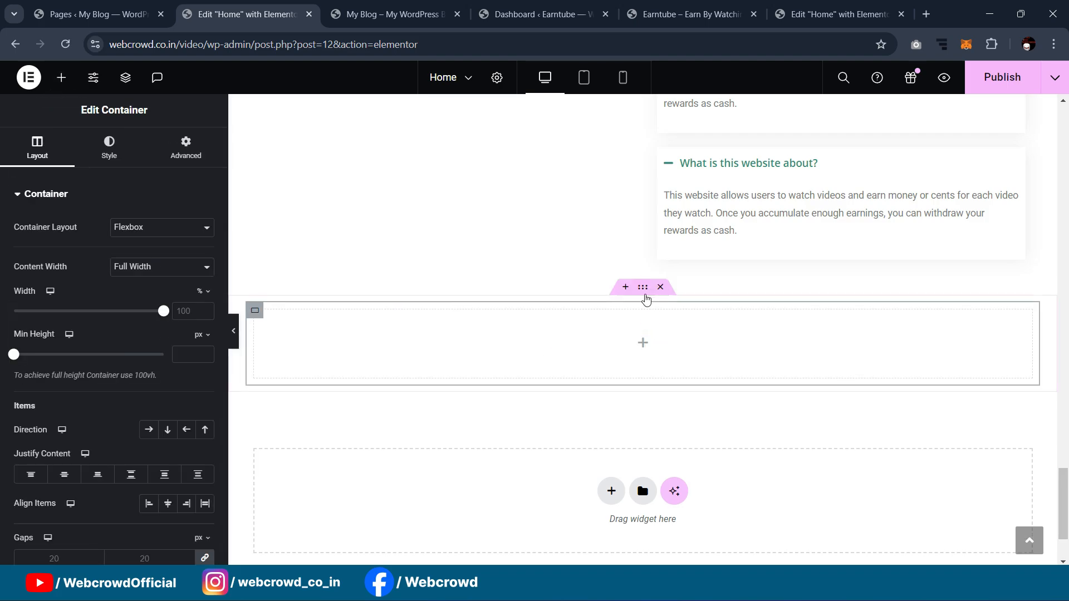
# Step: Set the outer section's direction to Row and duplicate the inner container into two columns
pyautogui.click(643, 288)
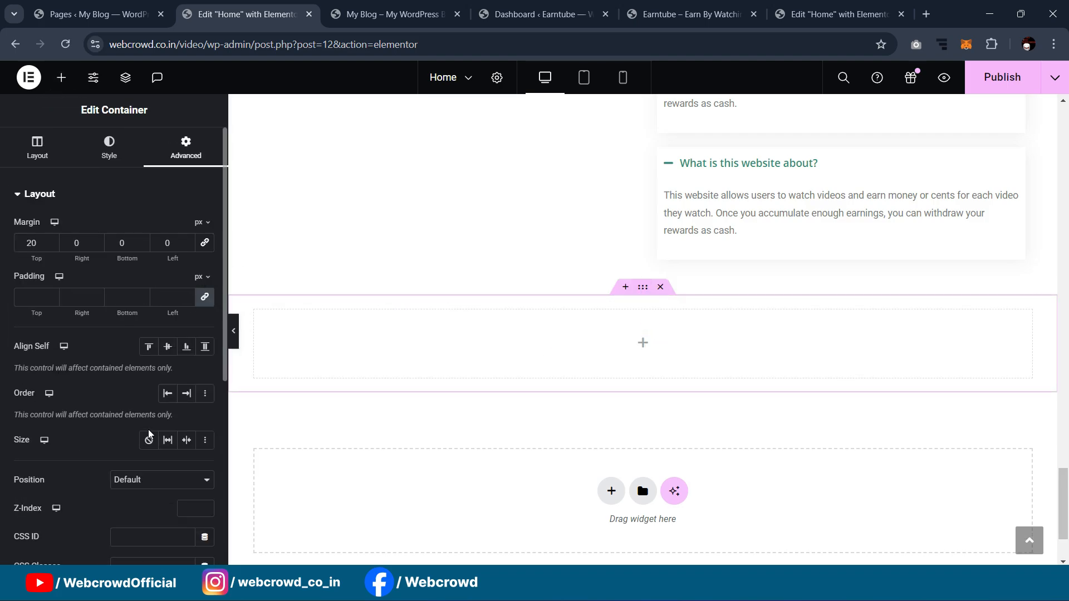
pyautogui.click(38, 151)
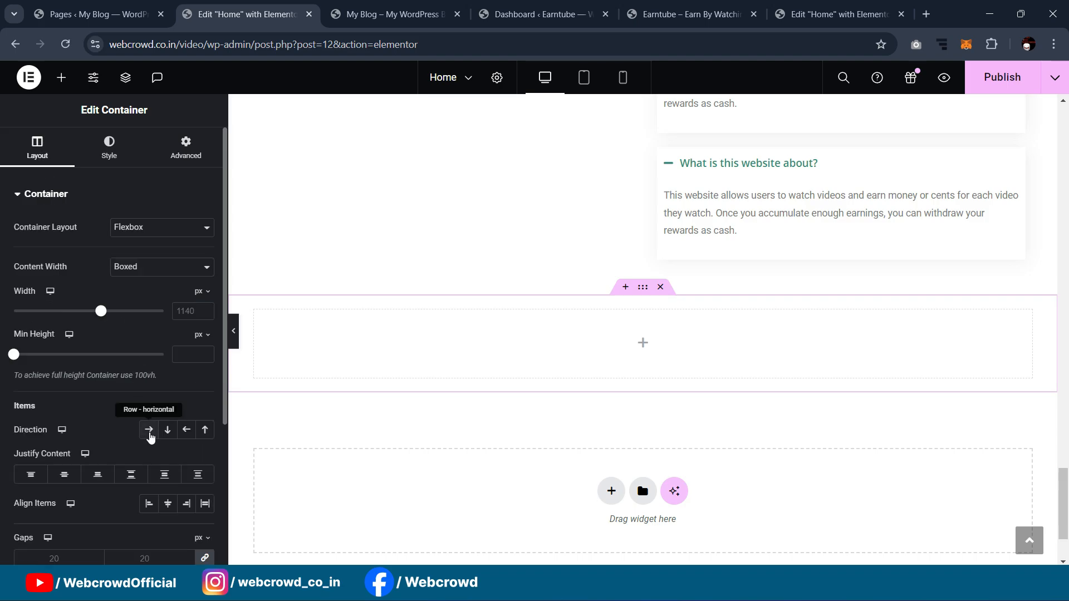
pyautogui.click(149, 431)
pyautogui.rightClick(257, 317)
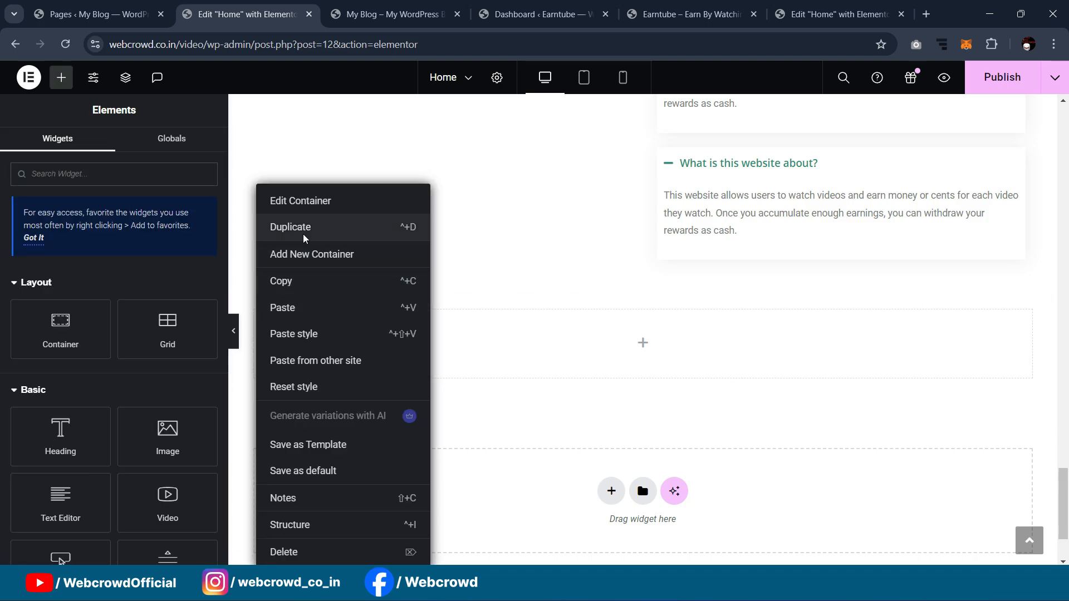
pyautogui.click(304, 238)
pyautogui.scroll(-1, 523, 236)
pyautogui.scroll(1, 512, 254)
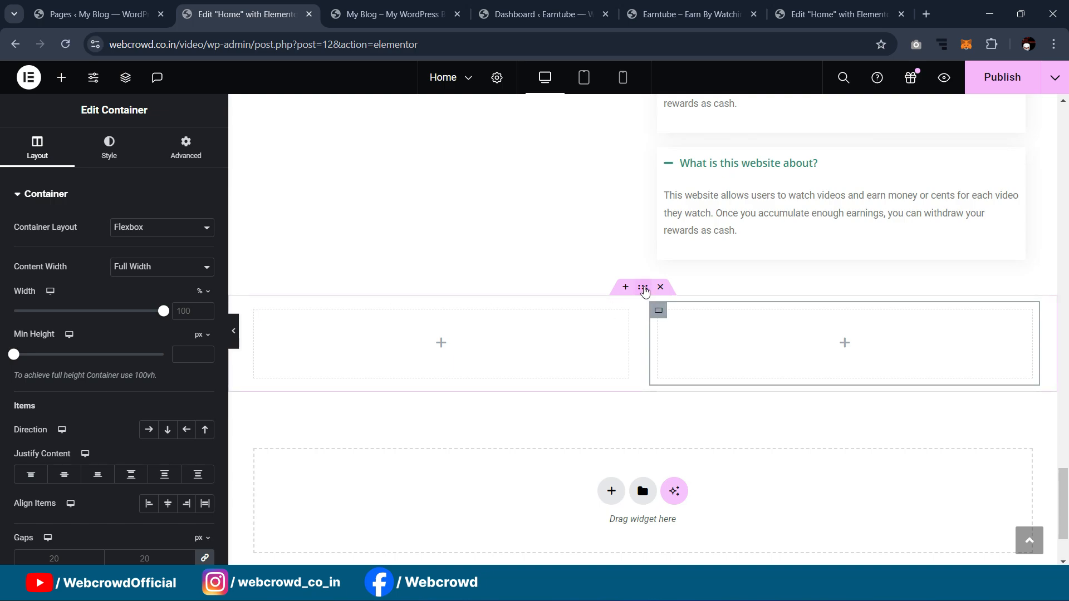
# Step: Give the left inner container 20 px padding all round
pyautogui.click(642, 288)
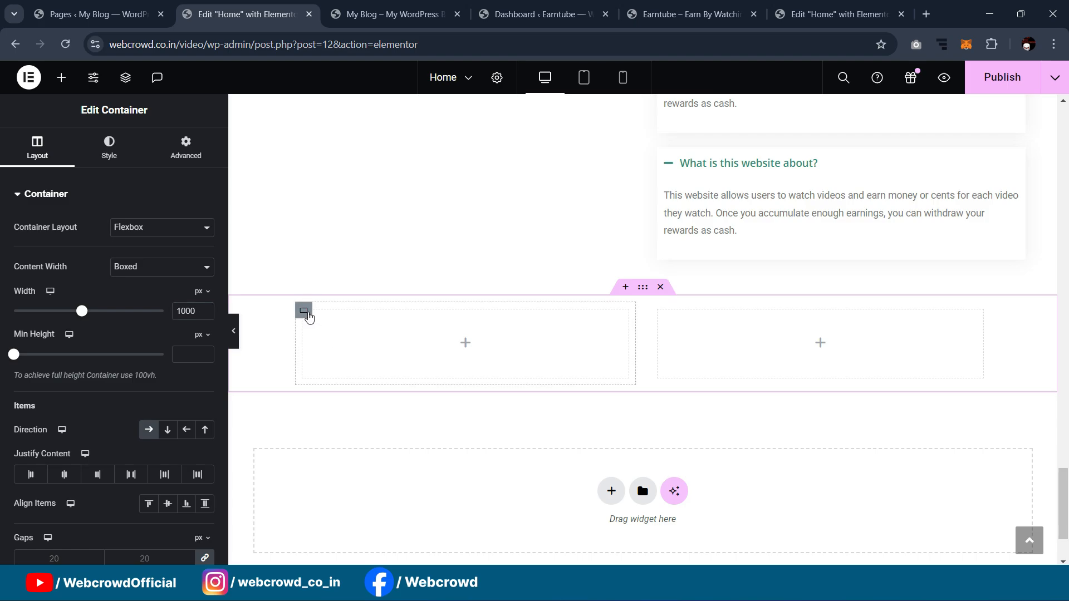
pyautogui.click(310, 317)
pyautogui.click(200, 156)
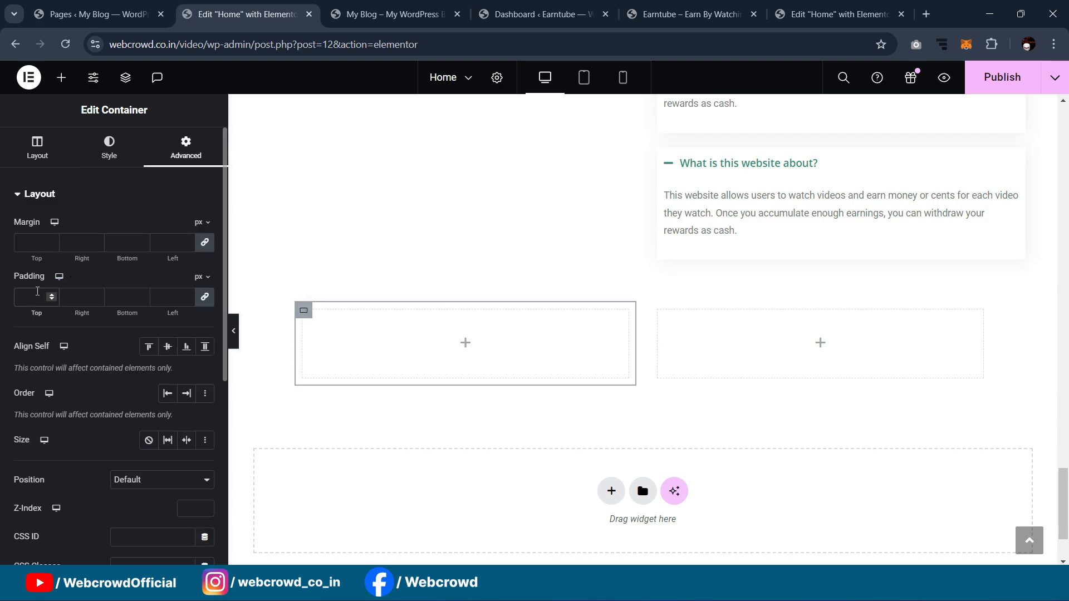
pyautogui.write('20')
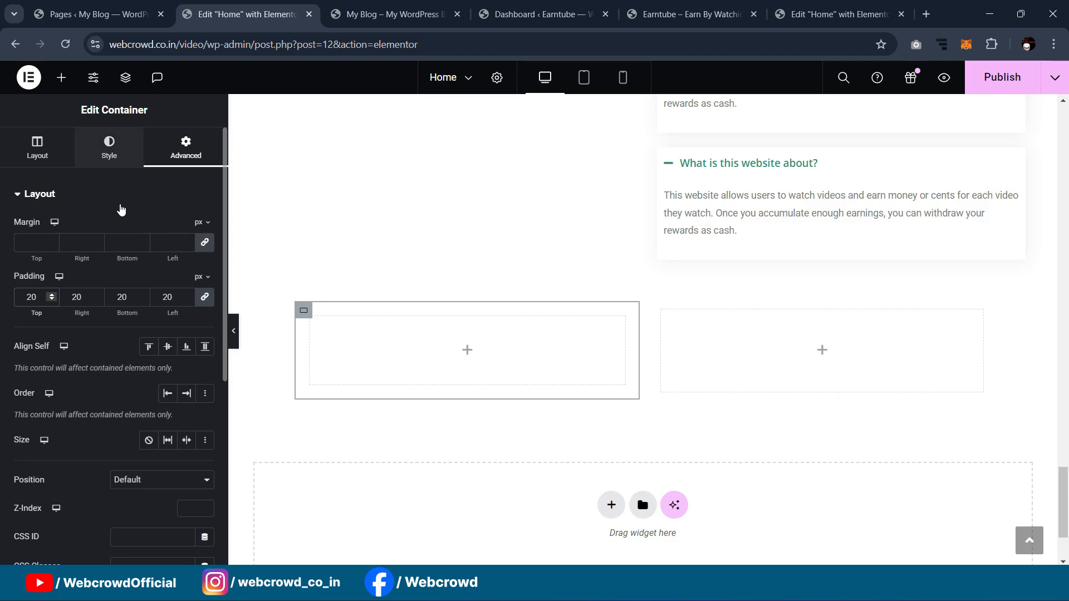
pyautogui.click(150, 256)
# Step: Set blurred-bg as the left container's background image and make the container taller
pyautogui.click(148, 348)
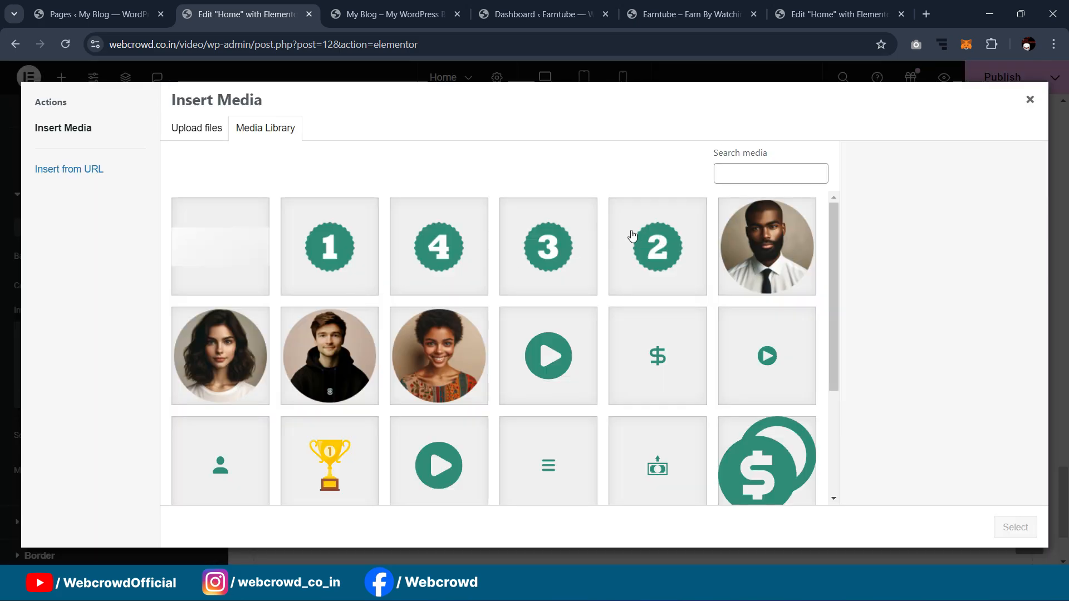
pyautogui.scroll(-3, 619, 225)
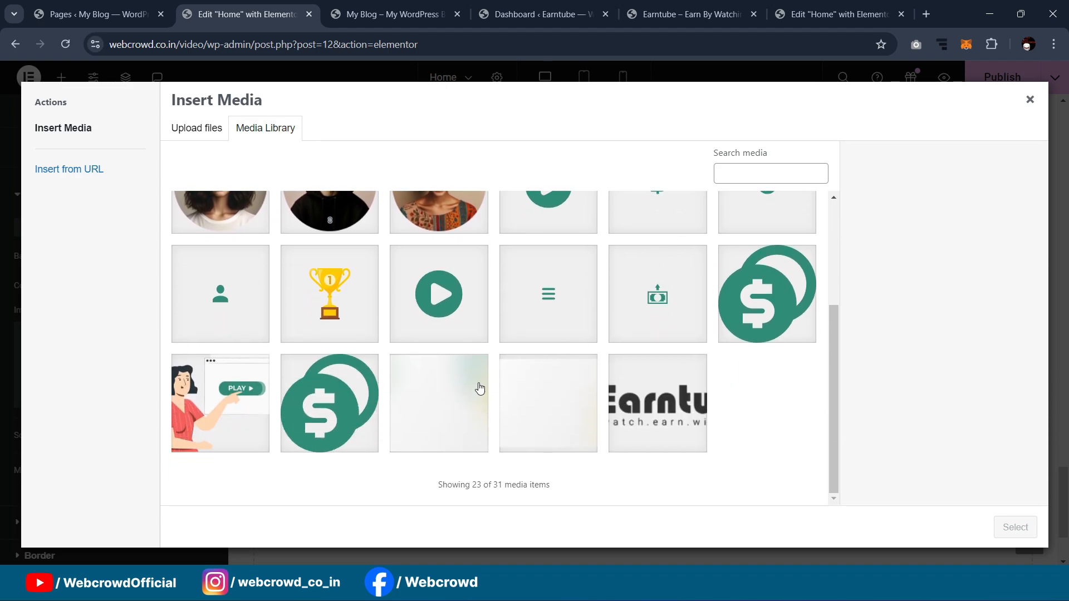
pyautogui.scroll(3, 677, 379)
pyautogui.scroll(-3, 703, 269)
pyautogui.click(426, 411)
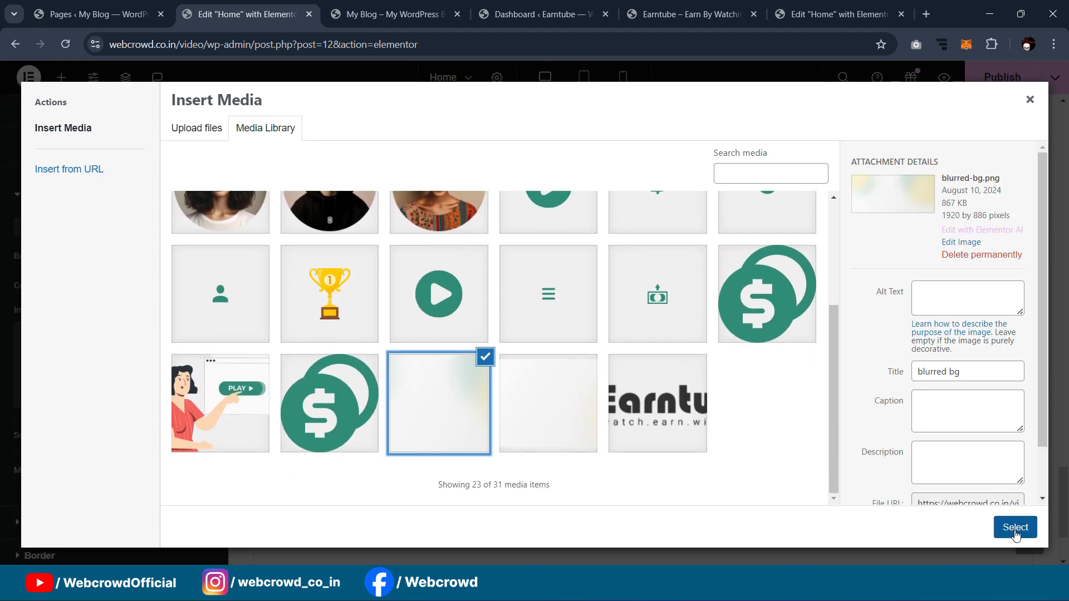
pyautogui.click(1014, 527)
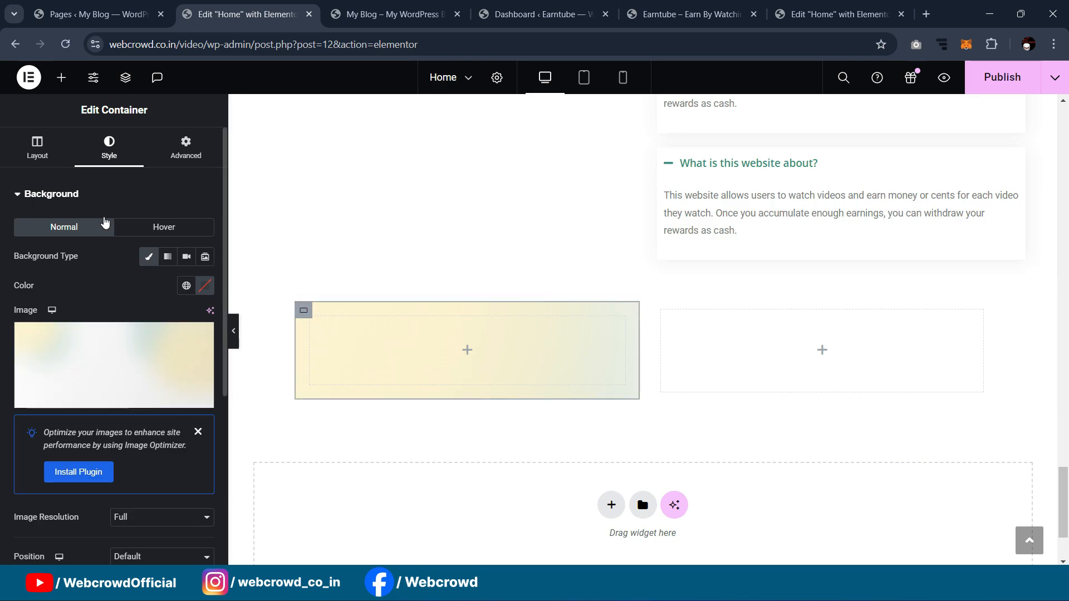
pyautogui.click(31, 157)
pyautogui.moveTo(14, 357); pyautogui.dragTo(43, 373)
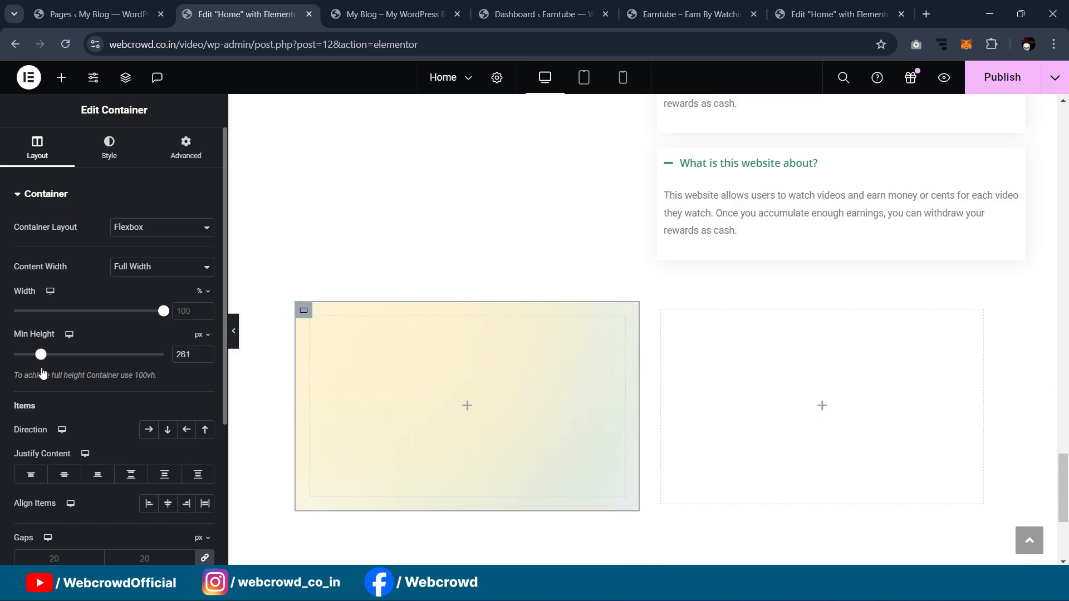
# Step: Set the background image to Repeat, Cover size and Center Center position
pyautogui.click(109, 148)
pyautogui.scroll(-2, 130, 313)
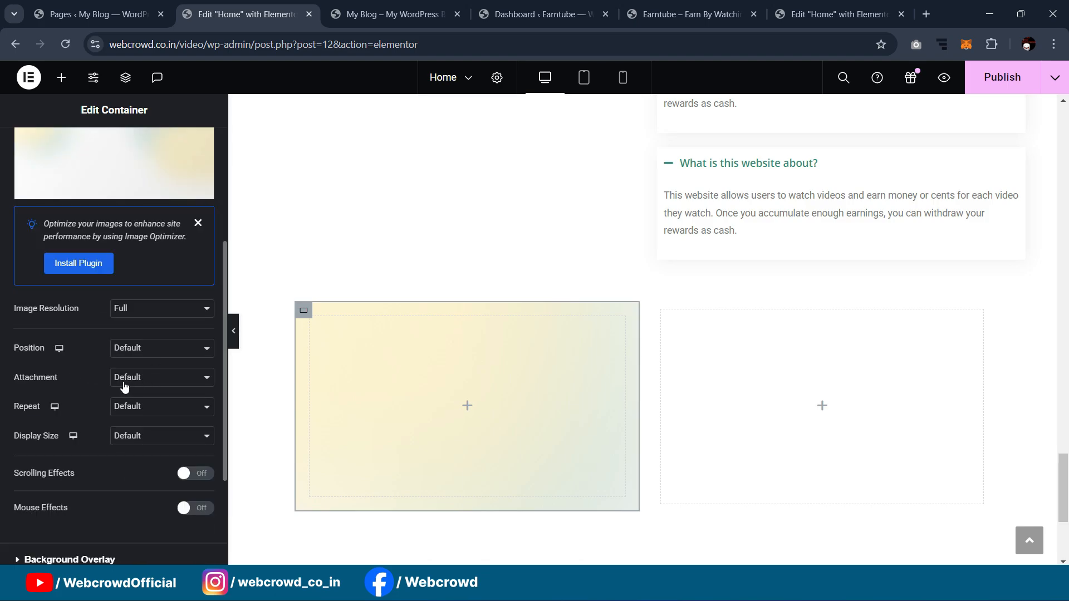
pyautogui.click(128, 407)
pyautogui.click(132, 442)
pyautogui.click(133, 442)
pyautogui.click(136, 472)
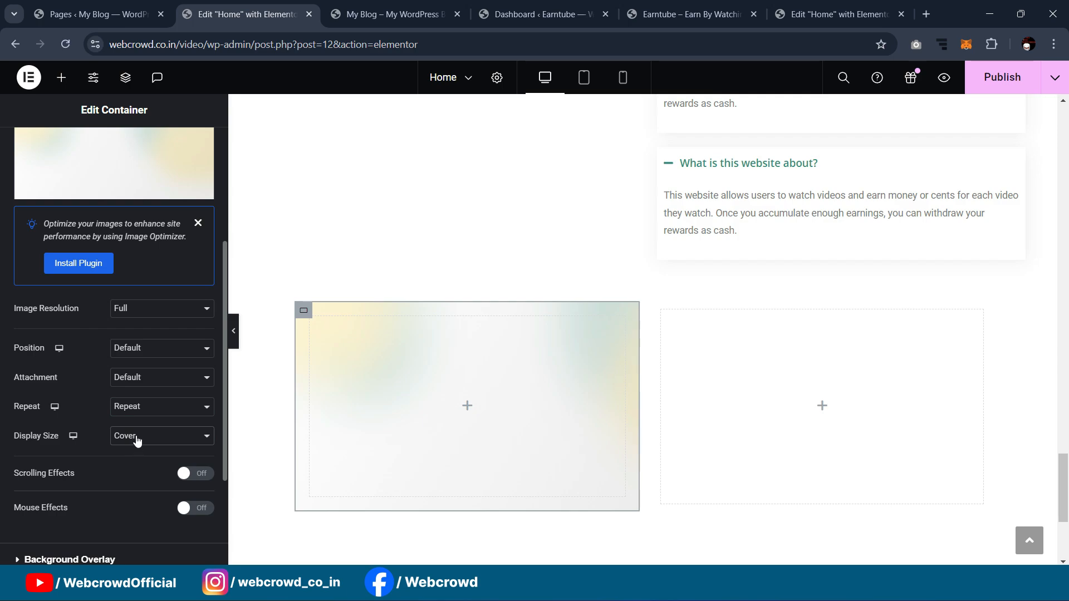
pyautogui.click(137, 349)
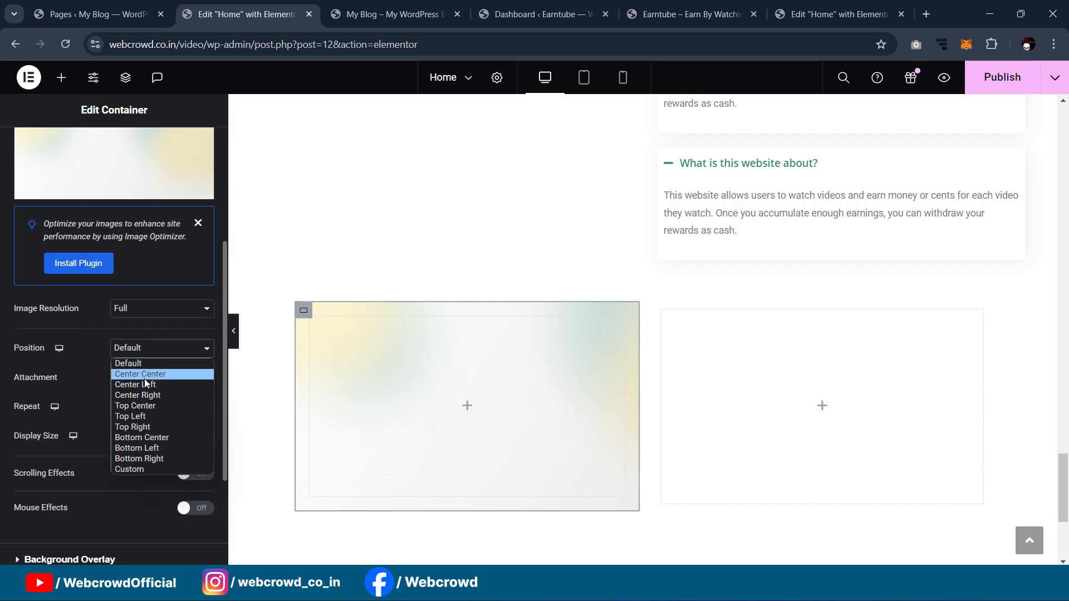
pyautogui.click(145, 378)
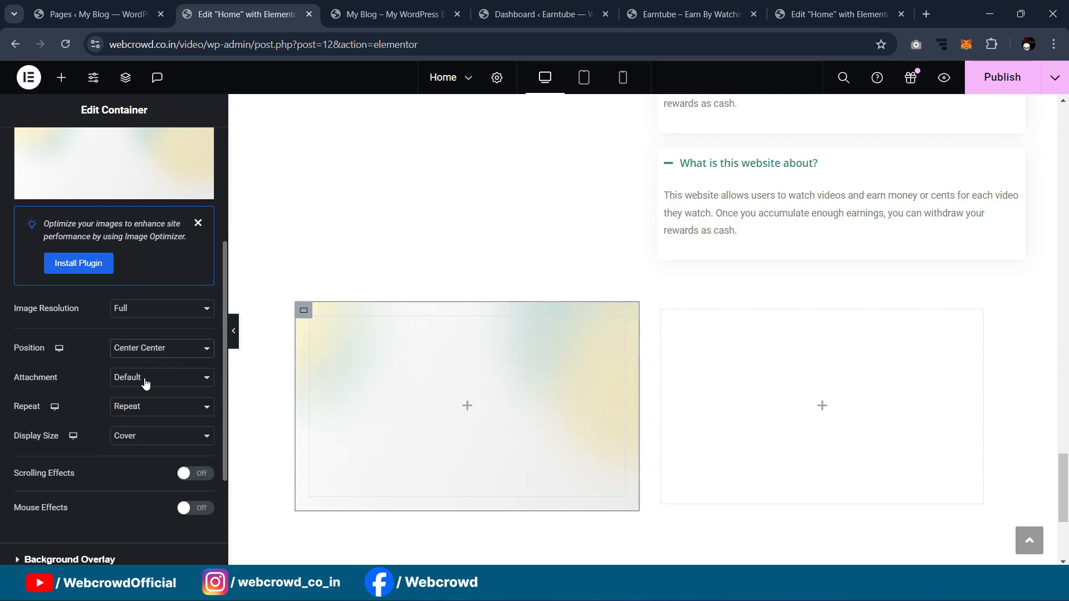
# Step: Preview the Earn While You Watch banner without the editing outlines
pyautogui.click(837, 14)
pyautogui.click(245, 14)
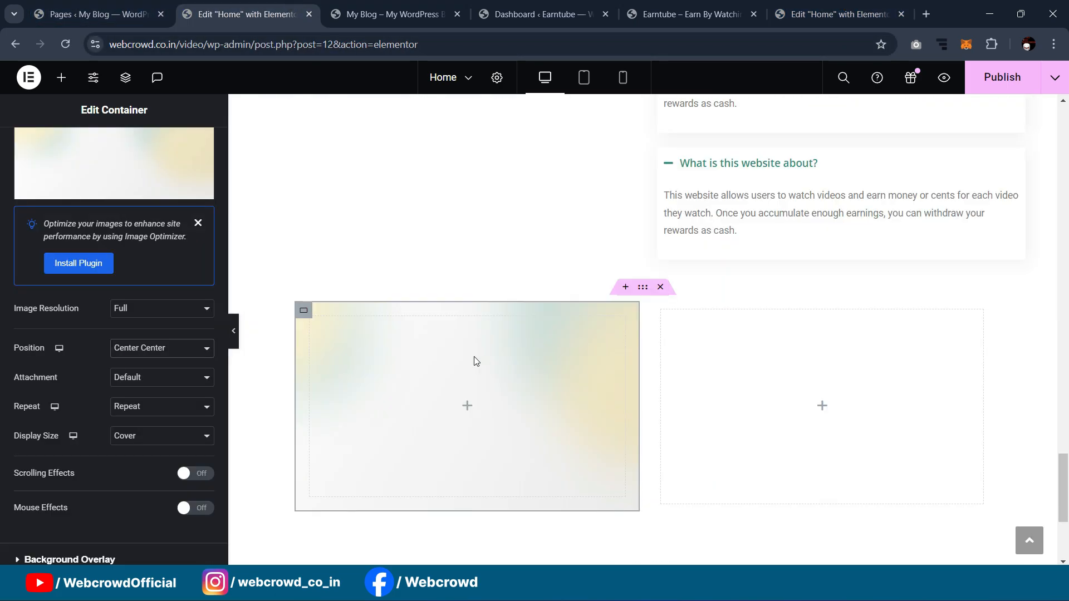
pyautogui.click(233, 334)
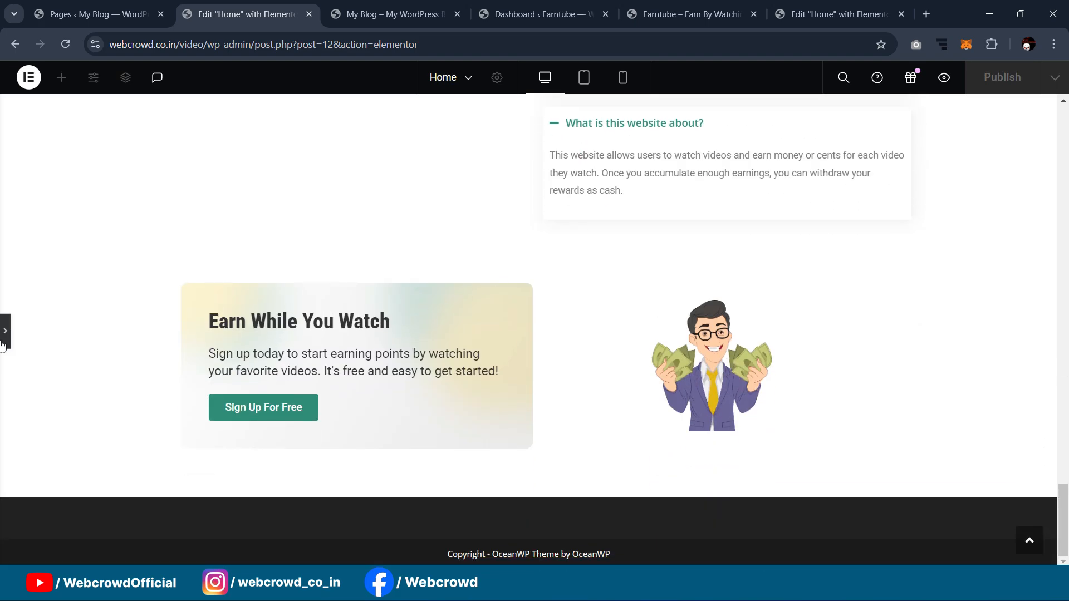
# Step: Reload the live site and scroll through it to check the new banner
pyautogui.click(231, 439)
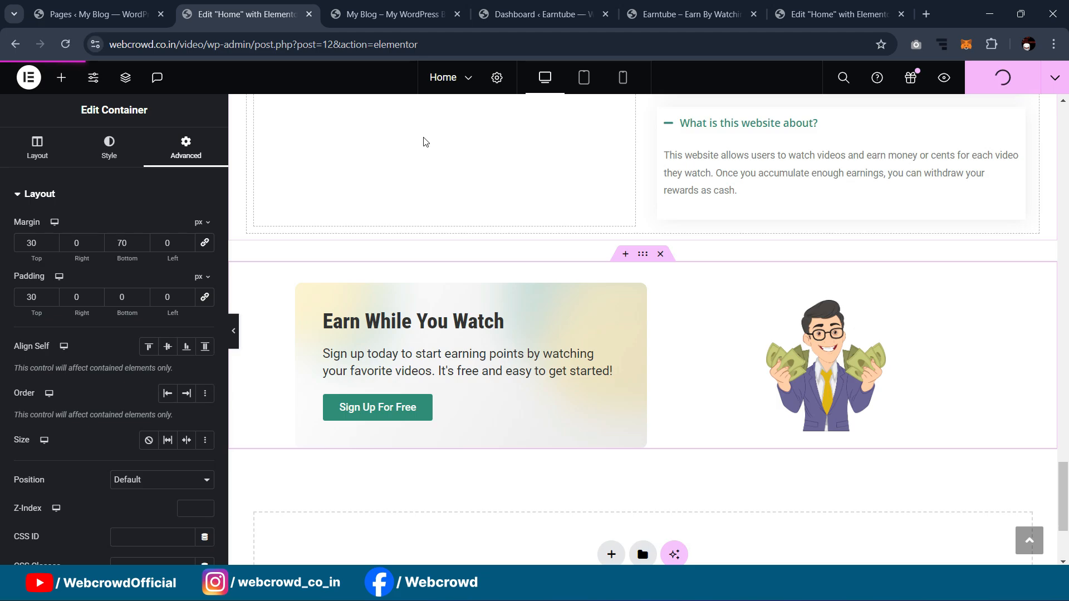
pyautogui.click(396, 14)
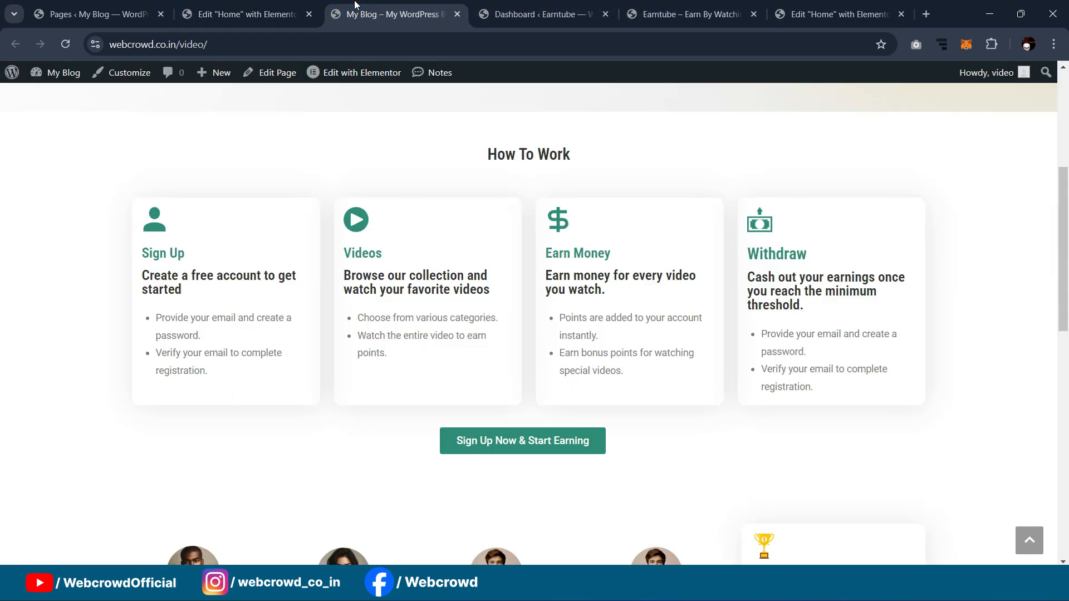
pyautogui.click(65, 44)
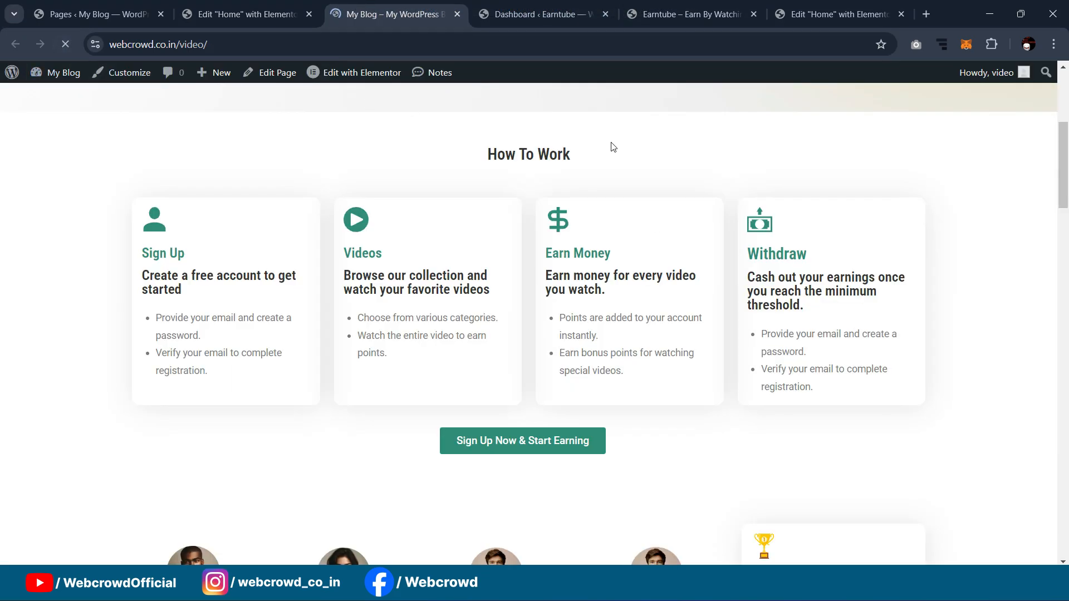
pyautogui.scroll(-15, 613, 146)
pyautogui.scroll(-7, 621, 152)
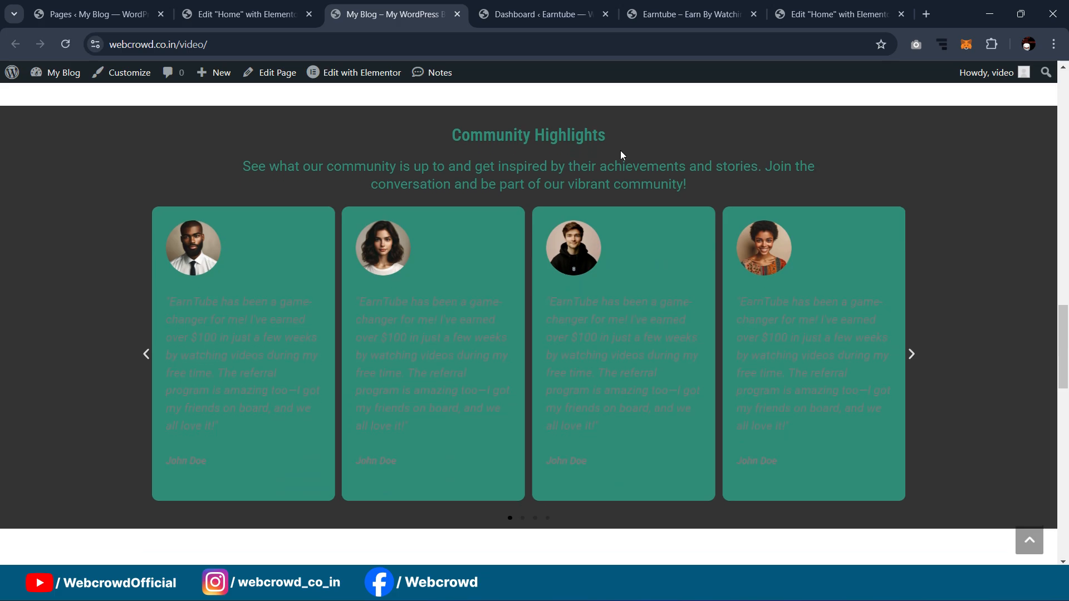
pyautogui.scroll(4, 623, 159)
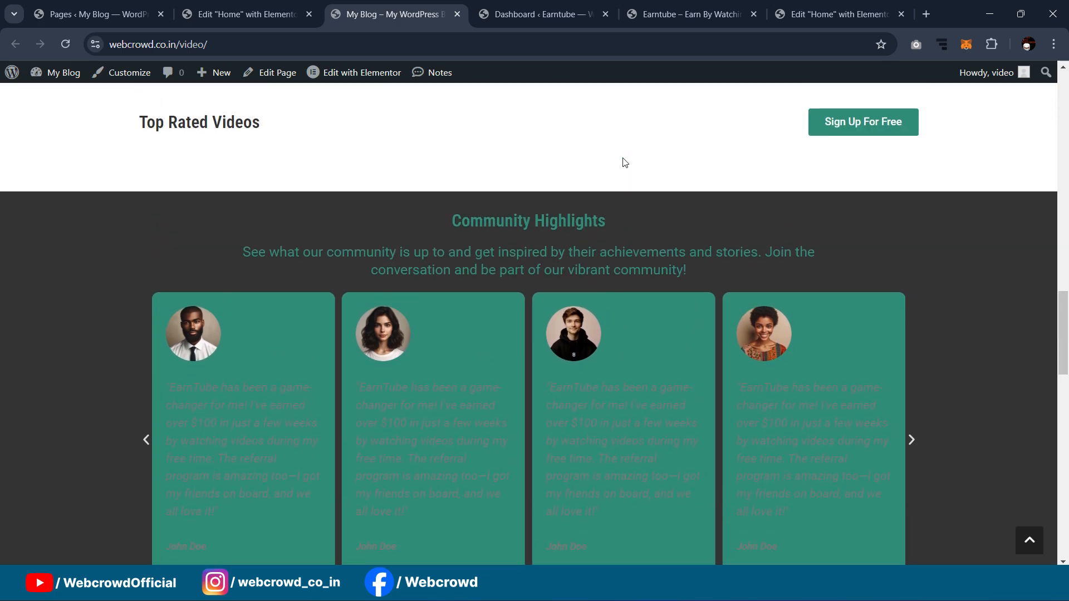
pyautogui.scroll(-12, 624, 160)
pyautogui.scroll(-6, 624, 158)
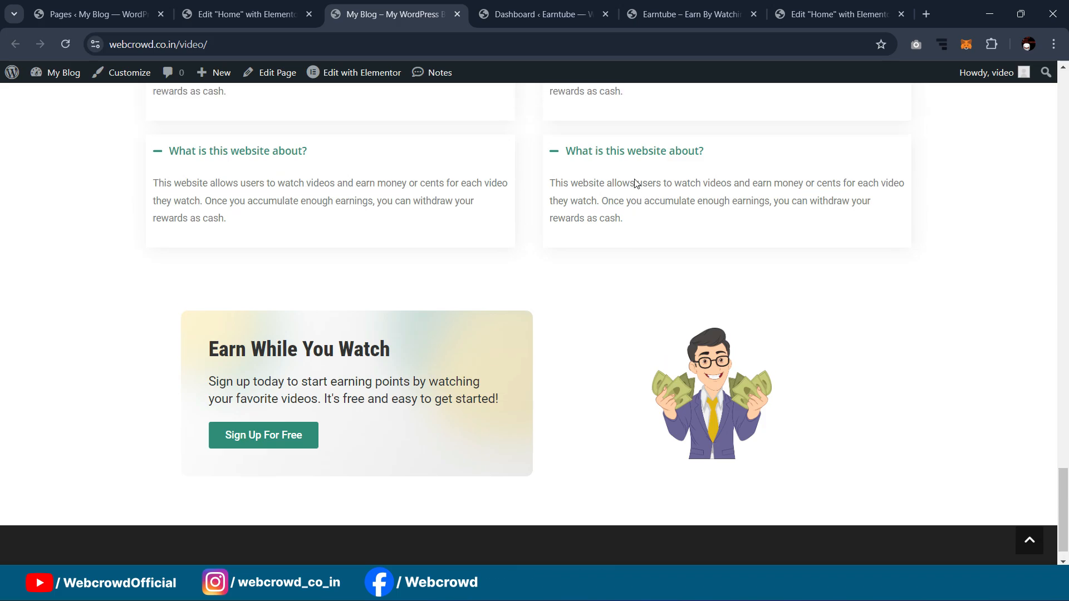
pyautogui.scroll(20, 635, 182)
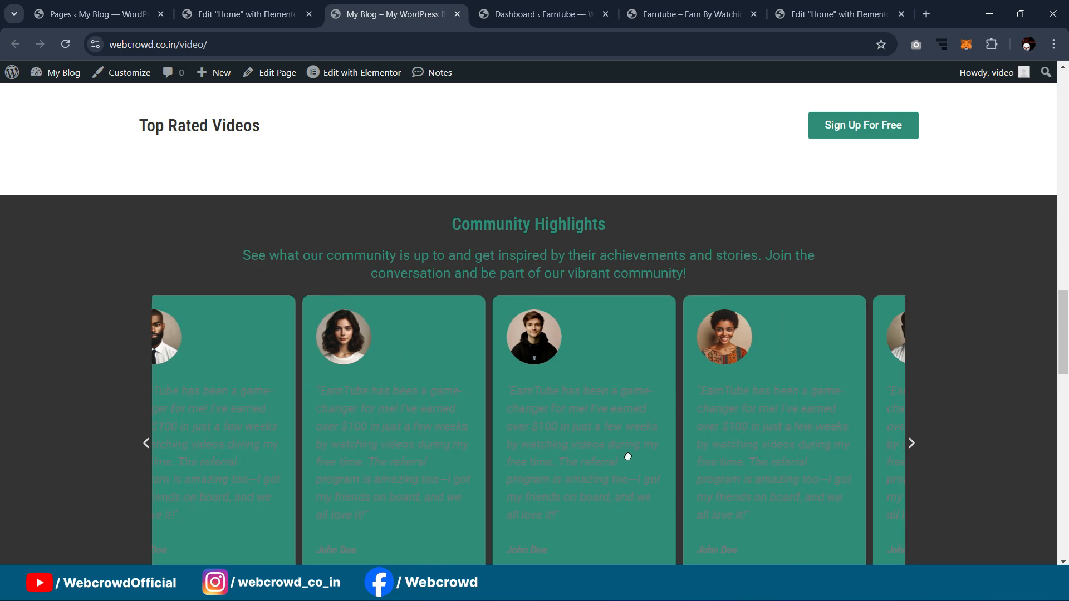
pyautogui.scroll(-1, 629, 380)
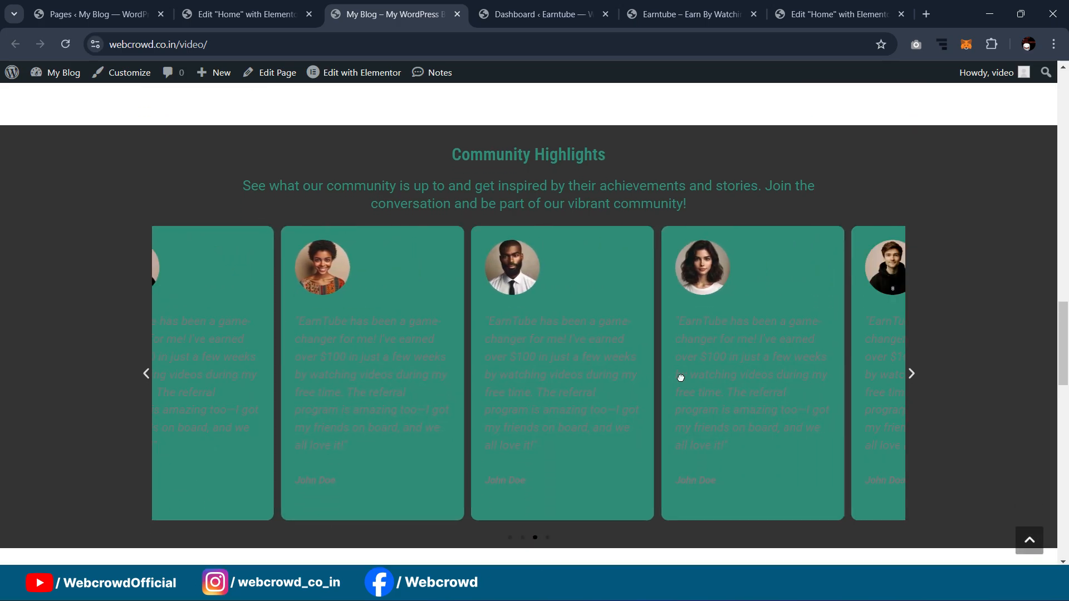
# Step: Load the live site's address in a fresh browser window, review it, then return to the editor
pyautogui.click(356, 40)
pyautogui.hotkey('ctrl', 'c')
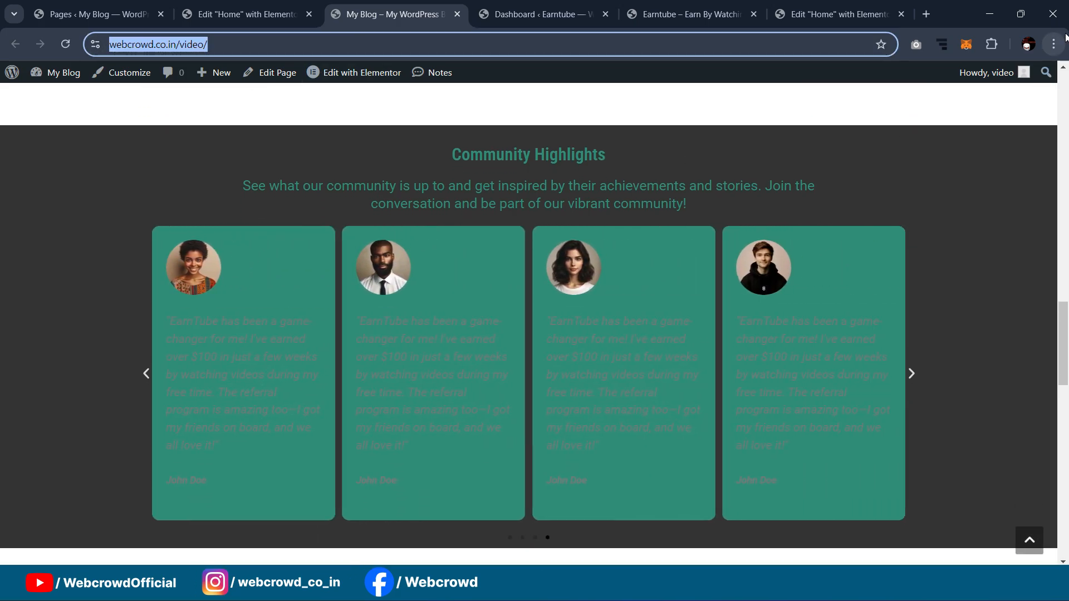
pyautogui.click(1053, 44)
pyautogui.click(918, 121)
pyautogui.hotkey('ctrl', 'v')
pyautogui.press('Return')
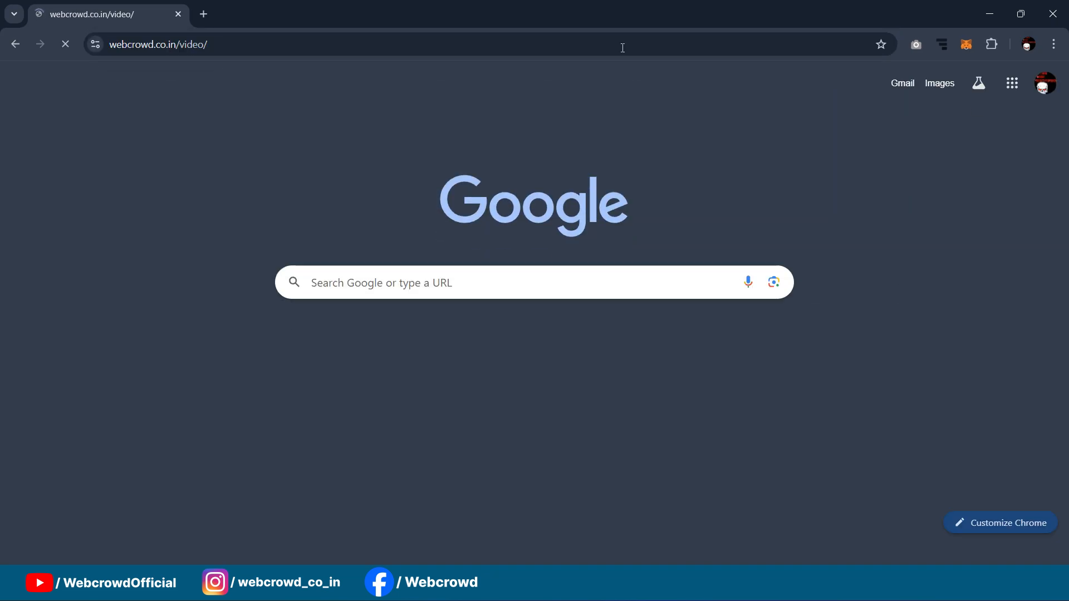
pyautogui.scroll(-15, 653, 162)
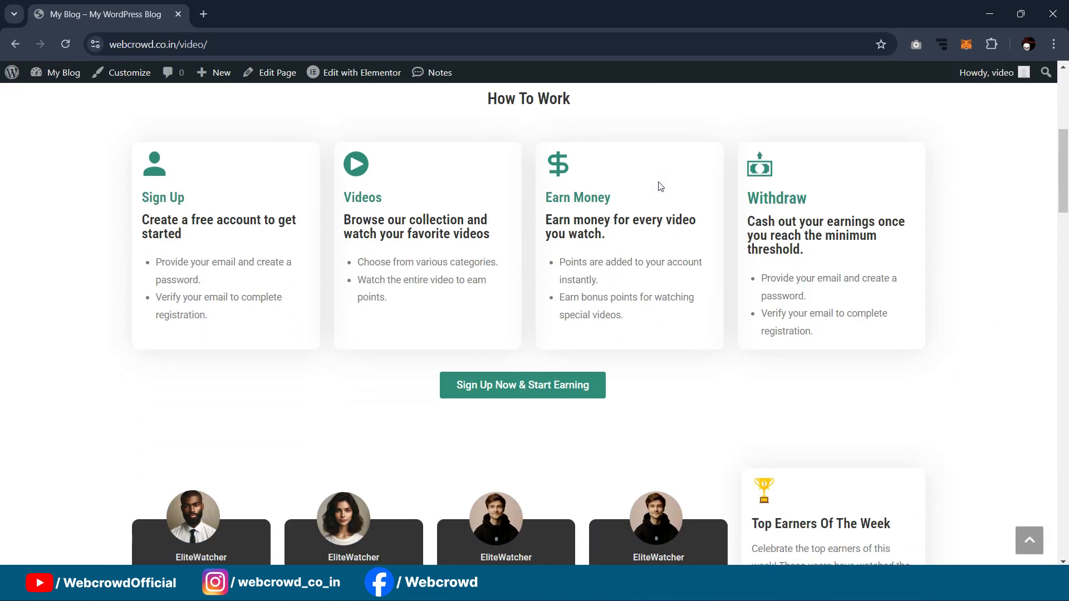
pyautogui.scroll(-8, 660, 176)
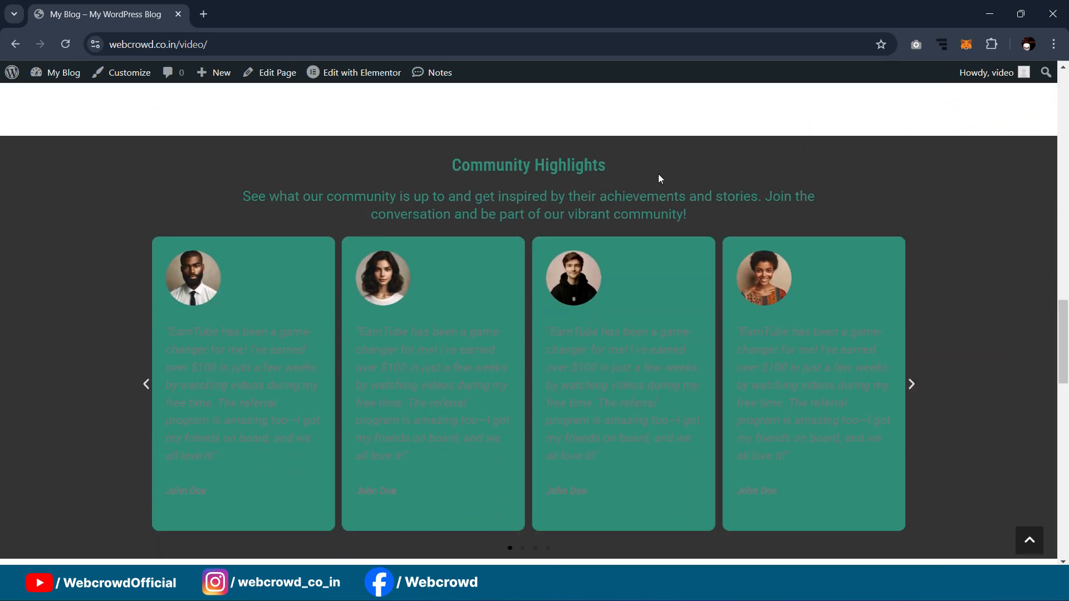
pyautogui.scroll(-3, 657, 172)
pyautogui.click(1052, 14)
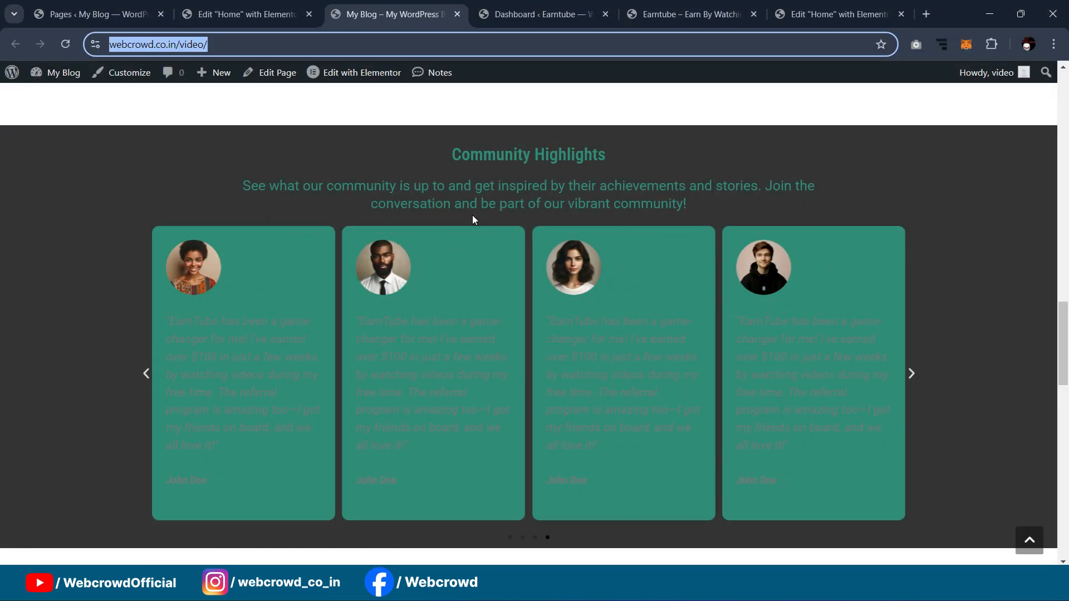
pyautogui.click(245, 14)
pyautogui.scroll(15, 778, 348)
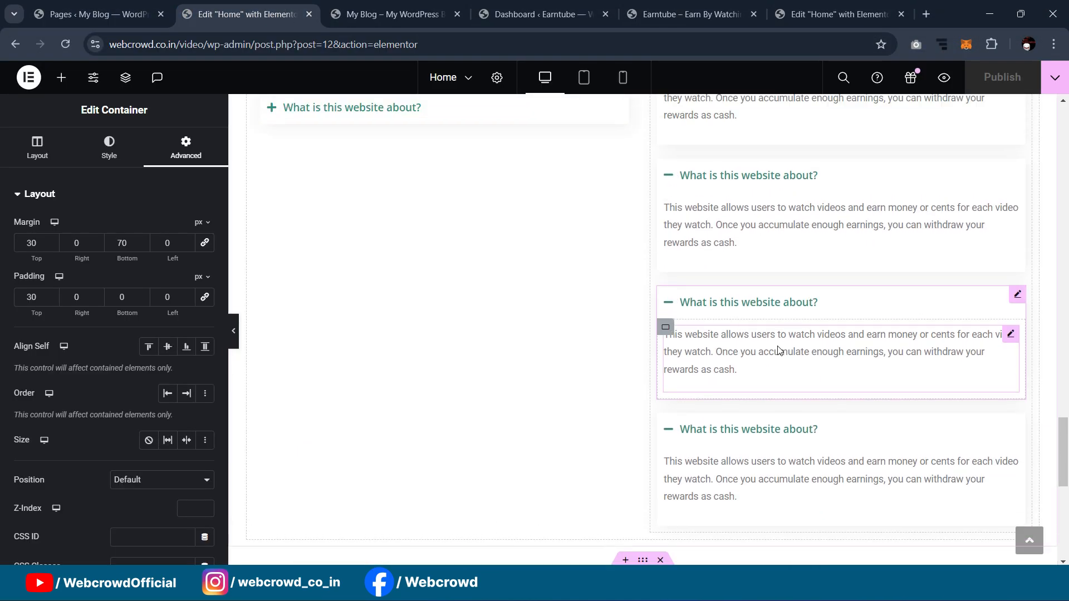
# Step: Select the Community Highlights testimonial carousel, show its Style settings, and scroll through the page
pyautogui.scroll(-5, 778, 345)
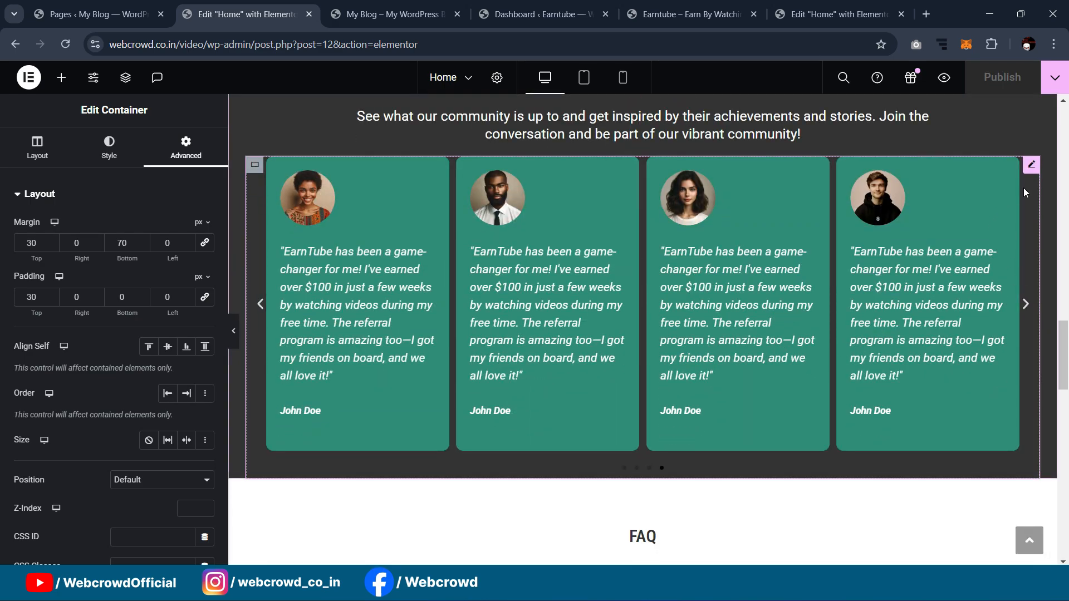
pyautogui.click(255, 345)
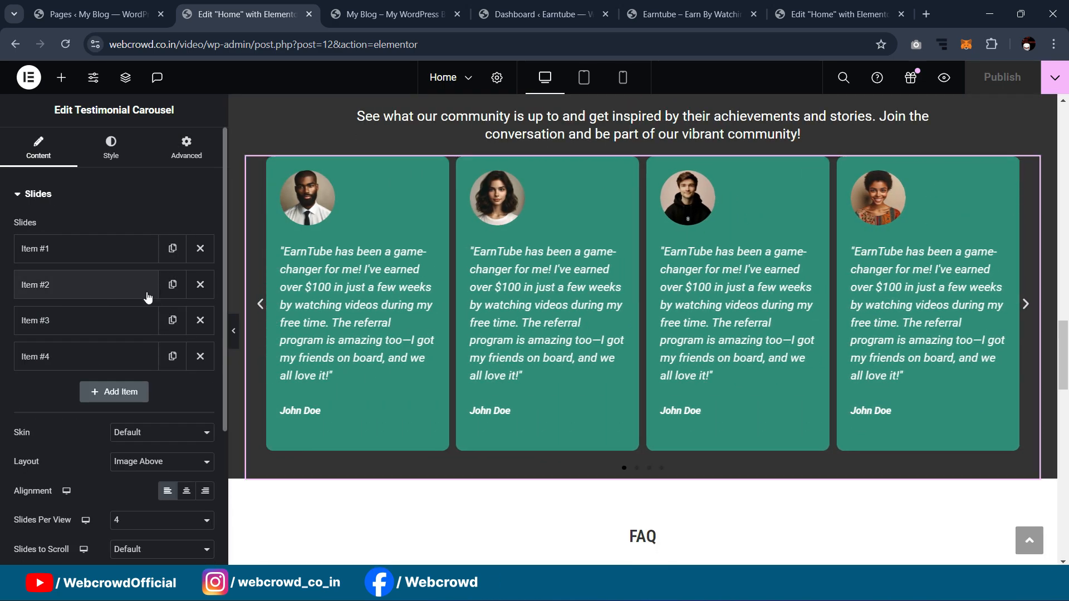
pyautogui.scroll(-3, 834, 230)
pyautogui.scroll(3, 829, 236)
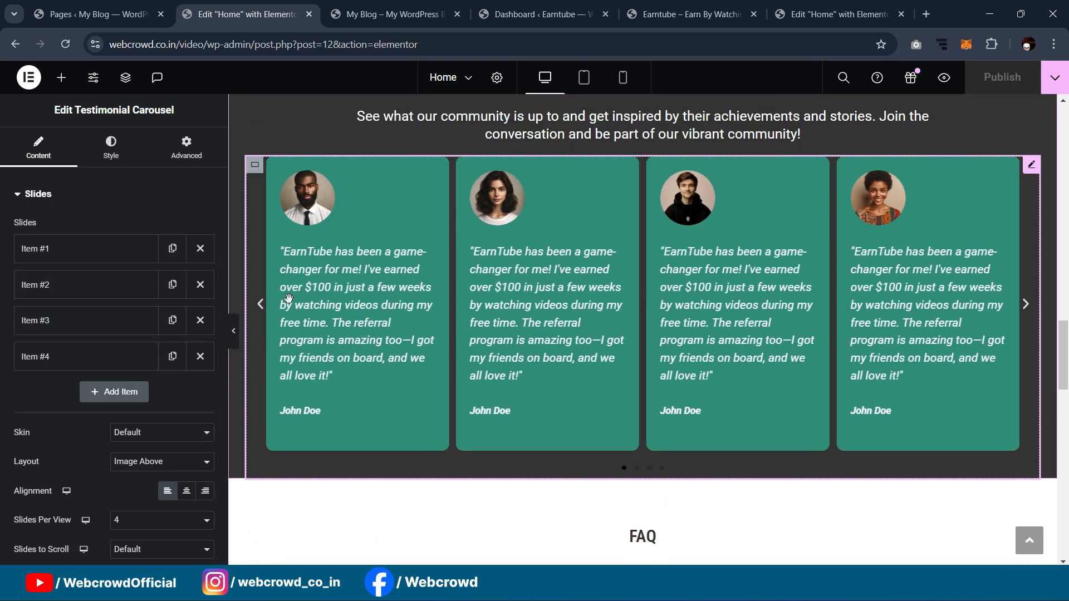
pyautogui.click(110, 144)
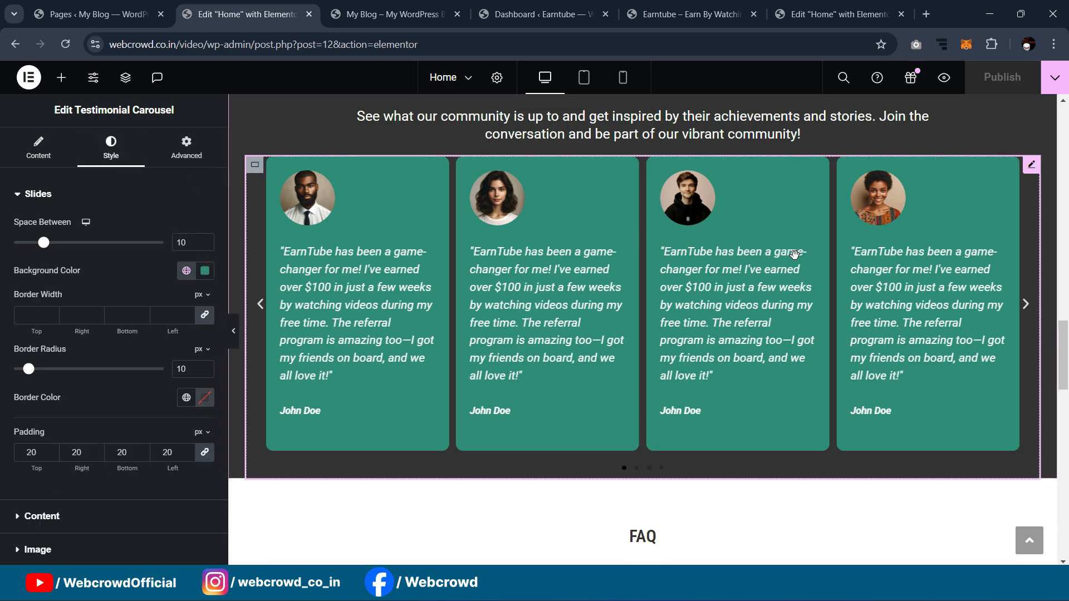
pyautogui.scroll(-7, 799, 248)
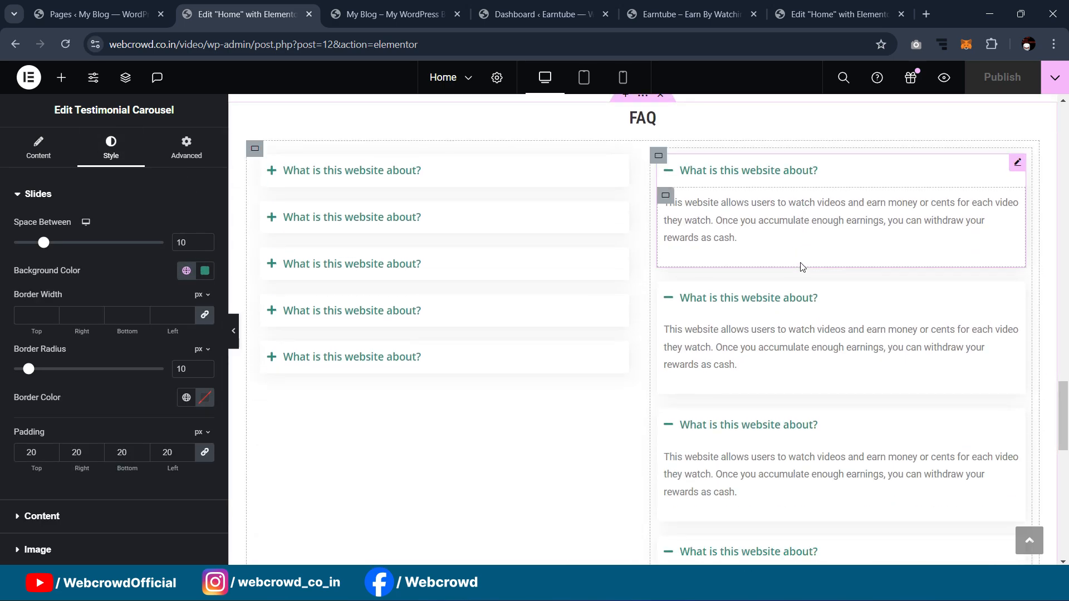
pyautogui.scroll(-5, 801, 268)
pyautogui.scroll(-5, 693, 317)
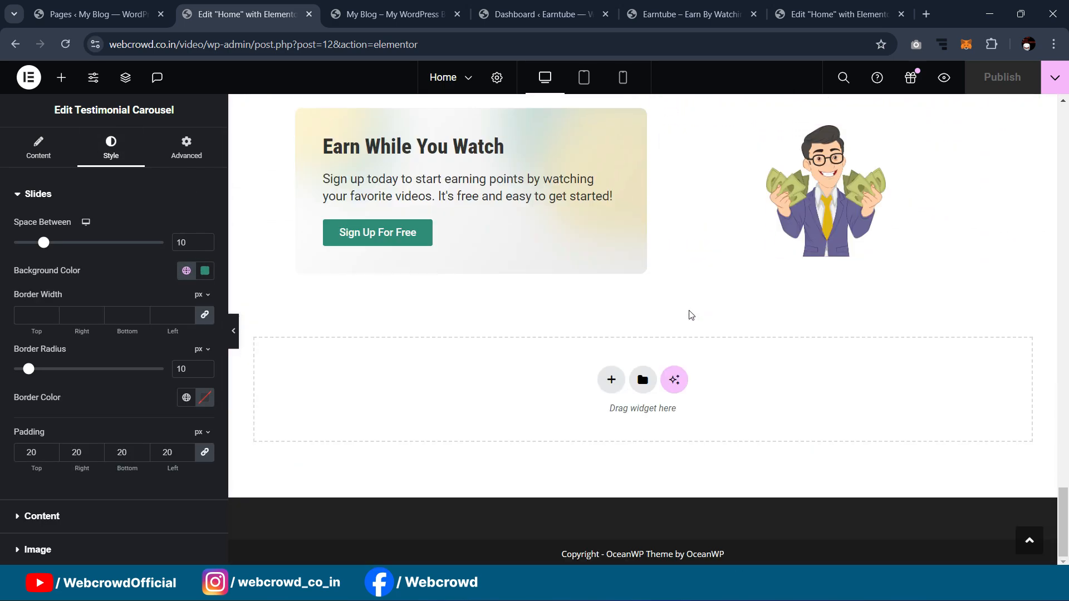
pyautogui.moveTo(1060, 515); pyautogui.dragTo(1060, 122)
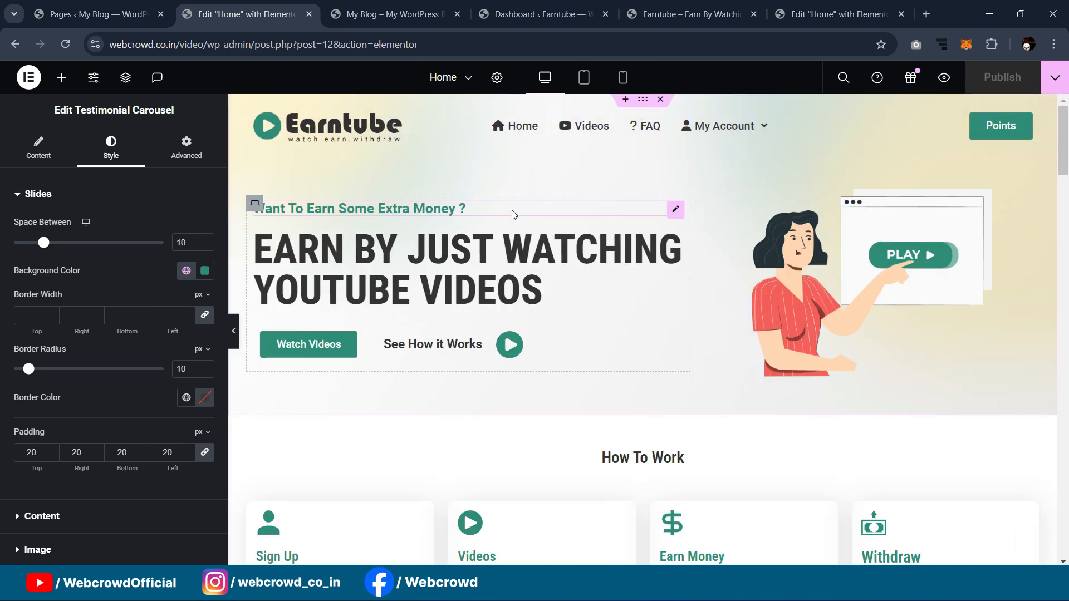
pyautogui.moveTo(1066, 139); pyautogui.dragTo(1066, 530)
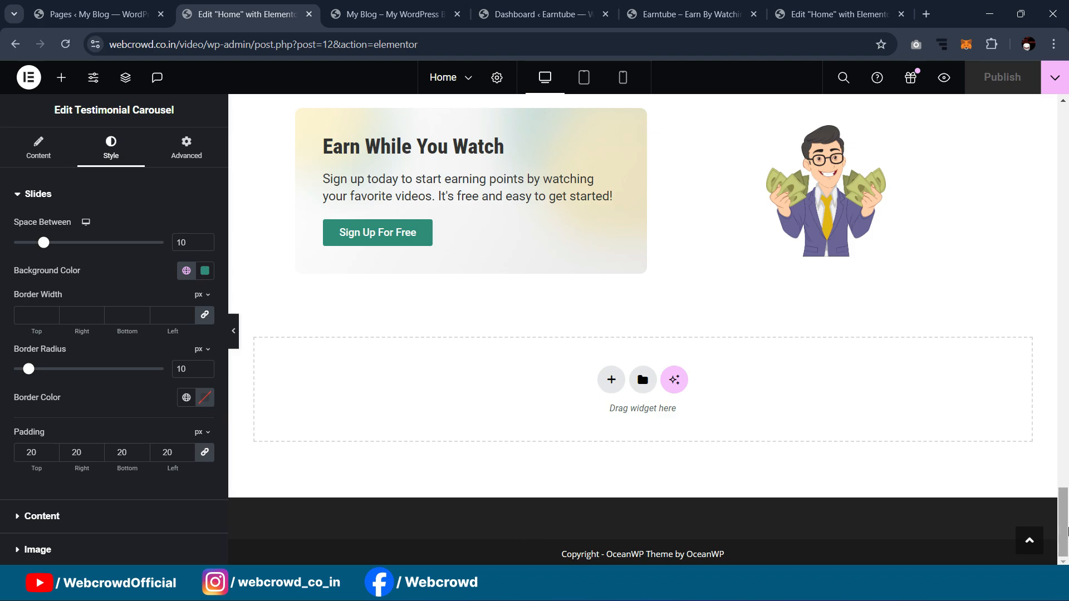
pyautogui.moveTo(1065, 533); pyautogui.dragTo(1064, 146)
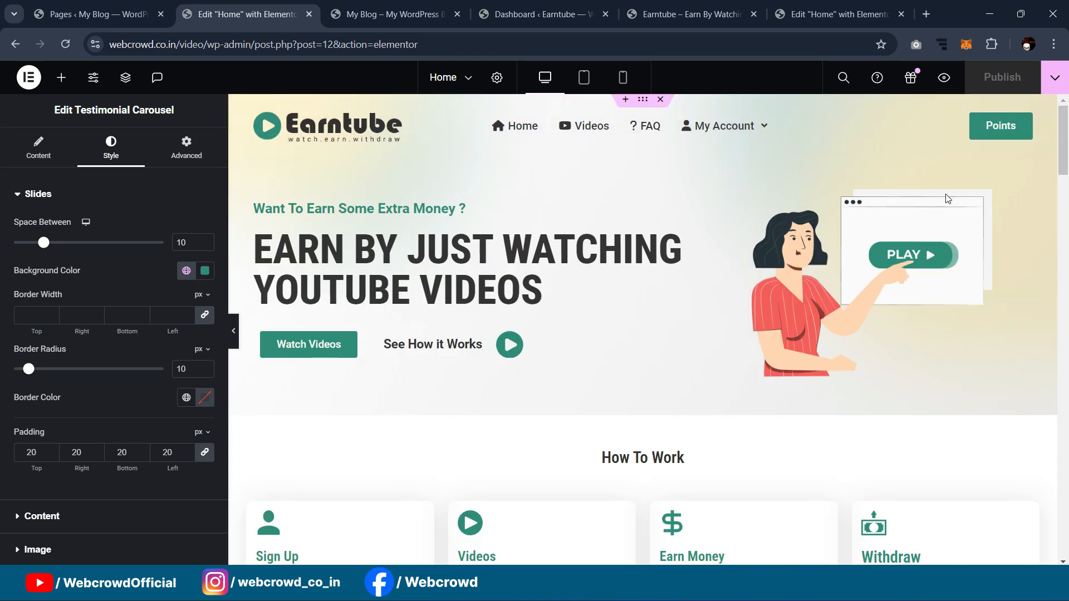
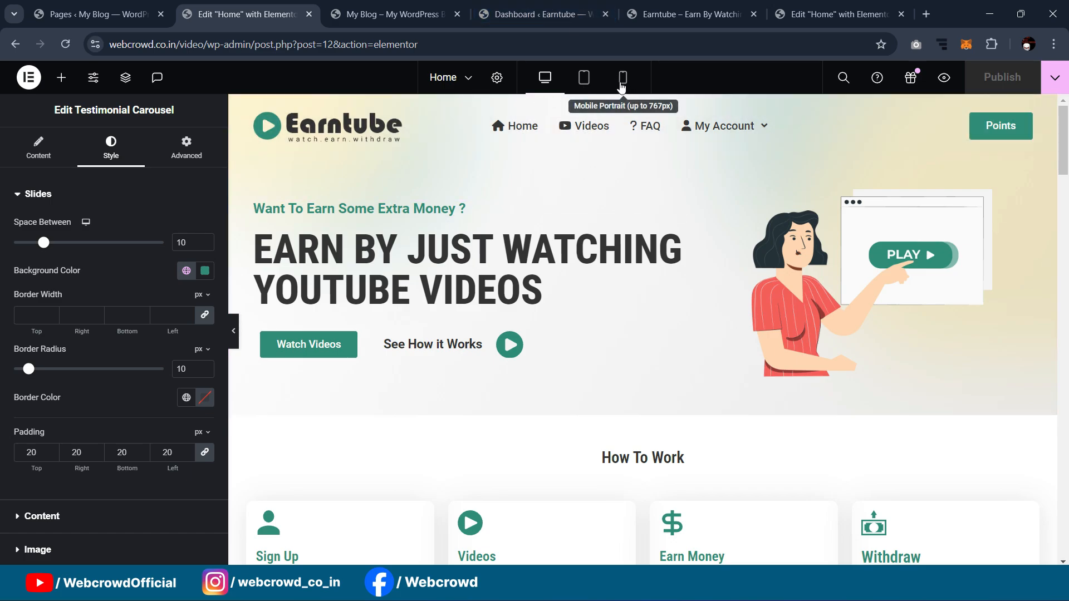
# Step: Scroll down the Home page preview, then go to the My Blog admin Dashboard
pyautogui.scroll(-7, 711, 209)
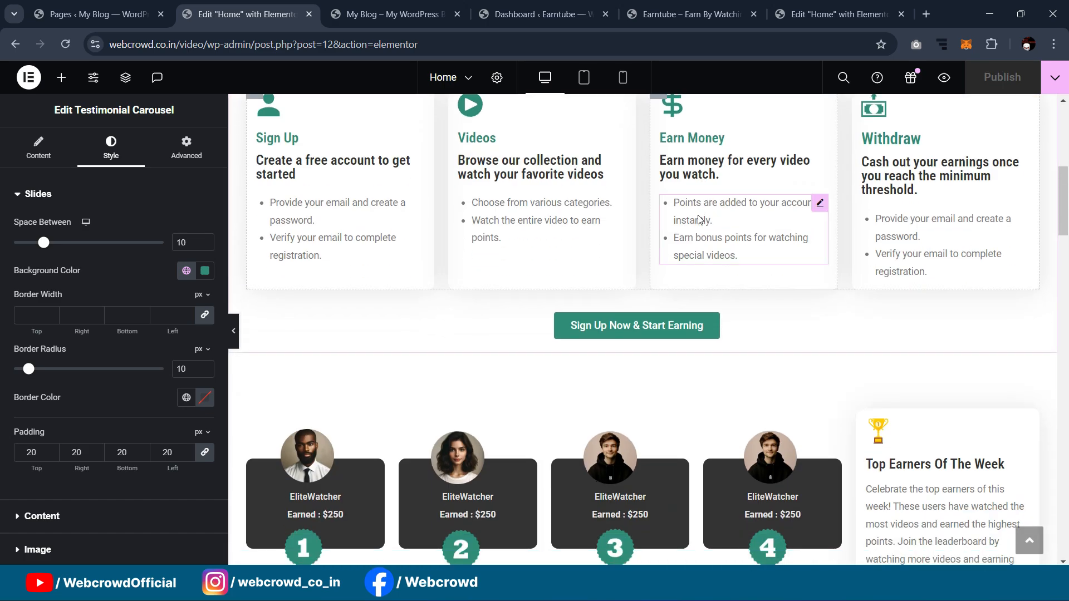
pyautogui.scroll(-3, 700, 219)
pyautogui.moveTo(1063, 242); pyautogui.dragTo(1062, 111)
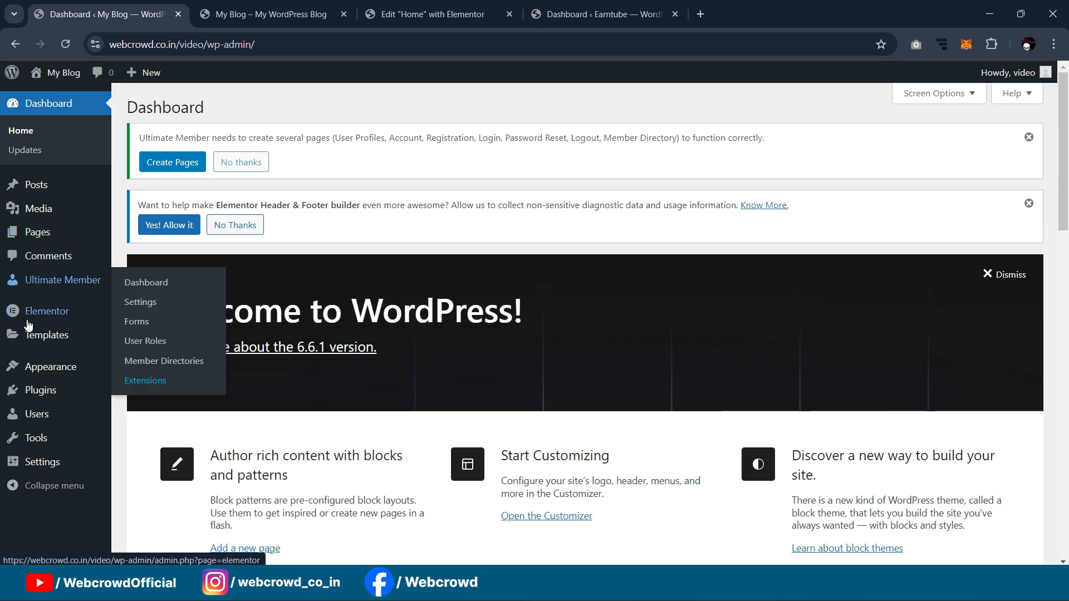
# Step: Start a new template in the Elementor Header & Footer Builder
pyautogui.moveTo(38, 369)
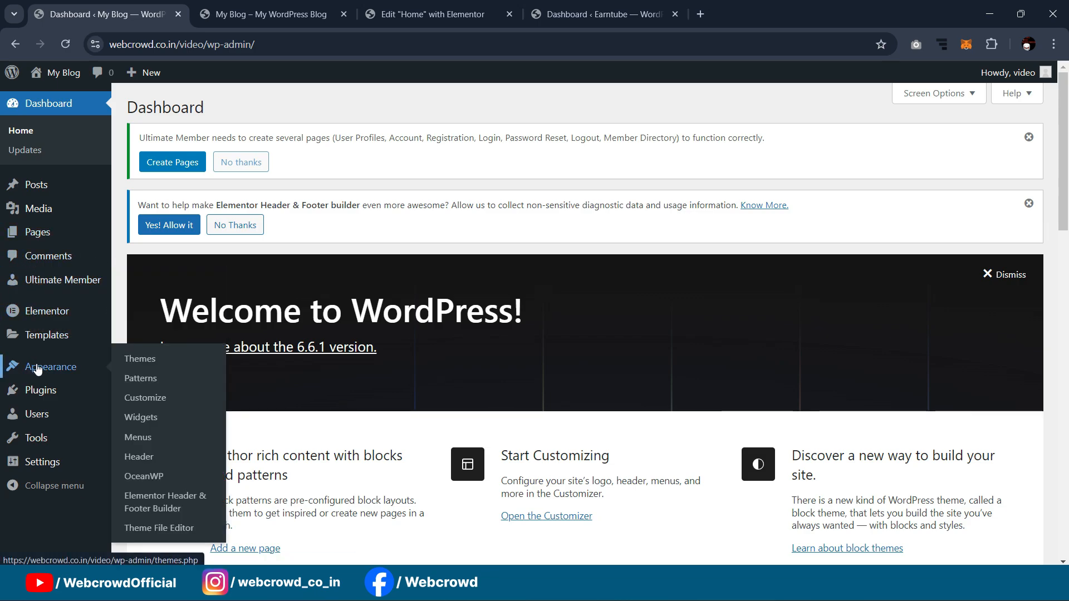
pyautogui.keyDown('ctrl'); pyautogui.click(151, 505); pyautogui.keyUp('ctrl')
pyautogui.click(288, 12)
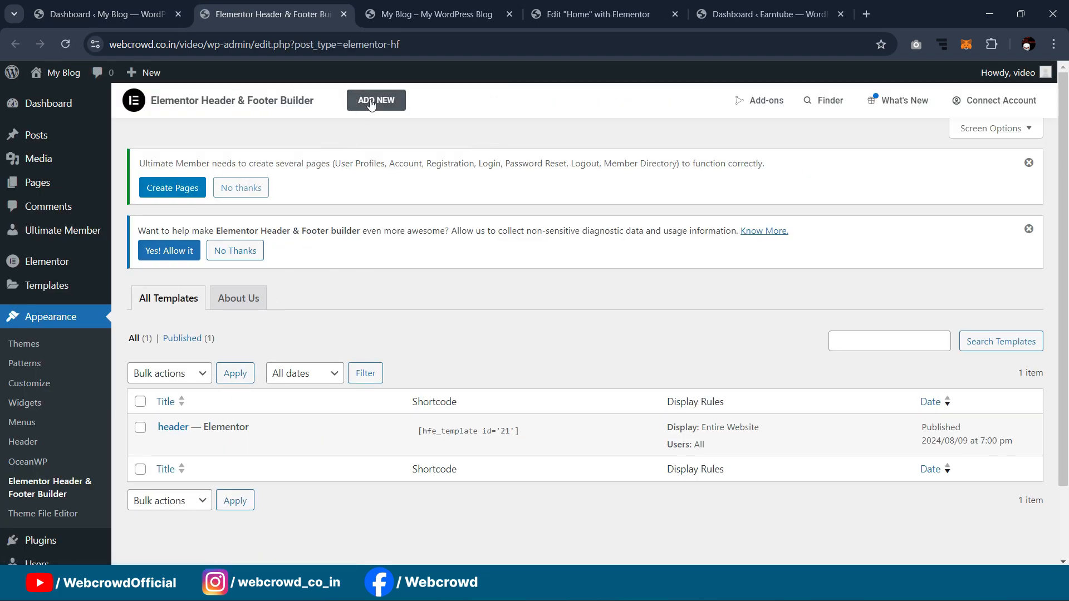
pyautogui.click(368, 101)
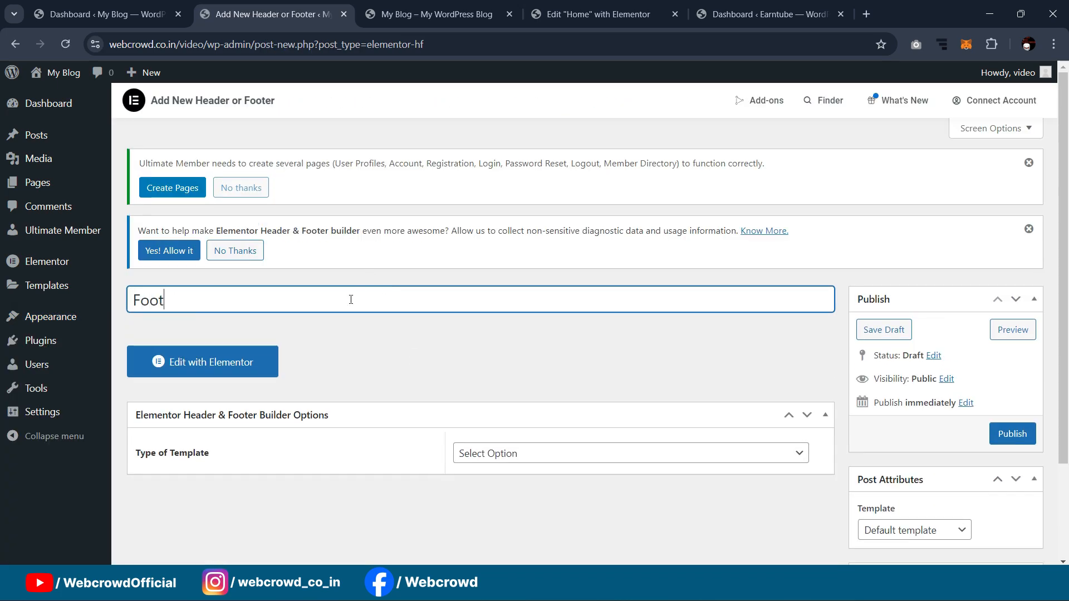
# Step: Publish it as a Footer on the Entire Website for All users, with Elementor Full Width layout
pyautogui.scroll(-1, 476, 246)
pyautogui.click(533, 389)
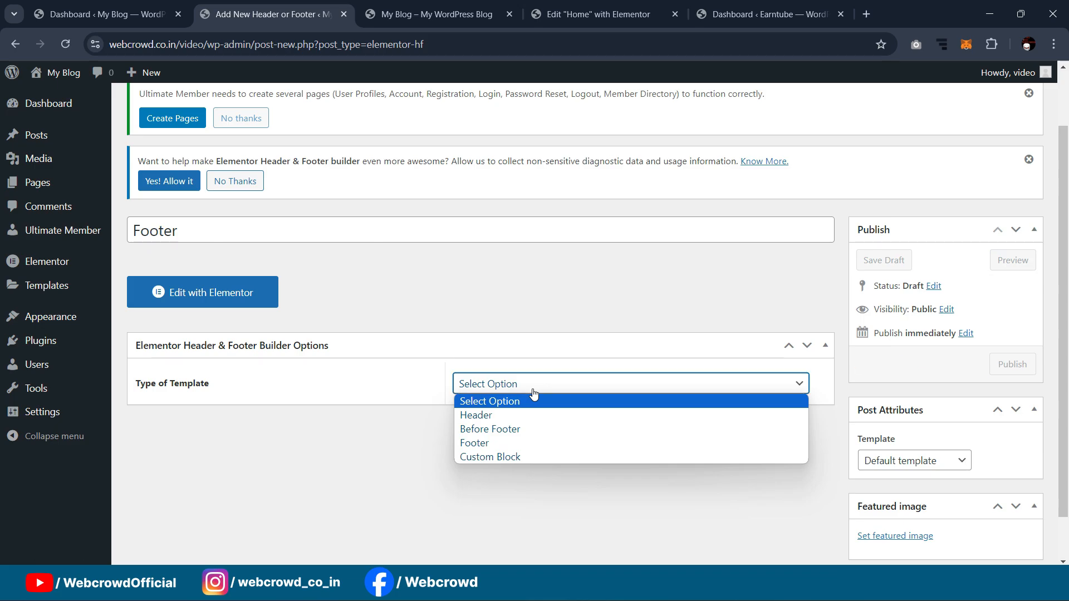
pyautogui.click(520, 444)
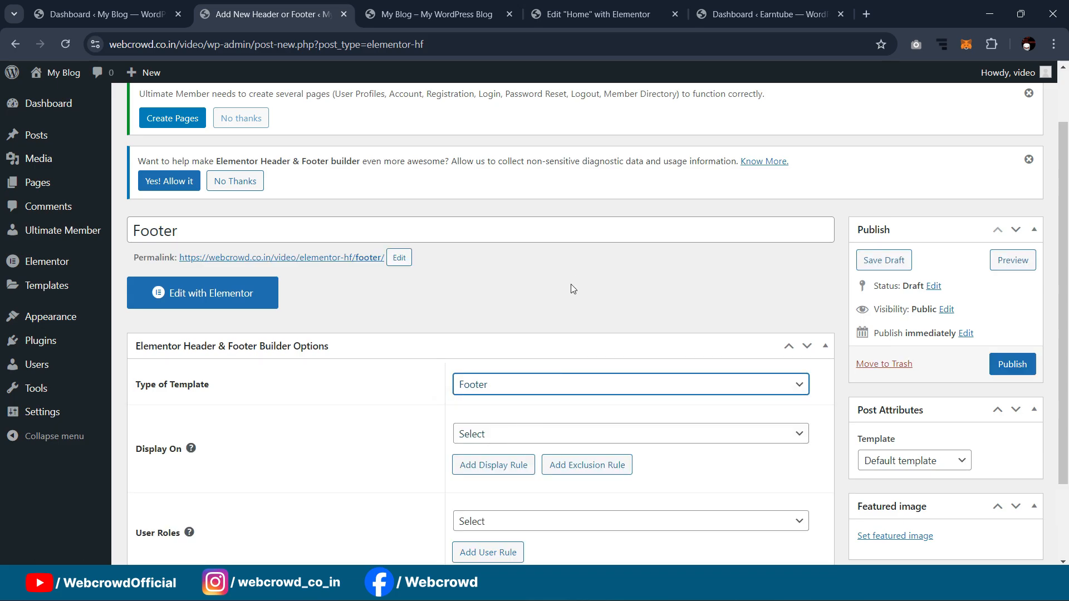
pyautogui.scroll(-2, 567, 300)
pyautogui.click(510, 336)
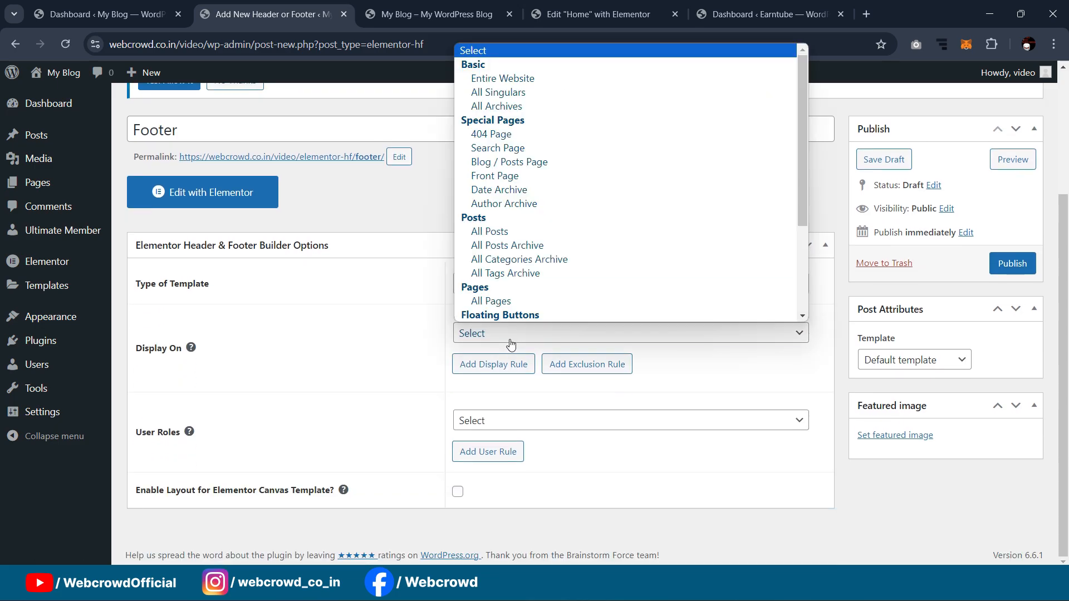
pyautogui.click(513, 81)
pyautogui.click(482, 425)
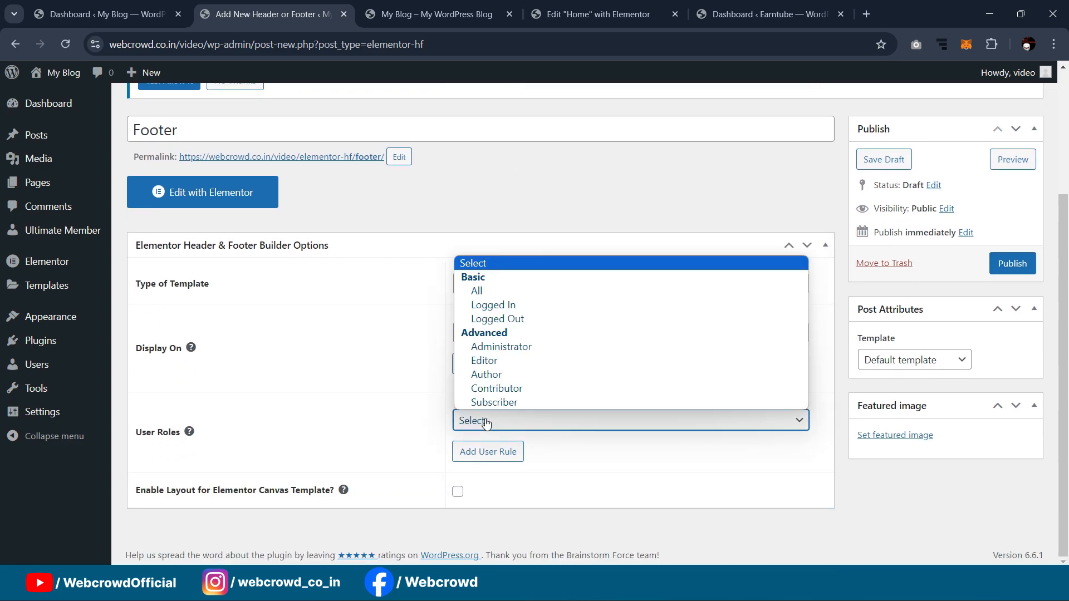
pyautogui.click(506, 293)
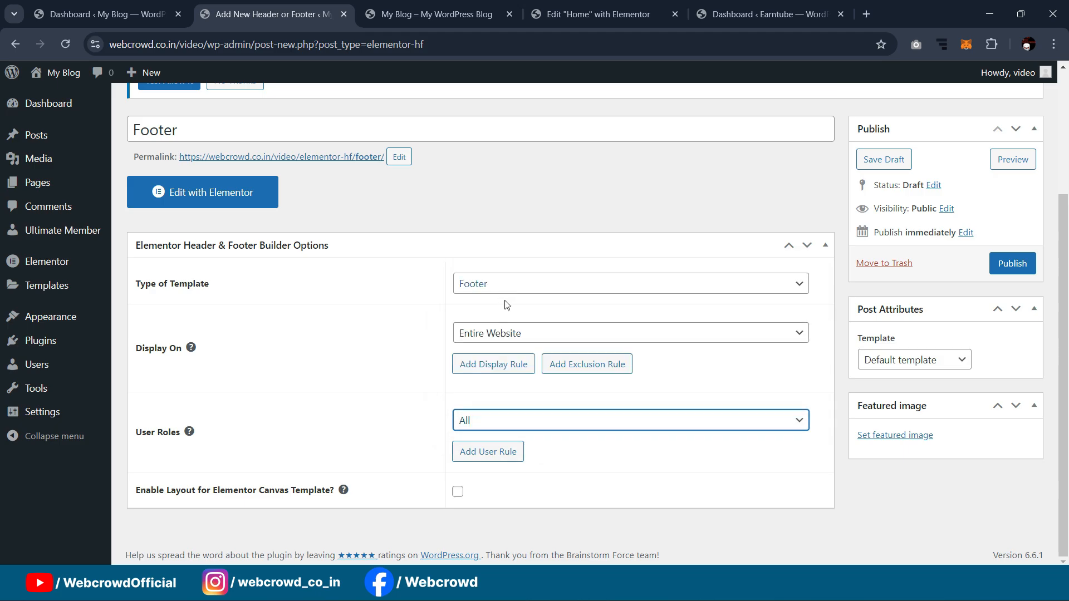
pyautogui.click(942, 360)
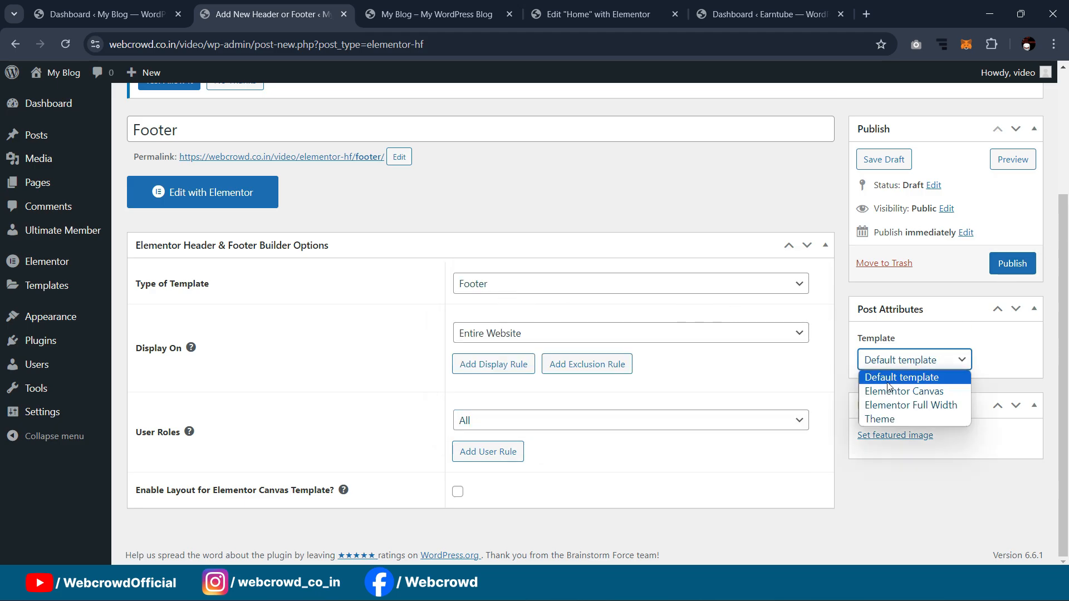
pyautogui.click(909, 406)
pyautogui.click(1015, 260)
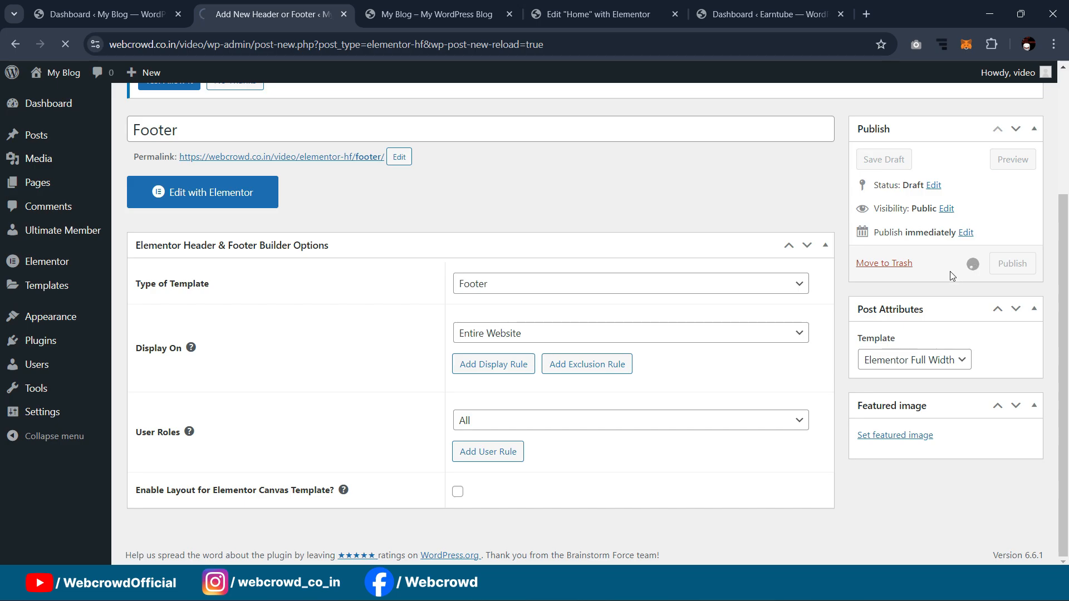
# Step: Open the Footer template in Elementor and go to the Earntube admin dashboard
pyautogui.scroll(-2, 413, 204)
pyautogui.scroll(2, 413, 204)
pyautogui.scroll(-4, 413, 203)
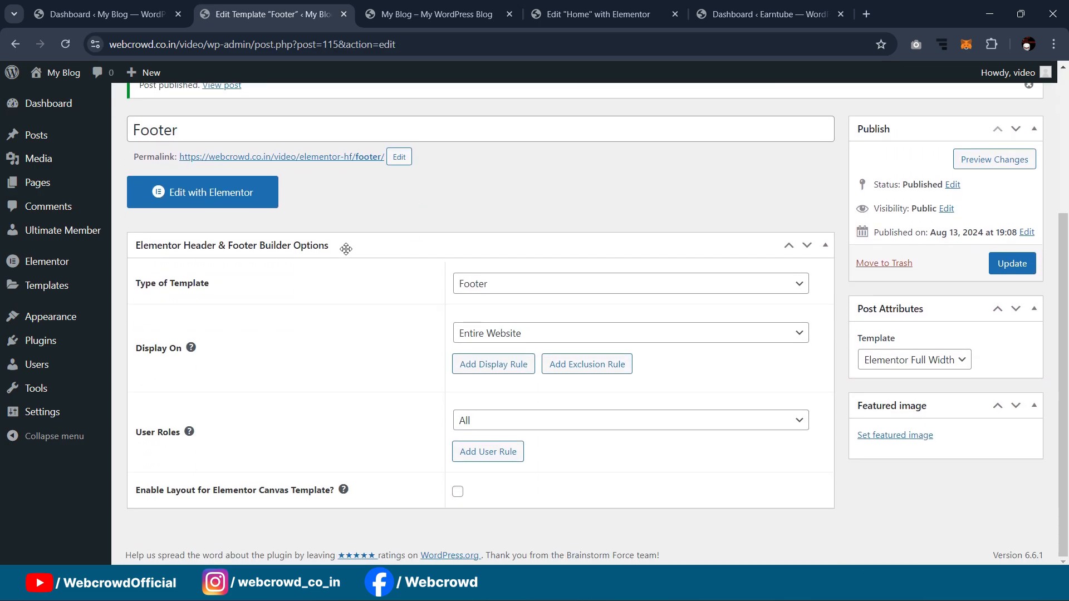
pyautogui.click(204, 200)
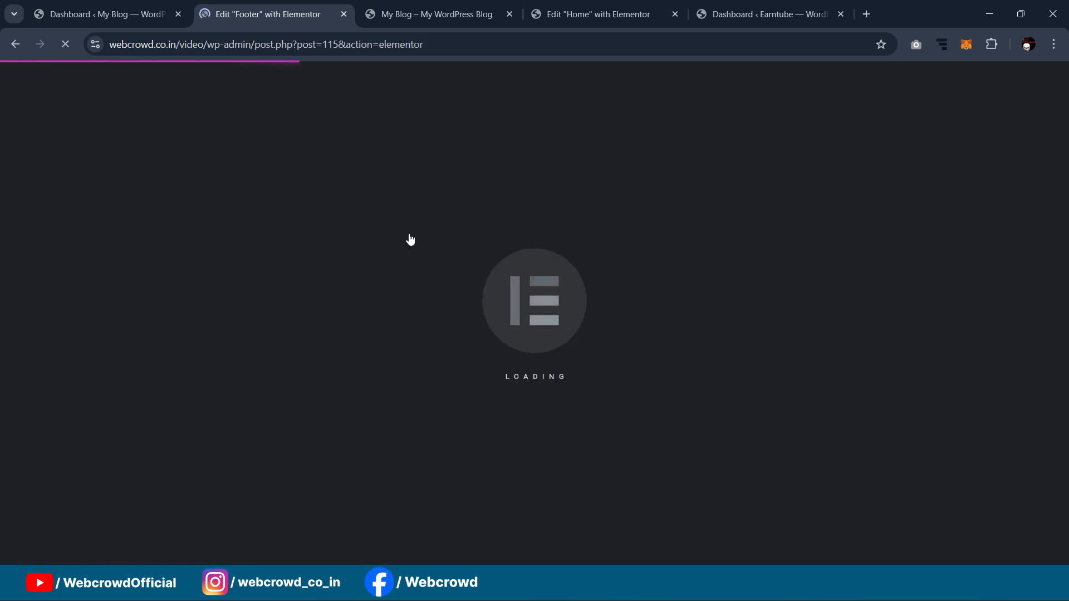
pyautogui.click(782, 5)
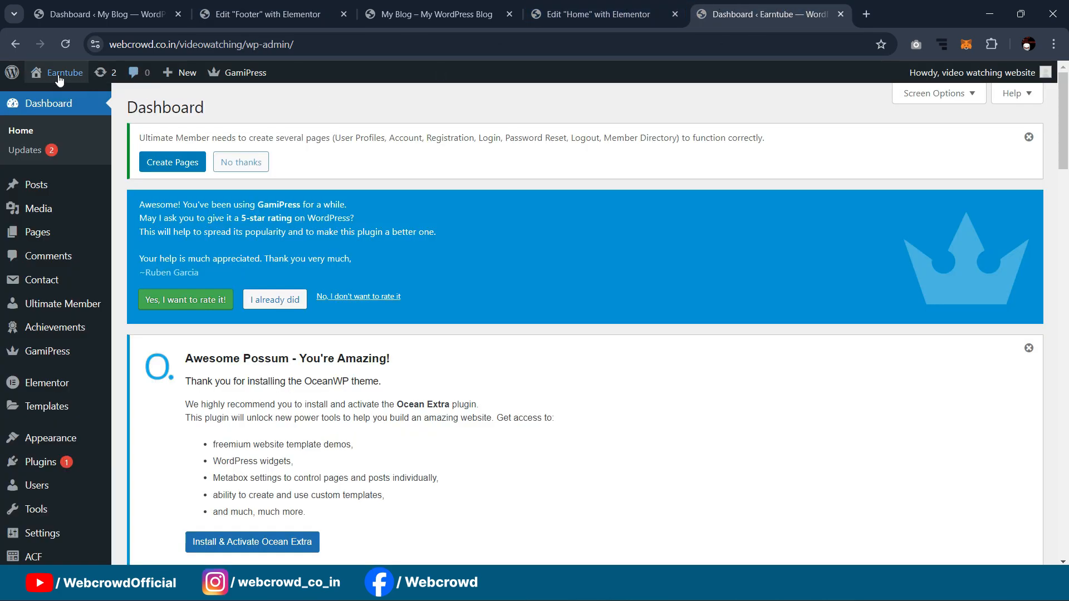
# Step: Open Visit Site in a new tab, review Earntube's footer and subscribe form, then return to My Blog
pyautogui.moveTo(61, 72)
pyautogui.rightClick(53, 97)
pyautogui.click(82, 118)
pyautogui.click(794, 14)
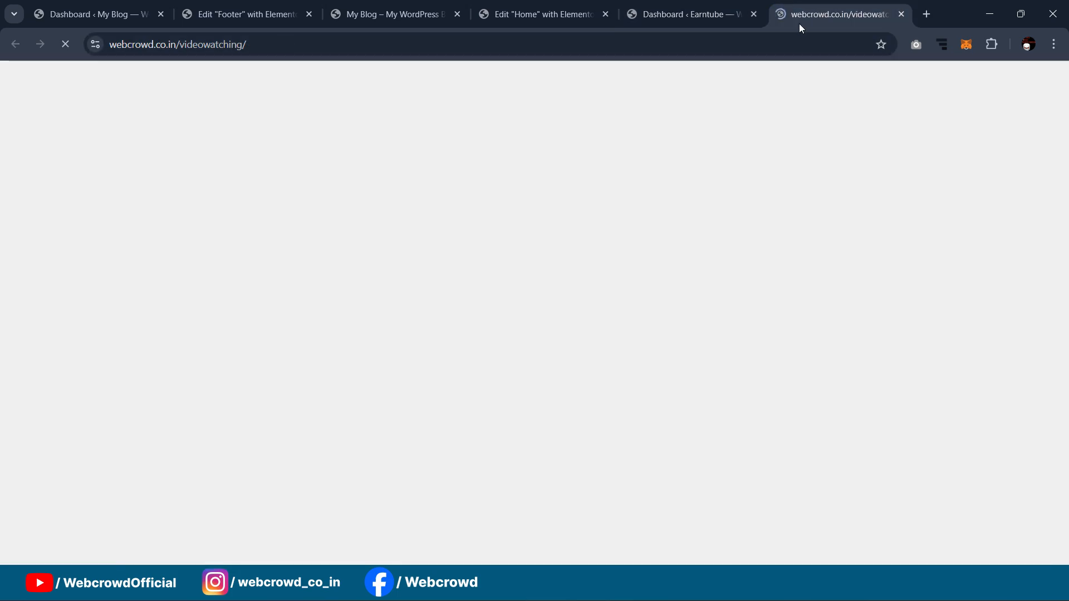
pyautogui.scroll(-20, 806, 551)
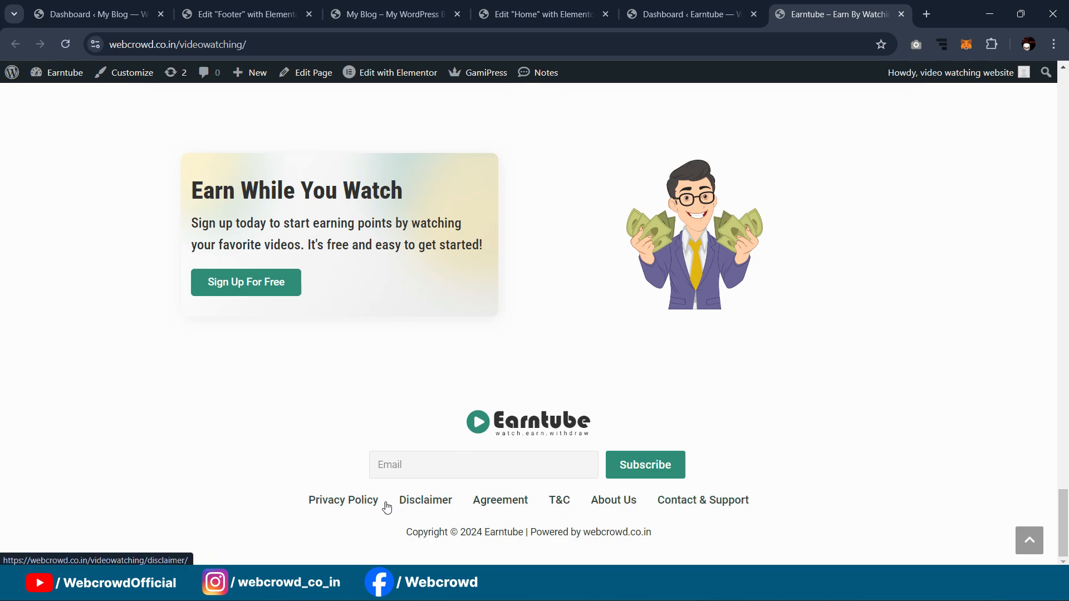
pyautogui.click(84, 14)
pyautogui.moveTo(41, 367)
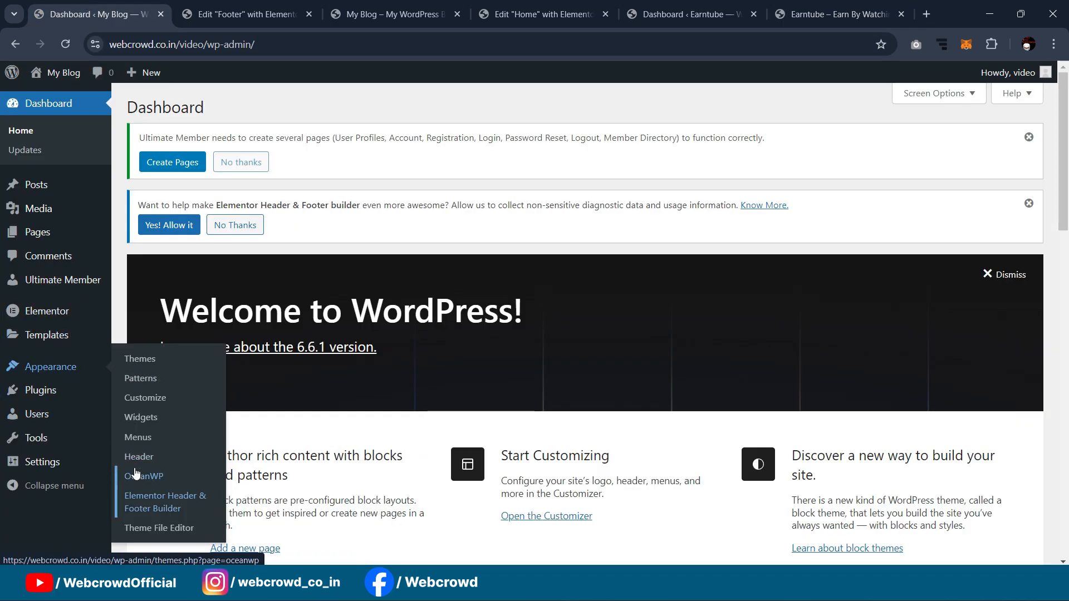
# Step: Open the Menus screen, start a new menu, and list all available pages
pyautogui.middleClick(138, 442)
pyautogui.click(202, 13)
pyautogui.scroll(-3, 503, 240)
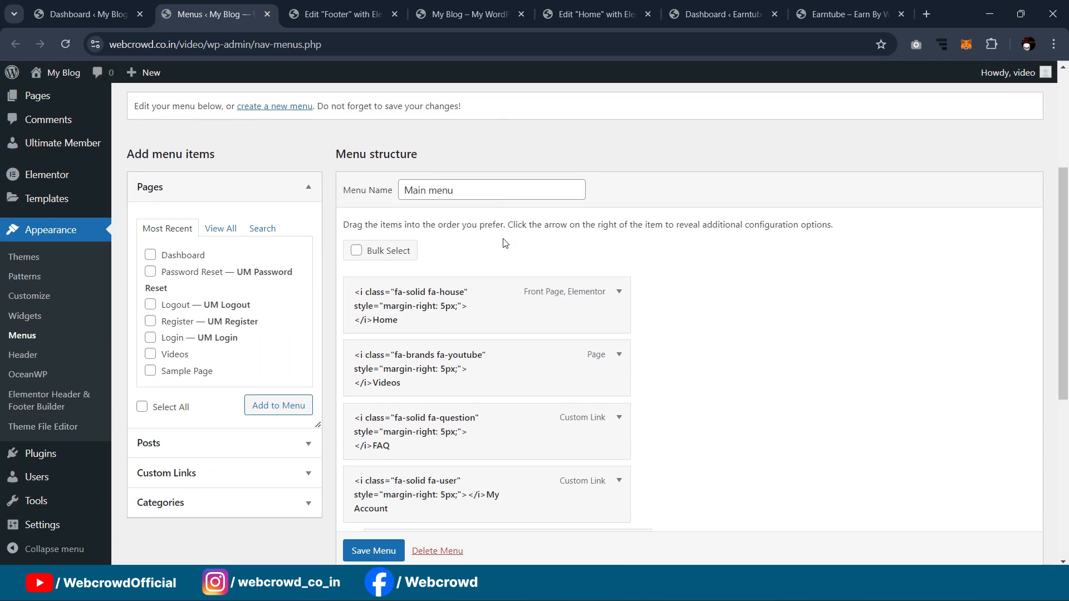
pyautogui.scroll(-1, 504, 243)
pyautogui.scroll(2, 373, 239)
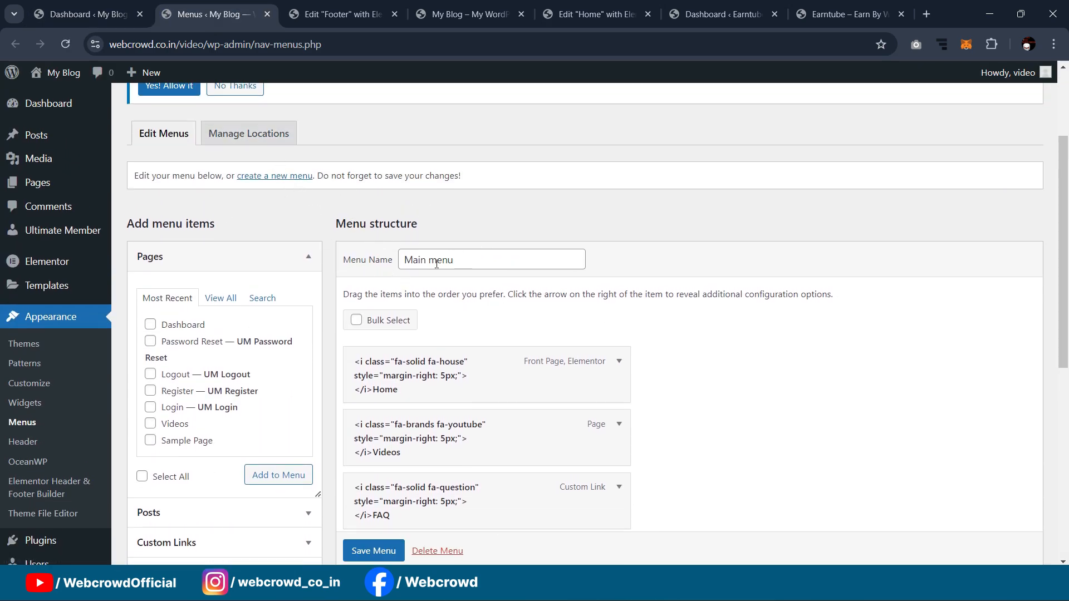
pyautogui.click(281, 176)
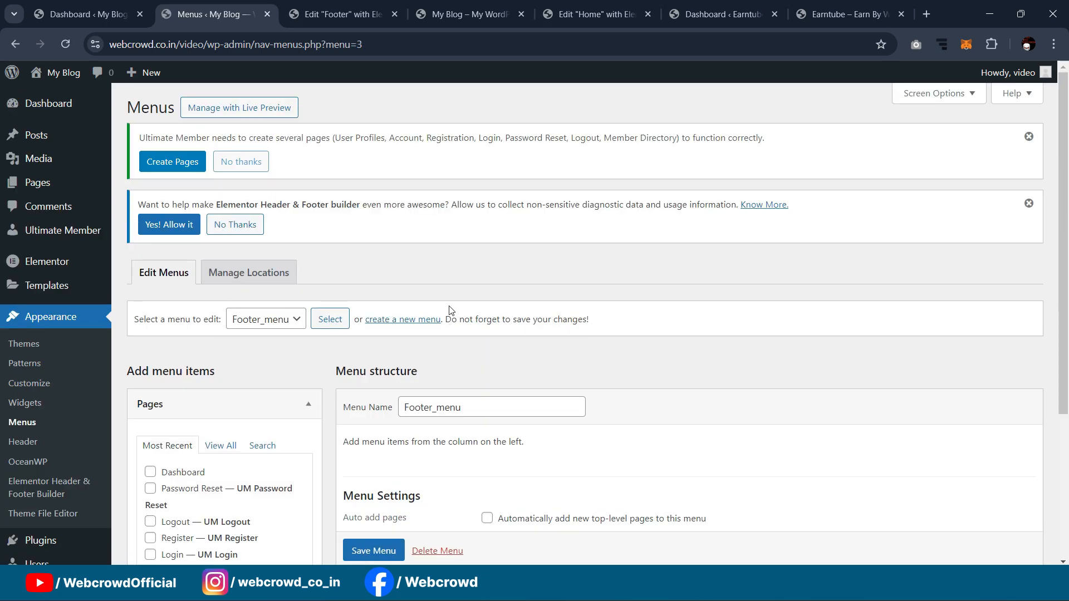
pyautogui.scroll(-4, 331, 344)
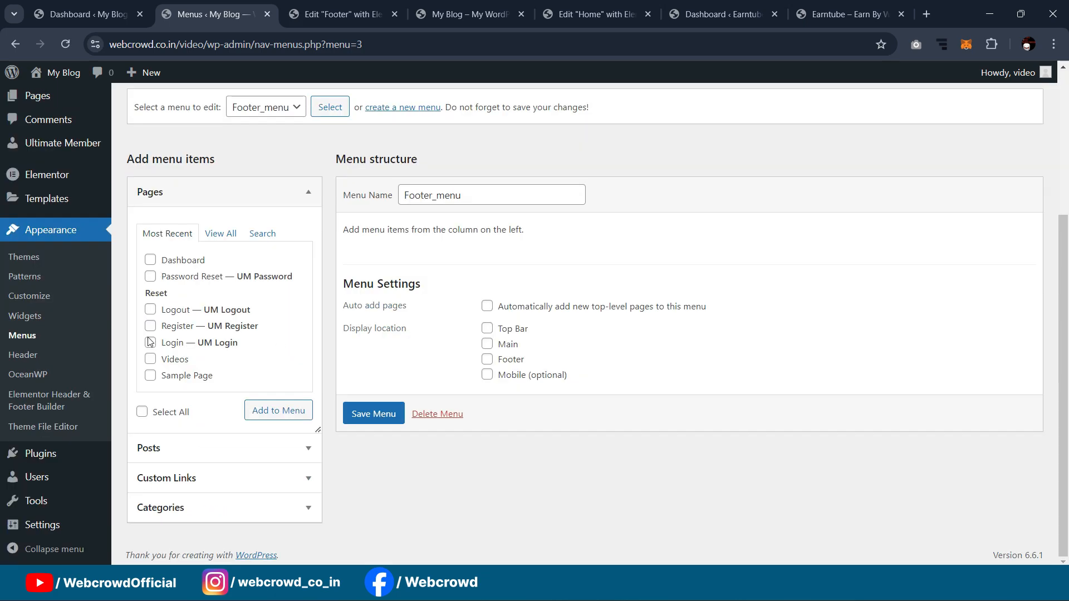
pyautogui.click(220, 234)
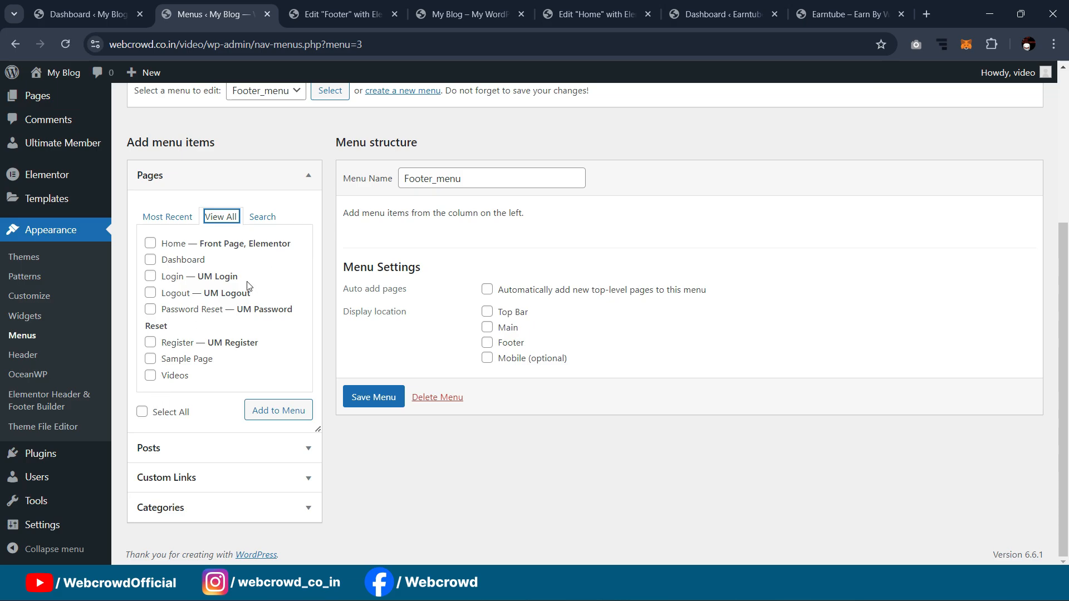
# Step: Start a new page titled 'Privacy' after checking the Earntube footer for reference
pyautogui.scroll(3, 36, 267)
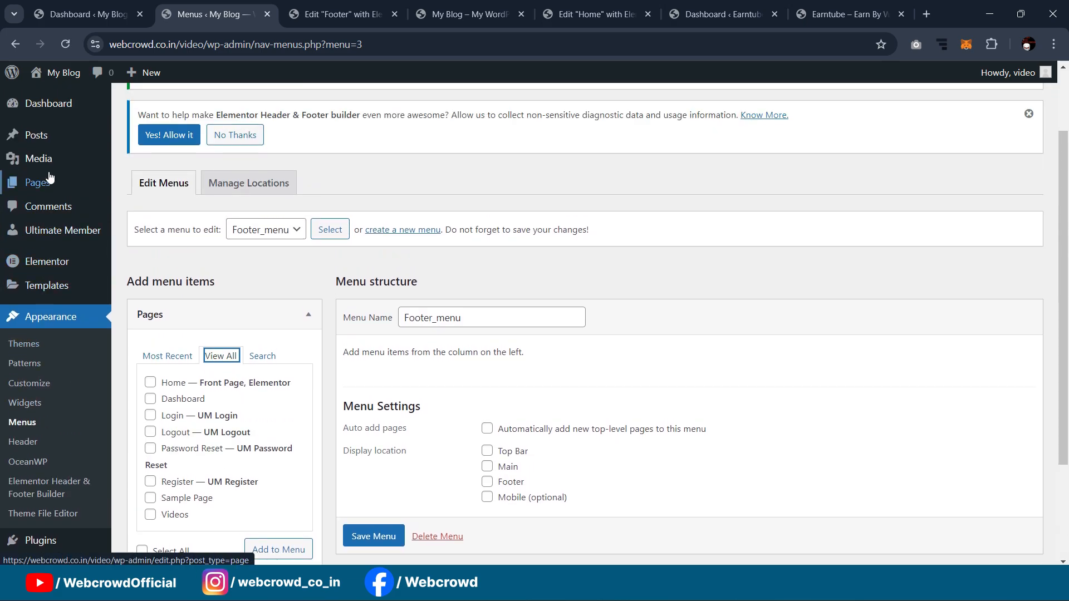
pyautogui.moveTo(37, 193)
pyautogui.middleClick(167, 205)
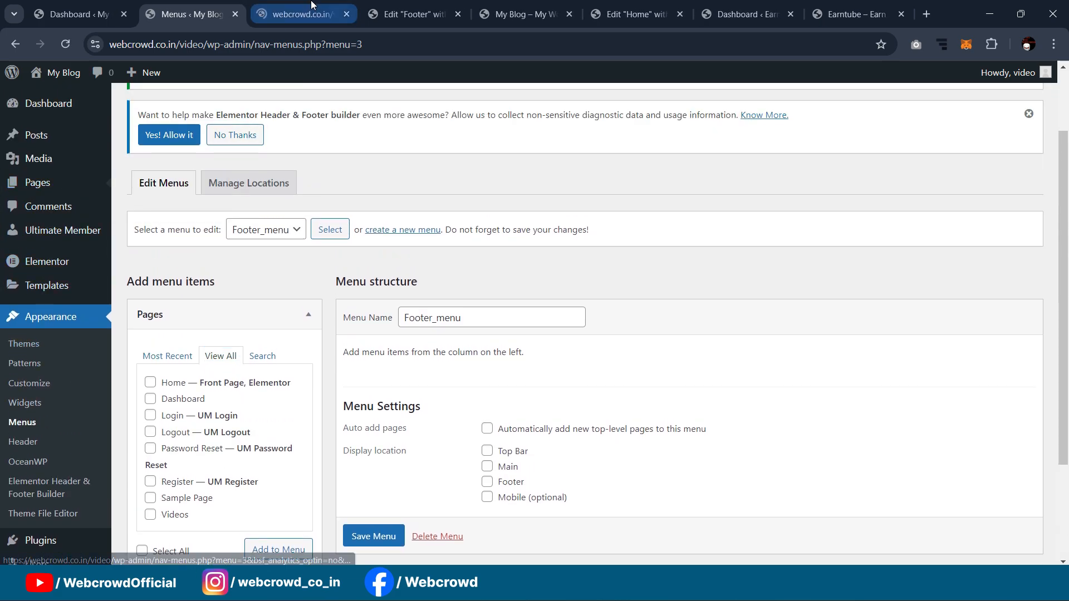
pyautogui.click(311, 7)
pyautogui.click(852, 14)
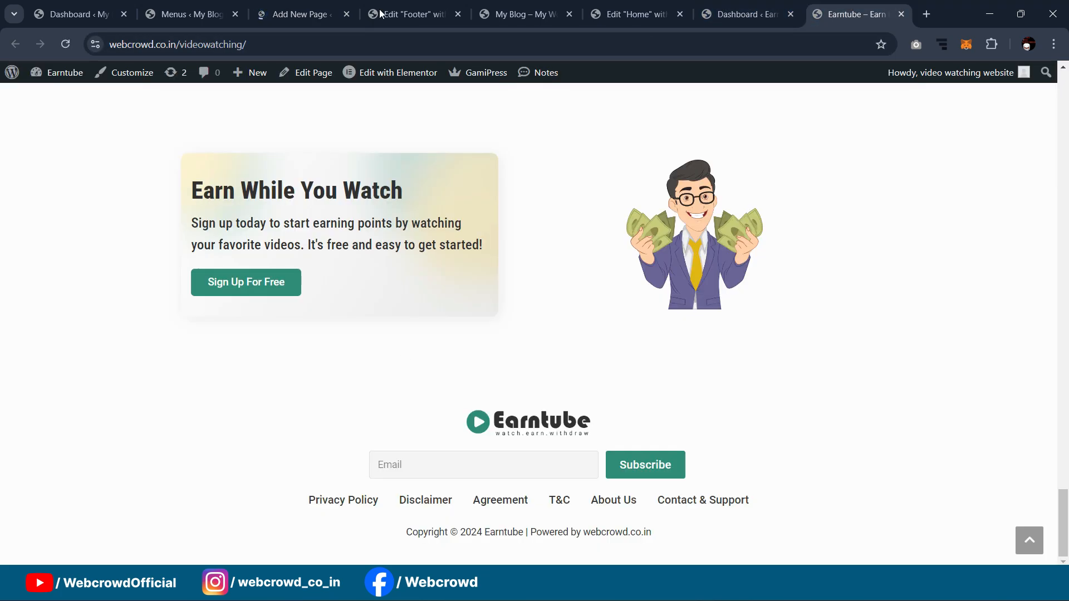
pyautogui.click(257, 5)
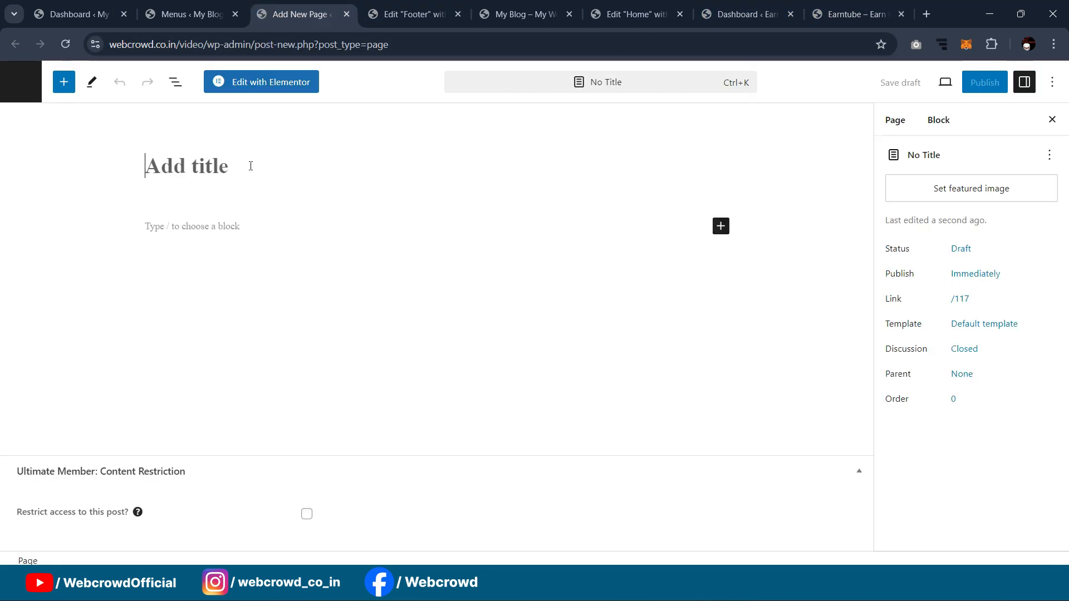
pyautogui.write('Privacy')
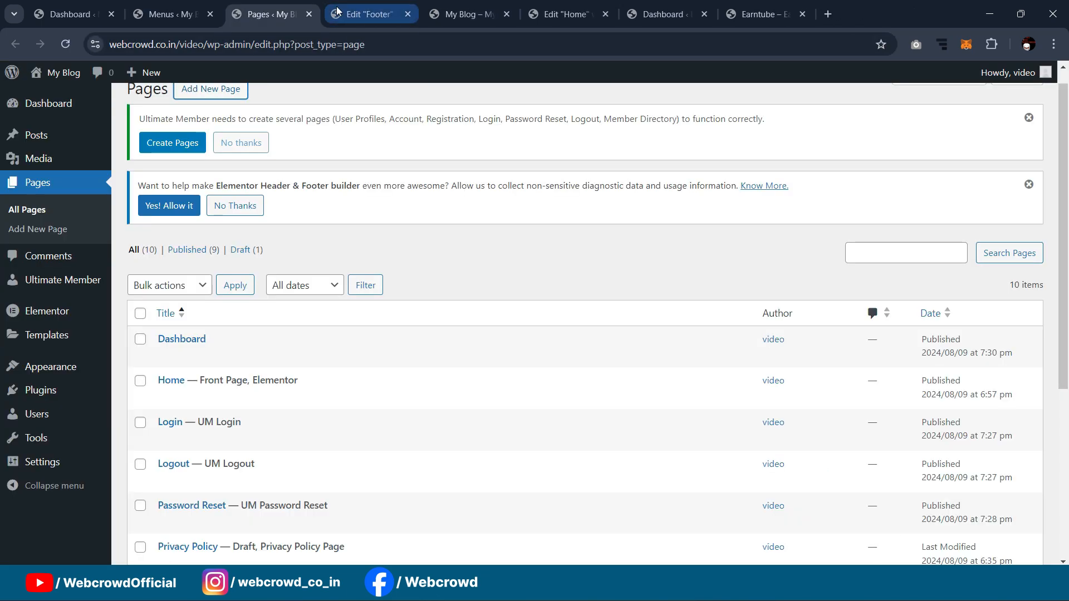
pyautogui.click(167, 13)
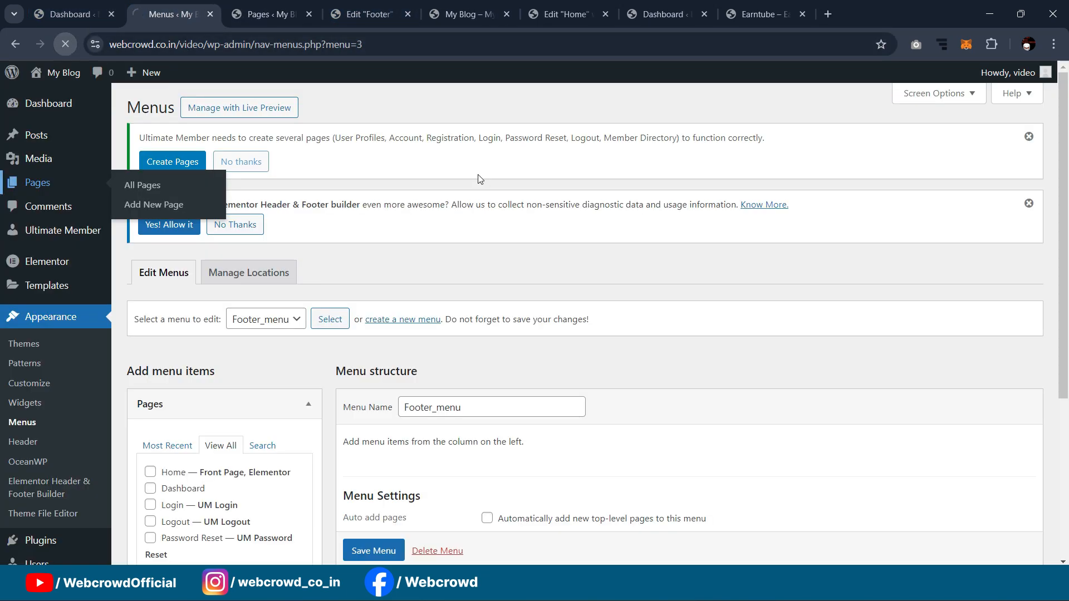
# Step: Check Agreement, T & C, About Us, Contact & Support and the other pages, adding all six to Footer_menu
pyautogui.scroll(-3, 284, 325)
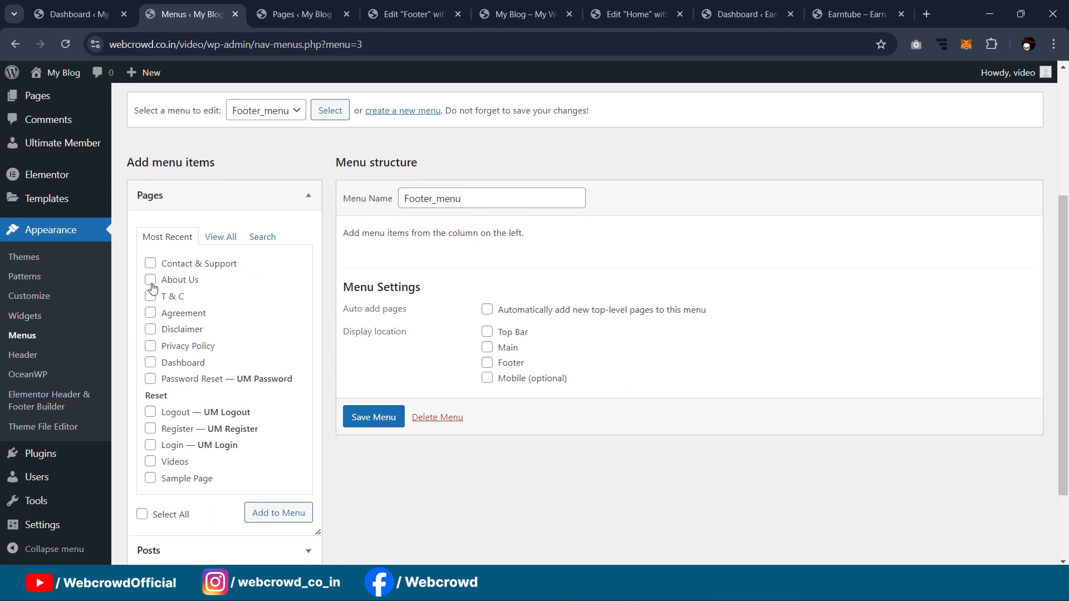
pyautogui.click(150, 313)
pyautogui.click(151, 296)
pyautogui.click(150, 279)
pyautogui.click(150, 263)
pyautogui.click(275, 513)
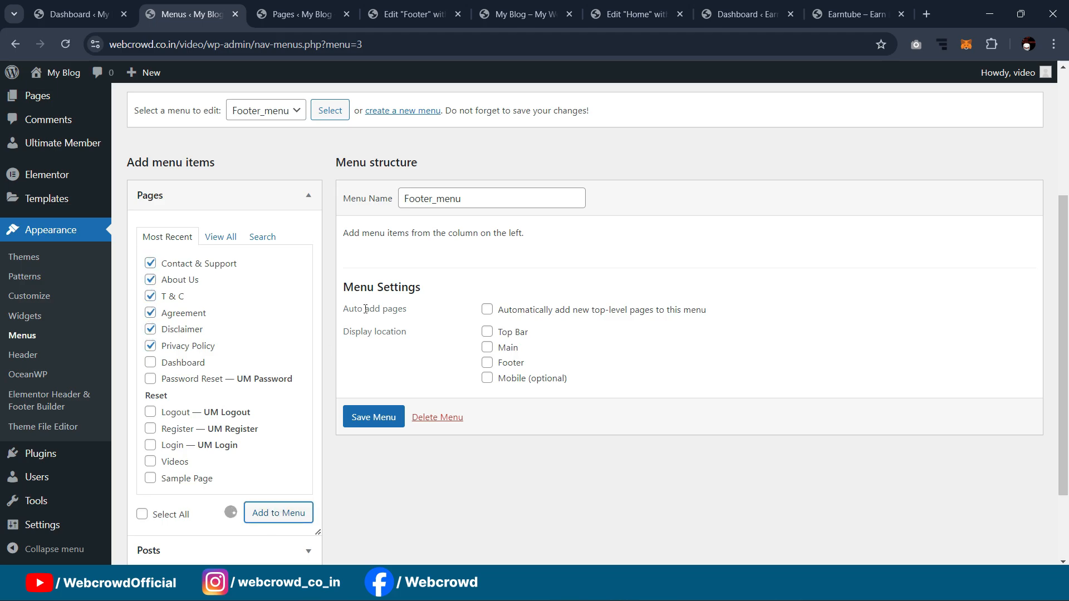
# Step: Reorder items: Privacy Policy, T & C, Agreement, Disclaimer, About Us, Contact & Support
pyautogui.moveTo(417, 484); pyautogui.dragTo(441, 336)
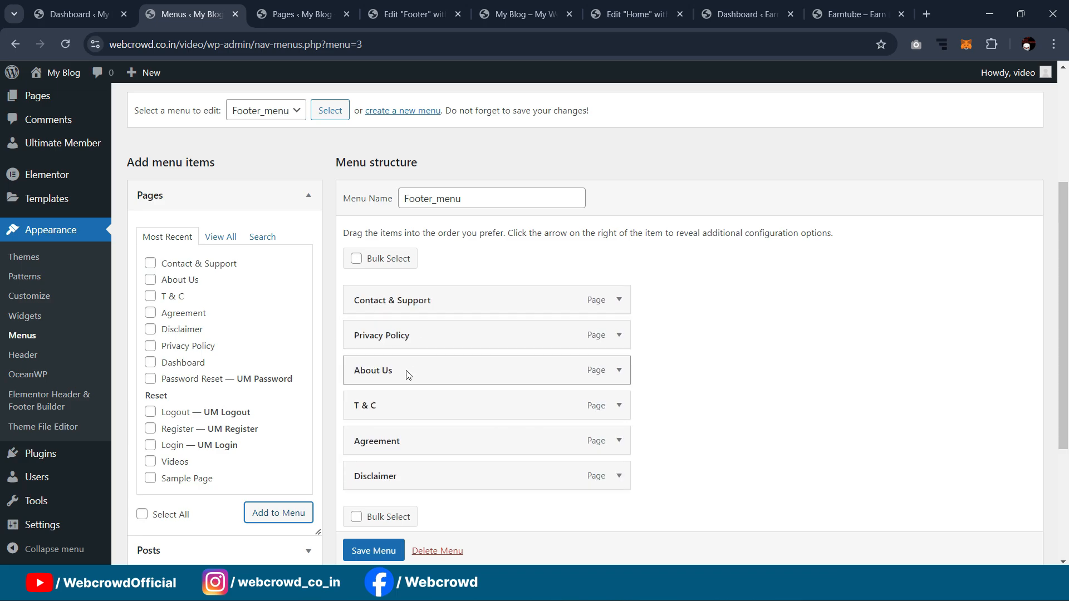
pyautogui.moveTo(405, 477)
pyautogui.mouseDown()
pyautogui.moveTo(393, 362)
pyautogui.moveTo(389, 410)
pyautogui.moveTo(424, 475)
pyautogui.mouseUp()
pyautogui.moveTo(402, 345); pyautogui.dragTo(403, 314)
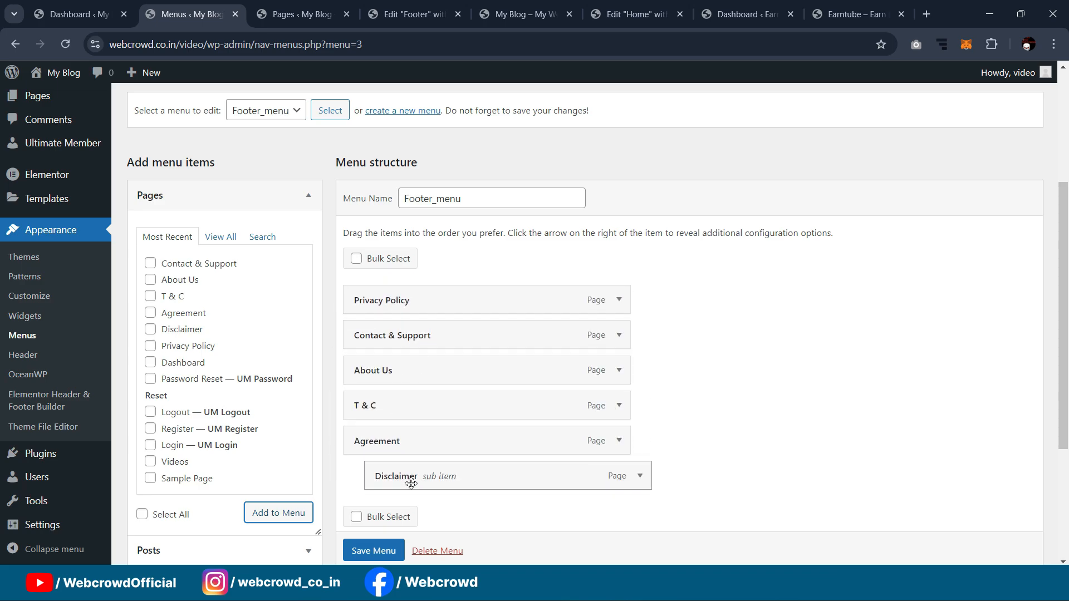
pyautogui.moveTo(411, 483); pyautogui.dragTo(390, 480)
pyautogui.moveTo(413, 342); pyautogui.dragTo(398, 490)
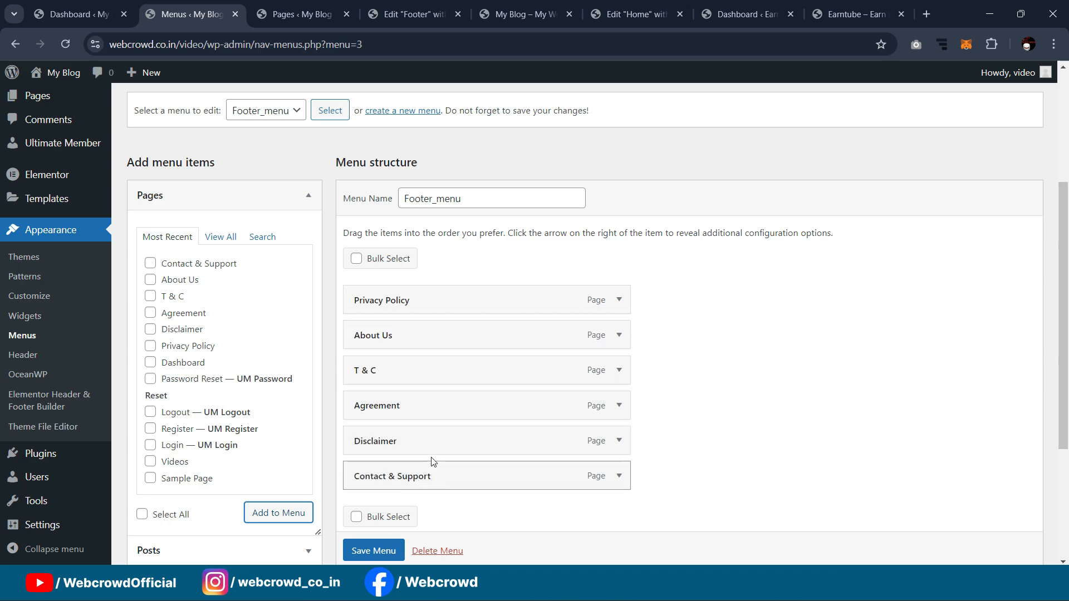
pyautogui.moveTo(407, 339); pyautogui.dragTo(398, 442)
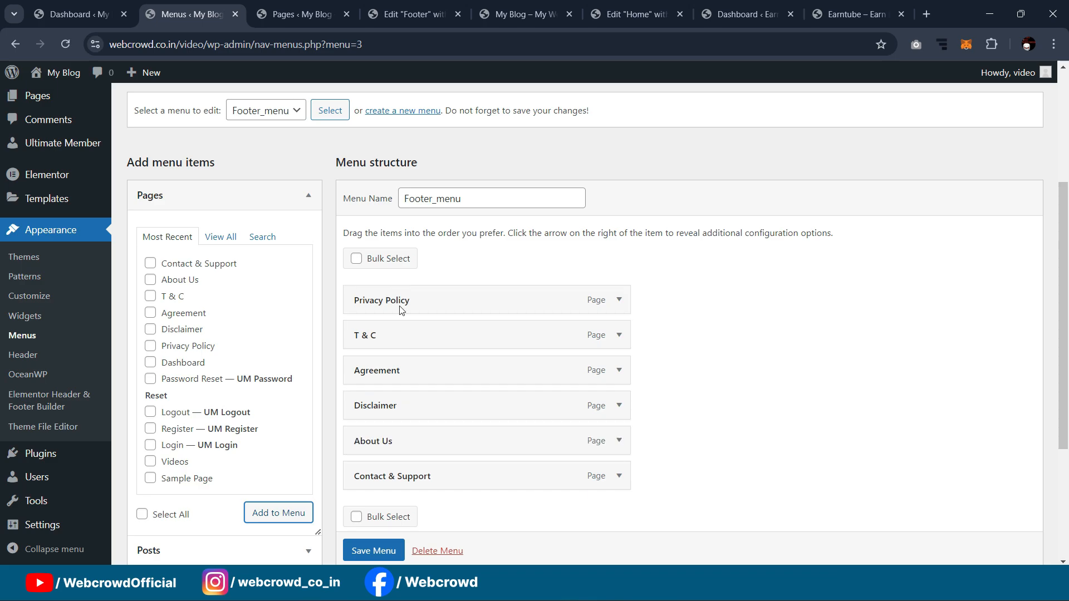
# Step: Save the reordered Footer_menu and return to the Footer template editor
pyautogui.scroll(-1, 373, 410)
pyautogui.scroll(-3, 373, 411)
pyautogui.click(374, 513)
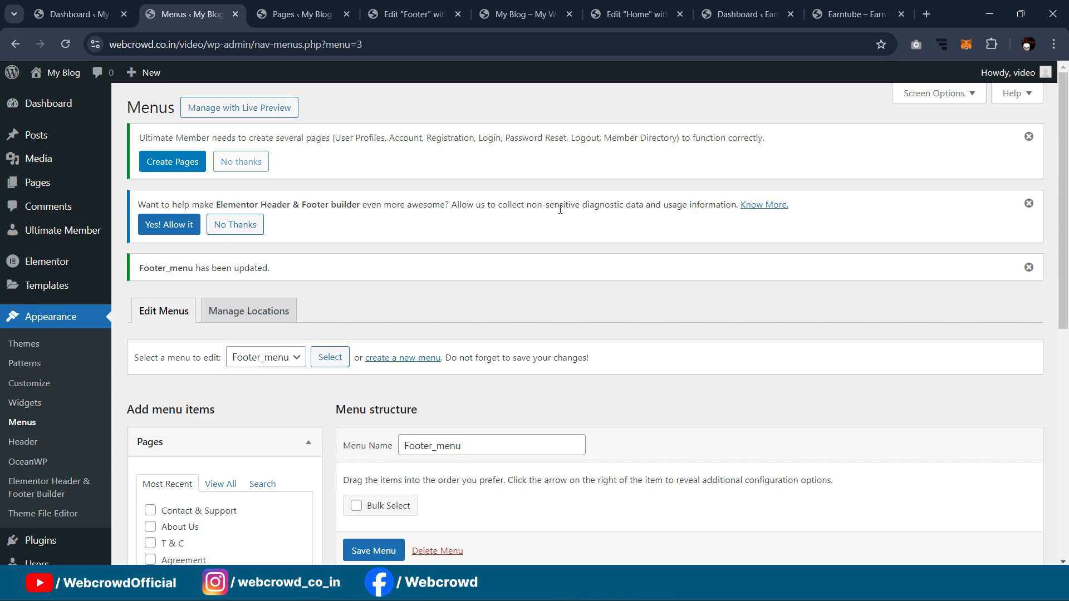
pyautogui.scroll(-3, 560, 209)
pyautogui.click(412, 14)
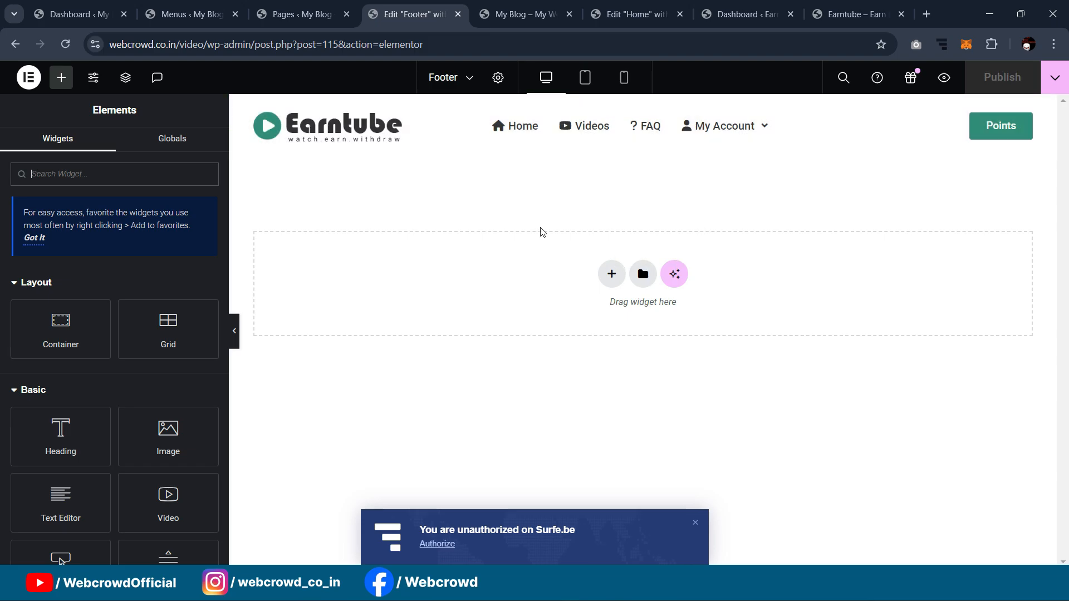
# Step: Add a container at the top of the footer with 20 px padding and 30 px top padding
pyautogui.moveTo(48, 341); pyautogui.dragTo(565, 245)
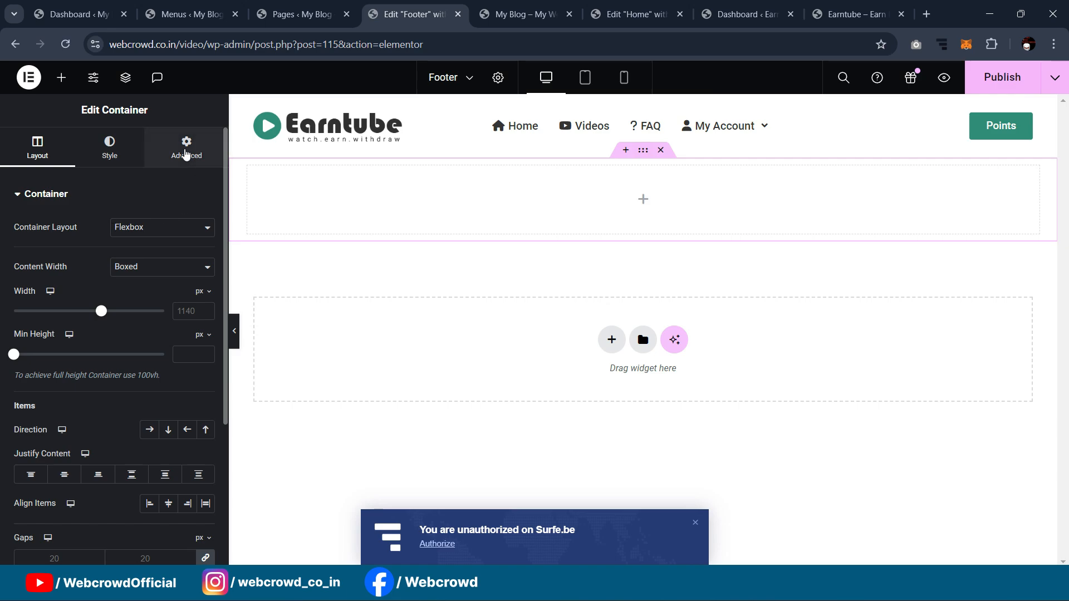
pyautogui.click(186, 153)
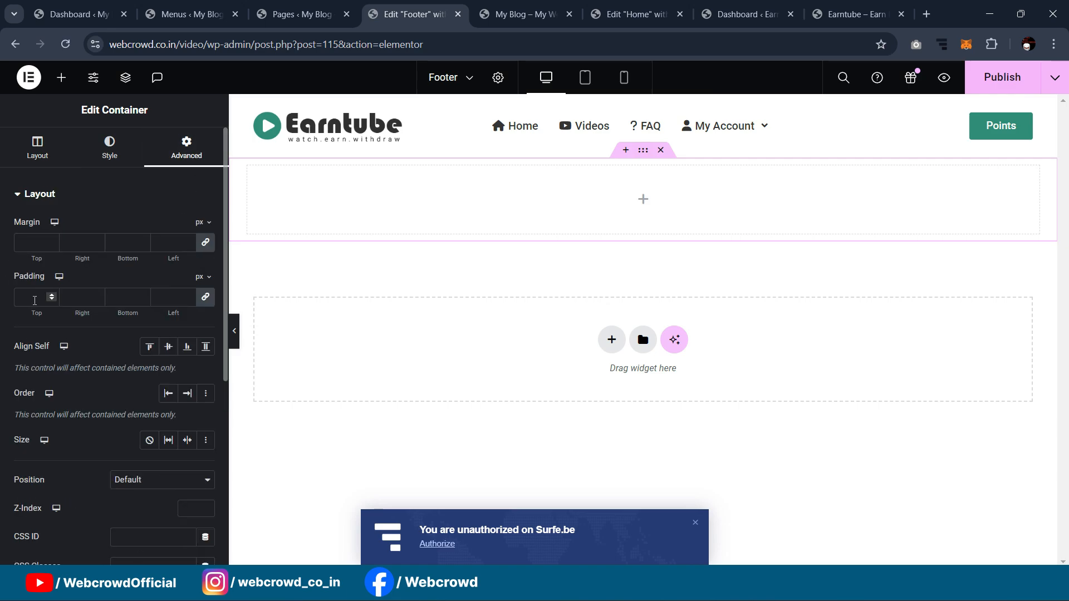
pyautogui.click(35, 301)
pyautogui.write('20')
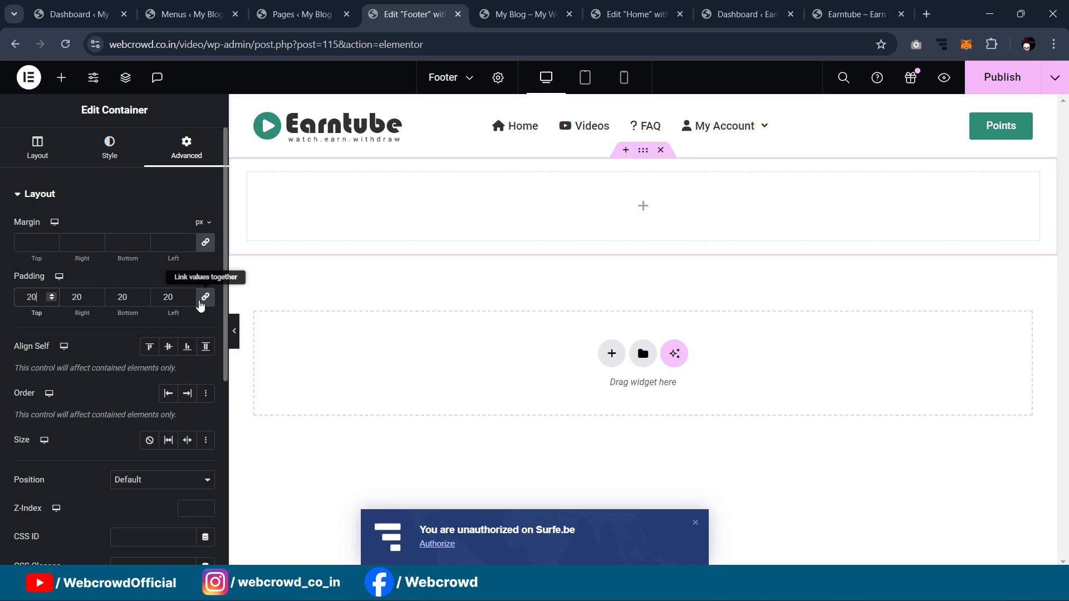
pyautogui.moveTo(33, 297); pyautogui.dragTo(2, 301)
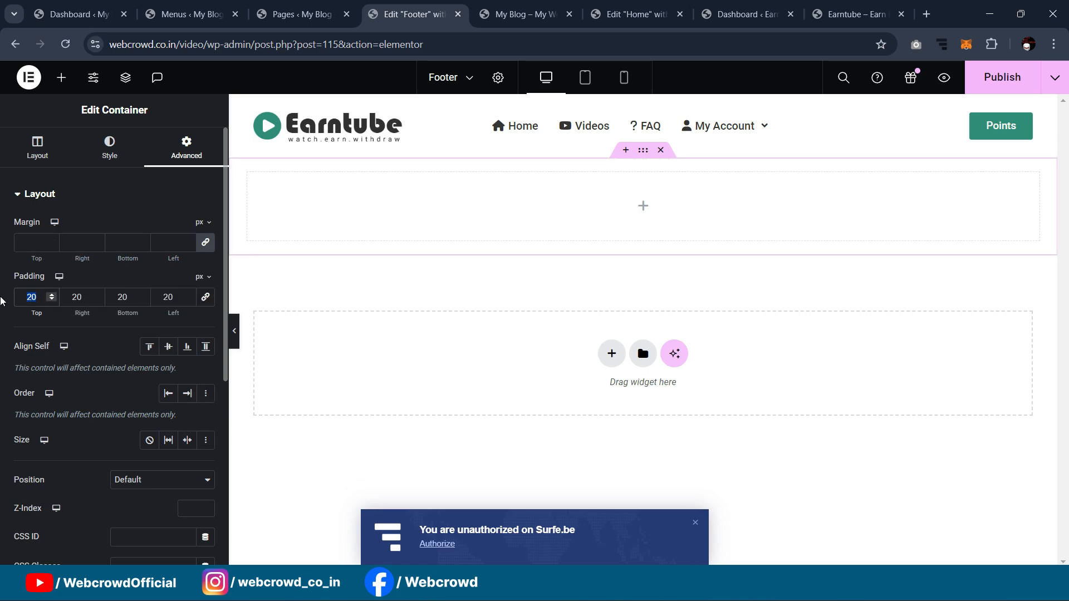
pyautogui.write('30')
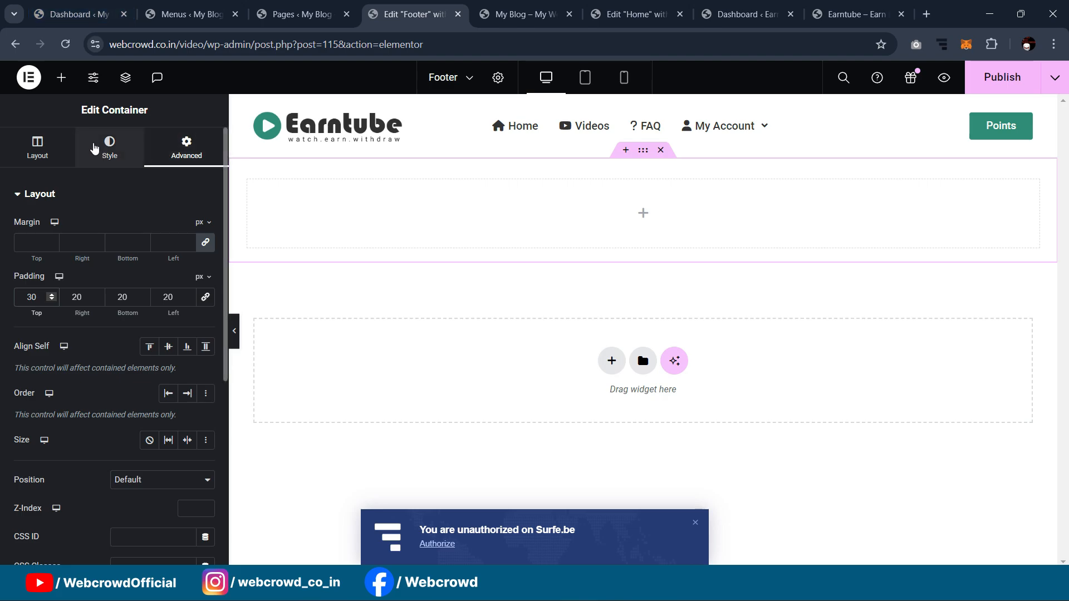
pyautogui.click(61, 77)
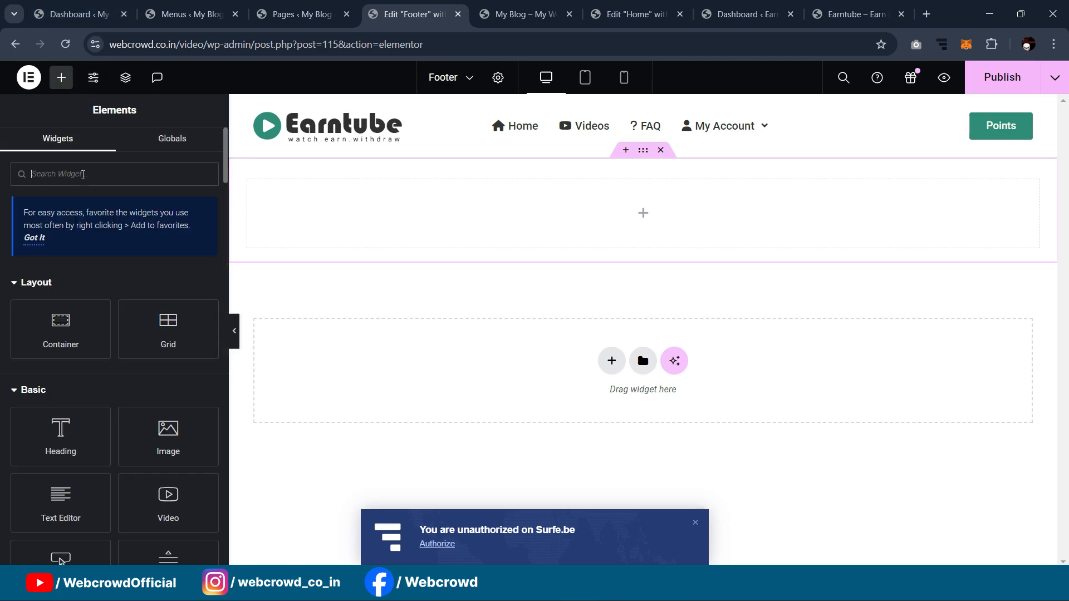
pyautogui.write('sit')
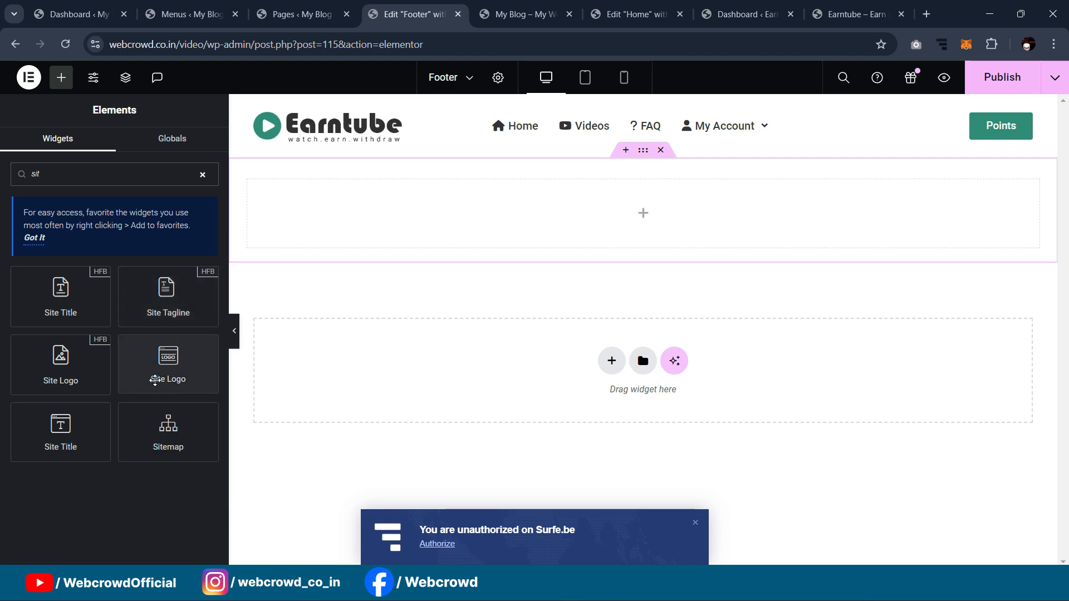
# Step: Drop a Site Logo widget into the container and set its width to 15%
pyautogui.moveTo(143, 375); pyautogui.dragTo(488, 227)
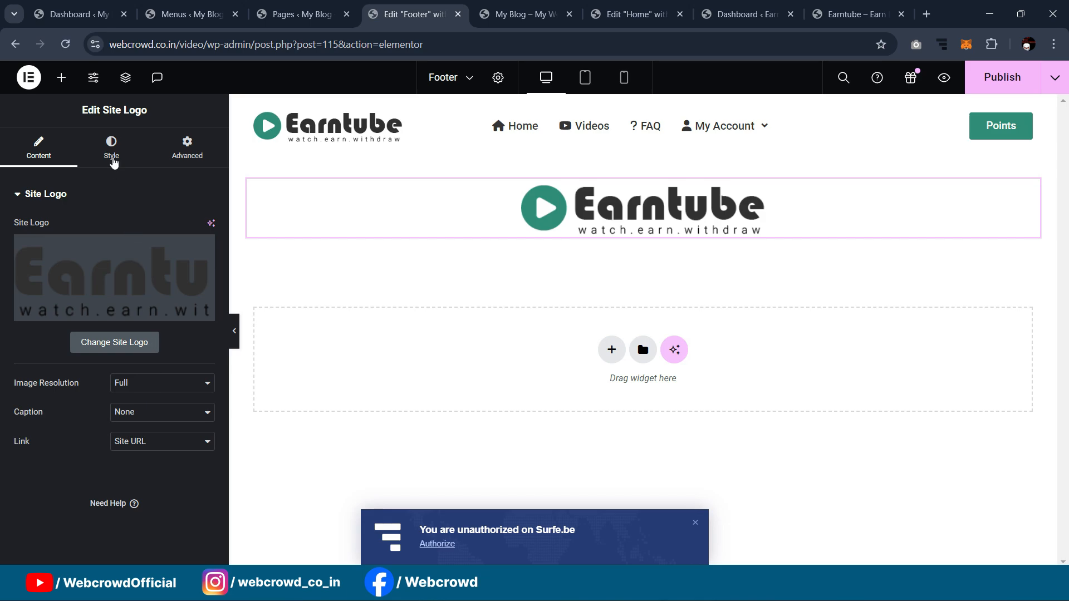
pyautogui.click(112, 151)
pyautogui.moveTo(17, 273); pyautogui.dragTo(37, 290)
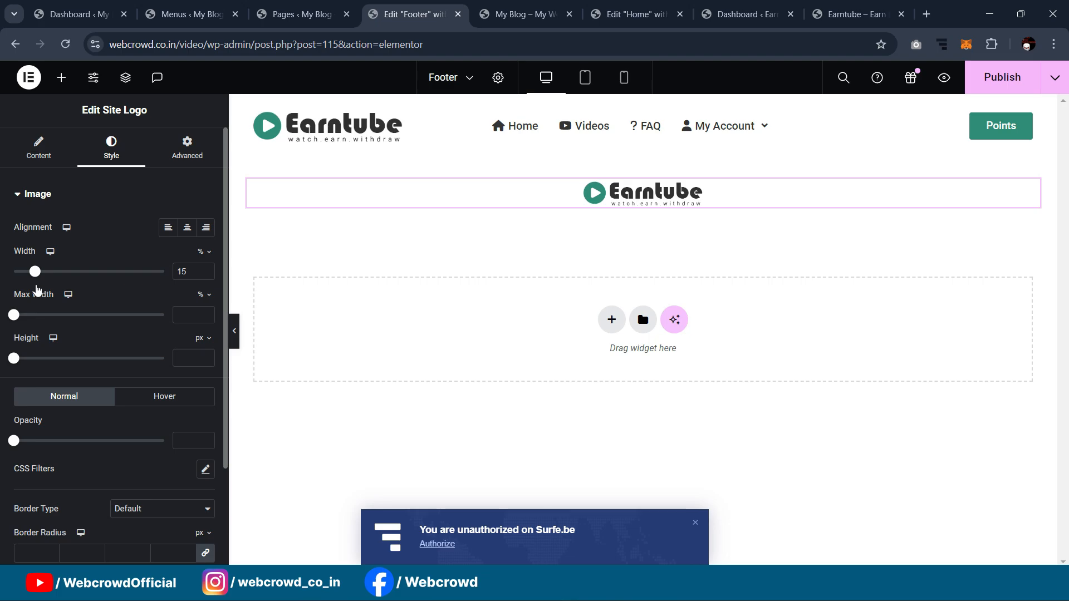
pyautogui.click(854, 15)
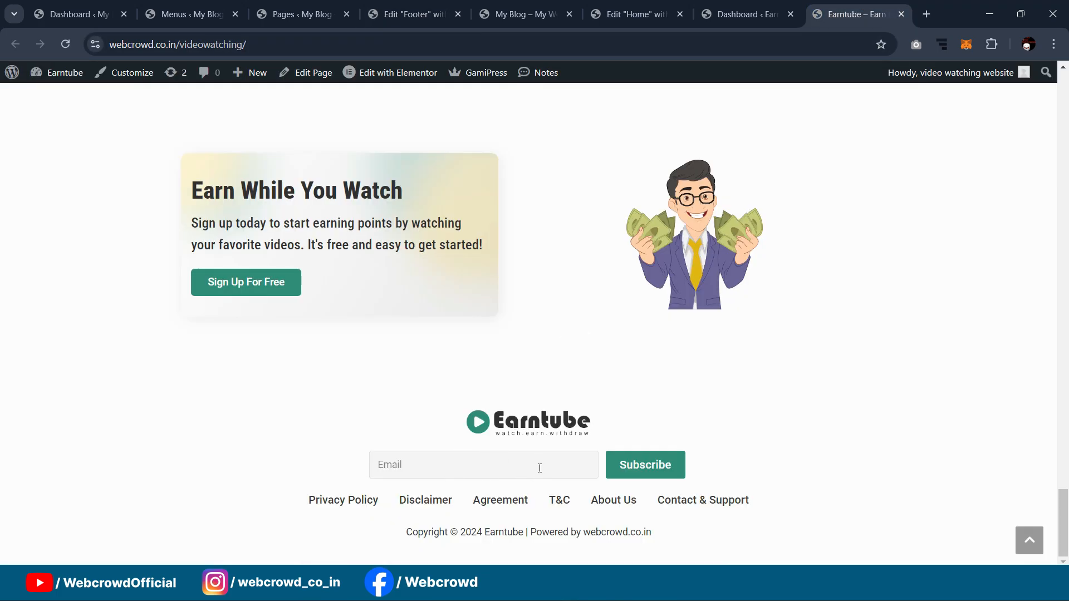
pyautogui.click(311, 5)
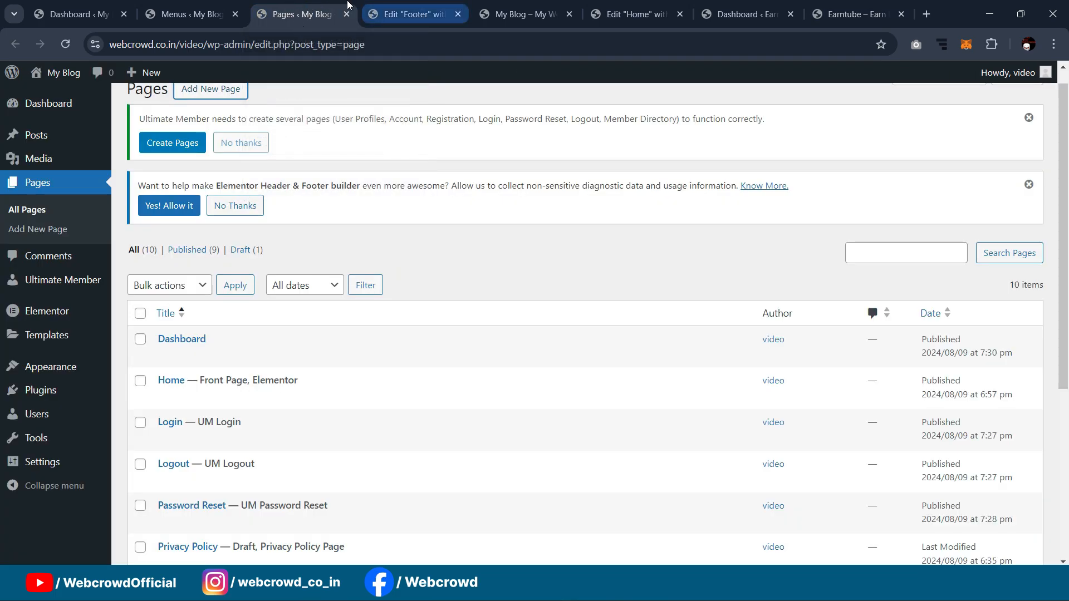
pyautogui.click(366, 4)
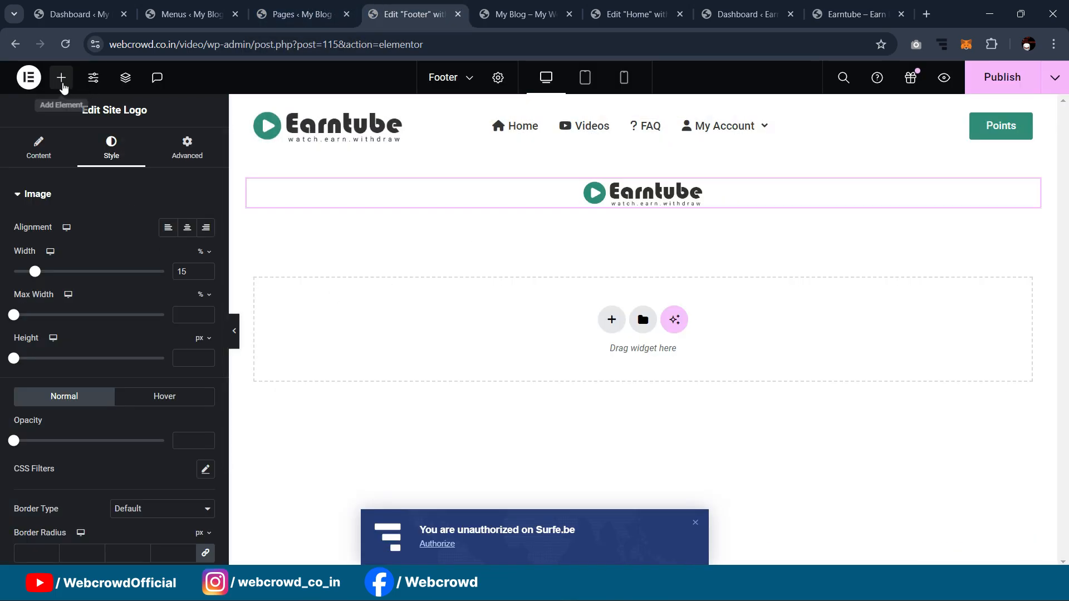
pyautogui.click(62, 77)
# Step: Add a Form widget below the logo, keeping only an unlabelled Email field with required mark
pyautogui.write('form')
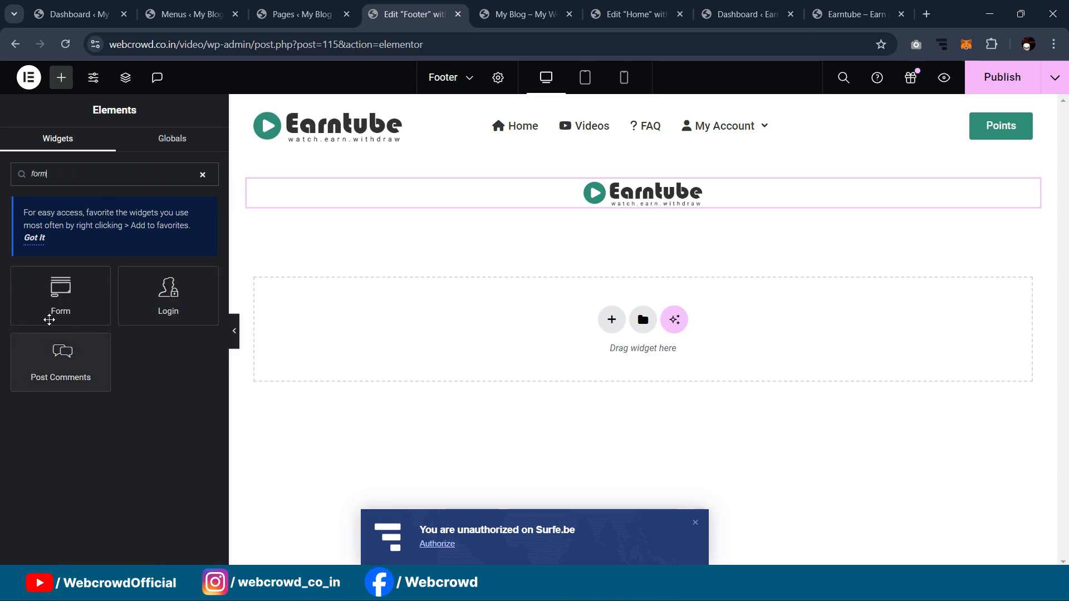
pyautogui.moveTo(58, 306); pyautogui.dragTo(602, 210)
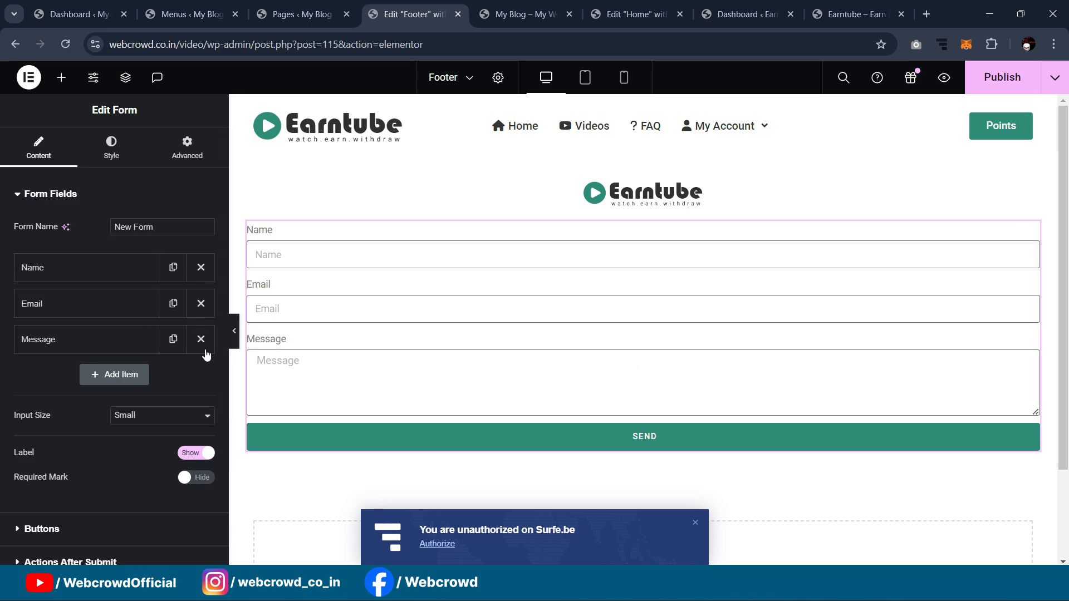
pyautogui.click(201, 267)
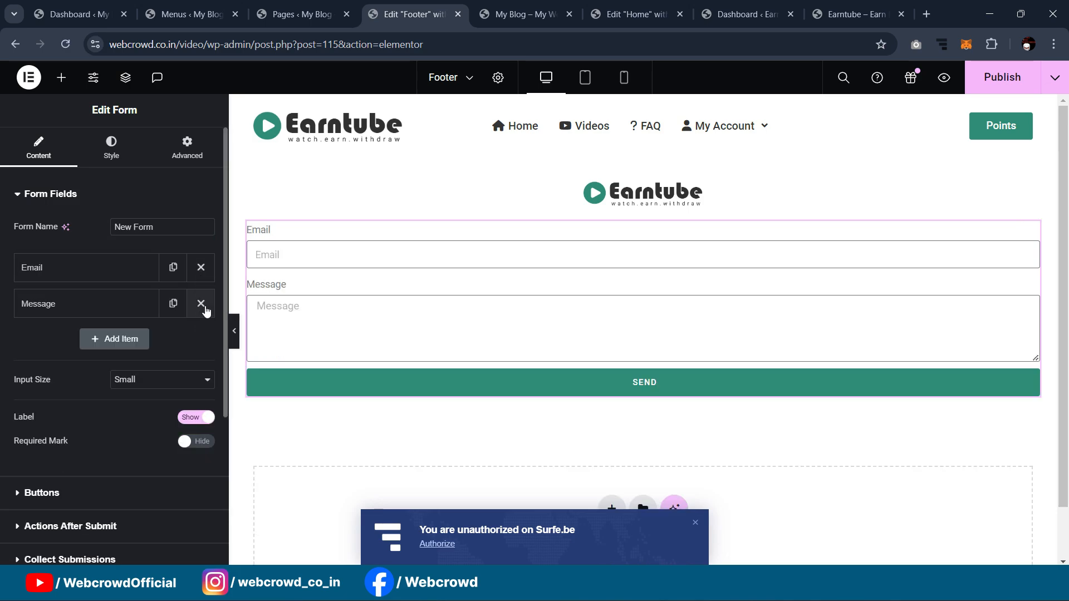
pyautogui.click(201, 304)
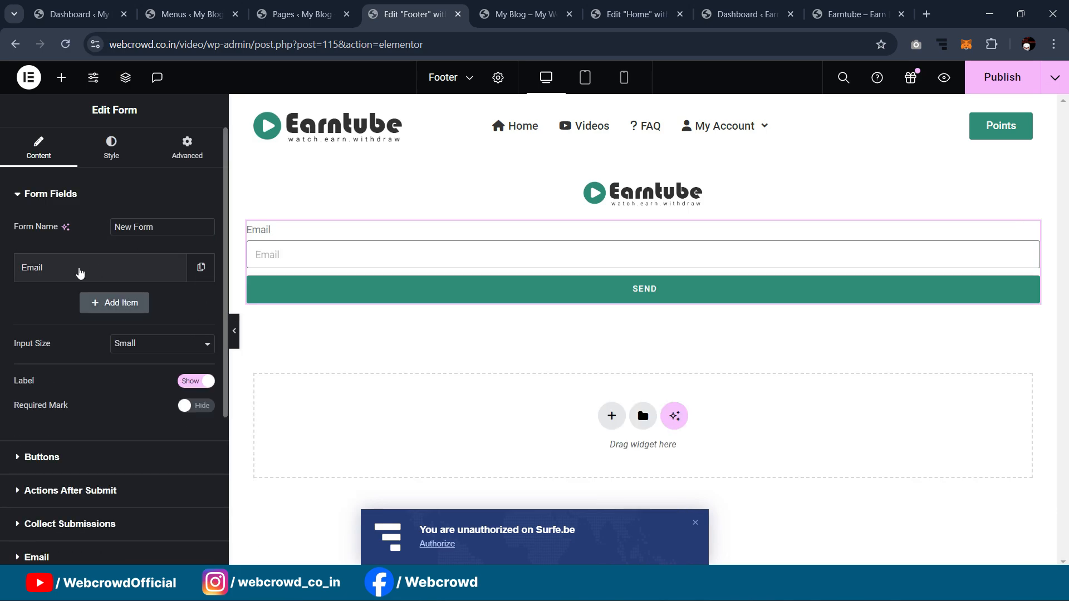
pyautogui.click(79, 269)
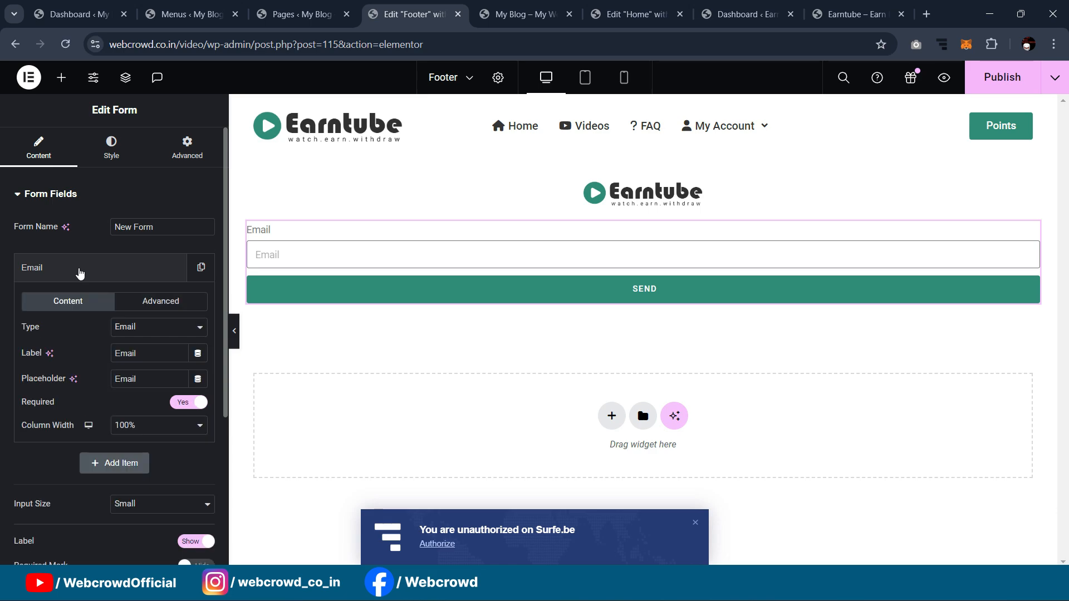
pyautogui.moveTo(172, 349); pyautogui.dragTo(41, 357)
pyautogui.press('BackSpace')
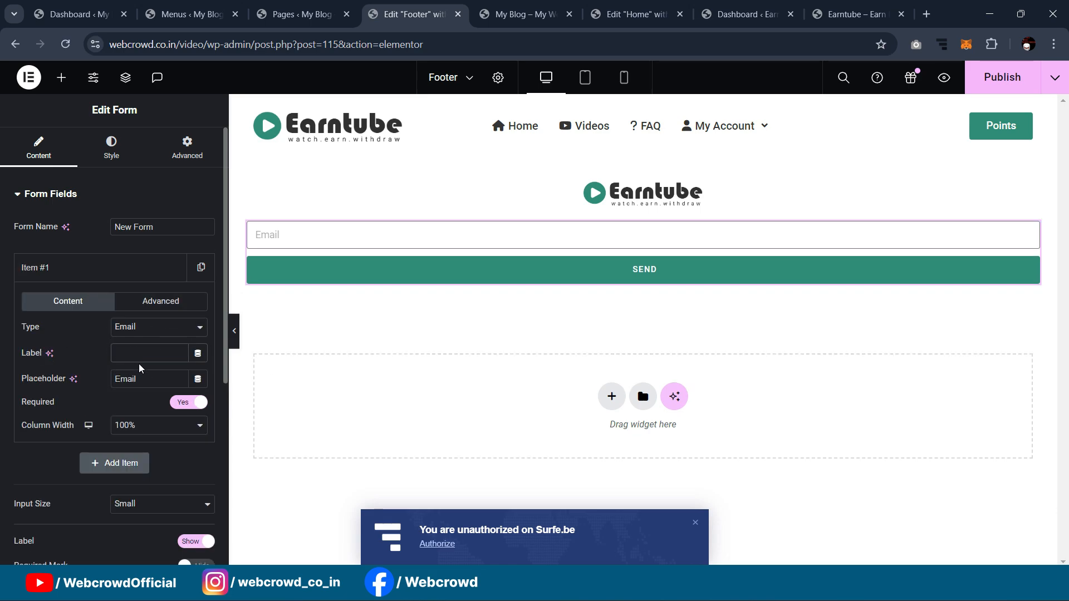
pyautogui.scroll(-3, 138, 391)
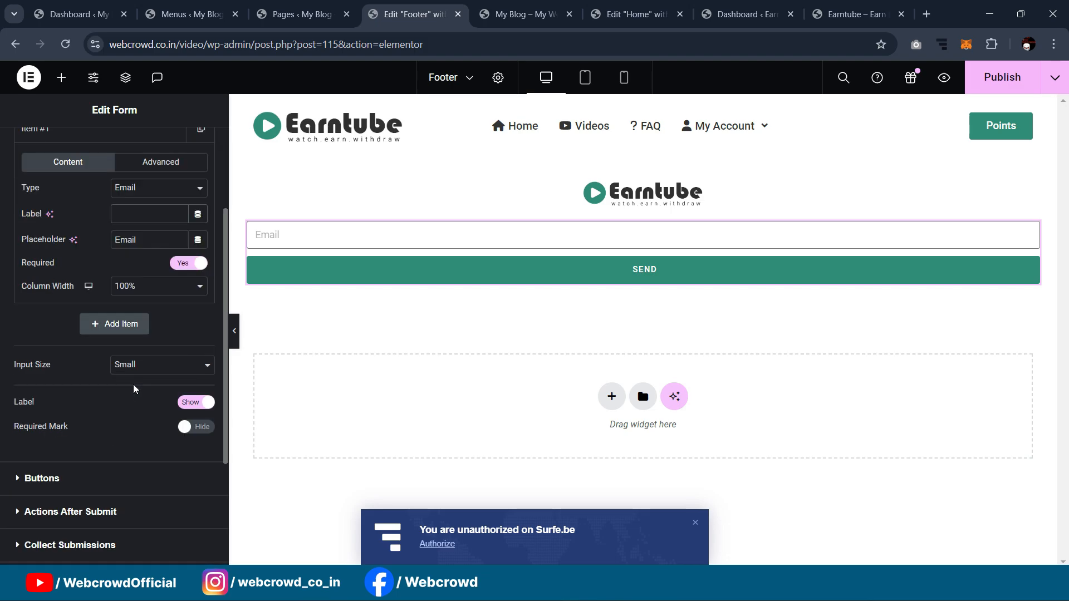
pyautogui.click(205, 428)
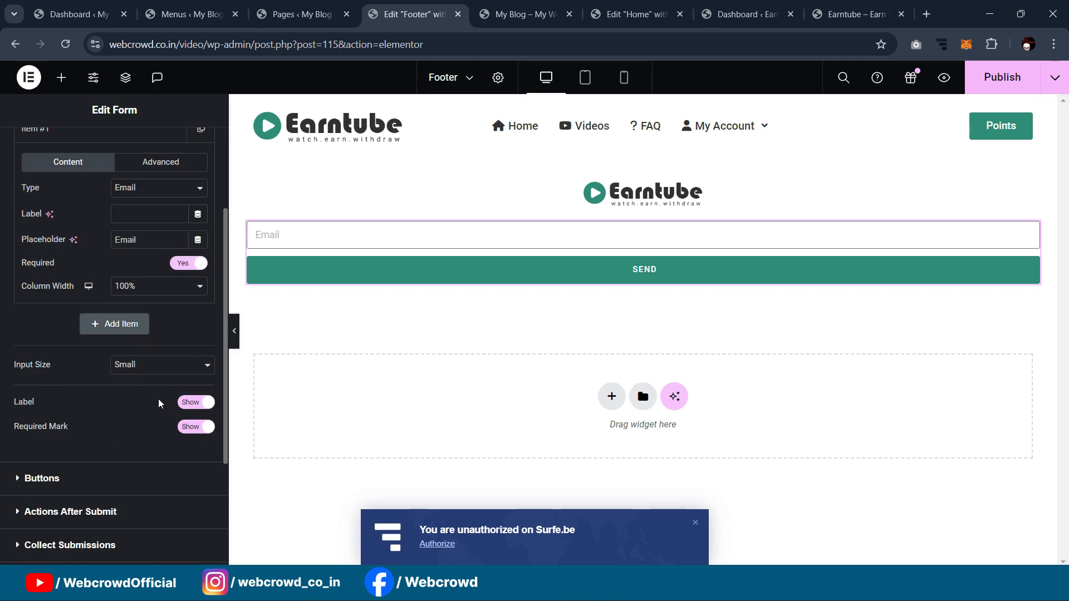
pyautogui.scroll(-3, 150, 382)
# Step: Set the SEND button column width to 30% and the Email field to 60%
pyautogui.click(122, 340)
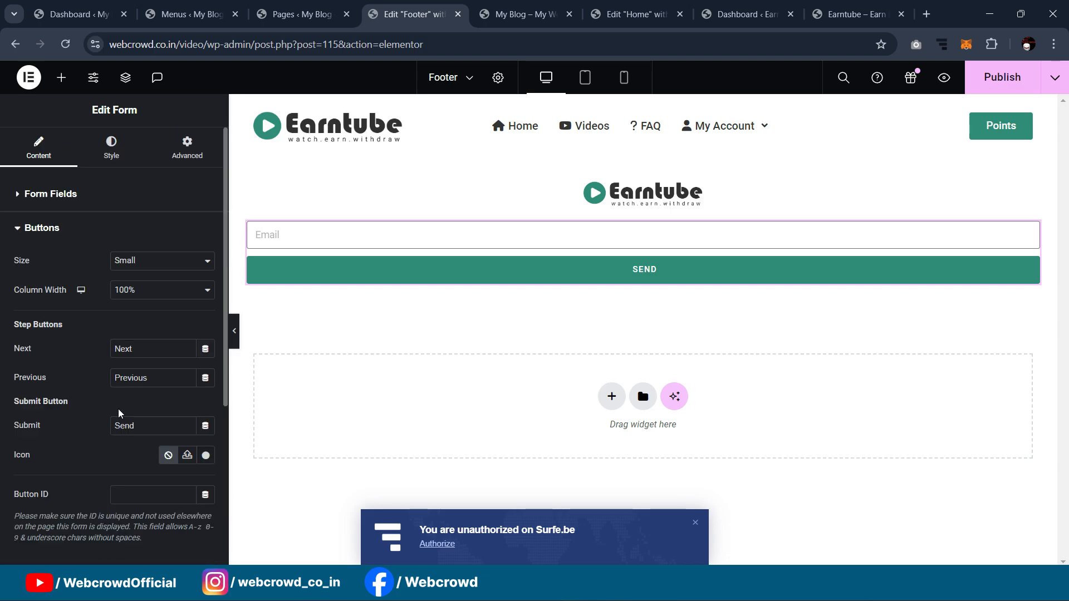
pyautogui.click(143, 291)
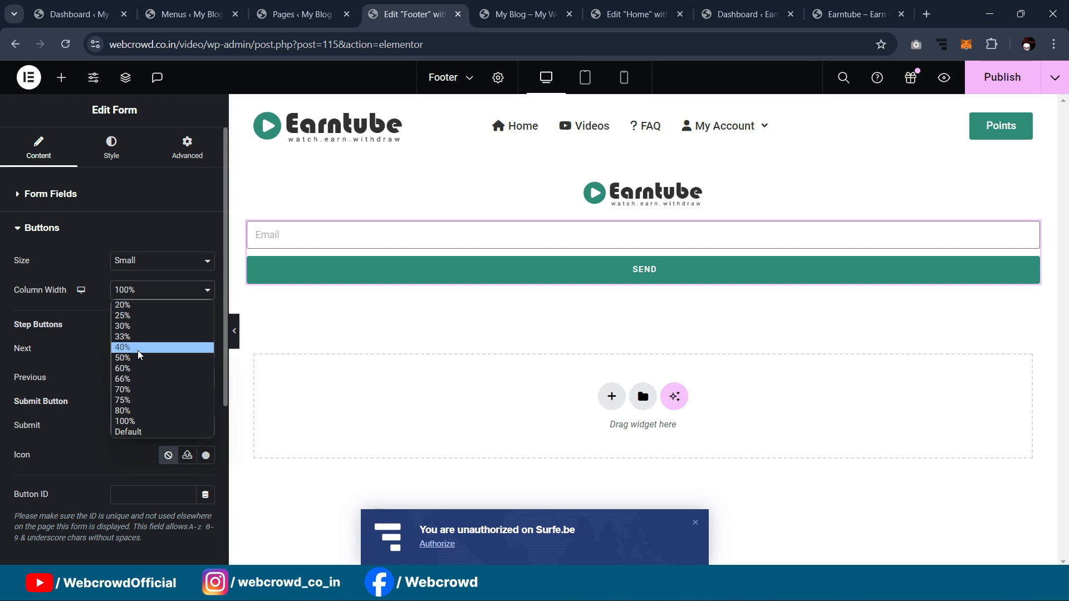
pyautogui.click(139, 354)
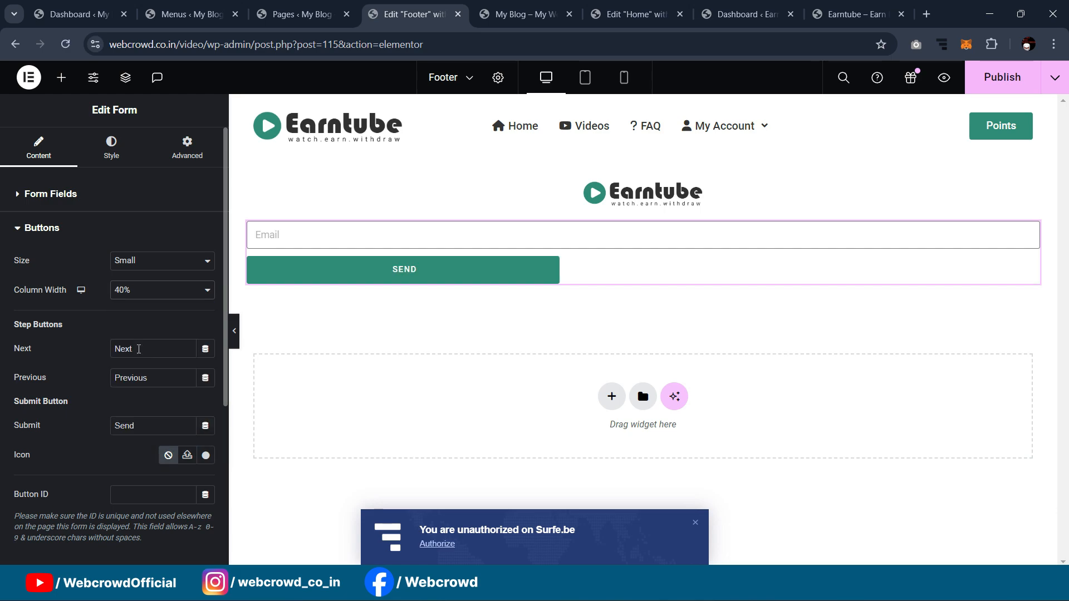
pyautogui.click(134, 291)
pyautogui.click(137, 336)
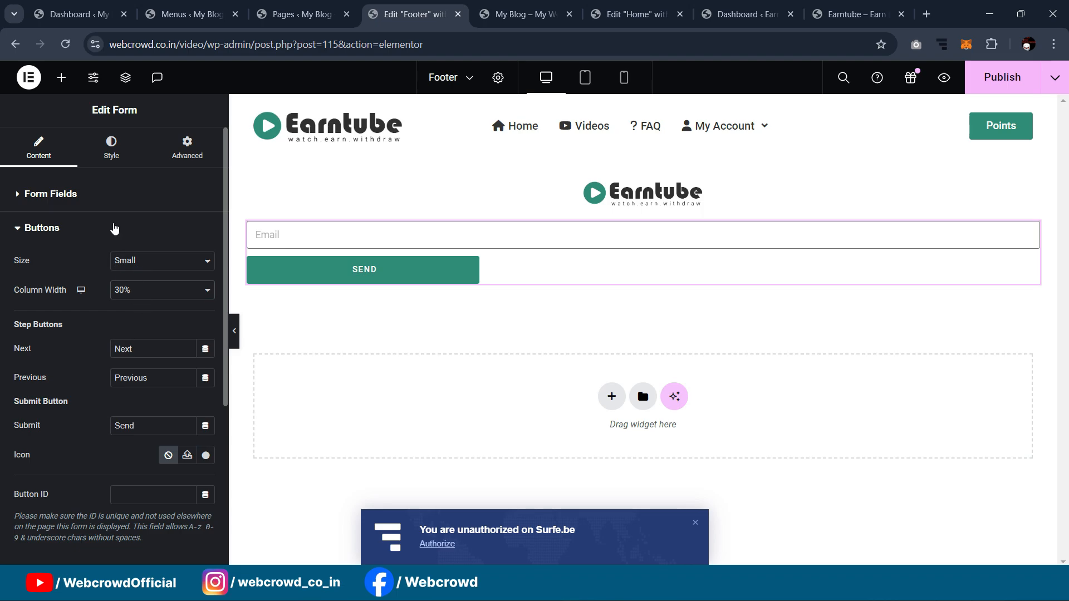
pyautogui.click(105, 238)
pyautogui.click(105, 238)
pyautogui.click(104, 214)
pyautogui.click(104, 204)
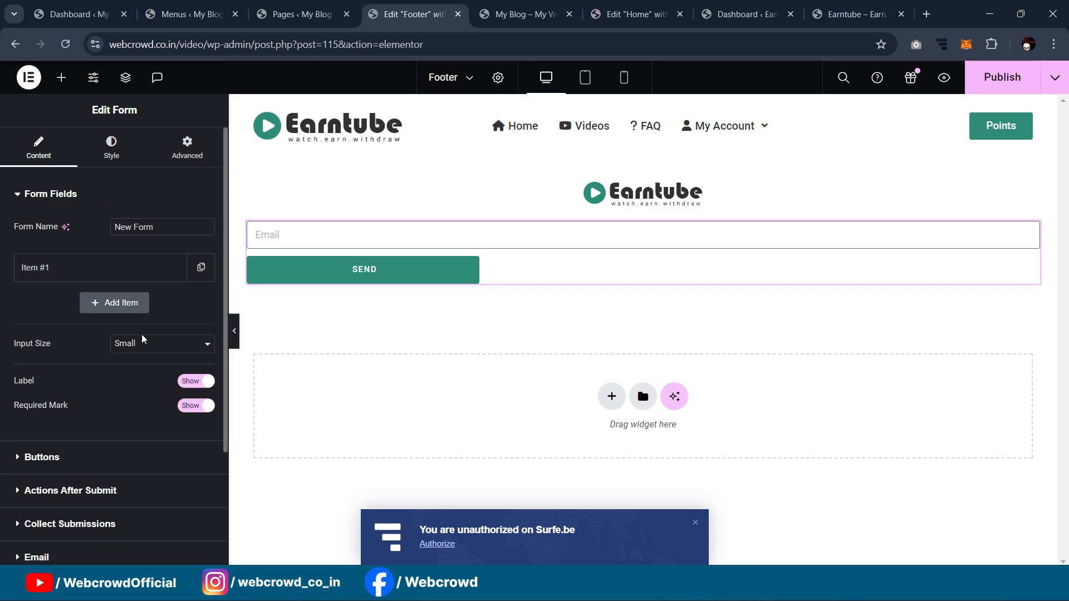
pyautogui.click(146, 268)
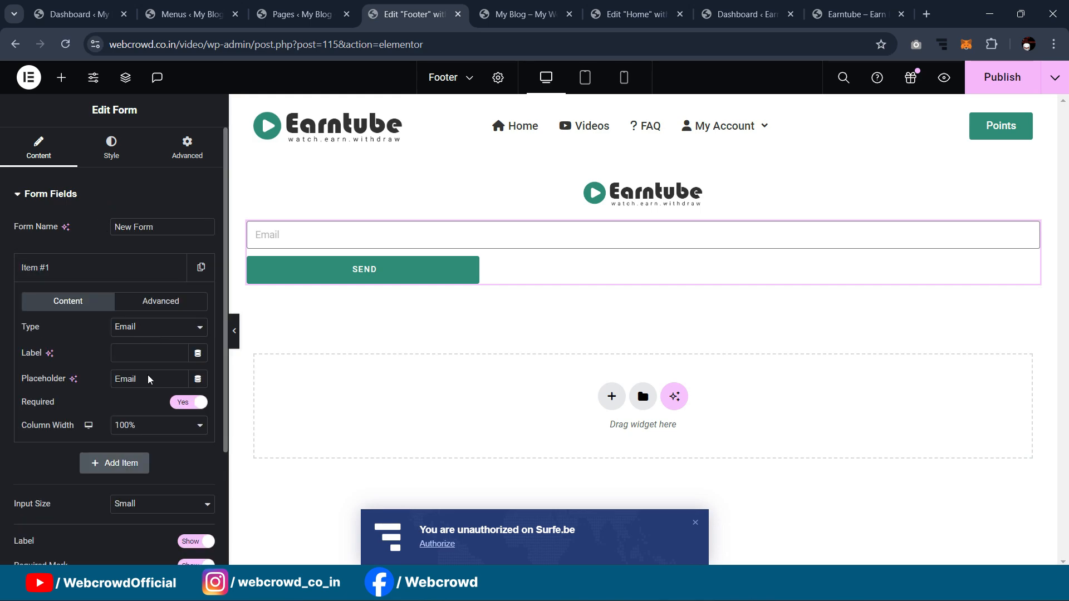
pyautogui.click(146, 429)
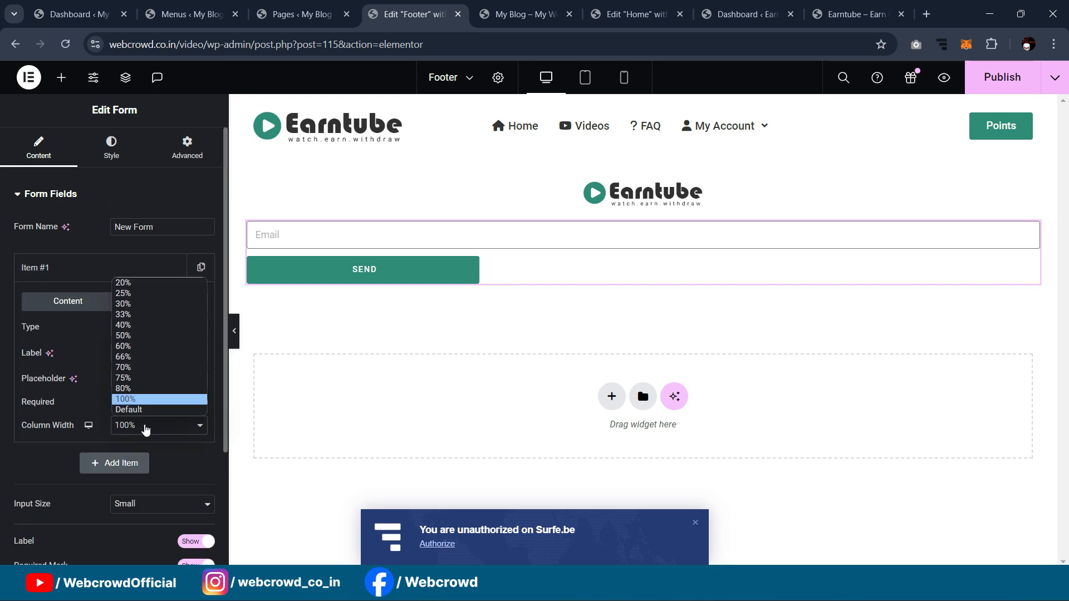
pyautogui.click(139, 347)
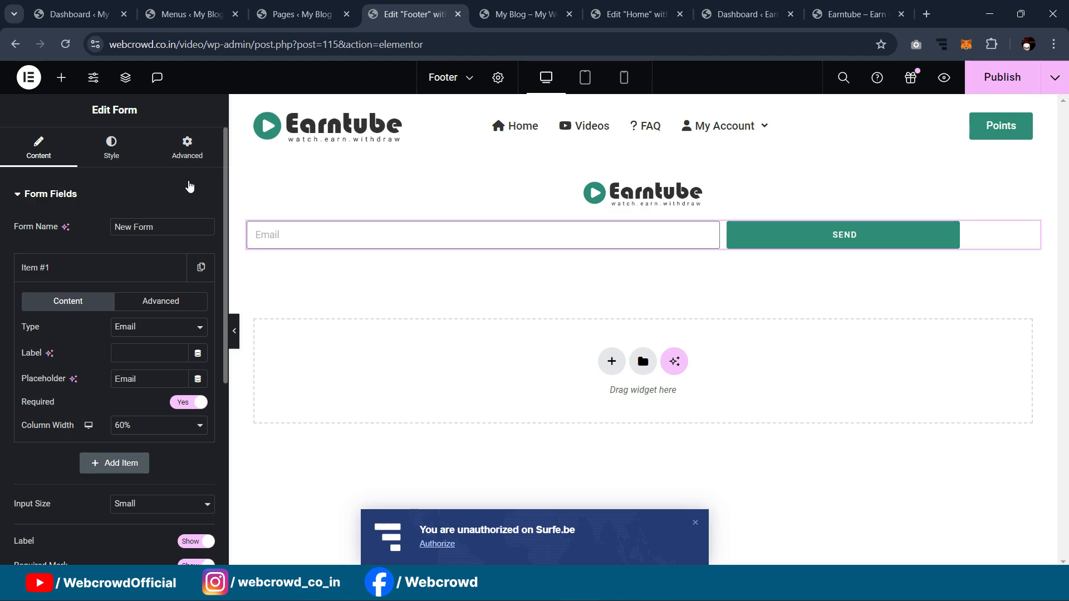
# Step: Give the form a custom width of 42%
pyautogui.click(188, 147)
pyautogui.click(158, 340)
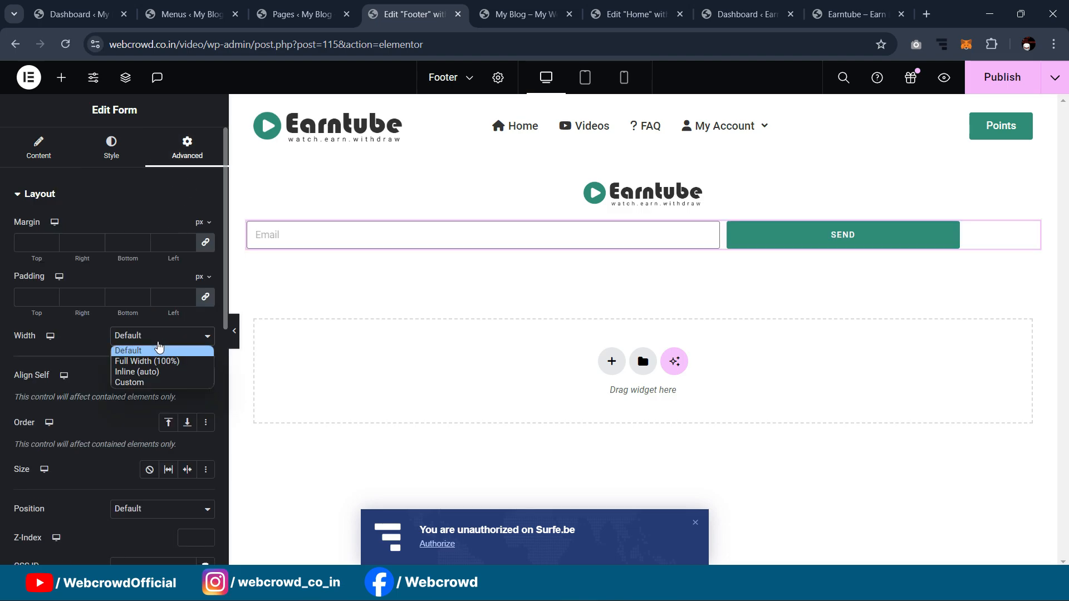
pyautogui.click(133, 381)
pyautogui.moveTo(14, 383); pyautogui.dragTo(63, 387)
pyautogui.moveTo(70, 390); pyautogui.dragTo(76, 395)
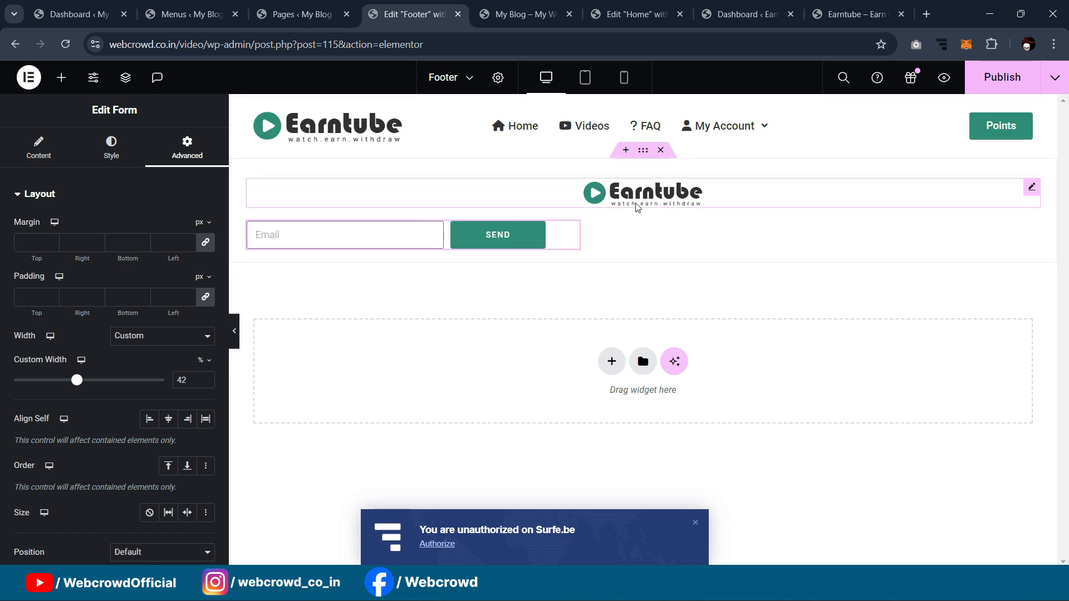
pyautogui.click(344, 212)
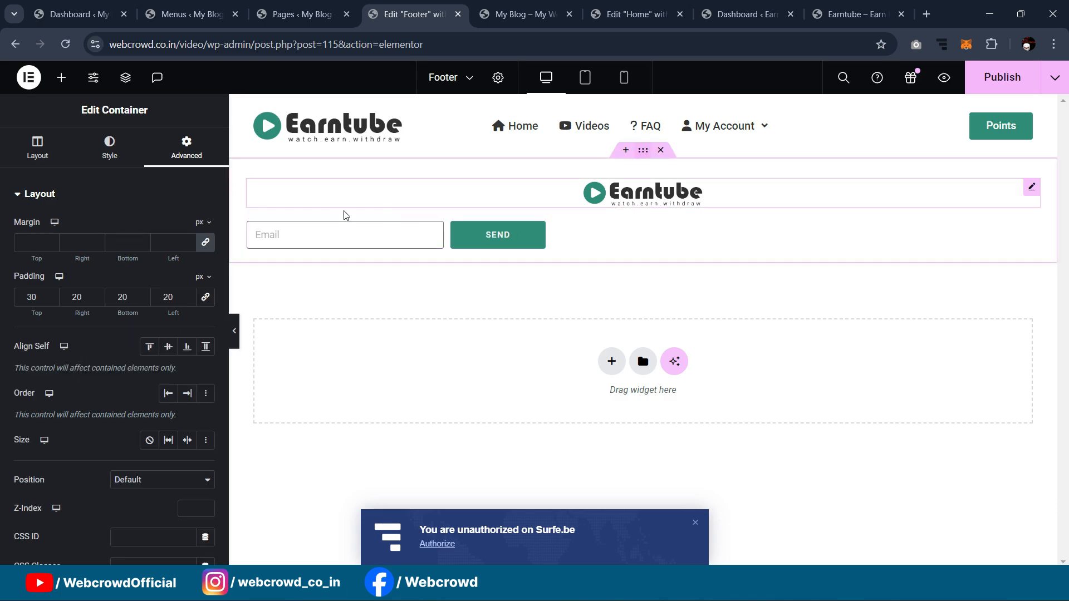
# Step: Centre the container's items and enlarge the Site Logo to 47% width
pyautogui.click(38, 148)
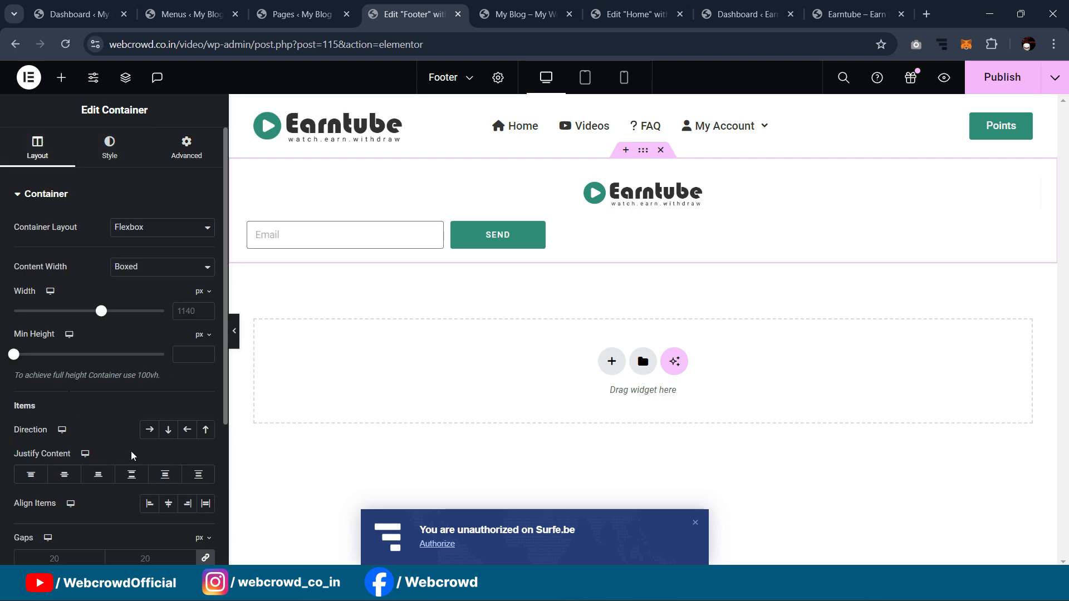
pyautogui.click(167, 503)
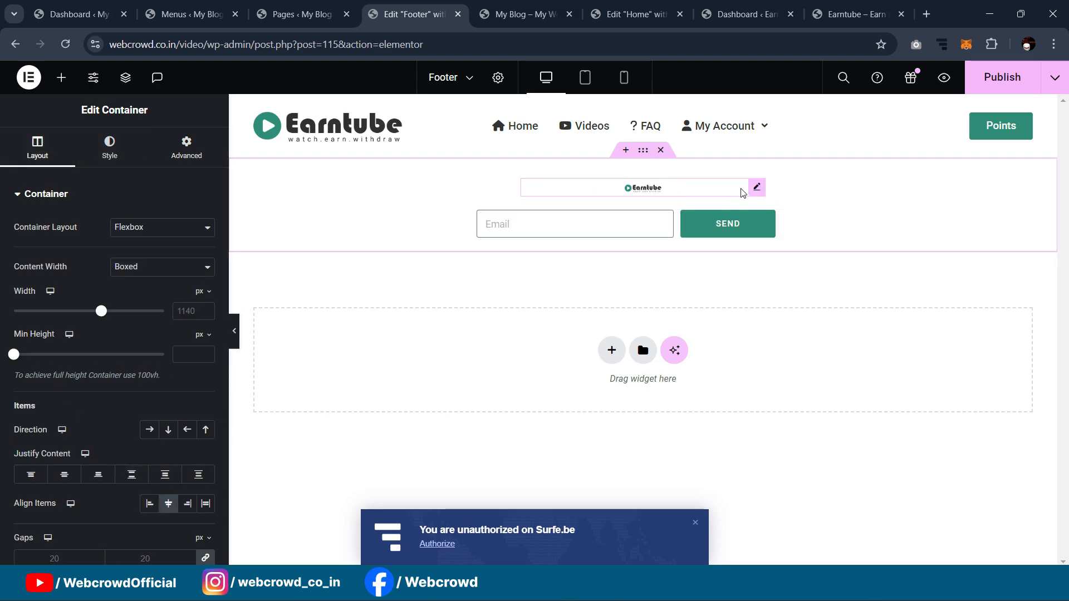
pyautogui.click(755, 188)
pyautogui.moveTo(33, 271); pyautogui.dragTo(84, 276)
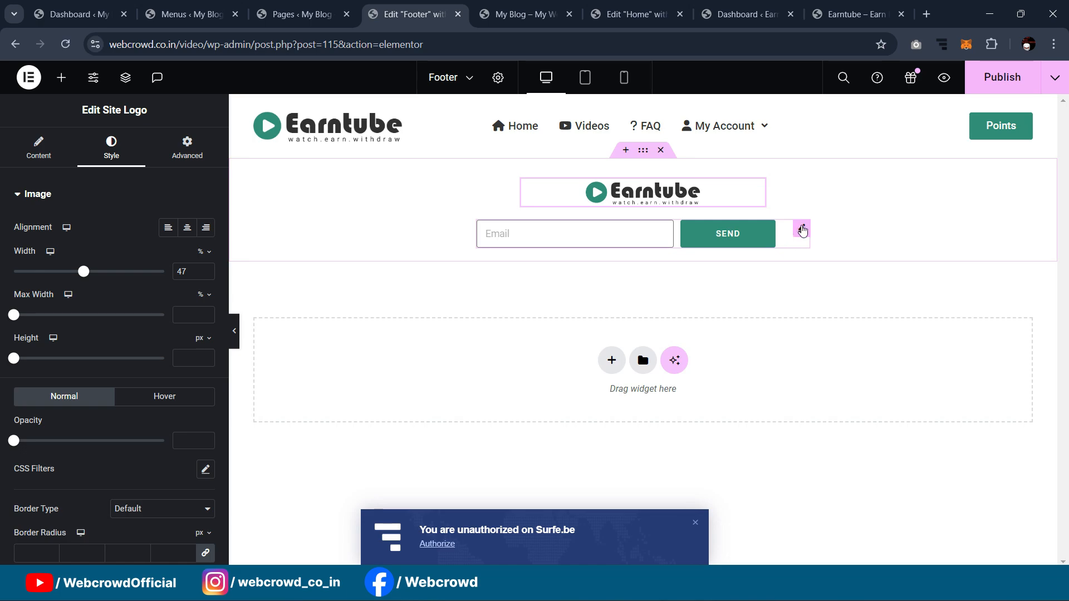
pyautogui.click(236, 330)
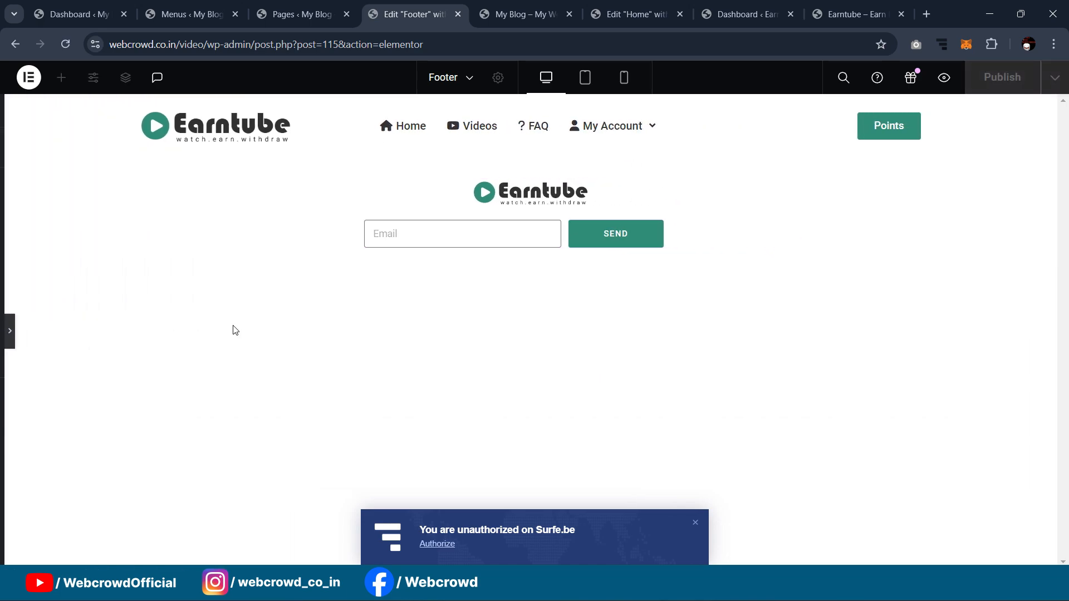
pyautogui.click(3, 341)
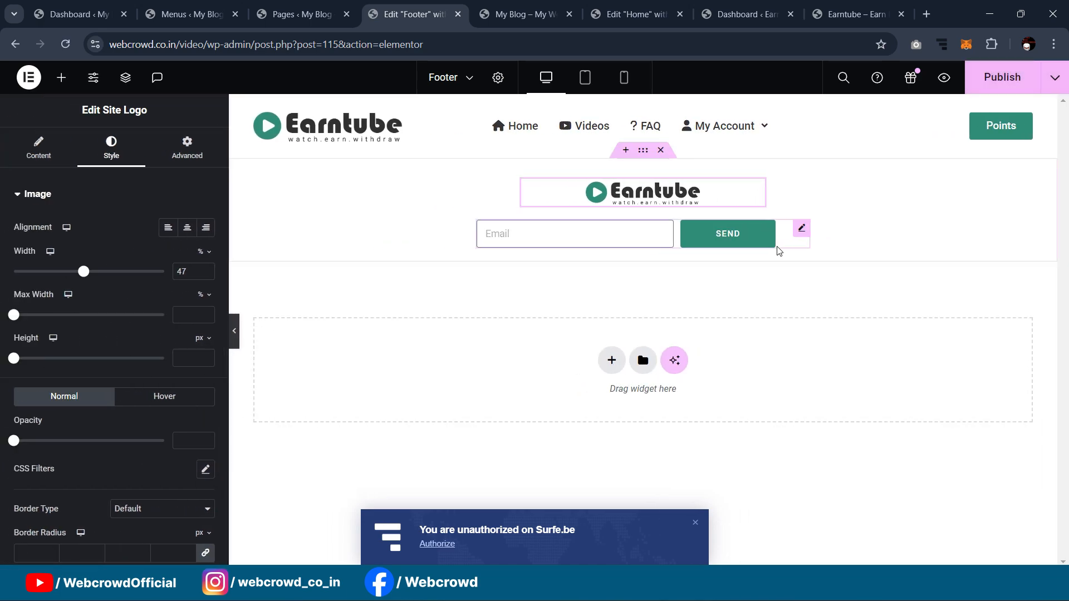
# Step: Select the email form and bring up its Style settings
pyautogui.click(801, 233)
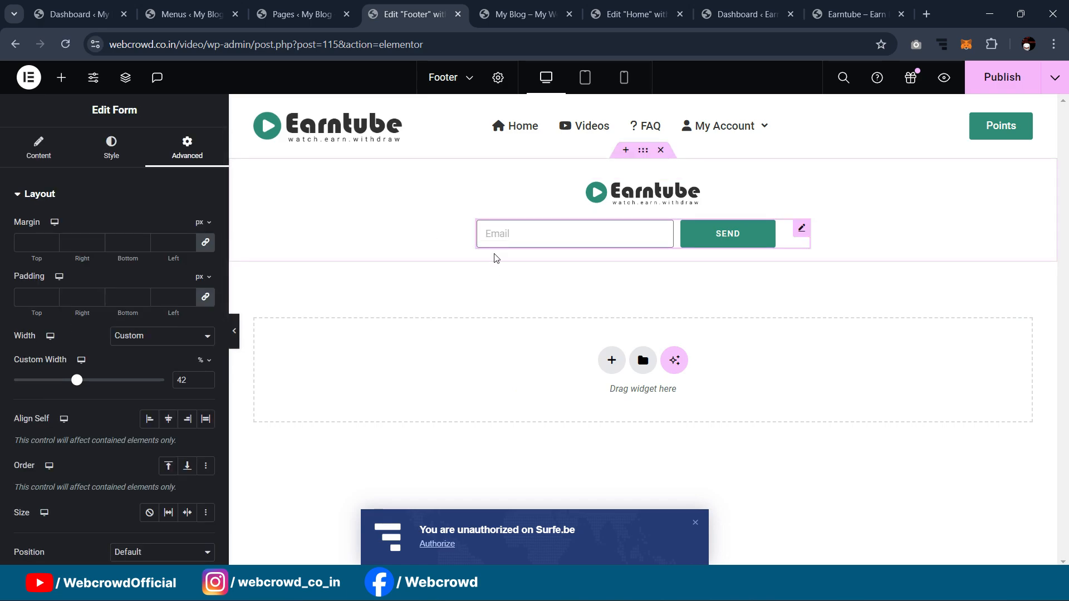
pyautogui.click(95, 148)
pyautogui.scroll(-4, 84, 295)
pyautogui.scroll(5, 95, 345)
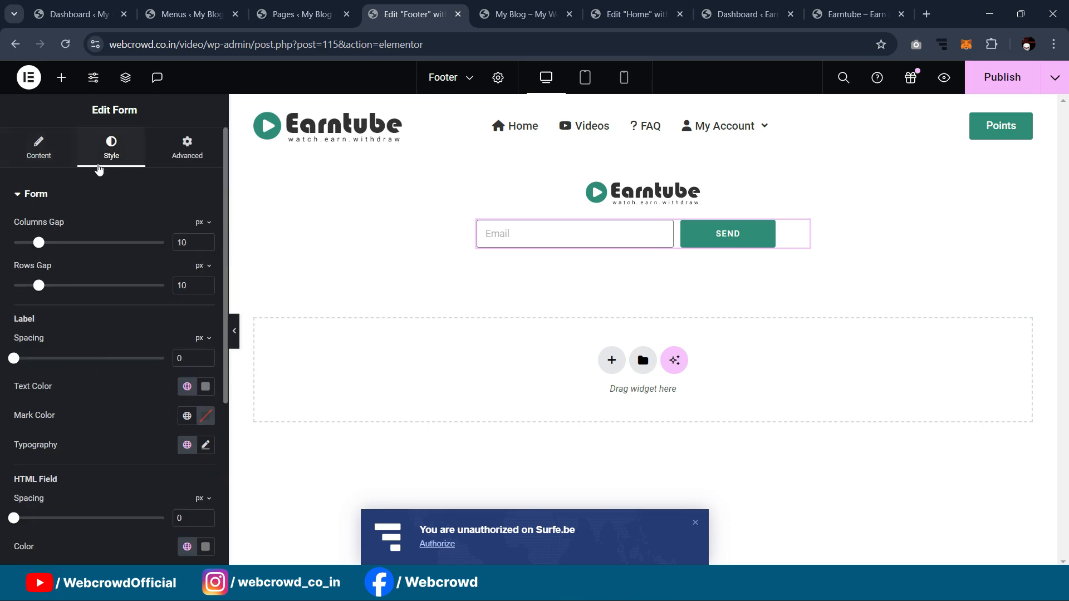
# Step: Tint the footer form's Email field background light grey and preview the result
pyautogui.click(71, 204)
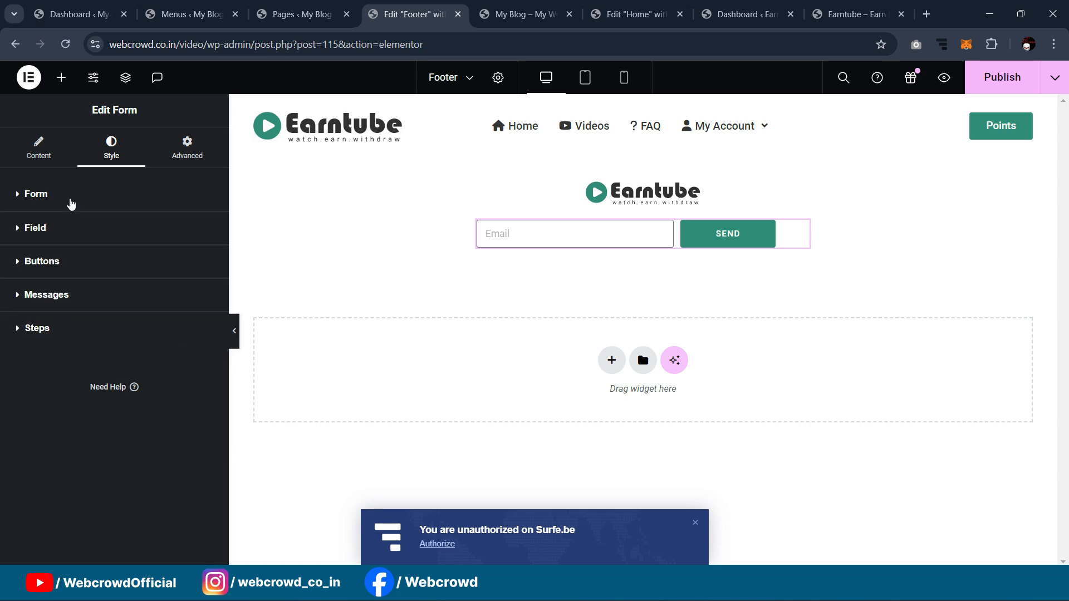
pyautogui.click(68, 230)
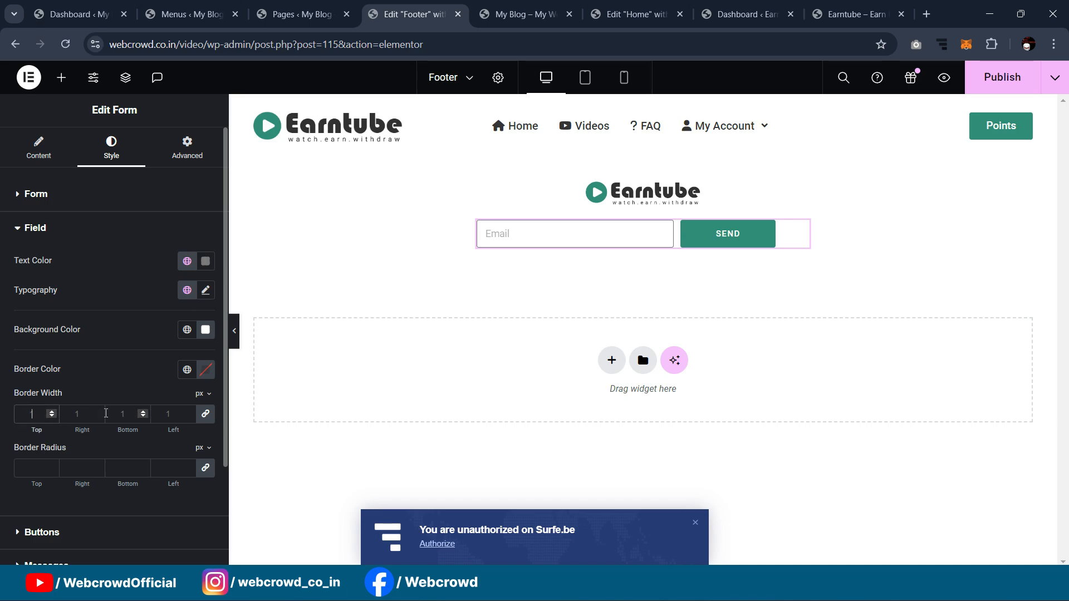
pyautogui.write('0')
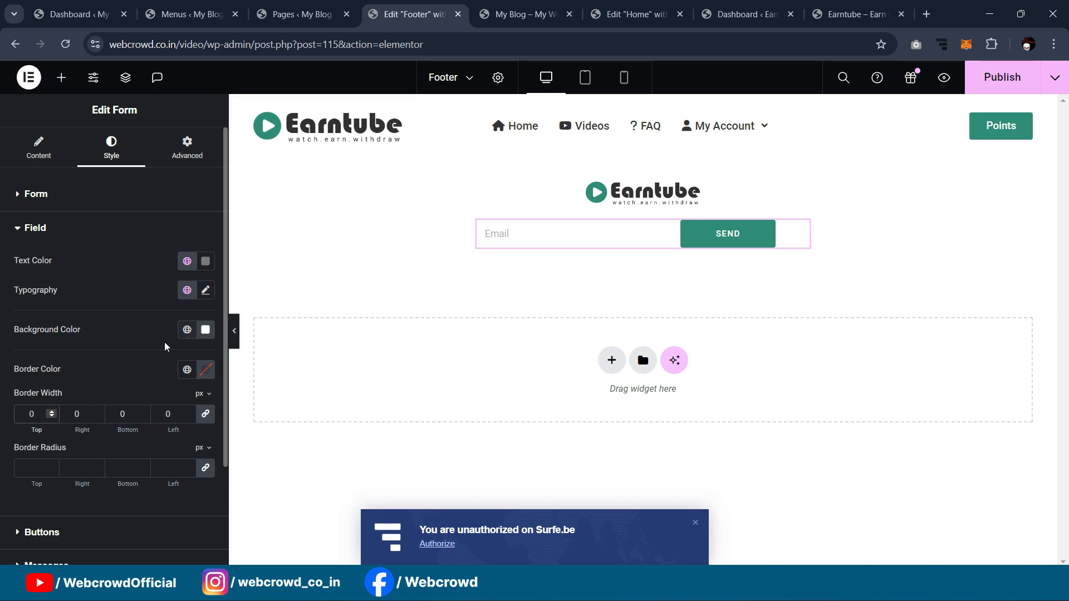
pyautogui.click(205, 330)
pyautogui.moveTo(124, 388); pyautogui.dragTo(124, 389)
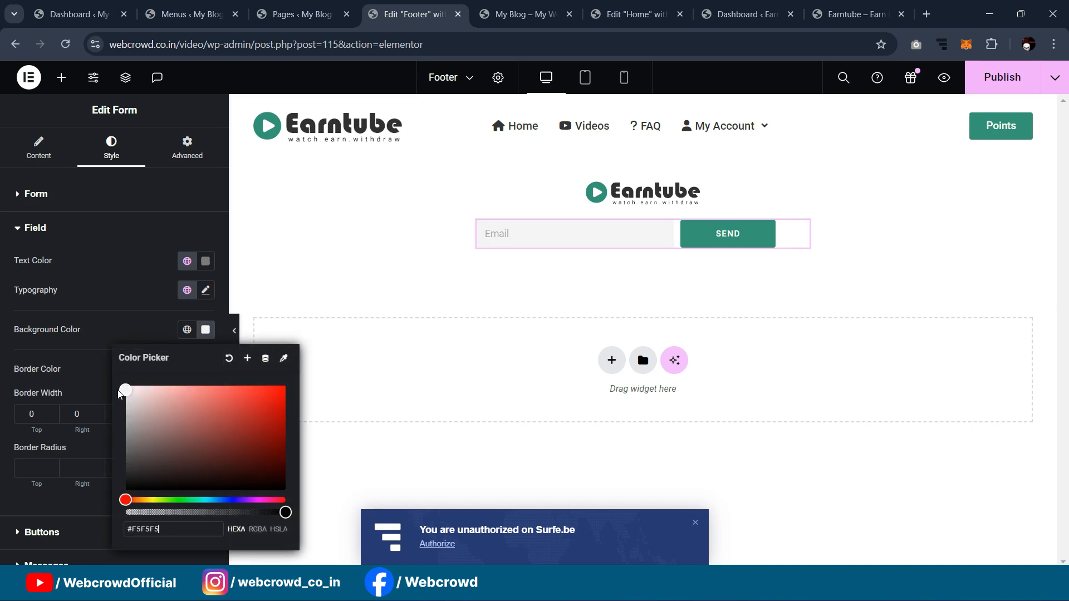
pyautogui.click(234, 330)
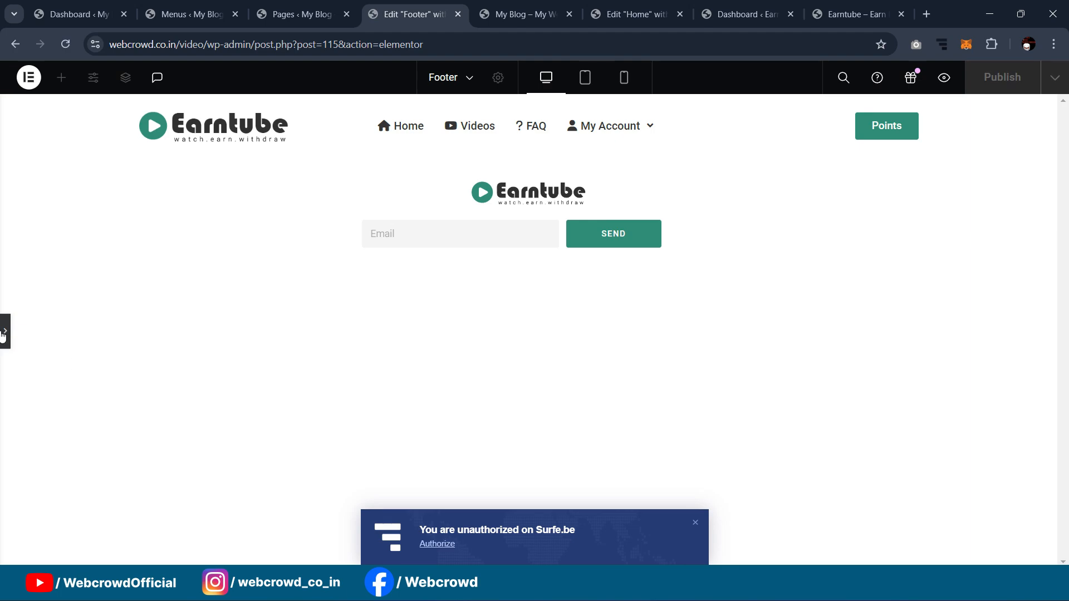
pyautogui.click(4, 332)
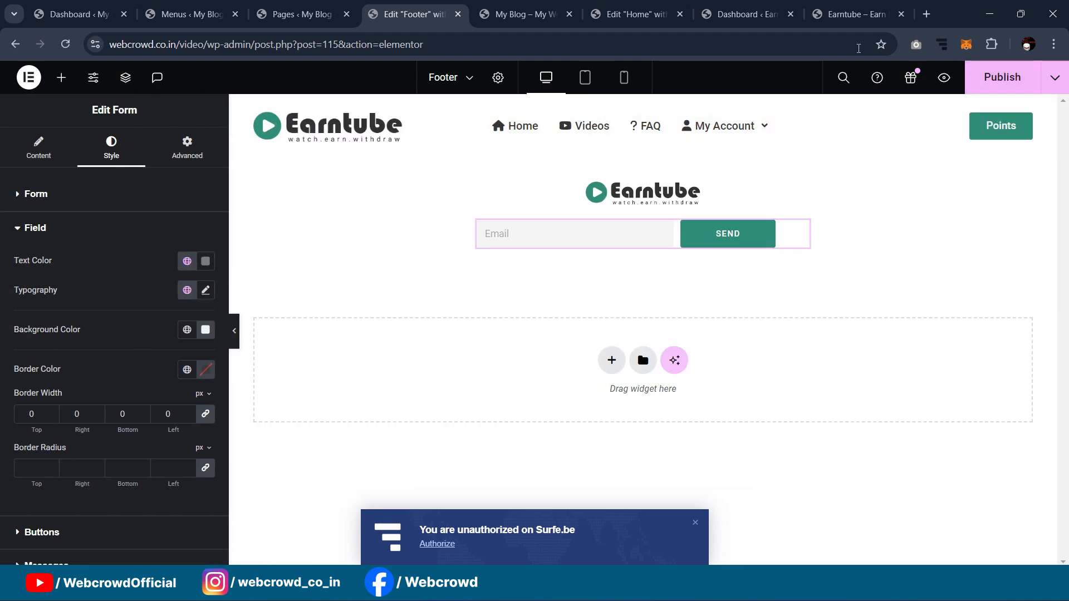
# Step: Check the live site, dashboard, menus and pages tabs, then return to the footer editor
pyautogui.click(870, 12)
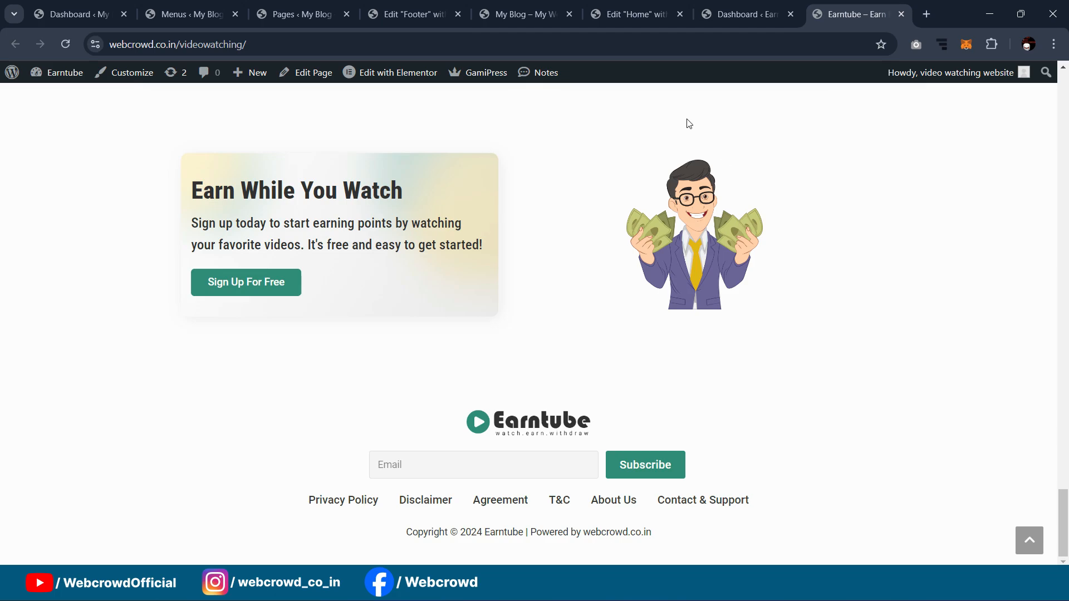
pyautogui.click(745, 13)
pyautogui.click(189, 13)
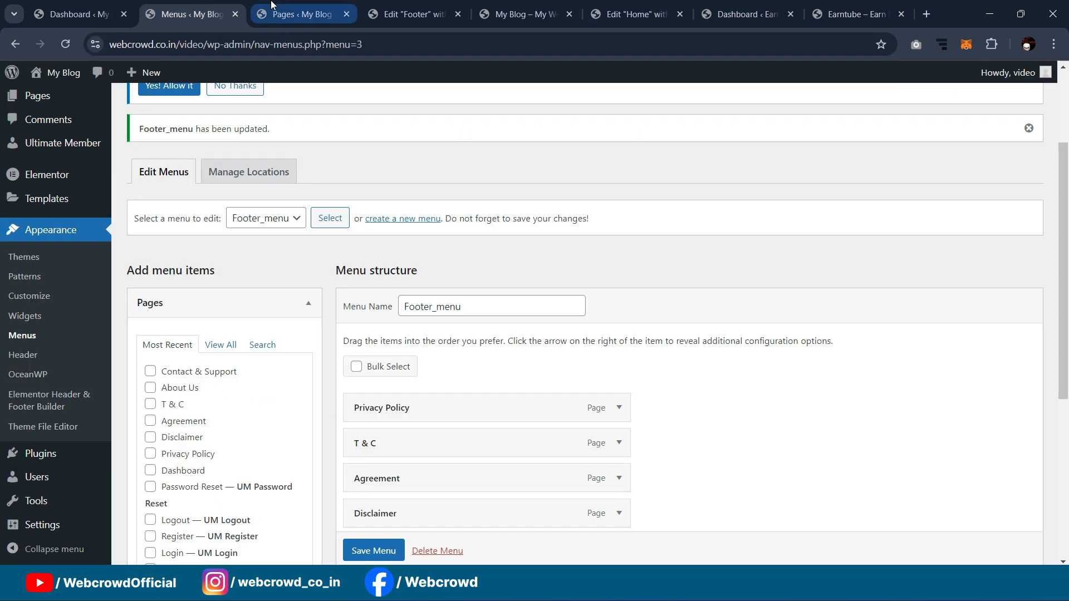
pyautogui.click(295, 13)
pyautogui.click(439, 7)
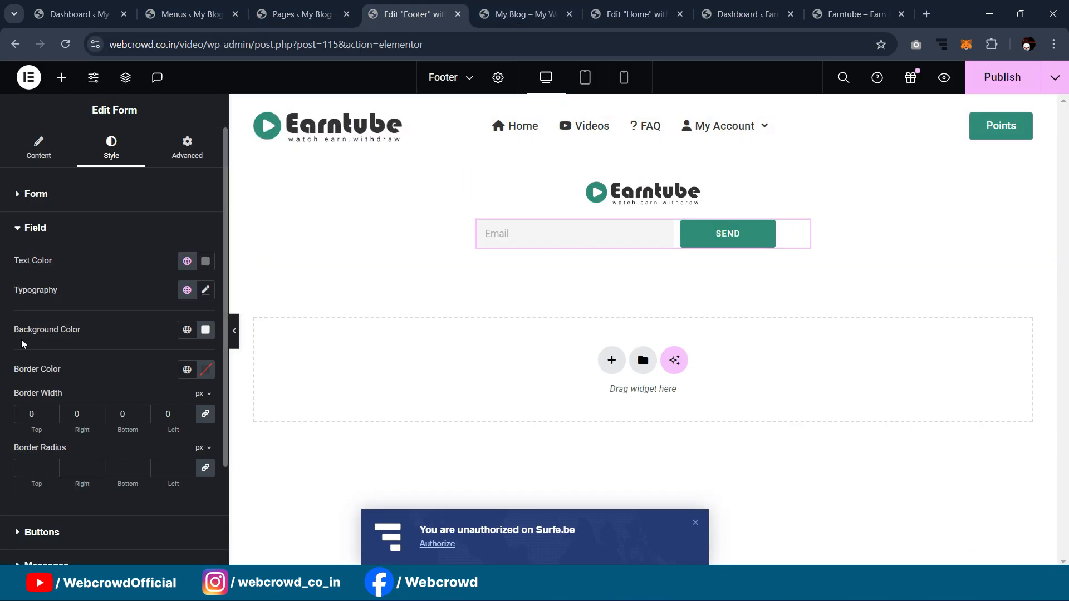
# Step: Give the Email field a 1 px border in a grey colour
pyautogui.moveTo(37, 413); pyautogui.dragTo(15, 413)
pyautogui.write('1')
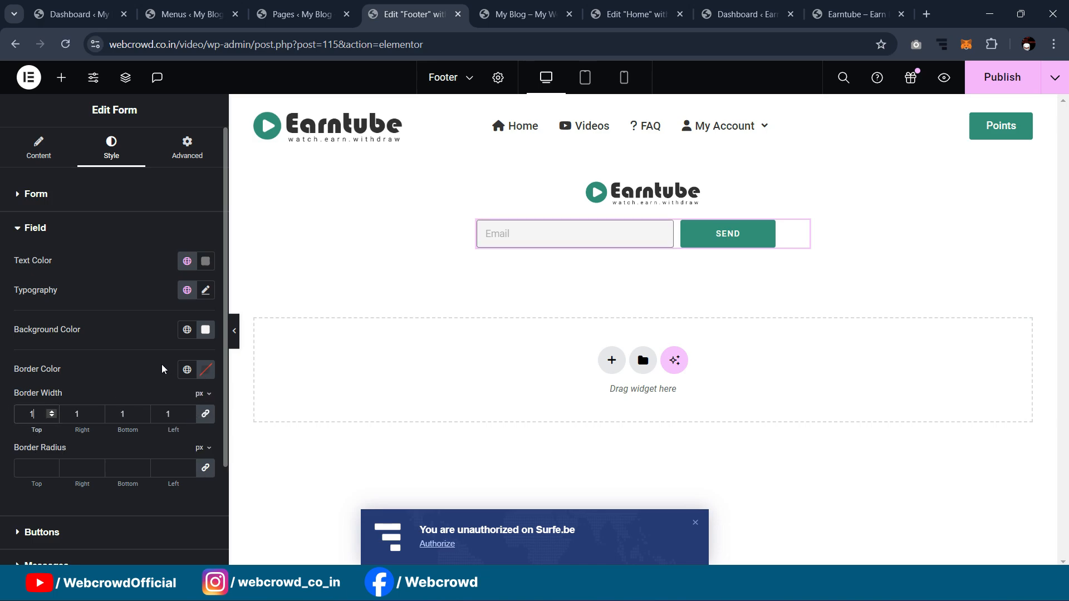
pyautogui.click(206, 370)
pyautogui.click(193, 293)
pyautogui.moveTo(171, 289); pyautogui.dragTo(82, 219)
pyautogui.click(89, 258)
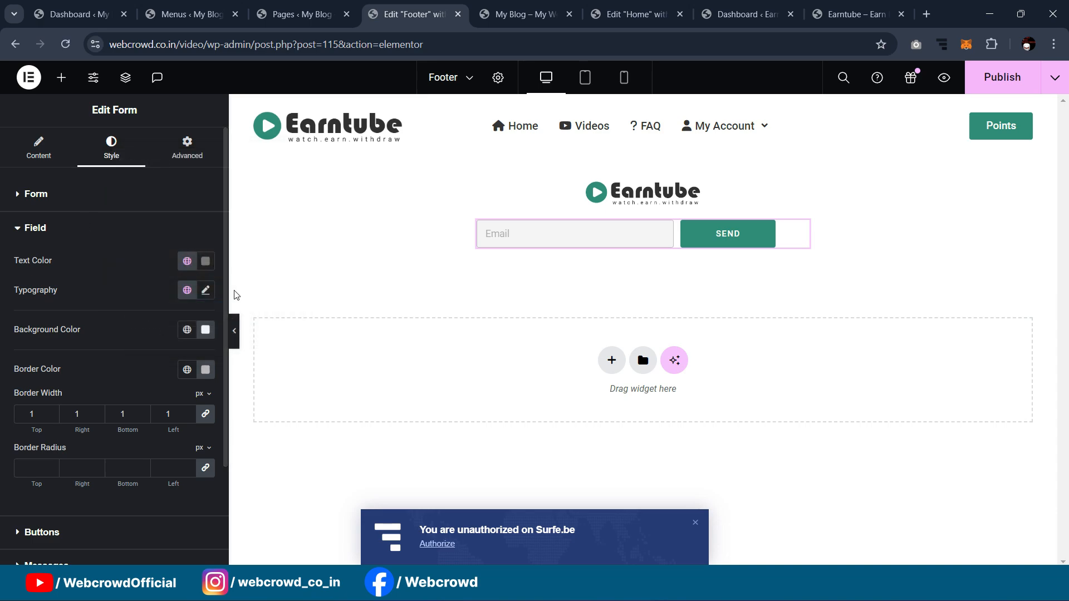
pyautogui.click(234, 331)
pyautogui.click(4, 332)
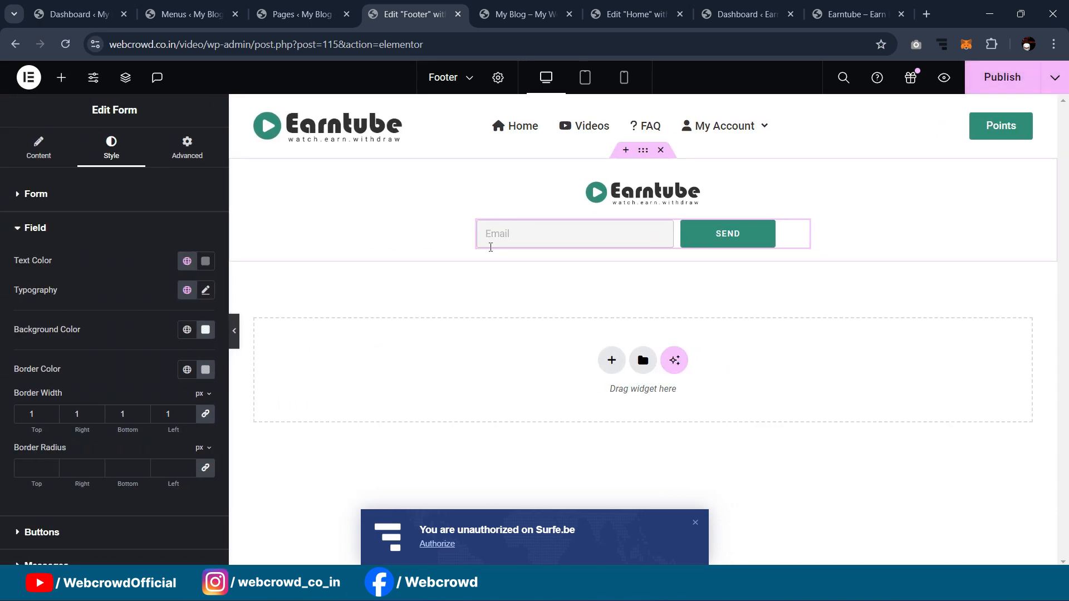
# Step: Lighten the Email field border colour to #CBCBCB and preview the footer
pyautogui.click(204, 374)
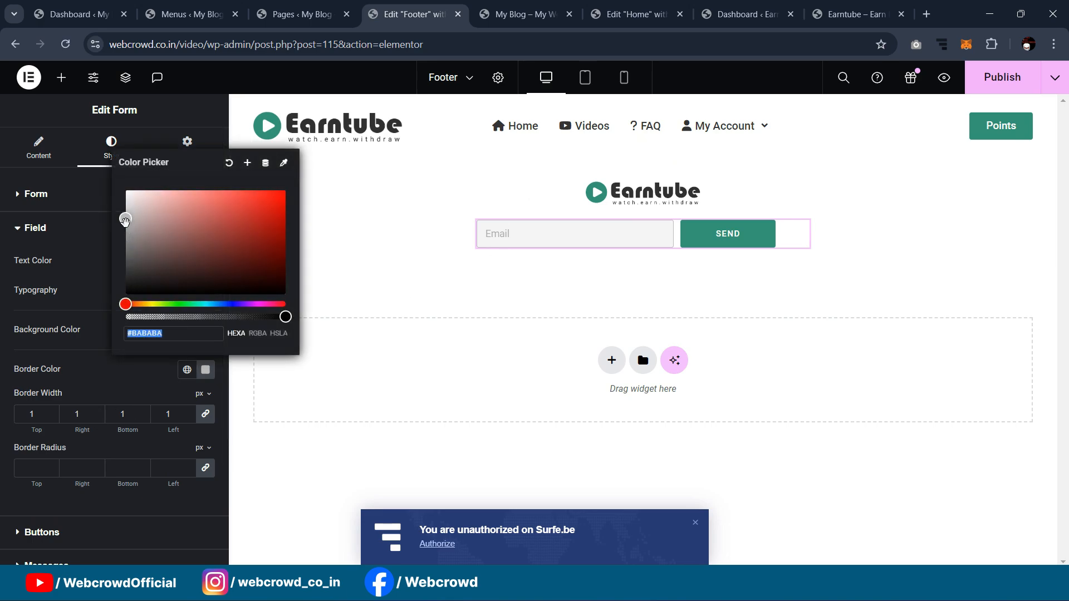
pyautogui.moveTo(125, 221); pyautogui.dragTo(119, 213)
pyautogui.click(235, 301)
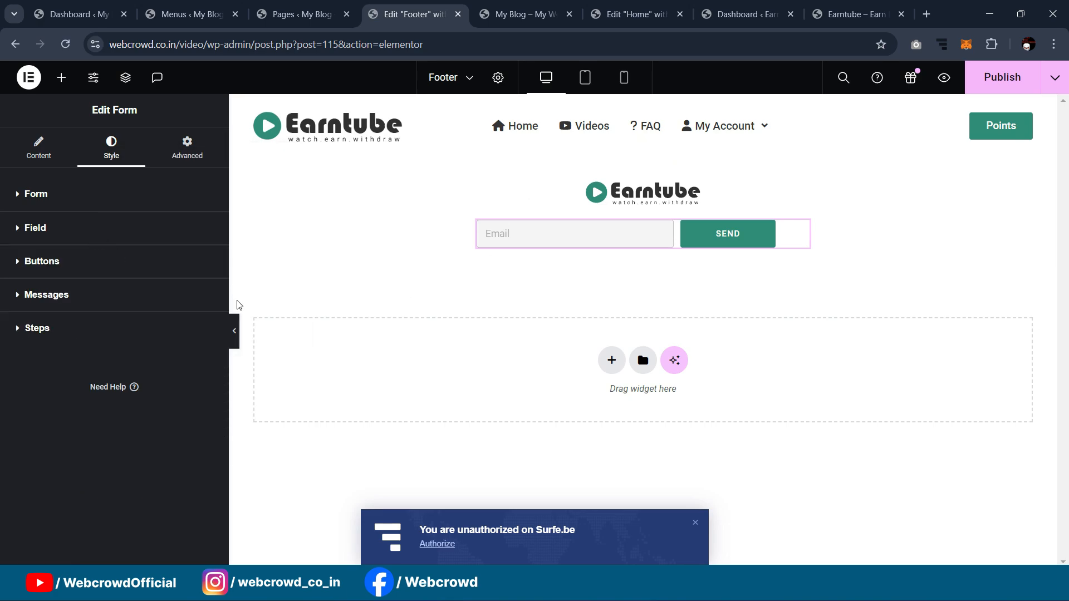
pyautogui.click(232, 333)
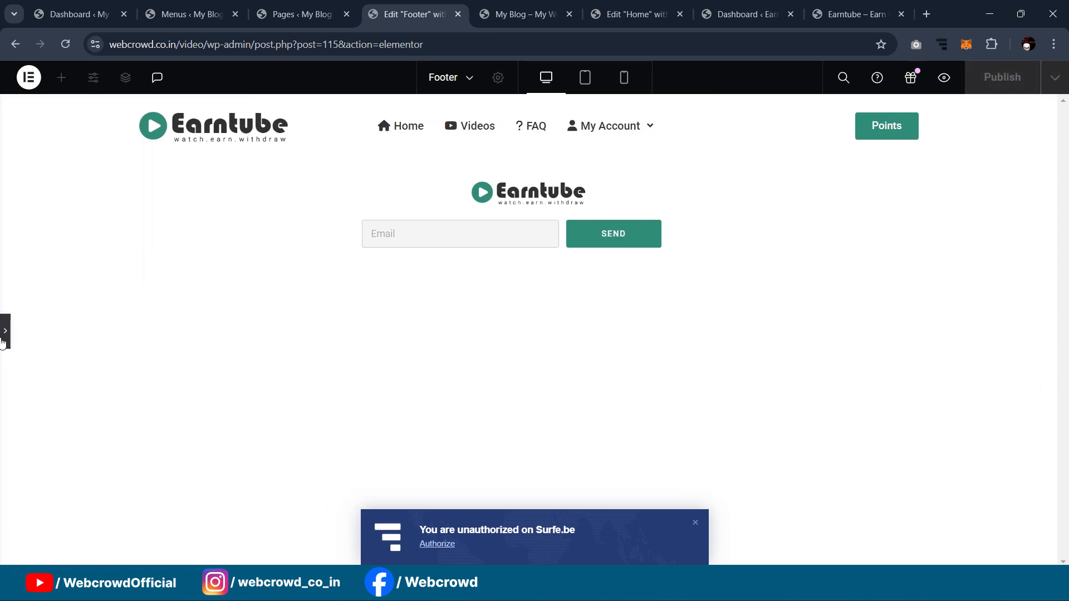
pyautogui.click(4, 331)
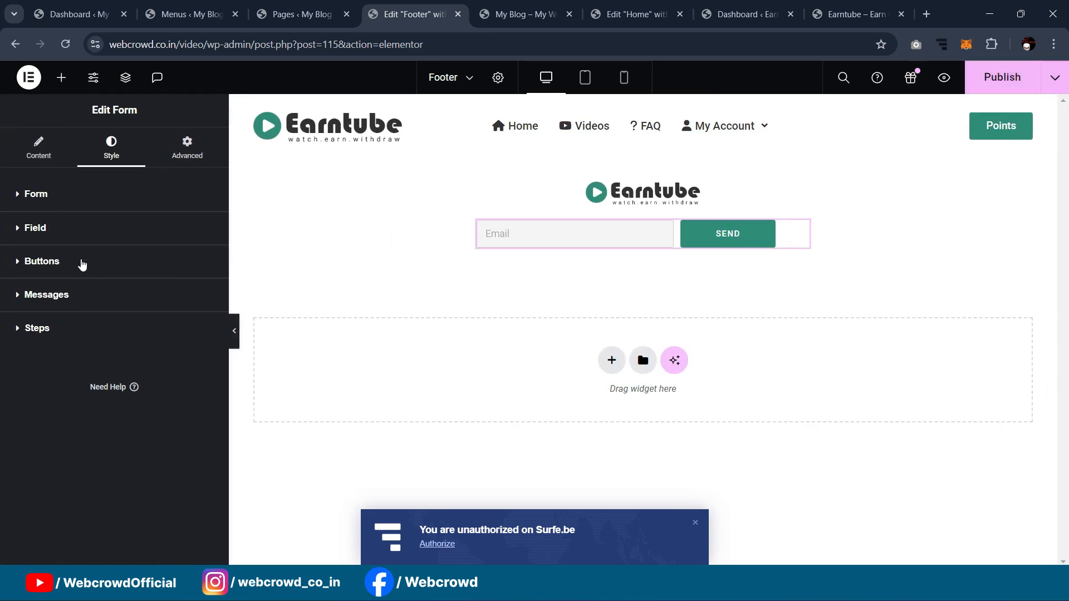
pyautogui.click(67, 195)
# Step: Set the form's Email field (Item #1) column width to 70%
pyautogui.click(38, 149)
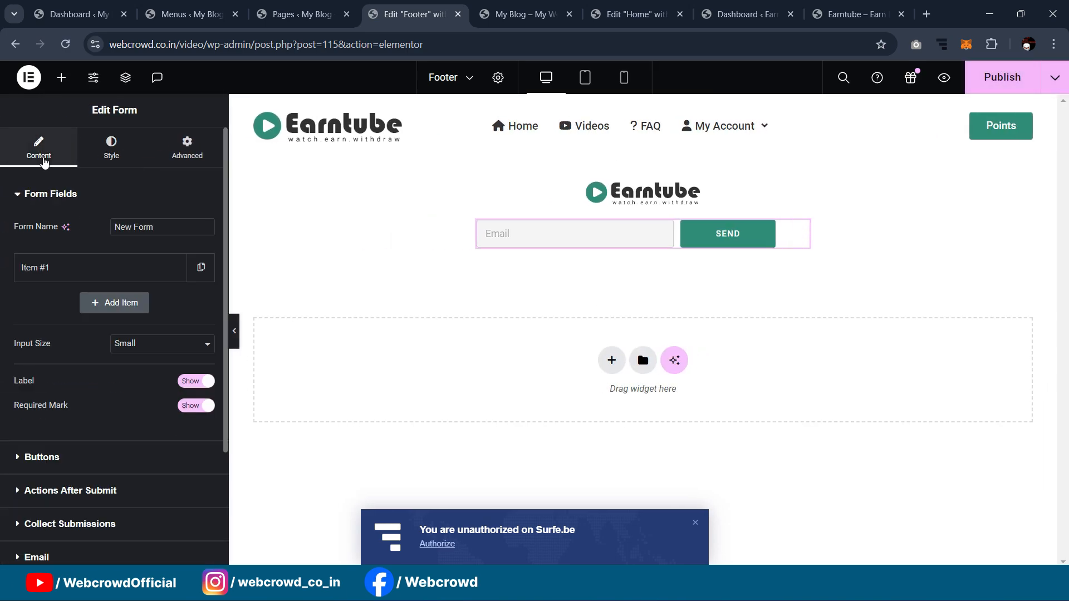
pyautogui.click(110, 269)
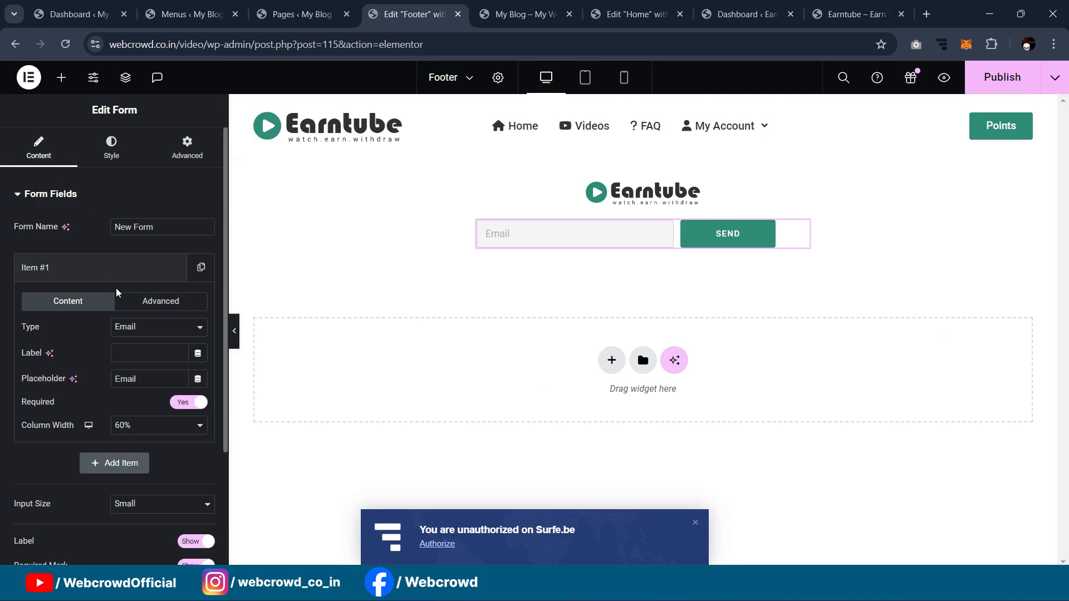
pyautogui.click(129, 429)
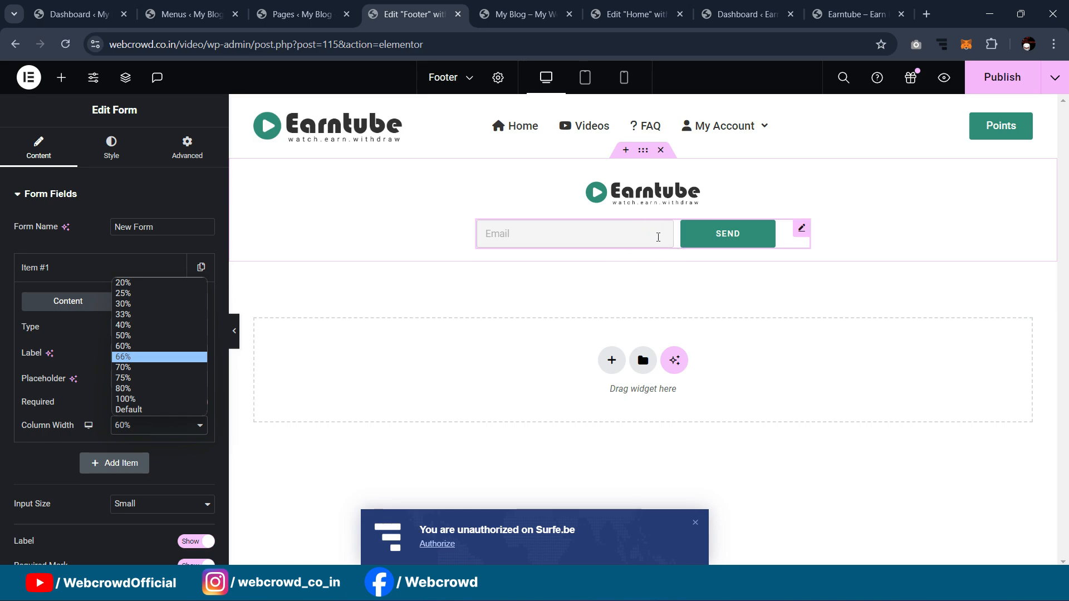
pyautogui.click(135, 366)
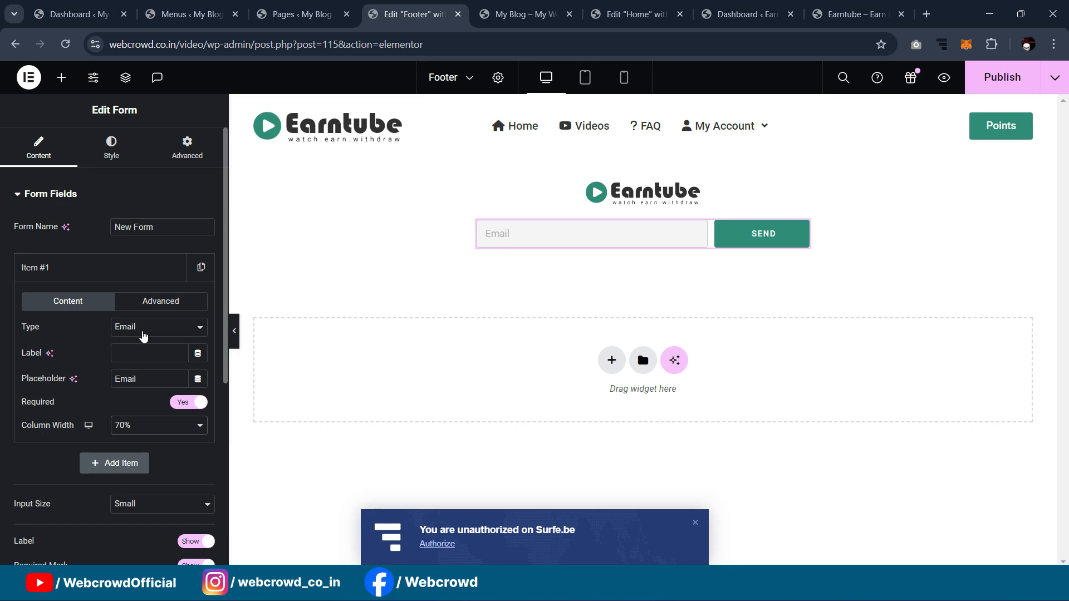
pyautogui.click(235, 334)
pyautogui.click(3, 330)
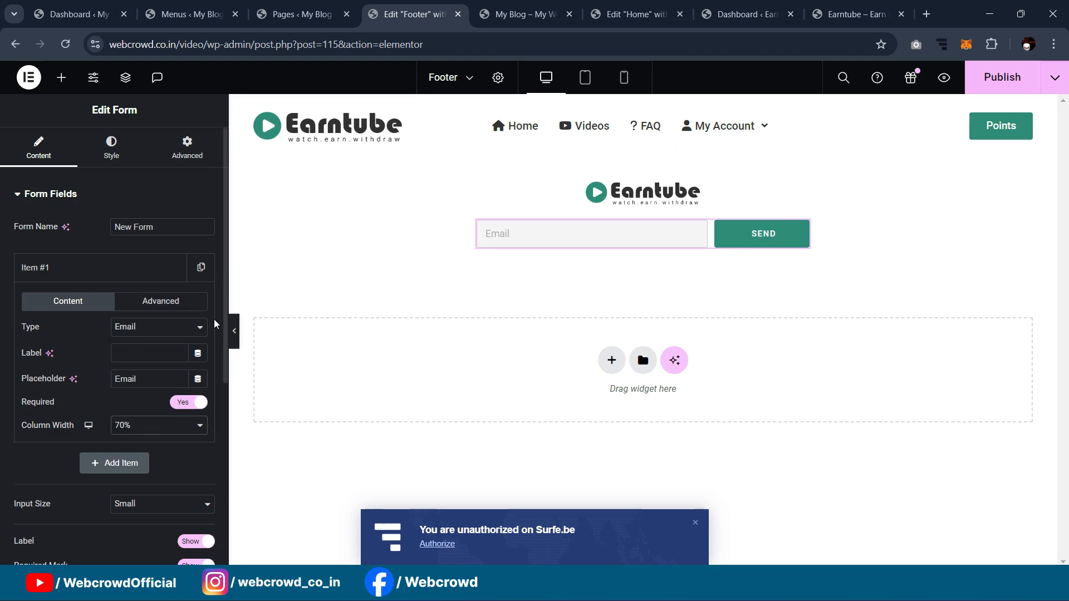
# Step: Set the whole form's custom width to 50% under Advanced > Layout
pyautogui.scroll(-4, 115, 397)
pyautogui.click(95, 419)
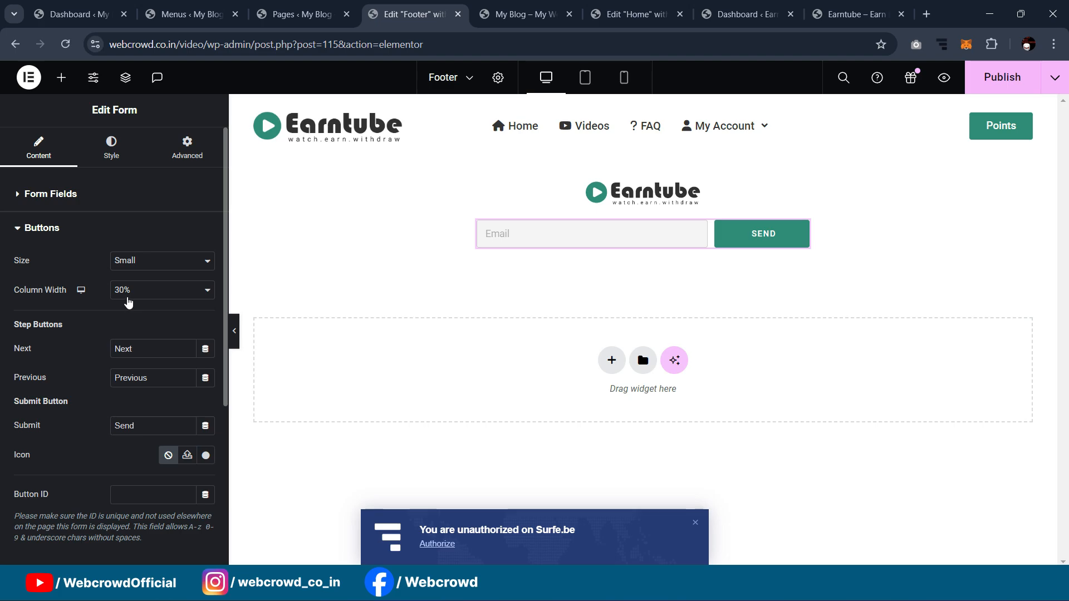
pyautogui.click(183, 153)
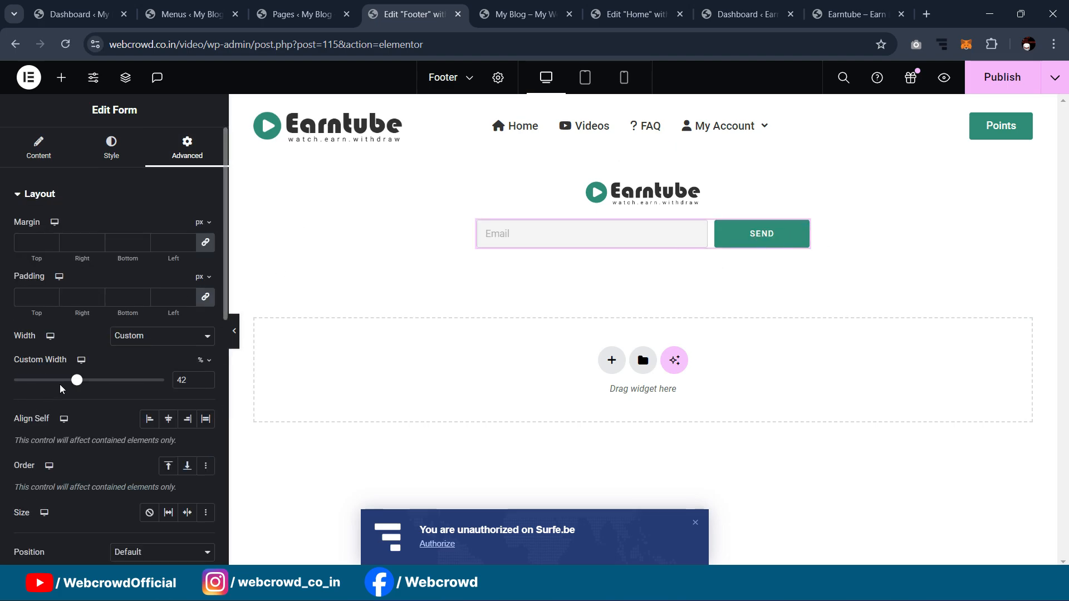
pyautogui.moveTo(78, 381)
pyautogui.mouseDown()
pyautogui.moveTo(60, 381)
pyautogui.moveTo(89, 381)
pyautogui.mouseUp()
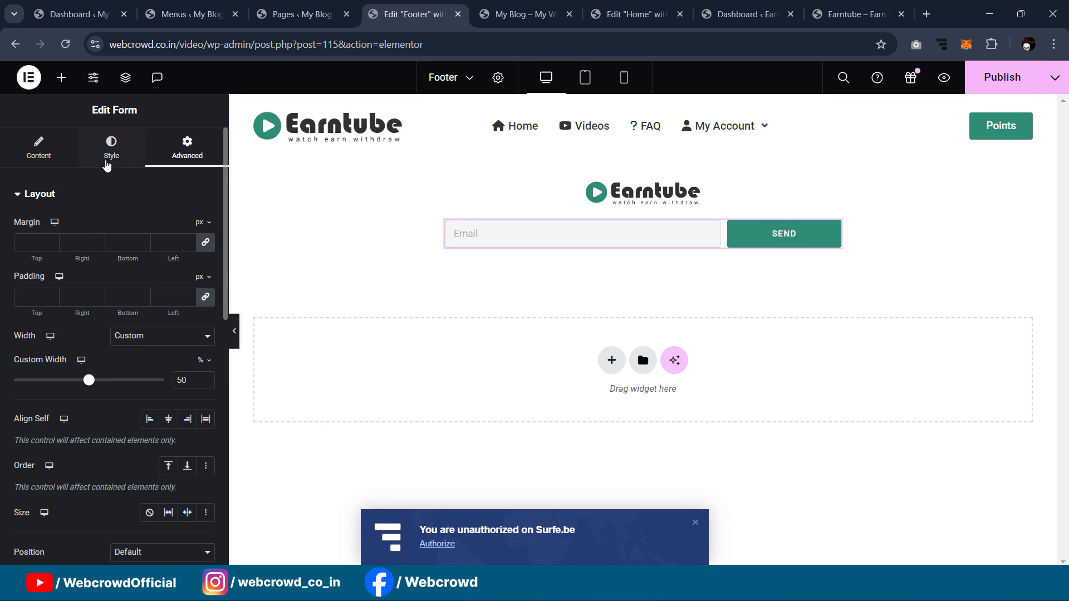
pyautogui.click(111, 147)
# Step: Keep Roboto as the button font and set its font style to Normal
pyautogui.scroll(-5, 116, 318)
pyautogui.scroll(4, 119, 330)
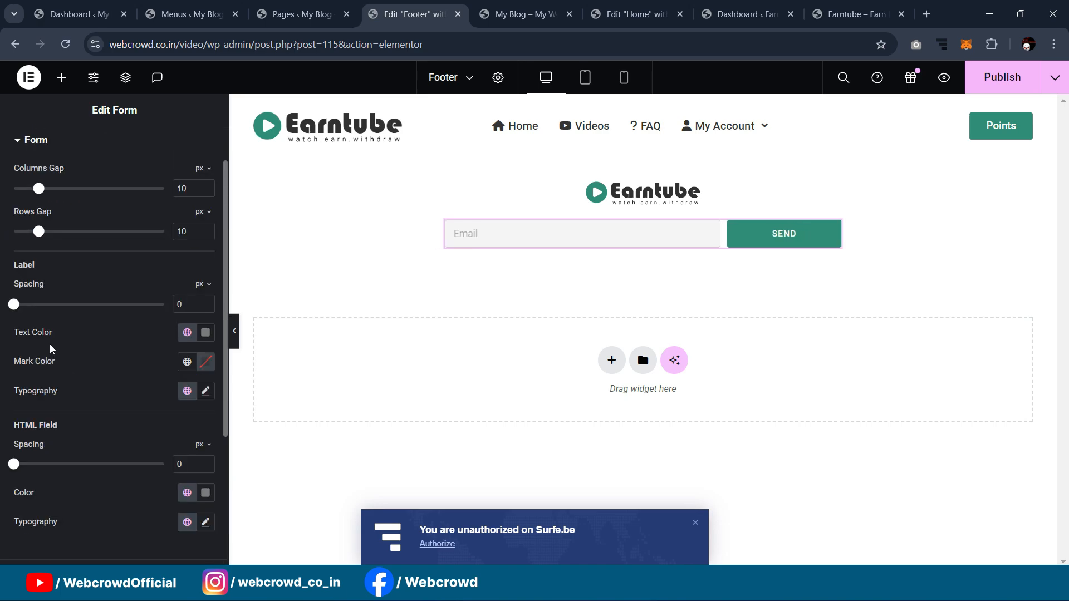
pyautogui.scroll(-4, 96, 440)
pyautogui.click(86, 399)
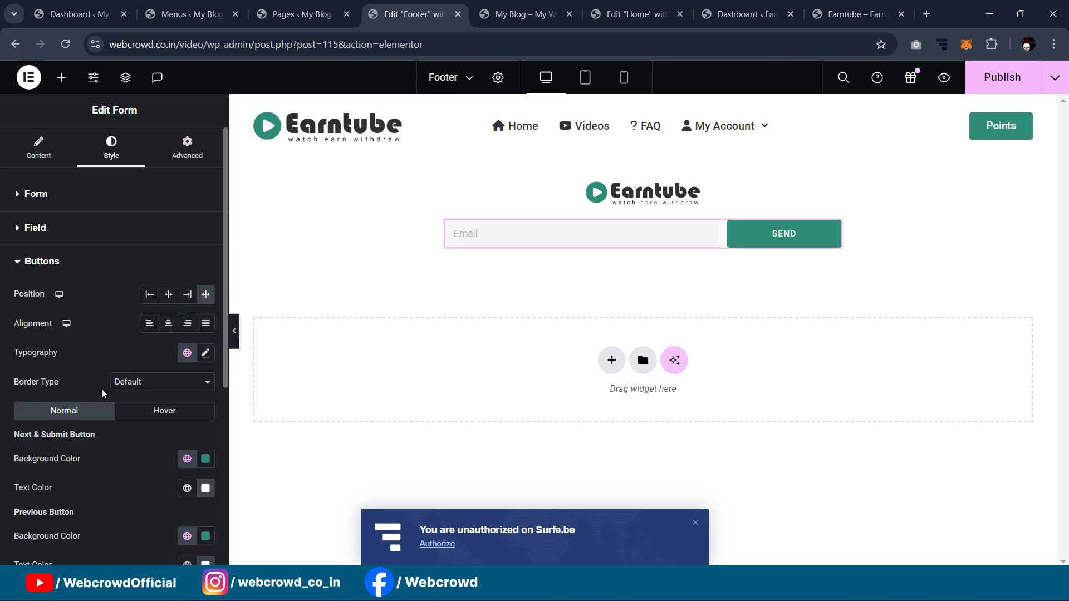
pyautogui.click(205, 357)
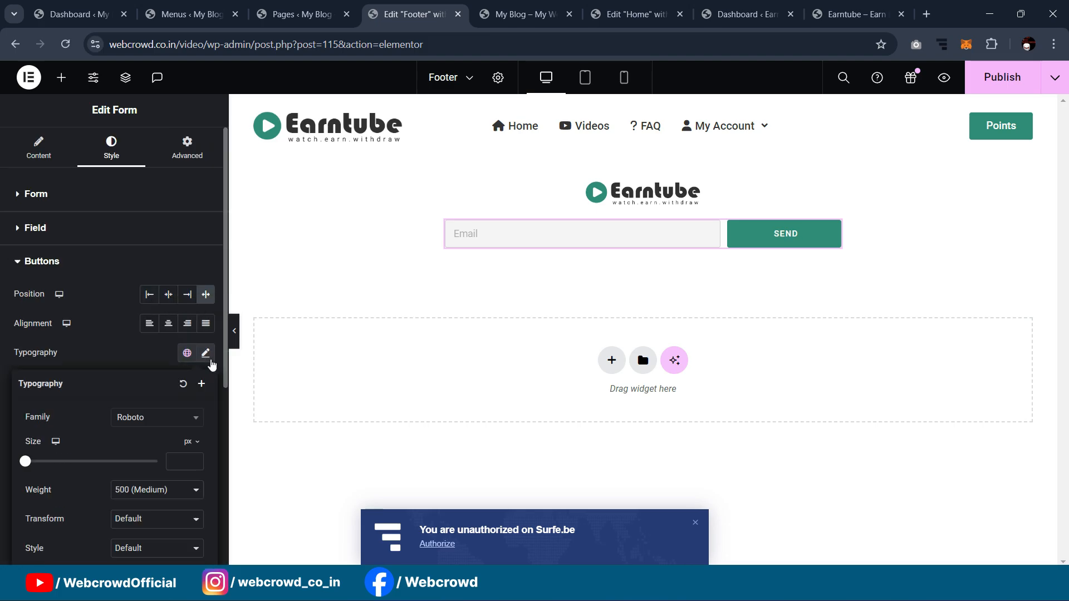
pyautogui.click(149, 417)
pyautogui.click(138, 440)
pyautogui.scroll(-3, 137, 442)
pyautogui.click(128, 438)
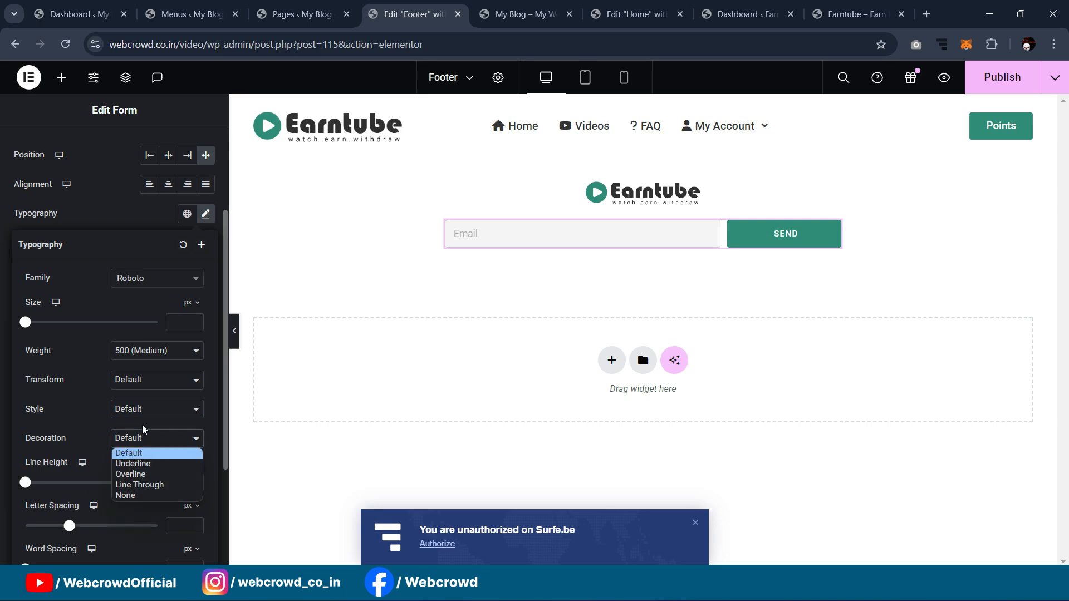
pyautogui.click(143, 412)
pyautogui.click(141, 433)
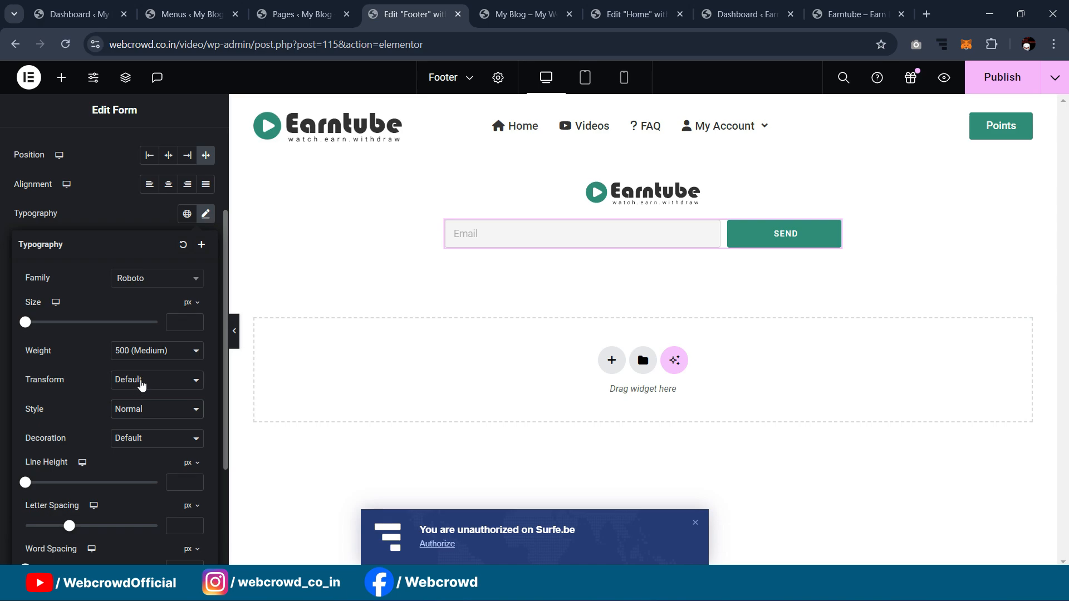
# Step: Capitalize the button text, size 15, with 0.2 letter spacing
pyautogui.click(143, 383)
pyautogui.click(138, 408)
pyautogui.click(139, 383)
pyautogui.click(138, 425)
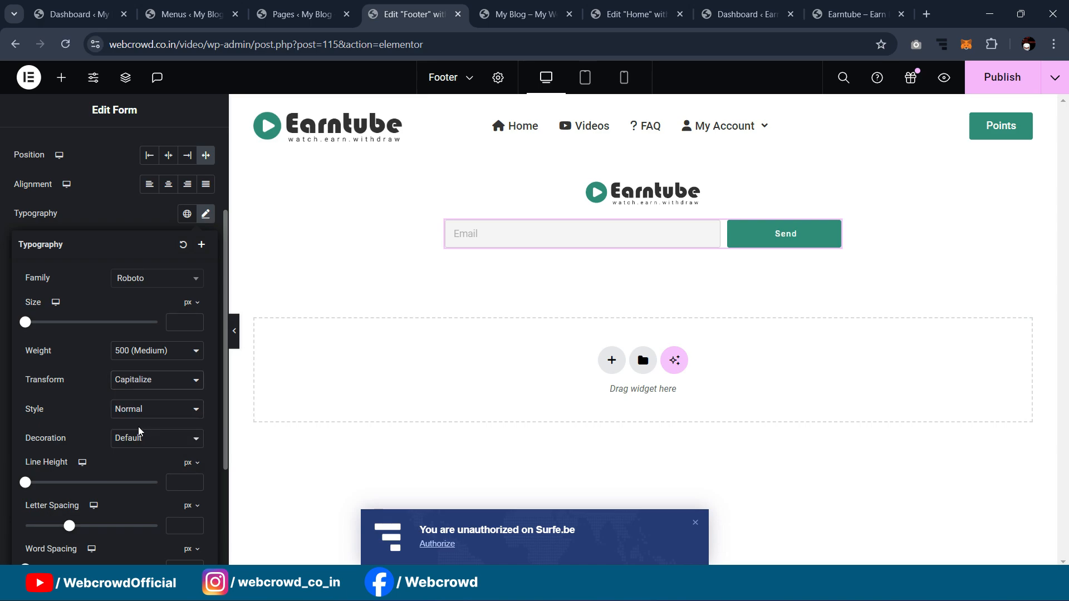
pyautogui.click(175, 326)
pyautogui.write('15')
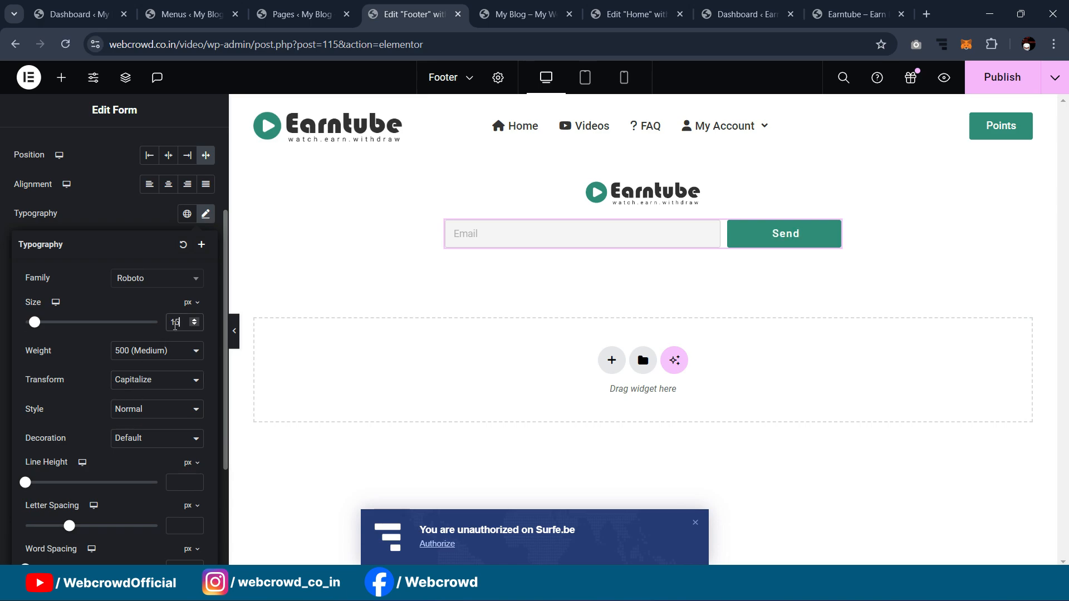
pyautogui.scroll(-1, 84, 440)
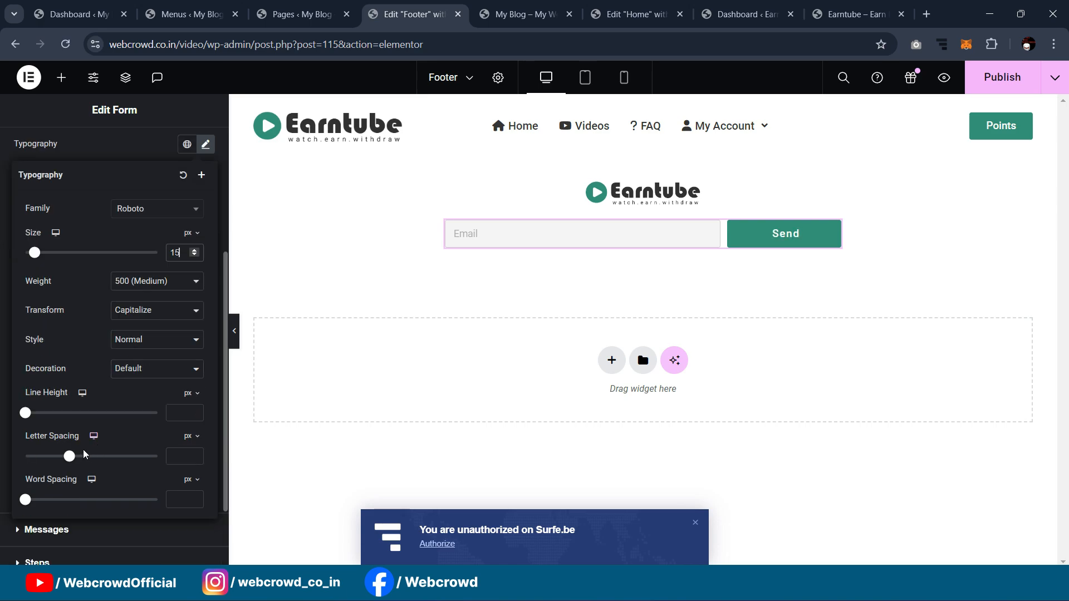
pyautogui.moveTo(72, 464); pyautogui.dragTo(74, 465)
# Step: Preview the footer, then view the live Earntube footer for comparison
pyautogui.click(236, 335)
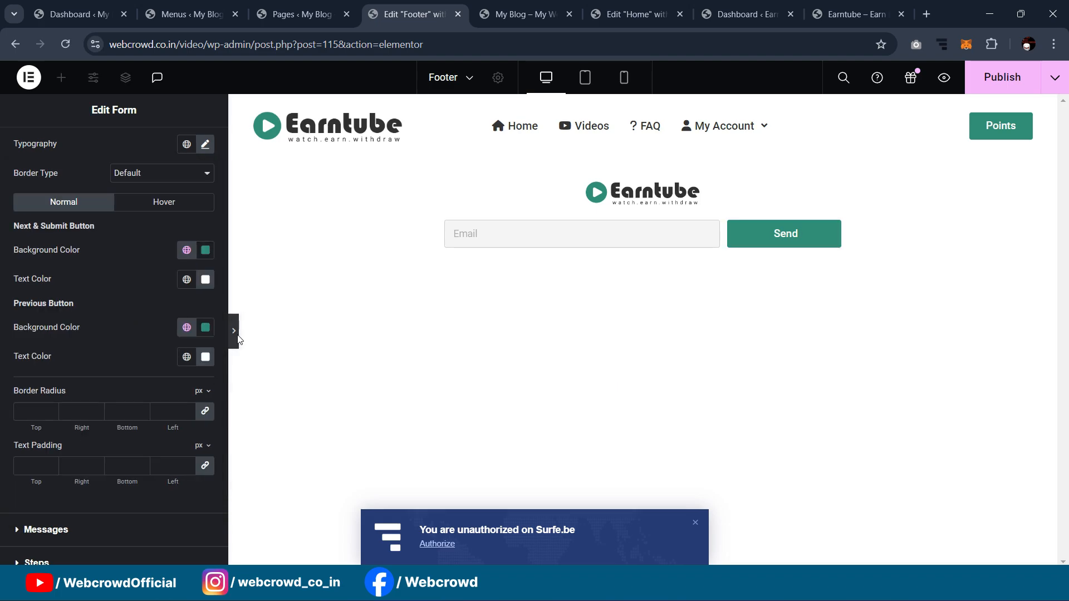
pyautogui.click(2, 324)
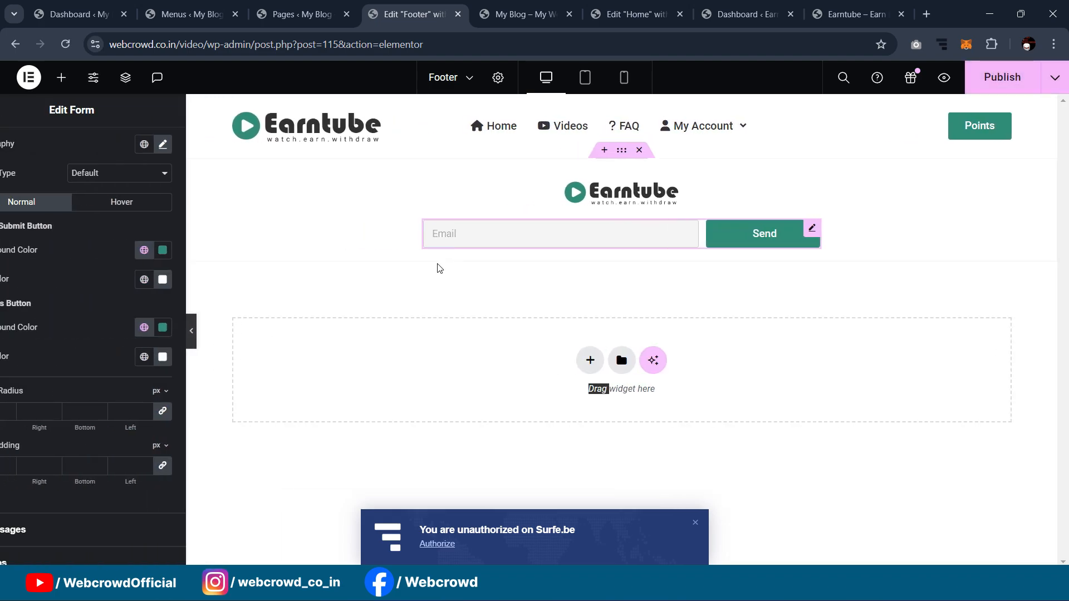
pyautogui.click(855, 15)
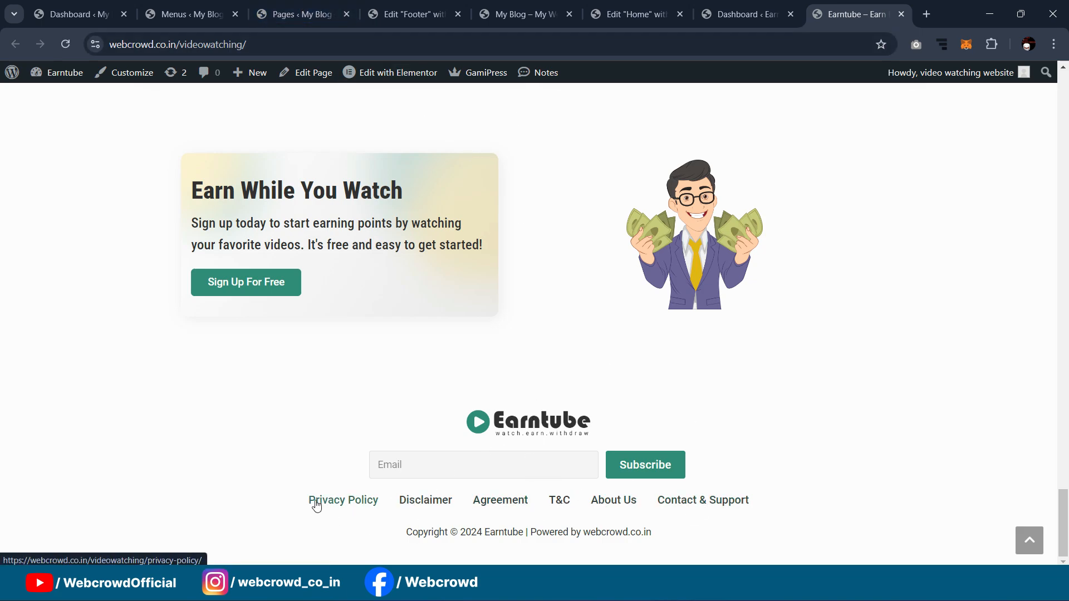
# Step: Drag a Navigation Menu widget from the 'menu' search below the email form
pyautogui.click(295, 4)
pyautogui.click(406, 13)
pyautogui.scroll(4, 106, 149)
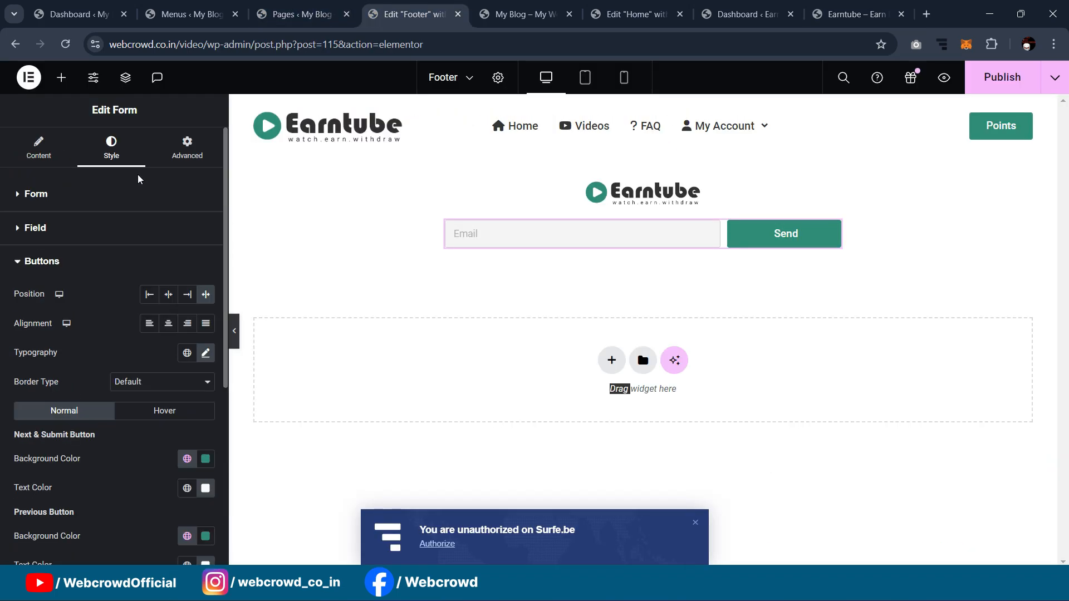
pyautogui.click(40, 149)
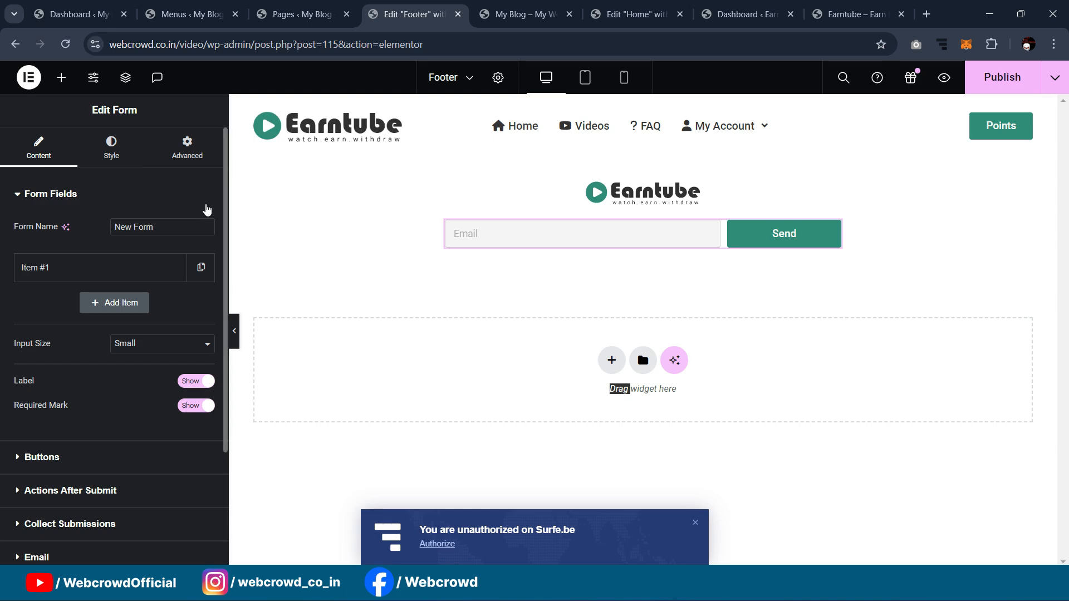
pyautogui.click(62, 77)
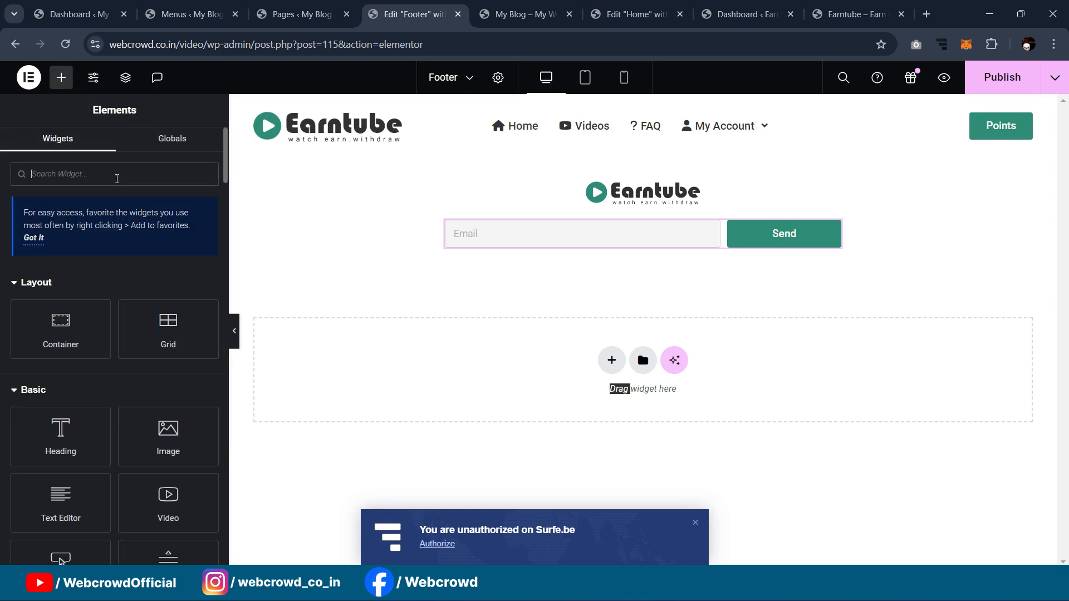
pyautogui.write('menu')
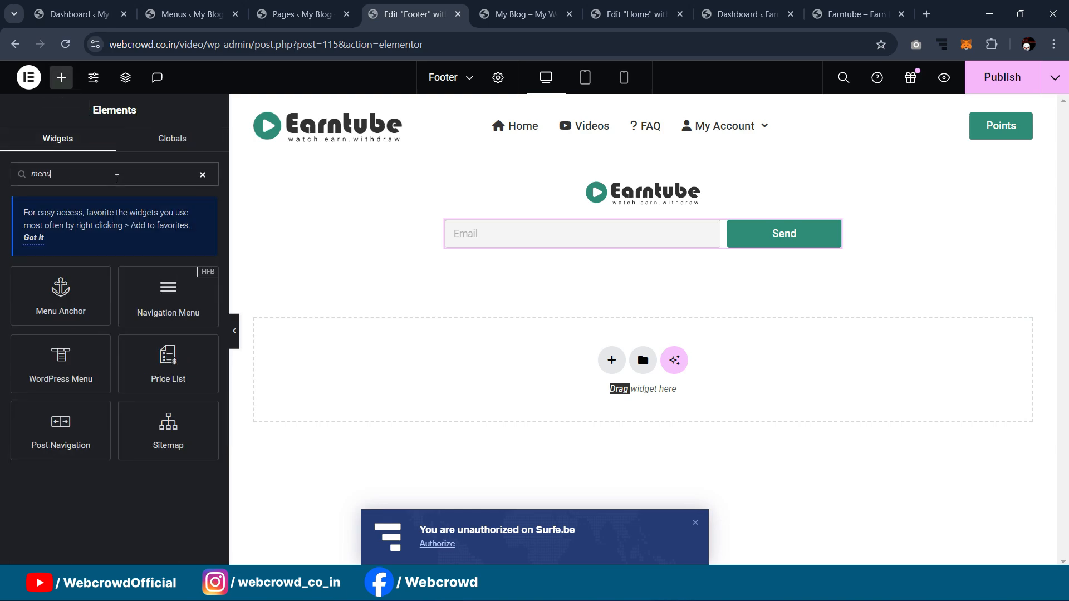
pyautogui.moveTo(145, 306); pyautogui.dragTo(518, 300)
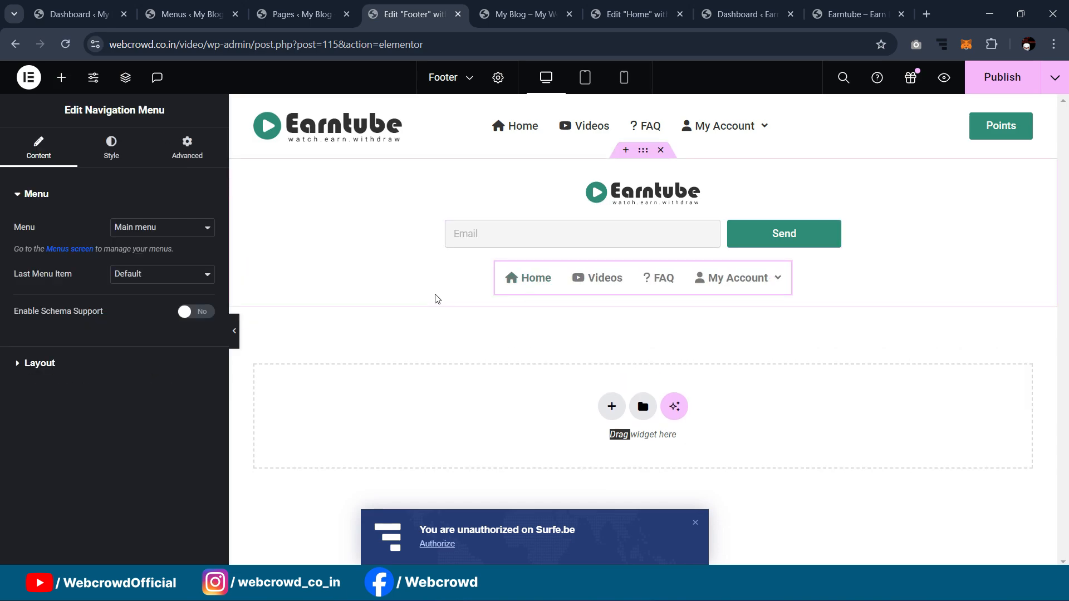
pyautogui.click(118, 235)
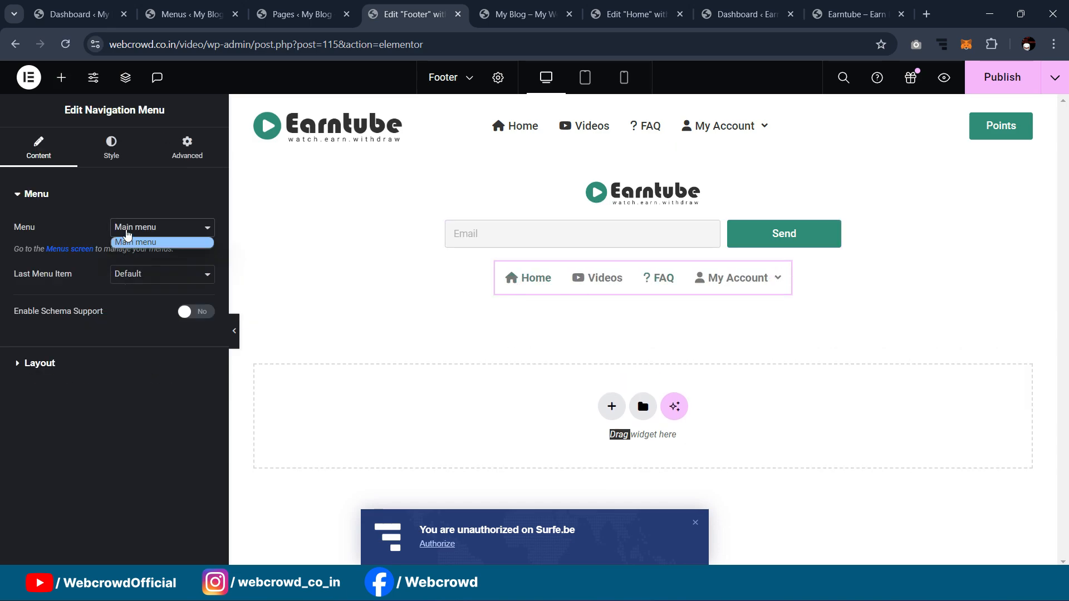
pyautogui.click(127, 234)
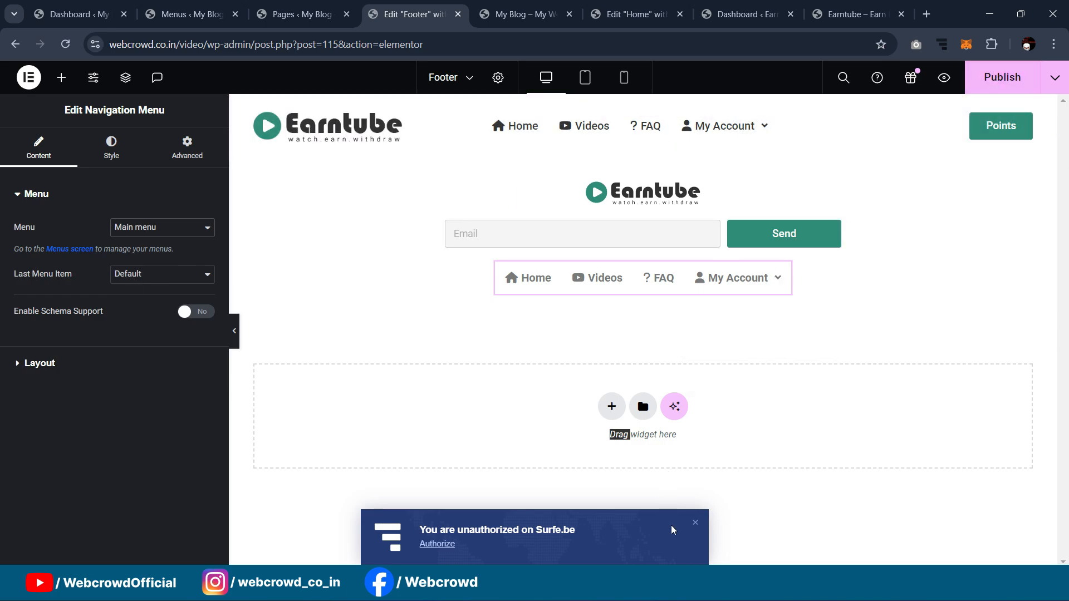
# Step: Publish the footer, reload the editor and set the navigation menu to Footer_menu
pyautogui.click(693, 523)
pyautogui.click(1010, 78)
pyautogui.click(65, 44)
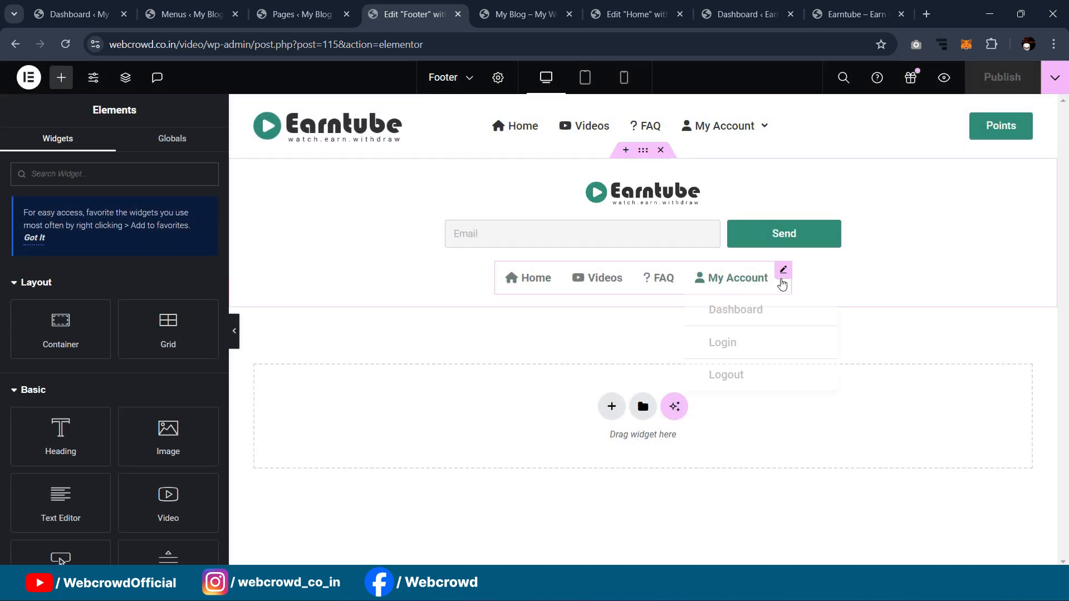
pyautogui.click(782, 272)
pyautogui.click(146, 228)
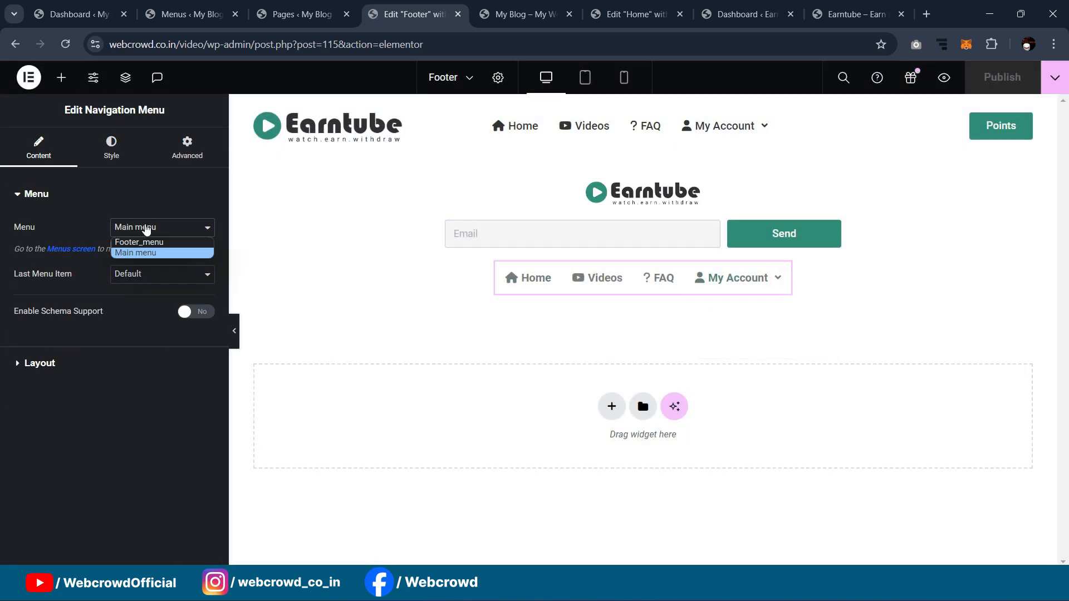
pyautogui.click(140, 241)
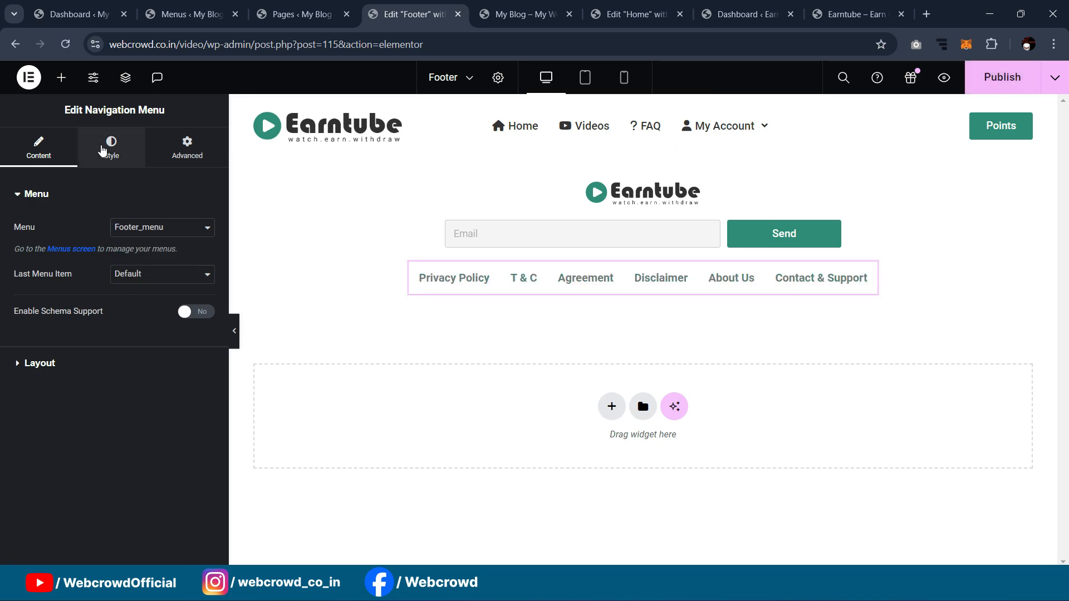
# Step: Set the footer menu links' typography weight to 500 (Medium)
pyautogui.click(108, 148)
pyautogui.scroll(-1, 114, 312)
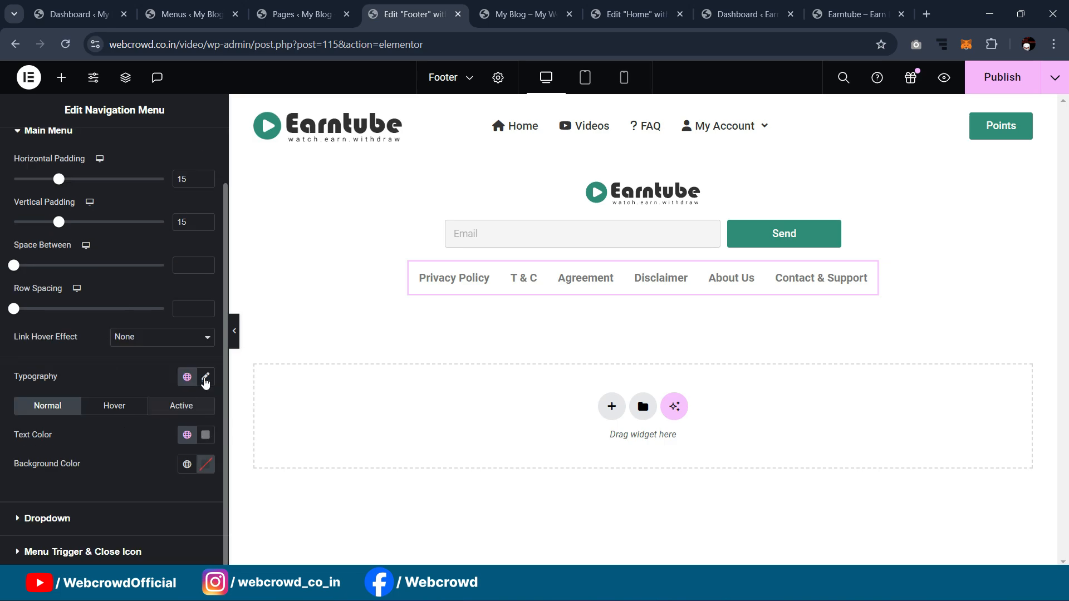
pyautogui.click(205, 377)
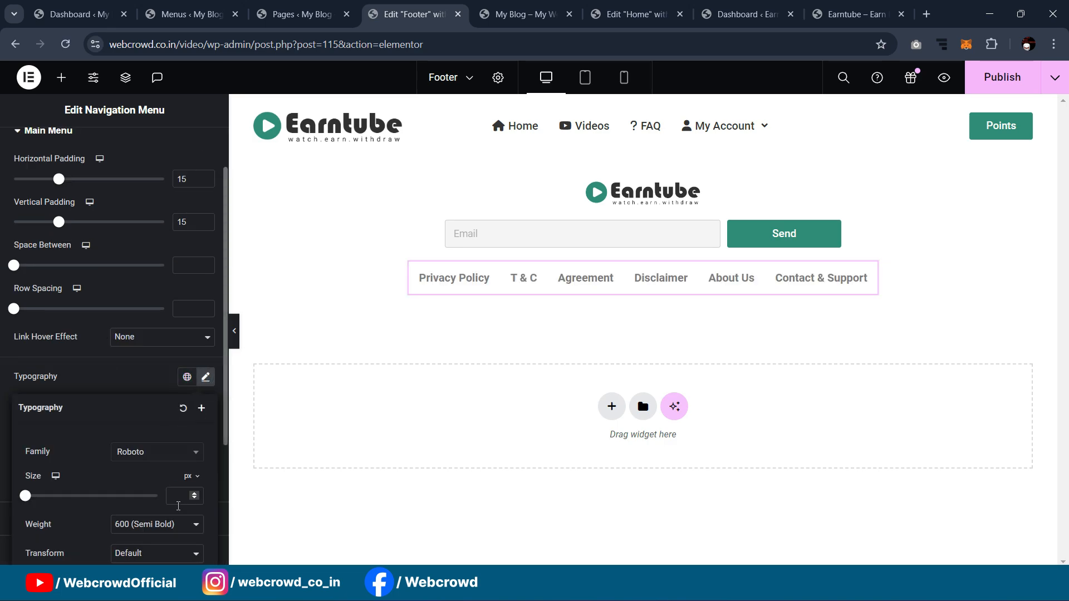
pyautogui.click(167, 525)
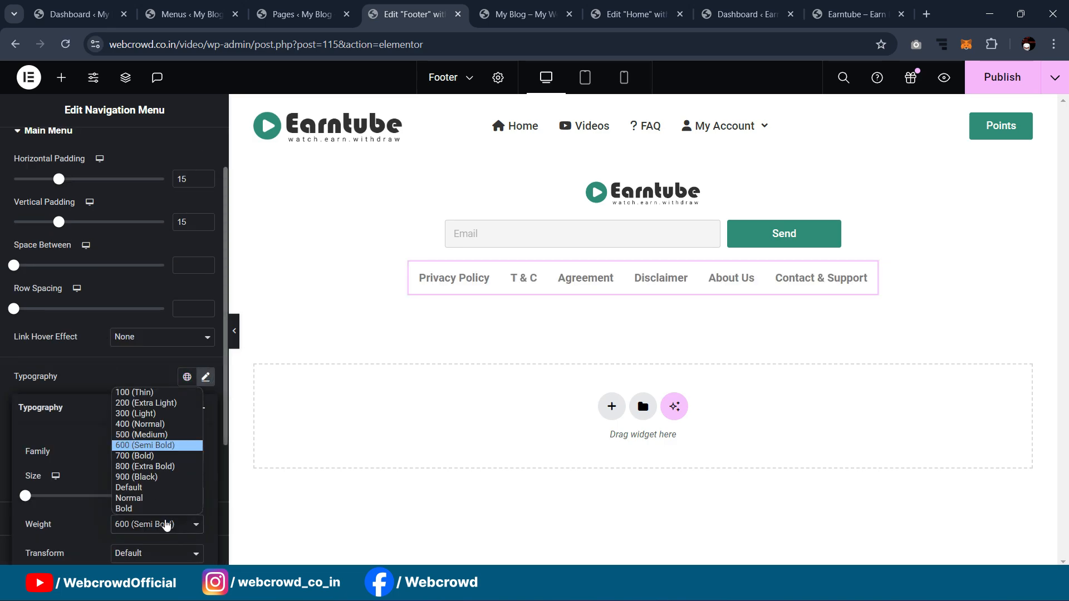
pyautogui.click(140, 437)
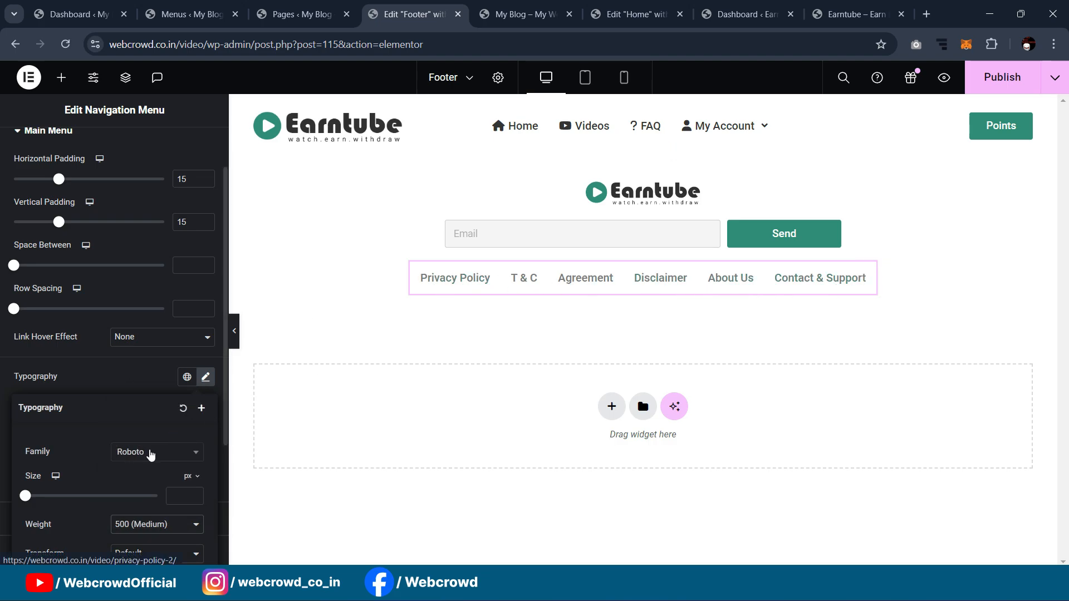
pyautogui.scroll(-3, 144, 479)
pyautogui.click(234, 330)
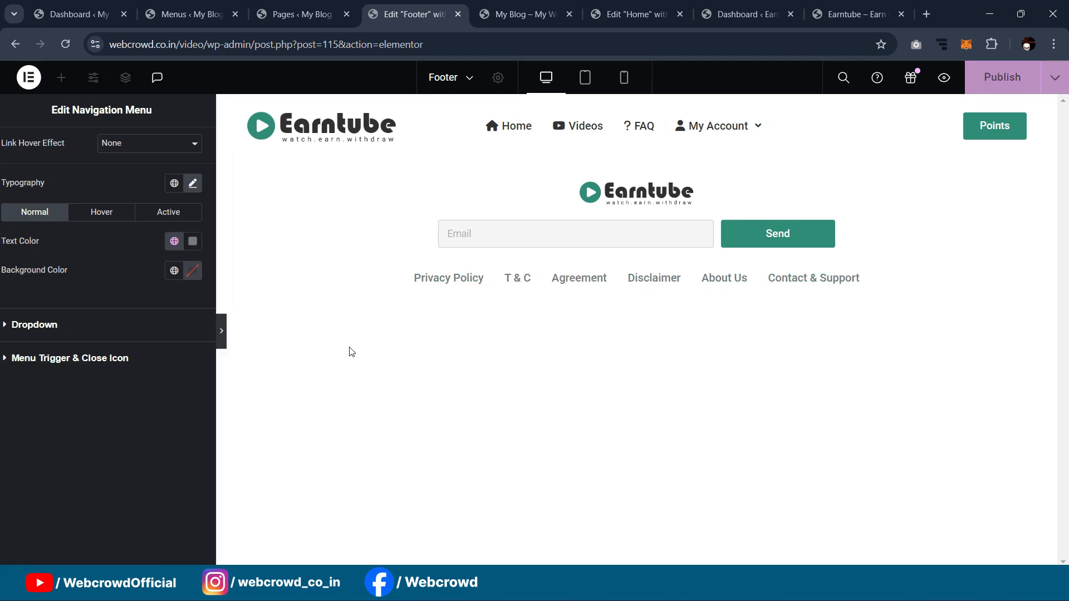
pyautogui.click(4, 334)
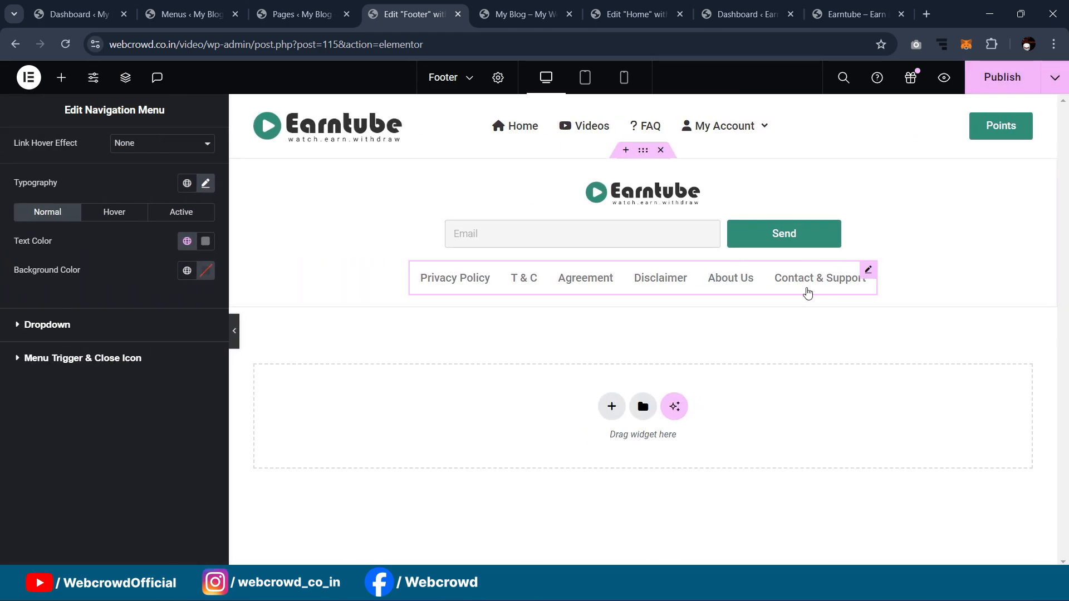
pyautogui.scroll(5, 164, 178)
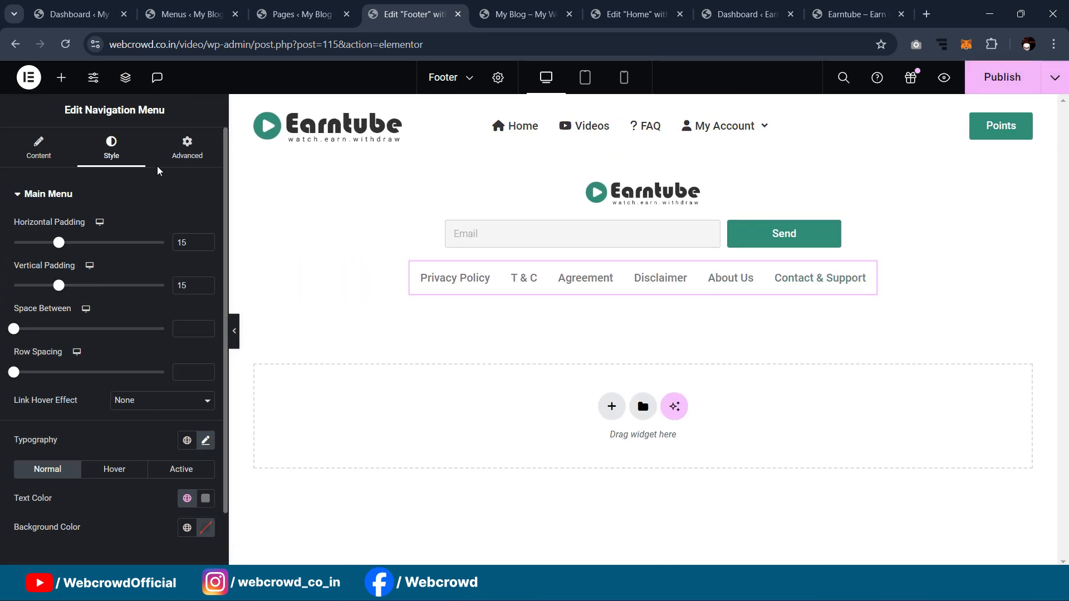
# Step: Unlink the menu's margins and set its top margin to -11 px
pyautogui.click(189, 146)
pyautogui.click(205, 242)
pyautogui.click(30, 243)
pyautogui.press('BackSpace')
pyautogui.write('-12')
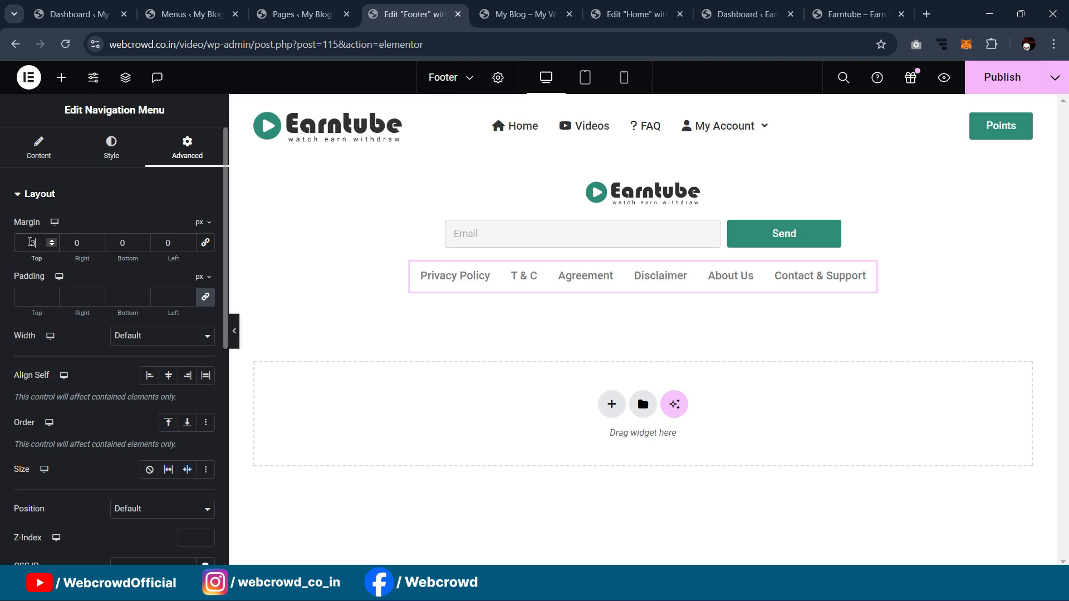
pyautogui.press('Up')
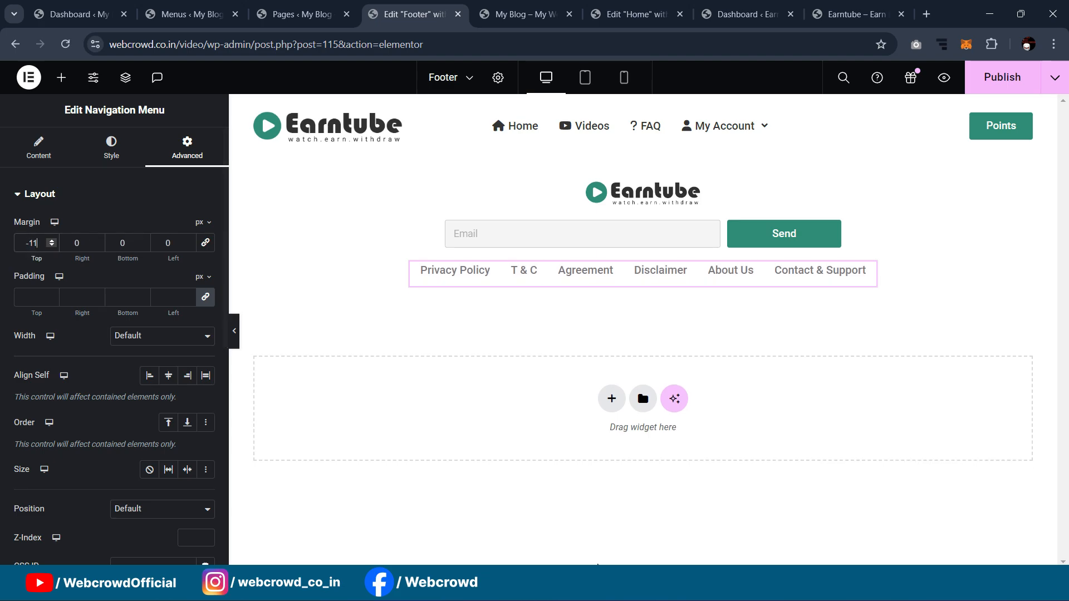
pyautogui.click(722, 590)
pyautogui.click(722, 590)
pyautogui.click(747, 590)
pyautogui.click(747, 590)
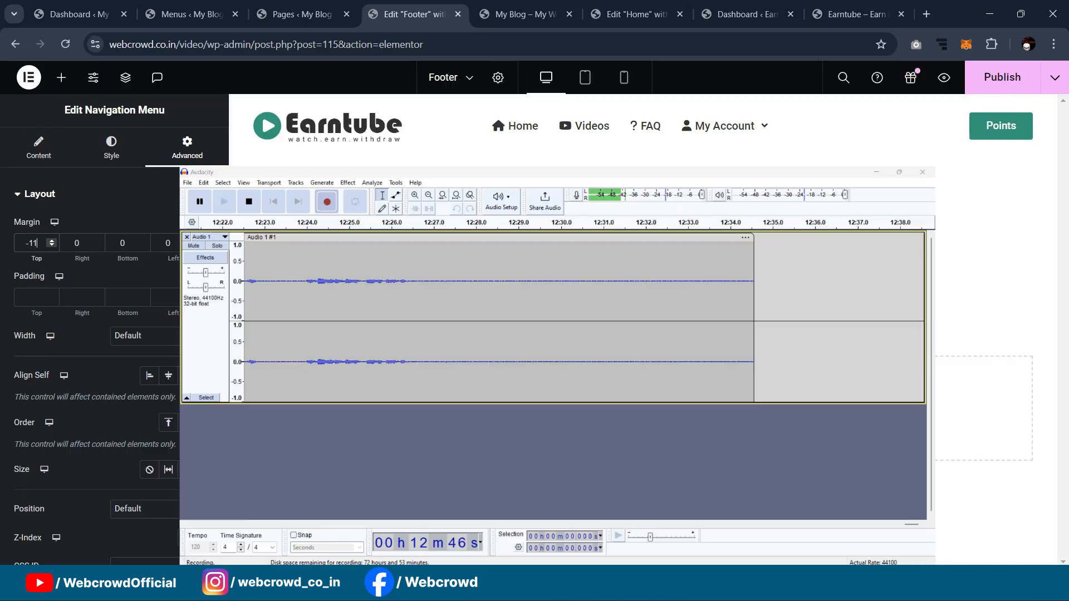
pyautogui.click(233, 335)
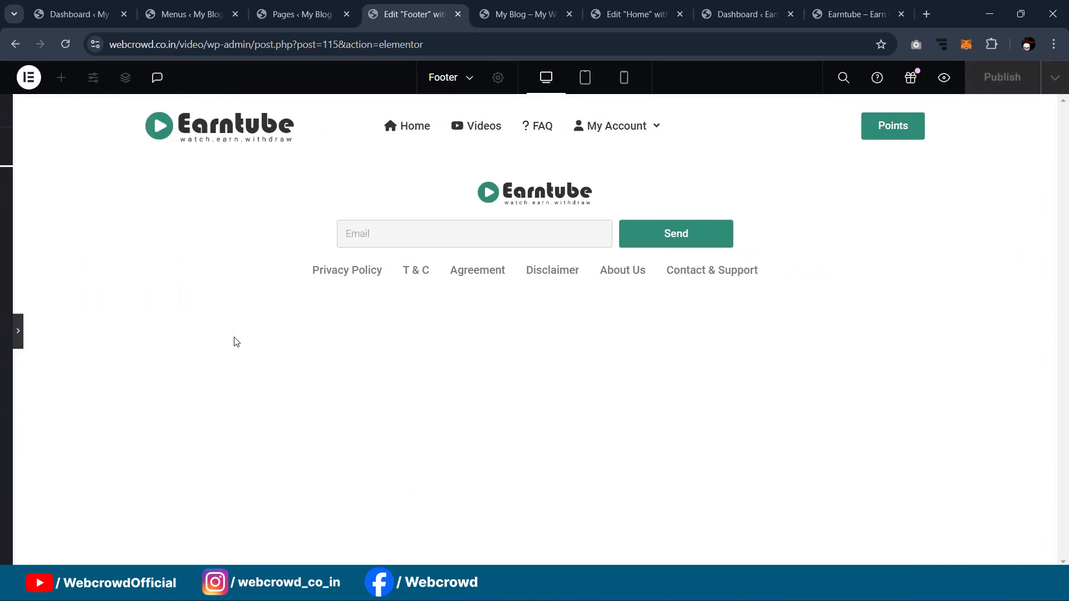
pyautogui.click(3, 333)
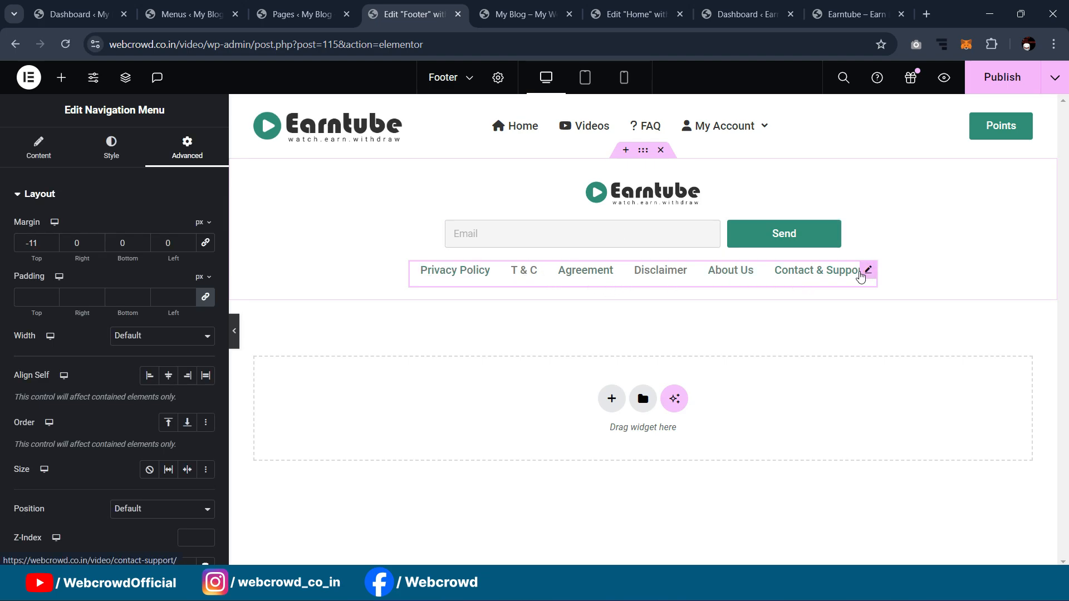
# Step: Check the live Earntube footer and dashboard, then open the footer editor's widget library
pyautogui.click(839, 10)
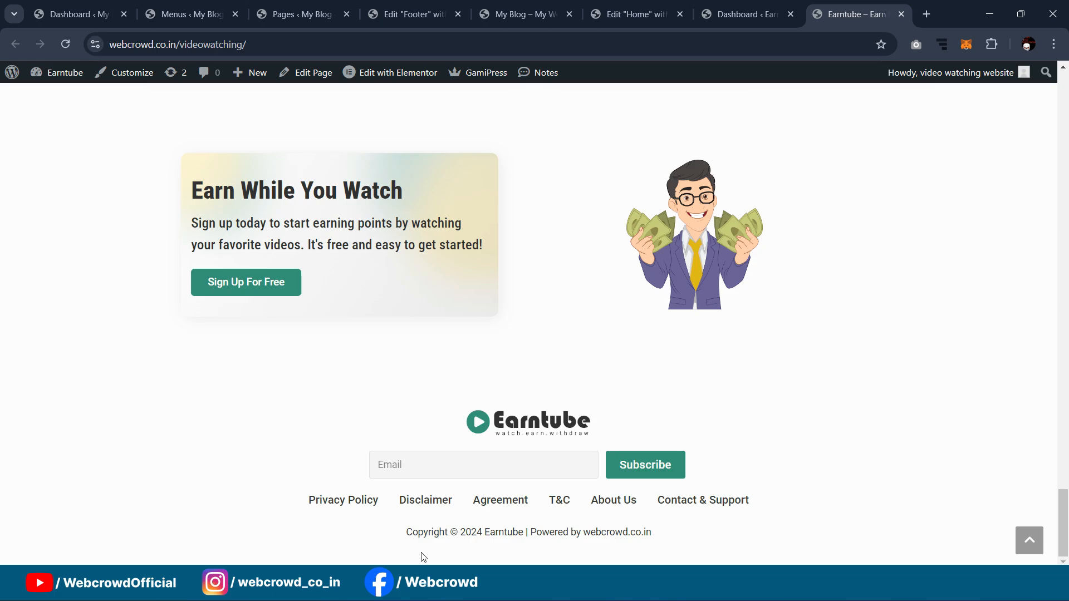
pyautogui.click(736, 12)
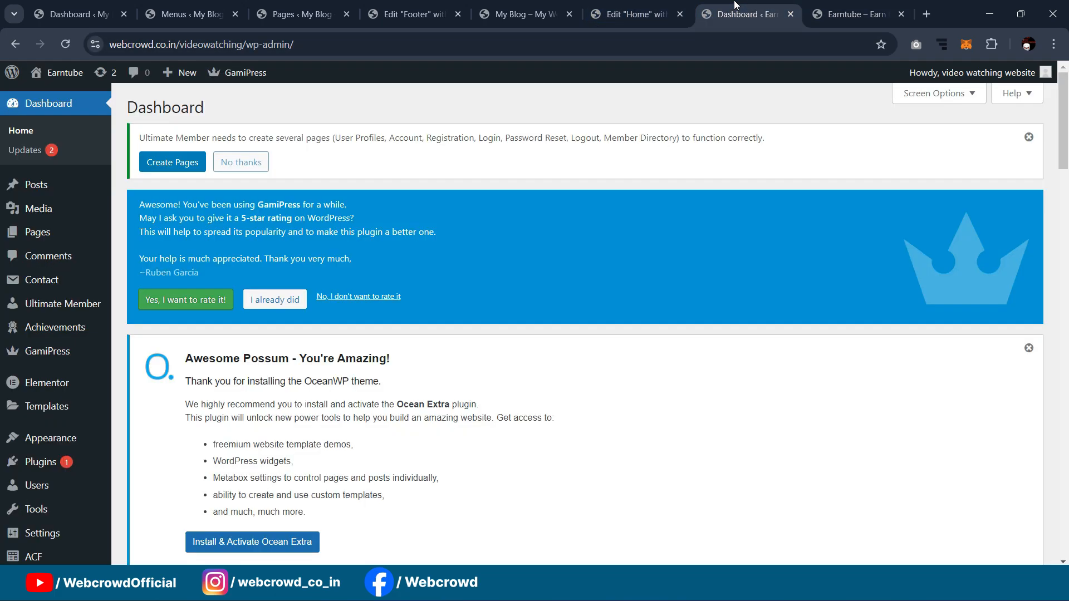
pyautogui.click(419, 22)
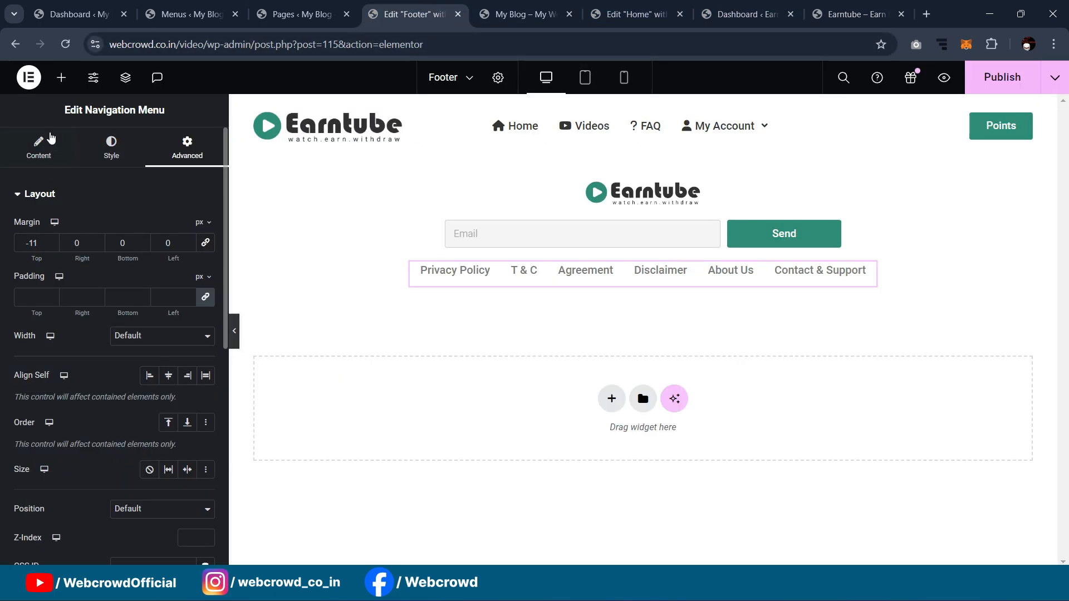
pyautogui.click(61, 77)
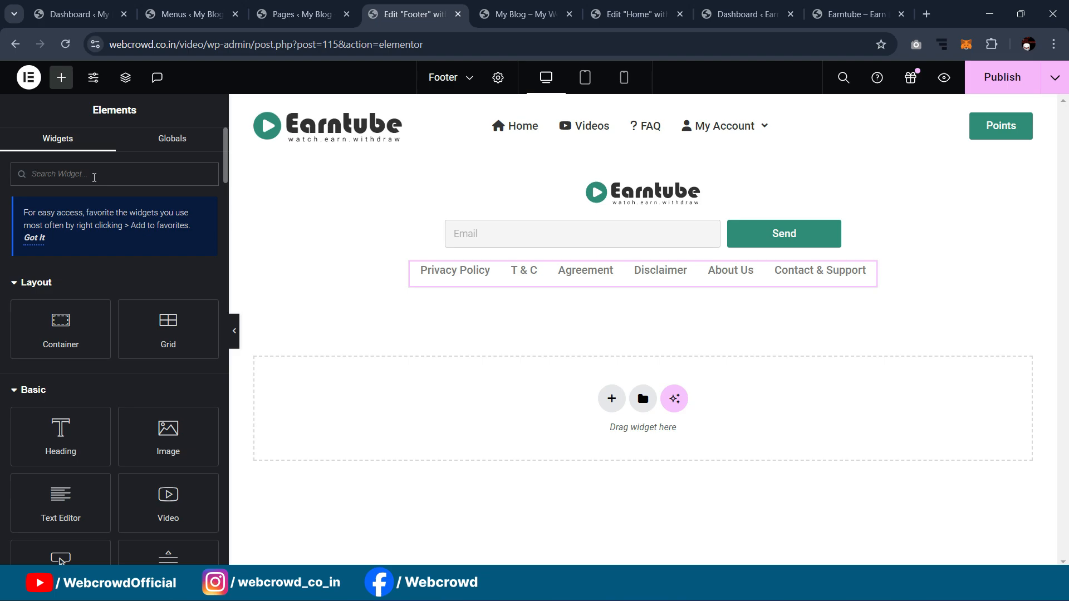
# Step: Add a Copyright widget under the menu and trim it to 'Copyright © 2024 My Blog'
pyautogui.write('copy')
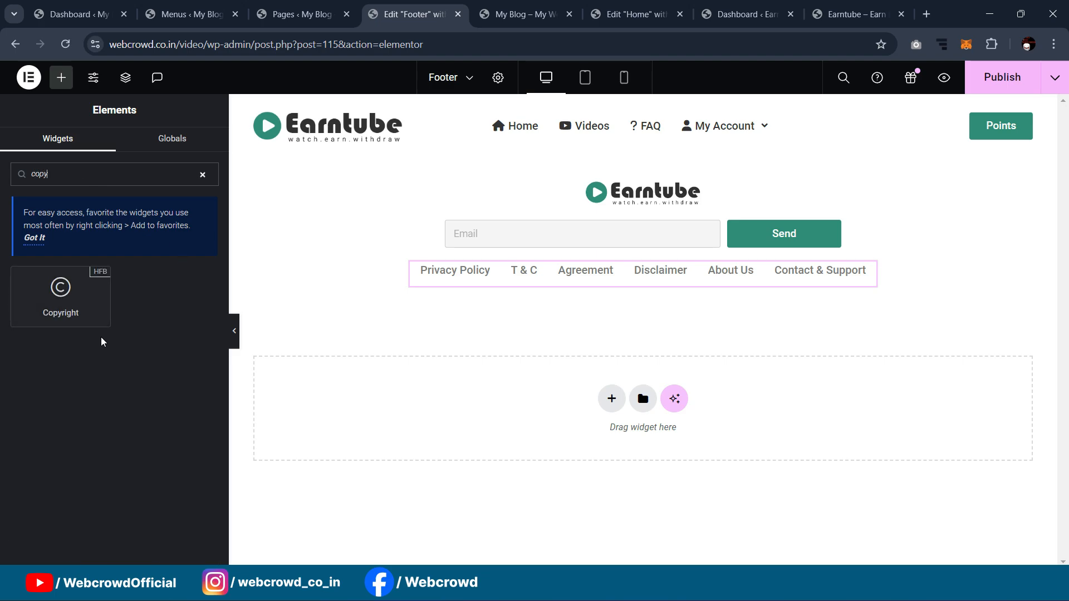
pyautogui.moveTo(73, 297); pyautogui.dragTo(619, 281)
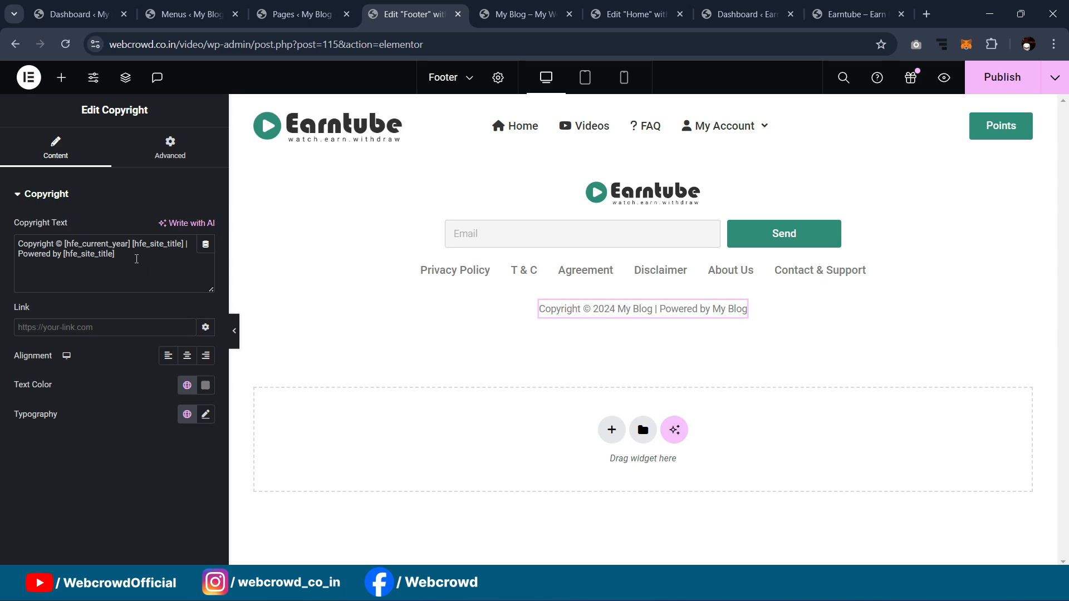
pyautogui.moveTo(132, 246); pyautogui.dragTo(137, 278)
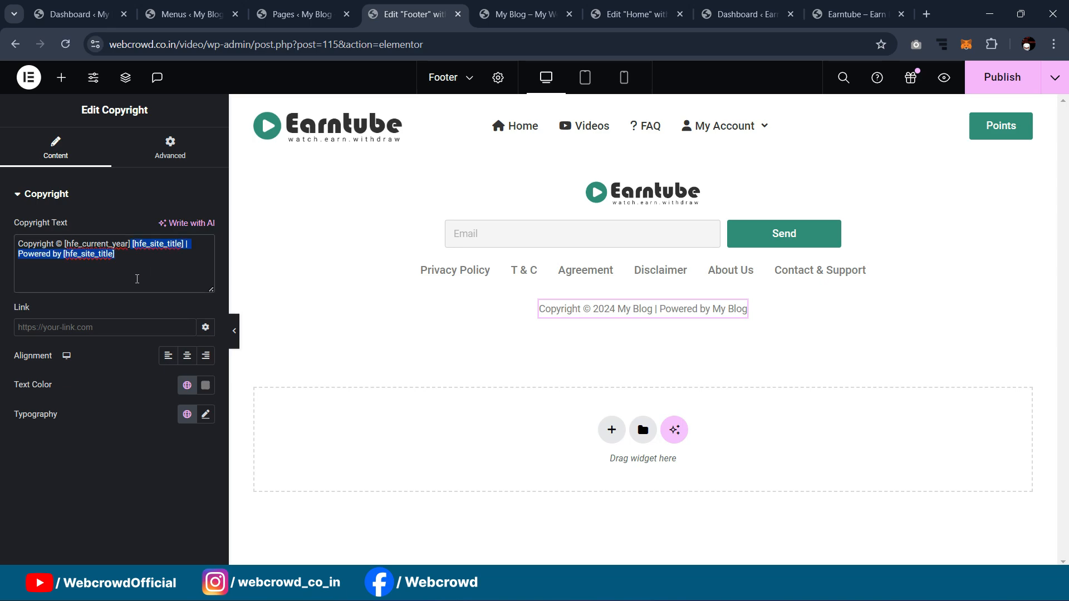
pyautogui.press('BackSpace')
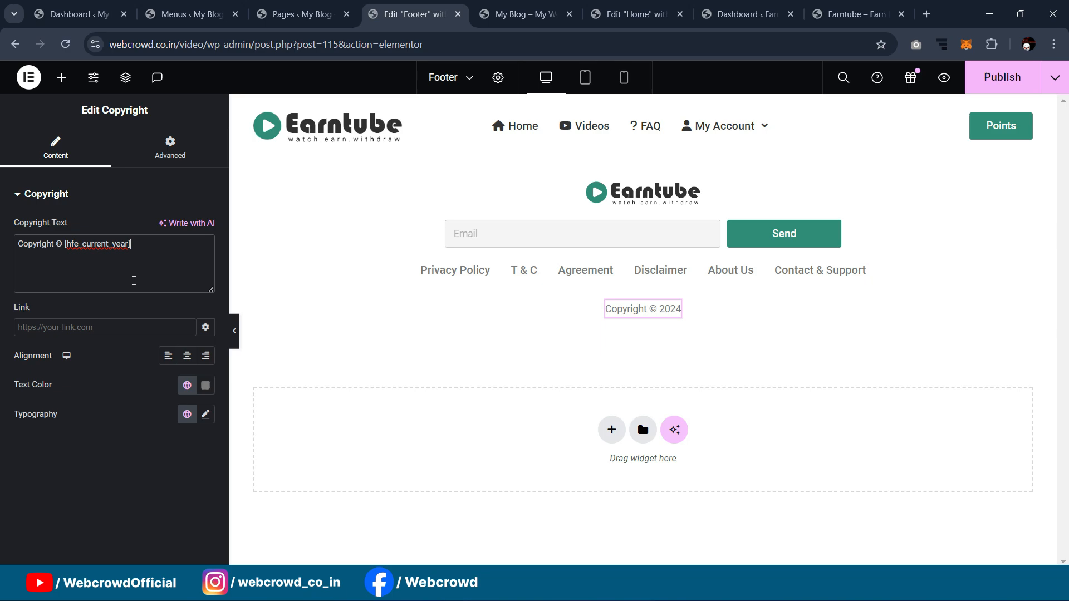
pyautogui.hotkey('ctrl', 'z')
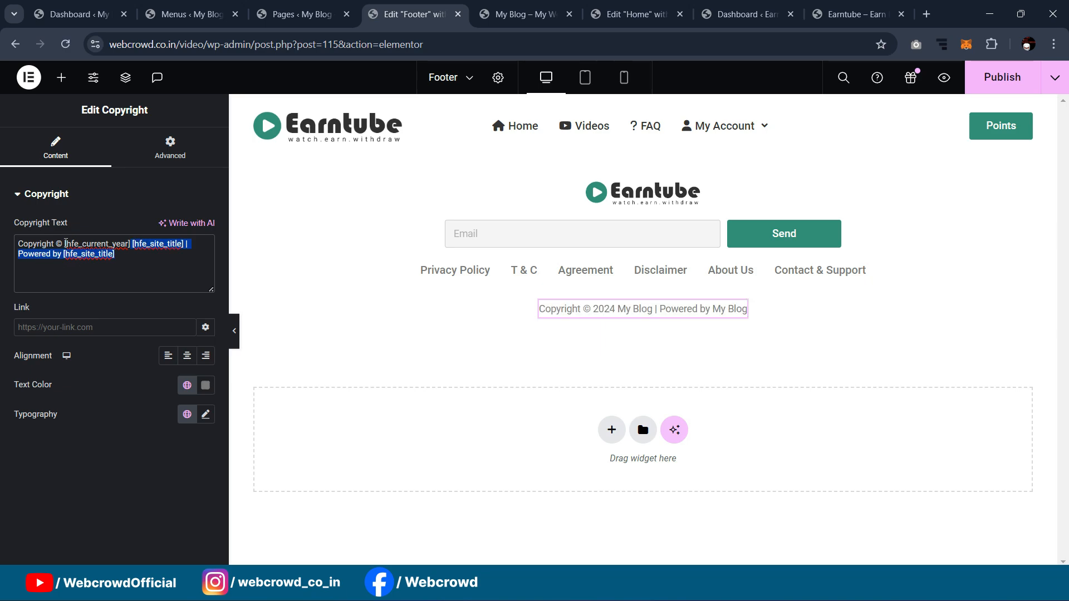
pyautogui.click(129, 276)
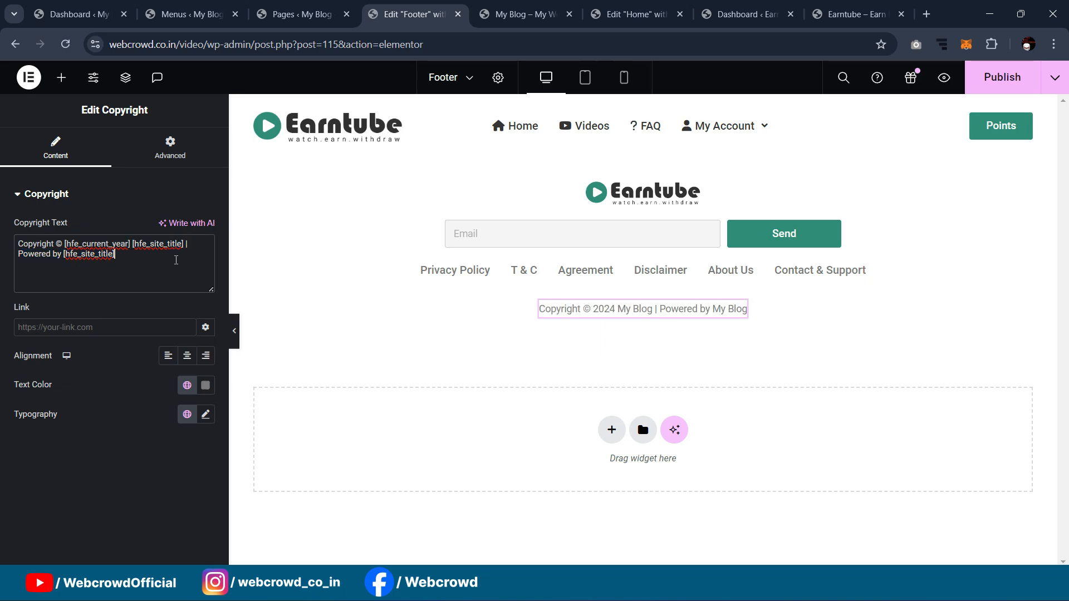
pyautogui.moveTo(193, 245); pyautogui.dragTo(193, 263)
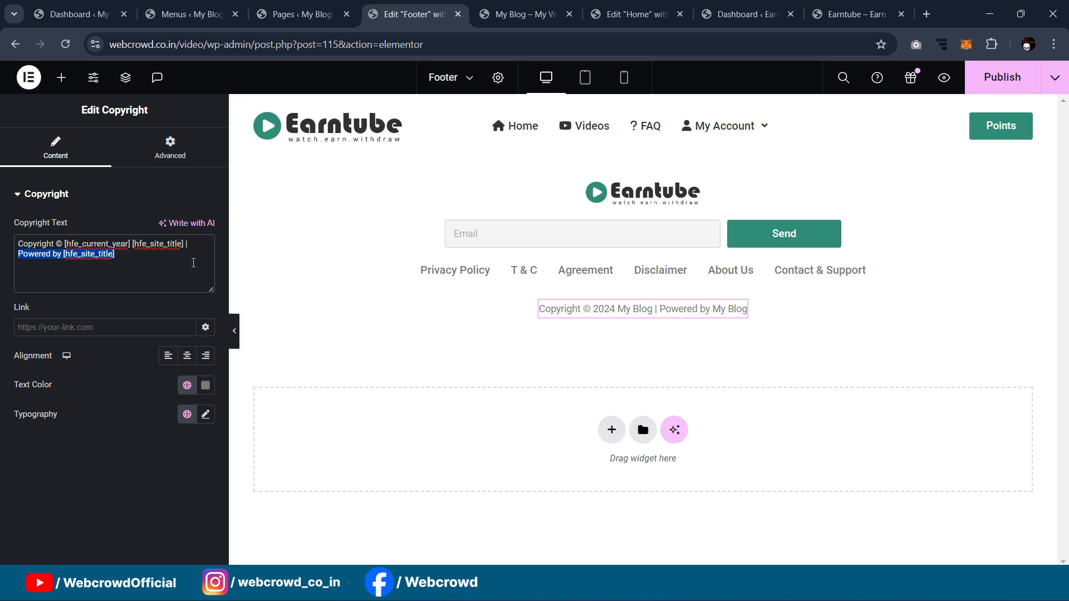
pyautogui.press('BackSpace')
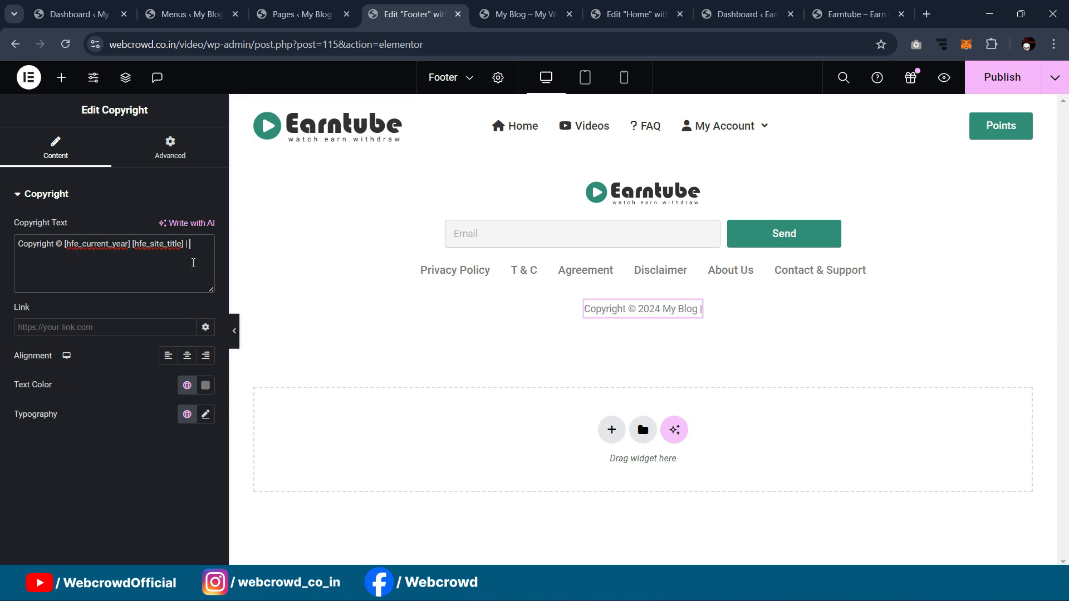
pyautogui.press('BackSpace')
pyautogui.press('BackSpace')
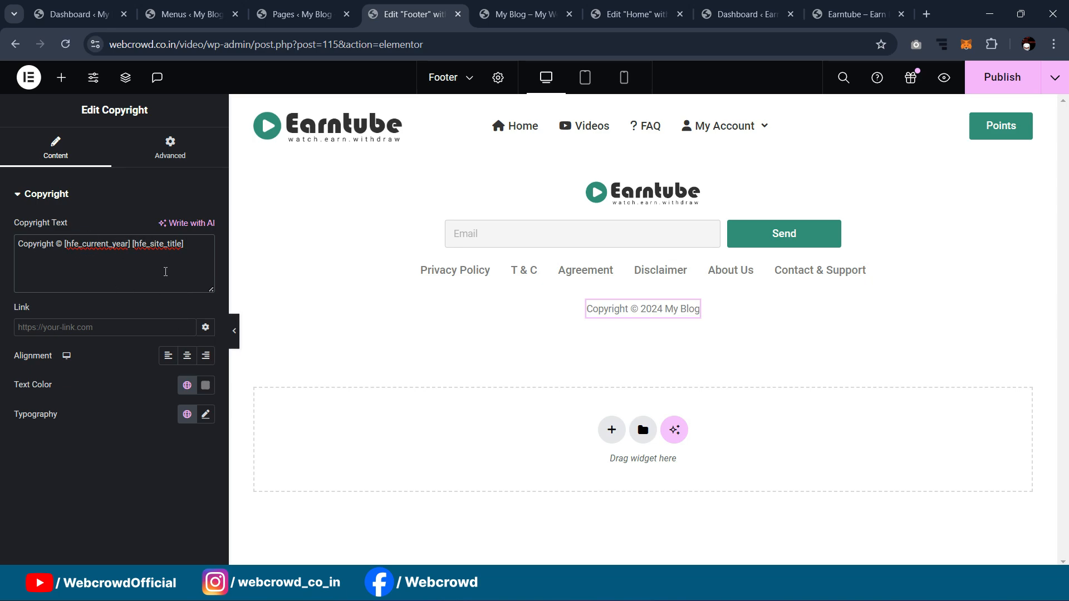
pyautogui.click(230, 328)
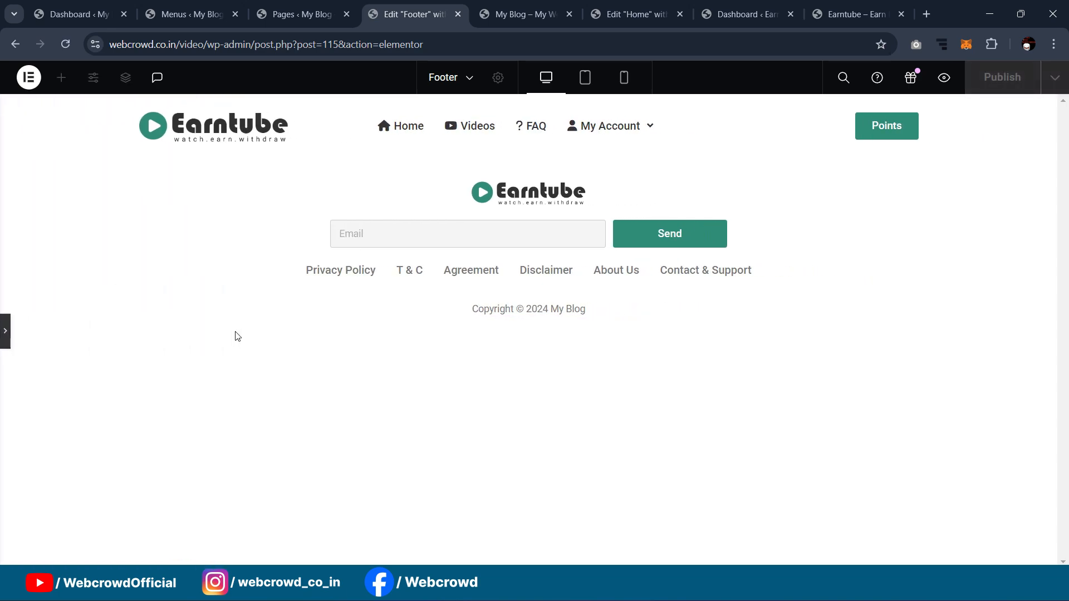
pyautogui.click(4, 330)
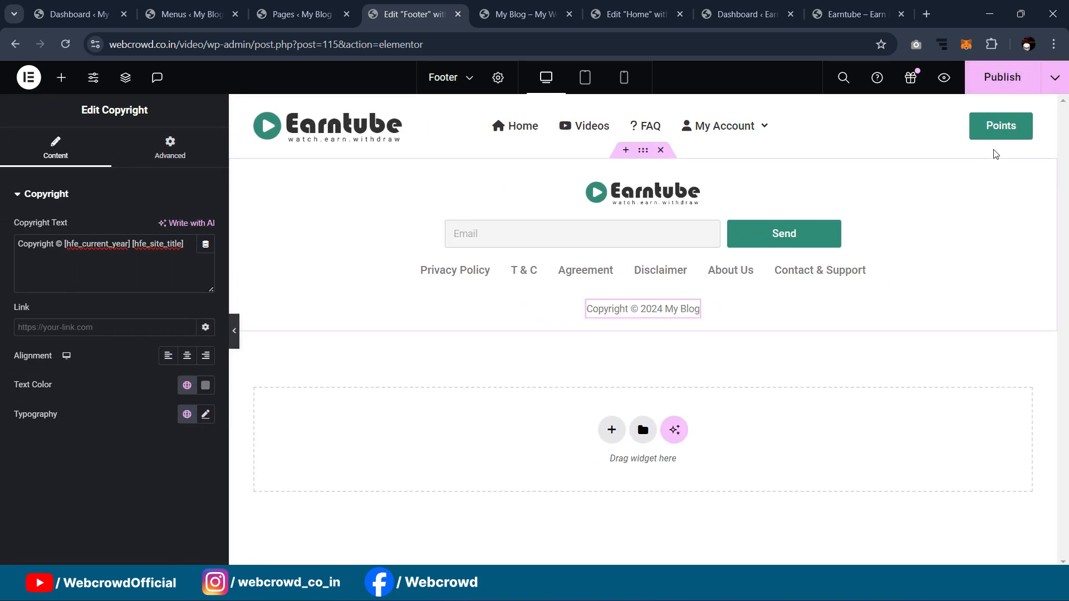
pyautogui.click(997, 88)
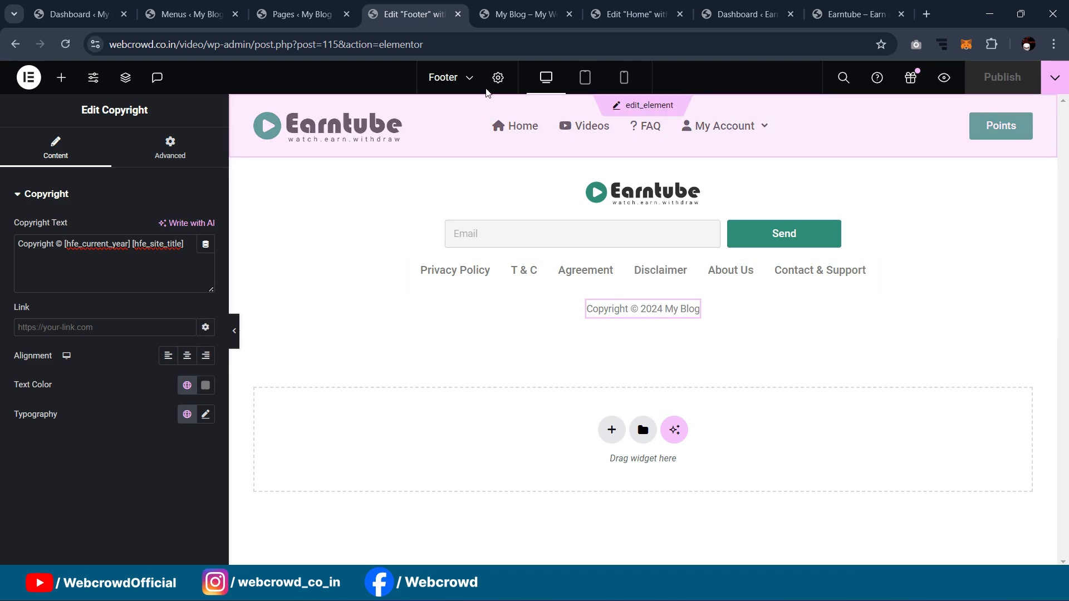
pyautogui.click(520, 14)
pyautogui.click(65, 44)
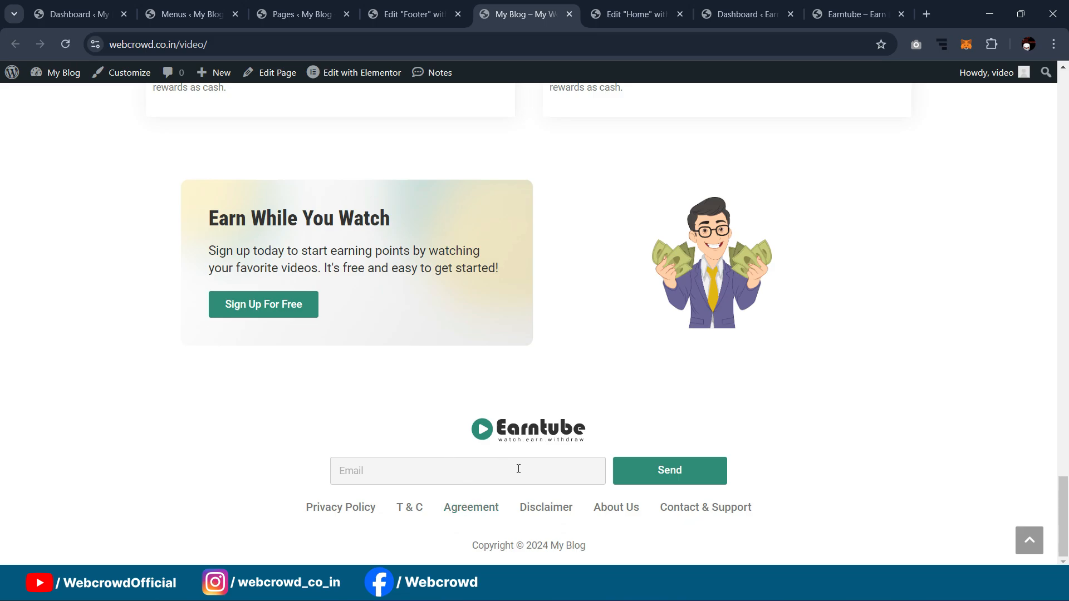
pyautogui.click(426, 479)
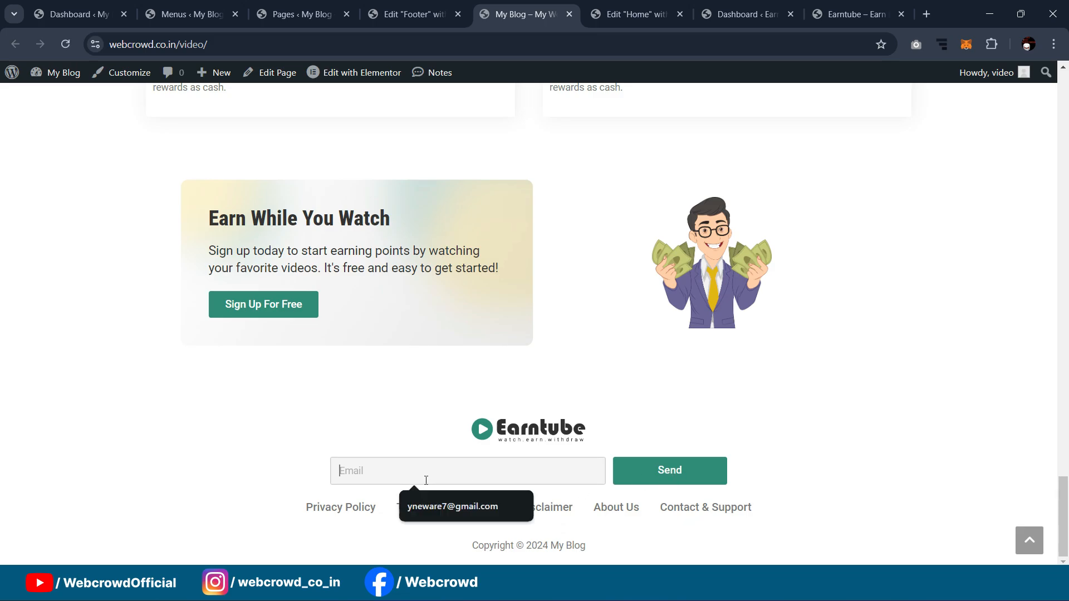
pyautogui.click(787, 412)
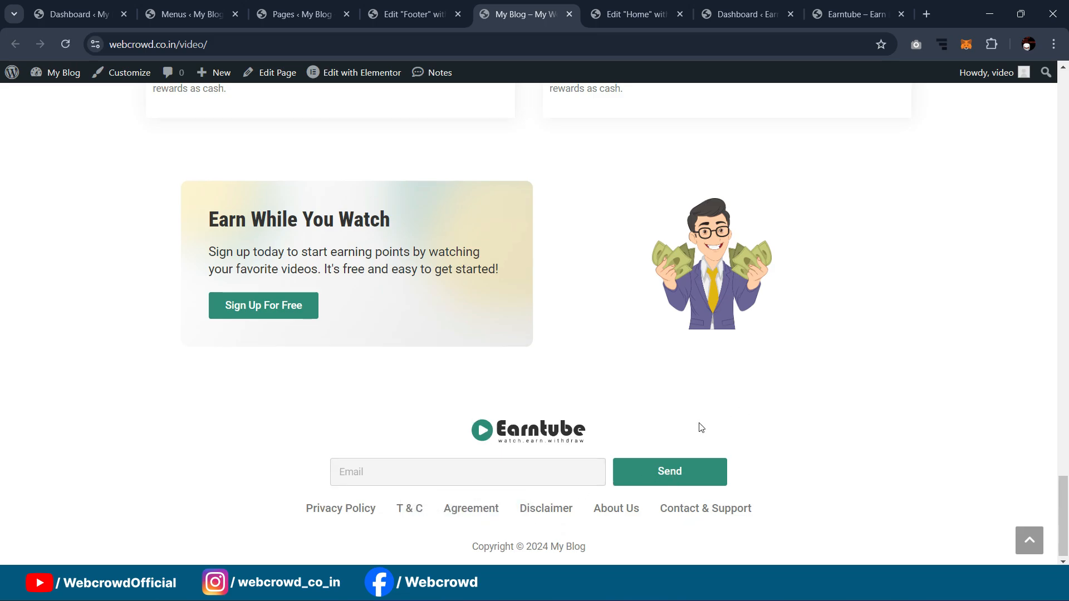
pyautogui.scroll(10, 890, 412)
pyautogui.moveTo(1061, 433); pyautogui.dragTo(1062, 77)
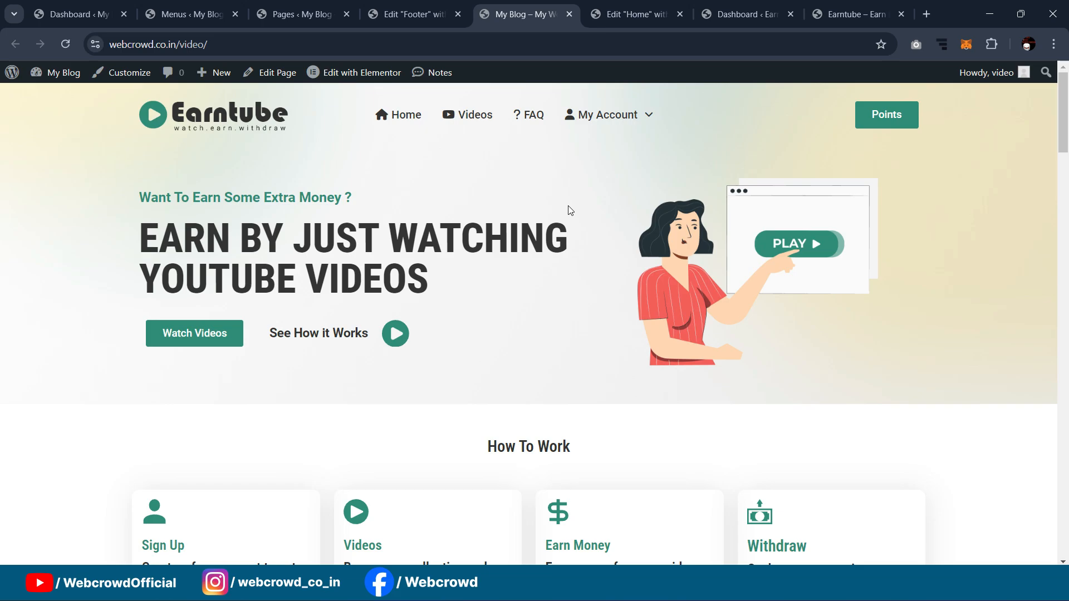
# Step: Scroll the live home page, then switch to the Edit 'Home' with Elementor tab
pyautogui.scroll(-3, 570, 210)
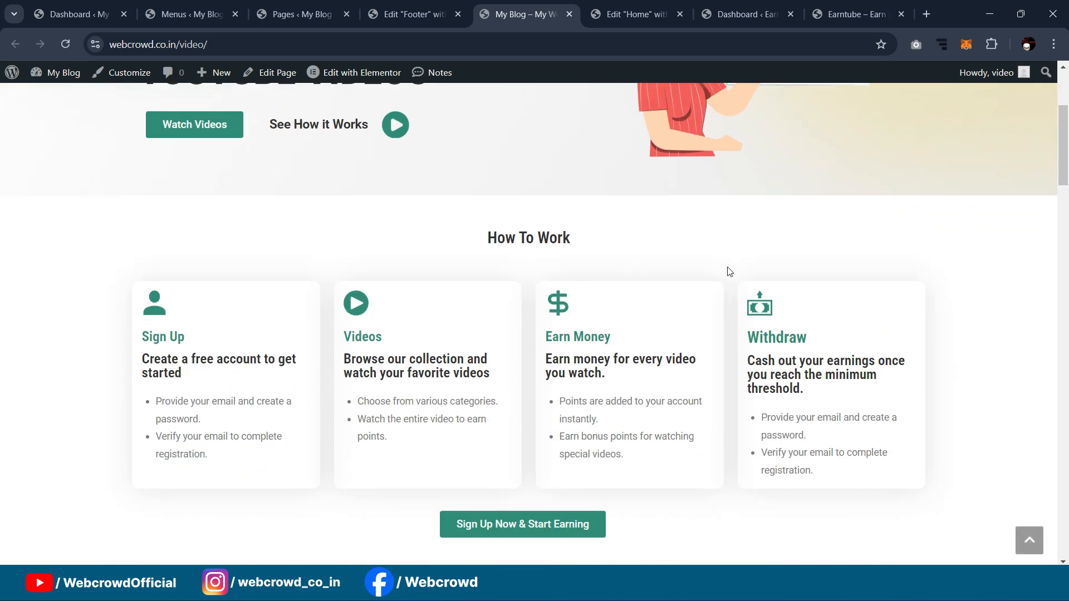
pyautogui.scroll(-2, 718, 281)
pyautogui.scroll(5, 683, 293)
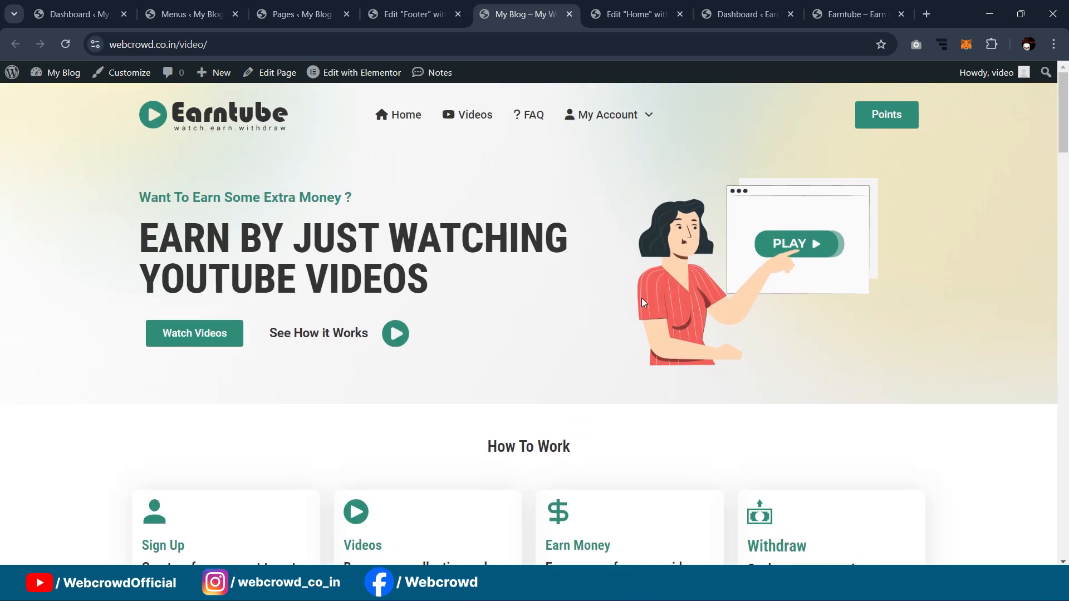
pyautogui.scroll(-2, 649, 303)
pyautogui.scroll(2, 613, 305)
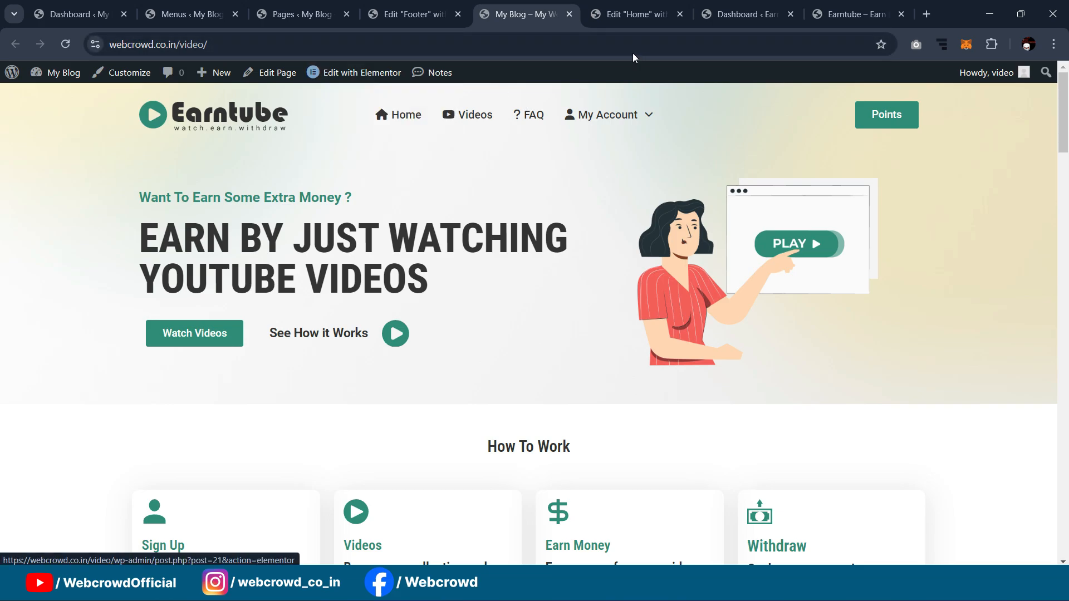
pyautogui.click(627, 12)
pyautogui.scroll(4, 891, 359)
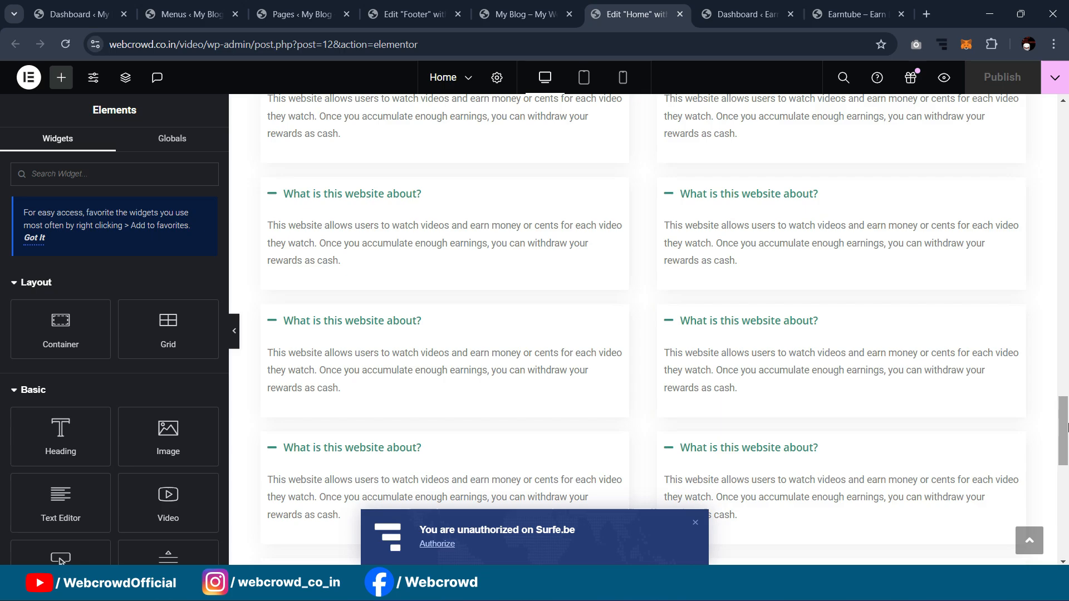
# Step: Reload the Home page editor and switch the preview to tablet, then mobile
pyautogui.moveTo(1065, 426); pyautogui.dragTo(1068, 94)
pyautogui.click(59, 49)
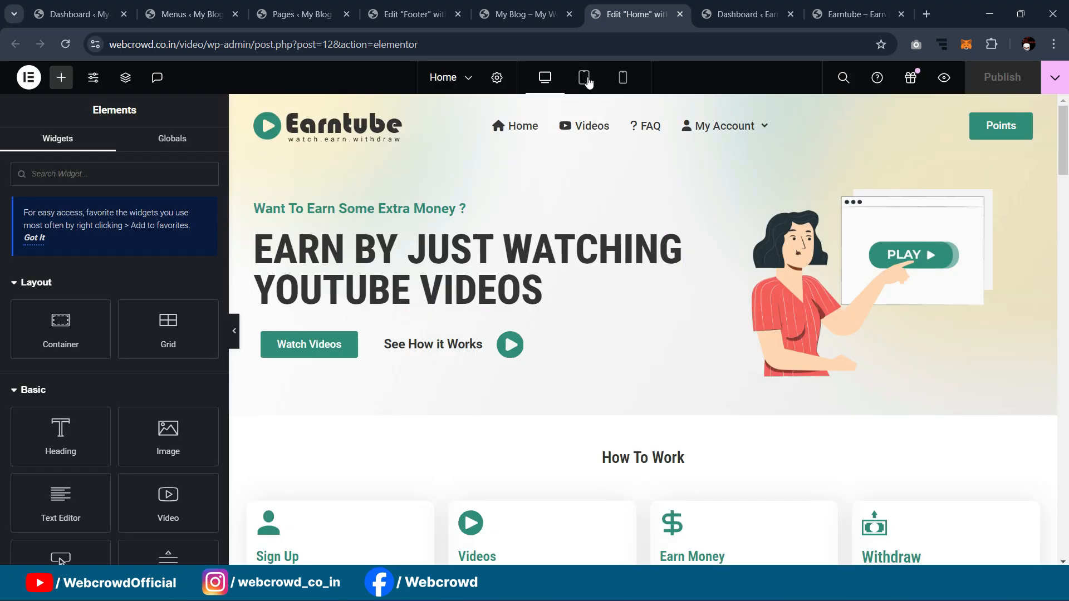
pyautogui.click(585, 81)
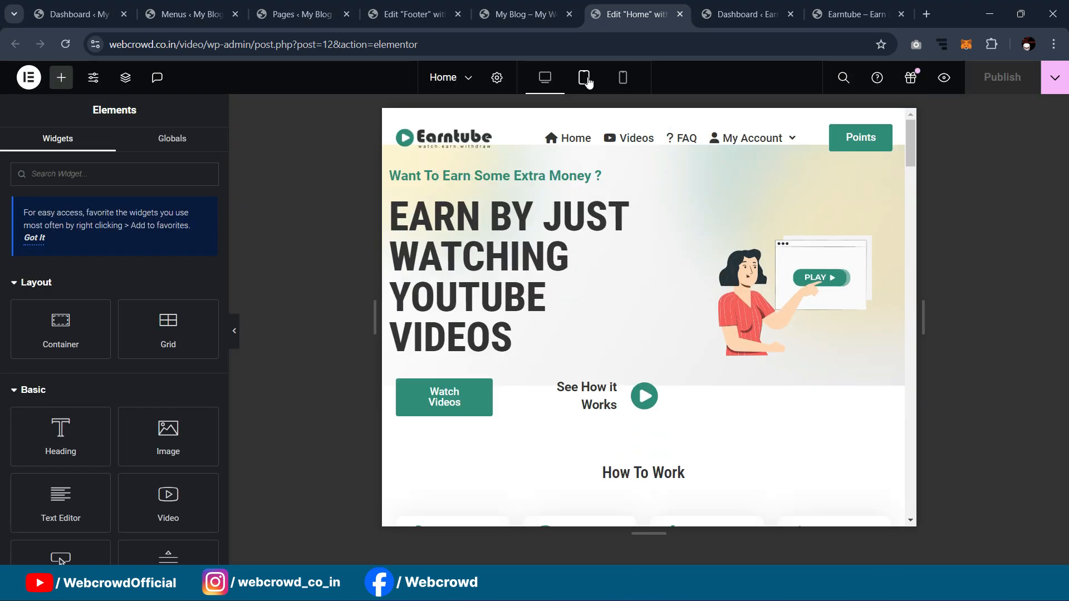
pyautogui.click(622, 86)
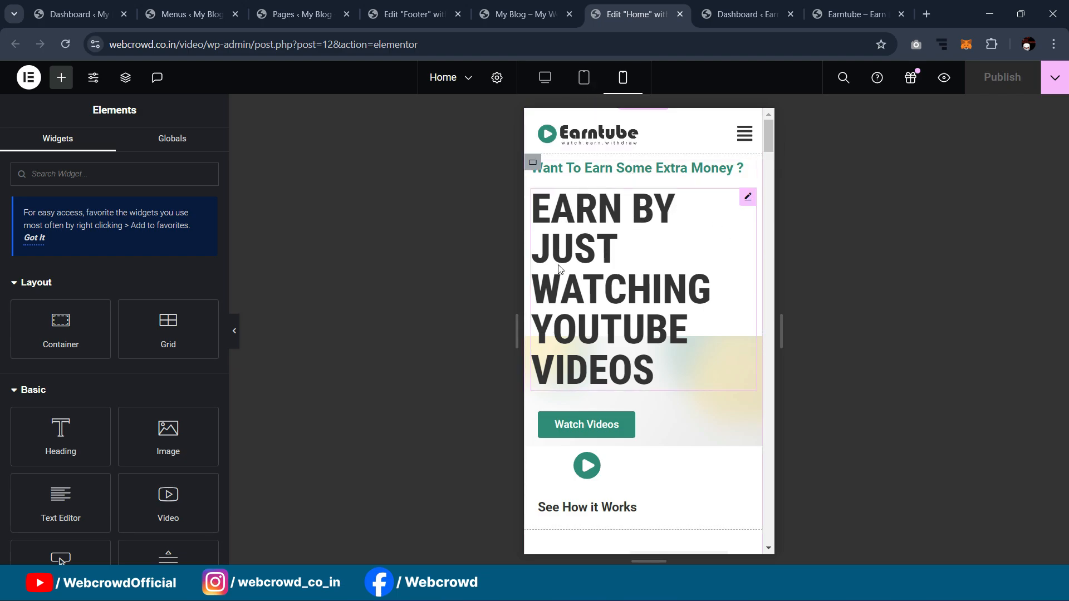
# Step: Open the settings of the 'EARN BY JUST WATCHING YOUTUBE VIDEOS' hero heading
pyautogui.scroll(-10, 618, 306)
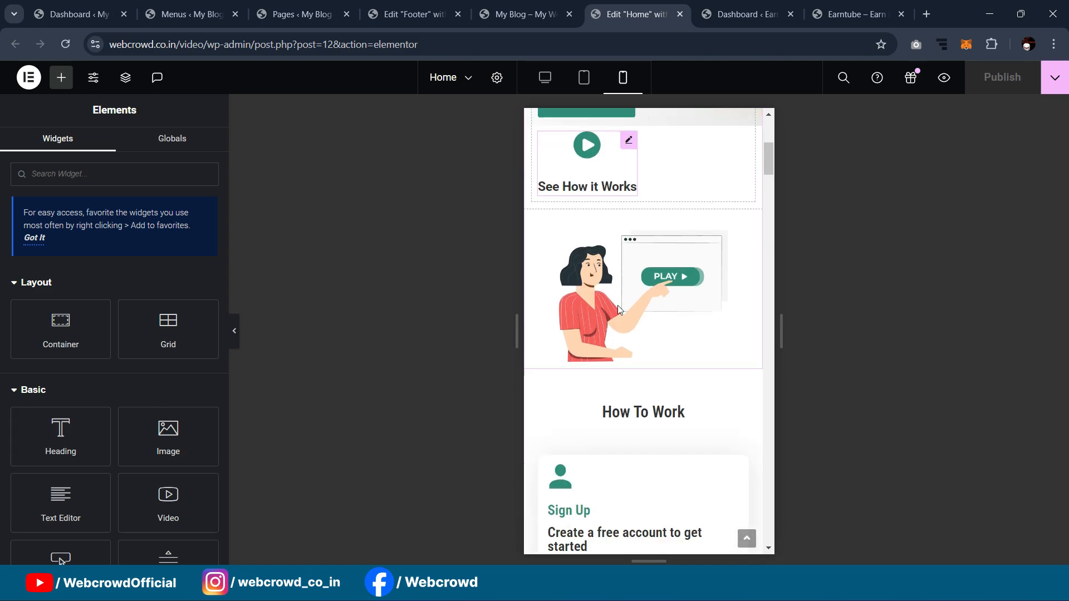
pyautogui.scroll(10, 618, 309)
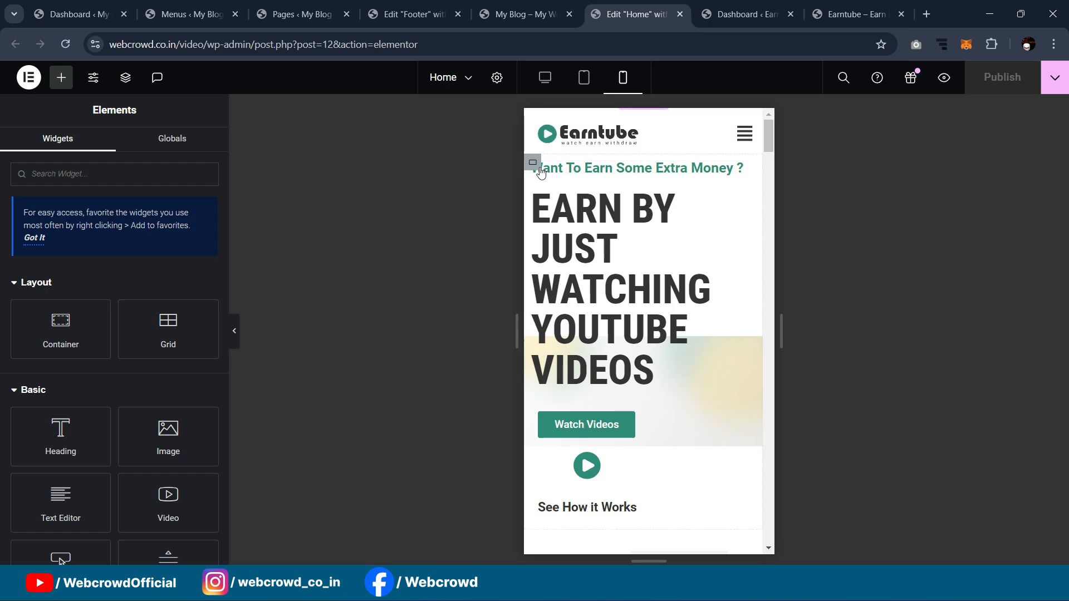
pyautogui.scroll(-1, 663, 182)
pyautogui.scroll(1, 662, 184)
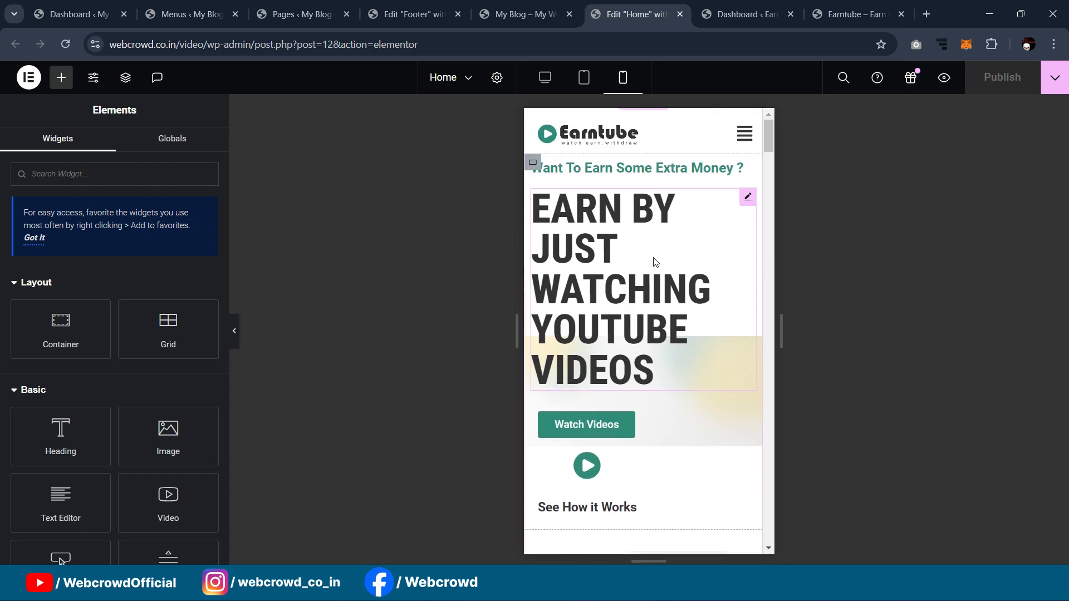
pyautogui.click(747, 198)
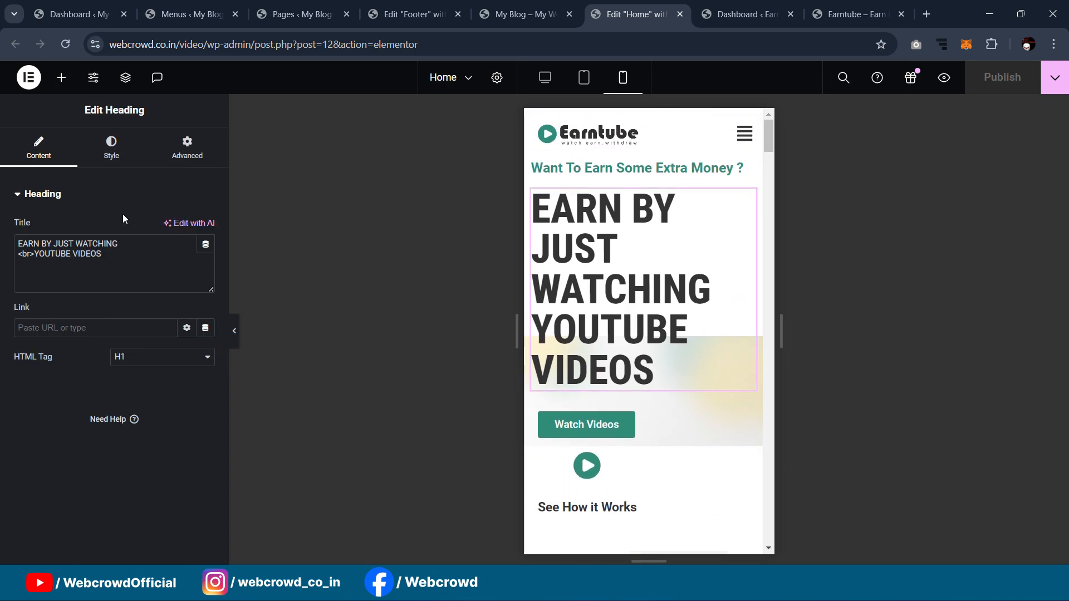
# Step: On mobile, give the hero heading 40 px size, 1.2 em line height and left alignment
pyautogui.click(111, 148)
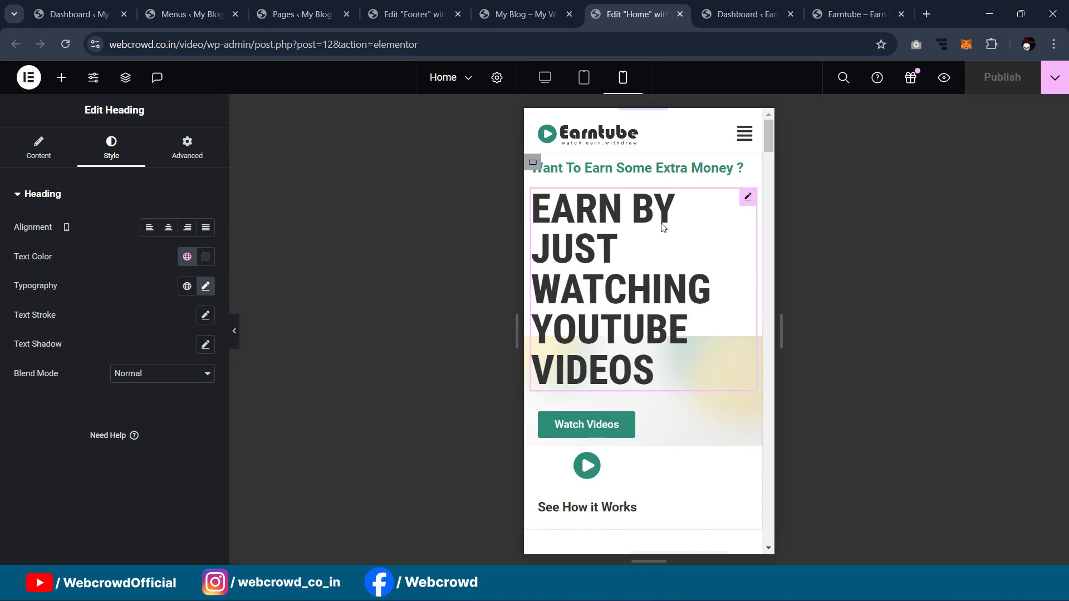
pyautogui.click(211, 289)
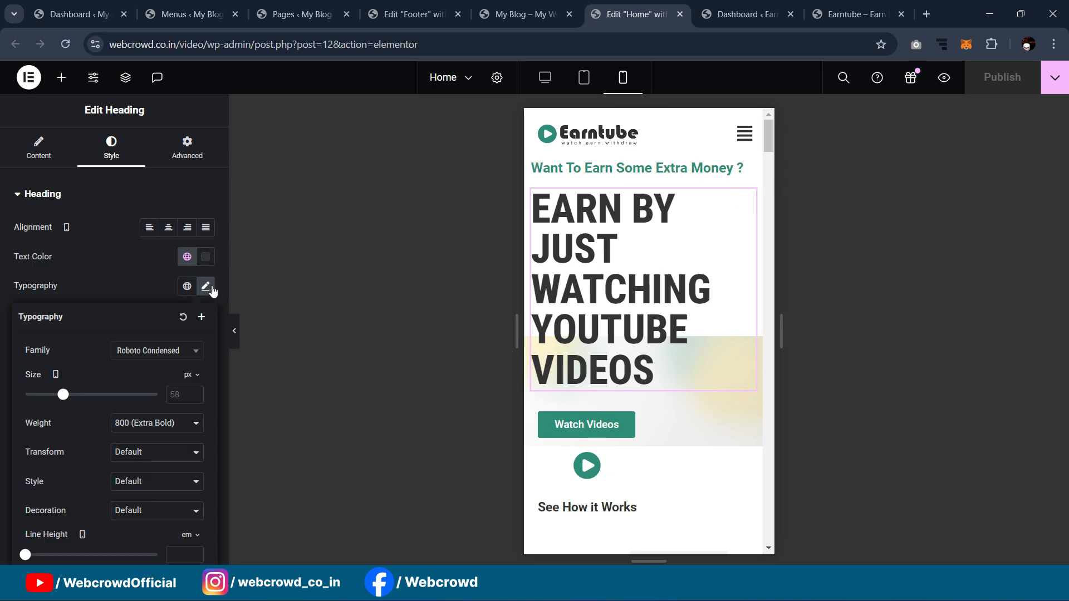
pyautogui.click(181, 400)
pyautogui.write('40')
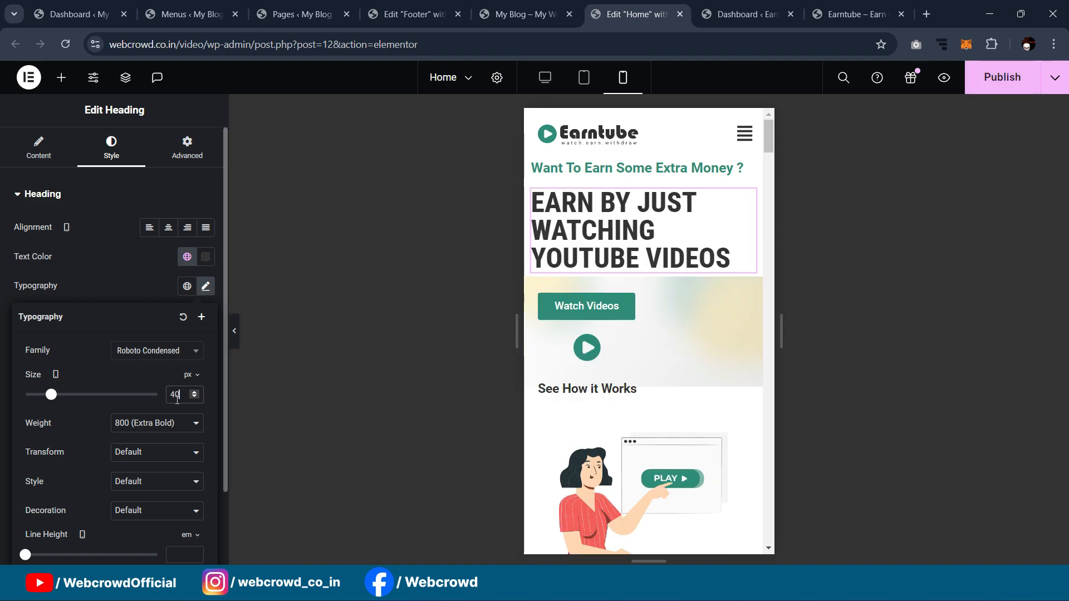
pyautogui.scroll(-1, 188, 382)
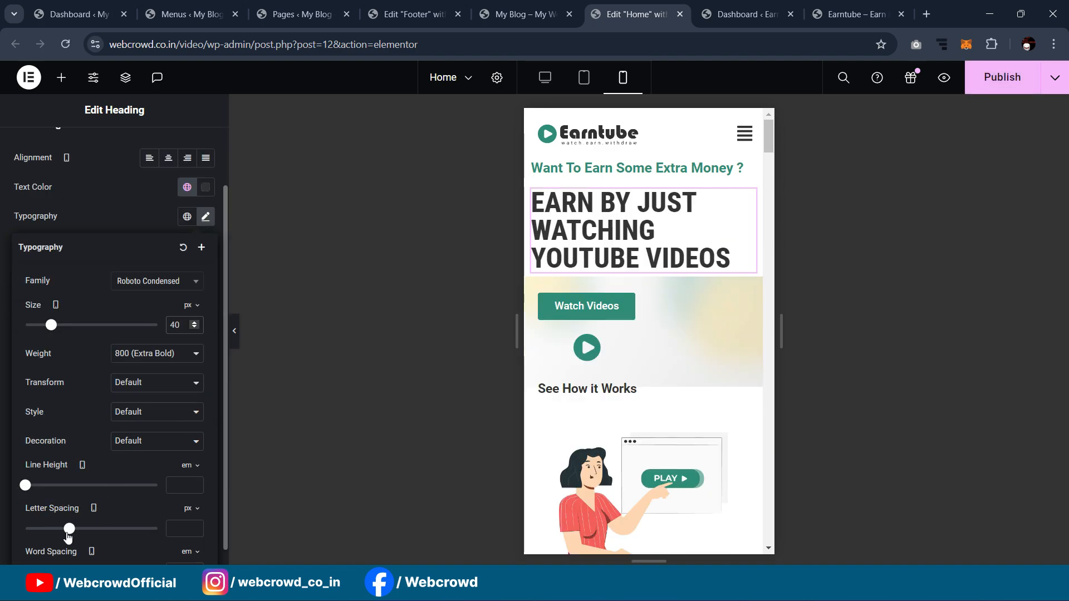
pyautogui.moveTo(29, 496); pyautogui.dragTo(40, 499)
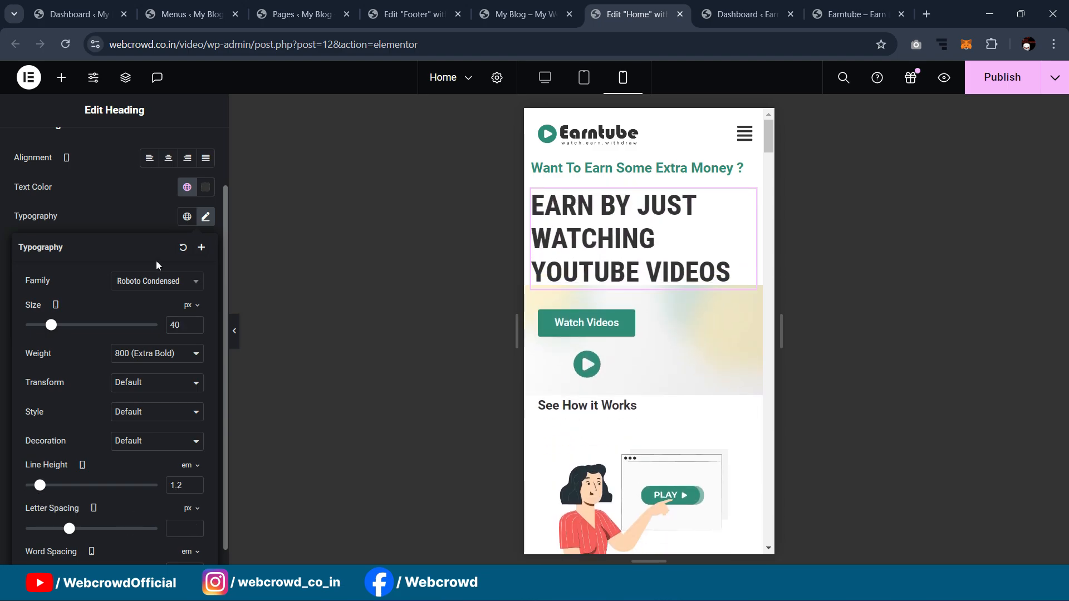
pyautogui.click(133, 194)
pyautogui.click(168, 159)
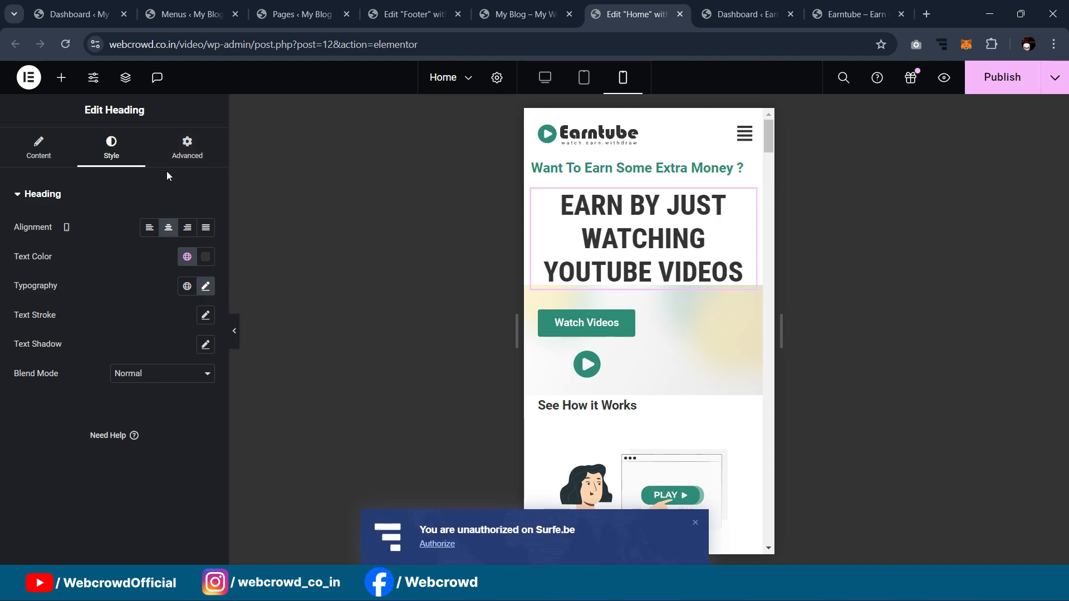
pyautogui.click(149, 227)
pyautogui.scroll(-3, 696, 262)
pyautogui.scroll(3, 695, 267)
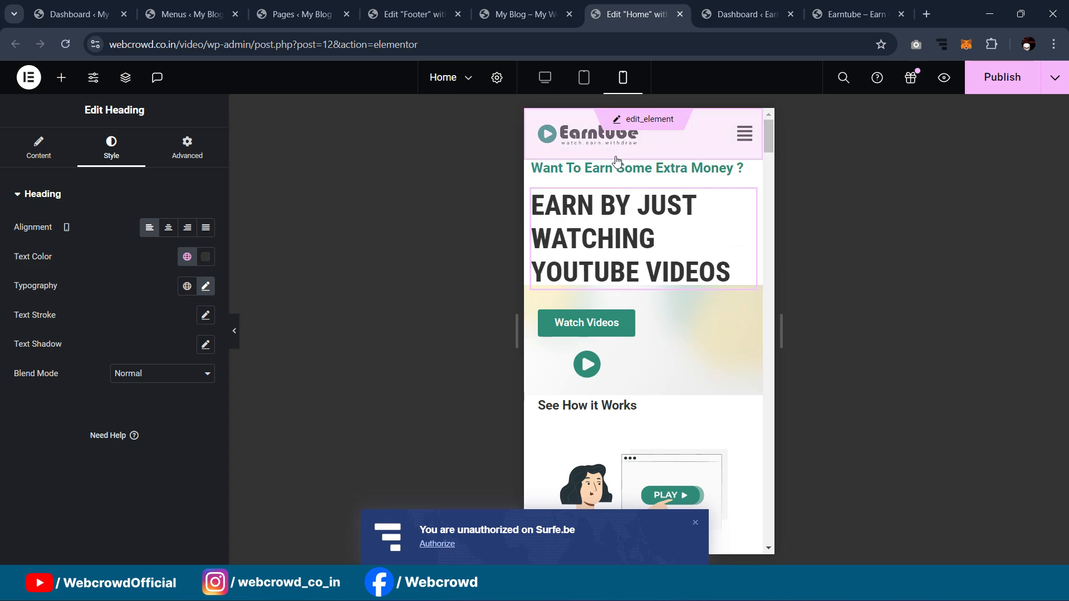
pyautogui.scroll(-1, 674, 222)
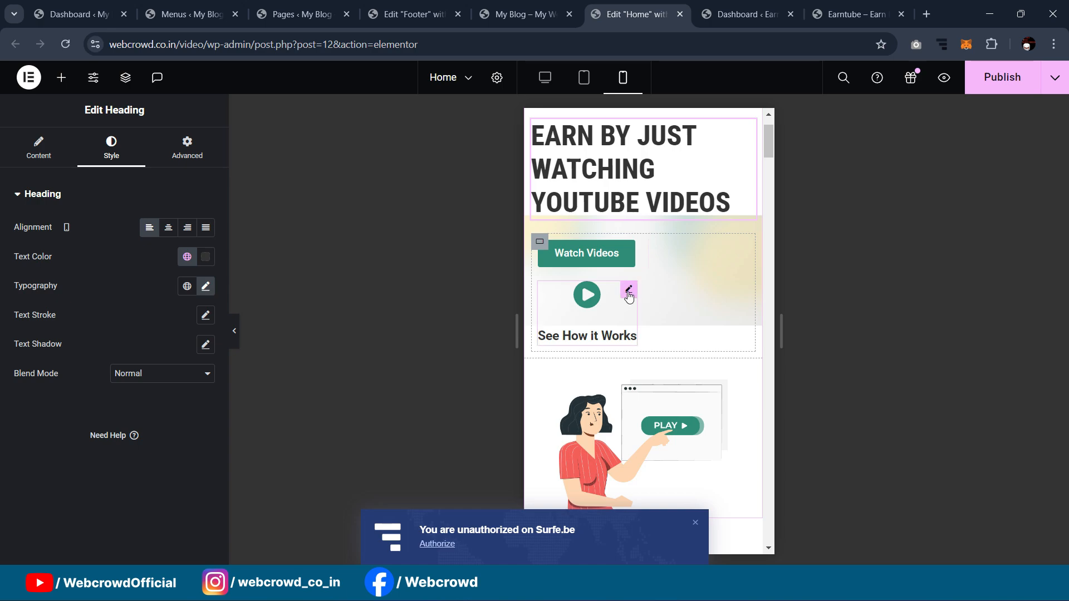
# Step: Move the See How it Works play icon right of the text and closer to it
pyautogui.click(629, 290)
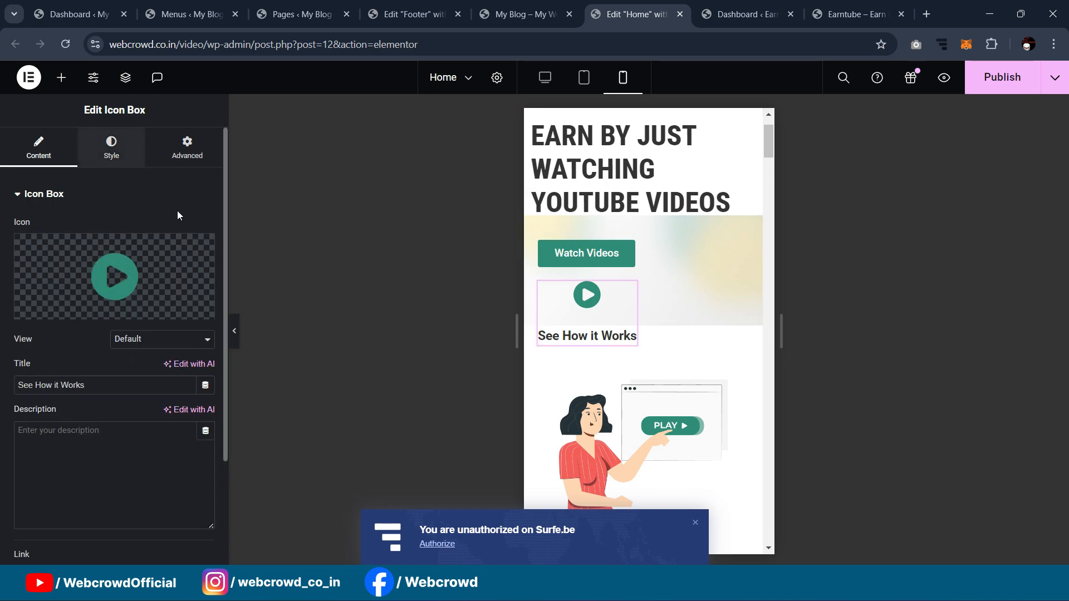
pyautogui.click(111, 148)
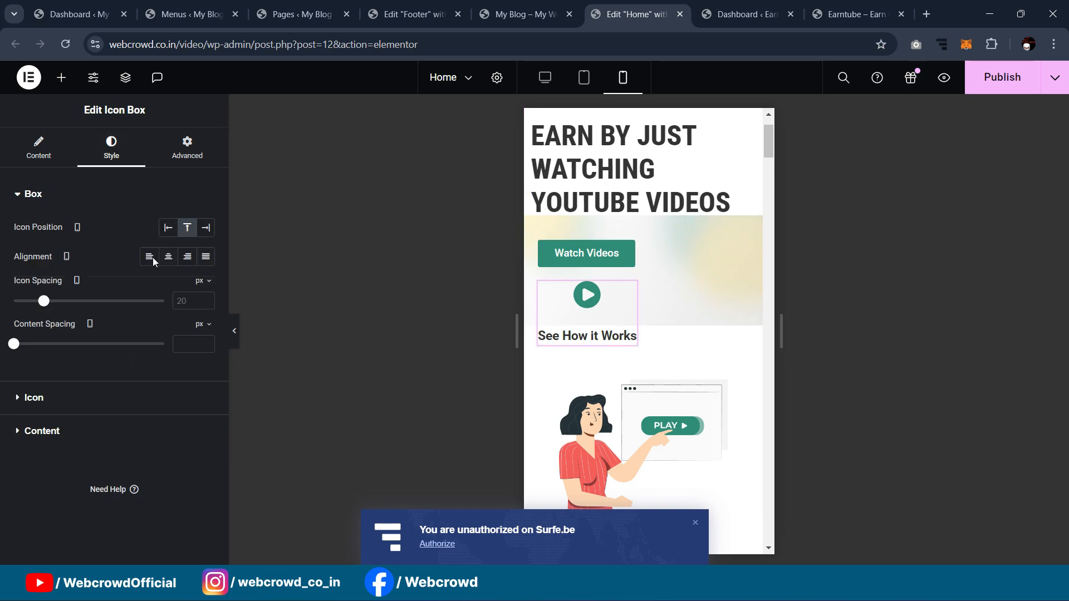
pyautogui.click(205, 228)
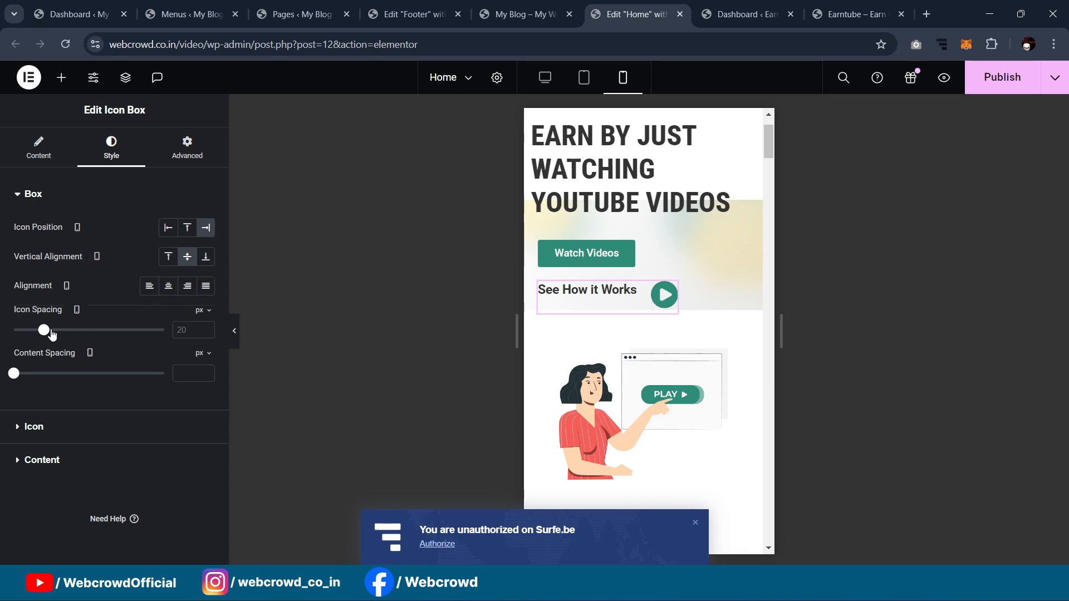
pyautogui.moveTo(46, 333); pyautogui.dragTo(42, 333)
# Step: Shrink the play icon to 24 px and set the content spacing to 0
pyautogui.click(33, 427)
pyautogui.moveTo(30, 334); pyautogui.dragTo(25, 335)
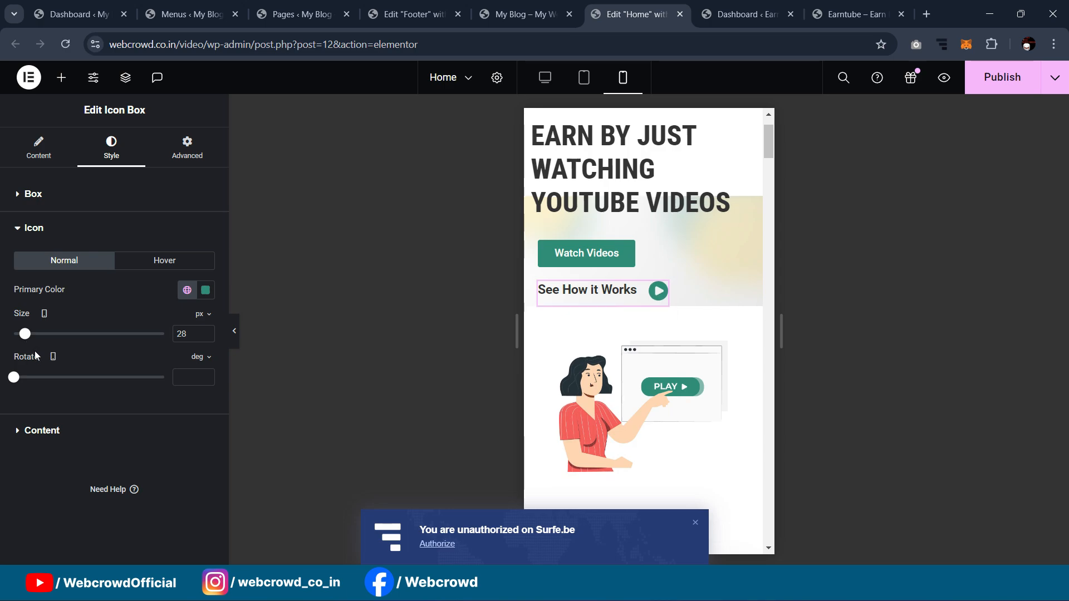
pyautogui.click(35, 428)
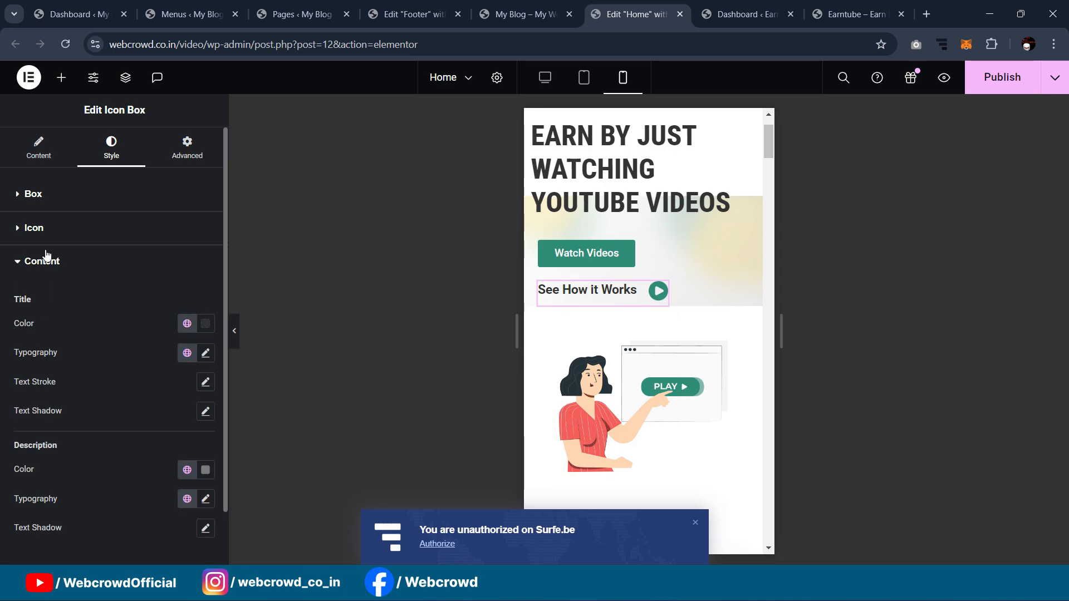
pyautogui.click(35, 195)
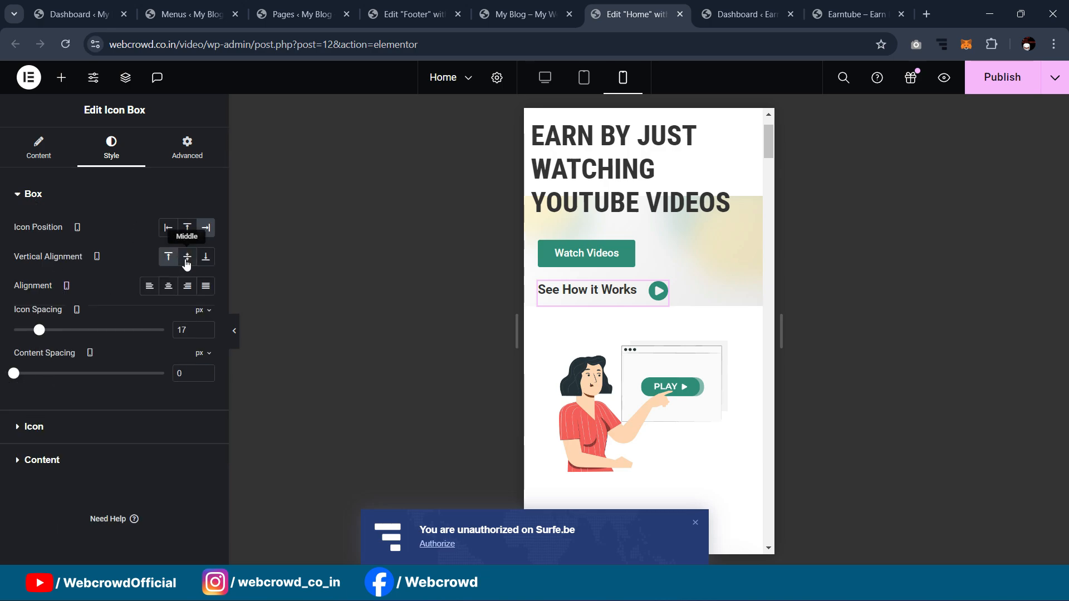
pyautogui.click(31, 427)
pyautogui.moveTo(29, 337); pyautogui.dragTo(26, 338)
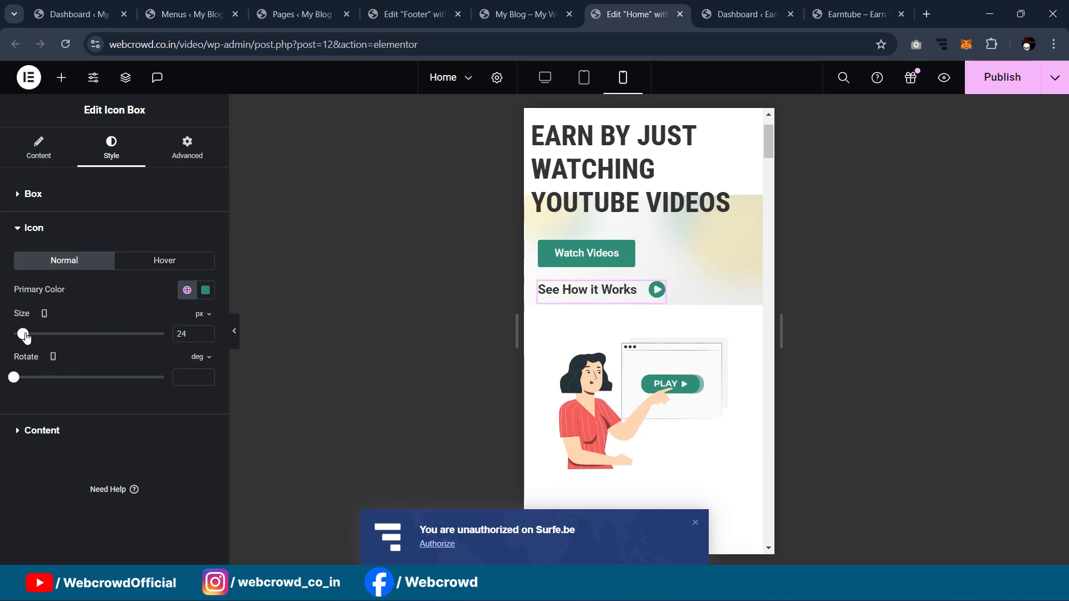
pyautogui.click(234, 336)
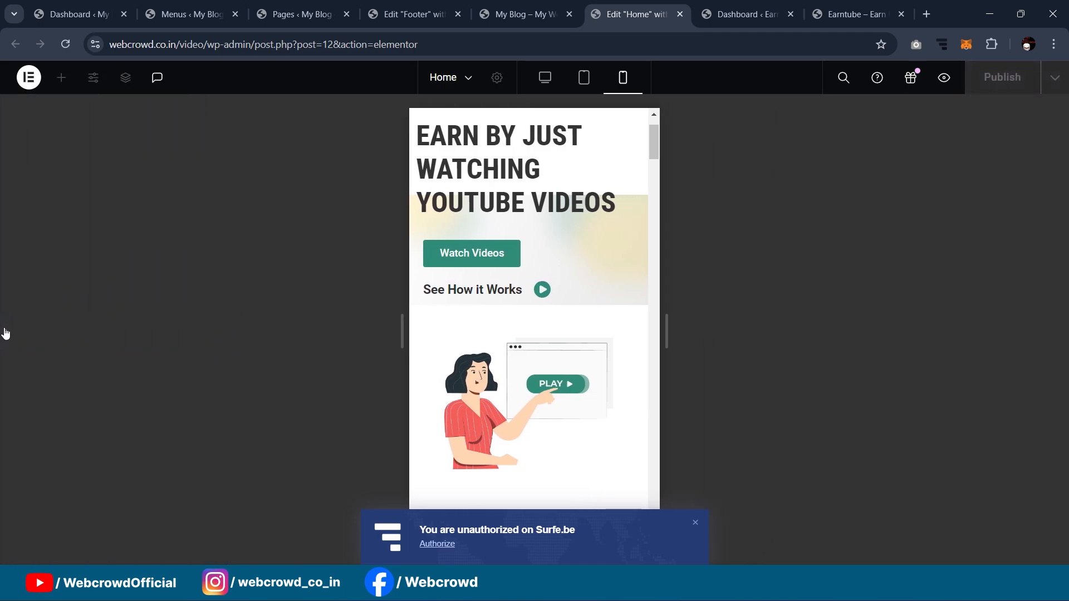
pyautogui.click(7, 338)
pyautogui.moveTo(51, 373); pyautogui.dragTo(9, 377)
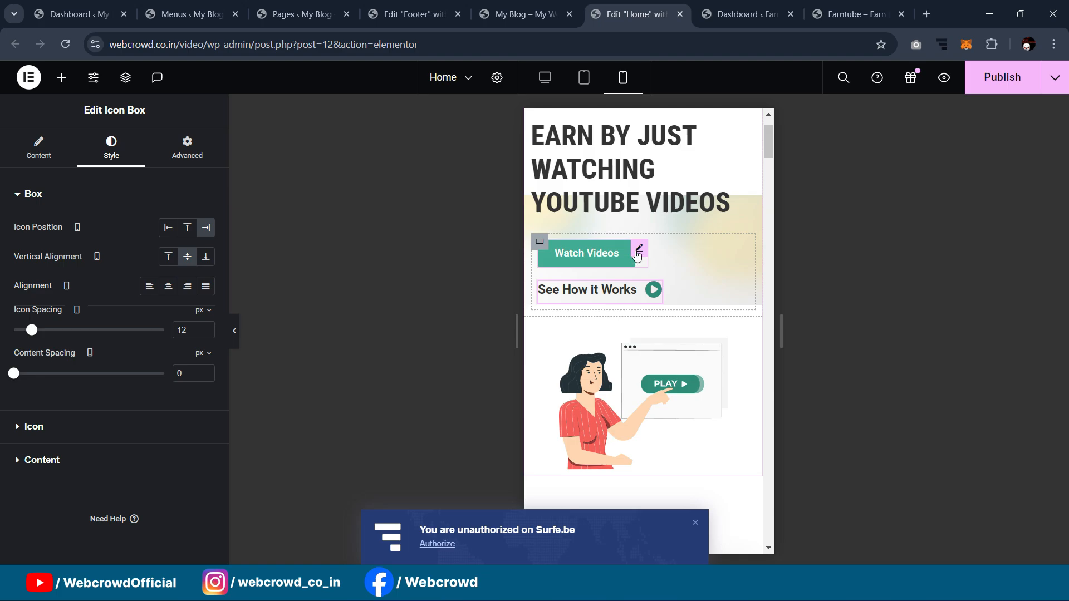
# Step: Give the Watch Videos button an Advanced custom width of 166 px on mobile
pyautogui.click(591, 254)
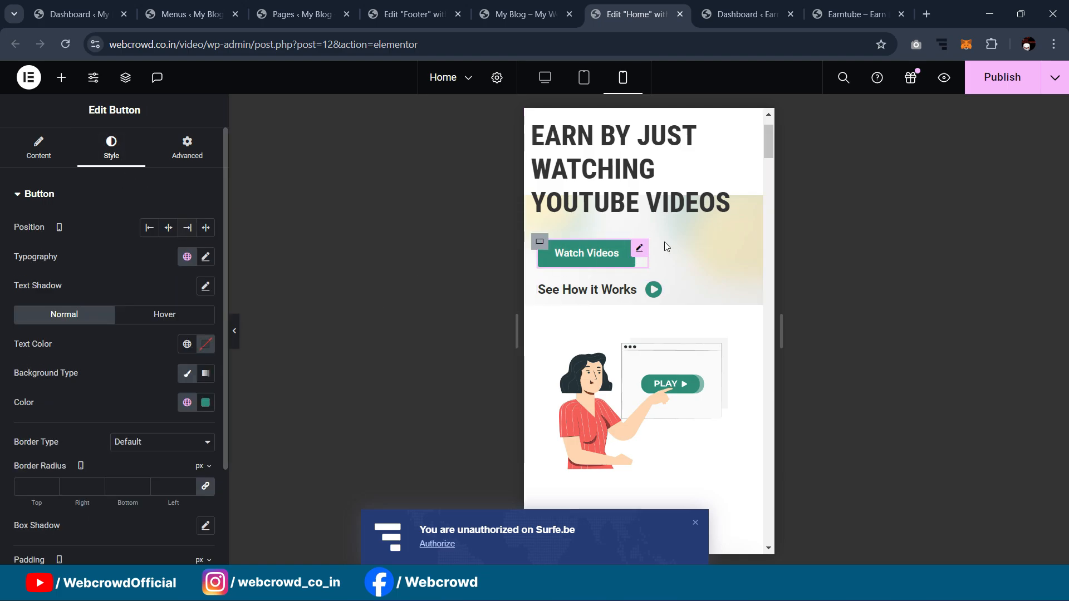
pyautogui.click(185, 149)
pyautogui.click(154, 336)
pyautogui.click(152, 381)
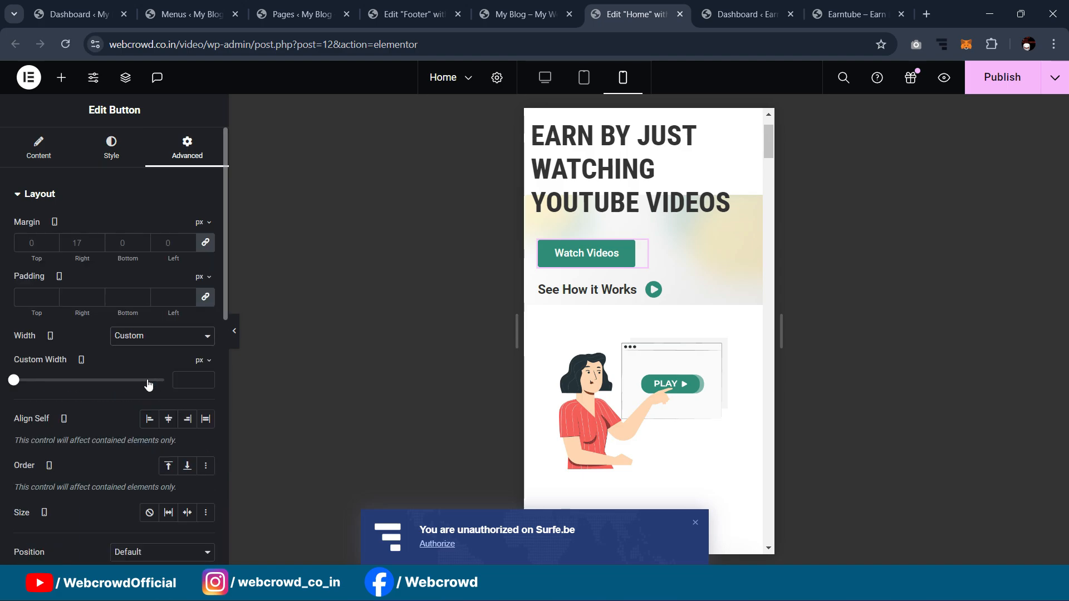
pyautogui.moveTo(15, 380); pyautogui.dragTo(30, 382)
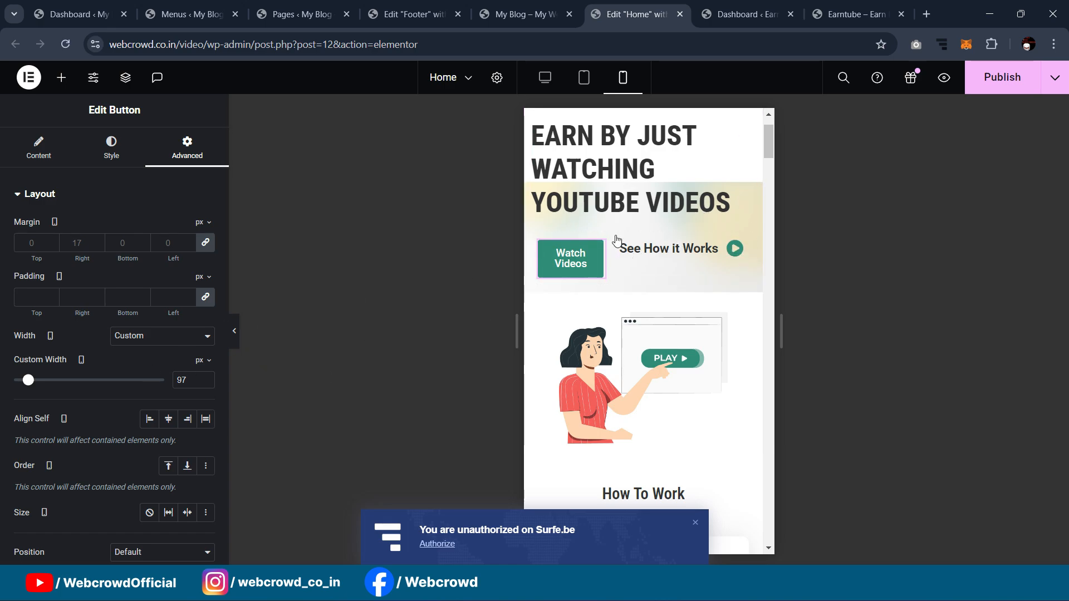
pyautogui.moveTo(28, 384); pyautogui.dragTo(37, 385)
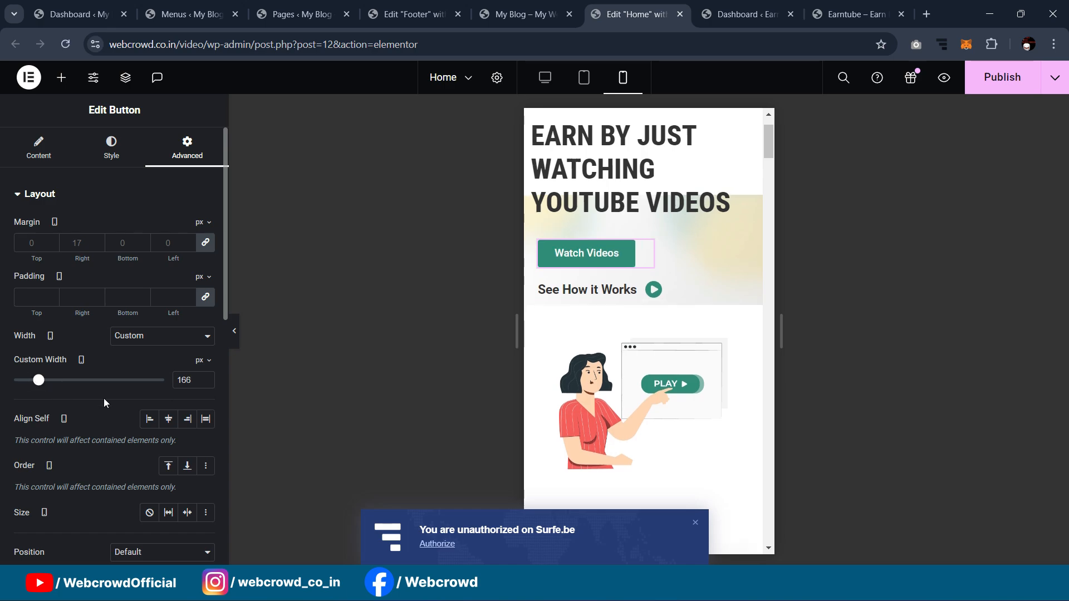
pyautogui.scroll(2, 690, 278)
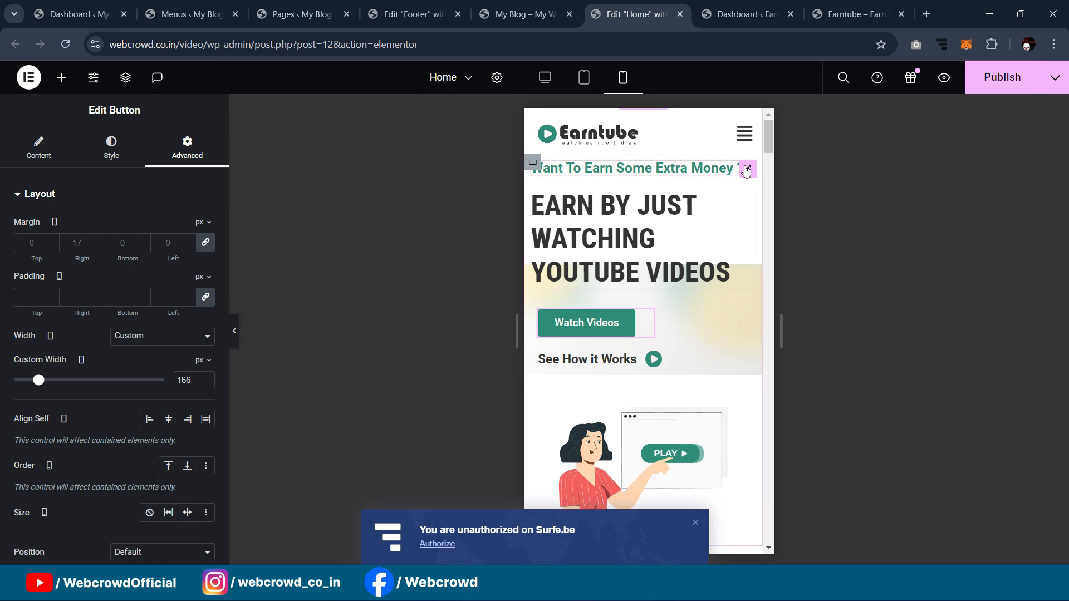
# Step: Center-align the EARN BY JUST WATCHING YOUTUBE VIDEOS heading text
pyautogui.click(103, 162)
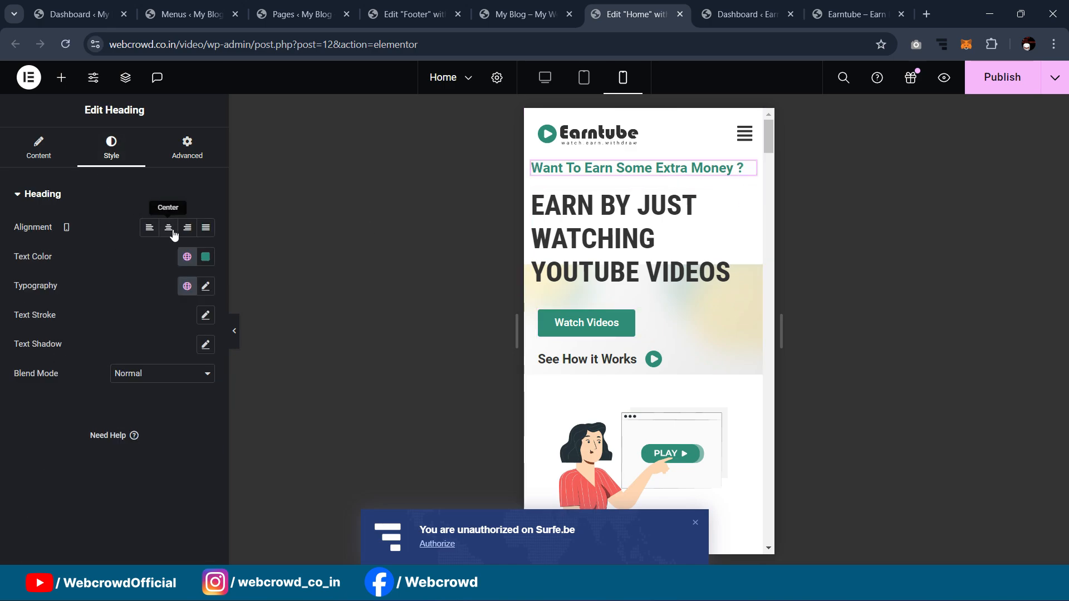
pyautogui.click(741, 200)
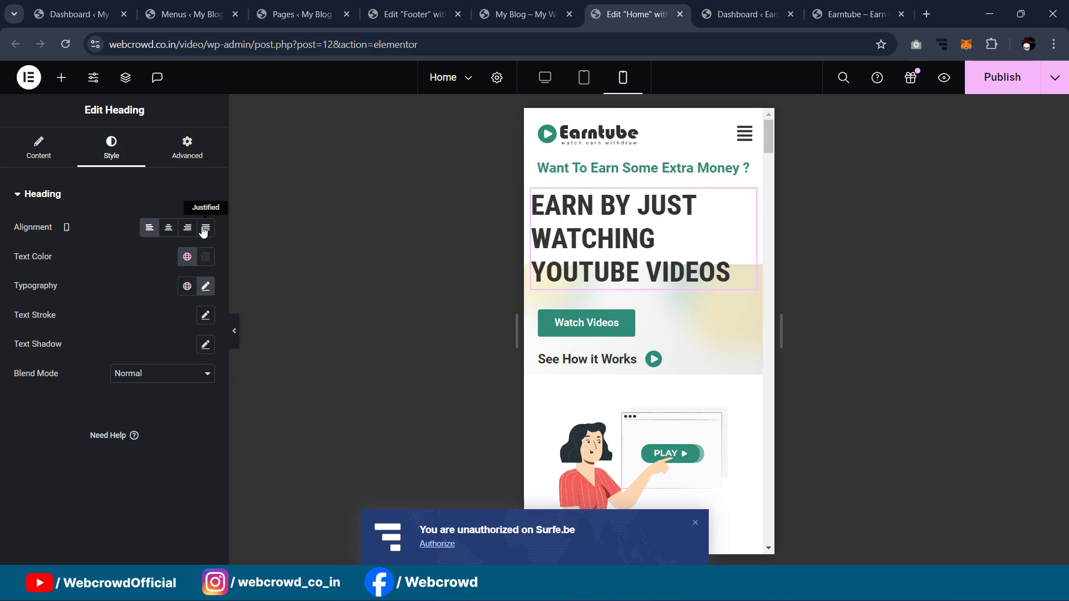
pyautogui.click(168, 228)
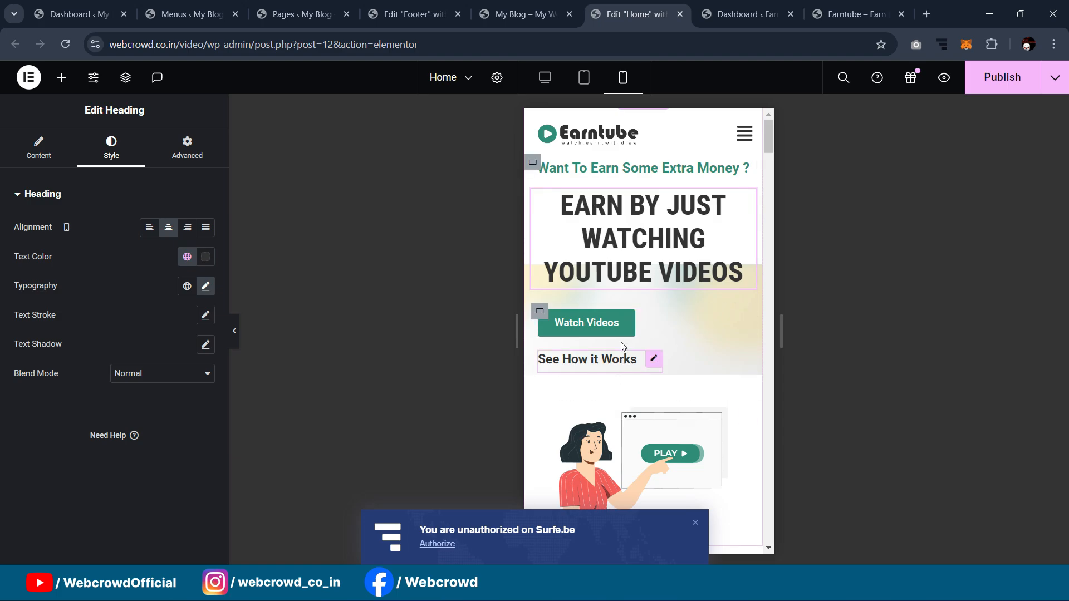
# Step: Set the hero buttons container's Justify Content and Align Items to Center, then preview
pyautogui.click(536, 311)
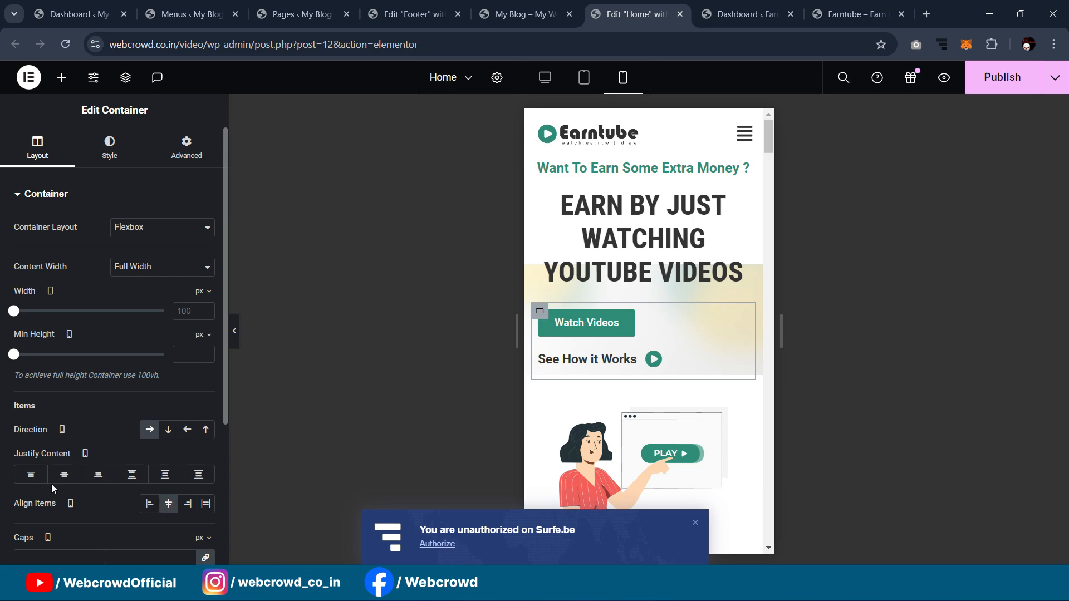
pyautogui.click(64, 474)
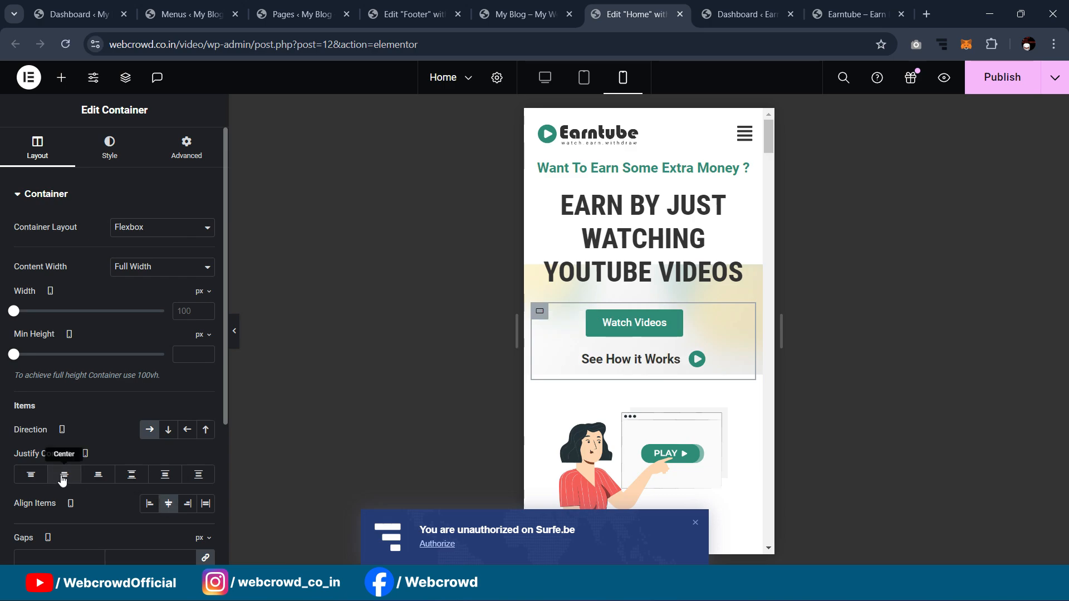
pyautogui.click(167, 504)
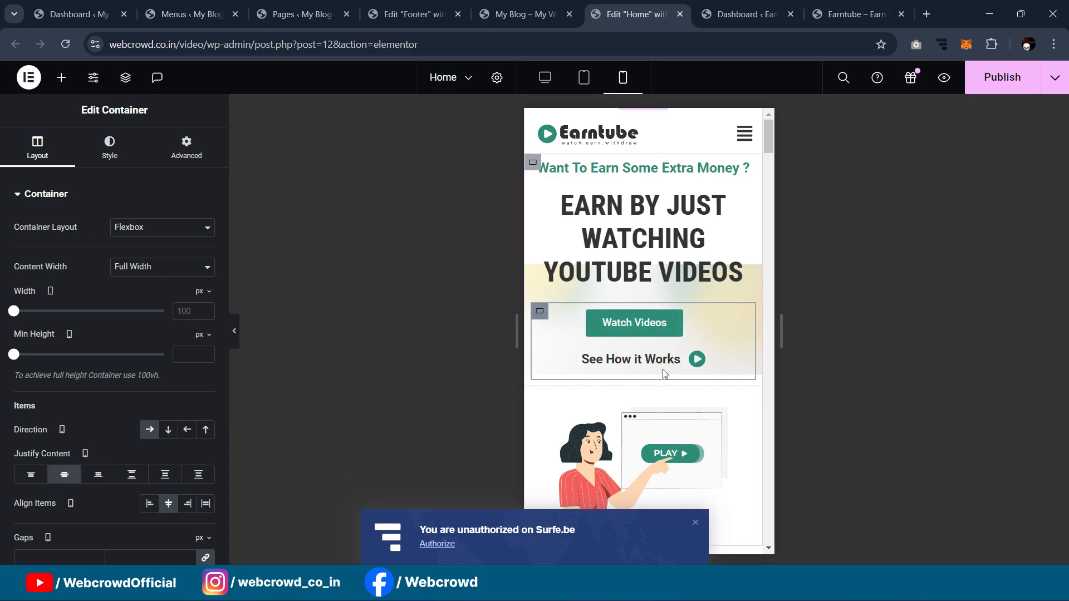
pyautogui.click(236, 345)
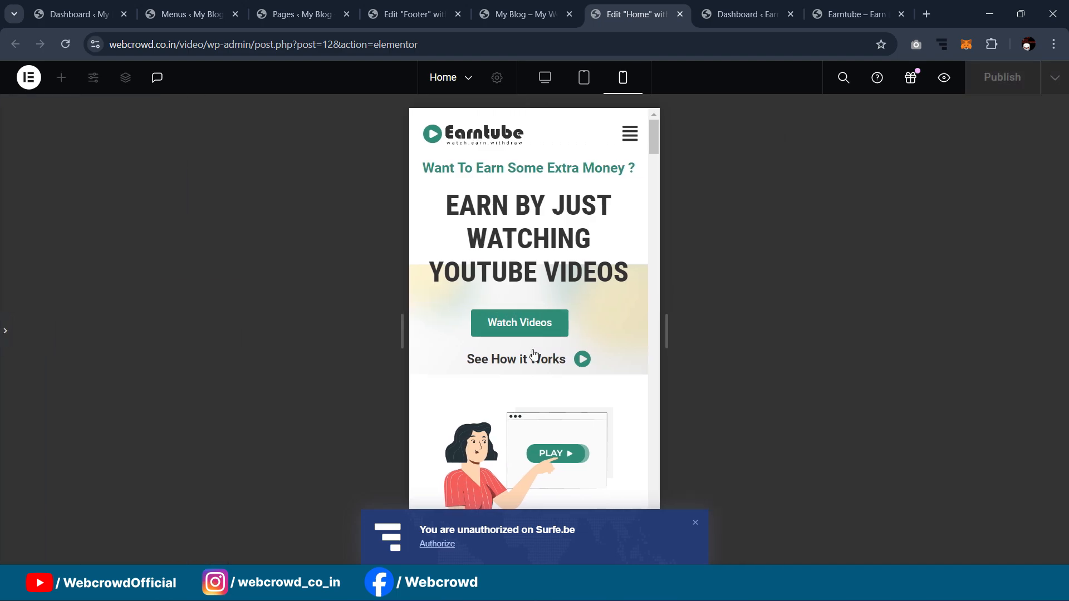
# Step: Reopen the hero buttons container settings and scroll down the mobile preview
pyautogui.click(611, 300)
pyautogui.scroll(-5, 667, 307)
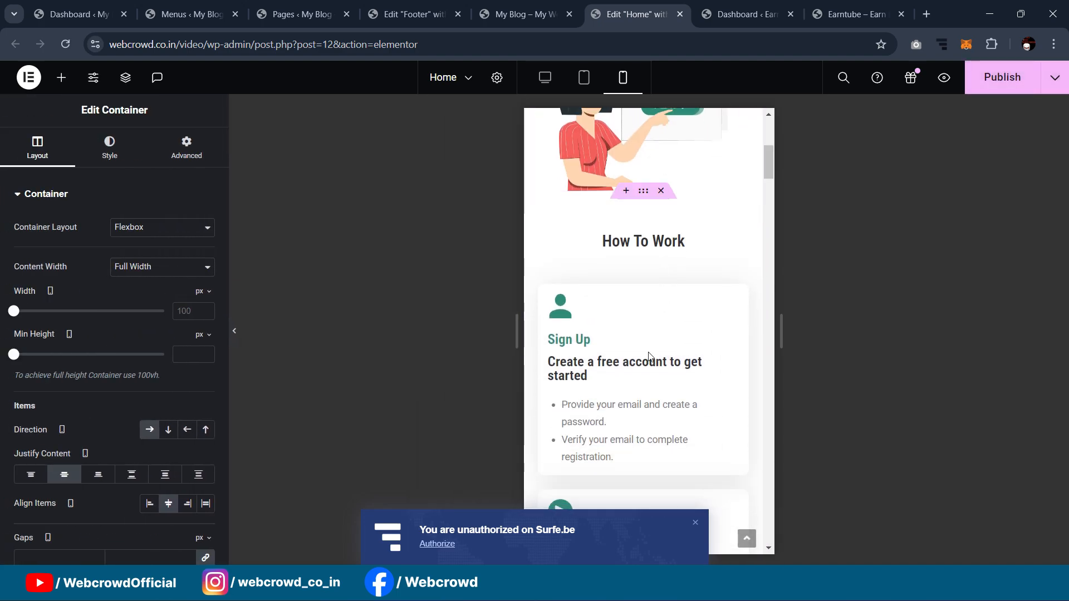
pyautogui.scroll(3, 668, 306)
pyautogui.scroll(-6, 667, 307)
pyautogui.scroll(-7, 667, 309)
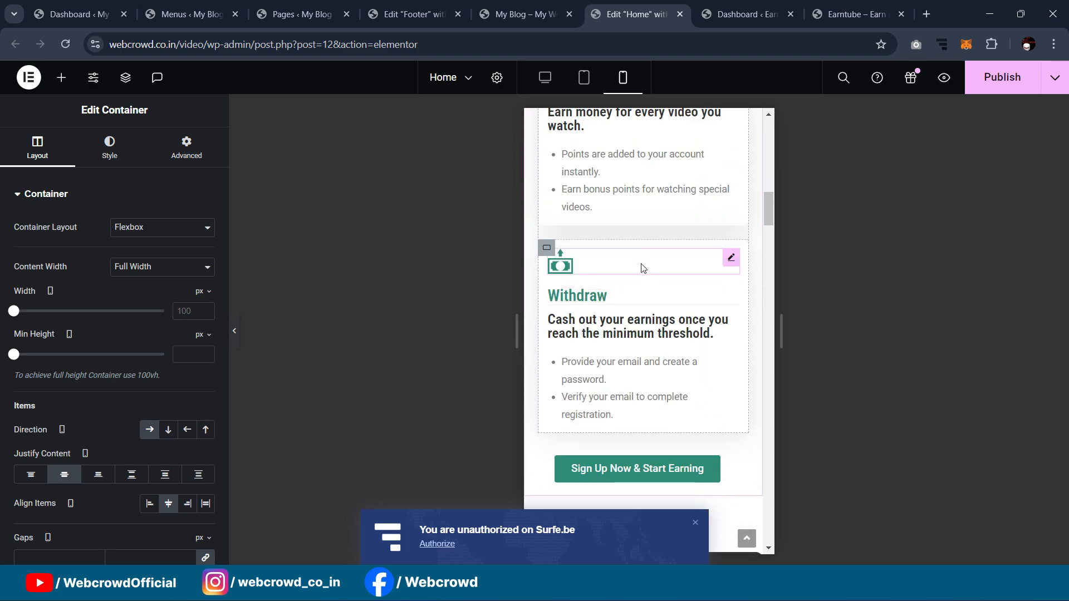
pyautogui.scroll(-3, 644, 261)
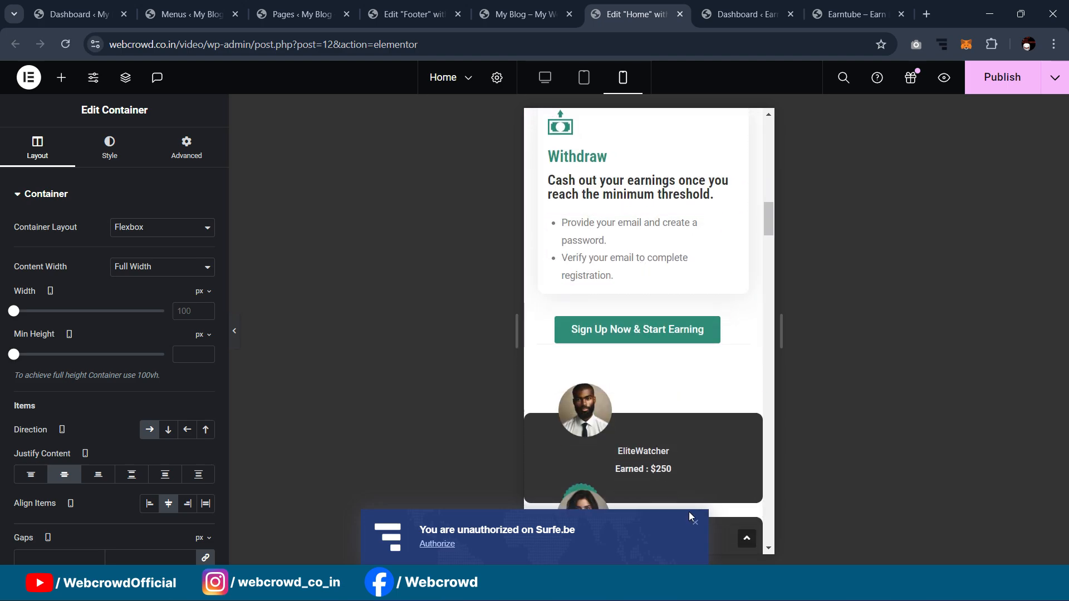
# Step: Dismiss the Surfe.be notification and review the stacked EliteWatcher earner cards, returning to the top
pyautogui.click(694, 530)
pyautogui.scroll(-2, 710, 304)
pyautogui.scroll(1, 695, 220)
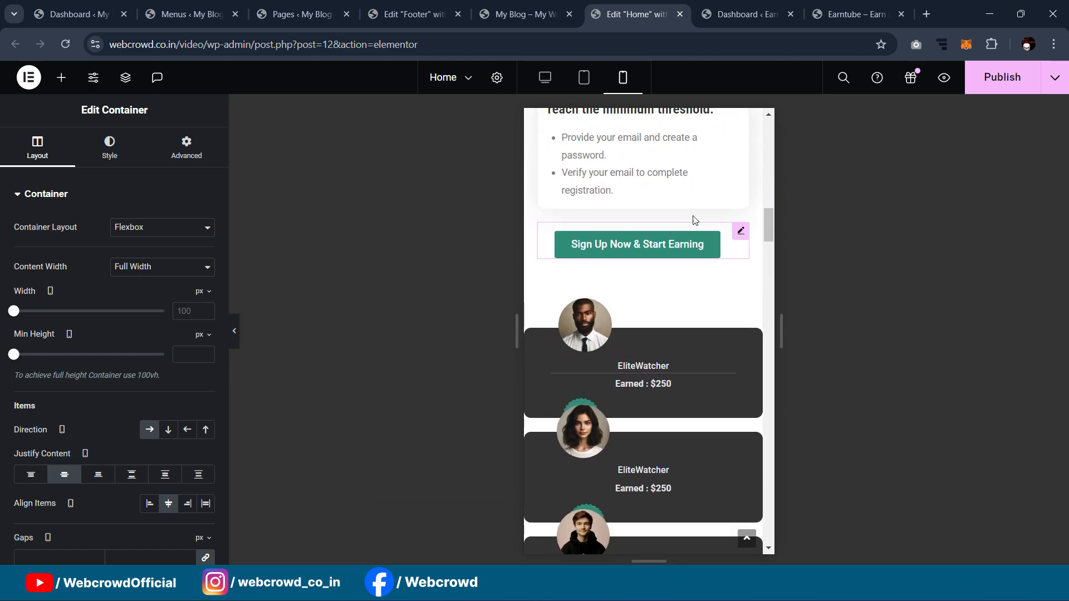
pyautogui.scroll(-3, 693, 216)
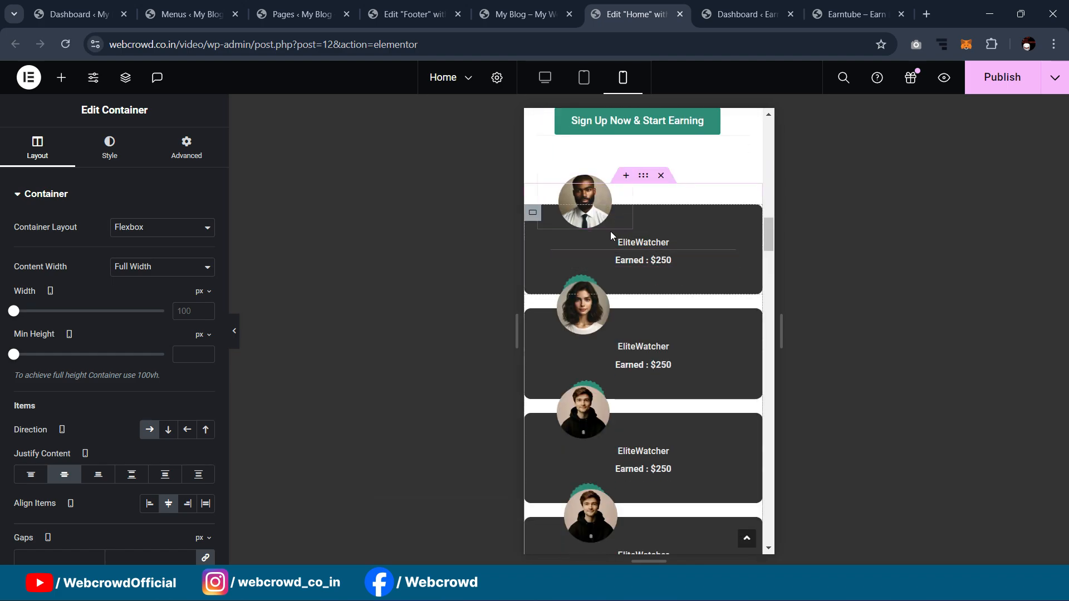
pyautogui.scroll(-5, 583, 259)
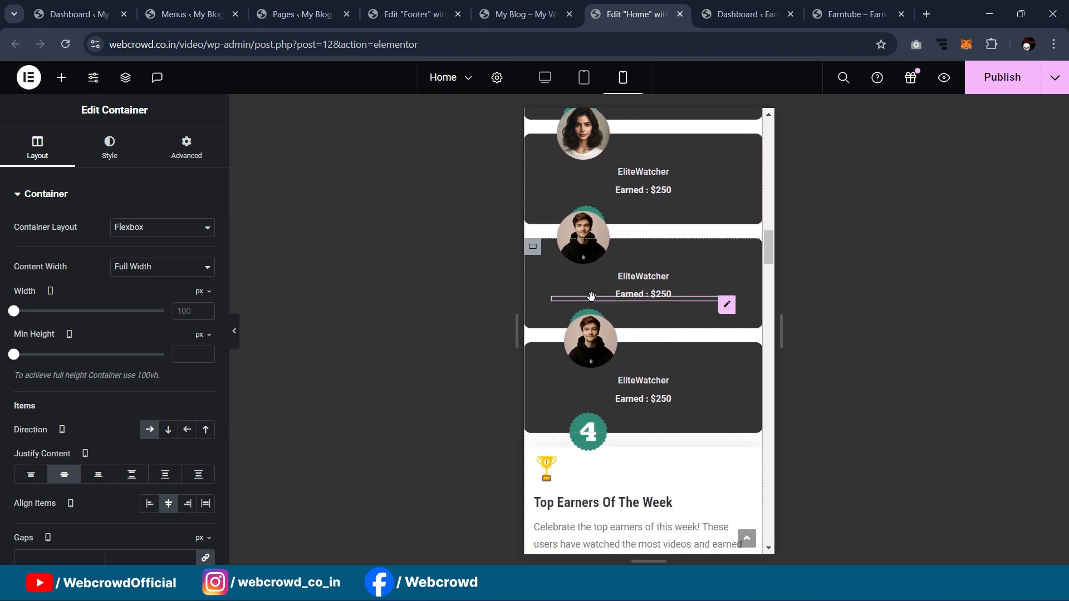
pyautogui.scroll(4, 636, 336)
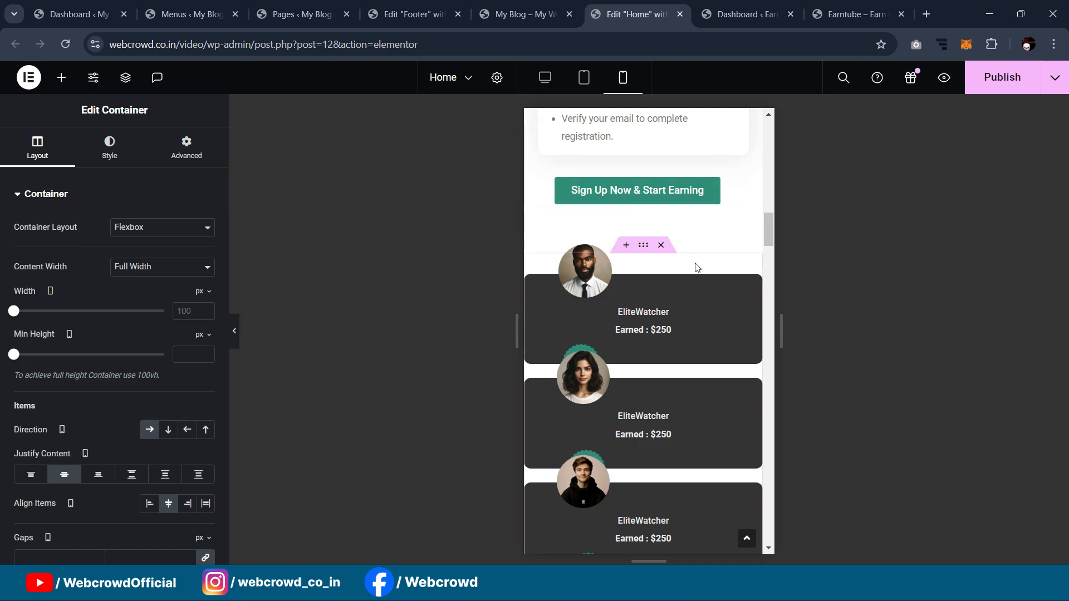
pyautogui.scroll(-5, 695, 267)
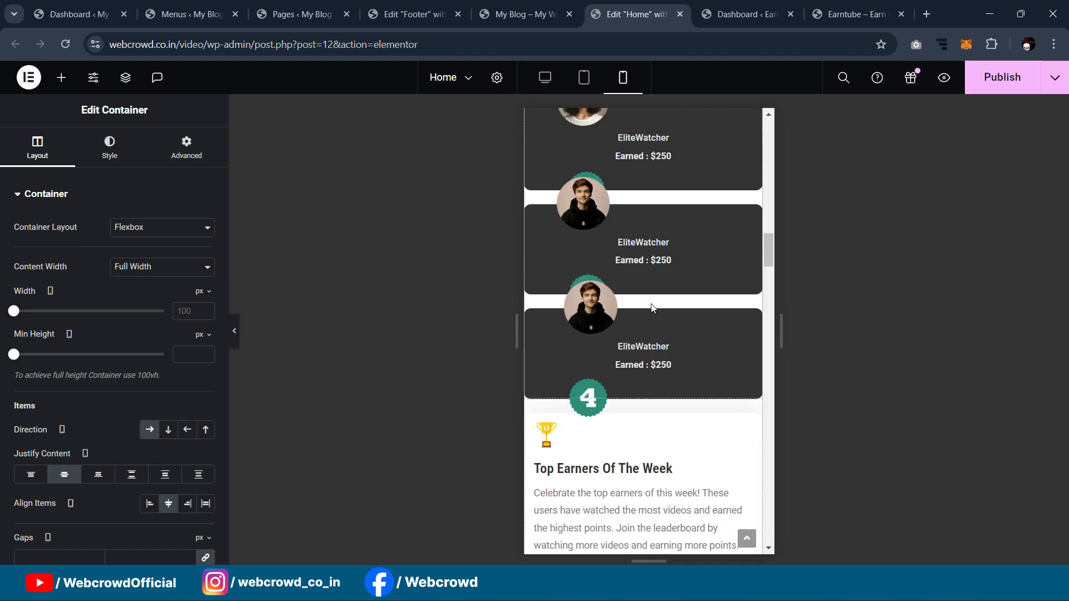
pyautogui.scroll(-4, 604, 288)
pyautogui.scroll(4, 623, 323)
pyautogui.scroll(-6, 650, 366)
pyautogui.scroll(15, 650, 366)
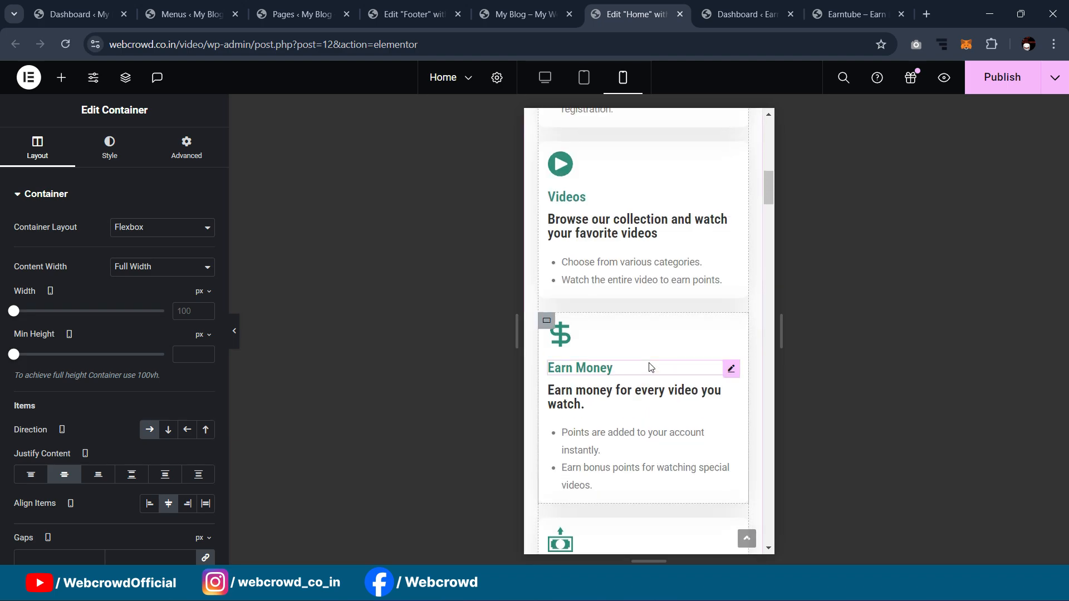
pyautogui.scroll(15, 650, 365)
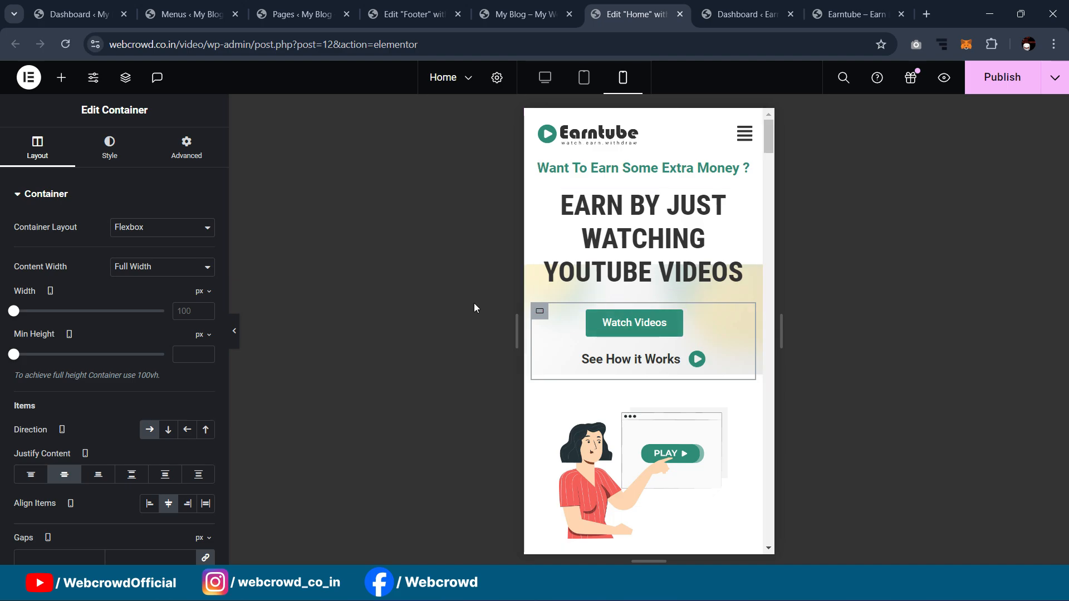
pyautogui.scroll(-3, 632, 332)
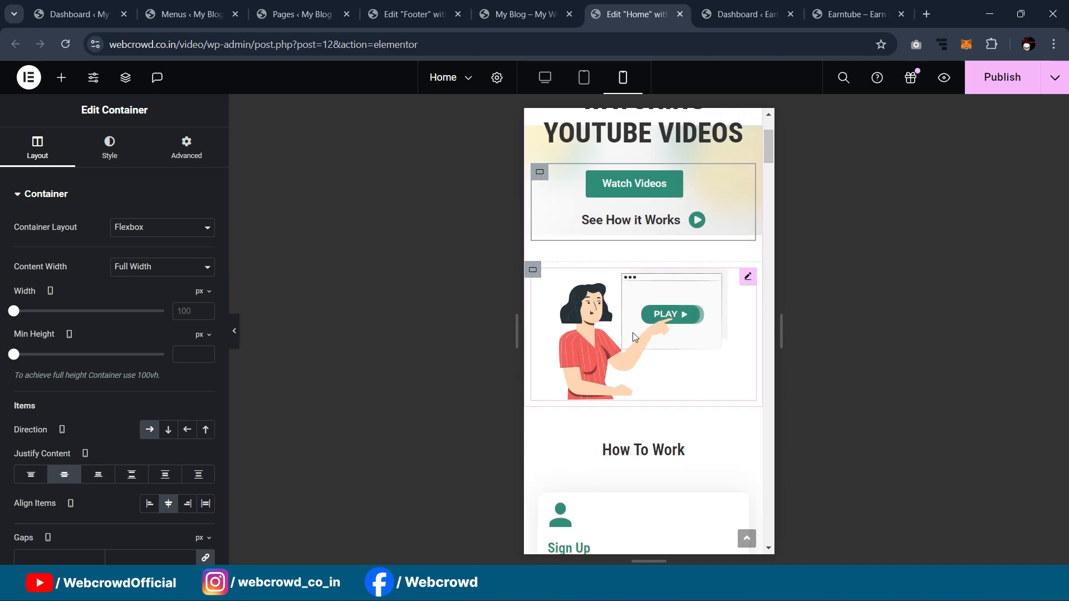
pyautogui.click(536, 282)
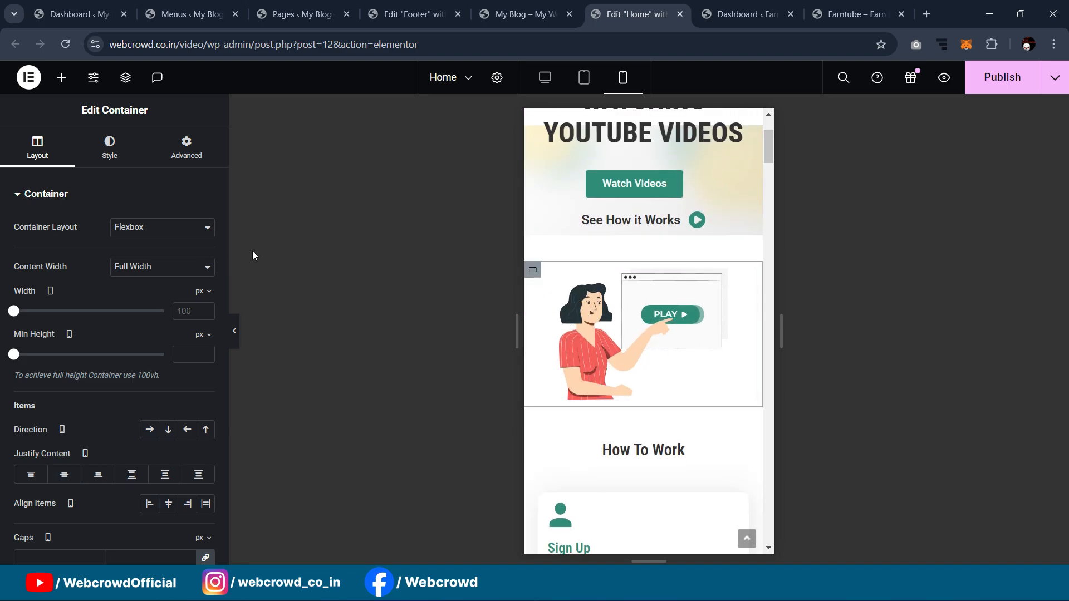
pyautogui.click(183, 162)
pyautogui.scroll(-5, 190, 328)
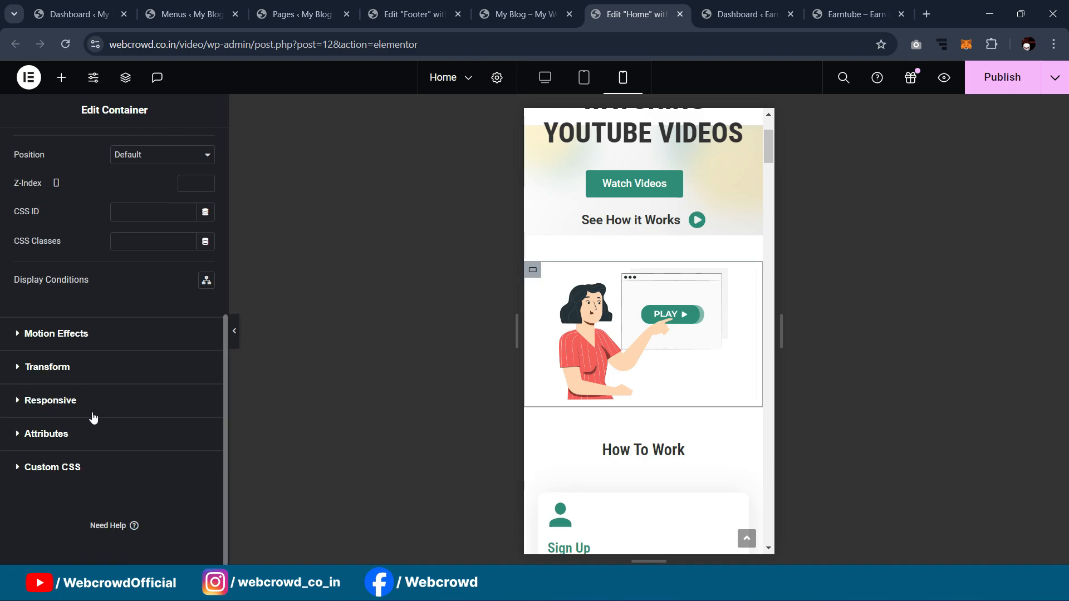
pyautogui.click(93, 415)
pyautogui.click(196, 425)
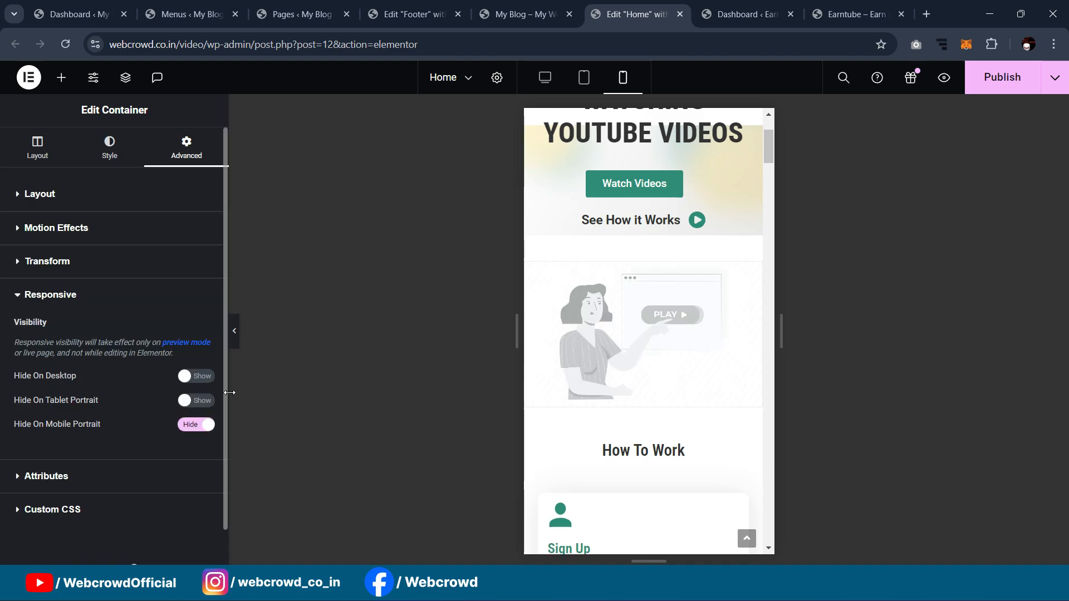
pyautogui.click(234, 331)
pyautogui.scroll(3, 528, 323)
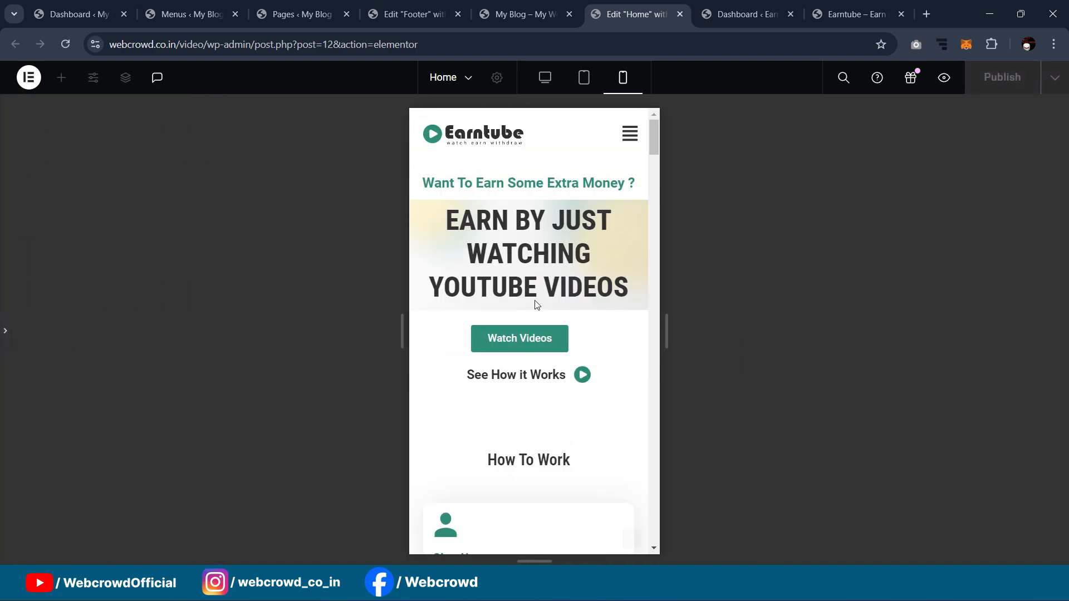
pyautogui.scroll(-3, 535, 307)
pyautogui.scroll(3, 549, 323)
pyautogui.scroll(-4, 643, 334)
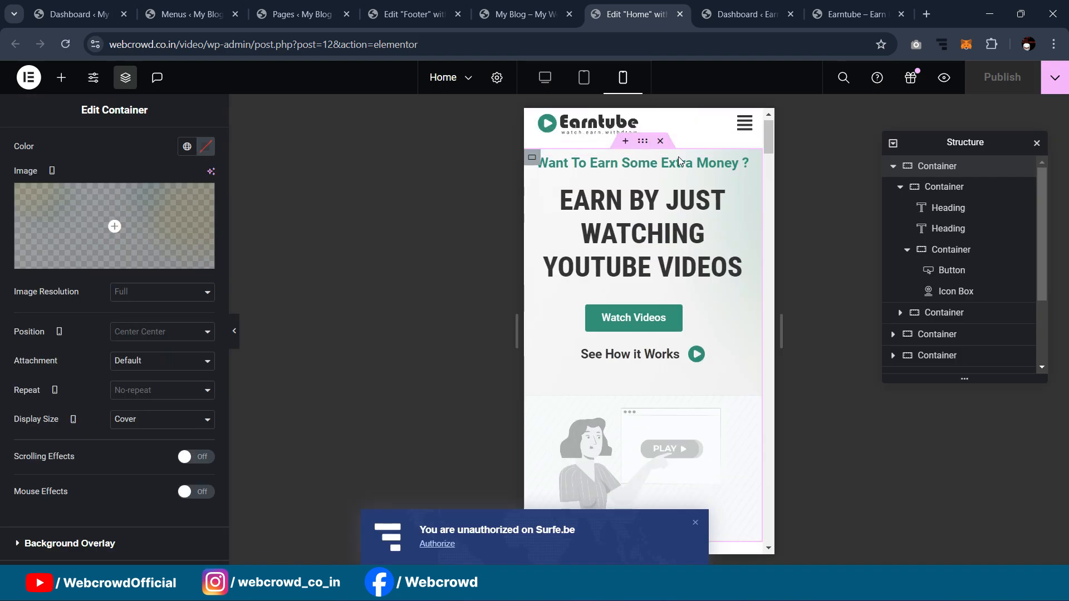
pyautogui.moveTo(551, 584)
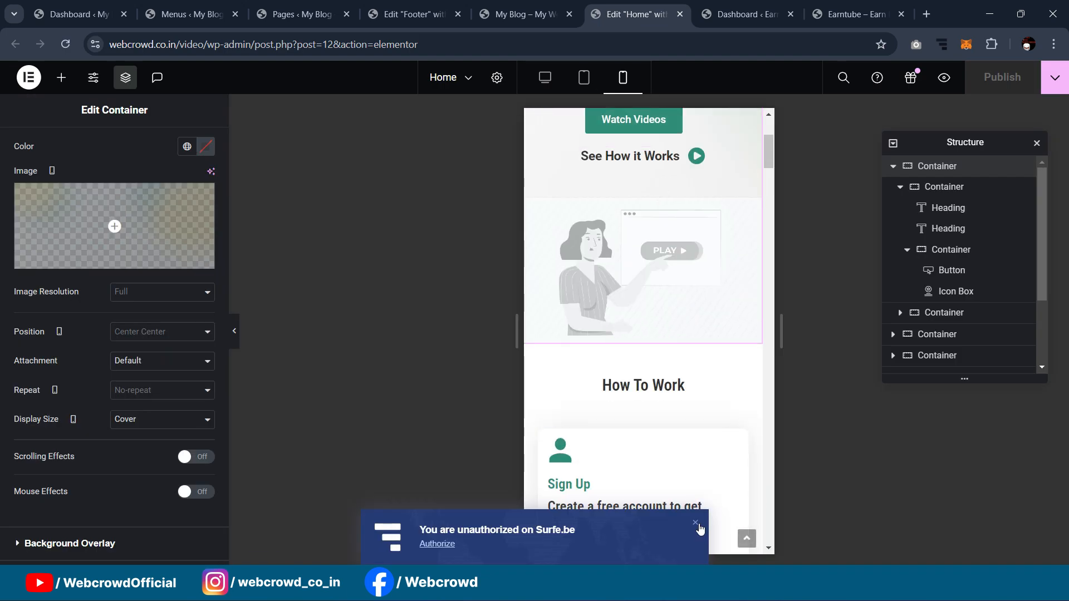
pyautogui.scroll(4, 640, 362)
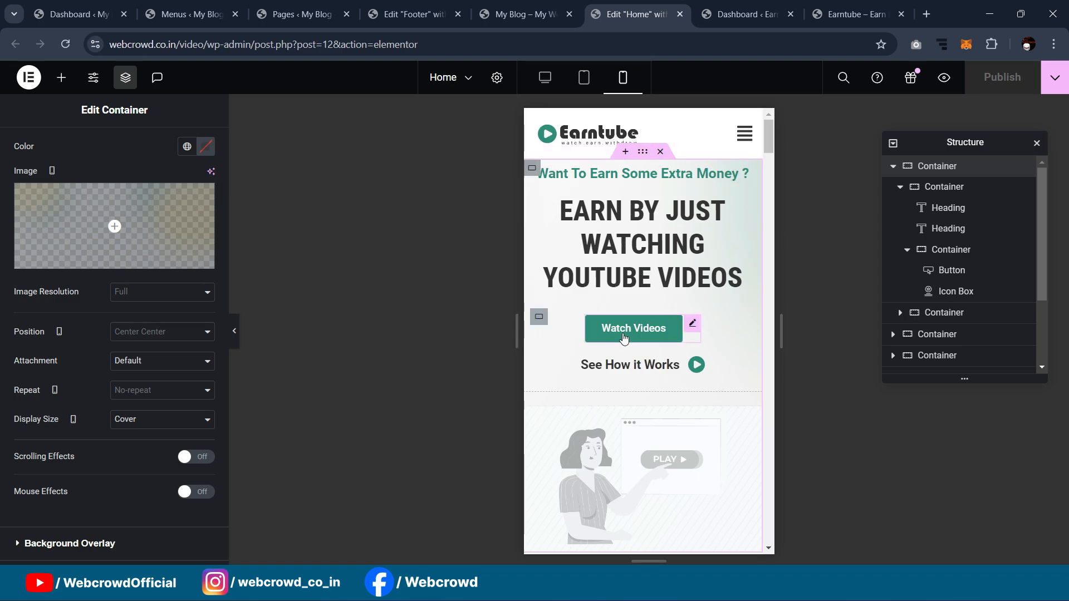
# Step: Switch the Home page preview to Desktop, close the Structure panel and scroll the preview
pyautogui.click(539, 82)
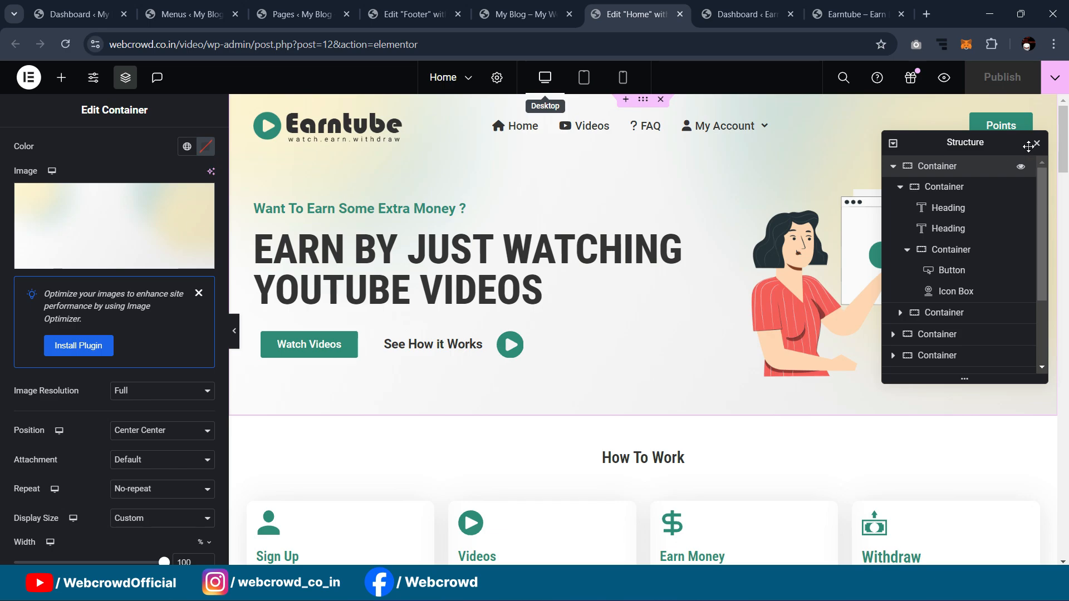
pyautogui.click(1036, 143)
pyautogui.scroll(-10, 799, 245)
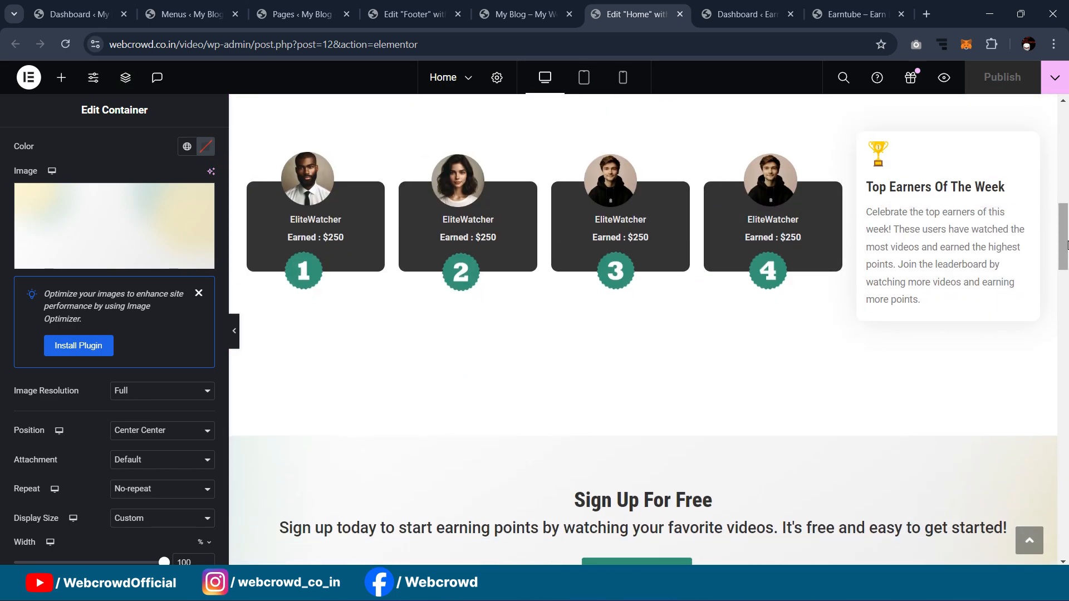
pyautogui.moveTo(1067, 245)
pyautogui.mouseDown()
pyautogui.moveTo(1066, 543)
pyautogui.moveTo(1065, 228)
pyautogui.mouseUp()
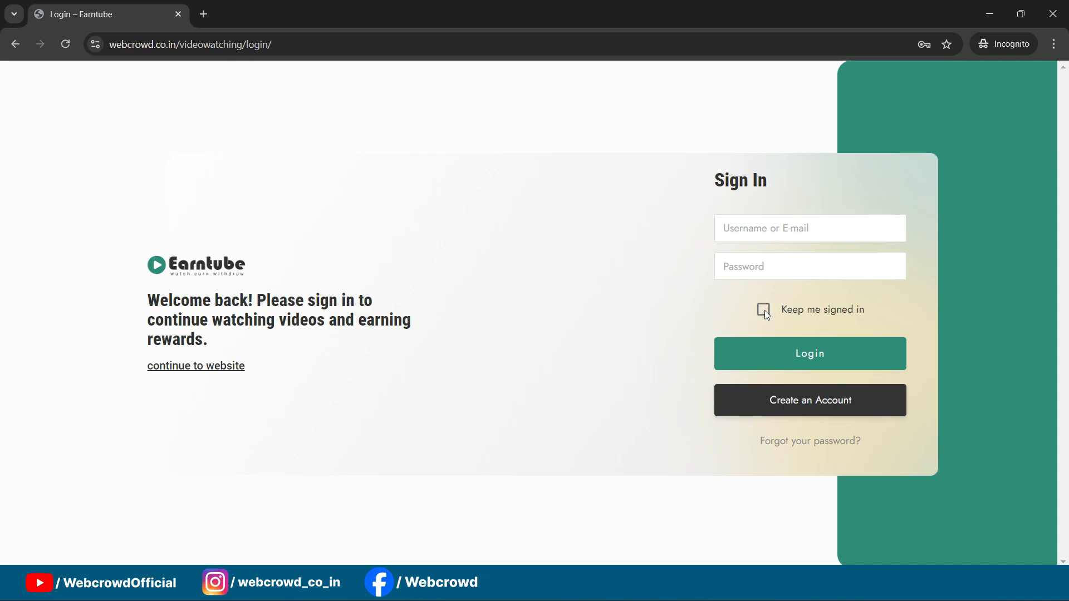
# Step: View Earntube's Create an Account page, then close the incognito window
pyautogui.click(779, 401)
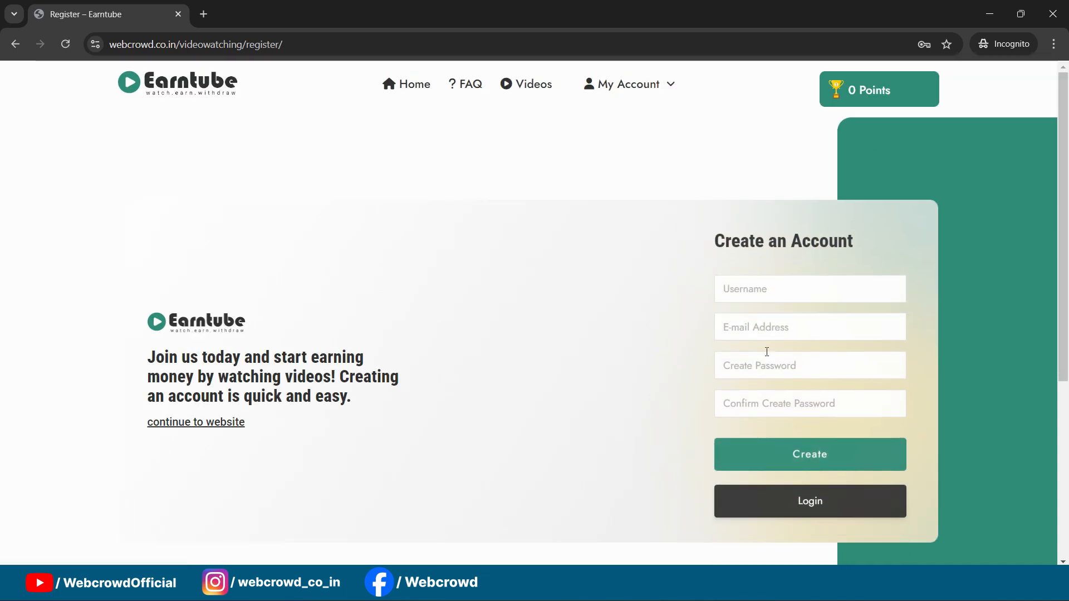
pyautogui.scroll(-2, 766, 352)
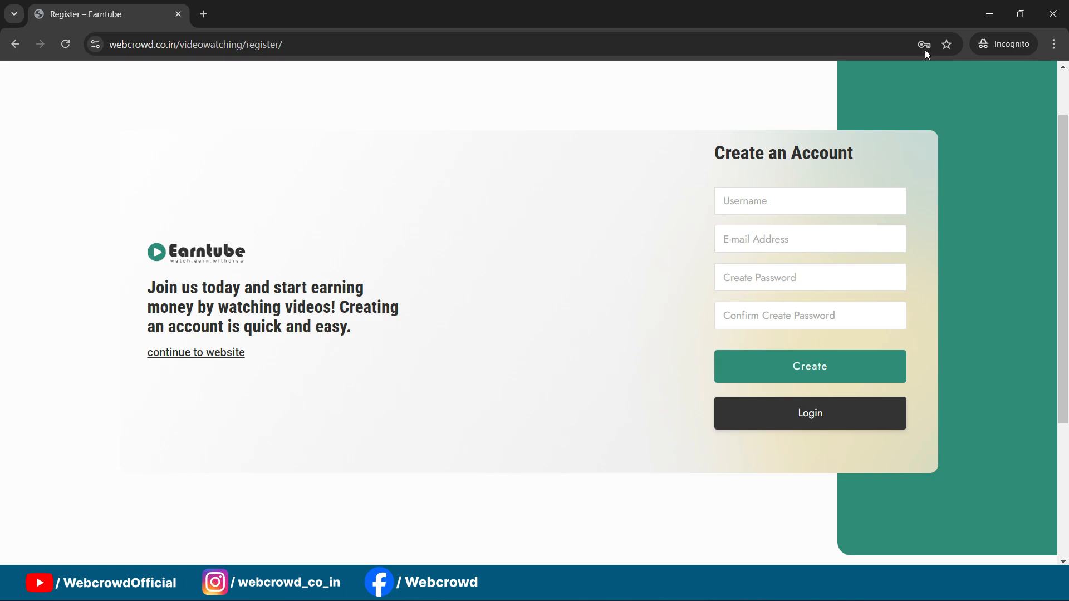
pyautogui.click(1053, 14)
pyautogui.scroll(2, 49, 248)
pyautogui.moveTo(46, 231)
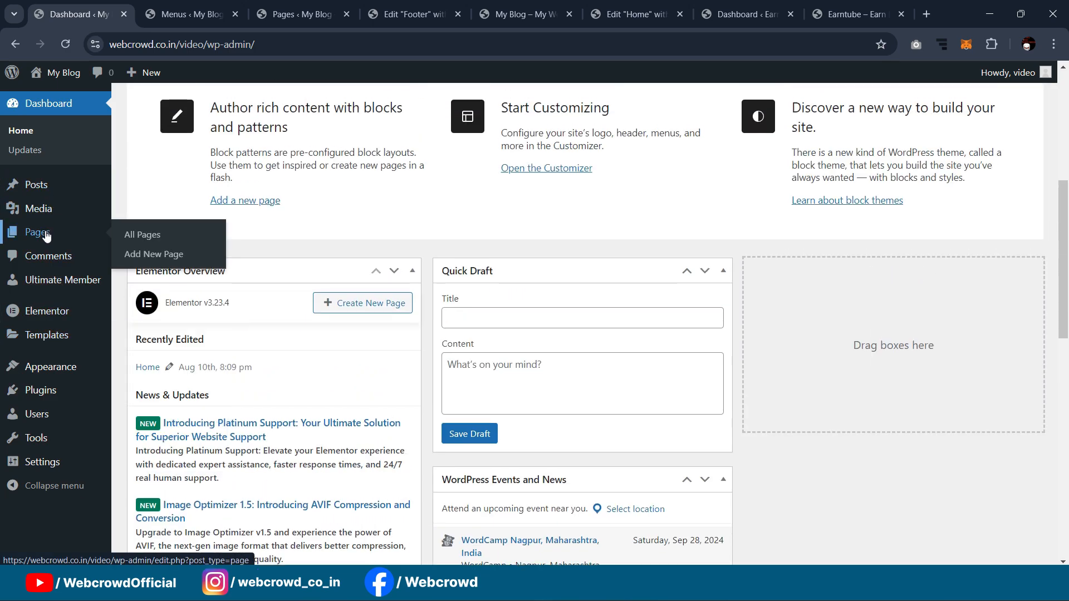
# Step: Go to All Pages and open the Login page for editing
pyautogui.click(137, 240)
pyautogui.scroll(-3, 588, 190)
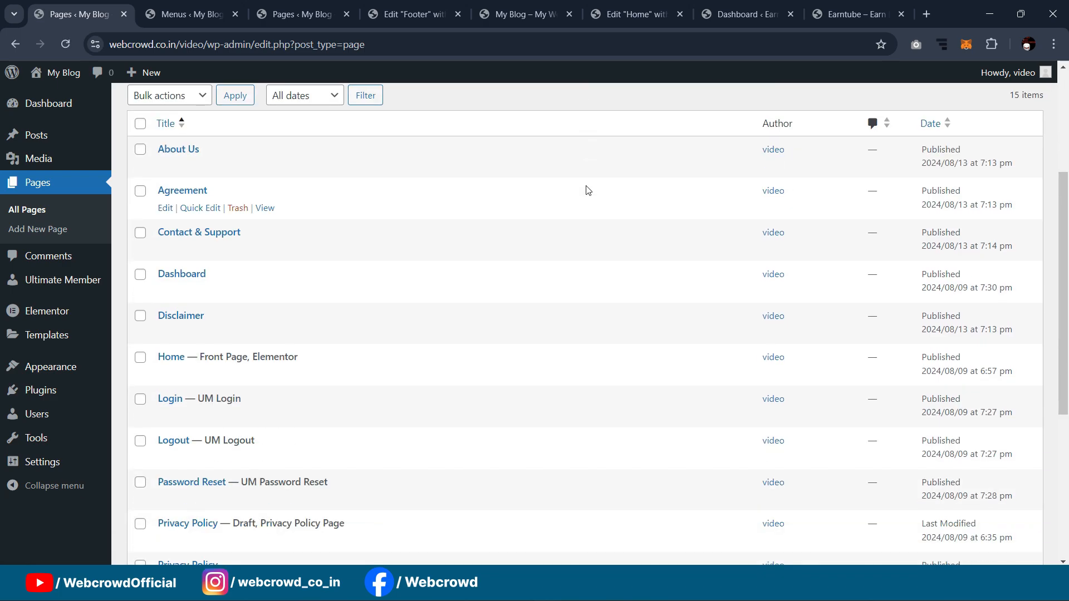
pyautogui.scroll(-2, 585, 190)
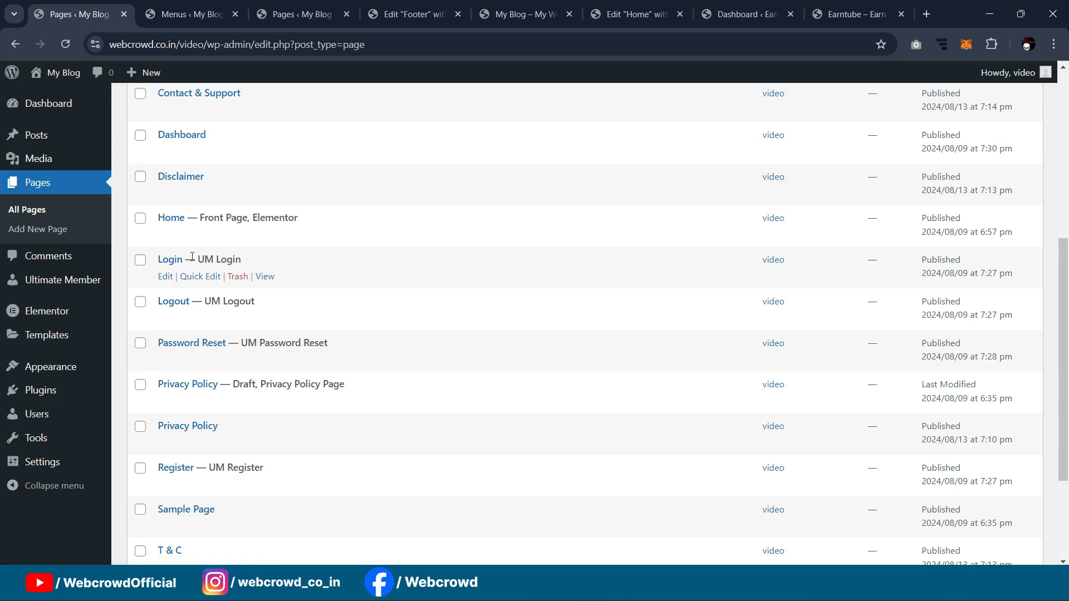
pyautogui.scroll(-2, 206, 250)
pyautogui.scroll(2, 214, 178)
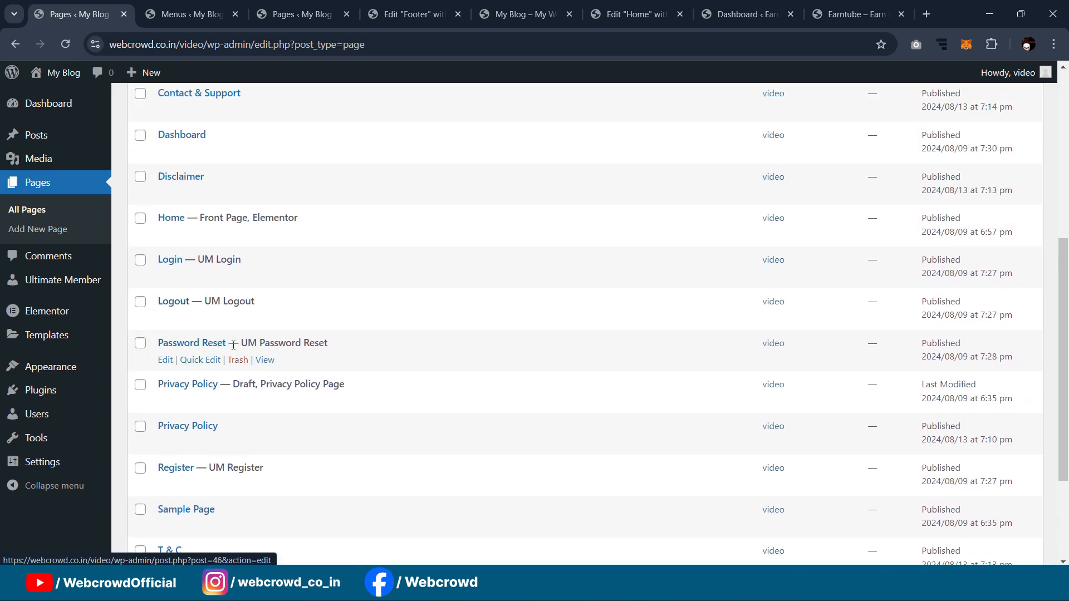
pyautogui.scroll(-2, 213, 301)
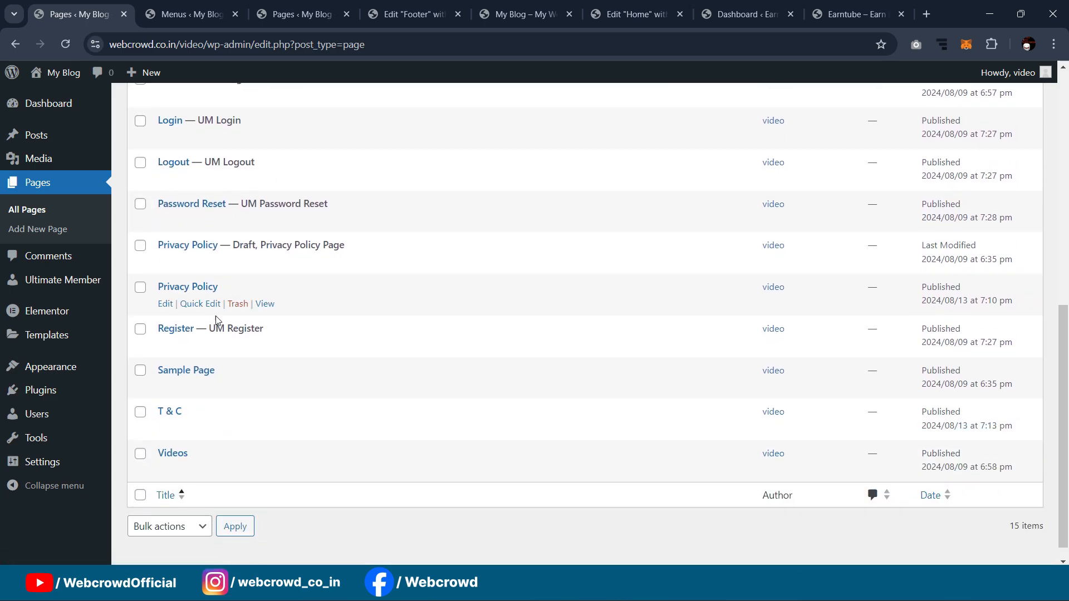
pyautogui.scroll(2, 201, 345)
pyautogui.scroll(1, 261, 340)
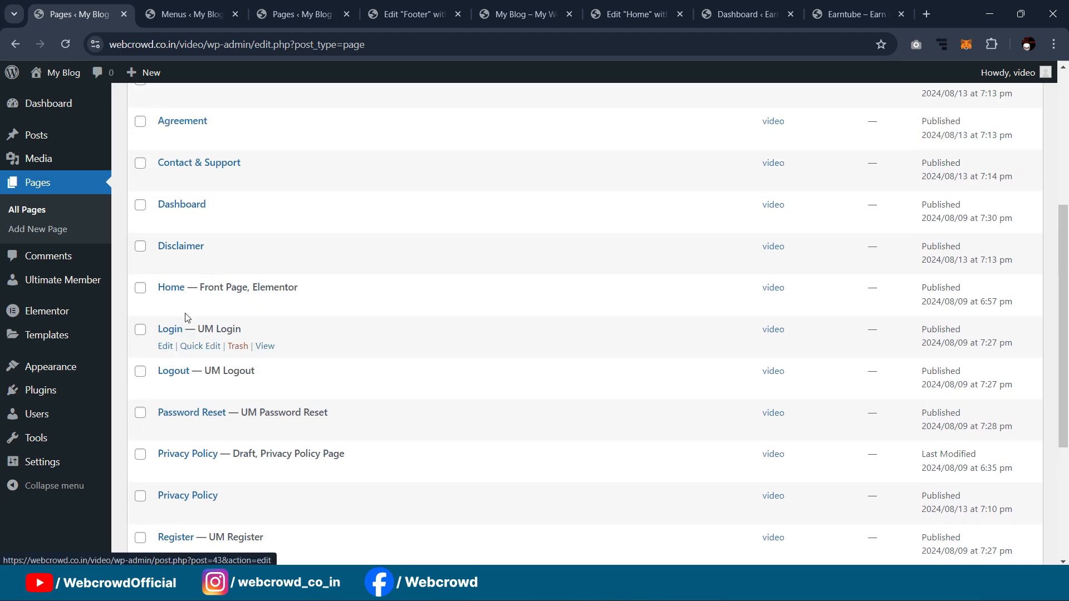
pyautogui.keyDown('ctrl'); pyautogui.click(169, 346); pyautogui.keyUp('ctrl')
# Step: Switch the Login page template to Elementor Canvas and save it with Ctrl+S
pyautogui.click(172, 11)
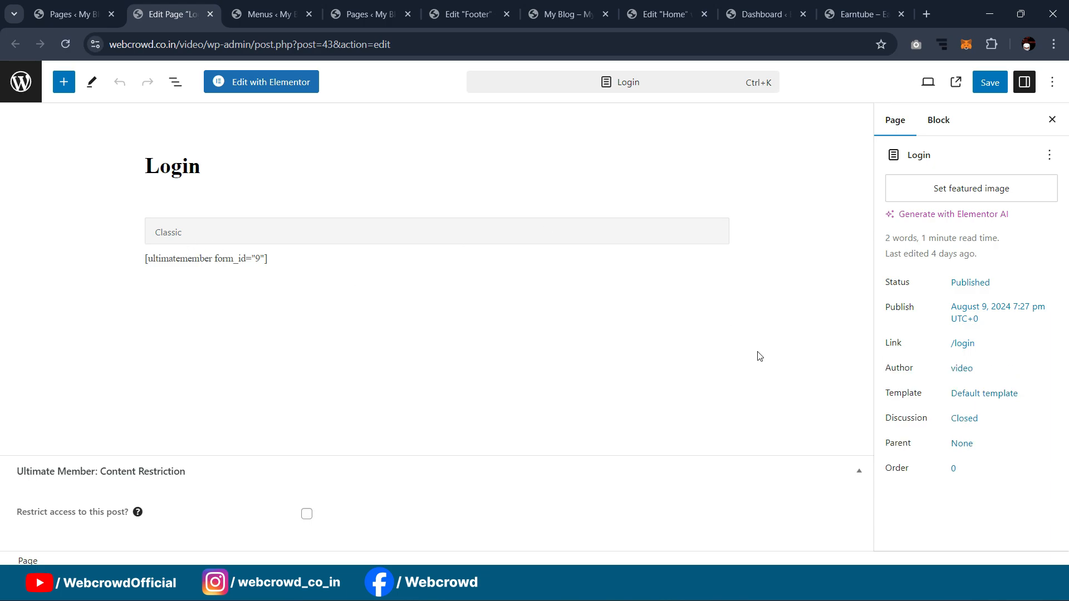
pyautogui.click(985, 393)
pyautogui.click(937, 502)
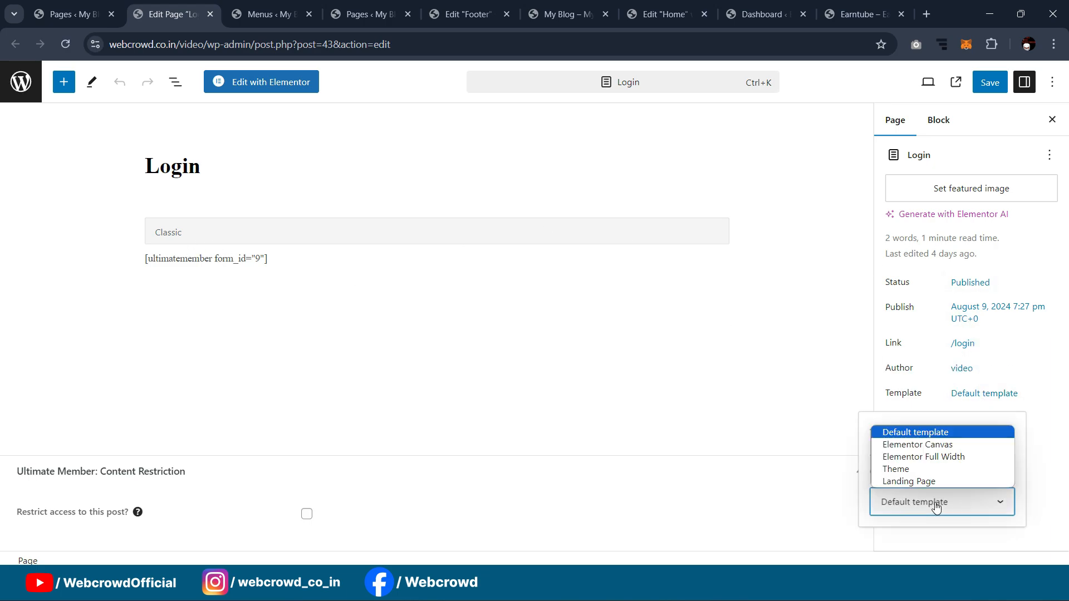
pyautogui.click(929, 444)
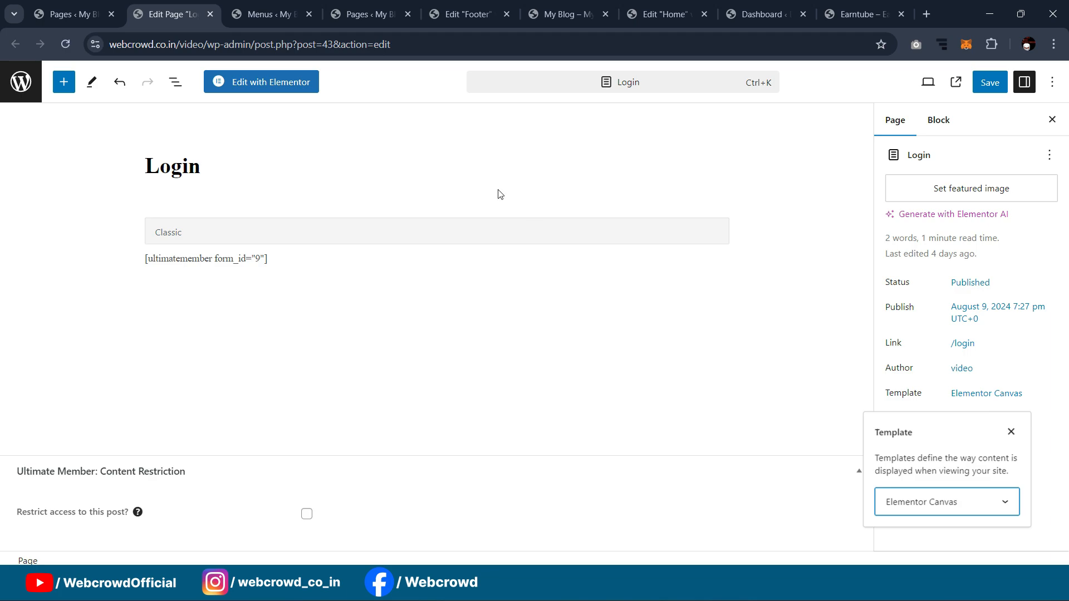
pyautogui.hotkey('ctrl', 's')
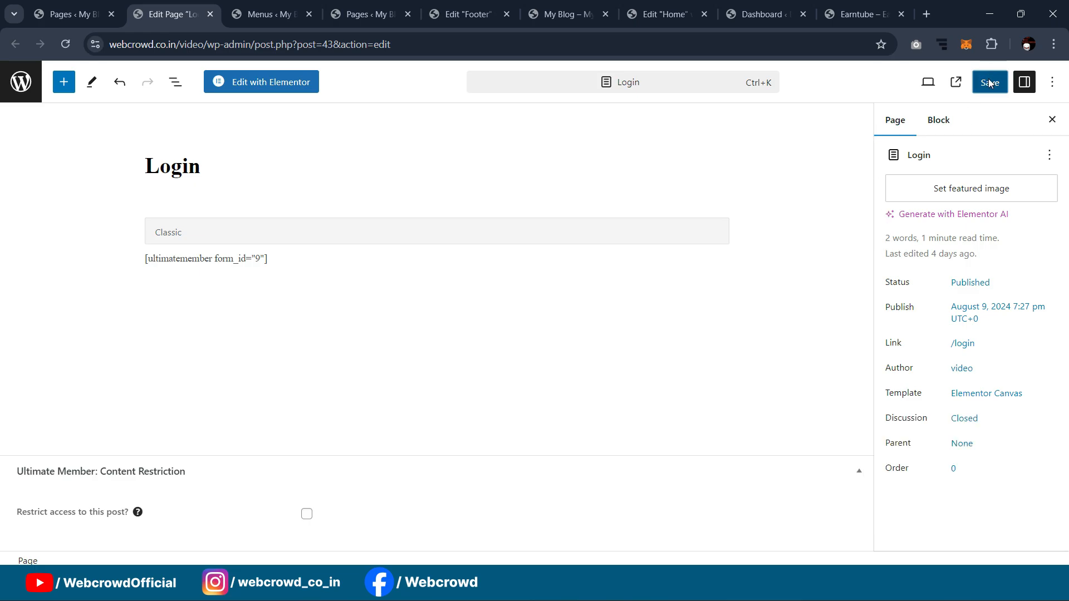
# Step: Open the Login page in Elementor and delete the login shortcode widget
pyautogui.click(256, 84)
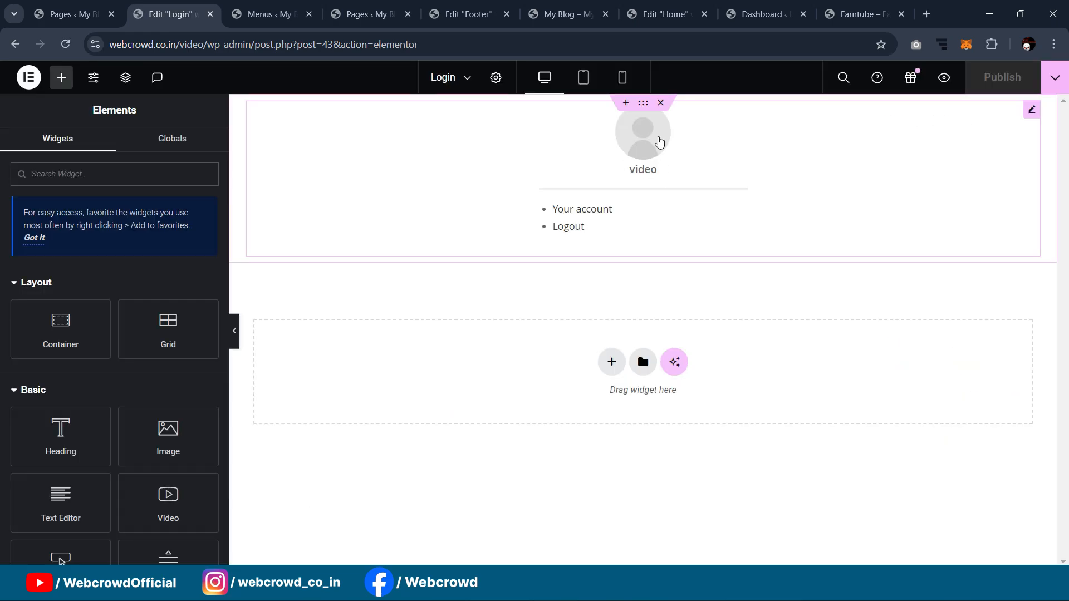
pyautogui.click(1031, 109)
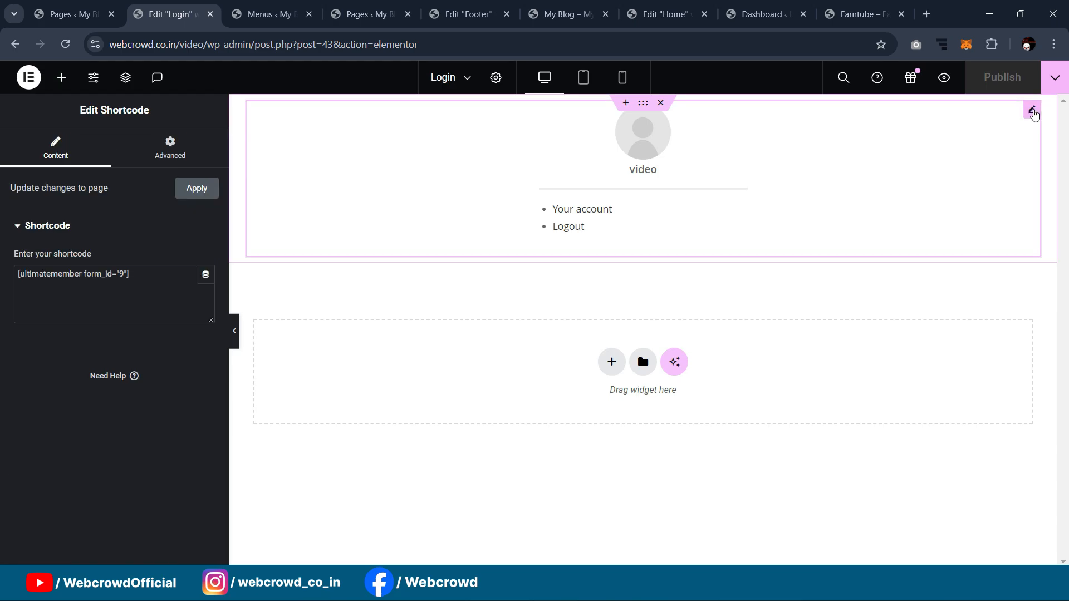
pyautogui.press('Delete')
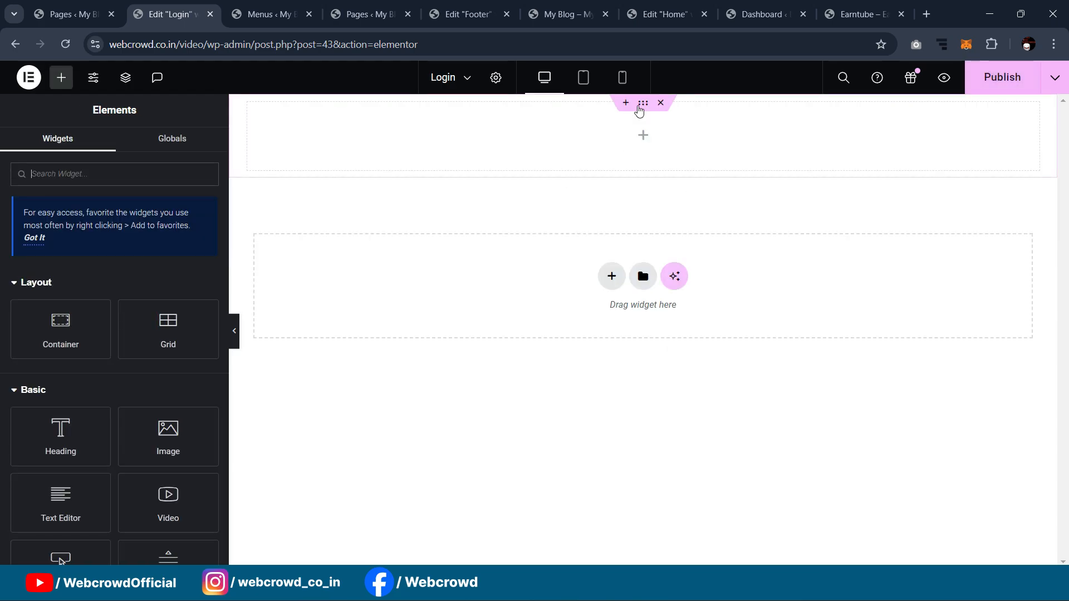
# Step: Set the empty container's minimum height to 100 vh
pyautogui.click(640, 105)
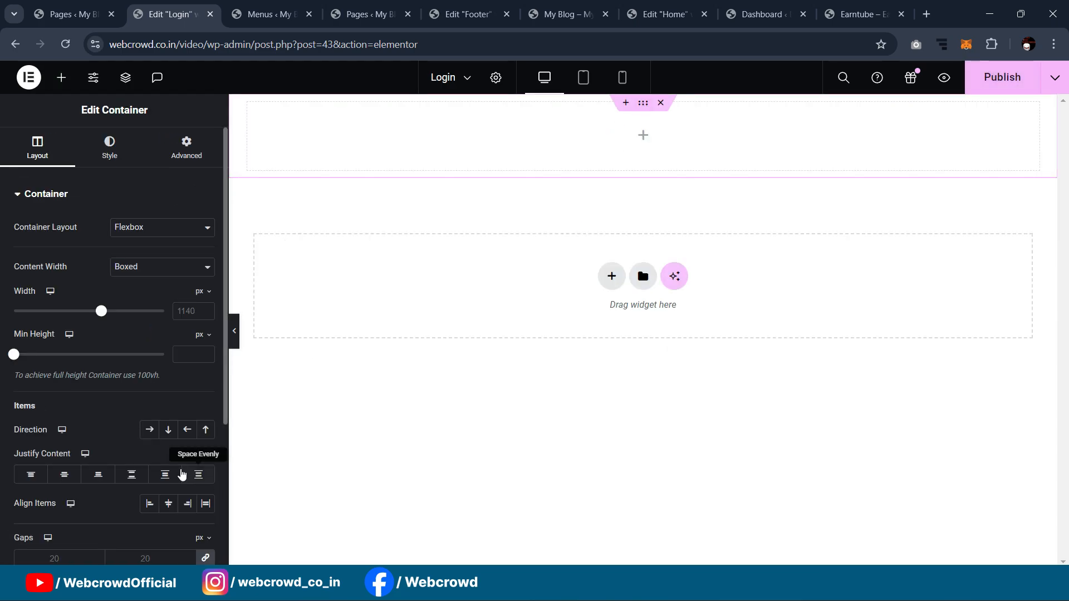
pyautogui.click(198, 335)
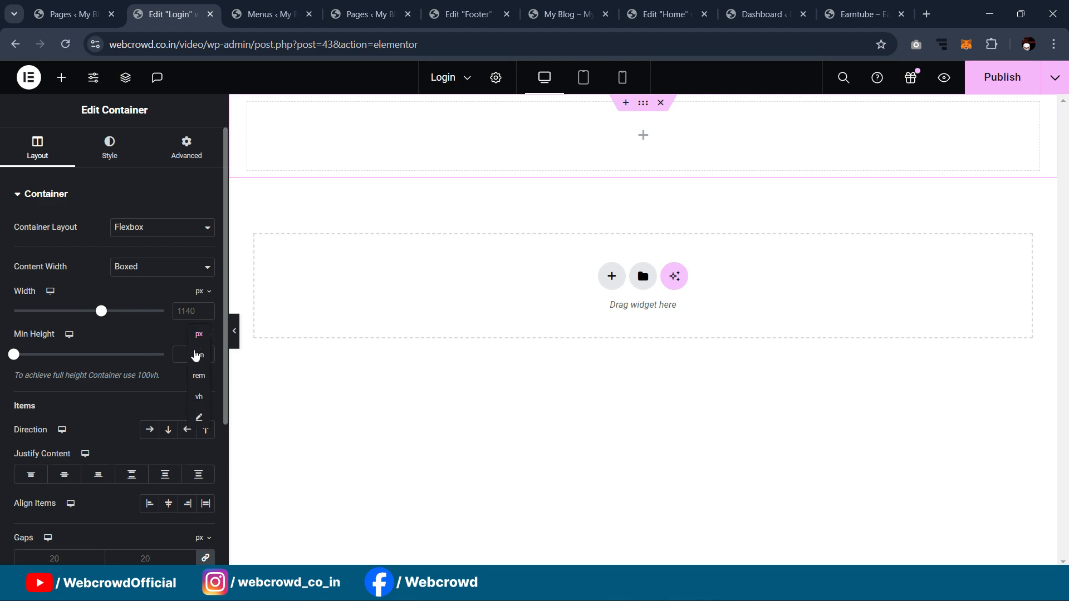
pyautogui.click(199, 397)
pyautogui.moveTo(13, 354); pyautogui.dragTo(256, 367)
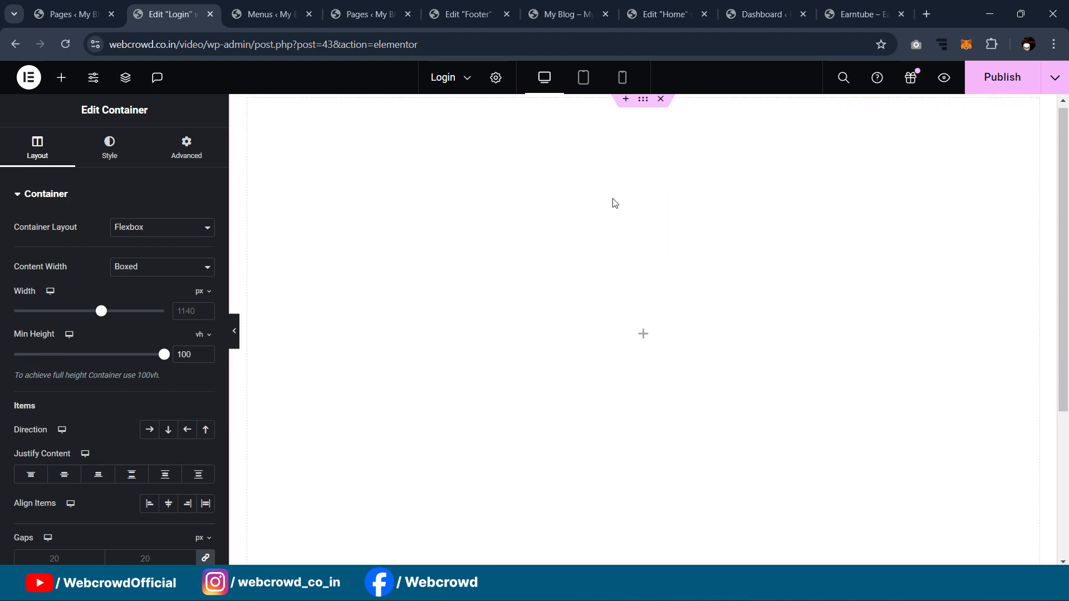
pyautogui.scroll(-4, 604, 214)
pyautogui.scroll(4, 598, 219)
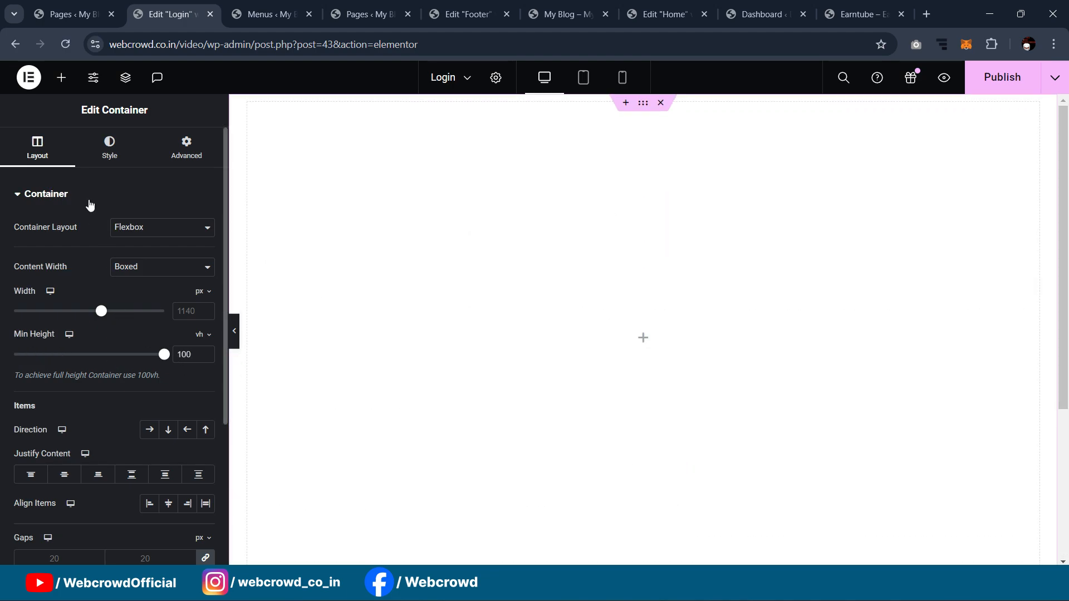
# Step: Drag a new Container into the page, then switch to the Earntube tab
pyautogui.click(62, 78)
pyautogui.moveTo(56, 334); pyautogui.dragTo(587, 326)
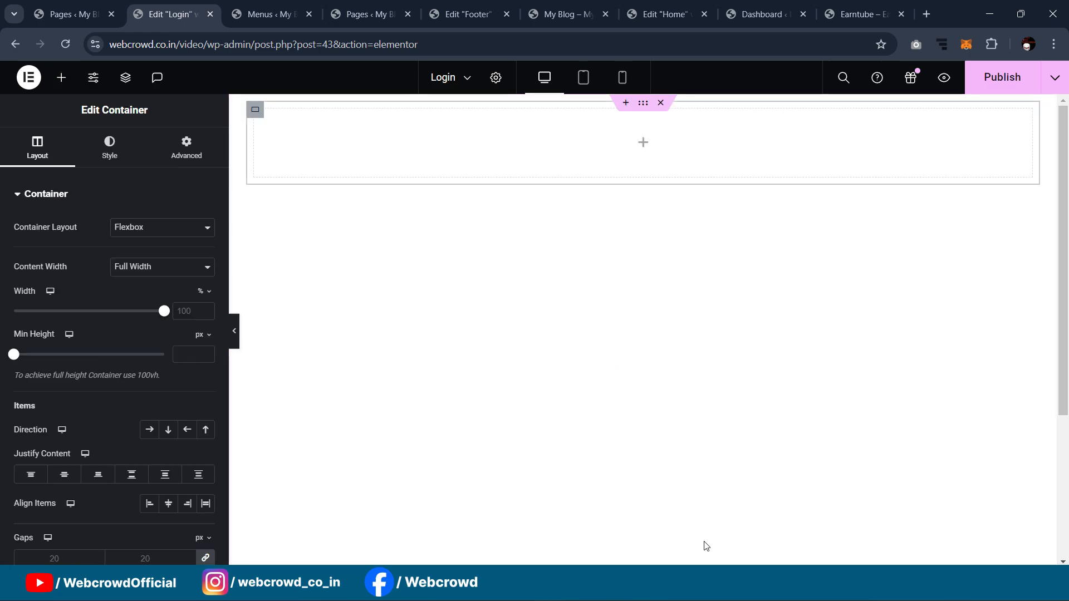
pyautogui.click(852, 15)
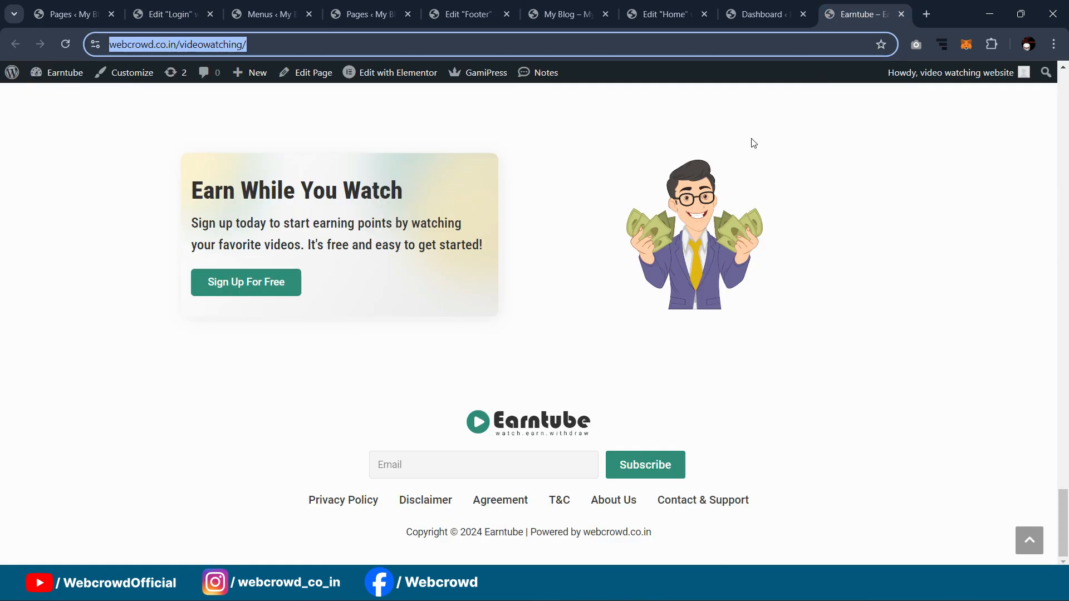
# Step: Open a new incognito window to view the Earntube login page, then minimize it
pyautogui.click(1053, 44)
pyautogui.click(915, 150)
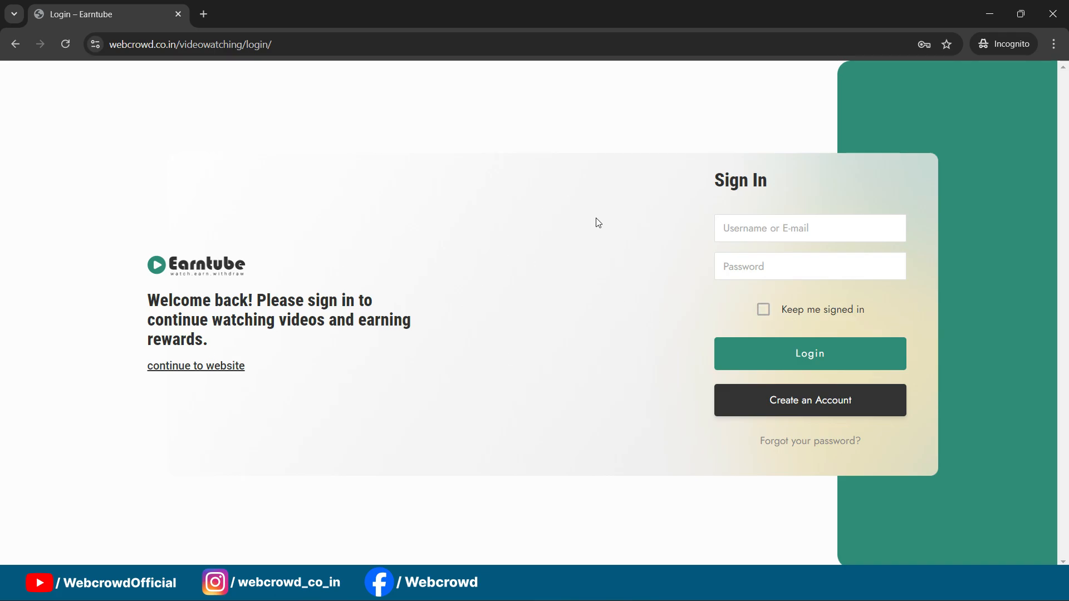
pyautogui.click(983, 17)
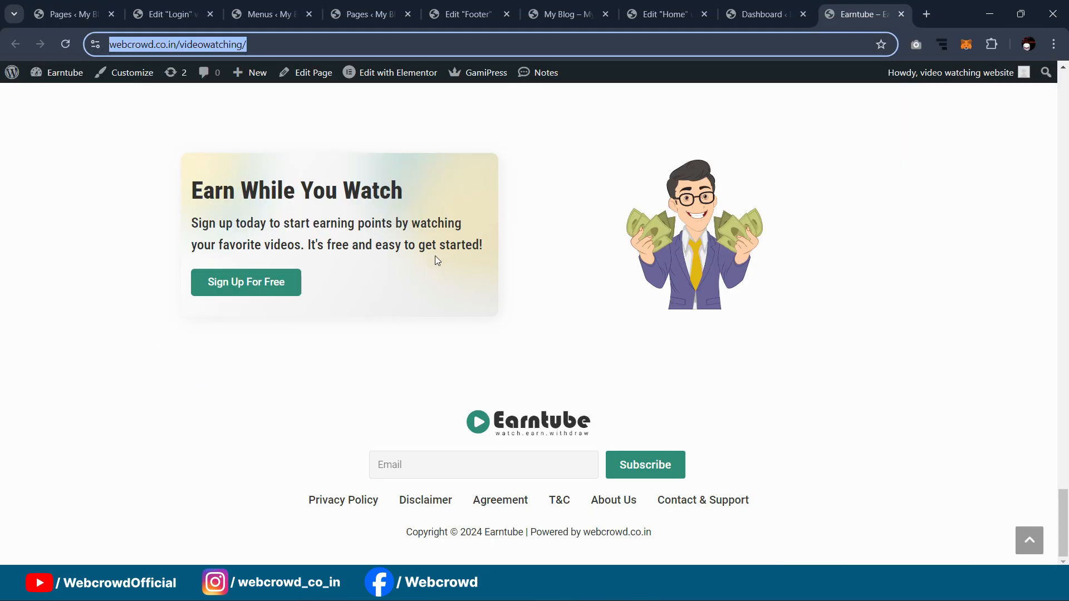
# Step: Cycle through the browser tabs back to the Elementor Login page editor
pyautogui.click(369, 14)
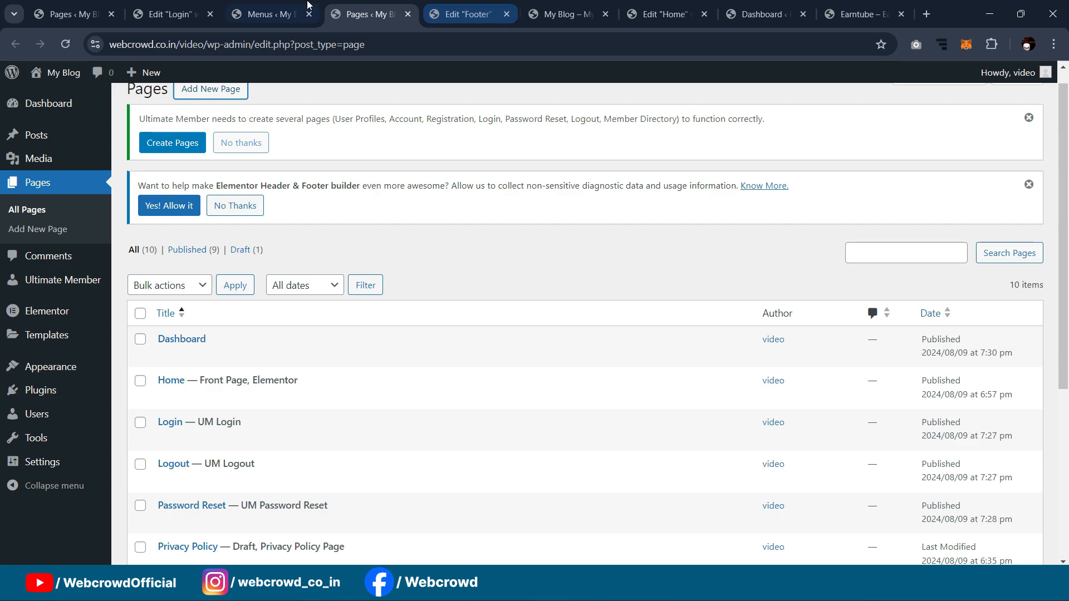
pyautogui.click(270, 14)
pyautogui.click(462, 14)
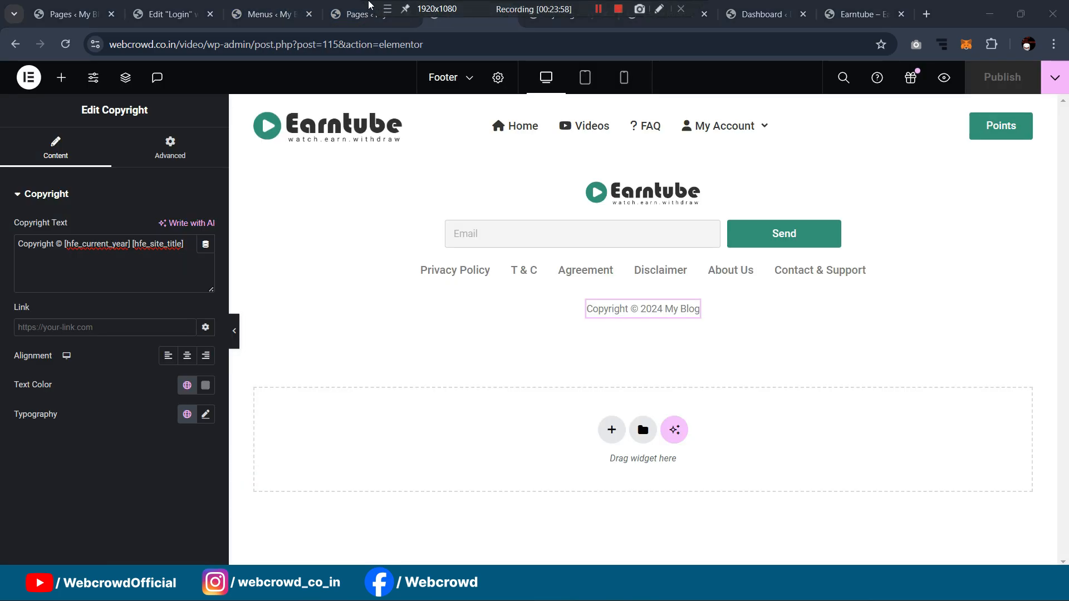
pyautogui.click(356, 17)
pyautogui.click(178, 18)
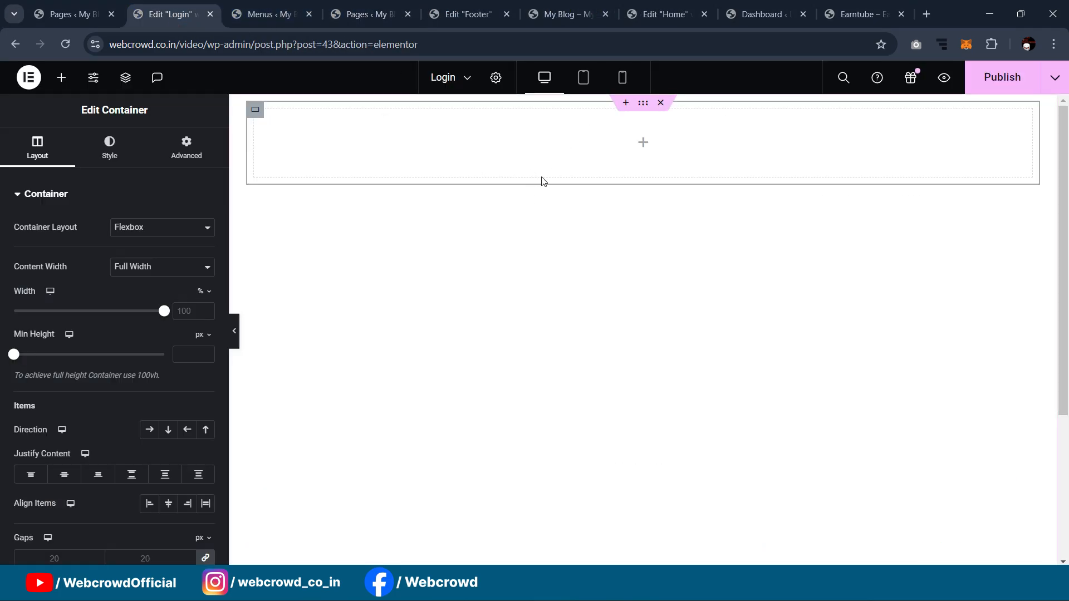
# Step: Give the full-height container a Classic background using green-bg.png from the Media Library
pyautogui.click(636, 125)
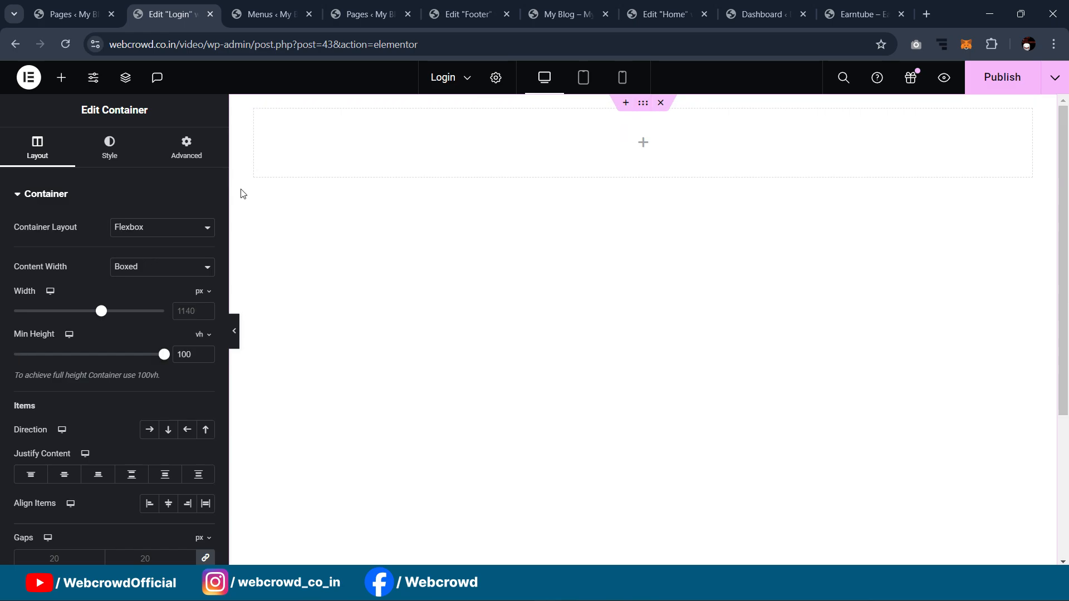
pyautogui.click(114, 153)
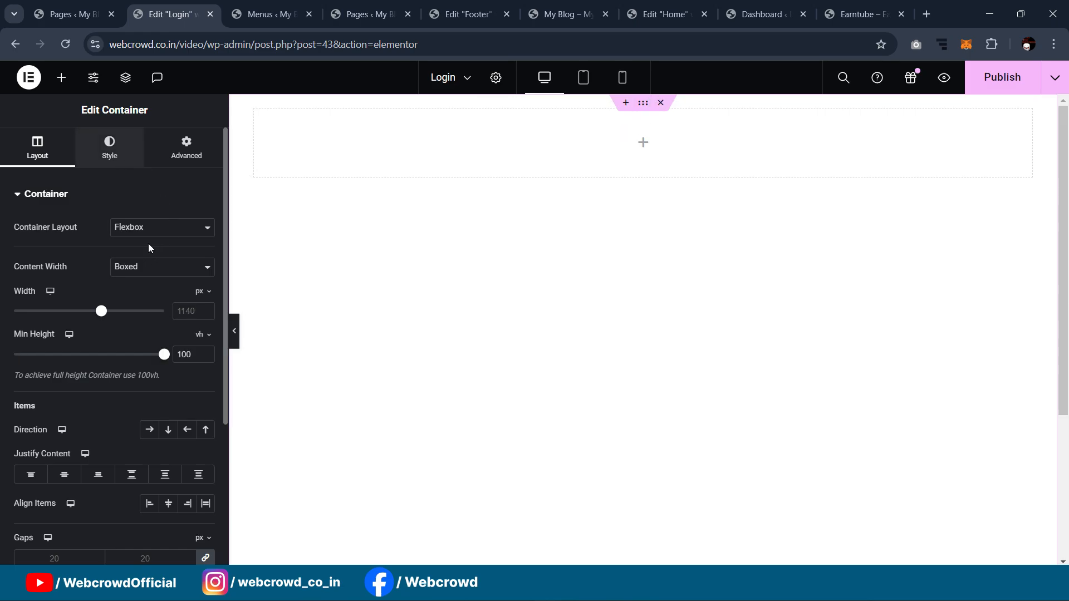
pyautogui.click(149, 257)
pyautogui.click(150, 346)
pyautogui.click(200, 132)
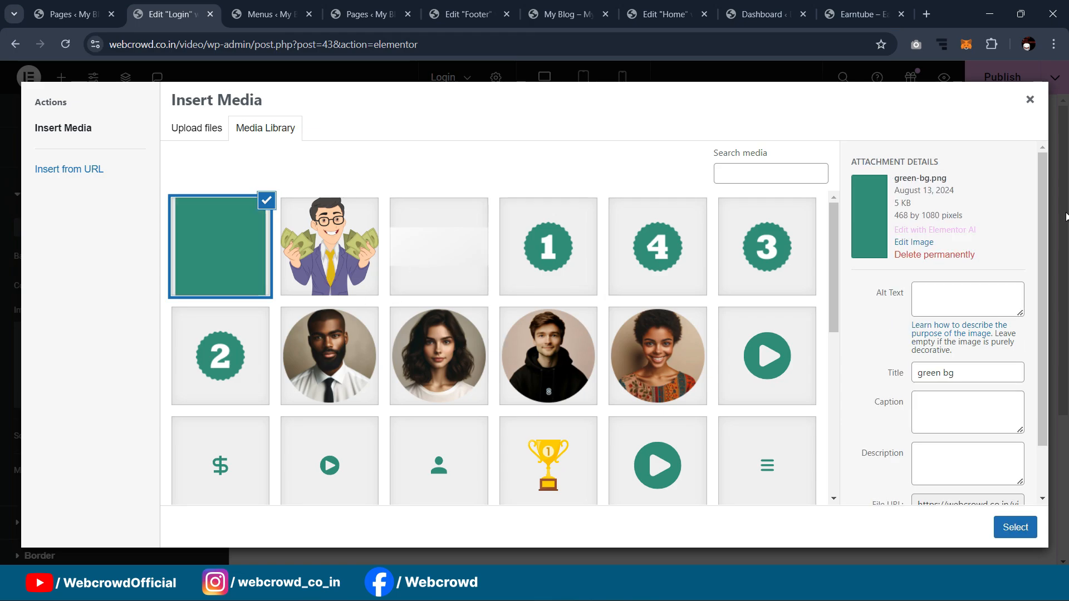
pyautogui.click(1026, 529)
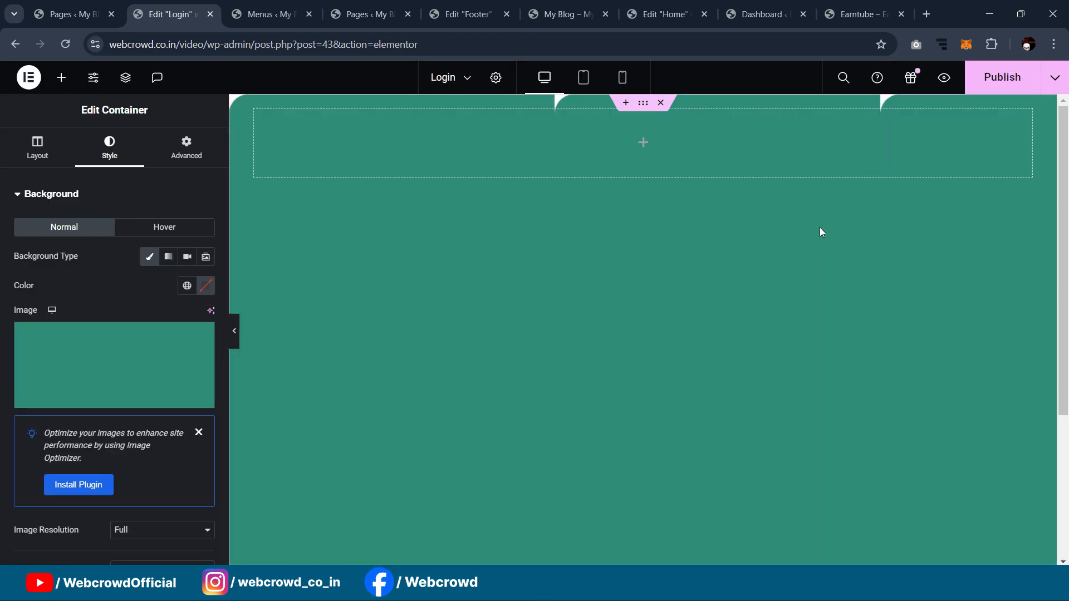
# Step: Set the background position to Center Right and repeat to No-repeat
pyautogui.scroll(-5, 163, 408)
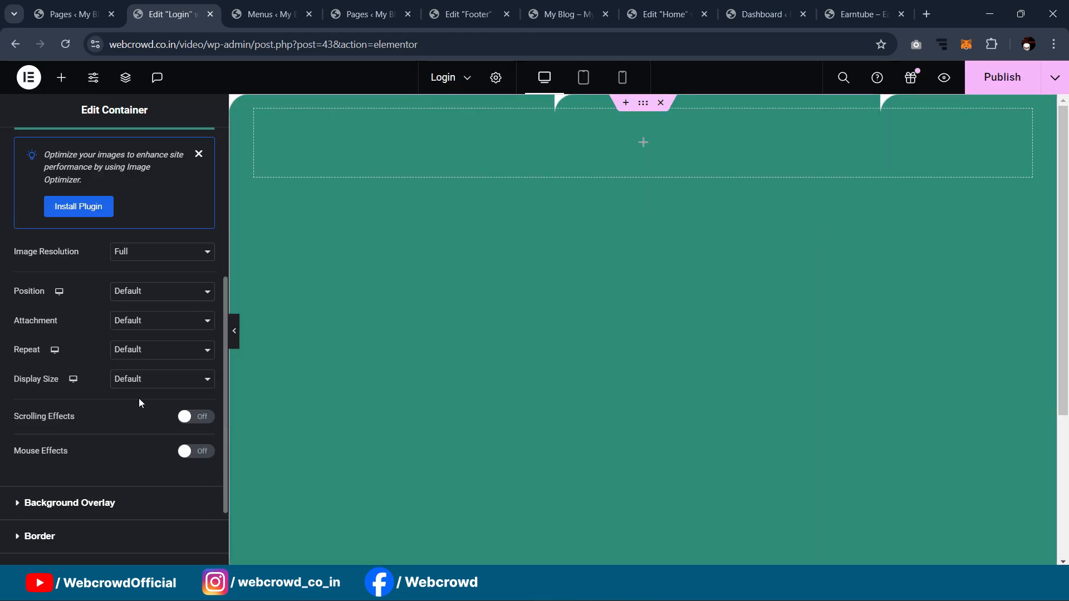
pyautogui.click(131, 293)
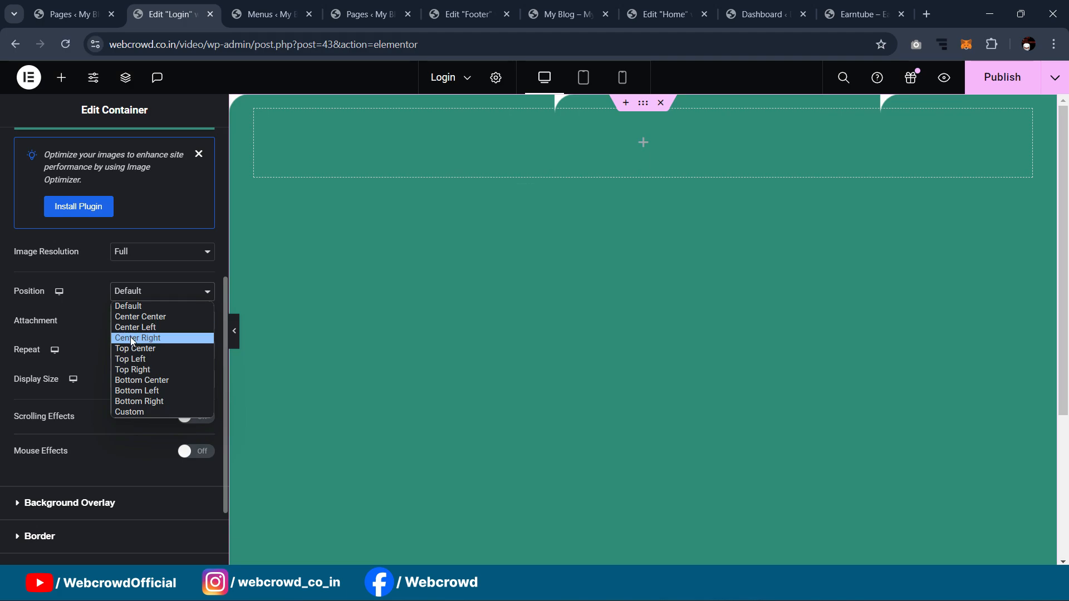
pyautogui.click(133, 341)
pyautogui.click(132, 324)
pyautogui.click(132, 323)
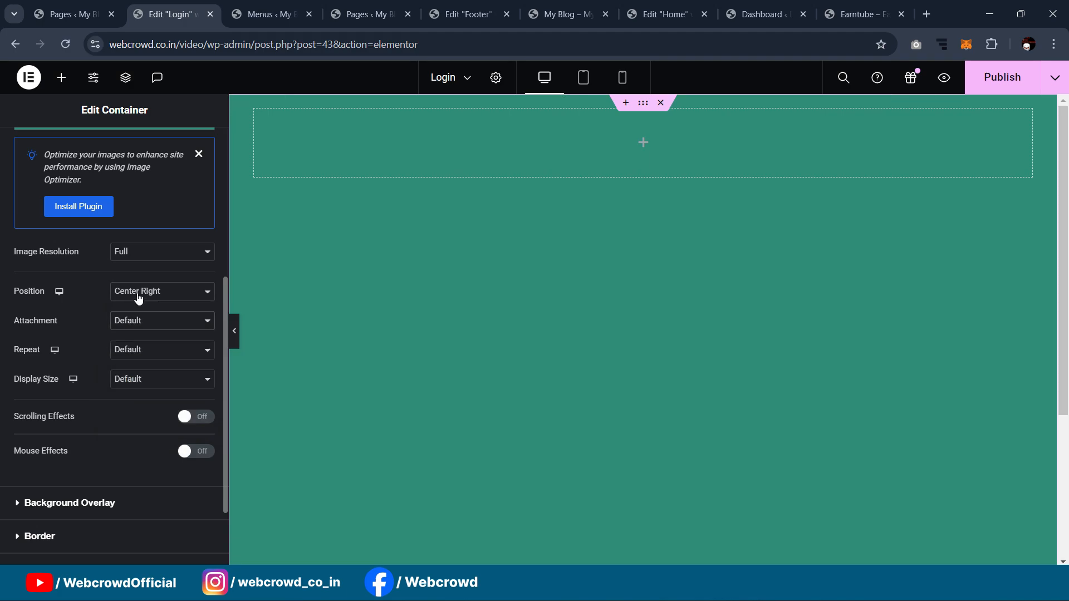
pyautogui.click(138, 298)
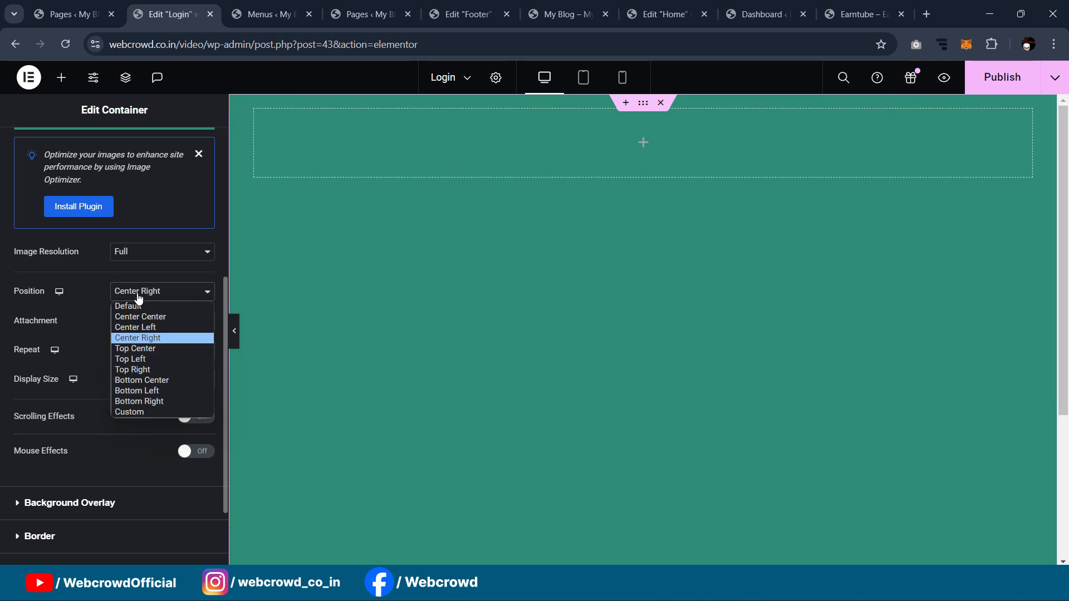
pyautogui.click(139, 371)
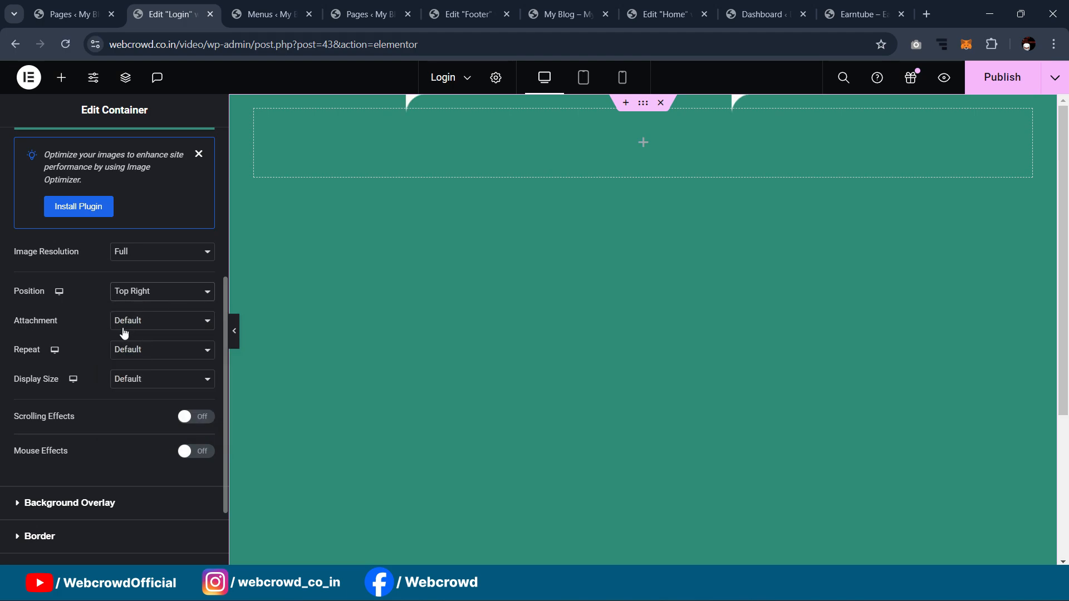
pyautogui.click(131, 299)
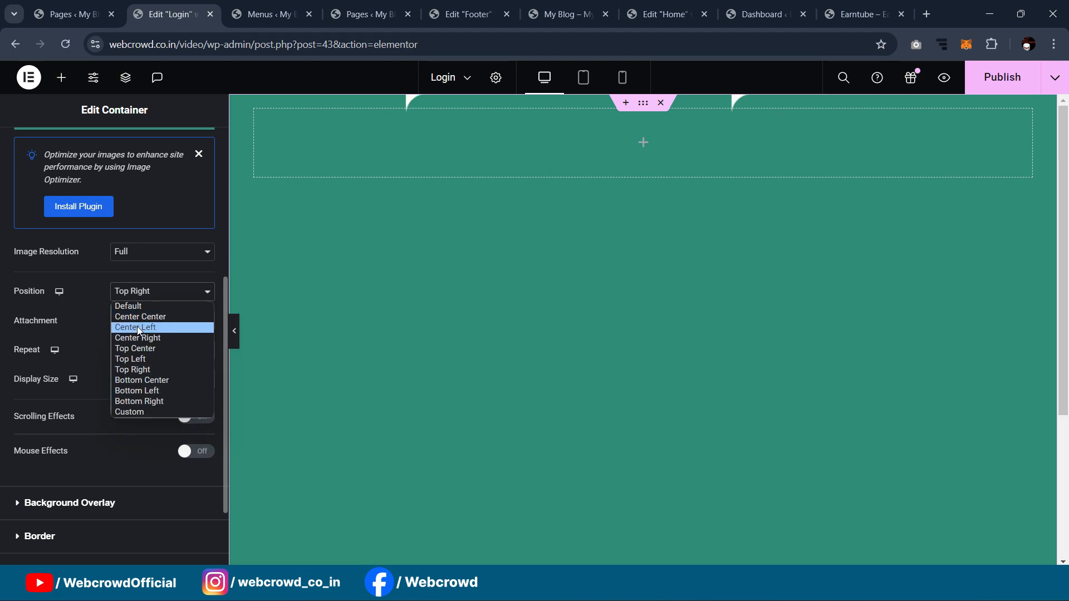
pyautogui.click(133, 341)
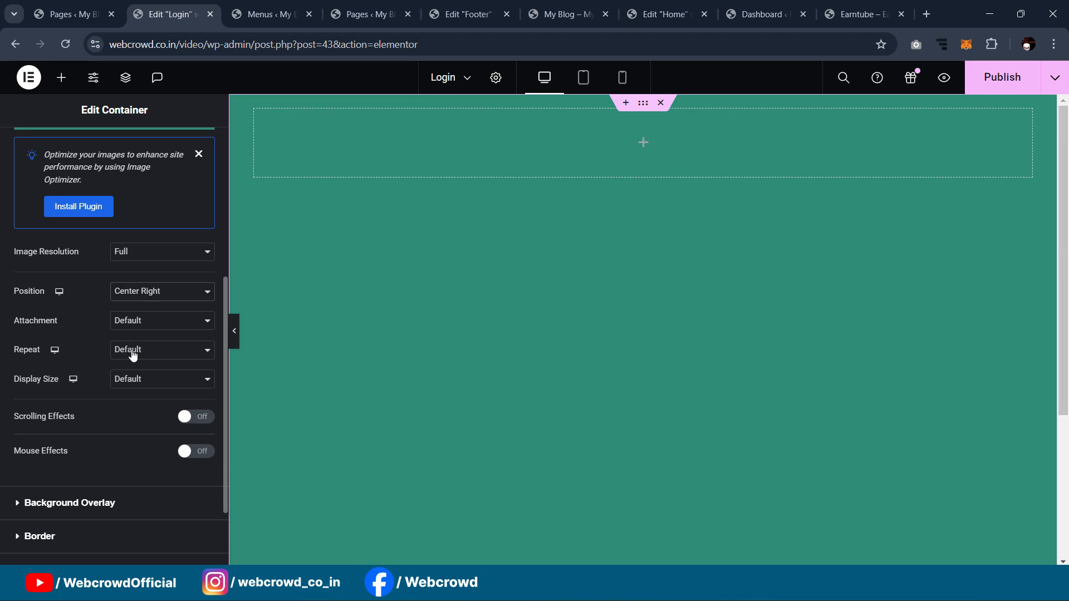
pyautogui.click(134, 352)
pyautogui.click(133, 375)
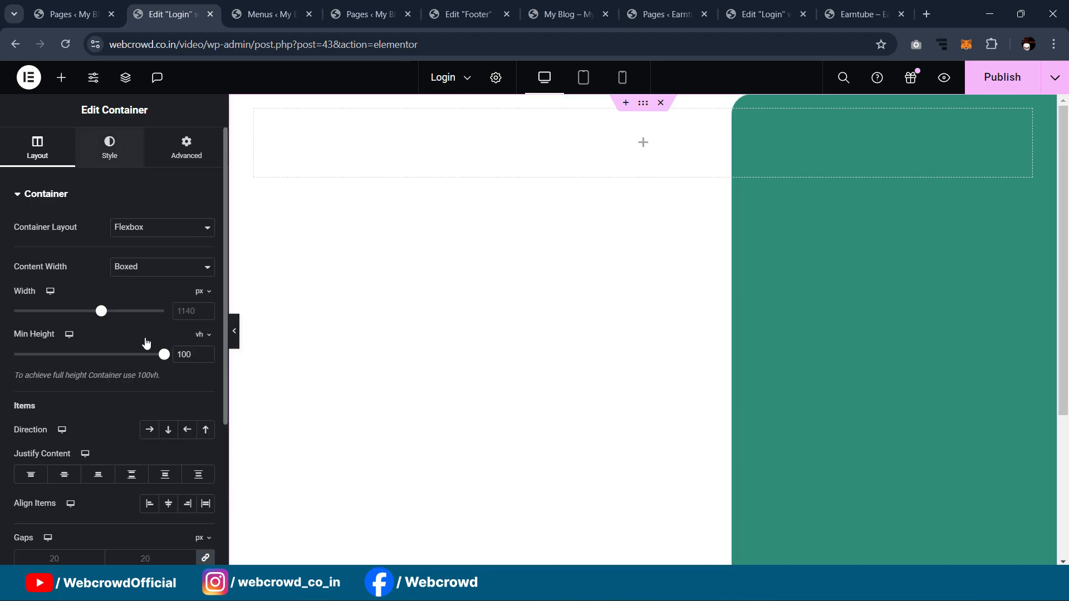
# Step: Set the container's background display size to Contain
pyautogui.click(110, 146)
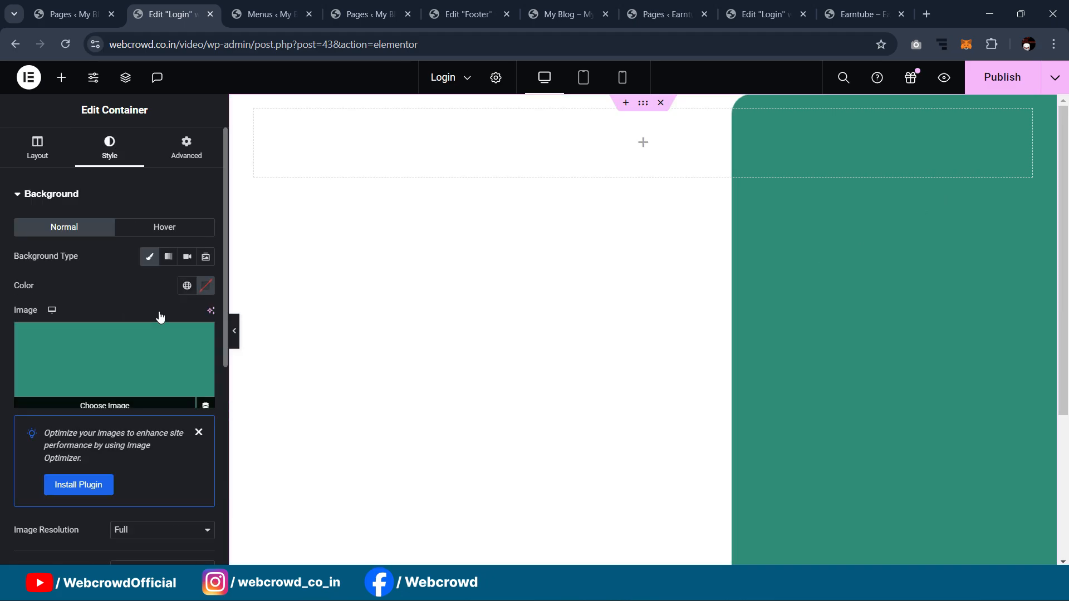
pyautogui.scroll(-4, 159, 312)
pyautogui.scroll(-1, 164, 322)
pyautogui.click(155, 467)
pyautogui.click(151, 513)
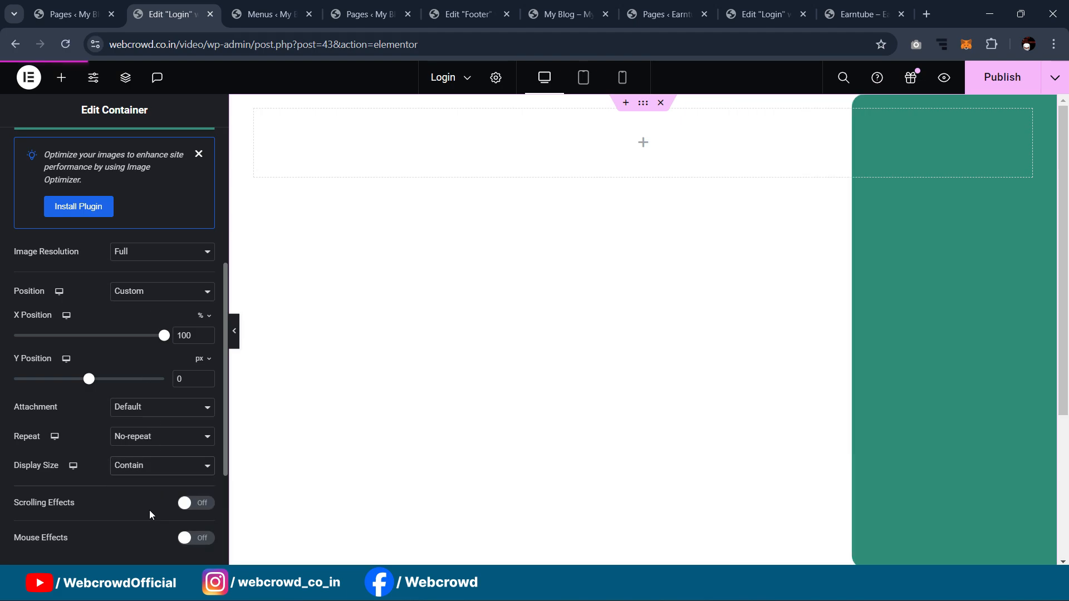
pyautogui.scroll(-5, 377, 392)
pyautogui.scroll(-5, 514, 338)
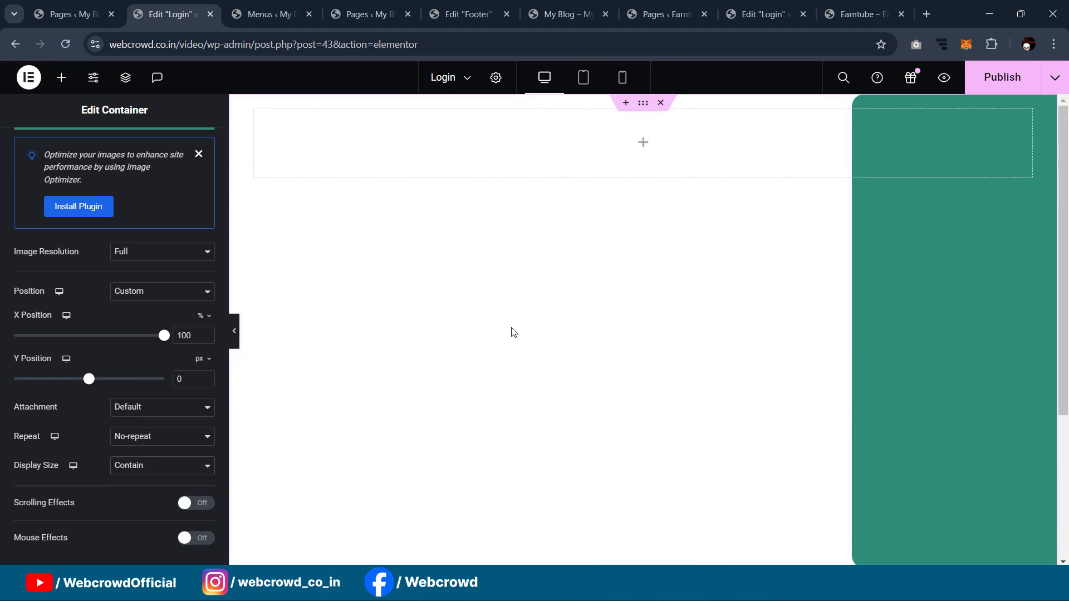
pyautogui.scroll(-3, 178, 378)
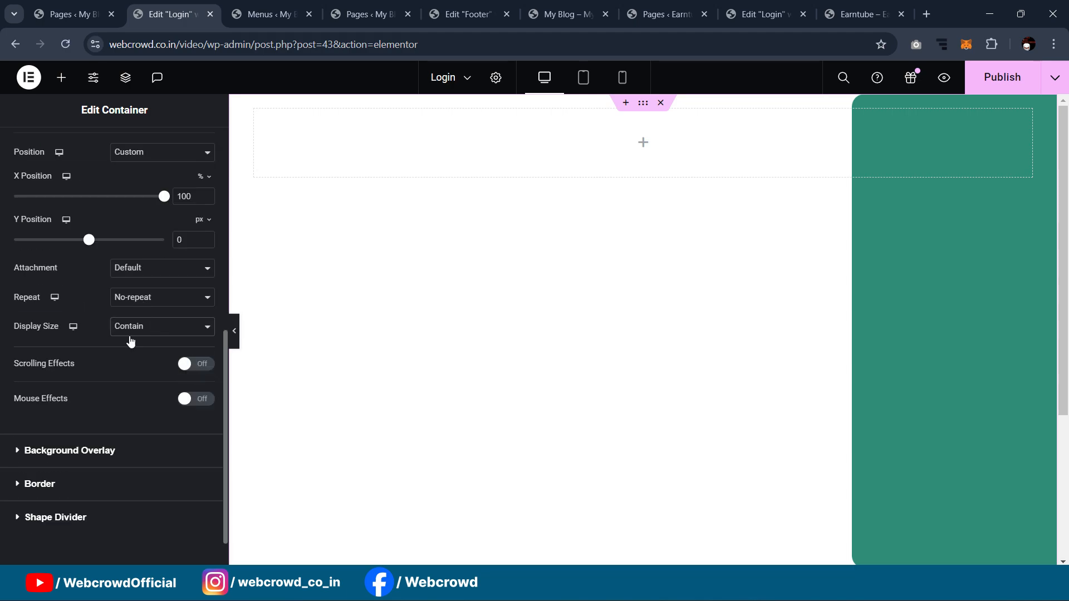
pyautogui.click(139, 334)
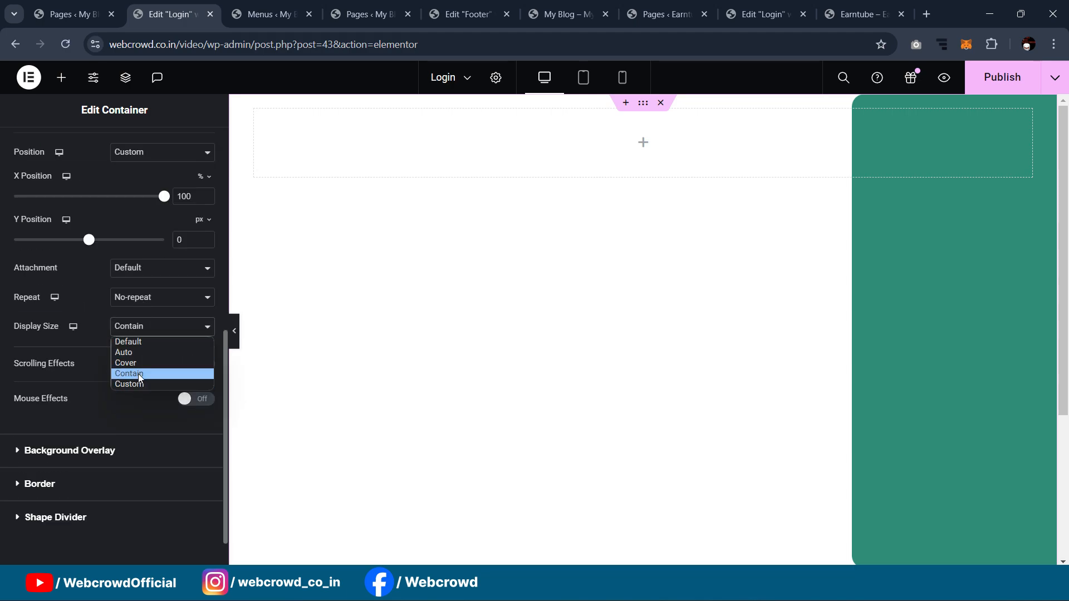
pyautogui.click(131, 374)
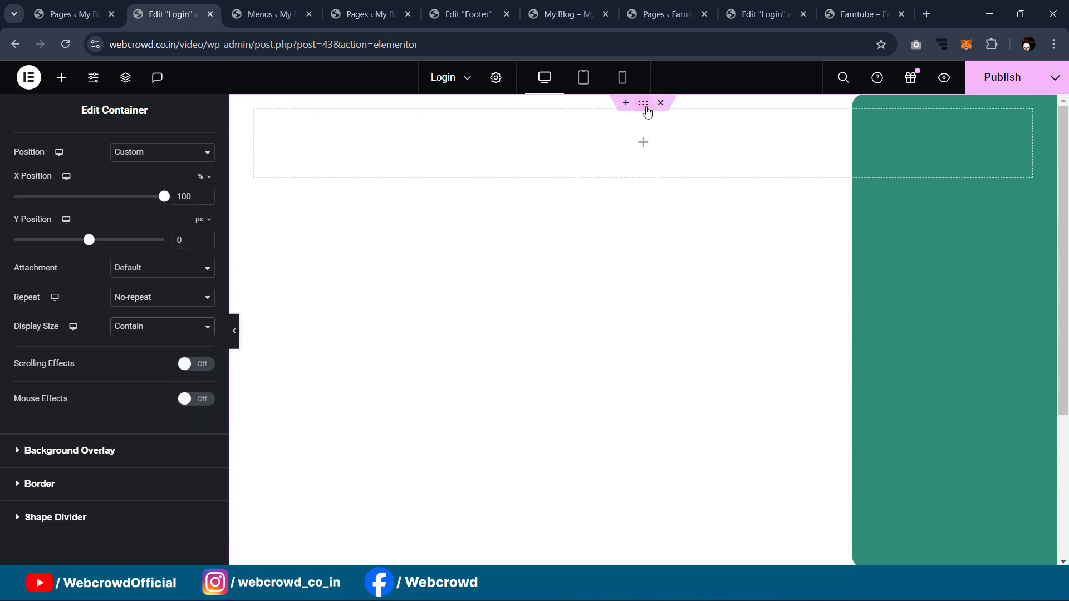
# Step: Set Justify Content to Center so the inner container sits vertically centred
pyautogui.scroll(7, 89, 239)
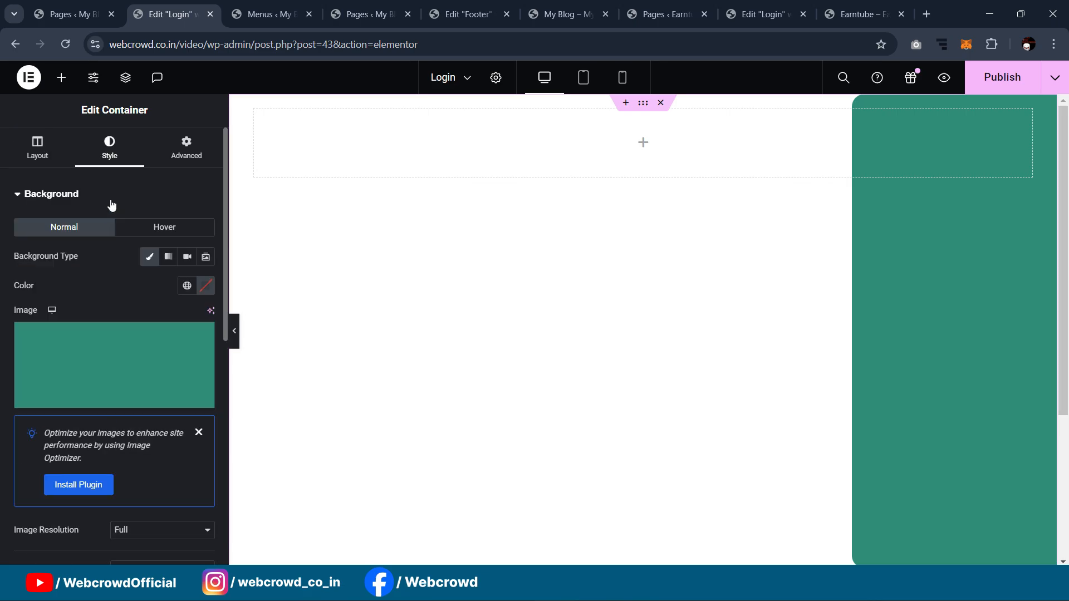
pyautogui.click(48, 156)
pyautogui.scroll(-4, 131, 270)
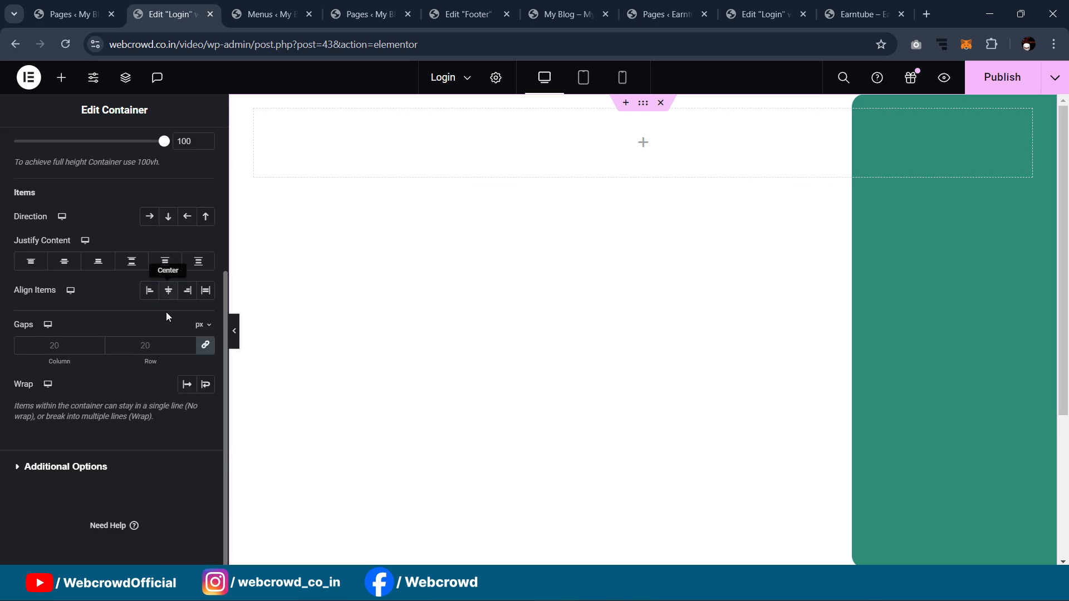
pyautogui.click(72, 270)
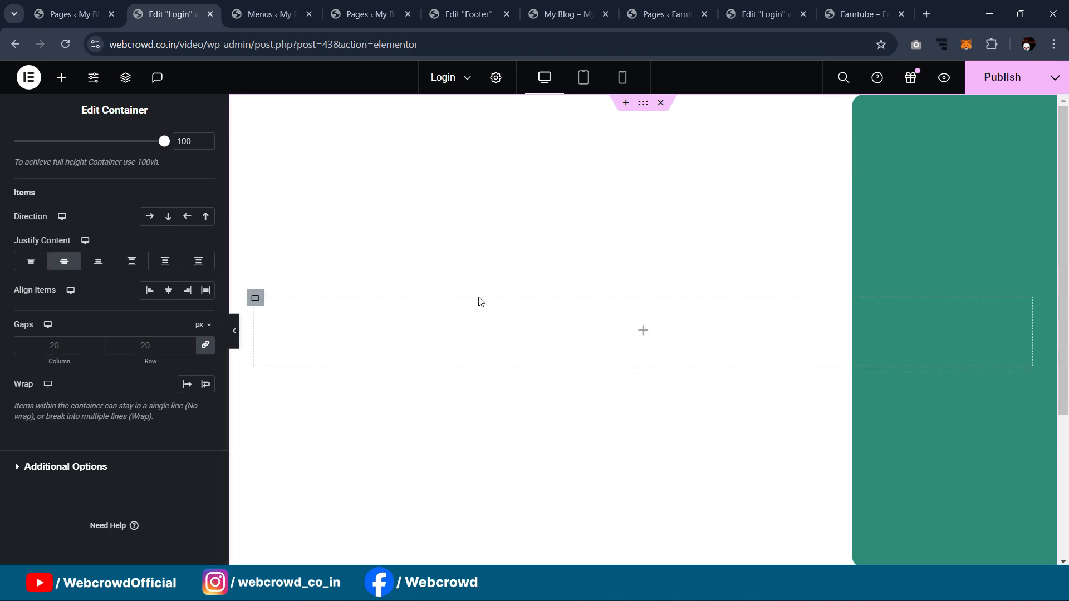
# Step: Select the outer container and switch to the Incognito Earntube Sign In page for reference
pyautogui.click(255, 298)
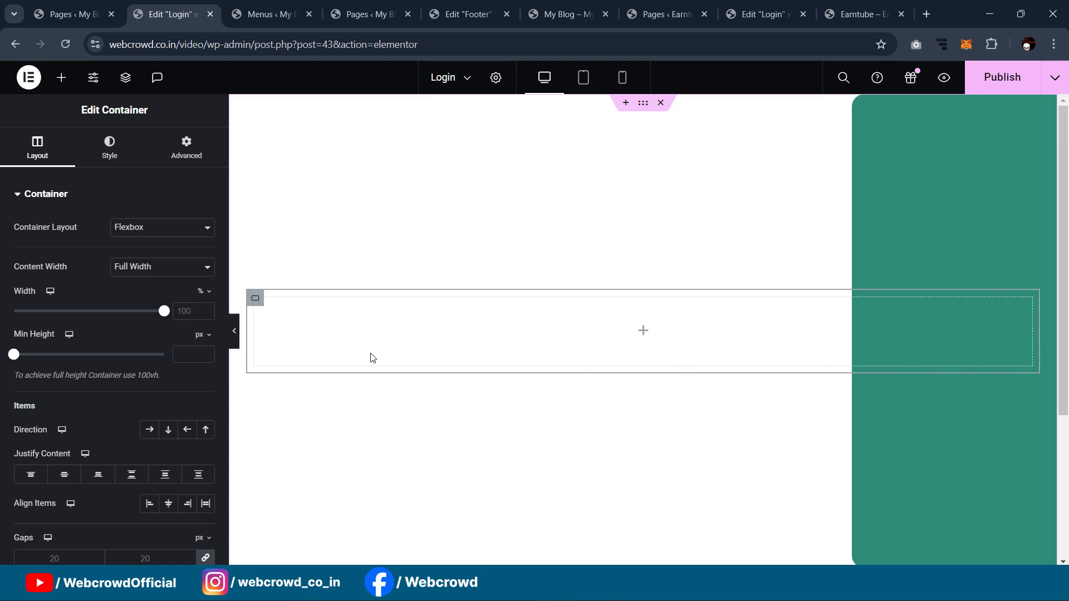
pyautogui.moveTo(613, 584)
pyautogui.click(677, 522)
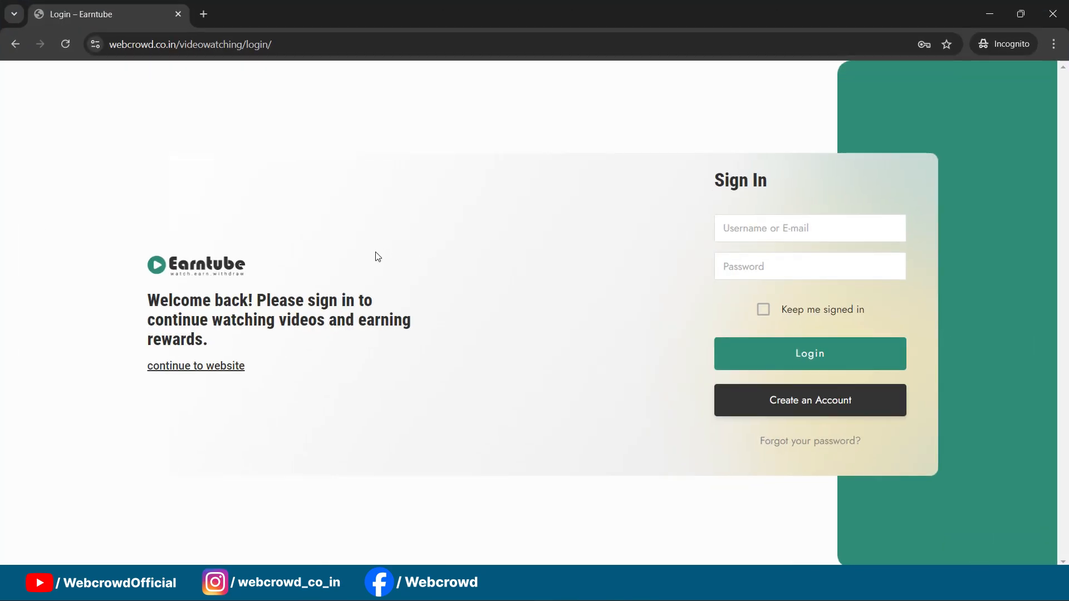
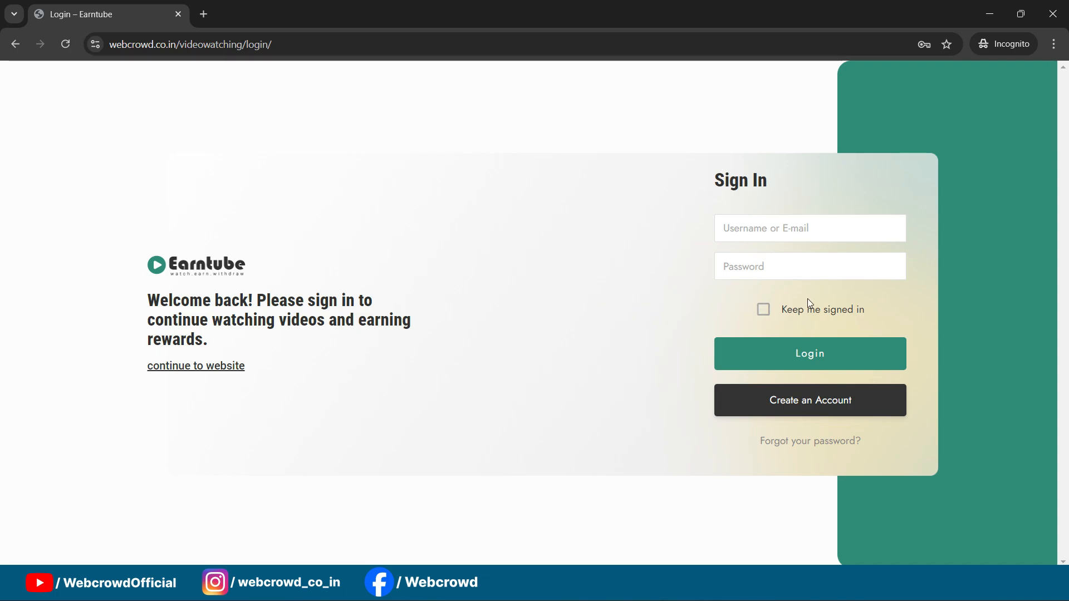
# Step: Add a new container to the Login page with a Classic background using login-bg-1.png
pyautogui.click(988, 14)
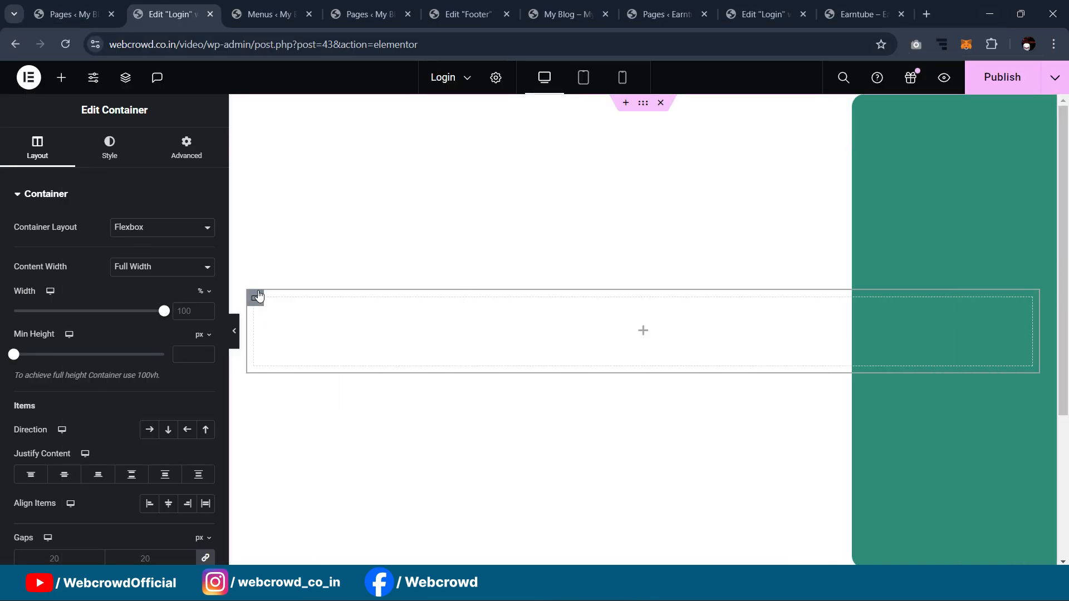
pyautogui.click(61, 77)
pyautogui.moveTo(59, 329); pyautogui.dragTo(274, 334)
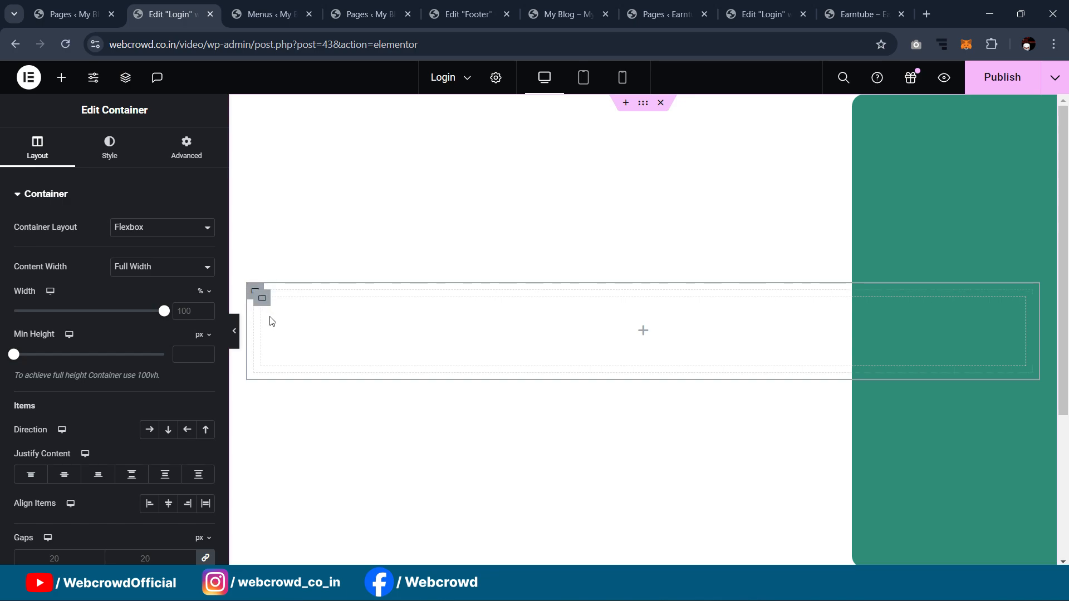
pyautogui.click(104, 150)
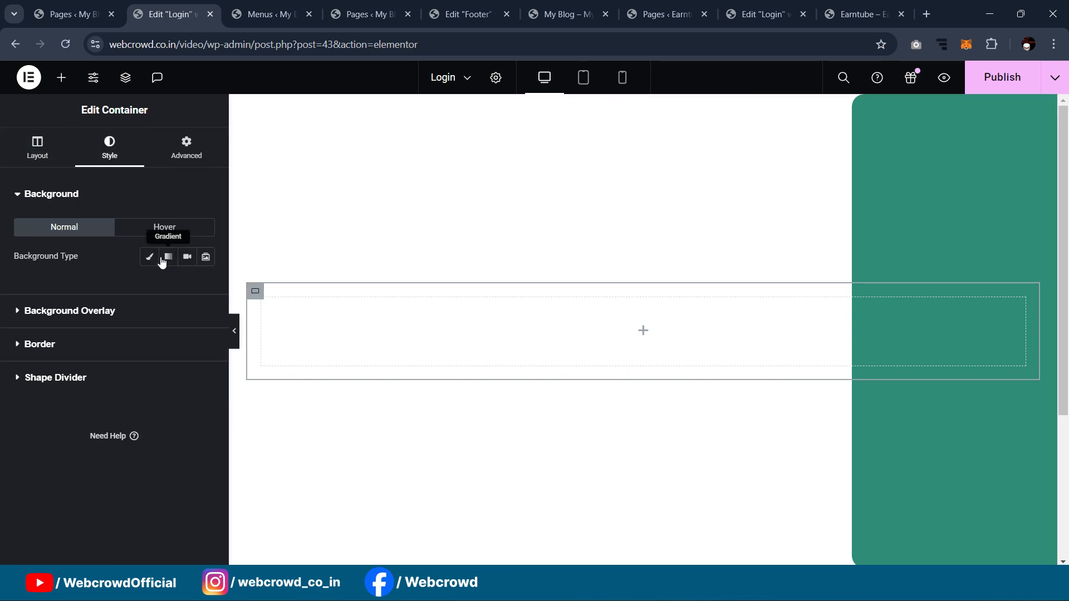
pyautogui.click(149, 256)
pyautogui.click(114, 367)
pyautogui.click(221, 247)
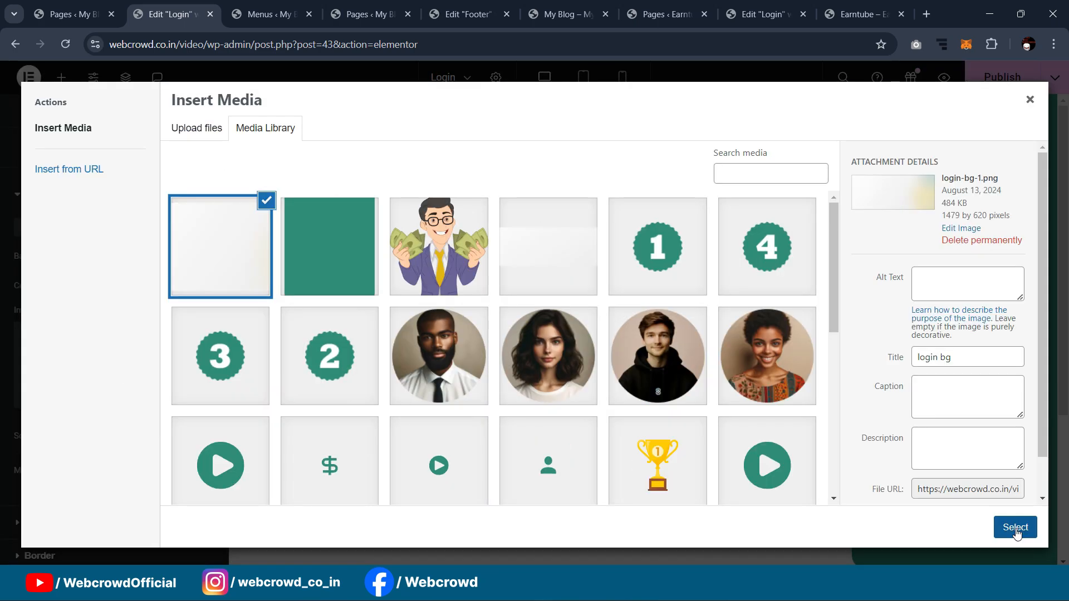
pyautogui.click(1015, 528)
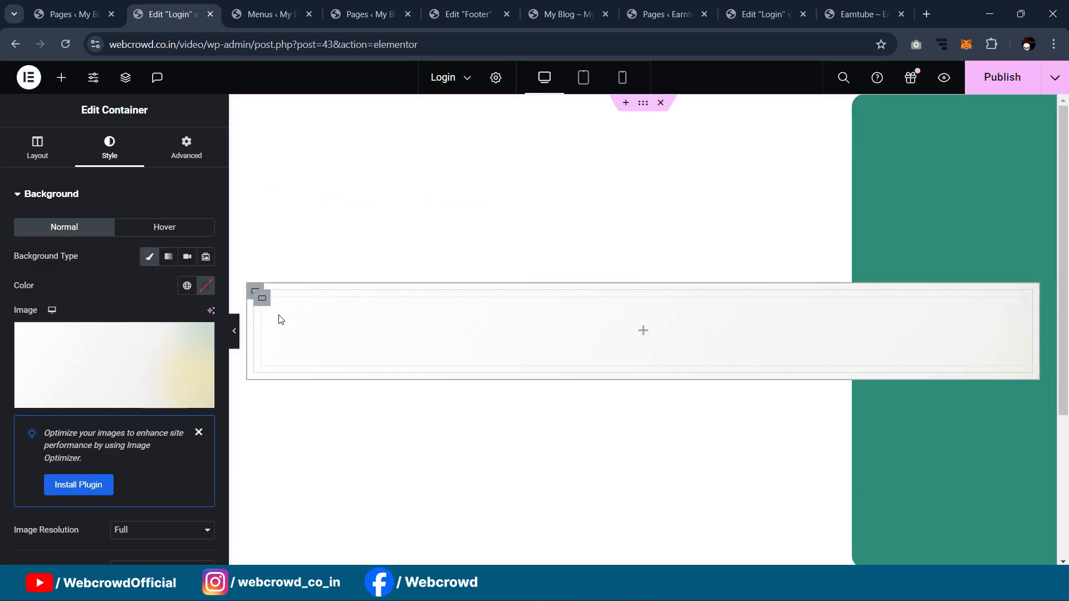
# Step: Set the background image to No-repeat and position it Center Center
pyautogui.scroll(-6, 116, 375)
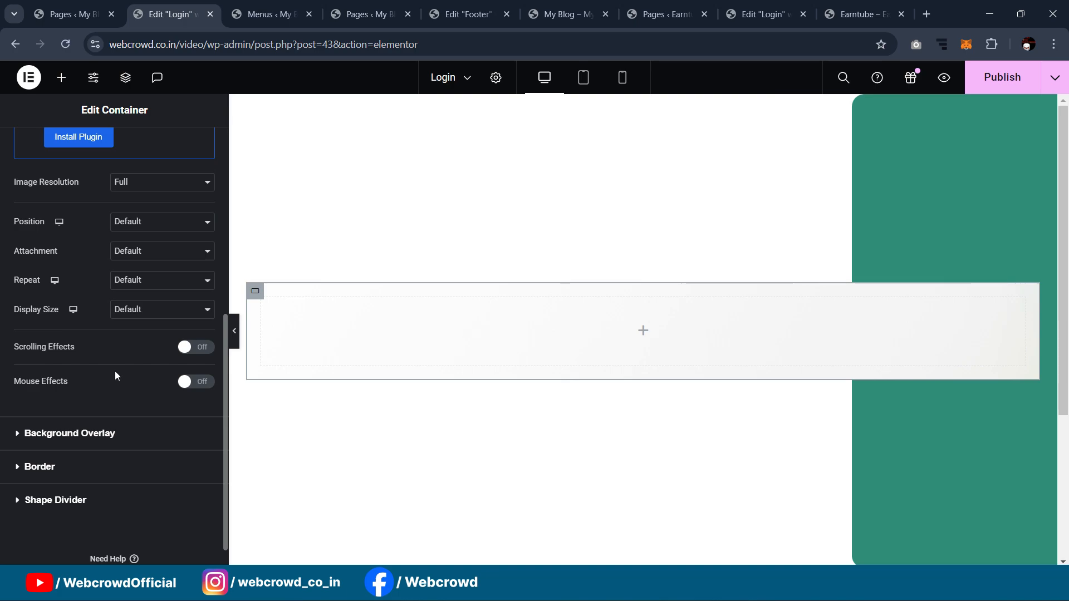
pyautogui.click(133, 280)
pyautogui.click(134, 307)
pyautogui.click(146, 223)
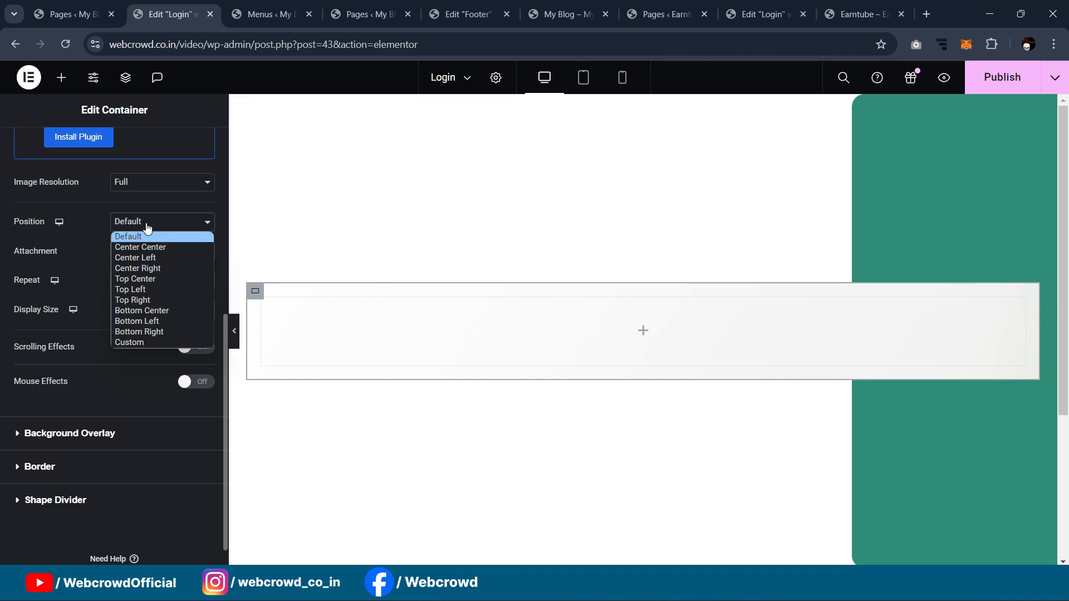
pyautogui.click(143, 245)
# Step: Try Contain, Cover and Default background sizes, settling on Auto
pyautogui.click(133, 310)
pyautogui.click(132, 355)
pyautogui.click(134, 310)
pyautogui.click(135, 348)
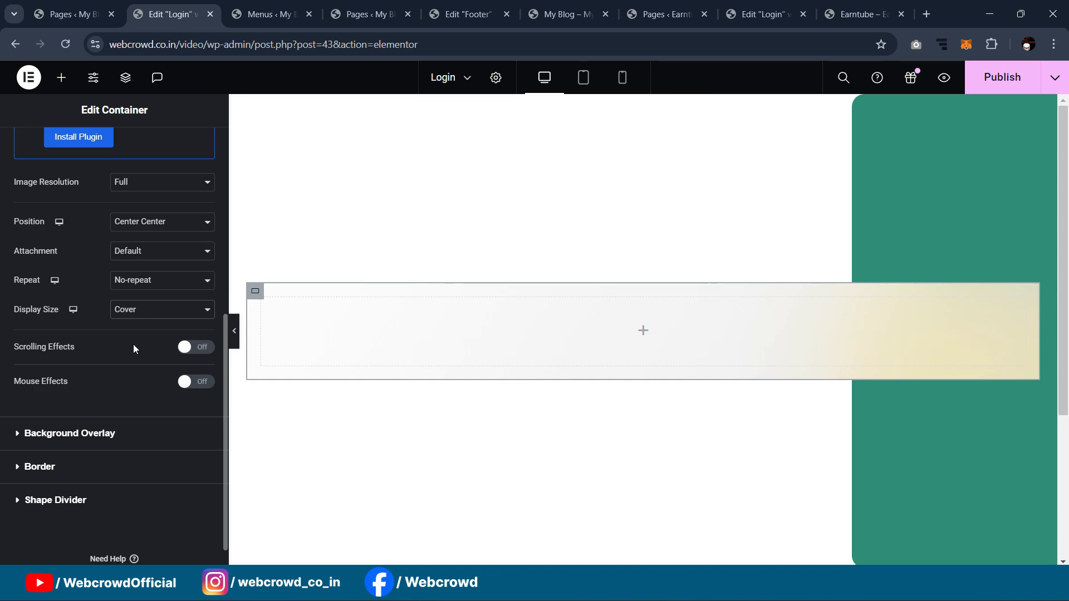
pyautogui.click(135, 310)
pyautogui.click(135, 325)
pyautogui.click(133, 310)
pyautogui.click(132, 335)
pyautogui.scroll(-4, 411, 266)
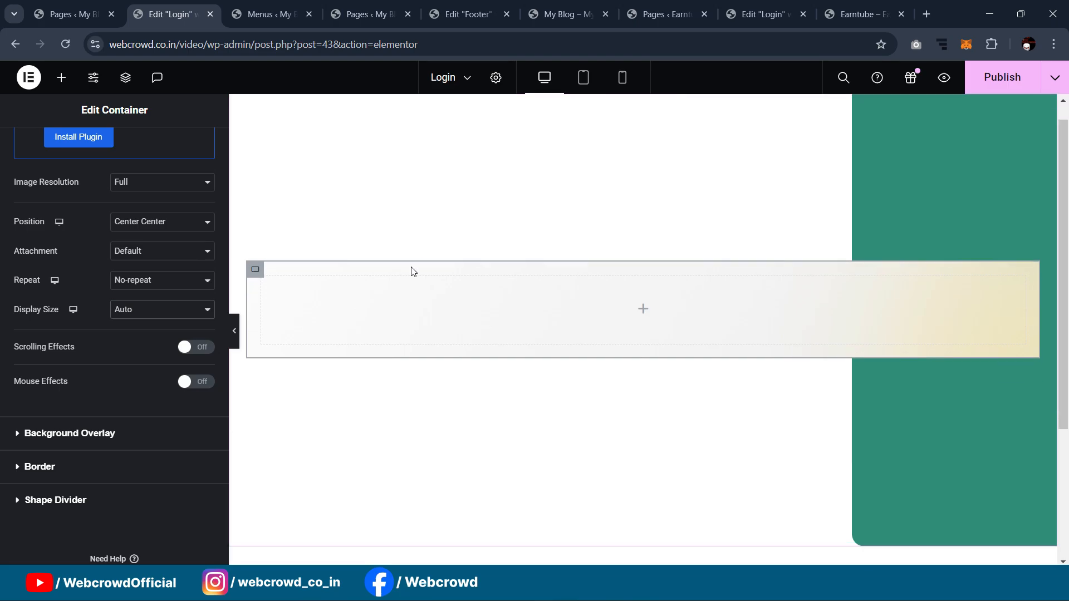
pyautogui.scroll(4, 412, 266)
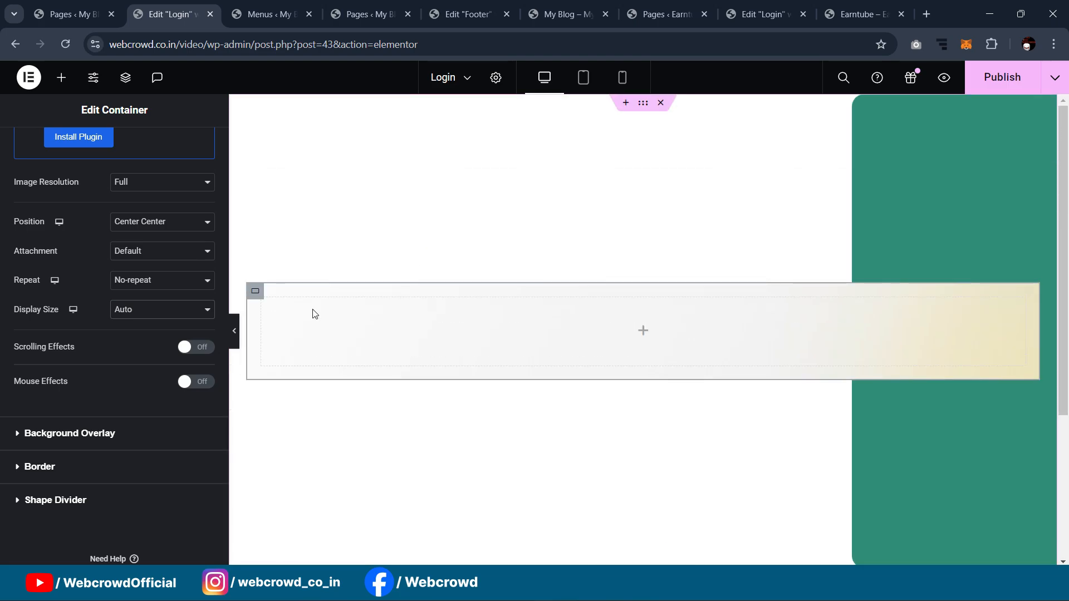
pyautogui.click(234, 331)
# Step: Duplicate the inner container twice so the background container holds three boxes
pyautogui.click(261, 298)
pyautogui.rightClick(262, 298)
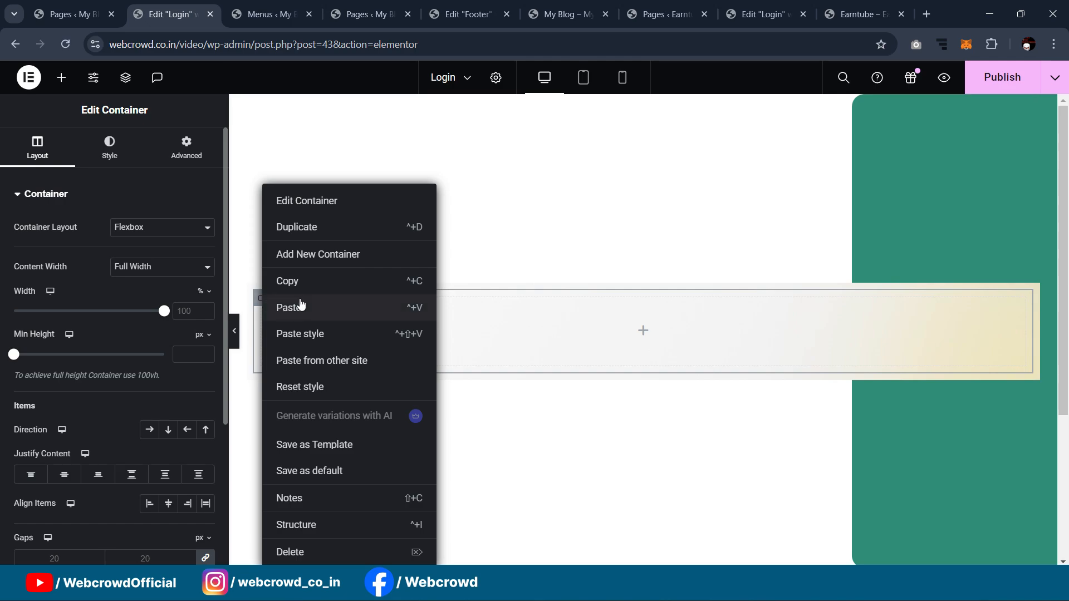
pyautogui.click(305, 228)
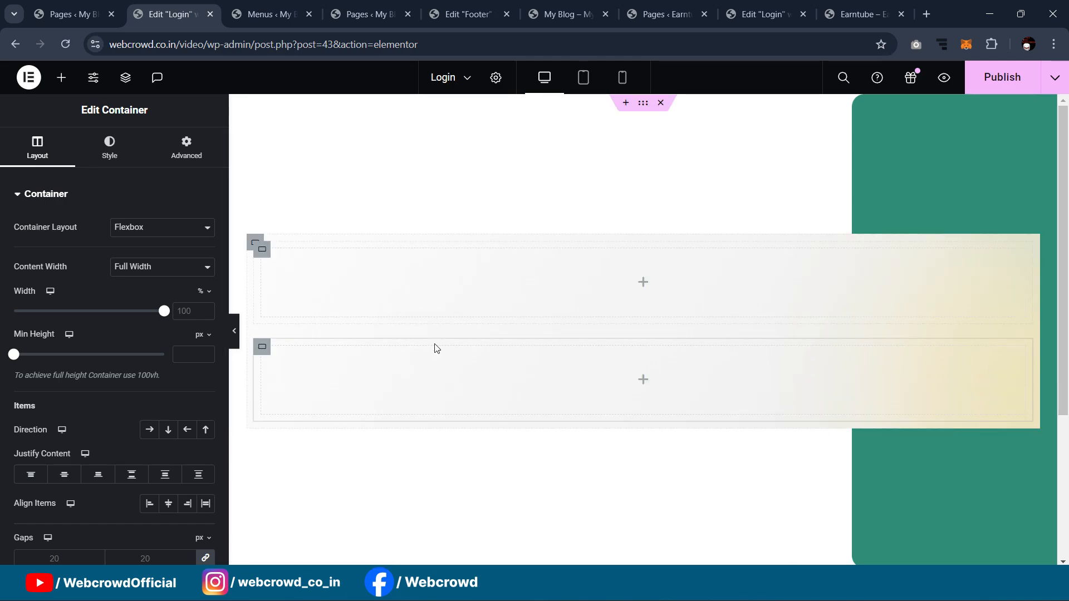
pyautogui.rightClick(265, 352)
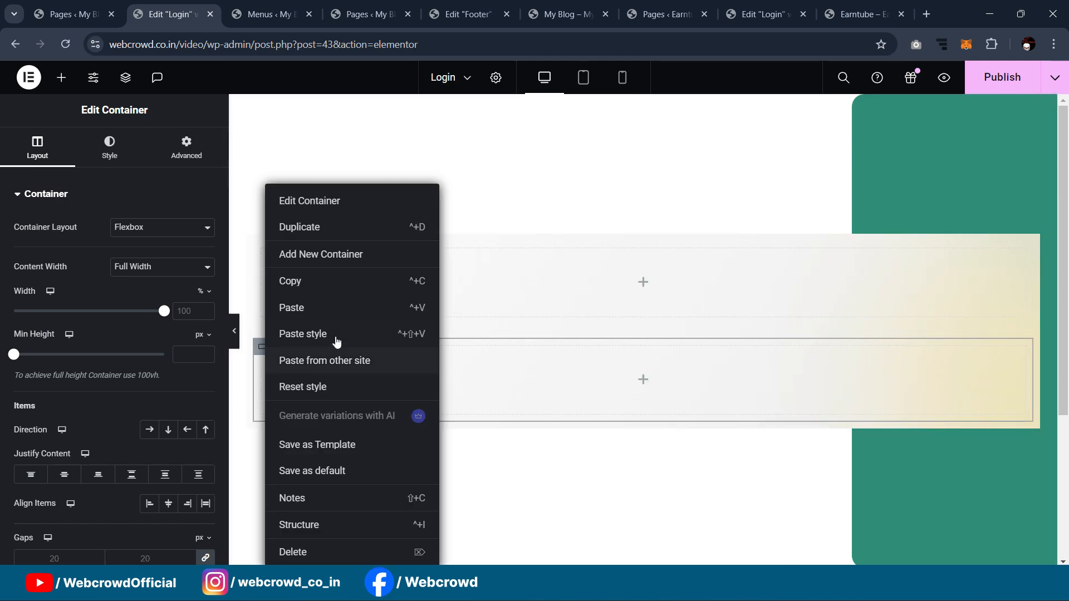
pyautogui.click(321, 232)
# Step: Set the outer container's Direction to Row and its padding to 0
pyautogui.click(251, 193)
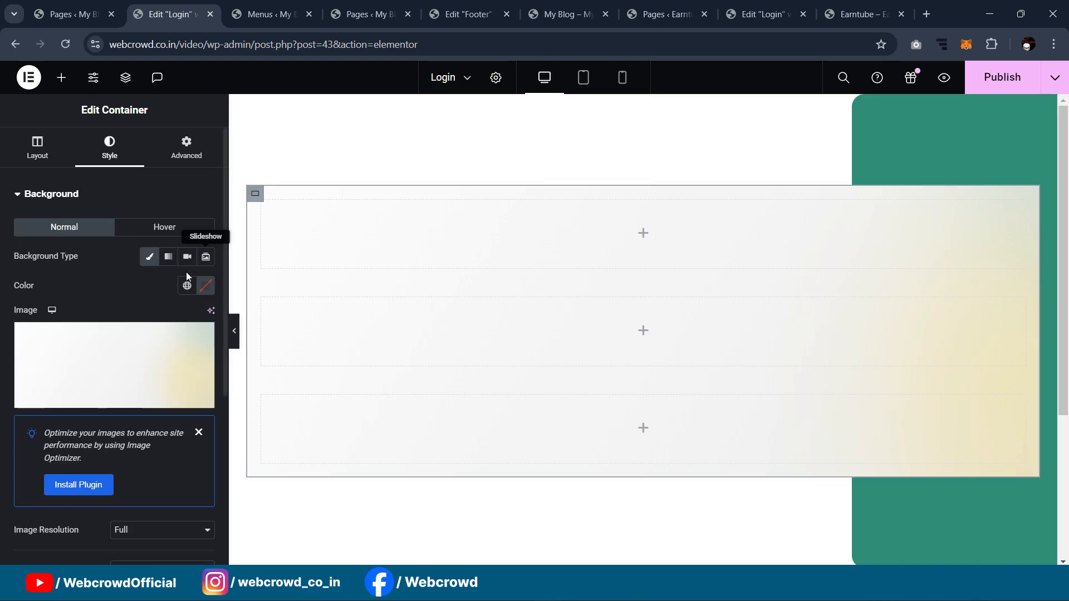
pyautogui.scroll(-3, 158, 269)
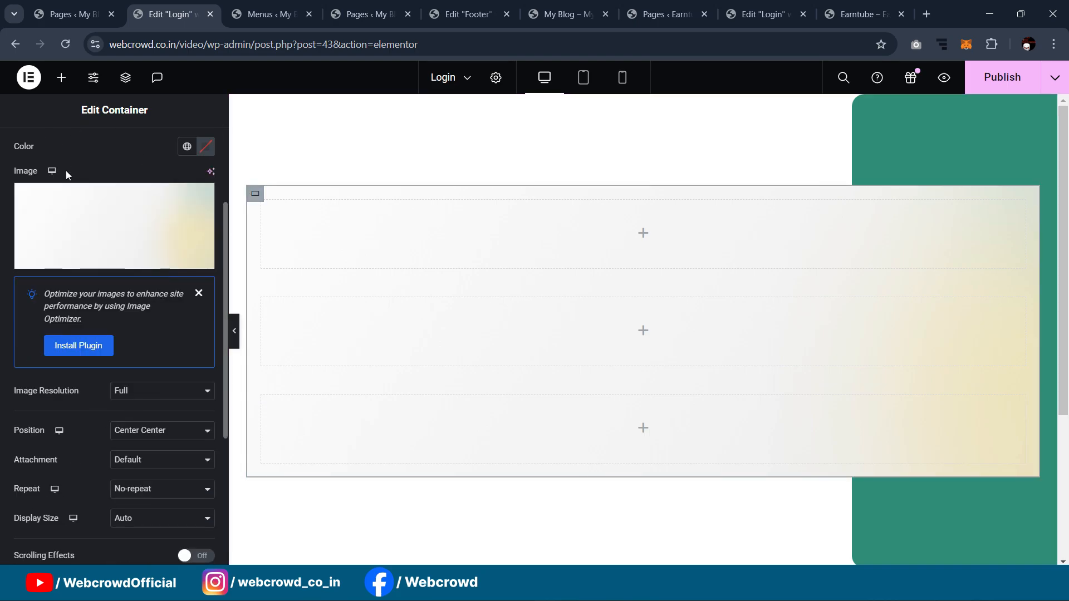
pyautogui.scroll(5, 66, 170)
pyautogui.click(37, 147)
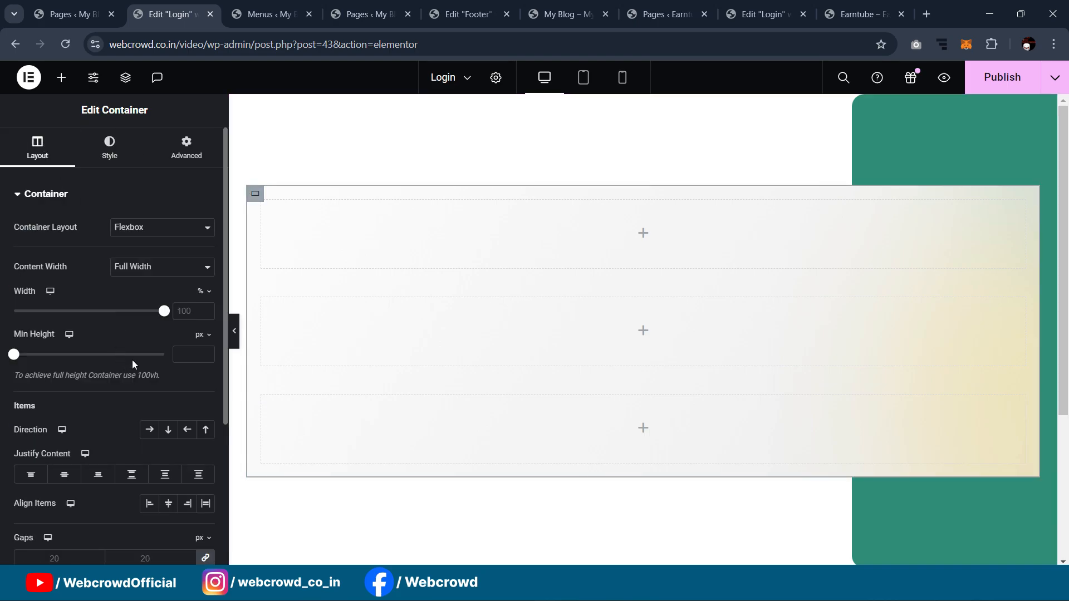
pyautogui.click(149, 429)
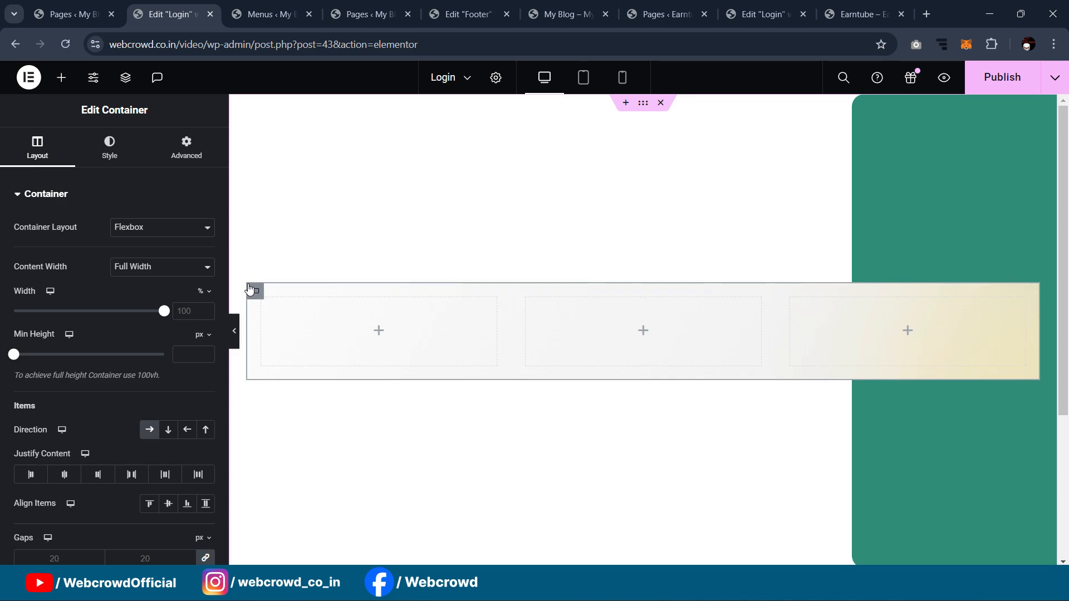
pyautogui.click(176, 146)
pyautogui.click(32, 297)
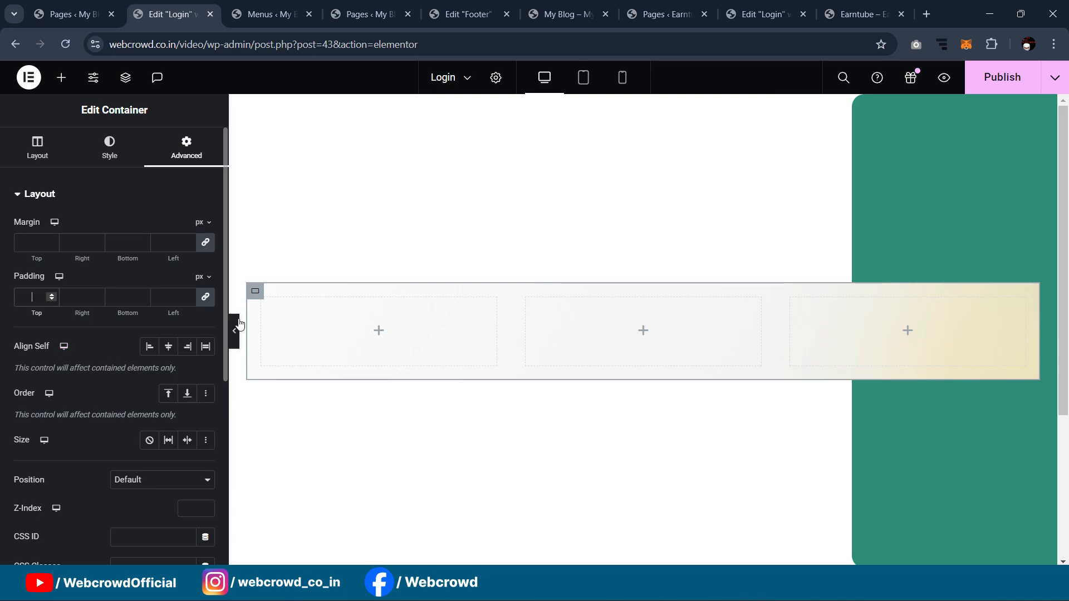
pyautogui.write('0')
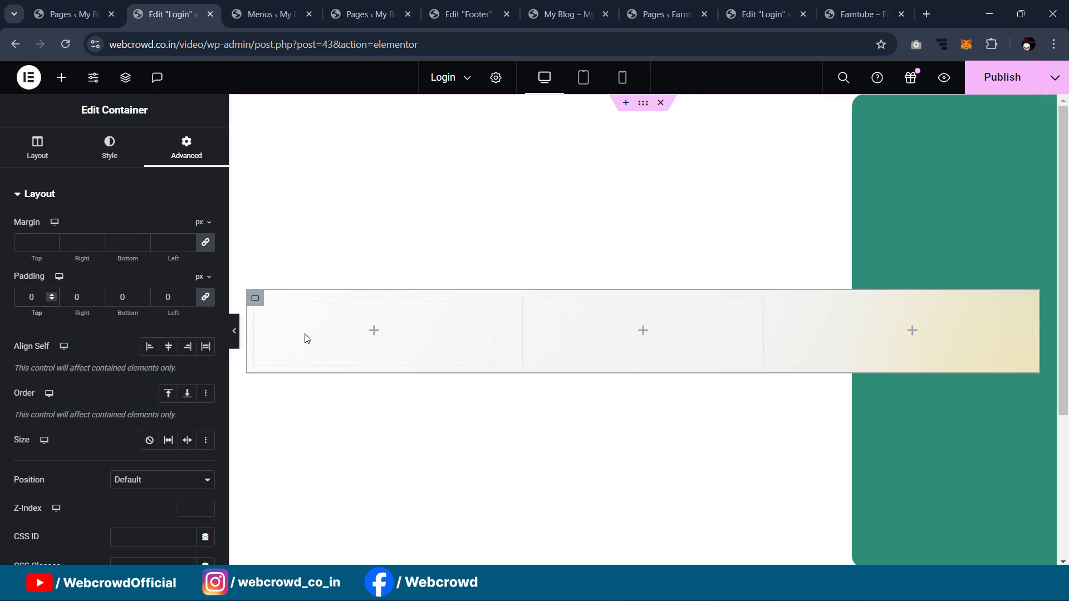
# Step: Select the first column and check the incognito Earntube Login page for reference
pyautogui.click(256, 310)
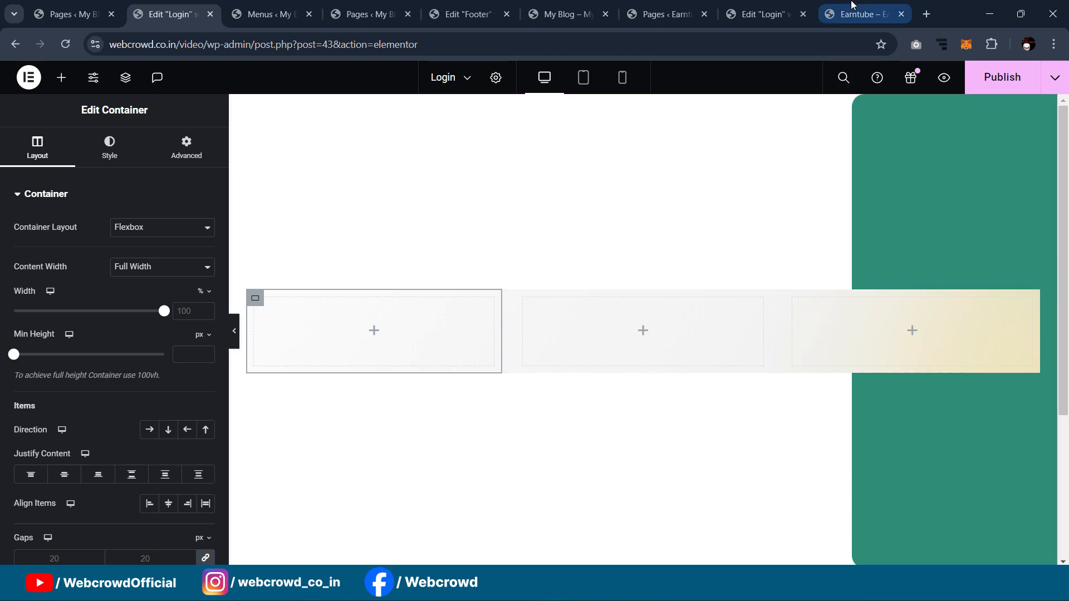
pyautogui.click(863, 14)
pyautogui.moveTo(704, 589)
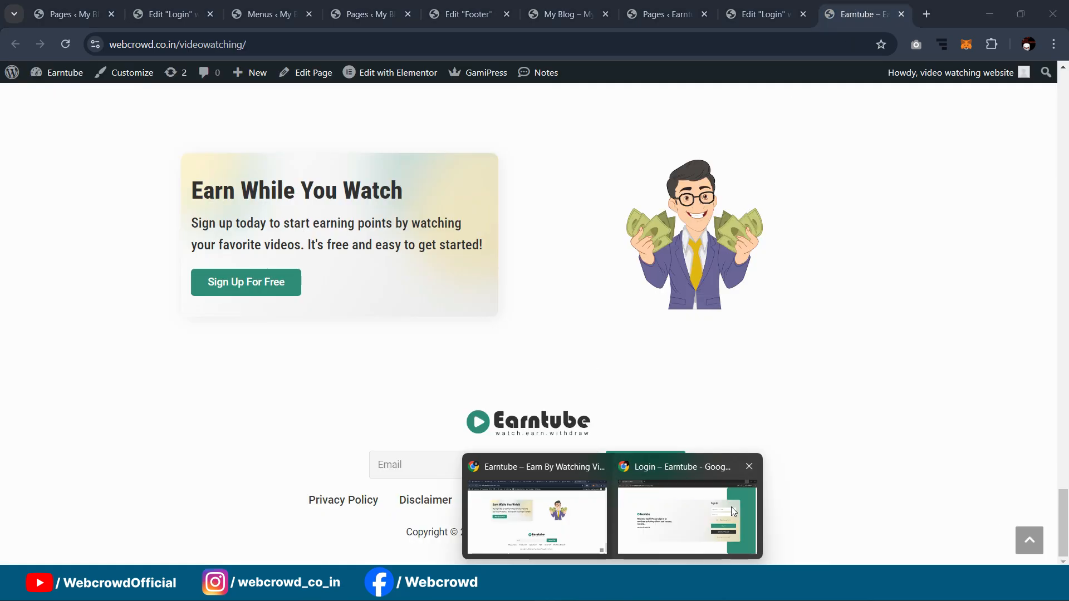
pyautogui.click(680, 509)
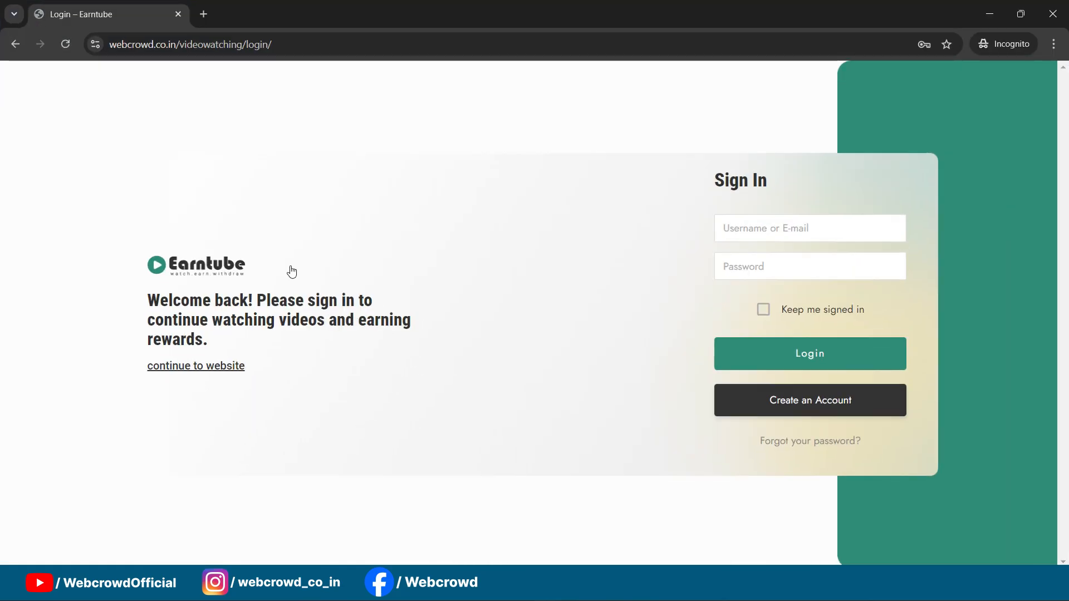
pyautogui.click(988, 16)
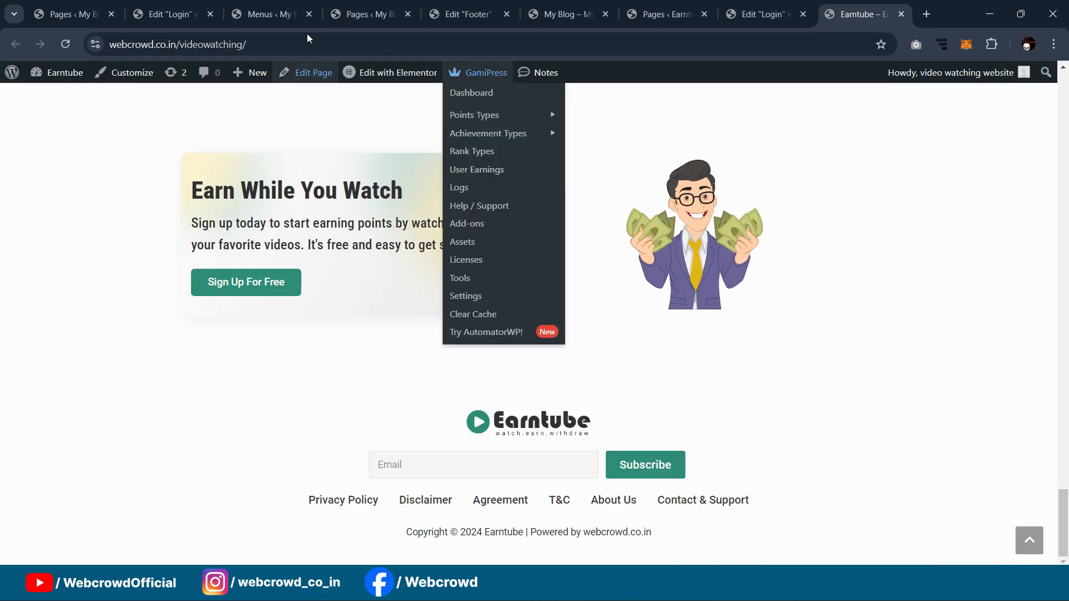
pyautogui.click(167, 14)
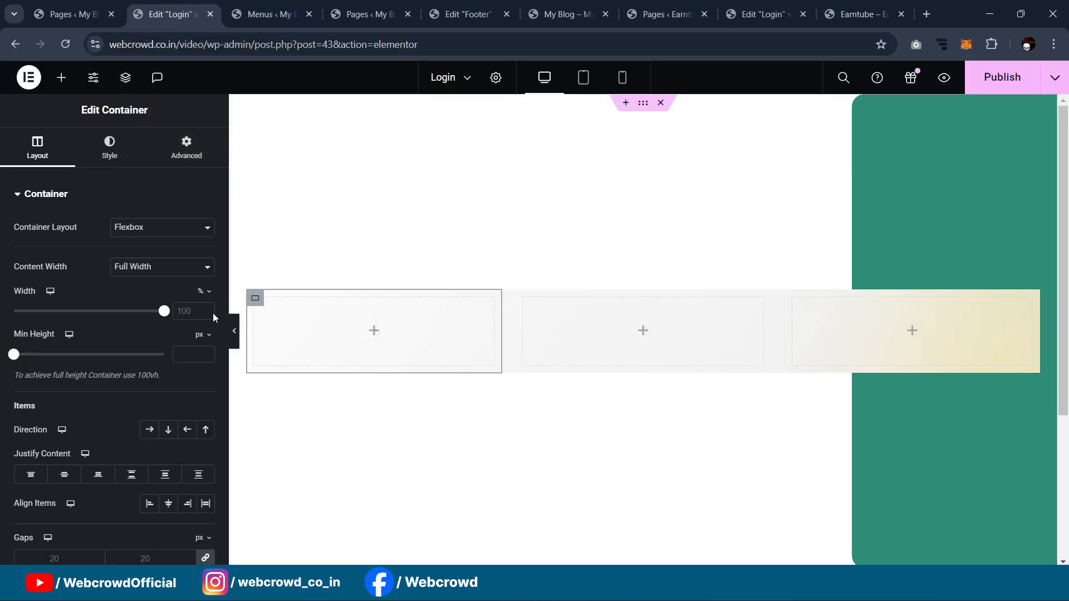
# Step: Add a full-resolution Site Logo to the first column at about 42% width, left-aligned
pyautogui.click(61, 77)
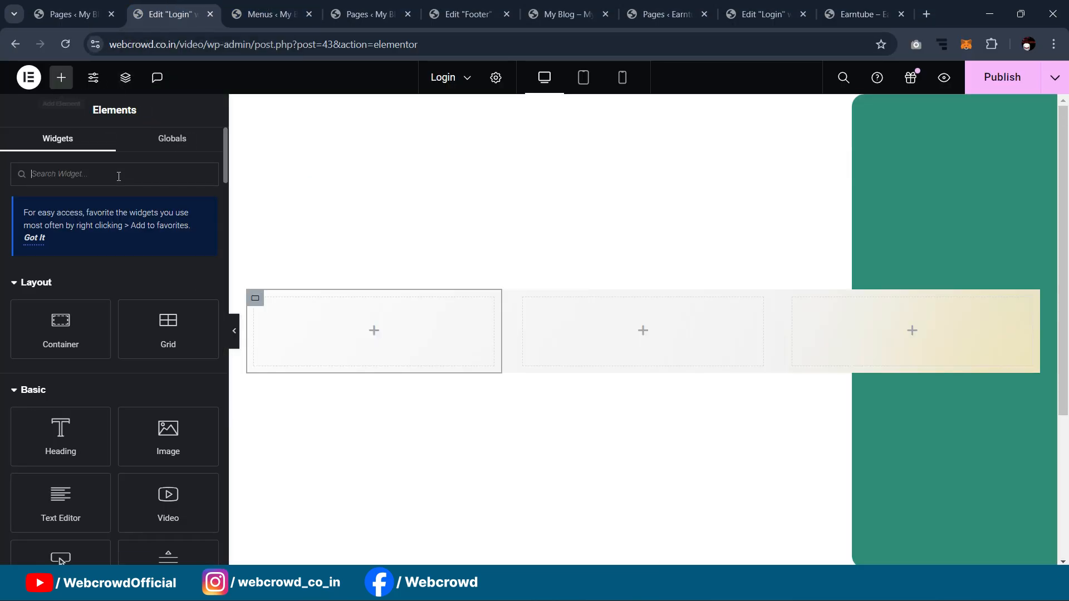
pyautogui.write('logo')
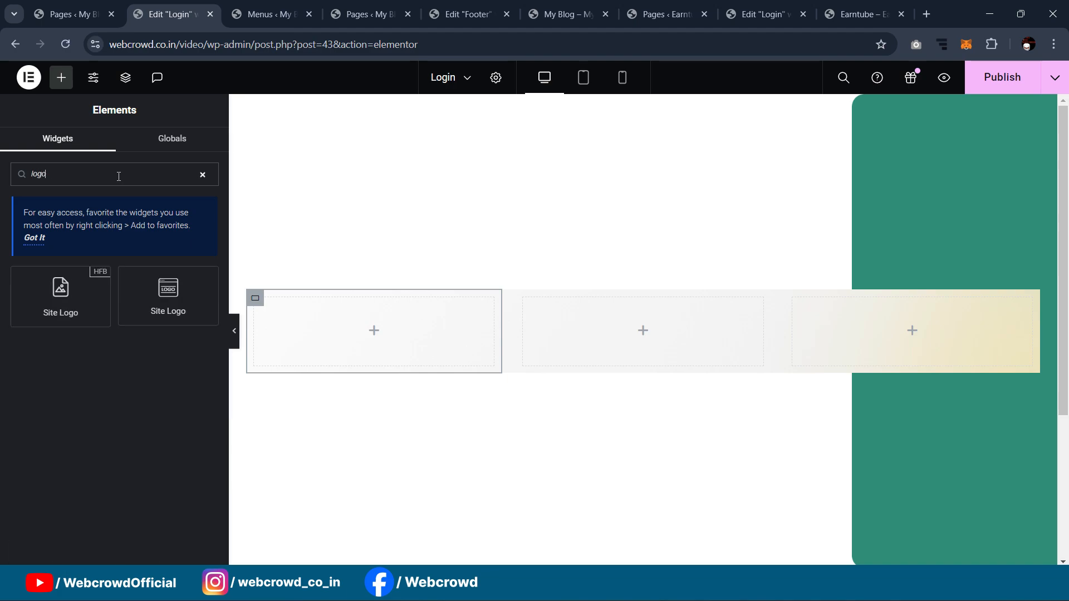
pyautogui.moveTo(48, 286); pyautogui.dragTo(348, 320)
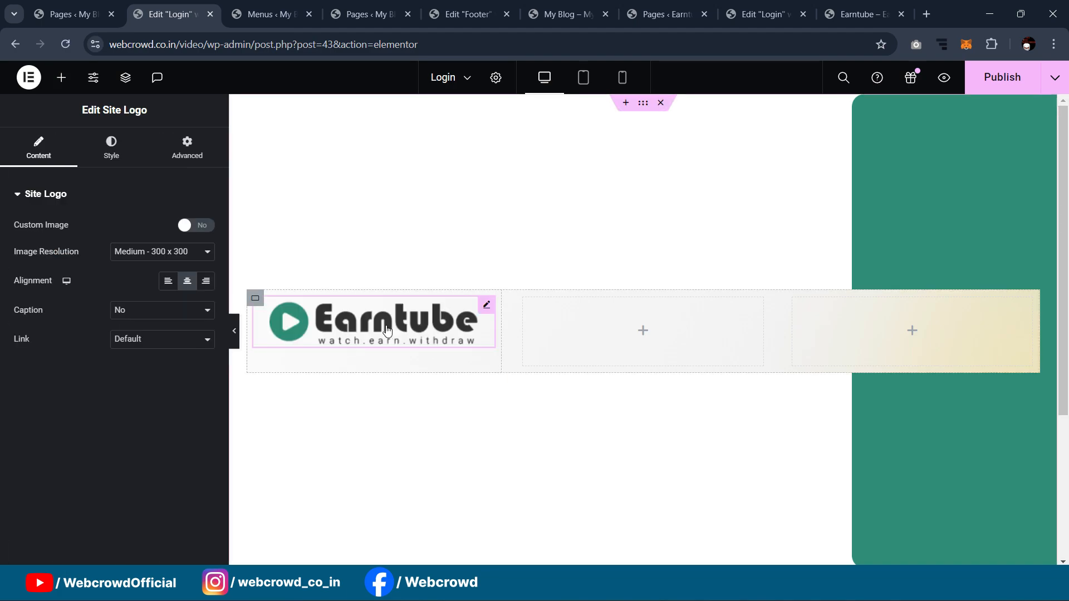
pyautogui.click(148, 252)
pyautogui.click(138, 363)
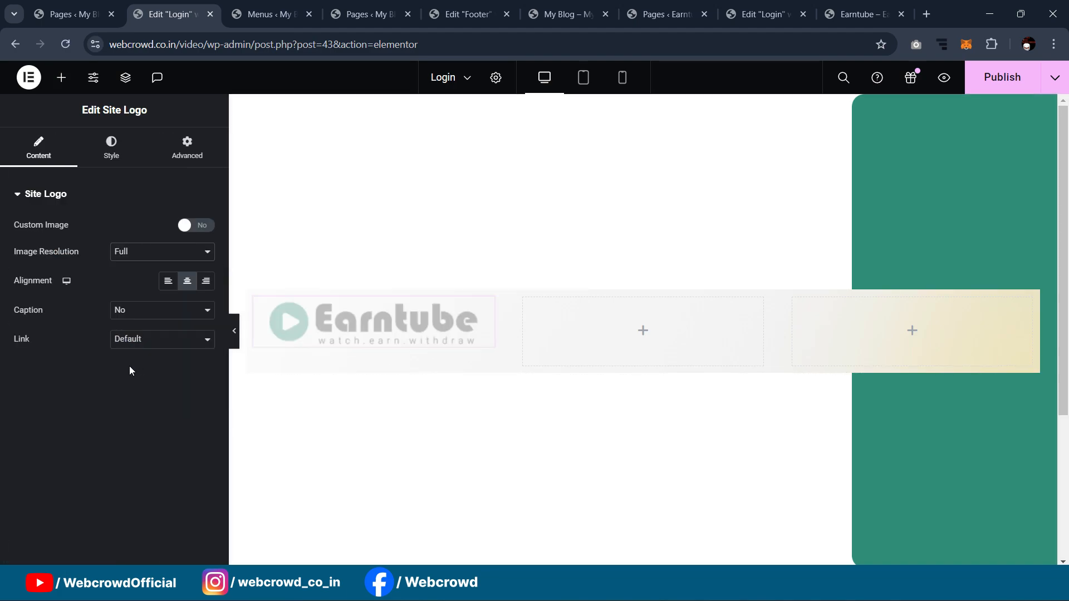
pyautogui.click(113, 142)
pyautogui.moveTo(13, 244); pyautogui.dragTo(78, 259)
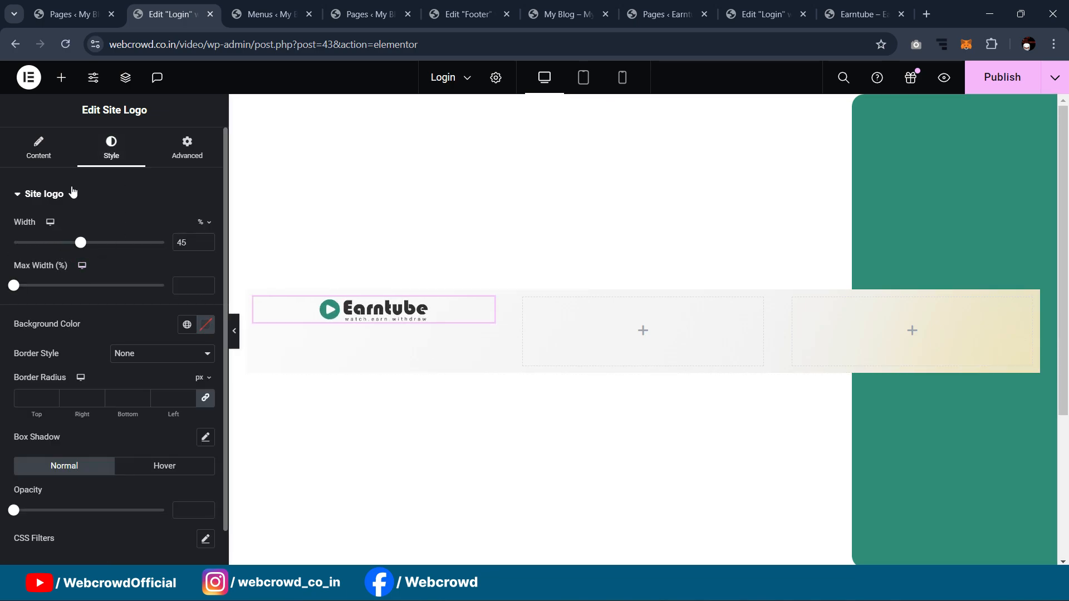
pyautogui.click(38, 147)
pyautogui.click(172, 284)
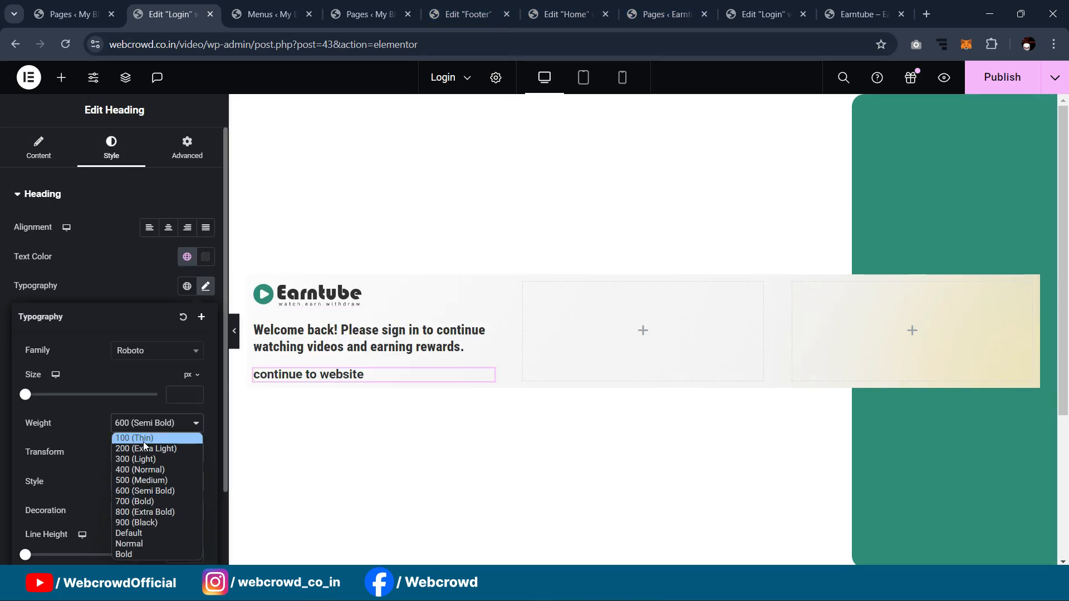
# Step: Give the 'continue to website' heading weight 400 and Underline decoration
pyautogui.click(135, 474)
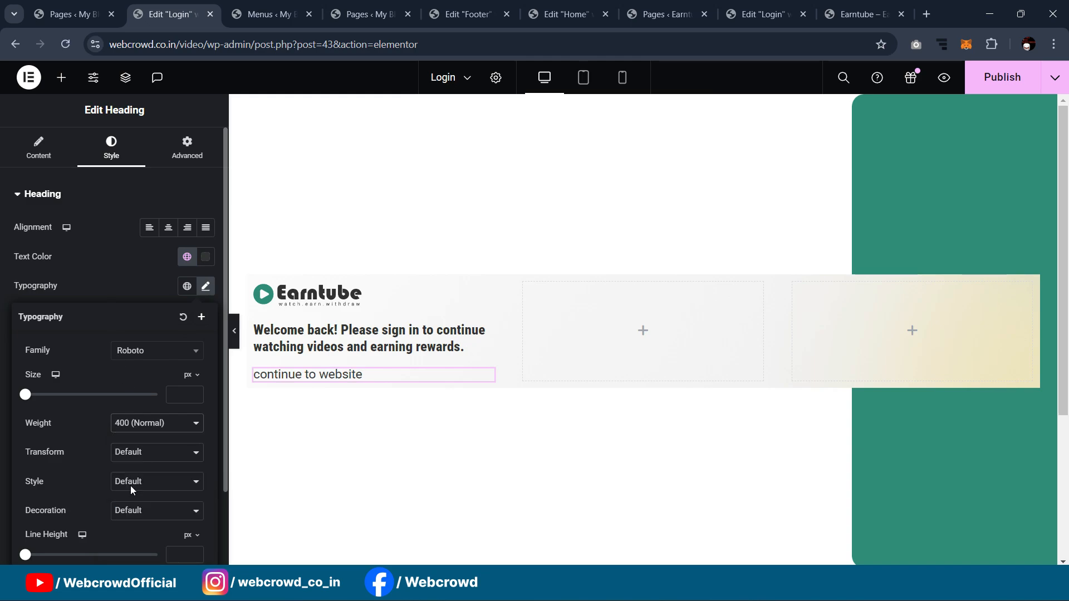
pyautogui.click(139, 453)
pyautogui.click(91, 461)
pyautogui.click(136, 510)
pyautogui.click(140, 465)
pyautogui.scroll(-2, 147, 377)
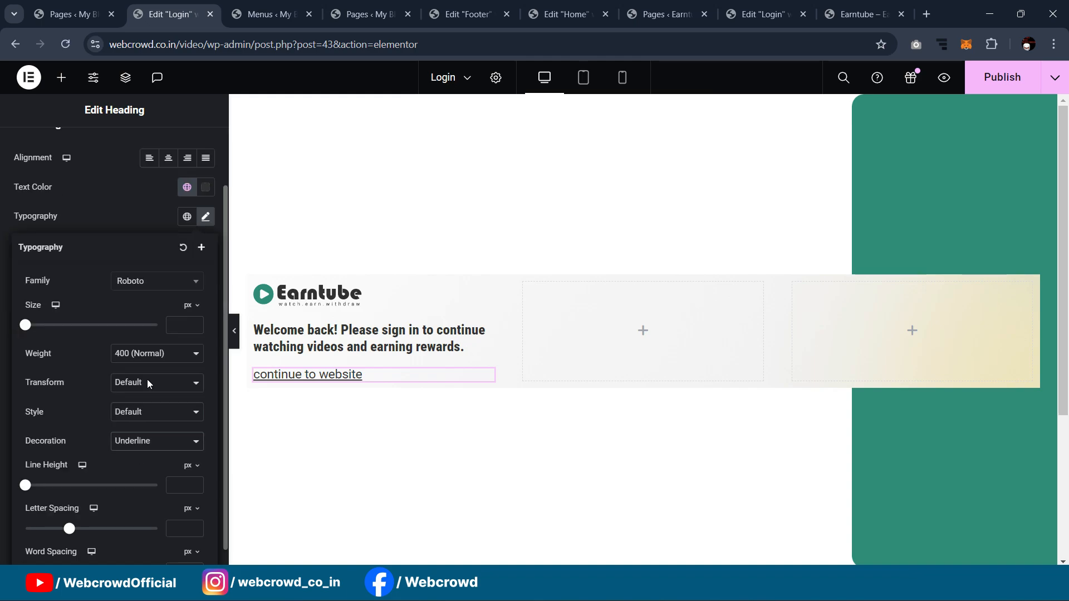
pyautogui.click(94, 197)
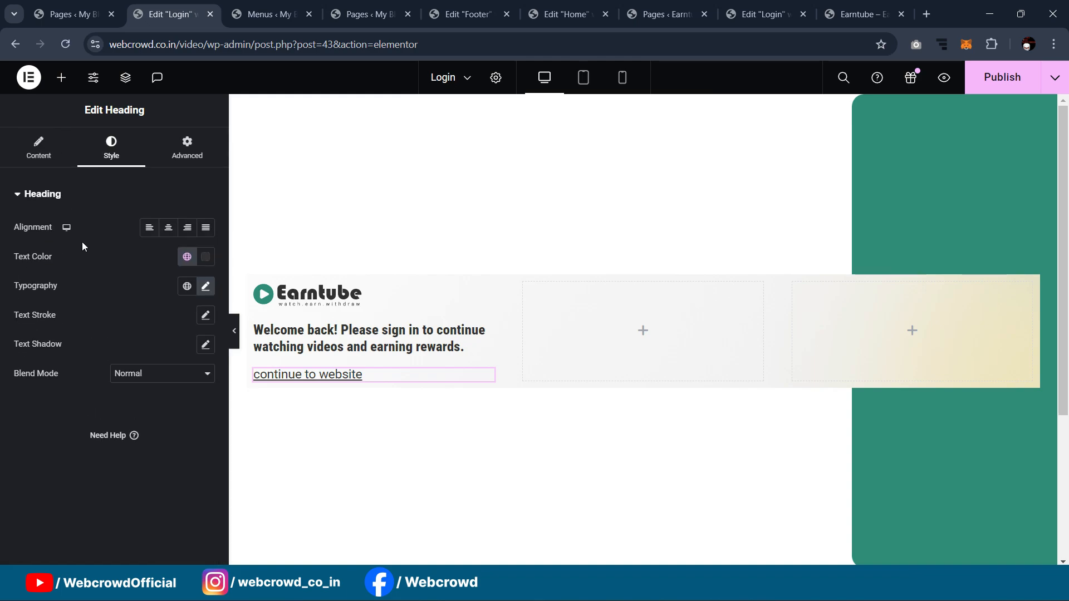
# Step: Link the heading to the Site URL dynamic tag and preview the result
pyautogui.click(38, 148)
pyautogui.click(205, 327)
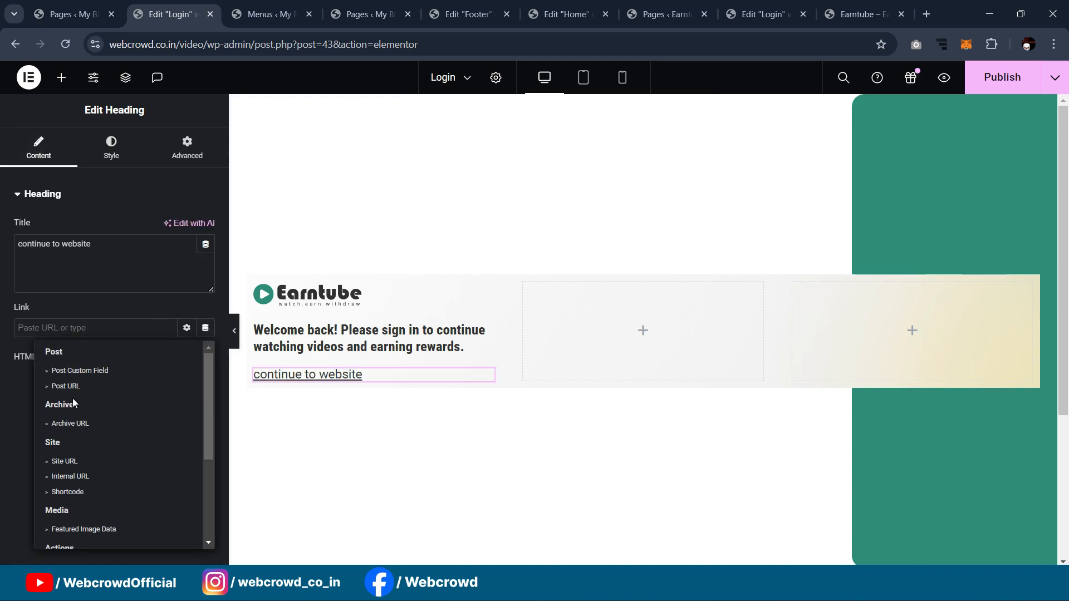
pyautogui.scroll(-1, 84, 389)
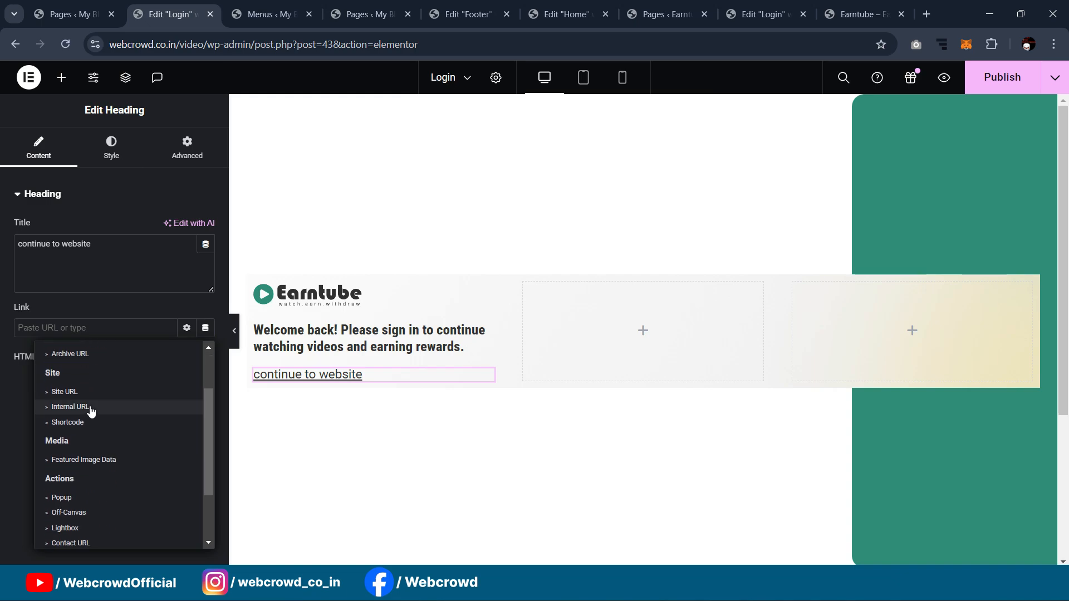
pyautogui.click(66, 392)
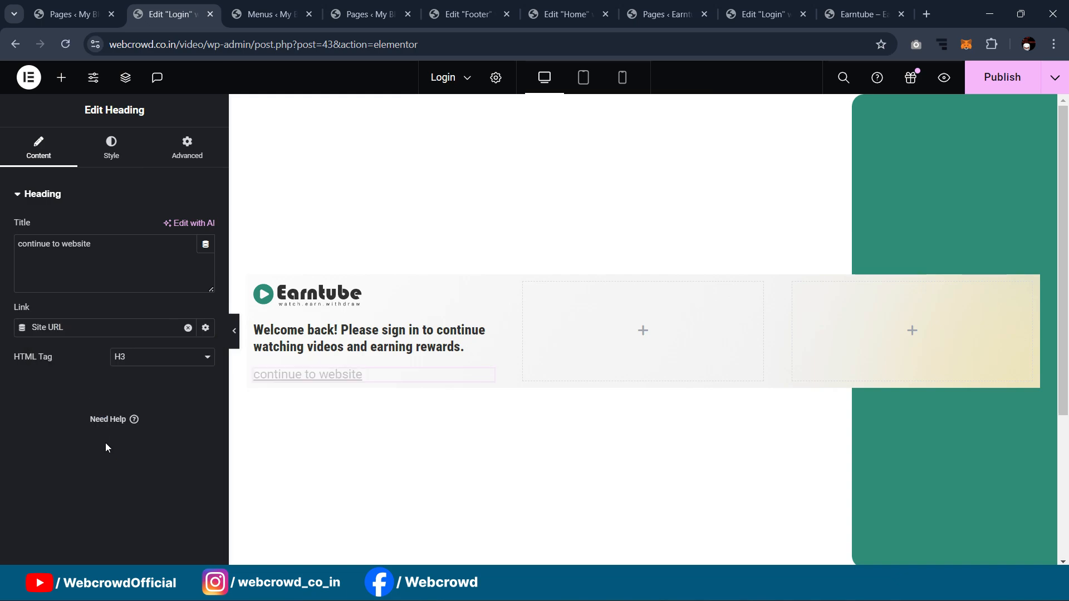
pyautogui.click(236, 327)
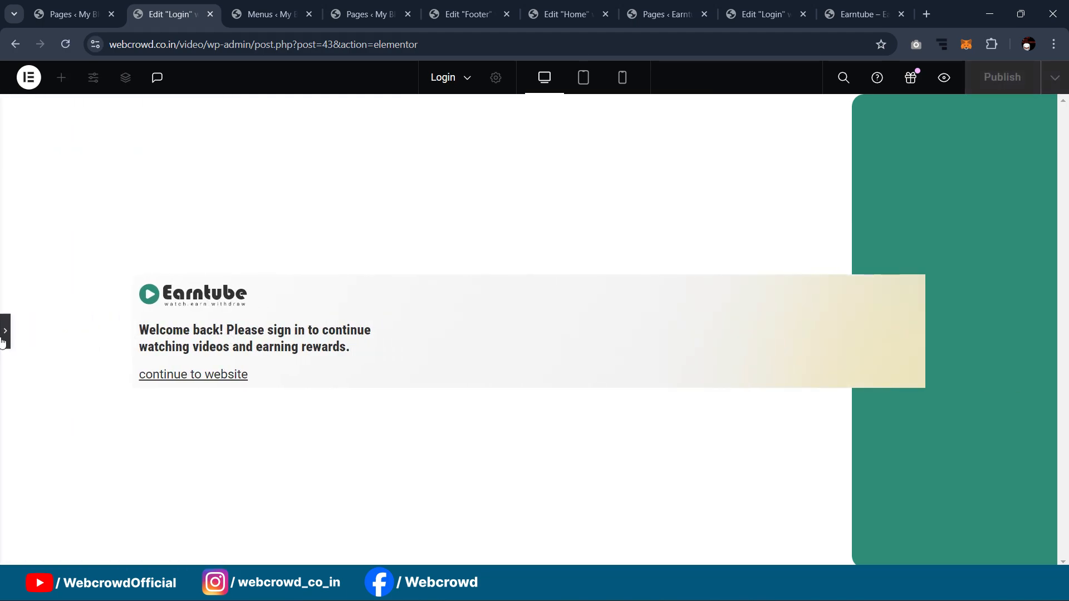
pyautogui.click(4, 340)
# Step: Give the left column box 30 px padding on all sides
pyautogui.click(255, 283)
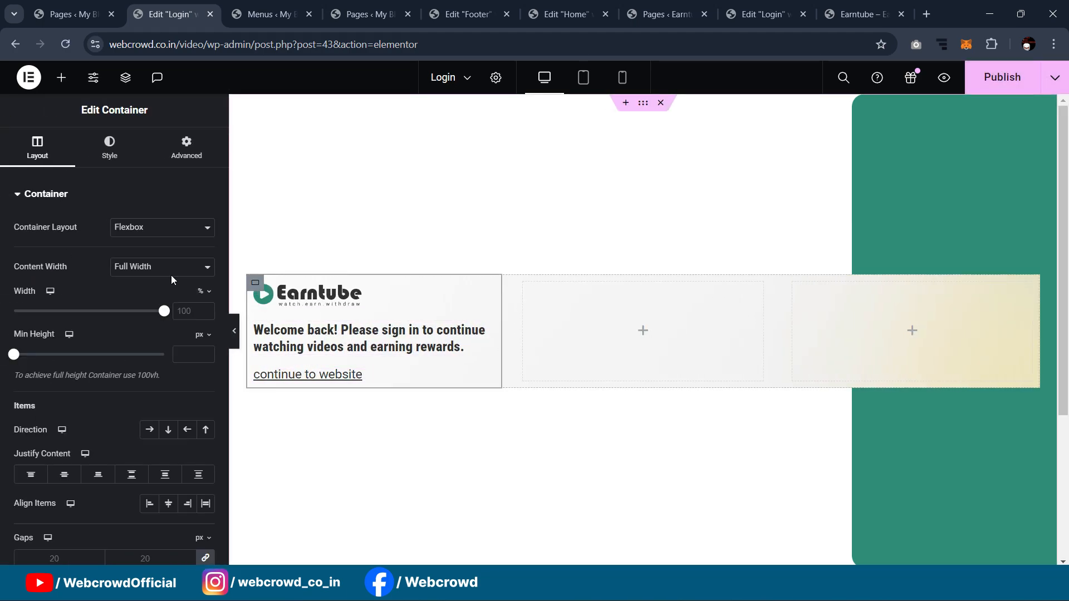
pyautogui.click(190, 148)
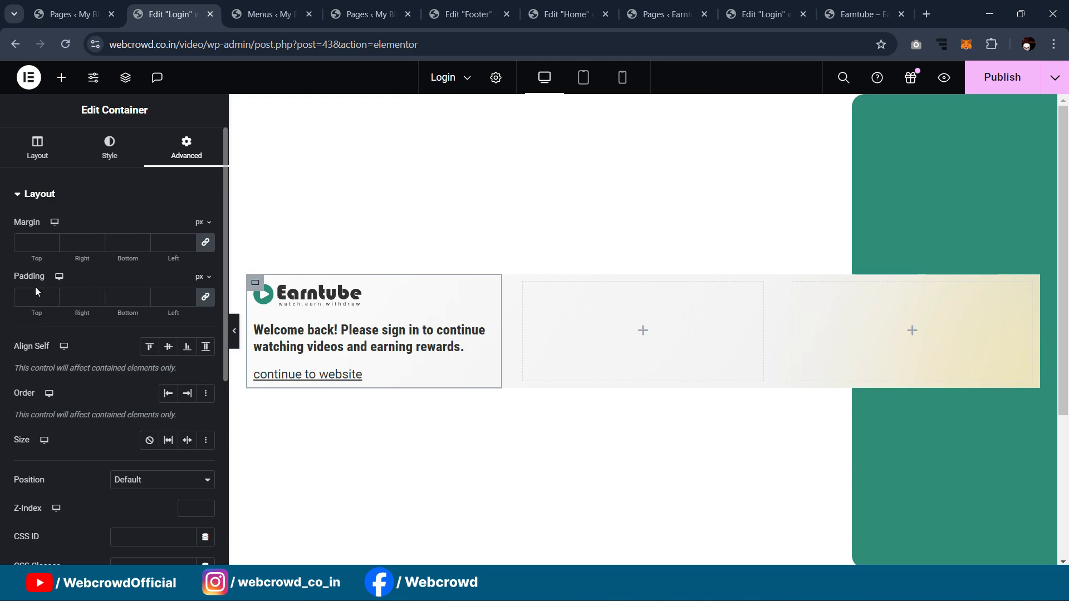
pyautogui.click(50, 295)
pyautogui.write('30')
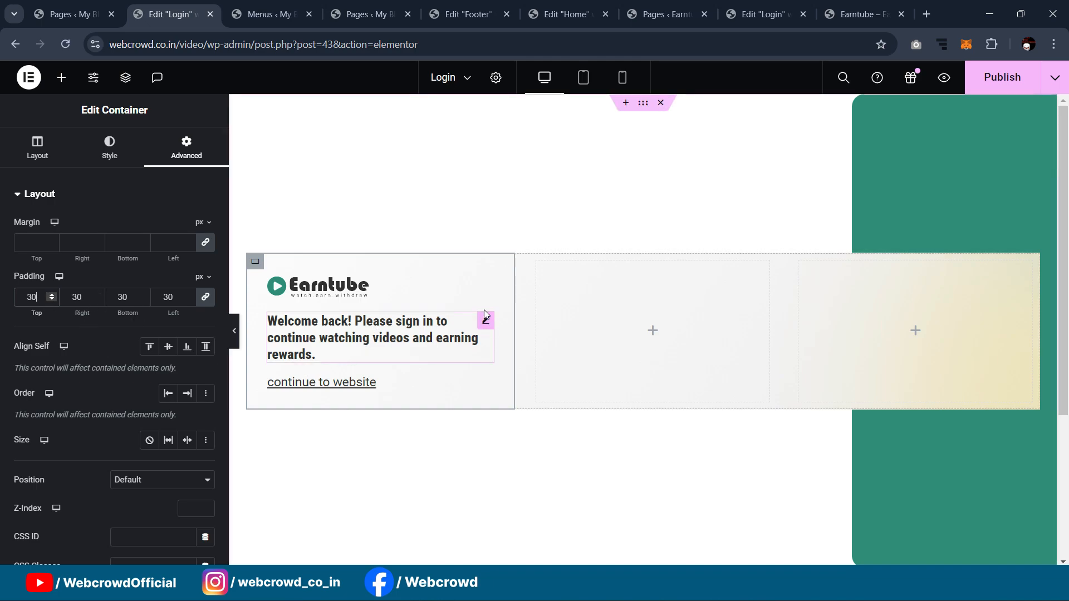
pyautogui.scroll(-2, 492, 179)
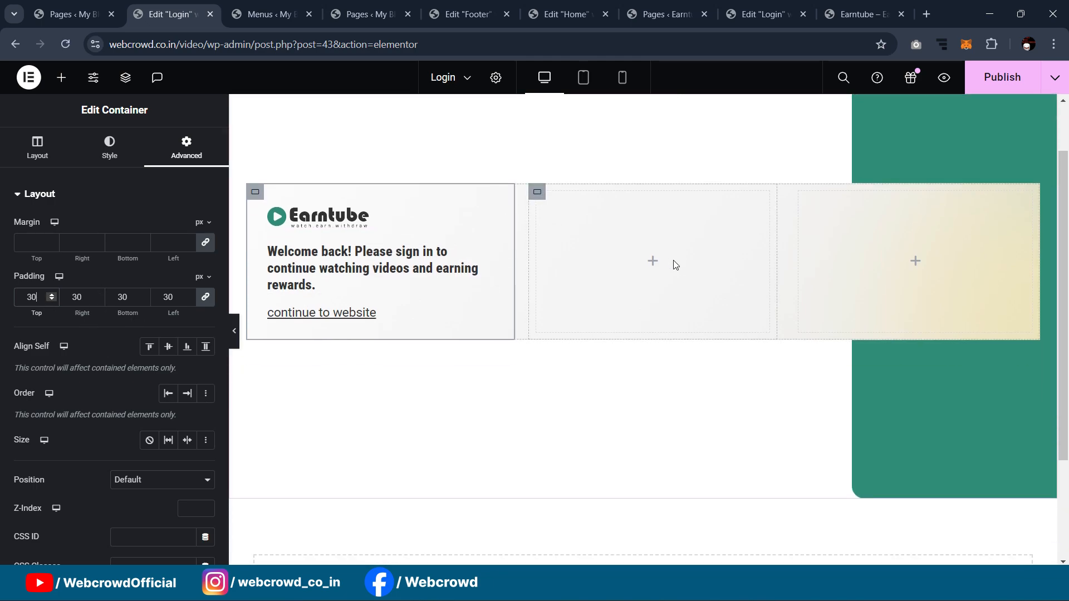
pyautogui.scroll(2, 612, 278)
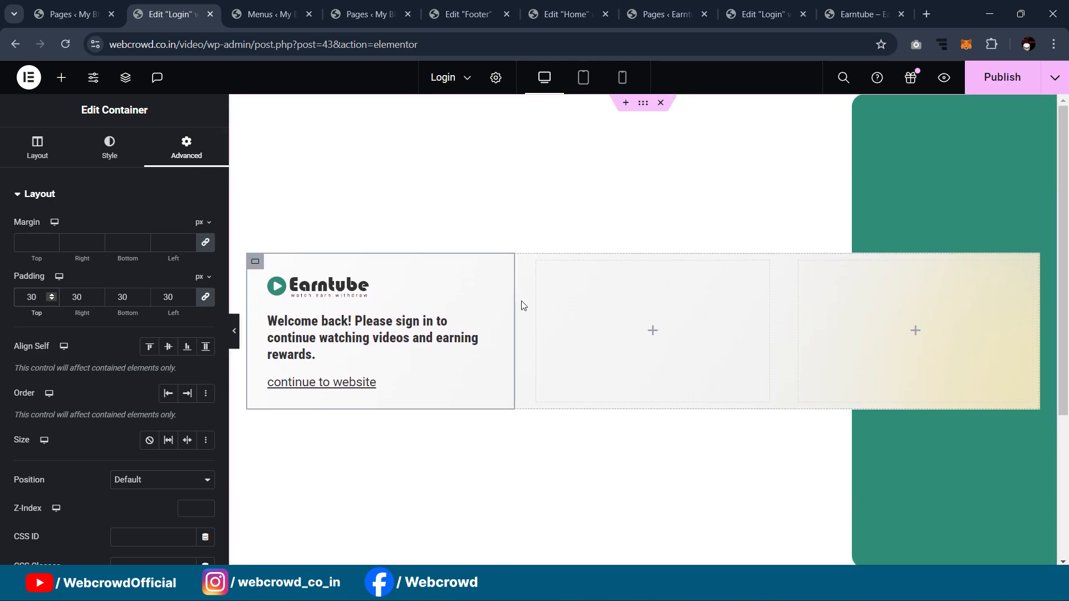
pyautogui.click(234, 331)
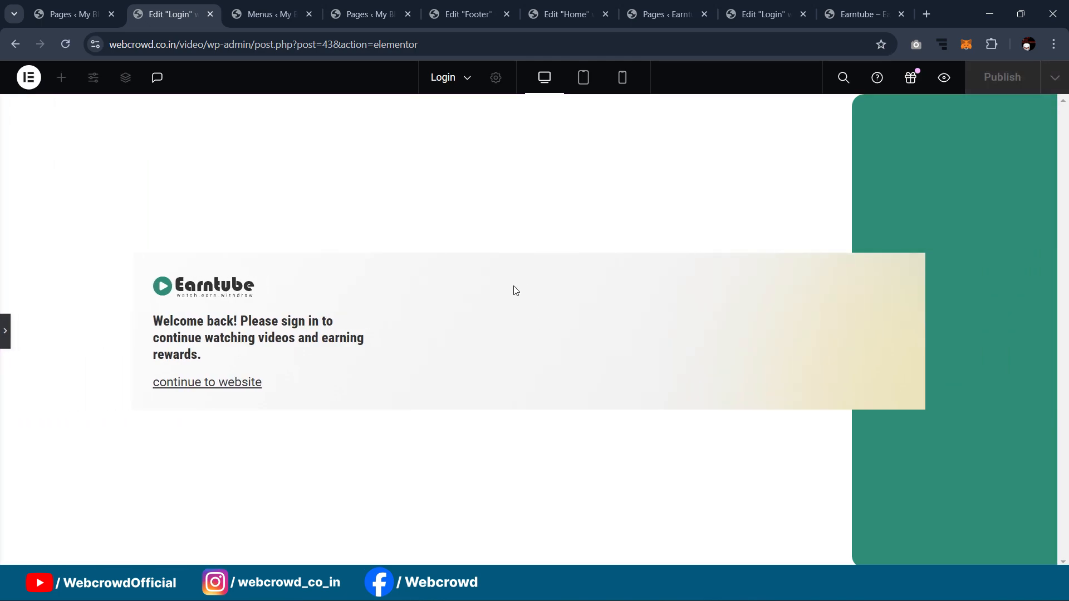
pyautogui.click(3, 337)
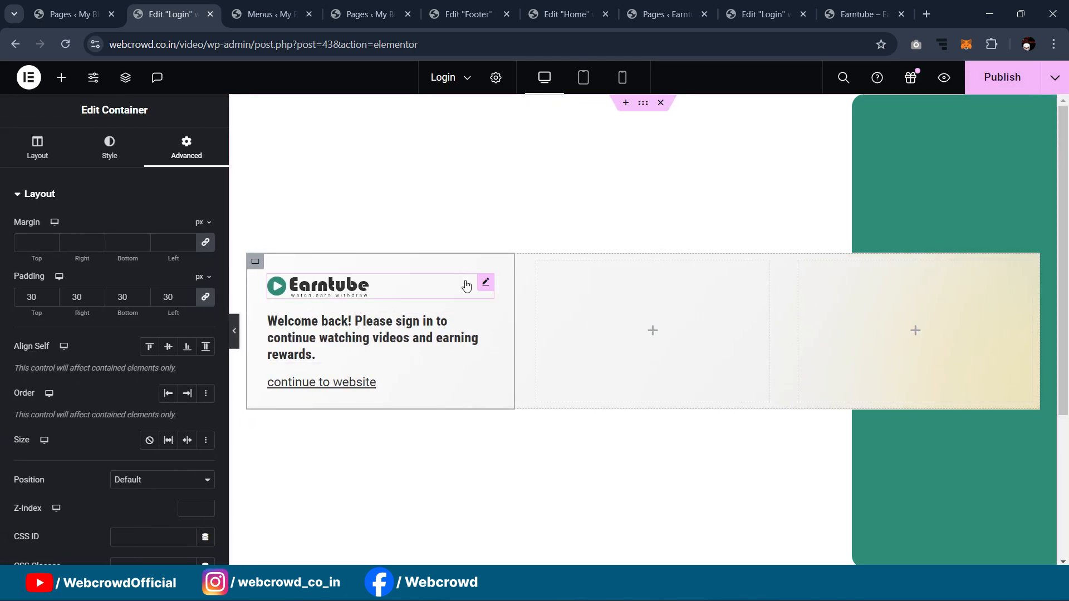
# Step: Enlarge the Earntube logo to 50% width and preview it
pyautogui.click(328, 285)
pyautogui.click(112, 148)
pyautogui.moveTo(83, 243); pyautogui.dragTo(89, 246)
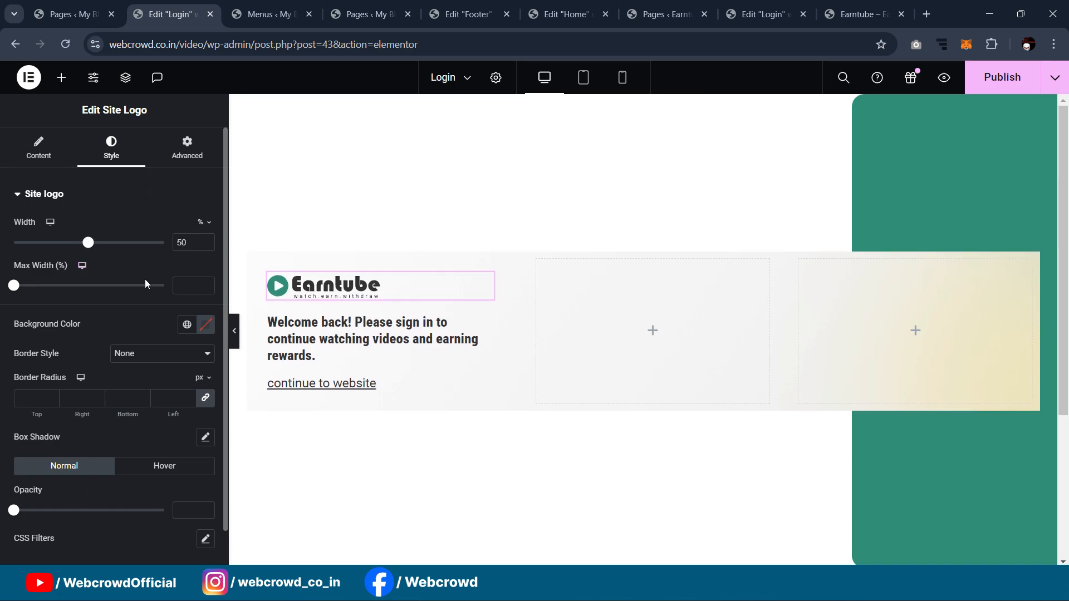
pyautogui.click(233, 330)
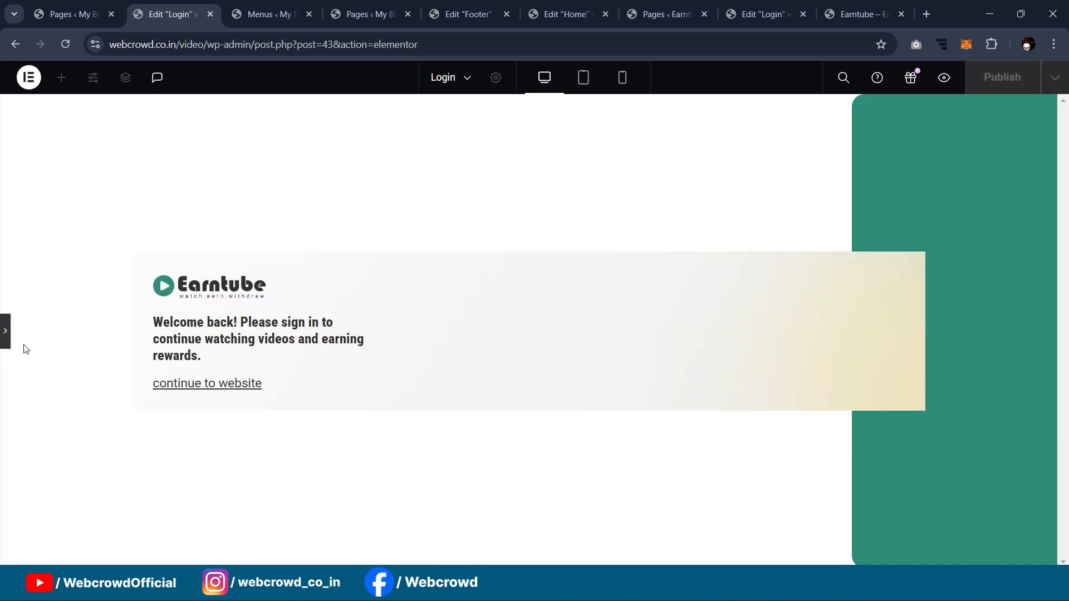
pyautogui.click(5, 333)
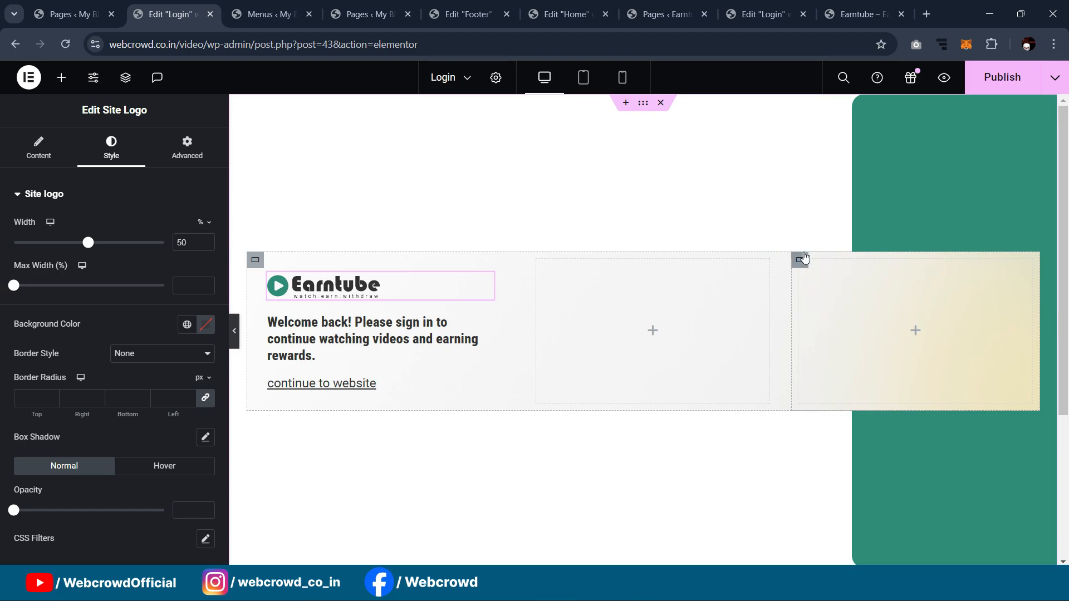
# Step: Drop a Shortcode widget (searched 'short') into the right column and set the middle column to 67% width
pyautogui.click(800, 261)
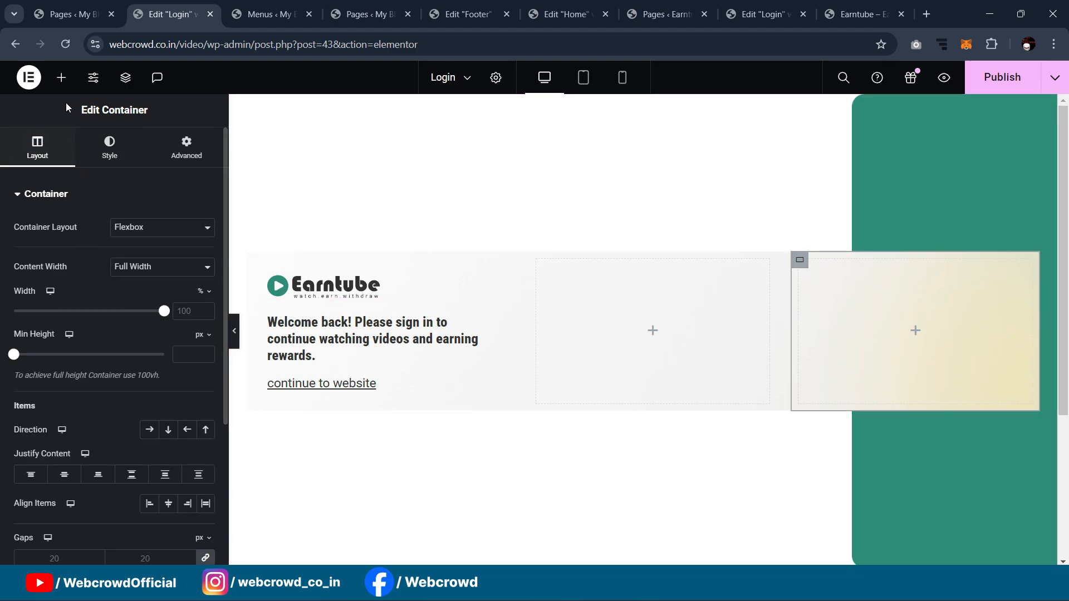
pyautogui.click(59, 80)
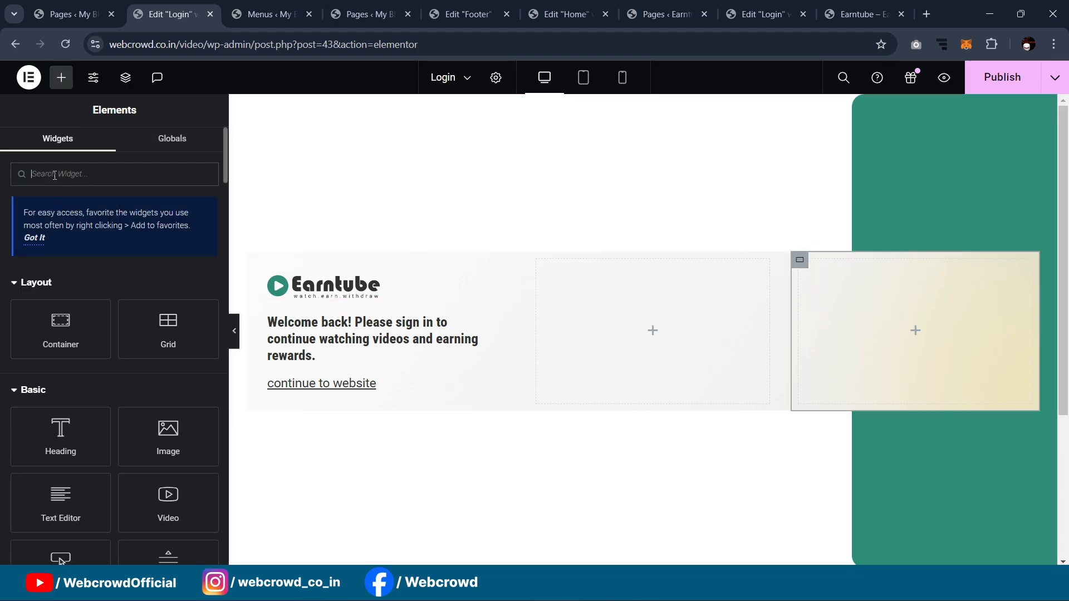
pyautogui.write('short')
pyautogui.moveTo(130, 310); pyautogui.dragTo(930, 318)
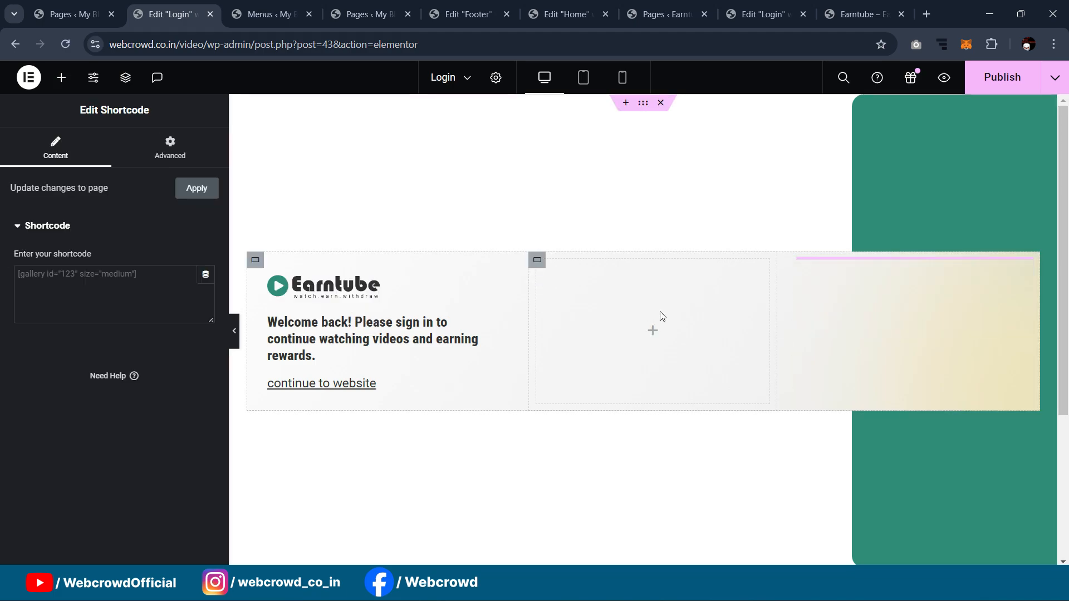
pyautogui.click(536, 269)
pyautogui.moveTo(163, 316); pyautogui.dragTo(114, 311)
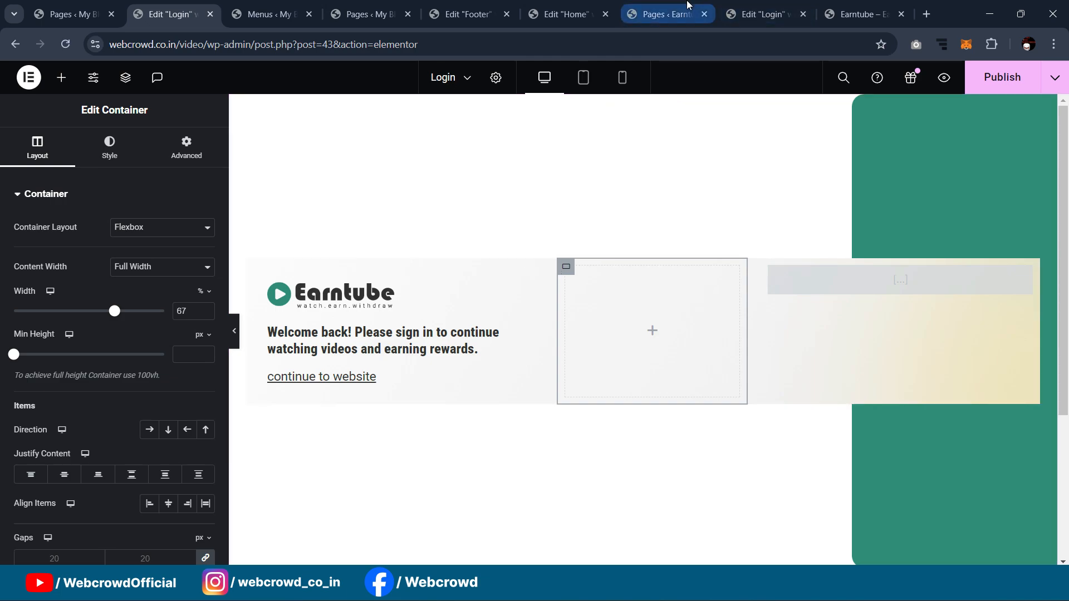
# Step: Load webcrowd.co.in in a new browser tab
pyautogui.click(926, 14)
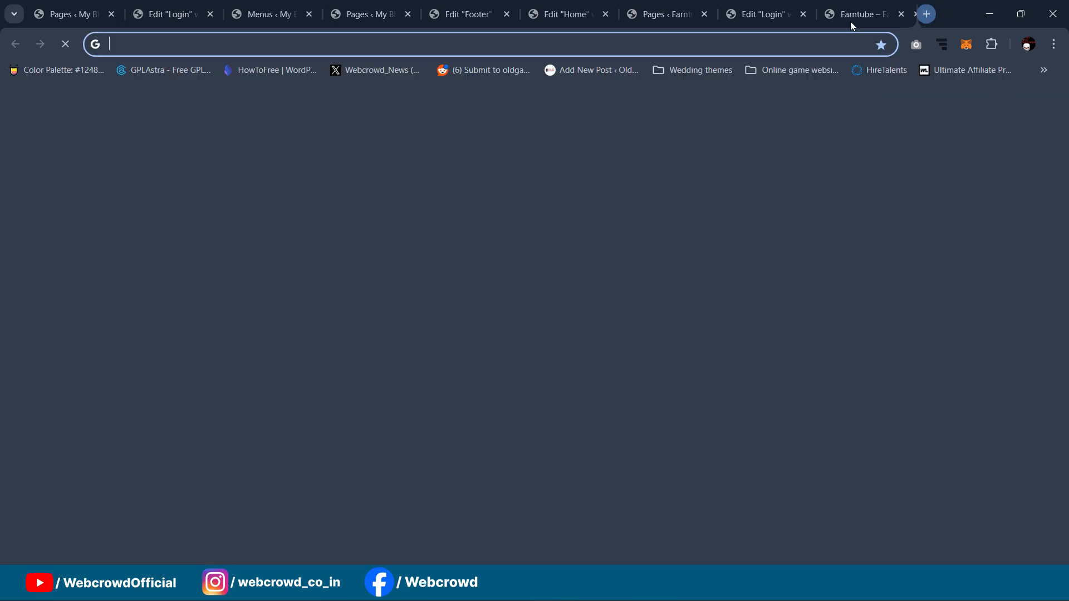
pyautogui.click(743, 50)
pyautogui.write('webcrowd.co.in')
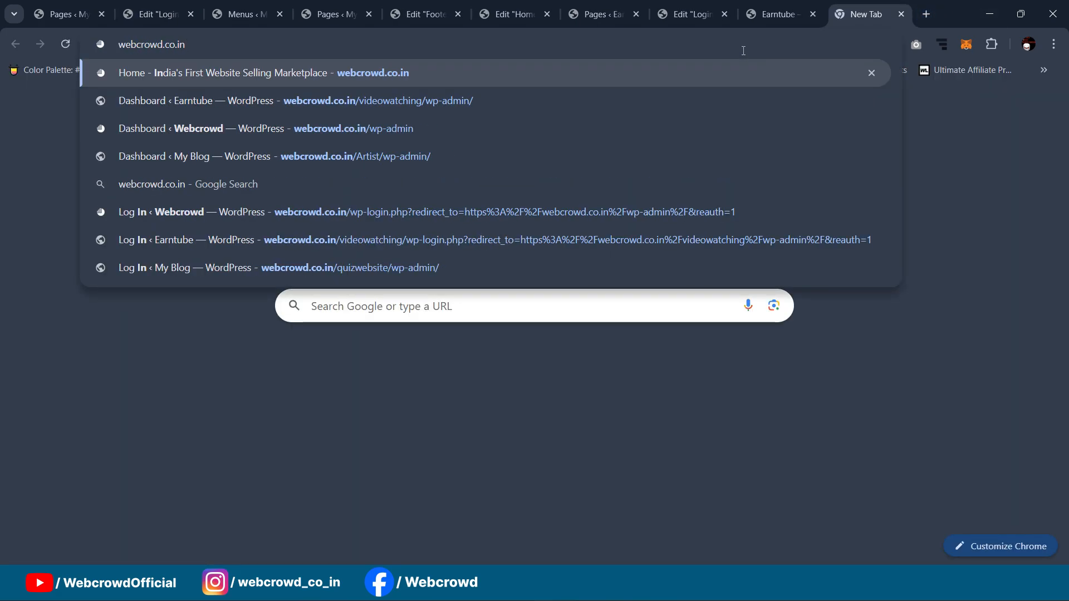
pyautogui.press('Return')
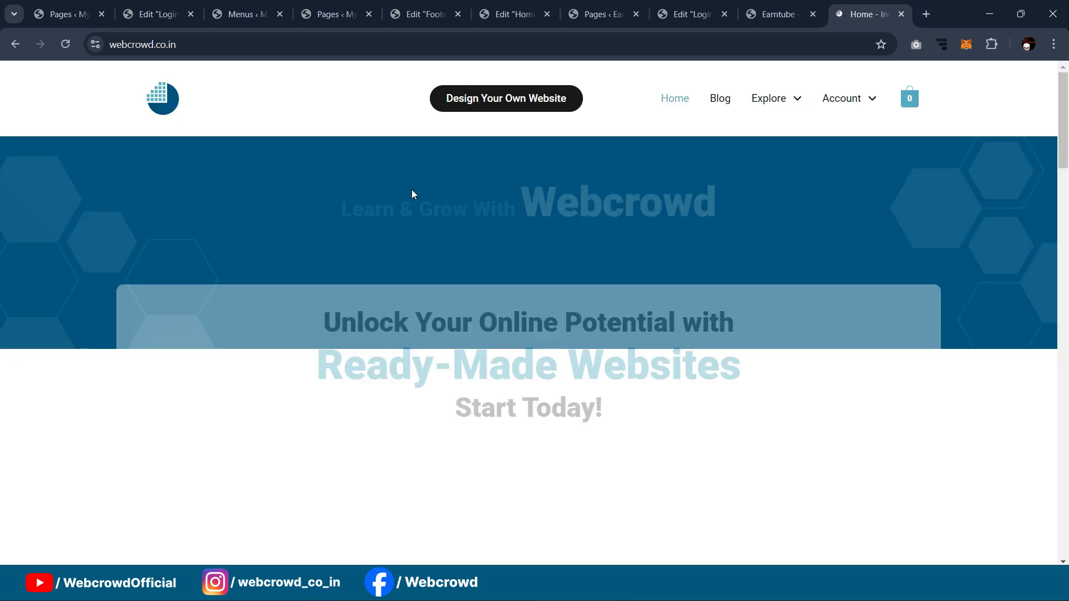
# Step: Open the Video Watching website product page and scroll through it
pyautogui.scroll(-8, 440, 222)
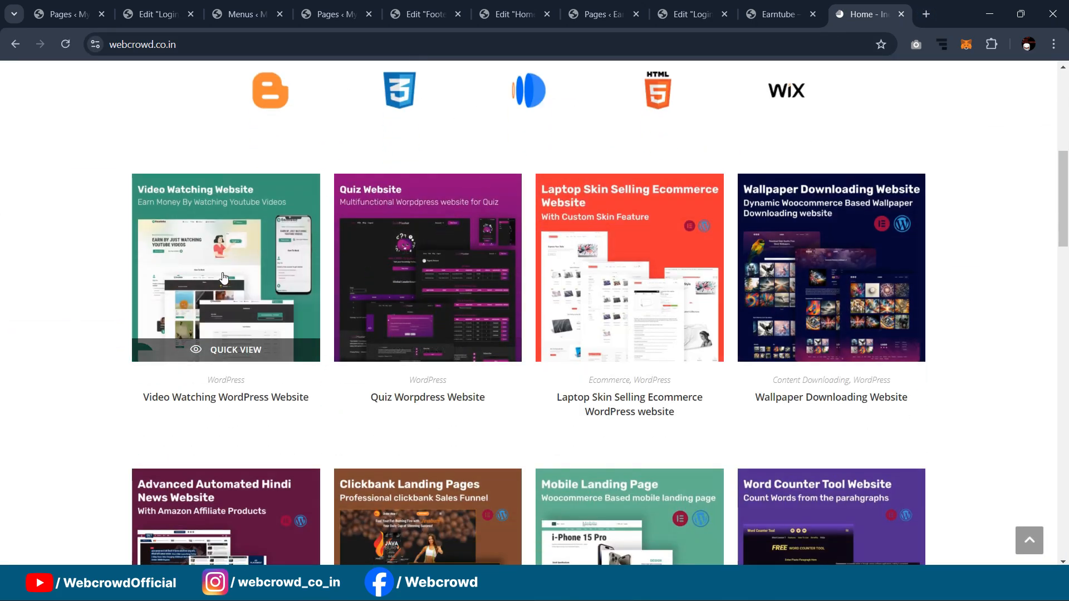
pyautogui.click(230, 275)
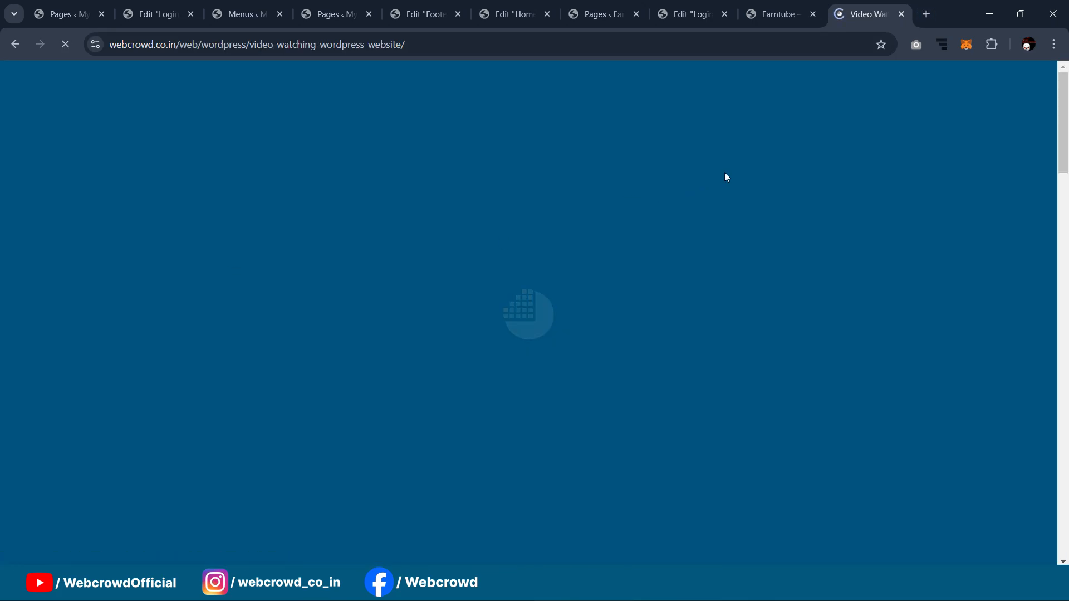
pyautogui.scroll(-2, 835, 157)
pyautogui.scroll(-2, 835, 156)
pyautogui.scroll(4, 600, 249)
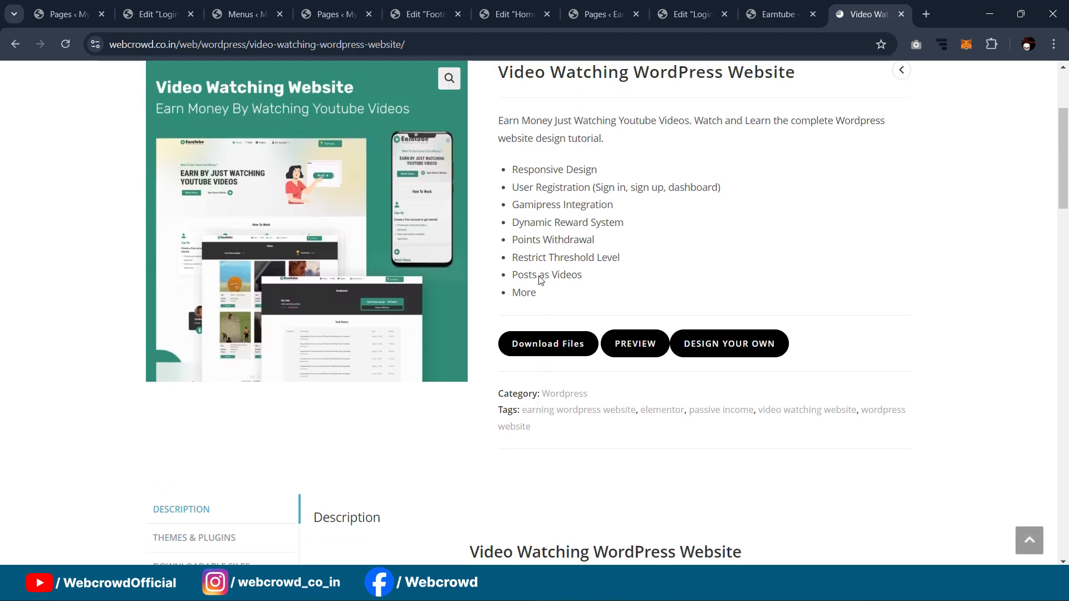
pyautogui.scroll(-2, 659, 195)
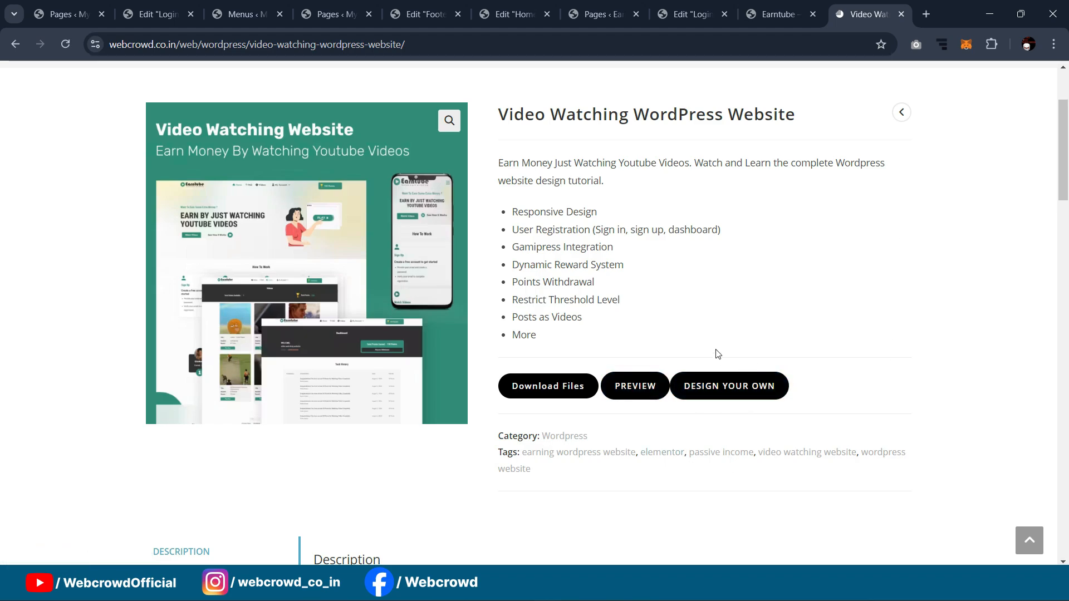
pyautogui.scroll(3, 693, 315)
pyautogui.scroll(-3, 693, 328)
pyautogui.scroll(3, 594, 239)
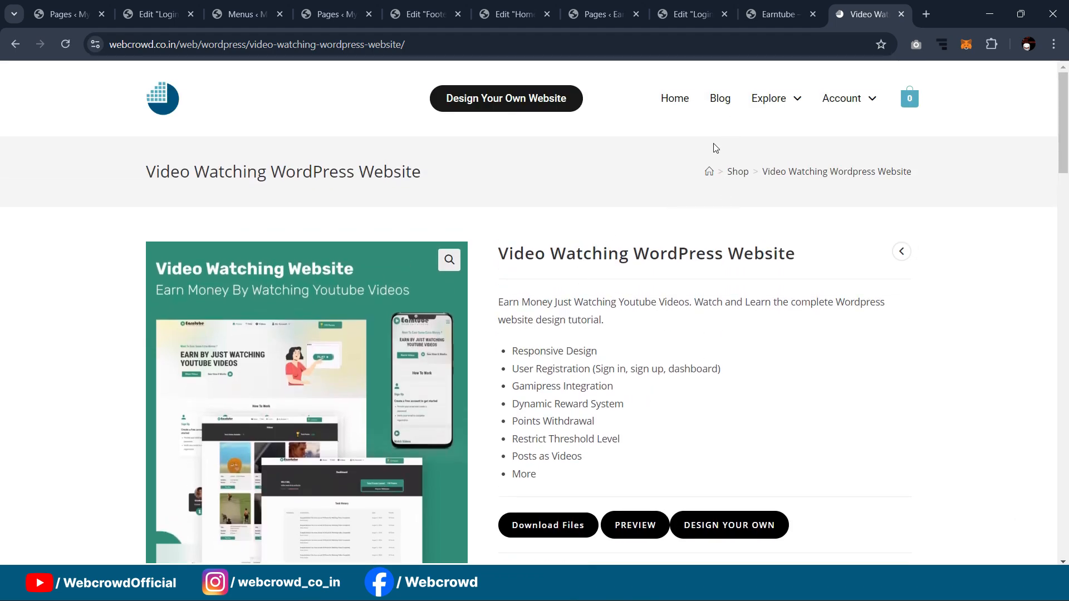
# Step: Browse the Blog page's tutorial posts, then return to the home page
pyautogui.click(718, 99)
pyautogui.scroll(-3, 620, 223)
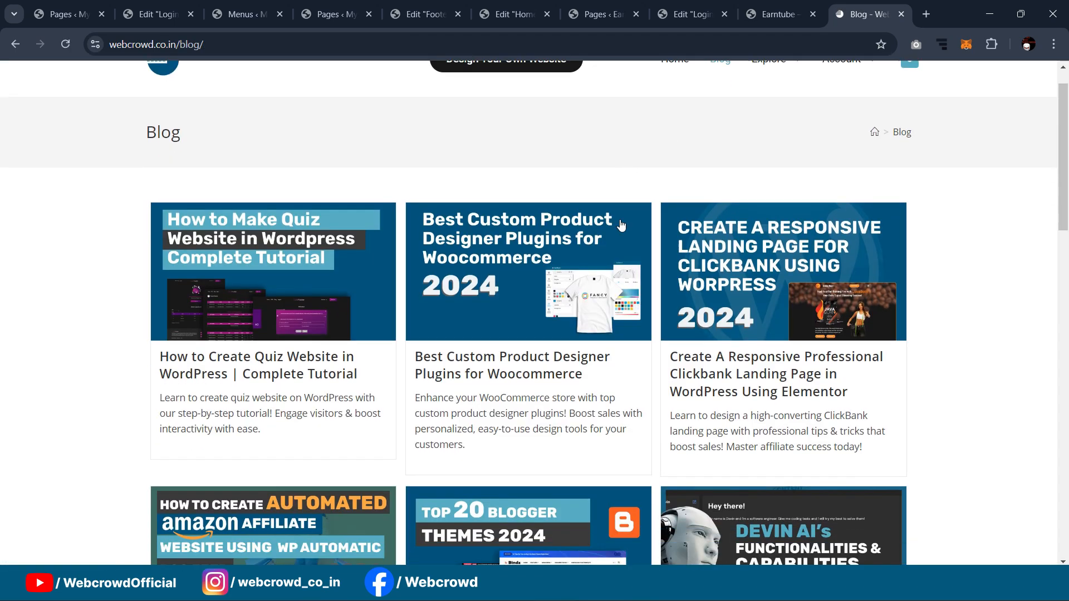
pyautogui.scroll(2, 557, 245)
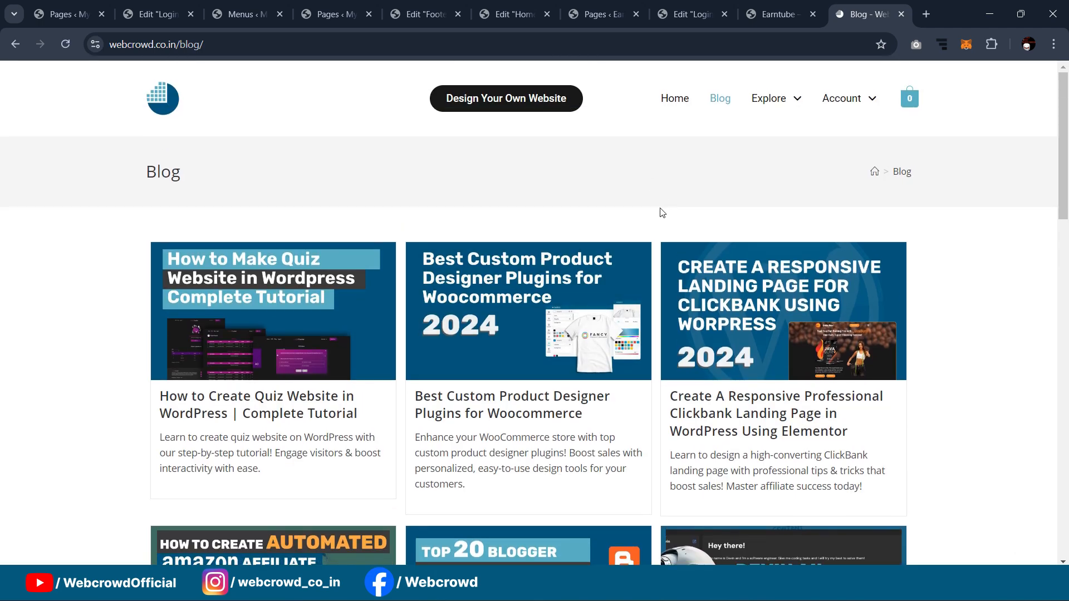
pyautogui.click(681, 103)
# Step: Copy the Default Login shortcode [ultimatemember form_id="9"] and return to the Login page editor
pyautogui.hotkey('ctrl', 'w')
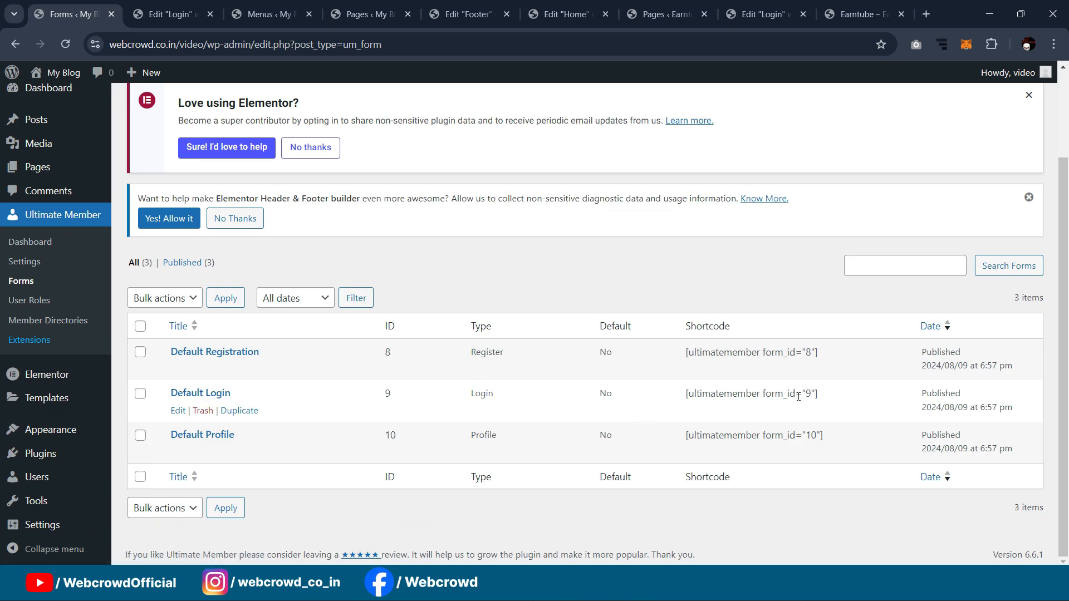
pyautogui.moveTo(821, 396); pyautogui.dragTo(675, 402)
pyautogui.hotkey('ctrl', 'c')
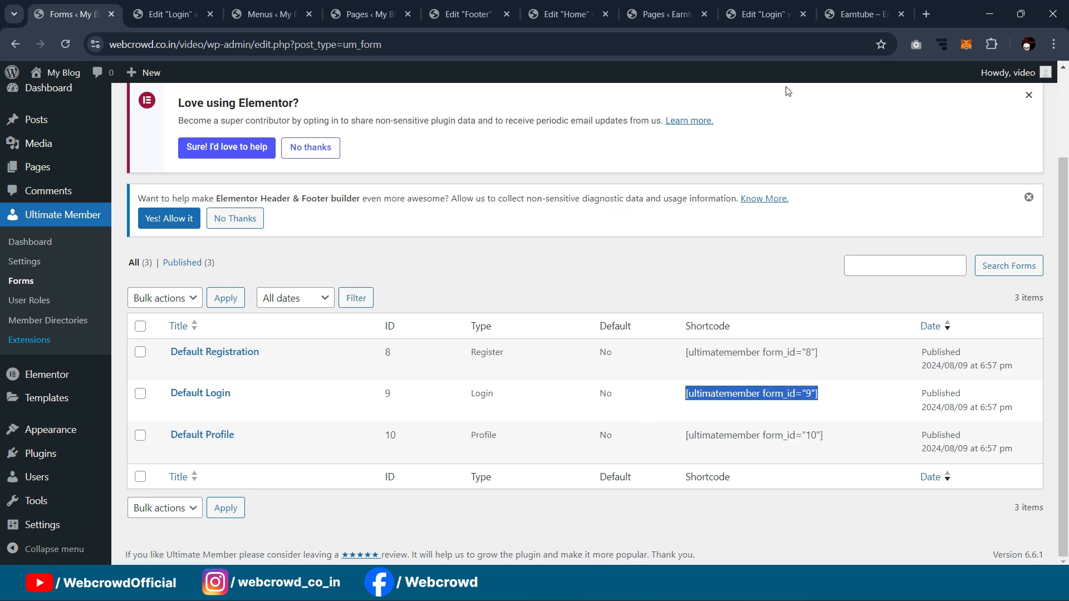
pyautogui.click(849, 5)
pyautogui.click(162, 14)
# Step: Paste the shortcode into the Shortcode widget, publish the page, and copy the site's base address
pyautogui.click(149, 279)
pyautogui.hotkey('ctrl', 'v')
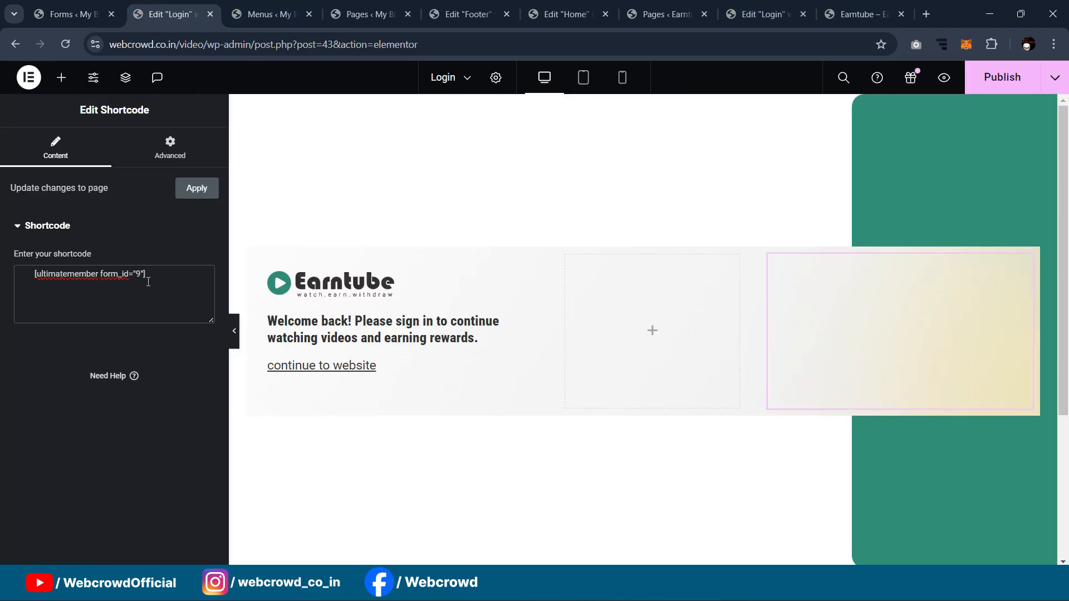
pyautogui.click(1001, 82)
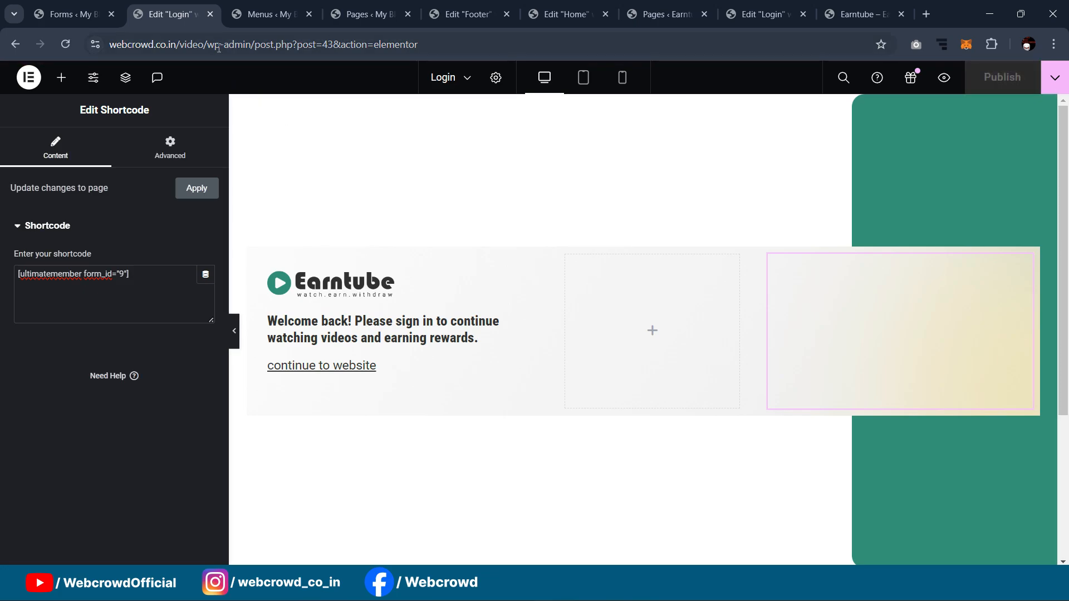
pyautogui.moveTo(204, 42); pyautogui.dragTo(48, 51)
pyautogui.hotkey('ctrl', 'c')
pyautogui.click(1054, 44)
# Step: In a new incognito window, load the Earntube site and open My Account > Login
pyautogui.click(884, 151)
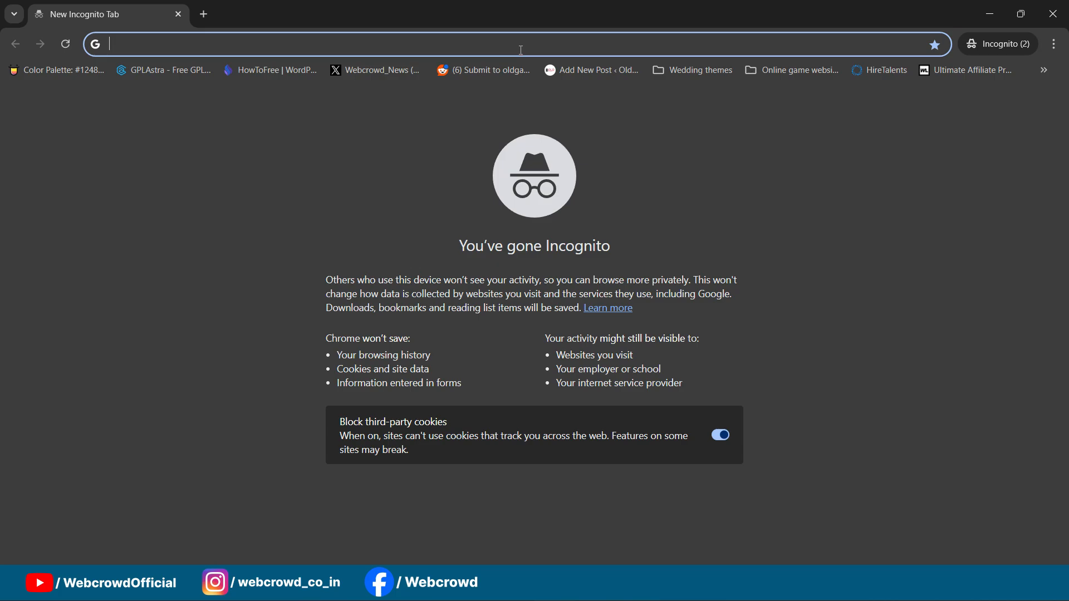
pyautogui.hotkey('ctrl', 'v')
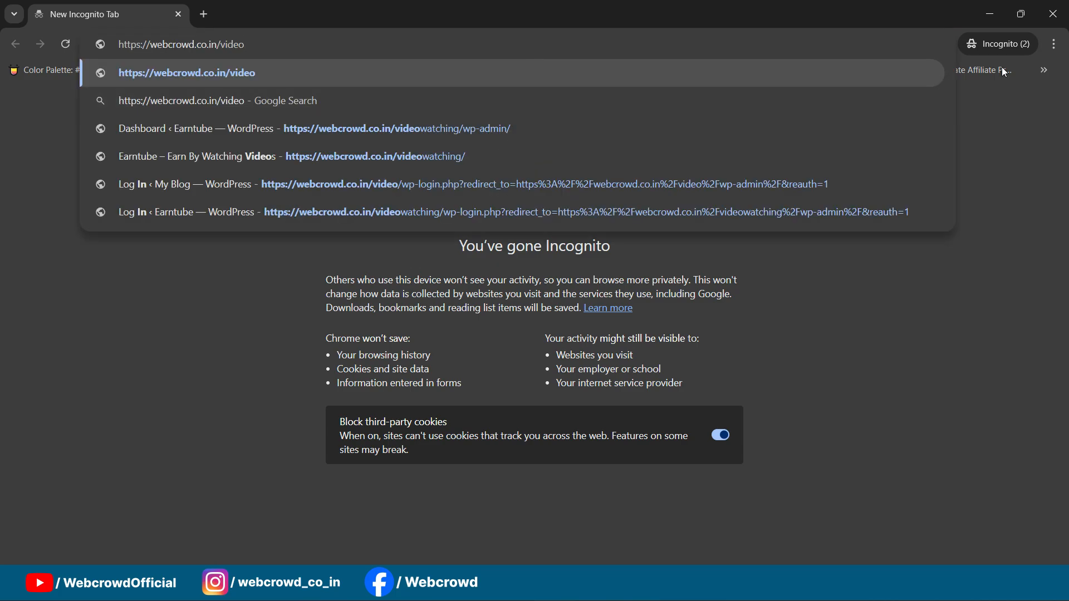
pyautogui.click(989, 14)
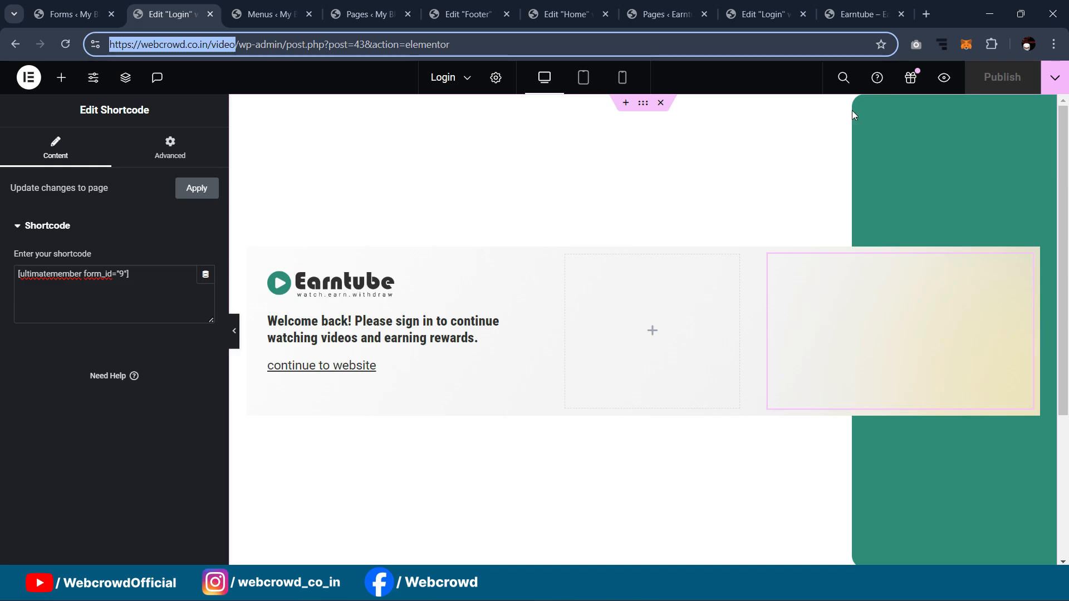
pyautogui.click(612, 583)
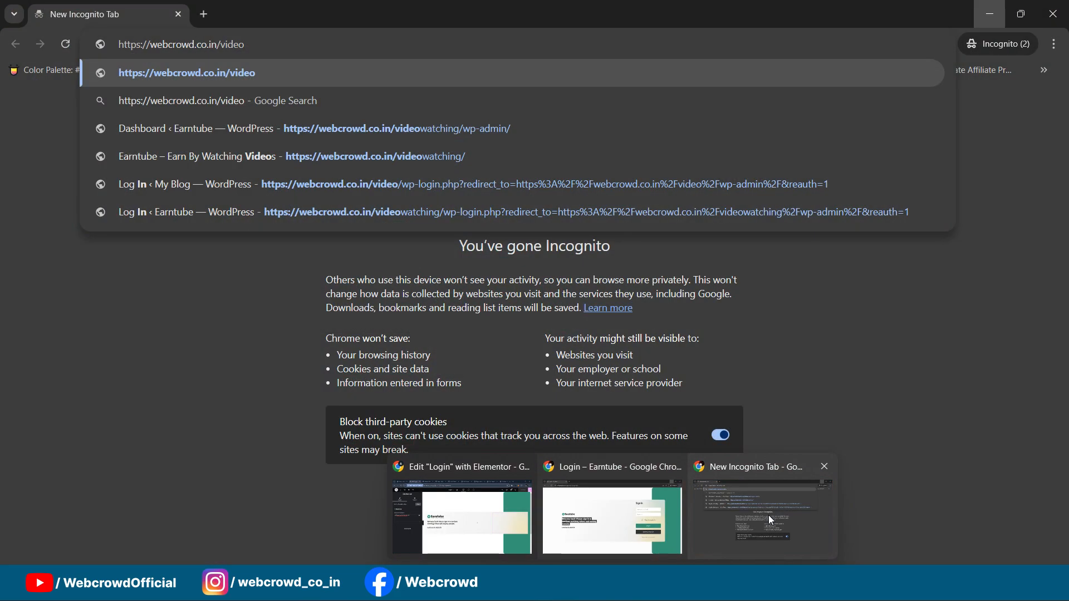
pyautogui.click(771, 520)
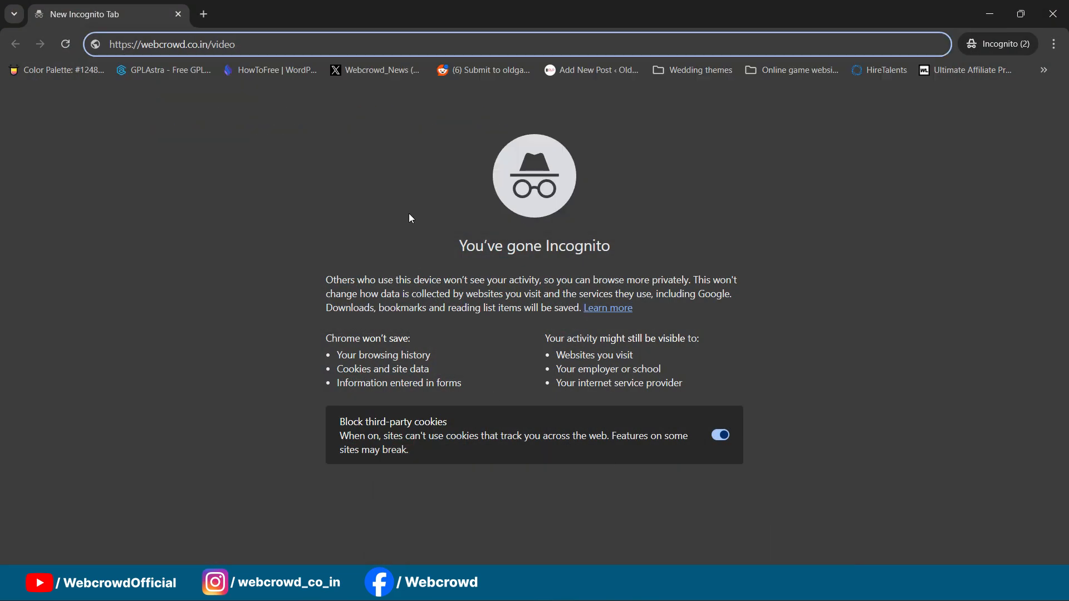
pyautogui.press('Return')
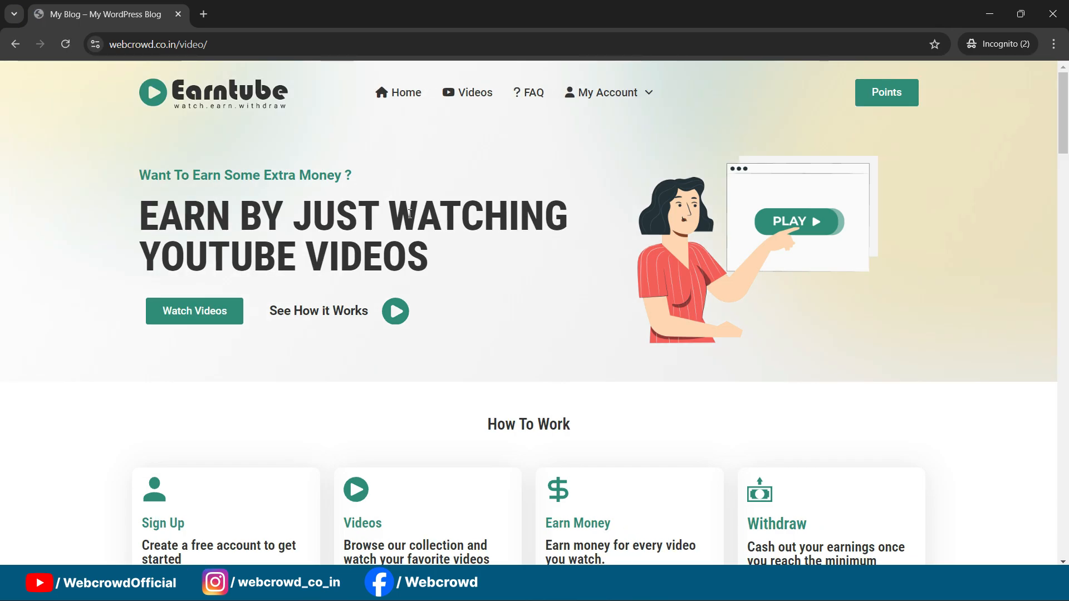
pyautogui.moveTo(606, 92)
pyautogui.click(594, 136)
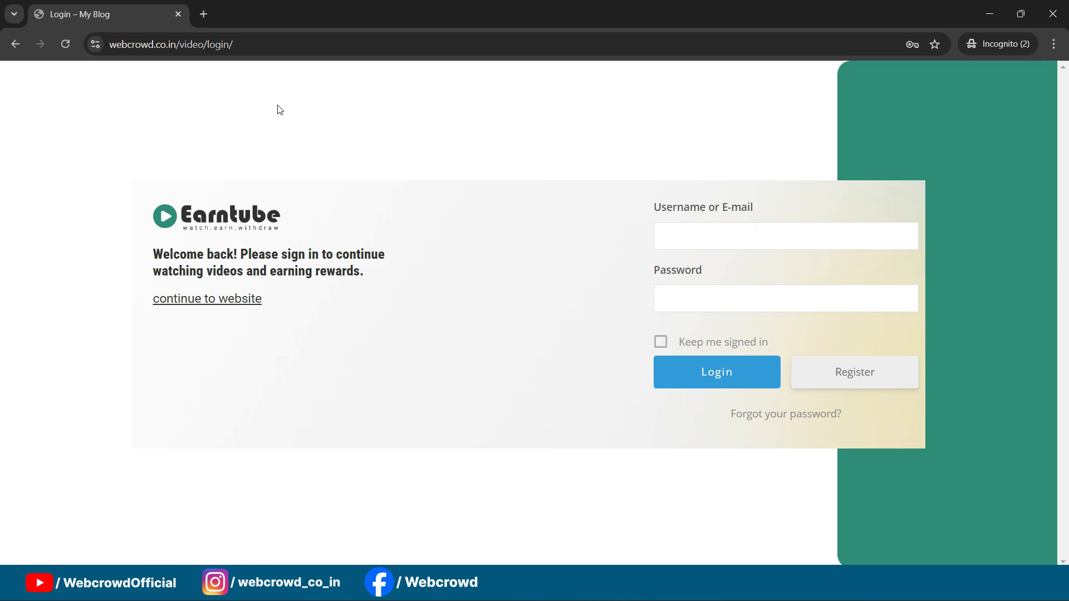
# Step: Return to the Login page editor and select the left welcome-text container's layout
pyautogui.click(990, 14)
pyautogui.click(255, 256)
pyautogui.click(23, 159)
# Step: Set Justify Content to Center on both the left and right containers
pyautogui.scroll(-3, 66, 334)
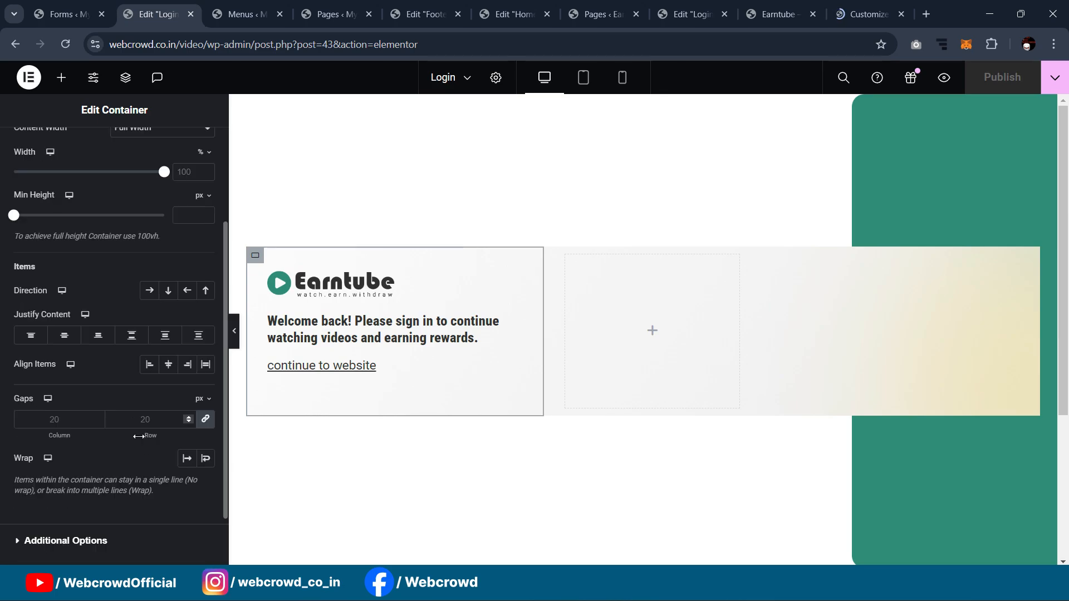
pyautogui.click(65, 337)
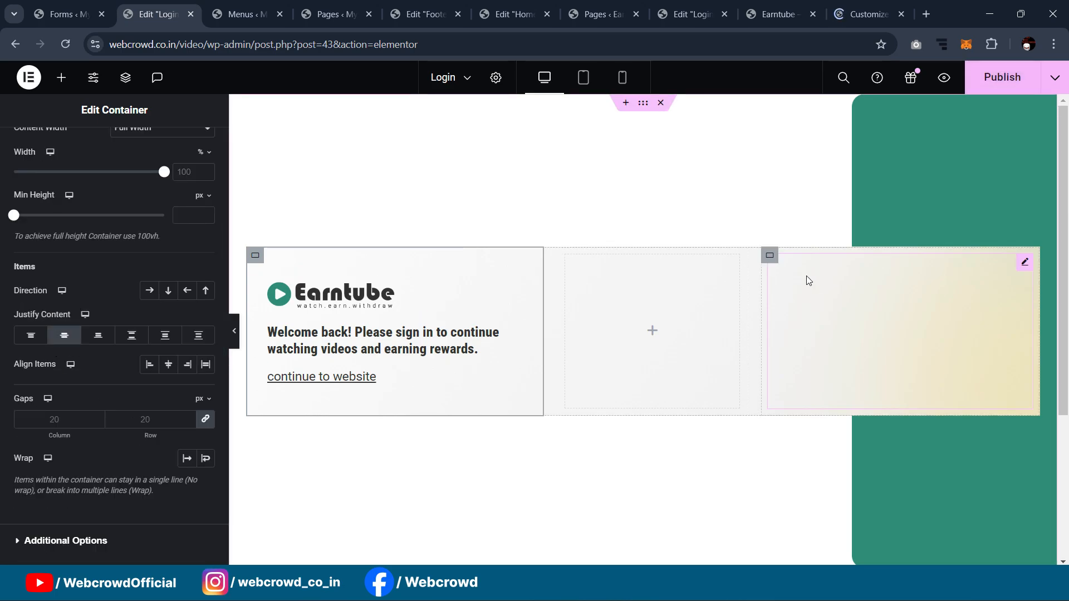
pyautogui.click(773, 257)
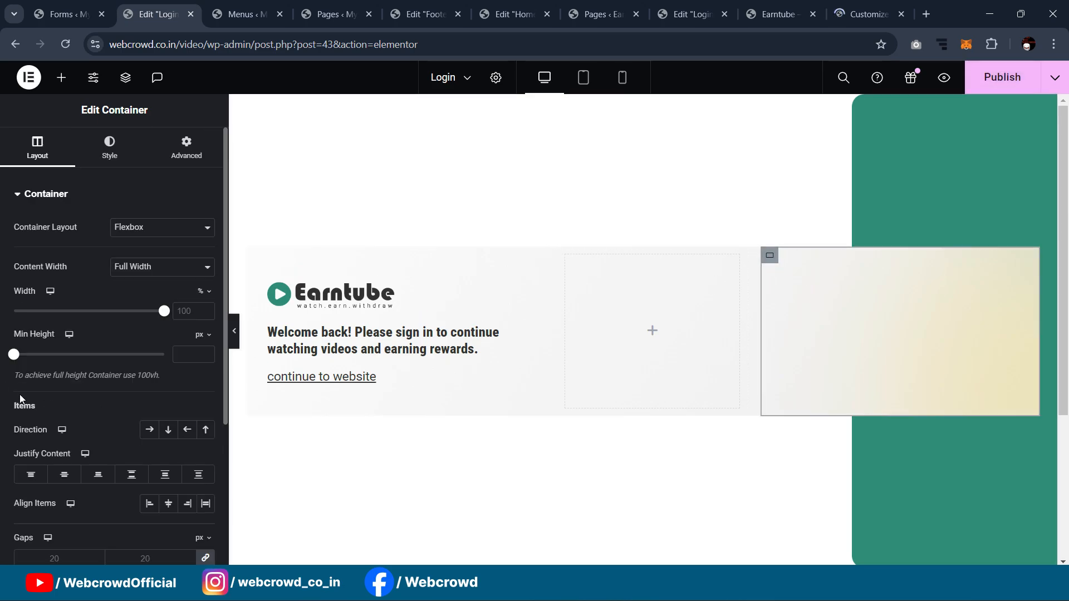
pyautogui.click(66, 480)
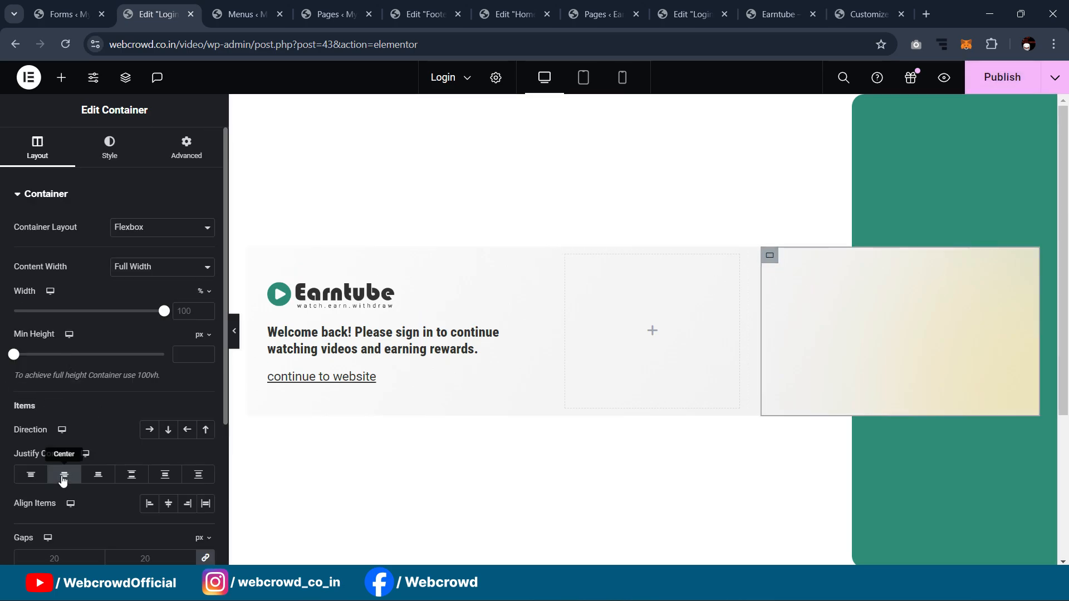
# Step: Give the right container 30 px padding on every side
pyautogui.click(210, 140)
pyautogui.click(33, 296)
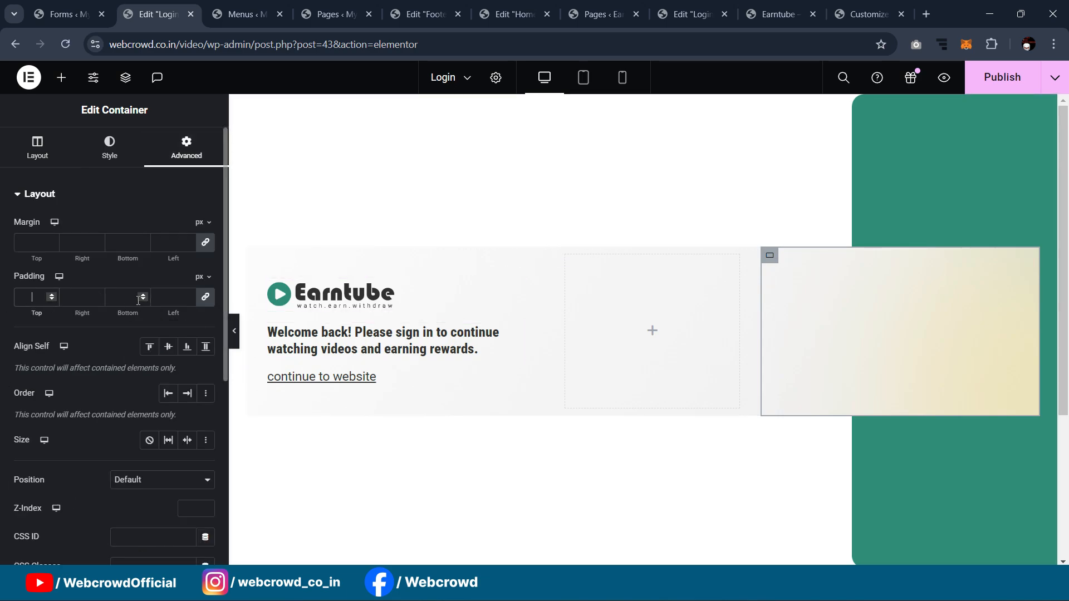
pyautogui.write('30')
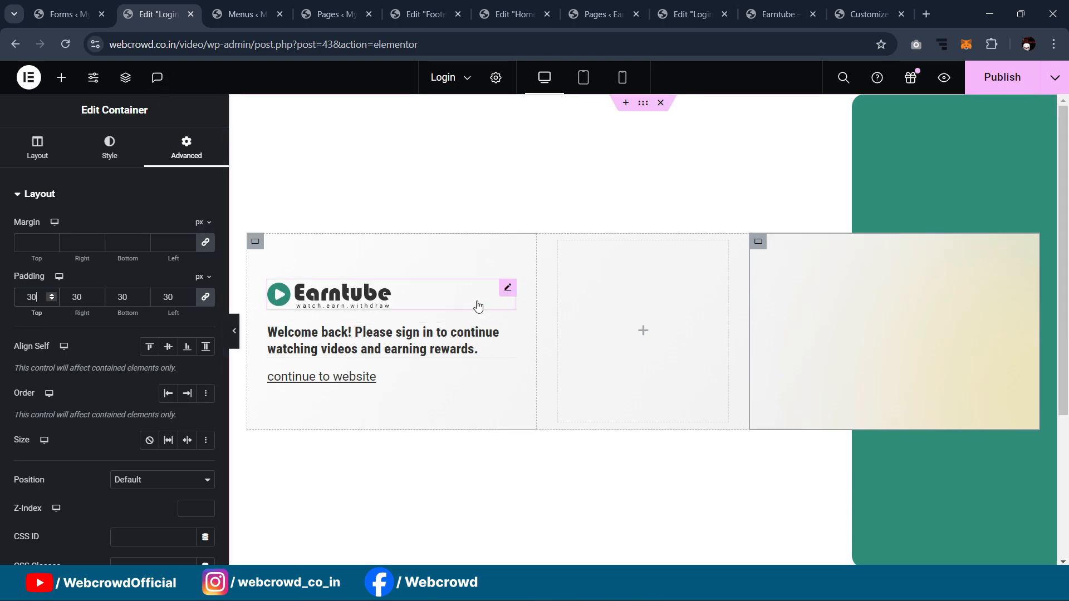
pyautogui.click(877, 10)
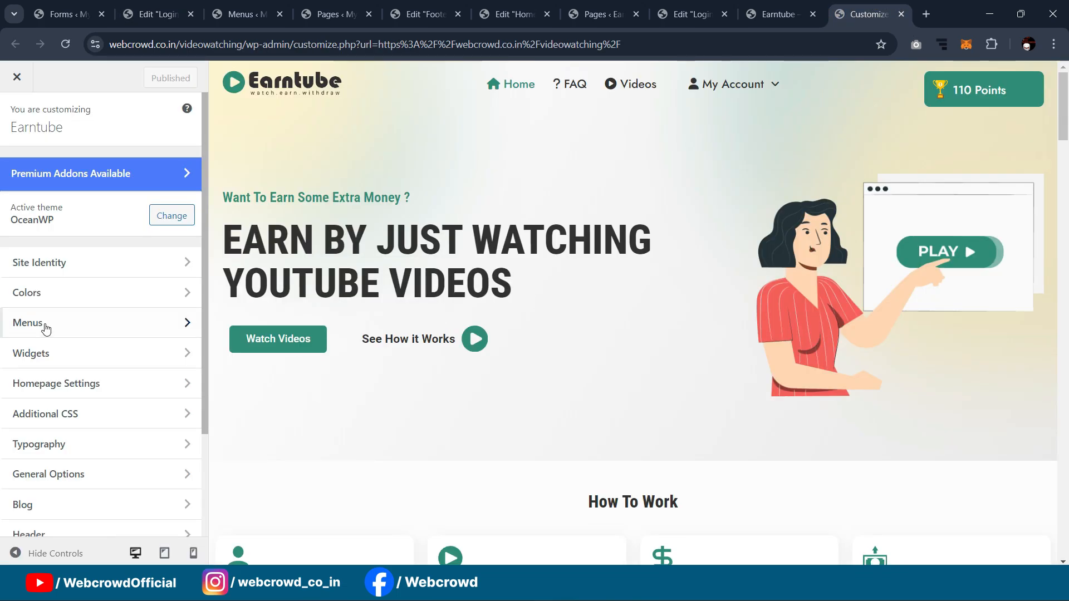
# Step: Select all the Ultimate Member styling rules in the Additional CSS editor
pyautogui.scroll(-3, 74, 307)
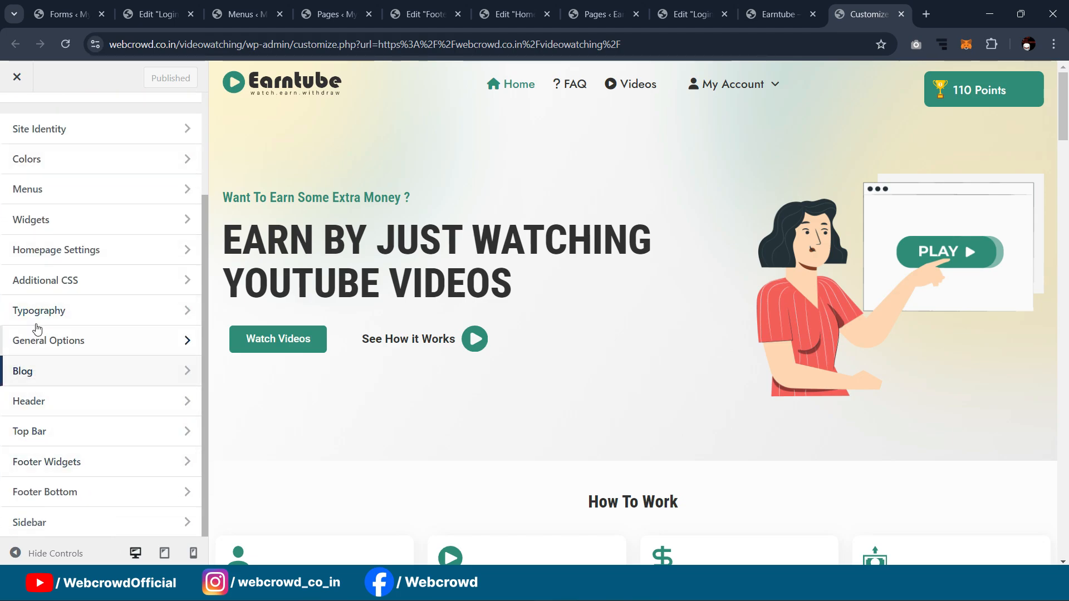
pyautogui.click(54, 279)
pyautogui.click(112, 257)
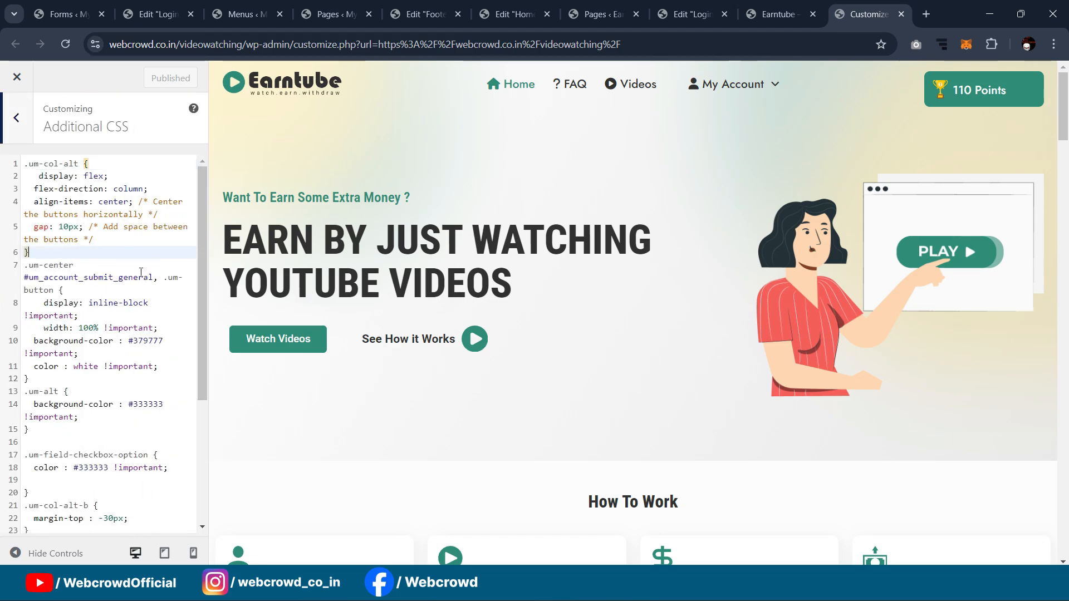
pyautogui.scroll(-5, 122, 289)
pyautogui.scroll(5, 131, 316)
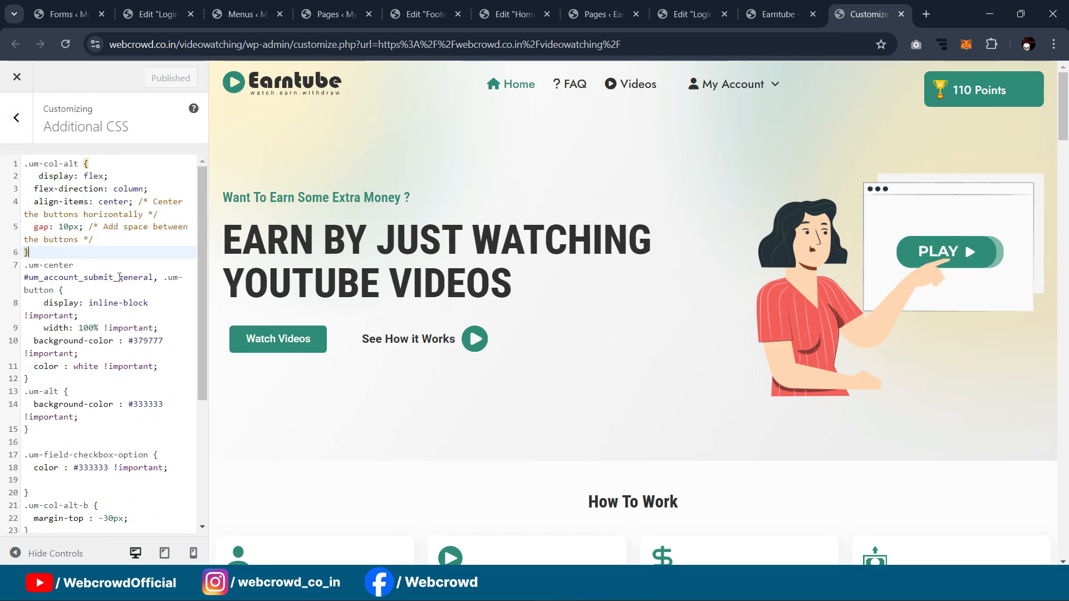
pyautogui.click(131, 275)
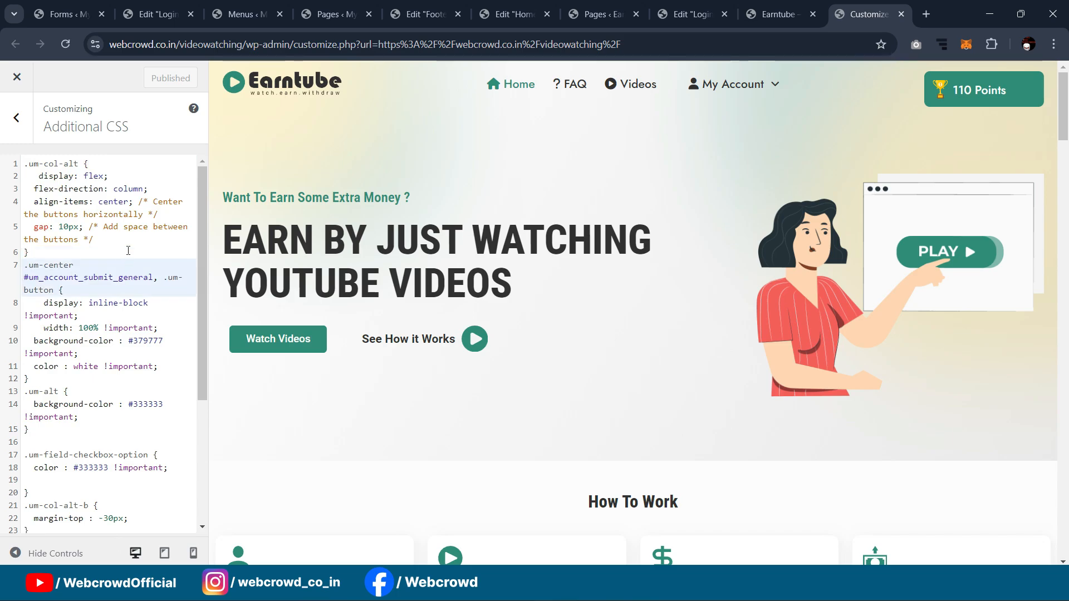
pyautogui.click(128, 251)
pyautogui.hotkey('ctrl', 'a')
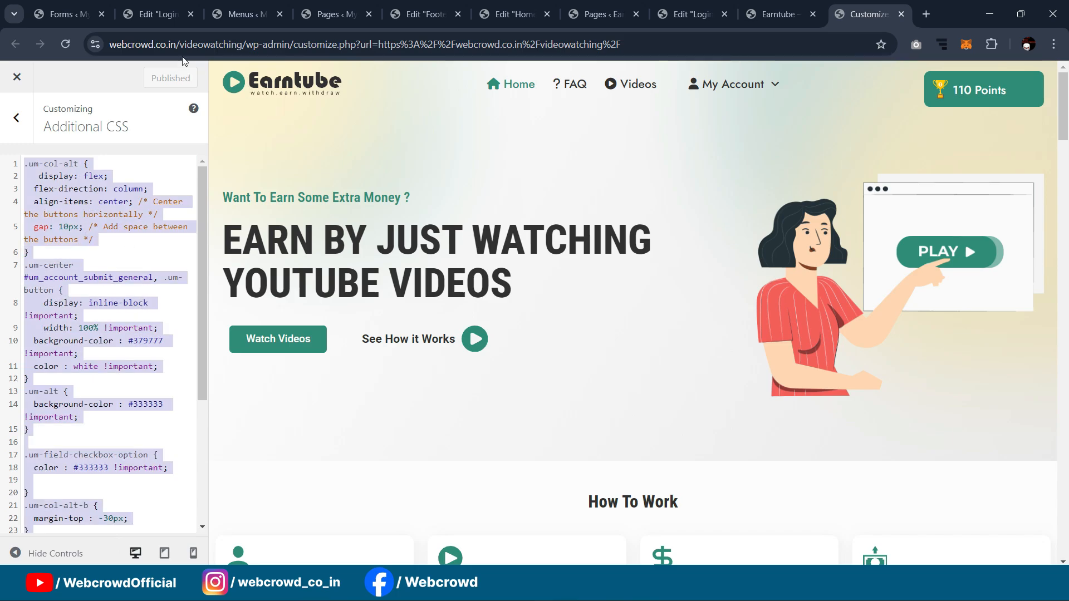
# Step: Paste the copied CSS into the other site's Additional CSS and publish it
pyautogui.click(143, 9)
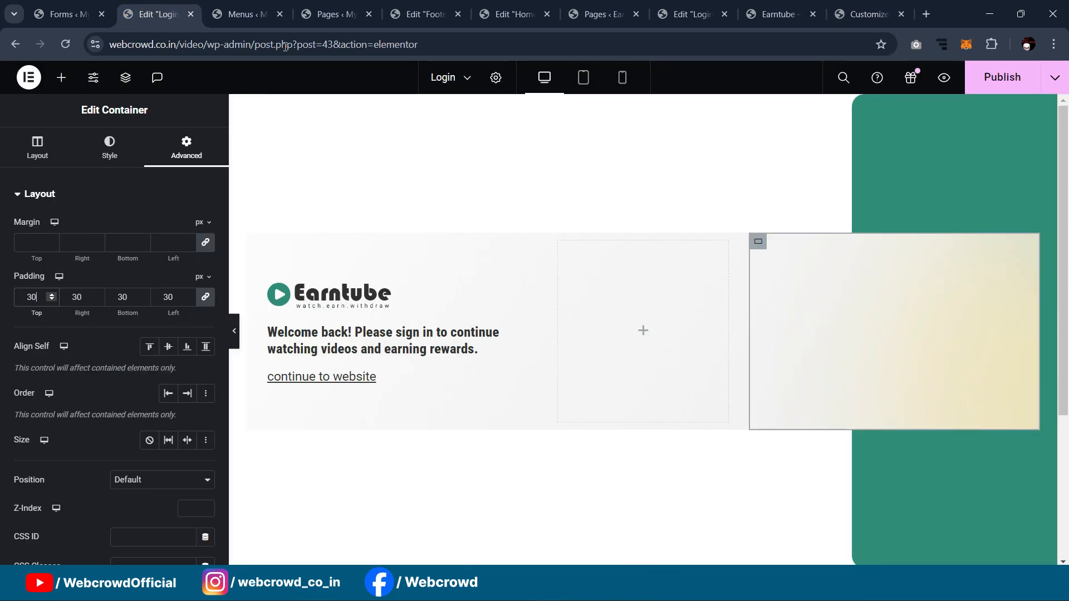
pyautogui.click(238, 7)
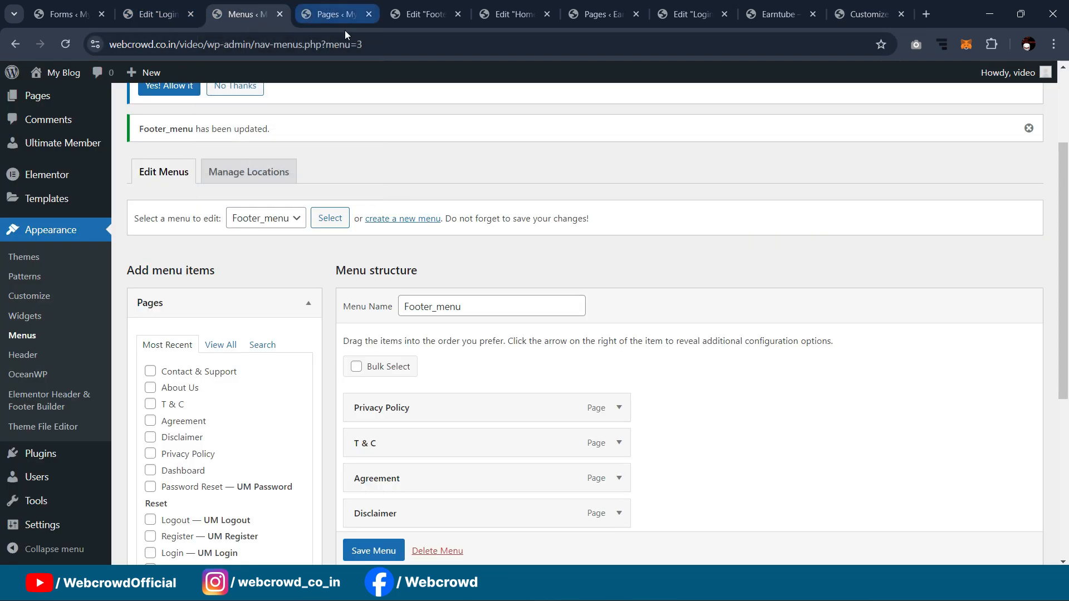
pyautogui.middleClick(44, 298)
pyautogui.click(310, 4)
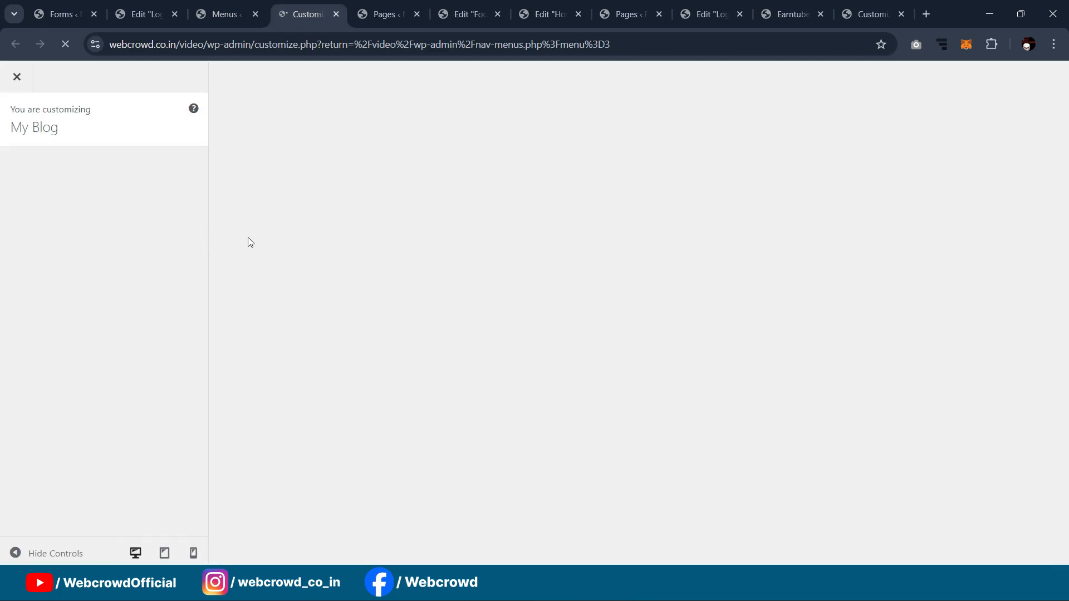
pyautogui.scroll(-2, 63, 299)
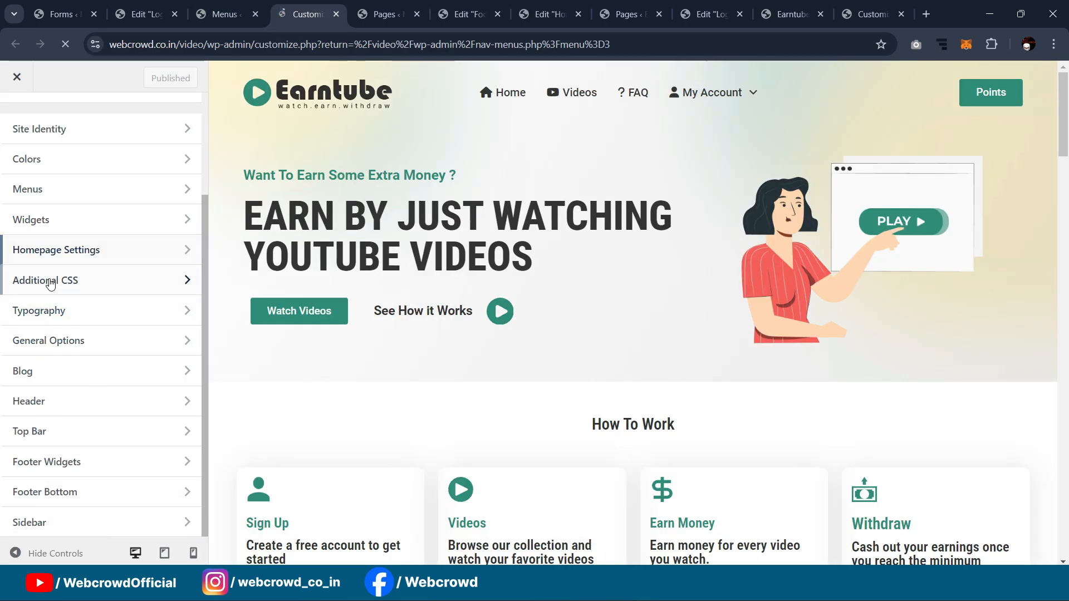
pyautogui.click(53, 279)
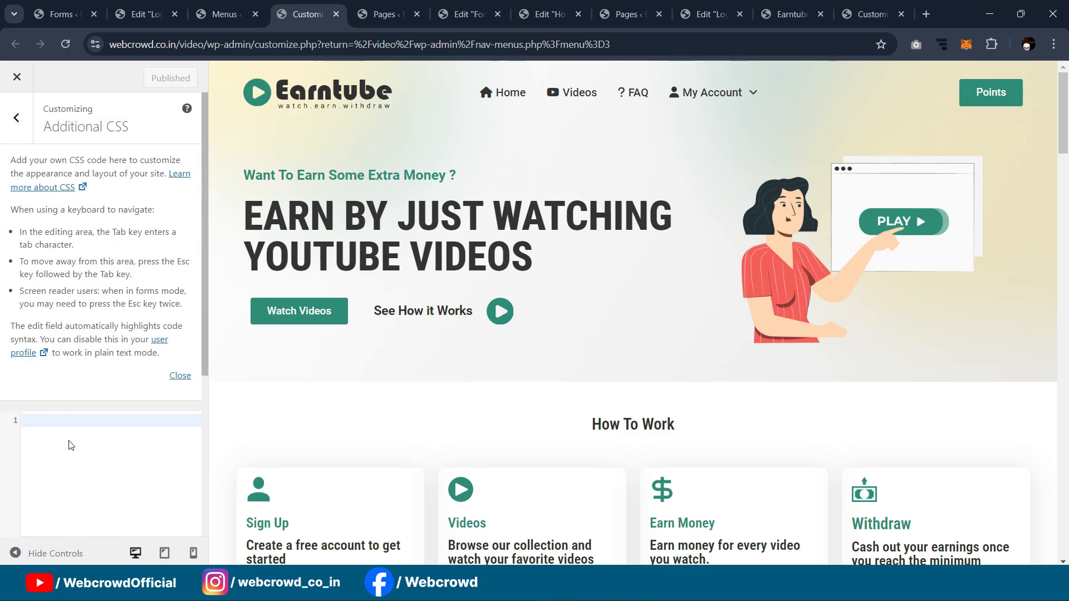
pyautogui.hotkey('ctrl', 'v')
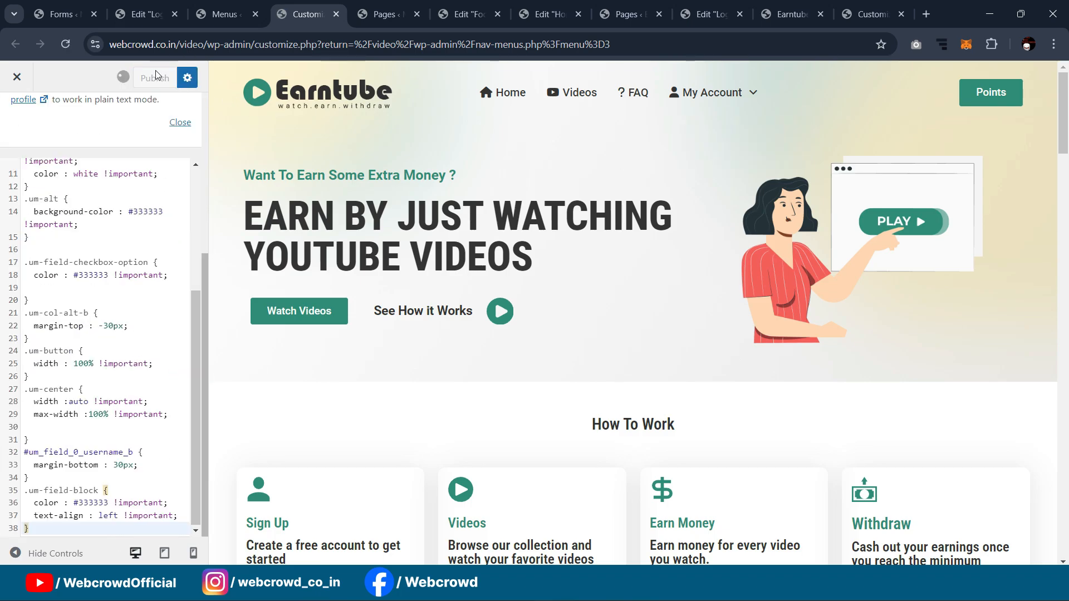
pyautogui.click(156, 75)
# Step: Return to the Login page in the Elementor editor
pyautogui.moveTo(612, 588)
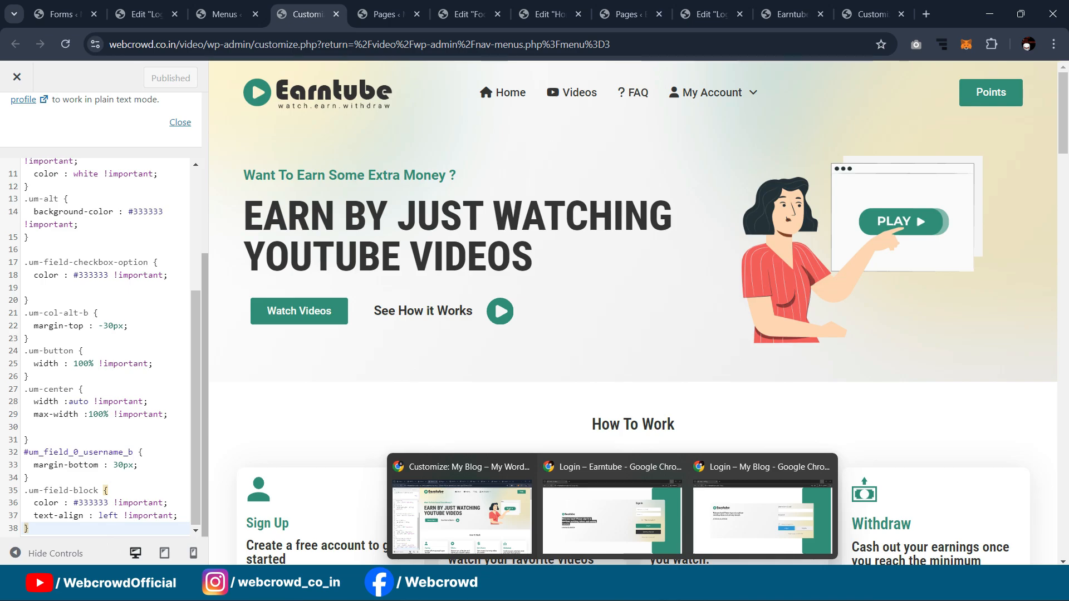
pyautogui.click(657, 518)
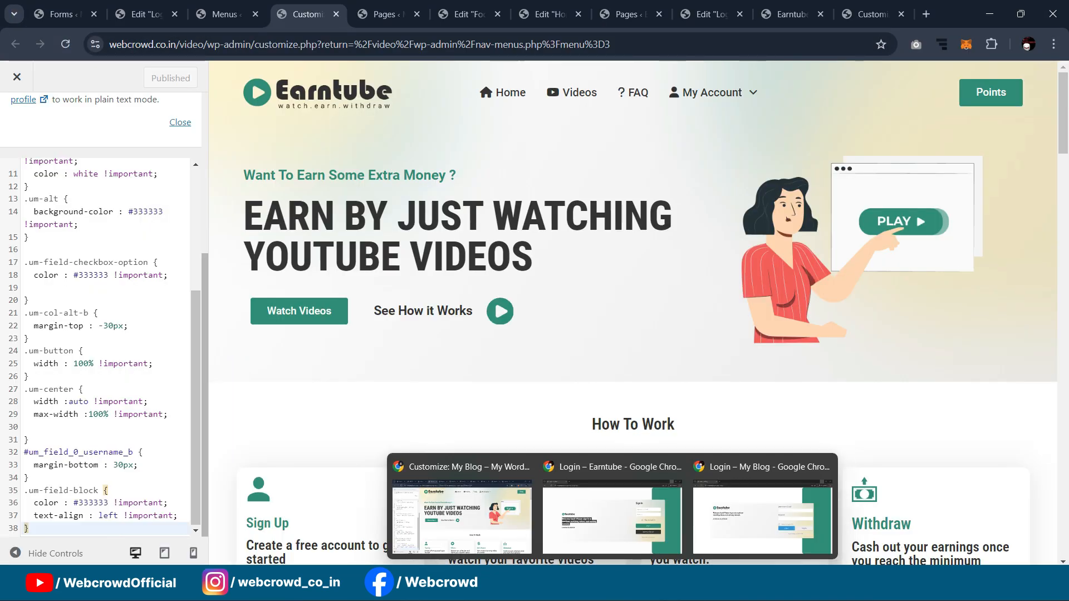
pyautogui.click(446, 536)
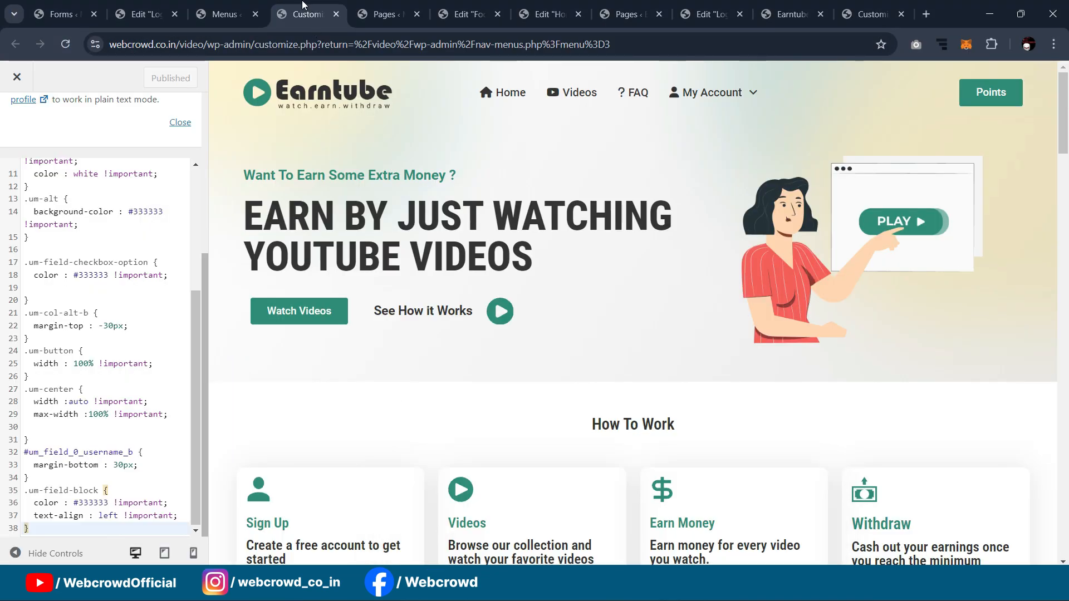
pyautogui.click(155, 4)
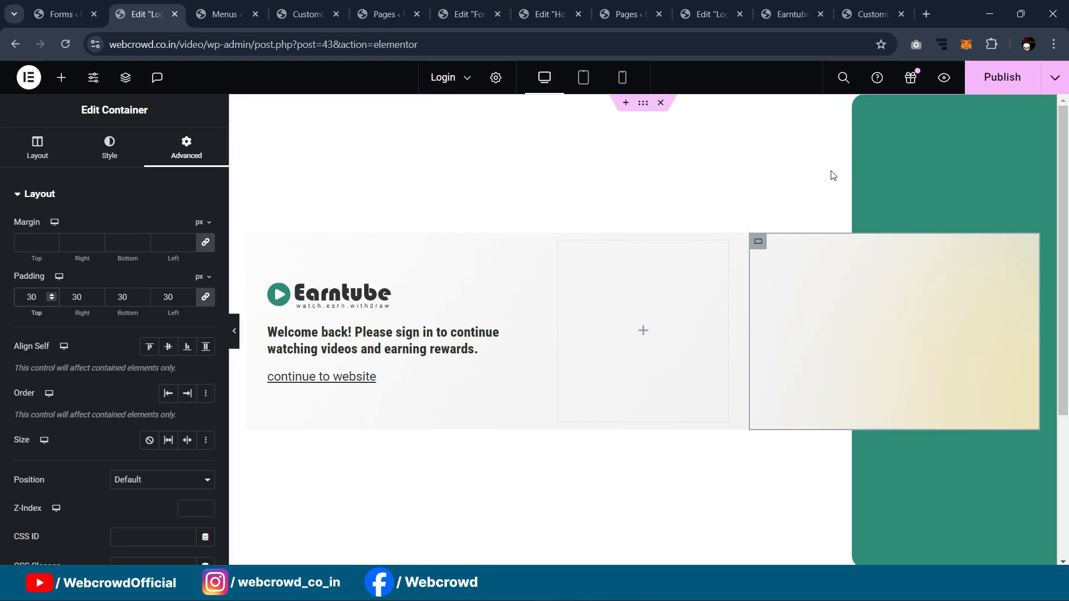
# Step: Publish the Login page and reload the live login page in the private window
pyautogui.click(1002, 77)
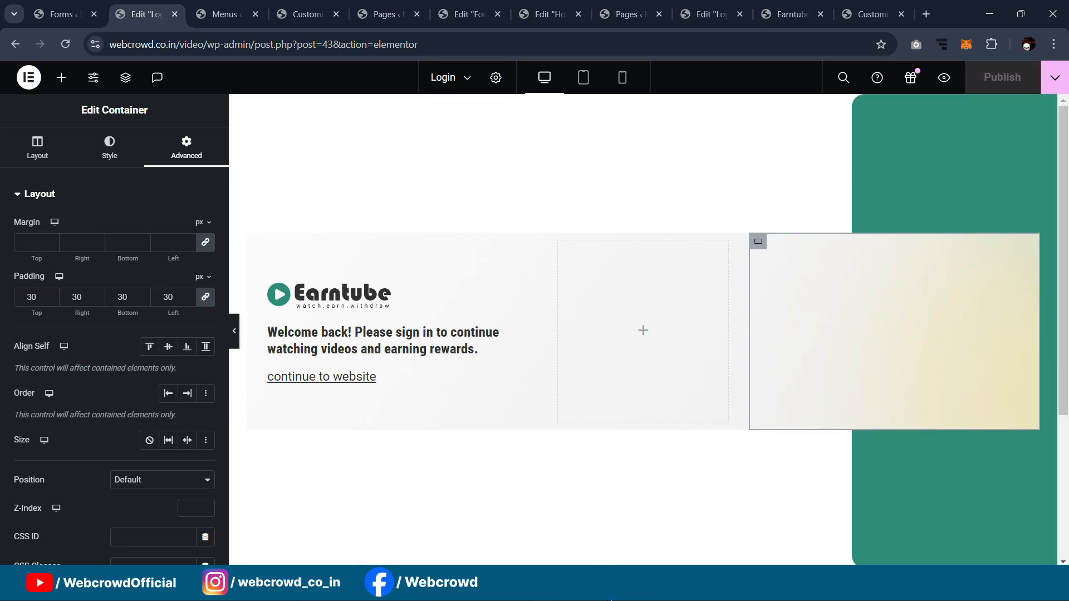
pyautogui.click(773, 519)
pyautogui.click(64, 49)
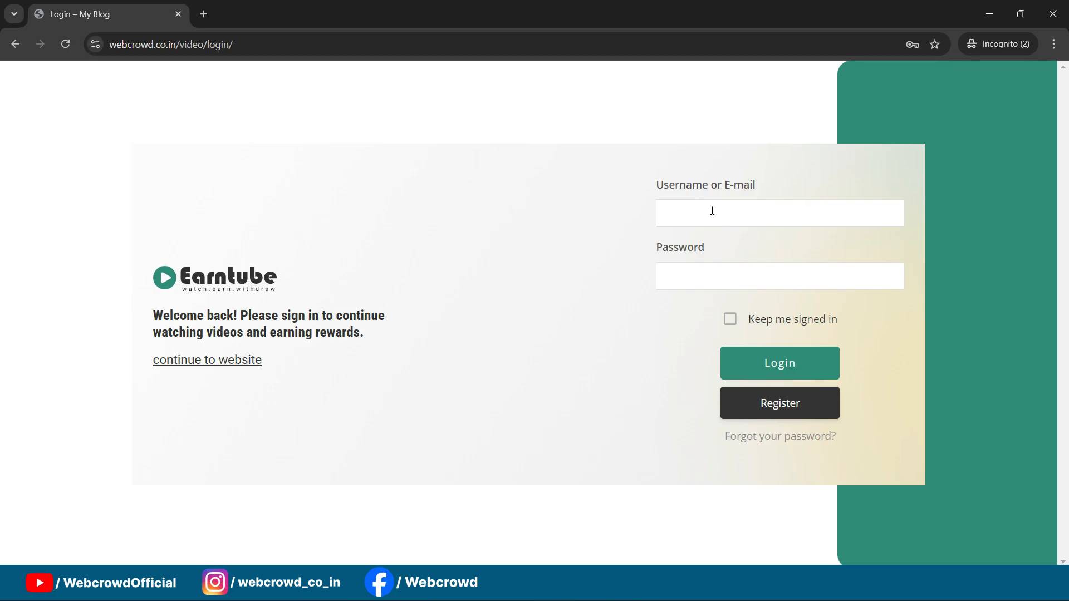
# Step: Go back to the Ultimate Member Forms list
pyautogui.moveTo(607, 562)
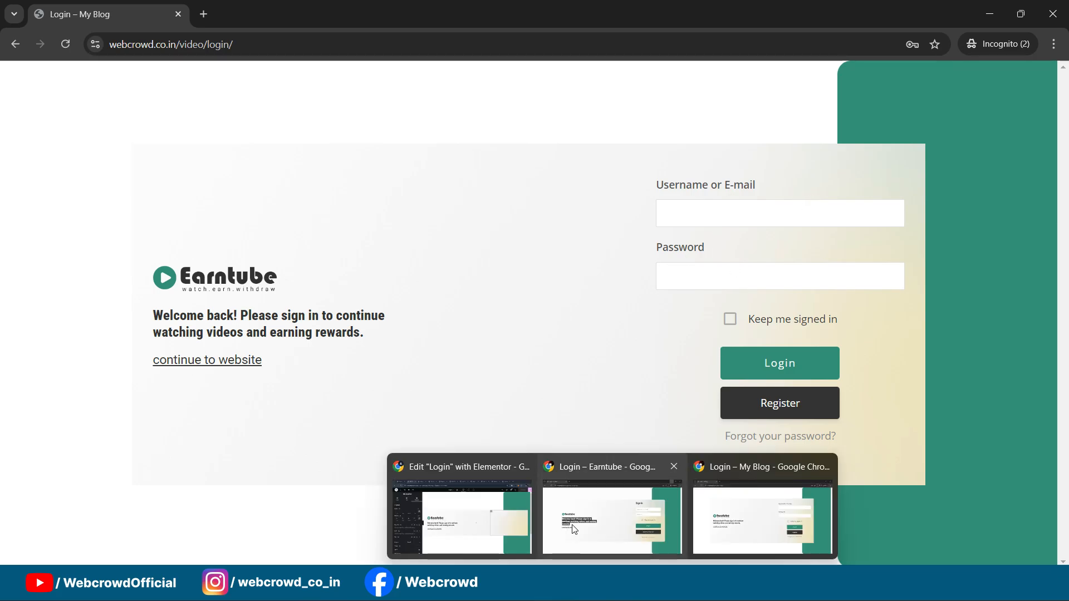
pyautogui.click(462, 507)
pyautogui.click(56, 11)
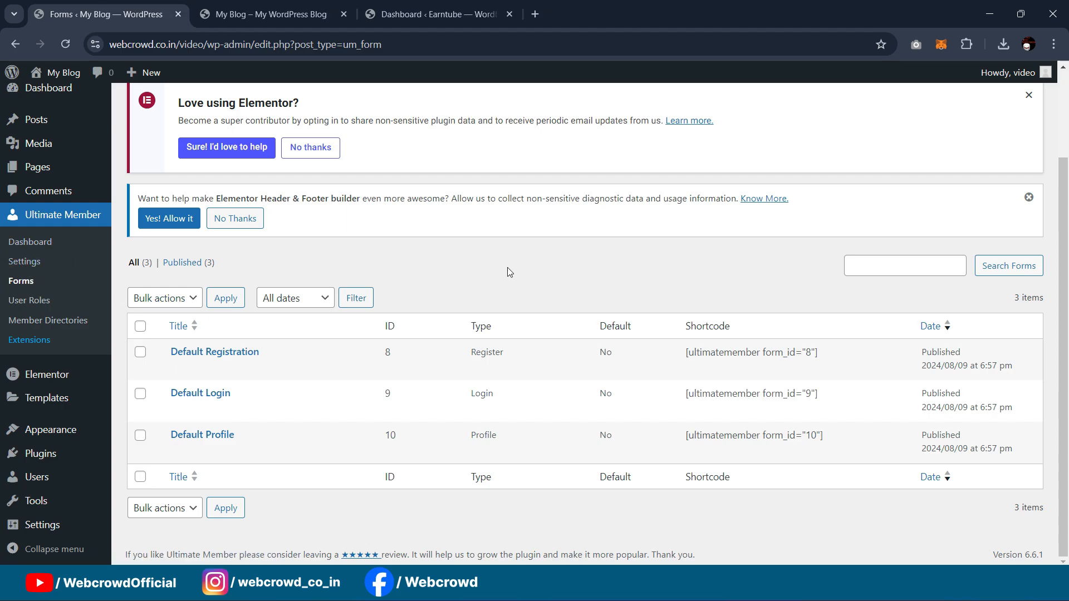
# Step: Open the Default Login form's editor in a new tab and scroll through its settings
pyautogui.moveTo(422, 368)
pyautogui.moveTo(189, 409)
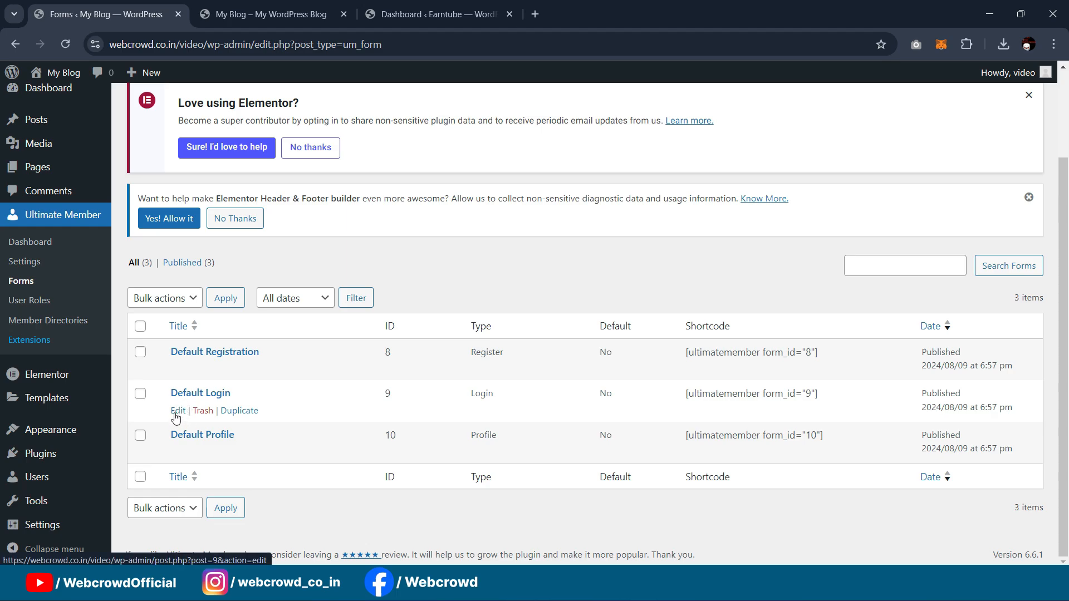
pyautogui.middleClick(176, 416)
pyautogui.click(437, 13)
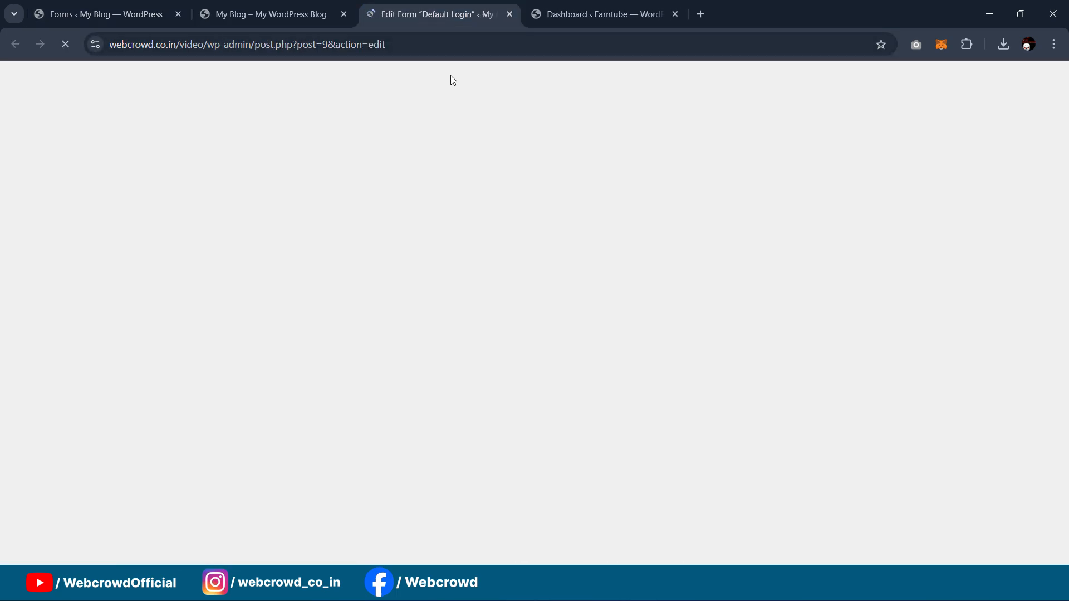
pyautogui.scroll(-5, 605, 166)
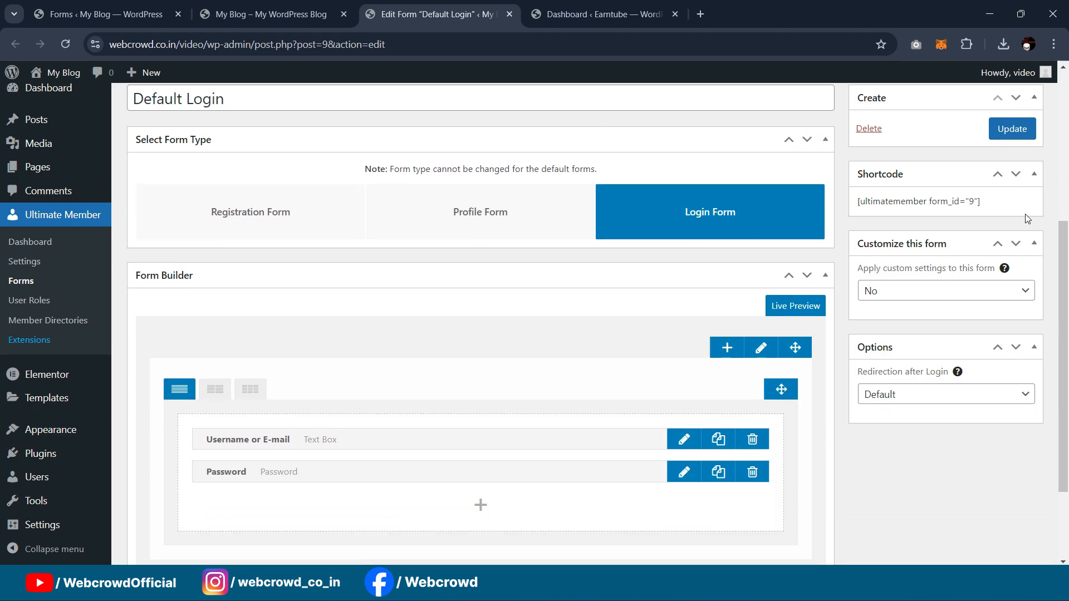
pyautogui.scroll(3, 940, 209)
pyautogui.scroll(-3, 944, 213)
# Step: Apply custom settings, show field icons inside text fields, and enable the secondary button
pyautogui.click(905, 298)
pyautogui.click(905, 322)
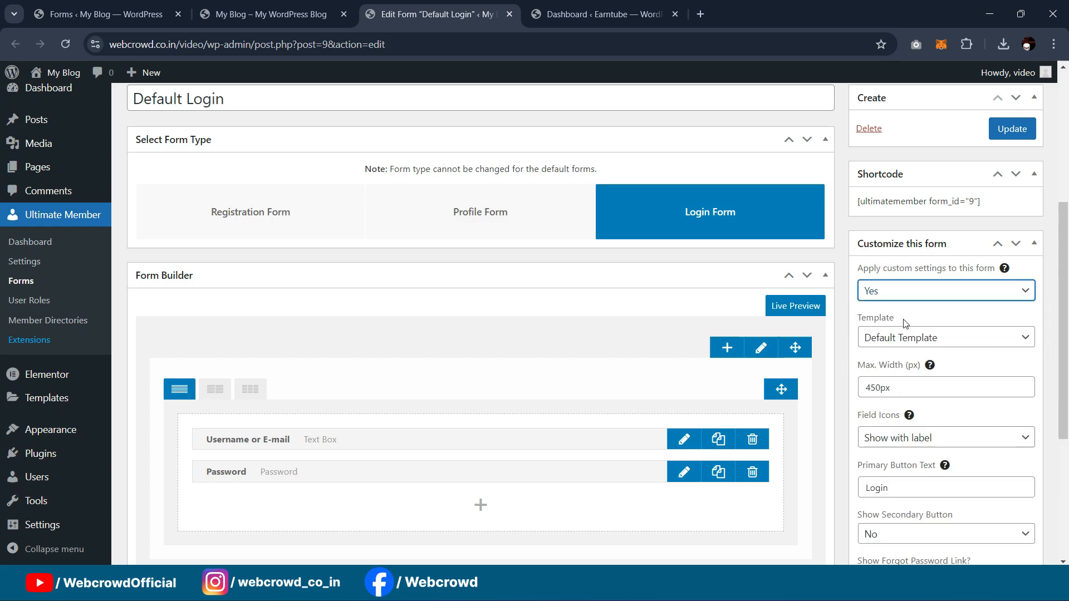
pyautogui.scroll(-3, 929, 251)
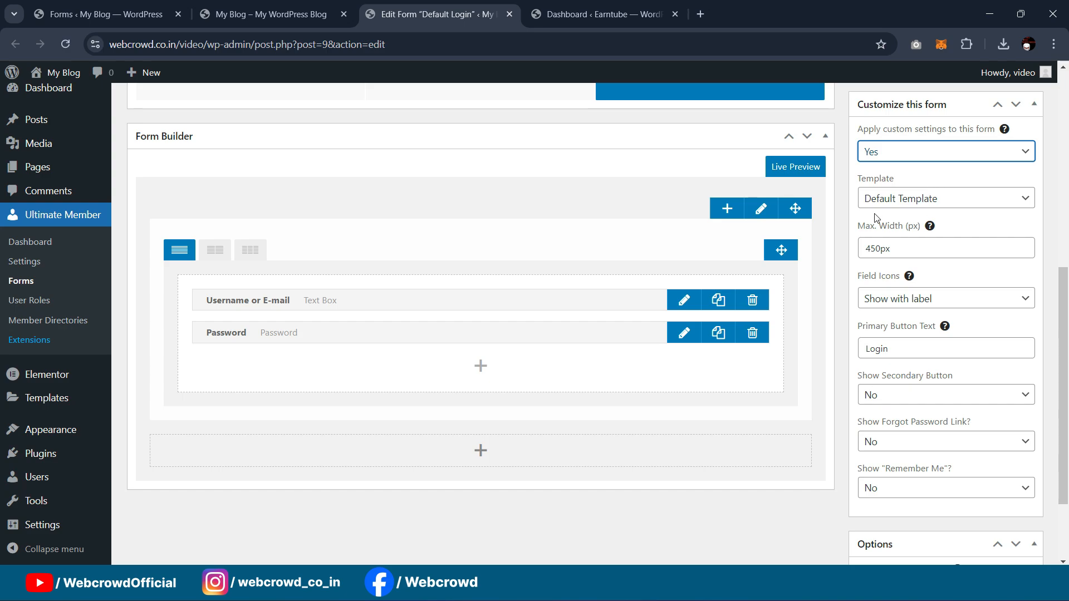
pyautogui.click(901, 250)
pyautogui.scroll(-1, 875, 256)
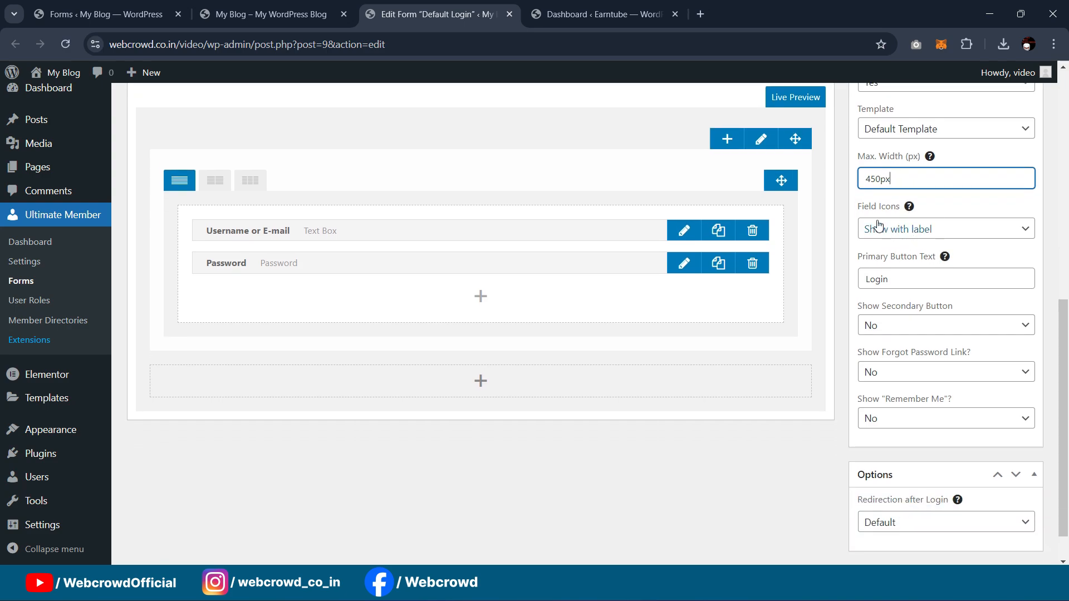
pyautogui.click(927, 241)
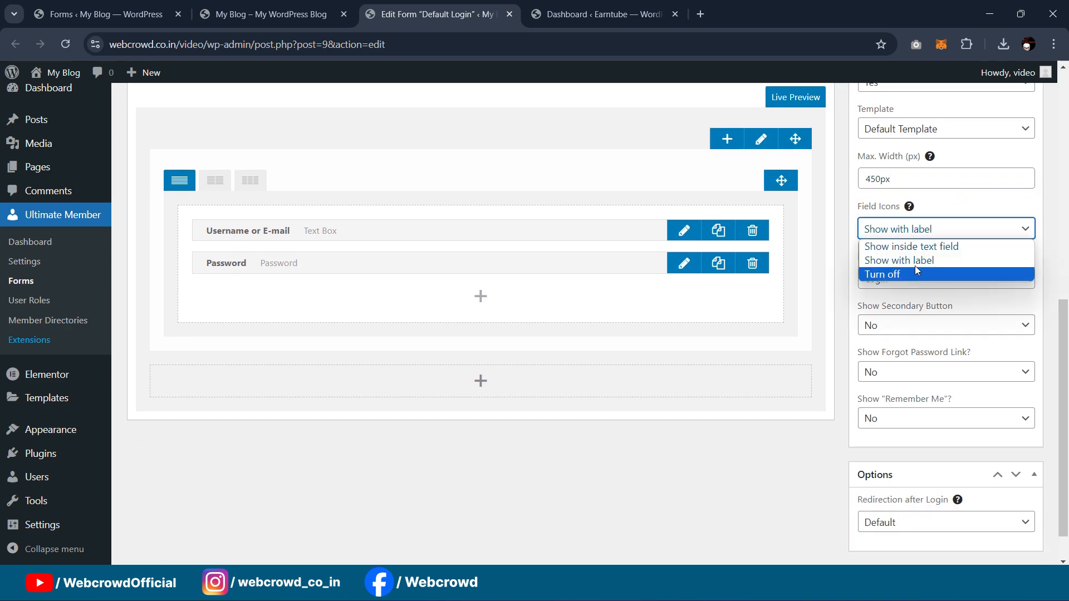
pyautogui.click(927, 248)
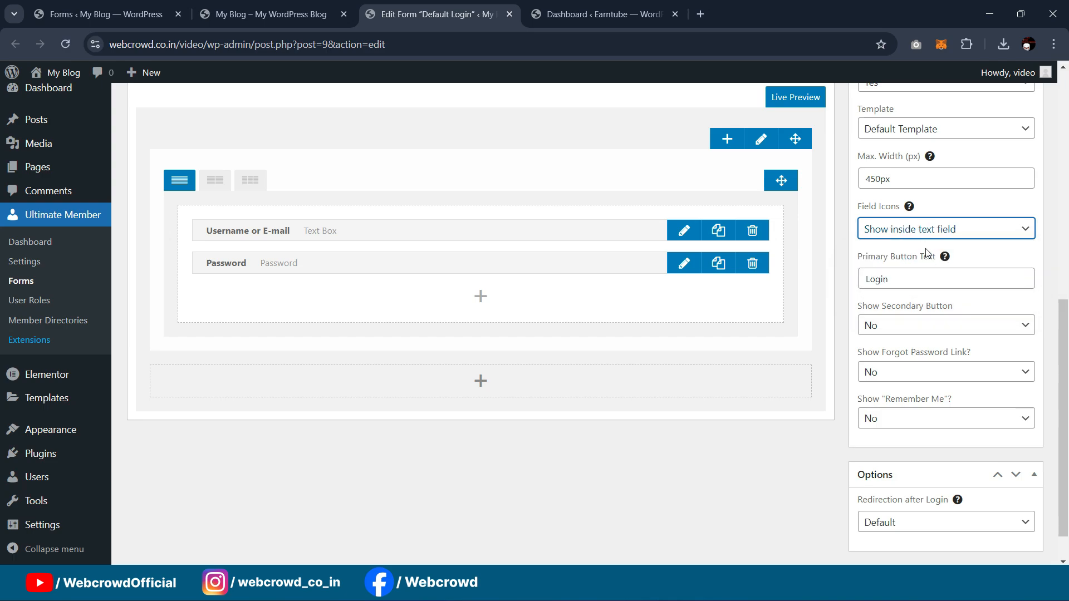
pyautogui.scroll(-1, 879, 240)
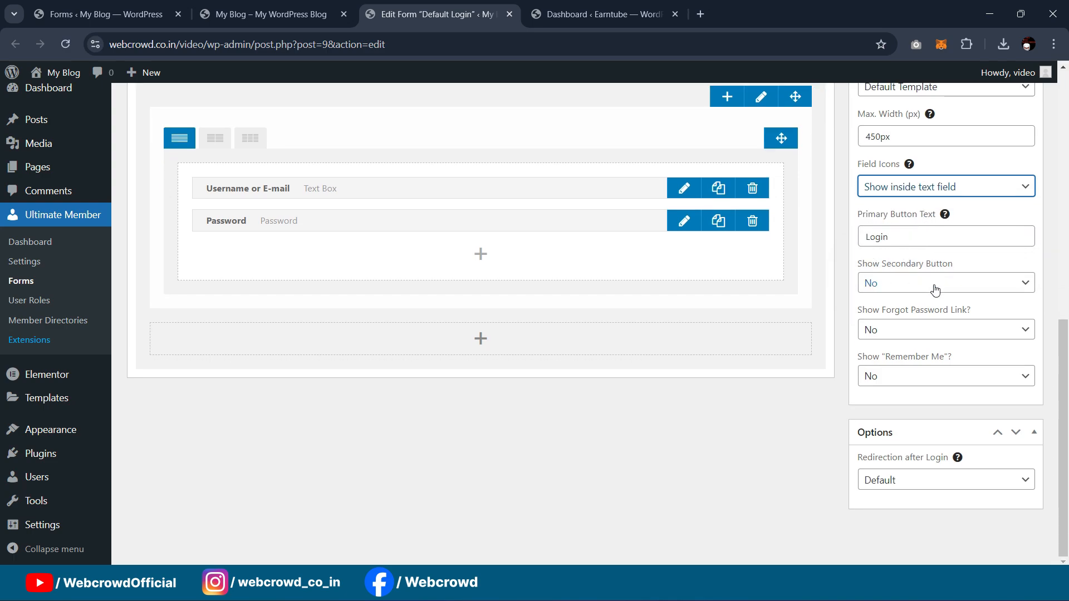
pyautogui.click(889, 287)
pyautogui.click(888, 311)
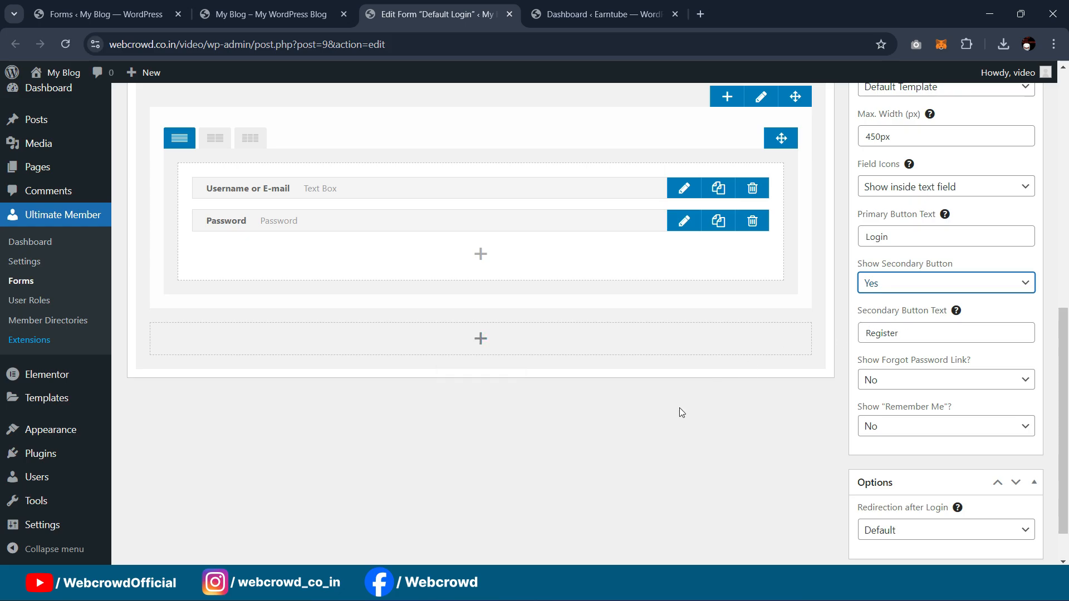
pyautogui.click(579, 14)
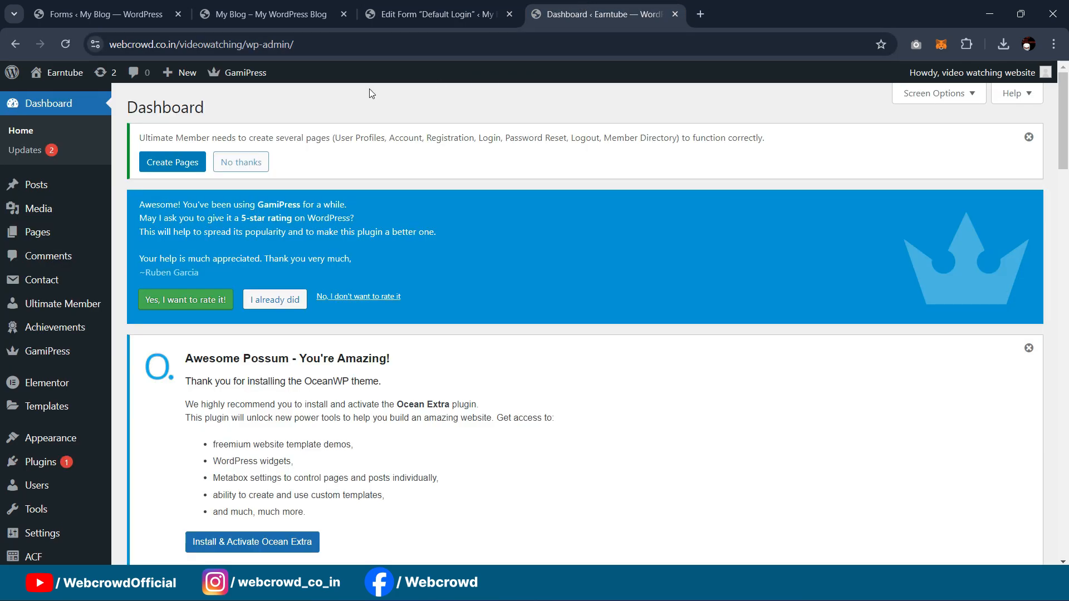
# Step: Review the reference Earntube login page, then go back to the Forms list
pyautogui.hotkey('alt', 'Tab')
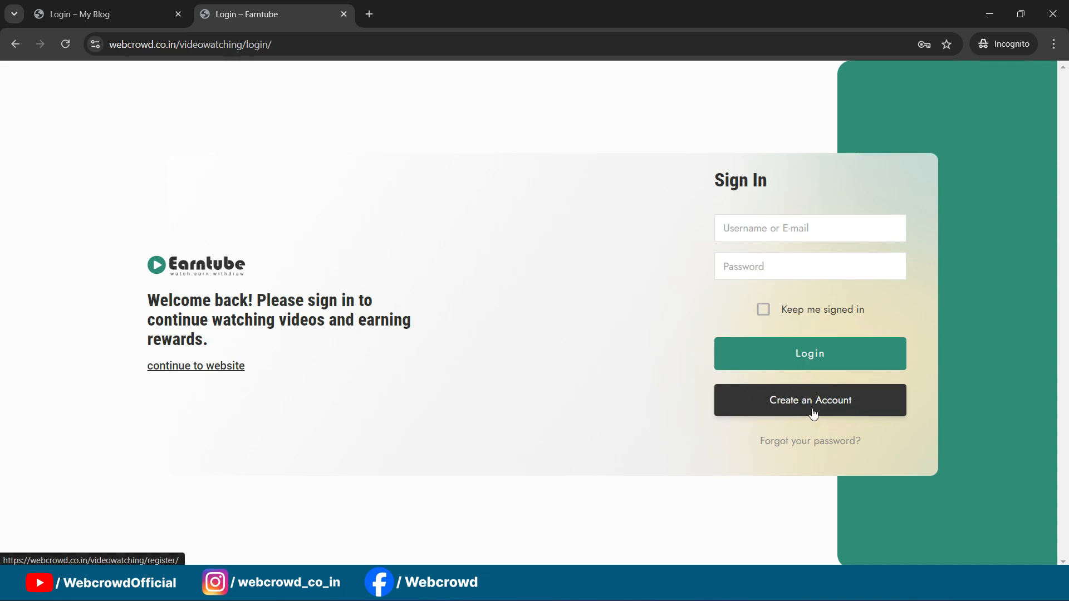
pyautogui.click(996, 12)
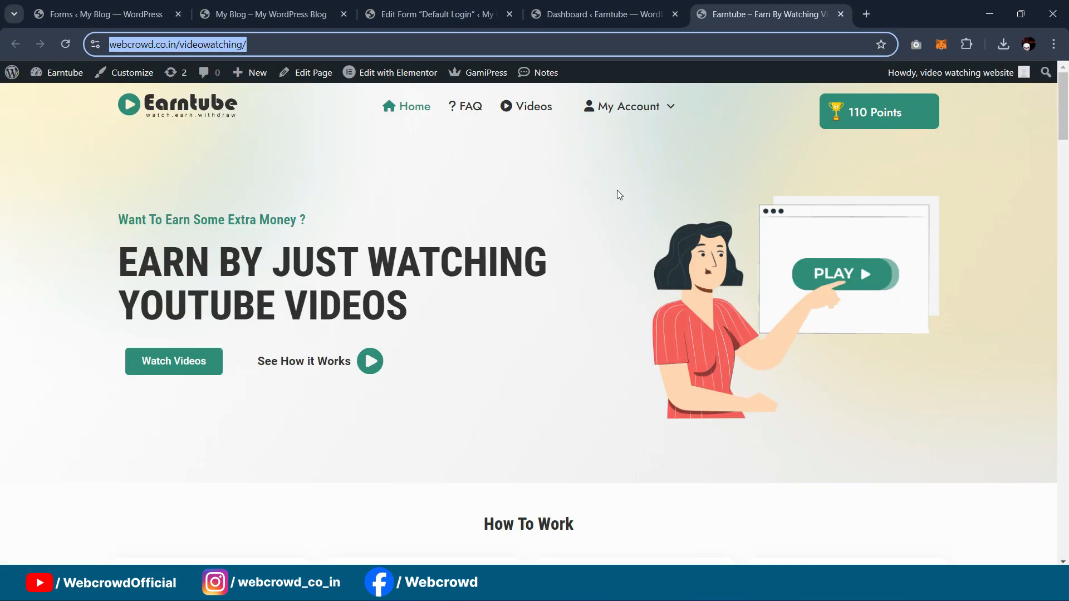
pyautogui.click(105, 13)
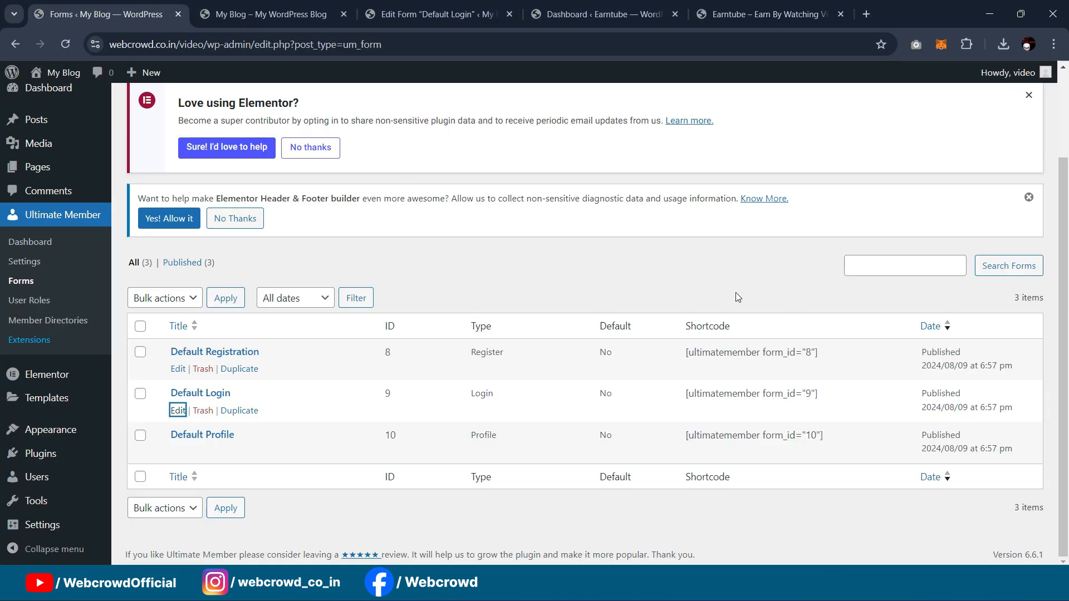
# Step: Label the secondary button 'Create an Account' and show the Forgot Password link and Remember Me
pyautogui.click(439, 14)
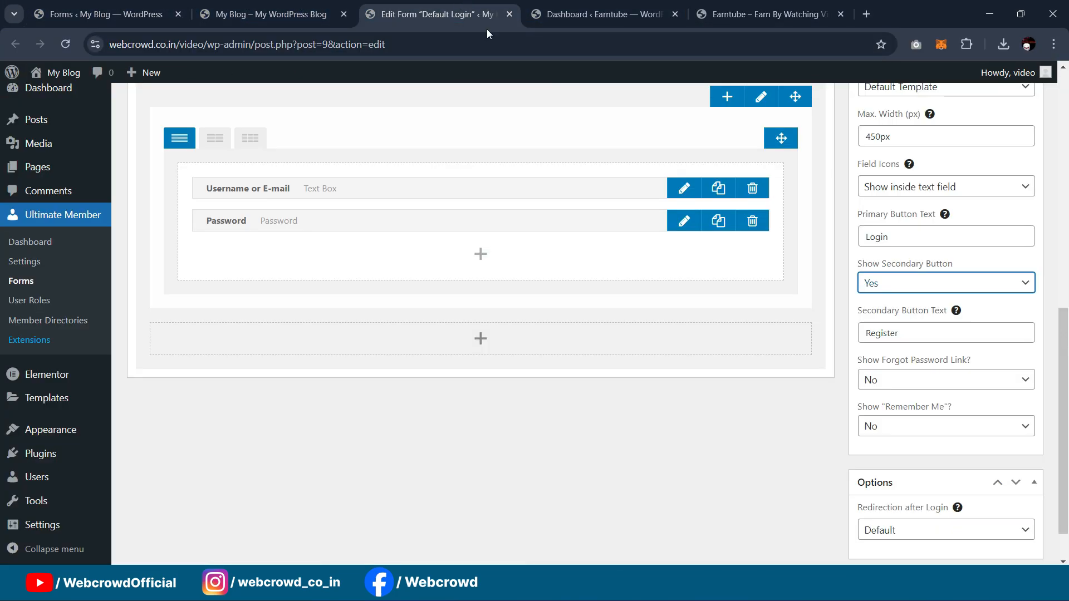
pyautogui.doubleClick(901, 332)
pyautogui.write('Create an Account')
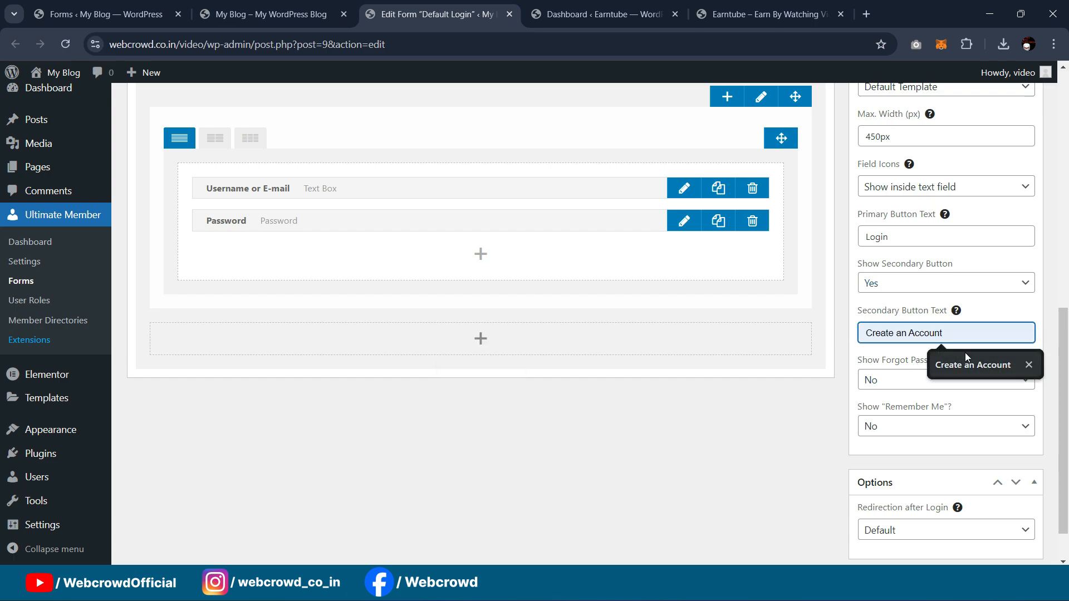
pyautogui.click(941, 365)
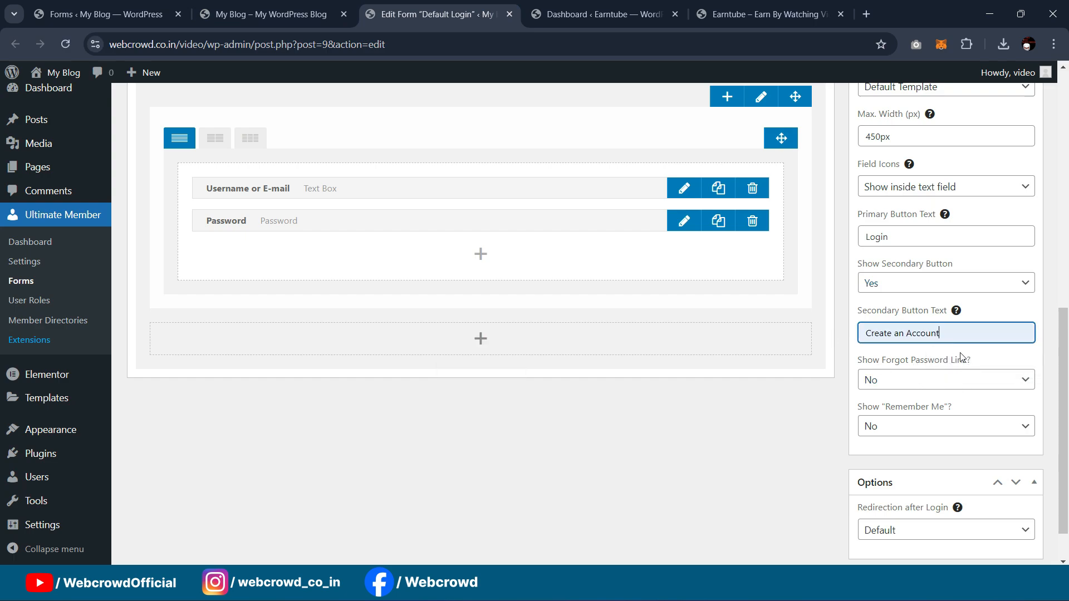
pyautogui.click(956, 384)
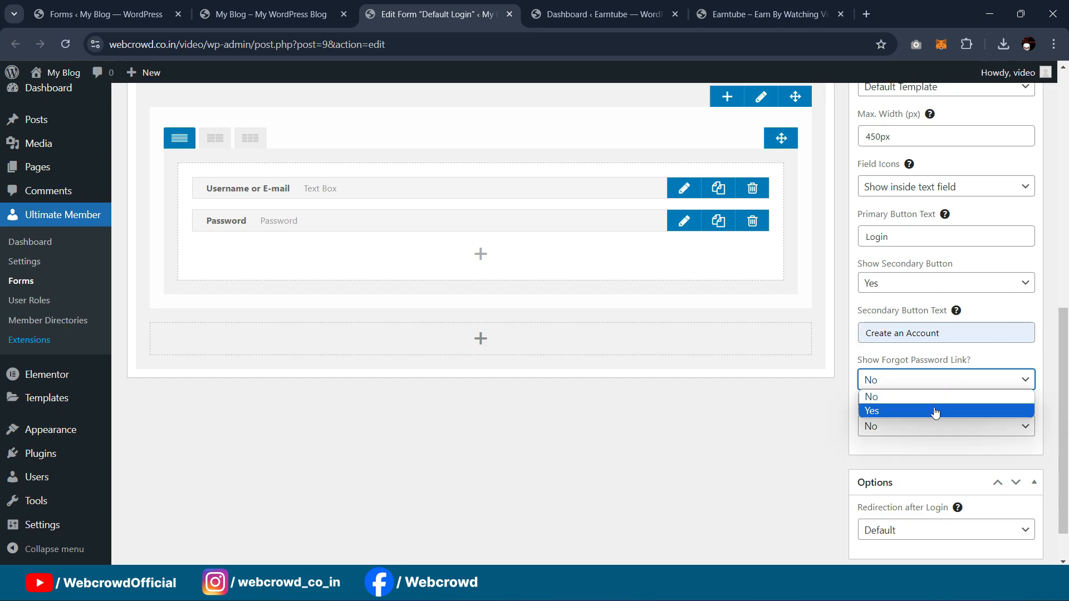
pyautogui.click(935, 410)
pyautogui.scroll(-1, 956, 377)
pyautogui.click(934, 378)
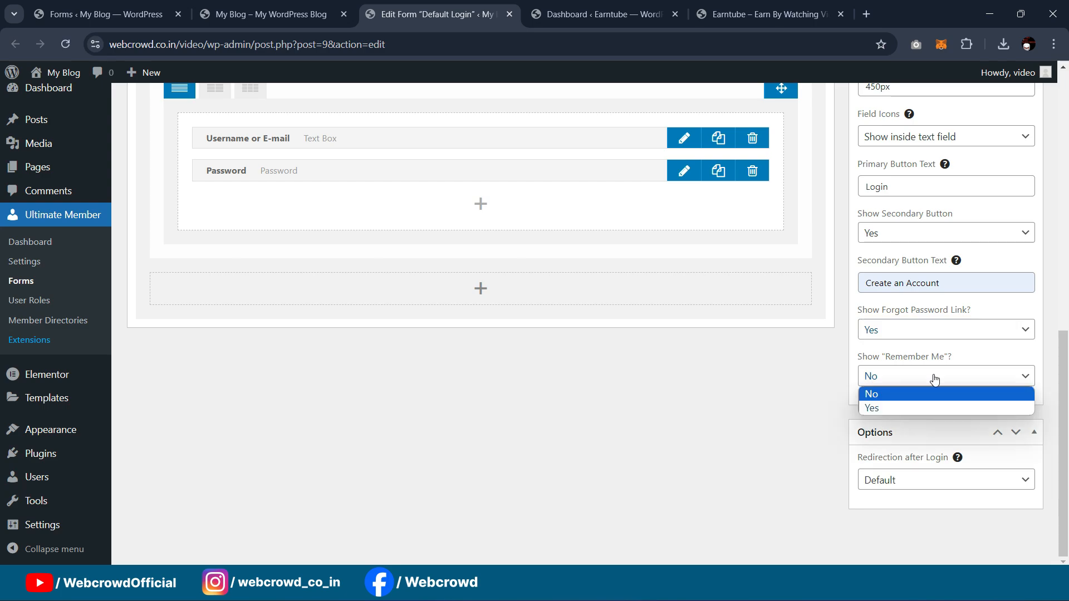
pyautogui.click(923, 408)
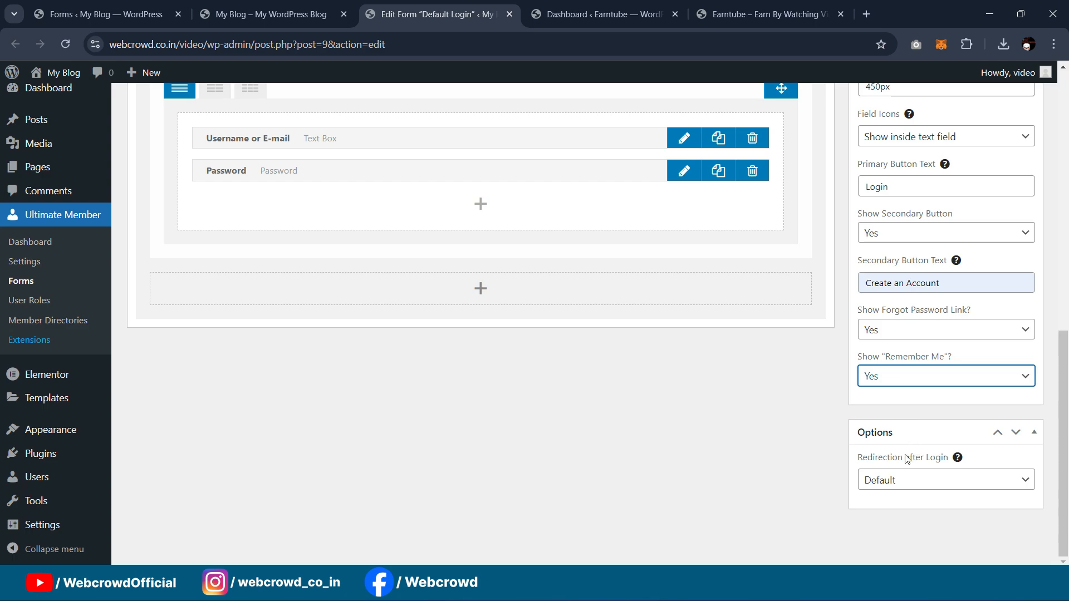
pyautogui.click(915, 485)
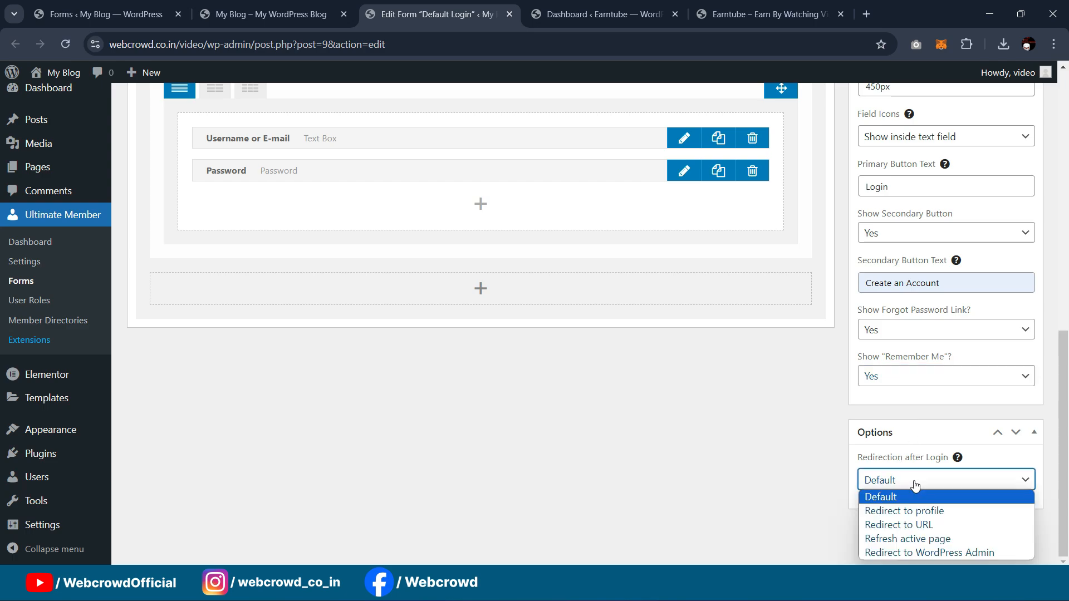
pyautogui.click(899, 524)
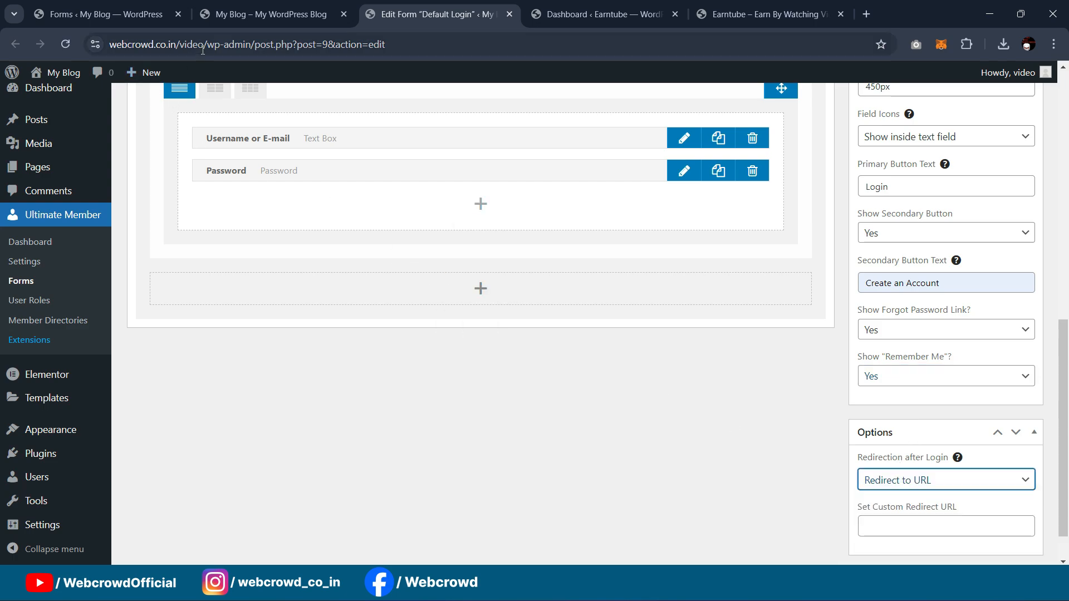
pyautogui.moveTo(207, 44); pyautogui.dragTo(47, 35)
pyautogui.hotkey('ctrl', 'c')
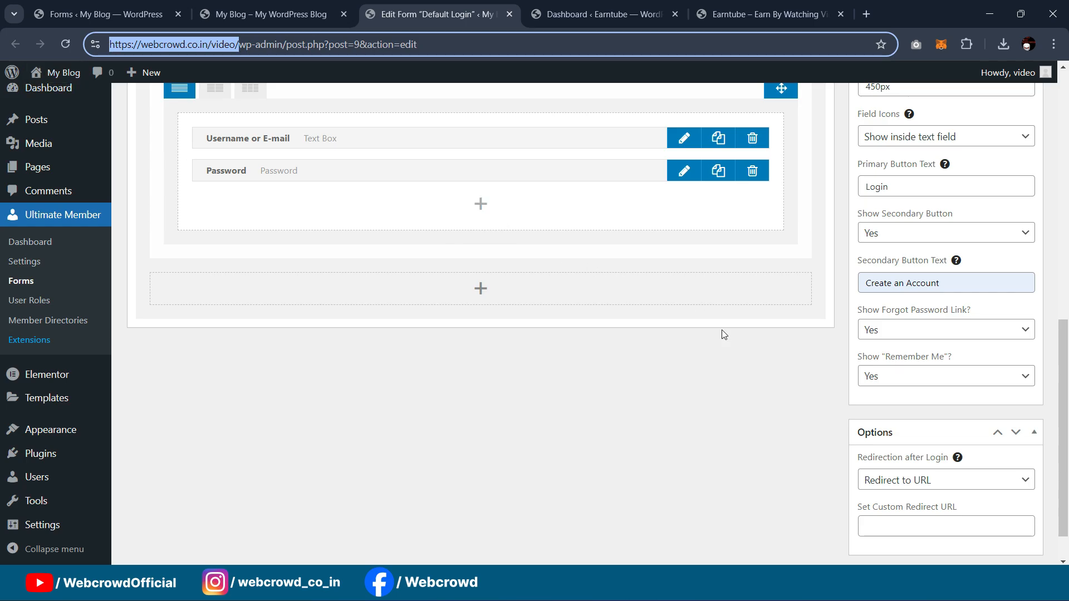
pyautogui.click(907, 525)
pyautogui.hotkey('ctrl', 'v')
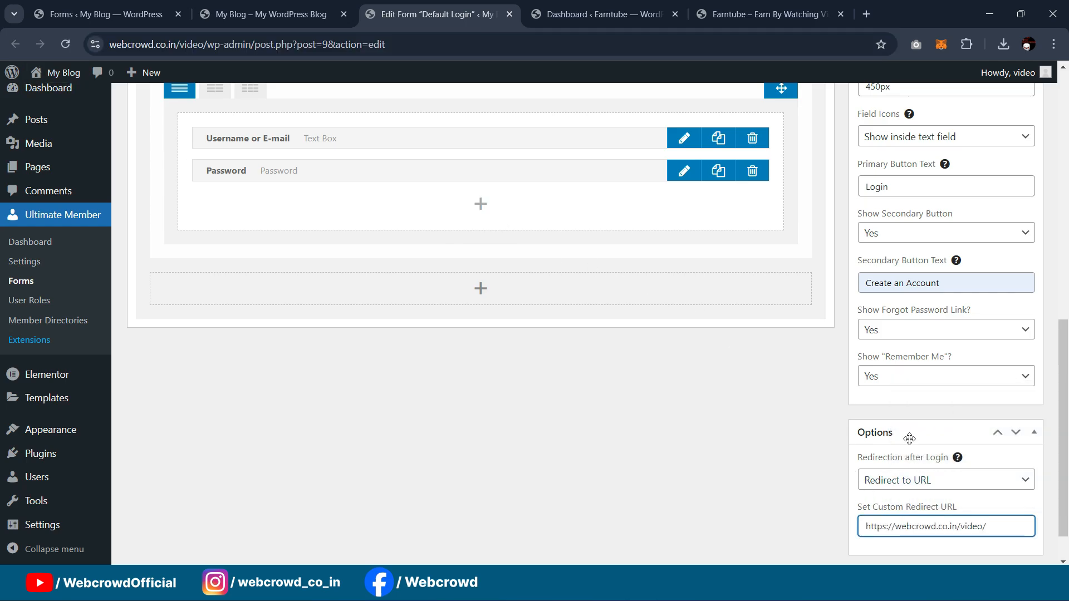
pyautogui.scroll(10, 926, 358)
pyautogui.scroll(-5, 735, 382)
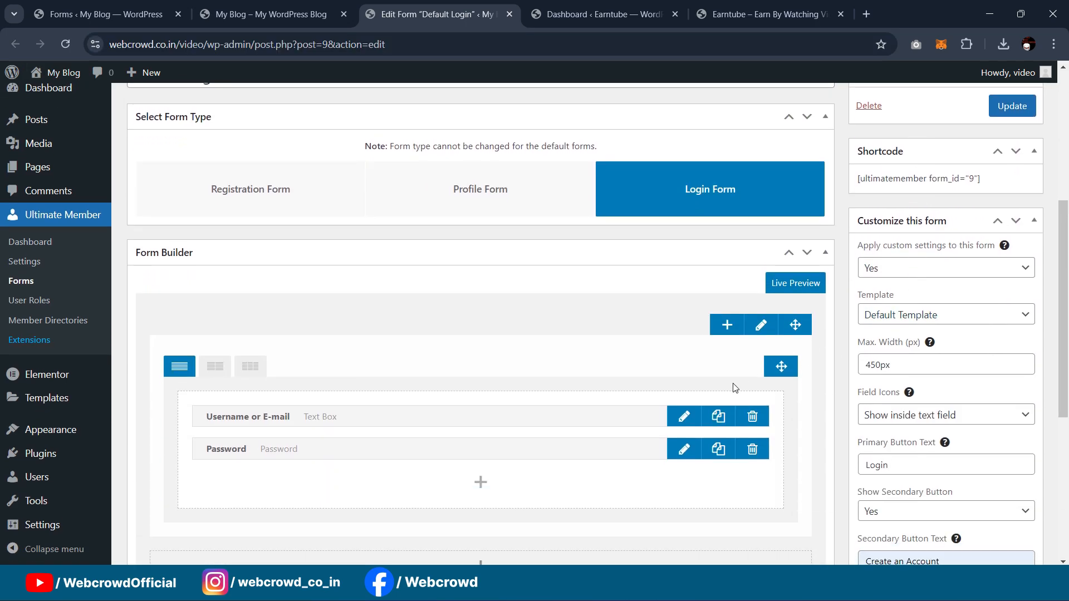
pyautogui.scroll(-1, 666, 401)
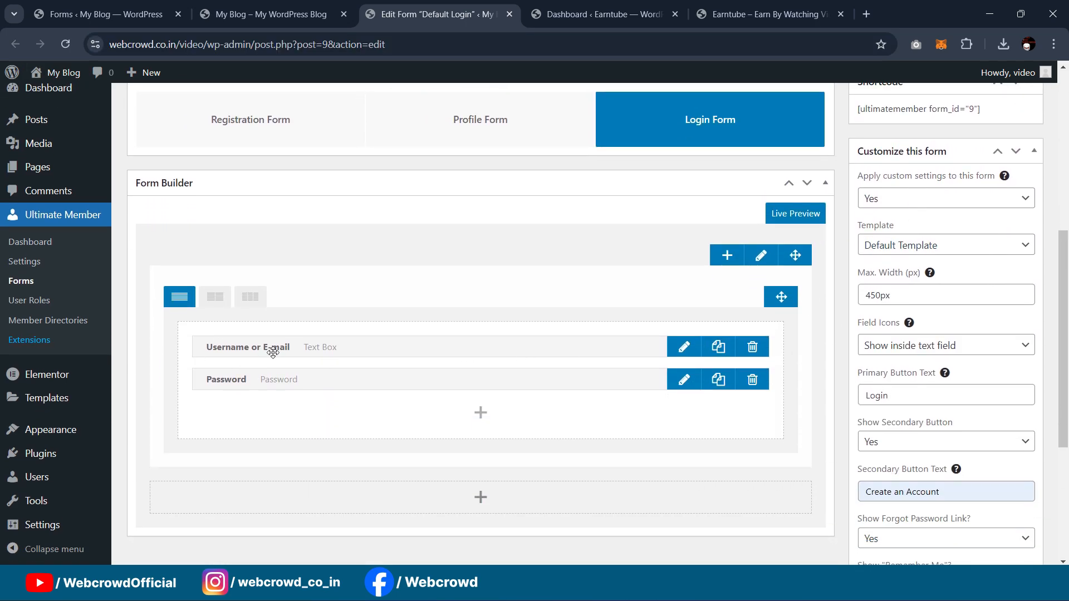
pyautogui.click(681, 348)
# Step: Replace the Username or E-mail field's label with a matching placeholder
pyautogui.click(649, 172)
pyautogui.hotkey('ctrl', 'a')
pyautogui.press('BackSpace')
pyautogui.click(585, 260)
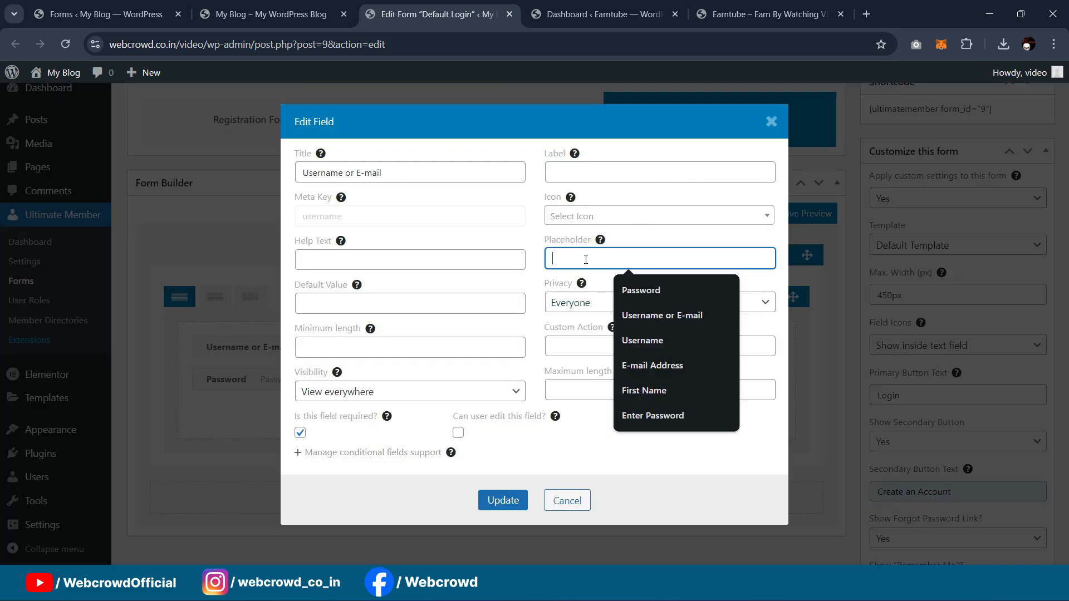
pyautogui.click(662, 315)
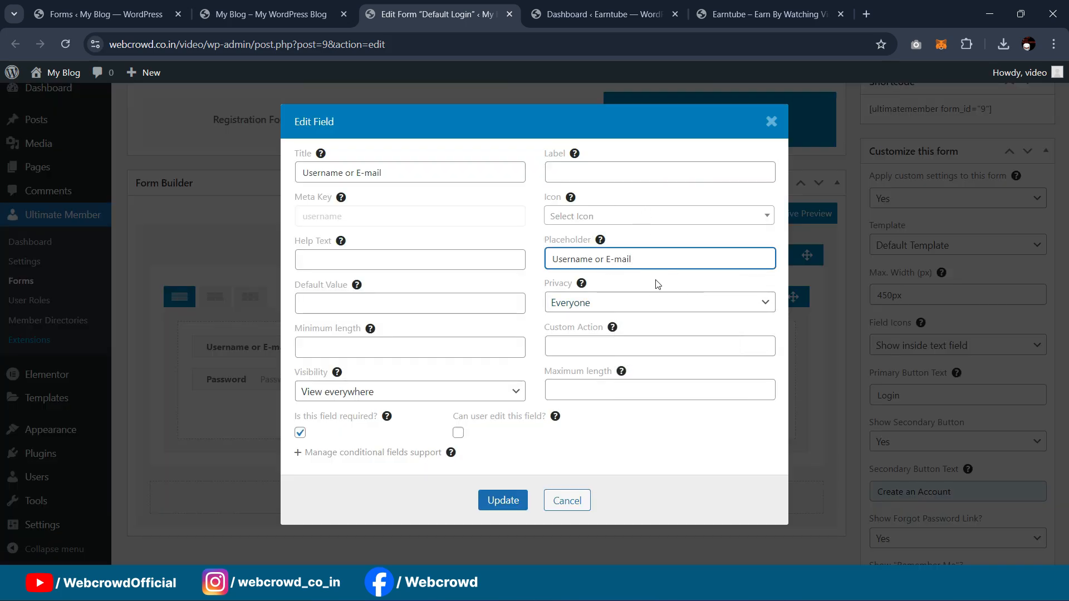
pyautogui.click(517, 501)
# Step: Move the Password field's label text into its placeholder
pyautogui.click(684, 380)
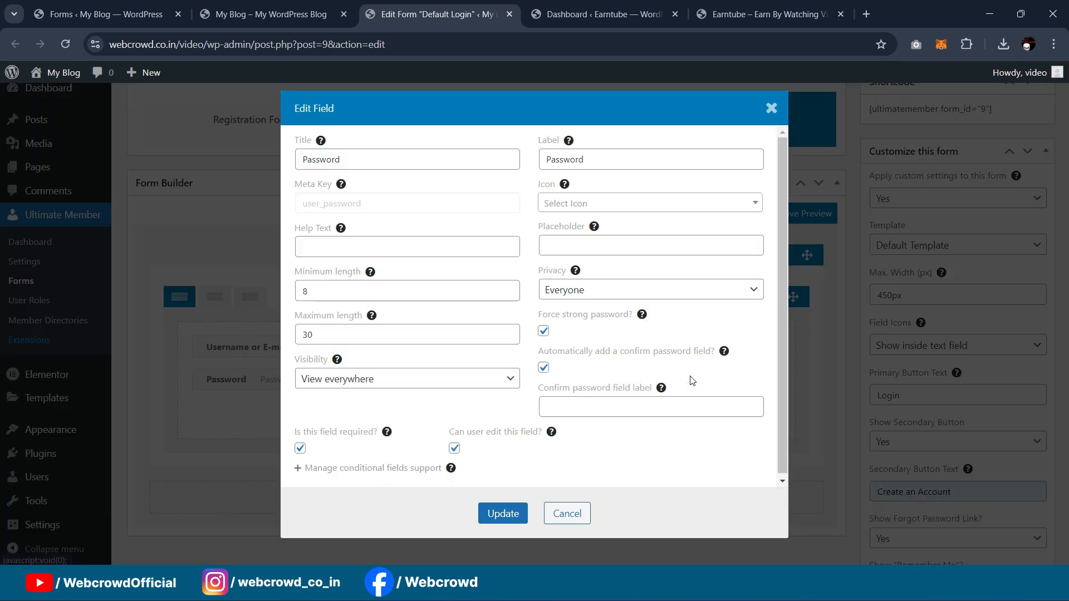
pyautogui.doubleClick(605, 152)
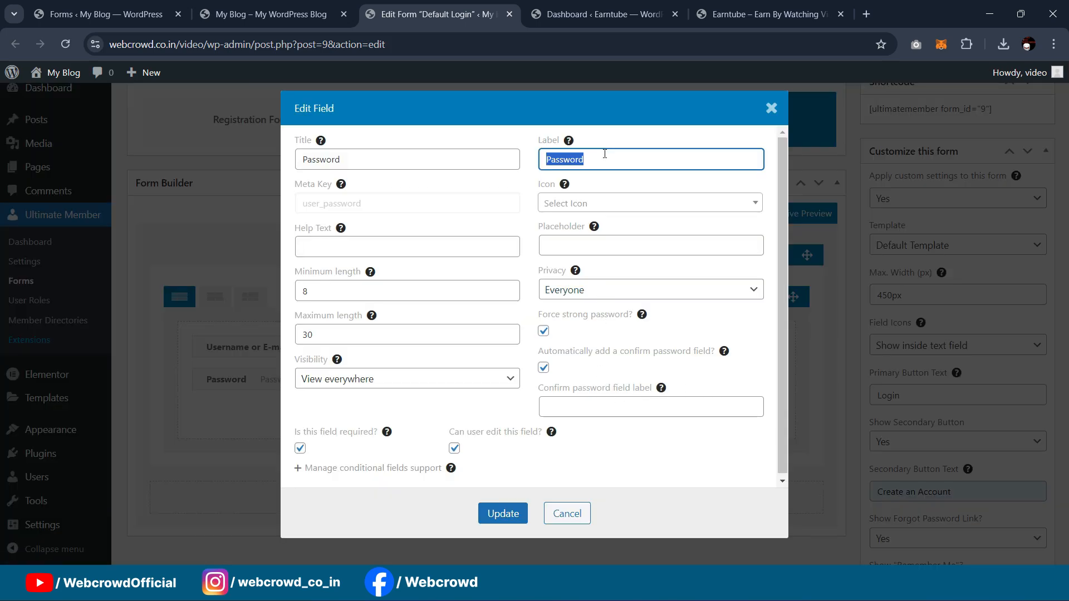
pyautogui.hotkey('ctrl', 'x')
pyautogui.click(585, 248)
pyautogui.hotkey('ctrl', 'v')
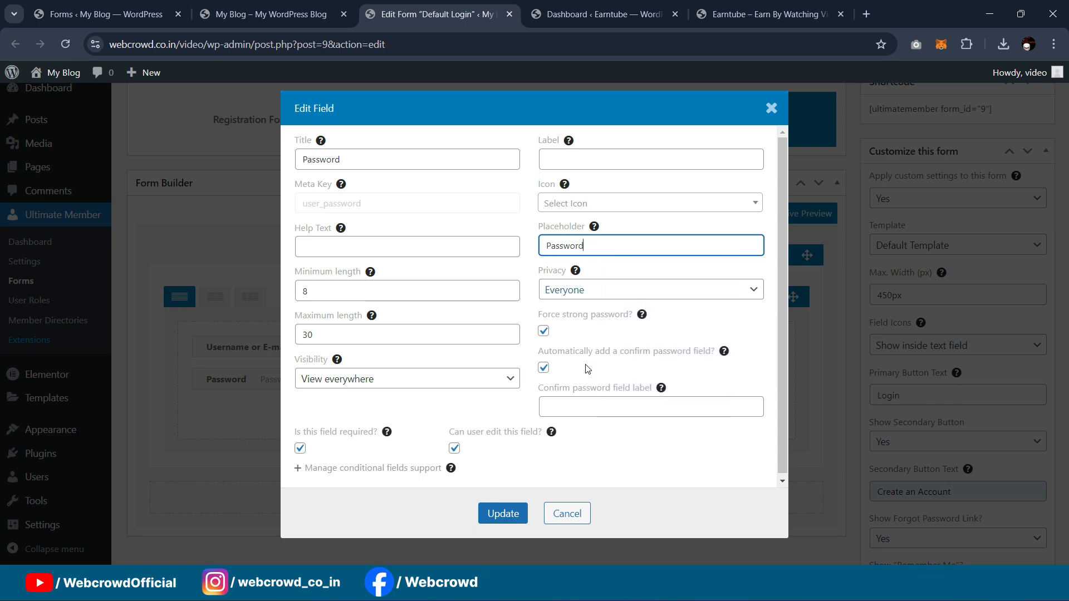
pyautogui.click(511, 504)
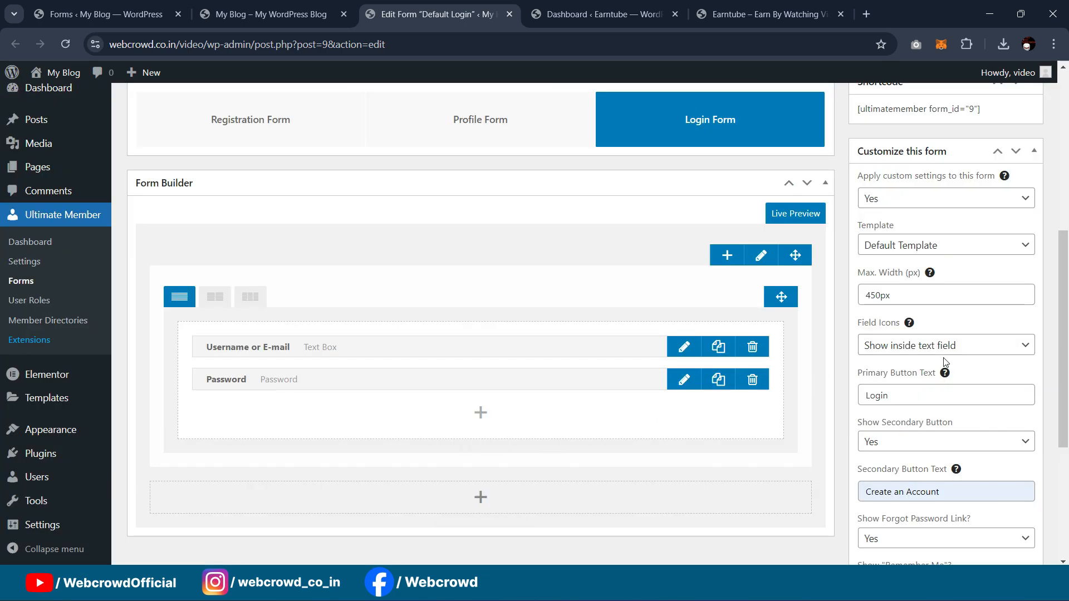
# Step: Add and remove a blank row, then update the Default Login form to save it
pyautogui.scroll(-2, 869, 281)
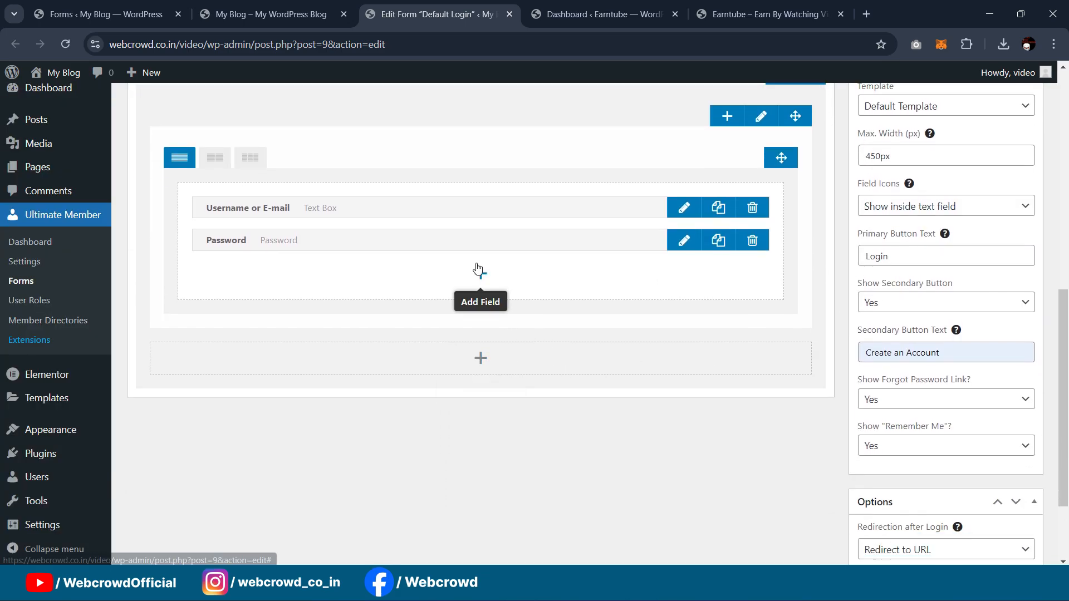
pyautogui.click(481, 360)
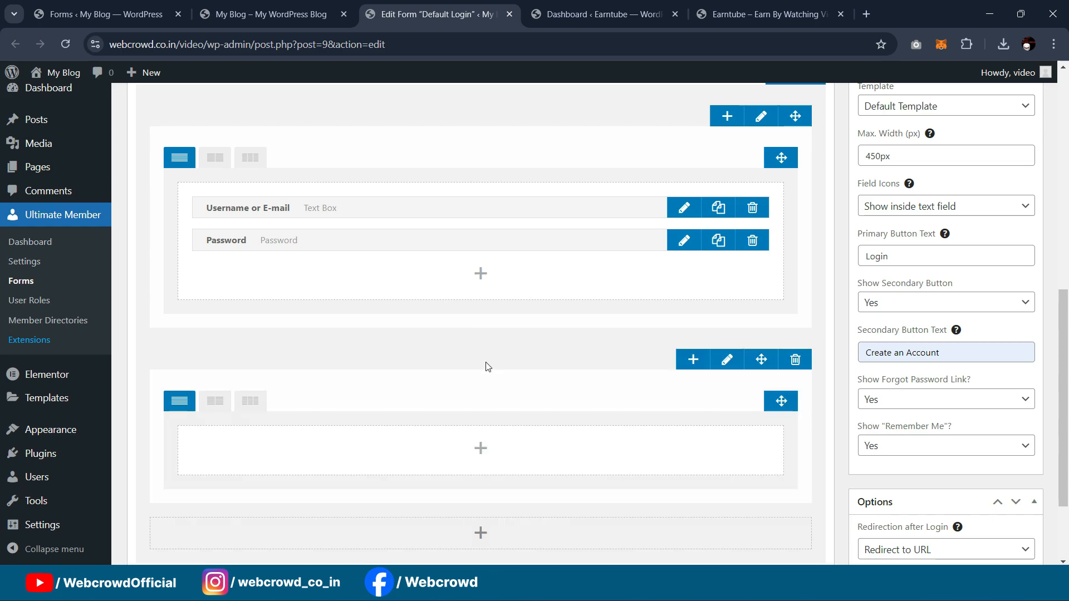
pyautogui.click(795, 359)
pyautogui.click(480, 274)
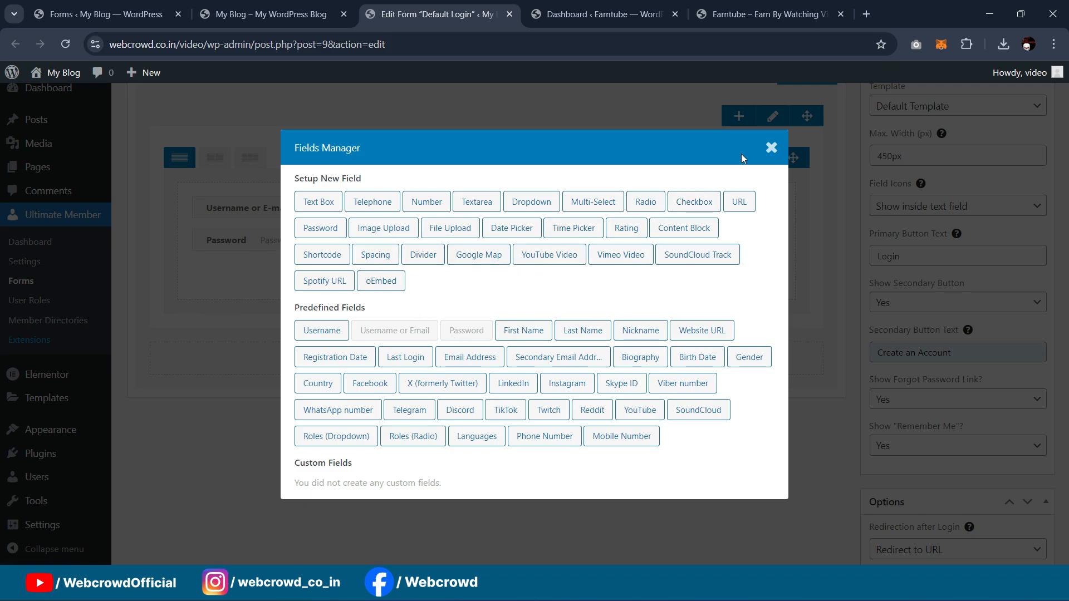
pyautogui.click(770, 148)
pyautogui.scroll(5, 1045, 313)
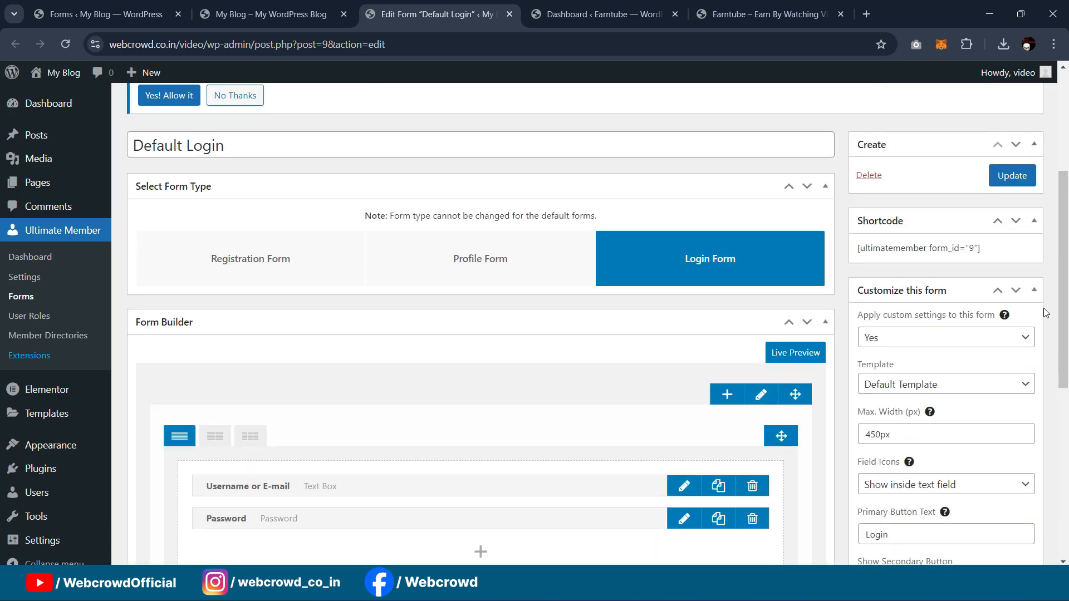
pyautogui.click(1006, 176)
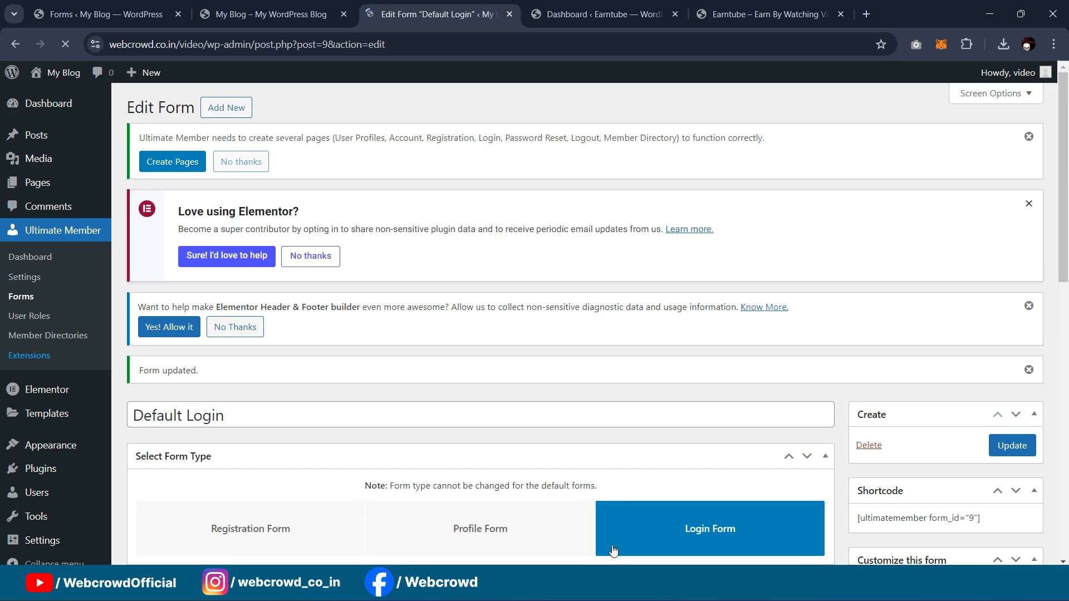
# Step: Check the reloaded login form in incognito, then set the Elementor container width to 70%
pyautogui.moveTo(627, 588)
pyautogui.click(702, 518)
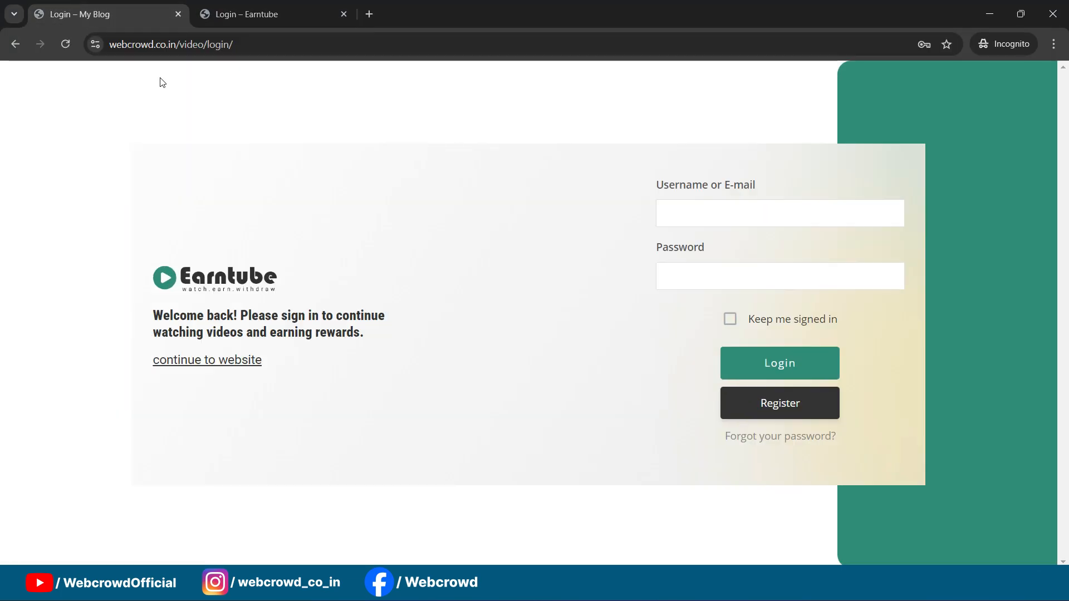
pyautogui.click(67, 43)
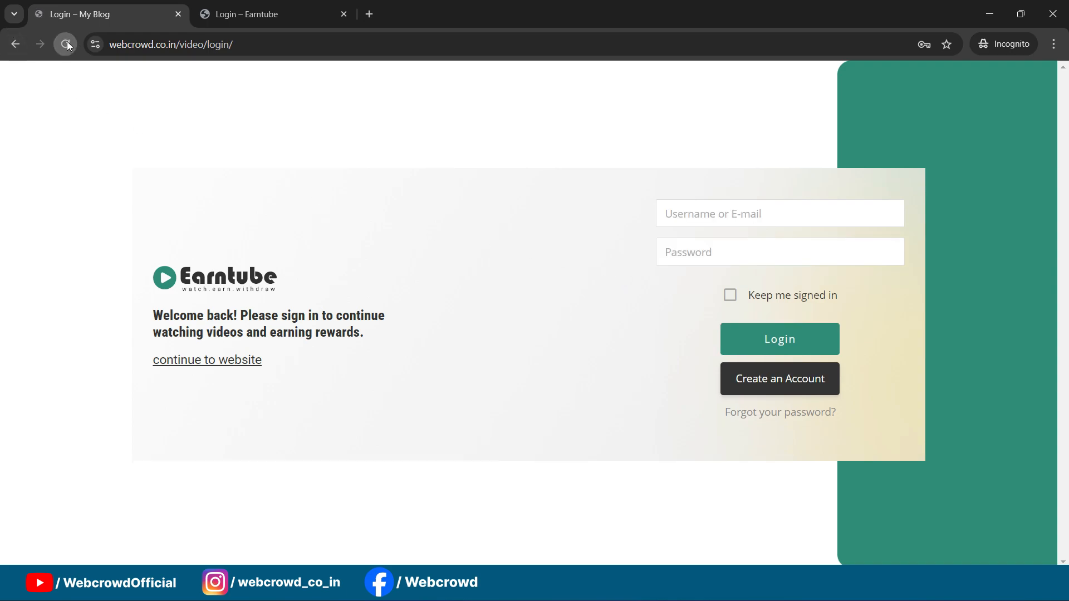
pyautogui.click(663, 215)
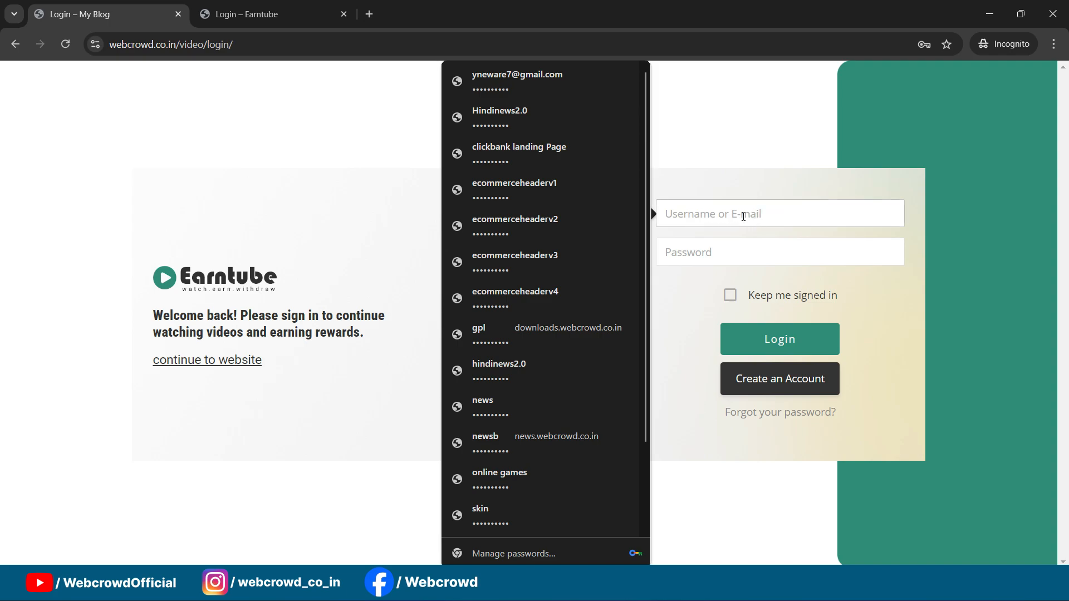
pyautogui.click(719, 156)
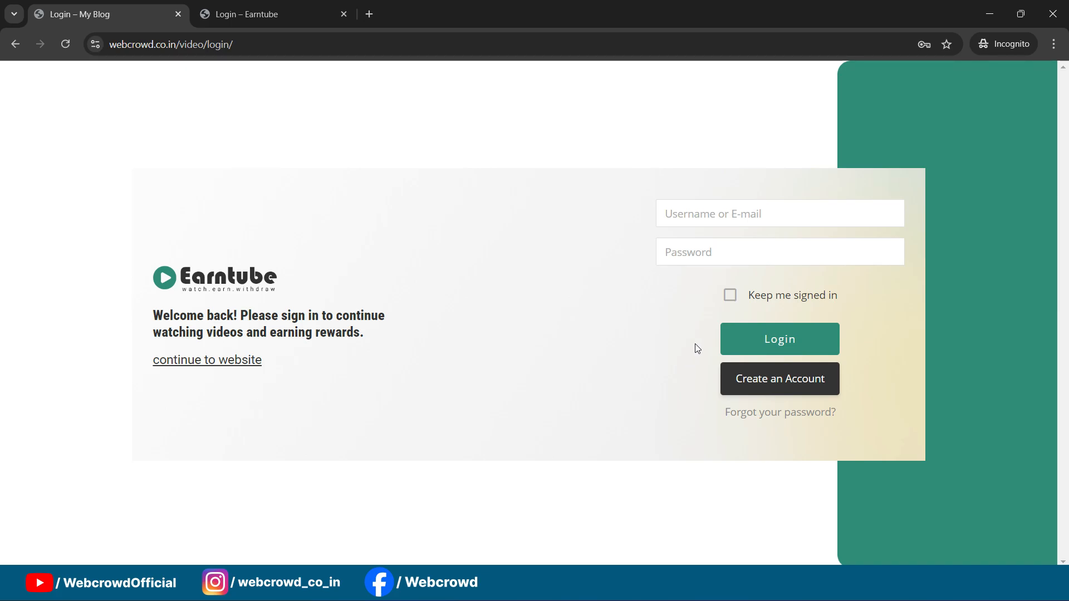
pyautogui.hotkey('alt', 'Tab')
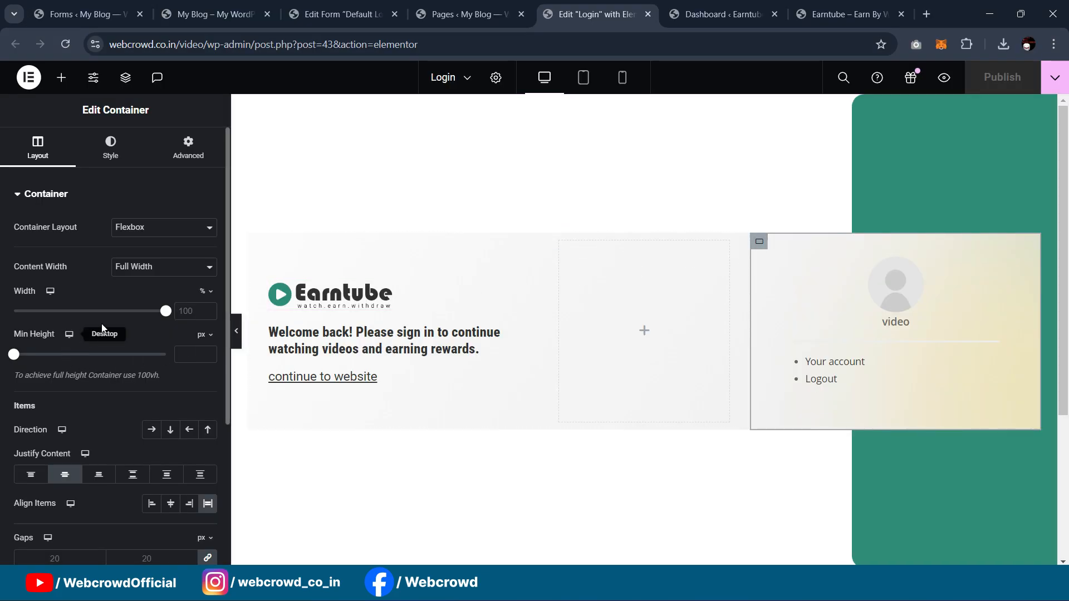
pyautogui.moveTo(164, 311); pyautogui.dragTo(119, 311)
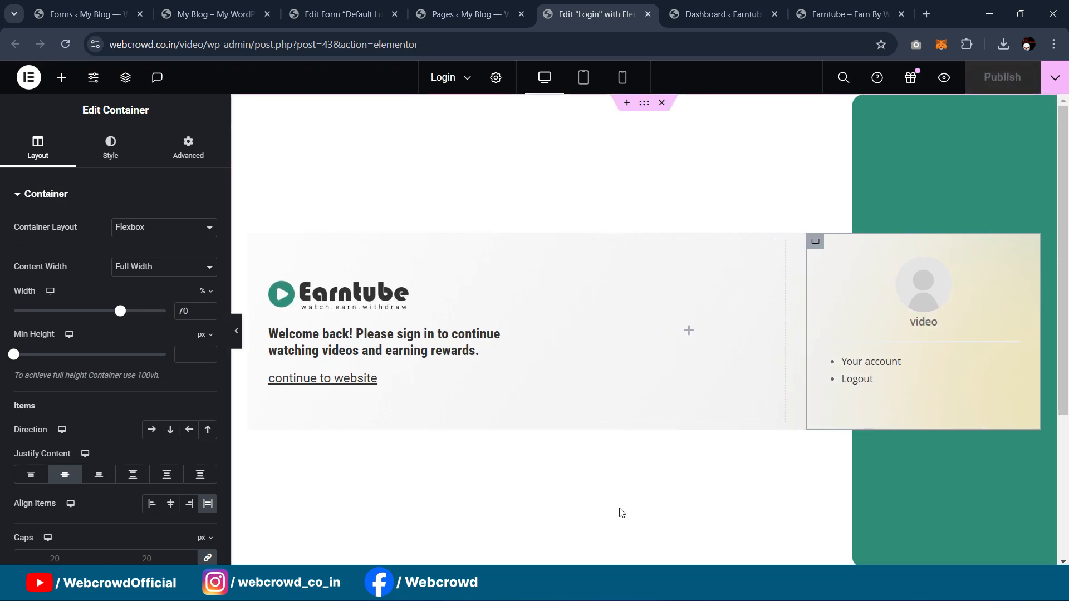
# Step: Reload the live login page and confirm Create an Account opens the register page
pyautogui.moveTo(632, 584)
pyautogui.click(697, 526)
pyautogui.click(71, 45)
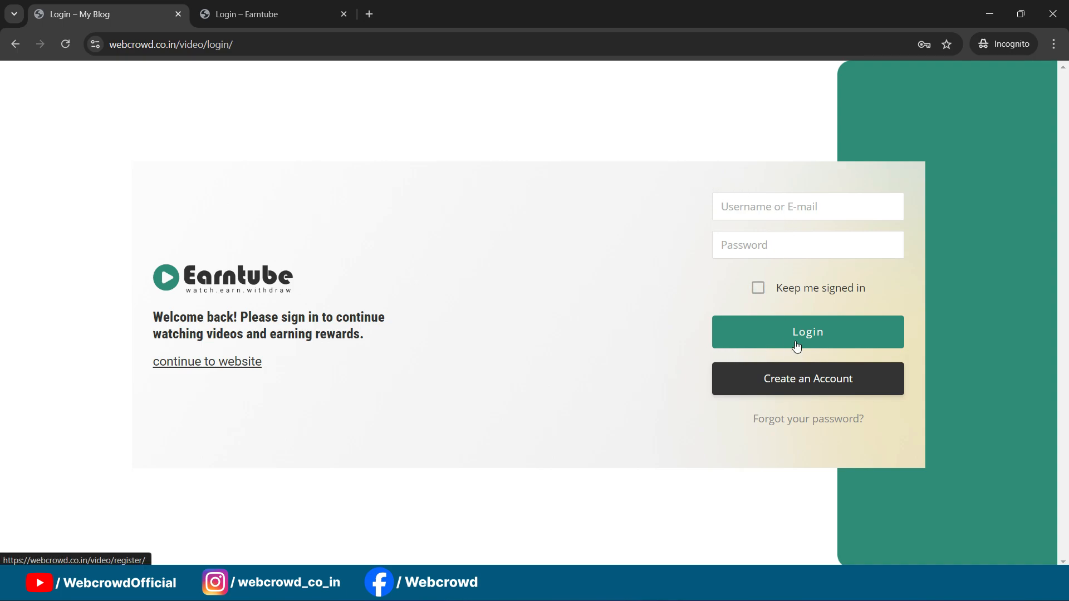
pyautogui.click(797, 392)
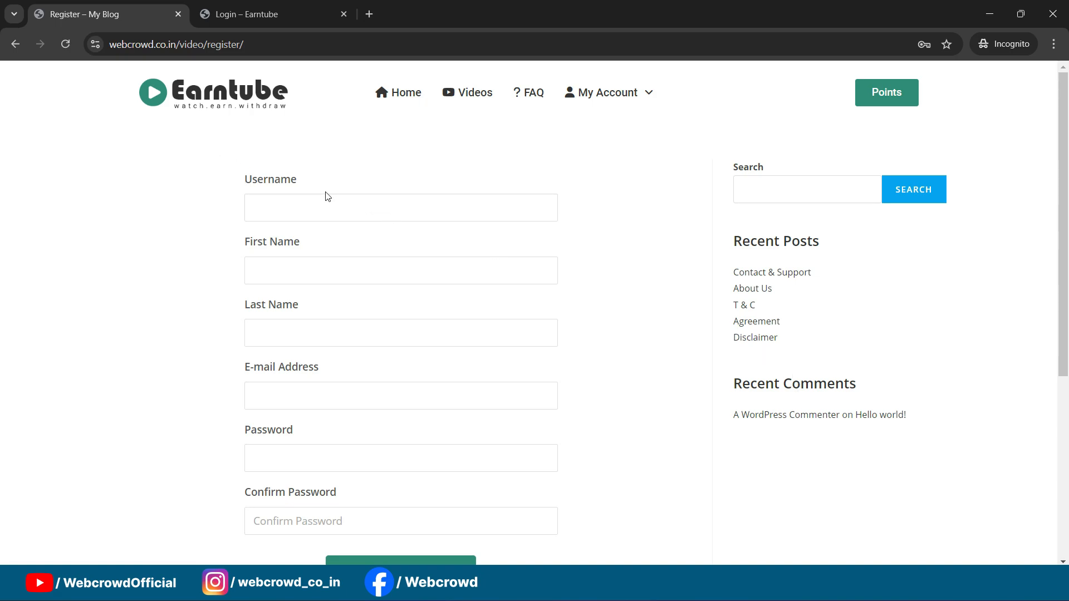
pyautogui.click(15, 44)
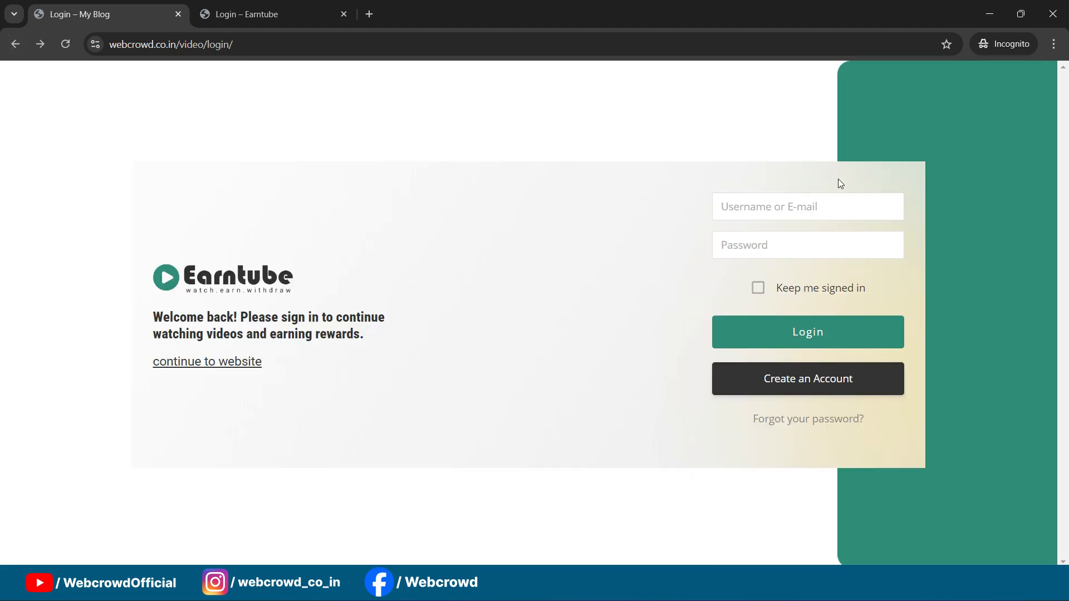
# Step: Hide the incognito window and bring up the Earntube home page
pyautogui.moveTo(632, 585)
pyautogui.click(551, 503)
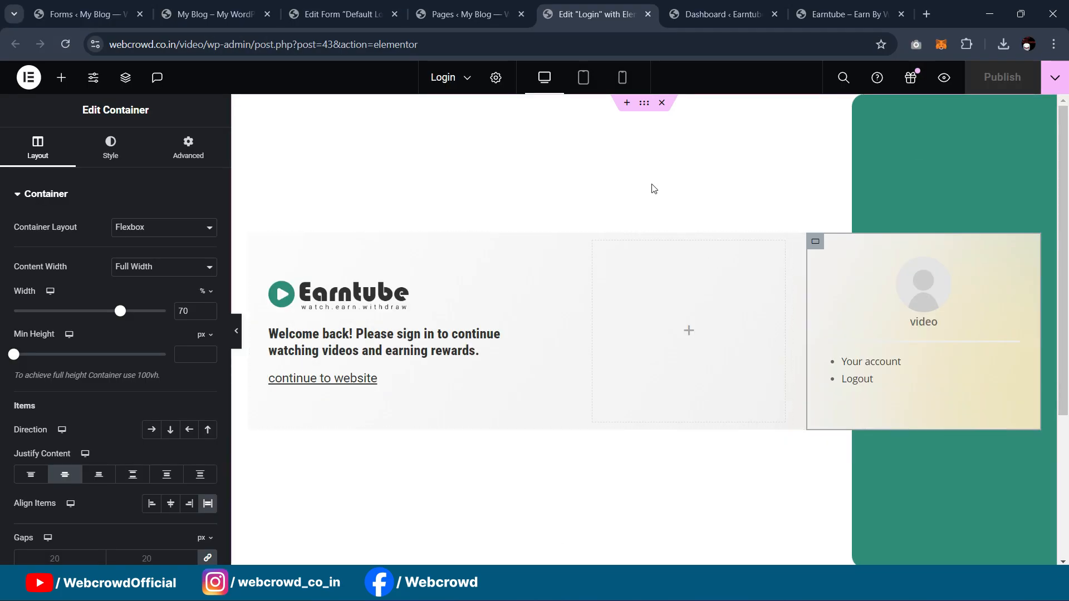
pyautogui.moveTo(631, 585)
pyautogui.click(710, 515)
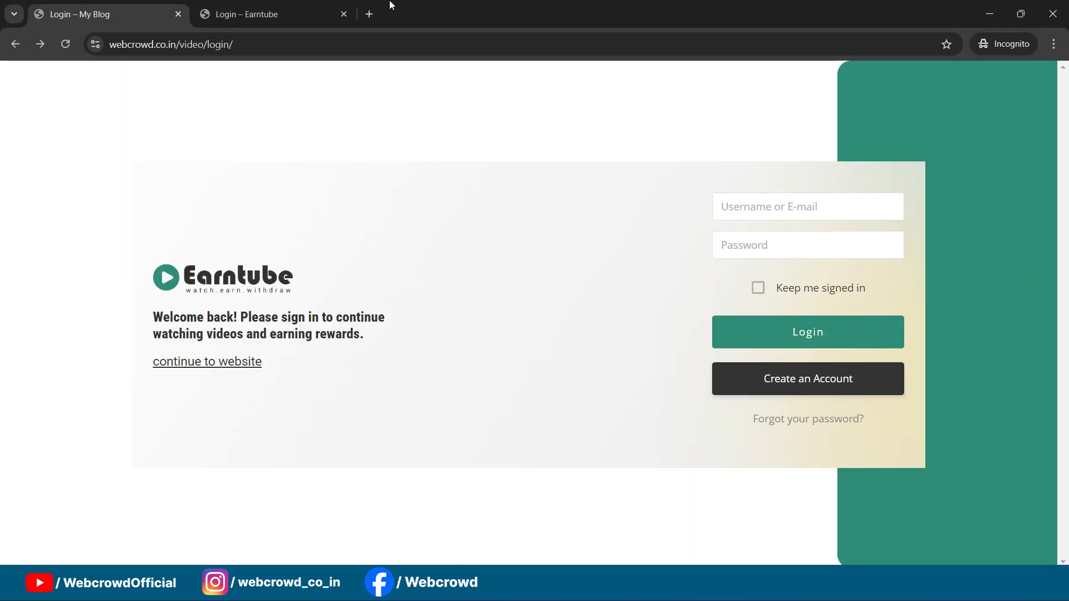
pyautogui.click(989, 20)
pyautogui.click(735, 7)
# Step: Copy the Home page's How To Work heading and paste it above the Login page's form
pyautogui.click(811, 5)
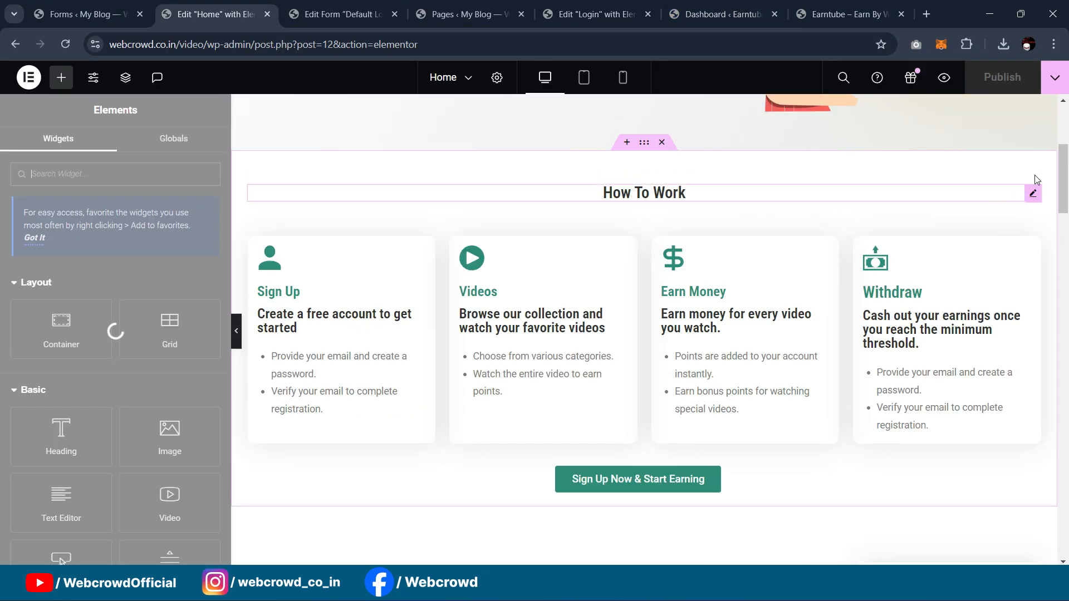
pyautogui.scroll(5, 1027, 234)
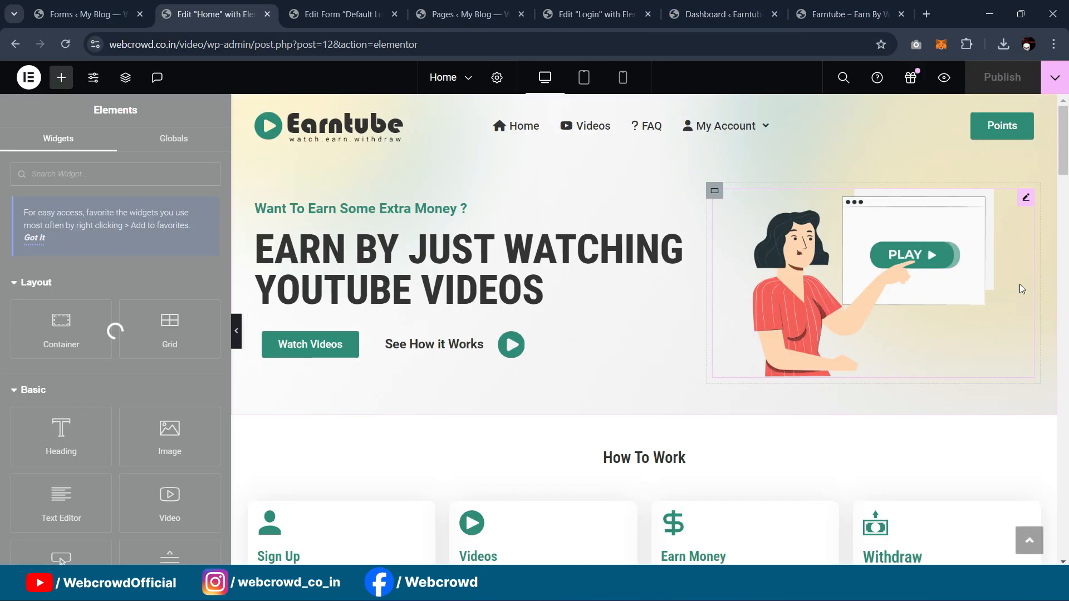
pyautogui.scroll(-1, 1021, 289)
pyautogui.click(671, 392)
pyautogui.rightClick(1032, 389)
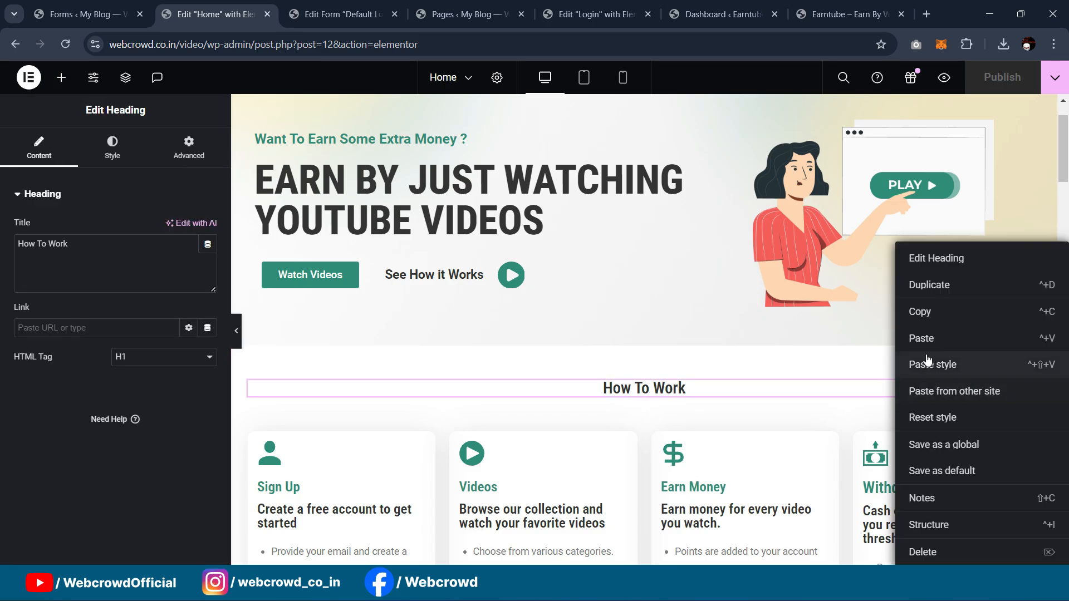
pyautogui.click(918, 311)
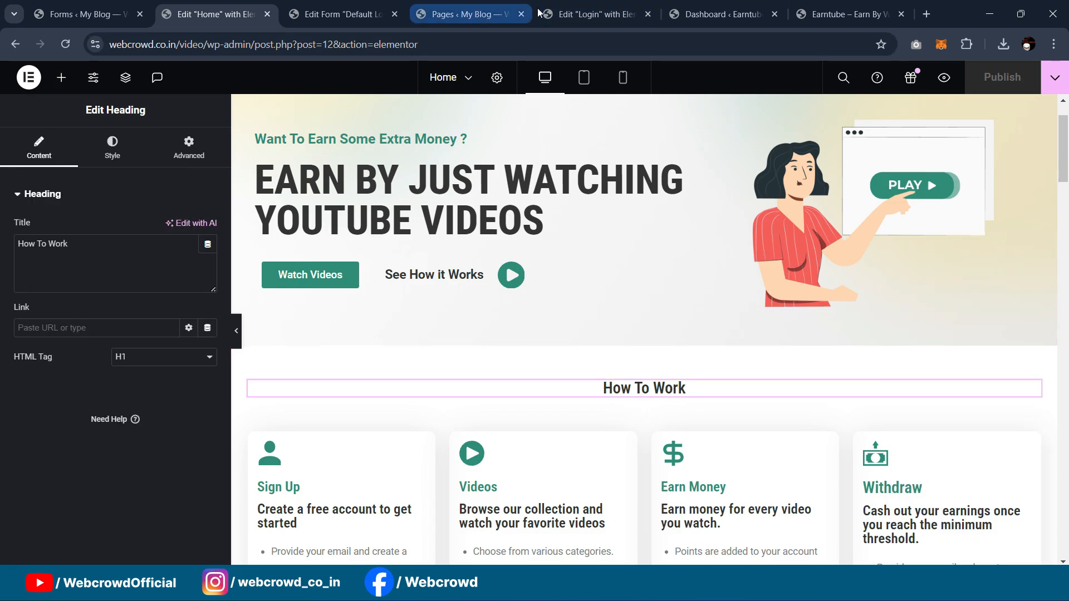
pyautogui.click(596, 14)
pyautogui.rightClick(815, 243)
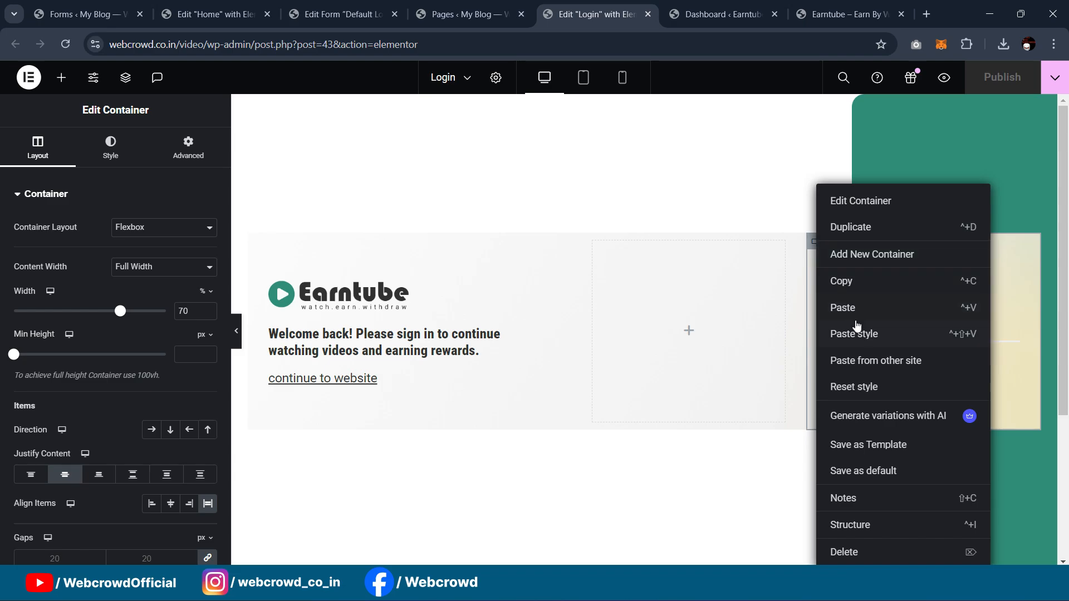
pyautogui.click(854, 309)
pyautogui.moveTo(1012, 415); pyautogui.dragTo(839, 245)
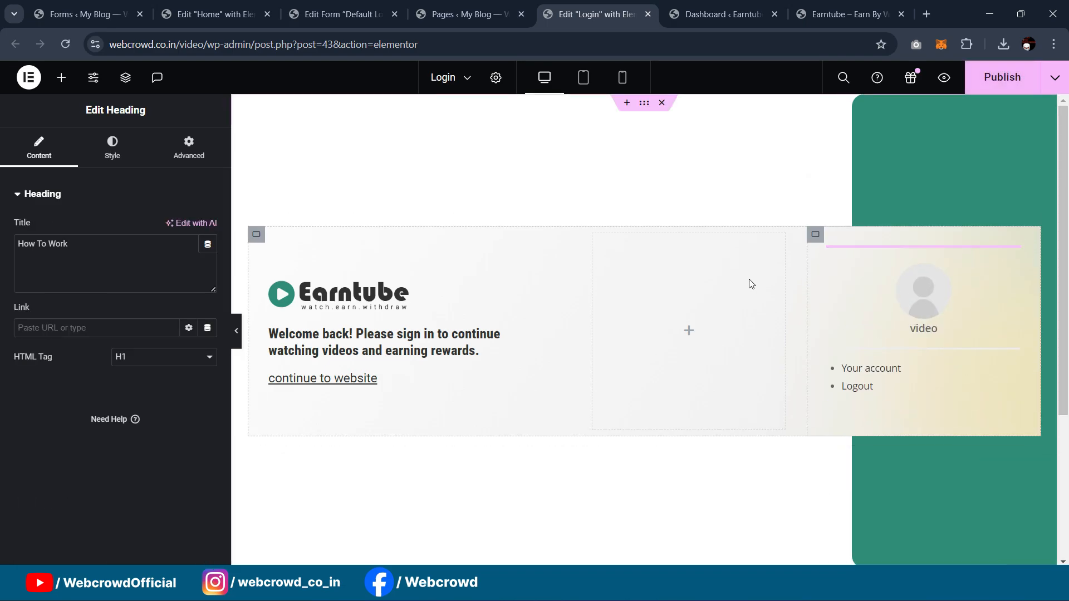
# Step: Left-align the pasted heading, retitle it 'Sign In', and publish the Login page
pyautogui.click(110, 153)
pyautogui.click(151, 227)
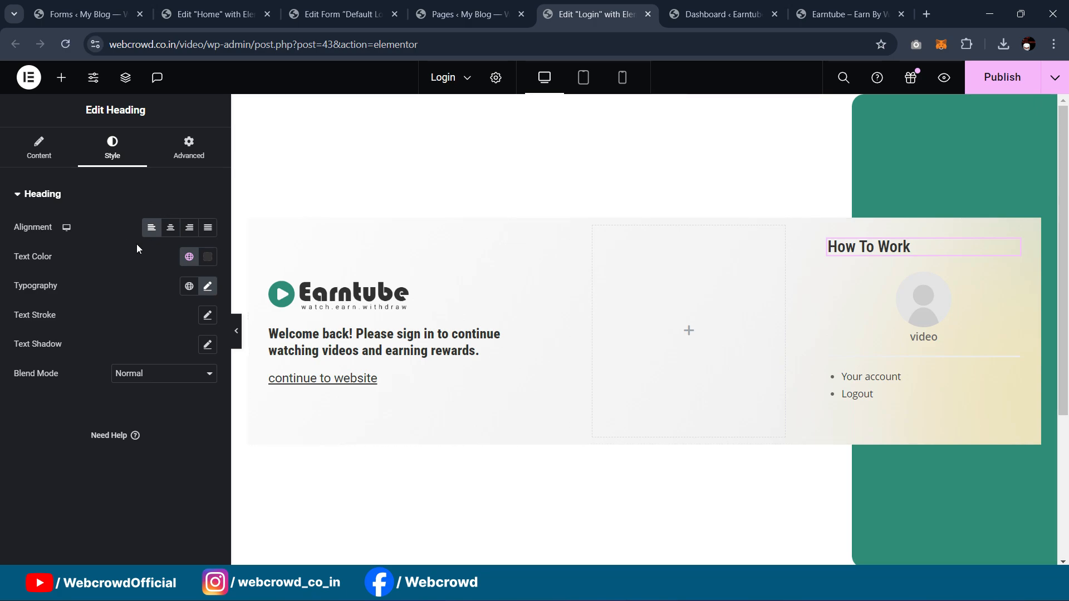
pyautogui.click(16, 150)
pyautogui.moveTo(200, 244); pyautogui.dragTo(1, 253)
pyautogui.write('s')
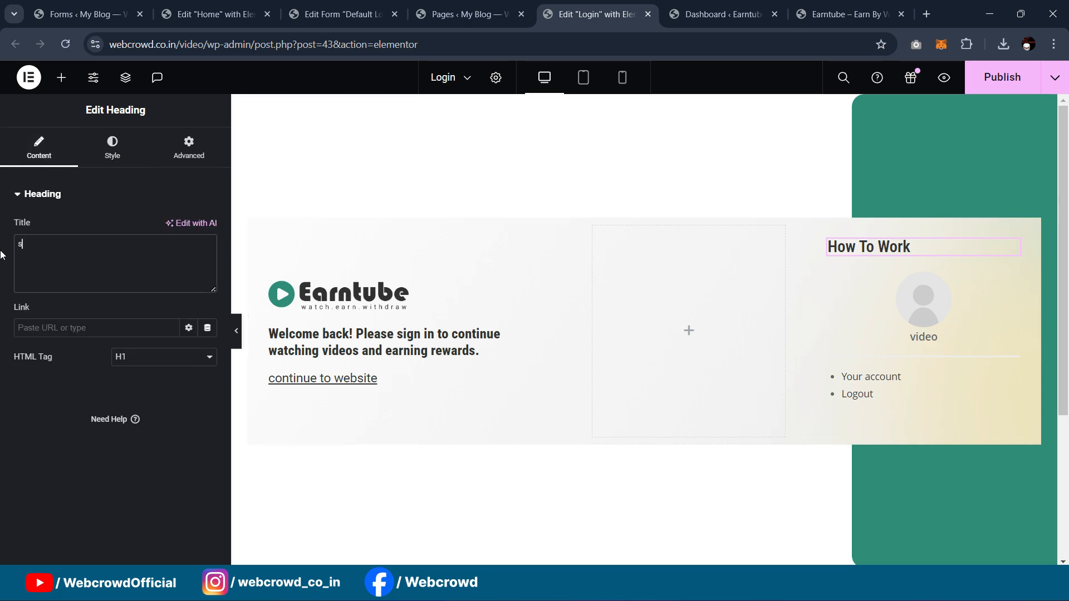
pyautogui.write('i')
pyautogui.press('BackSpace')
pyautogui.press('BackSpace')
pyautogui.write('Sign In')
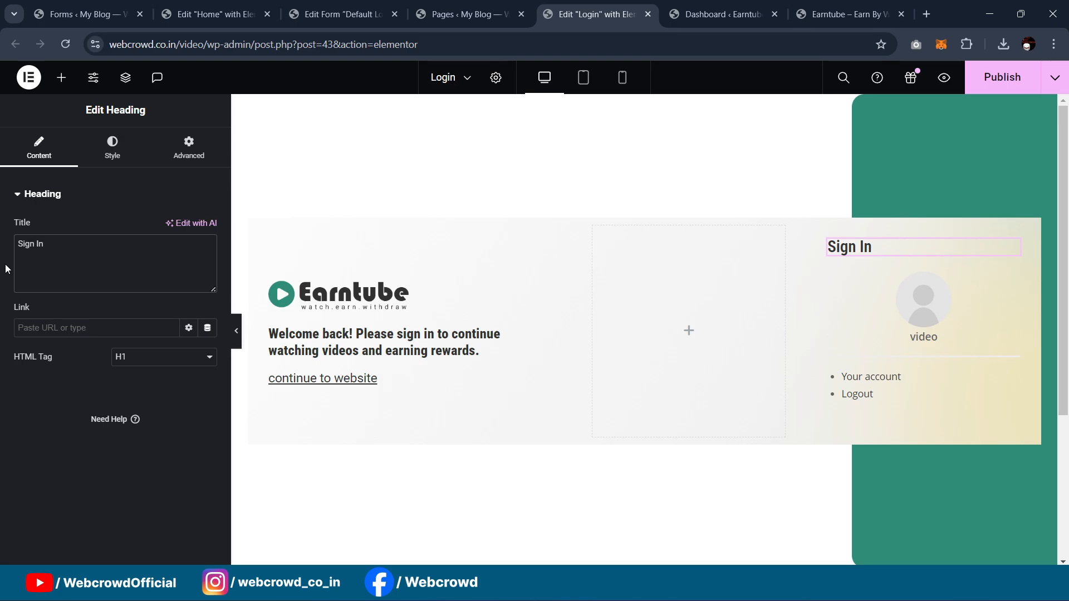
pyautogui.click(996, 81)
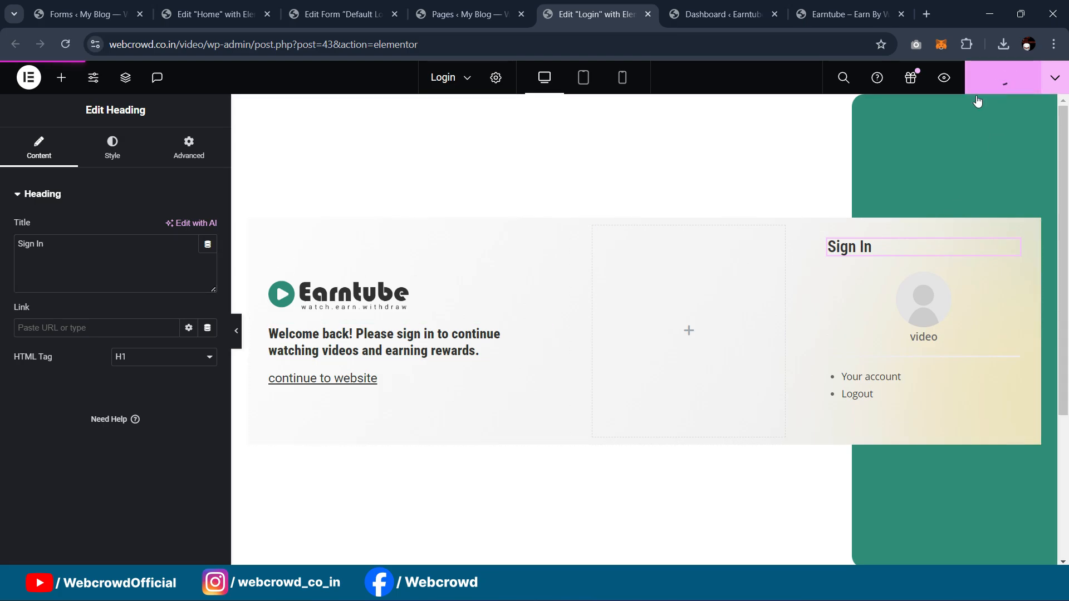
# Step: Reload the live login page in the incognito window to check the new heading
pyautogui.moveTo(627, 593)
pyautogui.click(665, 530)
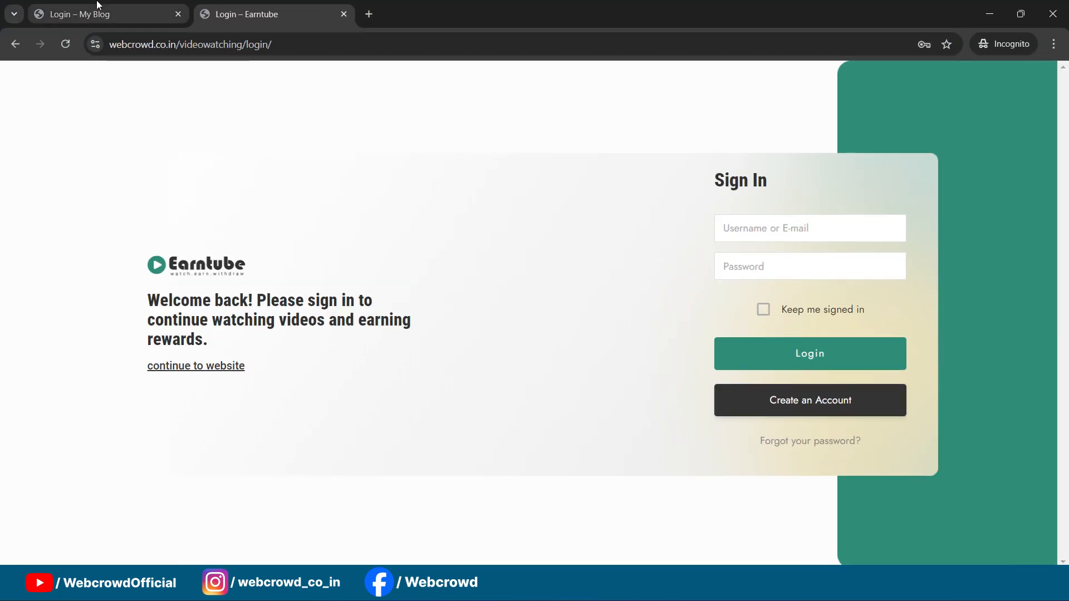
pyautogui.click(111, 5)
pyautogui.click(66, 49)
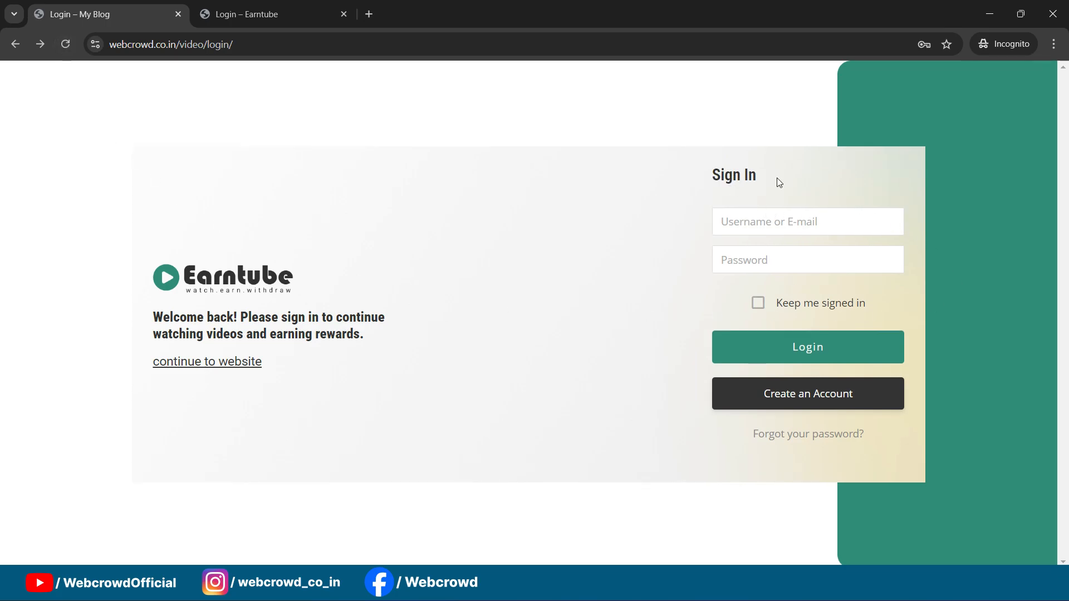
# Step: Unlink the login form widget's margins, set its top margin to -9 px, and publish
pyautogui.moveTo(626, 587)
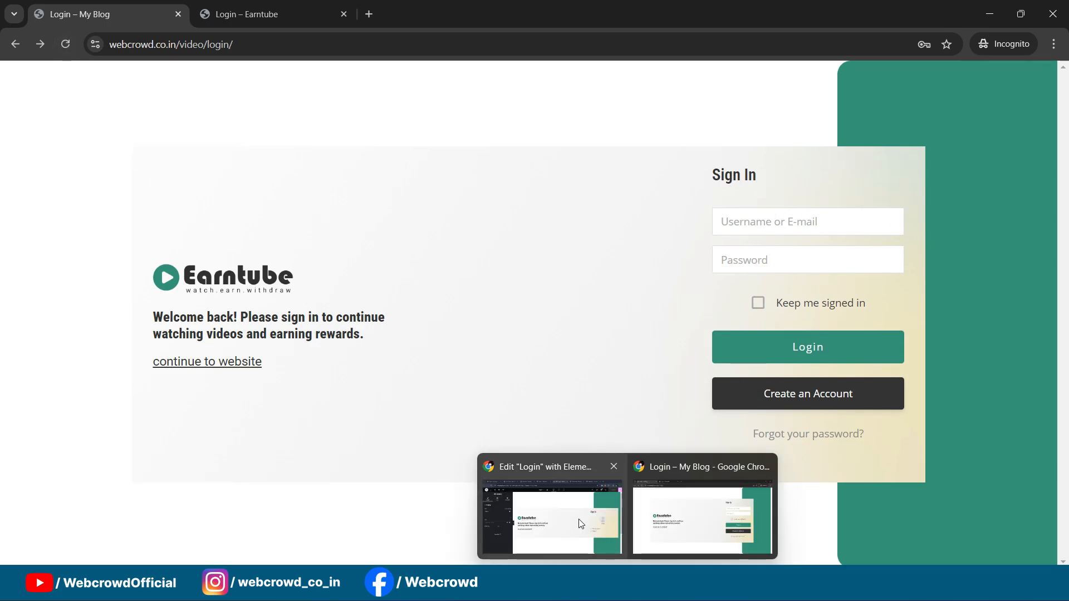
pyautogui.click(579, 519)
pyautogui.click(1011, 277)
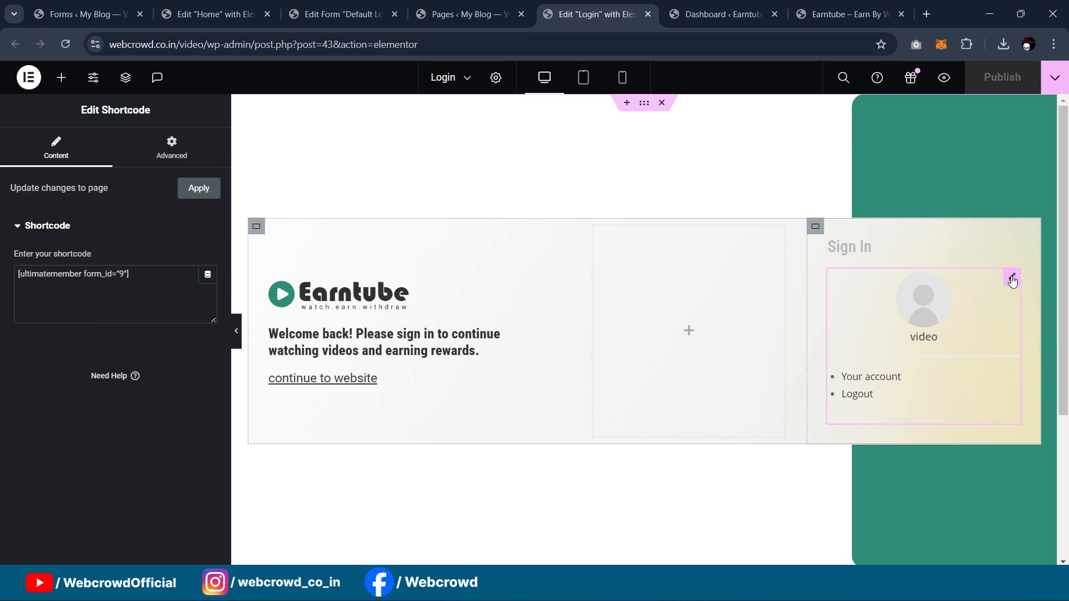
pyautogui.click(206, 164)
pyautogui.click(208, 276)
pyautogui.click(46, 280)
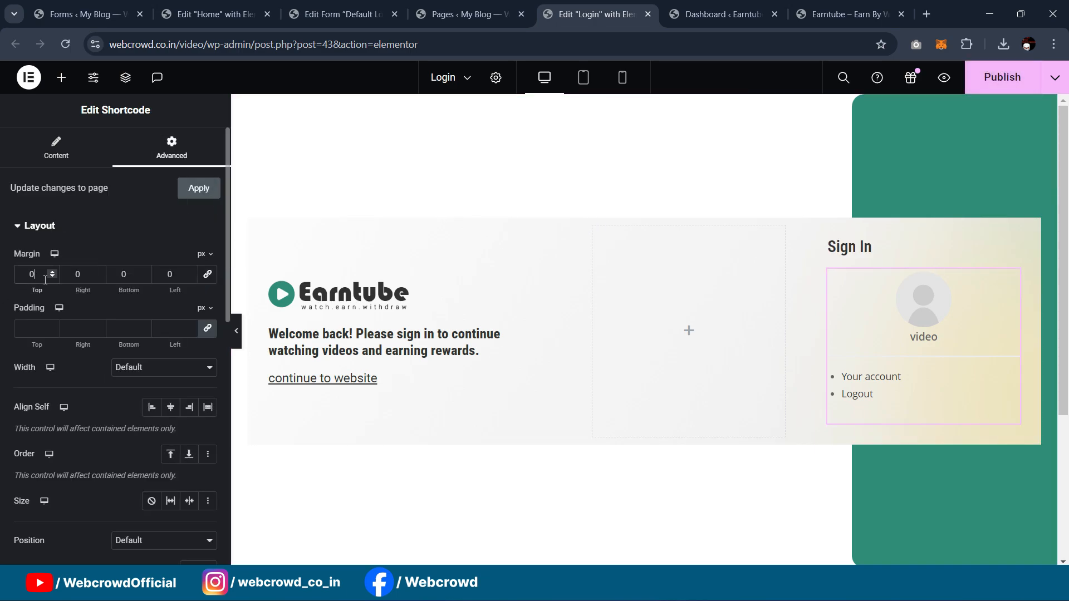
pyautogui.press('Down')
pyautogui.press('Down')
pyautogui.press('Down')
pyautogui.press('Down')
pyautogui.press('Down')
pyautogui.press('Down')
pyautogui.press('Down')
pyautogui.press('Down')
pyautogui.press('Down')
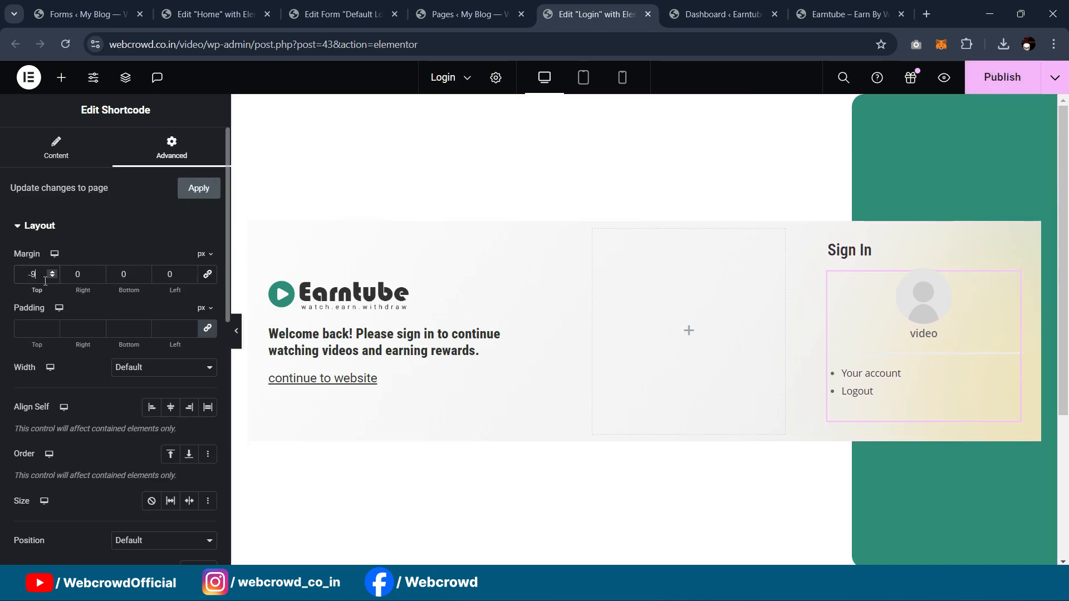
pyautogui.click(998, 84)
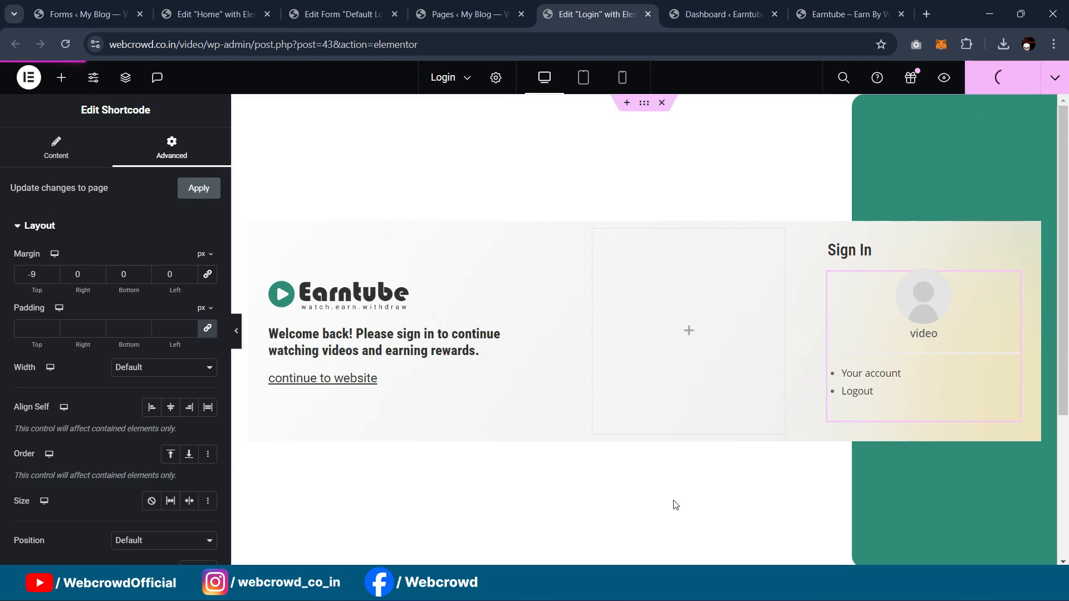
# Step: Reload the live login page to verify the raised form, then return to the editor
pyautogui.moveTo(627, 584)
pyautogui.click(702, 520)
pyautogui.click(67, 47)
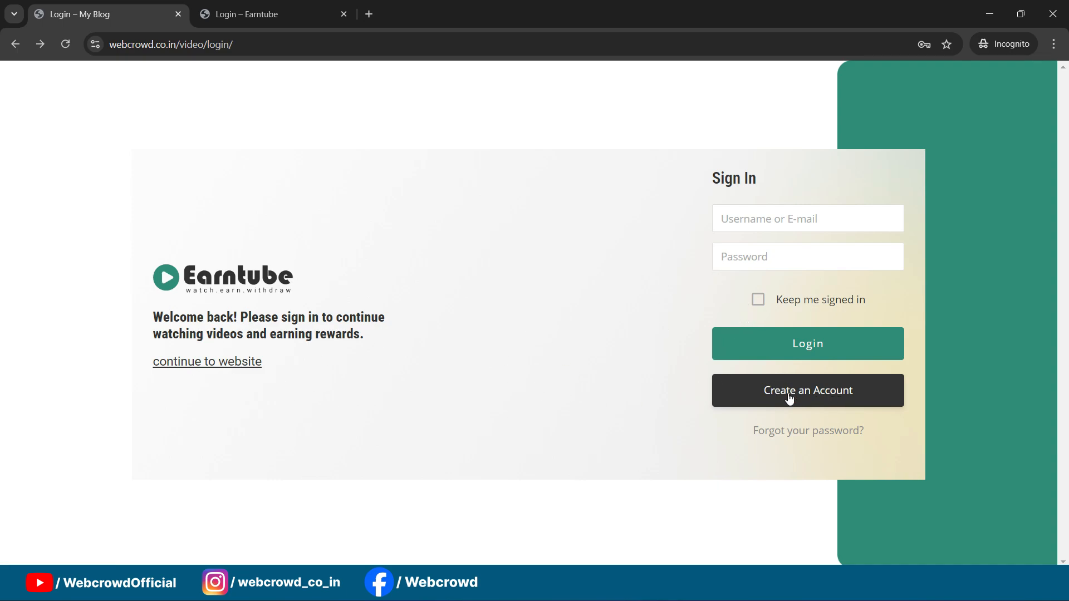
pyautogui.click(287, 49)
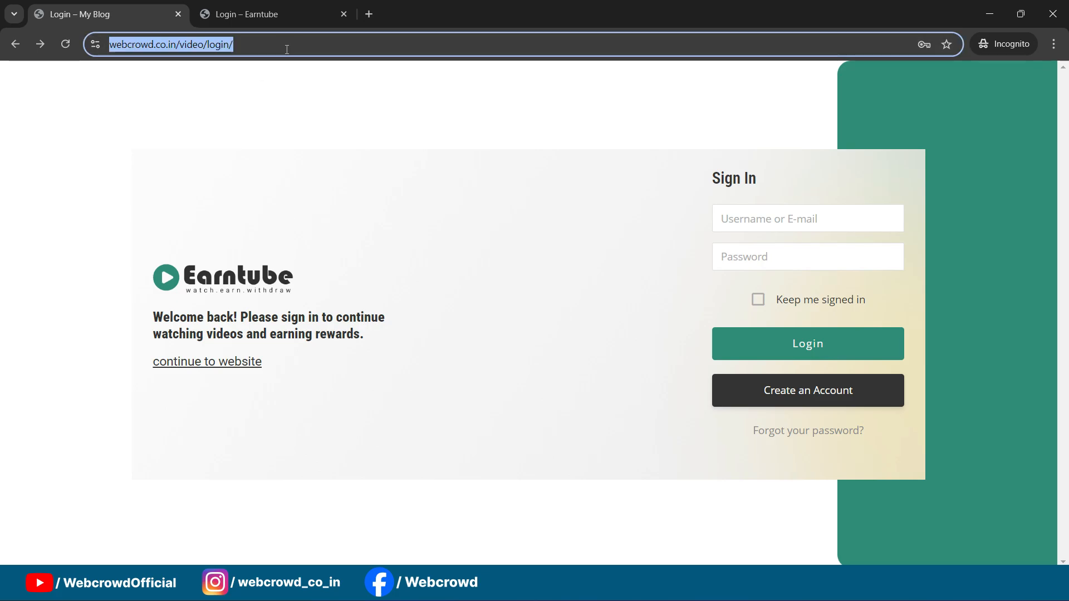
pyautogui.moveTo(629, 589)
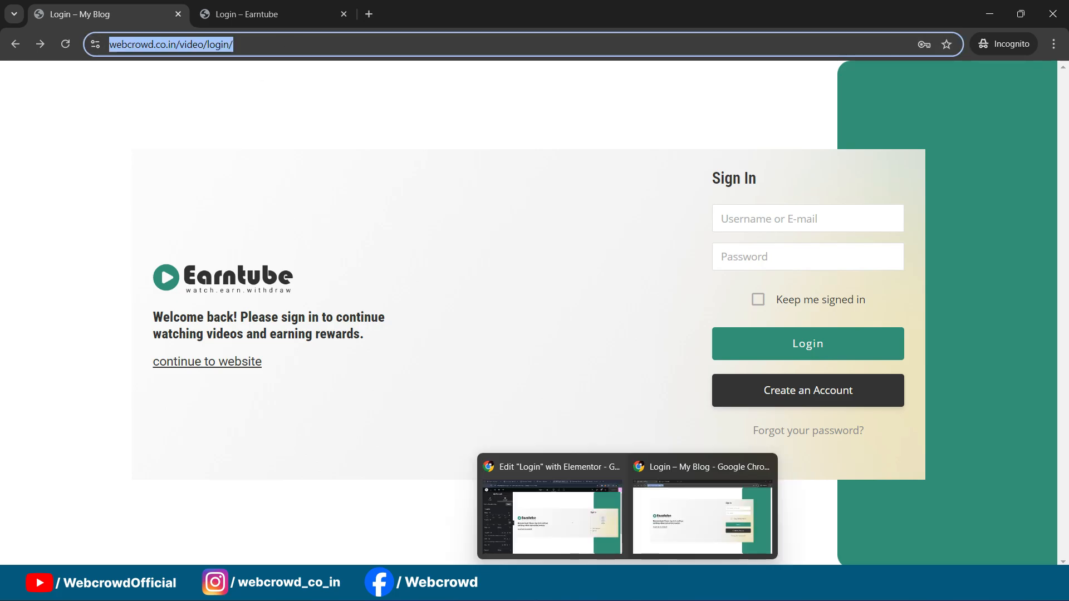
pyautogui.click(551, 507)
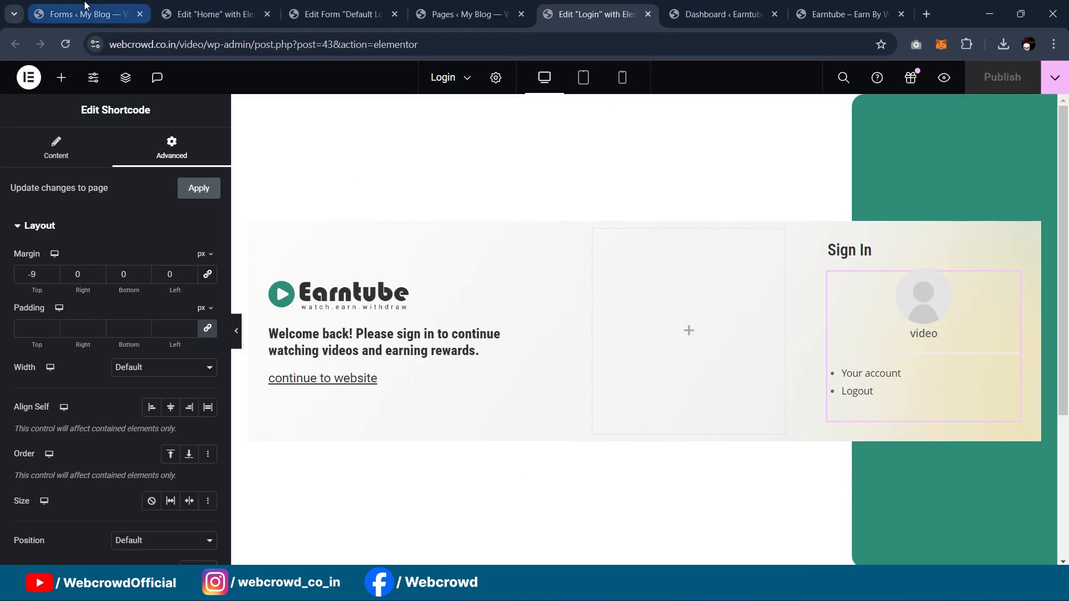
# Step: Open the Register page for editing from the Pages list
pyautogui.click(471, 14)
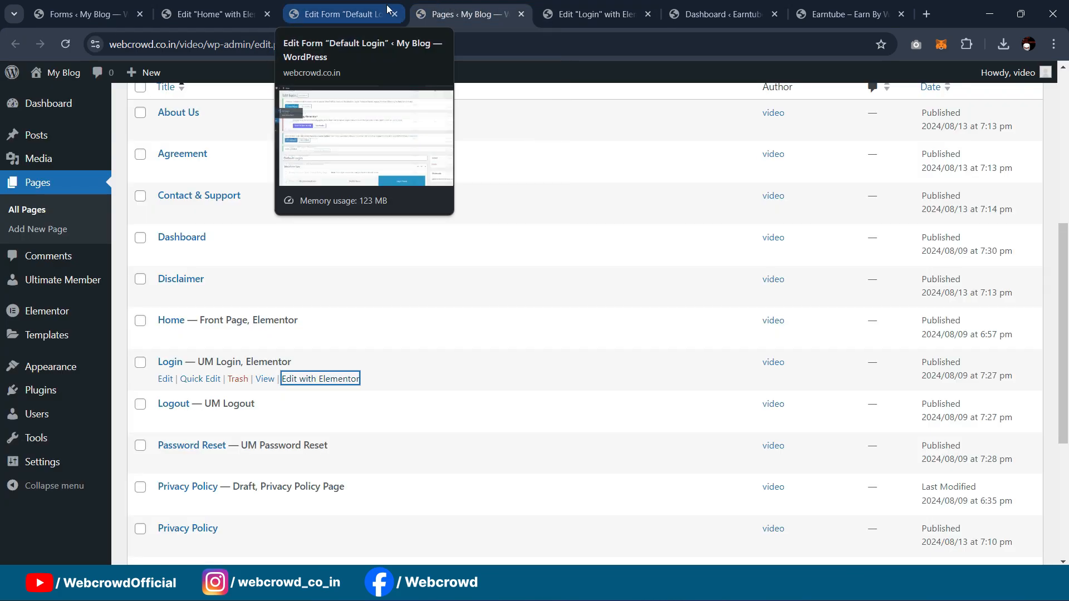
pyautogui.scroll(-4, 195, 345)
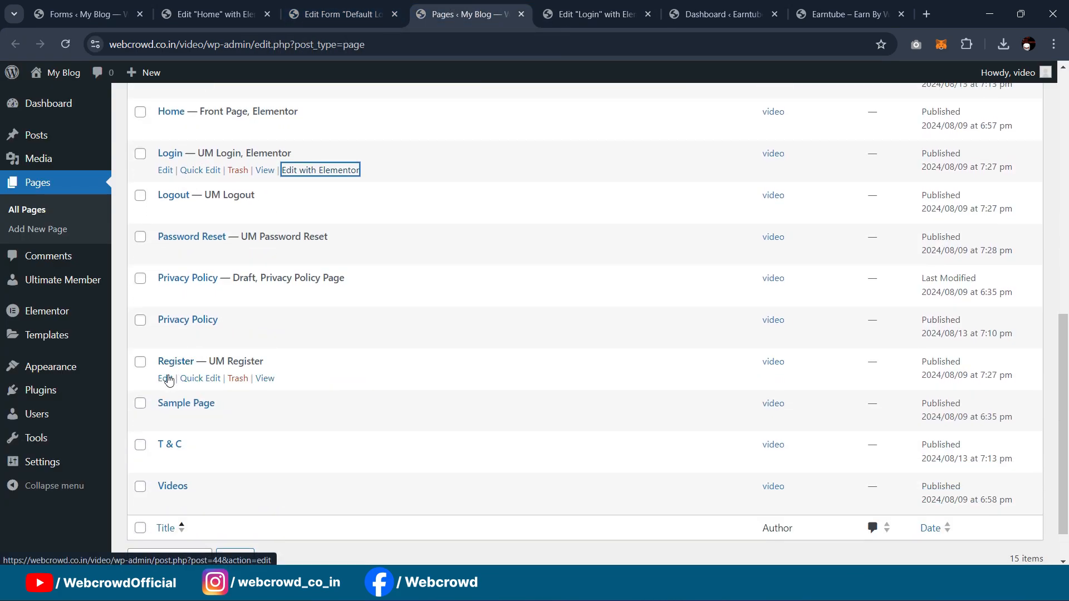
pyautogui.click(166, 380)
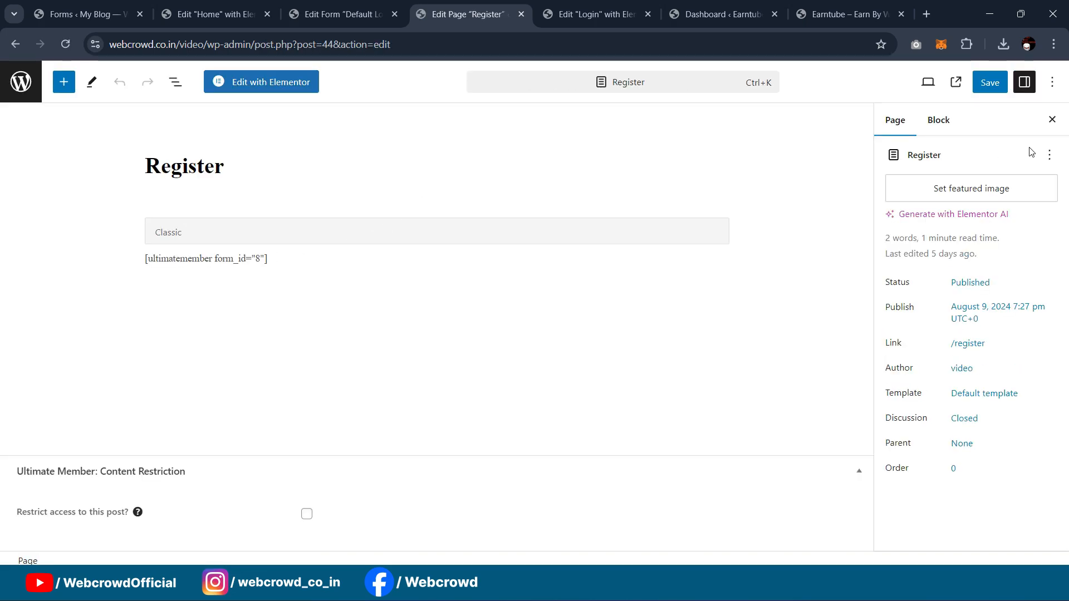
# Step: Switch the Register template to Elementor Canvas, save, and launch it in Elementor
pyautogui.click(985, 396)
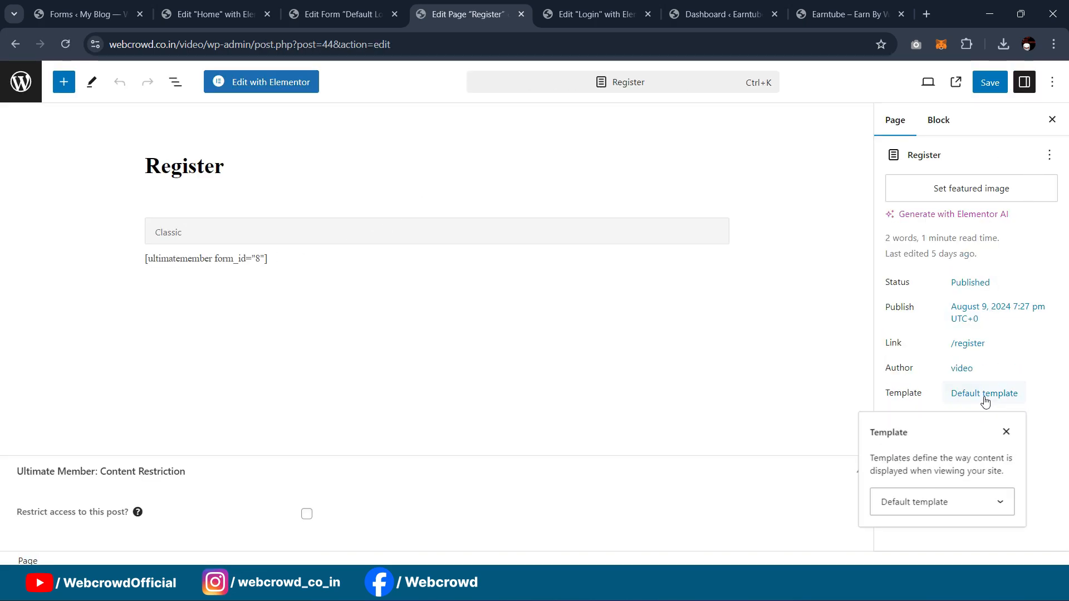
pyautogui.click(959, 501)
pyautogui.click(945, 460)
pyautogui.click(947, 507)
pyautogui.click(945, 444)
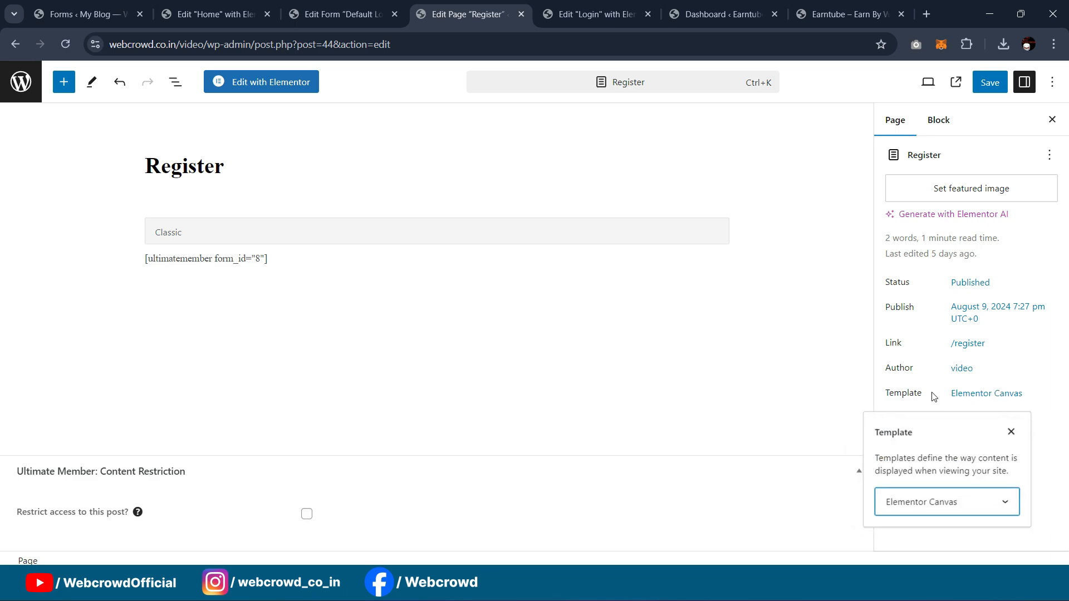
pyautogui.click(990, 82)
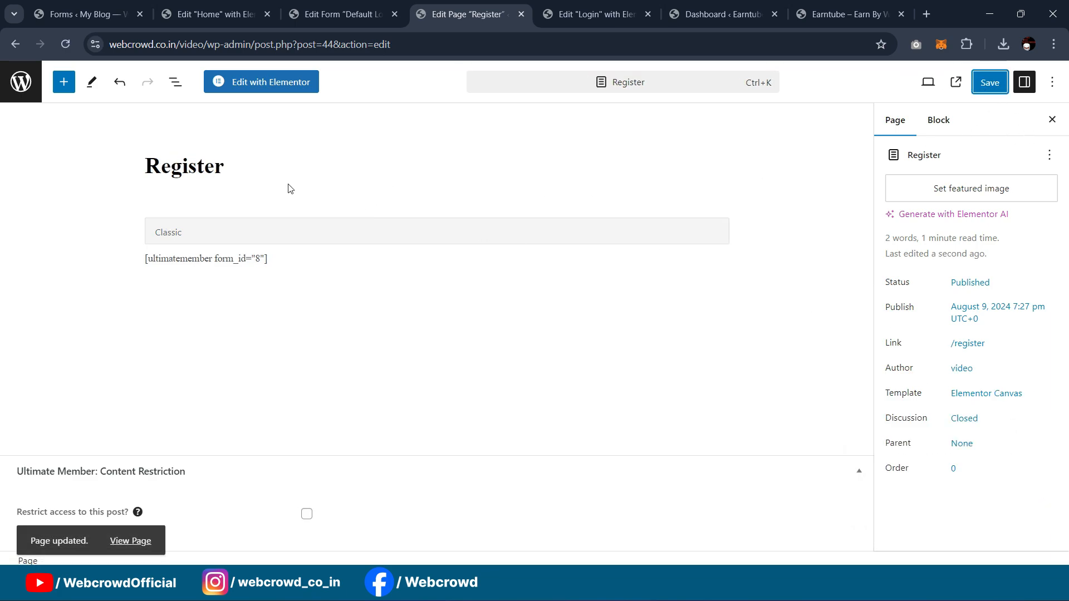
pyautogui.click(245, 89)
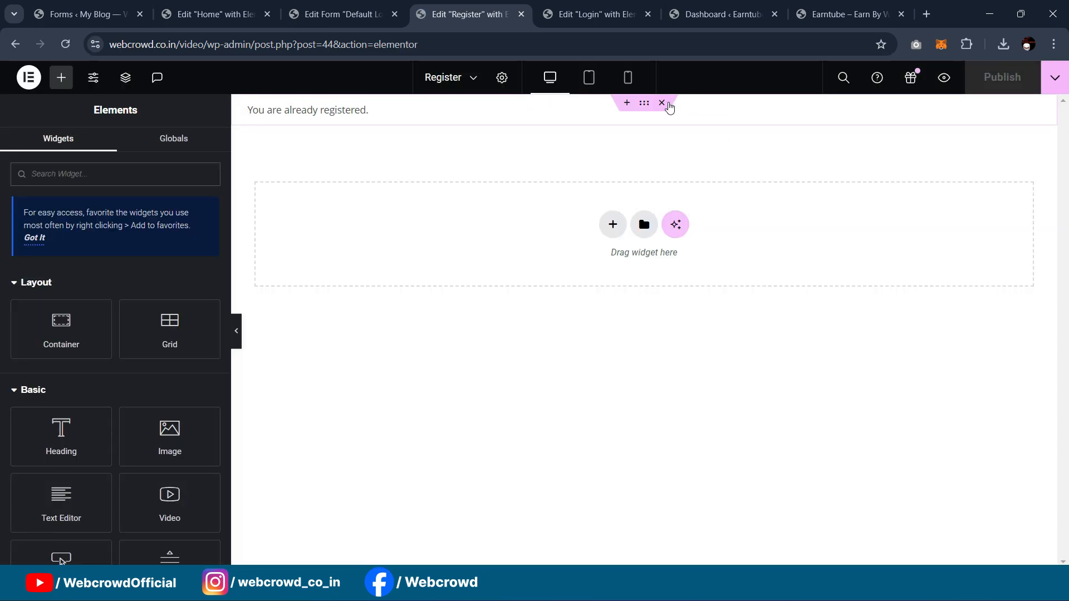
# Step: Remove the 'You are already registered' element and paste in the Login page's sign-in container
pyautogui.click(668, 106)
pyautogui.click(581, 14)
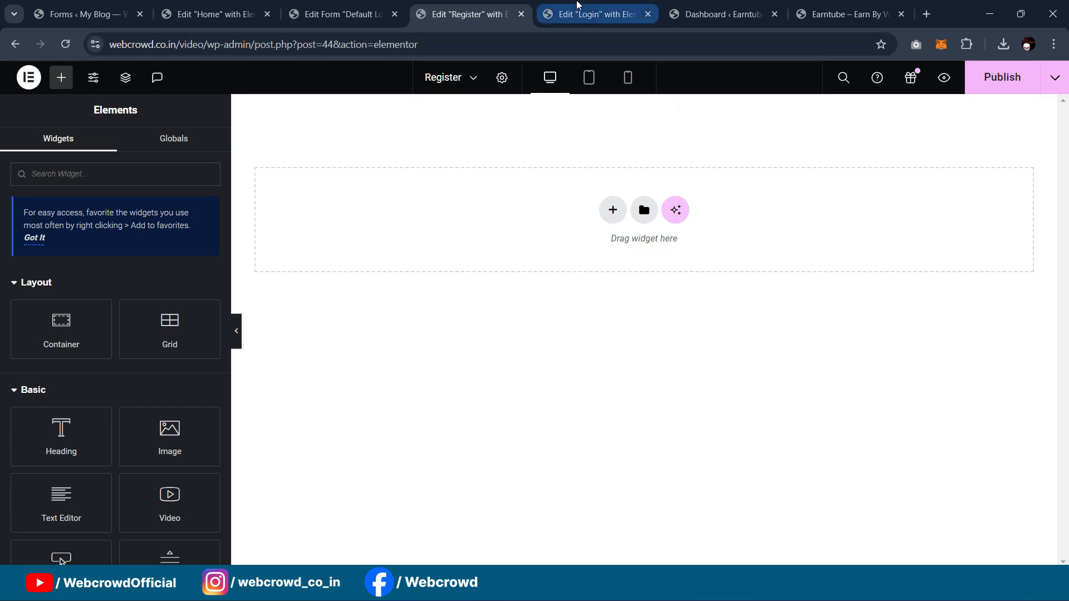
pyautogui.click(645, 104)
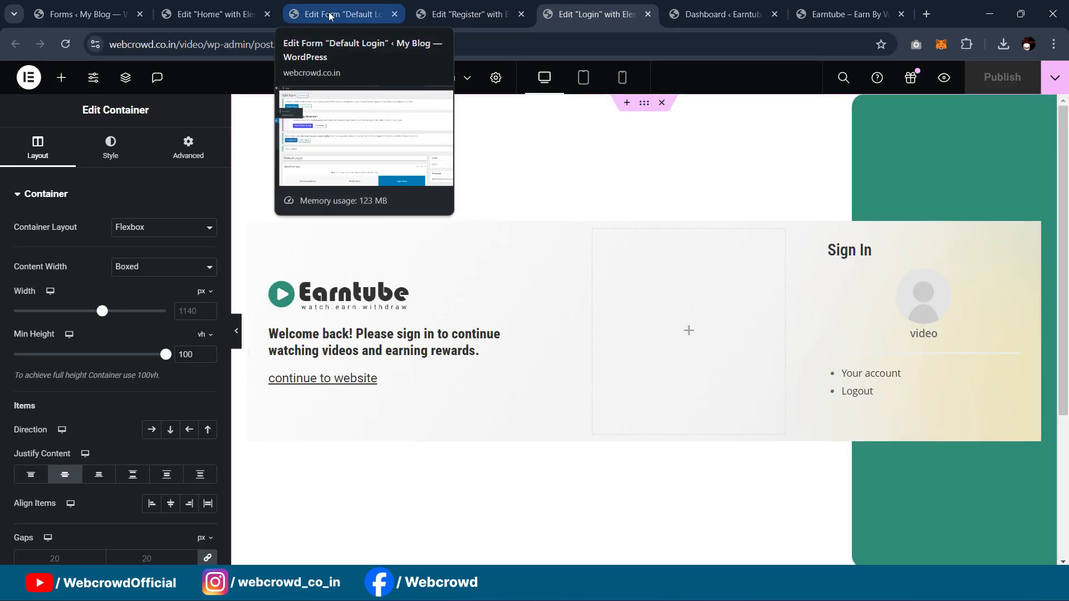
pyautogui.click(489, 12)
pyautogui.rightClick(447, 198)
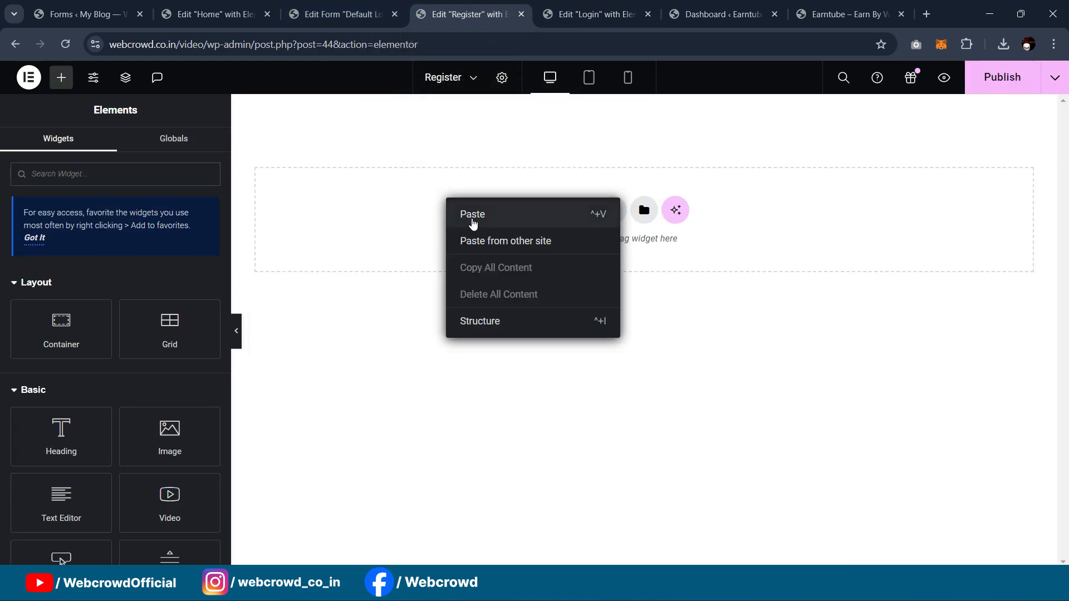
pyautogui.click(579, 245)
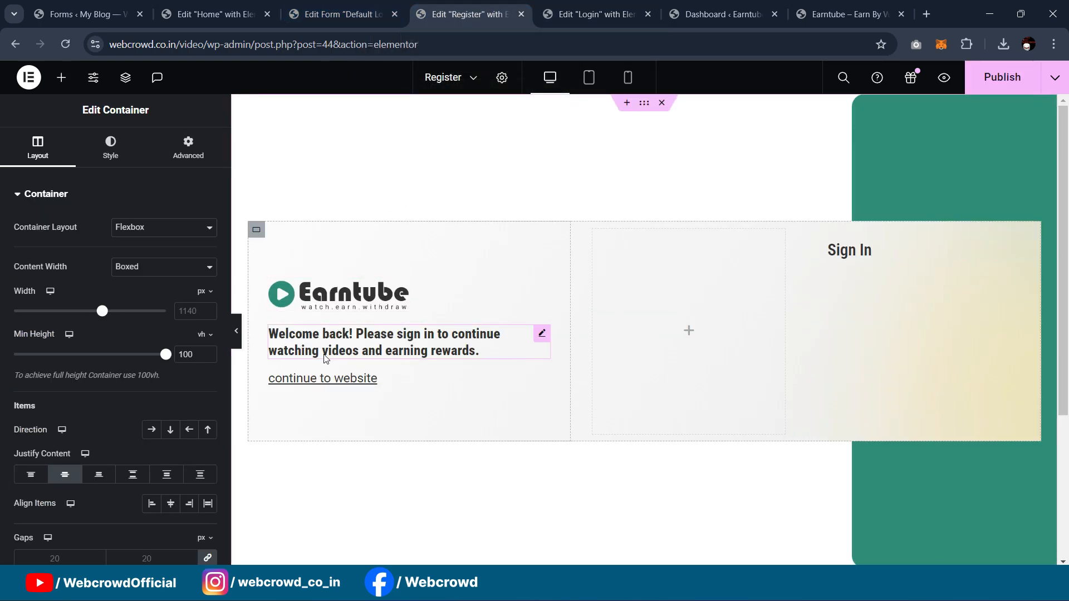
# Step: Check the pasted heading and shortcode widget, then open the Default Login form's settings
pyautogui.click(851, 253)
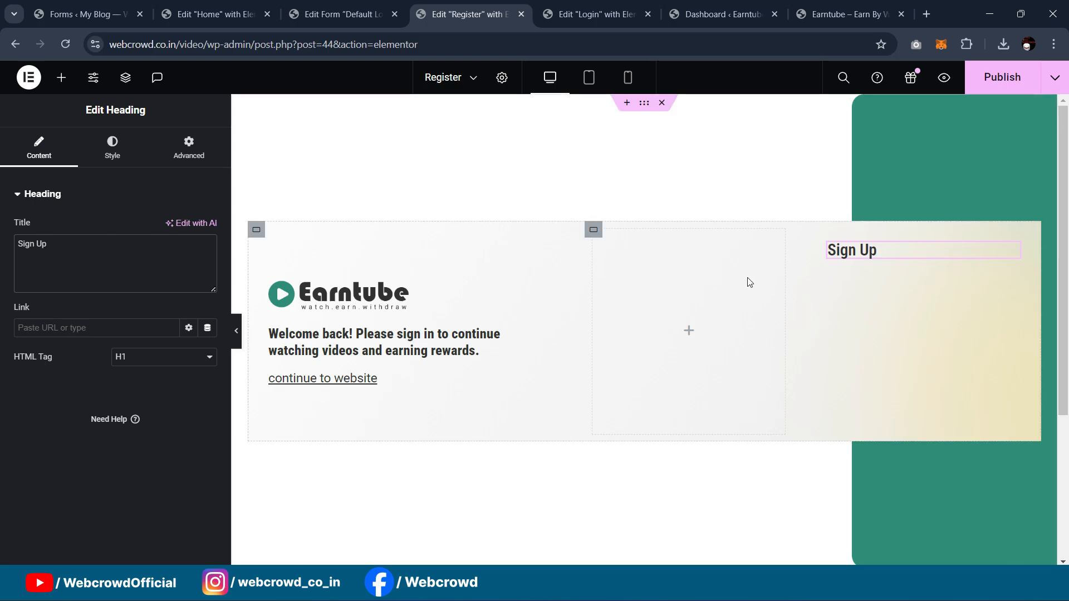
pyautogui.click(1012, 282)
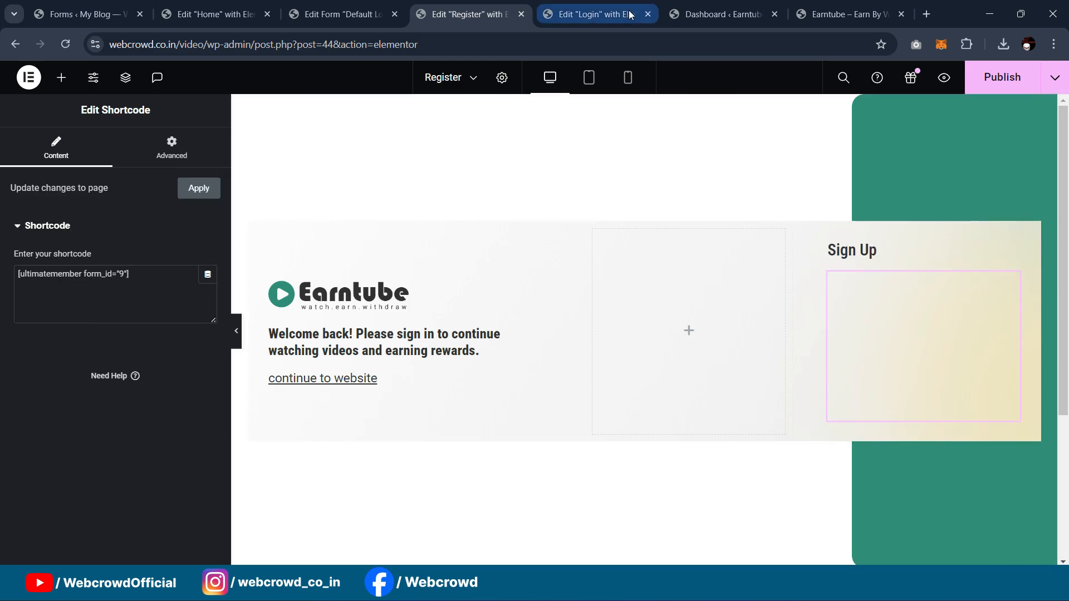
pyautogui.click(194, 4)
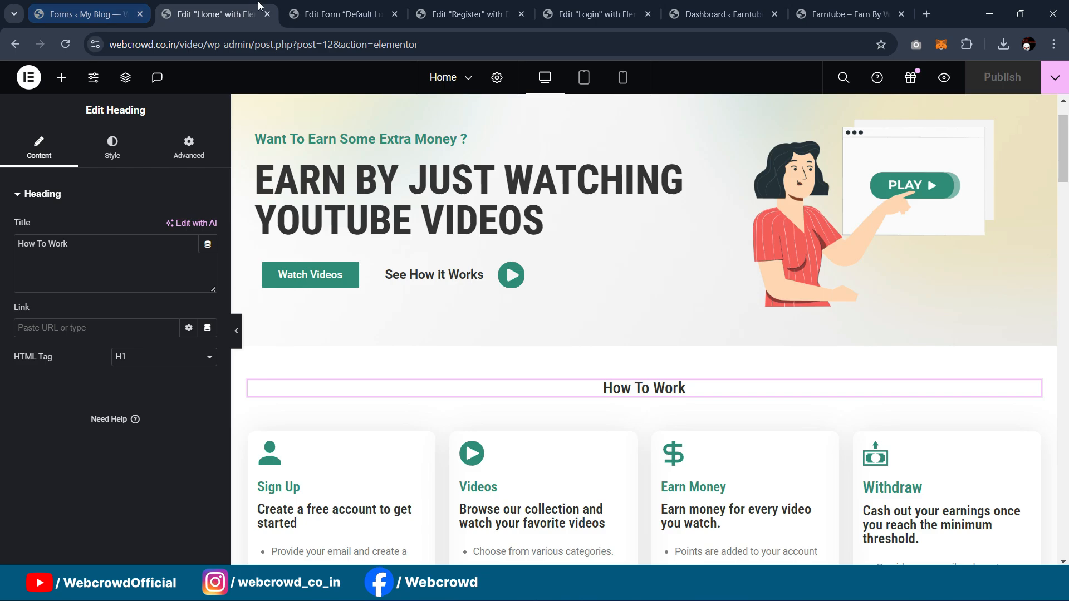
pyautogui.click(336, 4)
pyautogui.scroll(-6, 327, 363)
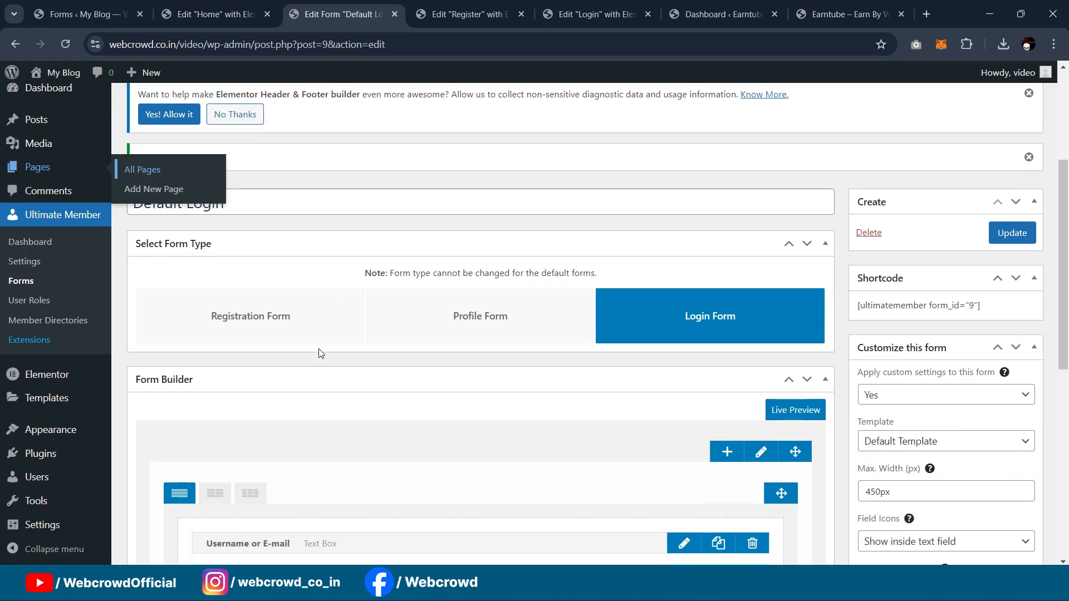
# Step: Copy the Default Registration shortcode [ultimatemember form_id="8"] into the Register page's Shortcode widget
pyautogui.click(22, 280)
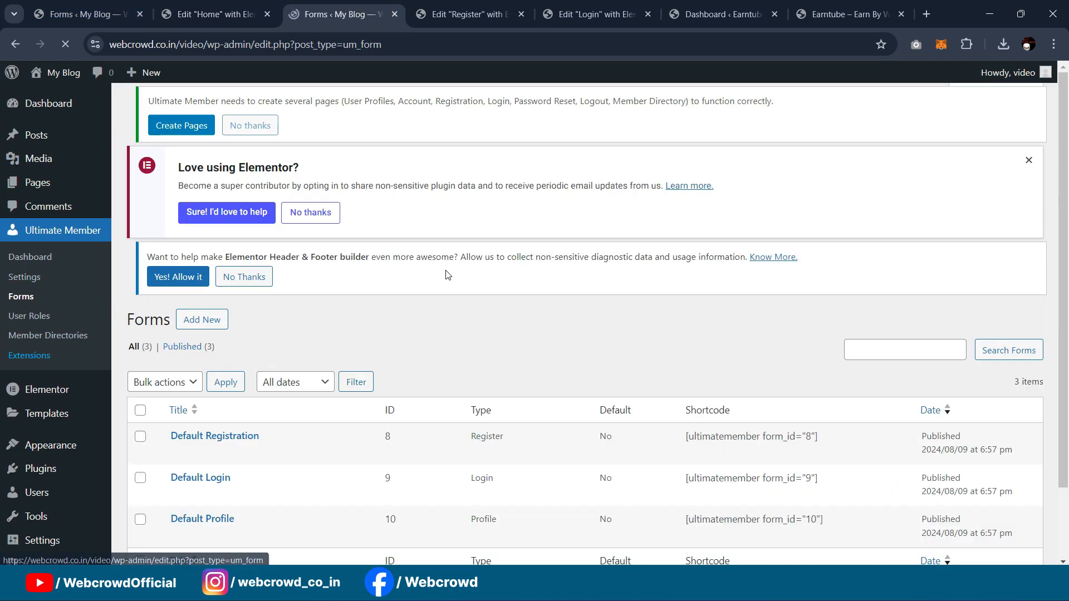
pyautogui.scroll(-1, 290, 412)
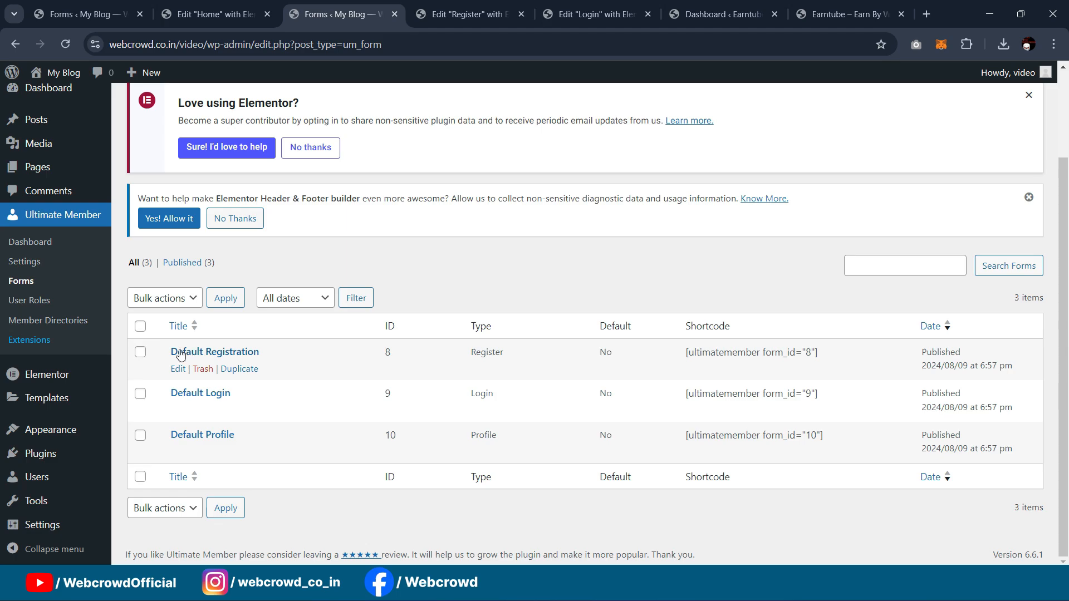
pyautogui.moveTo(850, 357); pyautogui.dragTo(674, 354)
pyautogui.hotkey('ctrl', 'c')
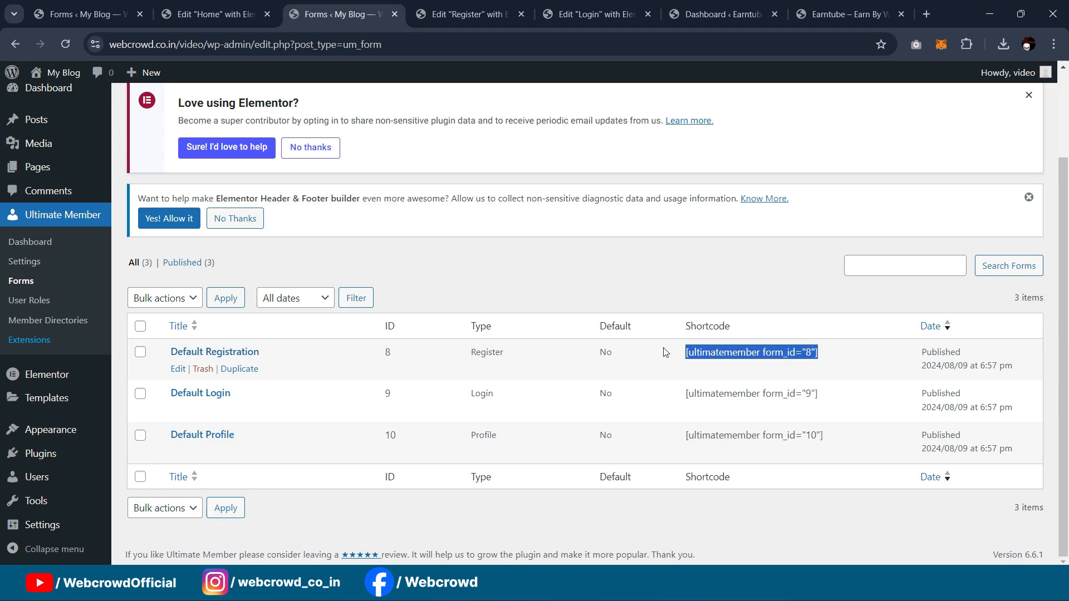
pyautogui.click(451, 15)
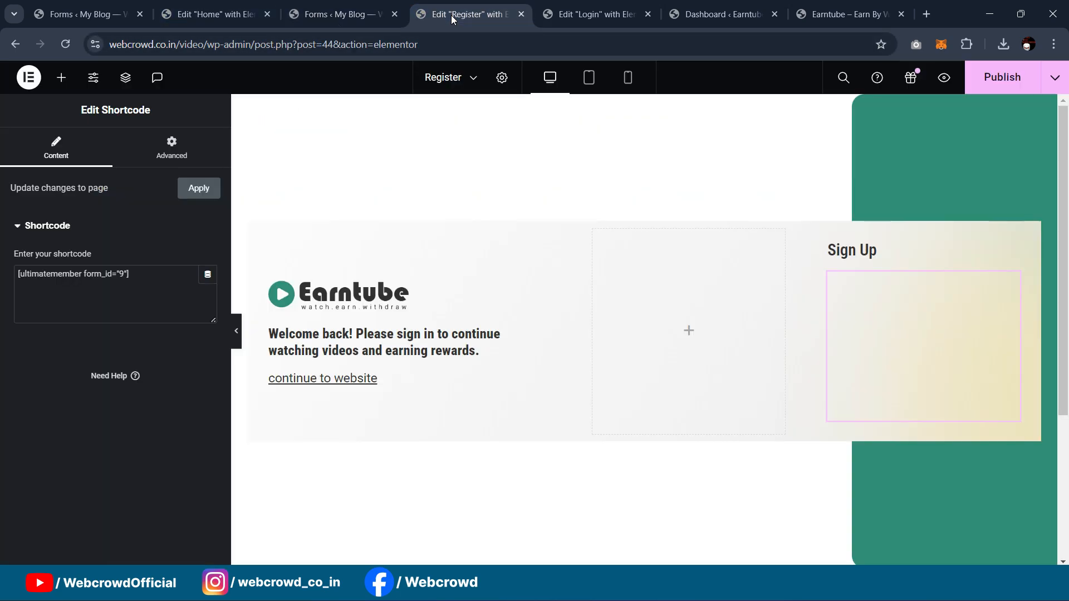
pyautogui.hotkey('ctrl', 'a')
pyautogui.hotkey('ctrl', 'v')
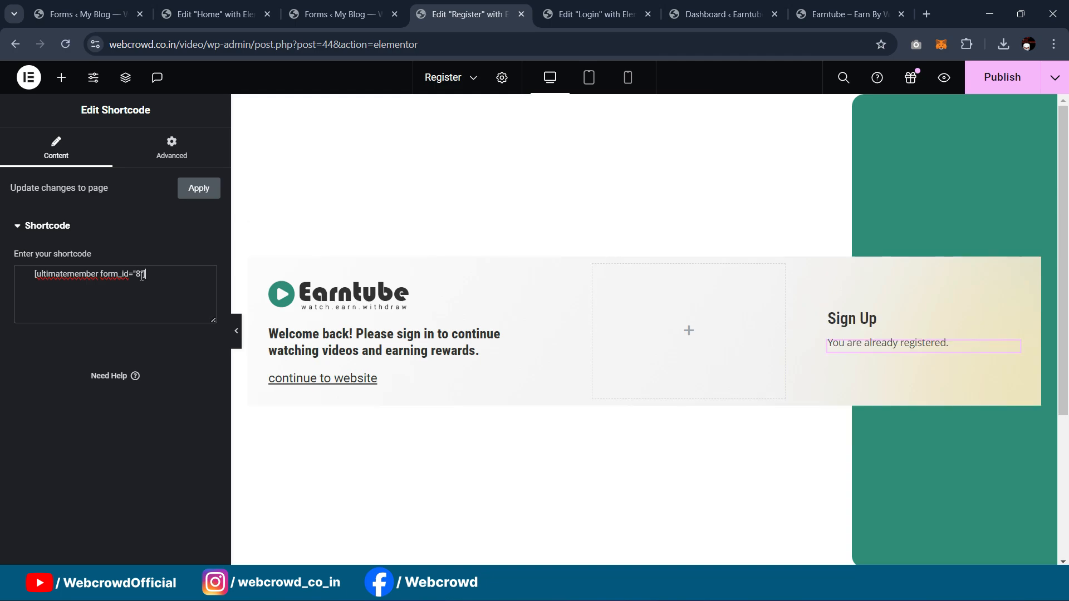
pyautogui.press('BackSpace')
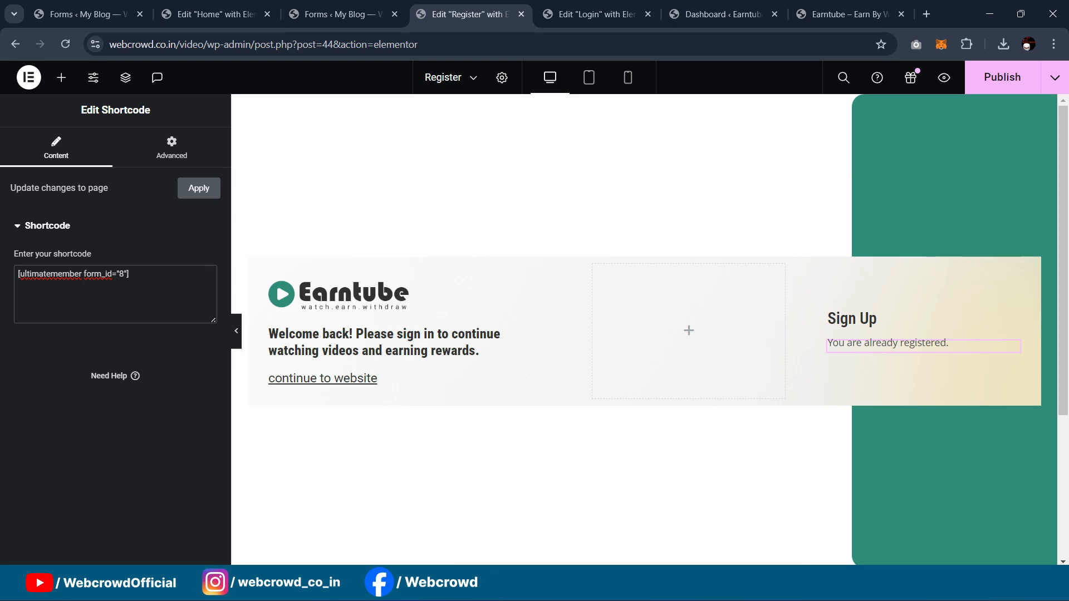
pyautogui.moveTo(627, 584)
pyautogui.click(678, 512)
pyautogui.click(288, 7)
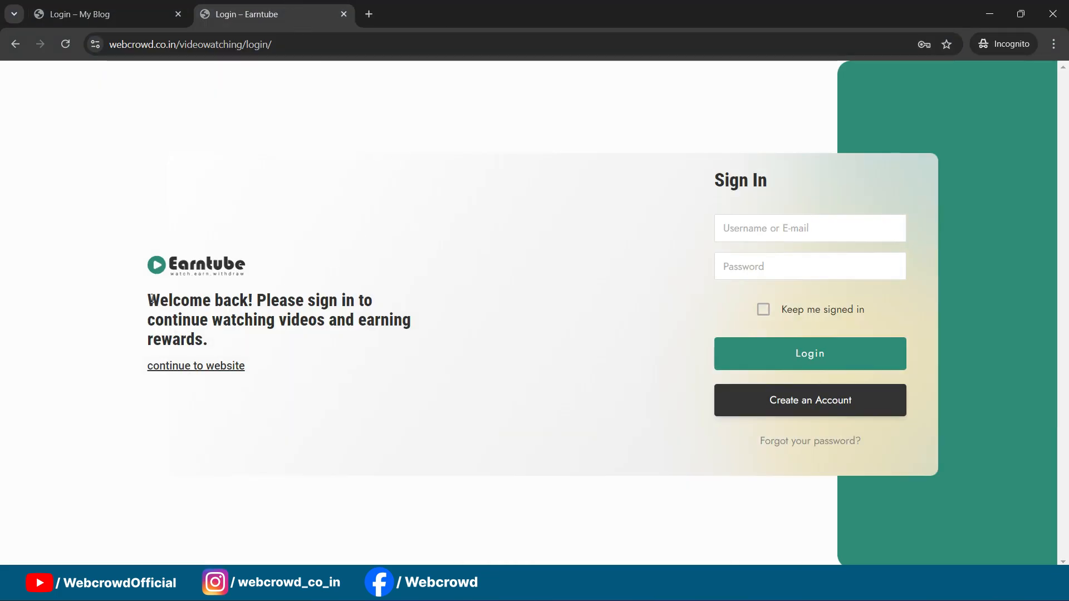
pyautogui.click(787, 392)
pyautogui.moveTo(148, 353); pyautogui.dragTo(383, 400)
pyautogui.hotkey('ctrl', 'c')
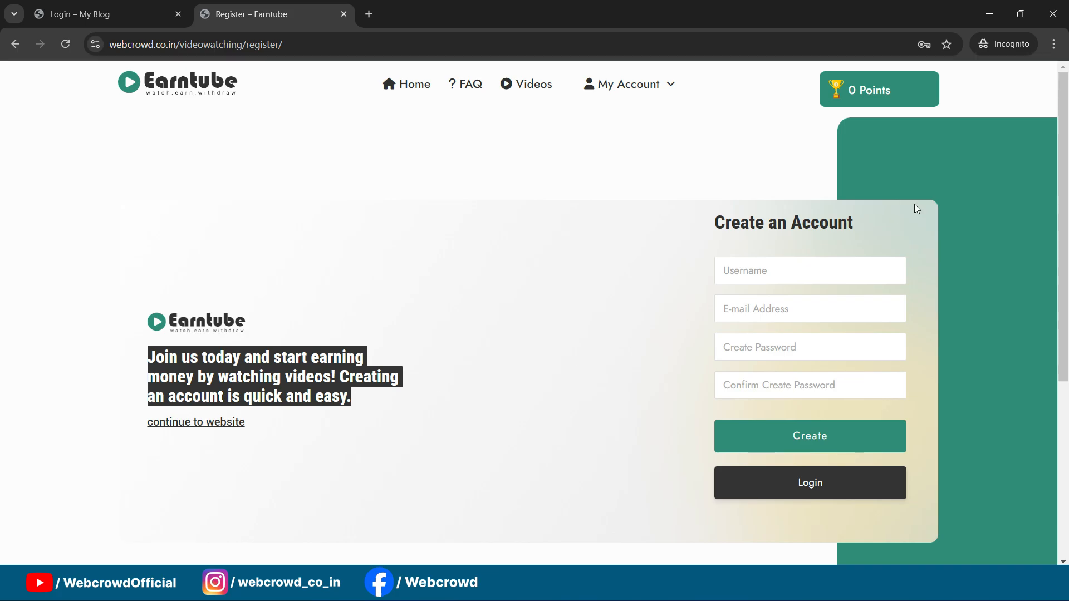
pyautogui.scroll(-1, 723, 209)
pyautogui.scroll(1, 752, 210)
pyautogui.scroll(-5, 734, 167)
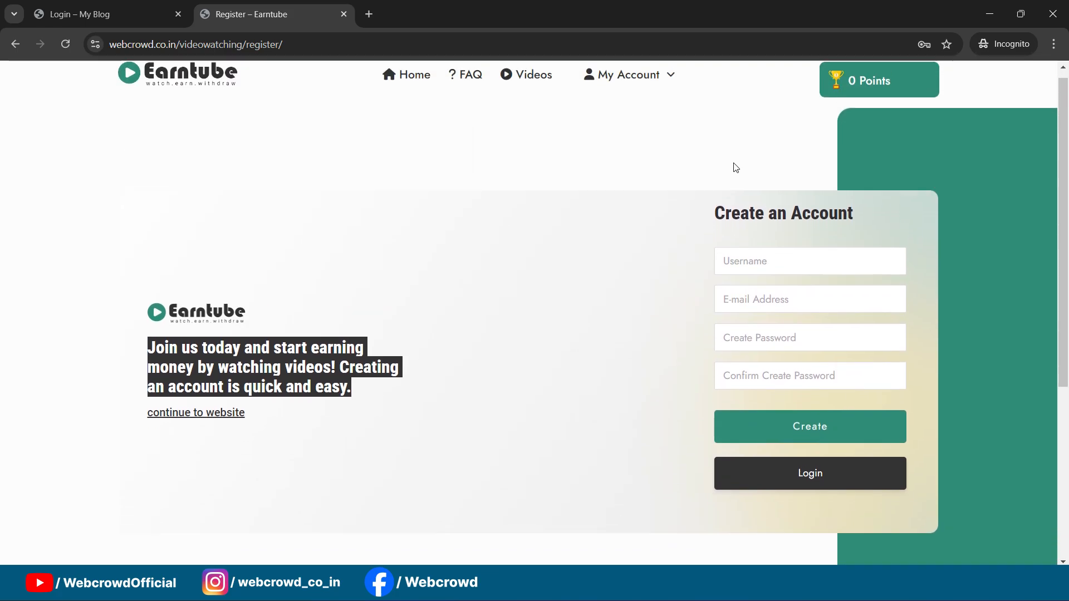
pyautogui.scroll(4, 735, 175)
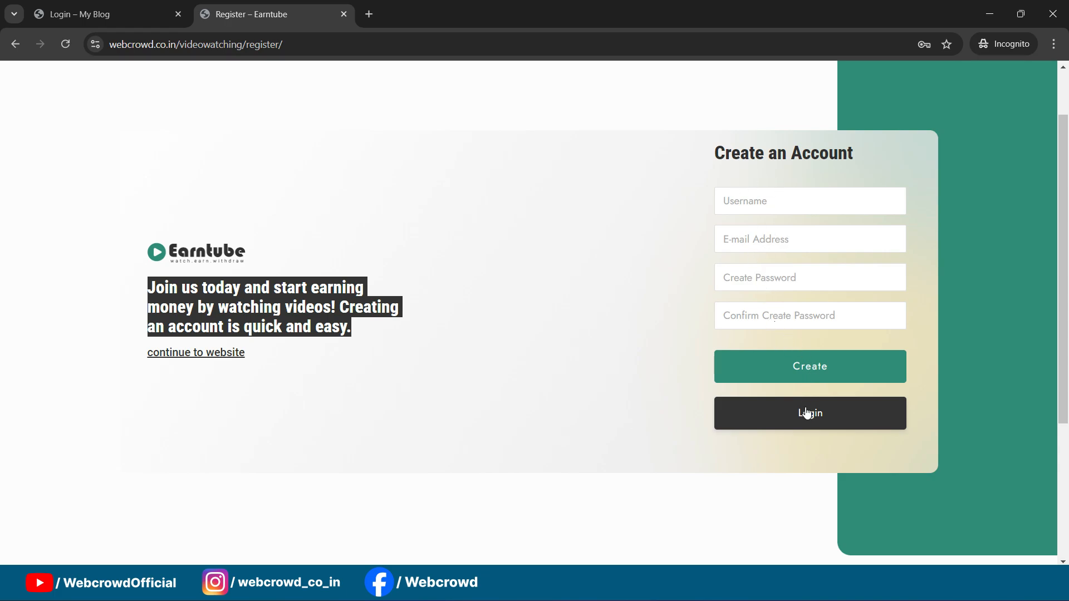
pyautogui.click(987, 15)
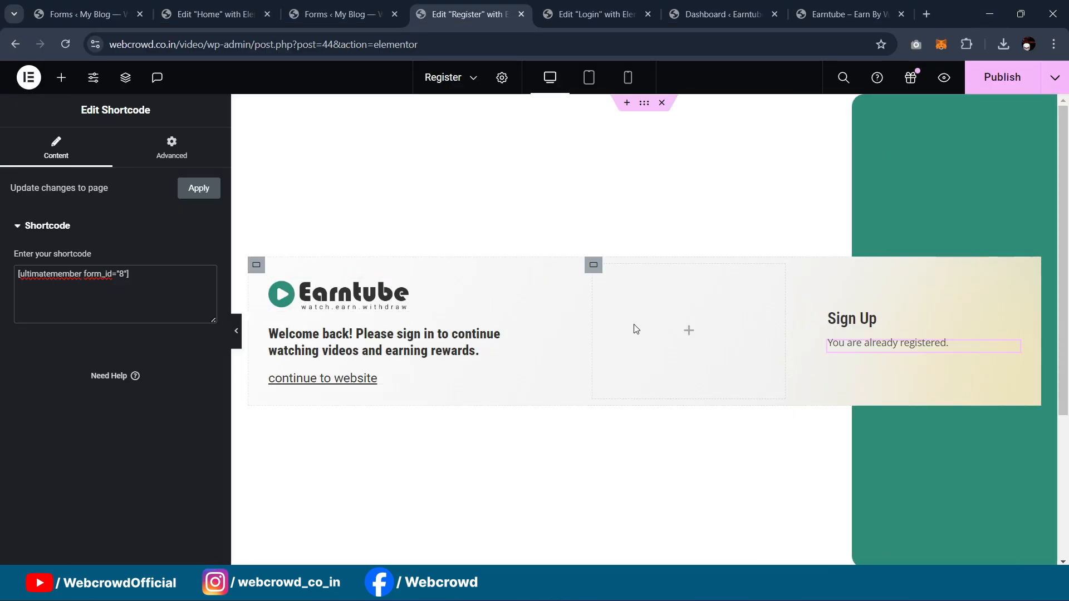
# Step: Replace the Register heading with the copied join-and-start-earning message and publish
pyautogui.click(501, 341)
pyautogui.tripleClick(100, 284)
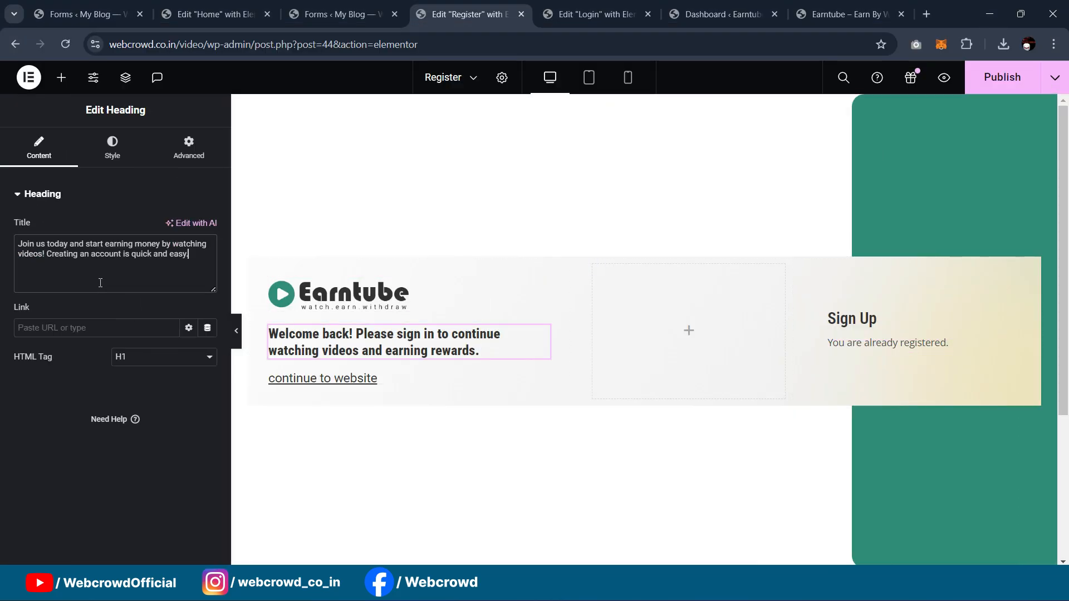
pyautogui.hotkey('ctrl', 'v')
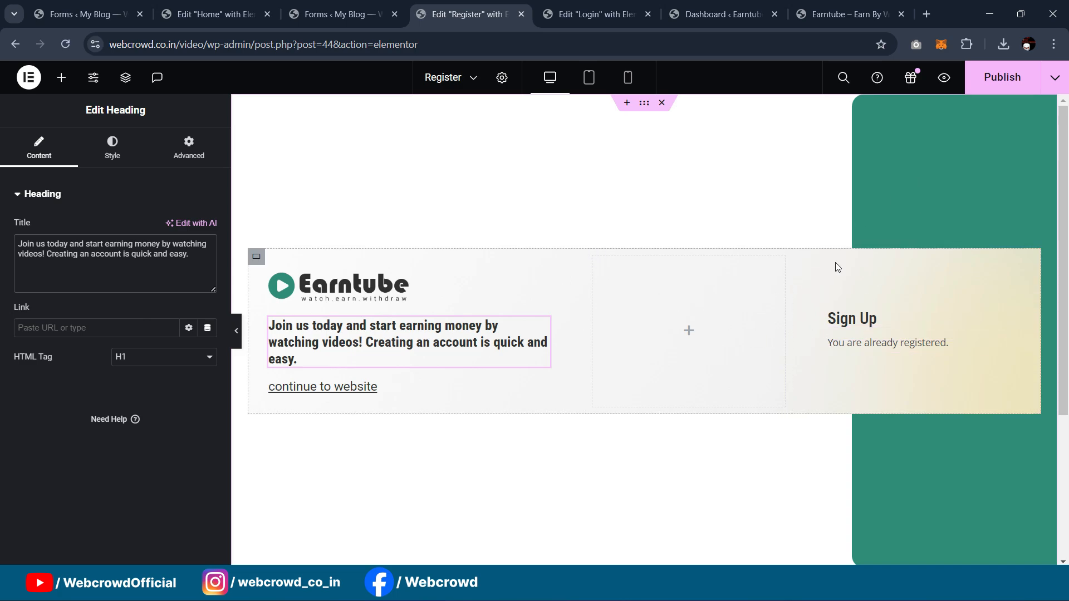
pyautogui.click(999, 79)
# Step: Check the live Register page's Sign Up form in incognito, then return to the forms list
pyautogui.moveTo(628, 587)
pyautogui.click(687, 523)
pyautogui.click(142, 7)
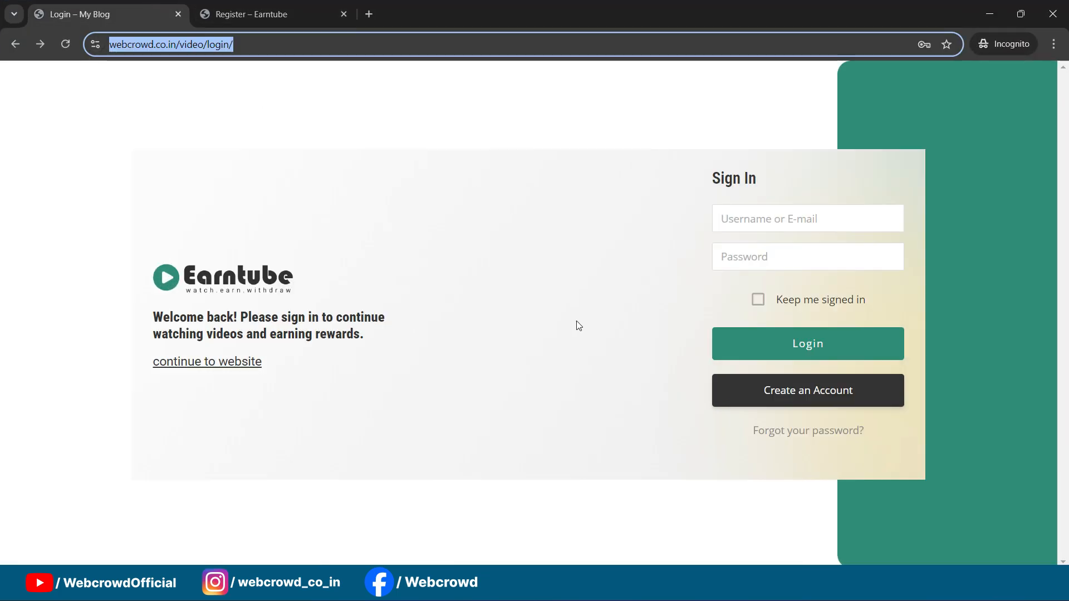
pyautogui.click(790, 393)
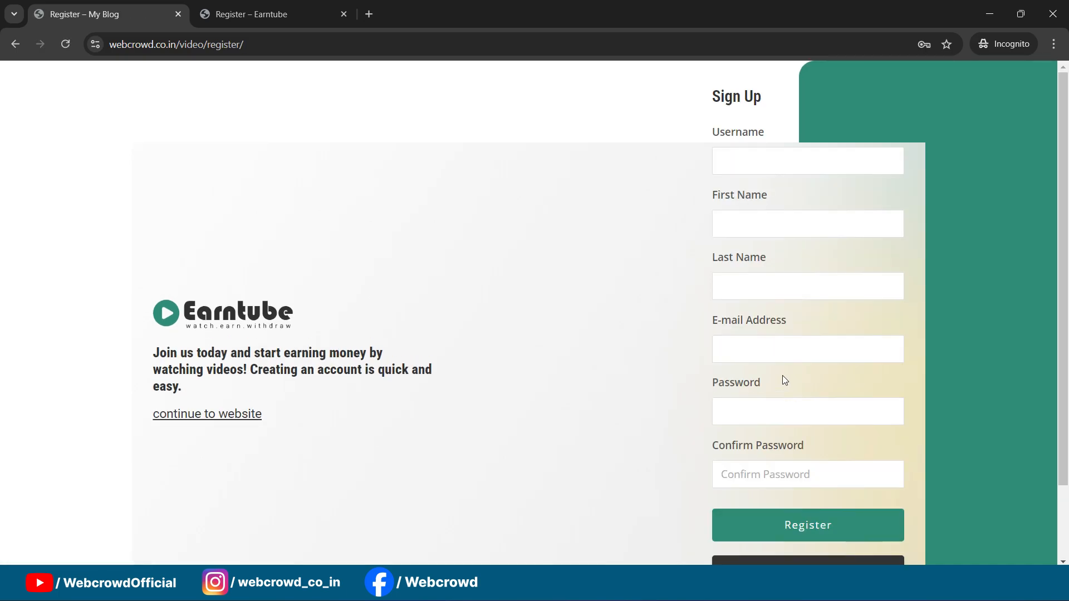
pyautogui.scroll(-2, 770, 189)
pyautogui.scroll(2, 800, 260)
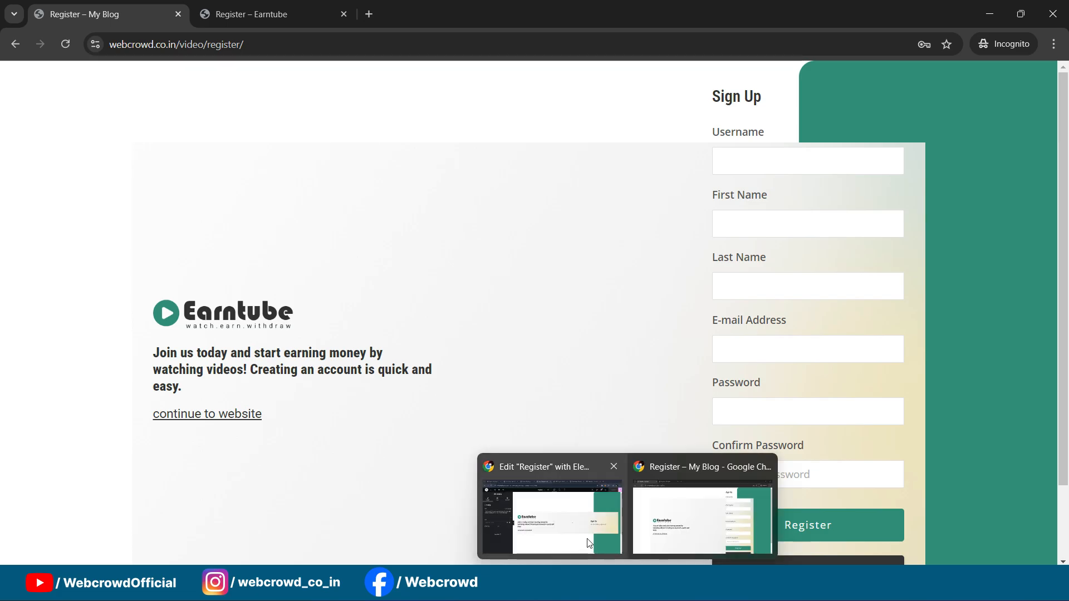
pyautogui.click(550, 504)
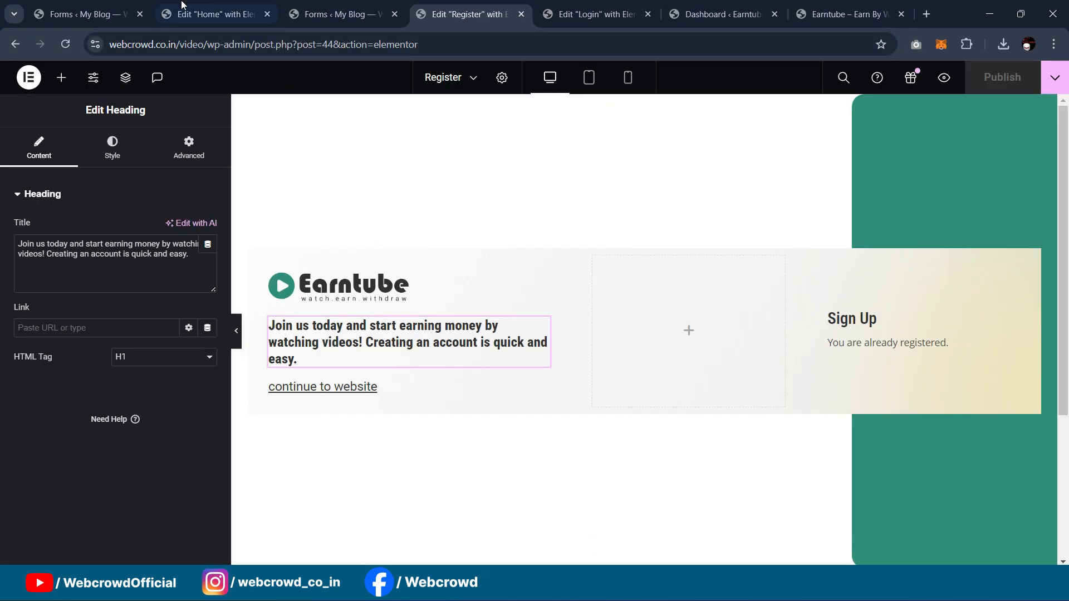
pyautogui.click(330, 10)
pyautogui.click(466, 8)
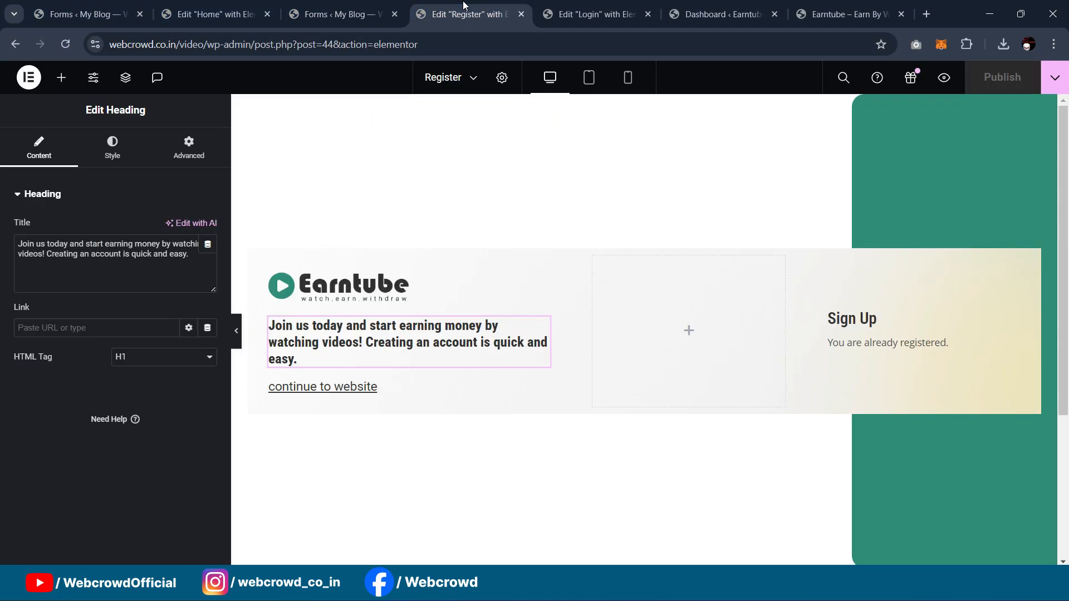
pyautogui.click(287, 6)
pyautogui.moveTo(218, 365)
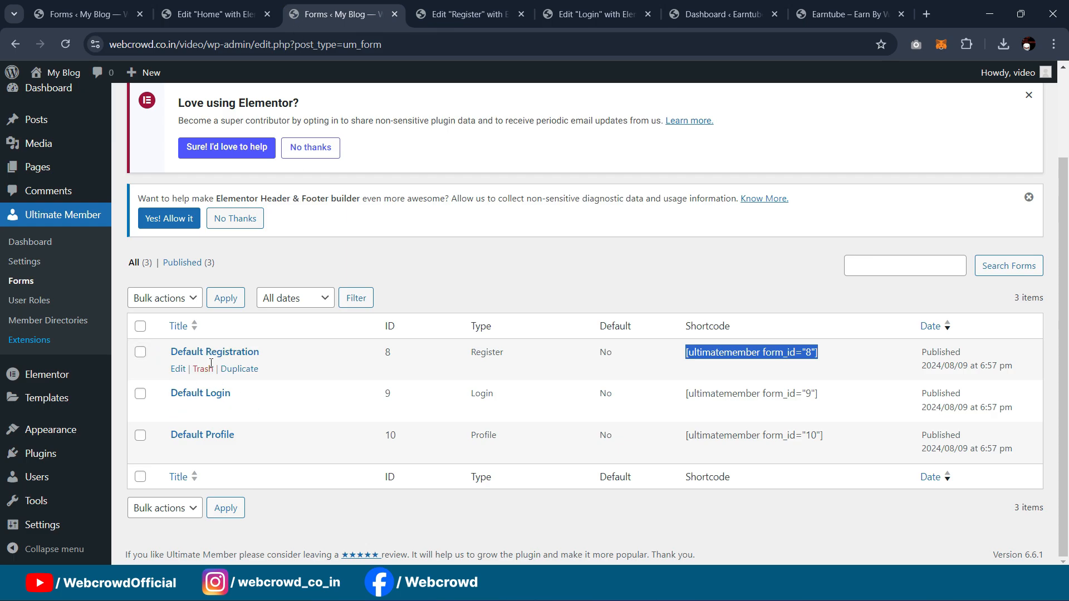
pyautogui.click(177, 370)
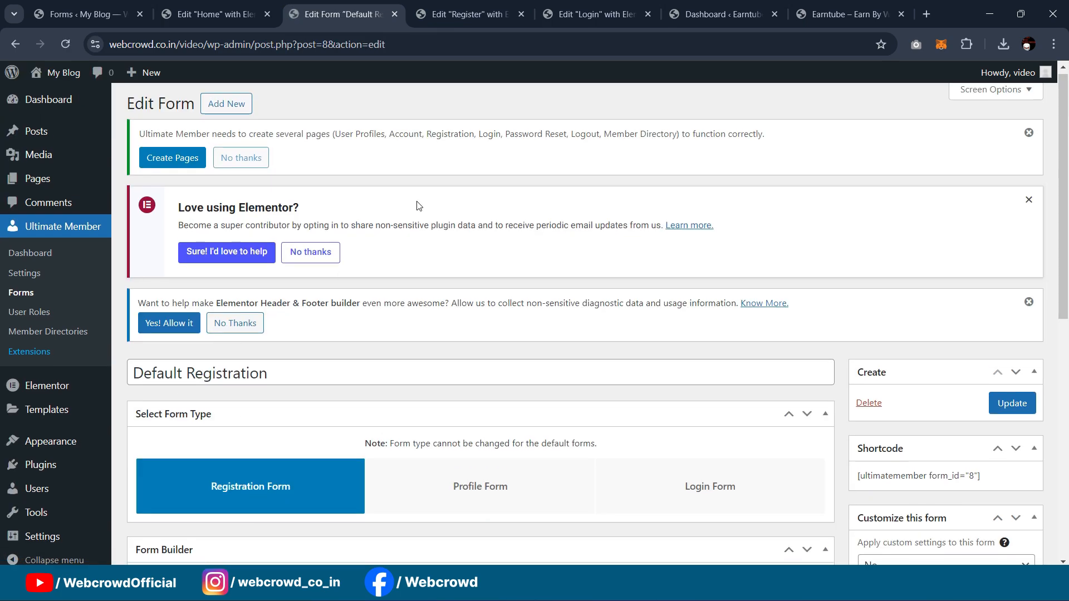
pyautogui.scroll(-5, 423, 224)
pyautogui.scroll(-2, 423, 225)
pyautogui.scroll(2, 947, 248)
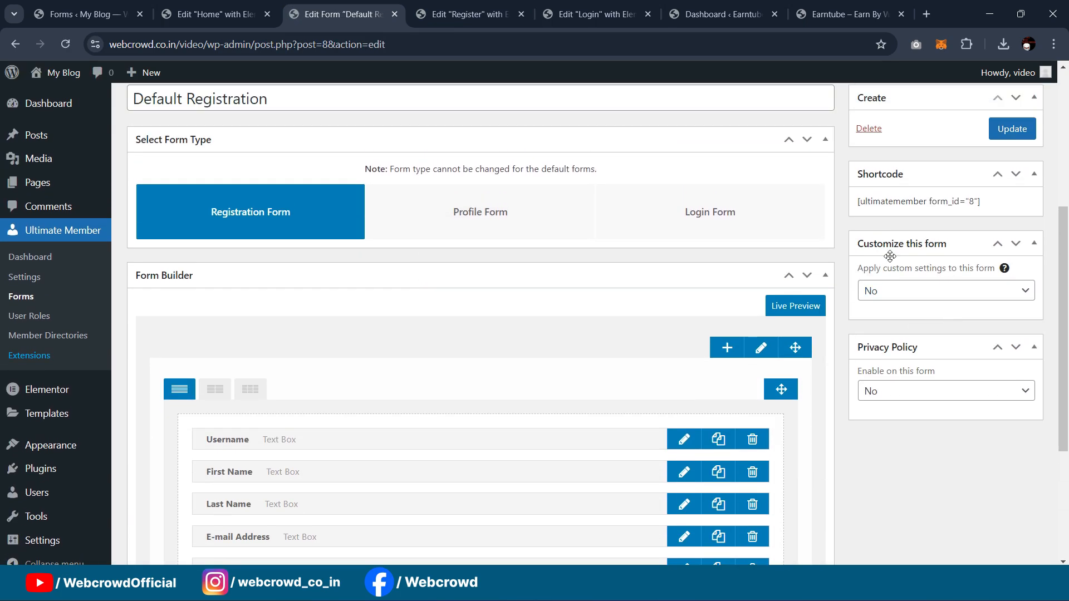
pyautogui.click(899, 300)
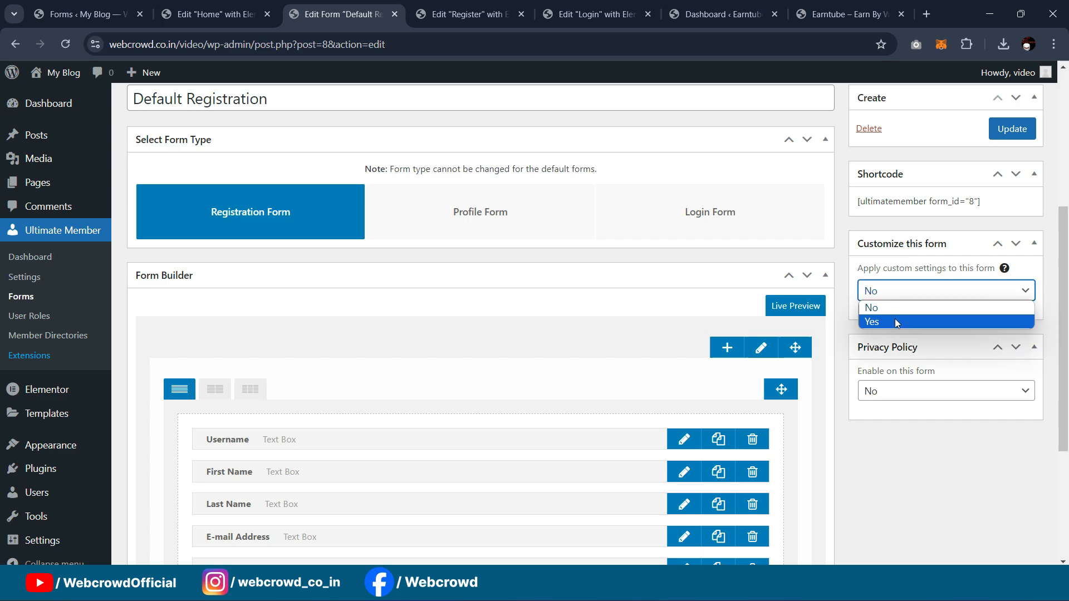
pyautogui.click(894, 318)
pyautogui.scroll(-3, 907, 312)
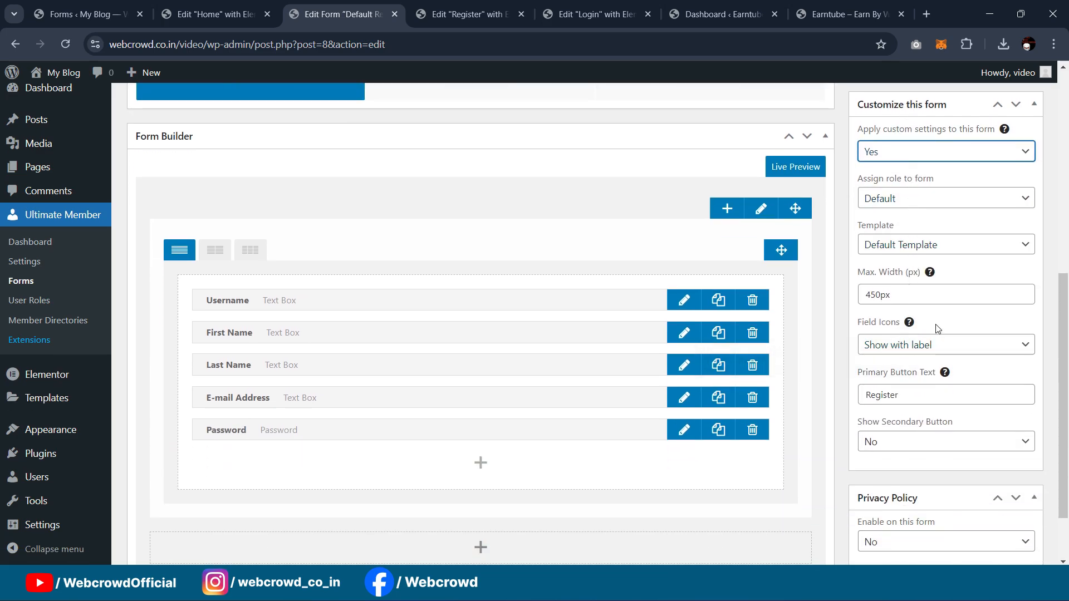
pyautogui.scroll(-1, 921, 345)
pyautogui.click(915, 288)
pyautogui.click(916, 288)
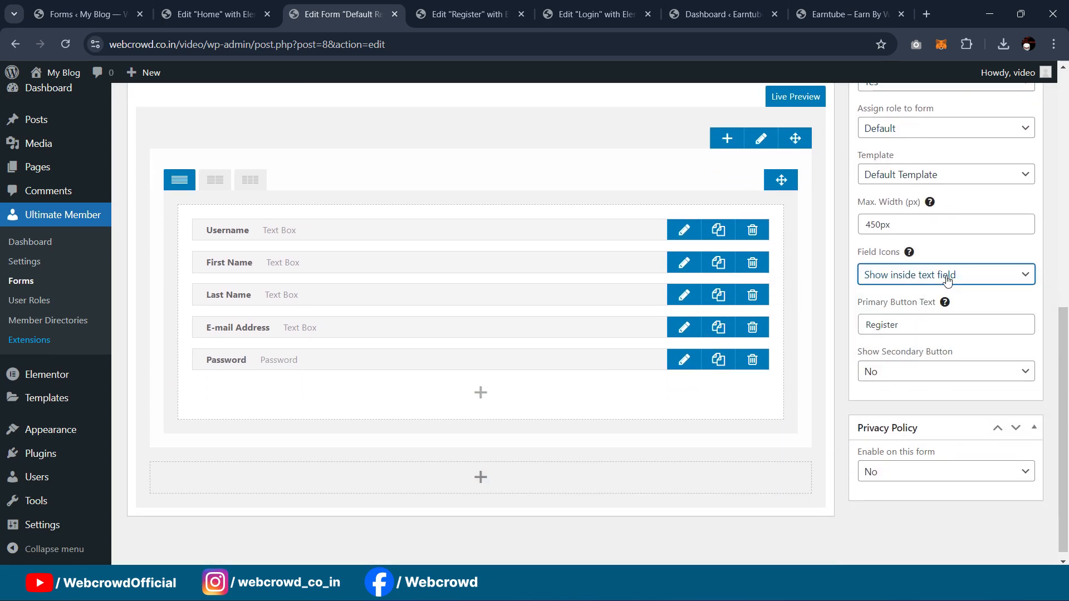
pyautogui.scroll(-1, 935, 284)
pyautogui.doubleClick(911, 319)
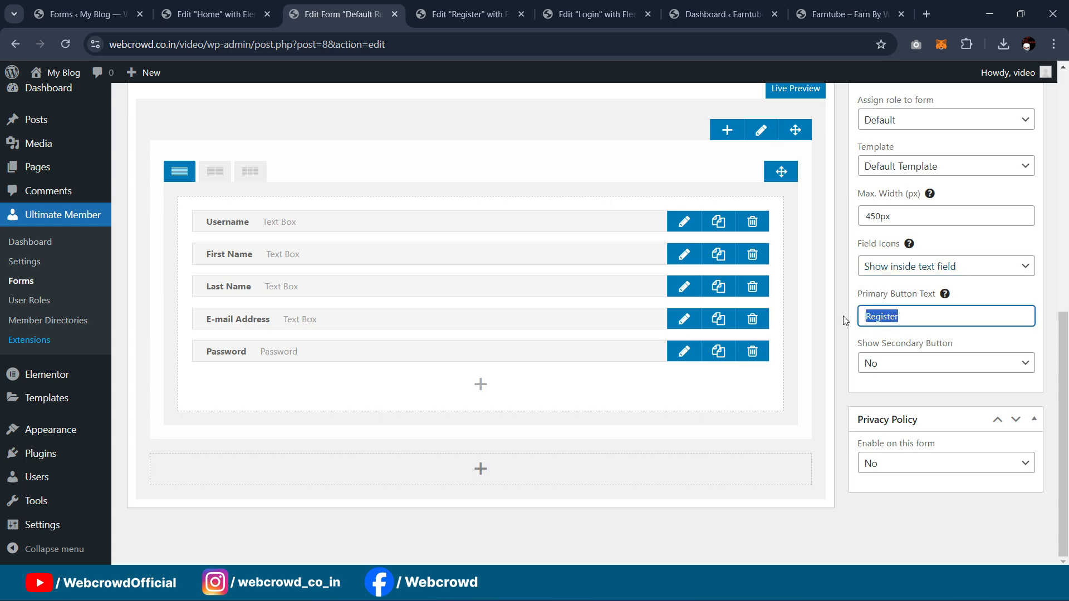
pyautogui.write('Creat')
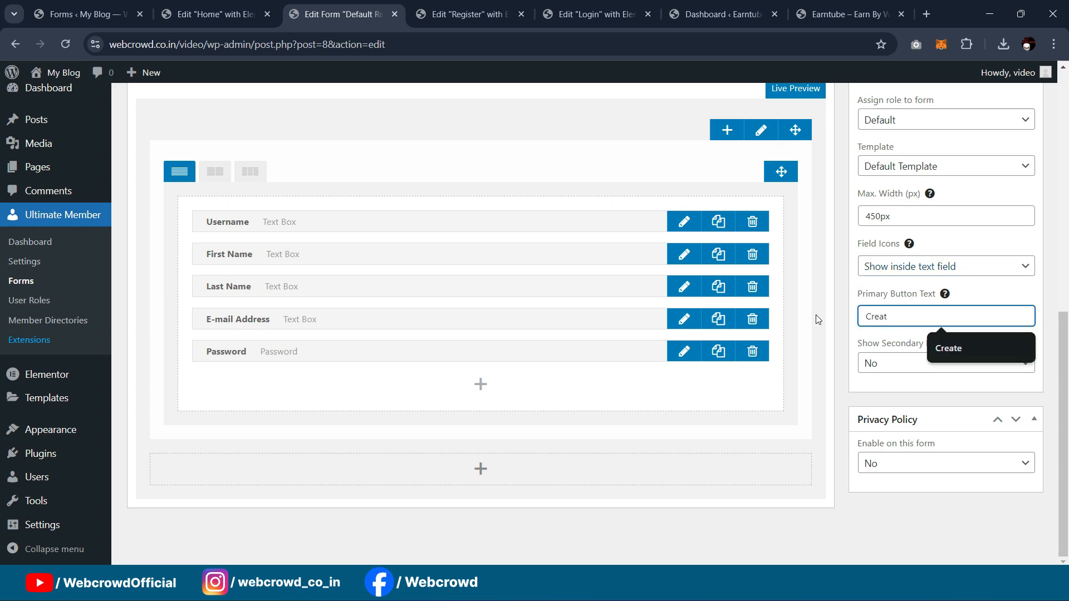
pyautogui.click(918, 368)
pyautogui.click(916, 392)
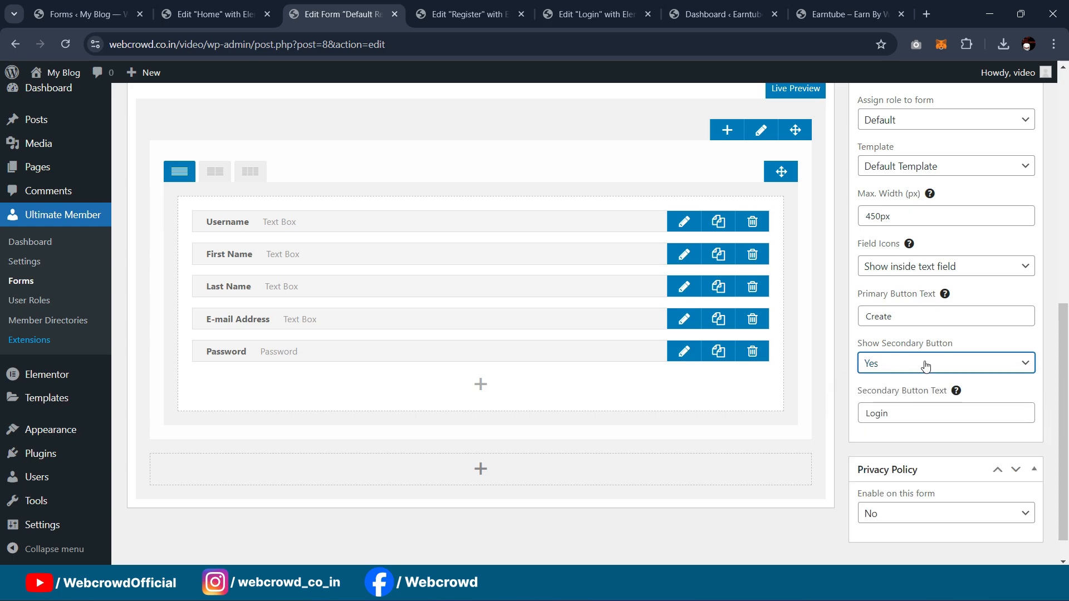
pyautogui.scroll(-1, 918, 379)
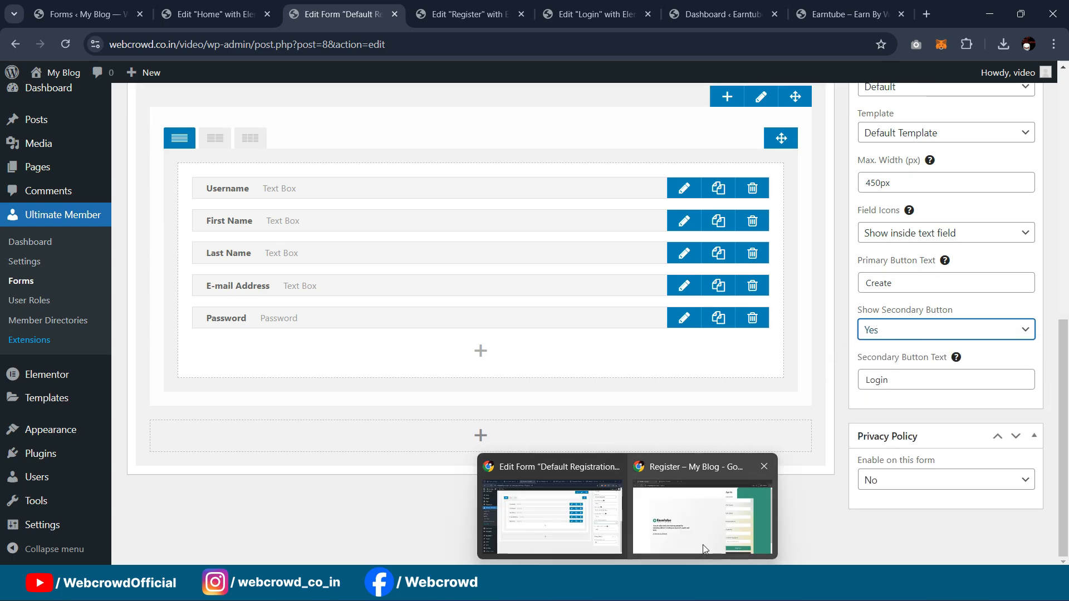
pyautogui.click(703, 548)
pyautogui.click(339, 22)
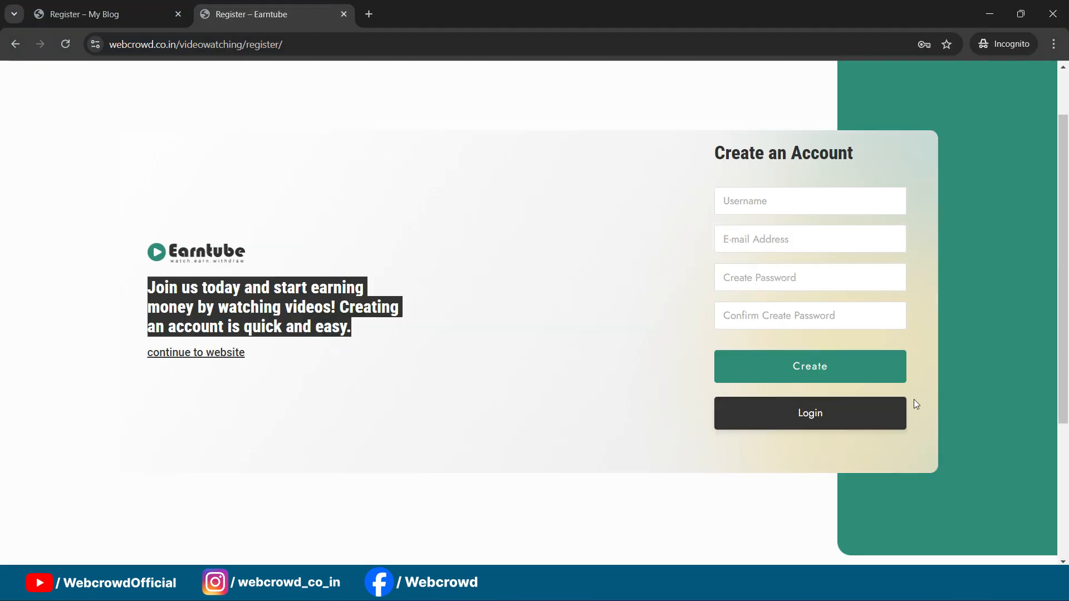
pyautogui.hotkey('ctrl', 'shift', 'Tab')
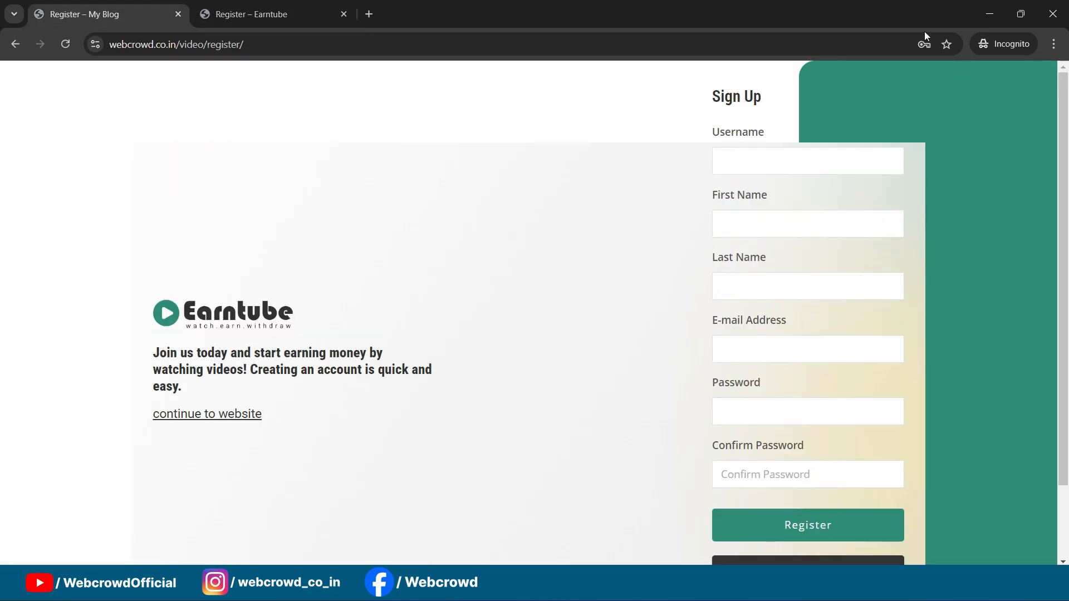
pyautogui.click(987, 24)
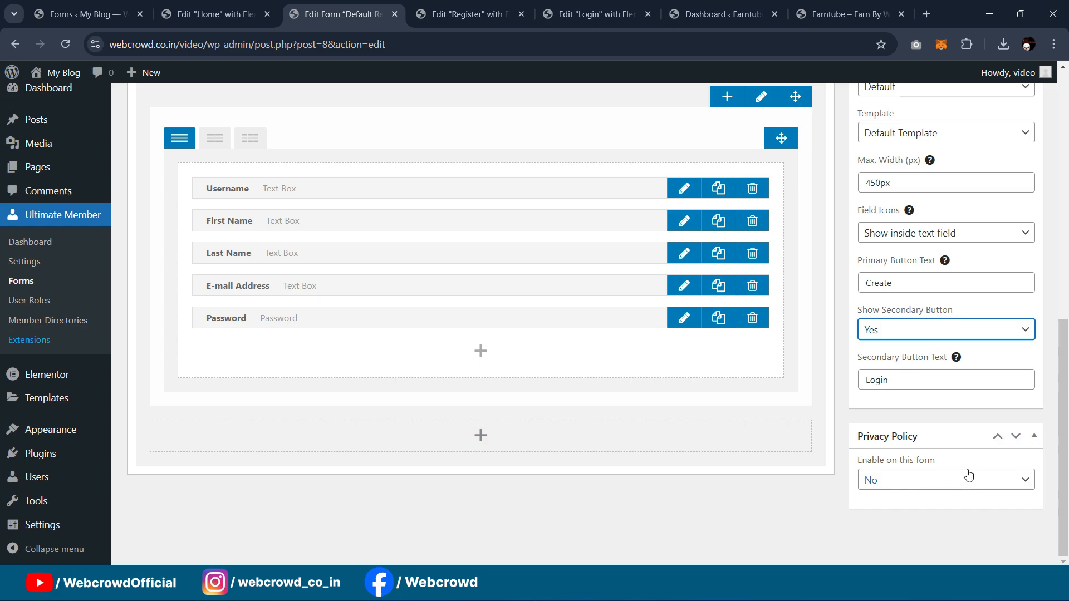
pyautogui.scroll(3, 334, 339)
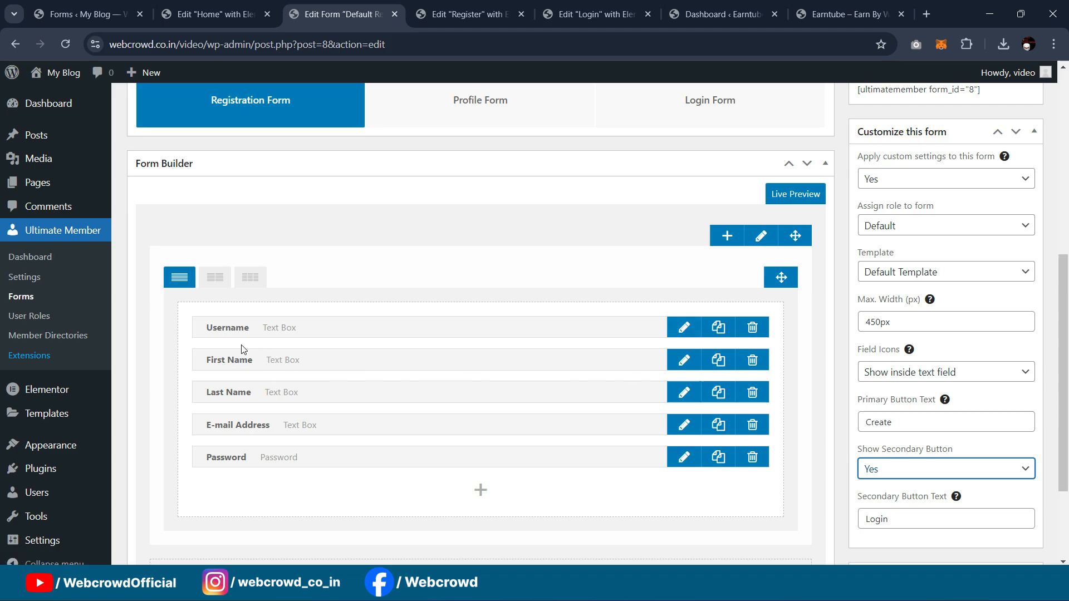
# Step: Delete the First Name and Last Name fields and move the Username label into its placeholder
pyautogui.click(752, 360)
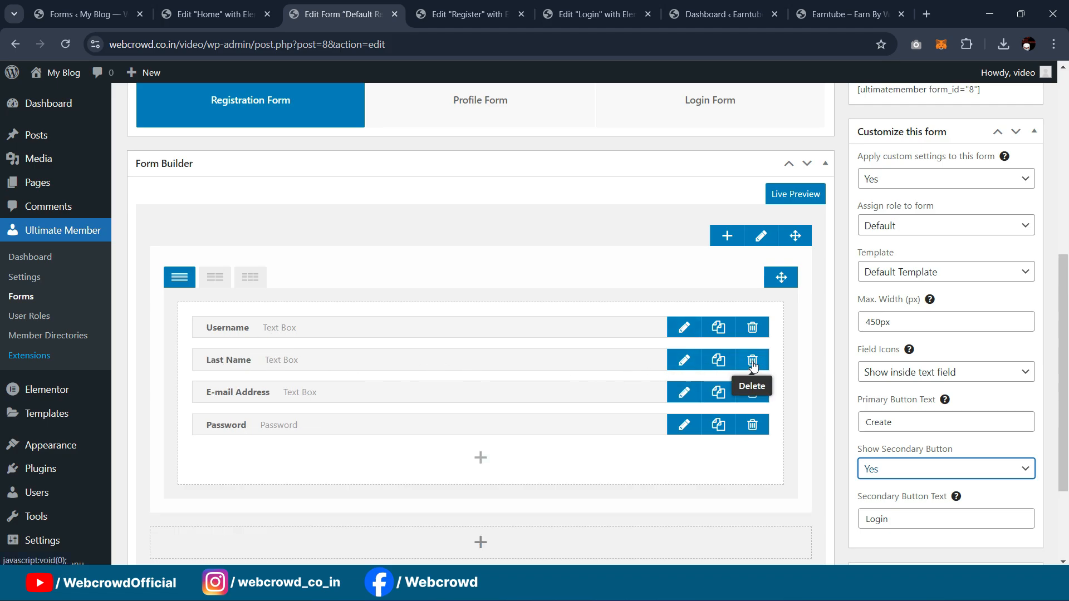
pyautogui.click(752, 362)
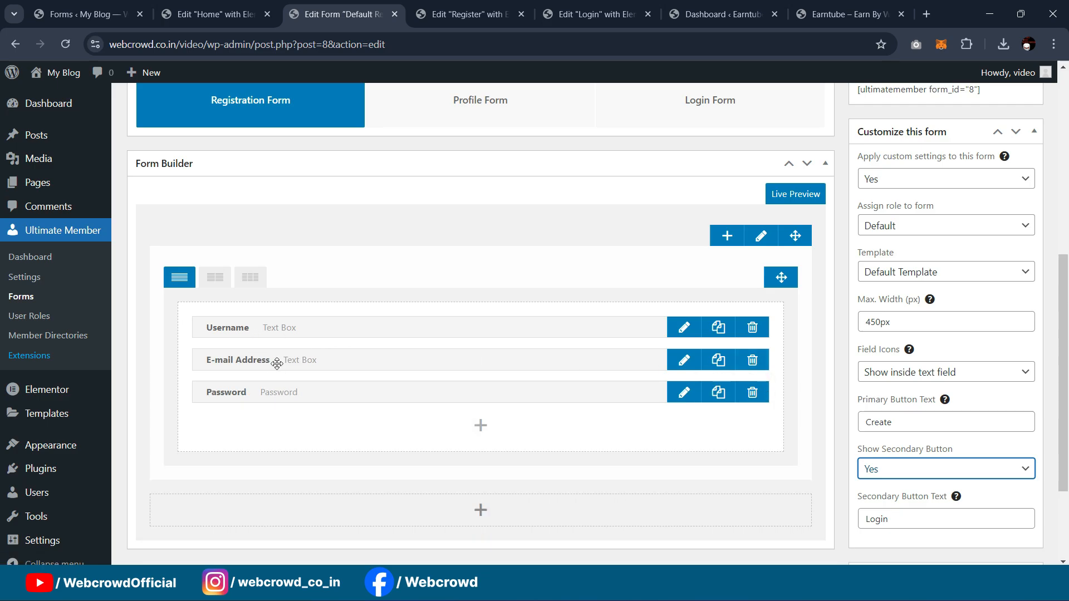
pyautogui.click(683, 327)
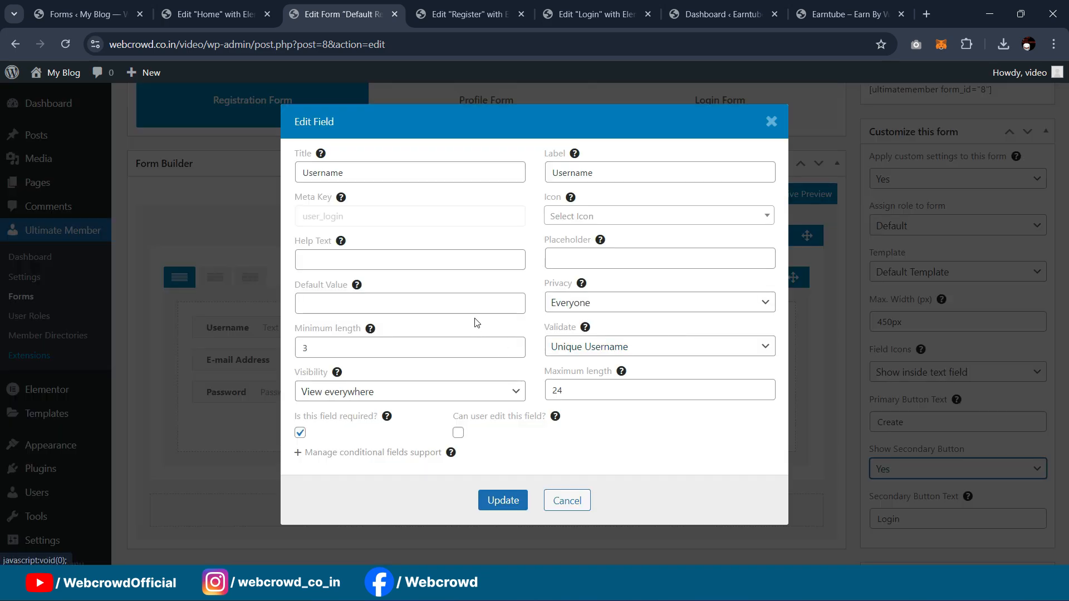
pyautogui.doubleClick(616, 172)
pyautogui.hotkey('ctrl', 'x')
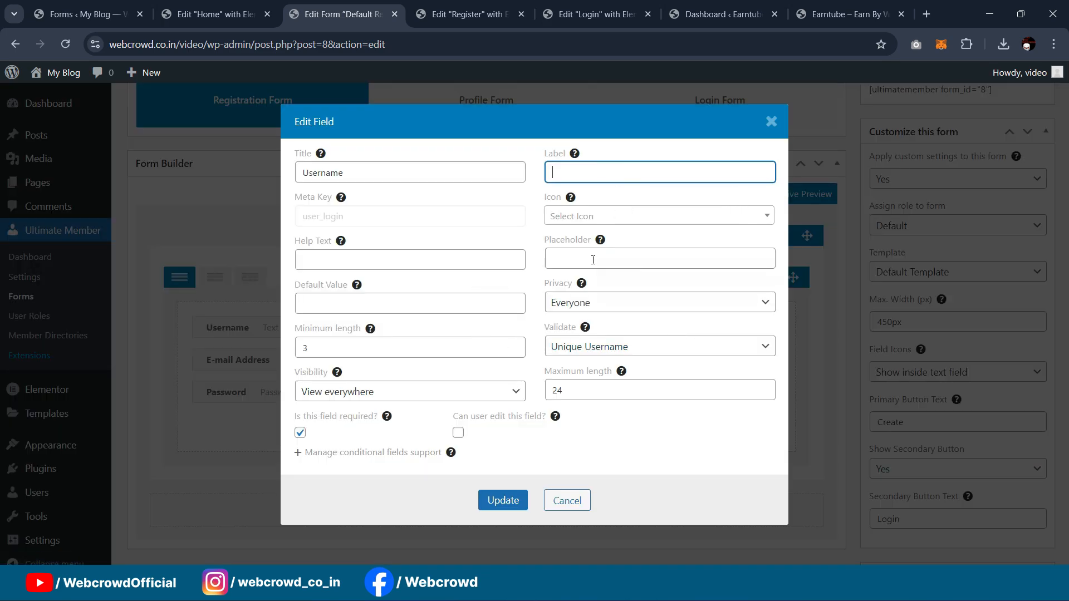
pyautogui.click(662, 259)
pyautogui.hotkey('ctrl', 'v')
pyautogui.click(490, 499)
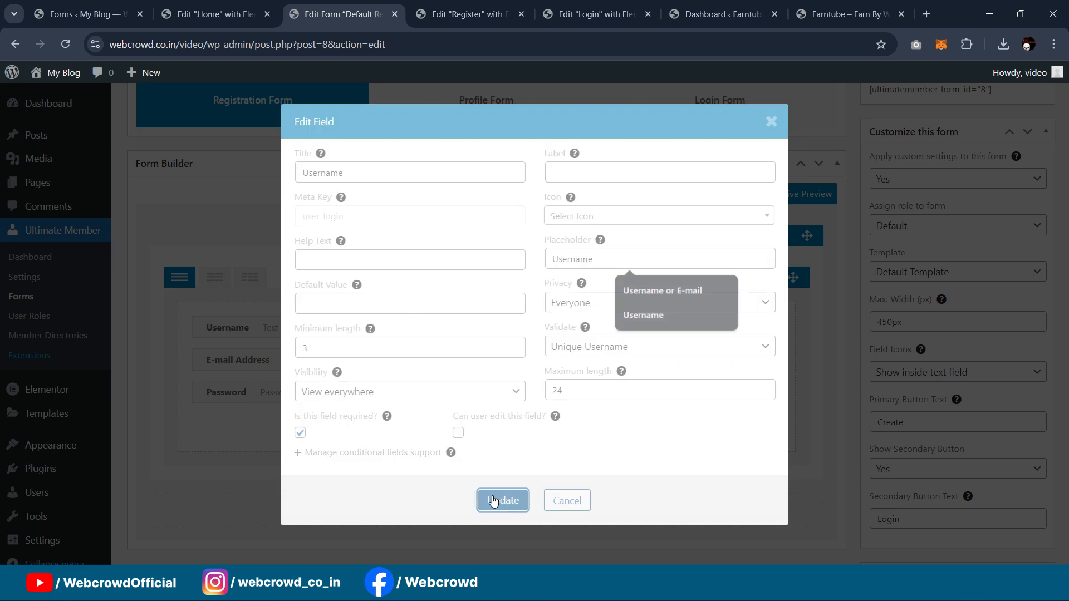
# Step: Move the E-mail Address label text into that field's placeholder
pyautogui.click(683, 360)
pyautogui.click(640, 173)
pyautogui.doubleClick(639, 175)
pyautogui.hotkey('ctrl', 'x')
pyautogui.click(624, 259)
pyautogui.hotkey('ctrl', 'v')
pyautogui.click(510, 502)
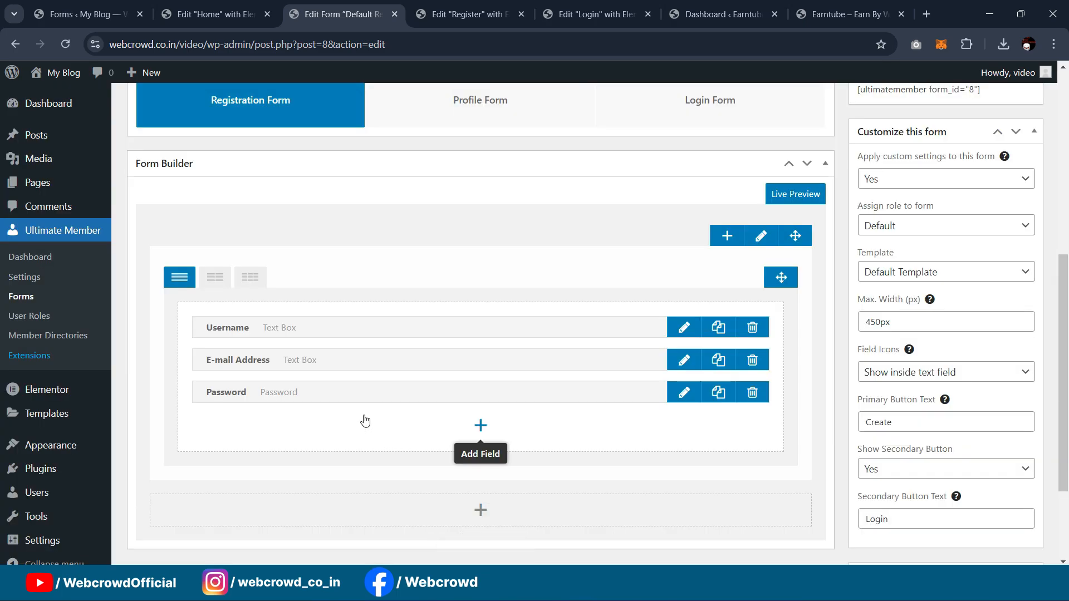
# Step: Clear the Password label, set its placeholder to Password, and update the form
pyautogui.click(682, 389)
pyautogui.click(602, 160)
pyautogui.hotkey('ctrl', 'a')
pyautogui.press('BackSpace')
pyautogui.click(598, 245)
pyautogui.click(599, 251)
pyautogui.click(601, 276)
pyautogui.click(502, 513)
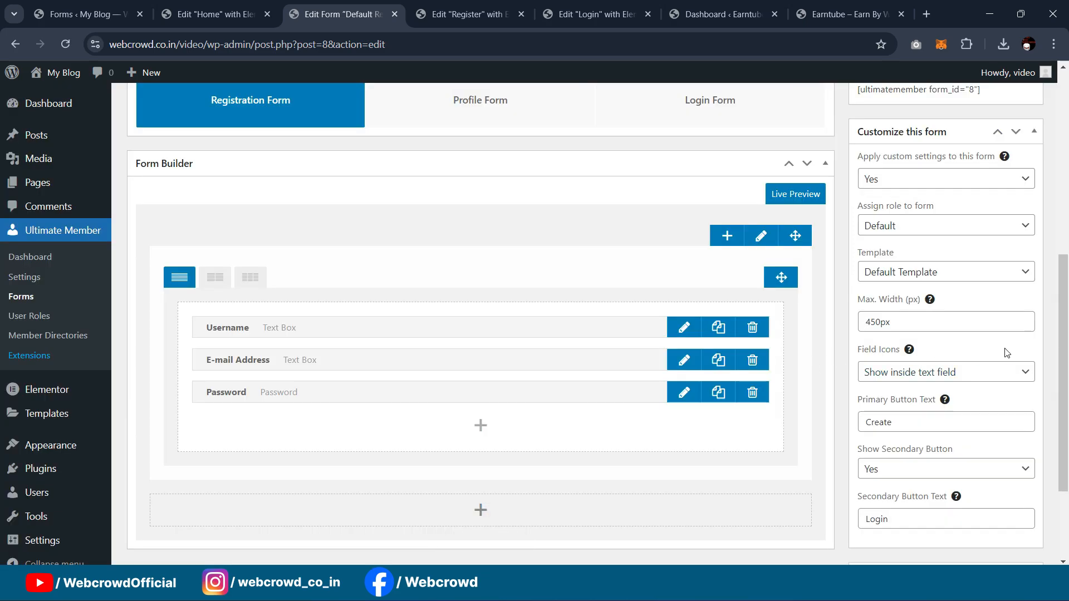
pyautogui.scroll(7, 1006, 353)
pyautogui.click(1011, 407)
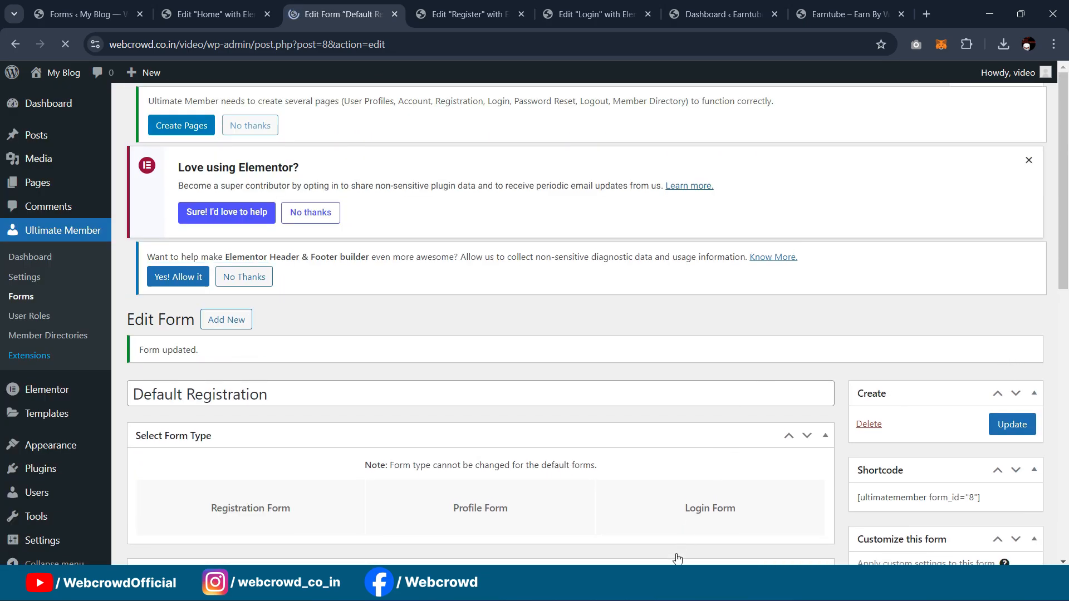
# Step: Reload the live Register page to confirm placeholder-only fields with Create and Login, then return to its editor
pyautogui.moveTo(677, 561)
pyautogui.click(735, 513)
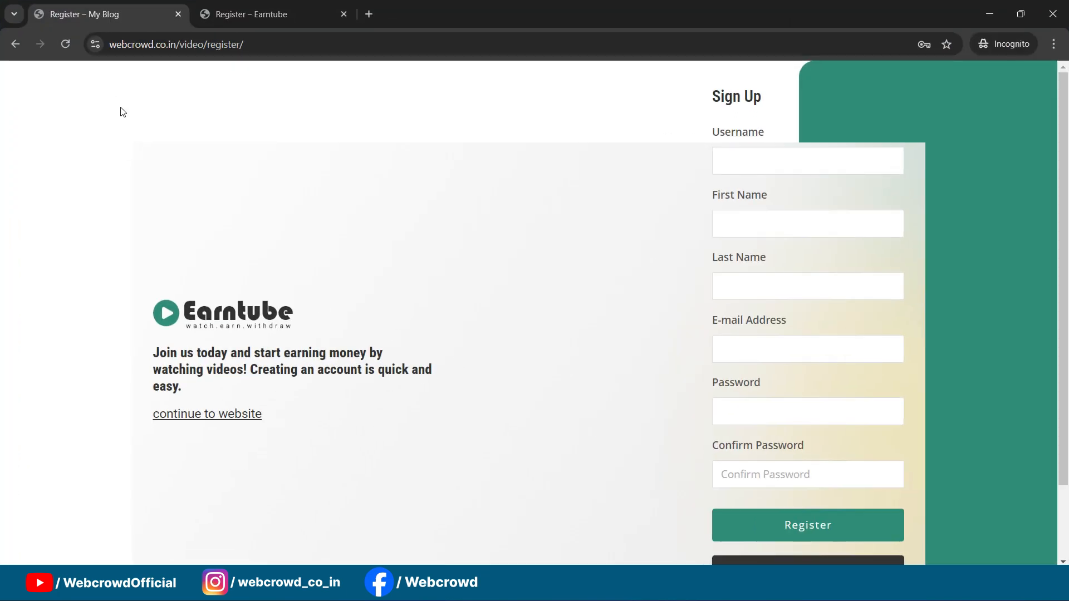
pyautogui.click(66, 44)
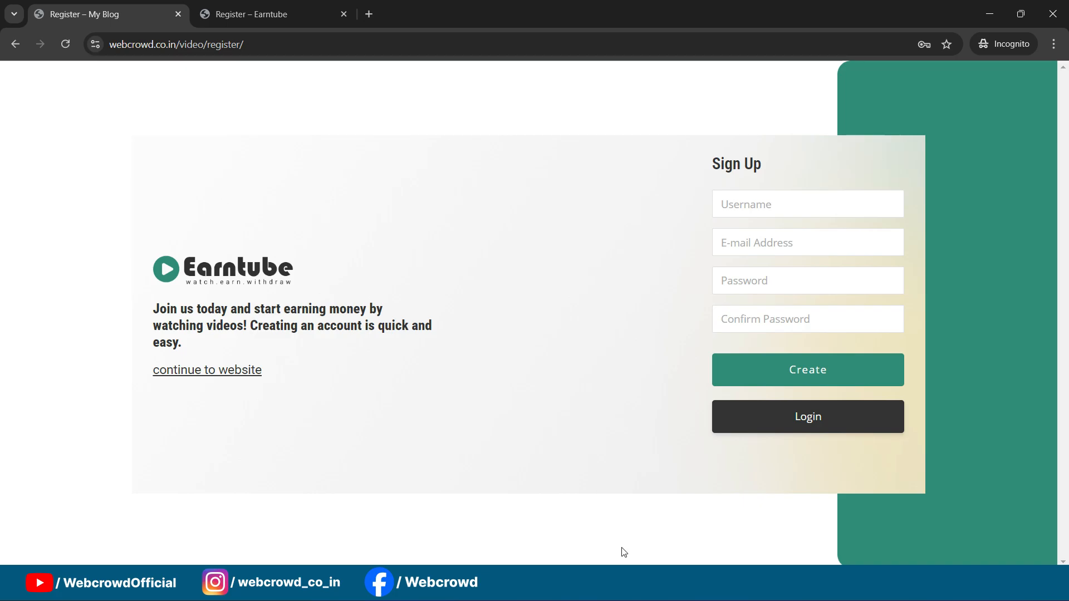
pyautogui.moveTo(626, 583)
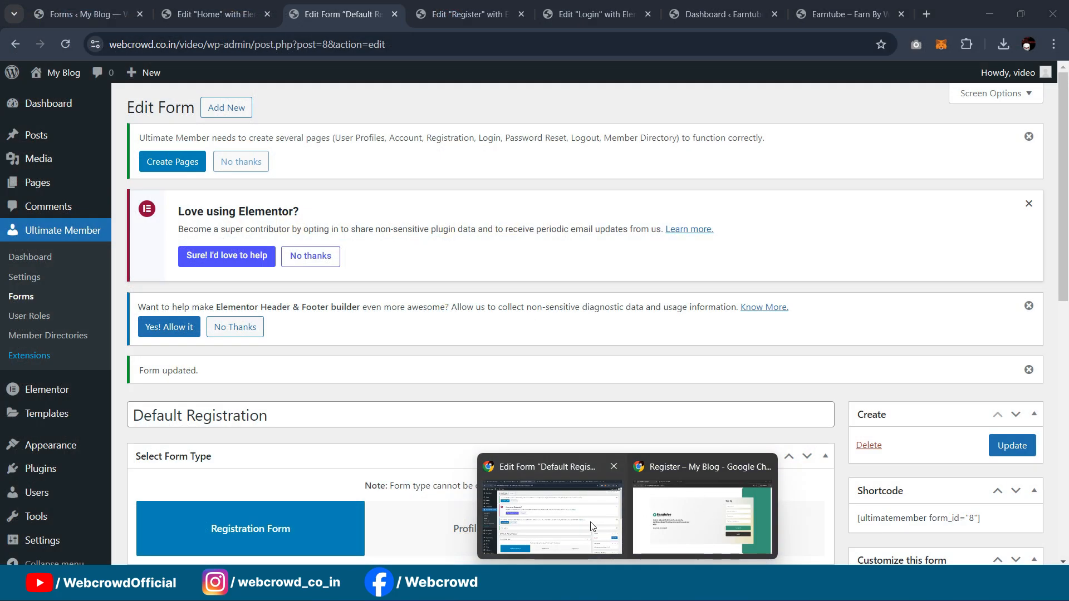
pyautogui.click(593, 526)
pyautogui.click(469, 16)
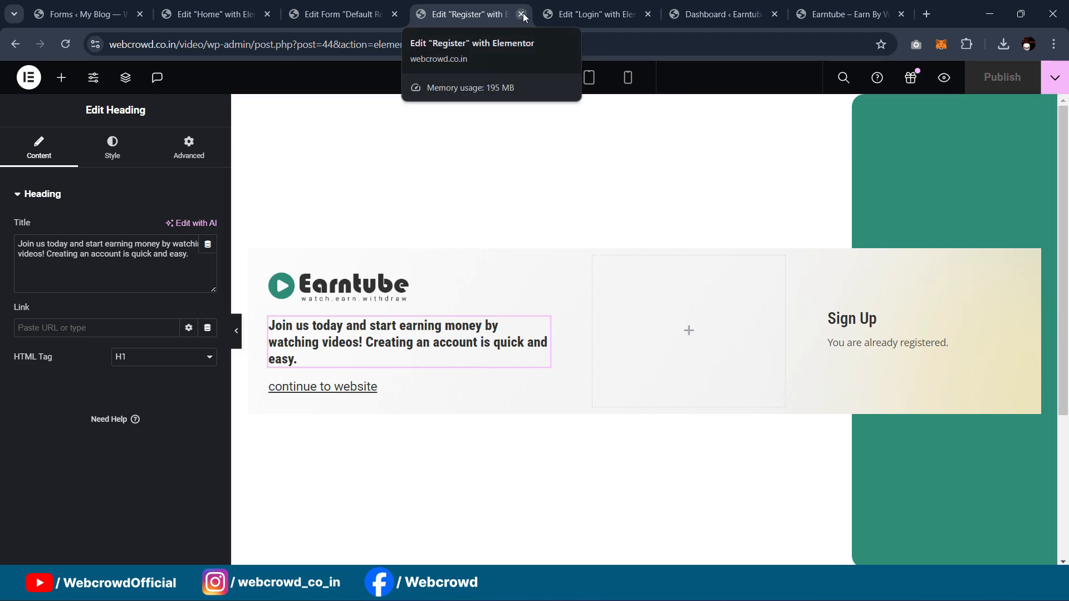
# Step: Open the Password Reset page's editor in a new tab from the All Pages list
pyautogui.click(215, 6)
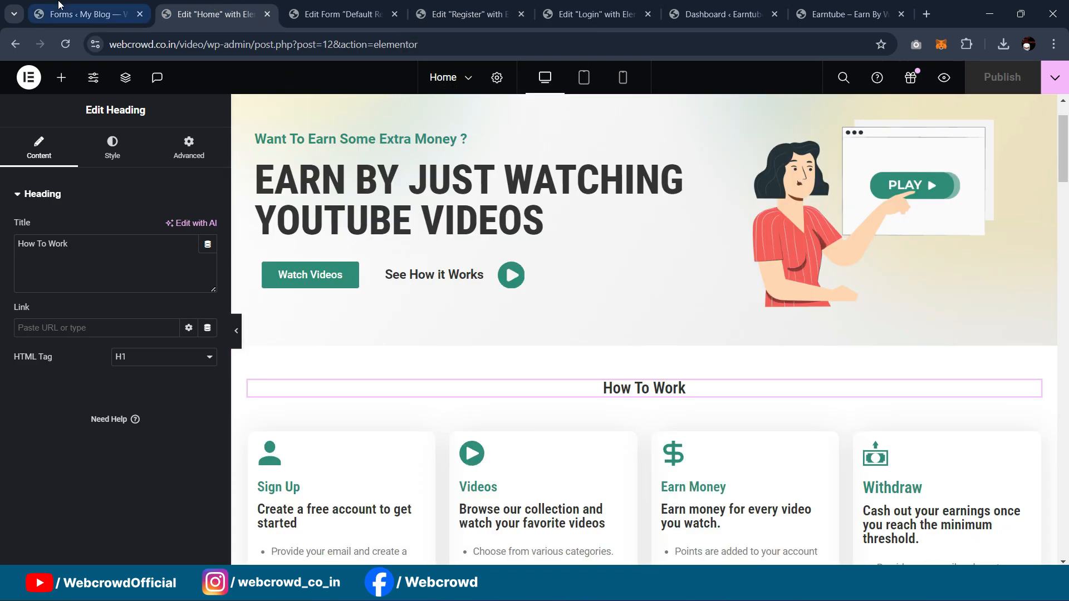
pyautogui.click(76, 6)
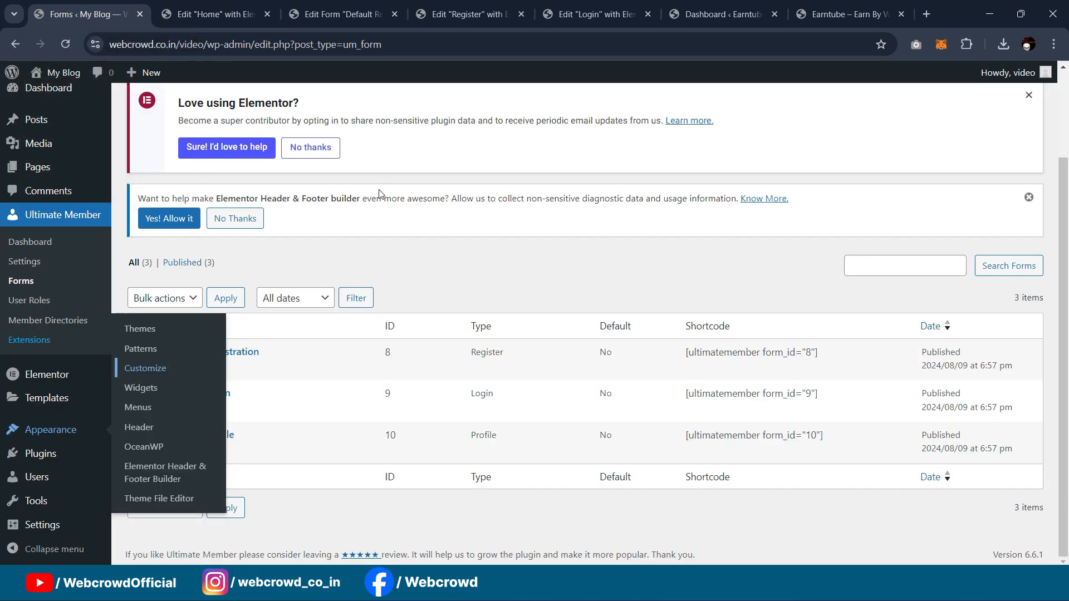
pyautogui.moveTo(199, 455)
pyautogui.click(35, 171)
pyautogui.scroll(-10, 177, 410)
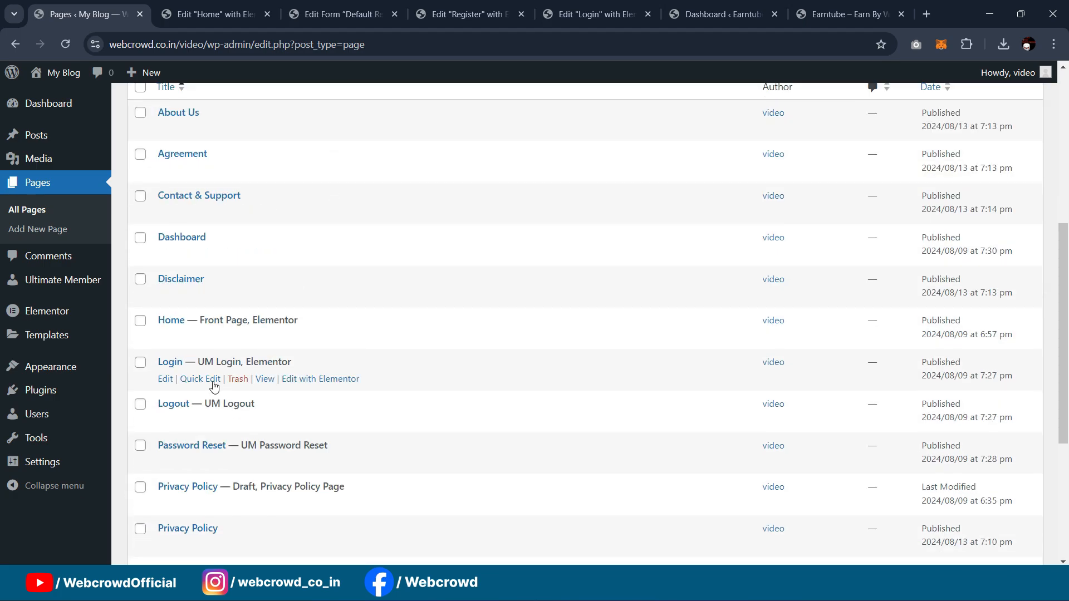
pyautogui.moveTo(174, 308)
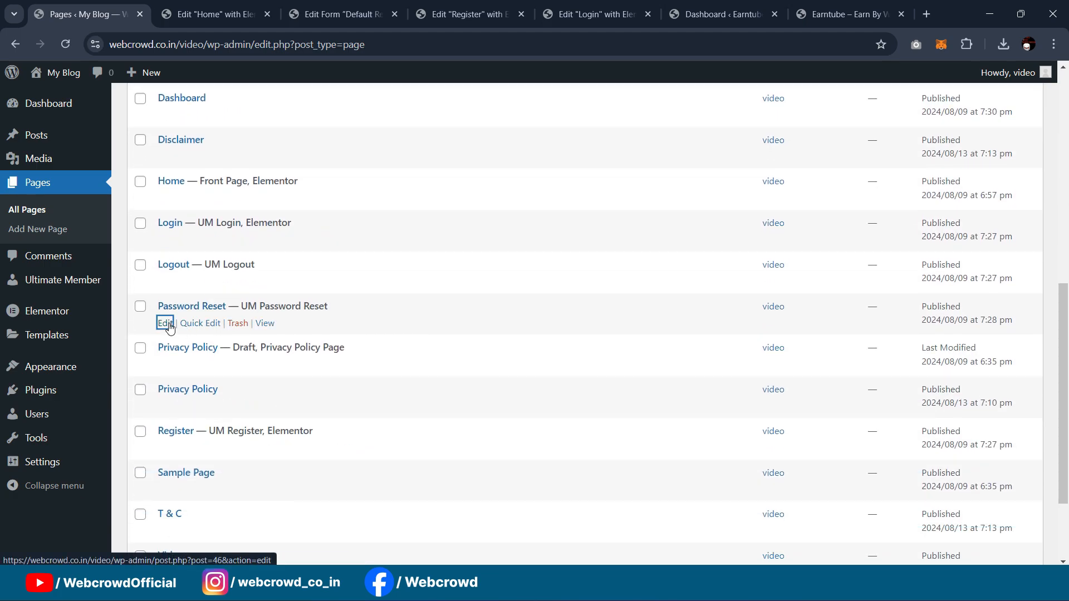
pyautogui.middleClick(165, 324)
pyautogui.click(209, 17)
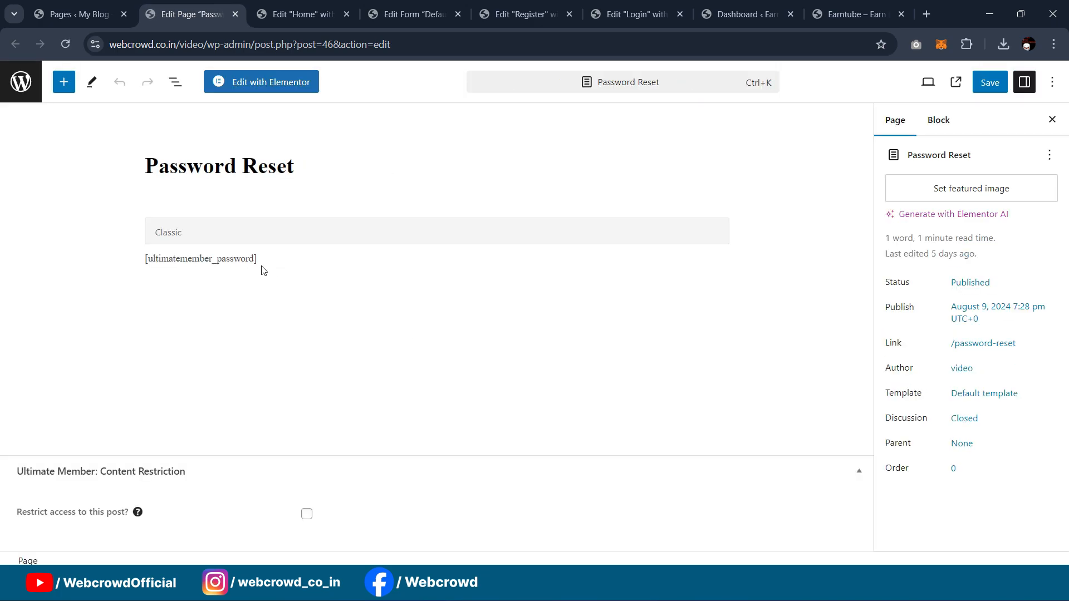
# Step: Set its template to Elementor Full Width, save, and open it in Elementor
pyautogui.click(986, 397)
pyautogui.click(946, 501)
pyautogui.click(946, 456)
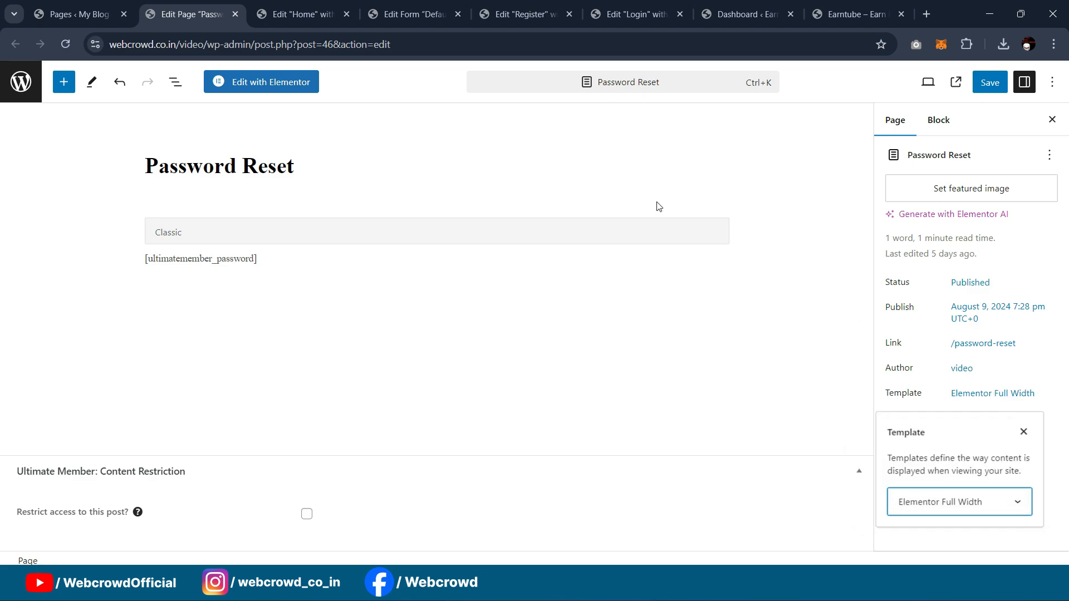
pyautogui.click(990, 83)
pyautogui.click(261, 82)
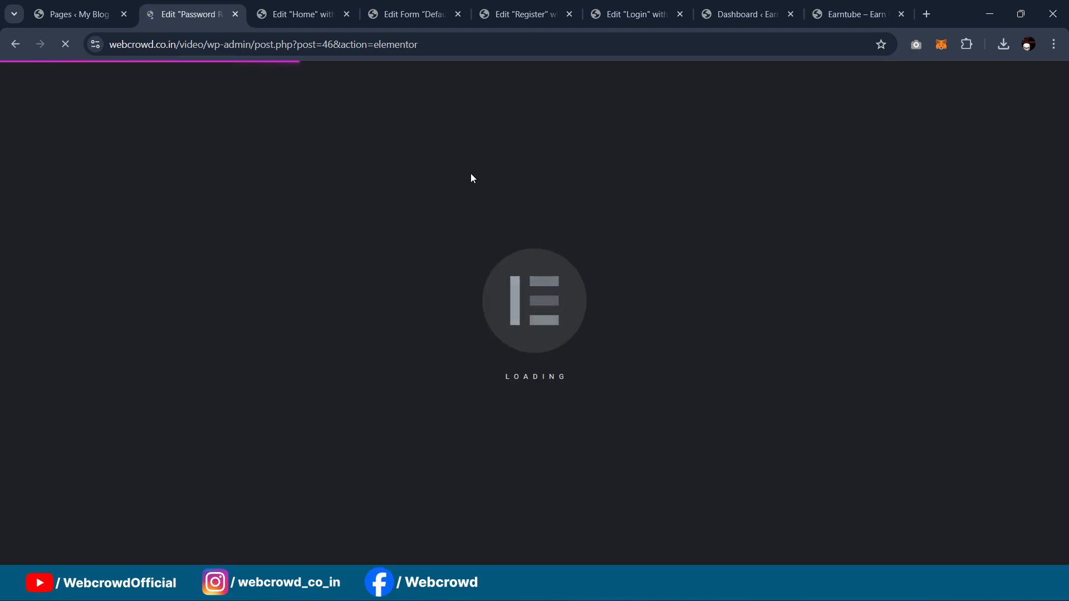
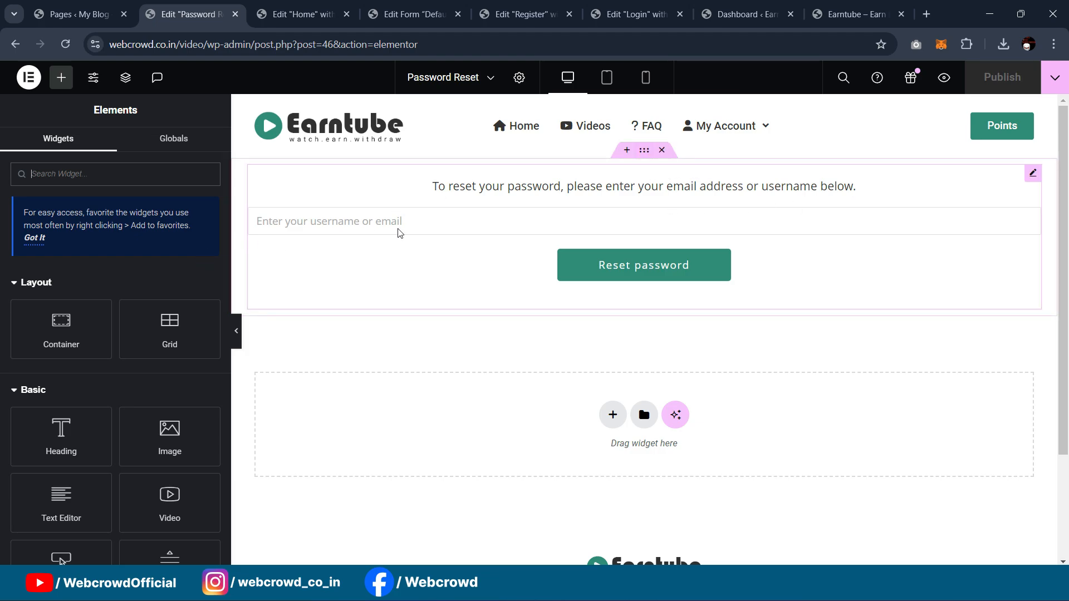
# Step: Paste the copied sign-in section into the empty Password Reset page container
pyautogui.click(500, 14)
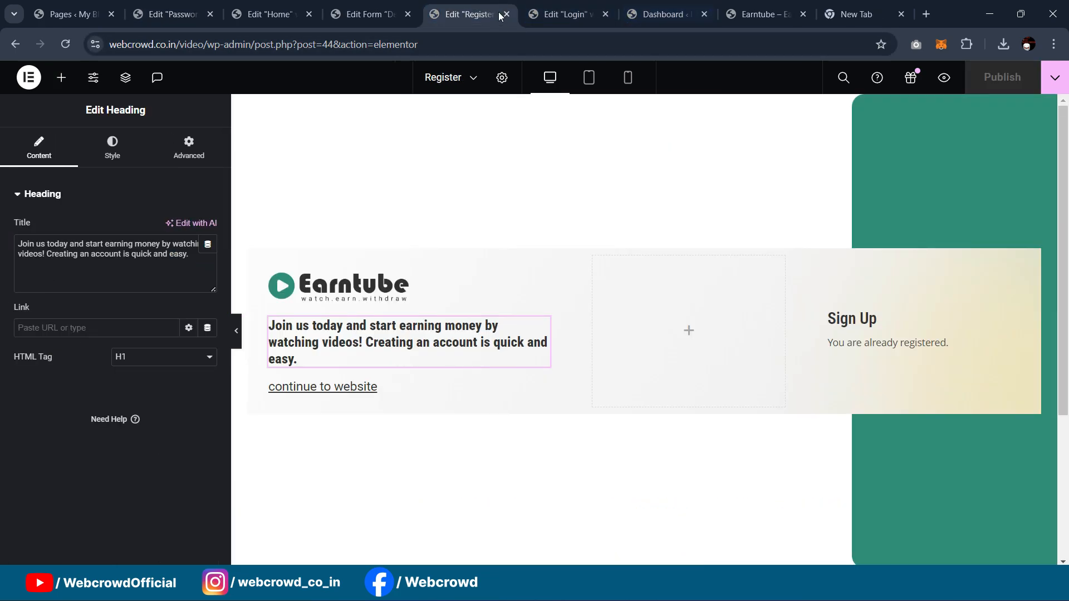
pyautogui.click(563, 14)
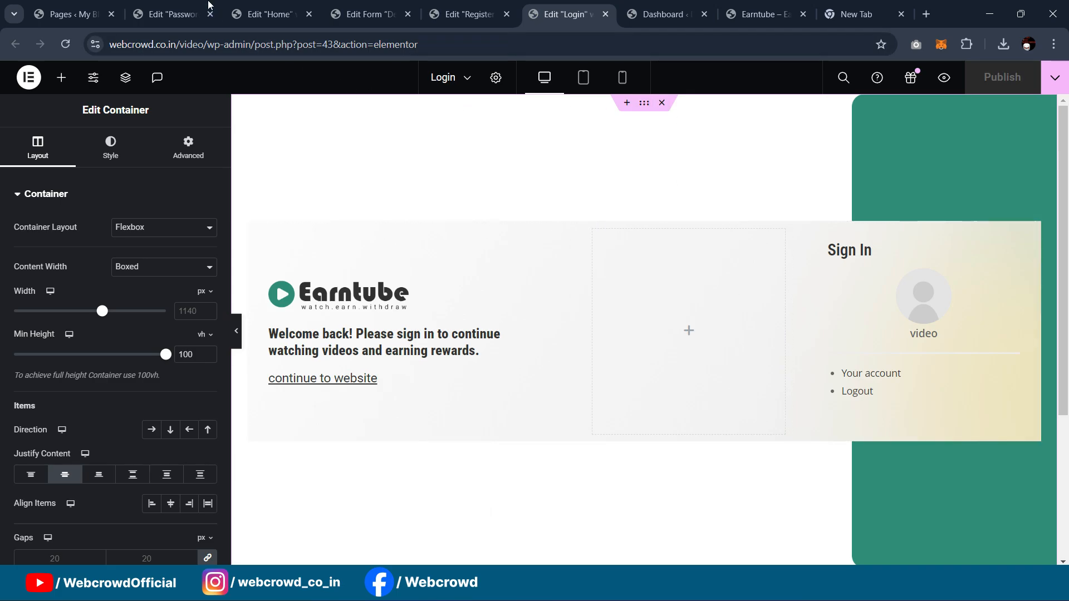
pyautogui.click(172, 14)
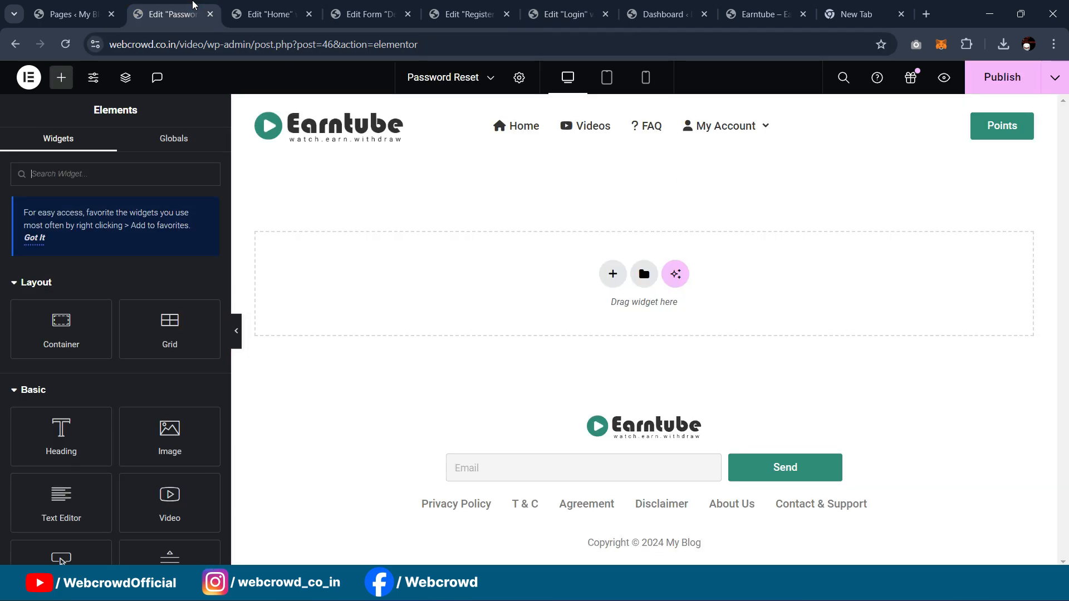
pyautogui.click(460, 300)
pyautogui.hotkey('ctrl', 'v')
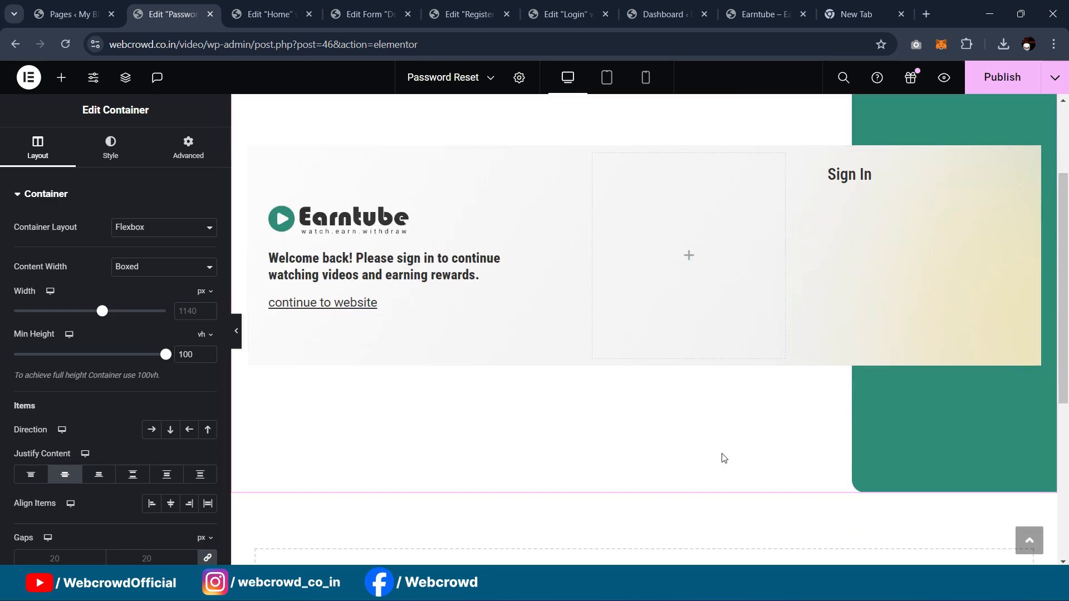
# Step: In the incognito window, open the live Earntube password reset page and select its Reset Your Password heading
pyautogui.moveTo(627, 587)
pyautogui.click(705, 542)
pyautogui.click(270, 21)
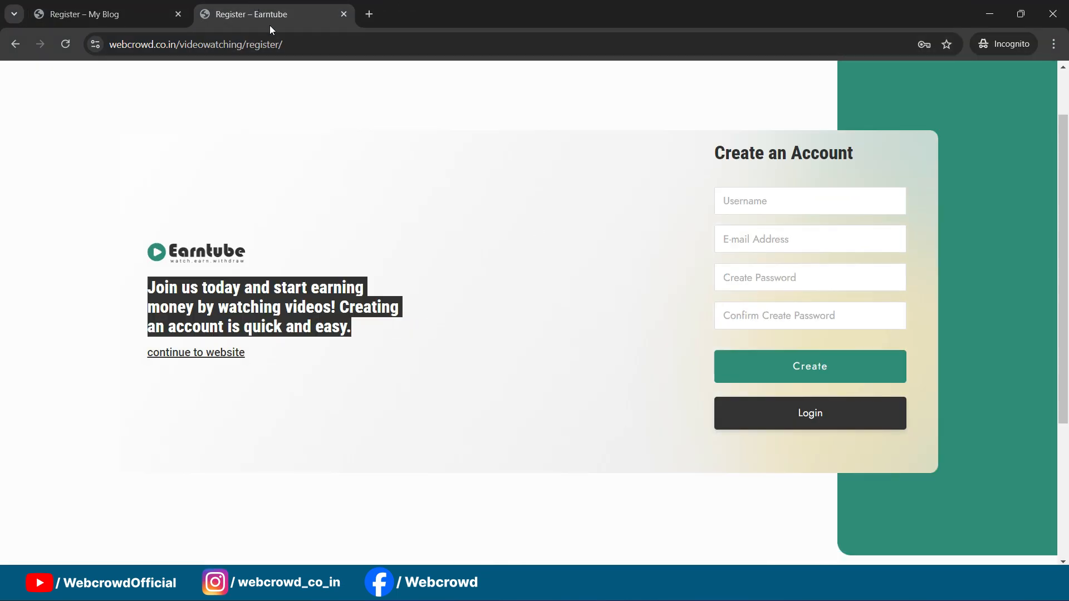
pyautogui.click(646, 395)
pyautogui.click(749, 418)
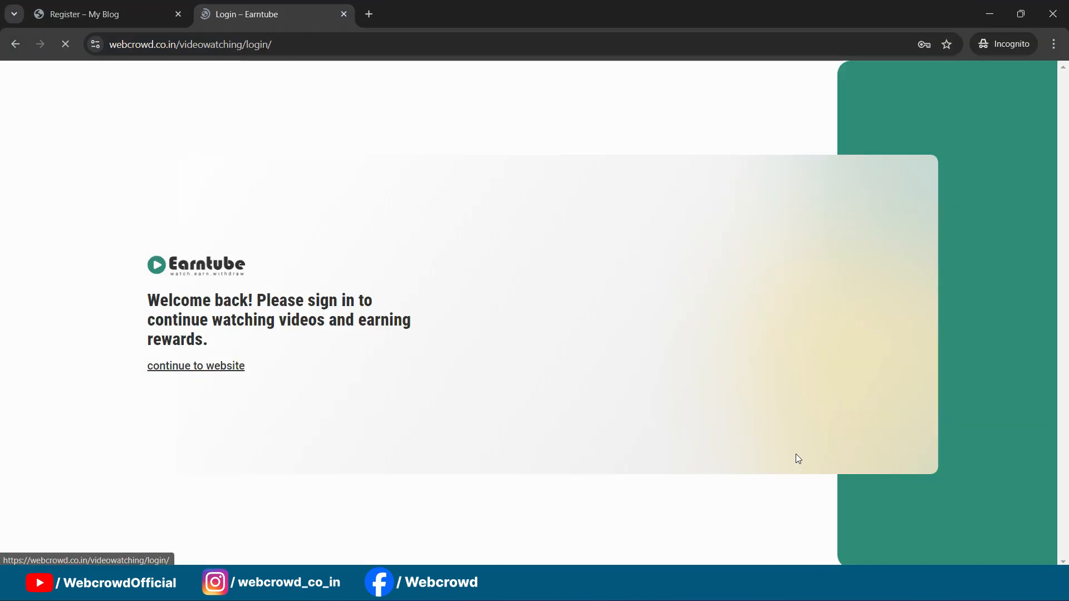
pyautogui.click(786, 443)
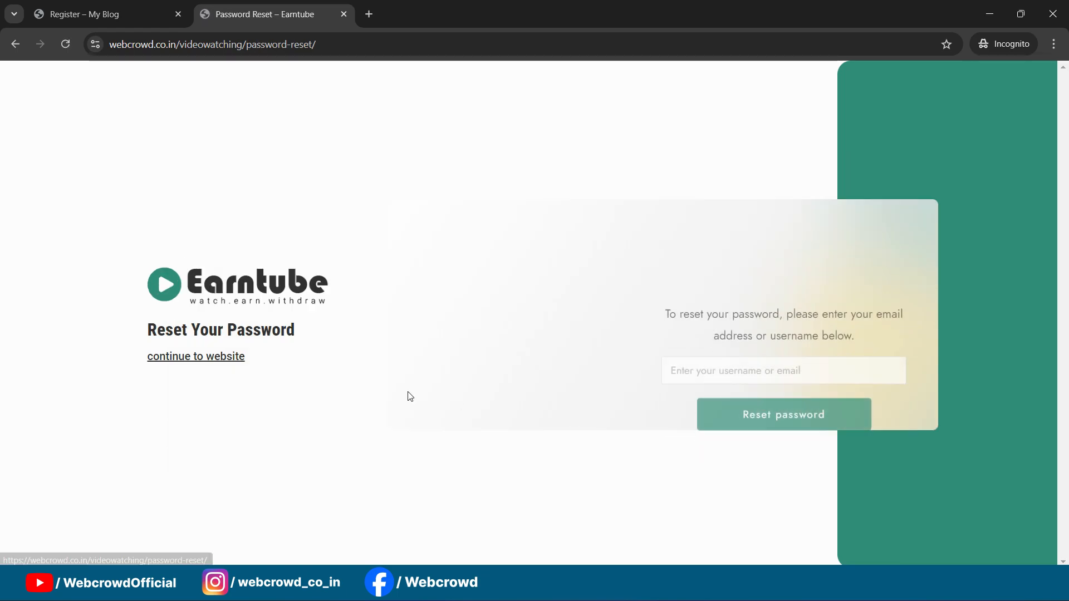
pyautogui.moveTo(143, 332); pyautogui.dragTo(361, 334)
pyautogui.hotkey('ctrl', 'c')
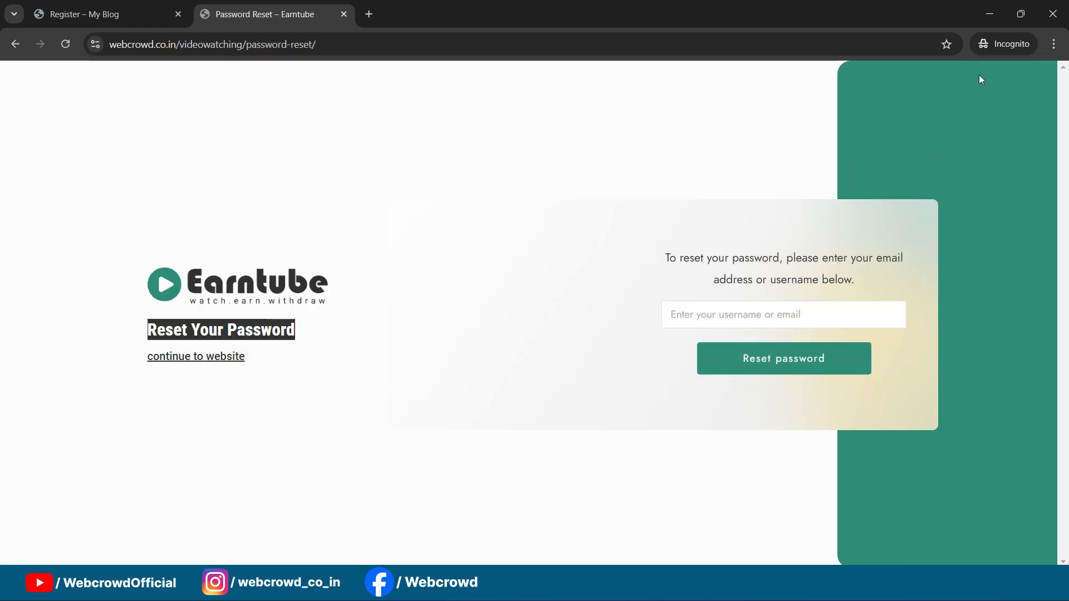
# Step: Retitle the left heading to 'Reset Your Password'
pyautogui.click(981, 19)
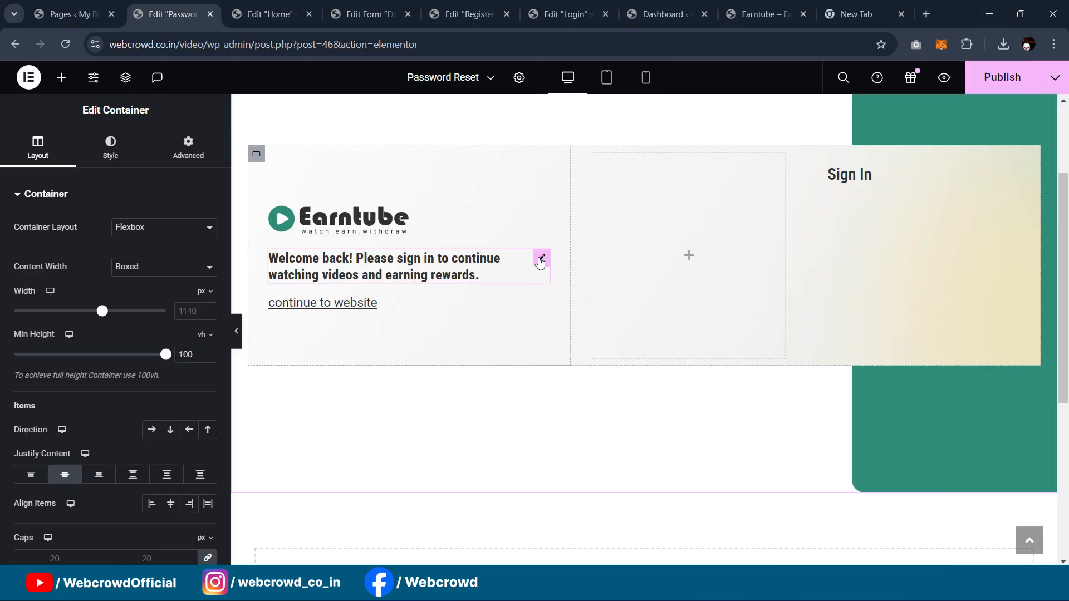
pyautogui.click(539, 259)
pyautogui.tripleClick(83, 269)
pyautogui.hotkey('ctrl', 'v')
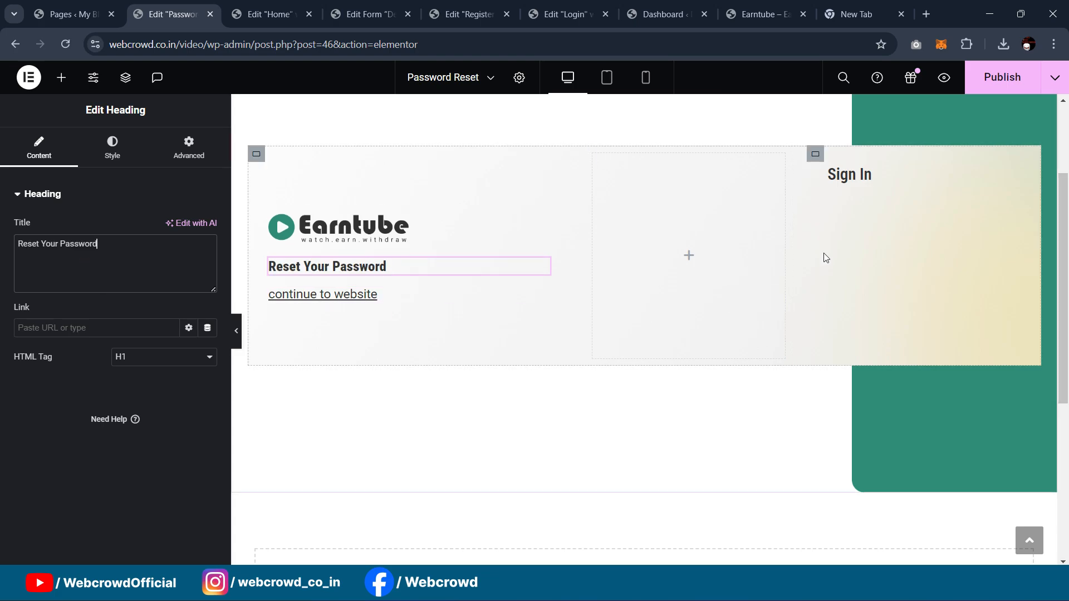
# Step: Replace the shortcode widget's contents with the saved [ultimatemember_password] shortcode
pyautogui.click(947, 214)
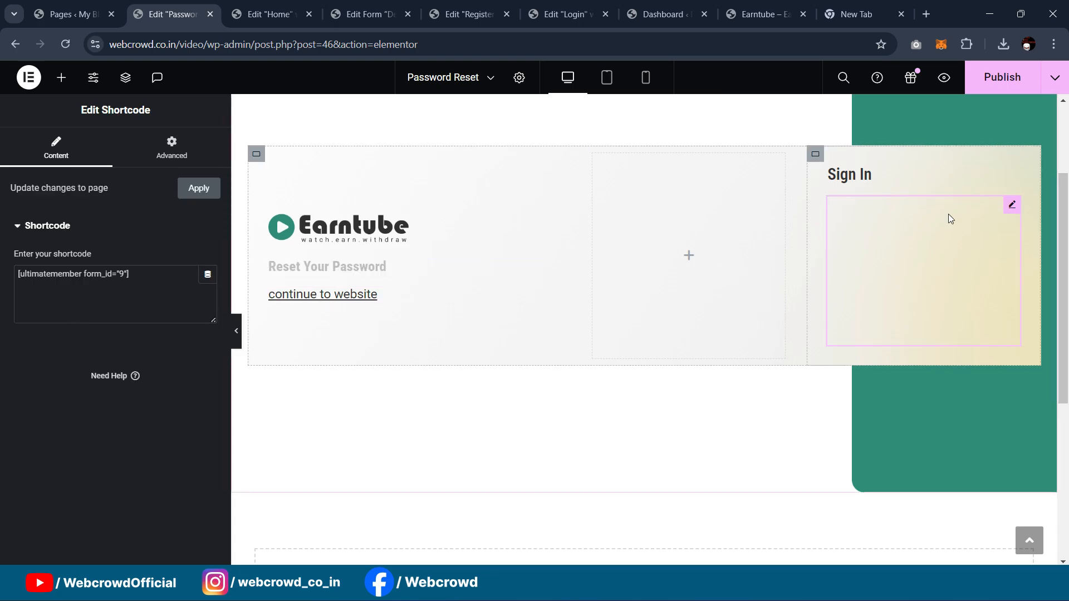
pyautogui.click(857, 14)
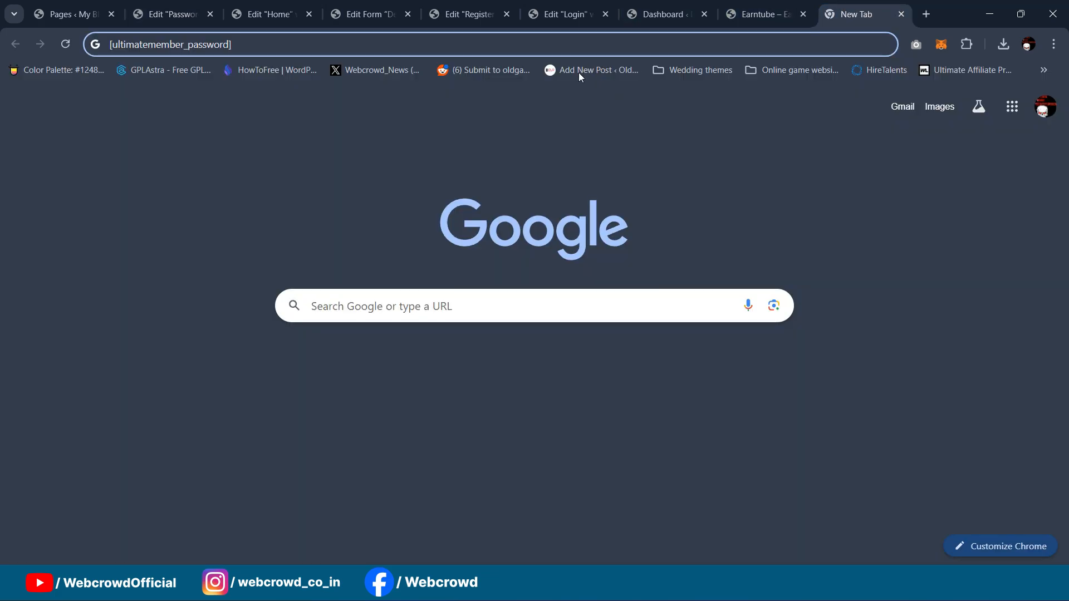
pyautogui.hotkey('ctrl', 'a')
pyautogui.hotkey('ctrl', 'c')
pyautogui.click(169, 14)
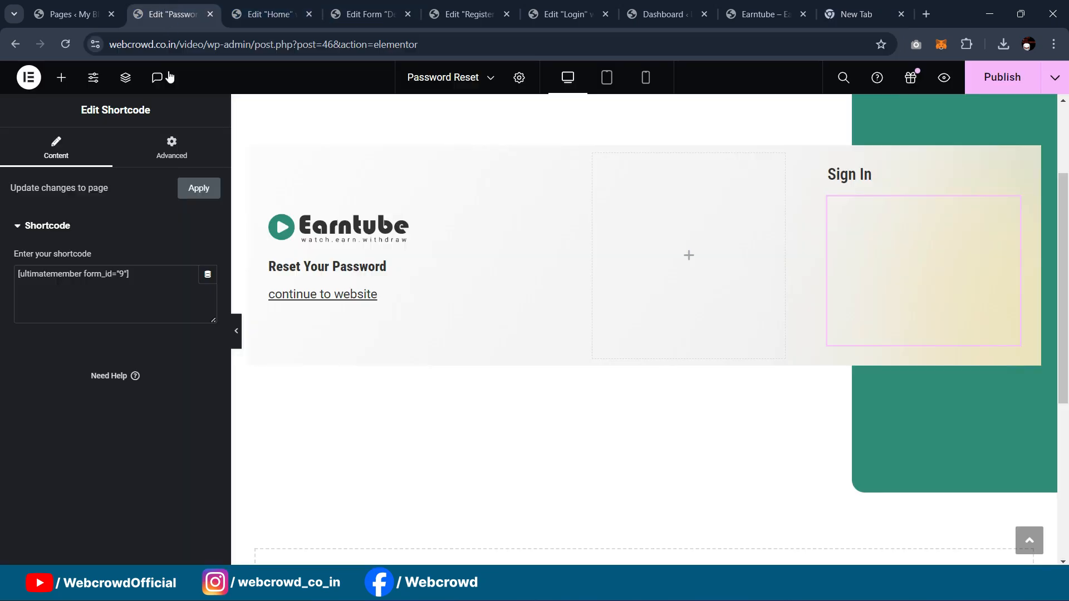
pyautogui.click(147, 298)
pyautogui.hotkey('ctrl', 'a')
pyautogui.hotkey('ctrl', 'v')
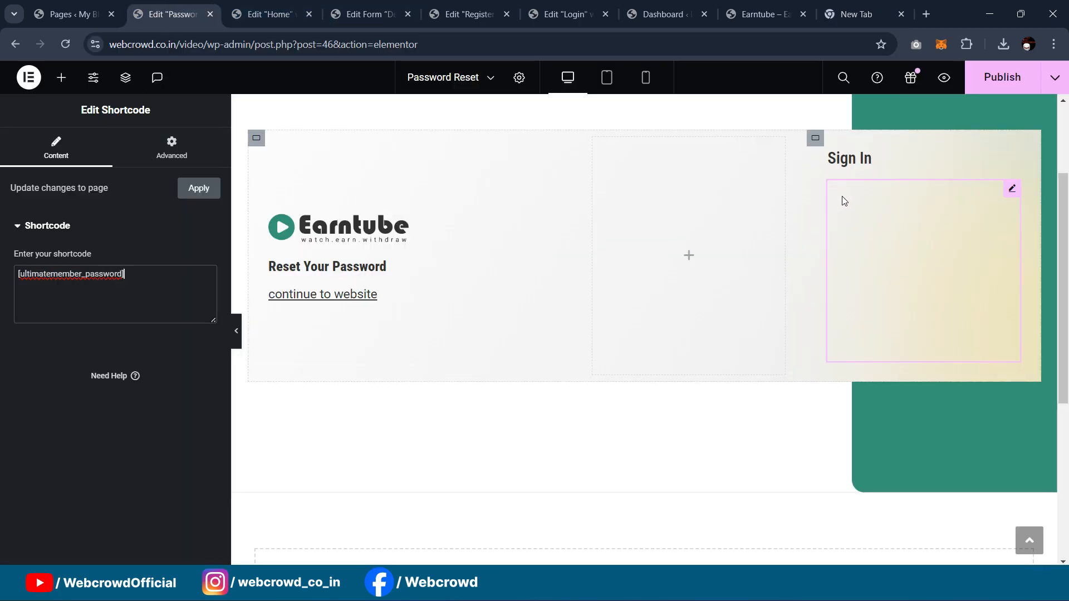
# Step: Publish the page and check the live reset form via Login > Forgot your password
pyautogui.click(990, 76)
pyautogui.moveTo(627, 587)
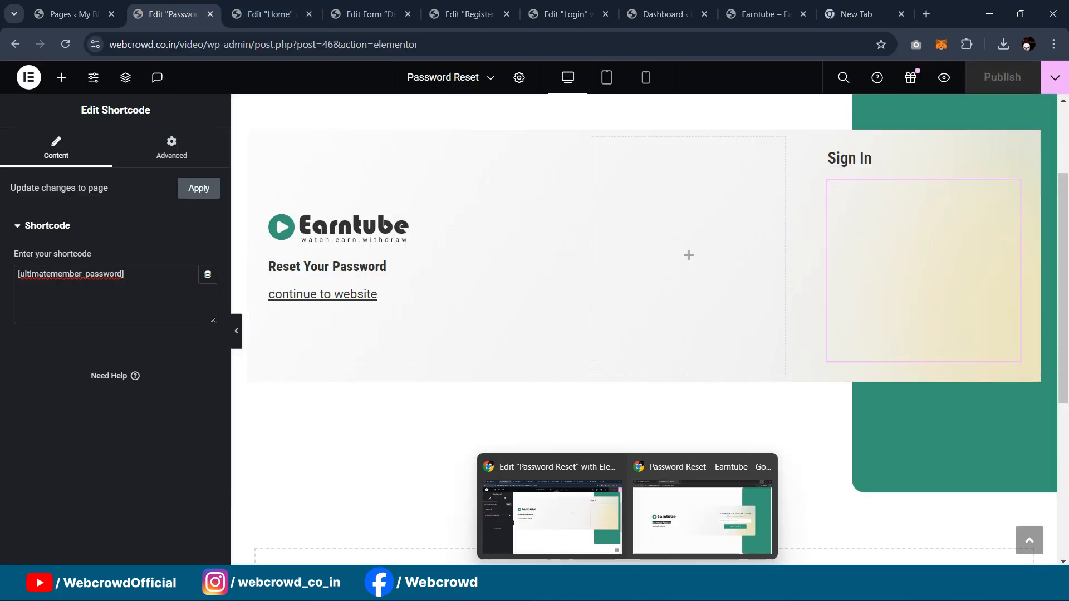
pyautogui.click(663, 534)
pyautogui.click(106, 14)
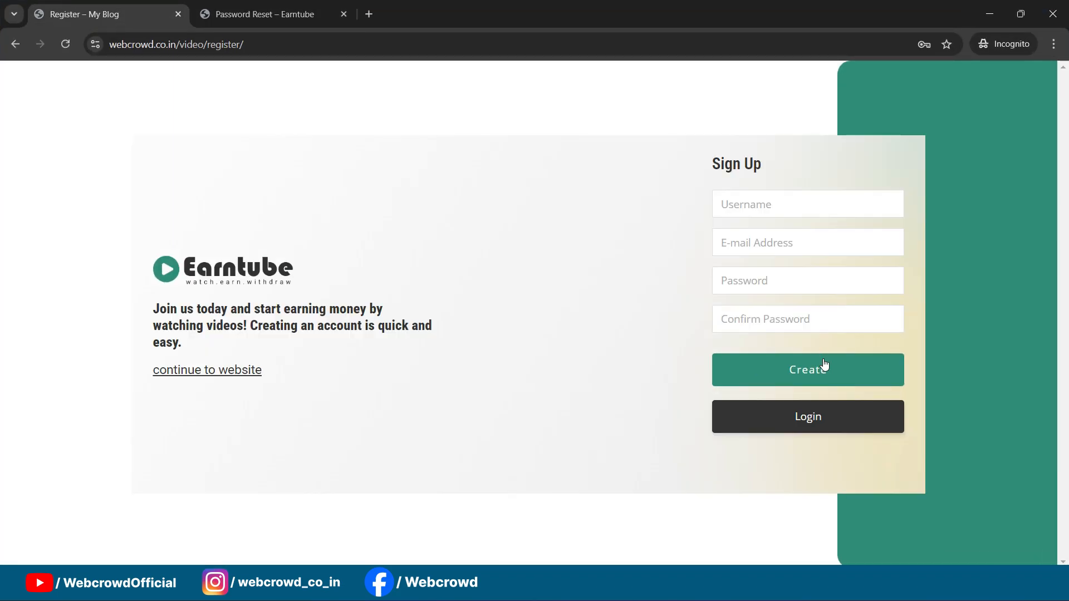
pyautogui.click(785, 417)
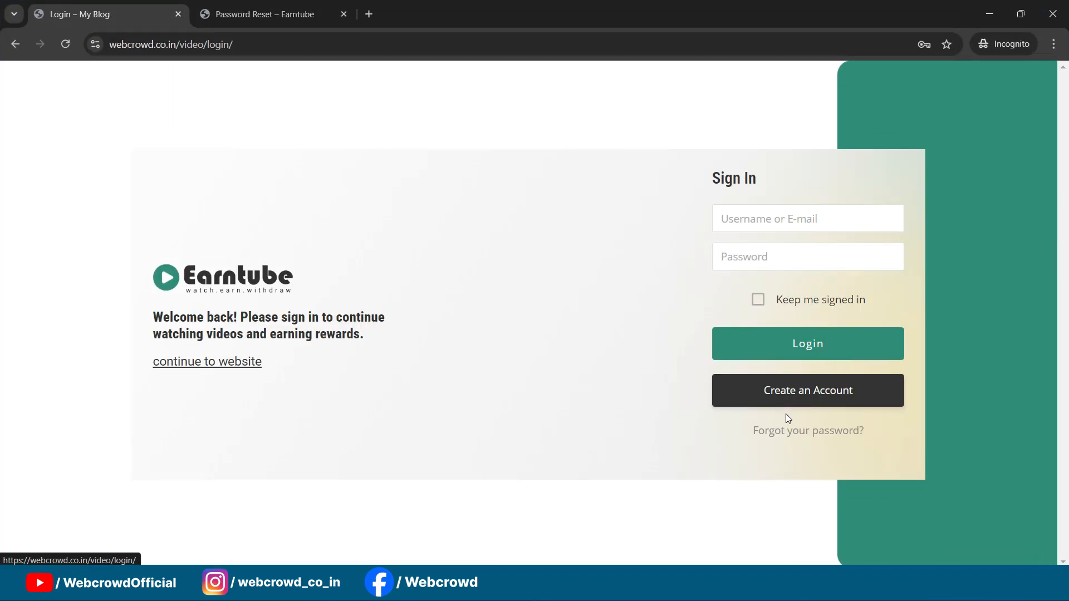
pyautogui.click(809, 435)
pyautogui.scroll(-3, 678, 233)
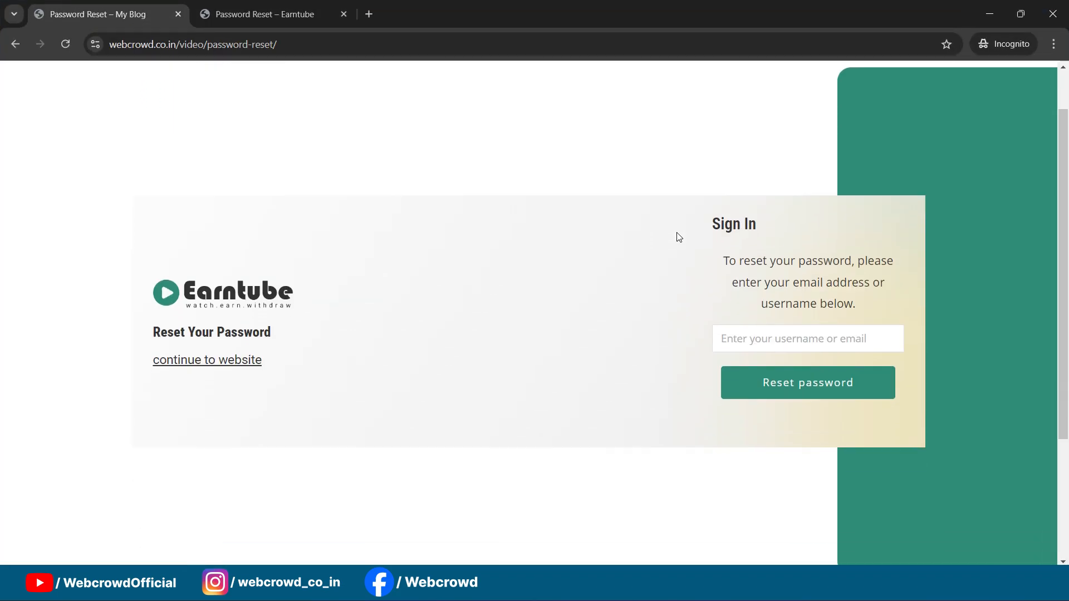
pyautogui.scroll(1, 677, 241)
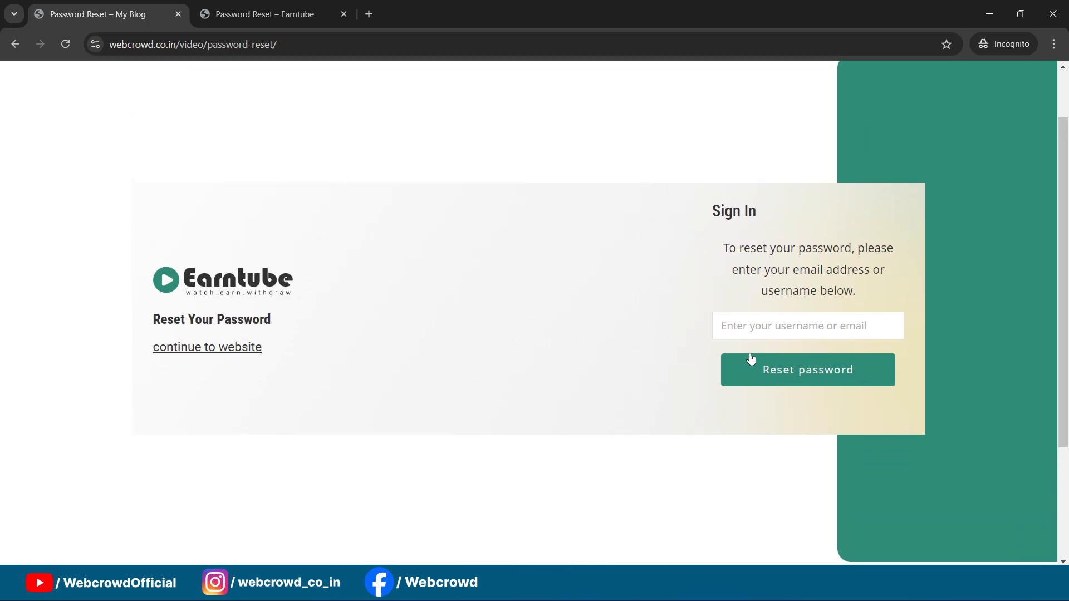
# Step: Delete the Sign In heading and widen the reset form's container to 91%
pyautogui.moveTo(627, 584)
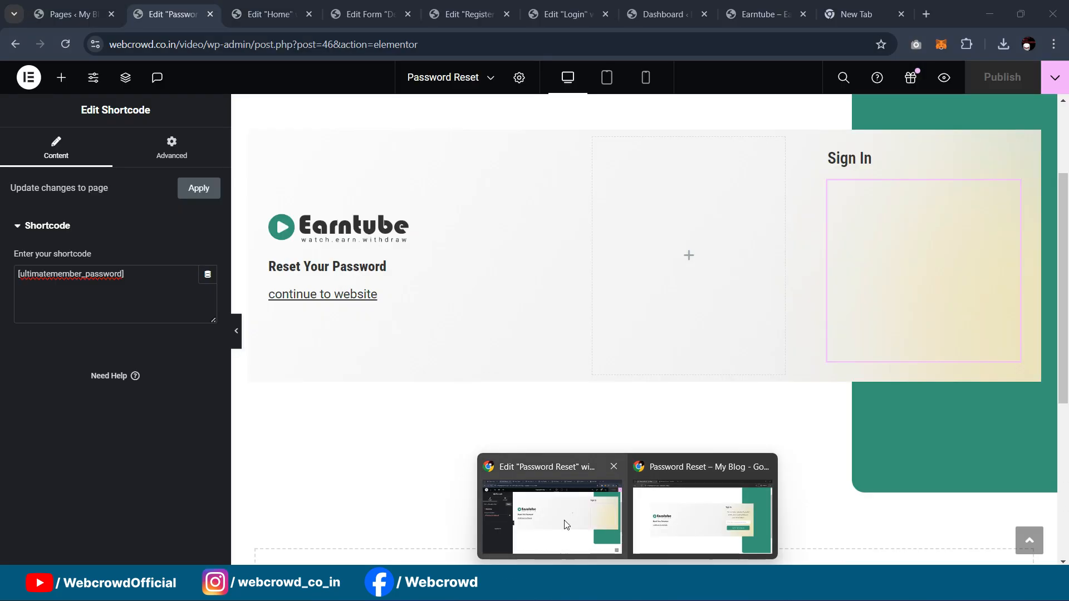
pyautogui.click(566, 524)
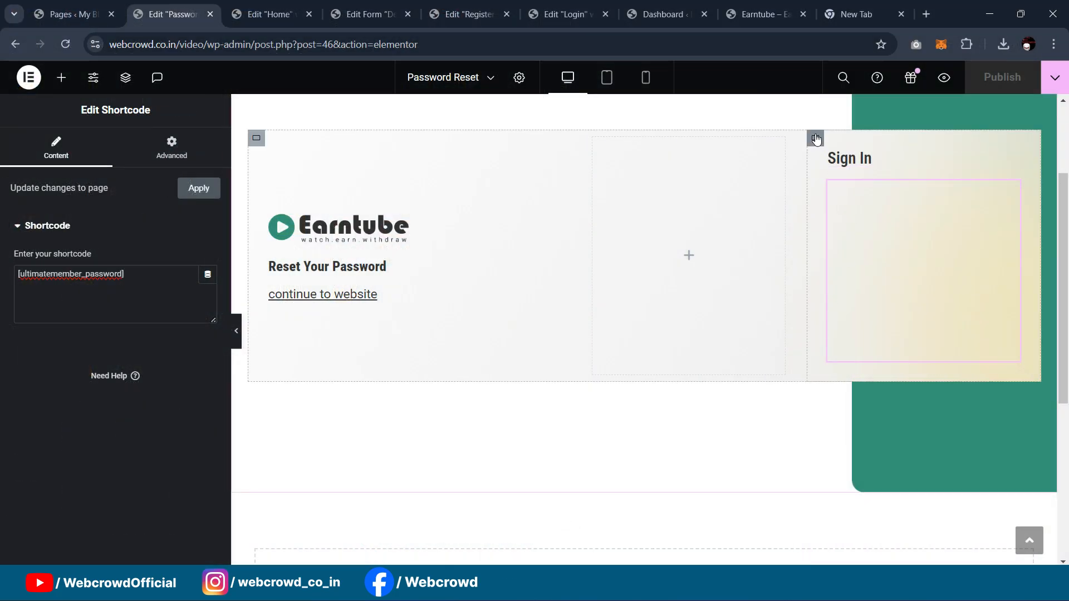
pyautogui.click(1012, 161)
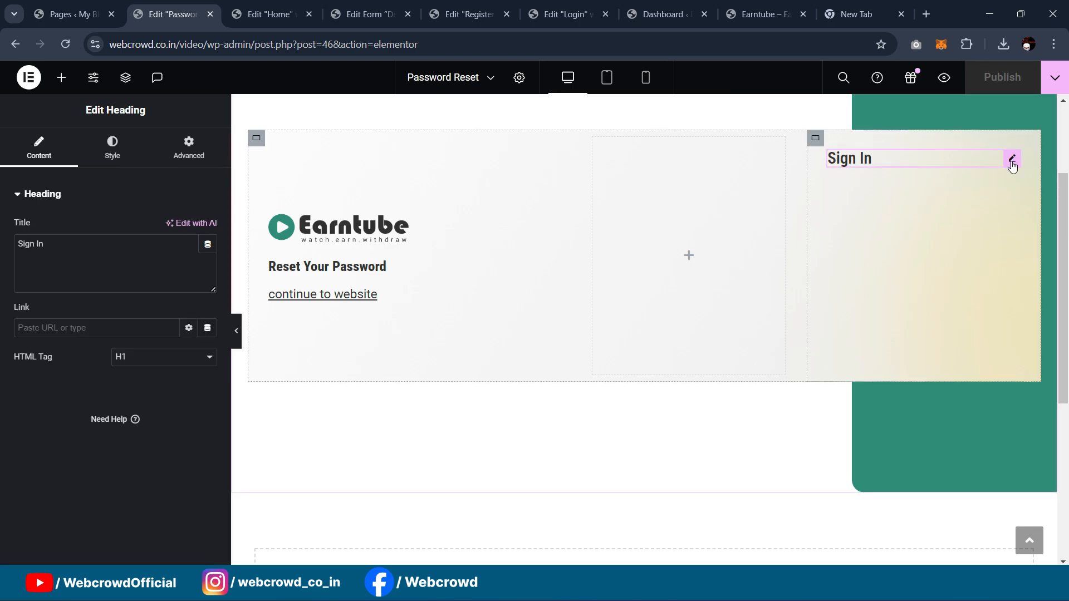
pyautogui.press('Delete')
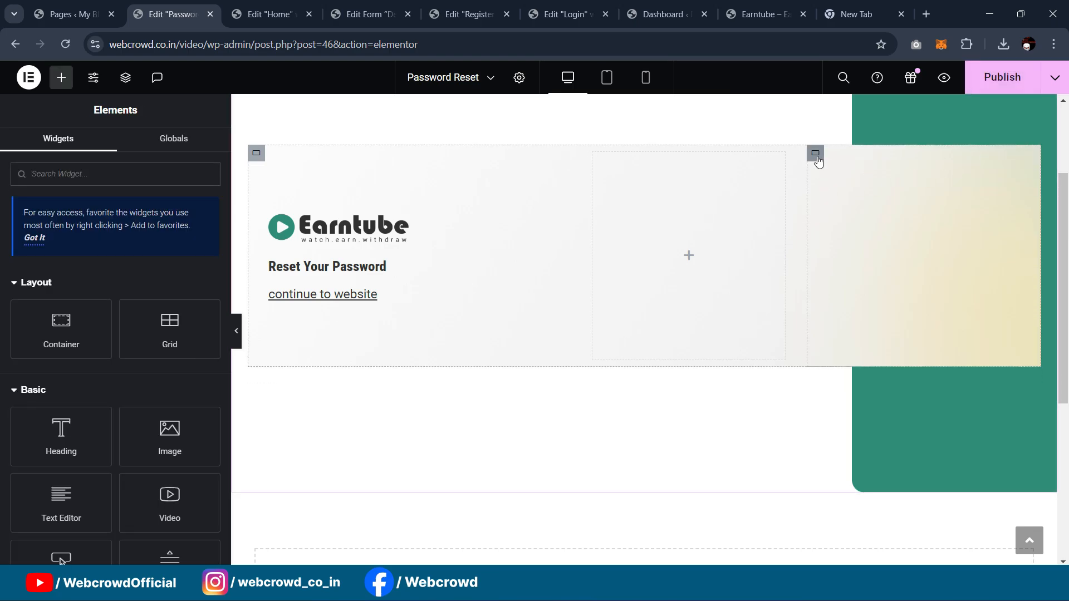
pyautogui.click(815, 154)
pyautogui.moveTo(123, 316); pyautogui.dragTo(156, 317)
# Step: Publish the Password Reset page and reload the live reset page to confirm the wider card
pyautogui.click(983, 86)
pyautogui.moveTo(627, 588)
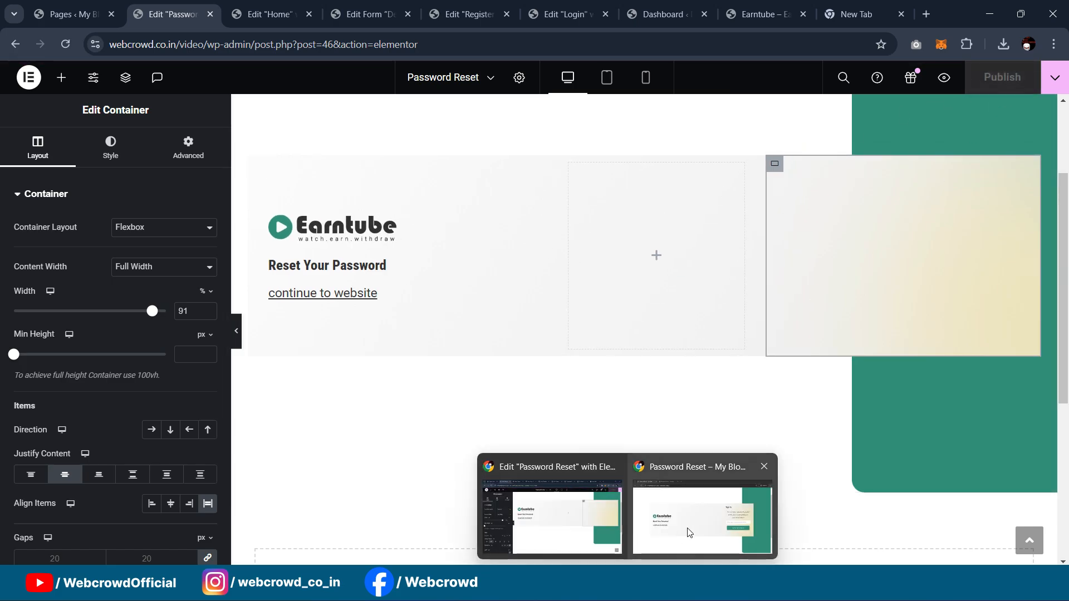
pyautogui.click(703, 518)
pyautogui.click(65, 48)
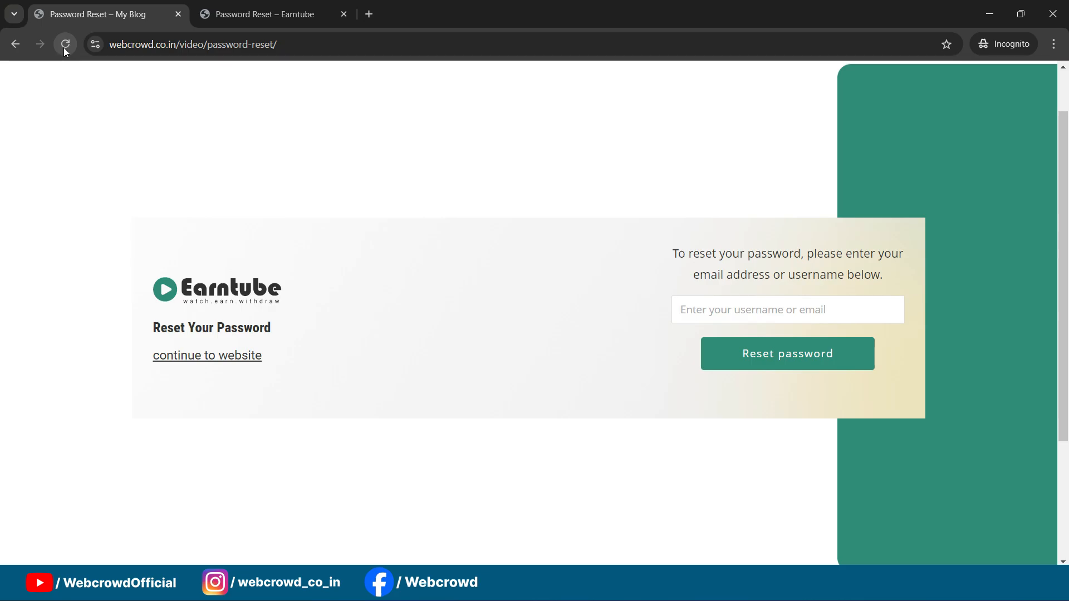
pyautogui.click(733, 320)
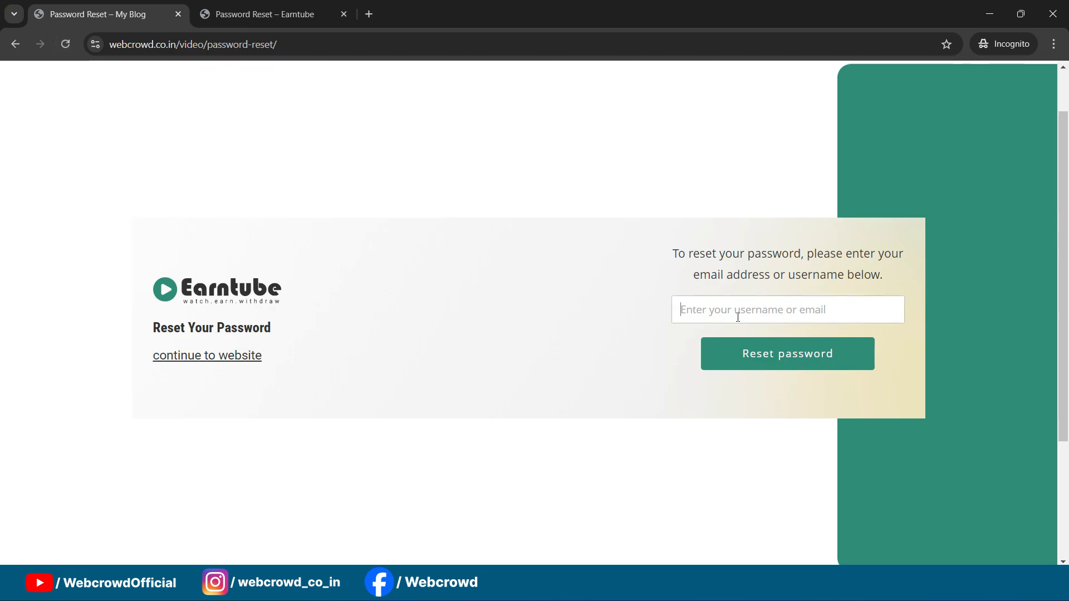
pyautogui.hotkey('alt', 'Tab')
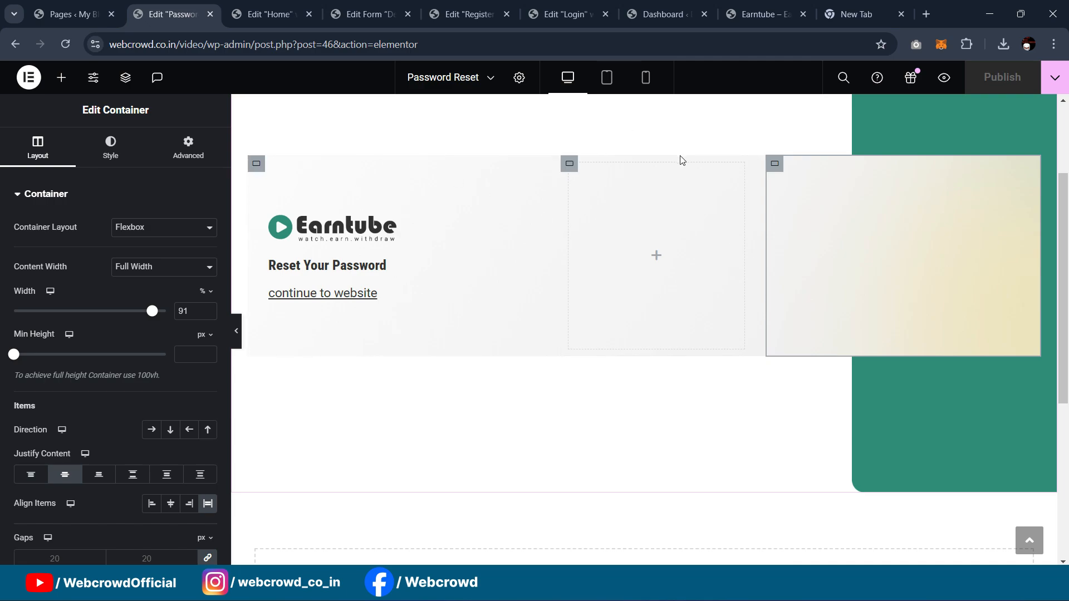
pyautogui.scroll(3, 675, 164)
# Step: Give the Password Reset page's outer container a 10 px border radius and publish
pyautogui.click(256, 305)
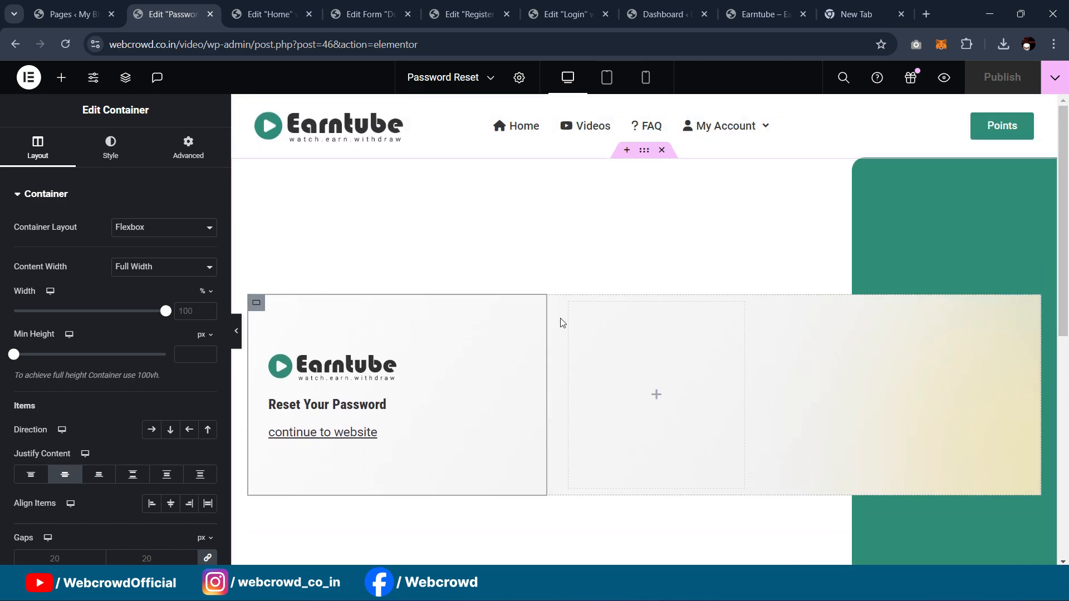
pyautogui.rightClick(256, 312)
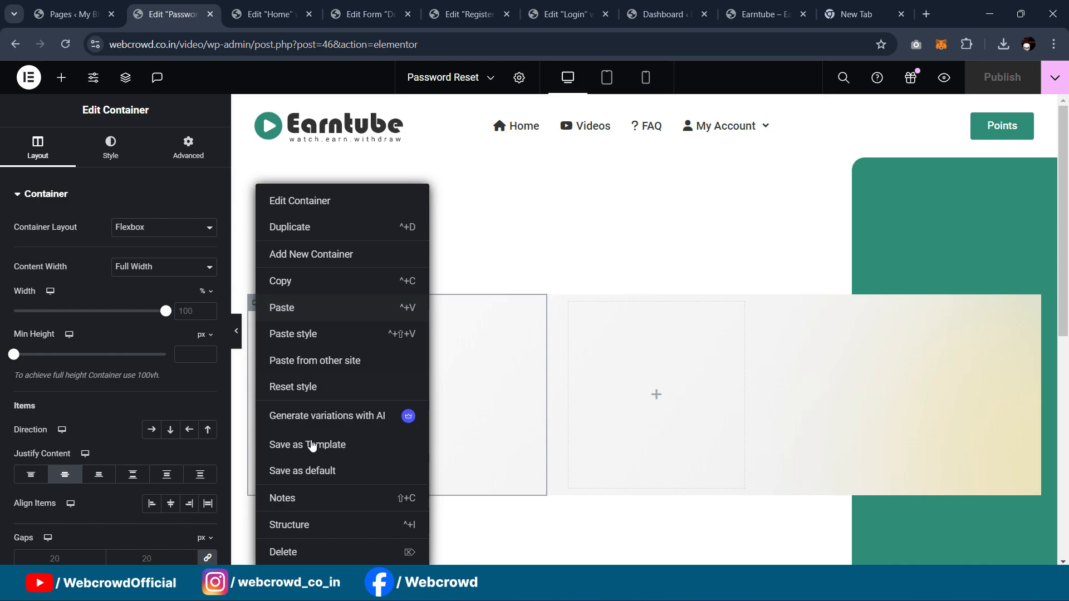
pyautogui.click(309, 523)
pyautogui.click(946, 189)
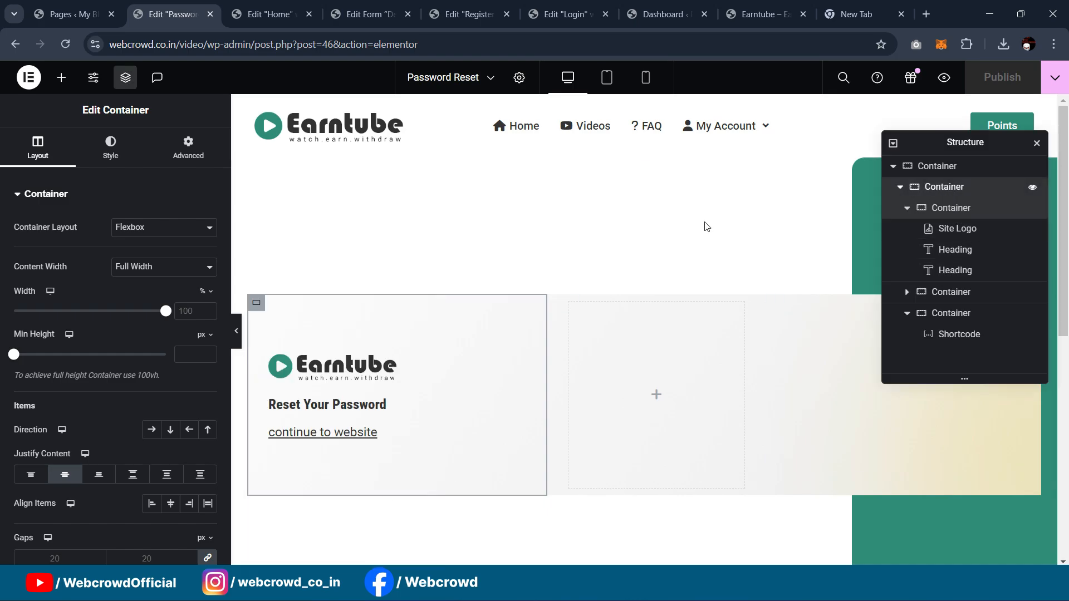
pyautogui.click(110, 148)
pyautogui.scroll(-2, 124, 325)
pyautogui.scroll(-5, 89, 490)
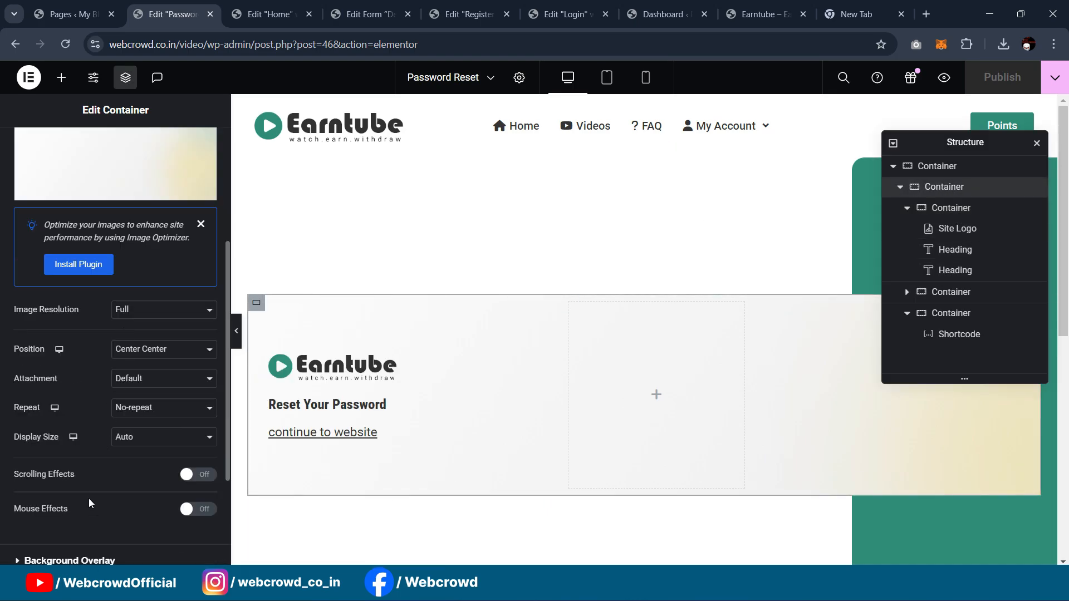
pyautogui.click(87, 437)
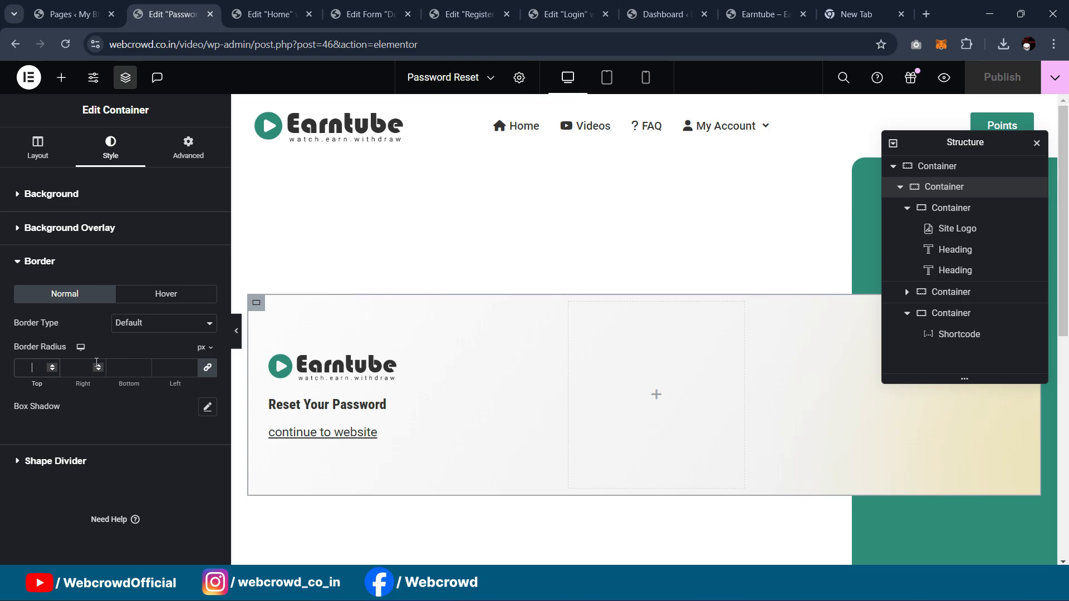
pyautogui.write('10')
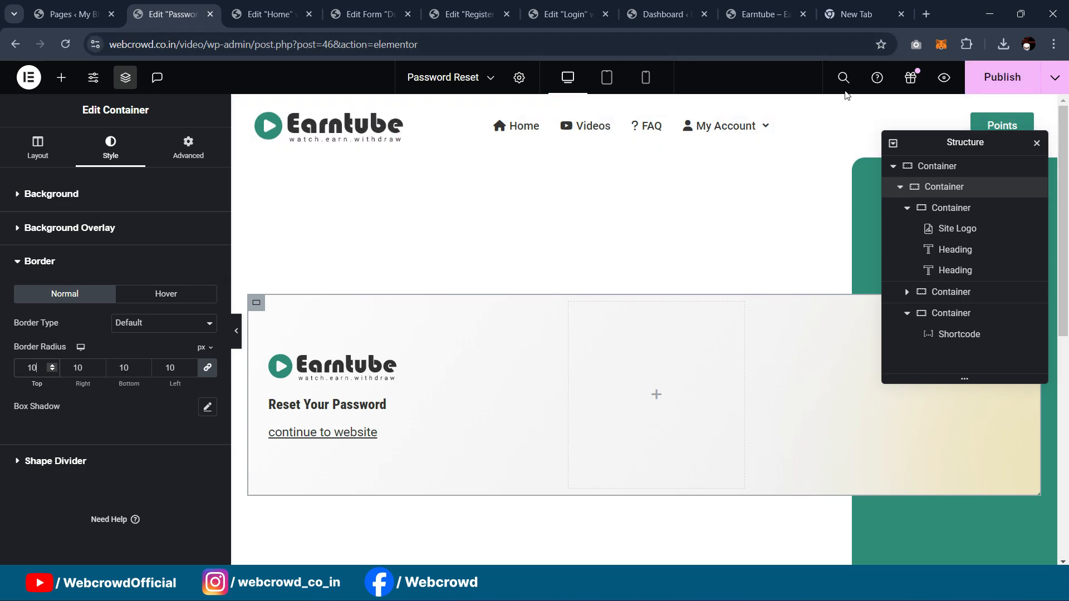
pyautogui.click(1023, 90)
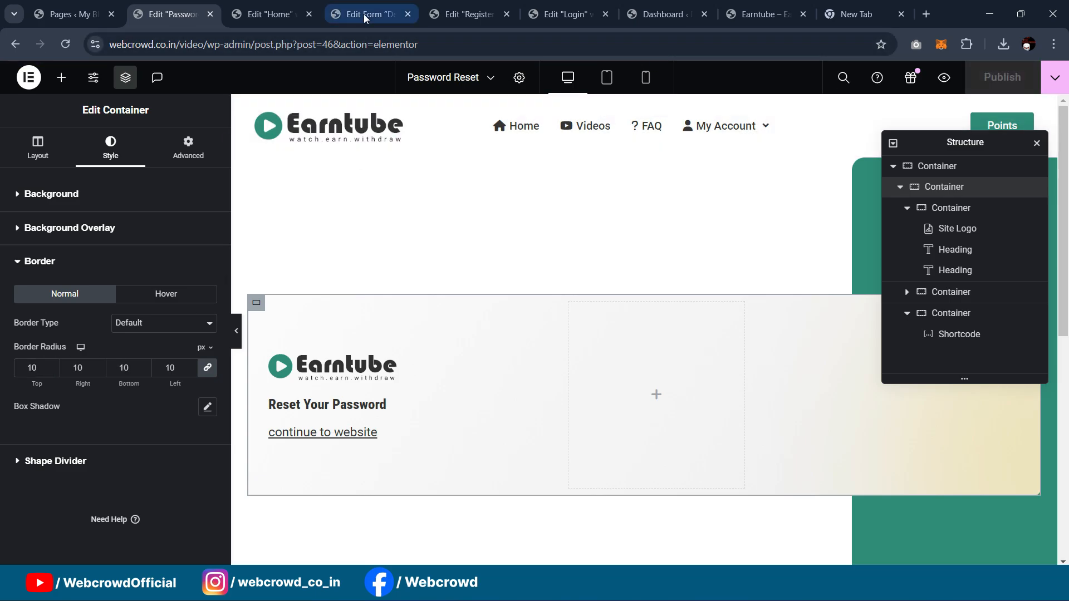
# Step: Set the Login page's outer container border radius to 10, then close the Password Reset editor
pyautogui.click(564, 14)
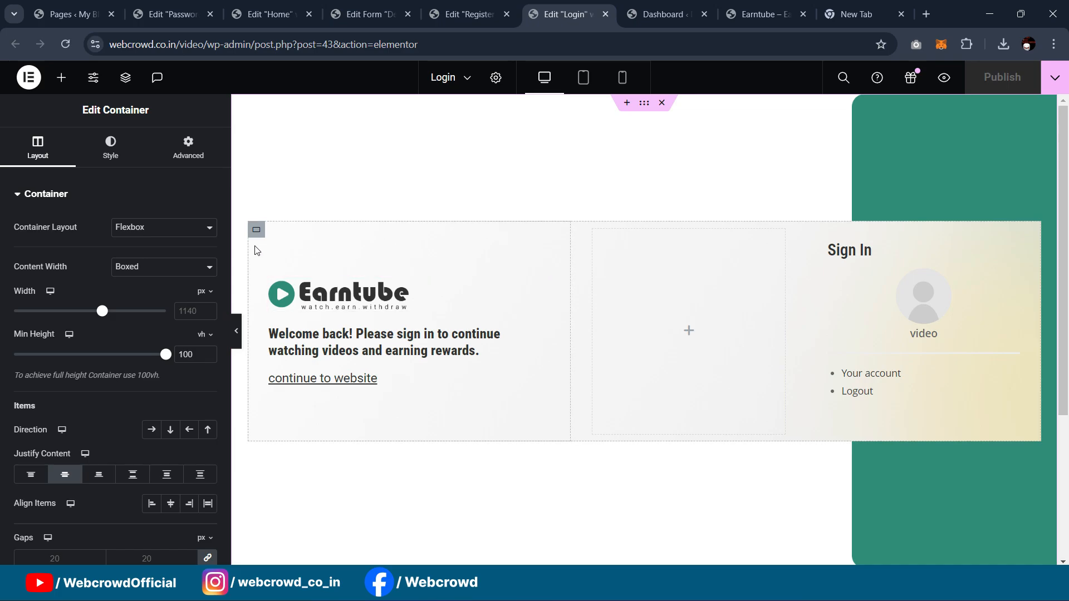
pyautogui.click(257, 229)
pyautogui.rightClick(256, 229)
pyautogui.click(292, 523)
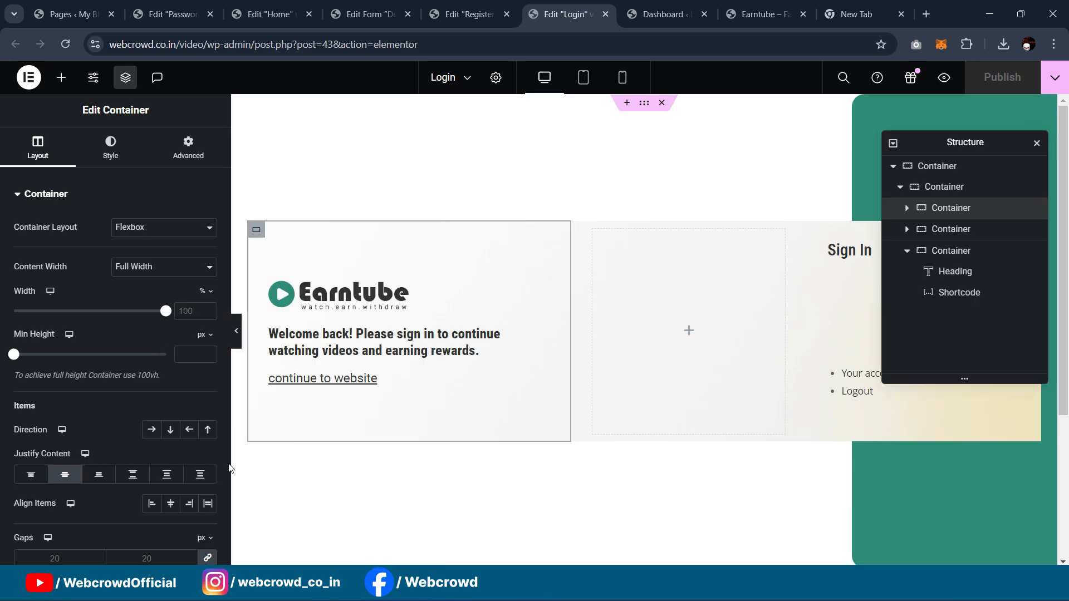
pyautogui.click(946, 186)
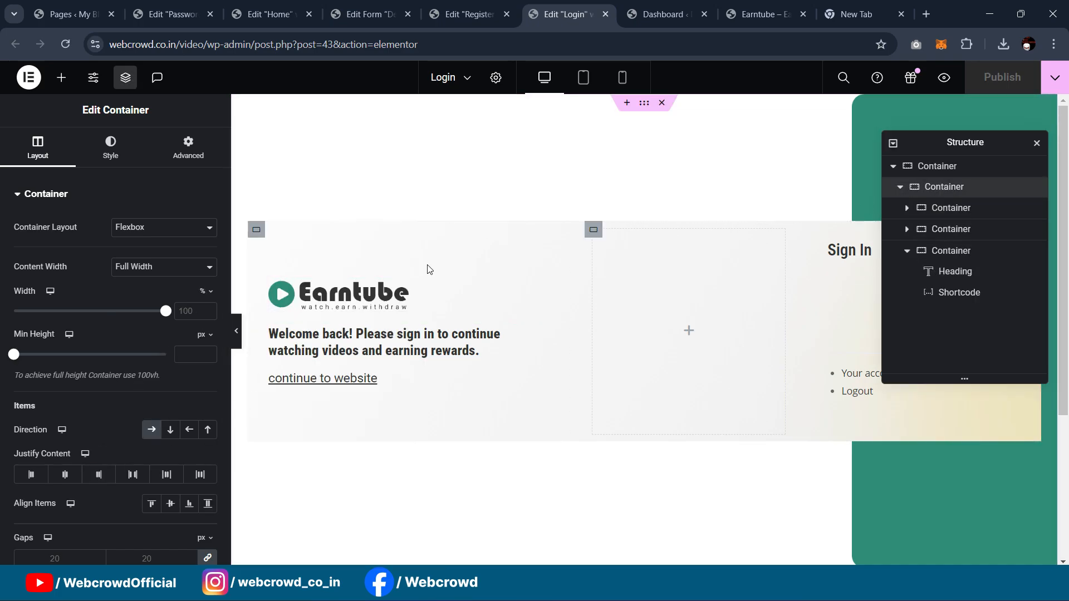
pyautogui.scroll(-5, 129, 299)
pyautogui.scroll(5, 101, 381)
pyautogui.click(111, 147)
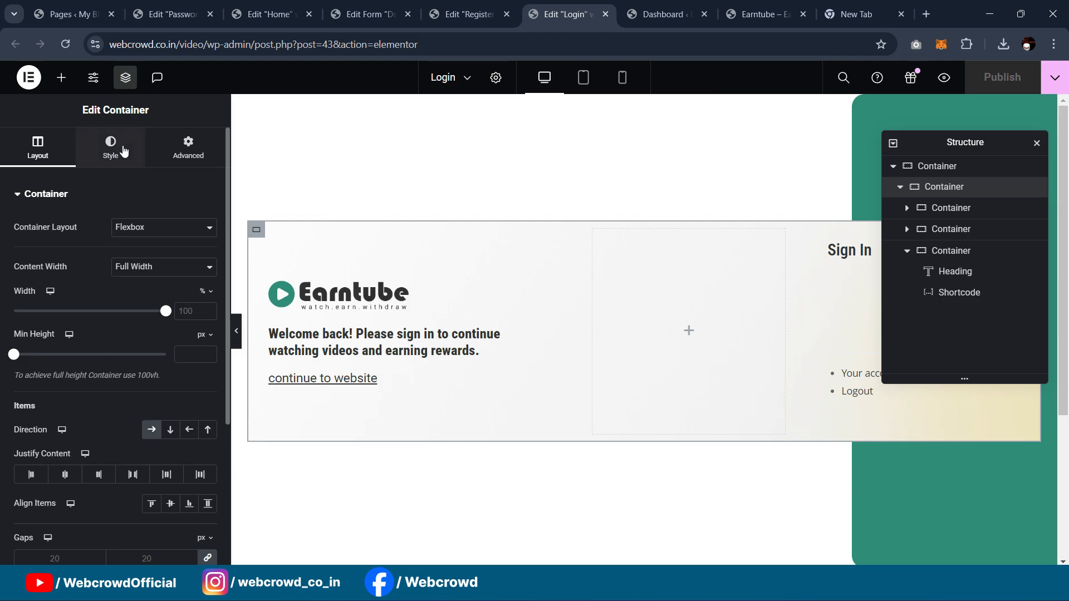
pyautogui.scroll(-4, 89, 401)
pyautogui.scroll(-2, 84, 524)
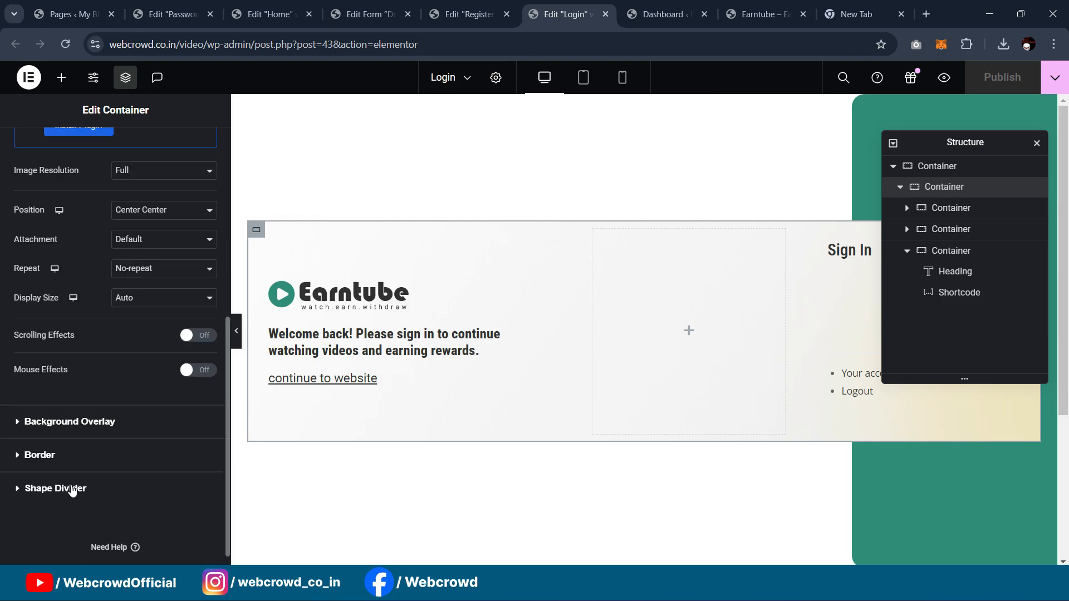
pyautogui.click(71, 459)
pyautogui.write('1')
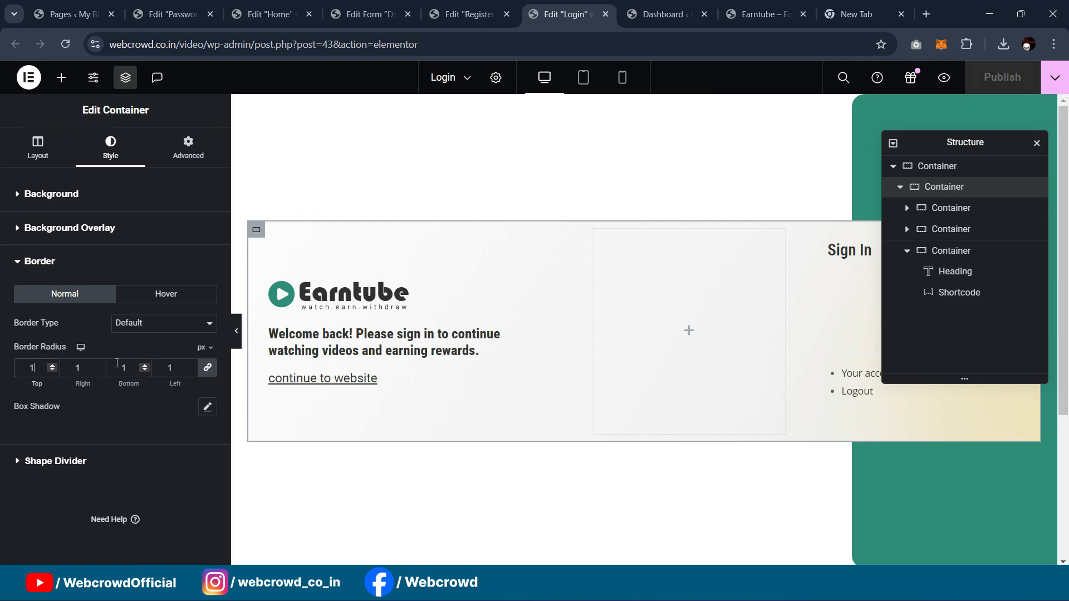
pyautogui.write('0')
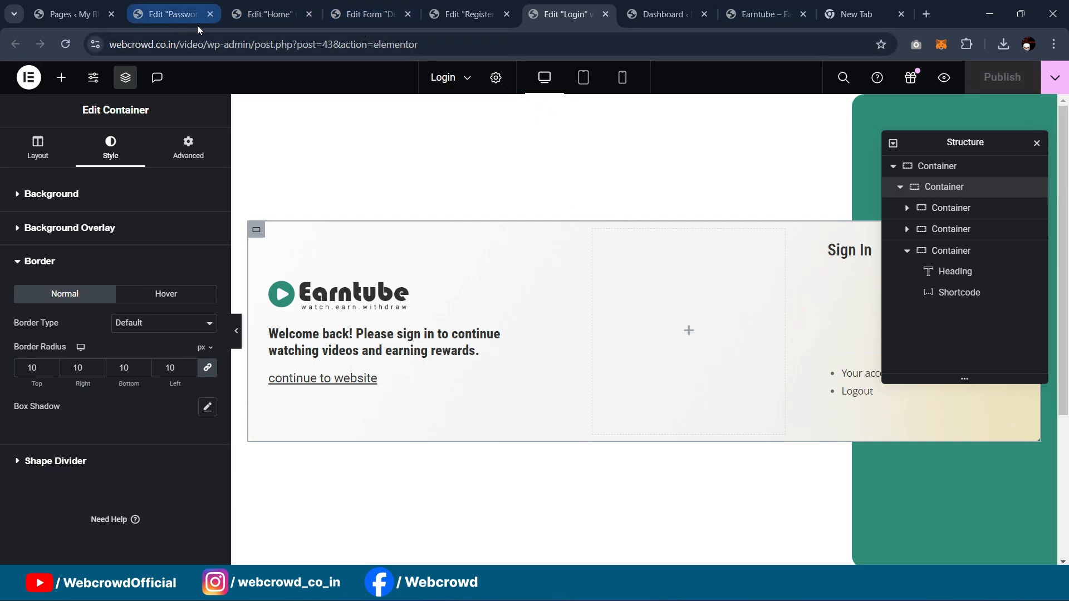
pyautogui.click(209, 15)
pyautogui.moveTo(627, 587)
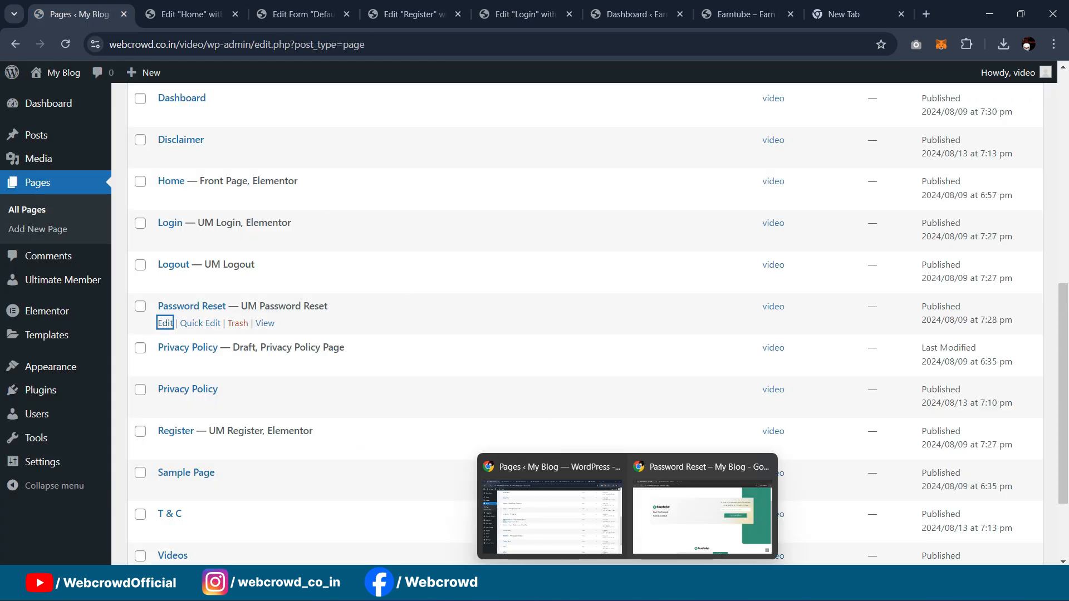
pyautogui.click(668, 518)
pyautogui.click(68, 47)
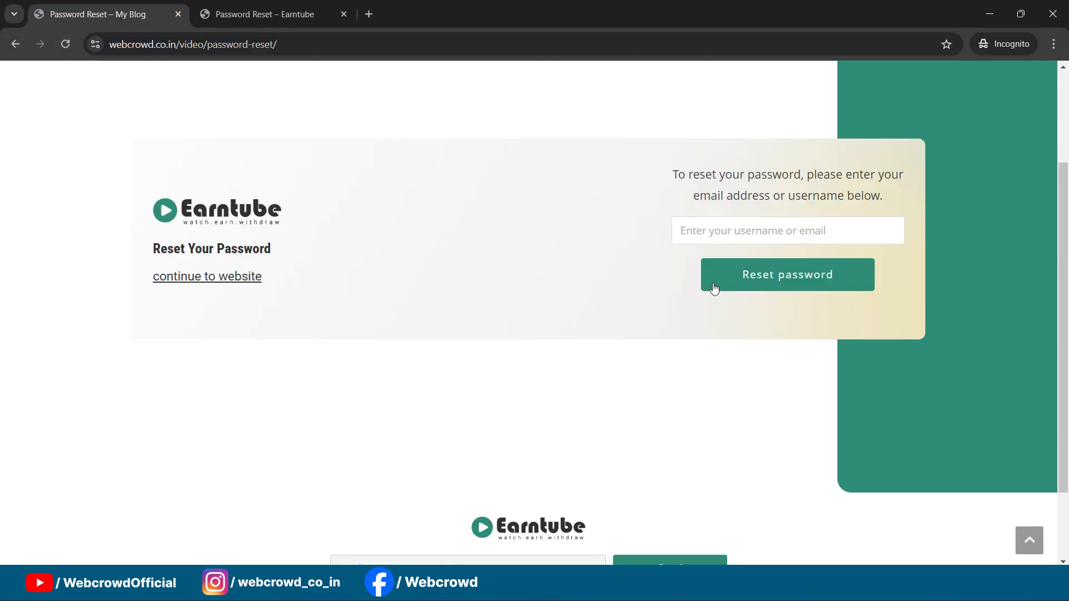
pyautogui.scroll(3, 714, 288)
pyautogui.moveTo(649, 91)
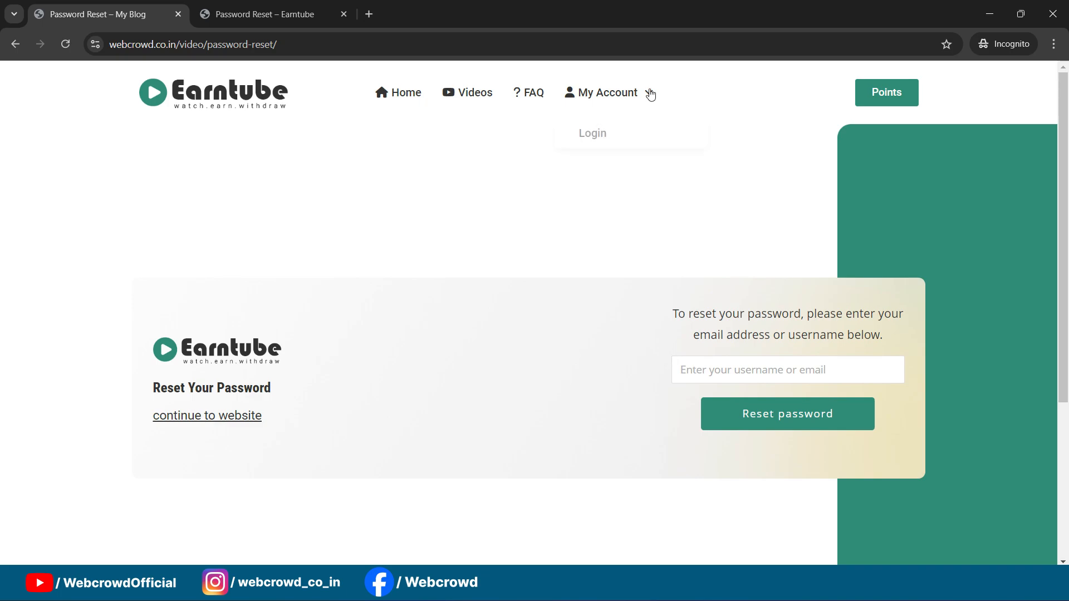
pyautogui.click(586, 132)
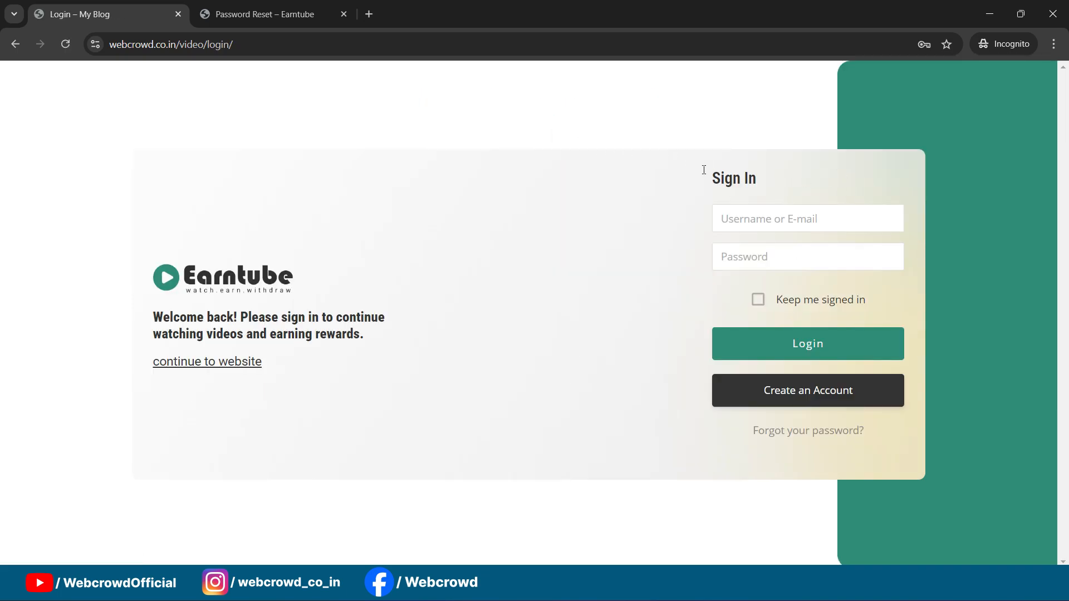
pyautogui.click(782, 397)
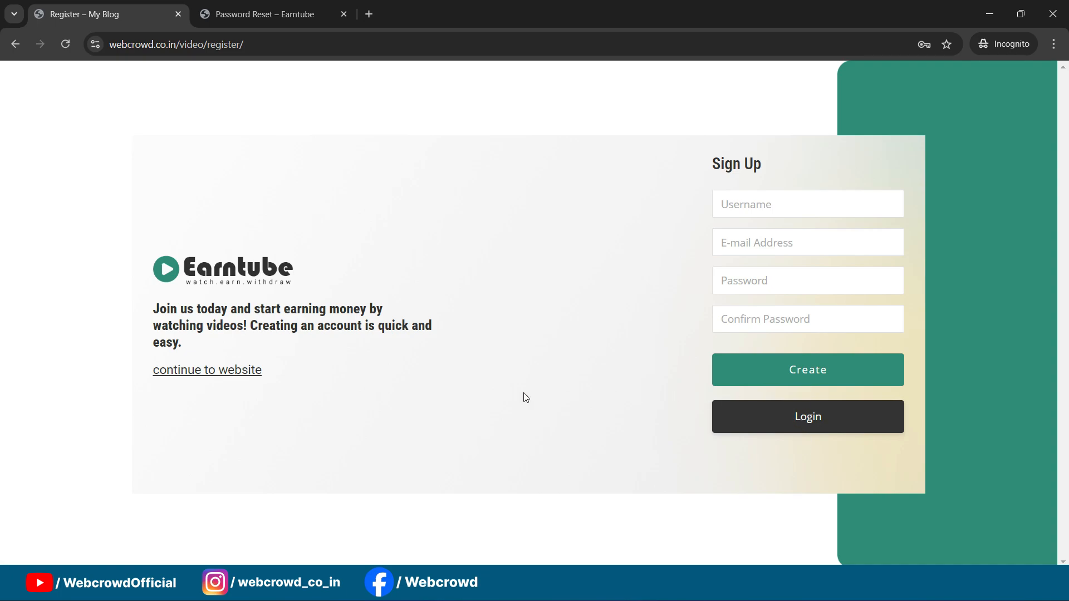
pyautogui.click(754, 423)
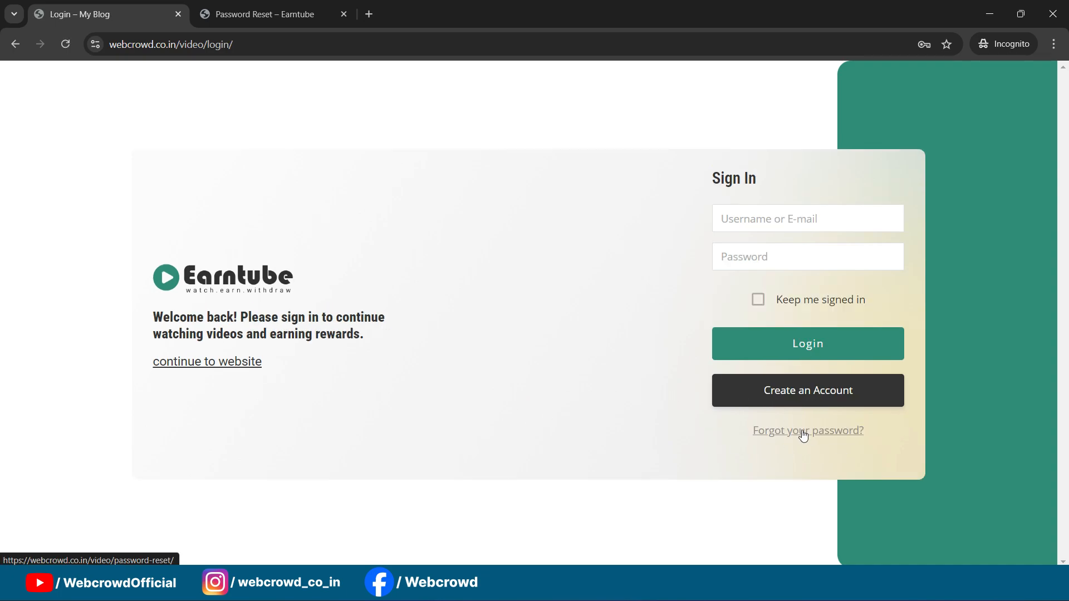
pyautogui.click(801, 432)
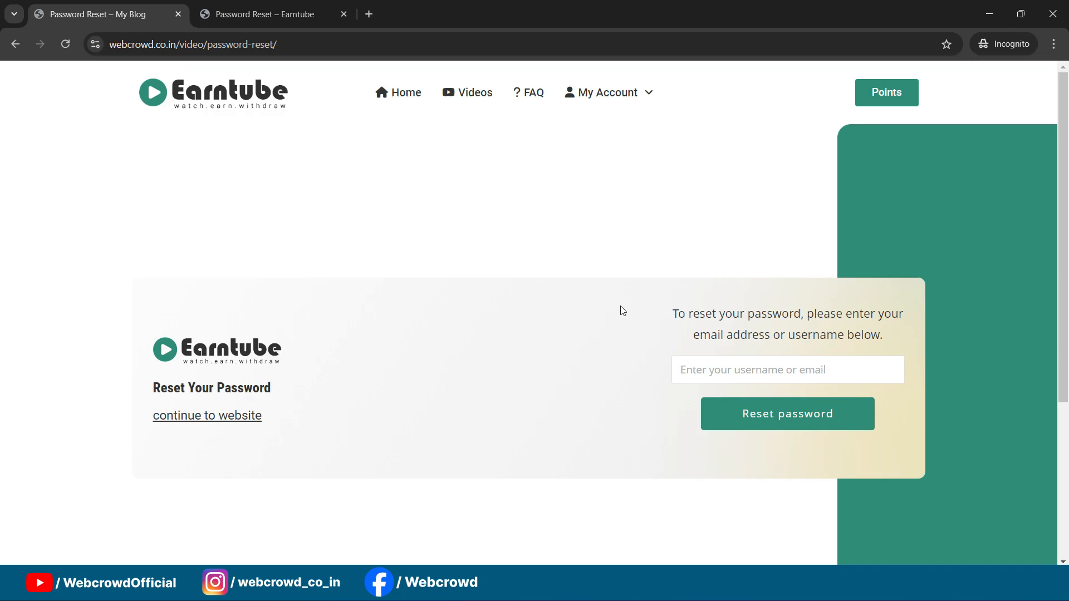
pyautogui.scroll(-5, 617, 176)
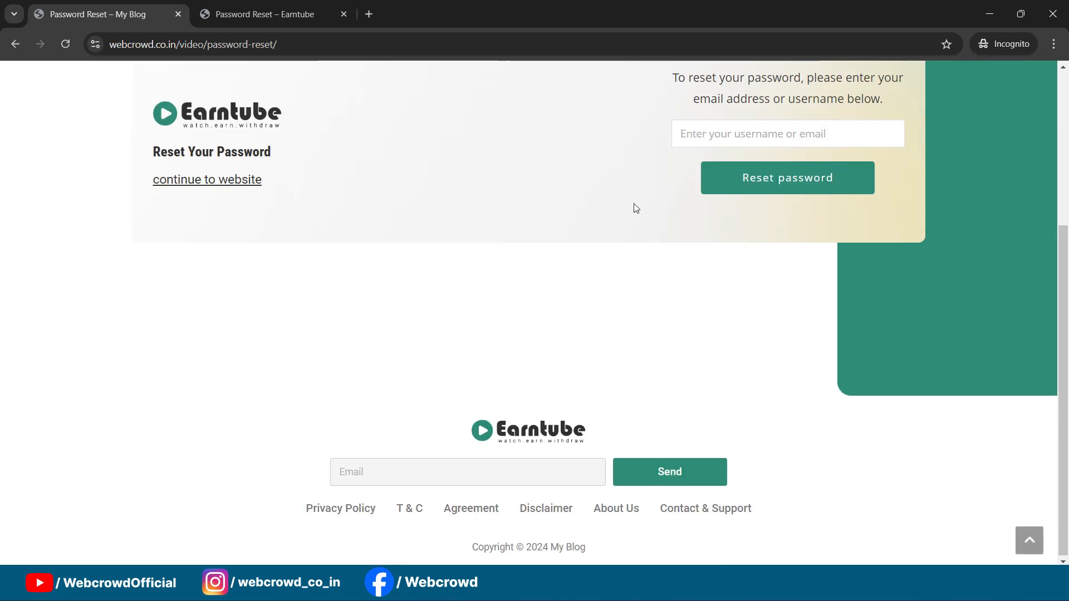
pyautogui.scroll(5, 633, 208)
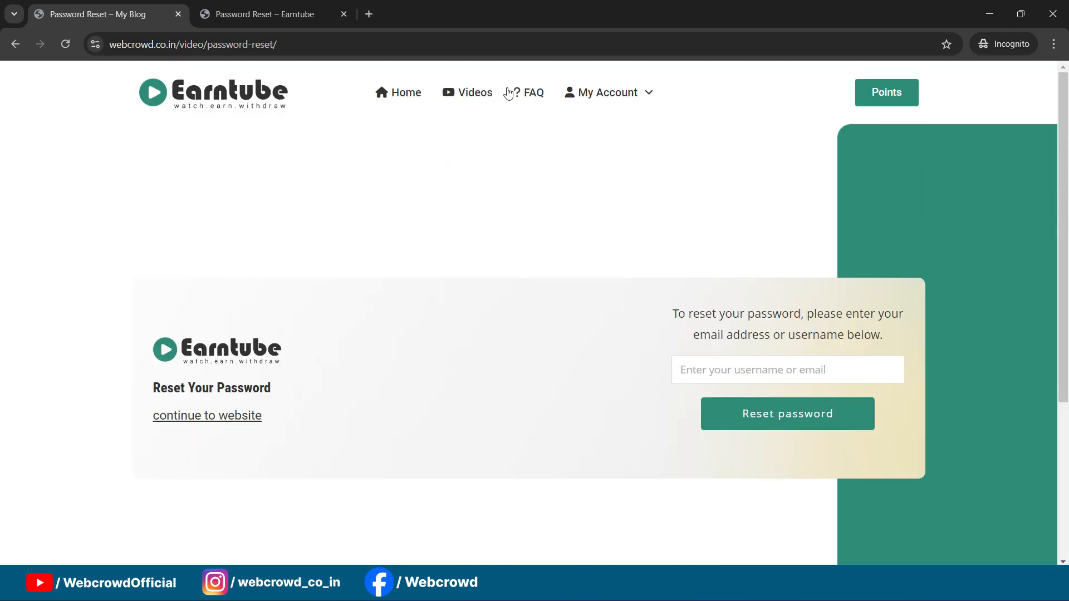
pyautogui.scroll(-4, 587, 453)
pyautogui.scroll(4, 613, 388)
pyautogui.scroll(-5, 586, 116)
# Step: Look over the page settings of the Register and Login page editors
pyautogui.click(557, 528)
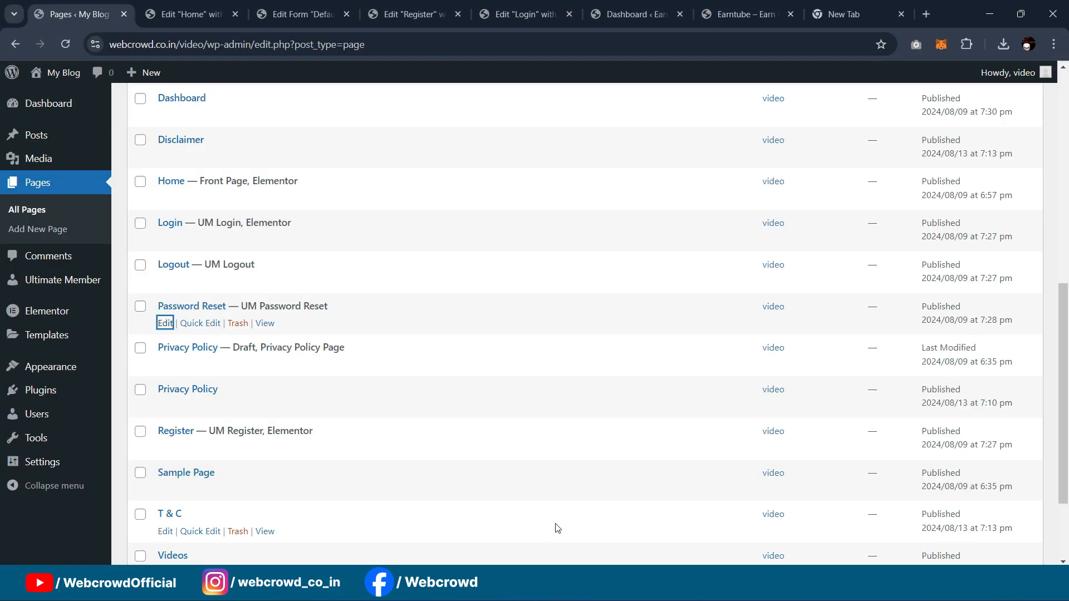
pyautogui.click(189, 14)
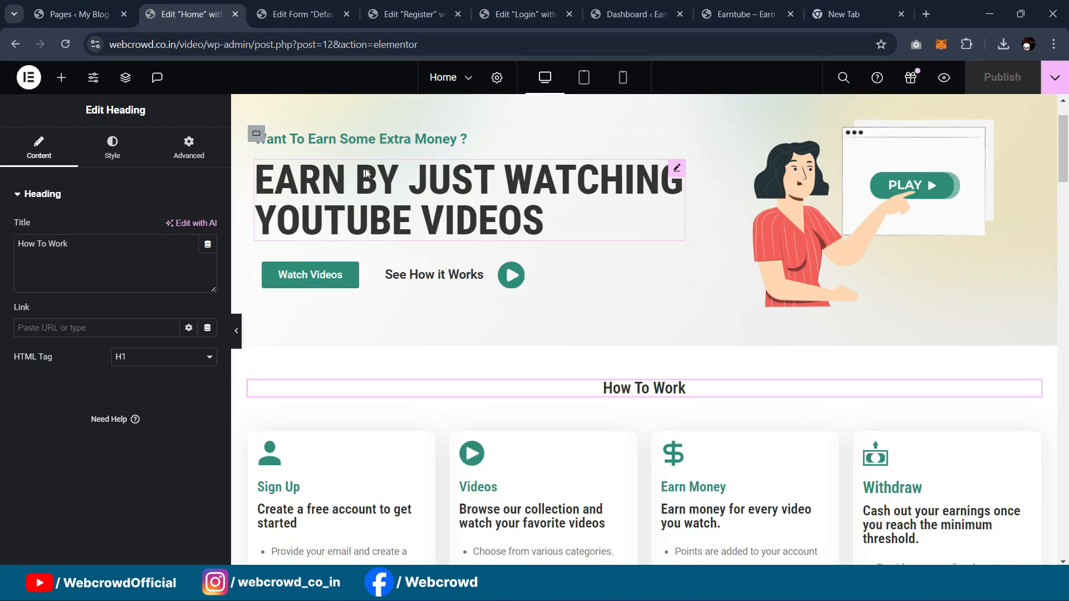
pyautogui.click(289, 14)
pyautogui.click(415, 5)
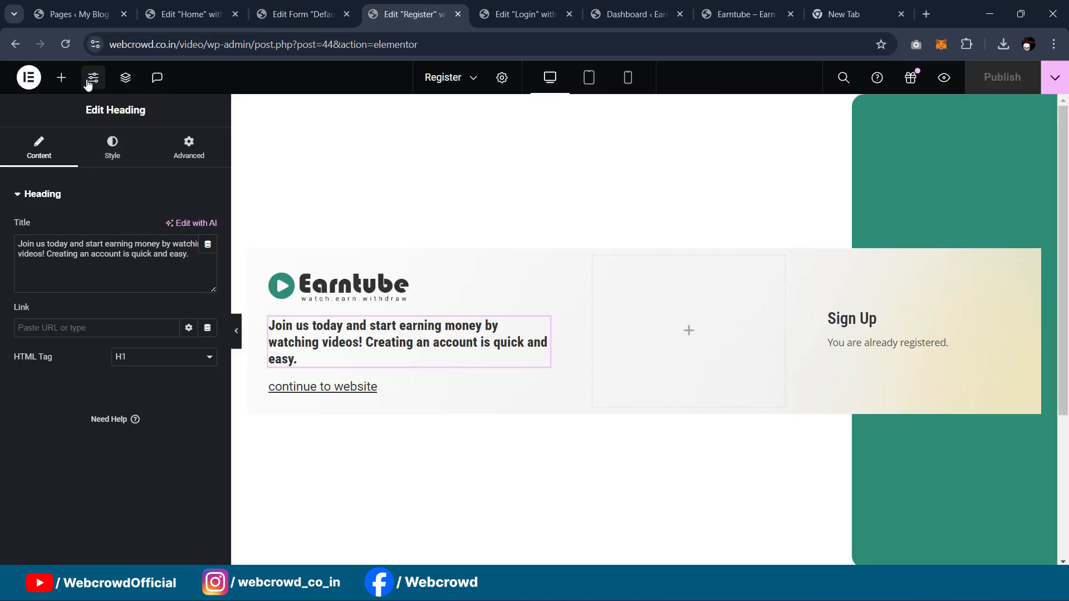
pyautogui.click(501, 78)
pyautogui.scroll(-1, 114, 362)
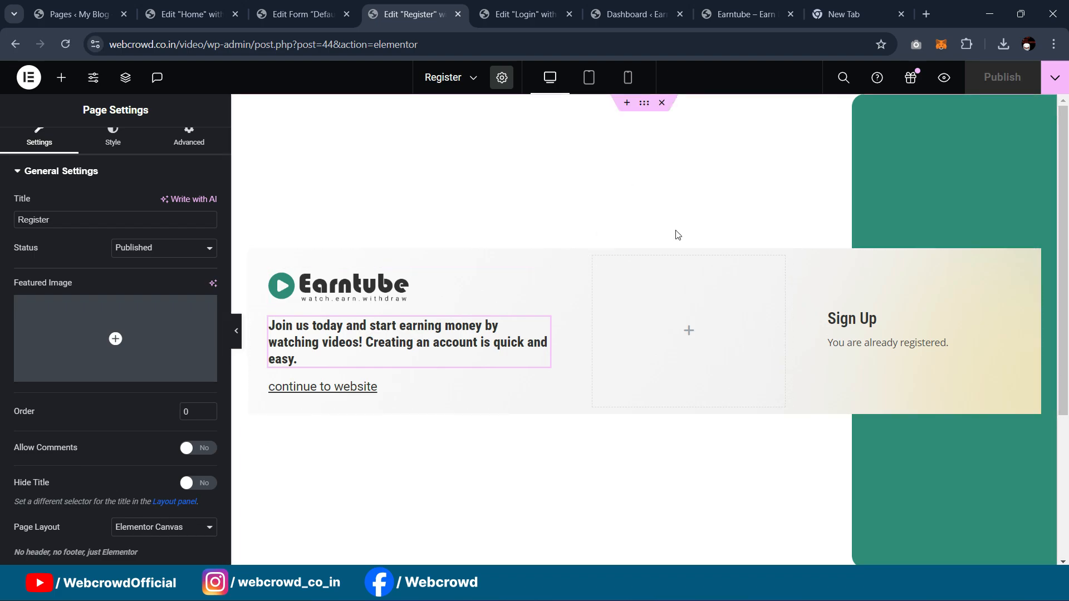
pyautogui.click(510, 18)
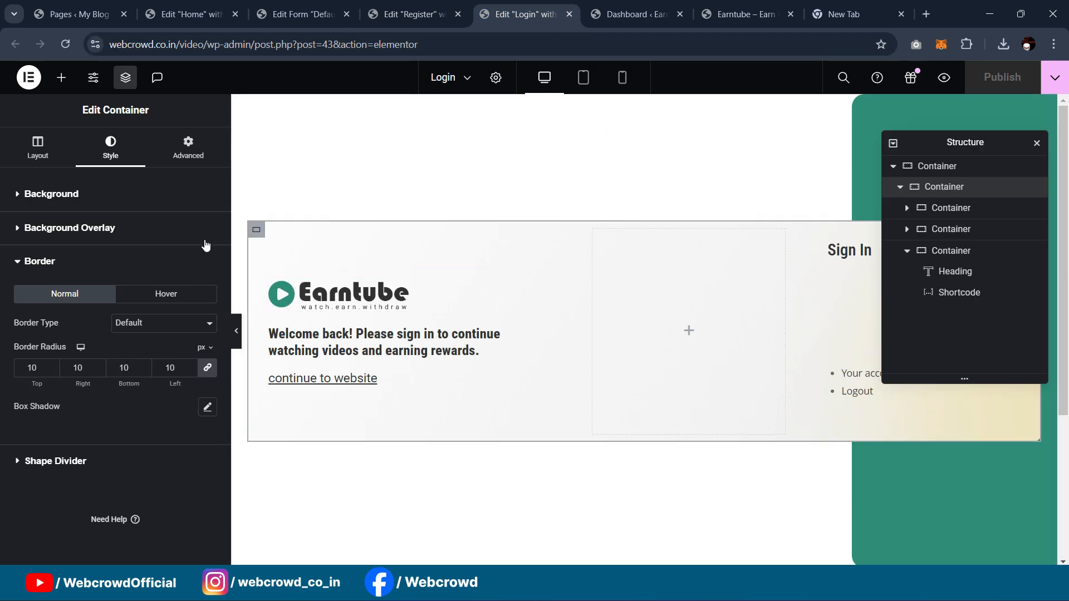
pyautogui.click(496, 77)
pyautogui.scroll(-1, 189, 499)
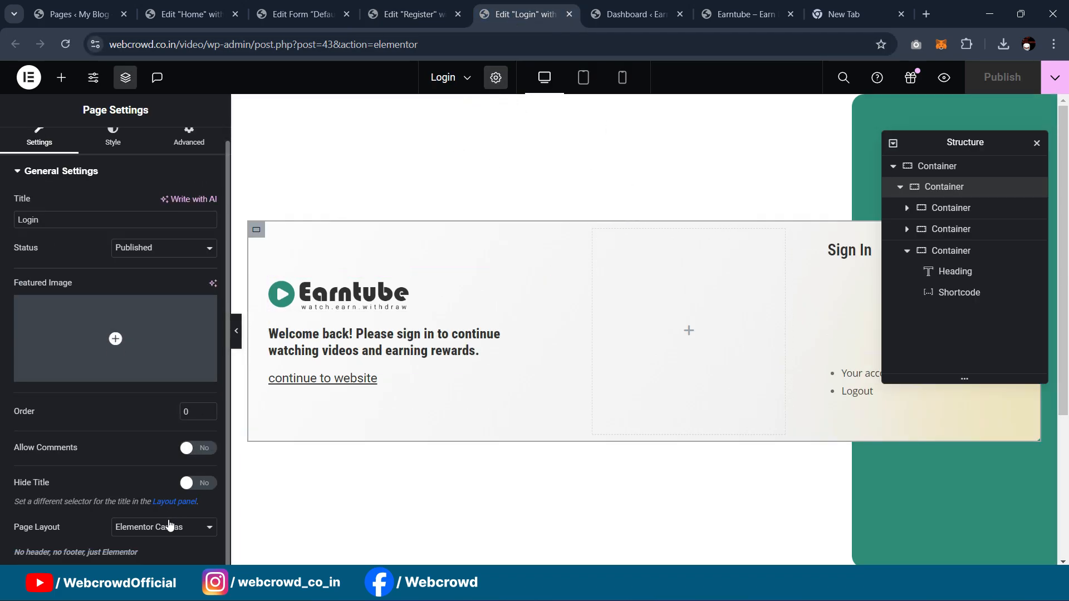
pyautogui.click(290, 15)
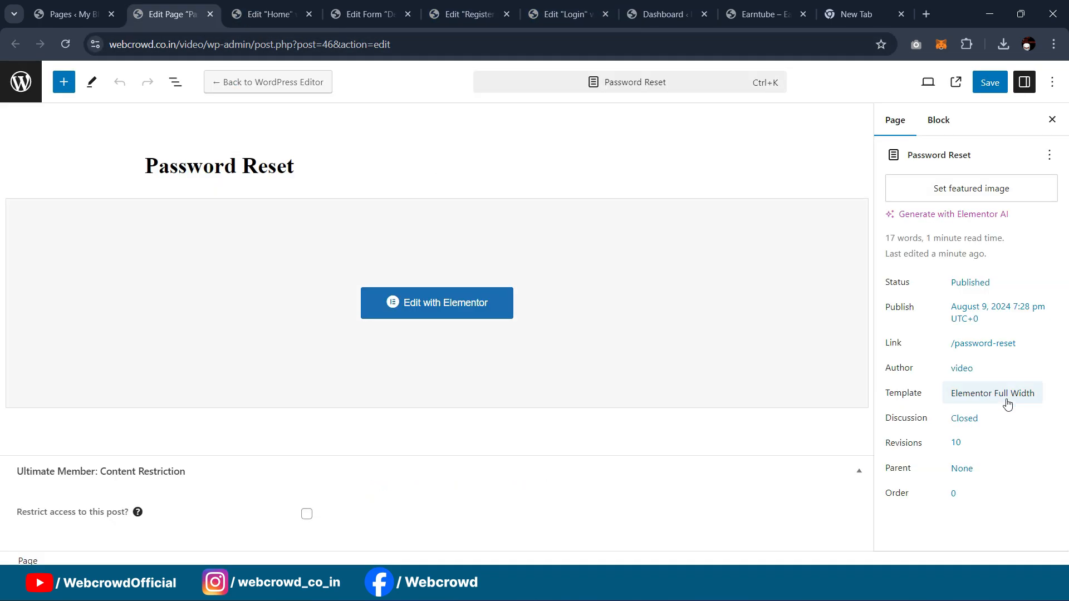
# Step: Set the Password Reset page template to Elementor Canvas, save, and view the live page
pyautogui.click(1002, 394)
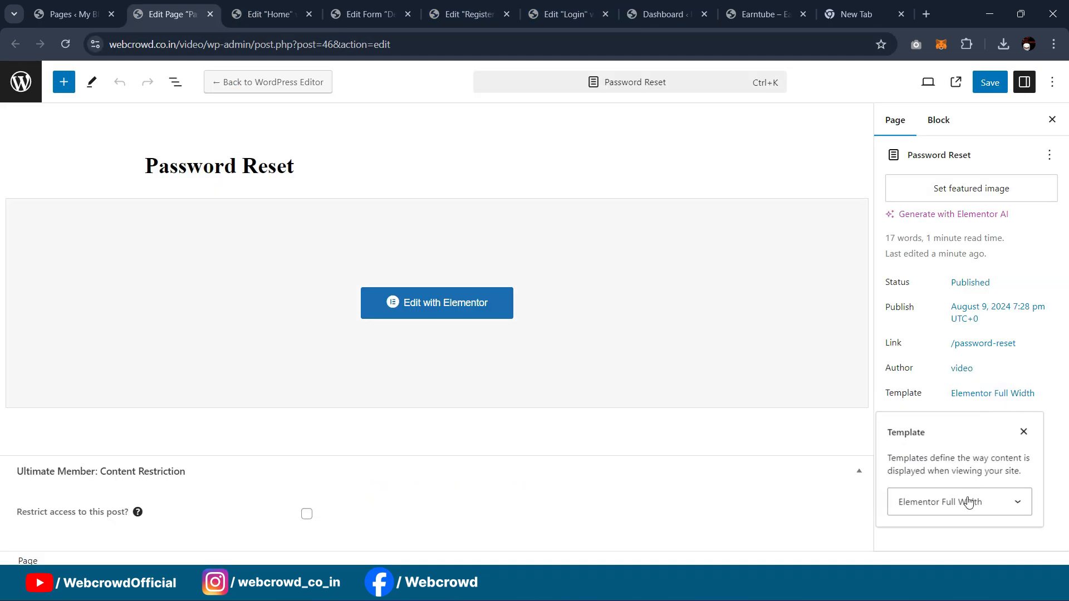
pyautogui.click(968, 501)
pyautogui.click(959, 442)
pyautogui.click(990, 83)
pyautogui.moveTo(628, 587)
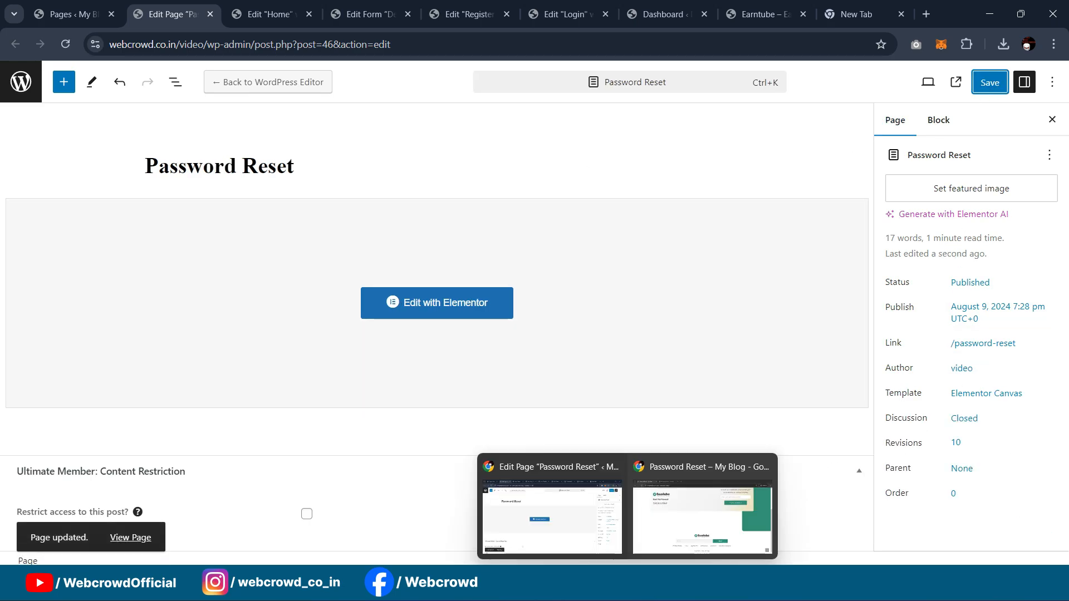
pyautogui.click(702, 510)
pyautogui.scroll(4, 126, 84)
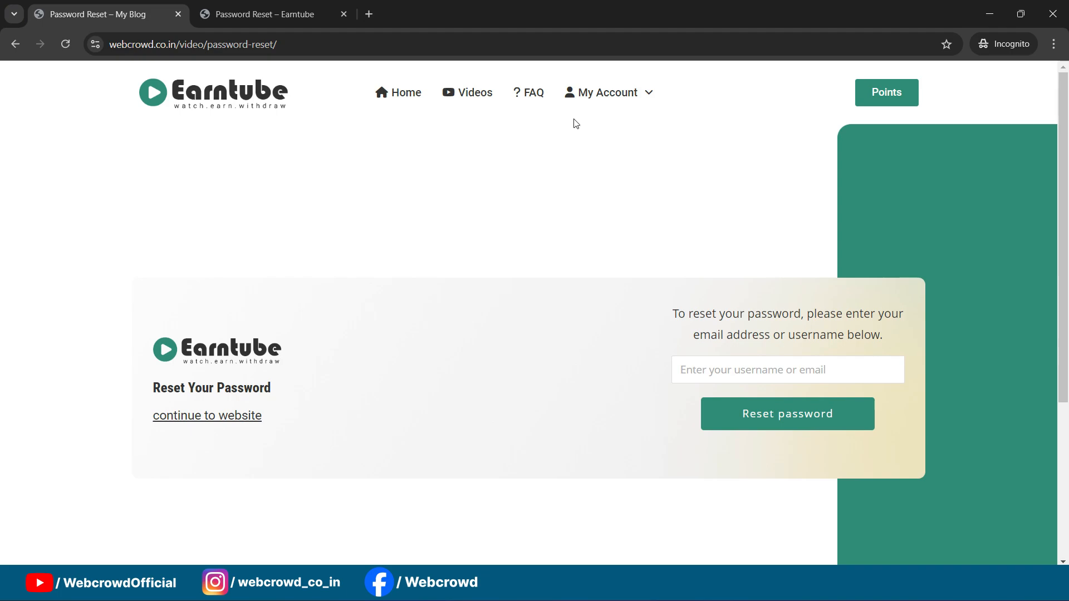
# Step: Check the live Login, account creation and Password Reset pages, then return to the Password Reset editor
pyautogui.moveTo(576, 123)
pyautogui.click(607, 132)
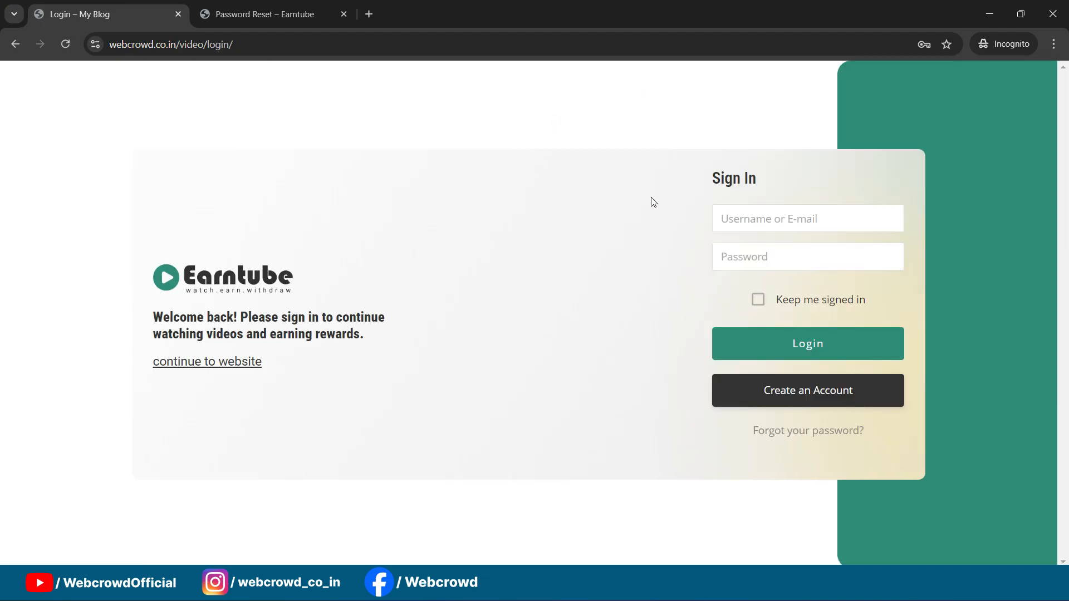
pyautogui.click(803, 402)
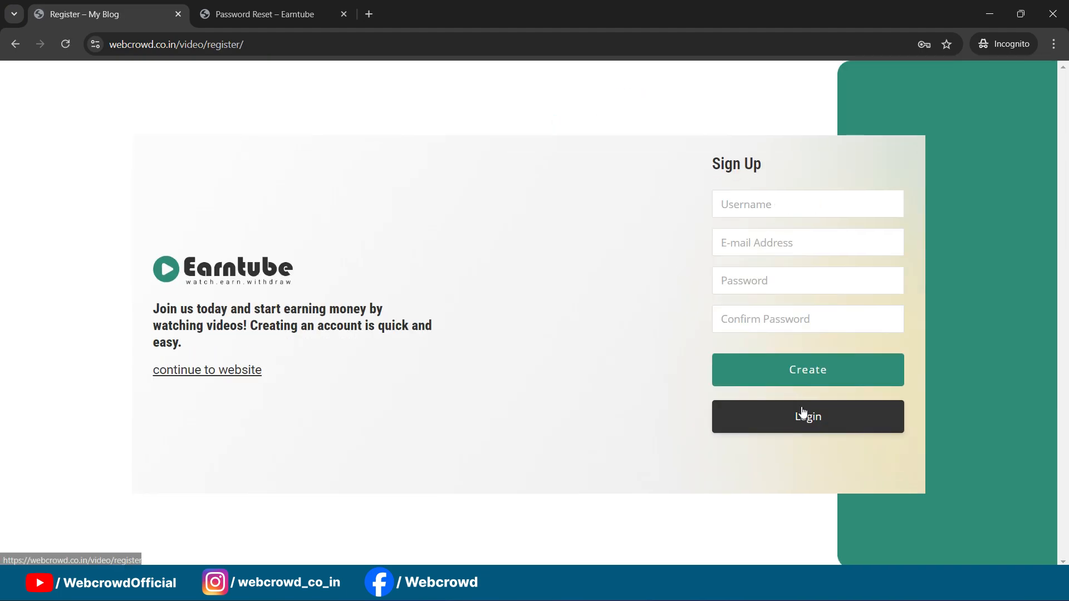
pyautogui.click(777, 417)
pyautogui.click(800, 434)
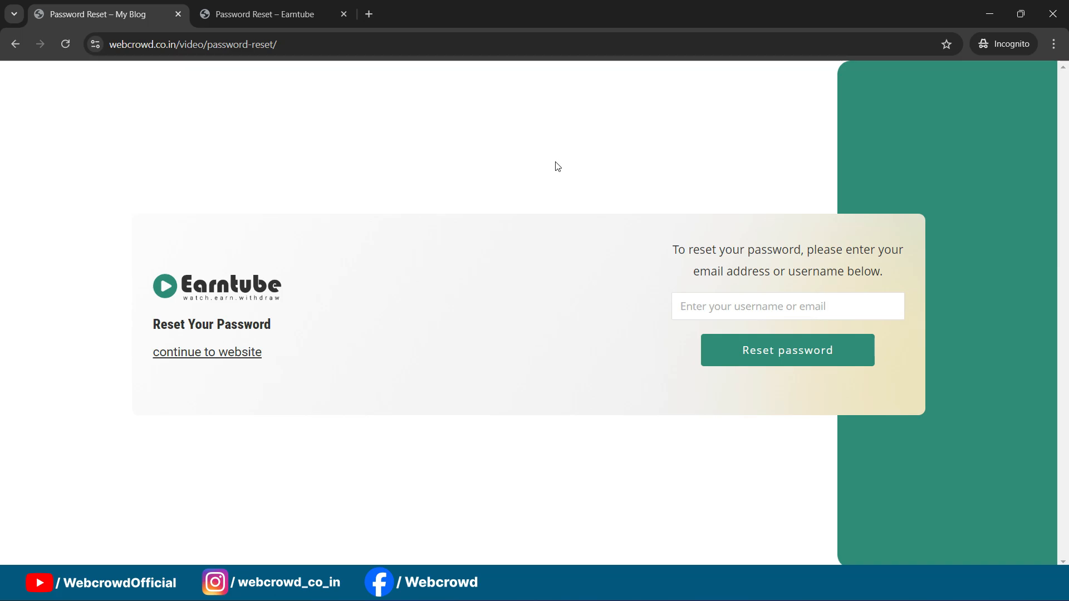
pyautogui.moveTo(627, 589)
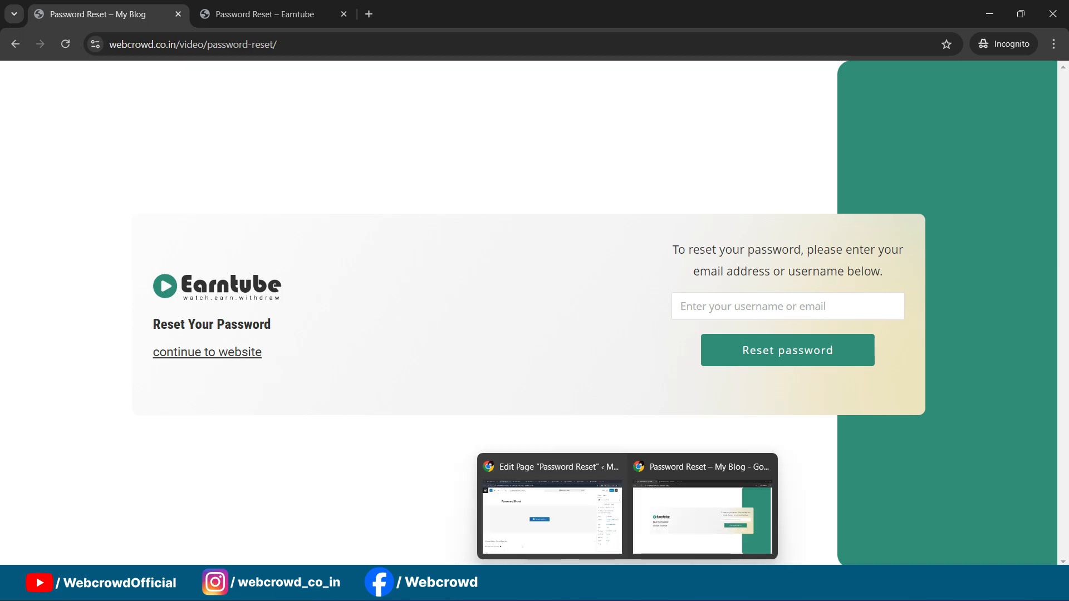
pyautogui.click(572, 539)
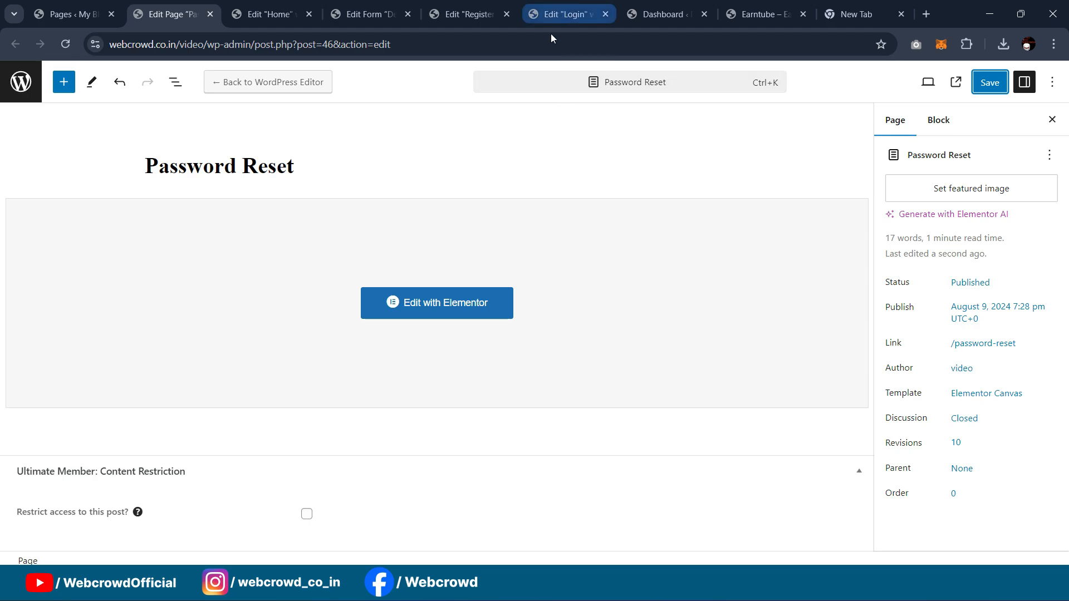
# Step: On the Earntube site, open My Account > Dashboard to review the points and task history
pyautogui.click(758, 15)
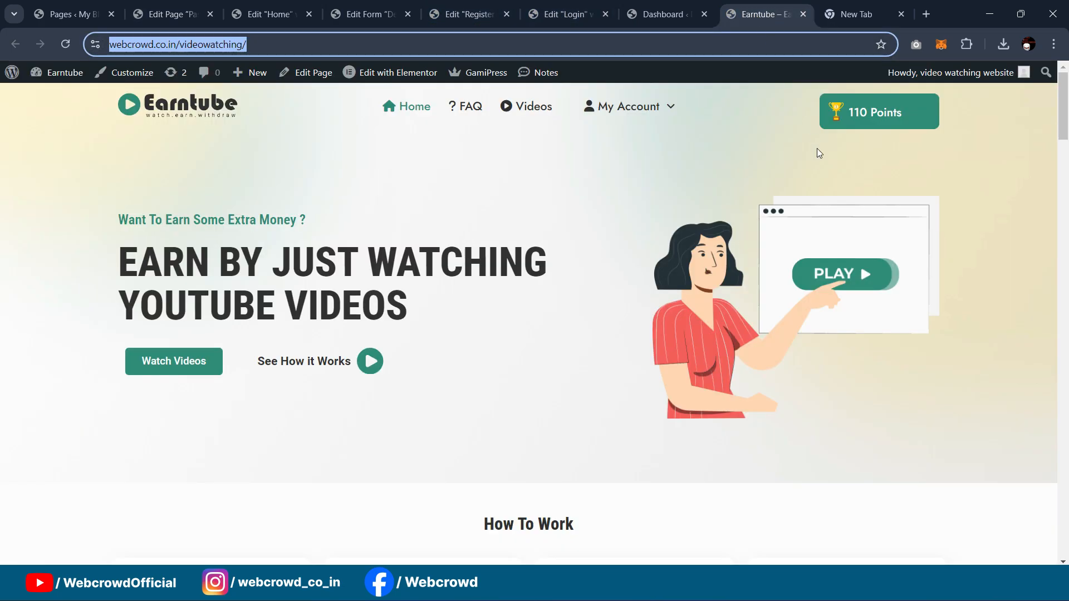
pyautogui.scroll(-20, 816, 147)
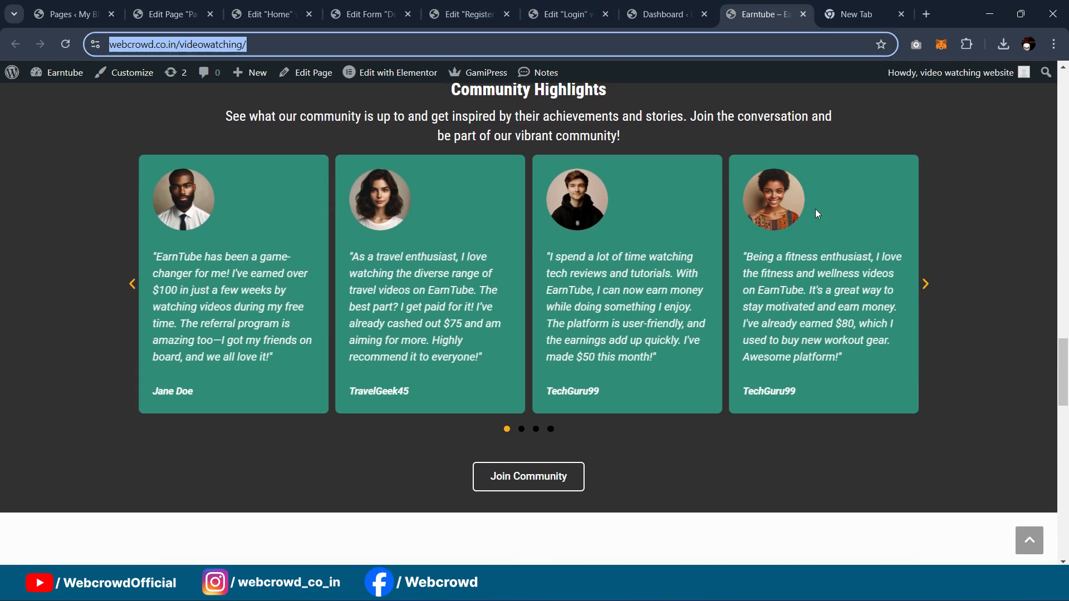
pyautogui.scroll(20, 816, 213)
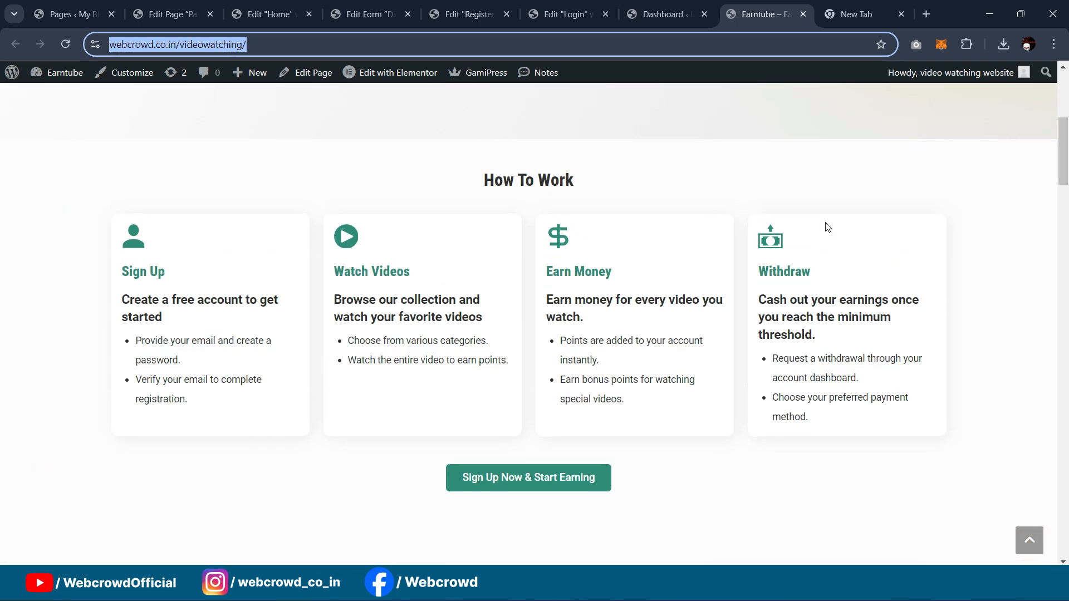
pyautogui.scroll(6, 828, 227)
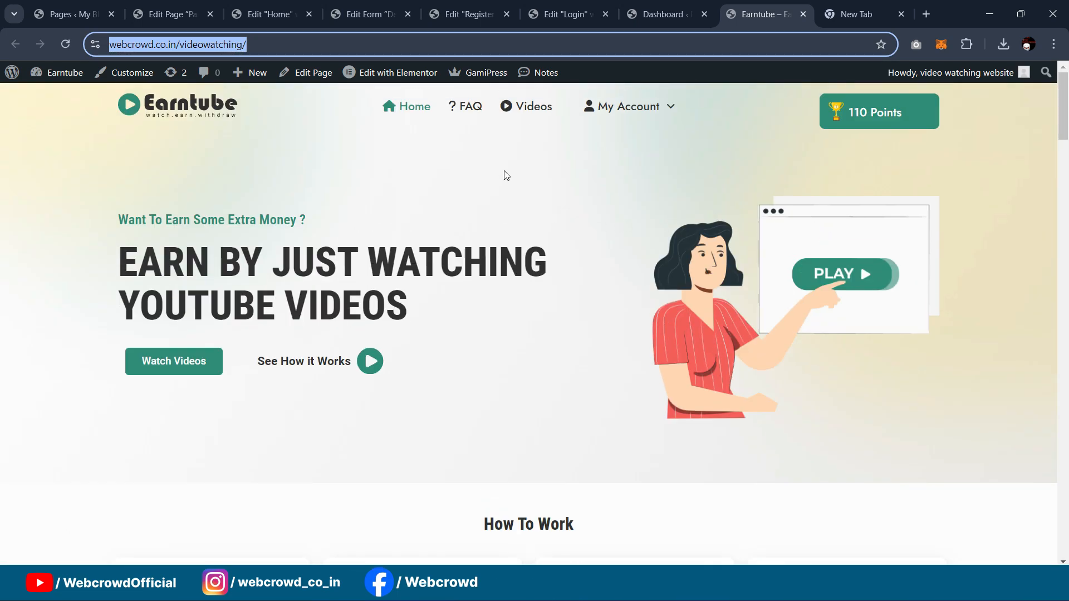
pyautogui.moveTo(630, 108)
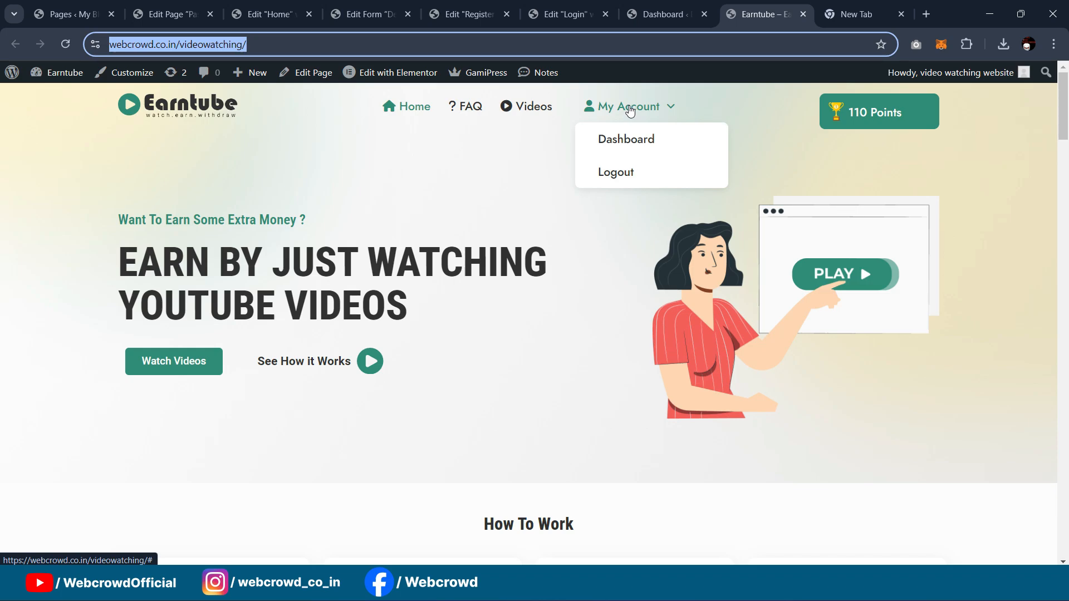
pyautogui.click(625, 139)
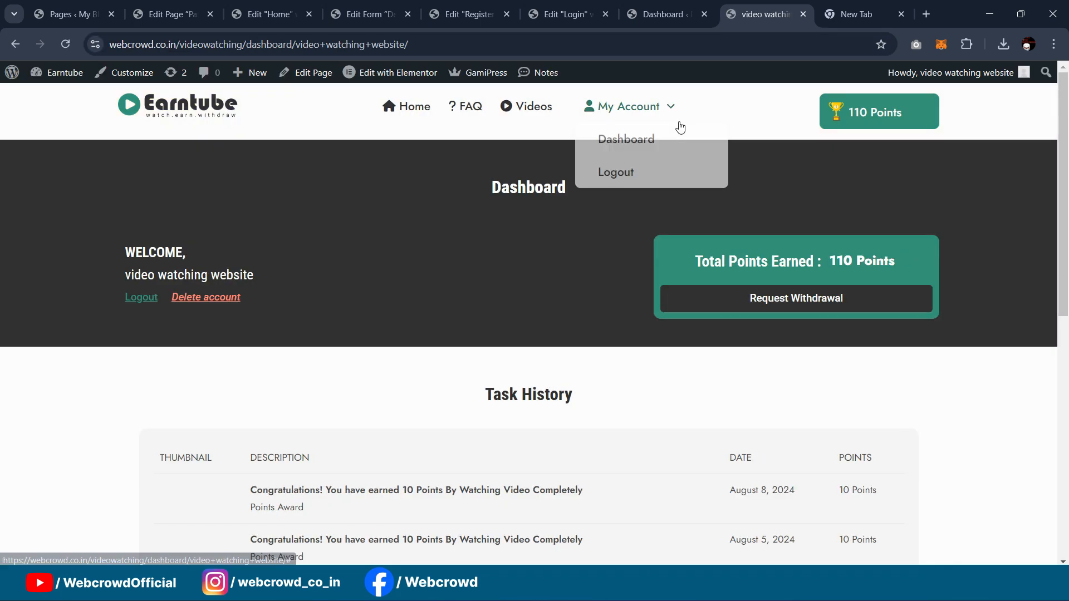
pyautogui.scroll(-5, 670, 167)
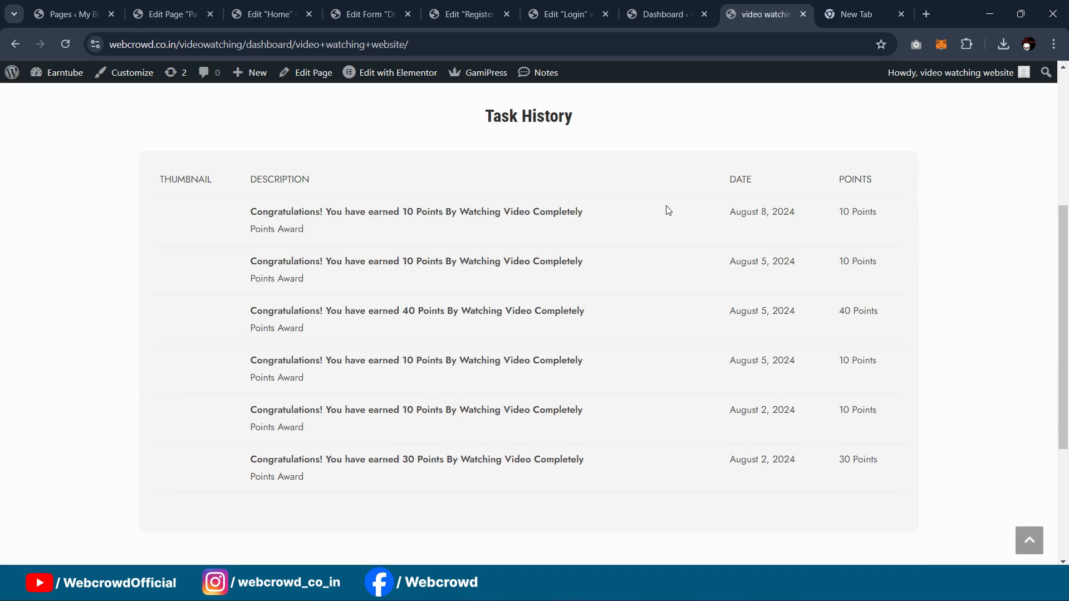
pyautogui.scroll(5, 662, 200)
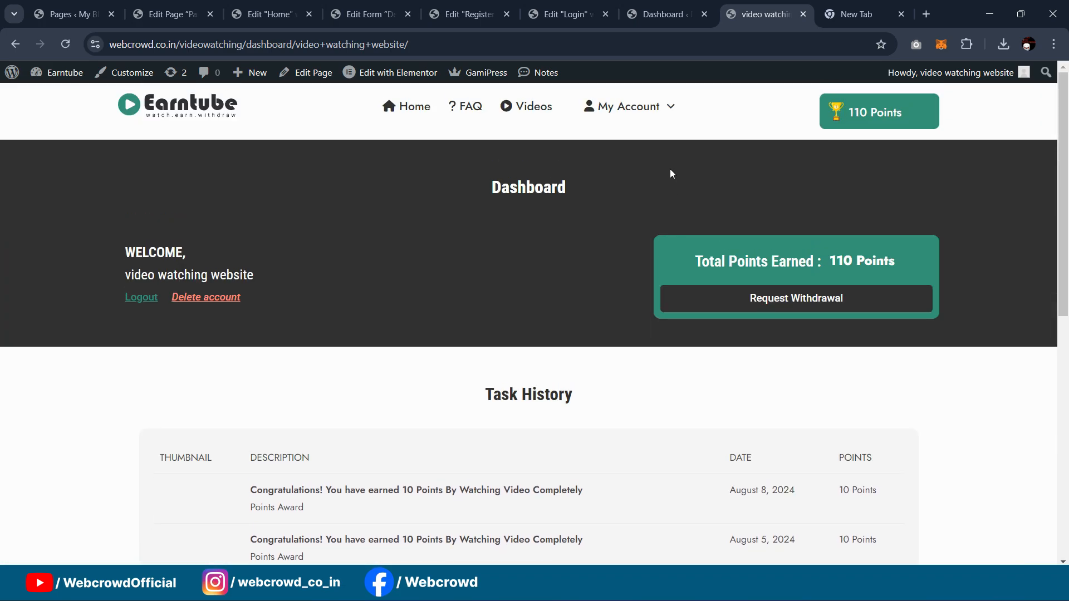
# Step: Browse the Earntube Videos page, then return to the blog's admin Pages list
pyautogui.click(534, 111)
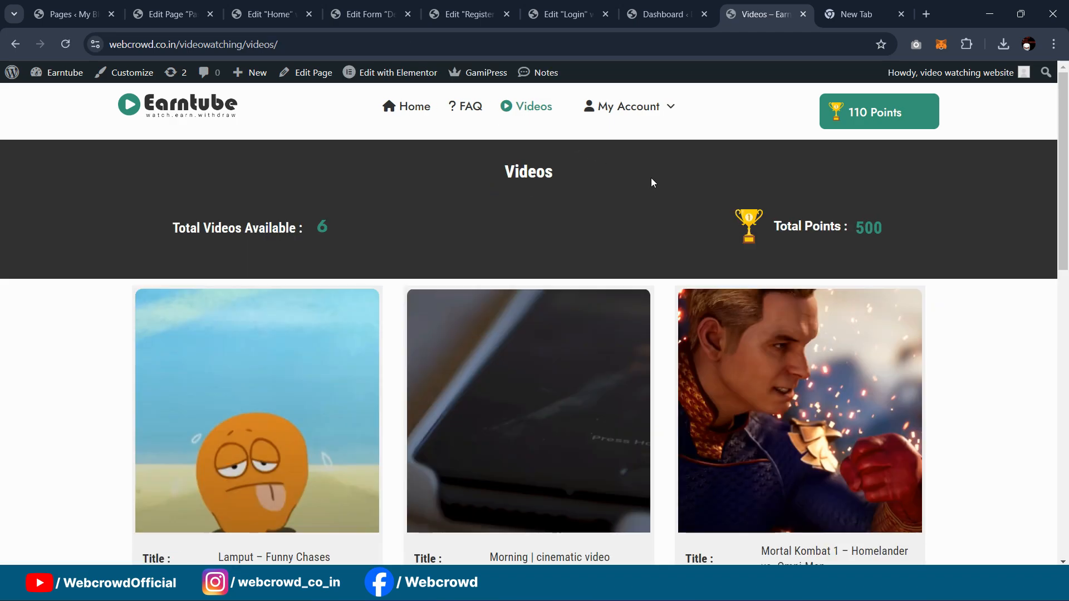
pyautogui.scroll(-3, 484, 175)
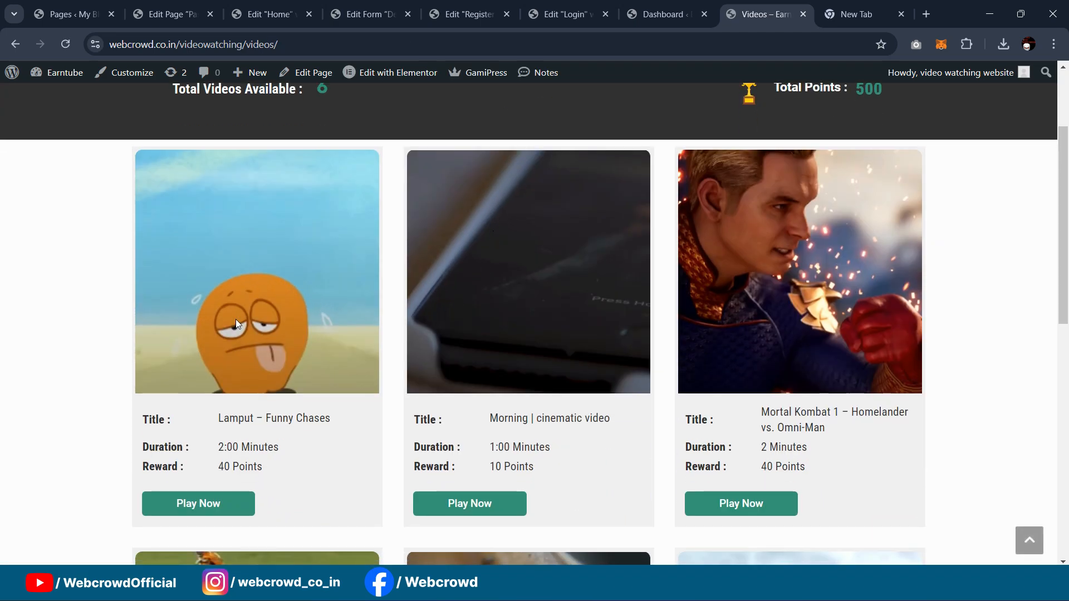
pyautogui.scroll(1, 236, 323)
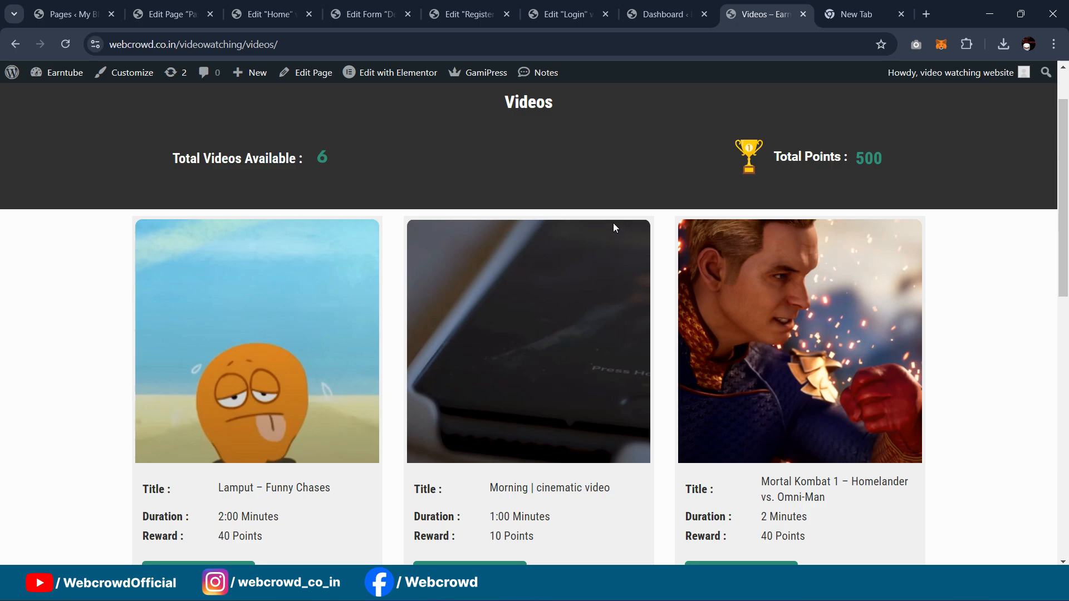
pyautogui.click(650, 13)
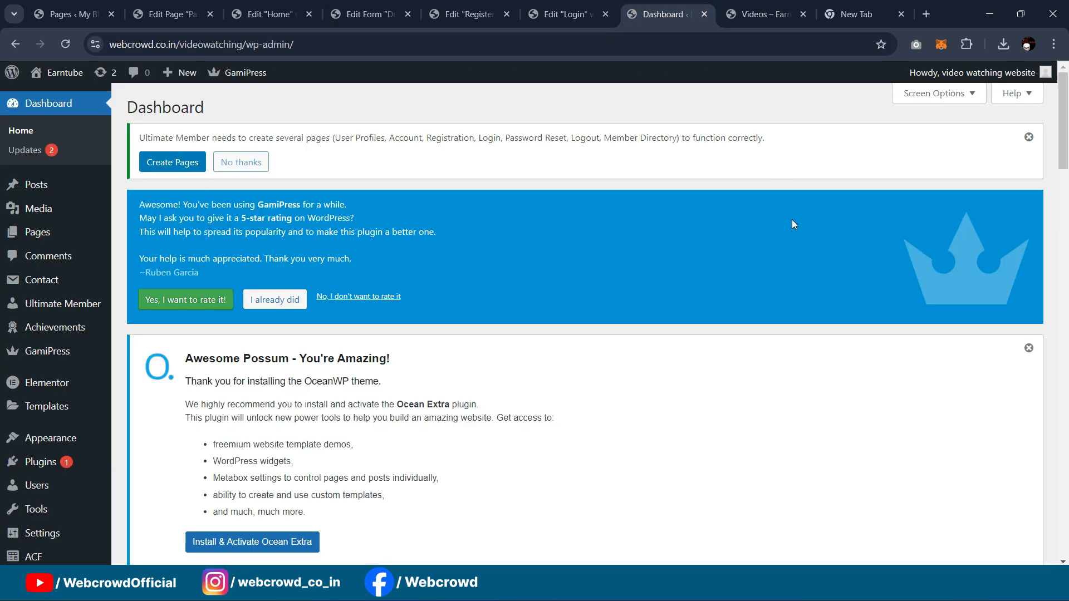
pyautogui.click(765, 14)
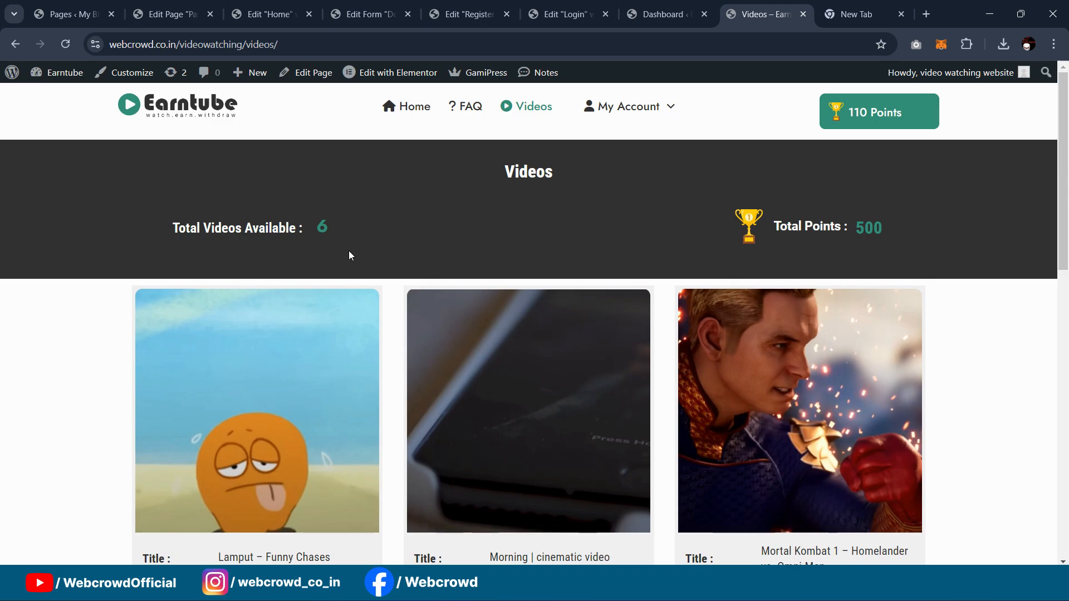
pyautogui.hotkey('ctrl', '1')
pyautogui.moveTo(106, 295)
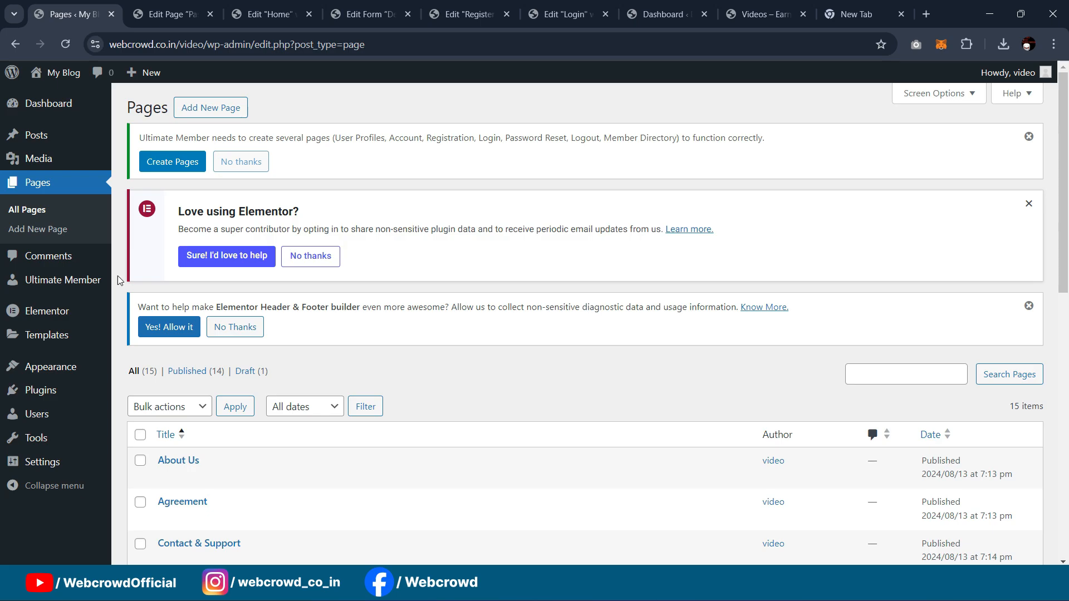
# Step: Search the plugin directory for 'gamipress' under Plugins > Add New Plugin
pyautogui.moveTo(53, 392)
pyautogui.click(146, 411)
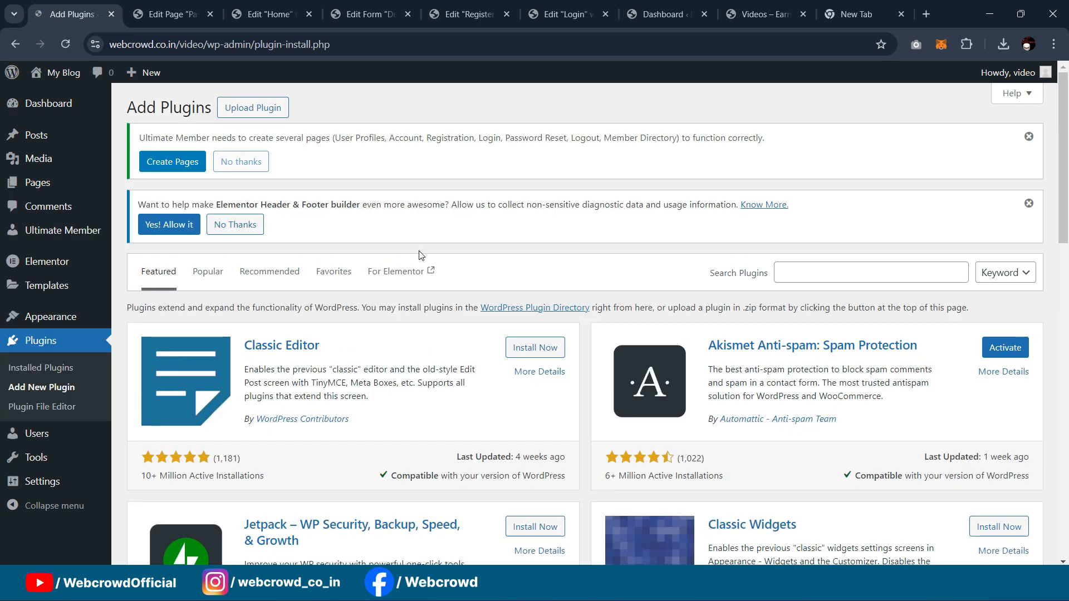
pyautogui.click(827, 267)
pyautogui.write('gamipress')
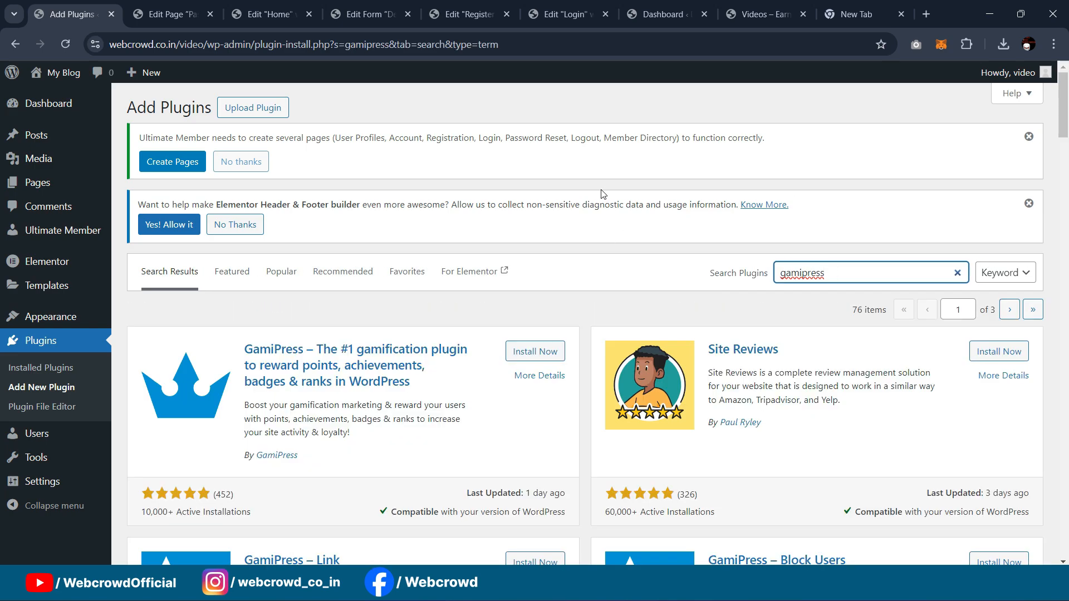
pyautogui.scroll(-3, 601, 194)
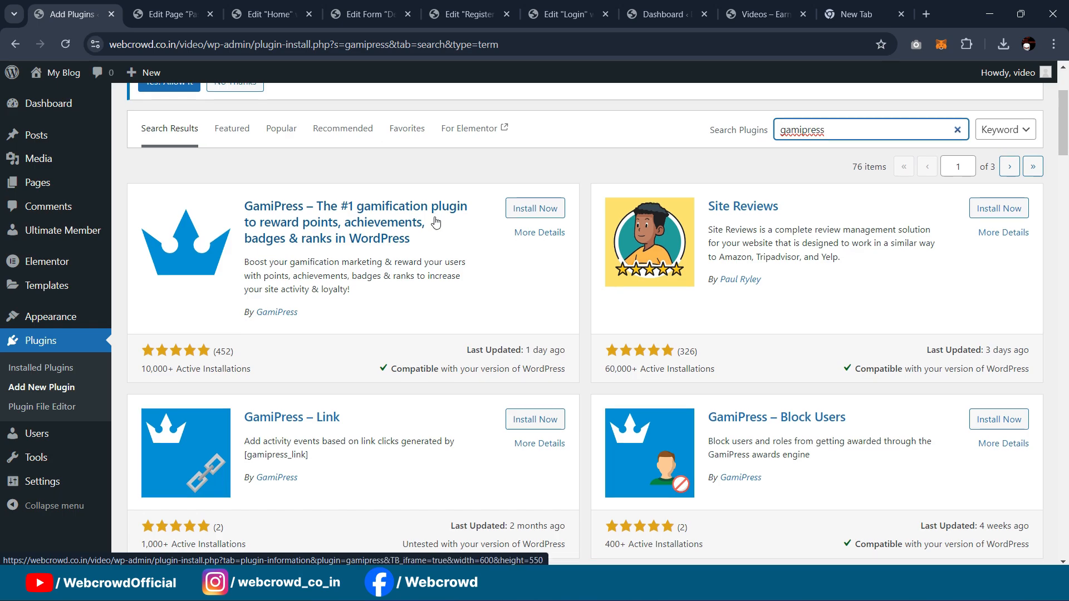
pyautogui.scroll(-2, 436, 222)
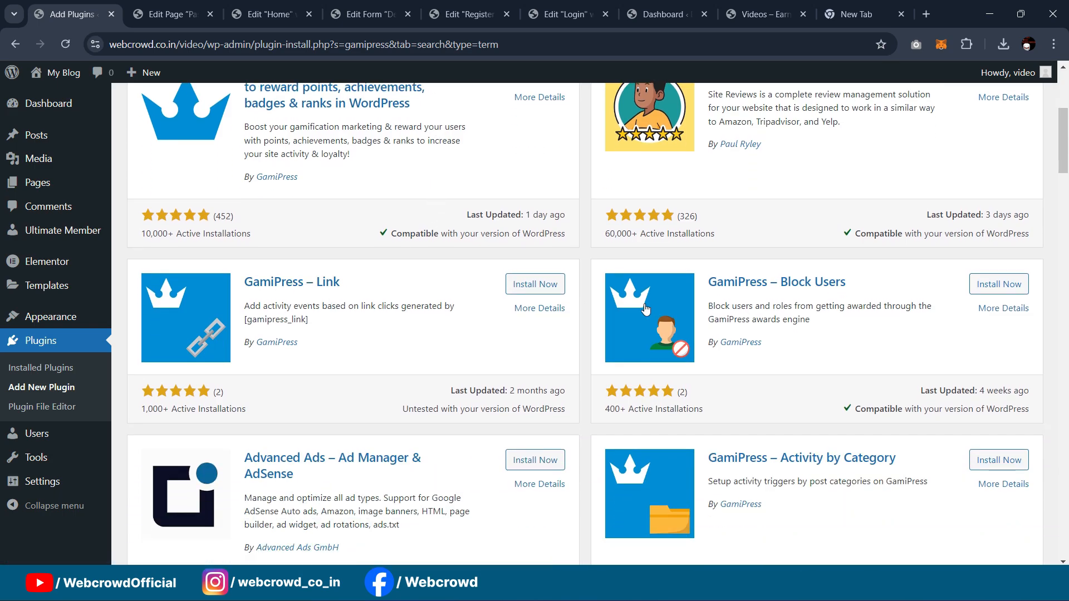
pyautogui.scroll(-2, 818, 270)
pyautogui.scroll(-3, 752, 353)
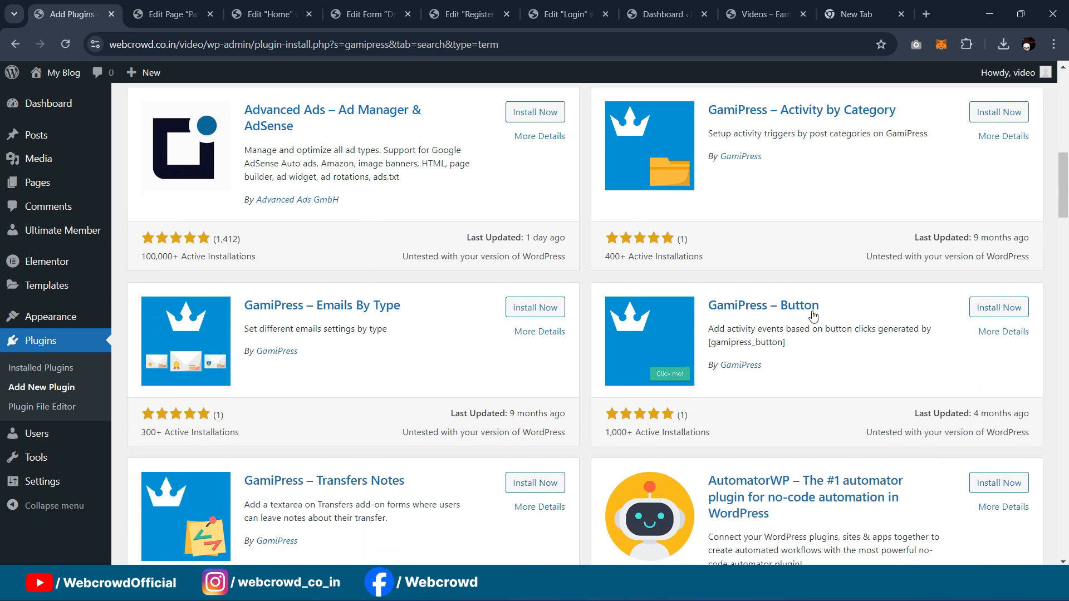
pyautogui.scroll(-3, 808, 317)
pyautogui.scroll(-3, 757, 351)
pyautogui.scroll(-2, 429, 385)
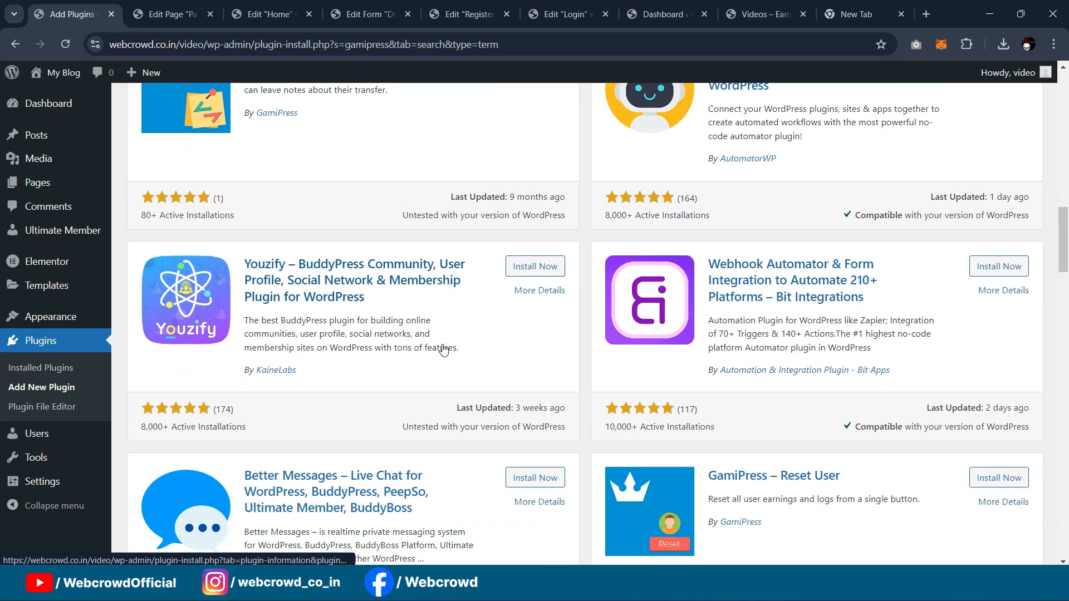
pyautogui.scroll(15, 458, 356)
pyautogui.scroll(3, 458, 356)
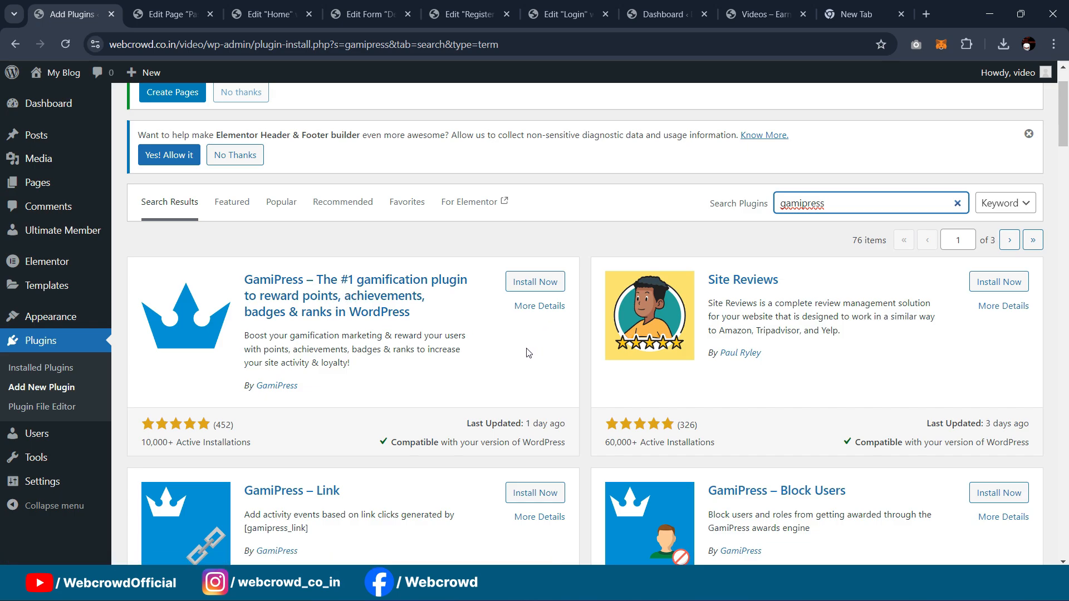
# Step: Install and activate the GamiPress plugin
pyautogui.click(530, 287)
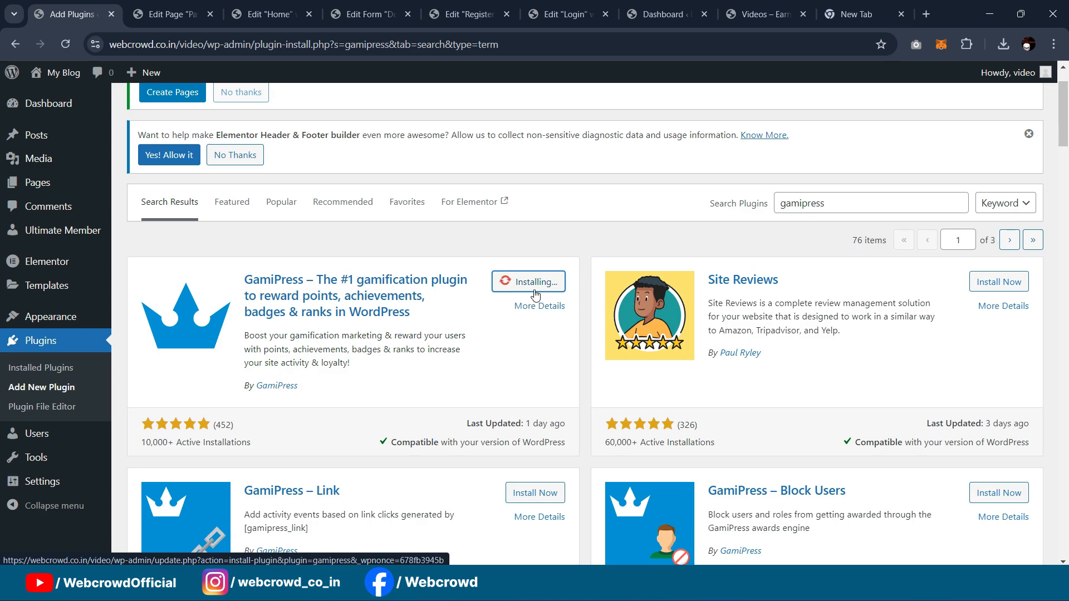
pyautogui.click(535, 284)
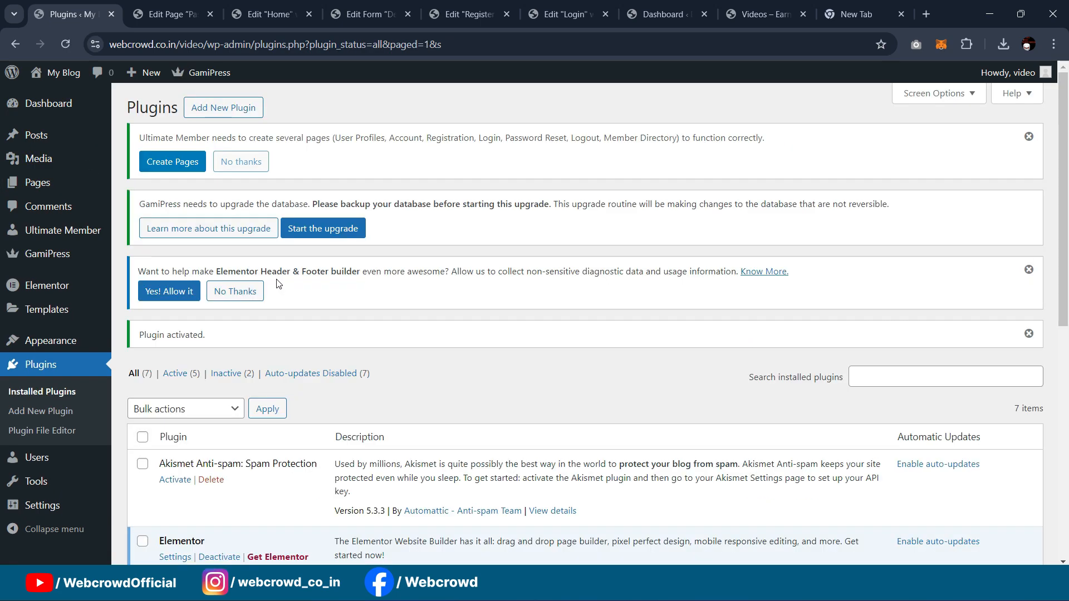
pyautogui.moveTo(45, 255)
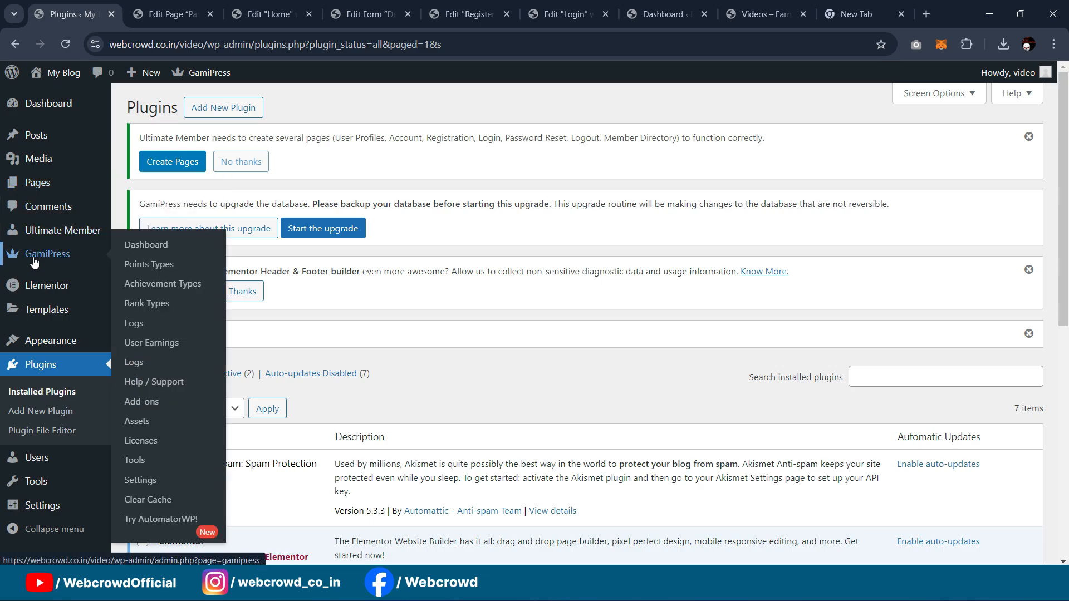
# Step: Look over the GamiPress dashboard and browse the GamiPress add-ons catalogue
pyautogui.click(33, 262)
pyautogui.scroll(-8, 496, 163)
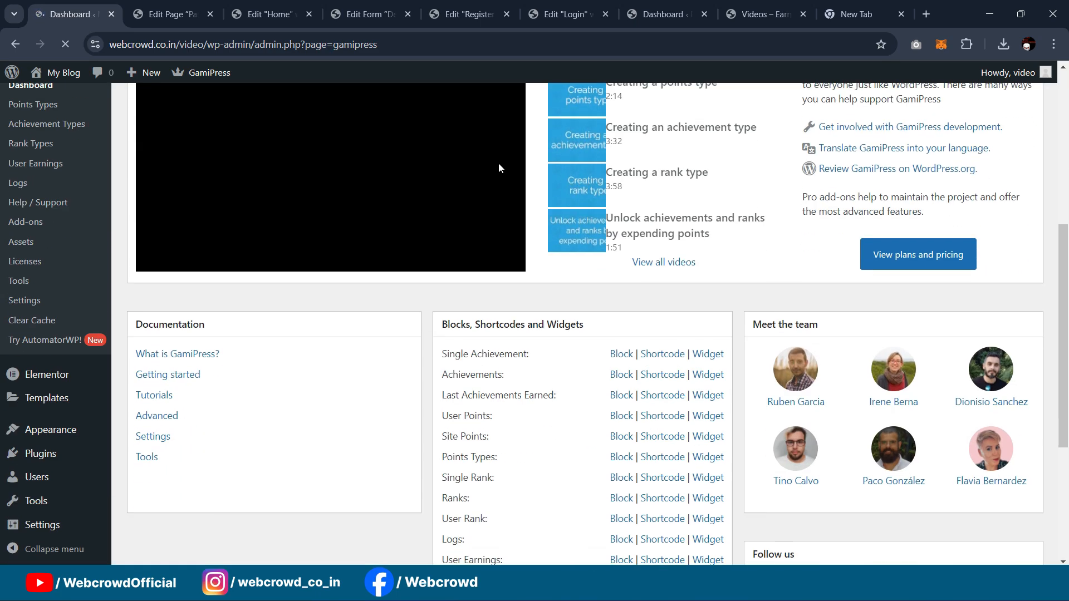
pyautogui.scroll(-2, 570, 189)
pyautogui.scroll(3, 255, 245)
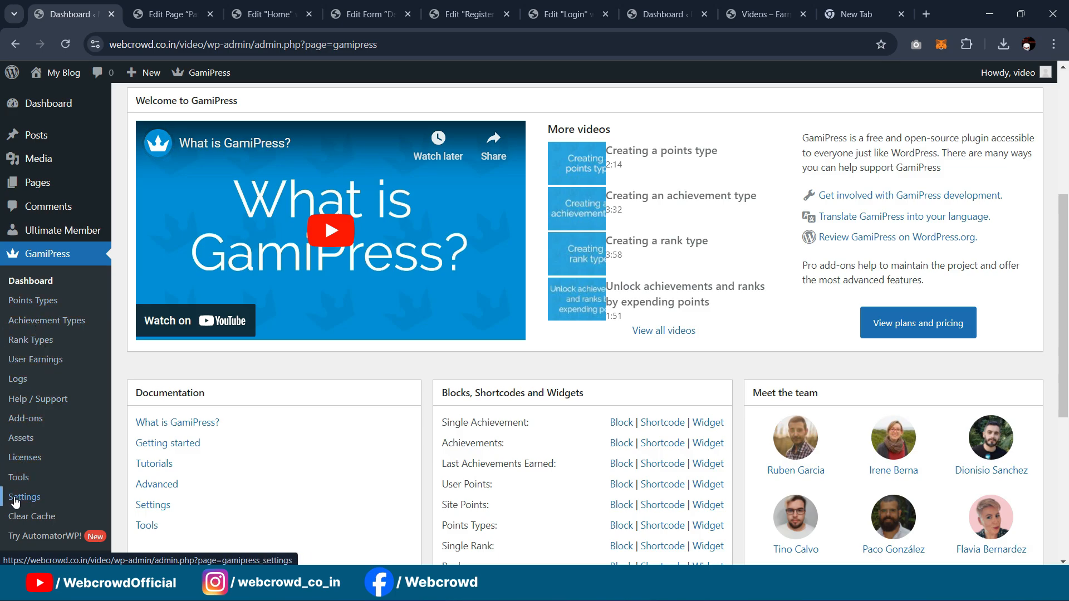
pyautogui.click(20, 421)
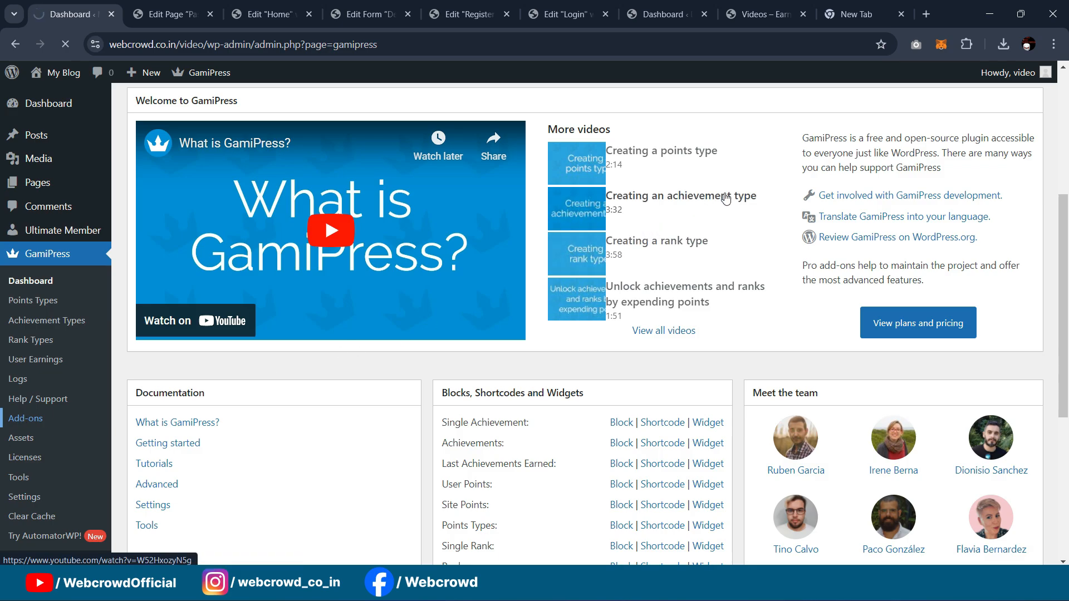
pyautogui.scroll(-4, 727, 196)
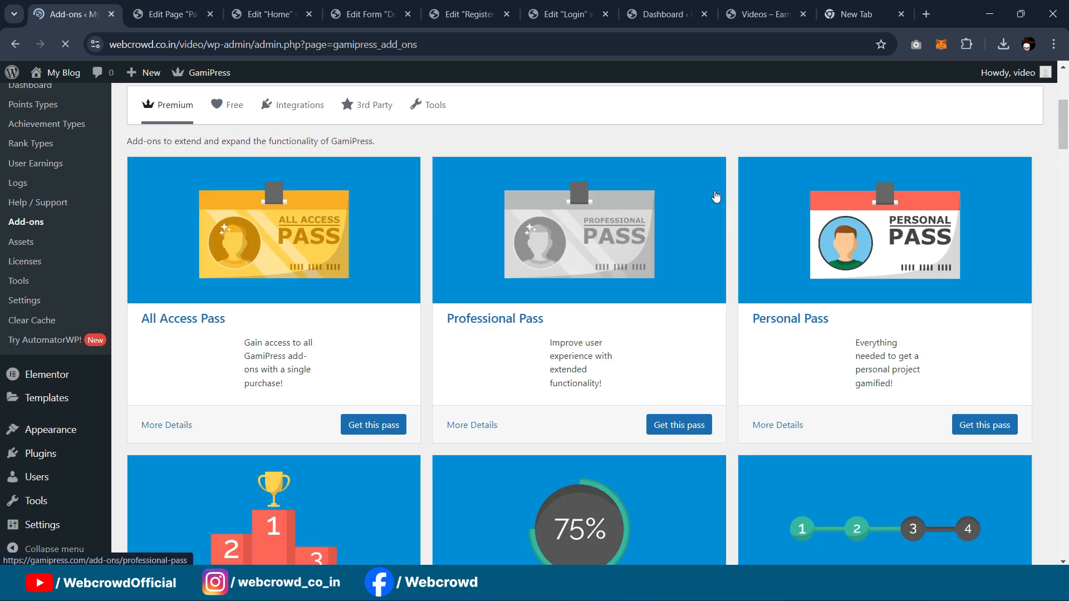
pyautogui.scroll(-3, 718, 196)
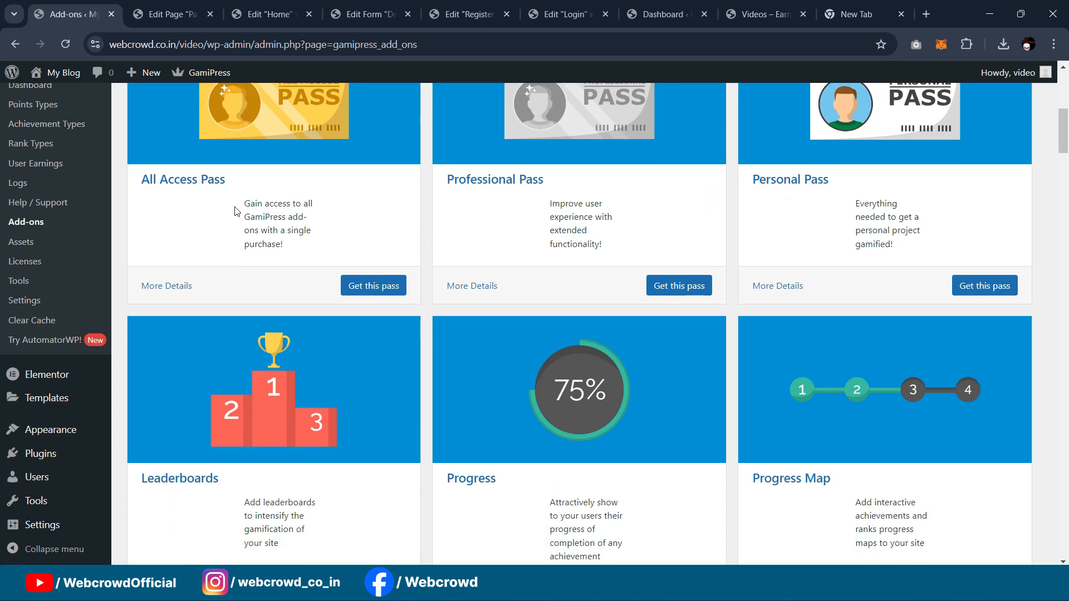
pyautogui.scroll(-4, 737, 268)
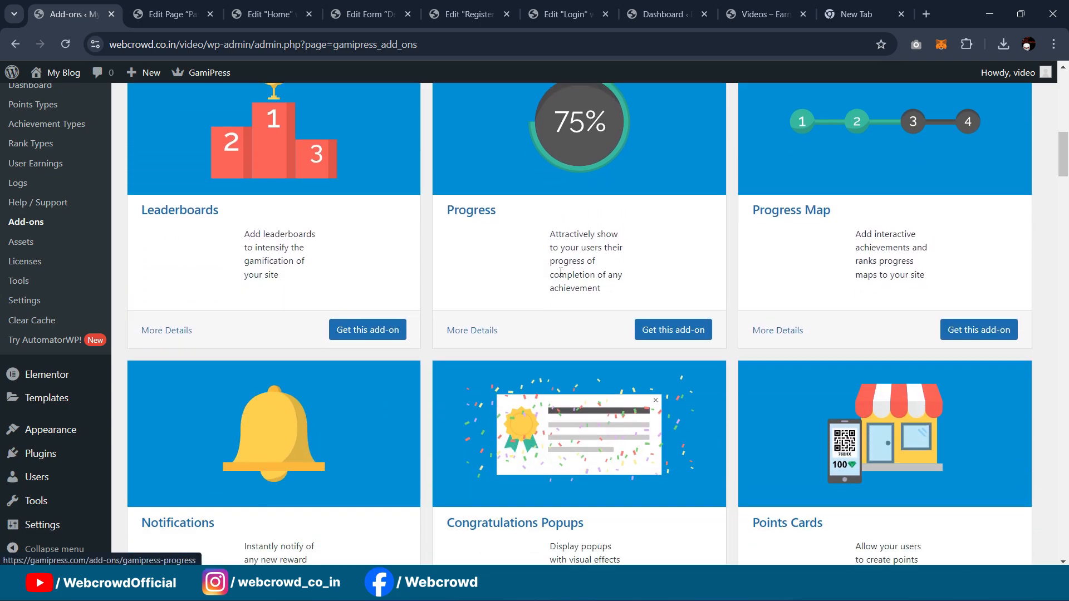
pyautogui.scroll(-3, 921, 210)
pyautogui.scroll(-3, 625, 276)
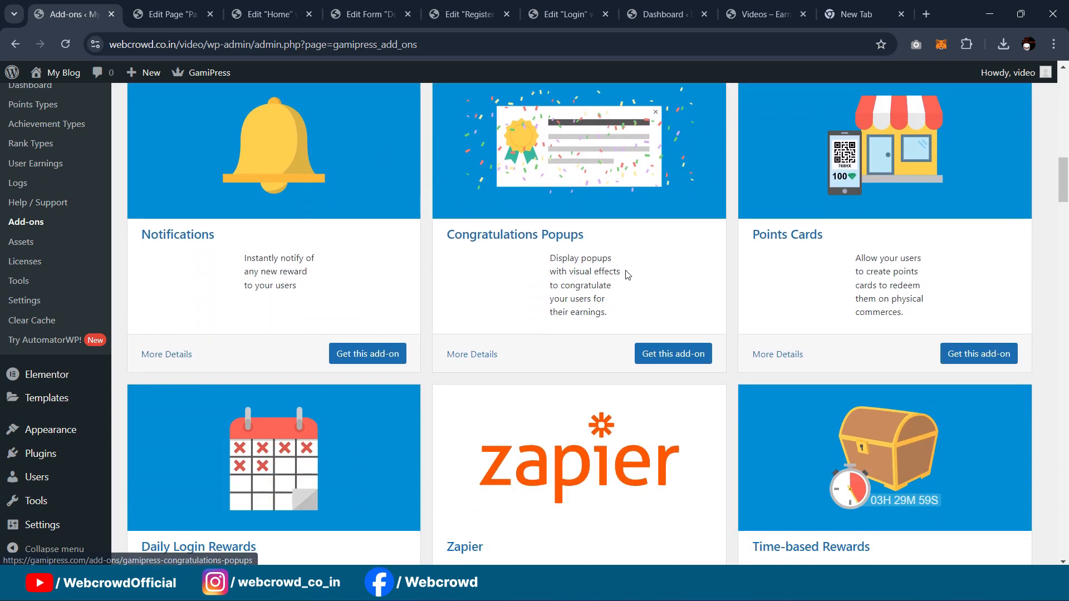
pyautogui.scroll(-4, 723, 265)
pyautogui.scroll(-2, 740, 267)
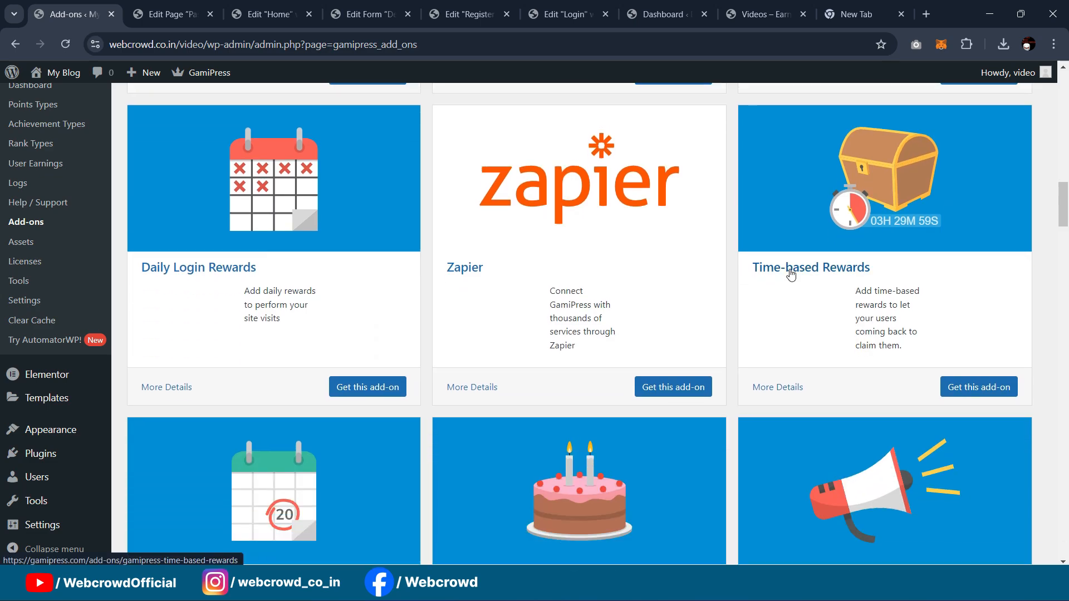
pyautogui.scroll(-5, 743, 275)
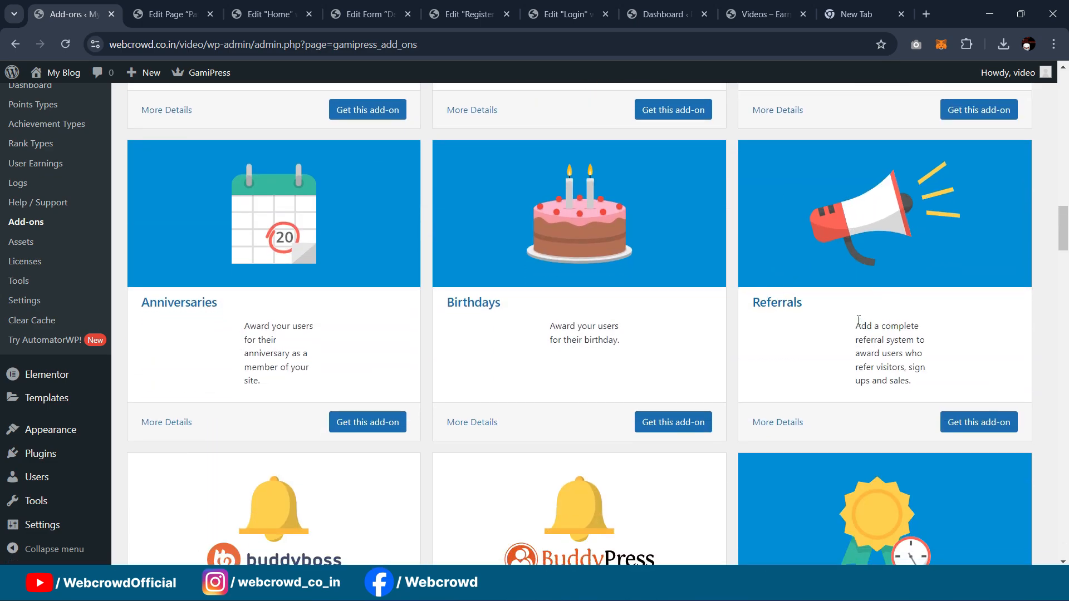
pyautogui.scroll(9, 862, 322)
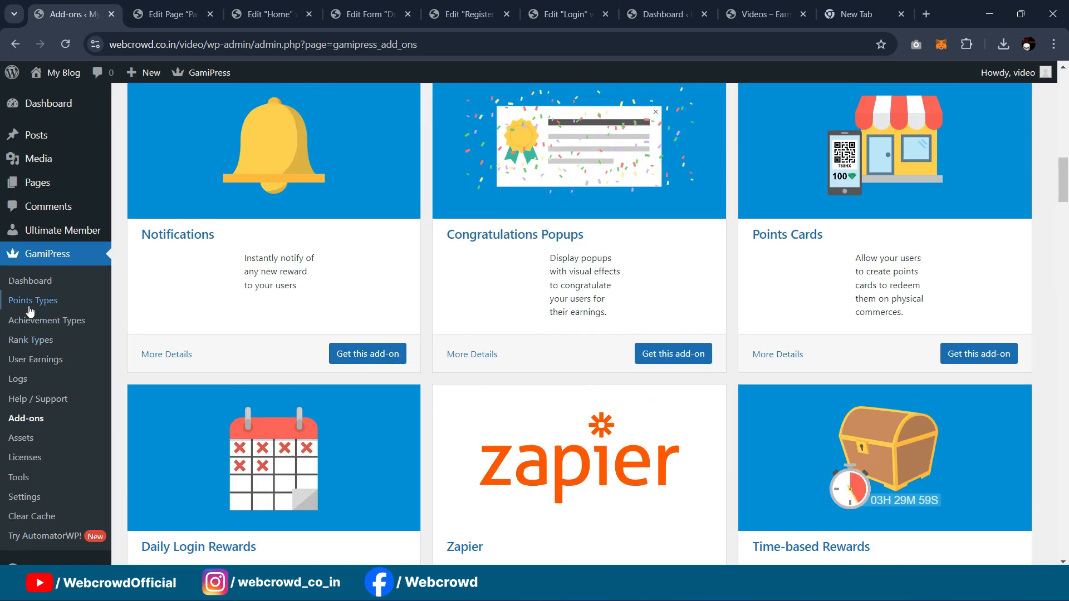
# Step: Go to GamiPress Points Types and start a new points type with Add New
pyautogui.click(29, 282)
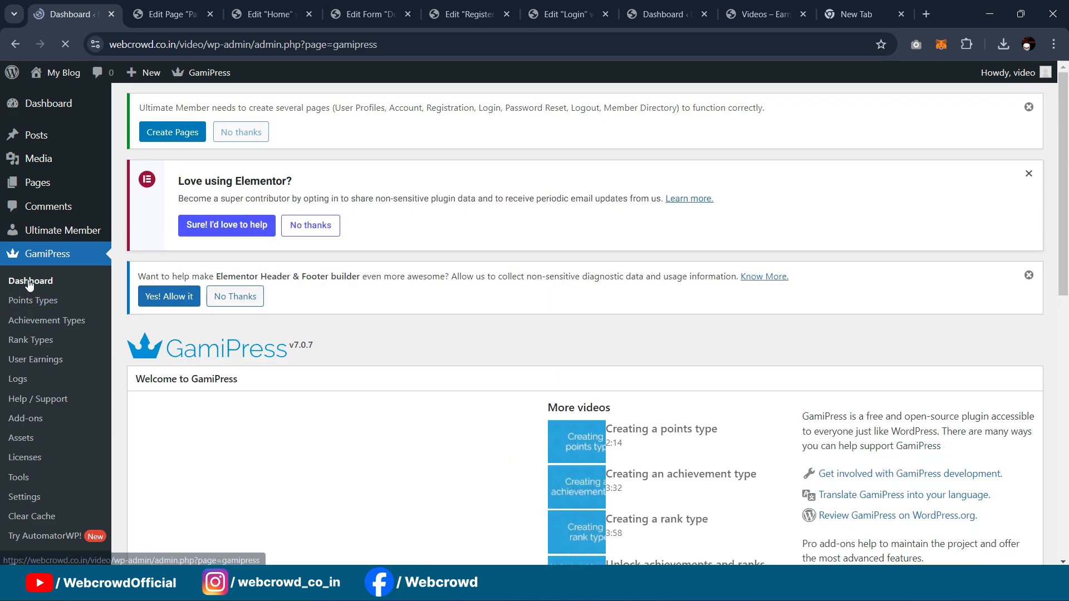
pyautogui.scroll(-5, 434, 296)
pyautogui.scroll(5, 450, 295)
pyautogui.scroll(-5, 449, 292)
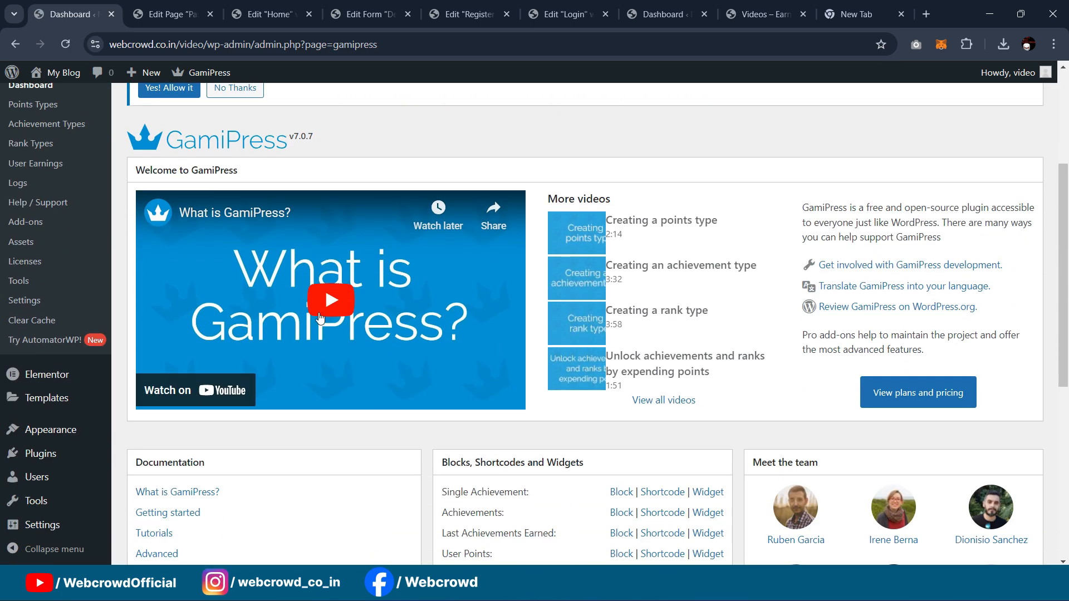
pyautogui.scroll(5, 438, 315)
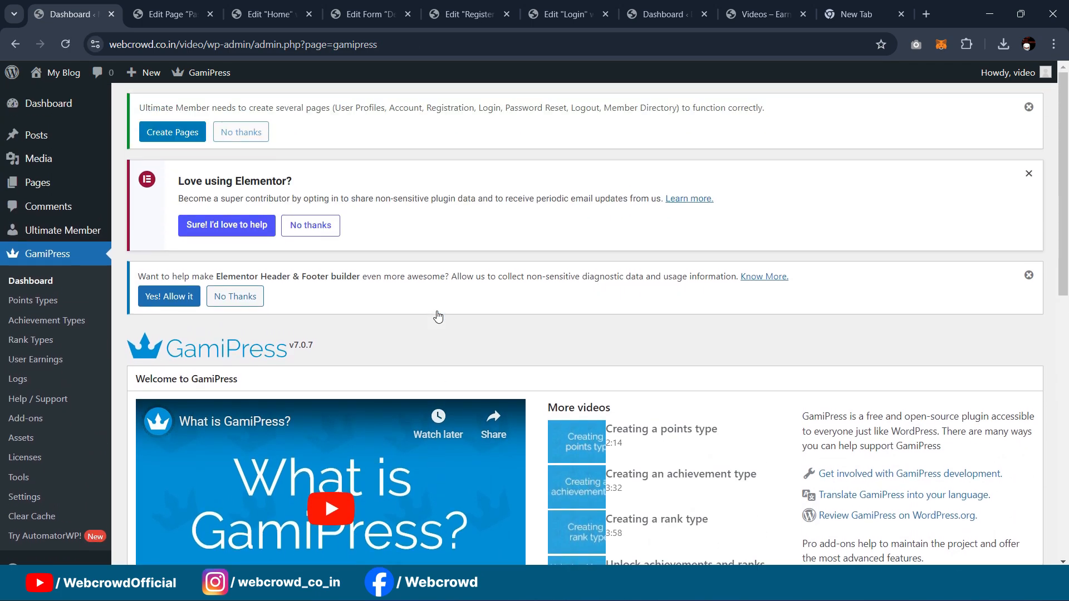
pyautogui.click(30, 300)
pyautogui.scroll(-4, 579, 256)
pyautogui.scroll(4, 591, 275)
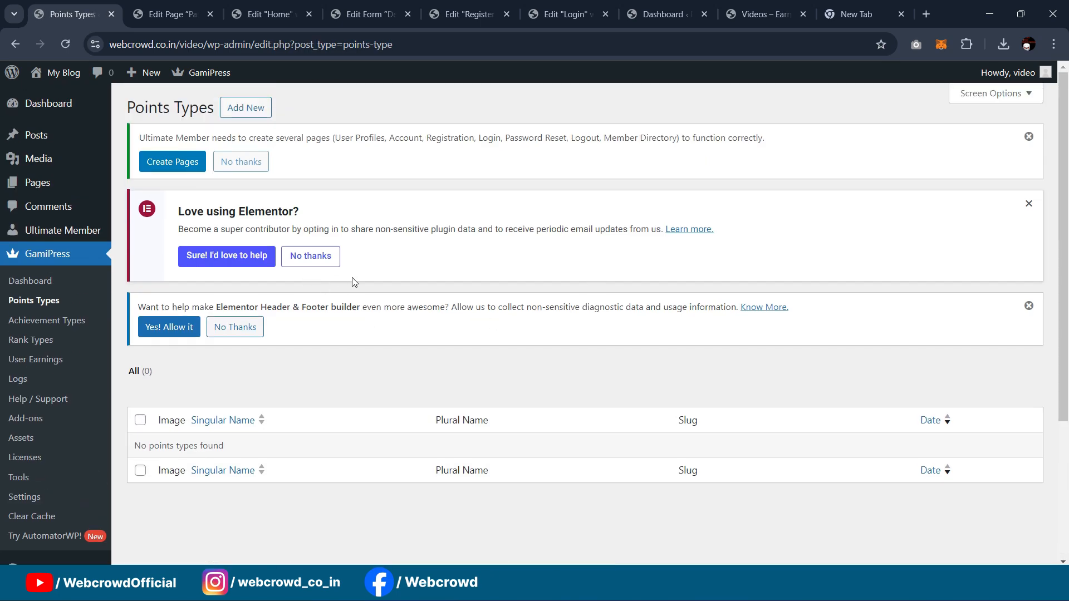
pyautogui.click(237, 110)
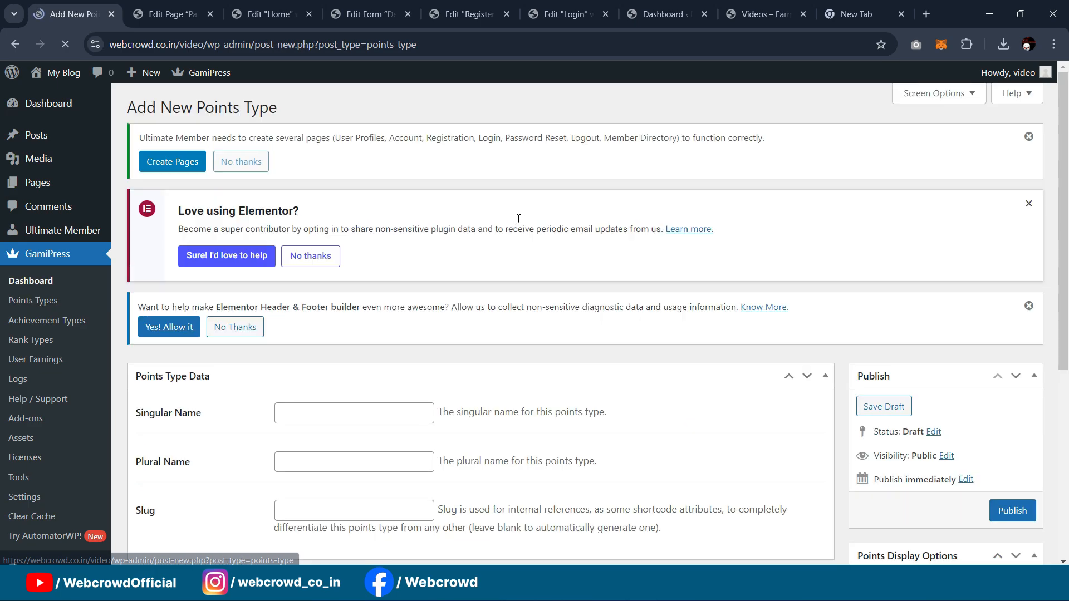
# Step: Name the points type Point, plural Points, with slug points_1
pyautogui.scroll(-1, 398, 334)
pyautogui.scroll(-2, 398, 334)
pyautogui.click(317, 275)
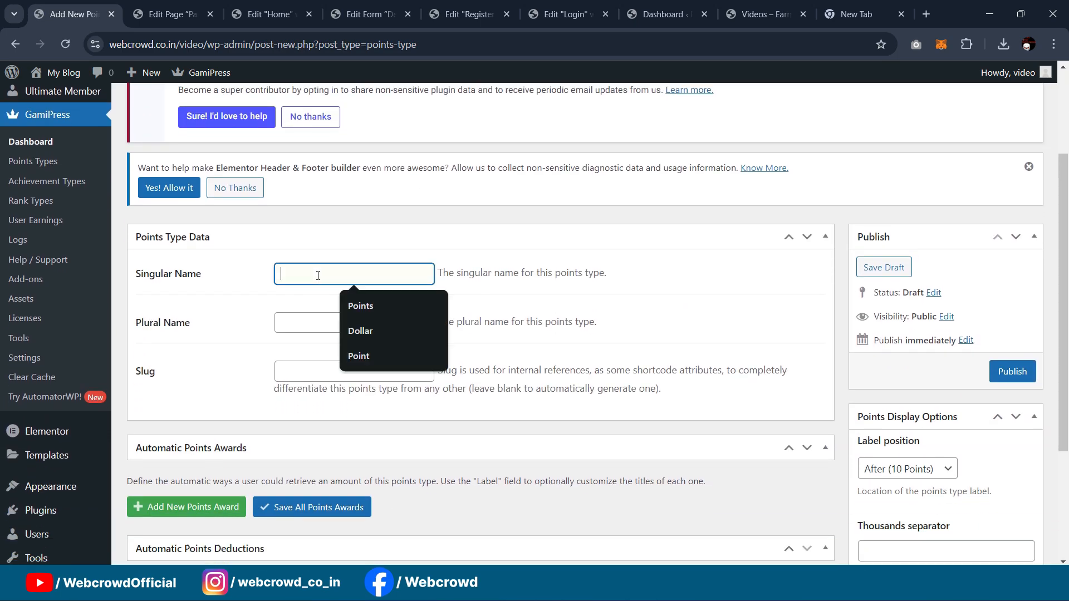
pyautogui.click(376, 305)
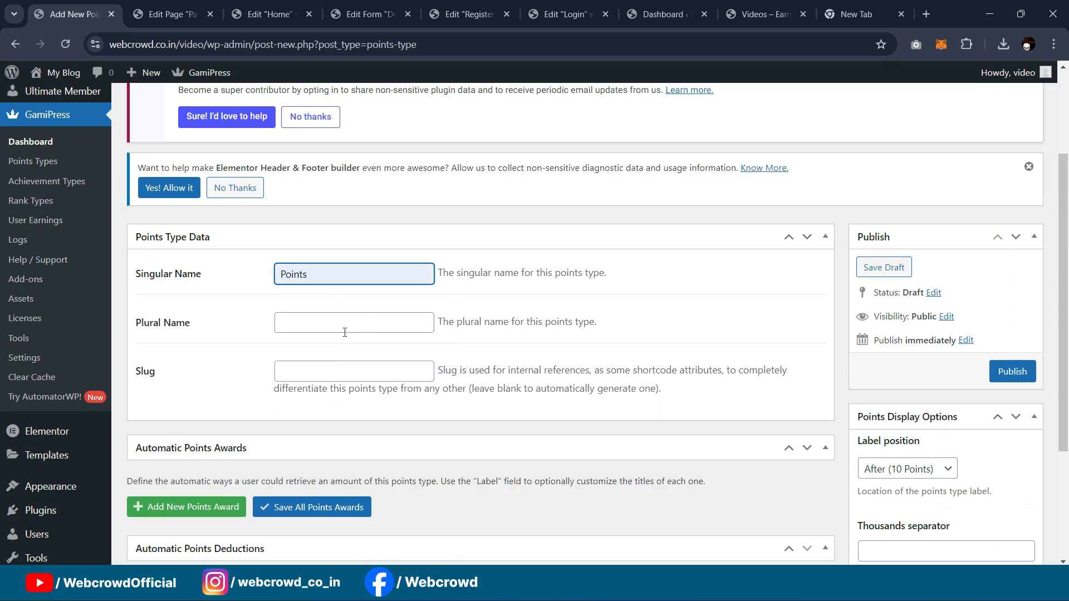
pyautogui.press('BackSpace')
pyautogui.click(314, 322)
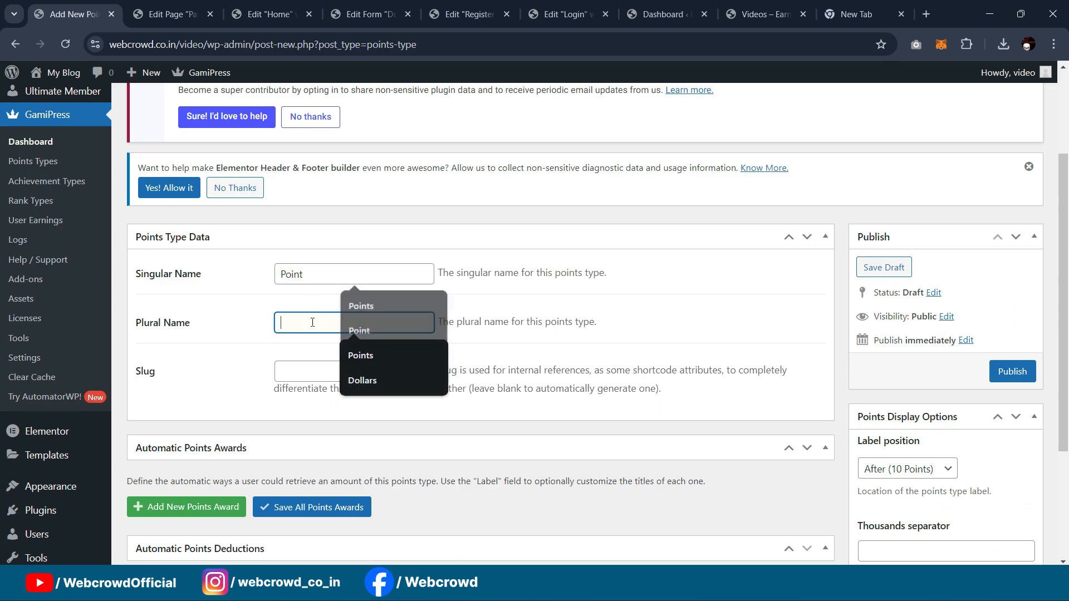
pyautogui.click(363, 355)
pyautogui.click(322, 376)
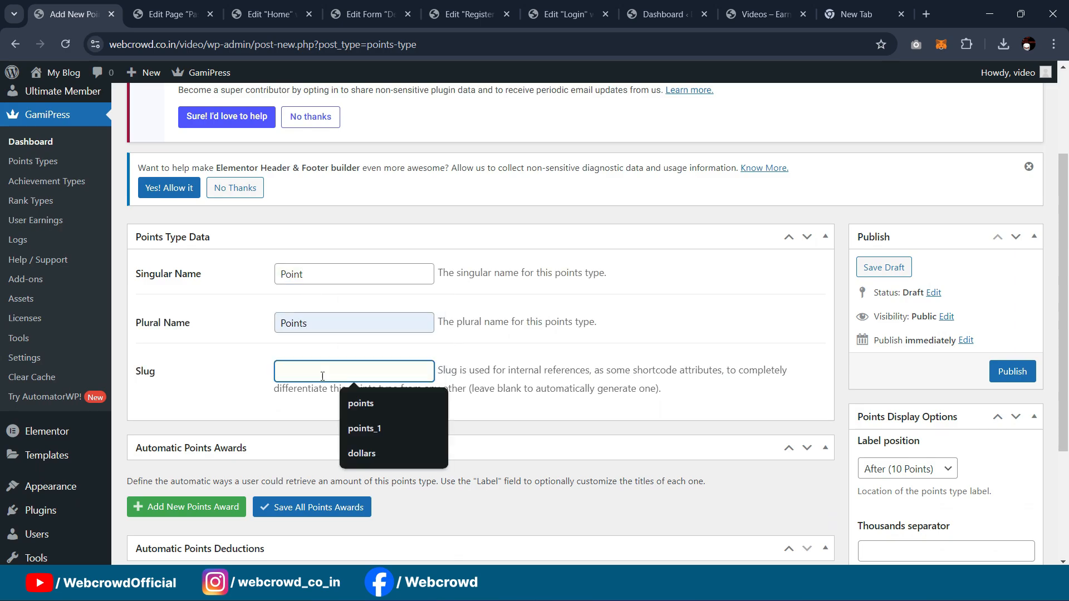
pyautogui.click(361, 429)
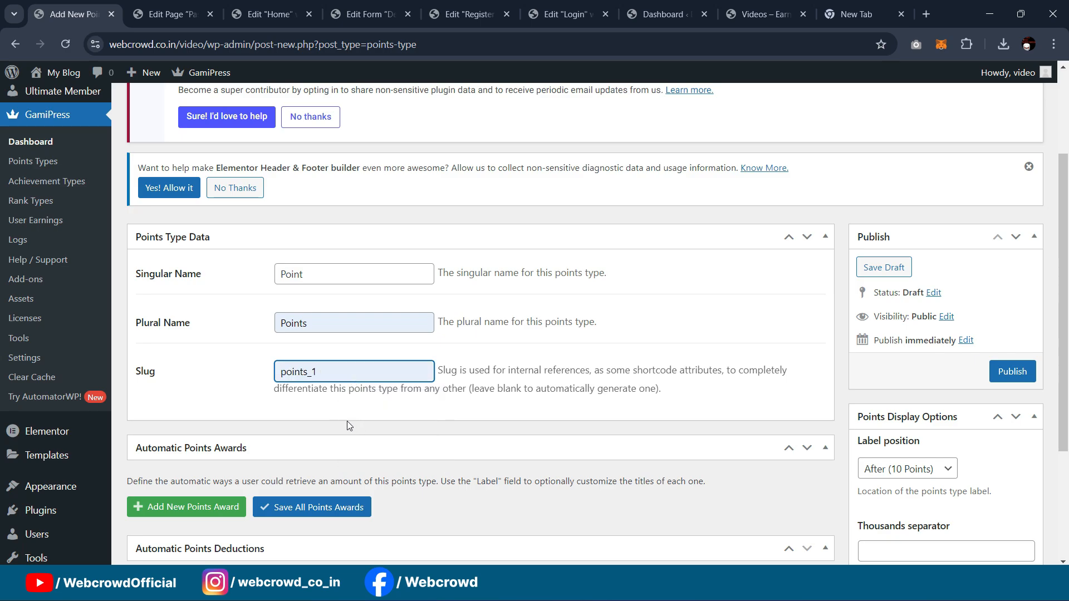
# Step: Set the trophy as the points type image and publish it
pyautogui.scroll(-3, 348, 302)
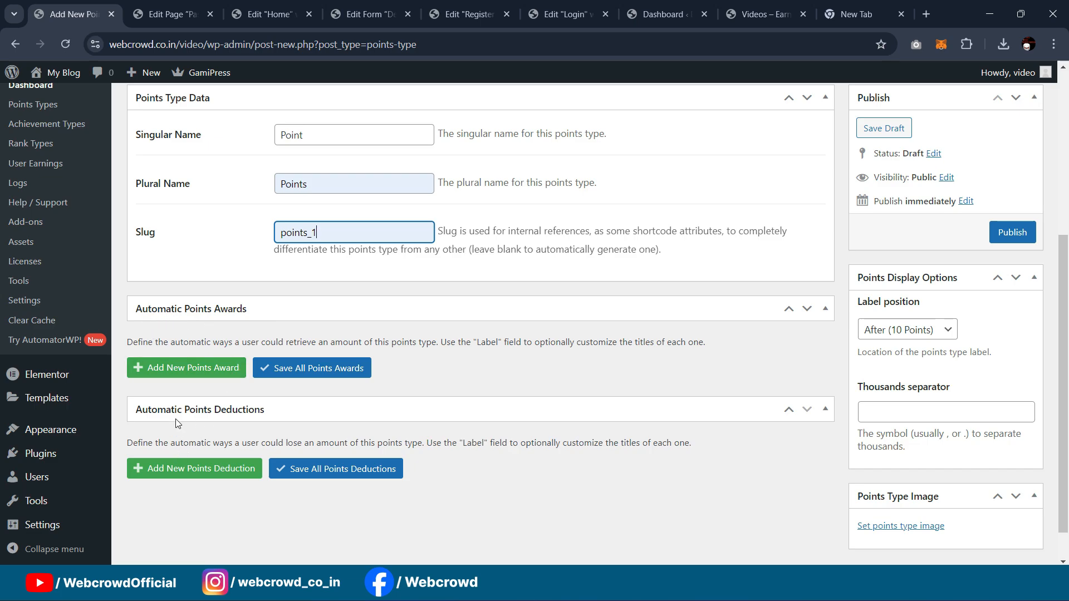
pyautogui.scroll(-1, 907, 494)
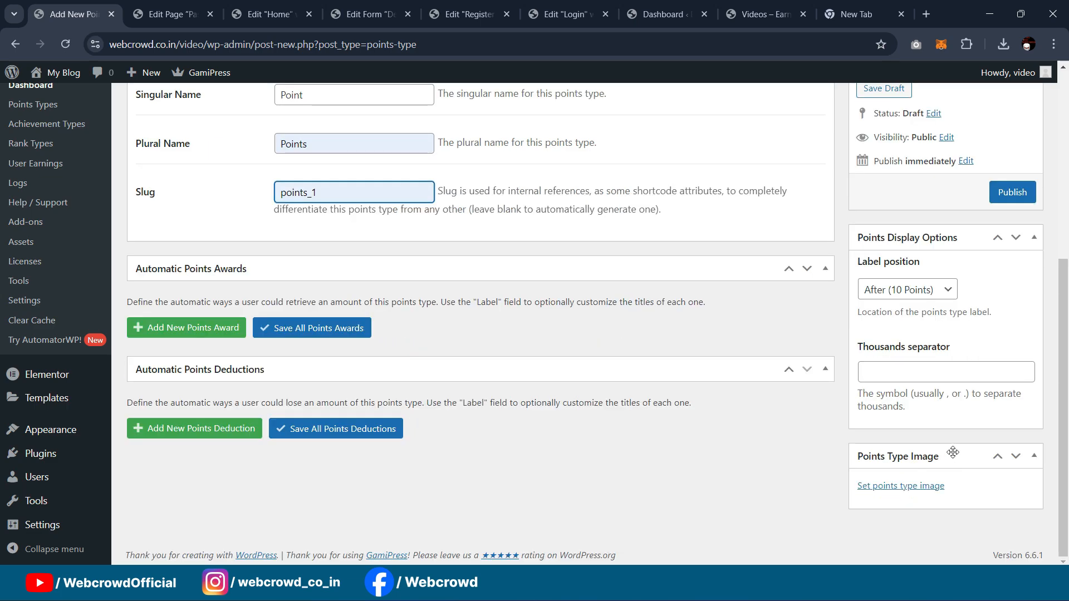
pyautogui.click(889, 488)
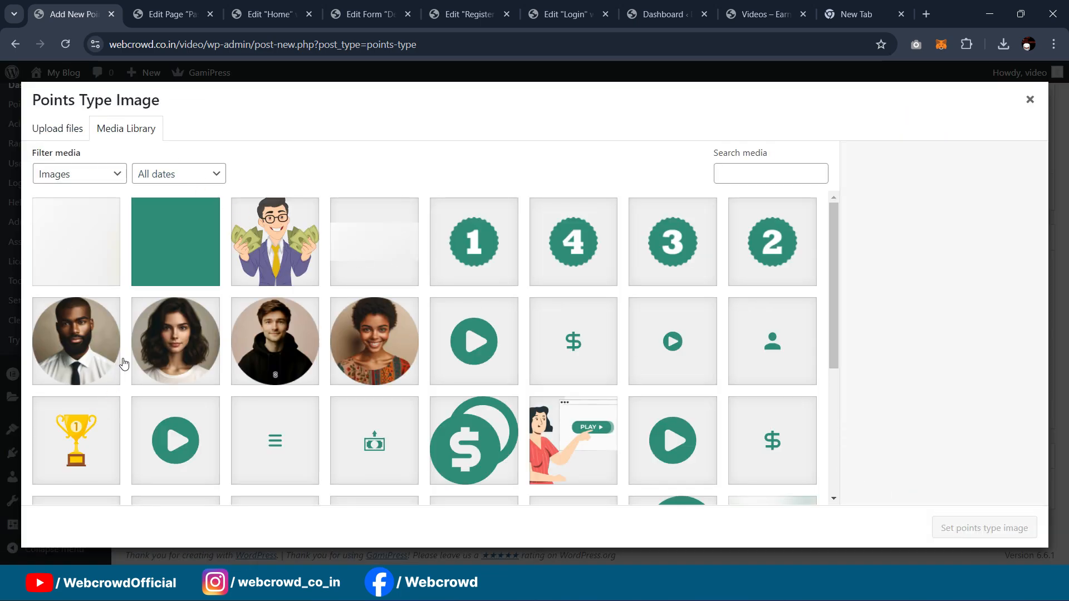
pyautogui.click(103, 444)
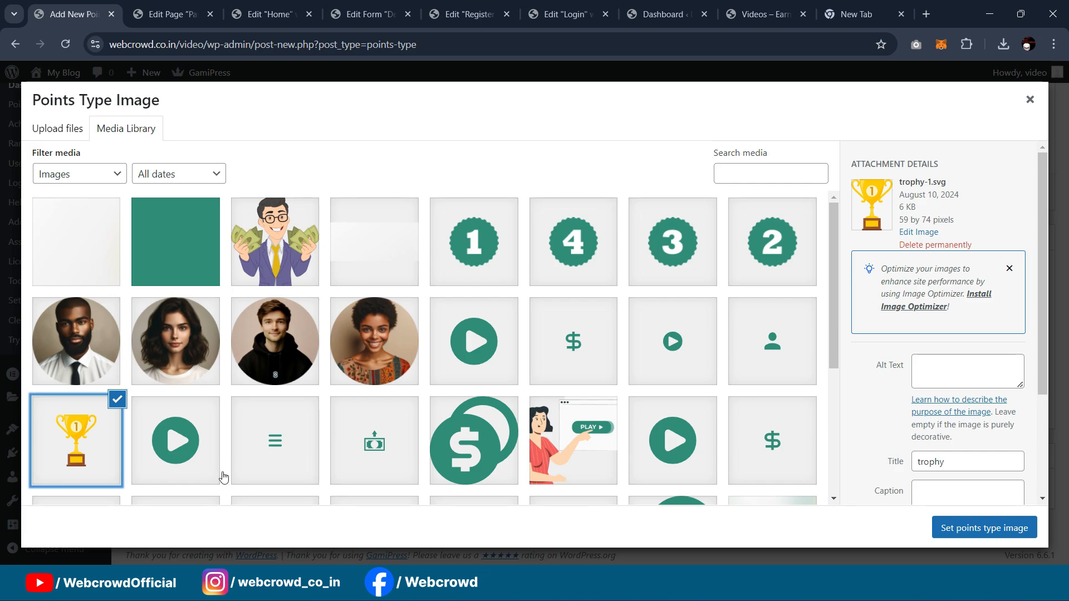
pyautogui.click(984, 527)
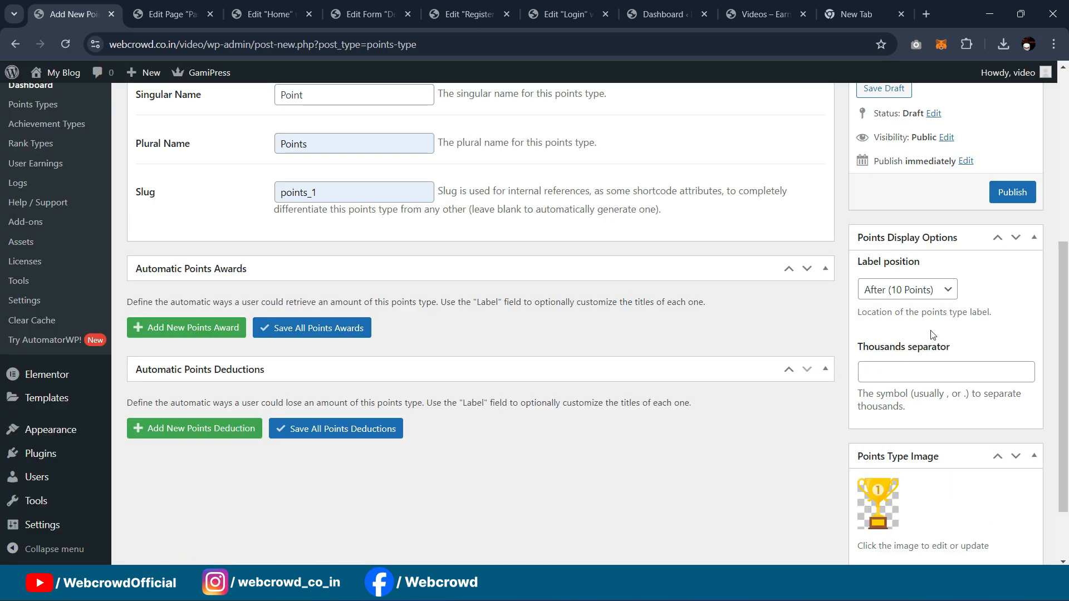
pyautogui.scroll(-2, 890, 473)
pyautogui.scroll(6, 954, 434)
pyautogui.click(1011, 457)
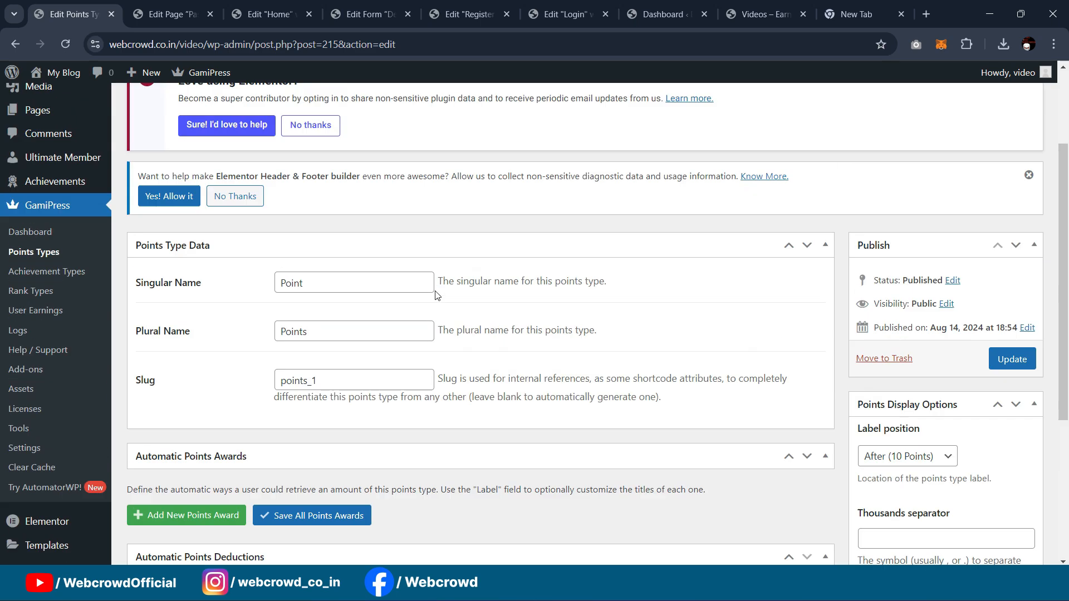
# Step: Add a new automatic points award to the Point points type
pyautogui.scroll(-2, 334, 250)
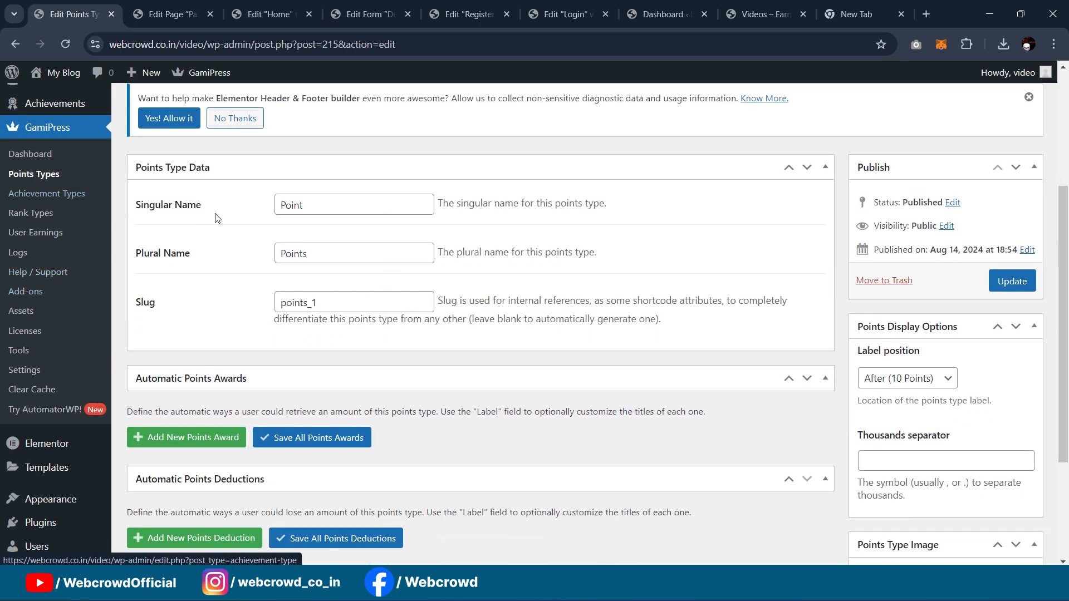
pyautogui.scroll(-3, 203, 211)
pyautogui.scroll(2, 136, 296)
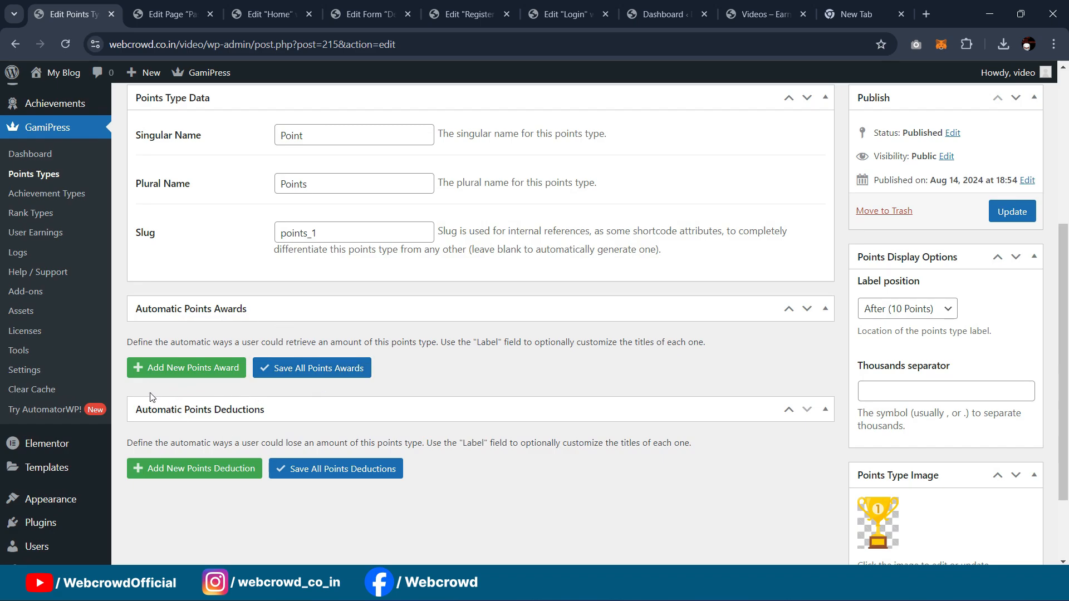
pyautogui.click(172, 370)
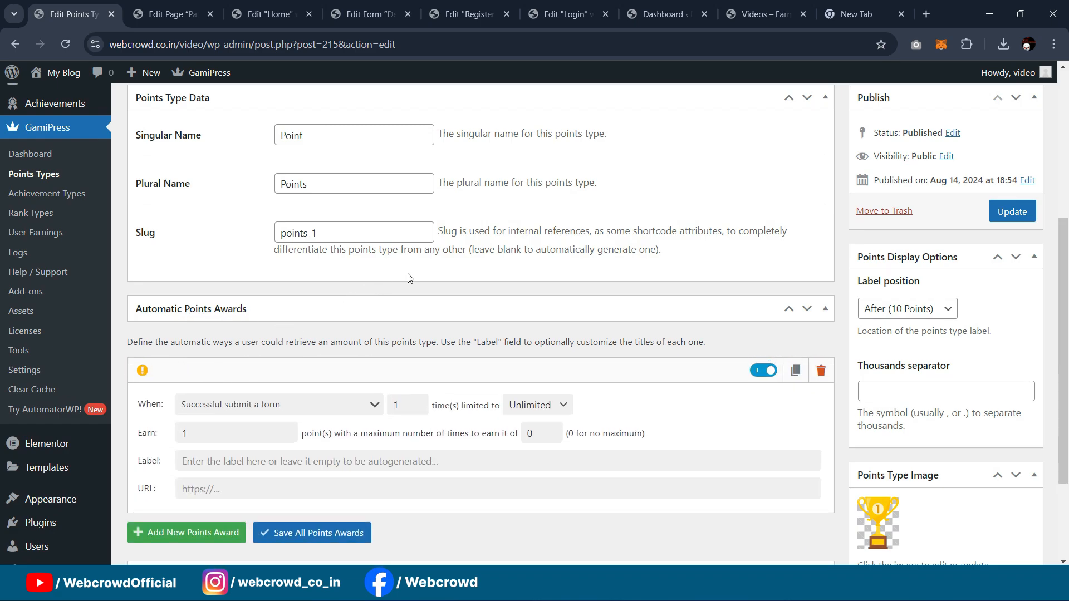
pyautogui.scroll(-1, 442, 341)
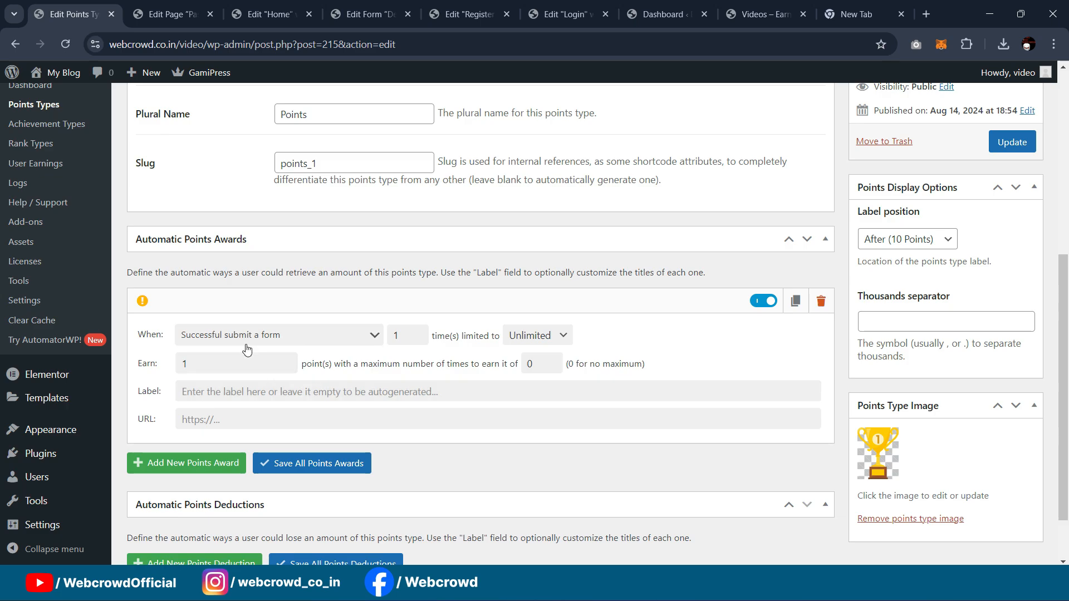
# Step: Set the award's trigger to Watch a specific video
pyautogui.click(269, 338)
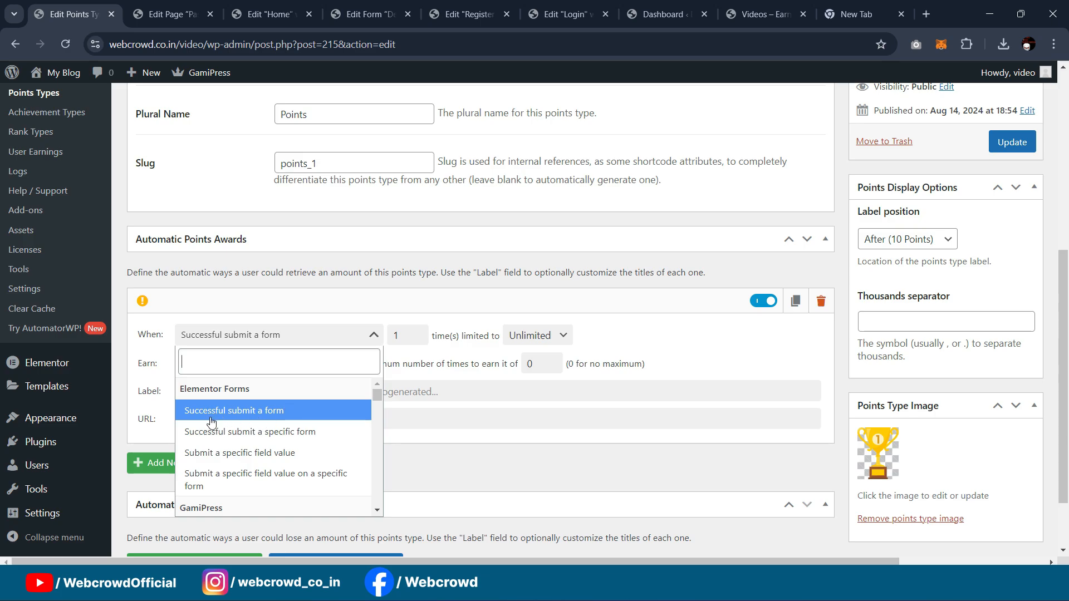
pyautogui.scroll(-1, 286, 422)
pyautogui.scroll(-1, 286, 421)
pyautogui.scroll(-3, 266, 440)
pyautogui.scroll(-2, 262, 440)
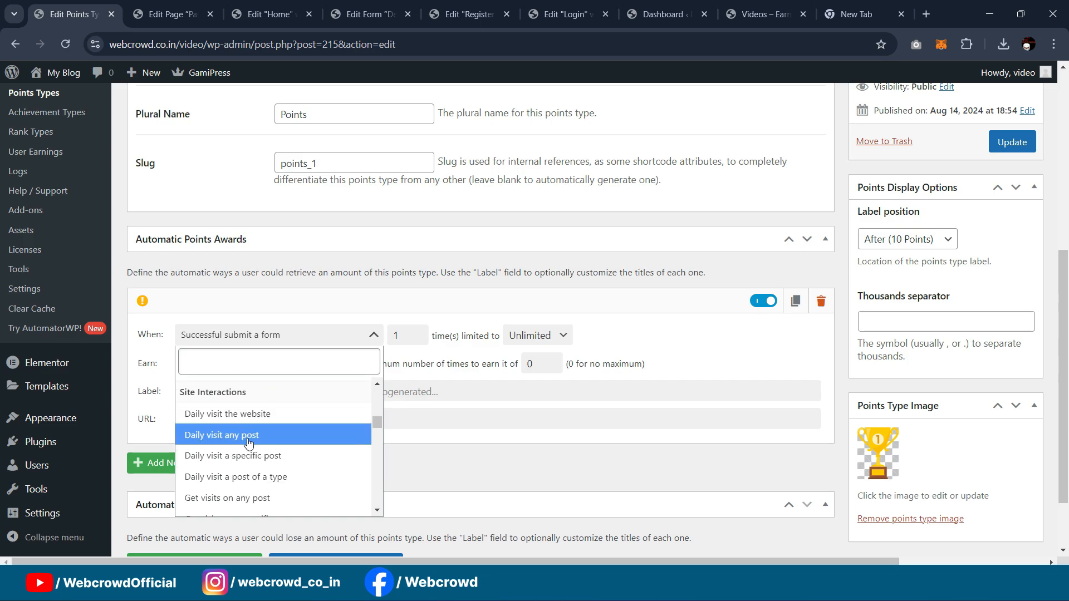
pyautogui.scroll(-2, 290, 452)
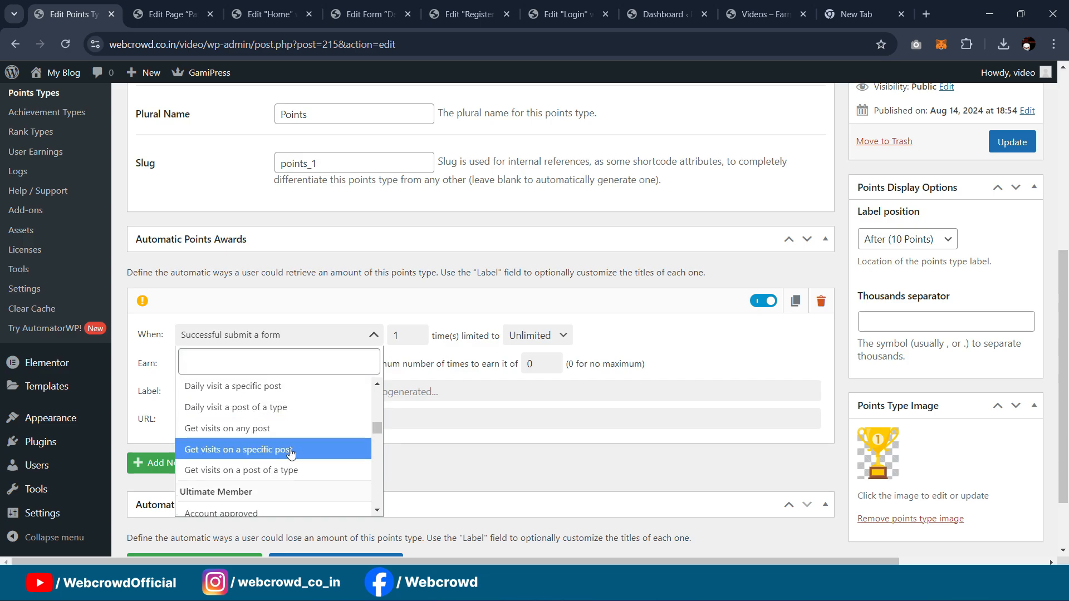
pyautogui.scroll(-1, 281, 428)
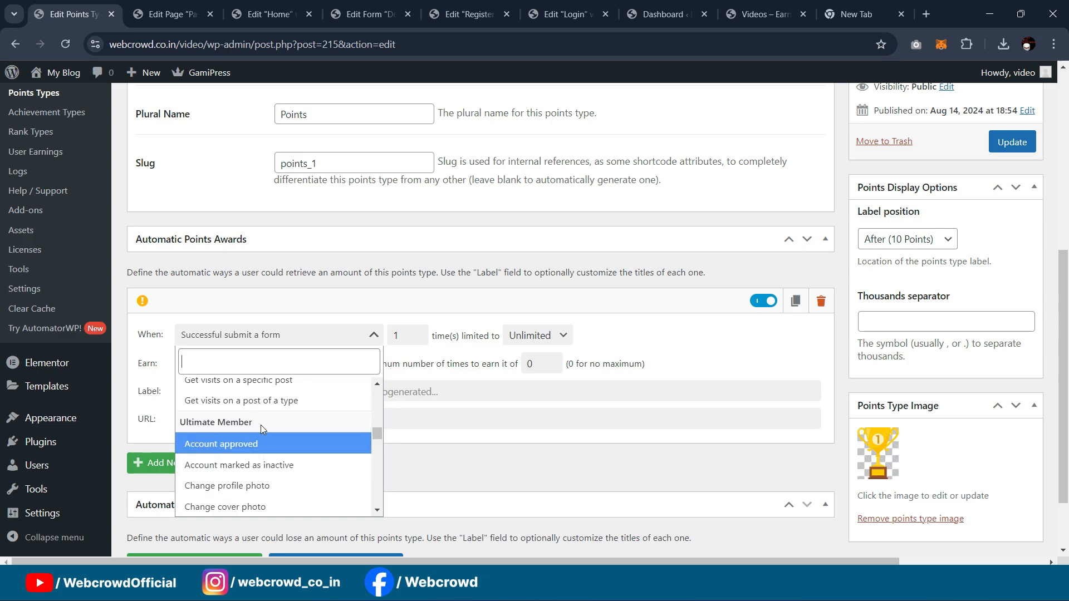
pyautogui.scroll(3, 276, 418)
pyautogui.scroll(-1, 286, 410)
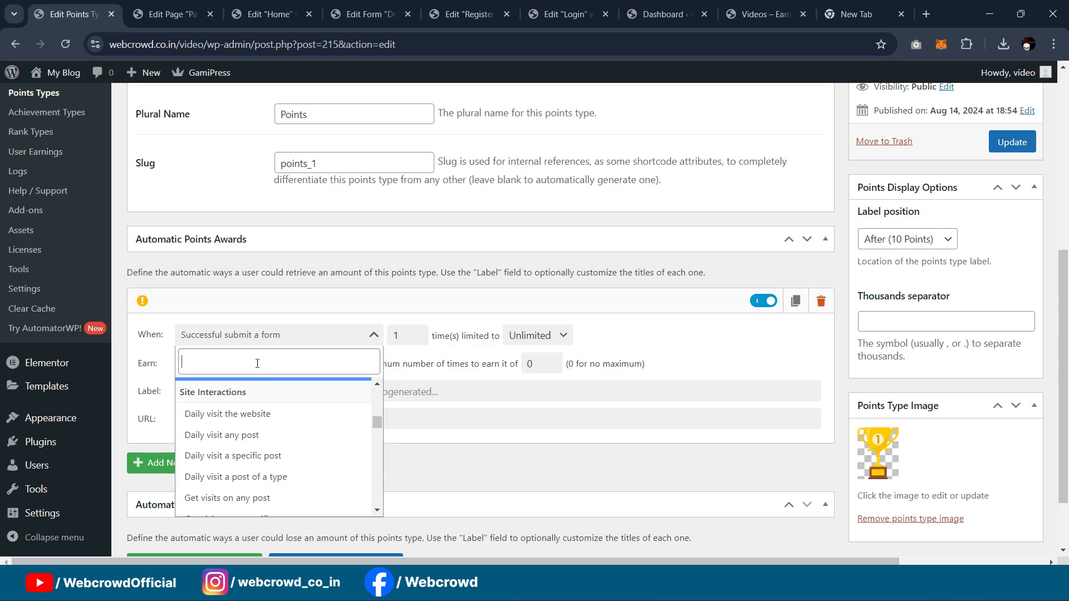
pyautogui.write('yout')
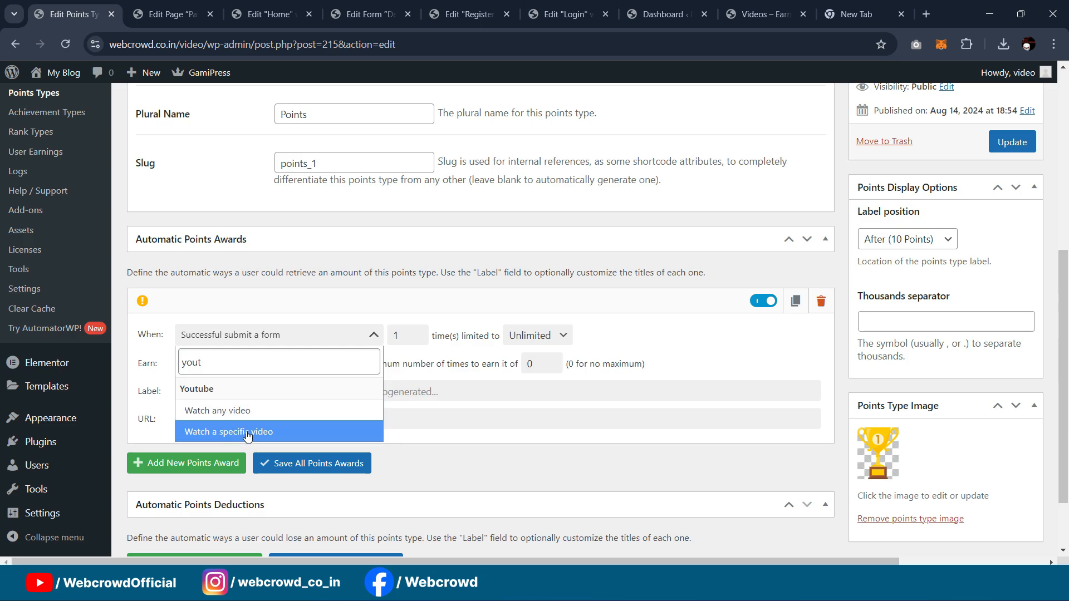
pyautogui.click(247, 432)
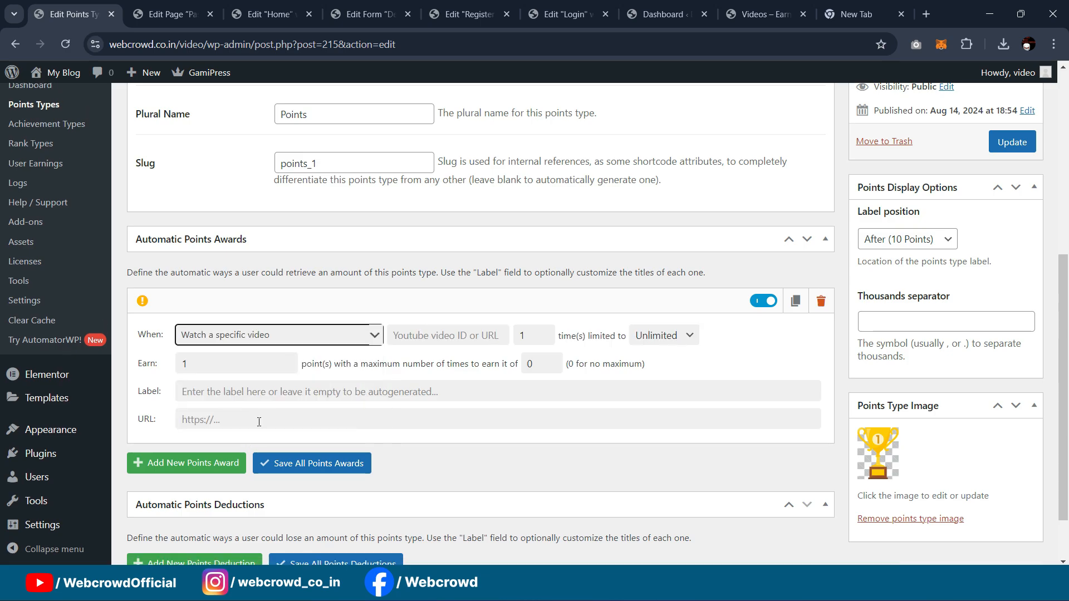
pyautogui.click(431, 337)
# Step: Load youtube.com in the empty browser tab
pyautogui.click(854, 13)
pyautogui.click(779, 44)
pyautogui.hotkey('ctrl', 'a')
pyautogui.write('you')
pyautogui.press('Return')
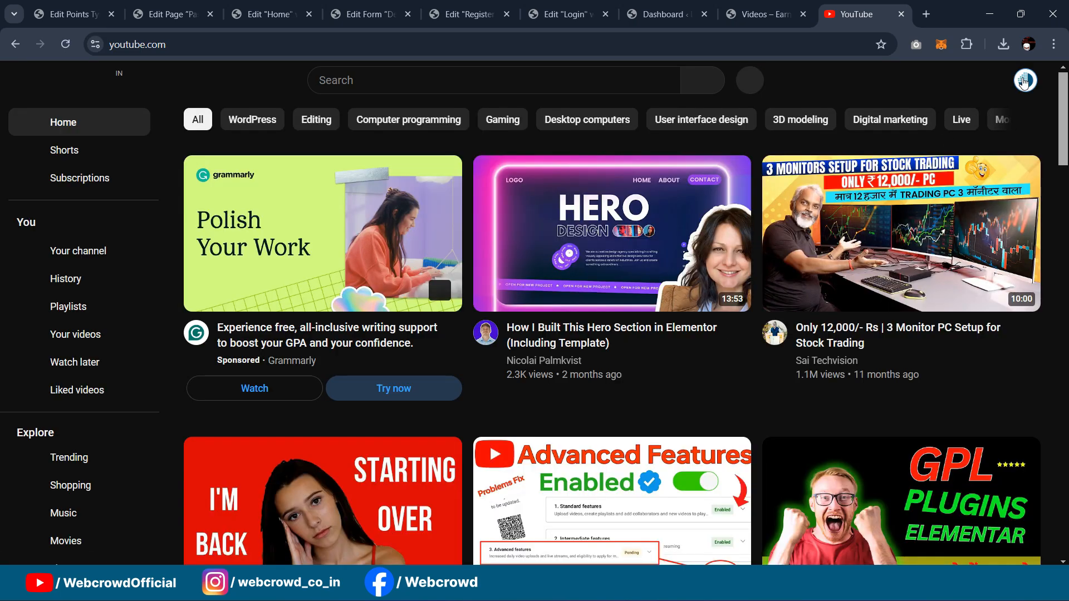
# Step: Search YouTube for 'animal' and filter results to Creative Commons videos
pyautogui.click(1023, 81)
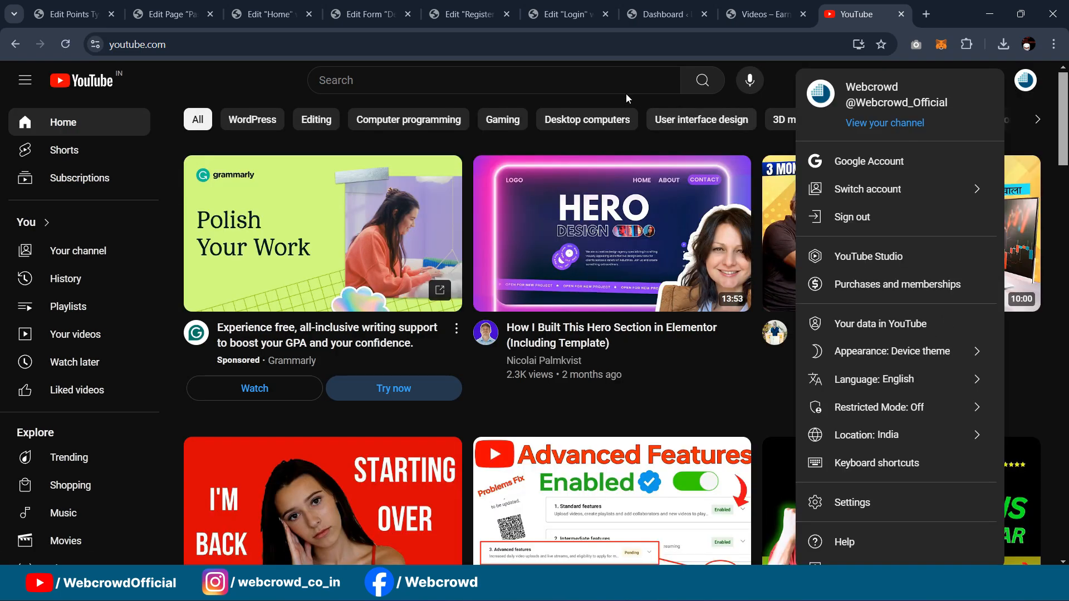
pyautogui.click(580, 82)
pyautogui.write('animal')
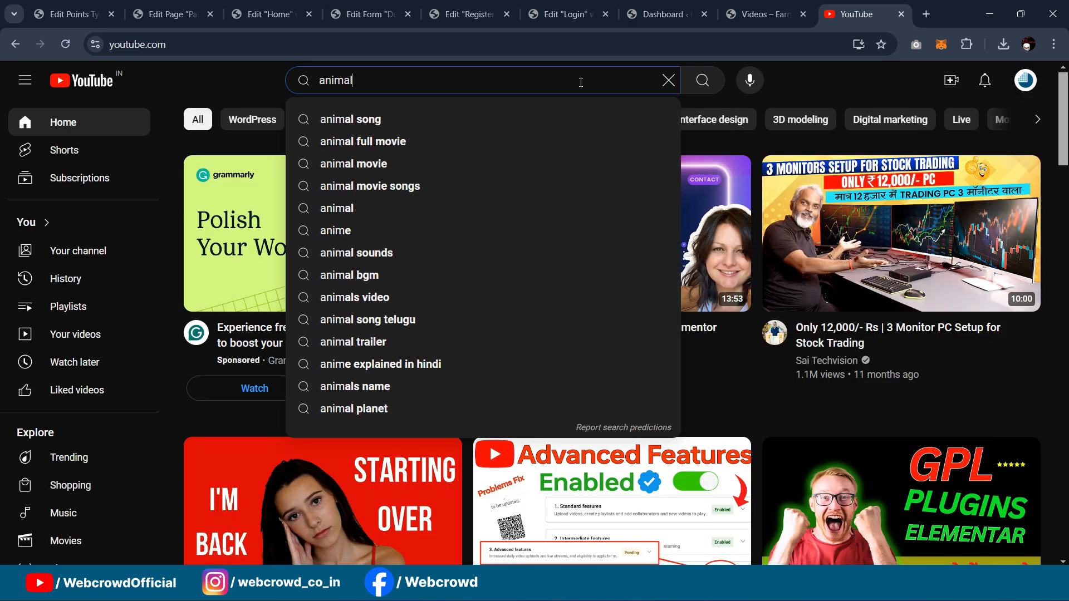
pyautogui.press('Return')
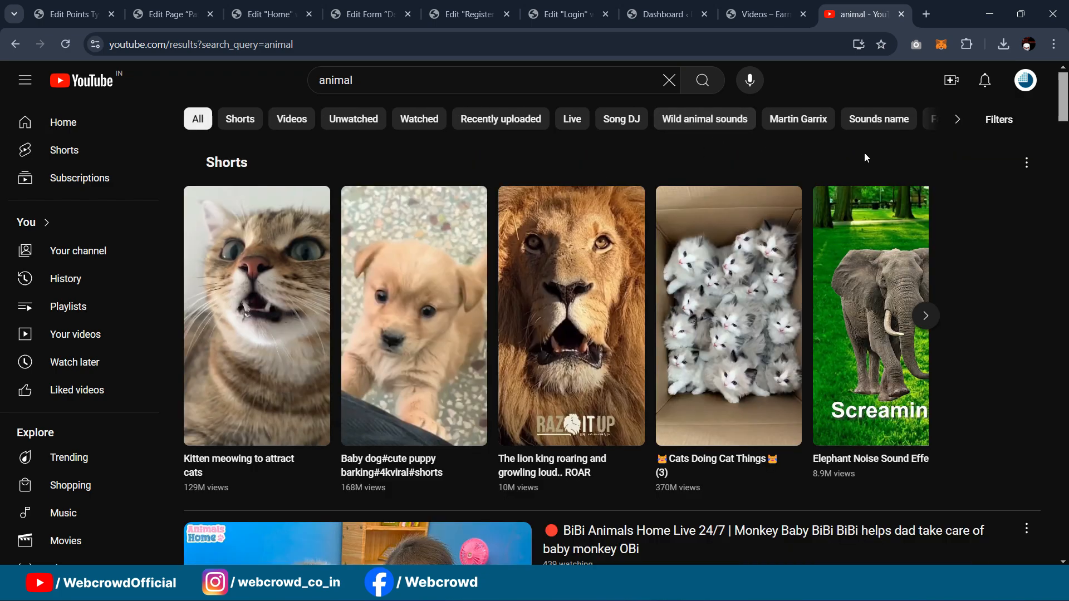
pyautogui.scroll(-6, 863, 147)
pyautogui.scroll(6, 826, 127)
pyautogui.click(1009, 121)
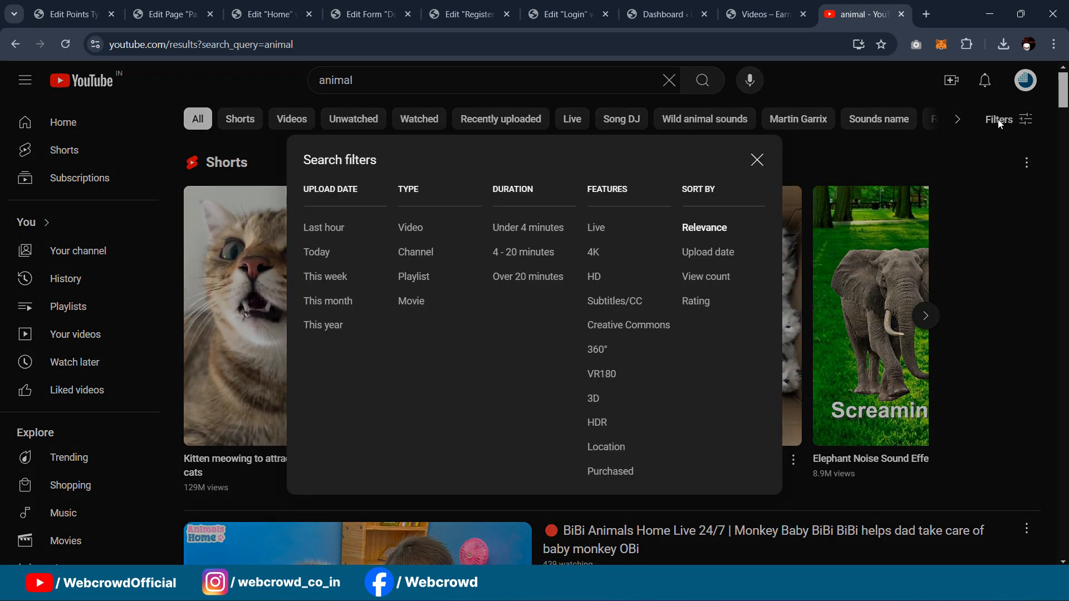
pyautogui.click(628, 327)
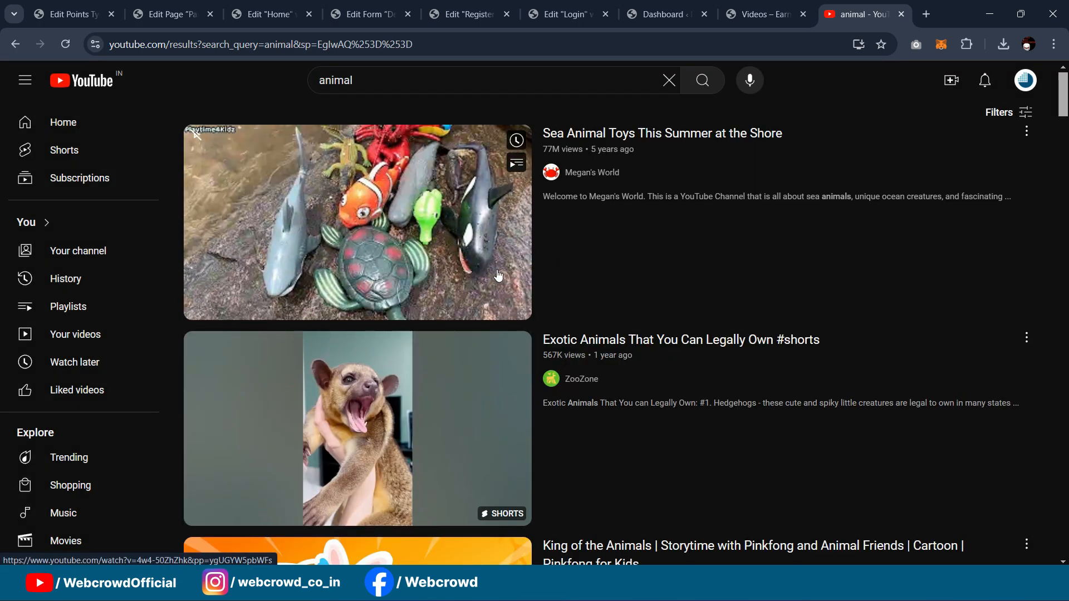
# Step: Copy the Impala Rams Fighting video link and select its ID ygUGYW5pbWFs
pyautogui.scroll(-6, 397, 253)
pyautogui.scroll(-6, 632, 272)
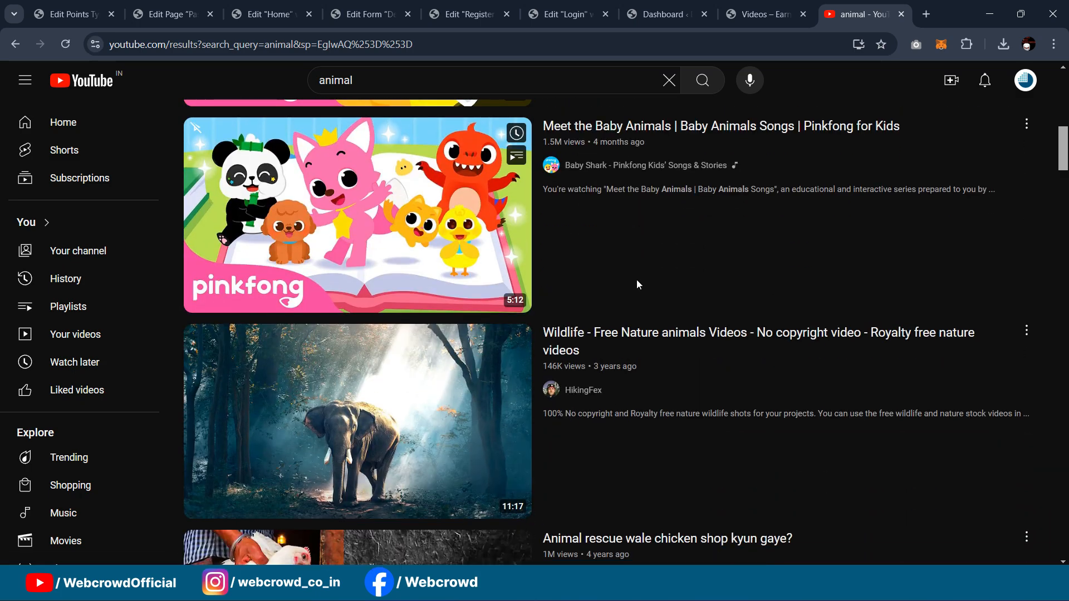
pyautogui.scroll(-7, 634, 287)
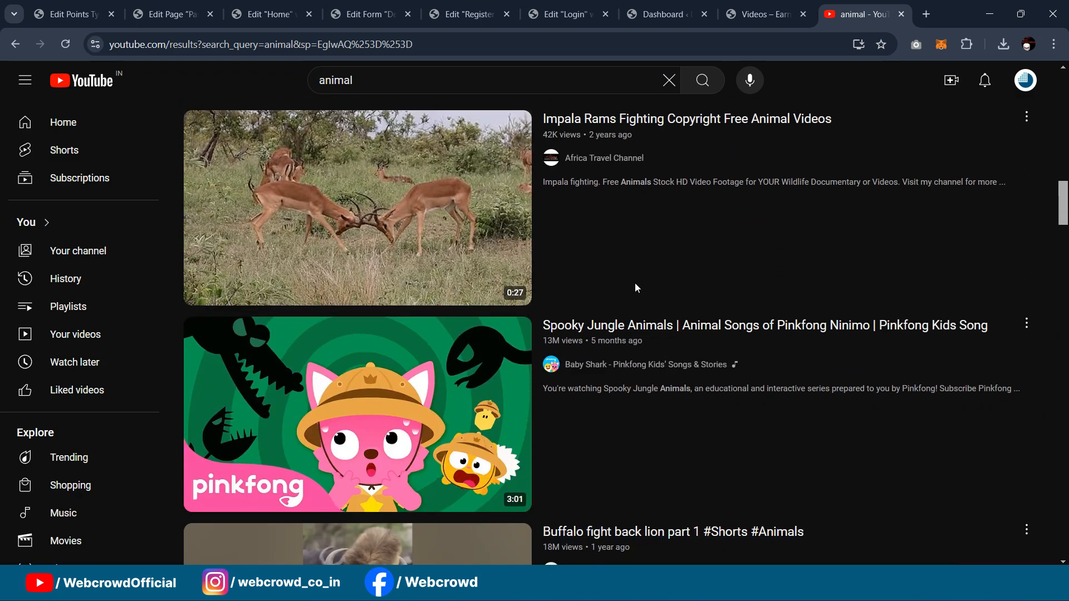
pyautogui.scroll(3, 626, 265)
pyautogui.rightClick(581, 258)
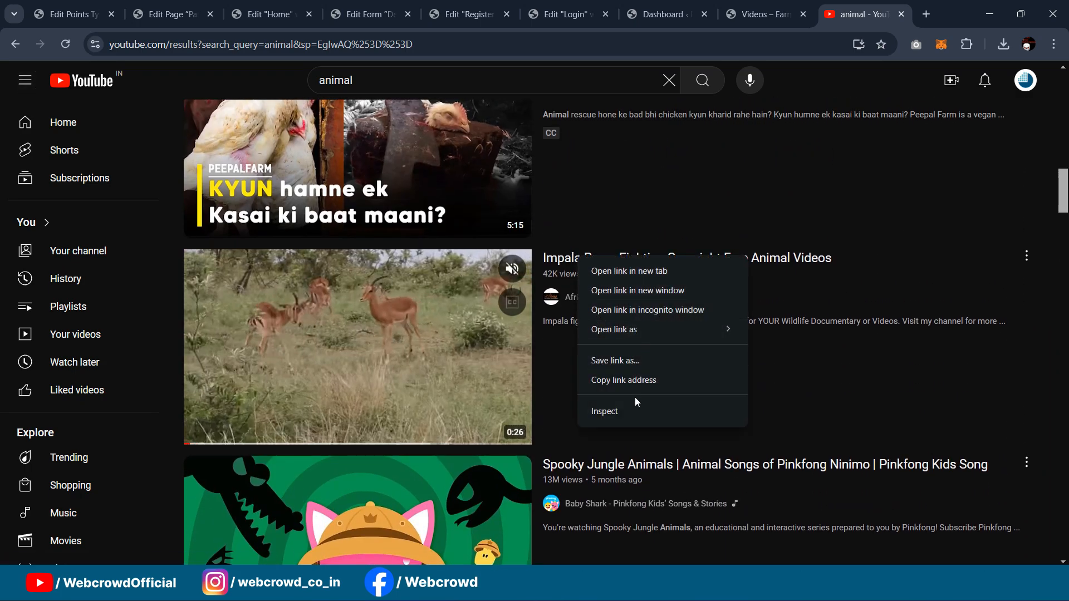
pyautogui.click(630, 380)
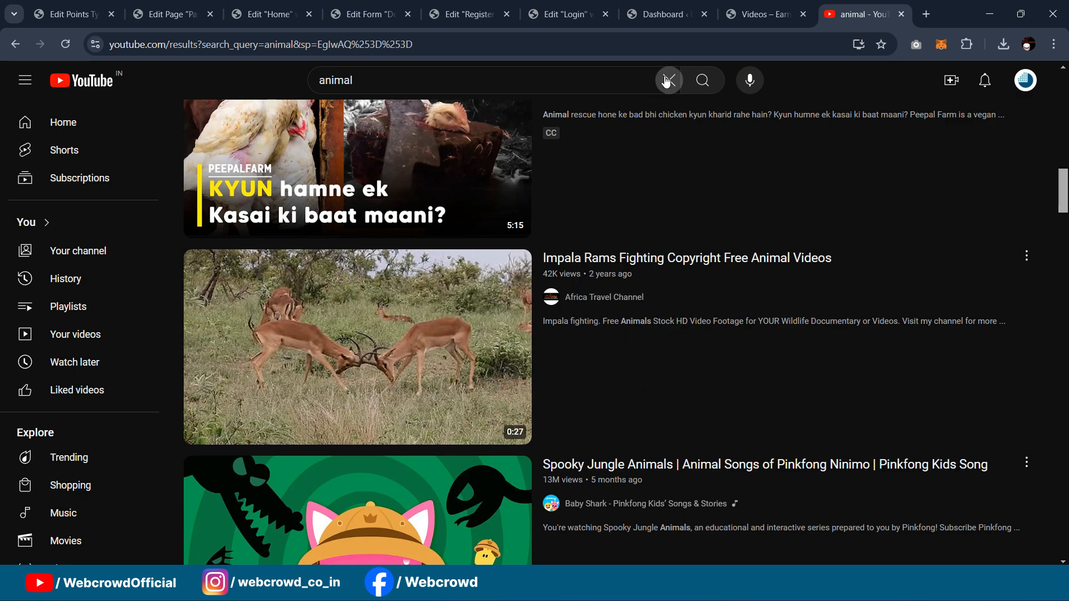
pyautogui.click(652, 45)
pyautogui.hotkey('ctrl', 'v')
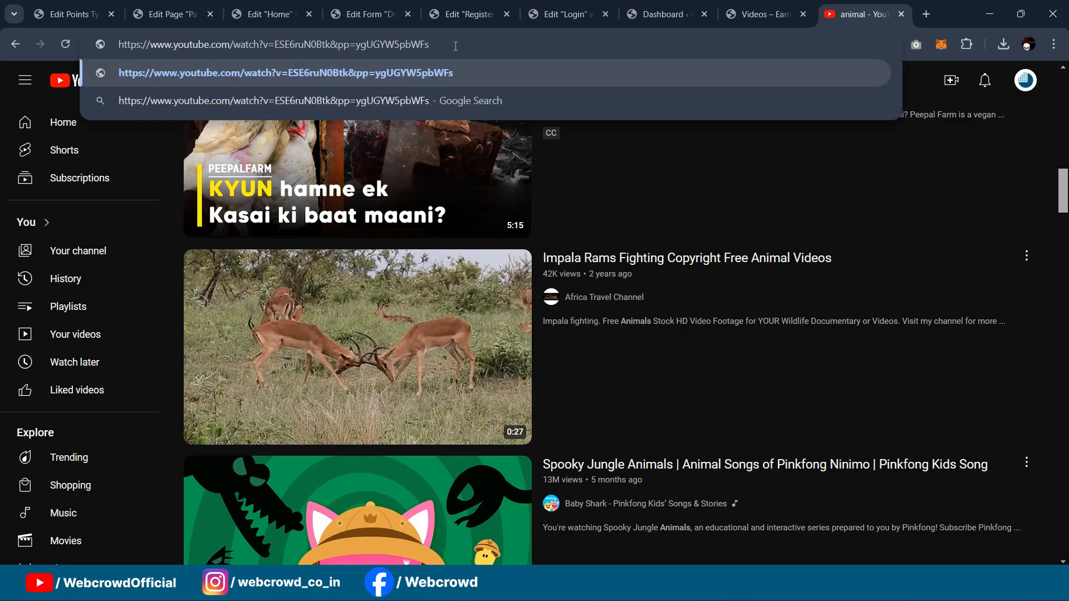
pyautogui.moveTo(418, 43); pyautogui.dragTo(356, 45)
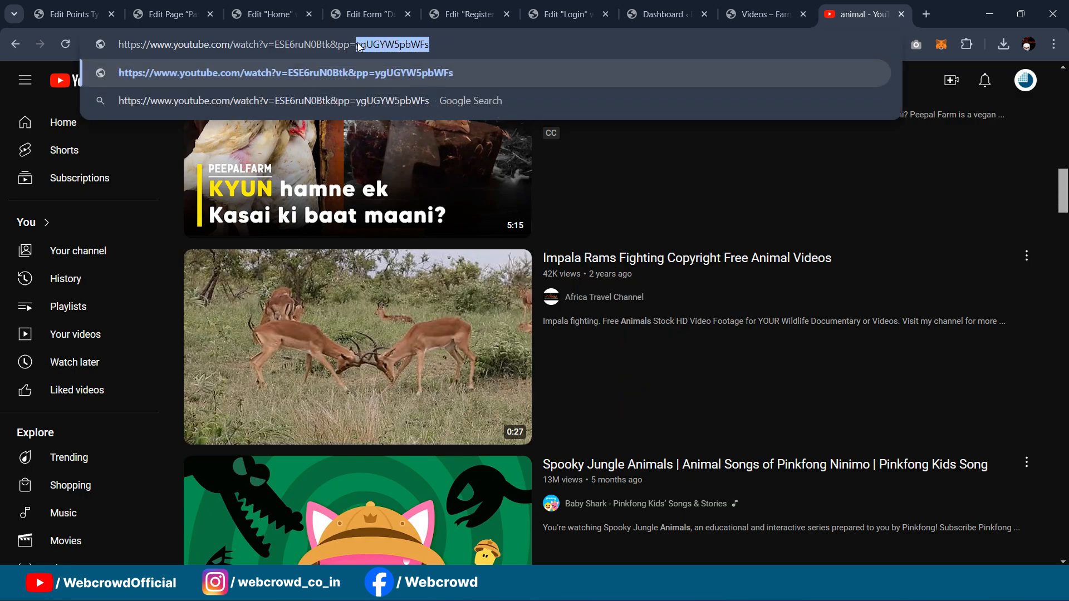
pyautogui.click(200, 16)
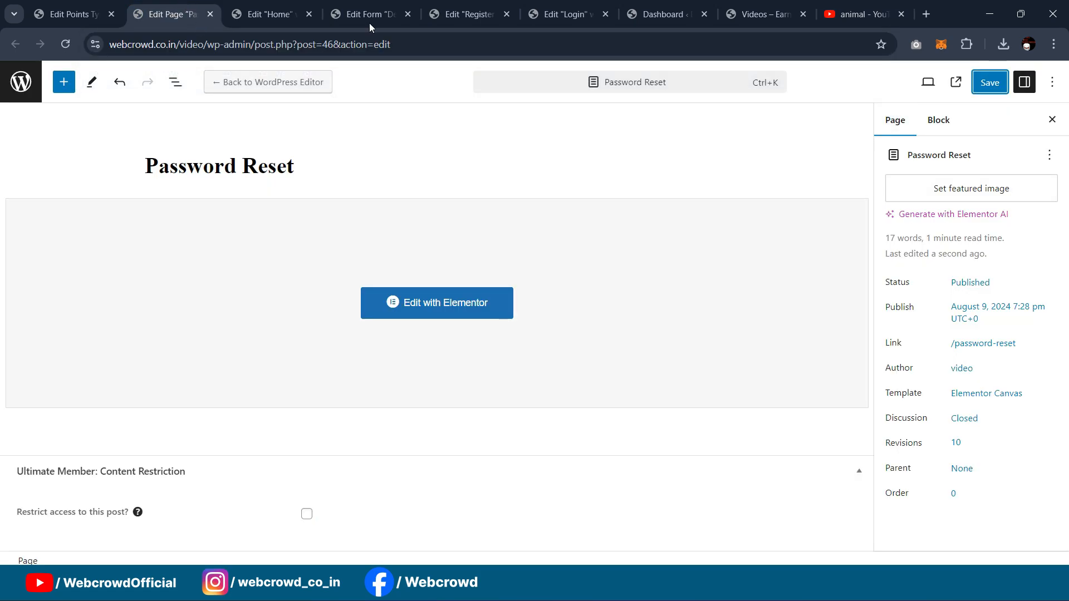
pyautogui.click(278, 15)
# Step: Paste video ID ygUGYW5pbWFs into the watch-video award and limit it to 1 per hour
pyautogui.click(65, 15)
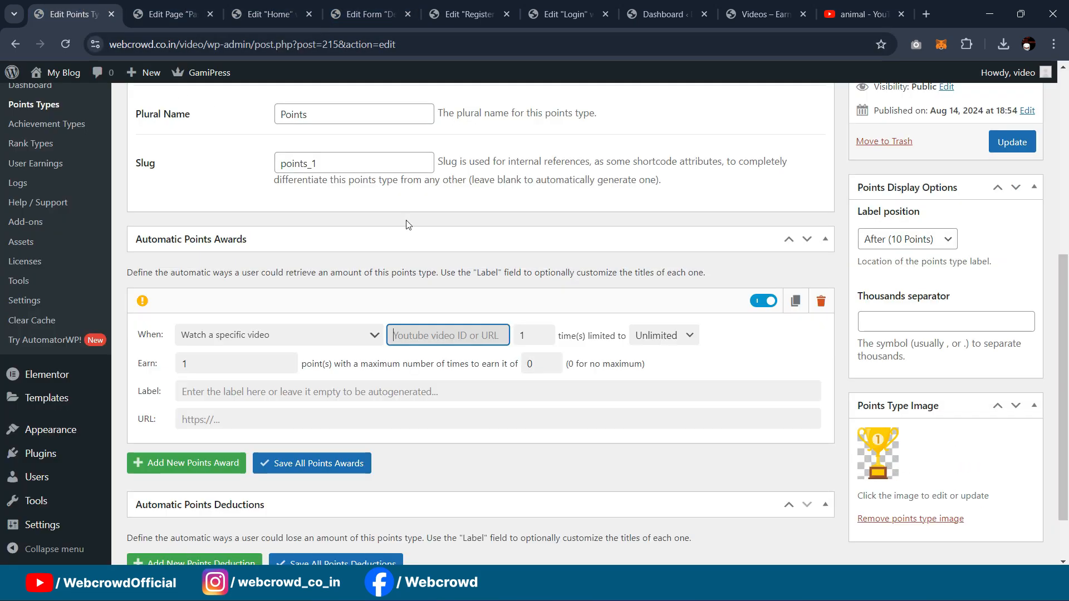
pyautogui.scroll(-2, 395, 310)
pyautogui.hotkey('ctrl', 'v')
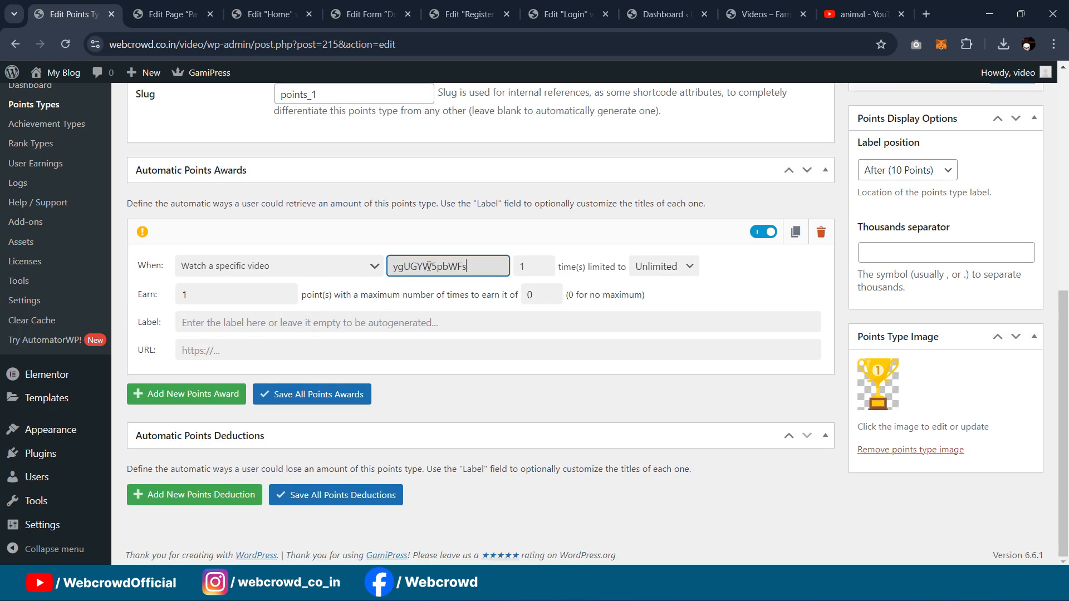
pyautogui.click(527, 266)
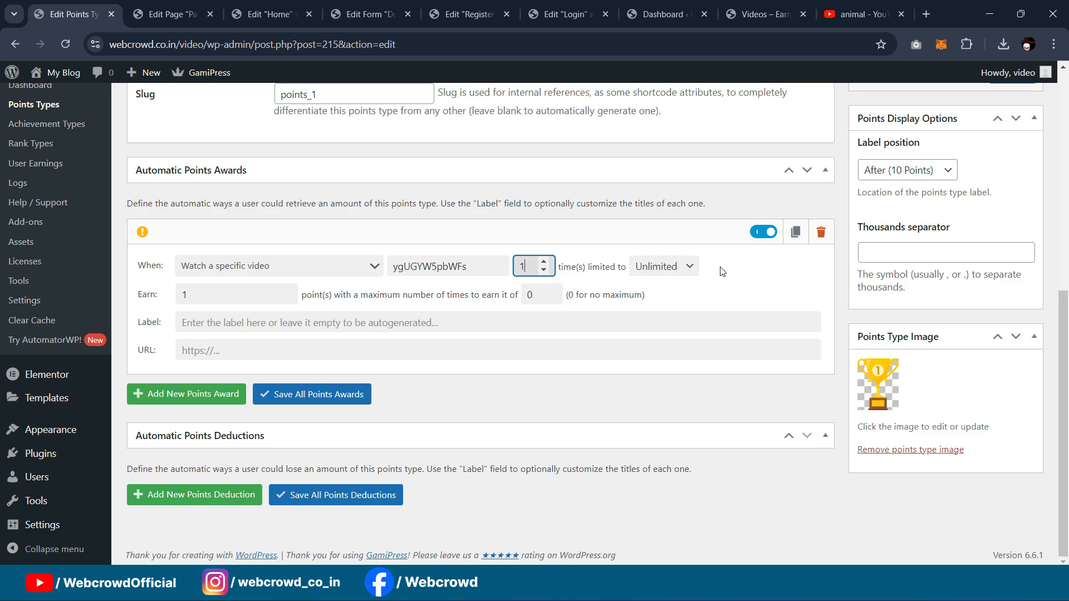
pyautogui.click(676, 271)
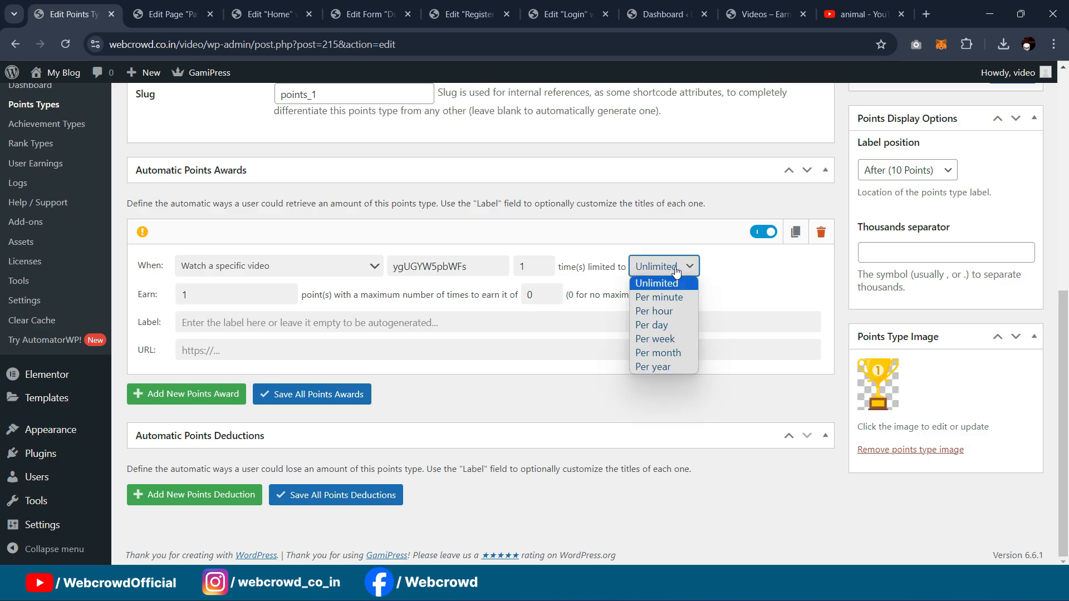
pyautogui.click(676, 271)
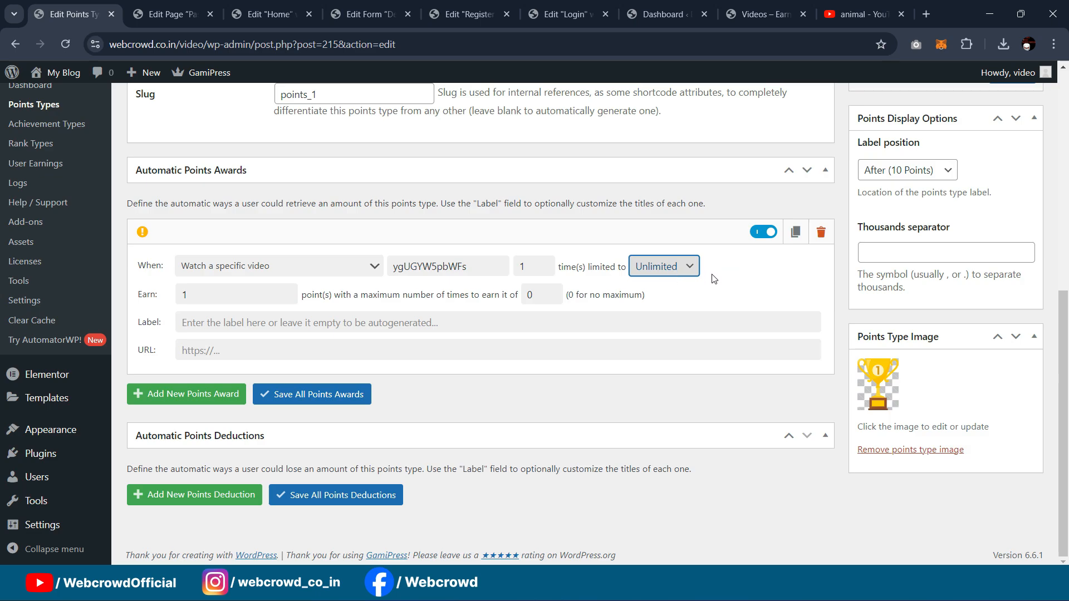
pyautogui.click(676, 271)
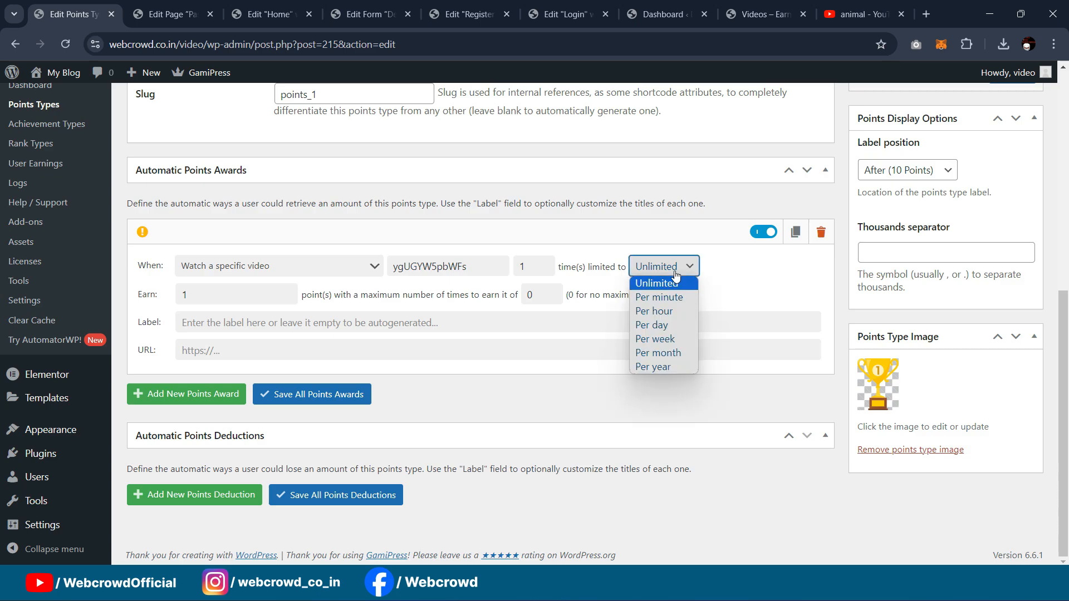
pyautogui.click(672, 313)
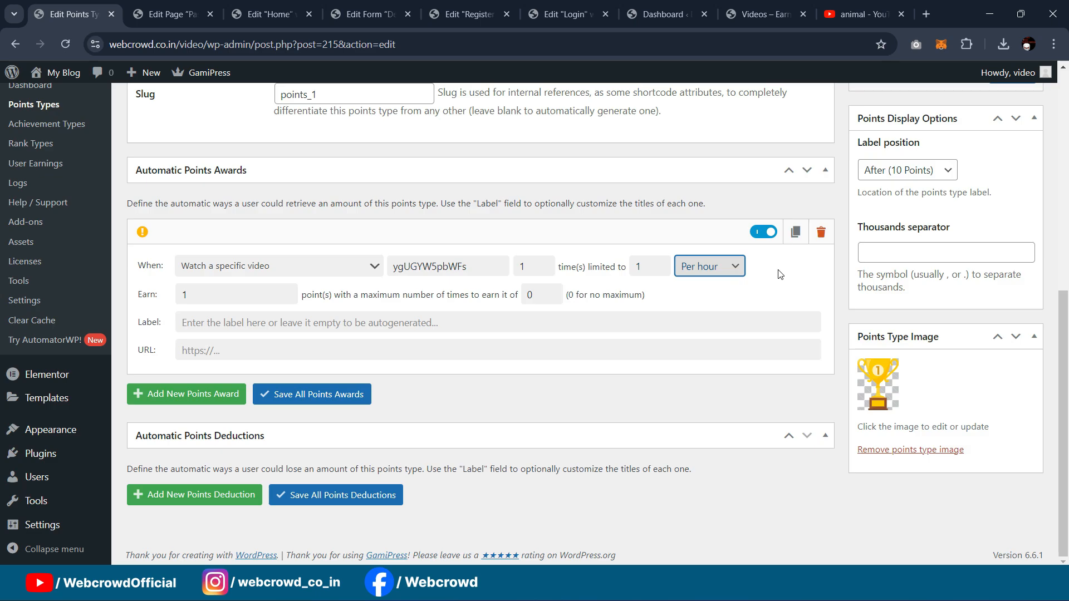
# Step: Set the award to earn 10 points, labelled 'Congratulations! You have earned 10 Points By Watching Video Completely'
pyautogui.moveTo(202, 296); pyautogui.dragTo(165, 299)
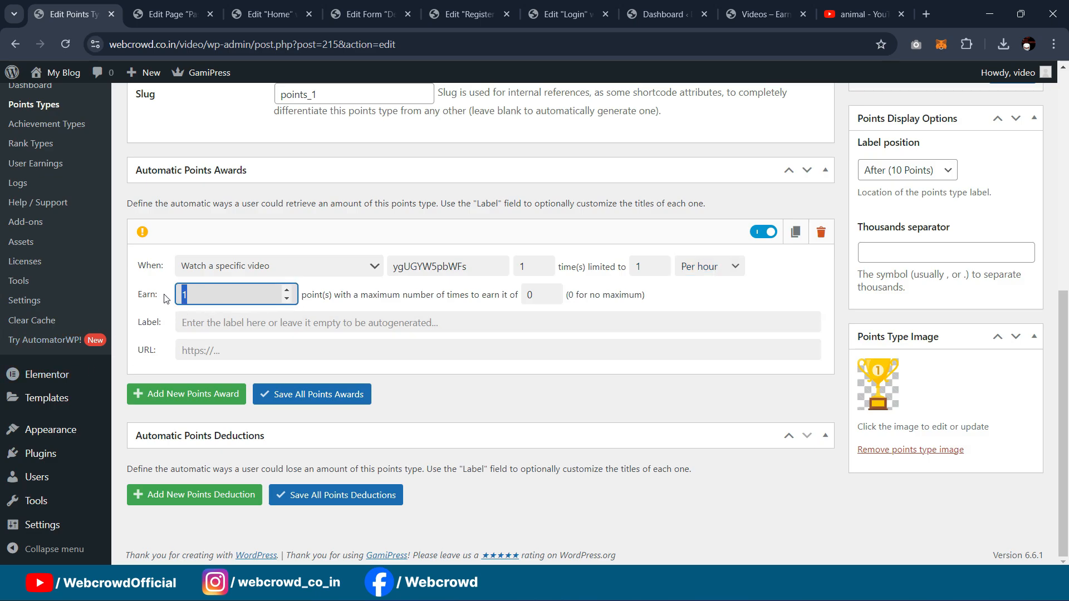
pyautogui.write('10')
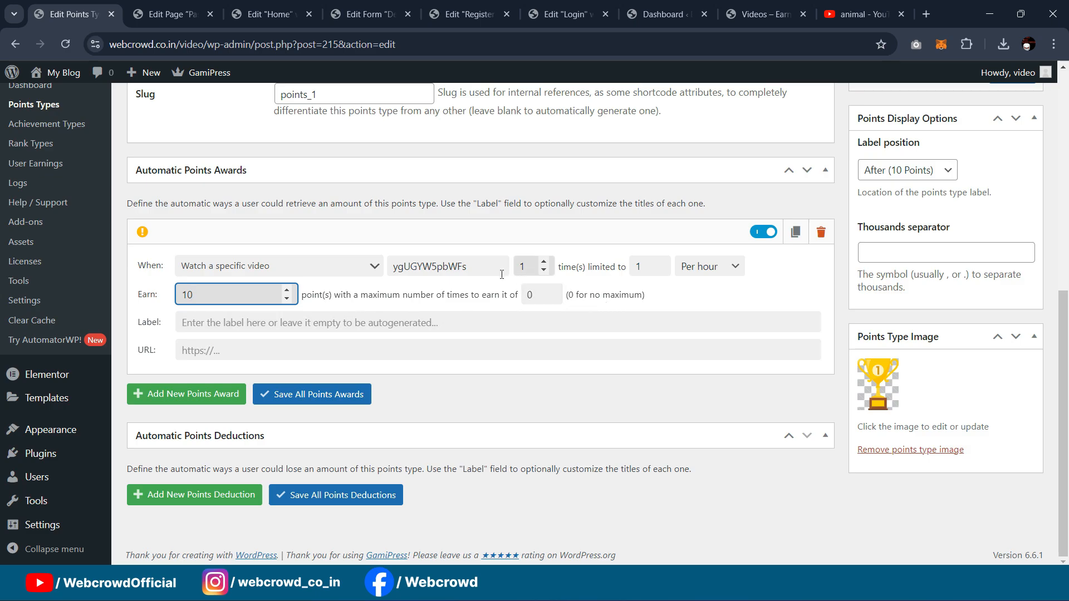
pyautogui.click(269, 323)
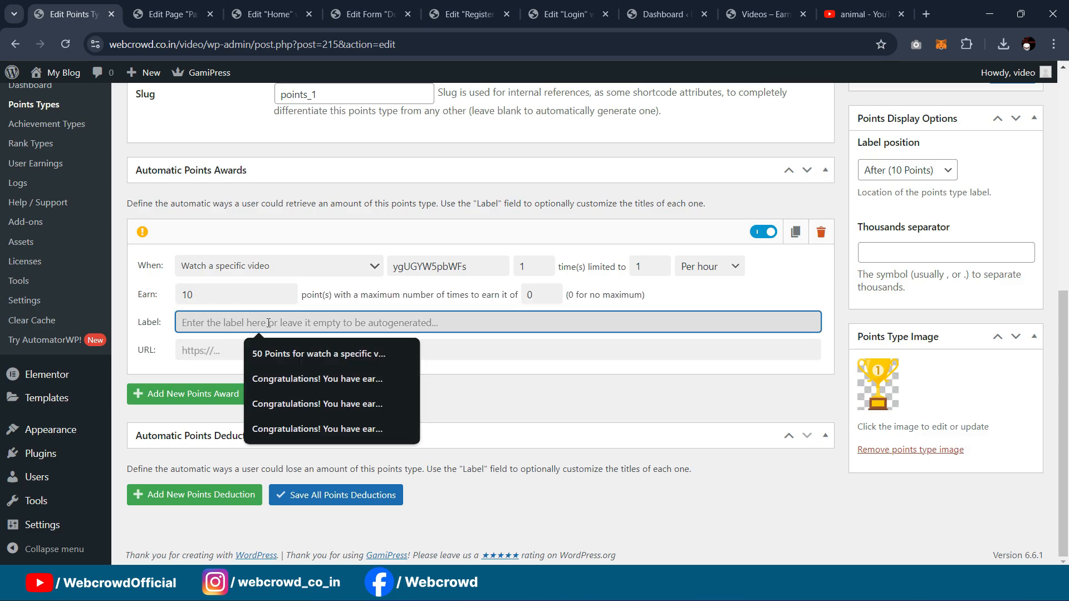
pyautogui.click(310, 404)
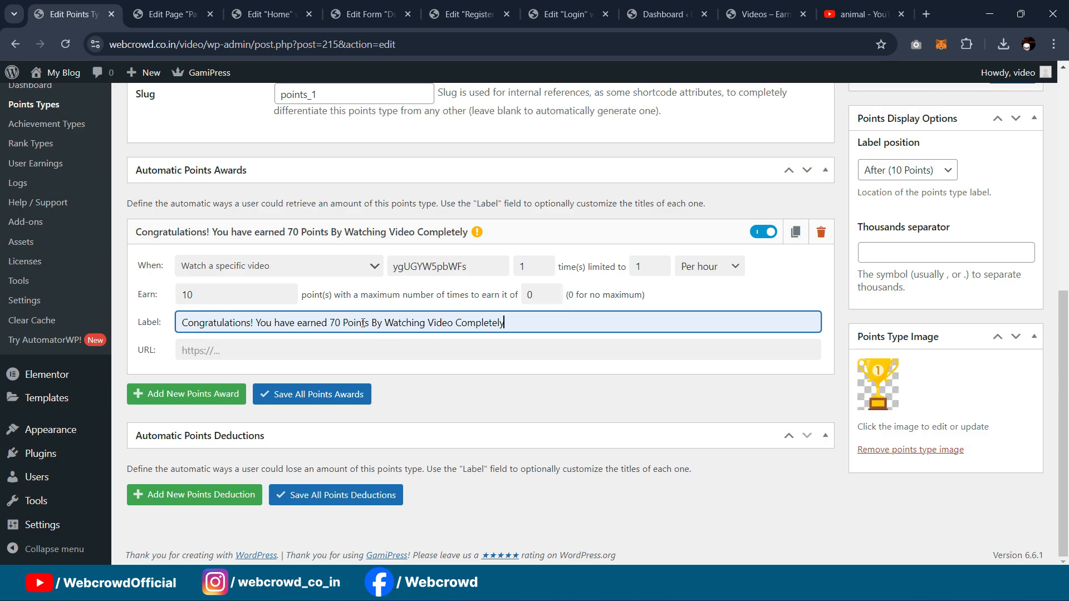
pyautogui.press('BackSpace')
pyautogui.write('1')
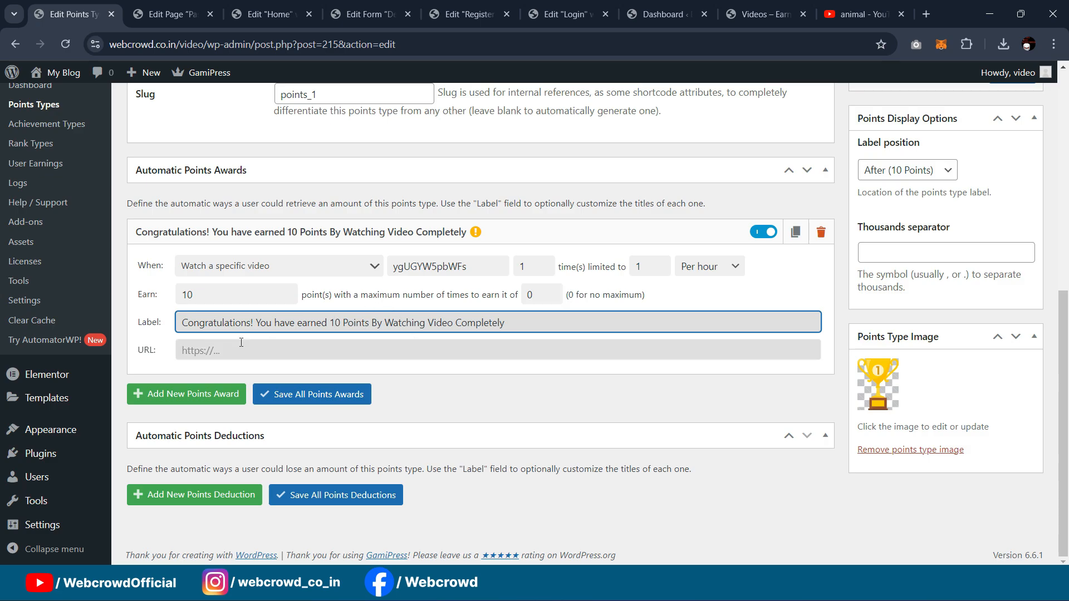
# Step: Copy the Impala video's web address from the YouTube tab
pyautogui.click(222, 358)
pyautogui.click(857, 14)
pyautogui.click(676, 37)
pyautogui.hotkey('ctrl', 'shift', 'Left')
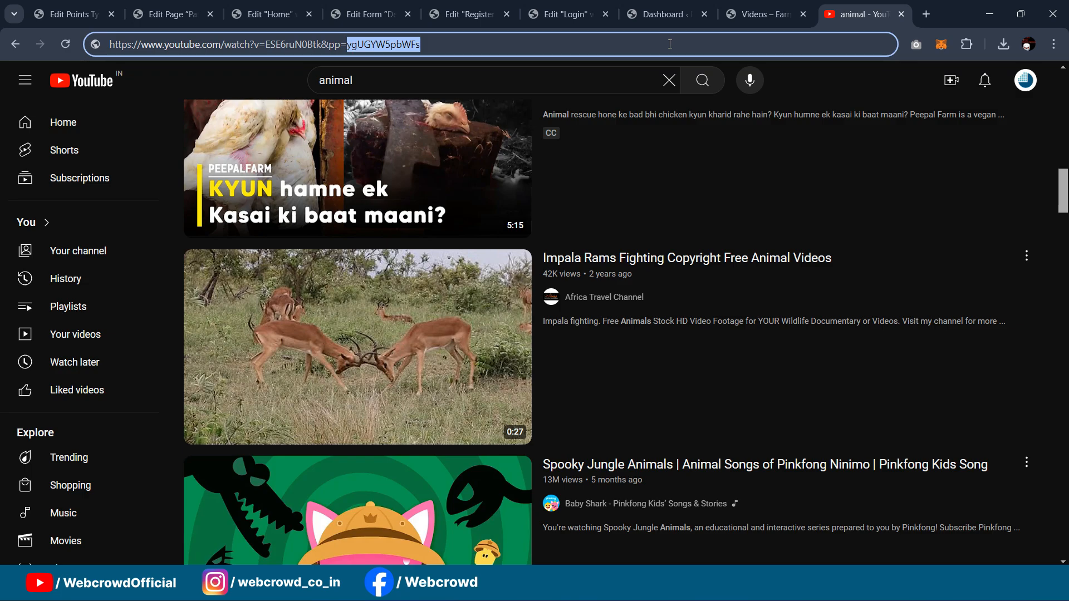
# Step: Paste the Impala YouTube link into the award's URL and save the points type
pyautogui.click(160, 5)
pyautogui.click(96, 14)
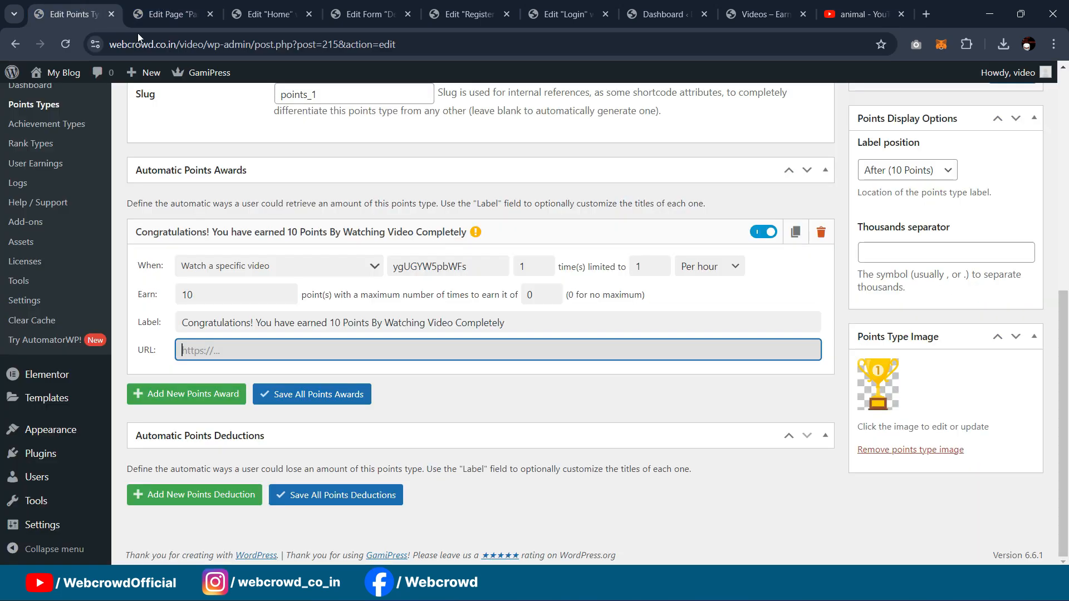
pyautogui.hotkey('ctrl', 'v')
pyautogui.scroll(1, 511, 376)
pyautogui.scroll(-1, 476, 280)
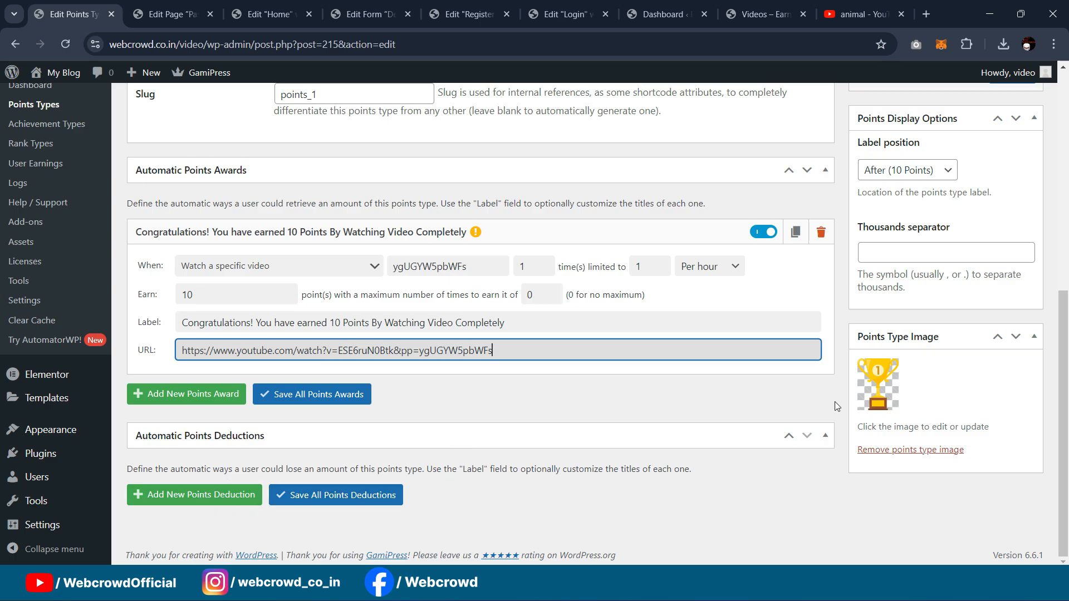
pyautogui.scroll(4, 971, 281)
pyautogui.scroll(-3, 968, 241)
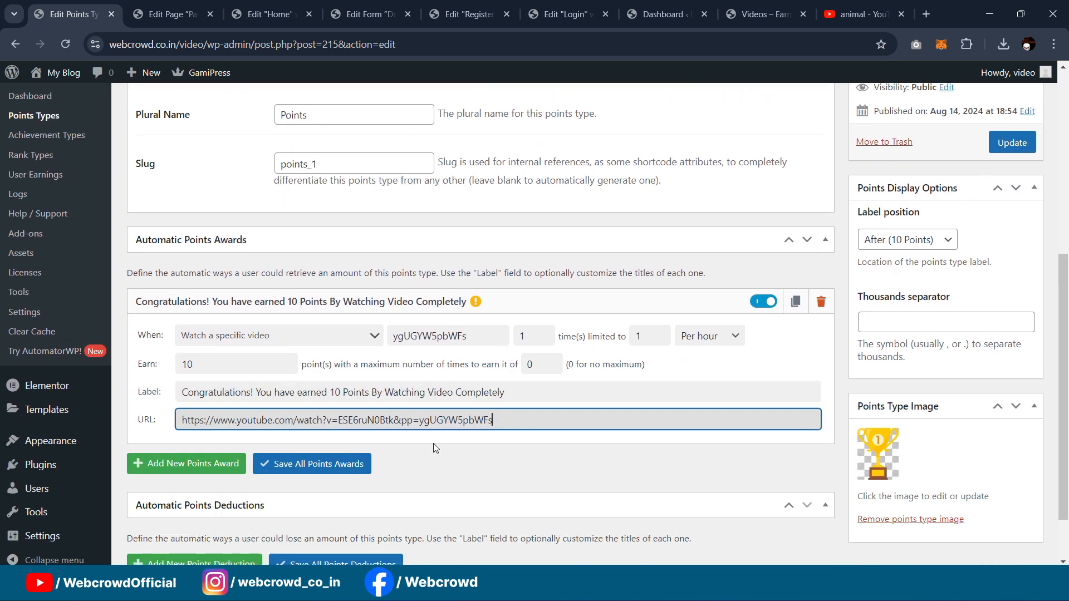
pyautogui.scroll(-1, 356, 472)
pyautogui.scroll(4, 570, 400)
pyautogui.click(1019, 359)
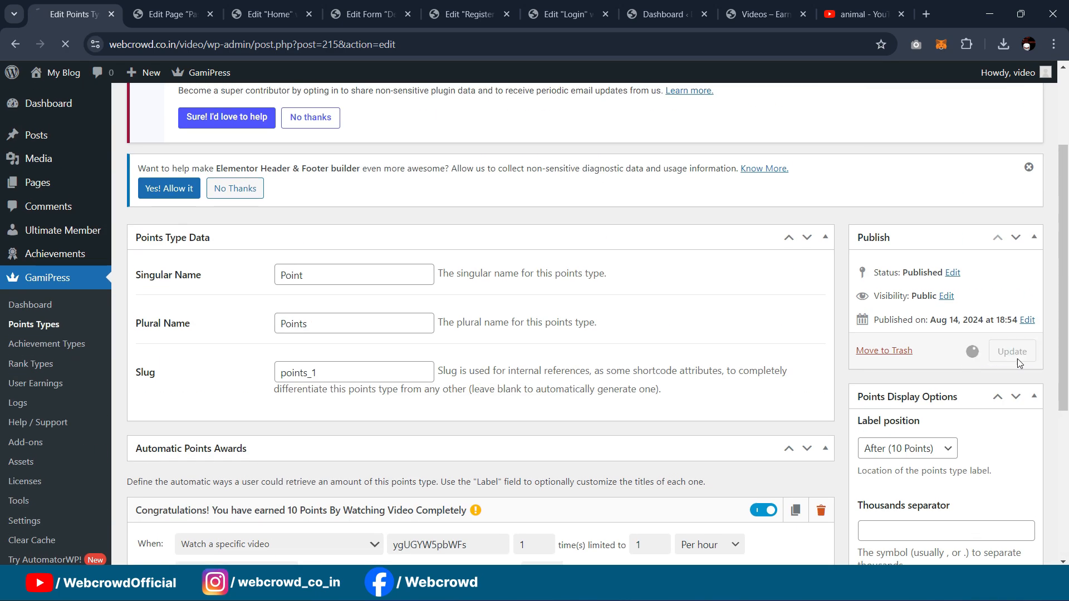
# Step: Open Posts > Add New Post in a separate background tab
pyautogui.scroll(-6, 473, 223)
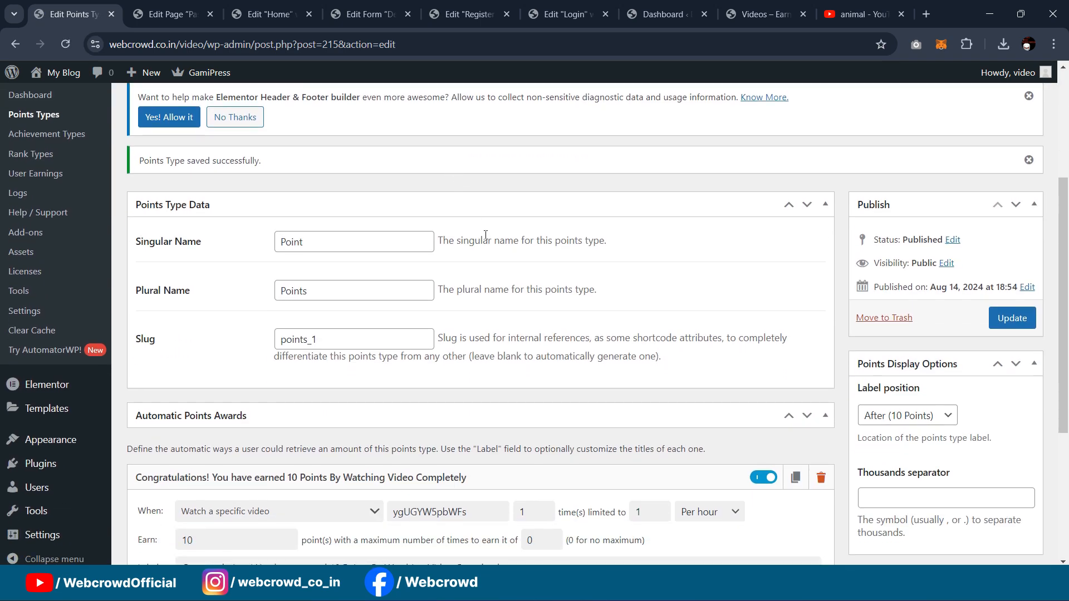
pyautogui.scroll(-3, 486, 234)
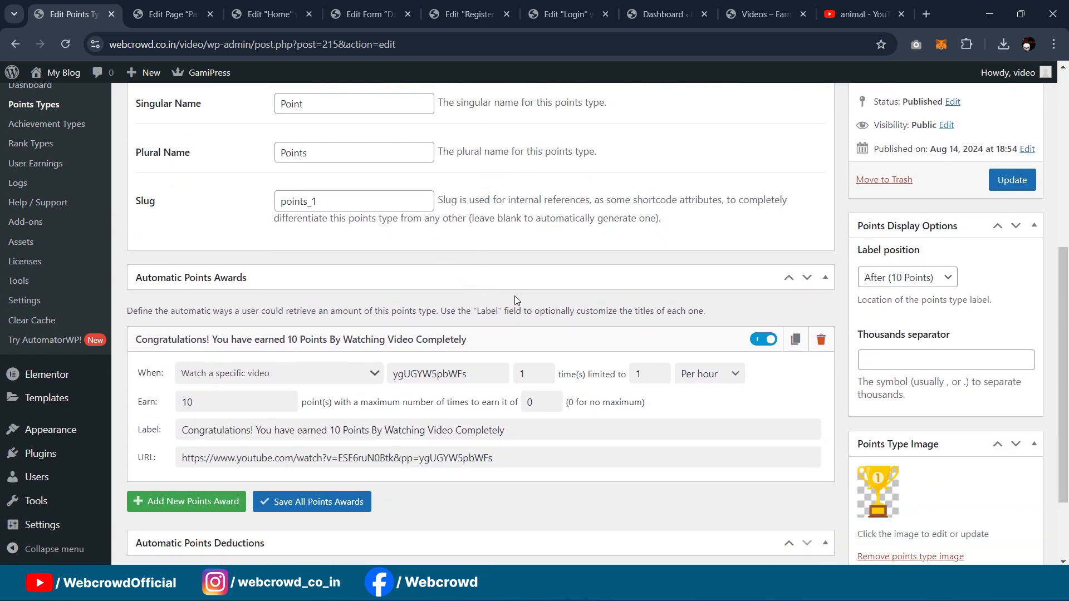
pyautogui.scroll(7, 517, 300)
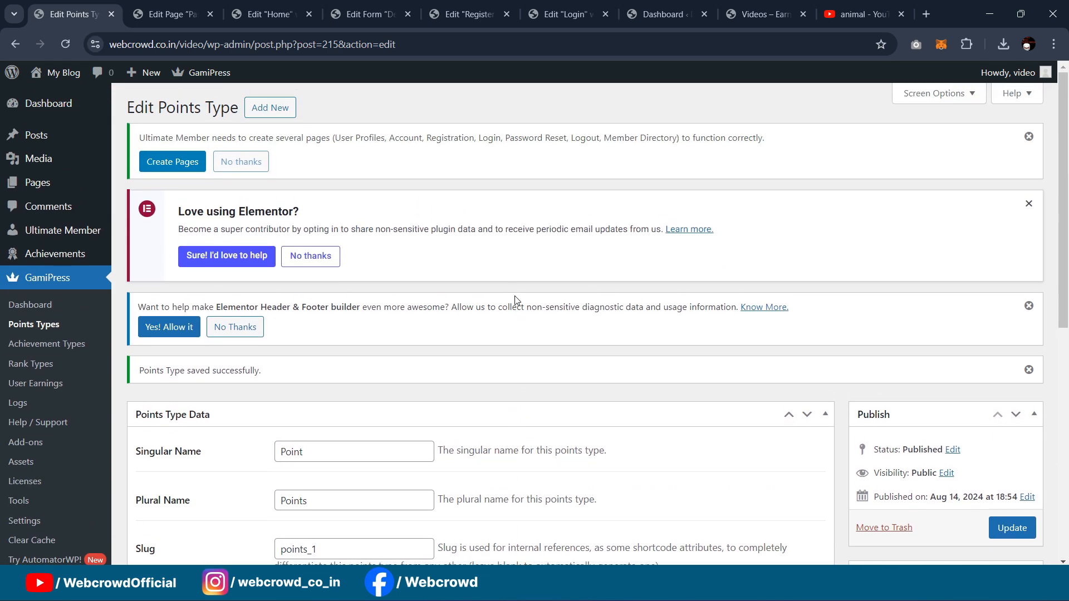
pyautogui.moveTo(19, 143)
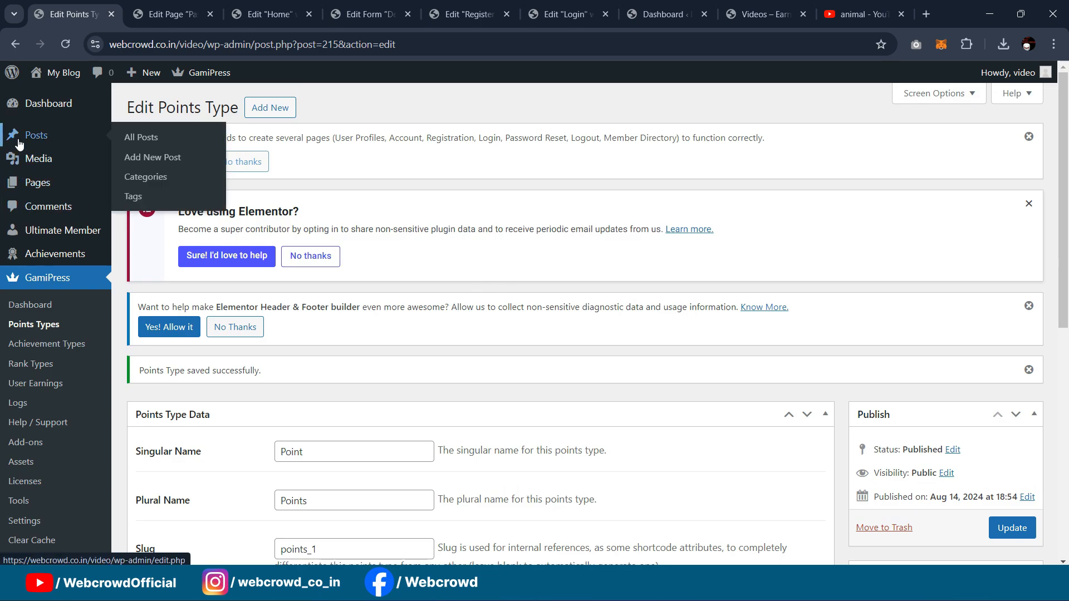
pyautogui.middleClick(153, 157)
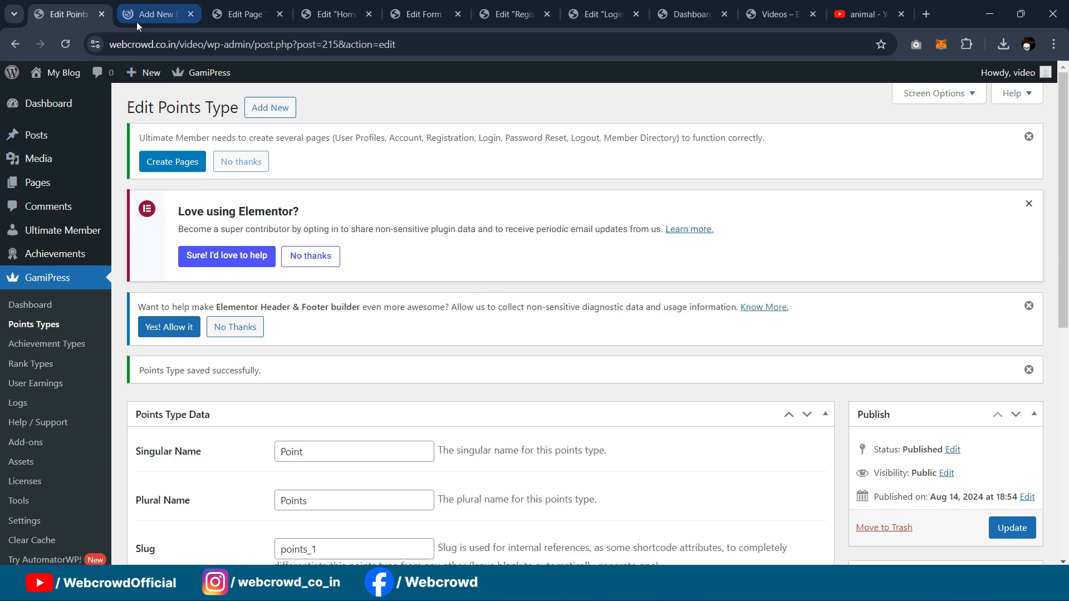
# Step: Copy 'Impala Rams Fighting' from the YouTube result and make it the new post's title
pyautogui.click(147, 14)
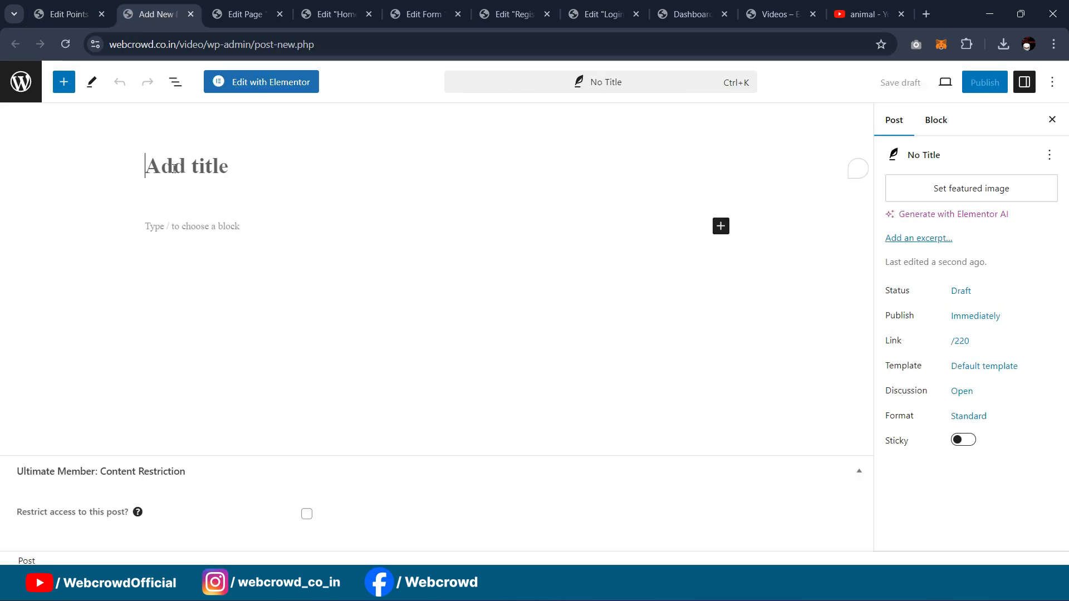
pyautogui.click(867, 14)
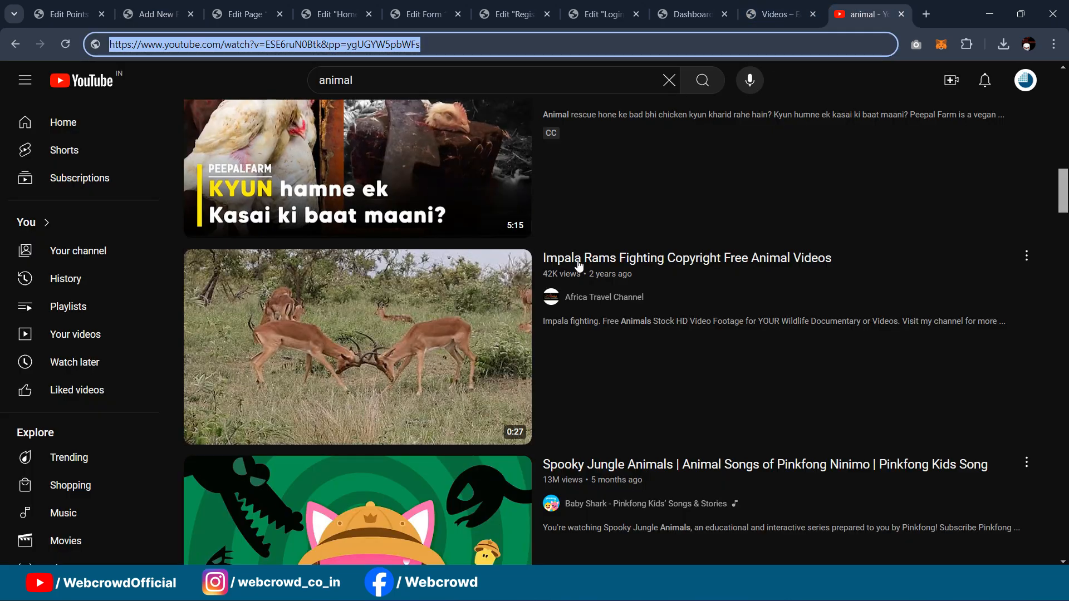
pyautogui.moveTo(543, 258); pyautogui.dragTo(663, 255)
pyautogui.hotkey('ctrl', 'c')
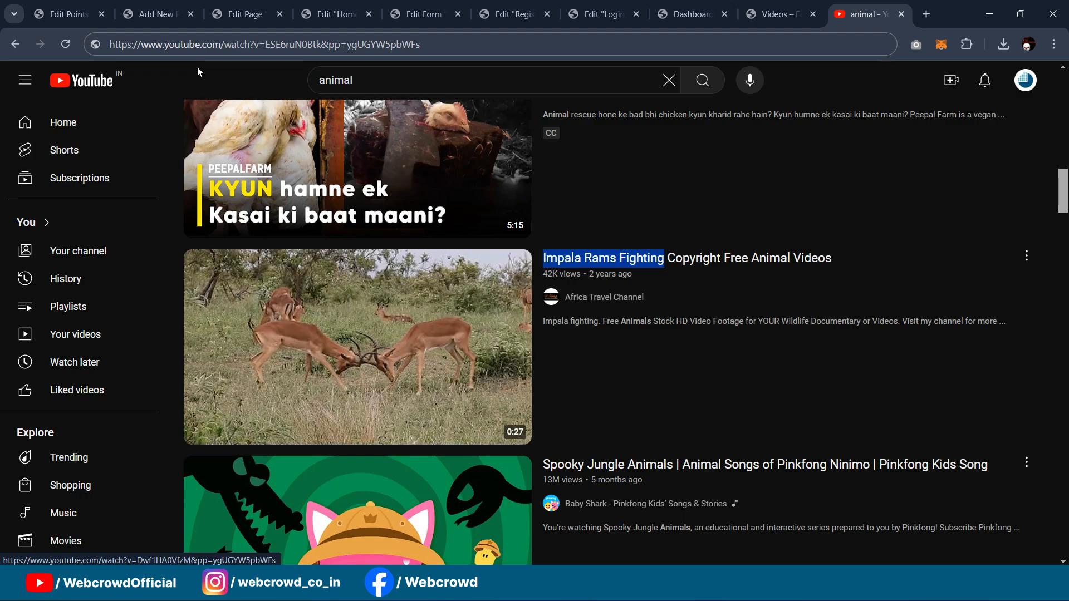
pyautogui.click(157, 13)
pyautogui.click(67, 14)
pyautogui.click(157, 14)
pyautogui.hotkey('ctrl', 'v')
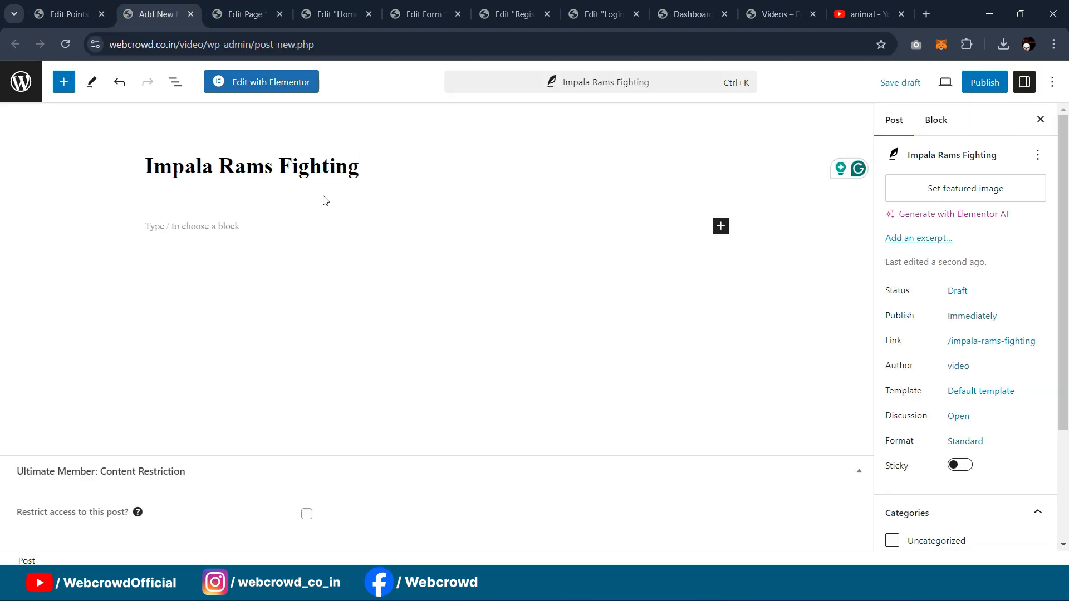
# Step: Insert a GamiPress Youtube block into the post body
pyautogui.click(249, 228)
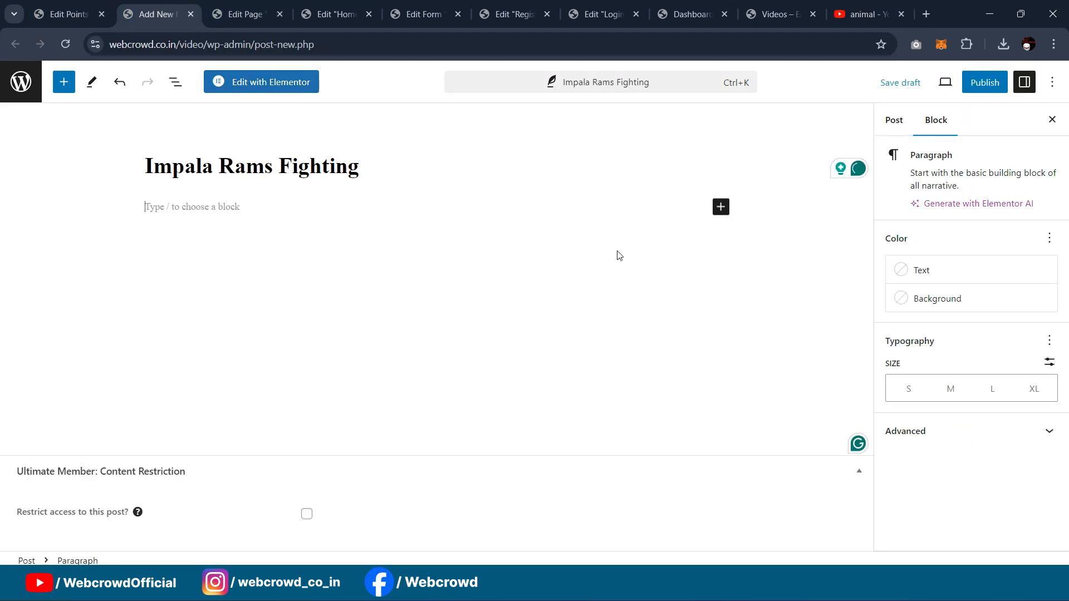
pyautogui.click(721, 207)
pyautogui.write('gami')
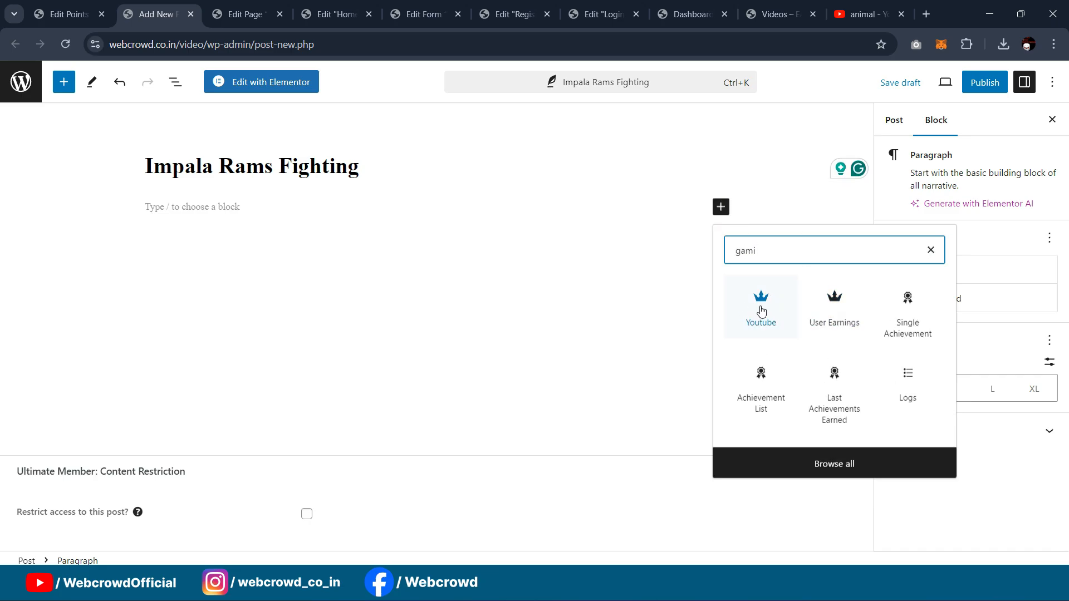
pyautogui.click(761, 311)
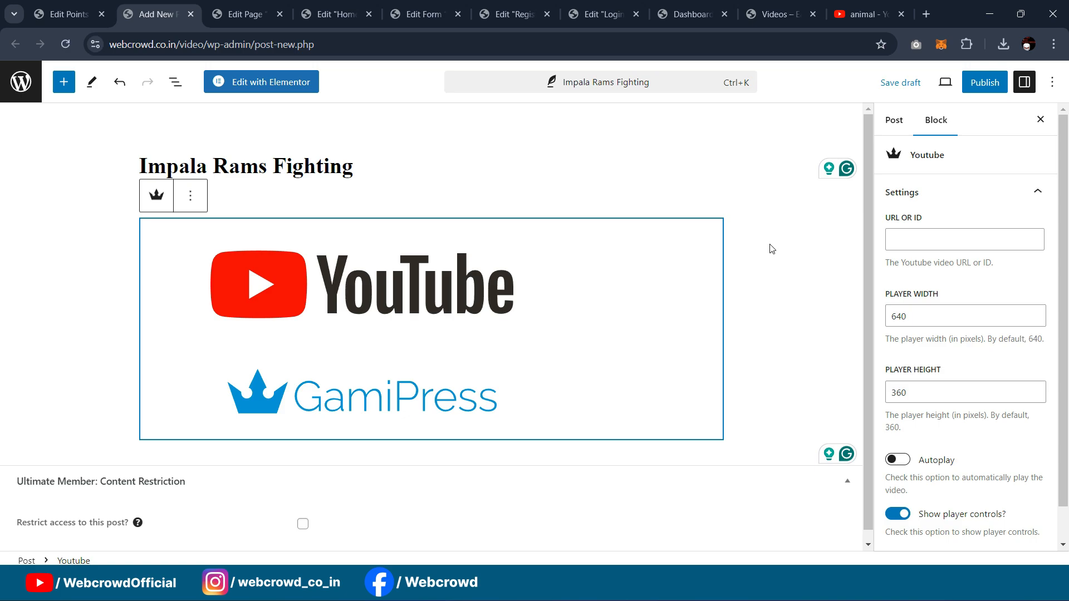
# Step: Paste the YouTube link into the block's URL or ID field, trimmed to ygUGYW5pbWFs
pyautogui.click(909, 239)
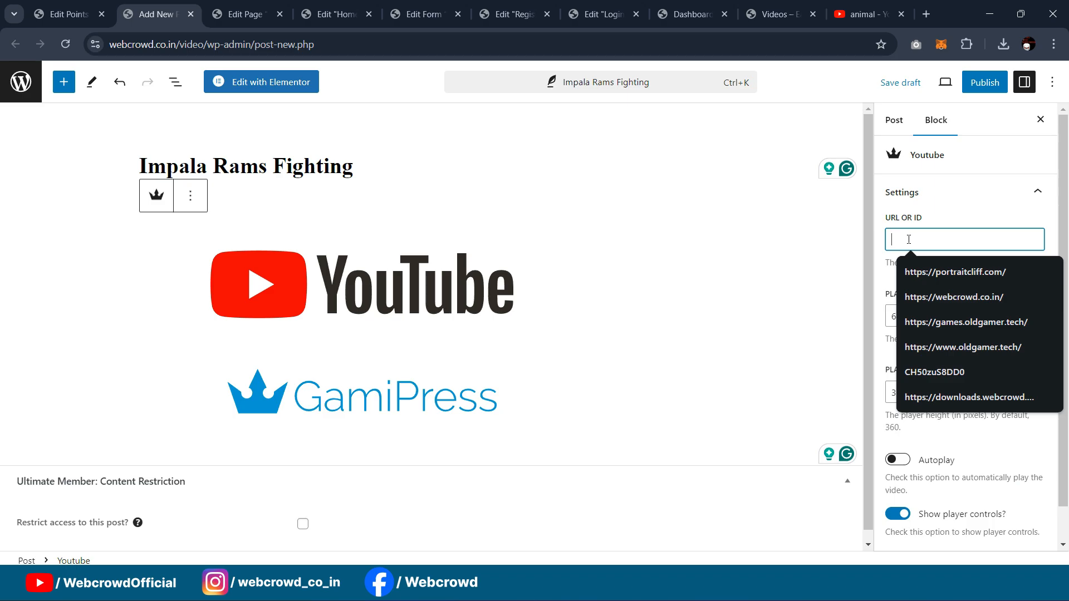
pyautogui.hotkey('ctrl', 'v')
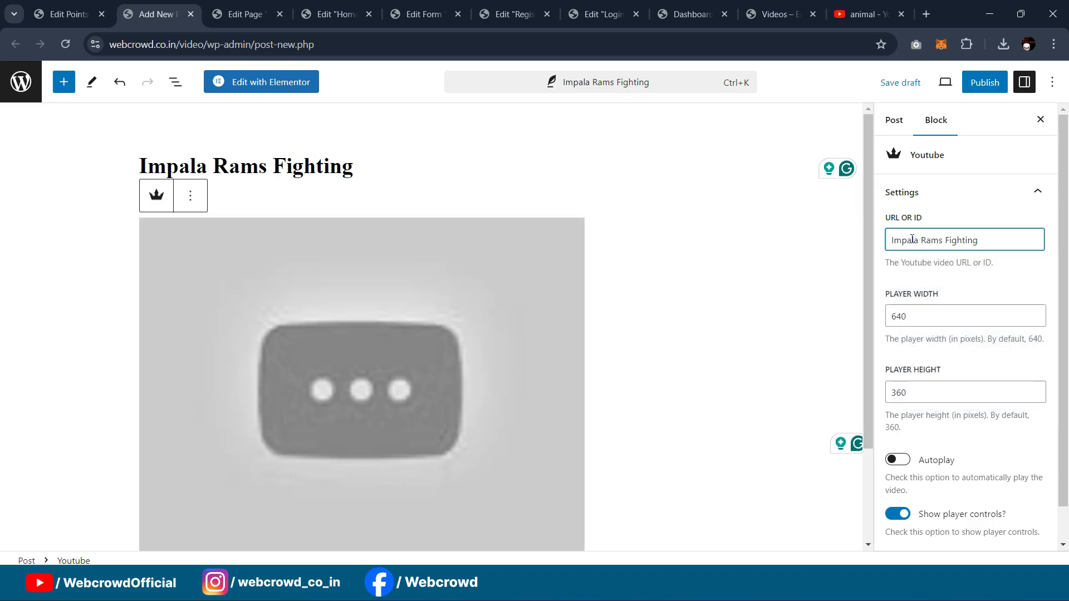
pyautogui.click(868, 14)
pyautogui.click(434, 48)
pyautogui.hotkey('ctrl', 'c')
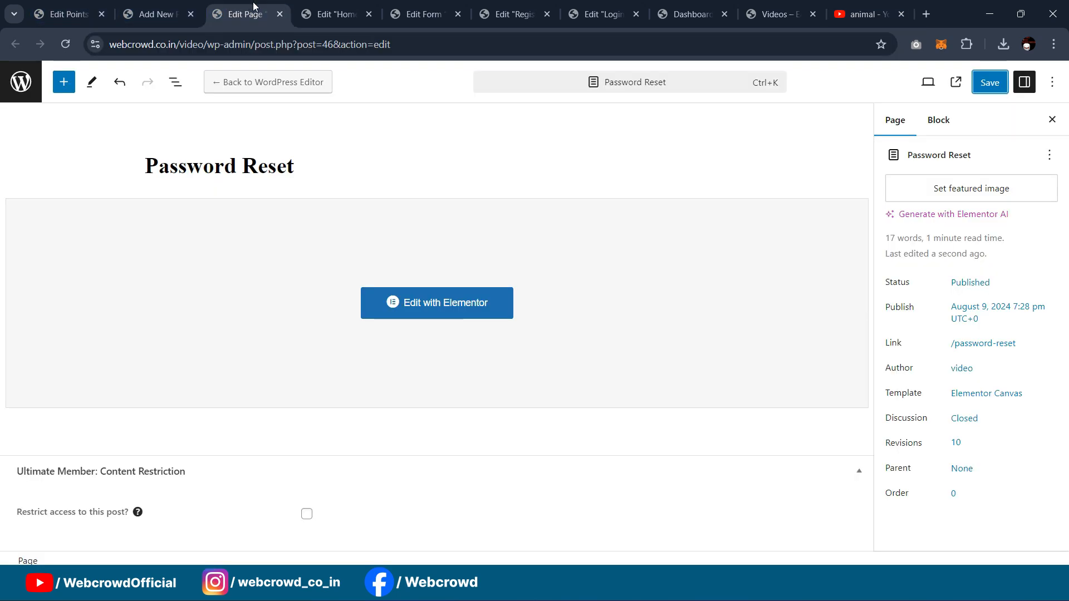
pyautogui.click(259, 15)
pyautogui.click(159, 14)
pyautogui.hotkey('ctrl', 'a')
pyautogui.hotkey('ctrl', 'v')
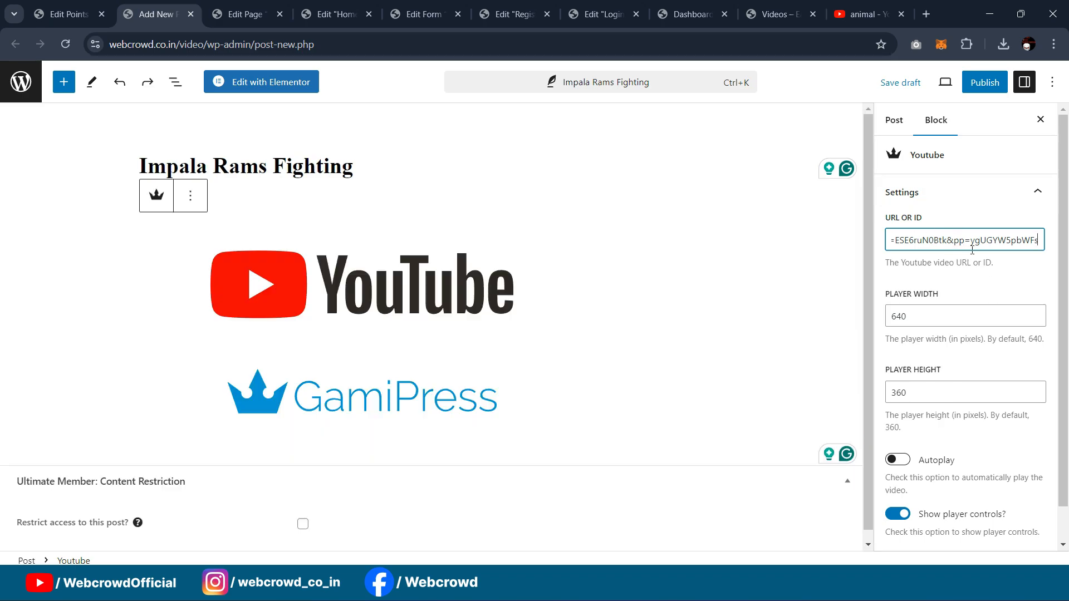
pyautogui.hotkey('ctrl', 'a')
pyautogui.write('ygUGYW5pbWFs')
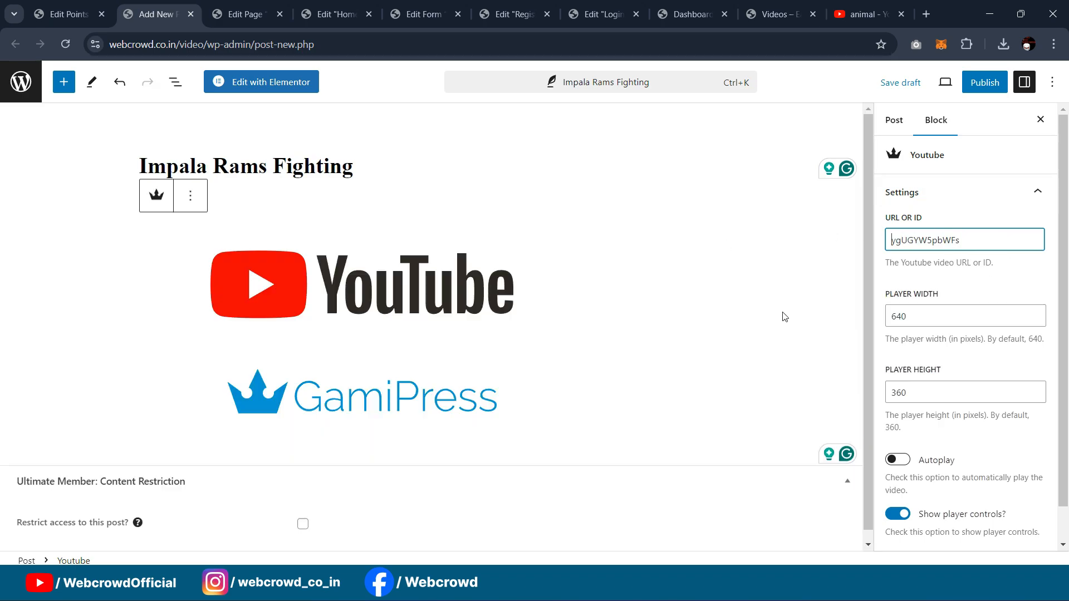
# Step: Add an empty paragraph block below the Youtube block
pyautogui.scroll(-2, 633, 226)
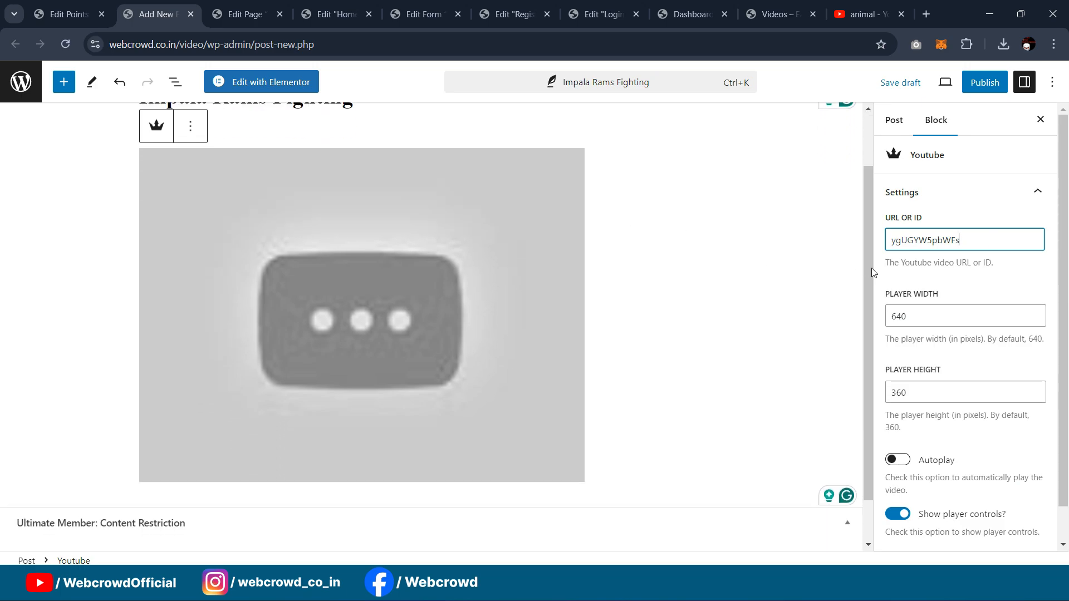
pyautogui.scroll(-2, 922, 278)
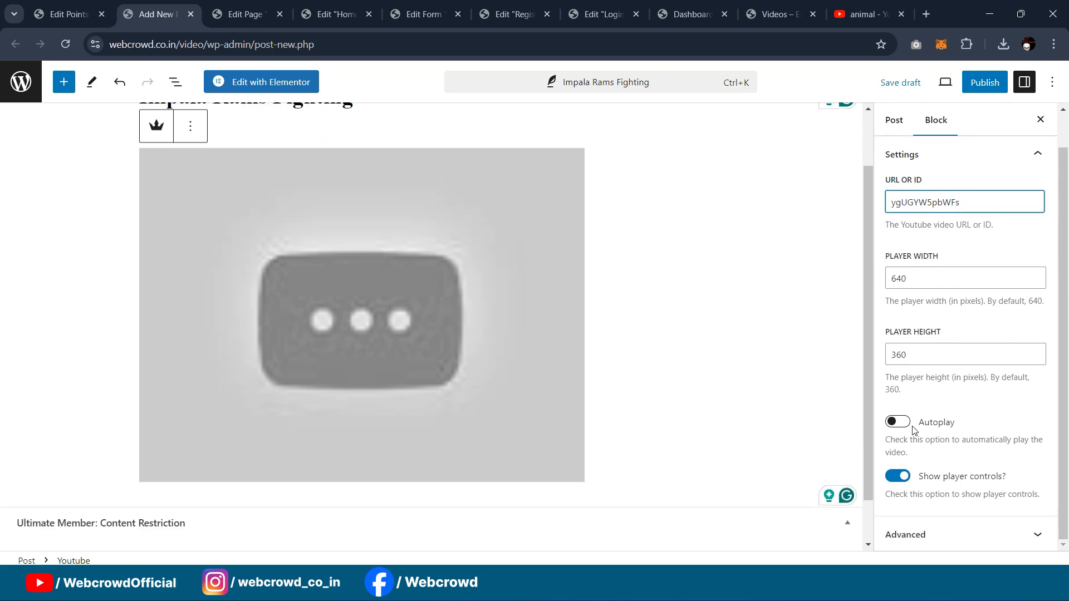
pyautogui.scroll(1, 715, 359)
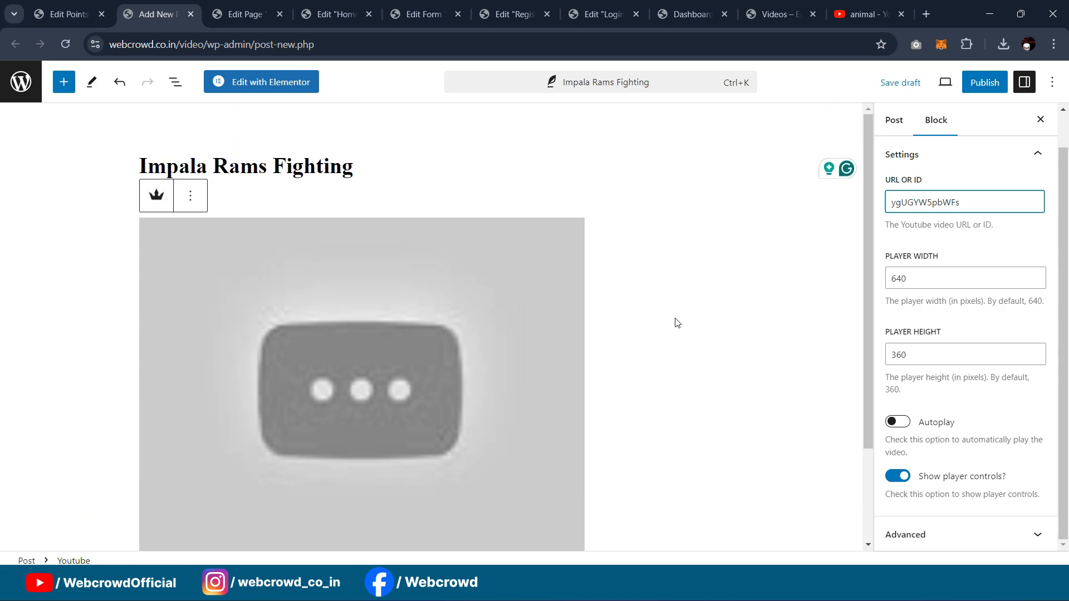
pyautogui.scroll(-2, 620, 181)
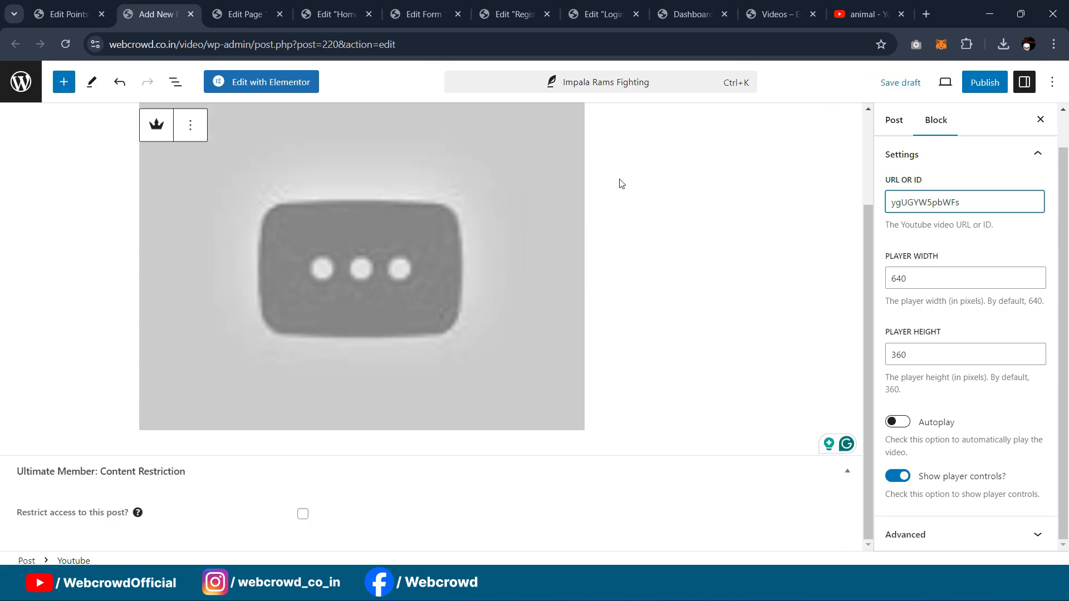
pyautogui.click(701, 311)
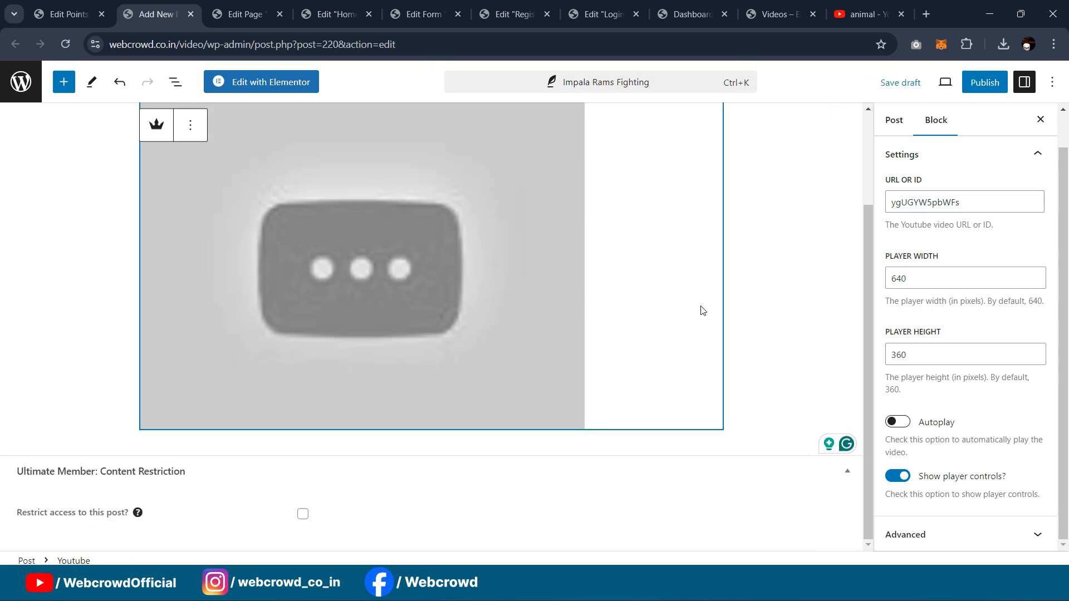
pyautogui.press('Return')
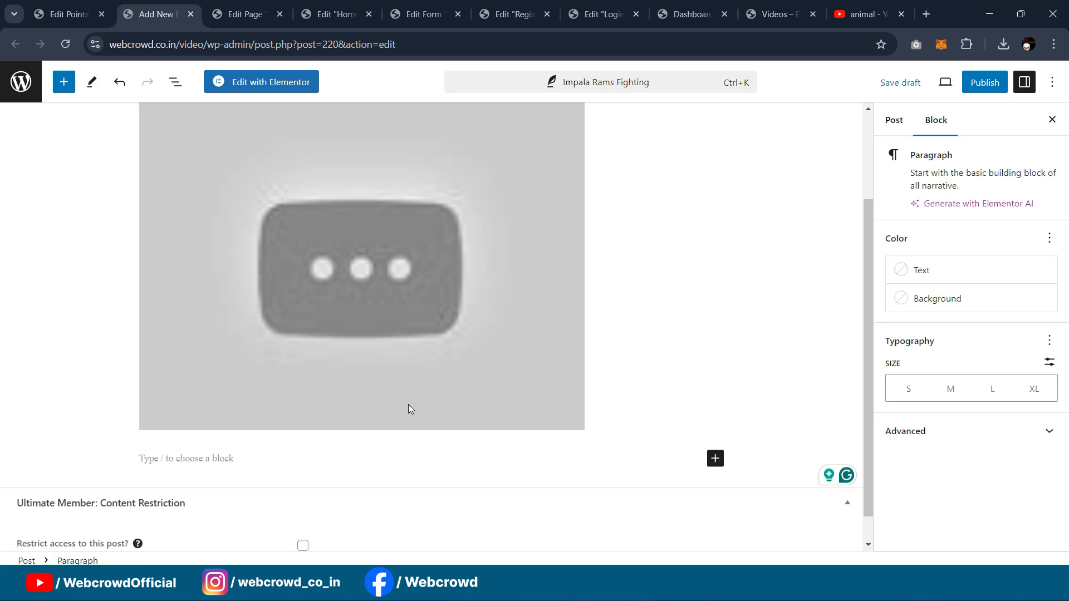
# Step: Insert a GamiPress User Earnings block below the video, found by searching 'gam'
pyautogui.click(715, 457)
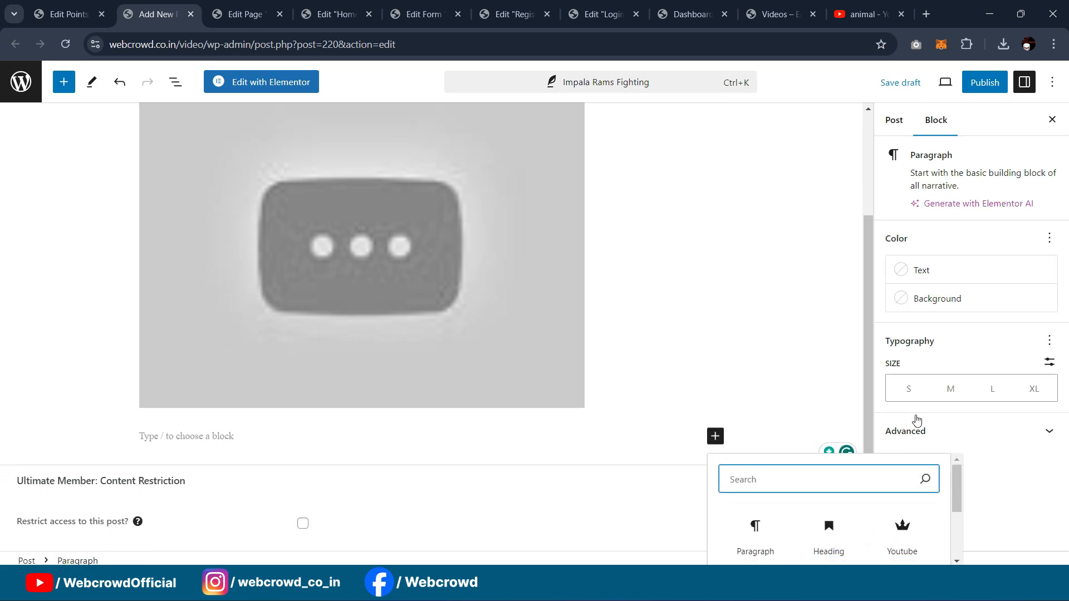
pyautogui.write('gam')
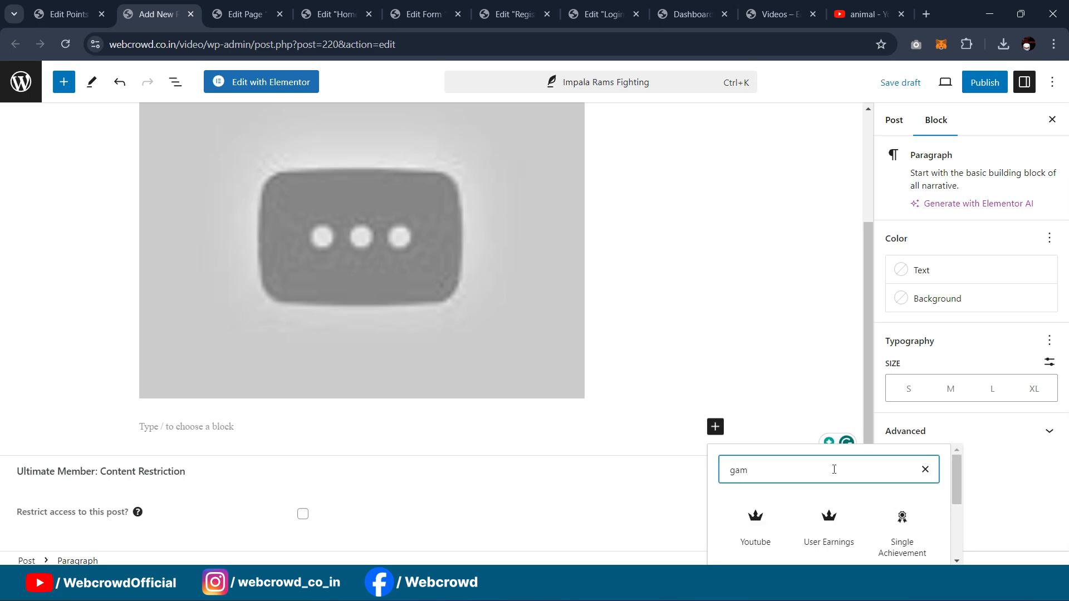
pyautogui.click(828, 532)
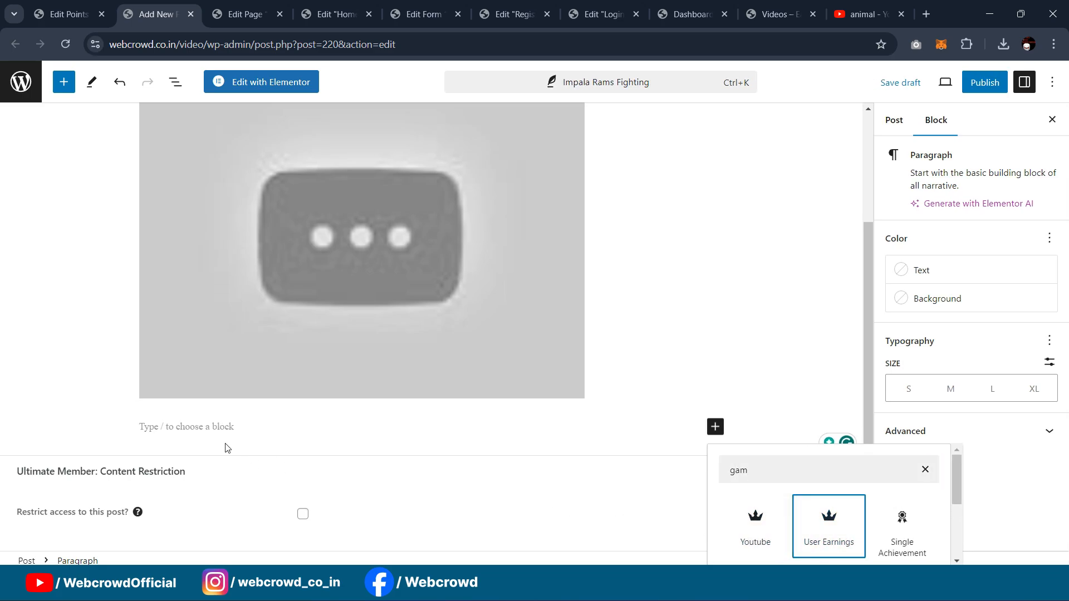
pyautogui.click(801, 528)
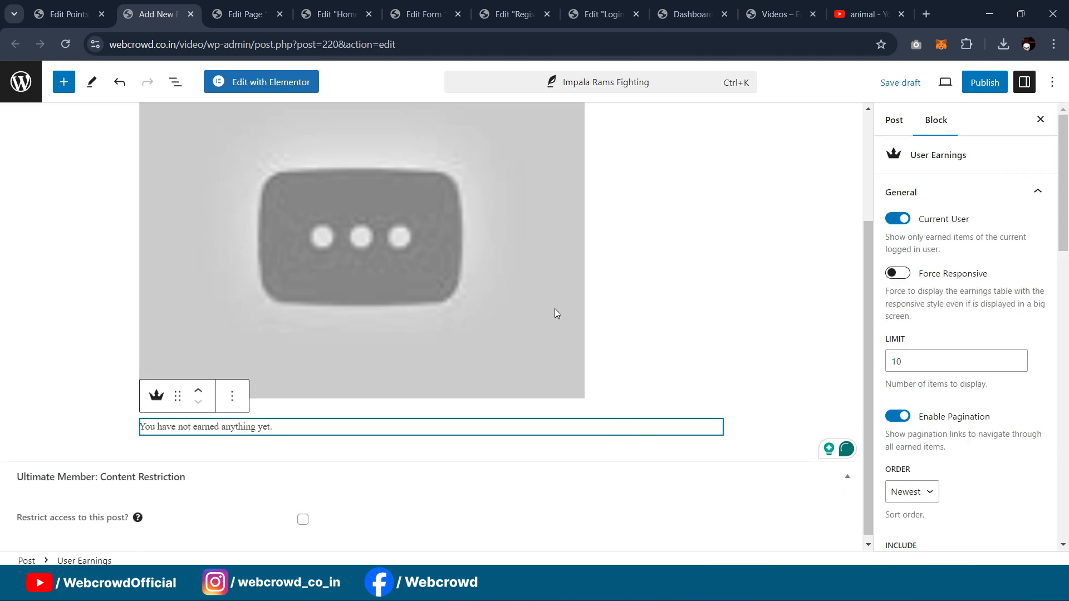
pyautogui.click(169, 448)
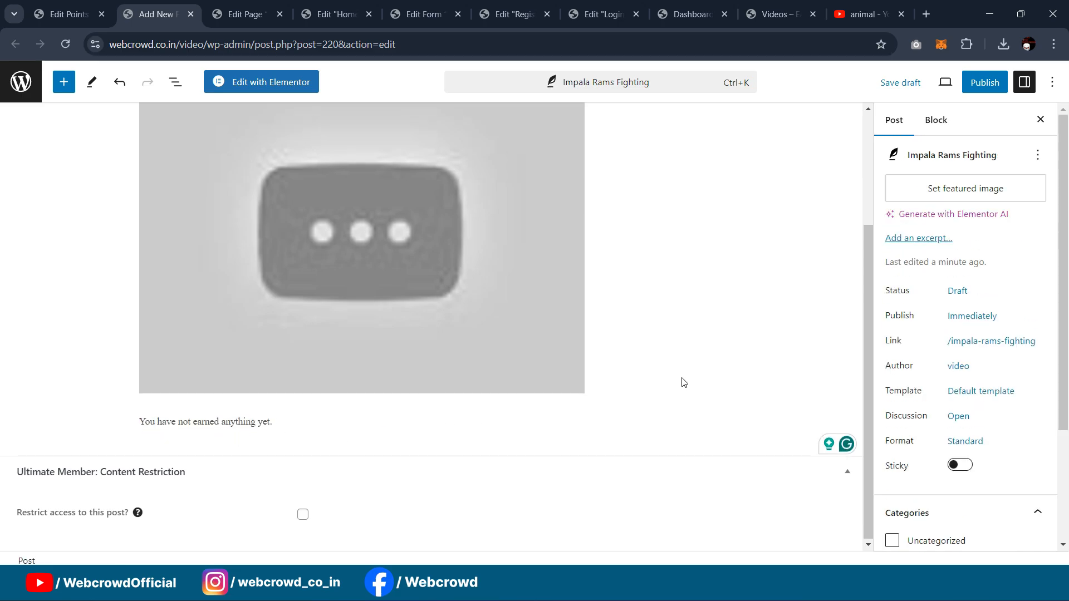
# Step: Review the post and Youtube block settings, then return to the Points type's watch-video award
pyautogui.scroll(5, 680, 379)
pyautogui.scroll(-5, 680, 331)
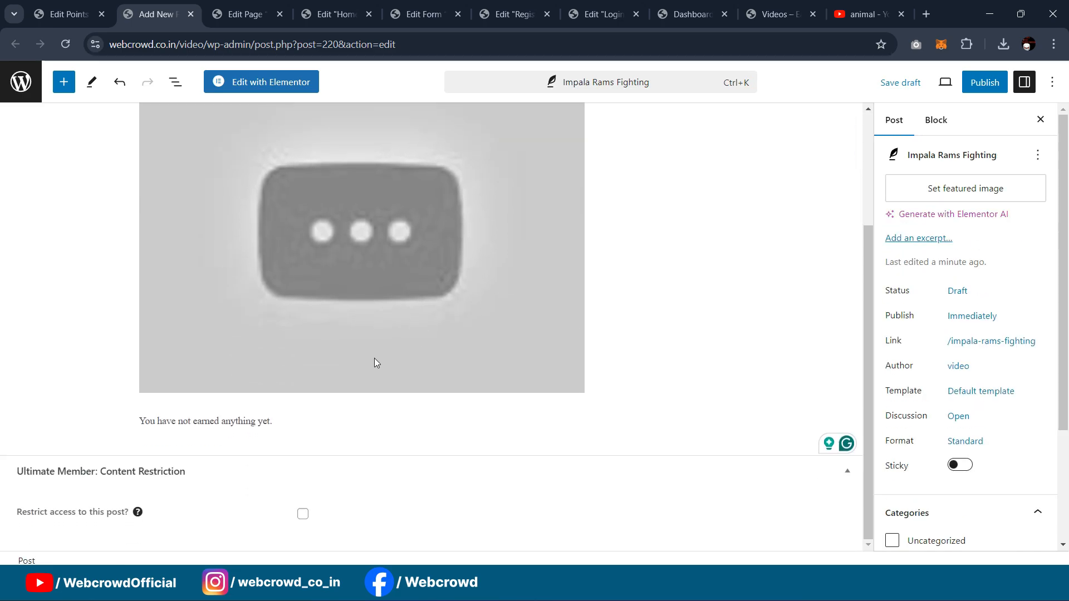
pyautogui.scroll(3, 376, 365)
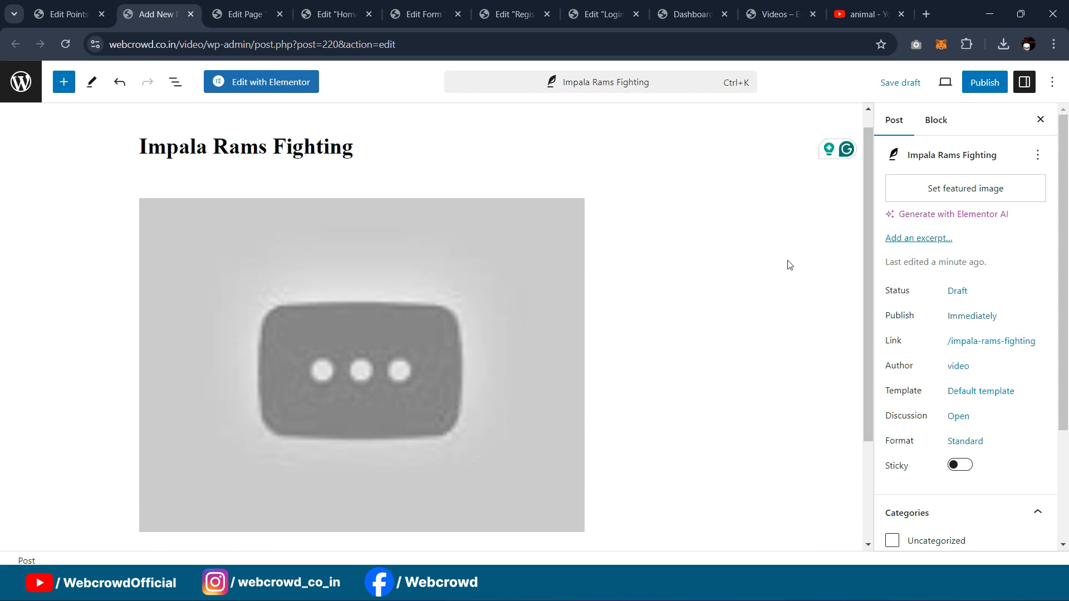
pyautogui.scroll(-3, 646, 303)
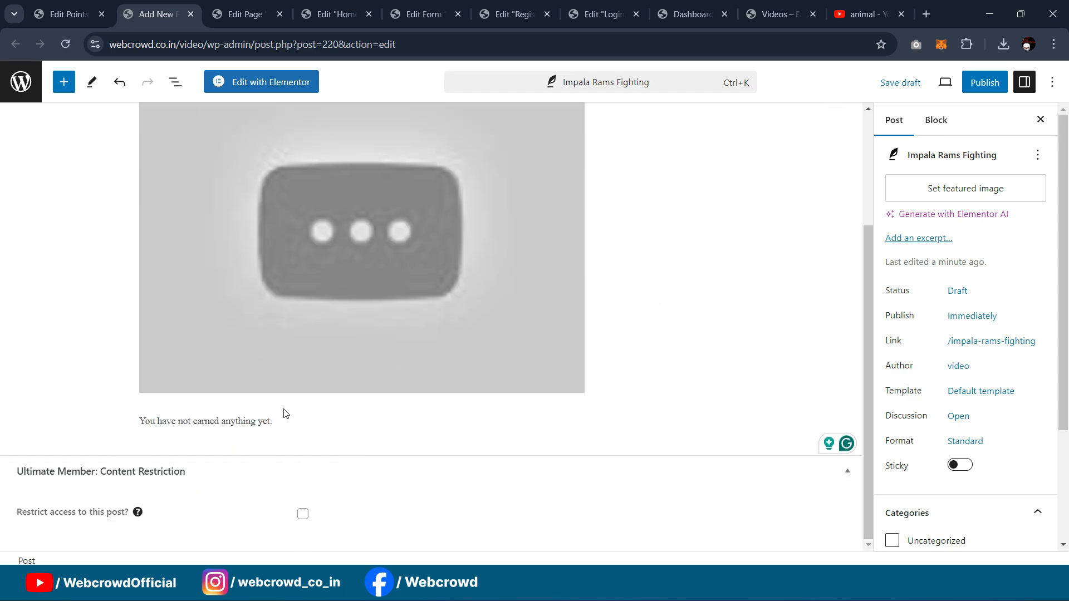
pyautogui.scroll(1, 760, 264)
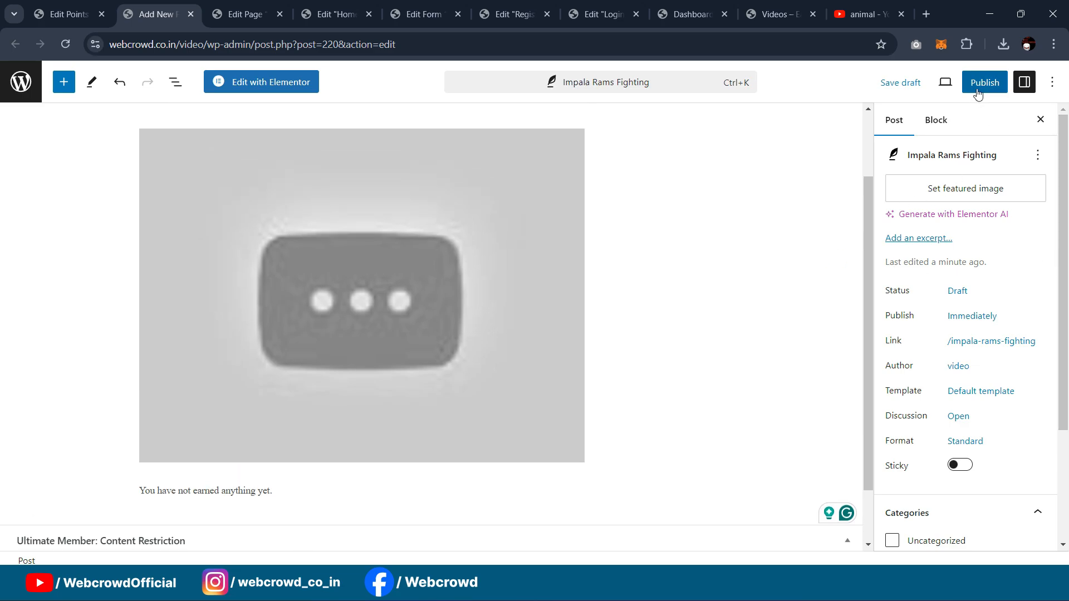
pyautogui.click(936, 121)
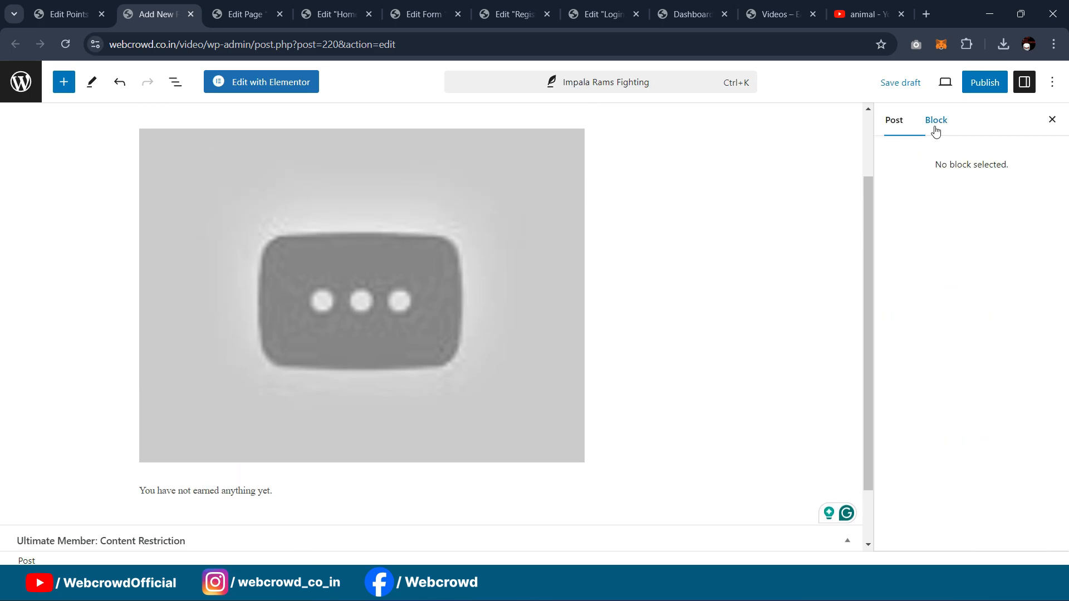
pyautogui.click(893, 121)
pyautogui.scroll(-5, 960, 253)
pyautogui.scroll(5, 996, 282)
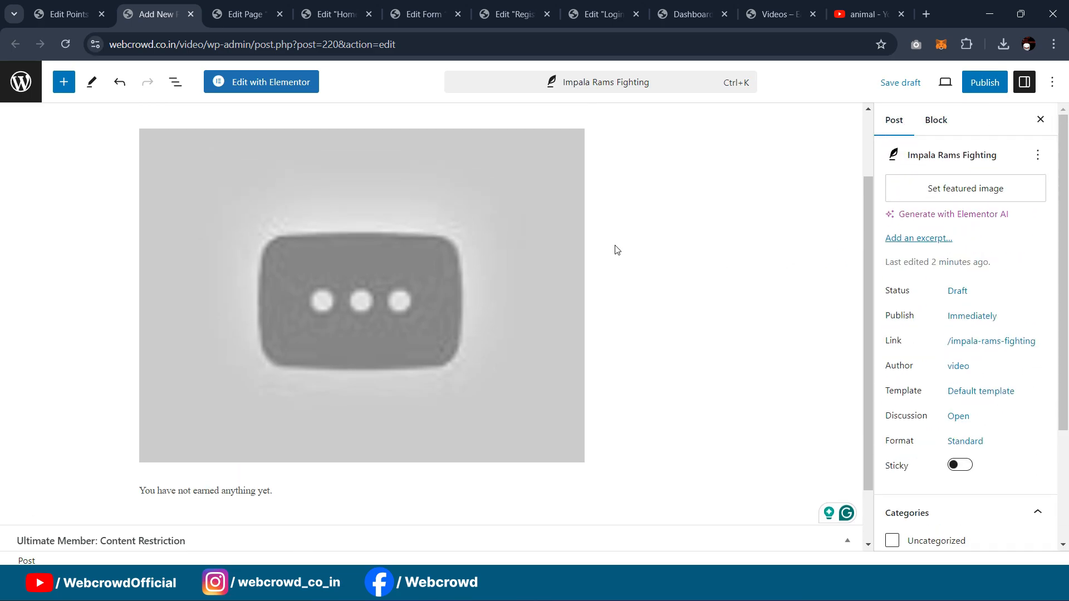
pyautogui.click(477, 289)
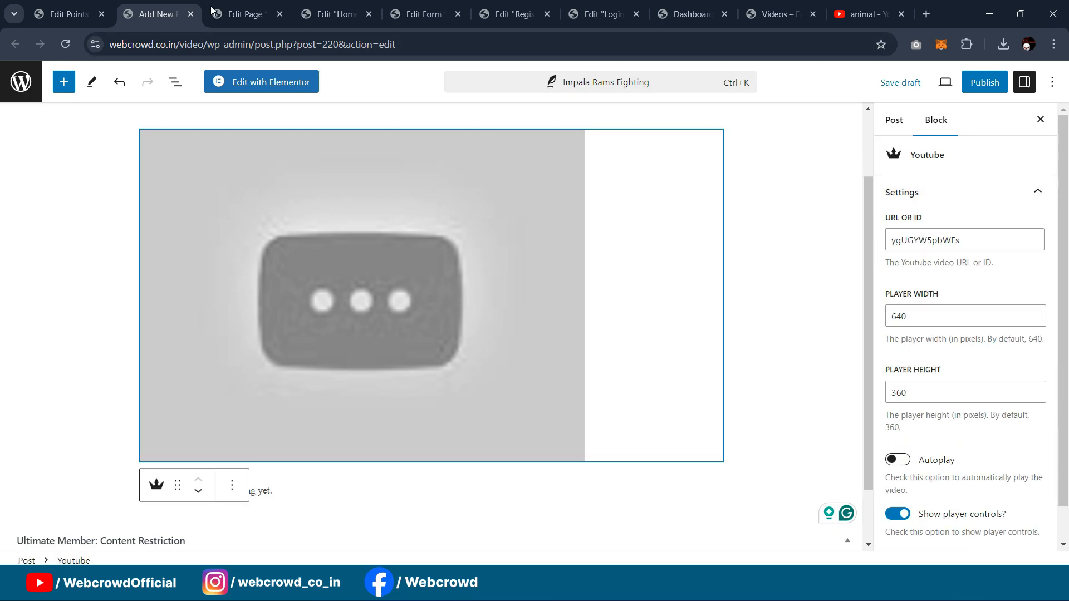
pyautogui.click(109, 8)
pyautogui.scroll(-8, 182, 302)
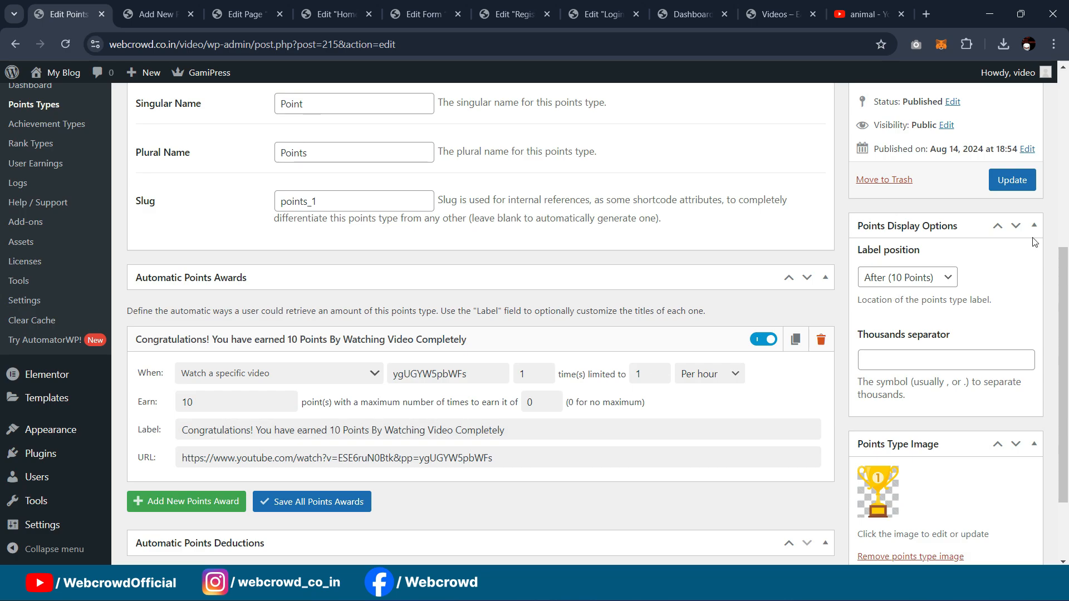
# Step: Save the Points type settings with Update
pyautogui.scroll(5, 1032, 242)
pyautogui.scroll(-6, 457, 409)
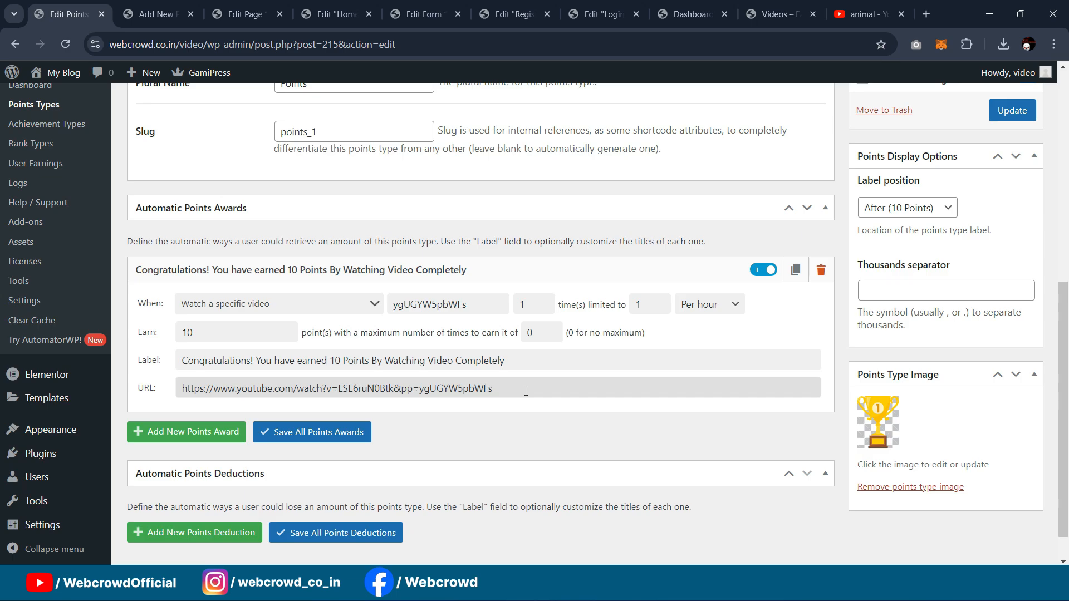
pyautogui.scroll(6, 526, 391)
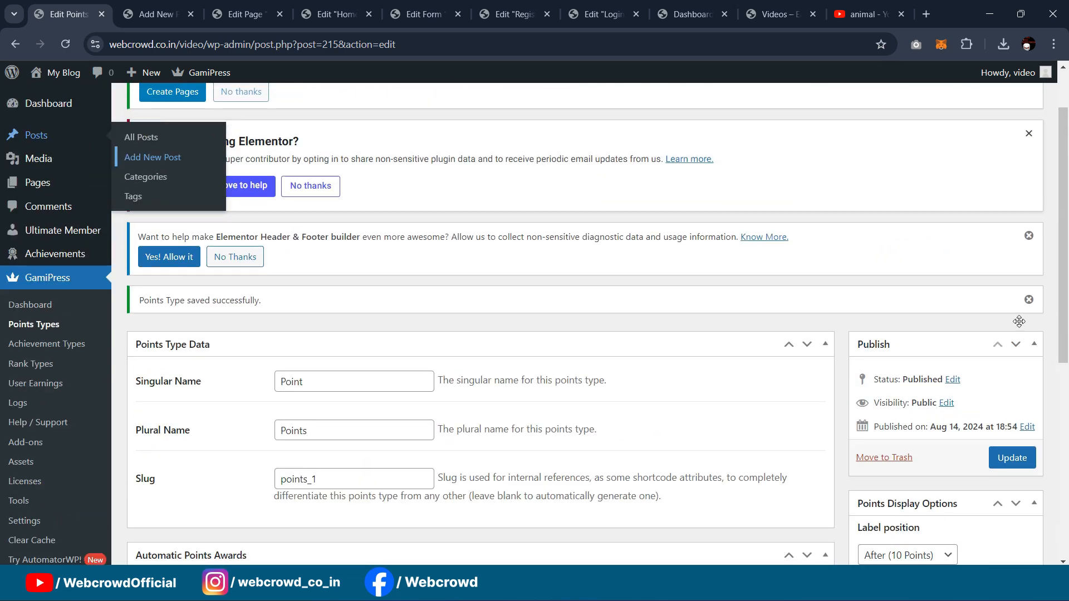
pyautogui.click(1012, 458)
# Step: Publish the Impala Rams Fighting post and view it live
pyautogui.click(215, 5)
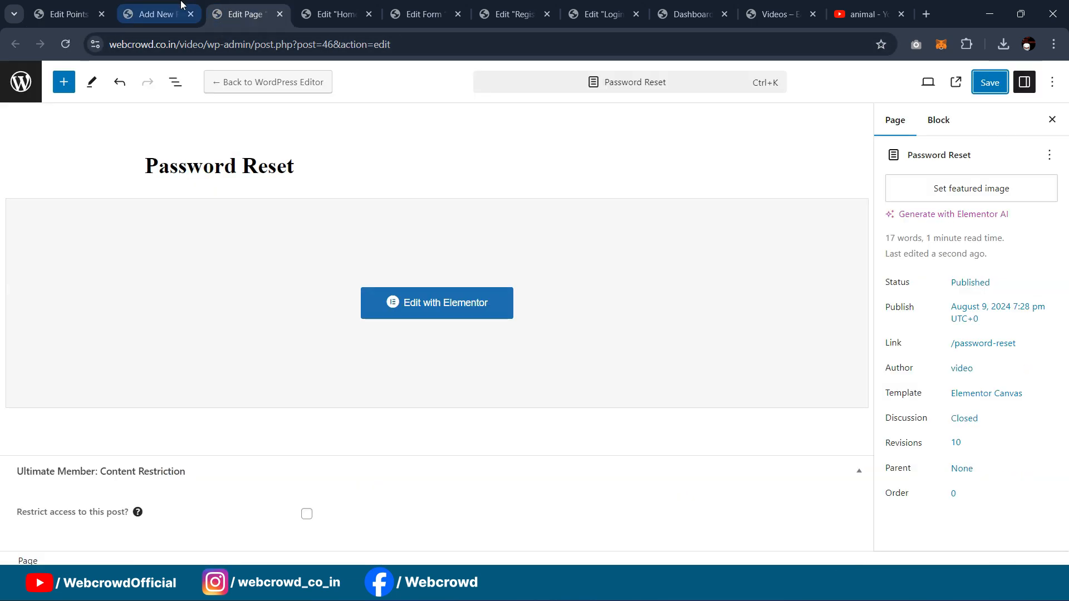
pyautogui.click(182, 6)
pyautogui.click(985, 82)
pyautogui.click(924, 82)
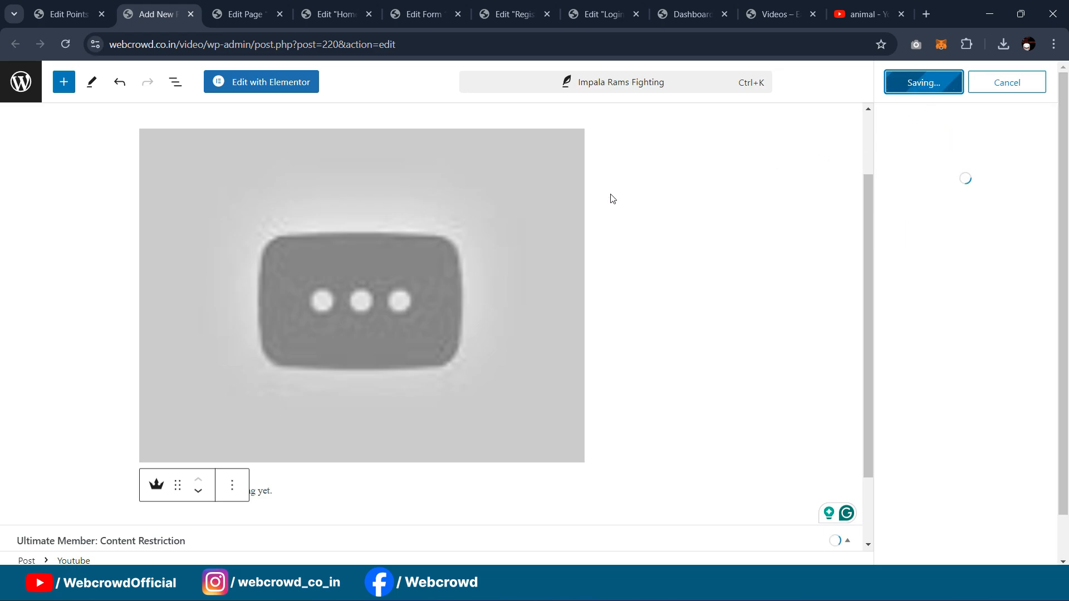
pyautogui.click(132, 537)
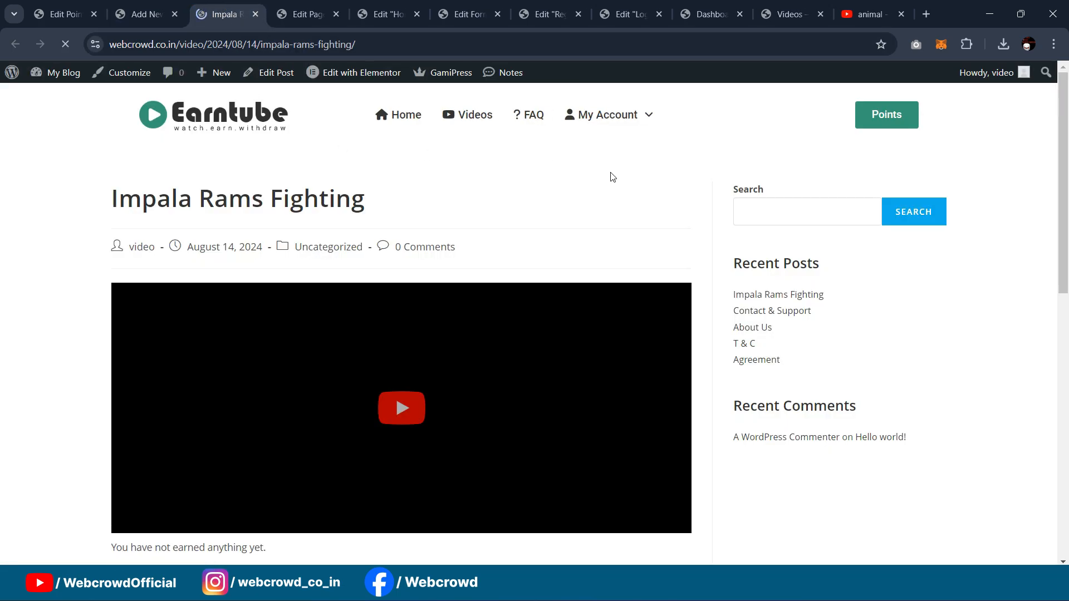
# Step: Try the embedded video, then copy the Impala video's link from YouTube's 'animal' results
pyautogui.scroll(-1, 718, 182)
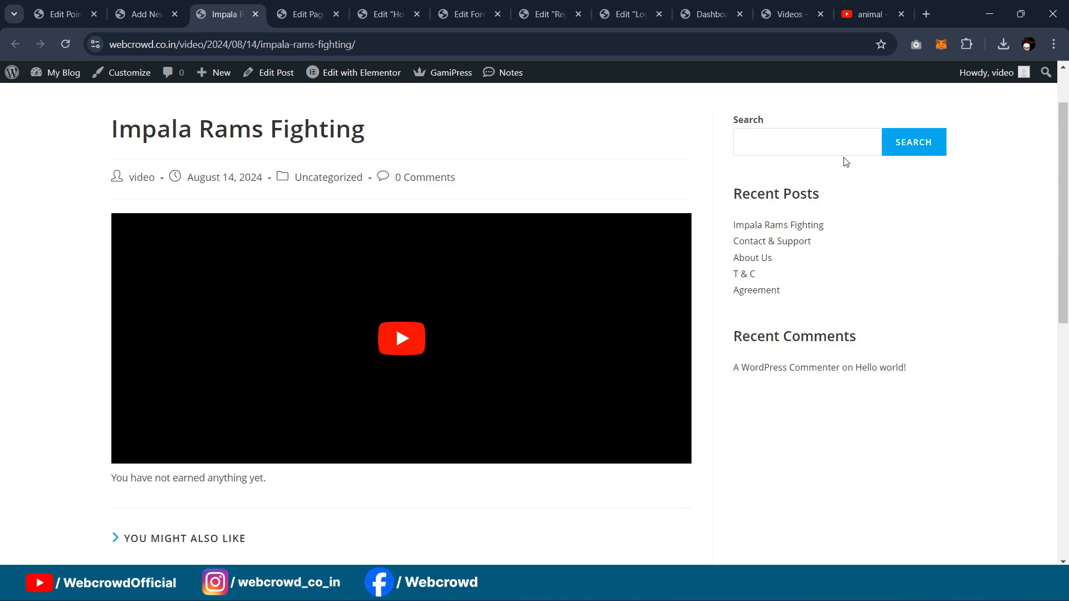
pyautogui.click(413, 337)
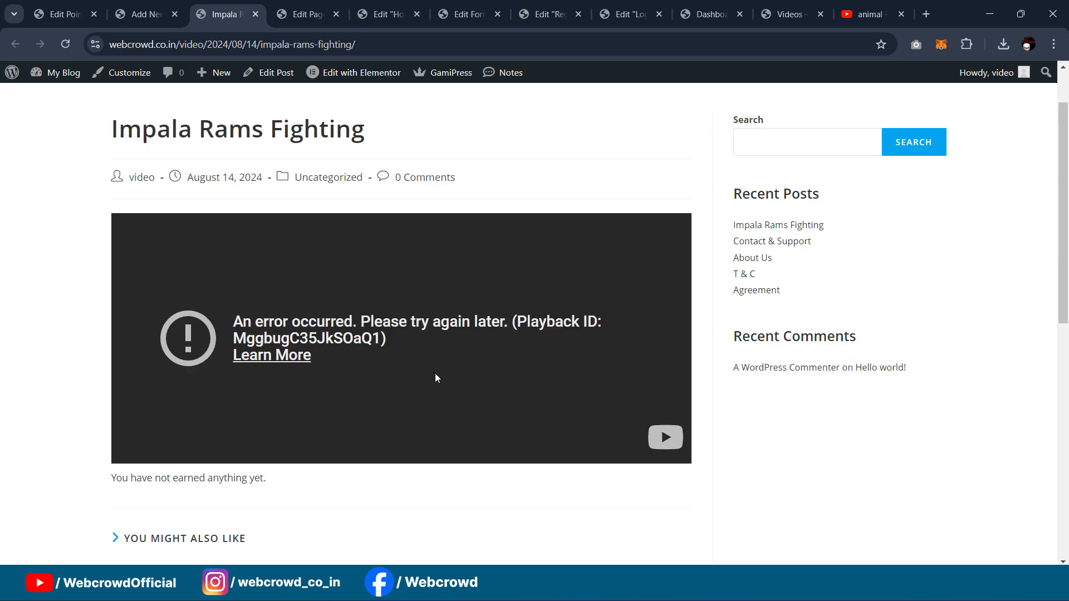
pyautogui.click(872, 12)
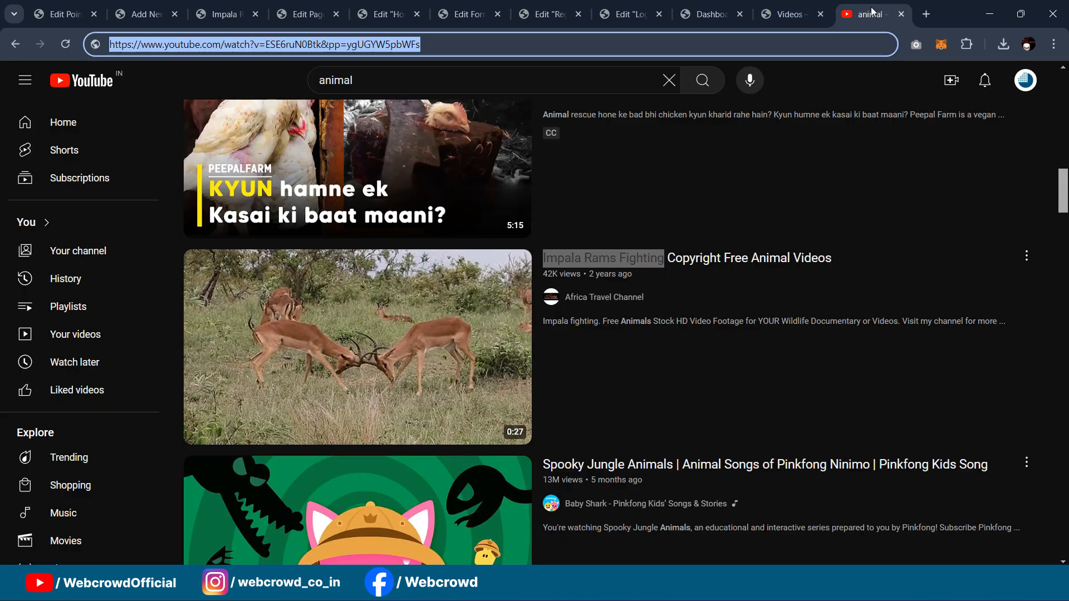
pyautogui.click(445, 43)
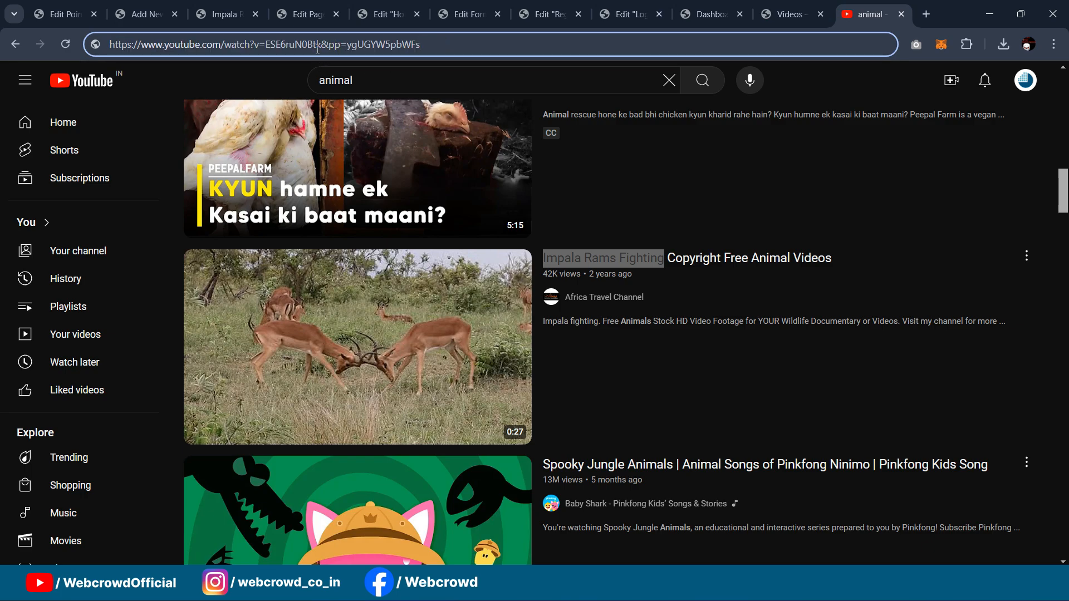
pyautogui.rightClick(377, 306)
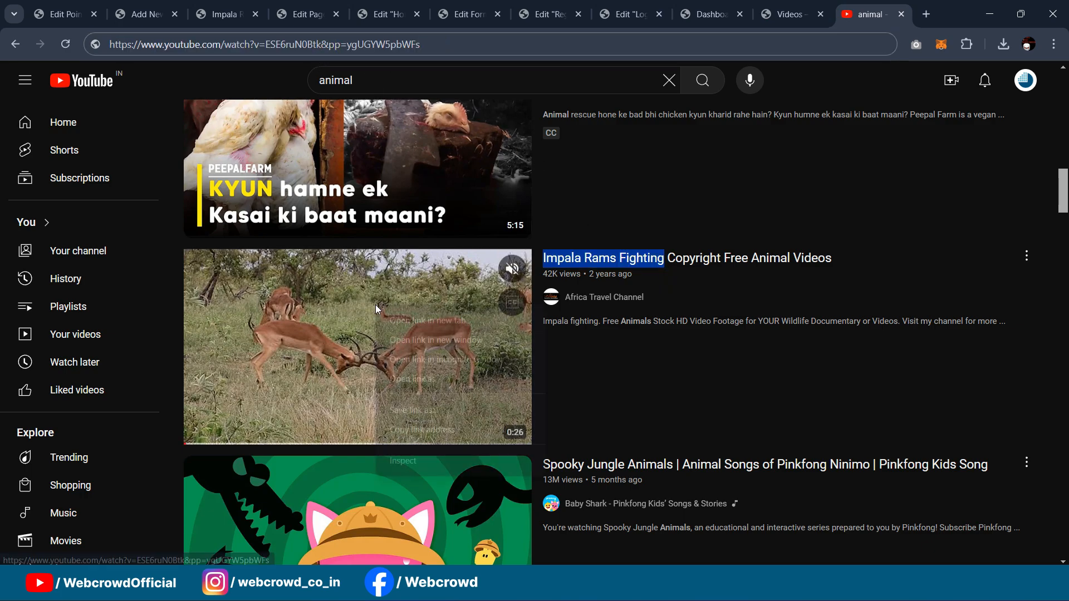
pyautogui.click(413, 429)
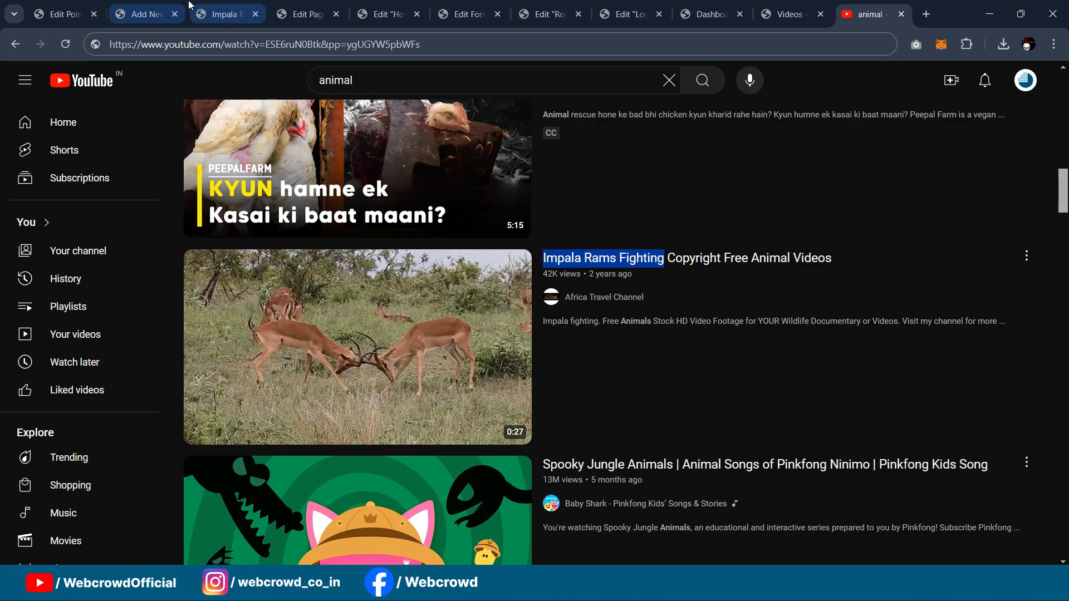
pyautogui.click(159, 7)
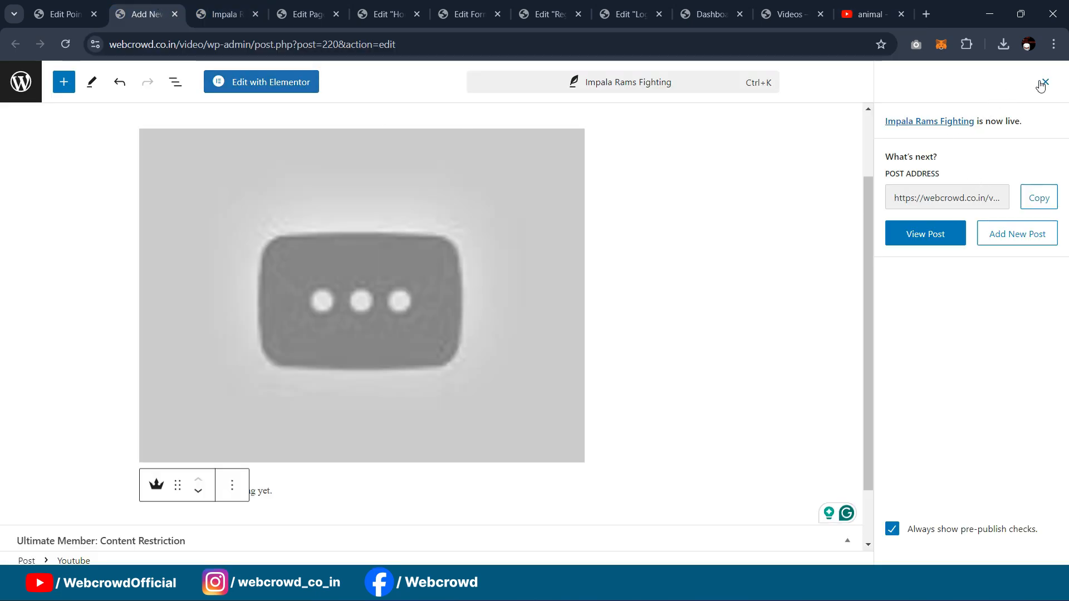
# Step: Close the post-published panel and check the post and Youtube block settings
pyautogui.click(1042, 83)
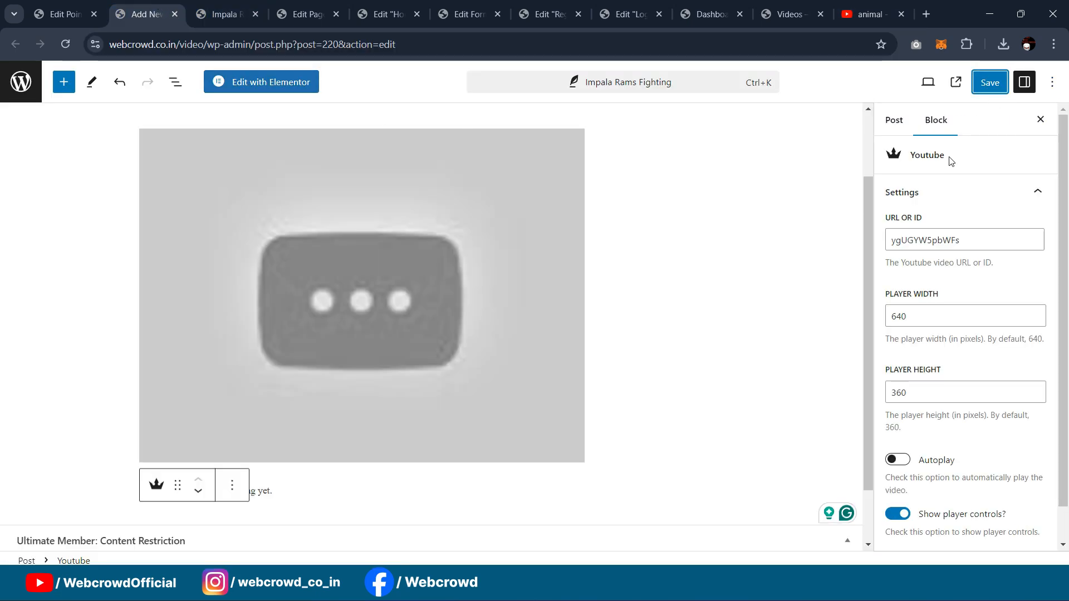
pyautogui.click(894, 123)
pyautogui.click(935, 119)
pyautogui.scroll(-1, 959, 257)
pyautogui.scroll(1, 959, 257)
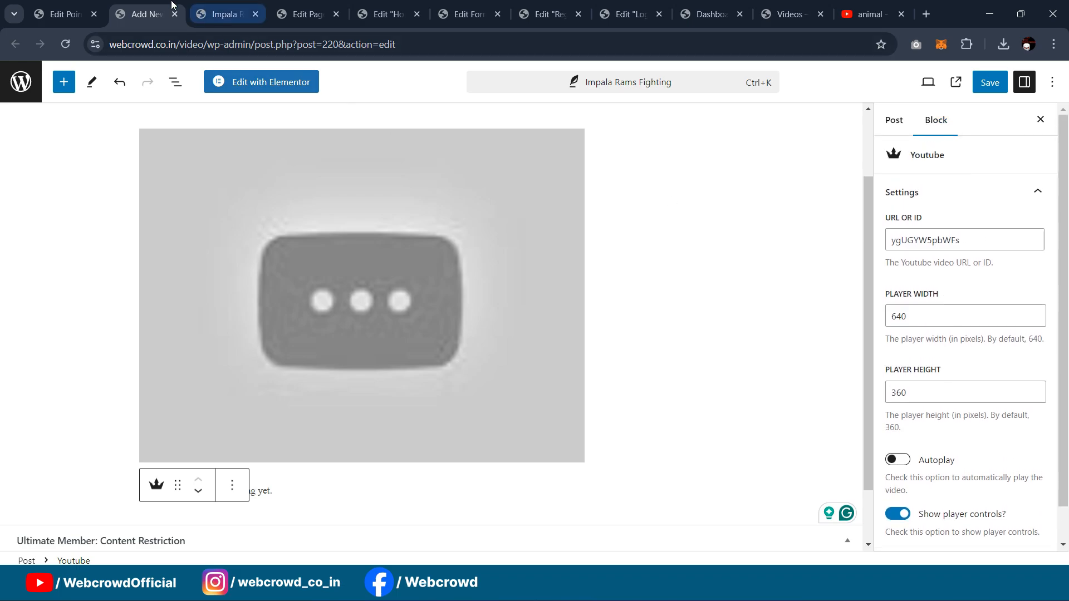
# Step: Copy the award's YouTube URL from the Points type and paste it into a new tab
pyautogui.click(66, 14)
pyautogui.scroll(-8, 392, 368)
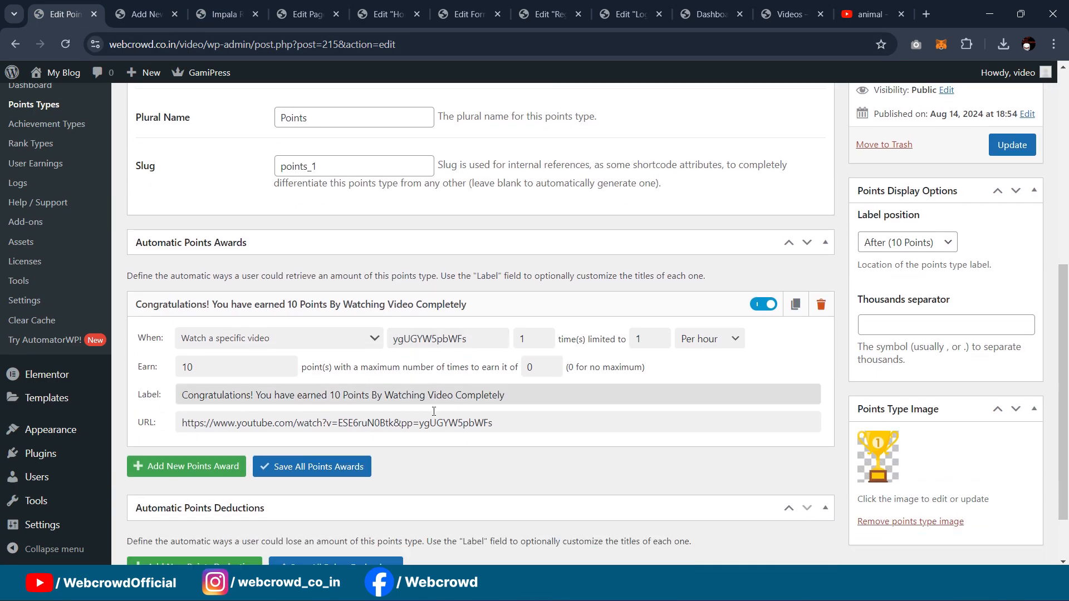
pyautogui.click(507, 387)
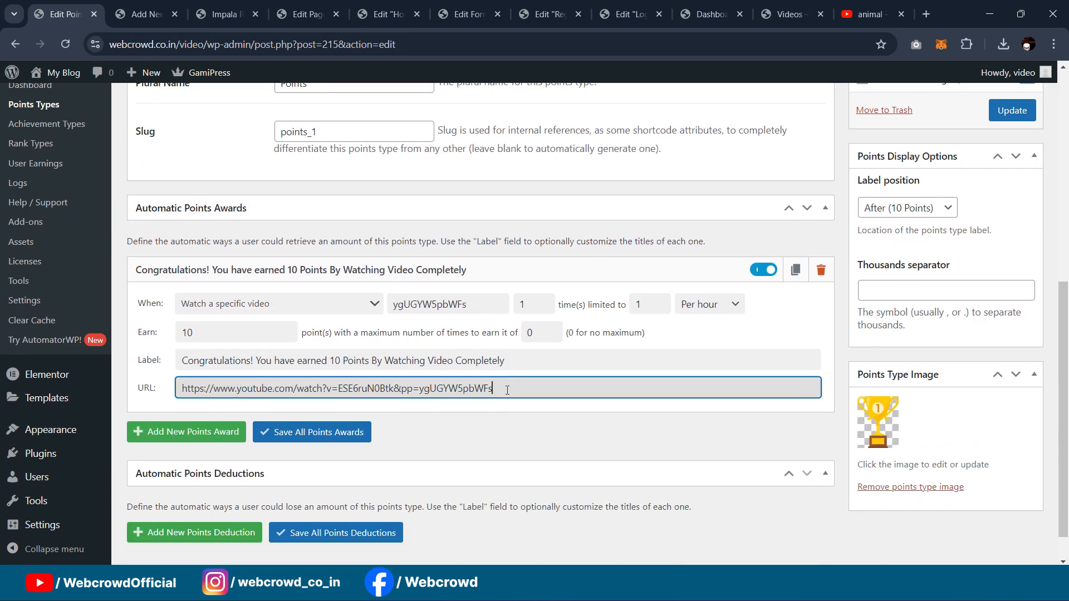
pyautogui.hotkey('ctrl', 'a')
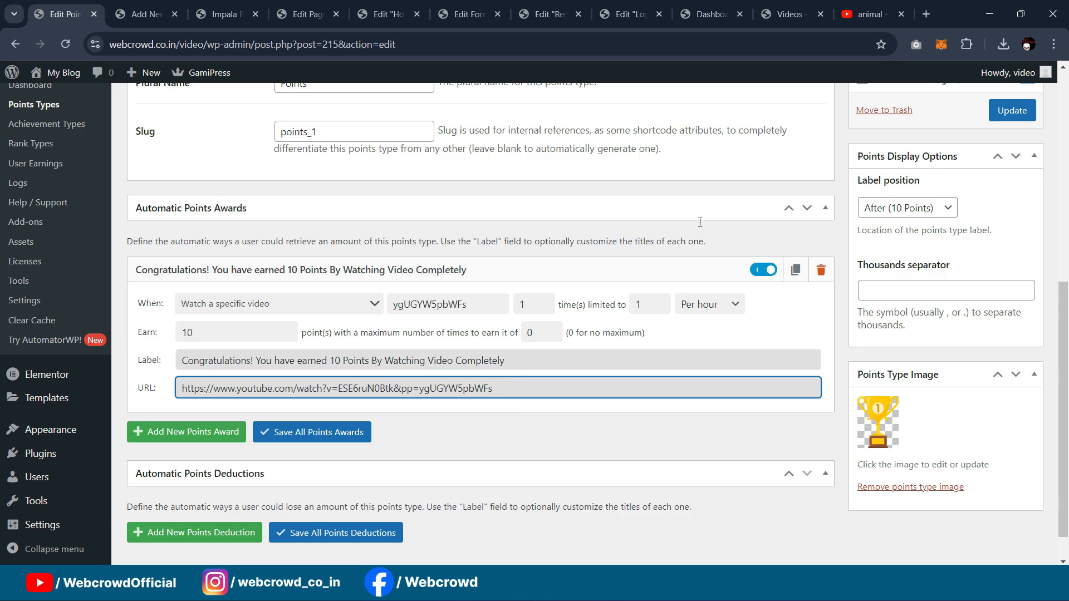
pyautogui.hotkey('ctrl', 'c')
pyautogui.click(926, 14)
pyautogui.hotkey('ctrl', 'v')
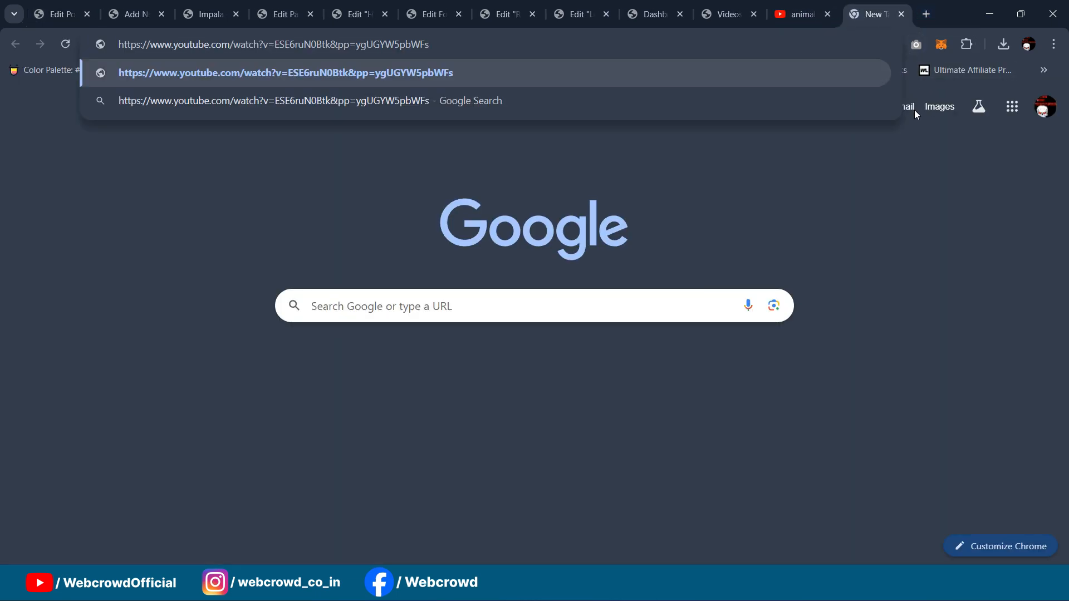
# Step: Load the Impala video from the award URL and compare it with the live post
pyautogui.press('Return')
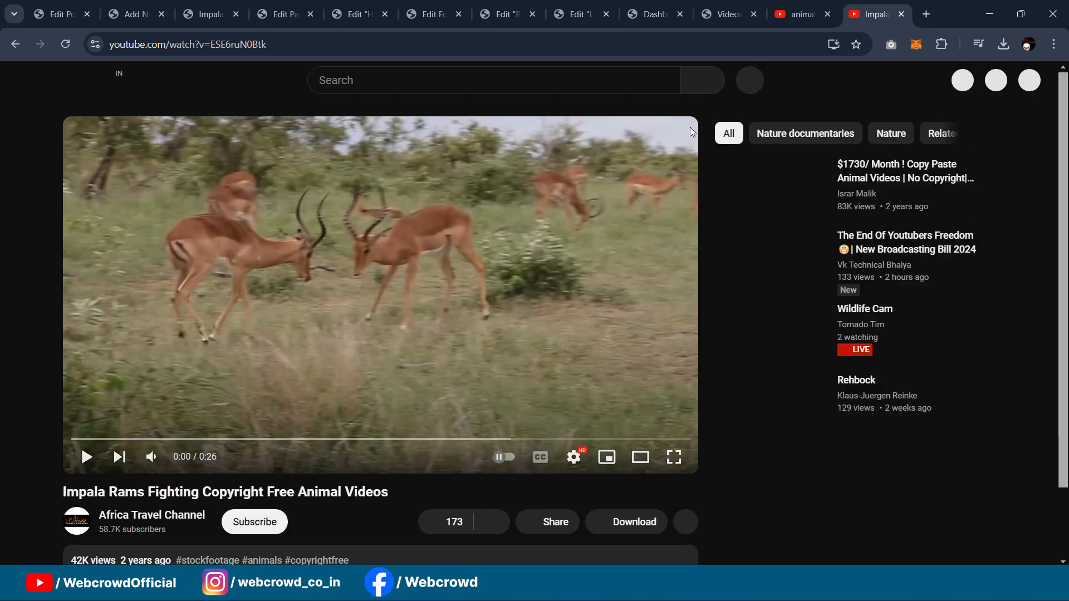
pyautogui.click(802, 6)
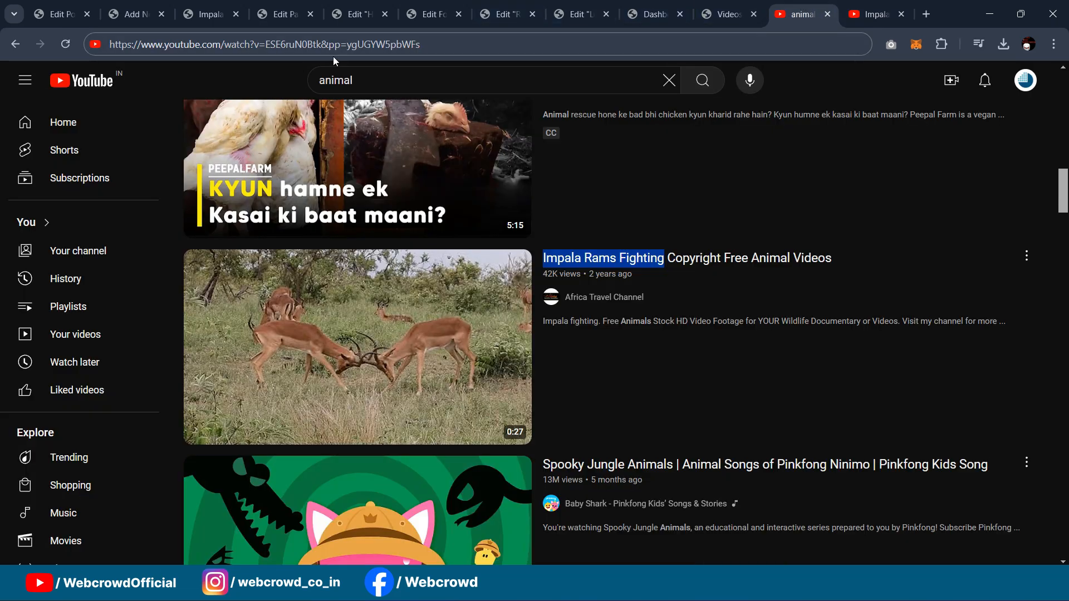
pyautogui.click(284, 10)
pyautogui.click(211, 10)
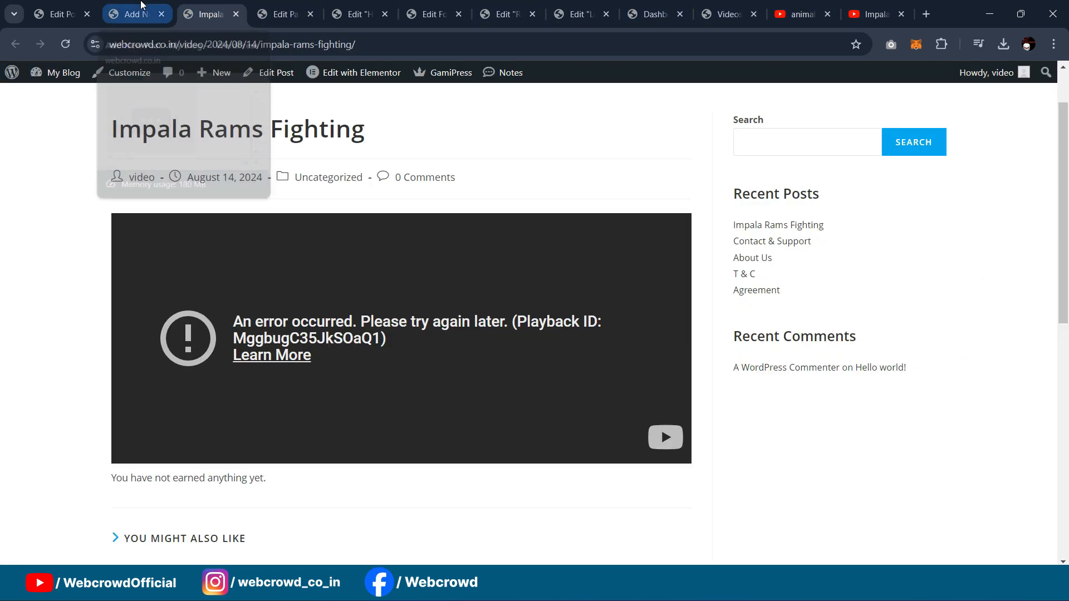
pyautogui.click(874, 12)
pyautogui.click(791, 5)
pyautogui.scroll(-5, 666, 273)
pyautogui.scroll(-4, 666, 279)
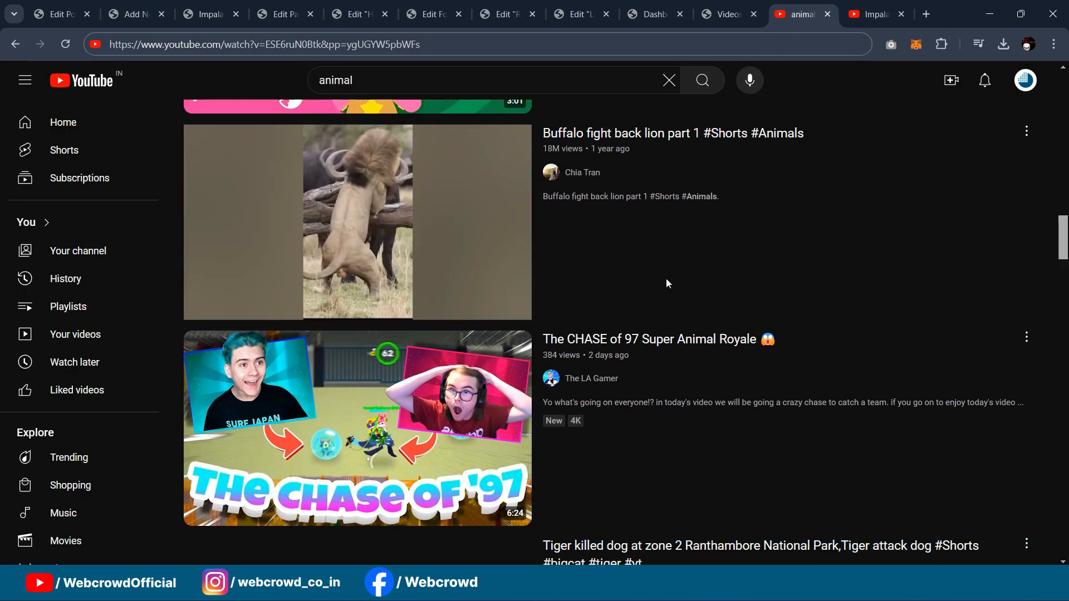
pyautogui.scroll(5, 661, 278)
# Step: Search YouTube for '30 seconds videos' and filter the results to 360°
pyautogui.click(309, 67)
pyautogui.moveTo(309, 67); pyautogui.dragTo(281, 61)
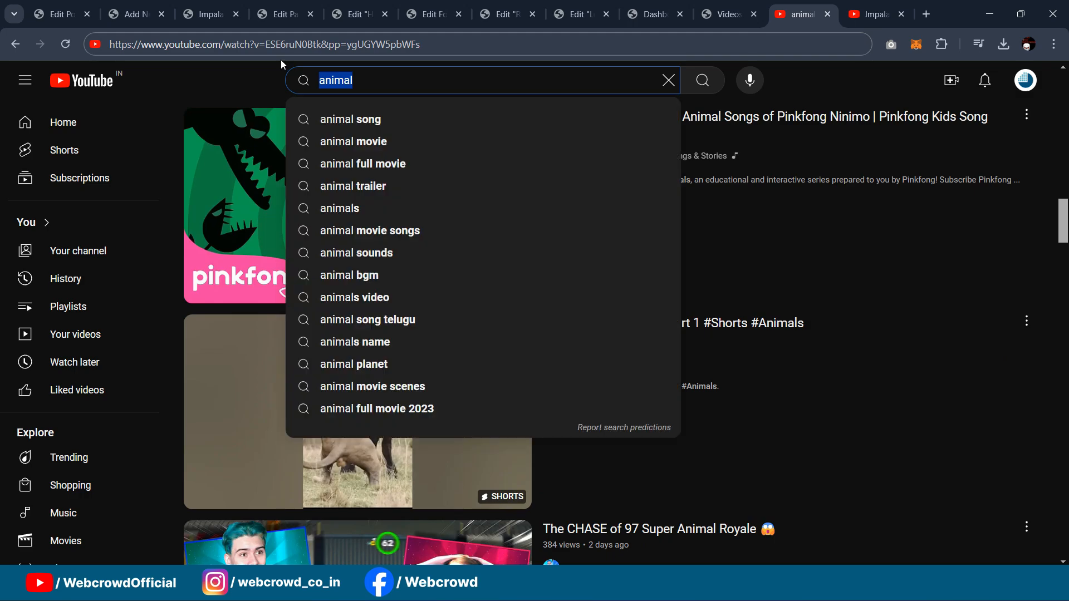
pyautogui.write('30 se')
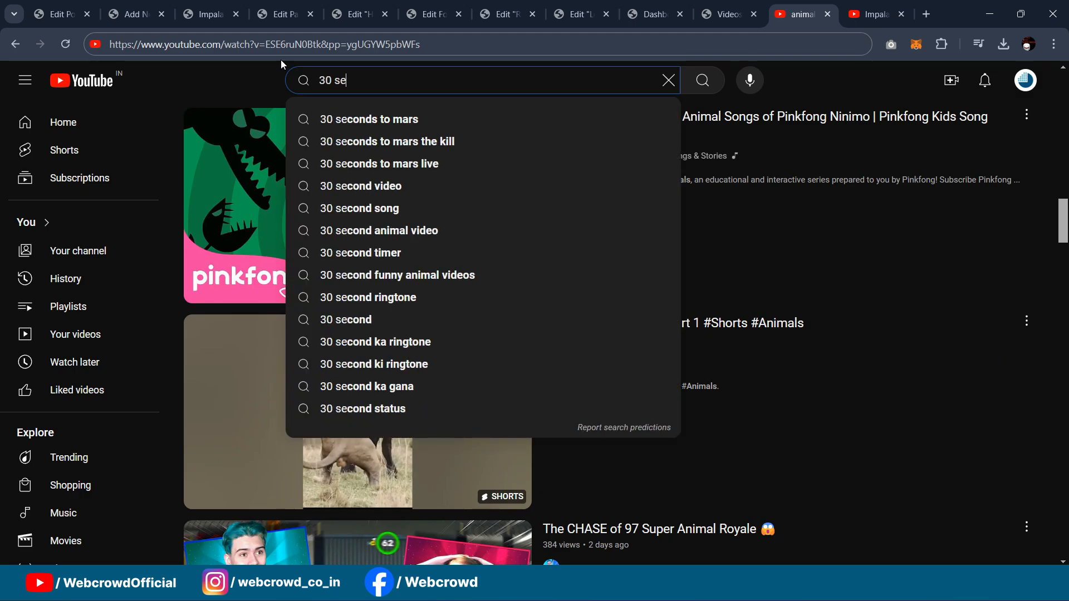
pyautogui.write('conds videos')
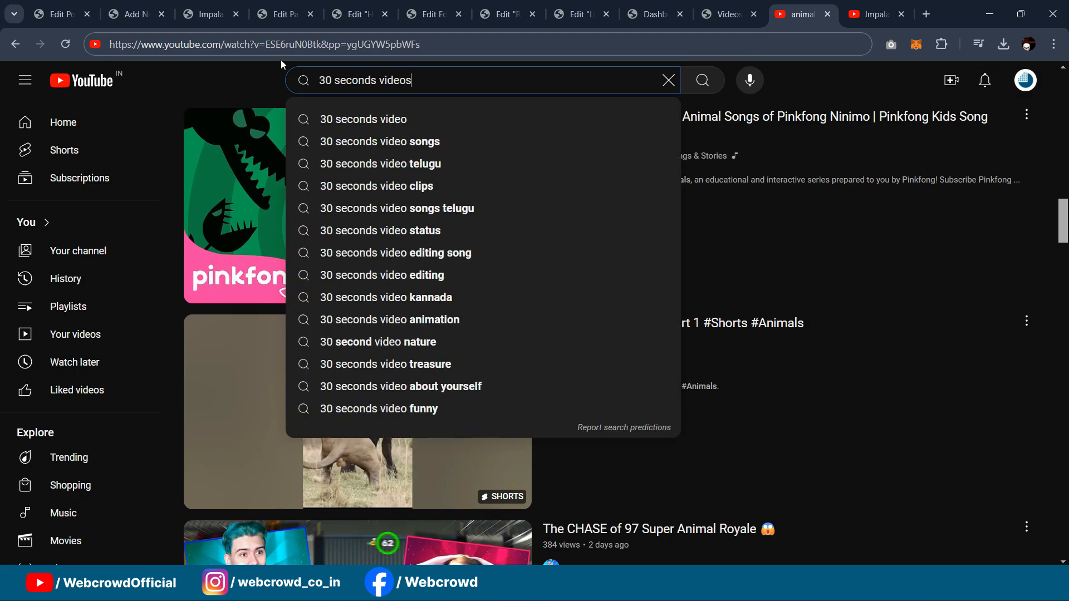
pyautogui.press('Return')
pyautogui.scroll(-2, 637, 233)
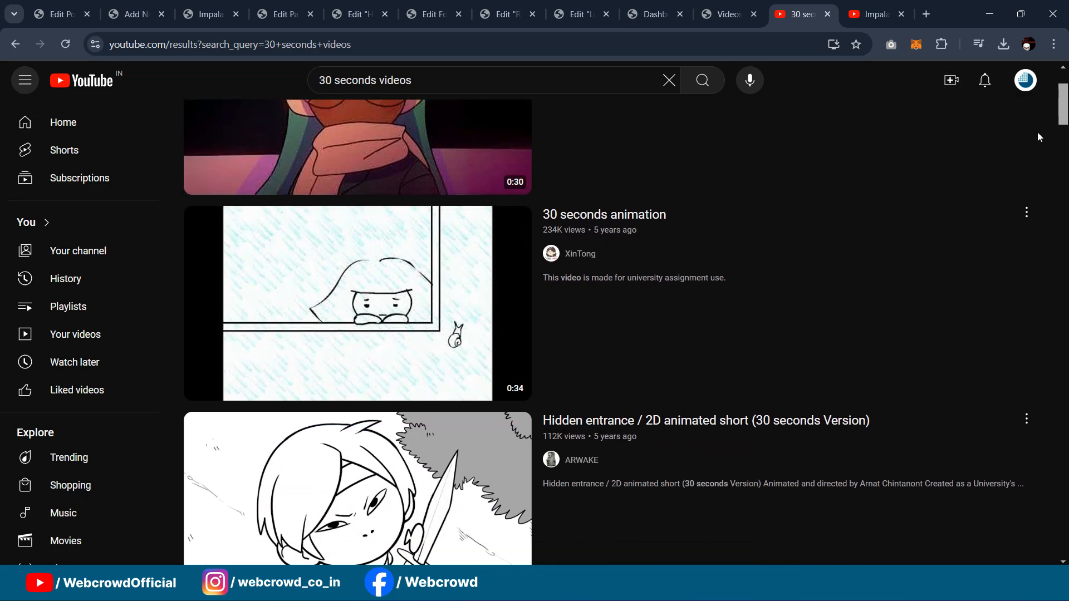
pyautogui.scroll(3, 1037, 136)
pyautogui.click(1002, 119)
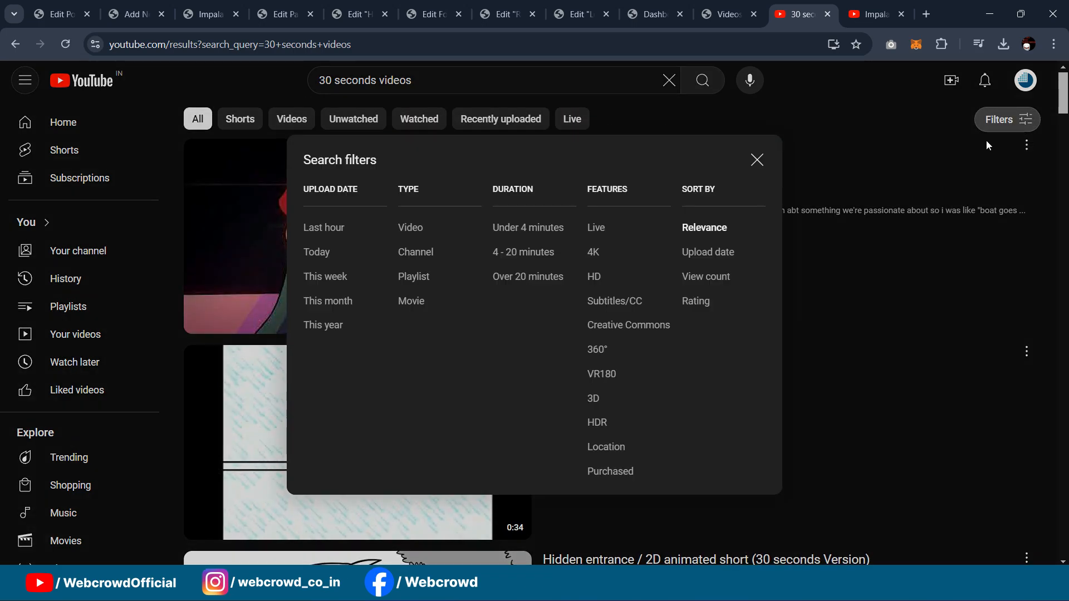
pyautogui.click(594, 350)
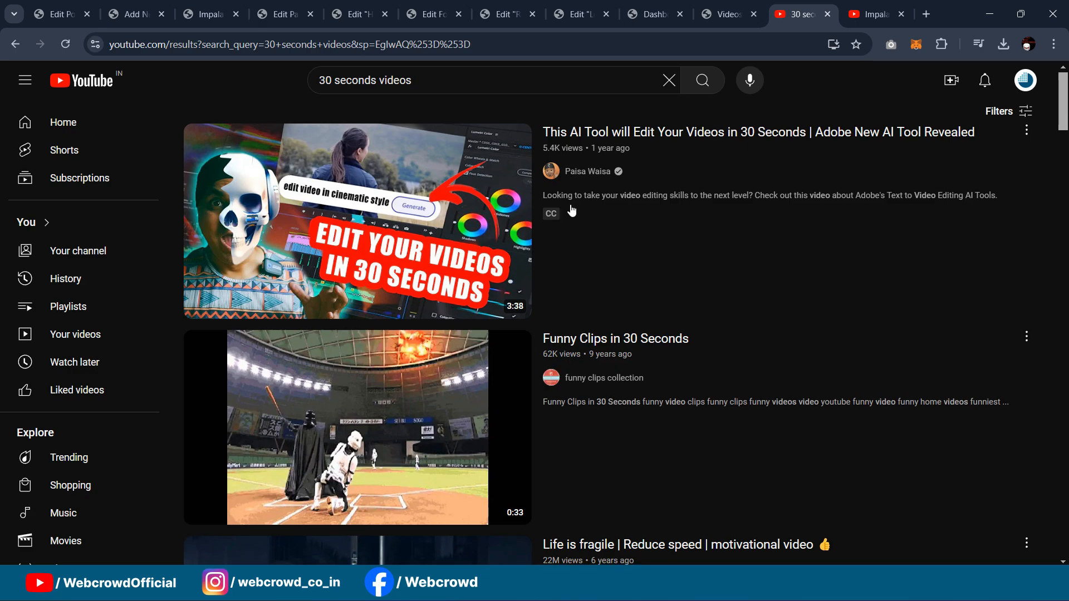
pyautogui.scroll(-3, 573, 209)
pyautogui.rightClick(462, 362)
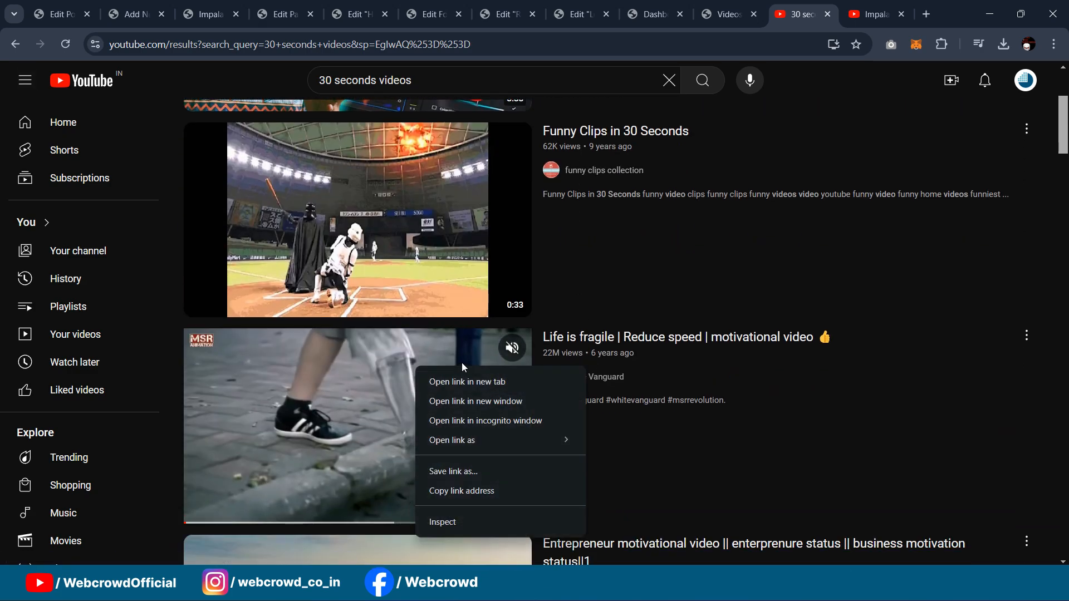
# Step: Paste the Life is fragile video's link into the award URL field, then clear it
pyautogui.click(443, 490)
pyautogui.click(136, 14)
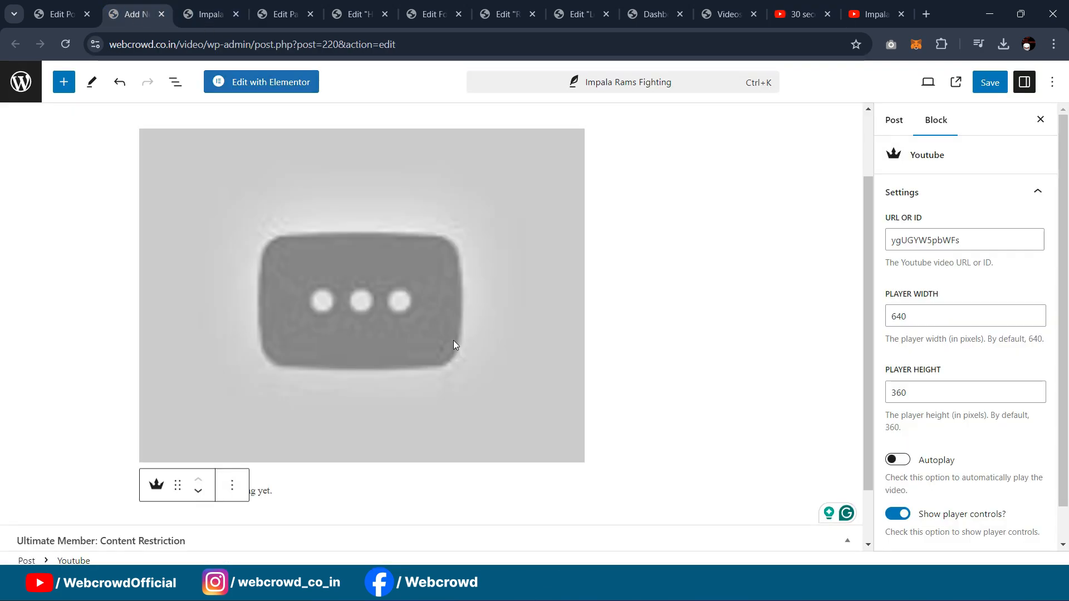
pyautogui.click(61, 14)
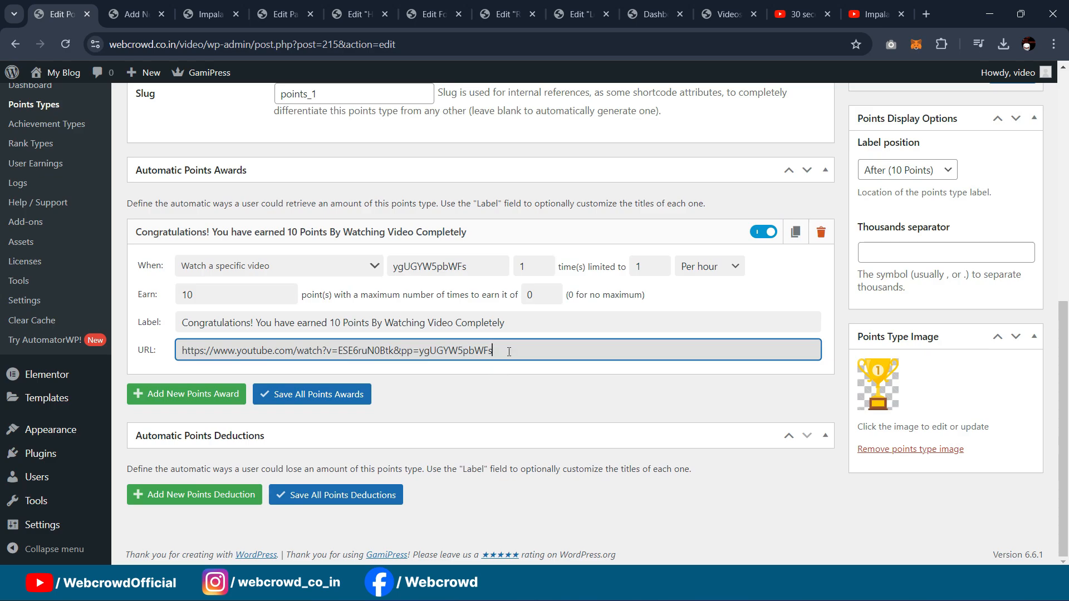
pyautogui.hotkey('ctrl', 'a')
pyautogui.hotkey('ctrl', 'v')
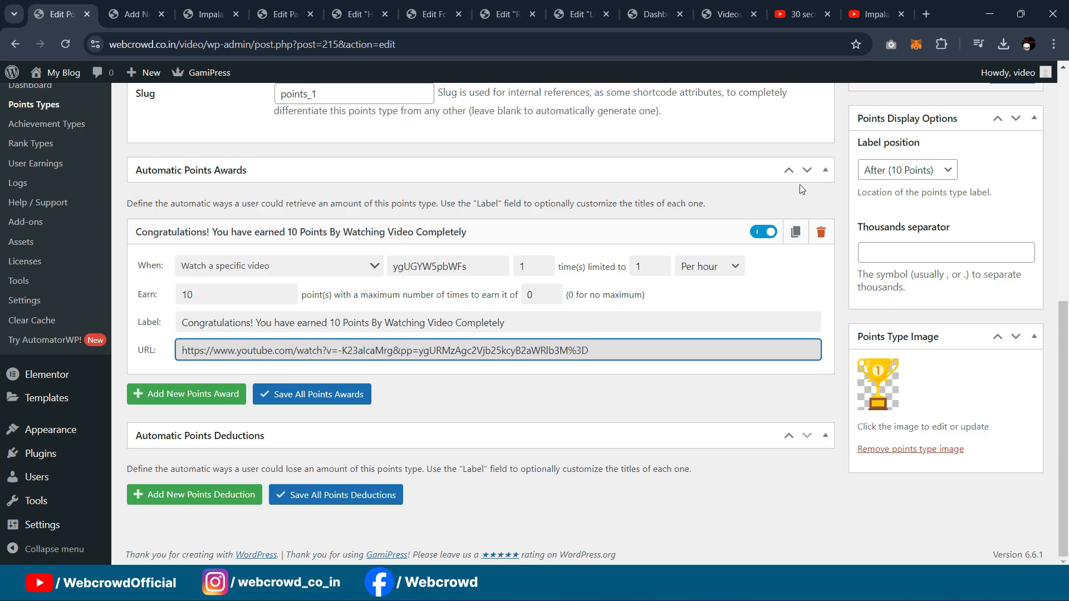
pyautogui.hotkey('ctrl', 'a')
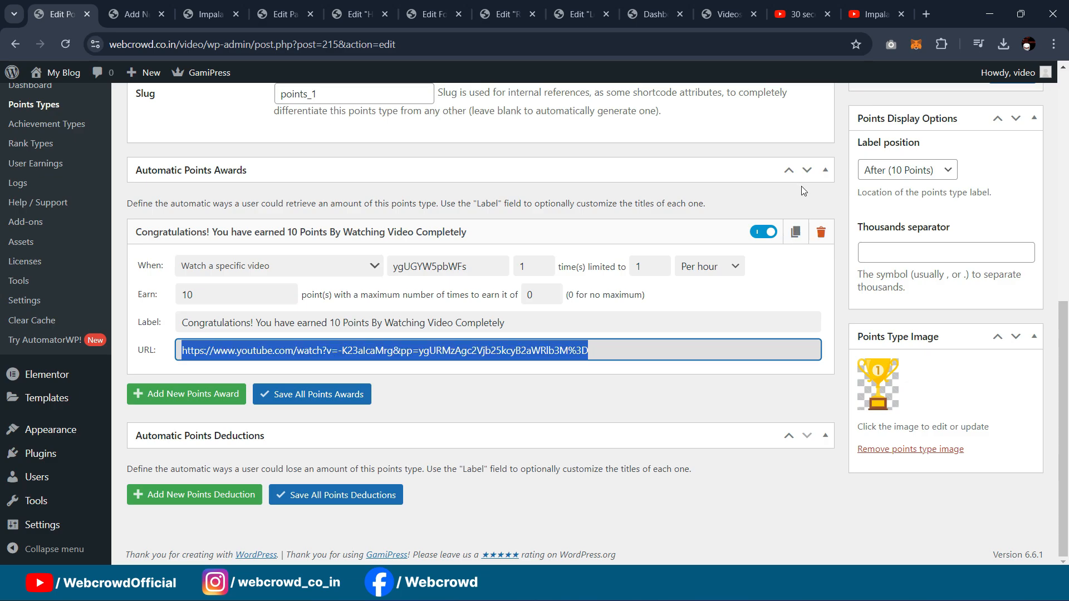
pyautogui.press('BackSpace')
# Step: Copy the Life is fragile video's web address and paste it as the award URL
pyautogui.click(860, 7)
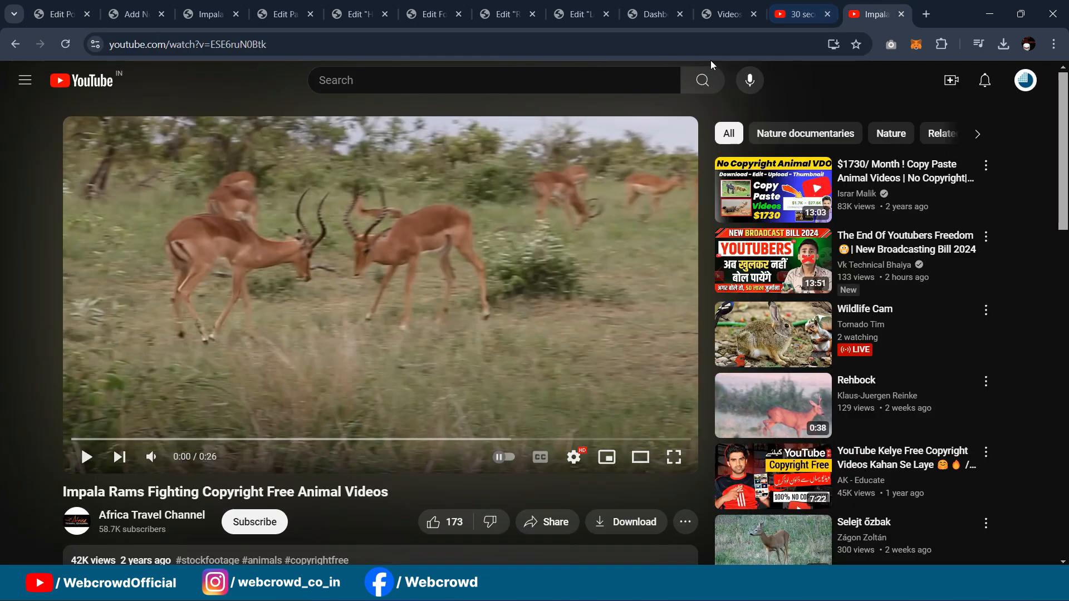
pyautogui.click(802, 13)
pyautogui.click(453, 368)
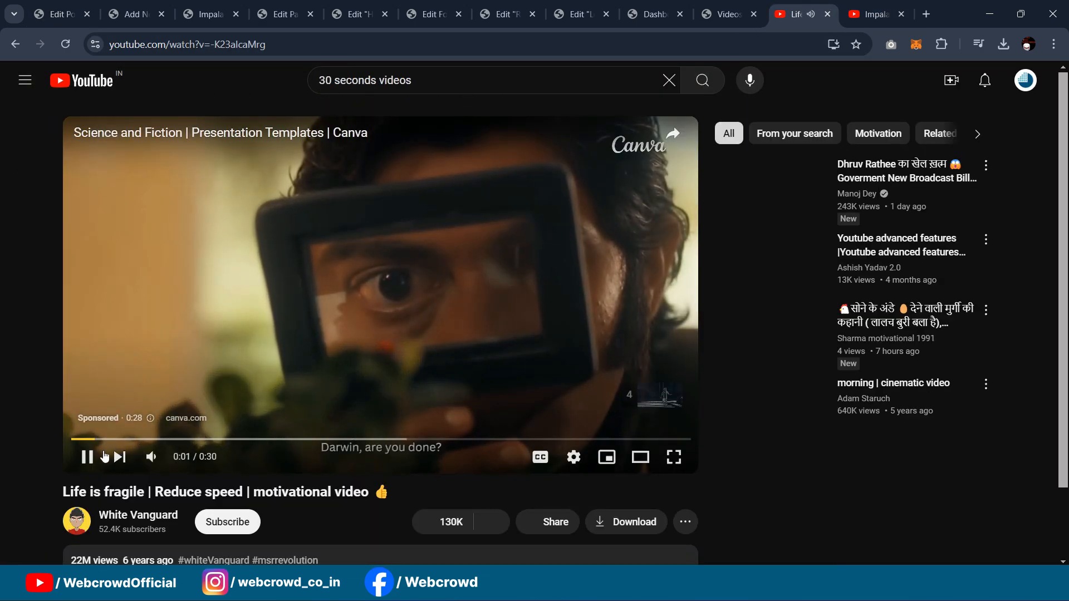
pyautogui.click(105, 456)
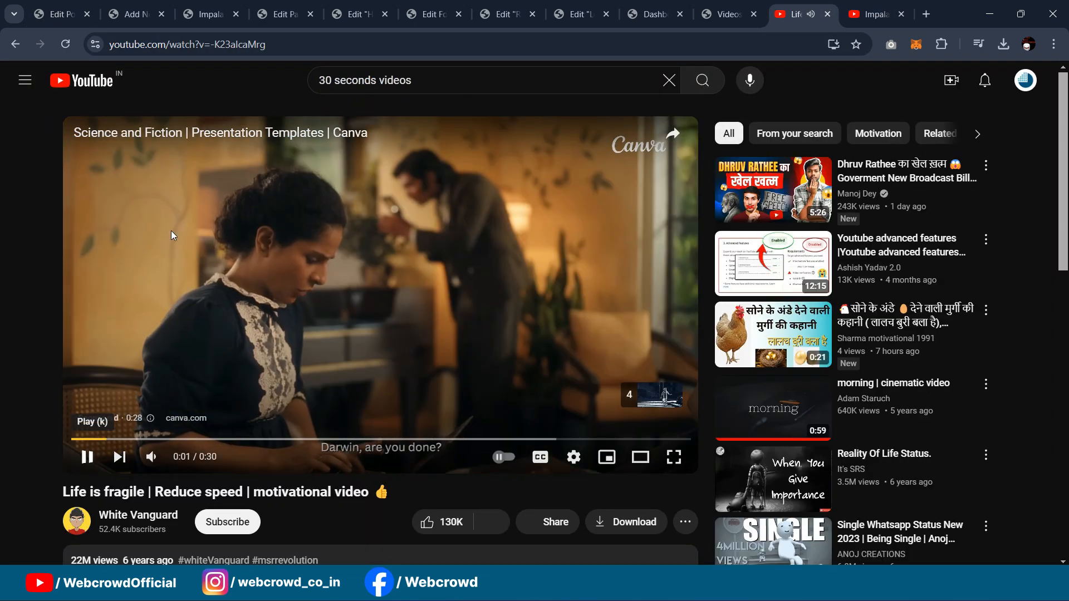
pyautogui.click(293, 48)
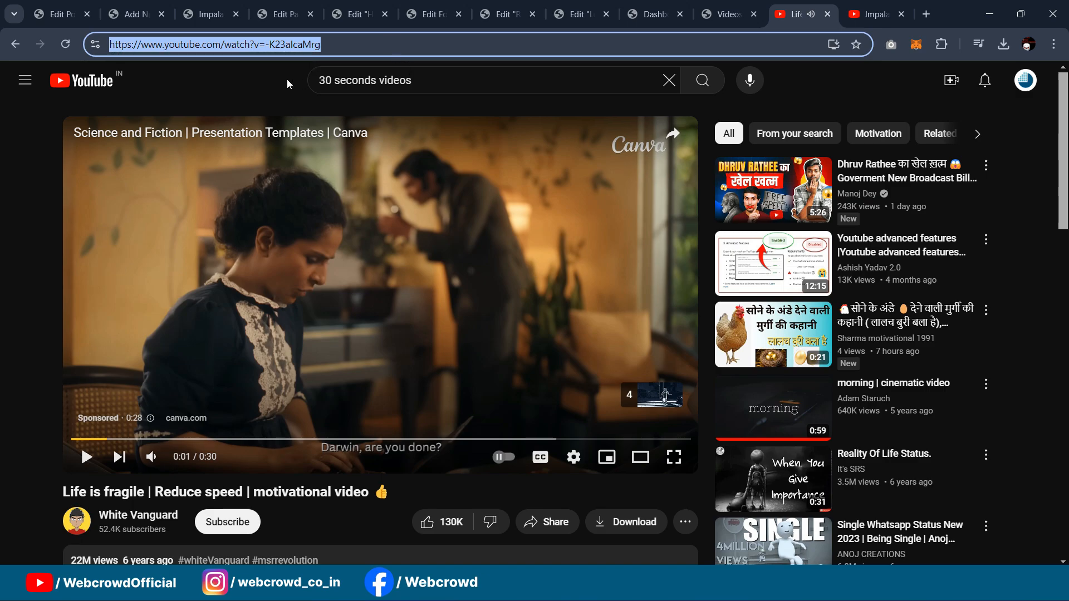
pyautogui.click(55, 14)
pyautogui.hotkey('ctrl', 'v')
# Step: Compare the two videos' IDs and copy -K23alcaMrg from the Life is fragile address
pyautogui.moveTo(393, 351); pyautogui.dragTo(343, 352)
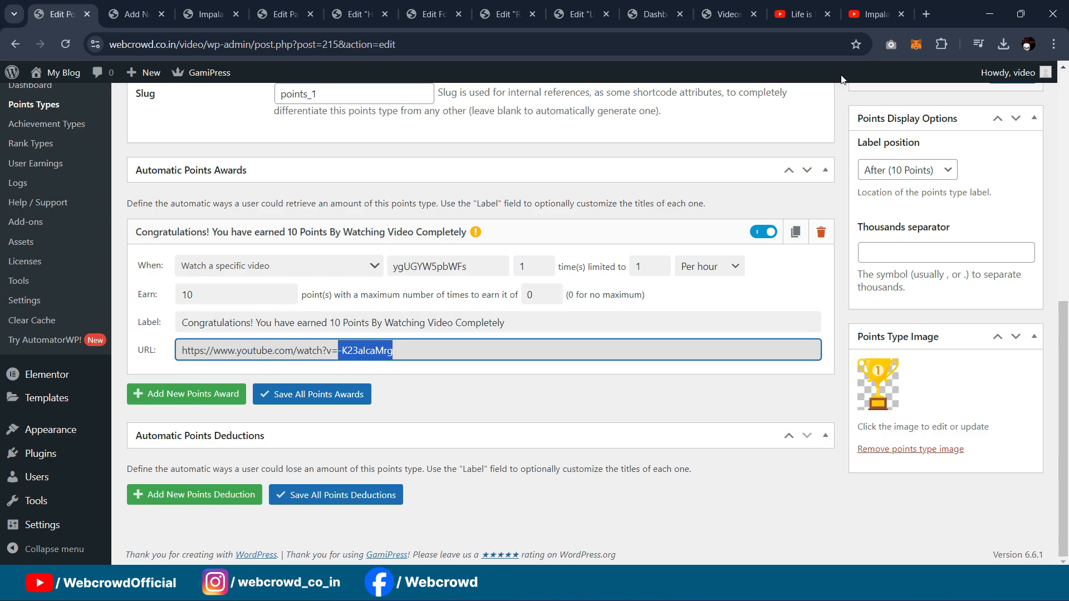
pyautogui.click(854, 5)
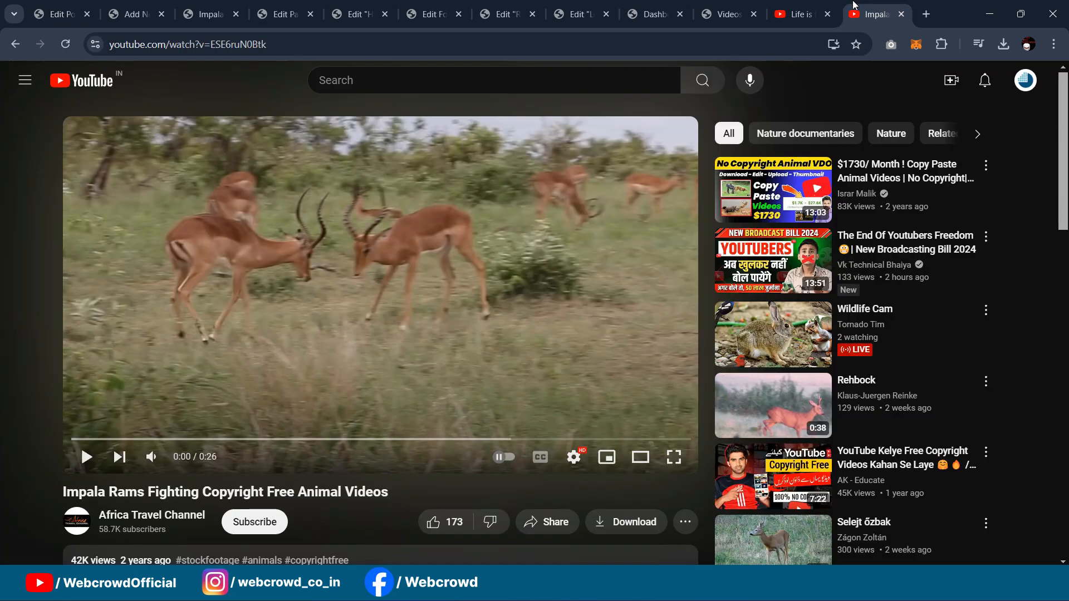
pyautogui.moveTo(274, 45); pyautogui.dragTo(211, 46)
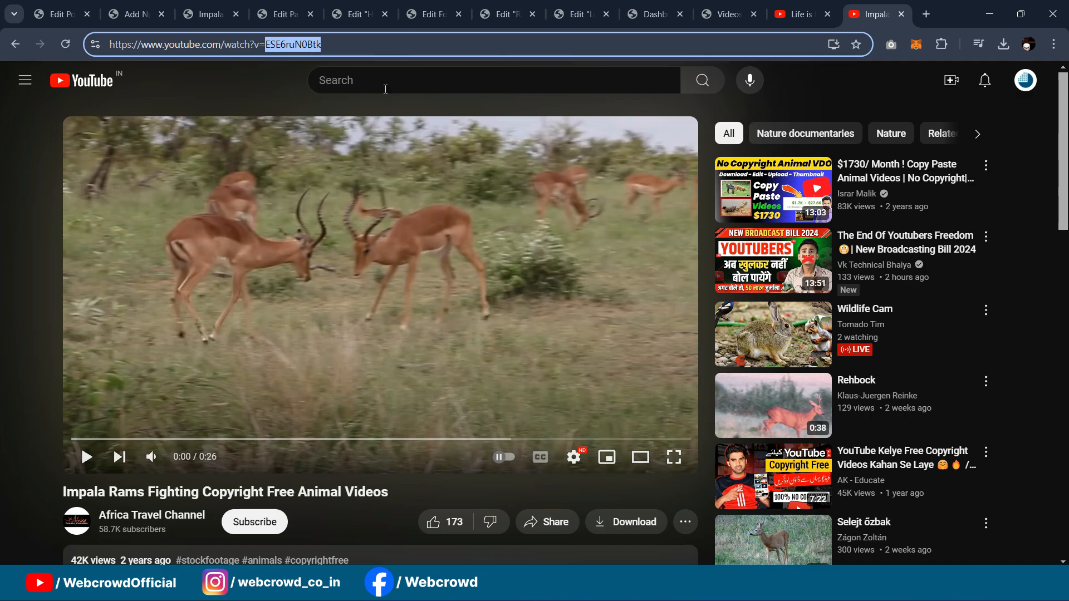
pyautogui.click(211, 13)
pyautogui.click(70, 6)
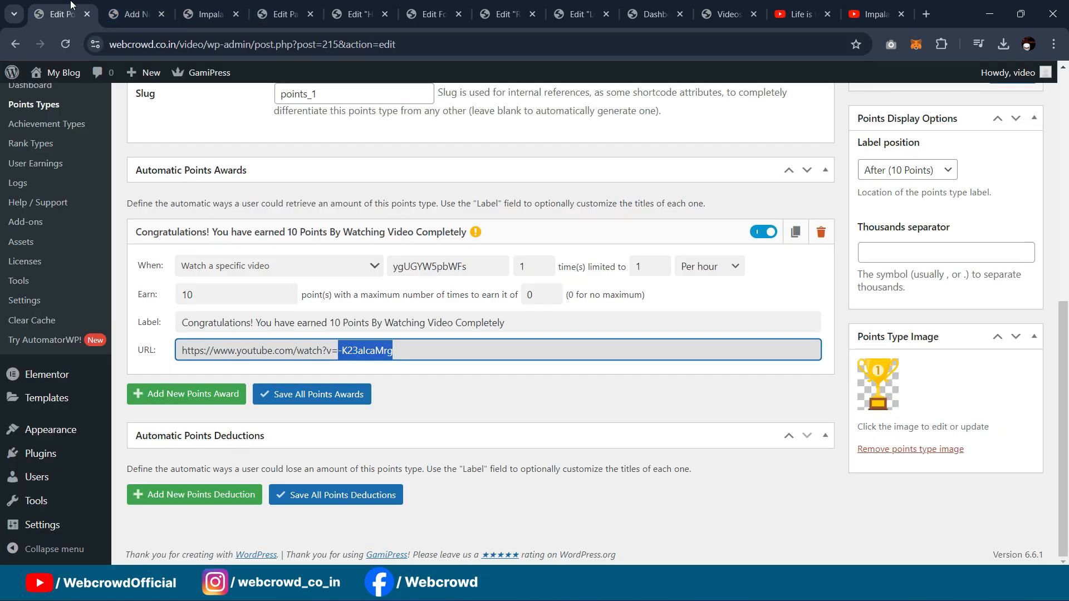
pyautogui.click(431, 351)
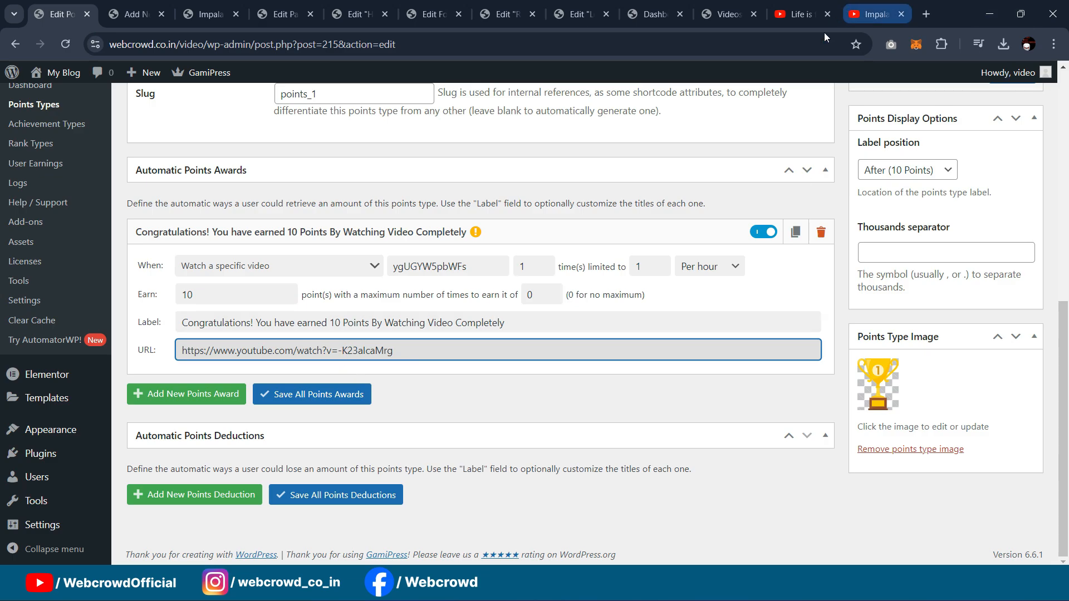
pyautogui.click(802, 13)
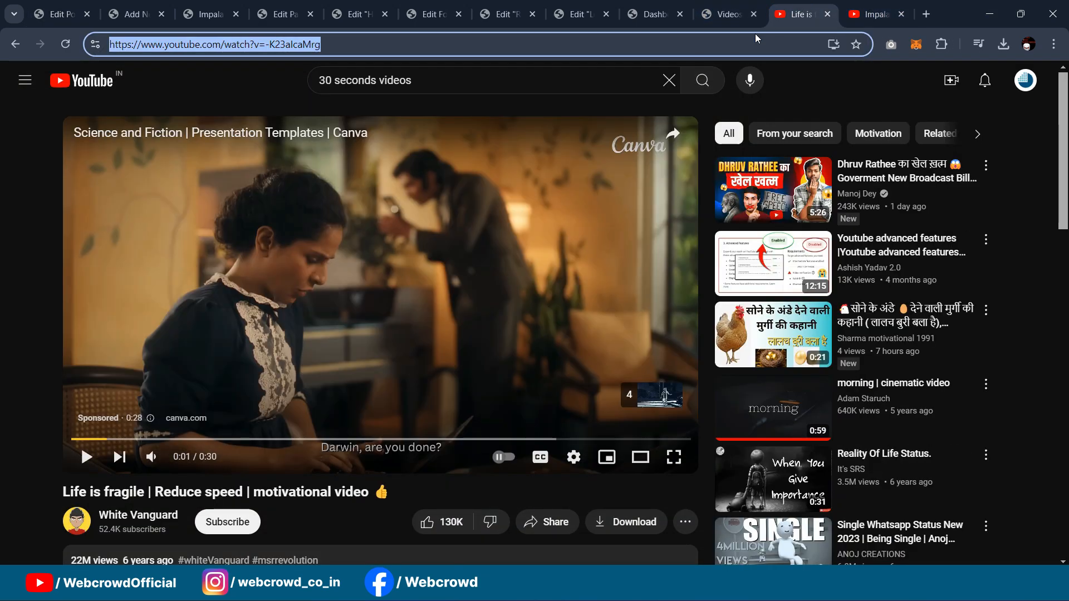
pyautogui.doubleClick(364, 44)
pyautogui.click(363, 43)
pyautogui.moveTo(327, 45); pyautogui.dragTo(265, 46)
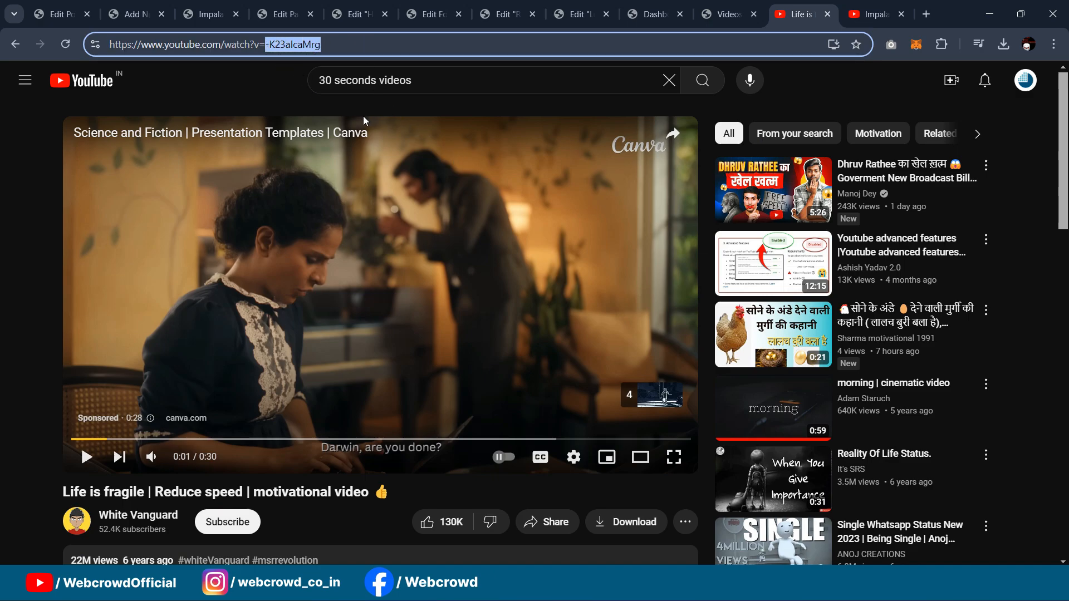
# Step: Replace the award's video ID ygUGYW5pbWFs with -K23alcaMrg and save the Points type
pyautogui.click(54, 14)
pyautogui.click(490, 263)
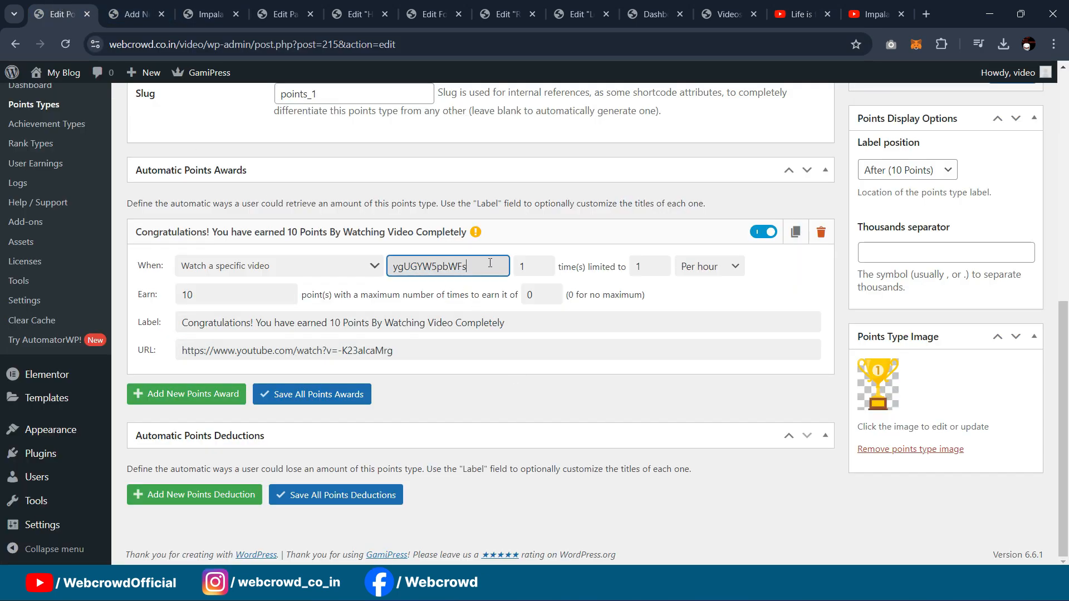
pyautogui.doubleClick(488, 266)
pyautogui.hotkey('ctrl', 'v')
pyautogui.scroll(5, 1037, 236)
pyautogui.click(1010, 418)
# Step: Set the Youtube block's video ID to -K23alcaMrg, save the post, and reload its live page
pyautogui.hotkey('ctrl', 'Tab')
pyautogui.click(981, 241)
pyautogui.hotkey('ctrl', 'a')
pyautogui.hotkey('ctrl', 'v')
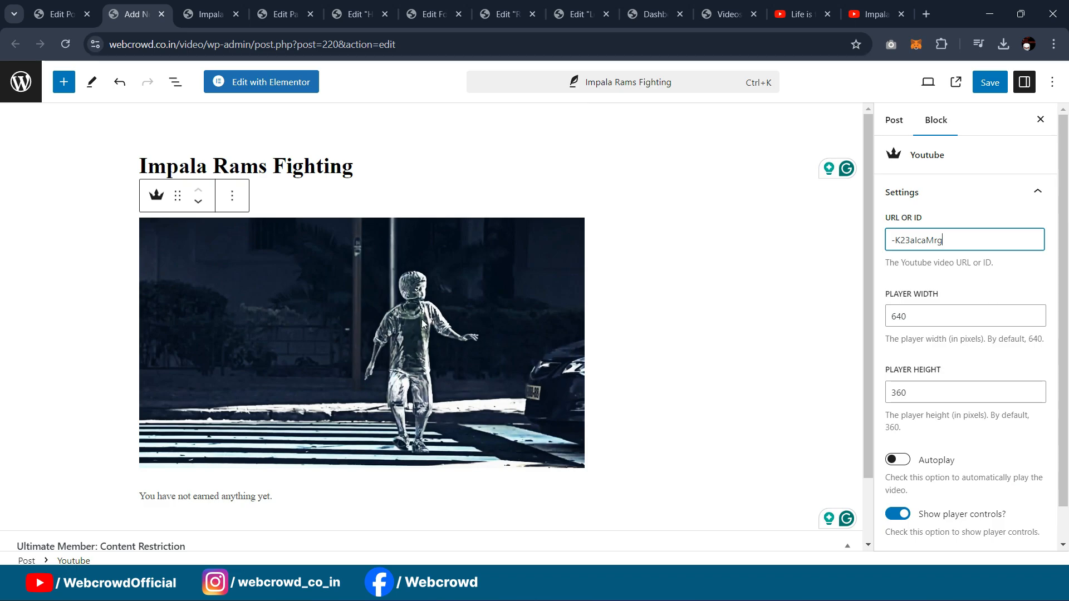
pyautogui.click(985, 83)
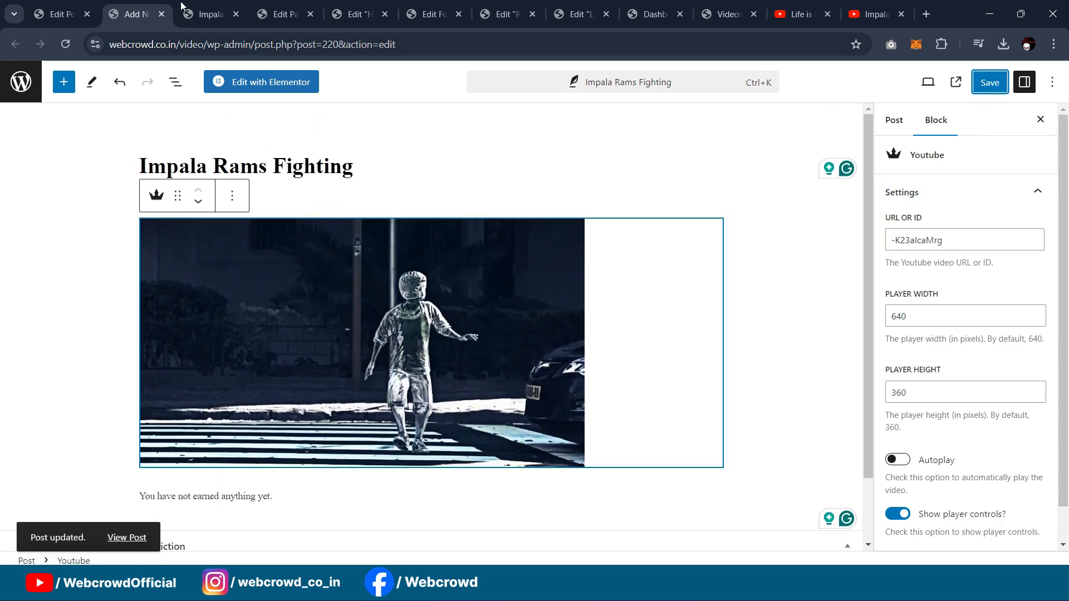
pyautogui.click(211, 14)
pyautogui.click(65, 44)
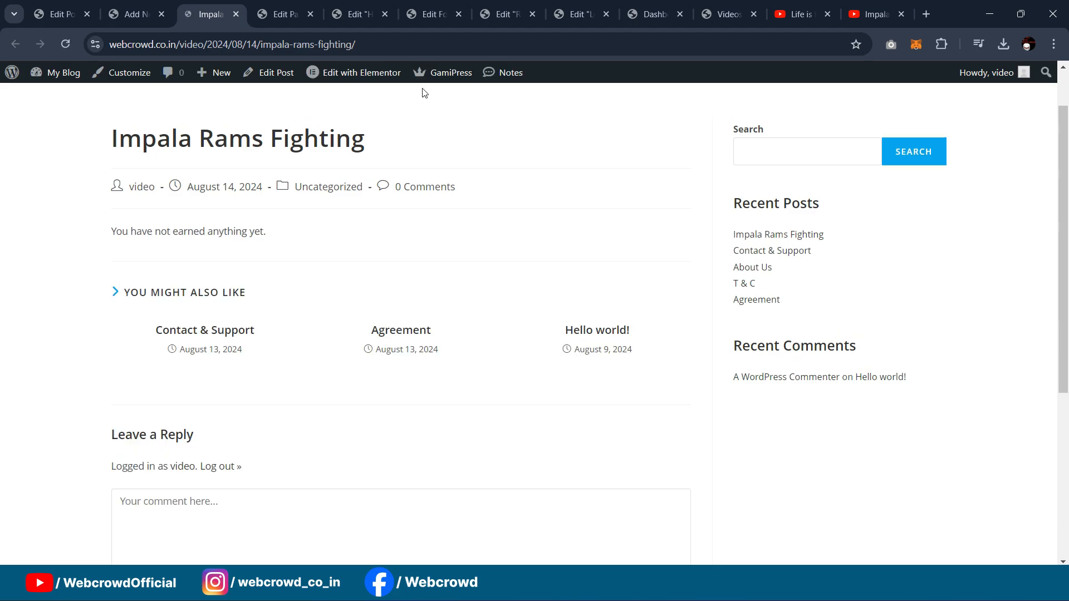
# Step: Open the updated Impala Rams Fighting post live and start the embedded video
pyautogui.click(236, 14)
pyautogui.click(131, 12)
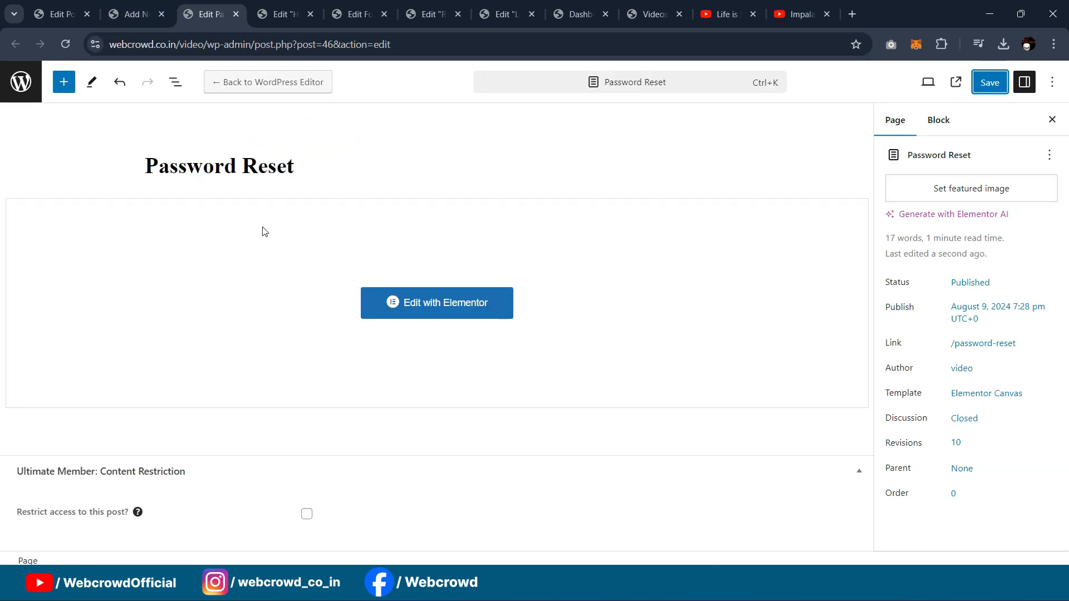
pyautogui.click(126, 537)
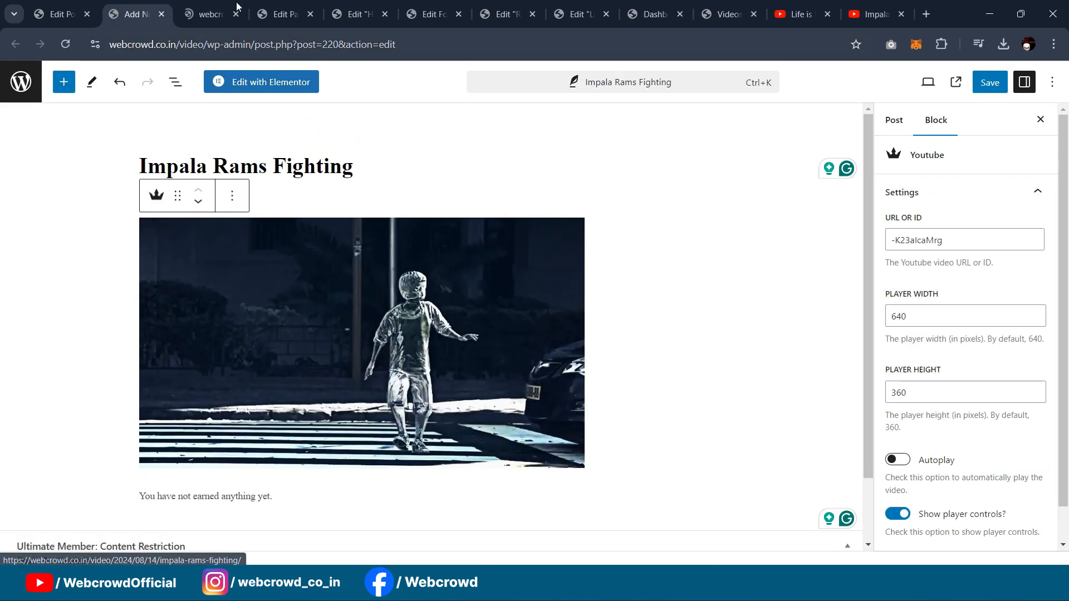
pyautogui.scroll(-2, 689, 201)
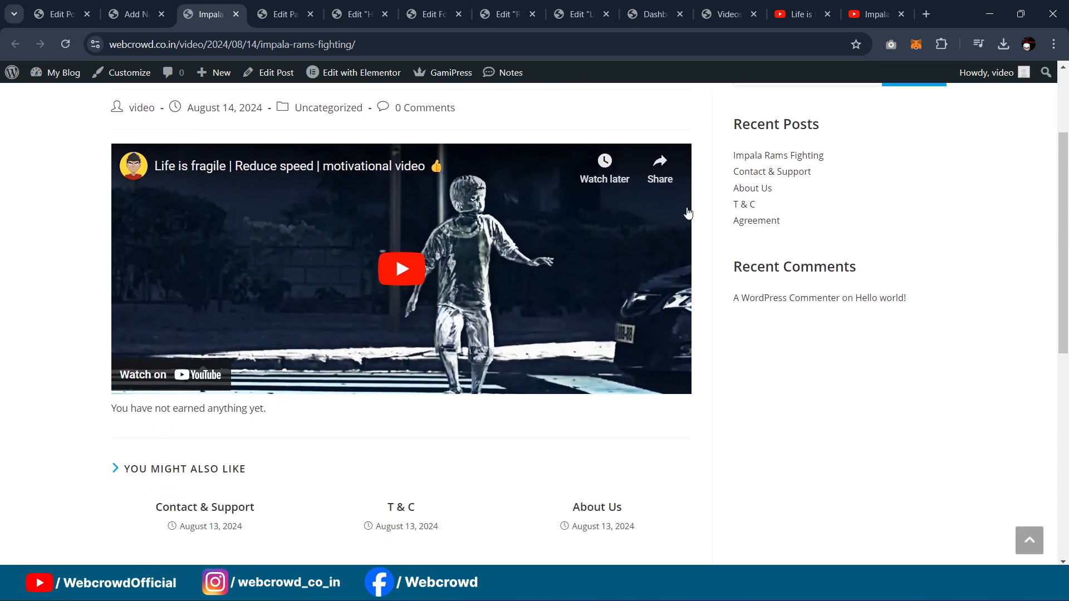
pyautogui.click(441, 284)
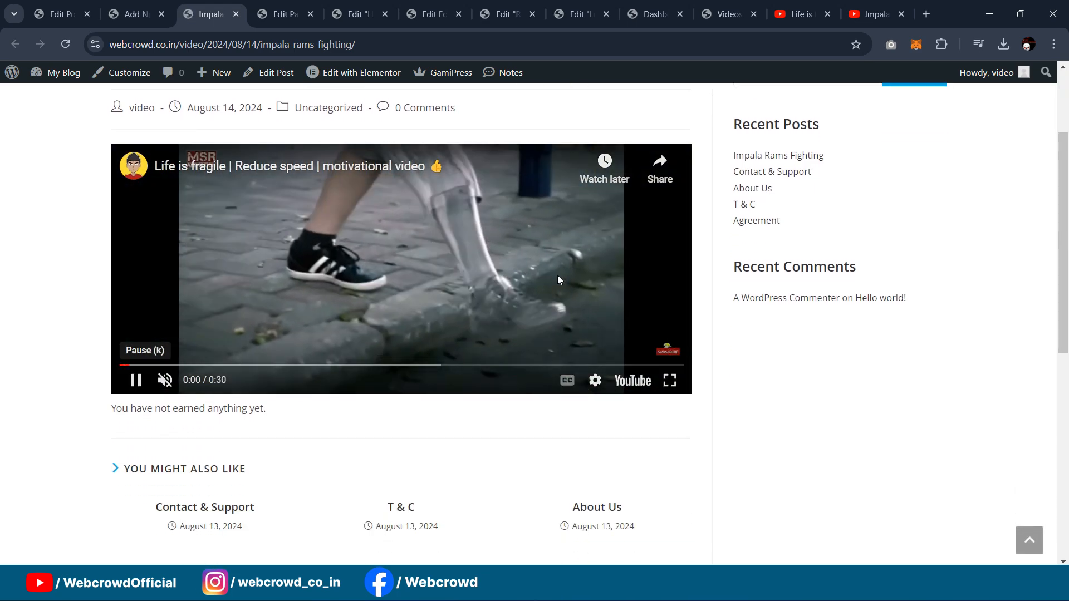
# Step: Play the video at speed 2 until it ends, then reload to check earned points
pyautogui.click(601, 383)
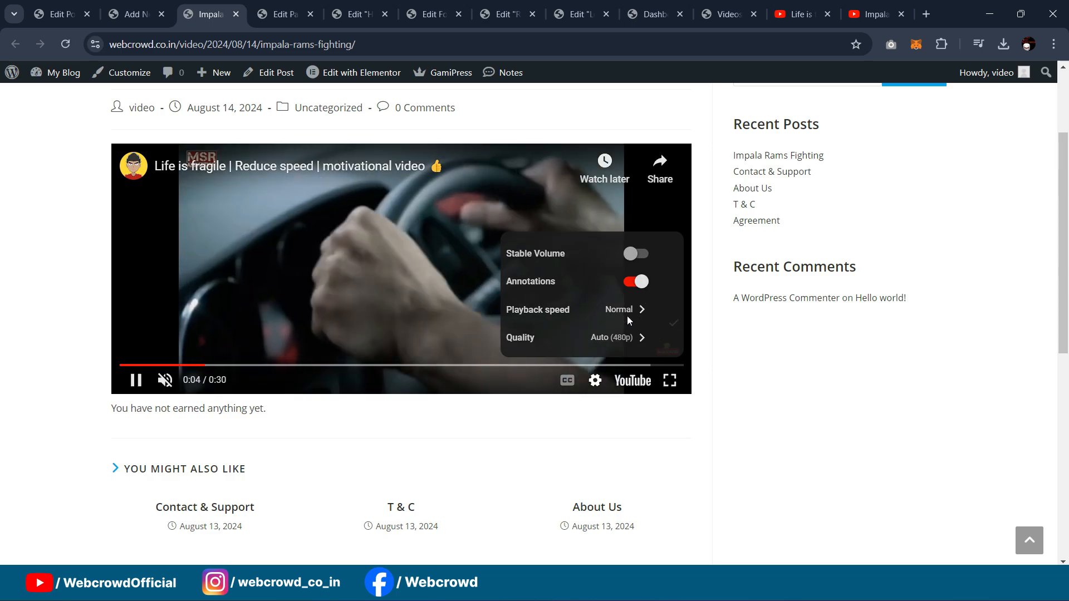
pyautogui.click(634, 310)
pyautogui.scroll(-2, 595, 346)
pyautogui.click(594, 348)
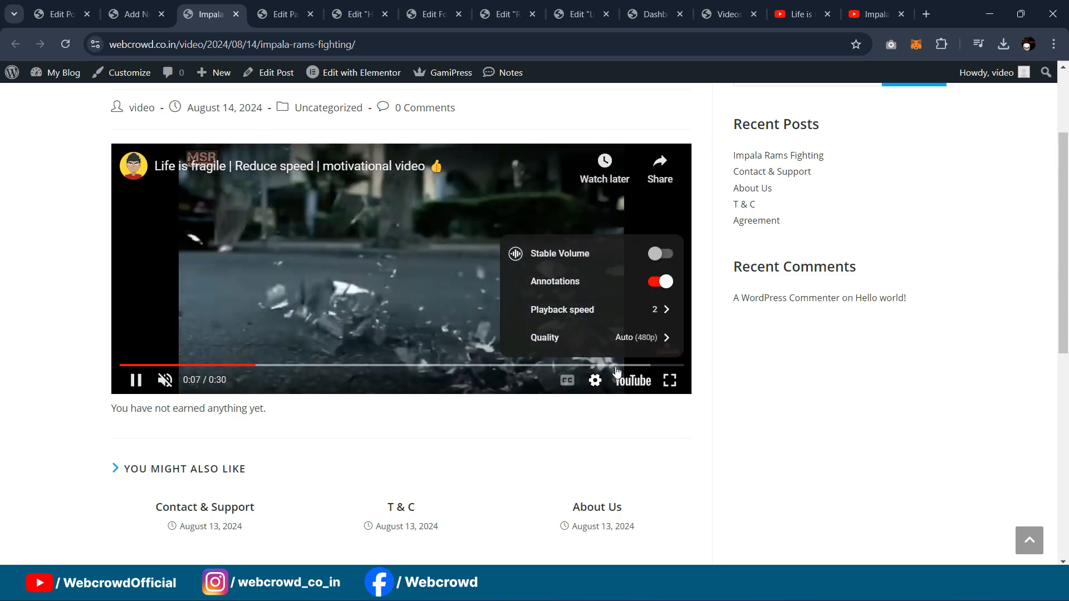
pyautogui.click(539, 325)
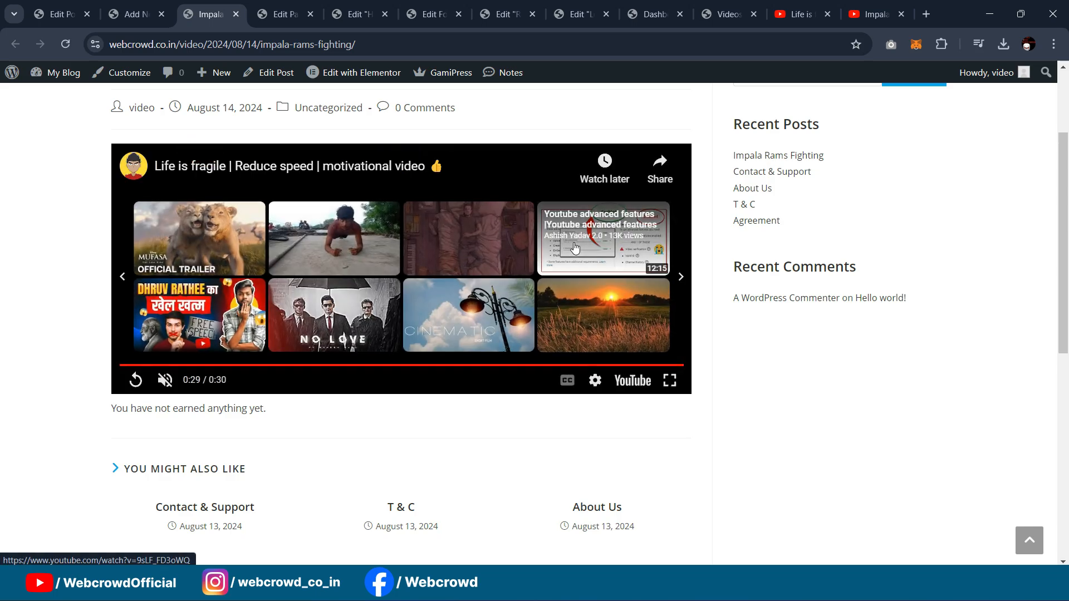
pyautogui.click(67, 44)
# Step: Scroll the live post to find the 10 Points award dated August 14, 2024
pyautogui.scroll(1, 479, 271)
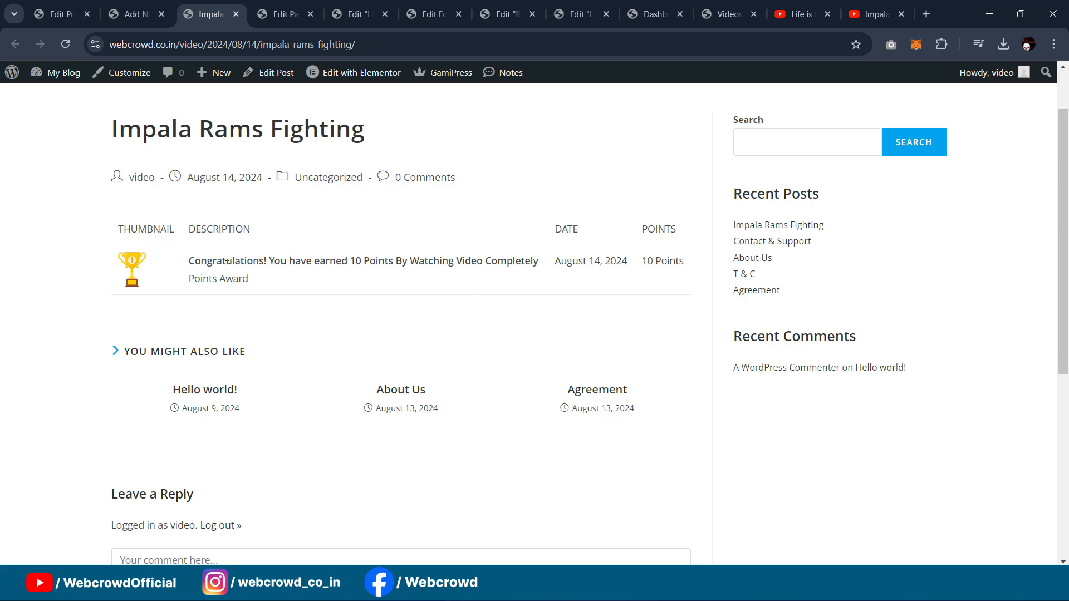
pyautogui.scroll(1, 604, 268)
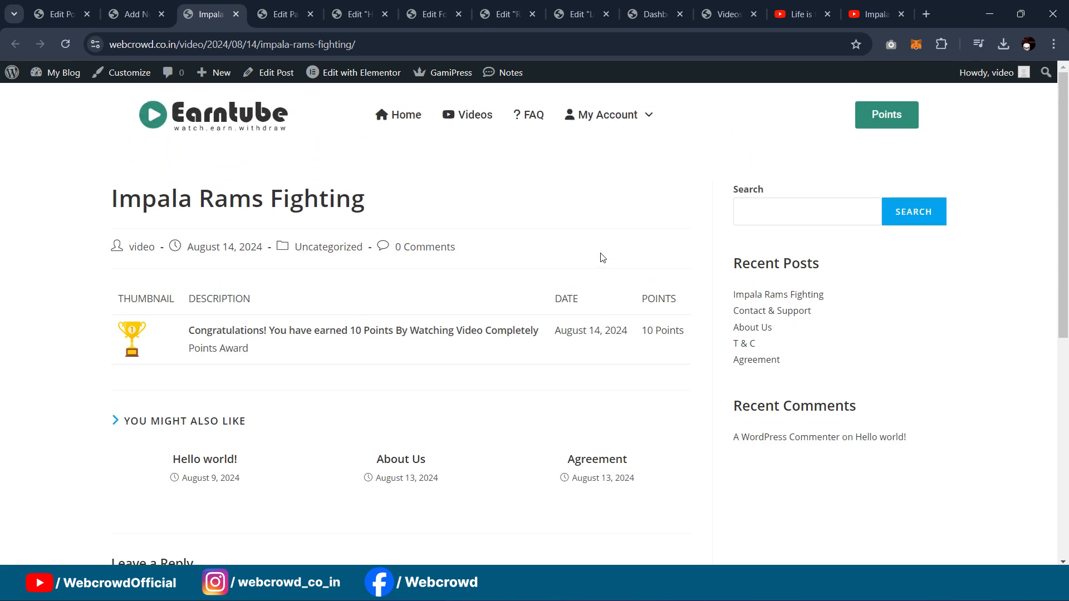
pyautogui.scroll(-2, 601, 256)
pyautogui.scroll(1, 591, 268)
pyautogui.scroll(1, 591, 267)
pyautogui.scroll(-1, 555, 334)
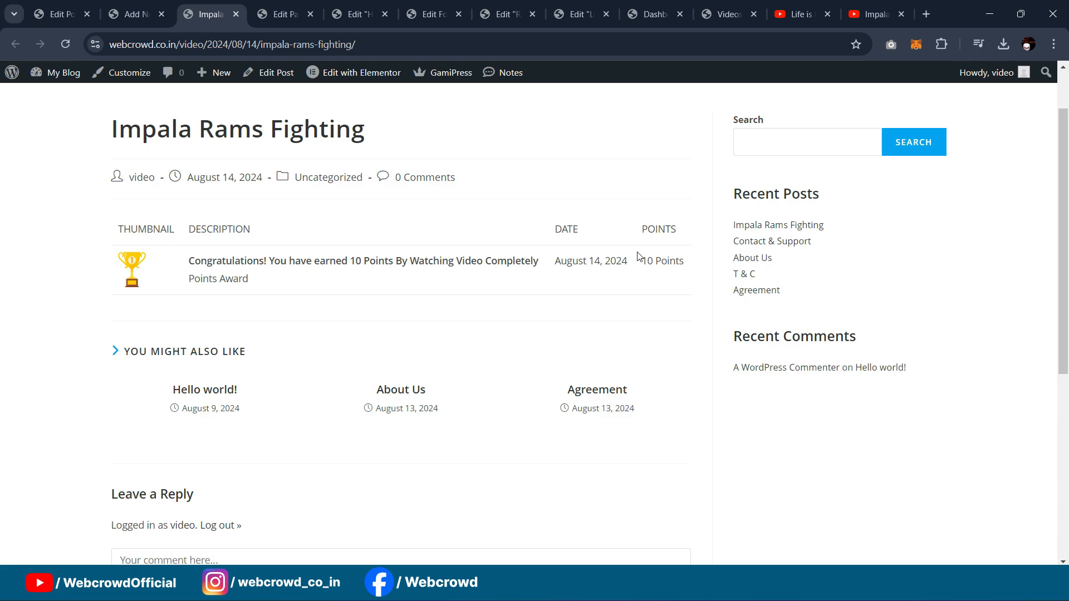
# Step: Highlight the 10 Points entry, then add an empty paragraph below the post's YouTube video block
pyautogui.moveTo(642, 267); pyautogui.dragTo(688, 270)
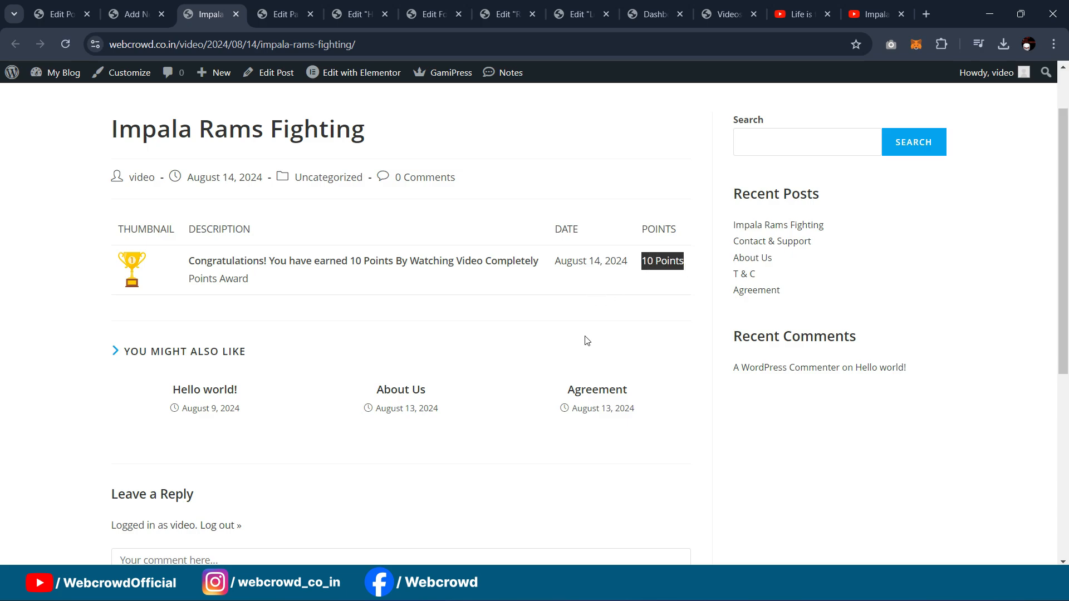
pyautogui.scroll(2, 591, 334)
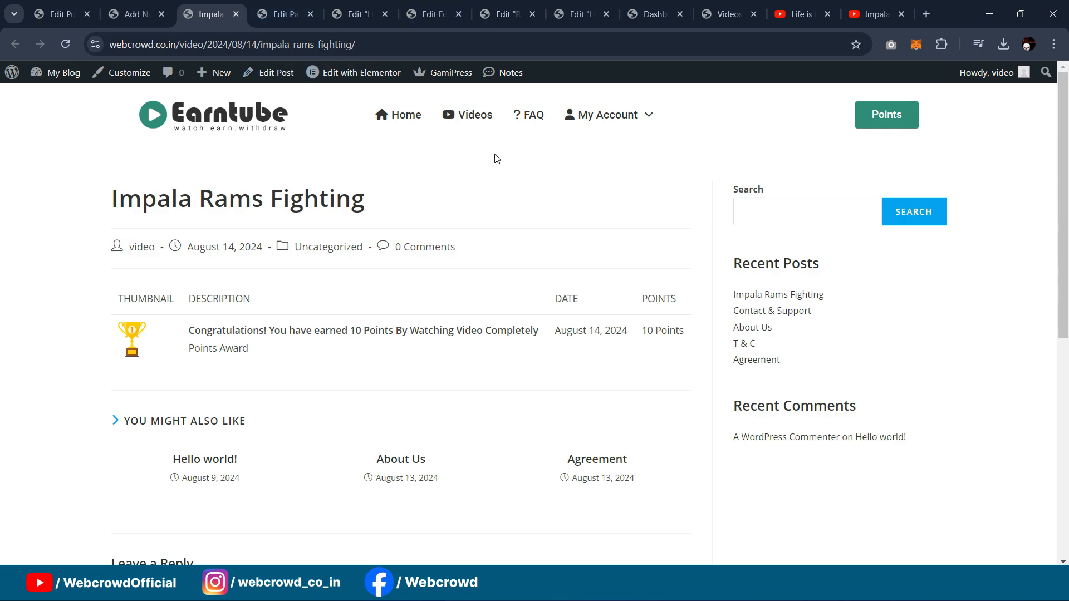
pyautogui.click(133, 14)
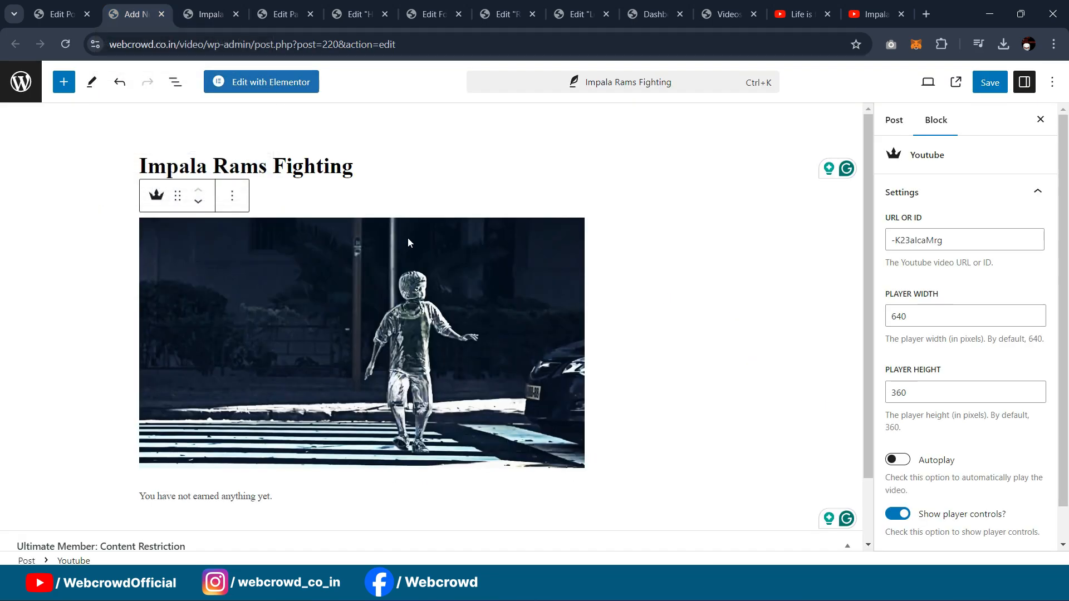
pyautogui.scroll(-2, 673, 269)
pyautogui.scroll(2, 666, 189)
pyautogui.scroll(-1, 709, 267)
pyautogui.scroll(1, 710, 247)
pyautogui.click(687, 253)
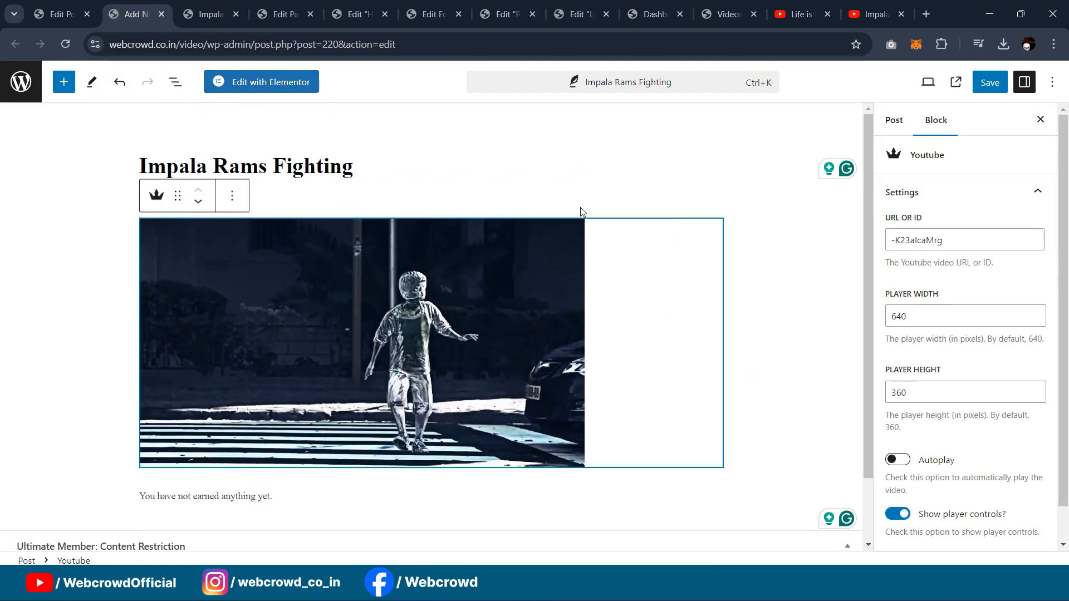
pyautogui.press('Return')
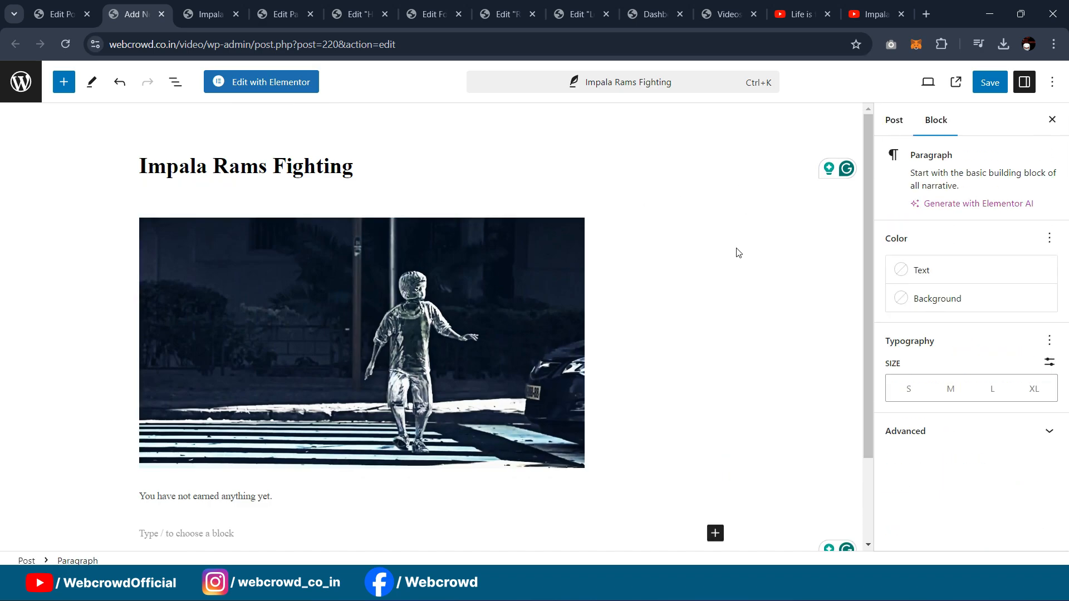
pyautogui.click(742, 210)
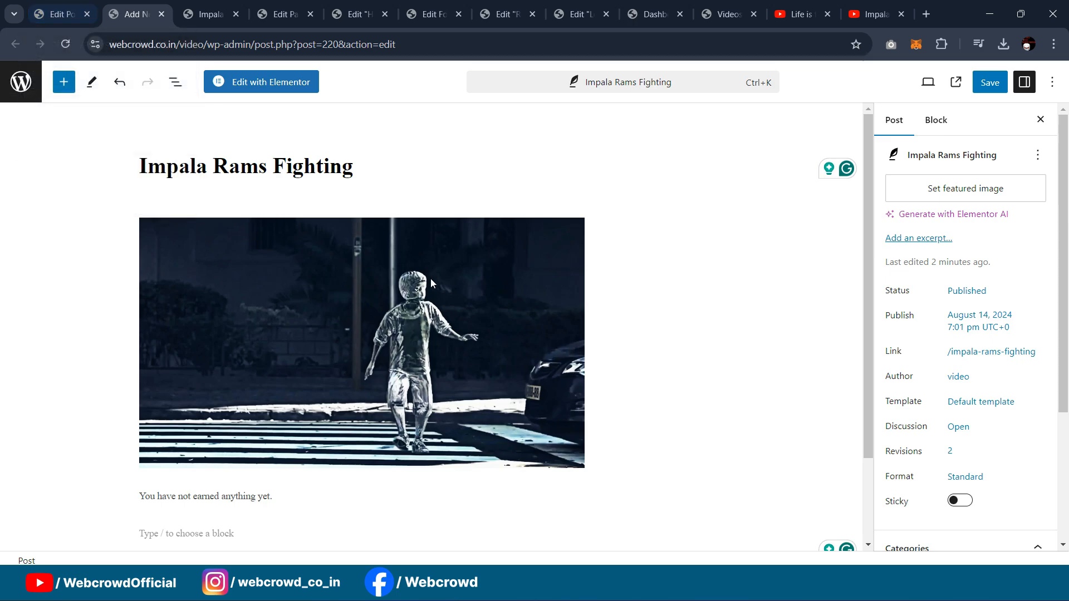
# Step: Drop the User Earnings block, save the Impala Rams Fighting post, and return to points type settings
pyautogui.scroll(-2, 383, 223)
pyautogui.click(315, 397)
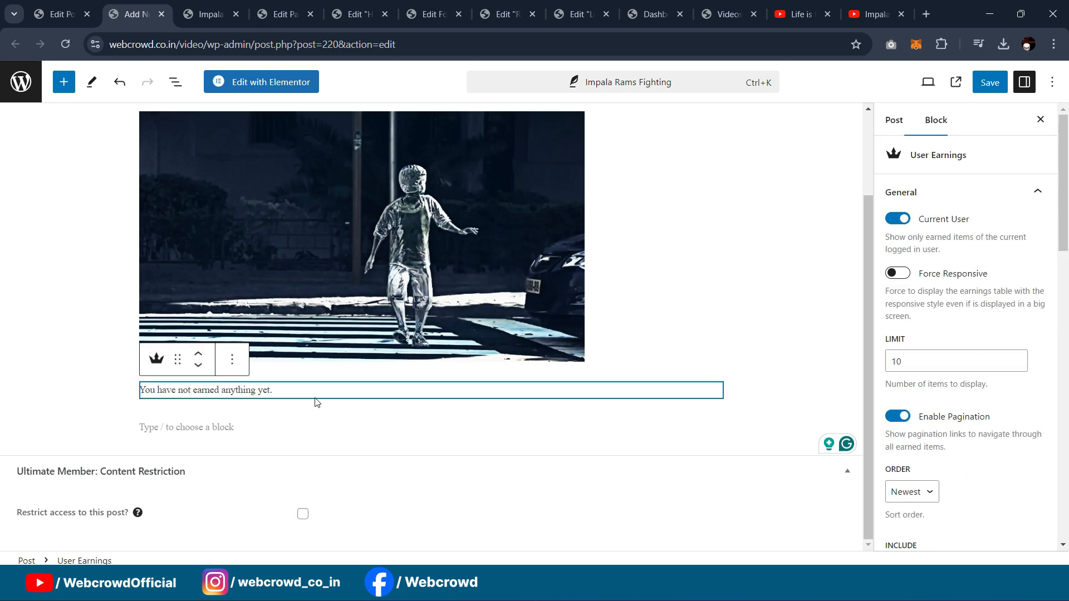
pyautogui.scroll(1, 643, 385)
pyautogui.click(640, 383)
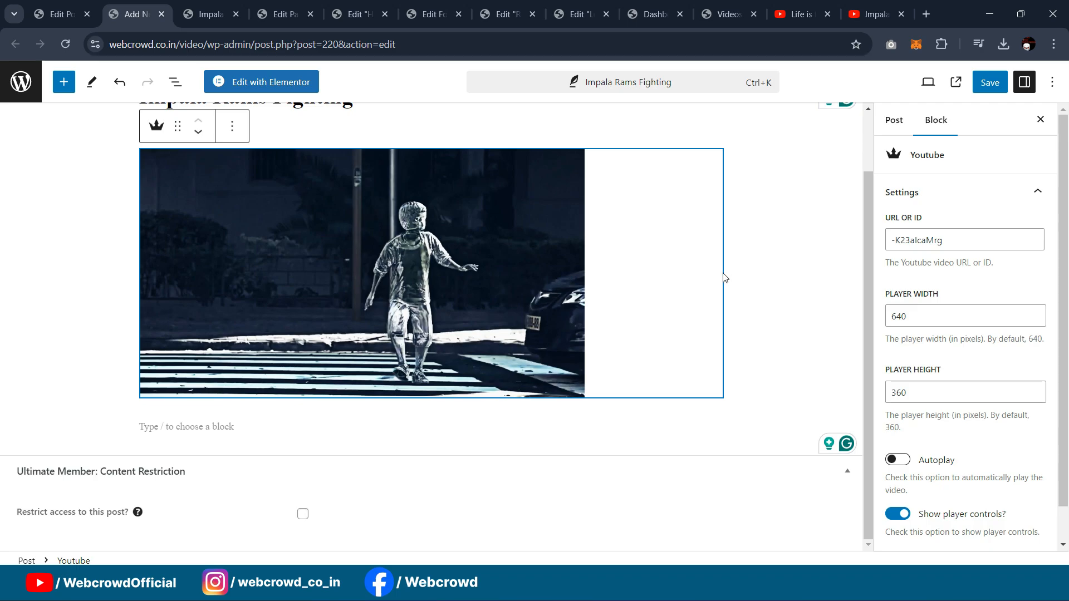
pyautogui.click(990, 82)
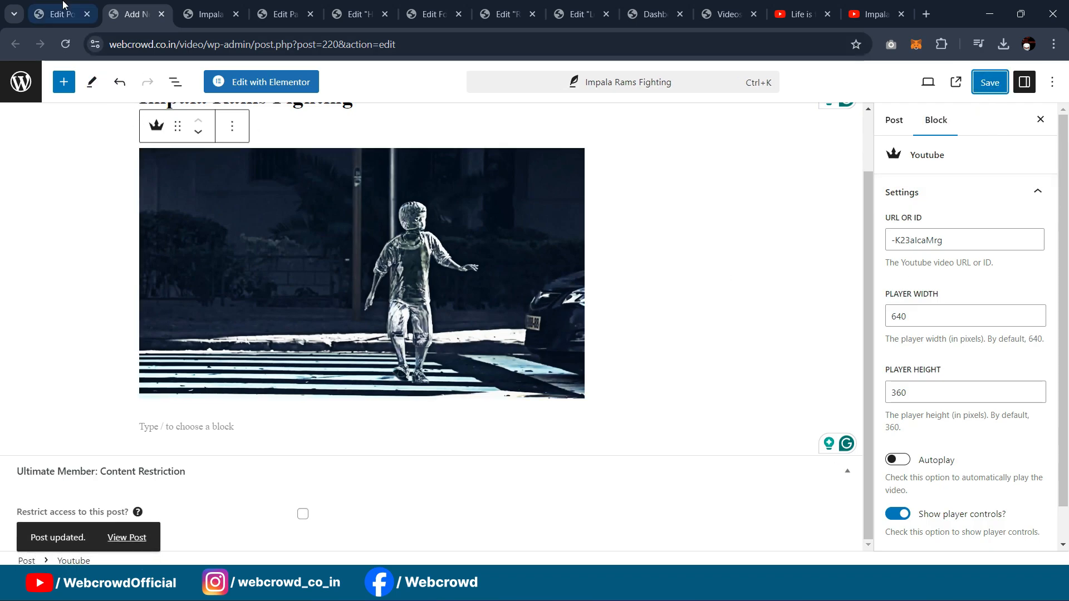
pyautogui.click(61, 14)
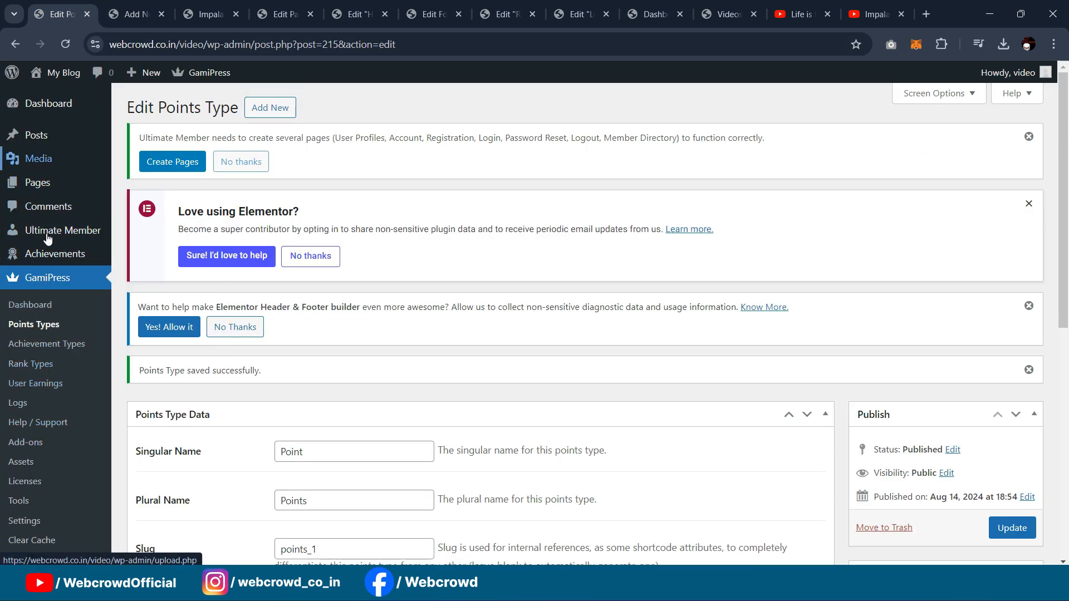
# Step: Open Templates > Theme Builder in a new tab and switch to it
pyautogui.scroll(-3, 44, 392)
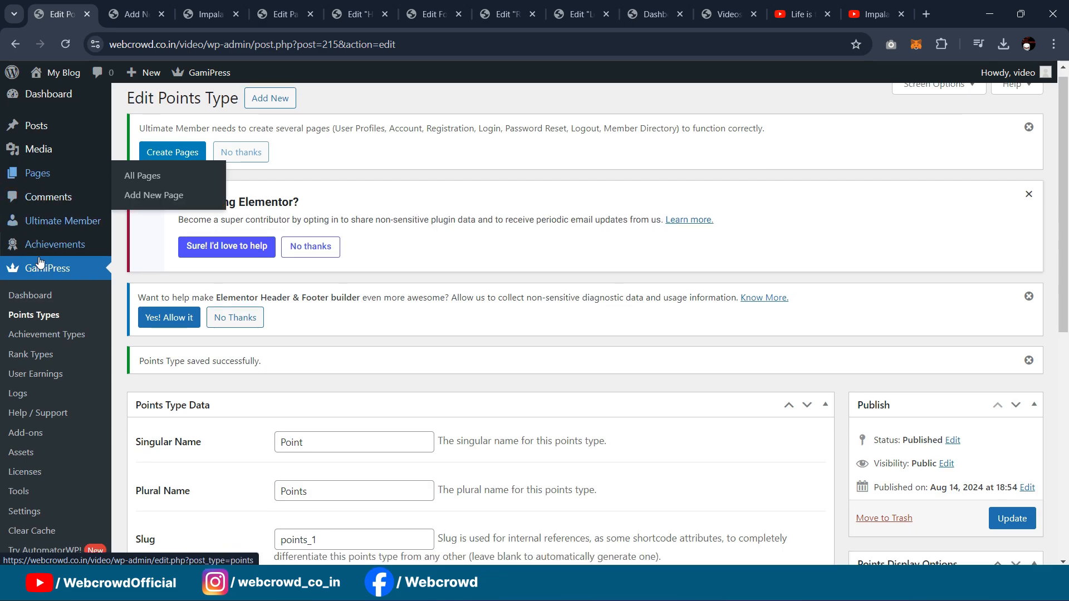
pyautogui.scroll(-2, 39, 379)
pyautogui.moveTo(36, 374)
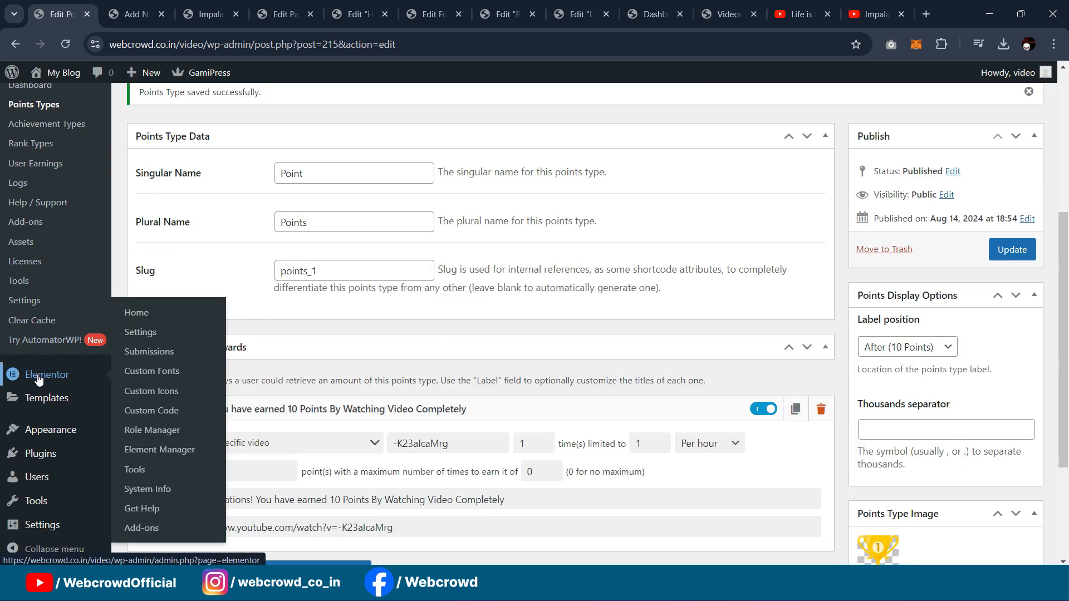
pyautogui.moveTo(50, 397)
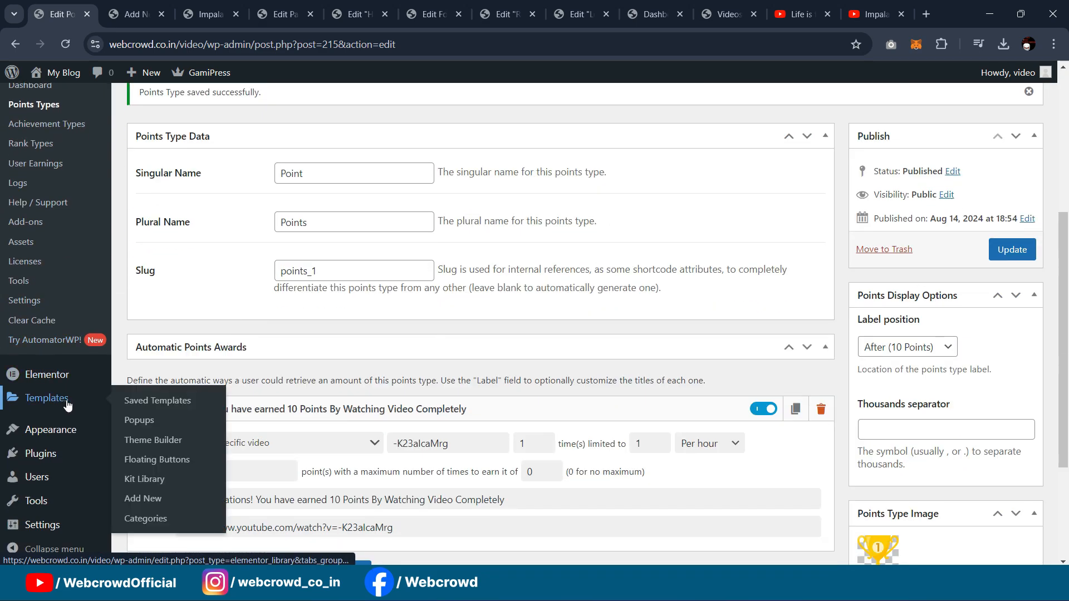
pyautogui.middleClick(153, 440)
pyautogui.click(94, 19)
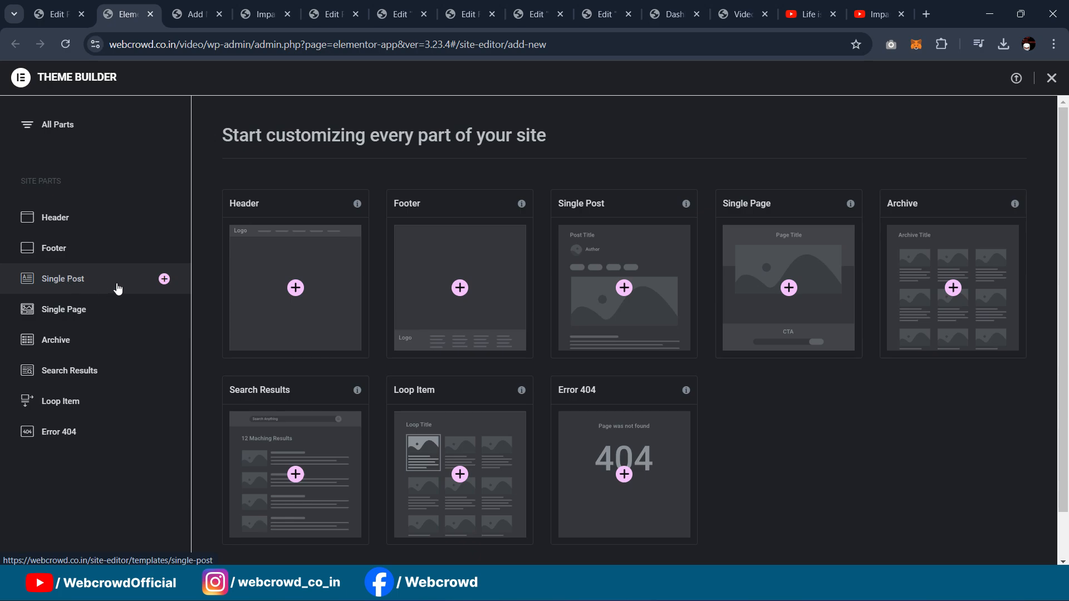
# Step: Create a new Single Post template, dismissing the template library and structure panel
pyautogui.click(163, 280)
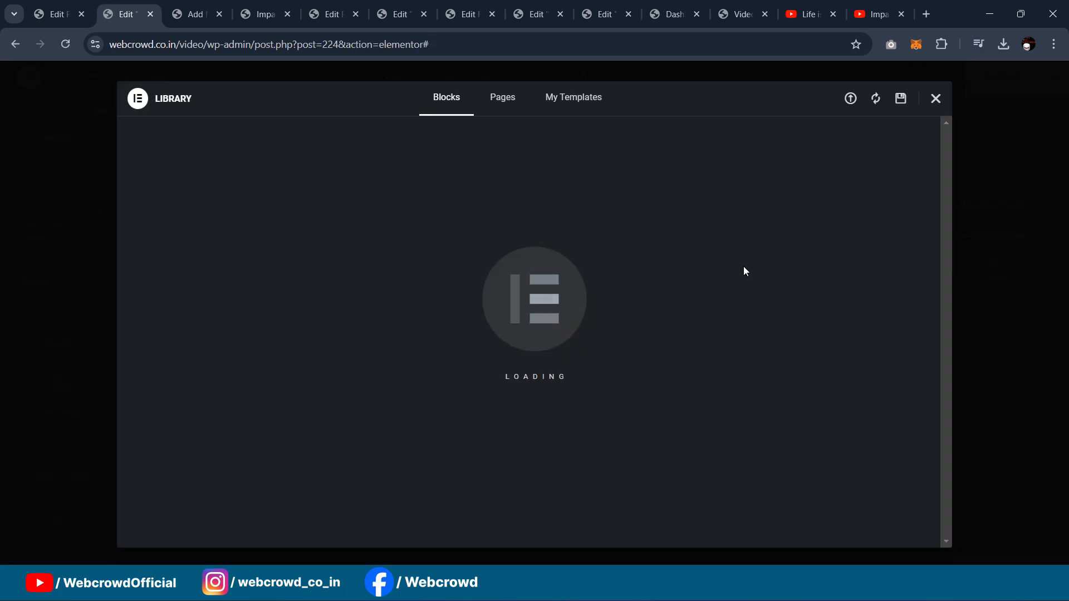
pyautogui.click(935, 97)
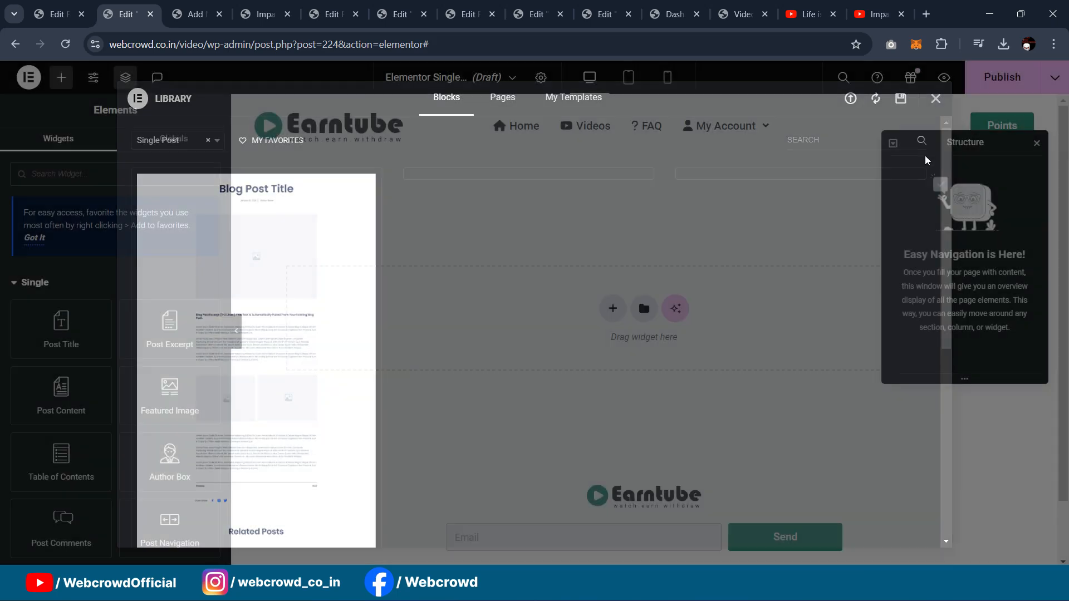
pyautogui.click(1037, 144)
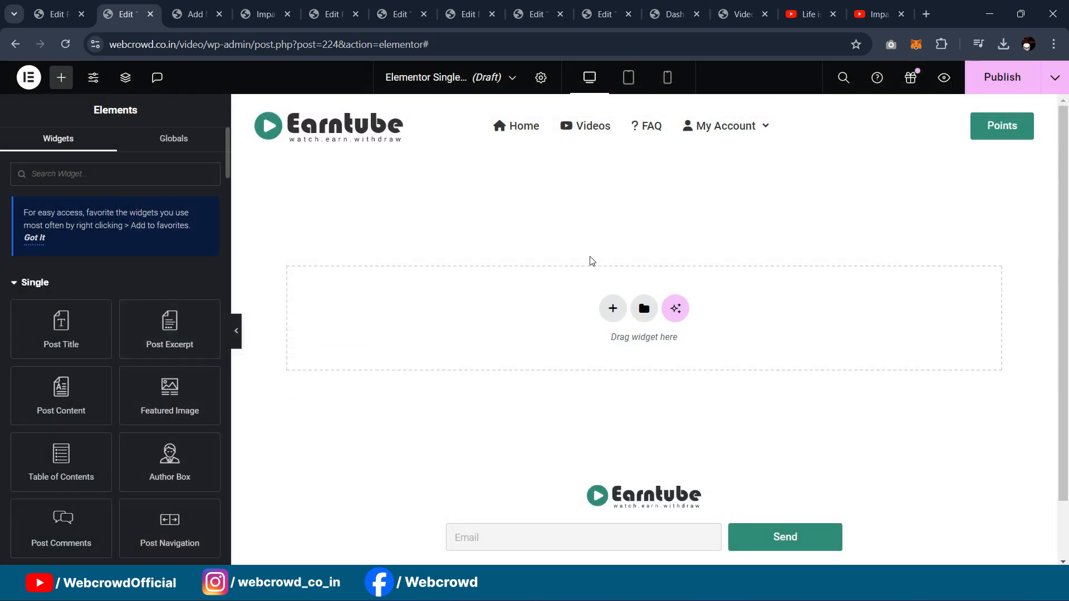
# Step: Close the extra WordPress dashboard tab
pyautogui.scroll(-1, 566, 289)
pyautogui.scroll(1, 586, 298)
pyautogui.click(662, 16)
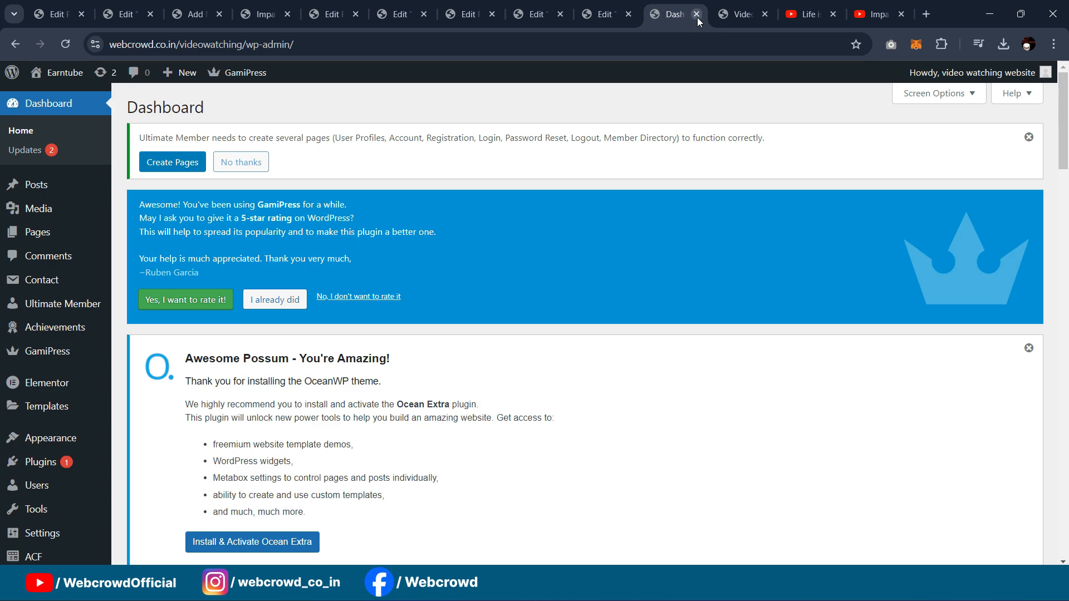
pyautogui.click(696, 14)
# Step: Open the Lamput – Funny Chases video post to review it, then return to the template editor
pyautogui.scroll(-2, 257, 429)
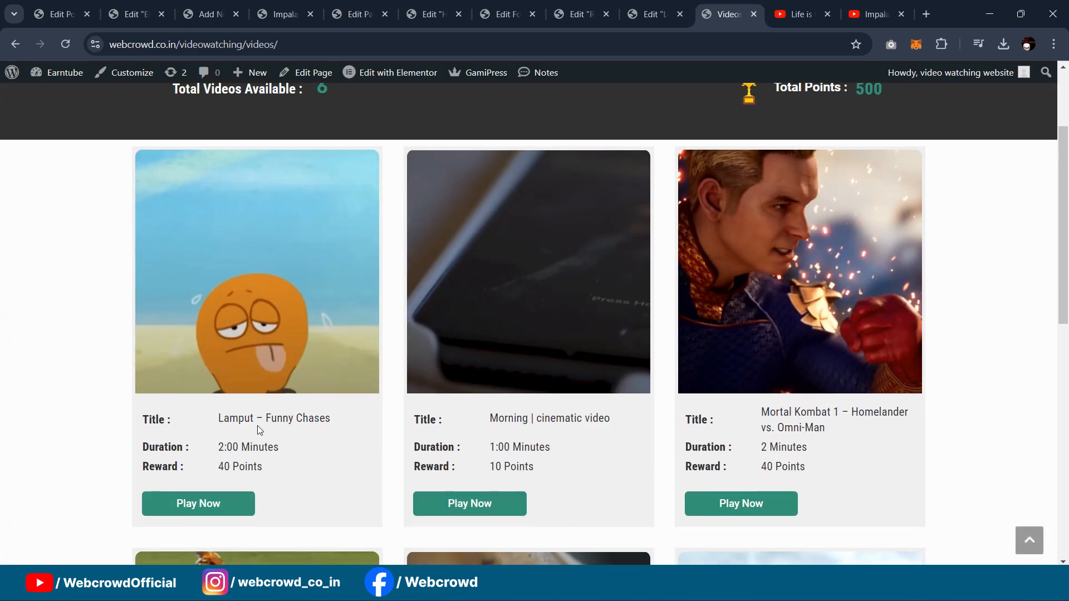
pyautogui.click(197, 510)
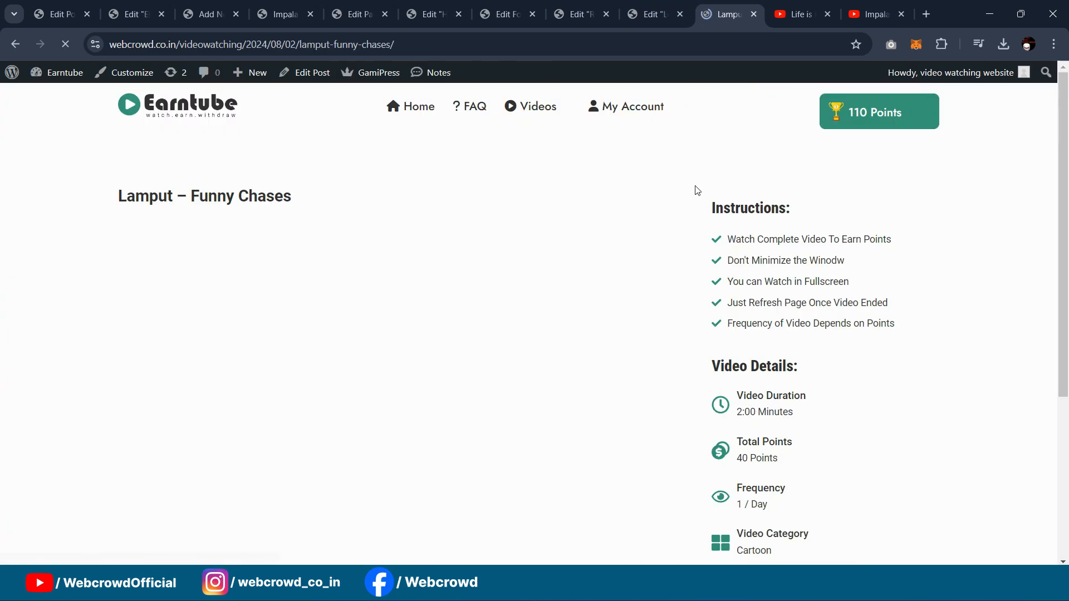
pyautogui.scroll(-1, 470, 204)
pyautogui.scroll(1, 490, 249)
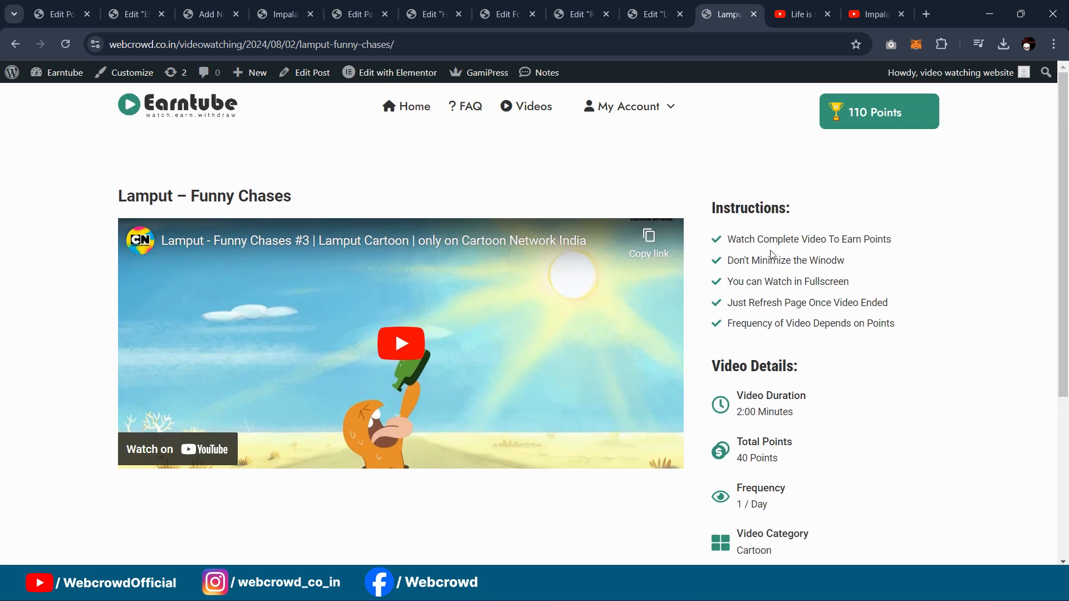
pyautogui.scroll(-1, 772, 254)
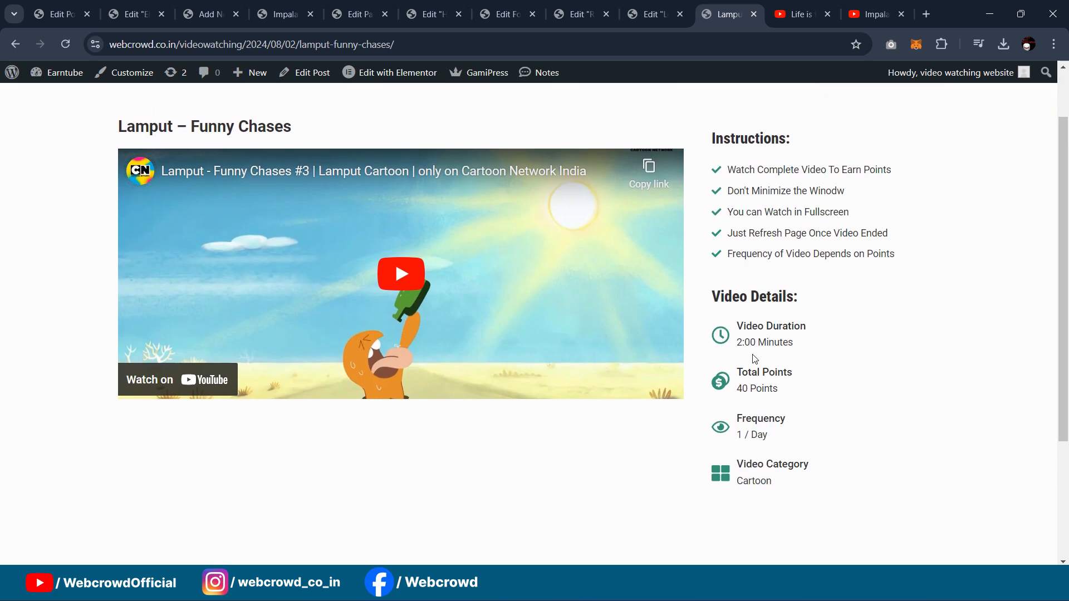
pyautogui.scroll(1, 238, 297)
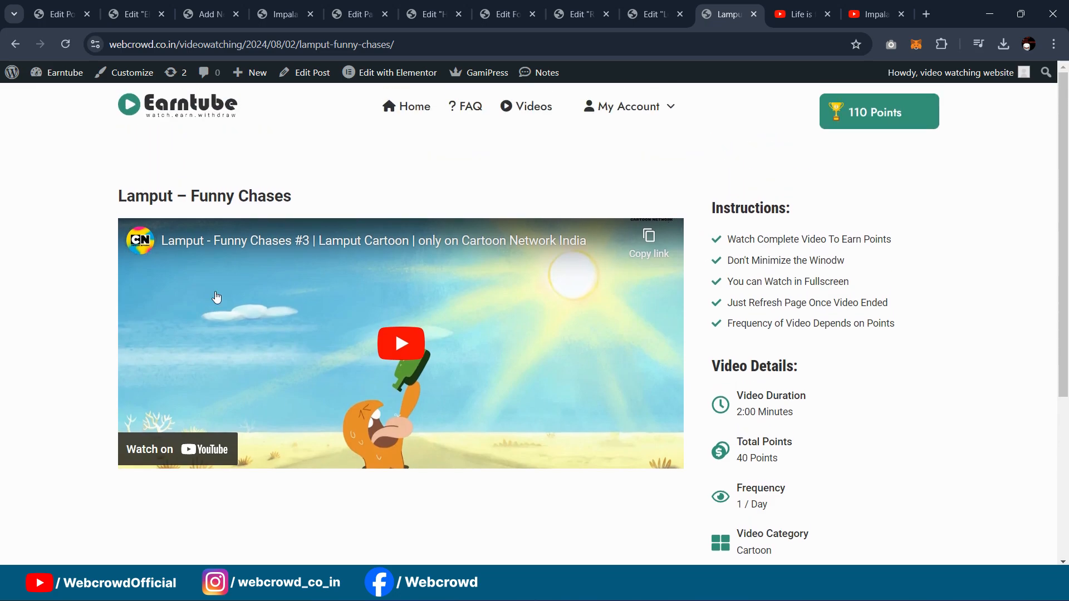
pyautogui.click(132, 14)
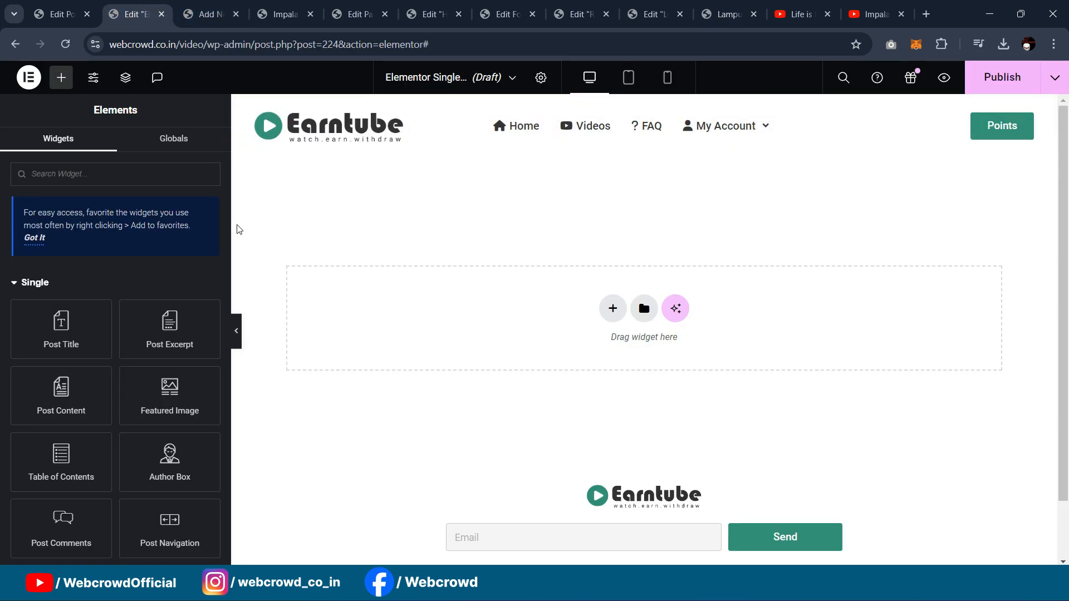
# Step: Add a container to the empty canvas with an inner container inside it
pyautogui.scroll(-4, 86, 361)
pyautogui.moveTo(59, 492); pyautogui.dragTo(568, 315)
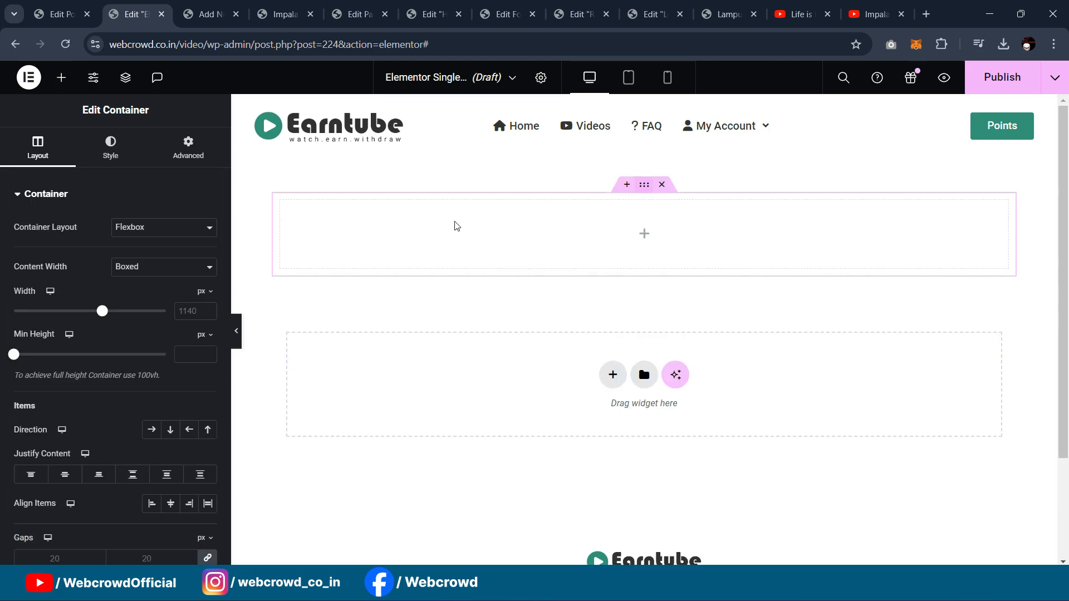
pyautogui.click(62, 77)
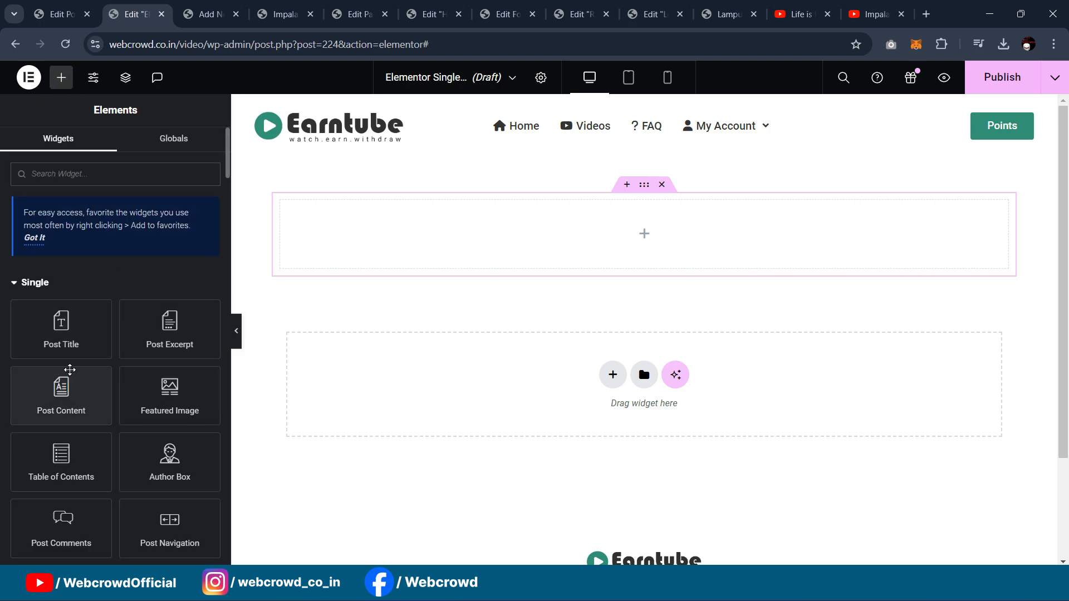
pyautogui.scroll(-5, 71, 374)
pyautogui.moveTo(97, 409); pyautogui.dragTo(602, 266)
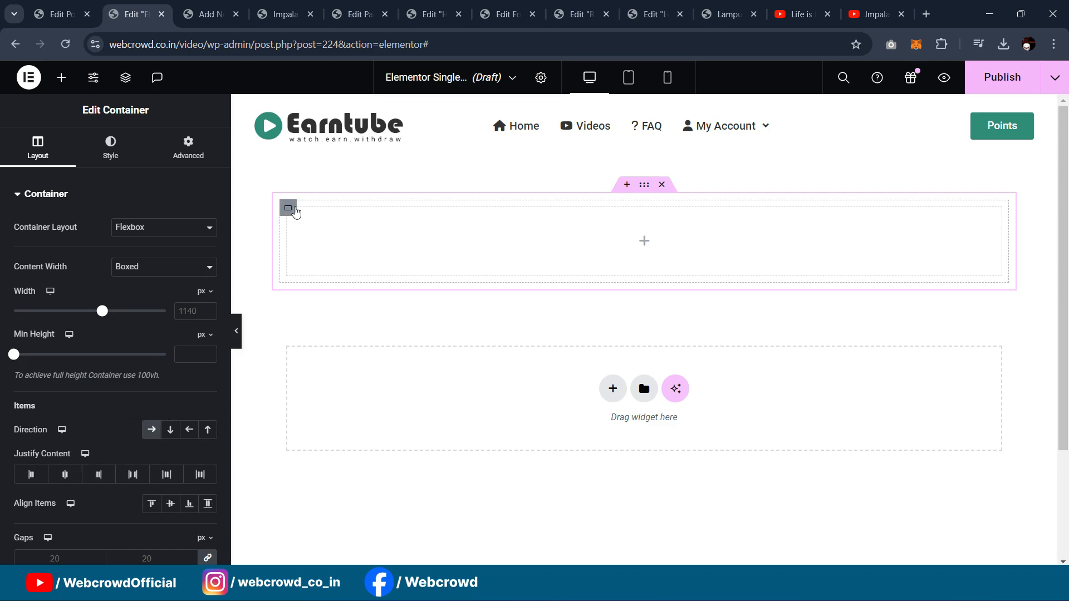
# Step: Duplicate the inner container side by side and set the right one's width to 55%
pyautogui.rightClick(294, 210)
pyautogui.click(323, 228)
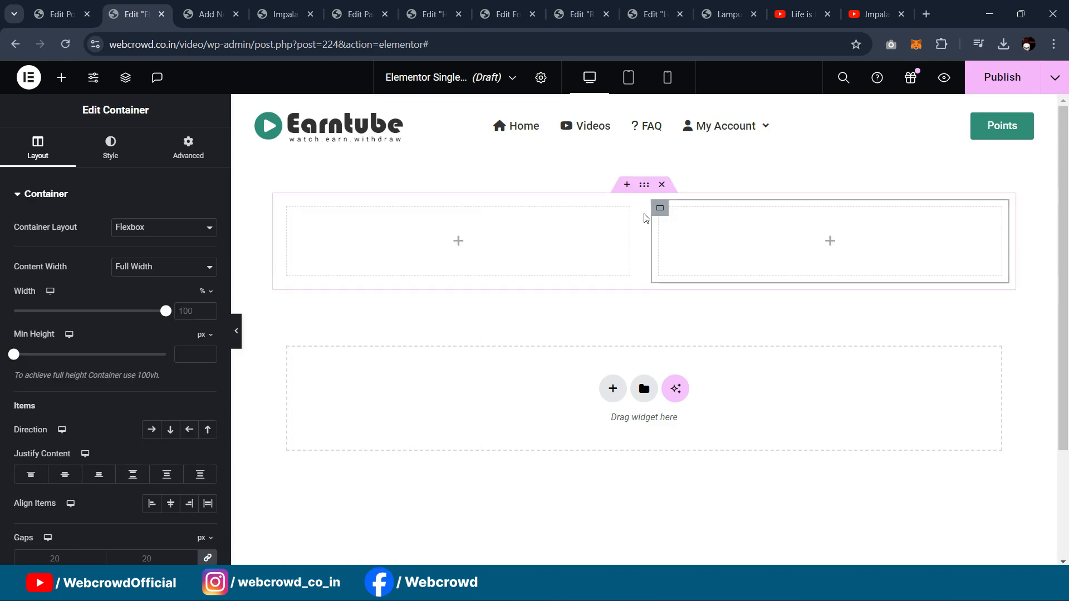
pyautogui.click(288, 210)
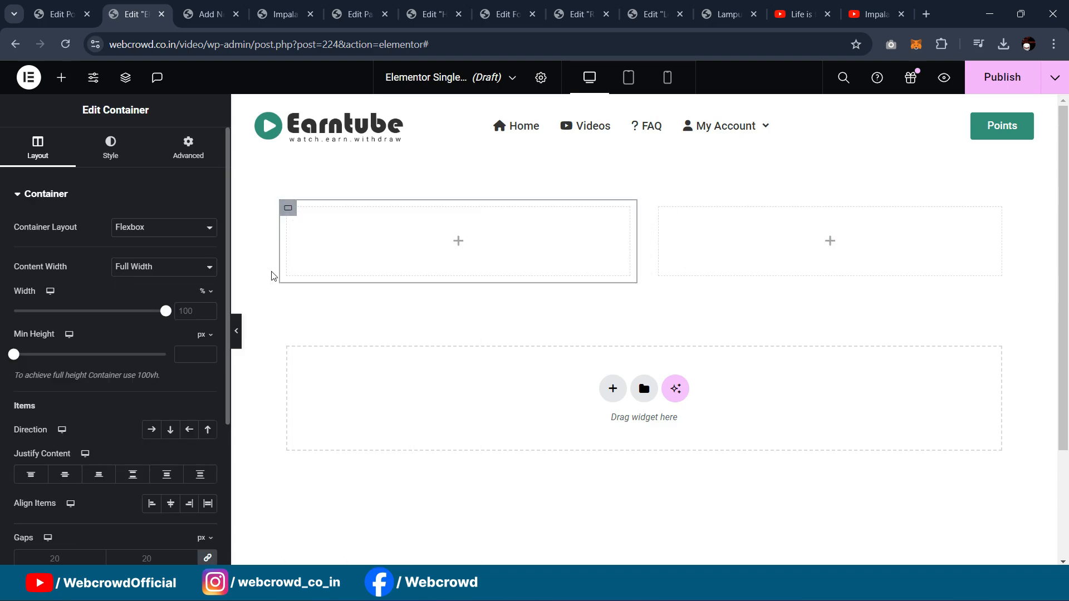
pyautogui.click(660, 208)
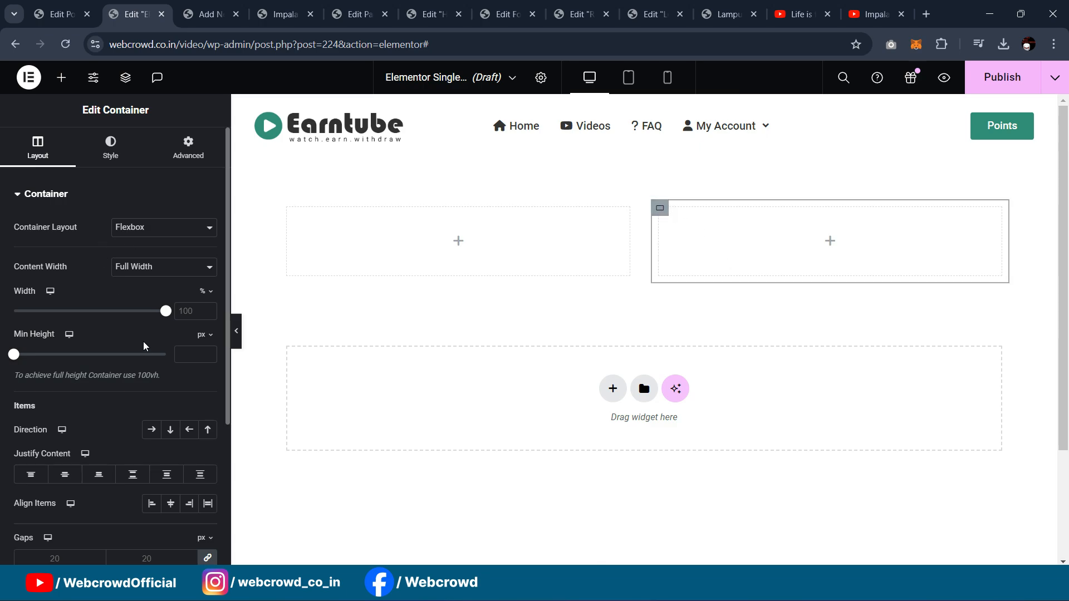
pyautogui.moveTo(165, 314); pyautogui.dragTo(97, 311)
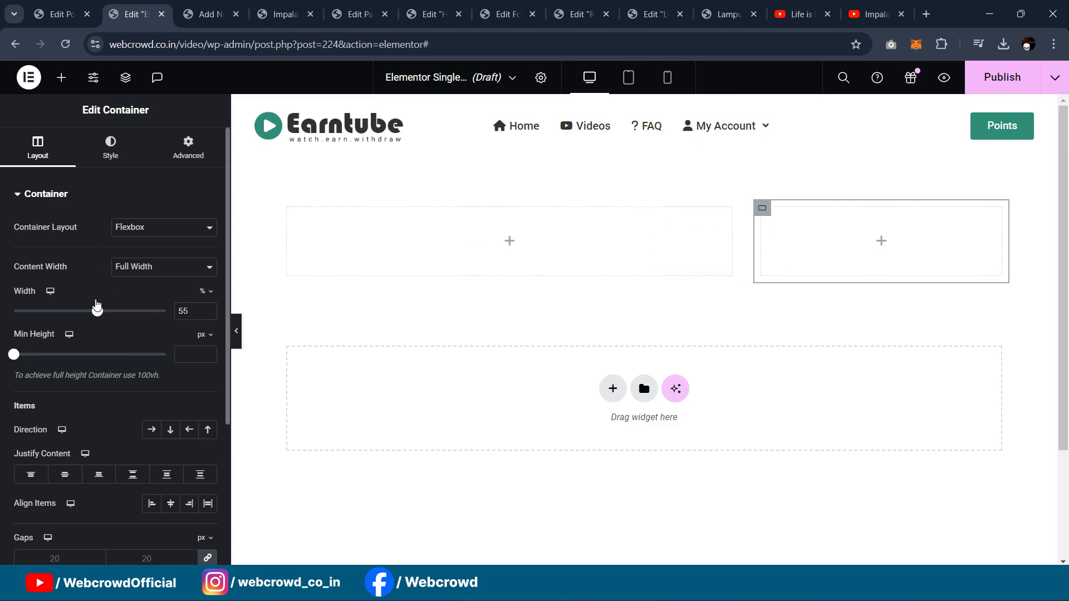
# Step: Drag the Post Content widget into the left inner container
pyautogui.click(288, 210)
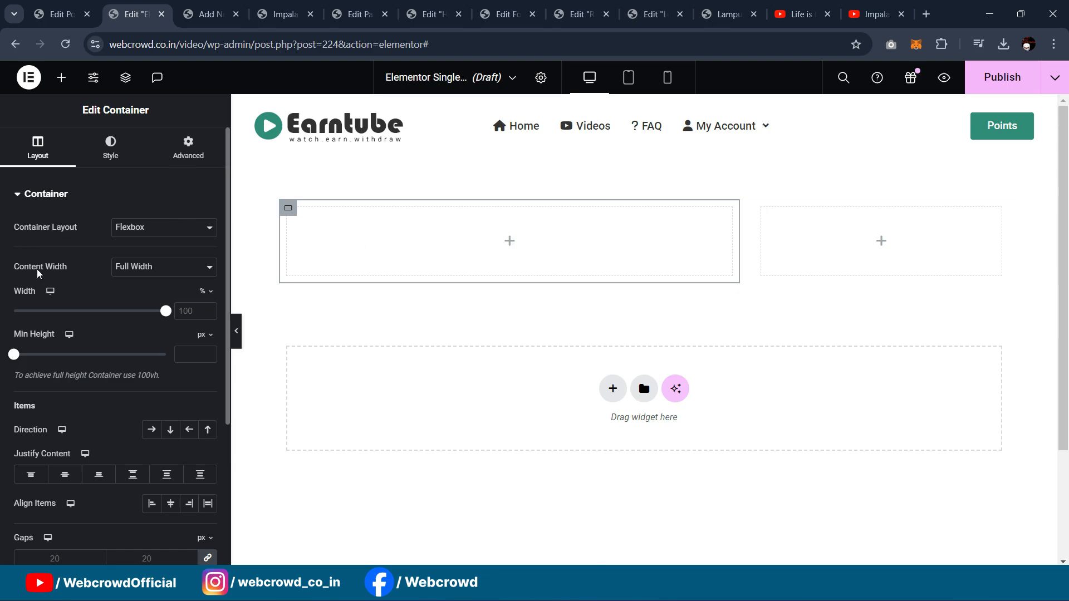
pyautogui.click(61, 77)
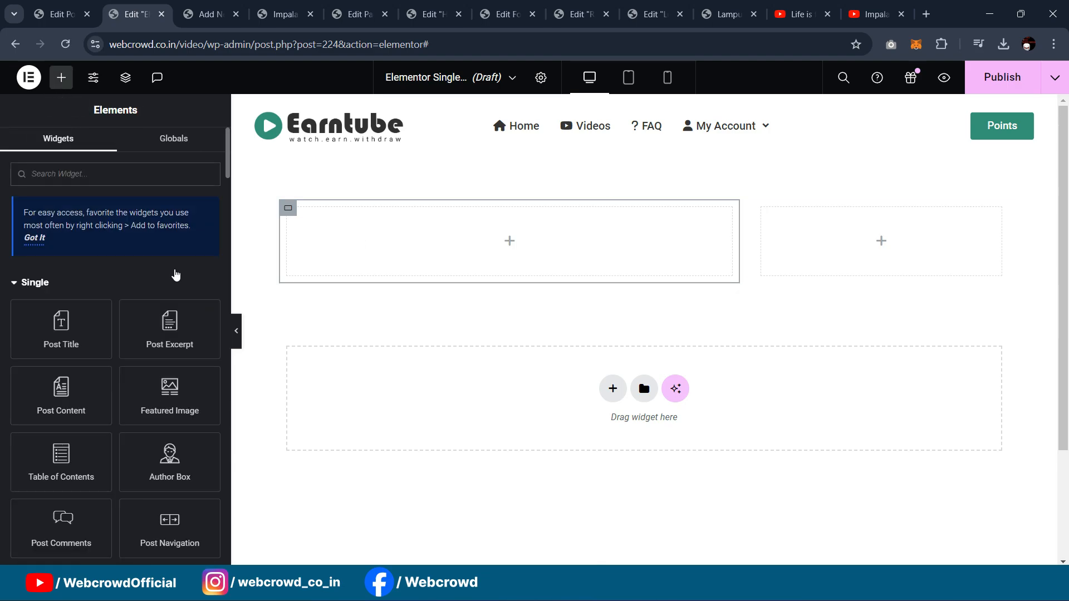
pyautogui.moveTo(66, 396); pyautogui.dragTo(613, 308)
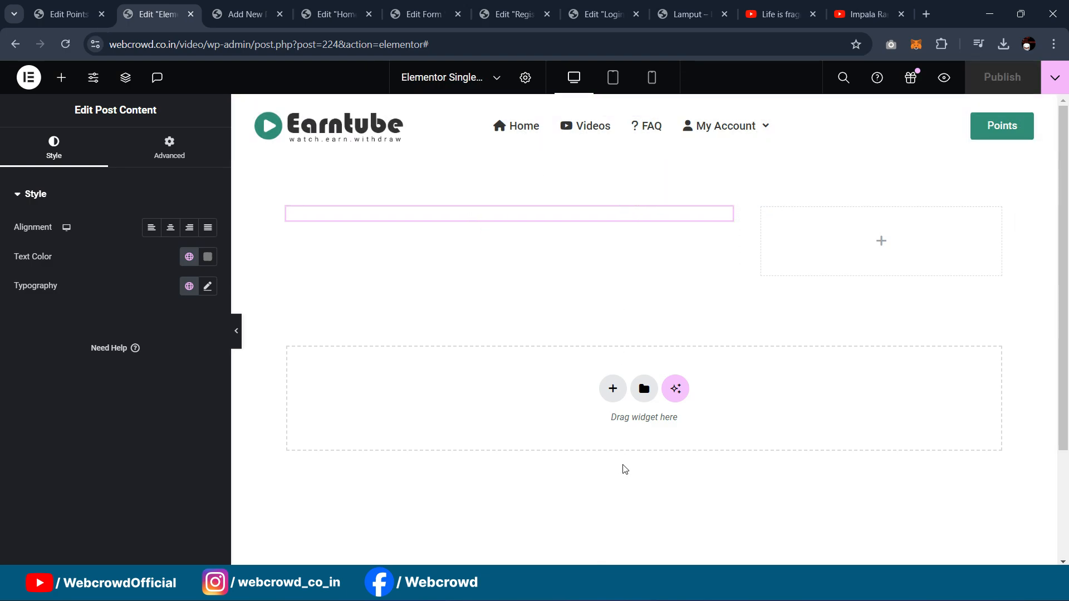
pyautogui.click(248, 14)
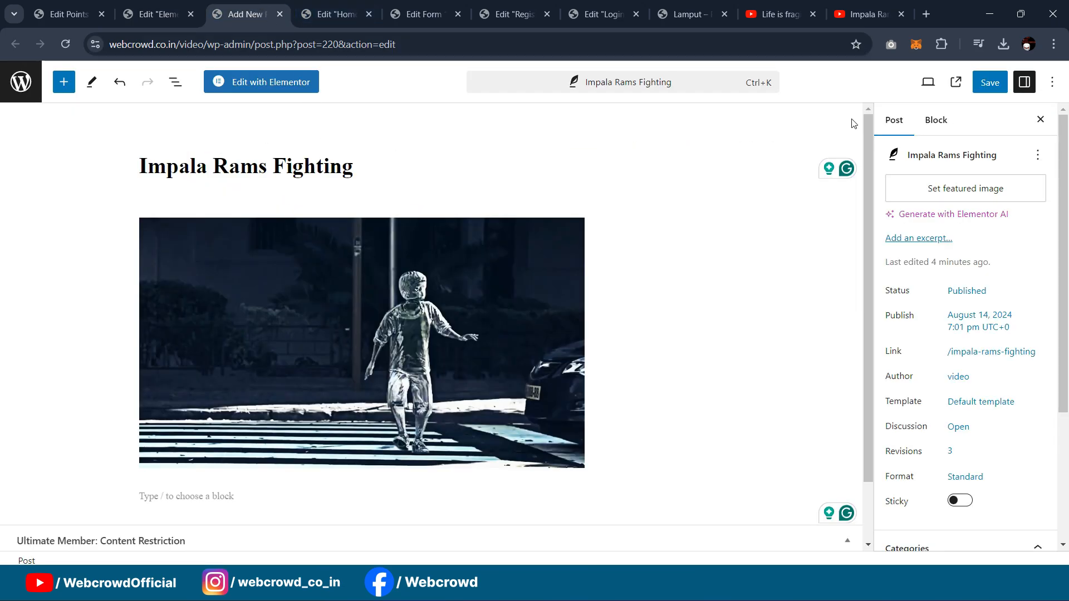
pyautogui.click(955, 83)
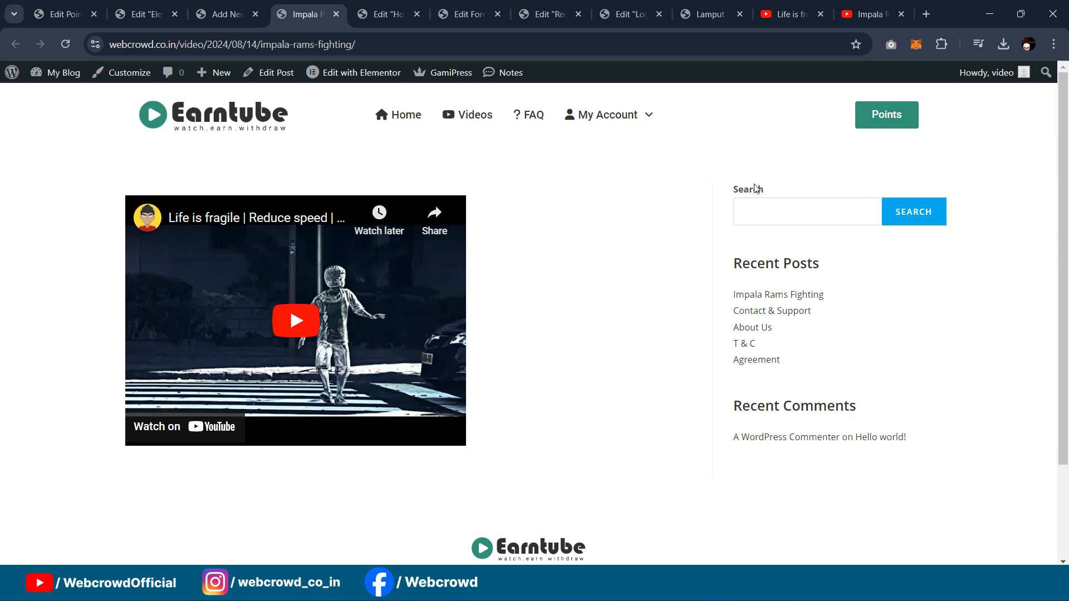
pyautogui.click(218, 8)
pyautogui.click(306, 14)
# Step: Set Page Layout to Elementor Full Width in the template's page settings
pyautogui.click(146, 14)
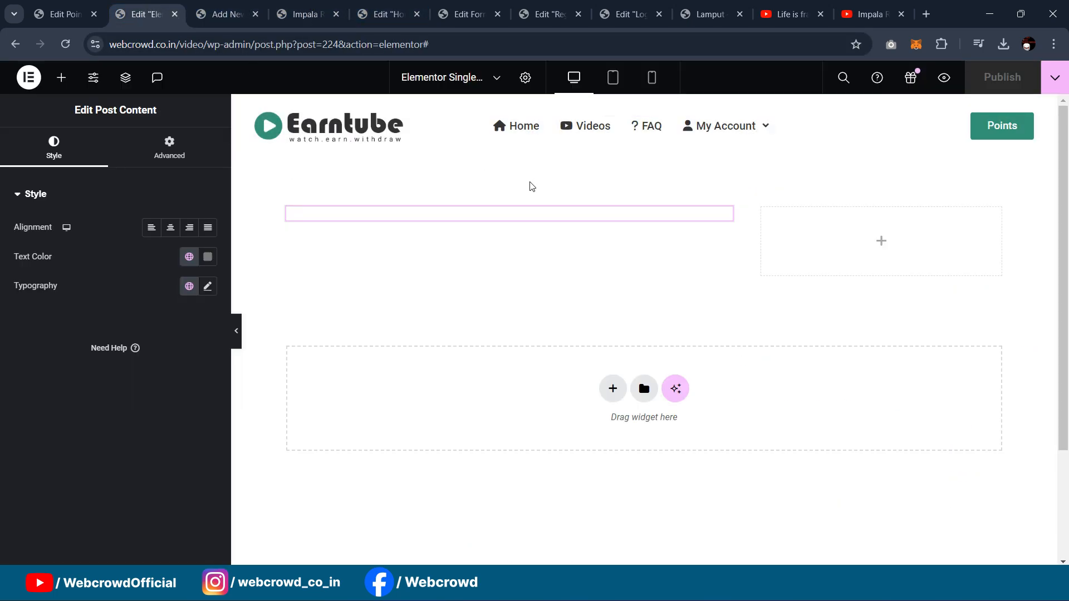
pyautogui.click(525, 78)
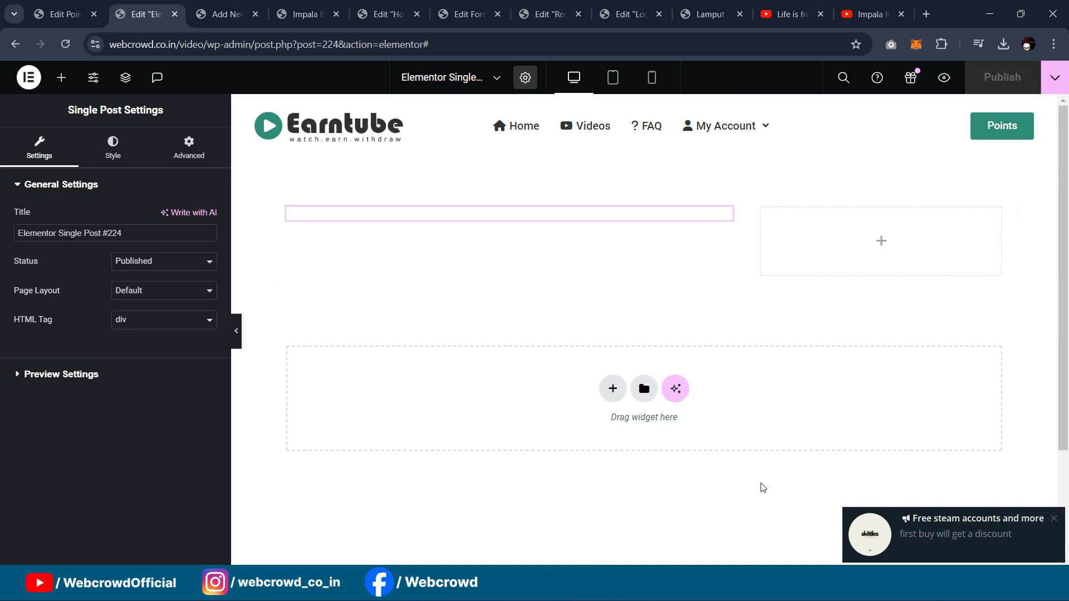
pyautogui.click(1061, 520)
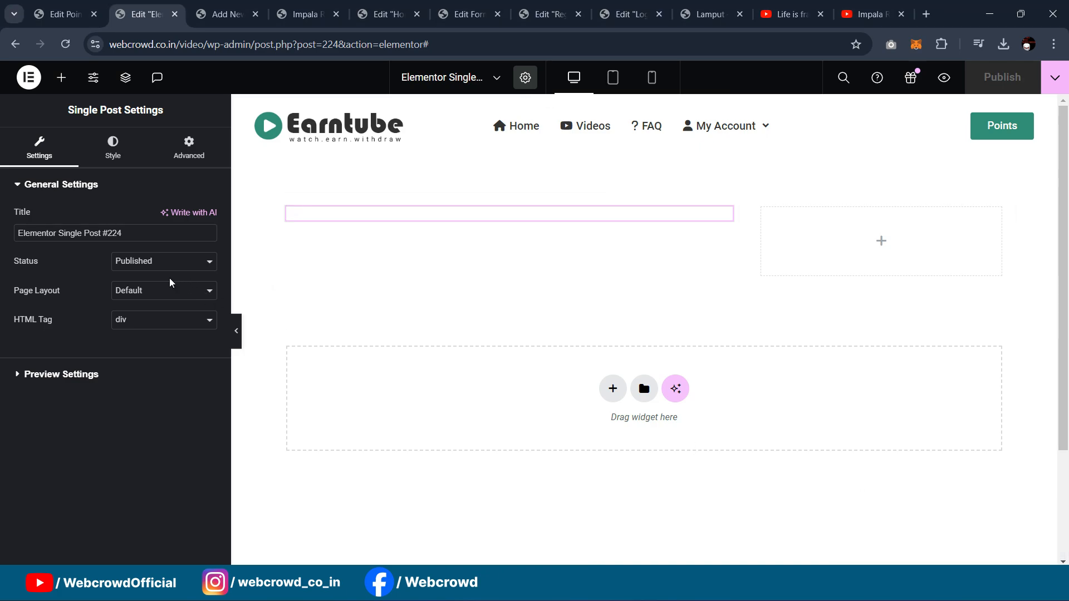
pyautogui.click(146, 291)
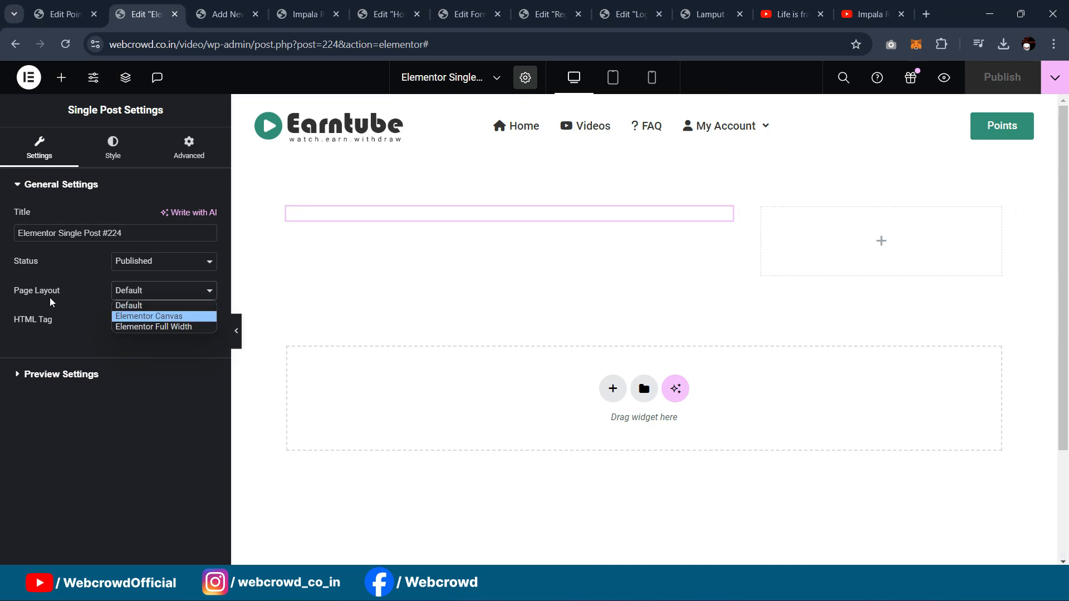
pyautogui.click(172, 326)
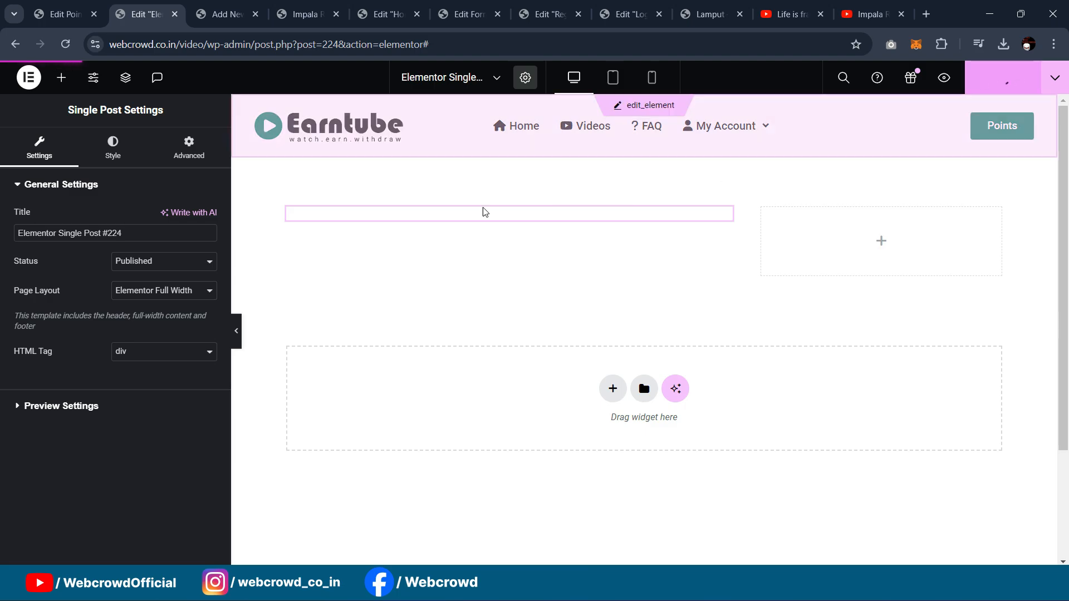
pyautogui.click(305, 14)
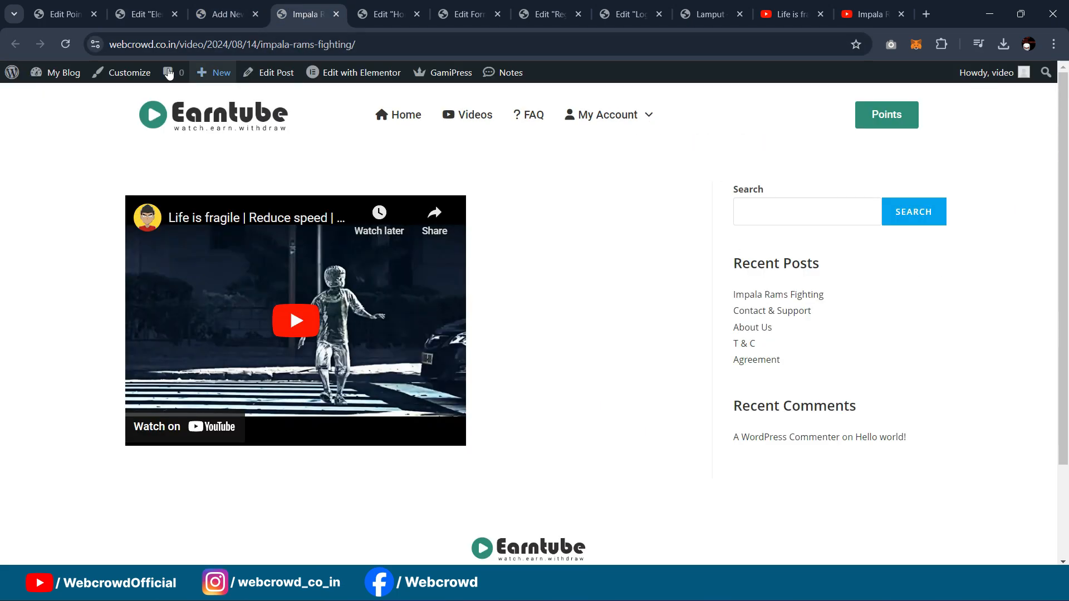
pyautogui.click(66, 49)
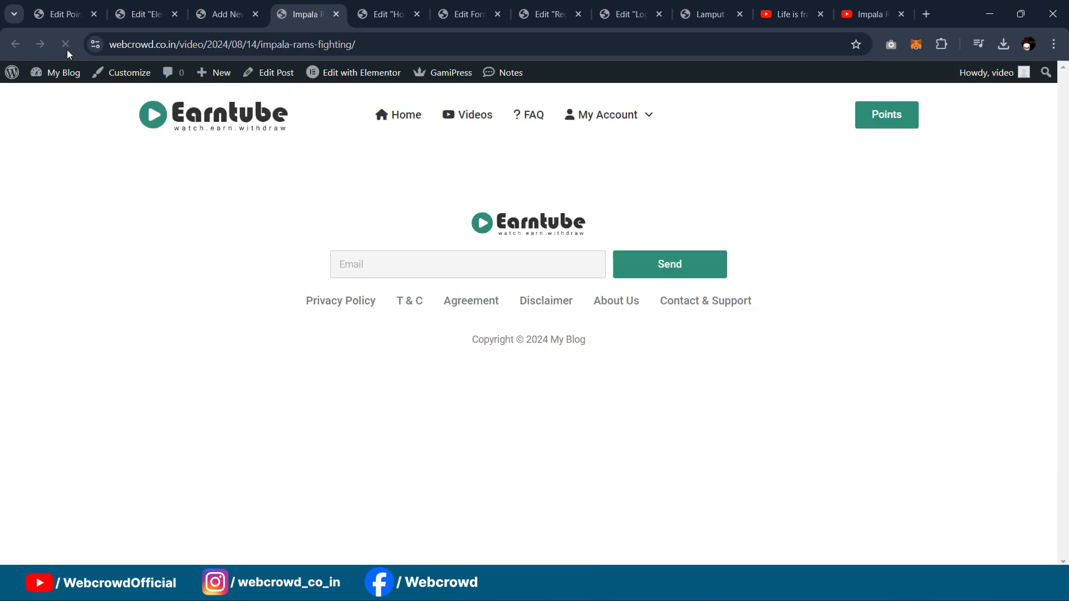
pyautogui.click(336, 14)
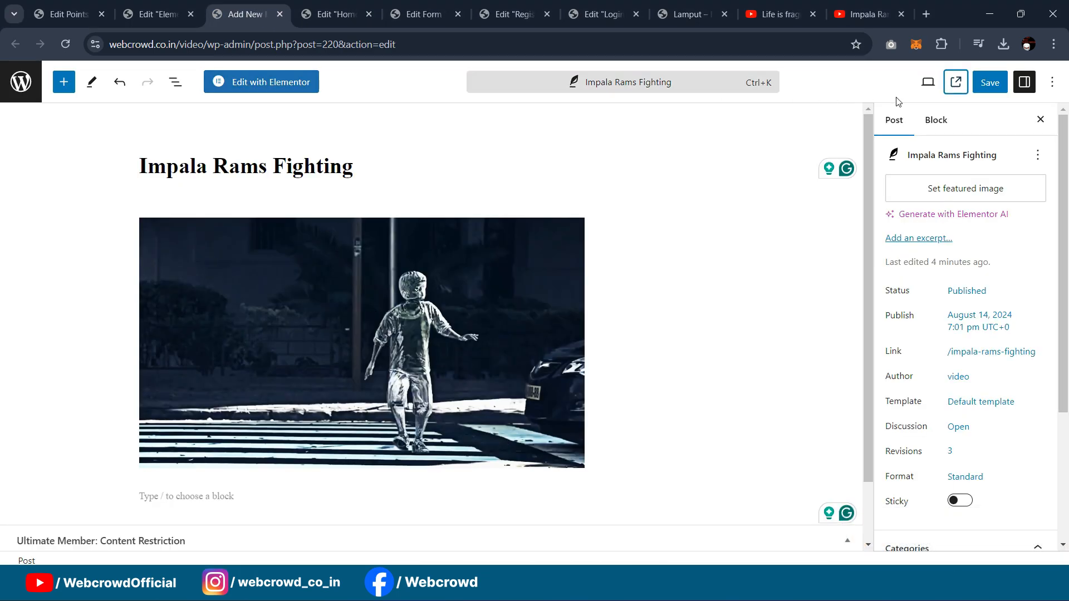
pyautogui.click(955, 82)
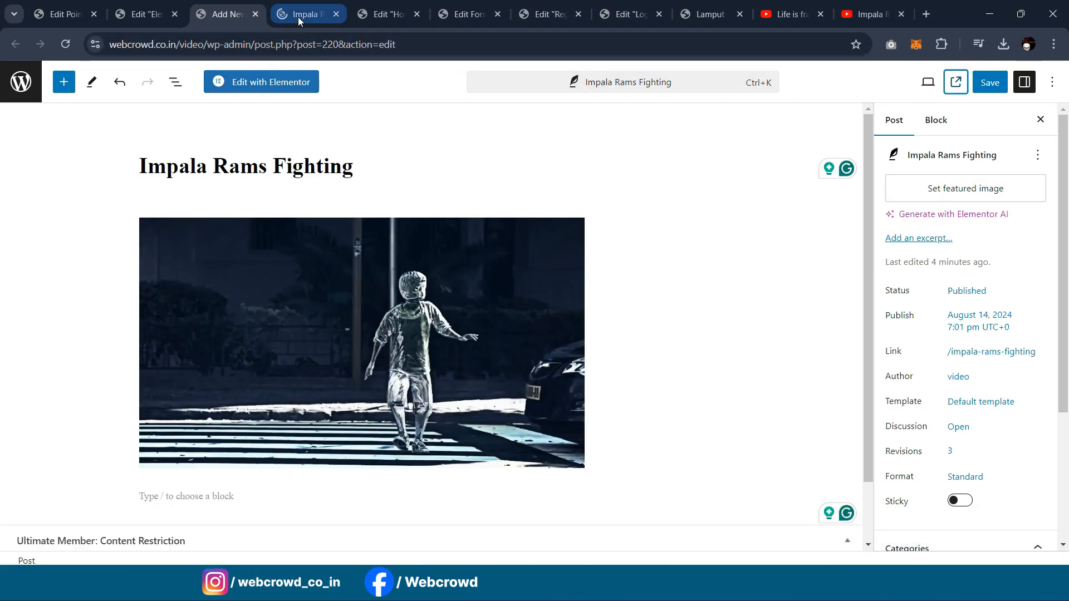
pyautogui.click(302, 15)
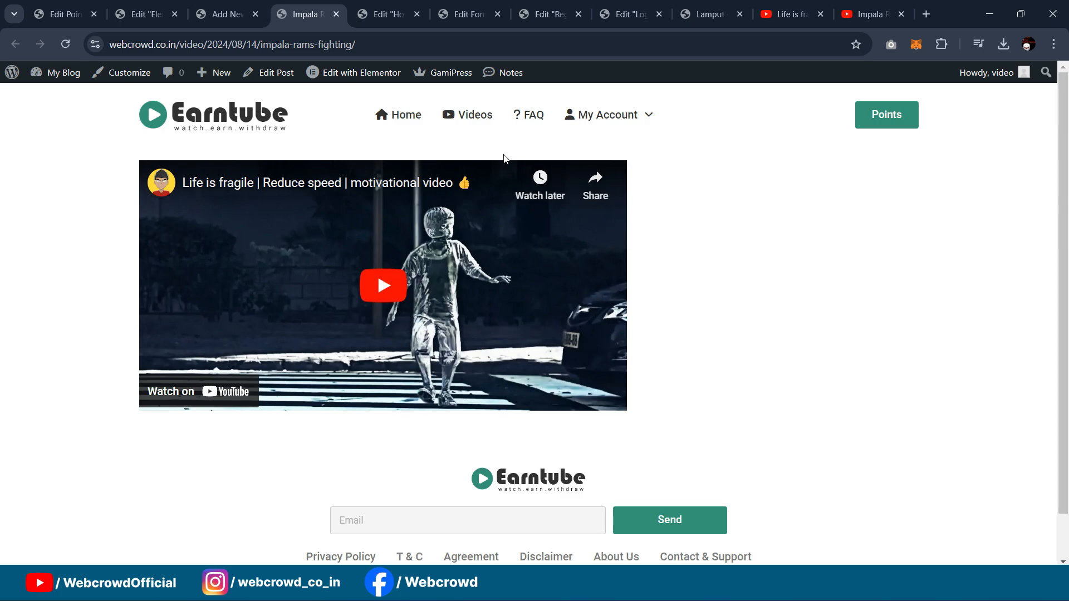
pyautogui.click(259, 4)
pyautogui.click(132, 5)
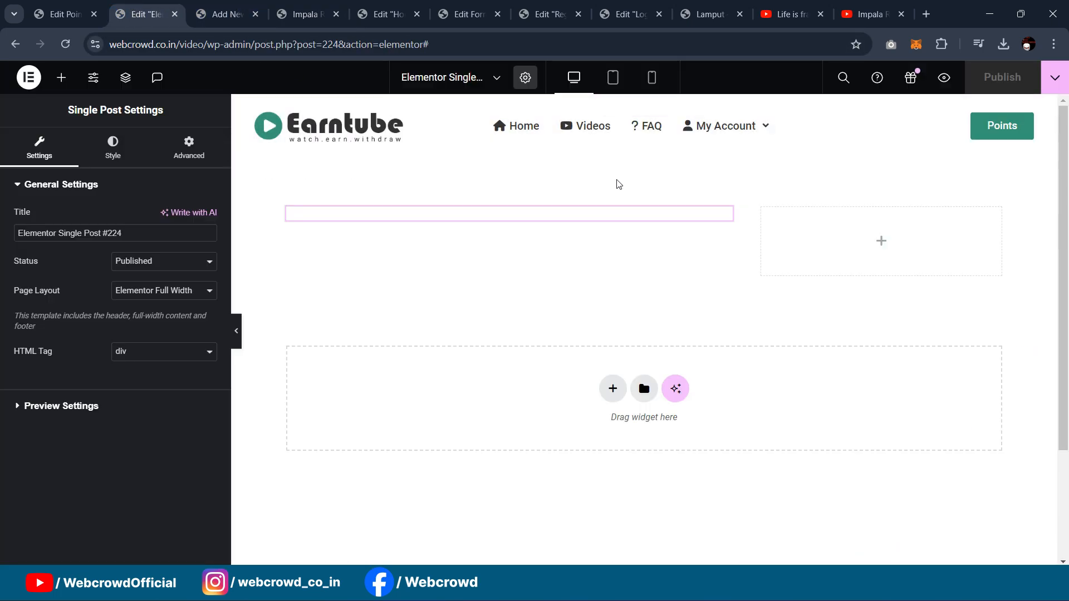
# Step: Reload the template editor and narrow the right inner container to 50% width
pyautogui.click(65, 44)
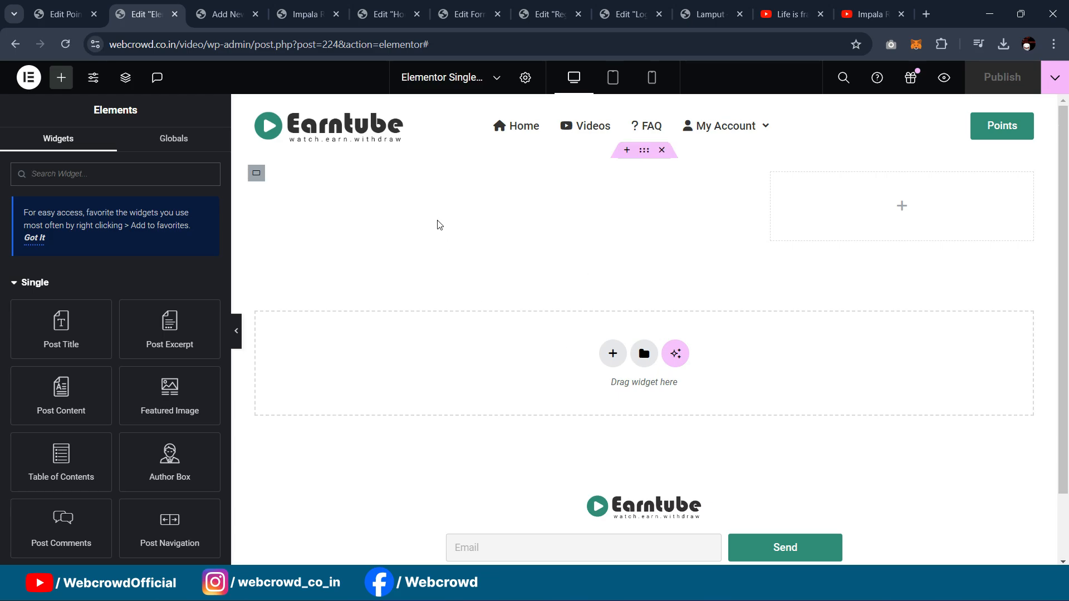
pyautogui.click(641, 183)
pyautogui.click(771, 172)
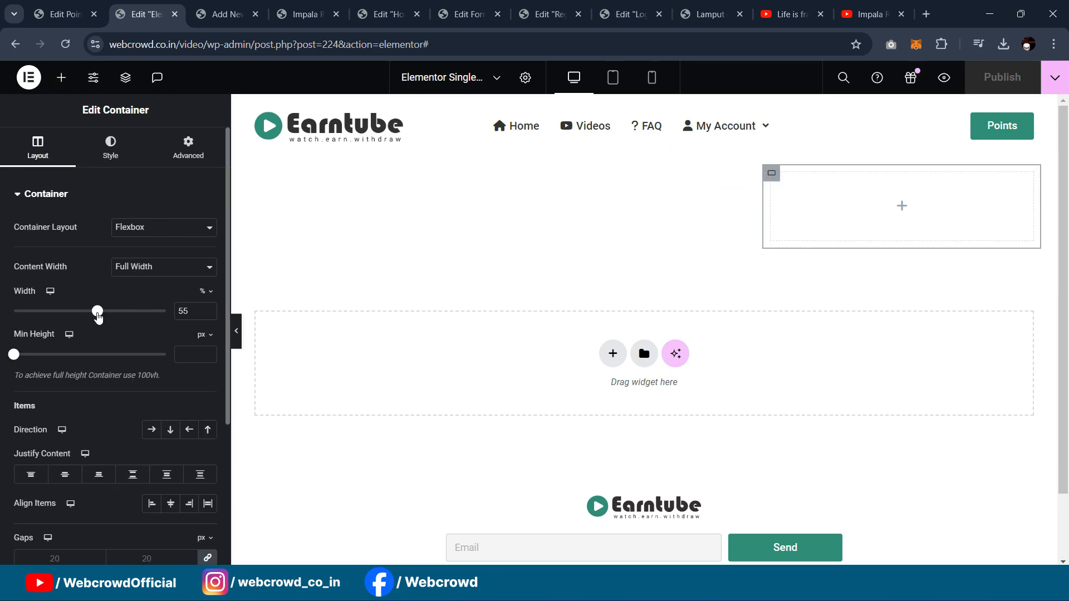
pyautogui.moveTo(98, 313); pyautogui.dragTo(91, 314)
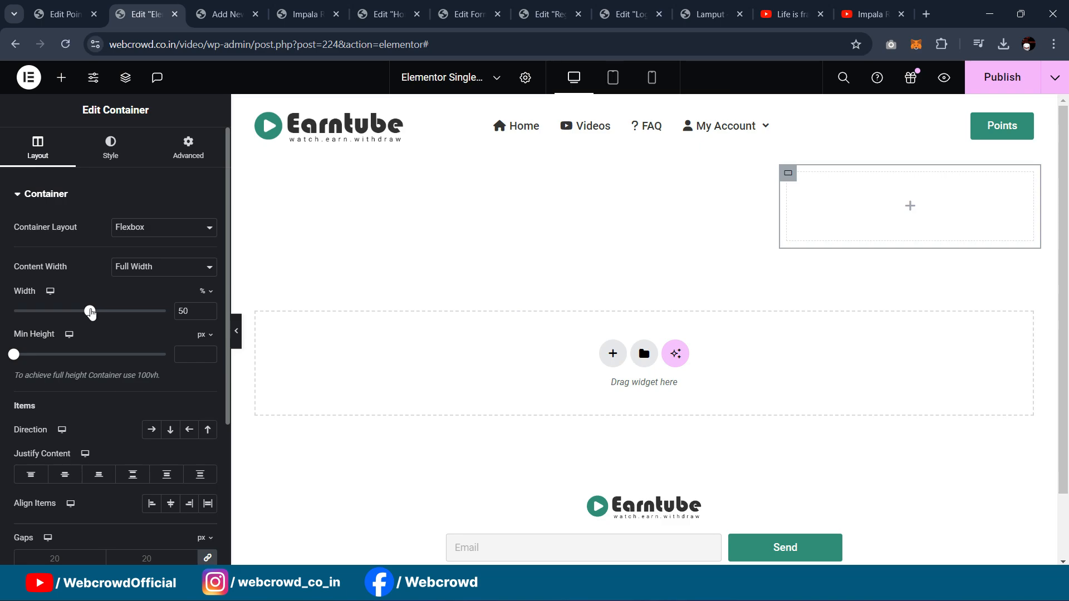
# Step: Give the outer row container 40 px top and bottom padding
pyautogui.click(643, 150)
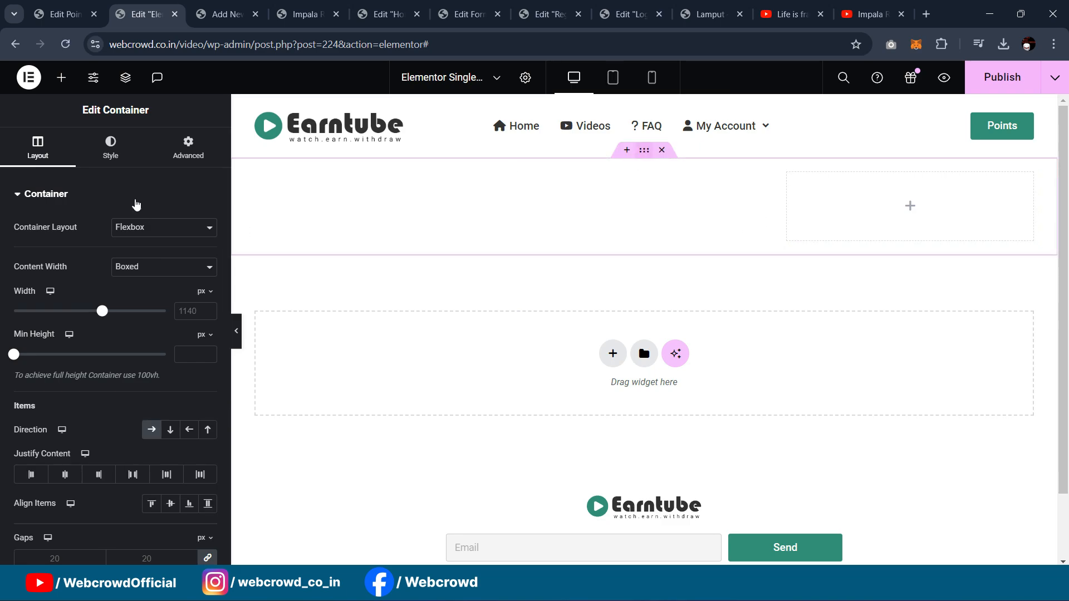
pyautogui.click(179, 159)
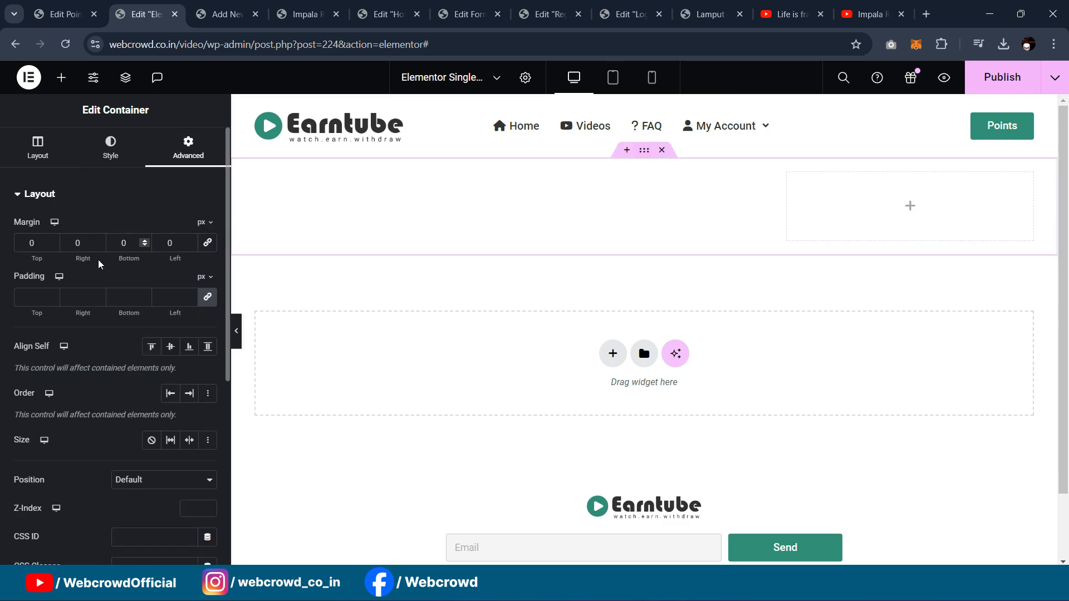
pyautogui.click(206, 299)
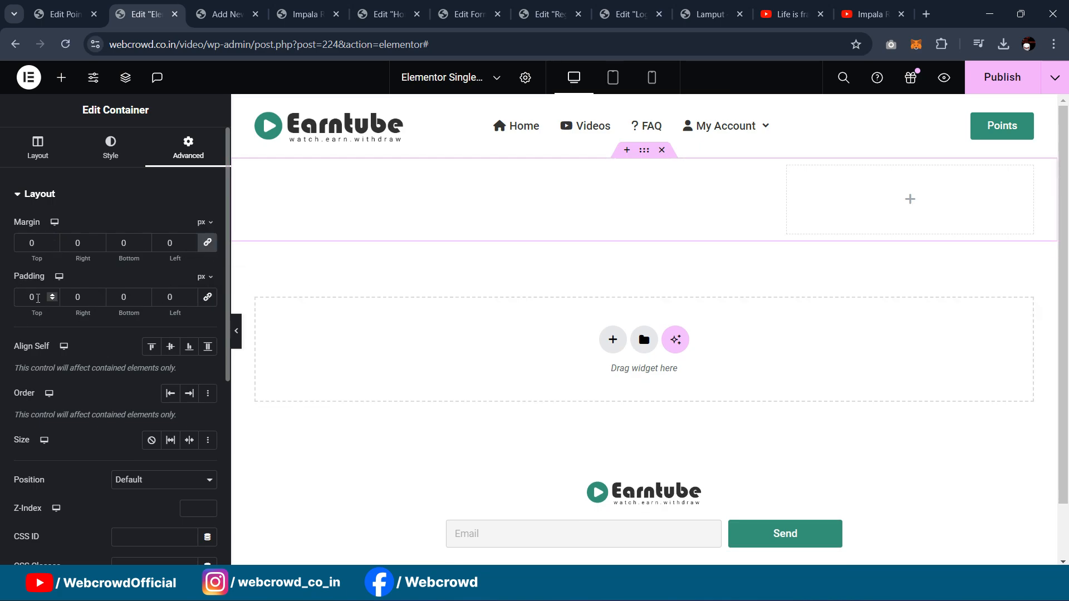
pyautogui.write('40')
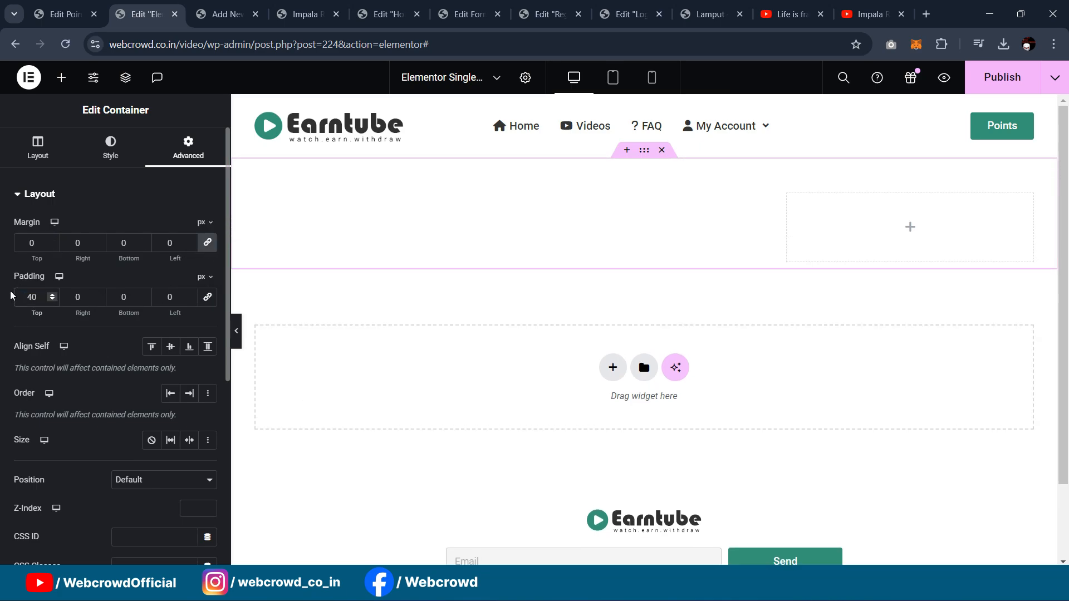
pyautogui.doubleClick(132, 296)
pyautogui.write('40')
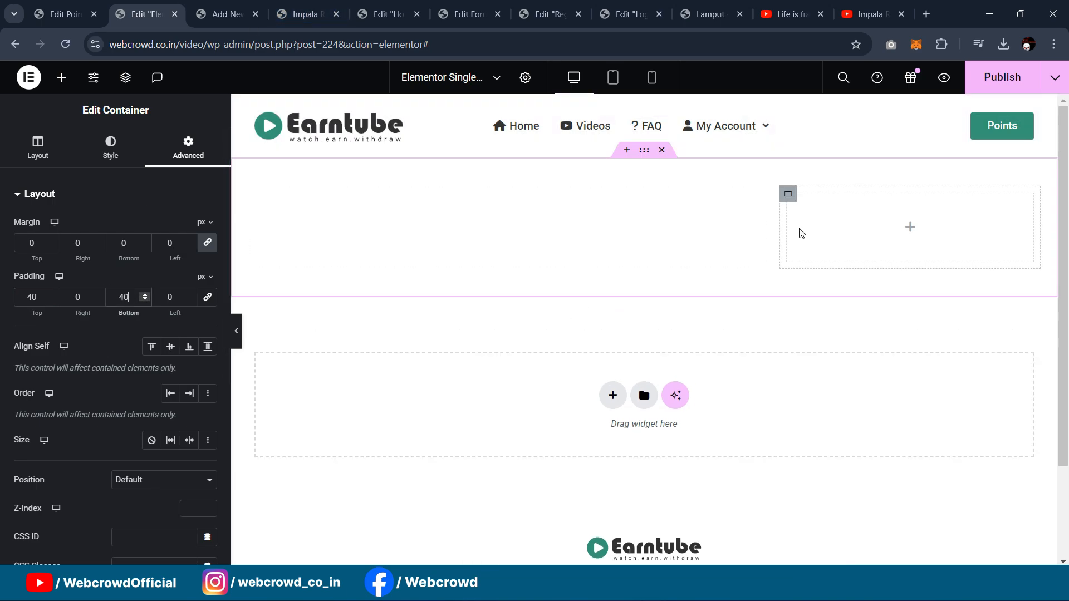
pyautogui.click(787, 196)
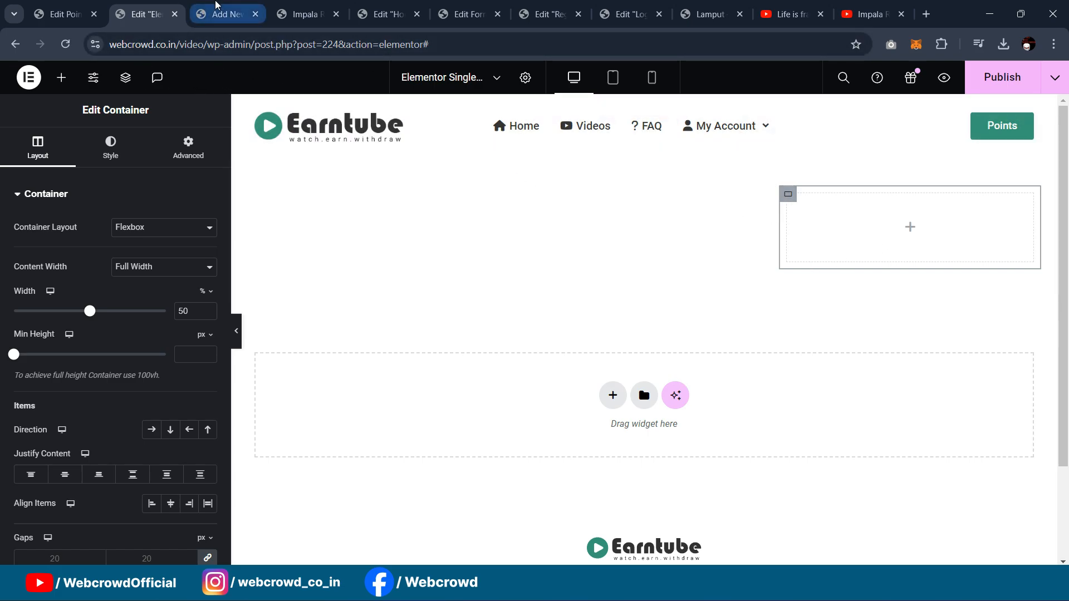
pyautogui.click(223, 14)
# Step: Copy the How To Work heading from the Home page's Elementor editor
pyautogui.click(305, 14)
pyautogui.click(398, 15)
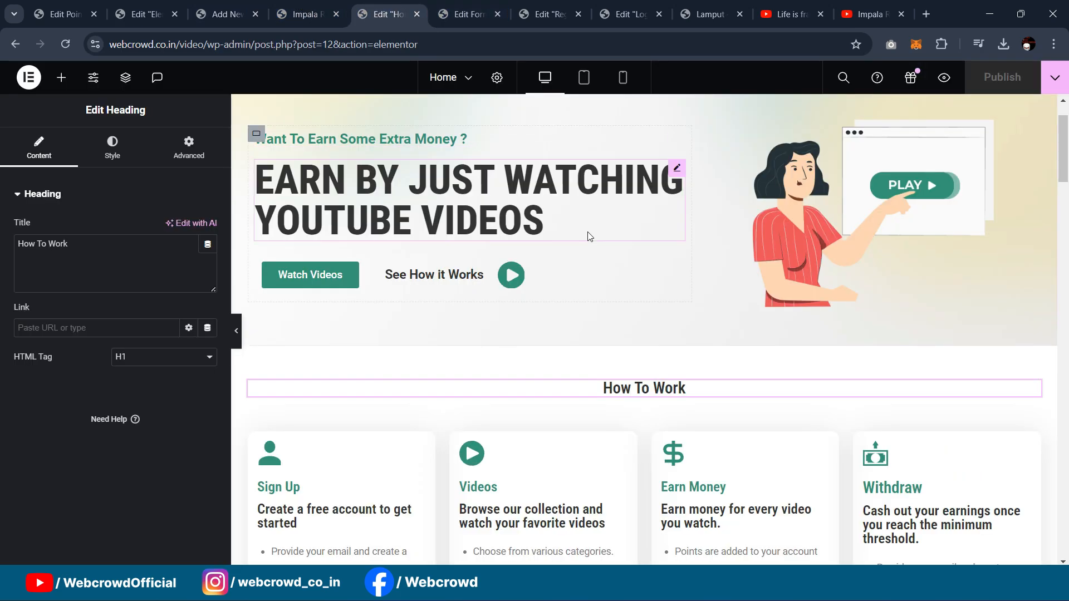
pyautogui.scroll(-4, 587, 233)
pyautogui.rightClick(1032, 183)
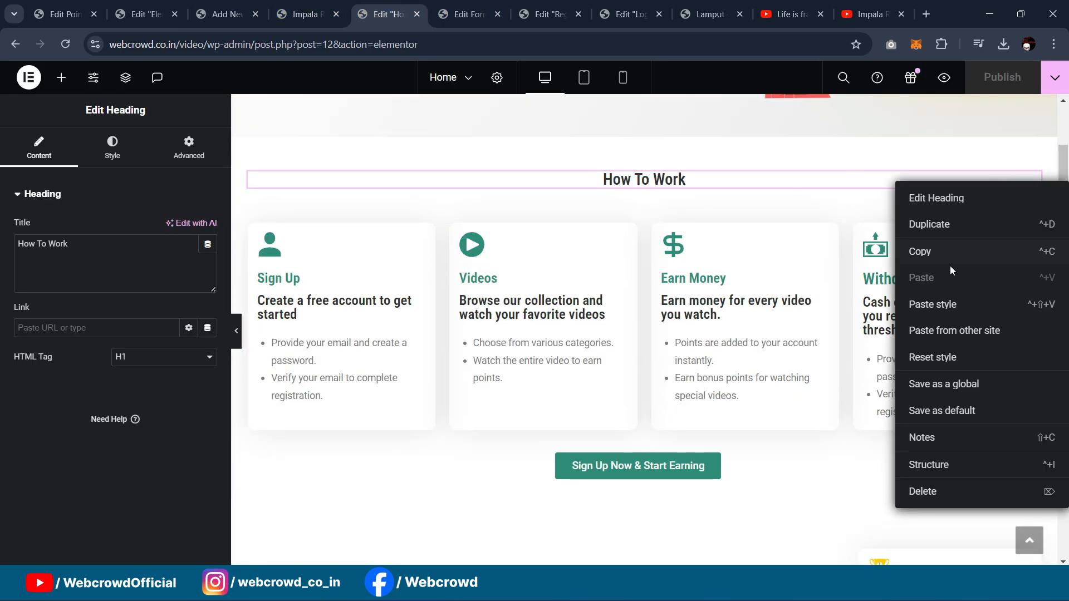
pyautogui.click(942, 251)
pyautogui.click(143, 14)
pyautogui.click(222, 14)
pyautogui.click(307, 11)
pyautogui.click(384, 13)
pyautogui.click(306, 12)
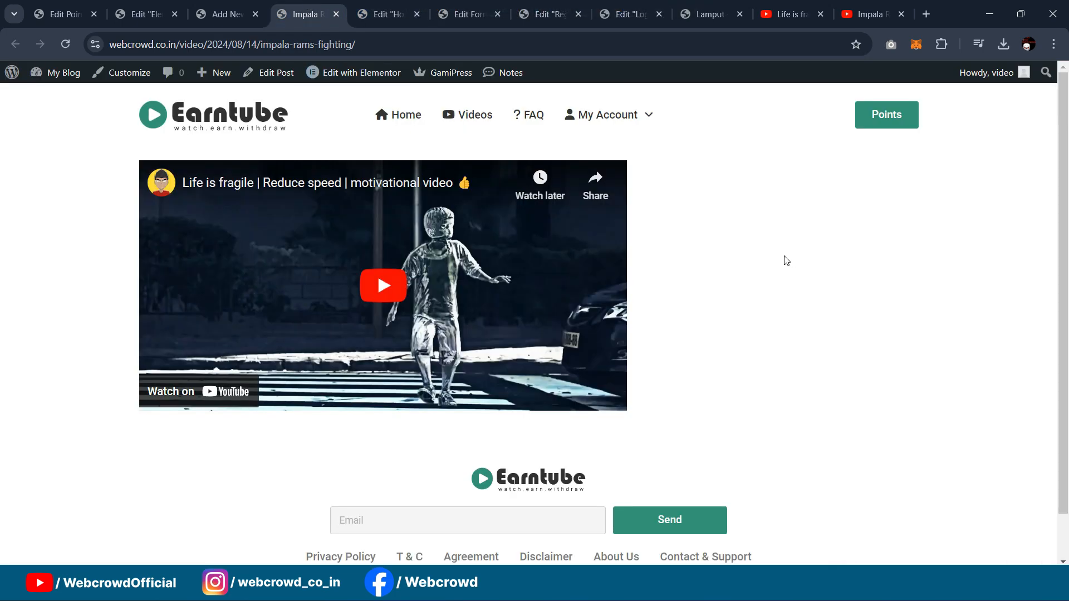
pyautogui.click(220, 14)
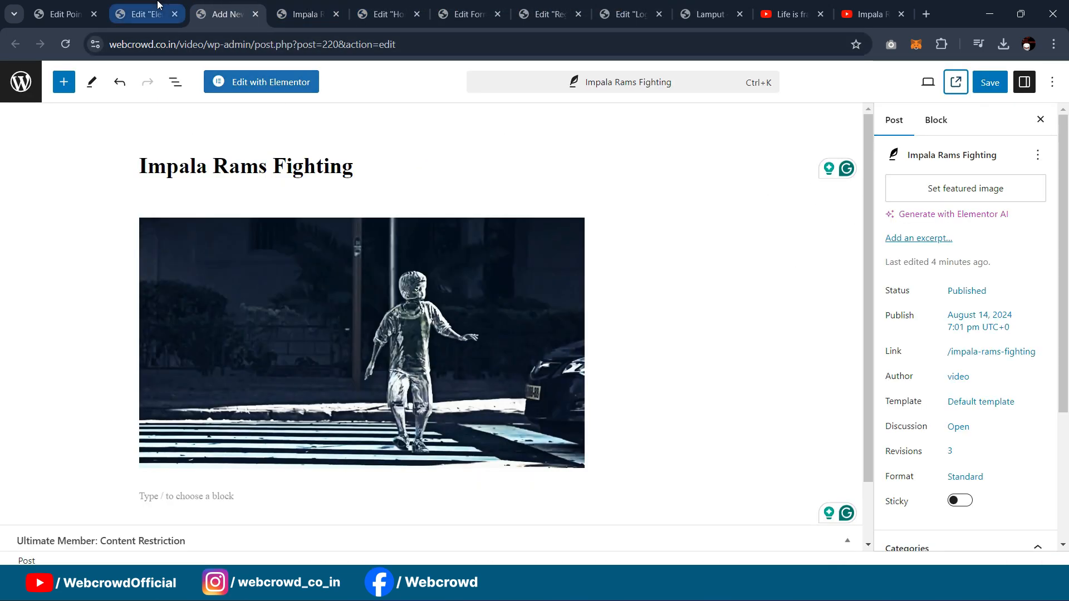
pyautogui.click(143, 14)
# Step: Paste the heading into the right container, left-align it, and retitle it 'Instructions'
pyautogui.rightClick(787, 201)
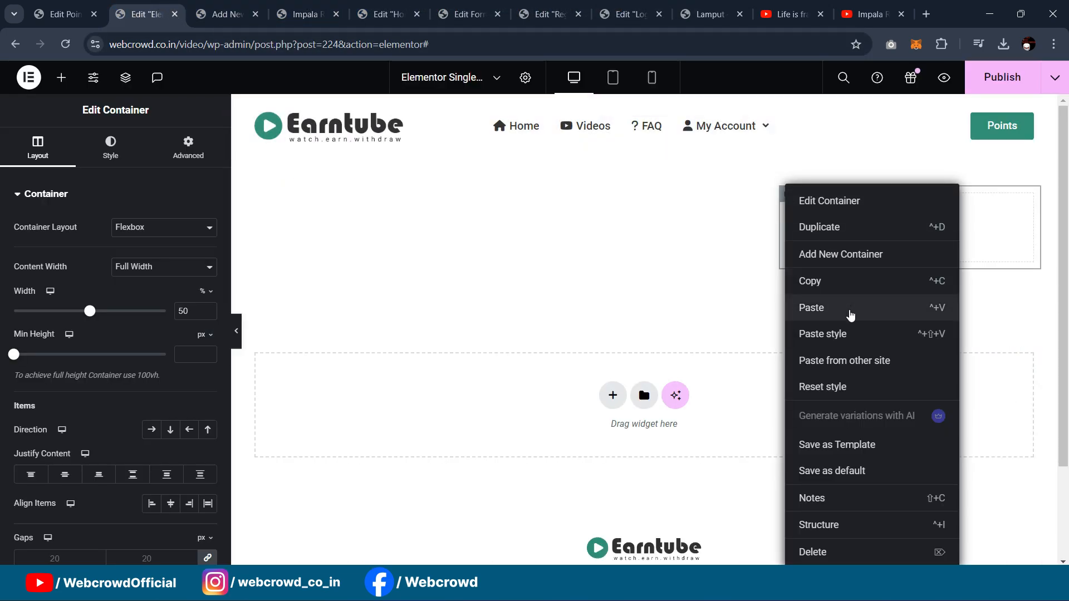
pyautogui.click(849, 308)
pyautogui.click(114, 147)
pyautogui.click(149, 233)
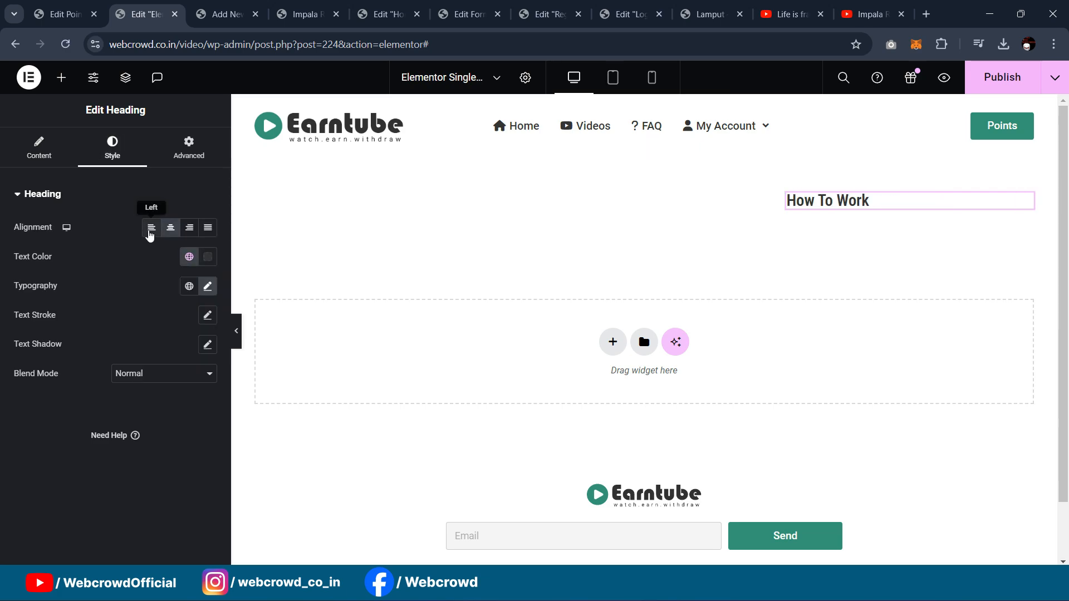
pyautogui.click(47, 158)
pyautogui.moveTo(134, 245); pyautogui.dragTo(2, 253)
pyautogui.write('I')
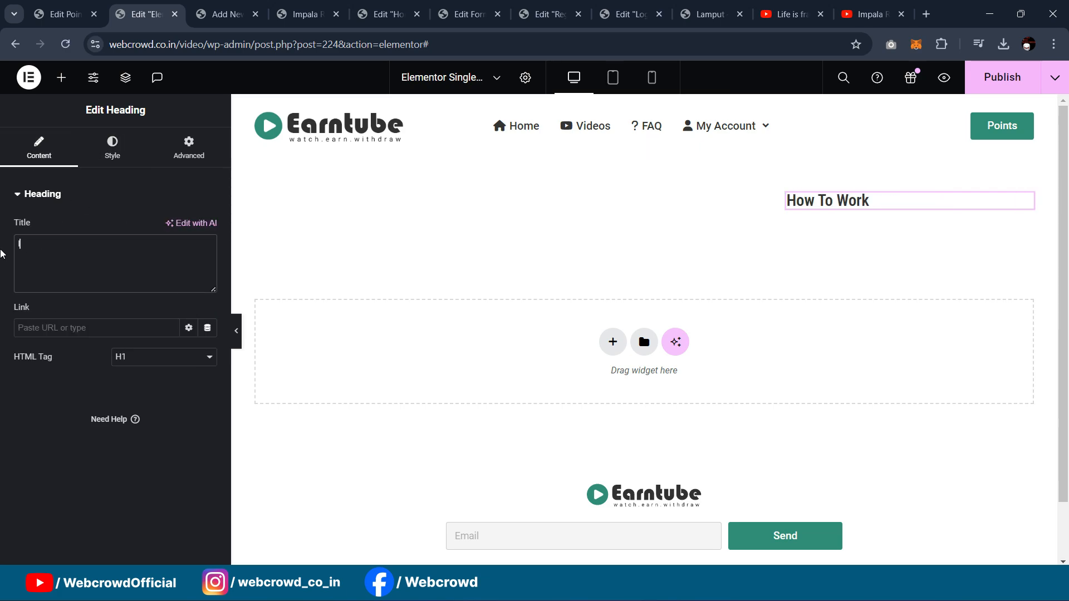
pyautogui.write('nstructions')
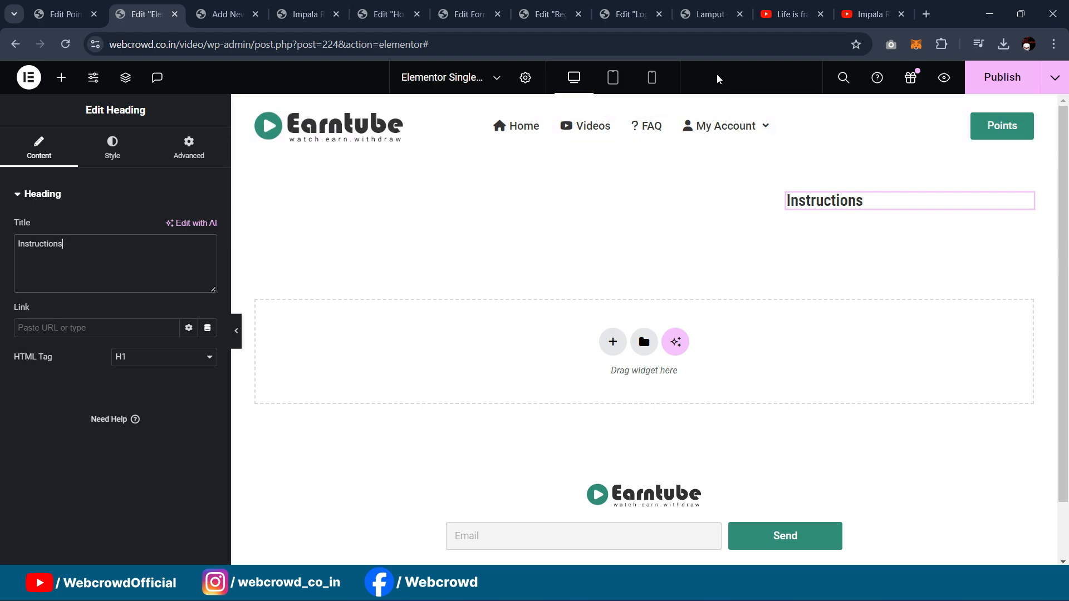
pyautogui.click(703, 10)
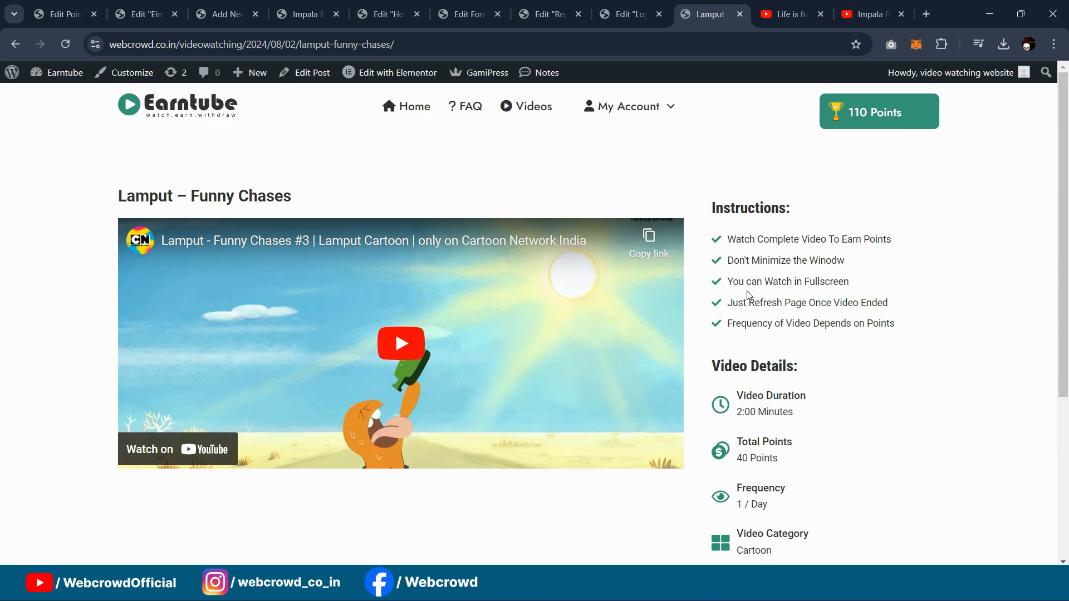
# Step: Copy the first Lamput instruction line and add an Icon List below the Instructions heading
pyautogui.scroll(-1, 748, 295)
pyautogui.scroll(-1, 762, 289)
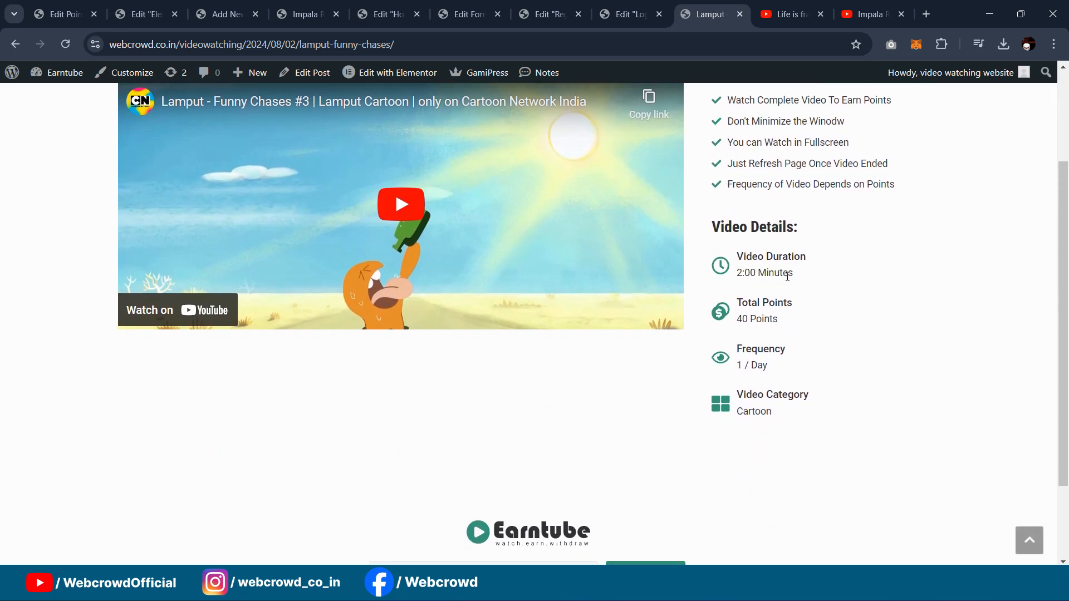
pyautogui.scroll(2, 788, 276)
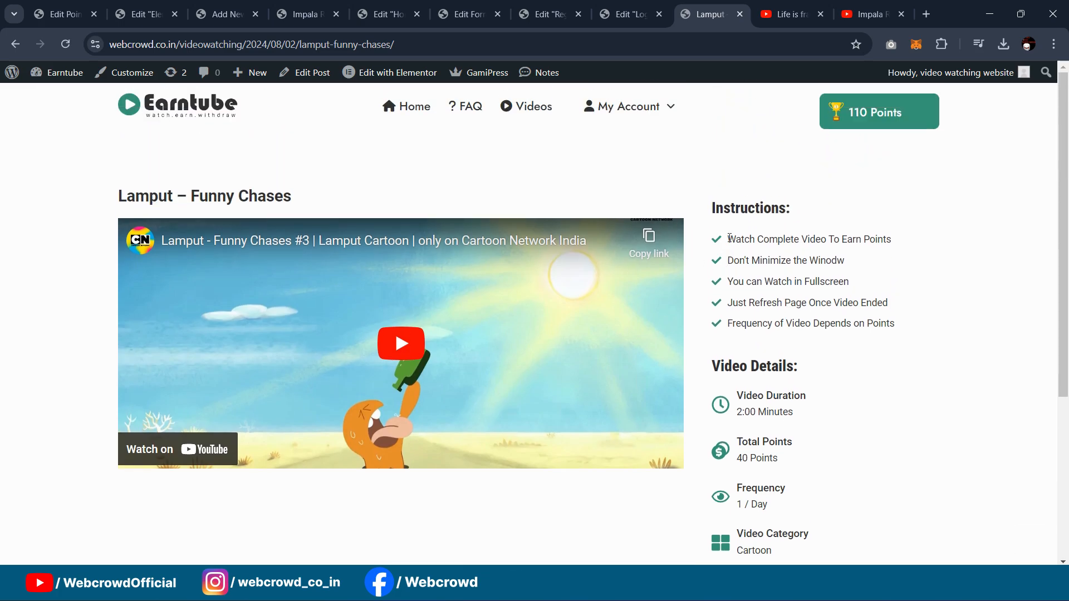
pyautogui.moveTo(729, 239); pyautogui.dragTo(929, 245)
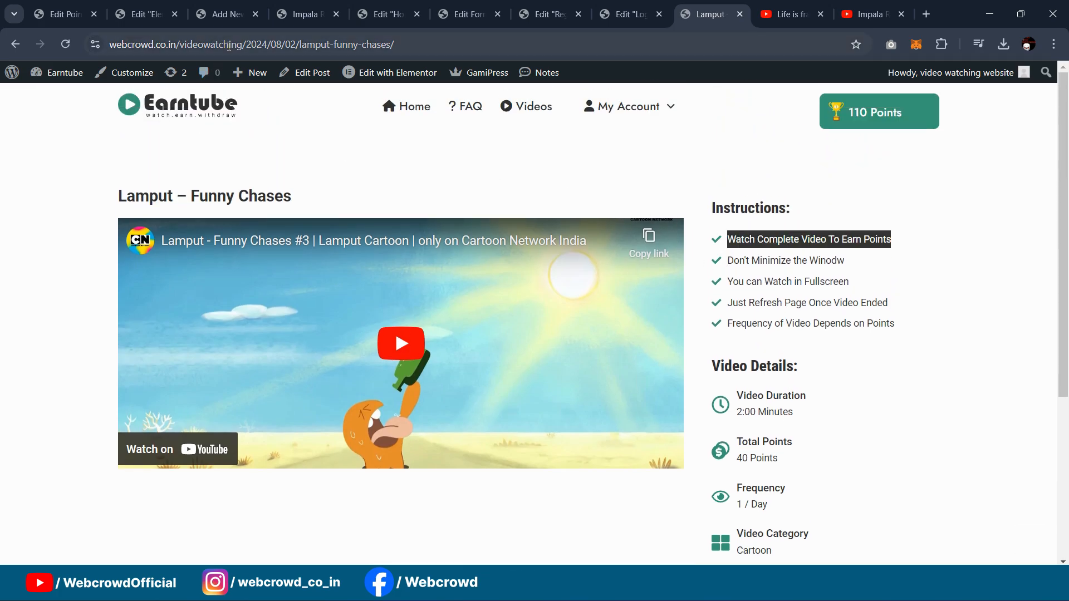
pyautogui.click(236, 16)
pyautogui.click(145, 15)
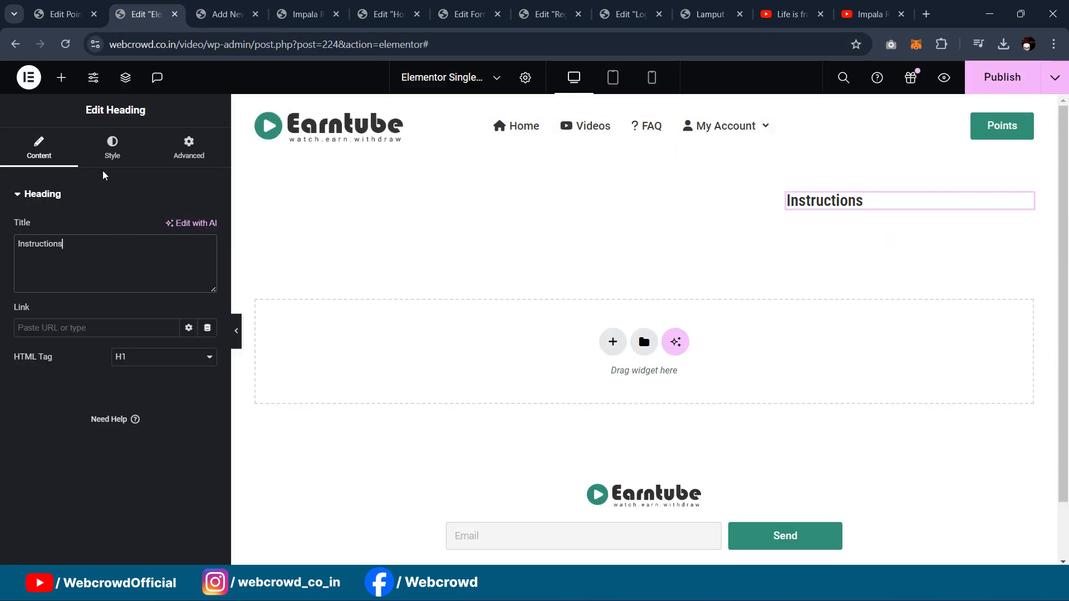
pyautogui.click(61, 77)
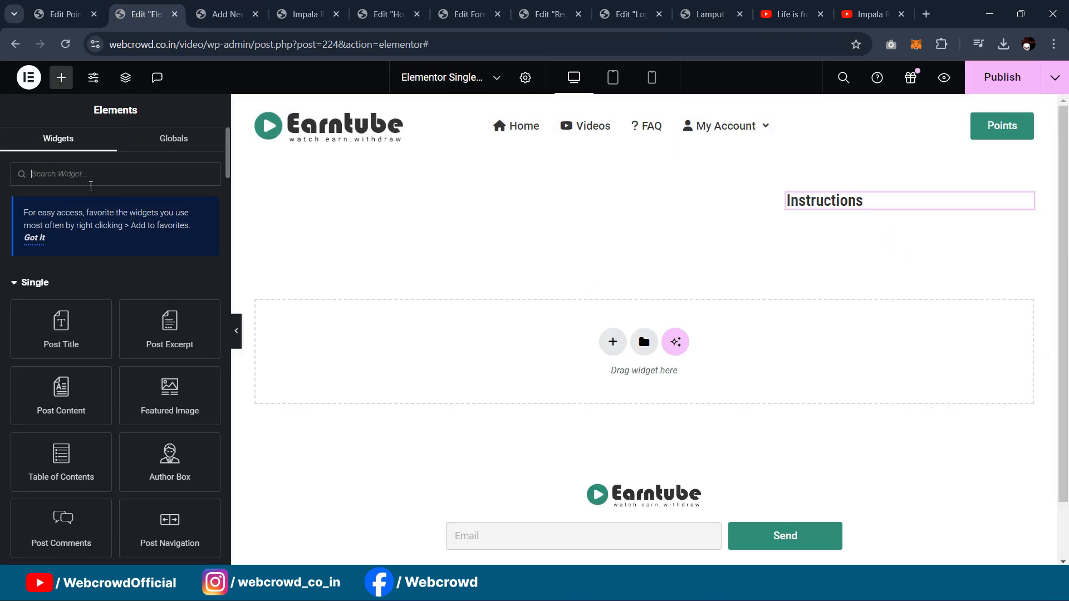
pyautogui.write('list')
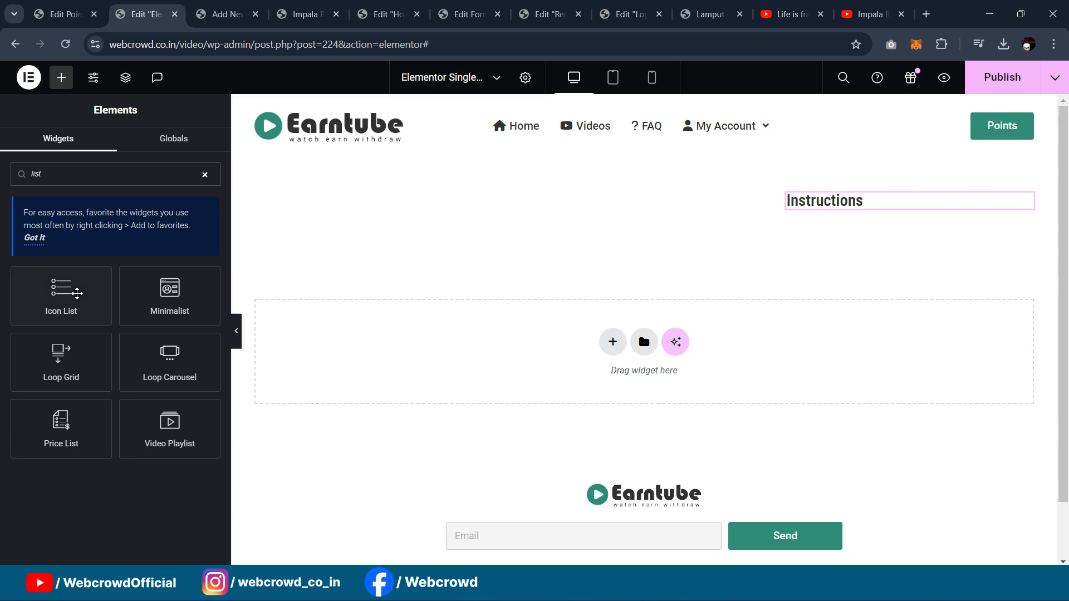
pyautogui.moveTo(77, 294); pyautogui.dragTo(840, 204)
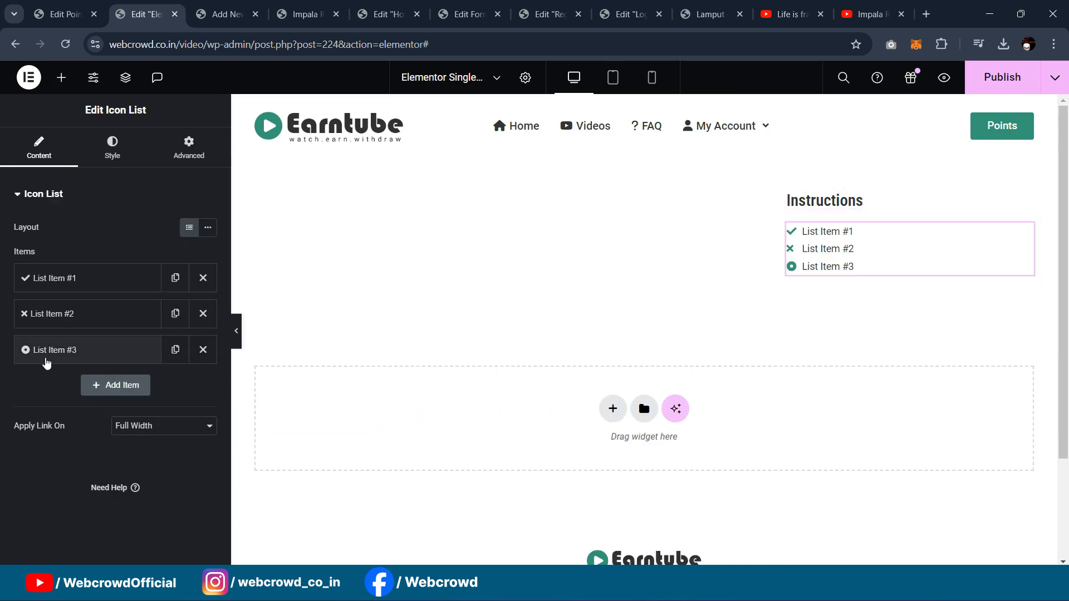
# Step: Remove two placeholder items, paste the first instruction as item text, and duplicate it
pyautogui.click(203, 349)
pyautogui.click(202, 313)
pyautogui.click(80, 277)
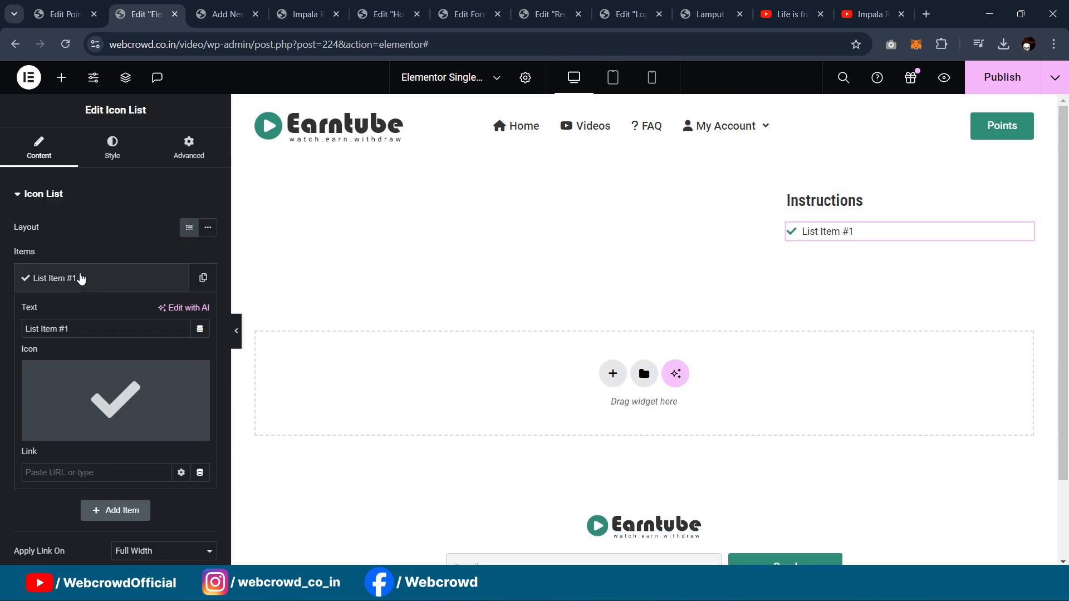
pyautogui.tripleClick(114, 329)
pyautogui.hotkey('ctrl', 'v')
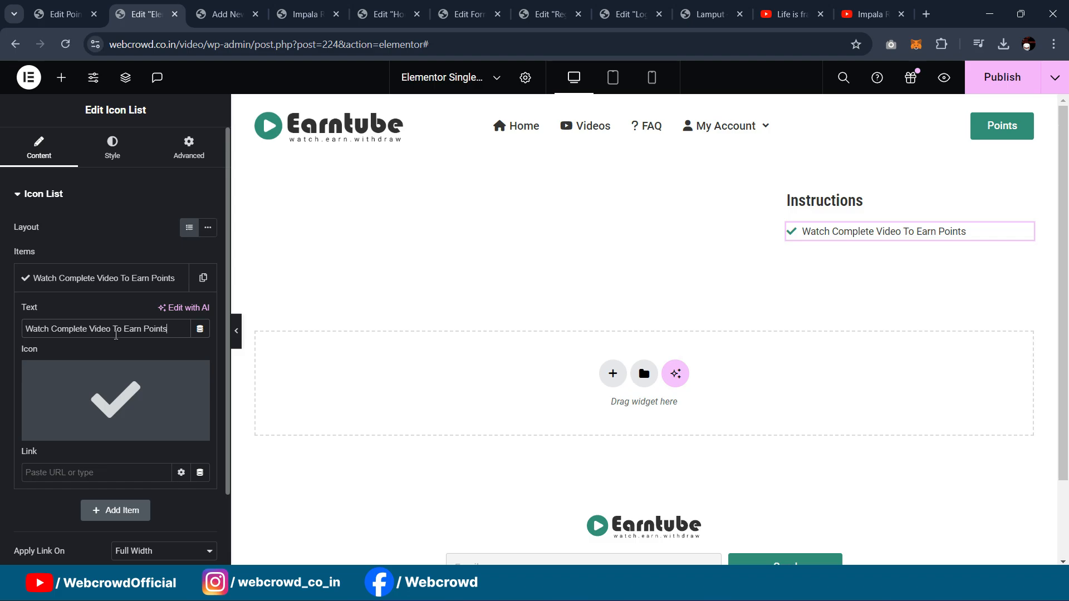
pyautogui.click(75, 281)
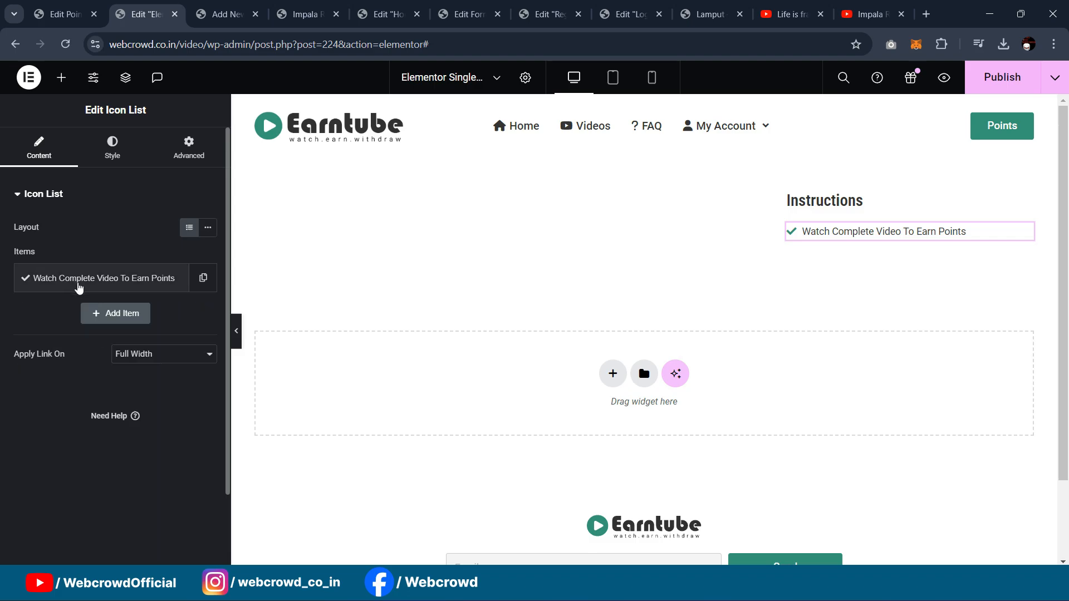
pyautogui.click(203, 278)
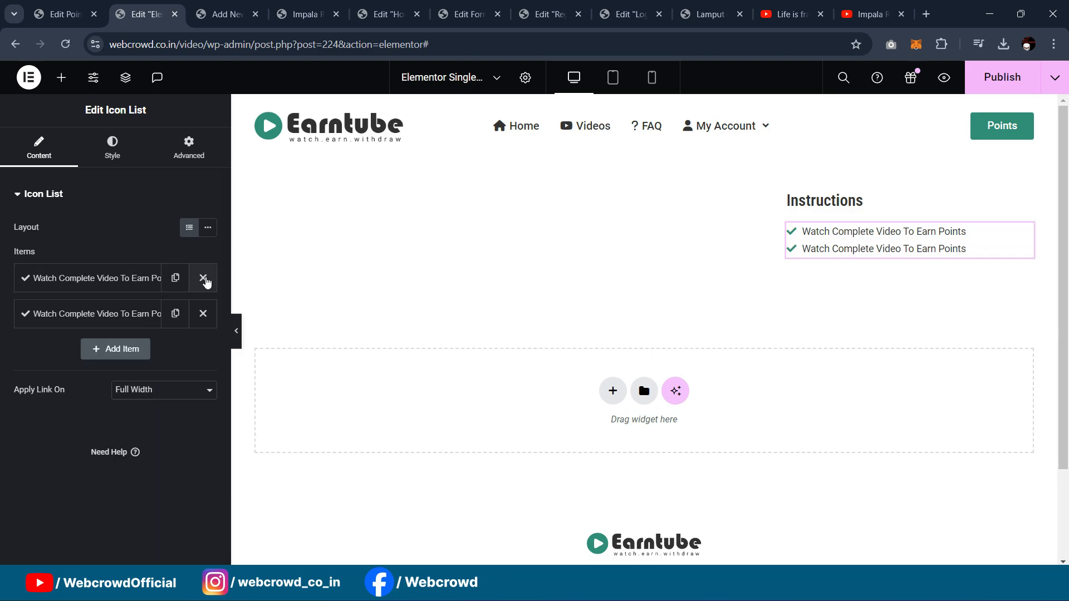
# Step: Copy the 'Don't Minimize the Window' line and complete the five instruction items
pyautogui.click(696, 17)
pyautogui.moveTo(729, 260); pyautogui.dragTo(844, 259)
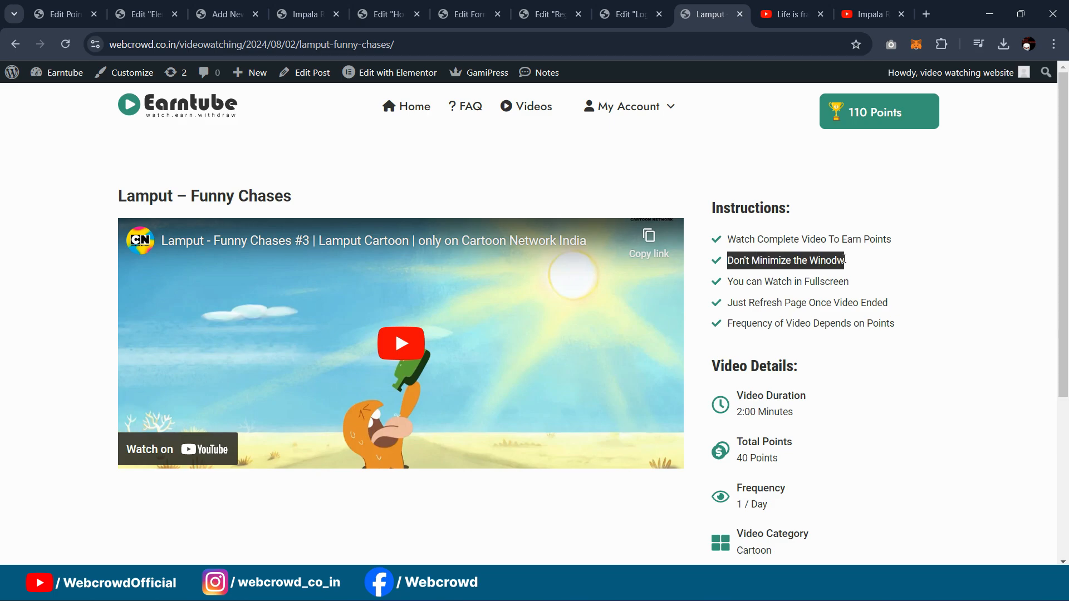
pyautogui.click(144, 14)
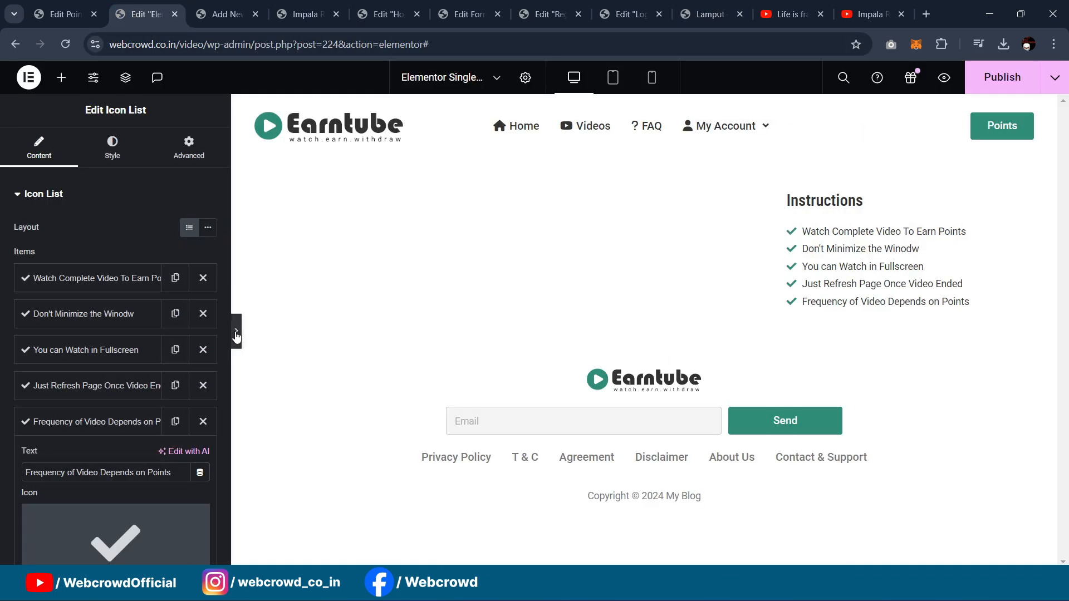
pyautogui.click(232, 331)
pyautogui.click(762, 266)
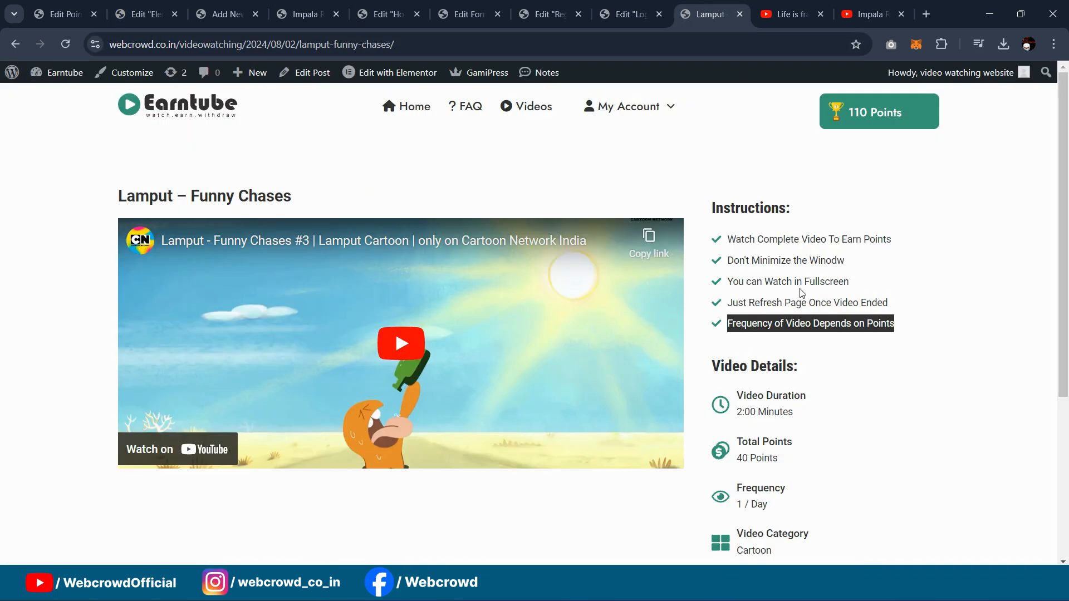
pyautogui.scroll(-1, 801, 293)
pyautogui.click(756, 314)
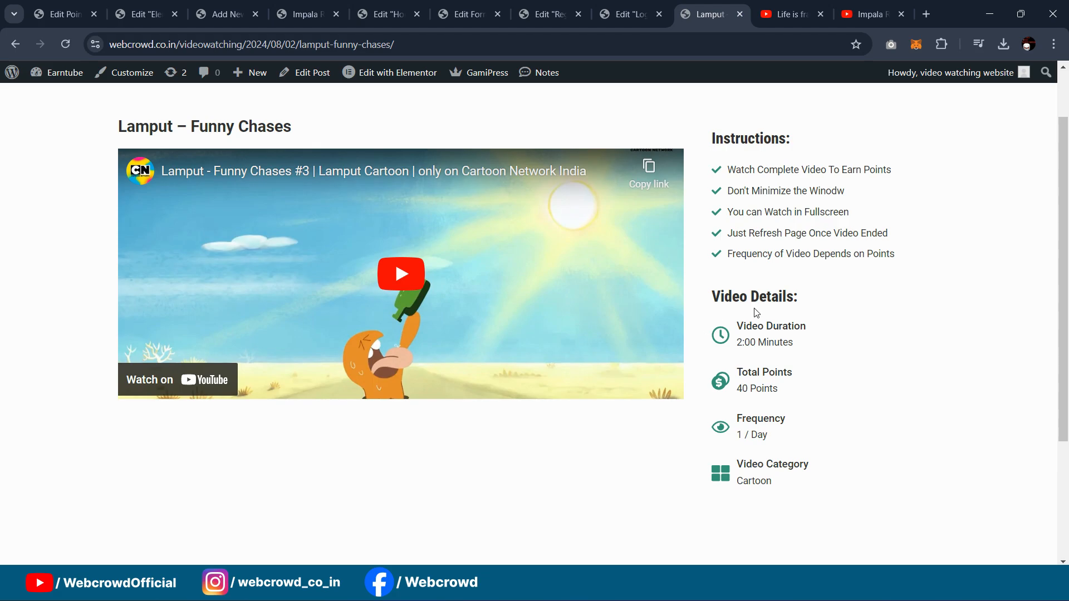
pyautogui.click(147, 14)
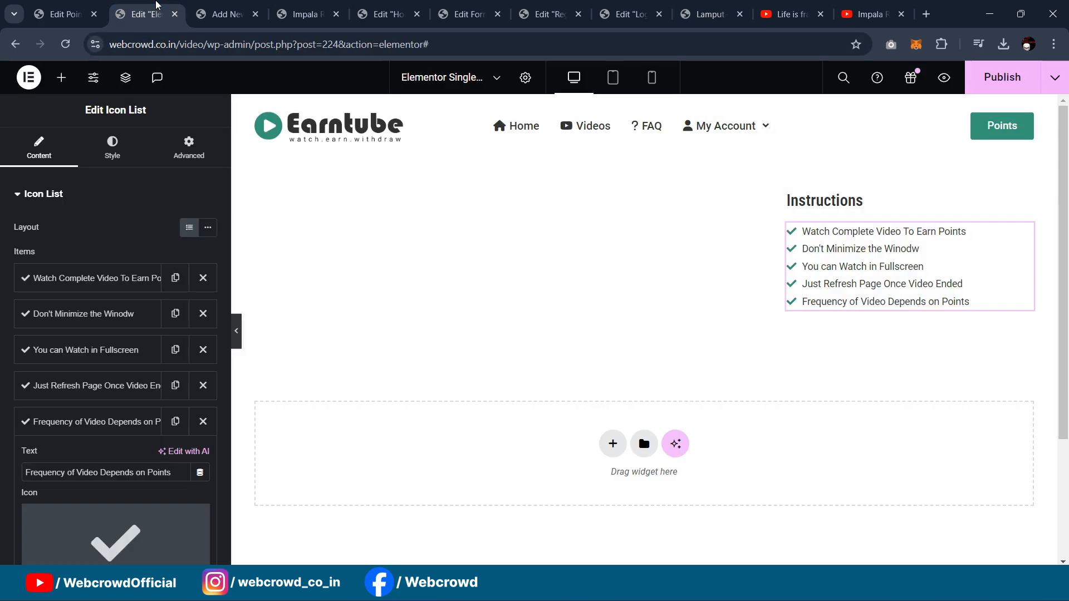
# Step: Duplicate the Instructions heading, move it below the checklist, and retitle it 'Video Details'
pyautogui.rightClick(1007, 200)
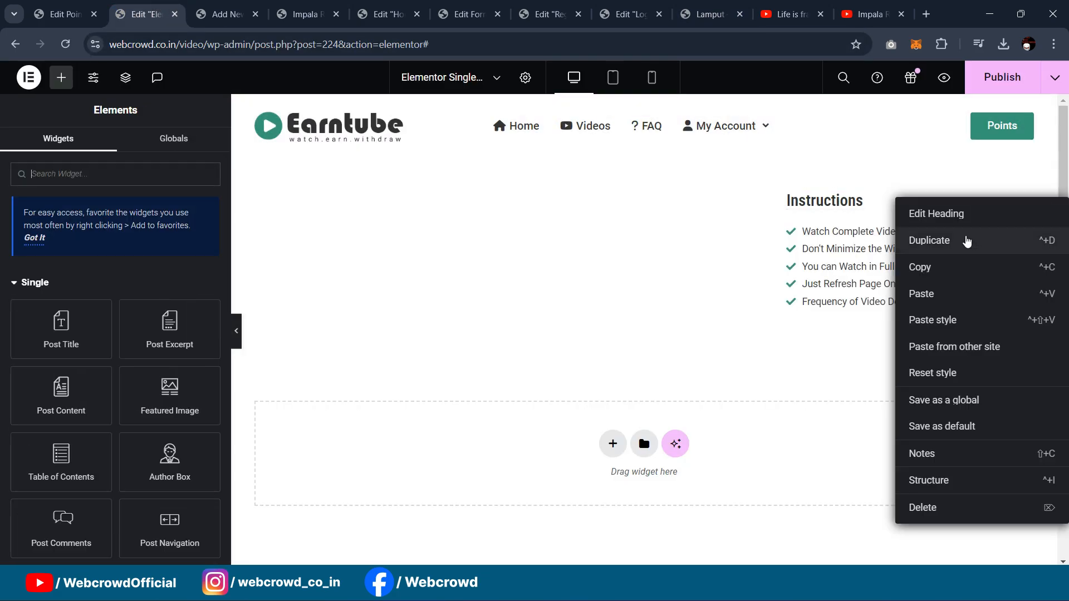
pyautogui.click(966, 238)
pyautogui.moveTo(1026, 228); pyautogui.dragTo(971, 339)
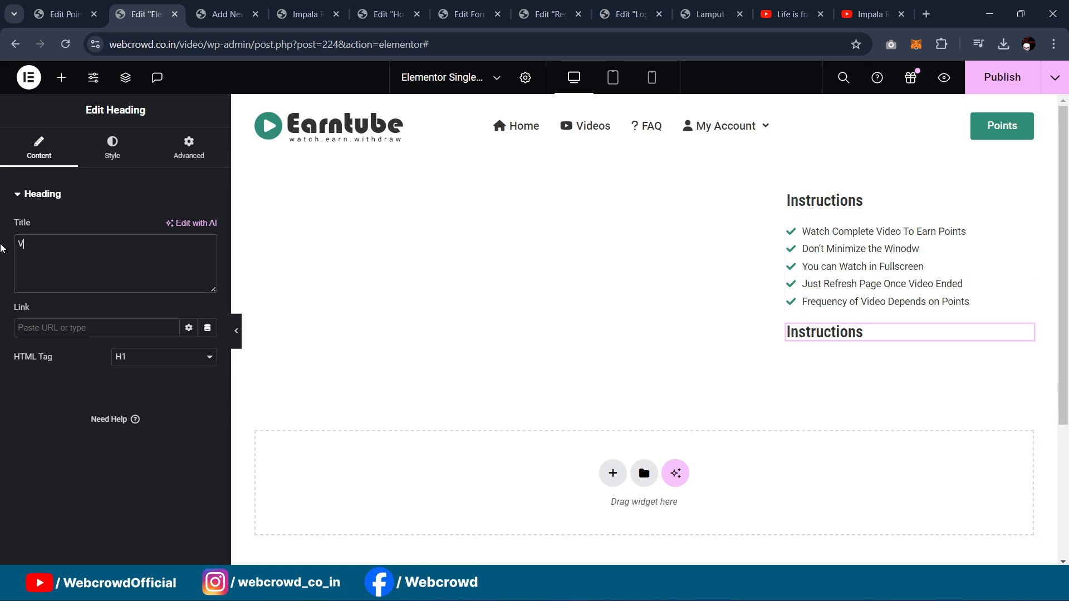
pyautogui.write('ideo Details')
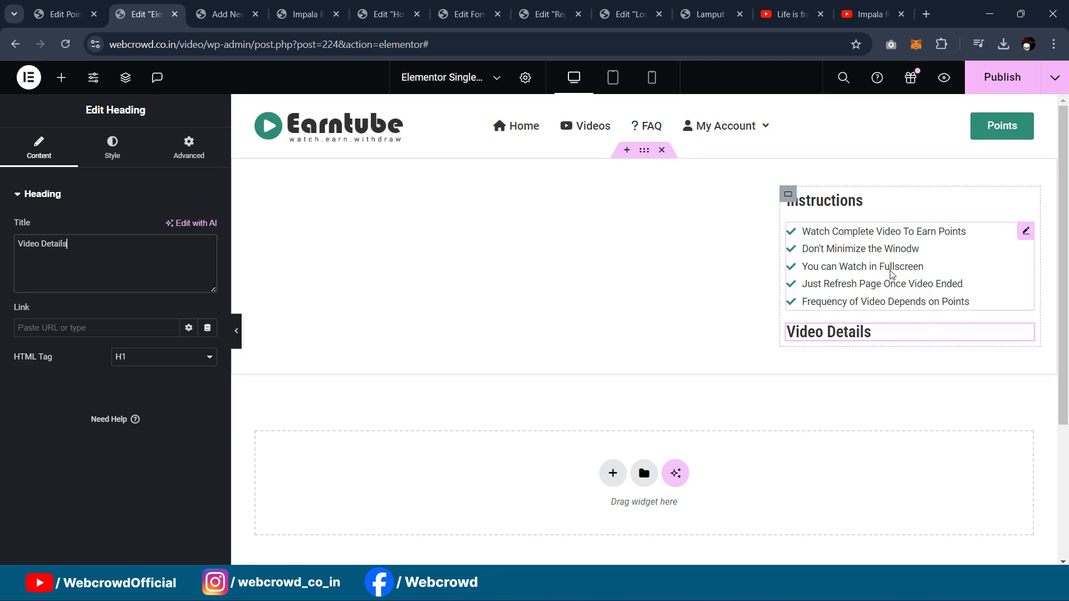
# Step: Add an Icon Box below Video Details and clear its Lorem ipsum description
pyautogui.scroll(-1, 868, 252)
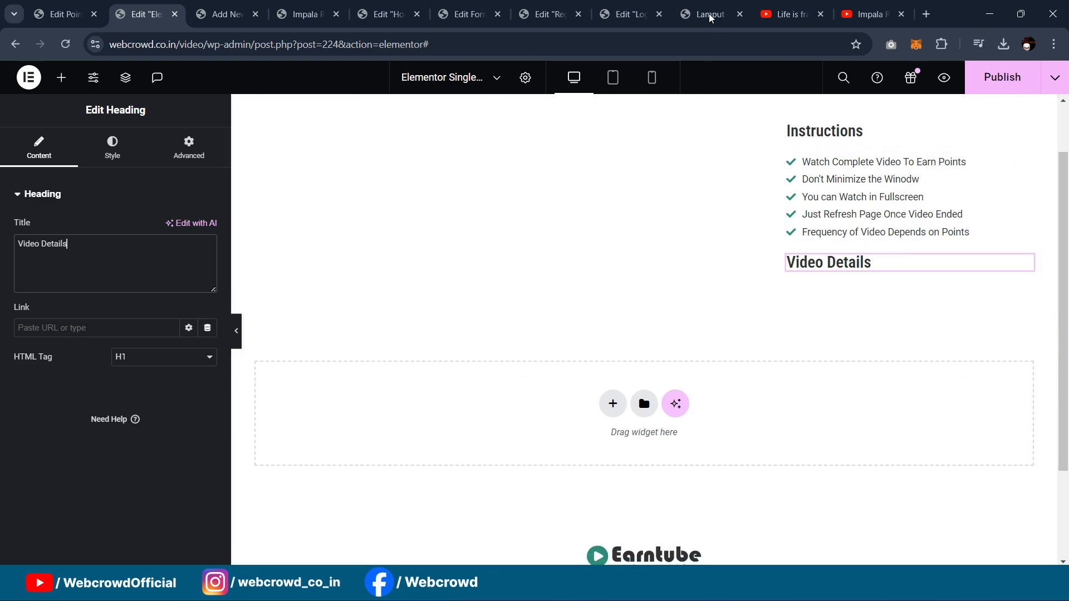
pyautogui.click(61, 79)
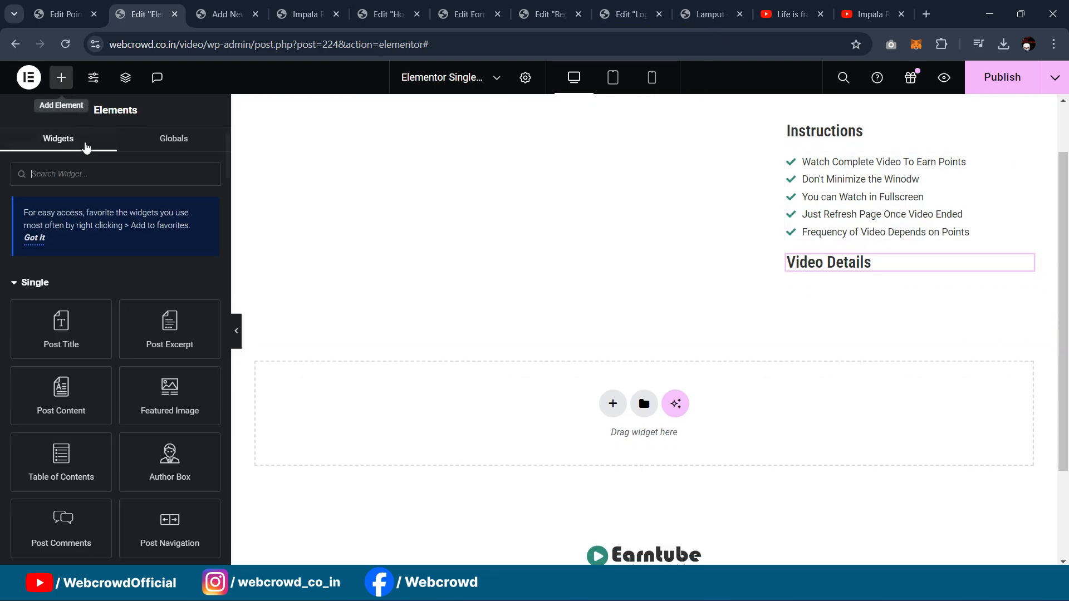
pyautogui.write('icon')
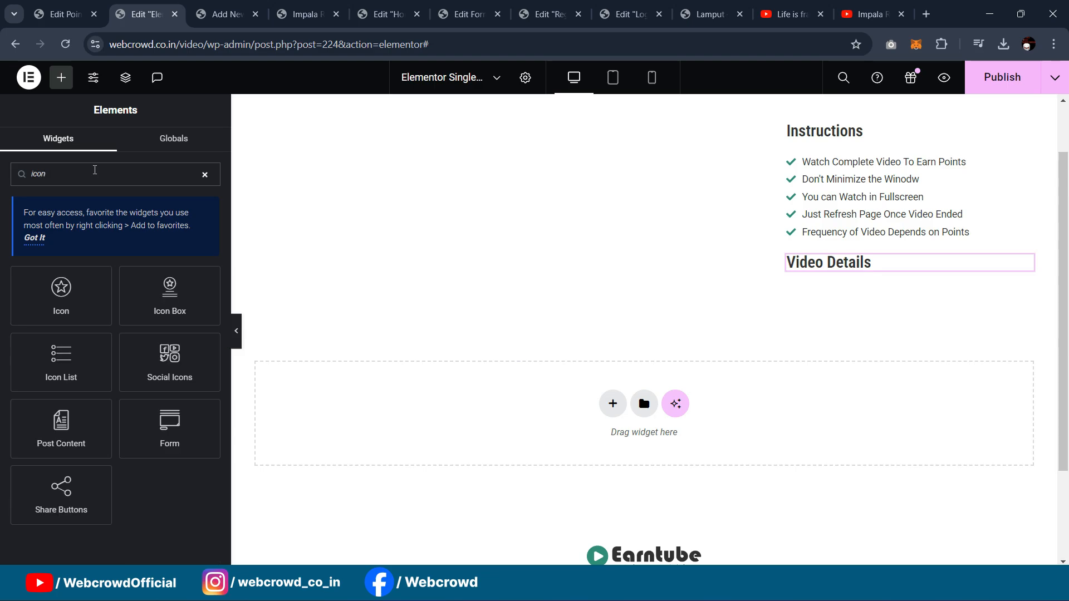
pyautogui.moveTo(194, 314); pyautogui.dragTo(804, 276)
pyautogui.click(136, 463)
pyautogui.hotkey('ctrl', 'a')
pyautogui.press('BackSpace')
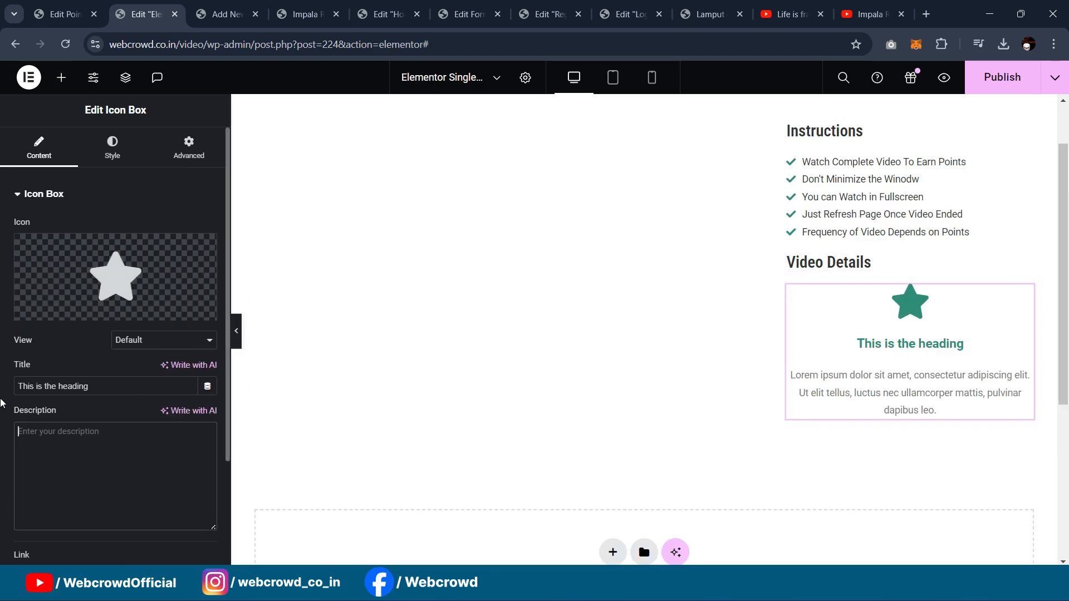
# Step: Place the star icon left, vertically centered, with 11 px spacing and 25 px size
pyautogui.click(114, 149)
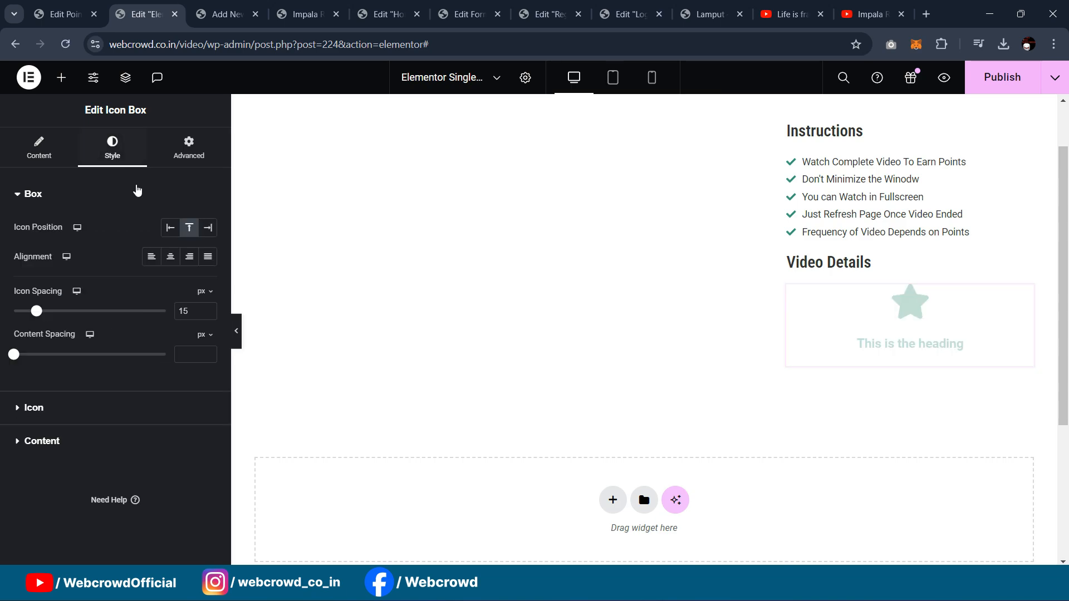
pyautogui.click(171, 230)
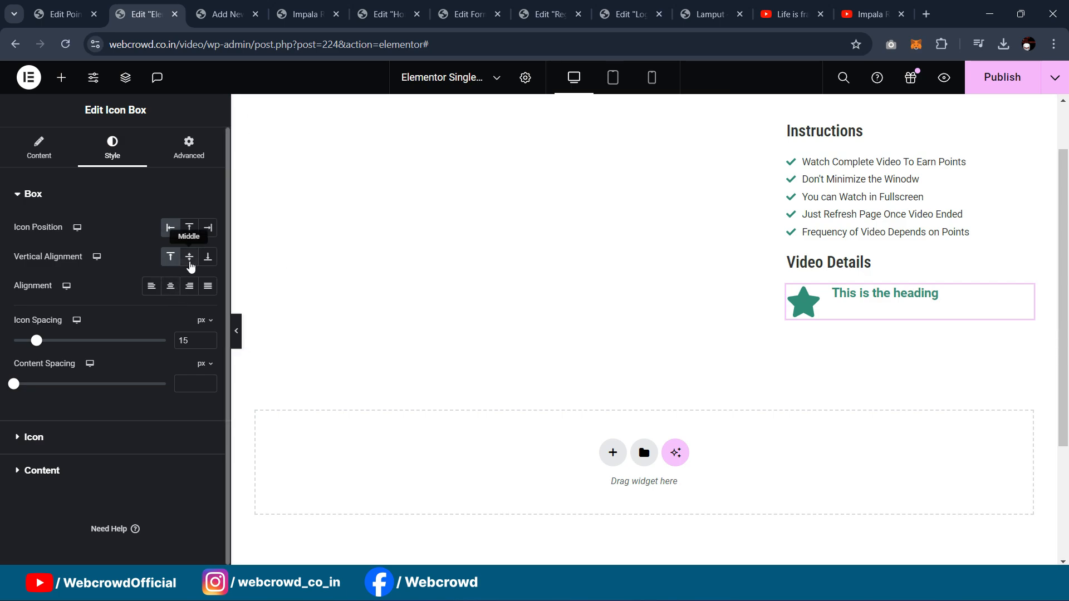
pyautogui.click(190, 267)
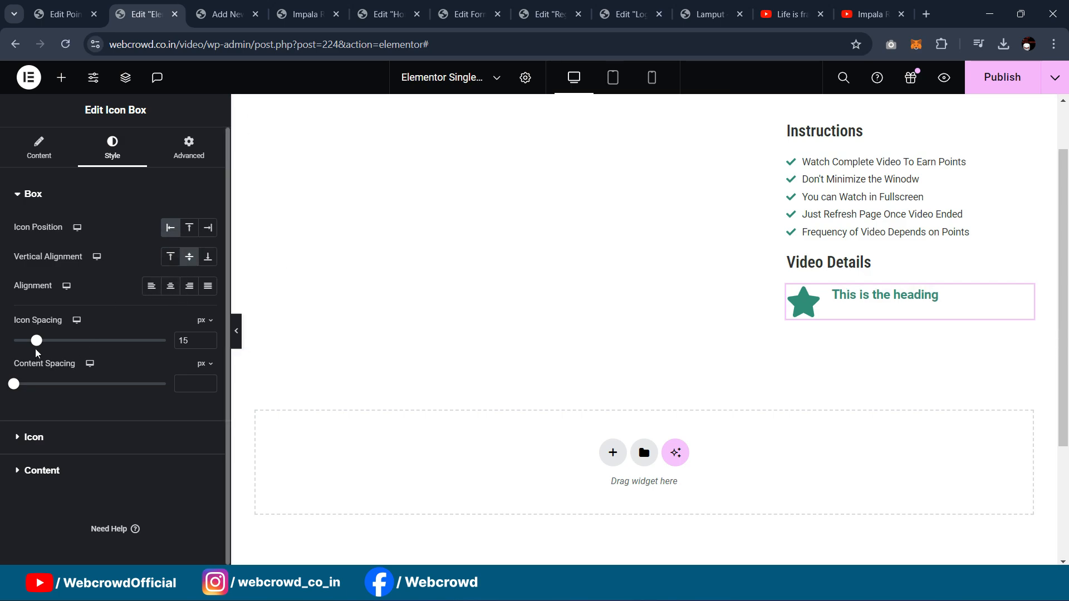
pyautogui.moveTo(36, 342); pyautogui.dragTo(31, 341)
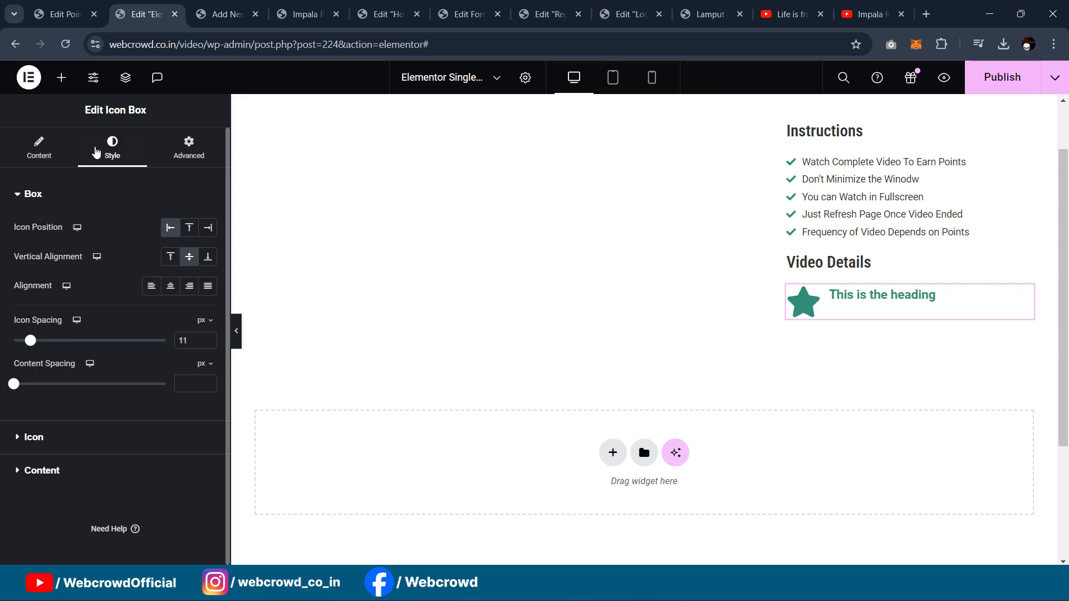
pyautogui.click(64, 438)
pyautogui.moveTo(8, 338); pyautogui.dragTo(27, 342)
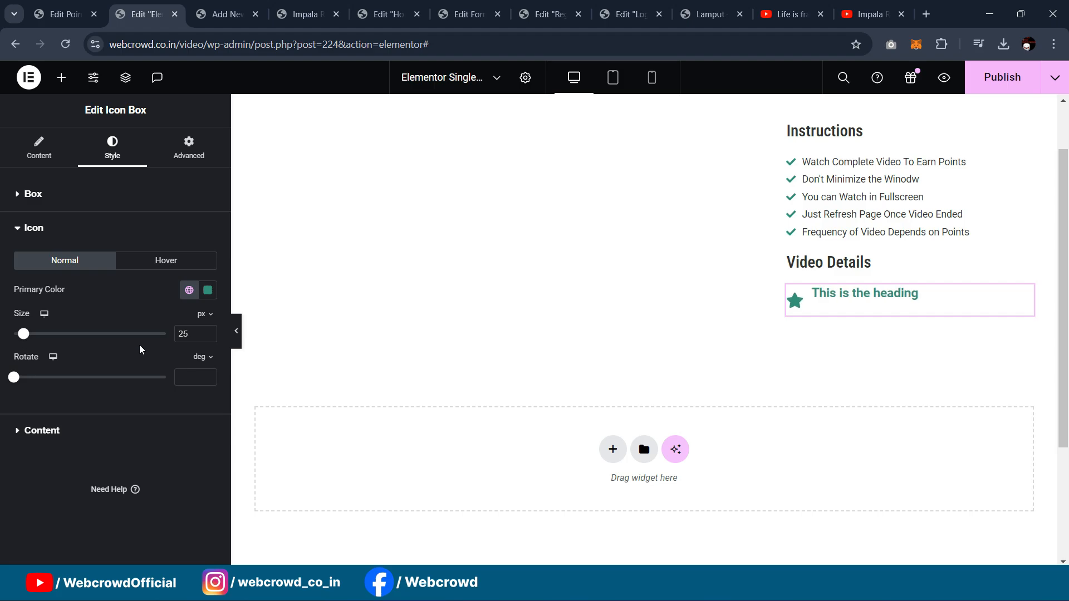
# Step: Copy 'Video Duration' from the Lamput page and paste it as the icon box title
pyautogui.click(707, 14)
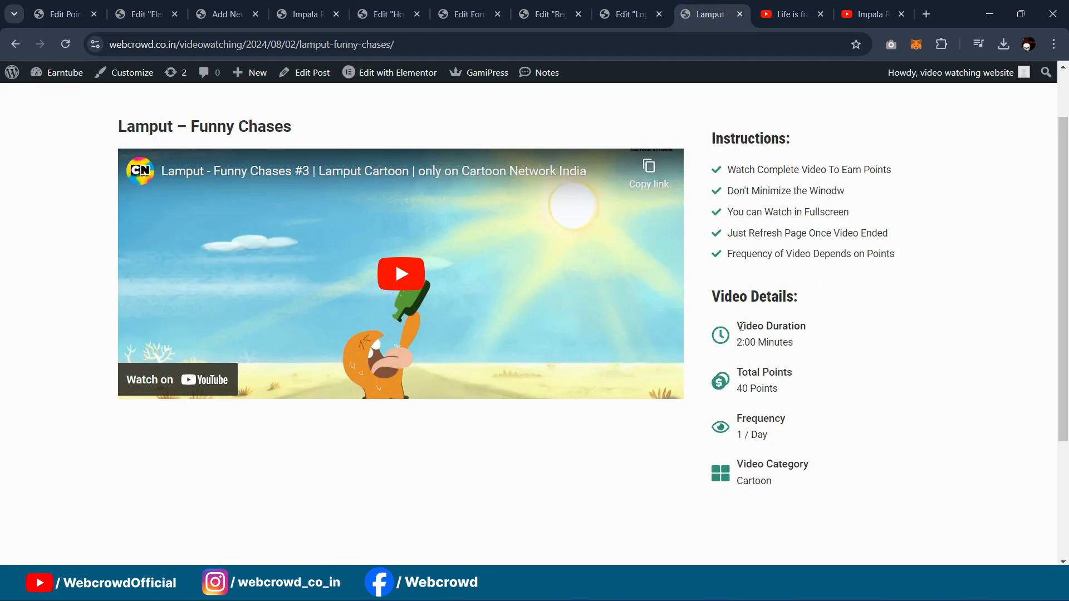
pyautogui.moveTo(754, 328); pyautogui.dragTo(825, 329)
pyautogui.hotkey('ctrl', 'c')
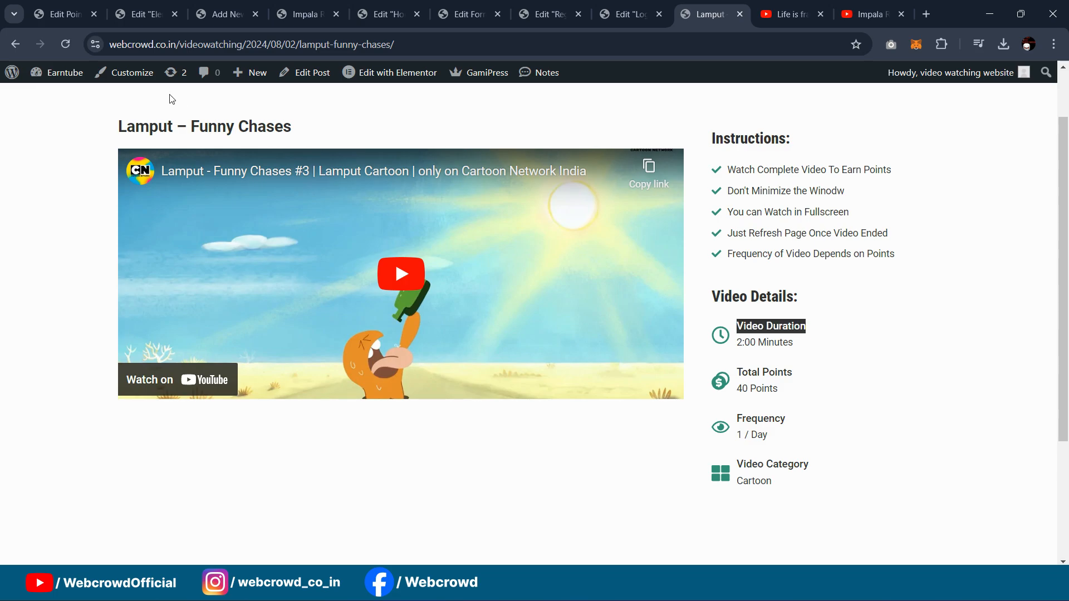
pyautogui.click(144, 13)
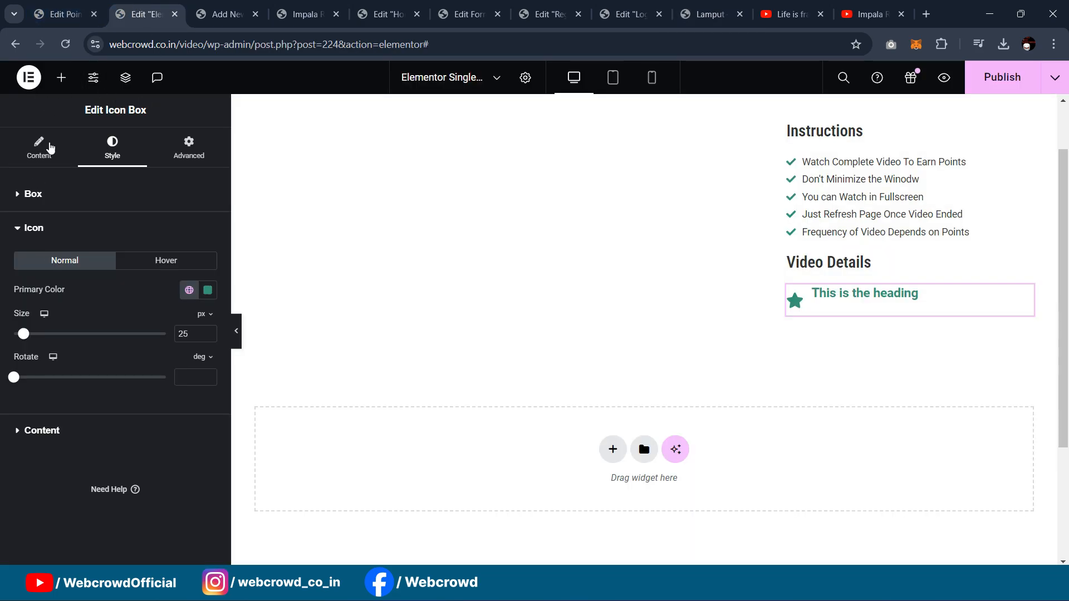
pyautogui.click(39, 146)
pyautogui.hotkey('ctrl', 'a')
pyautogui.hotkey('ctrl', 'v')
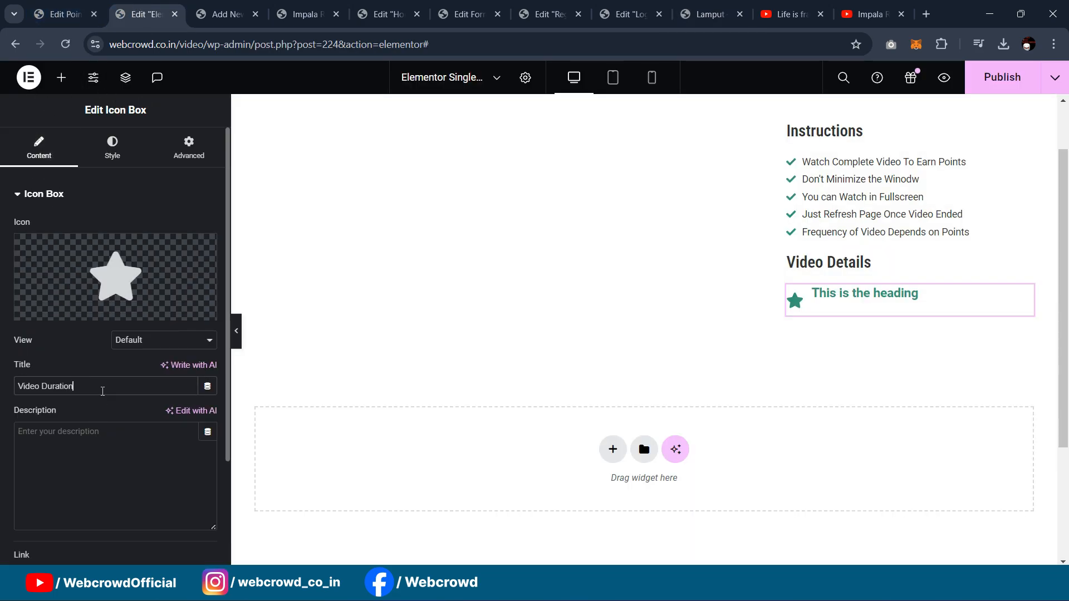
# Step: Style the Video Duration title with the Secondary colour, weight 500 and size 15
pyautogui.click(109, 162)
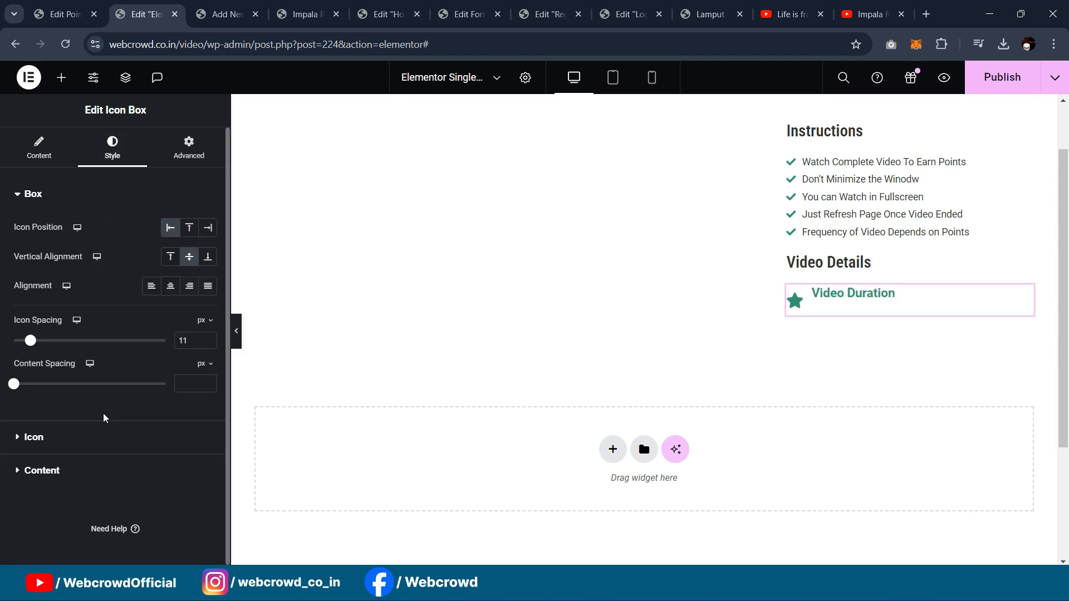
pyautogui.click(74, 474)
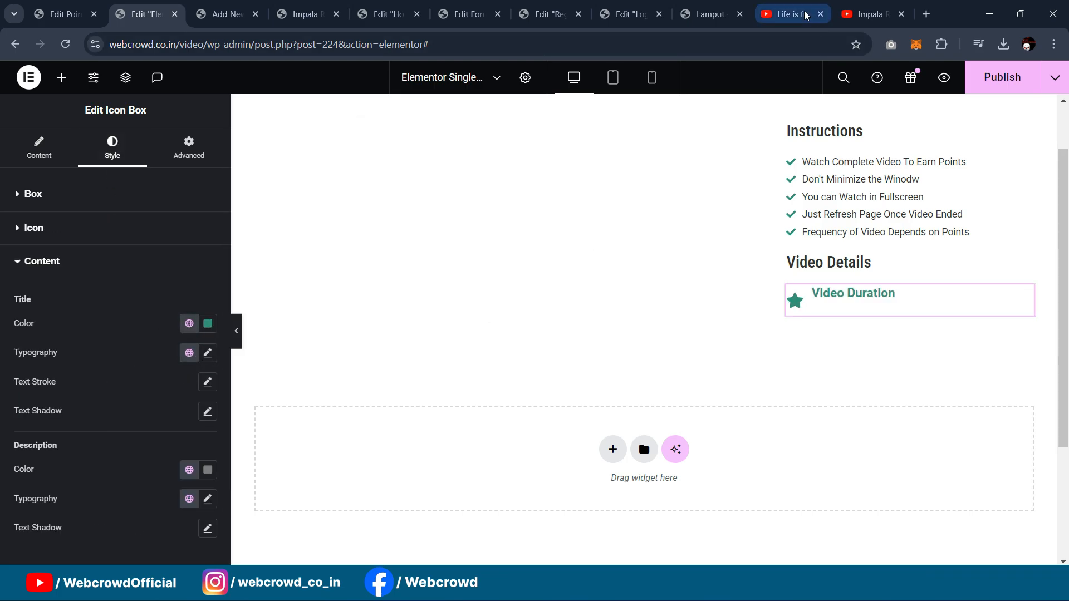
pyautogui.click(706, 16)
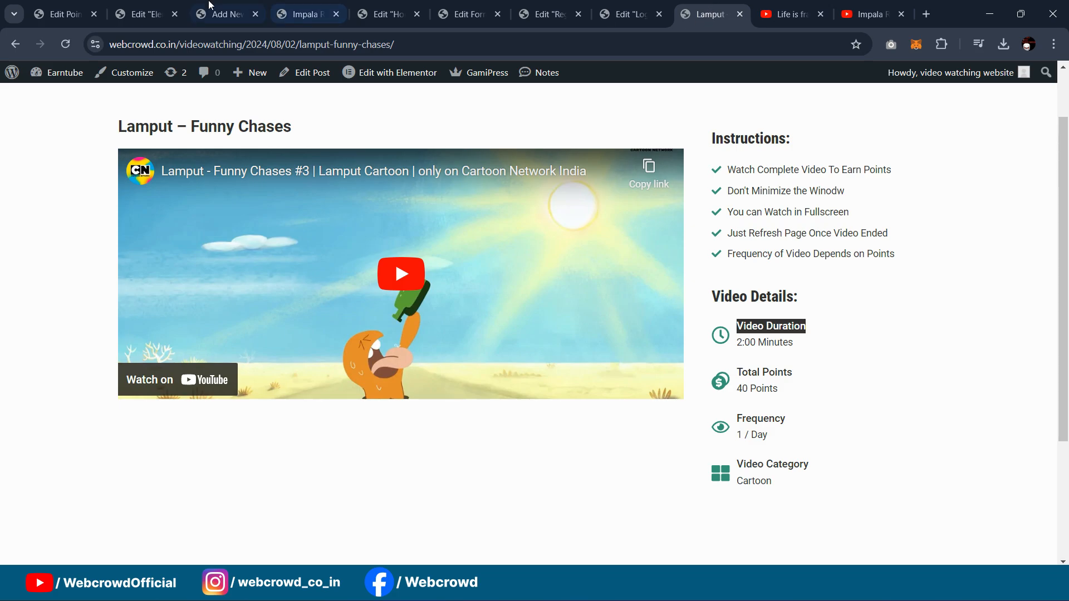
pyautogui.click(146, 14)
pyautogui.click(189, 325)
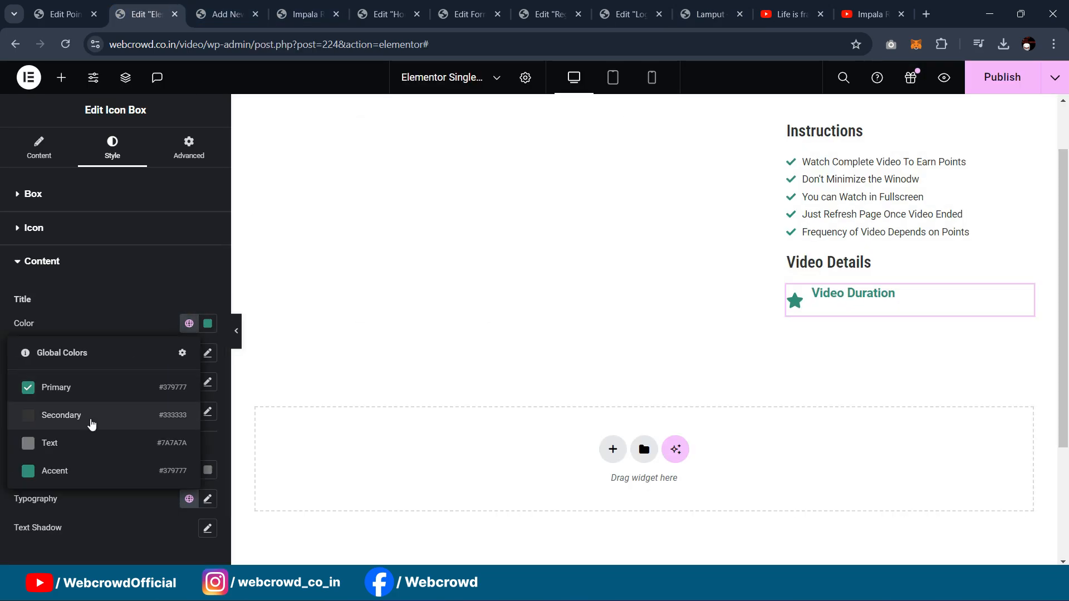
pyautogui.click(92, 422)
pyautogui.click(207, 353)
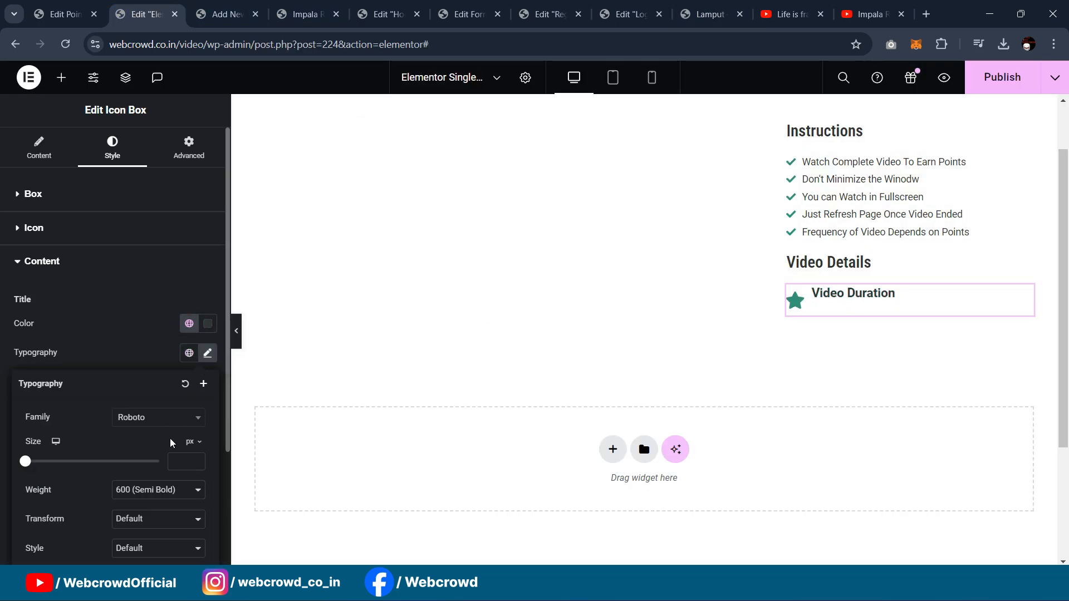
pyautogui.click(153, 490)
pyautogui.click(144, 401)
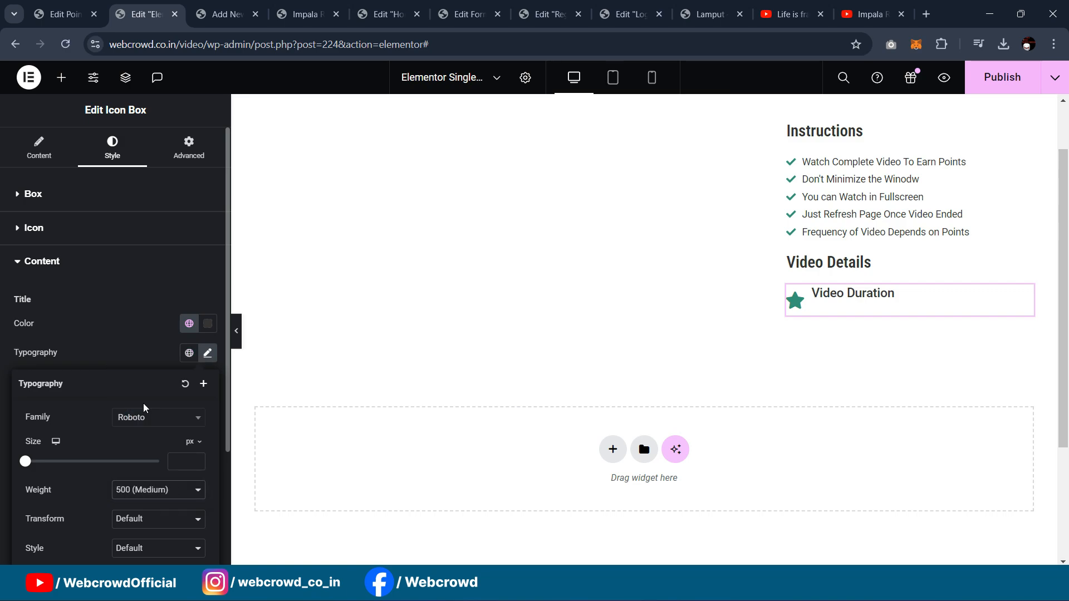
pyautogui.click(183, 460)
pyautogui.write('15')
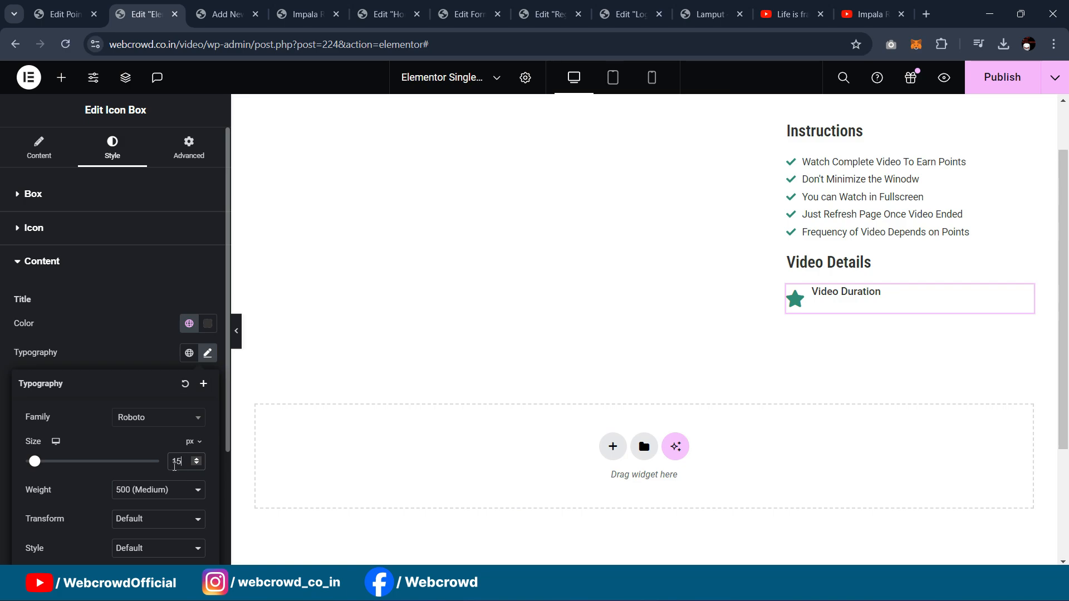
# Step: Enter the '00:30 Seconds' description and adjust the spacing between title and description
pyautogui.click(50, 161)
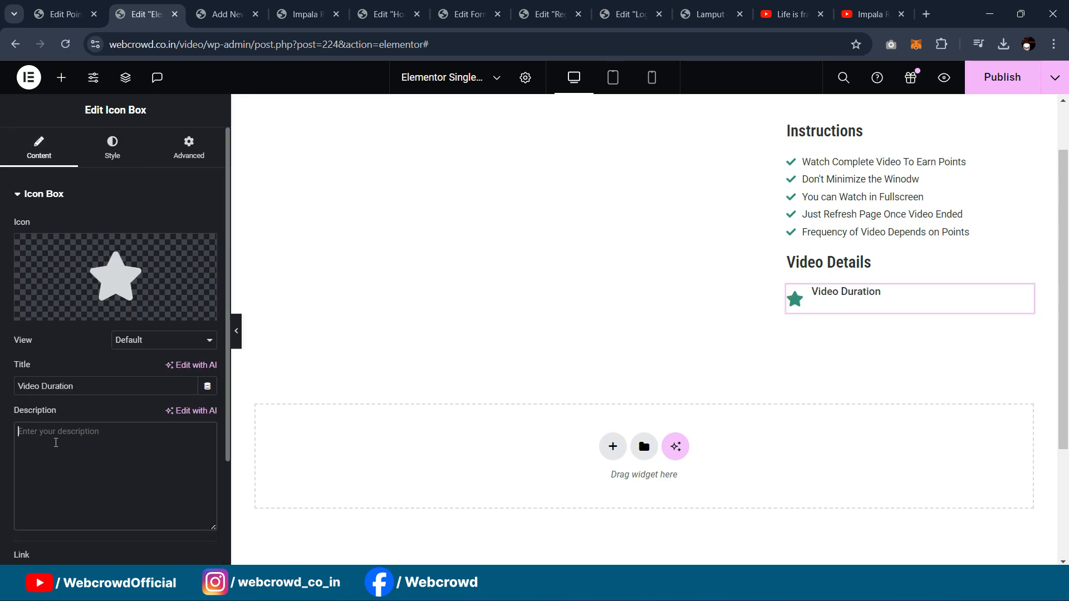
pyautogui.write('00:30 Seconds')
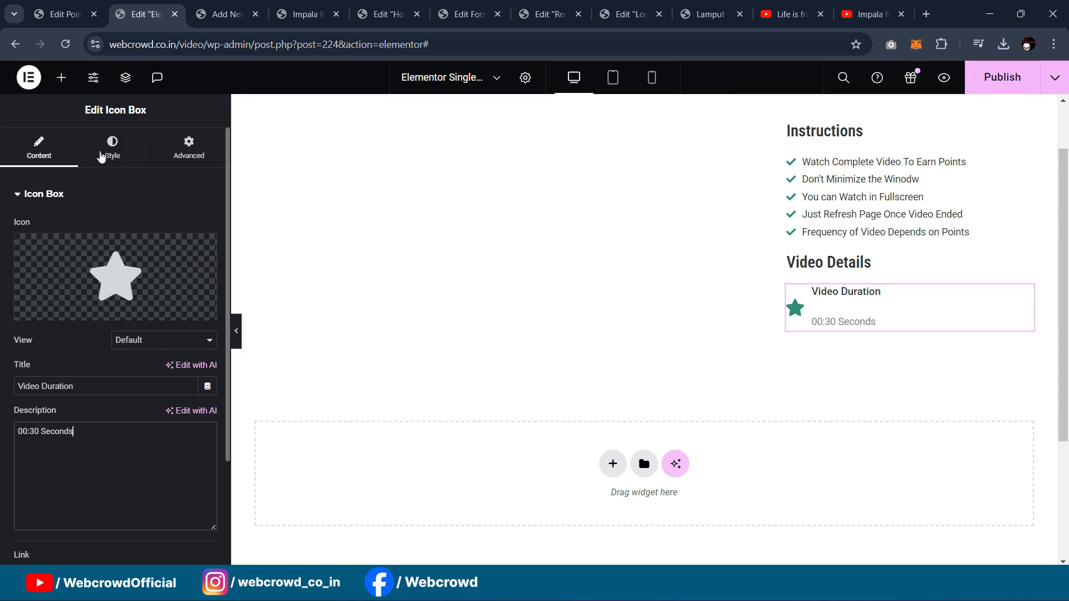
pyautogui.click(111, 149)
pyautogui.moveTo(14, 384); pyautogui.dragTo(9, 388)
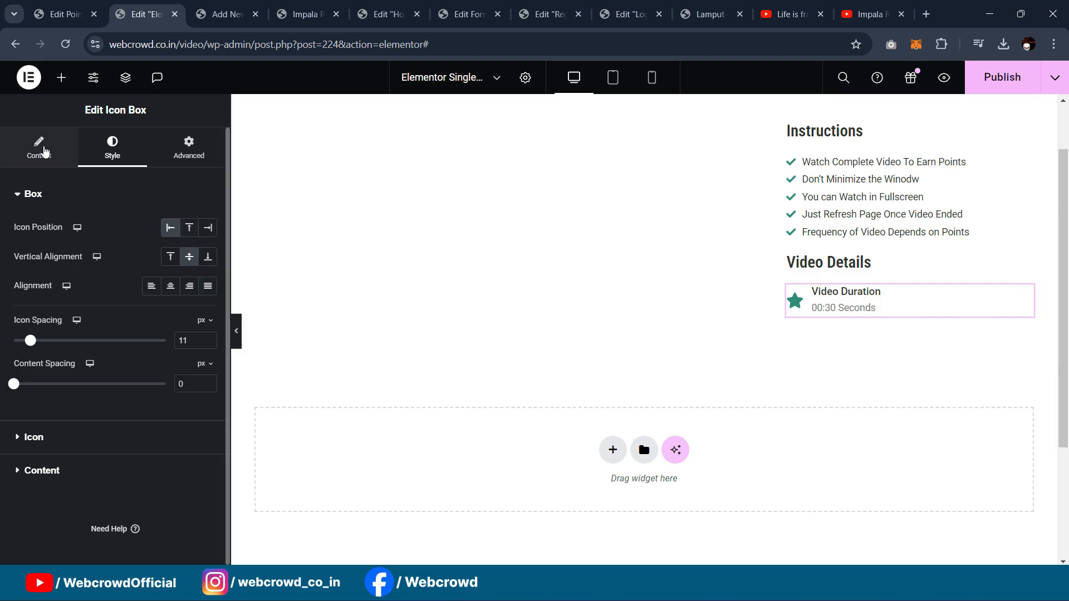
# Step: Replace the star icon with the Clock icon from the Icon Library
pyautogui.click(45, 152)
pyautogui.click(119, 320)
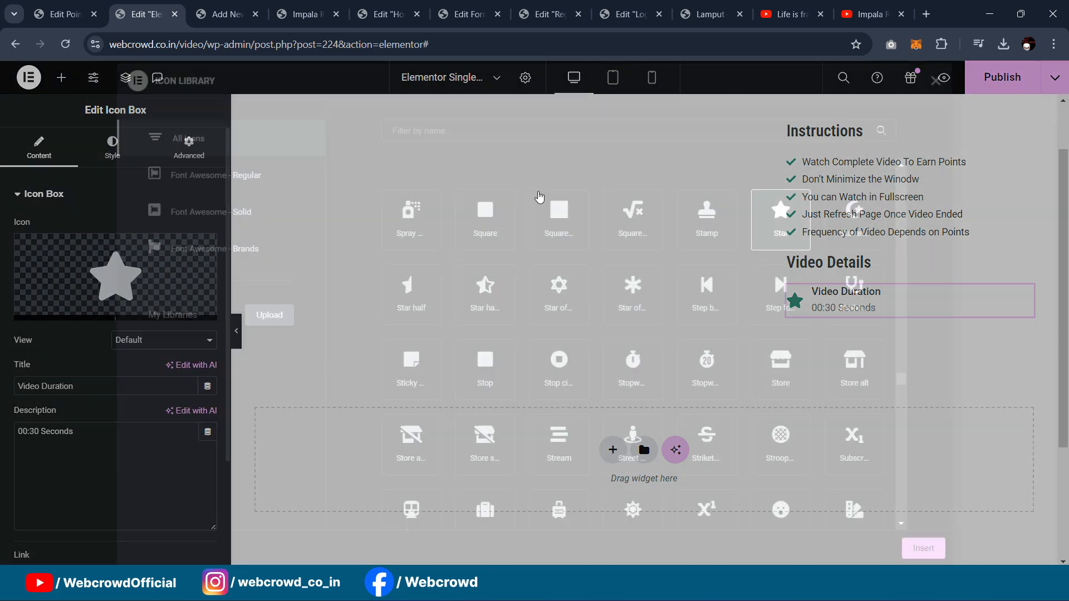
pyautogui.click(514, 139)
pyautogui.write('cloc')
pyautogui.click(430, 214)
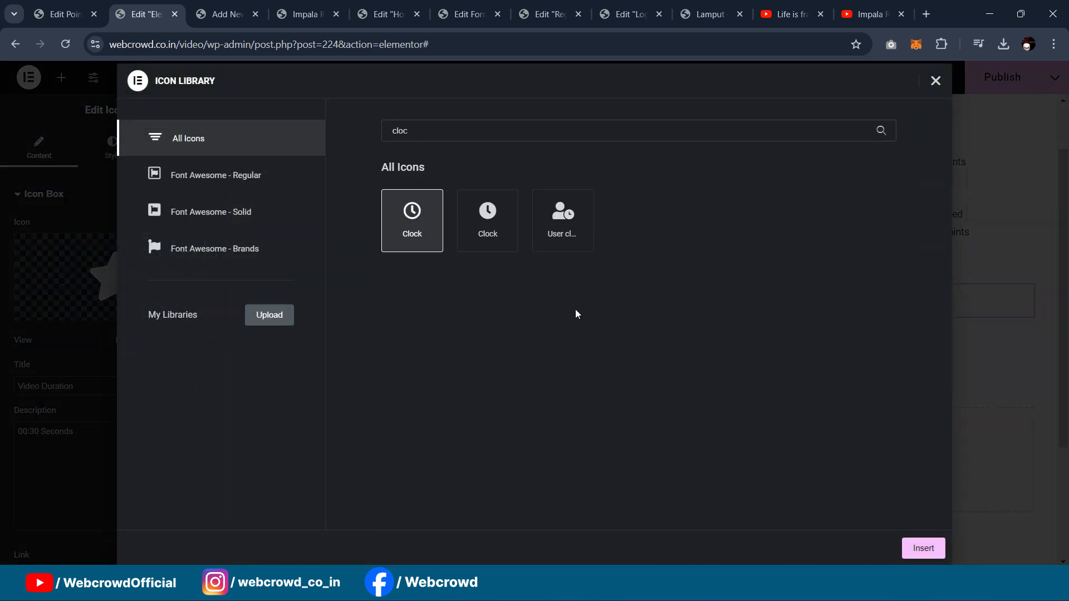
pyautogui.click(936, 546)
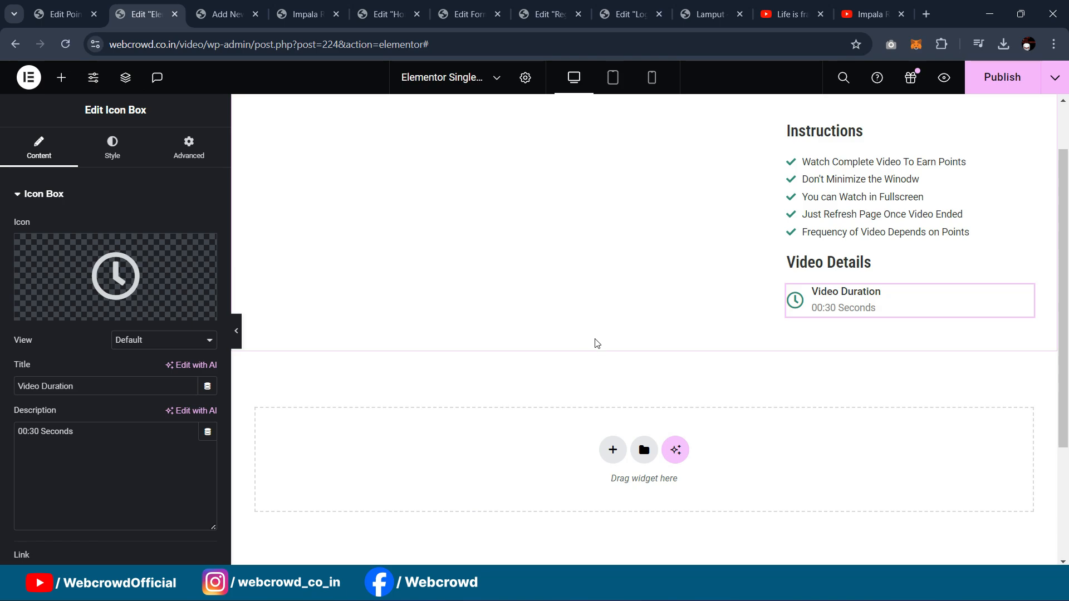
# Step: Duplicate the Video Duration box and edit the copy's label text
pyautogui.rightClick(1024, 299)
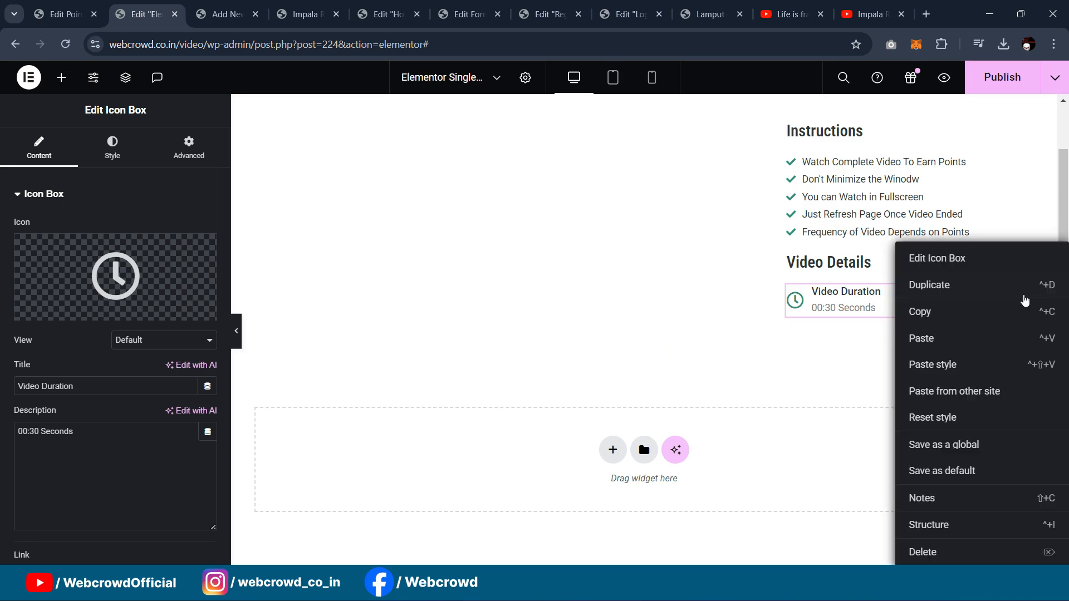
pyautogui.click(938, 284)
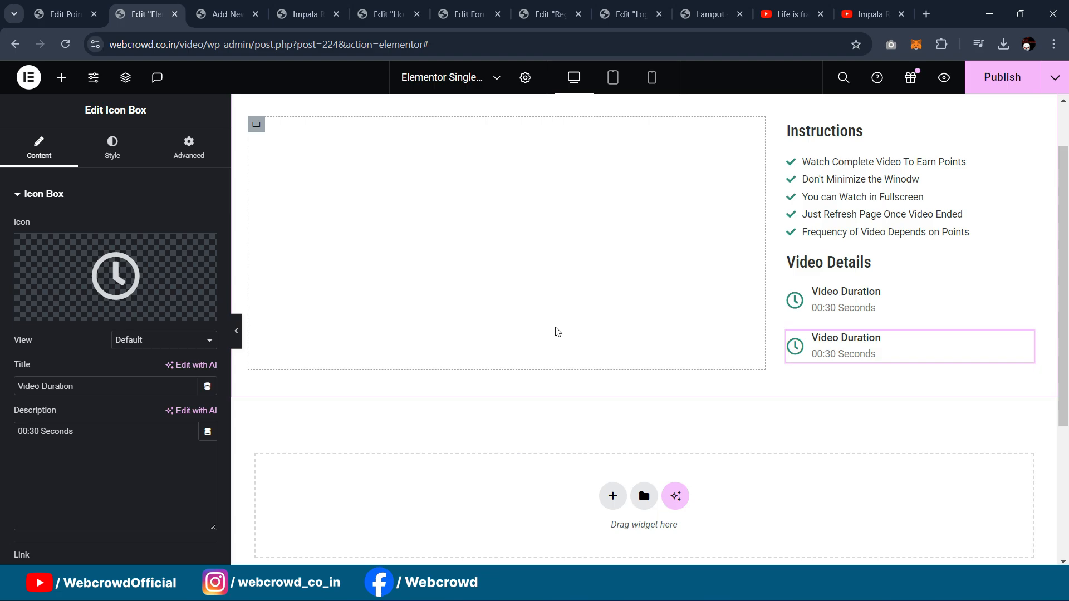
pyautogui.click(701, 5)
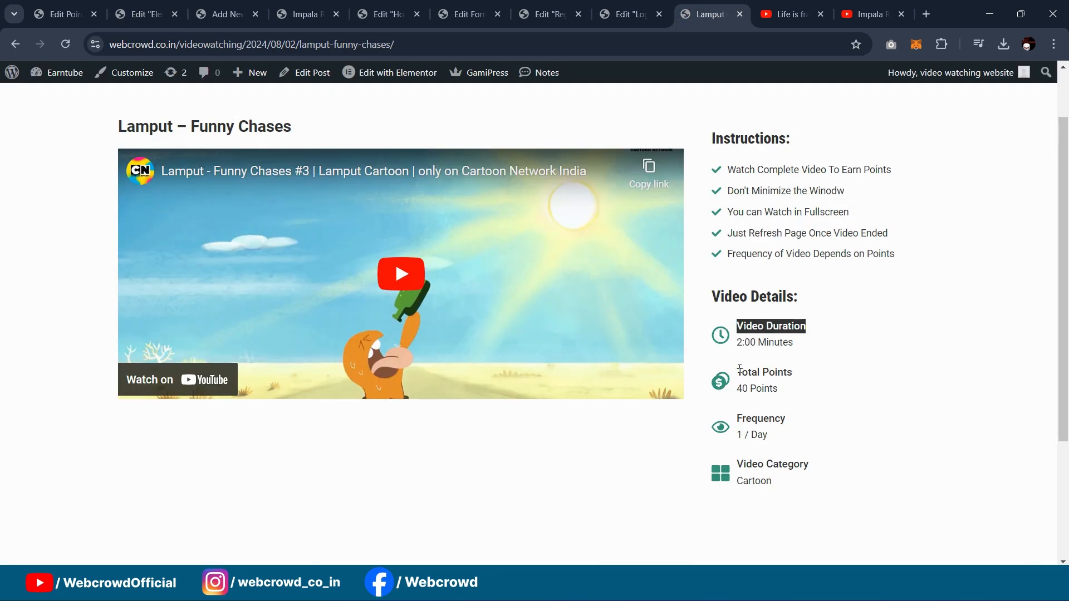
pyautogui.moveTo(739, 368); pyautogui.dragTo(800, 369)
pyautogui.write('General')
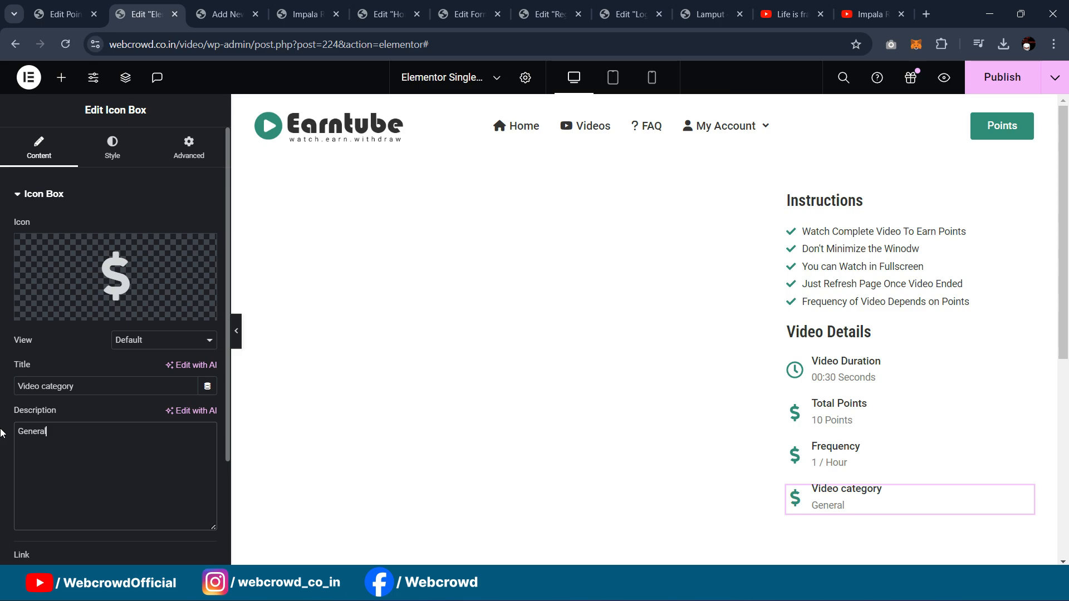
pyautogui.scroll(-1, 833, 374)
pyautogui.scroll(1, 833, 374)
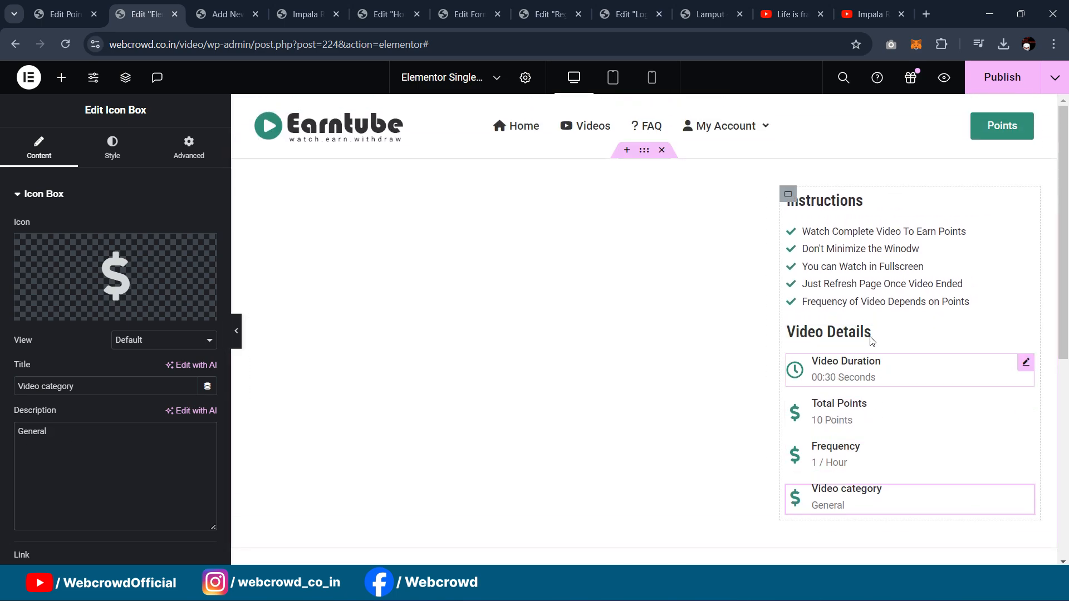
# Step: Give the Video Details heading an 11 px top margin and publish the page
pyautogui.click(1021, 333)
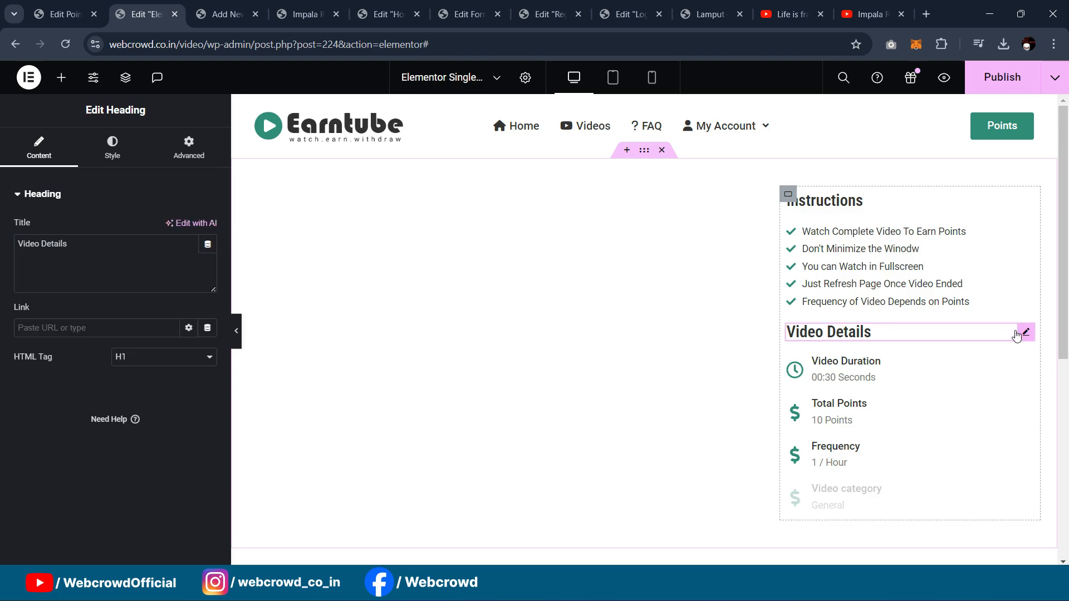
pyautogui.click(189, 146)
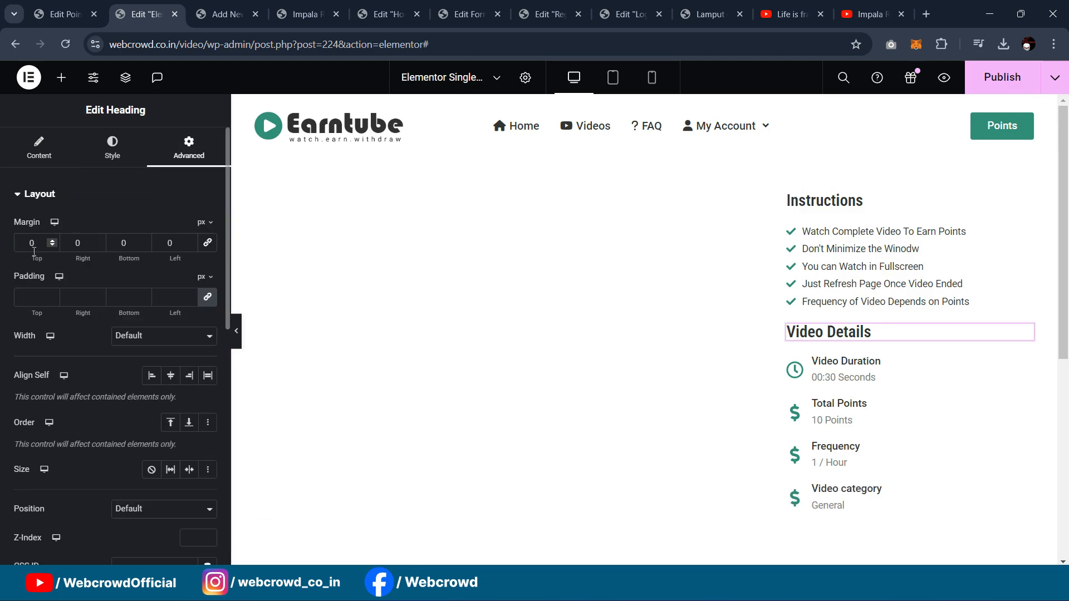
pyautogui.press('Up')
pyautogui.press('Up')
pyautogui.press('Up')
pyautogui.press('Up')
pyautogui.press('Up')
pyautogui.press('Up')
pyautogui.press('Up')
pyautogui.press('Up')
pyautogui.press('Up')
pyautogui.press('Up')
pyautogui.press('Up')
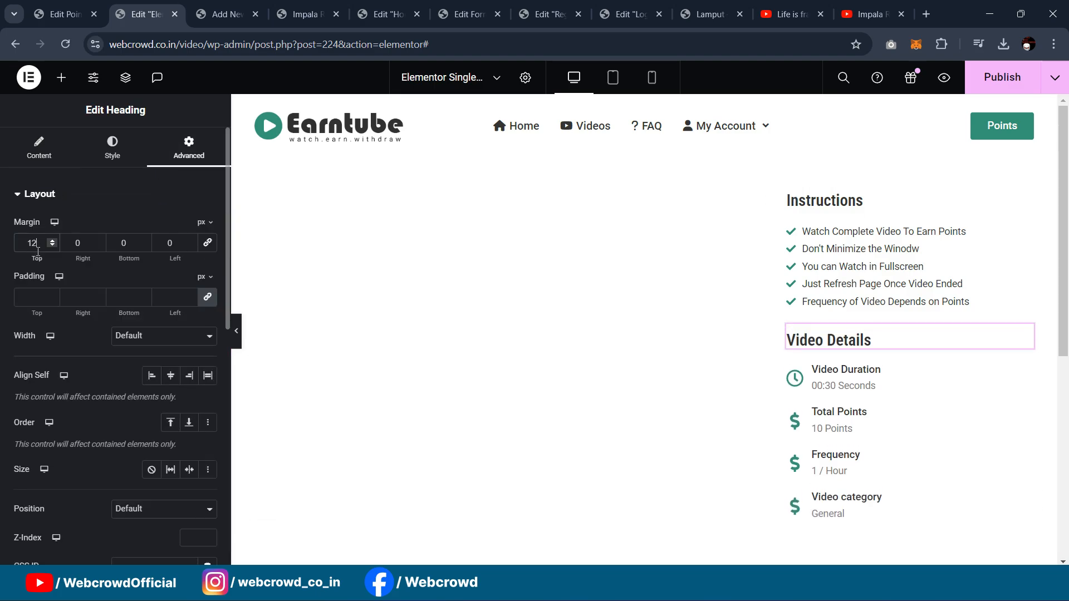
pyautogui.click(236, 330)
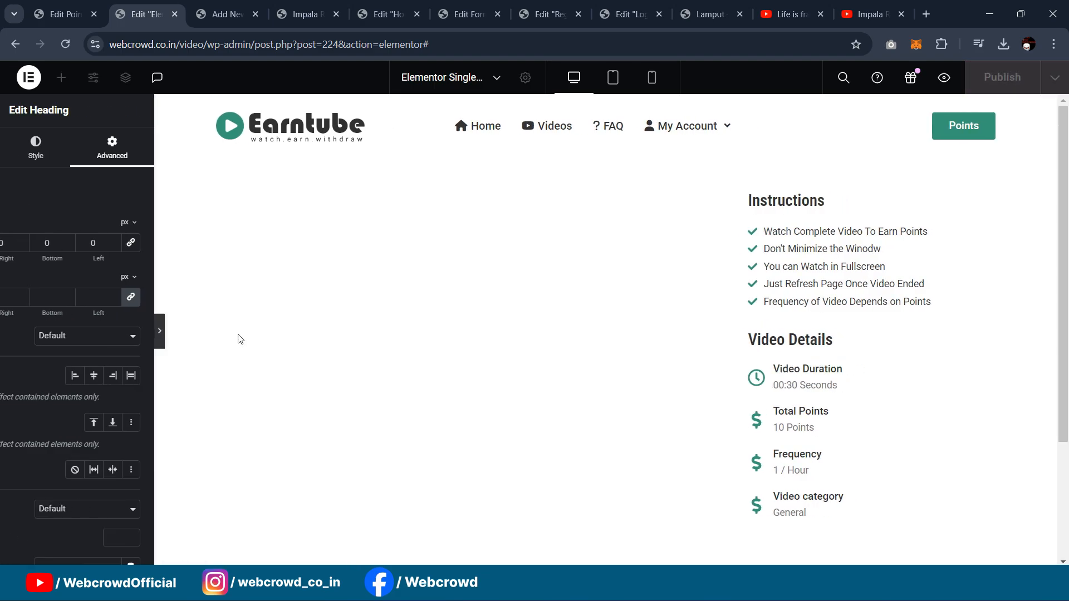
pyautogui.click(4, 330)
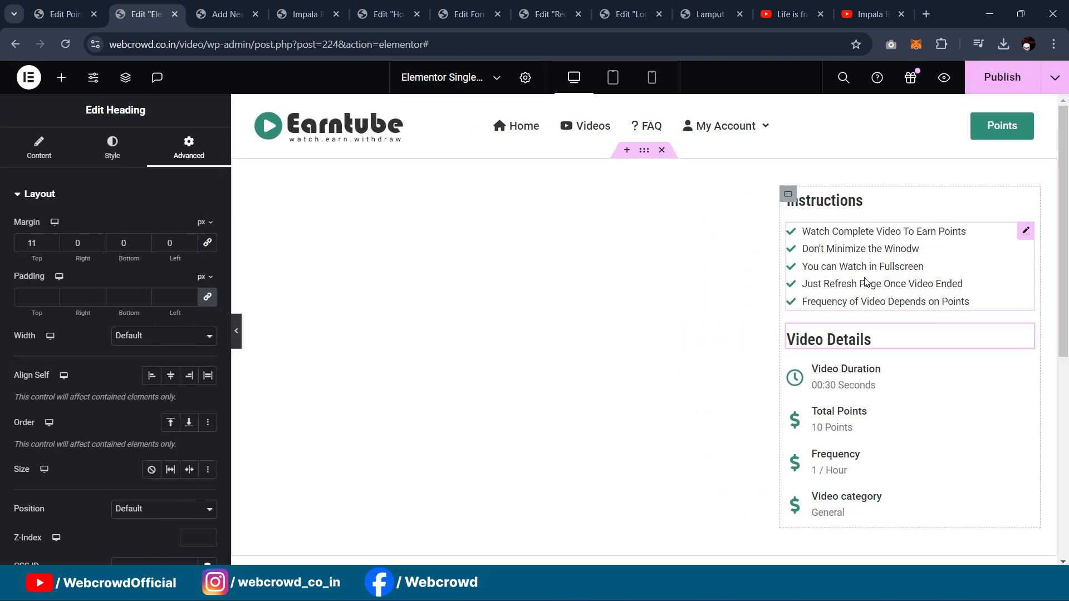
pyautogui.click(1002, 76)
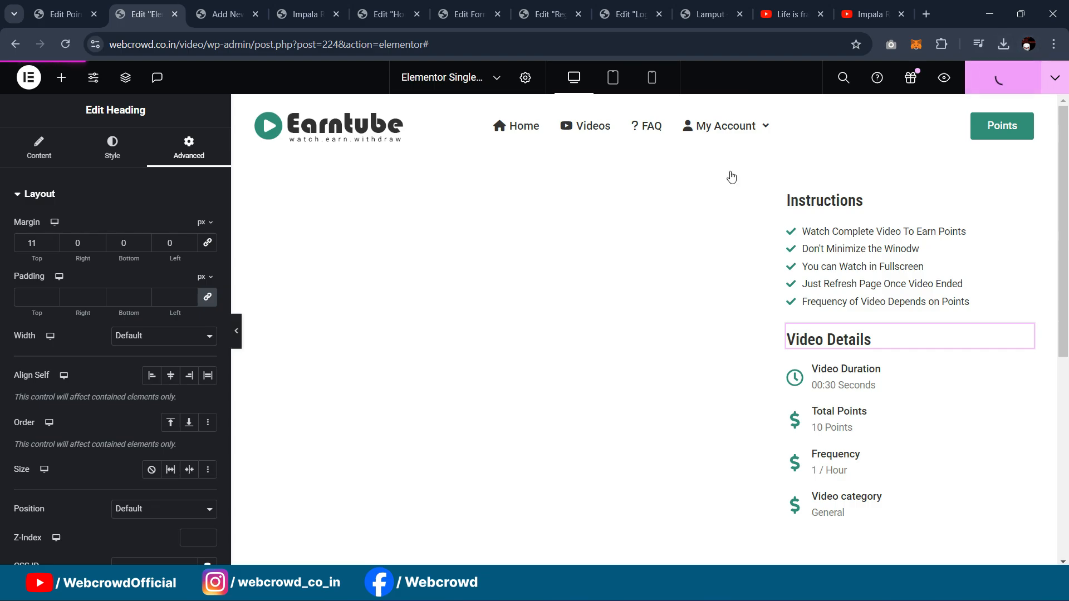
# Step: Reload the live Impala Rams Fighting post, then reopen it from the editor's View Post button
pyautogui.click(288, 11)
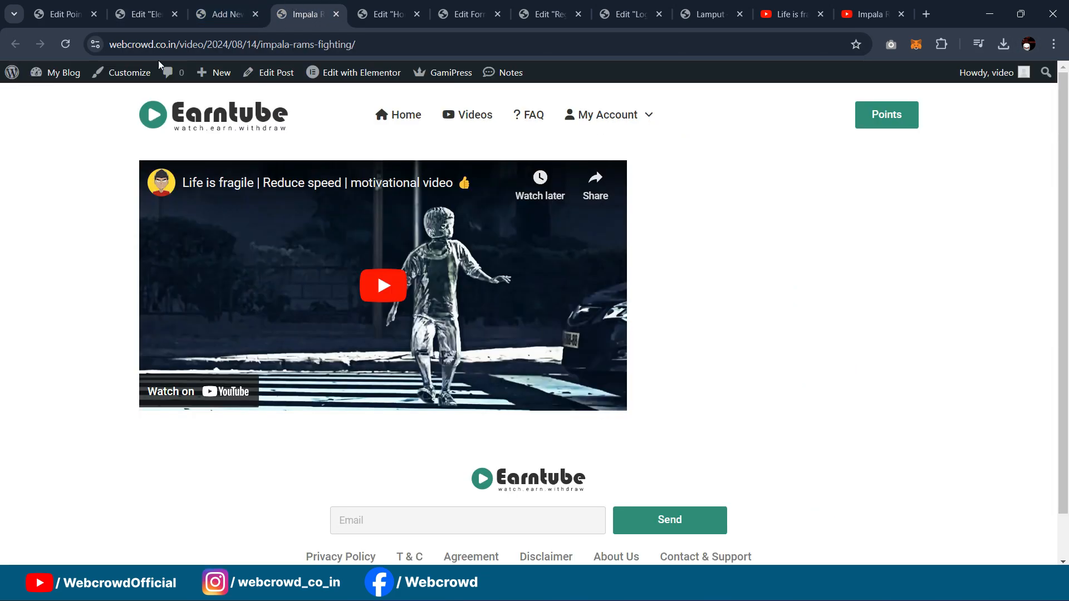
pyautogui.click(74, 43)
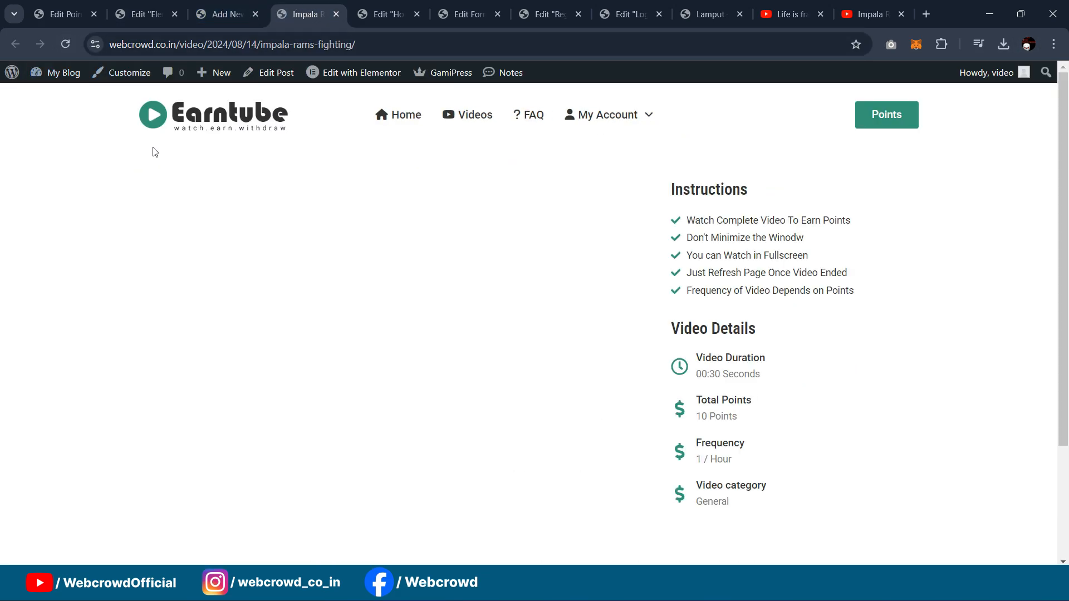
pyautogui.click(335, 14)
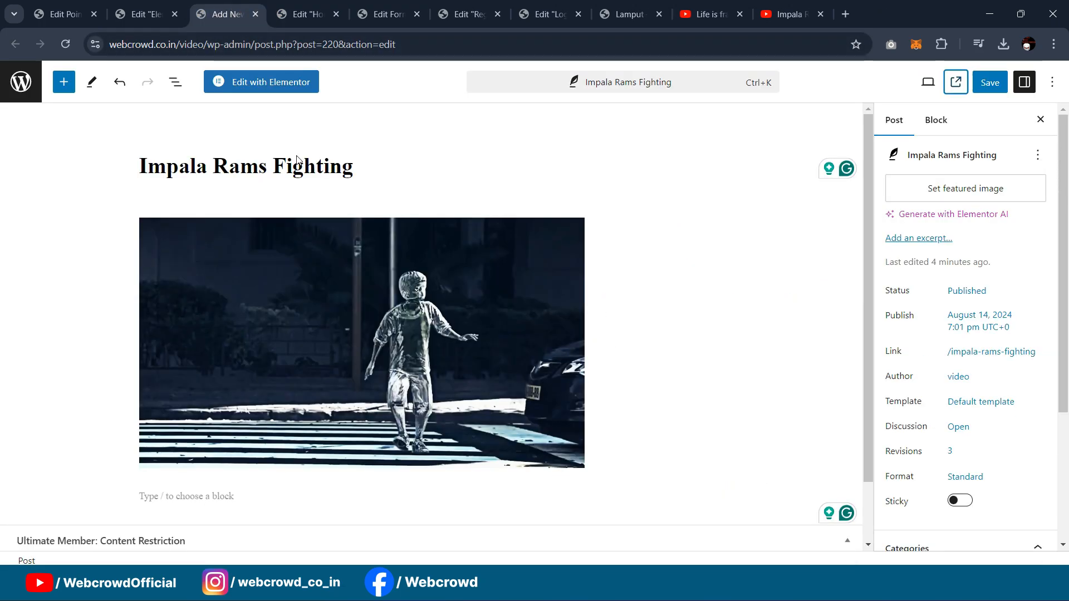
pyautogui.click(956, 82)
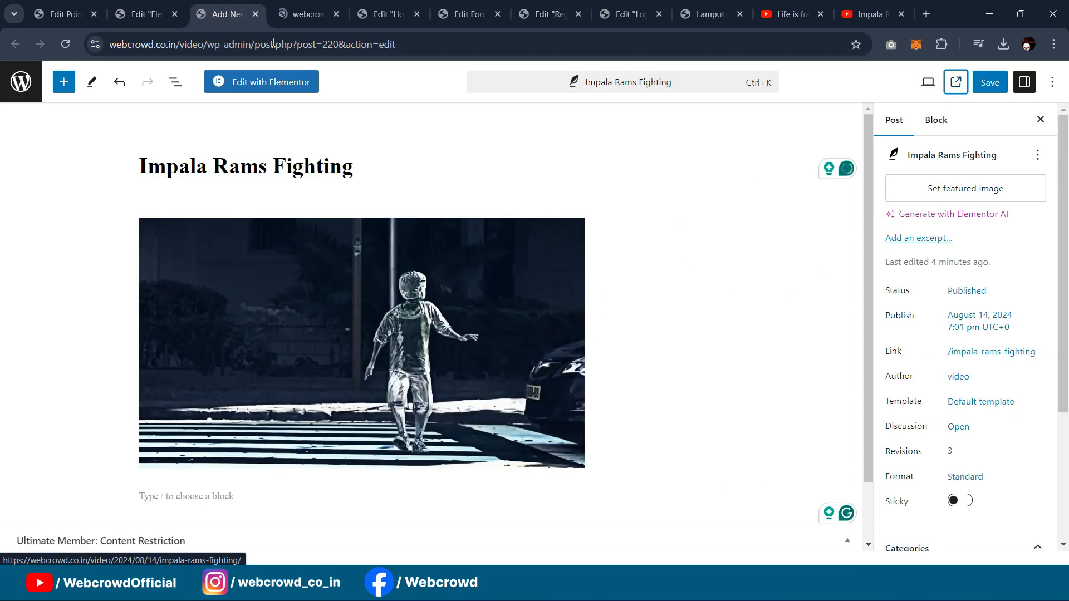
pyautogui.click(288, 7)
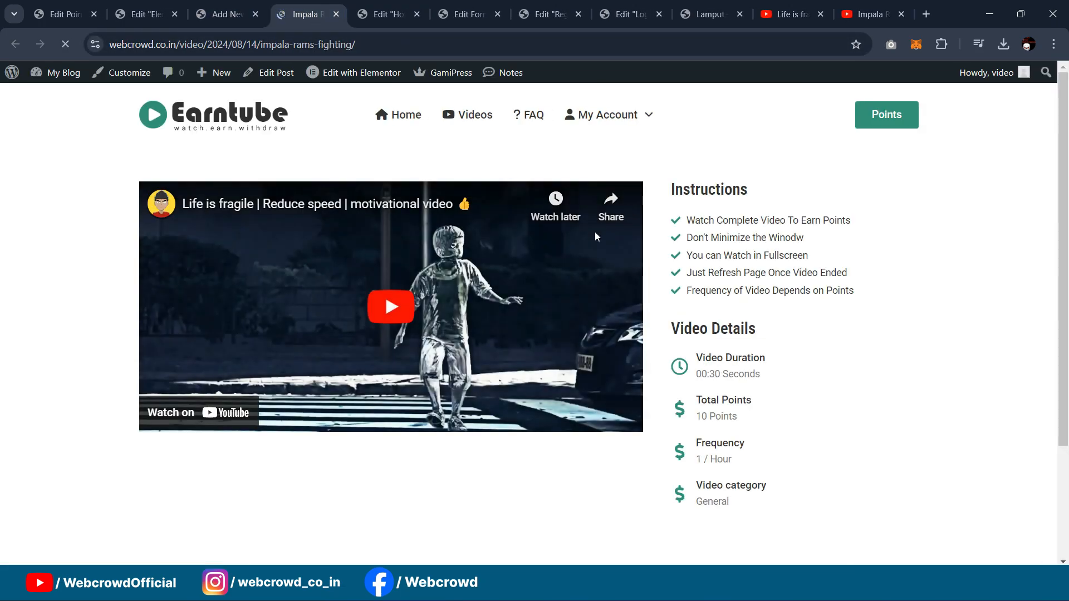
# Step: Open the reference Lamput site's Videos page and scroll through its six video cards
pyautogui.scroll(-3, 887, 277)
pyautogui.scroll(3, 887, 277)
pyautogui.scroll(-1, 891, 277)
pyautogui.scroll(-2, 891, 277)
pyautogui.scroll(3, 887, 286)
pyautogui.click(711, 14)
pyautogui.click(526, 107)
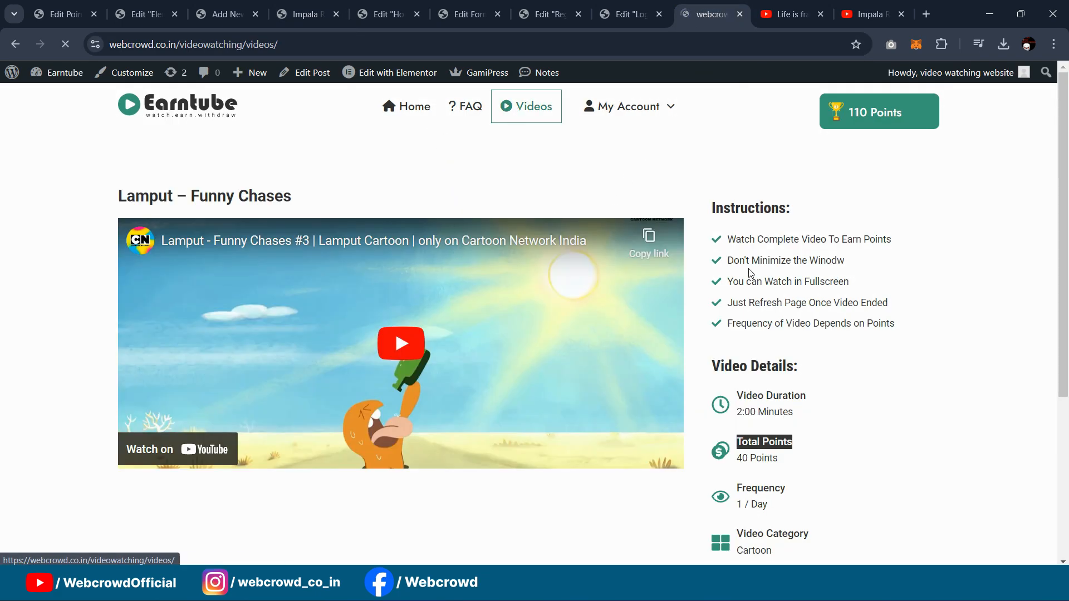
pyautogui.scroll(-4, 725, 262)
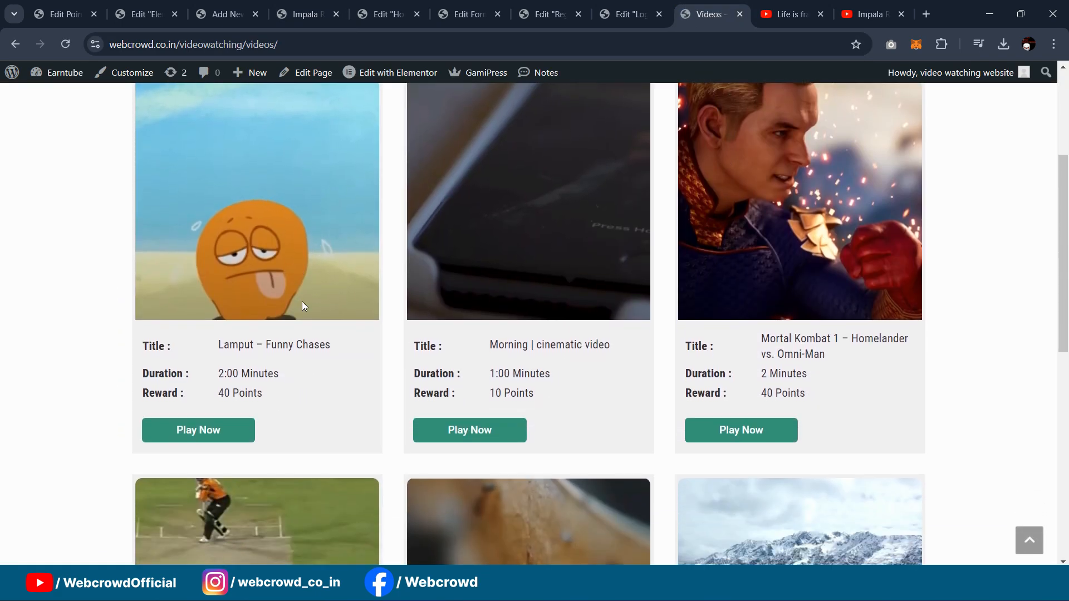
pyautogui.scroll(-1, 302, 306)
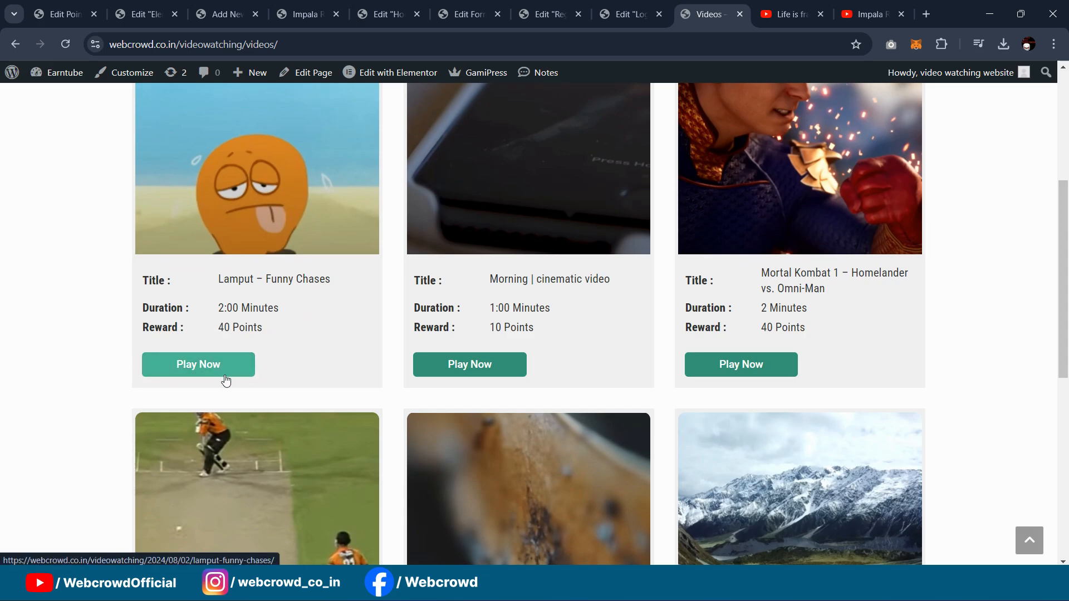
pyautogui.scroll(5, 406, 320)
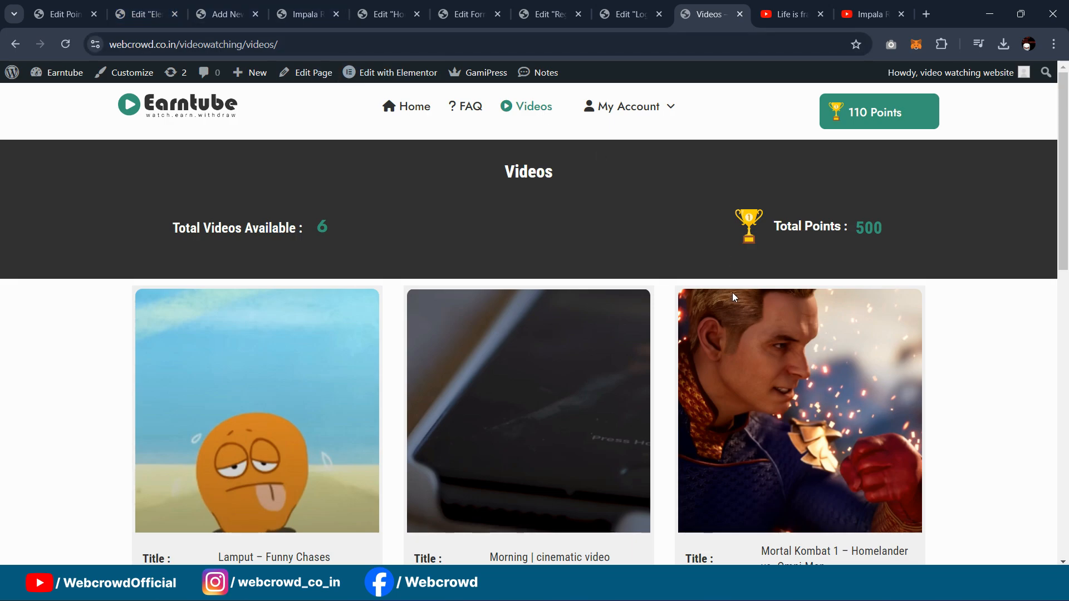
# Step: Return to the Points type edit page and reopen the Automatic Points Awards box
pyautogui.click(153, 11)
pyautogui.click(64, 14)
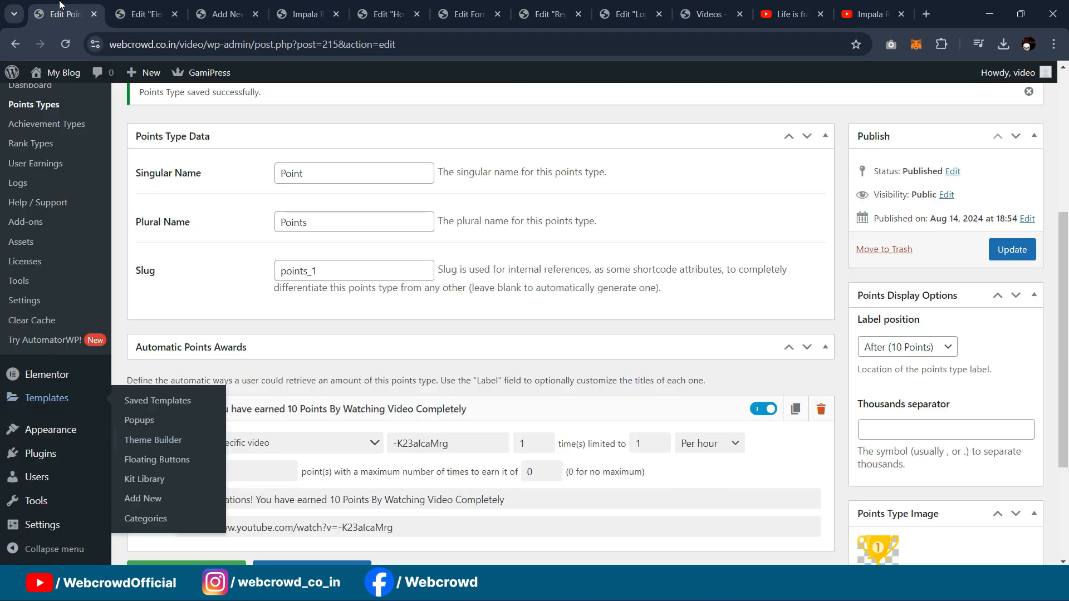
pyautogui.click(352, 355)
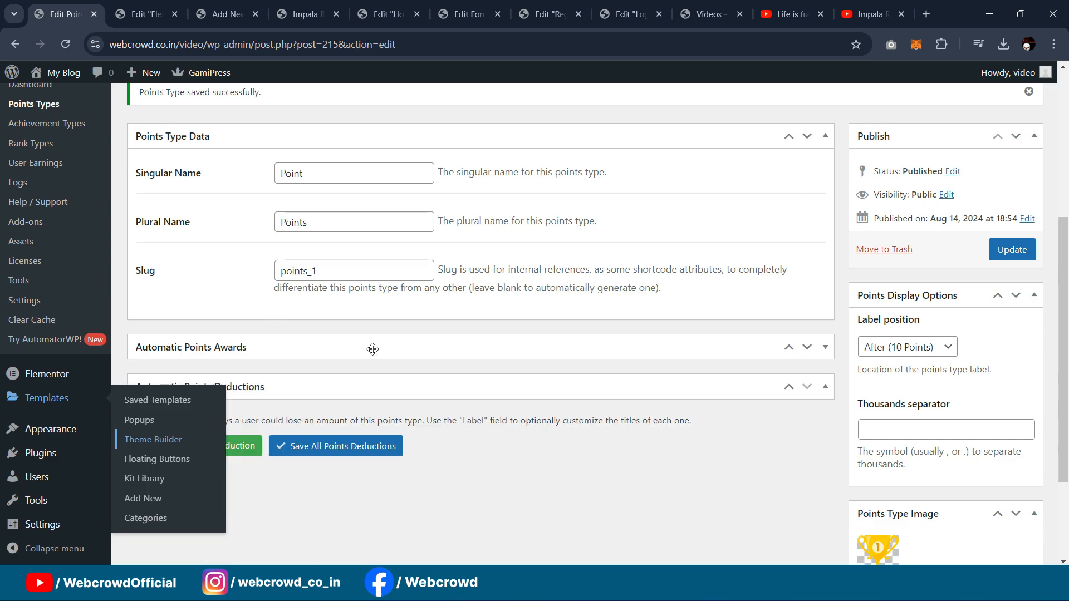
pyautogui.click(824, 350)
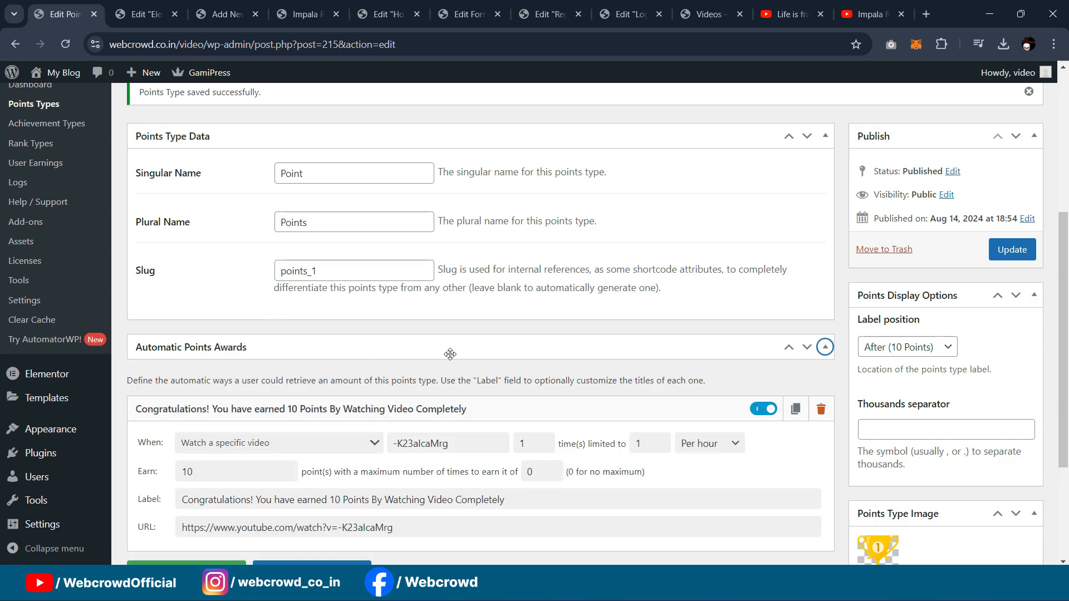
pyautogui.scroll(-3, 451, 357)
pyautogui.scroll(2, 454, 364)
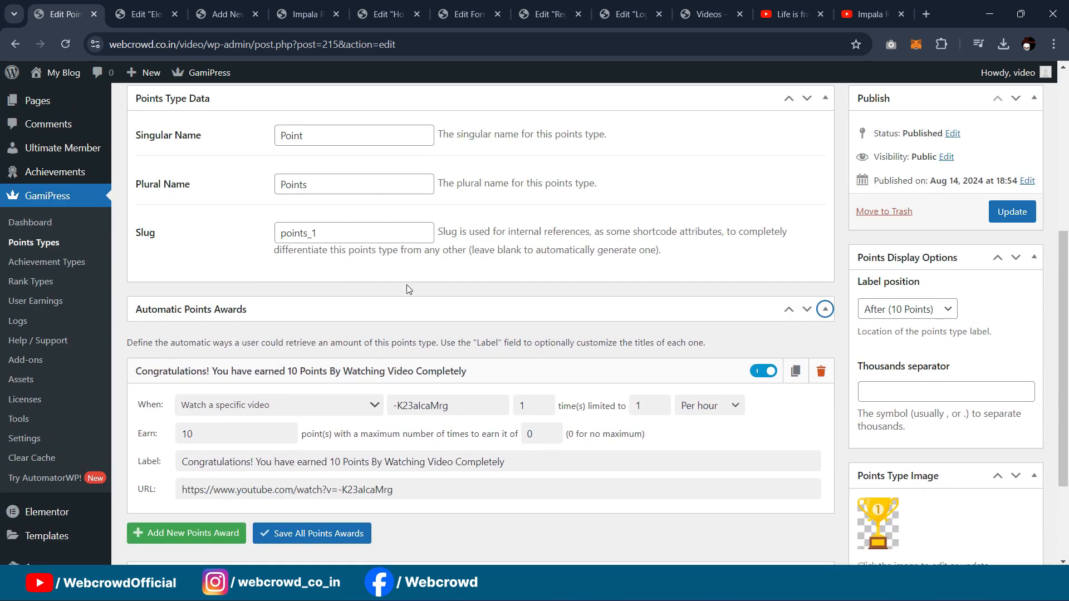
pyautogui.scroll(-1, 407, 289)
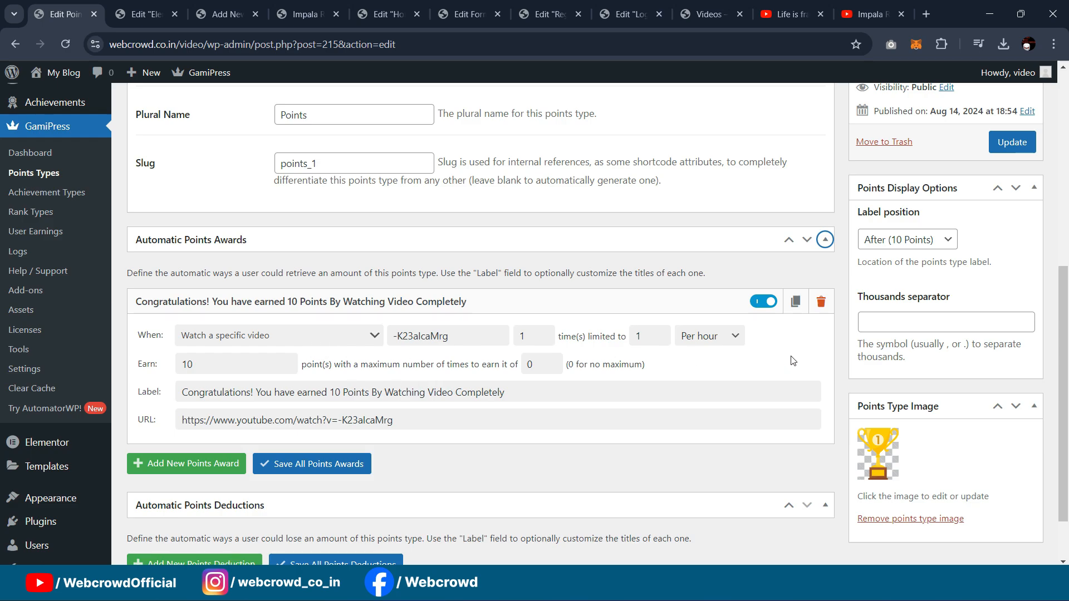
pyautogui.scroll(-2, 696, 262)
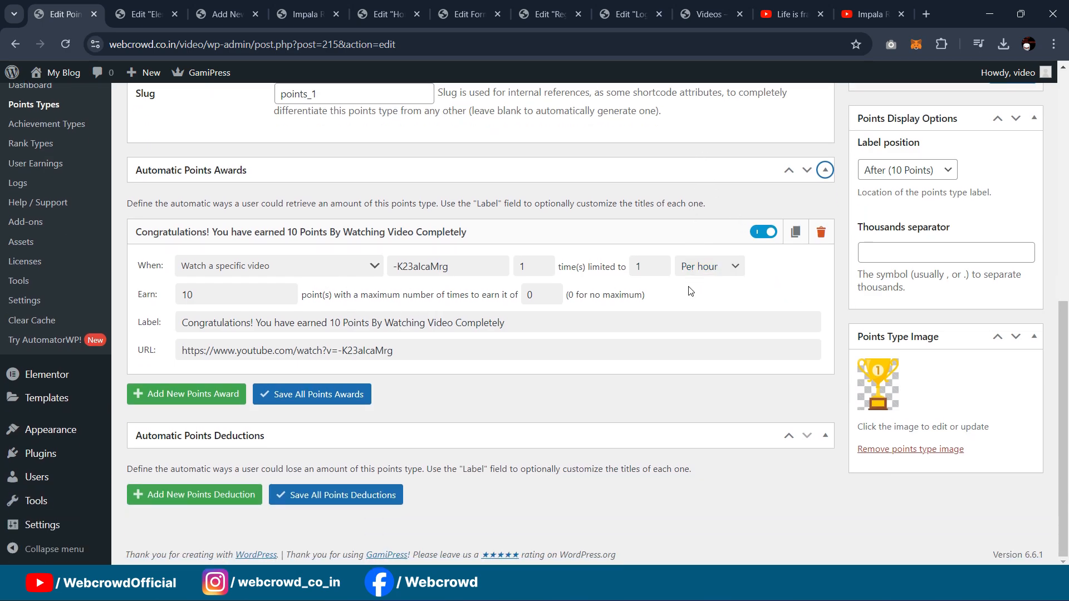
pyautogui.scroll(2, 691, 295)
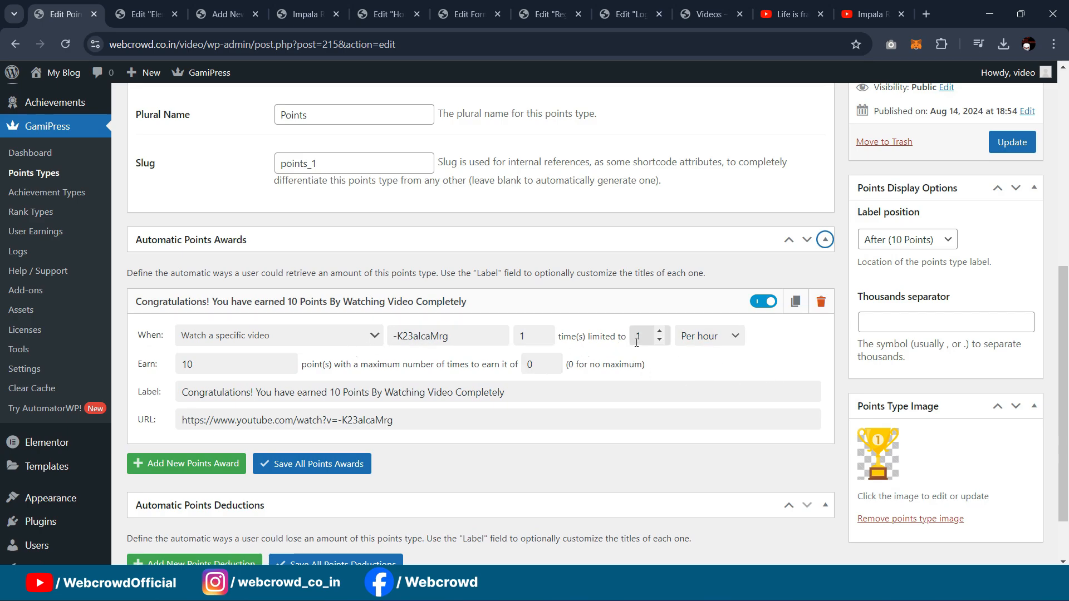
# Step: Check the award's Per hour limit and its 10-point Earn amount
pyautogui.click(734, 339)
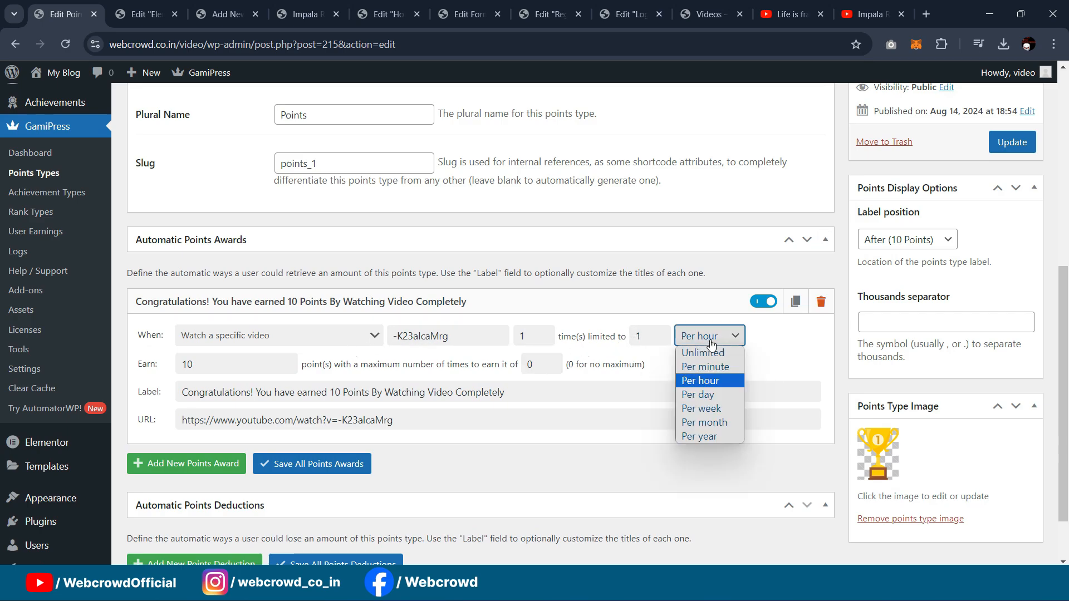
pyautogui.click(791, 363)
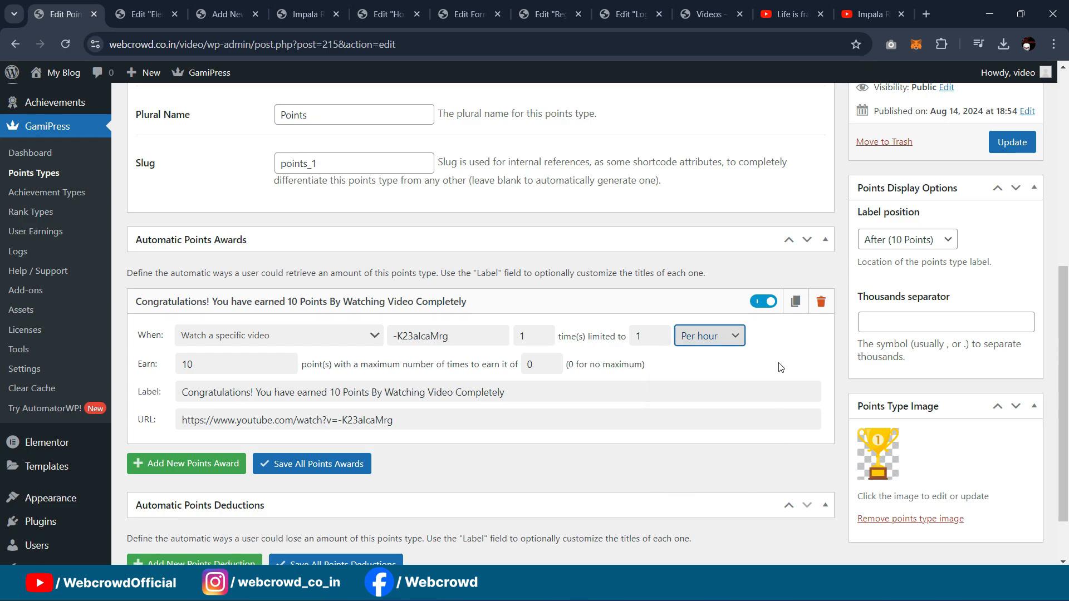
pyautogui.click(210, 365)
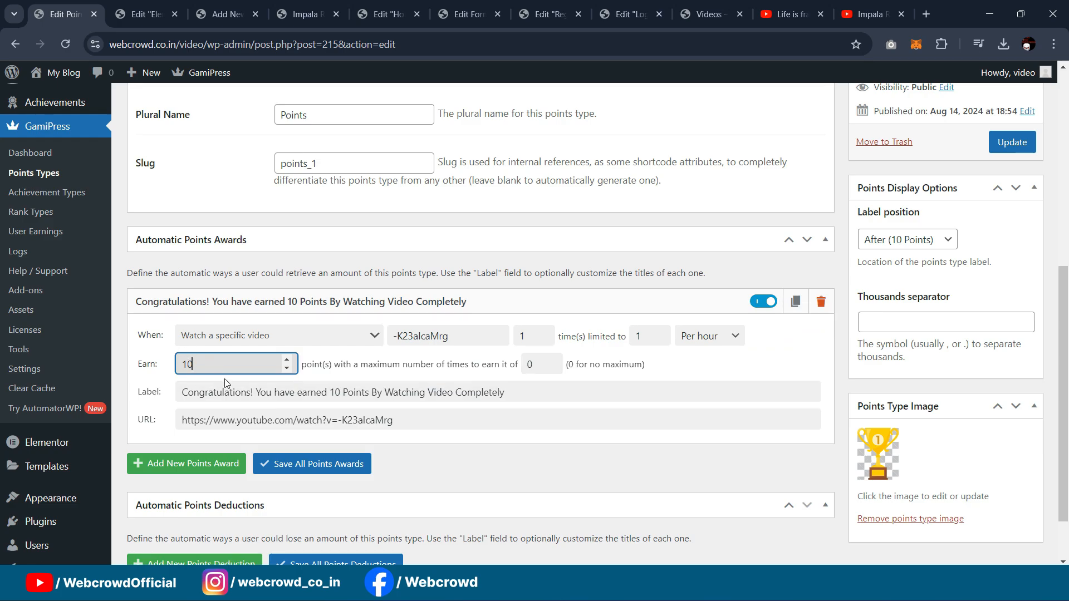
pyautogui.scroll(-1, 891, 429)
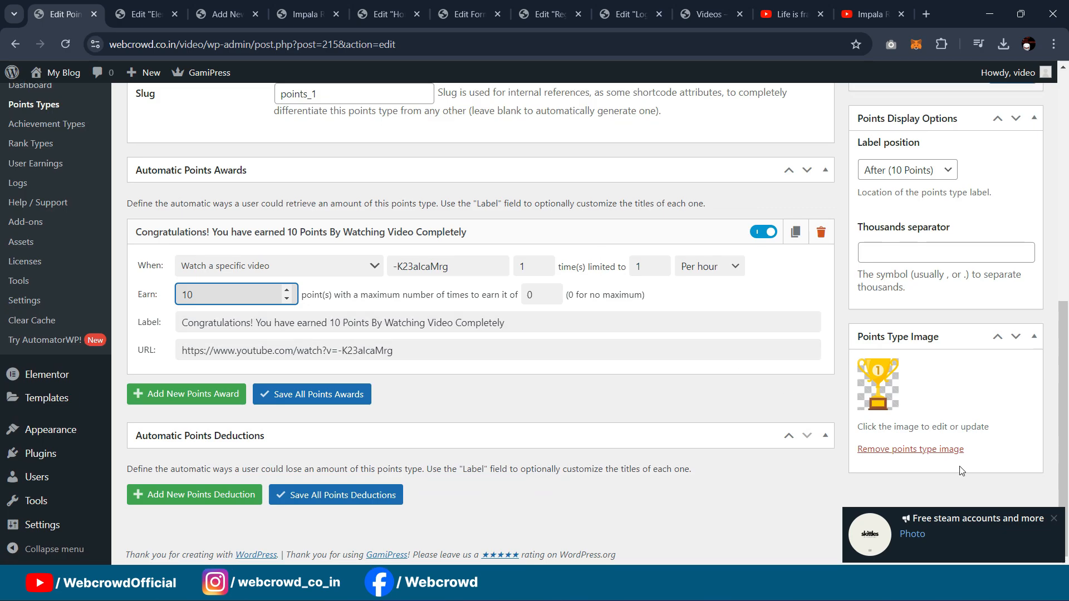
pyautogui.scroll(3, 483, 349)
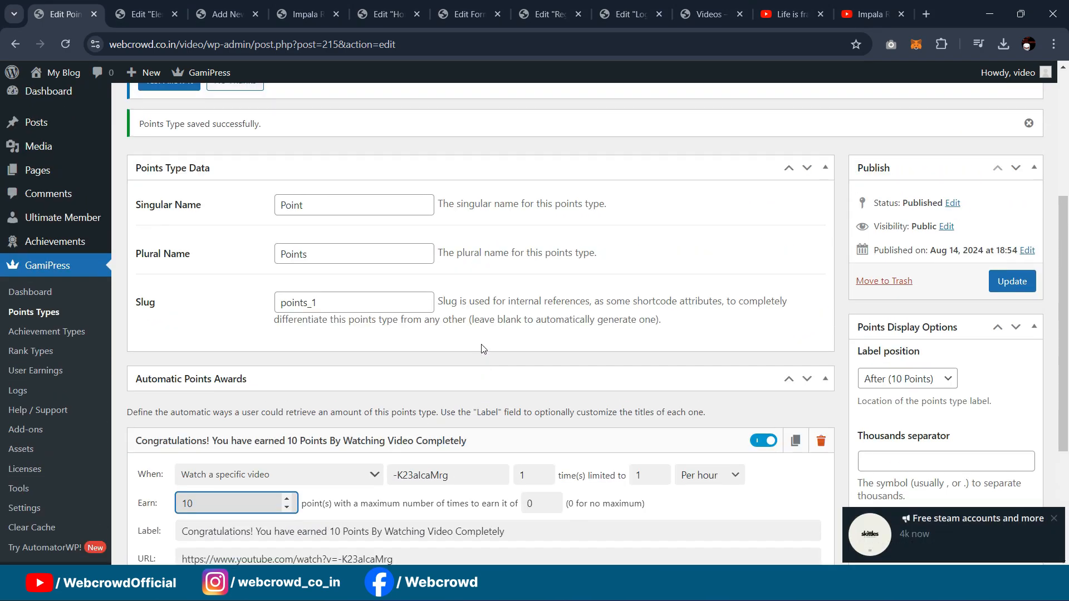
pyautogui.scroll(-2, 411, 277)
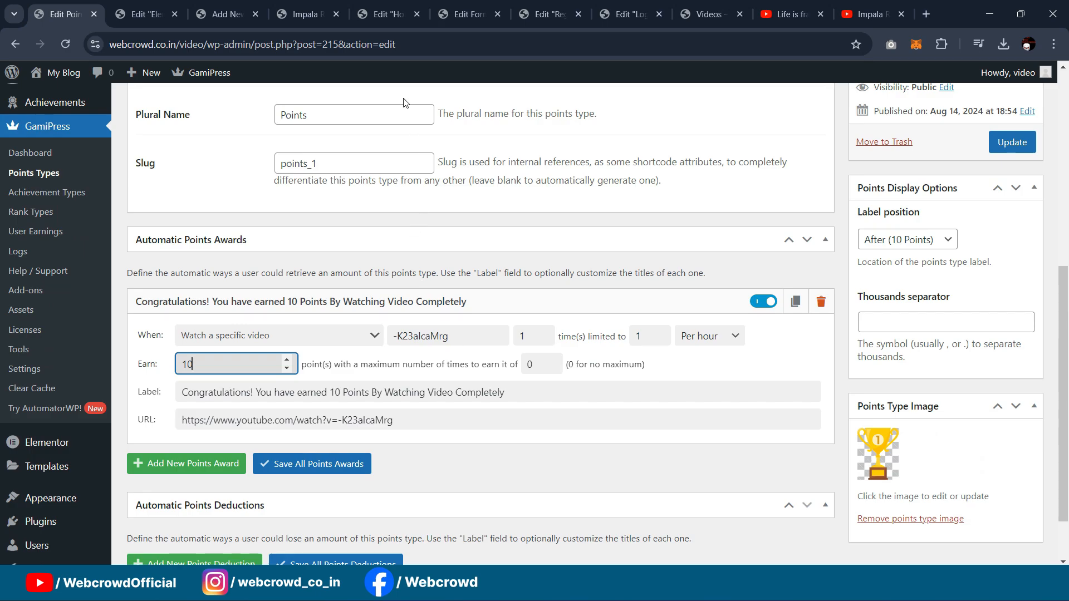
pyautogui.scroll(5, 361, 273)
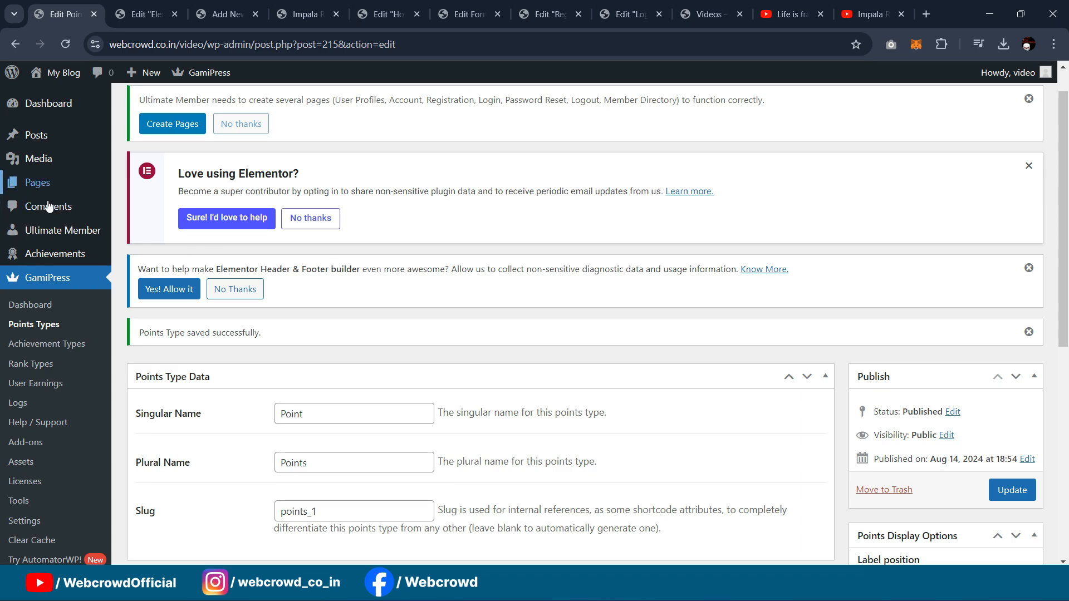
pyautogui.scroll(1, 44, 166)
# Step: Find the Videos page under All Pages and launch it in Elementor
pyautogui.moveTo(36, 139)
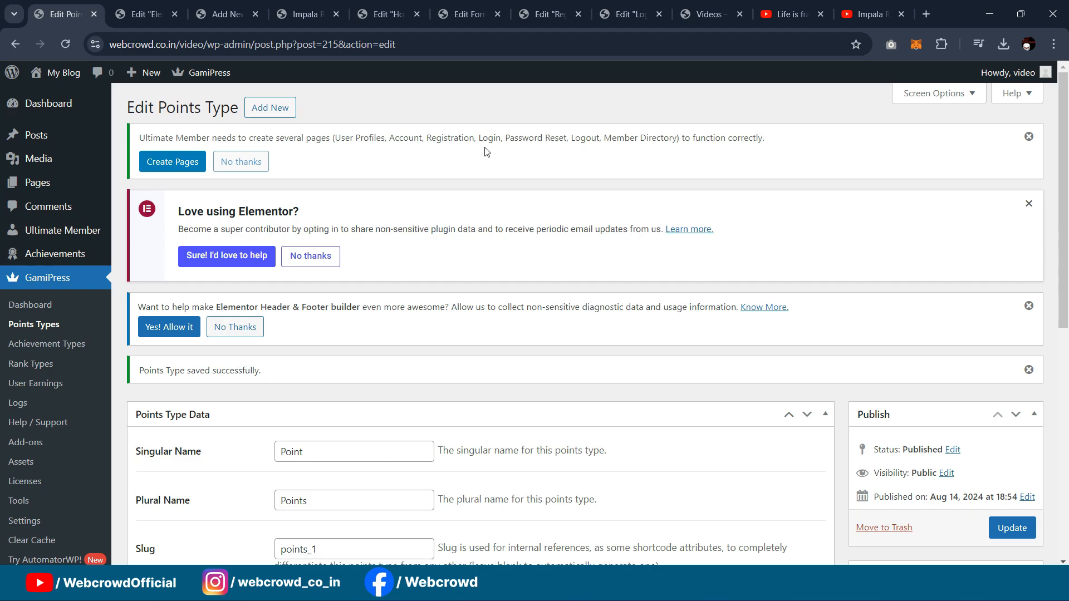
pyautogui.scroll(-3, 566, 184)
pyautogui.scroll(3, 551, 222)
pyautogui.moveTo(33, 186)
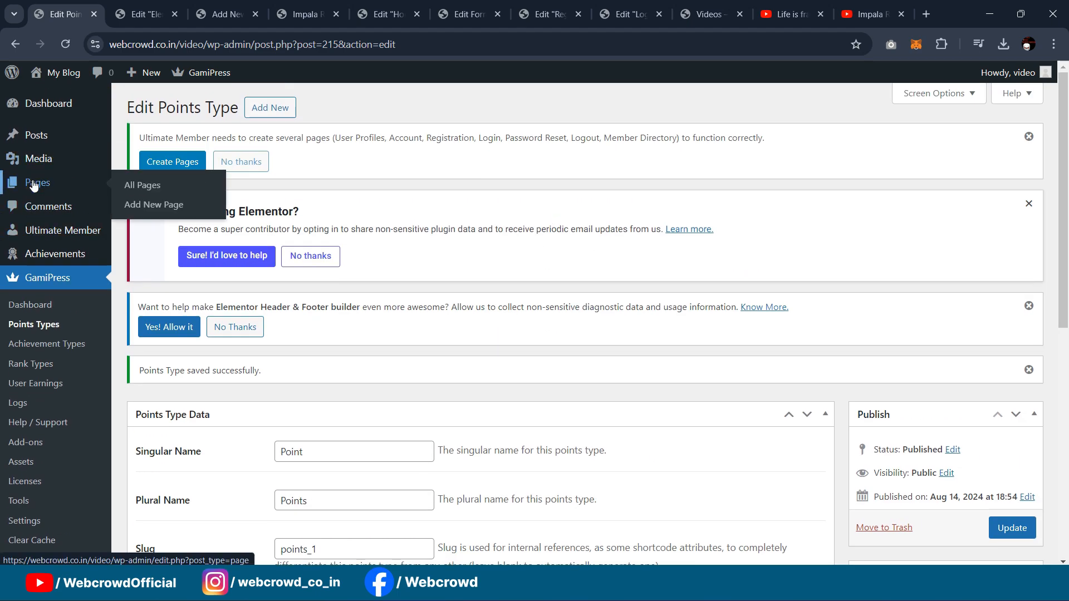
pyautogui.click(128, 186)
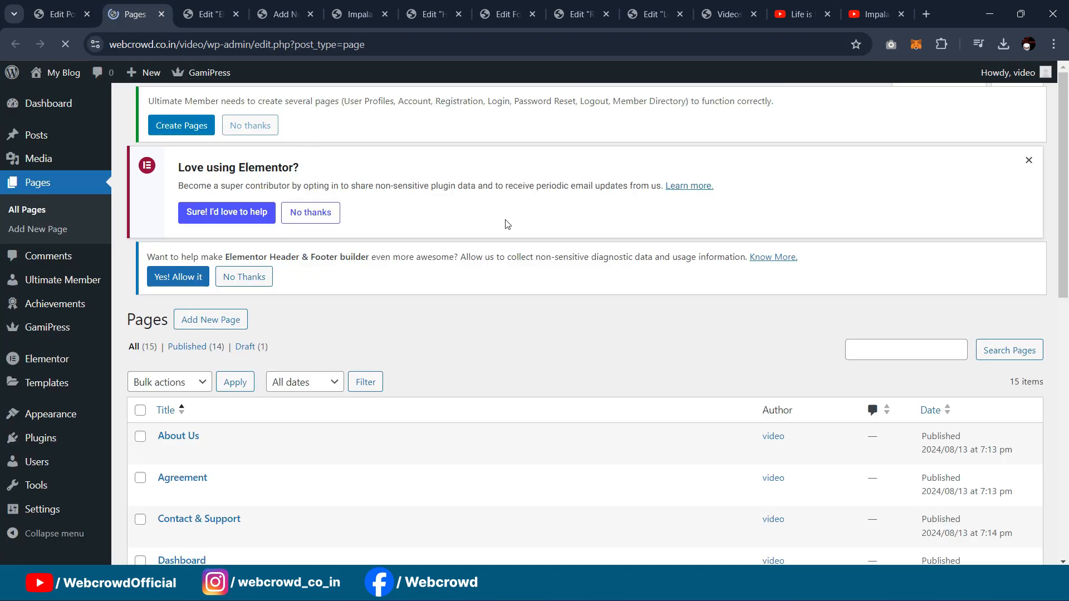
pyautogui.scroll(-5, 504, 228)
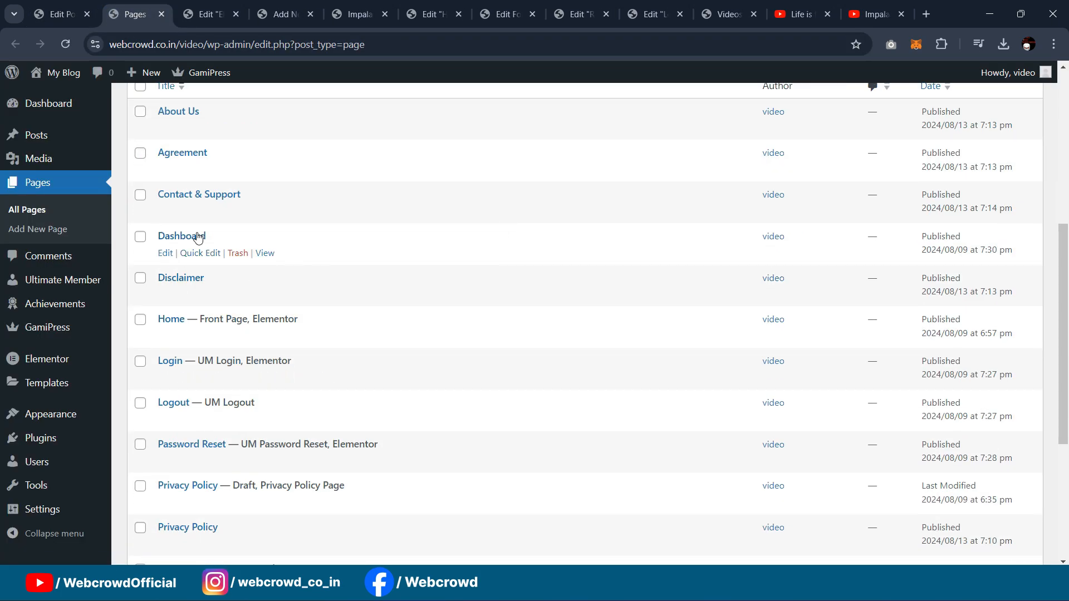
pyautogui.scroll(-5, 177, 346)
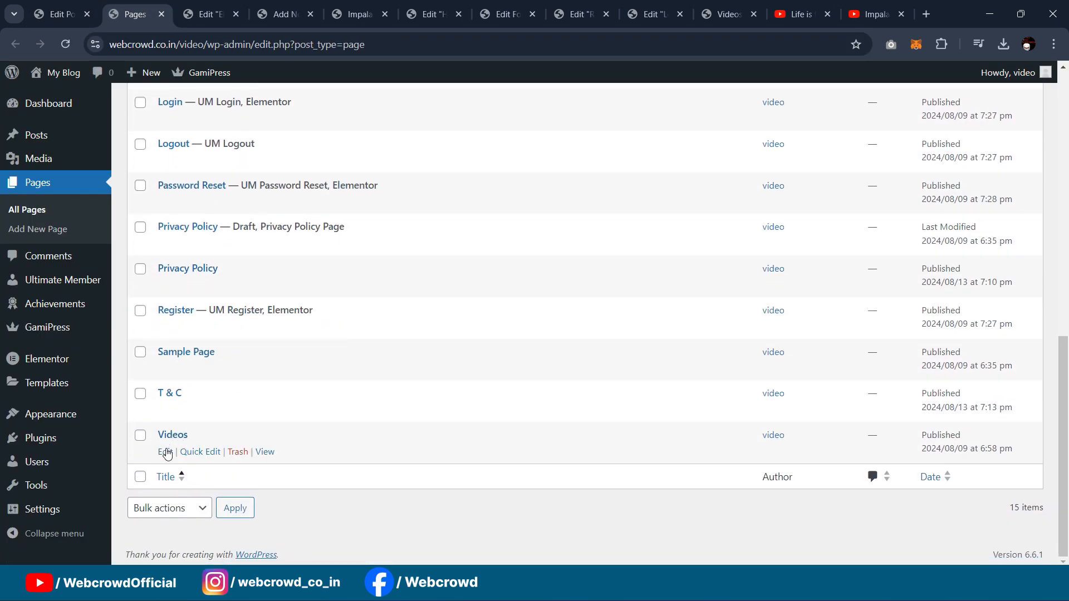
pyautogui.click(166, 453)
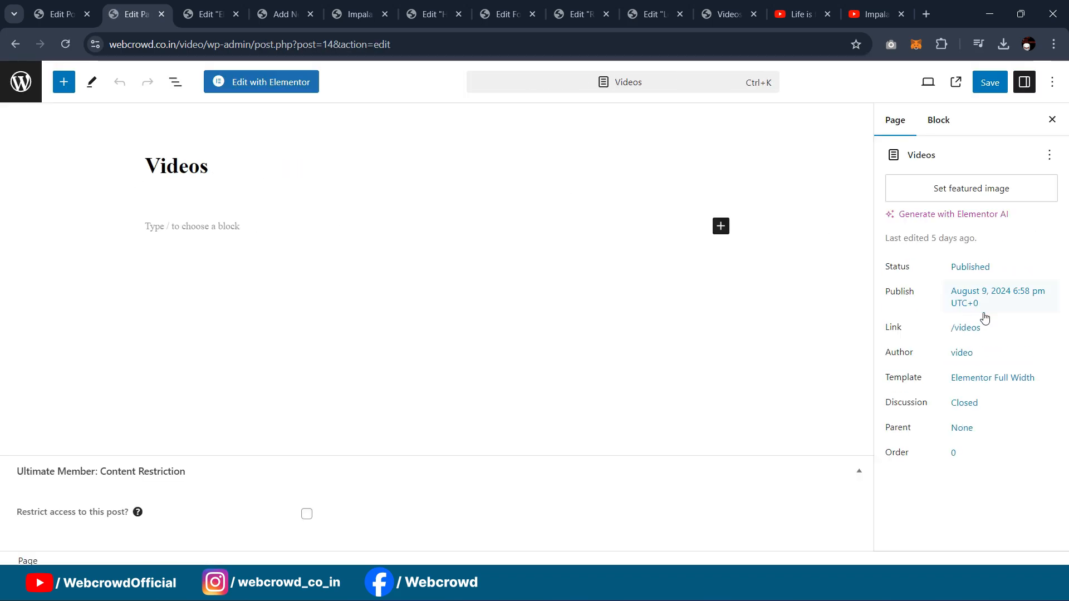
pyautogui.click(292, 83)
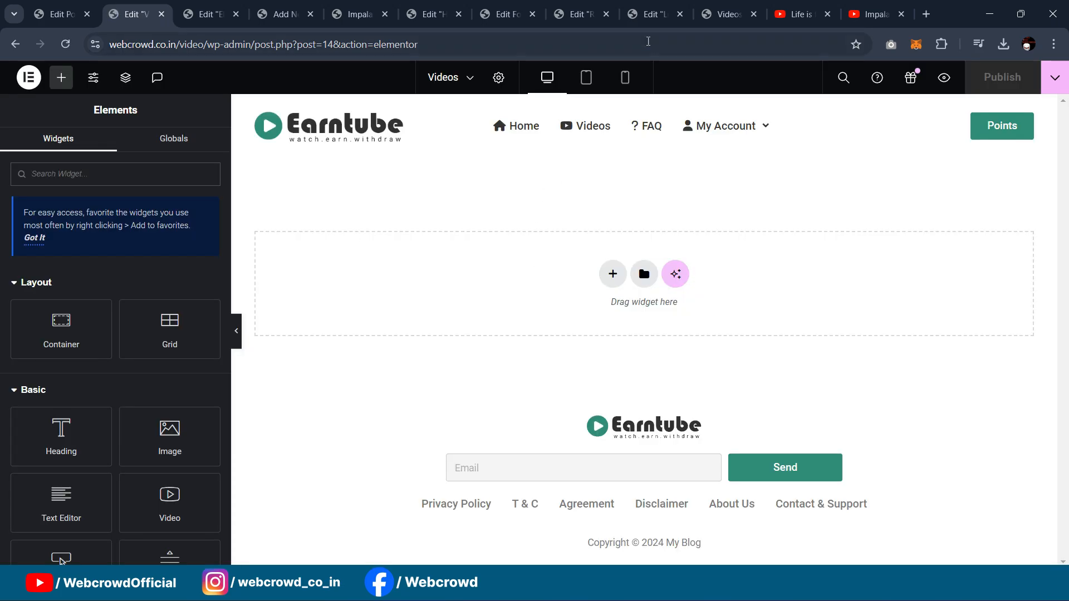
# Step: Add a container at the top of the Videos page with 40 px bottom padding
pyautogui.click(648, 14)
pyautogui.click(729, 15)
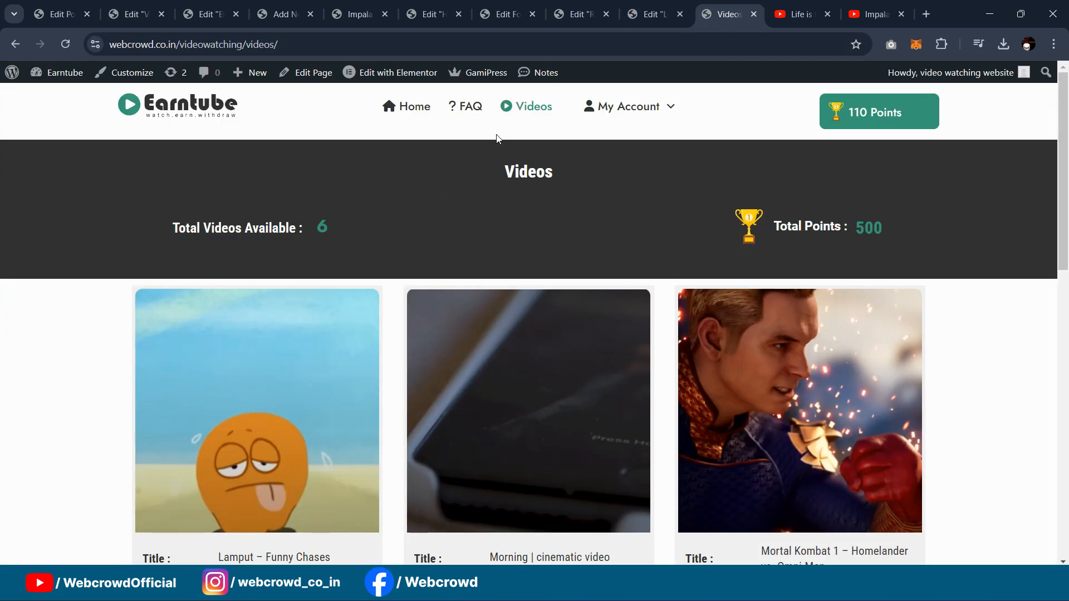
pyautogui.click(132, 14)
pyautogui.moveTo(62, 320); pyautogui.dragTo(653, 216)
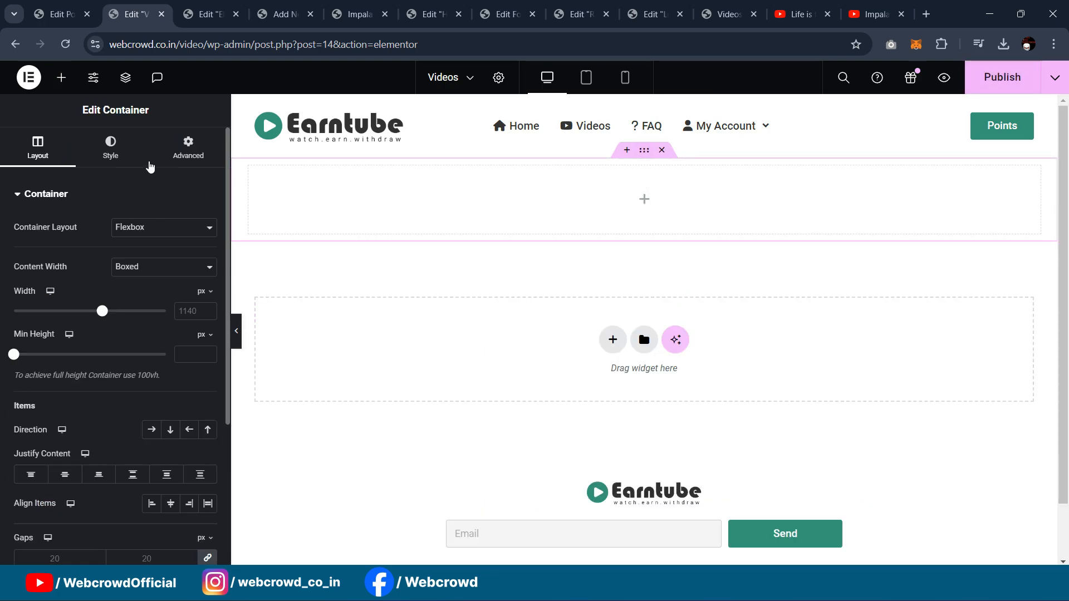
pyautogui.click(188, 146)
pyautogui.click(32, 296)
pyautogui.write('0')
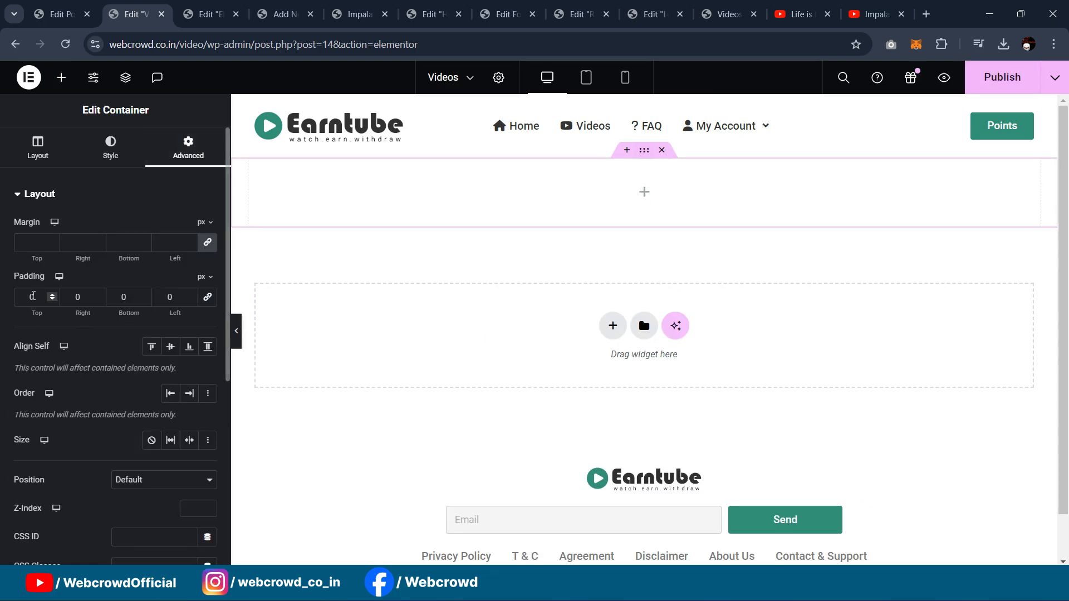
pyautogui.write('40')
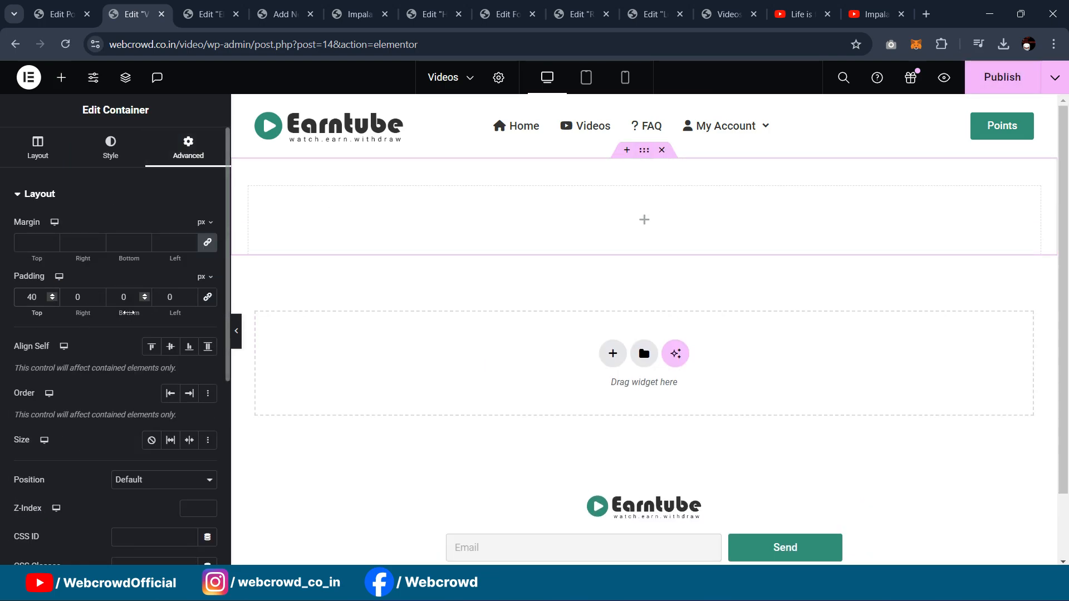
pyautogui.doubleClick(126, 302)
pyautogui.write('40')
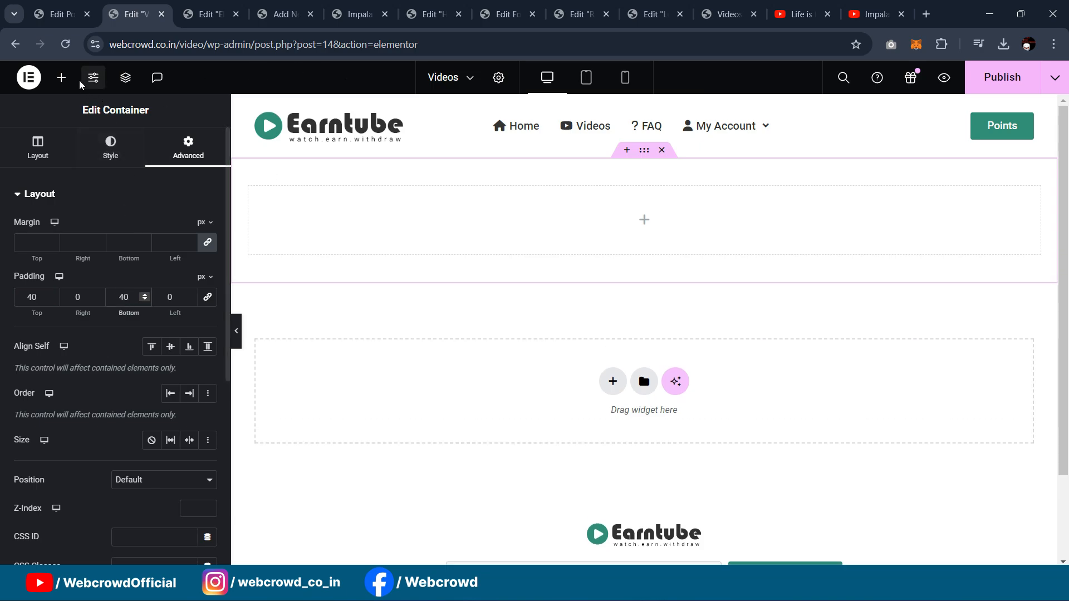
# Step: Place an inner container in the header and duplicate it into three columns
pyautogui.click(61, 77)
pyautogui.moveTo(62, 325); pyautogui.dragTo(627, 283)
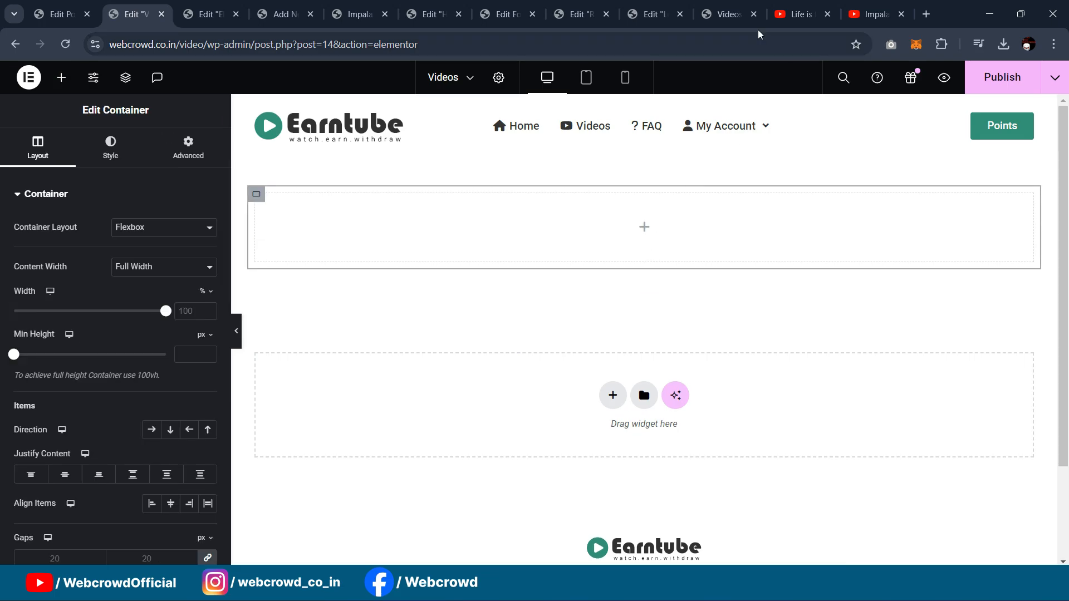
pyautogui.click(726, 13)
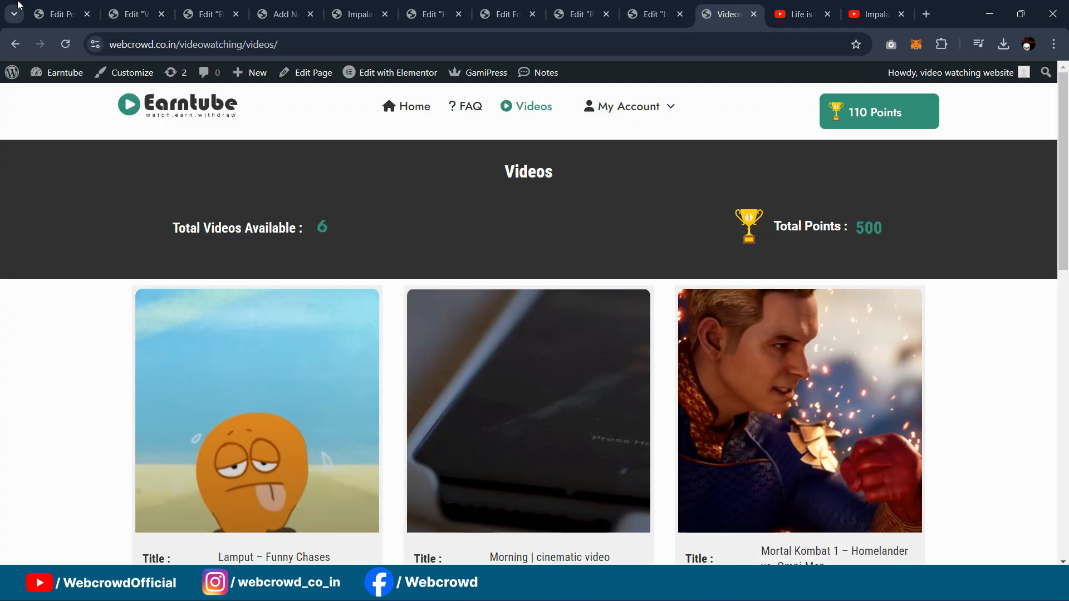
pyautogui.click(133, 14)
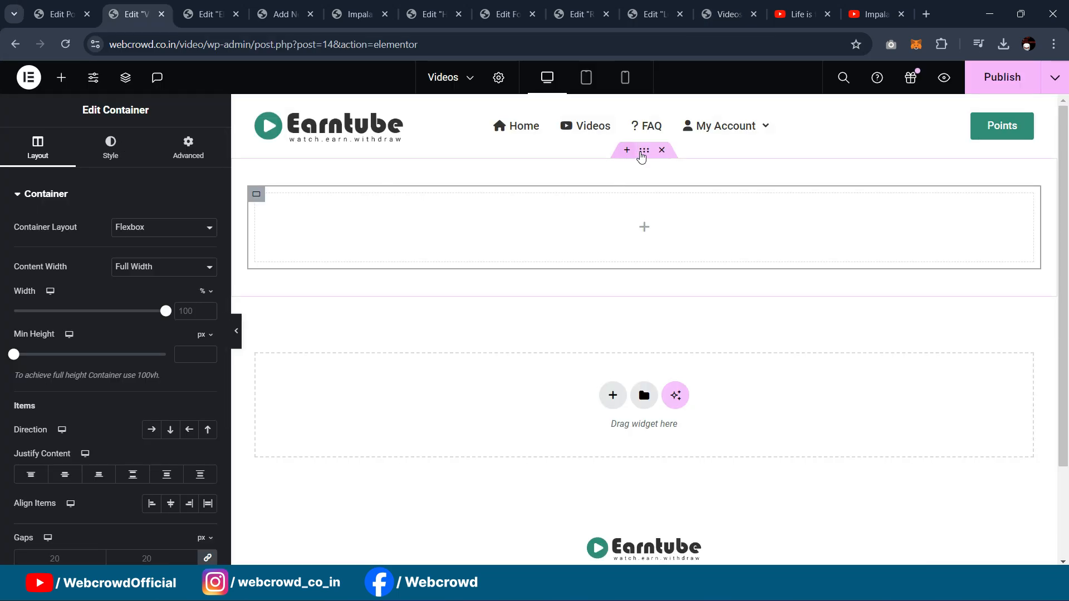
pyautogui.click(188, 148)
pyautogui.click(37, 147)
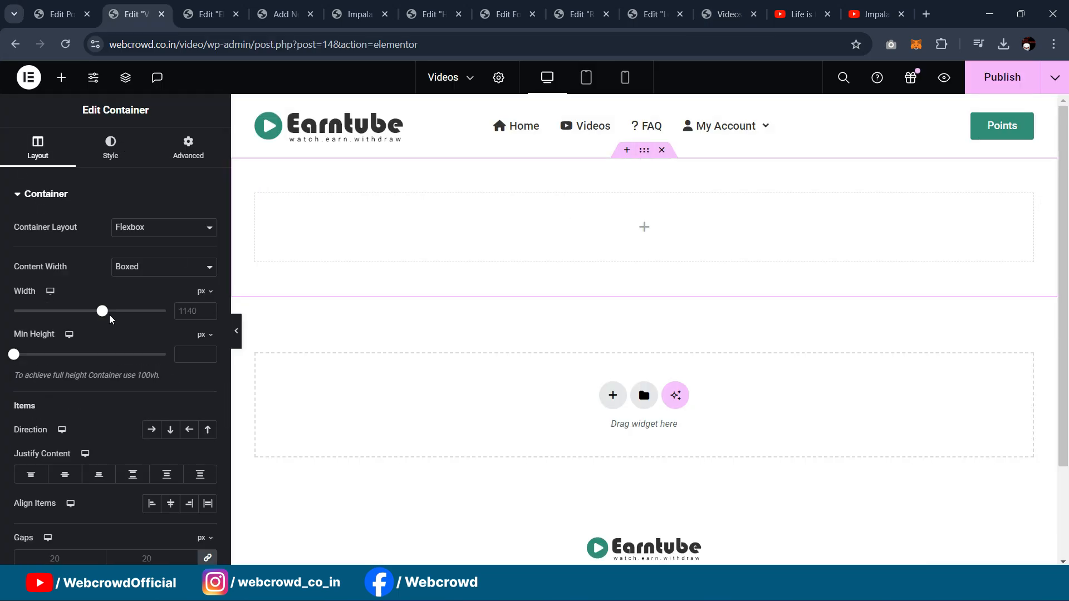
pyautogui.rightClick(286, 229)
pyautogui.click(291, 232)
pyautogui.rightClick(277, 228)
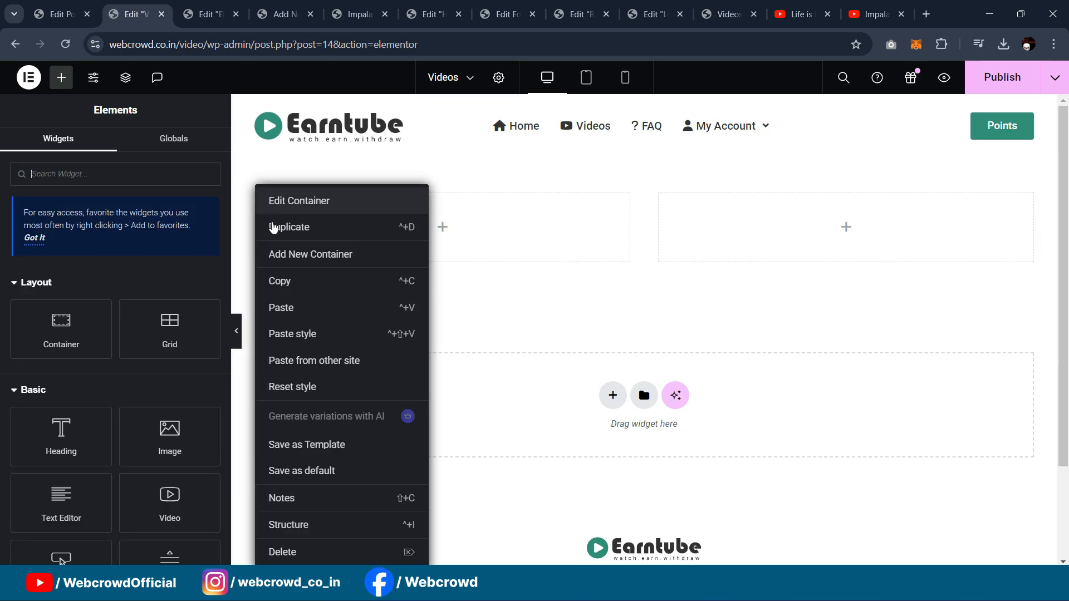
pyautogui.click(279, 230)
# Step: Give the header section a classic dark grey global background colour
pyautogui.click(643, 149)
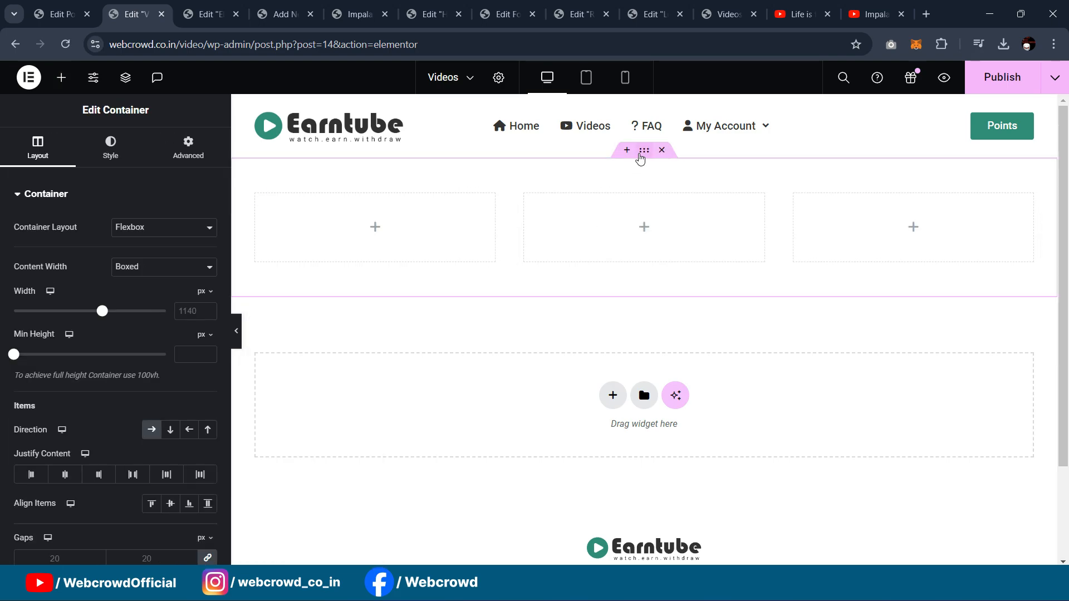
pyautogui.click(128, 158)
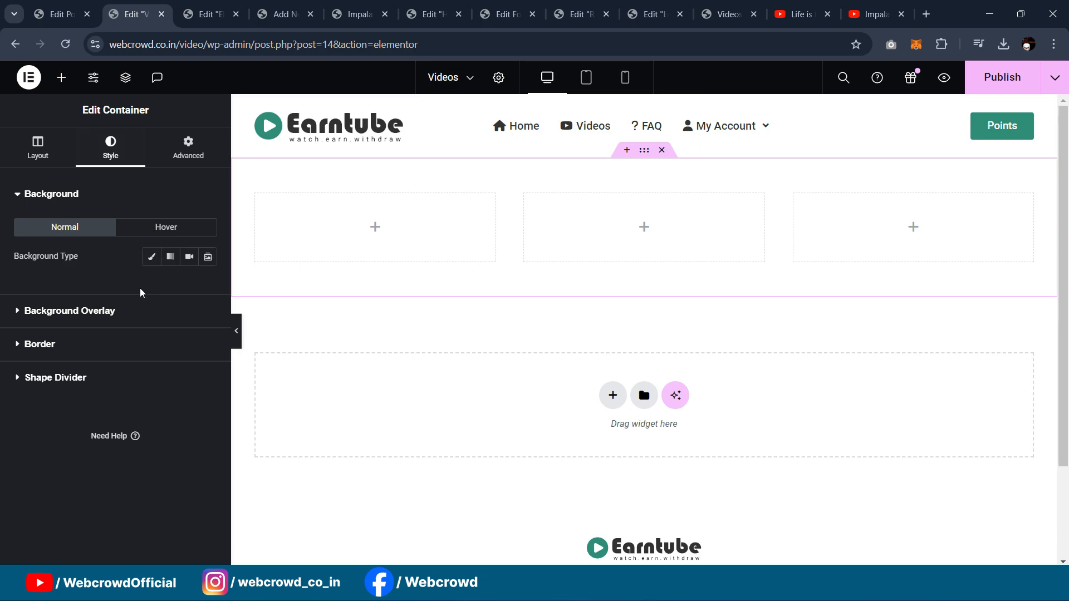
pyautogui.click(151, 257)
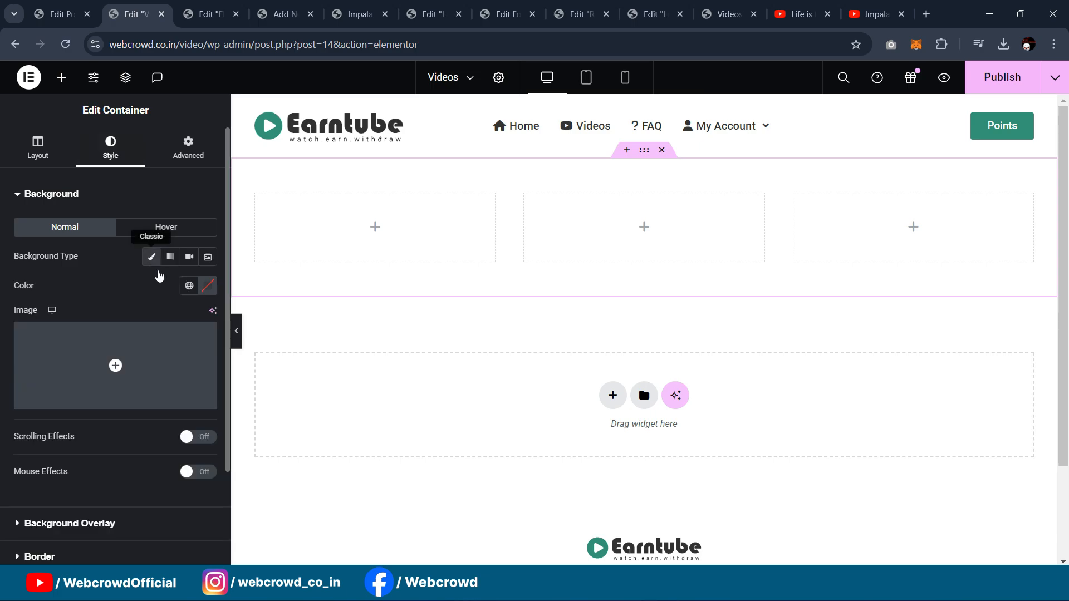
pyautogui.click(189, 285)
pyautogui.click(148, 376)
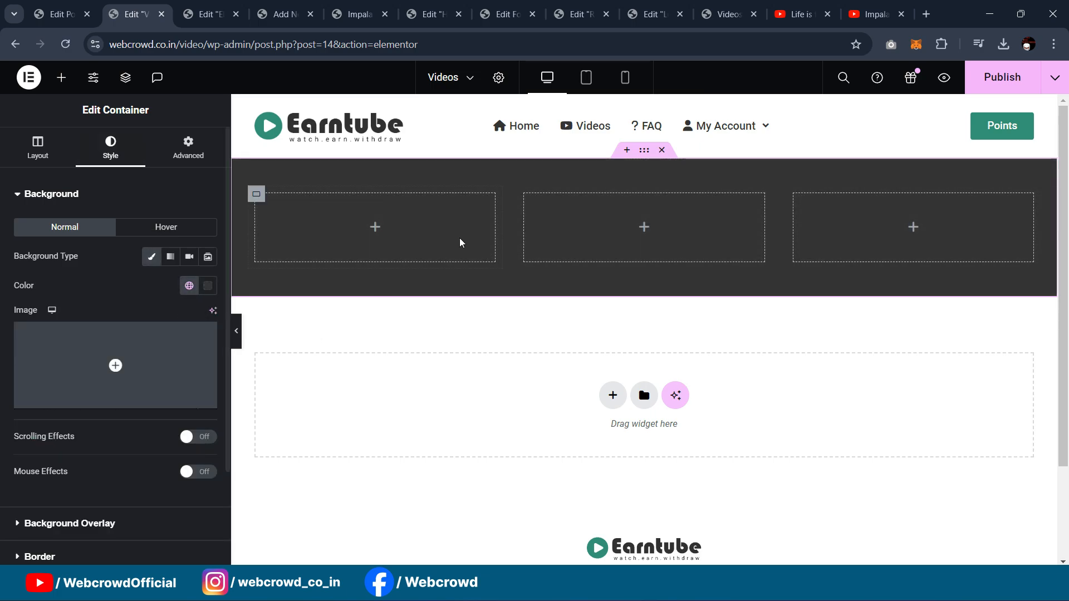
pyautogui.click(256, 196)
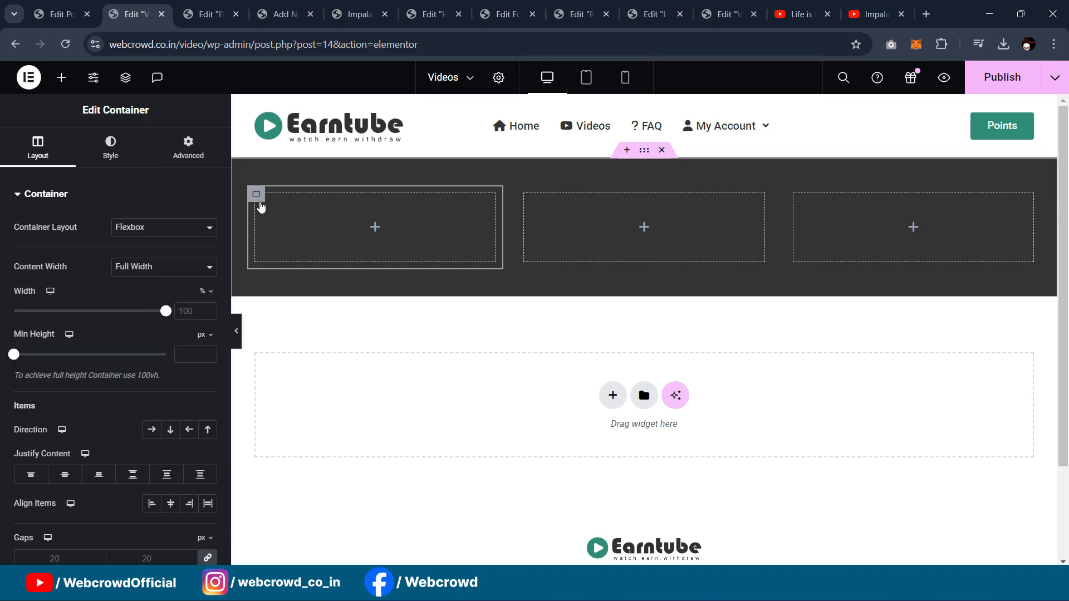
pyautogui.rightClick(251, 203)
pyautogui.click(251, 204)
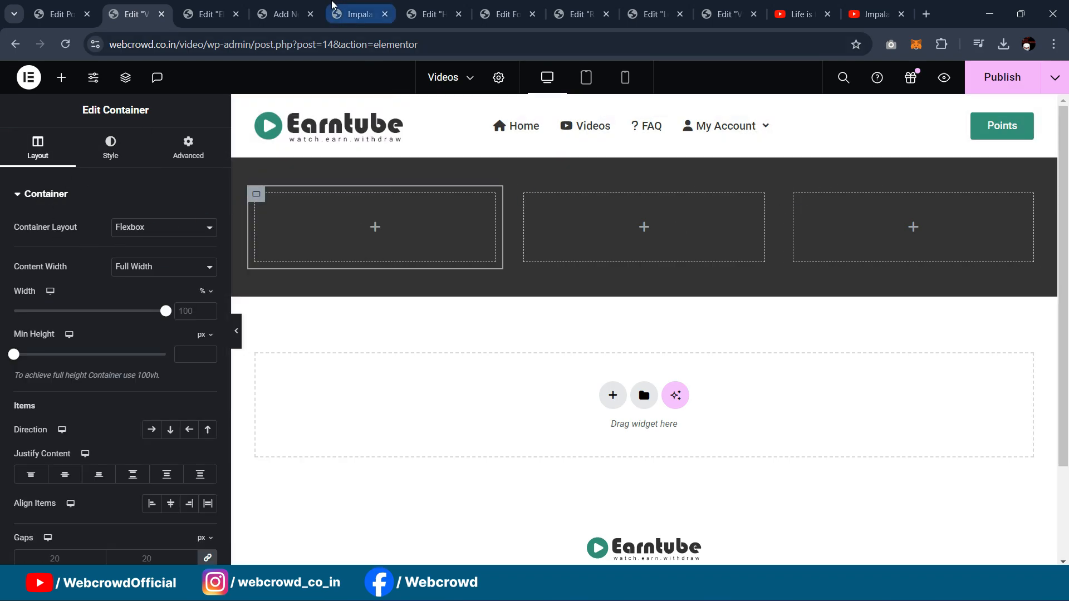
pyautogui.click(276, 14)
# Step: Copy the How To Work heading from the other editor into the first column and make it white
pyautogui.click(369, 13)
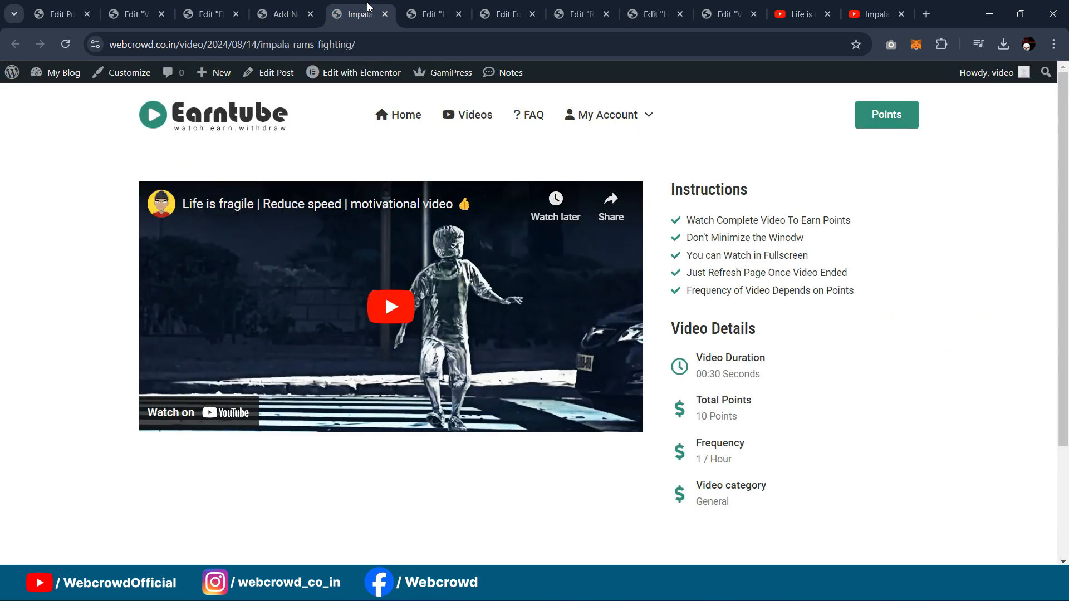
pyautogui.click(437, 12)
pyautogui.rightClick(1033, 180)
pyautogui.click(954, 248)
pyautogui.click(133, 14)
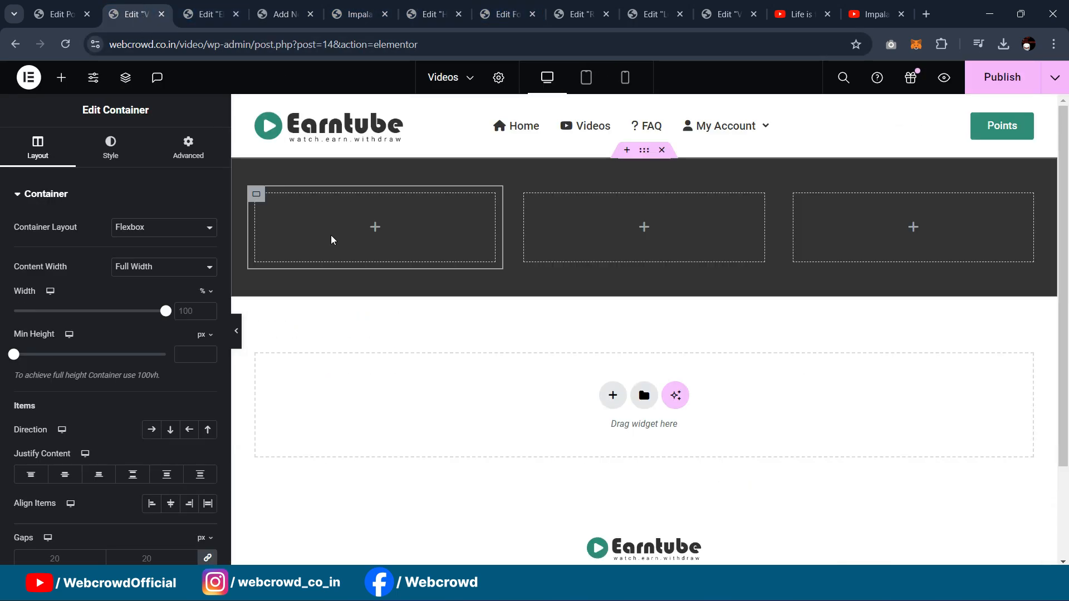
pyautogui.rightClick(256, 193)
pyautogui.click(315, 307)
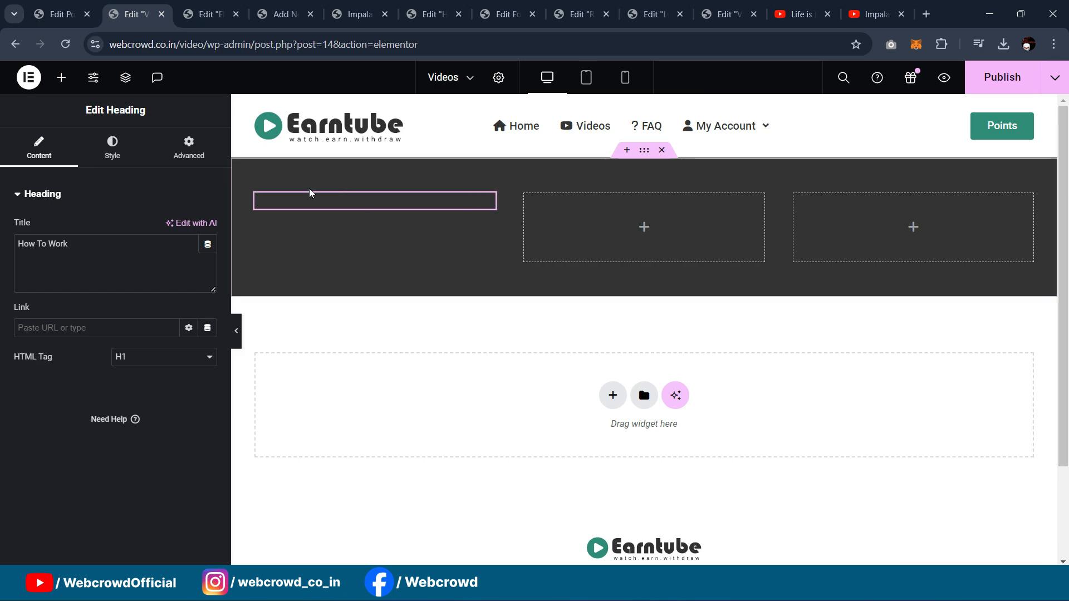
pyautogui.click(112, 147)
pyautogui.click(187, 255)
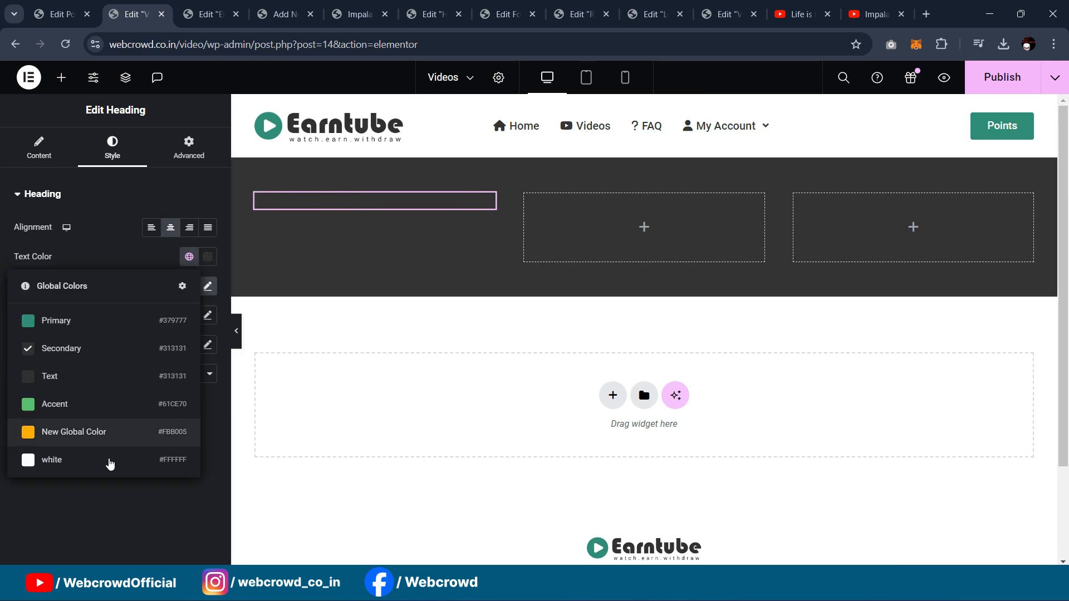
pyautogui.click(107, 458)
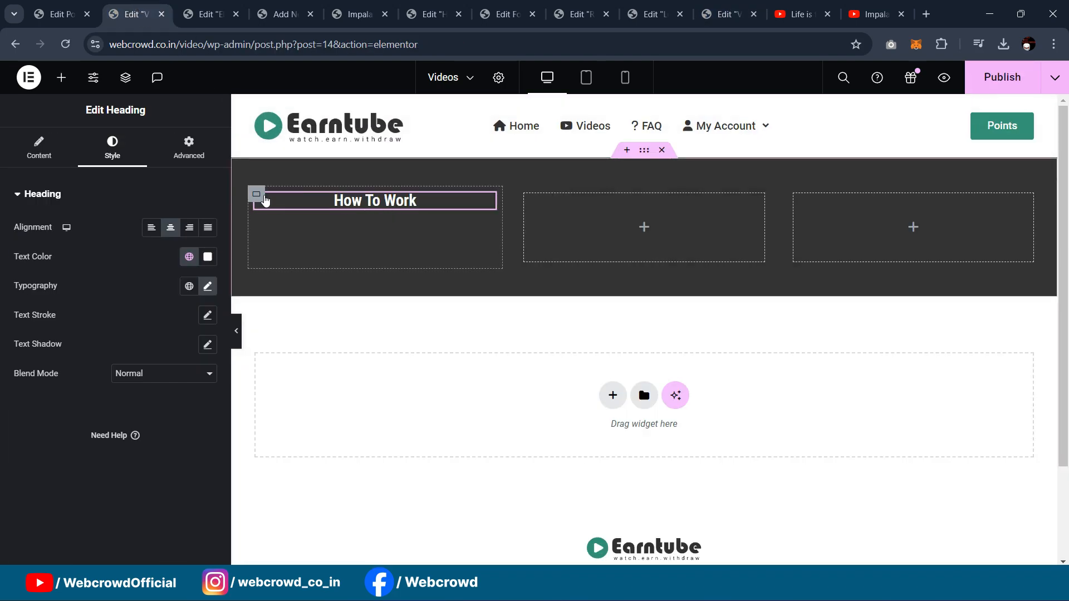
# Step: Set the first column to Row direction with centred items and append ':' to the heading
pyautogui.click(256, 194)
pyautogui.click(152, 429)
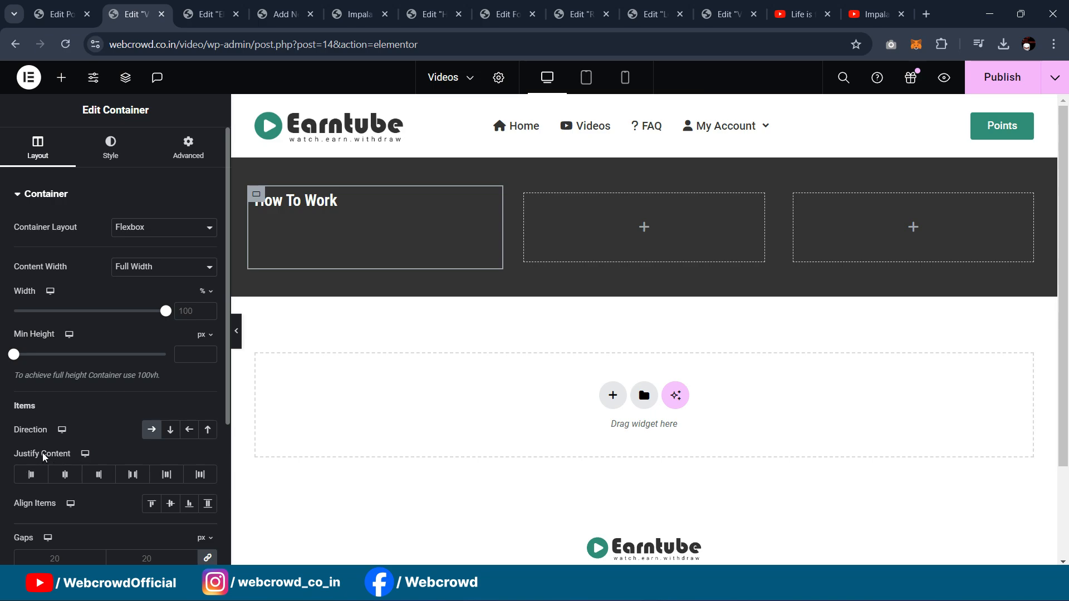
pyautogui.click(170, 507)
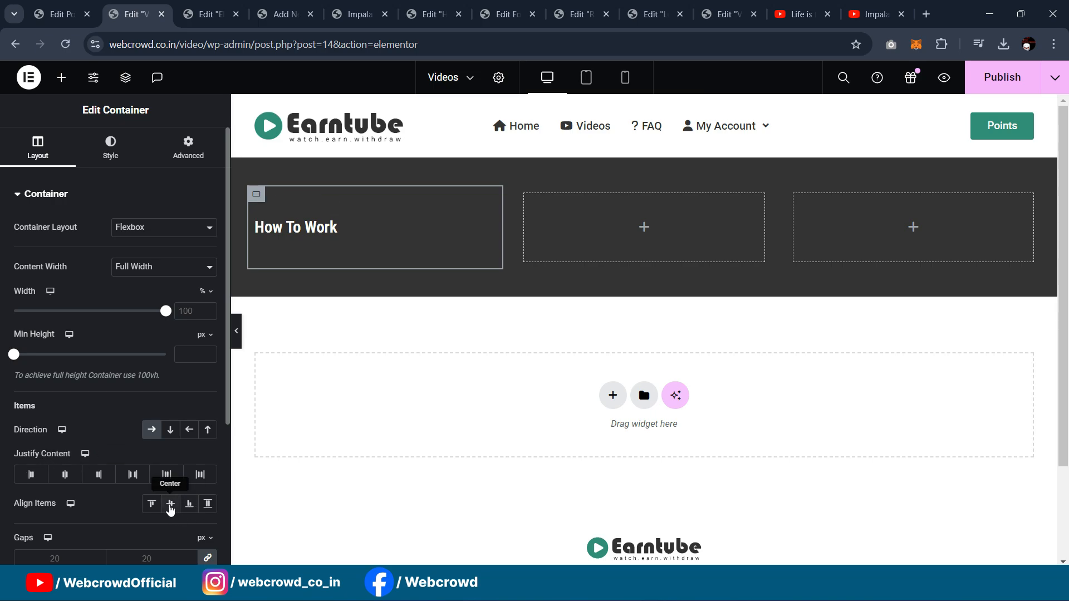
pyautogui.click(325, 234)
pyautogui.click(39, 159)
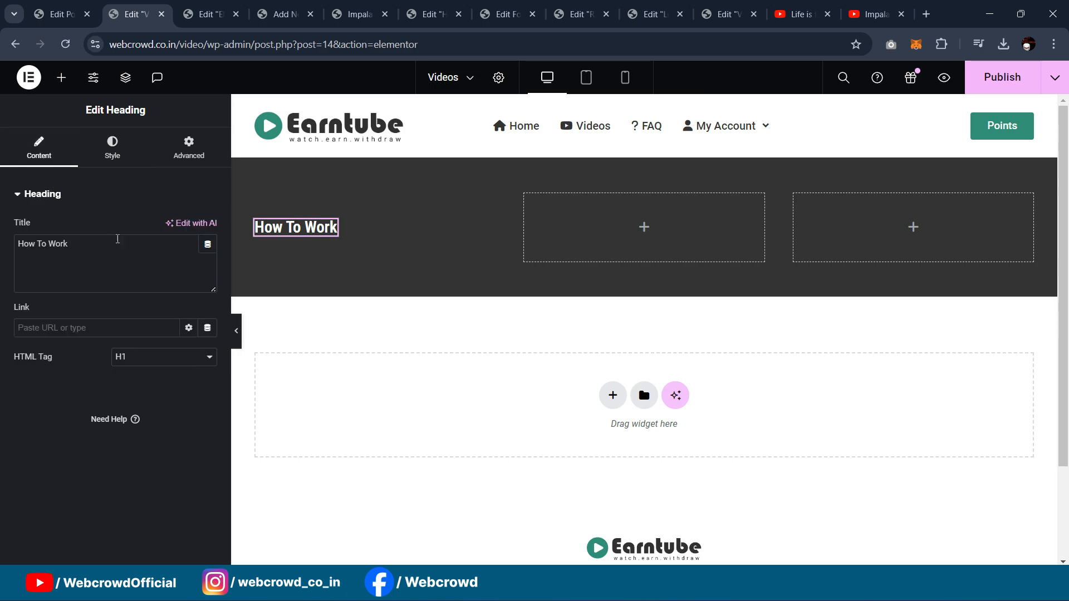
pyautogui.write(':')
pyautogui.click(61, 78)
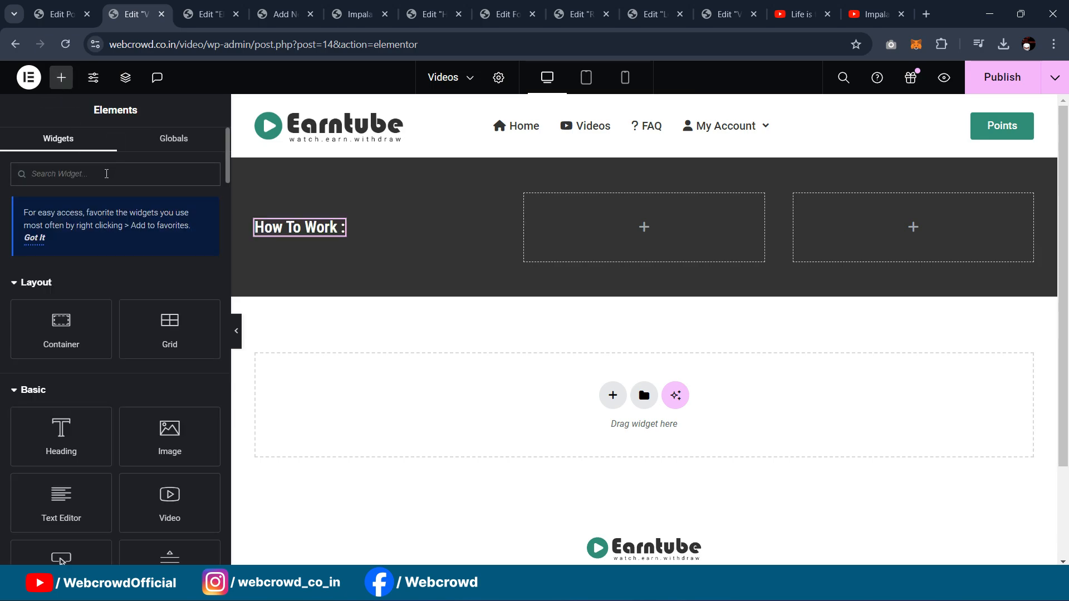
# Step: Add a text block beside the How To Work heading that contains only '6'
pyautogui.moveTo(61, 495); pyautogui.dragTo(343, 268)
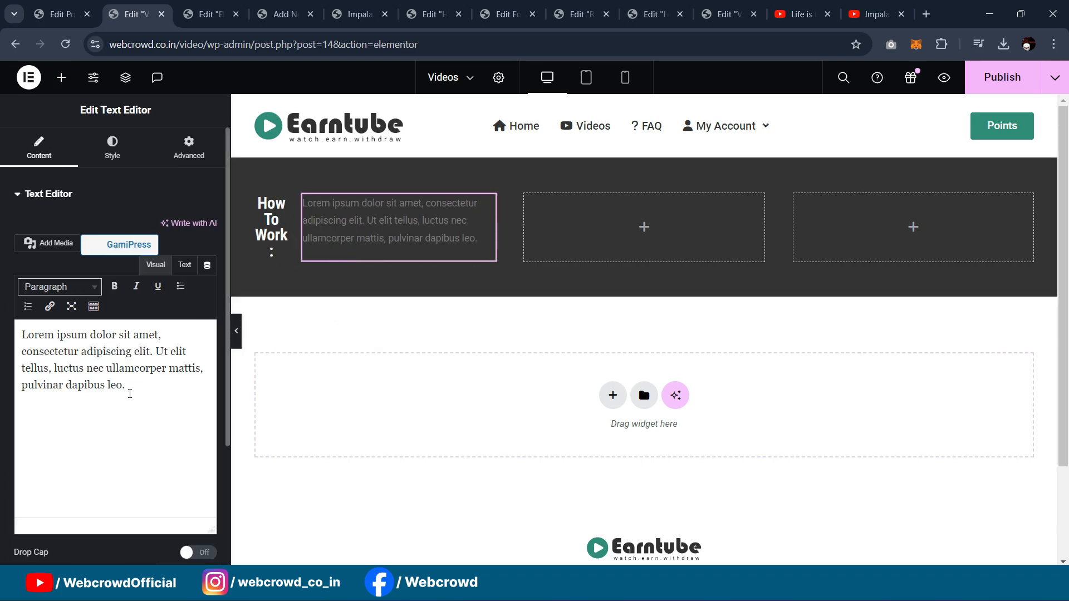
pyautogui.moveTo(128, 385); pyautogui.dragTo(2, 327)
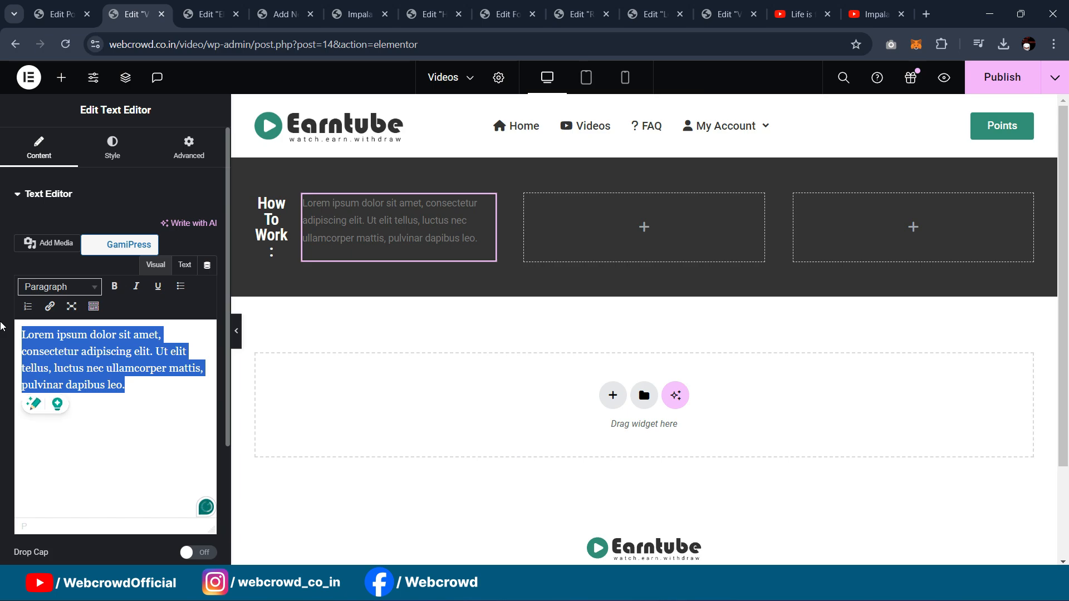
pyautogui.press('BackSpace')
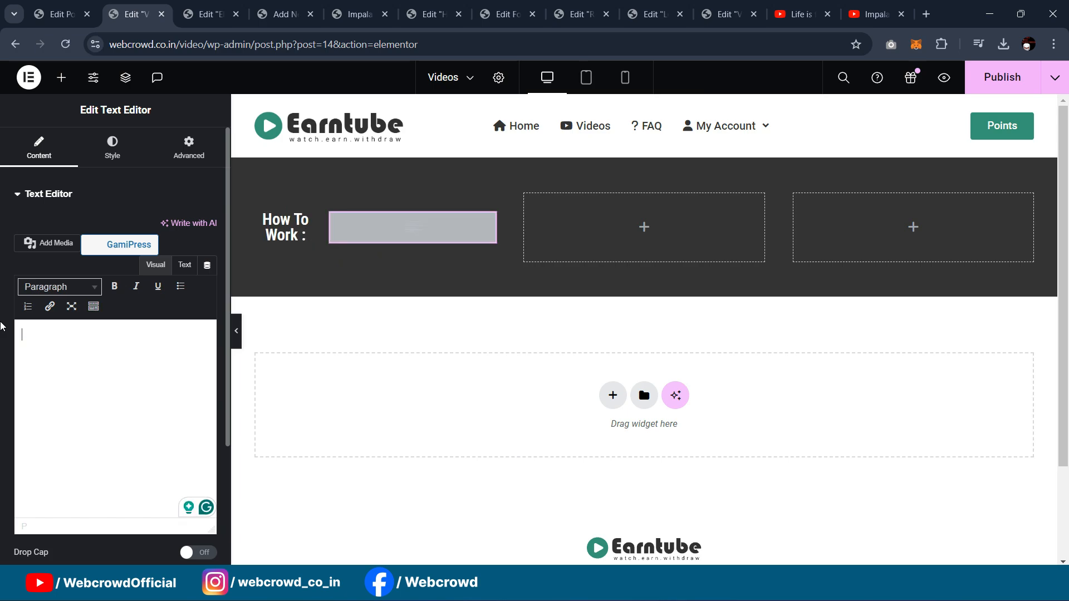
pyautogui.write('6')
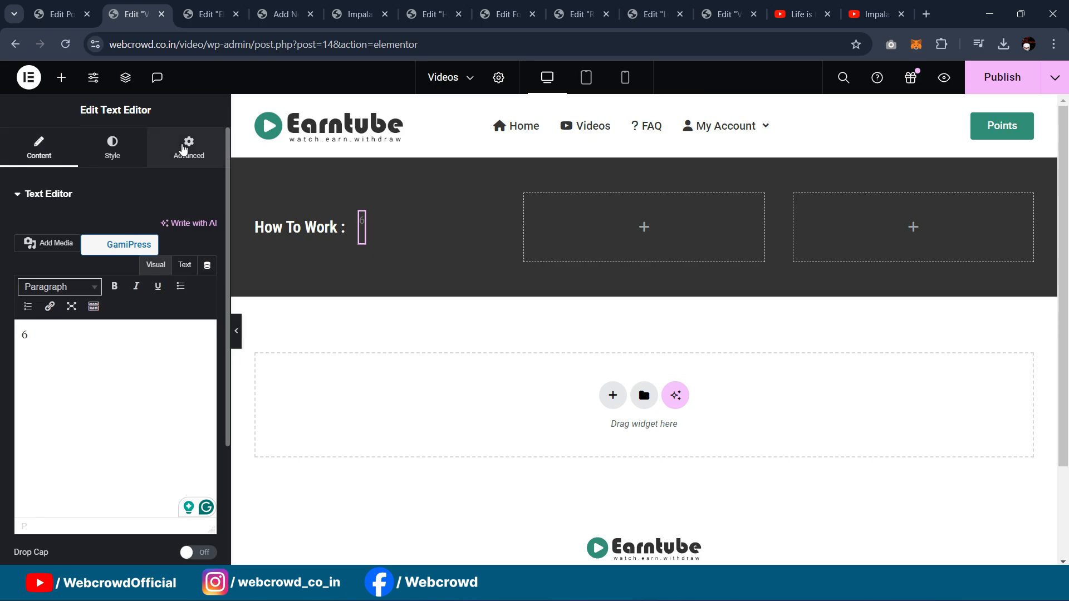
# Step: Unlink the text block's margins and give it a negative bottom margin of -20
pyautogui.click(187, 148)
pyautogui.click(209, 245)
pyautogui.click(125, 245)
pyautogui.press('Down')
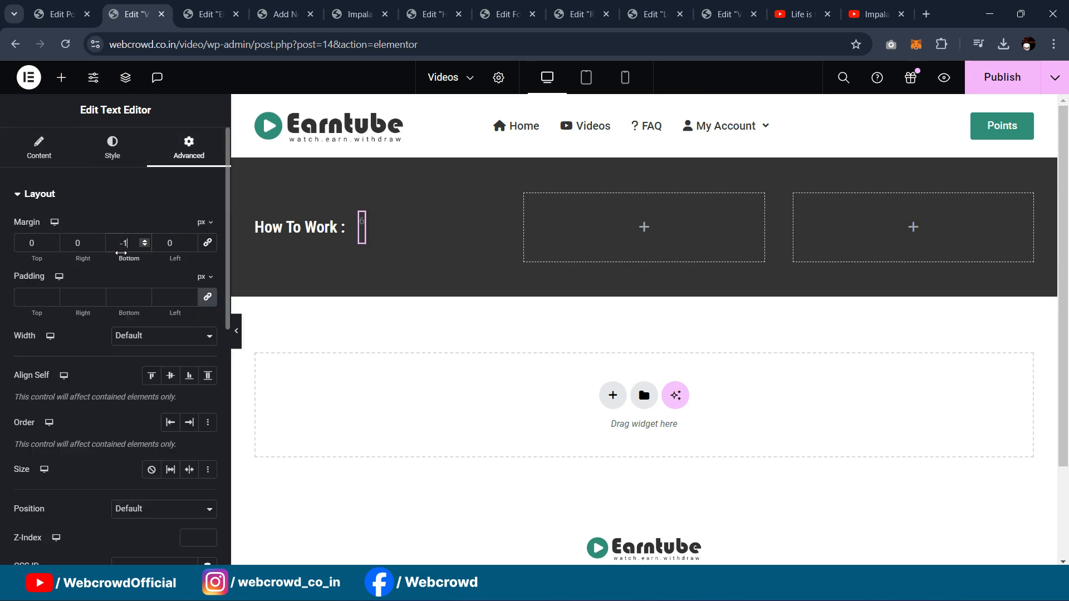
pyautogui.press('Down')
pyautogui.press('Down')
pyautogui.press('Down')
pyautogui.press('Down')
pyautogui.press('Down')
pyautogui.press('Down')
pyautogui.press('Down')
pyautogui.press('Down')
pyautogui.press('Down')
pyautogui.press('Down')
pyautogui.press('Down')
pyautogui.press('Down')
pyautogui.press('Down')
pyautogui.press('Down')
pyautogui.press('Down')
# Step: Style the 6 as 20 px semi-bold text in the Primary green global colour
pyautogui.click(42, 156)
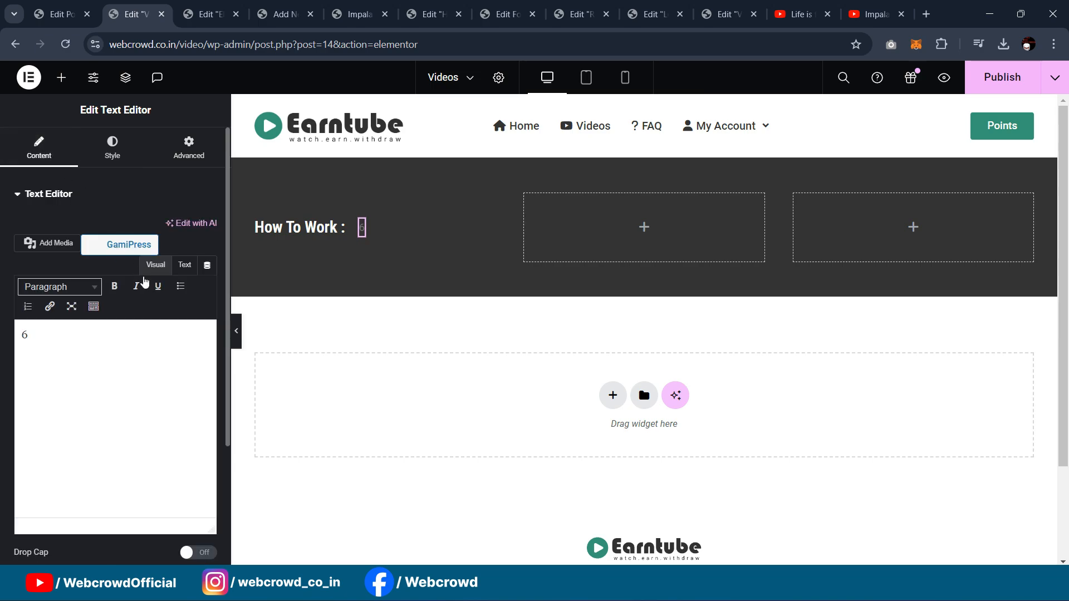
pyautogui.click(108, 163)
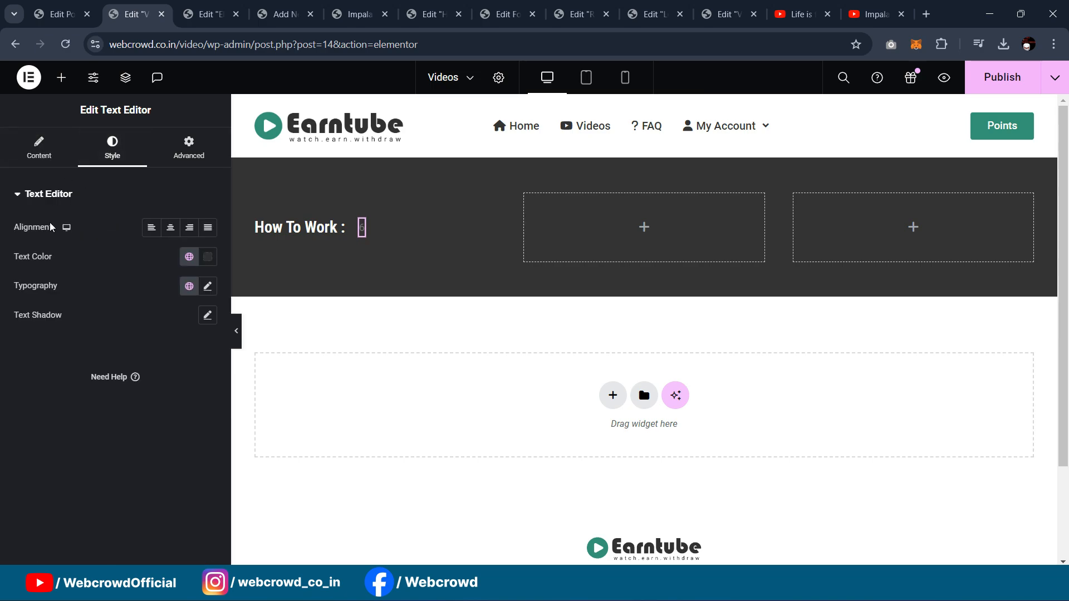
pyautogui.click(38, 158)
pyautogui.click(115, 148)
pyautogui.click(207, 287)
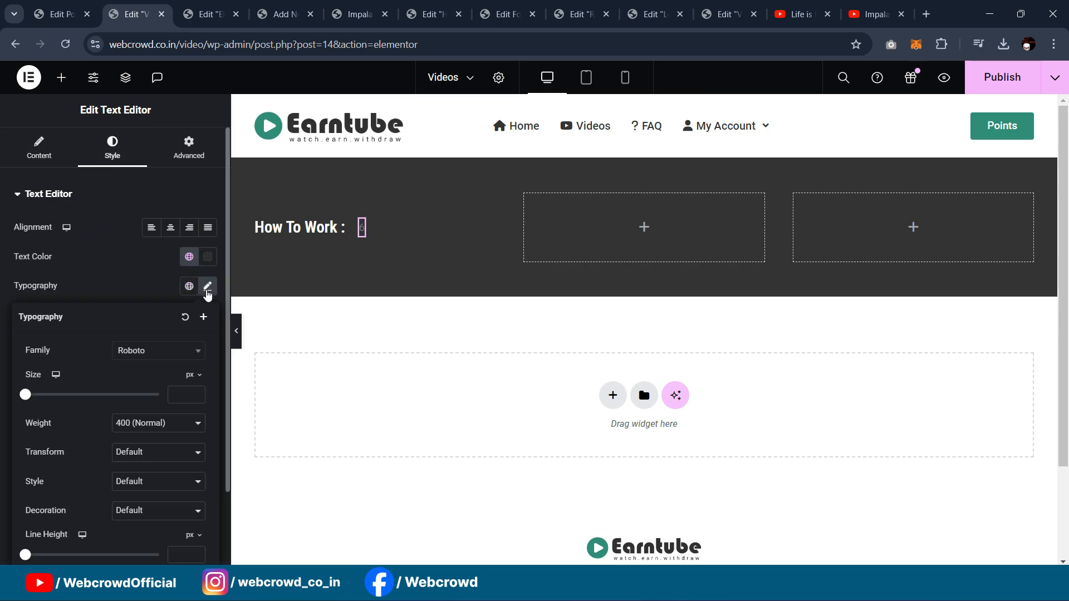
pyautogui.click(186, 400)
pyautogui.write('20')
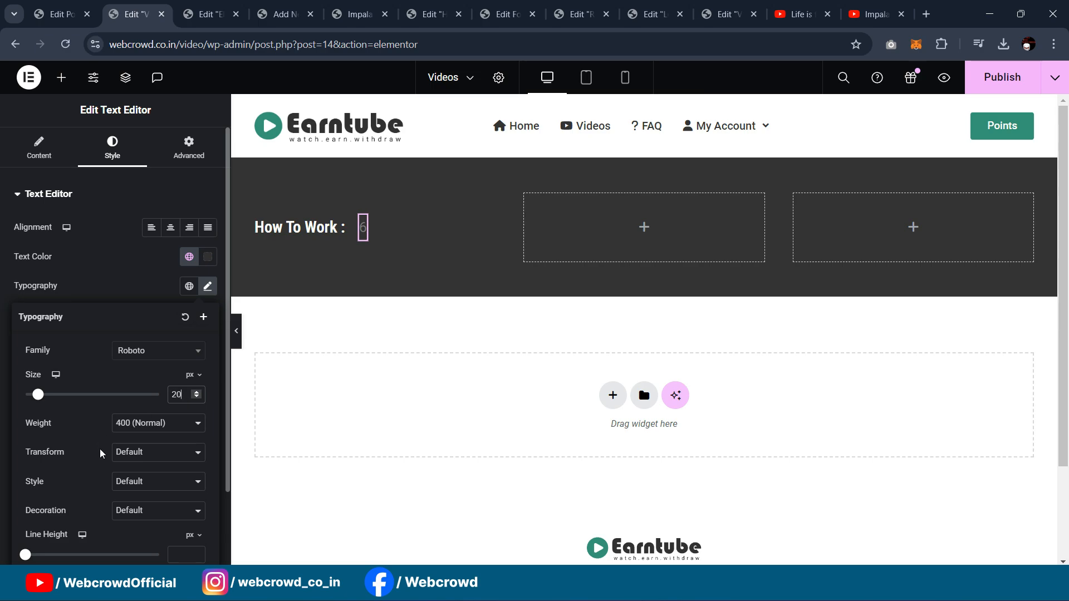
pyautogui.click(127, 433)
pyautogui.click(138, 490)
pyautogui.click(188, 257)
pyautogui.click(138, 328)
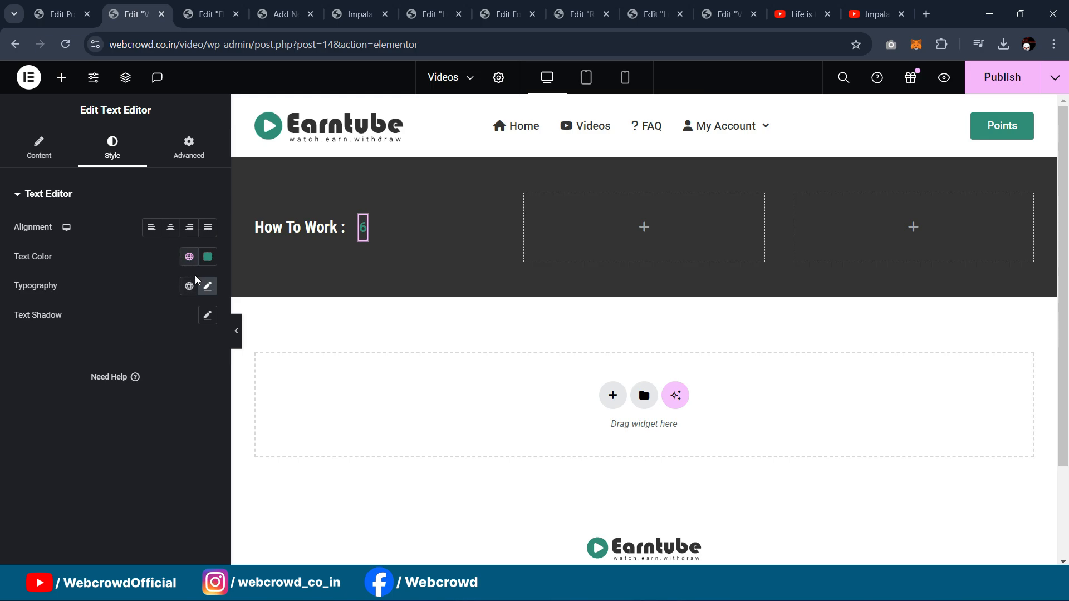
# Step: Enlarge the 6 to 25 px and set its left margin to -7
pyautogui.click(208, 286)
pyautogui.moveTo(183, 395); pyautogui.dragTo(162, 397)
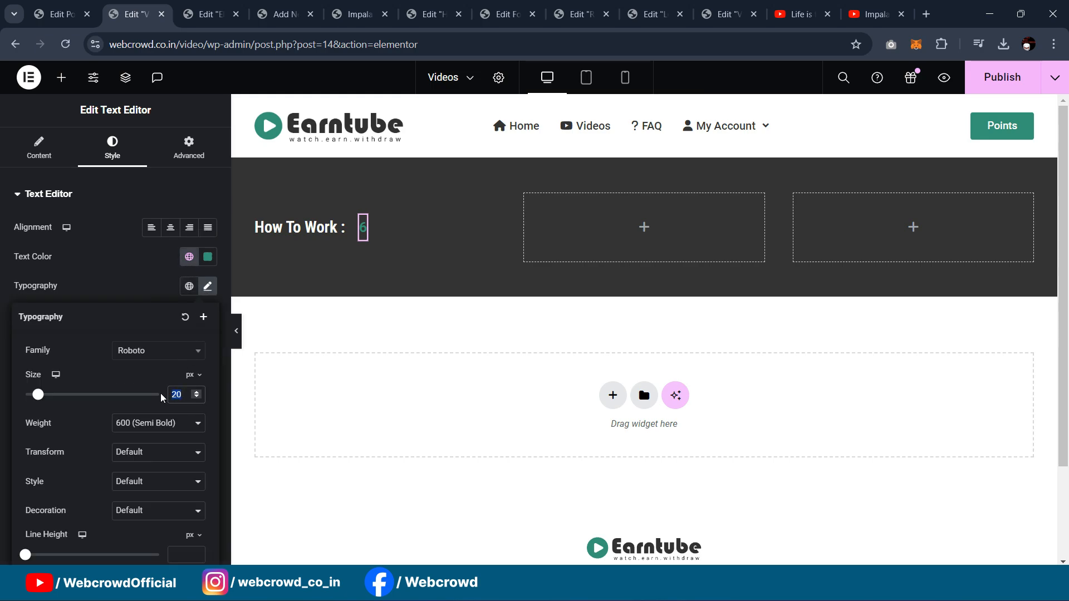
pyautogui.write('25')
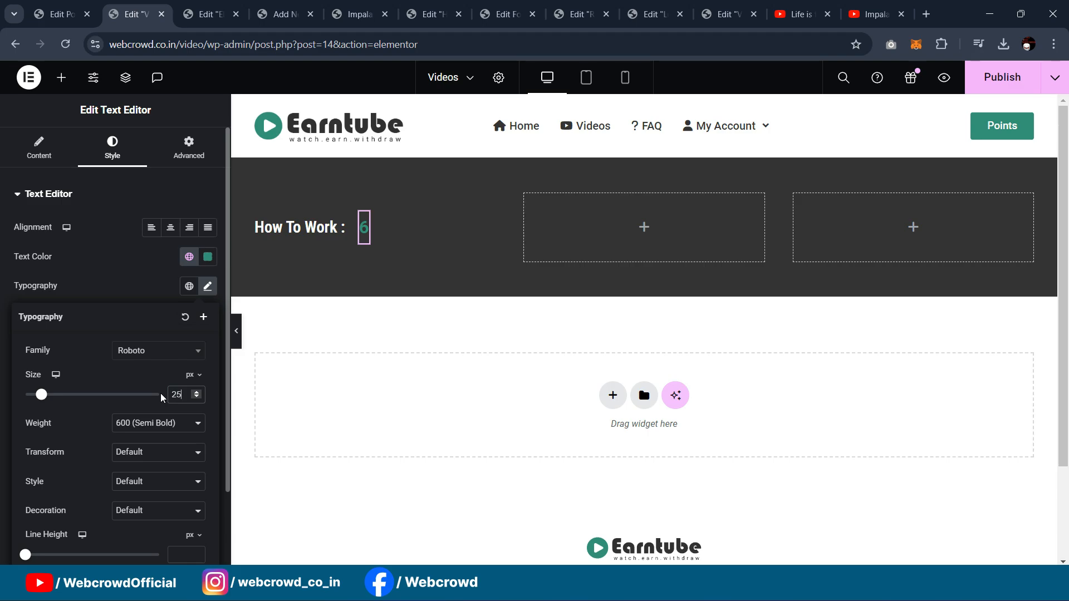
pyautogui.click(189, 151)
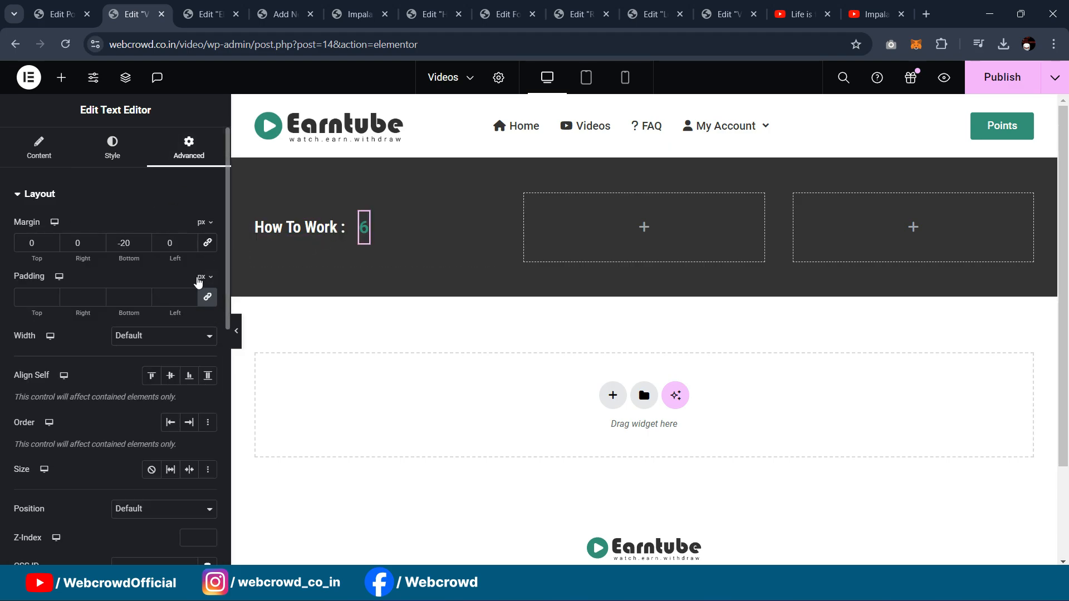
pyautogui.click(183, 249)
pyautogui.press('Down')
pyautogui.press('Down')
pyautogui.press('Down')
pyautogui.press('Down')
pyautogui.press('Down')
pyautogui.press('Down')
pyautogui.press('Down')
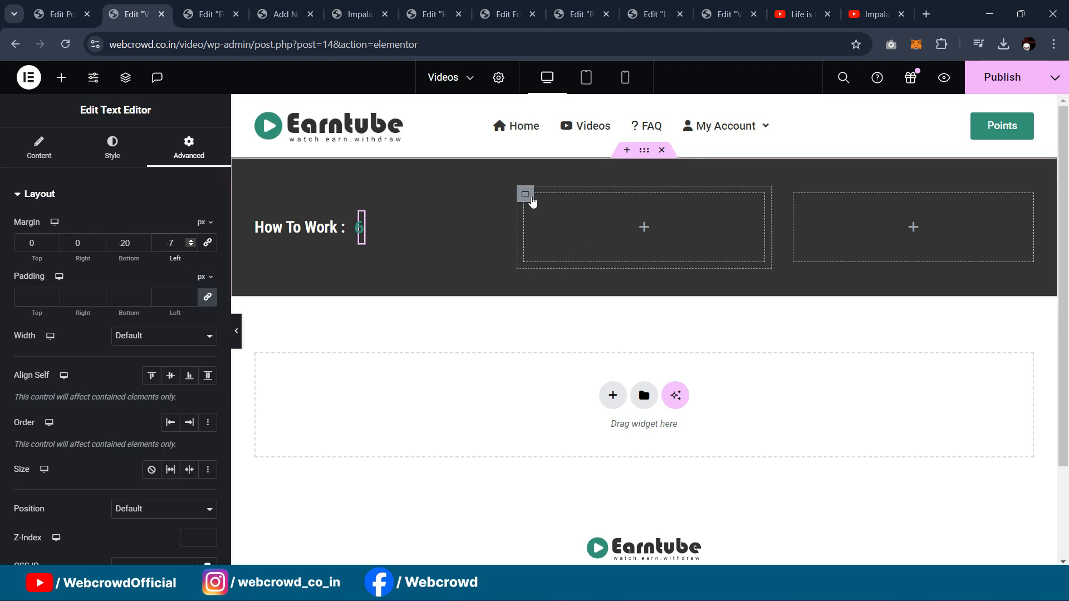
pyautogui.click(533, 202)
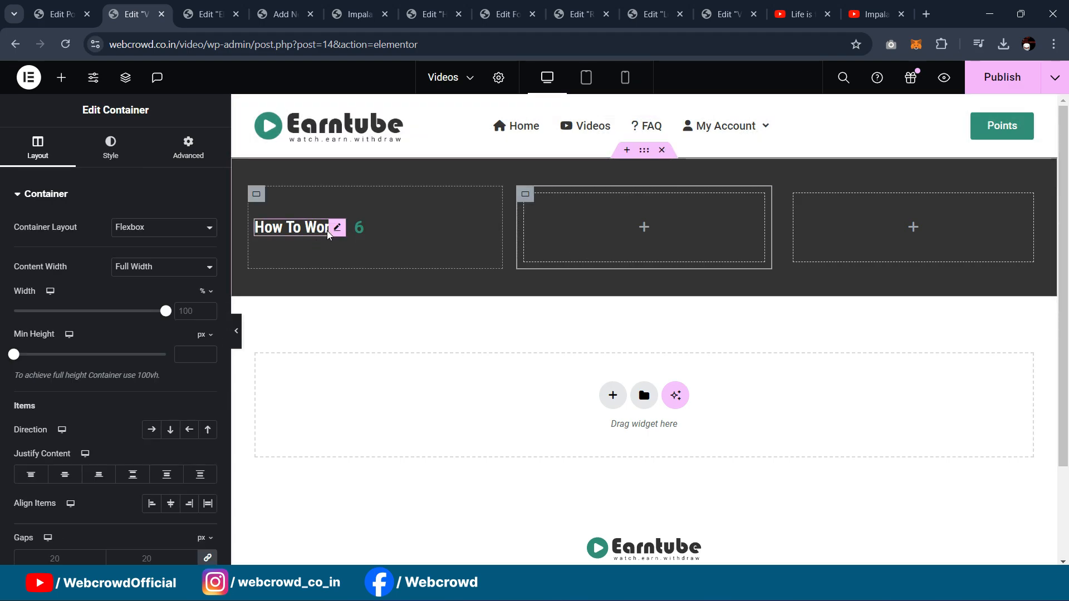
# Step: Copy the How To Work heading into the middle column and retitle it 'Videos'
pyautogui.rightClick(336, 232)
pyautogui.click(355, 301)
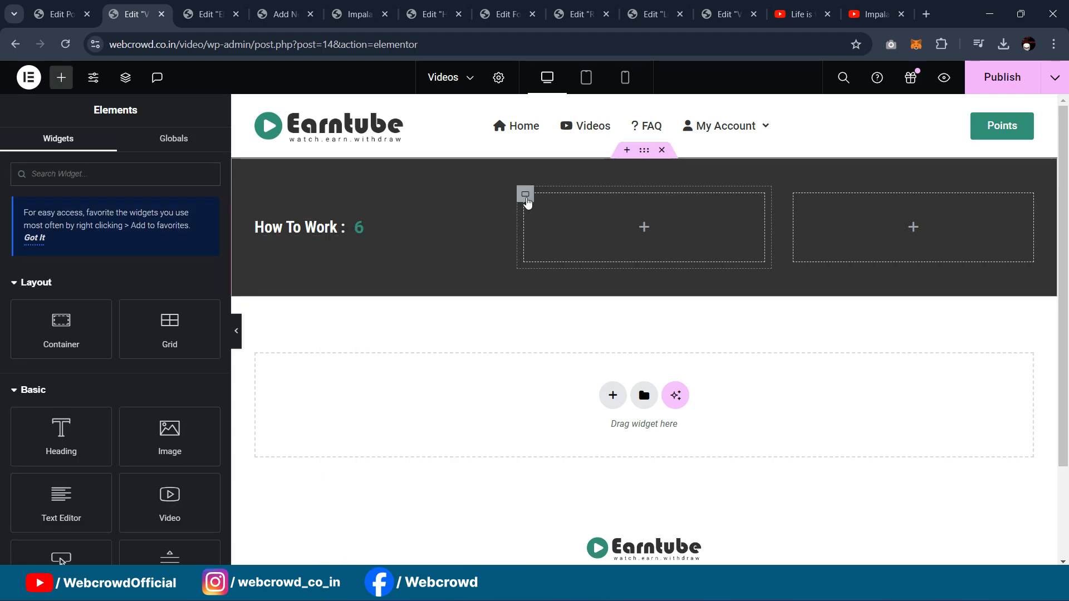
pyautogui.rightClick(526, 196)
pyautogui.click(563, 309)
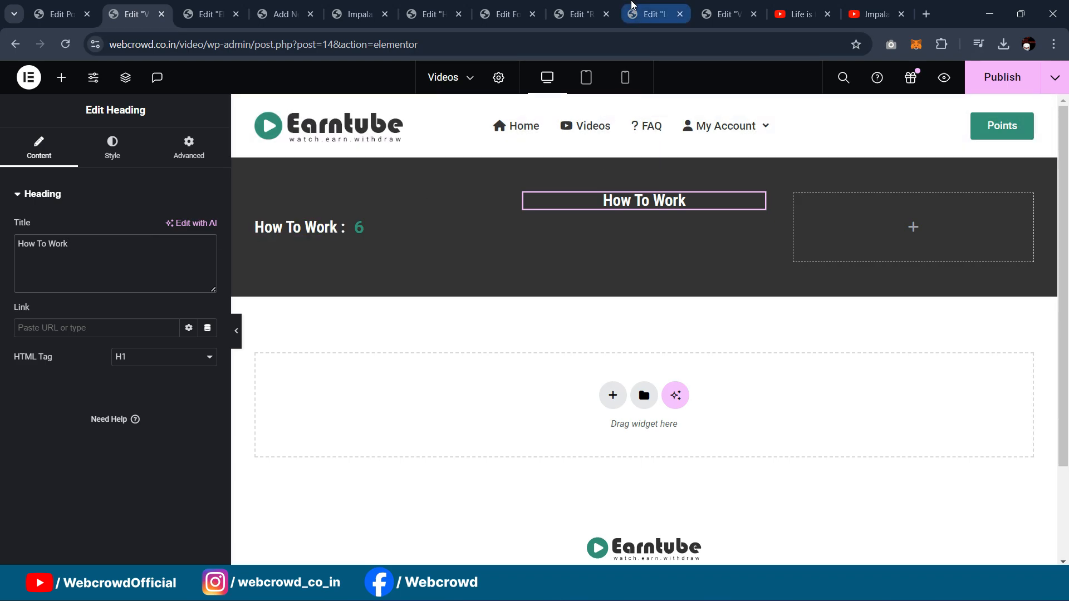
pyautogui.click(202, 10)
pyautogui.click(140, 9)
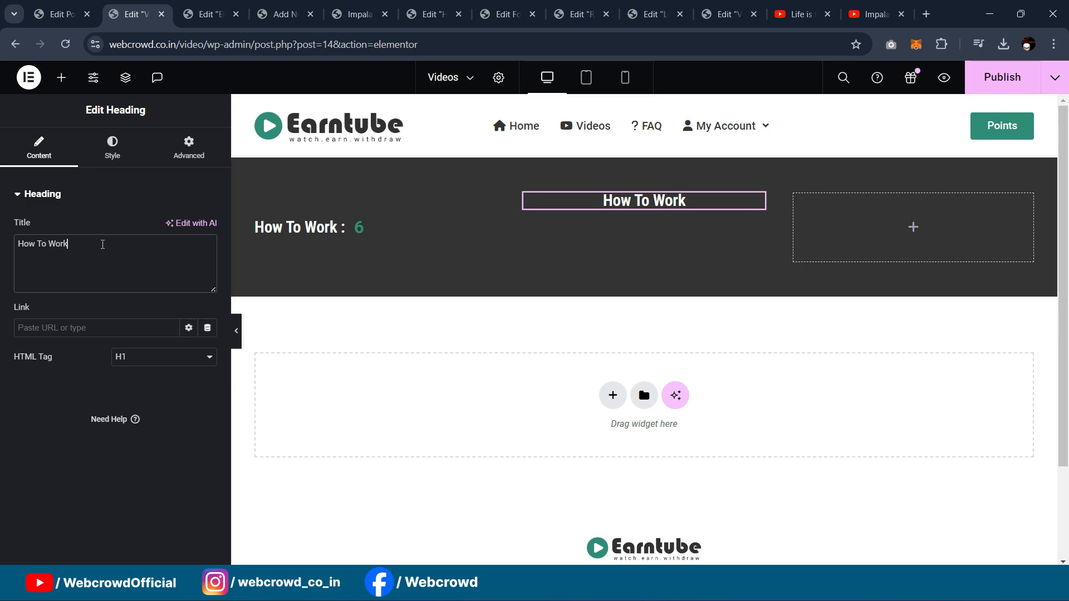
pyautogui.write('Videos')
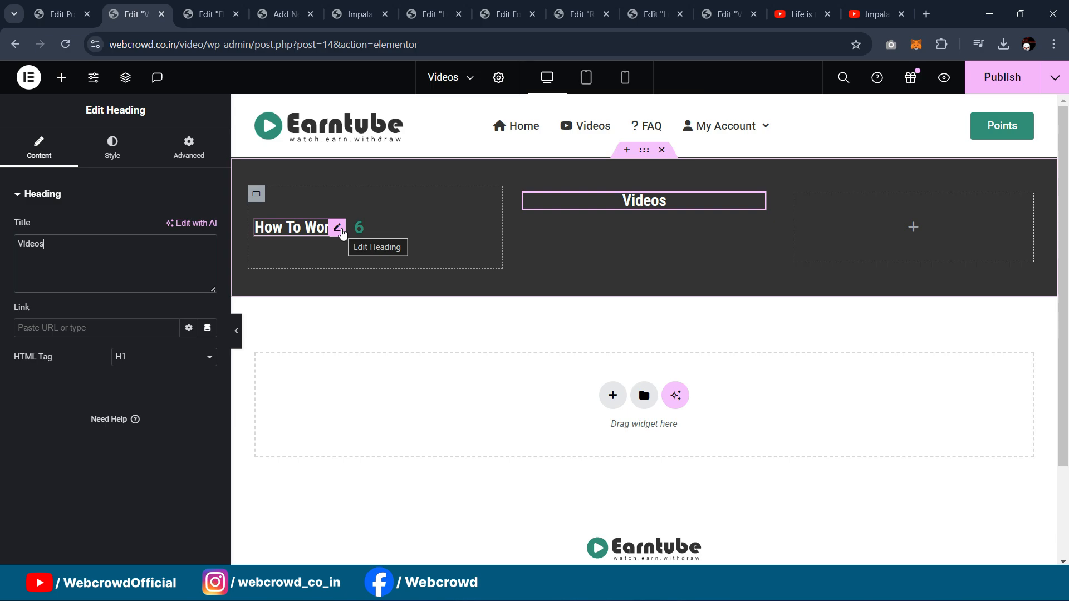
# Step: Set the How To Work heading to 20 px and center the left column's contents
pyautogui.click(337, 227)
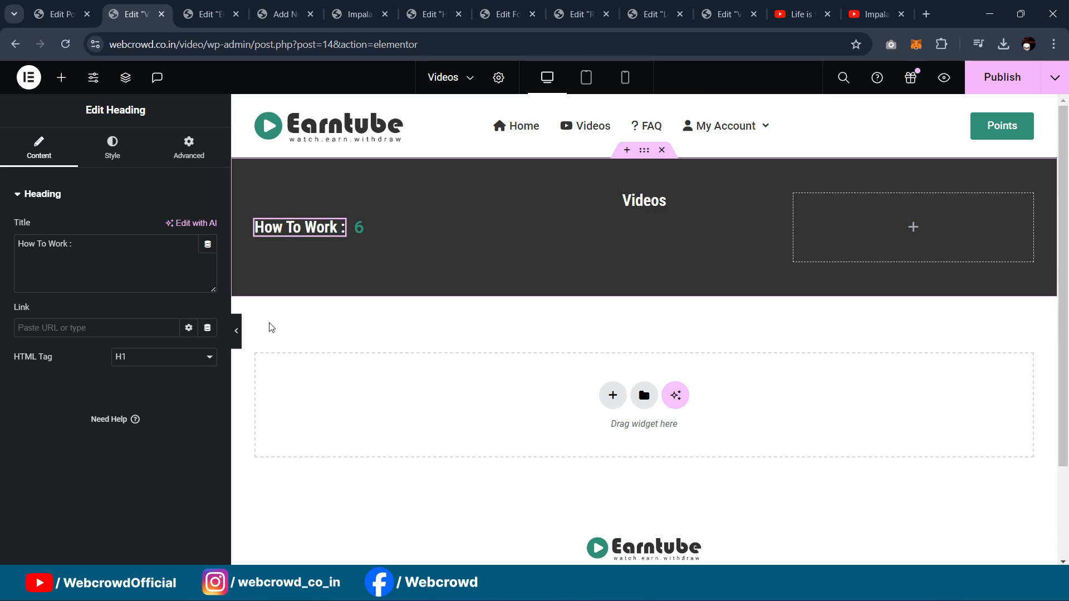
pyautogui.click(114, 155)
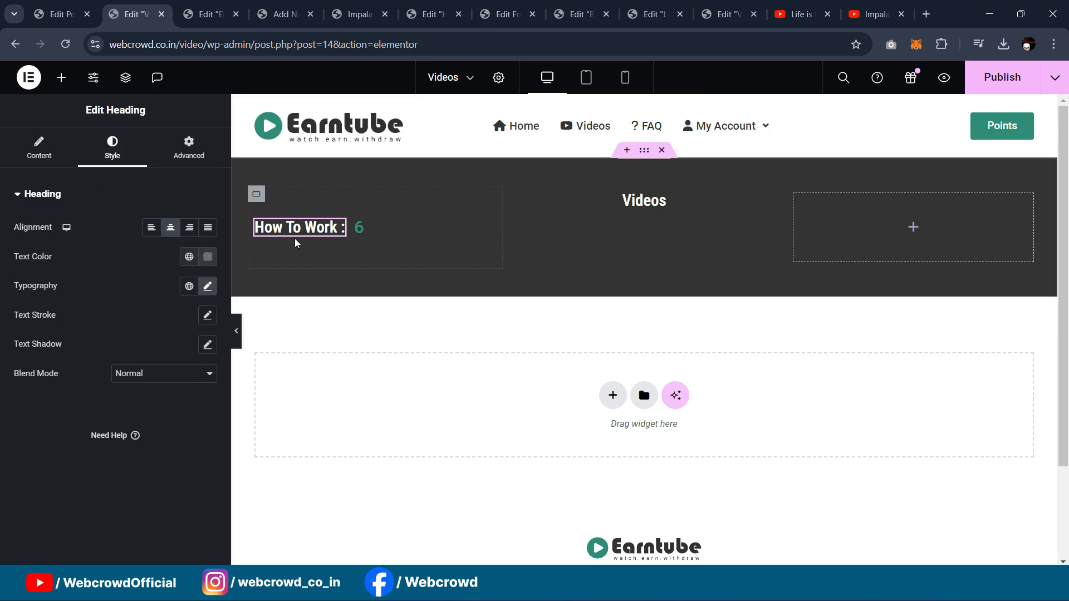
pyautogui.click(208, 286)
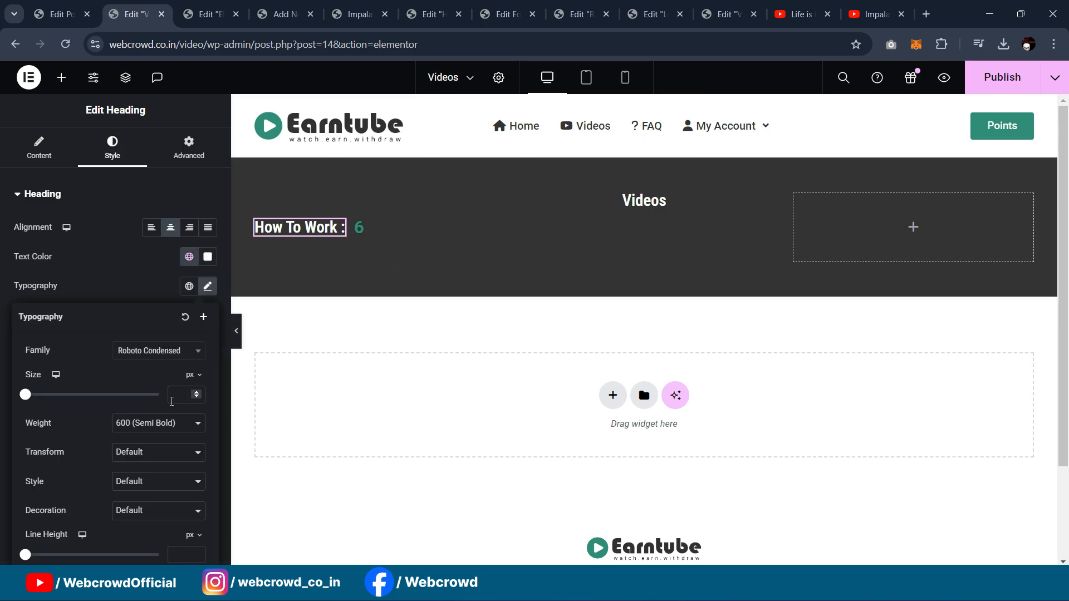
pyautogui.write('20')
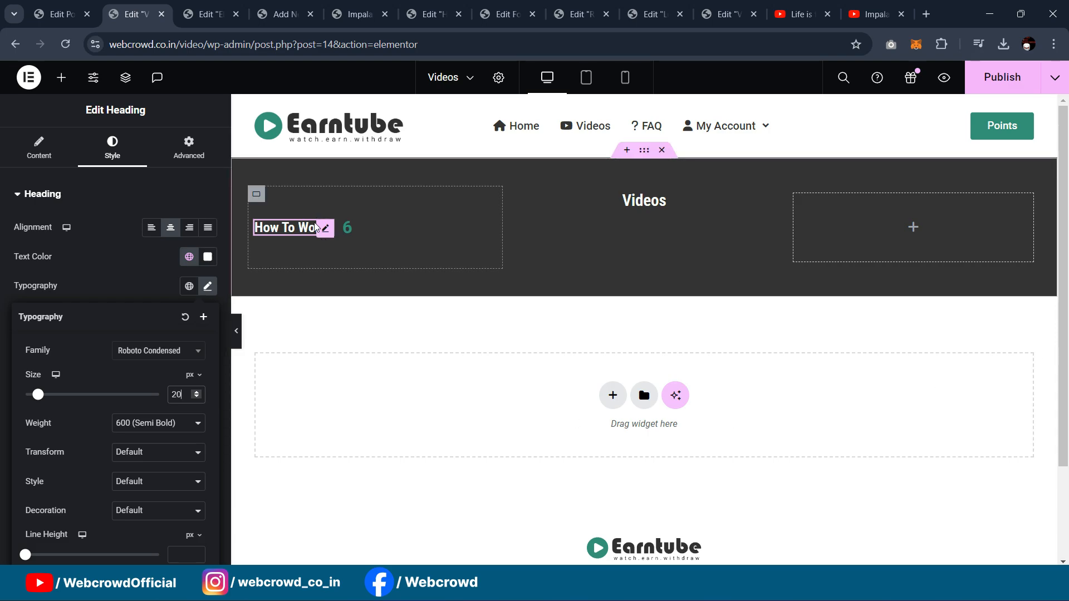
pyautogui.click(256, 196)
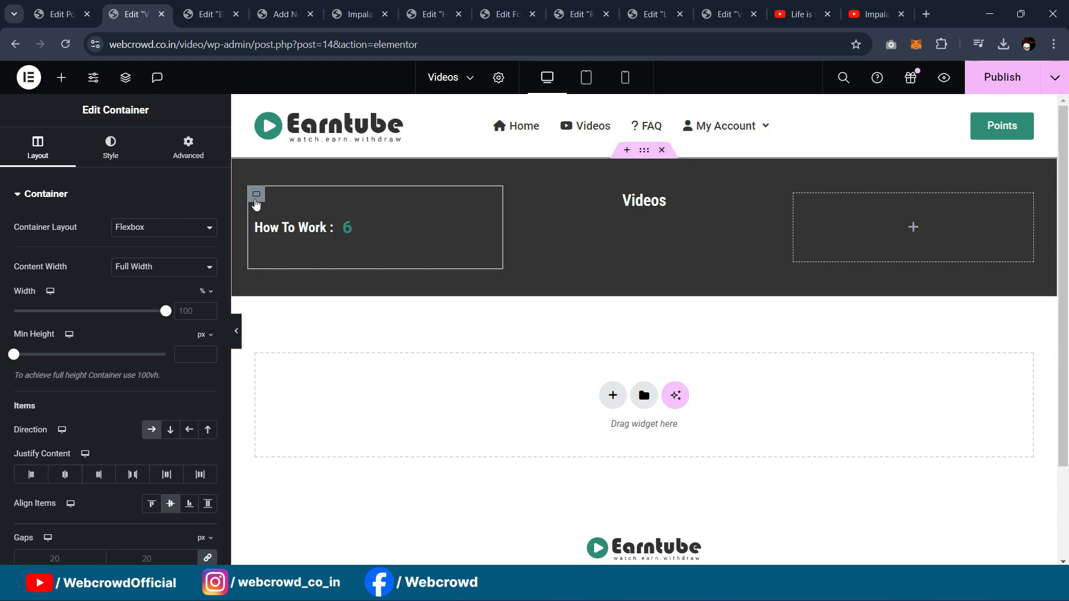
pyautogui.click(63, 476)
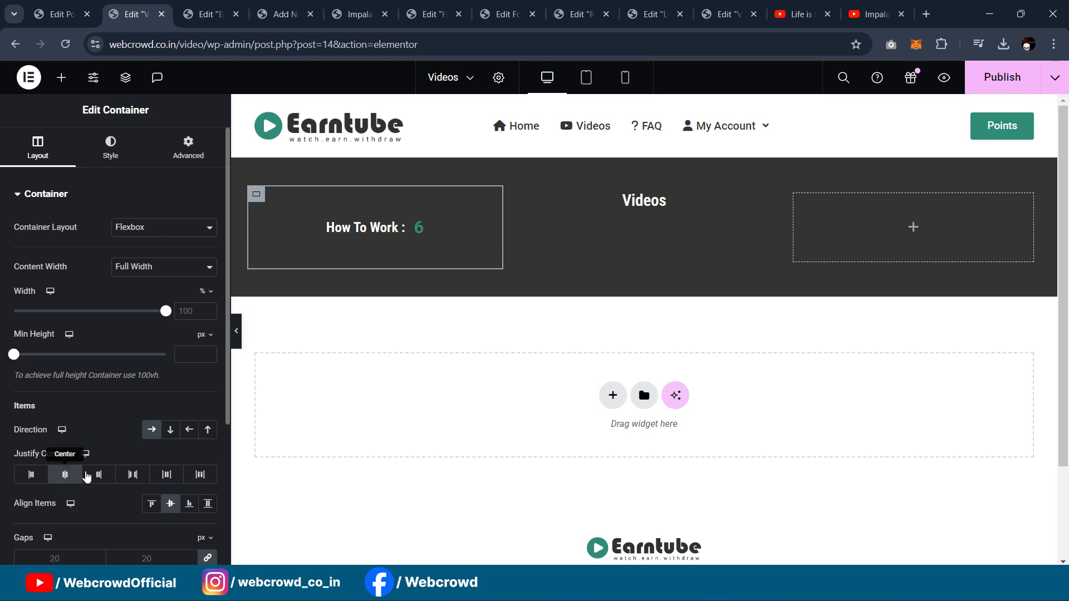
# Step: Paste a copy of the How To Work heading into the right column and copy the 6
pyautogui.rightClick(397, 230)
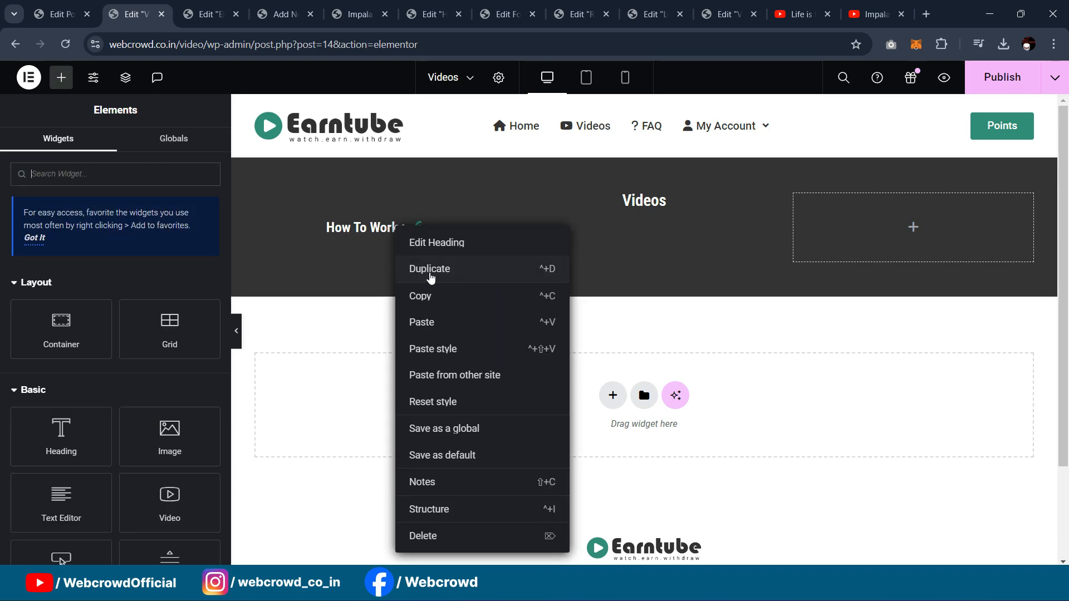
pyautogui.click(429, 296)
pyautogui.rightClick(794, 196)
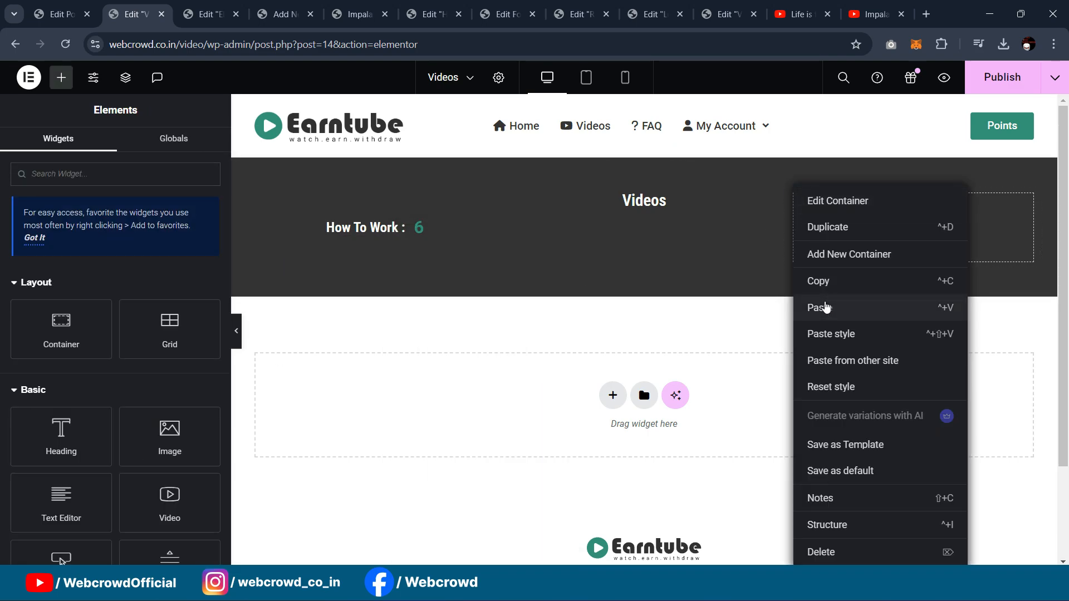
pyautogui.click(820, 307)
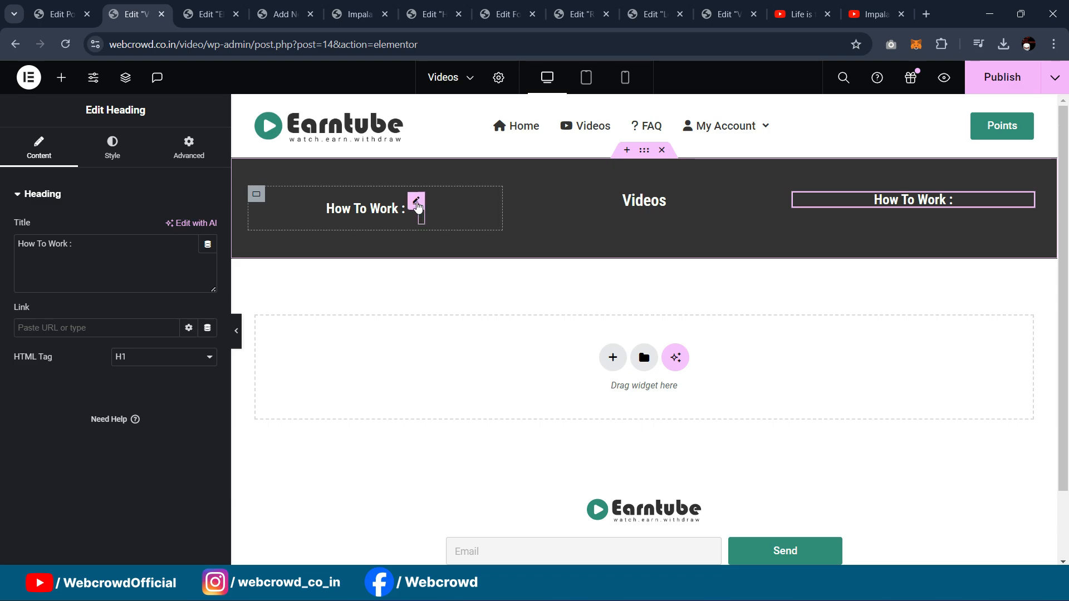
pyautogui.rightClick(416, 202)
pyautogui.click(440, 269)
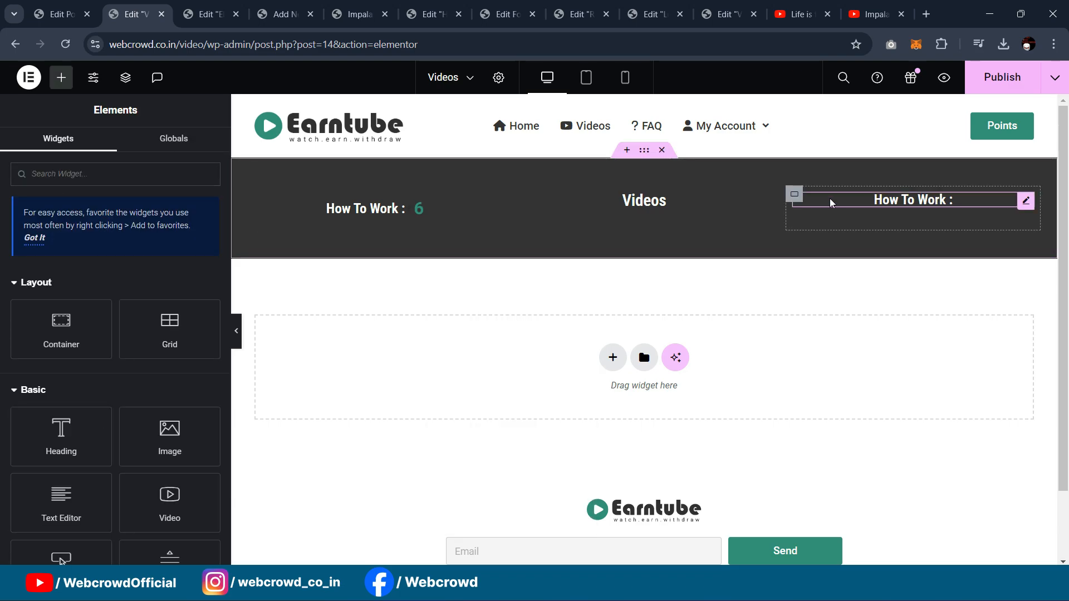
# Step: Set the right column to row direction, centered horizontally and vertically
pyautogui.rightClick(792, 196)
pyautogui.click(813, 201)
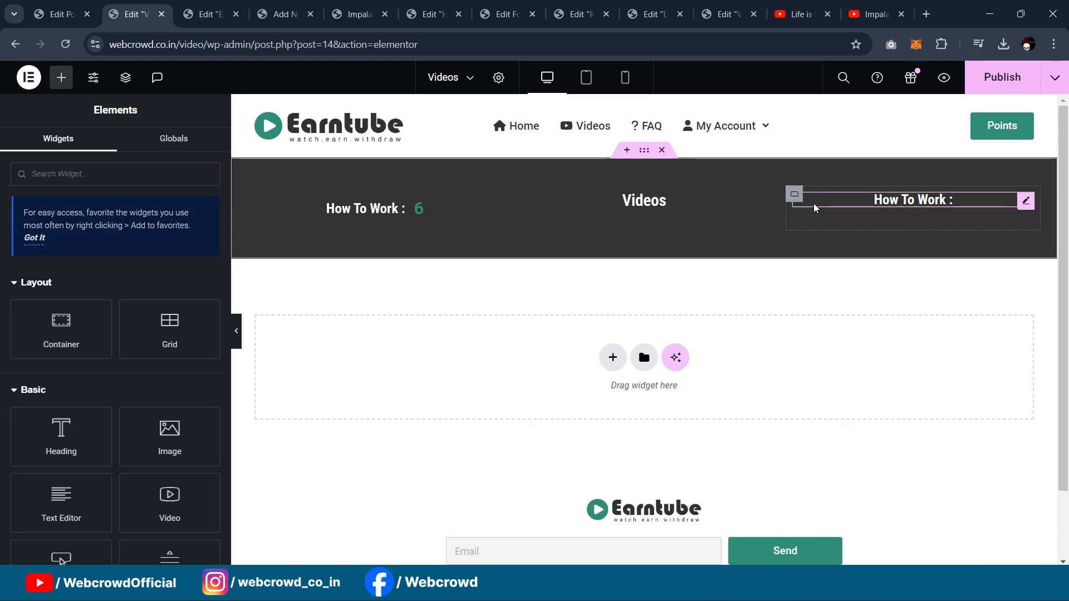
pyautogui.click(152, 431)
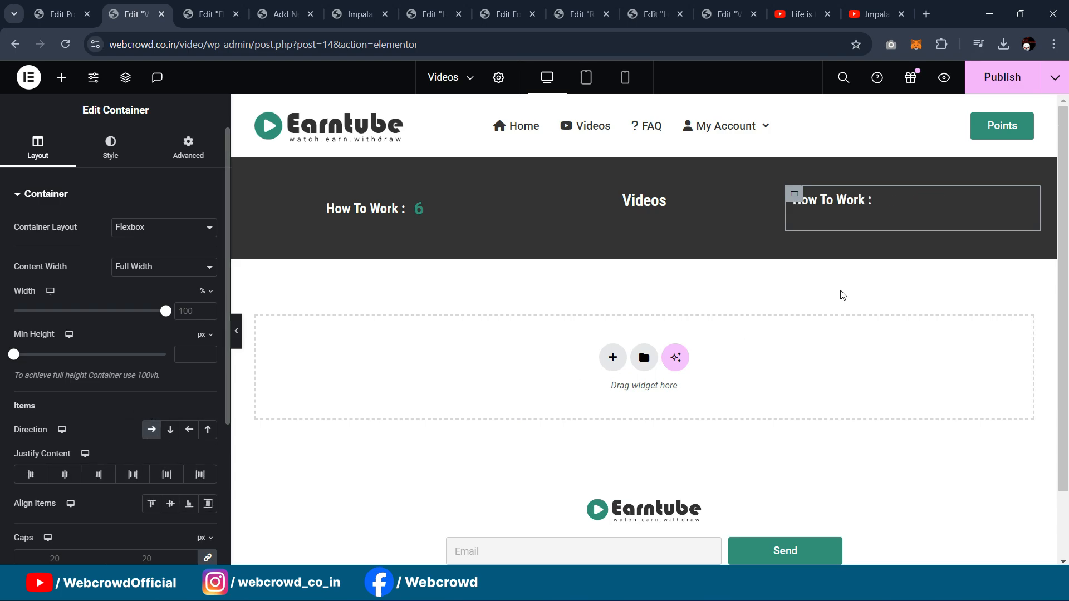
pyautogui.click(170, 503)
pyautogui.click(65, 474)
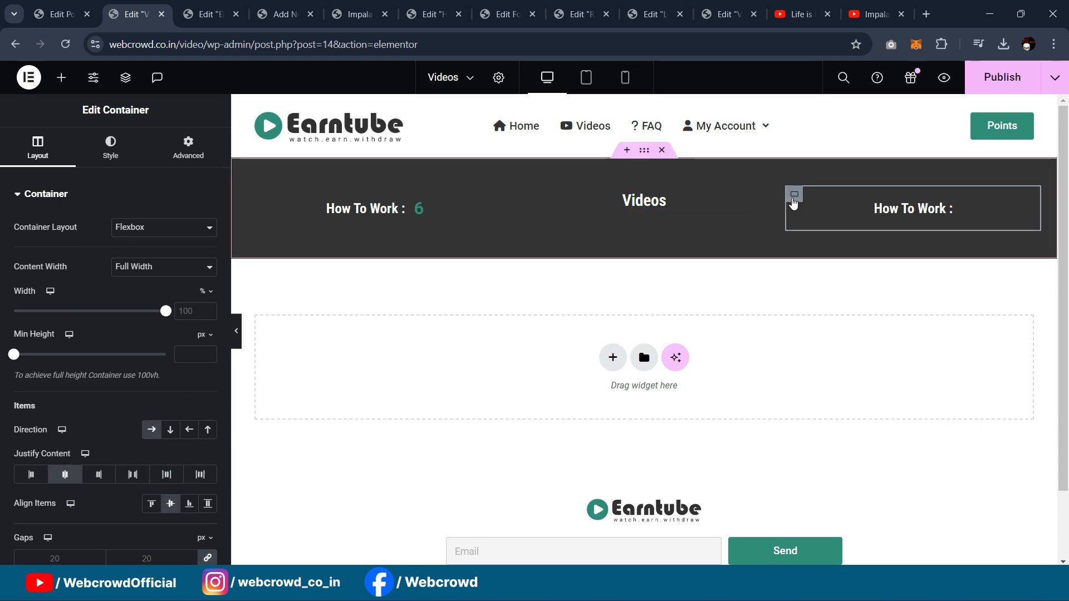
# Step: Paste the 6 into the right column and delete the copied How To Work heading
pyautogui.rightClick(794, 196)
pyautogui.click(829, 305)
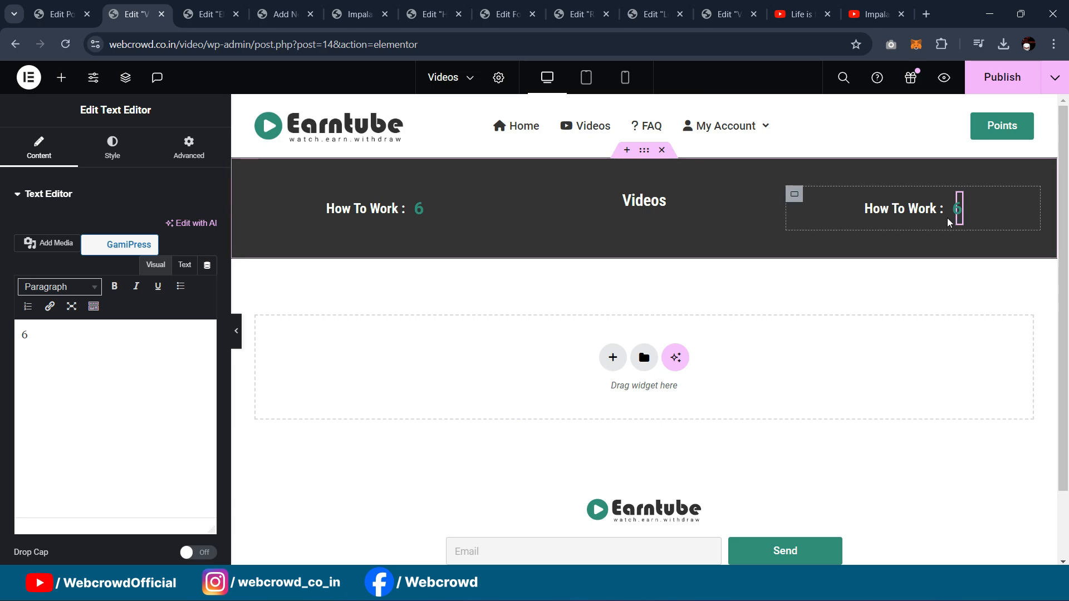
pyautogui.click(913, 209)
pyautogui.moveTo(77, 245); pyautogui.dragTo(1, 243)
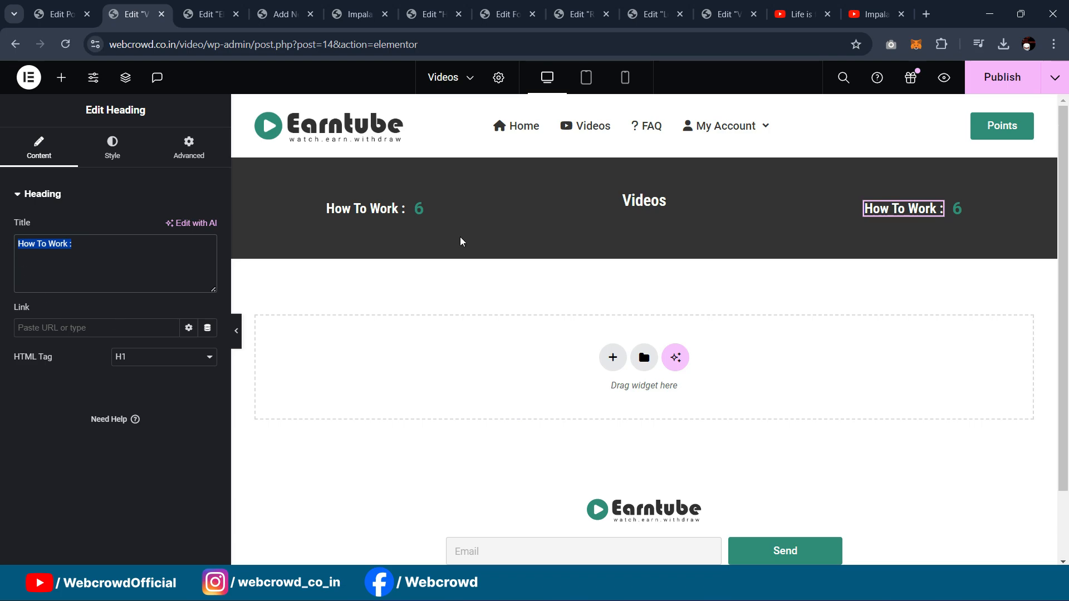
pyautogui.click(726, 18)
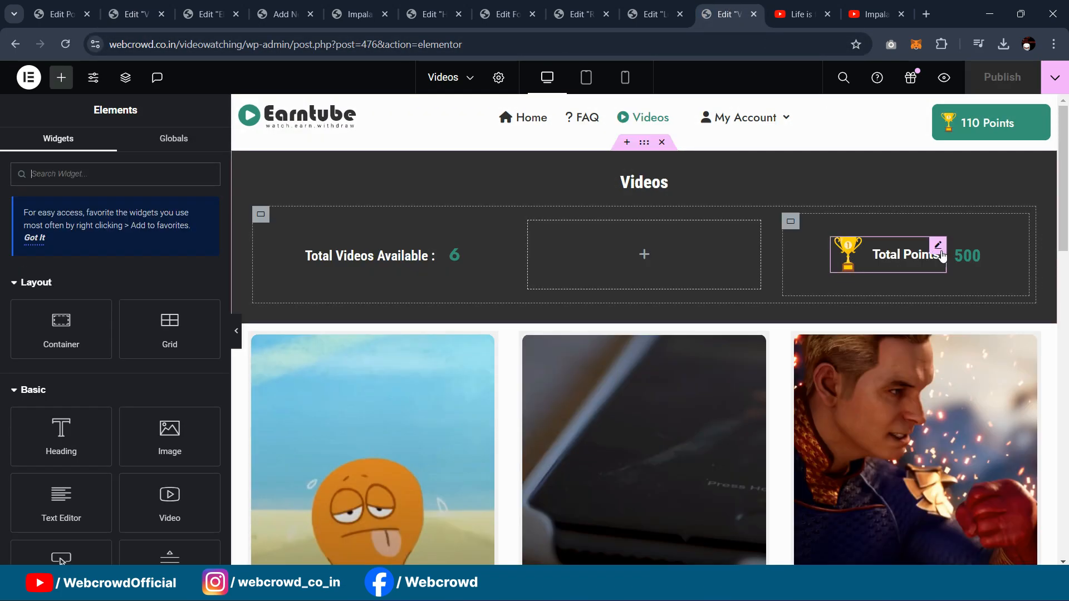
pyautogui.click(939, 251)
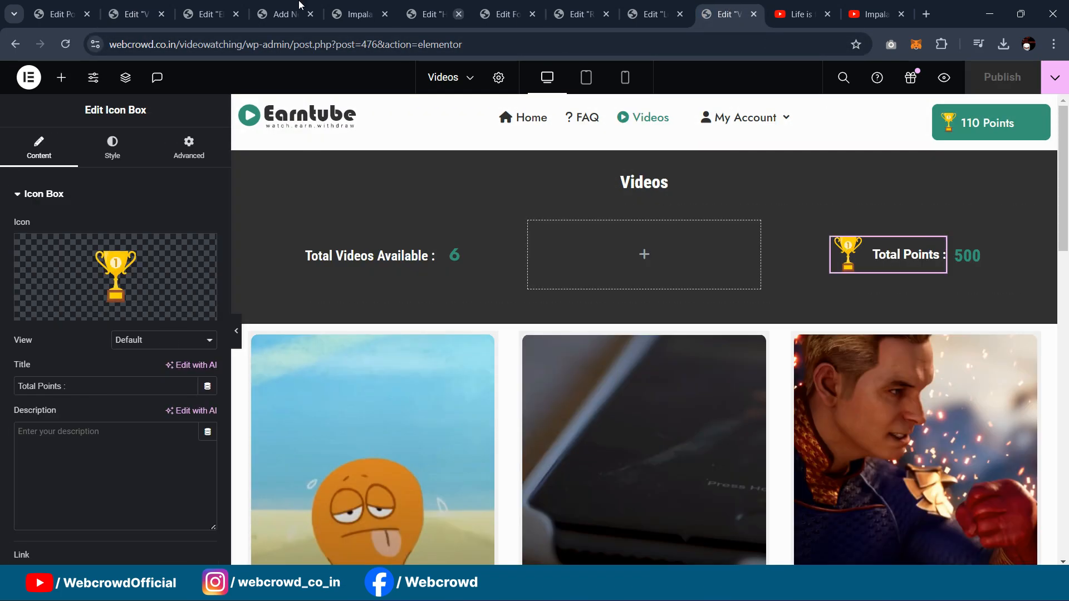
pyautogui.click(143, 4)
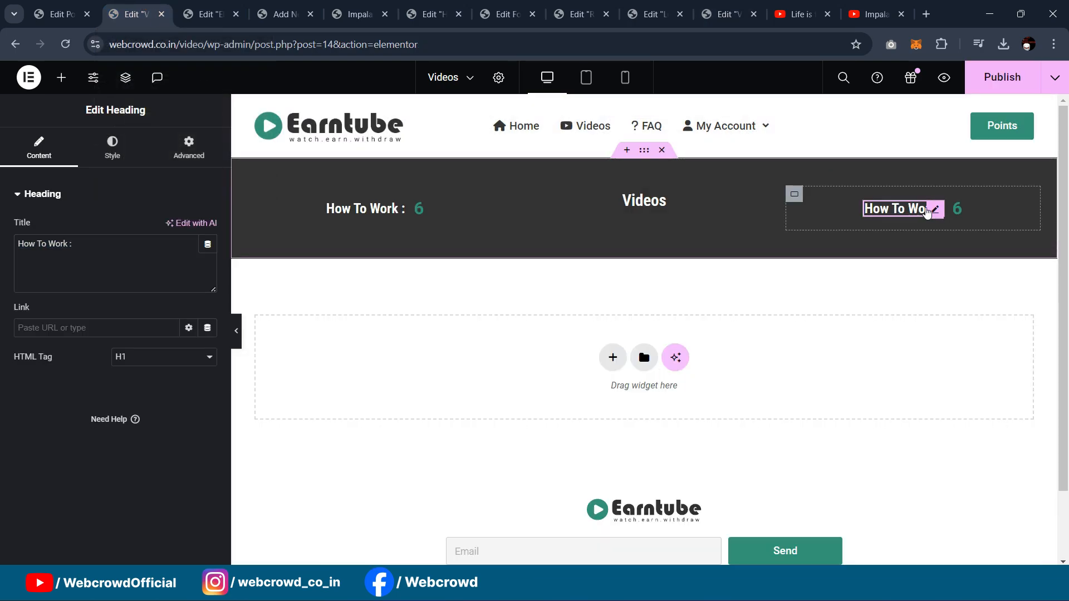
pyautogui.press('Delete')
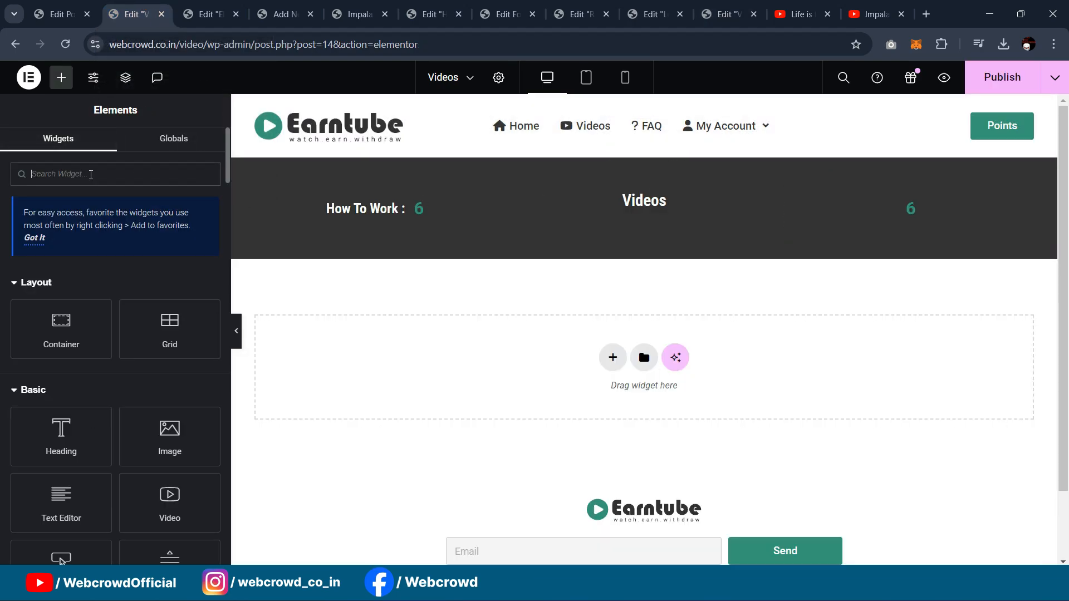
# Step: Add an Icon Box to the header's right column and clear its description
pyautogui.write('icon')
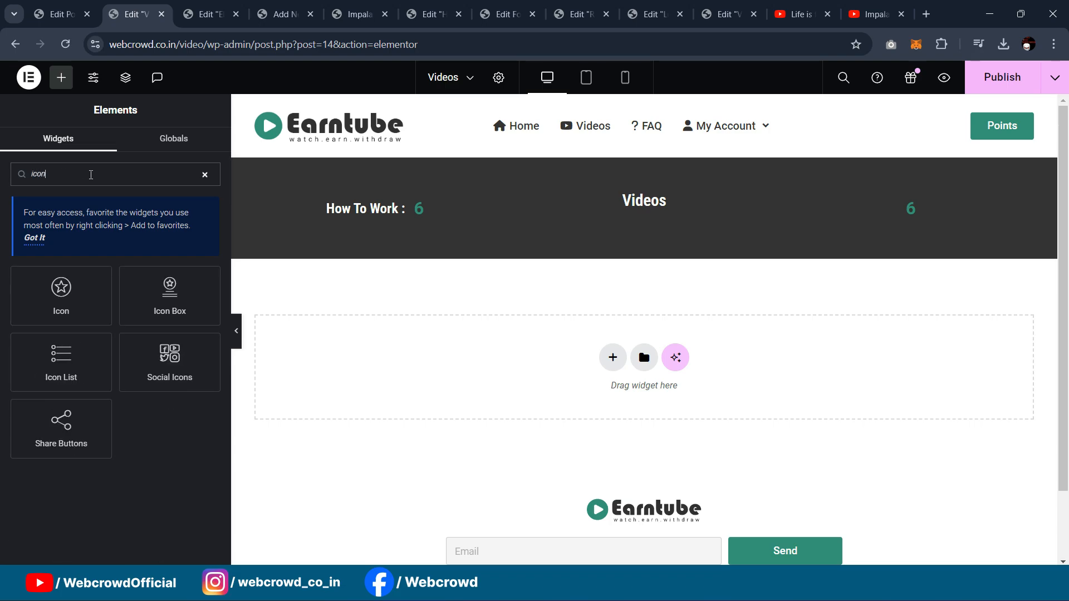
pyautogui.moveTo(170, 295); pyautogui.dragTo(895, 206)
pyautogui.moveTo(98, 452); pyautogui.dragTo(3, 417)
pyautogui.press('BackSpace')
# Step: Position the star icon left, title the box 'Total Points', and move it beside the 6
pyautogui.click(112, 146)
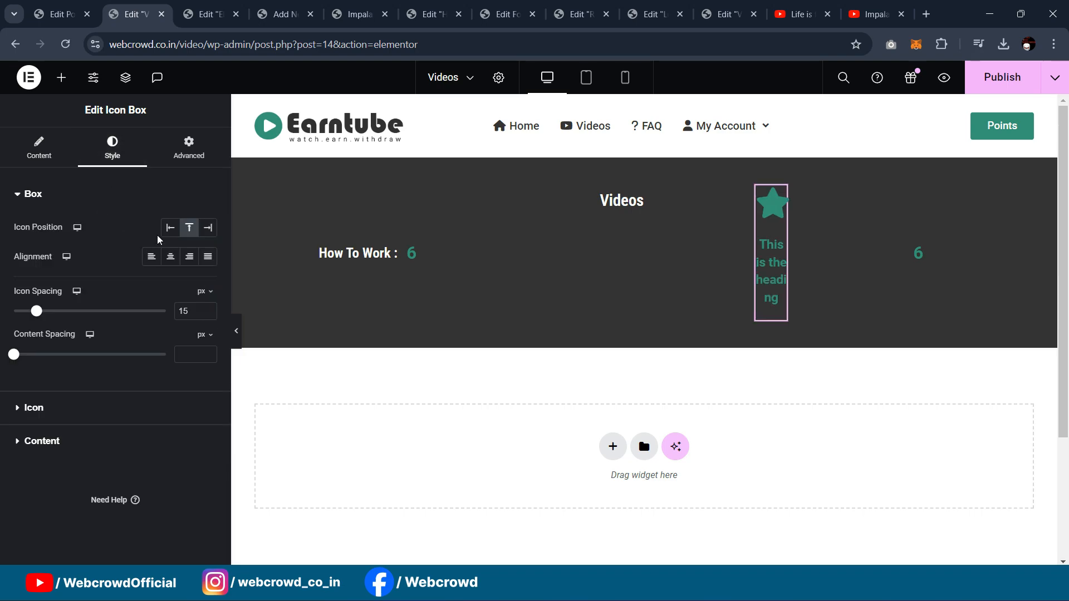
pyautogui.click(171, 228)
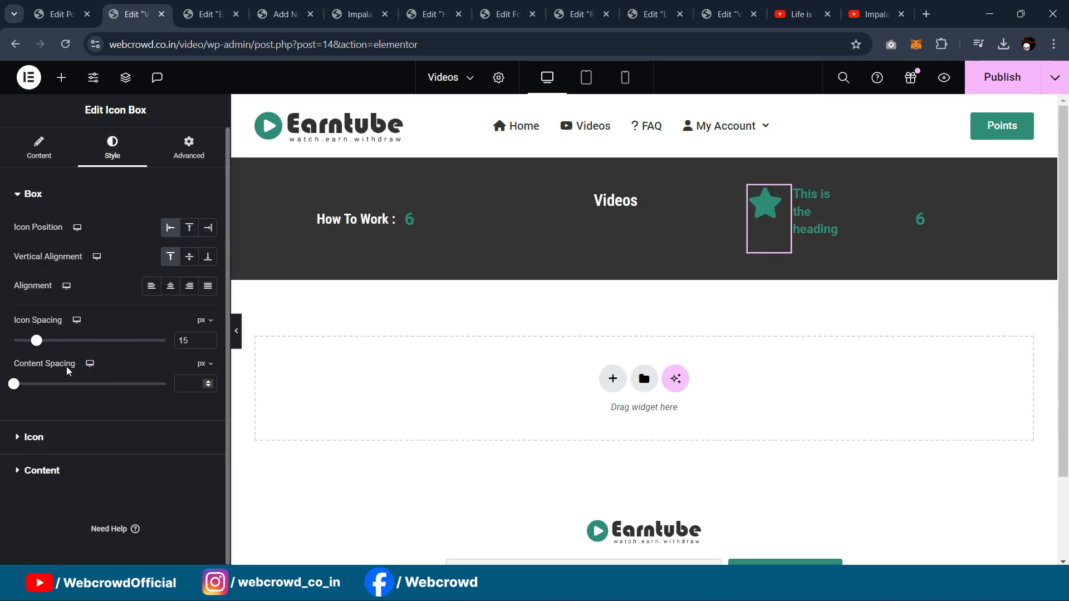
pyautogui.click(39, 148)
pyautogui.moveTo(92, 386); pyautogui.dragTo(3, 393)
pyautogui.write('T')
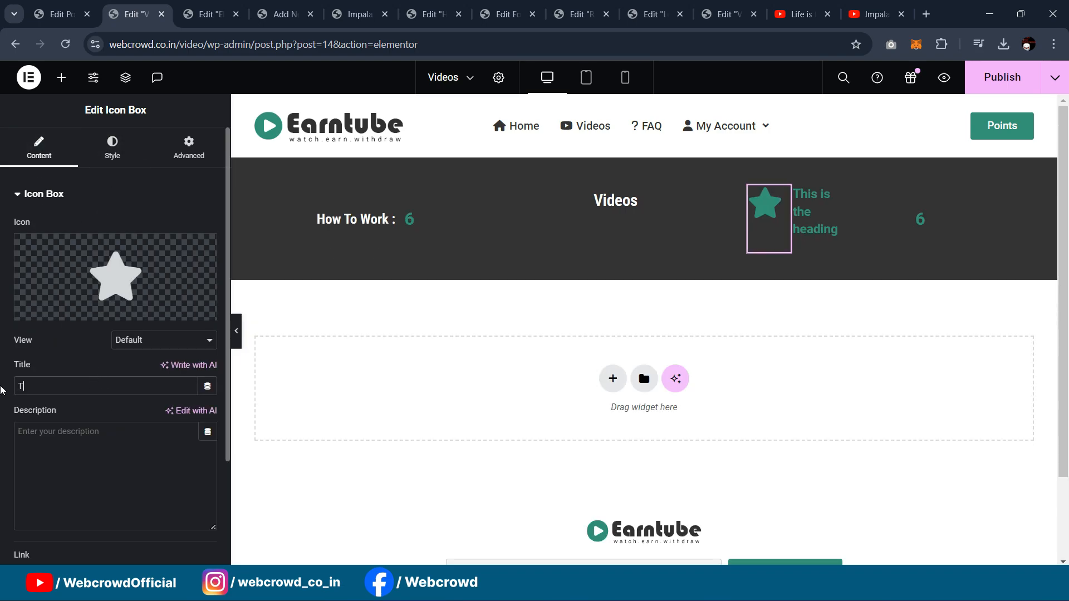
pyautogui.write('otal Points')
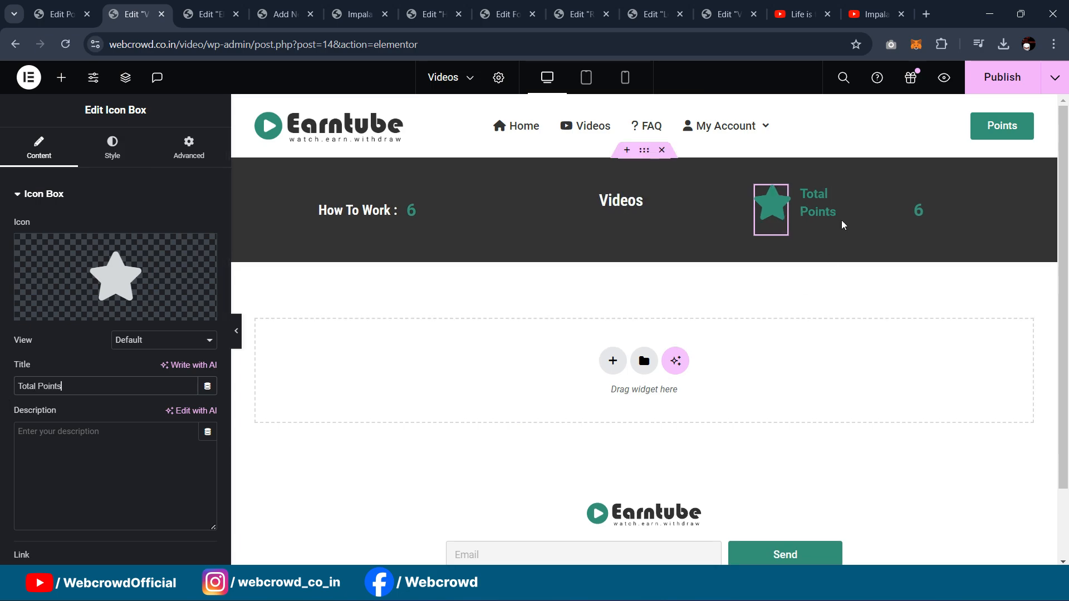
pyautogui.moveTo(783, 204); pyautogui.dragTo(919, 214)
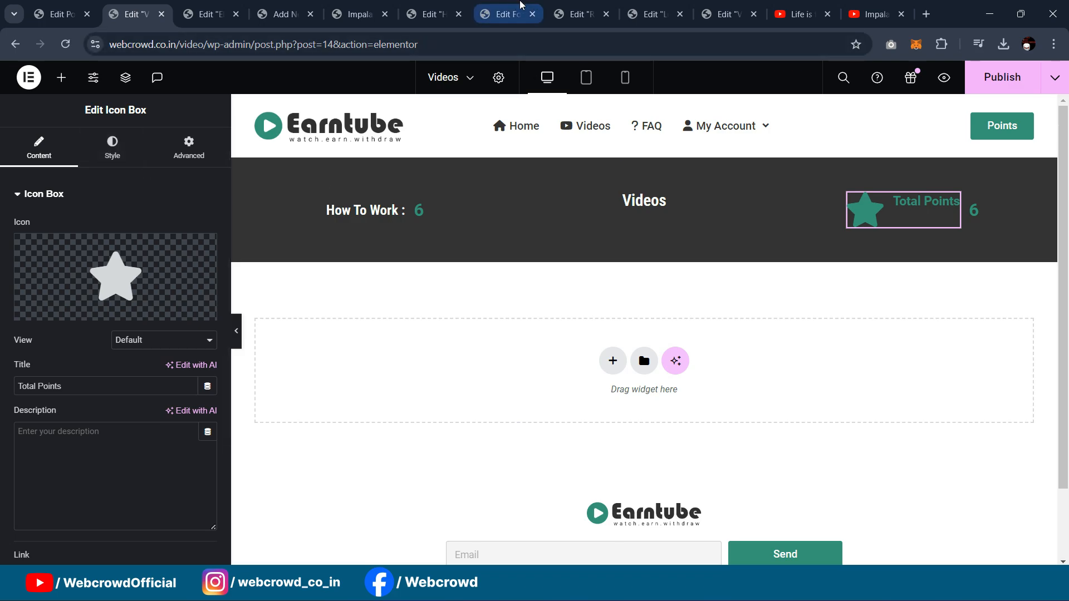
# Step: Copy the Video Duration icon box from the single-video template editor
pyautogui.click(504, 14)
pyautogui.click(431, 14)
pyautogui.click(218, 8)
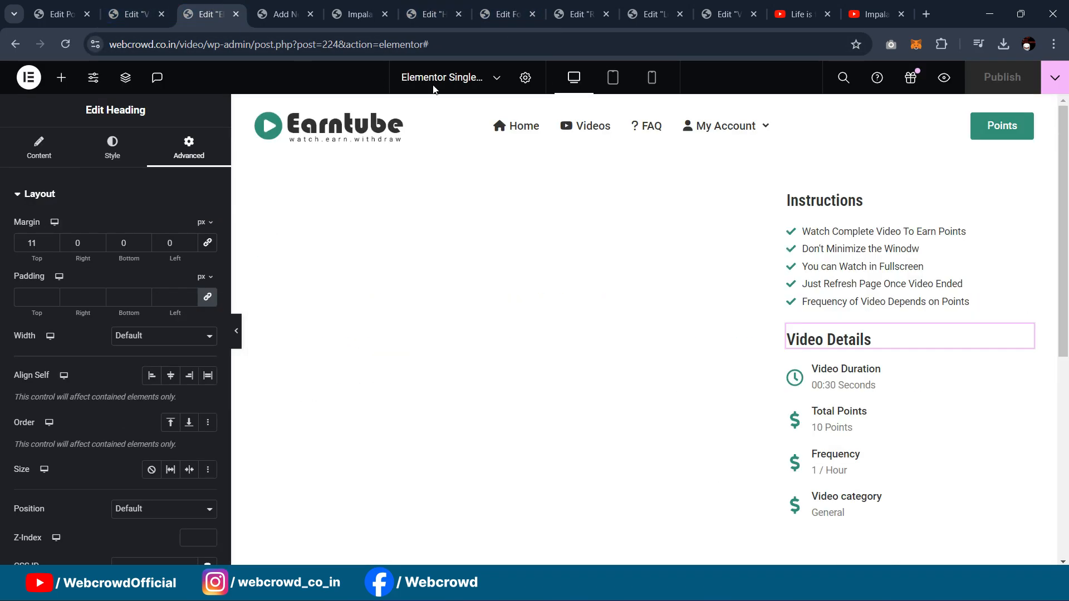
pyautogui.rightClick(1029, 372)
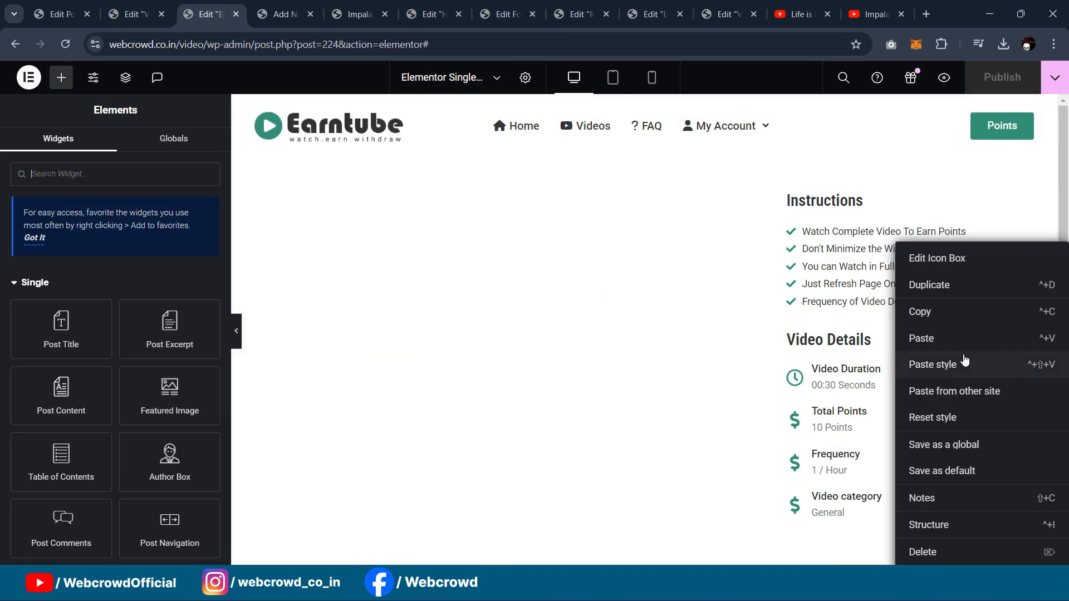
pyautogui.click(935, 310)
# Step: Delete the star Total Points box and paste the Video Duration box beside the 6
pyautogui.click(147, 5)
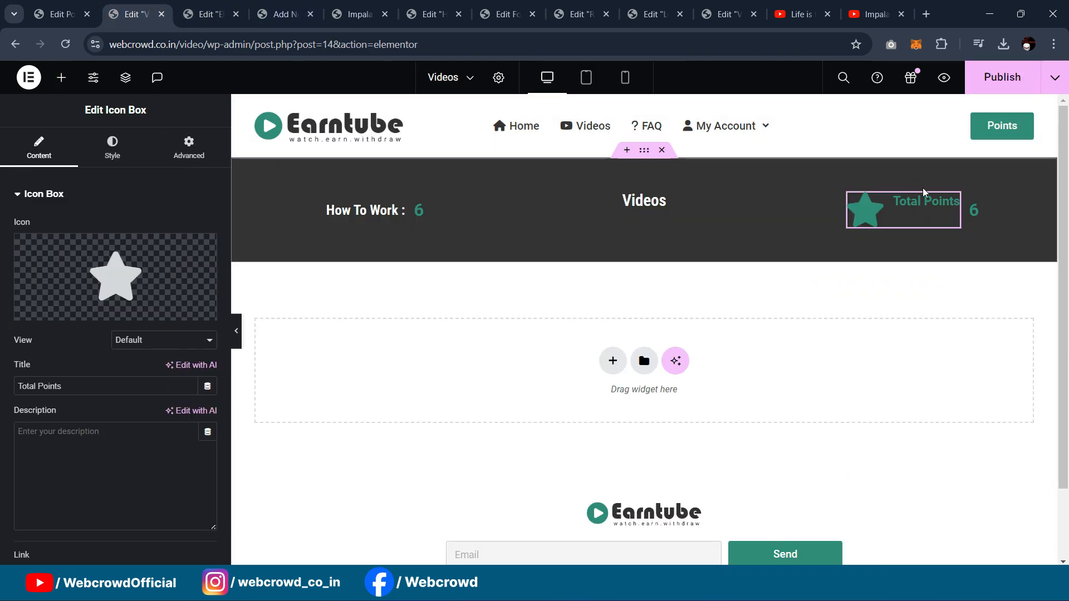
pyautogui.press('Delete')
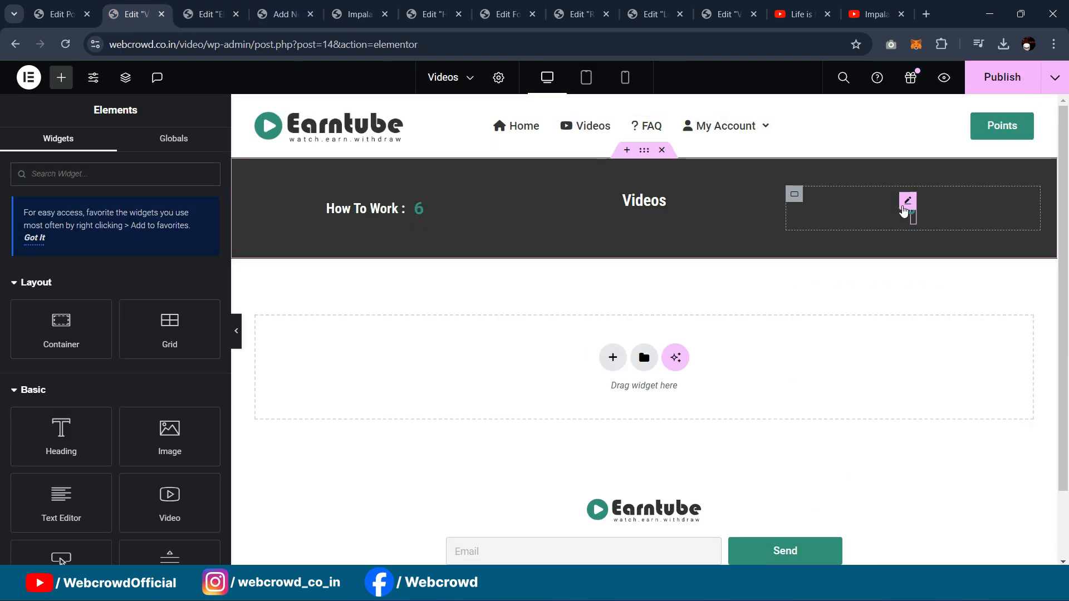
pyautogui.rightClick(906, 211)
pyautogui.click(938, 302)
pyautogui.moveTo(935, 214); pyautogui.dragTo(857, 215)
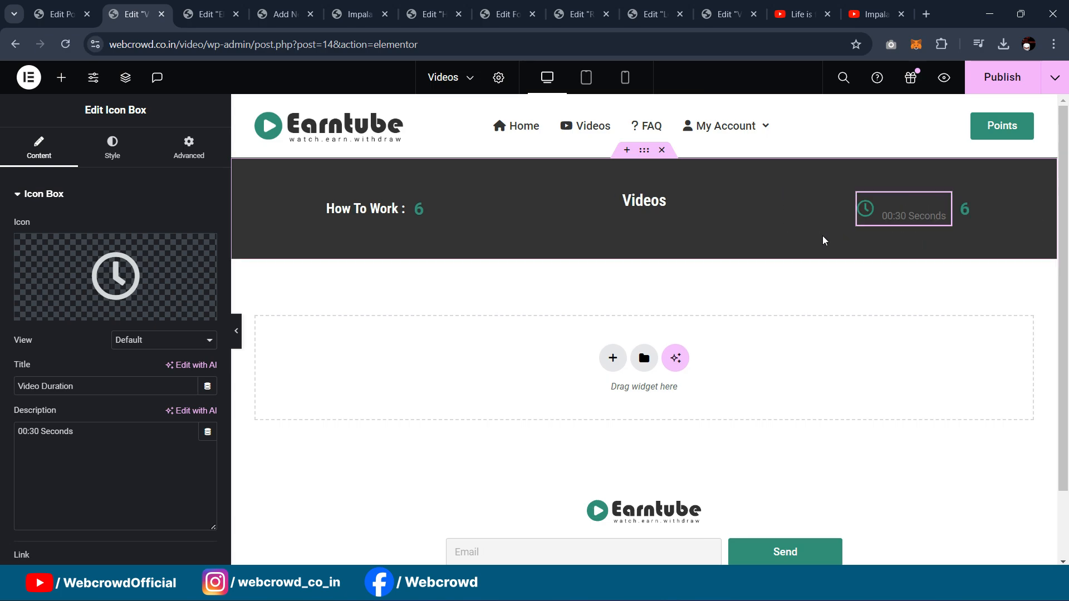
# Step: Delete the pasted box's '00:30 Seconds' description
pyautogui.moveTo(113, 424); pyautogui.dragTo(1, 416)
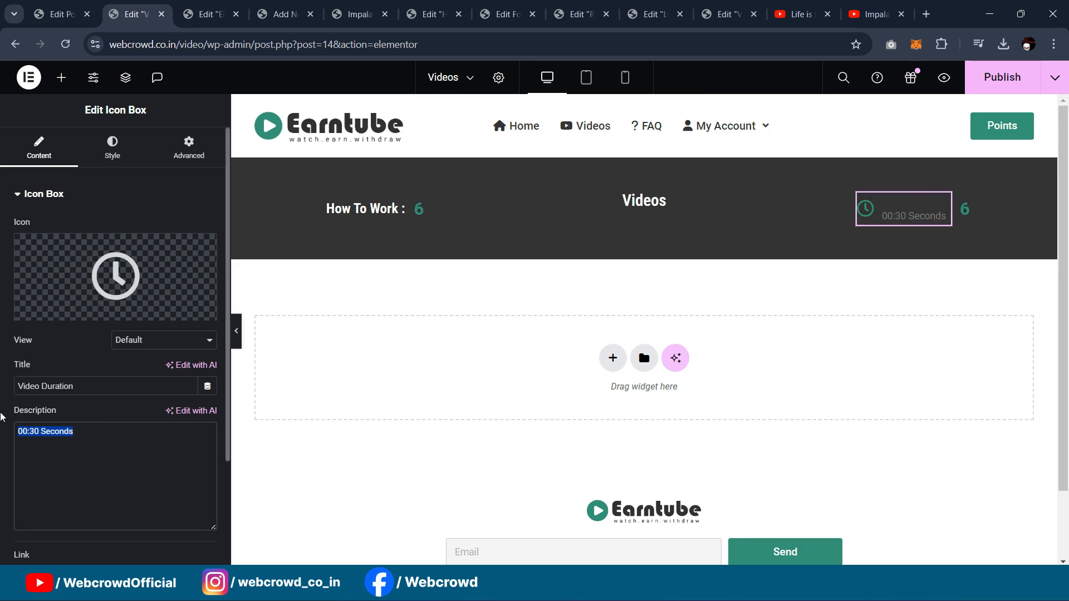
pyautogui.press('BackSpace')
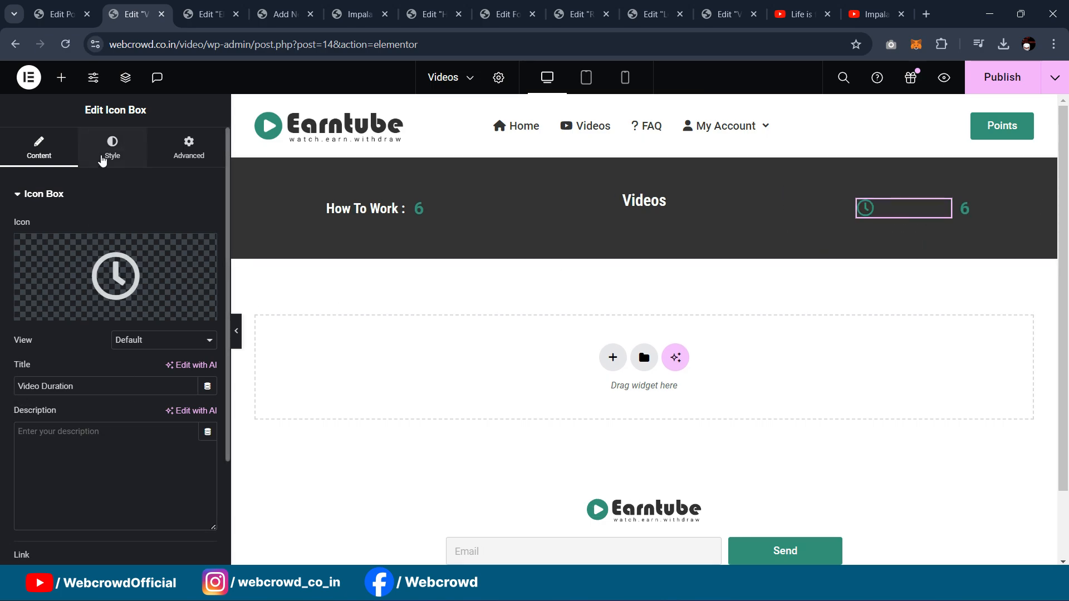
pyautogui.click(108, 154)
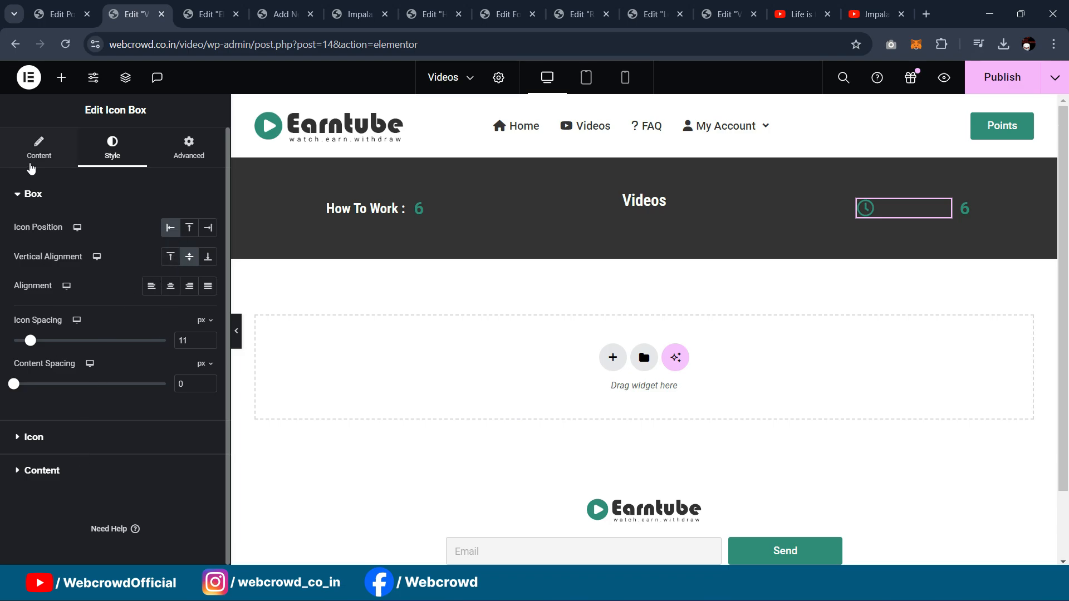
pyautogui.click(31, 153)
# Step: Replace the clock icon with the trophy-2.svg image from the Media Library
pyautogui.click(144, 309)
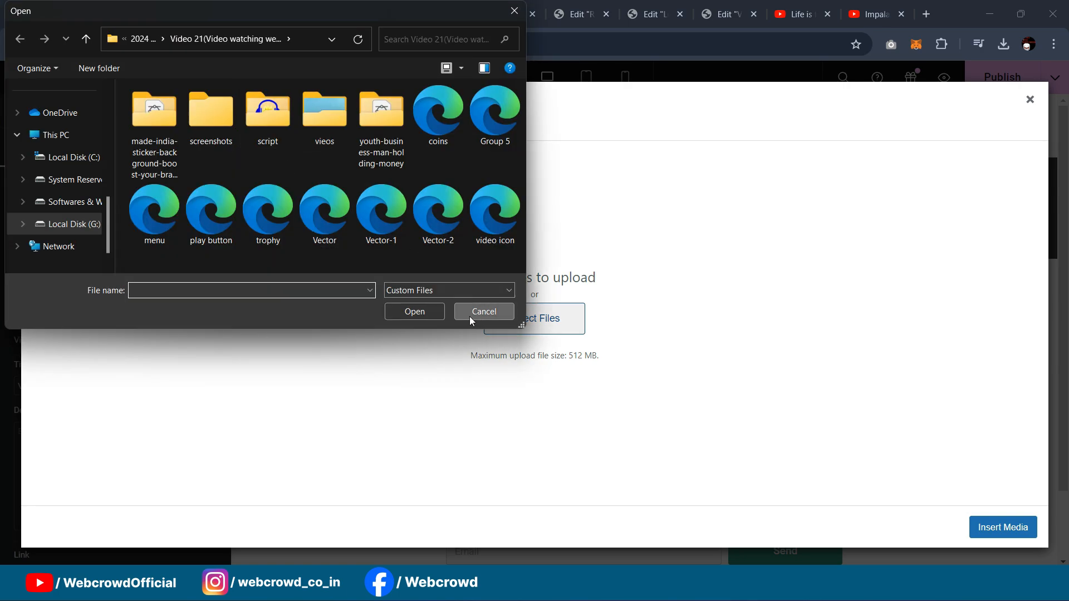
pyautogui.click(471, 322)
pyautogui.click(123, 129)
pyautogui.click(504, 242)
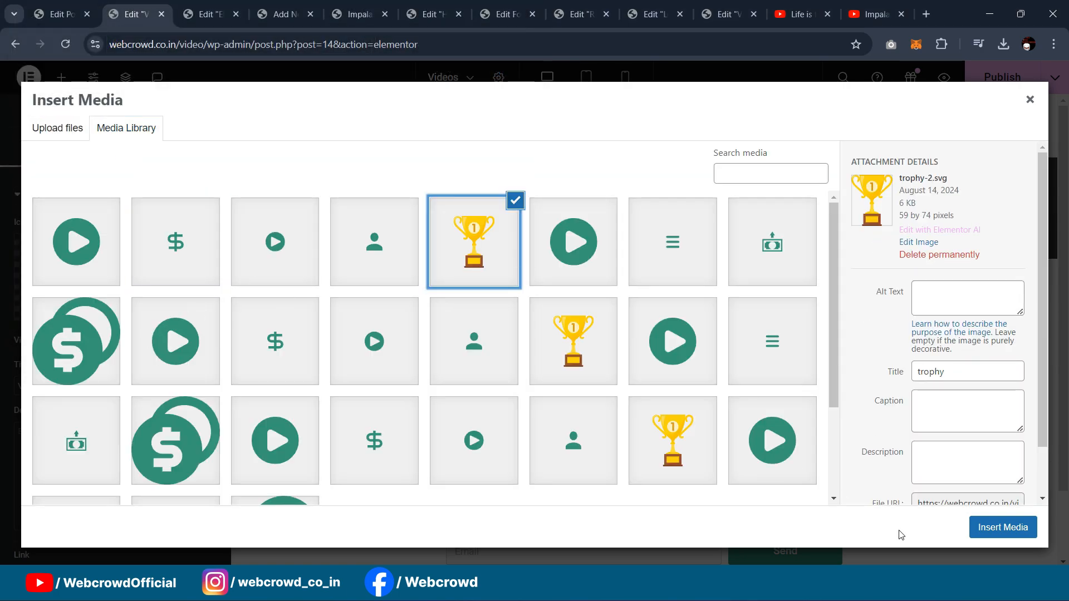
pyautogui.click(1001, 527)
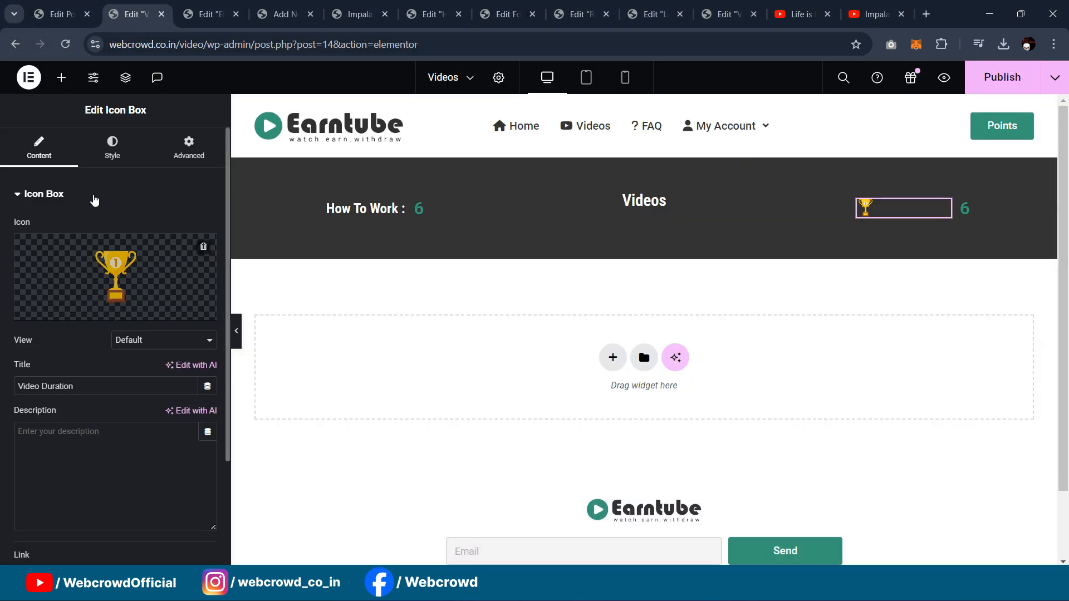
pyautogui.click(112, 147)
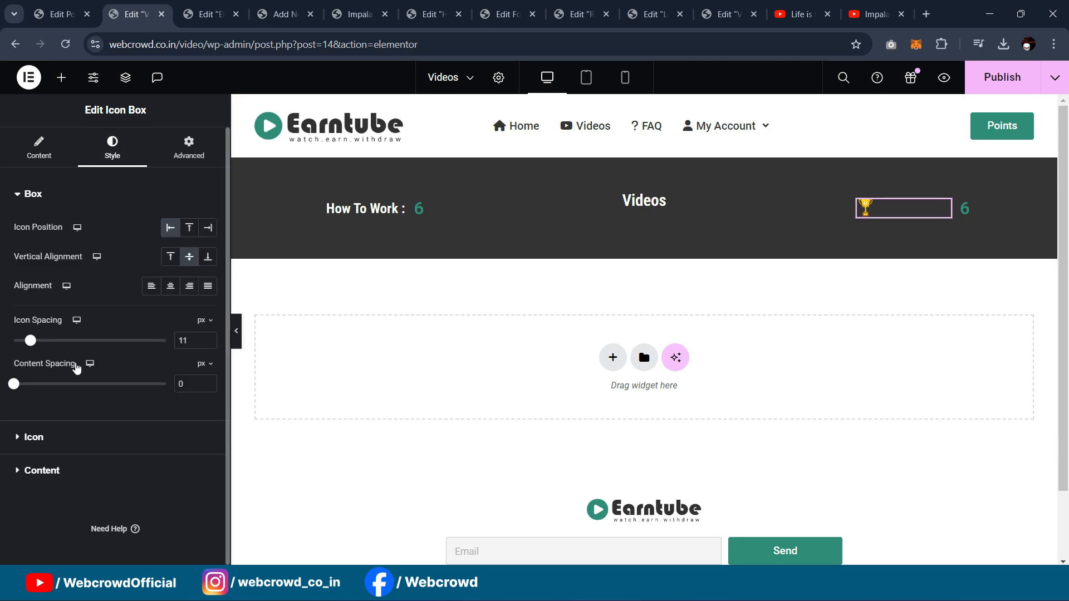
# Step: Make the trophy icon 33 px and the box title white
pyautogui.click(34, 437)
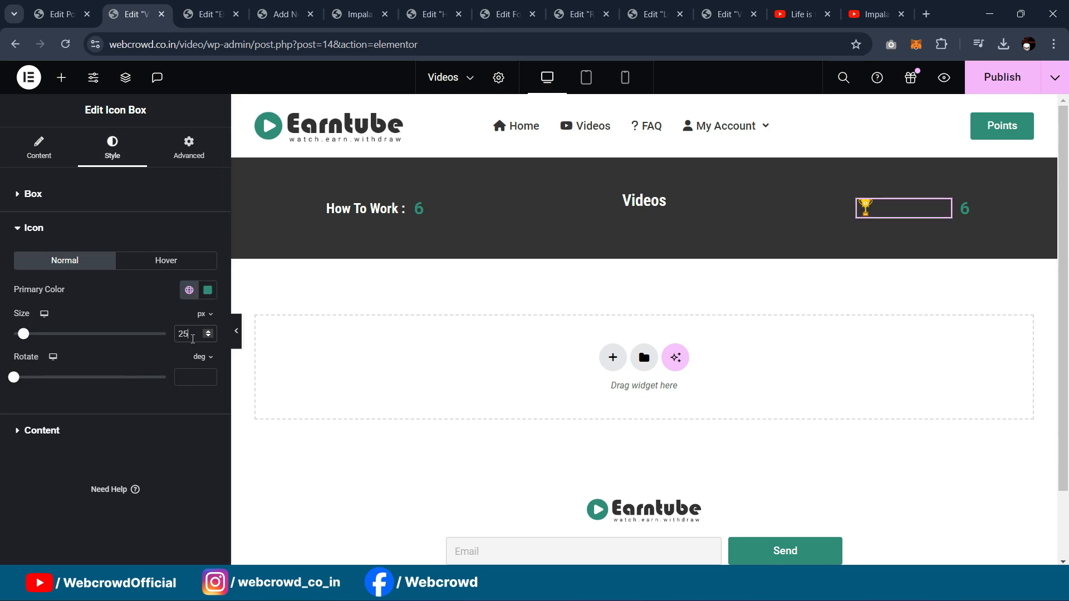
pyautogui.press('Up')
pyautogui.press('Up')
pyautogui.press('Up')
pyautogui.press('Up')
pyautogui.press('Up')
pyautogui.press('Up')
pyautogui.press('Up')
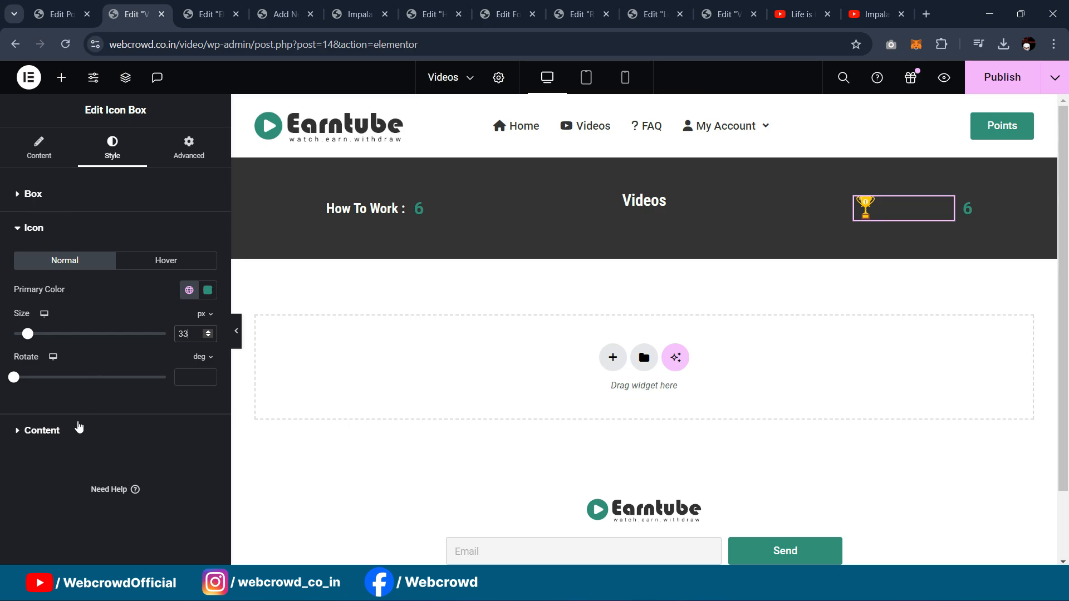
pyautogui.click(67, 430)
pyautogui.click(189, 323)
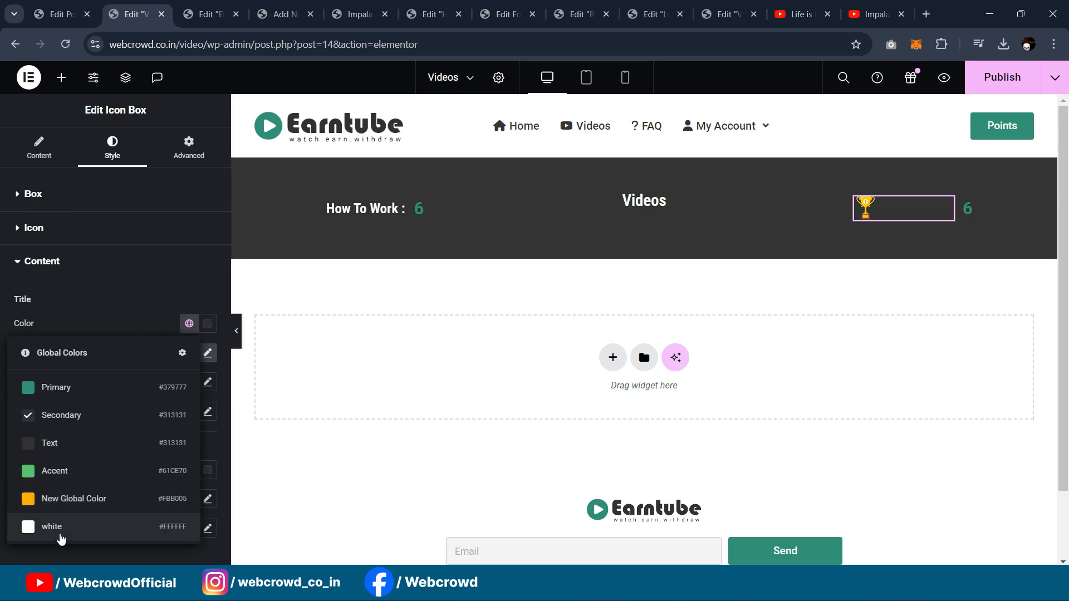
pyautogui.click(56, 523)
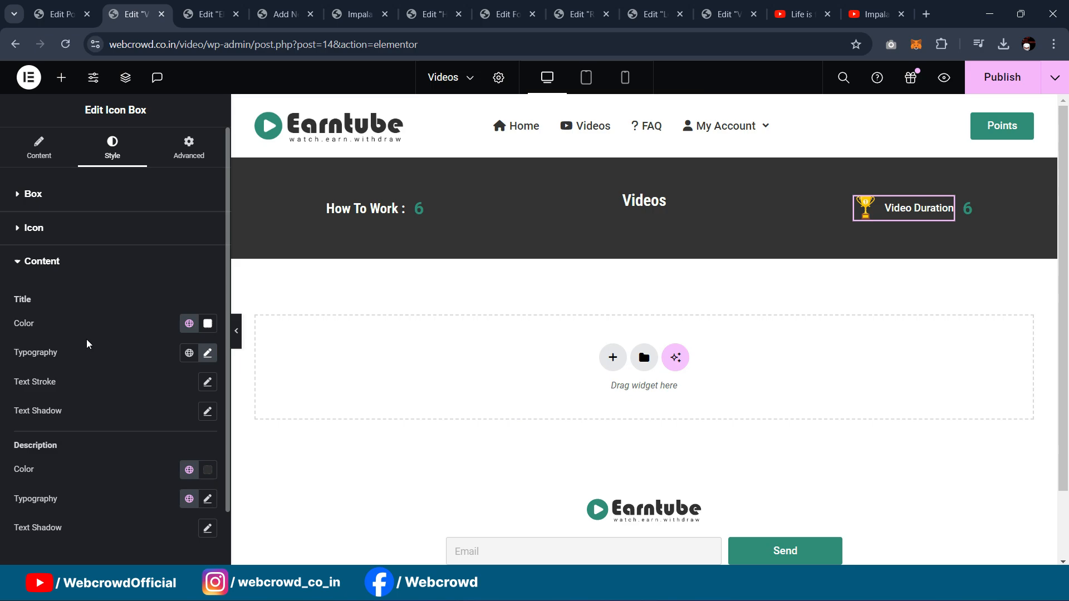
# Step: Set the box title to 'Total Points :' and change the 6 value to 500
pyautogui.click(39, 156)
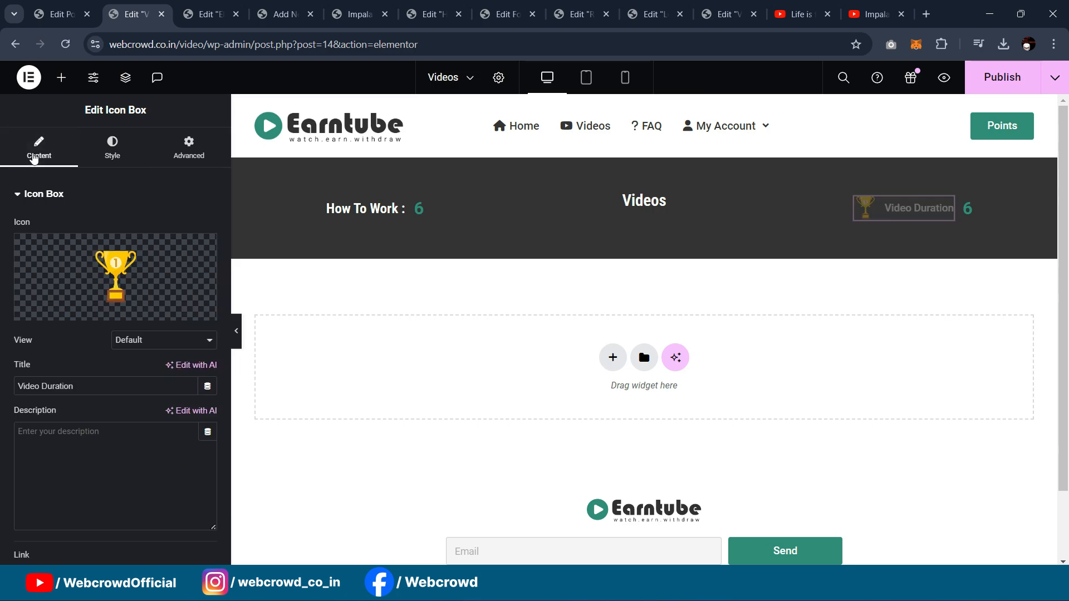
pyautogui.write('Total P')
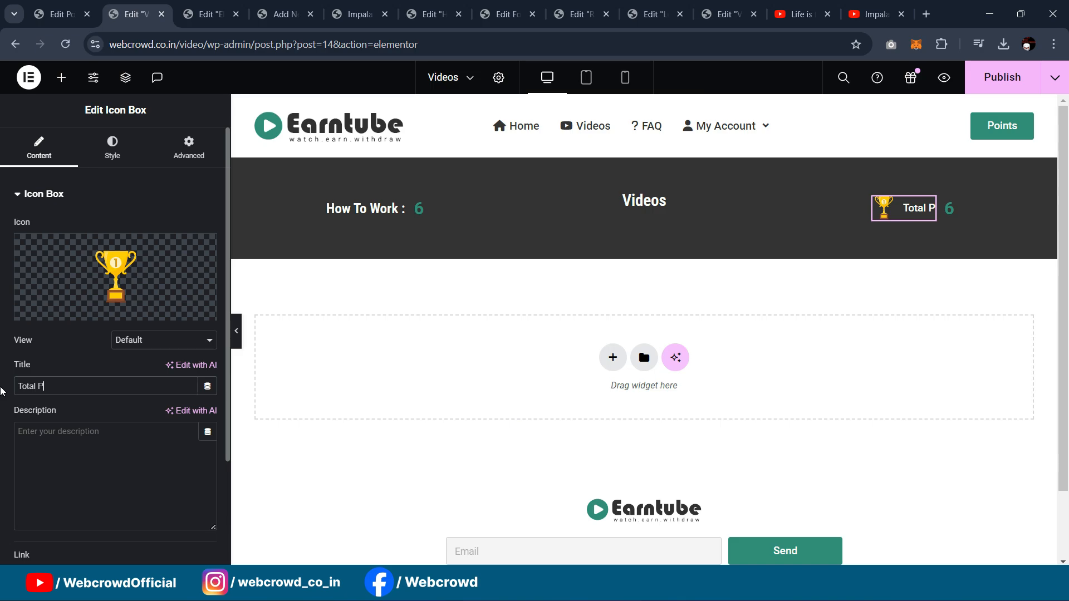
pyautogui.write('oints :')
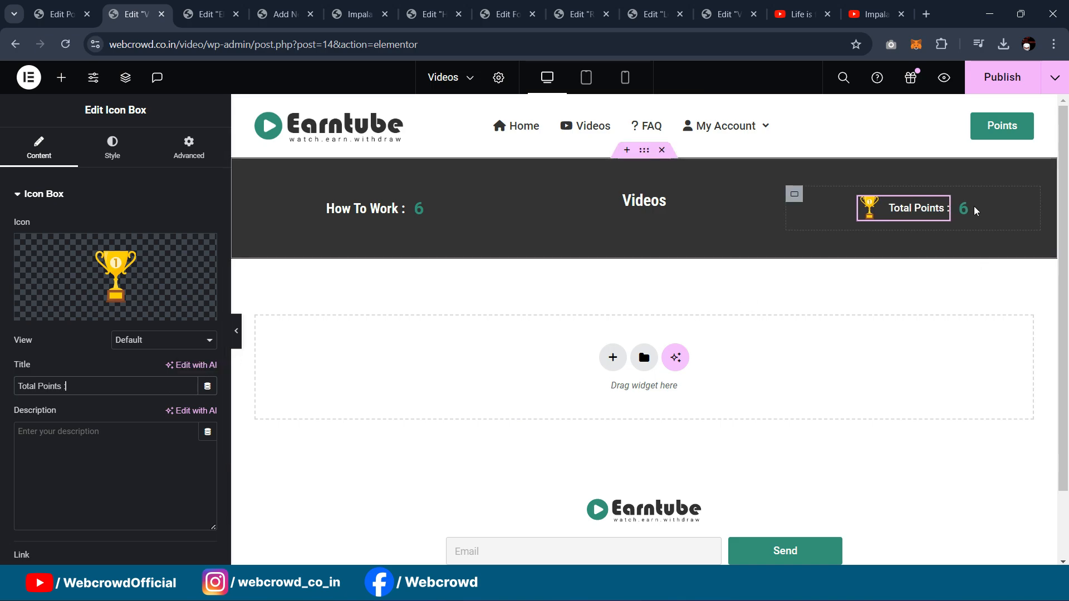
pyautogui.click(964, 218)
pyautogui.moveTo(53, 335); pyautogui.dragTo(2, 342)
pyautogui.write('500')
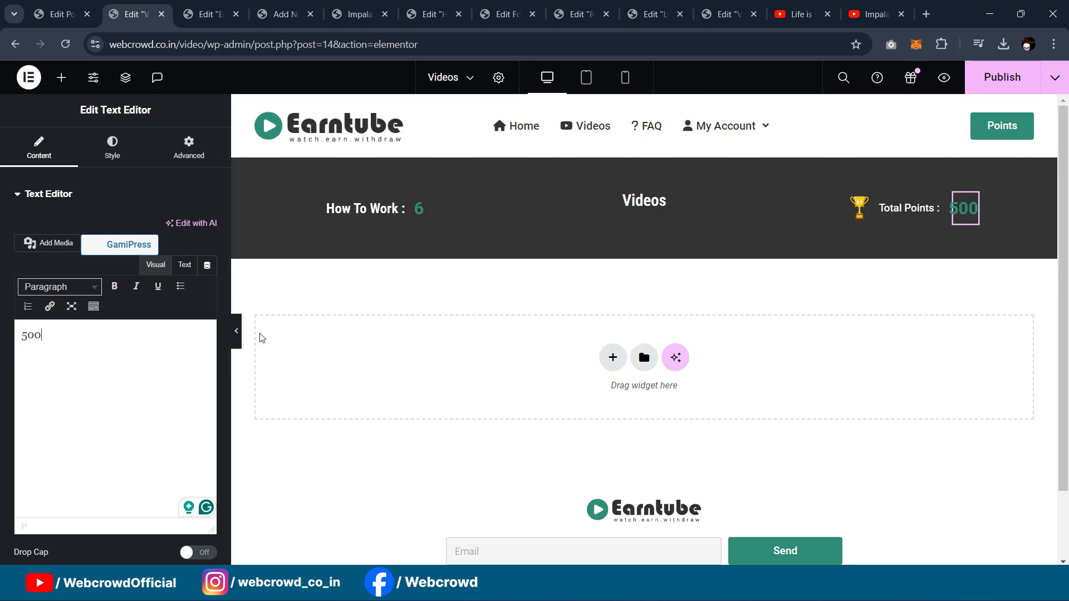
# Step: Preview the page without the editing panel, then close the Videos page editor
pyautogui.click(236, 330)
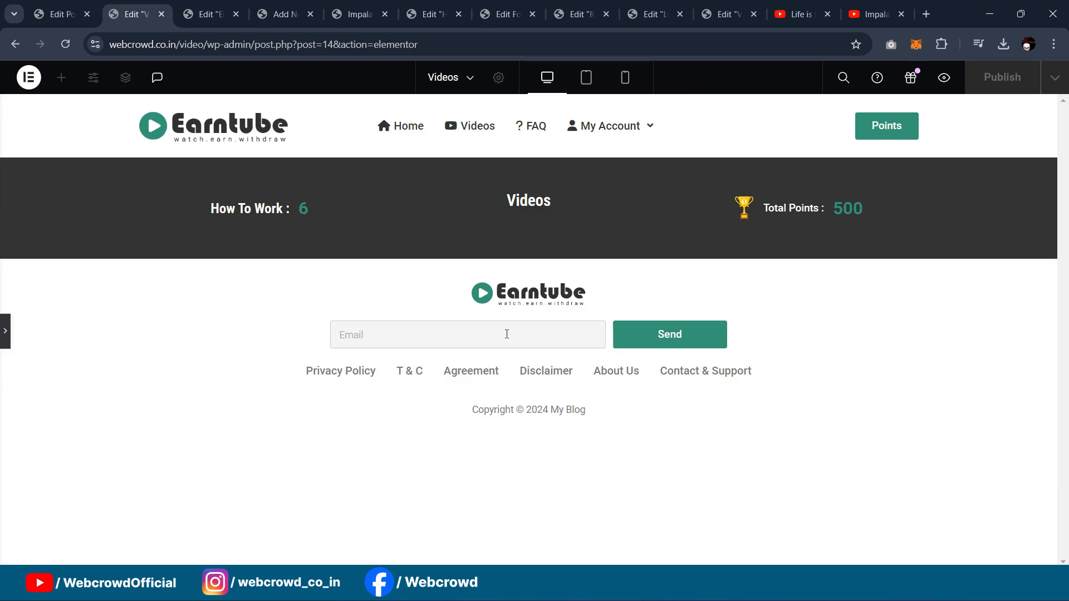
pyautogui.click(4, 331)
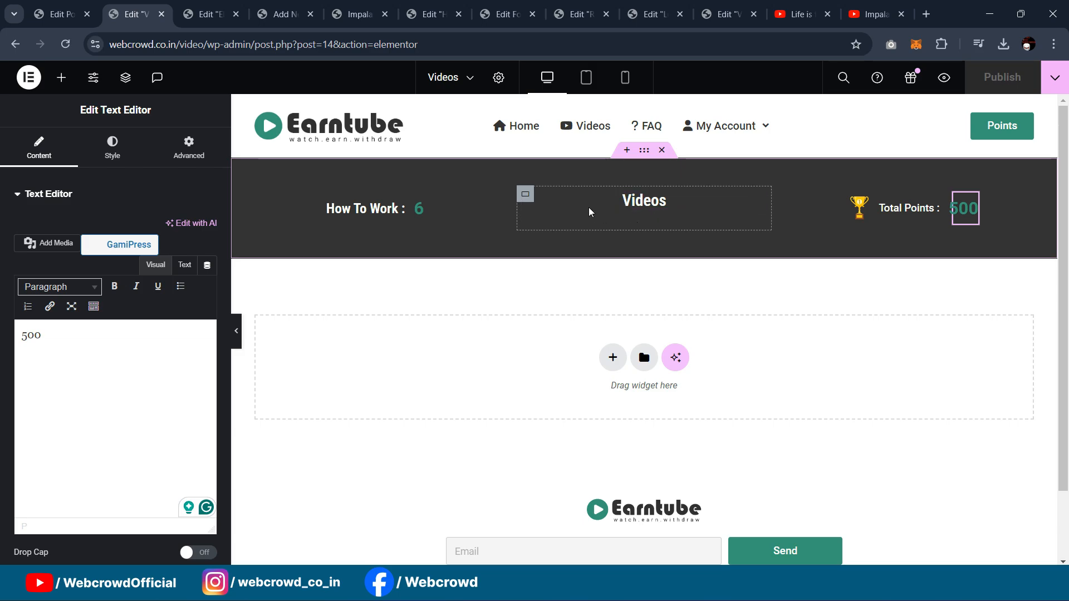
pyautogui.click(162, 14)
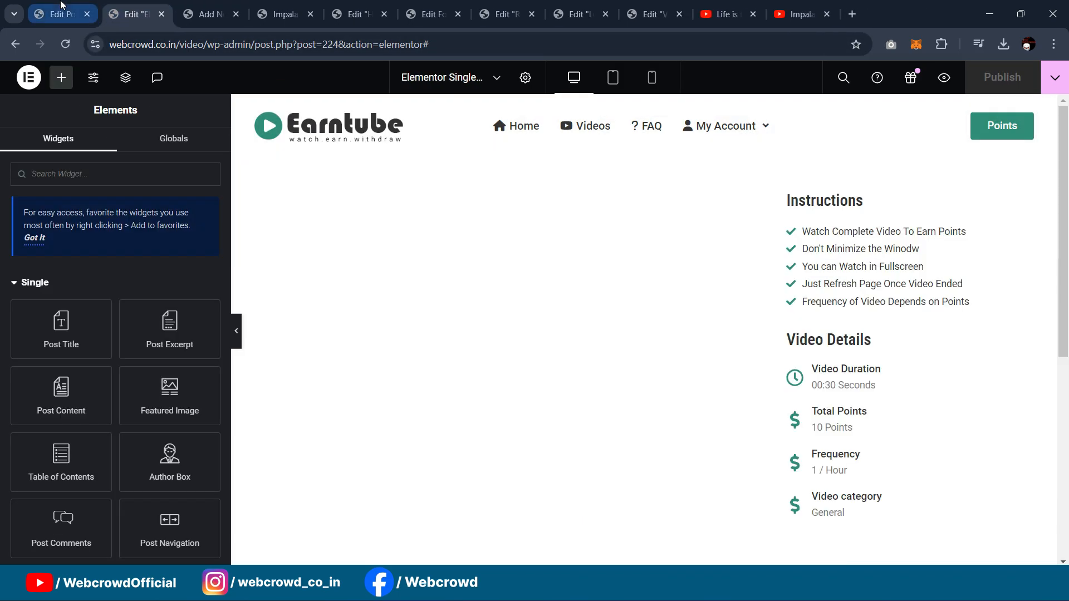
# Step: Open All Pages, scroll down to Videos and edit it with Elementor
pyautogui.click(61, 11)
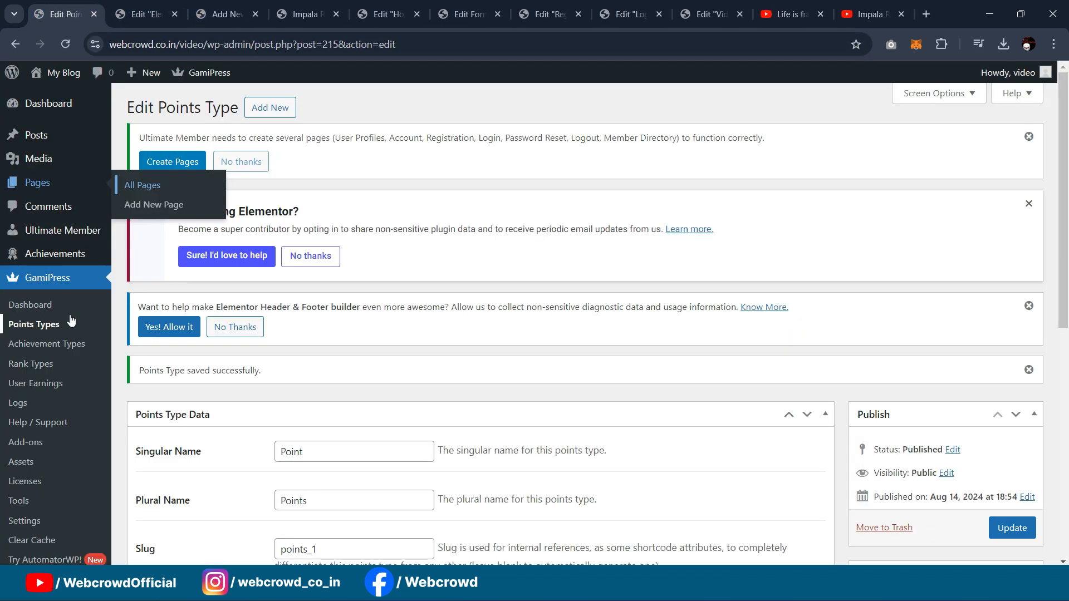
pyautogui.middleClick(133, 189)
pyautogui.click(152, 12)
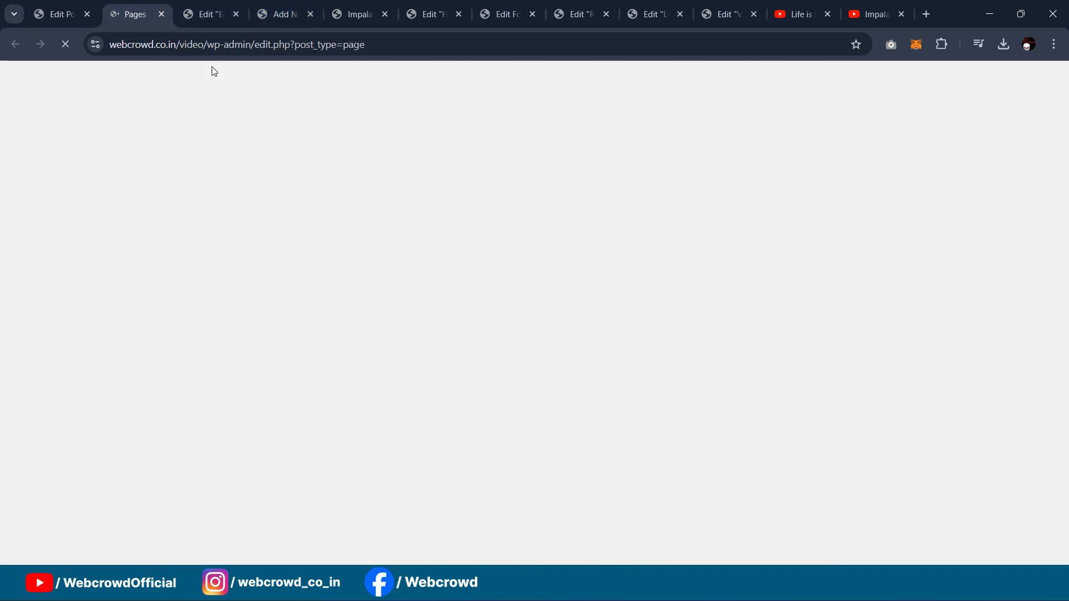
pyautogui.scroll(-1, 272, 307)
pyautogui.scroll(-10, 273, 307)
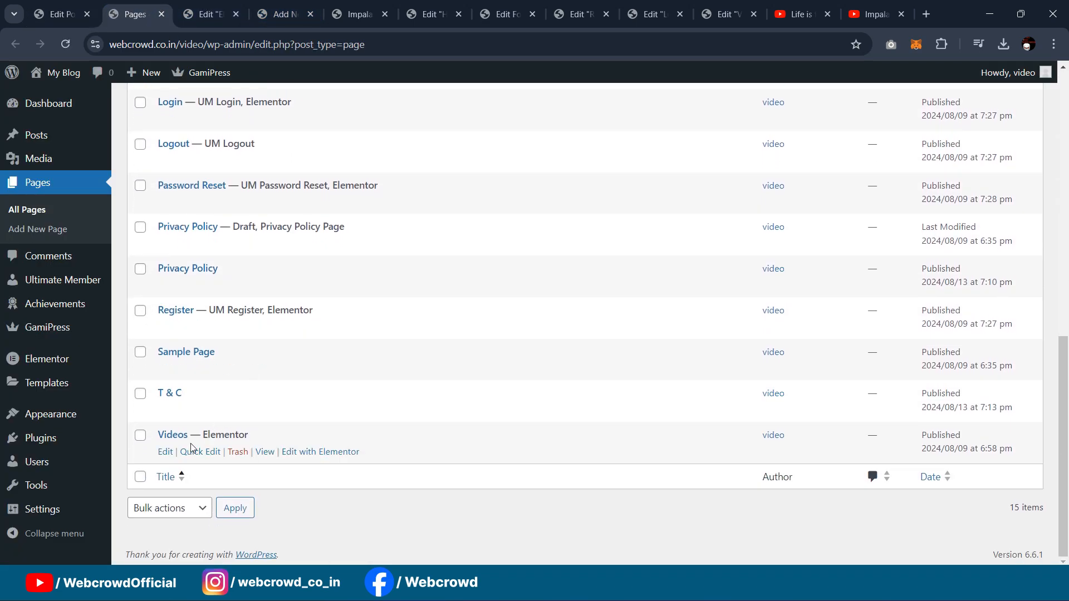
pyautogui.click(299, 456)
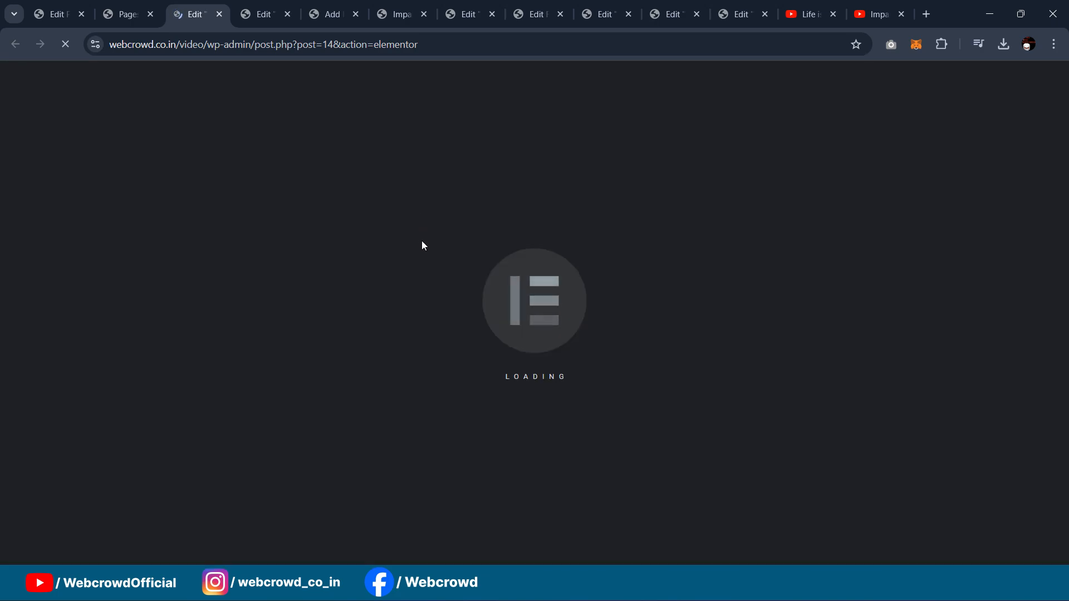
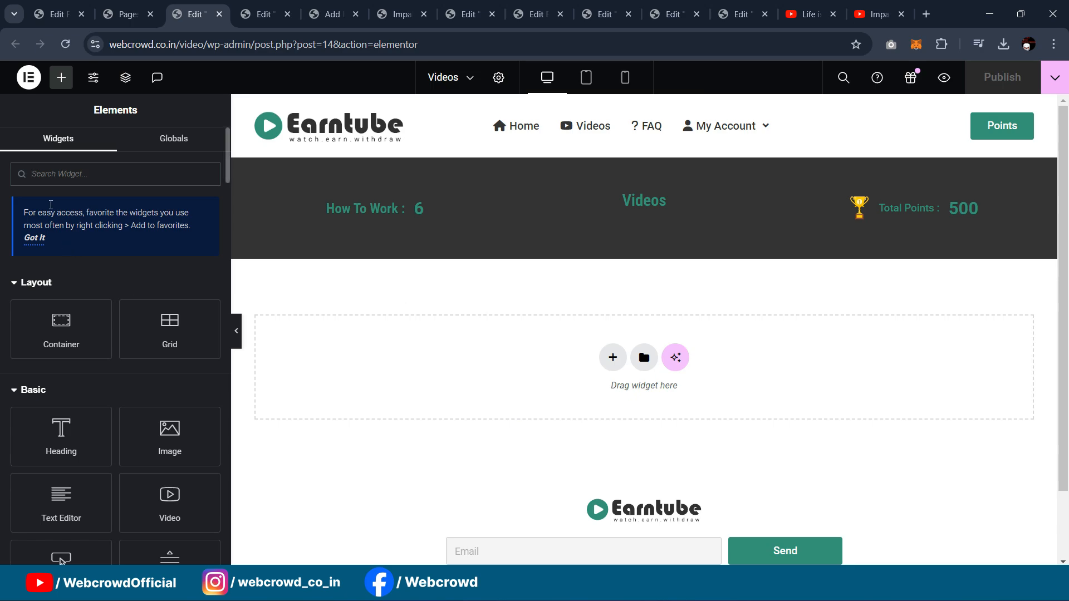
# Step: Add a new container below the header band with 40 px top and bottom padding
pyautogui.write('loop')
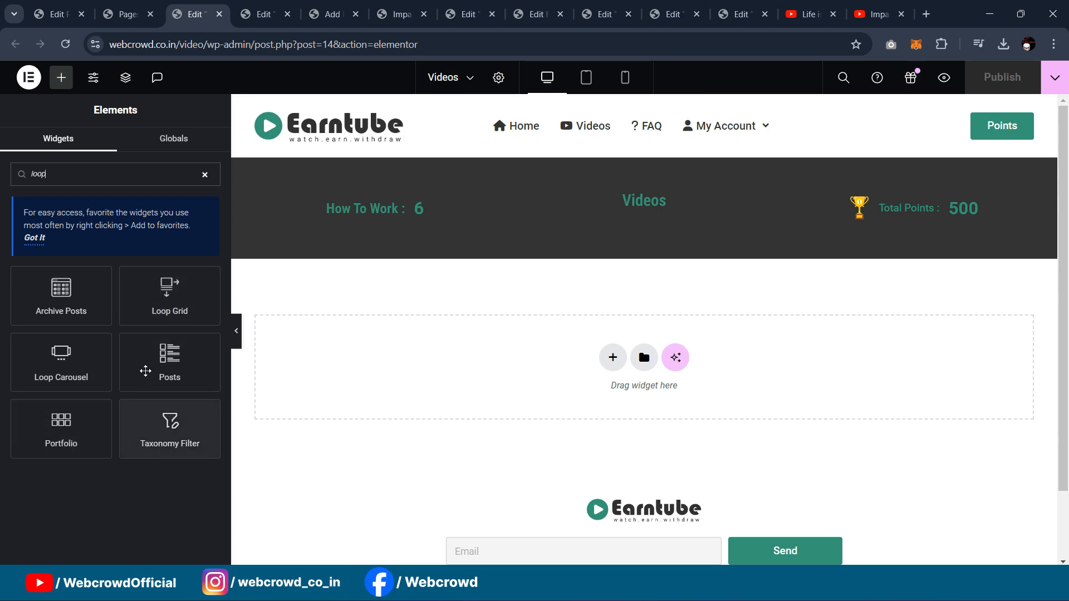
pyautogui.moveTo(161, 303); pyautogui.dragTo(112, 311)
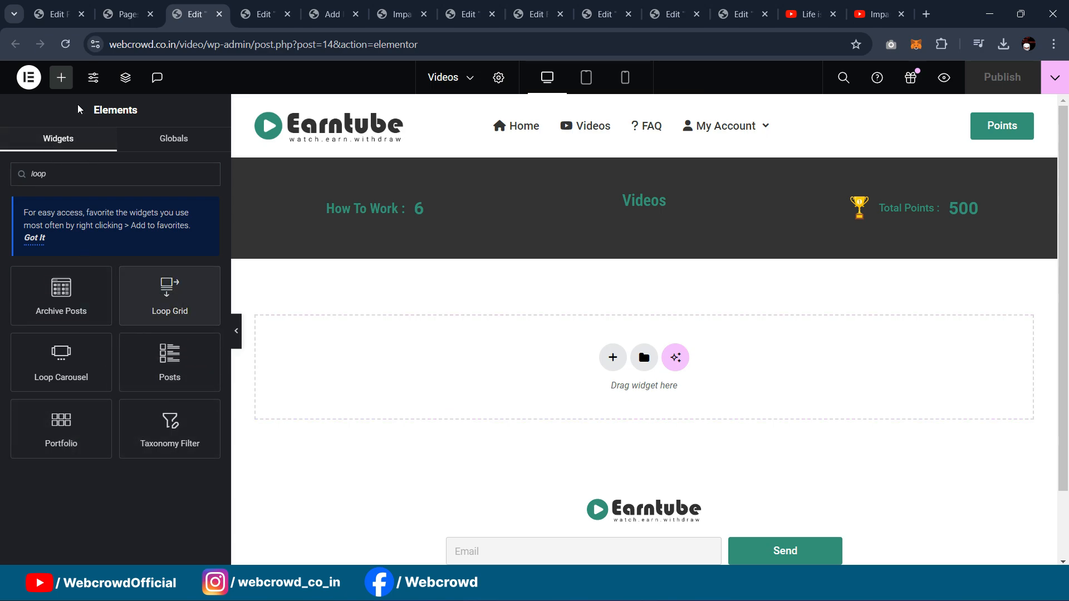
pyautogui.click(61, 77)
pyautogui.moveTo(262, 350); pyautogui.dragTo(471, 384)
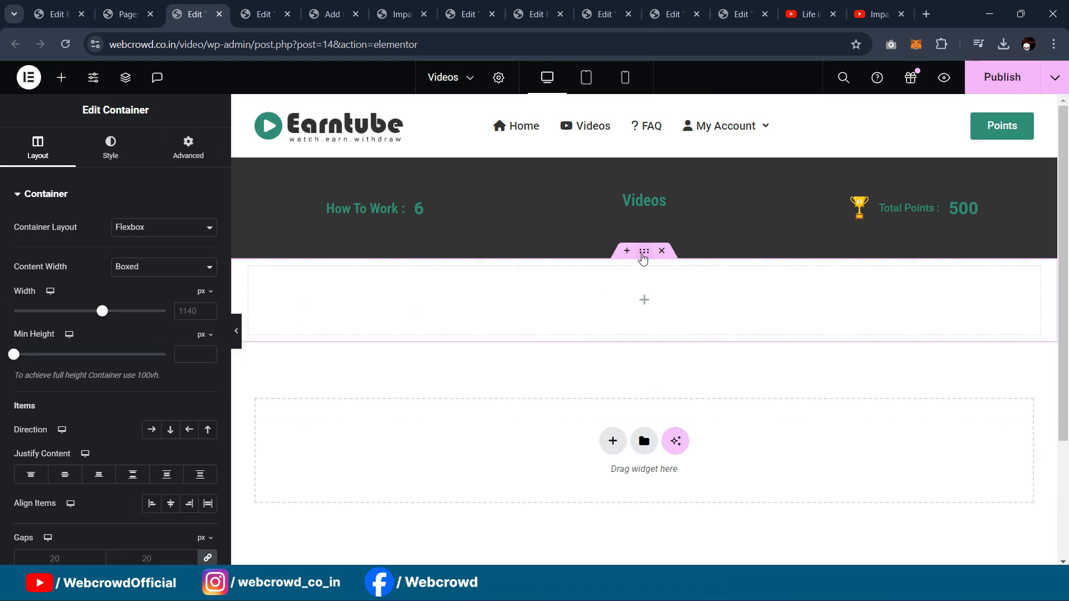
pyautogui.click(189, 149)
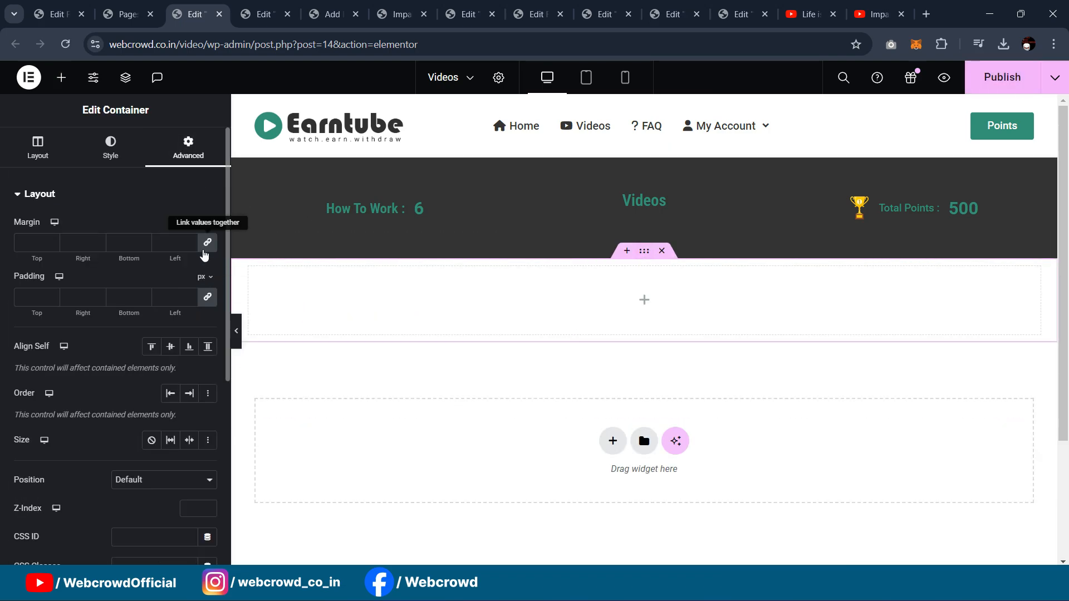
pyautogui.click(207, 300)
pyautogui.moveTo(37, 299); pyautogui.dragTo(1, 298)
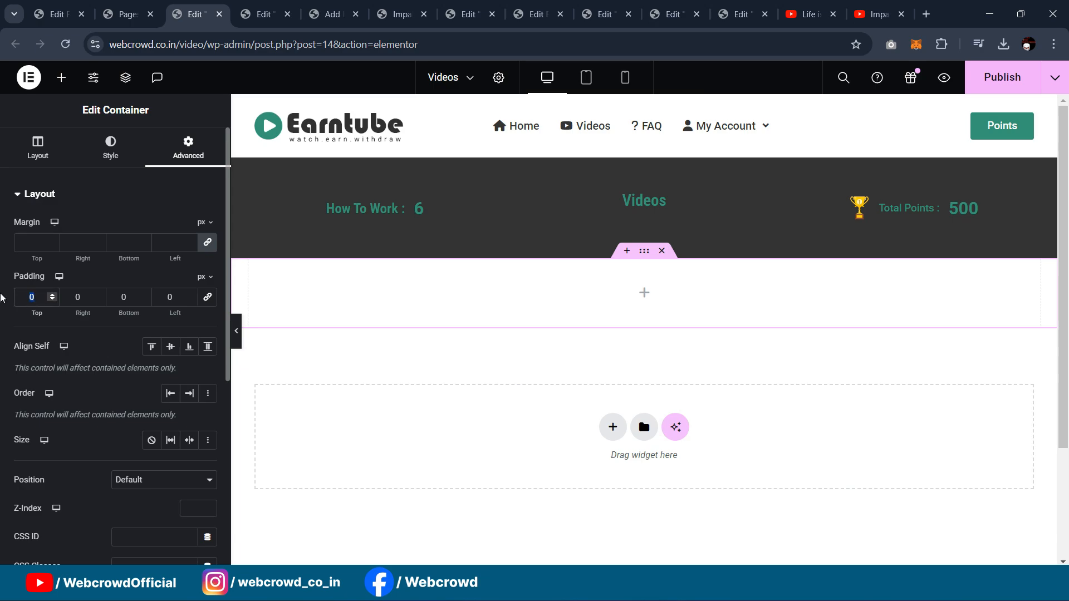
pyautogui.write('40')
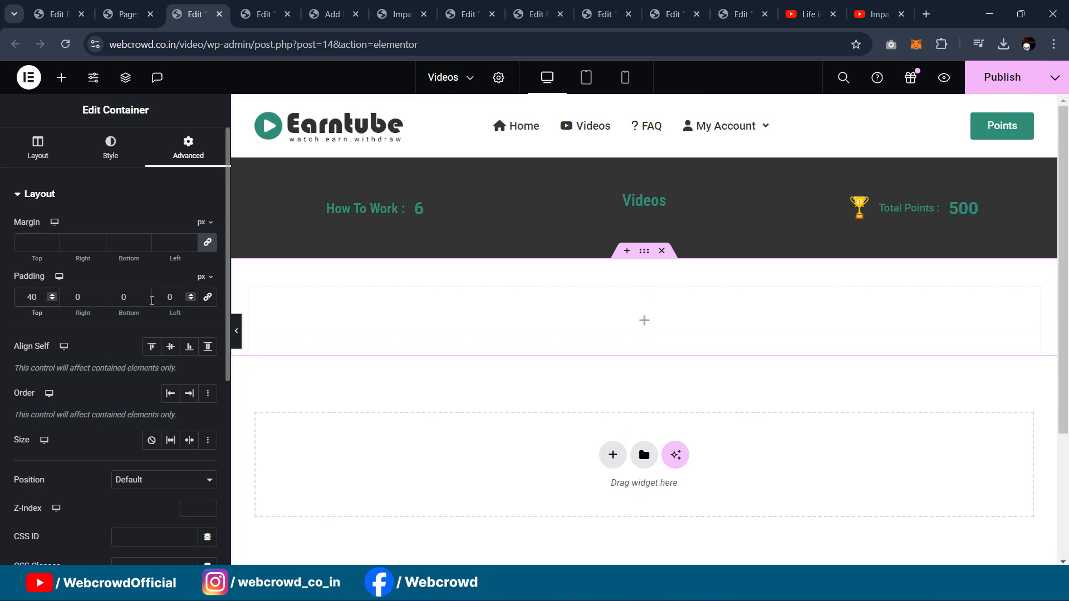
pyautogui.moveTo(129, 298); pyautogui.dragTo(111, 291)
pyautogui.write('40')
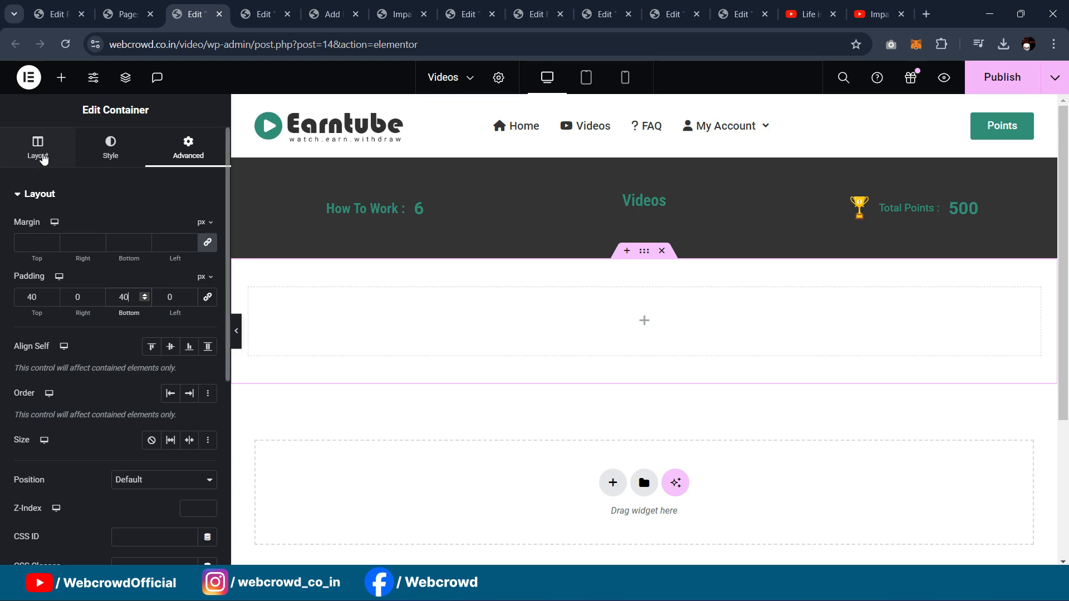
# Step: Place a Loop Grid widget inside the new padded container
pyautogui.click(61, 78)
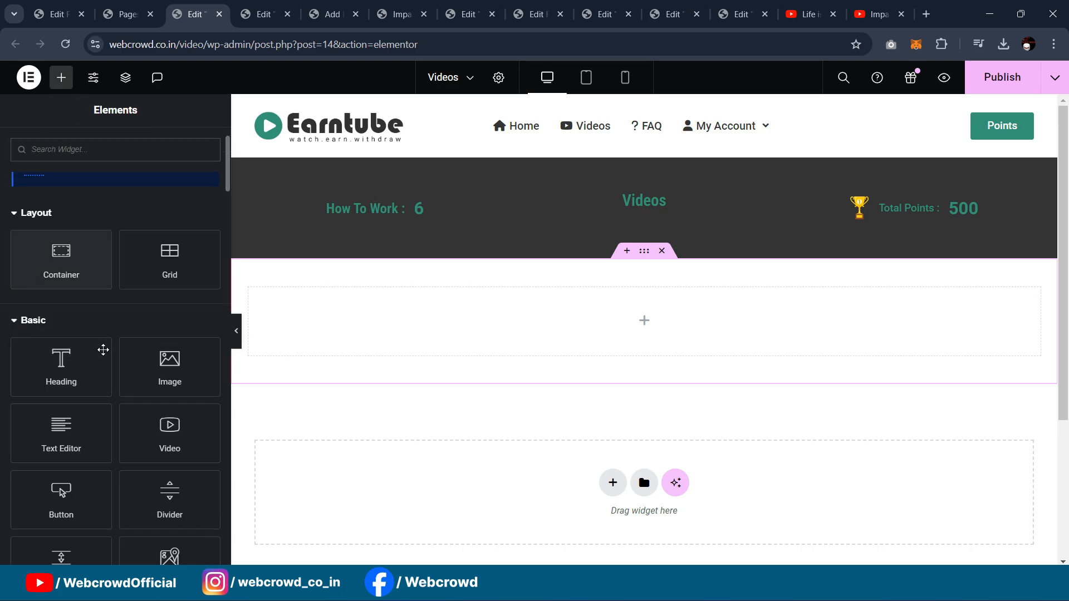
pyautogui.write('loop')
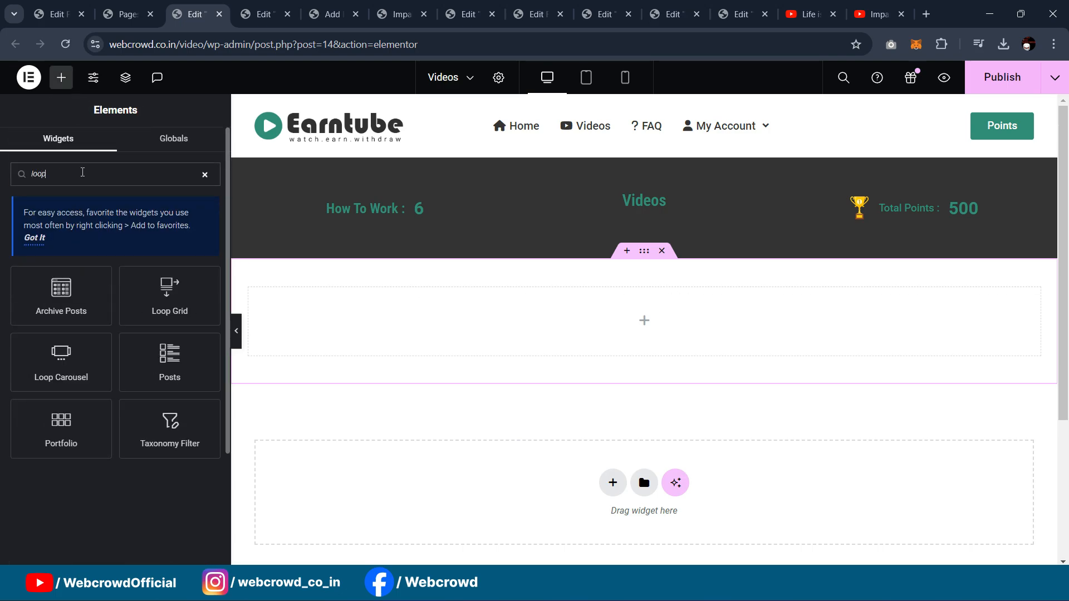
pyautogui.moveTo(172, 303); pyautogui.dragTo(509, 356)
pyautogui.scroll(-3, 635, 331)
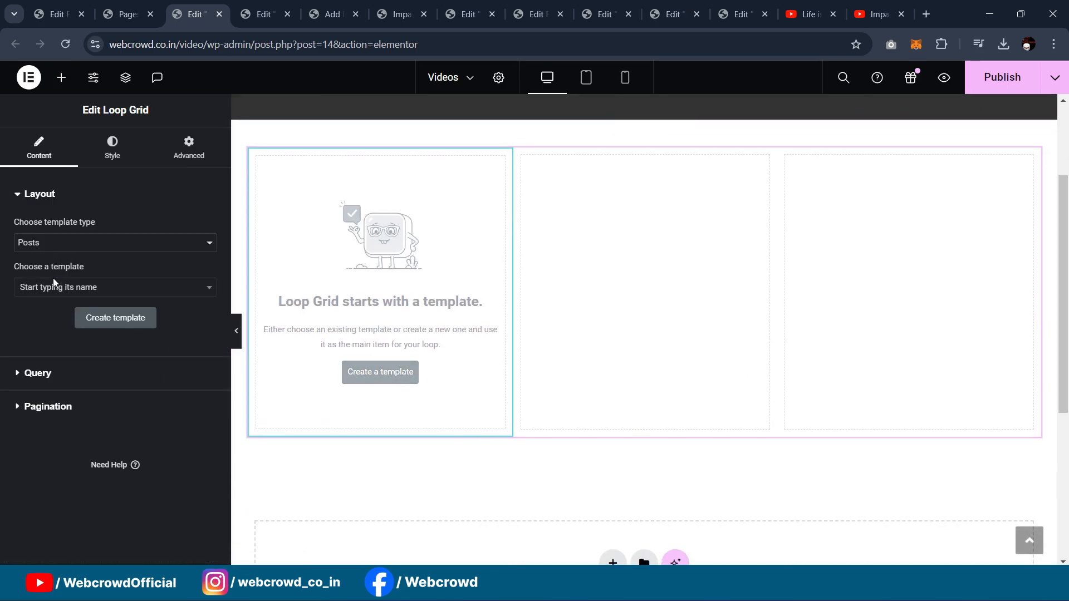
# Step: Create and save a loop item template, then add a Featured Image at Full resolution
pyautogui.click(133, 321)
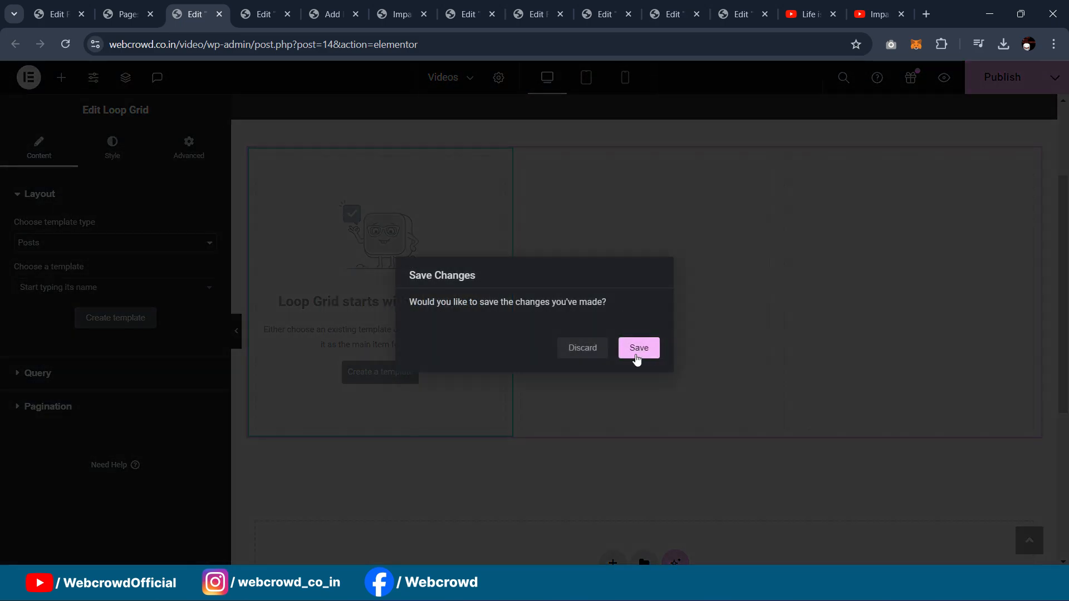
pyautogui.click(639, 350)
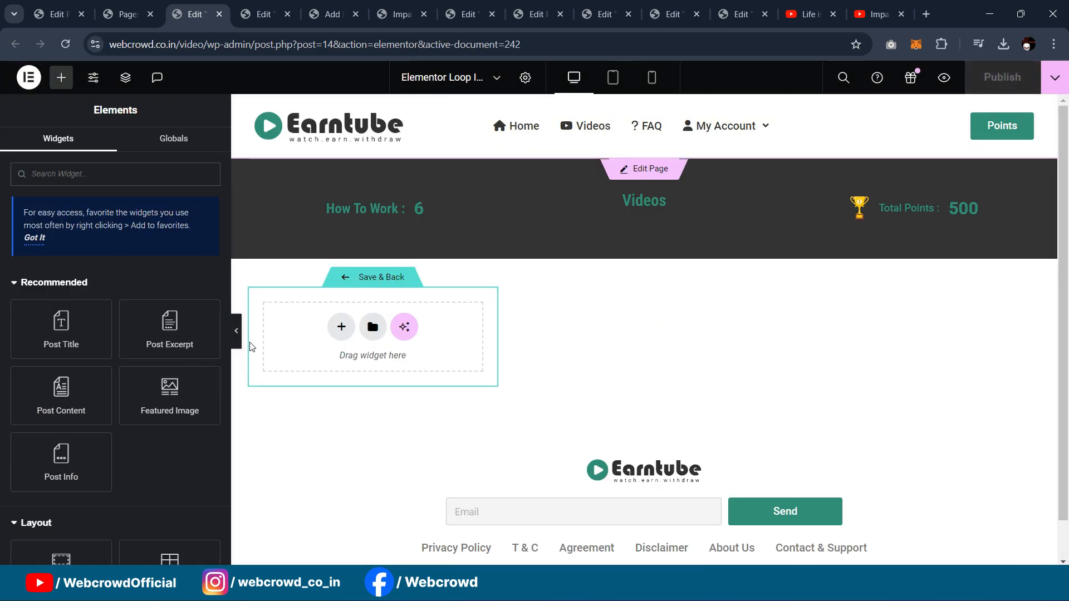
pyautogui.moveTo(170, 390); pyautogui.dragTo(362, 342)
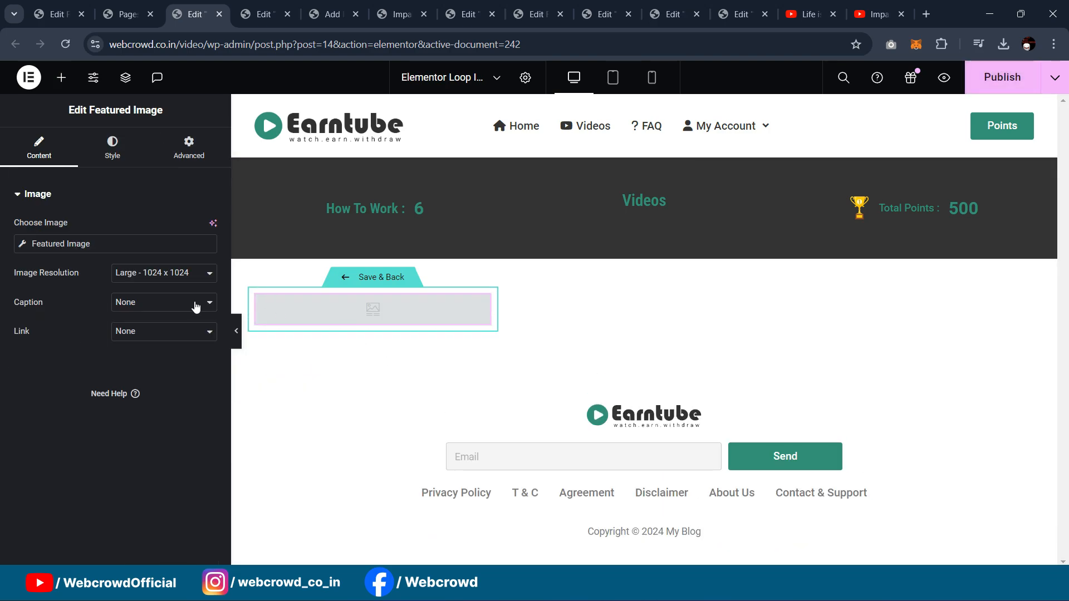
pyautogui.click(184, 278)
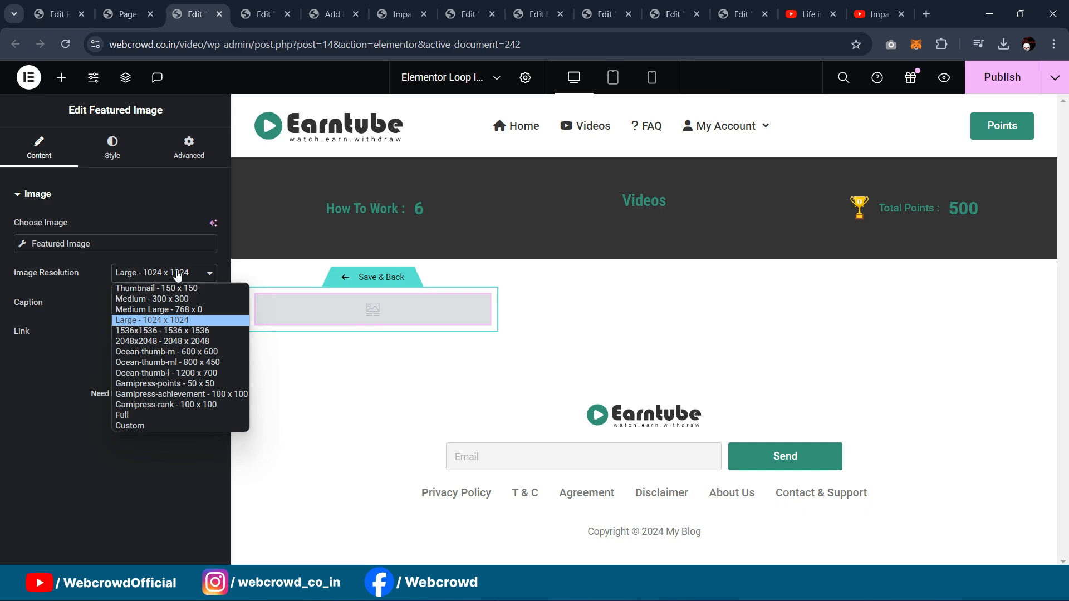
pyautogui.click(167, 416)
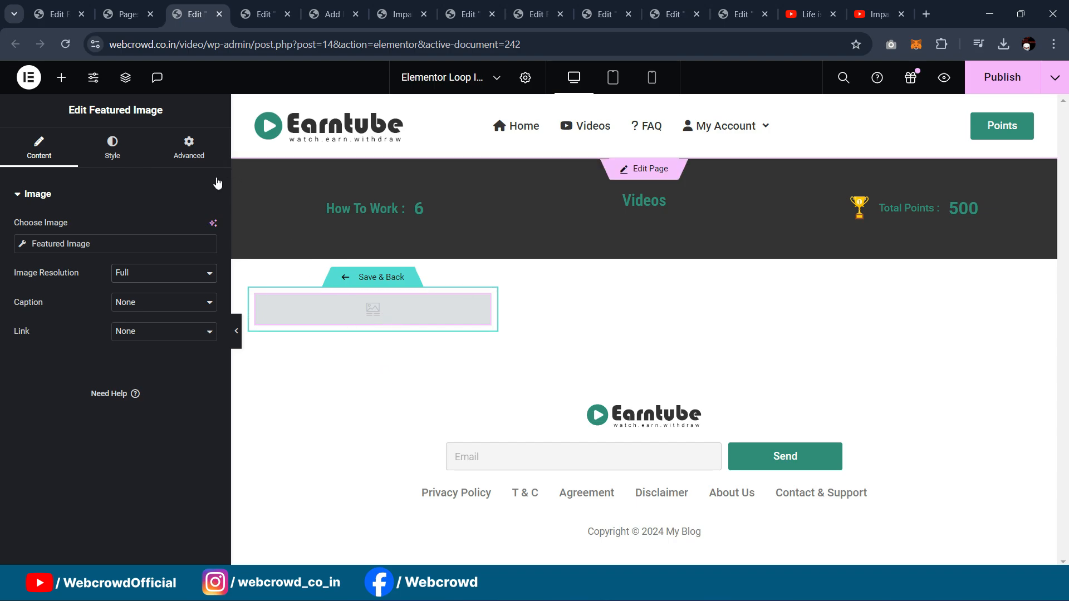
# Step: Open the Impala Rams Fighting post for editing from All Posts
pyautogui.click(59, 14)
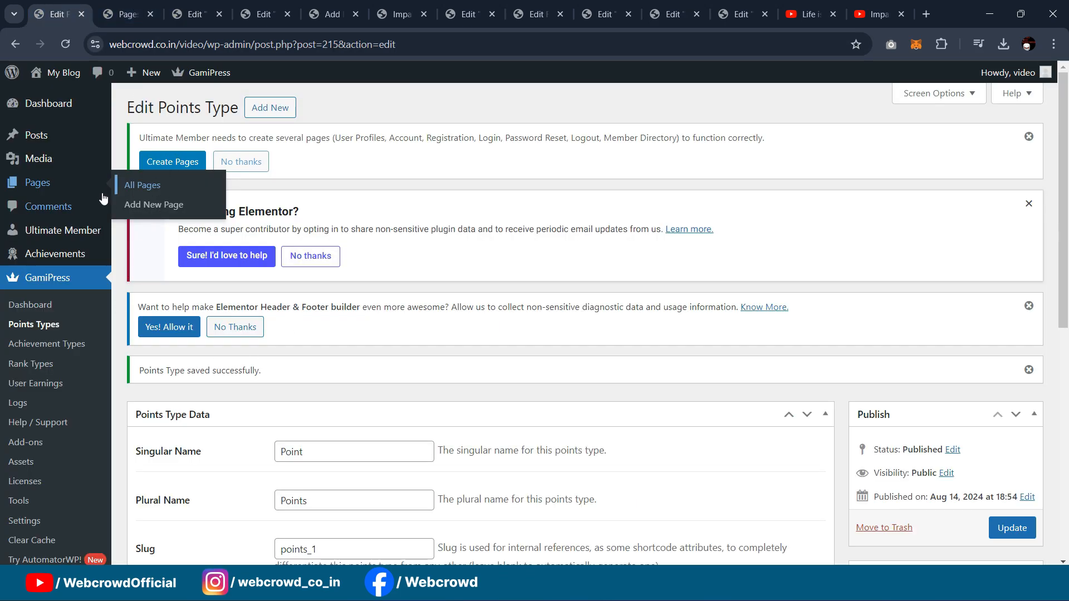
pyautogui.moveTo(45, 136)
pyautogui.click(144, 137)
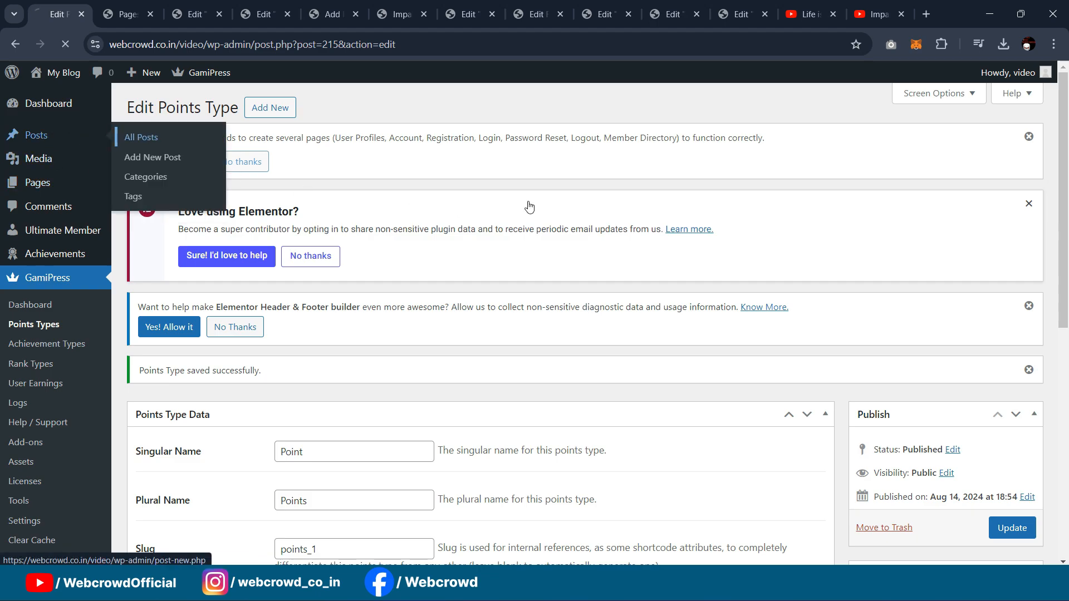
pyautogui.scroll(-5, 444, 226)
pyautogui.click(165, 201)
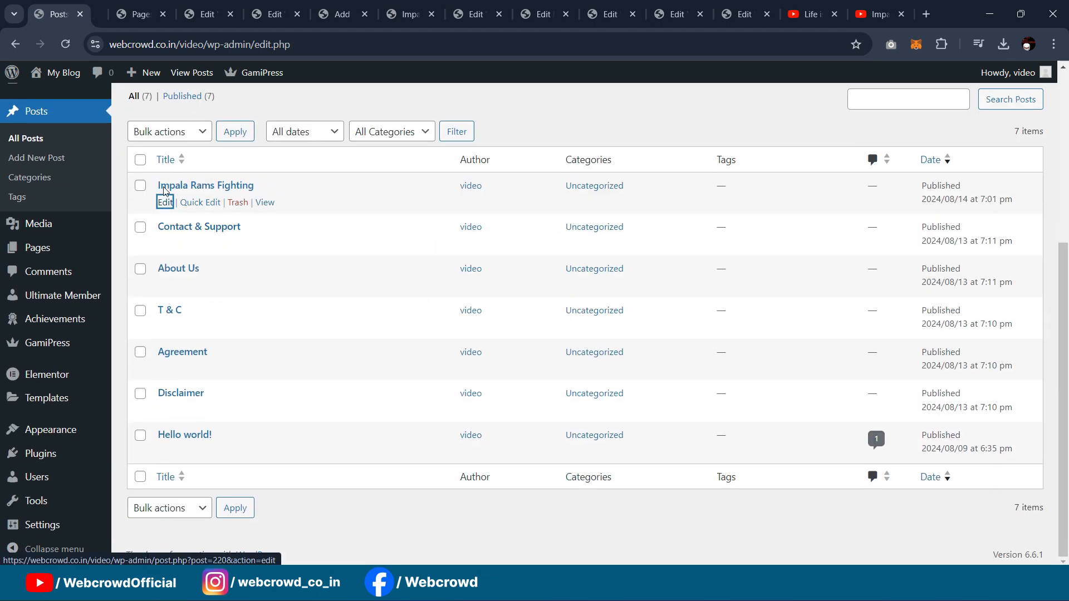
pyautogui.click(138, 24)
# Step: Upload video1 as the post's featured image, save the post, and return to the loop template
pyautogui.click(950, 195)
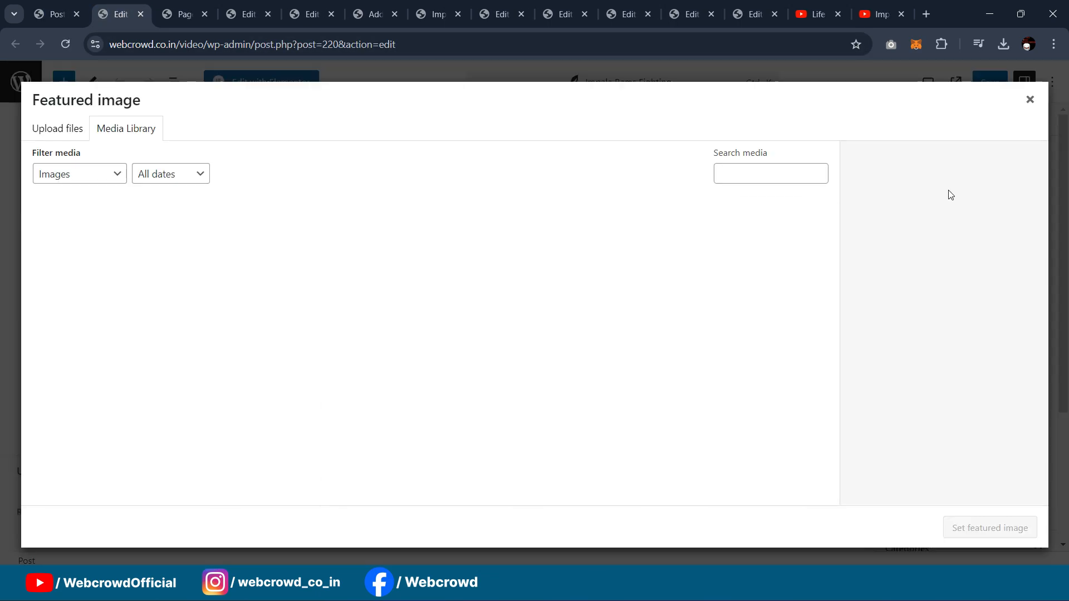
pyautogui.click(57, 128)
pyautogui.click(534, 325)
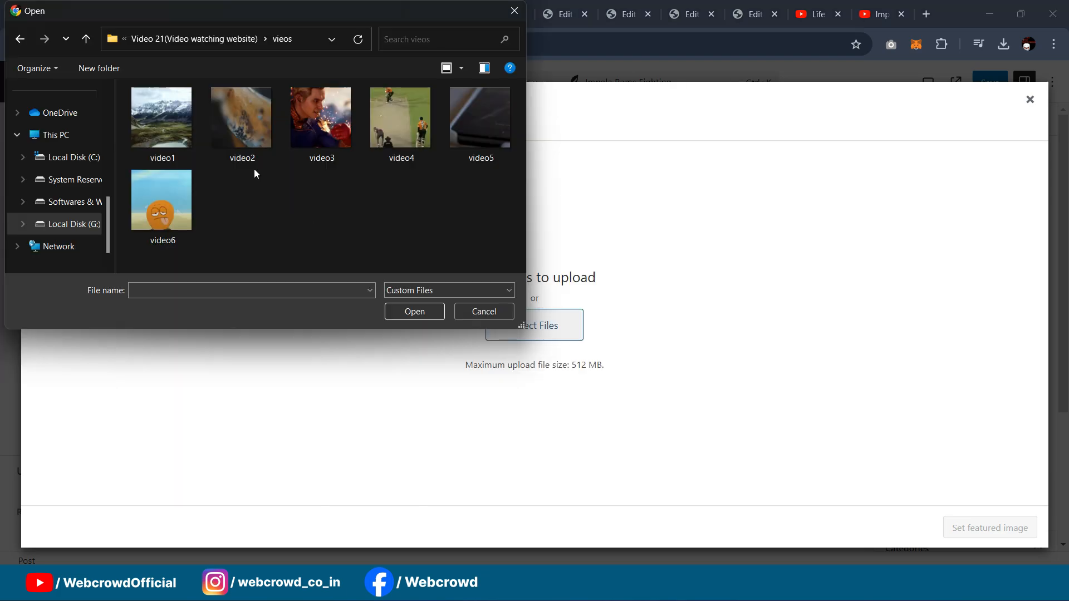
pyautogui.click(165, 123)
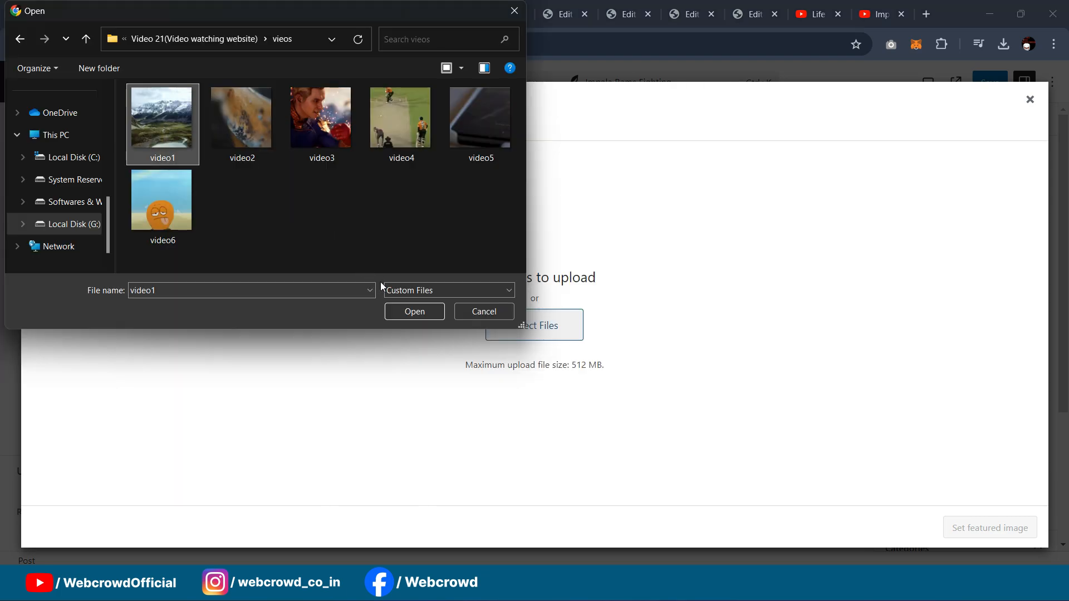
pyautogui.click(414, 311)
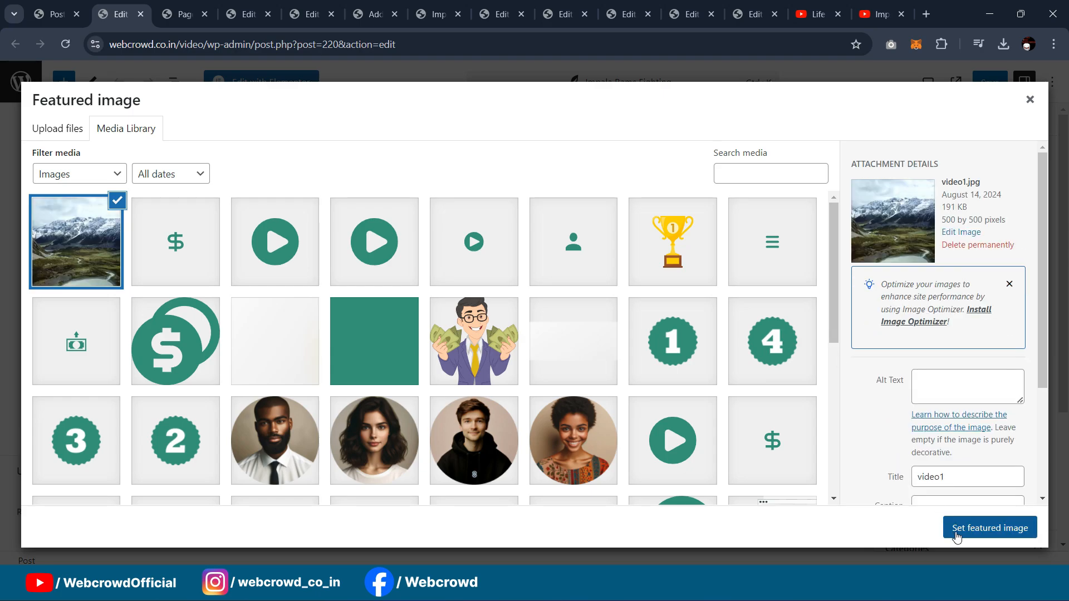
pyautogui.click(958, 536)
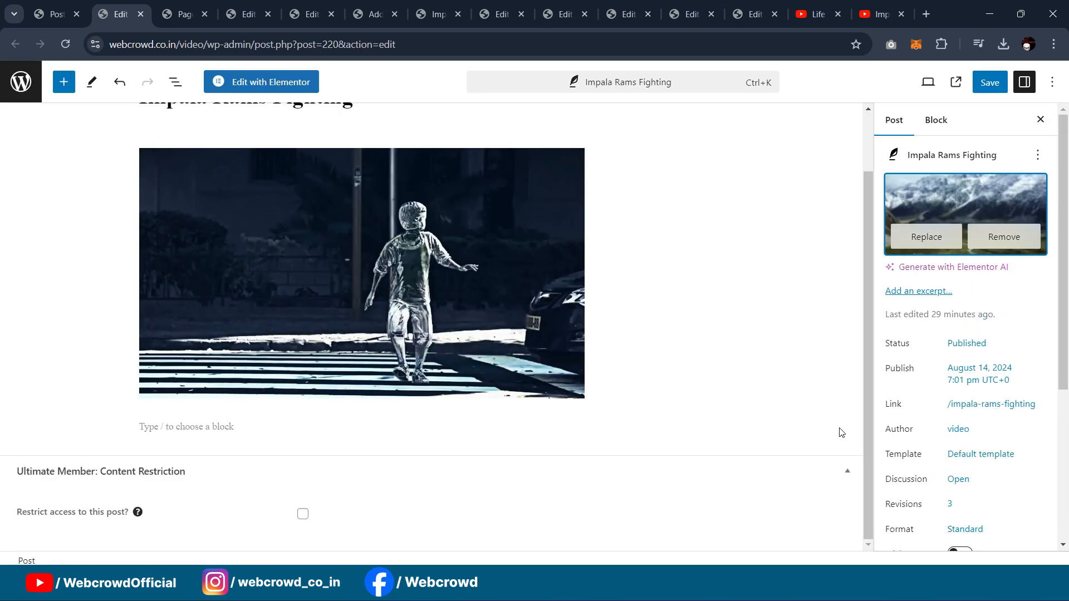
pyautogui.click(983, 82)
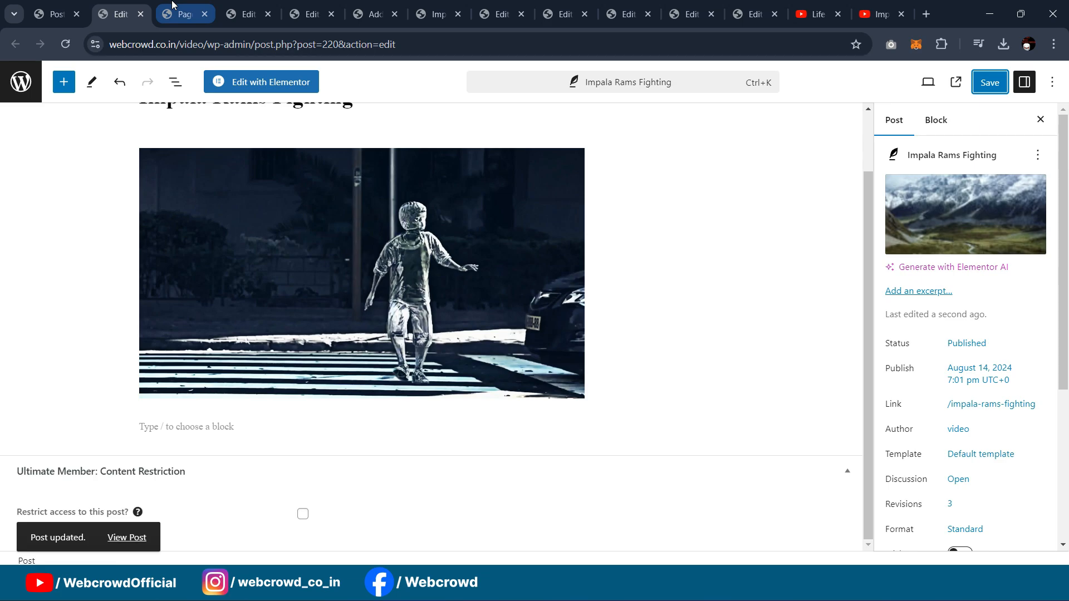
pyautogui.click(174, 7)
pyautogui.click(245, 14)
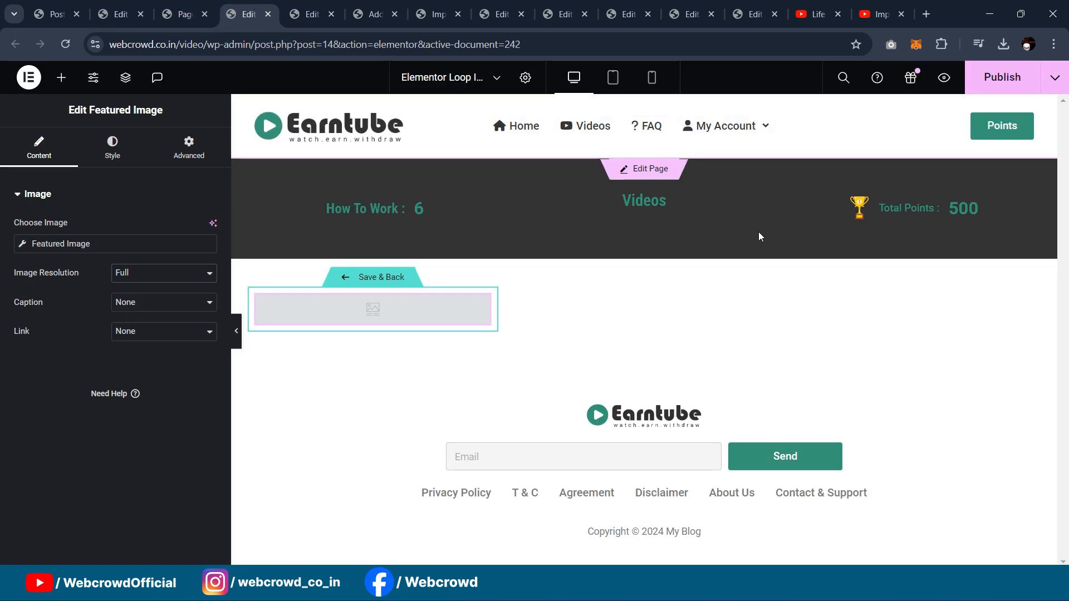
# Step: Publish the loop template and reload it so the Featured Image previews the mountain photo
pyautogui.click(996, 84)
pyautogui.click(65, 44)
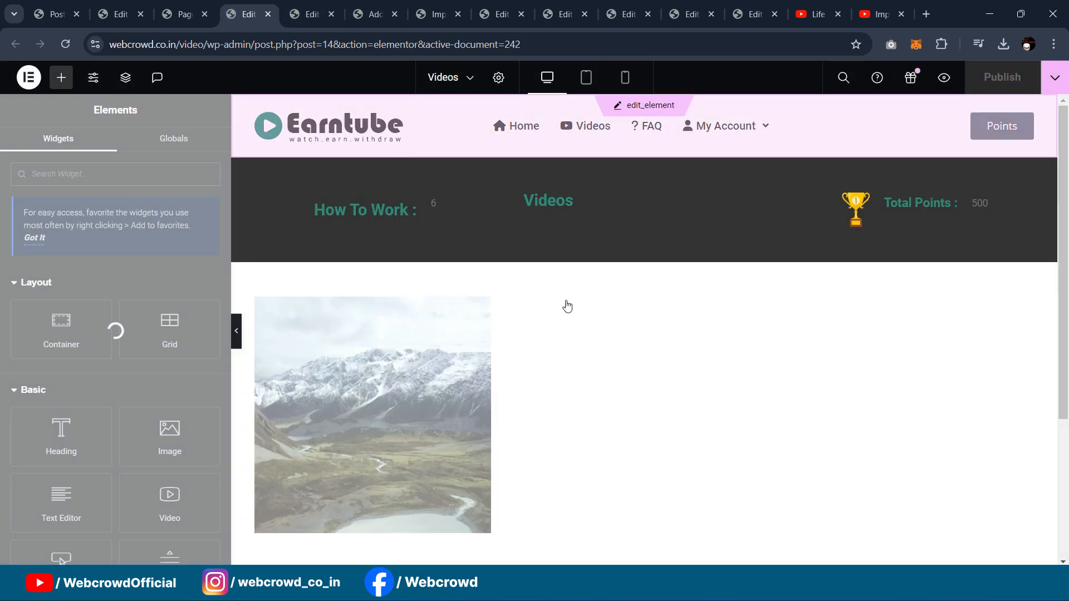
pyautogui.scroll(-3, 527, 281)
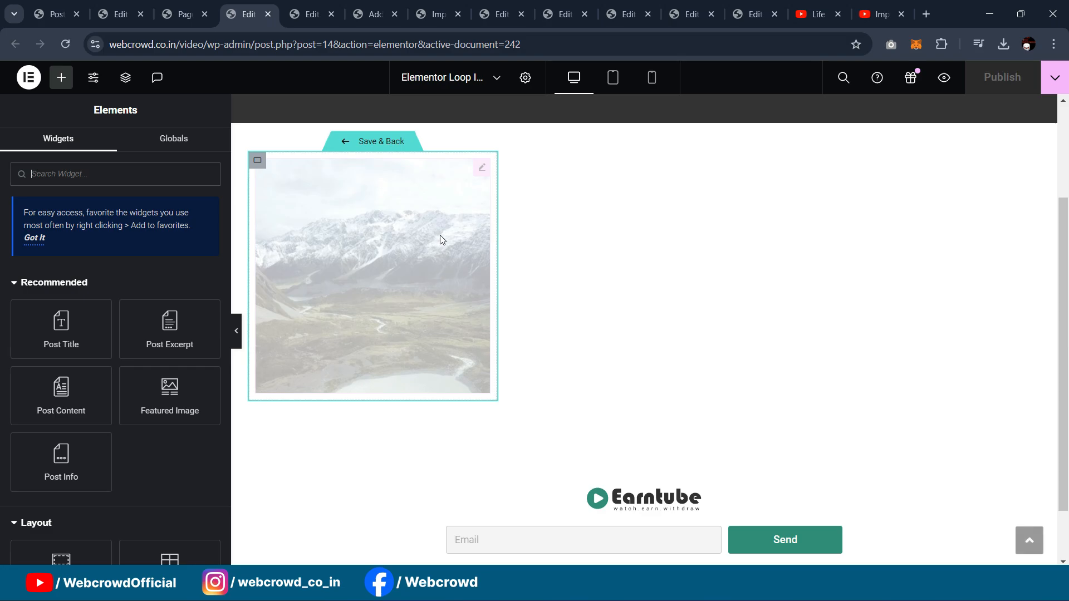
pyautogui.click(482, 170)
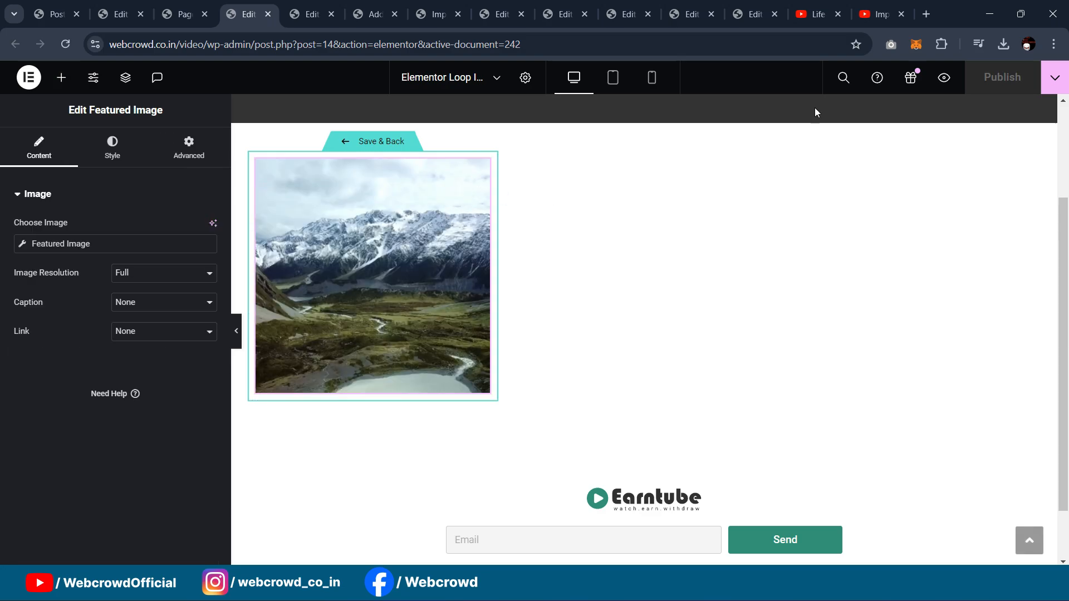
# Step: Check the Videos page and pages list, then return to the loop template and select the card container
pyautogui.click(629, 14)
pyautogui.click(752, 14)
pyautogui.scroll(-4, 633, 223)
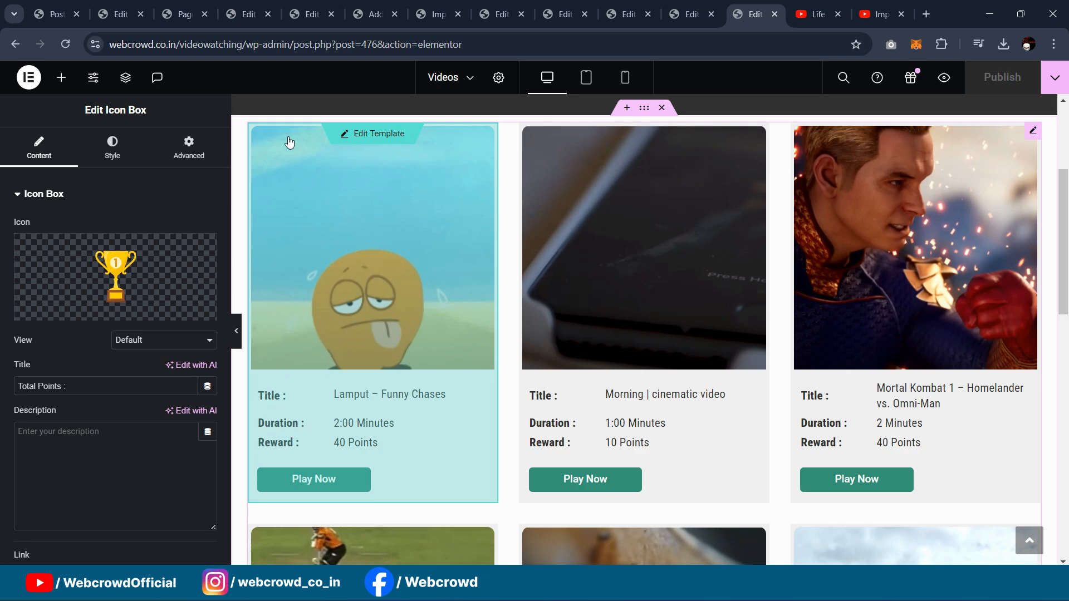
pyautogui.click(121, 13)
pyautogui.click(177, 12)
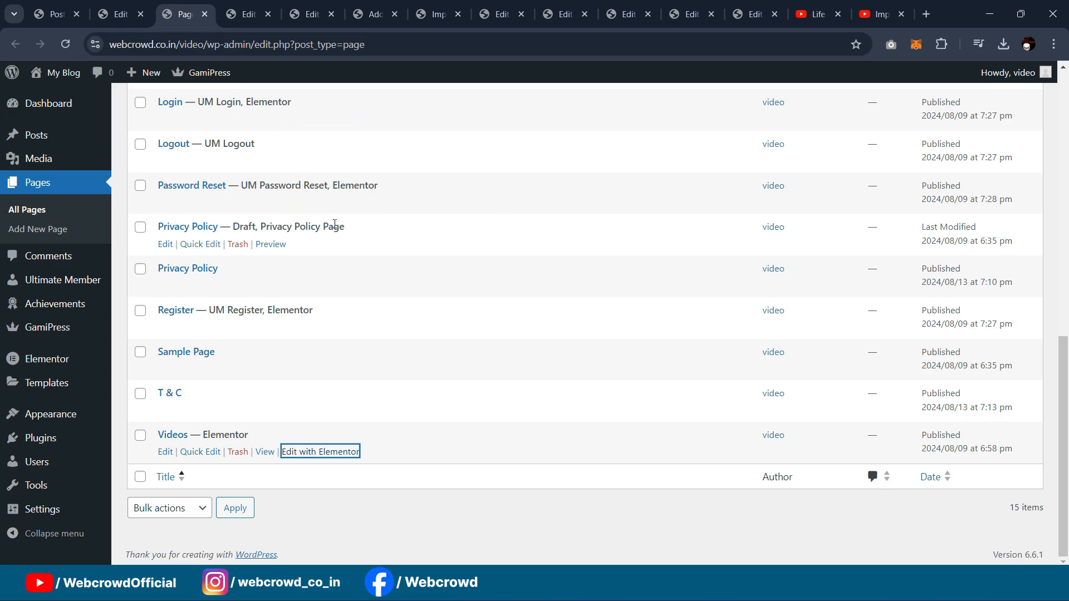
pyautogui.click(245, 14)
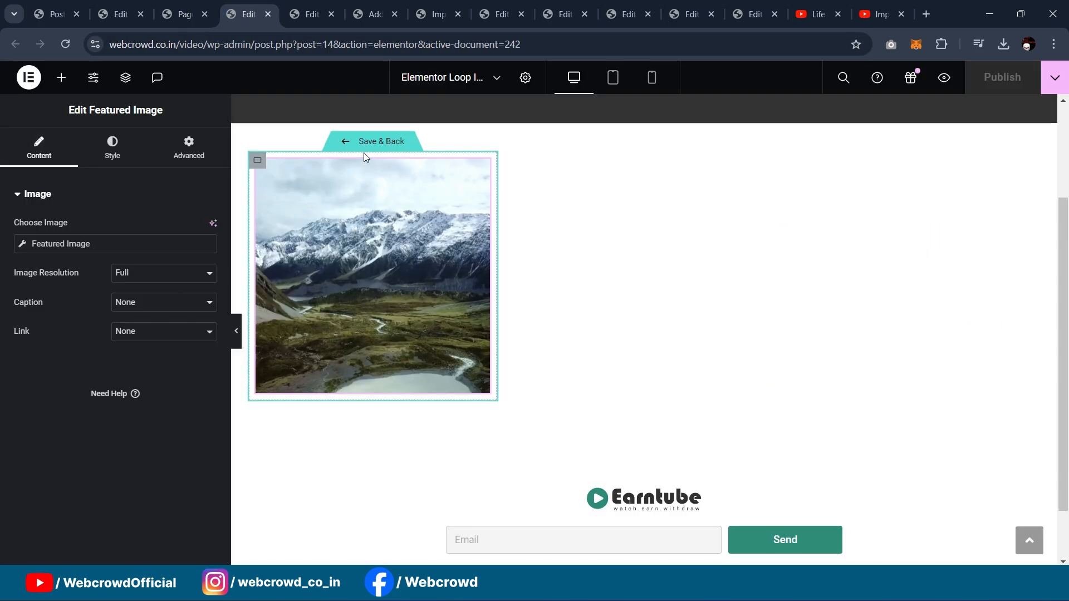
pyautogui.click(259, 162)
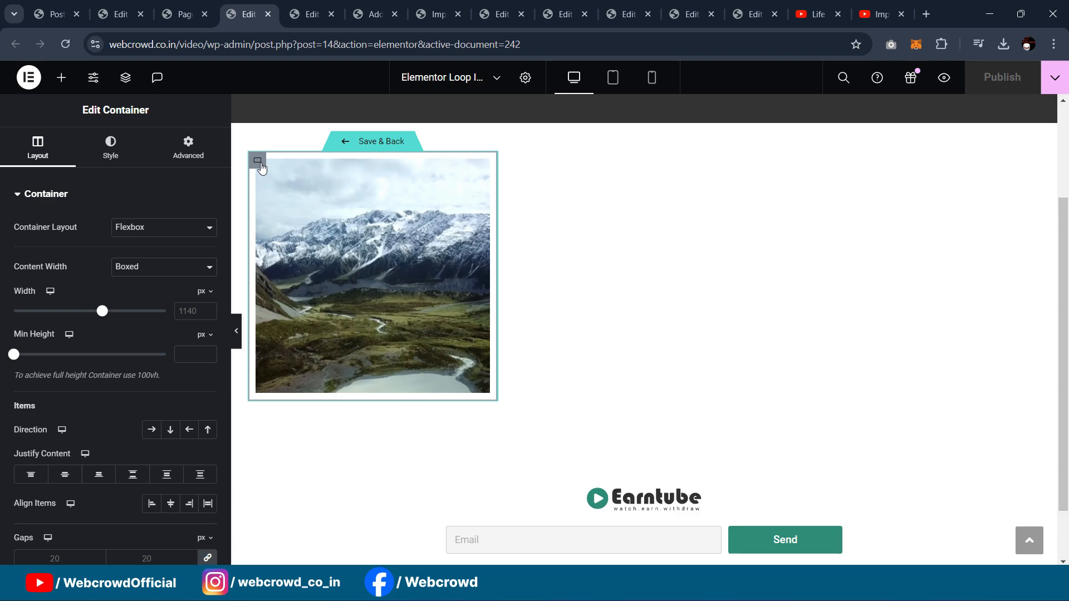
pyautogui.click(61, 77)
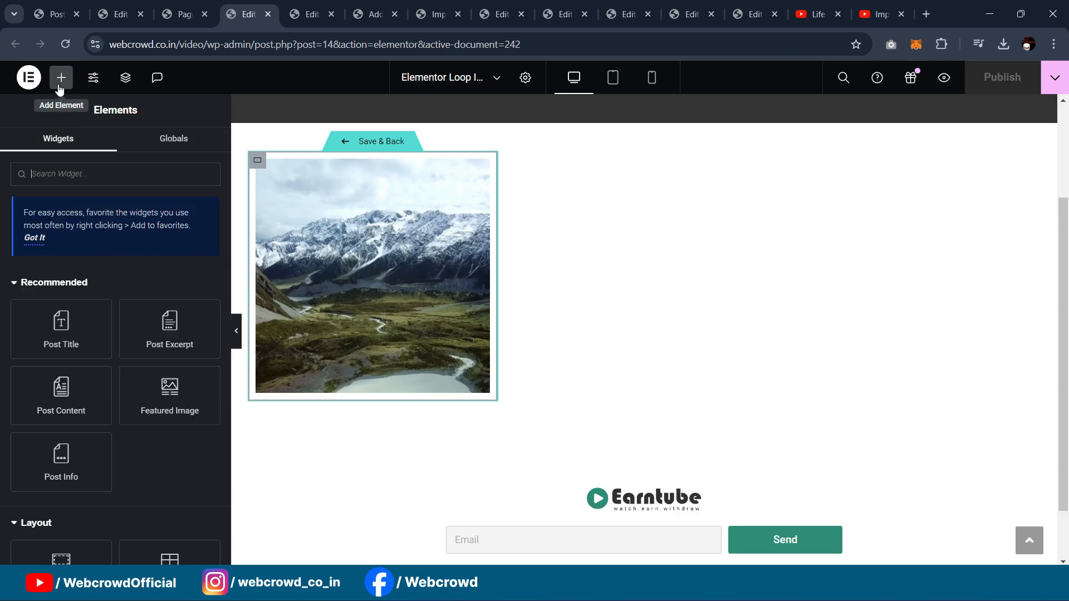
# Step: Add an empty container under the card image and set the card padding to 0
pyautogui.scroll(-2, 123, 354)
pyautogui.moveTo(61, 492); pyautogui.dragTo(318, 381)
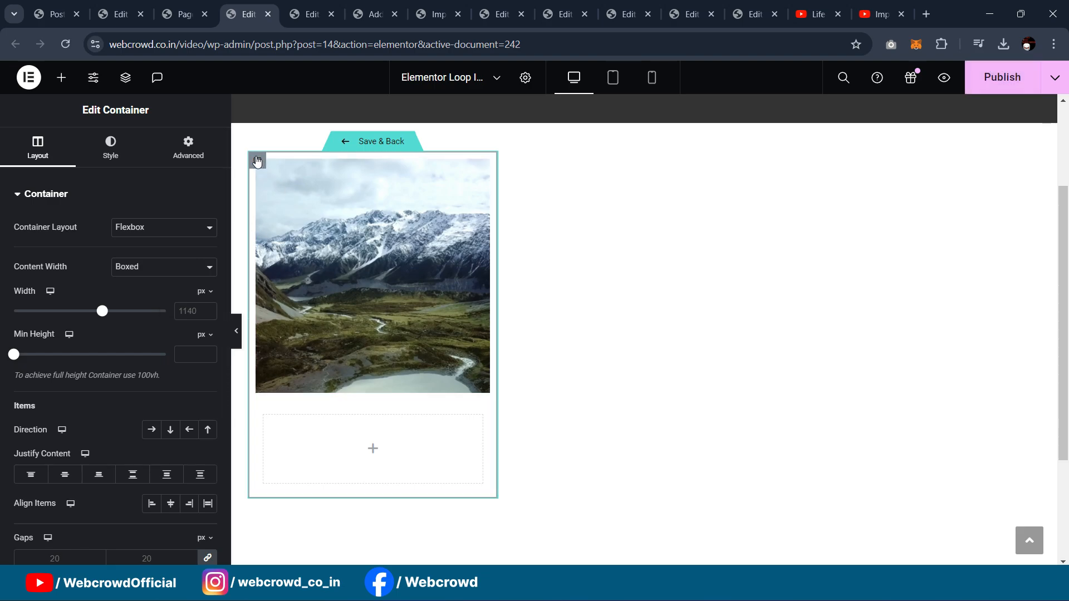
pyautogui.click(189, 148)
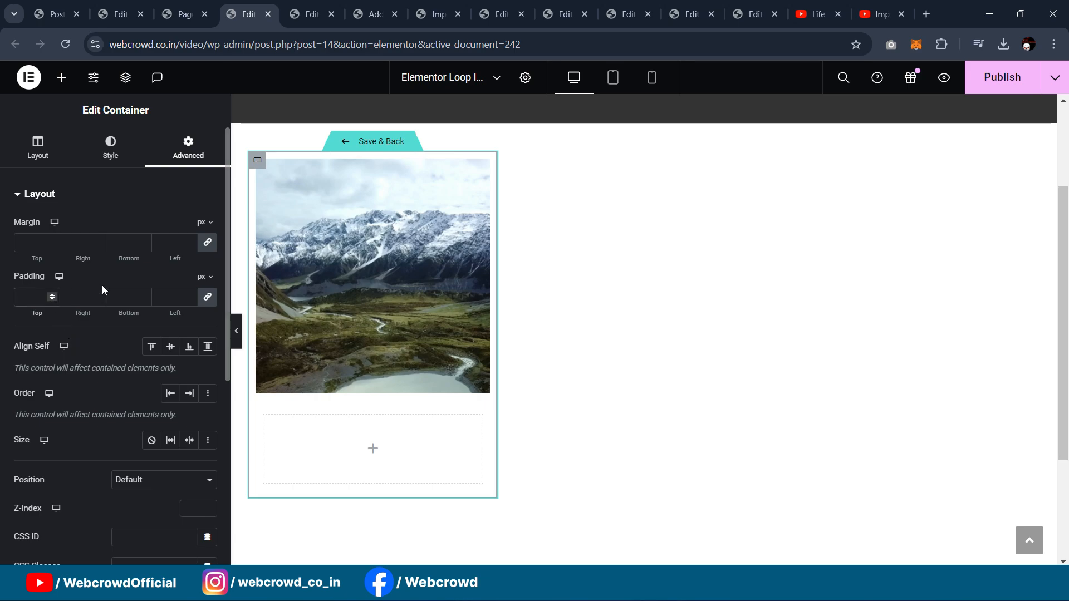
pyautogui.write('0')
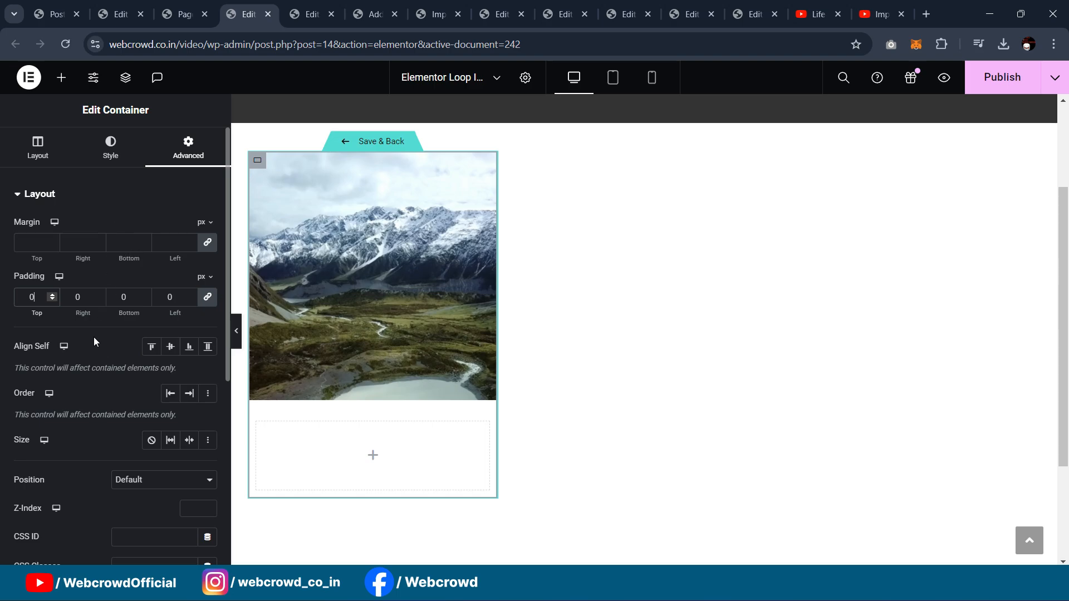
pyautogui.scroll(-6, 95, 336)
pyautogui.scroll(5, 103, 432)
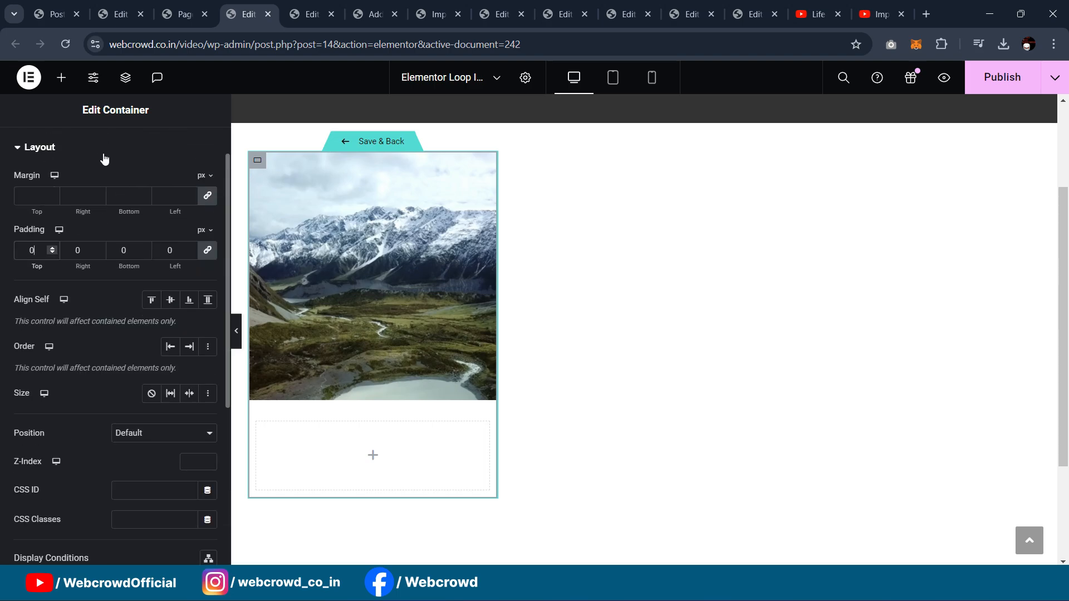
pyautogui.scroll(1, 102, 134)
# Step: Round the card container's top-left and top-right corners to 10
pyautogui.click(110, 144)
pyautogui.click(97, 348)
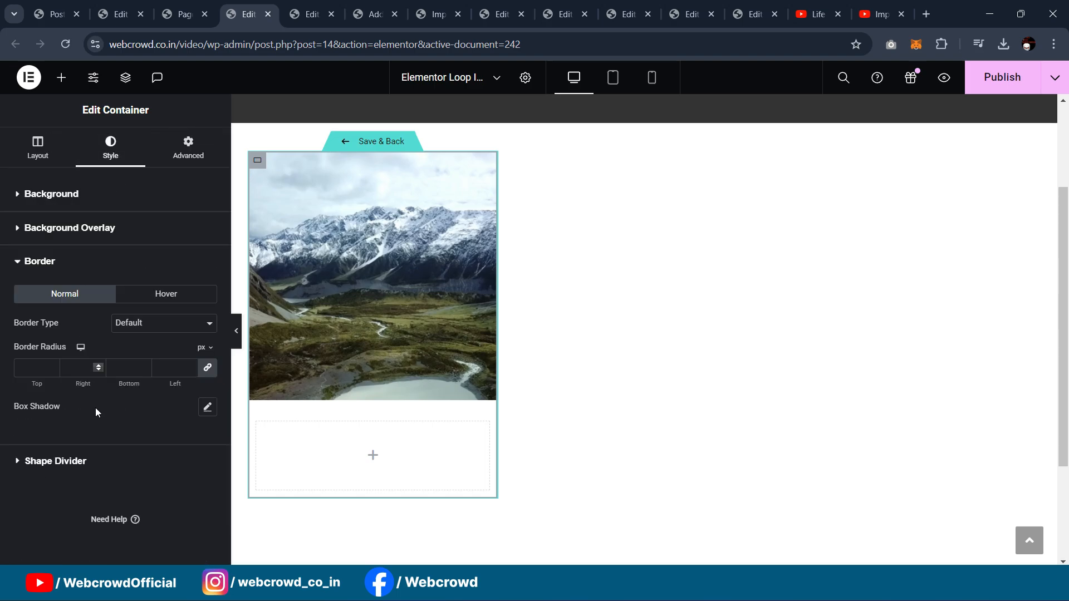
pyautogui.click(208, 368)
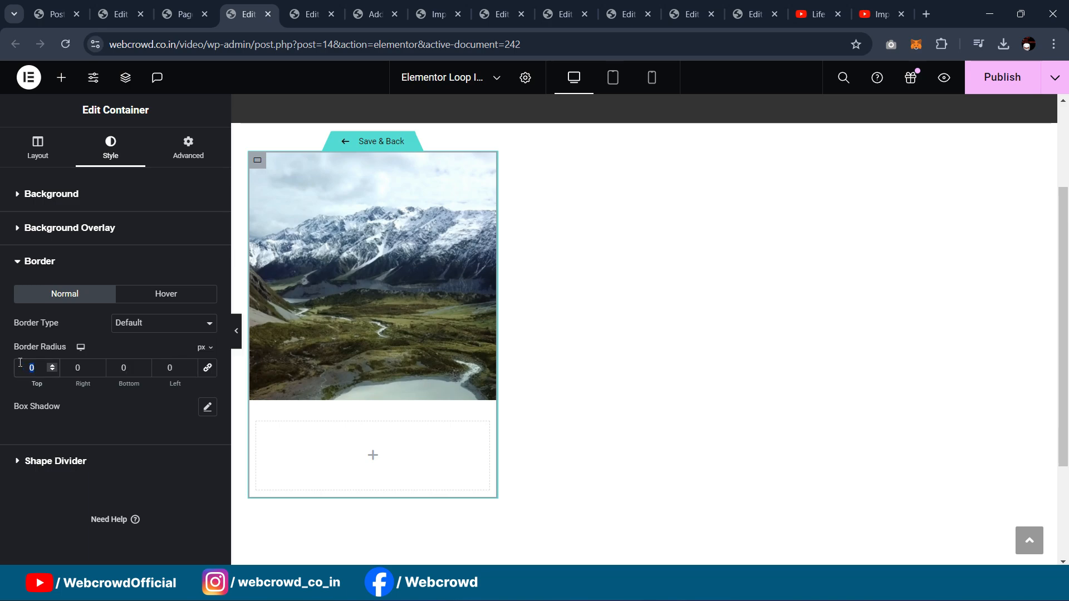
pyautogui.write('10')
pyautogui.click(84, 368)
pyautogui.write('10')
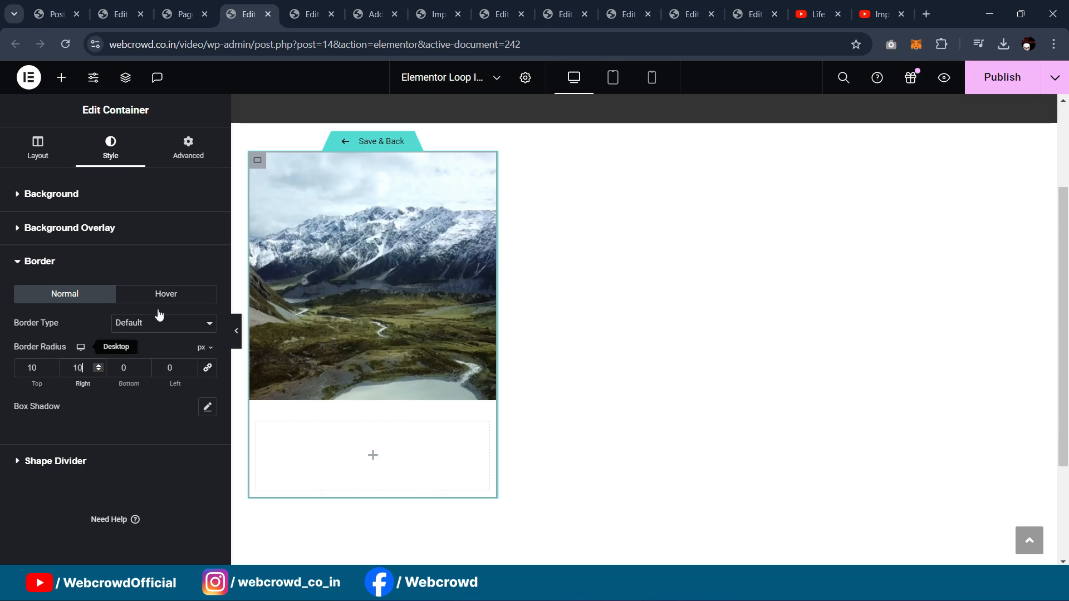
pyautogui.click(236, 330)
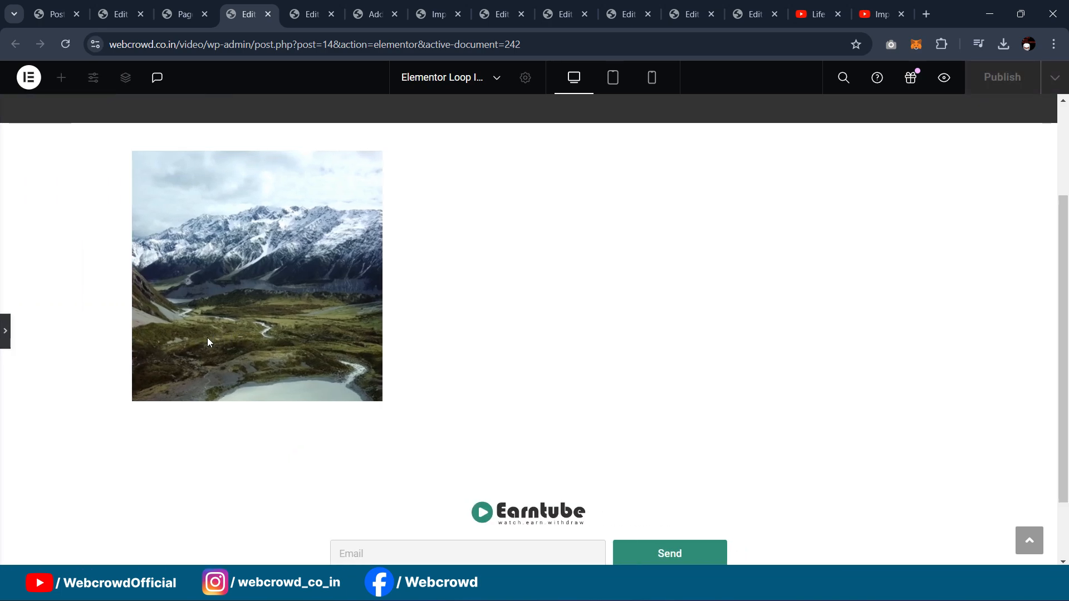
pyautogui.click(12, 332)
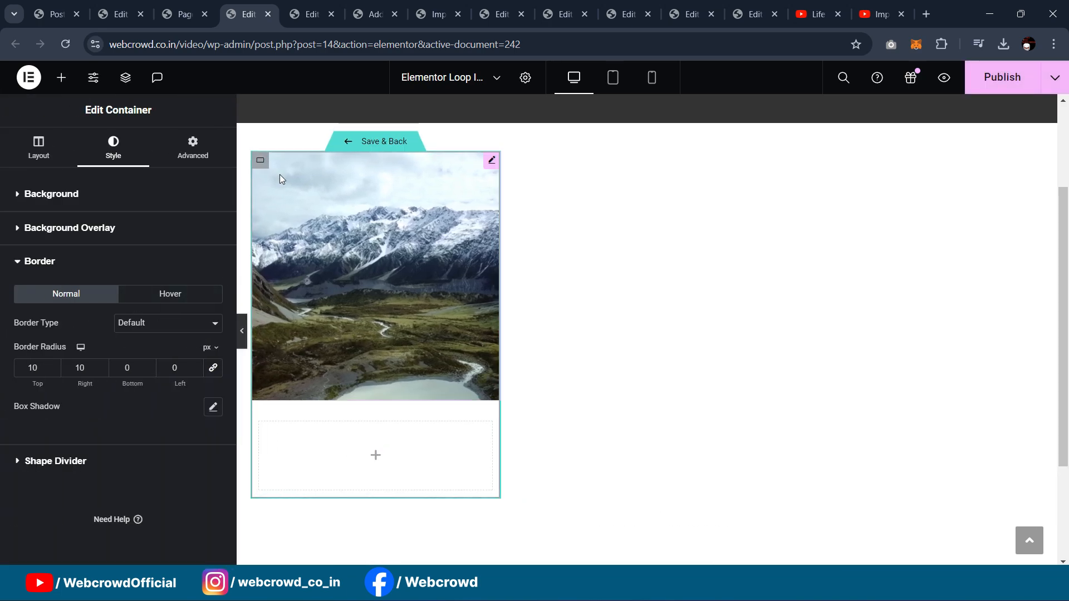
# Step: Give the Featured Image 15 px top-left and top-right corner radius
pyautogui.click(491, 165)
pyautogui.click(113, 151)
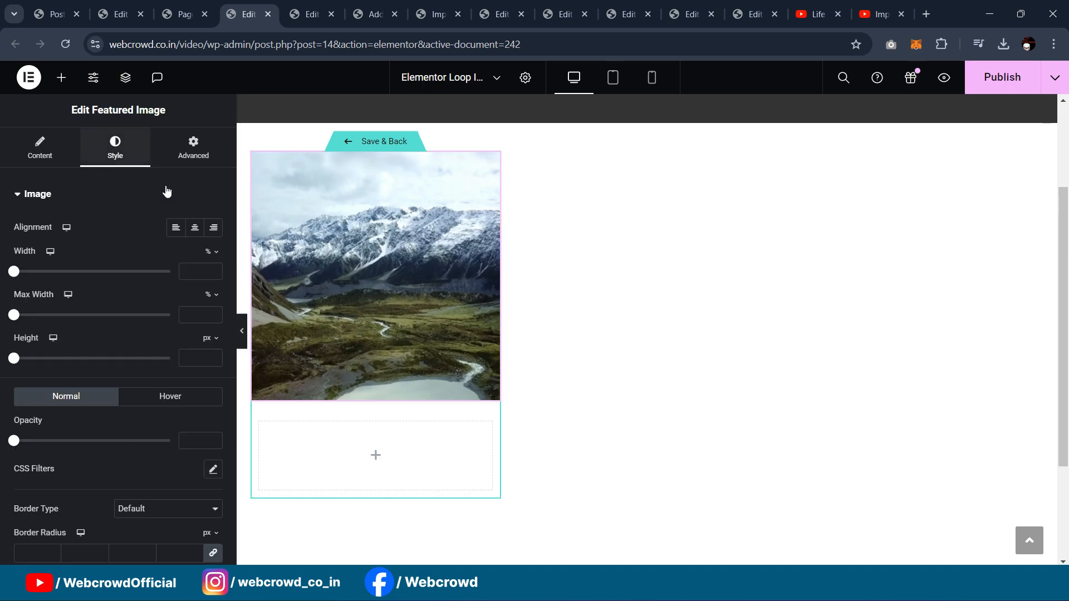
pyautogui.scroll(-2, 82, 299)
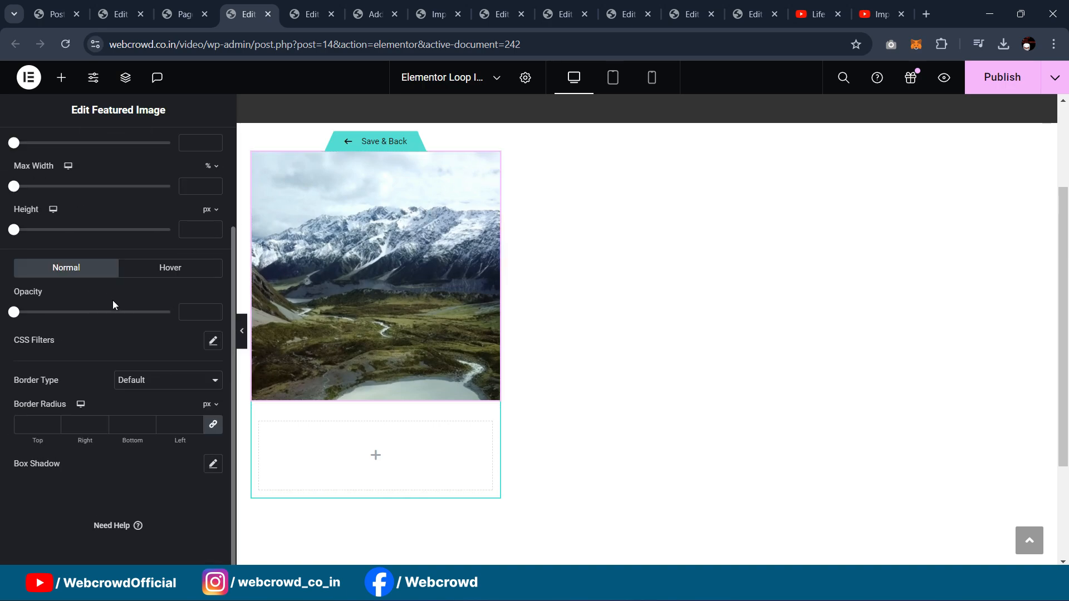
pyautogui.click(214, 424)
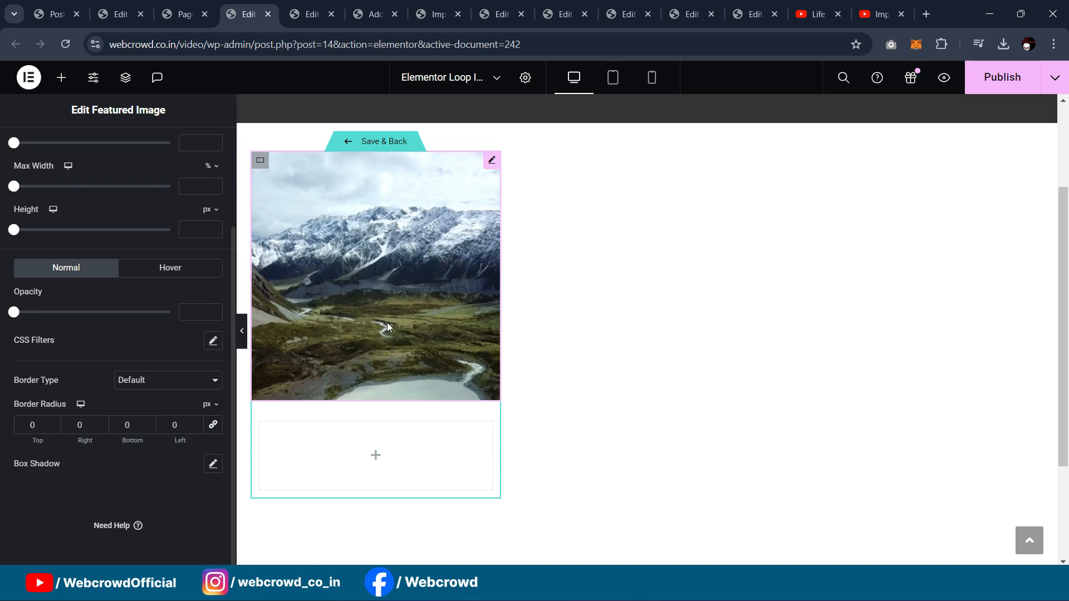
pyautogui.click(24, 422)
pyautogui.write('15')
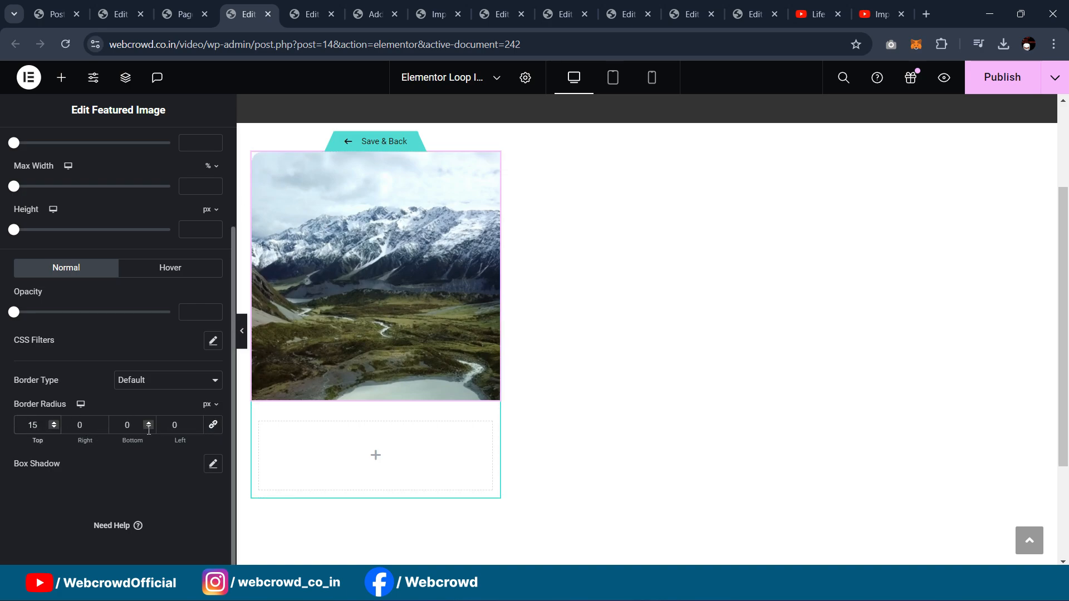
pyautogui.press('Tab')
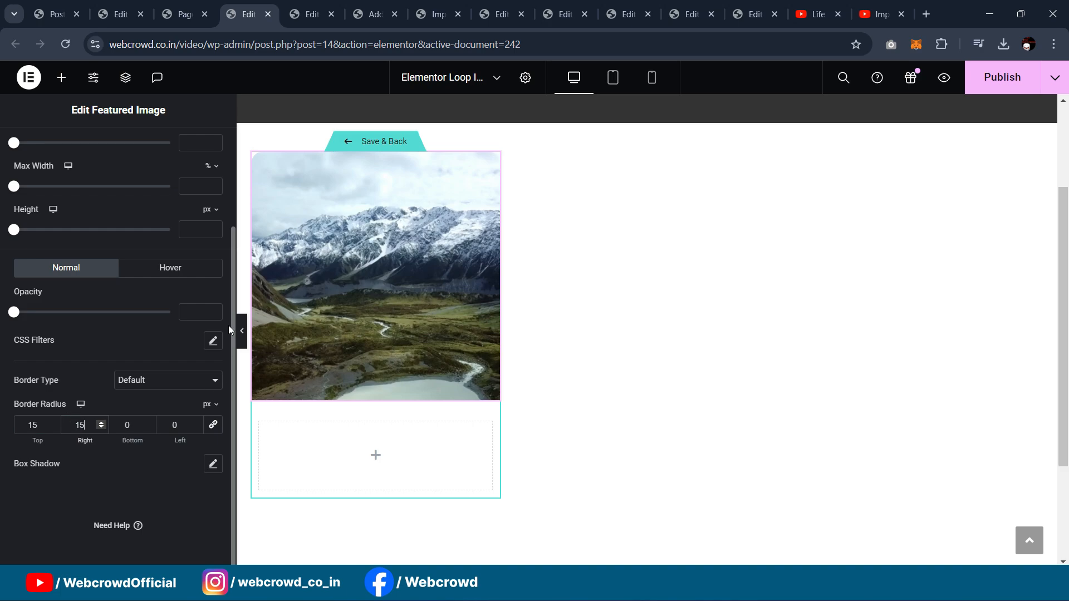
pyautogui.click(241, 330)
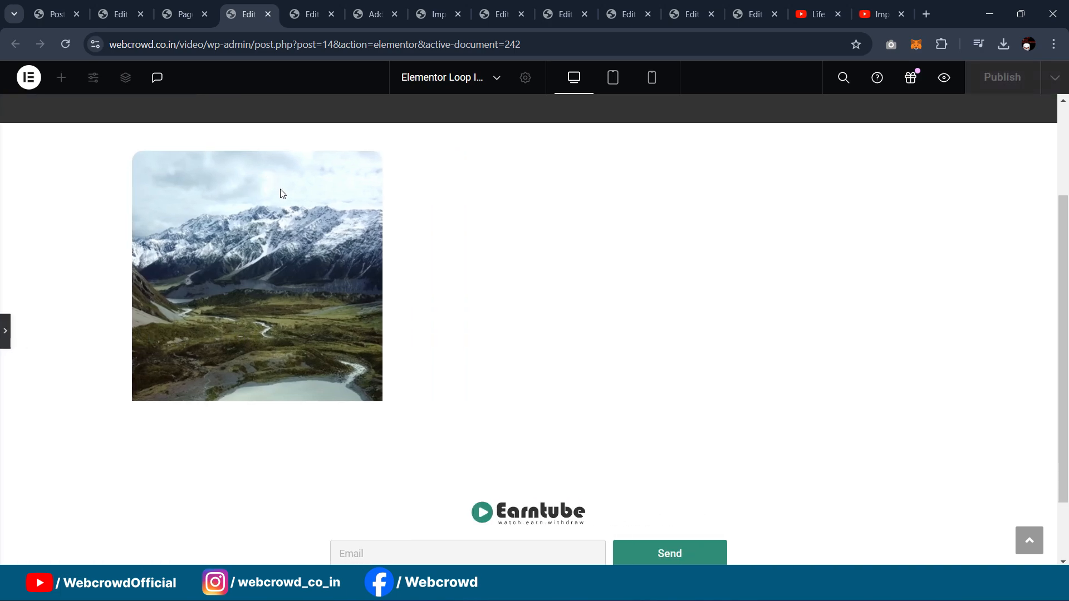
pyautogui.click(5, 331)
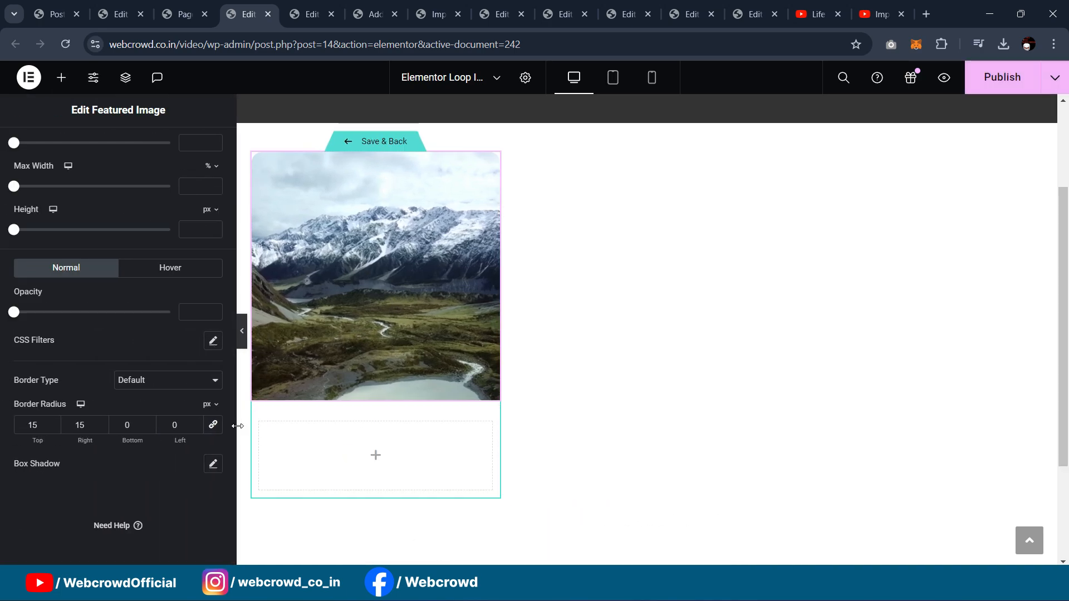
pyautogui.click(260, 425)
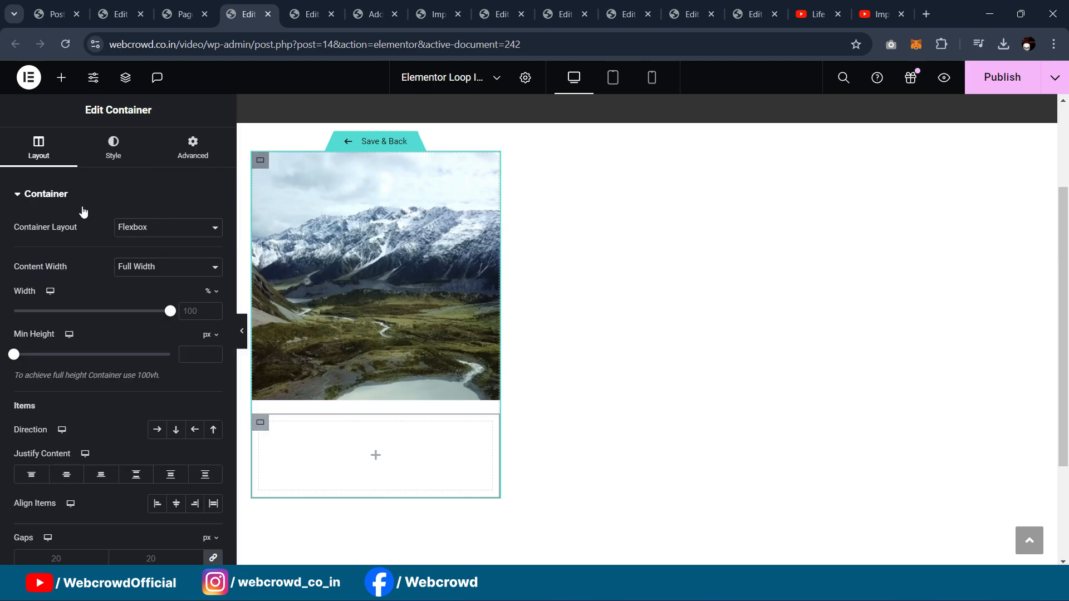
# Step: Give the lower card container a classic light grey #F5F5F5 background
pyautogui.click(113, 148)
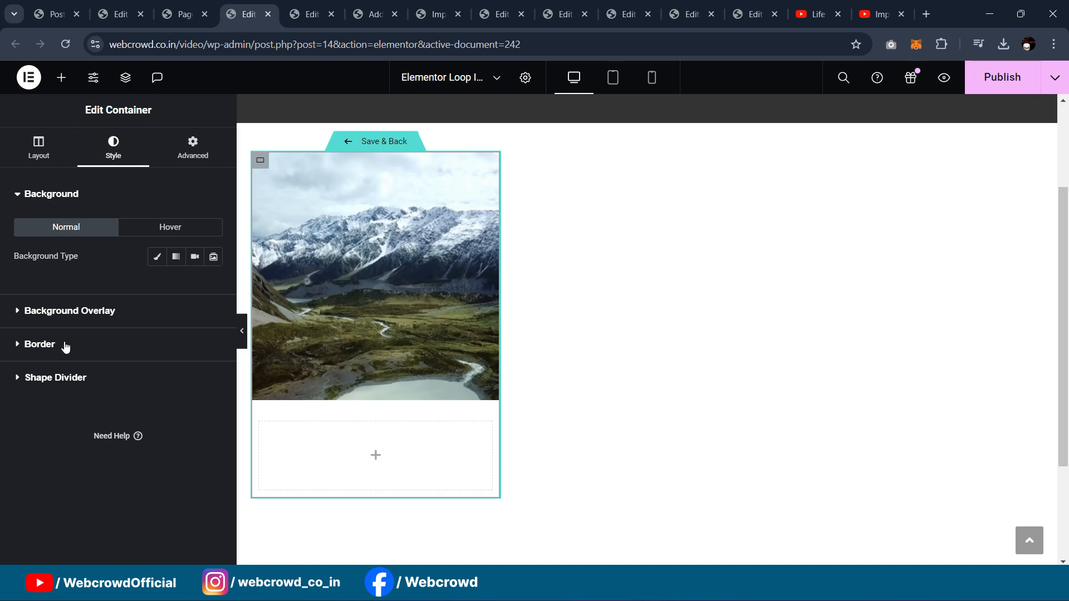
pyautogui.click(157, 259)
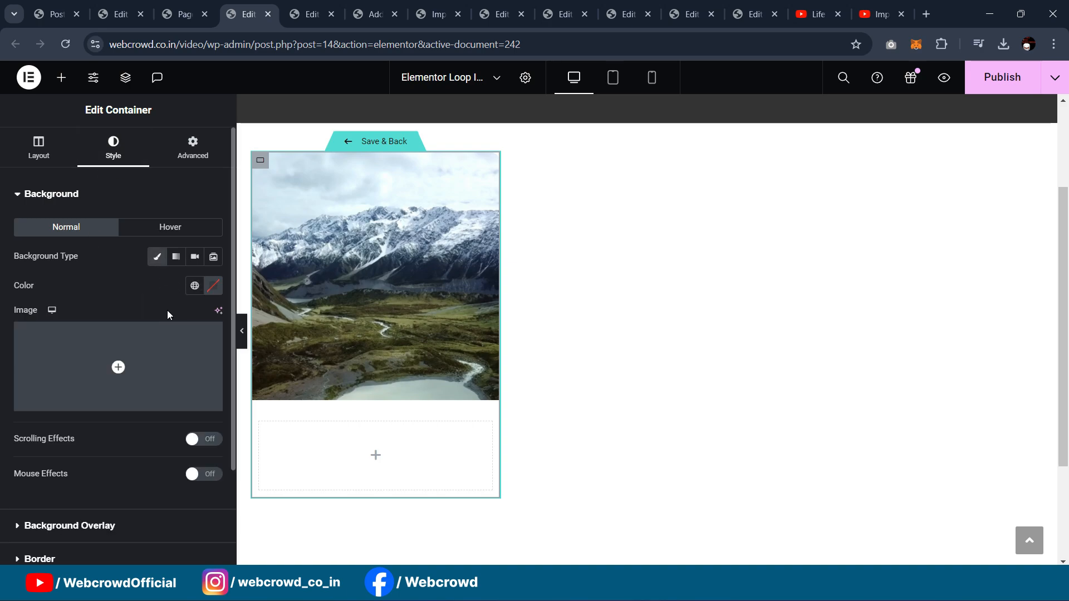
pyautogui.click(193, 287)
pyautogui.click(213, 285)
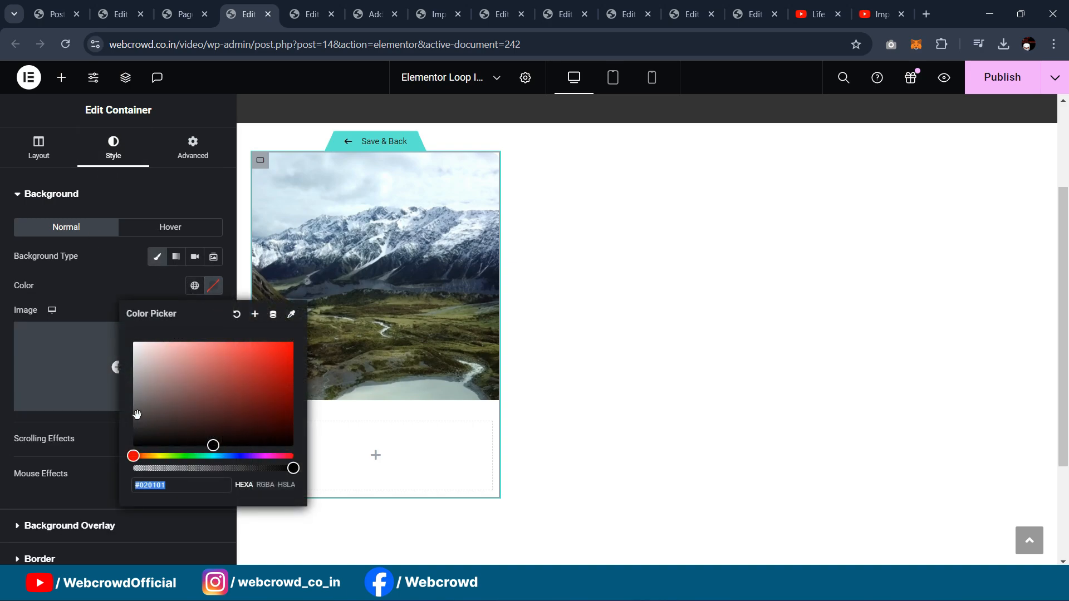
pyautogui.moveTo(137, 414); pyautogui.dragTo(95, 351)
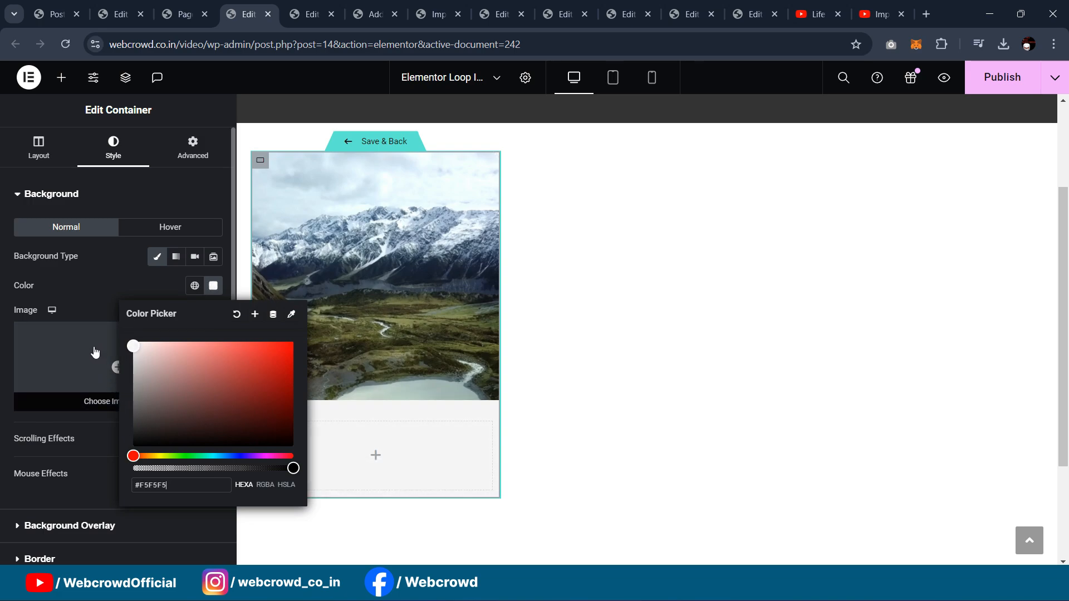
pyautogui.click(2, 369)
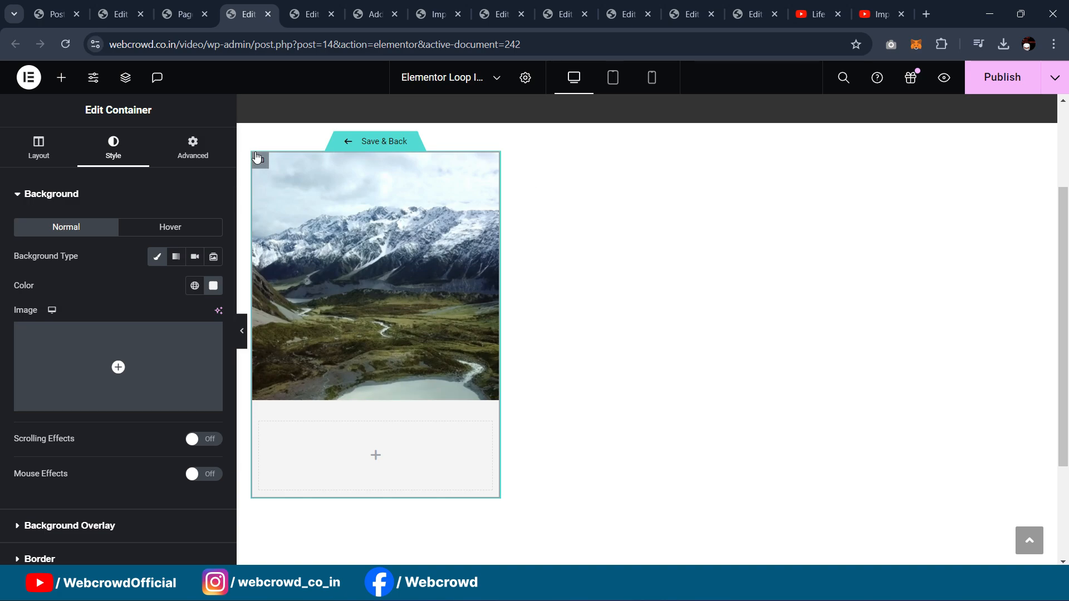
# Step: Increase the card's top-left and top-right border radius to 15 px
pyautogui.scroll(-2, 95, 435)
pyautogui.click(93, 435)
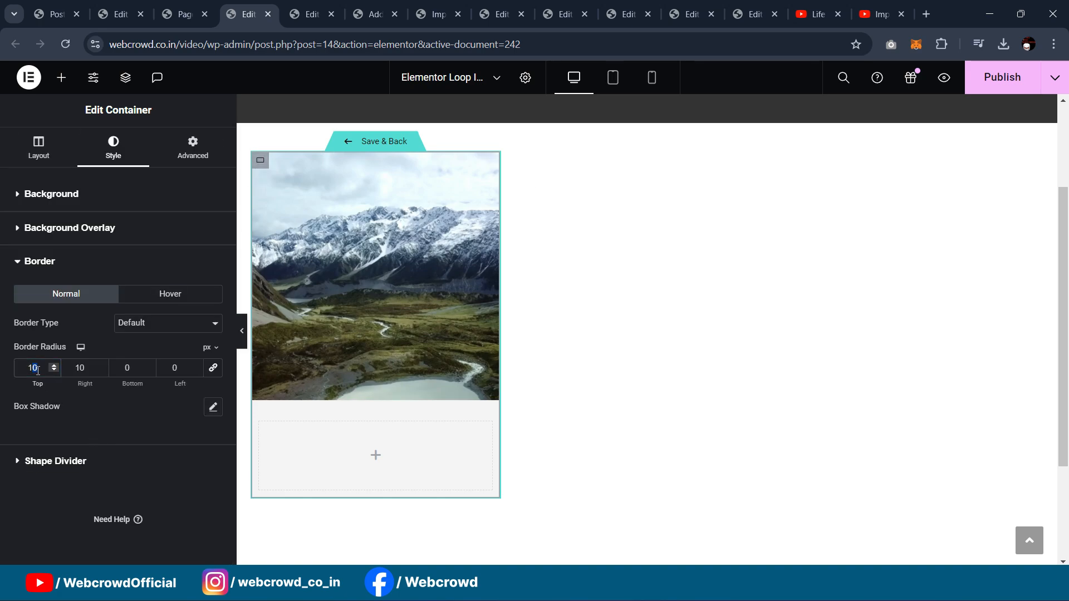
pyautogui.write('5')
pyautogui.click(95, 366)
pyautogui.click(244, 333)
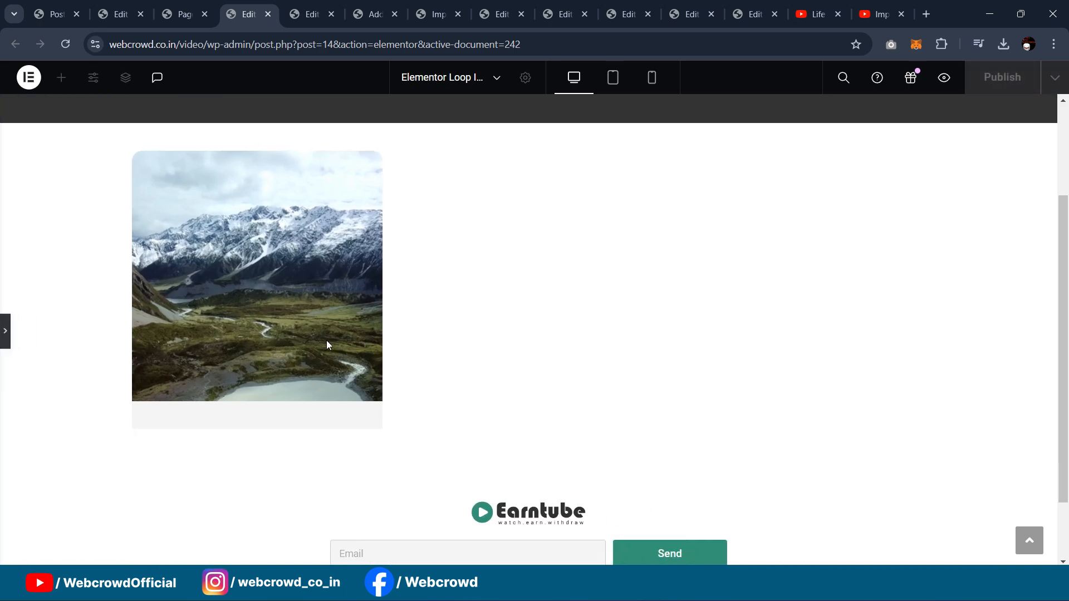
pyautogui.click(4, 336)
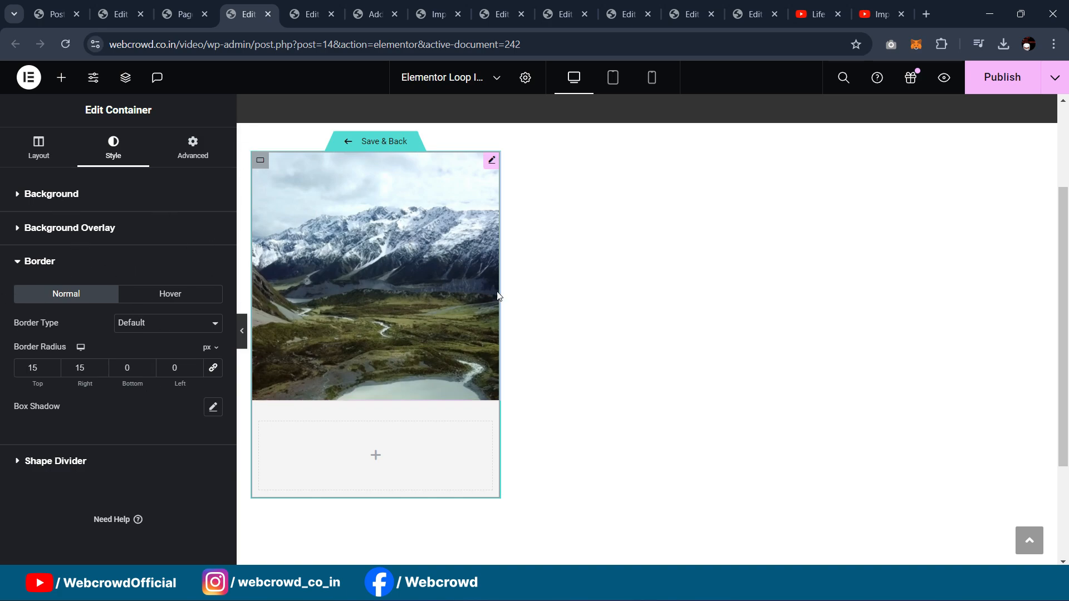
# Step: Nest a new container inside the empty section below the image
pyautogui.scroll(-1, 408, 299)
pyautogui.click(260, 353)
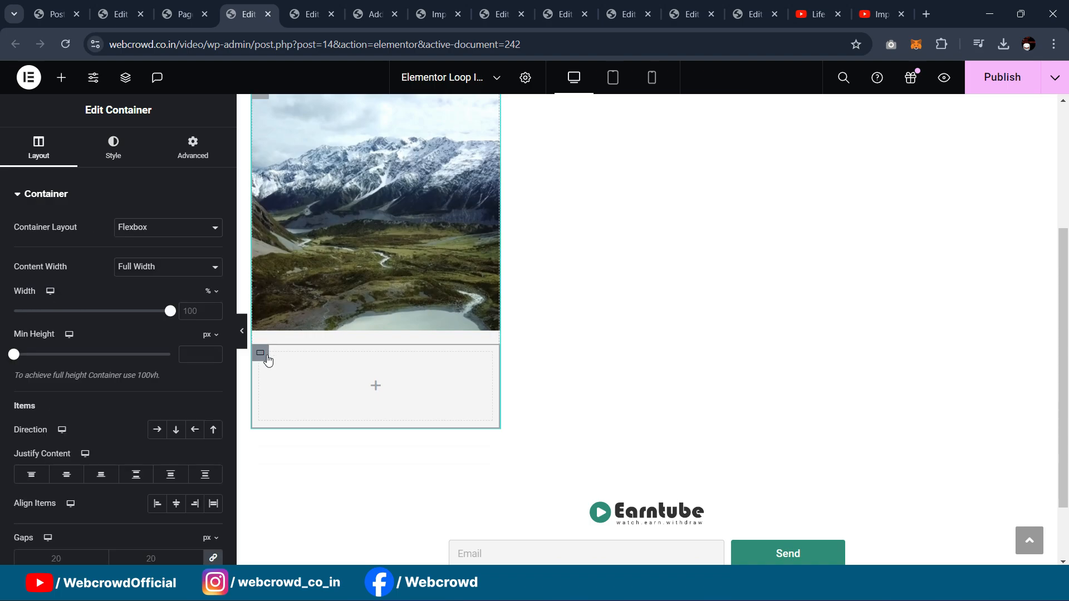
pyautogui.click(62, 77)
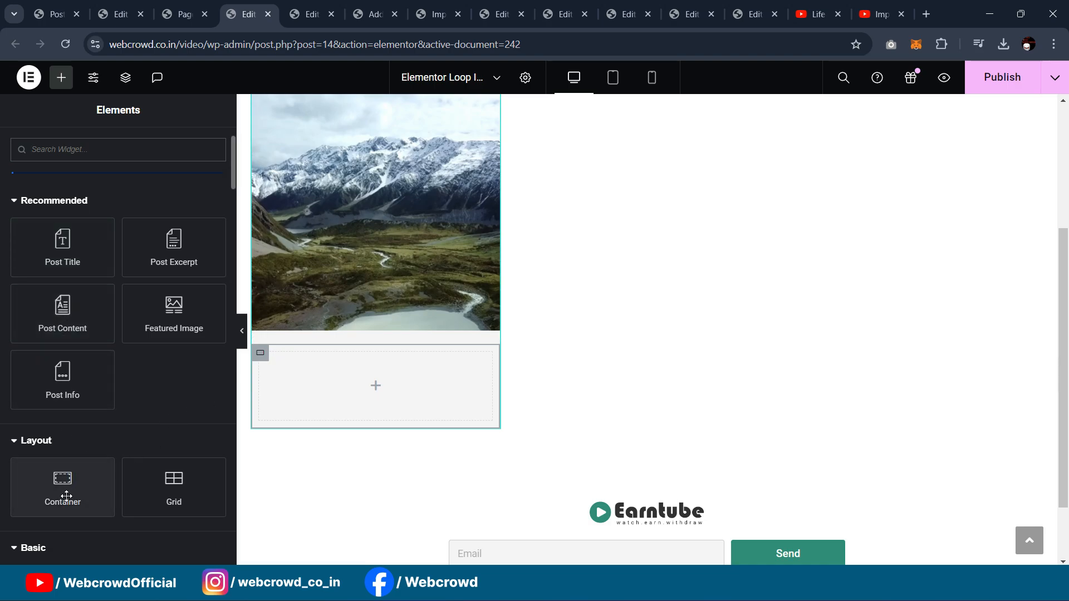
pyautogui.moveTo(66, 496); pyautogui.dragTo(351, 415)
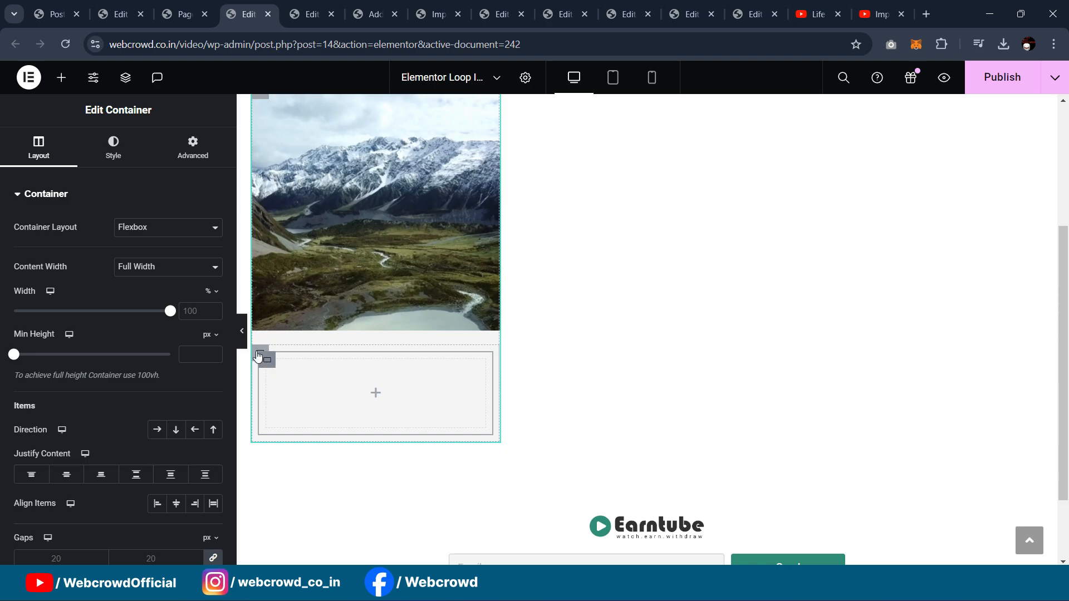
# Step: Set the section's direction to Row and duplicate the inner container beside itself
pyautogui.click(257, 355)
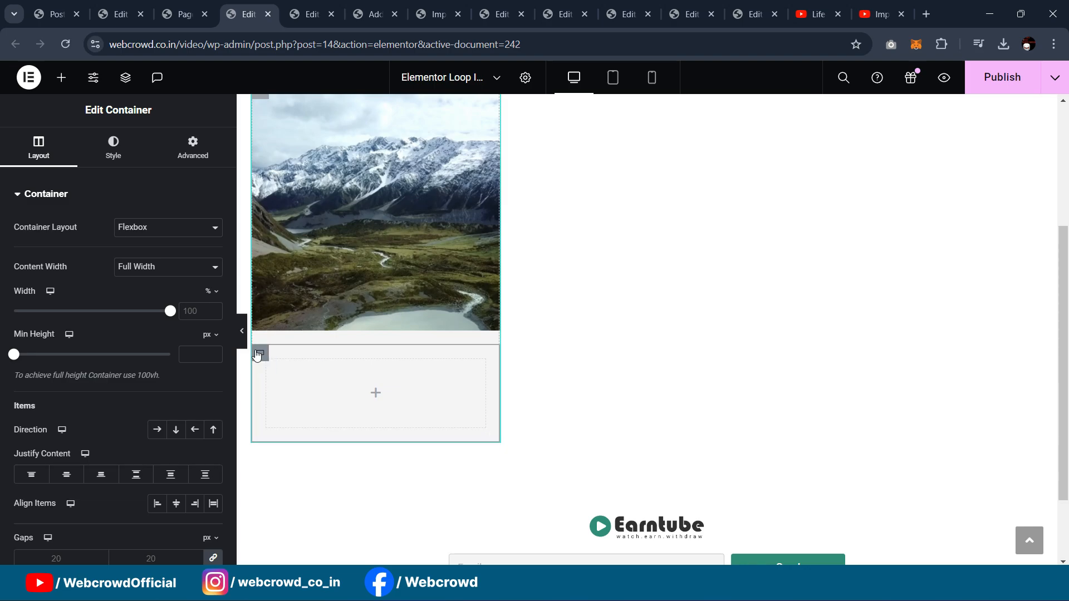
pyautogui.click(154, 434)
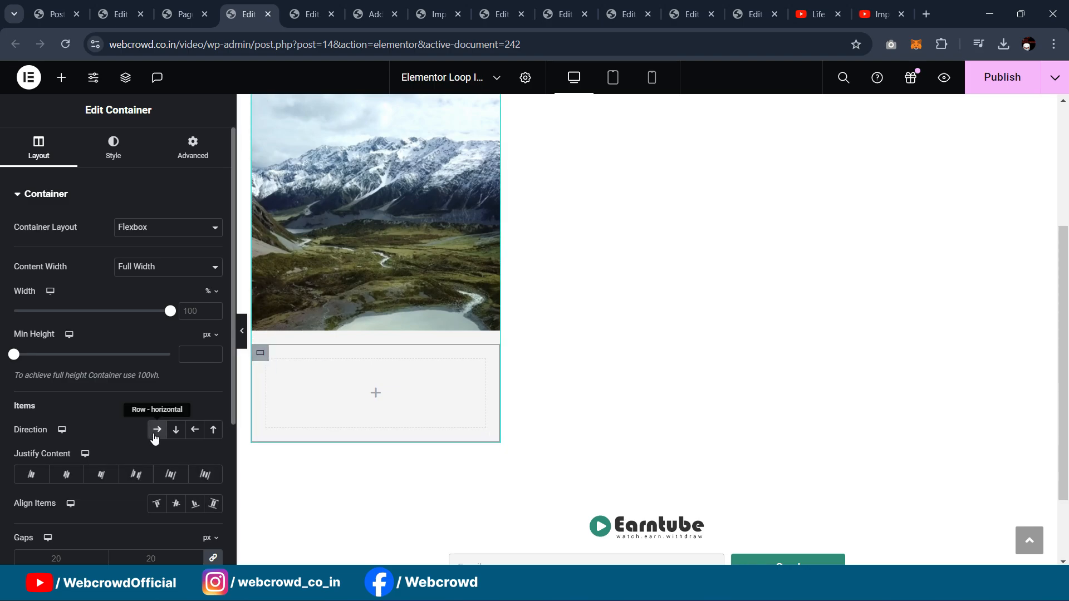
pyautogui.rightClick(266, 363)
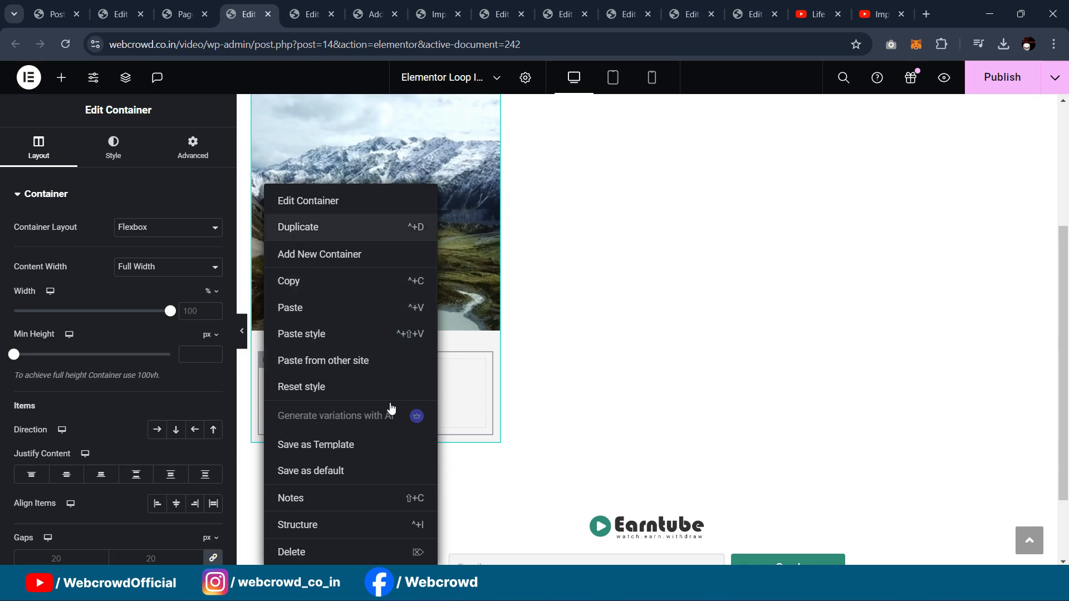
pyautogui.click(311, 227)
pyautogui.click(266, 362)
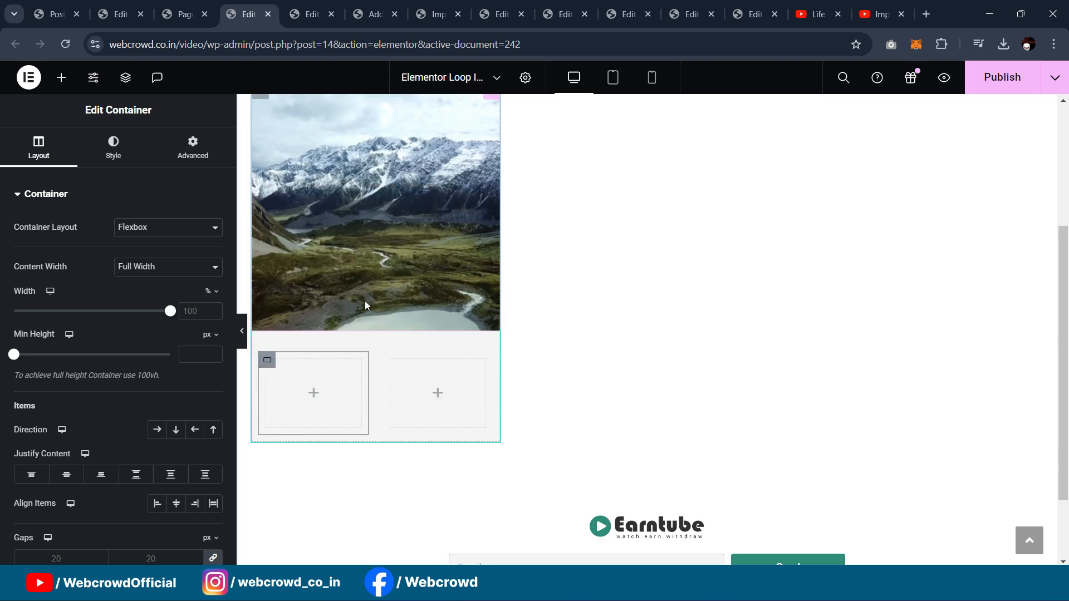
pyautogui.scroll(4, 365, 305)
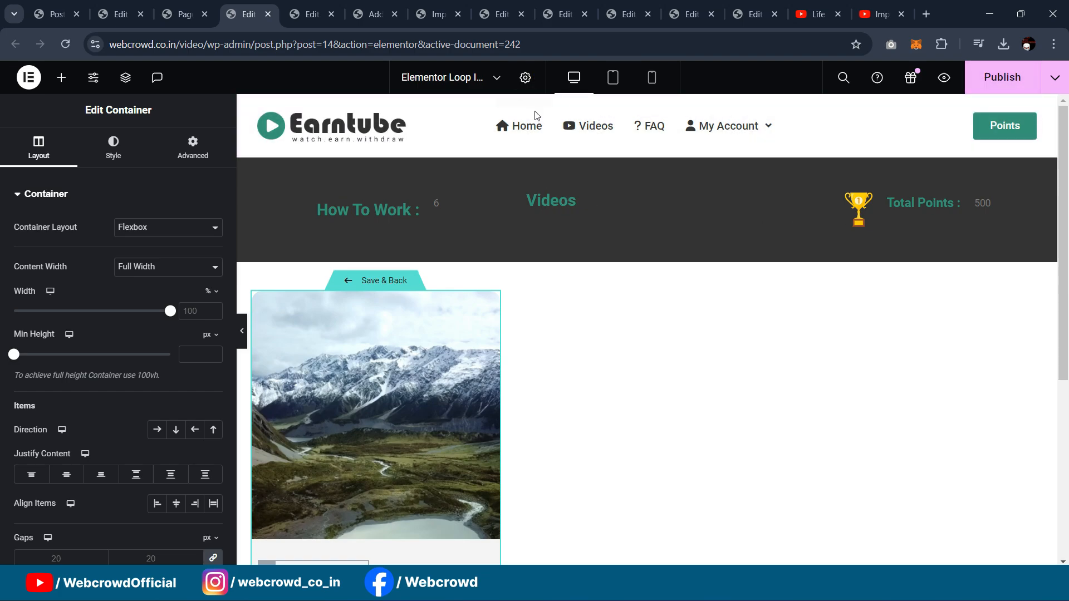
pyautogui.click(311, 5)
pyautogui.click(696, 11)
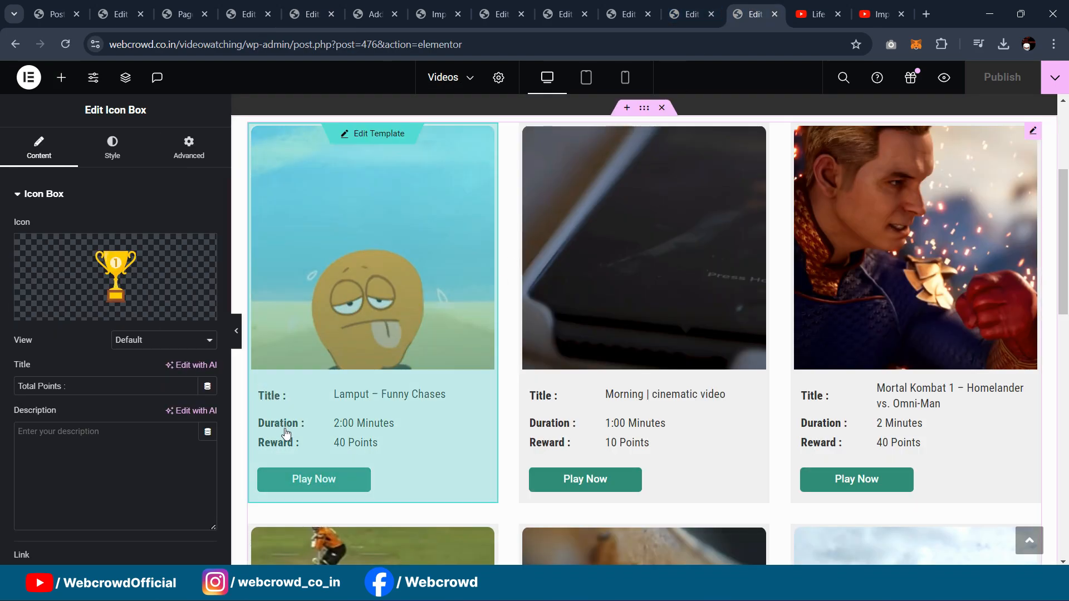
pyautogui.click(184, 12)
pyautogui.click(133, 7)
pyautogui.click(245, 12)
pyautogui.click(184, 12)
pyautogui.click(249, 13)
pyautogui.scroll(-5, 457, 275)
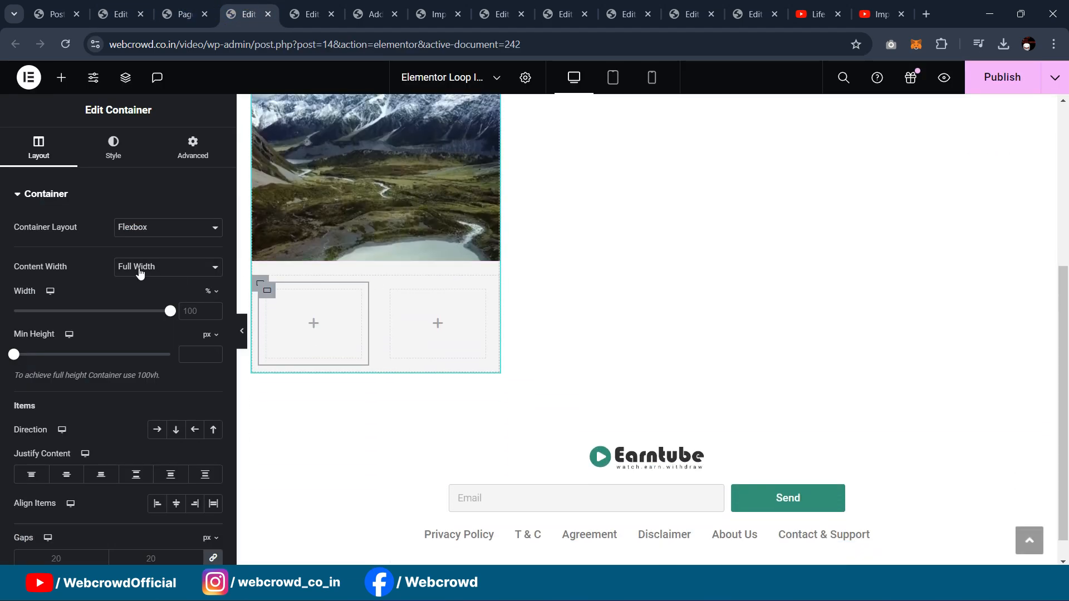
# Step: Add a Heading reading 'Title :' to the left container
pyautogui.click(61, 78)
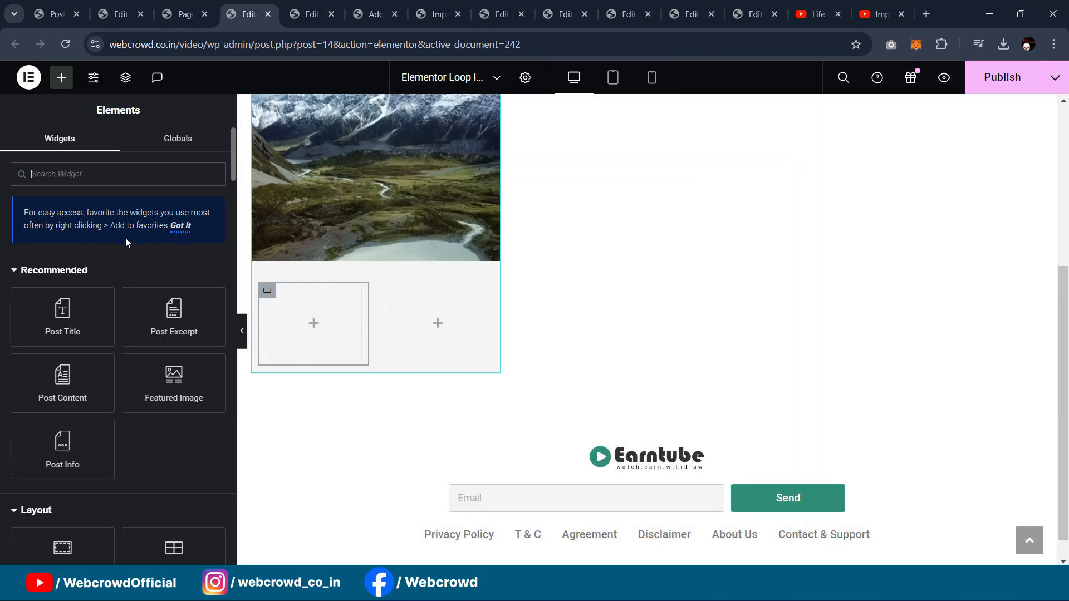
pyautogui.scroll(-3, 125, 240)
pyautogui.moveTo(62, 523); pyautogui.dragTo(317, 314)
pyautogui.moveTo(213, 245); pyautogui.dragTo(1, 248)
pyautogui.write('T')
pyautogui.write('itkl')
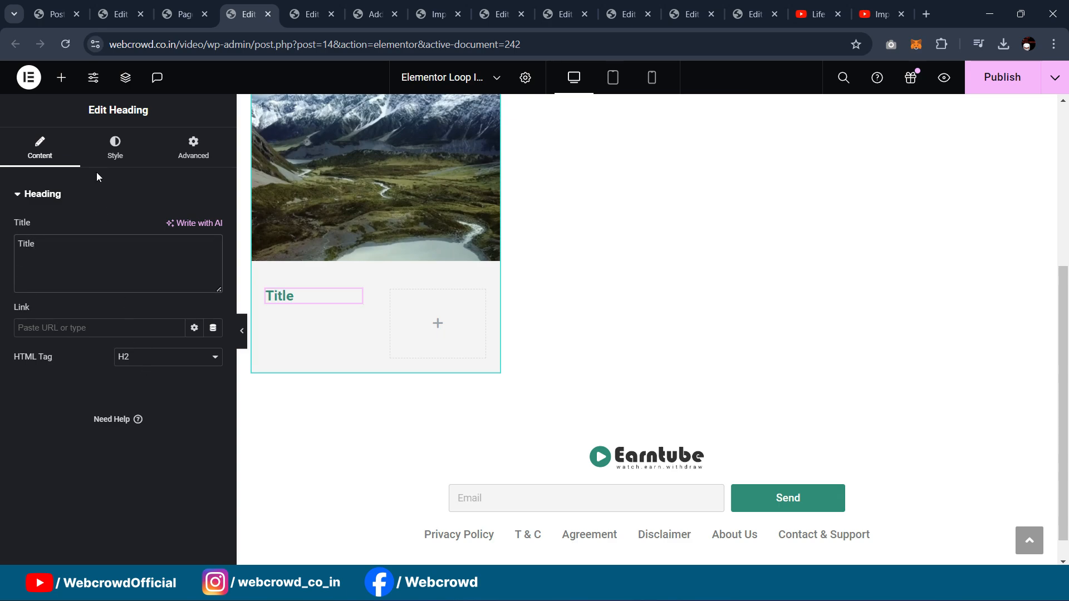
# Step: Style the heading with the Secondary global colour, 500 Medium weight and 18 px size
pyautogui.click(114, 147)
pyautogui.click(194, 256)
pyautogui.click(136, 345)
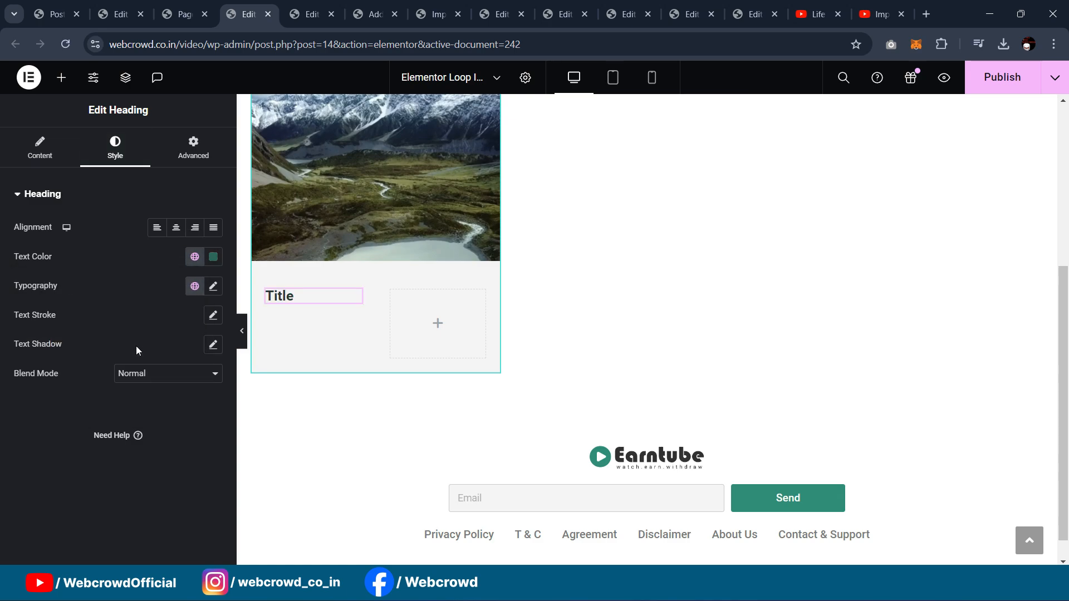
pyautogui.click(212, 287)
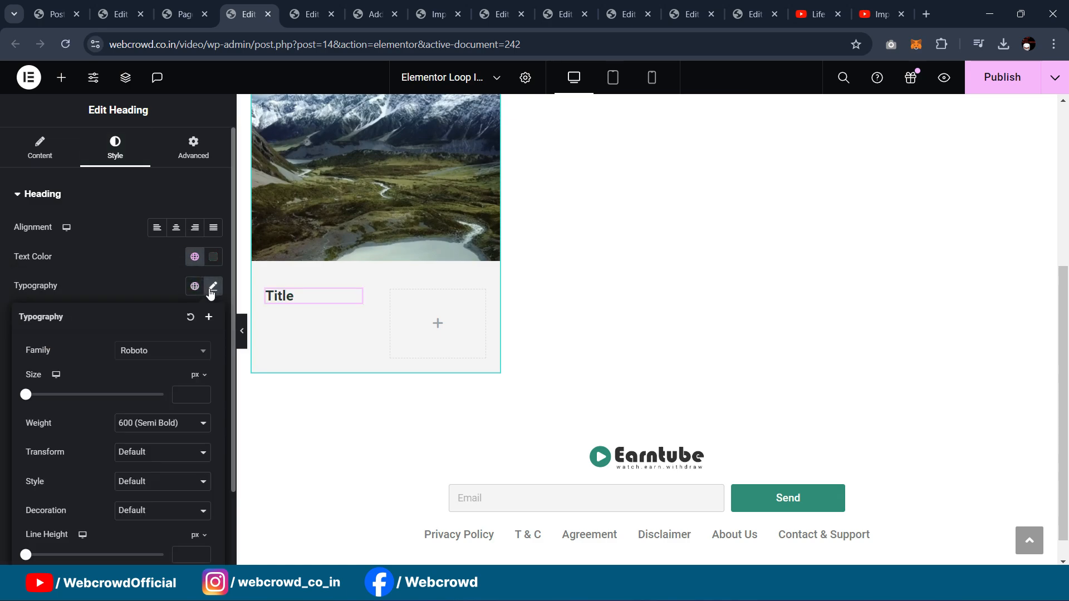
pyautogui.click(160, 426)
pyautogui.click(141, 478)
pyautogui.write('15')
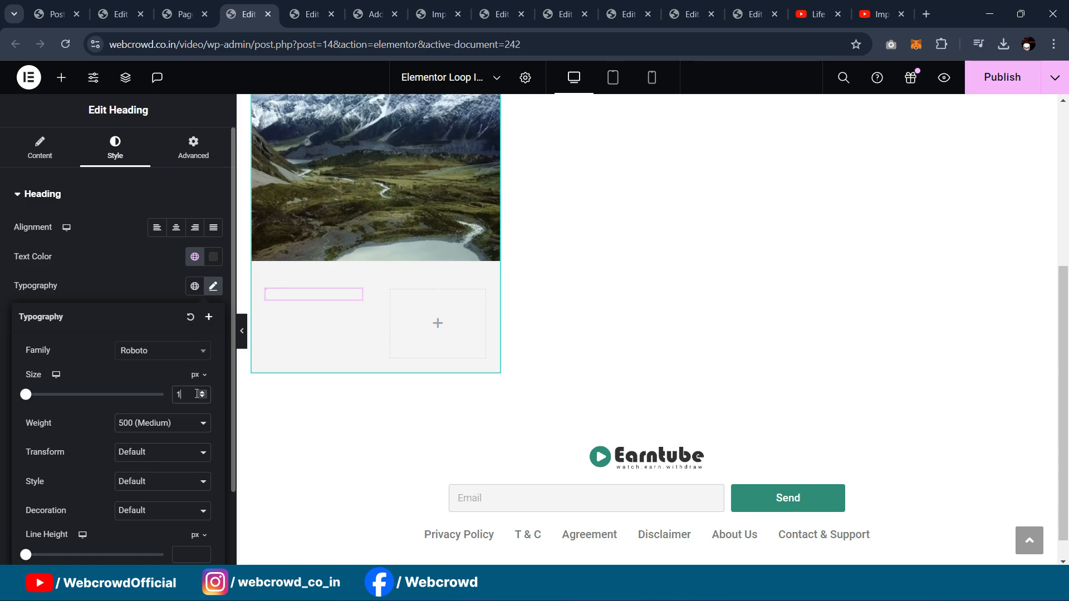
pyautogui.press('BackSpace')
pyautogui.write('8')
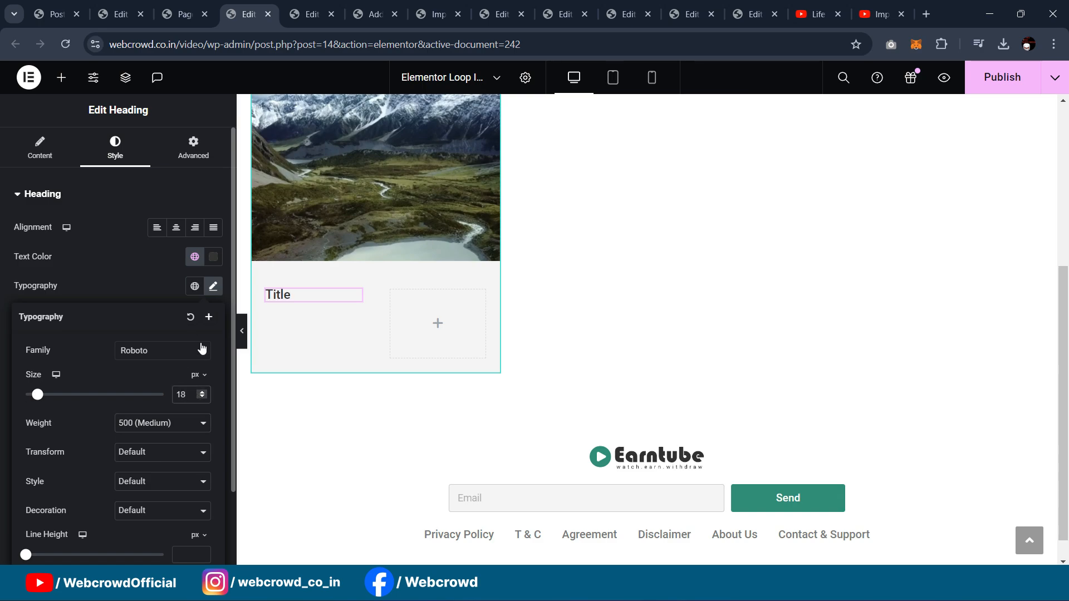
pyautogui.scroll(2, 474, 335)
pyautogui.scroll(-1, 383, 325)
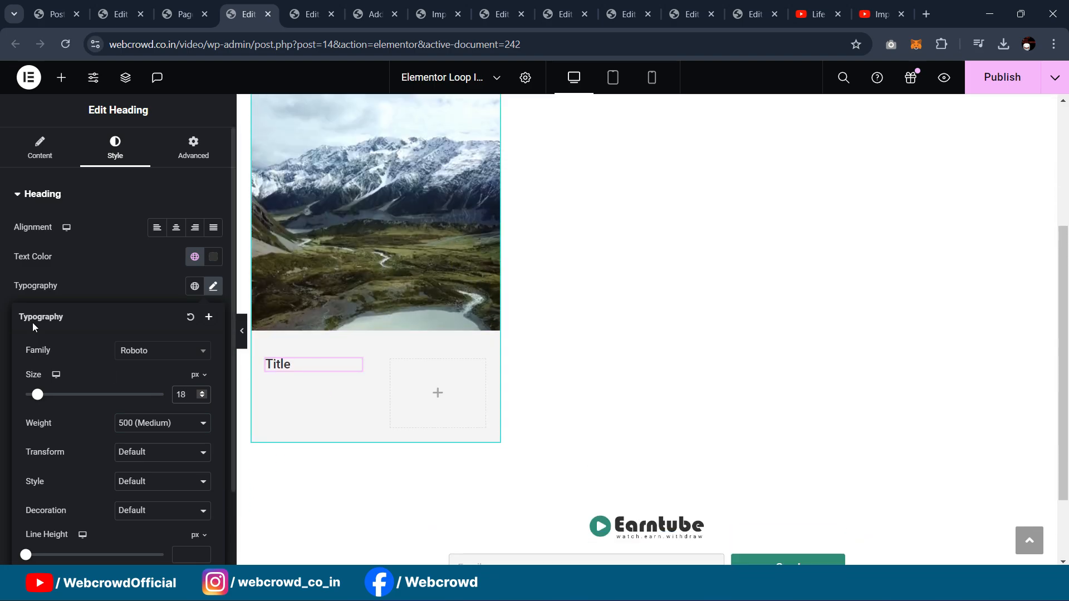
pyautogui.click(40, 148)
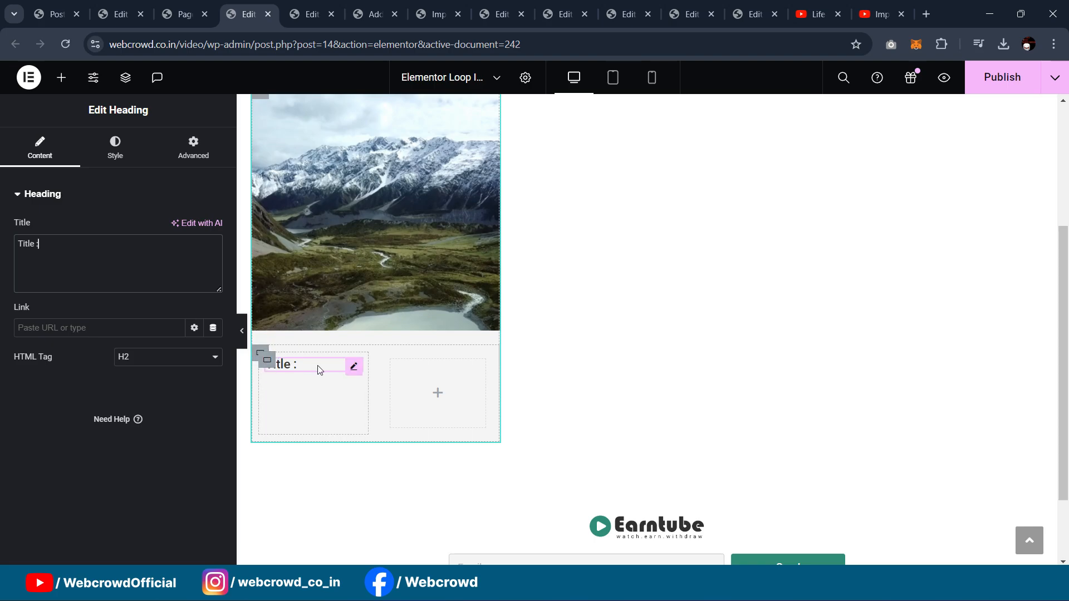
# Step: Copy the 'Title :' heading and paste it into the right container
pyautogui.click(269, 360)
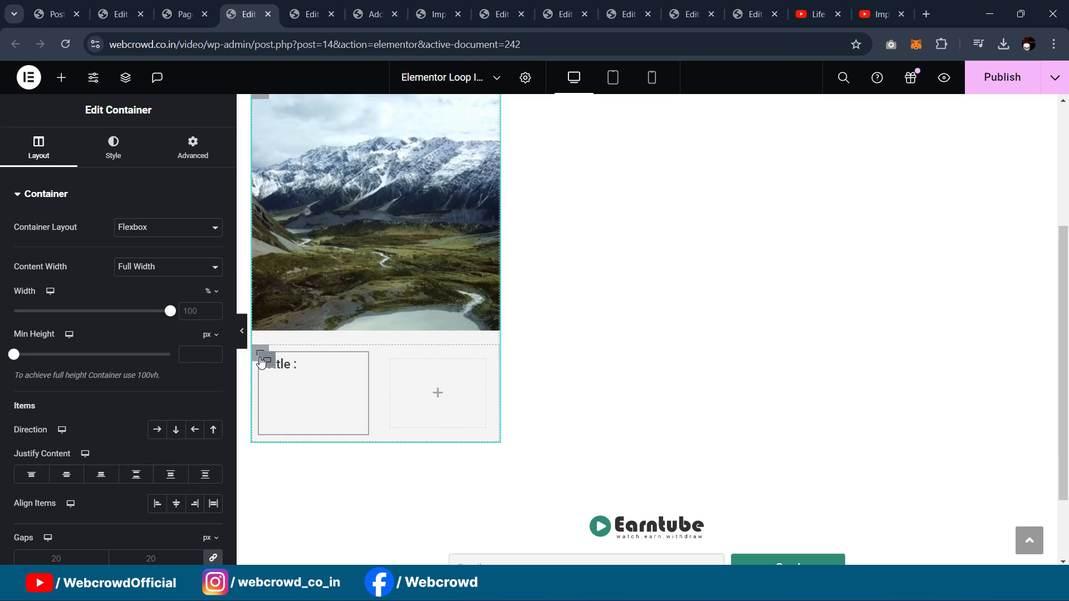
pyautogui.click(257, 355)
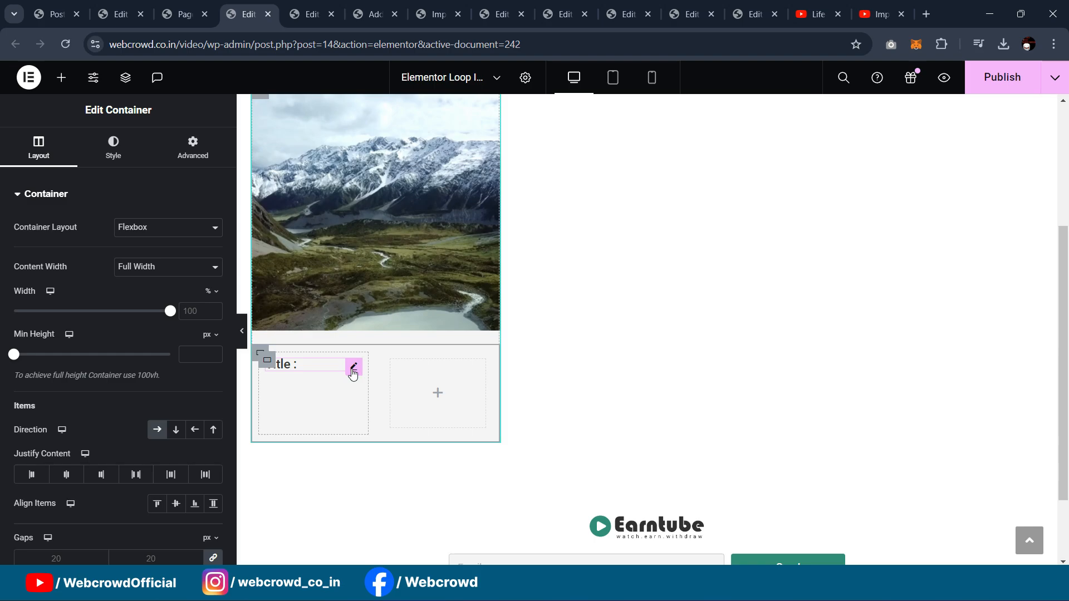
pyautogui.rightClick(354, 373)
pyautogui.click(401, 317)
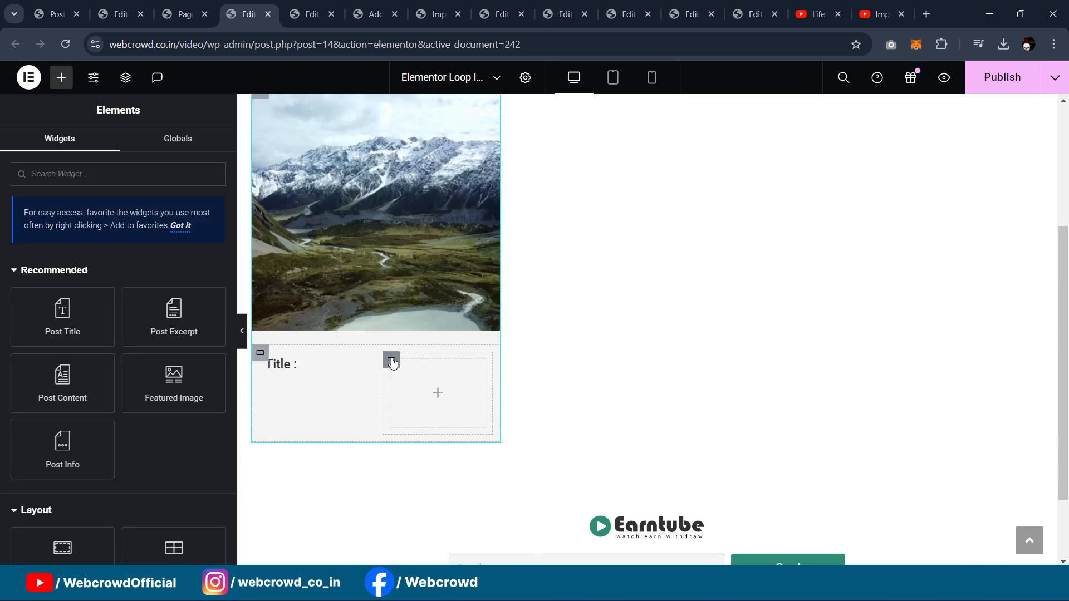
pyautogui.rightClick(390, 362)
pyautogui.click(416, 308)
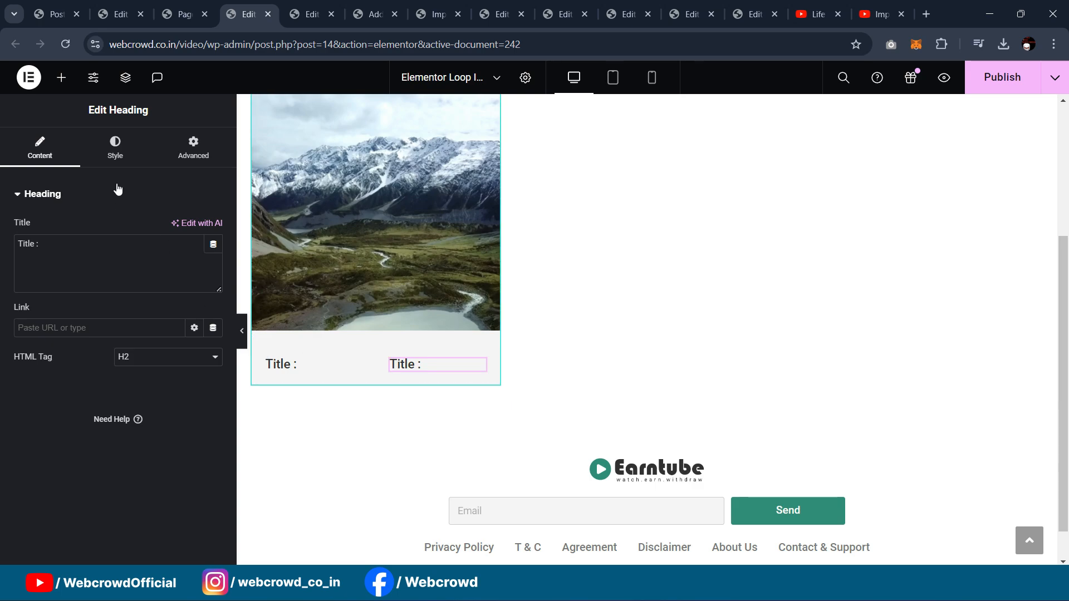
# Step: Restyle the pasted heading to 400 Normal weight and 16 px size
pyautogui.click(115, 146)
pyautogui.click(219, 285)
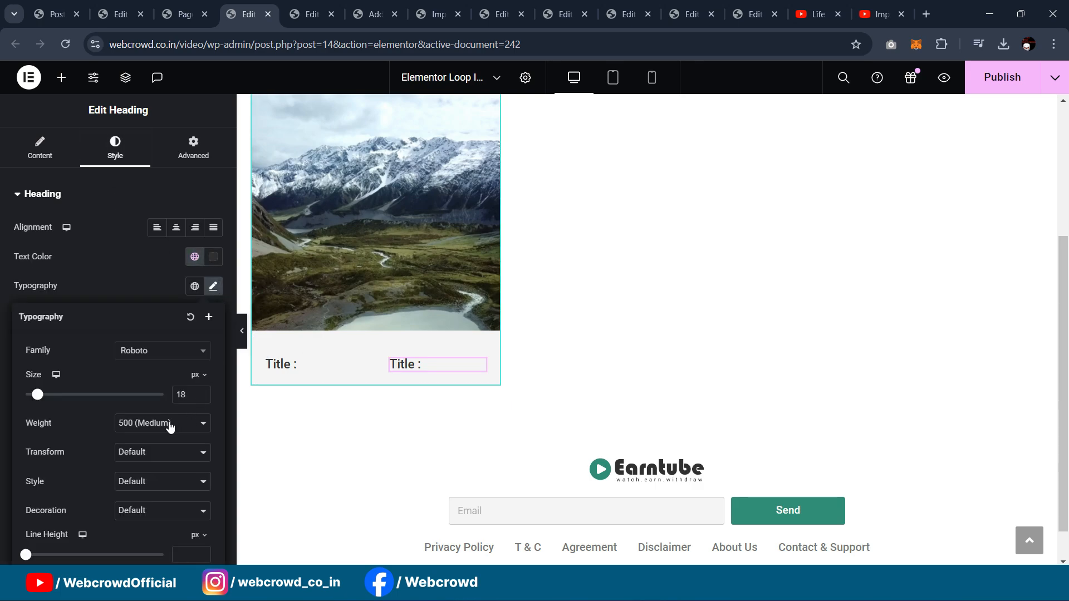
pyautogui.click(169, 424)
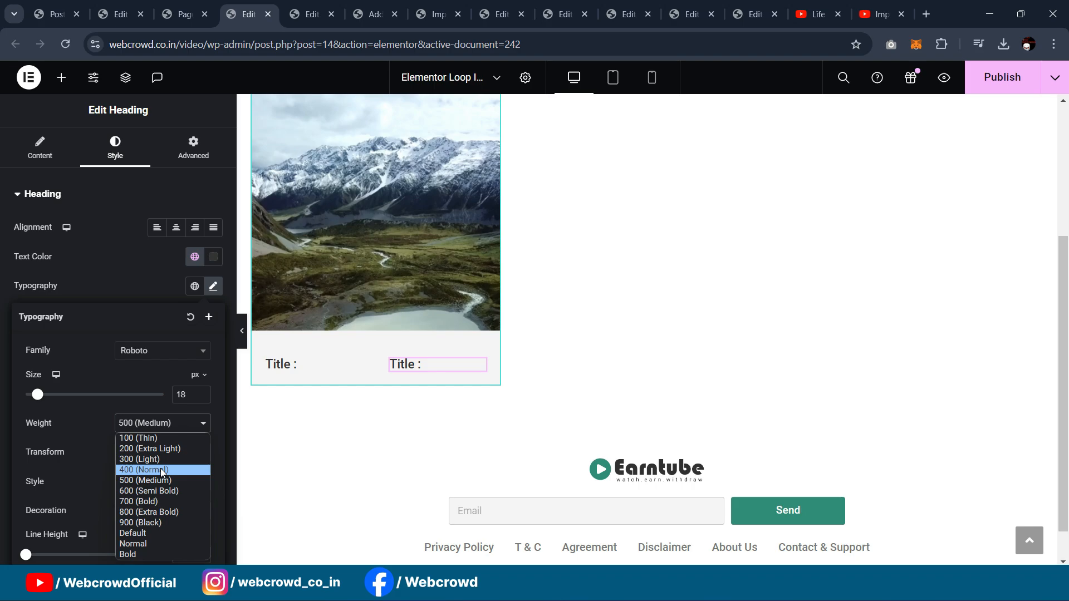
pyautogui.click(161, 468)
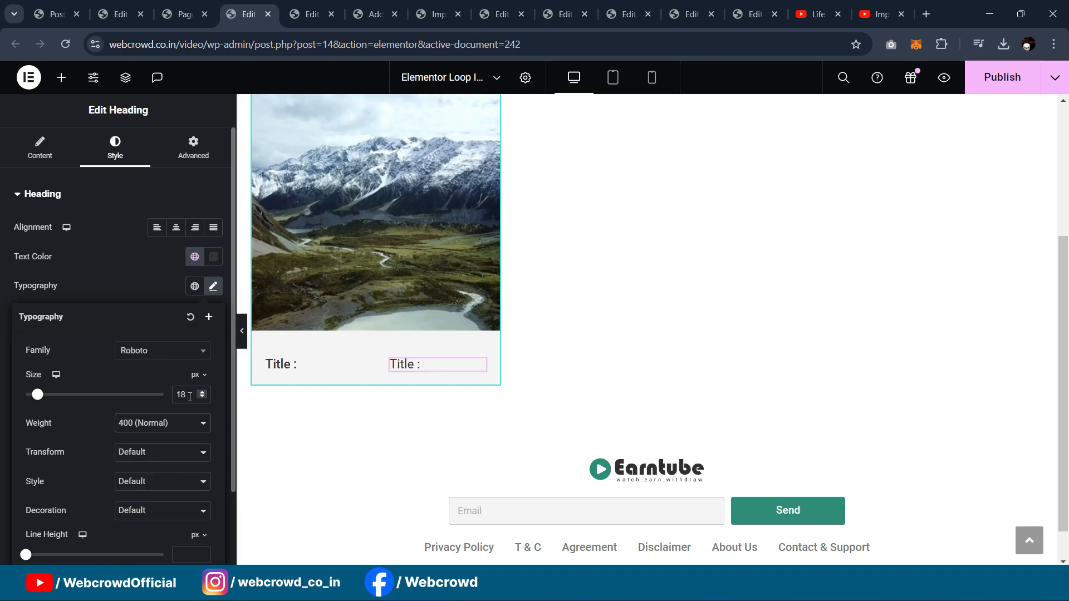
pyautogui.press('BackSpace')
pyautogui.write('6')
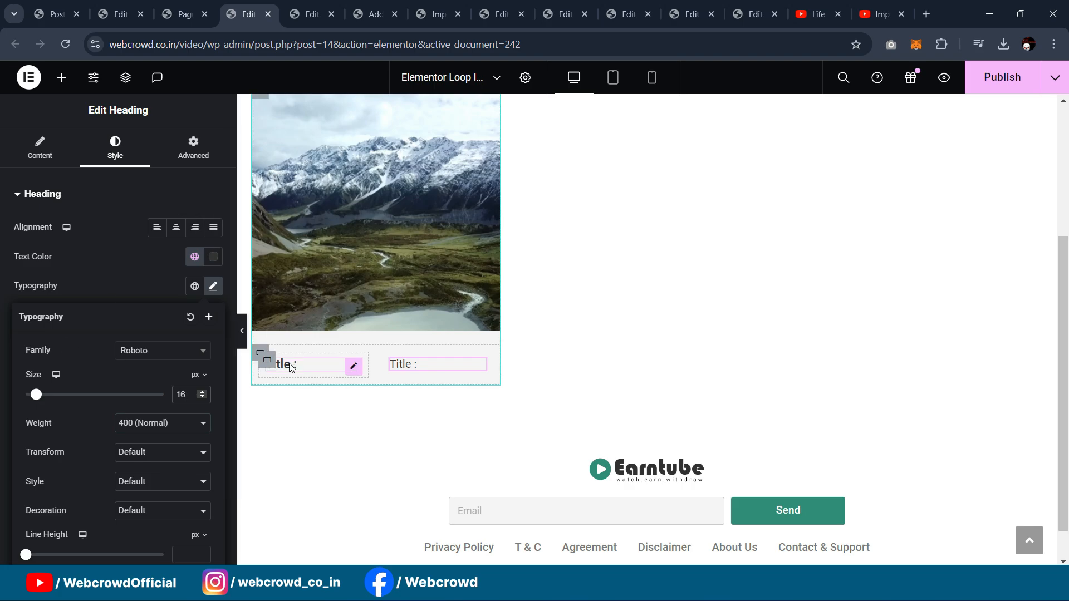
pyautogui.click(260, 354)
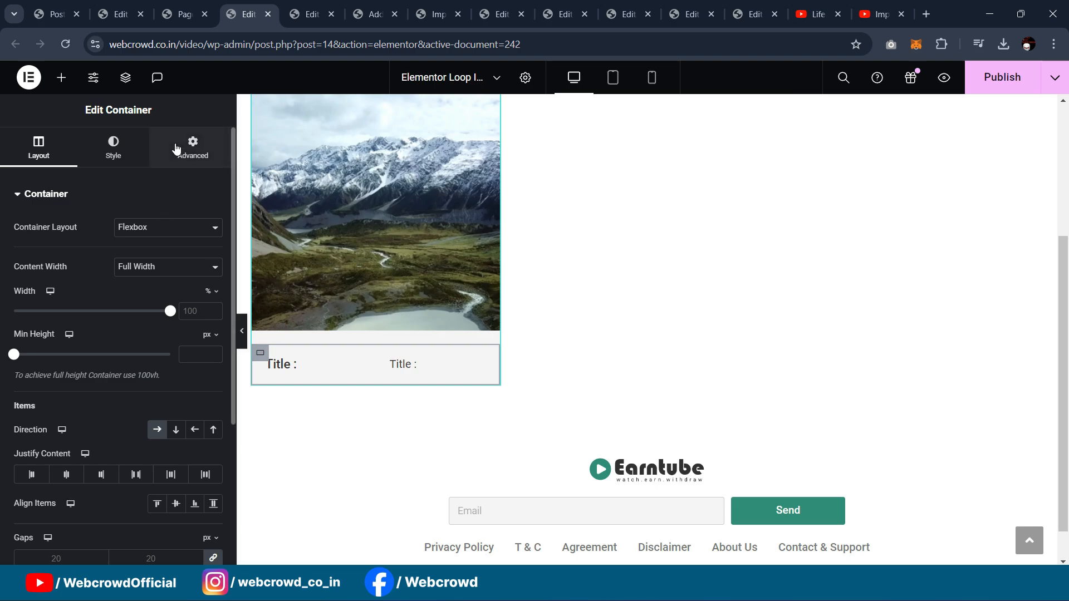
# Step: Zero the Title row's margin and duplicate the row from the Structure navigator
pyautogui.click(192, 146)
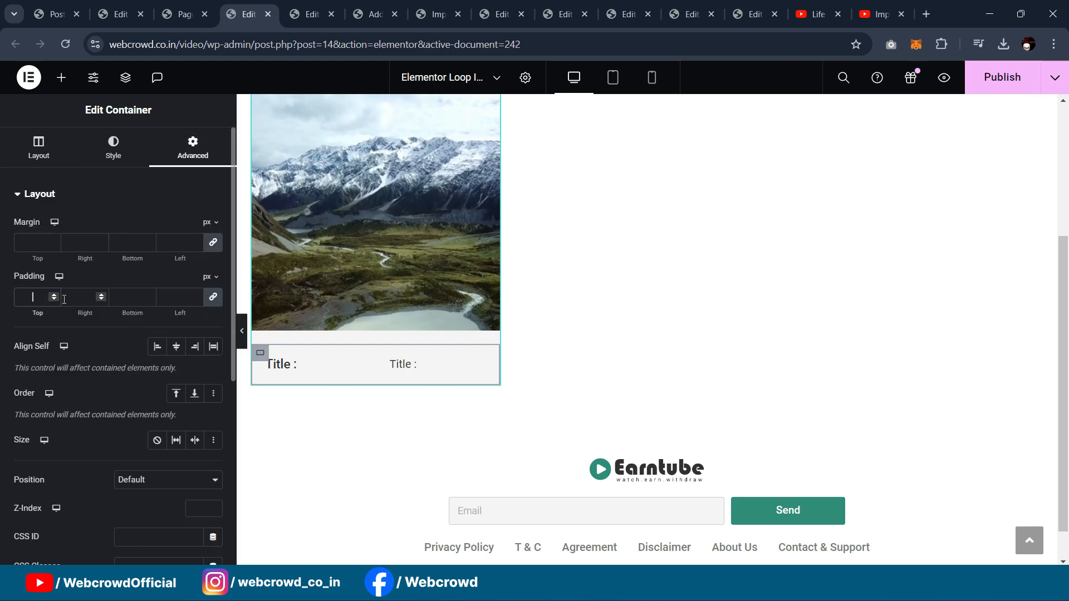
pyautogui.write('0')
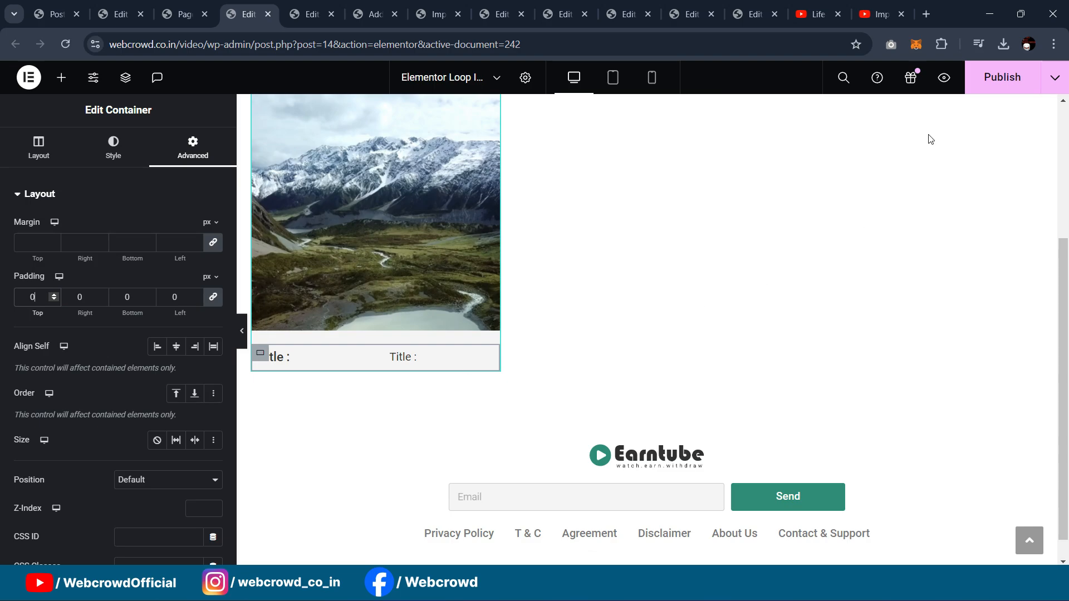
pyautogui.click(120, 83)
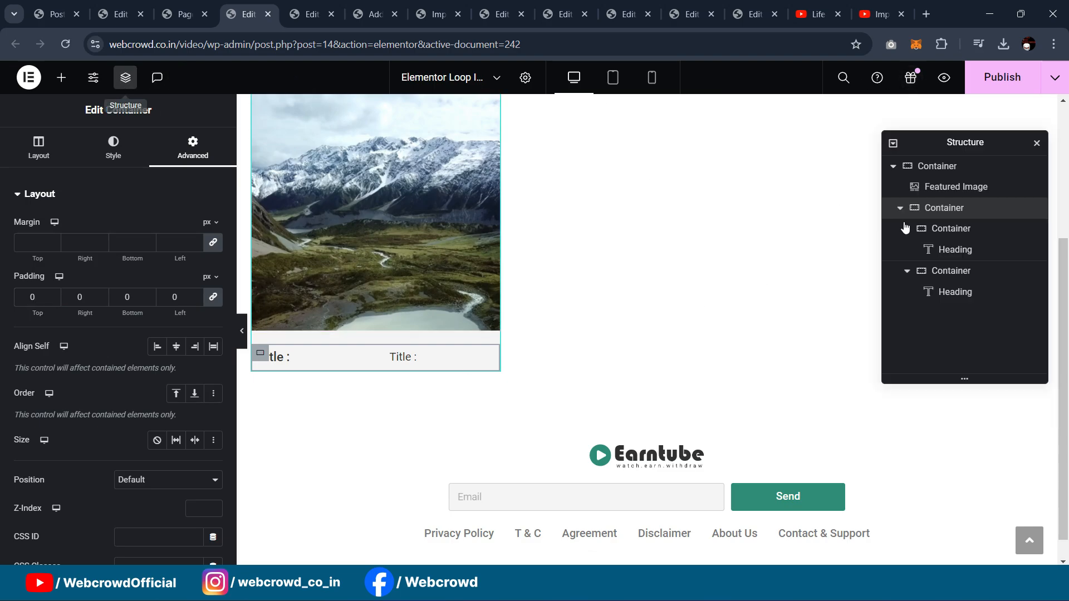
pyautogui.rightClick(942, 210)
pyautogui.click(929, 226)
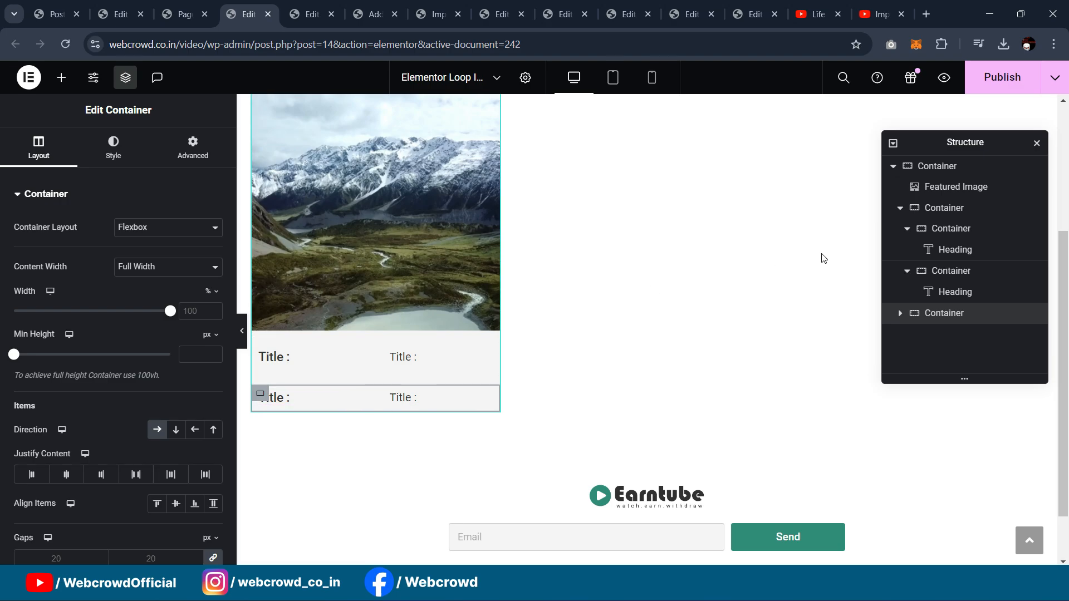
# Step: Unlink the duplicated row's margins and set its top margin to -25 px
pyautogui.click(162, 153)
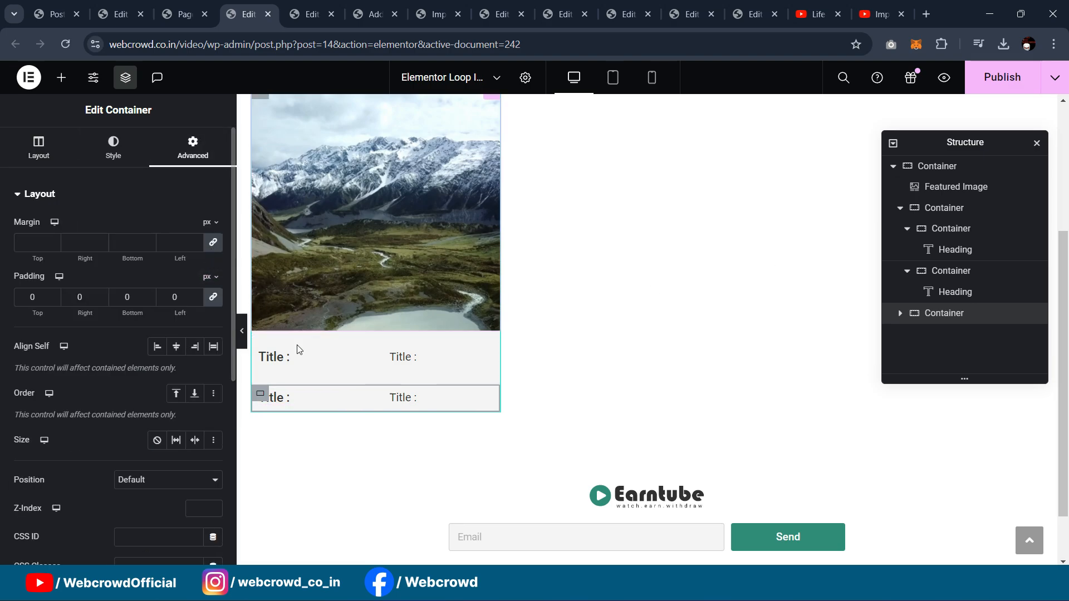
pyautogui.click(214, 244)
pyautogui.press('Down')
pyautogui.press('Down')
pyautogui.press('Down')
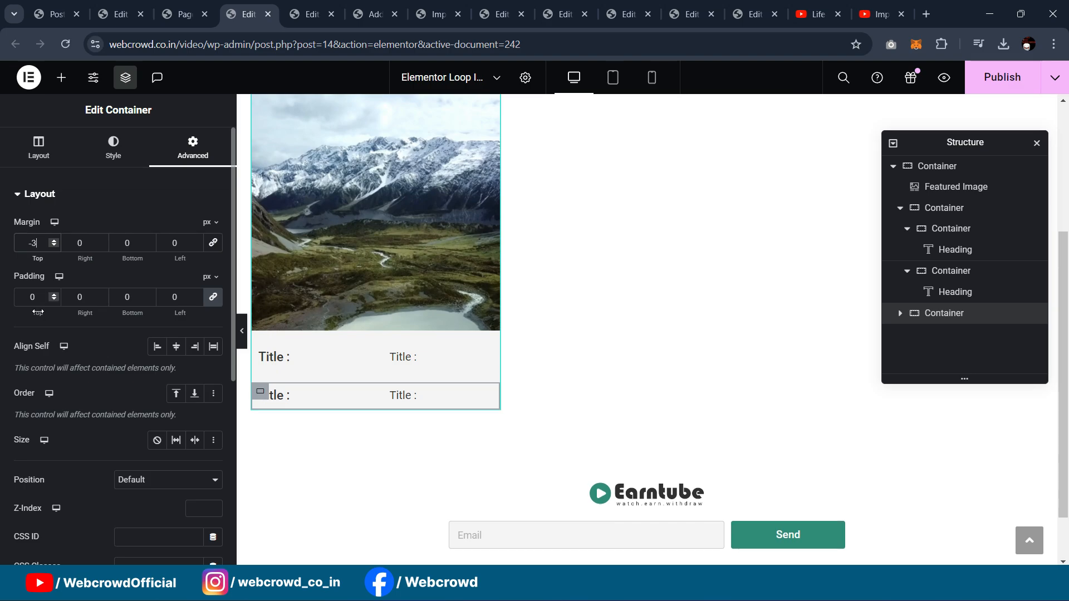
pyautogui.press('Down')
pyautogui.press('Down')
pyautogui.press('Down')
pyautogui.press('Down')
pyautogui.press('Down')
pyautogui.press('Down')
pyautogui.press('Down')
pyautogui.press('Down')
pyautogui.press('Down')
pyautogui.press('Down')
pyautogui.press('Down')
pyautogui.press('Down')
pyautogui.press('Down')
pyautogui.press('Down')
pyautogui.press('Down')
pyautogui.press('Down')
pyautogui.press('Down')
pyautogui.press('Down')
pyautogui.press('Down')
pyautogui.press('Down')
pyautogui.press('Up')
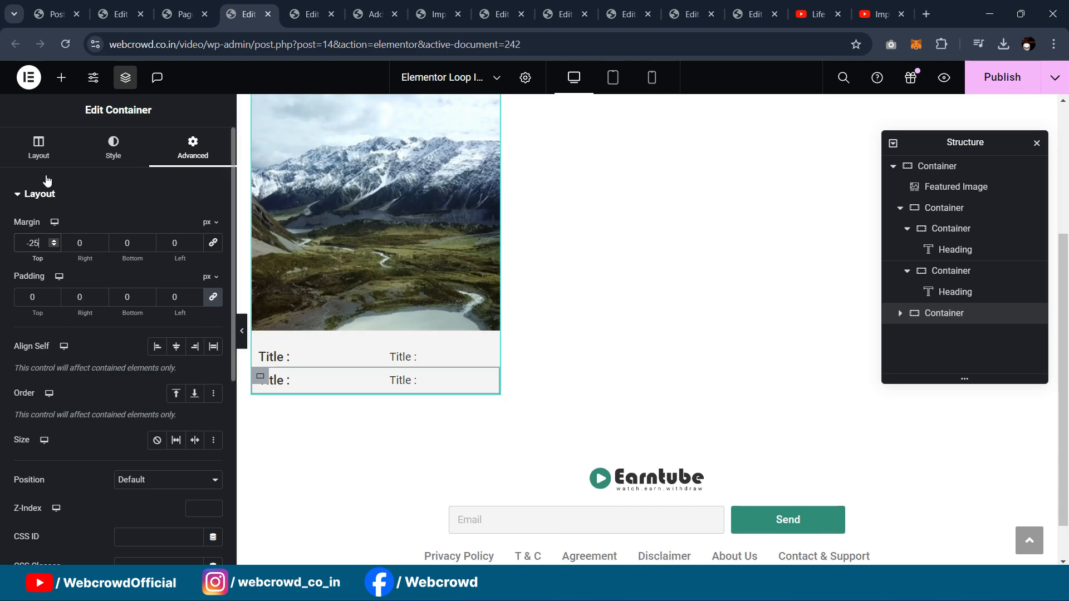
# Step: Rename the new row's label heading to 'Duration :'
pyautogui.click(302, 380)
pyautogui.doubleClick(25, 245)
pyautogui.click(34, 255)
pyautogui.moveTo(33, 247); pyautogui.dragTo(1, 253)
pyautogui.write('Duration :')
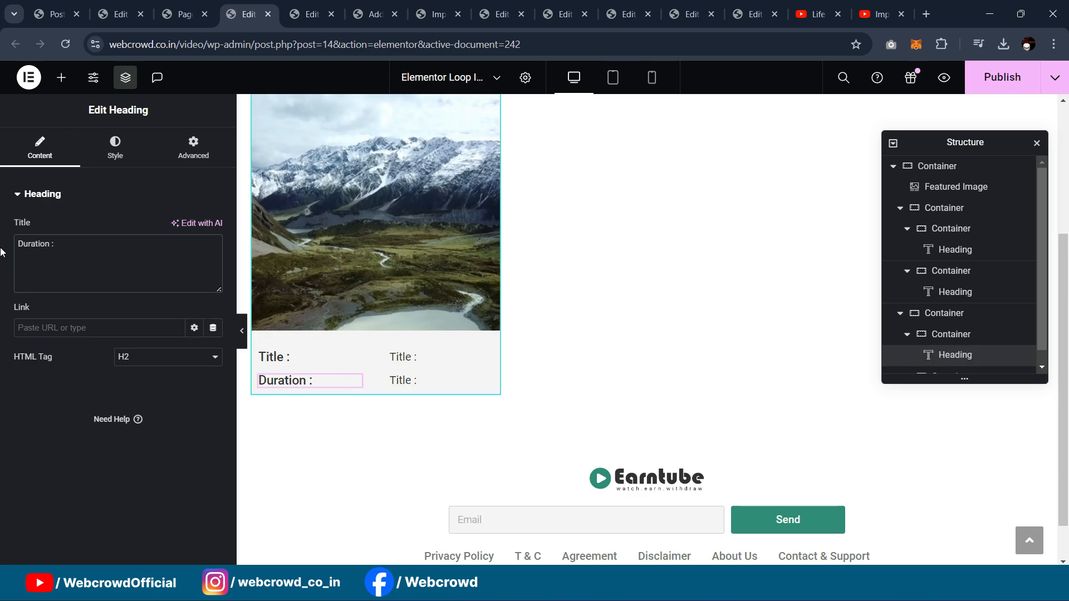
# Step: Duplicate the Duration row from Structure and rename the copy's heading 'Reward :'
pyautogui.rightClick(259, 380)
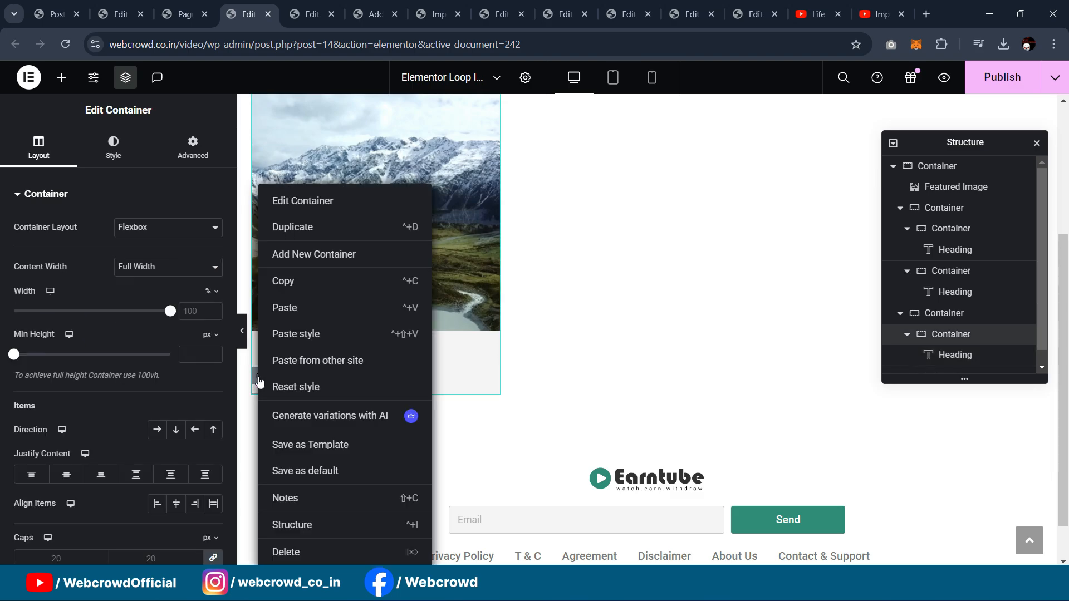
pyautogui.click(296, 524)
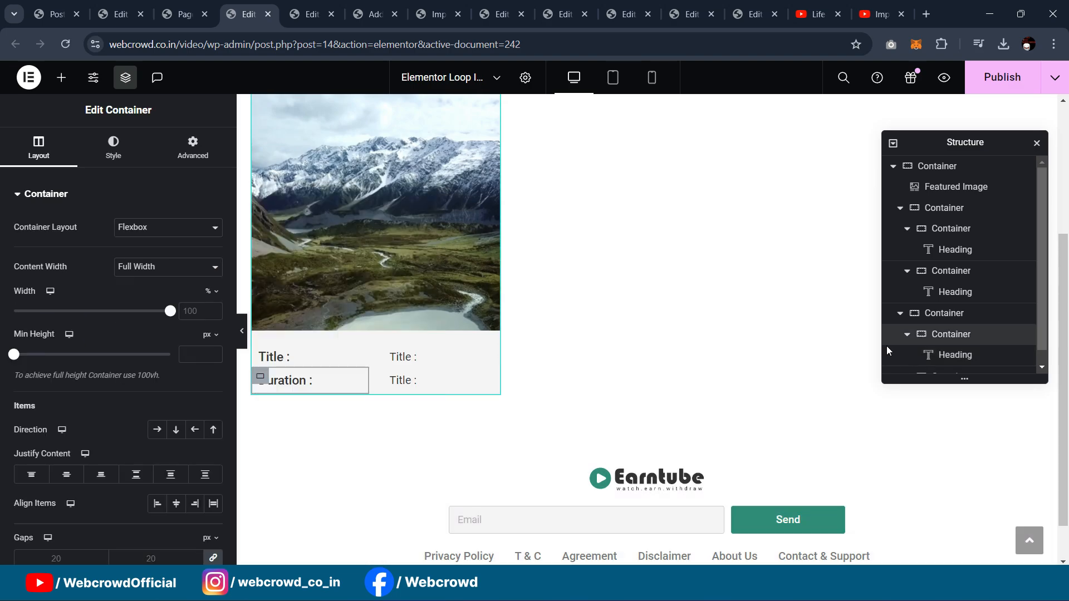
pyautogui.click(934, 315)
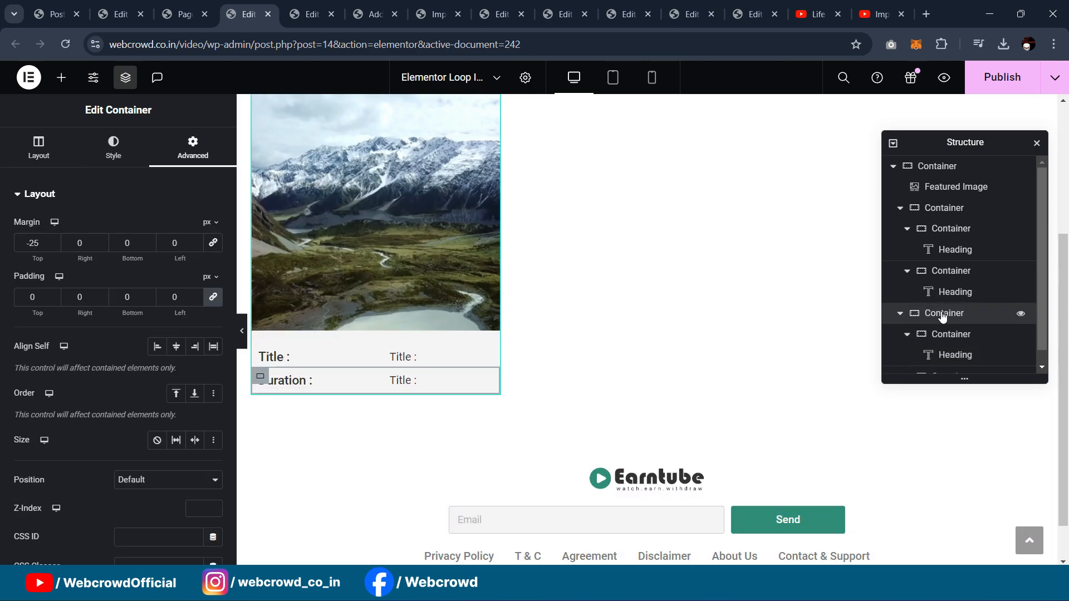
pyautogui.rightClick(941, 315)
pyautogui.click(942, 225)
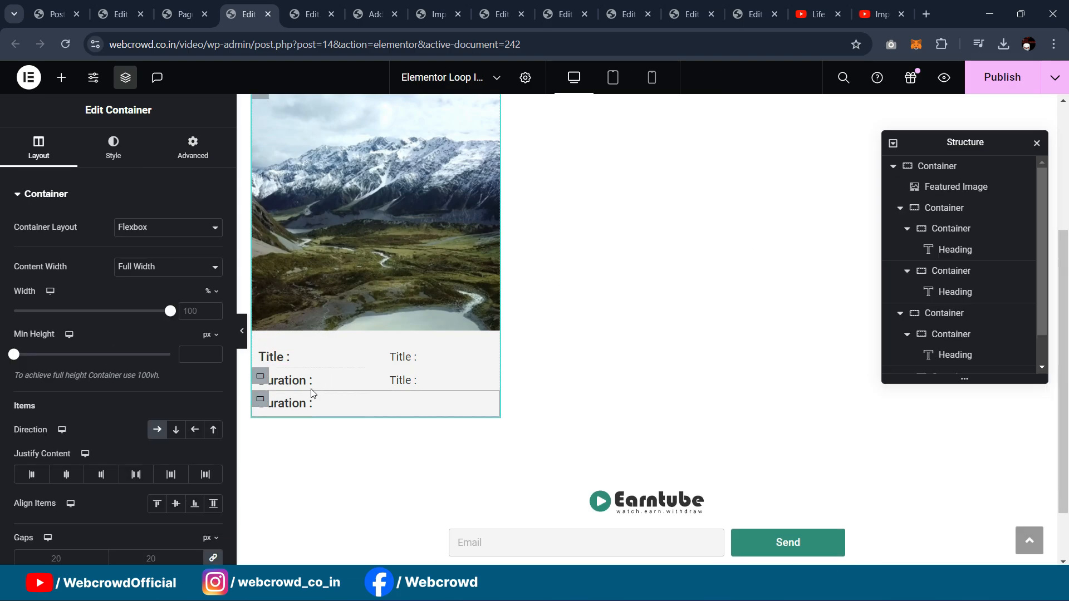
pyautogui.click(350, 405)
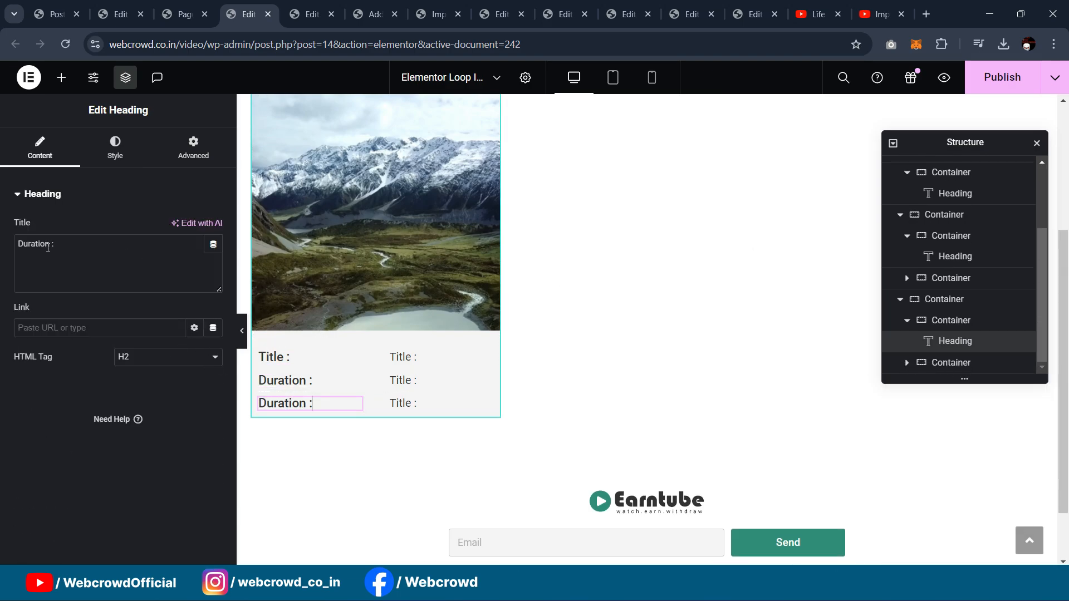
pyautogui.moveTo(48, 248); pyautogui.dragTo(1, 254)
pyautogui.write('Reward')
pyautogui.click(751, 14)
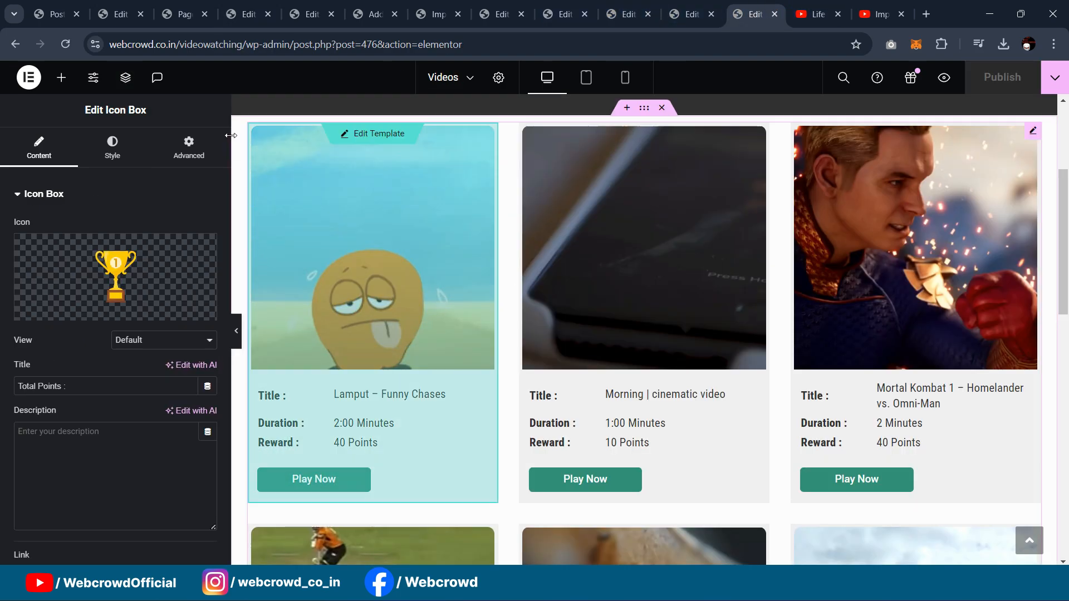
pyautogui.click(117, 12)
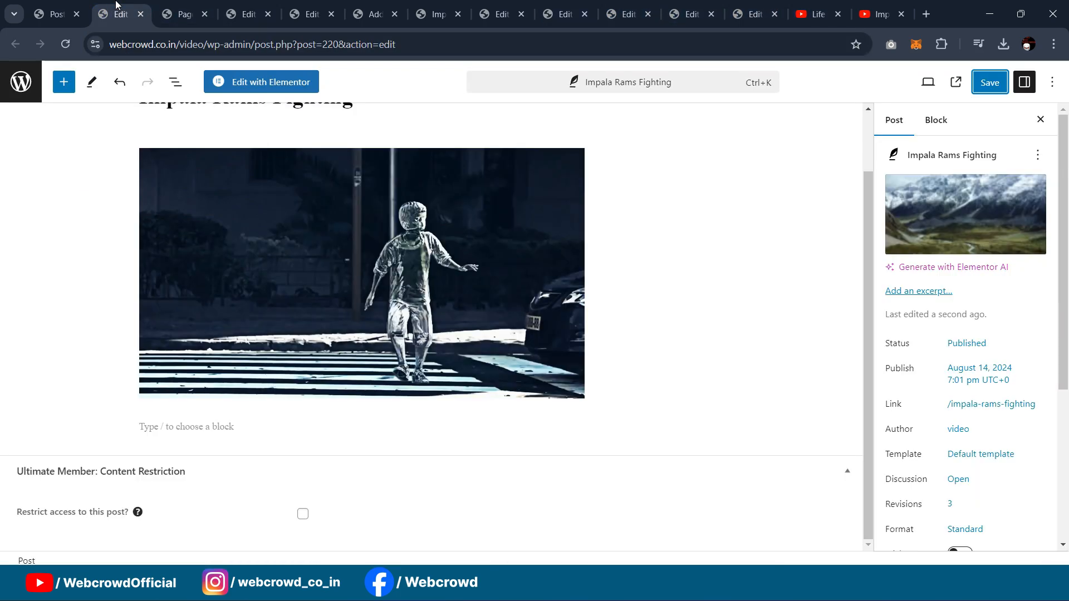
# Step: Bind the right-hand Title heading to the Post Title dynamic tag, showing 'Impala Rams Fighting'
pyautogui.click(186, 12)
pyautogui.click(227, 6)
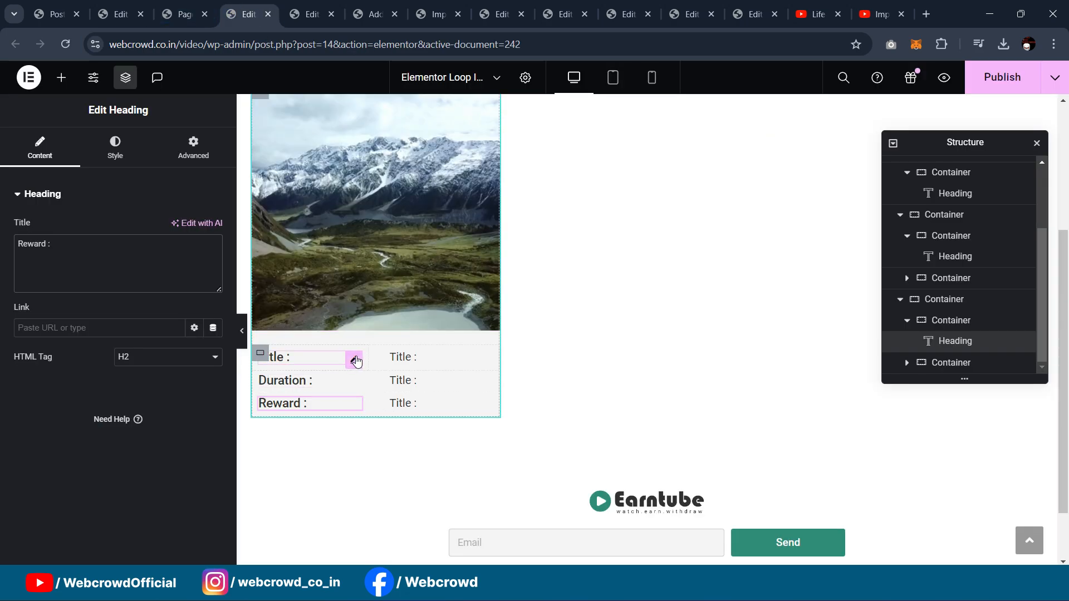
pyautogui.click(354, 360)
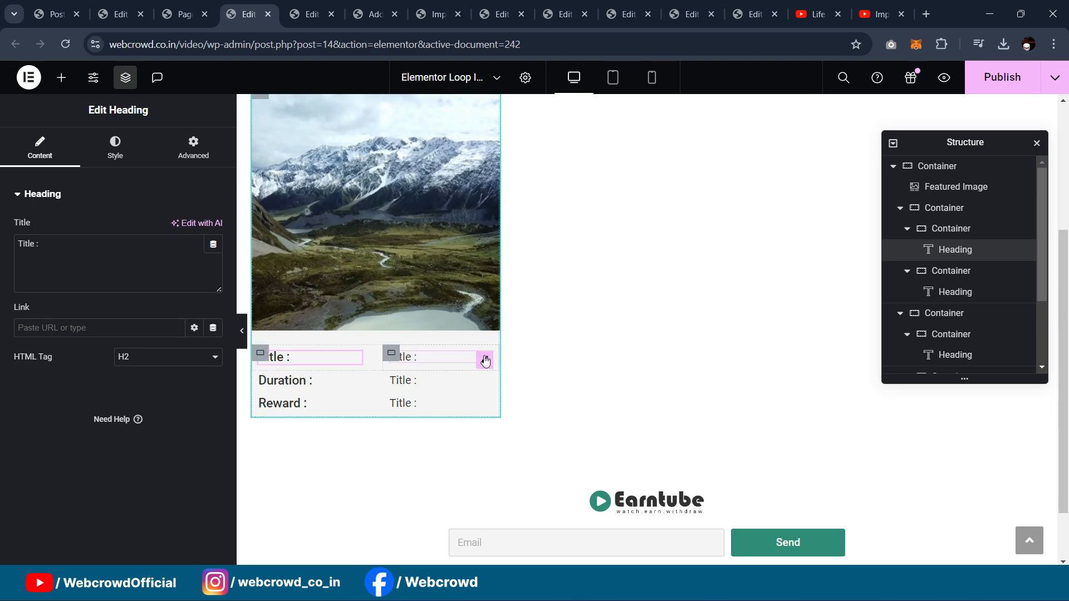
pyautogui.click(485, 361)
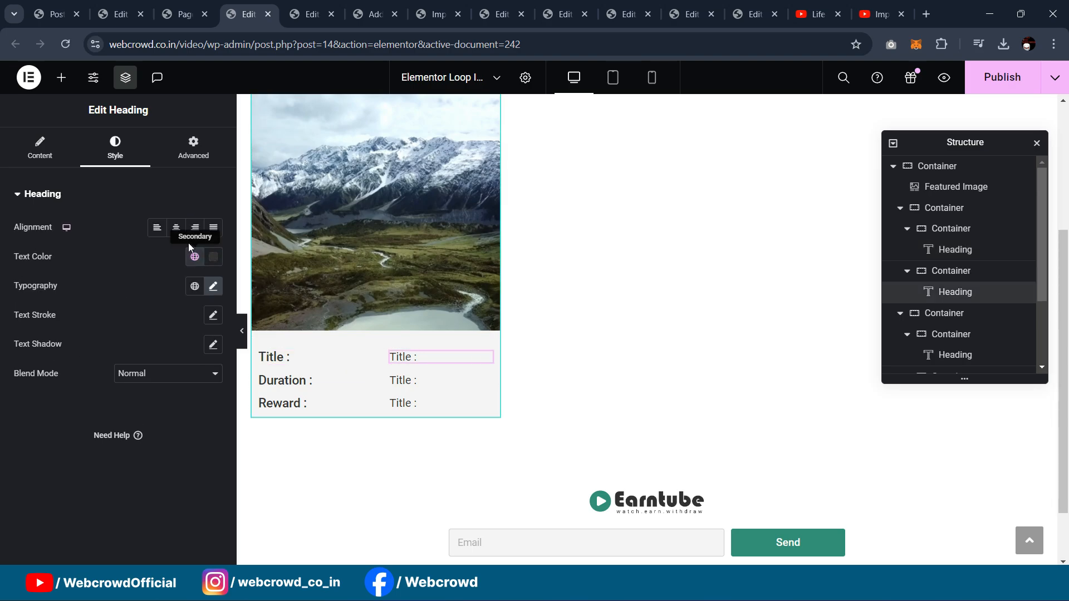
pyautogui.click(71, 152)
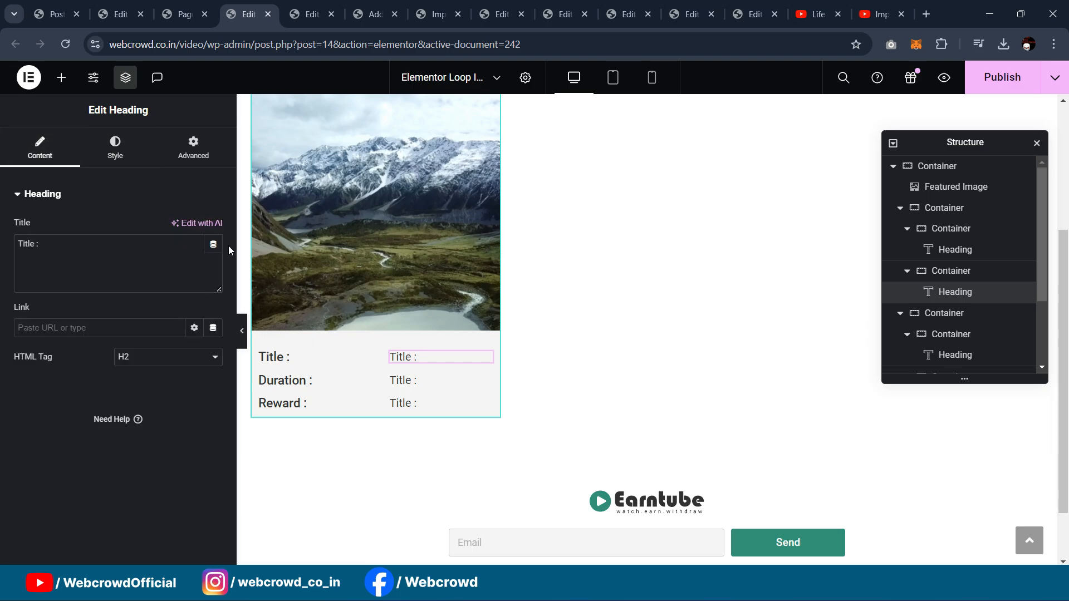
pyautogui.click(213, 243)
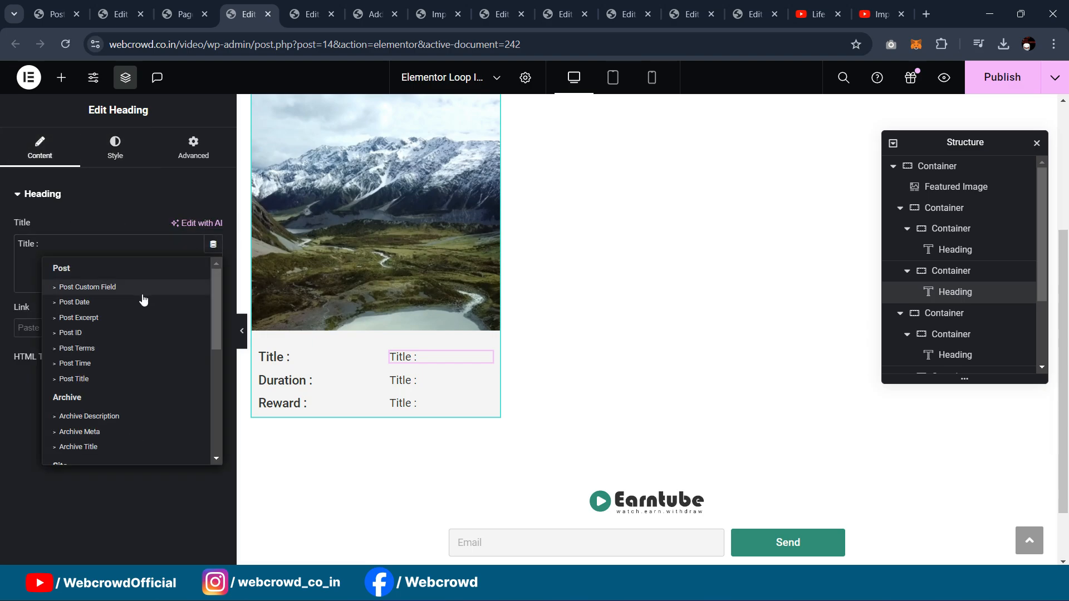
pyautogui.click(100, 378)
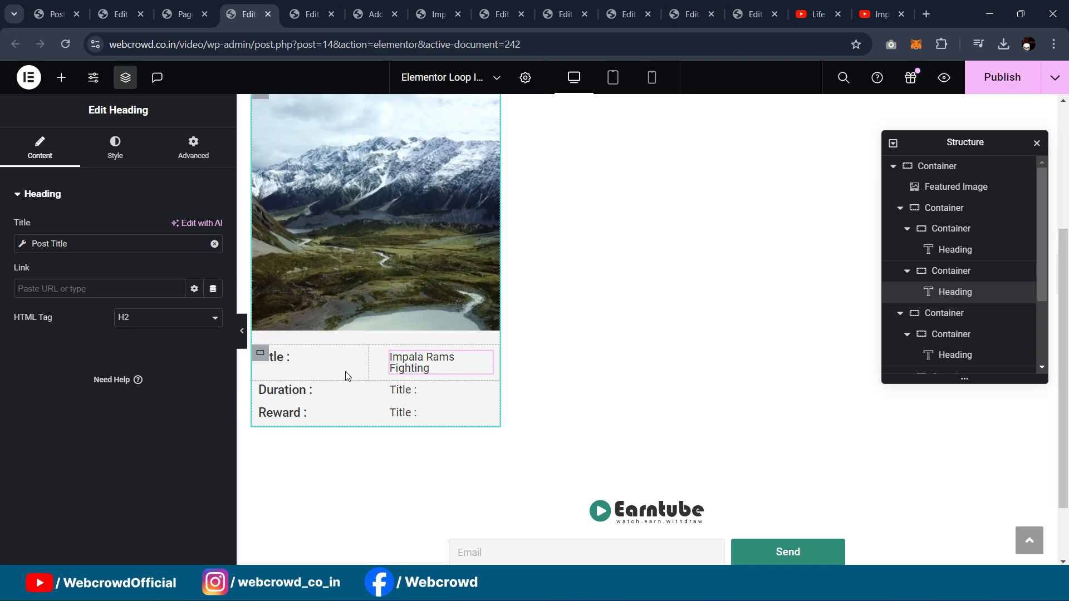
# Step: Set the Title, Duration and Reward label containers to 42% width, then preview the card
pyautogui.click(261, 353)
pyautogui.moveTo(170, 316); pyautogui.dragTo(79, 296)
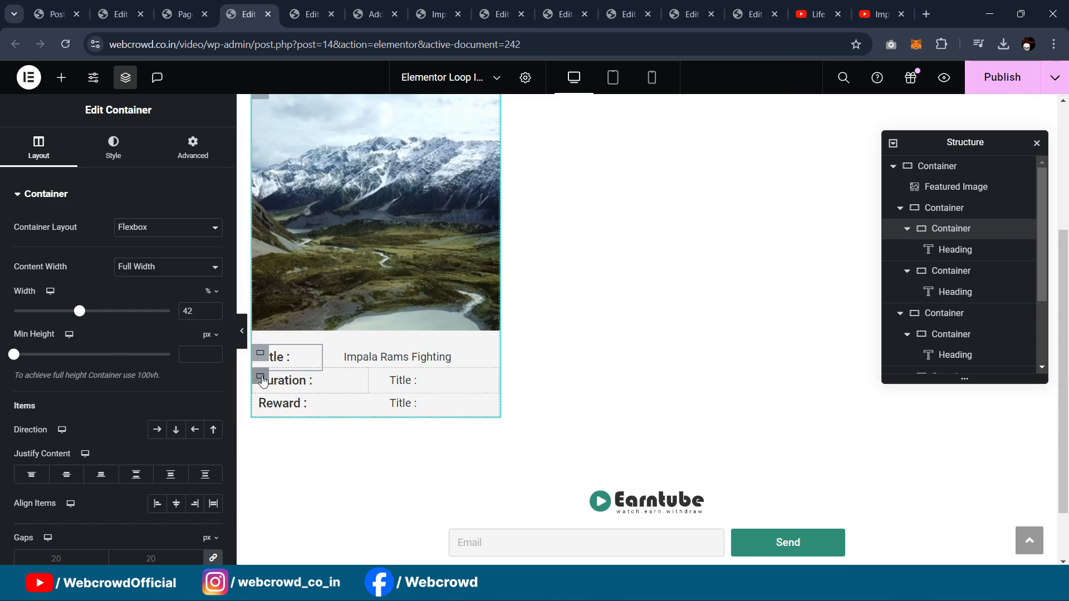
pyautogui.click(334, 381)
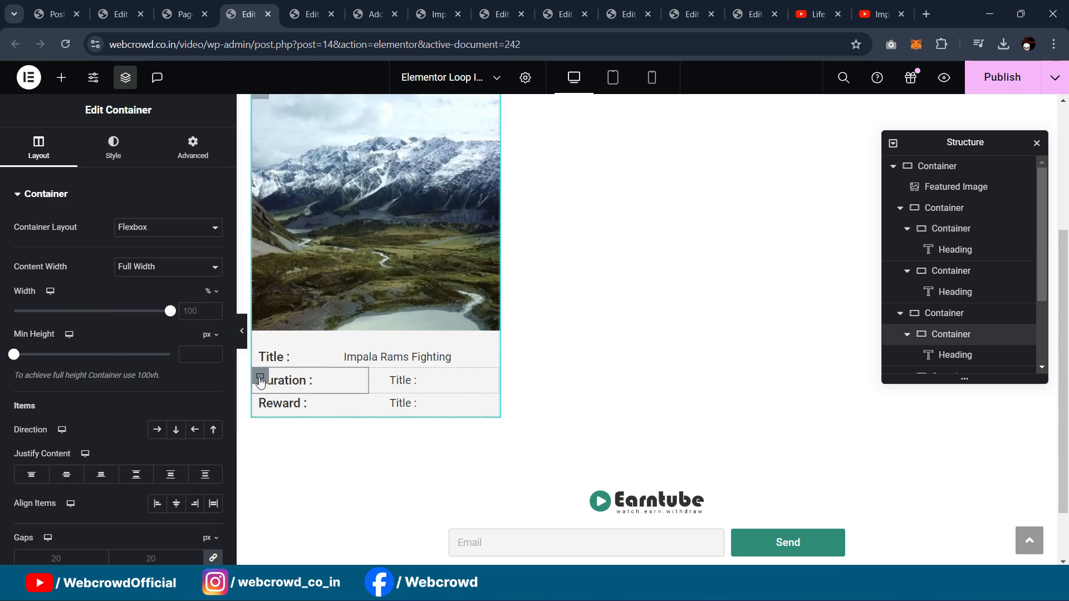
pyautogui.click(205, 316)
pyautogui.write('42')
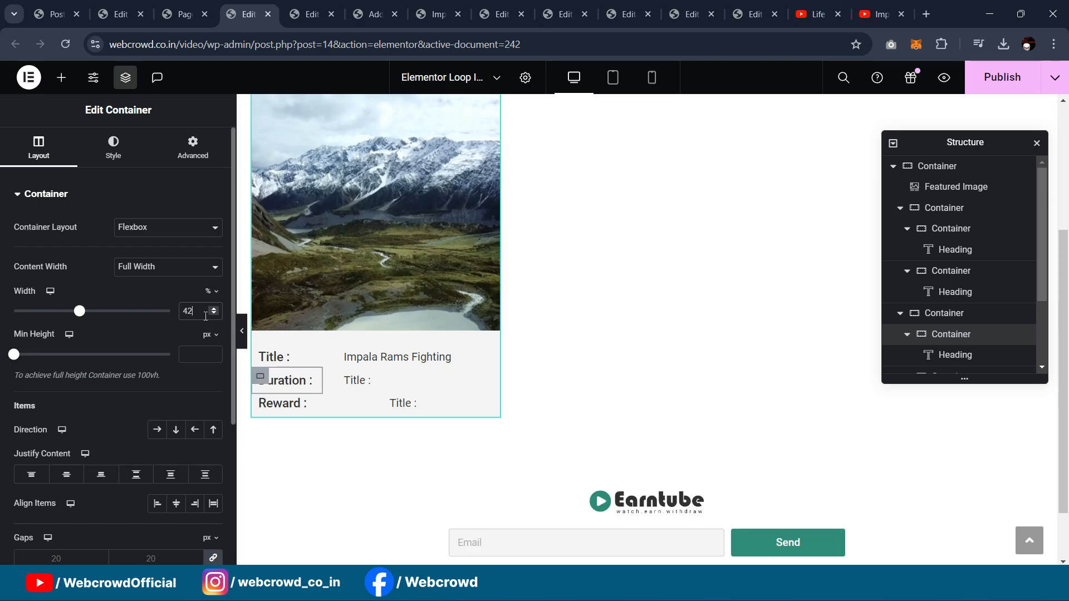
pyautogui.click(271, 410)
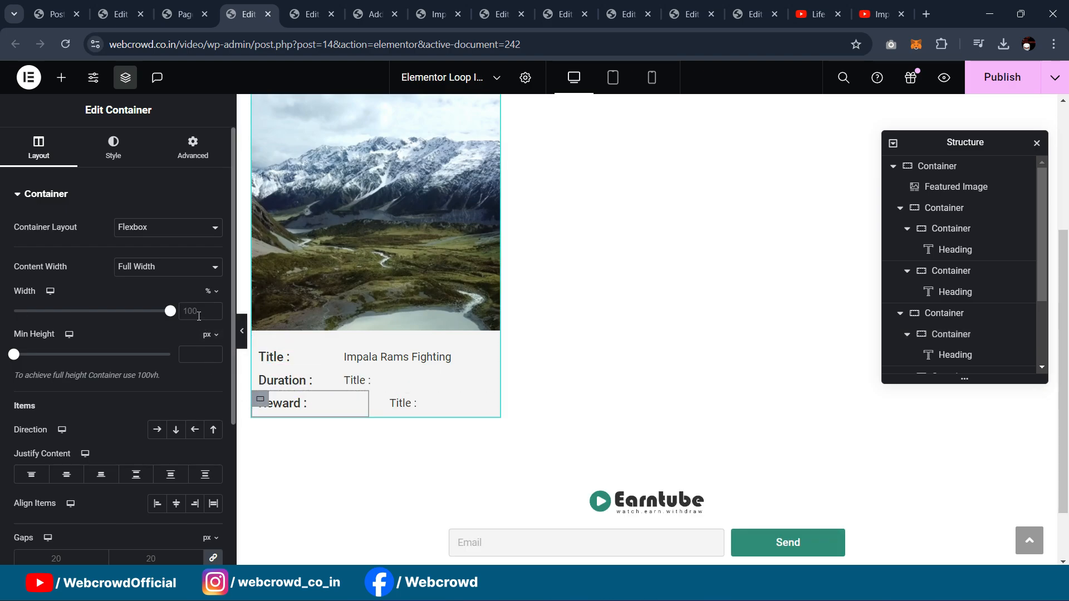
pyautogui.write('42')
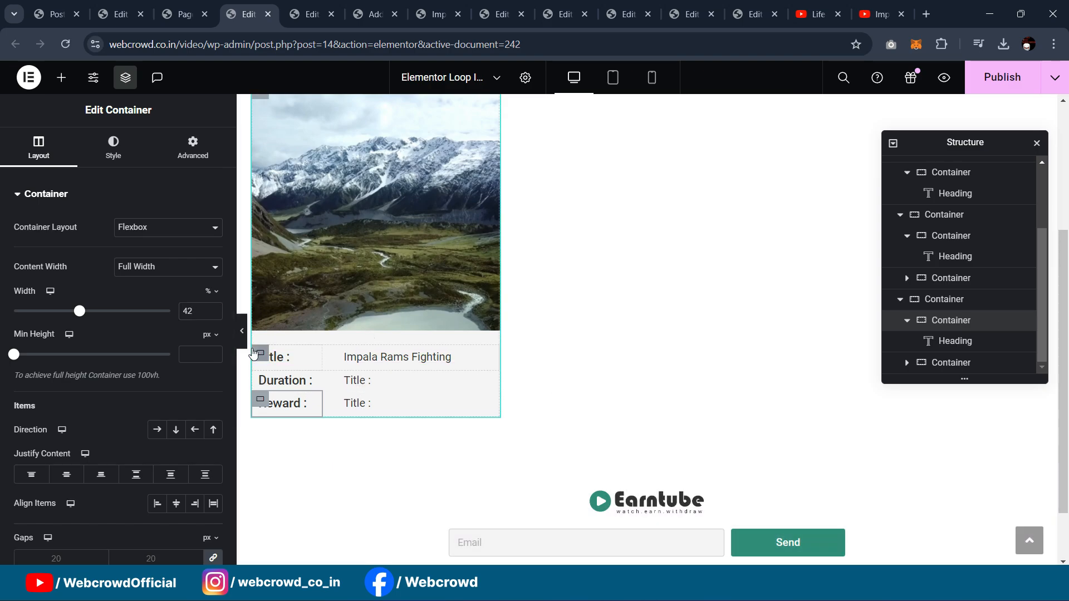
pyautogui.click(242, 330)
# Step: Restore the editing panels and open the widget list in the loop editor
pyautogui.scroll(3, 321, 327)
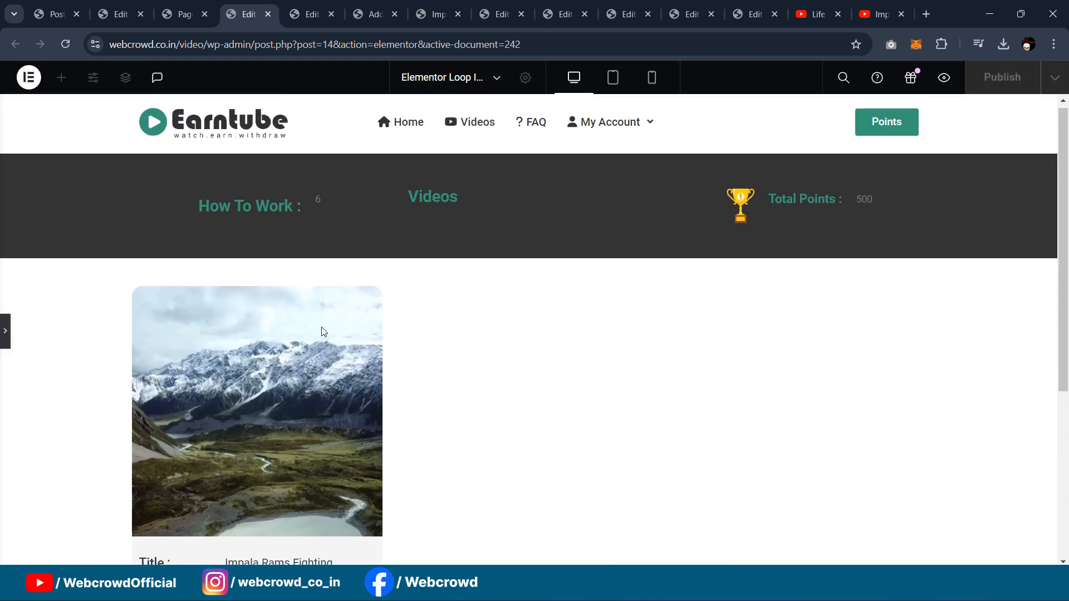
pyautogui.scroll(-5, 320, 328)
pyautogui.click(3, 331)
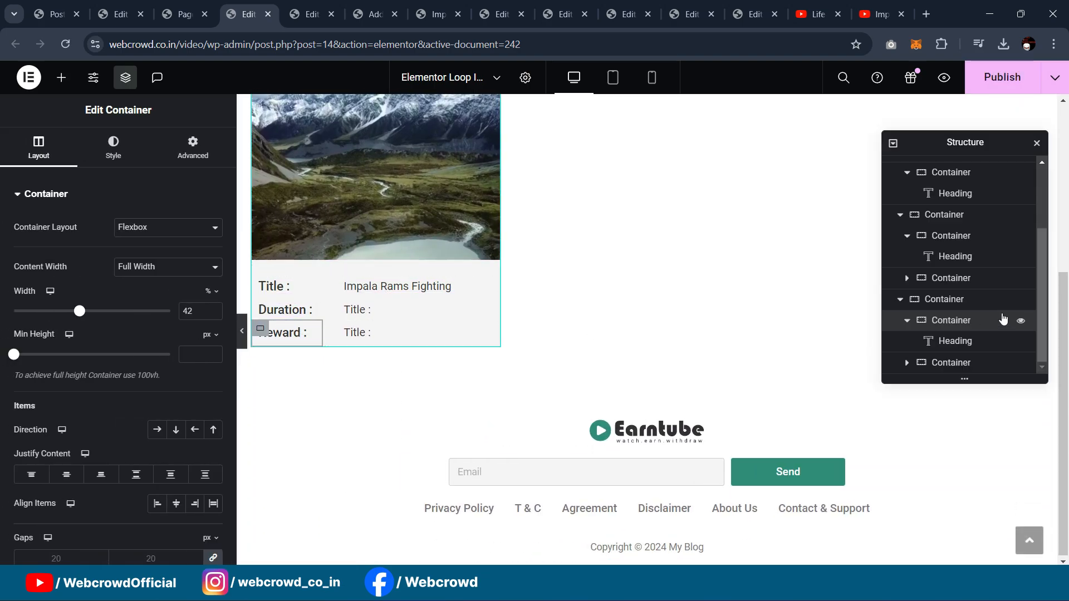
pyautogui.scroll(3, 962, 245)
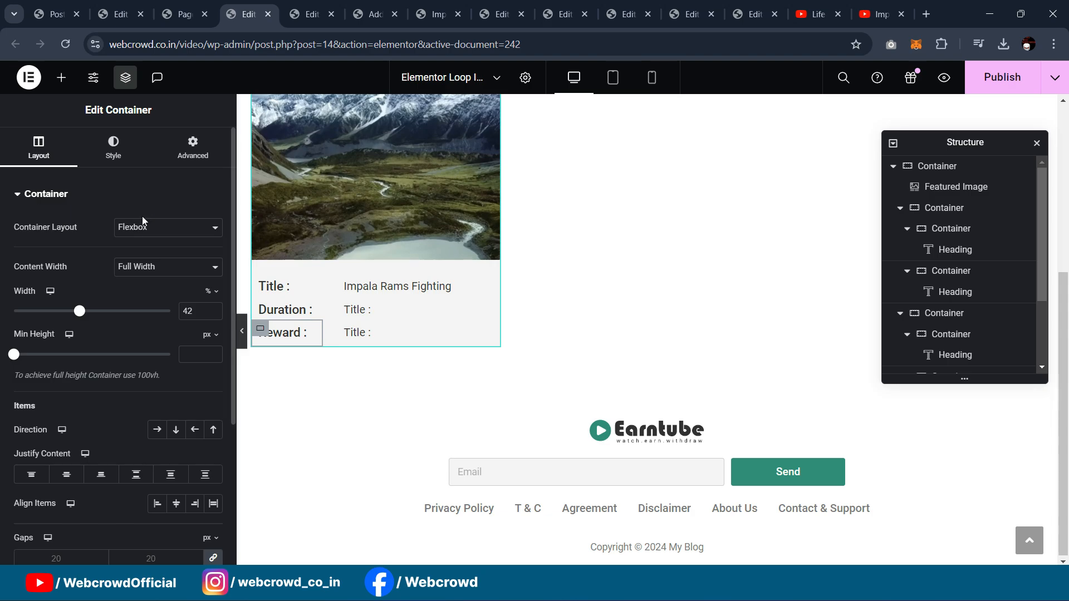
pyautogui.click(62, 80)
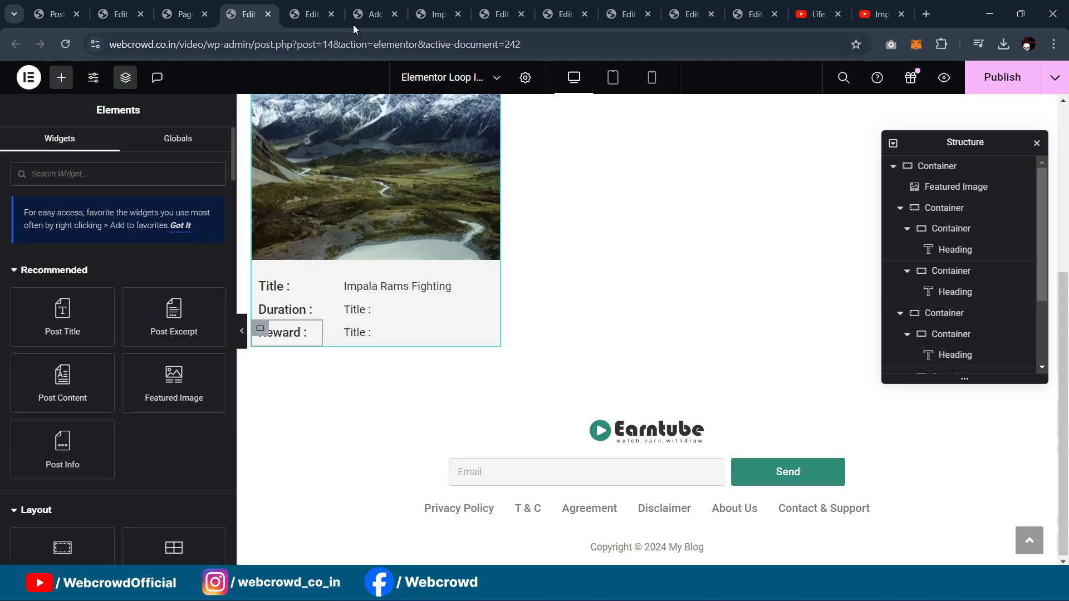
# Step: Cycle through the open tabs, closing the extra block editor and the live post view
pyautogui.click(376, 14)
pyautogui.click(450, 14)
pyautogui.click(498, 14)
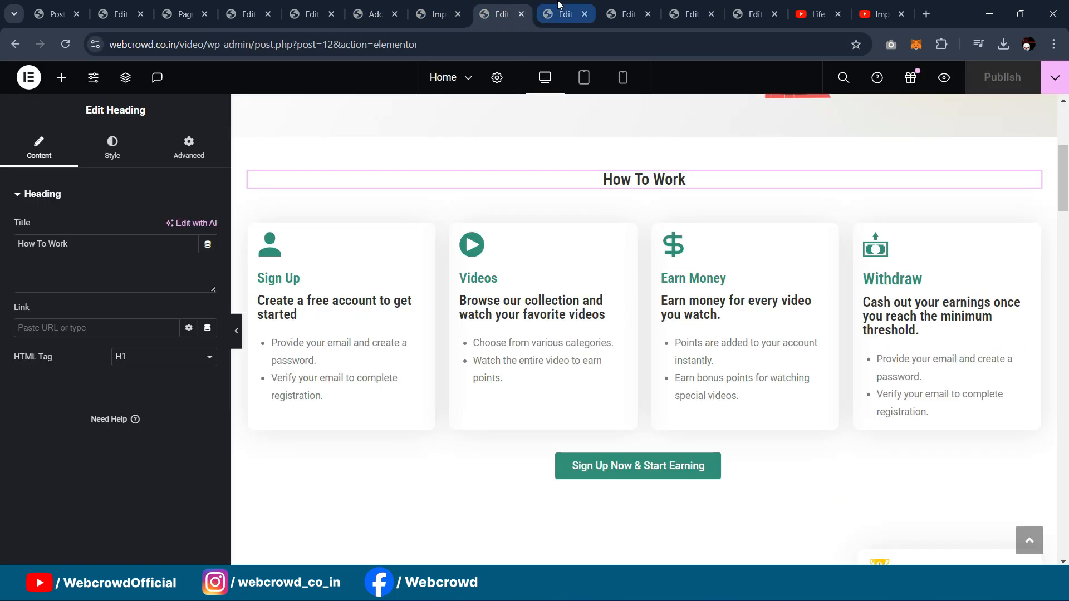
pyautogui.click(184, 14)
pyautogui.click(95, 14)
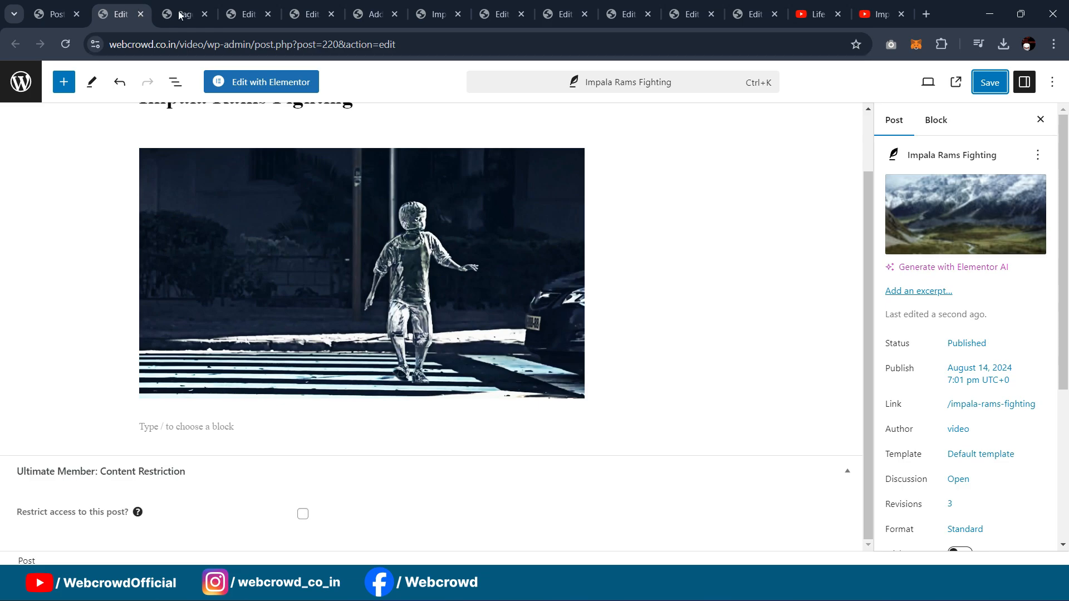
pyautogui.click(184, 14)
pyautogui.click(239, 12)
pyautogui.click(311, 12)
pyautogui.click(374, 14)
pyautogui.click(394, 14)
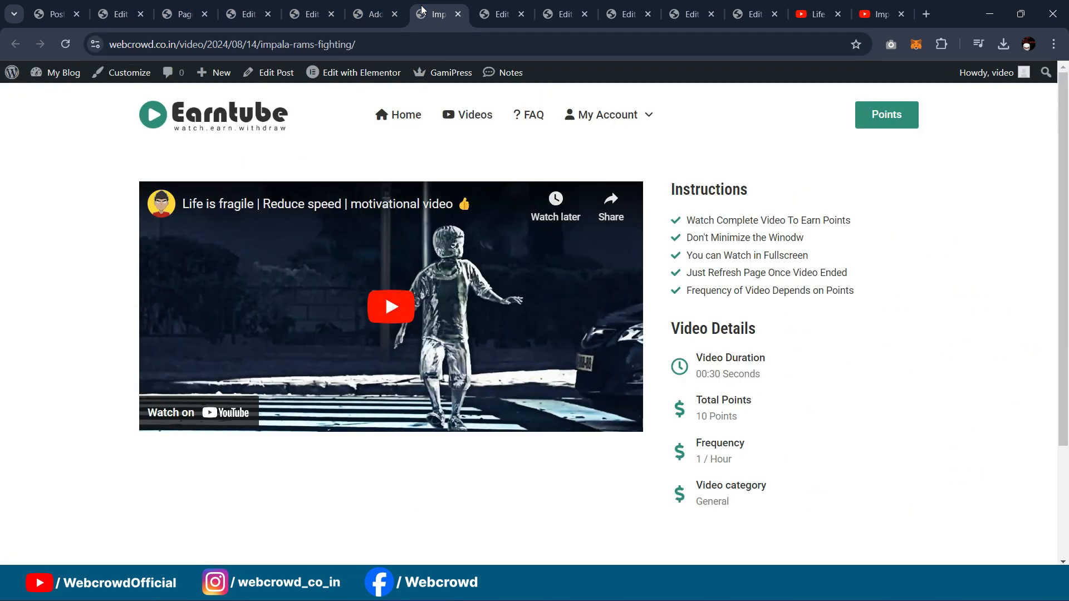
pyautogui.click(394, 14)
pyautogui.scroll(5, 482, 215)
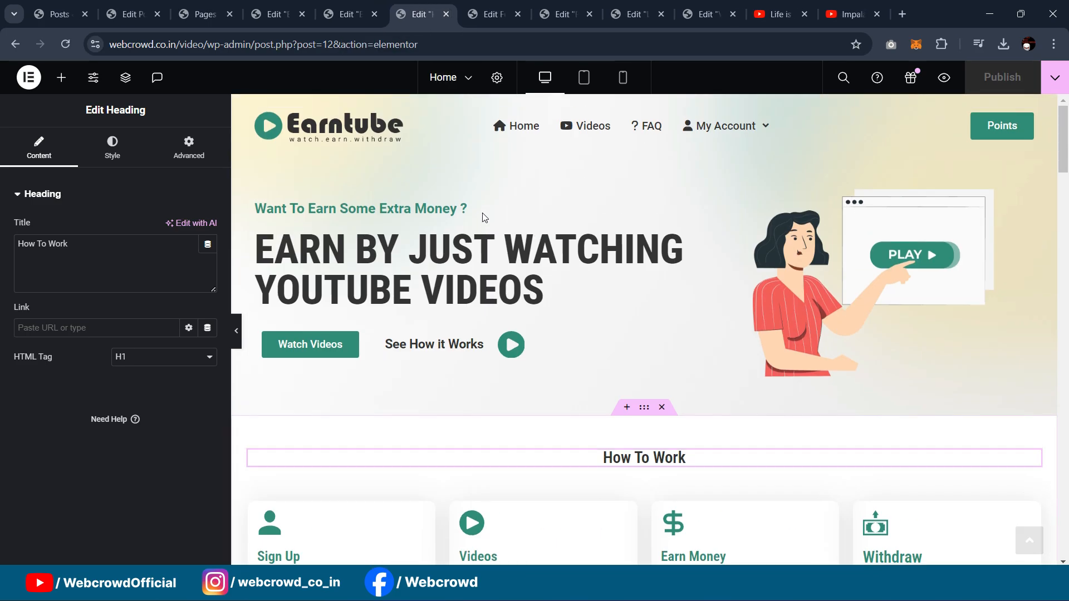
# Step: Copy the button from the home page and return to the loop item editor
pyautogui.click(362, 341)
pyautogui.rightClick(356, 344)
pyautogui.click(399, 309)
pyautogui.click(152, 5)
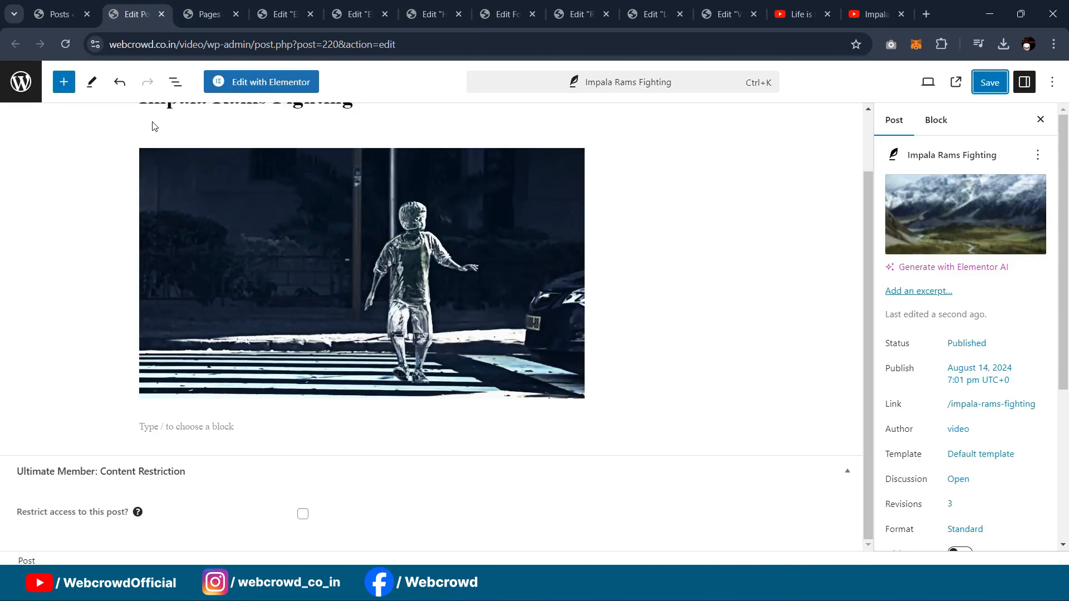
pyautogui.click(207, 8)
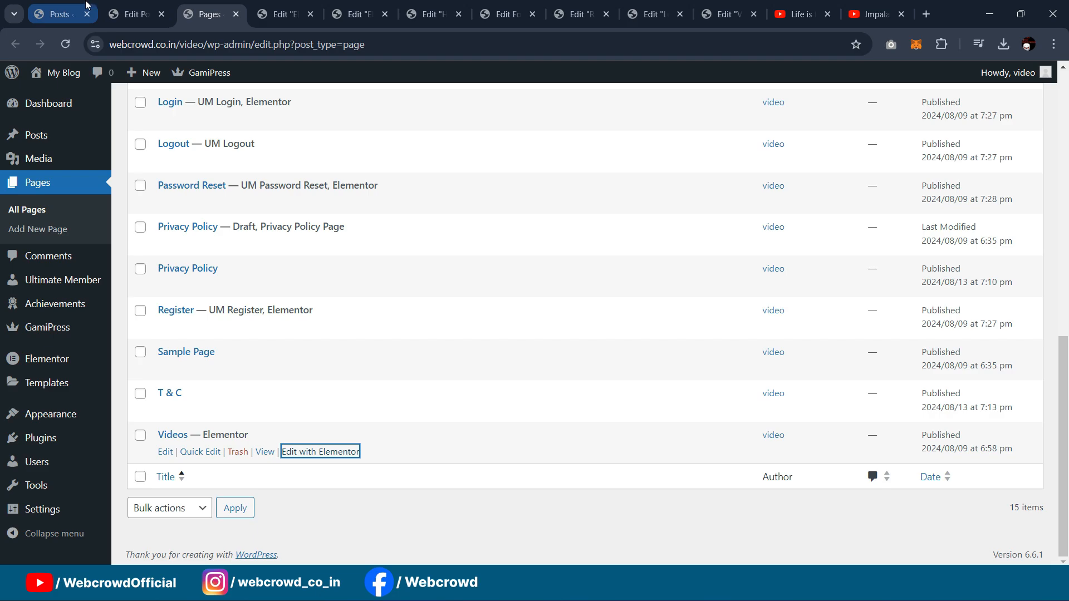
pyautogui.click(281, 12)
pyautogui.scroll(2, 314, 248)
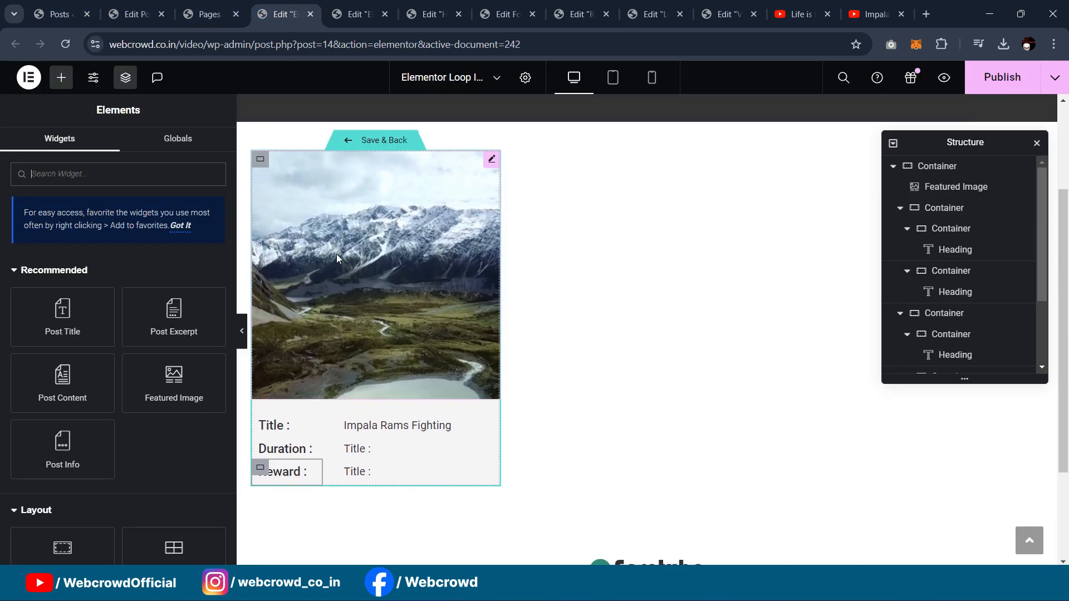
# Step: Paste the copied Watch Videos button into the card container
pyautogui.rightClick(260, 160)
pyautogui.click(283, 282)
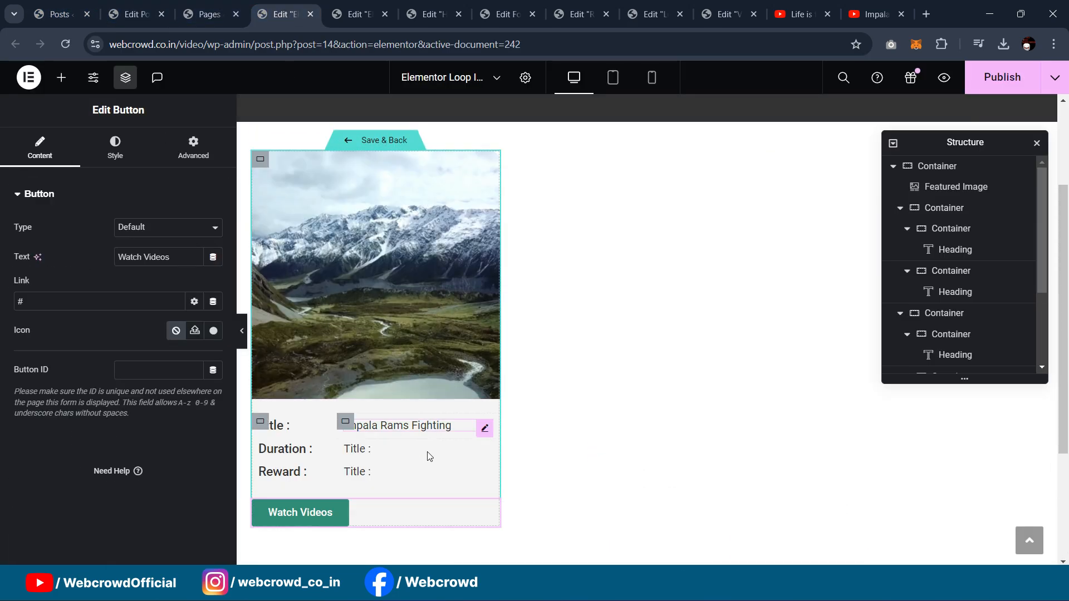
pyautogui.scroll(-1, 428, 453)
pyautogui.scroll(3, 351, 300)
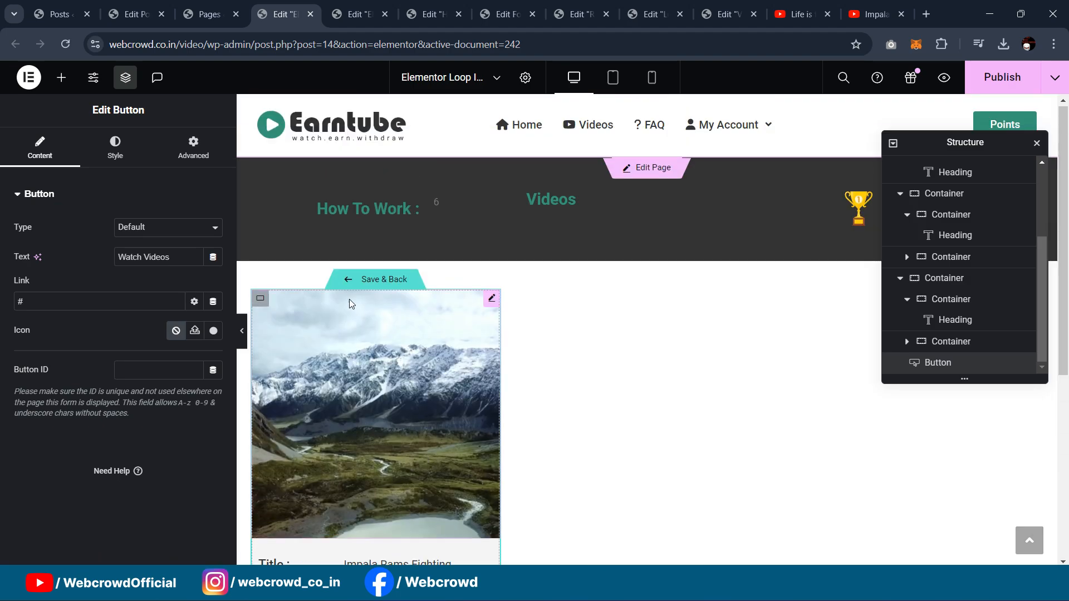
pyautogui.scroll(-1, 255, 223)
# Step: Set the card container's bottom padding to 17 px
pyautogui.click(260, 228)
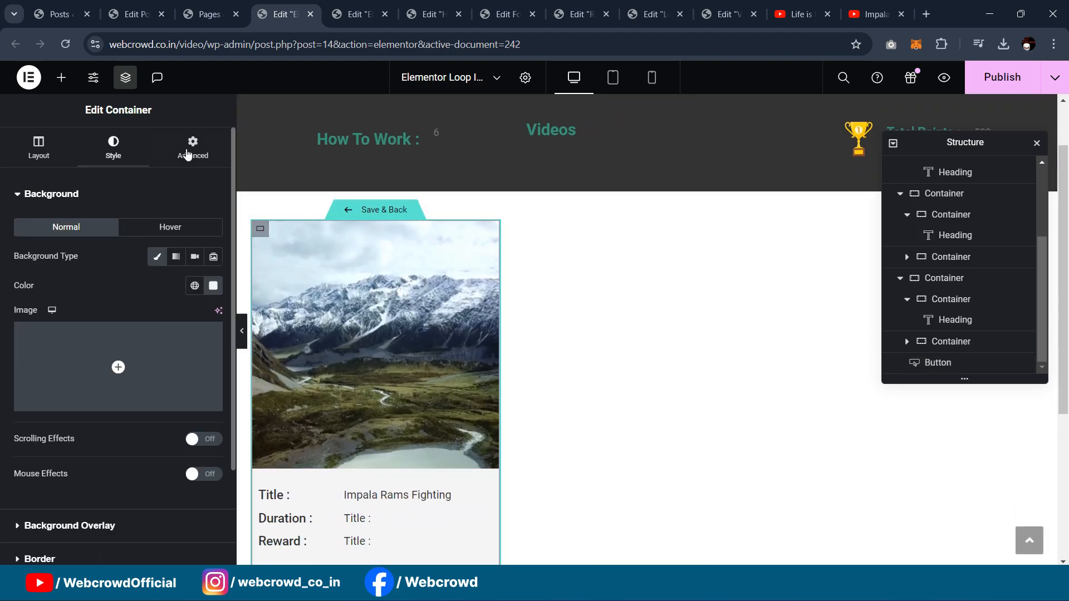
pyautogui.click(193, 147)
pyautogui.scroll(-1, 132, 275)
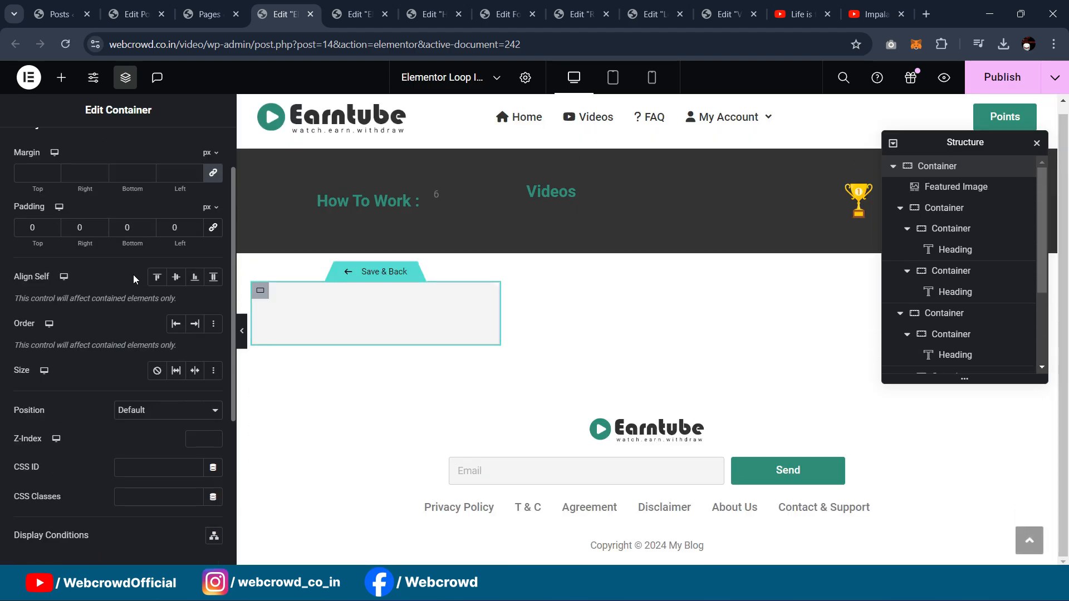
pyautogui.scroll(-1, 334, 296)
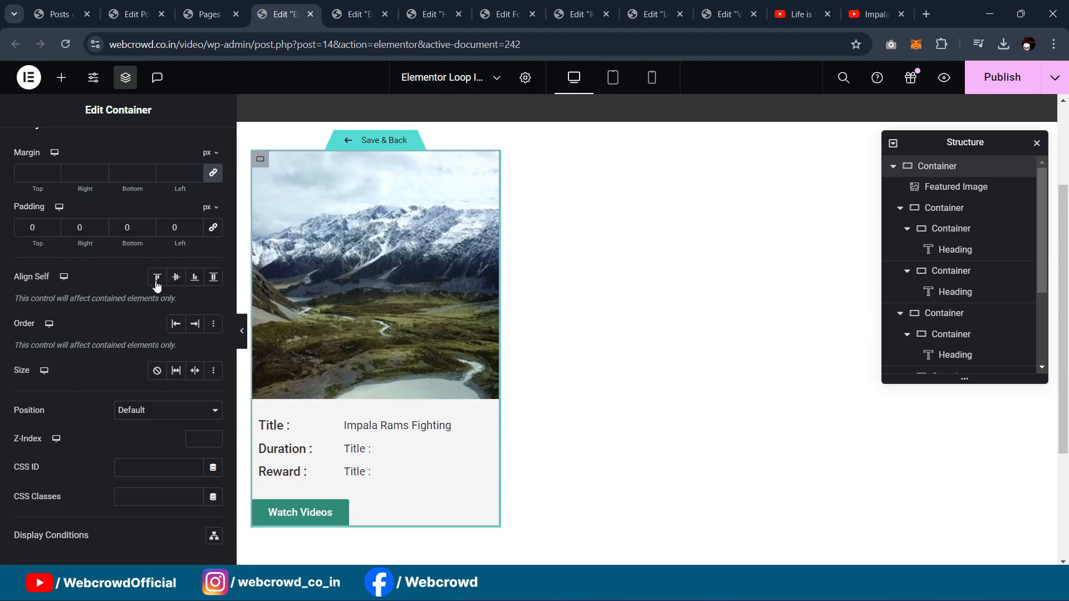
pyautogui.press('Up')
pyautogui.press('Up')
pyautogui.press('Up')
pyautogui.press('Up')
pyautogui.press('Up')
pyautogui.press('Up')
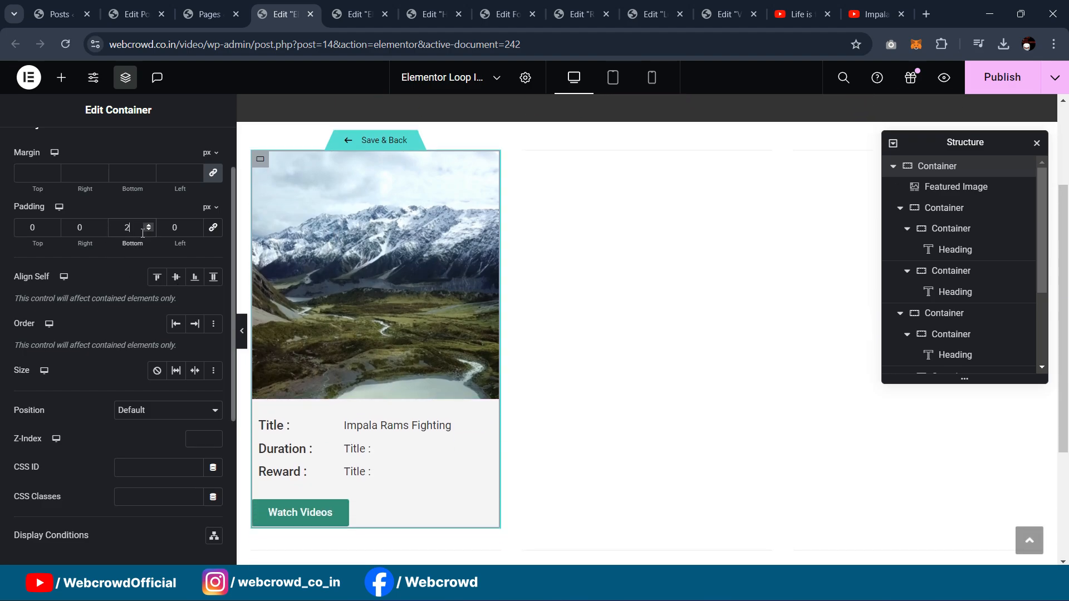
pyautogui.press('Up')
pyautogui.press('Up')
pyautogui.press('Up')
pyautogui.press('Up')
pyautogui.press('Up')
pyautogui.press('Up')
pyautogui.press('Up')
pyautogui.press('Up')
pyautogui.press('Up')
pyautogui.press('Up')
pyautogui.press('Up')
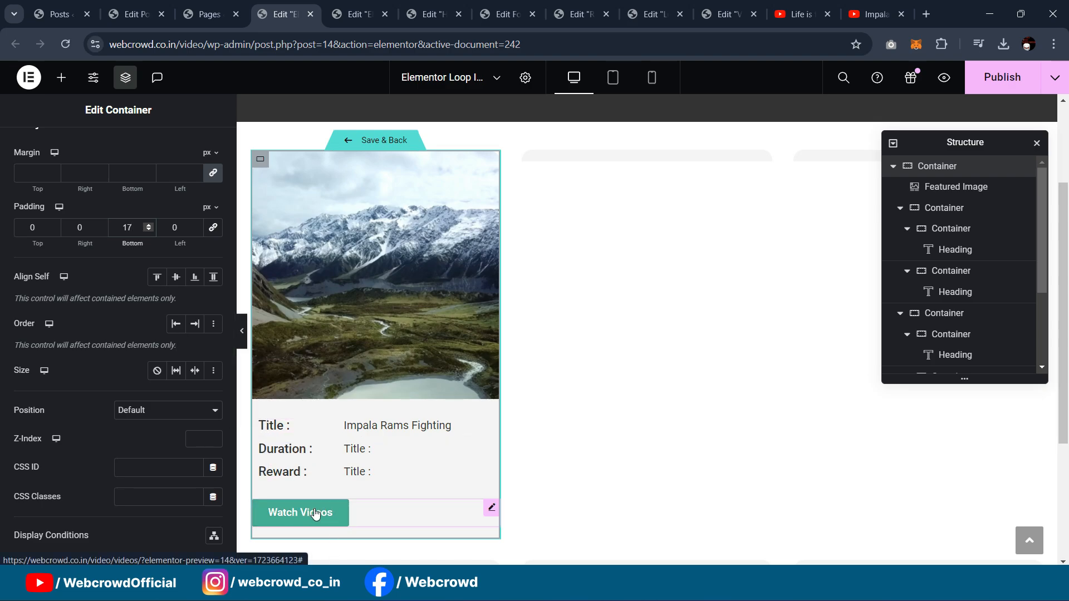
# Step: Give the Watch Videos button a 7 px left margin and check the card in preview
pyautogui.click(491, 507)
pyautogui.click(193, 148)
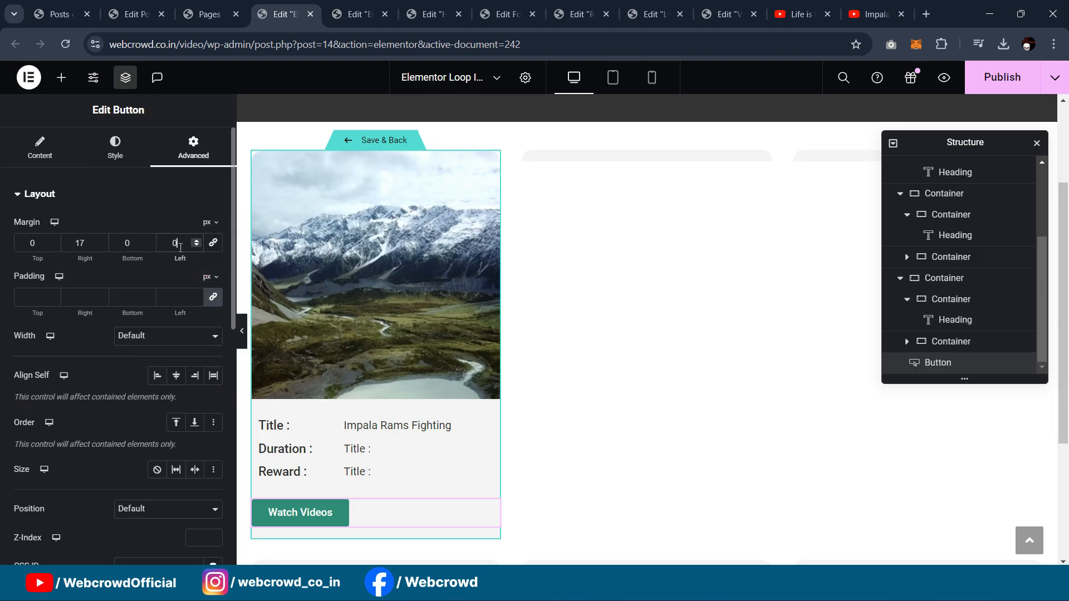
pyautogui.press('Down')
pyautogui.press('Down')
pyautogui.press('Up')
pyautogui.press('Up')
pyautogui.press('Up')
pyautogui.press('Up')
pyautogui.press('Up')
pyautogui.press('Up')
pyautogui.press('Up')
pyautogui.press('Up')
pyautogui.press('Up')
pyautogui.press('Up')
pyautogui.press('Up')
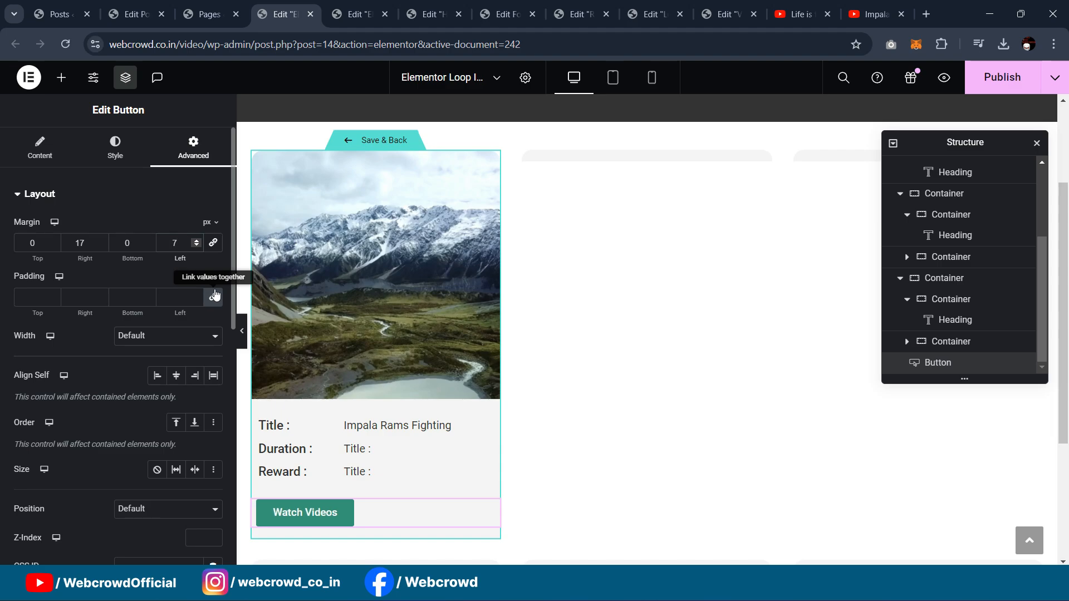
pyautogui.click(241, 331)
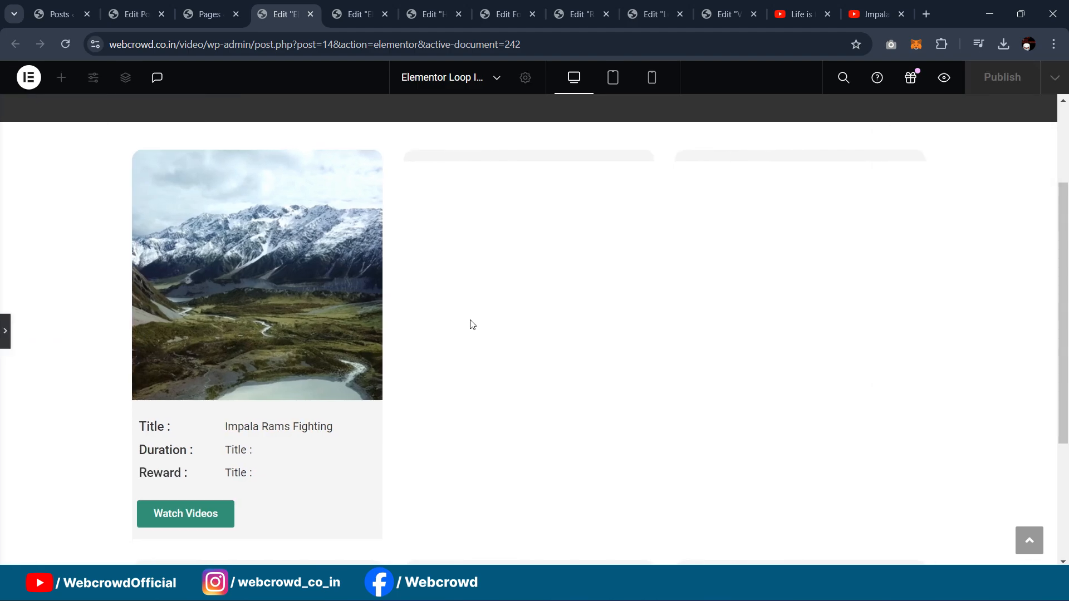
pyautogui.scroll(-3, 476, 334)
pyautogui.scroll(4, 480, 340)
pyautogui.scroll(-2, 479, 340)
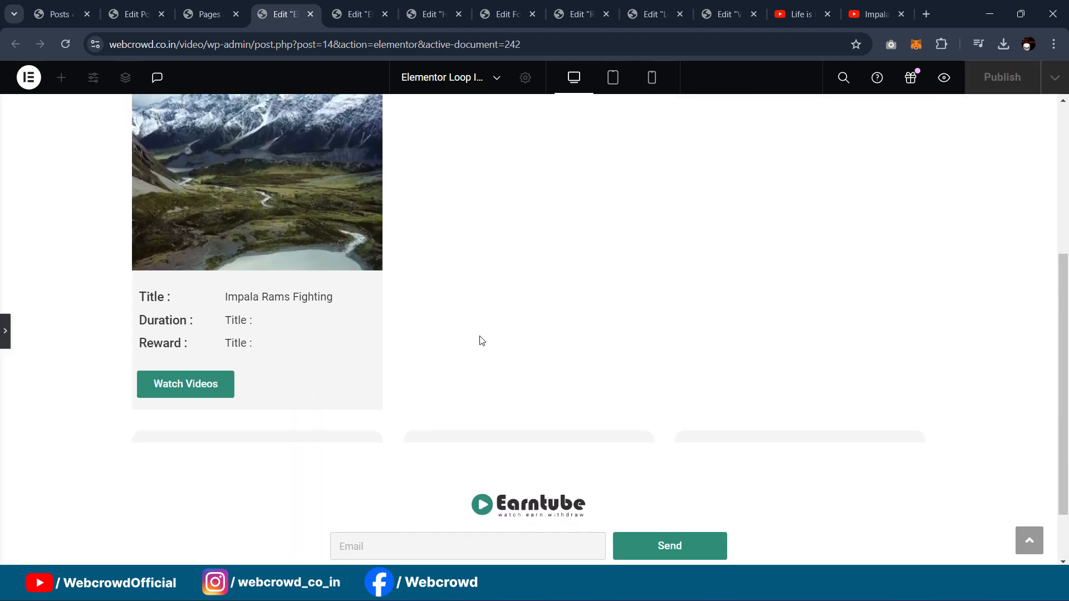
pyautogui.scroll(3, 479, 340)
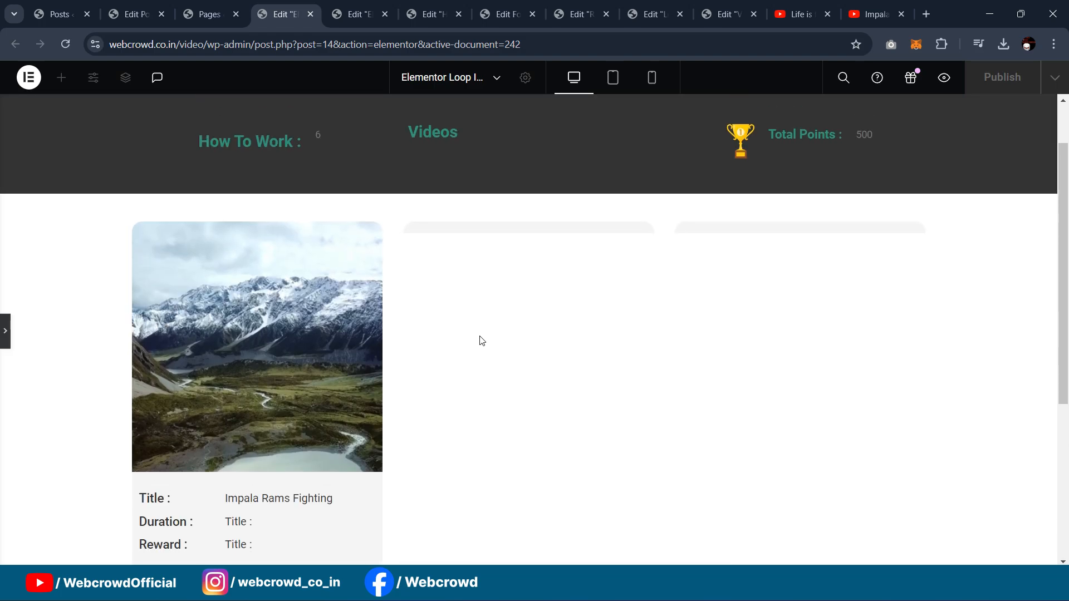
pyautogui.scroll(-2, 477, 339)
pyautogui.click(7, 331)
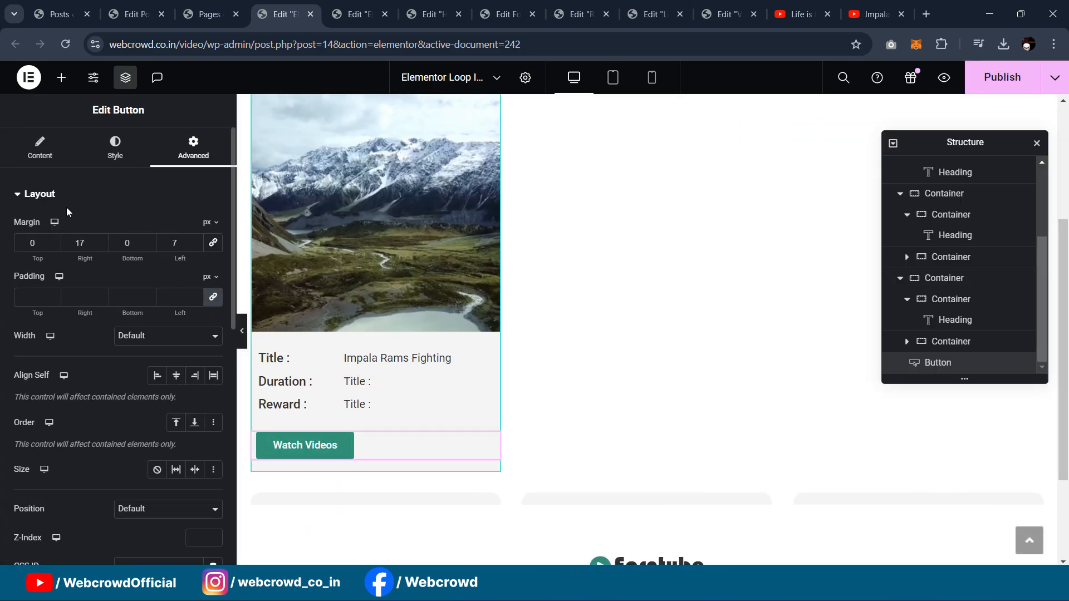
# Step: Start replacing the button label, typing 'Play Vide'
pyautogui.click(39, 146)
pyautogui.click(170, 263)
pyautogui.write('Play V')
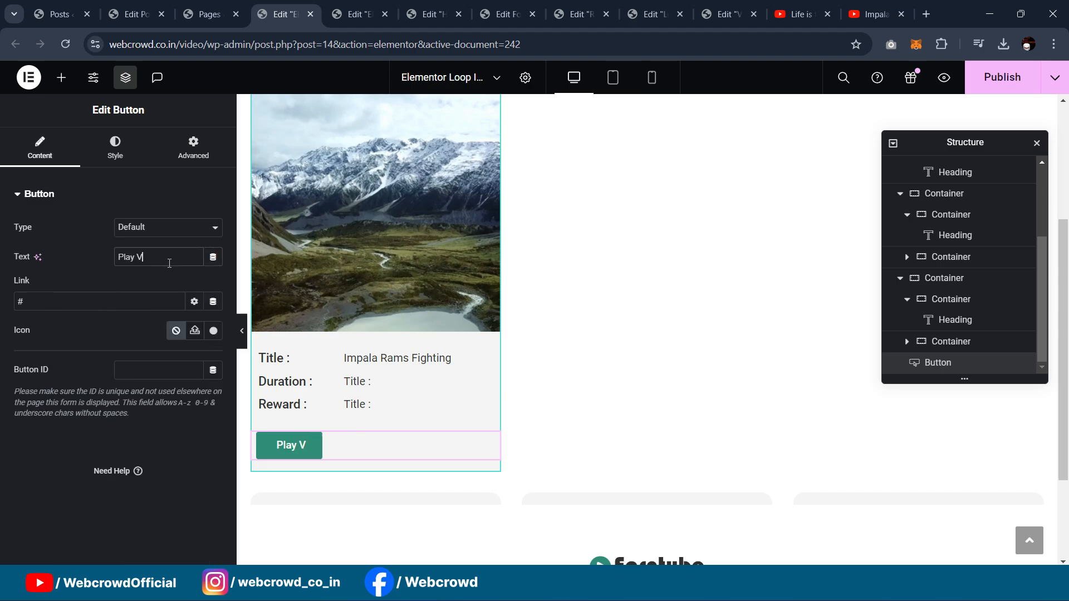
pyautogui.write('ideo')
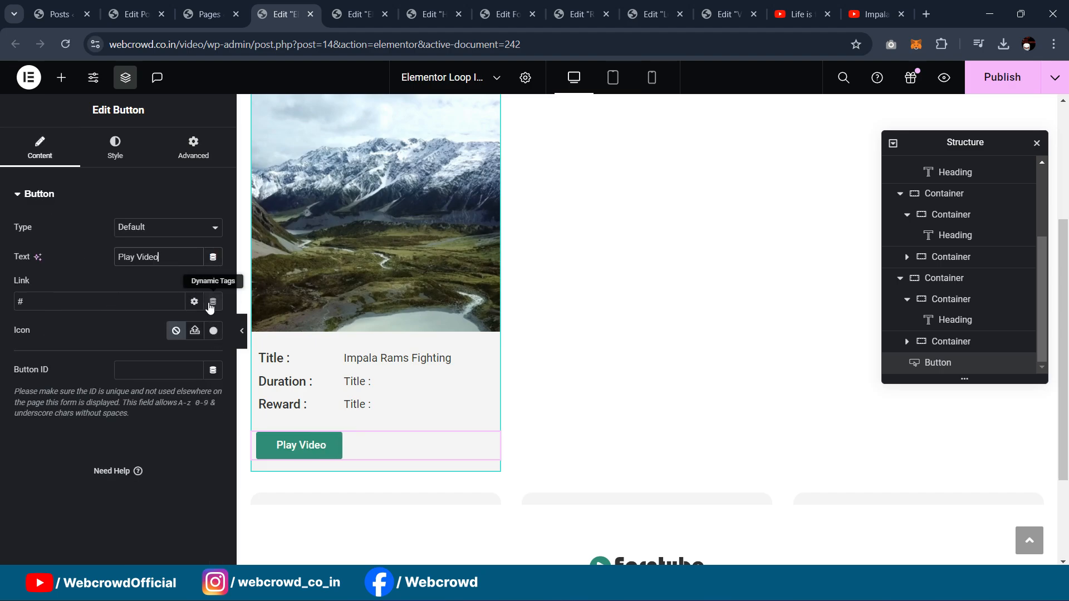
# Step: Link the Play Video button to the Post URL dynamic tag
pyautogui.click(214, 303)
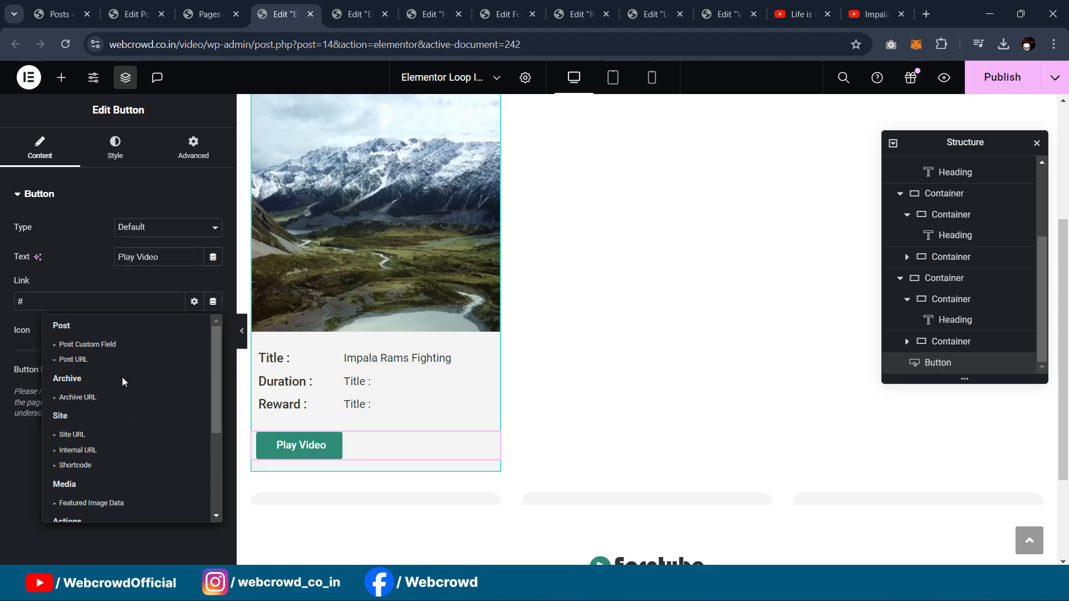
pyautogui.click(115, 360)
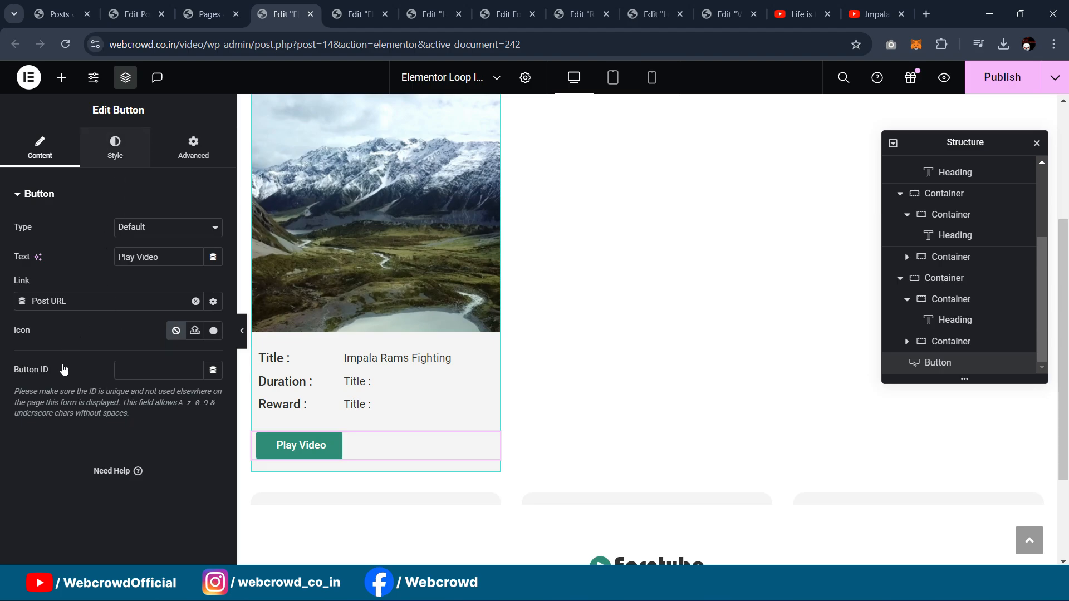
pyautogui.scroll(-2, 104, 351)
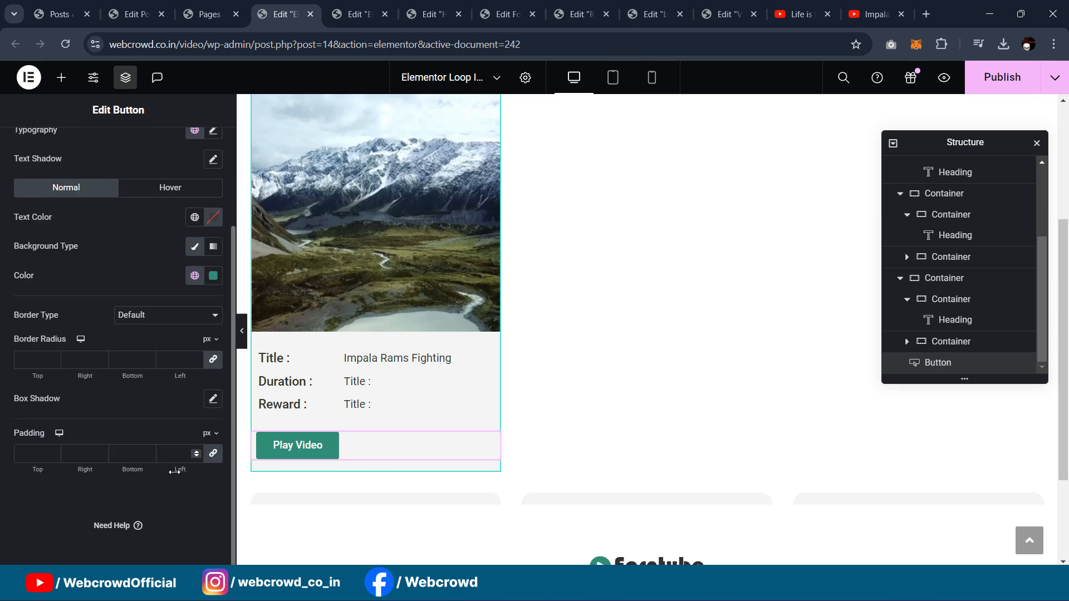
# Step: Set the button padding to 10 px top/bottom and 50 px left/right, then preview
pyautogui.click(212, 453)
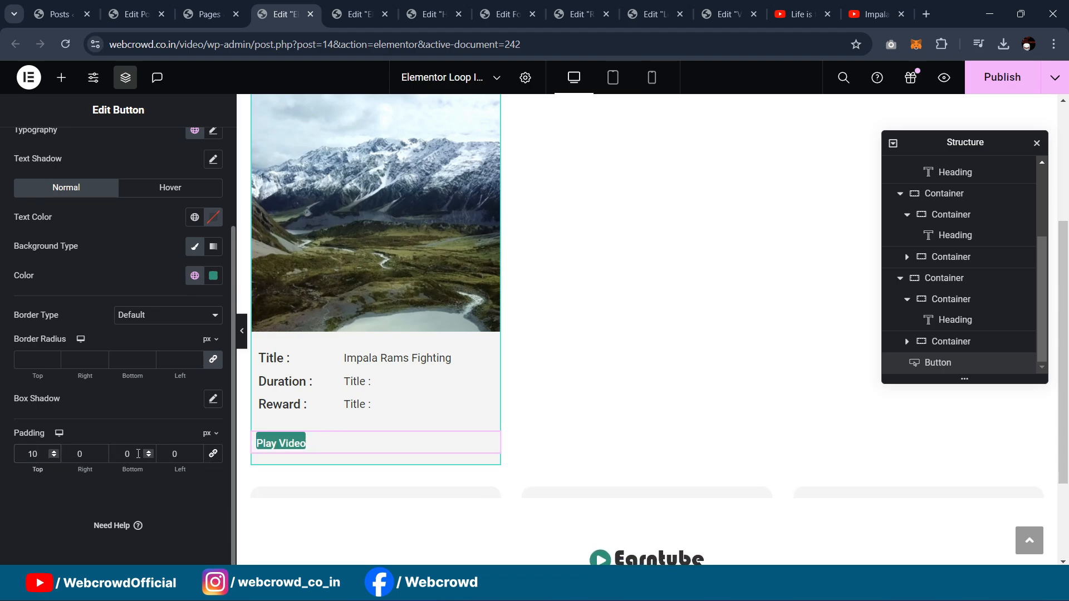
pyautogui.click(111, 448)
pyautogui.write('10')
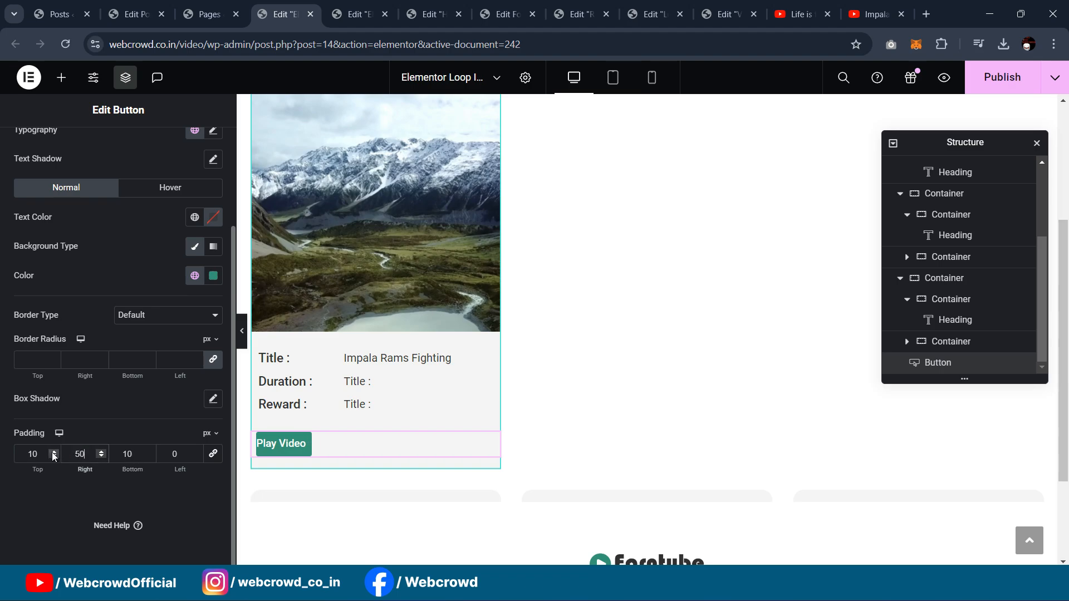
pyautogui.write('5')
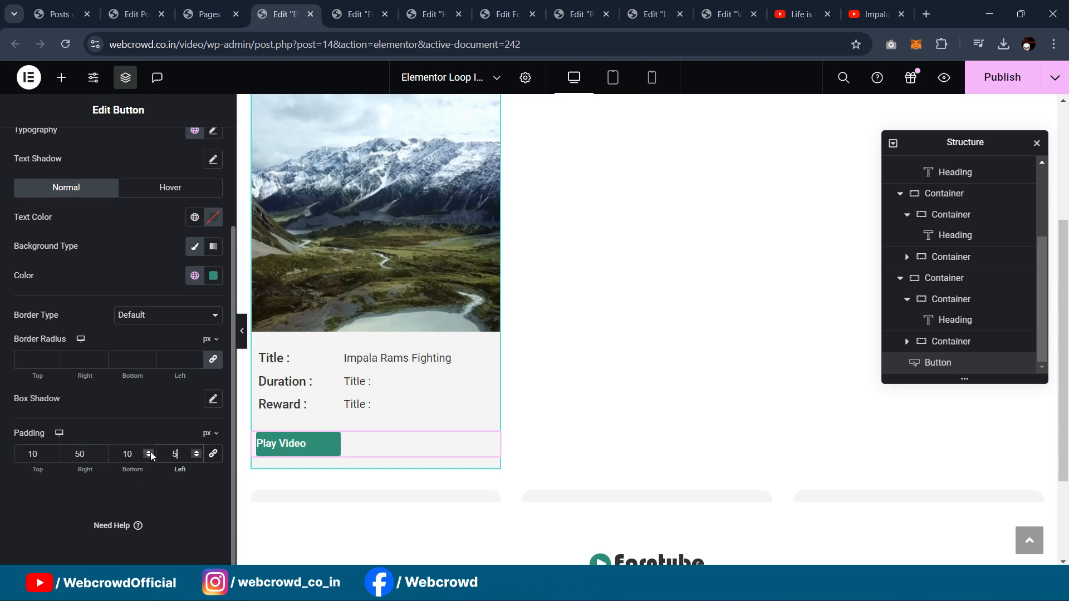
pyautogui.write('0')
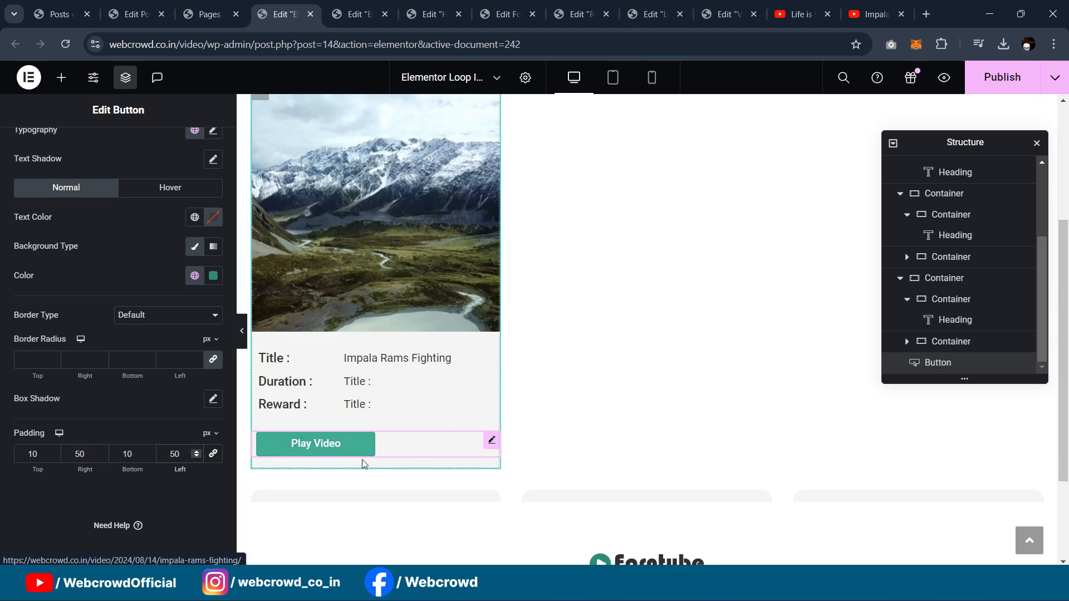
pyautogui.click(242, 331)
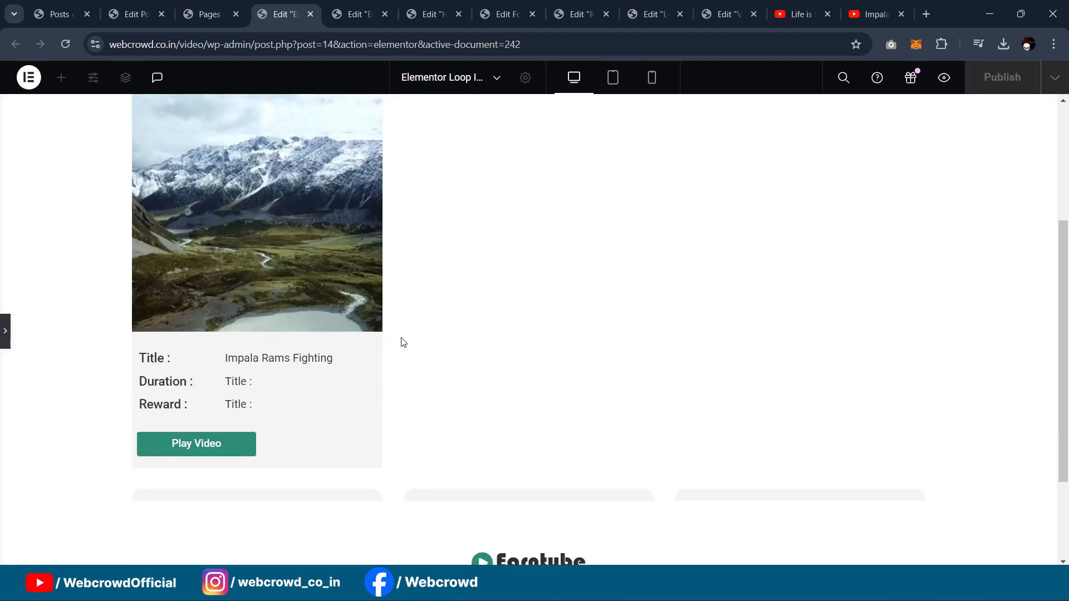
pyautogui.click(4, 341)
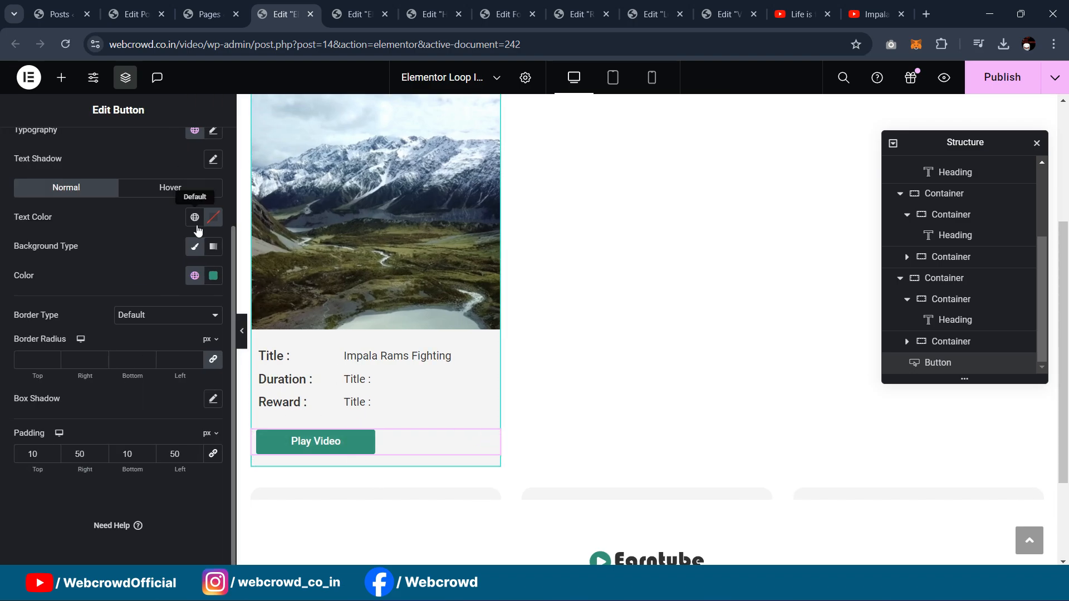
# Step: Unlink the button margins and set an 8 px left and -6 px top margin
pyautogui.scroll(3, 199, 219)
pyautogui.click(195, 148)
pyautogui.click(211, 248)
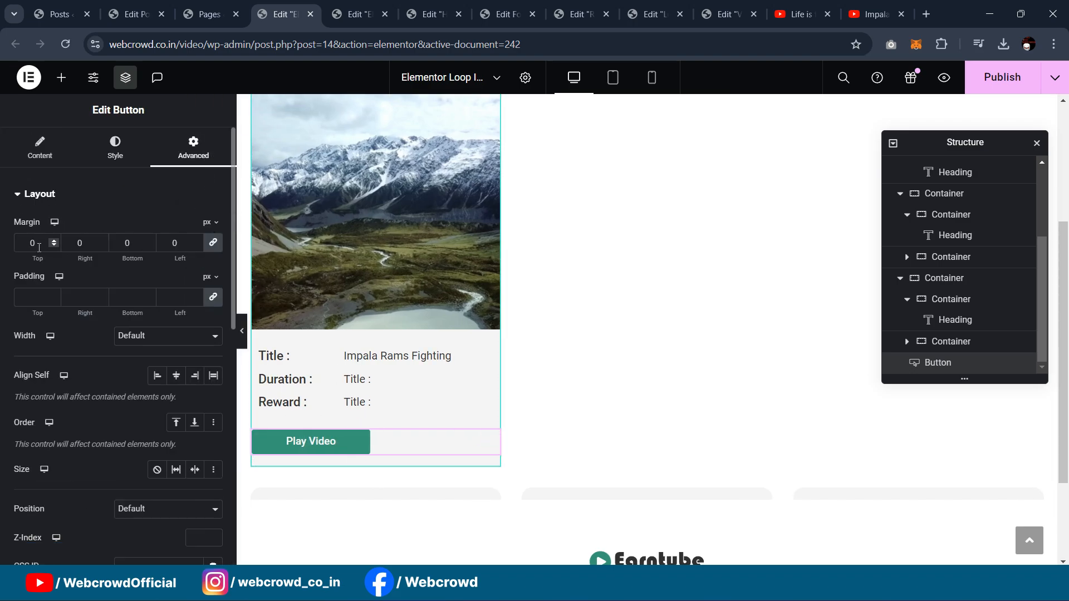
pyautogui.click(211, 252)
pyautogui.click(180, 239)
pyautogui.press('BackSpace')
pyautogui.press('BackSpace')
pyautogui.write('5')
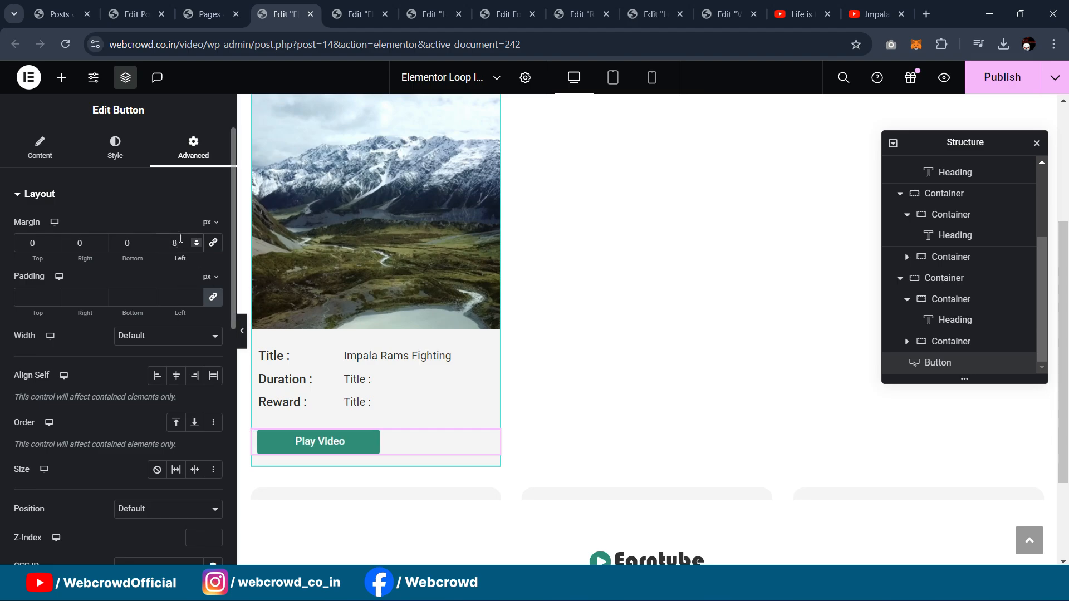
pyautogui.click(39, 245)
pyautogui.press('Down')
pyautogui.press('Down')
pyautogui.press('Down')
pyautogui.press('Down')
pyautogui.press('Down')
pyautogui.press('Down')
pyautogui.press('Down')
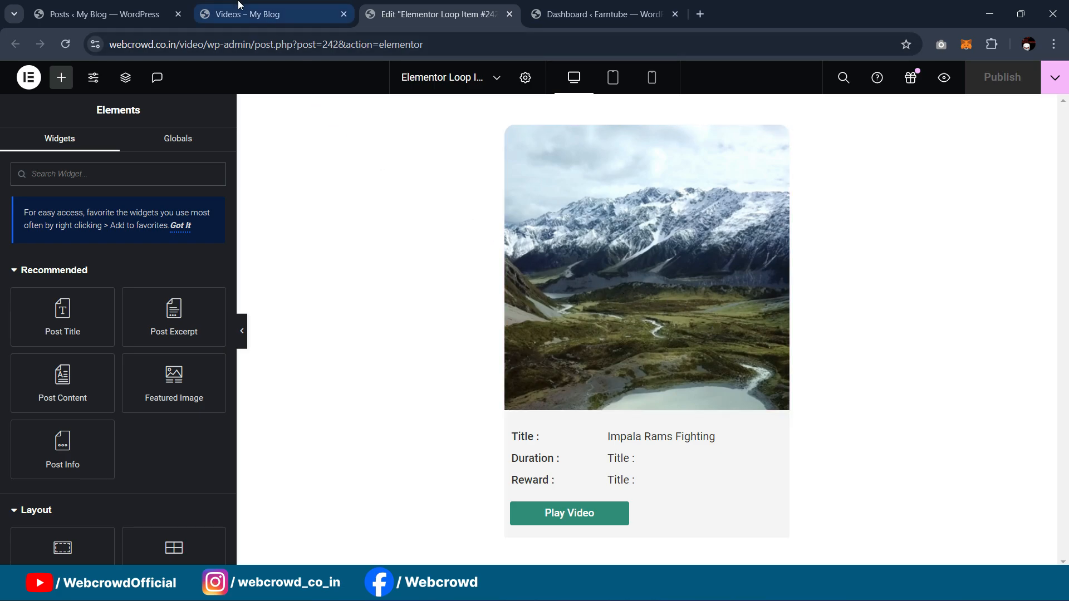
# Step: Reload the live Videos page and scroll down to the updated video cards
pyautogui.click(257, 15)
pyautogui.scroll(-3, 423, 256)
pyautogui.scroll(4, 448, 262)
pyautogui.scroll(-4, 452, 255)
pyautogui.scroll(3, 478, 267)
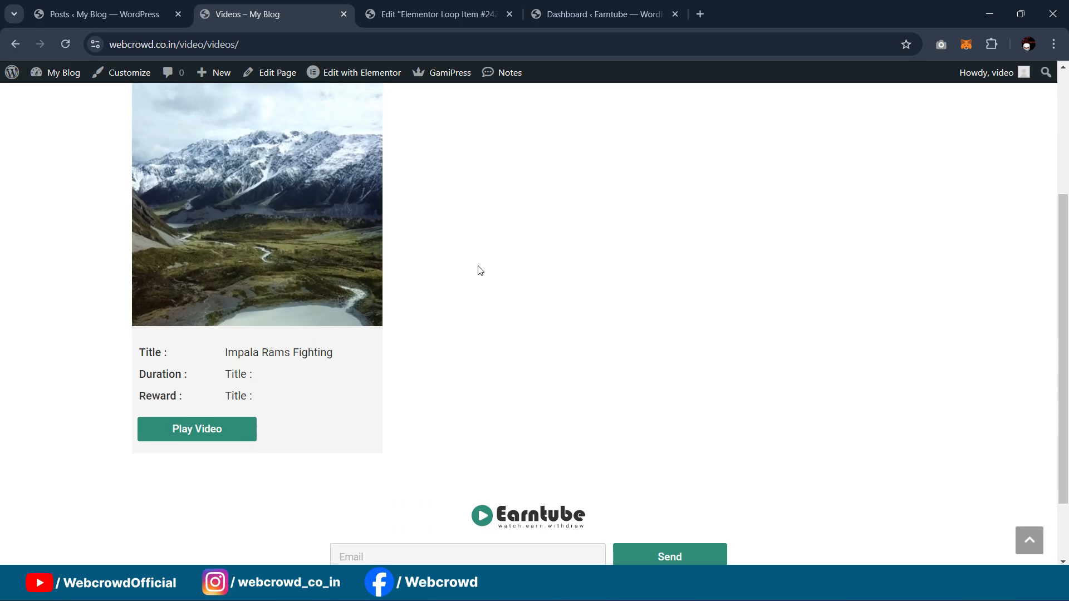
pyautogui.click(67, 44)
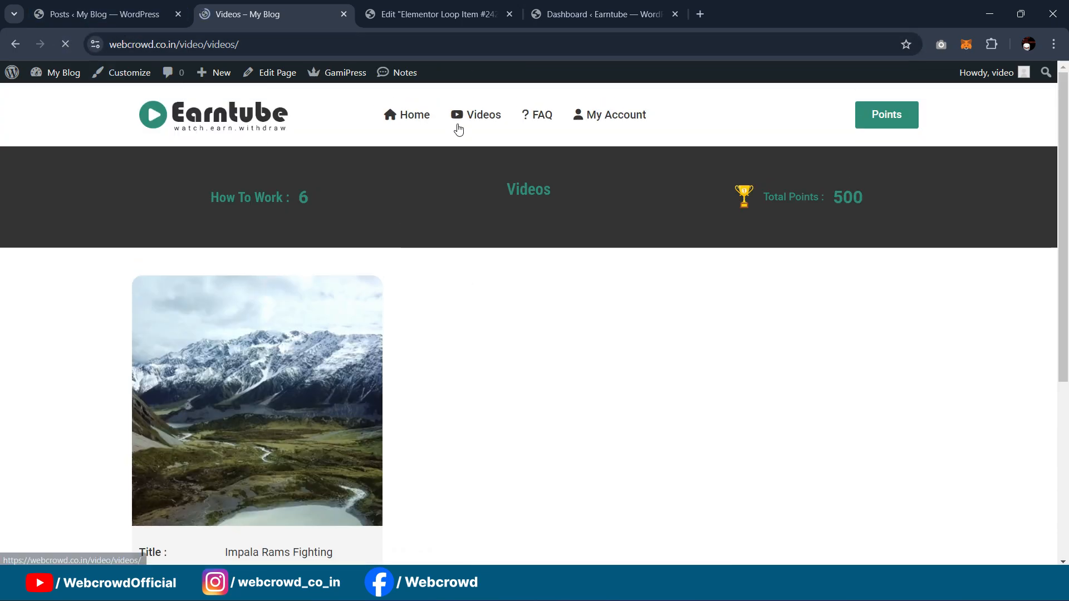
pyautogui.scroll(-4, 482, 160)
pyautogui.scroll(-1, 486, 176)
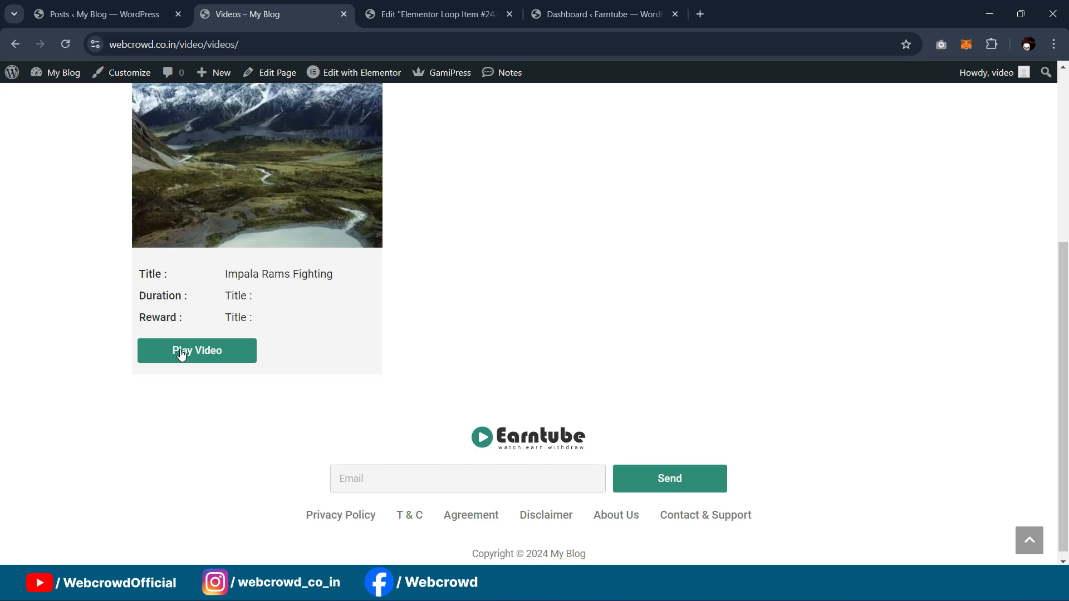
# Step: Open the Impala Rams Fighting post via Play Video and review its video details
pyautogui.click(198, 352)
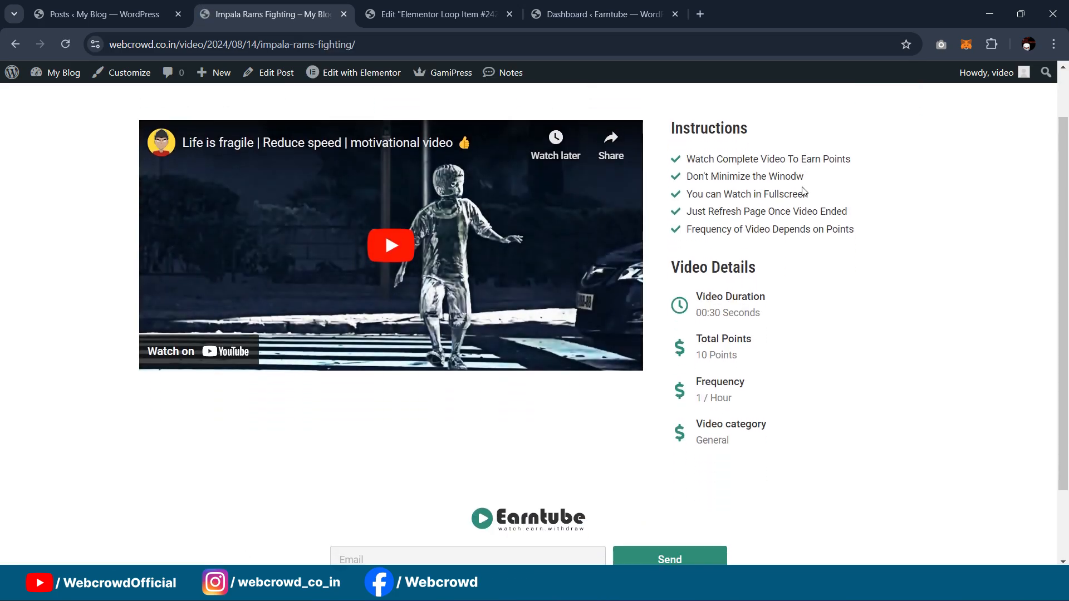
pyautogui.scroll(1, 802, 207)
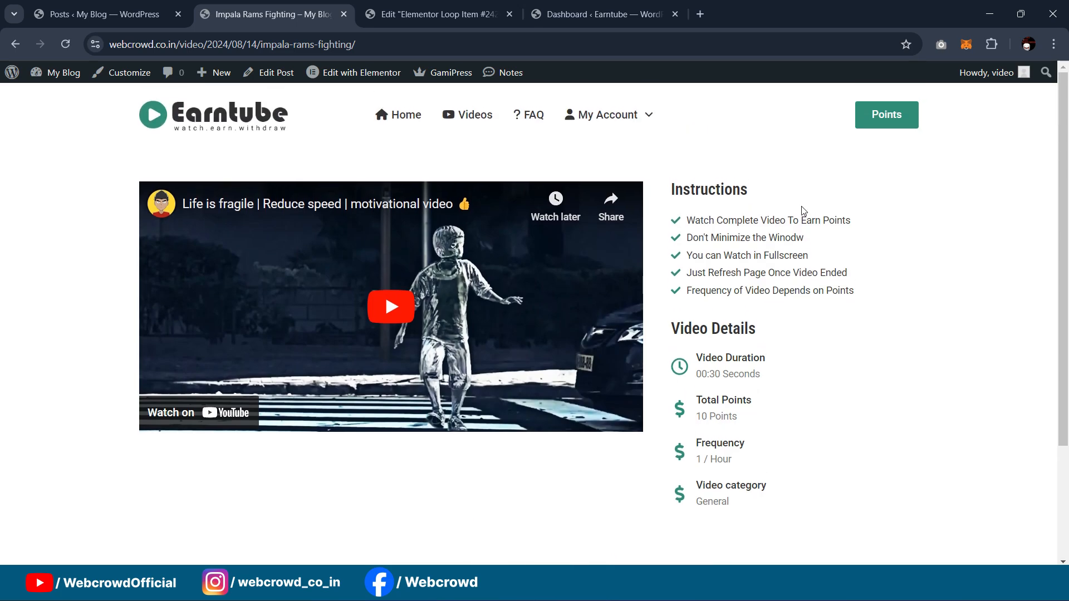
pyautogui.scroll(-1, 804, 222)
pyautogui.scroll(1, 794, 252)
pyautogui.scroll(-1, 790, 262)
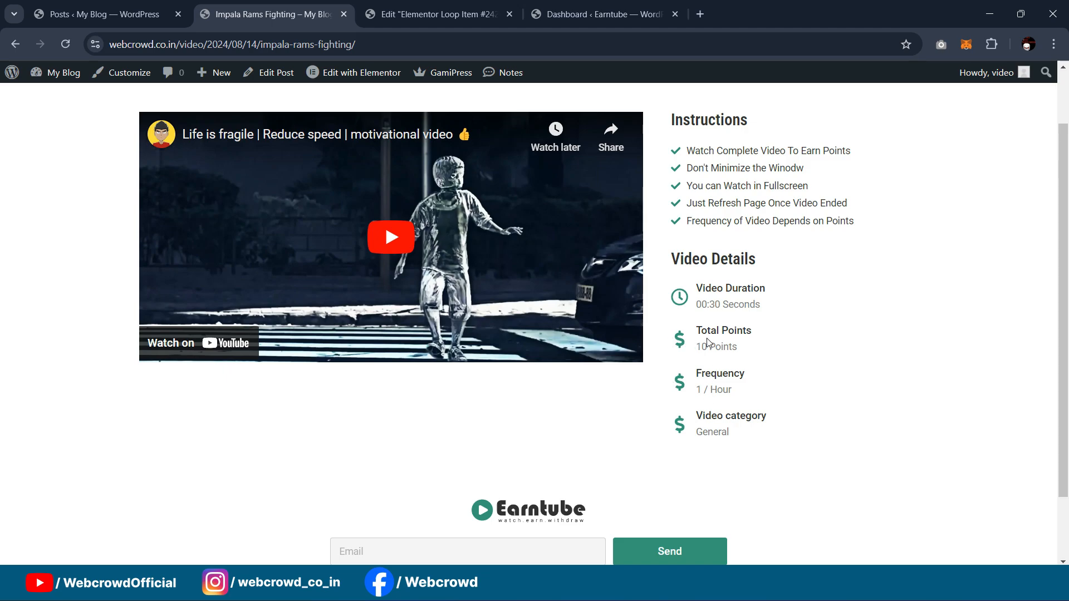
pyautogui.click(416, 15)
# Step: Open the Impala Rams Fighting post's single post template in Elementor
pyautogui.click(320, 14)
pyautogui.moveTo(365, 75)
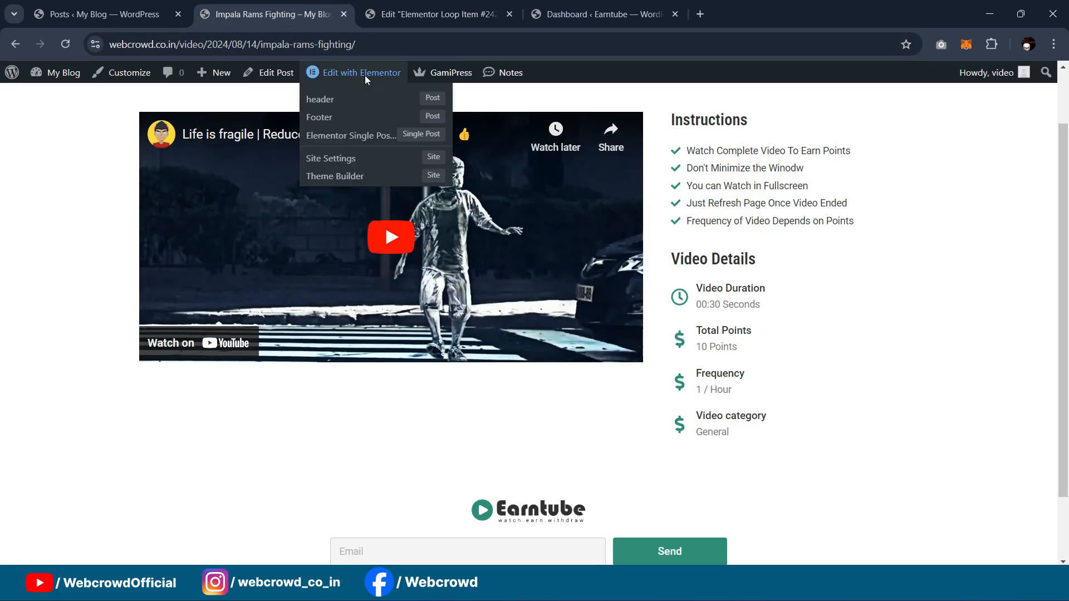
pyautogui.click(349, 137)
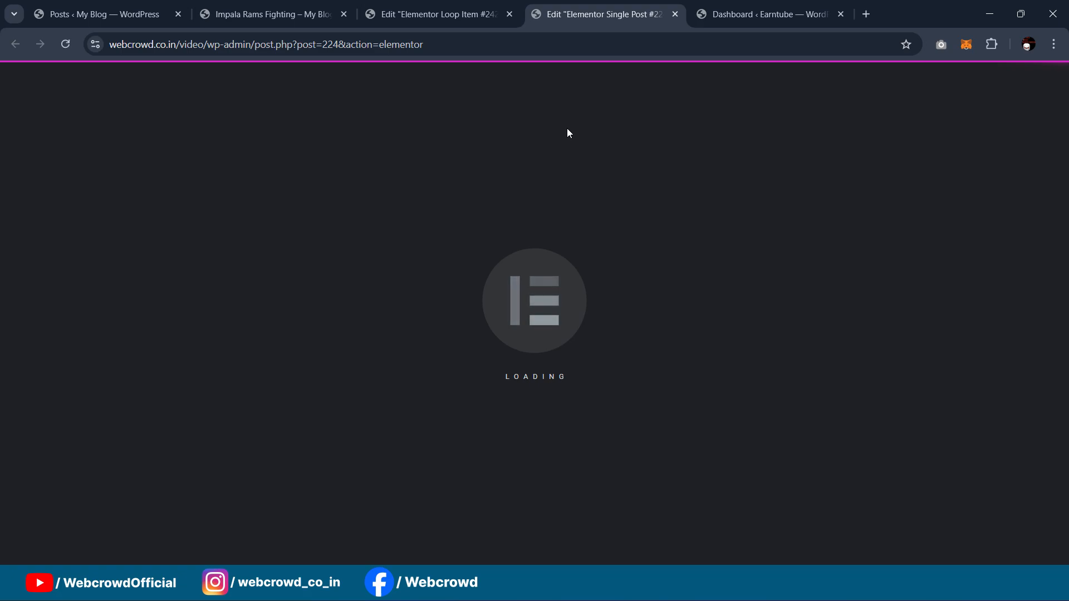
pyautogui.scroll(-1, 731, 286)
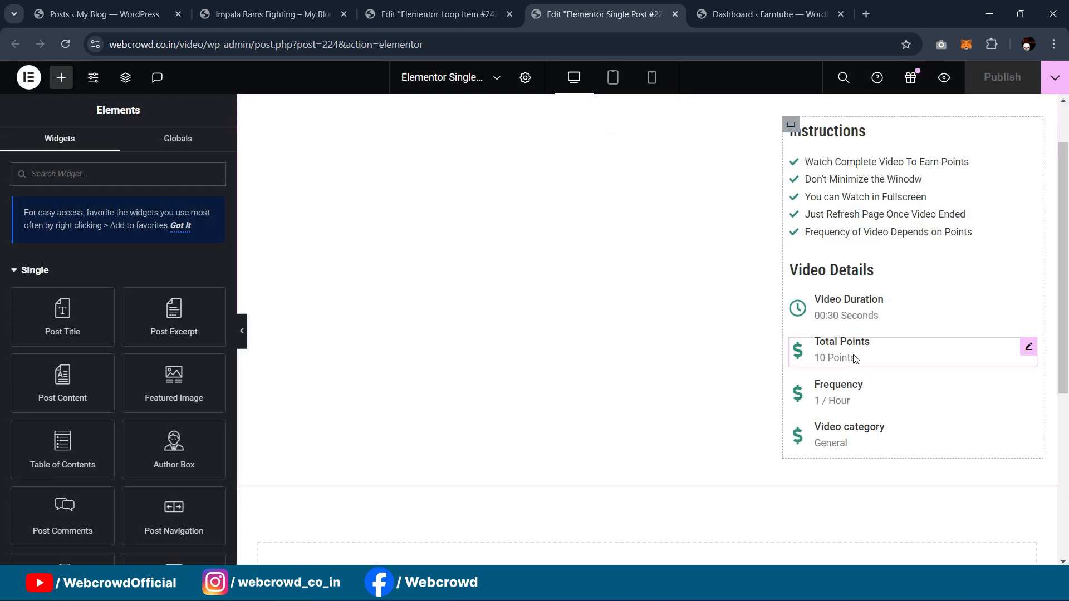
# Step: Give the Frequency detail box the Eye icon from the Icon Library
pyautogui.click(1027, 390)
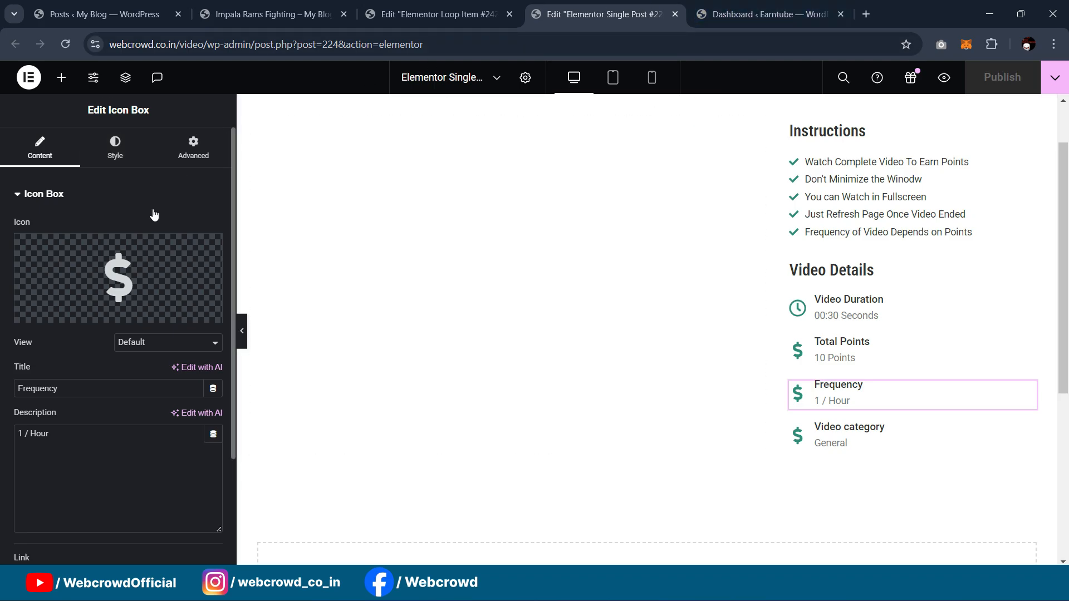
pyautogui.click(142, 282)
pyautogui.click(495, 123)
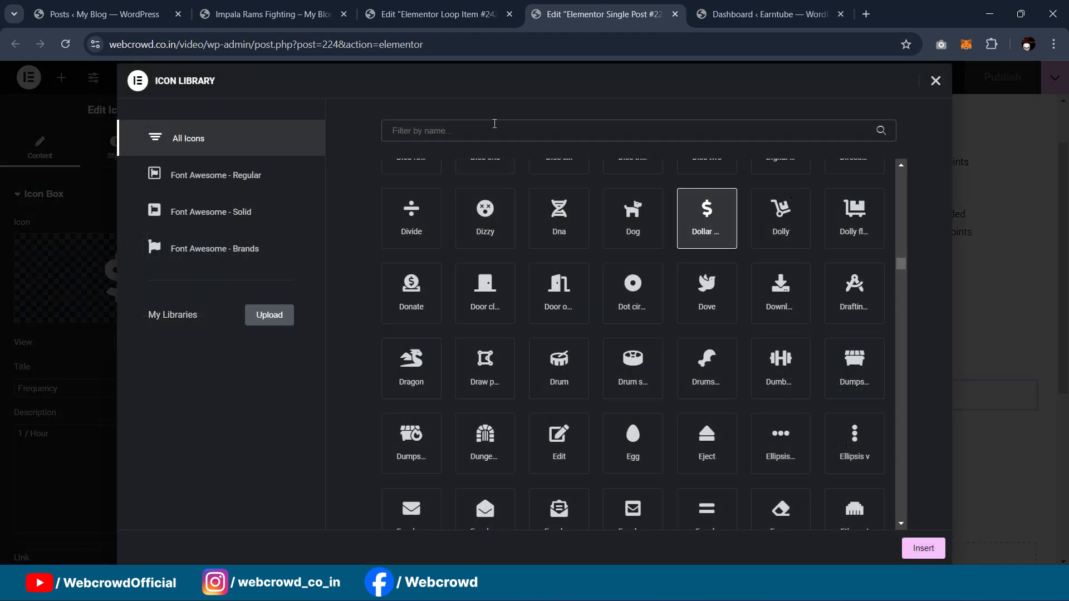
pyautogui.write('fre')
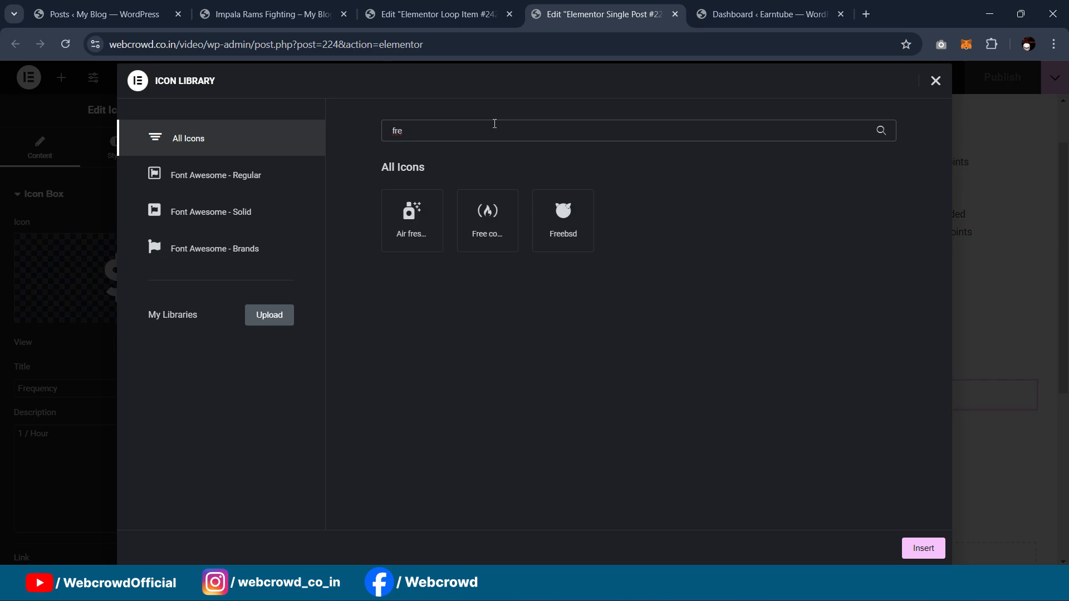
pyautogui.press('BackSpace')
pyautogui.press('BackSpace')
pyautogui.press('BackSpace')
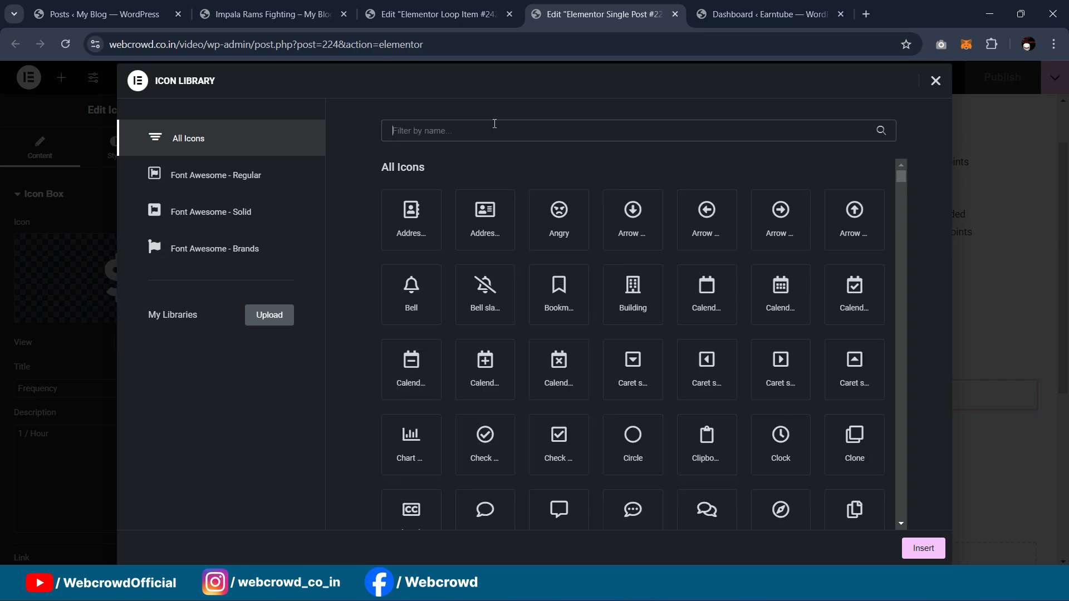
pyautogui.write('tim')
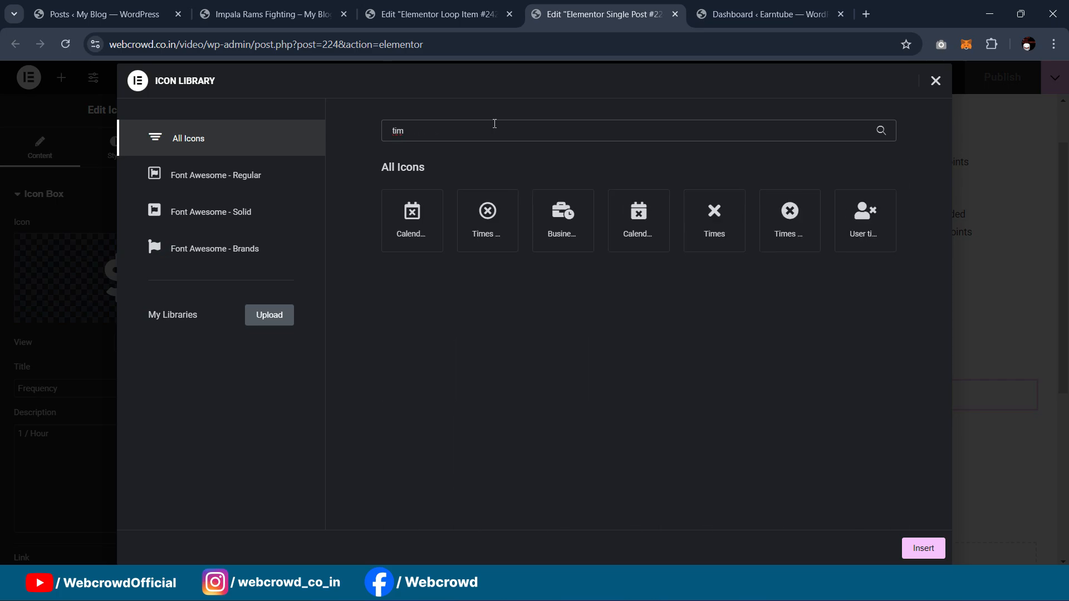
pyautogui.press('BackSpace')
pyautogui.press('BackSpace')
pyautogui.press('BackSpace')
pyautogui.write('ey')
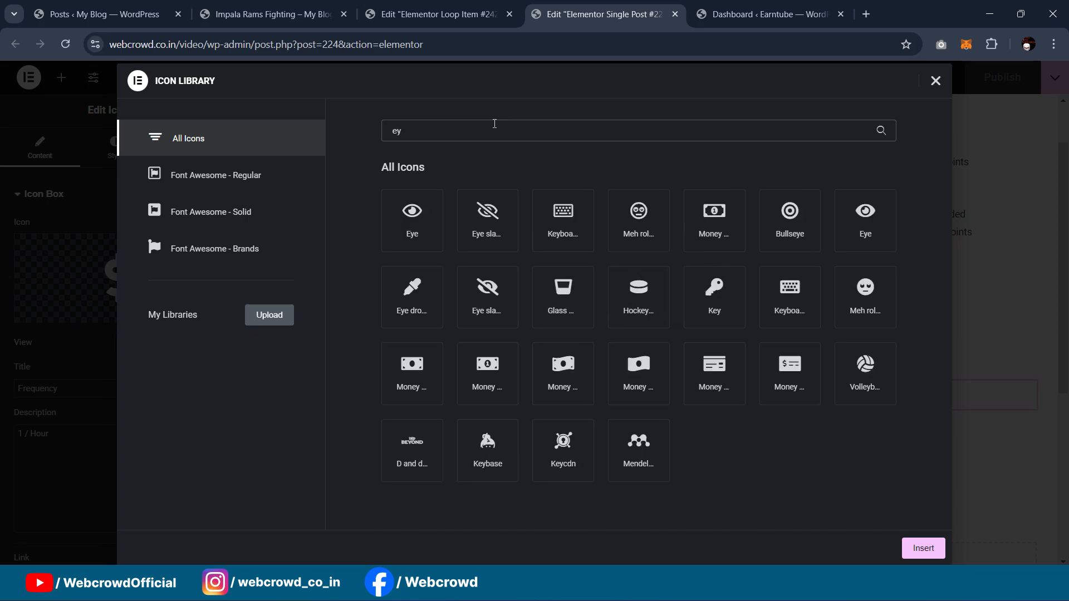
pyautogui.click(421, 219)
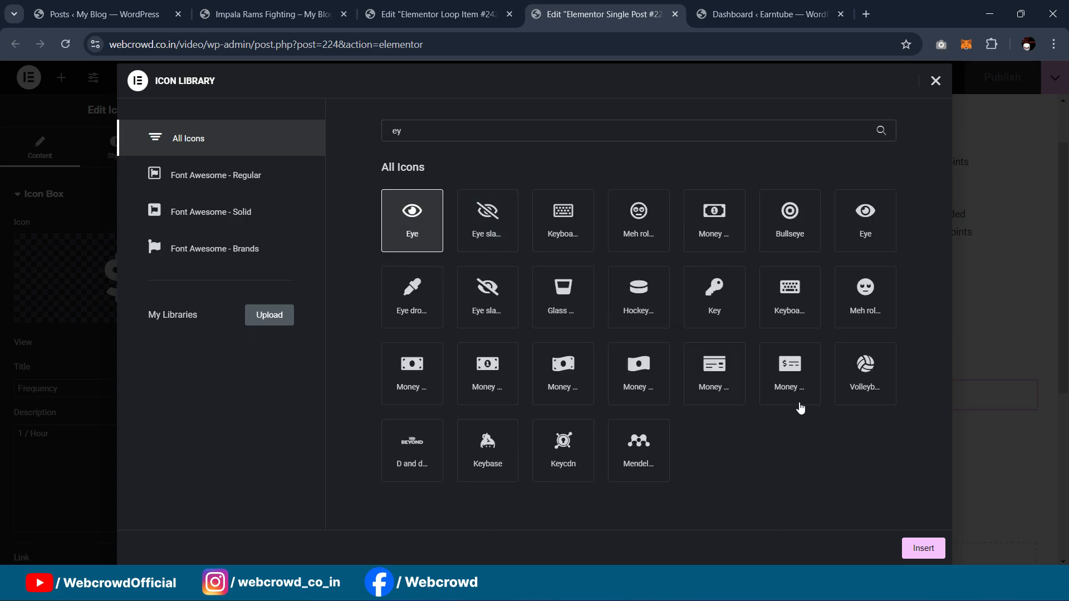
pyautogui.click(915, 546)
# Step: Give the Video category detail box the four-square grid icon
pyautogui.scroll(-3, 828, 231)
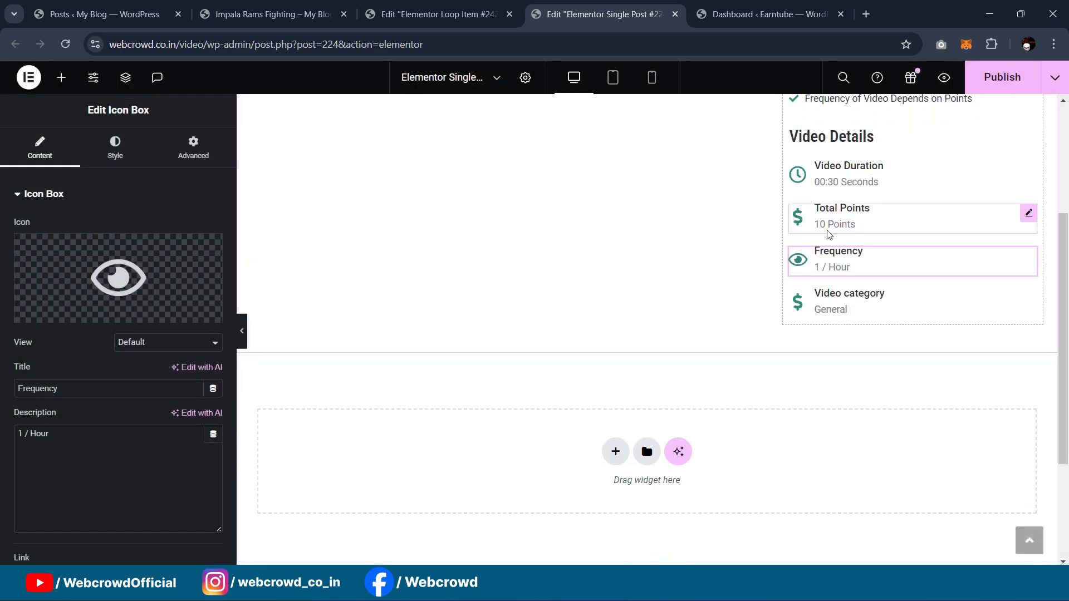
pyautogui.click(1029, 295)
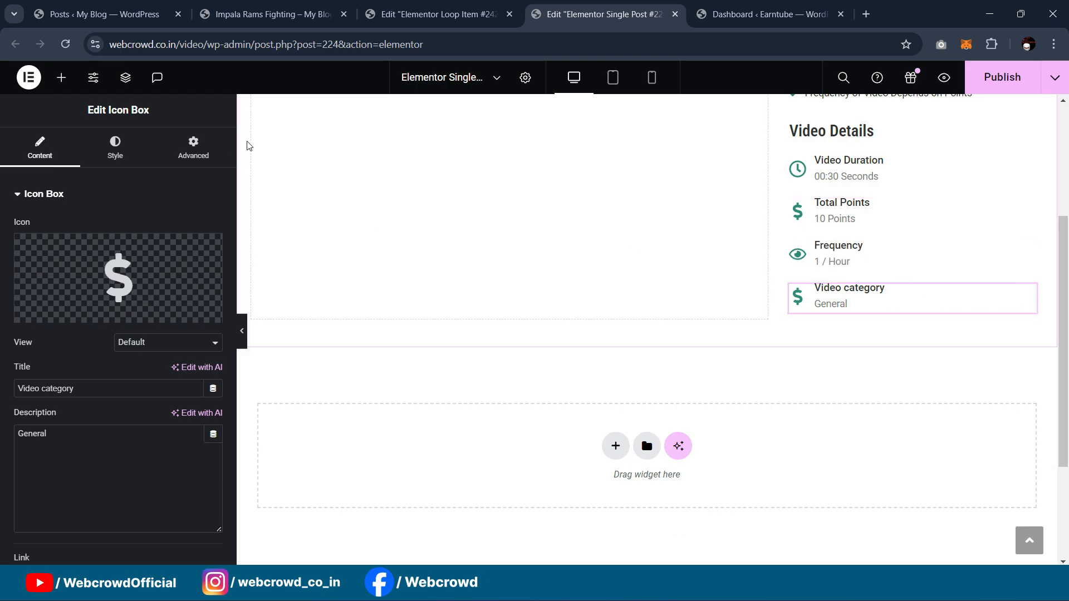
pyautogui.click(156, 287)
pyautogui.click(465, 134)
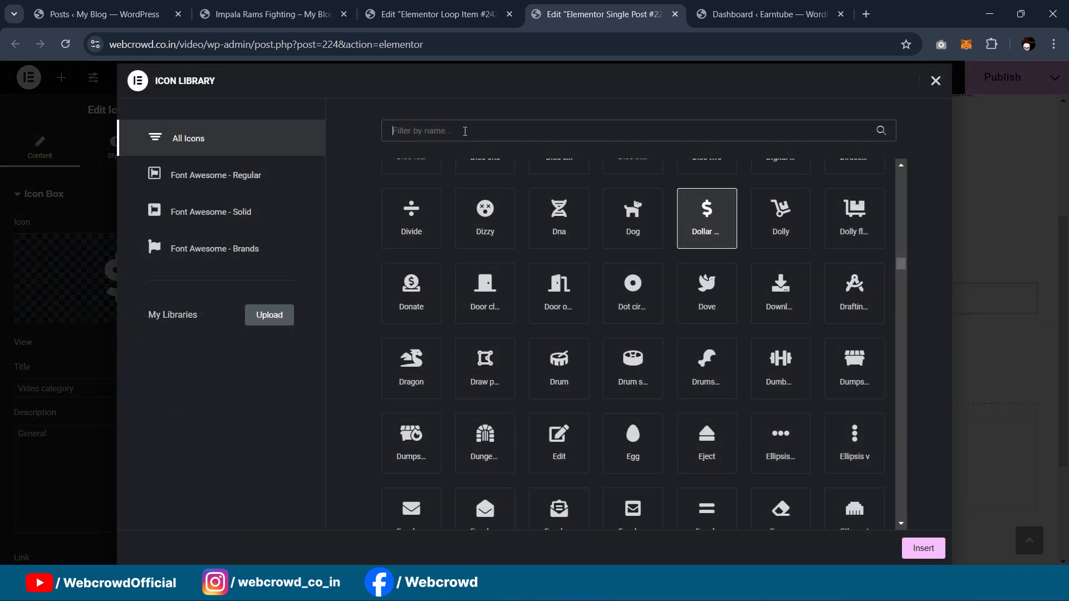
pyautogui.write('cate')
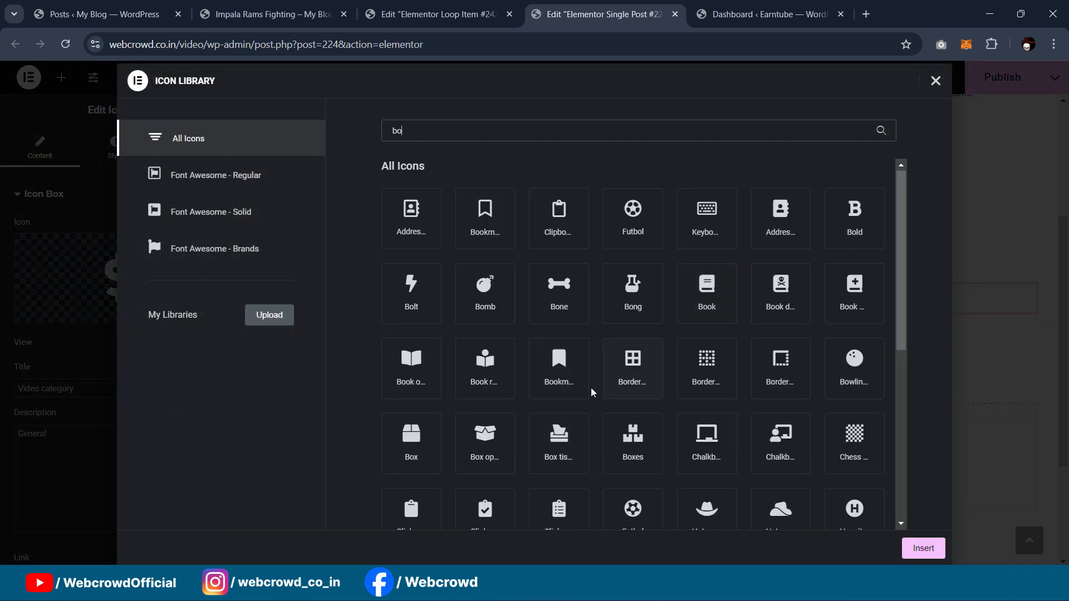
pyautogui.click(632, 365)
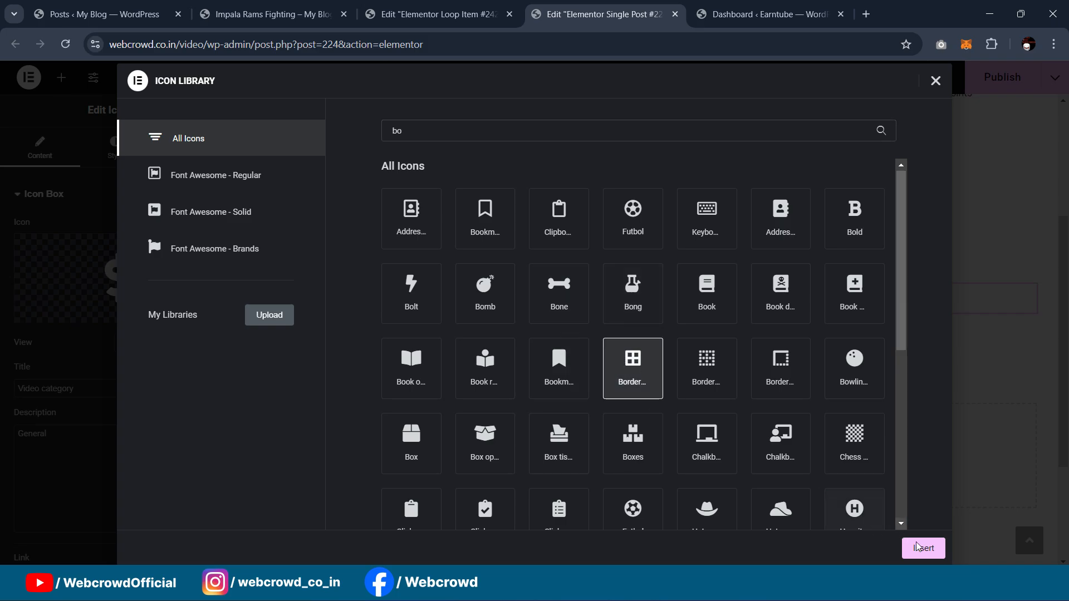
pyautogui.click(922, 548)
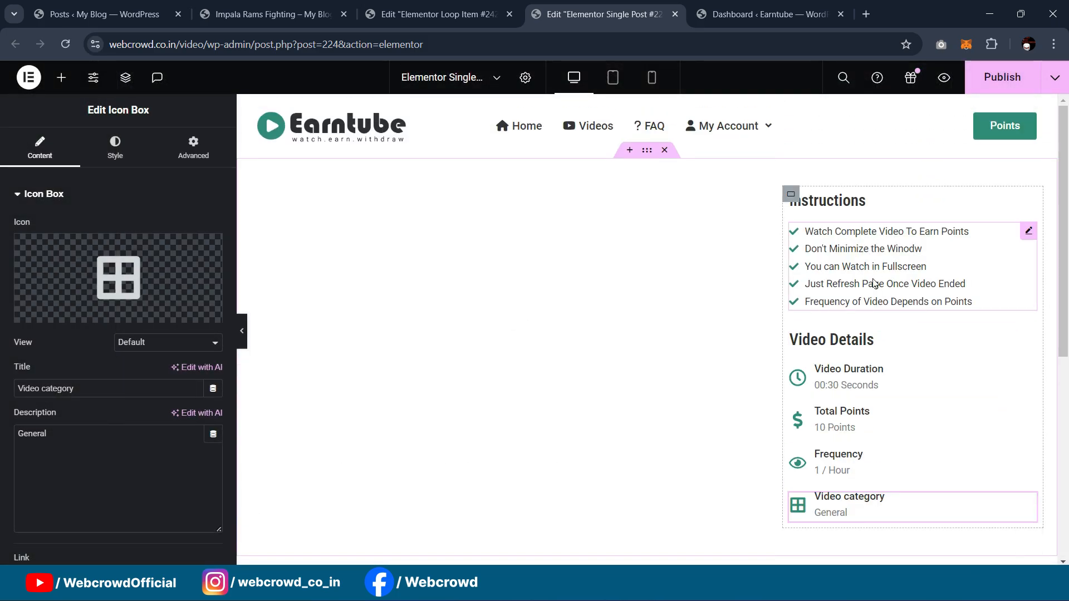
# Step: Publish the single post template and reload the Impala Rams Fighting post in a fresh tab, closing duplicate tabs
pyautogui.click(1003, 78)
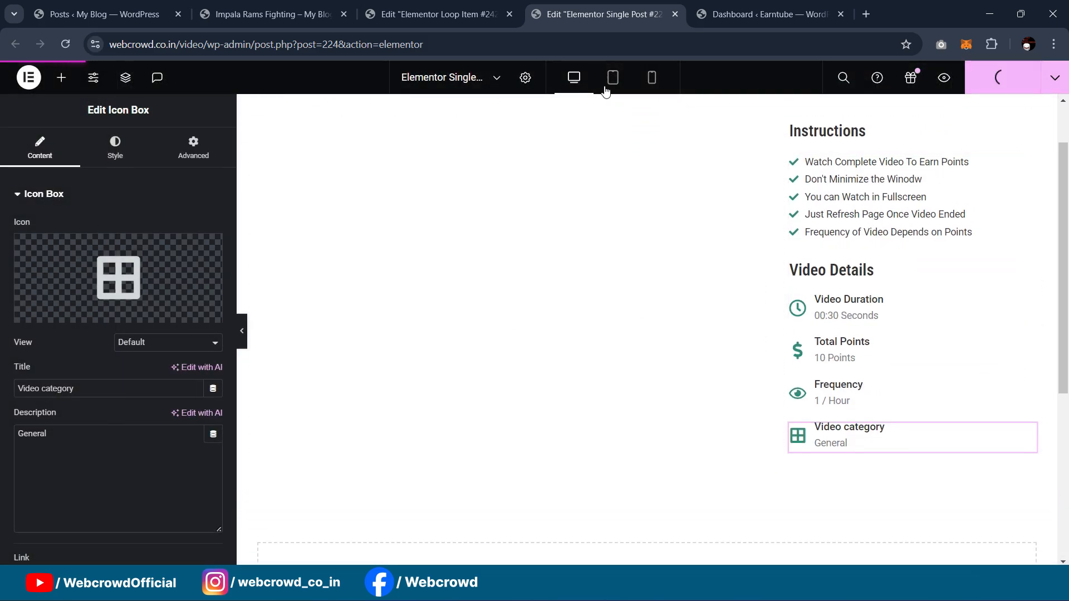
pyautogui.click(268, 14)
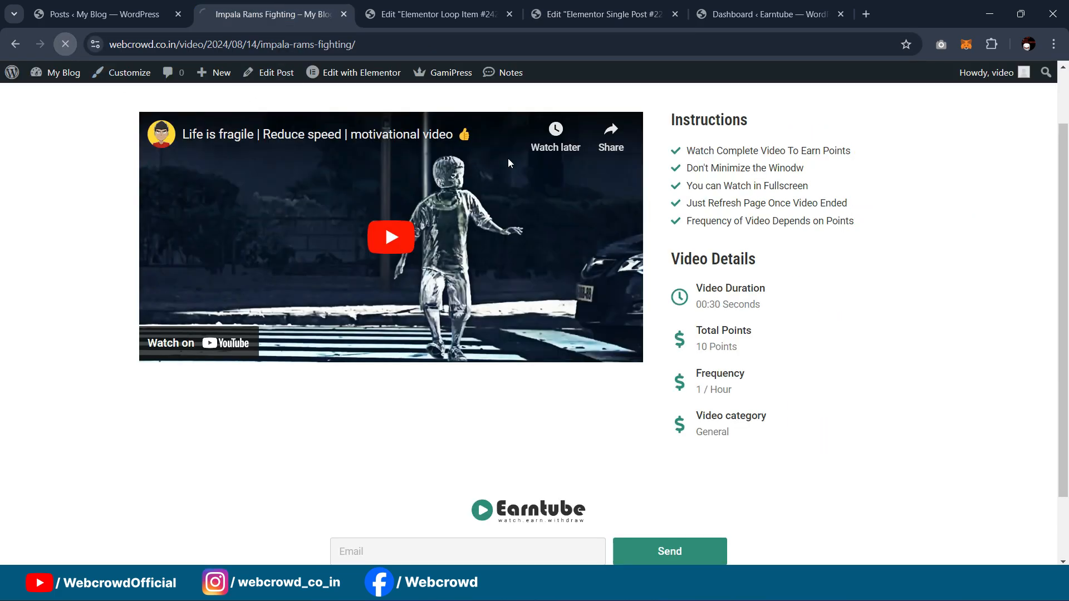
pyautogui.click(955, 82)
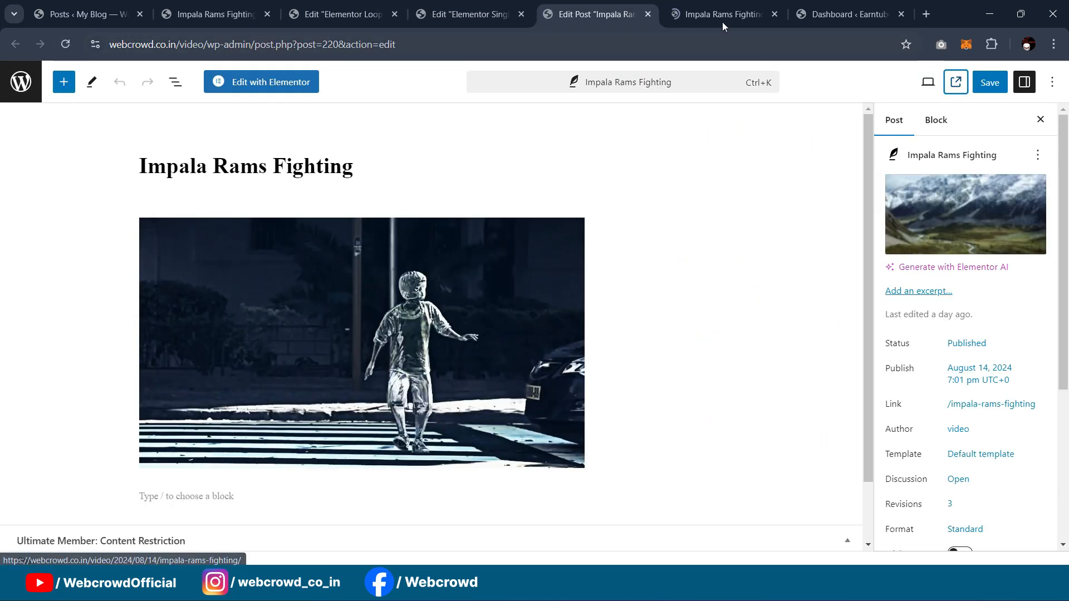
pyautogui.click(723, 22)
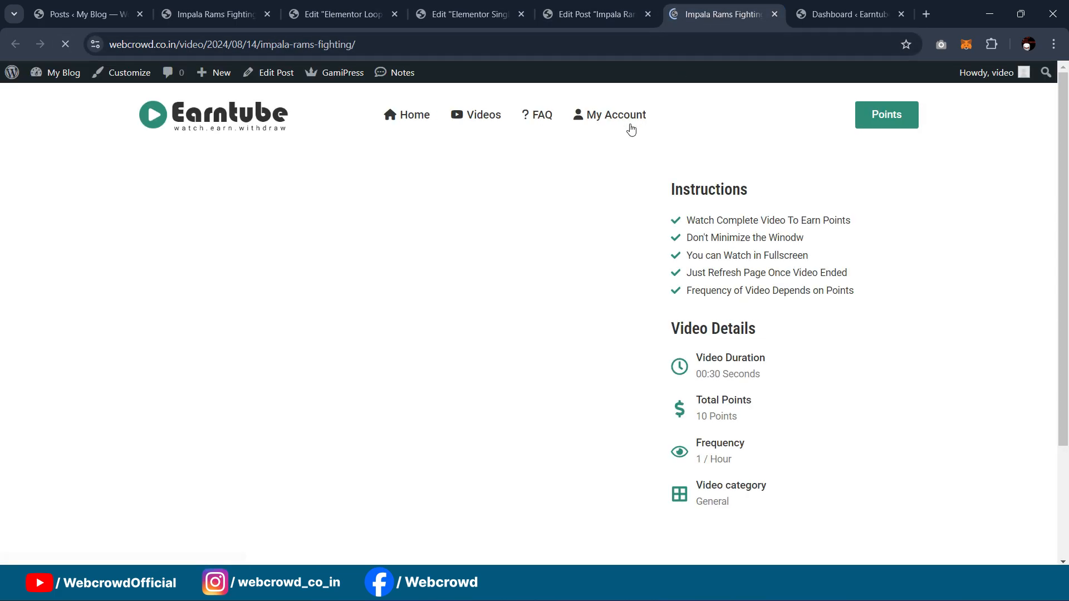
pyautogui.click(647, 14)
pyautogui.moveTo(610, 14); pyautogui.dragTo(376, 9)
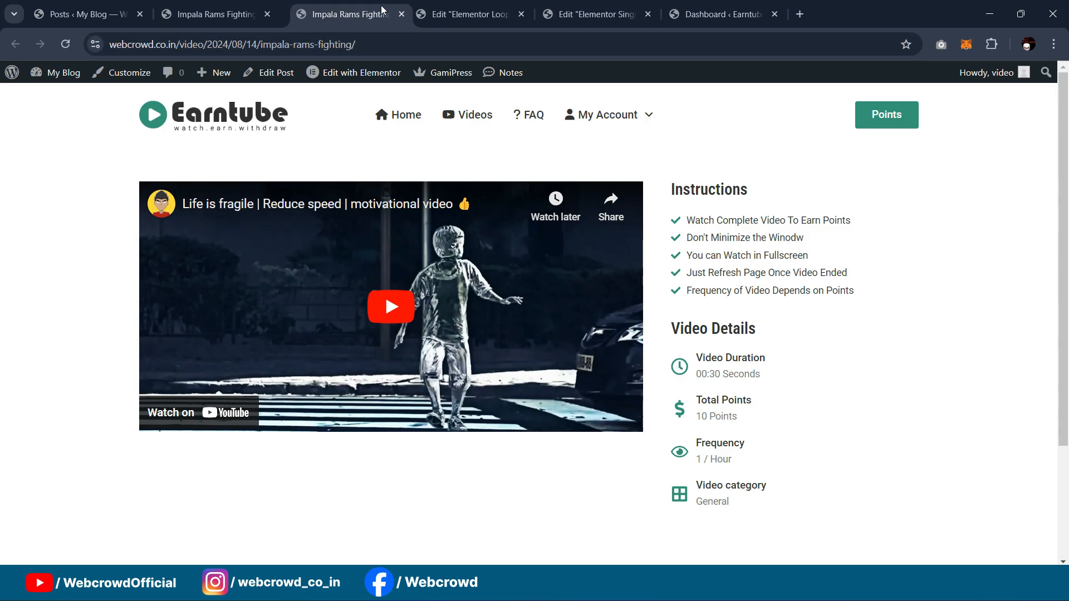
pyautogui.click(269, 15)
# Step: Scroll the live post to check the eye and grid icons under Video Details
pyautogui.scroll(-3, 584, 223)
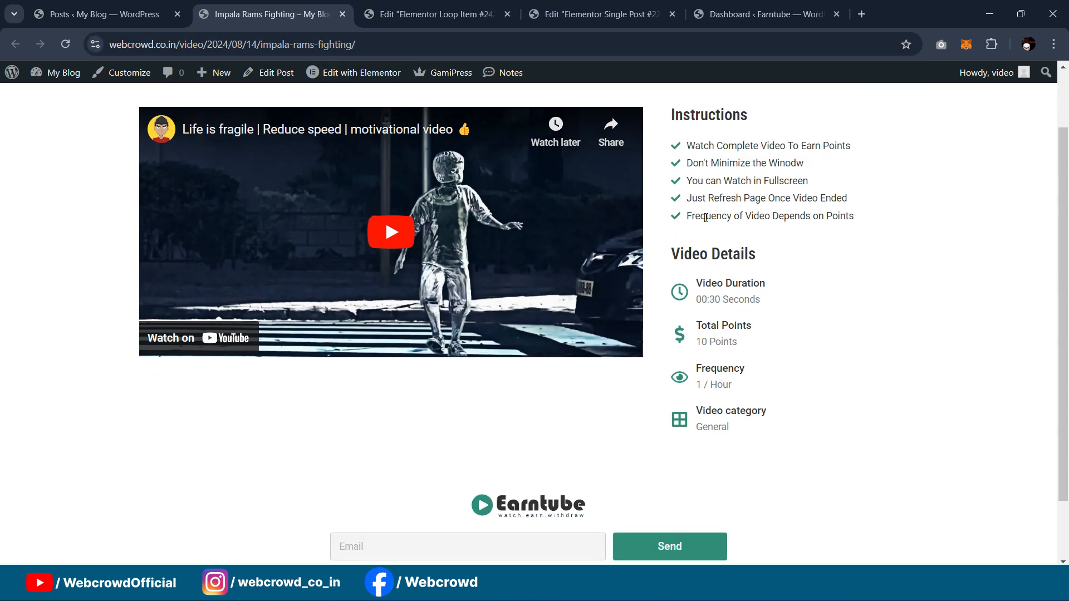
pyautogui.scroll(3, 753, 236)
pyautogui.scroll(-2, 756, 216)
pyautogui.scroll(2, 556, 267)
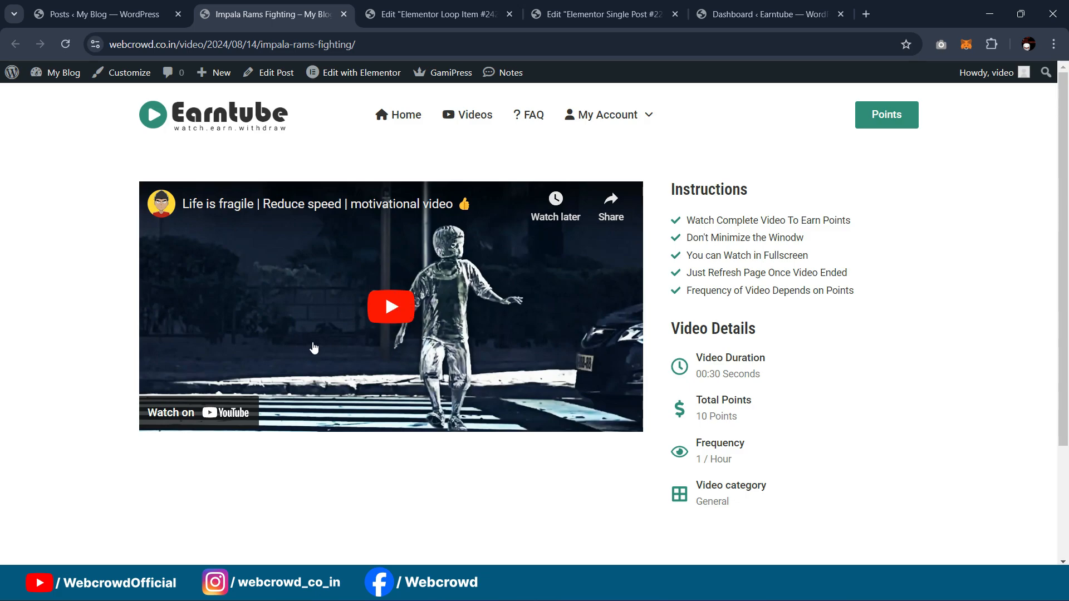
pyautogui.scroll(-2, 573, 264)
pyautogui.scroll(2, 495, 213)
pyautogui.scroll(-3, 891, 273)
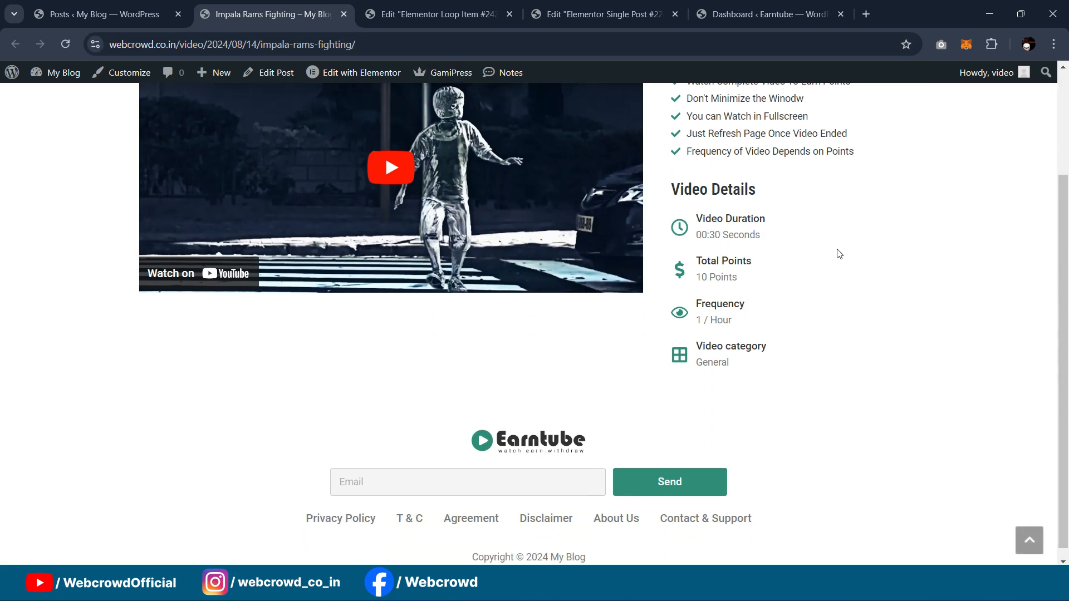
pyautogui.scroll(3, 829, 285)
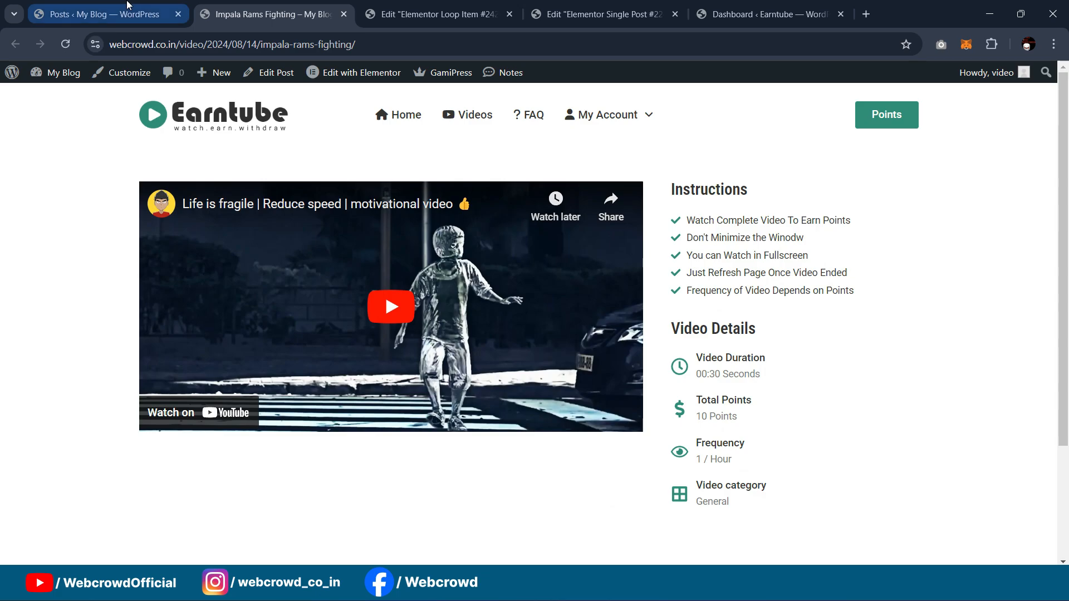
# Step: Compare the loop item card with the single post template's Video Details section
pyautogui.click(464, 7)
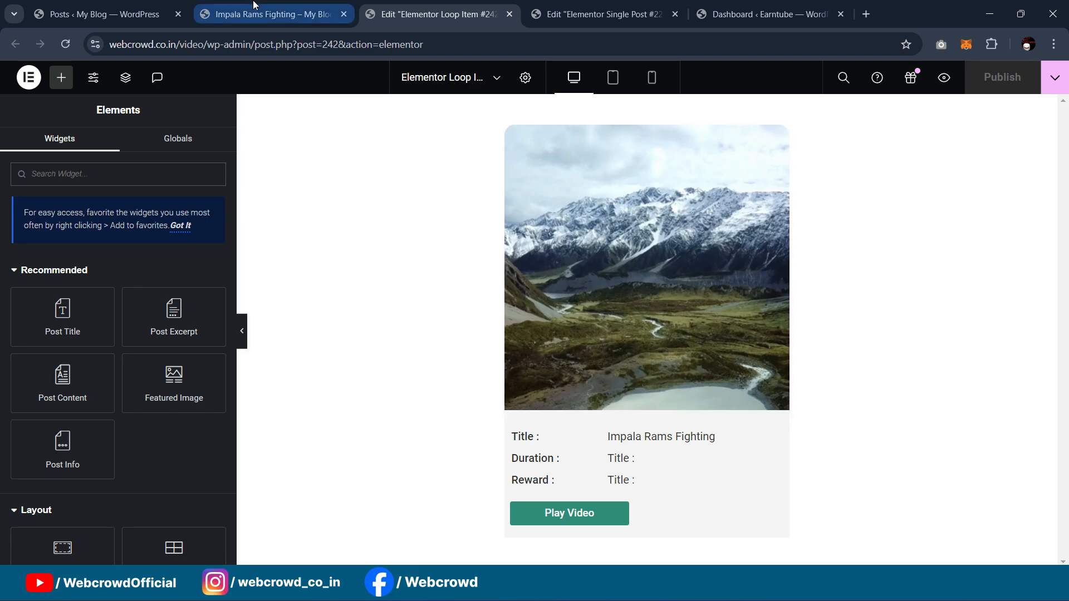
pyautogui.moveTo(601, 11)
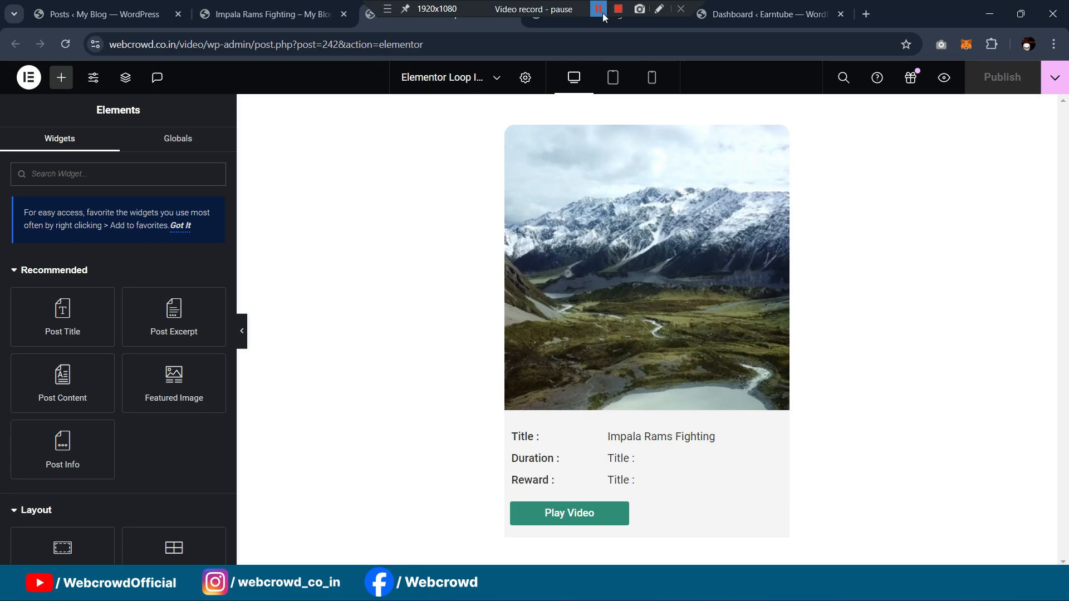
pyautogui.click(601, 14)
pyautogui.click(768, 14)
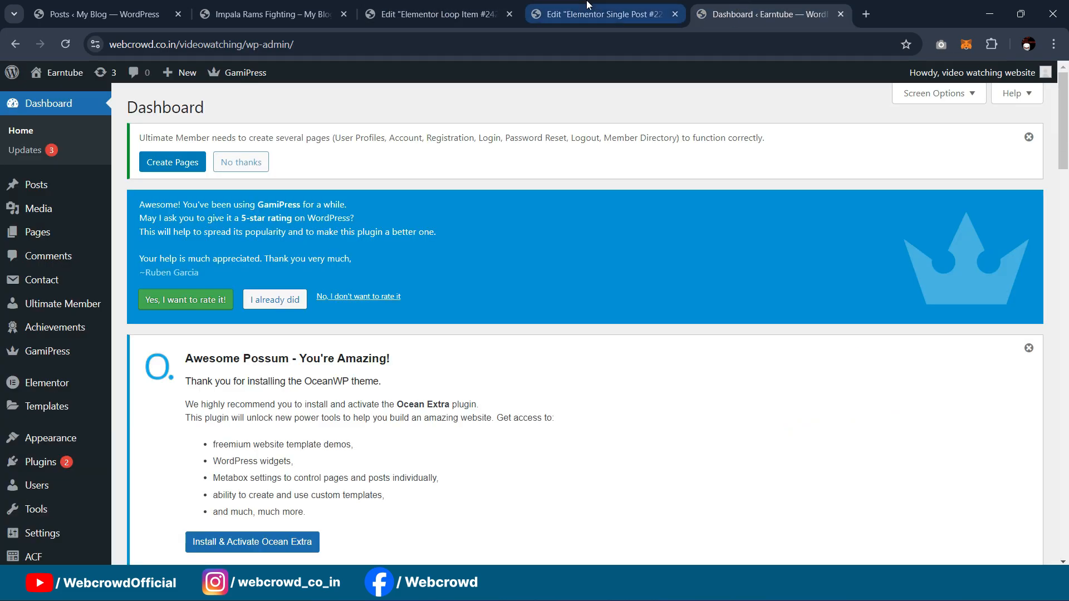
pyautogui.click(586, 6)
pyautogui.scroll(-1, 835, 340)
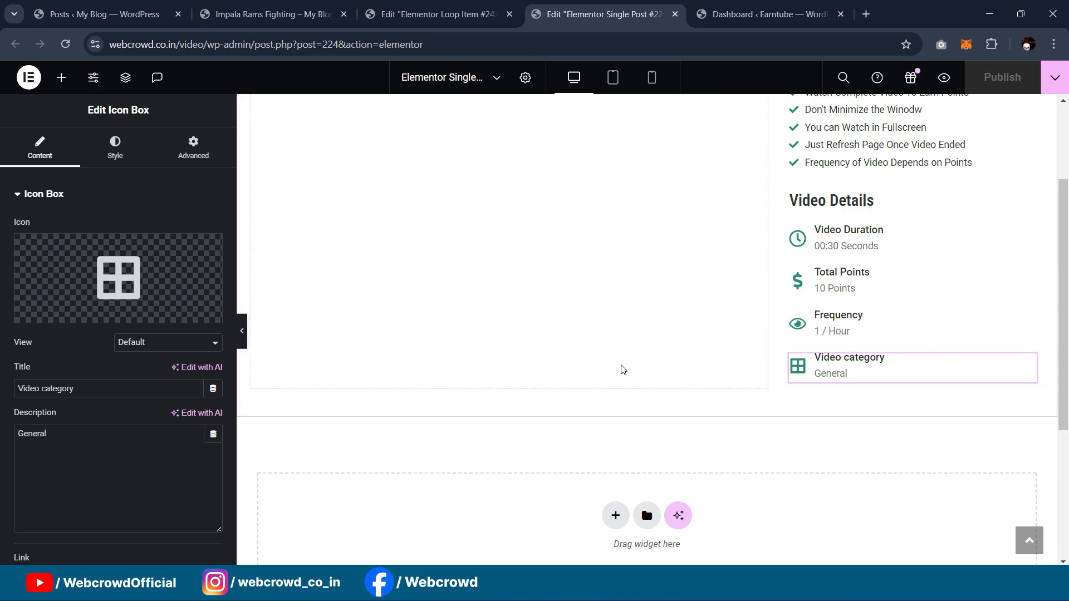
pyautogui.scroll(2, 641, 313)
pyautogui.scroll(-2, 833, 315)
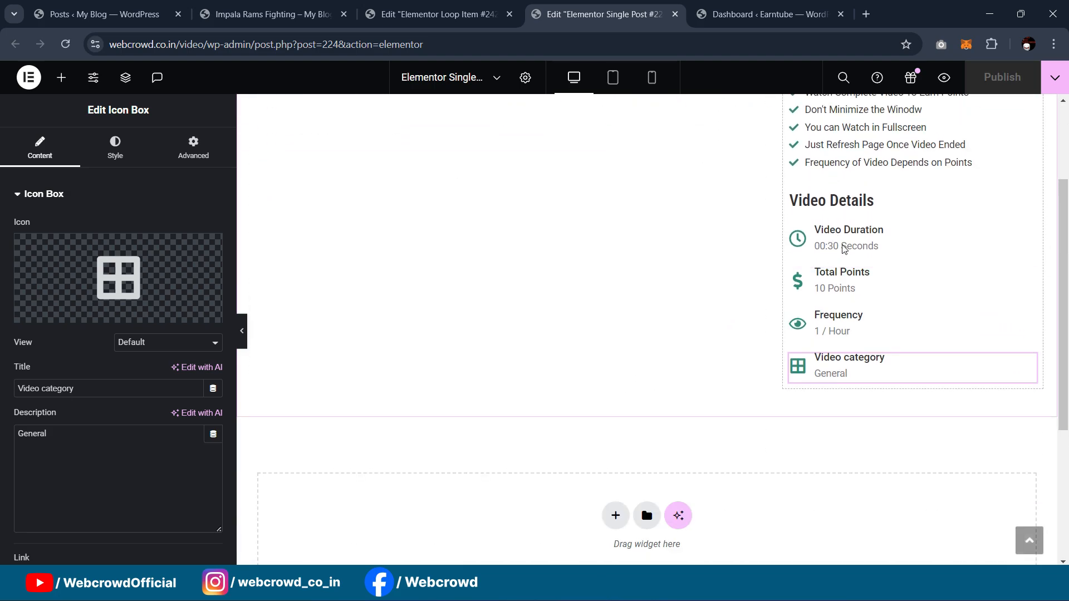
pyautogui.scroll(2, 860, 258)
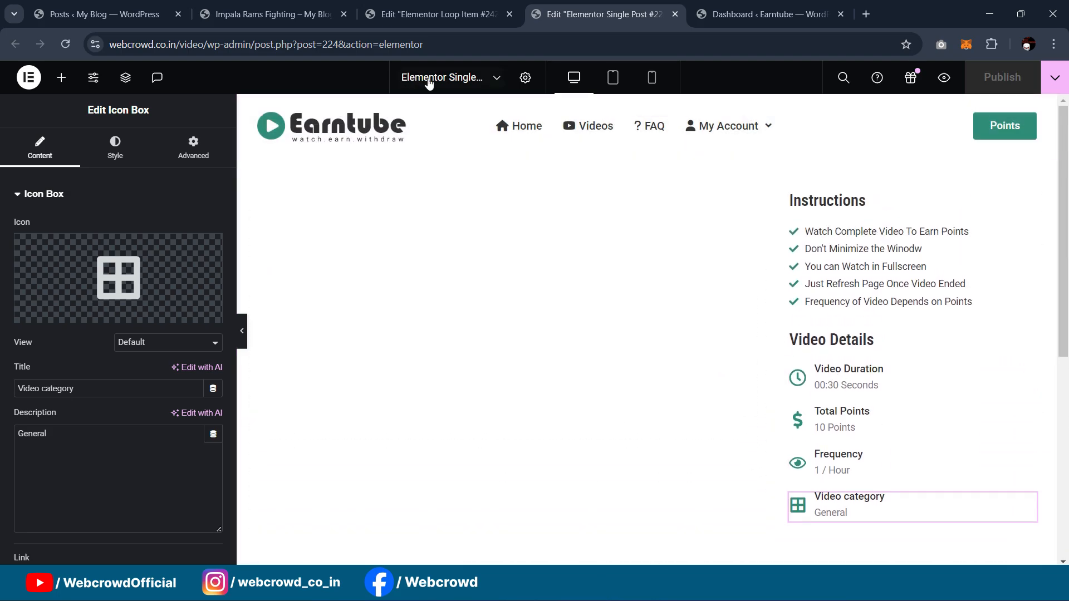
# Step: Recheck the loop item and the live post, then go to the My Blog posts list
pyautogui.click(428, 4)
pyautogui.click(315, 6)
pyautogui.click(399, 3)
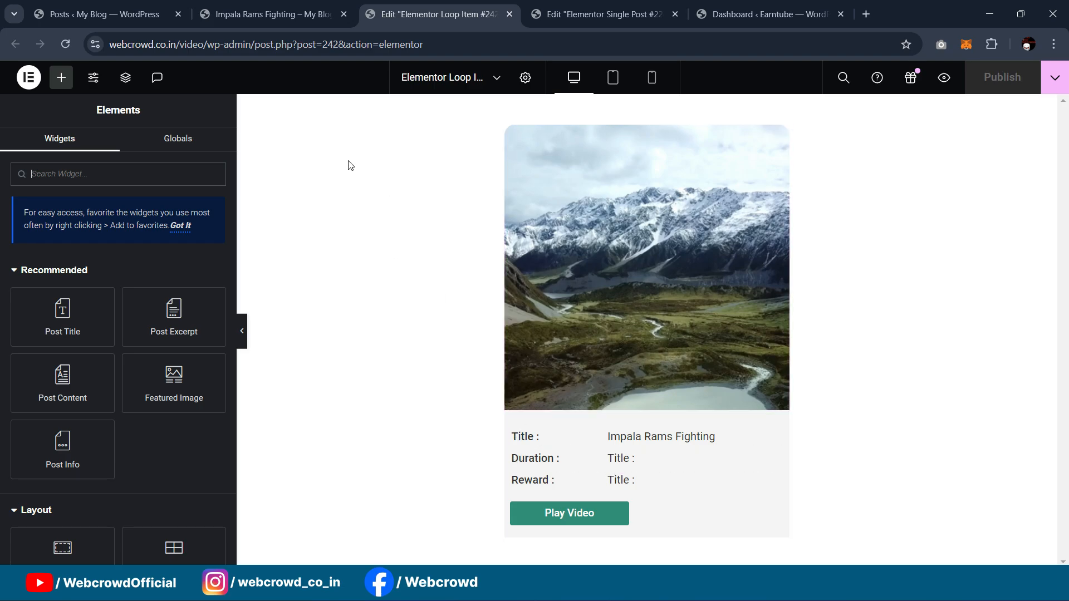
pyautogui.click(106, 14)
pyautogui.scroll(-2, 37, 501)
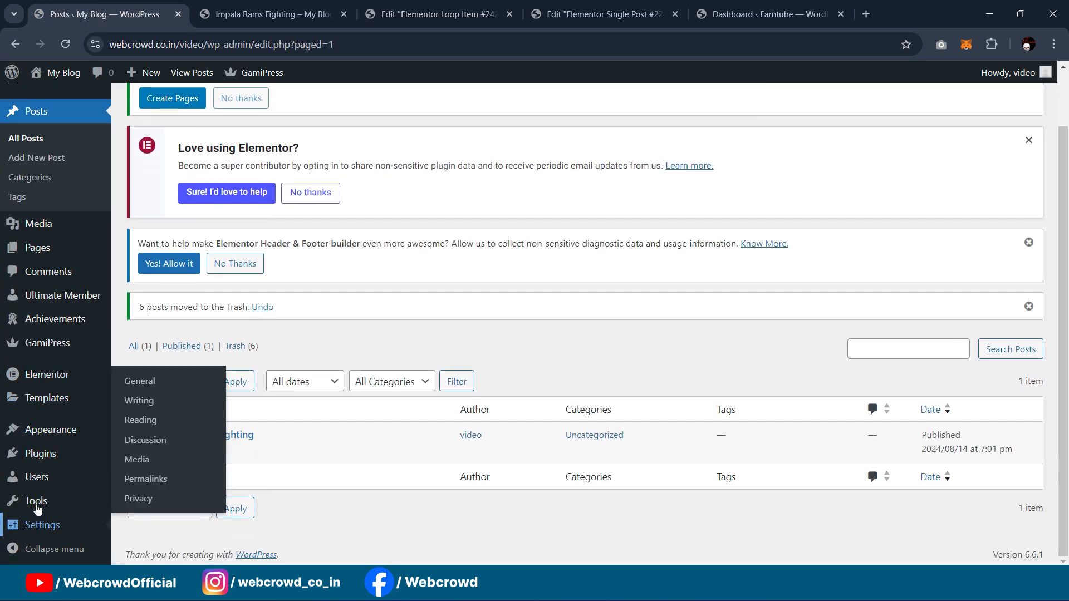
# Step: Search plugins for 'acf', then install and activate Advanced Custom Fields
pyautogui.moveTo(97, 462)
pyautogui.click(137, 476)
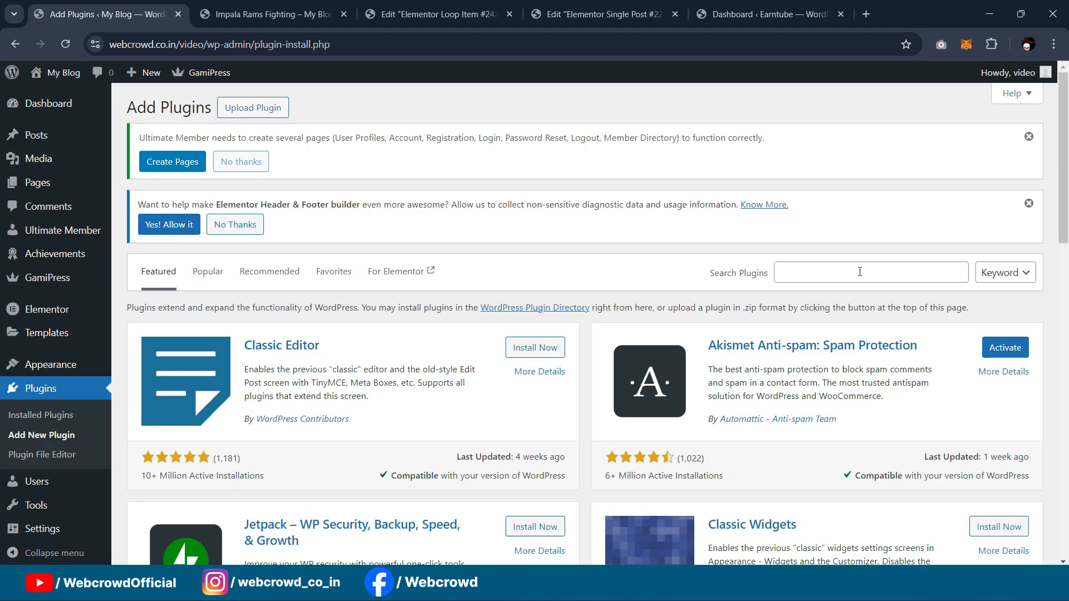
pyautogui.click(869, 272)
pyautogui.write('acf')
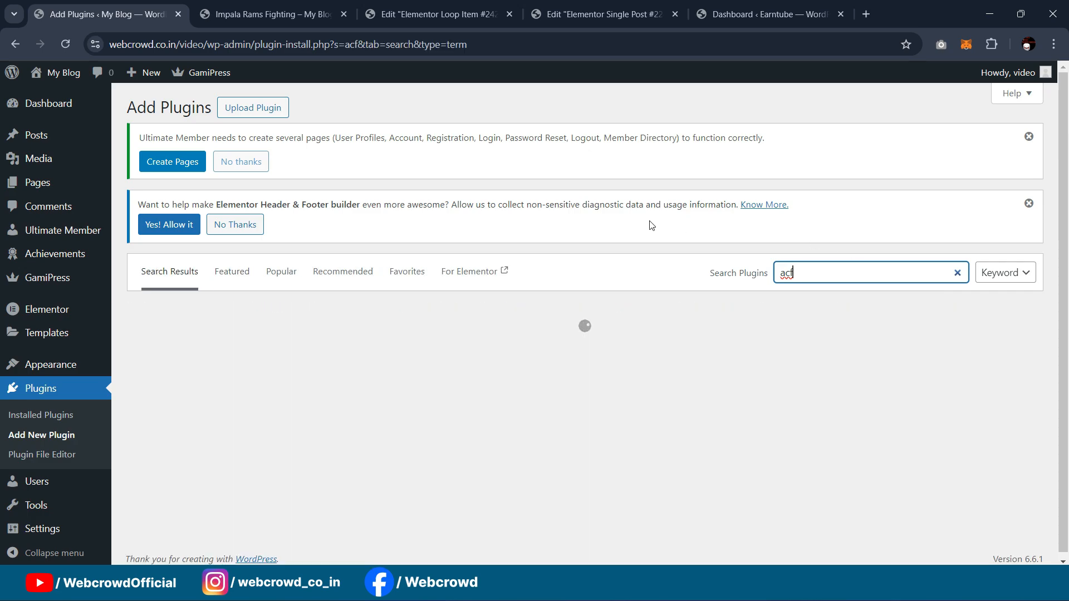
pyautogui.scroll(-1, 389, 294)
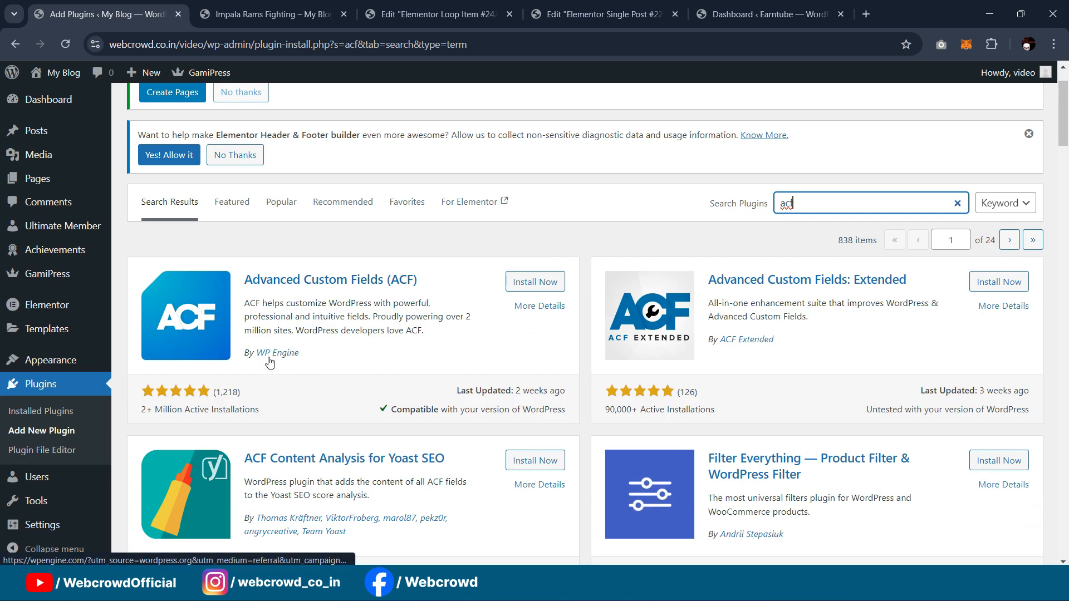
pyautogui.click(524, 282)
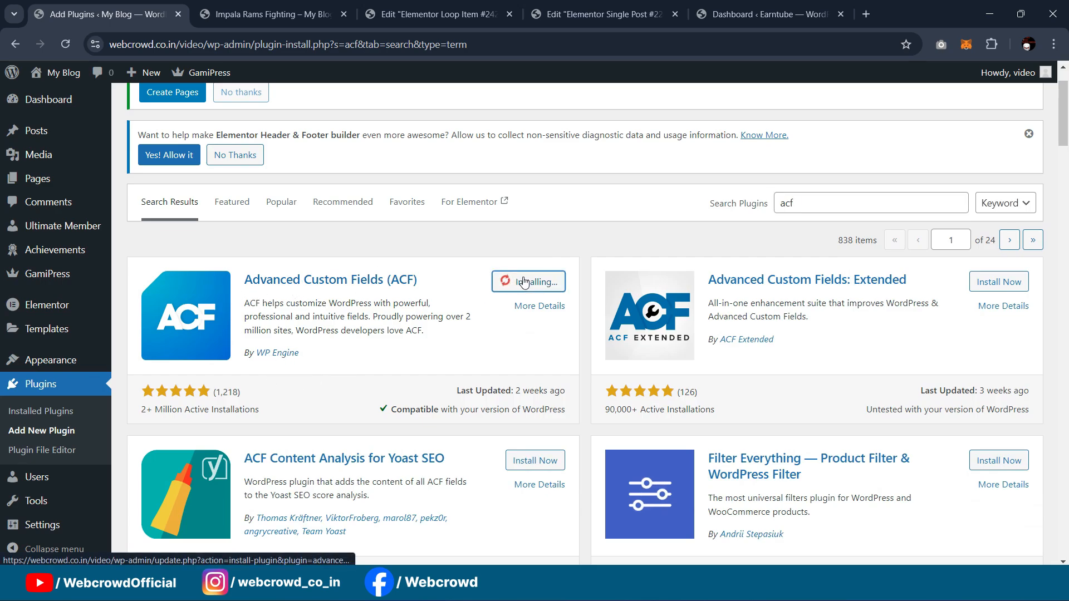
pyautogui.click(537, 285)
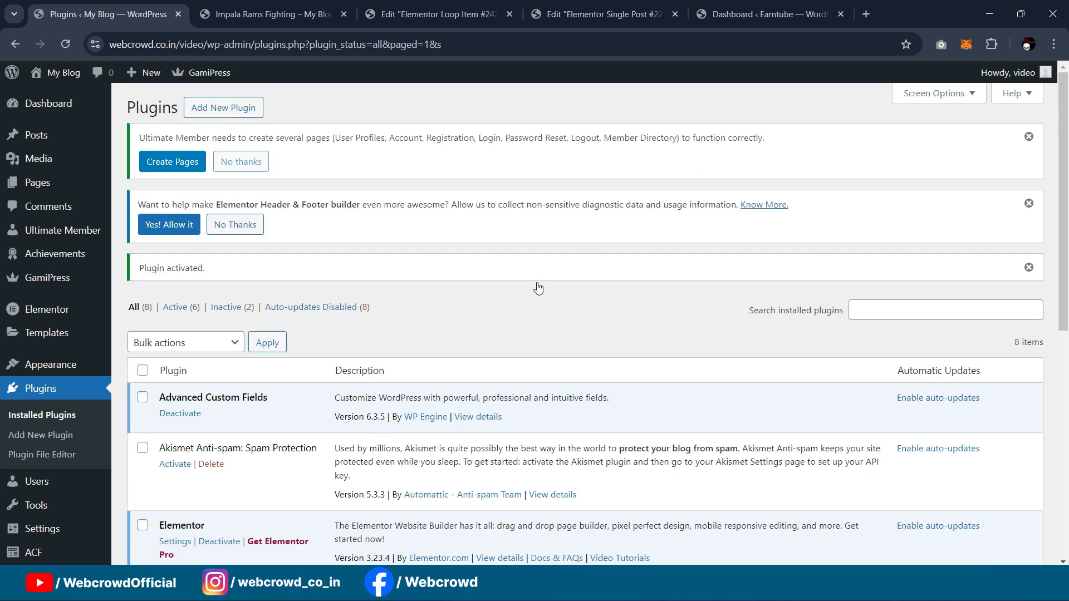
# Step: Go to the ACF Field Groups screen
pyautogui.scroll(-5, 378, 222)
pyautogui.scroll(-1, 50, 418)
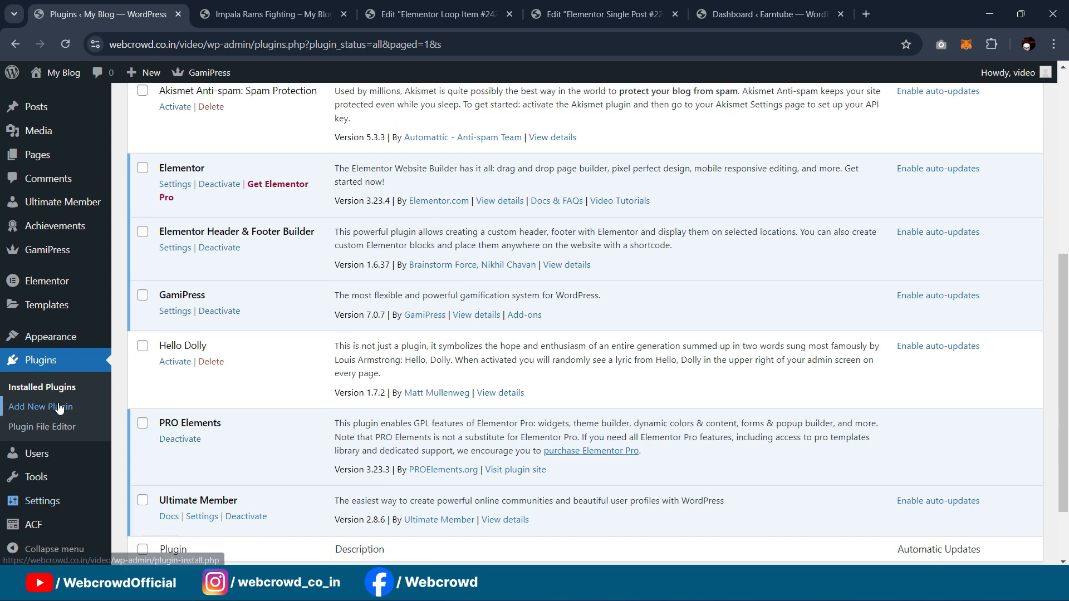
pyautogui.moveTo(30, 524)
pyautogui.click(132, 451)
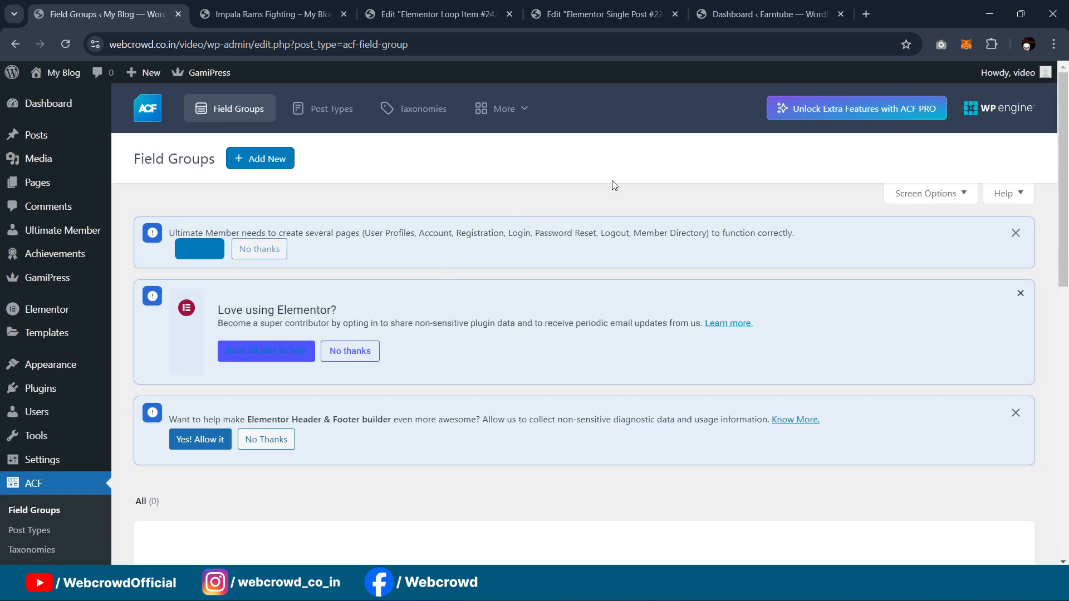
# Step: Start a new field group titled Video Details, briefly checking the template and post tabs
pyautogui.scroll(-1, 612, 180)
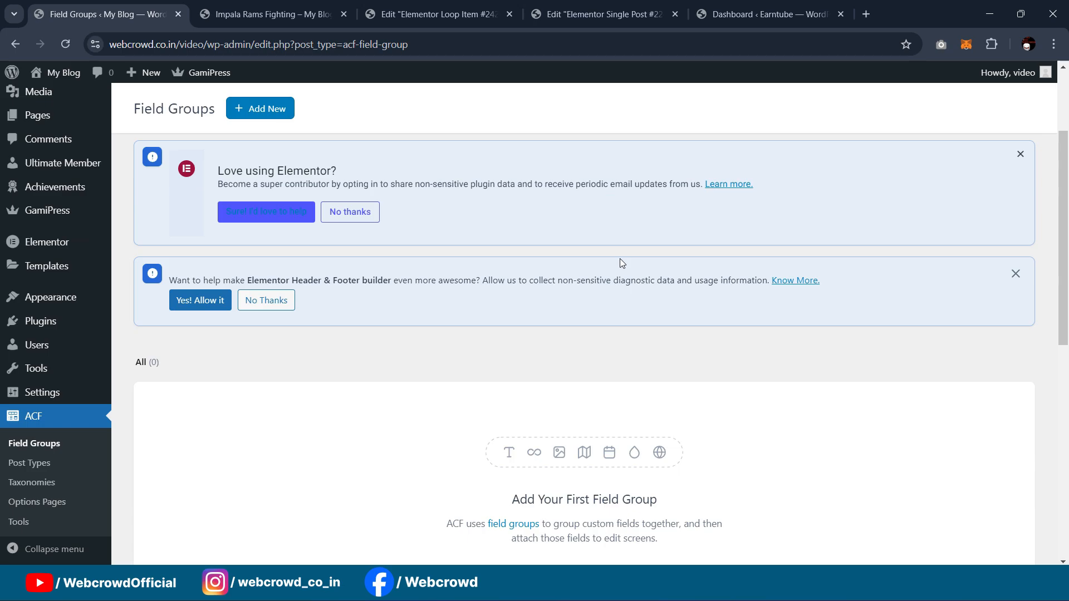
pyautogui.scroll(1, 622, 261)
pyautogui.click(254, 160)
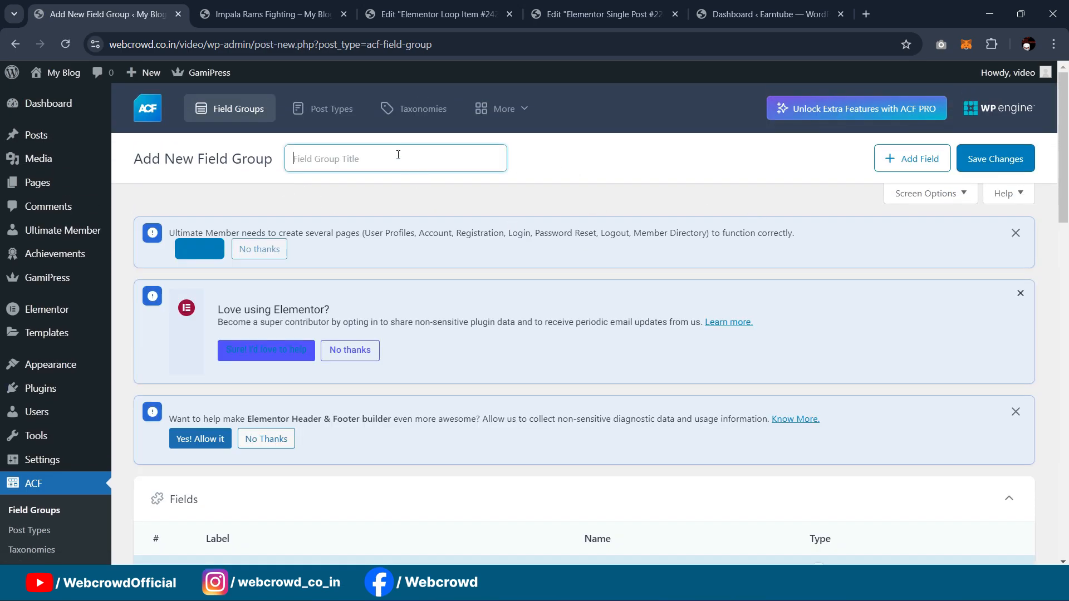
pyautogui.write('Video Details')
pyautogui.scroll(-7, 498, 187)
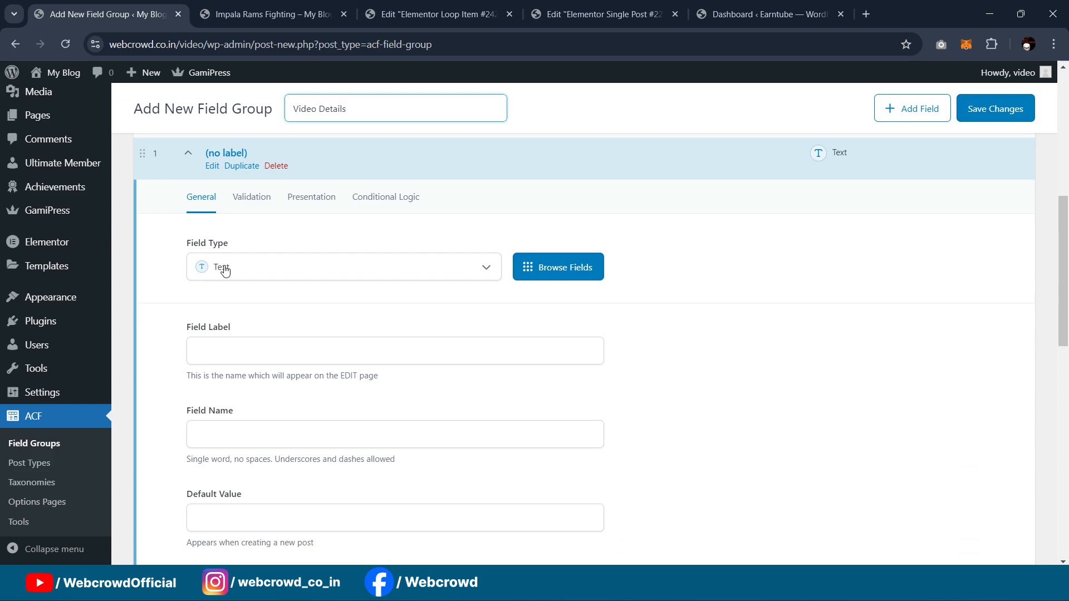
pyautogui.click(604, 14)
pyautogui.click(440, 14)
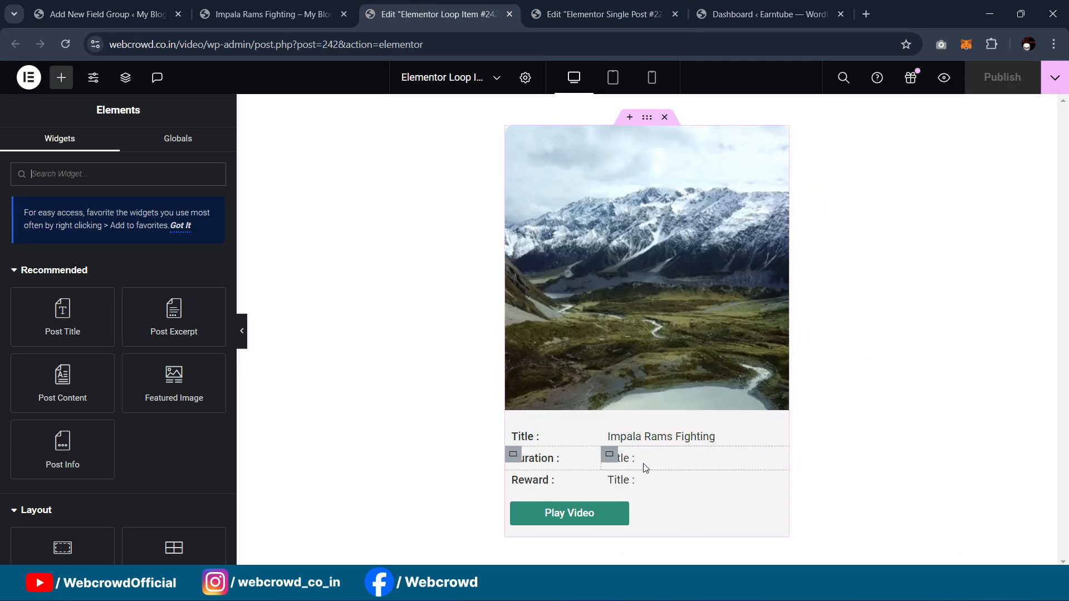
pyautogui.click(278, 14)
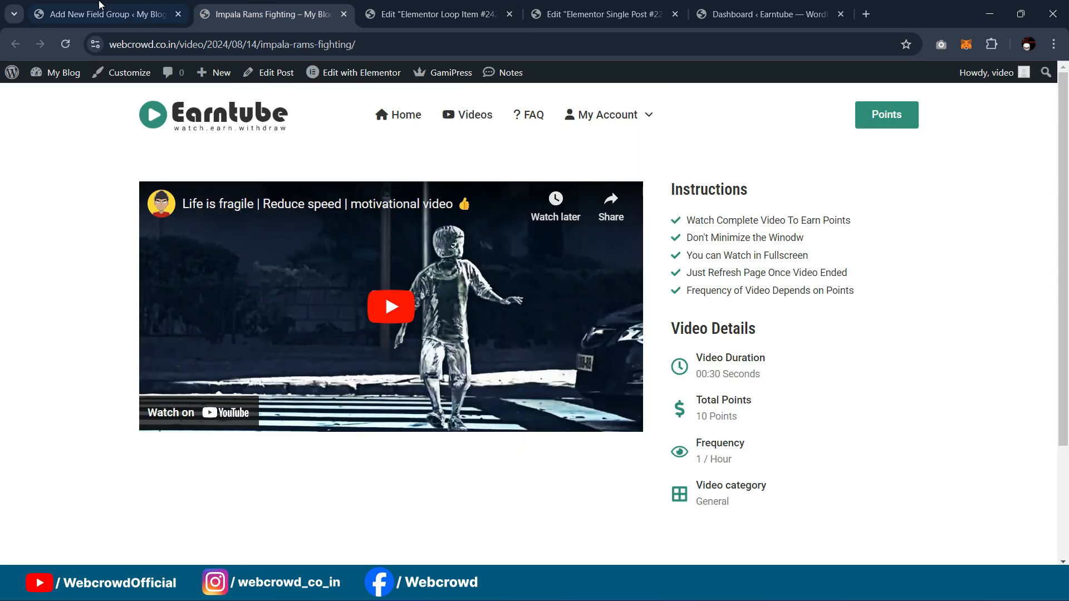
pyautogui.click(99, 8)
# Step: Add a 'video duration' text field, keep Post Type = Post, and save the group
pyautogui.click(227, 347)
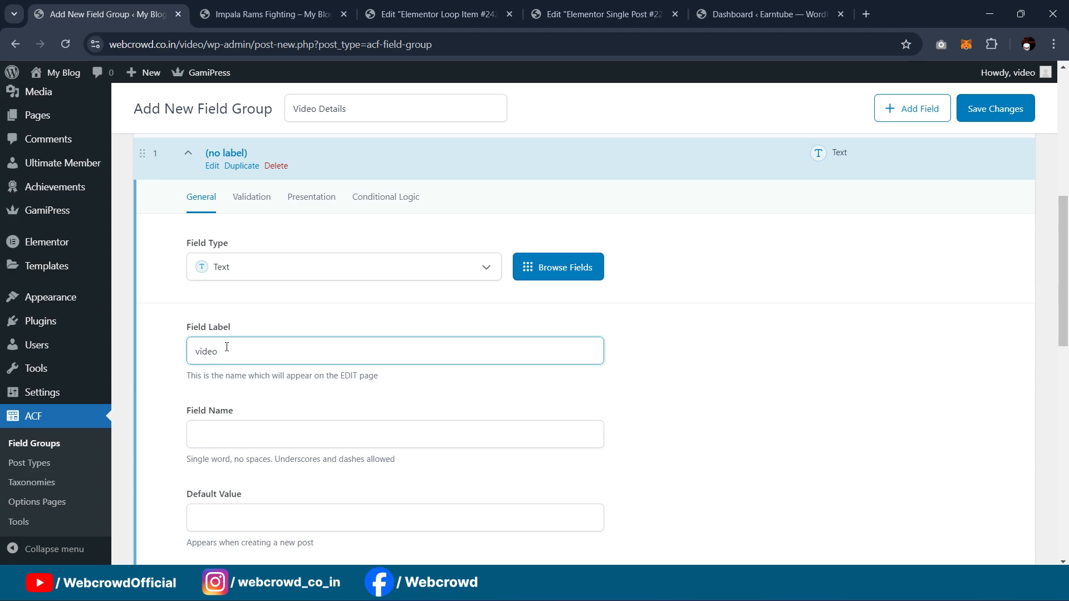
pyautogui.write('video duration')
pyautogui.press('Tab')
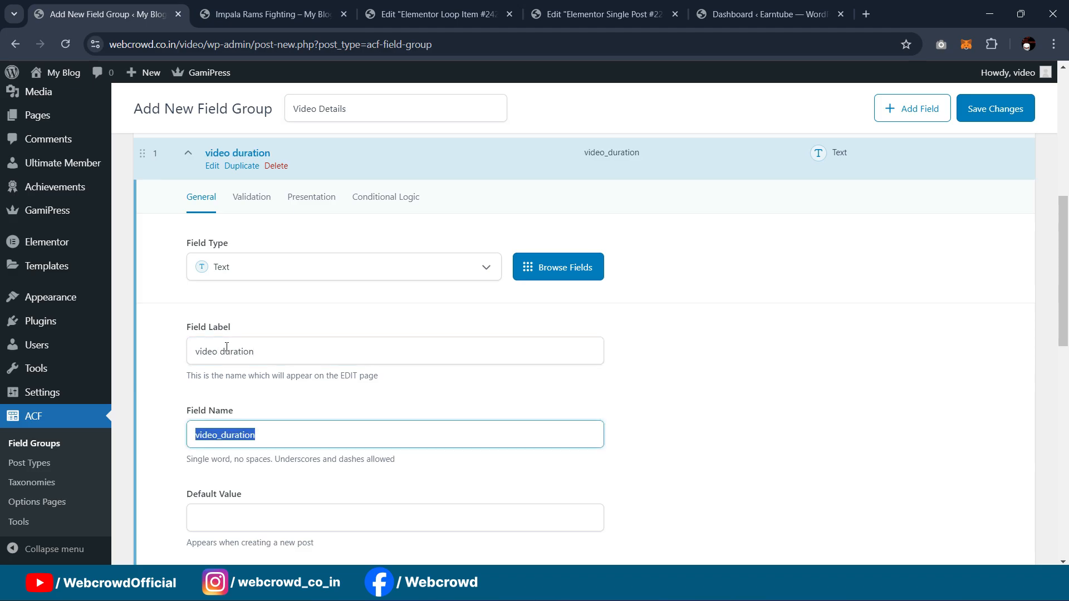
pyautogui.scroll(-6, 235, 348)
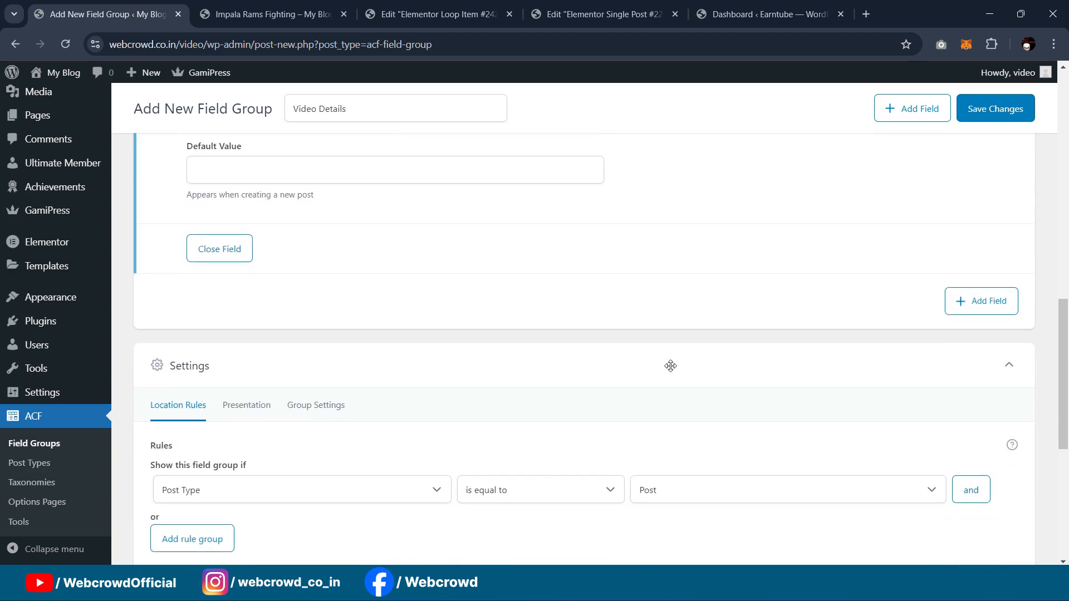
pyautogui.scroll(-2, 388, 319)
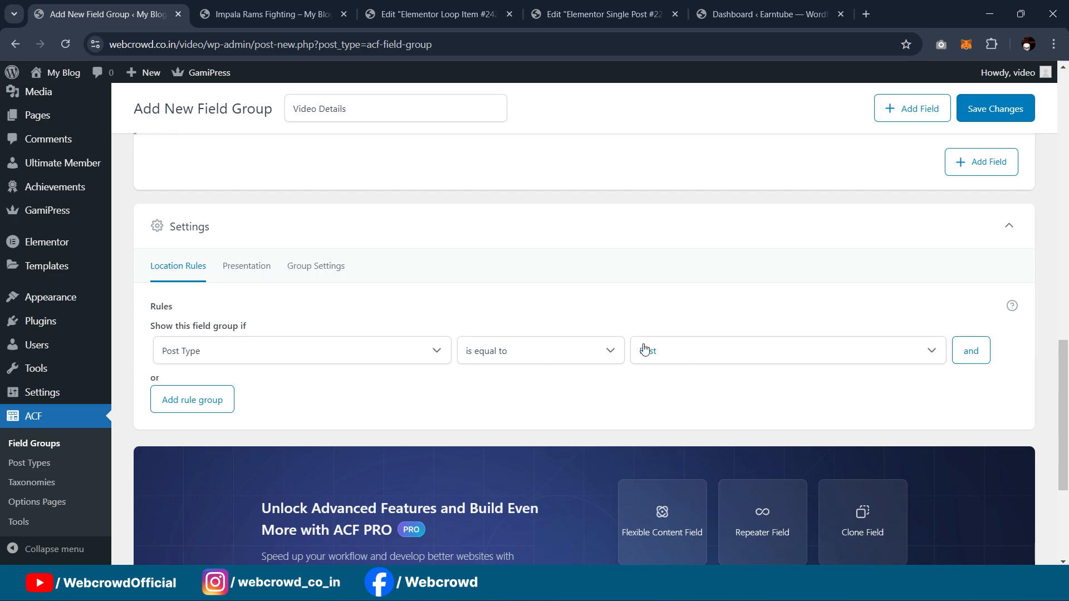
pyautogui.scroll(10, 997, 260)
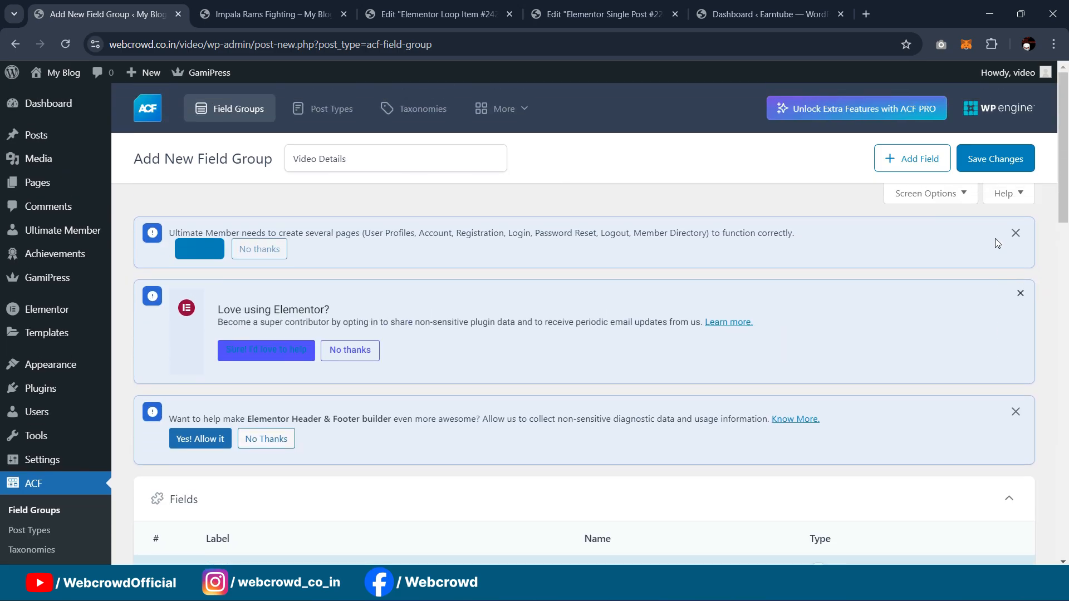
pyautogui.click(991, 158)
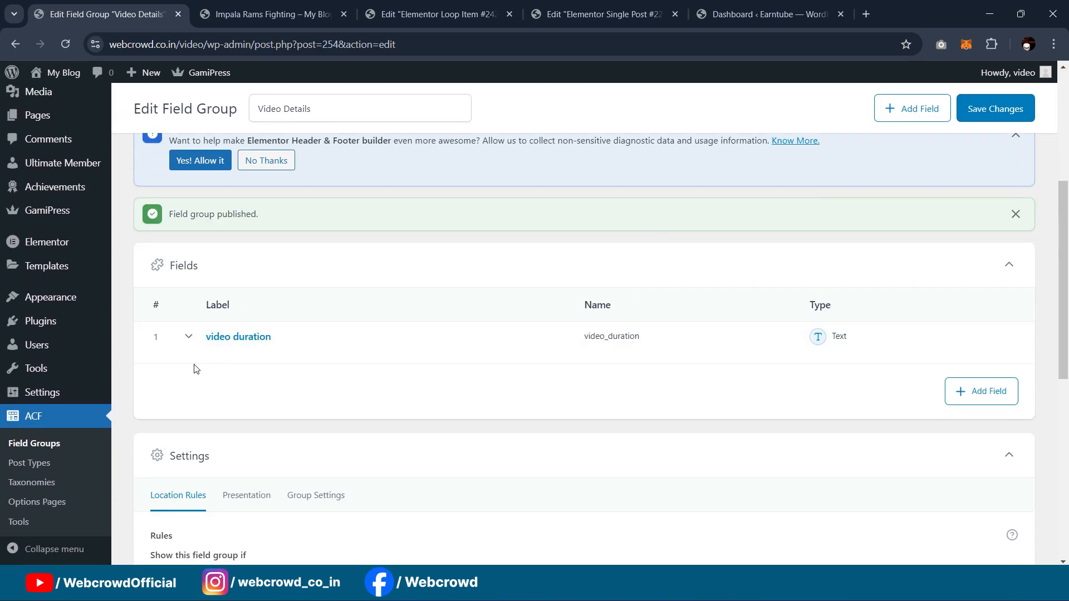
# Step: Add a second text field 'video points' (video_points) and save the group
pyautogui.click(967, 389)
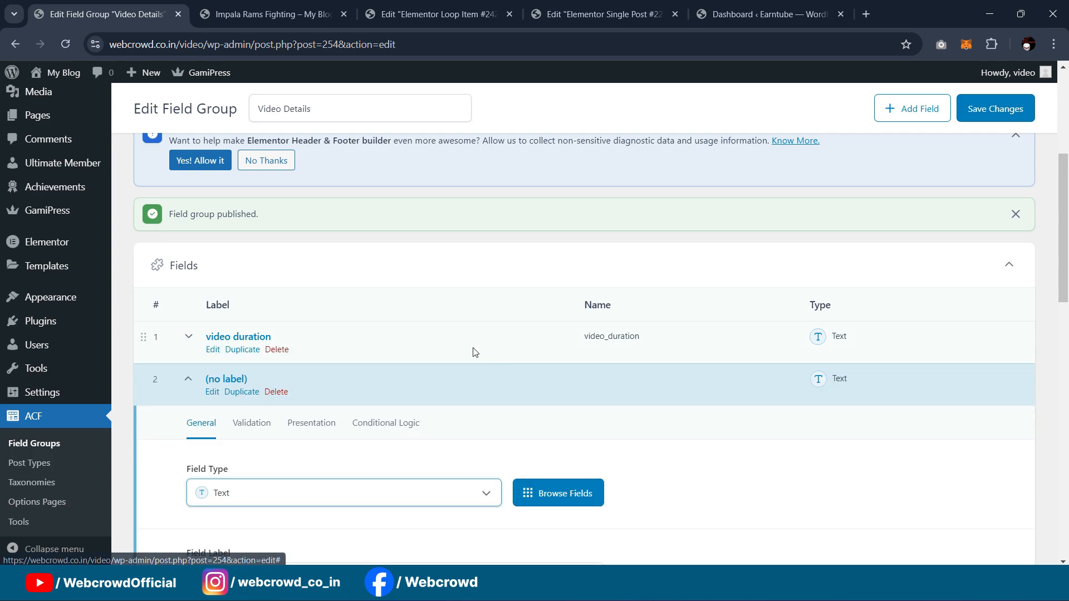
pyautogui.click(223, 440)
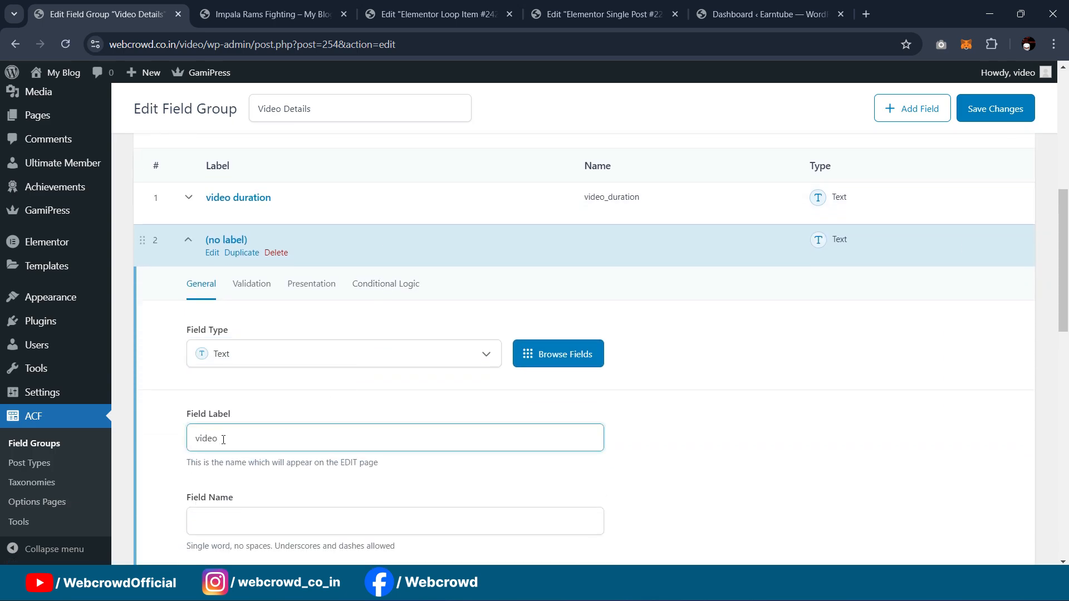
pyautogui.scroll(-2, 223, 439)
pyautogui.click(259, 390)
pyautogui.scroll(-4, 267, 398)
pyautogui.scroll(5, 959, 310)
pyautogui.click(995, 108)
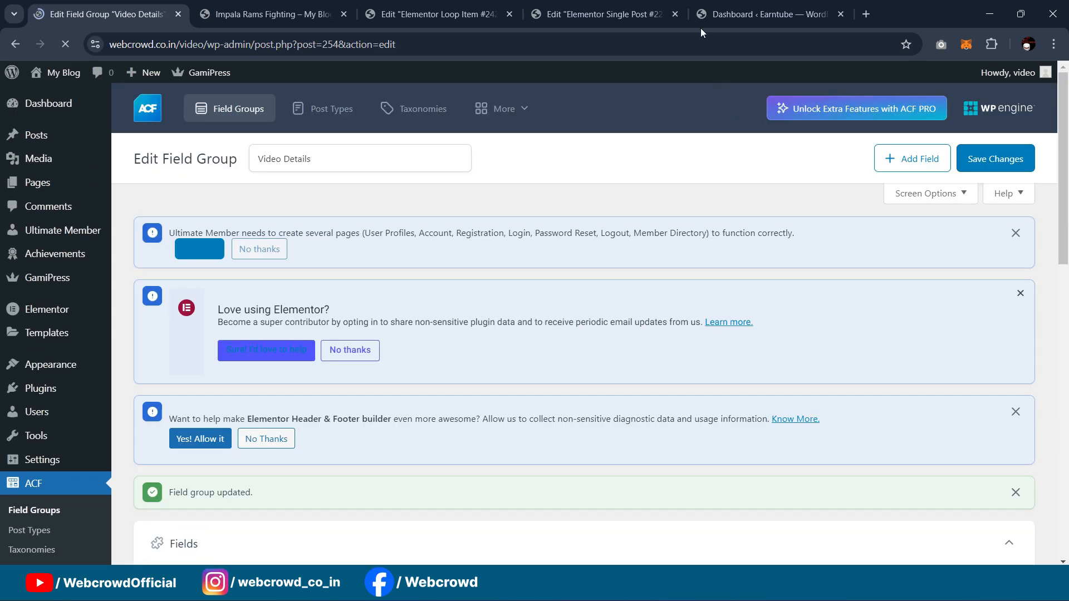
# Step: Review the templates, dashboard and live post, then return to the Video Details field list
pyautogui.click(614, 7)
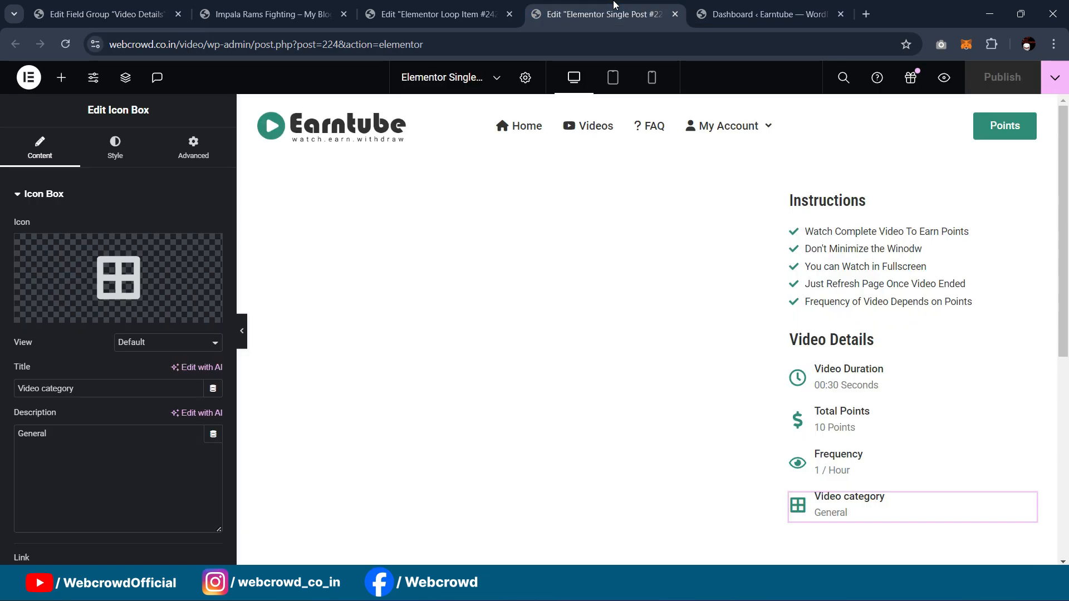
pyautogui.click(748, 14)
pyautogui.click(295, 14)
pyautogui.click(437, 14)
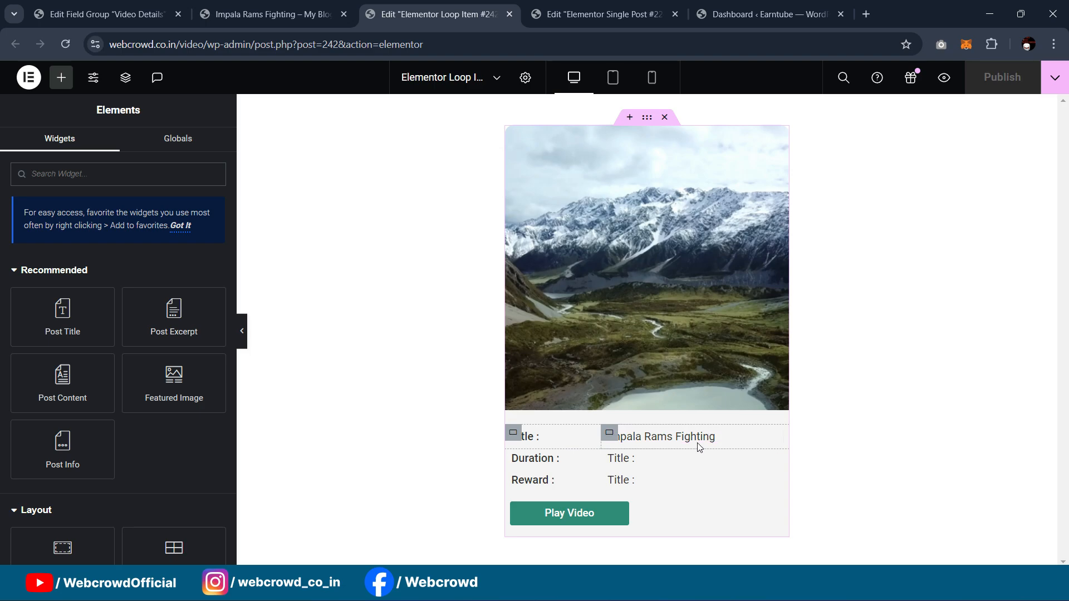
pyautogui.click(605, 17)
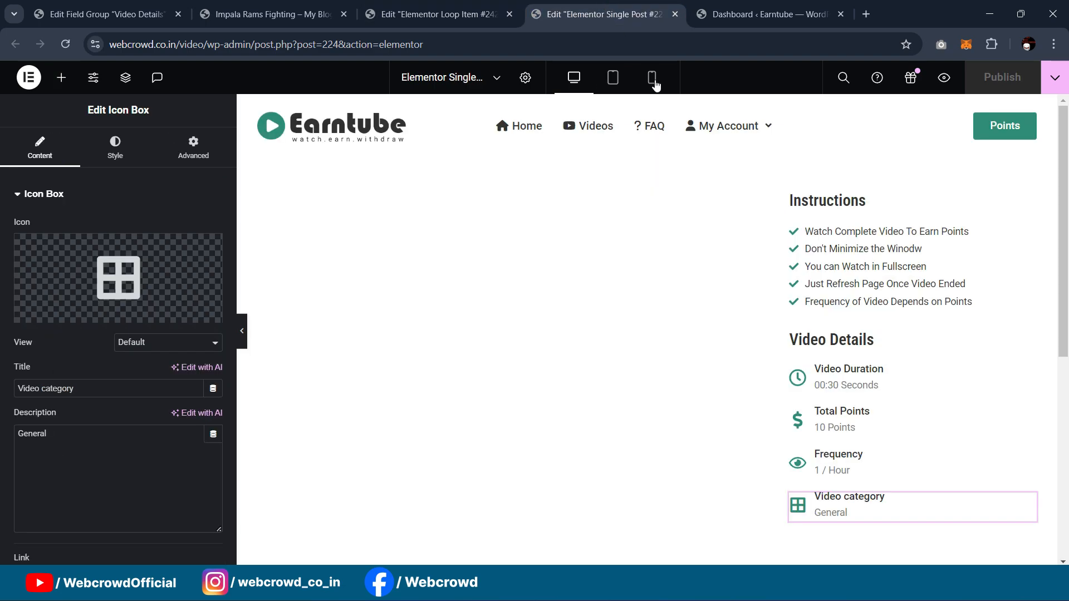
pyautogui.scroll(-2, 946, 312)
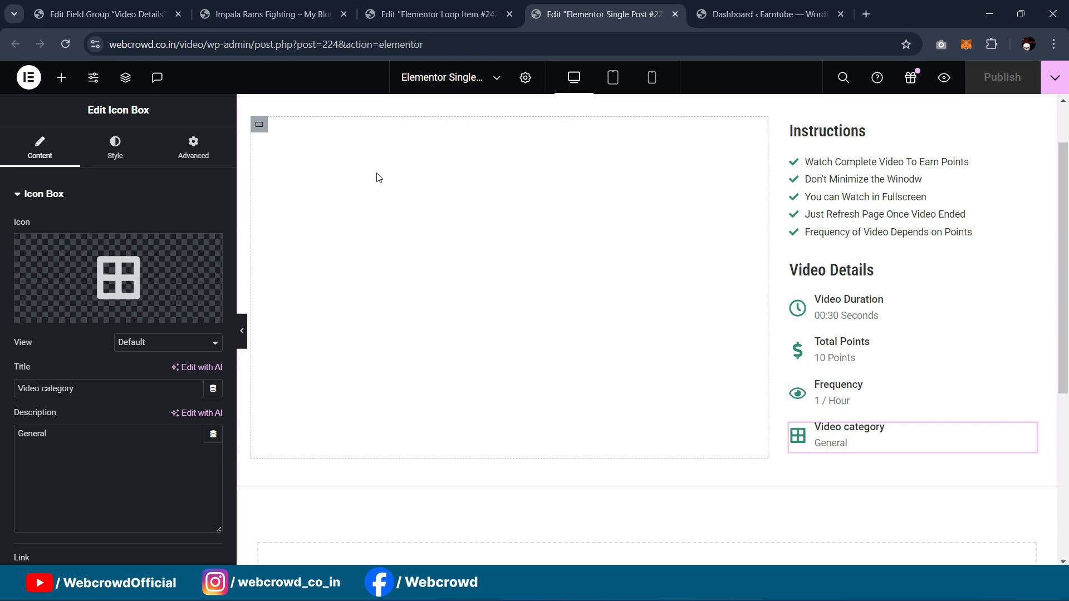
pyautogui.scroll(2, 724, 267)
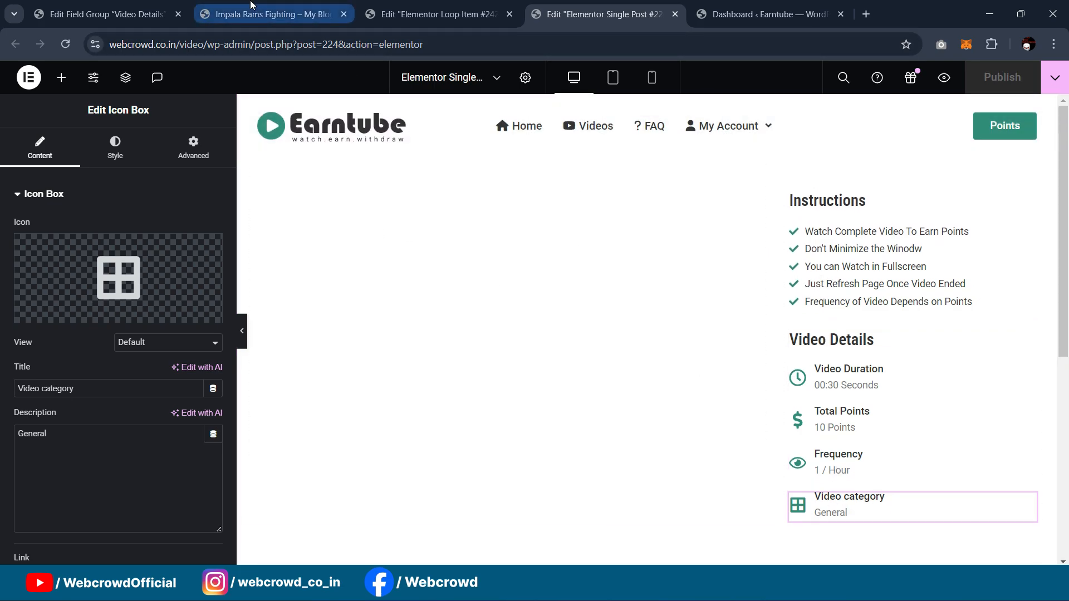
pyautogui.click(273, 13)
pyautogui.click(106, 13)
pyautogui.scroll(-5, 353, 405)
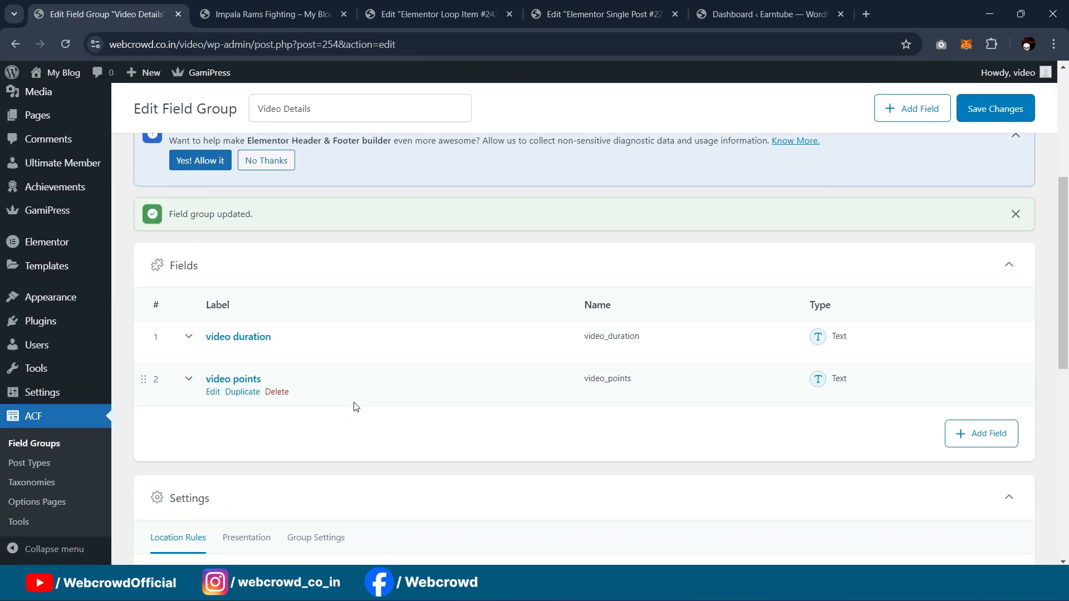
# Step: Add a 'video frequency' text field (video_frequency) to Video Details
pyautogui.click(971, 295)
pyautogui.click(312, 476)
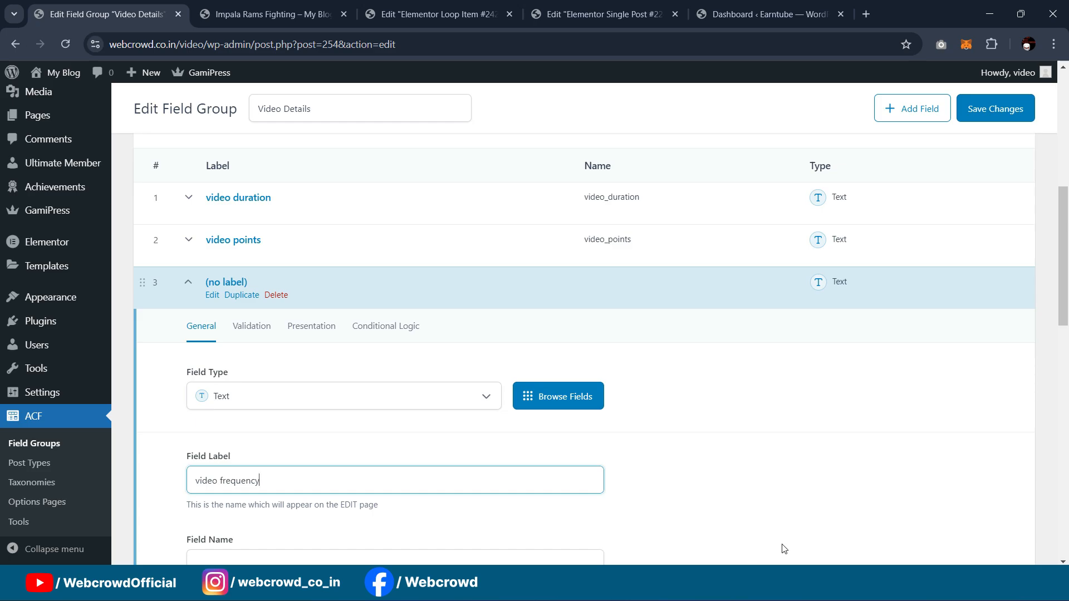
pyautogui.scroll(-6, 782, 547)
pyautogui.moveTo(704, 589)
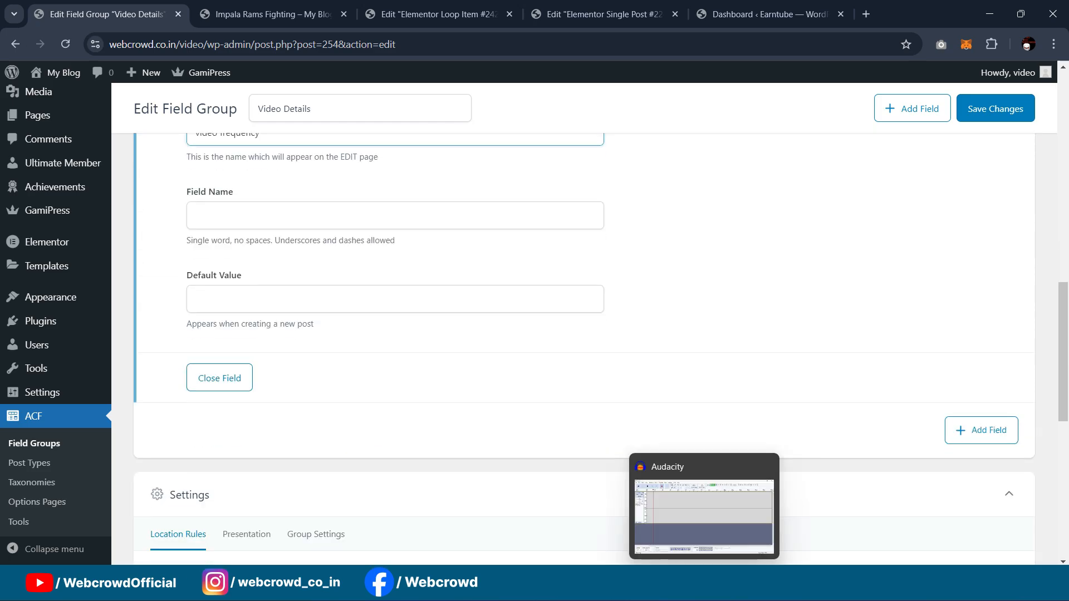
pyautogui.scroll(4, 470, 437)
pyautogui.press('Tab')
pyautogui.scroll(-4, 612, 401)
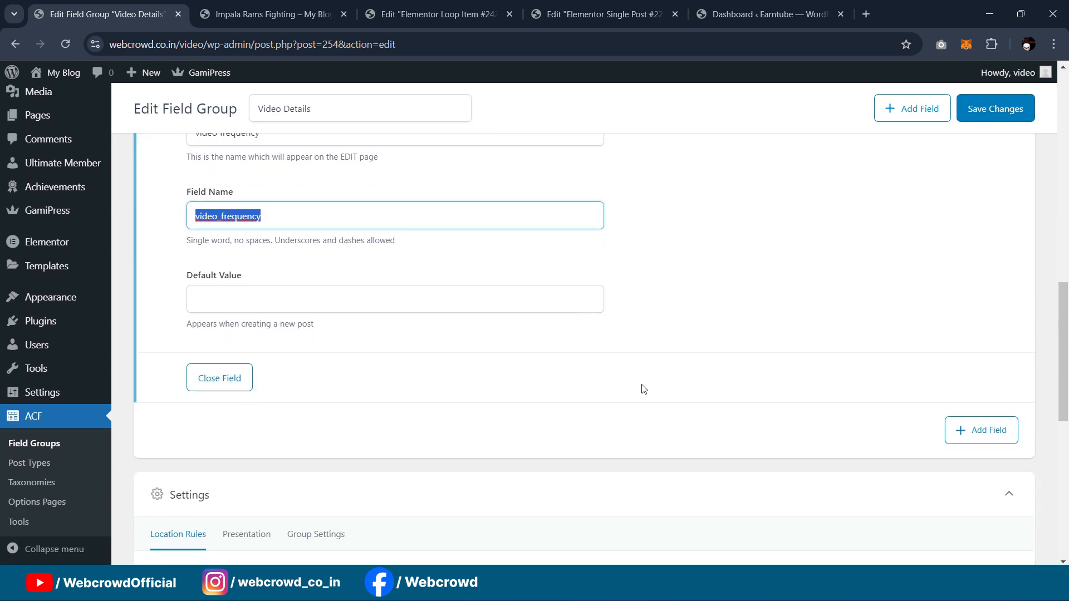
# Step: Add a 'video category' text field (video_category), save, and view the Impala Rams Fighting post
pyautogui.click(990, 437)
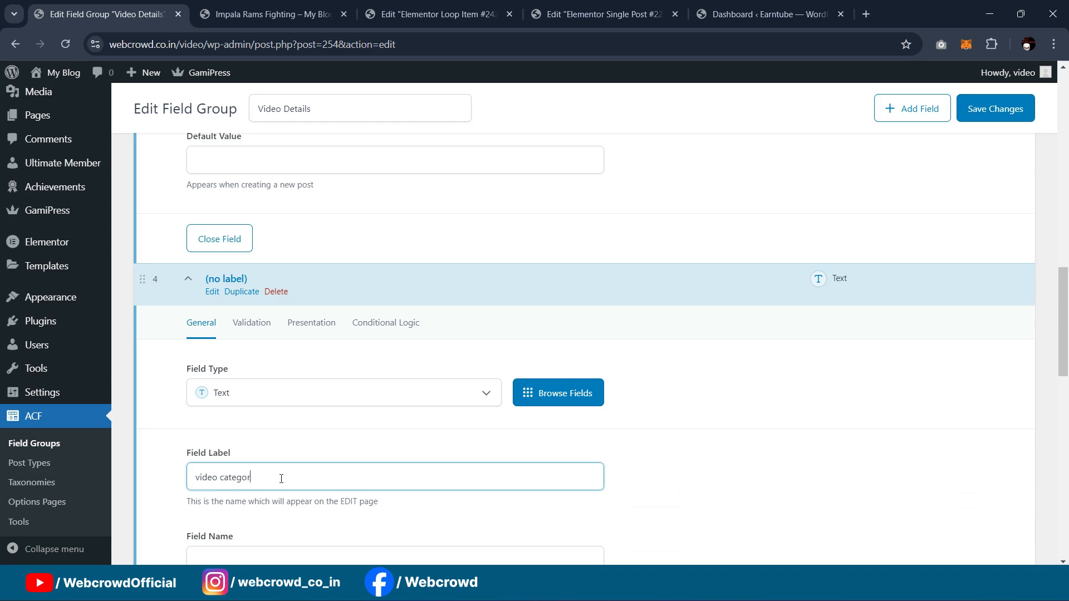
pyautogui.scroll(-3, 415, 239)
pyautogui.press('Tab')
pyautogui.press('Tab')
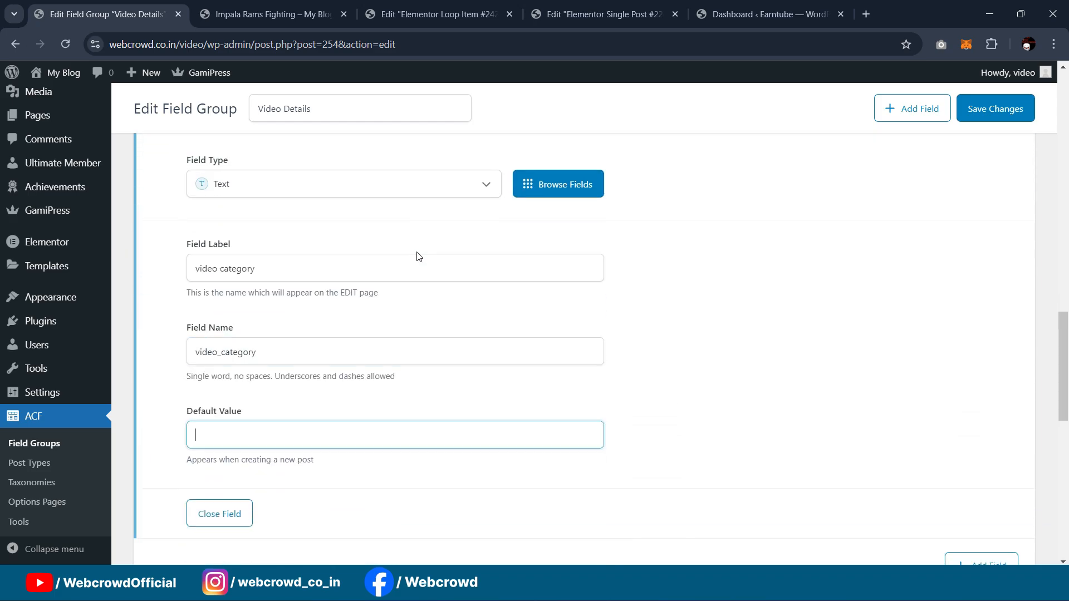
pyautogui.click(984, 114)
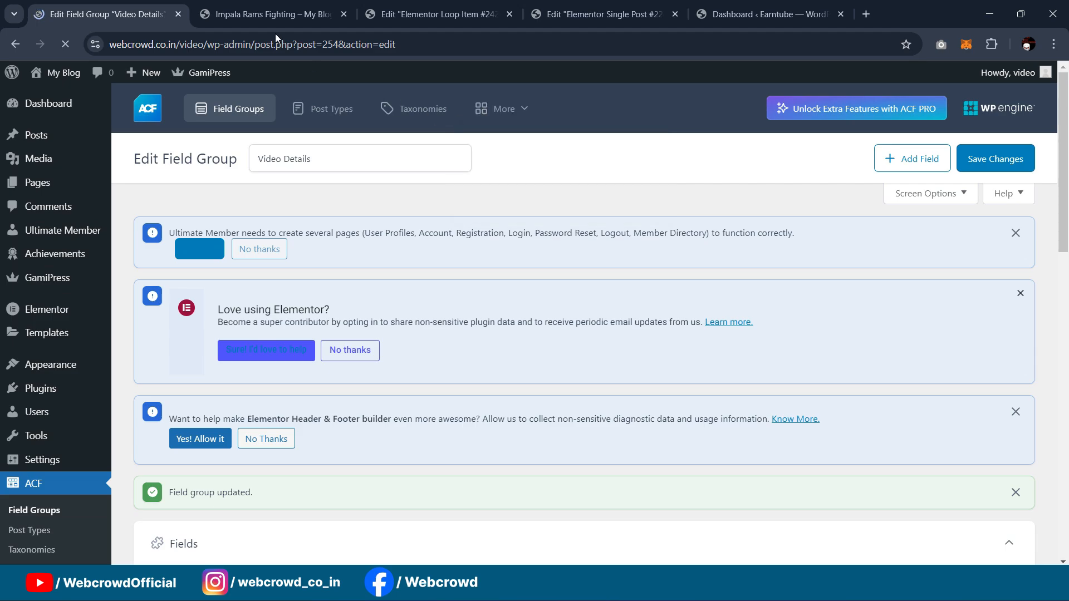
pyautogui.click(240, 10)
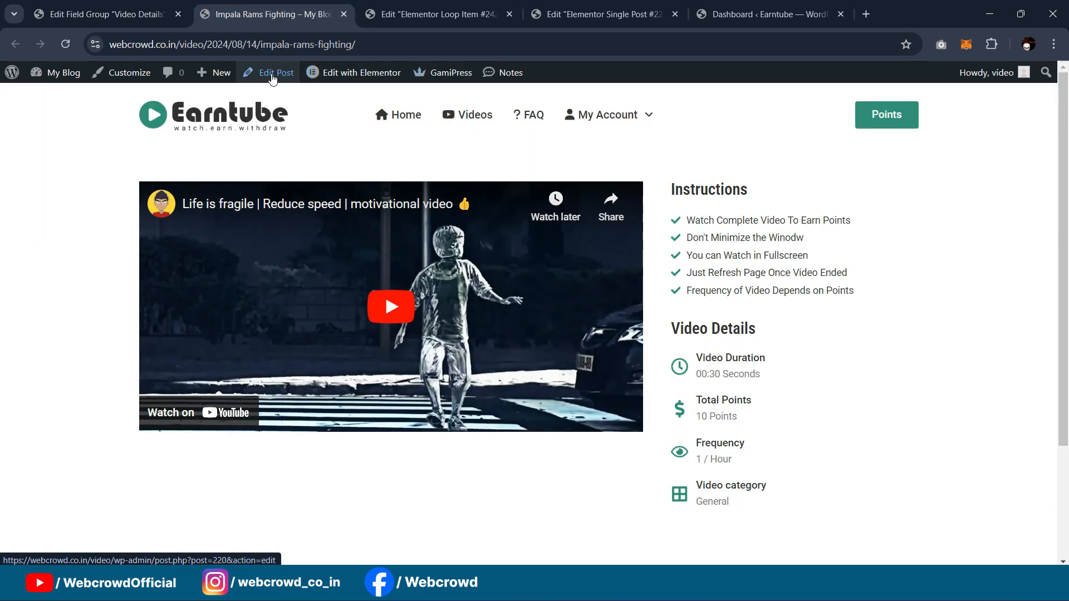
# Step: Set the Duration value heading to the ACF Field dynamic tag with key video duration
pyautogui.click(437, 14)
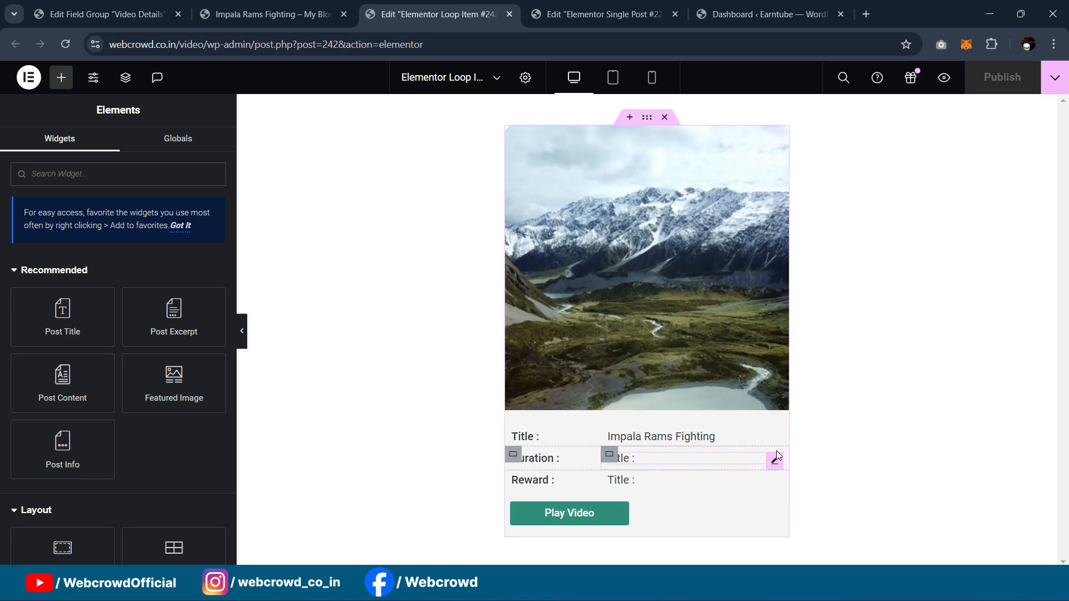
pyautogui.click(68, 42)
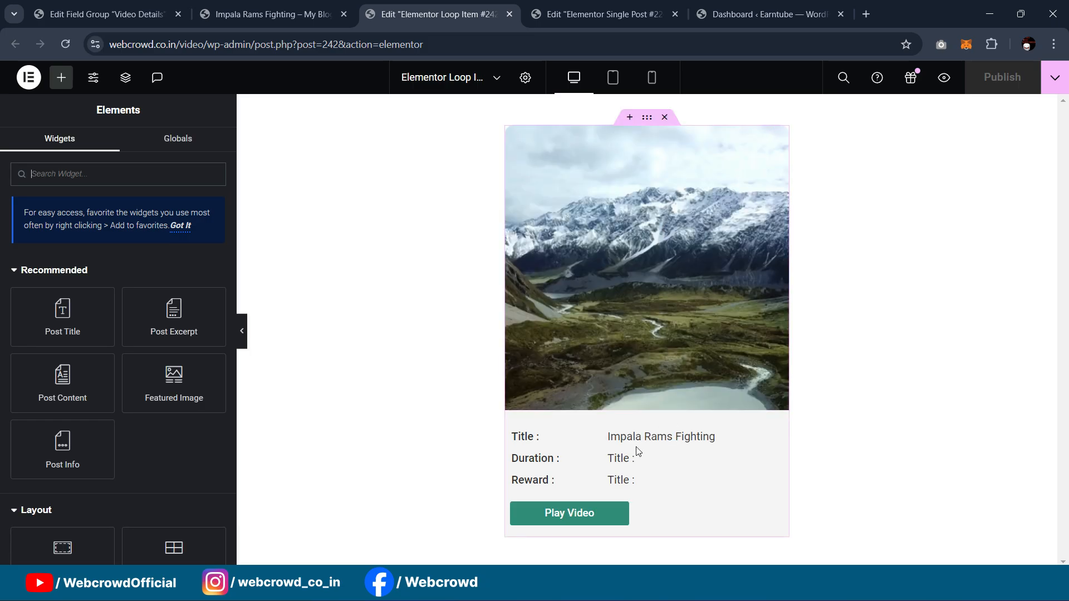
pyautogui.click(775, 460)
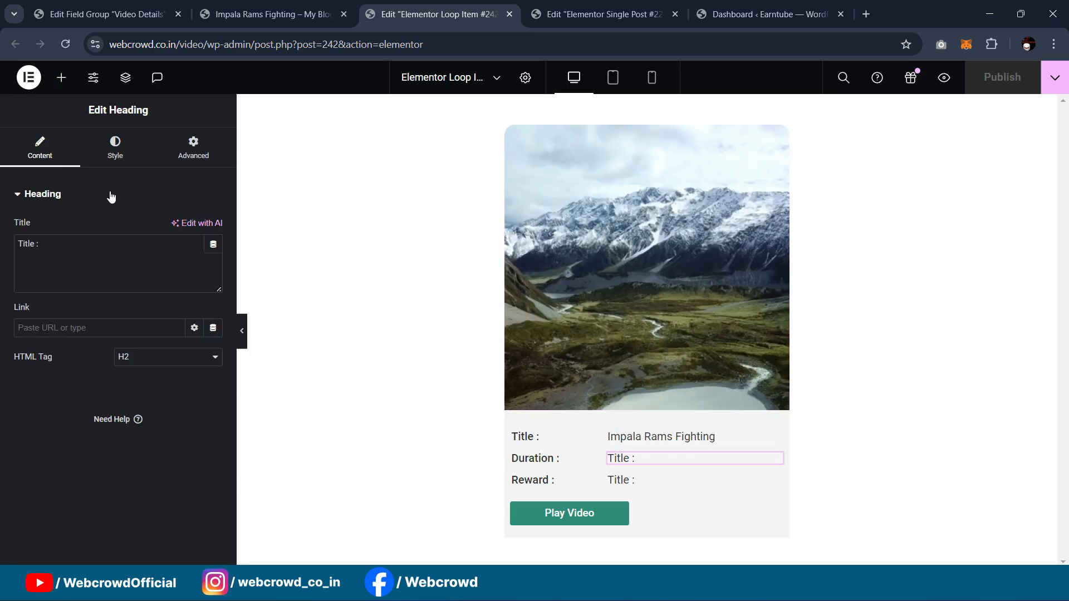
pyautogui.click(213, 244)
pyautogui.scroll(-5, 106, 349)
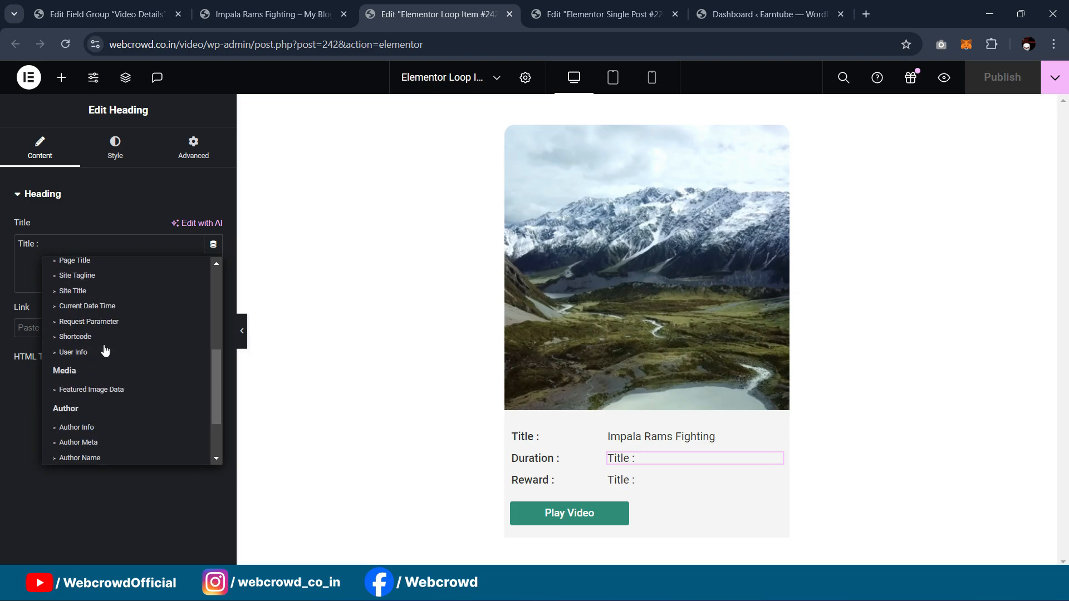
pyautogui.click(78, 453)
pyautogui.click(22, 249)
pyautogui.click(133, 308)
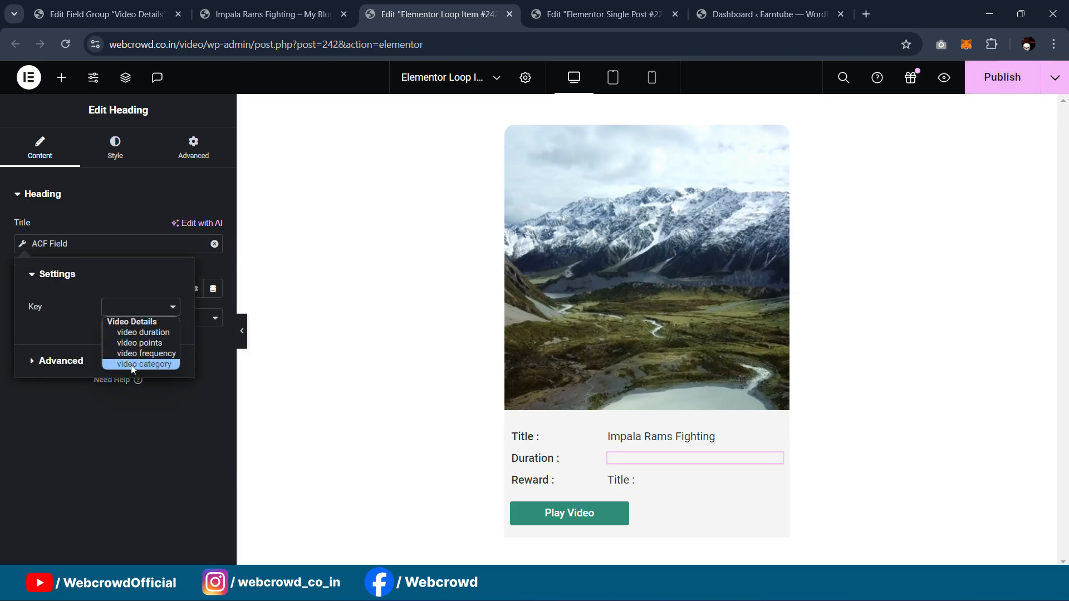
pyautogui.click(142, 333)
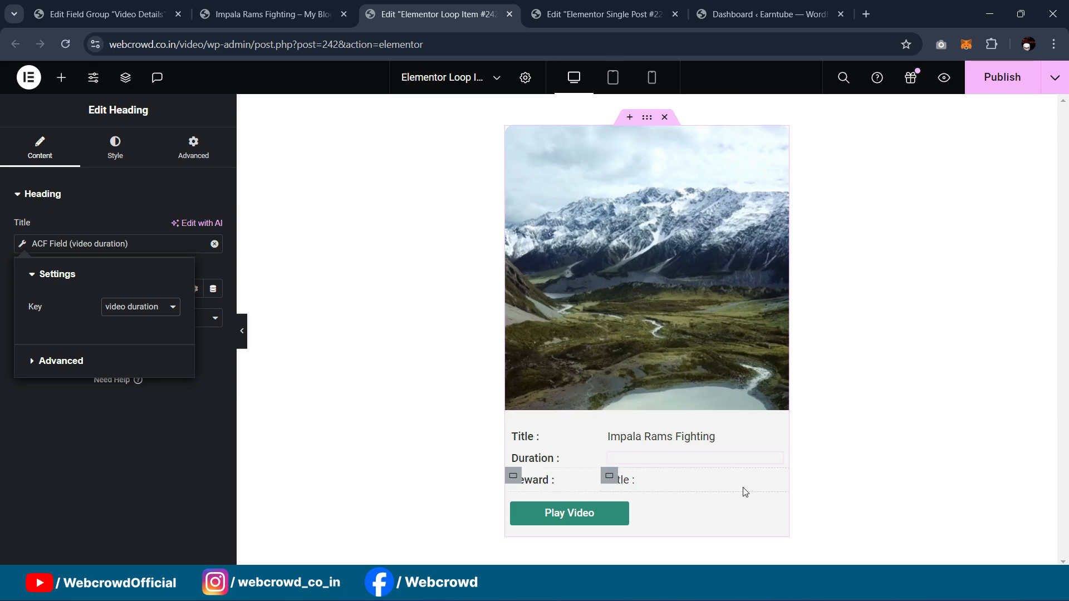
# Step: Set the Reward value heading to the ACF Field video points and publish the loop card
pyautogui.click(771, 482)
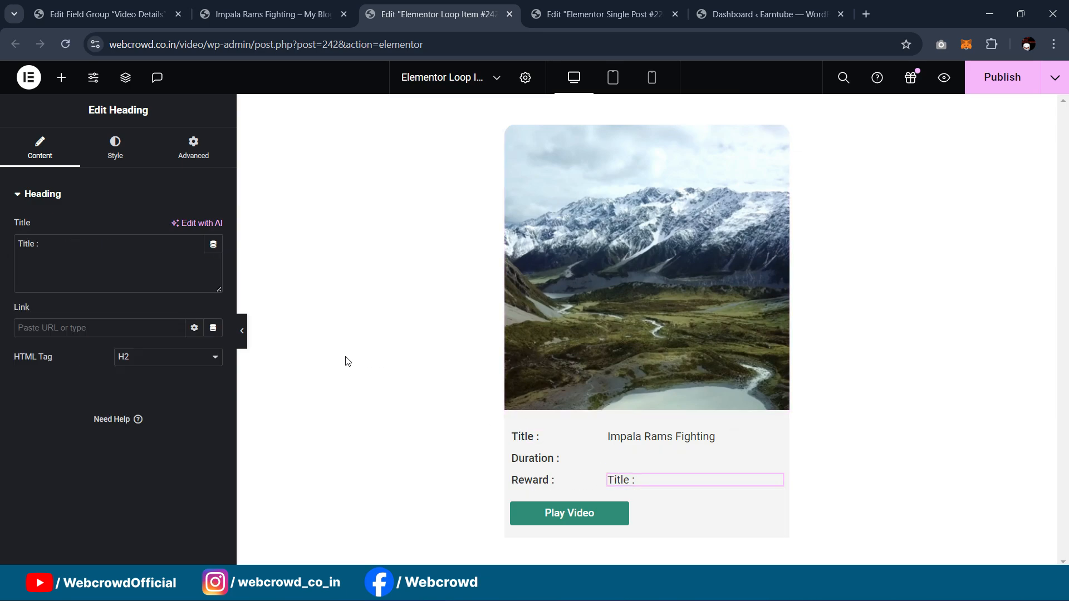
pyautogui.click(213, 244)
pyautogui.scroll(-5, 79, 417)
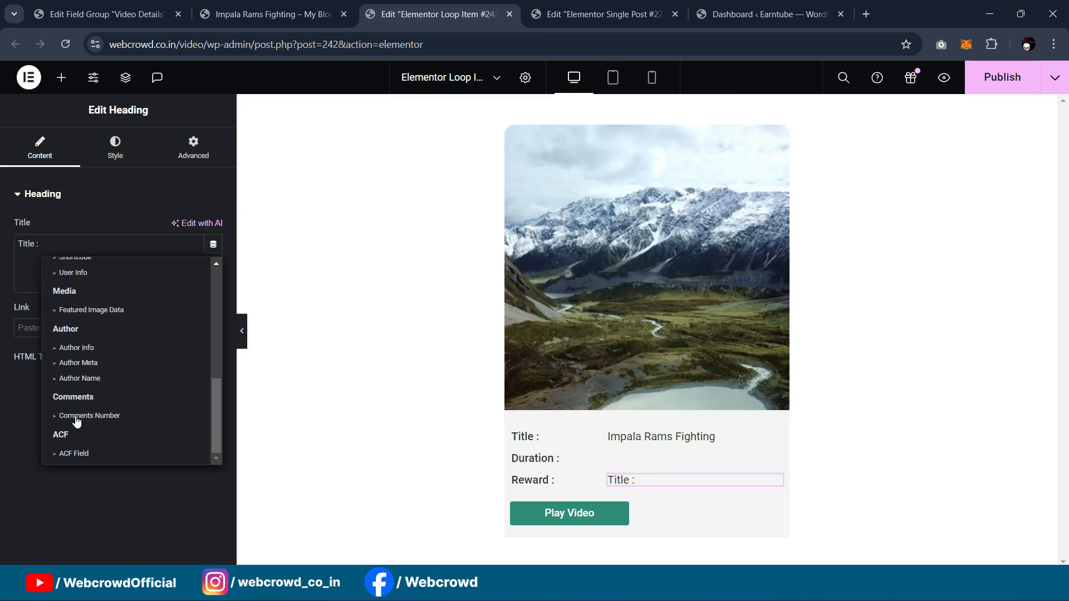
pyautogui.click(79, 450)
pyautogui.click(23, 245)
pyautogui.click(139, 307)
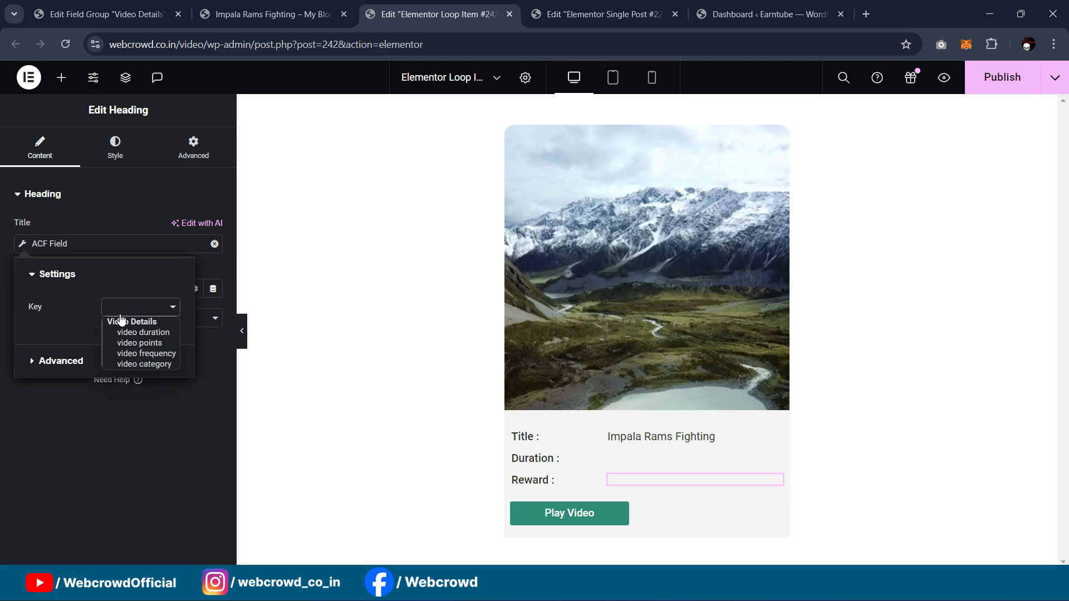
pyautogui.click(143, 343)
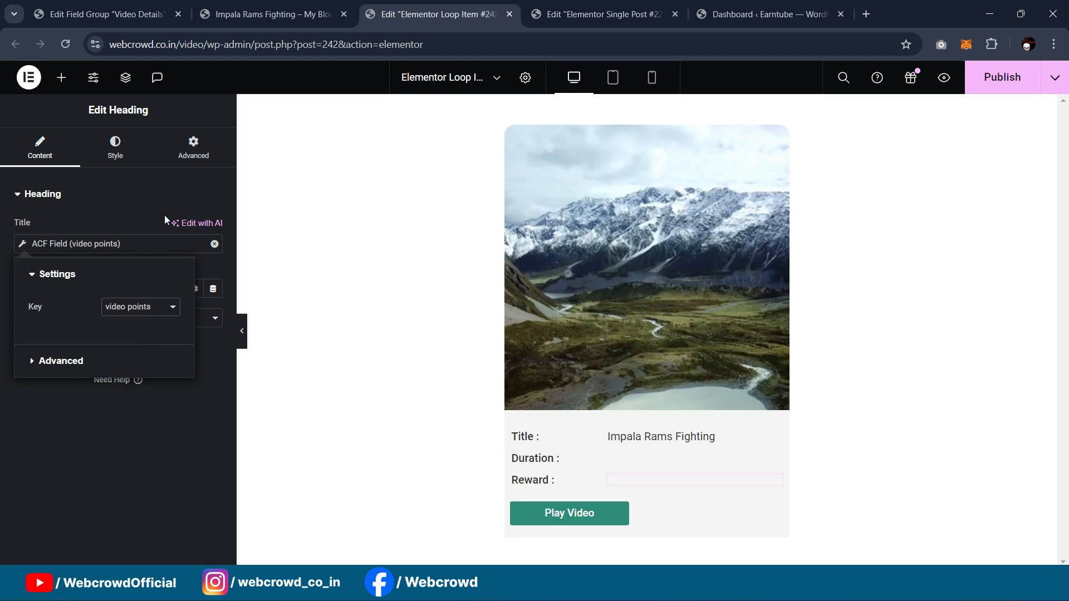
pyautogui.click(1012, 86)
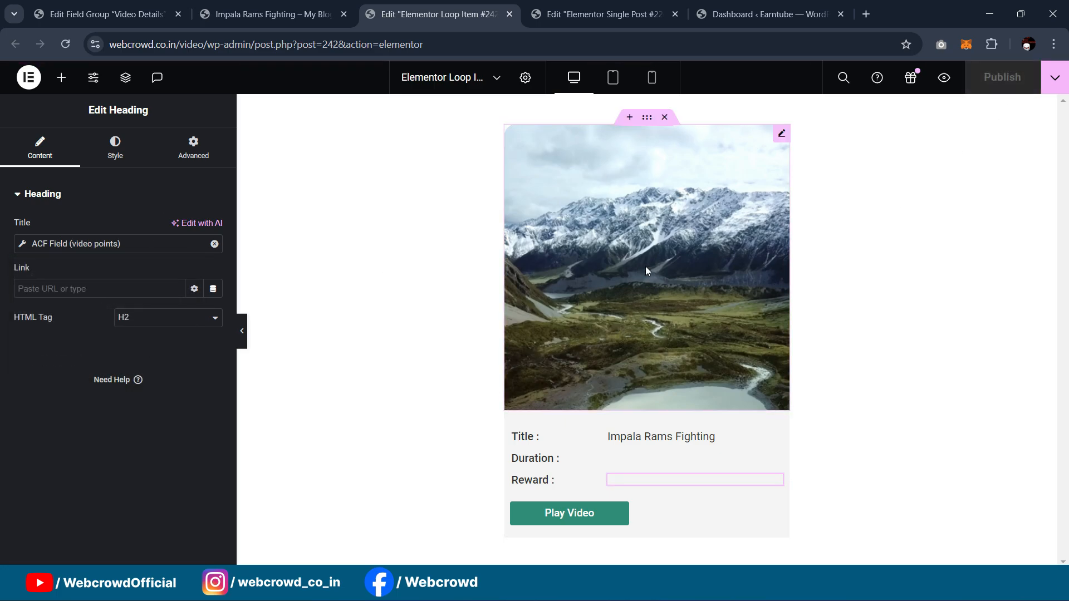
# Step: Check the Video Duration box's dynamic tag options, then reload the single post editor to load the new ACF fields
pyautogui.click(566, 22)
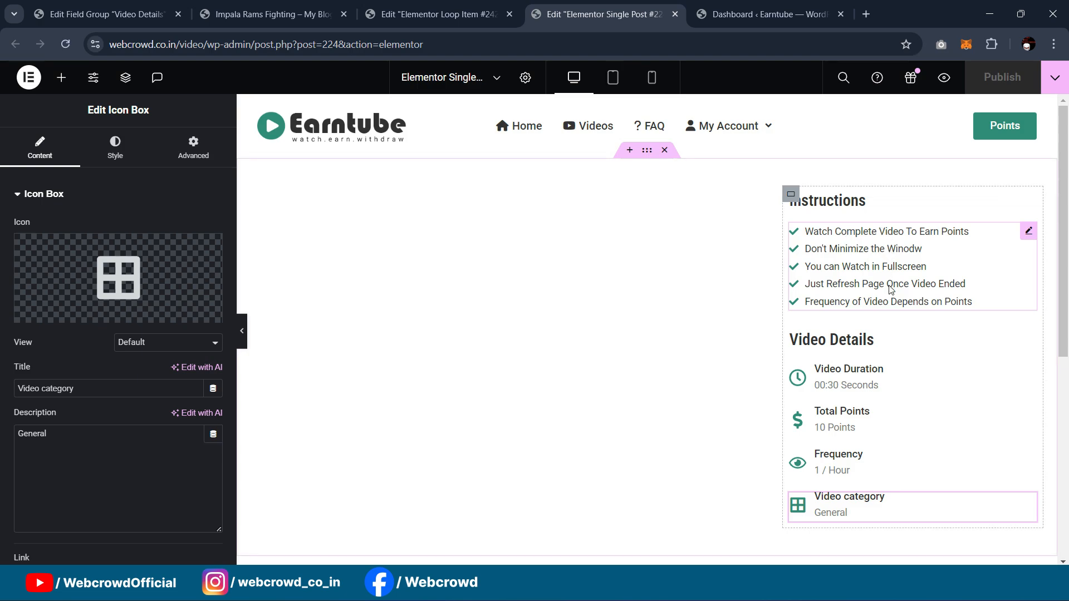
pyautogui.scroll(-1, 891, 289)
pyautogui.click(1029, 305)
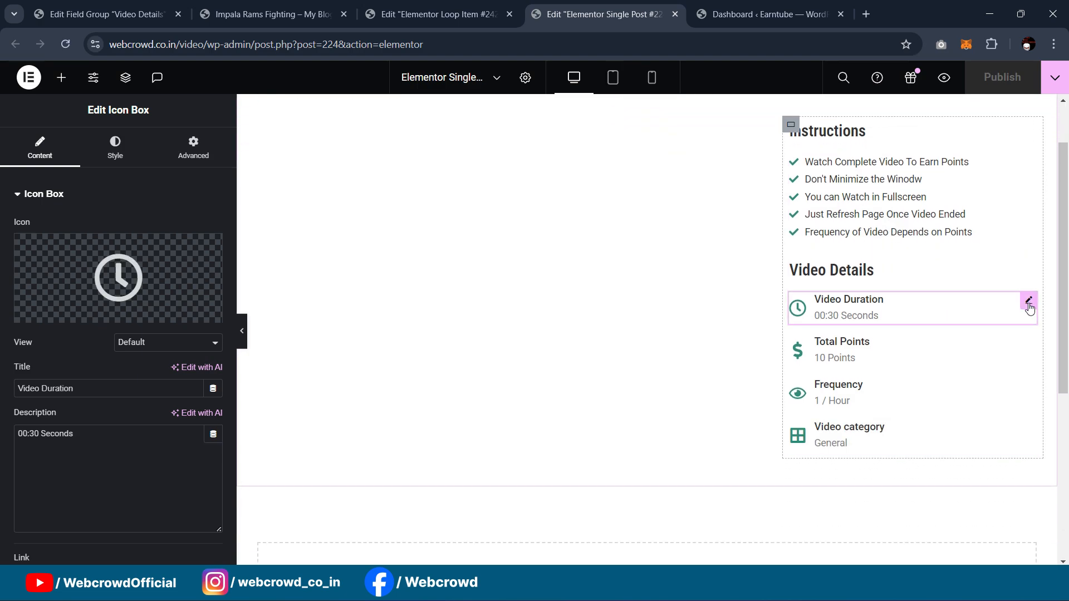
pyautogui.click(114, 151)
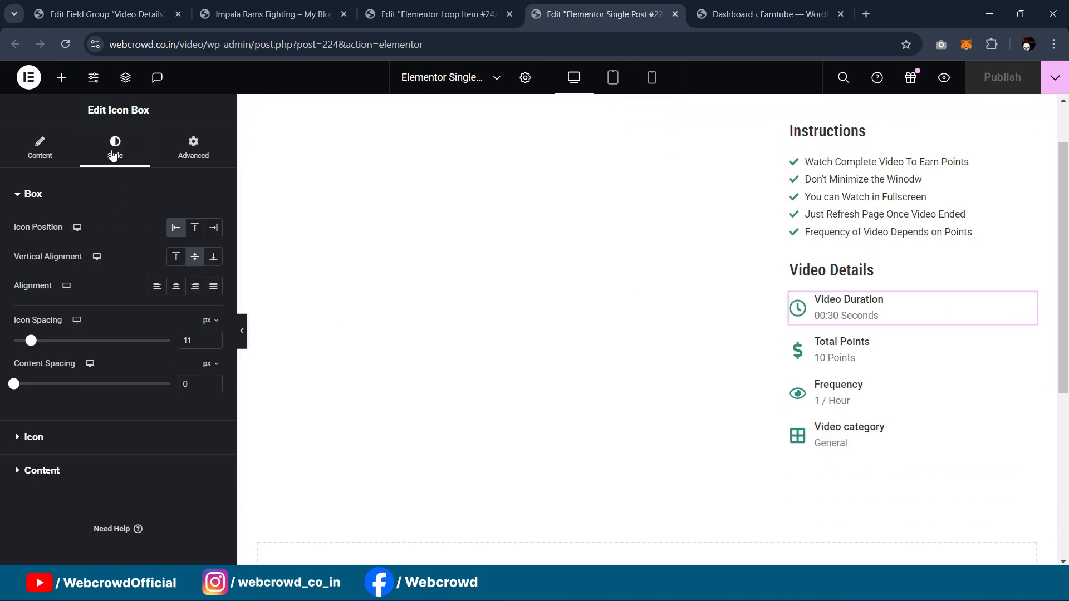
pyautogui.click(61, 156)
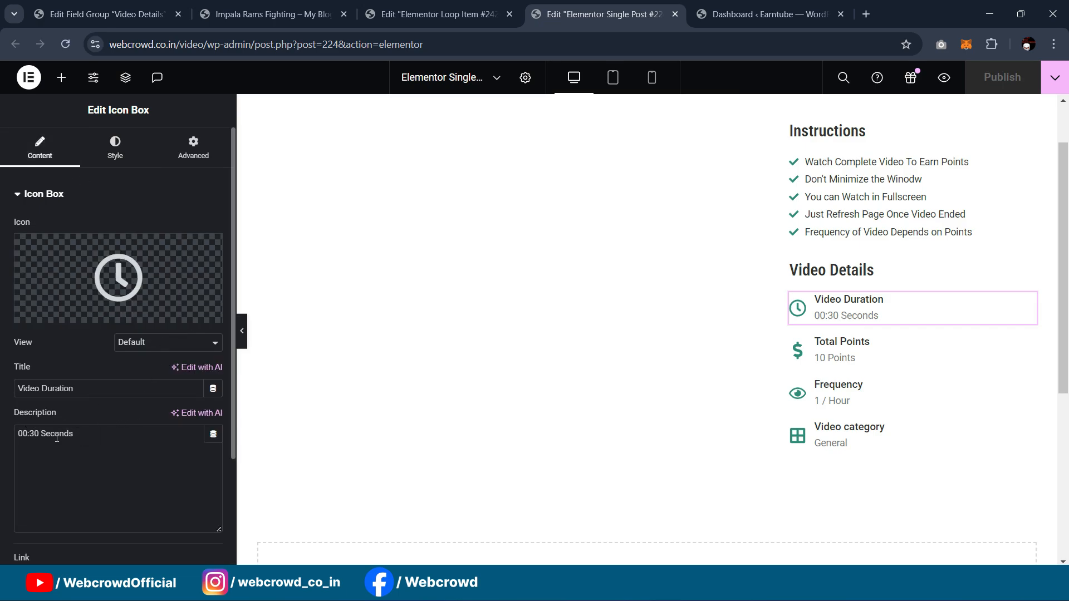
pyautogui.click(213, 434)
pyautogui.scroll(-5, 125, 289)
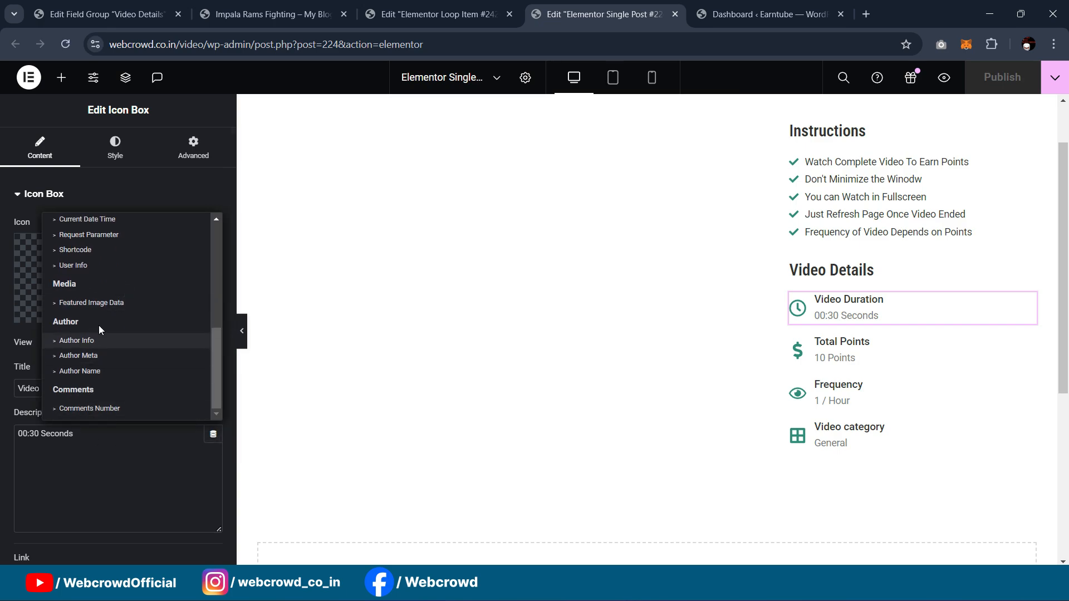
pyautogui.scroll(5, 98, 328)
pyautogui.scroll(-2, 92, 317)
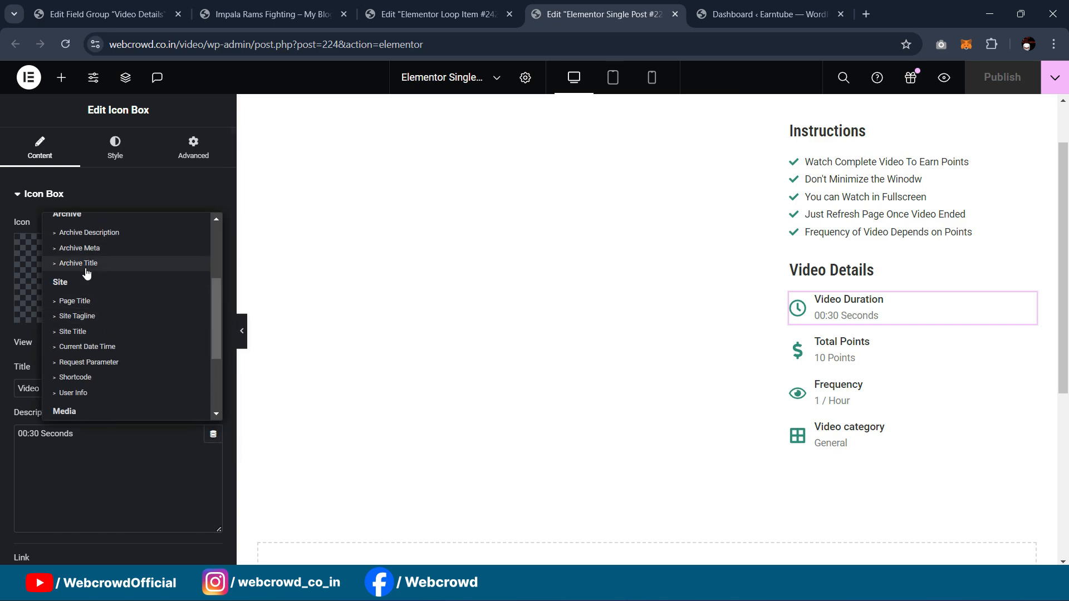
pyautogui.scroll(-3, 89, 311)
pyautogui.scroll(5, 92, 345)
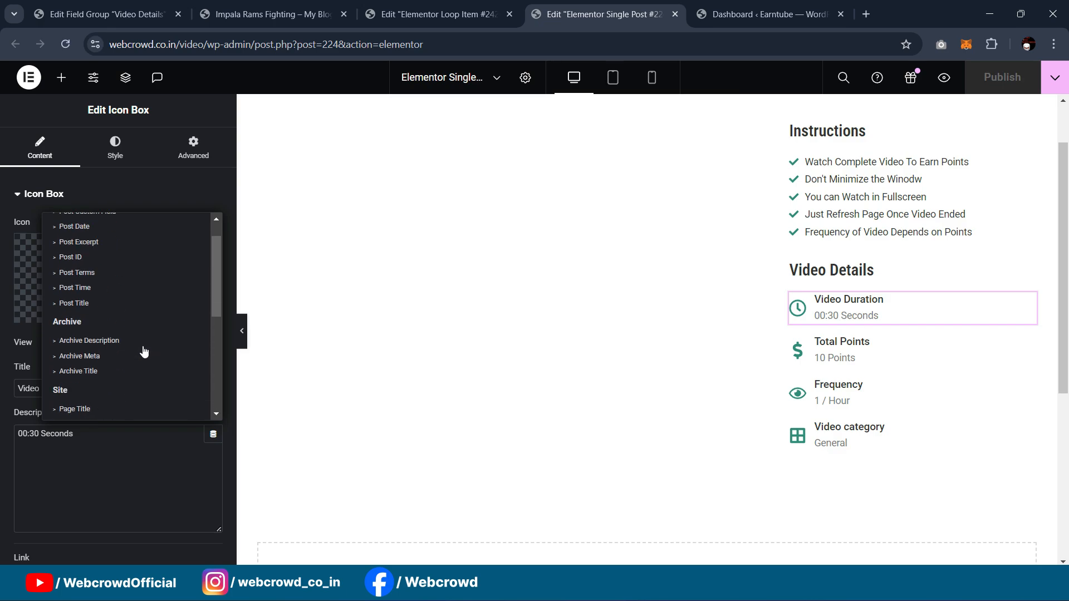
pyautogui.click(482, 257)
pyautogui.click(65, 45)
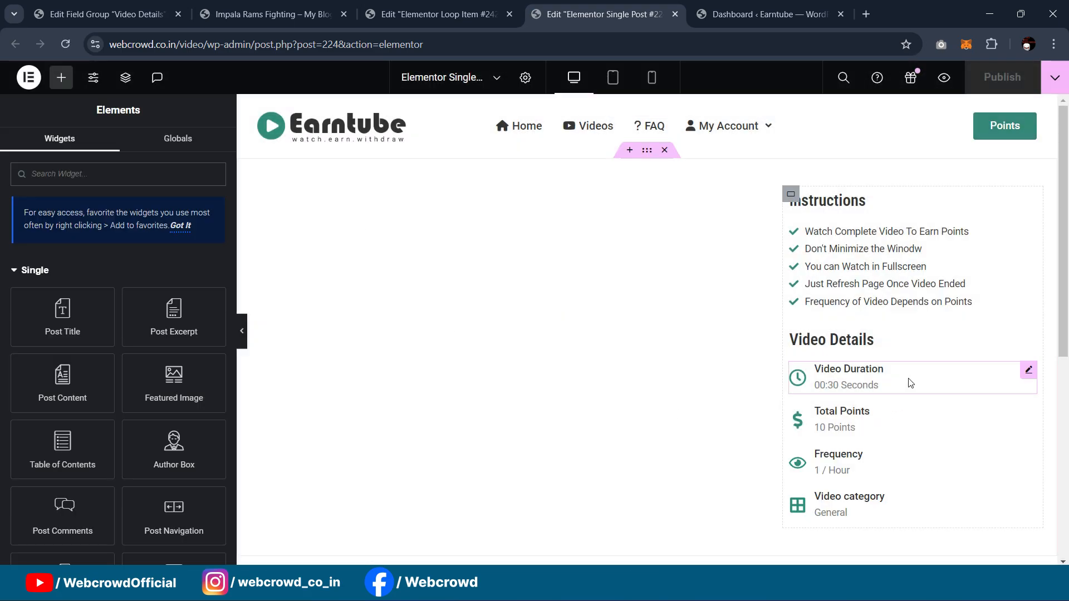
# Step: Set the Video Duration description to the ACF Field dynamic tag with key video duration
pyautogui.click(1029, 372)
pyautogui.scroll(-2, 129, 352)
pyautogui.click(212, 294)
pyautogui.scroll(-6, 139, 384)
pyautogui.click(89, 511)
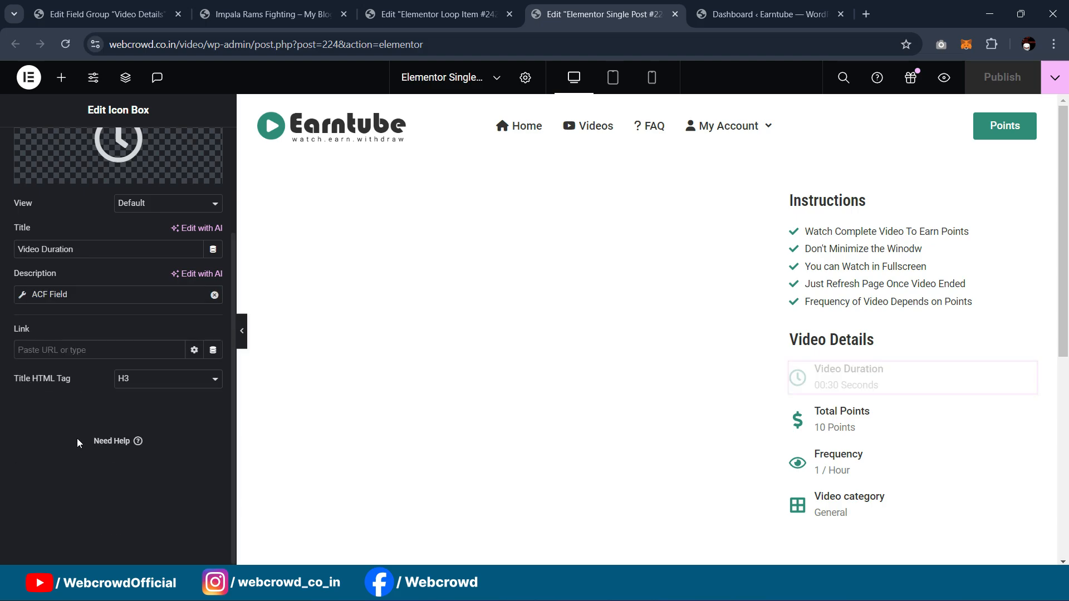
pyautogui.click(22, 380)
pyautogui.click(161, 442)
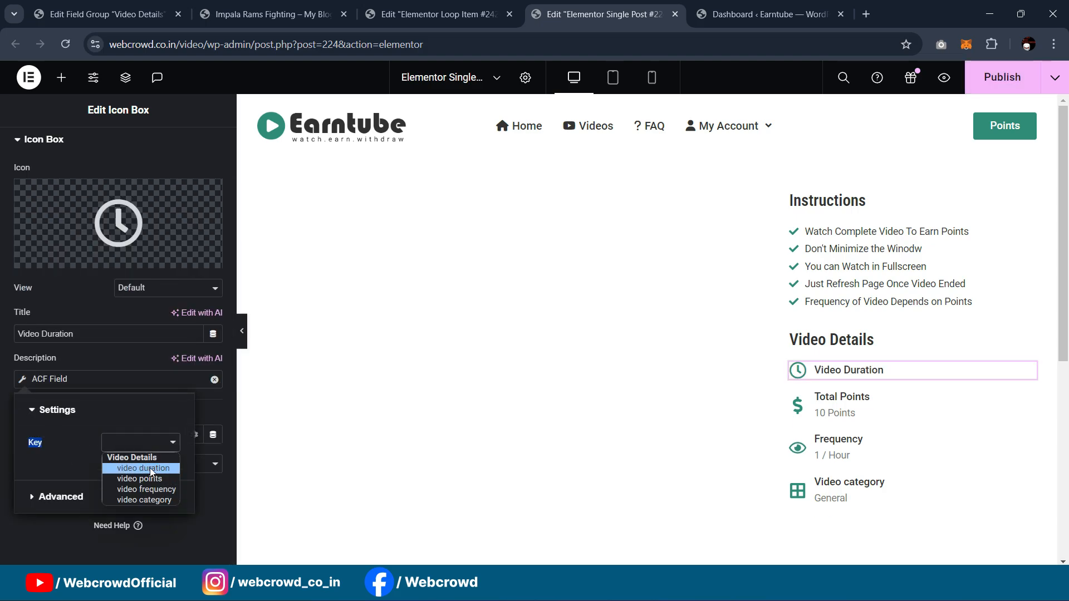
pyautogui.click(151, 472)
pyautogui.scroll(-1, 865, 317)
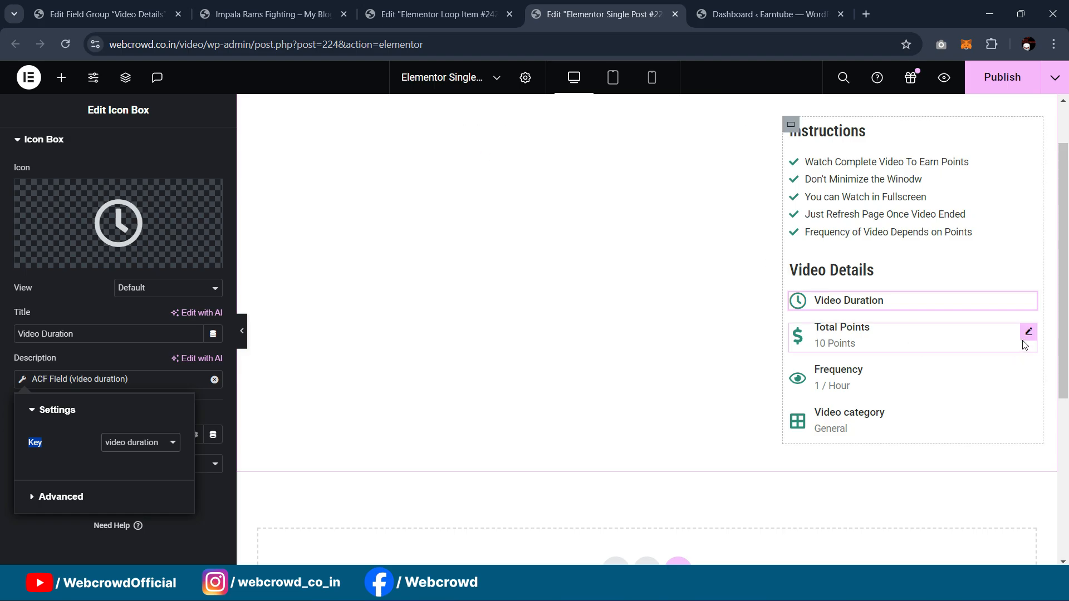
# Step: Set the Total Points description to the ACF Field dynamic tag with key video points
pyautogui.click(1024, 342)
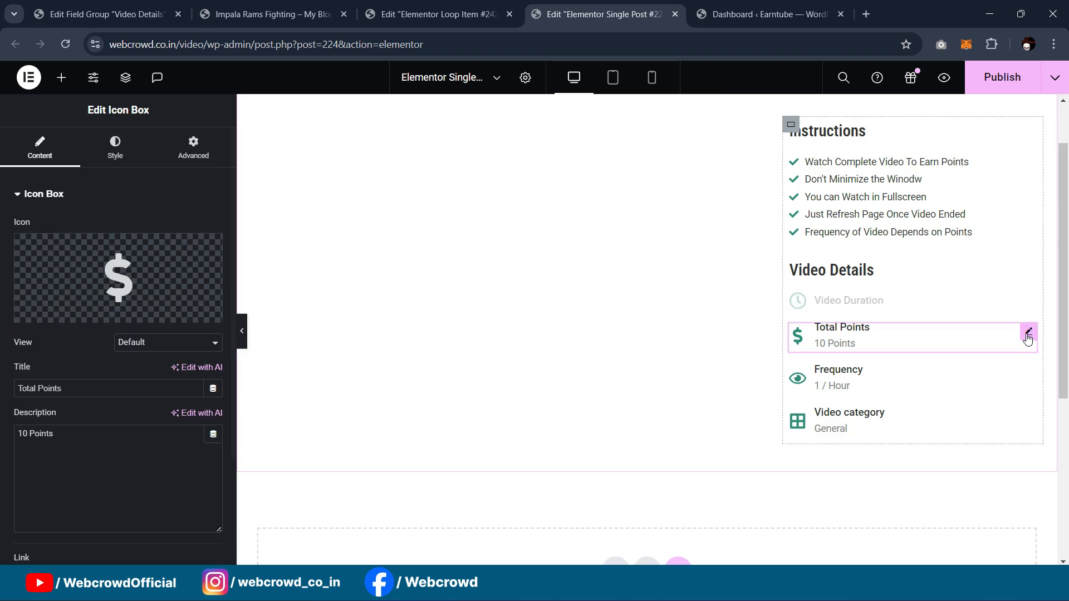
pyautogui.click(217, 441)
pyautogui.scroll(-5, 79, 298)
pyautogui.scroll(-2, 98, 402)
pyautogui.click(90, 409)
pyautogui.click(22, 436)
pyautogui.click(108, 500)
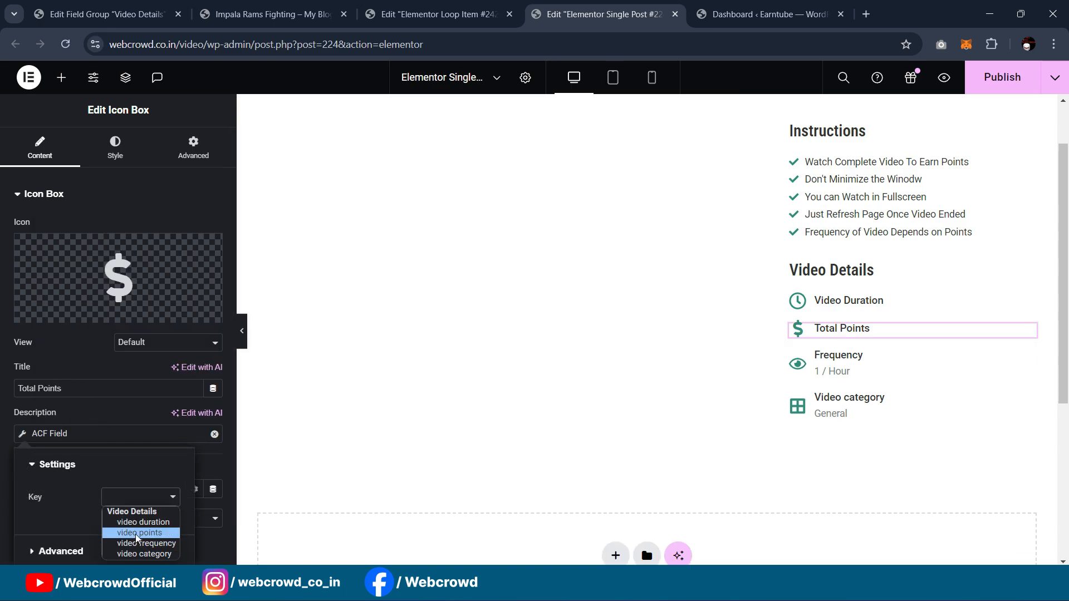
pyautogui.click(136, 536)
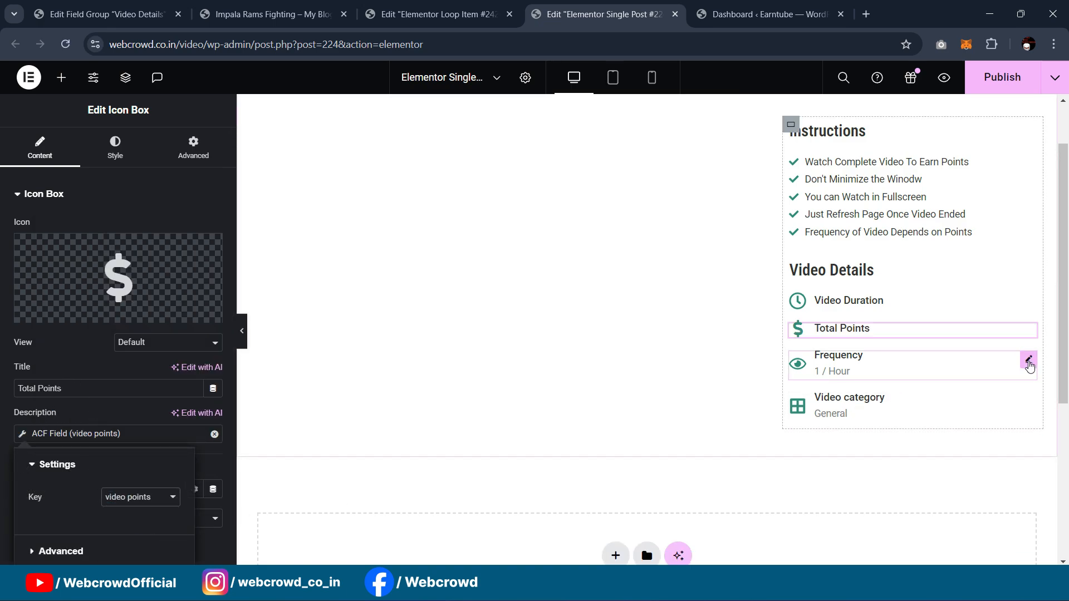
# Step: Set the Frequency description to the ACF Field dynamic tag with key video frequency
pyautogui.click(1028, 360)
pyautogui.scroll(-3, 117, 278)
pyautogui.click(212, 289)
pyautogui.scroll(-10, 152, 414)
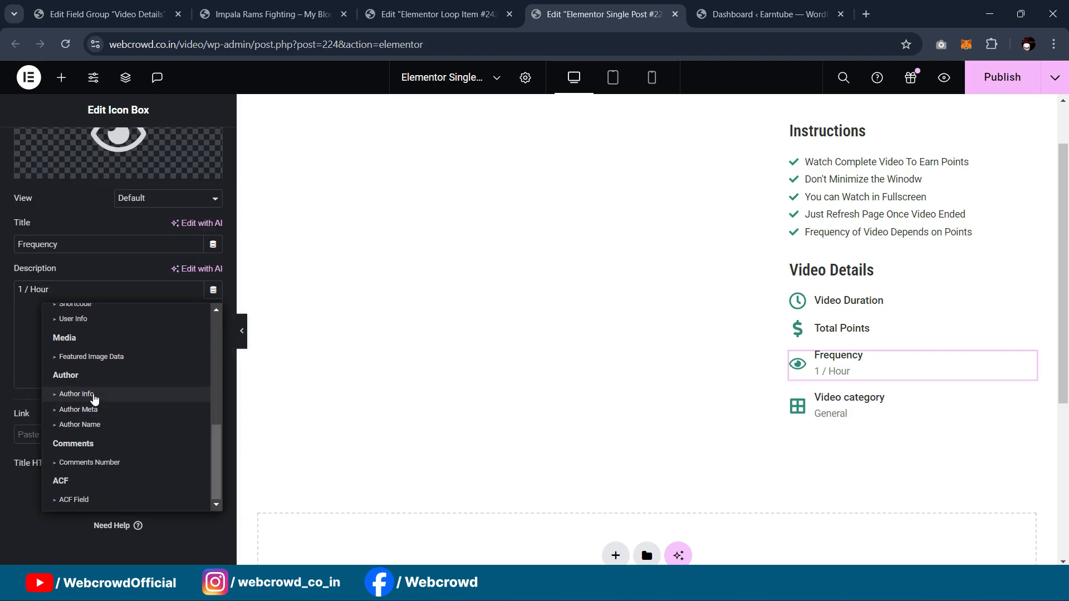
pyautogui.click(83, 500)
pyautogui.click(23, 379)
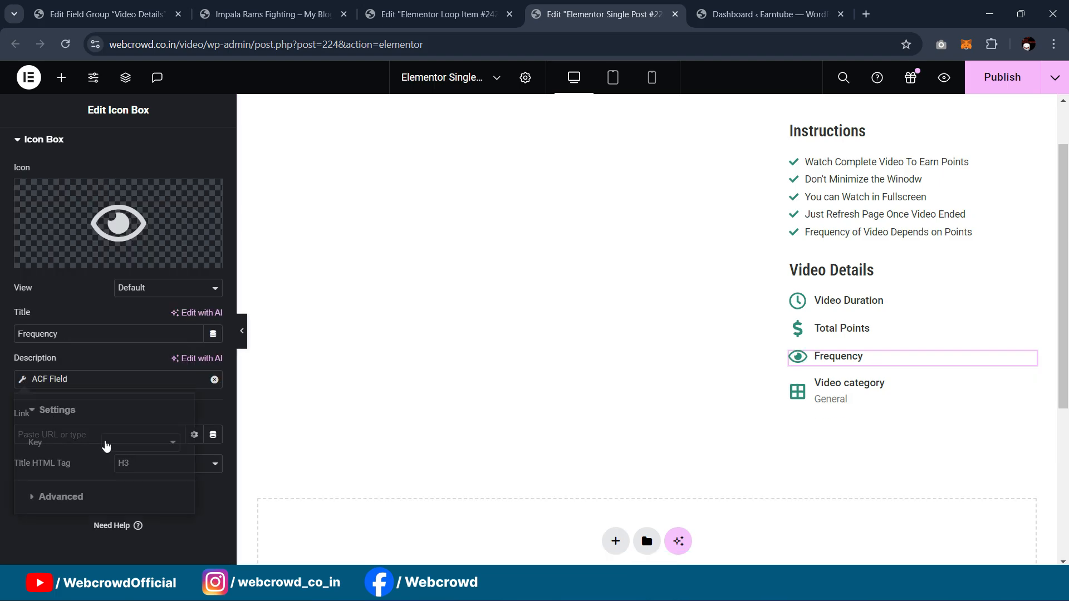
pyautogui.click(146, 442)
pyautogui.click(146, 490)
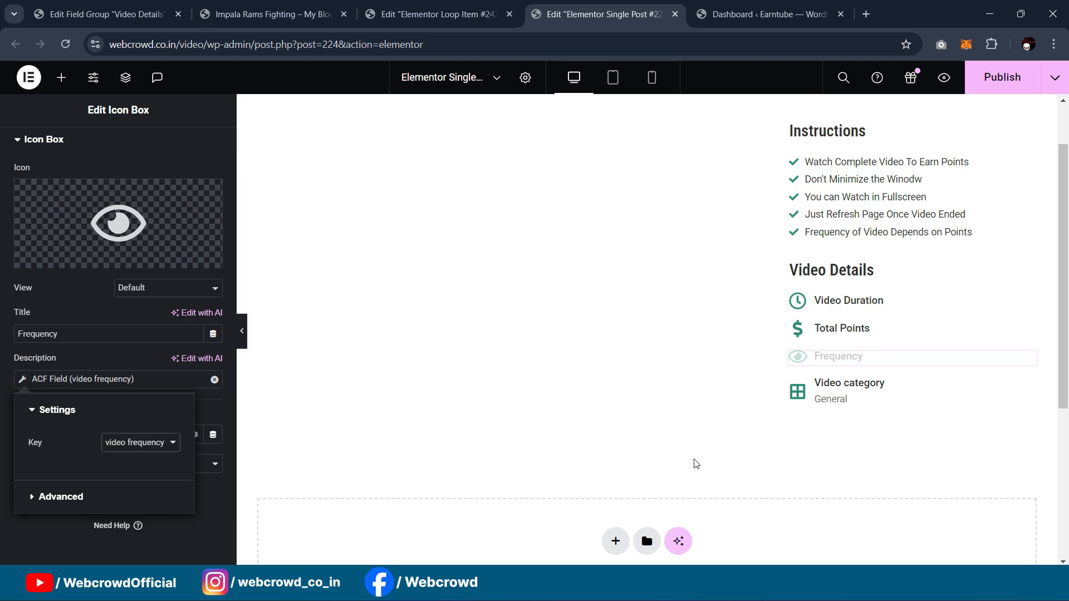
# Step: Link the Video category description to ACF key video category and publish the template
pyautogui.click(1025, 391)
pyautogui.scroll(-1, 95, 345)
pyautogui.click(95, 322)
pyautogui.click(212, 364)
pyautogui.scroll(-5, 91, 290)
pyautogui.click(83, 341)
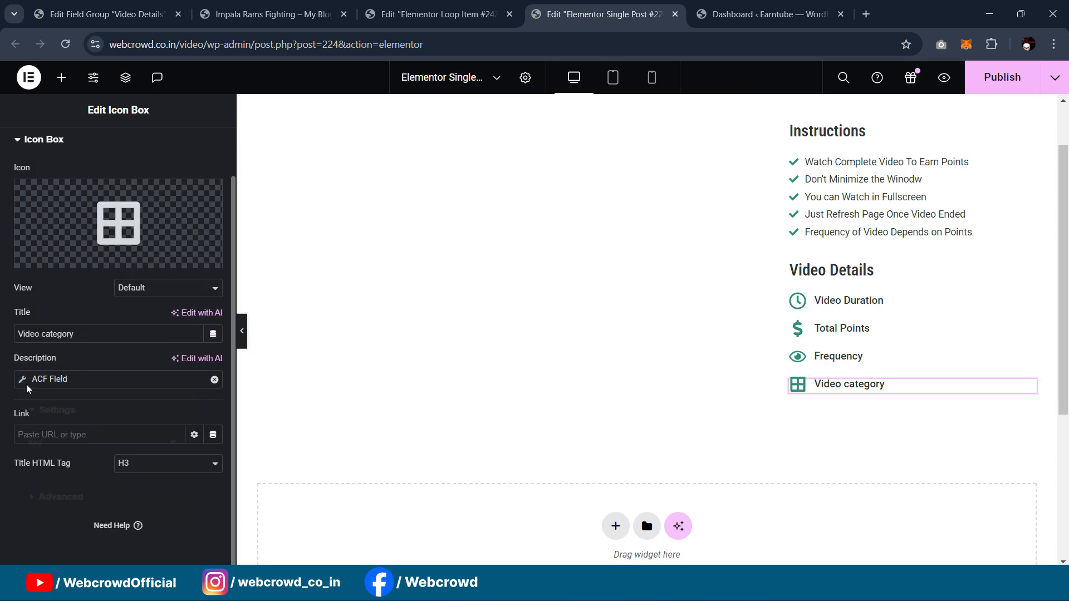
pyautogui.click(119, 442)
pyautogui.click(134, 497)
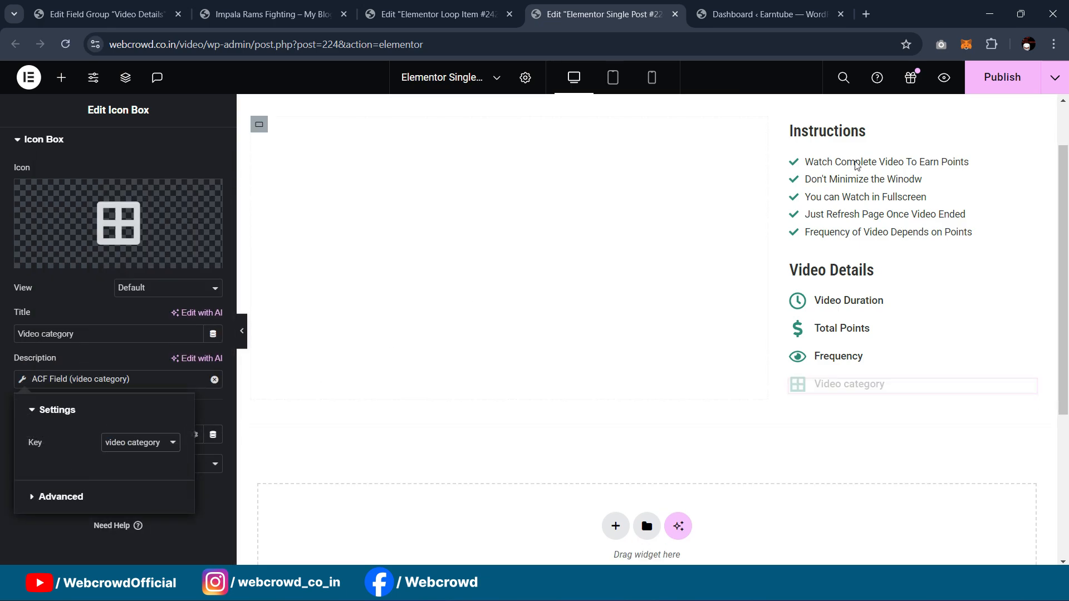
pyautogui.click(996, 77)
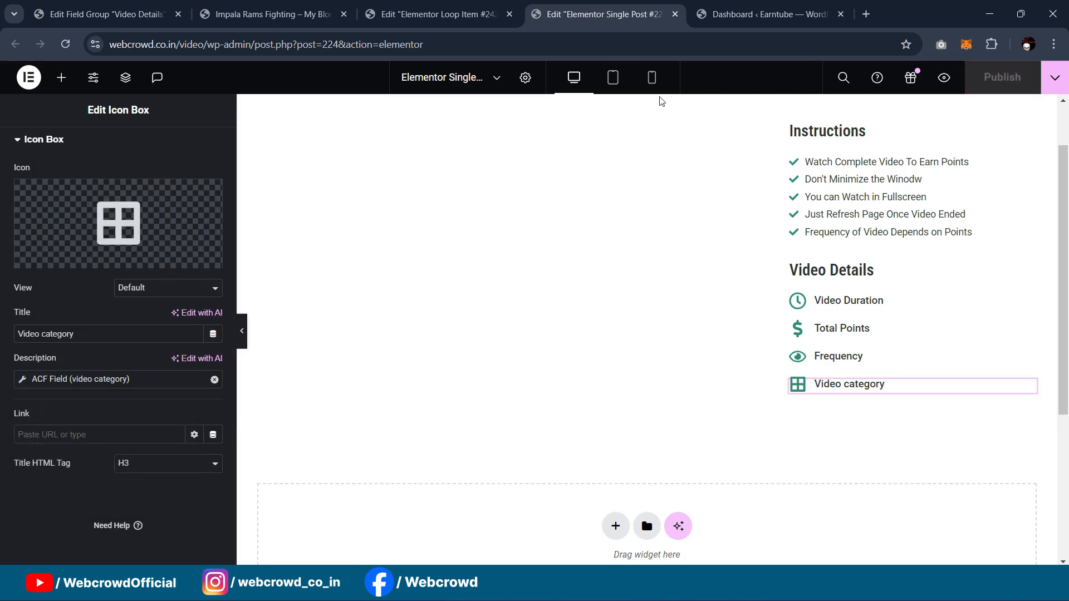
# Step: From the Impala Rams Fighting live page, open the post in the block editor via Edit Post
pyautogui.click(264, 16)
pyautogui.click(440, 13)
pyautogui.click(600, 4)
pyautogui.click(267, 14)
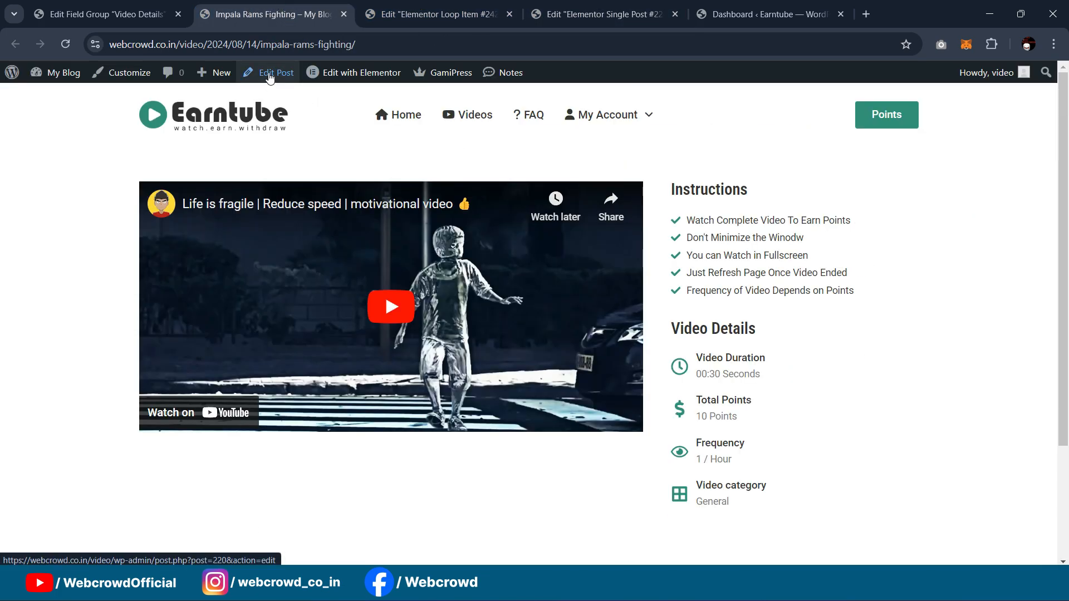
pyautogui.click(269, 76)
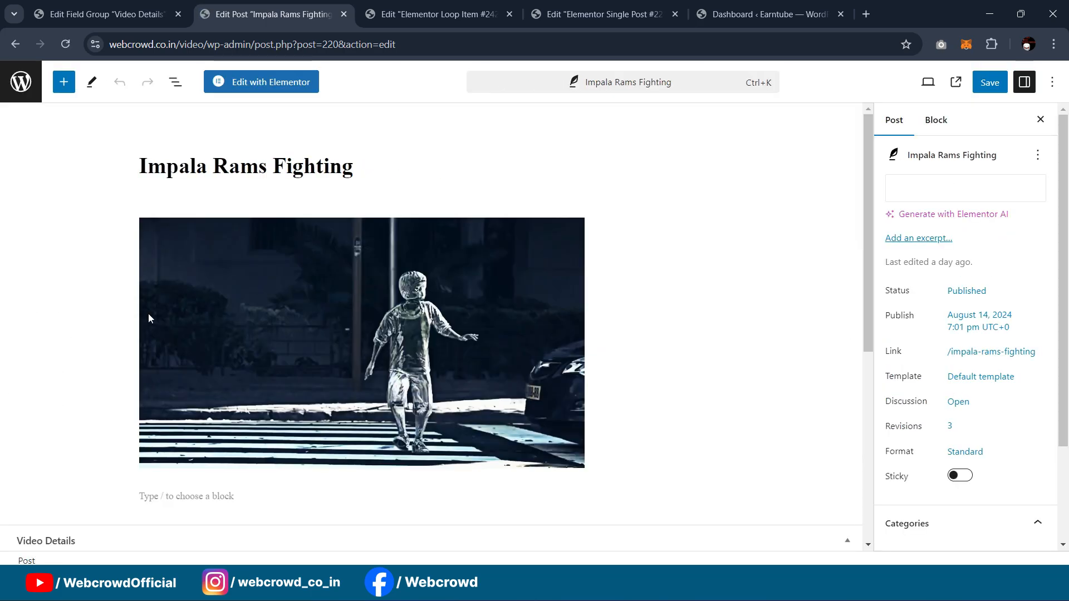
# Step: Fill Video Details with duration 00:30 Sec, points 10 Points, frequency 1 / Hour and category Nature
pyautogui.scroll(-5, 373, 235)
pyautogui.click(62, 317)
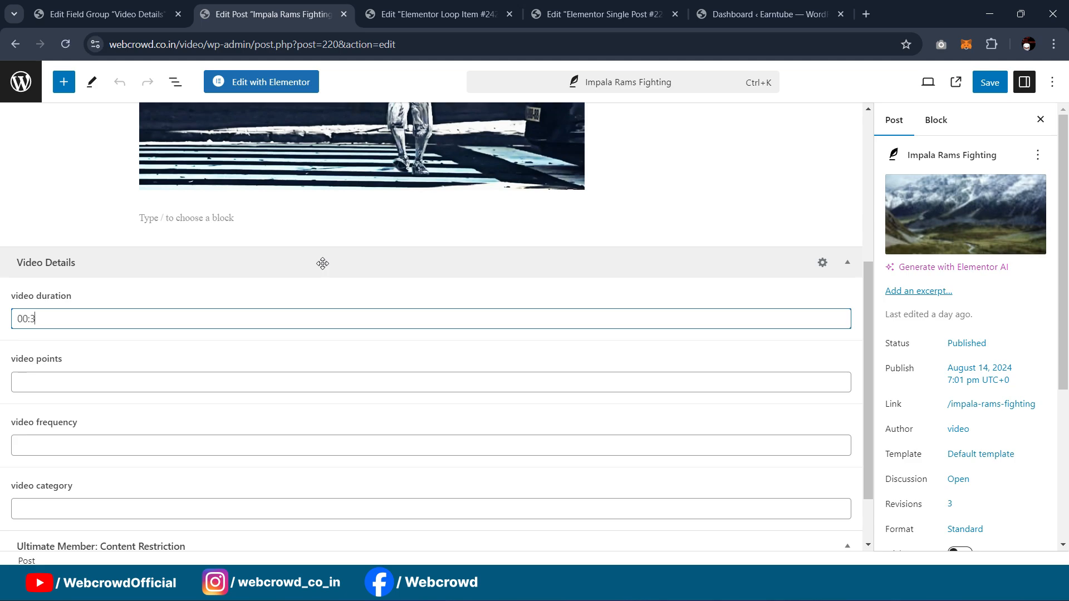
pyautogui.write('00:30 Sec')
pyautogui.click(44, 385)
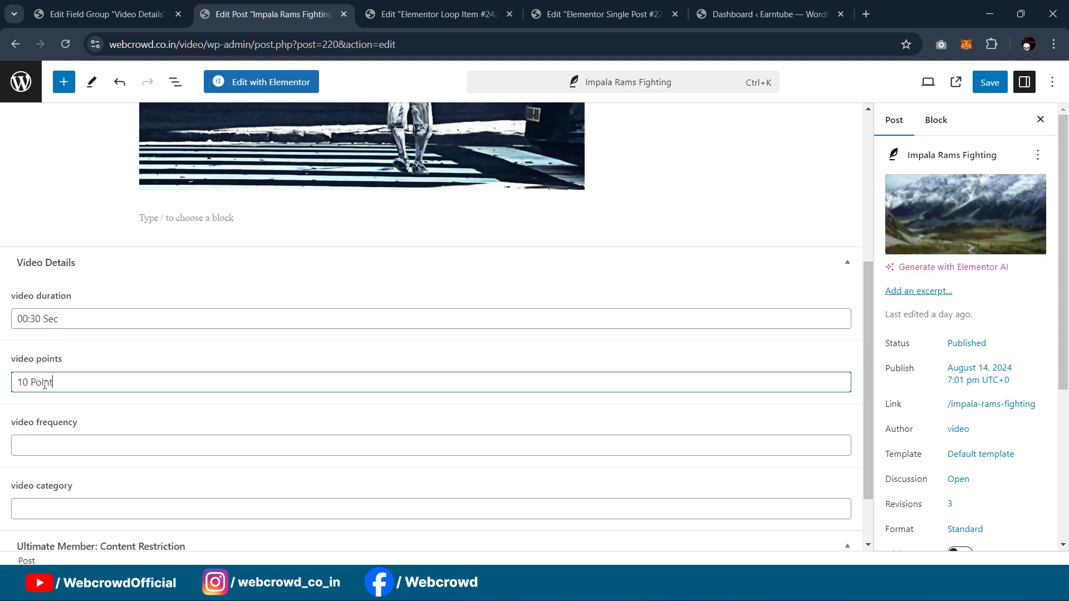
pyautogui.write('10 Points')
pyautogui.scroll(-1, 56, 367)
pyautogui.click(63, 374)
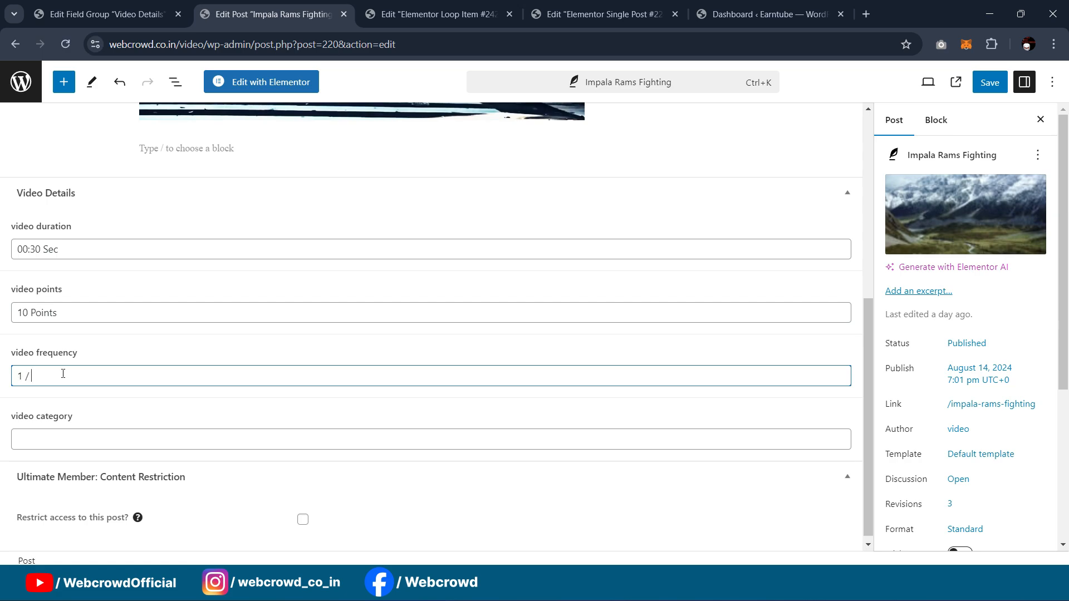
pyautogui.scroll(-1, 98, 362)
pyautogui.click(90, 438)
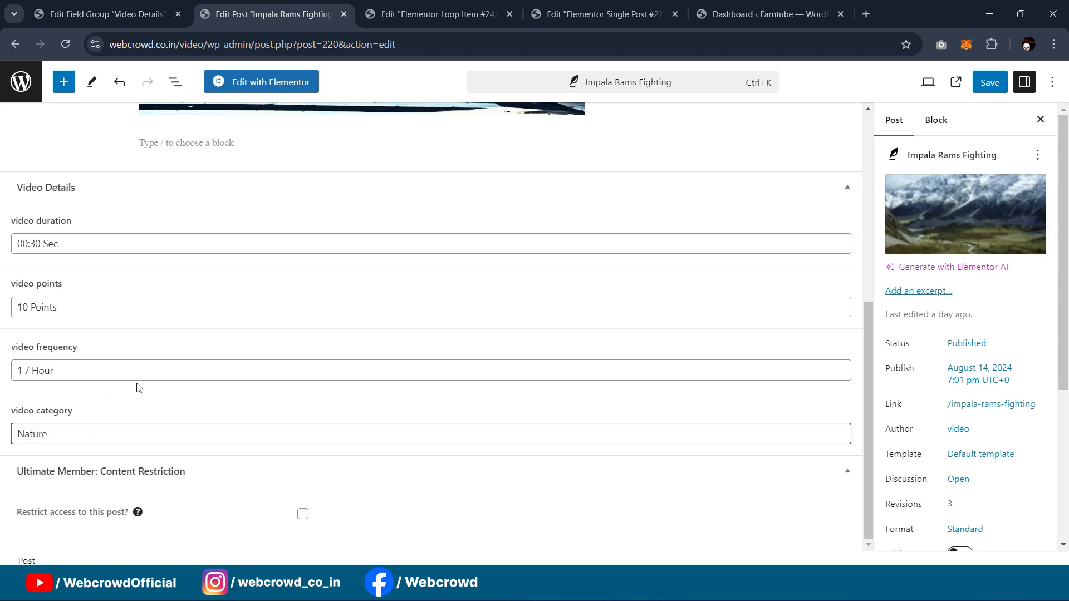
pyautogui.scroll(6, 426, 356)
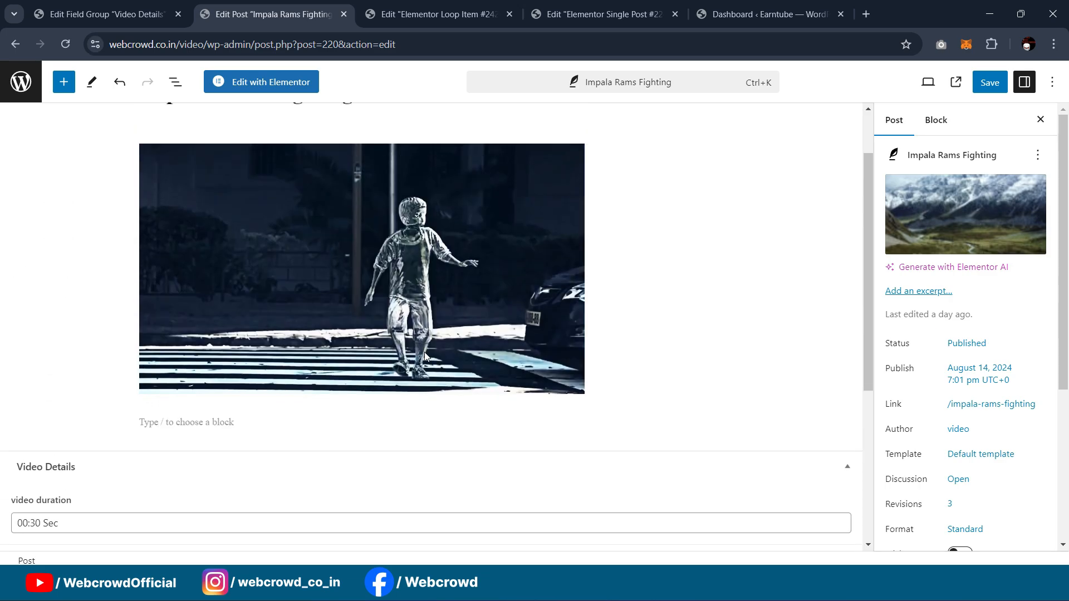
# Step: Save the post with Ctrl+S and open the published post to check it
pyautogui.hotkey('ctrl', 's')
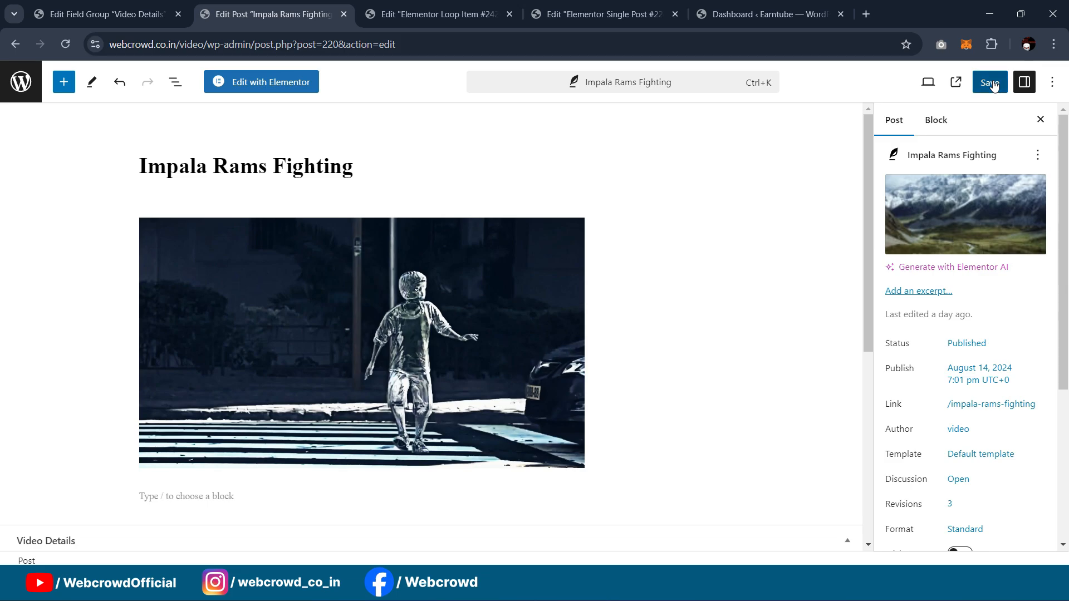
pyautogui.click(429, 12)
pyautogui.click(257, 6)
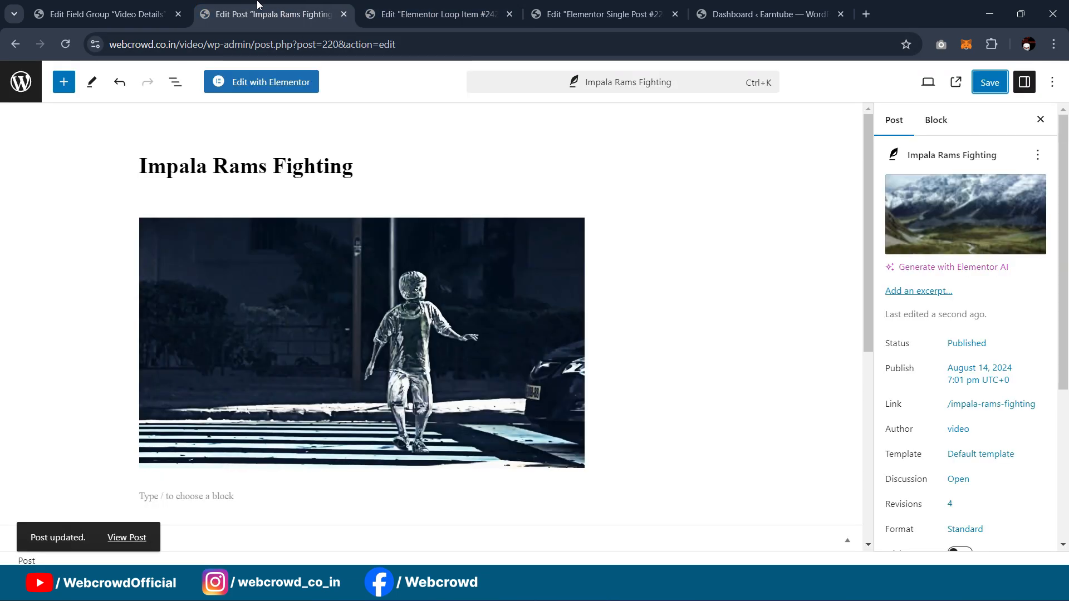
pyautogui.click(127, 537)
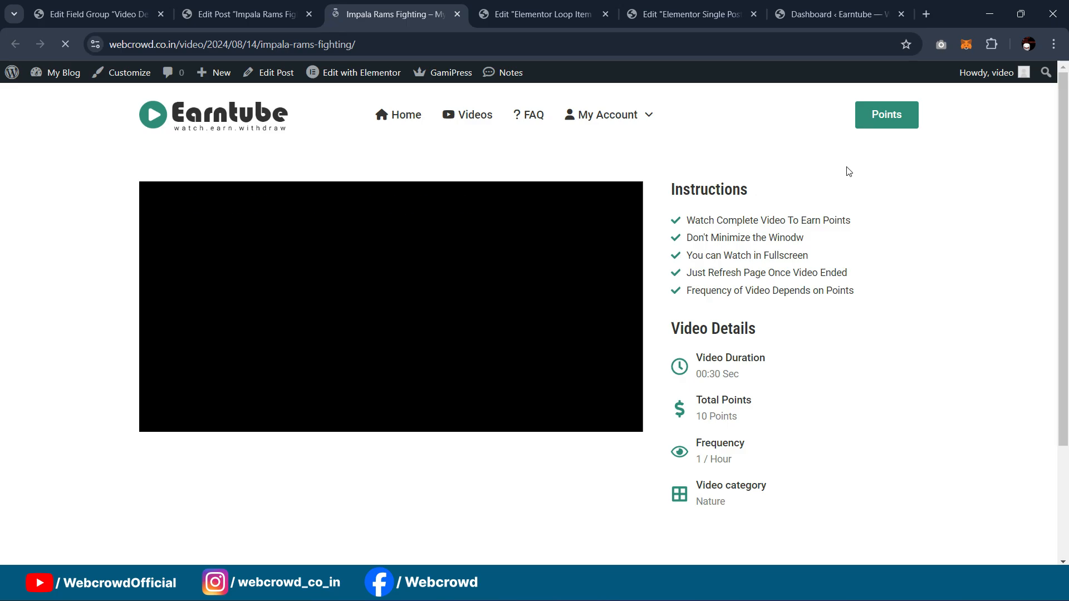
# Step: Check the post's Video Details, then confirm the Videos page card shows 00:30 Sec and 10 Points
pyautogui.scroll(-1, 796, 313)
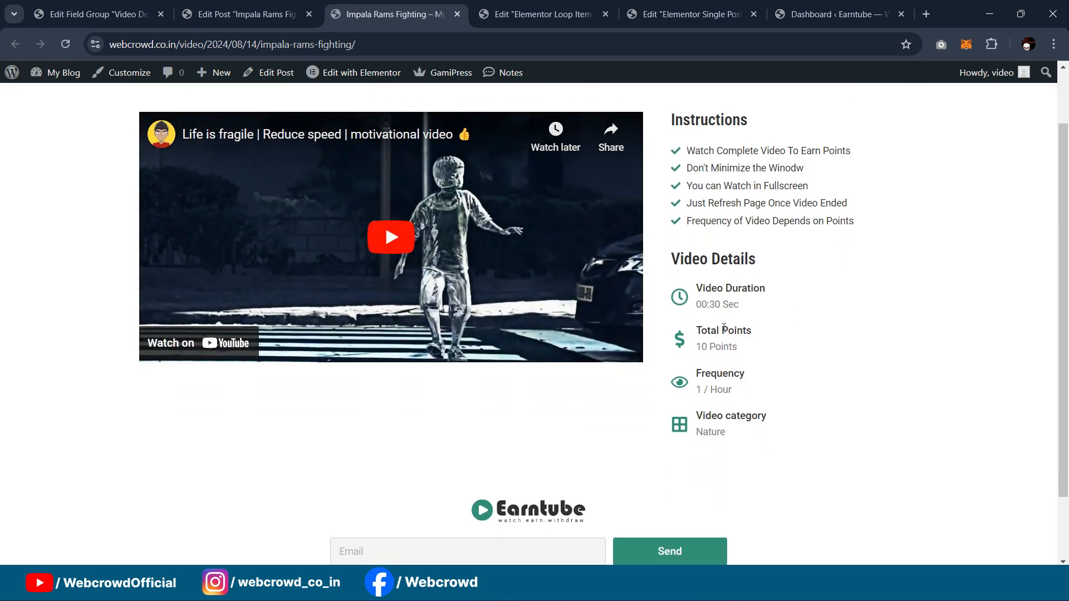
pyautogui.scroll(-1, 724, 328)
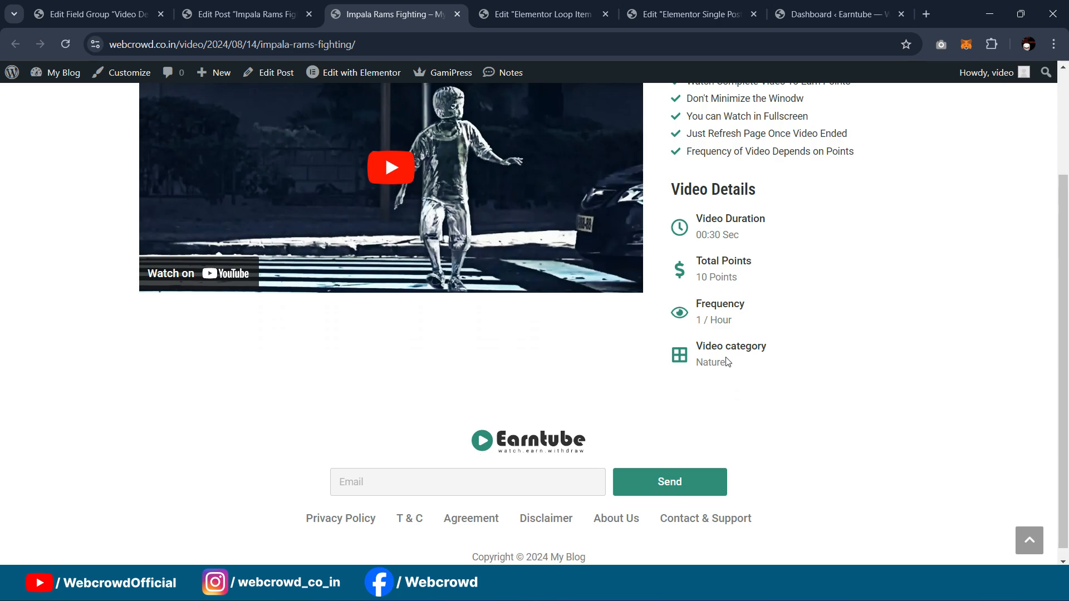
pyautogui.scroll(2, 727, 362)
pyautogui.click(471, 114)
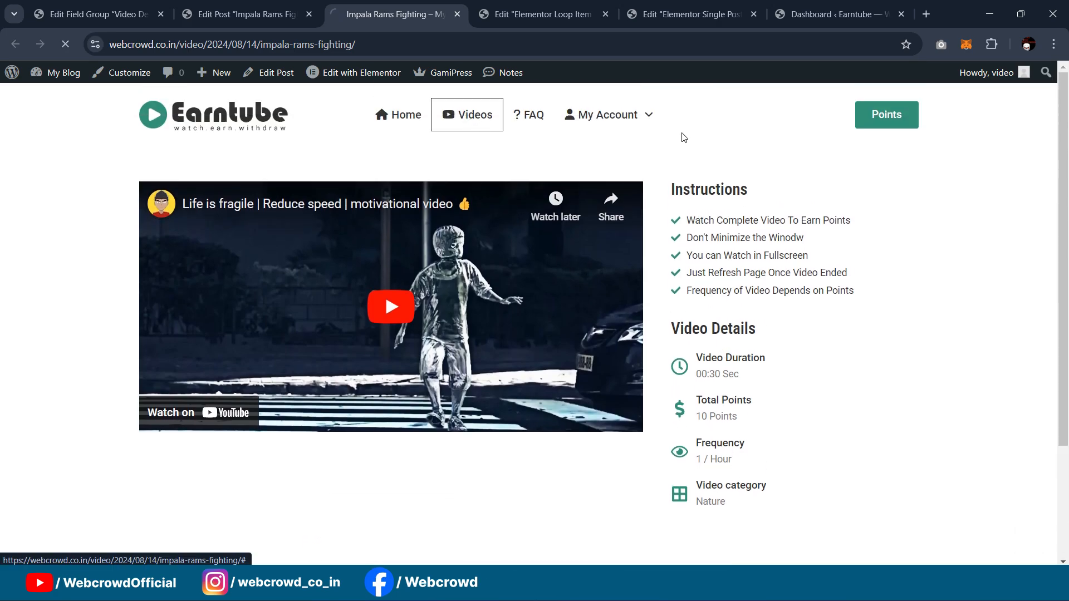
pyautogui.scroll(-4, 674, 156)
pyautogui.scroll(1, 278, 356)
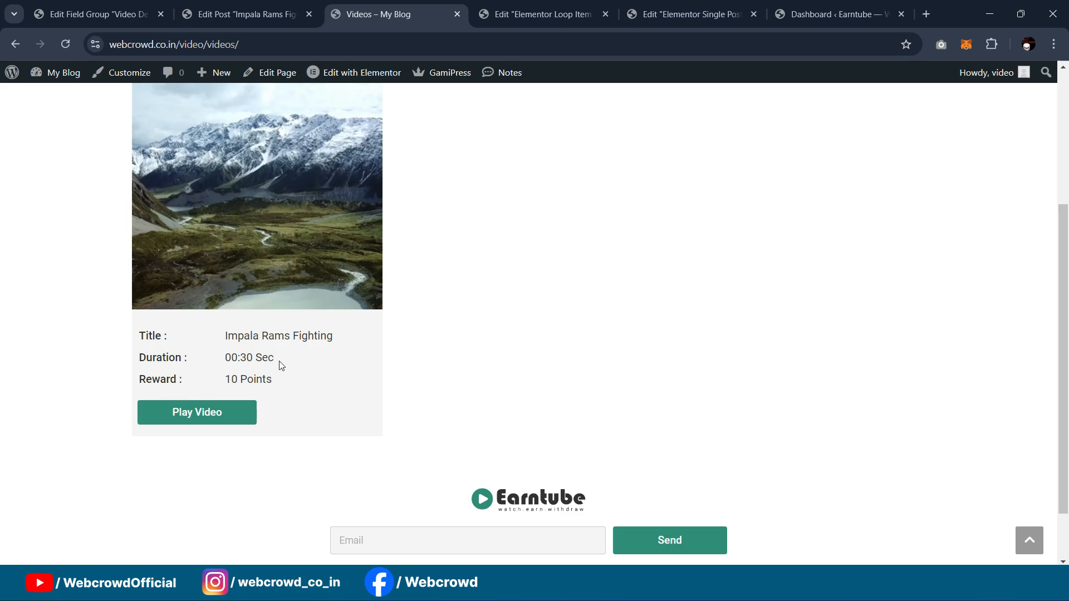
# Step: Scroll the Videos page to check the 2 Minutes of Fun, Killer Whales and Impala Rams Fighting cards
pyautogui.scroll(3, 320, 356)
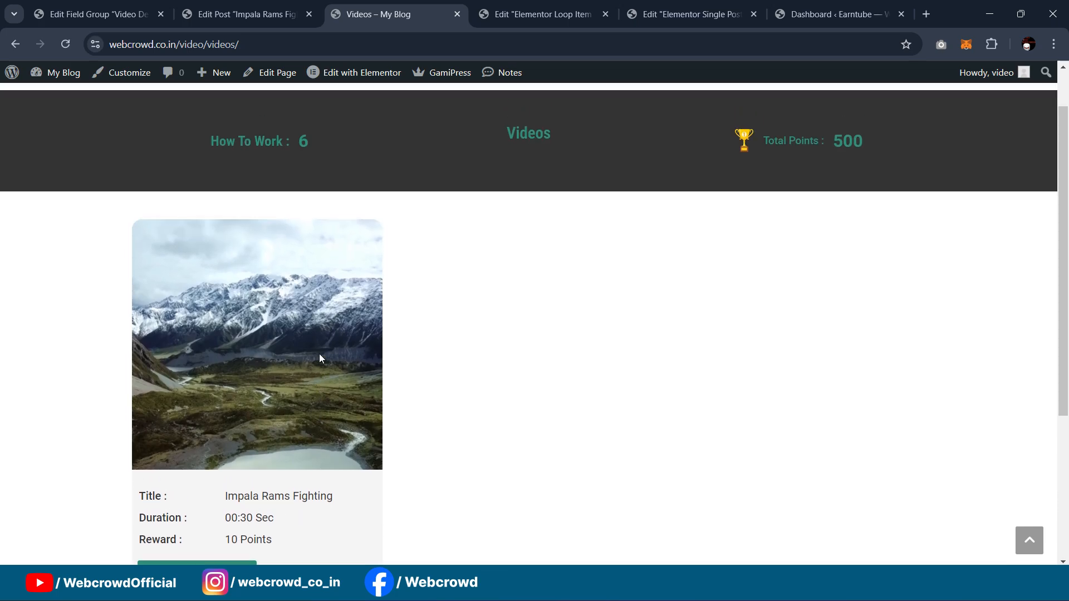
pyautogui.scroll(-4, 320, 357)
pyautogui.scroll(3, 479, 305)
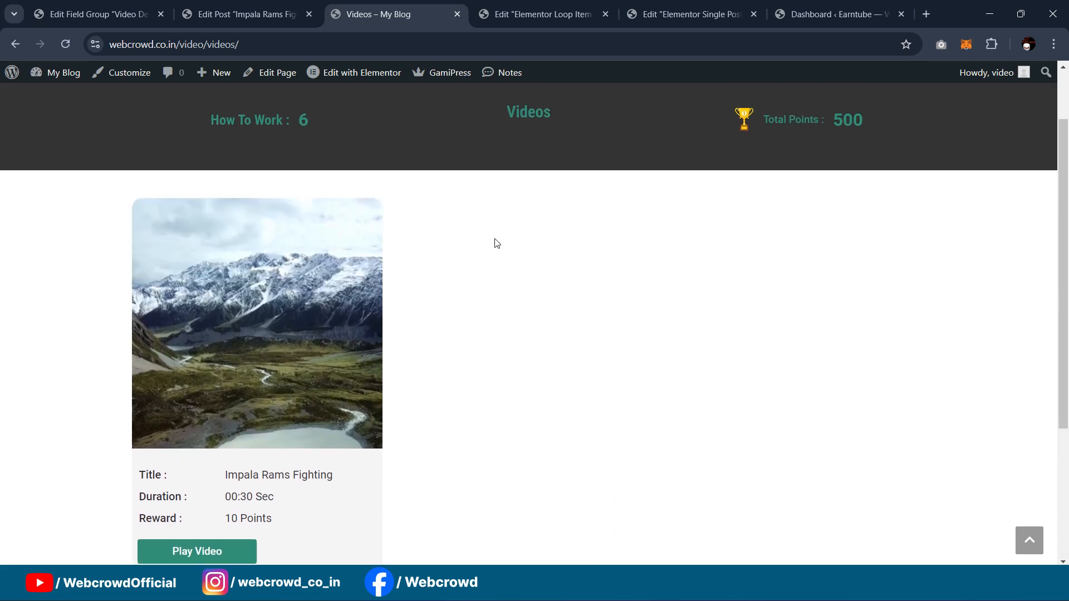
pyautogui.scroll(-2, 496, 256)
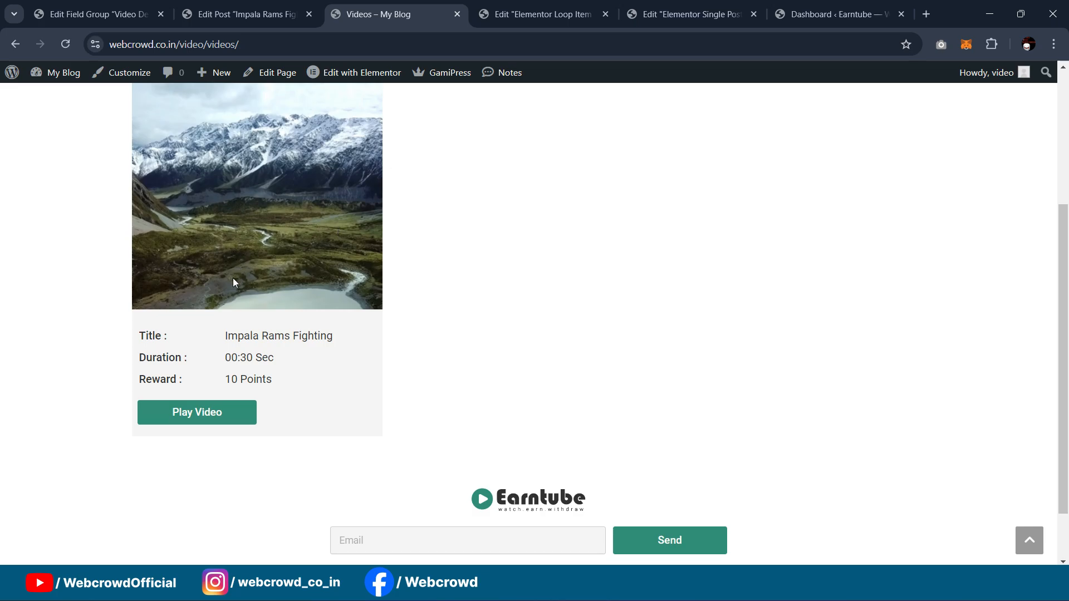
pyautogui.scroll(2, 298, 282)
pyautogui.scroll(-3, 311, 284)
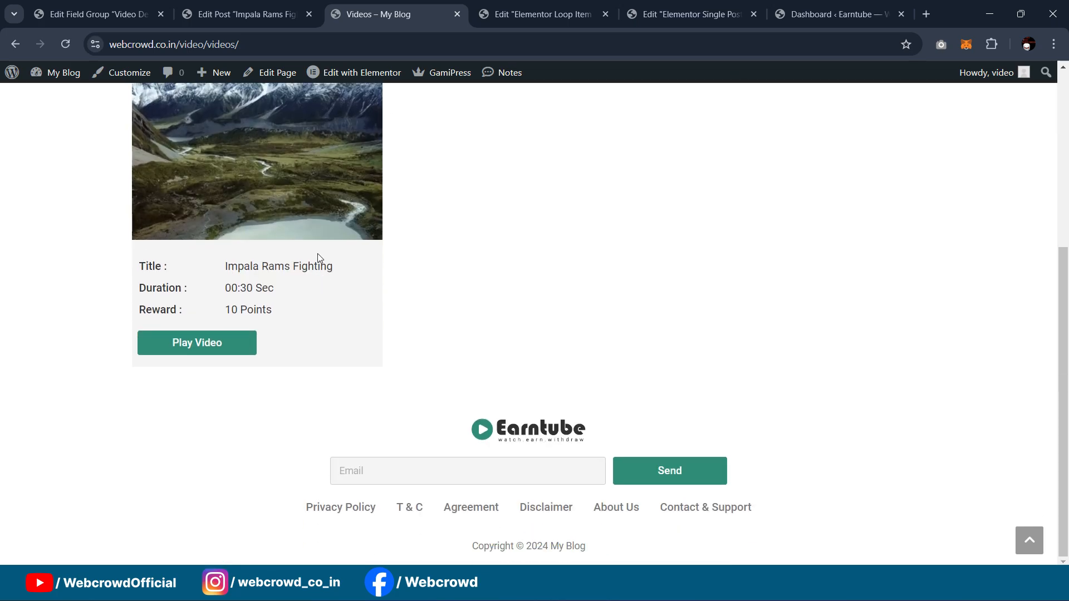
pyautogui.scroll(2, 311, 273)
pyautogui.scroll(-1, 542, 264)
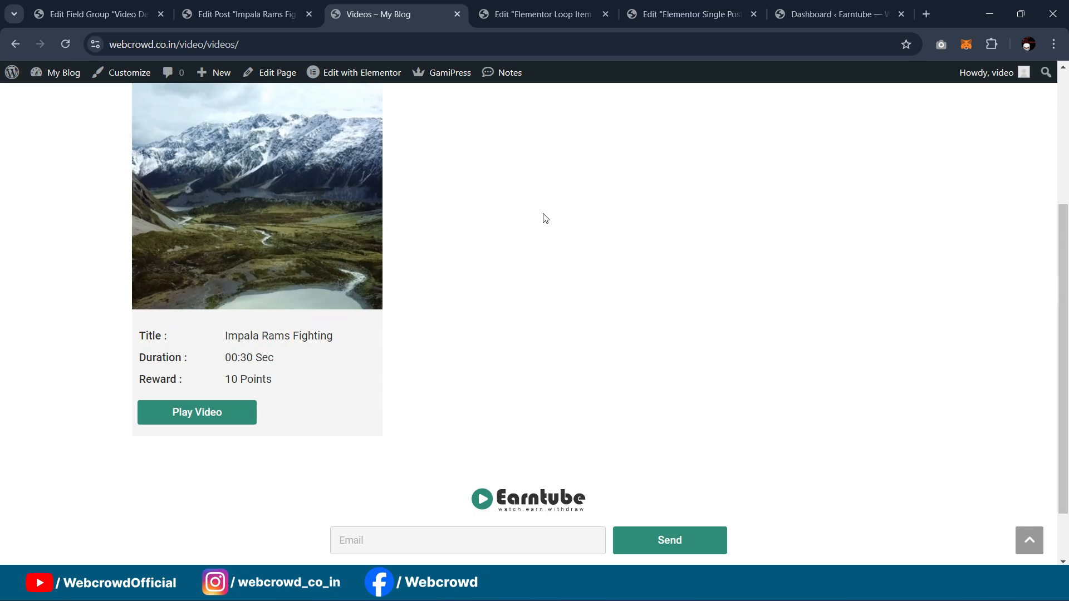
pyautogui.scroll(-1, 545, 218)
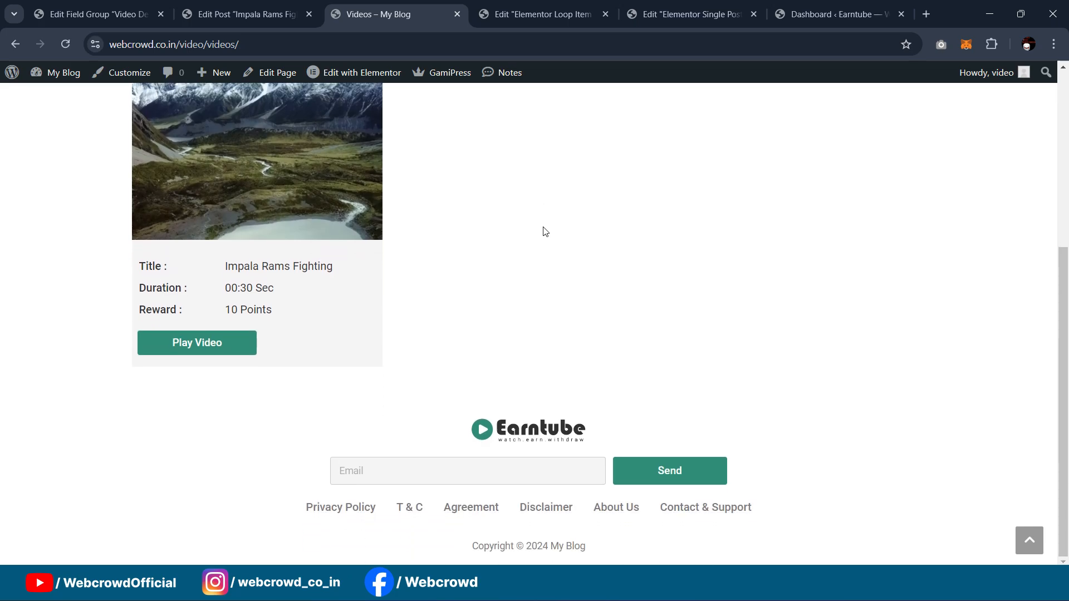
pyautogui.scroll(3, 549, 268)
pyautogui.scroll(1, 549, 269)
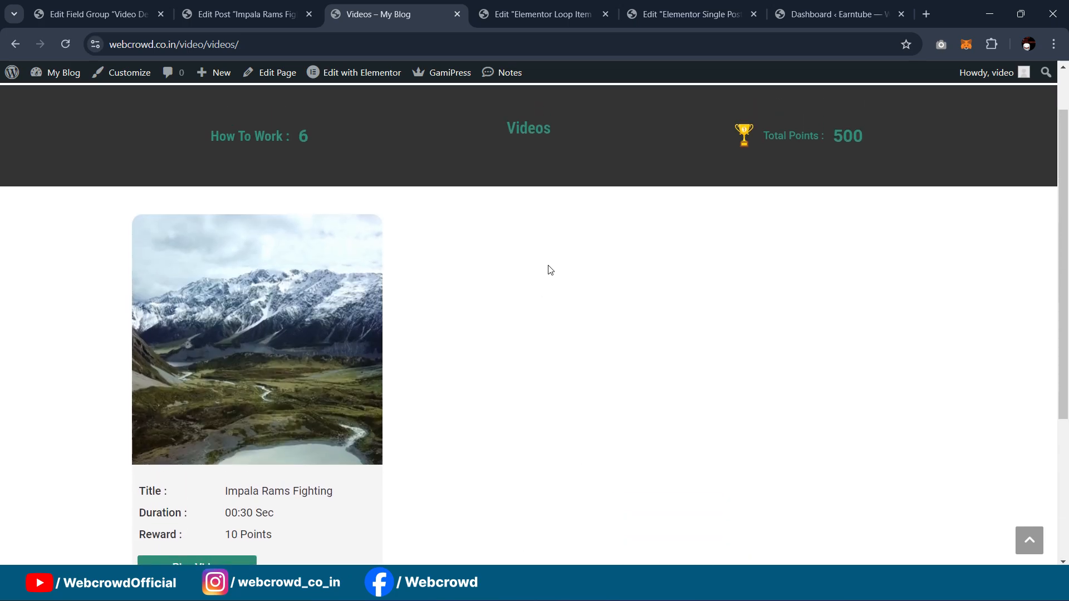
pyautogui.scroll(-3, 553, 287)
pyautogui.scroll(4, 501, 328)
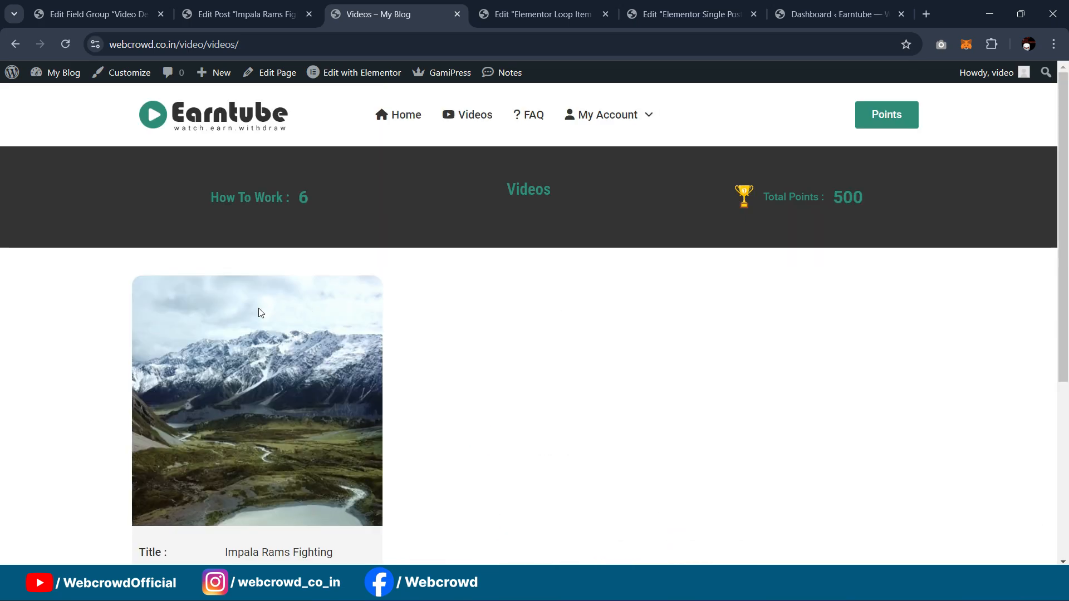
pyautogui.scroll(-2, 519, 317)
pyautogui.scroll(2, 473, 362)
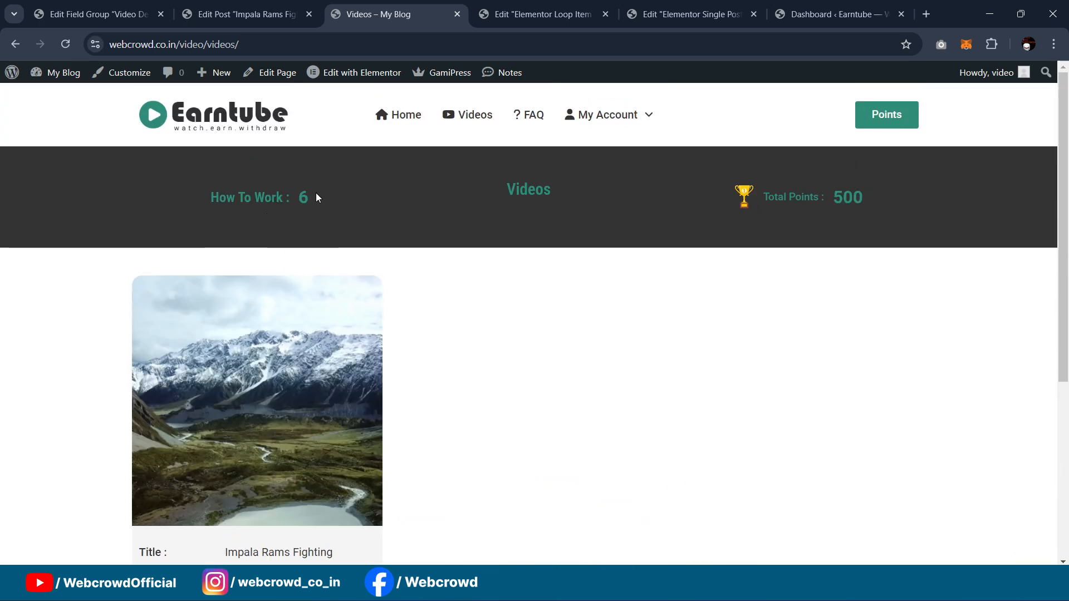
pyautogui.scroll(-2, 580, 382)
pyautogui.scroll(2, 585, 366)
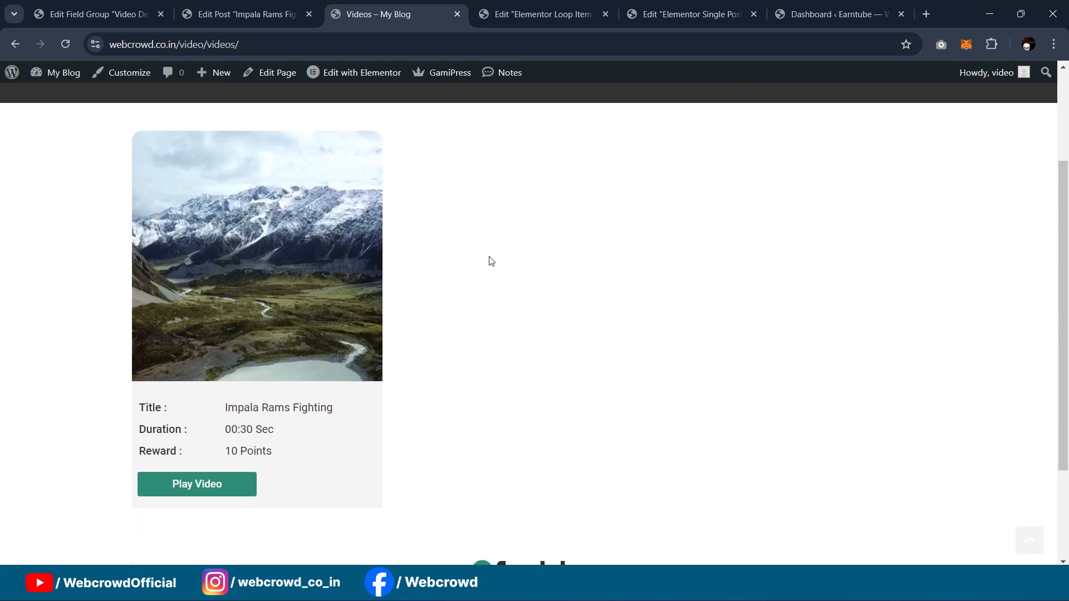
pyautogui.scroll(-3, 490, 260)
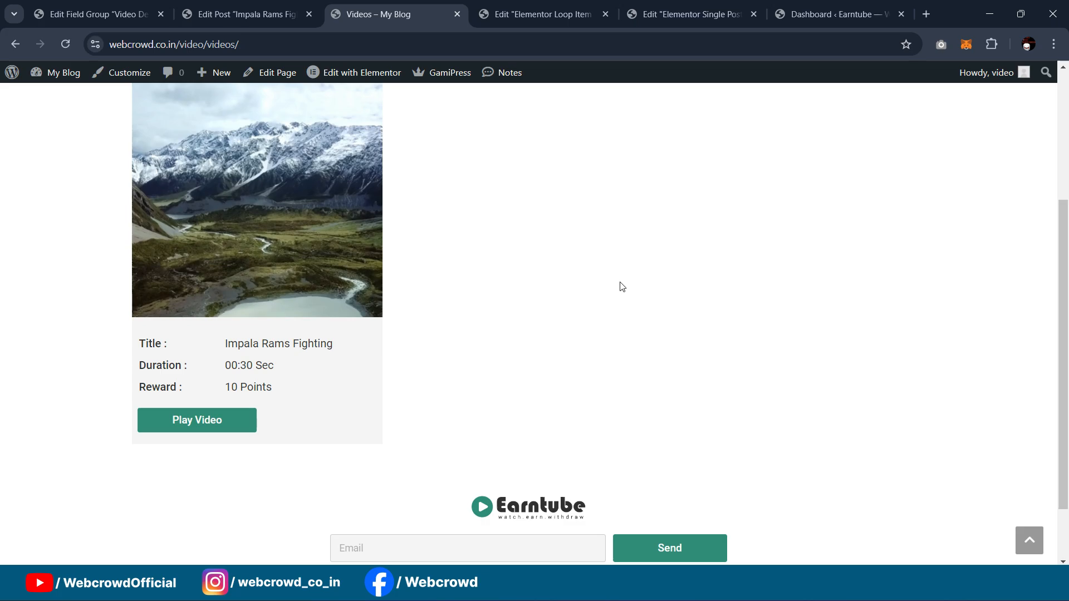
pyautogui.scroll(3, 619, 284)
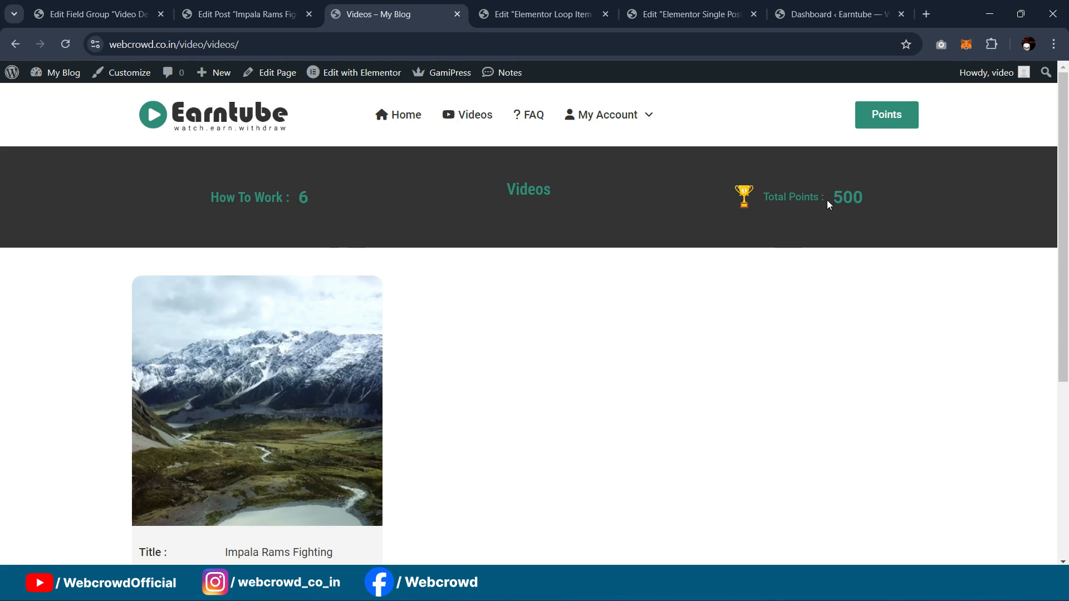
pyautogui.scroll(-3, 422, 260)
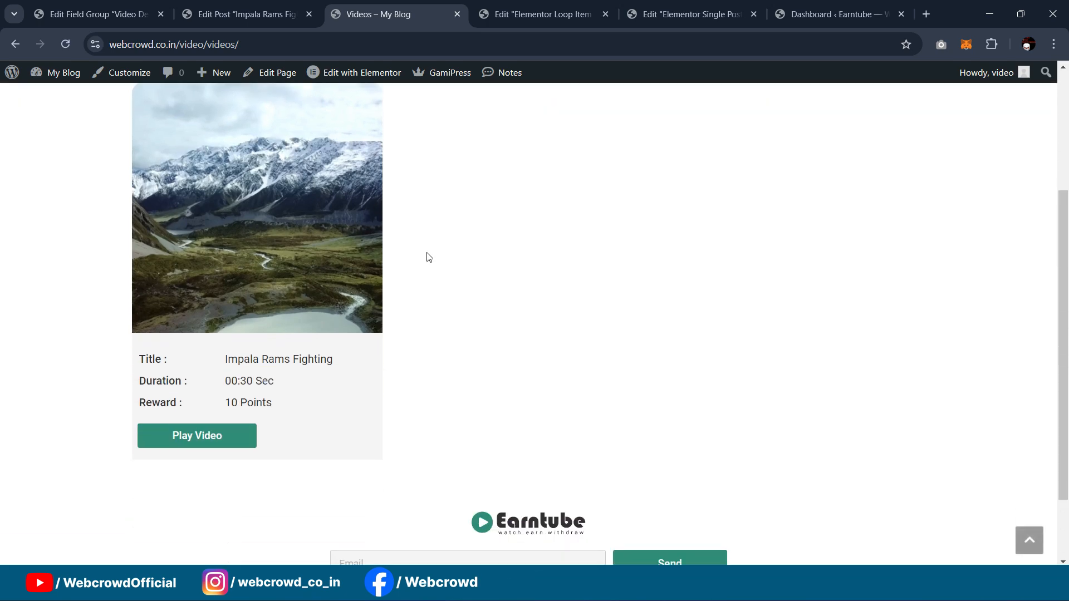
pyautogui.scroll(2, 831, 320)
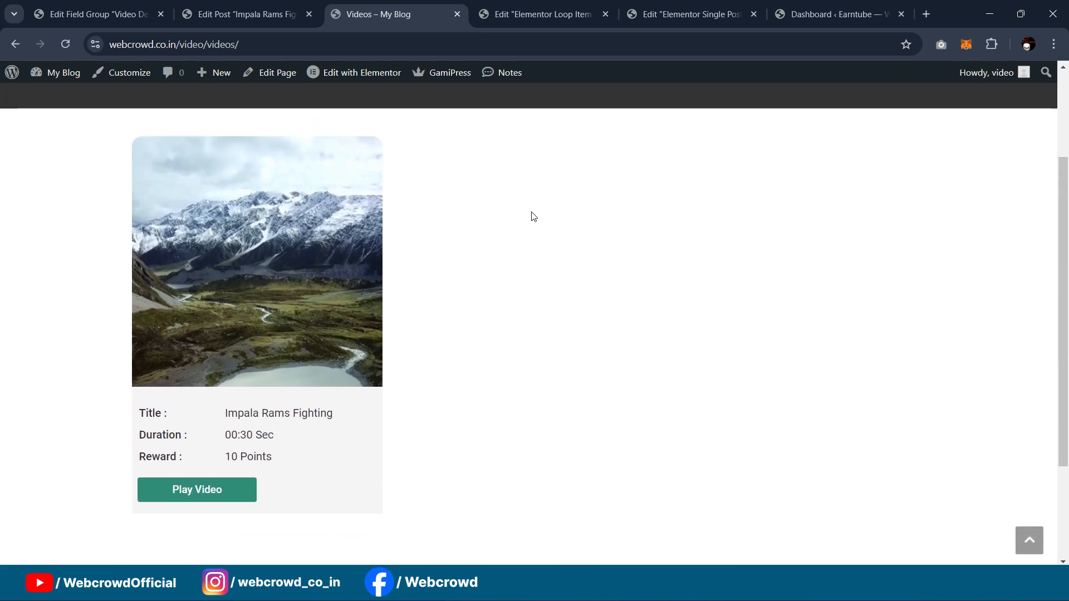
pyautogui.scroll(-2, 533, 216)
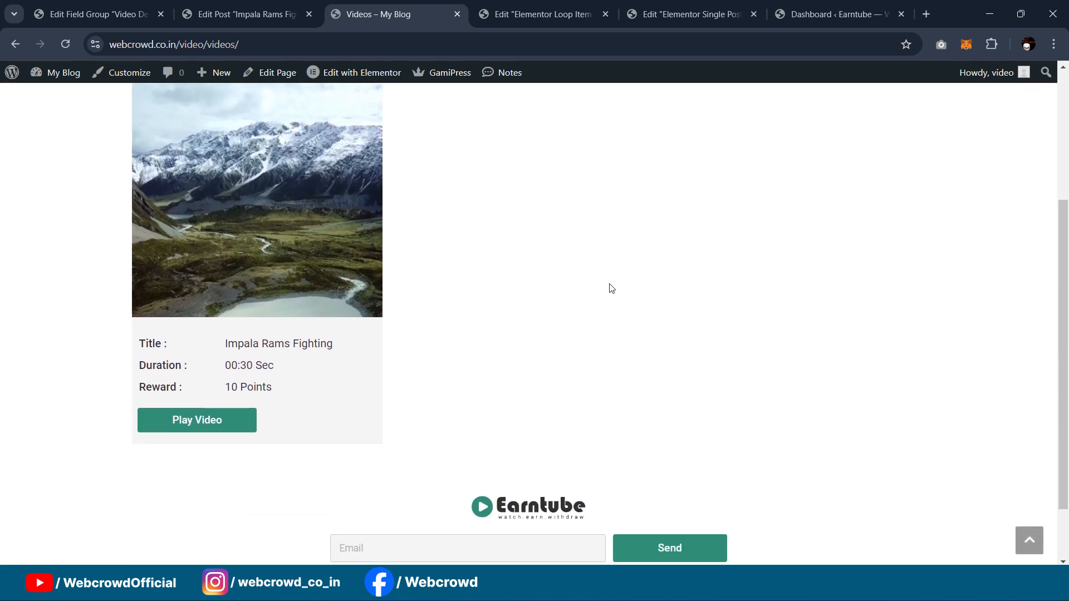
pyautogui.scroll(3, 618, 292)
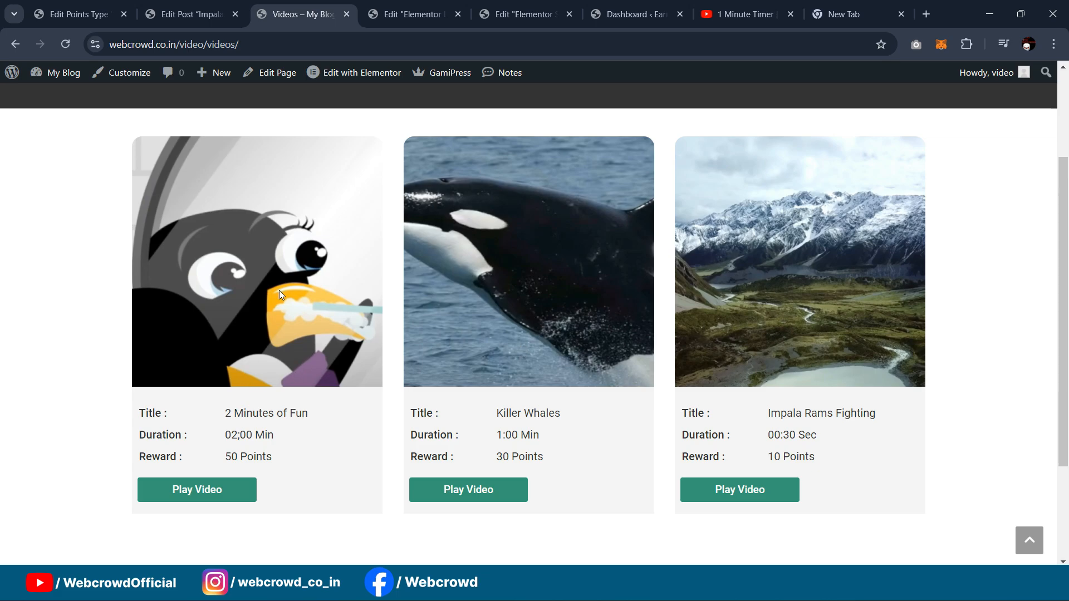
# Step: Open the 2 Minutes of Fun video page, then return to the Videos listing
pyautogui.click(202, 495)
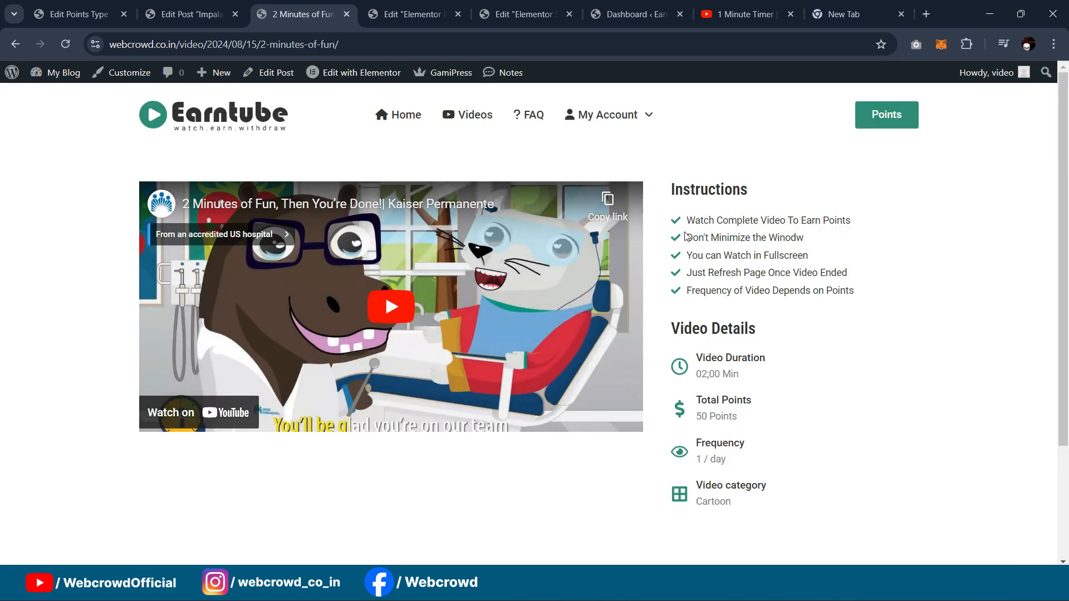
pyautogui.scroll(-3, 743, 252)
pyautogui.scroll(3, 742, 252)
pyautogui.click(15, 44)
# Step: Review the Videos page again, then go back to the editor showing the 10, 30 and 50 point rules
pyautogui.scroll(-1, 850, 237)
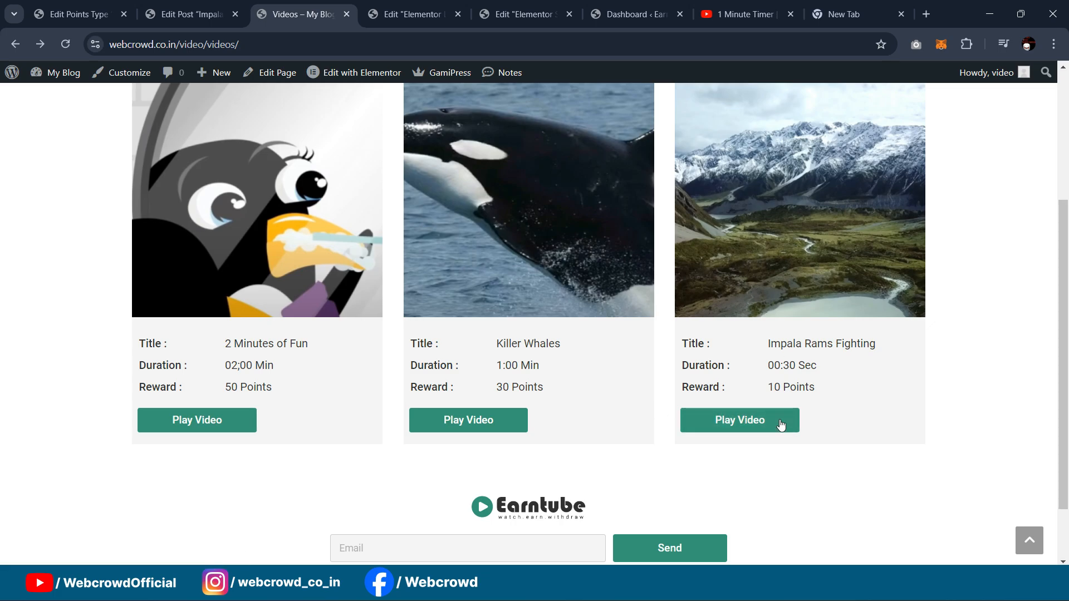
pyautogui.scroll(4, 768, 362)
pyautogui.moveTo(593, 139)
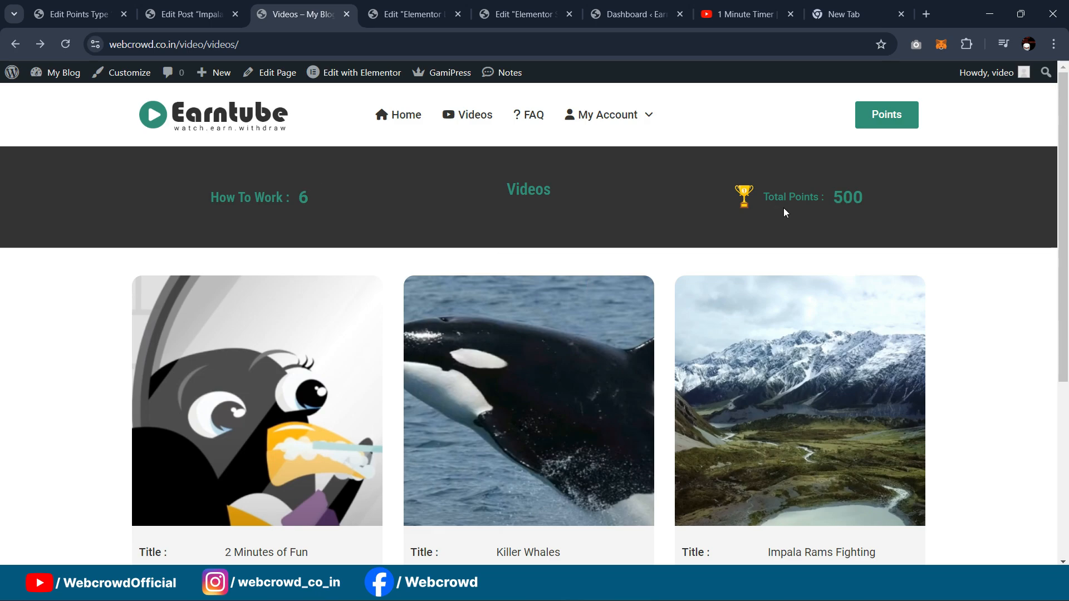
pyautogui.scroll(-4, 860, 267)
pyautogui.scroll(4, 860, 264)
pyautogui.scroll(-4, 699, 228)
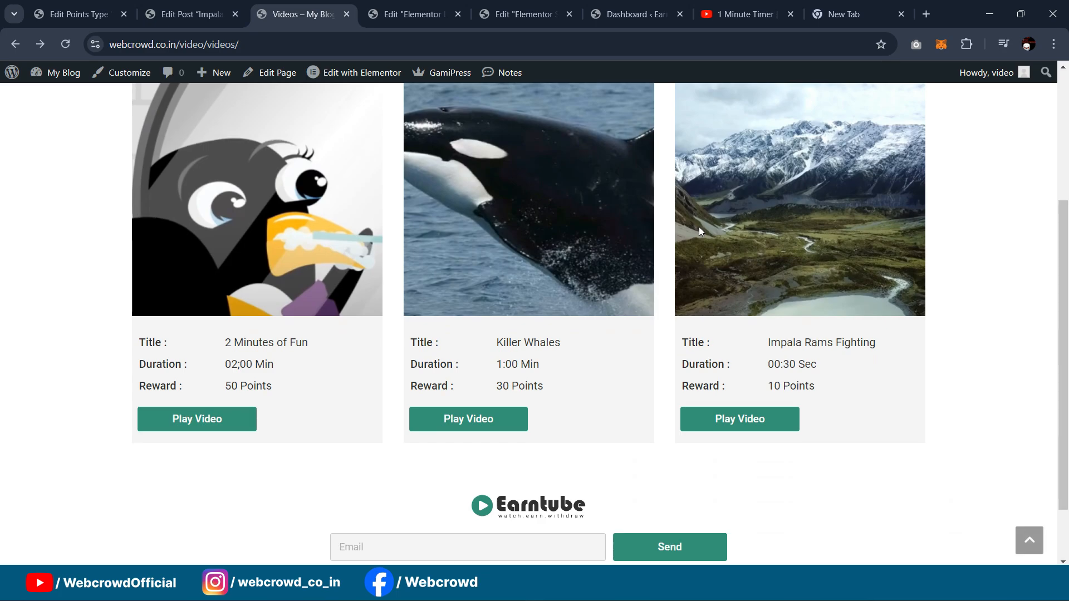
pyautogui.scroll(-2, 699, 231)
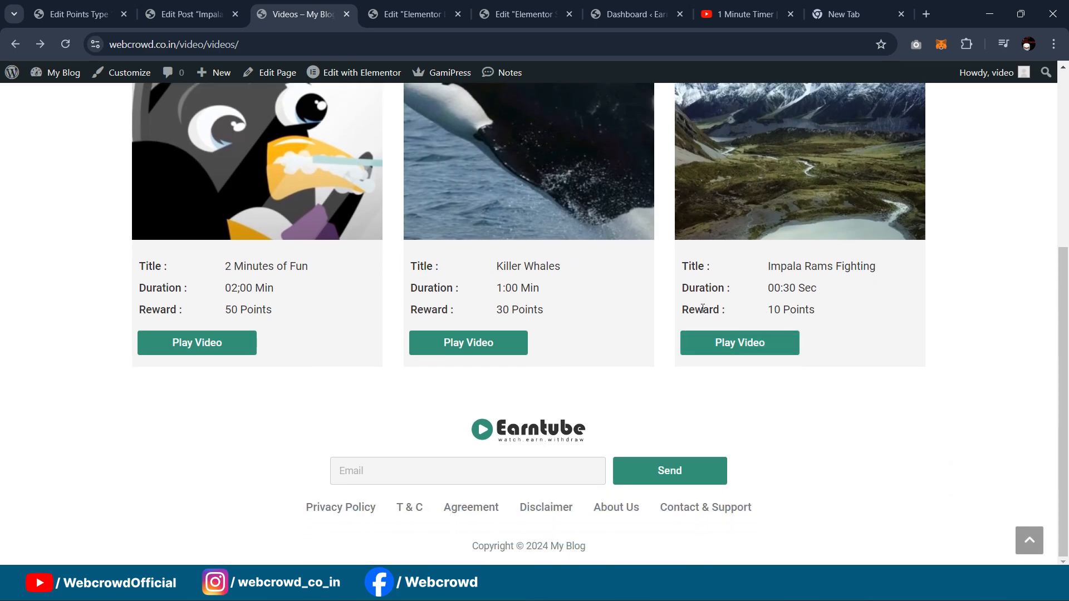
pyautogui.scroll(5, 703, 306)
pyautogui.click(167, 15)
pyautogui.click(78, 14)
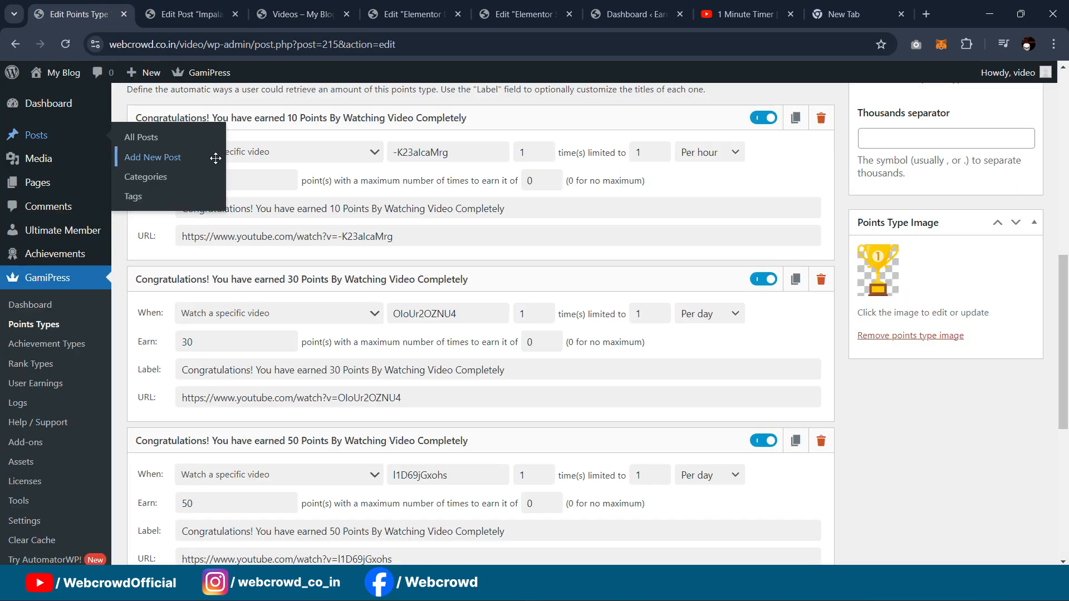
pyautogui.scroll(-3, 45, 312)
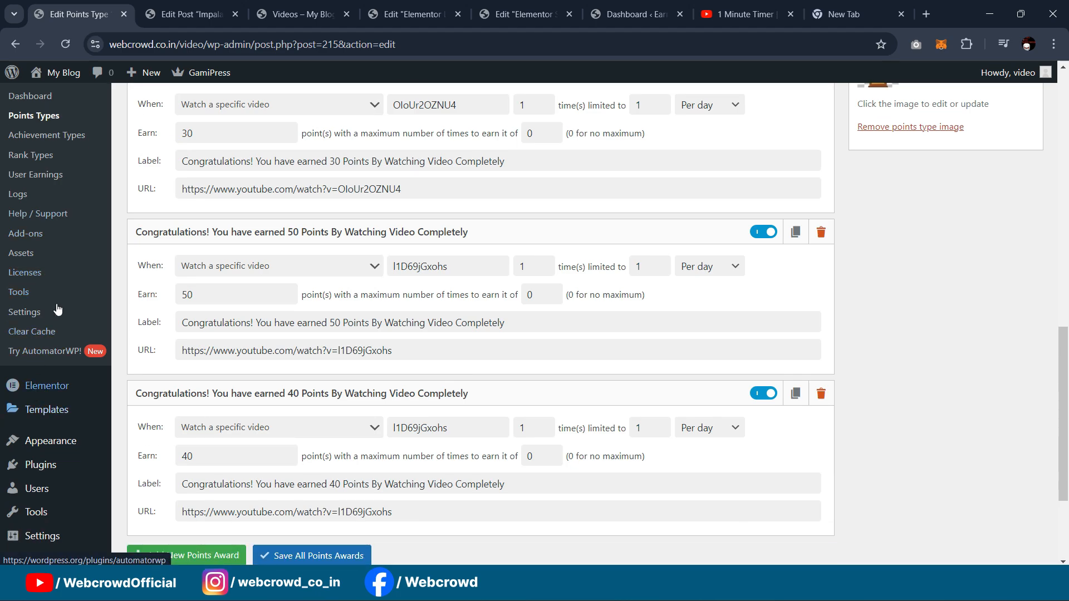
pyautogui.scroll(3, 41, 310)
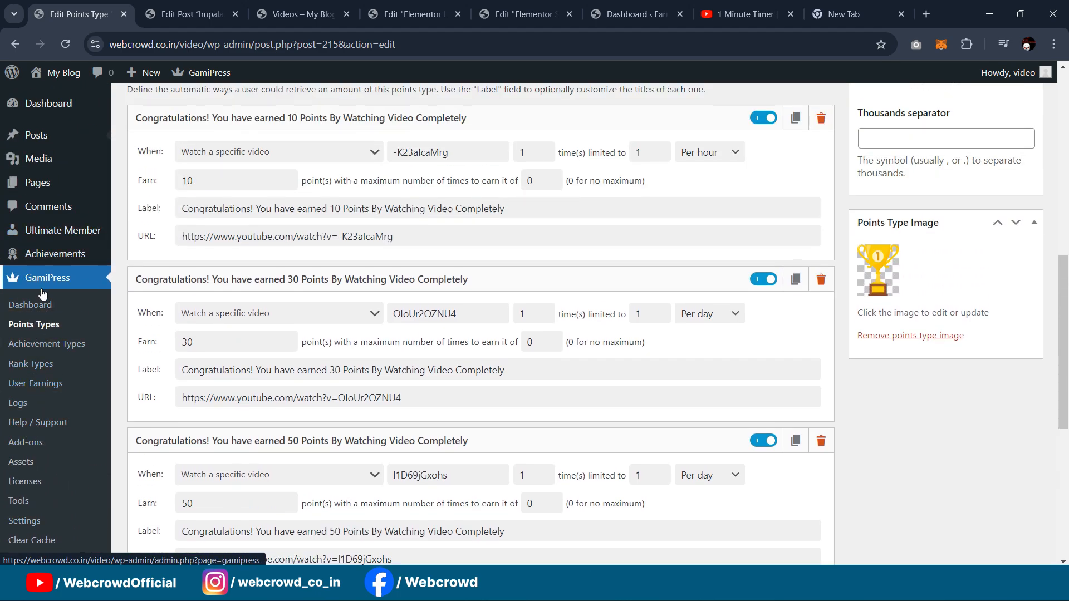
pyautogui.scroll(-3, 22, 345)
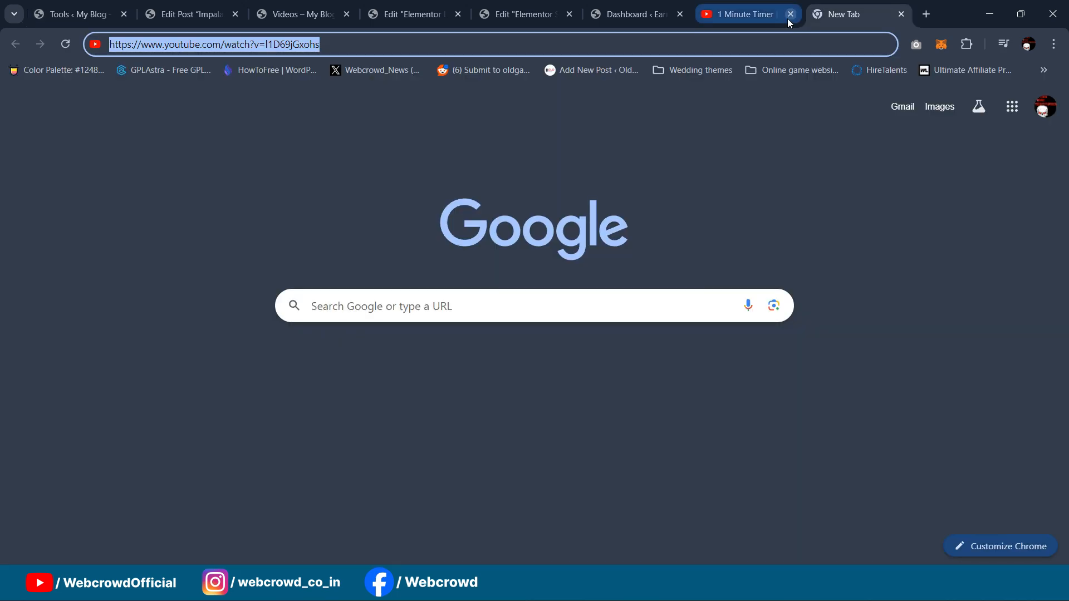
pyautogui.click(787, 19)
# Step: Search the web for 'gamipress short' and open the GamiPress Shortcodes docs result in the background
pyautogui.click(737, 41)
pyautogui.hotkey('ctrl', 'shift', 'Left')
pyautogui.hotkey('ctrl', 'a')
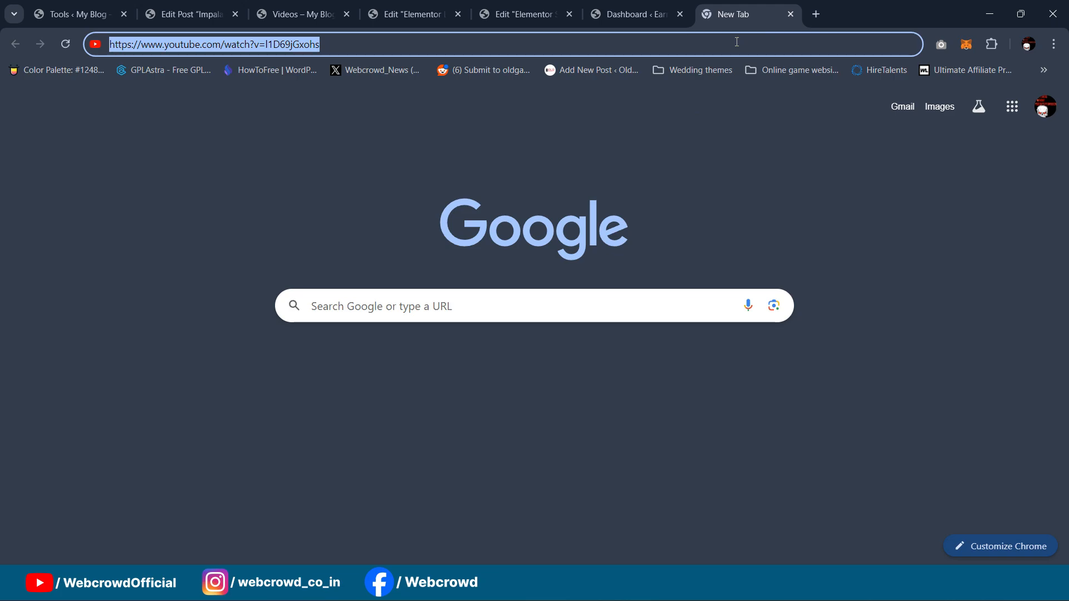
pyautogui.write('gami')
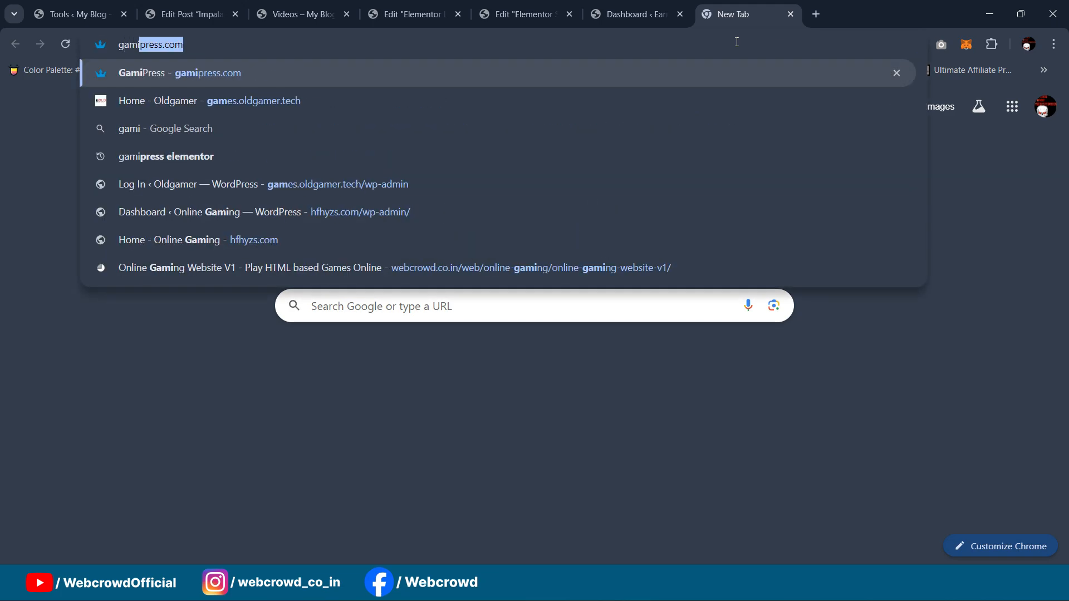
pyautogui.write('press short')
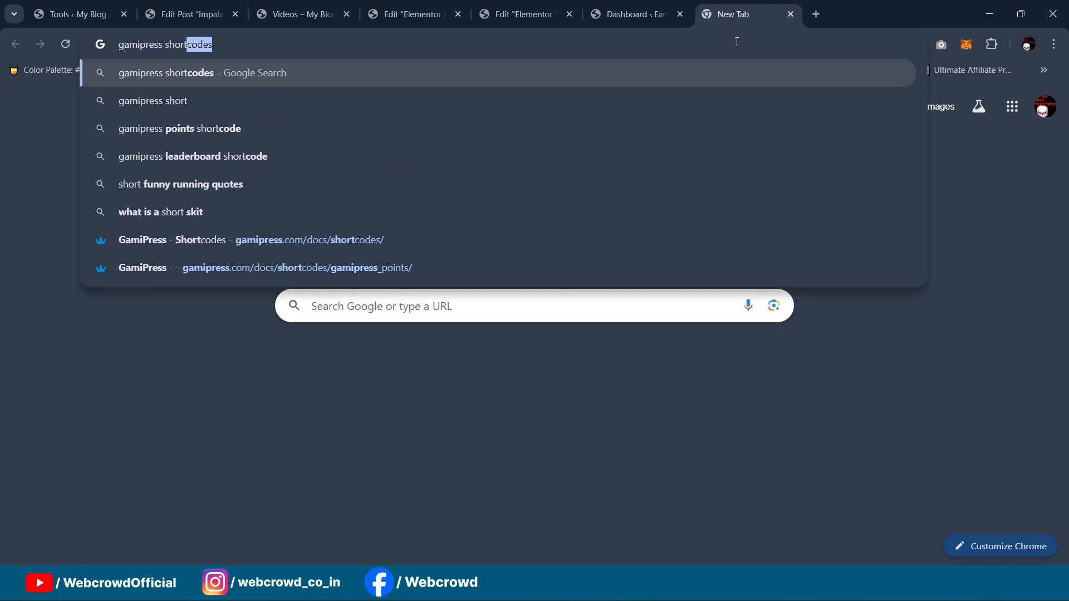
pyautogui.press('Return')
pyautogui.middleClick(211, 214)
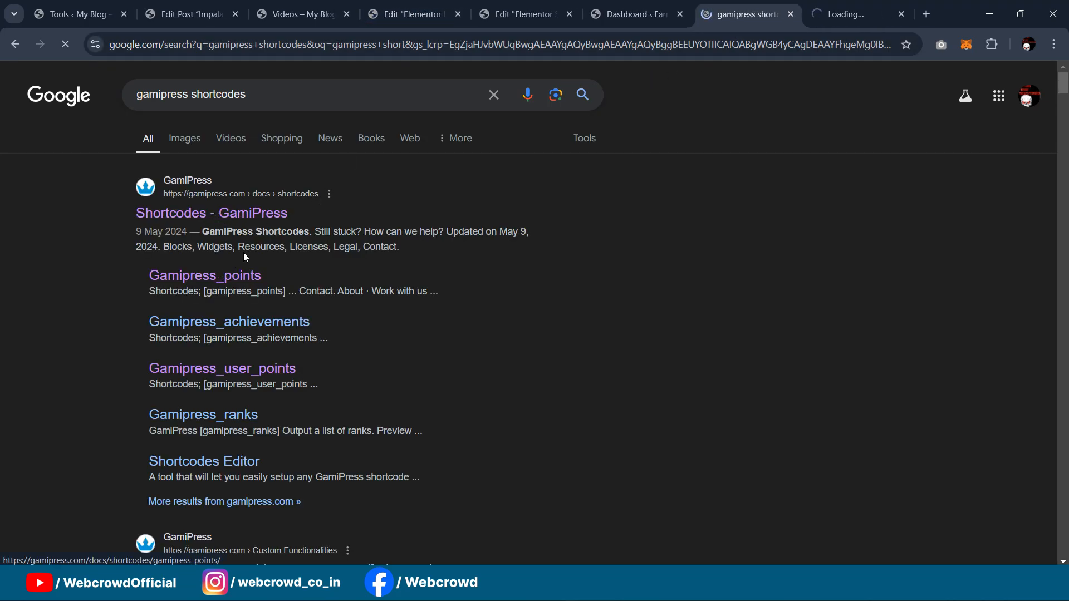
# Step: Open the [gamipress_user_points] page from the GamiPress Shortcodes documentation
pyautogui.click(846, 6)
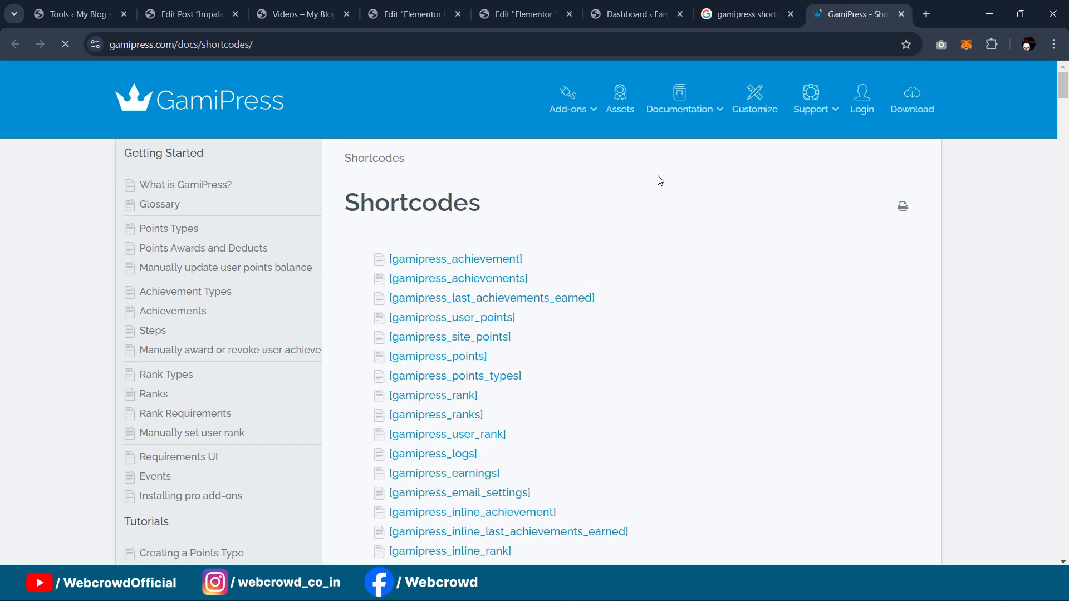
pyautogui.scroll(-4, 582, 239)
pyautogui.scroll(2, 586, 249)
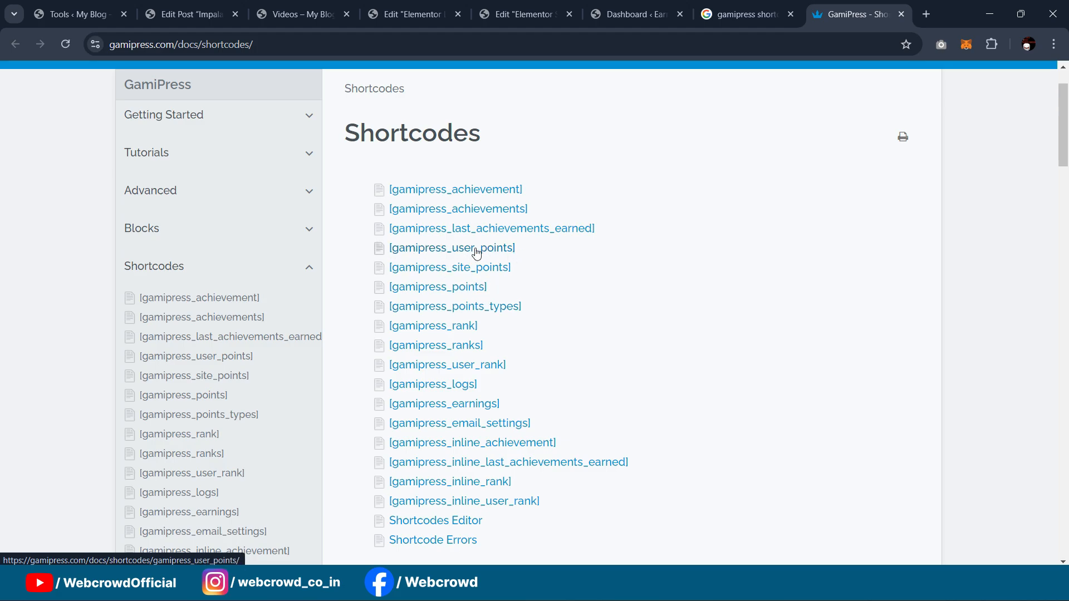
pyautogui.click(449, 254)
# Step: Select the example gamipress_user_points shortcode, then return to the Elementor loop item editor
pyautogui.scroll(-6, 640, 189)
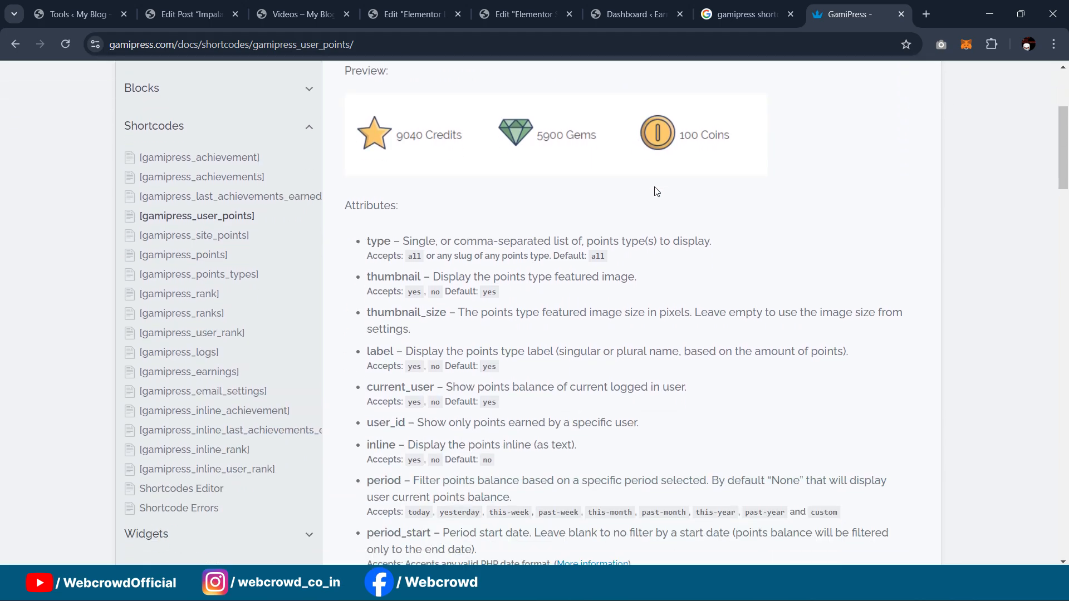
pyautogui.scroll(3, 496, 211)
pyautogui.scroll(-1, 494, 209)
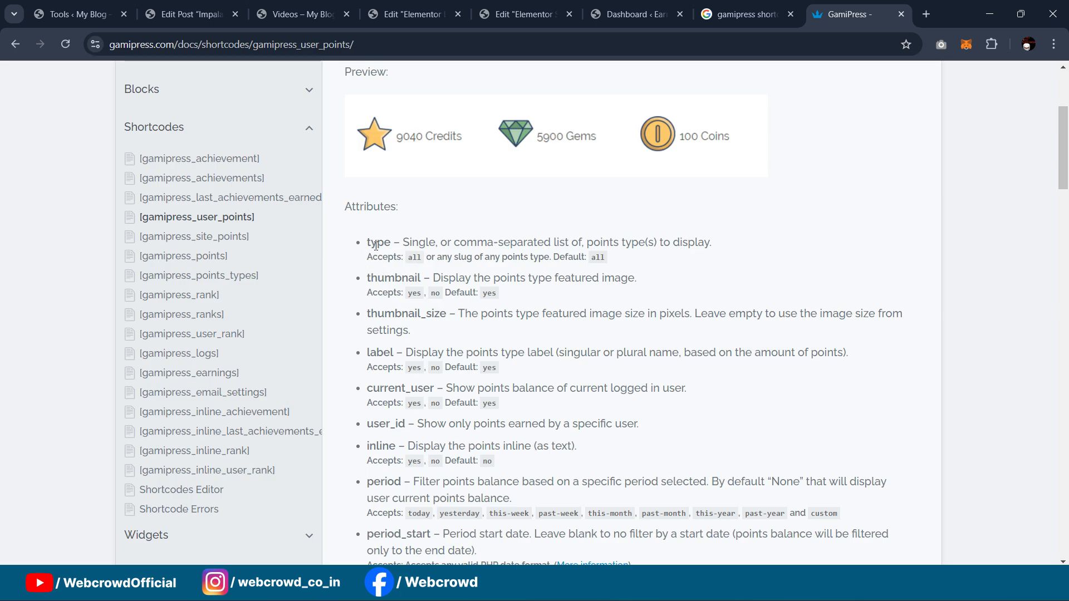
pyautogui.scroll(-10, 406, 240)
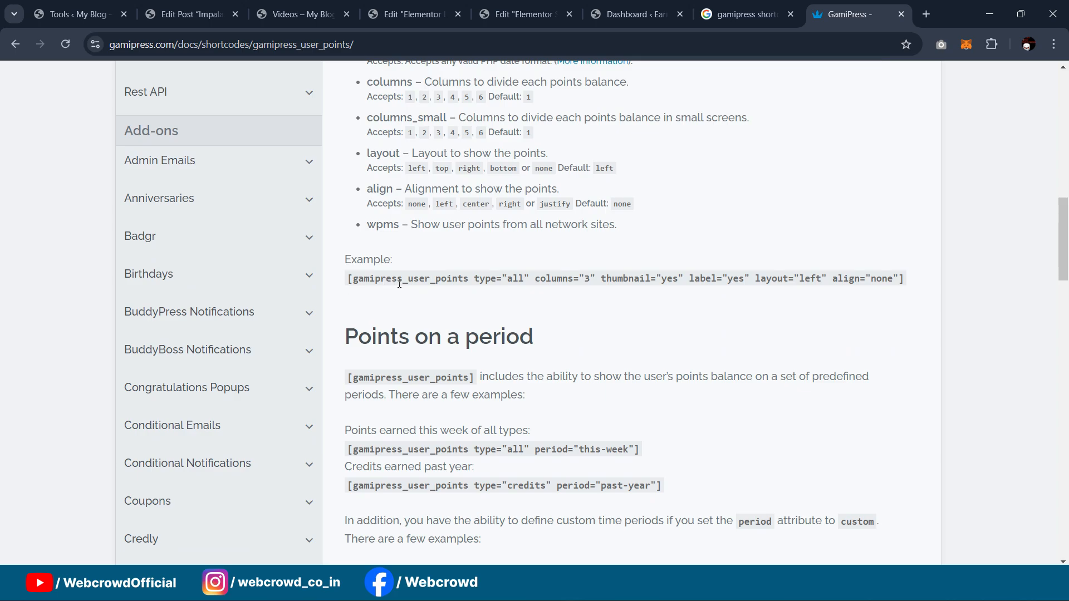
pyautogui.scroll(10, 485, 281)
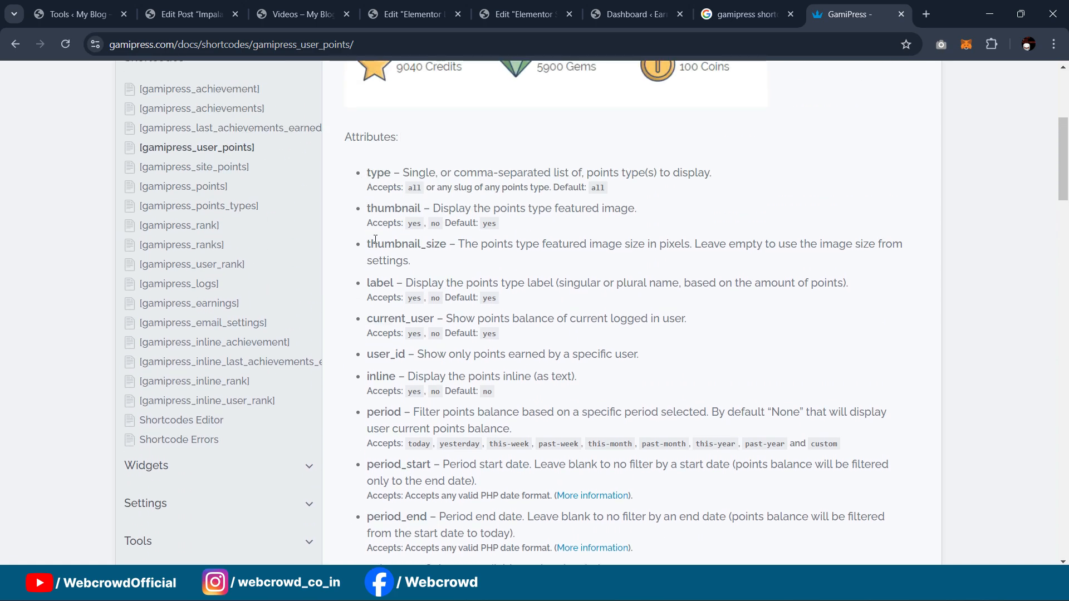
pyautogui.scroll(-1, 377, 281)
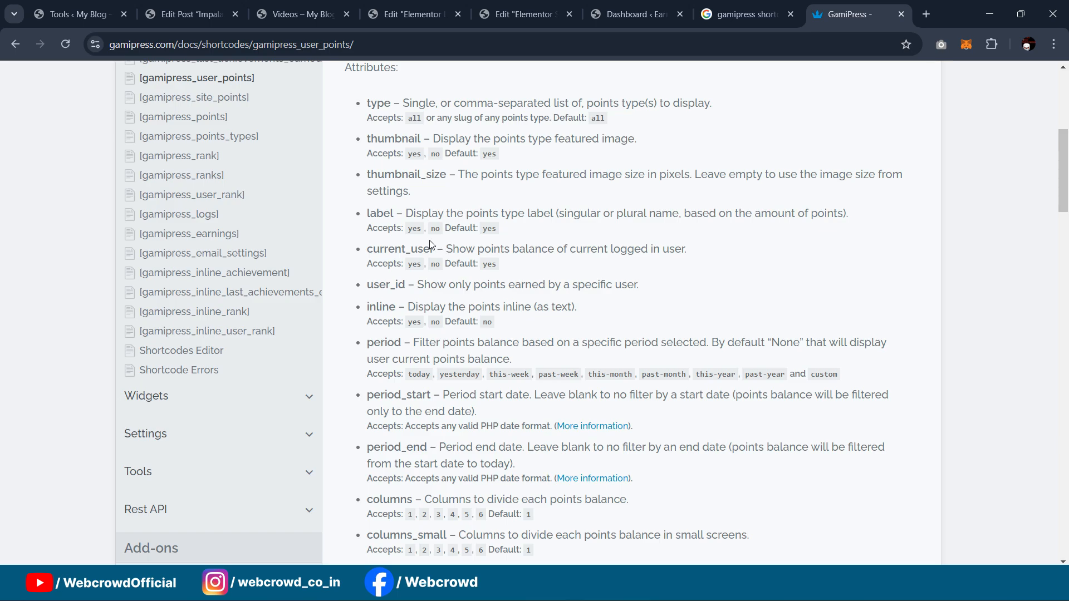
pyautogui.scroll(2, 395, 241)
pyautogui.scroll(-1, 393, 279)
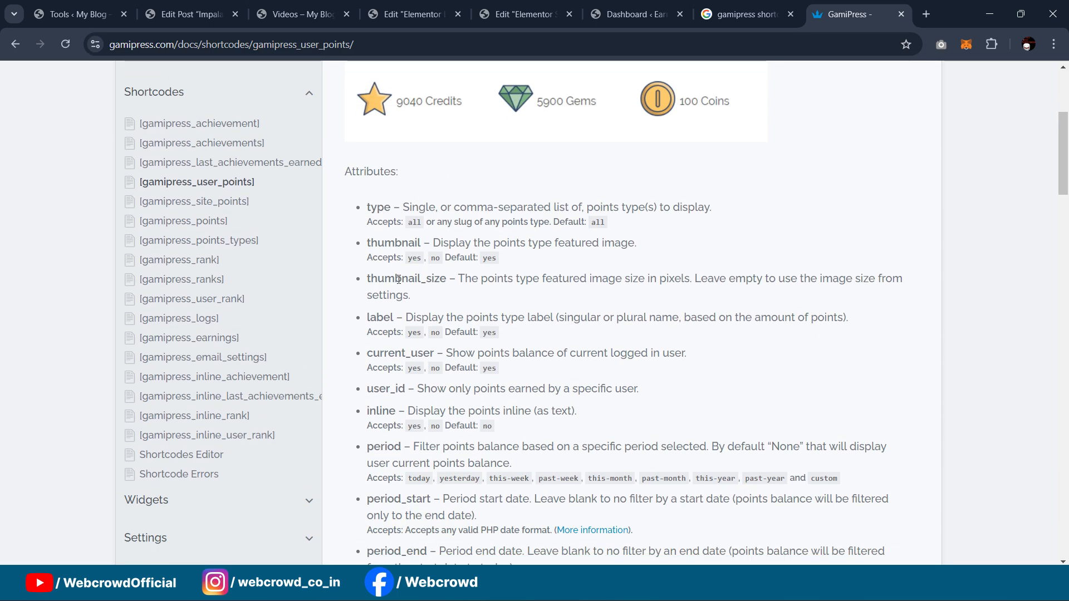
pyautogui.scroll(-2, 463, 265)
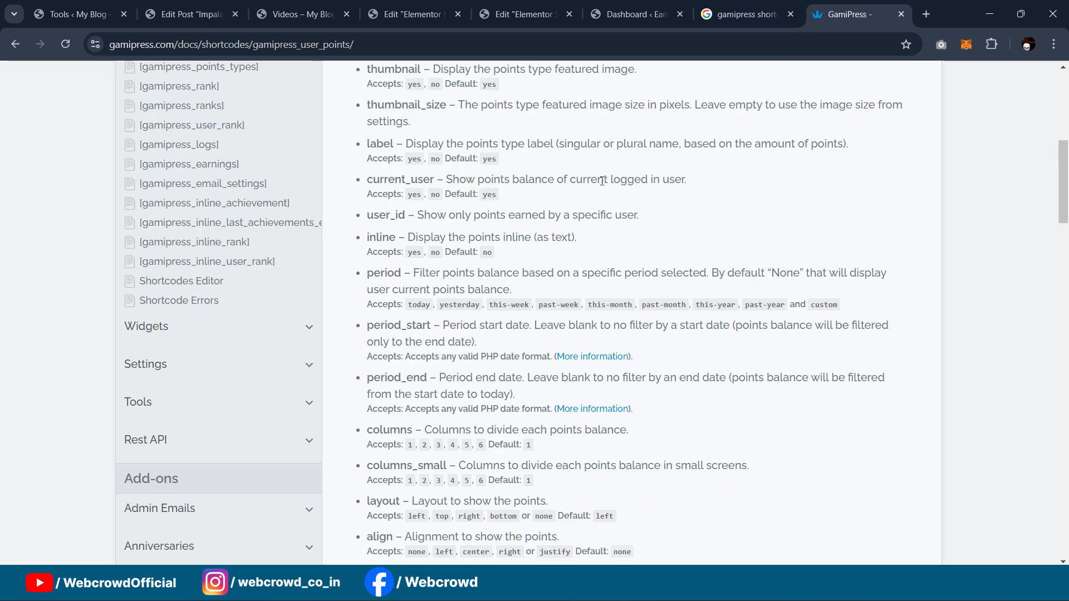
pyautogui.scroll(-3, 395, 185)
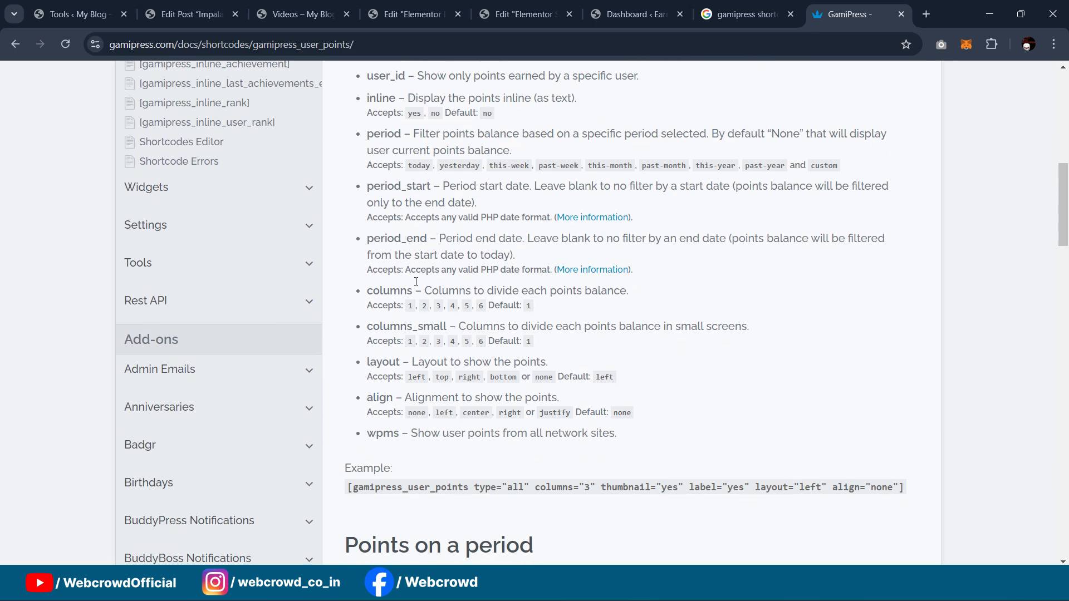
pyautogui.scroll(-1, 419, 284)
pyautogui.scroll(-2, 433, 274)
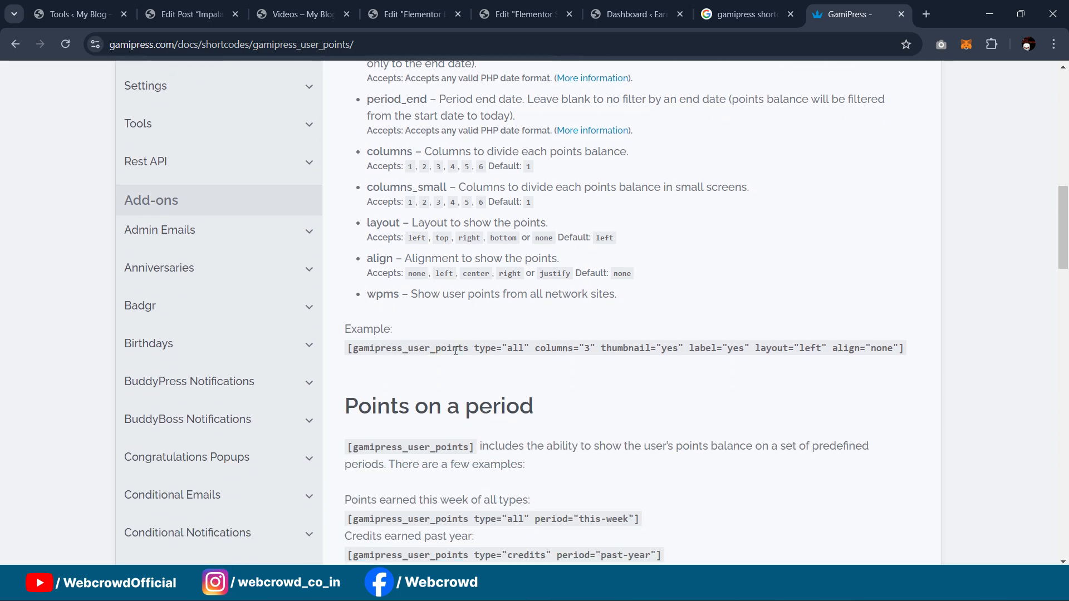
pyautogui.moveTo(346, 349); pyautogui.dragTo(925, 358)
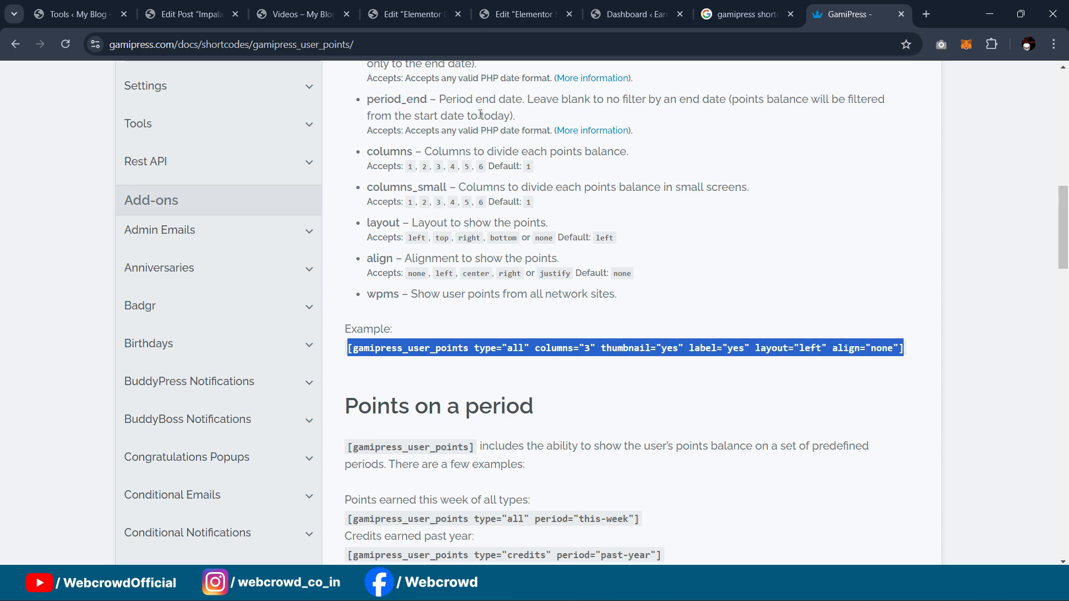
pyautogui.click(553, 7)
pyautogui.click(397, 5)
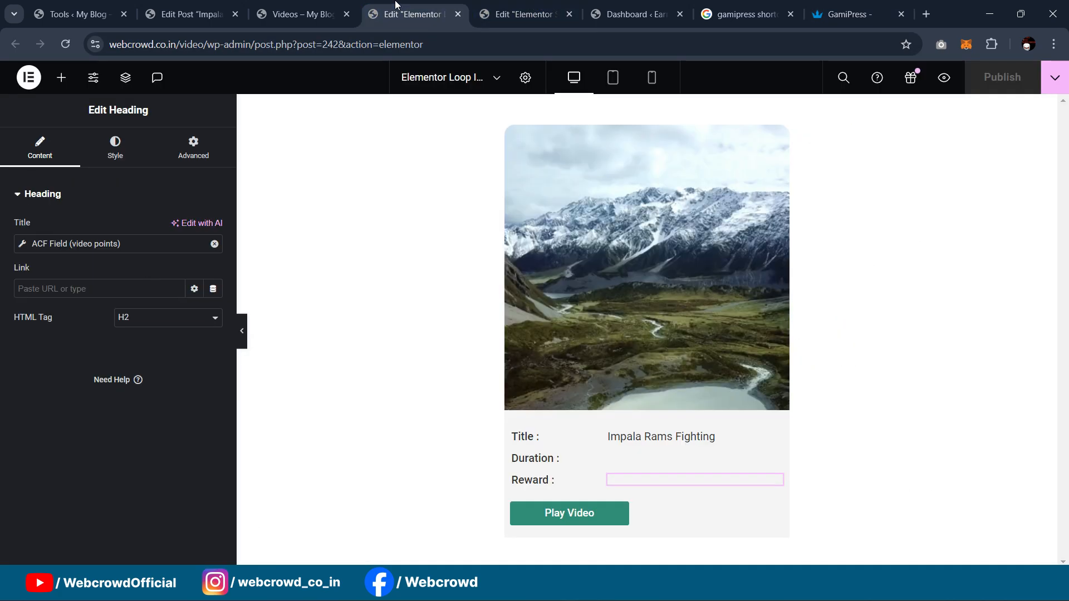
# Step: Open the site header template in Elementor from the live Videos page
pyautogui.click(300, 14)
pyautogui.moveTo(355, 75)
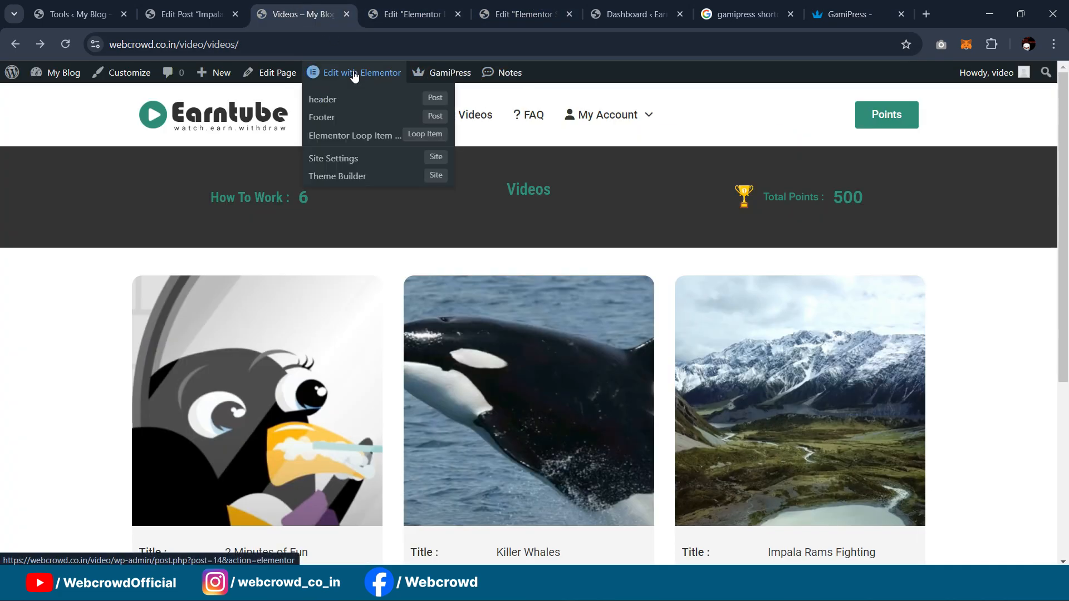
pyautogui.click(323, 99)
pyautogui.click(362, 7)
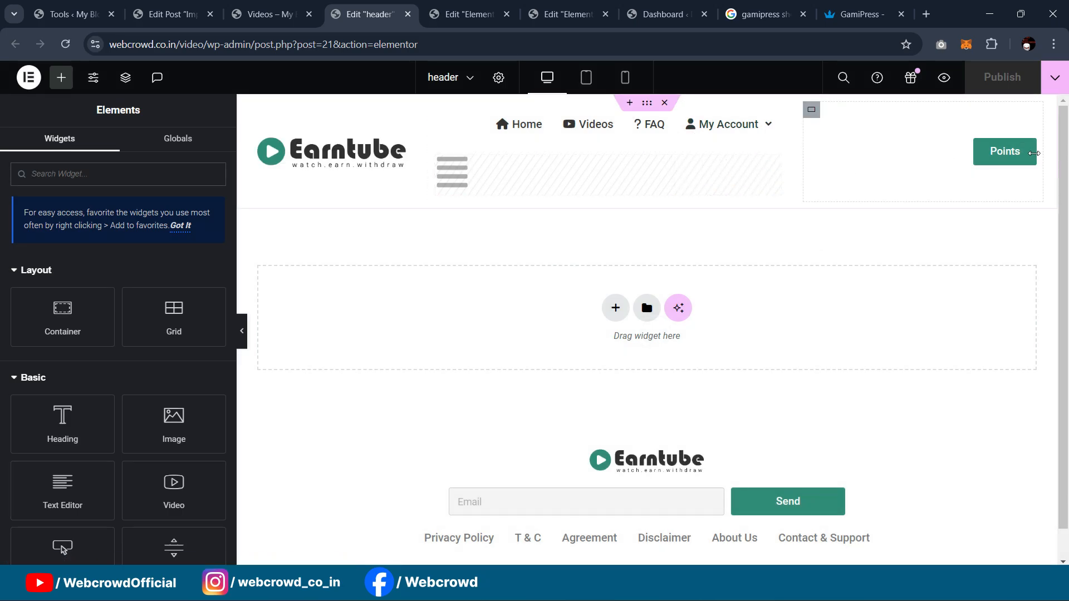
# Step: Delete the header's Points button, leaving an empty container beside the navigation menu
pyautogui.click(1031, 151)
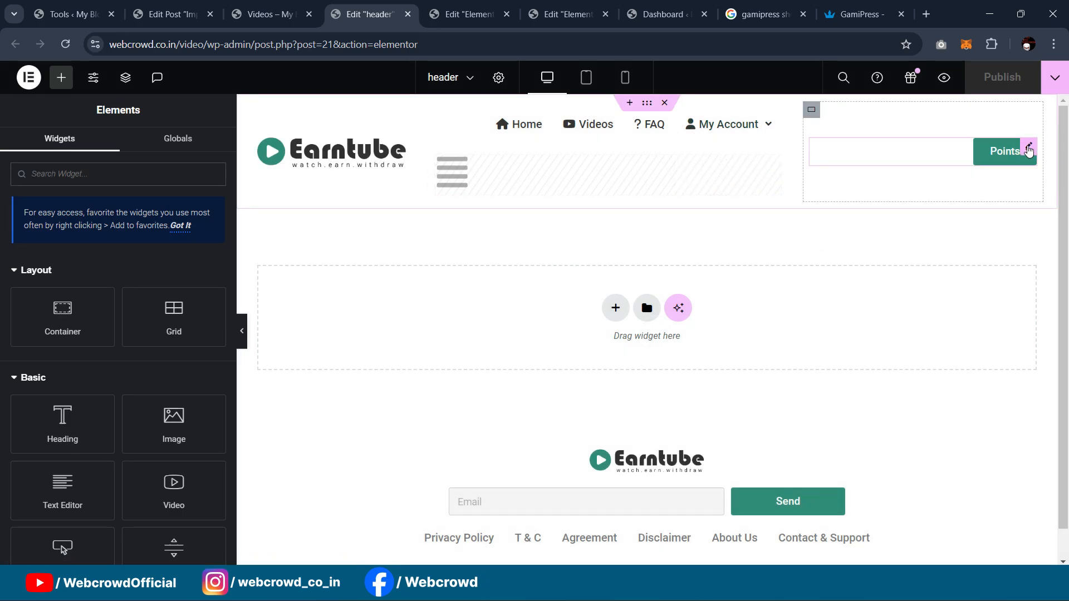
pyautogui.press('Delete')
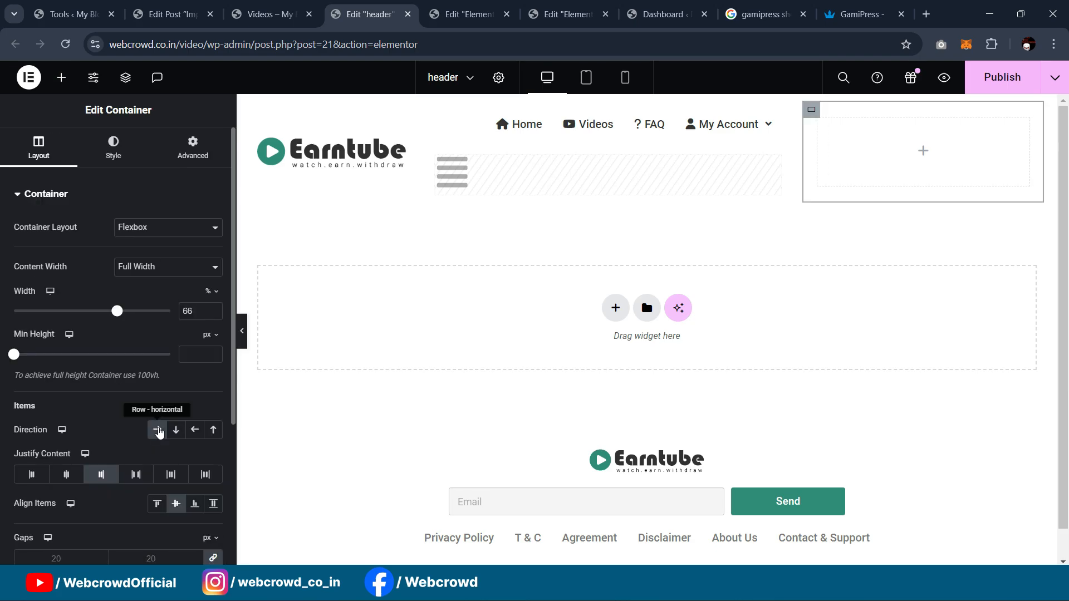
pyautogui.click(159, 430)
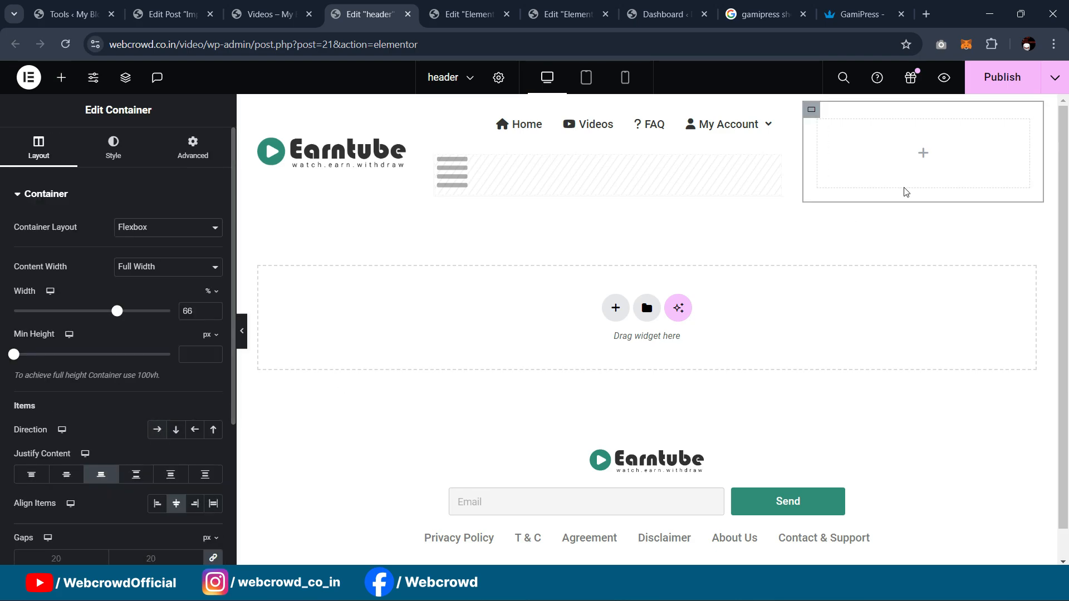
pyautogui.click(61, 77)
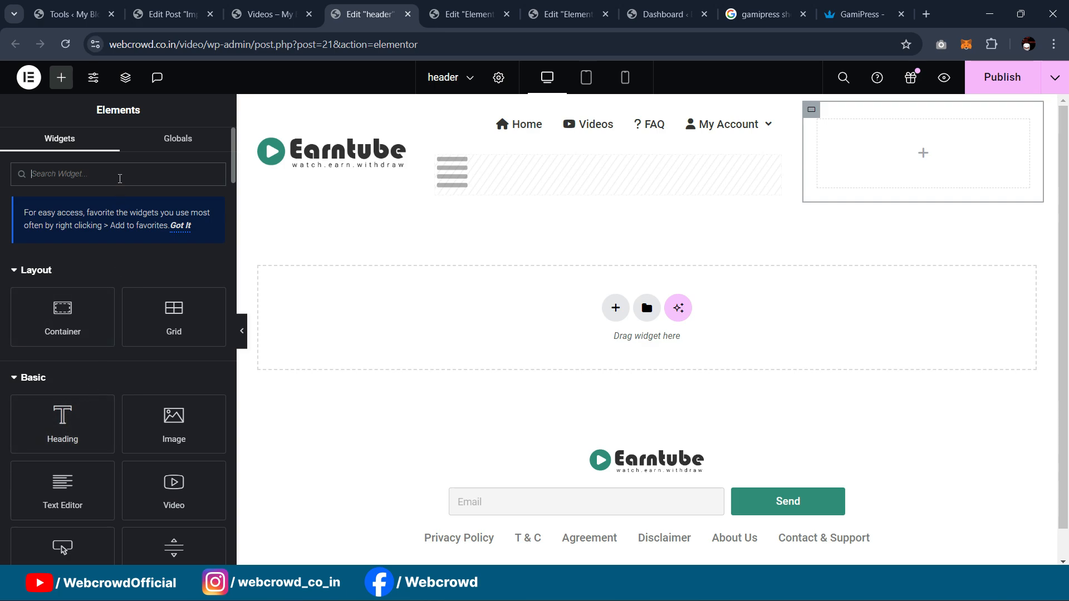
# Step: Add an Icon widget to the empty container using the uploaded trophy image as its SVG
pyautogui.write('icon')
pyautogui.moveTo(62, 279); pyautogui.dragTo(946, 156)
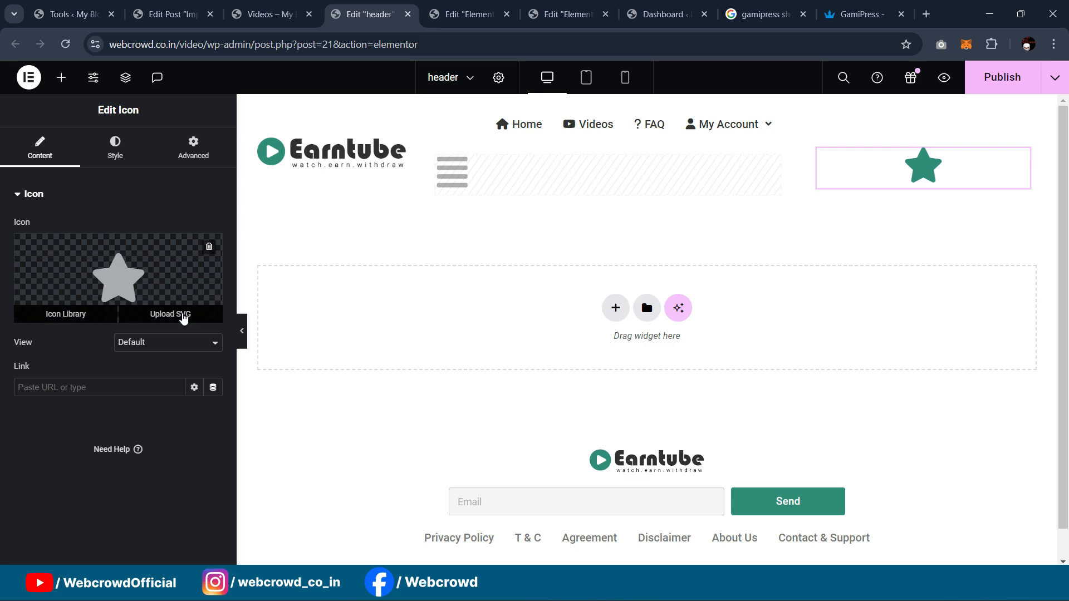
pyautogui.click(170, 281)
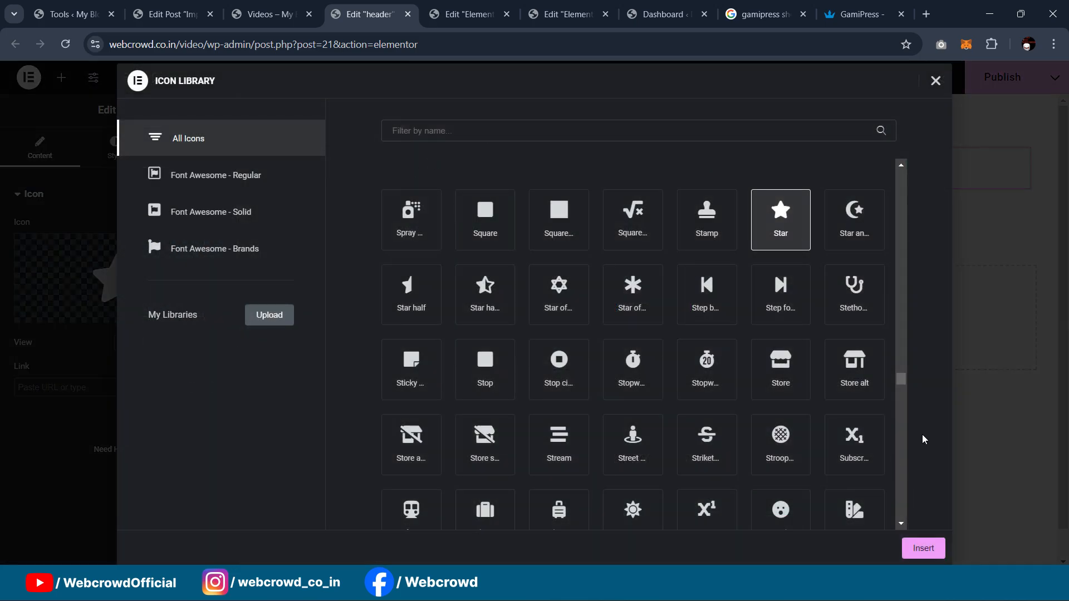
pyautogui.click(935, 82)
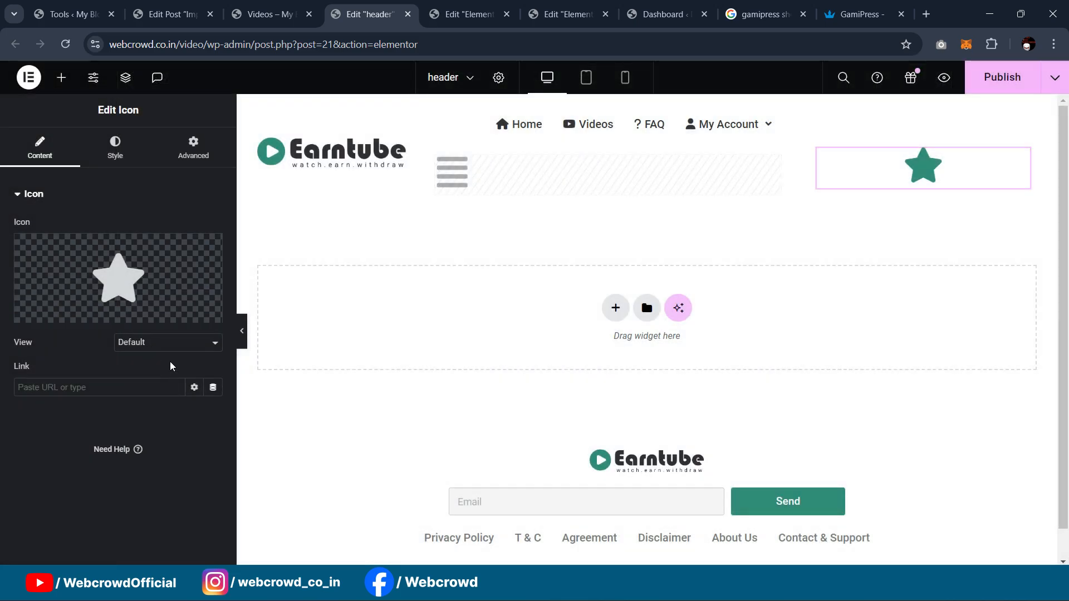
pyautogui.click(189, 315)
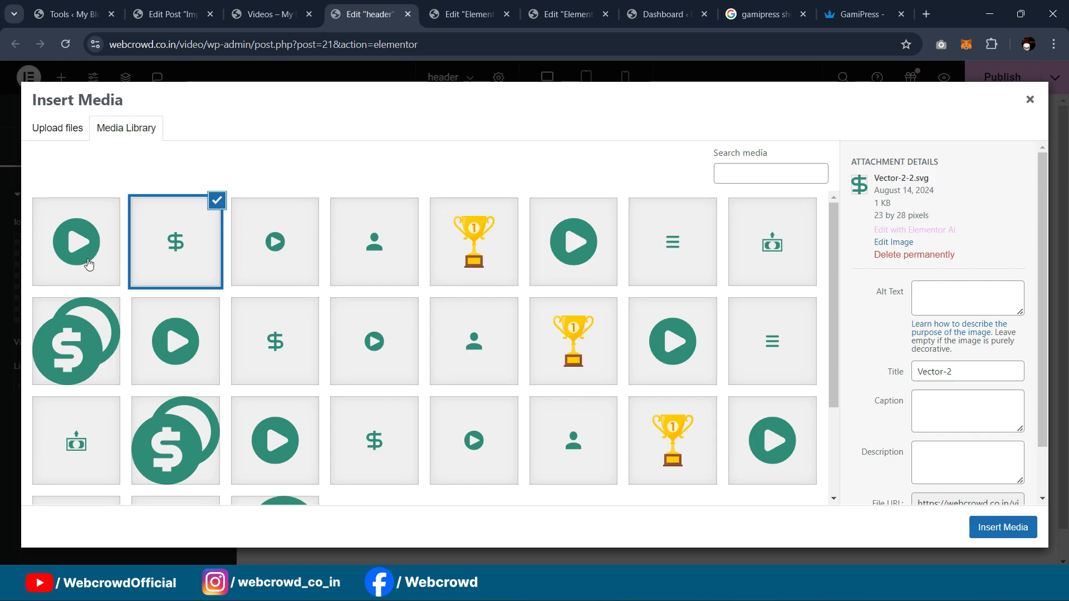
pyautogui.click(470, 245)
pyautogui.click(1002, 527)
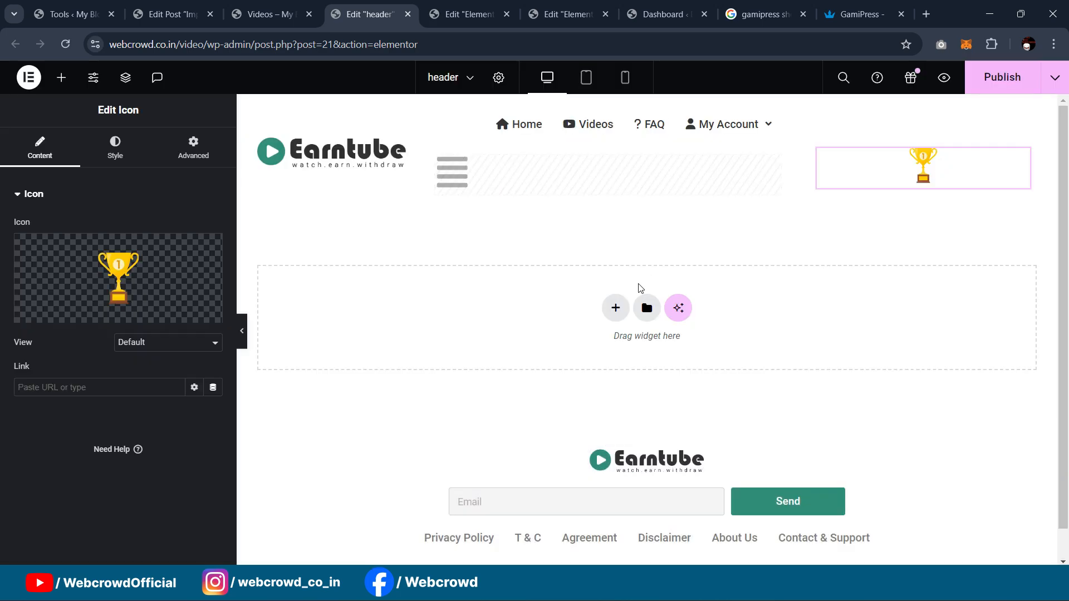
# Step: Shrink the trophy icon to 36 px and set the container Direction to Row
pyautogui.click(115, 147)
pyautogui.moveTo(35, 339)
pyautogui.mouseDown()
pyautogui.moveTo(12, 345)
pyautogui.moveTo(27, 350)
pyautogui.mouseUp()
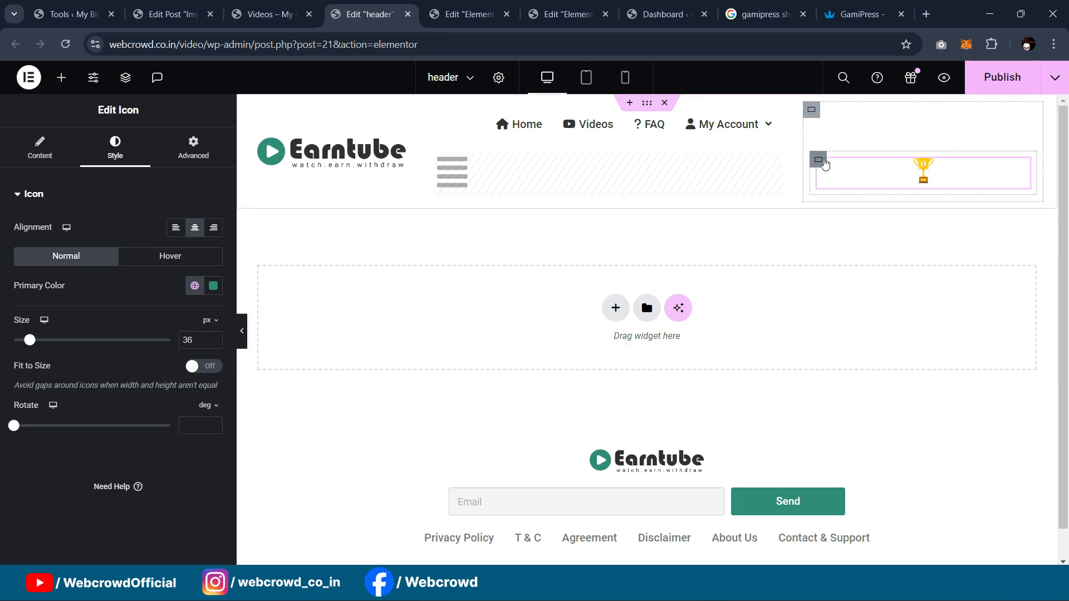
pyautogui.click(818, 162)
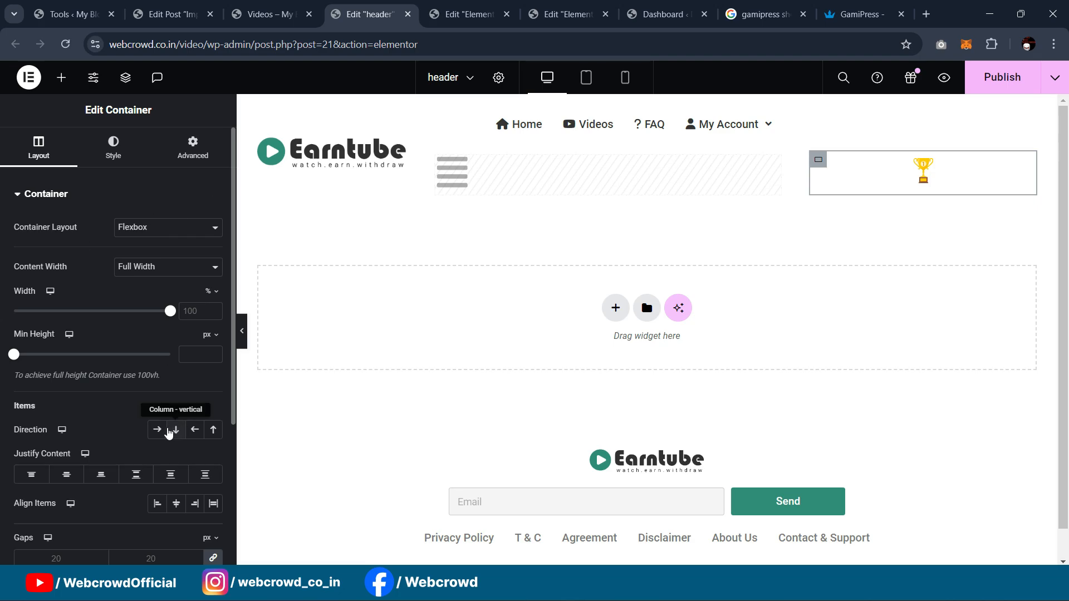
pyautogui.click(156, 431)
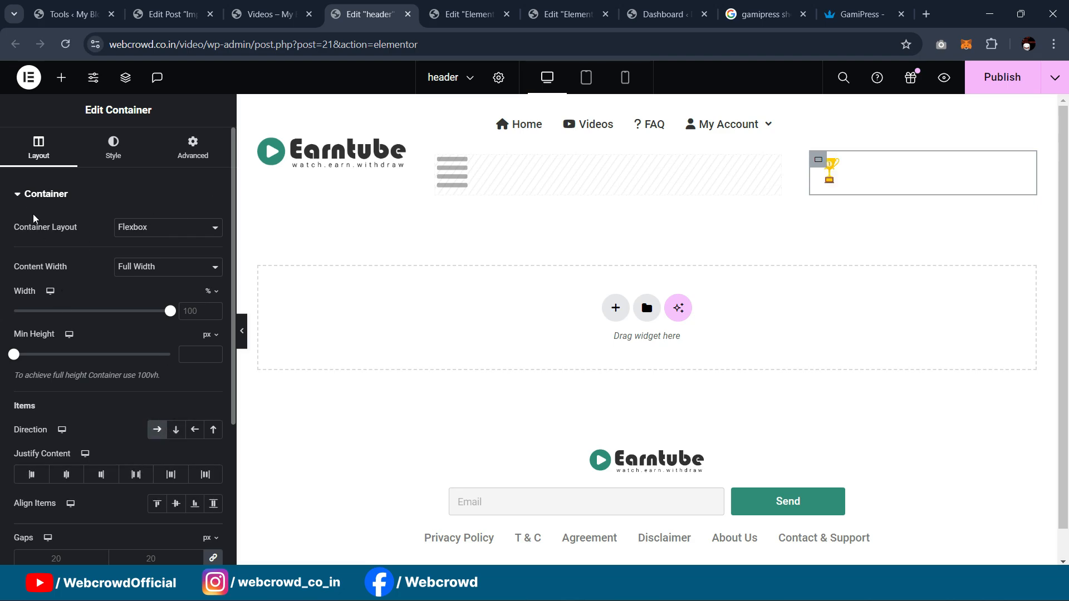
pyautogui.click(65, 84)
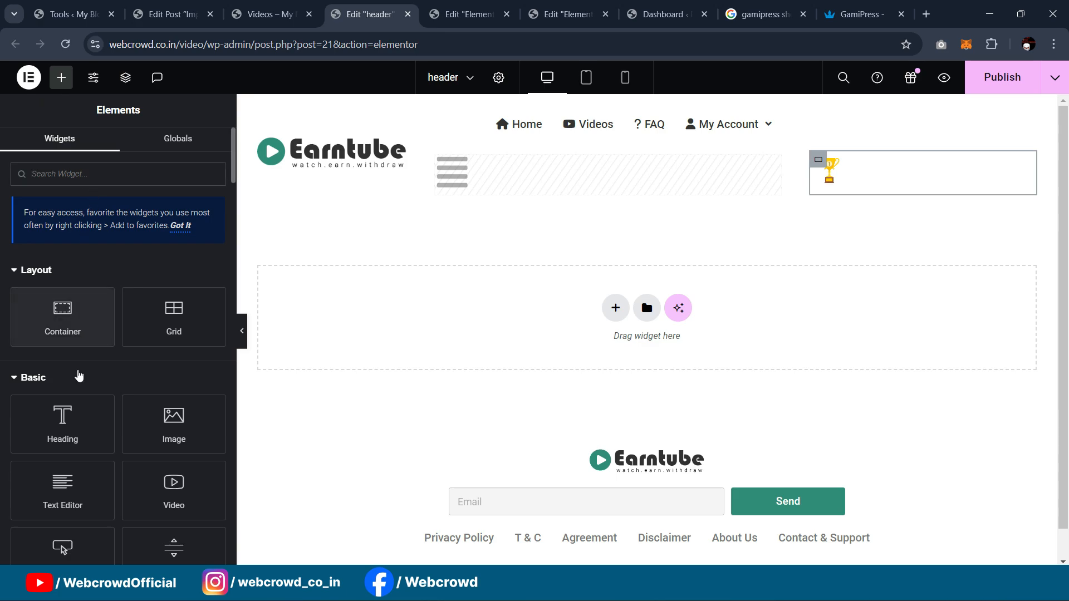
# Step: Add a Heading widget beside the trophy and set its Title dynamic tag to Shortcode
pyautogui.moveTo(75, 421); pyautogui.dragTo(830, 169)
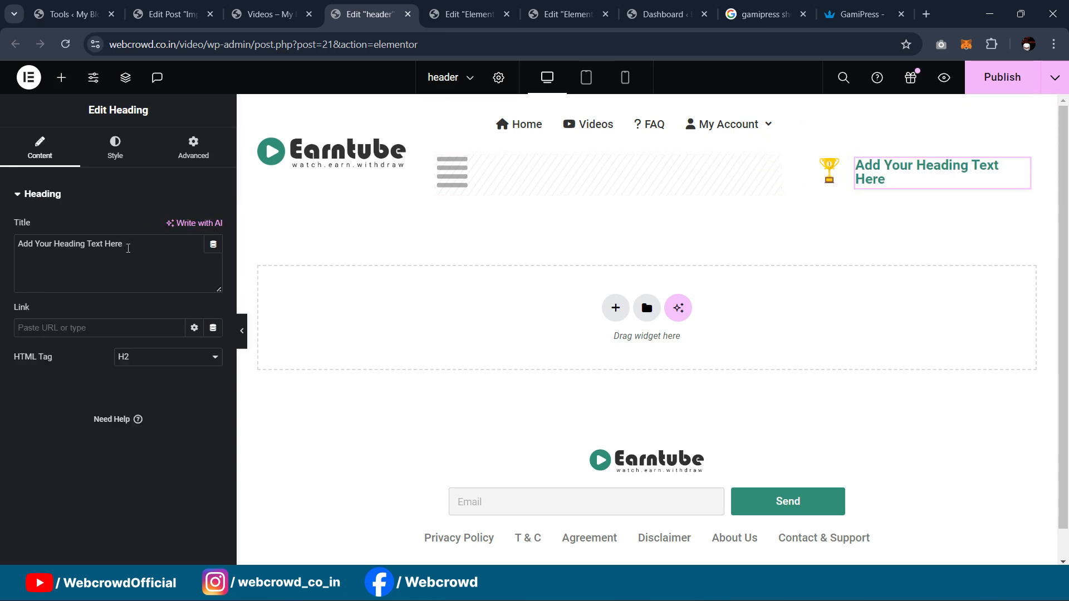
pyautogui.moveTo(90, 238); pyautogui.dragTo(16, 243)
pyautogui.click(179, 268)
pyautogui.click(155, 200)
pyautogui.click(129, 194)
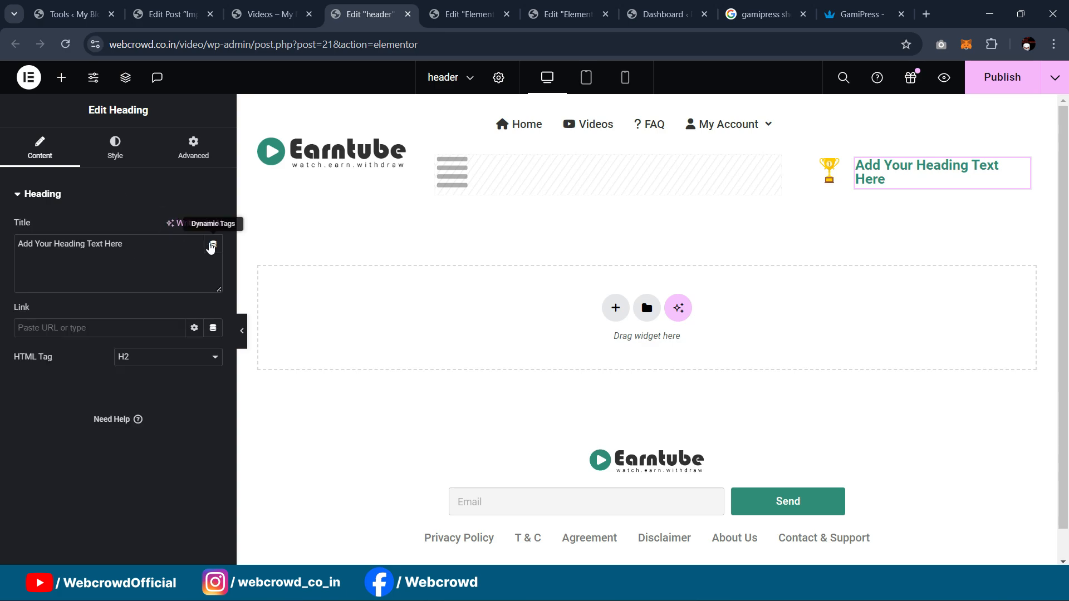
pyautogui.click(214, 246)
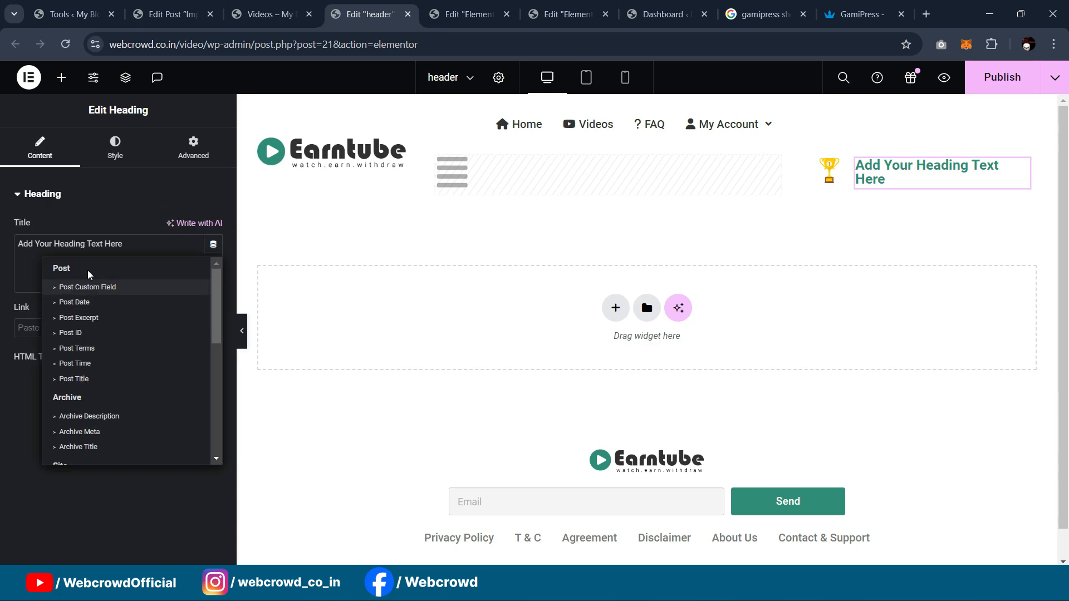
pyautogui.scroll(-3, 97, 328)
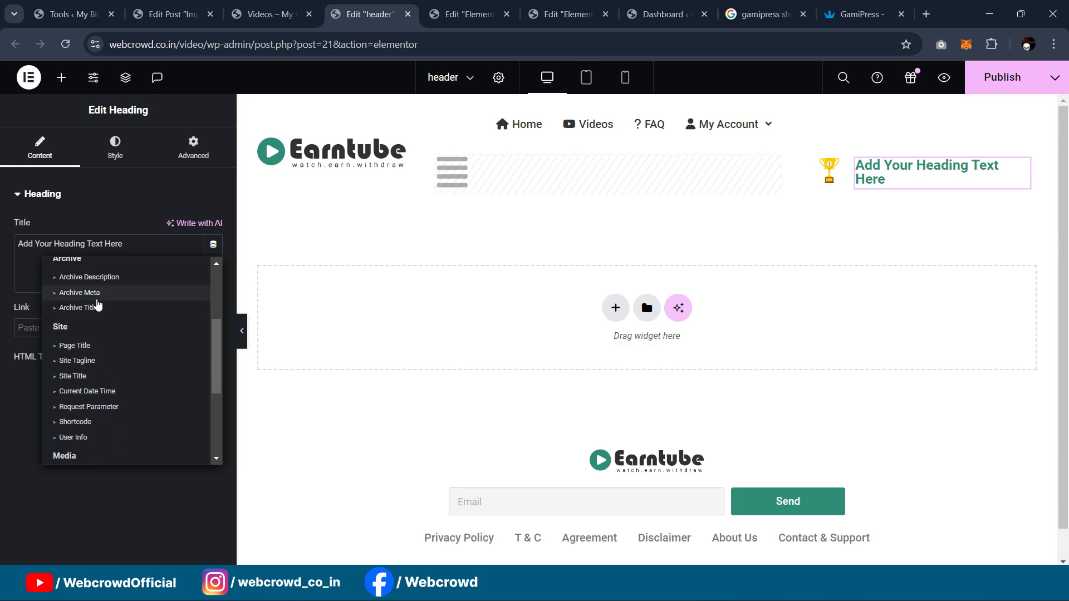
pyautogui.click(78, 422)
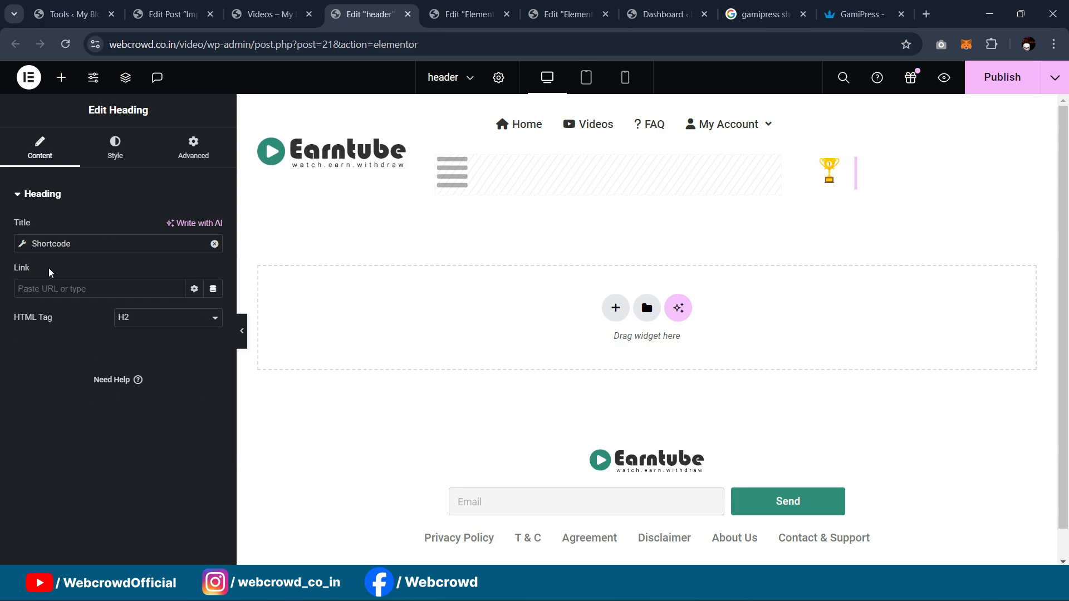
pyautogui.click(19, 247)
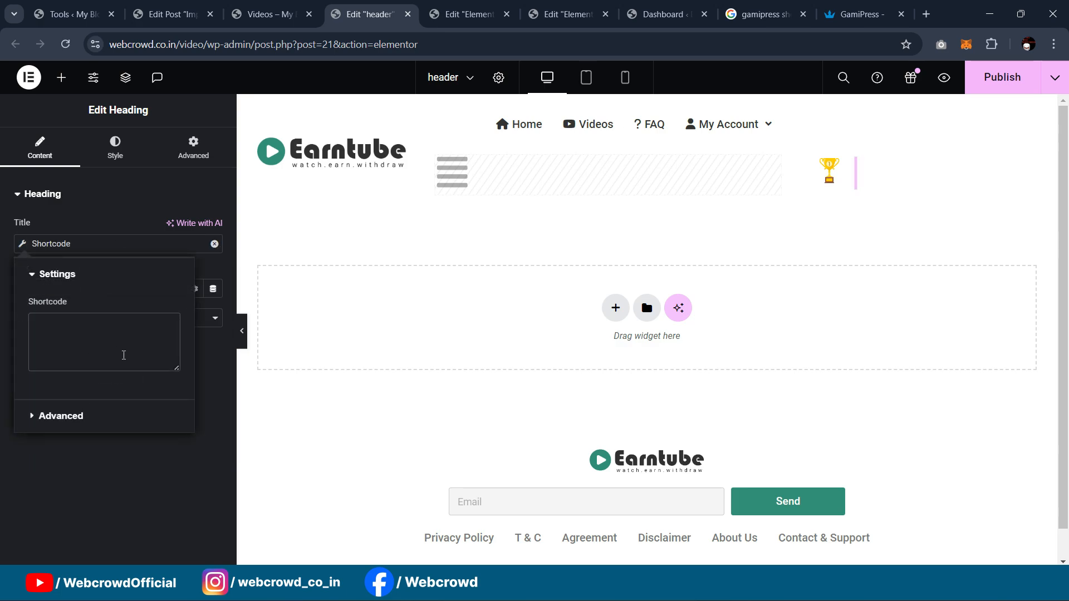
# Step: Copy the example user points shortcode from the GamiPress docs and paste it into the Shortcode box
pyautogui.click(858, 14)
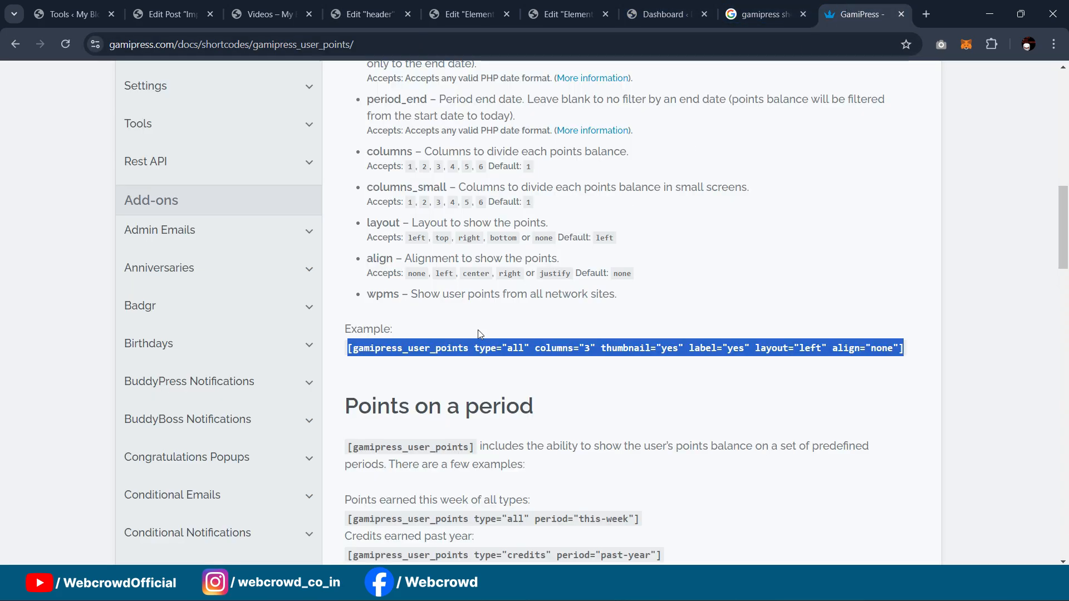
pyautogui.click(362, 352)
pyautogui.moveTo(347, 354); pyautogui.dragTo(929, 360)
pyautogui.hotkey('ctrl', 'c')
pyautogui.click(167, 14)
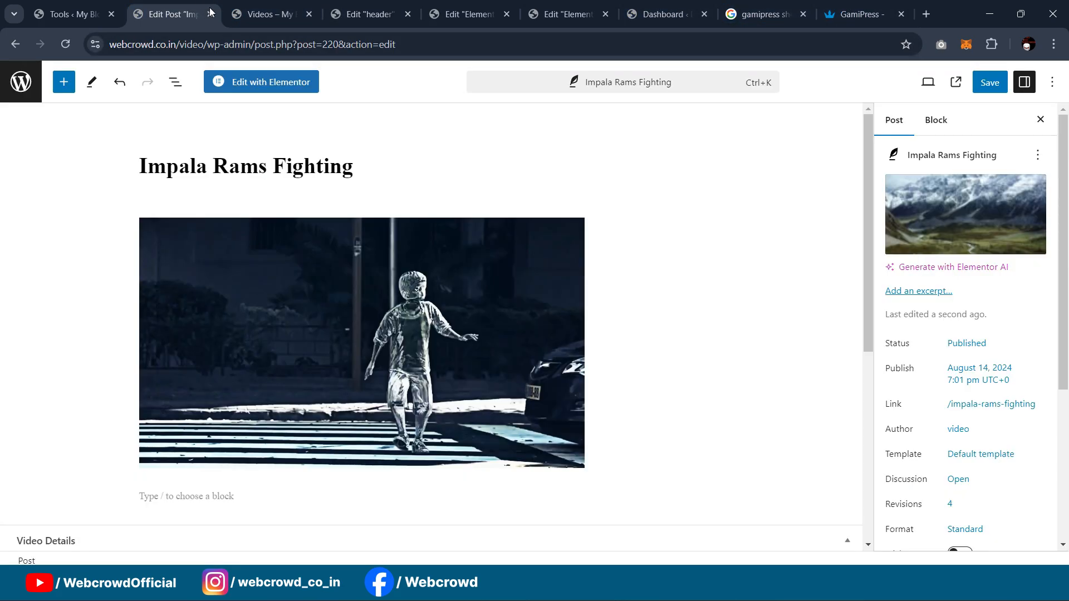
pyautogui.click(61, 14)
pyautogui.click(350, 7)
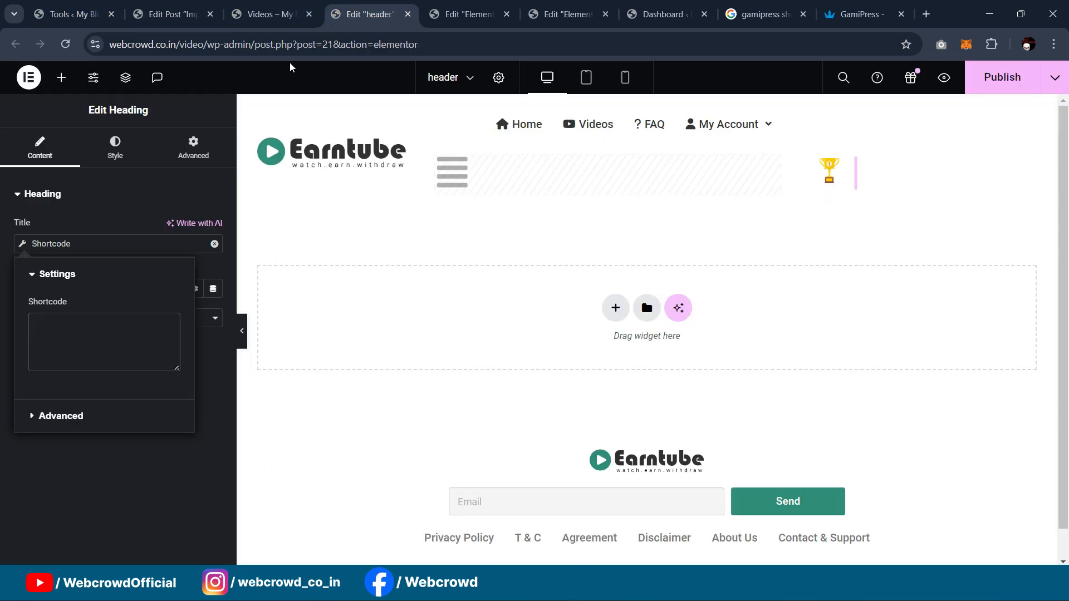
pyautogui.click(68, 349)
pyautogui.hotkey('ctrl', 'v')
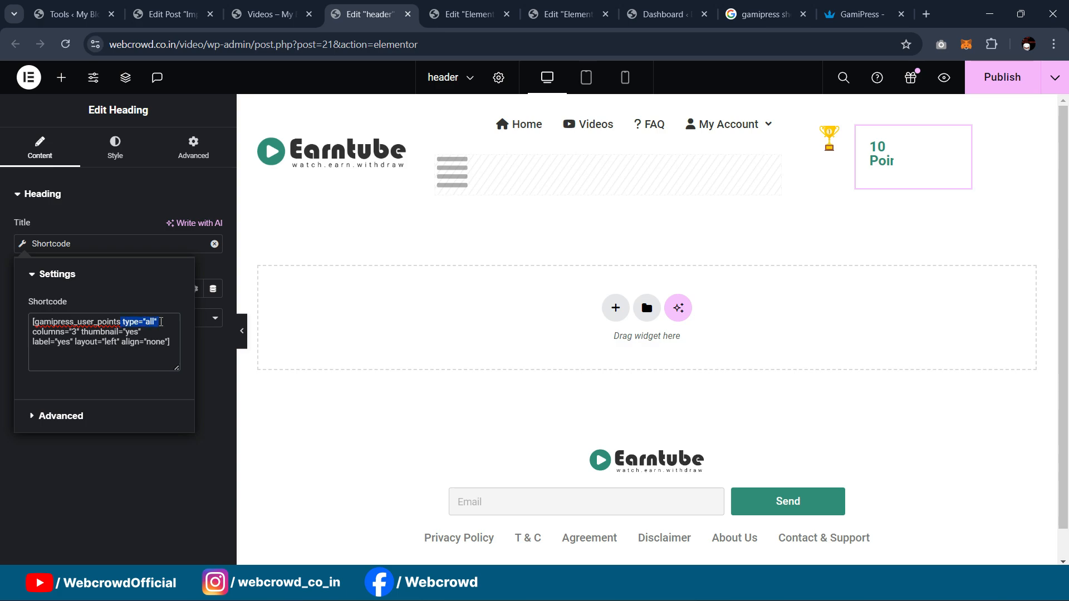
# Step: Trim the shortcode down to [gamipress_user_points thumbnail="no"] so it reads "10 Points"
pyautogui.press('BackSpace')
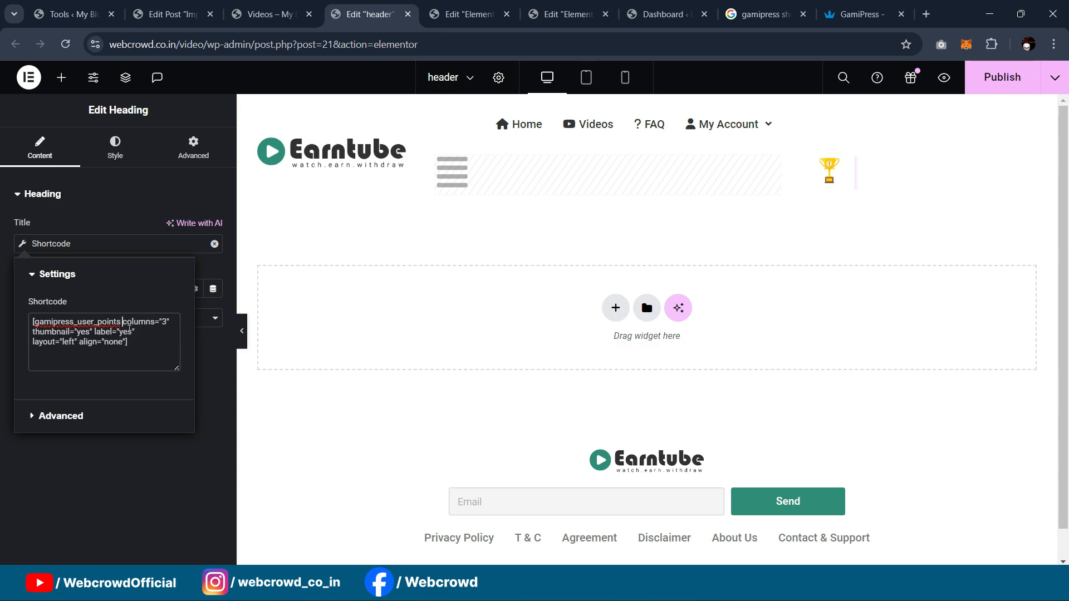
pyautogui.moveTo(167, 320); pyautogui.dragTo(170, 320)
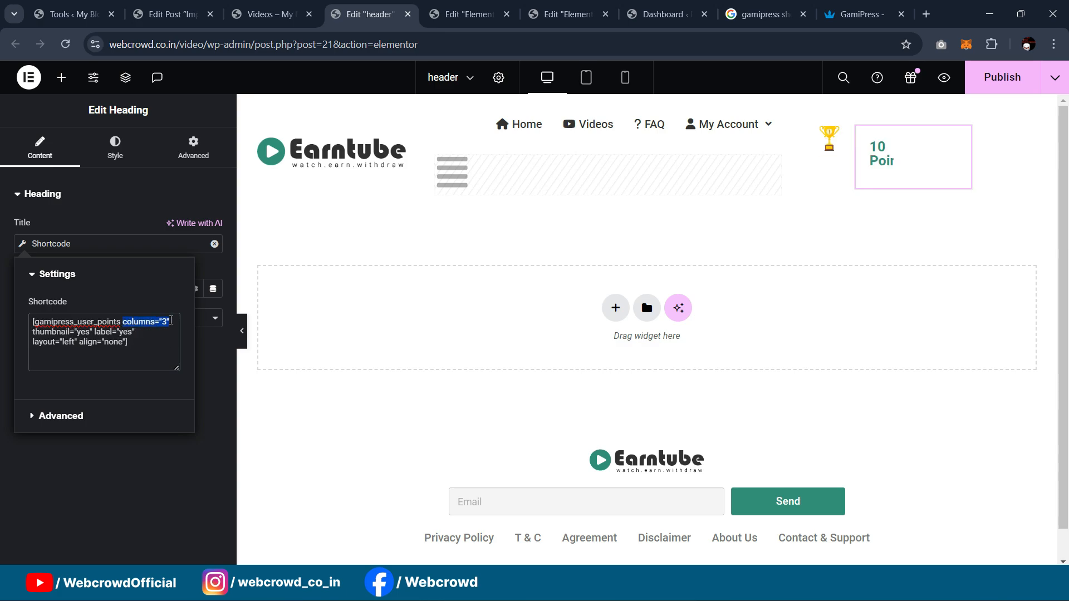
pyautogui.press('BackSpace')
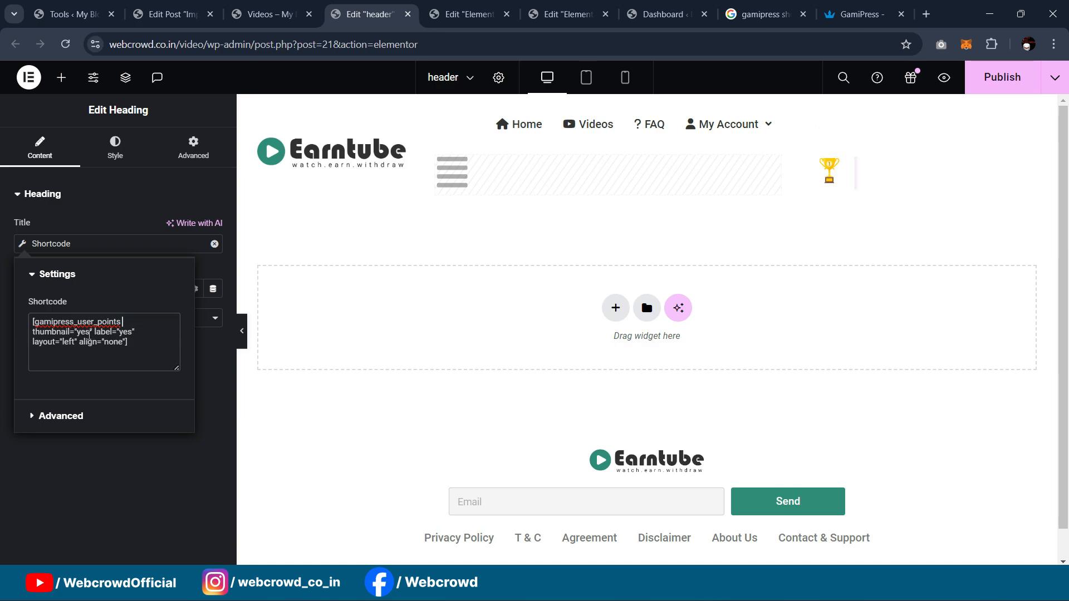
pyautogui.moveTo(89, 334); pyautogui.dragTo(78, 333)
pyautogui.write('no')
pyautogui.moveTo(90, 331); pyautogui.dragTo(122, 341)
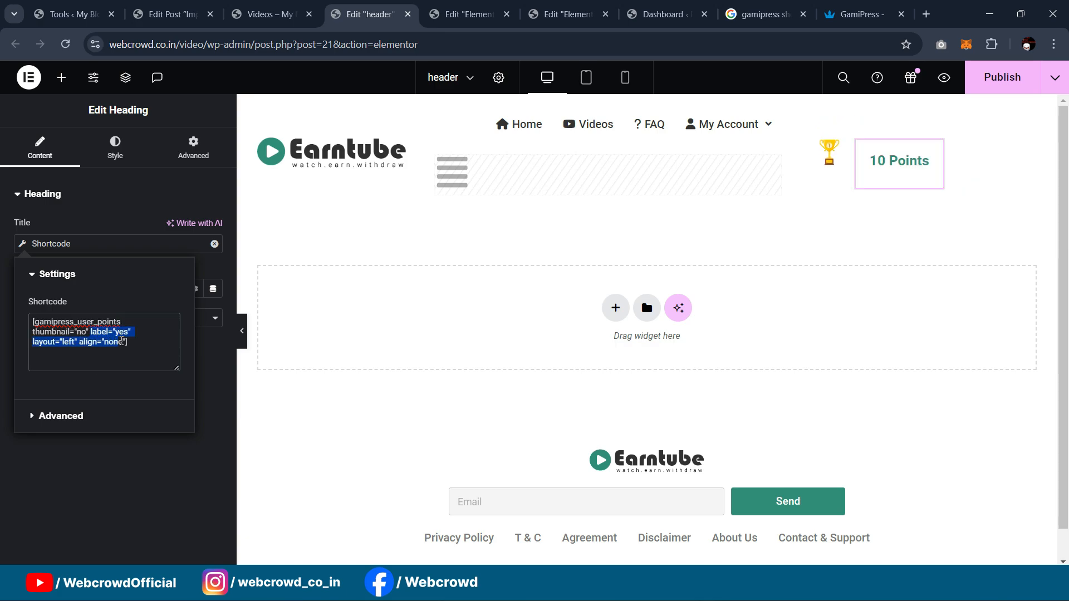
pyautogui.press('BackSpace')
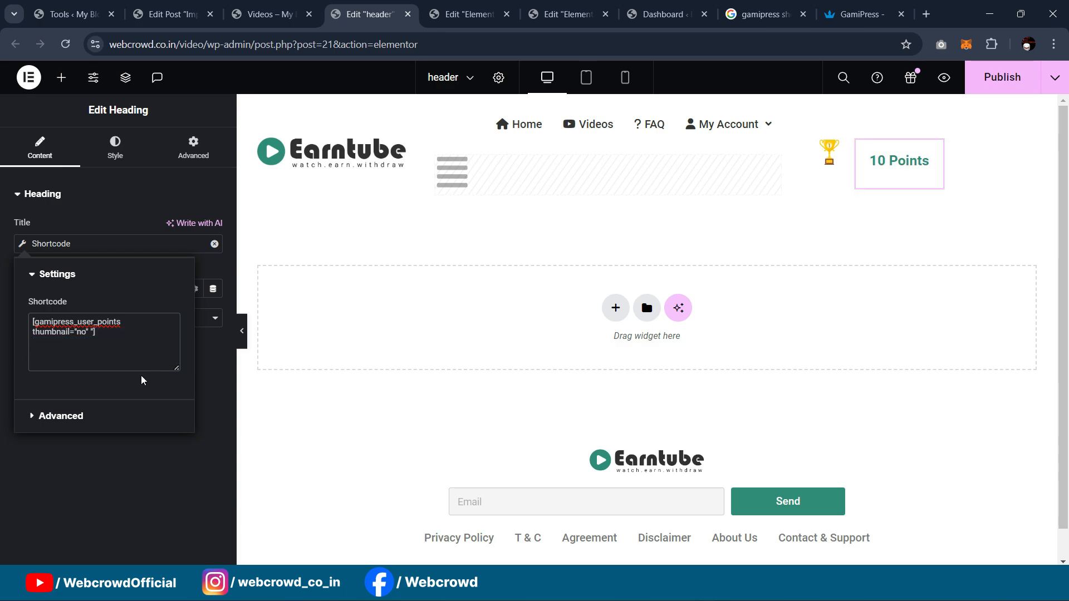
pyautogui.press('Delete')
pyautogui.press('BackSpace')
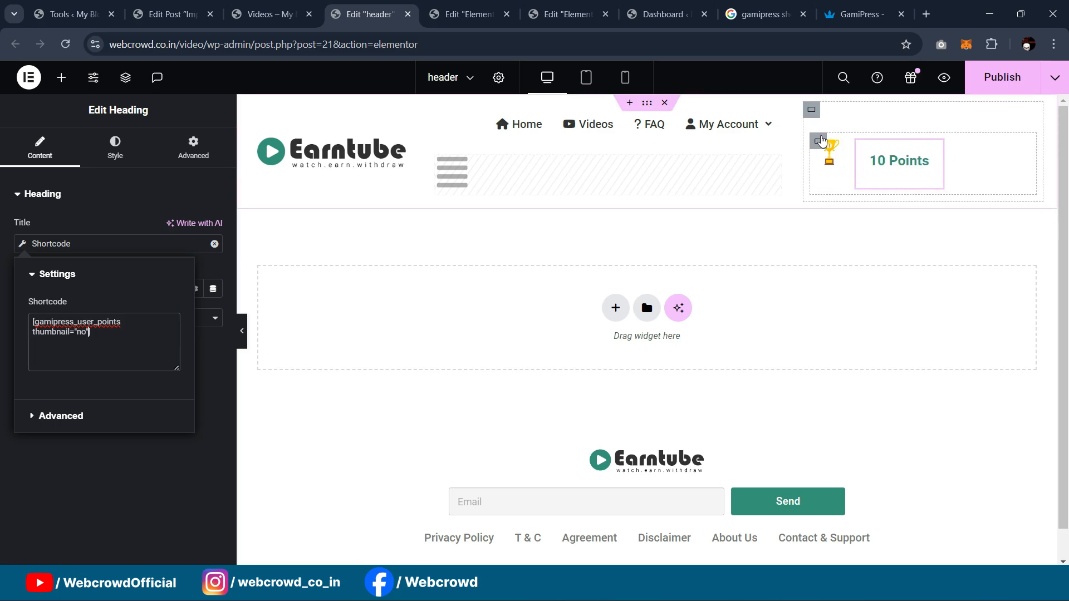
pyautogui.click(818, 142)
# Step: Center the container items and give the points heading margins top -17, bottom -27, left -29 px
pyautogui.click(176, 503)
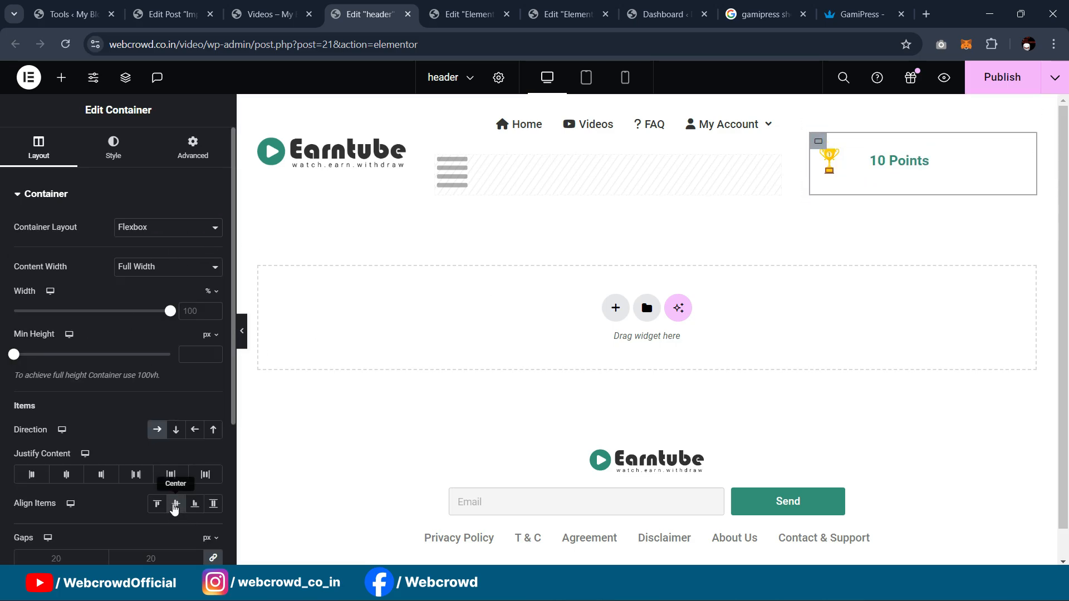
pyautogui.click(933, 149)
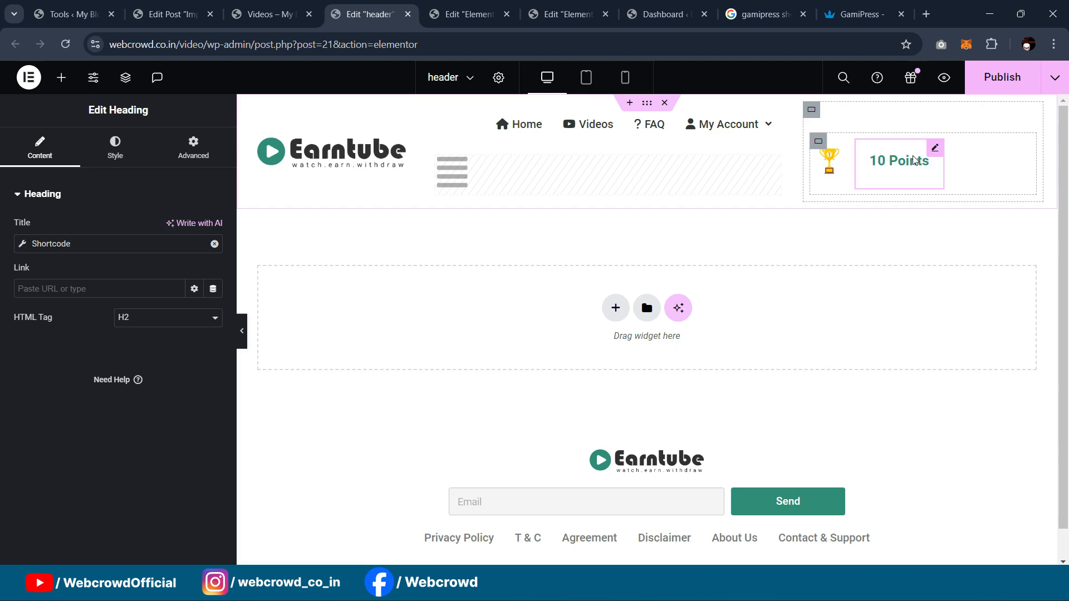
pyautogui.click(209, 161)
pyautogui.click(212, 242)
pyautogui.press('Down')
pyautogui.press('Down')
pyautogui.press('Down')
pyautogui.press('Down')
pyautogui.press('Down')
pyautogui.press('Down')
pyautogui.press('Down')
pyautogui.press('Down')
pyautogui.press('Down')
pyautogui.press('Down')
pyautogui.press('Down')
pyautogui.press('Down')
pyautogui.press('Down')
pyautogui.press('Down')
pyautogui.press('Down')
pyautogui.press('Down')
pyautogui.press('Down')
pyautogui.press('Down')
pyautogui.press('Down')
pyautogui.press('Down')
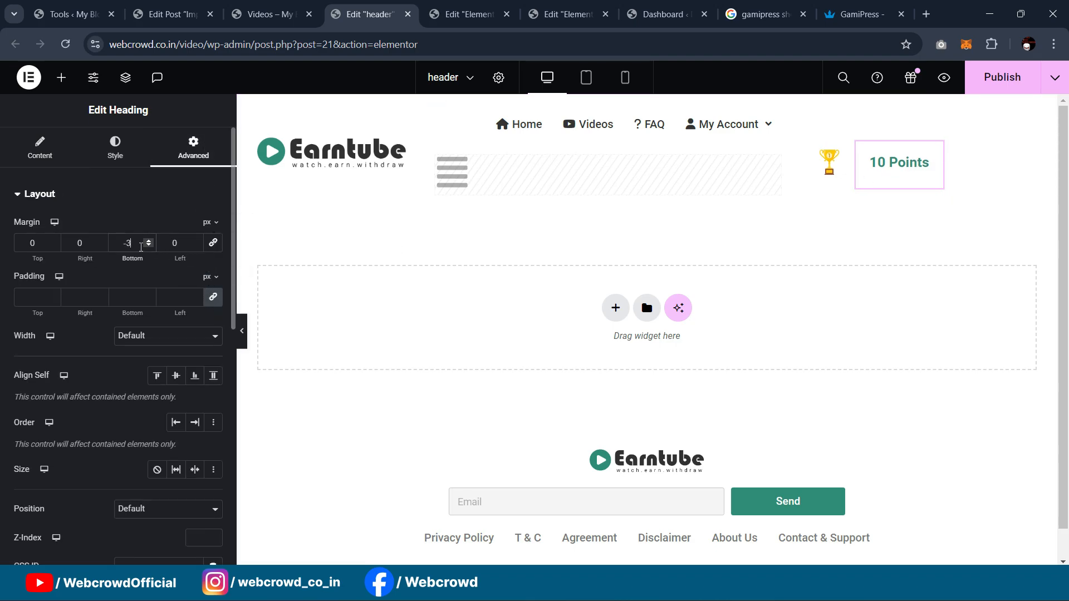
pyautogui.press('Down')
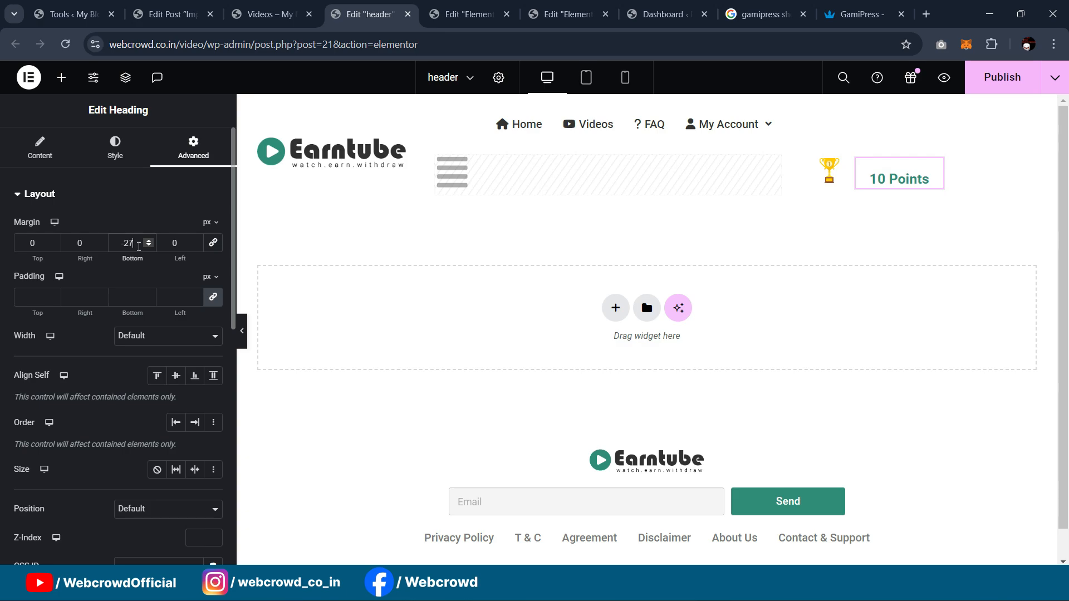
pyautogui.press('Down')
pyautogui.press('Down')
pyautogui.press('Down')
pyautogui.press('Down')
pyautogui.press('Down')
pyautogui.press('Down')
pyautogui.press('Down')
pyautogui.press('Down')
pyautogui.press('Down')
pyautogui.press('Down')
pyautogui.press('Down')
pyautogui.press('Down')
pyautogui.press('Down')
pyautogui.press('Down')
pyautogui.press('Down')
pyautogui.press('Down')
pyautogui.press('Down')
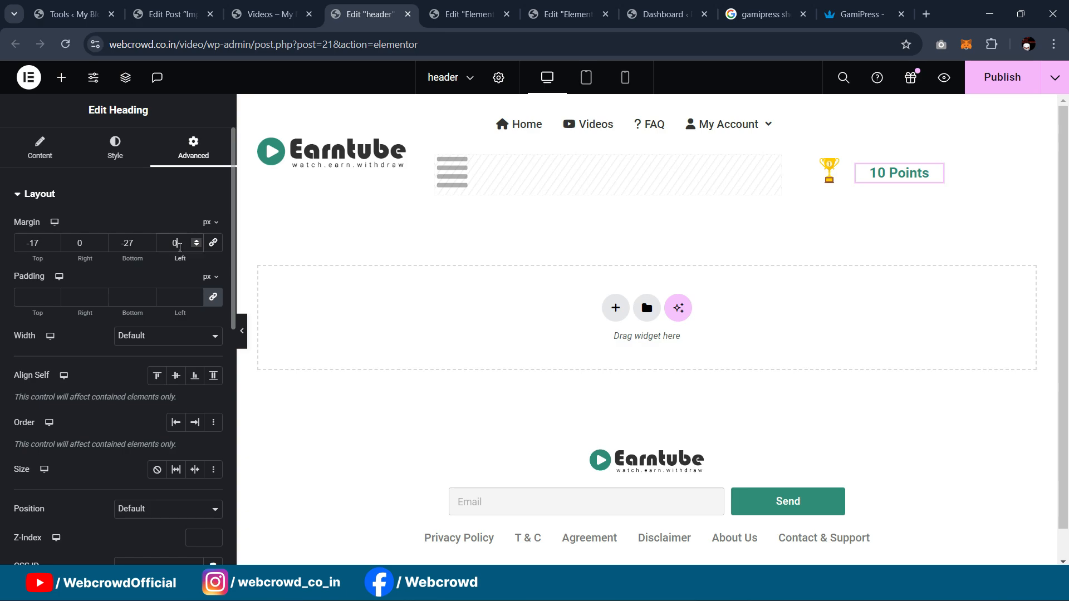
pyautogui.scroll(-20, 180, 247)
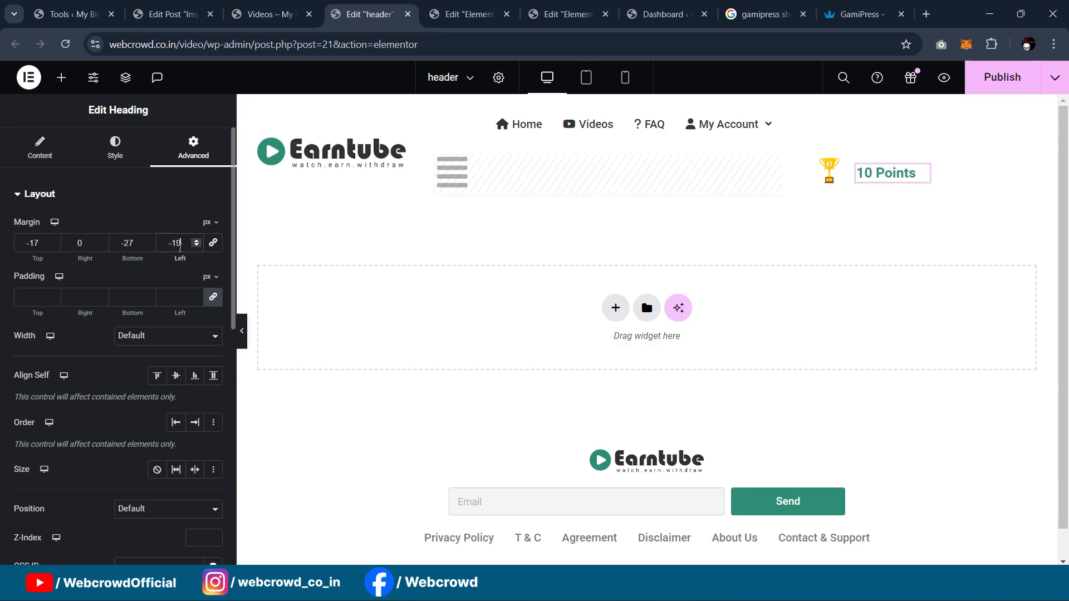
pyautogui.scroll(-7, 180, 247)
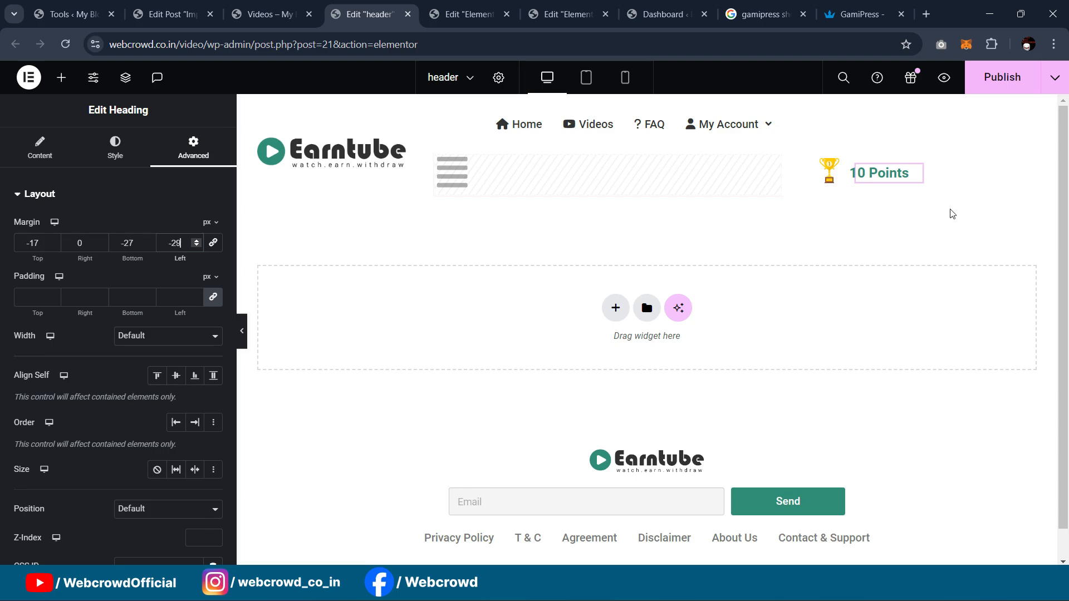
pyautogui.click(822, 161)
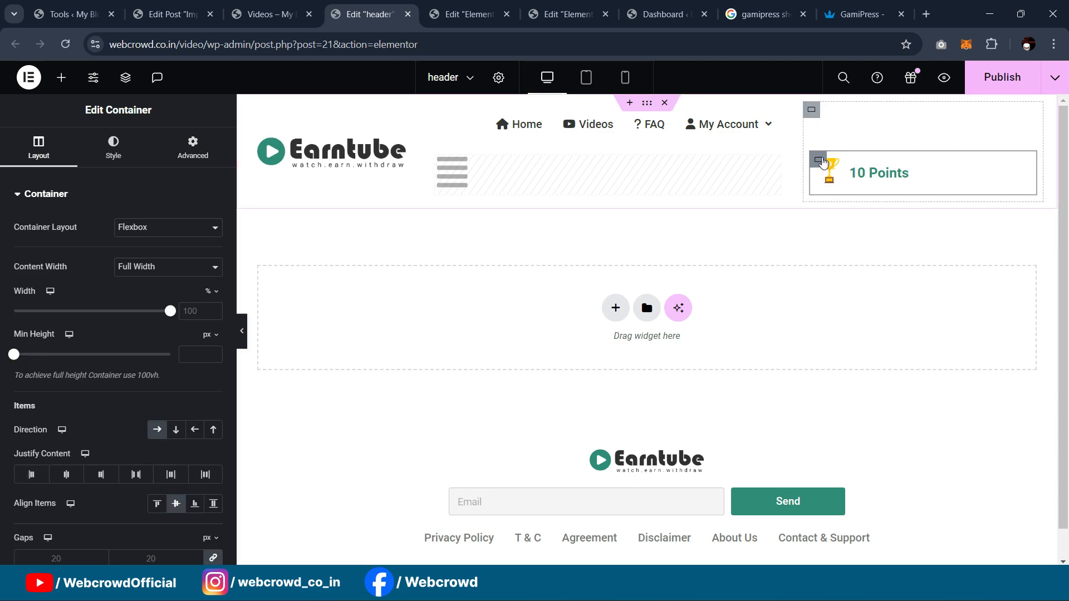
# Step: Narrow the points container to about 55% width and fill it with the Primary teal
pyautogui.moveTo(170, 313); pyautogui.dragTo(99, 313)
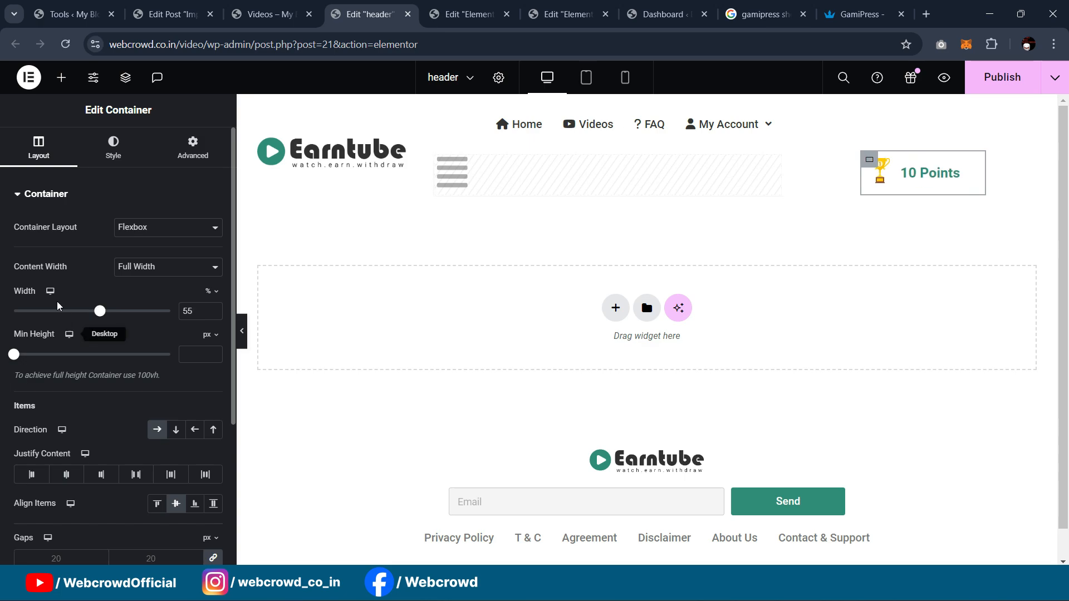
pyautogui.click(118, 149)
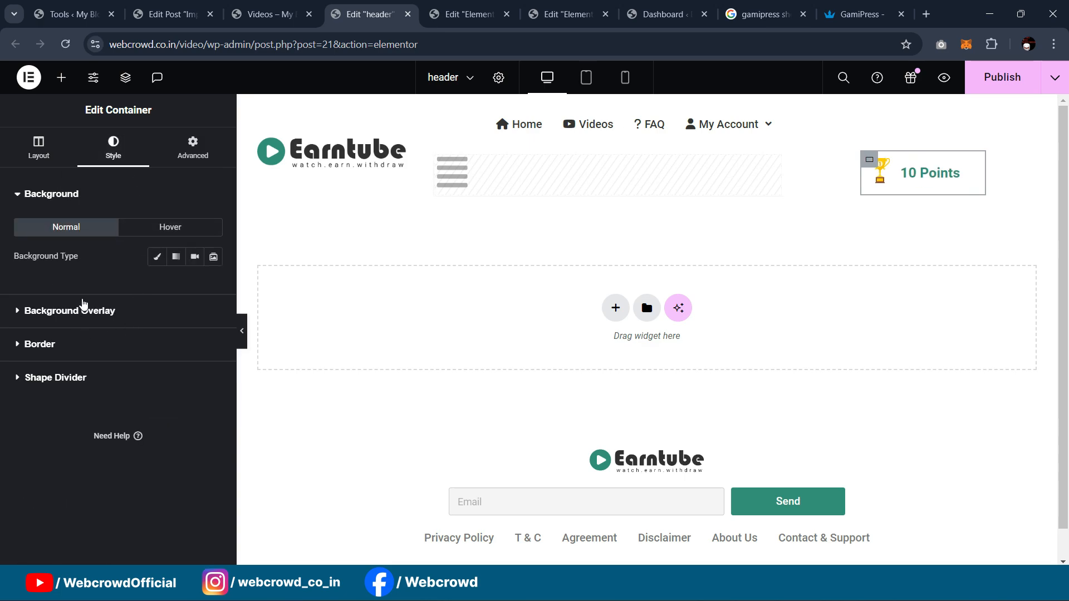
pyautogui.click(158, 257)
pyautogui.click(194, 285)
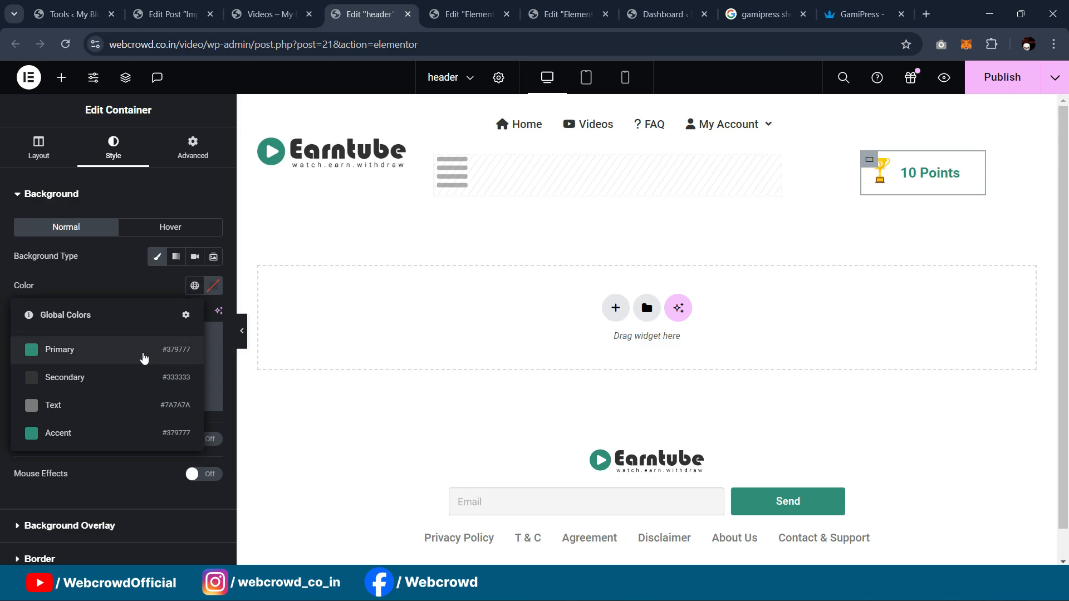
pyautogui.click(61, 352)
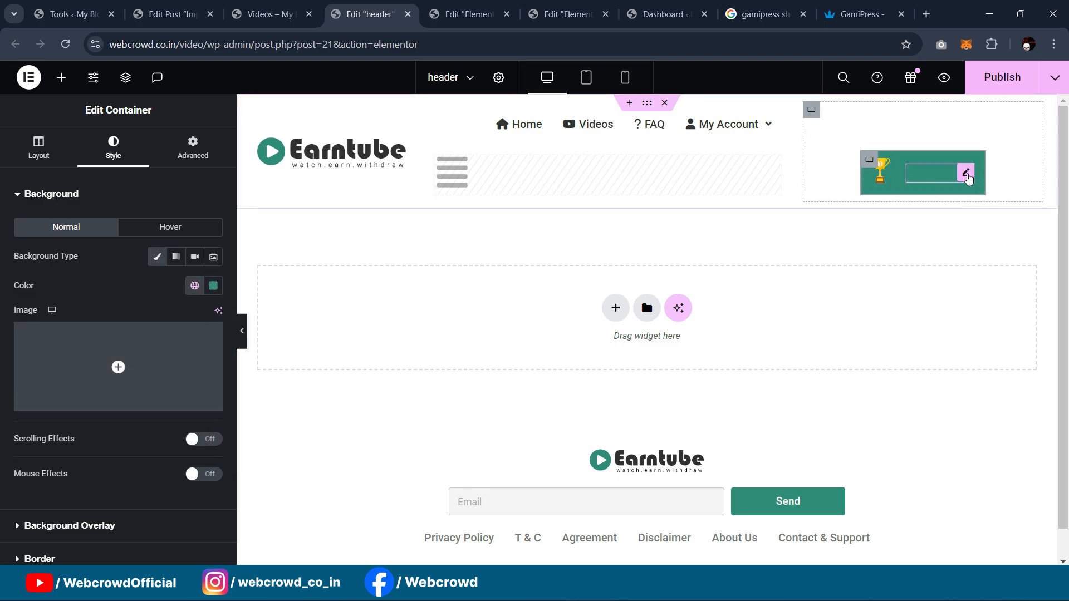
# Step: Make the 10 Points heading text white
pyautogui.click(967, 176)
pyautogui.click(114, 148)
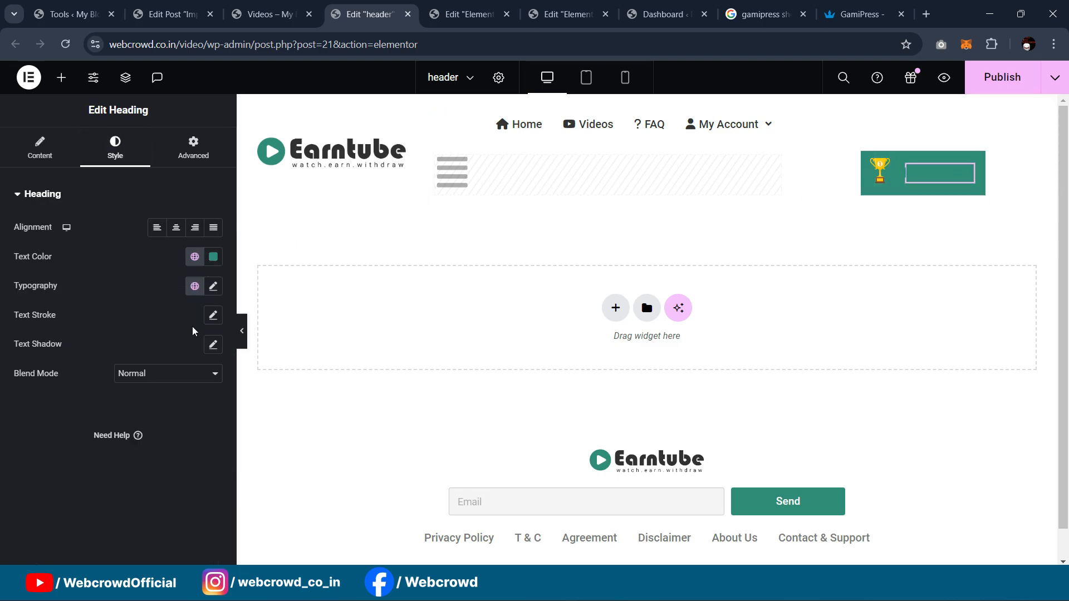
pyautogui.click(213, 257)
pyautogui.moveTo(161, 365); pyautogui.dragTo(71, 287)
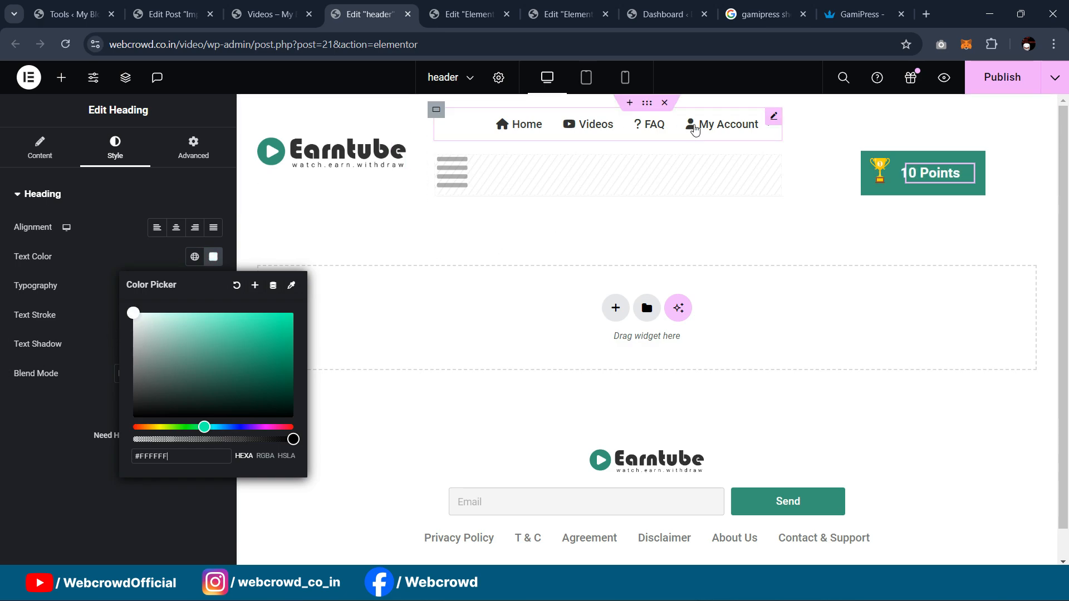
# Step: Center the 10 Points button vertically and push it to the container's right edge
pyautogui.click(846, 145)
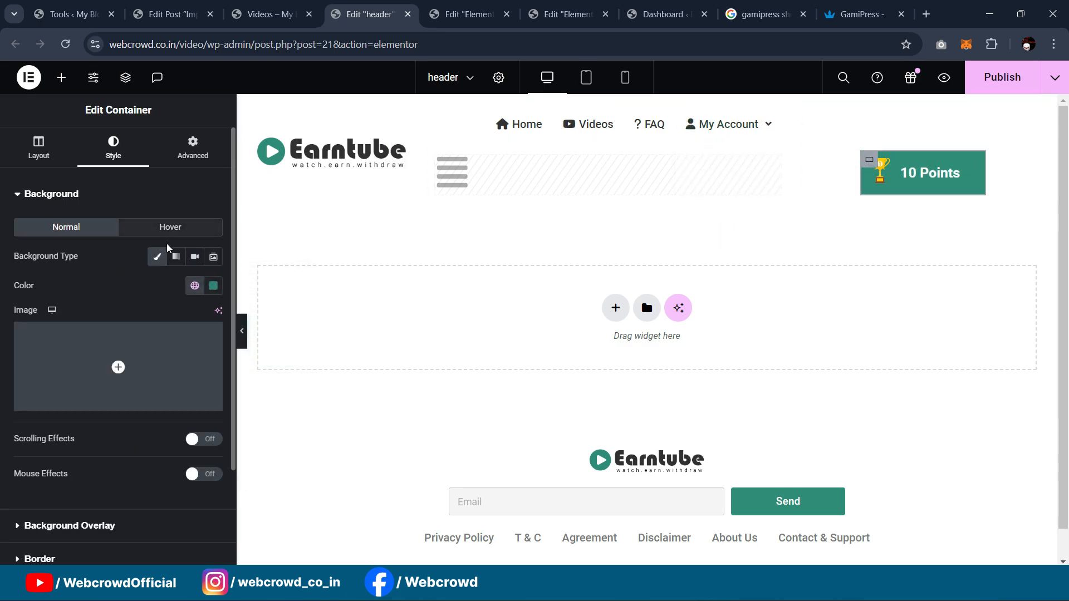
pyautogui.scroll(-2, 71, 363)
pyautogui.click(42, 433)
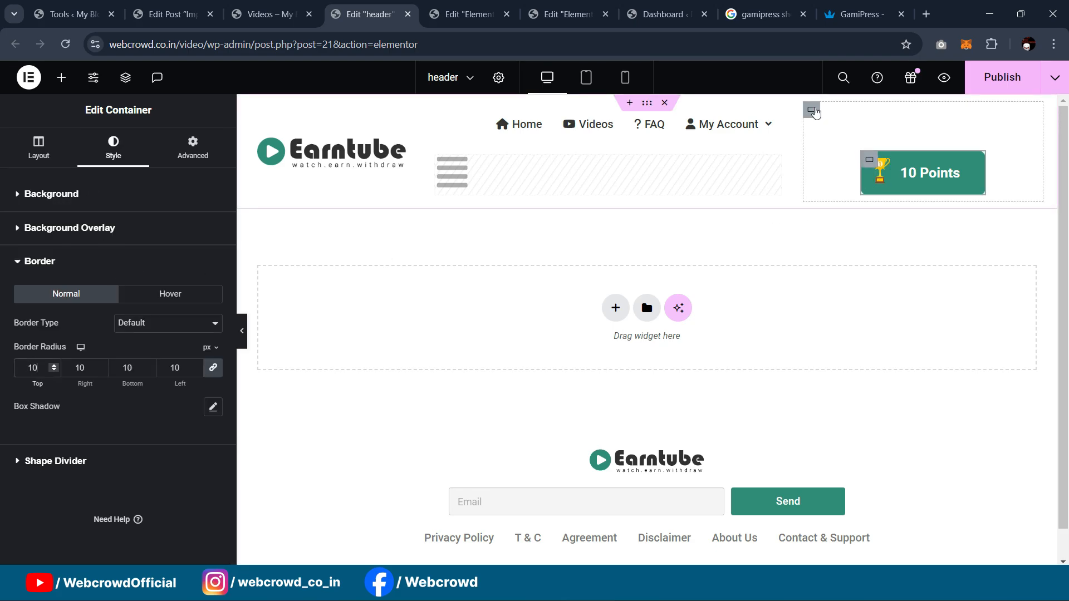
pyautogui.click(811, 111)
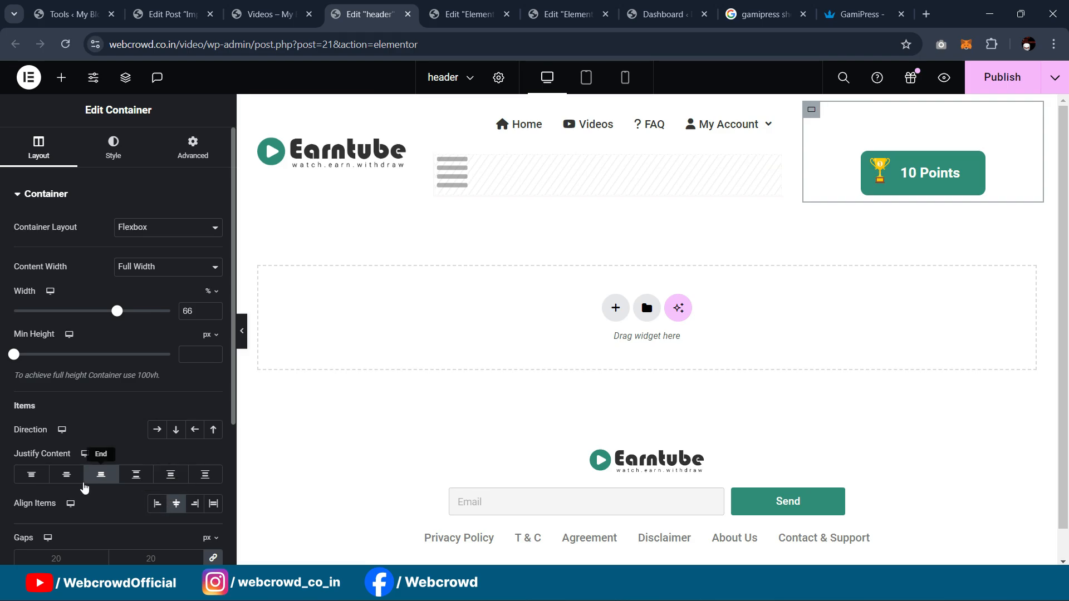
pyautogui.click(66, 474)
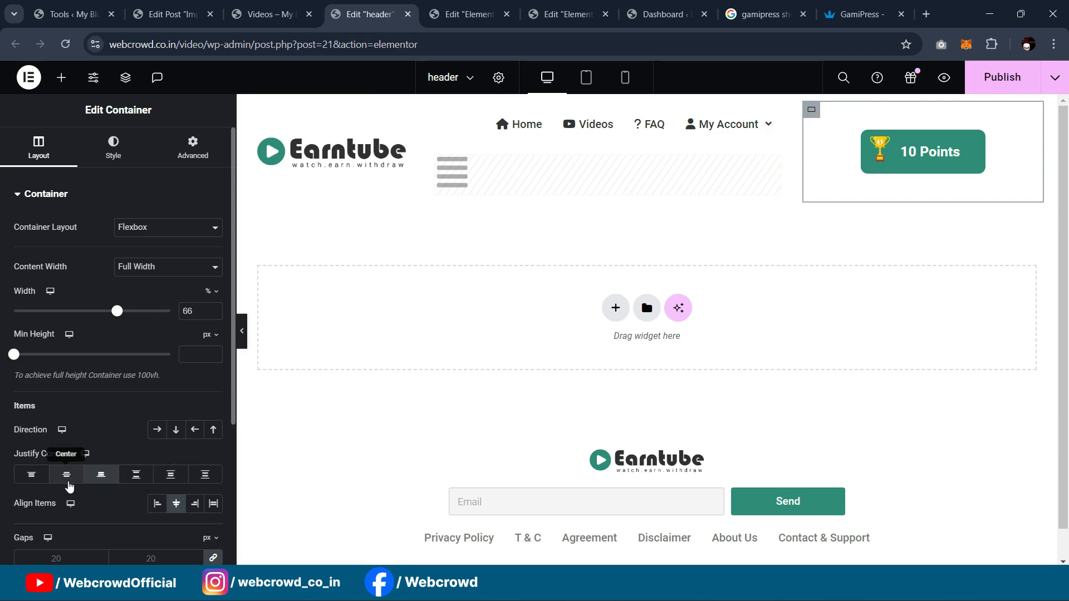
pyautogui.click(195, 504)
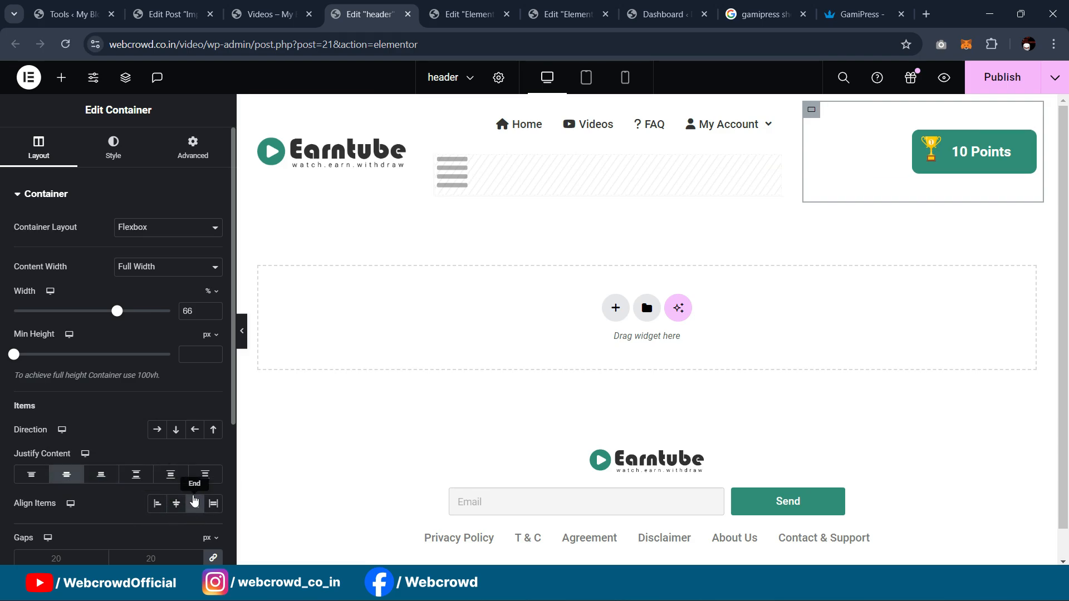
# Step: Preview the header without the panel, publish it, and open the site home page
pyautogui.click(242, 331)
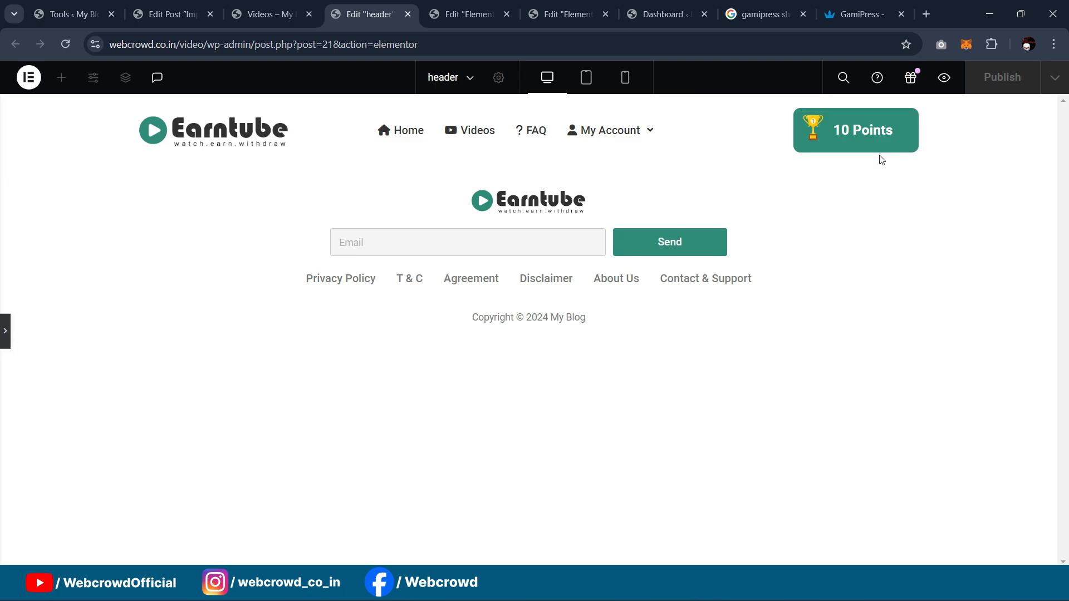
pyautogui.click(3, 326)
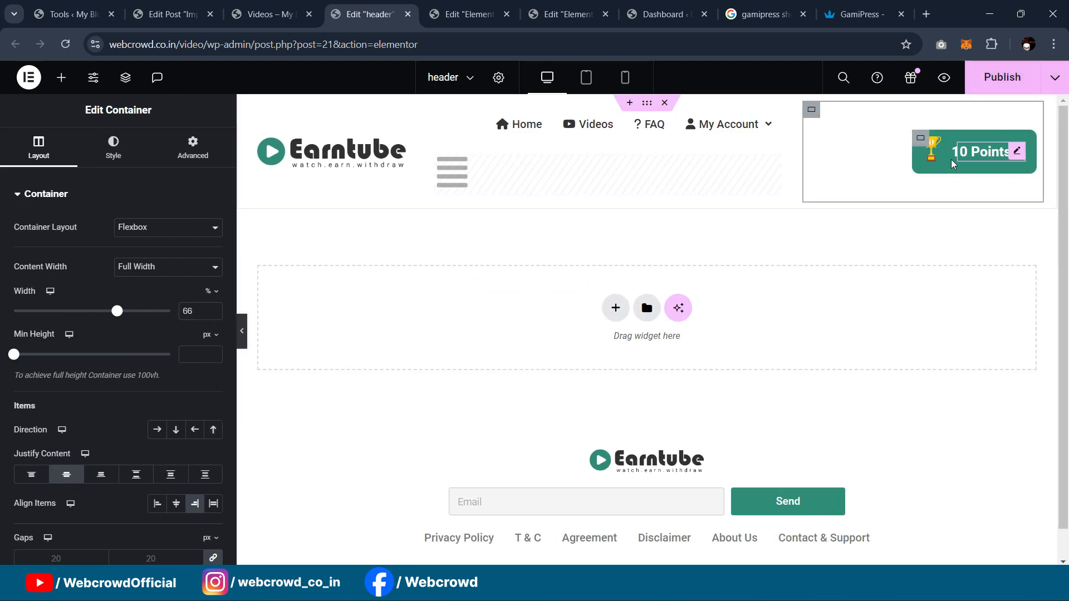
pyautogui.click(920, 139)
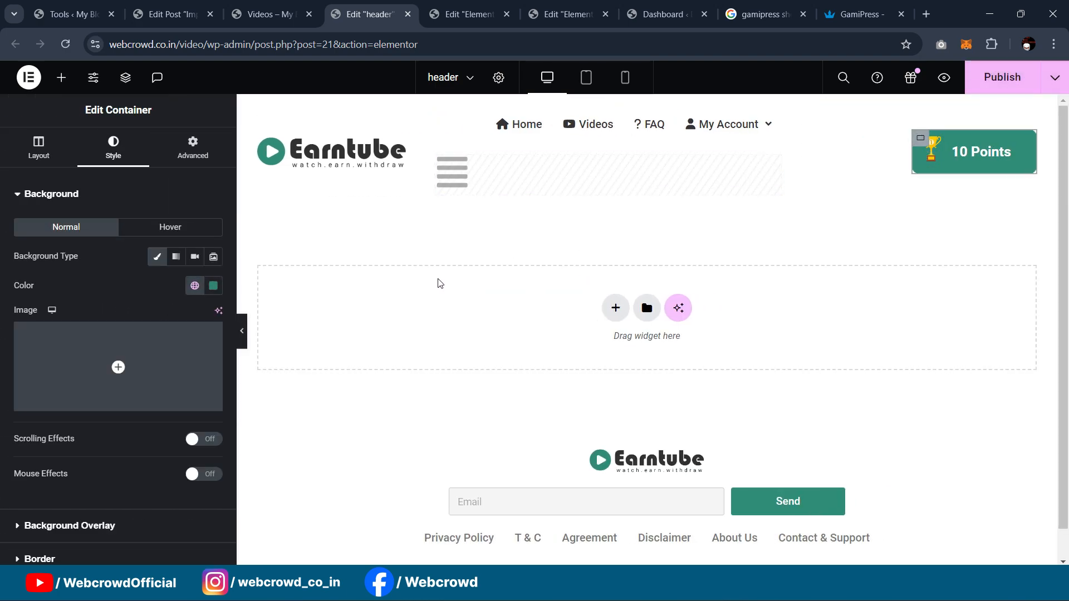
pyautogui.click(243, 344)
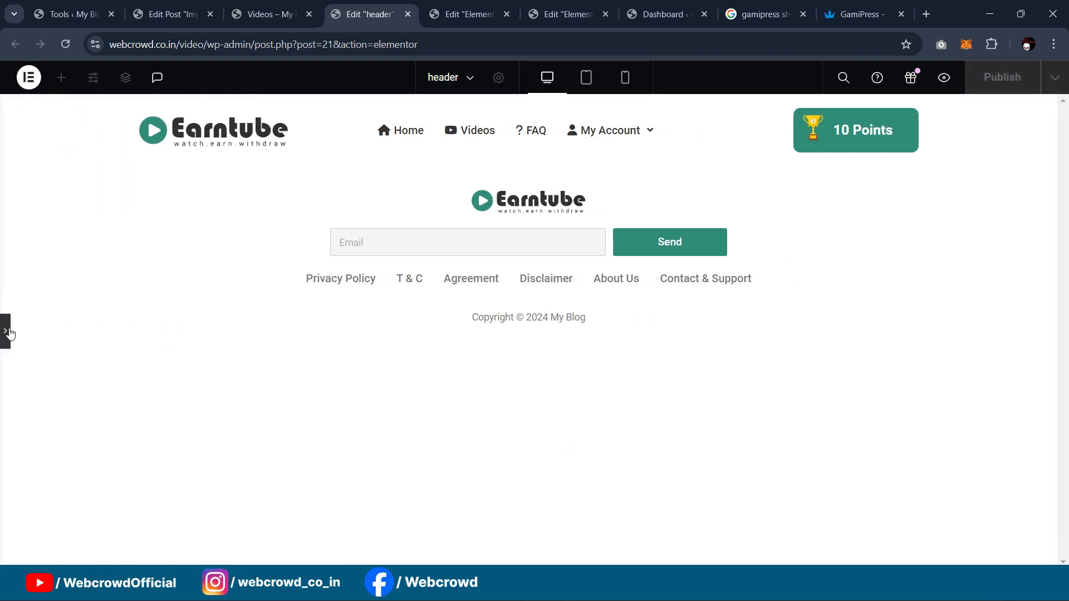
pyautogui.click(5, 331)
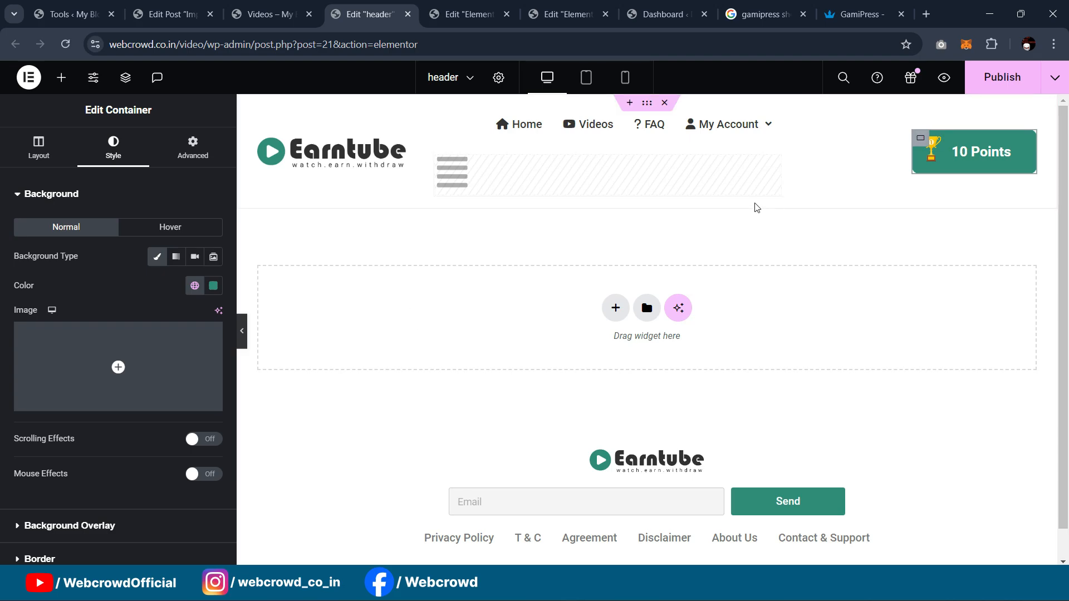
pyautogui.click(234, 331)
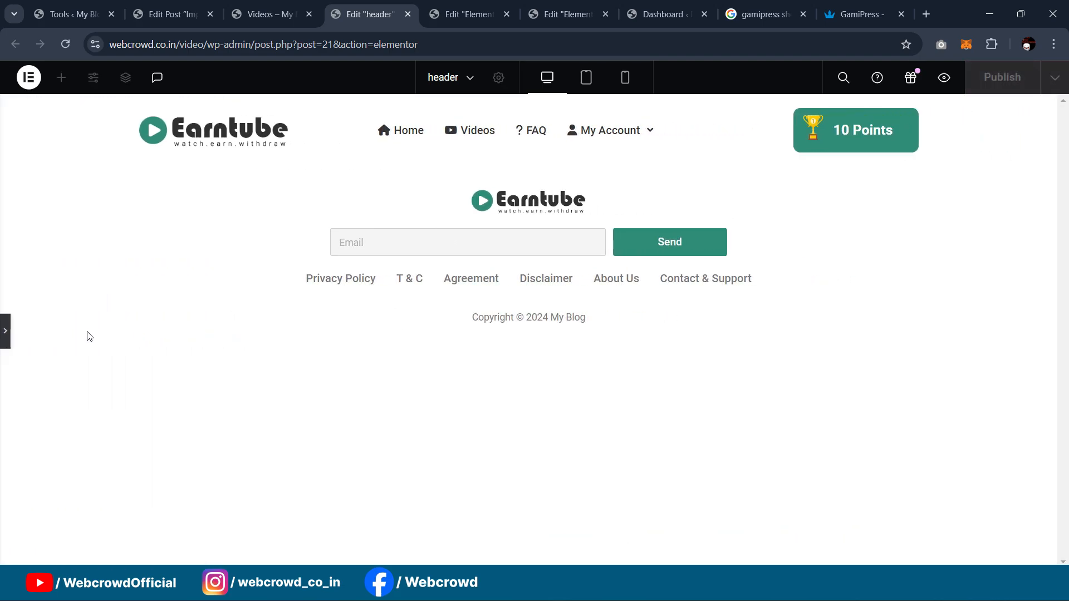
pyautogui.click(6, 331)
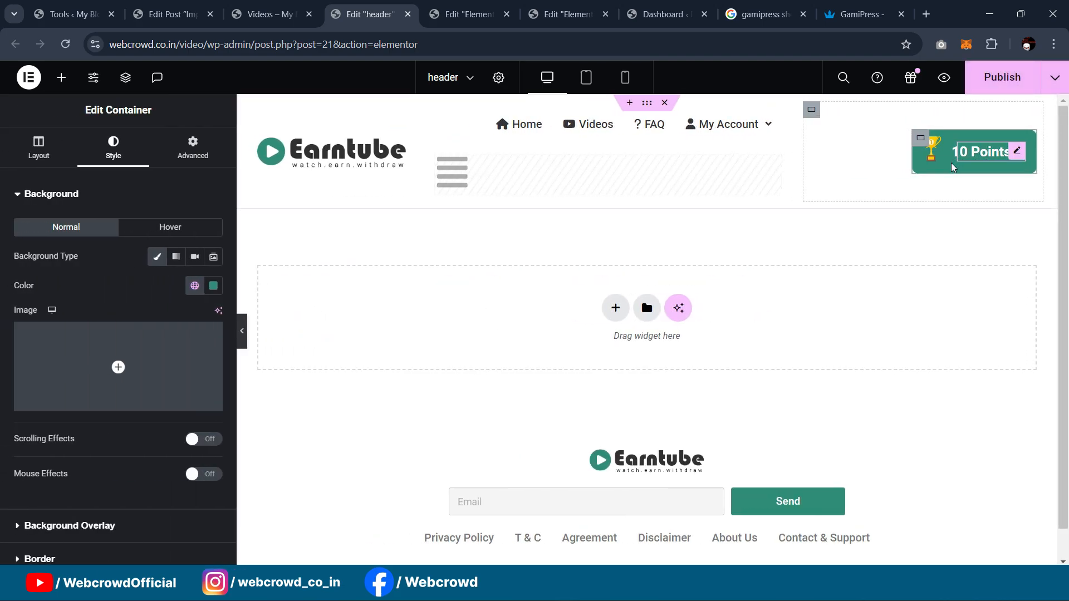
pyautogui.click(996, 79)
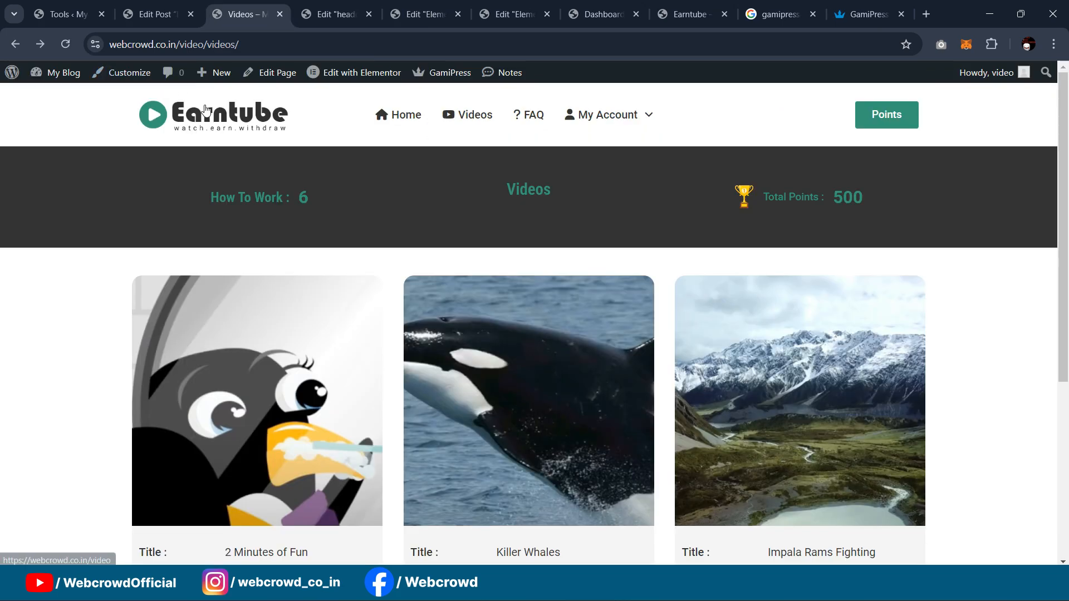
pyautogui.click(206, 109)
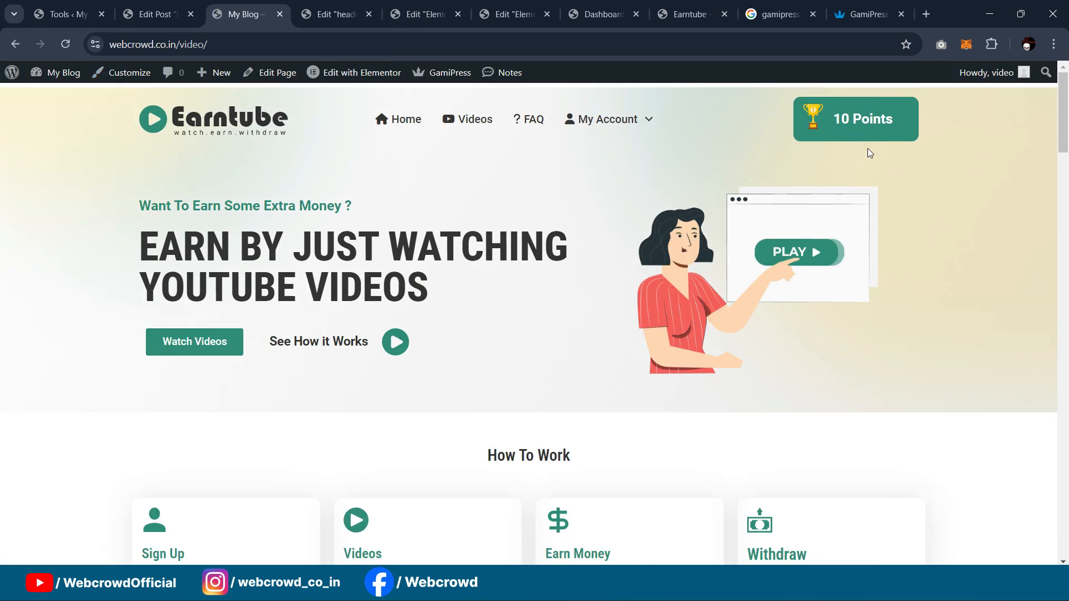
# Step: Go to the Videos page and open the Impala Rams Fighting video
pyautogui.scroll(-5, 863, 208)
pyautogui.scroll(5, 862, 208)
pyautogui.click(482, 120)
pyautogui.scroll(-4, 735, 223)
pyautogui.scroll(4, 818, 219)
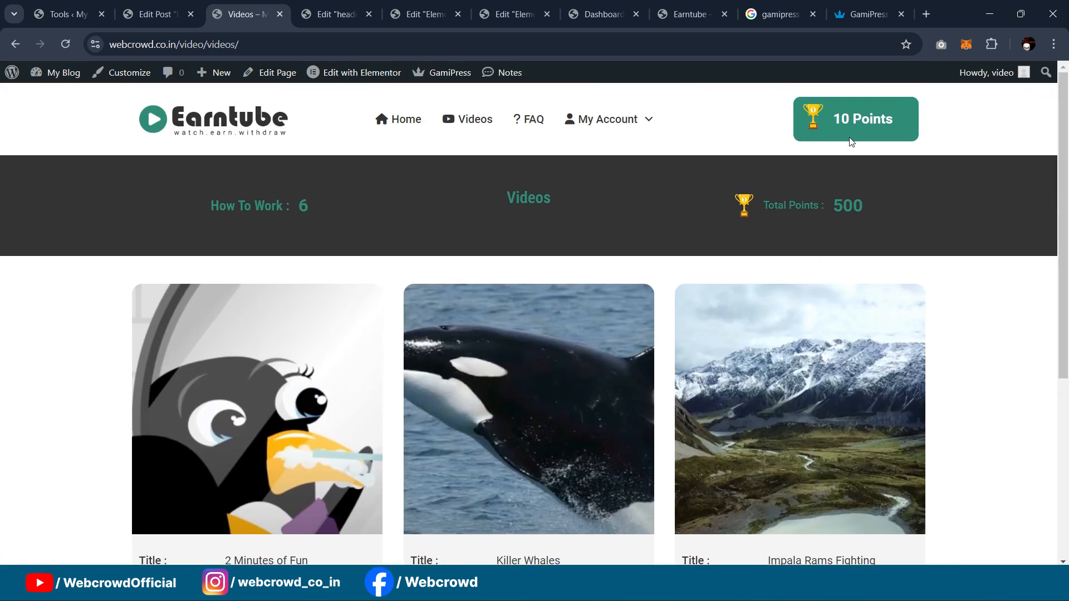
pyautogui.scroll(-3, 658, 265)
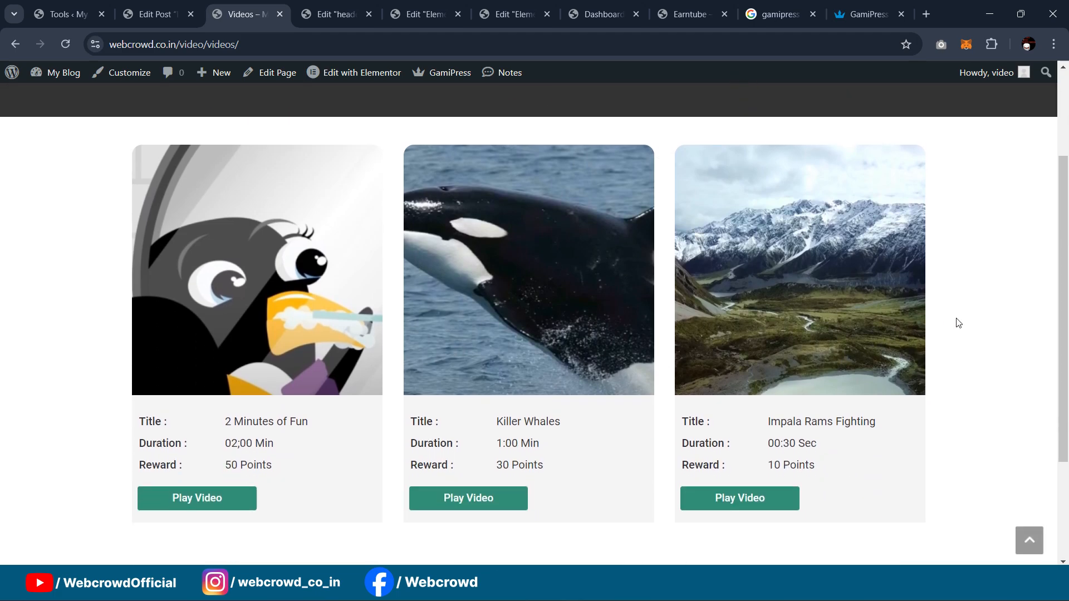
pyautogui.scroll(3, 974, 334)
pyautogui.scroll(-4, 823, 165)
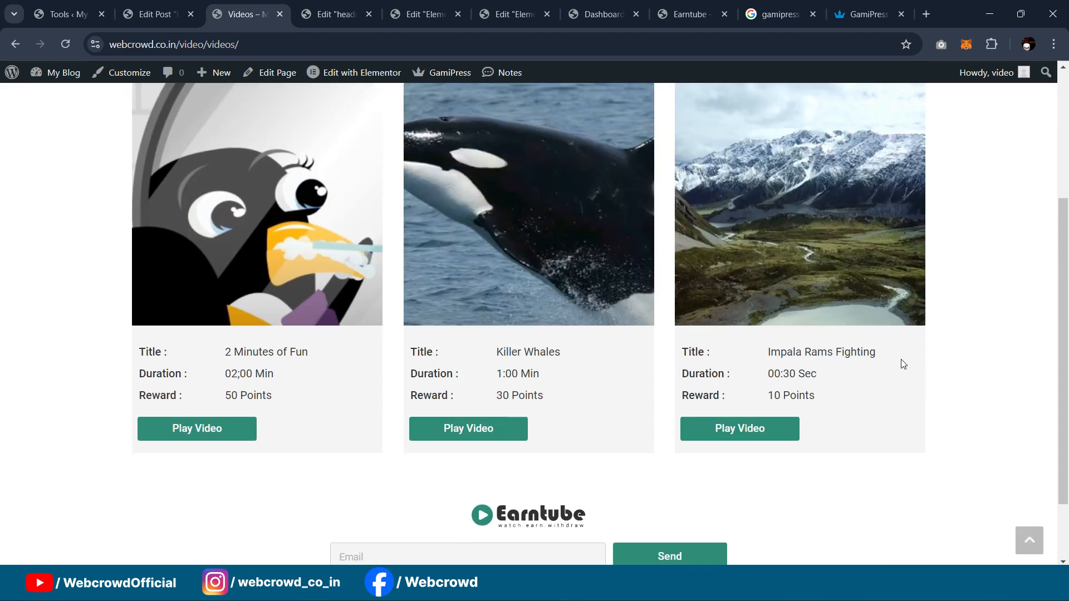
pyautogui.click(755, 429)
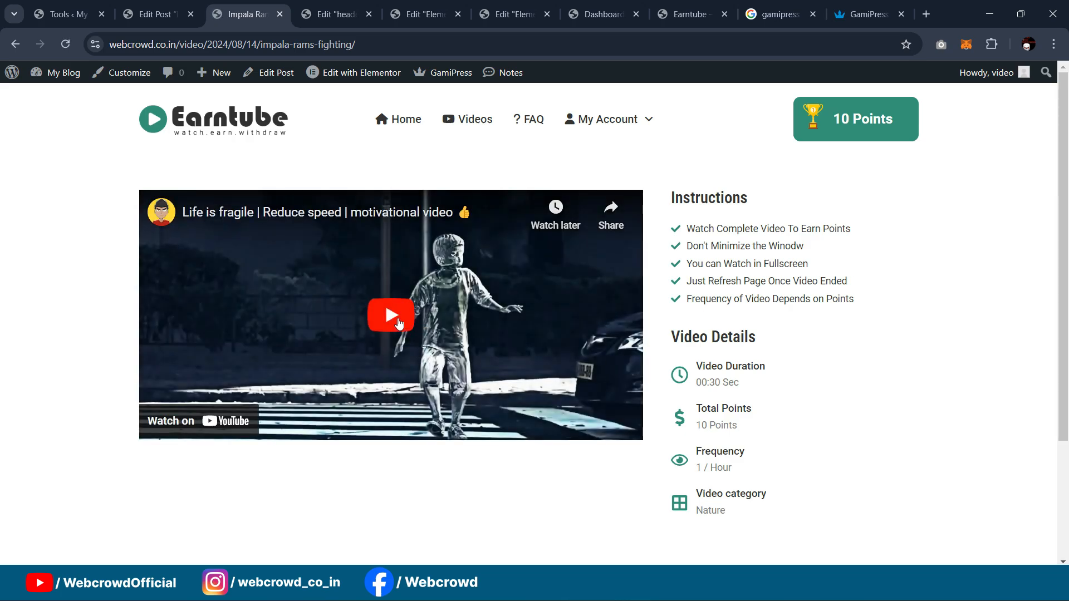
# Step: Play the video at 2x playback speed, then reload the page after it ends
pyautogui.click(399, 322)
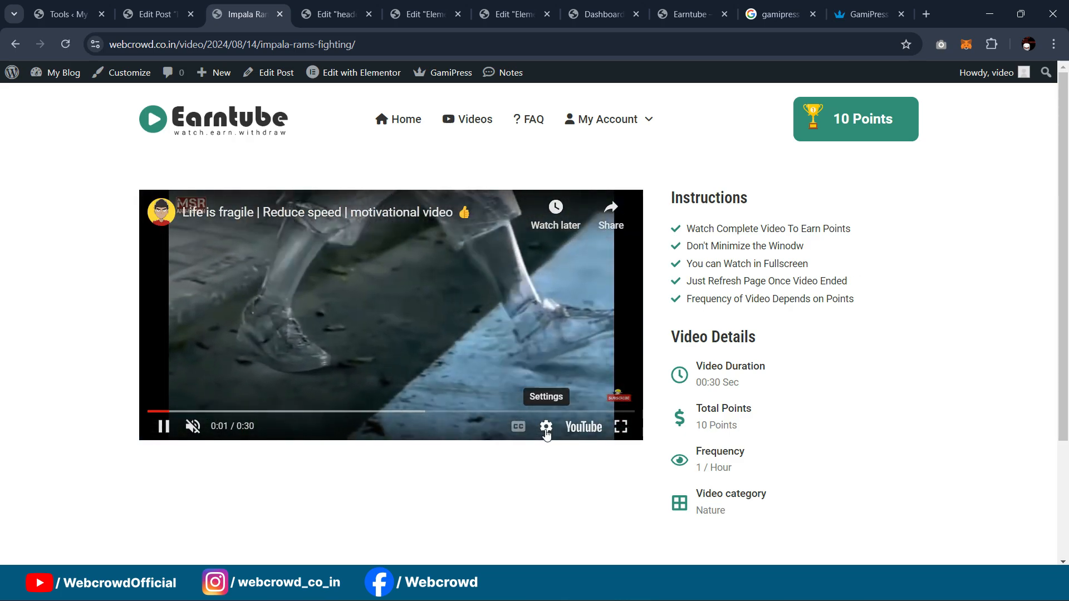
pyautogui.click(546, 428)
pyautogui.click(524, 356)
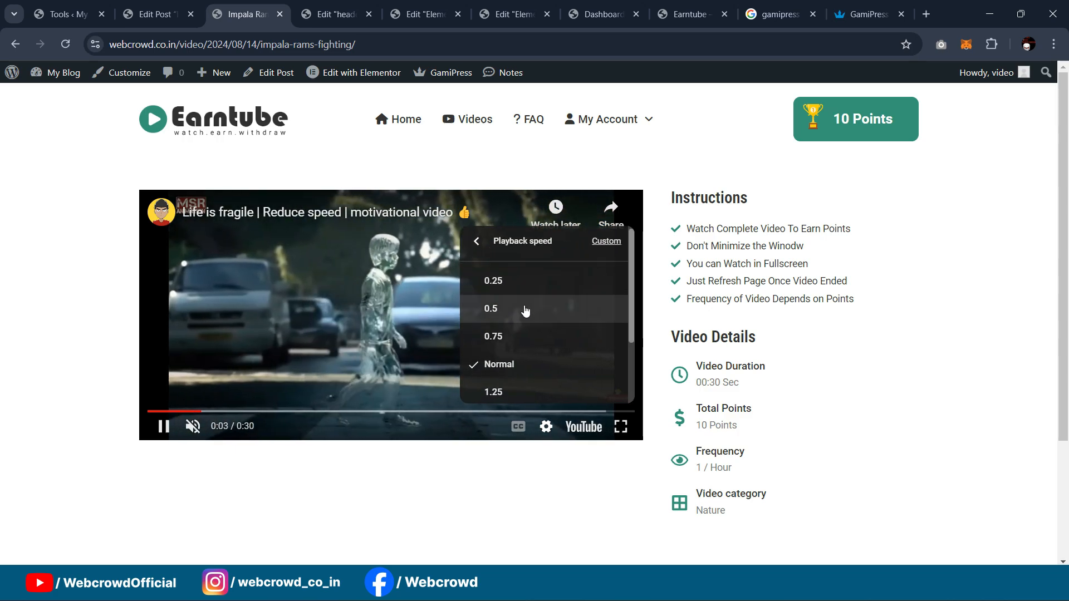
pyautogui.scroll(-2, 526, 334)
pyautogui.click(529, 388)
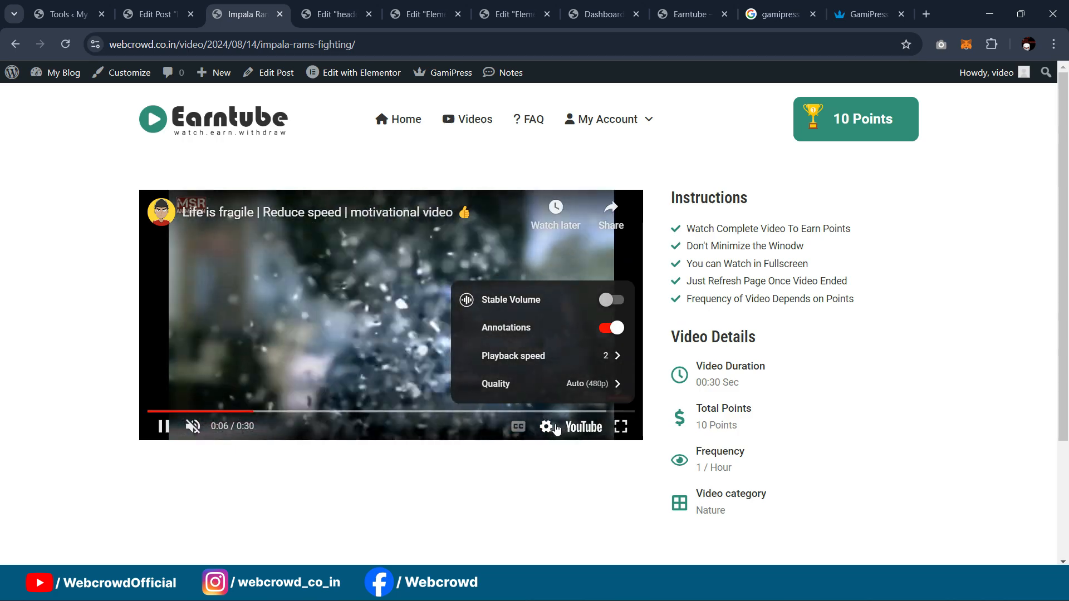
pyautogui.click(490, 312)
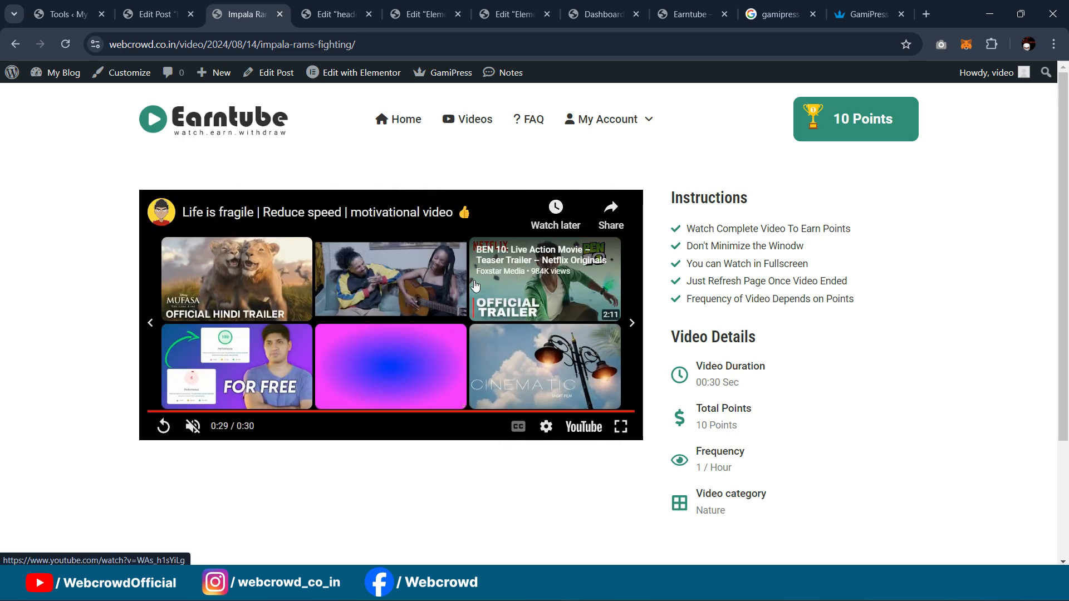
pyautogui.press('F5')
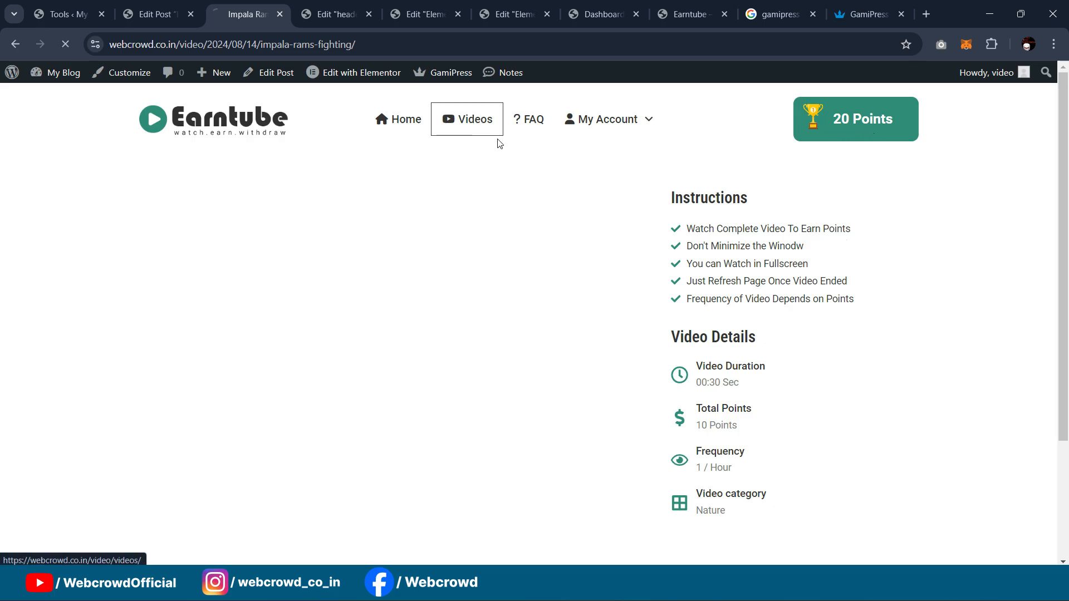
# Step: Return to the Videos listing, then scroll through the GamiPress user points documentation
pyautogui.click(474, 124)
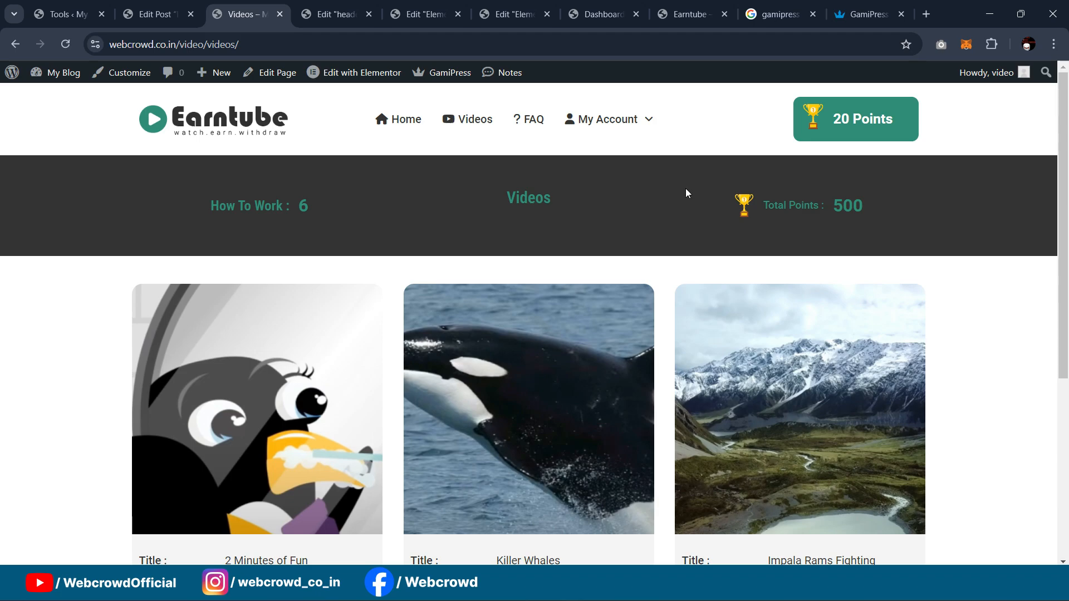
pyautogui.scroll(-3, 701, 223)
pyautogui.scroll(3, 721, 242)
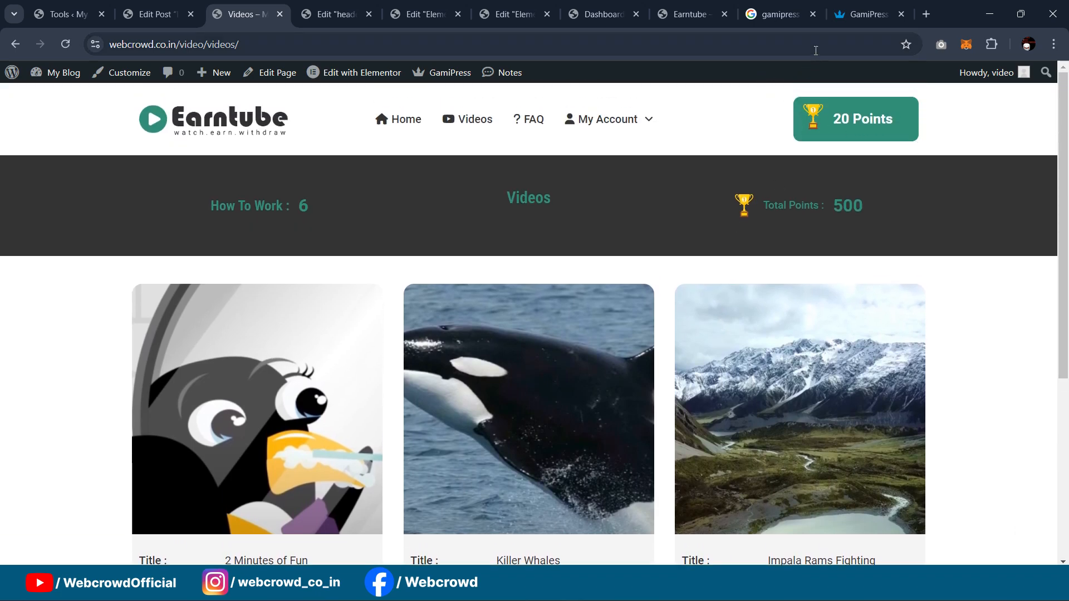
pyautogui.click(867, 14)
pyautogui.scroll(6, 448, 198)
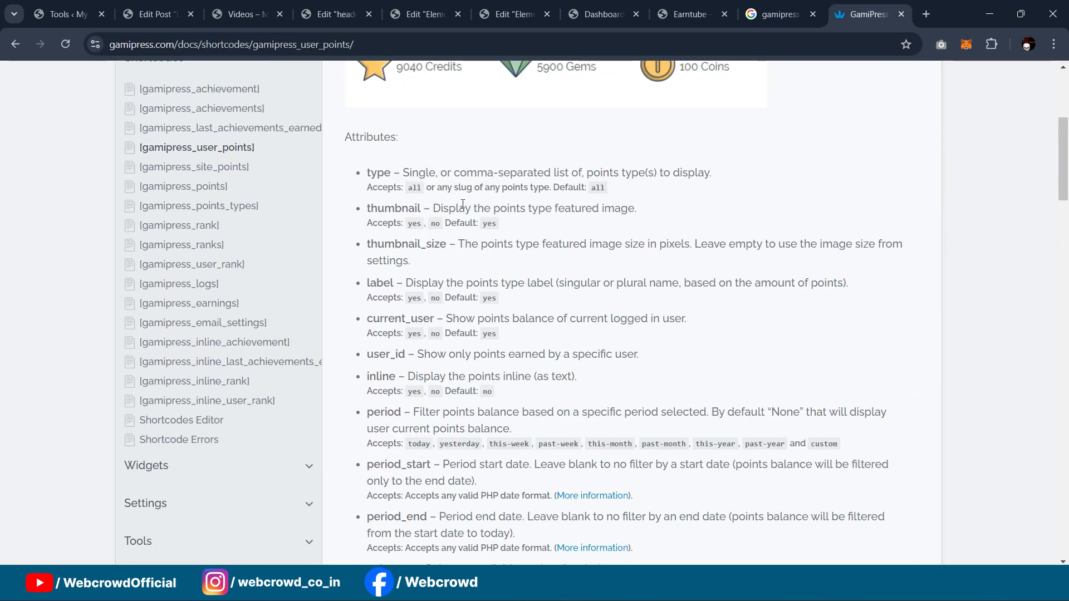
pyautogui.scroll(3, 256, 276)
pyautogui.scroll(-1, 206, 250)
pyautogui.scroll(1, 205, 256)
pyautogui.scroll(-1, 167, 245)
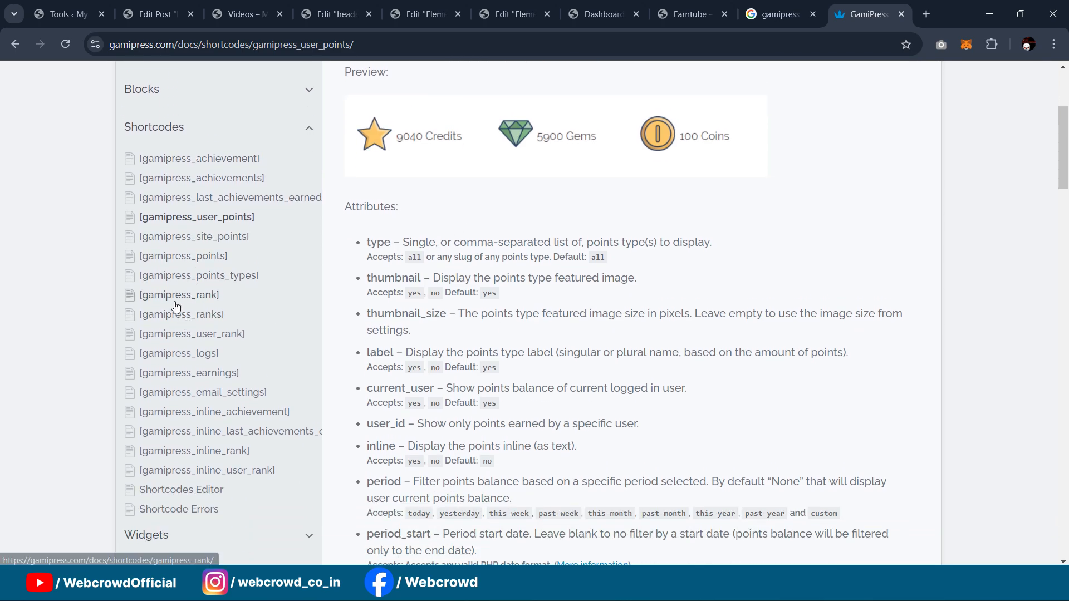
pyautogui.scroll(-1, 178, 303)
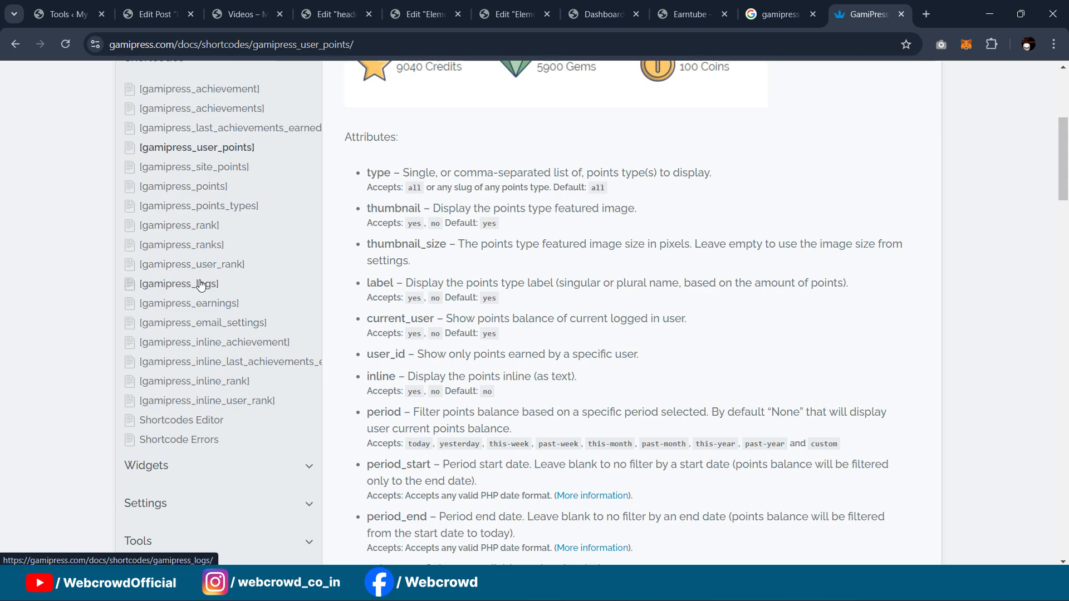
pyautogui.scroll(3, 646, 167)
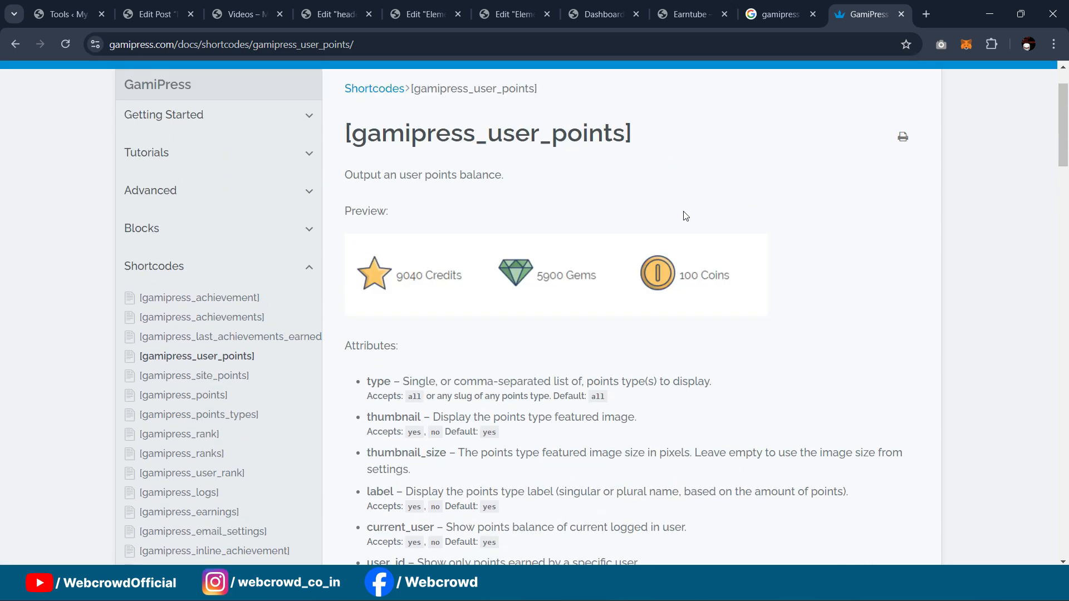
# Step: Cycle through the open site tabs and end on the GamiPress Tools admin page
pyautogui.click(78, 7)
pyautogui.click(149, 8)
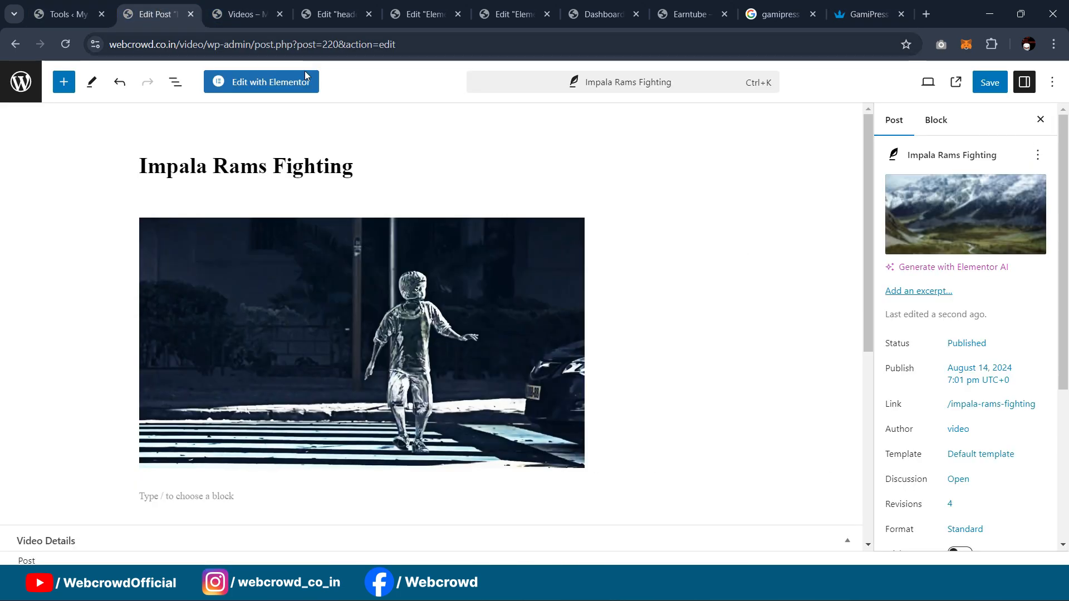
pyautogui.click(258, 15)
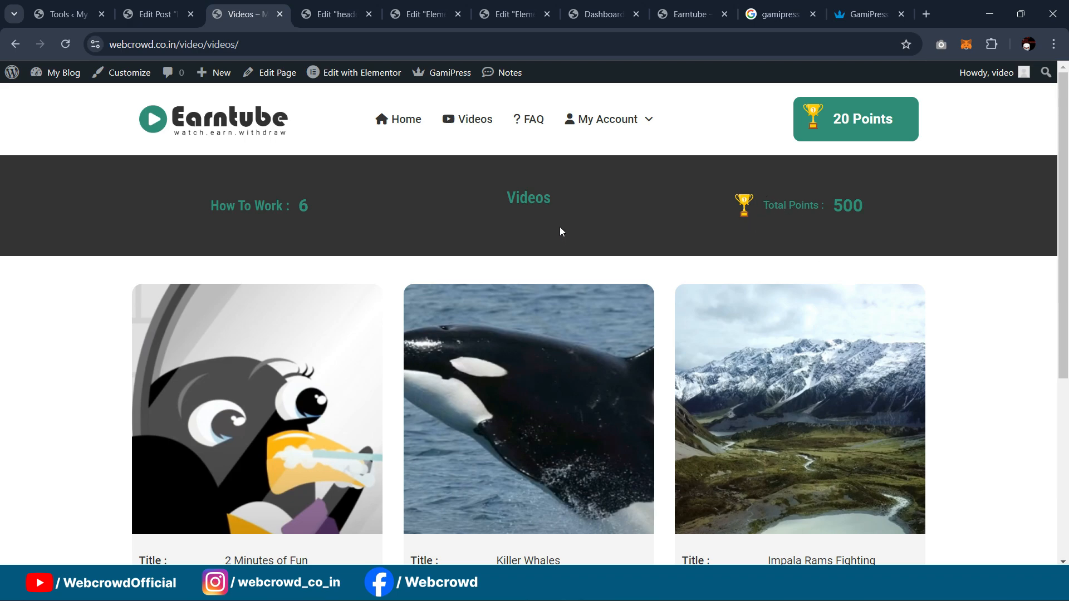
pyautogui.click(690, 14)
pyautogui.moveTo(709, 148)
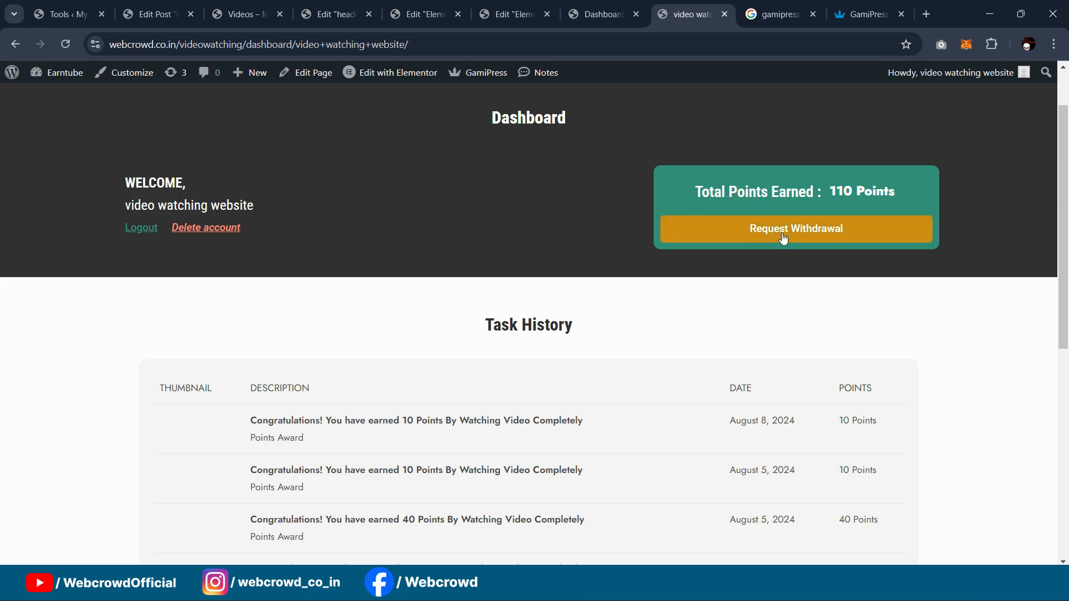
pyautogui.scroll(-3, 899, 259)
pyautogui.scroll(-3, 899, 273)
pyautogui.scroll(5, 579, 222)
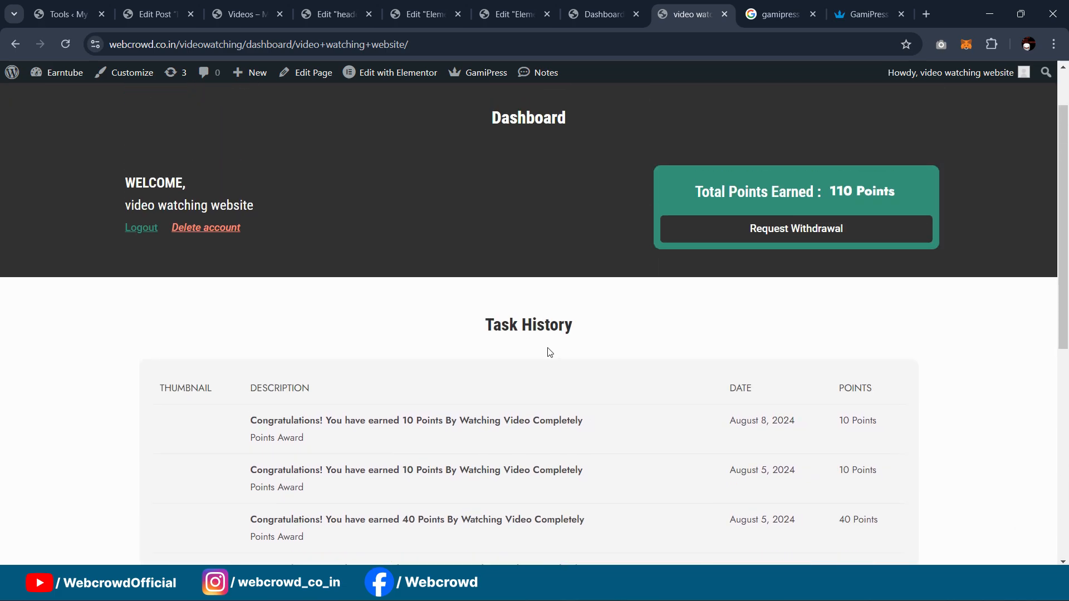
pyautogui.scroll(2, 534, 334)
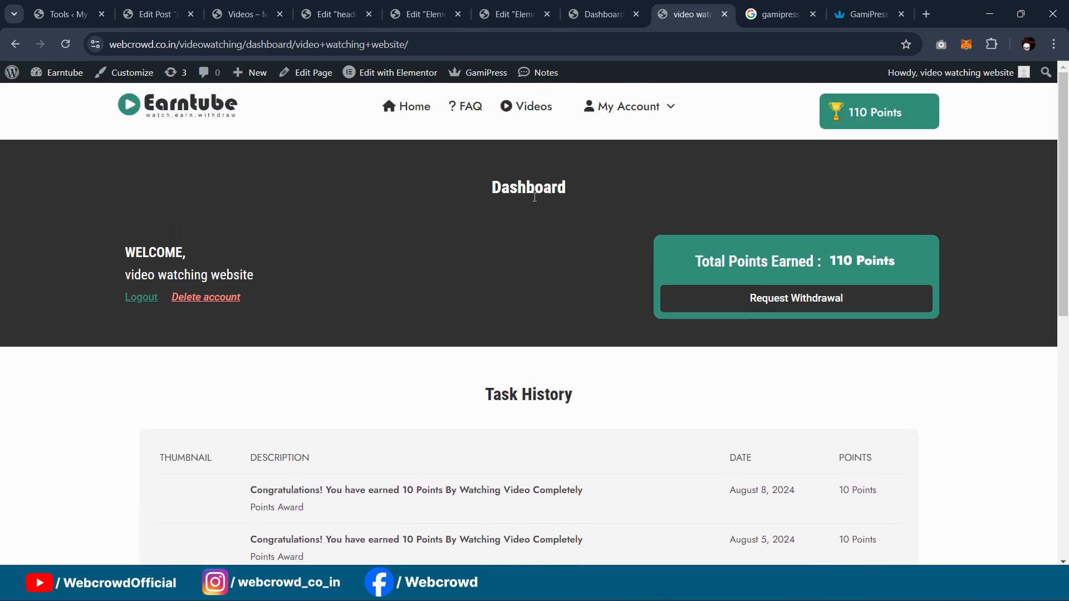
pyautogui.click(171, 7)
pyautogui.click(236, 10)
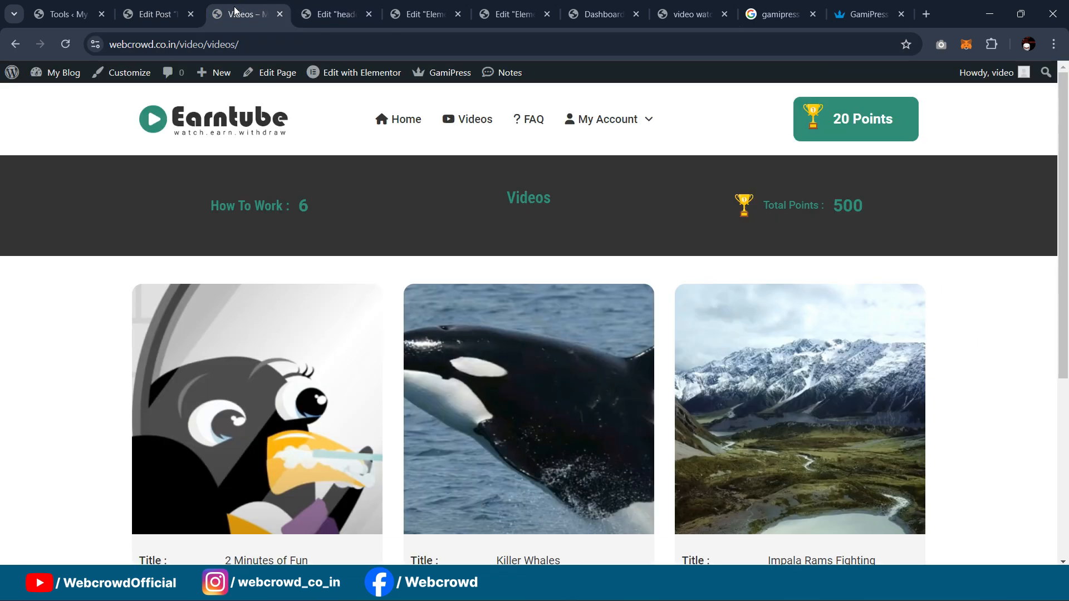
pyautogui.click(61, 8)
# Step: Start a new page in its own tab and title it 'Dashboard'
pyautogui.moveTo(31, 182)
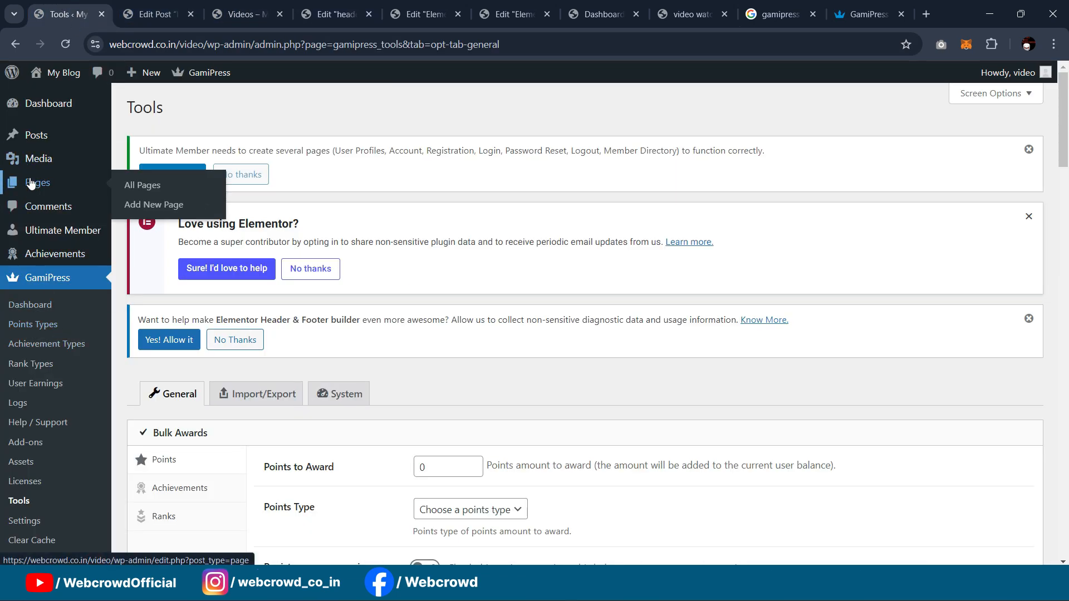
pyautogui.middleClick(135, 207)
pyautogui.click(136, 3)
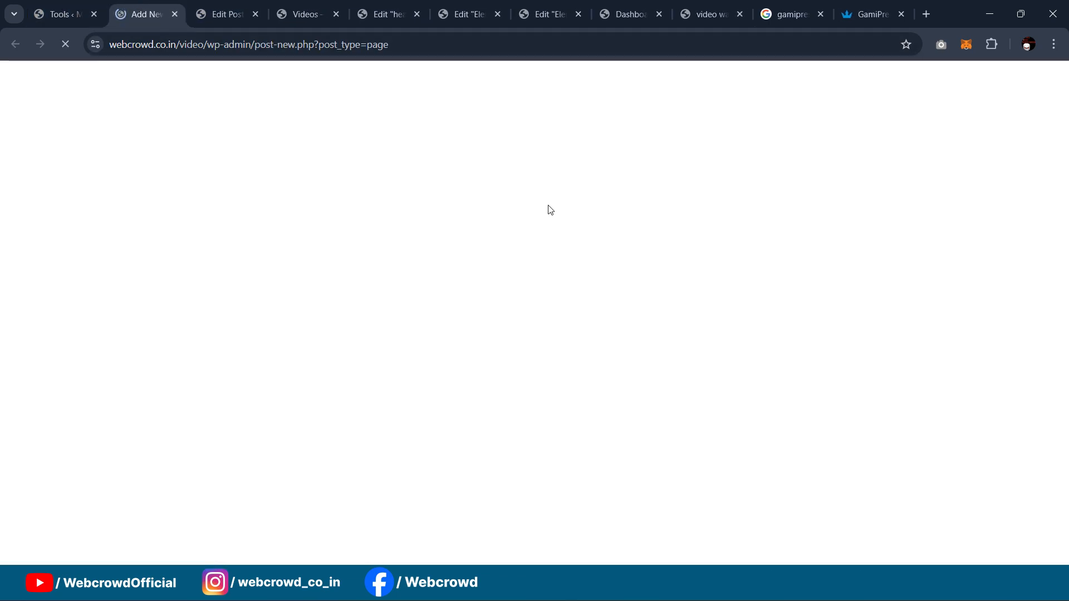
pyautogui.click(307, 166)
pyautogui.write('Dashb')
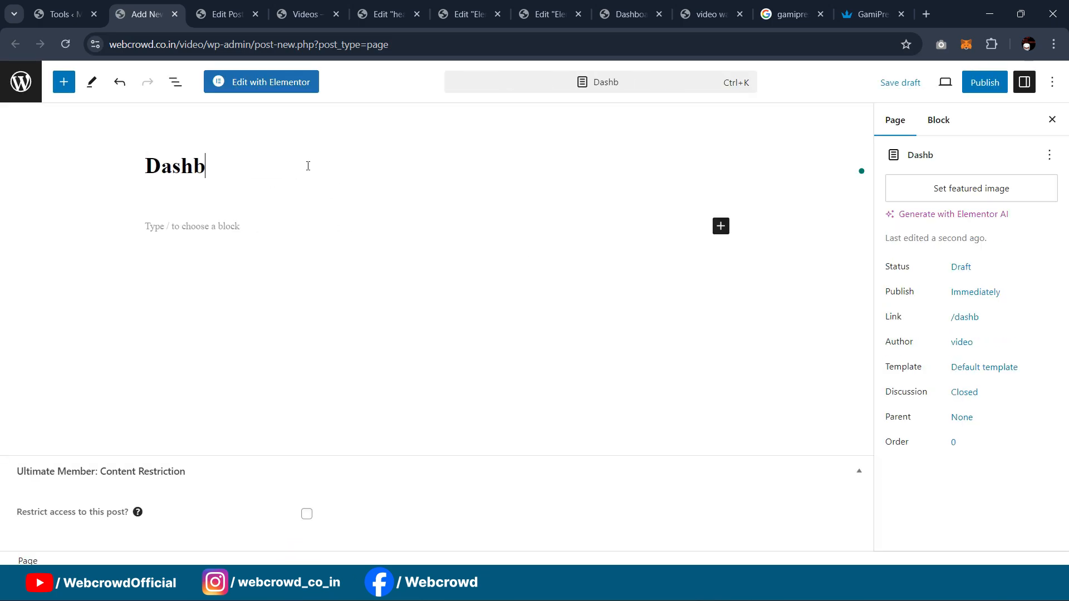
pyautogui.write('par')
pyautogui.press('BackSpace')
pyautogui.press('BackSpace')
pyautogui.press('BackSpace')
pyautogui.write('0ar')
pyautogui.press('BackSpace')
pyautogui.press('BackSpace')
pyautogui.press('BackSpace')
pyautogui.write('0')
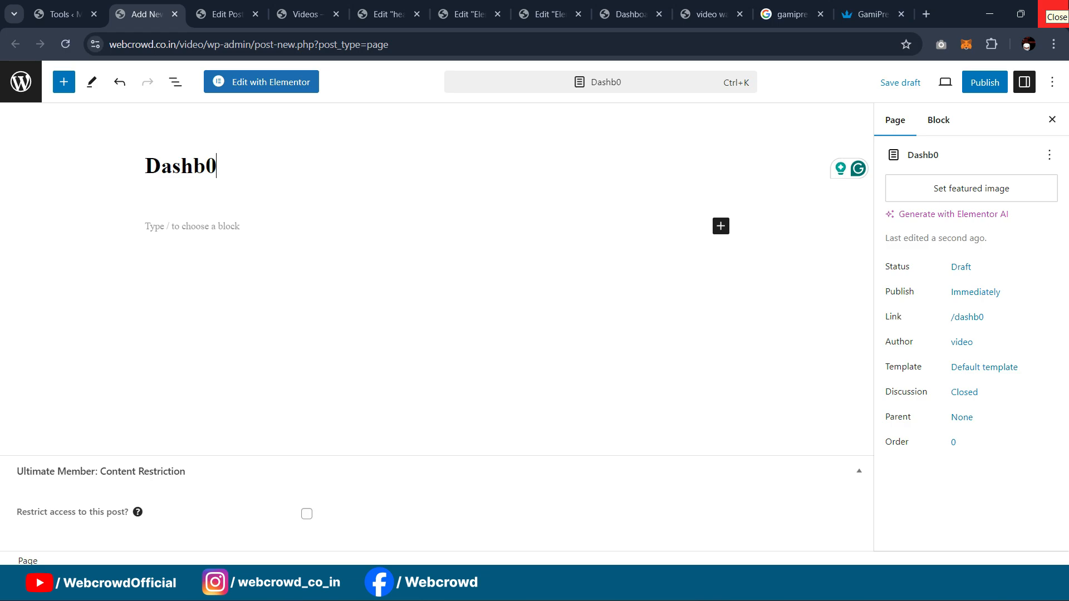
pyautogui.press('BackSpace')
pyautogui.write('oard')
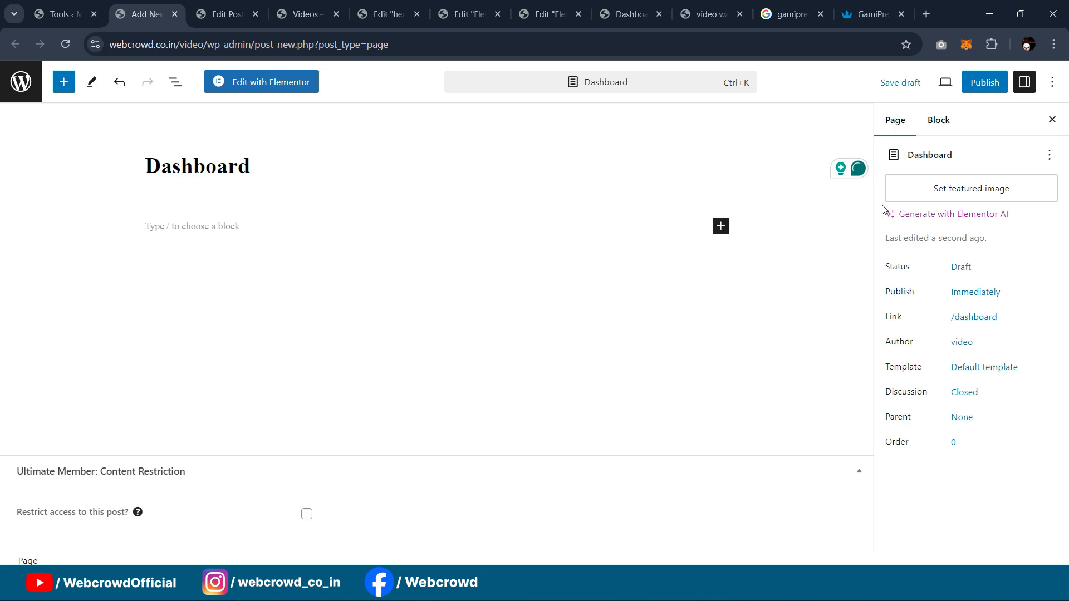
# Step: Apply the Elementor Full Width template, publish the page, and open it in Elementor
pyautogui.click(976, 368)
pyautogui.click(938, 476)
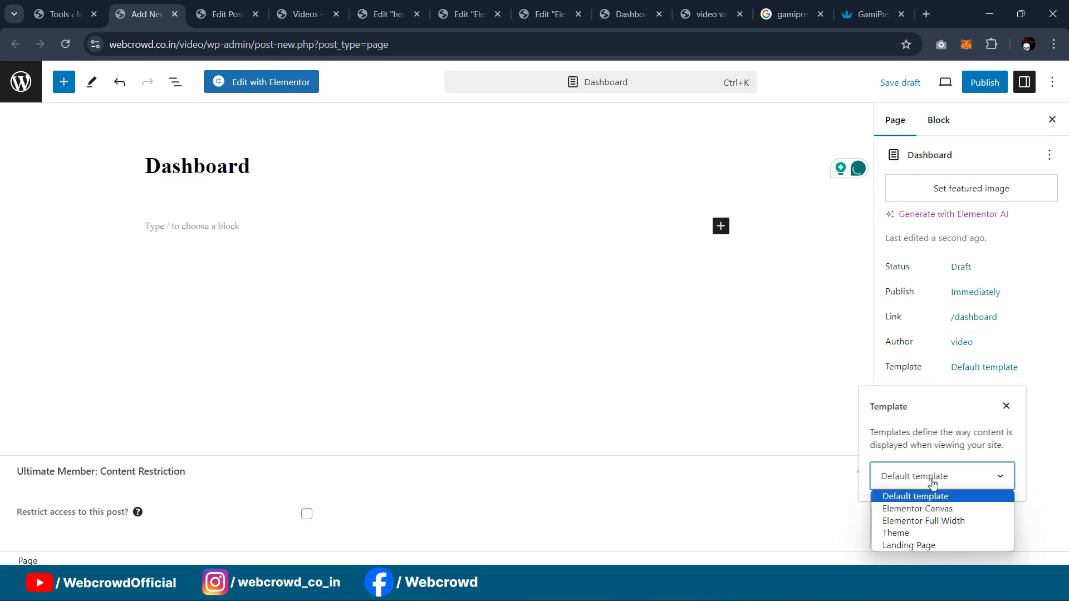
pyautogui.click(918, 515)
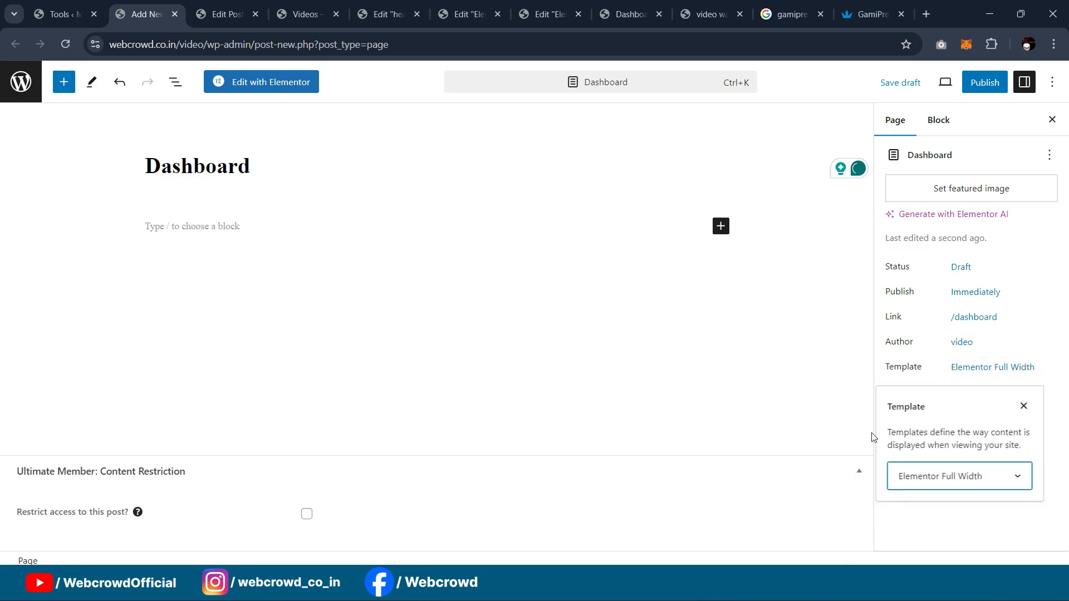
pyautogui.click(985, 85)
pyautogui.click(925, 83)
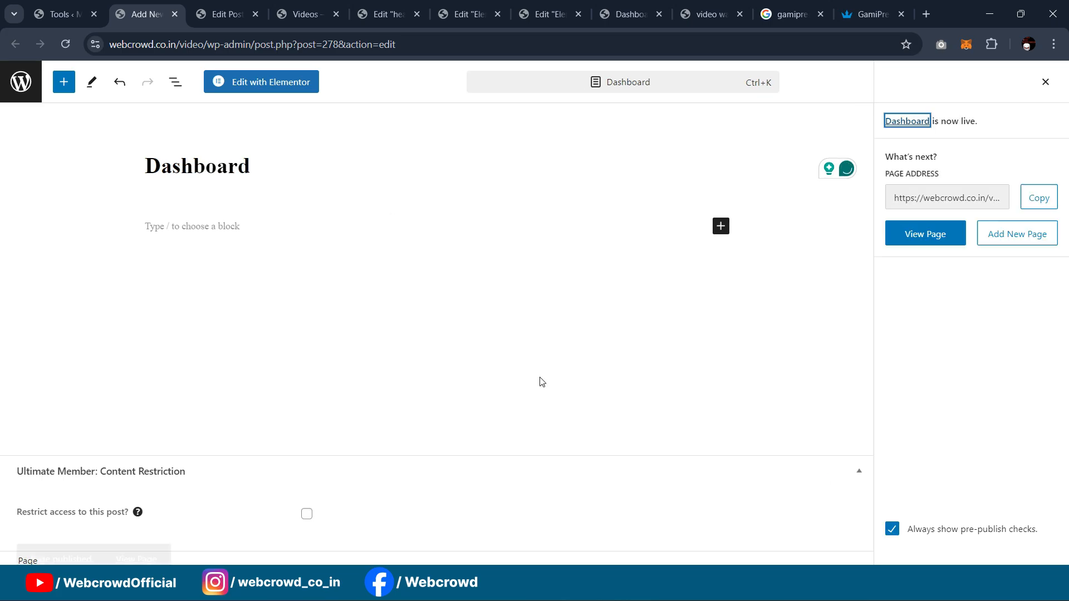
pyautogui.click(743, 585)
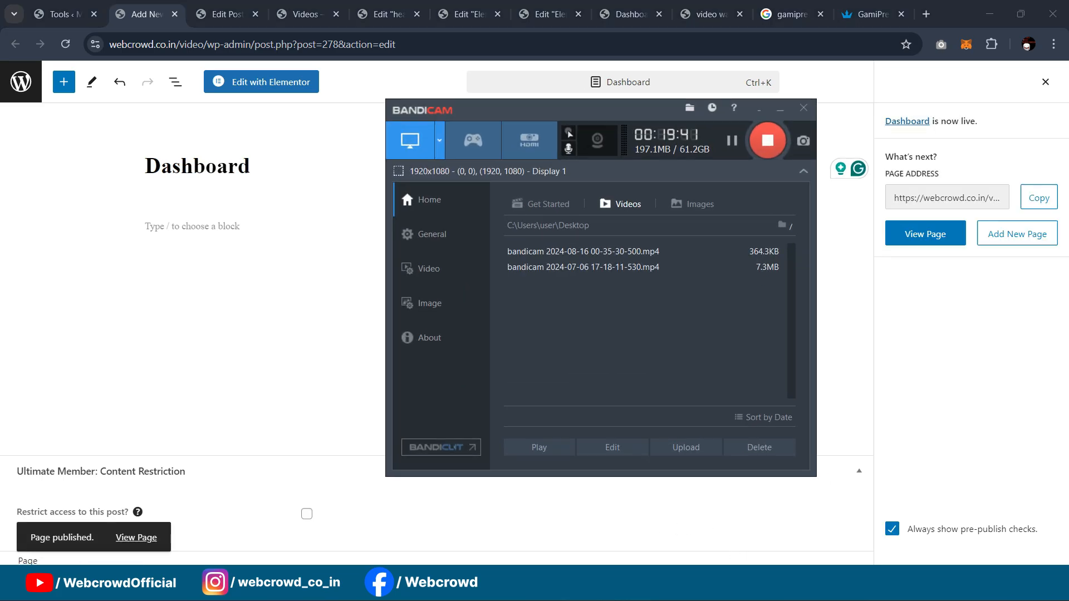
pyautogui.click(205, 268)
pyautogui.click(258, 87)
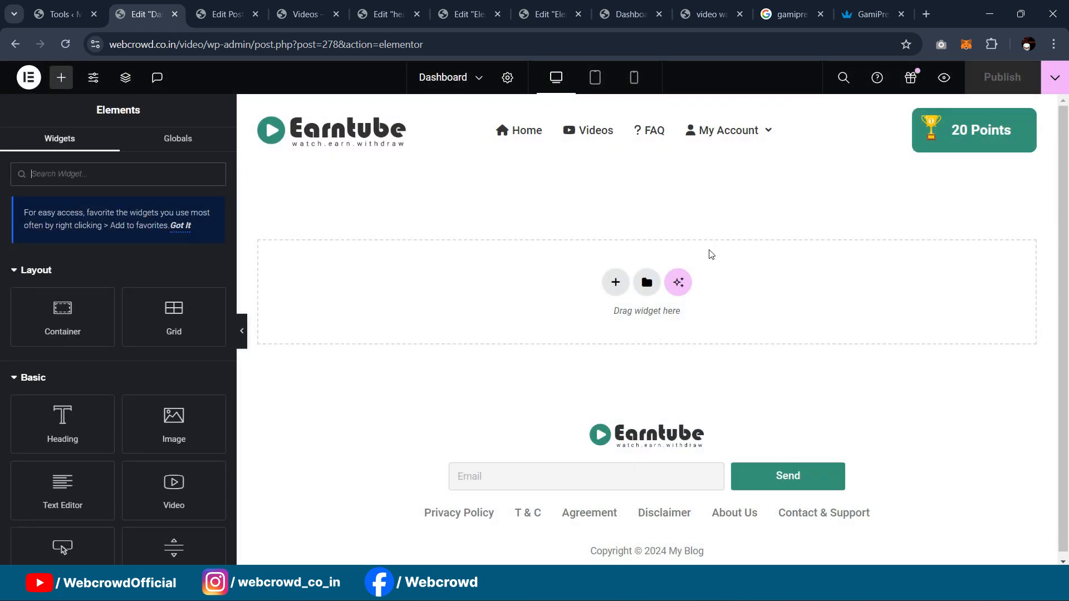
# Step: Add an empty top container with 30 px top and bottom padding, then show the live Videos page
pyautogui.click(104, 181)
pyautogui.moveTo(114, 308); pyautogui.dragTo(606, 254)
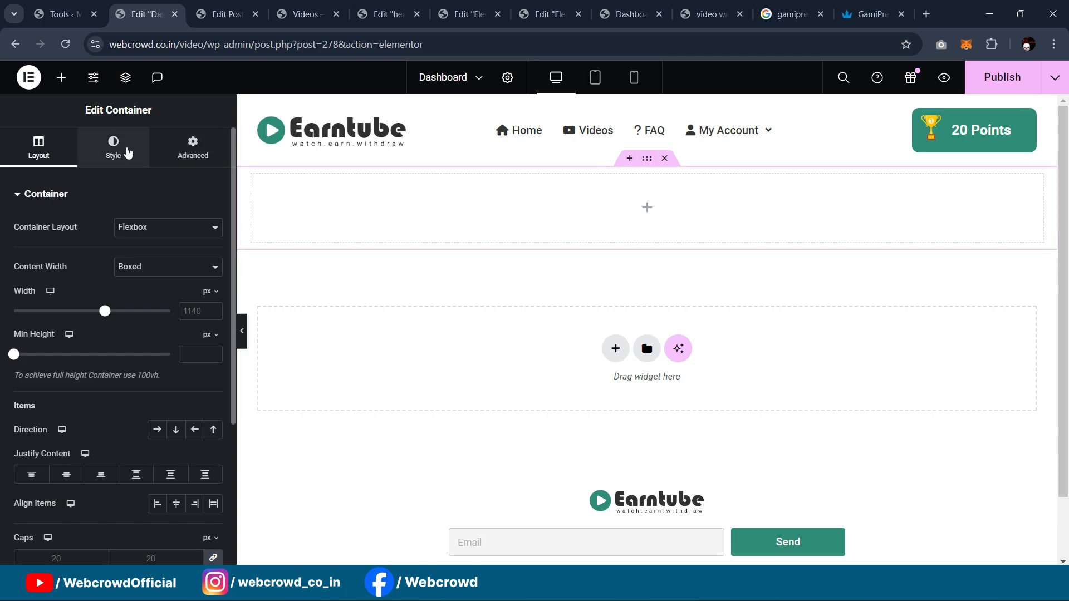
pyautogui.click(189, 160)
pyautogui.click(213, 243)
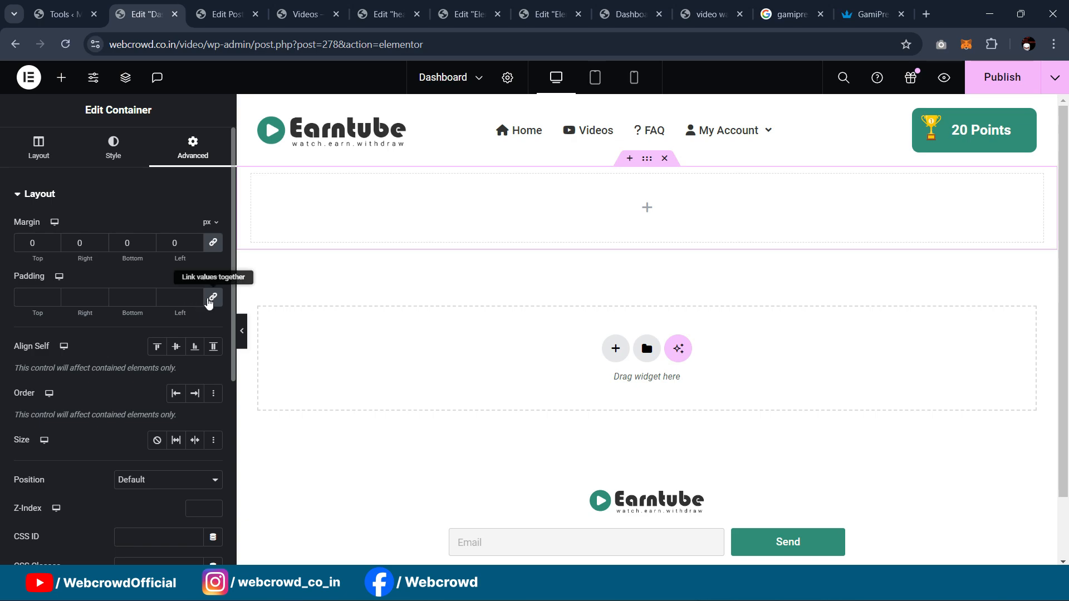
pyautogui.click(209, 301)
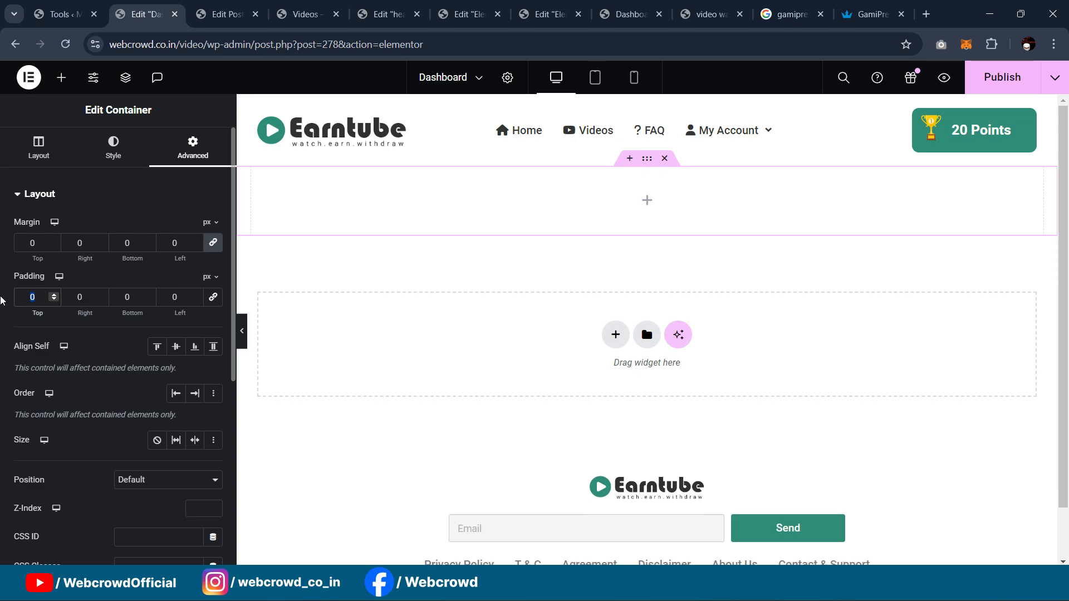
pyautogui.write('30')
pyautogui.doubleClick(143, 298)
pyautogui.write('1')
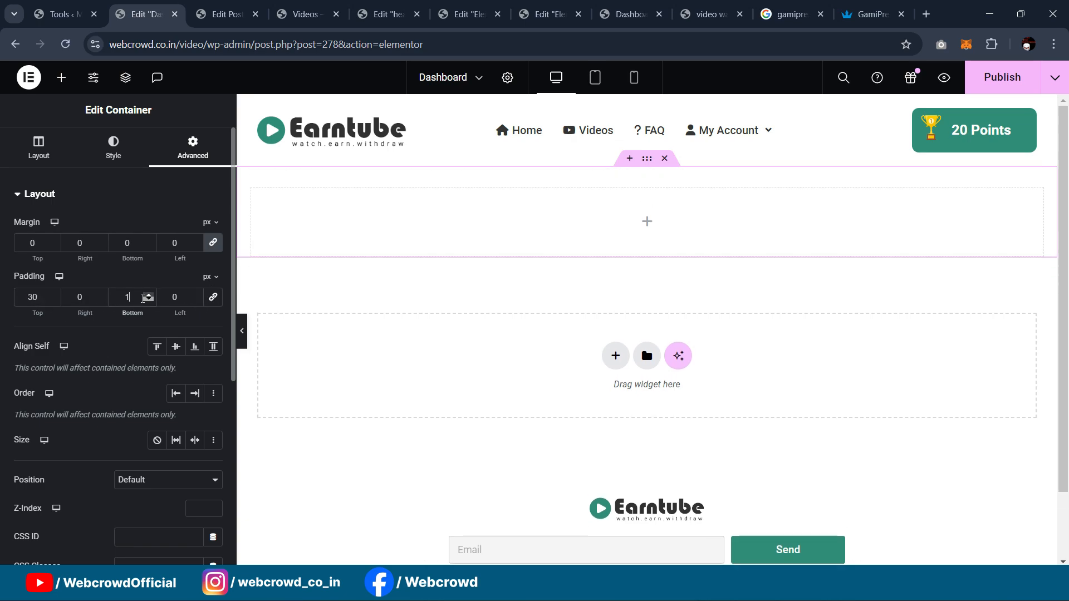
pyautogui.write('30')
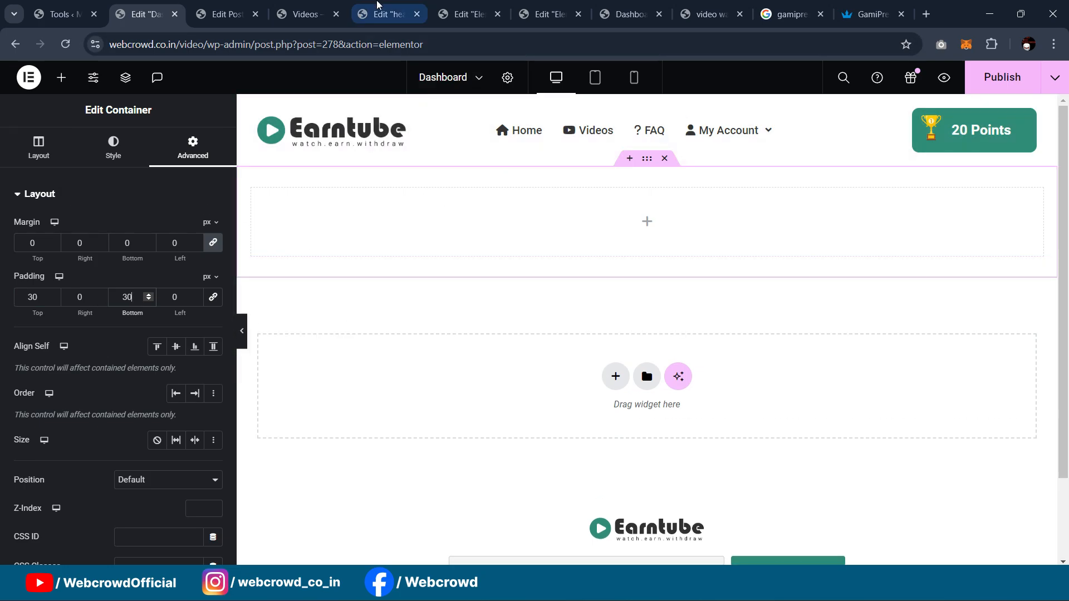
pyautogui.click(374, 4)
pyautogui.click(309, 3)
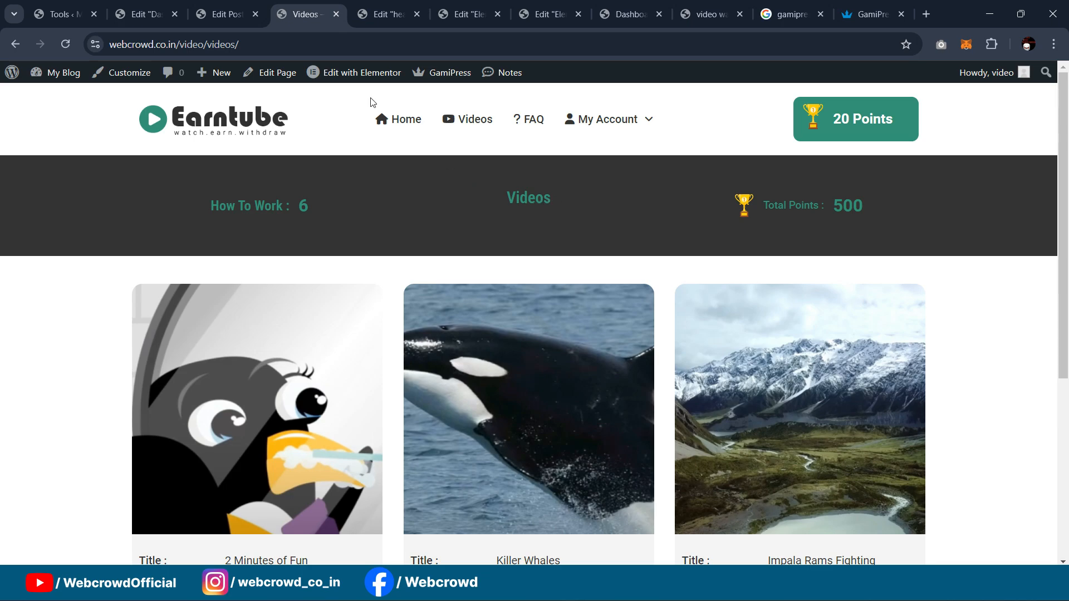
# Step: Open the Videos page in Elementor and copy its dark banner container
pyautogui.middleClick(349, 76)
pyautogui.click(359, 13)
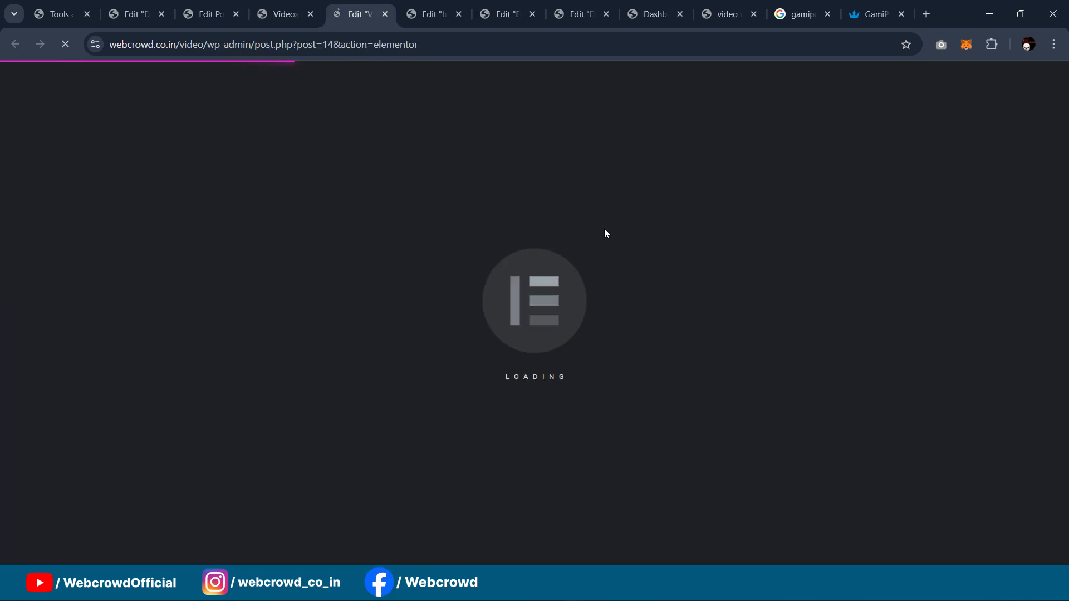
pyautogui.click(282, 4)
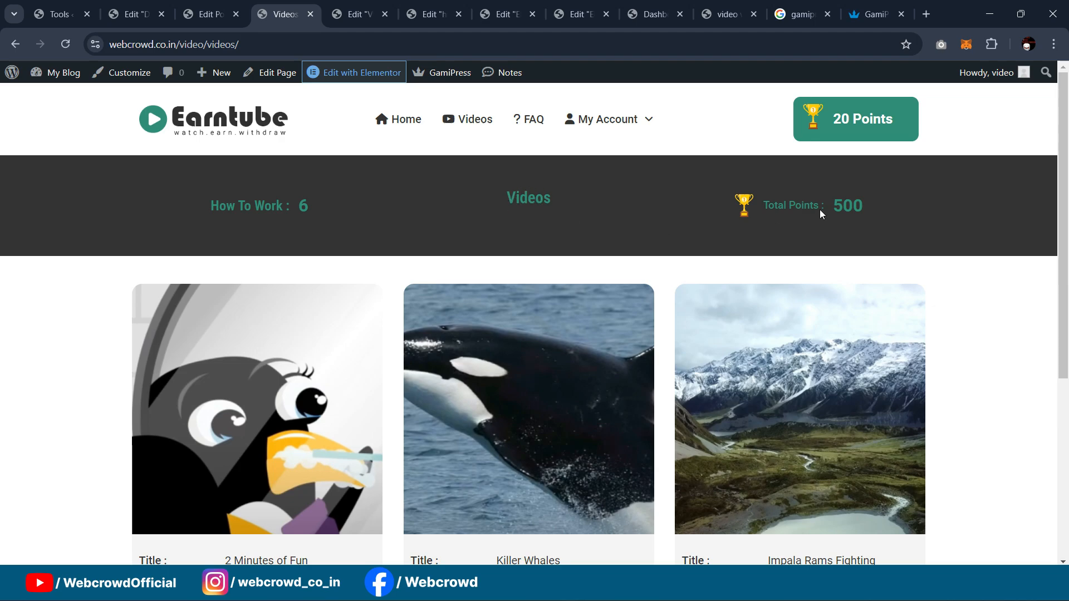
pyautogui.click(352, 13)
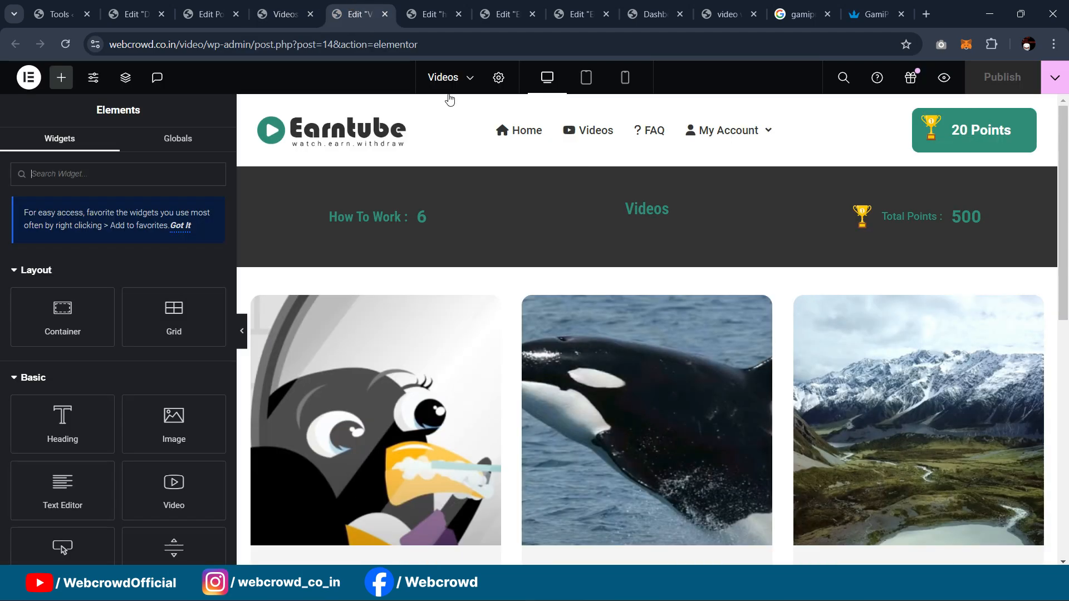
pyautogui.click(647, 160)
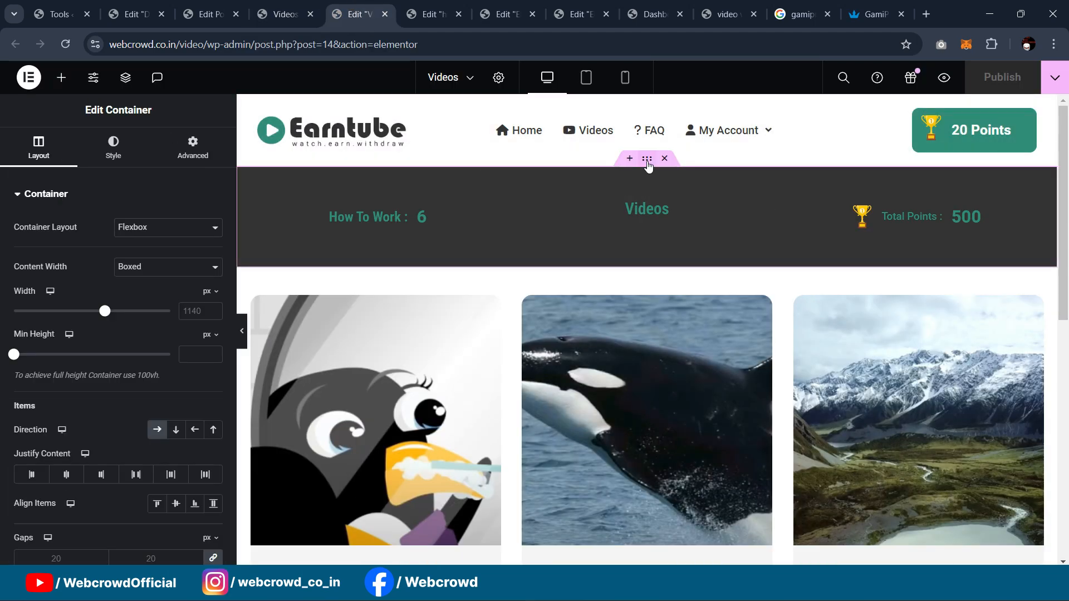
pyautogui.rightClick(648, 161)
pyautogui.click(695, 271)
# Step: Back in the Dashboard page editor, delete the empty padded top container
pyautogui.click(285, 6)
pyautogui.click(212, 12)
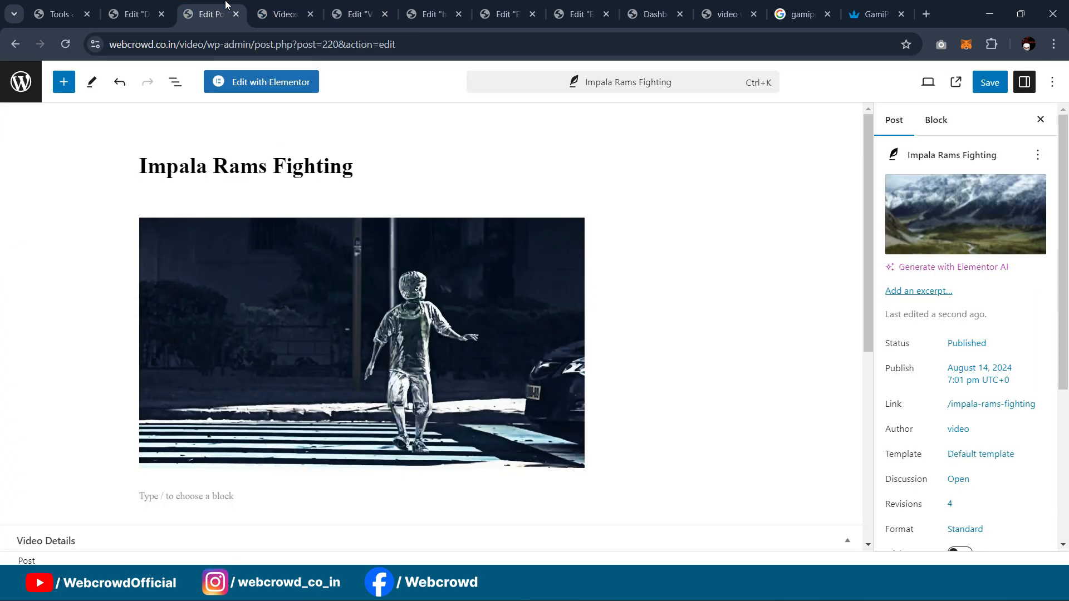
pyautogui.click(134, 12)
pyautogui.rightClick(461, 217)
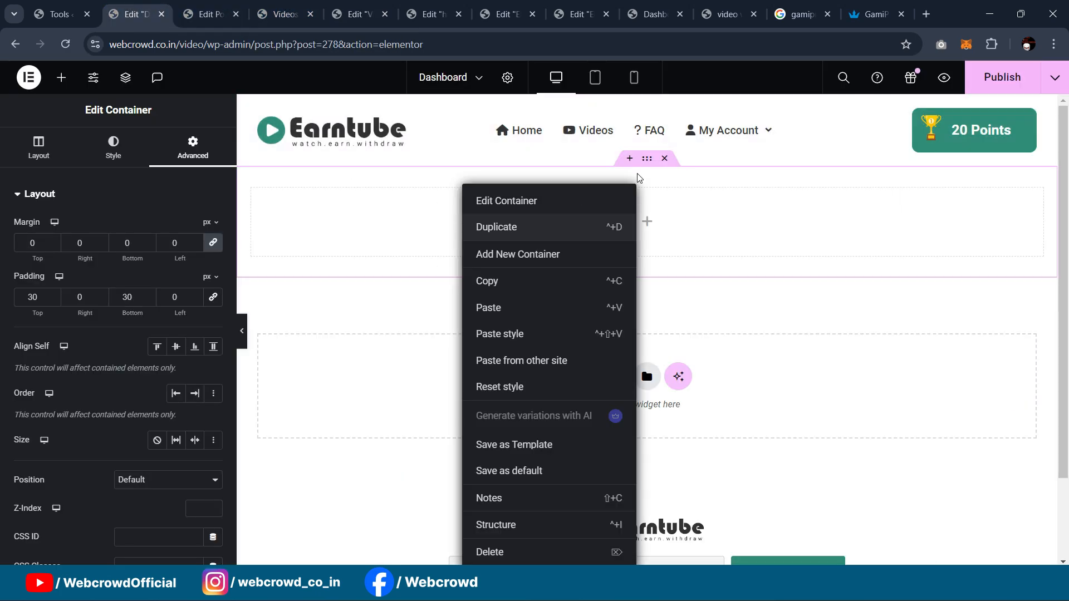
pyautogui.click(664, 158)
pyautogui.rightClick(495, 217)
# Step: Paste the copied banner into the Dashboard page and give its How To Work heading a custom text colour
pyautogui.rightClick(426, 273)
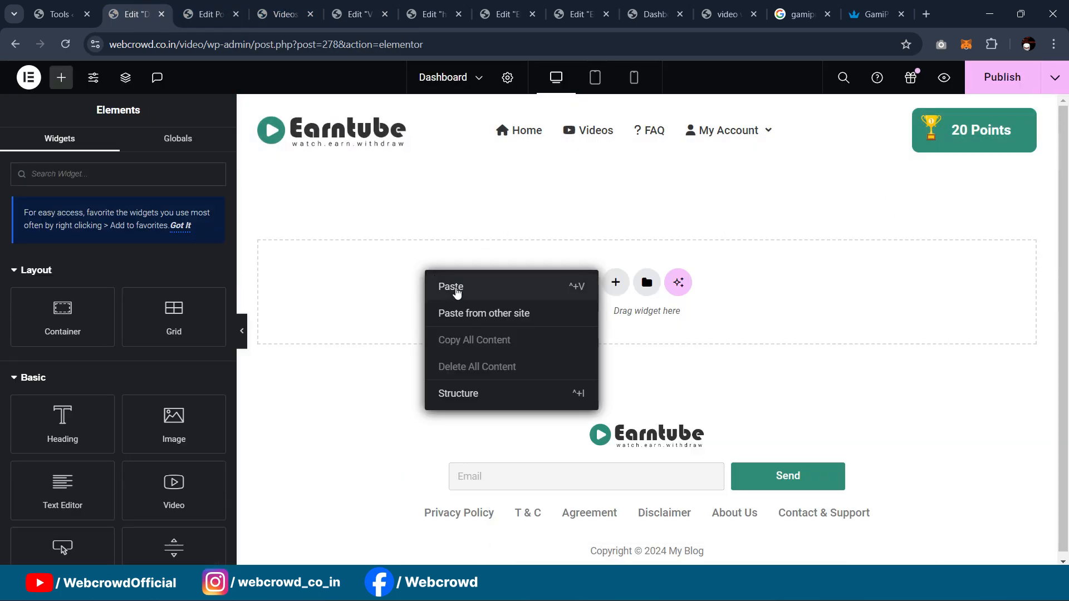
pyautogui.click(458, 292)
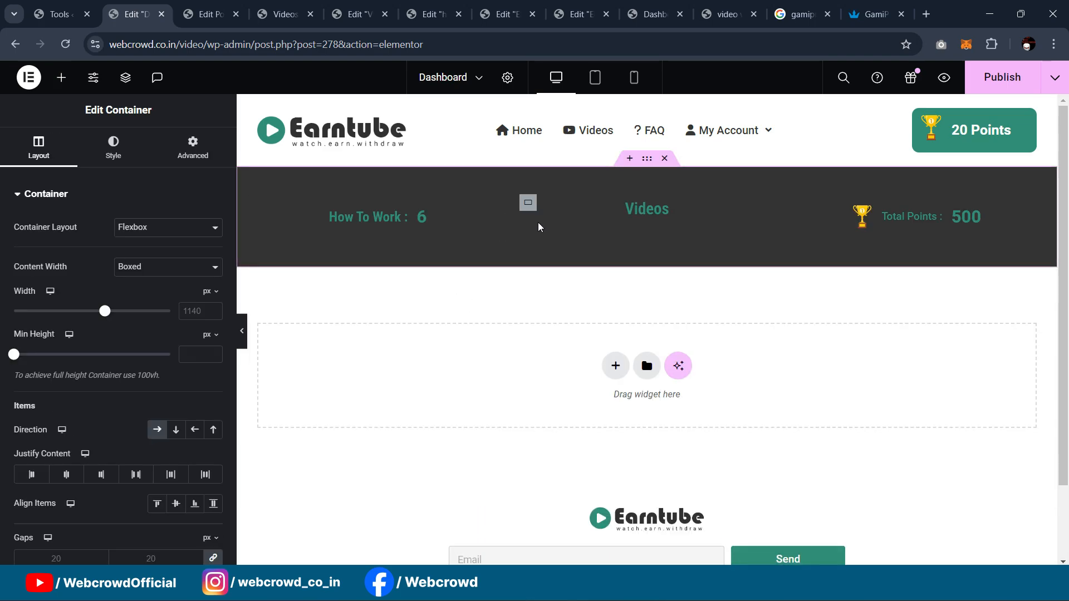
pyautogui.click(402, 219)
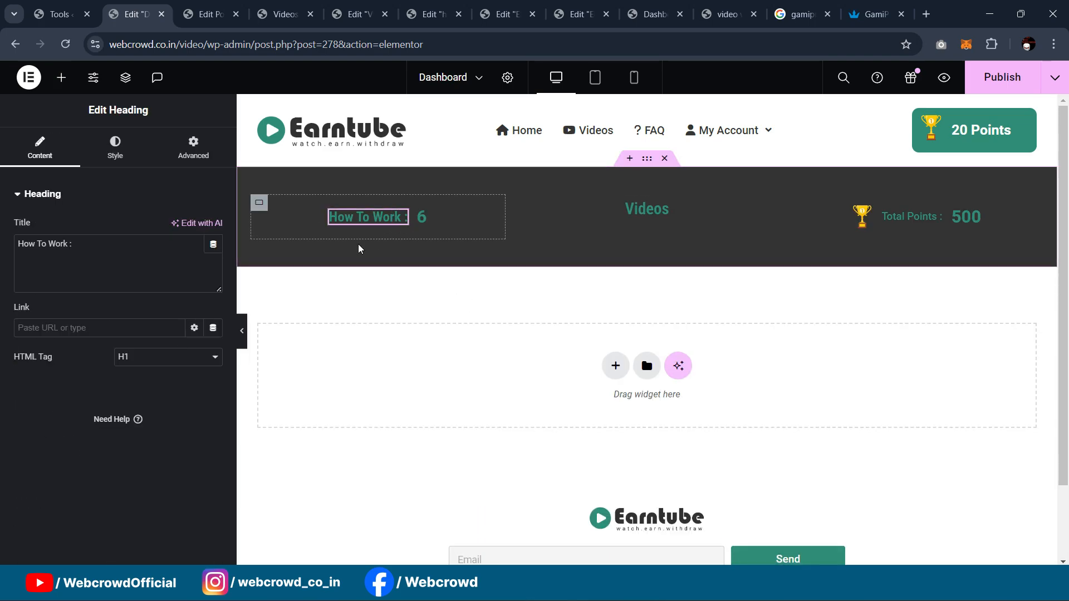
pyautogui.click(114, 148)
pyautogui.click(193, 258)
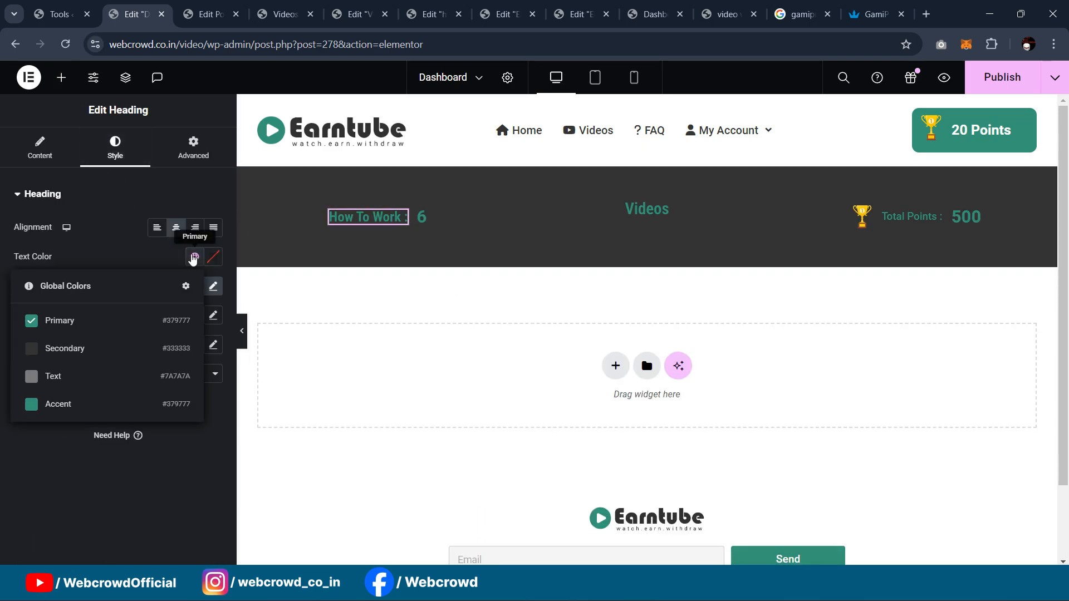
pyautogui.click(213, 256)
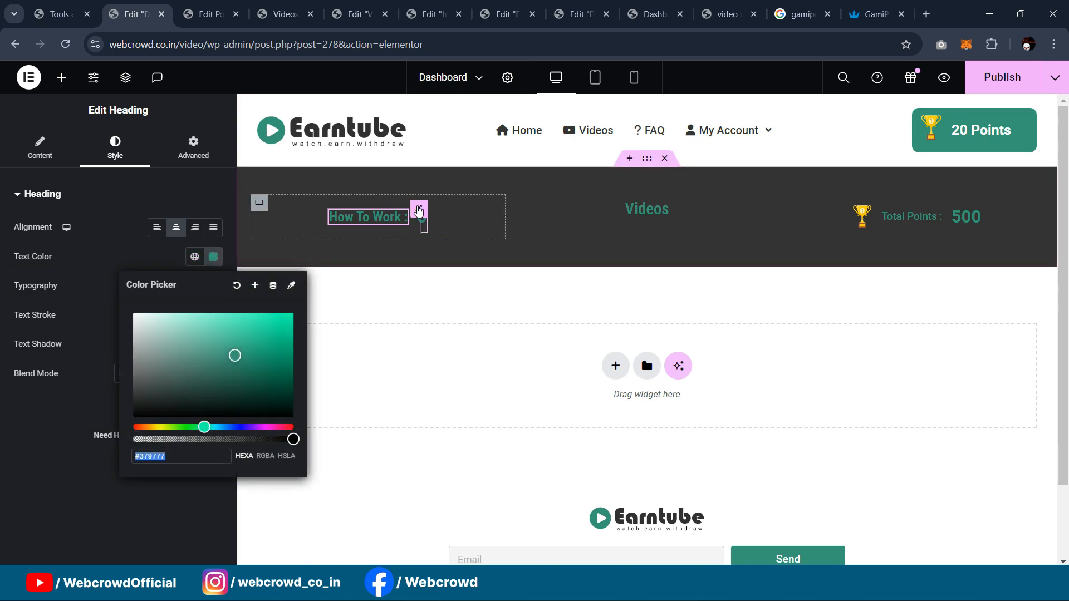
# Step: Set the 6 count and the 500 total text colour to white (#FFFFFF)
pyautogui.click(418, 211)
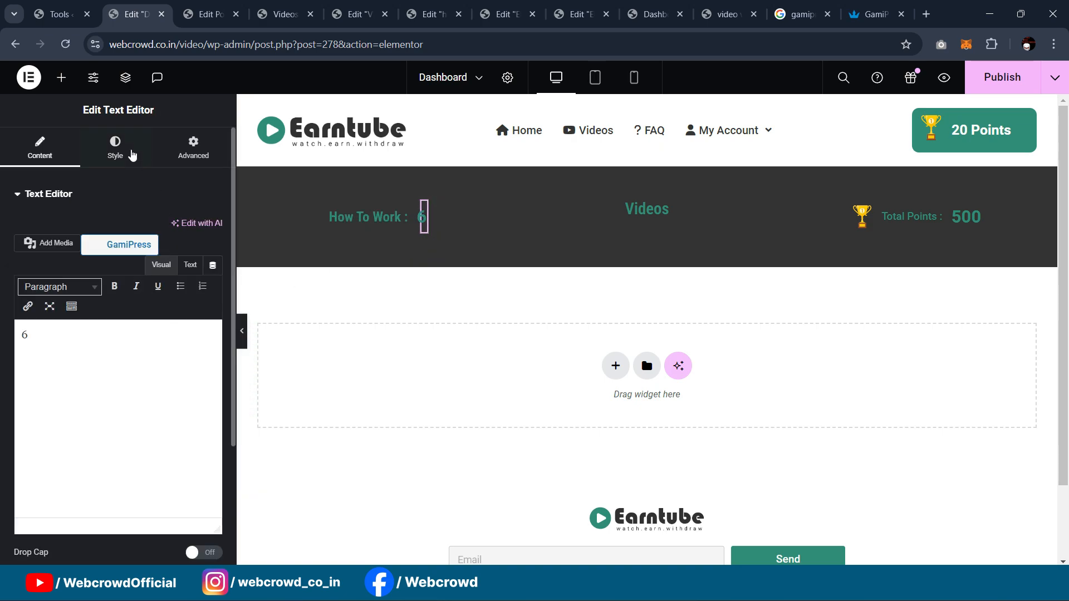
pyautogui.click(115, 150)
pyautogui.click(213, 257)
pyautogui.write('#FFFFFF')
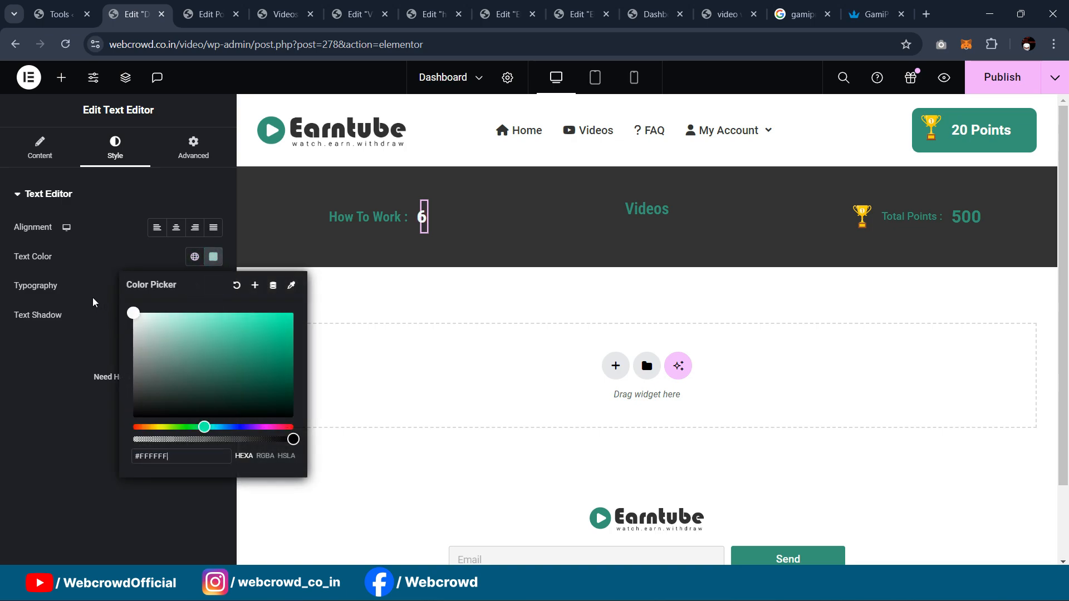
pyautogui.click(31, 375)
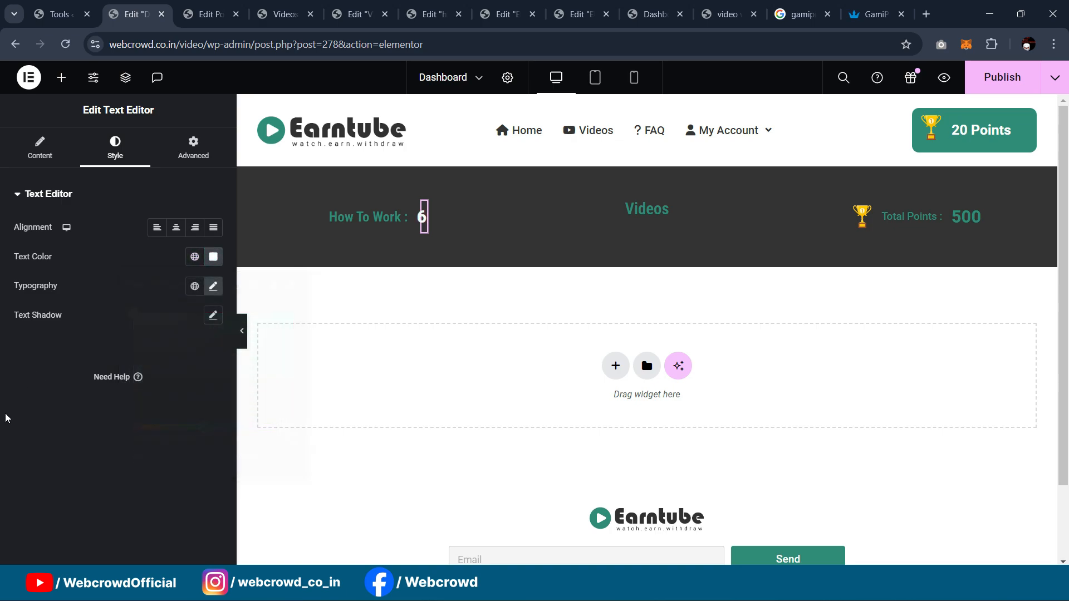
pyautogui.click(967, 216)
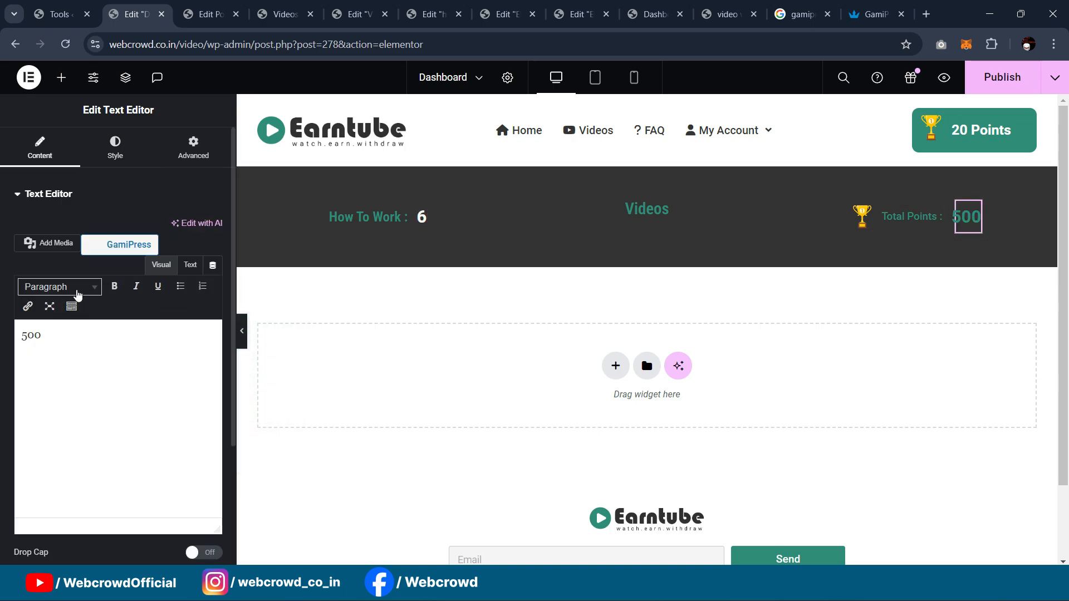
pyautogui.click(116, 153)
pyautogui.click(213, 256)
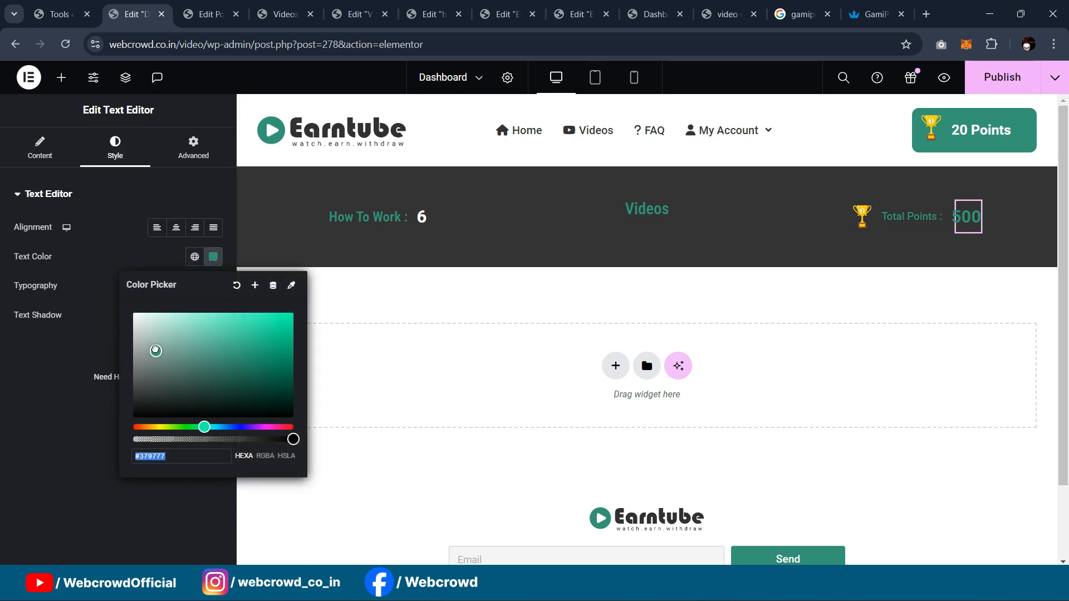
pyautogui.click(16, 343)
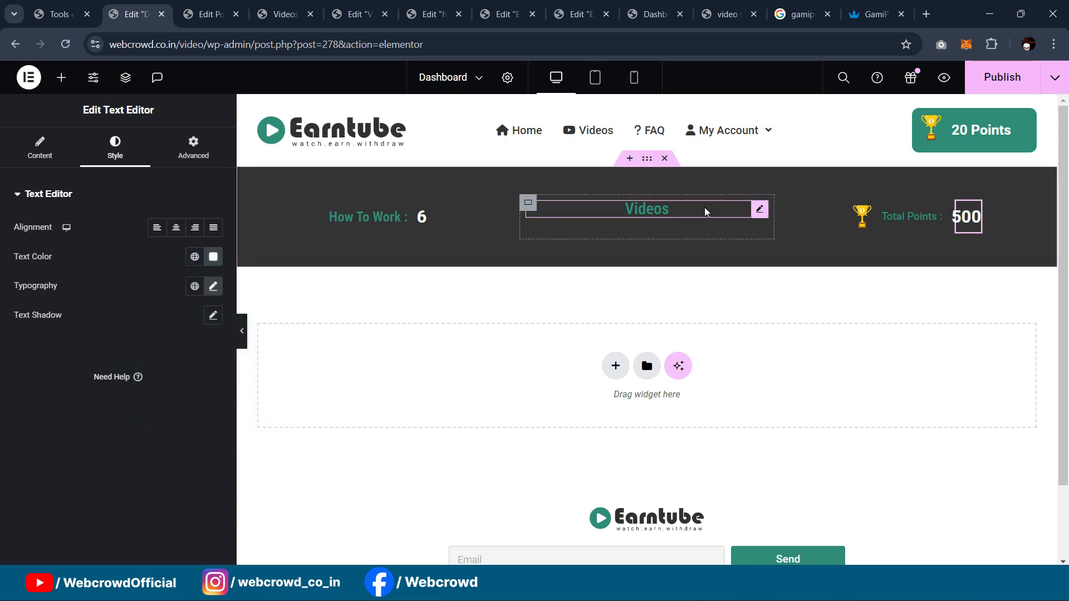
# Step: Make the Videos heading white and change its title to 'Dashboard'
pyautogui.click(758, 210)
pyautogui.click(115, 154)
pyautogui.click(213, 256)
pyautogui.moveTo(203, 317); pyautogui.dragTo(133, 313)
pyautogui.click(79, 385)
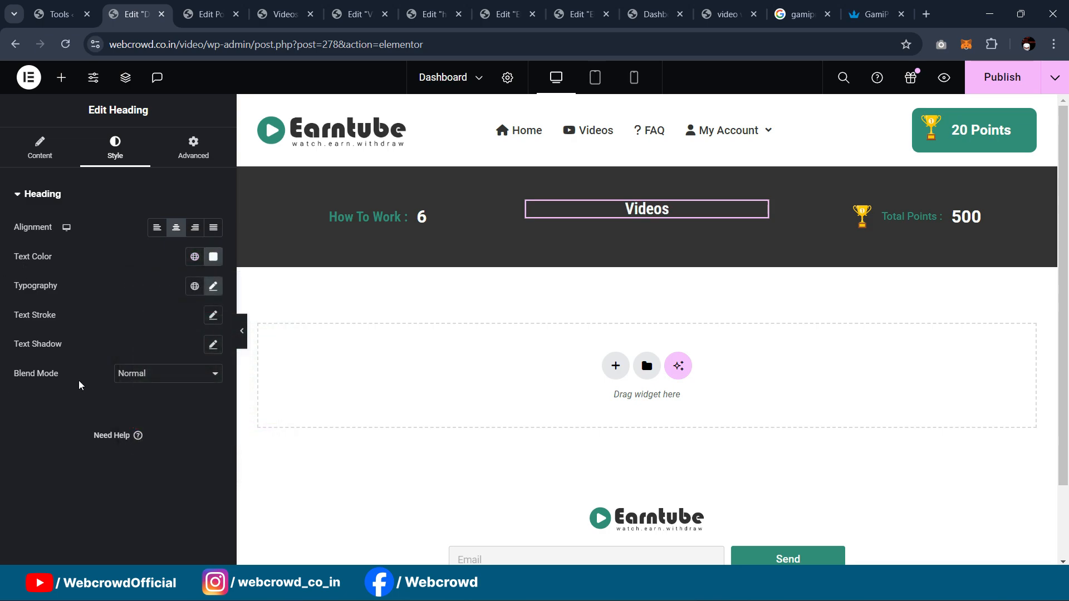
pyautogui.click(59, 158)
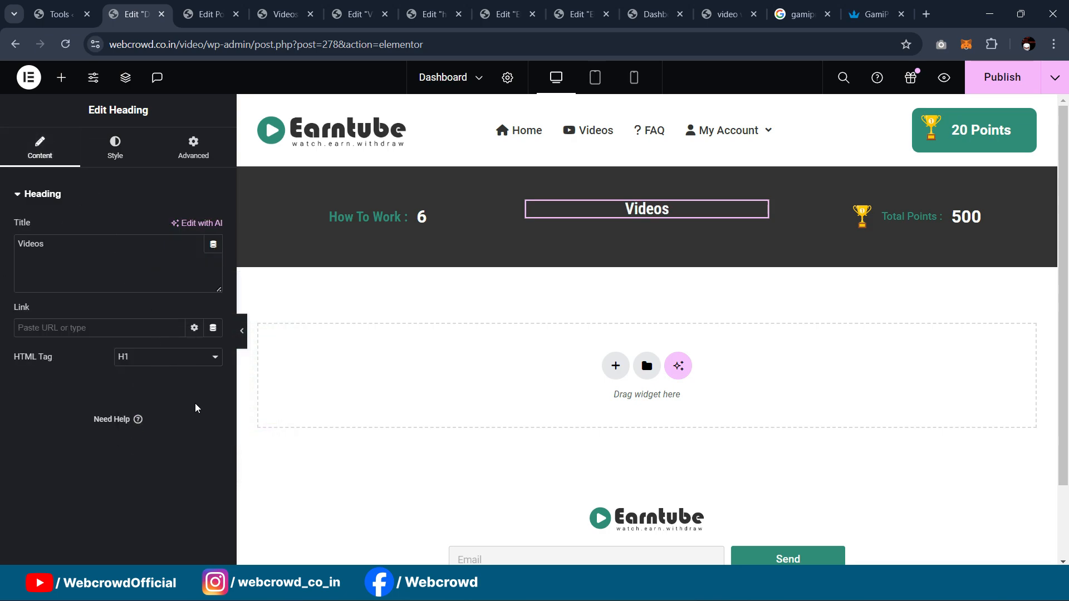
pyautogui.click(241, 331)
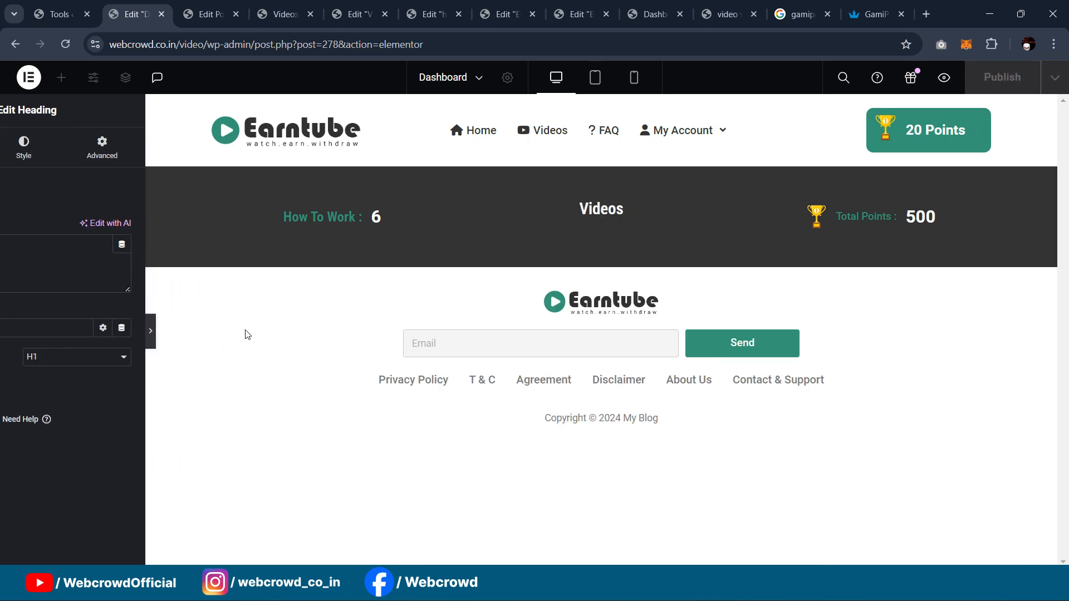
pyautogui.click(4, 330)
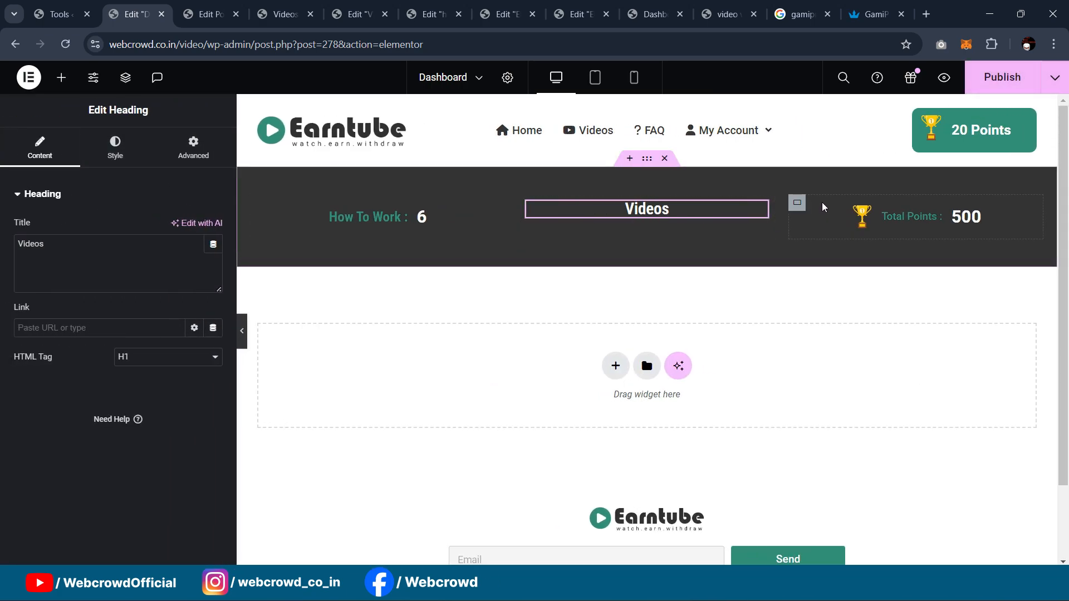
pyautogui.moveTo(58, 248); pyautogui.dragTo(3, 234)
pyautogui.write('Dashboard')
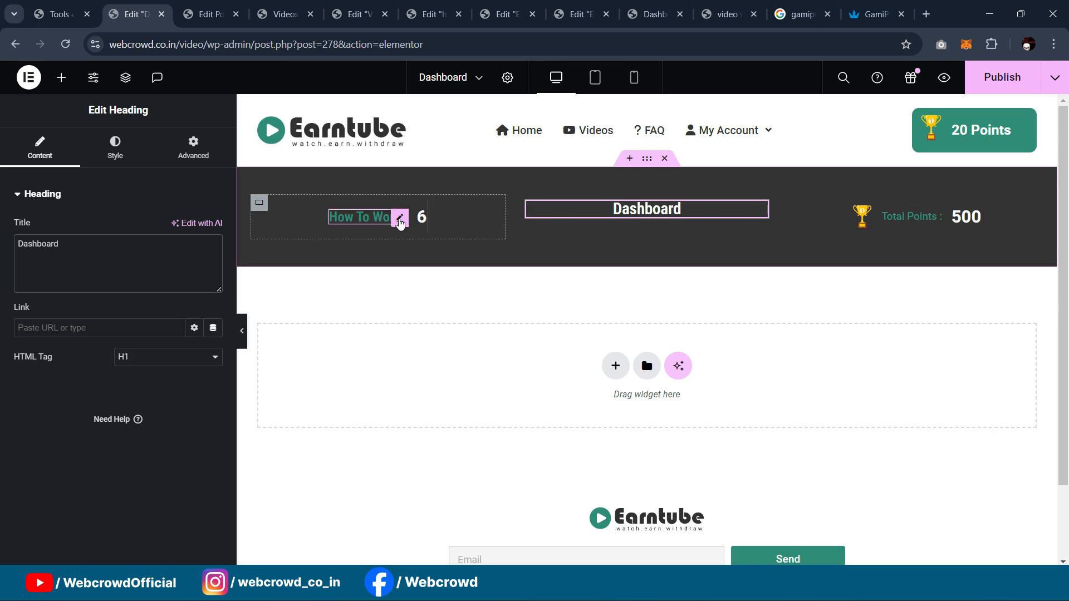
# Step: Check the live dashboard, then delete the 6 count widget beside How To Work
pyautogui.click(724, 7)
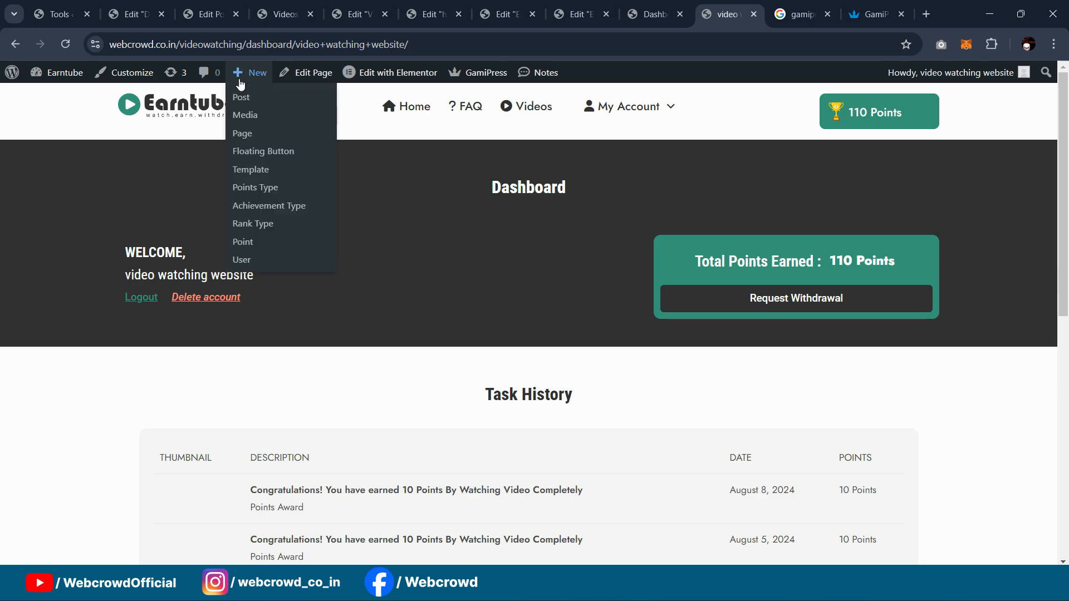
pyautogui.click(134, 14)
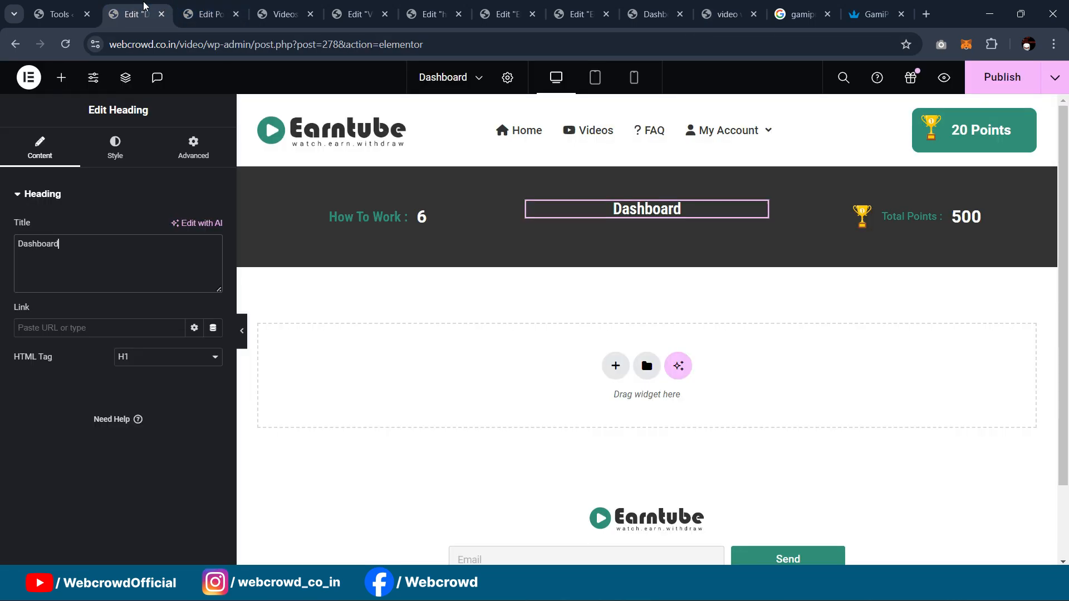
pyautogui.click(421, 216)
pyautogui.press('Delete')
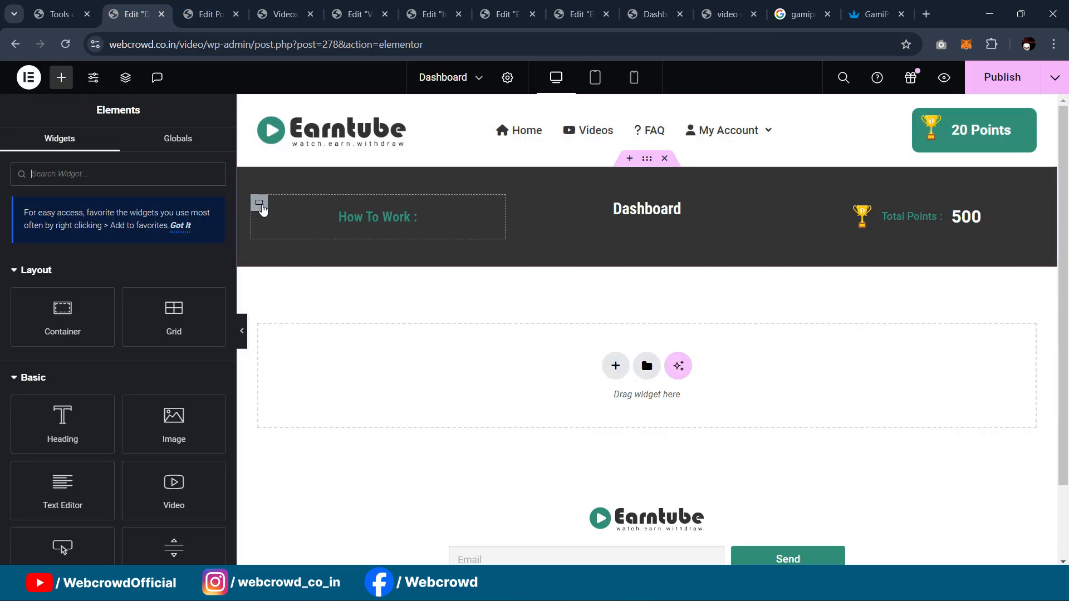
# Step: Retitle the How To Work heading to WELCOME and colour it white
pyautogui.click(258, 202)
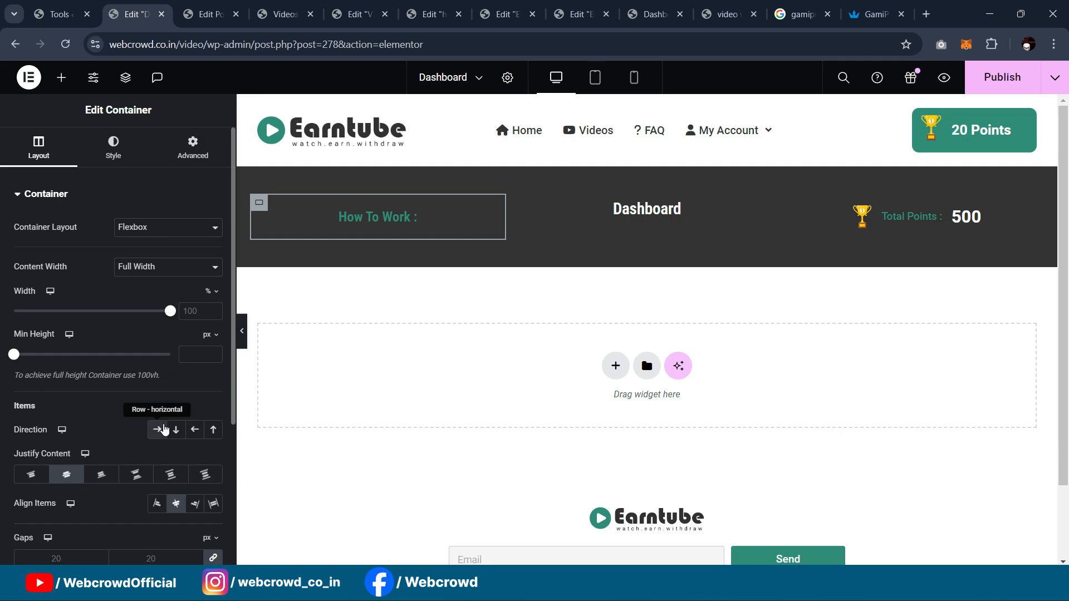
pyautogui.click(387, 218)
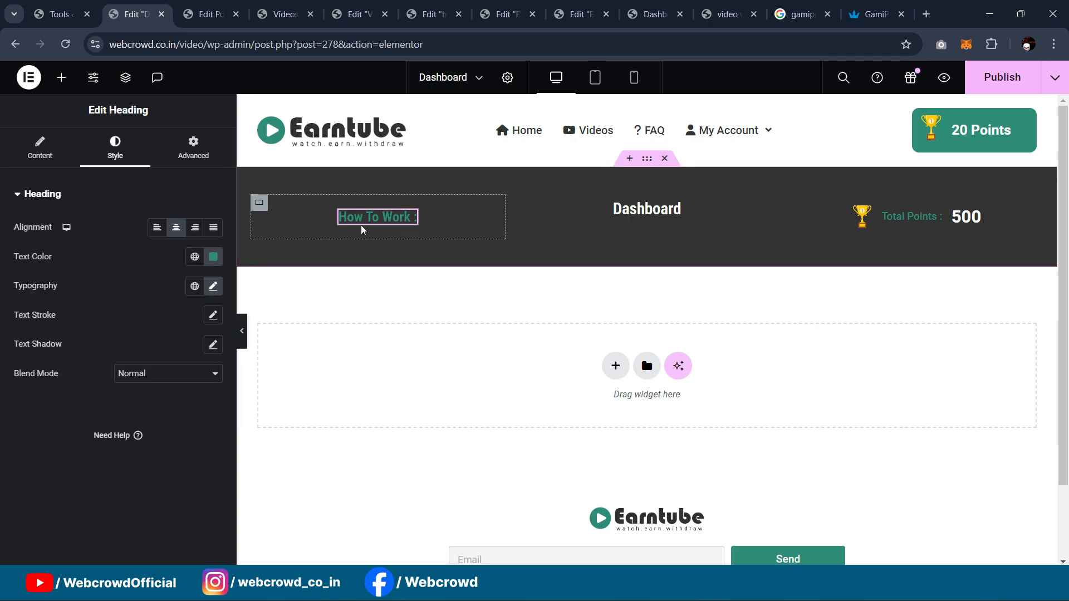
pyautogui.click(58, 155)
pyautogui.moveTo(98, 254); pyautogui.dragTo(2, 254)
pyautogui.write('WELCOME')
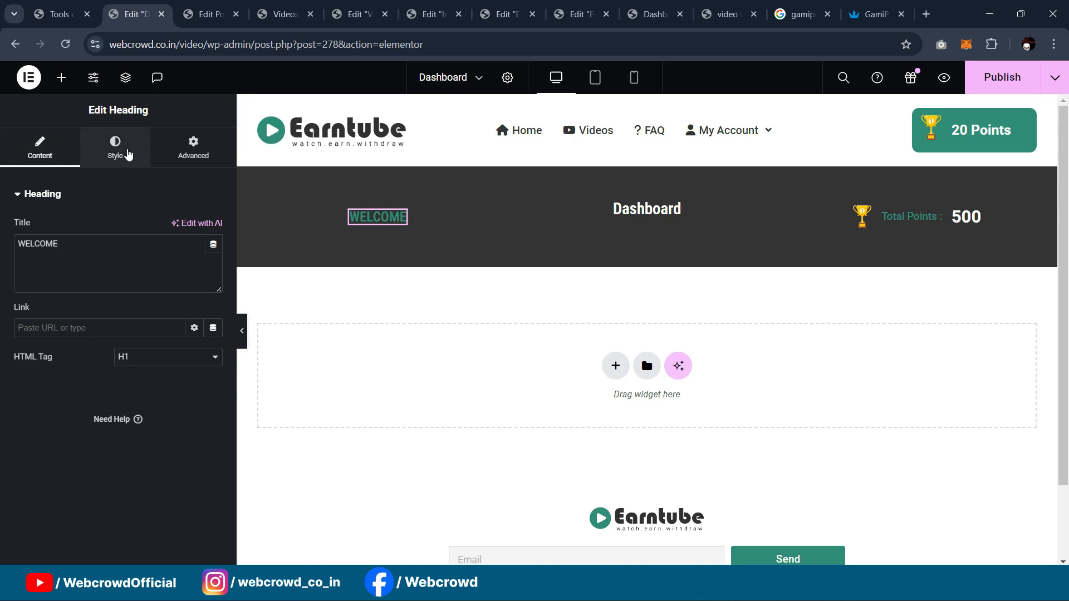
pyautogui.click(117, 148)
pyautogui.click(214, 257)
pyautogui.moveTo(178, 345); pyautogui.dragTo(21, 260)
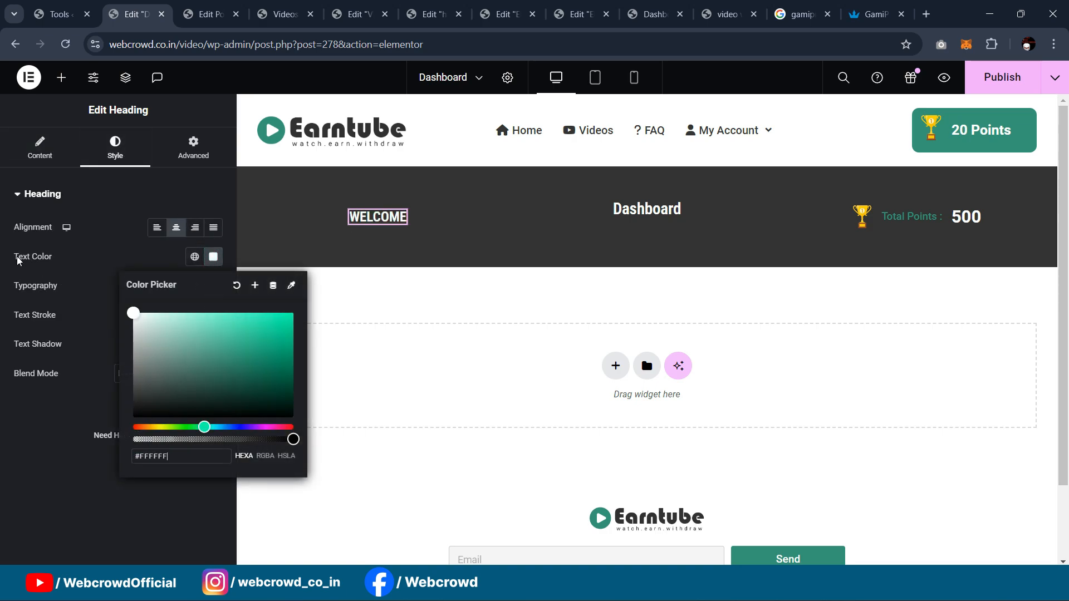
pyautogui.click(67, 433)
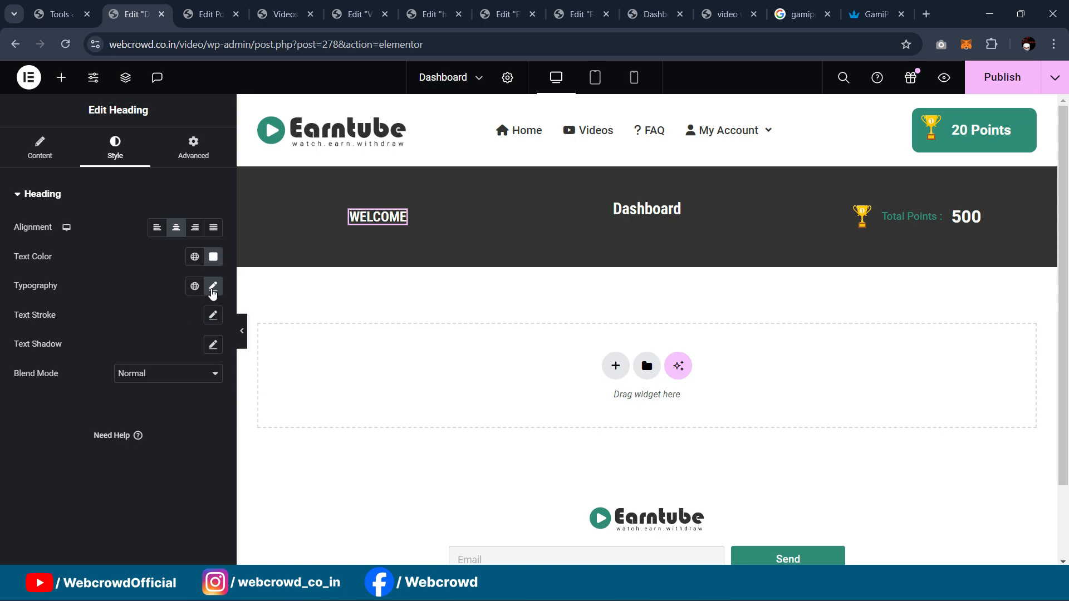
# Step: Add a comma so the heading reads 'WELCOME,' and duplicate it
pyautogui.click(213, 287)
pyautogui.click(162, 351)
pyautogui.click(109, 250)
pyautogui.click(44, 149)
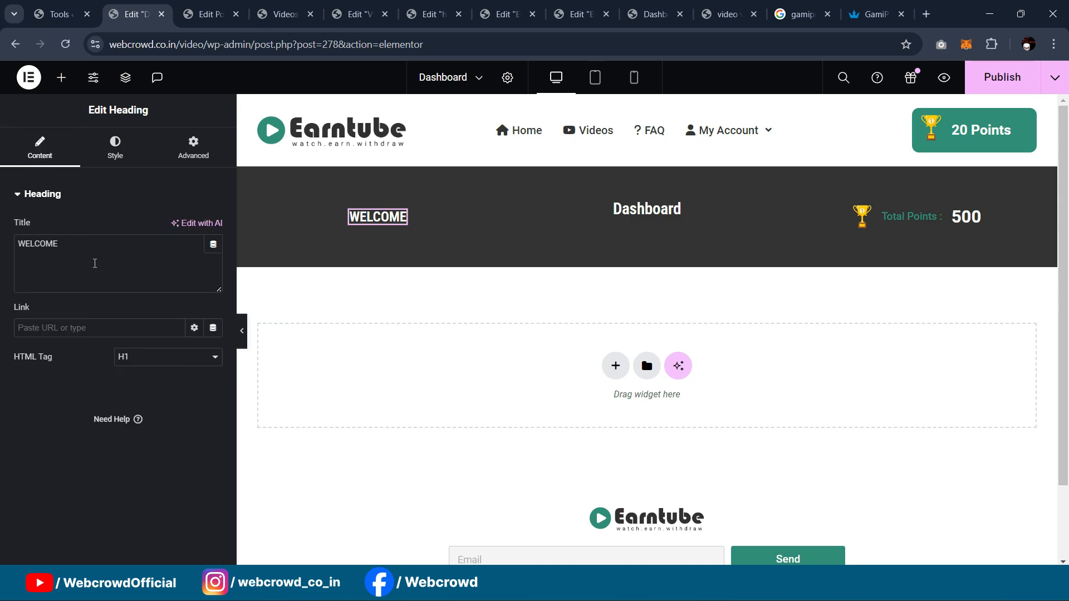
pyautogui.write(',')
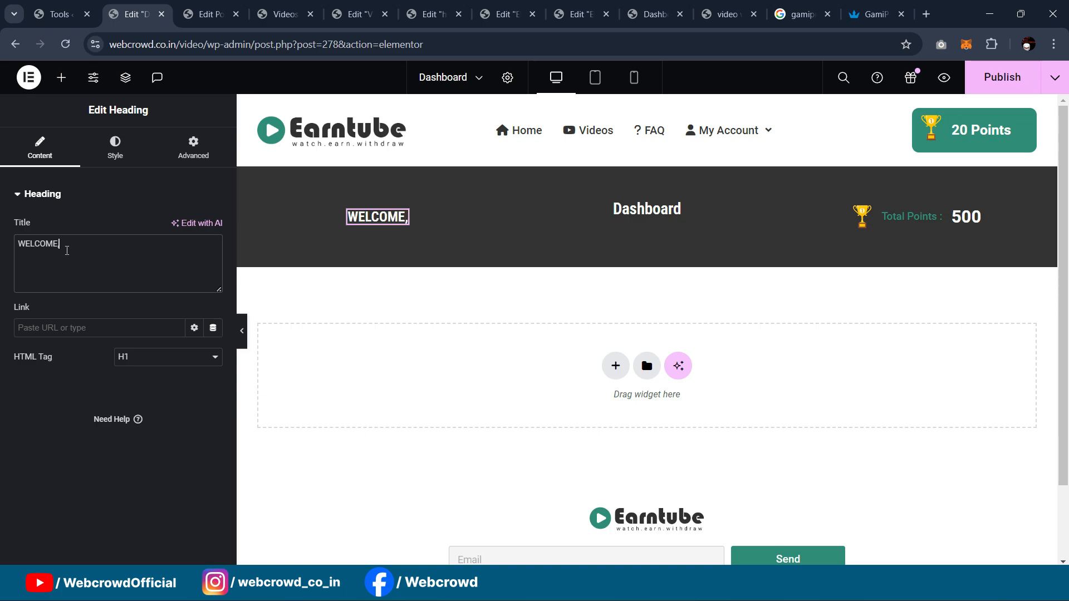
pyautogui.rightClick(401, 219)
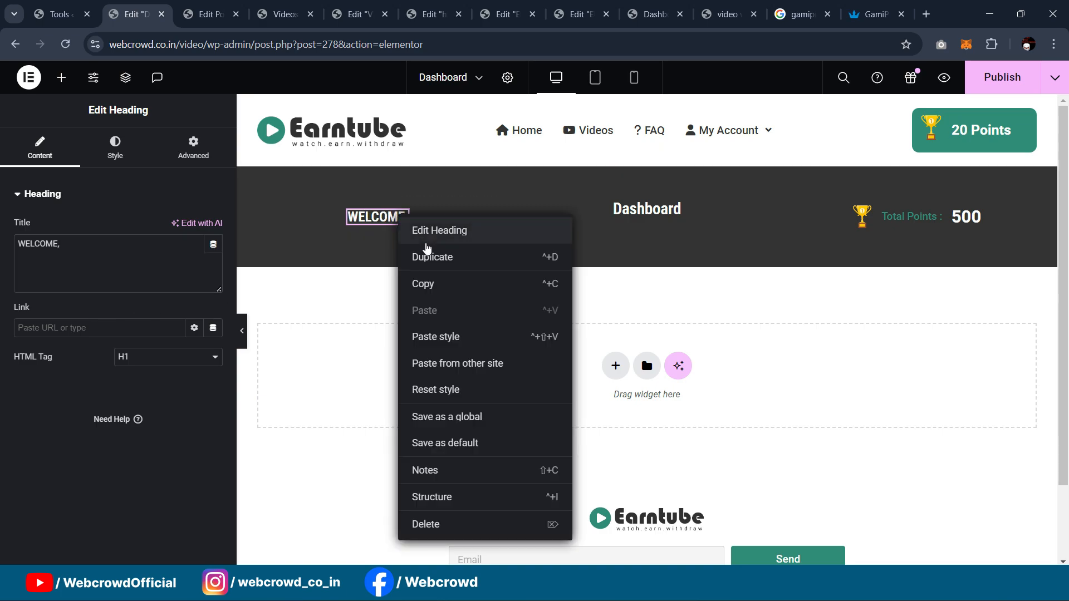
pyautogui.click(426, 260)
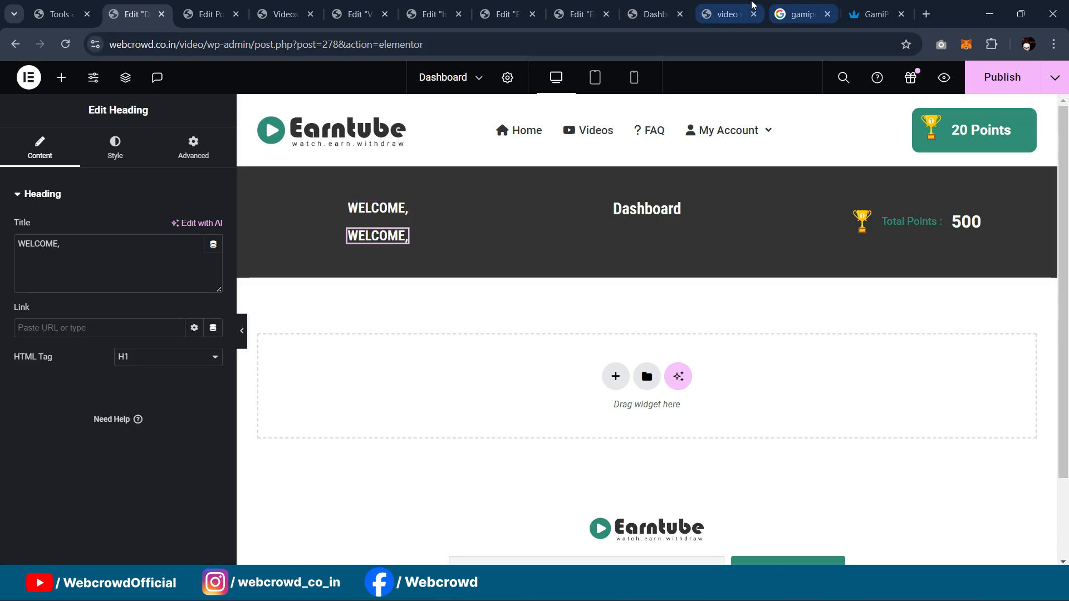
# Step: Set the column holding the WELCOME headings to Align Items Start
pyautogui.click(727, 5)
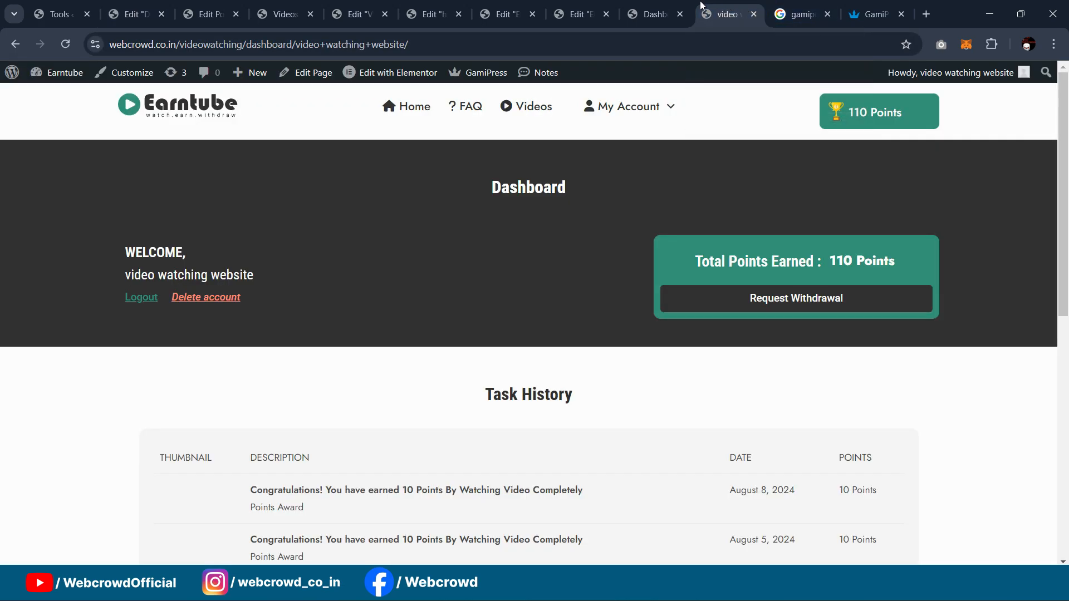
pyautogui.click(127, 11)
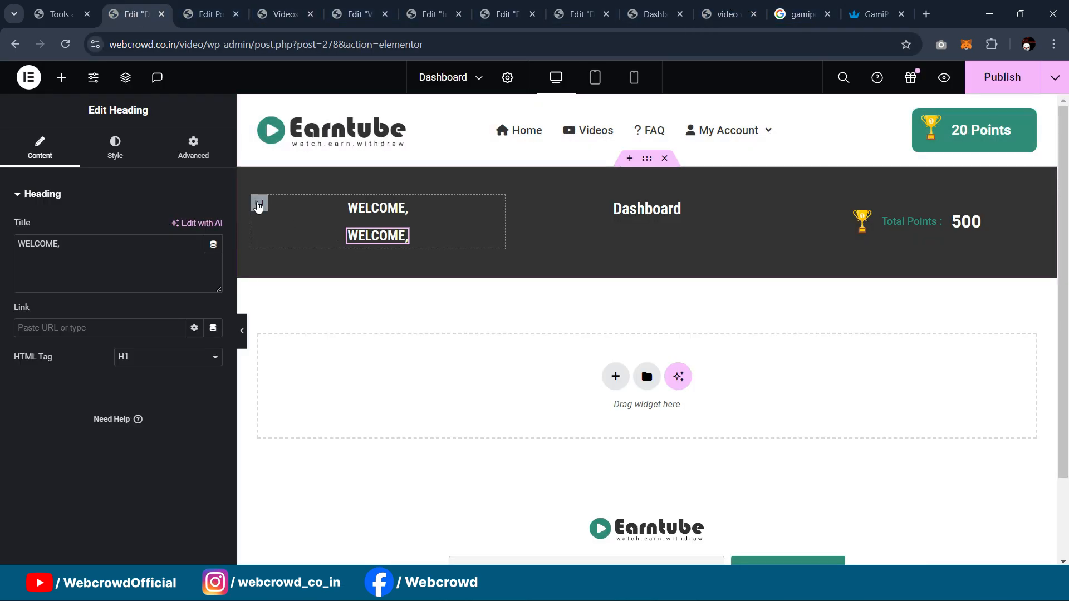
pyautogui.click(259, 204)
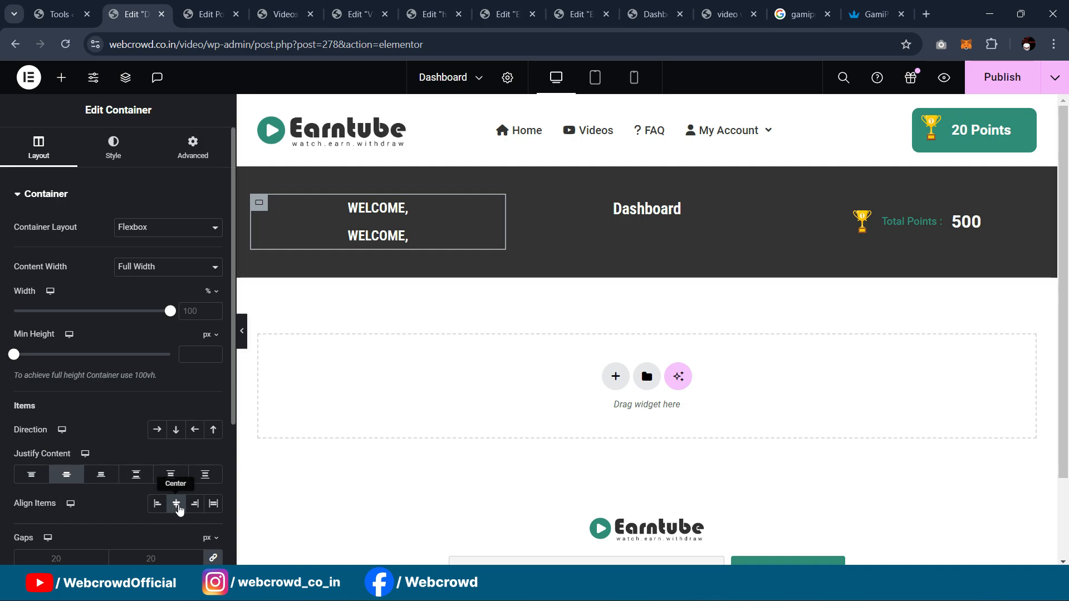
pyautogui.click(158, 505)
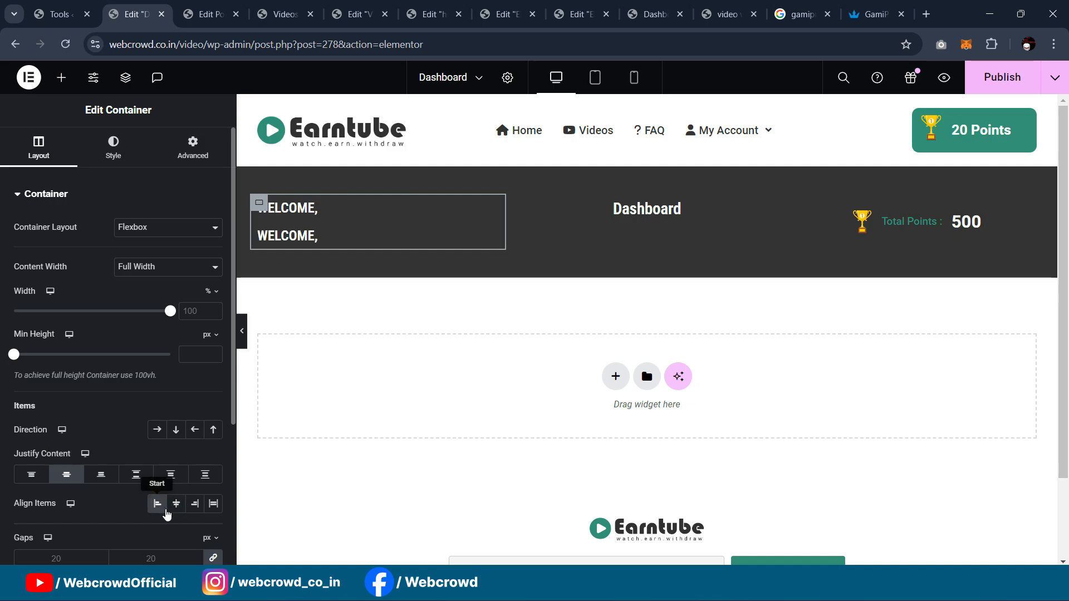
# Step: Give the second WELCOME heading's title the User Info dynamic tag
pyautogui.click(309, 235)
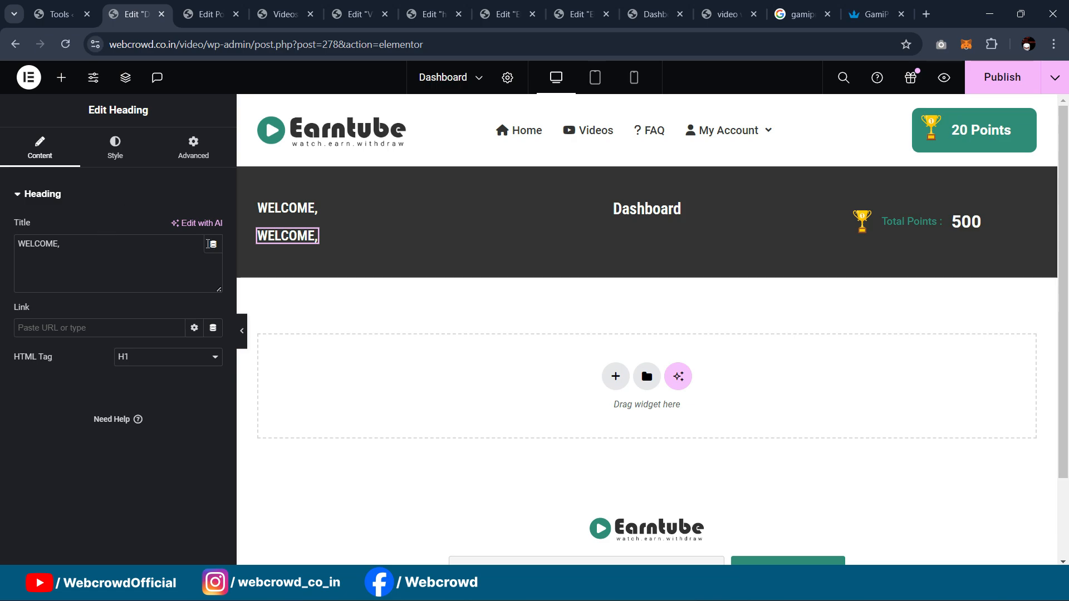
pyautogui.click(213, 250)
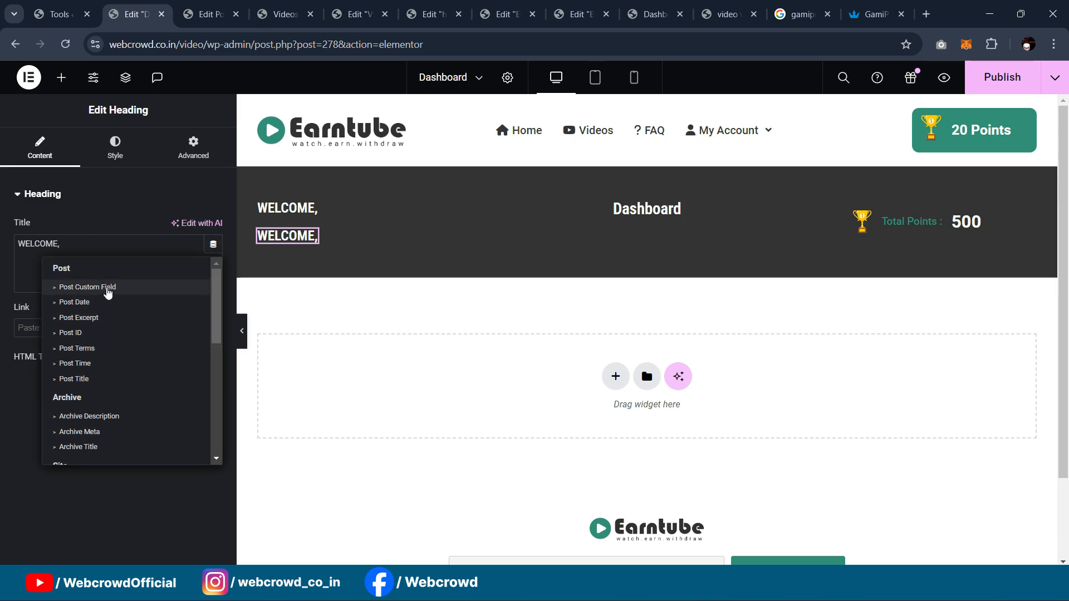
pyautogui.scroll(-4, 96, 354)
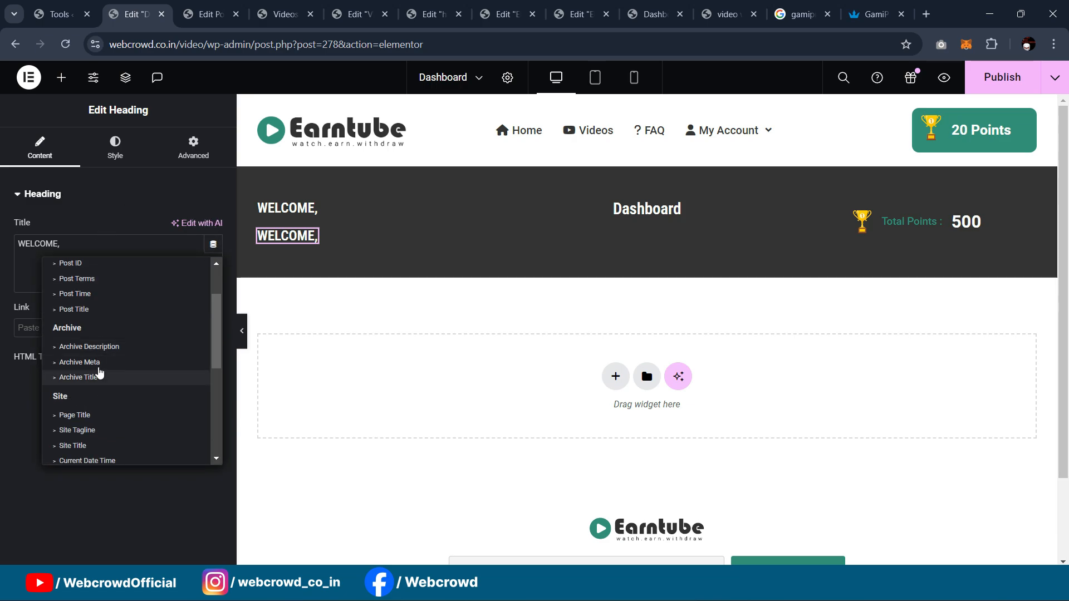
pyautogui.scroll(-3, 112, 351)
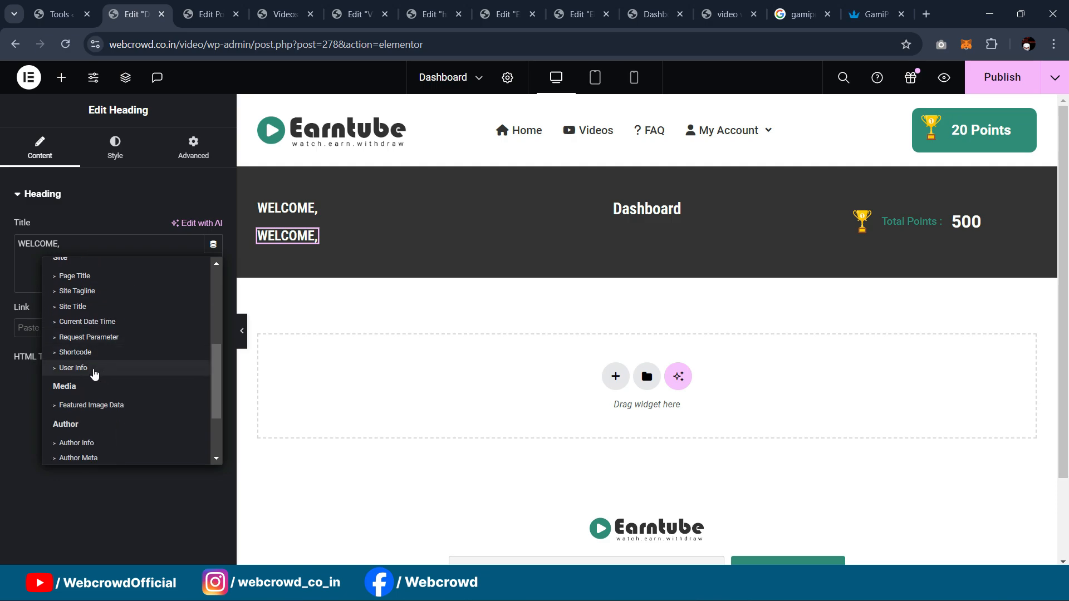
pyautogui.click(93, 372)
# Step: Set the User Info tag's Field to Username
pyautogui.click(24, 245)
pyautogui.click(149, 307)
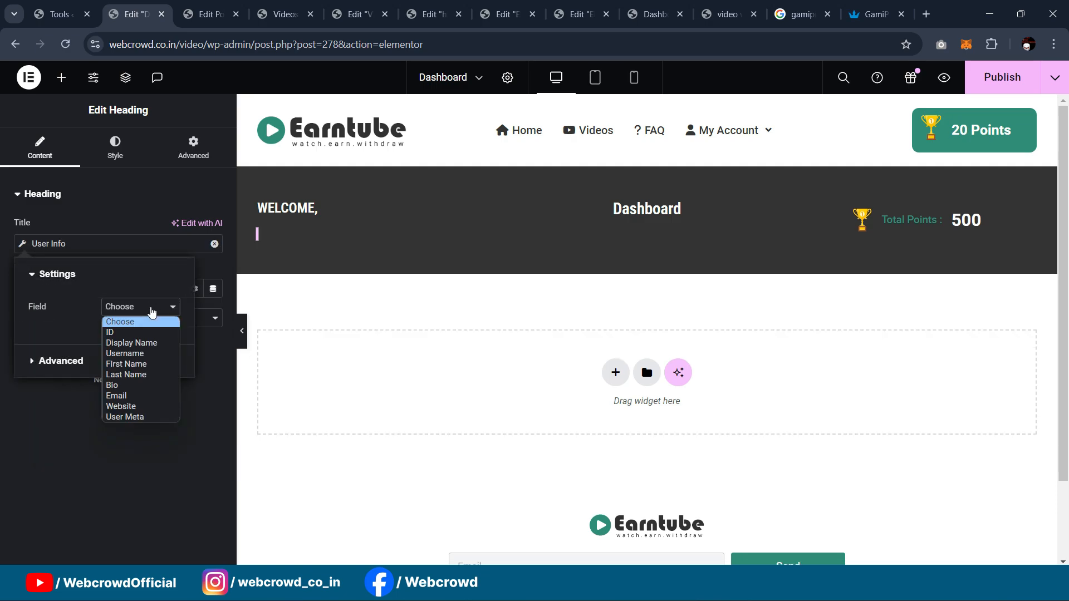
pyautogui.click(151, 354)
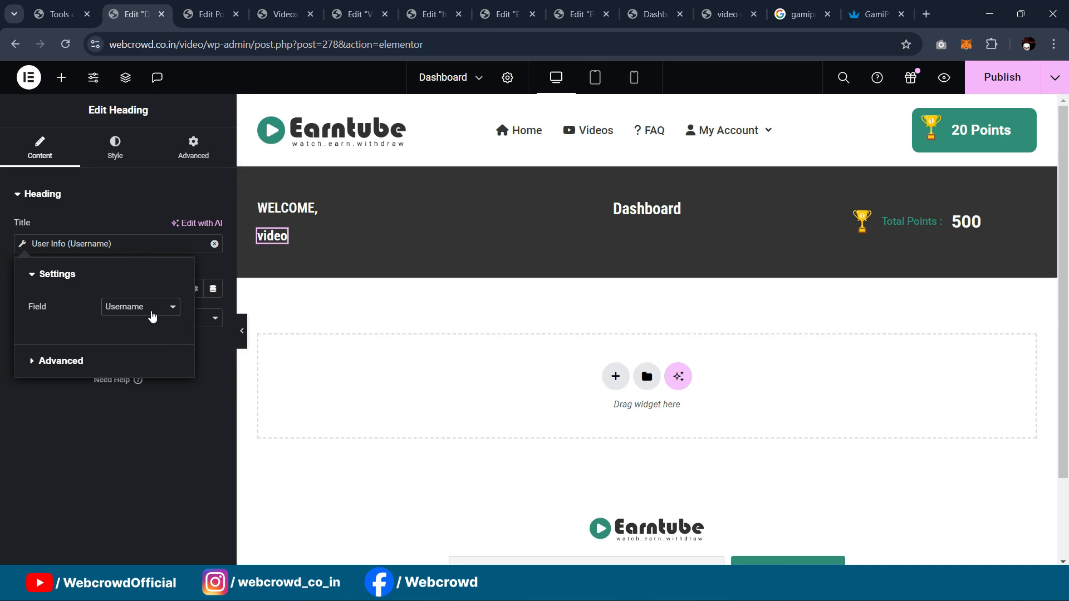
pyautogui.click(159, 439)
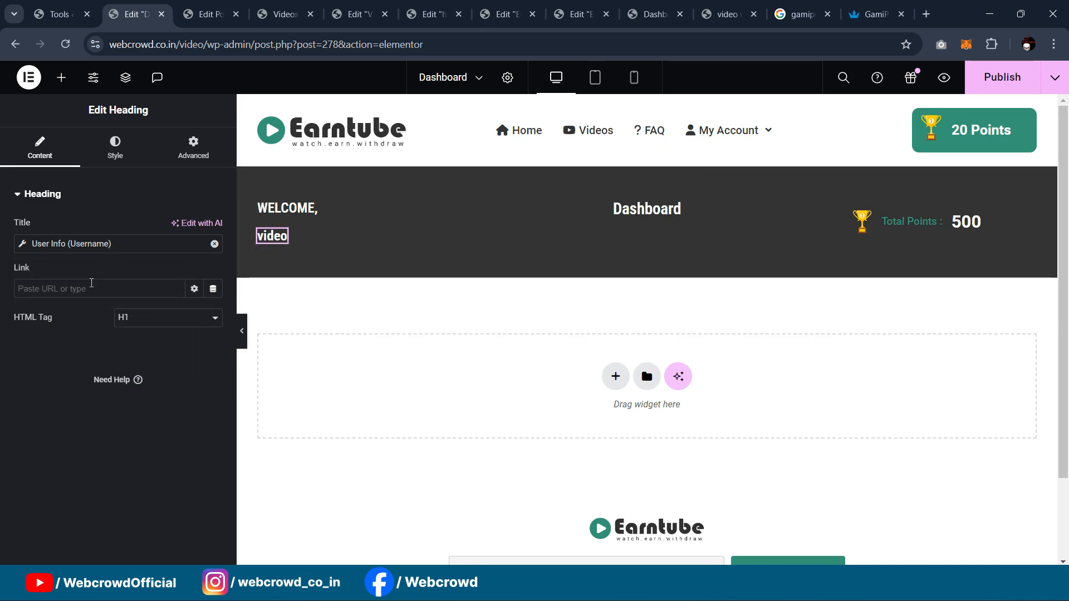
pyautogui.click(146, 161)
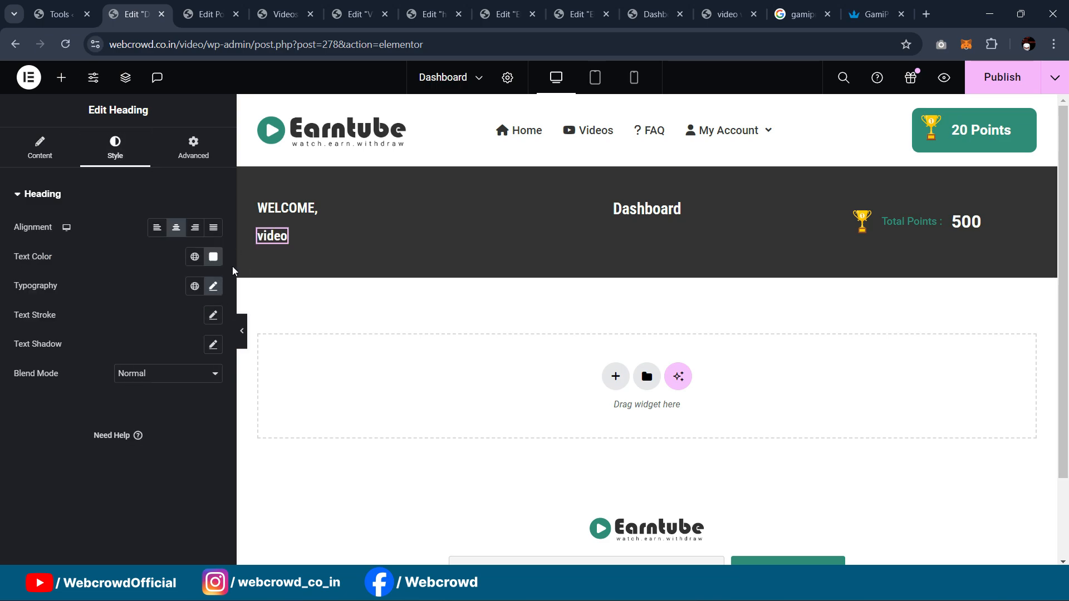
# Step: Set the WELCOME, heading's font weight to 500 (Medium)
pyautogui.click(310, 208)
pyautogui.click(116, 148)
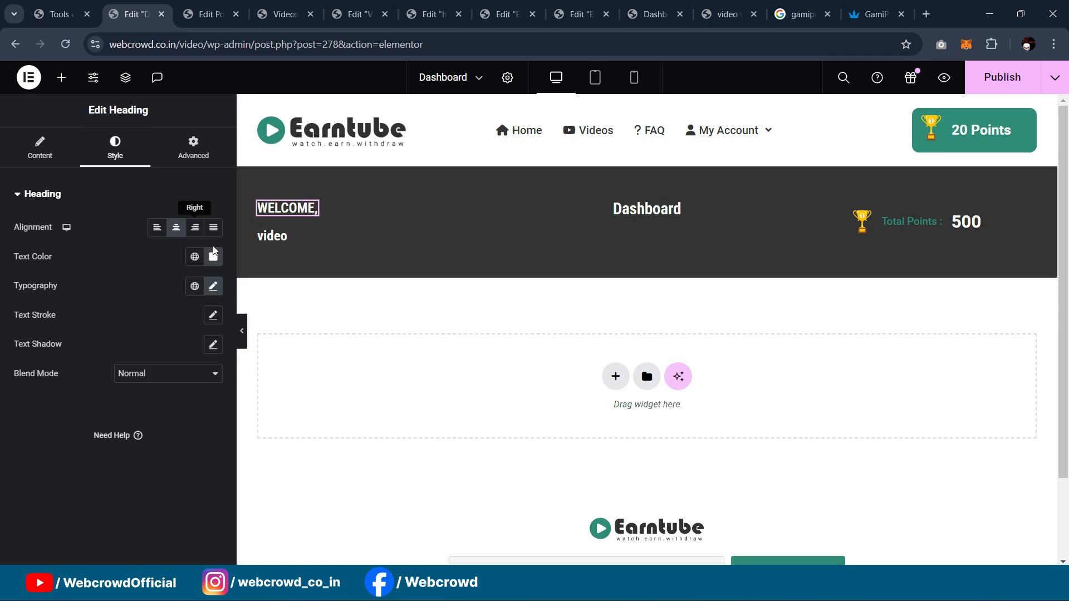
pyautogui.click(213, 286)
pyautogui.click(172, 426)
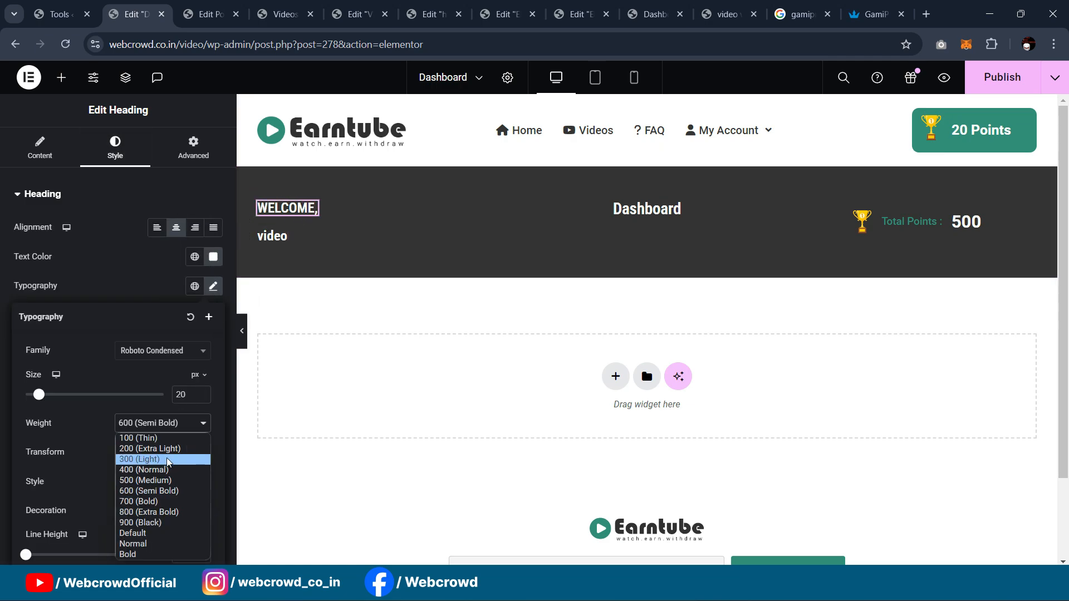
pyautogui.click(168, 470)
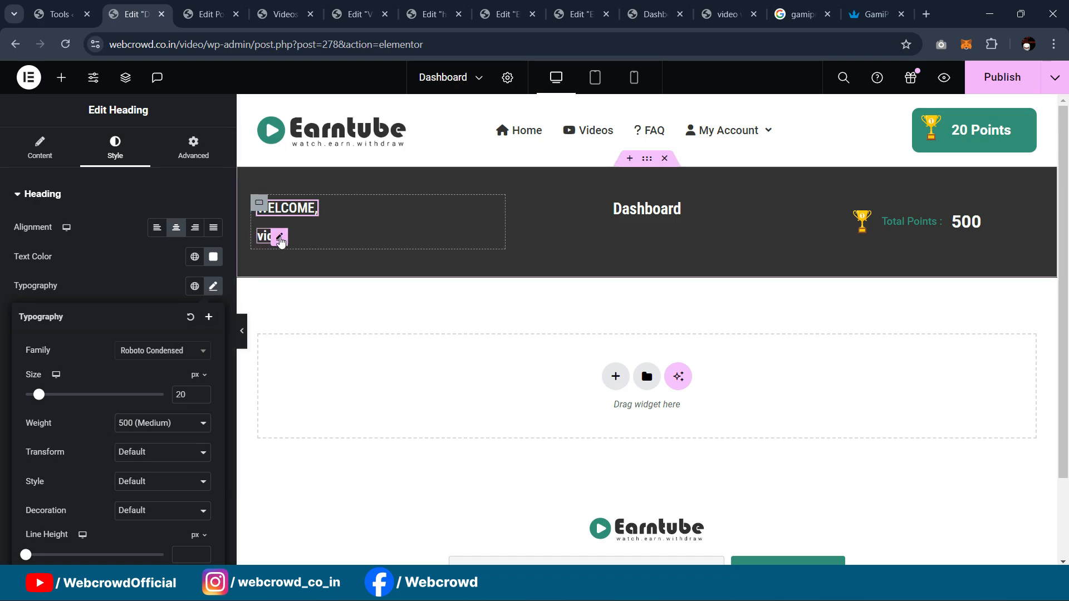
# Step: Set the username heading's unlinked top margin to -9
pyautogui.click(275, 239)
pyautogui.click(193, 148)
pyautogui.click(213, 242)
pyautogui.click(36, 243)
pyautogui.press('Down')
pyautogui.press('Down')
pyautogui.press('Down')
pyautogui.press('Down')
pyautogui.press('Down')
pyautogui.press('Down')
pyautogui.press('Down')
pyautogui.press('Down')
pyautogui.press('Down')
pyautogui.press('Down')
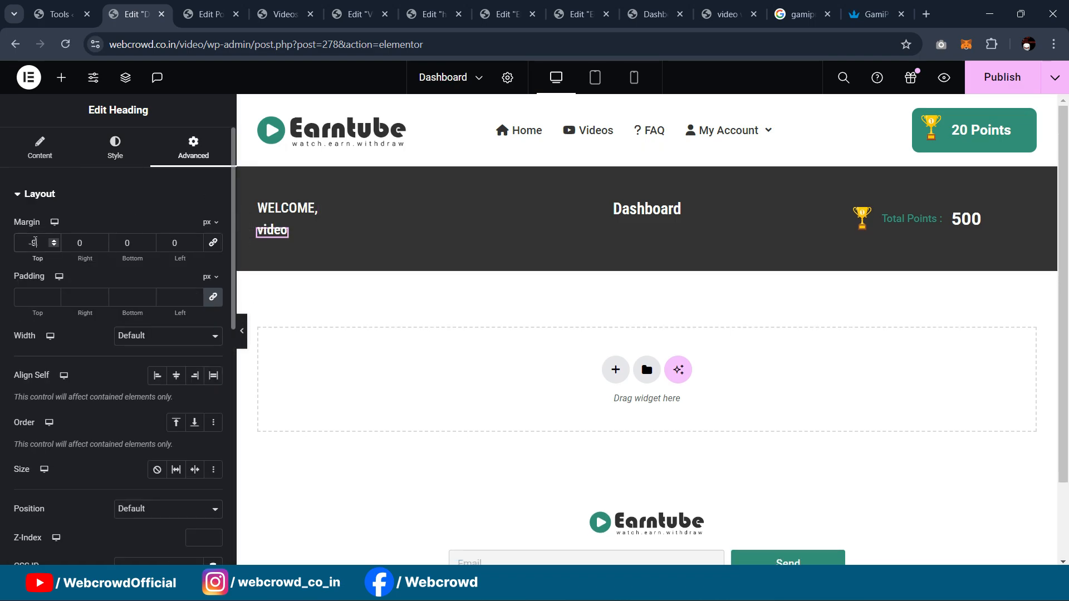
pyautogui.press('Up')
pyautogui.press('Down')
pyautogui.press('Down')
pyautogui.press('Up')
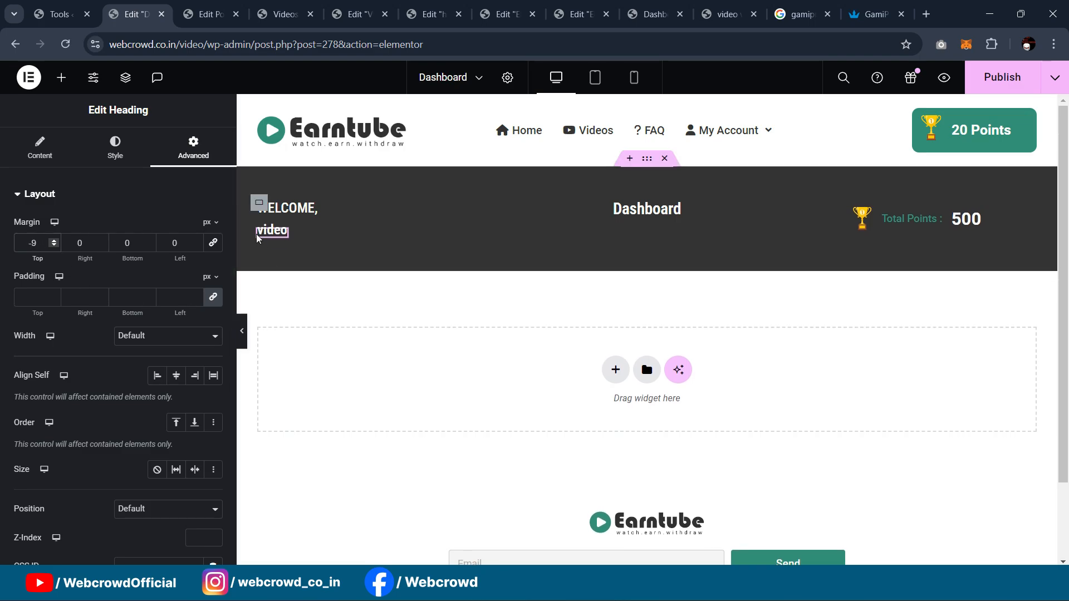
# Step: Add a new container below the username and copy the WELCOME, heading for it
pyautogui.click(61, 77)
pyautogui.moveTo(62, 317); pyautogui.dragTo(286, 279)
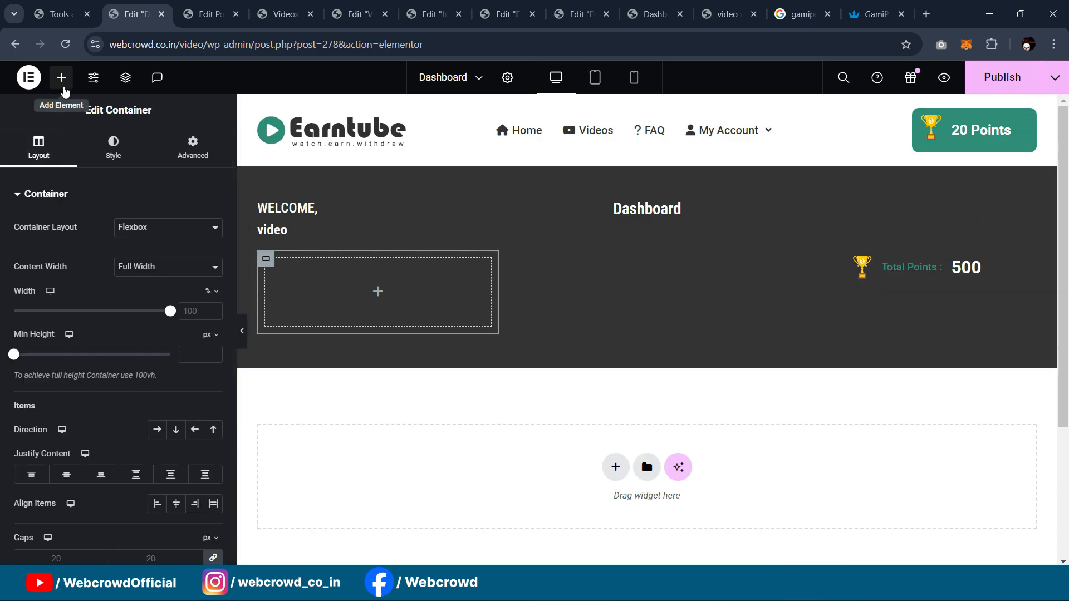
pyautogui.rightClick(275, 238)
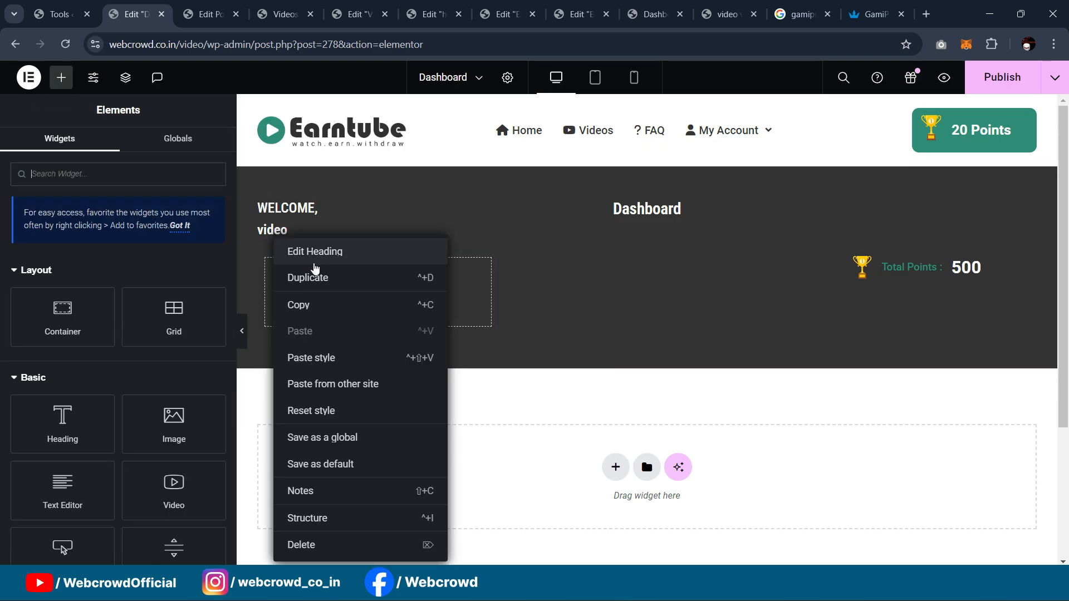
pyautogui.rightClick(304, 212)
pyautogui.click(335, 273)
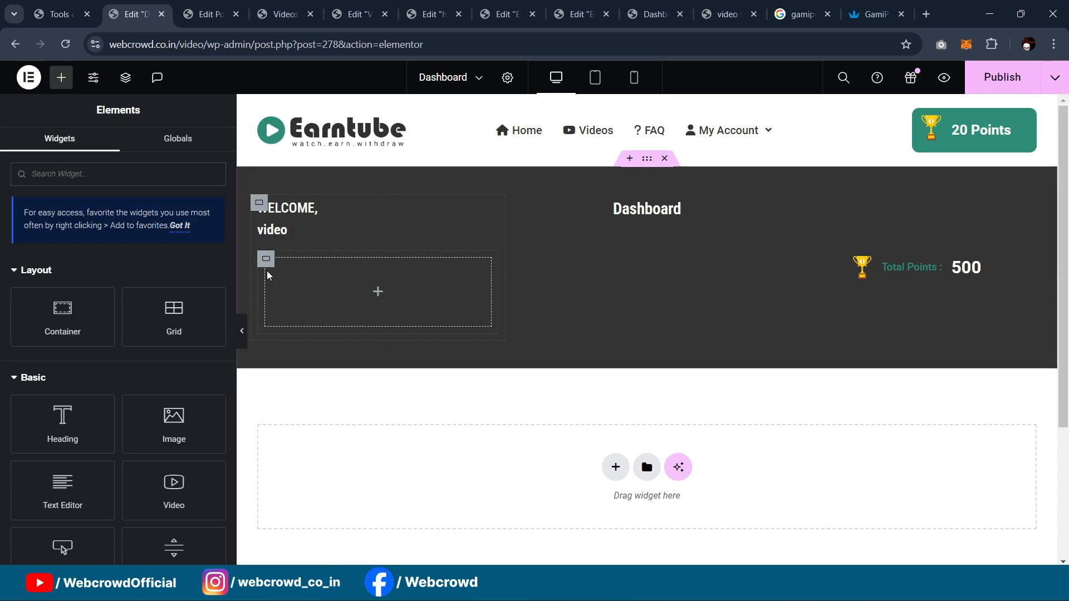
pyautogui.rightClick(266, 268)
# Step: Paste the heading into the new container, retitle it Logout, and lay the container out in a row
pyautogui.click(304, 318)
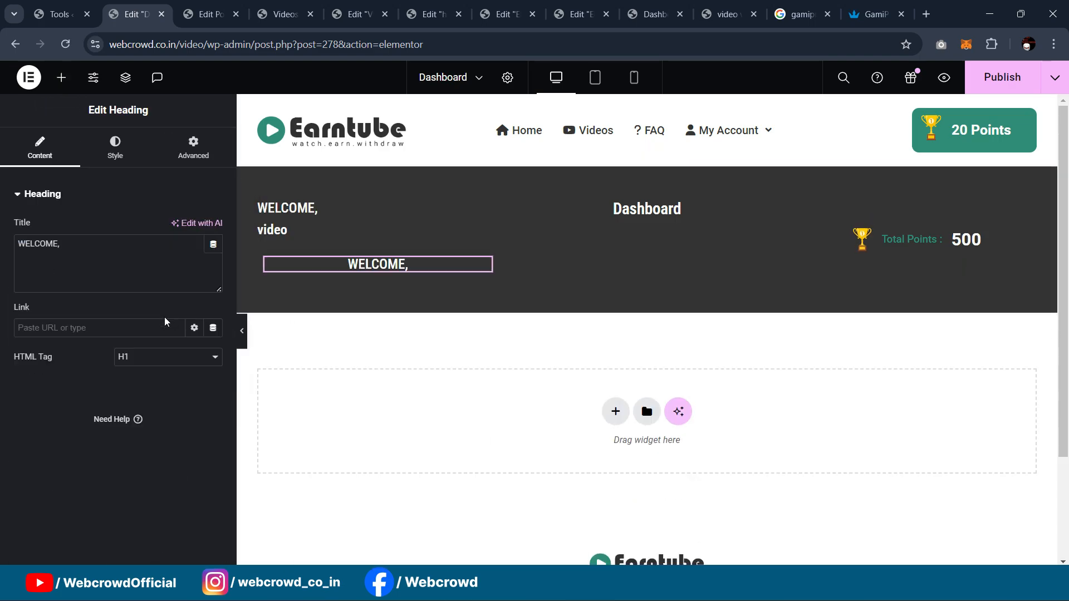
pyautogui.click(134, 161)
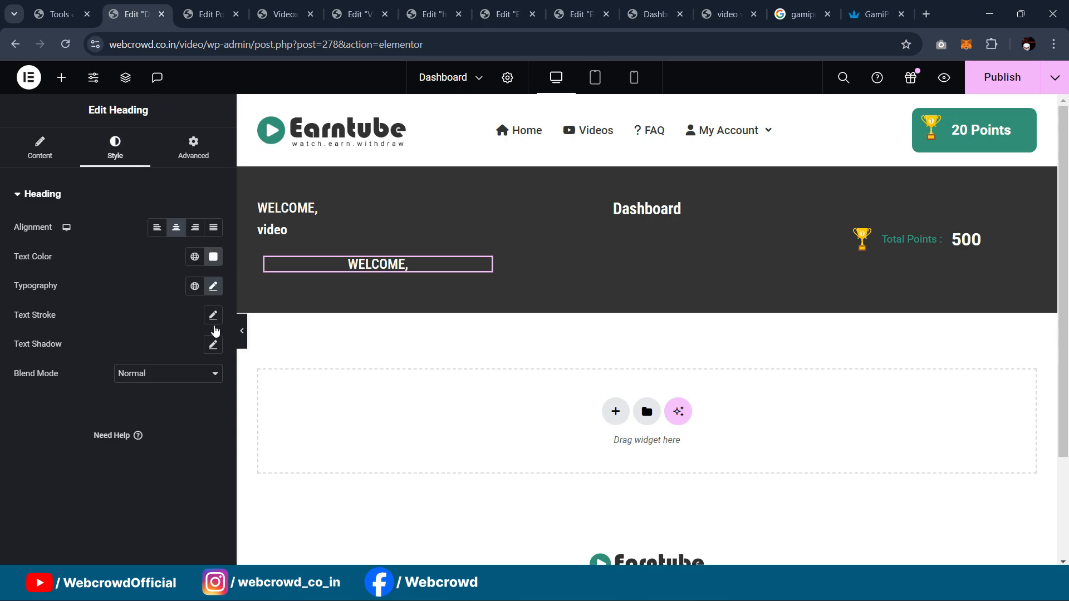
pyautogui.click(213, 287)
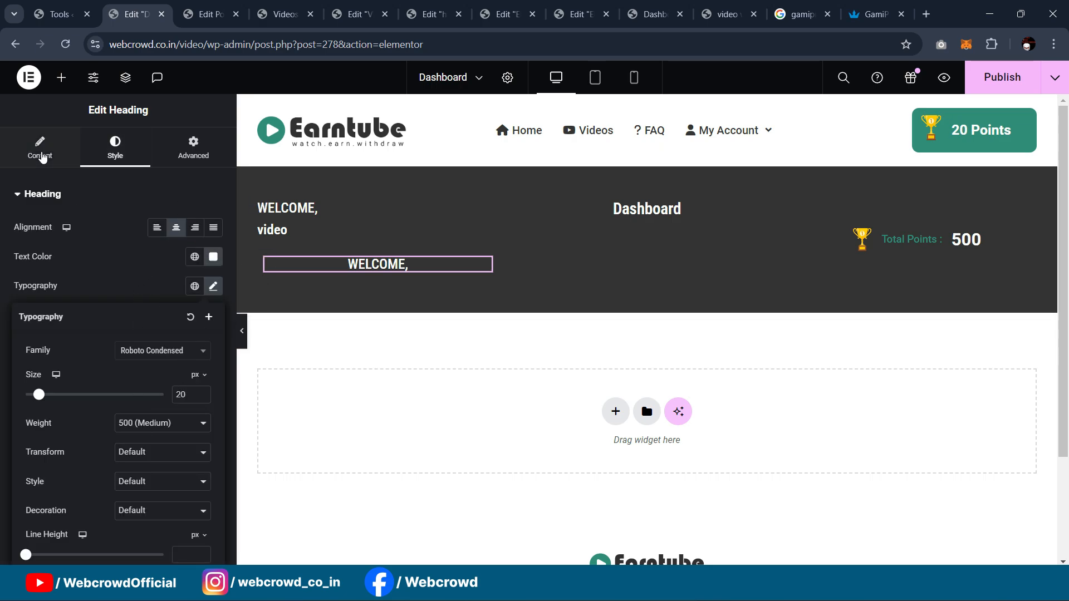
pyautogui.click(42, 159)
pyautogui.moveTo(119, 258); pyautogui.dragTo(1, 267)
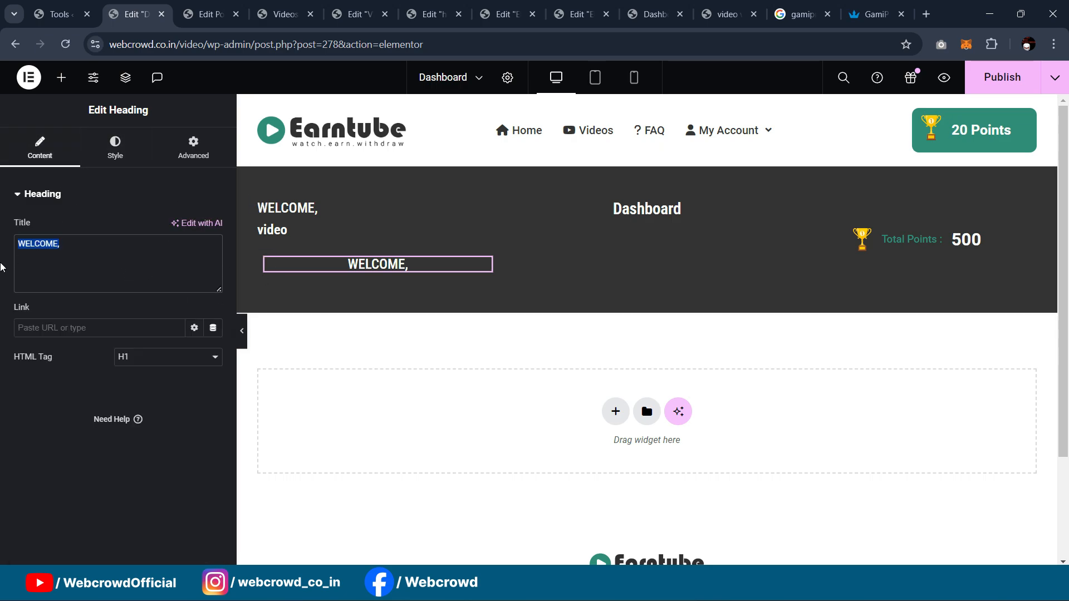
pyautogui.write('Logout')
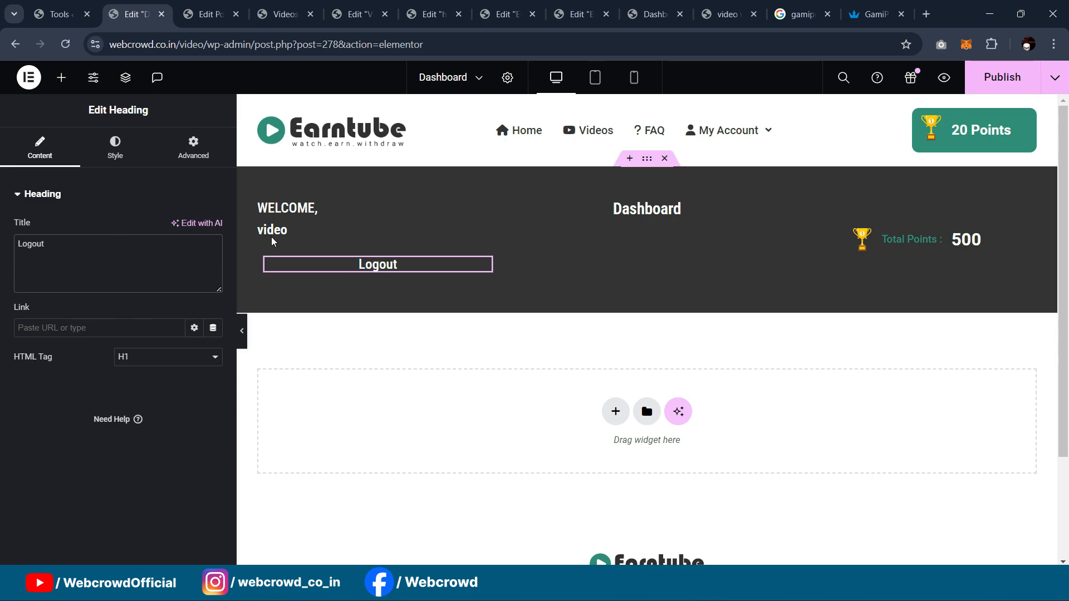
pyautogui.click(265, 258)
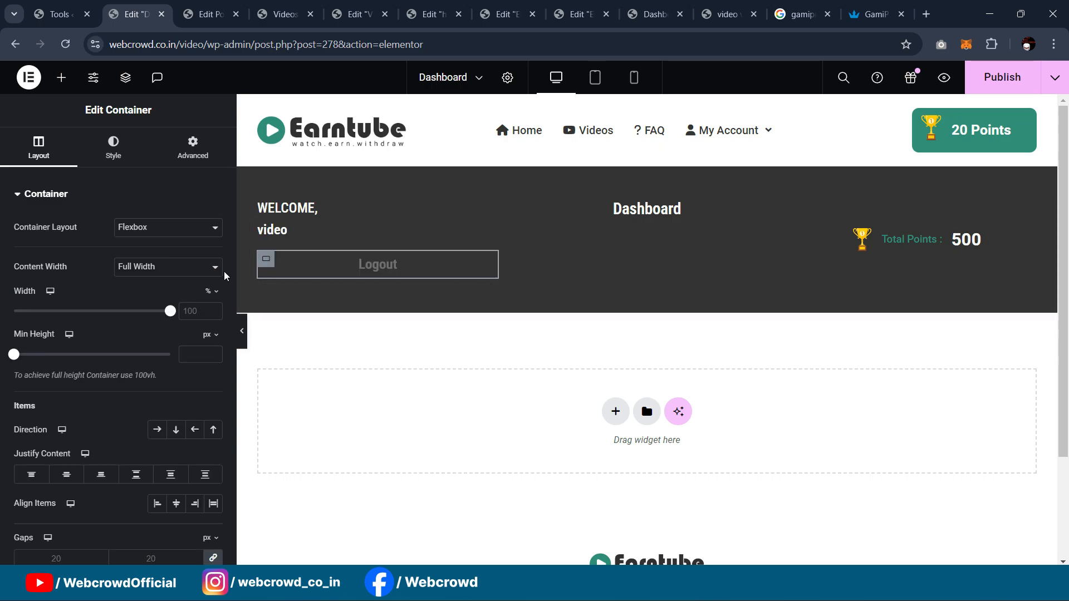
pyautogui.click(157, 429)
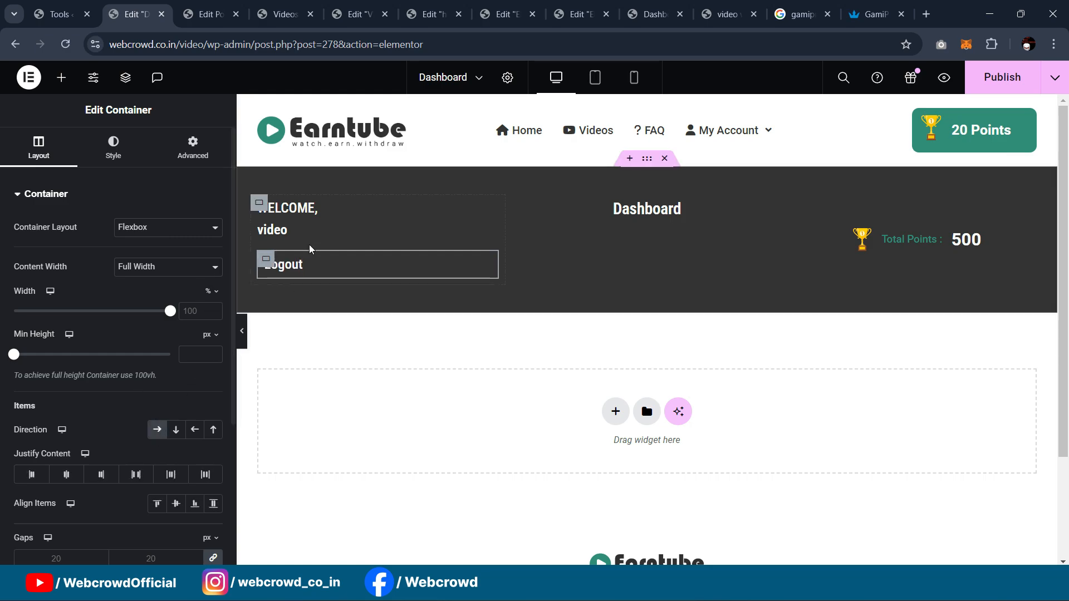
# Step: Style Logout with 400 weight, size 16, italic and underlined text
pyautogui.moveTo(301, 265)
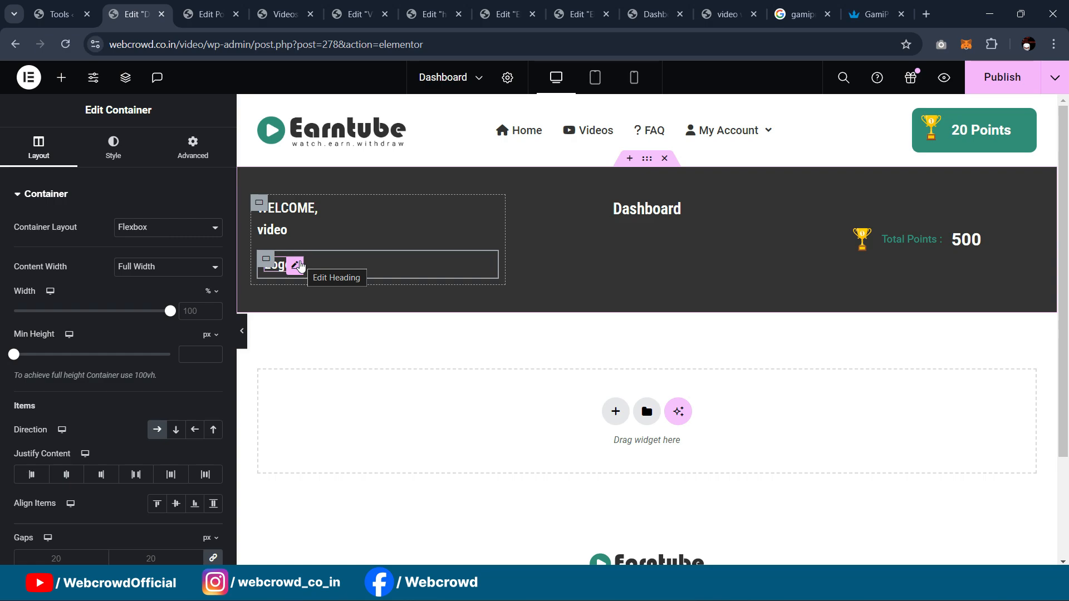
pyautogui.click(295, 265)
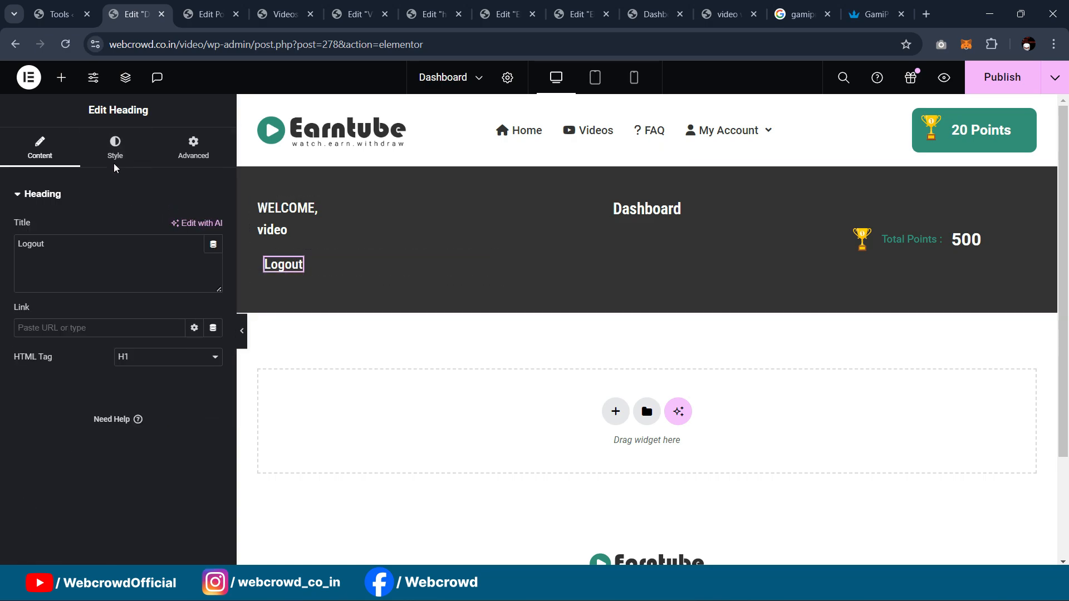
pyautogui.click(117, 149)
pyautogui.click(213, 286)
pyautogui.click(162, 423)
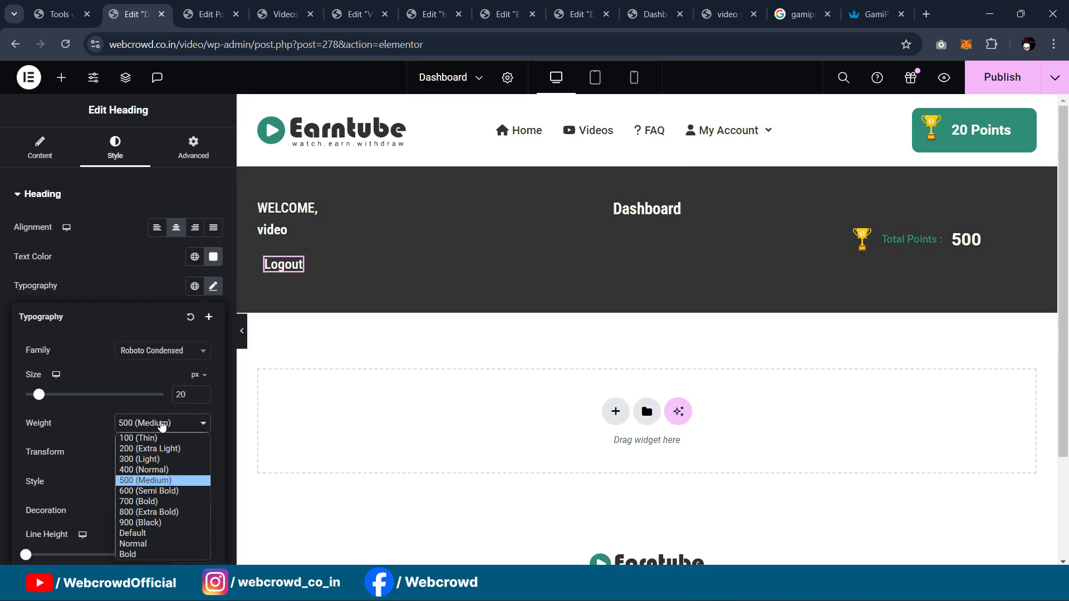
pyautogui.click(143, 470)
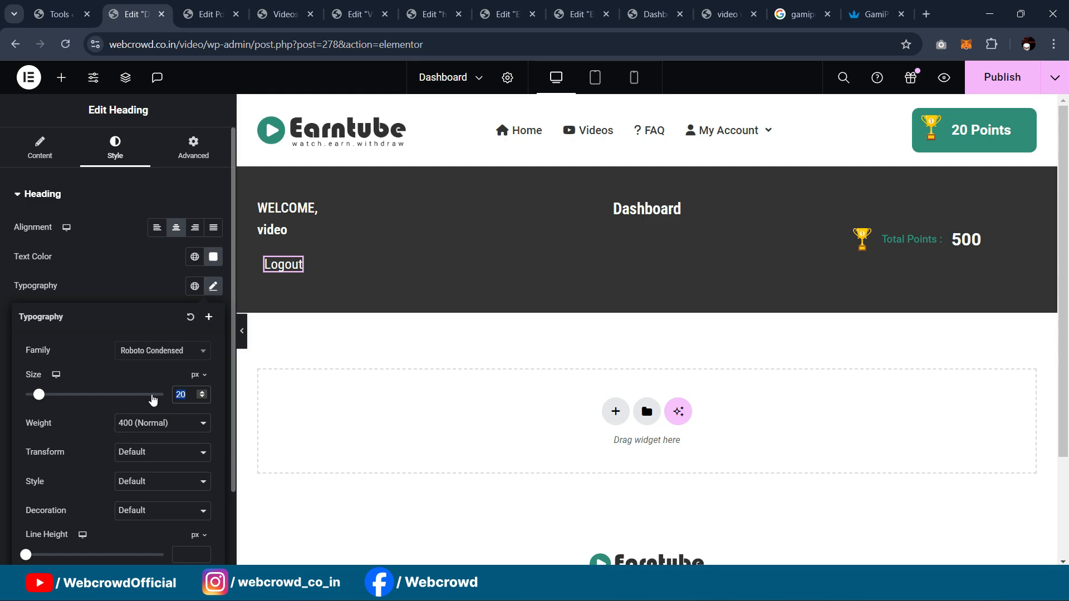
pyautogui.write('16')
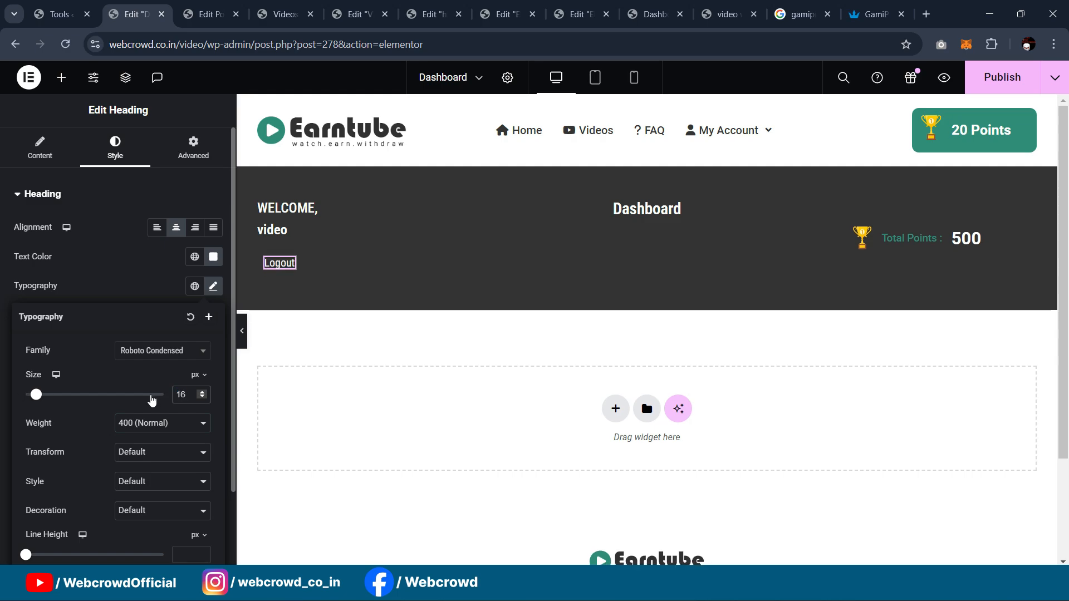
pyautogui.click(128, 492)
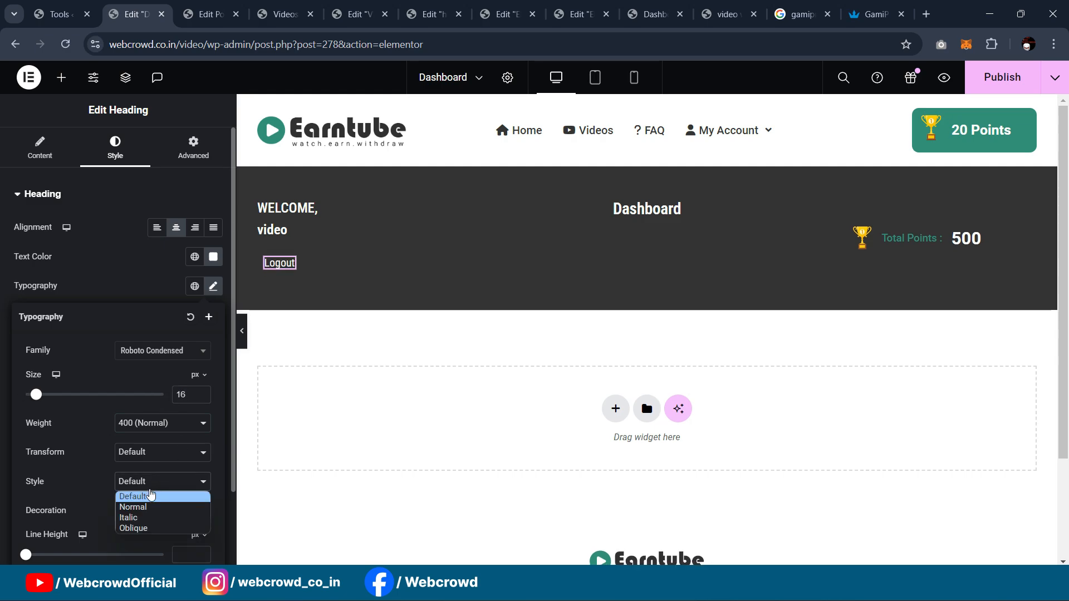
pyautogui.click(150, 519)
pyautogui.scroll(-1, 145, 390)
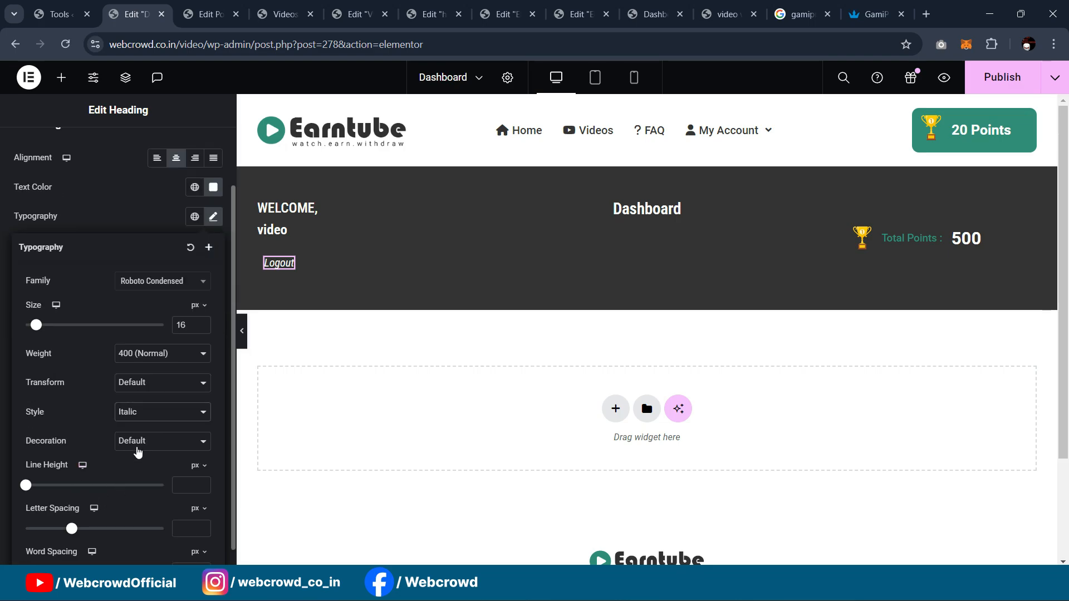
pyautogui.click(128, 435)
pyautogui.click(141, 467)
pyautogui.scroll(1, 119, 187)
# Step: Colour the Logout text bright red
pyautogui.click(58, 163)
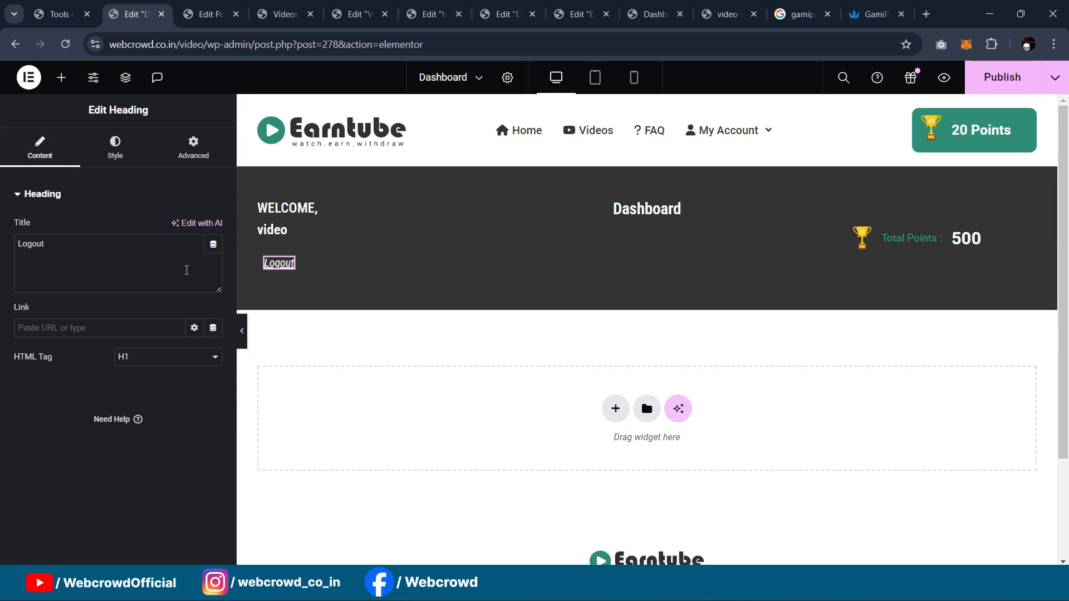
pyautogui.click(117, 153)
pyautogui.click(213, 256)
pyautogui.click(234, 323)
pyautogui.click(246, 319)
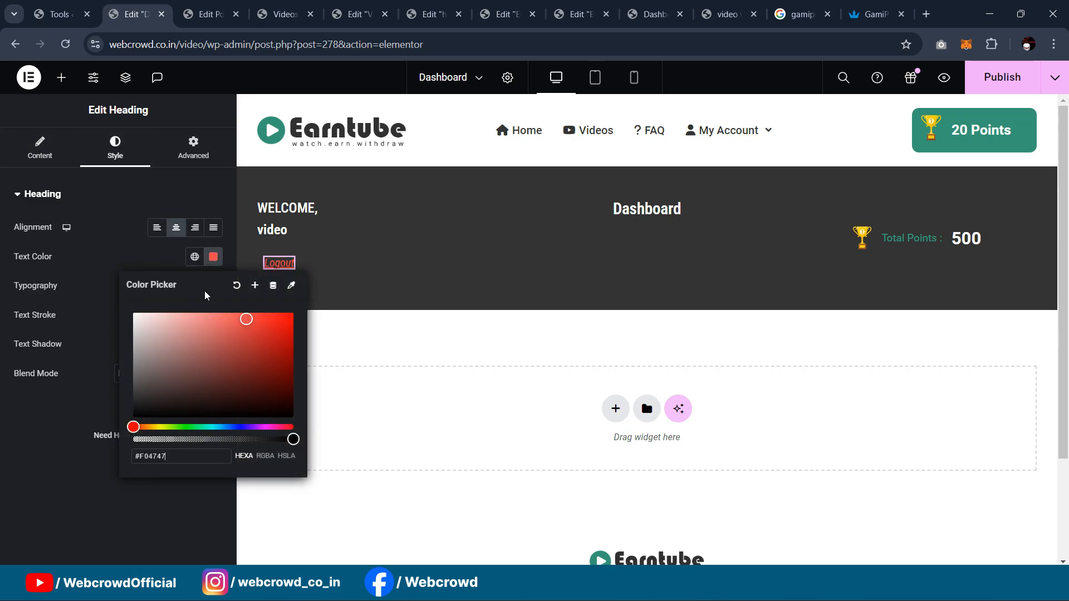
pyautogui.moveTo(249, 319)
pyautogui.mouseDown()
pyautogui.moveTo(233, 312)
pyautogui.moveTo(248, 313)
pyautogui.mouseUp()
pyautogui.click(56, 434)
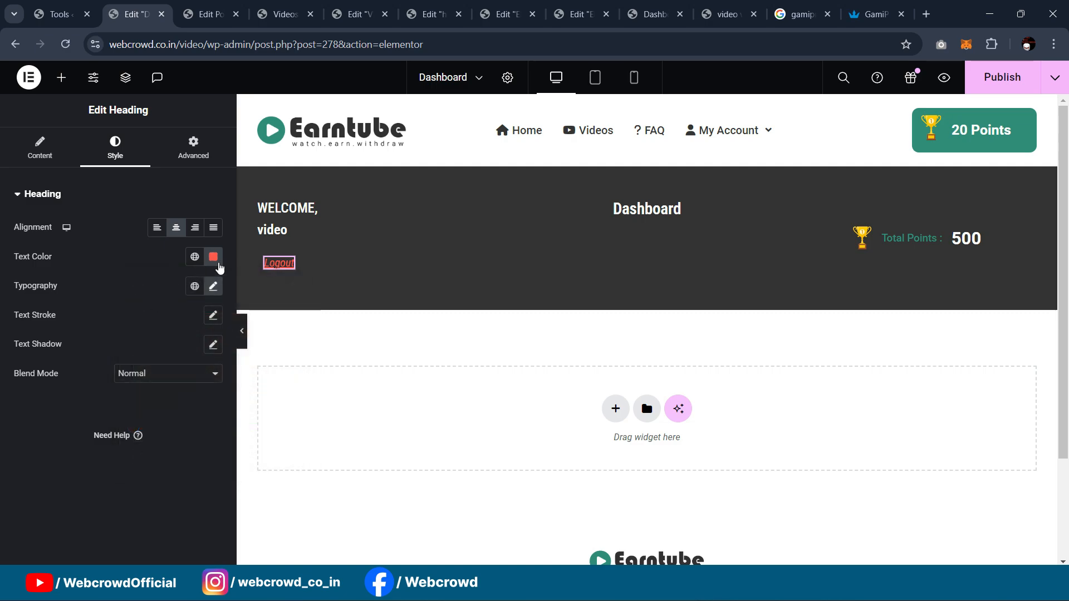
# Step: Link Logout to the Logout page via an Internal URL tag of type Content
pyautogui.click(53, 158)
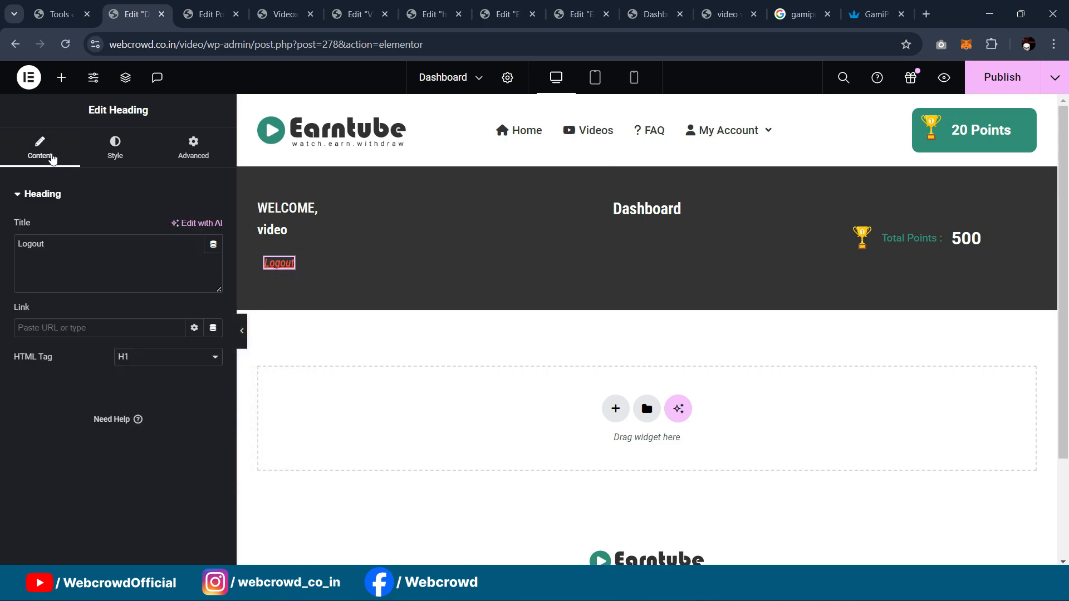
pyautogui.click(213, 327)
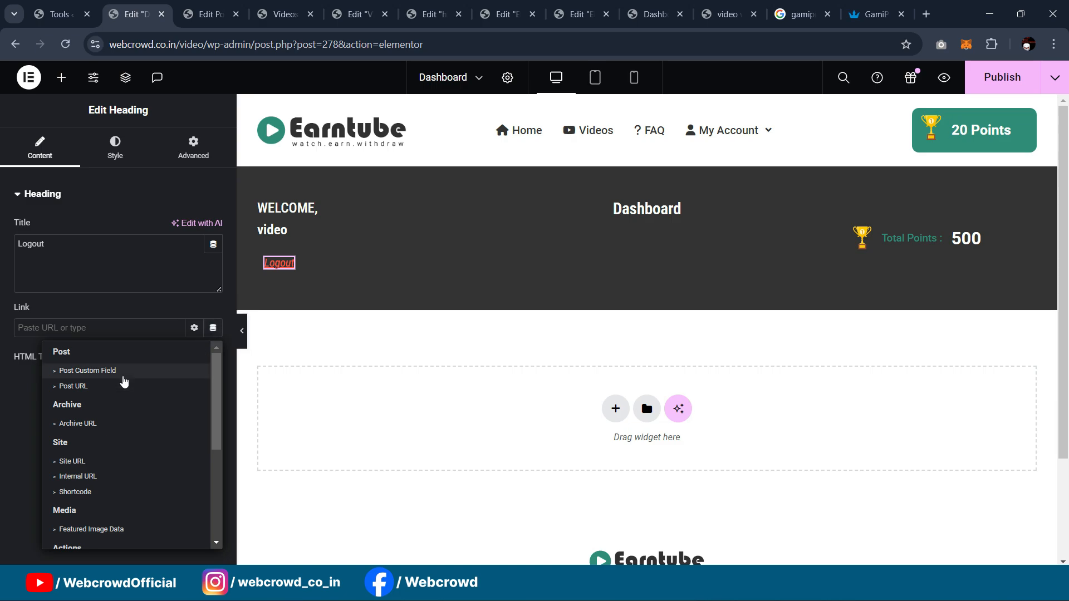
pyautogui.scroll(-4, 122, 377)
pyautogui.scroll(2, 115, 441)
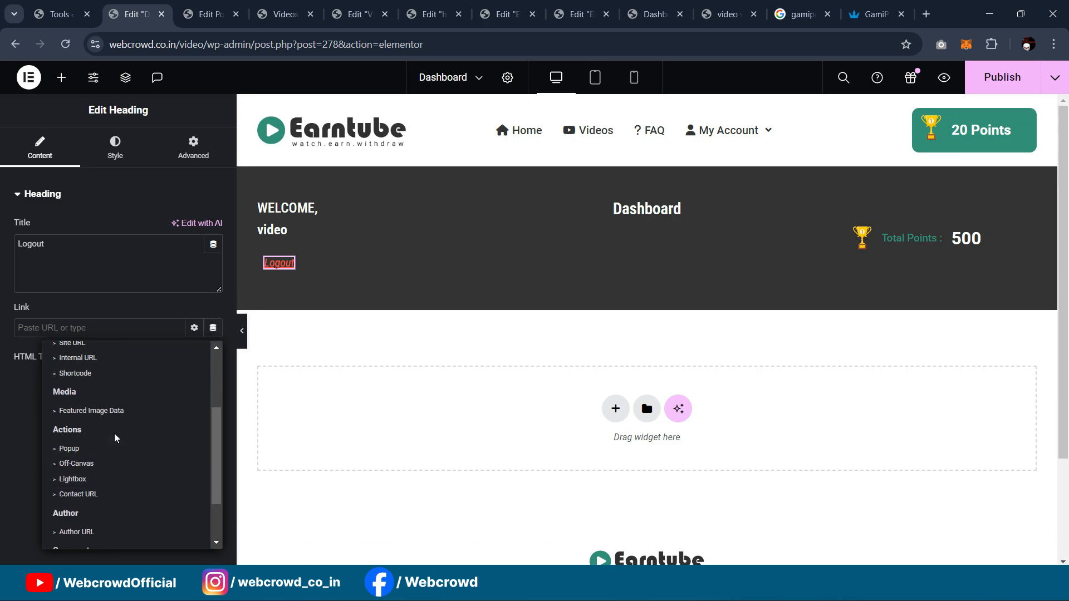
pyautogui.scroll(1, 85, 389)
pyautogui.click(54, 432)
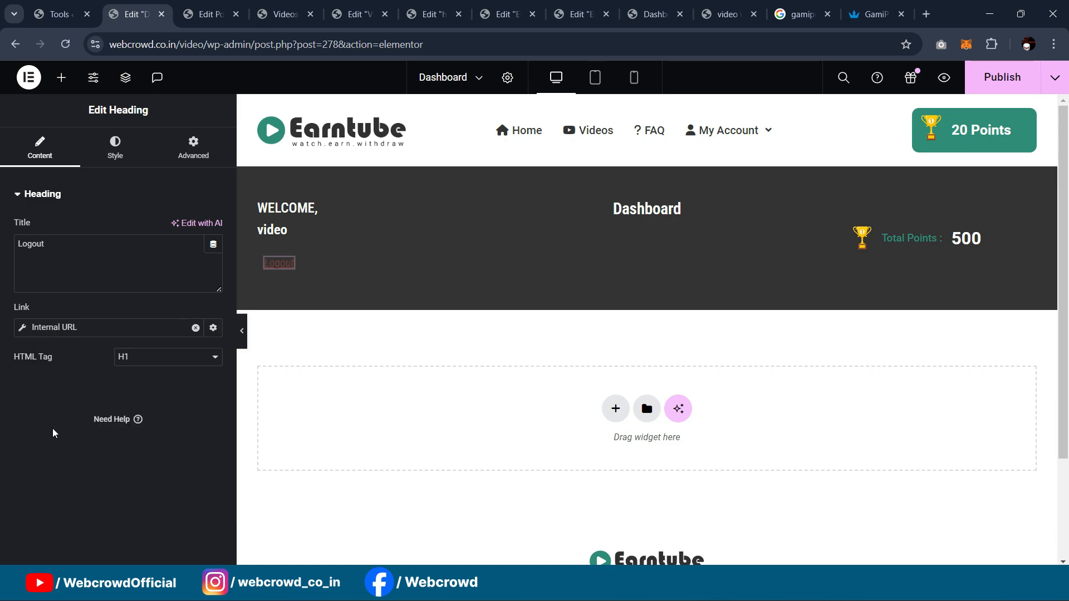
pyautogui.click(81, 334)
pyautogui.click(122, 388)
pyautogui.click(134, 412)
pyautogui.click(75, 435)
pyautogui.write('log')
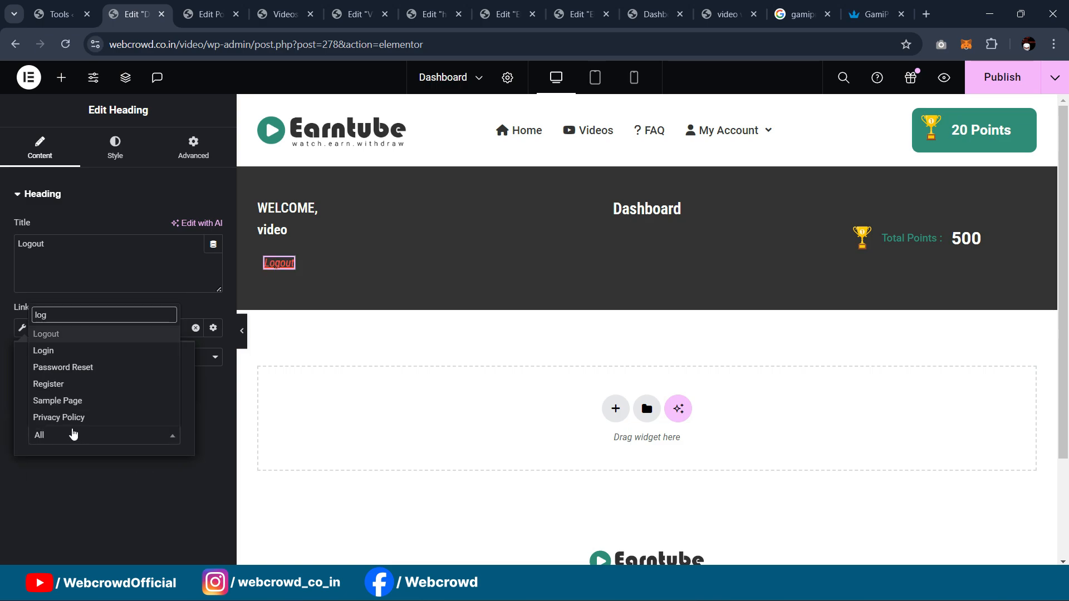
pyautogui.click(64, 335)
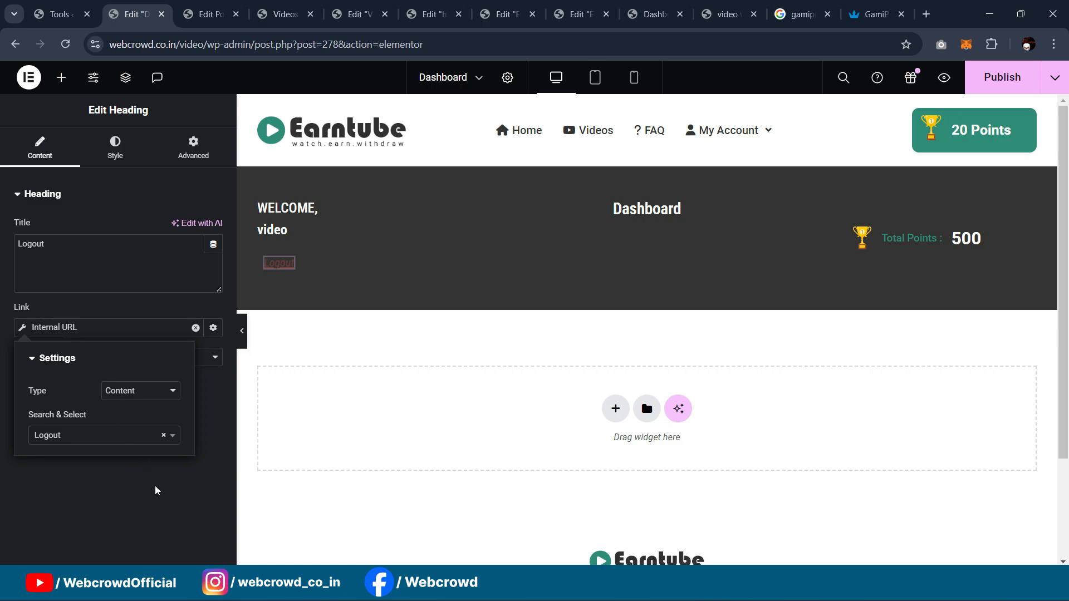
pyautogui.click(154, 502)
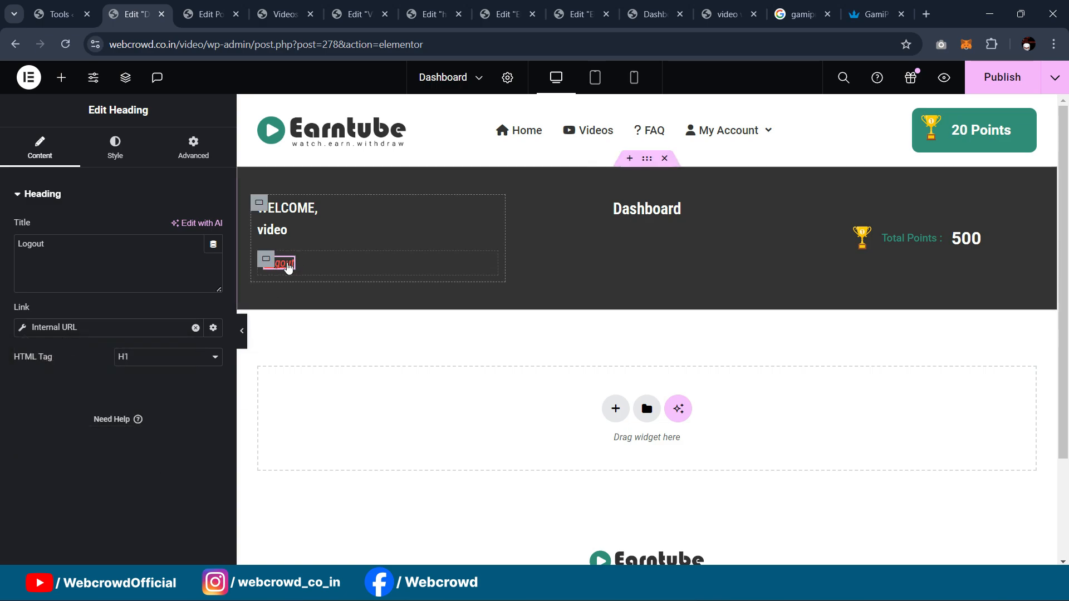
# Step: Duplicate the Logout heading and retitle the copy Delete Account
pyautogui.rightClick(284, 266)
pyautogui.click(317, 284)
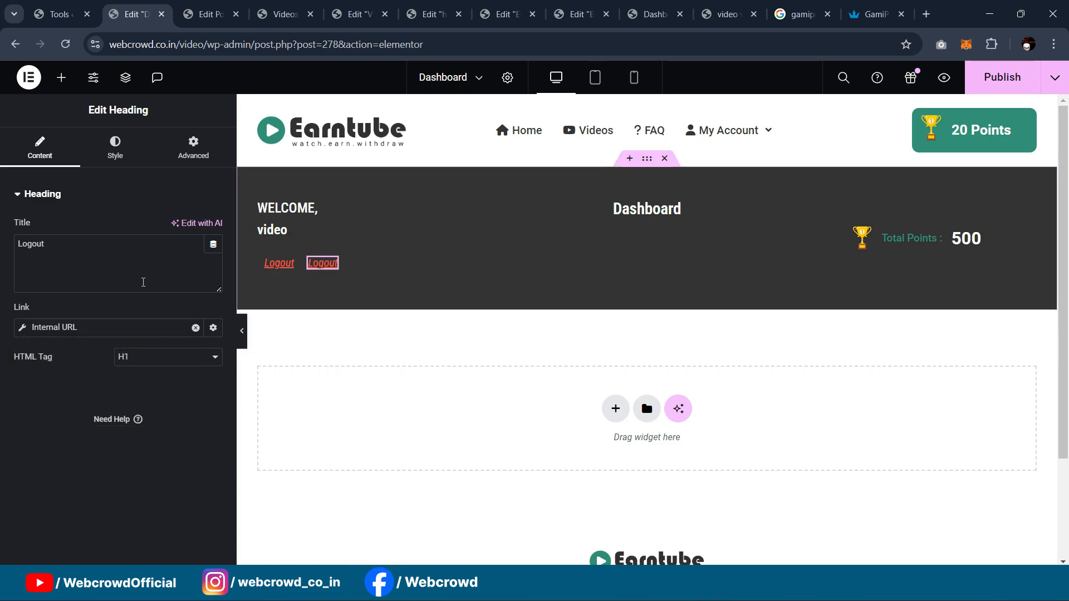
pyautogui.moveTo(46, 244); pyautogui.dragTo(1, 241)
pyautogui.write('Delet')
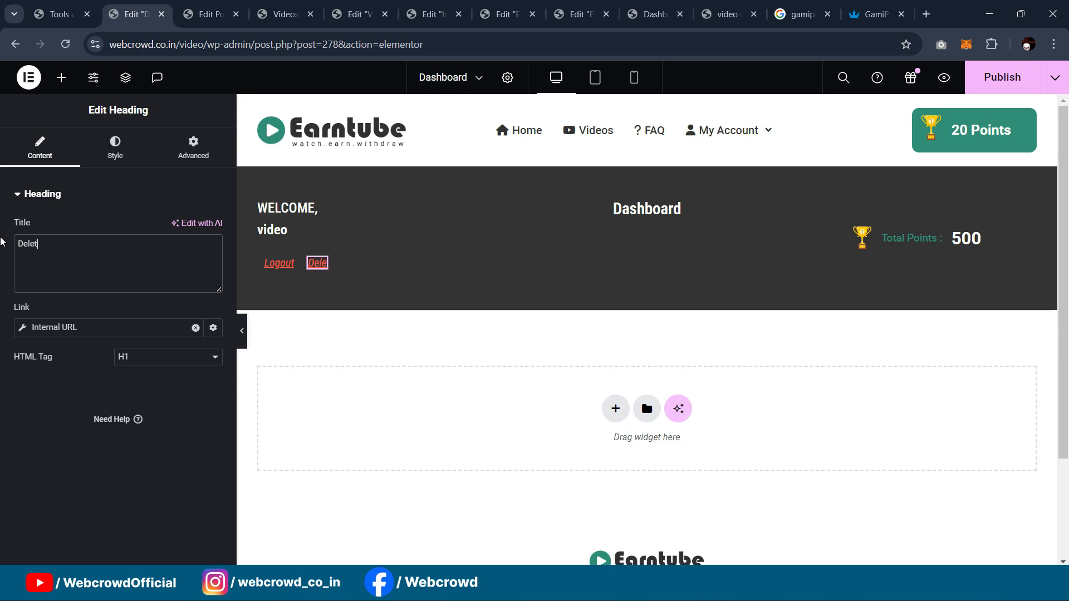
pyautogui.write('e Account')
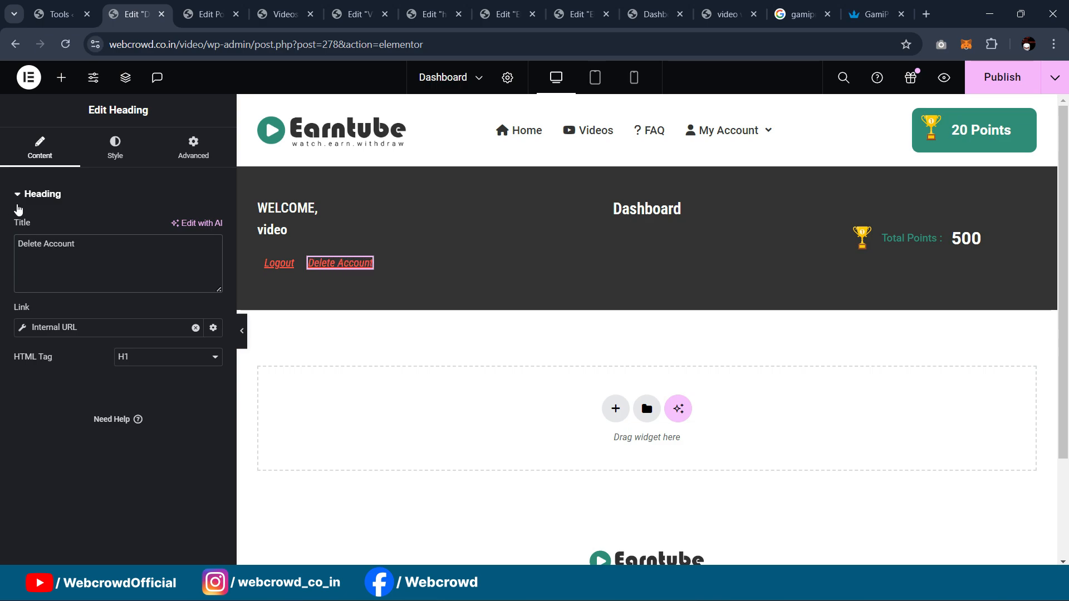
# Step: Recolour the Delete Account text dark green and preview the banner
pyautogui.click(114, 149)
pyautogui.click(213, 257)
pyautogui.moveTo(170, 425); pyautogui.dragTo(190, 429)
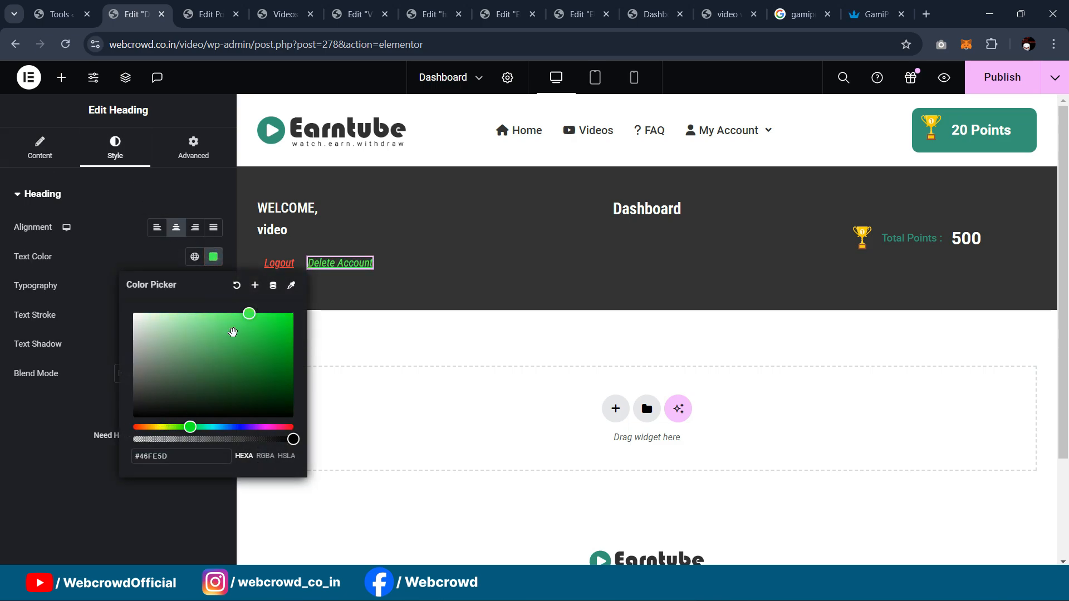
pyautogui.click(209, 315)
pyautogui.click(264, 333)
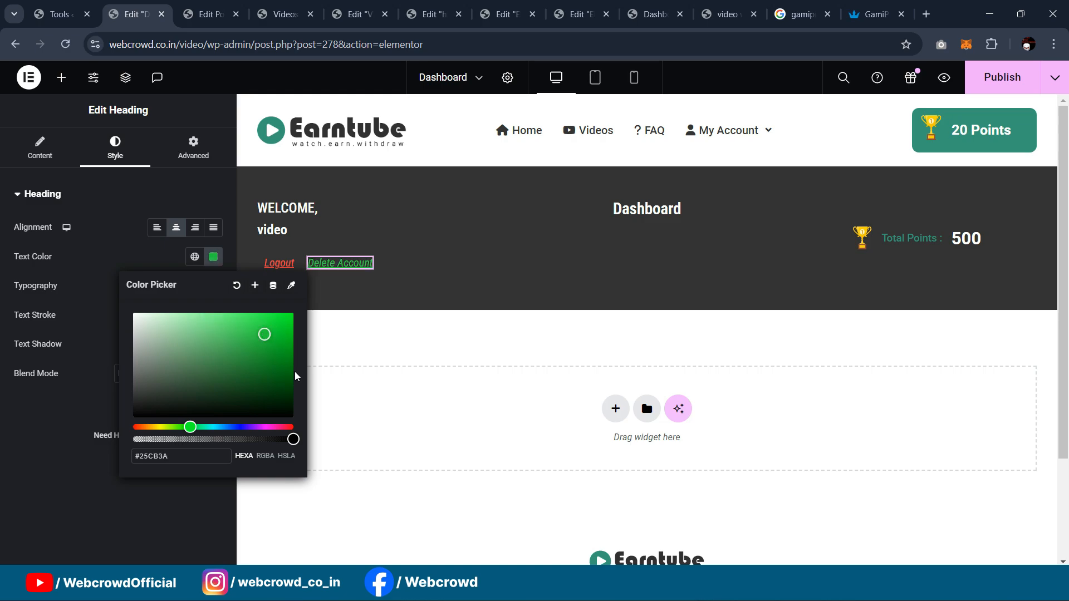
pyautogui.moveTo(283, 370)
pyautogui.mouseDown()
pyautogui.moveTo(280, 382)
pyautogui.moveTo(293, 336)
pyautogui.moveTo(289, 351)
pyautogui.mouseUp()
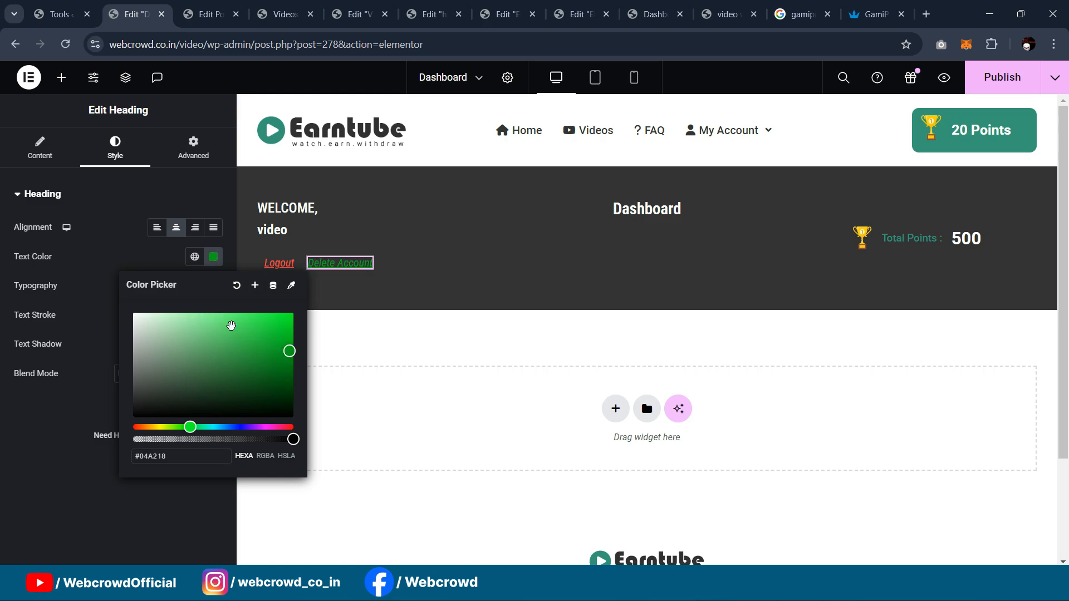
pyautogui.click(245, 332)
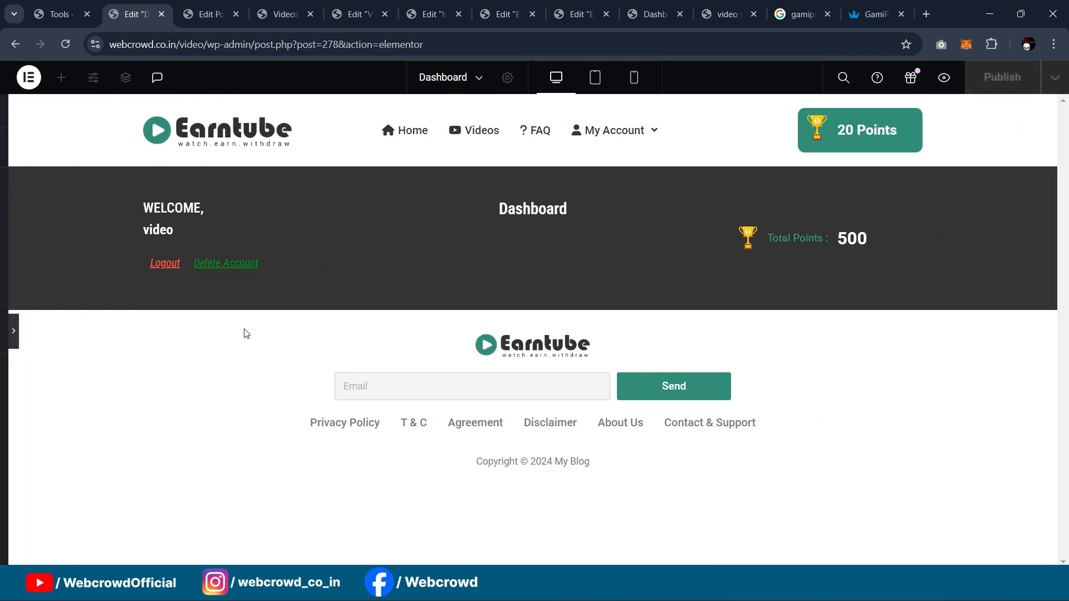
pyautogui.click(13, 331)
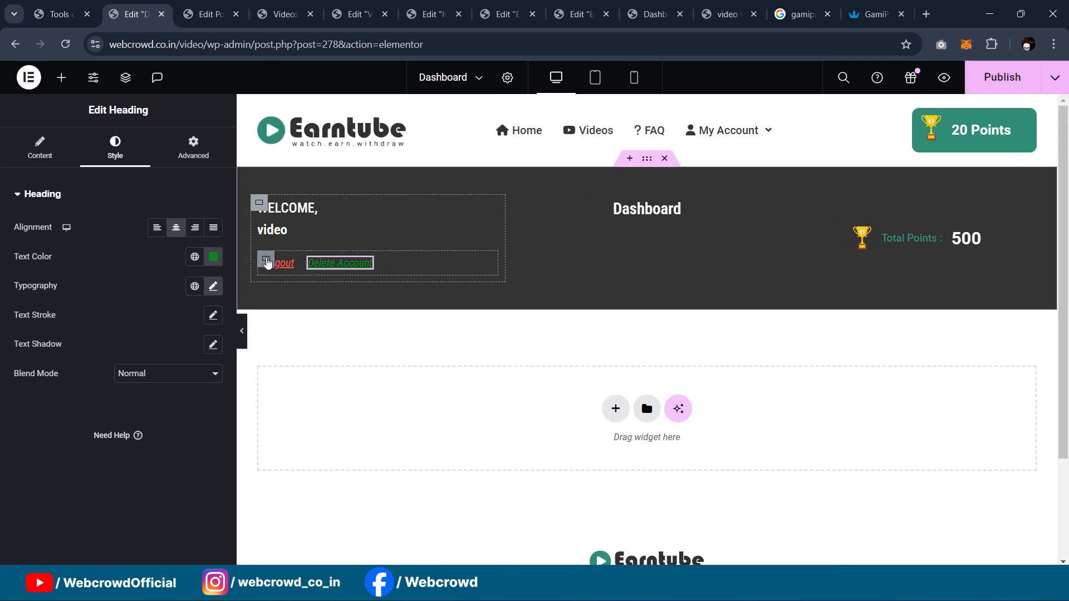
# Step: Set the links container's linked padding to 0, logging back in when prompted, and preview the shorter banner
pyautogui.click(266, 260)
pyautogui.click(193, 151)
pyautogui.click(35, 295)
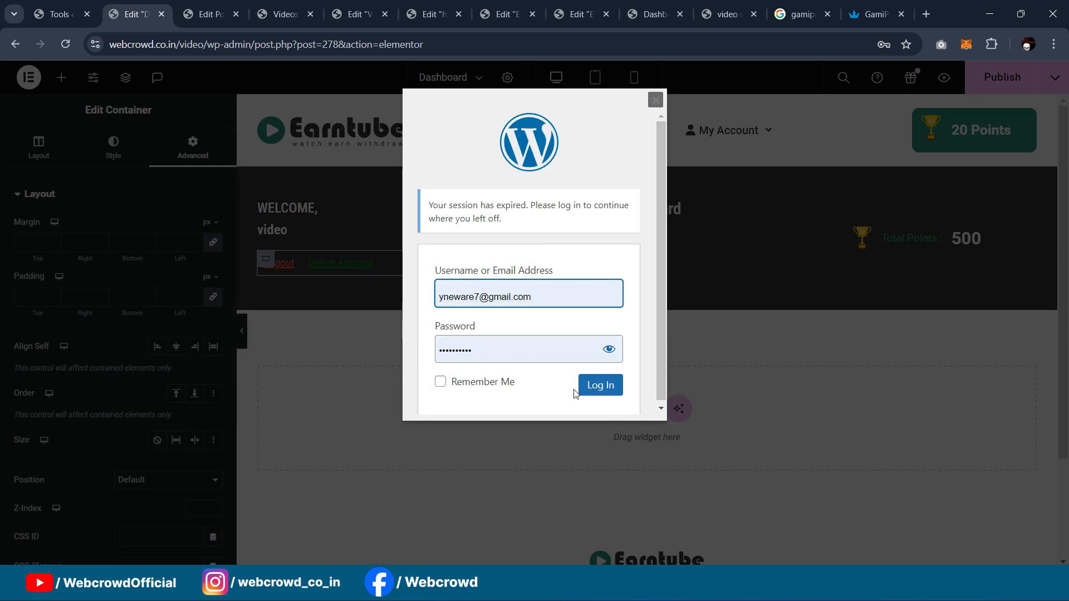
pyautogui.click(593, 386)
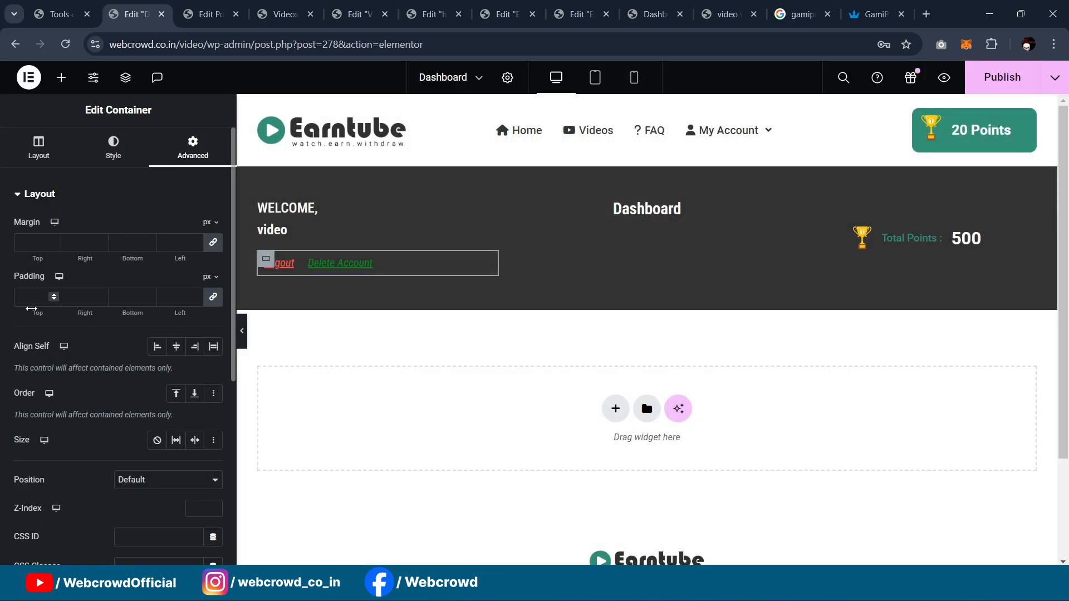
pyautogui.write('0')
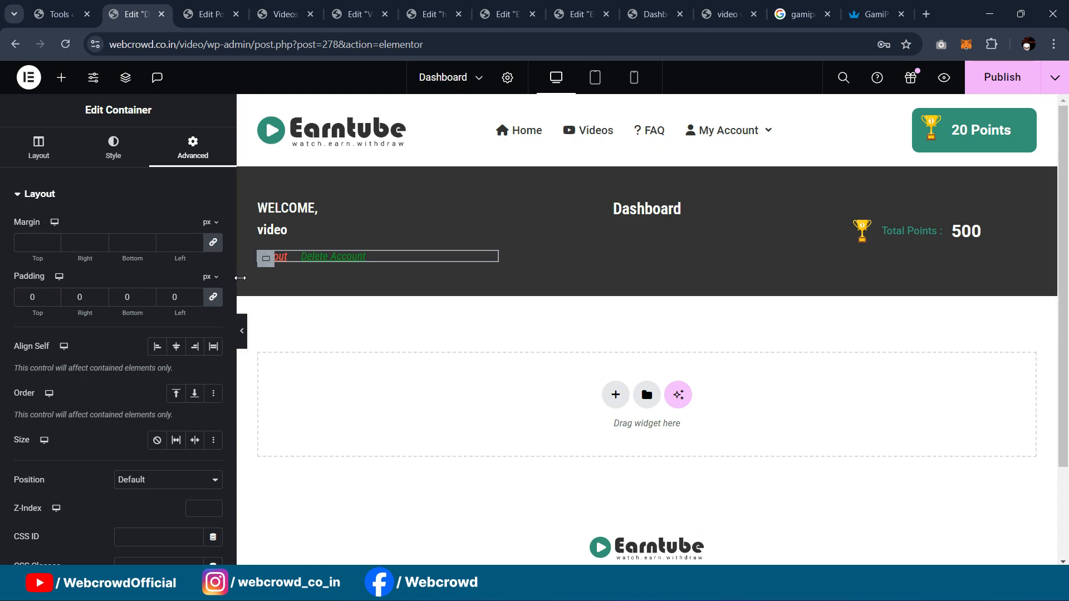
pyautogui.click(242, 330)
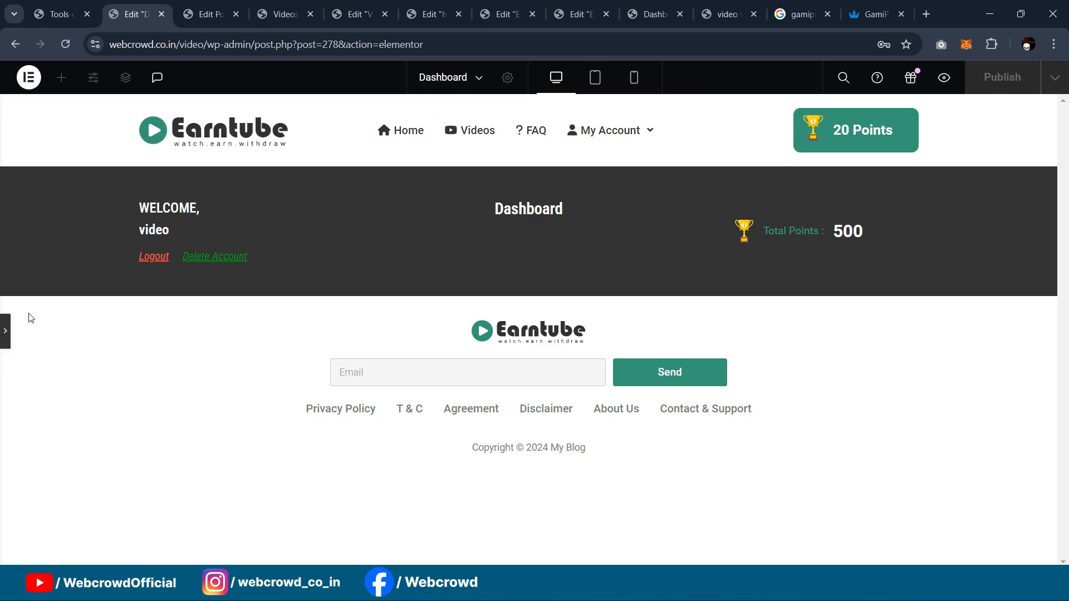
pyautogui.click(4, 331)
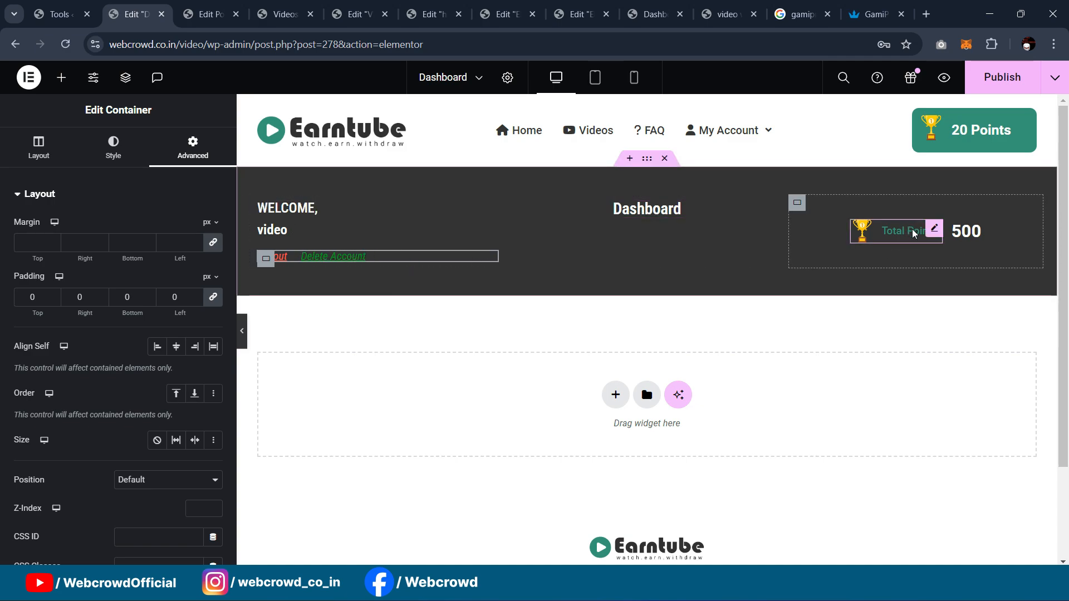
# Step: Delete the Total Points icon box and the 500 widget from the banner's right column
pyautogui.click(662, 12)
pyautogui.click(723, 13)
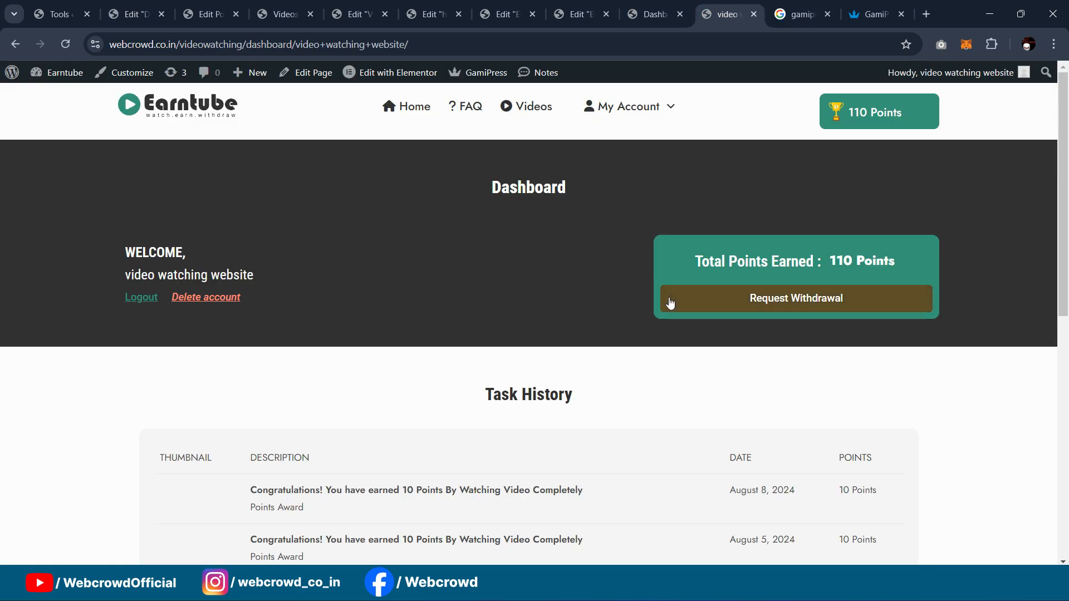
pyautogui.click(134, 14)
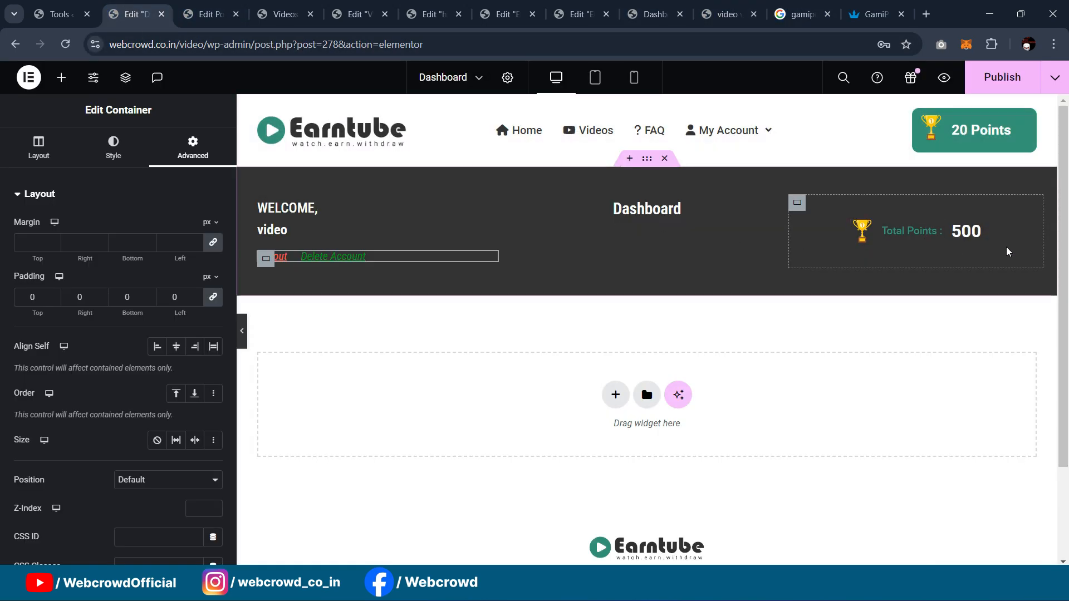
pyautogui.click(933, 235)
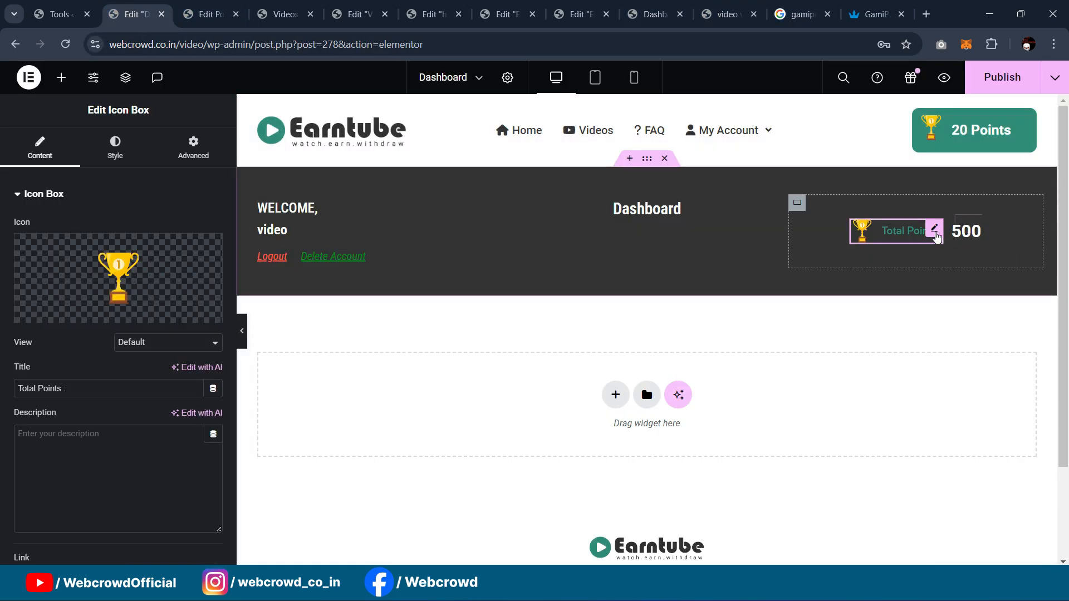
pyautogui.press('Delete')
pyautogui.click(916, 232)
pyautogui.press('Delete')
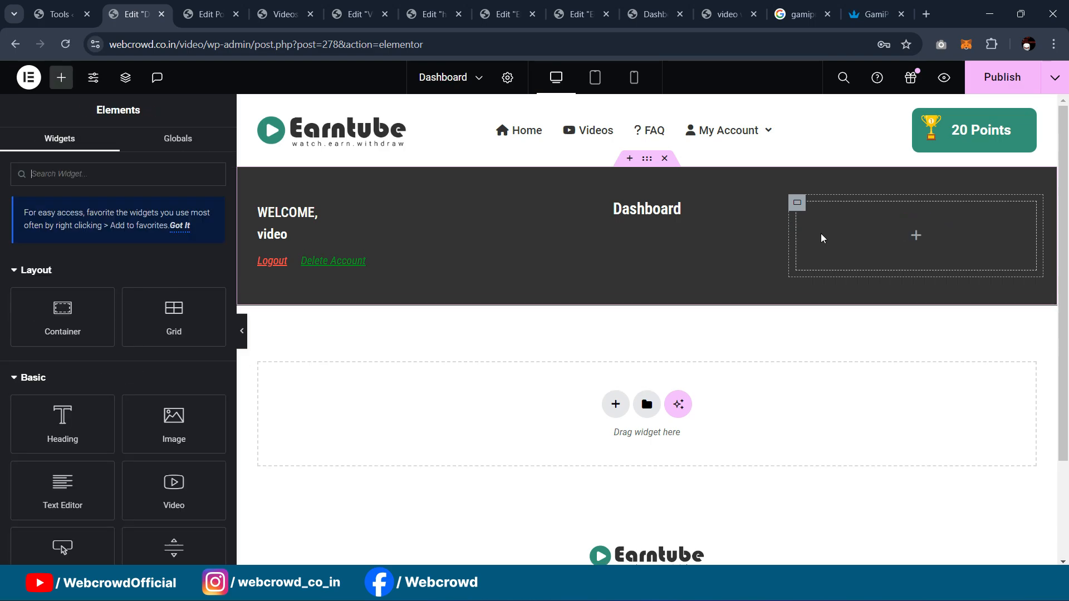
pyautogui.click(797, 205)
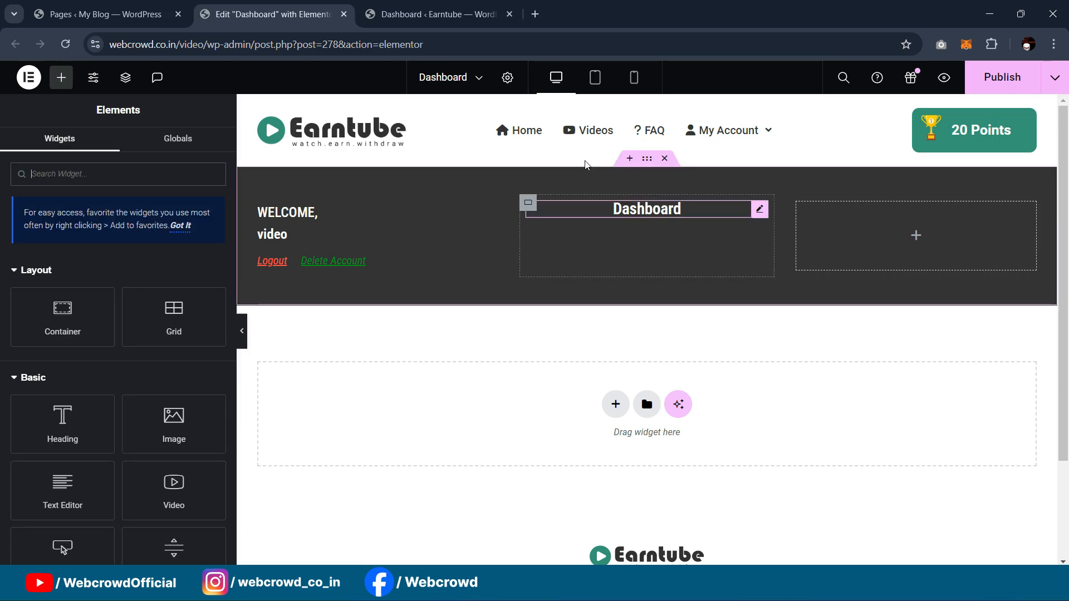
# Step: Open the live site in a new tab, then return and select the empty right container
pyautogui.click(467, 11)
pyautogui.moveTo(56, 72)
pyautogui.middleClick(52, 92)
pyautogui.click(652, 6)
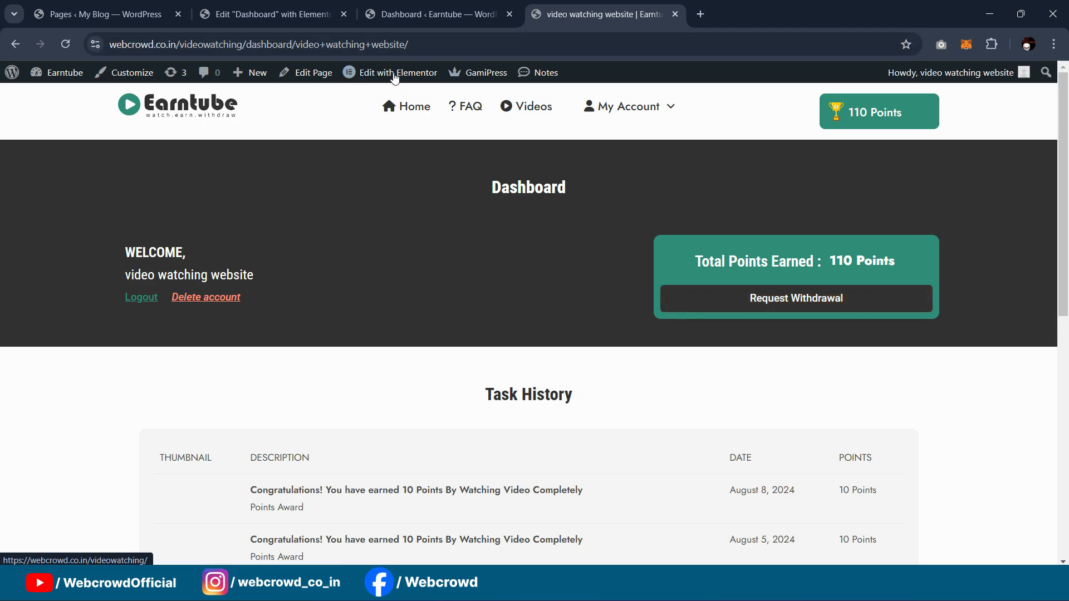
pyautogui.click(437, 14)
pyautogui.click(267, 14)
pyautogui.click(117, 6)
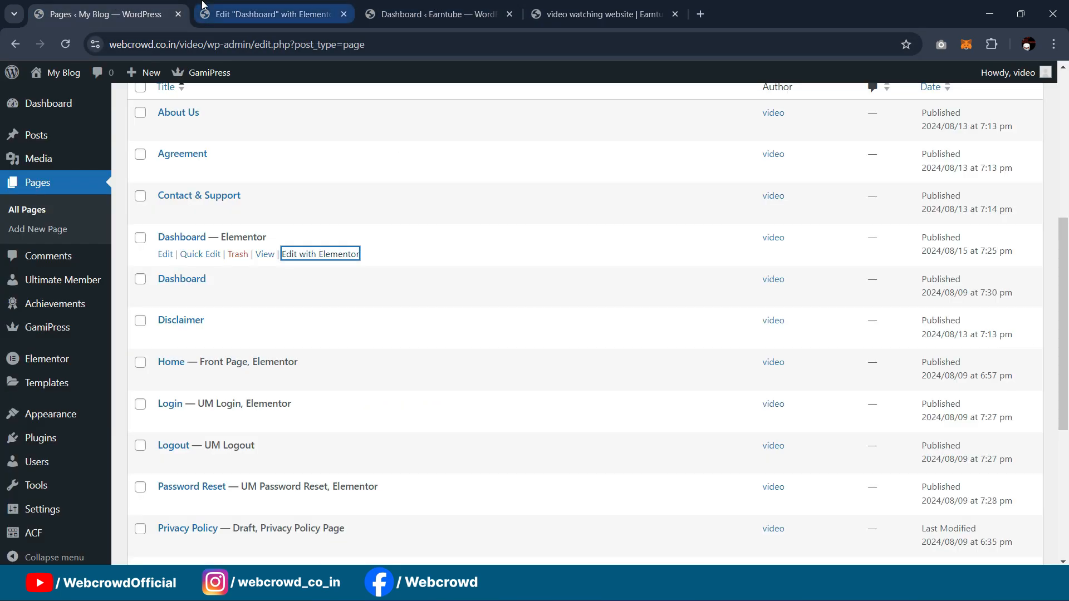
pyautogui.click(281, 6)
pyautogui.click(797, 206)
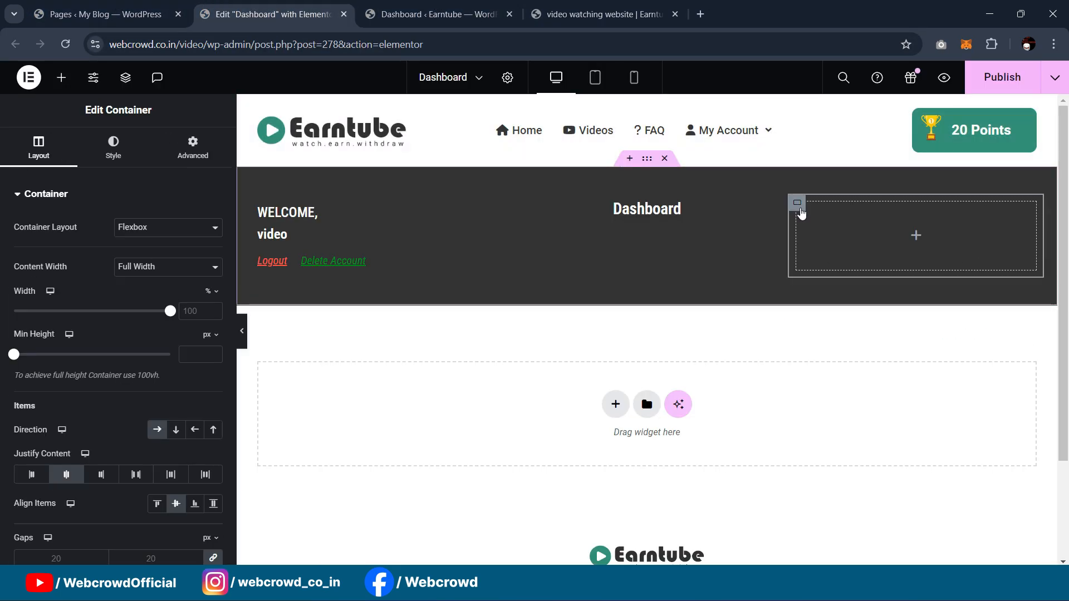
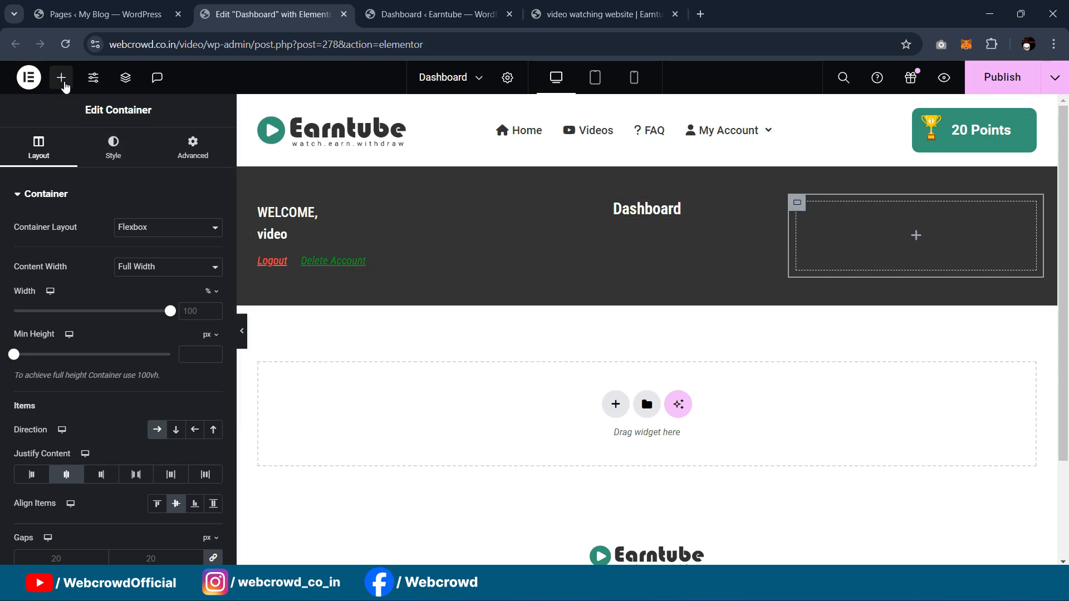
# Step: Drop a Container into the header's right column and give that column 30 px padding
pyautogui.click(61, 77)
pyautogui.moveTo(44, 320); pyautogui.dragTo(946, 254)
pyautogui.click(797, 201)
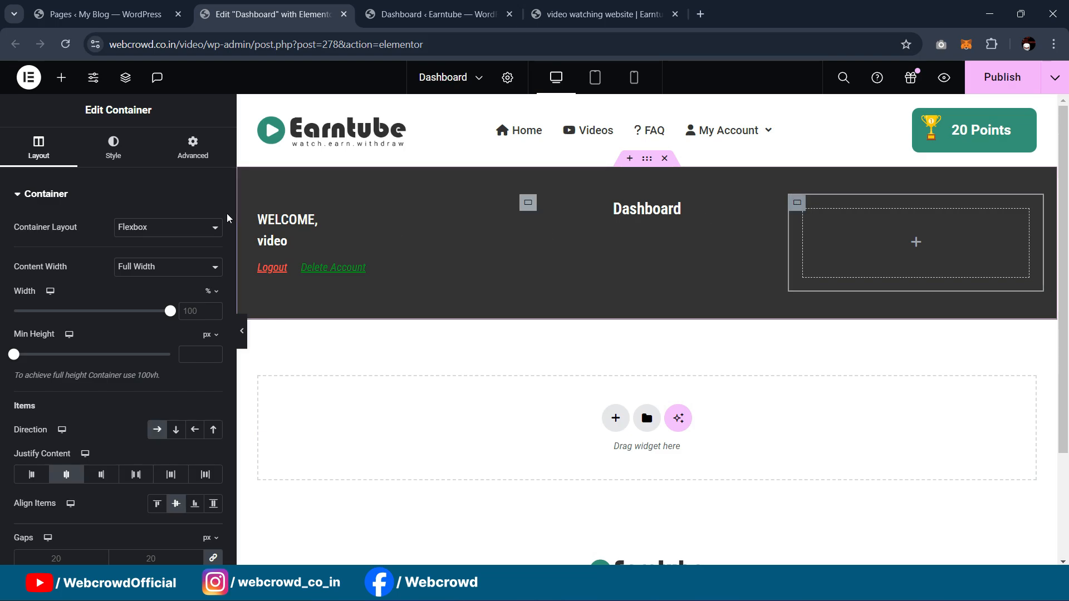
pyautogui.click(190, 149)
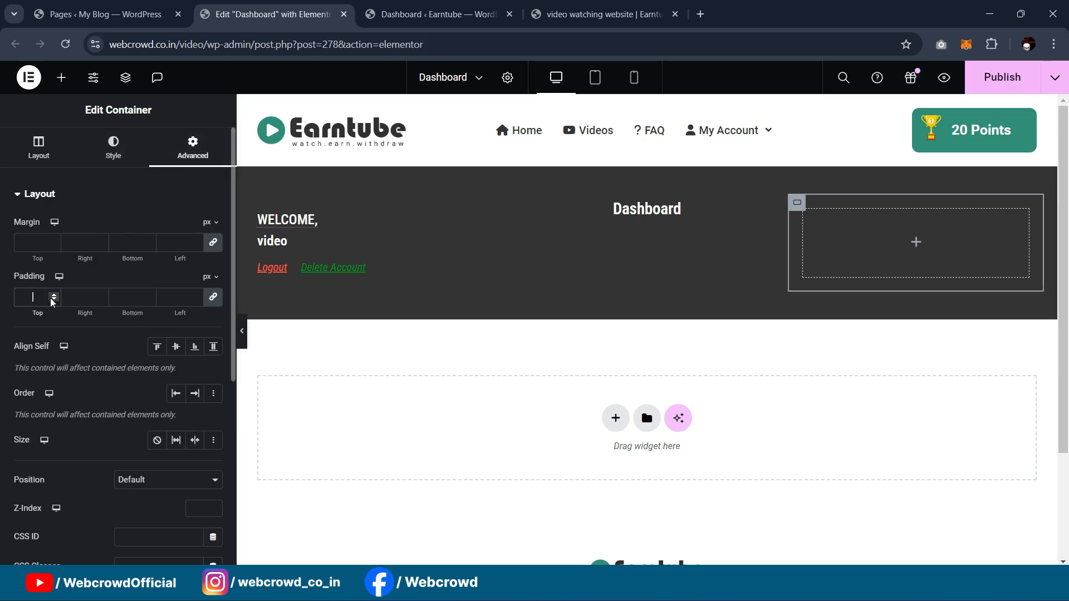
pyautogui.write('30')
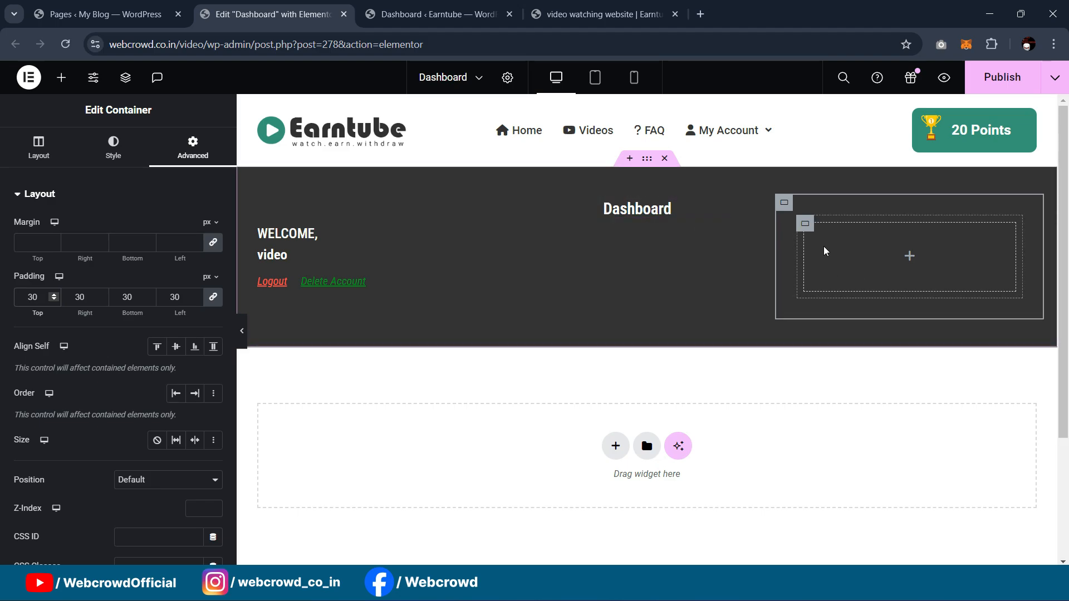
# Step: Give the inner box a classic teal green global-colour background, then copy the WELCOME heading
pyautogui.click(805, 225)
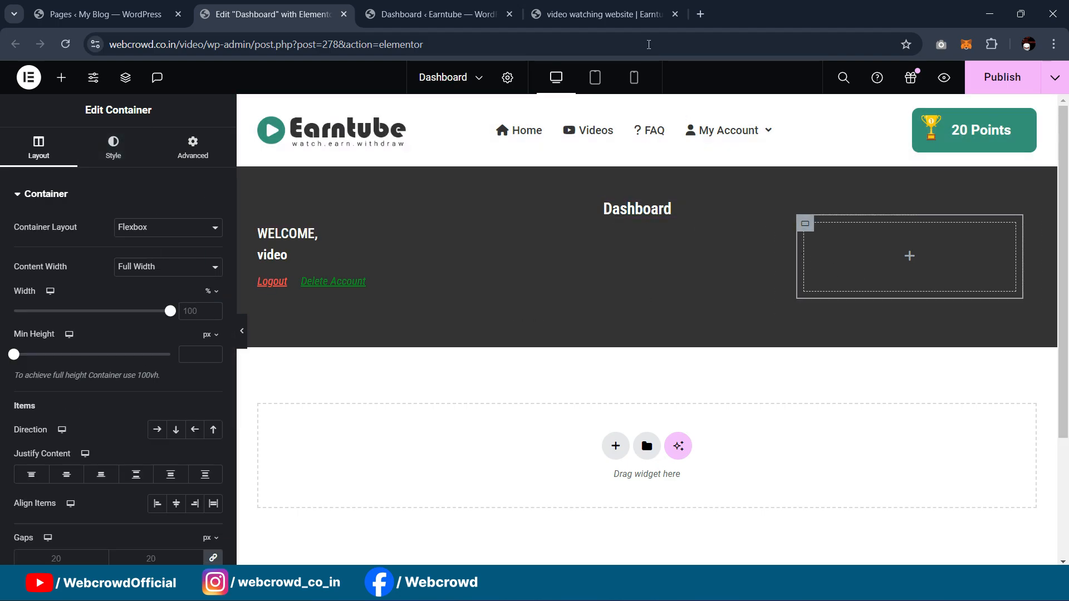
pyautogui.click(619, 14)
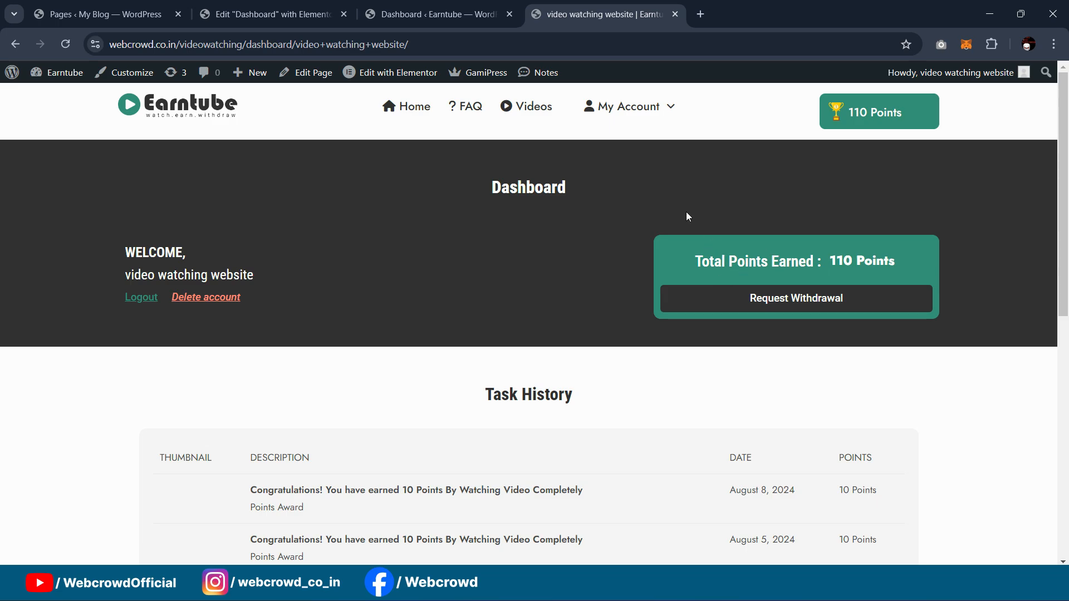
pyautogui.click(267, 14)
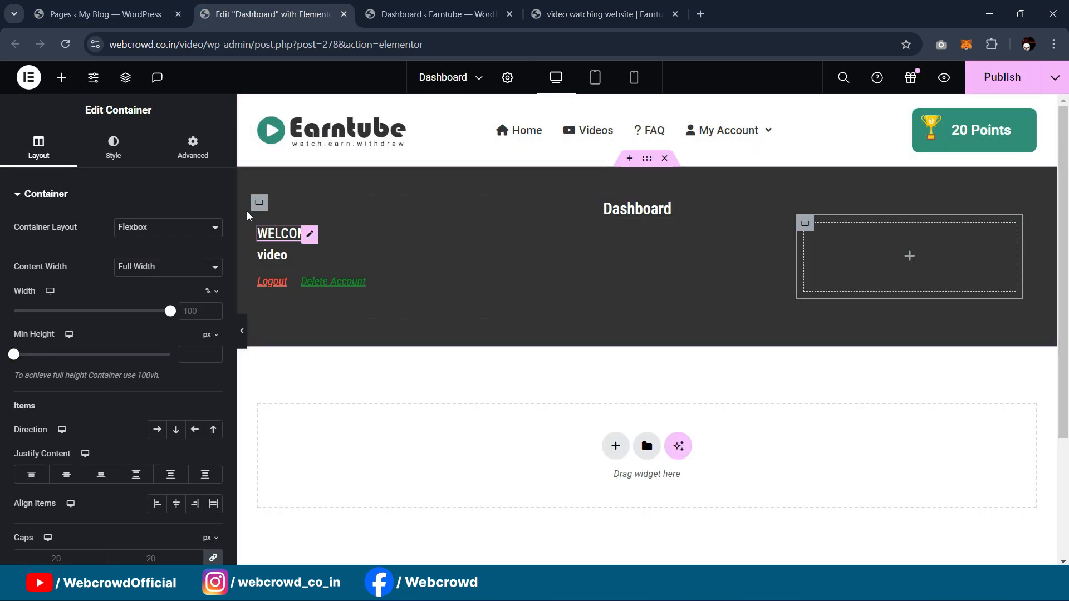
pyautogui.click(113, 148)
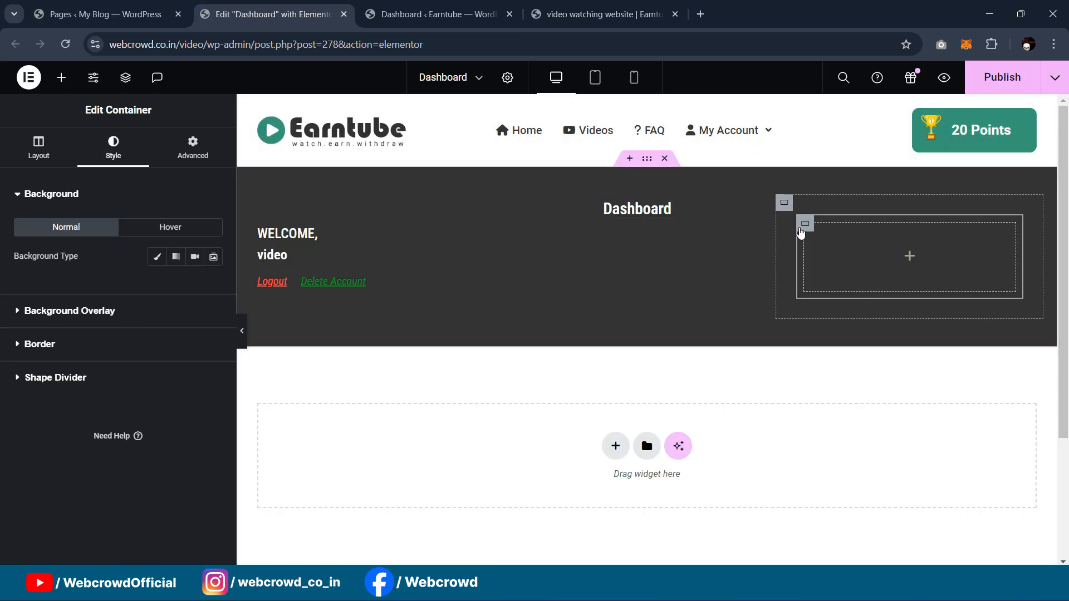
pyautogui.click(157, 256)
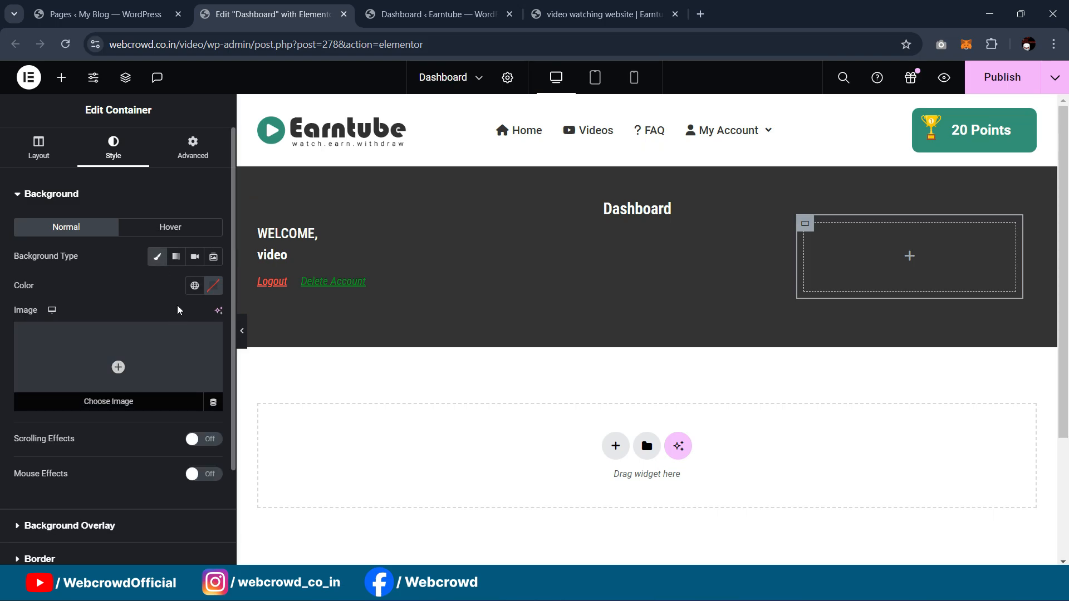
pyautogui.click(194, 285)
pyautogui.click(138, 350)
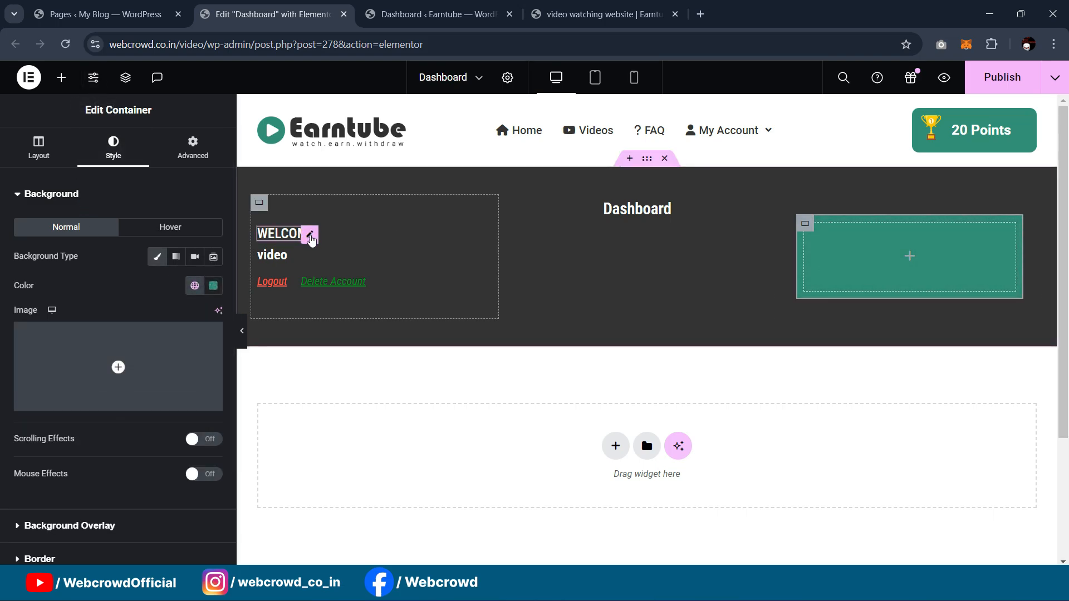
pyautogui.rightClick(310, 237)
pyautogui.click(342, 306)
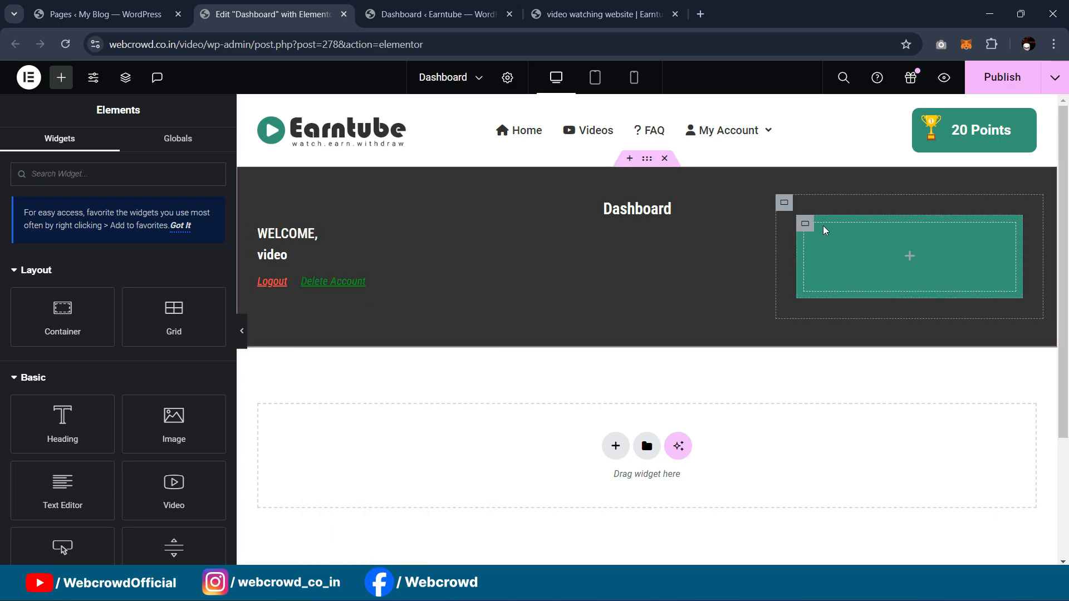
# Step: Paste the WELCOME heading into the teal box and add another container beneath it
pyautogui.rightClick(805, 231)
pyautogui.click(833, 307)
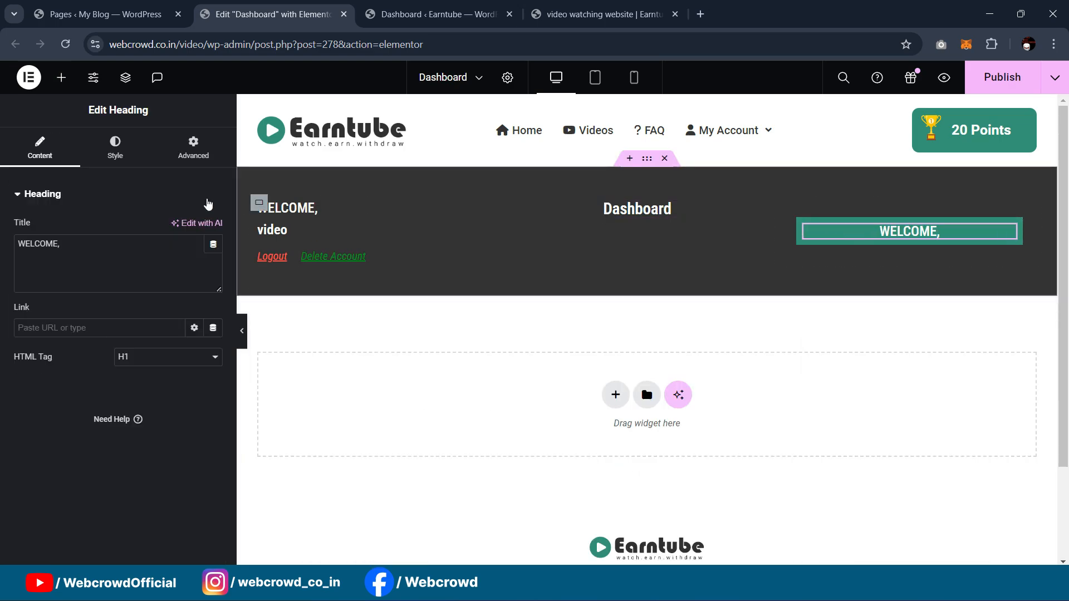
pyautogui.doubleClick(58, 243)
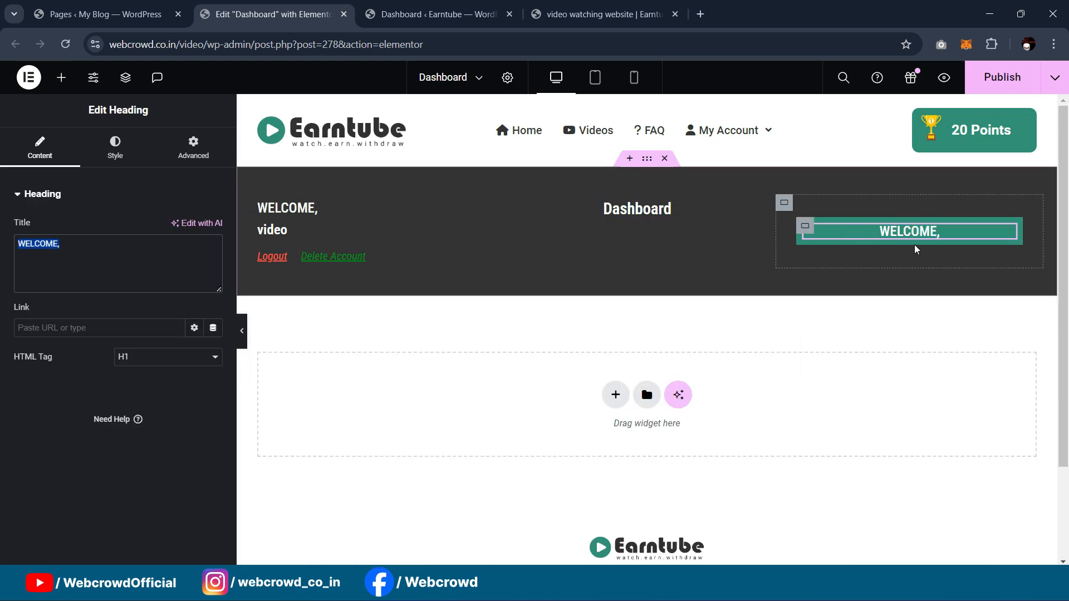
pyautogui.click(617, 6)
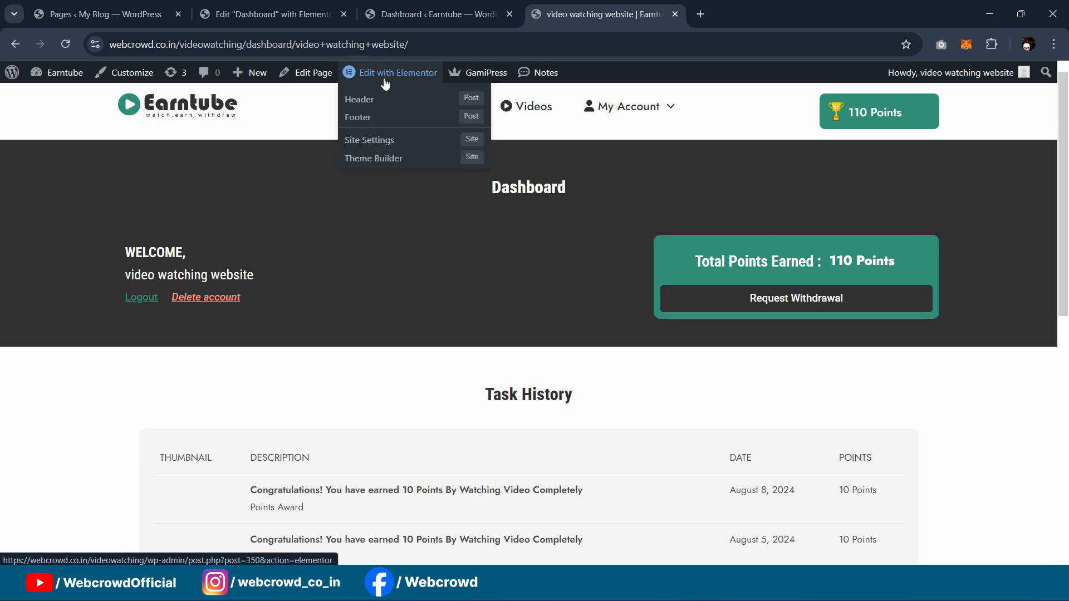
pyautogui.moveTo(409, 4)
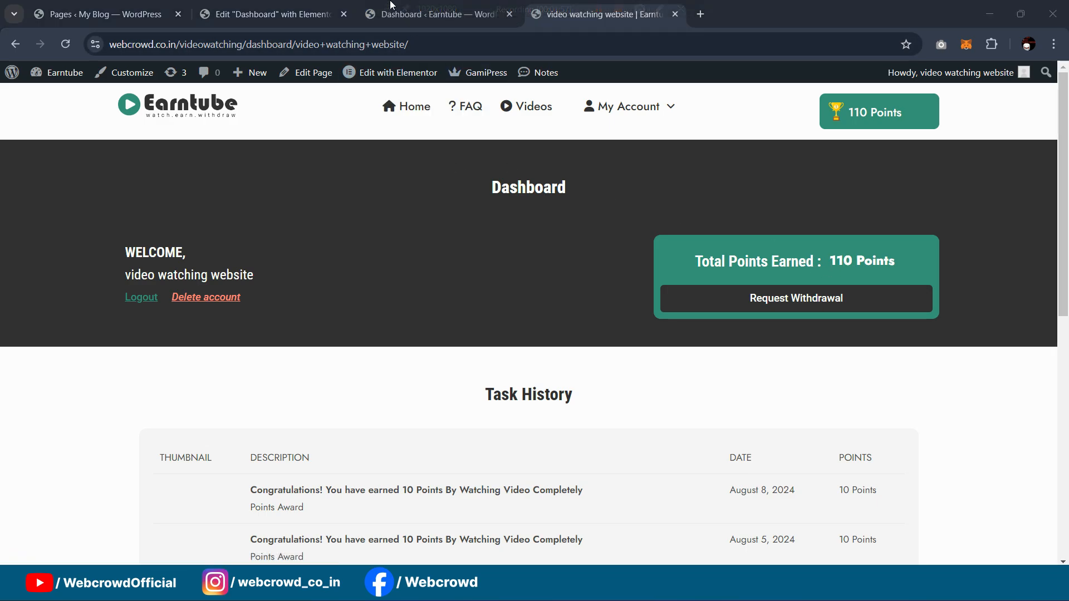
pyautogui.click(312, 10)
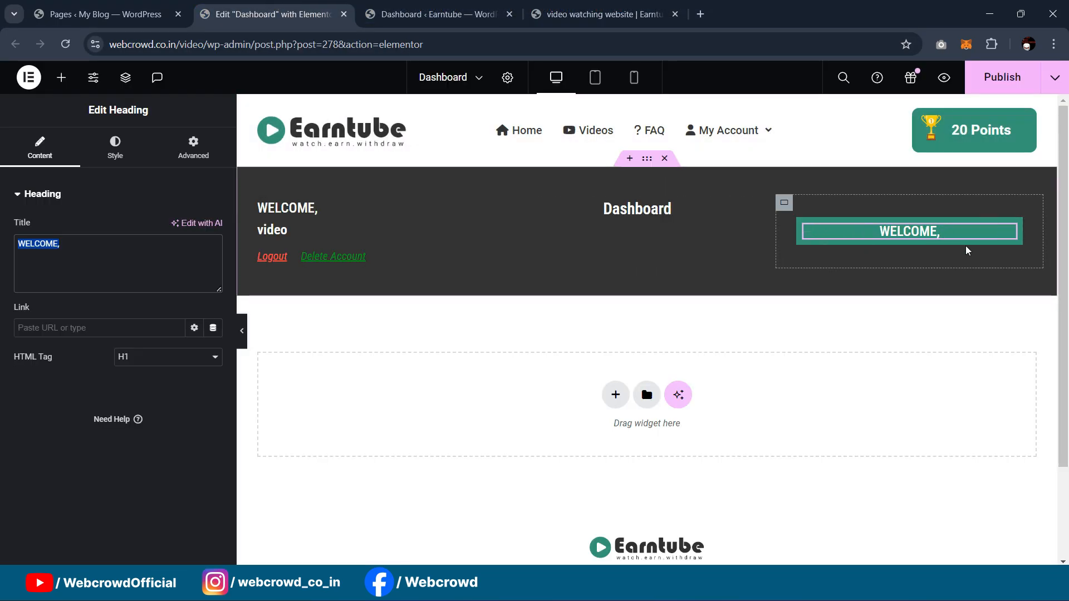
pyautogui.click(62, 77)
pyautogui.moveTo(76, 326); pyautogui.dragTo(894, 233)
pyautogui.click(806, 225)
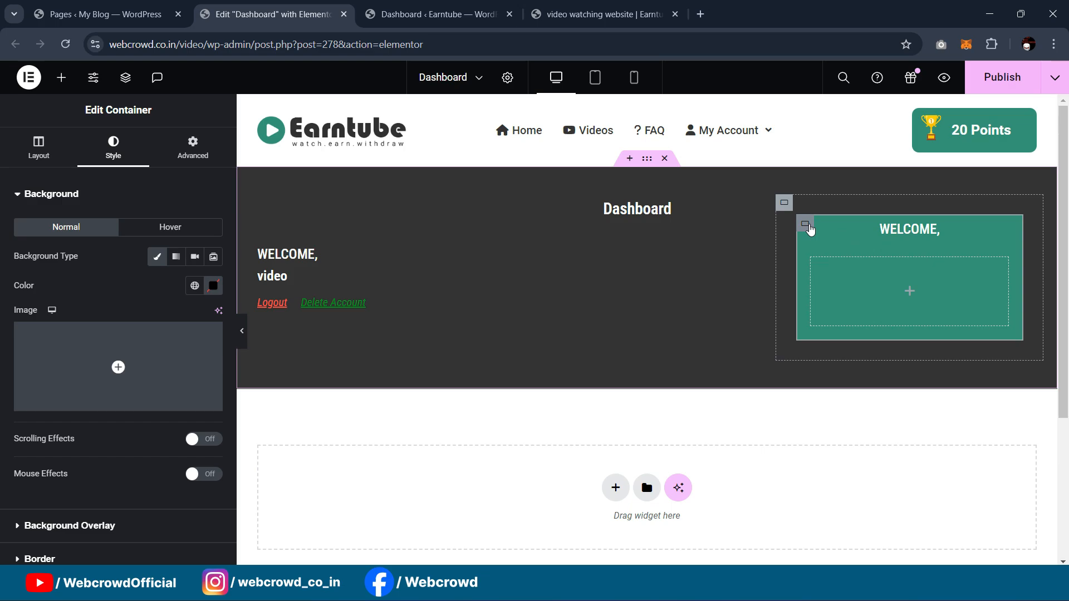
# Step: Retitle the heading 'Total Points Earned :' and set its alignment to Left
pyautogui.click(817, 229)
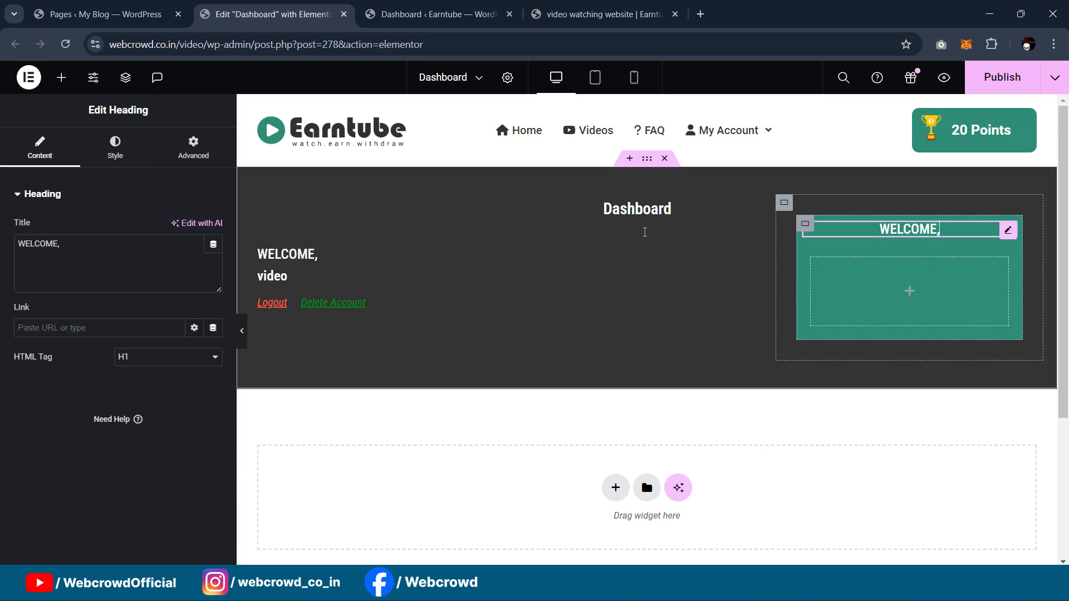
pyautogui.moveTo(74, 248); pyautogui.dragTo(3, 245)
pyautogui.click(605, 12)
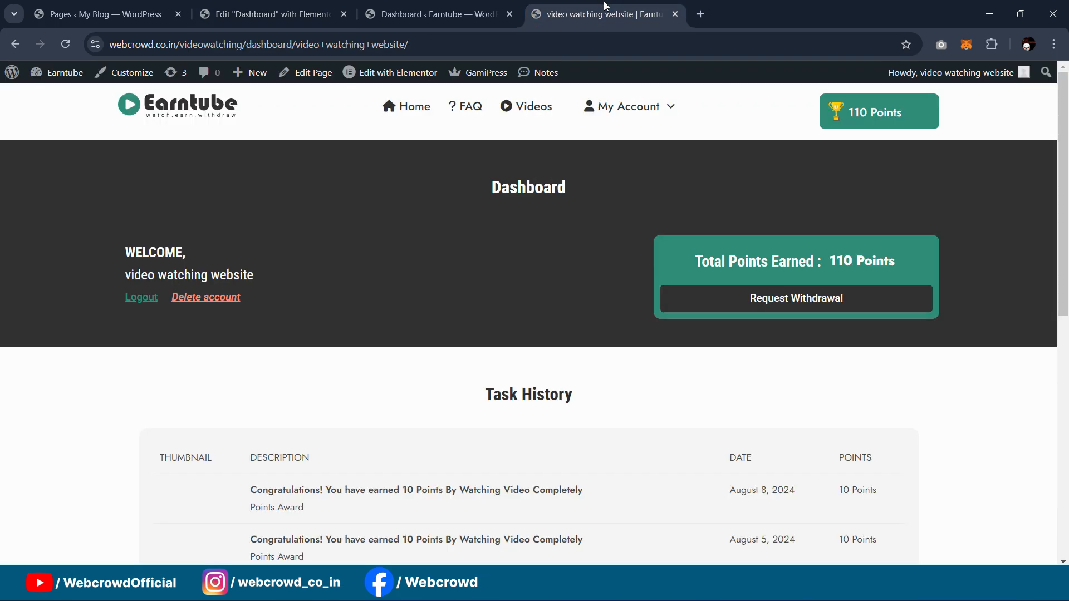
pyautogui.moveTo(698, 261); pyautogui.dragTo(815, 267)
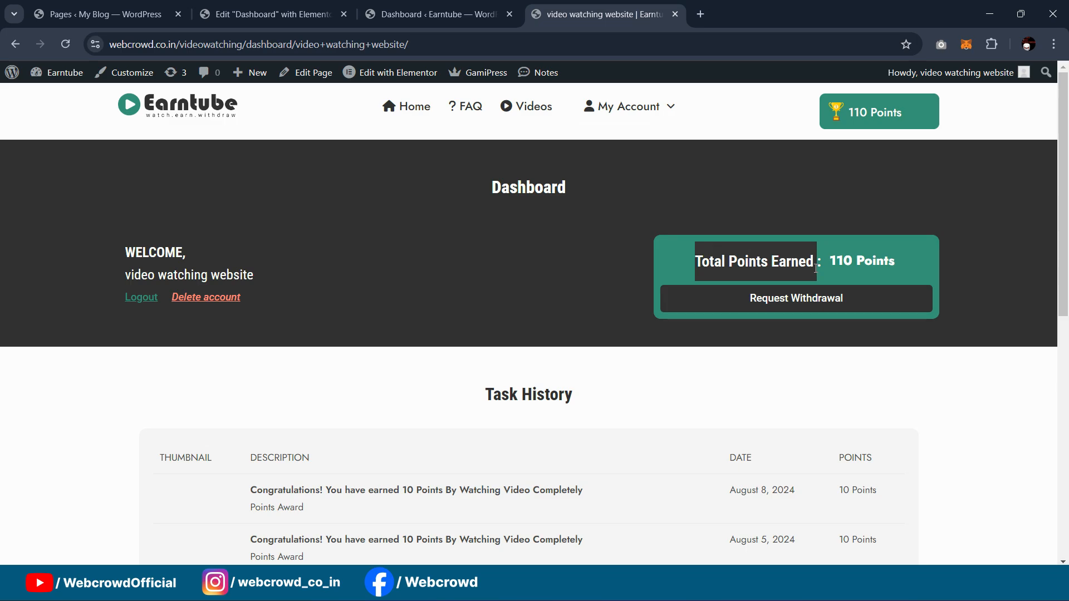
pyautogui.click(273, 14)
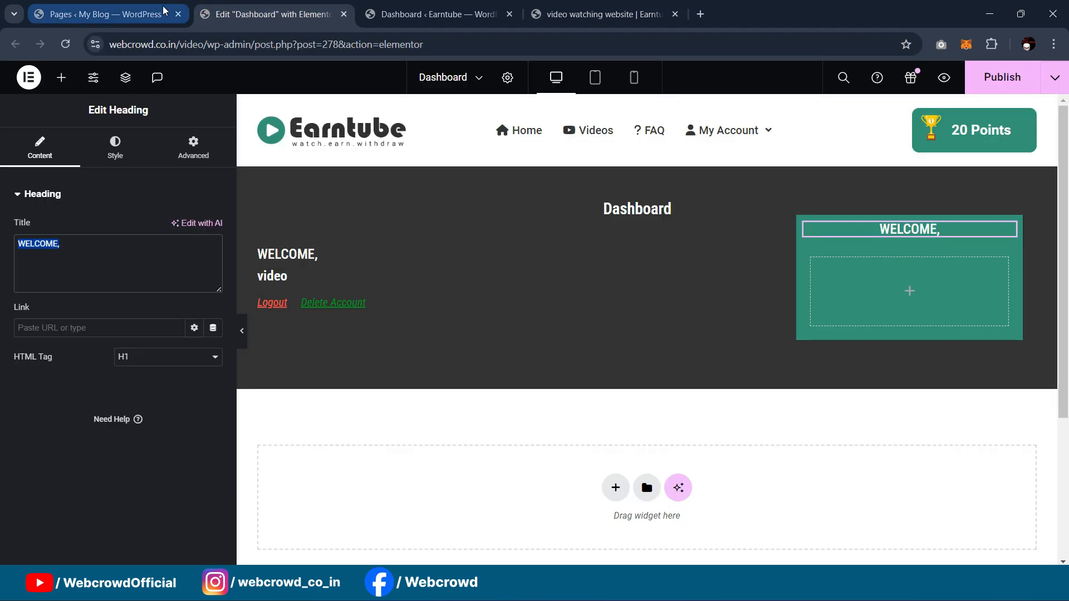
pyautogui.hotkey('ctrl', 'v')
pyautogui.write(':')
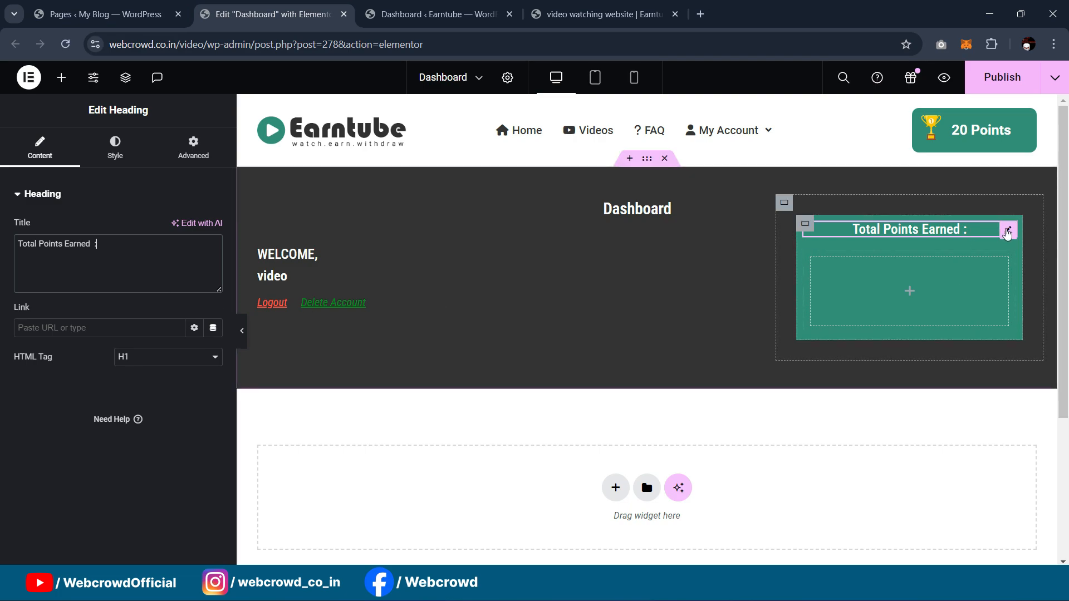
pyautogui.click(111, 154)
pyautogui.click(158, 228)
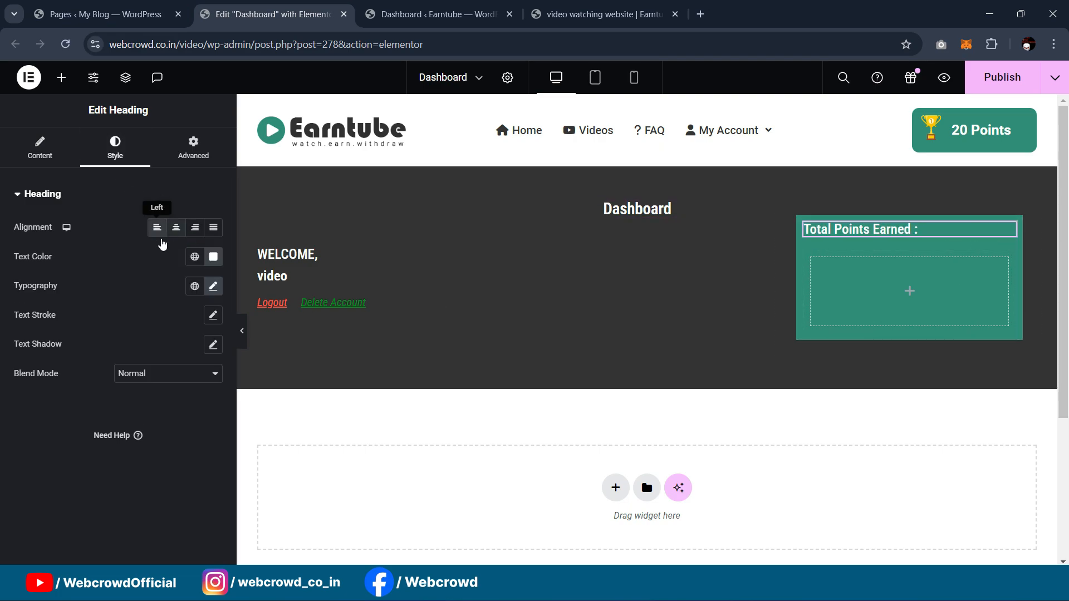
# Step: Move the heading into the inner box and set that box's Direction to Row
pyautogui.click(806, 226)
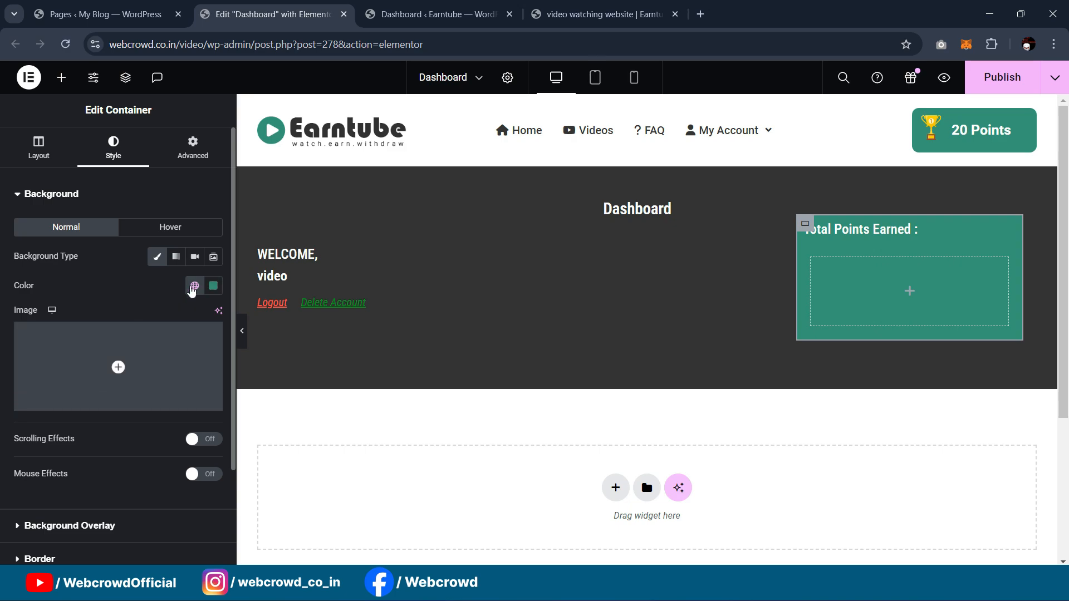
pyautogui.click(54, 163)
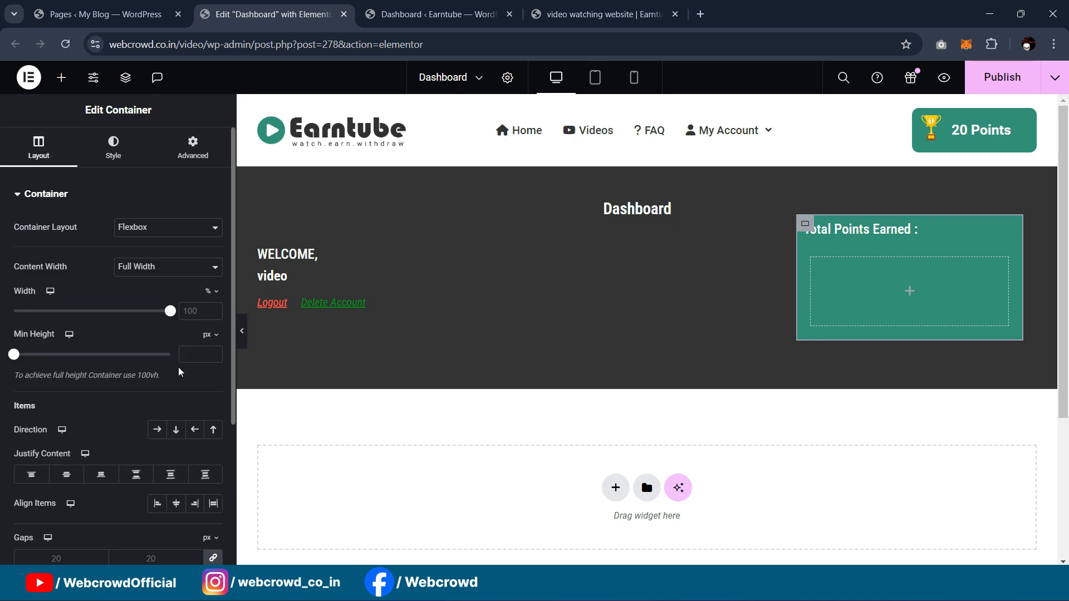
pyautogui.click(157, 429)
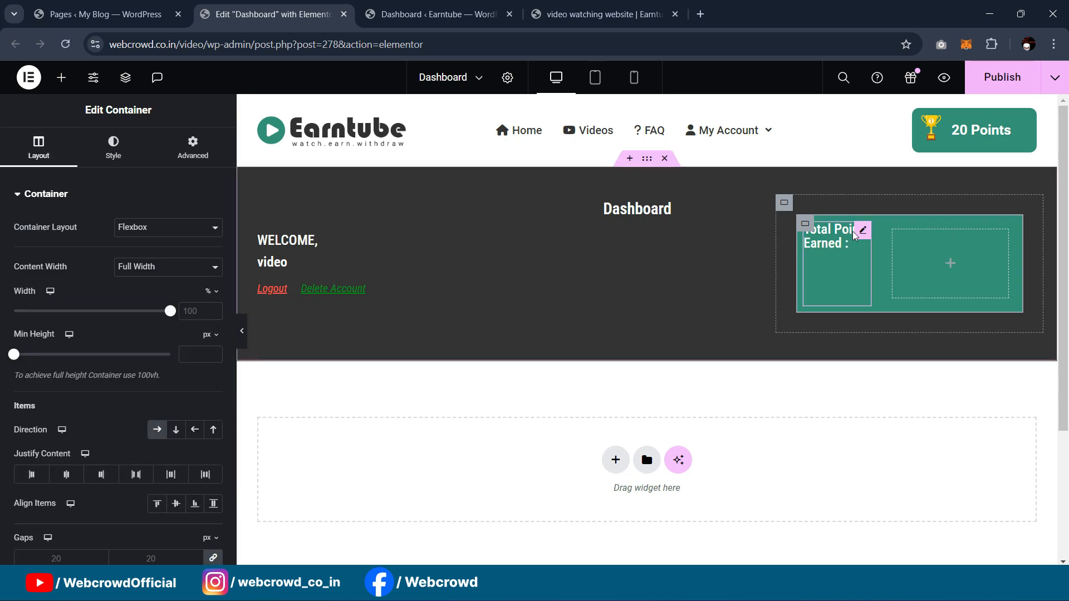
pyautogui.hotkey('ctrl', 'z')
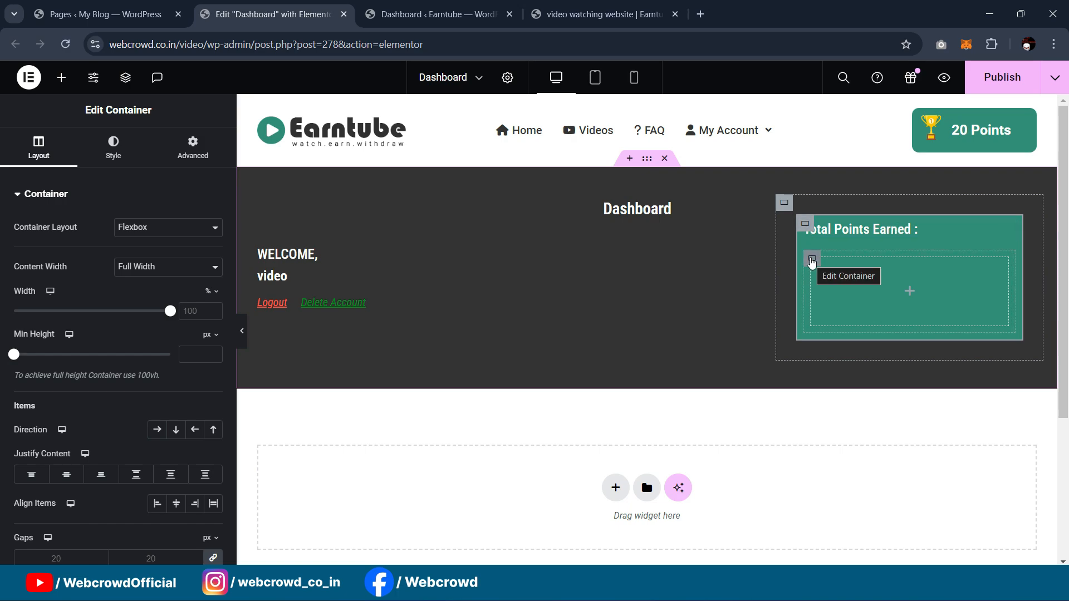
pyautogui.moveTo(1008, 229); pyautogui.dragTo(899, 286)
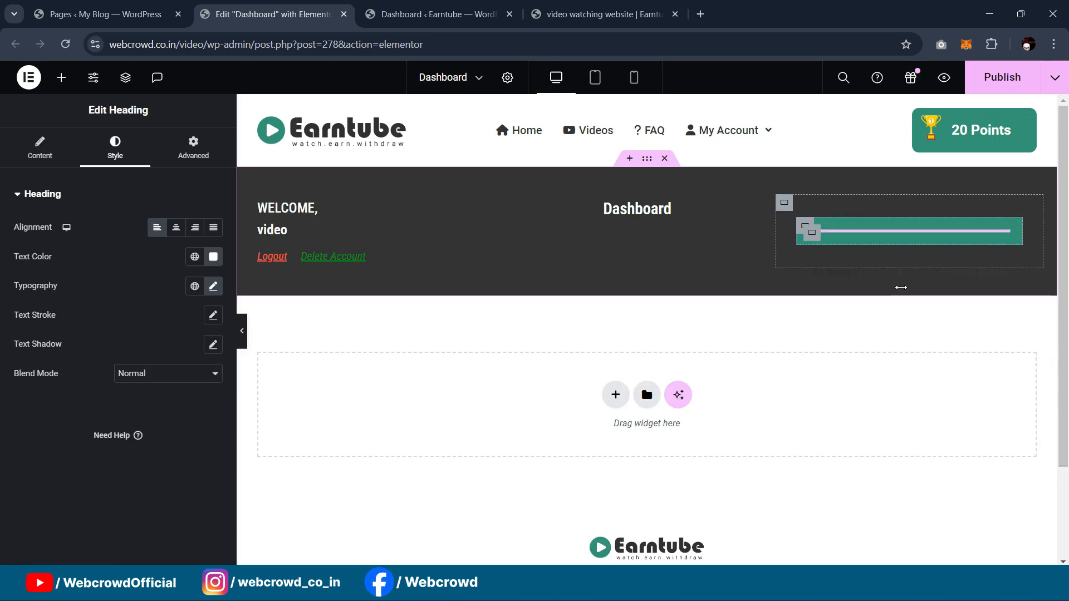
pyautogui.click(803, 233)
pyautogui.click(156, 431)
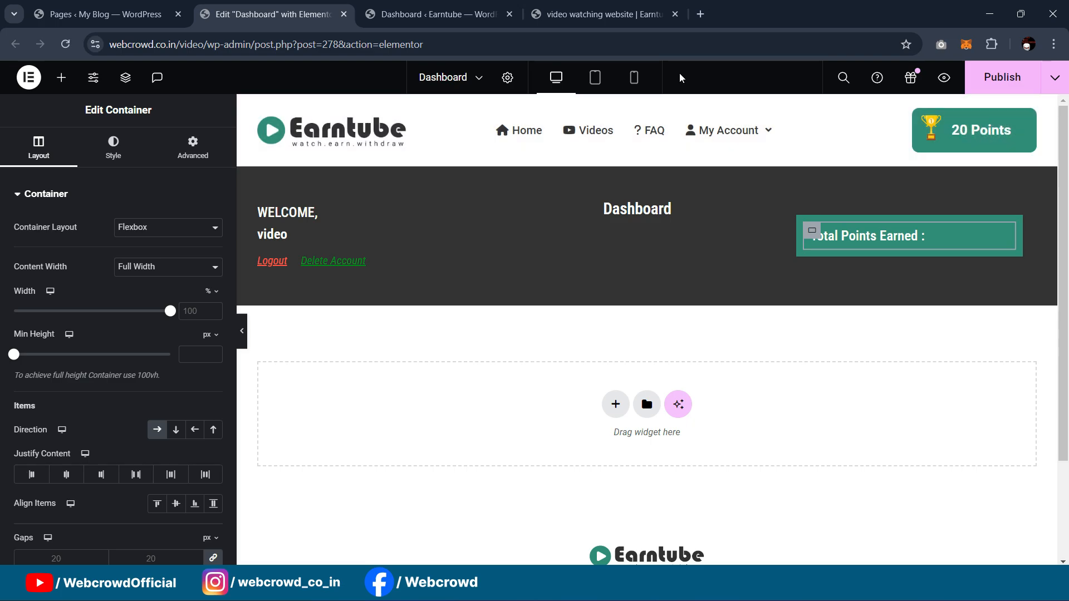
# Step: Copy the Header template's gamipress_user_points widget and paste it into the Dashboard points box
pyautogui.click(439, 7)
pyautogui.click(565, 11)
pyautogui.click(391, 7)
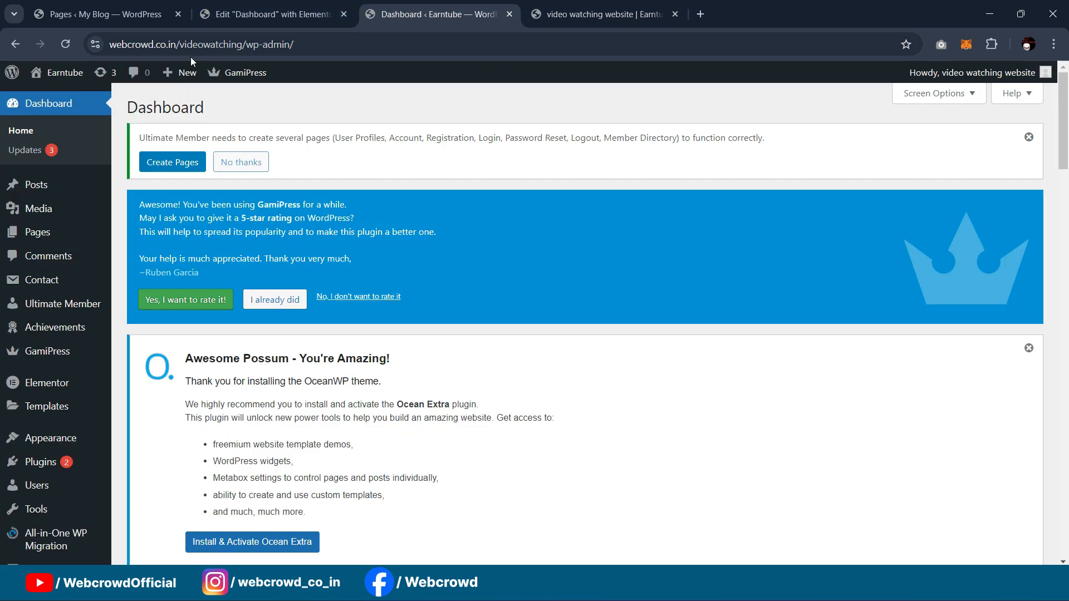
pyautogui.click(228, 8)
pyautogui.click(461, 8)
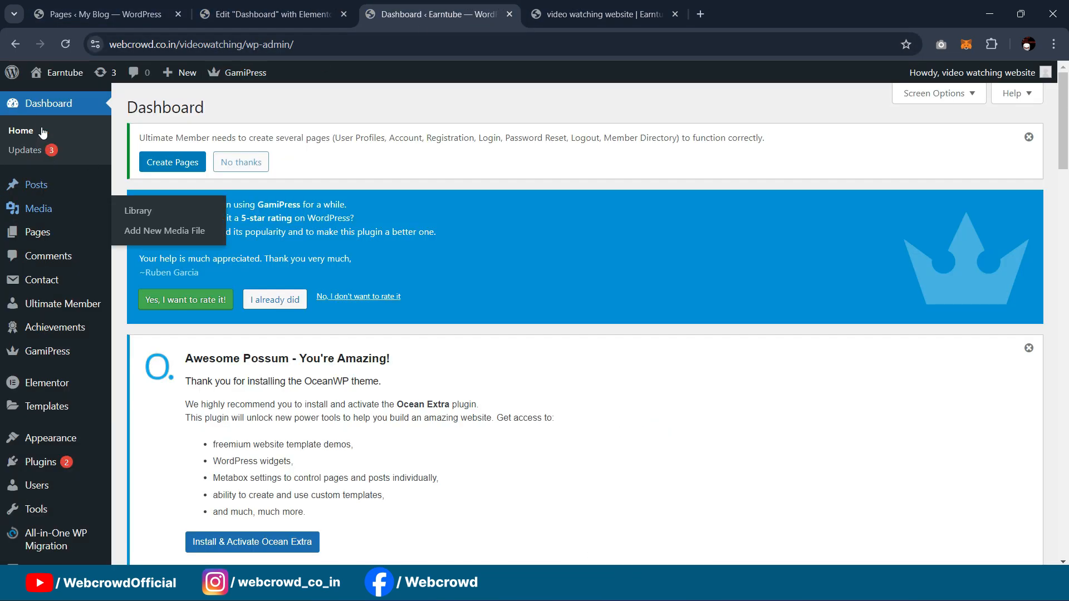
pyautogui.middleClick(49, 95)
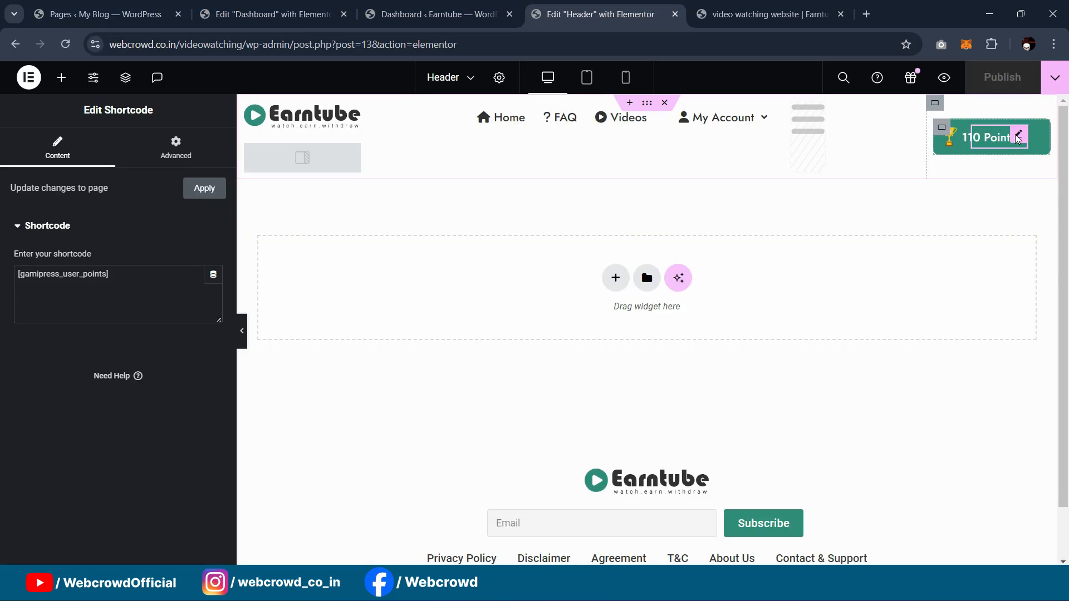
pyautogui.rightClick(1017, 139)
pyautogui.click(944, 207)
pyautogui.click(490, 8)
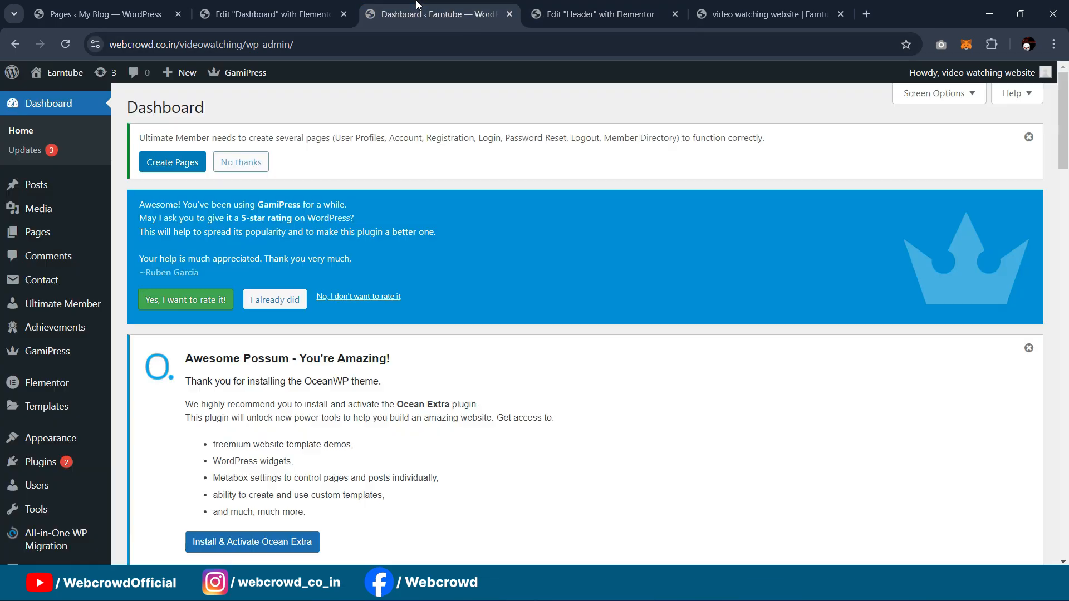
pyautogui.click(307, 6)
pyautogui.rightClick(812, 236)
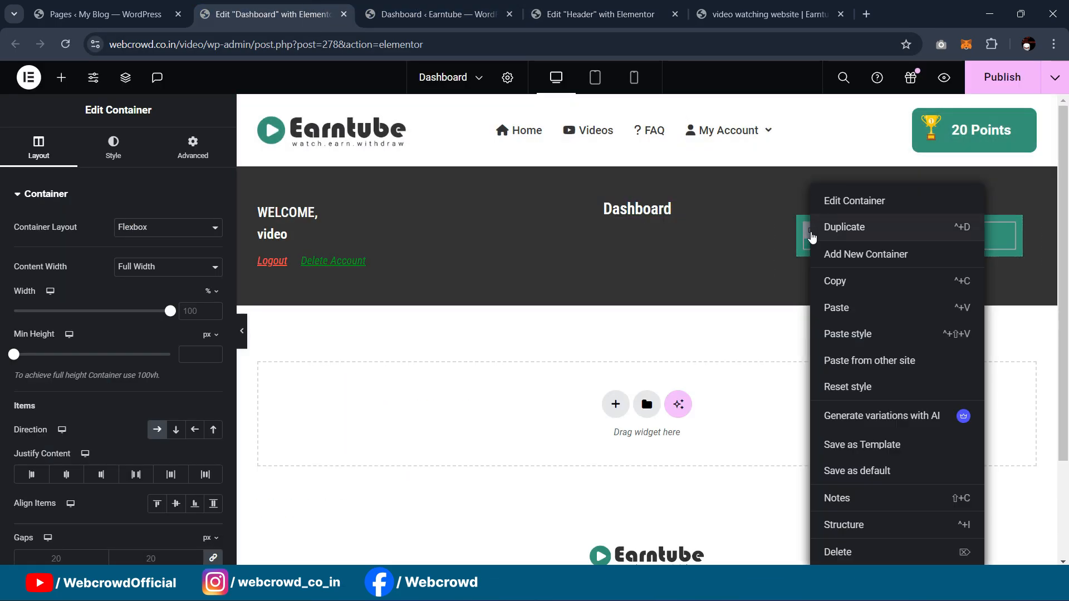
pyautogui.click(836, 306)
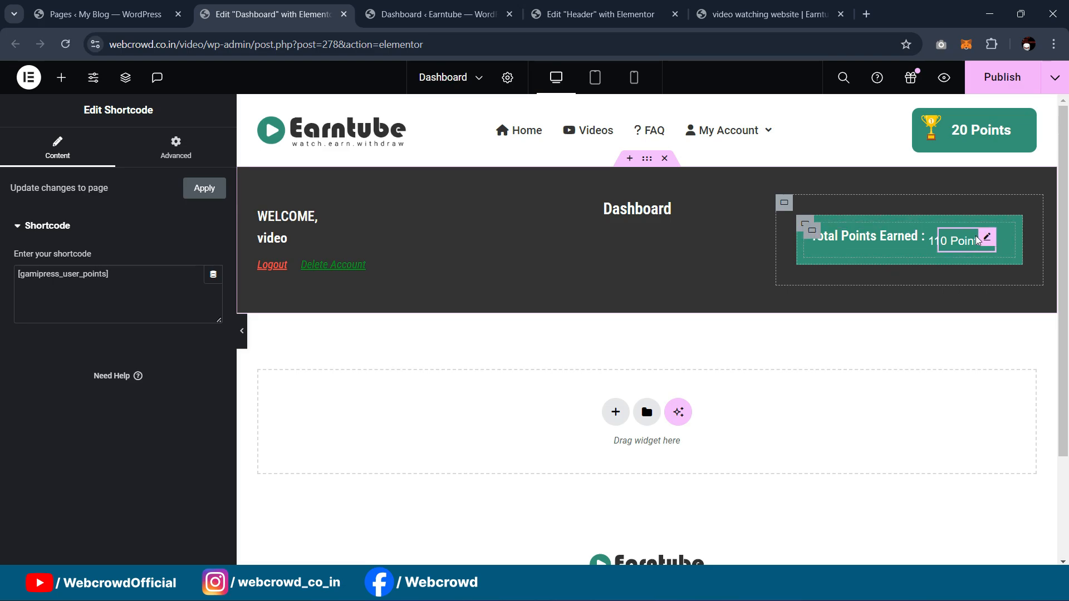
# Step: Center the box's items vertically and set the points widget's bottom margin to -27
pyautogui.click(812, 230)
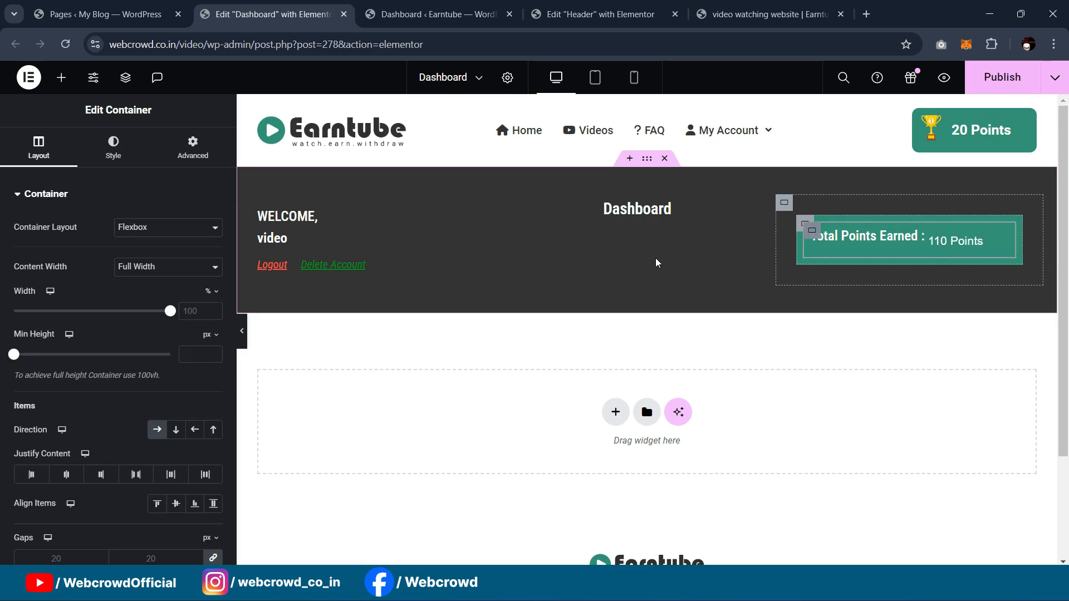
pyautogui.click(175, 505)
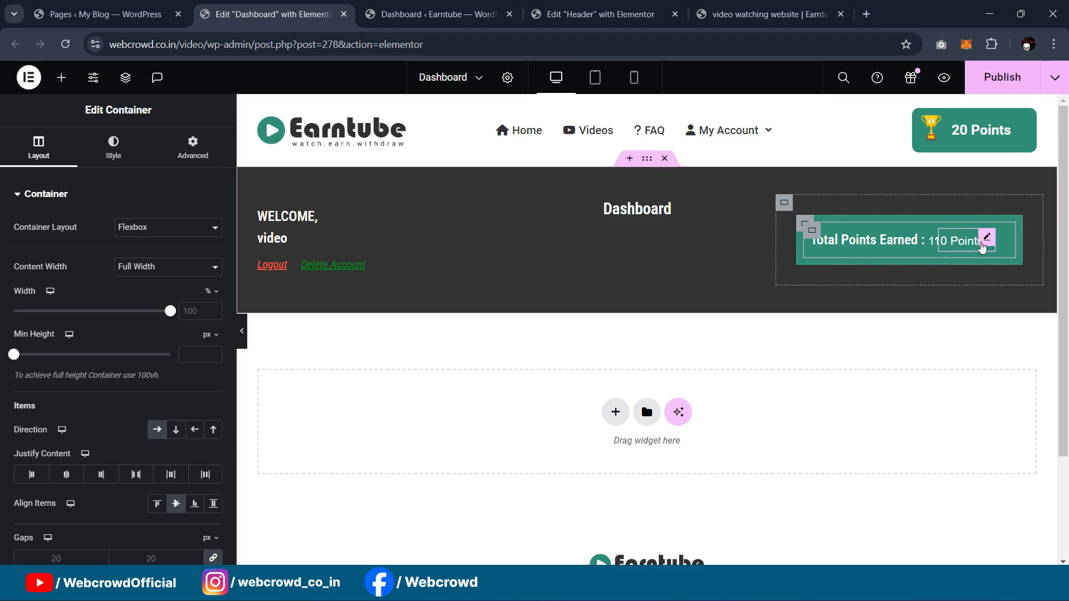
pyautogui.click(988, 239)
pyautogui.click(176, 147)
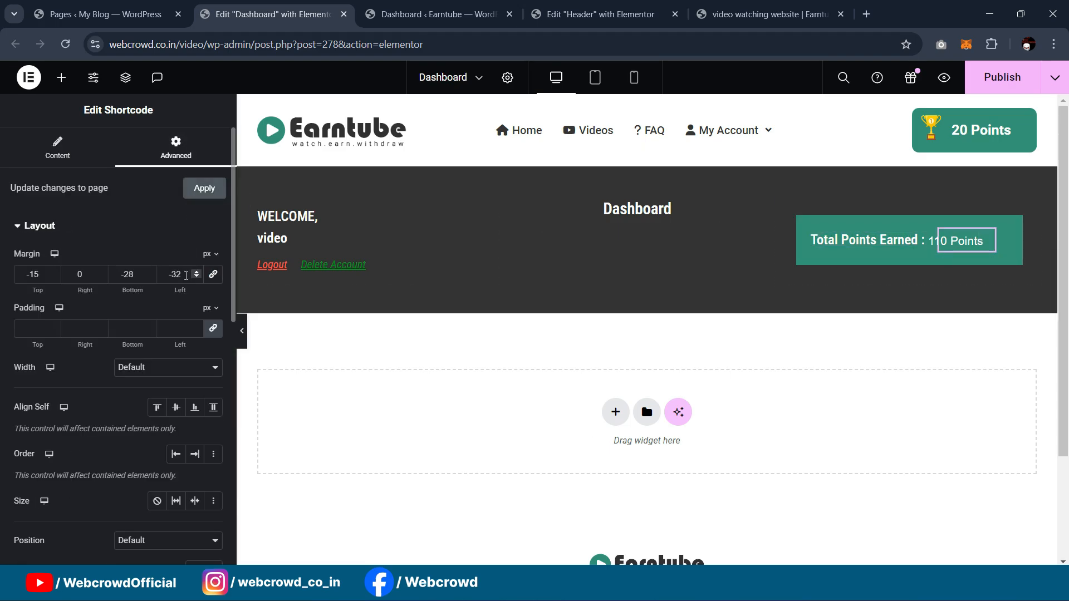
pyautogui.click(133, 276)
pyautogui.press('Down')
pyautogui.press('Up')
pyautogui.press('Up')
pyautogui.press('Up')
pyautogui.press('Down')
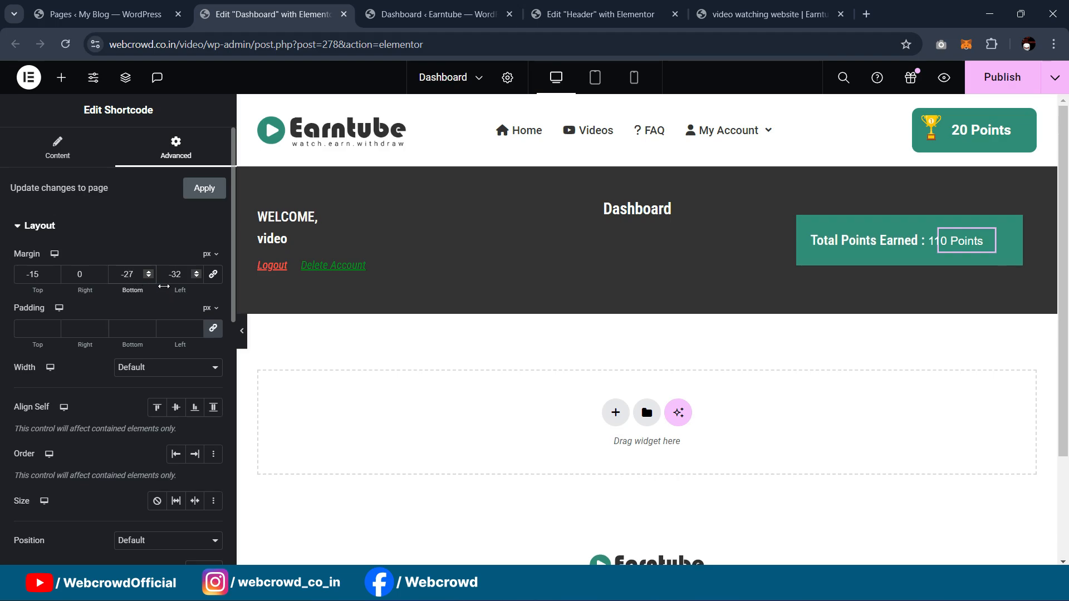
pyautogui.click(57, 151)
pyautogui.click(158, 151)
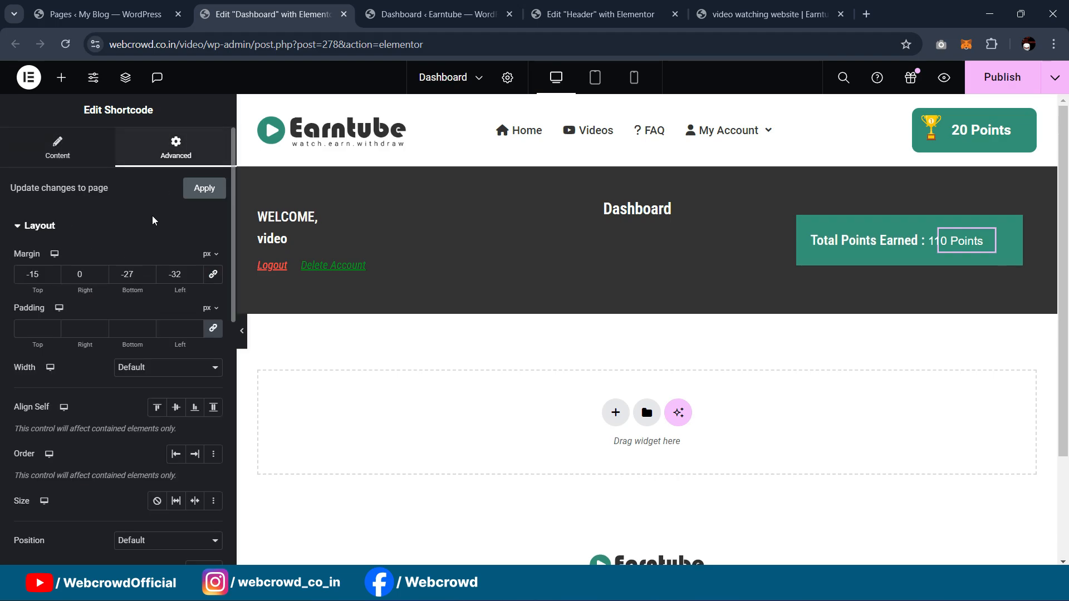
pyautogui.scroll(-8, 100, 457)
# Step: Change the points widget's custom CSS font-weight to 700 and preview it
pyautogui.click(85, 482)
pyautogui.scroll(-4, 111, 445)
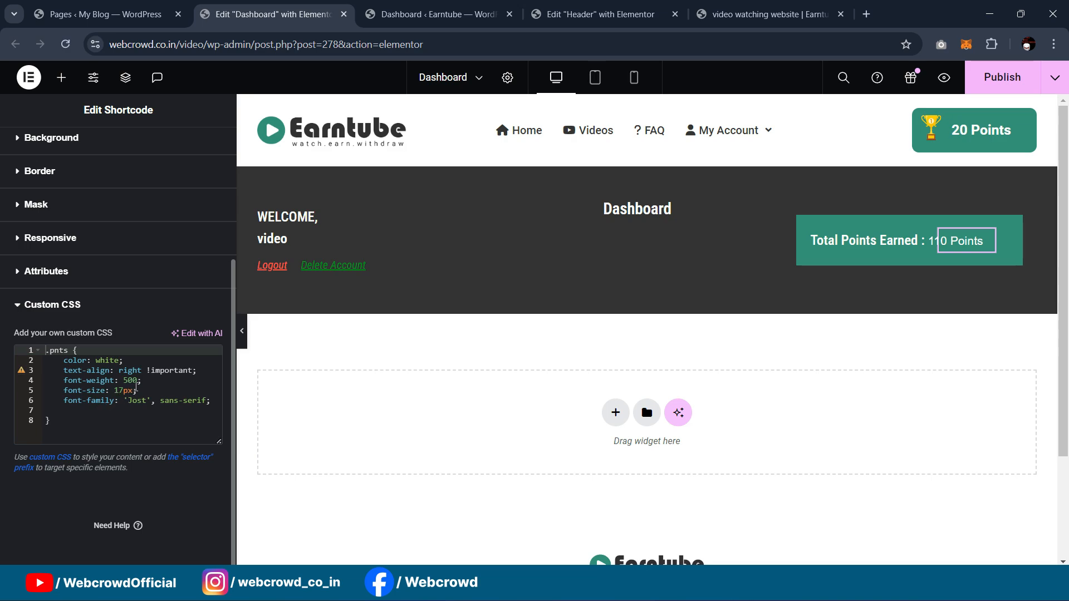
pyautogui.click(138, 382)
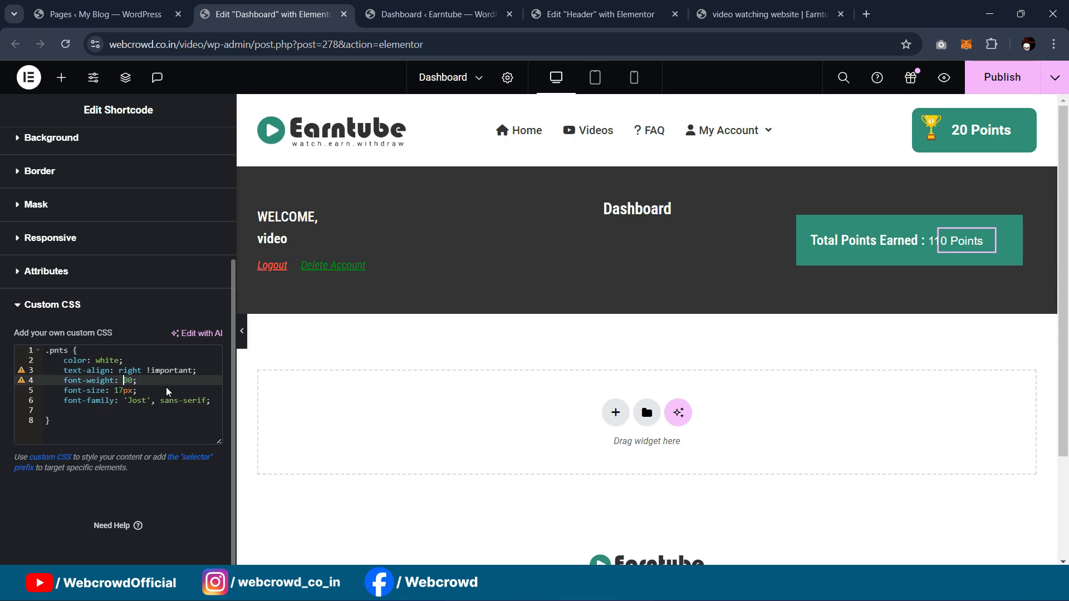
pyautogui.write('7')
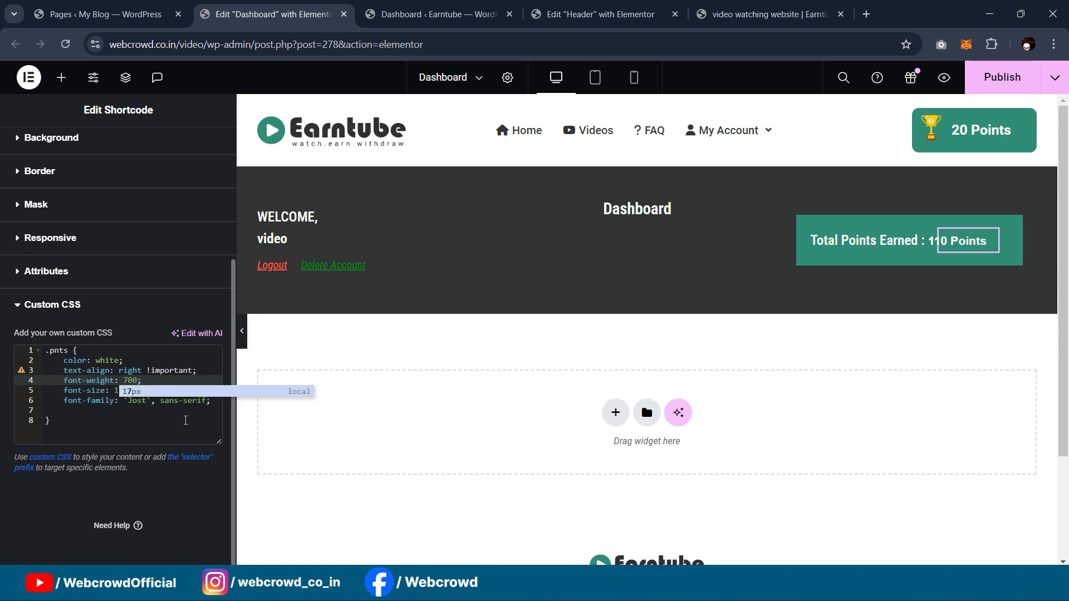
pyautogui.click(186, 422)
pyautogui.click(241, 331)
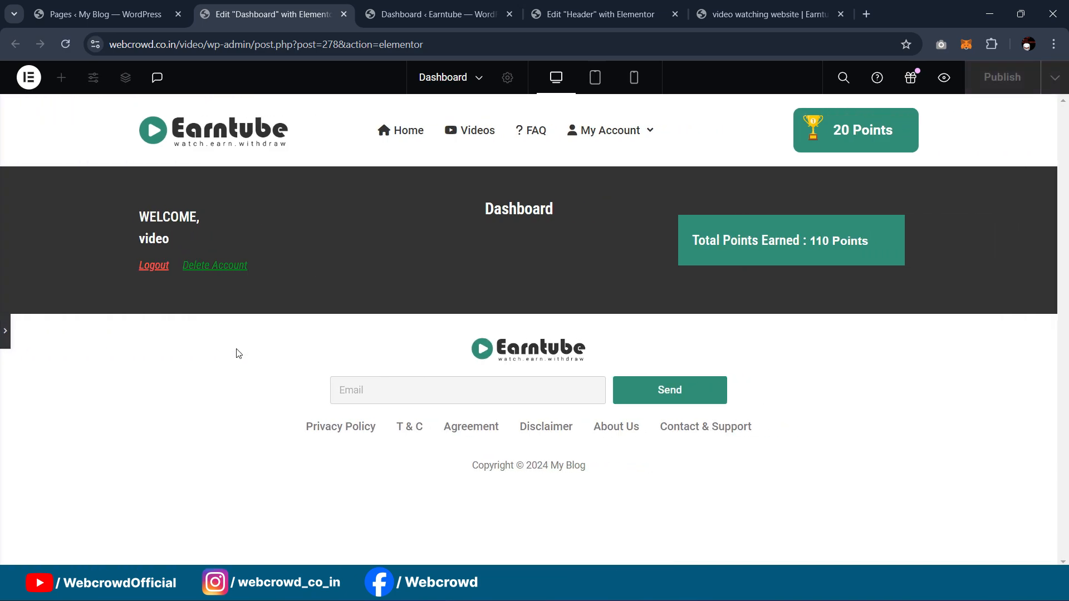
pyautogui.click(5, 331)
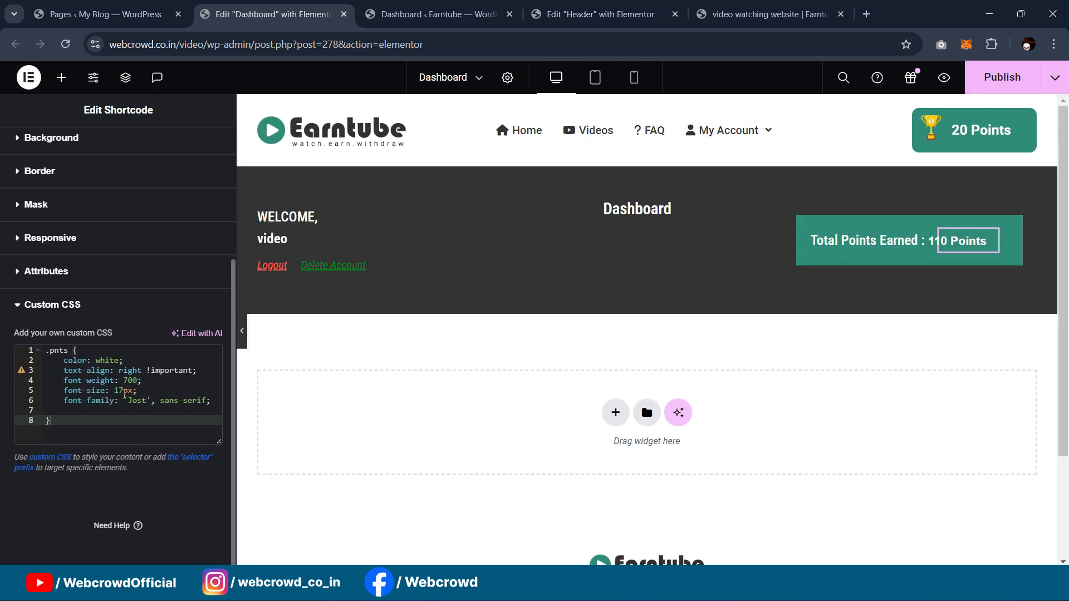
# Step: Raise the custom CSS font-size to 19px and preview the larger points figure
pyautogui.click(124, 392)
pyautogui.press('BackSpace')
pyautogui.write('9')
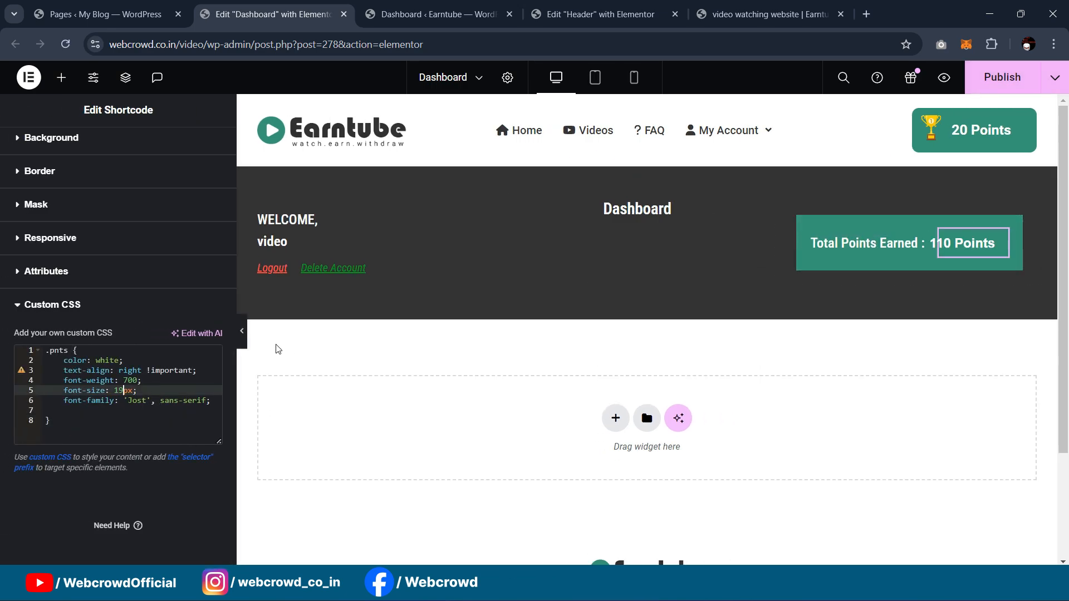
pyautogui.click(242, 330)
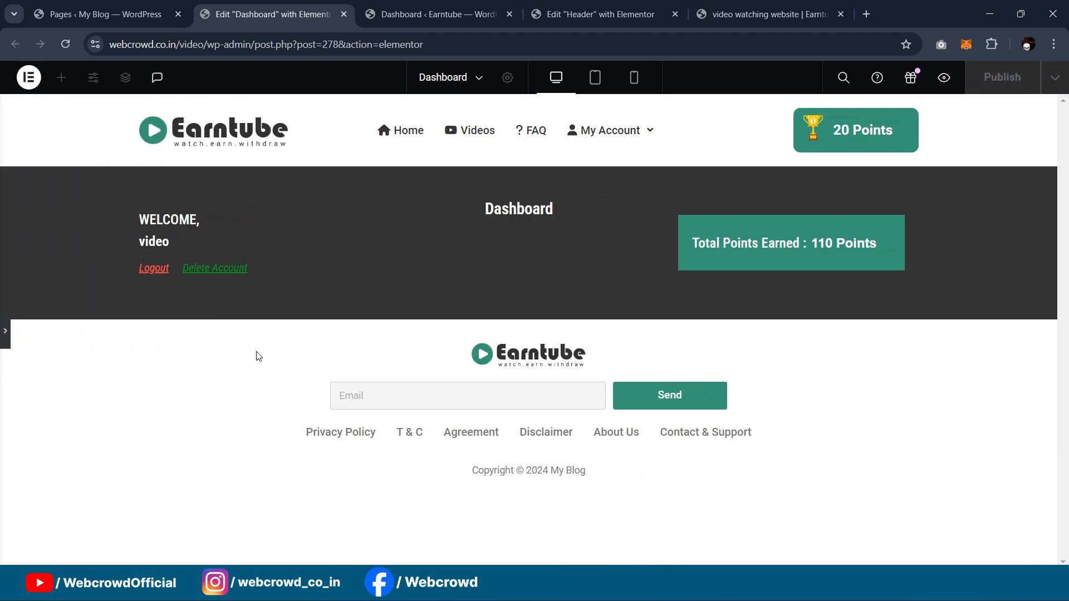
pyautogui.click(5, 334)
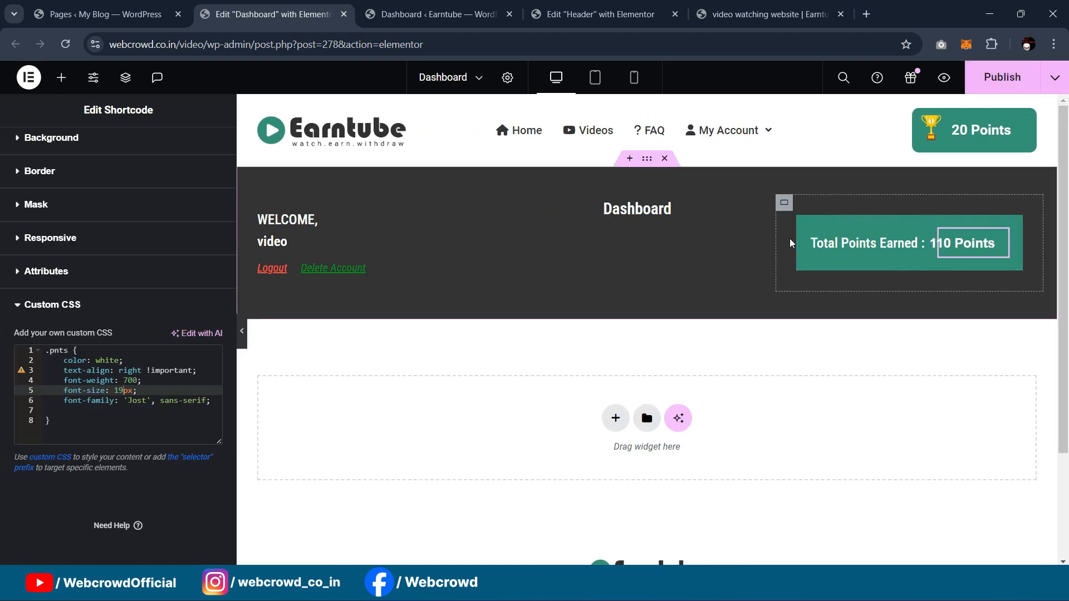
pyautogui.click(809, 233)
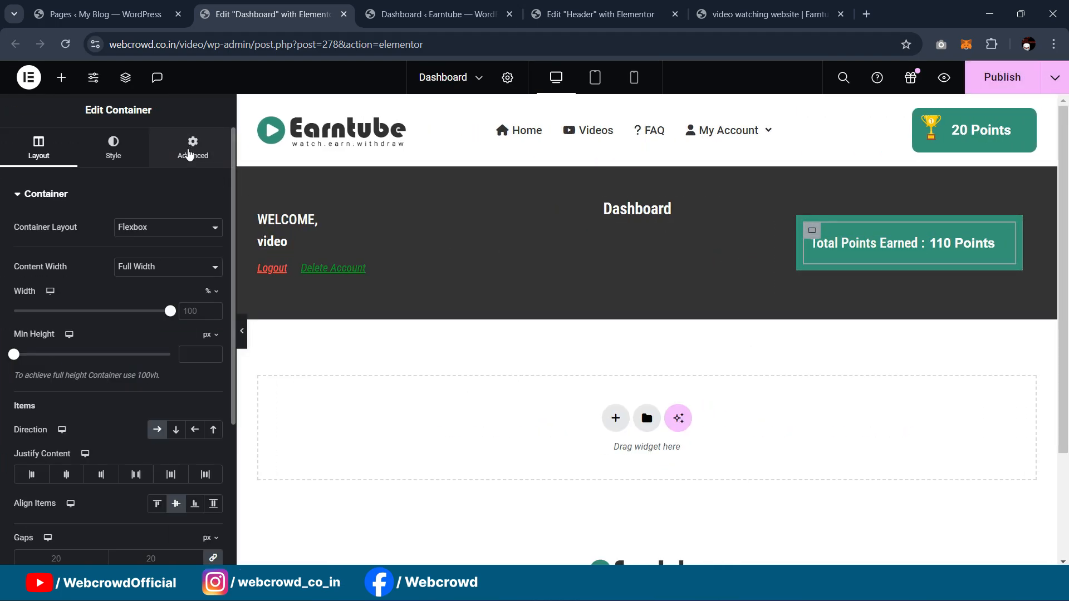
# Step: Set the points box container's padding to 0 and compare with the live site
pyautogui.click(193, 146)
pyautogui.click(34, 297)
pyautogui.write('0')
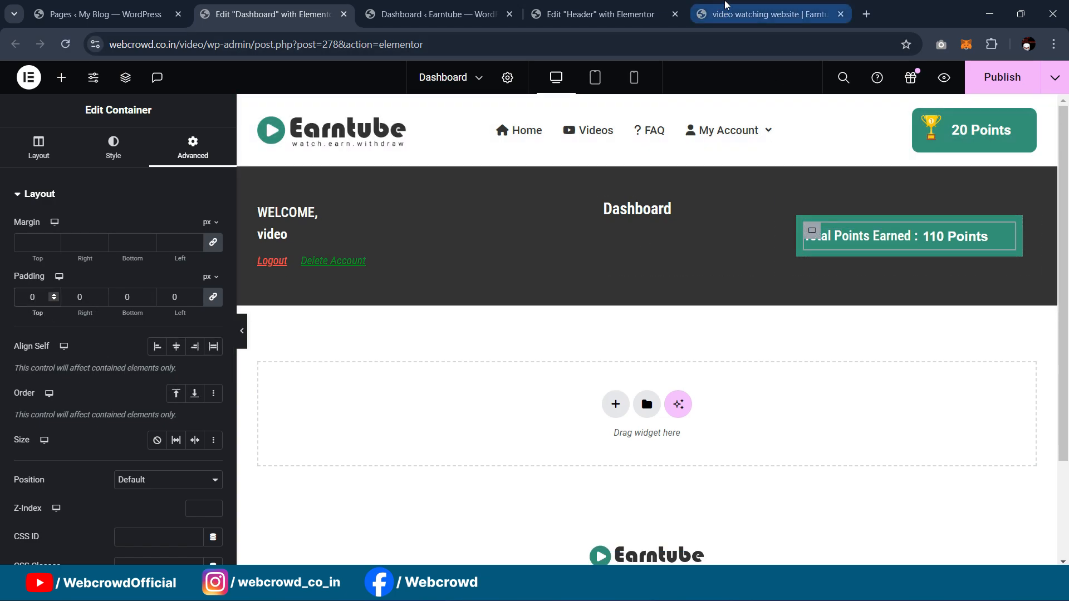
pyautogui.click(725, 4)
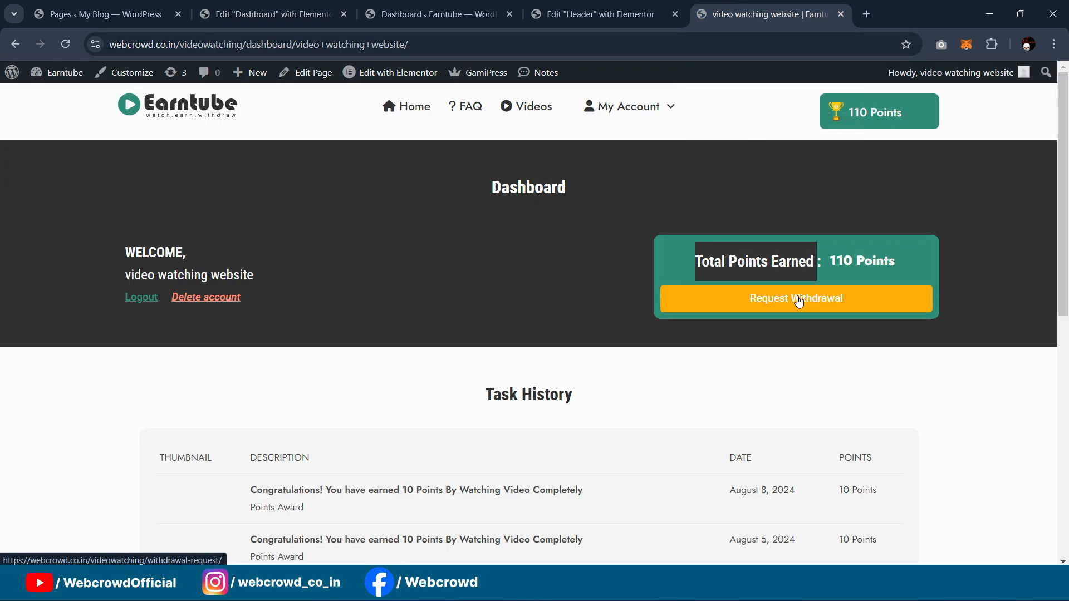
pyautogui.click(268, 11)
pyautogui.click(580, 5)
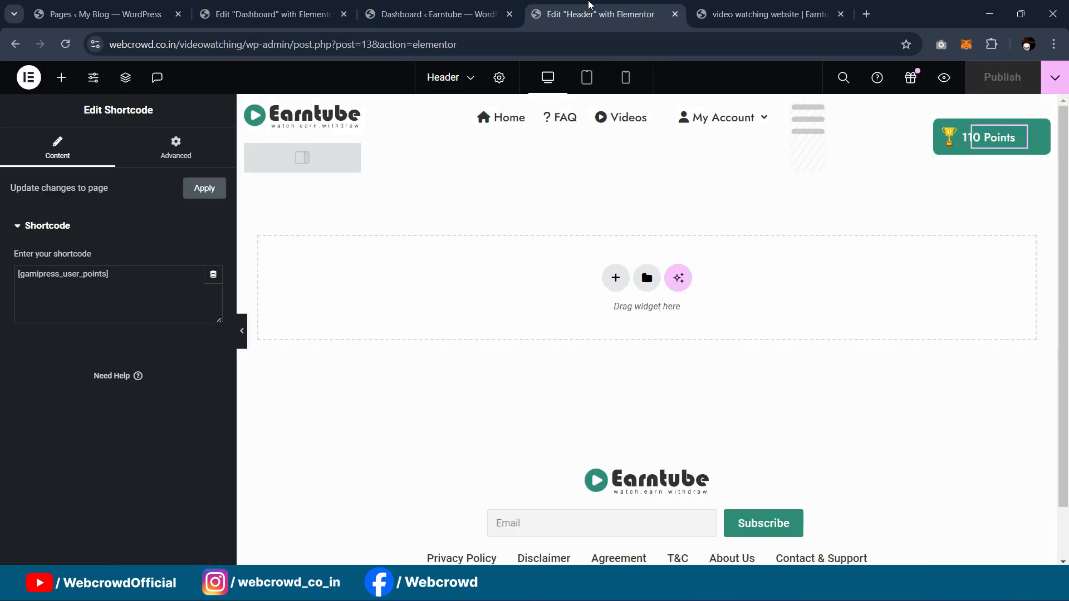
pyautogui.click(456, 5)
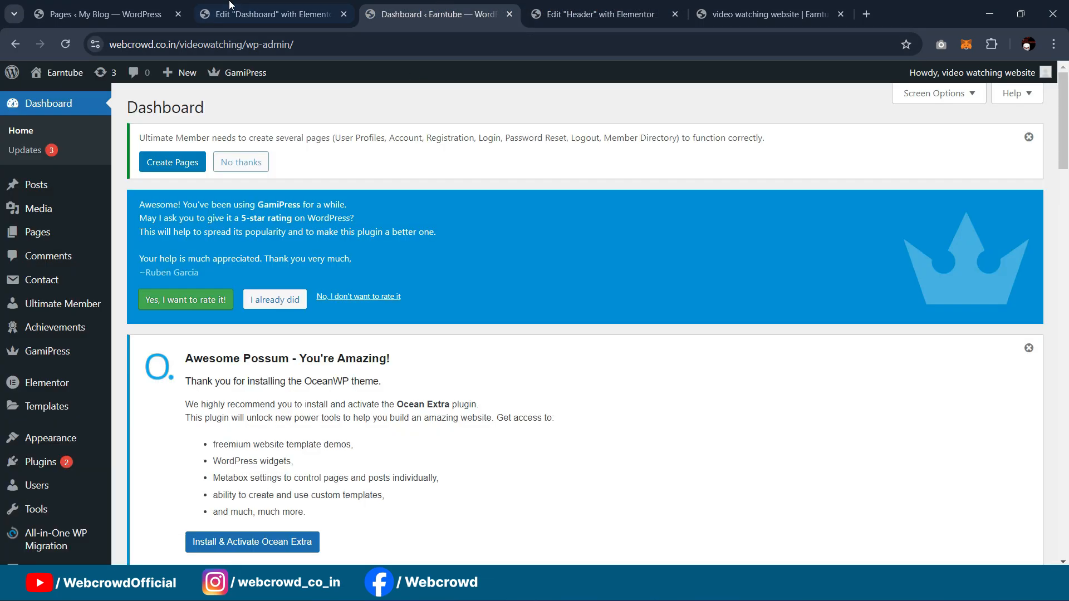
pyautogui.moveTo(67, 78)
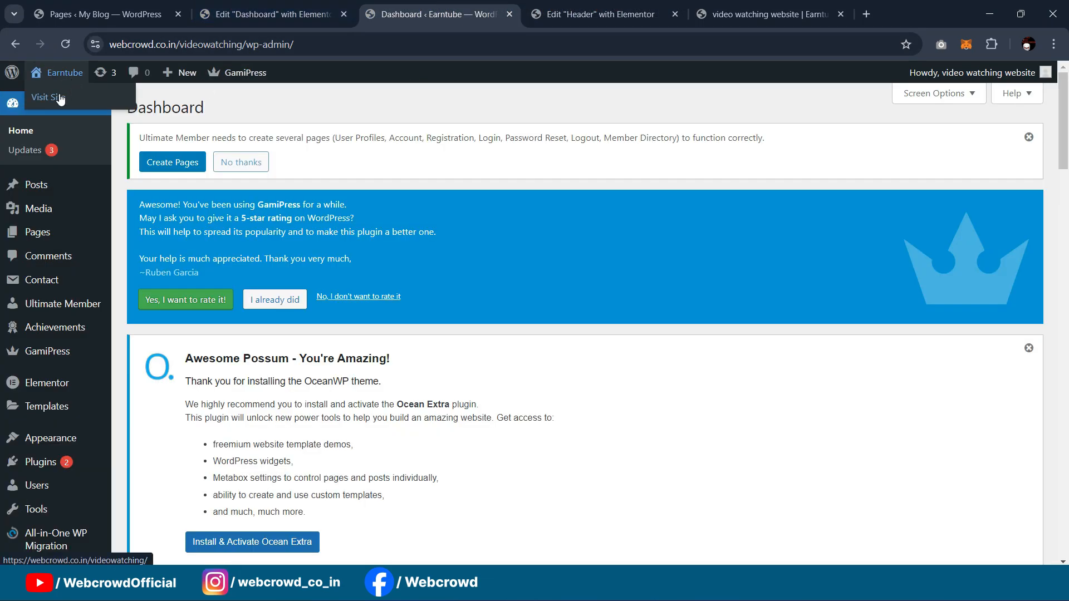
pyautogui.click(60, 99)
pyautogui.click(271, 14)
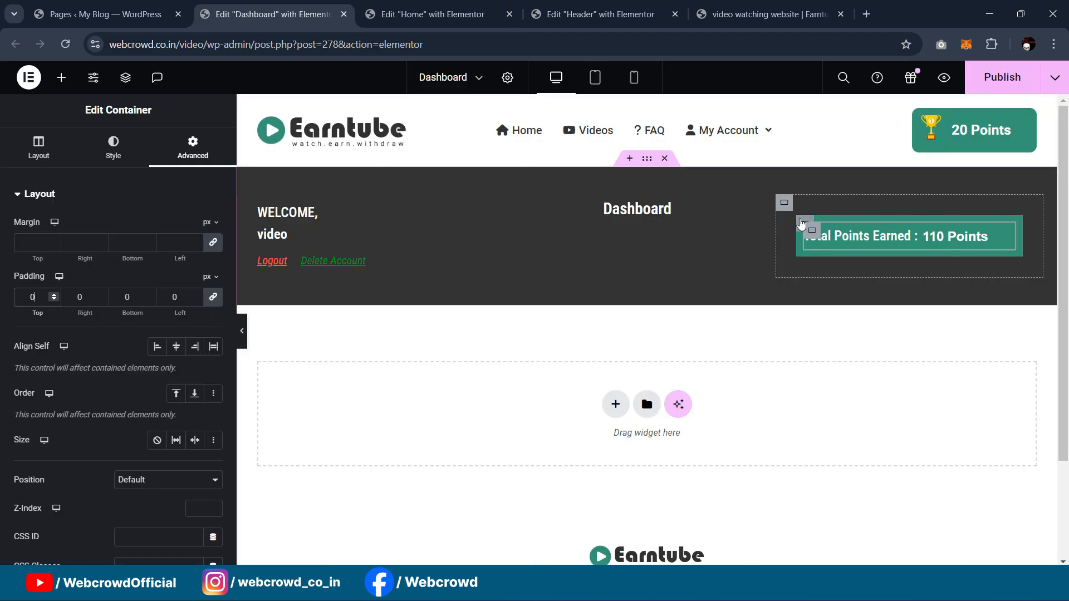
# Step: Give the points box a border radius of 10 and preview the page without the panel
pyautogui.click(802, 223)
pyautogui.click(113, 146)
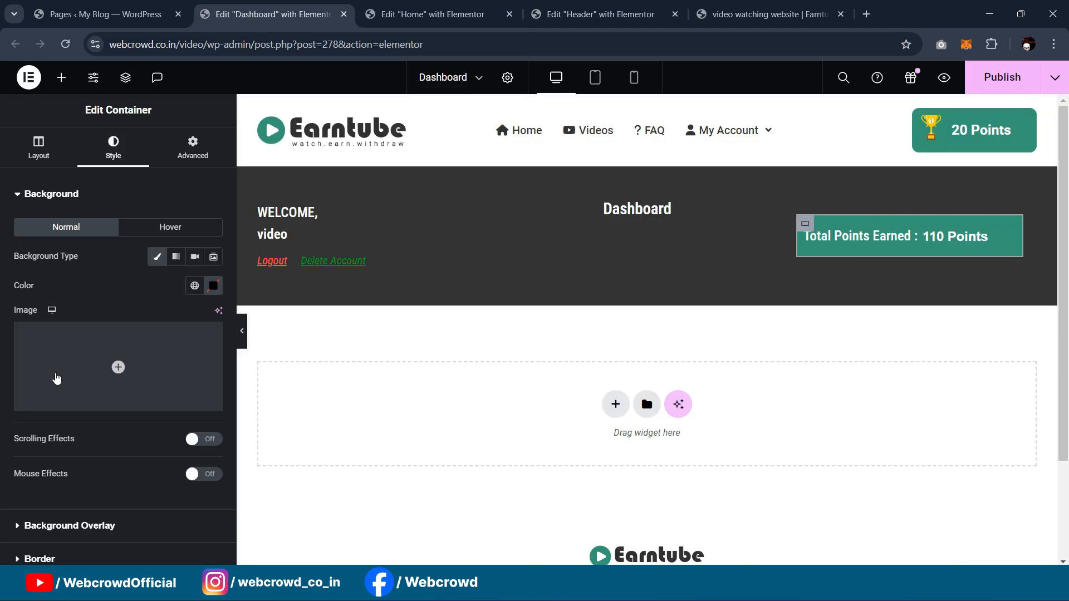
pyautogui.scroll(-2, 139, 362)
pyautogui.click(64, 487)
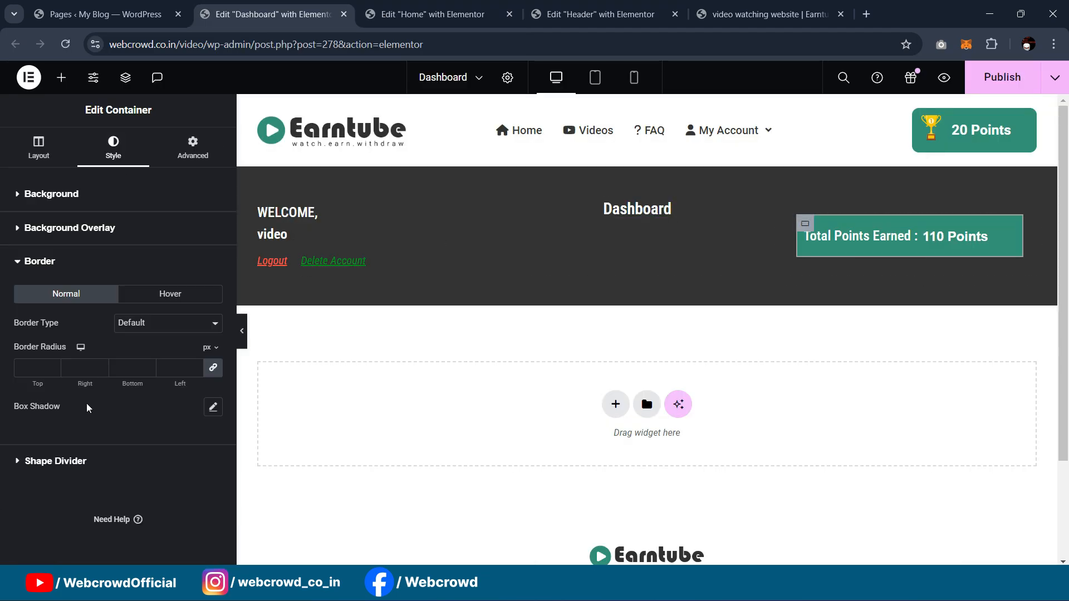
pyautogui.write('10')
pyautogui.click(241, 334)
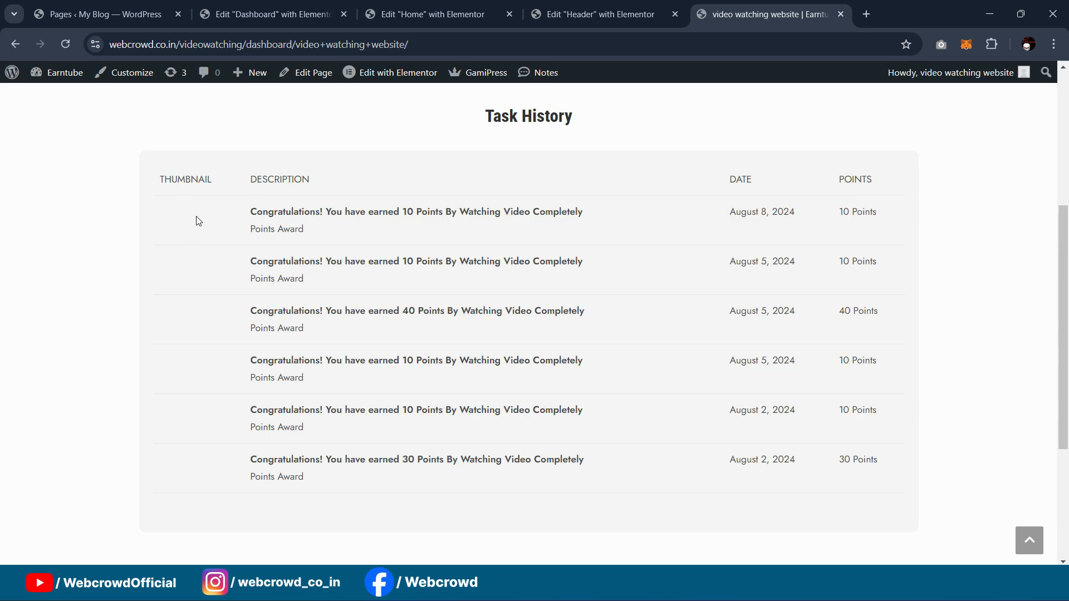
pyautogui.scroll(1, 477, 269)
pyautogui.scroll(1, 475, 307)
pyautogui.scroll(-3, 471, 284)
# Step: In a new tab, go to gamipress.com and open the 'GamiPress - Shortcodes' documentation page
pyautogui.click(872, 12)
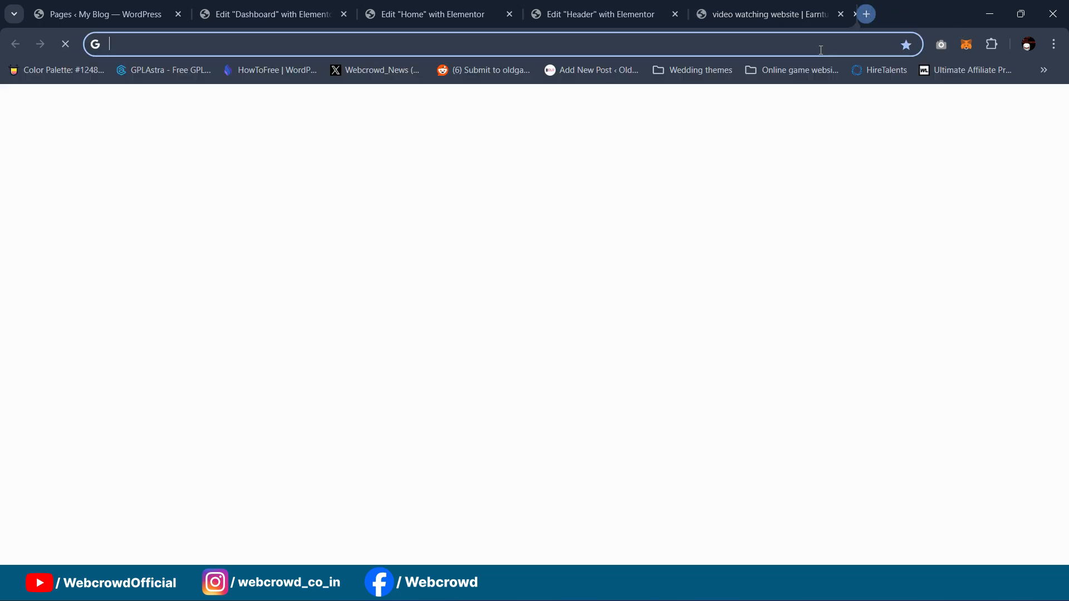
pyautogui.click(818, 50)
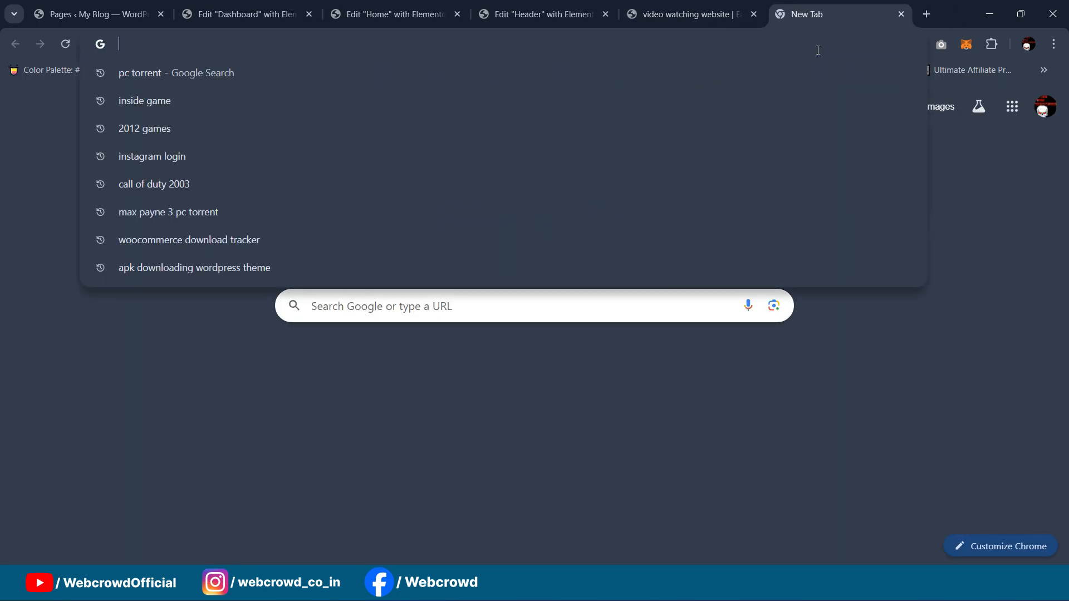
pyautogui.write('gami')
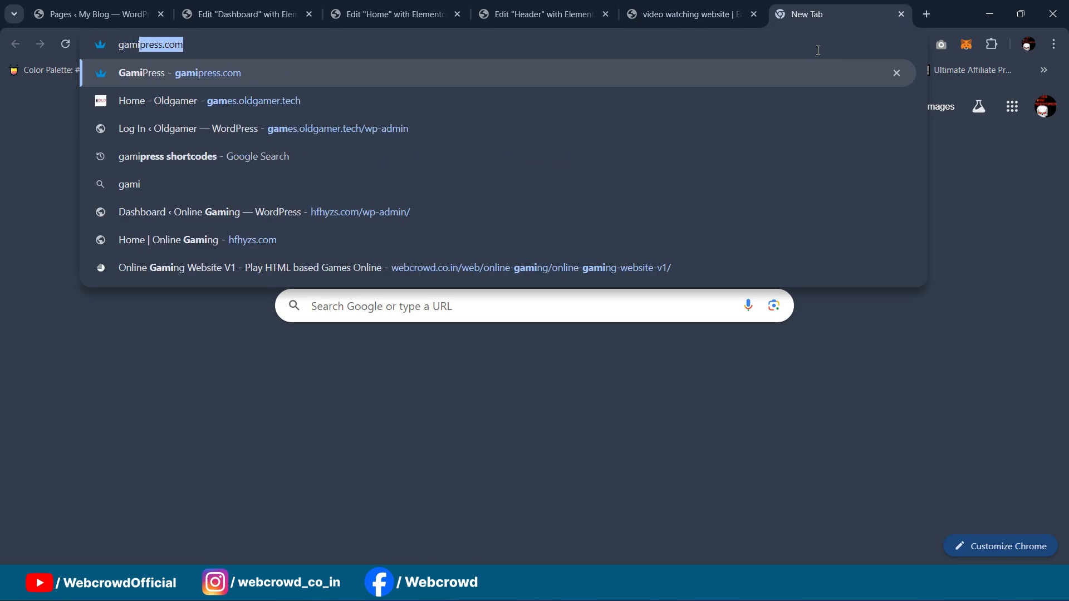
pyautogui.write('pre')
pyautogui.press('Return')
pyautogui.click(224, 44)
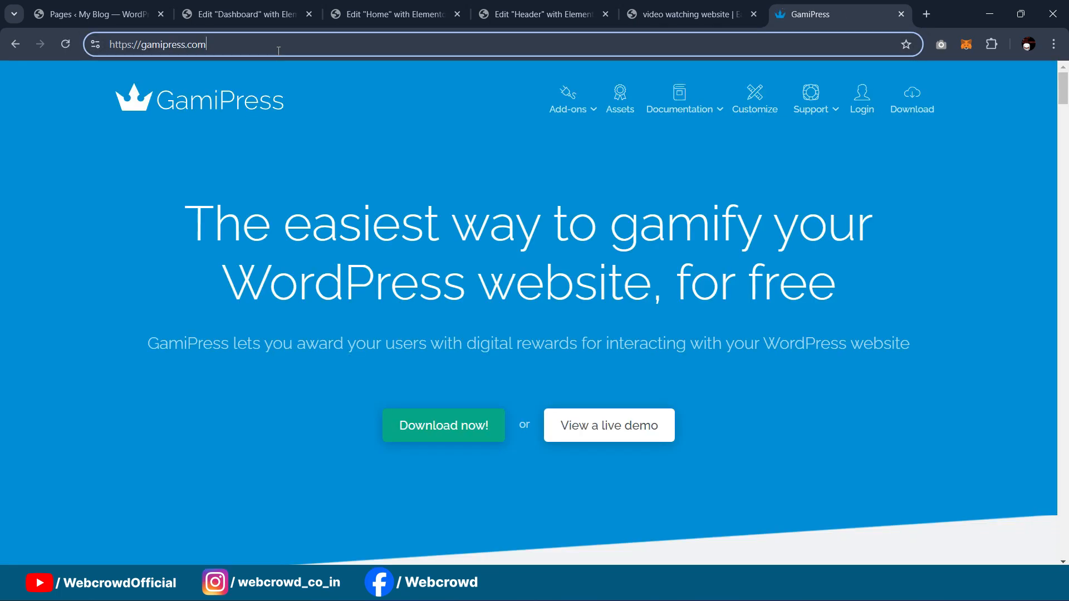
pyautogui.press('BackSpace')
pyautogui.press('BackSpace')
pyautogui.press('BackSpace')
pyautogui.press('BackSpace')
pyautogui.press('BackSpace')
pyautogui.press('BackSpace')
pyautogui.press('BackSpace')
pyautogui.press('BackSpace')
pyautogui.press('BackSpace')
pyautogui.press('BackSpace')
pyautogui.press('BackSpace')
pyautogui.press('BackSpace')
pyautogui.press('BackSpace')
pyautogui.press('BackSpace')
pyautogui.press('BackSpace')
pyautogui.press('BackSpace')
pyautogui.press('BackSpace')
pyautogui.press('BackSpace')
pyautogui.press('BackSpace')
pyautogui.press('BackSpace')
pyautogui.press('BackSpace')
pyautogui.press('BackSpace')
pyautogui.write('gamipres')
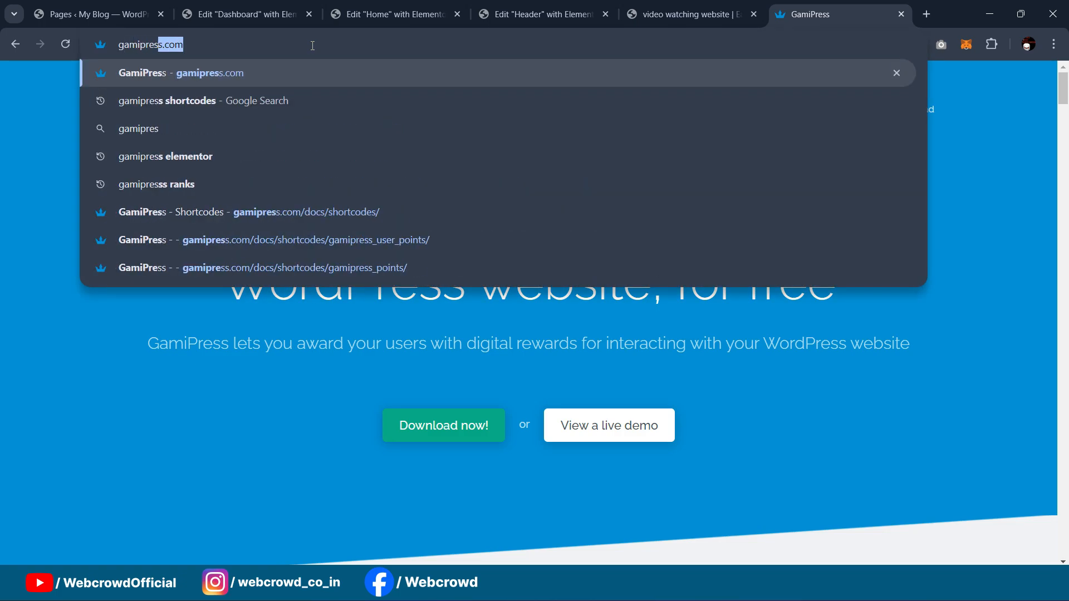
pyautogui.click(453, 211)
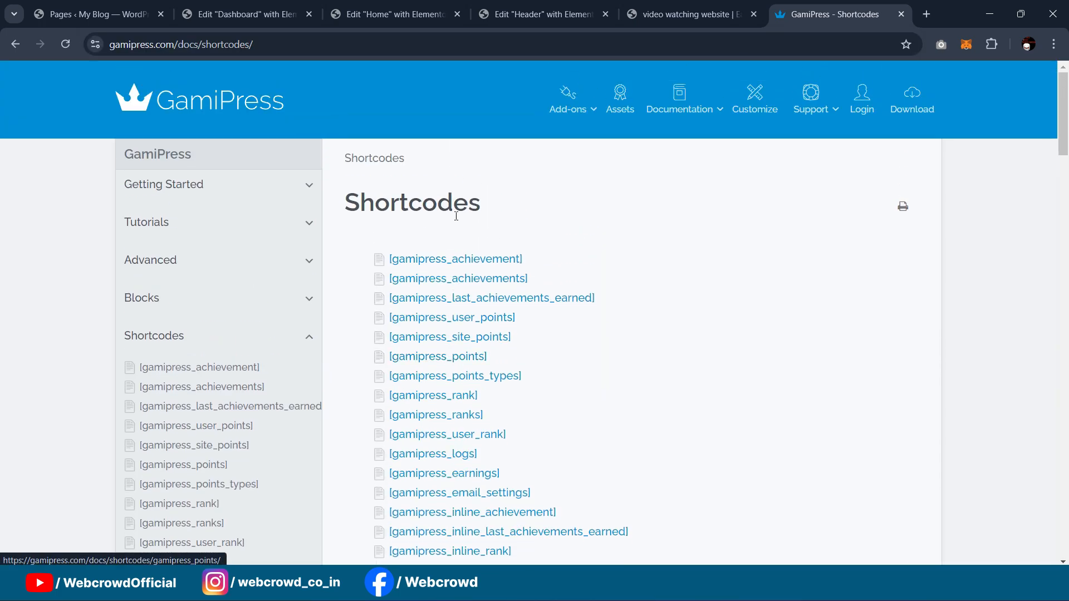
# Step: Replace the Task History shortcode with the gamipress_earnings shortcode copied from the other editor
pyautogui.scroll(-1, 450, 248)
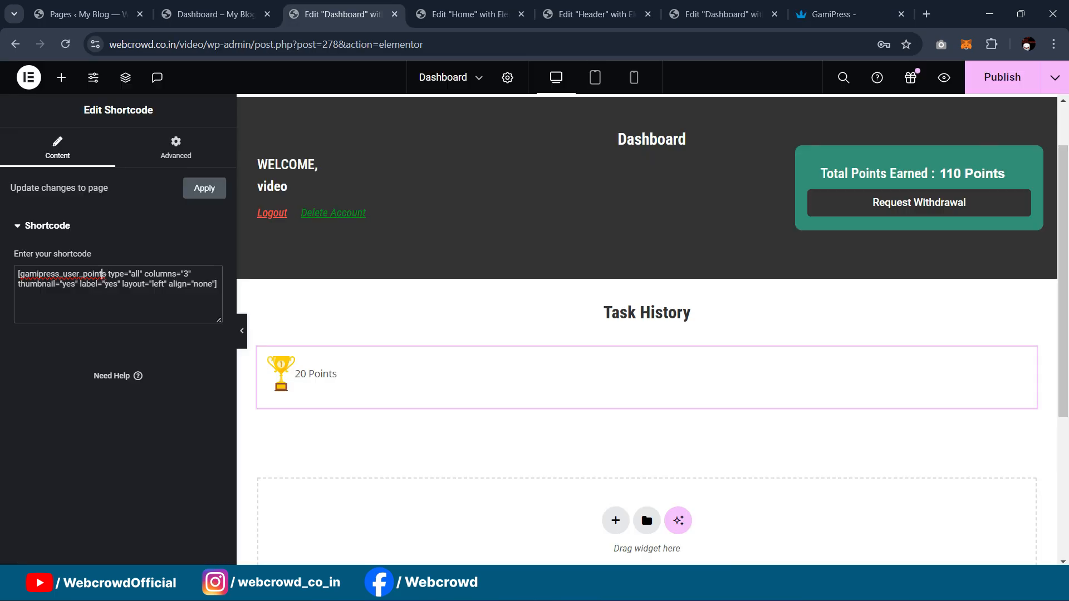
pyautogui.click(740, 14)
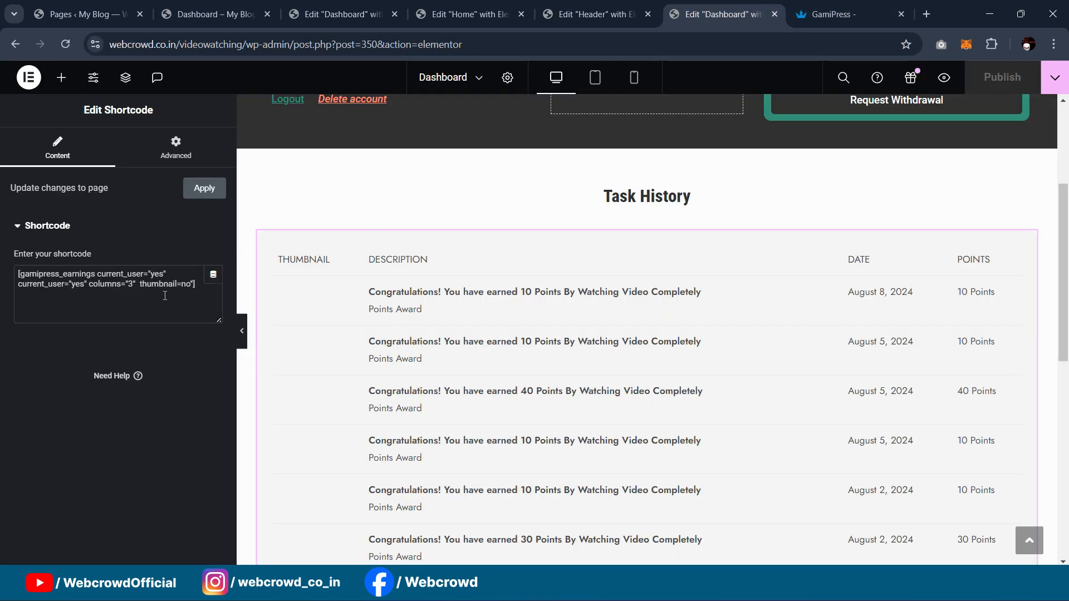
pyautogui.moveTo(197, 287); pyautogui.dragTo(2, 260)
pyautogui.hotkey('ctrl', 'c')
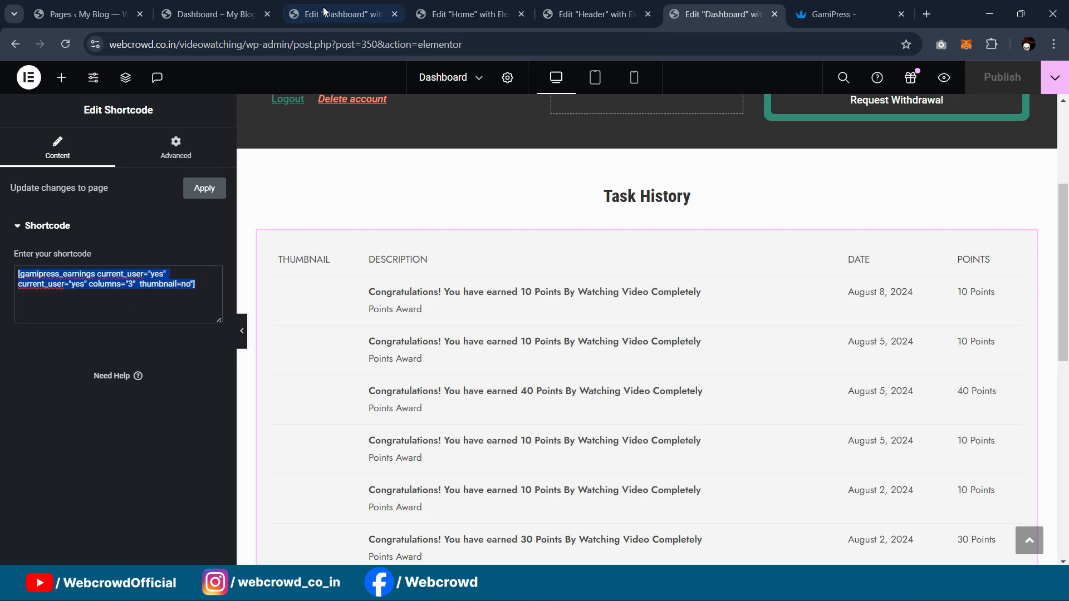
pyautogui.click(217, 4)
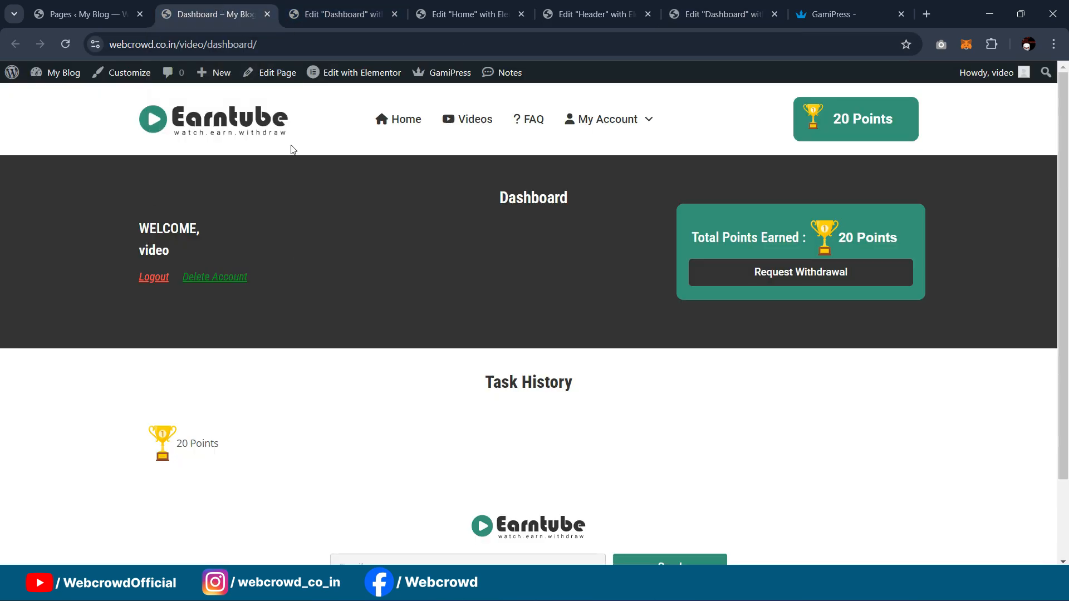
pyautogui.click(334, 14)
pyautogui.hotkey('ctrl', 'a')
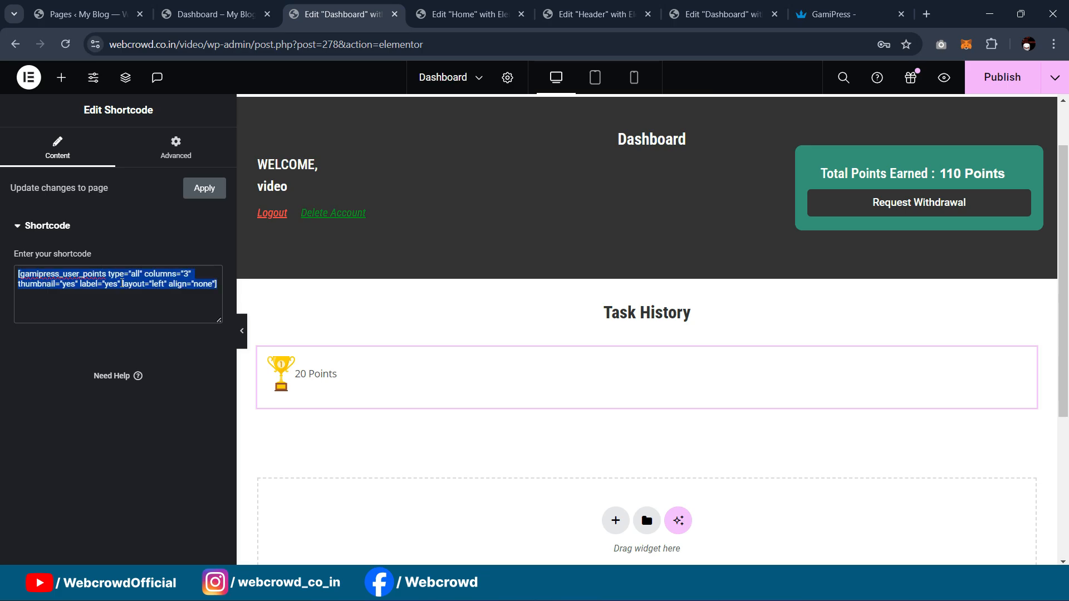
pyautogui.hotkey('ctrl', 'v')
# Step: Try removing the thumbnail="no" attribute, then restore it so columns="3" and thumbnail remain
pyautogui.scroll(-3, 594, 339)
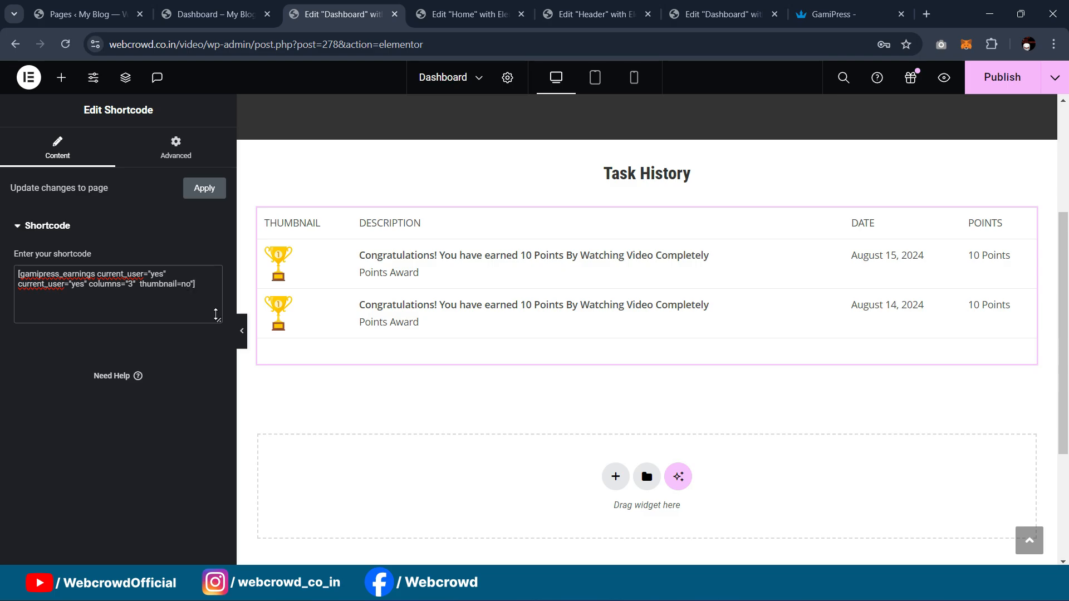
pyautogui.moveTo(138, 285); pyautogui.dragTo(198, 285)
pyautogui.press('BackSpace')
pyautogui.hotkey('ctrl', 'z')
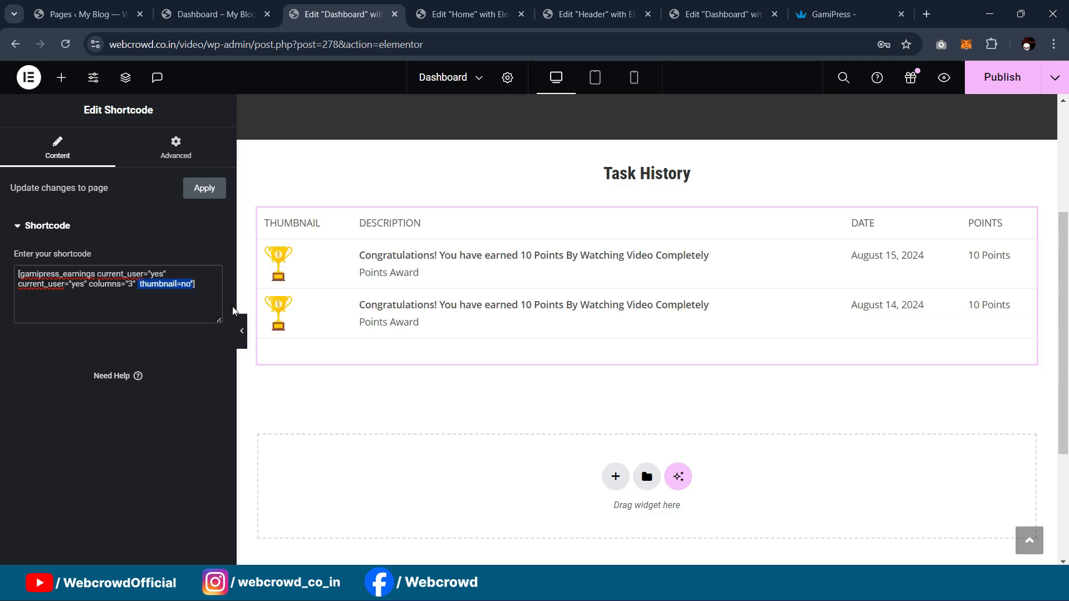
pyautogui.click(196, 297)
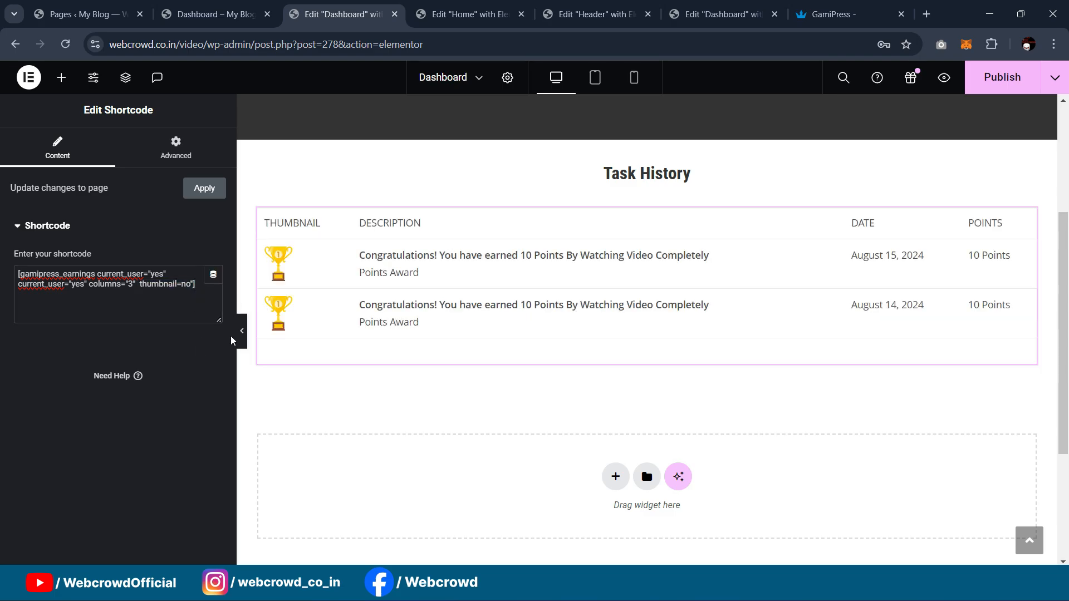
pyautogui.scroll(4, 462, 217)
# Step: Preview the Dashboard page at full width, then publish it
pyautogui.click(243, 328)
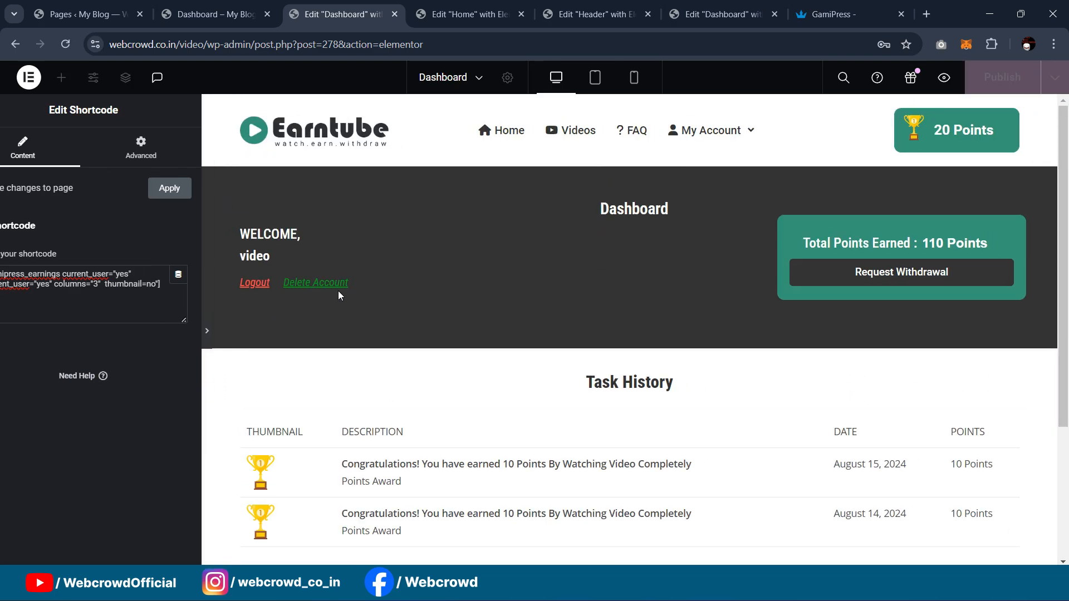
pyautogui.scroll(-3, 434, 245)
pyautogui.scroll(2, 434, 246)
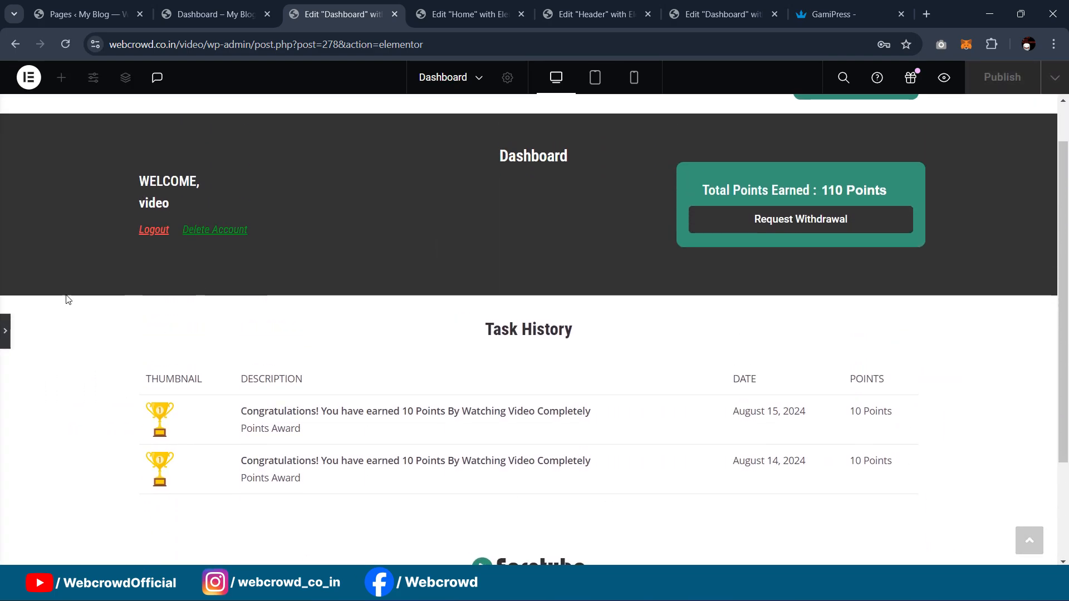
pyautogui.click(5, 331)
pyautogui.click(1002, 78)
# Step: Reload the live Dashboard page and scroll through its Task History entries
pyautogui.click(276, 15)
pyautogui.click(66, 44)
pyautogui.scroll(-3, 669, 312)
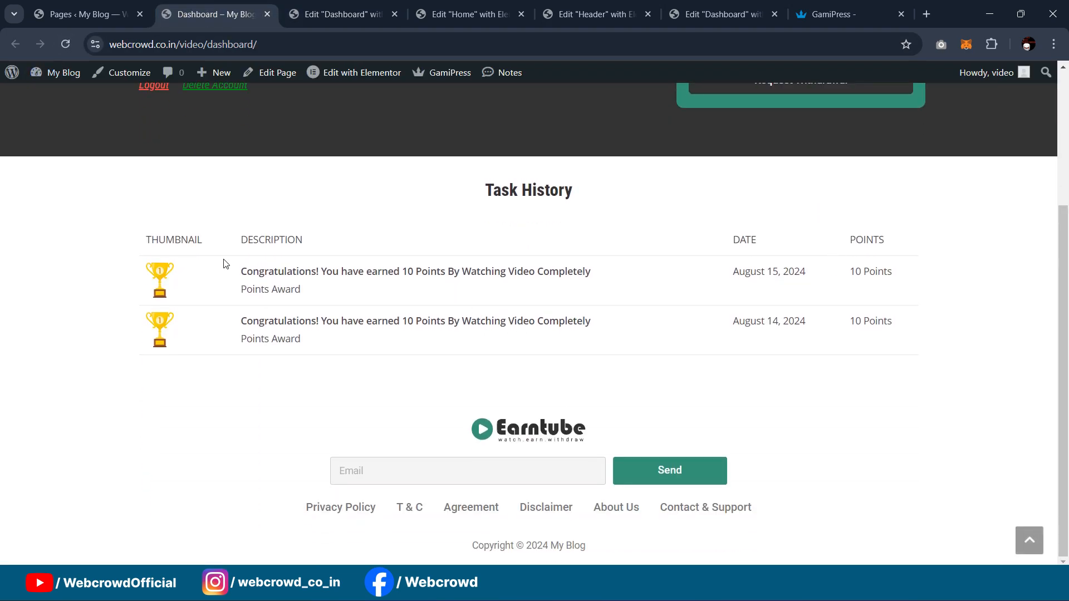
pyautogui.scroll(1, 533, 259)
pyautogui.scroll(-1, 533, 290)
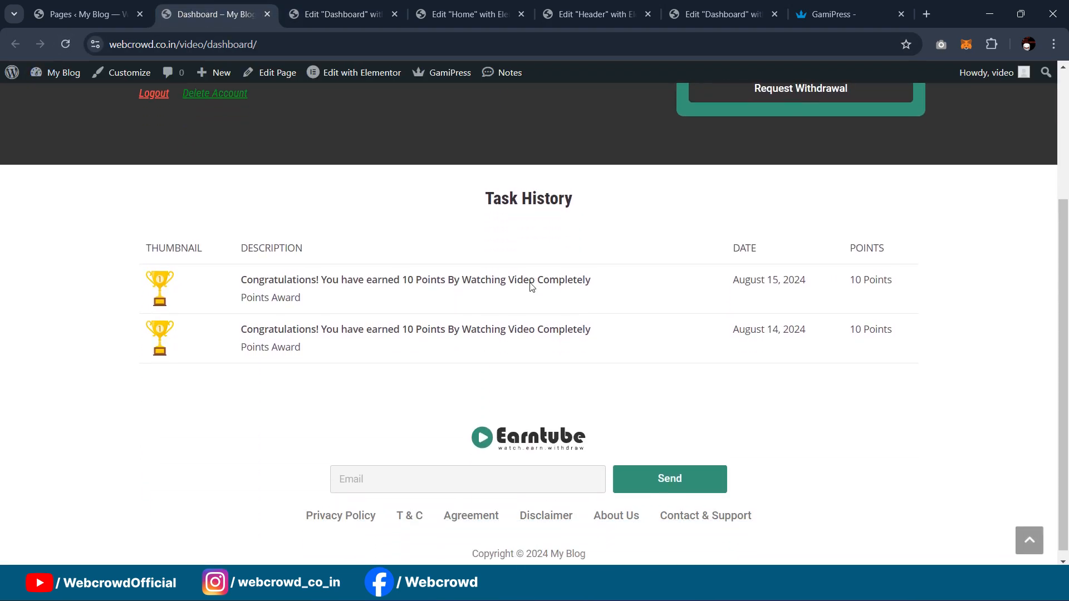
pyautogui.scroll(3, 692, 324)
pyautogui.scroll(-3, 687, 312)
pyautogui.scroll(2, 680, 300)
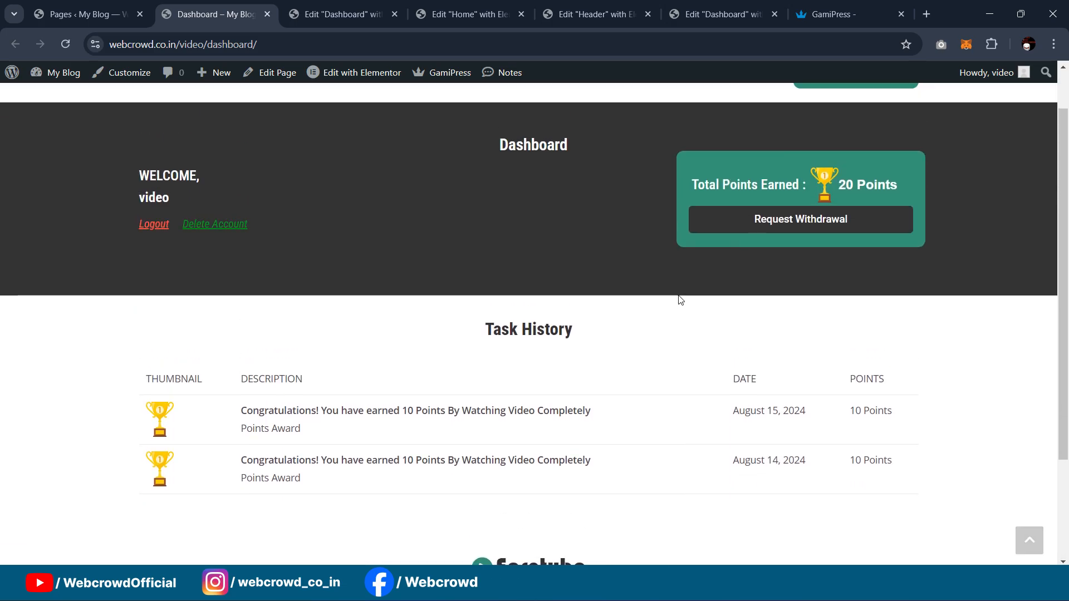
pyautogui.scroll(-1, 615, 303)
pyautogui.scroll(1, 599, 262)
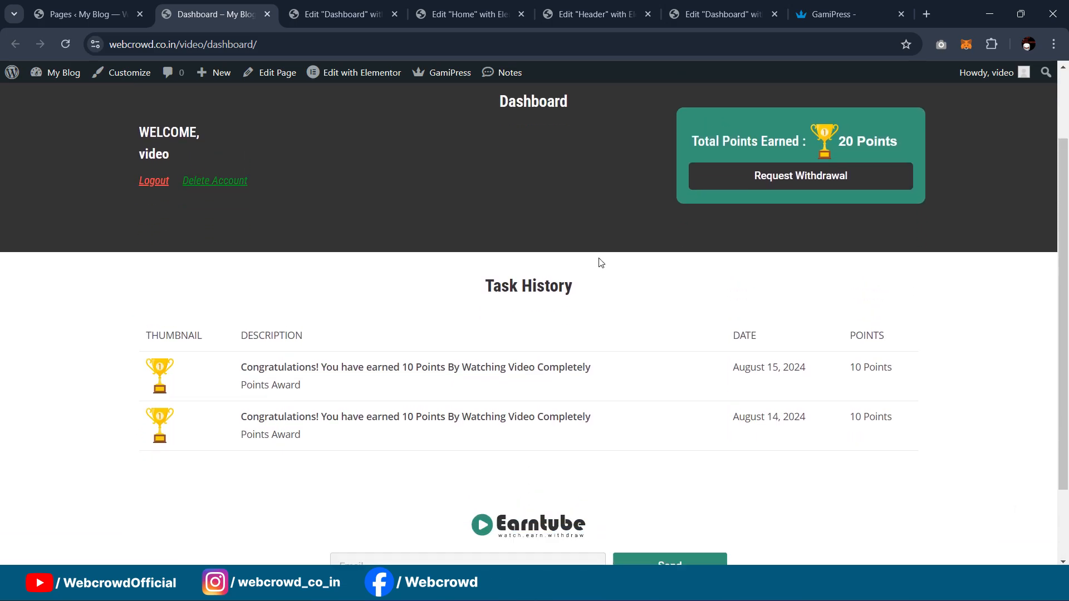
pyautogui.scroll(-2, 445, 284)
pyautogui.scroll(3, 459, 331)
pyautogui.scroll(-3, 460, 332)
pyautogui.scroll(3, 453, 246)
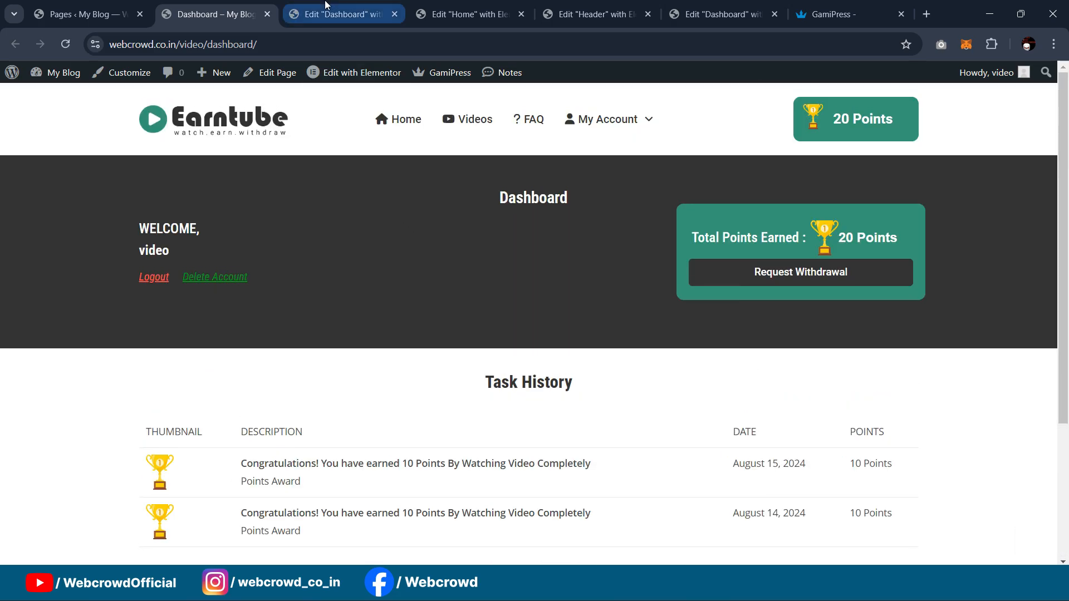
# Step: Compare the Dashboard editor with the live page and test where Request Withdrawal leads
pyautogui.click(326, 6)
pyautogui.scroll(4, 633, 324)
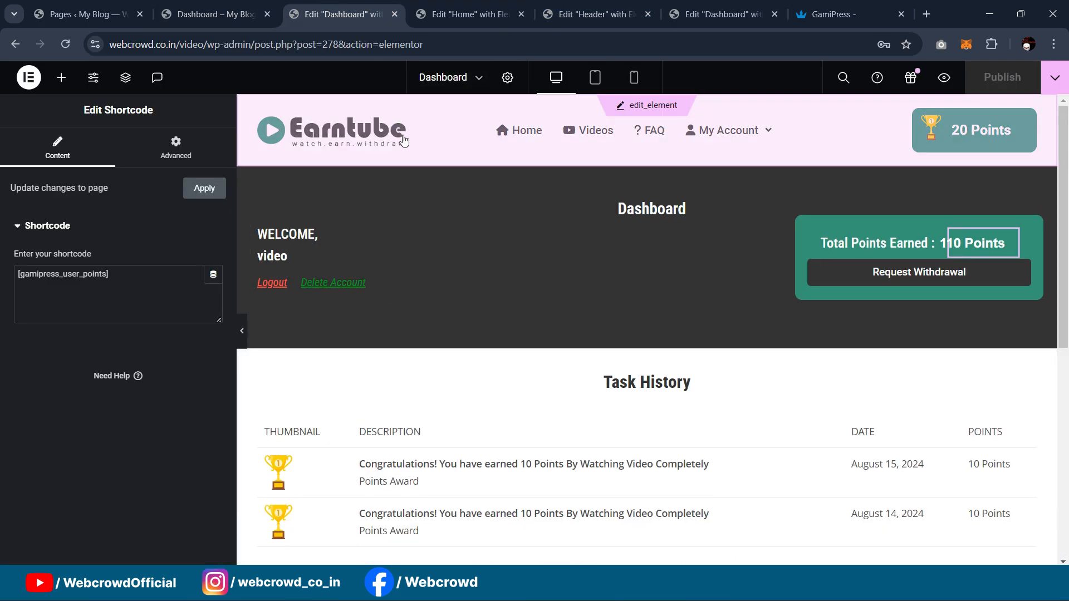
pyautogui.scroll(-3, 742, 162)
pyautogui.hotkey('ctrl', 'shift', 'Tab')
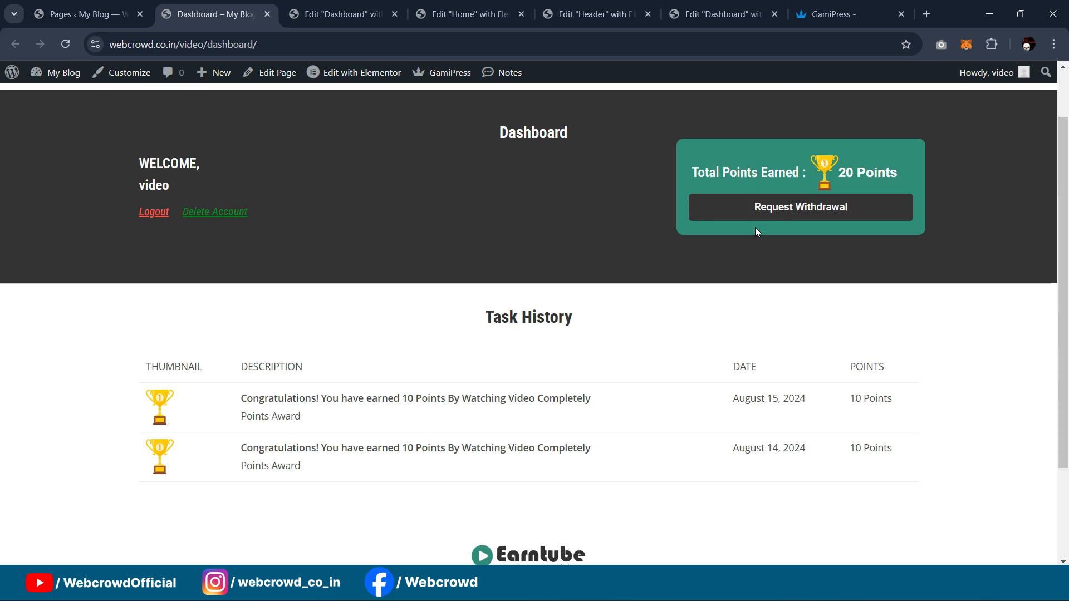
pyautogui.scroll(-4, 754, 232)
pyautogui.scroll(5, 755, 228)
pyautogui.hotkey('ctrl', 'Tab')
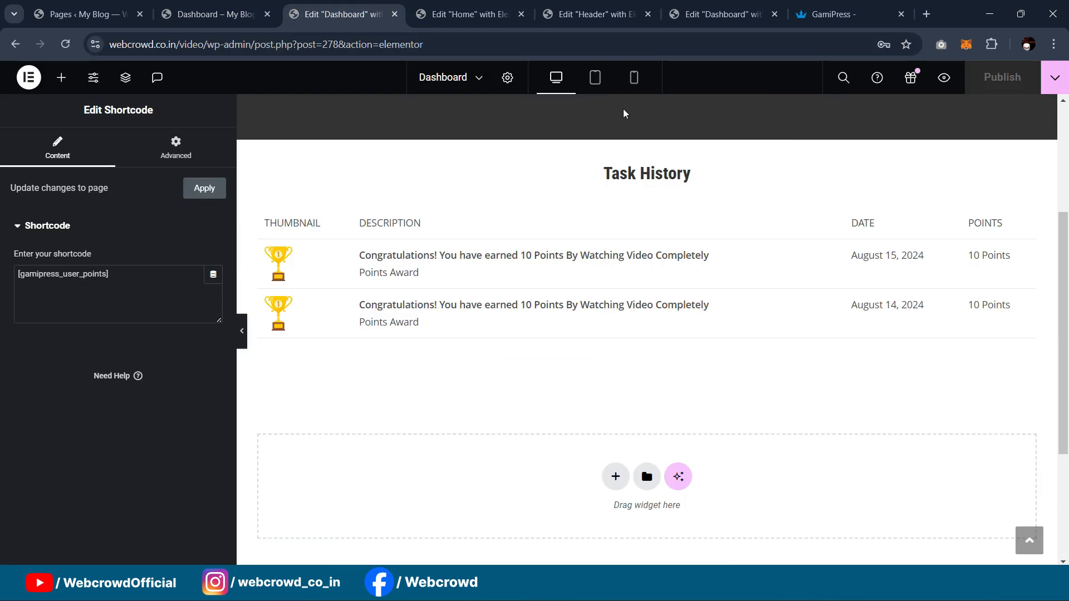
pyautogui.hotkey('ctrl', 'shift', 'Tab')
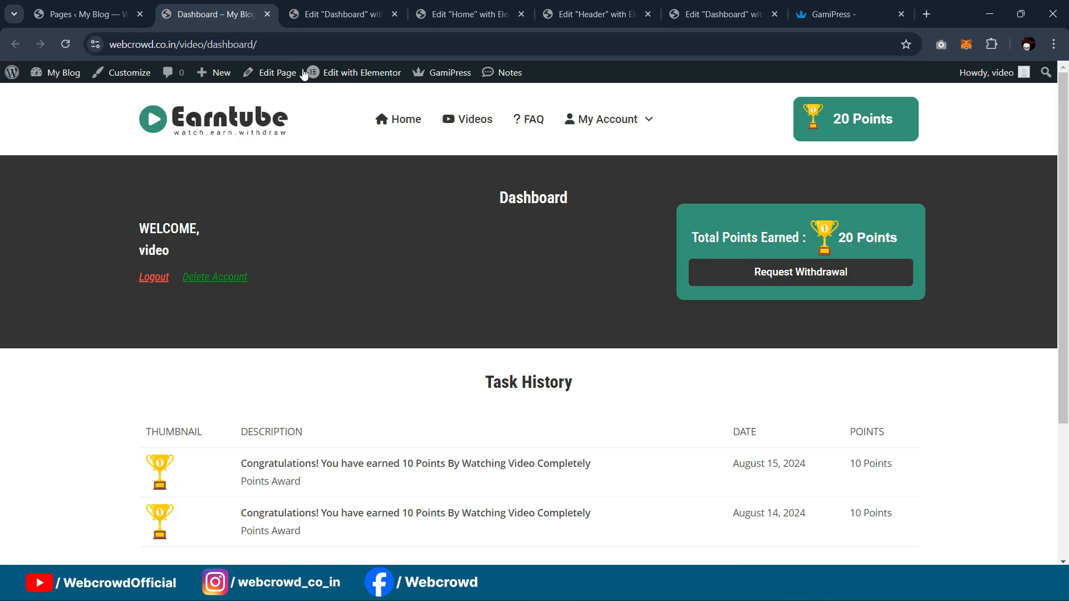
pyautogui.click(796, 280)
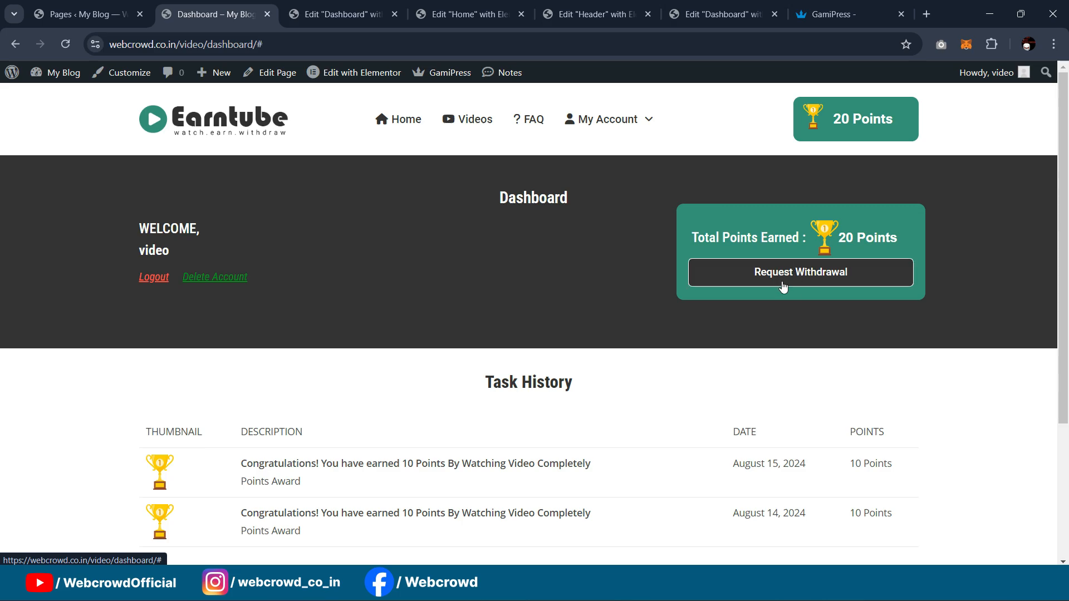
pyautogui.click(323, 8)
# Step: Look over the live Dashboard page again after checking the other editor tabs
pyautogui.click(459, 7)
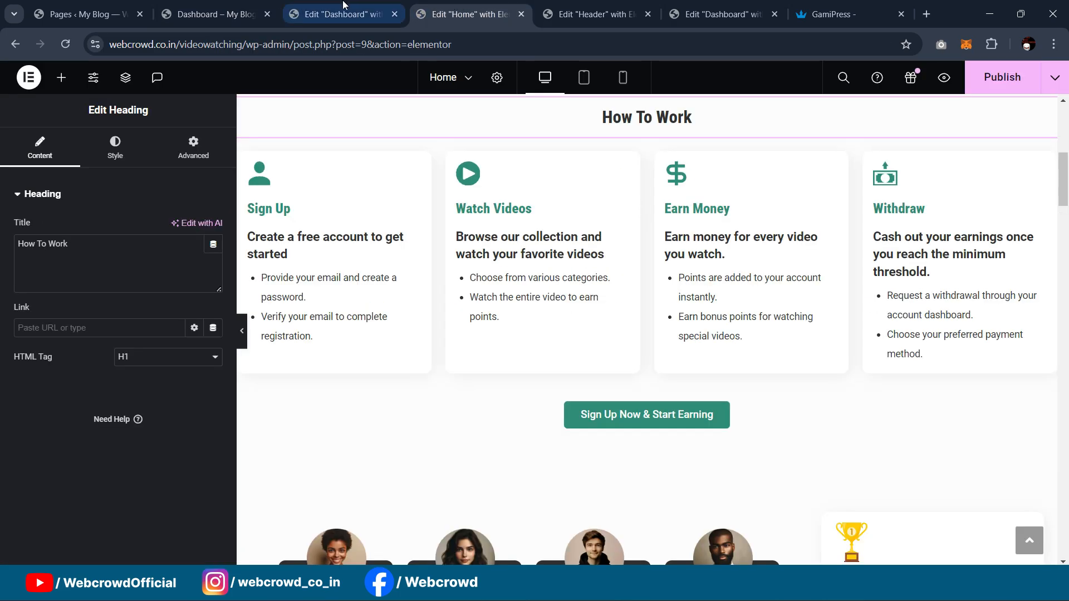
pyautogui.click(349, 4)
pyautogui.click(214, 10)
pyautogui.scroll(-3, 791, 235)
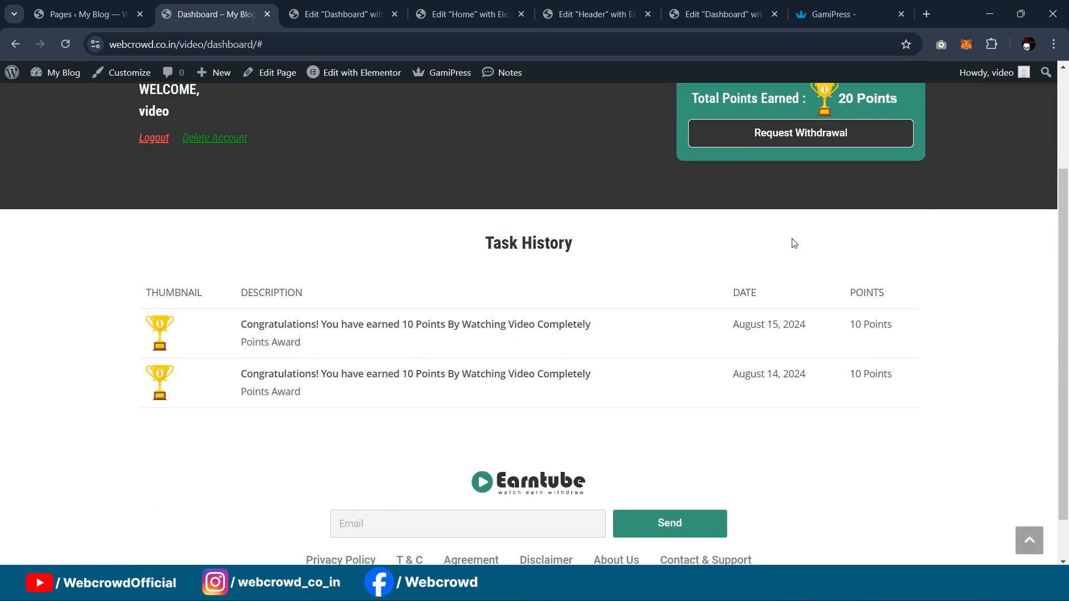
pyautogui.scroll(3, 783, 284)
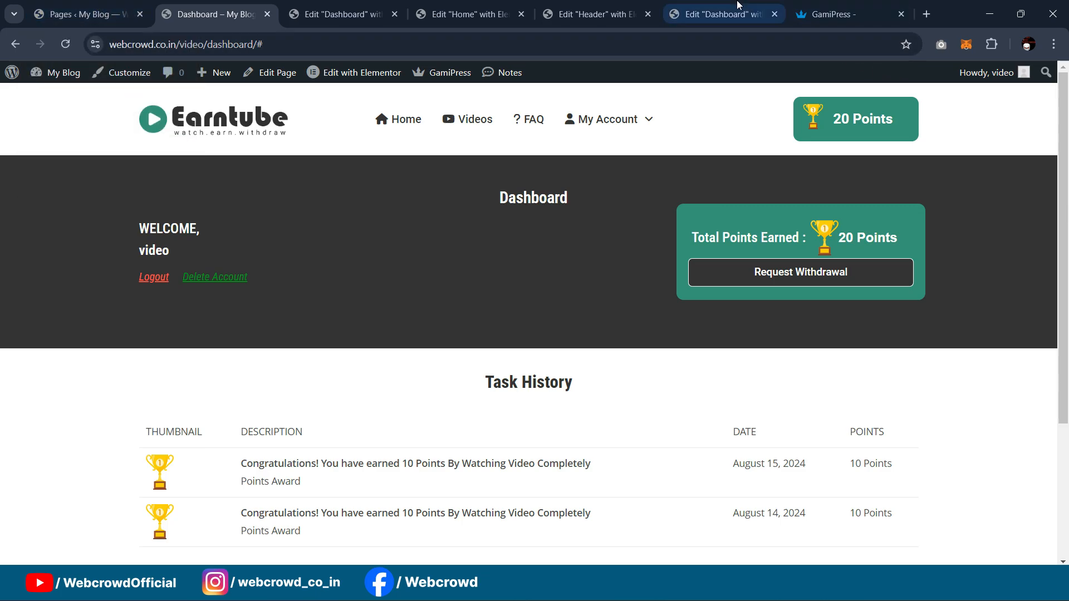
# Step: Go to the reference site's live Dashboard page and reload it
pyautogui.click(718, 14)
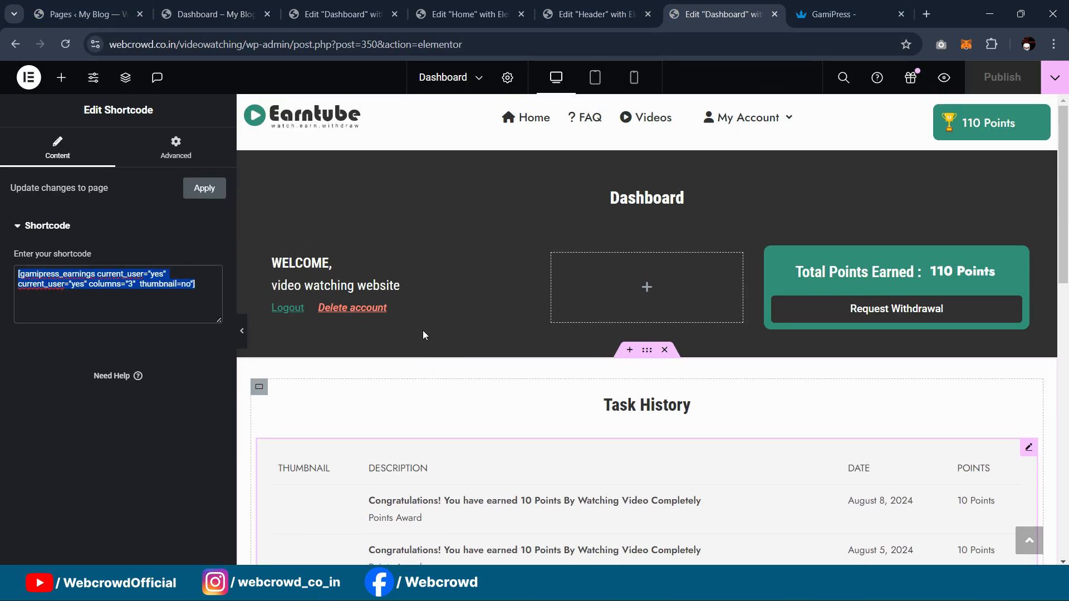
pyautogui.scroll(4, 422, 329)
pyautogui.click(15, 44)
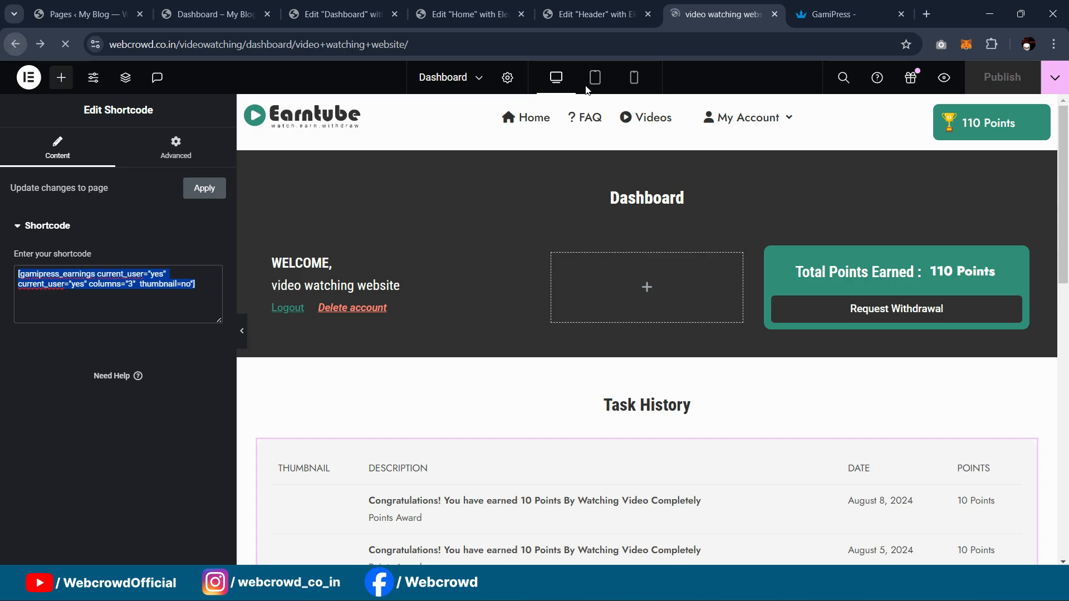
pyautogui.click(612, 140)
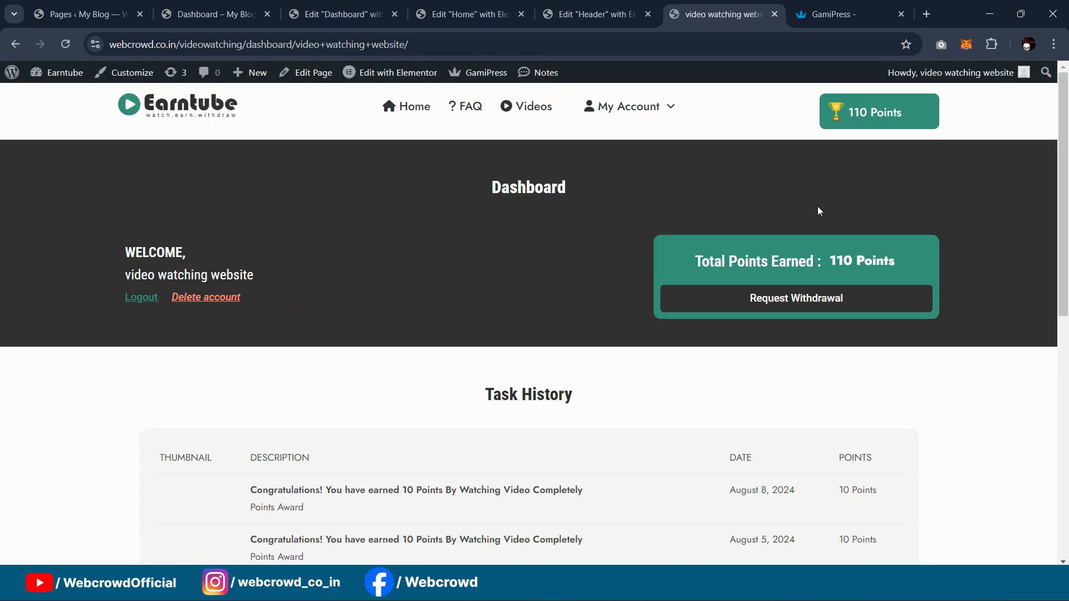
pyautogui.scroll(-2, 778, 235)
# Step: Open the reference site's Withdrawal Request form and try its Your Name, Points and UPI ID fields
pyautogui.click(778, 233)
pyautogui.scroll(-4, 701, 228)
pyautogui.scroll(4, 712, 248)
pyautogui.click(226, 307)
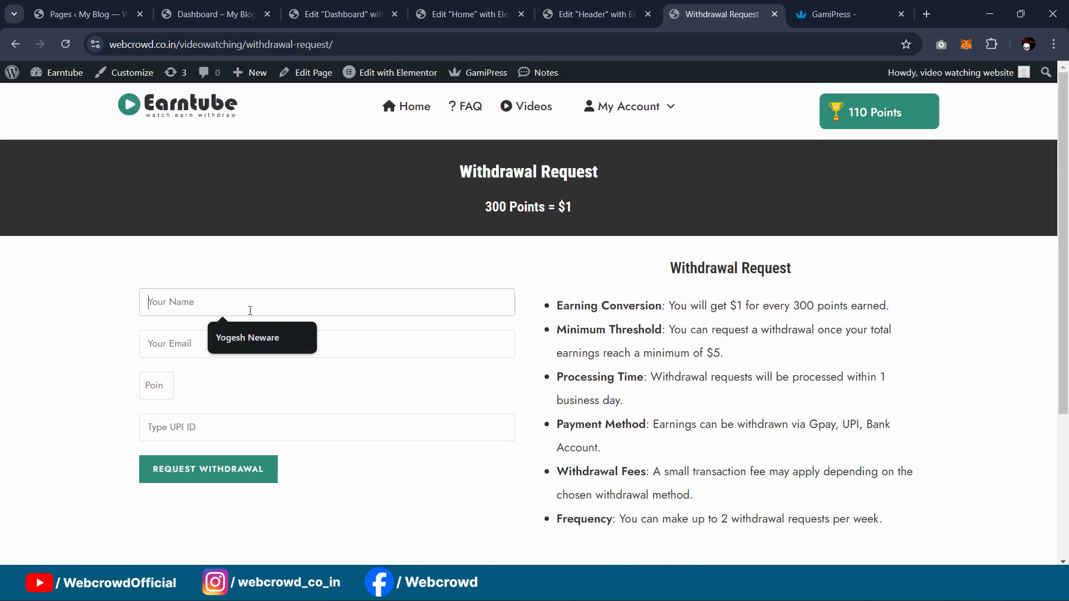
pyautogui.click(343, 272)
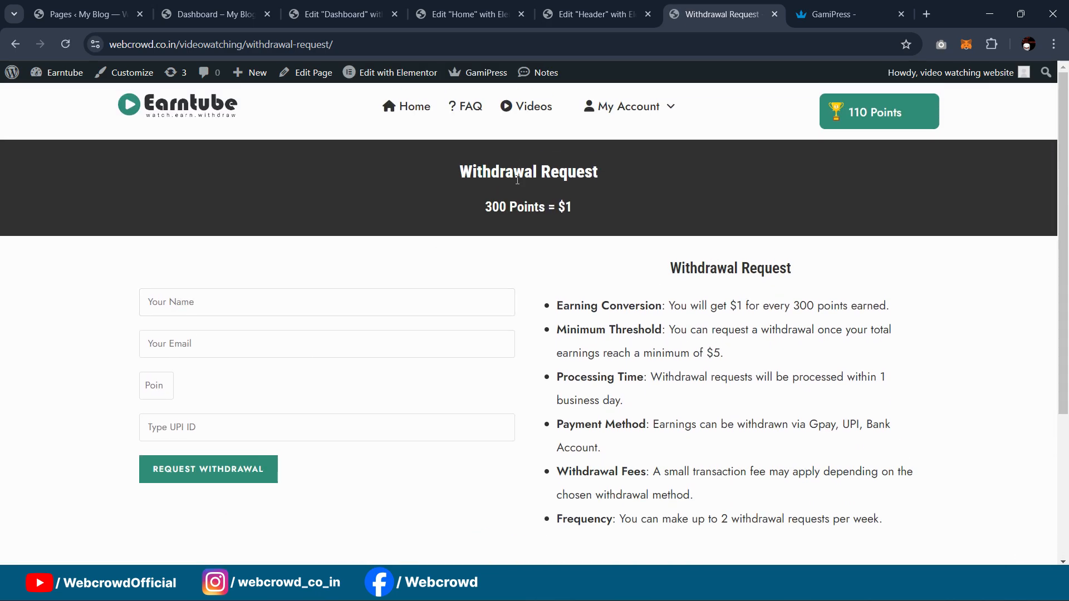
pyautogui.click(215, 300)
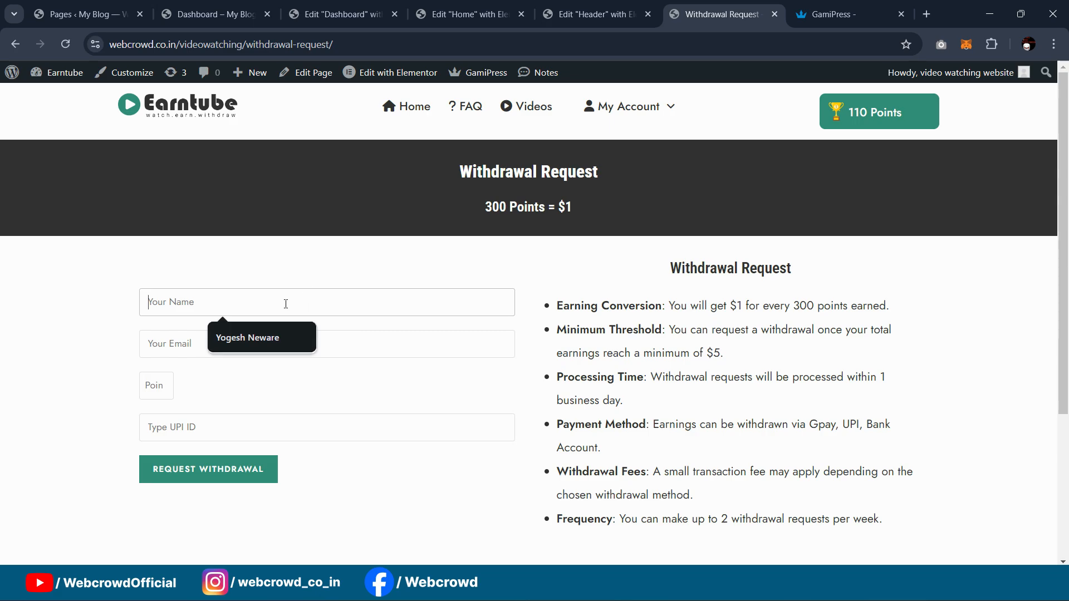
pyautogui.click(157, 391)
pyautogui.click(222, 427)
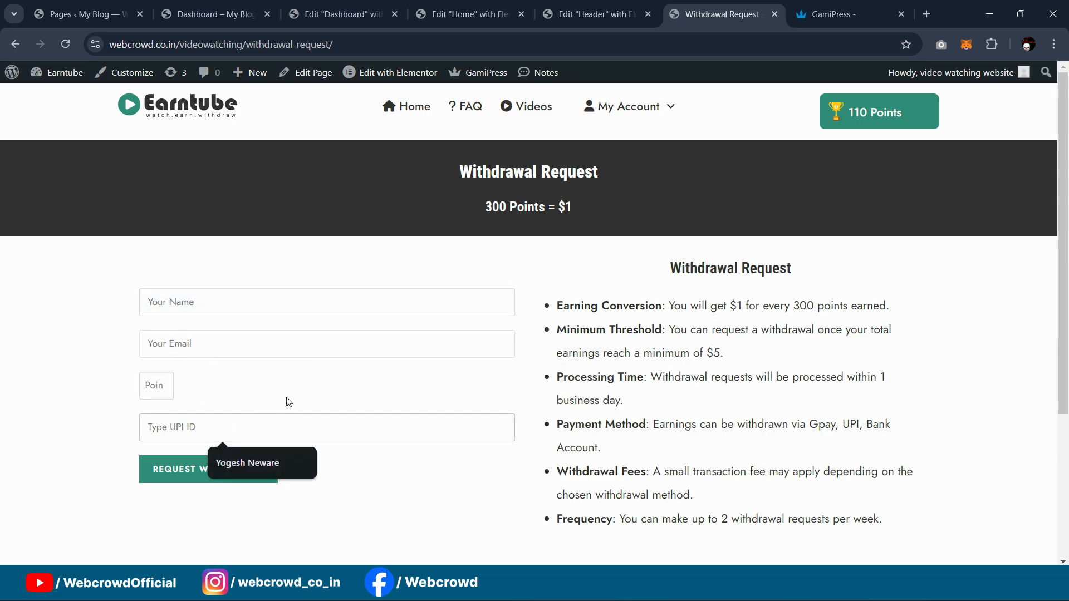
pyautogui.click(265, 431)
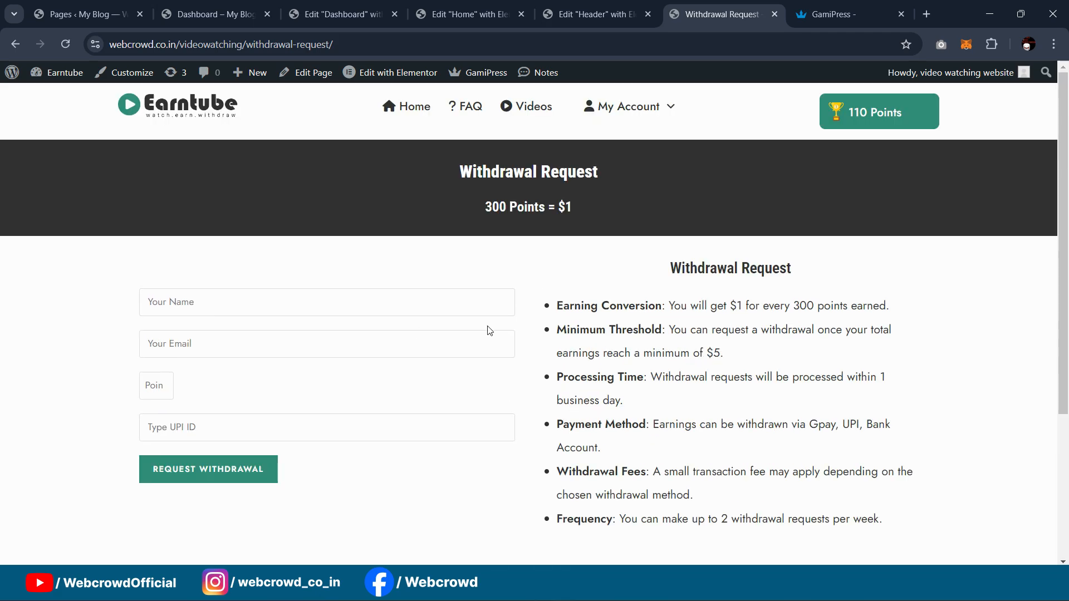
# Step: Return to the WordPress admin list of all pages
pyautogui.click(222, 11)
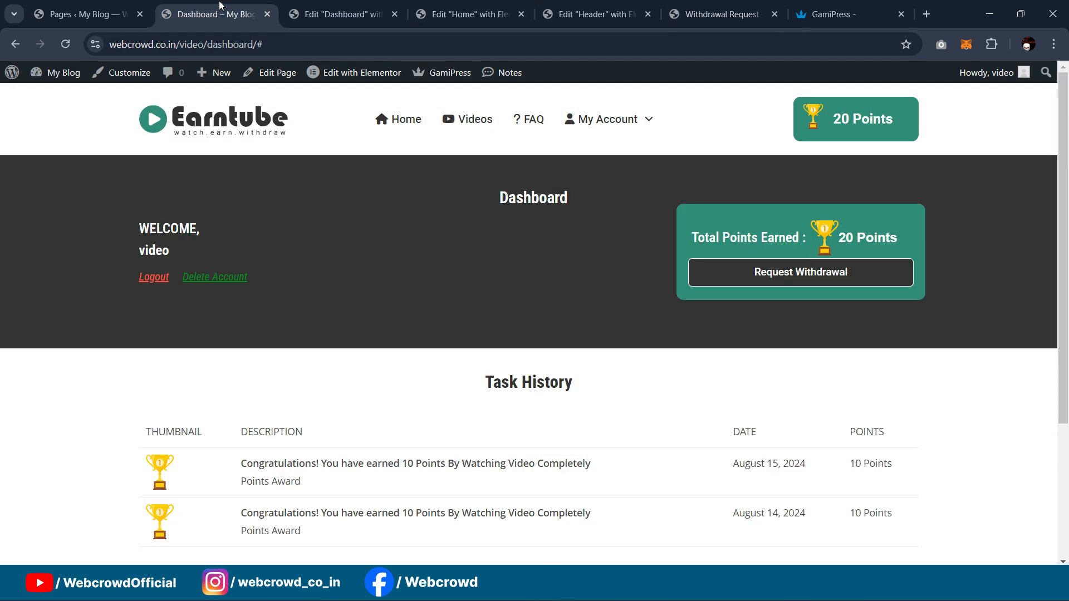
pyautogui.click(339, 12)
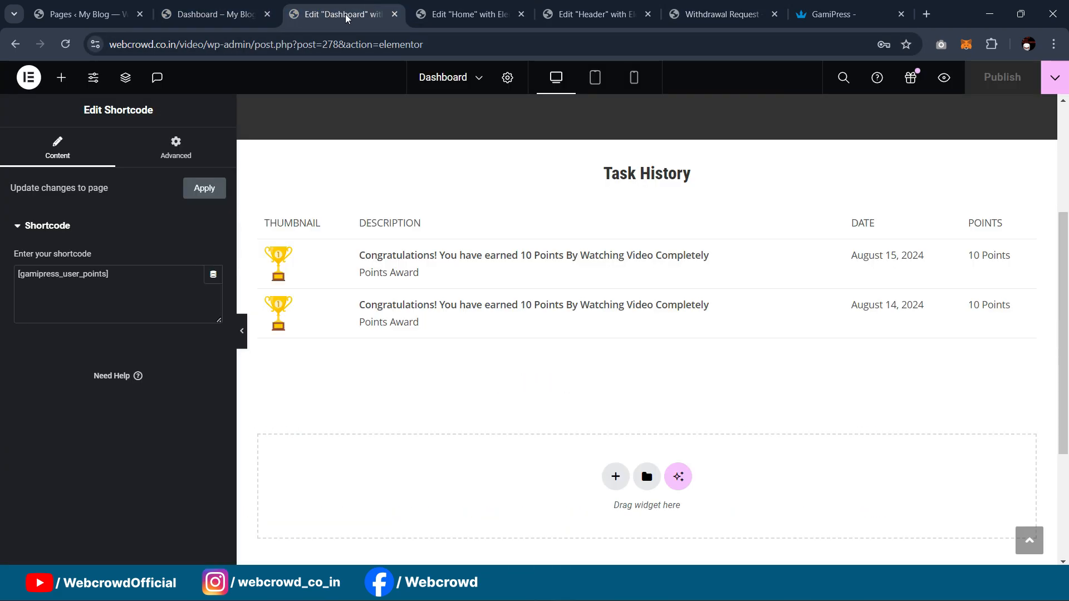
pyautogui.click(111, 7)
pyautogui.scroll(5, 76, 358)
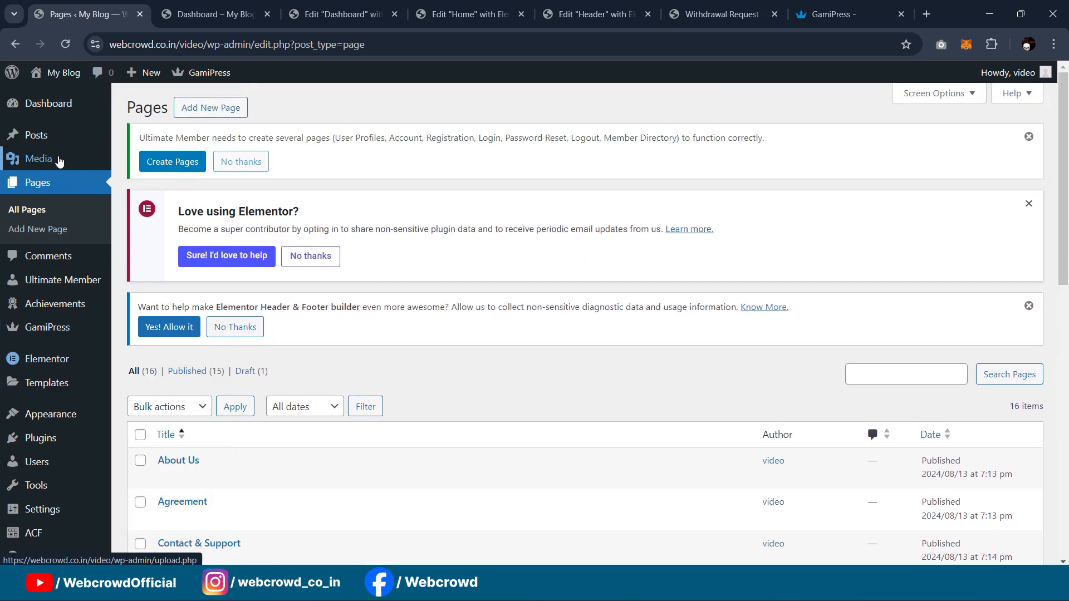
pyautogui.moveTo(49, 150)
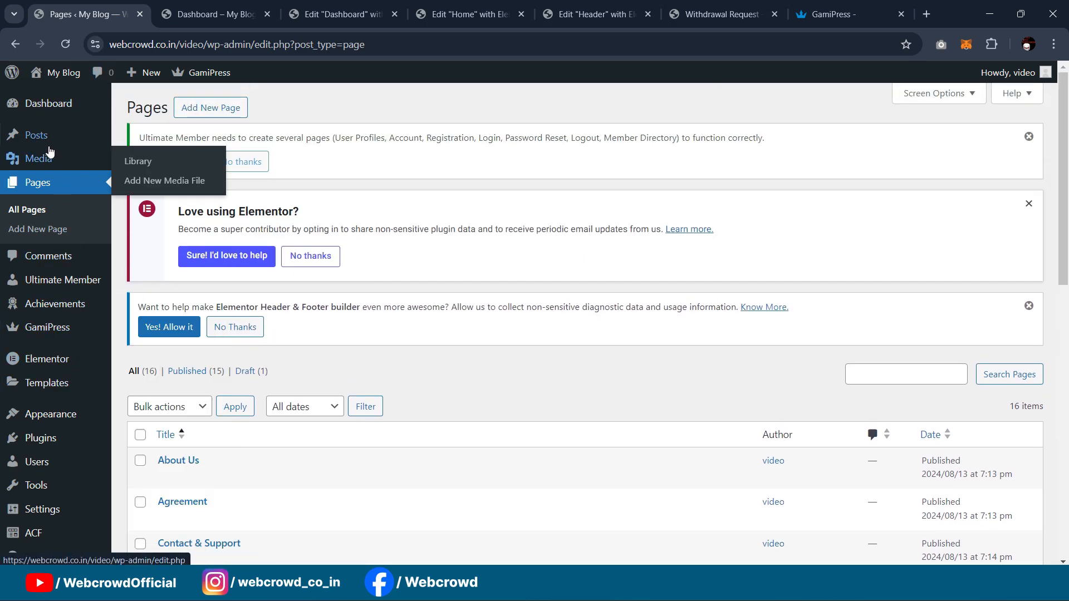
# Step: Create a new page titled 'Withdrawal Request'
pyautogui.middleClick(40, 237)
pyautogui.click(179, 14)
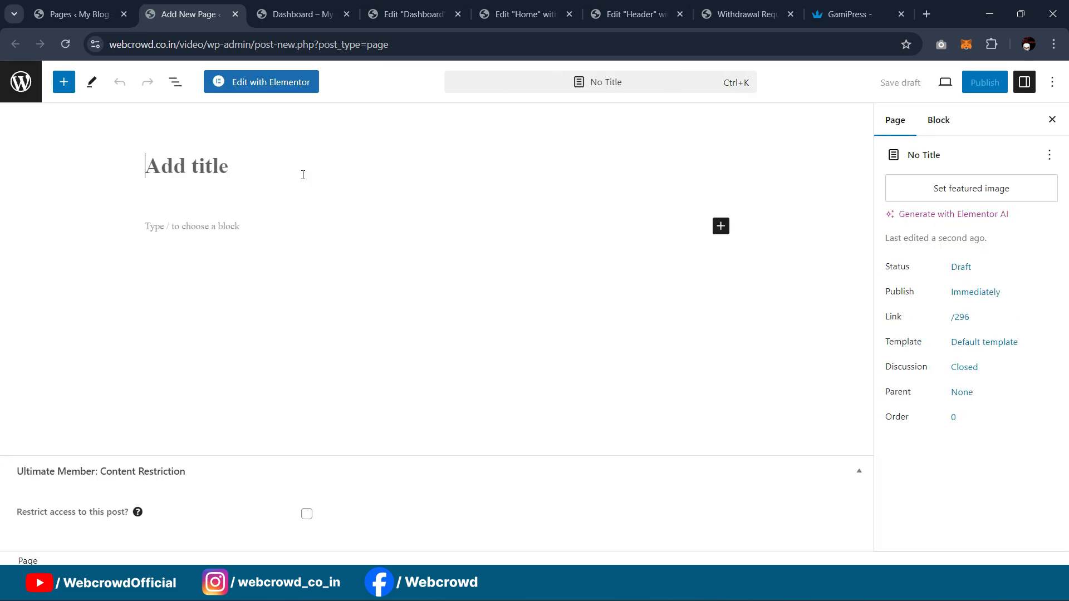
pyautogui.write('Withdrwa')
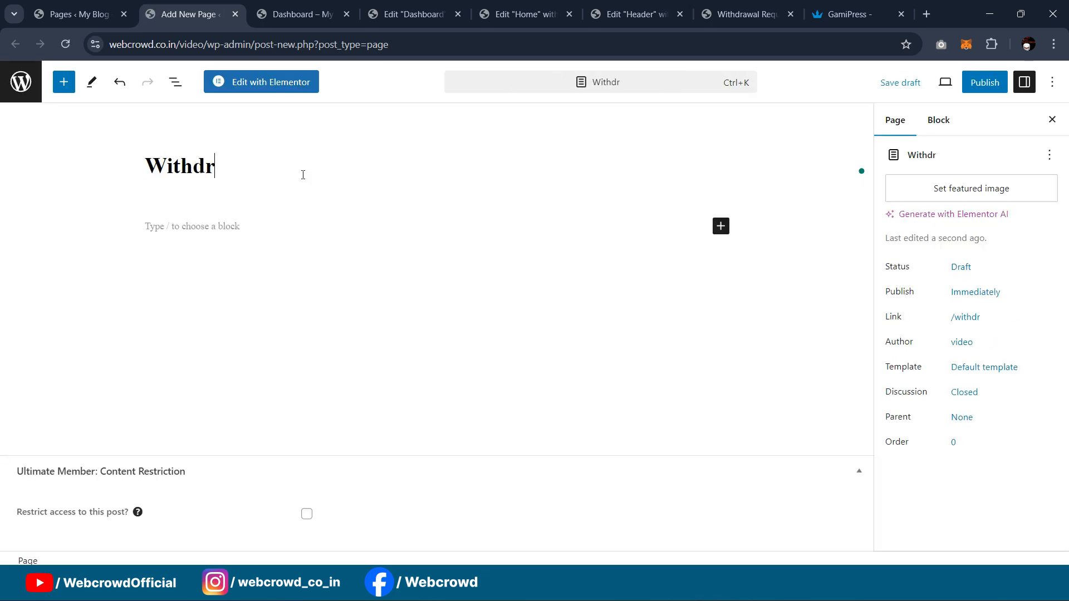
pyautogui.press('BackSpace')
pyautogui.press('BackSpace')
pyautogui.write('aw')
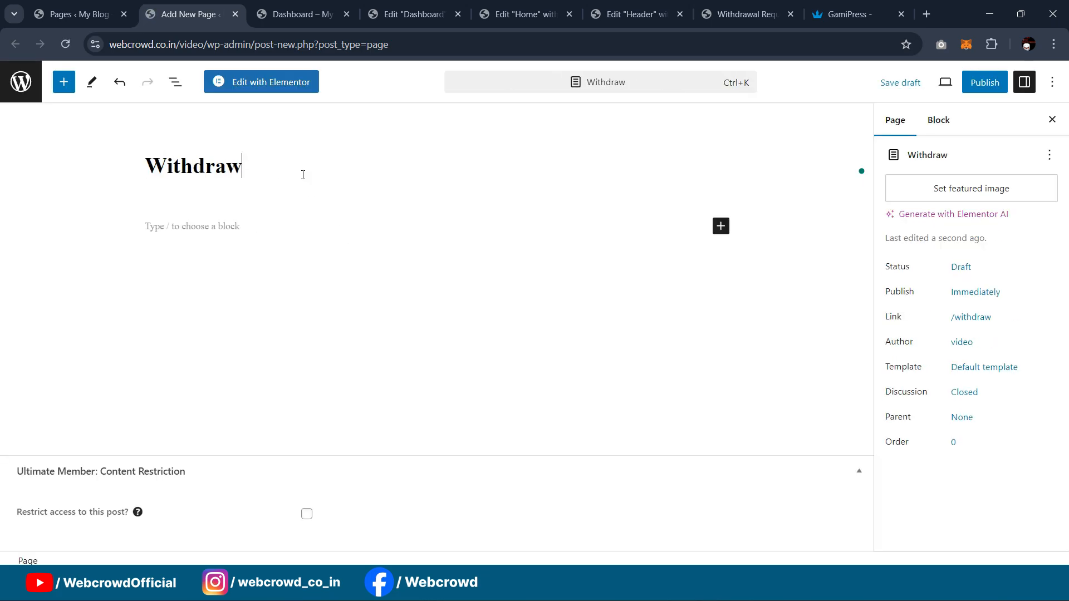
pyautogui.write('al Request')
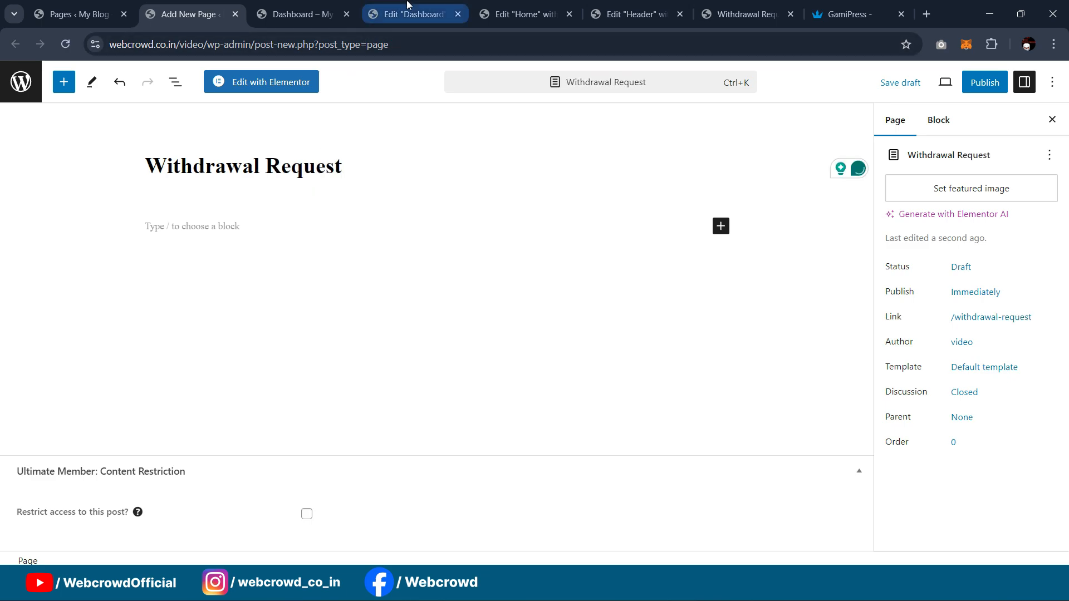
pyautogui.press('Return')
# Step: Set the page template to Elementor Full Width, publish, and open it in Elementor
pyautogui.click(972, 370)
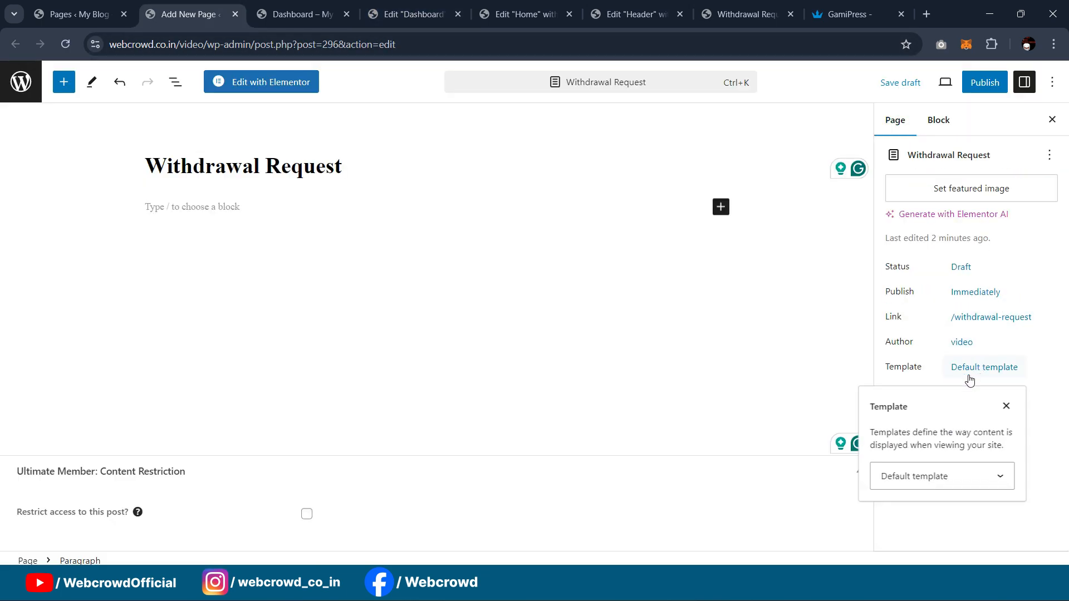
pyautogui.click(951, 483)
pyautogui.click(947, 519)
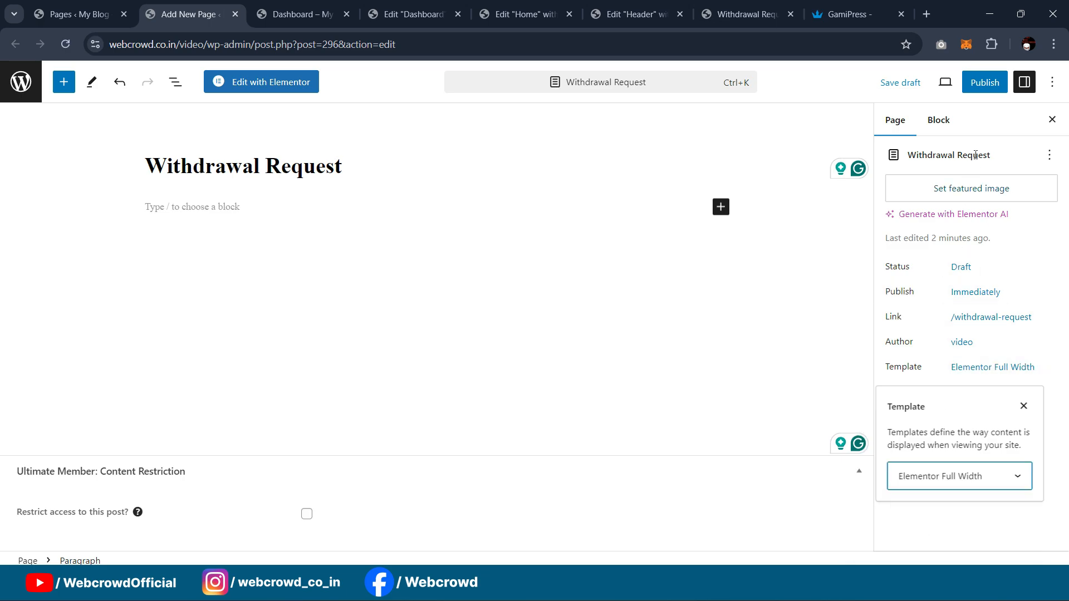
pyautogui.click(990, 83)
pyautogui.click(927, 81)
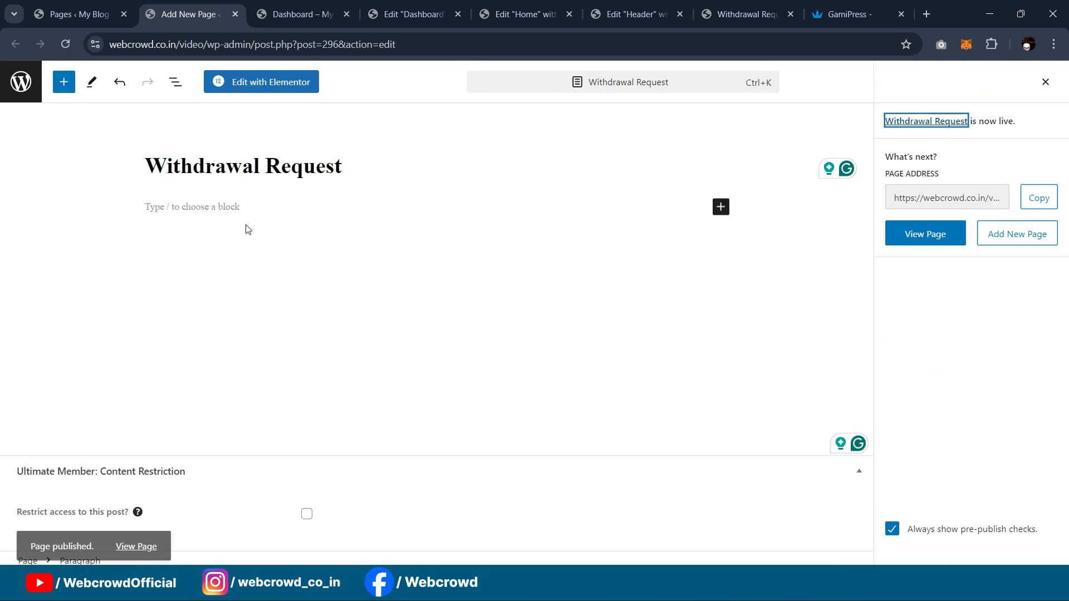
pyautogui.click(277, 83)
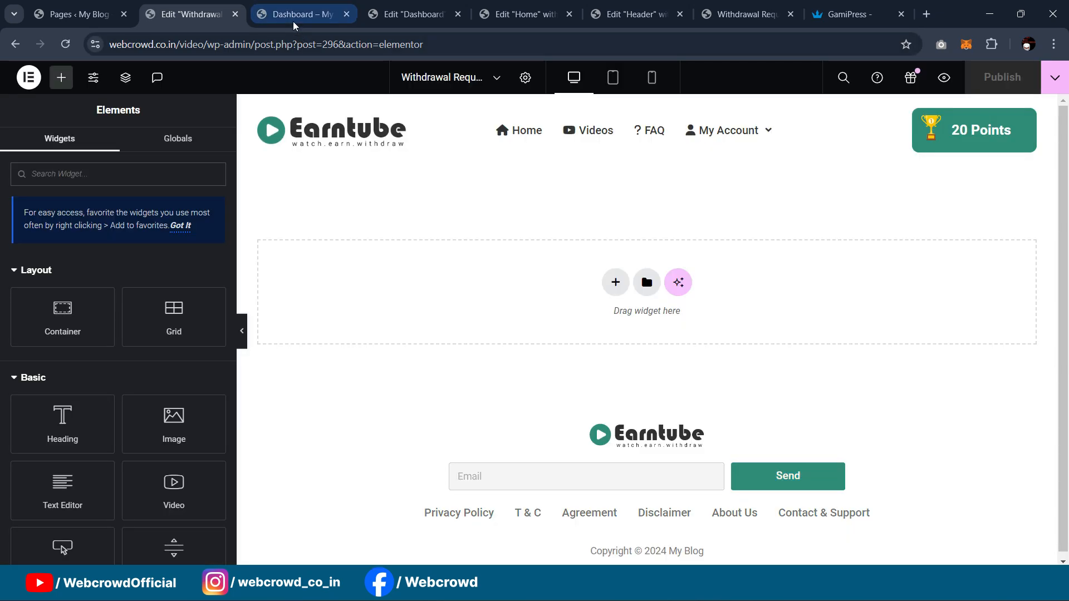
# Step: Copy the dark Dashboard banner section from the Dashboard page editor
pyautogui.click(293, 21)
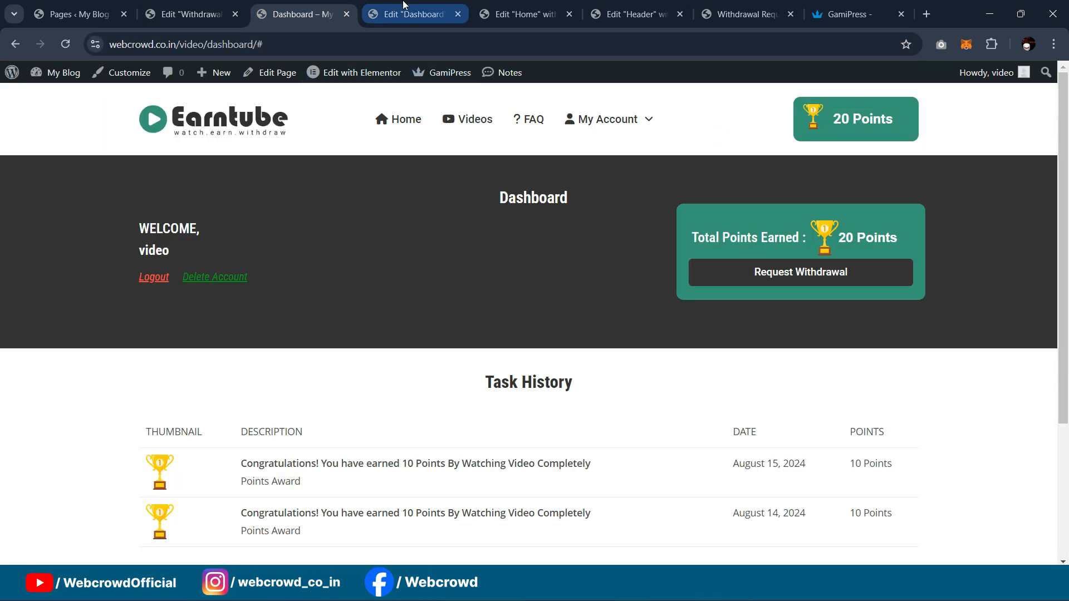
pyautogui.click(409, 14)
pyautogui.click(303, 5)
pyautogui.click(429, 6)
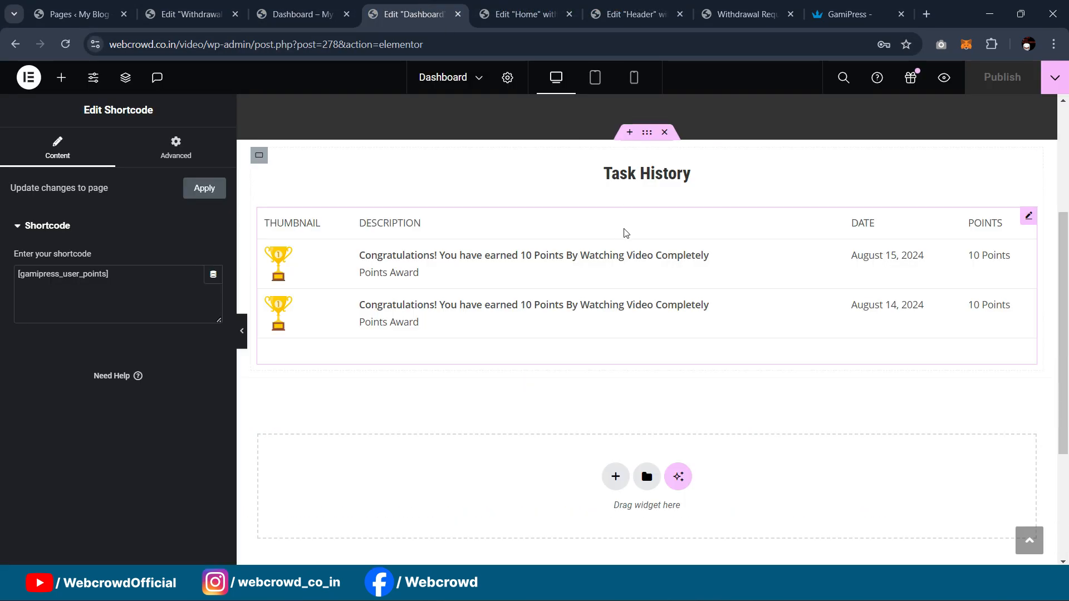
pyautogui.scroll(4, 628, 242)
pyautogui.rightClick(649, 160)
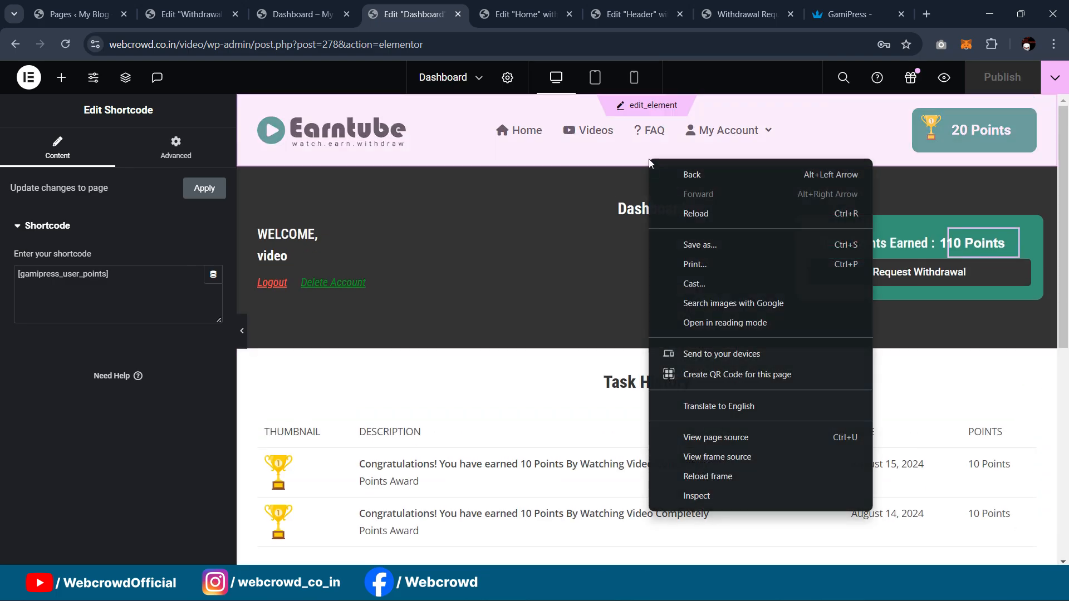
pyautogui.click(591, 368)
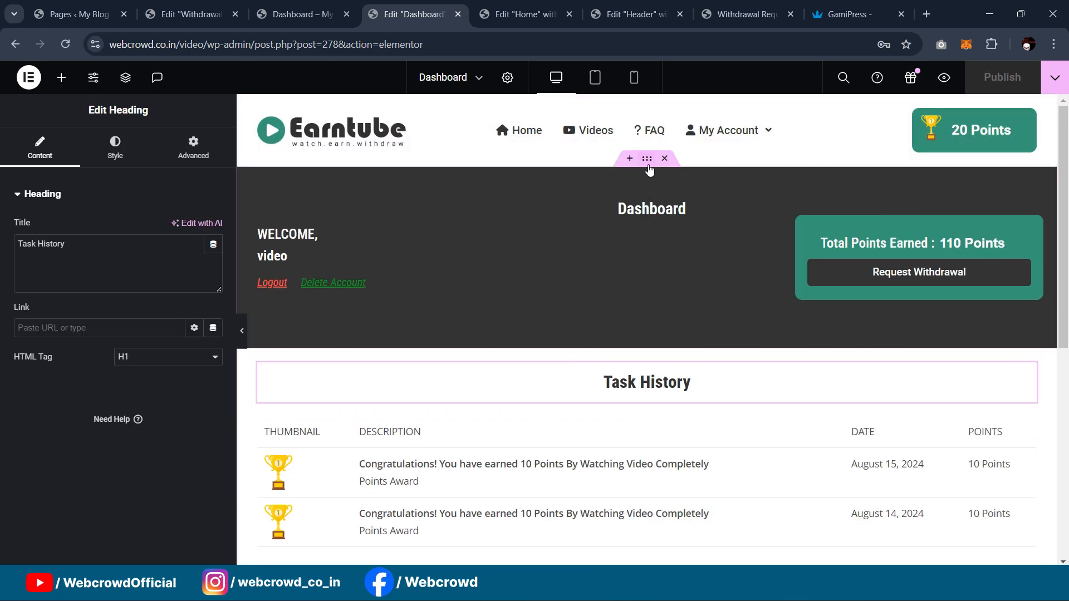
pyautogui.click(648, 166)
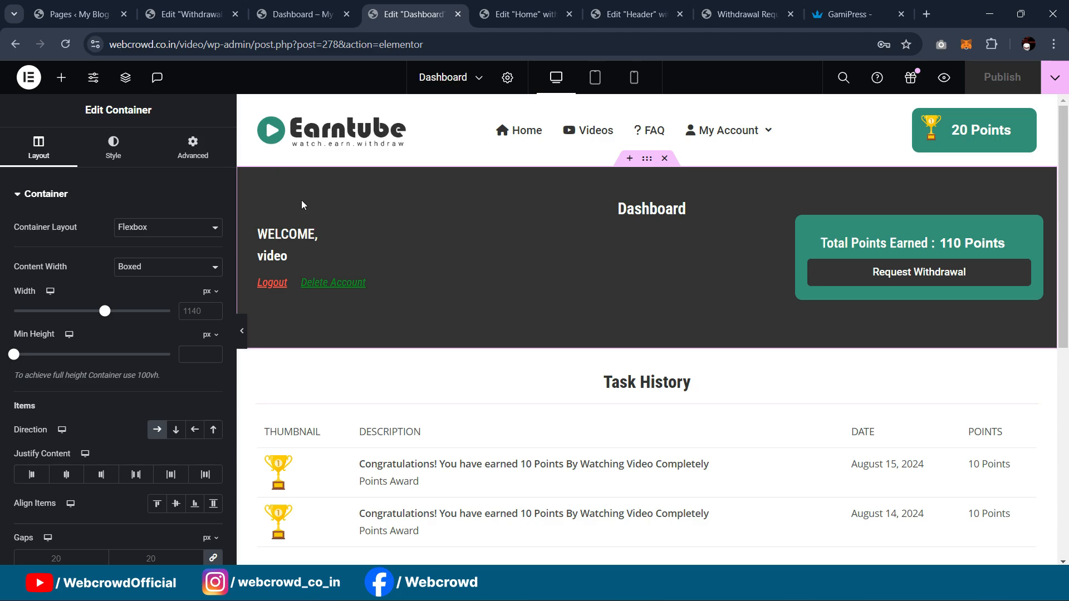
pyautogui.rightClick(646, 159)
pyautogui.click(670, 256)
# Step: Paste the banner into the Withdrawal Request page and delete its WELCOME and username headings
pyautogui.click(171, 7)
pyautogui.rightClick(475, 296)
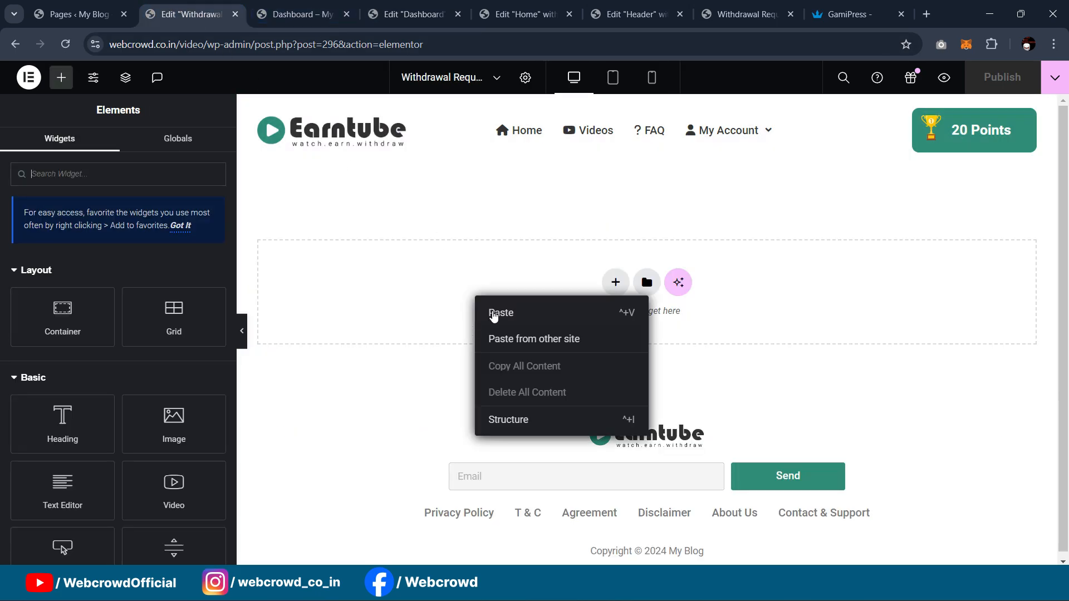
pyautogui.hotkey('ctrl', 'v')
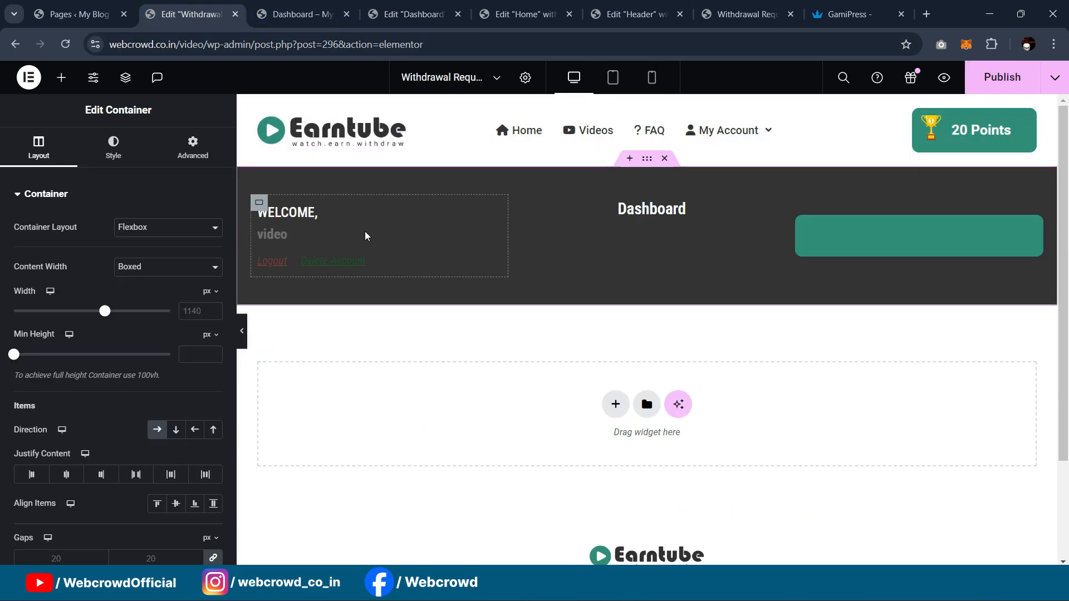
pyautogui.click(308, 236)
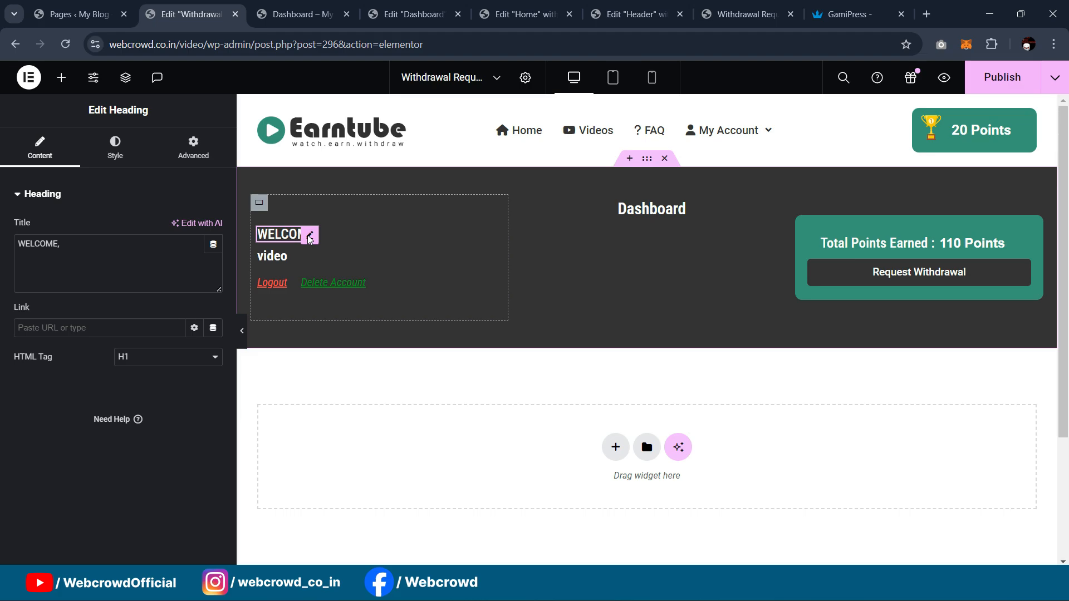
pyautogui.press('Delete')
pyautogui.click(281, 246)
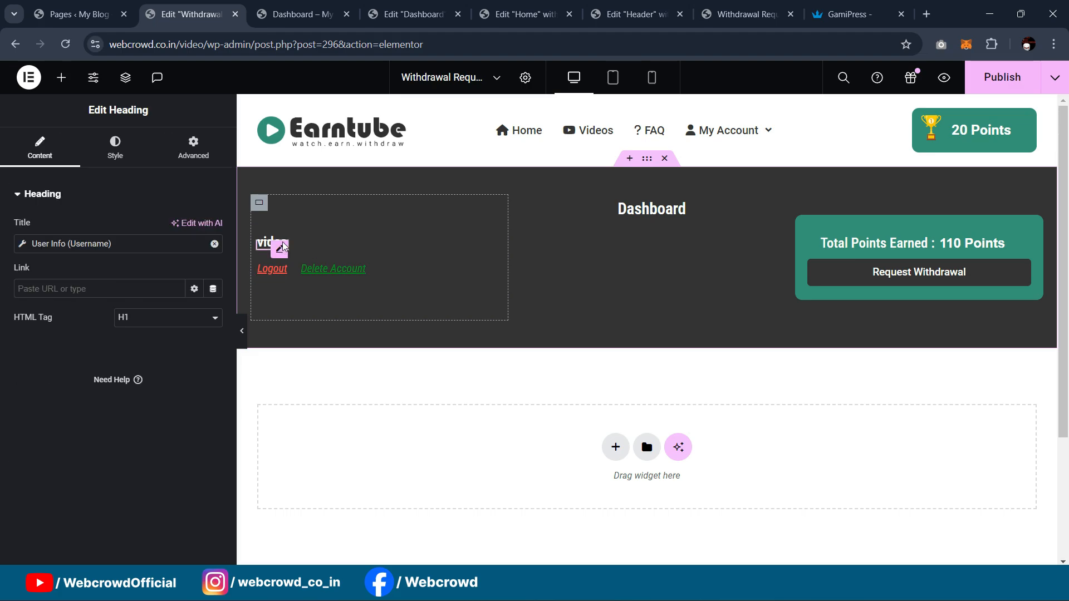
pyautogui.press('Delete')
# Step: Delete the Logout and Delete Account links and the total points box, then log back in
pyautogui.click(276, 268)
pyautogui.press('Delete')
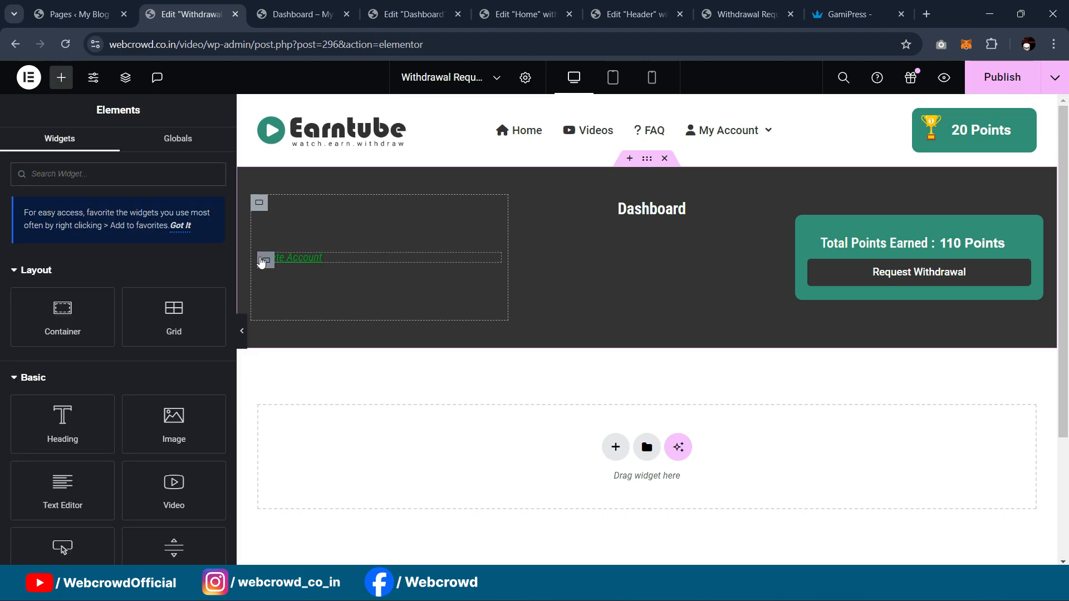
pyautogui.click(260, 262)
pyautogui.press('Delete')
pyautogui.click(803, 225)
pyautogui.press('Delete')
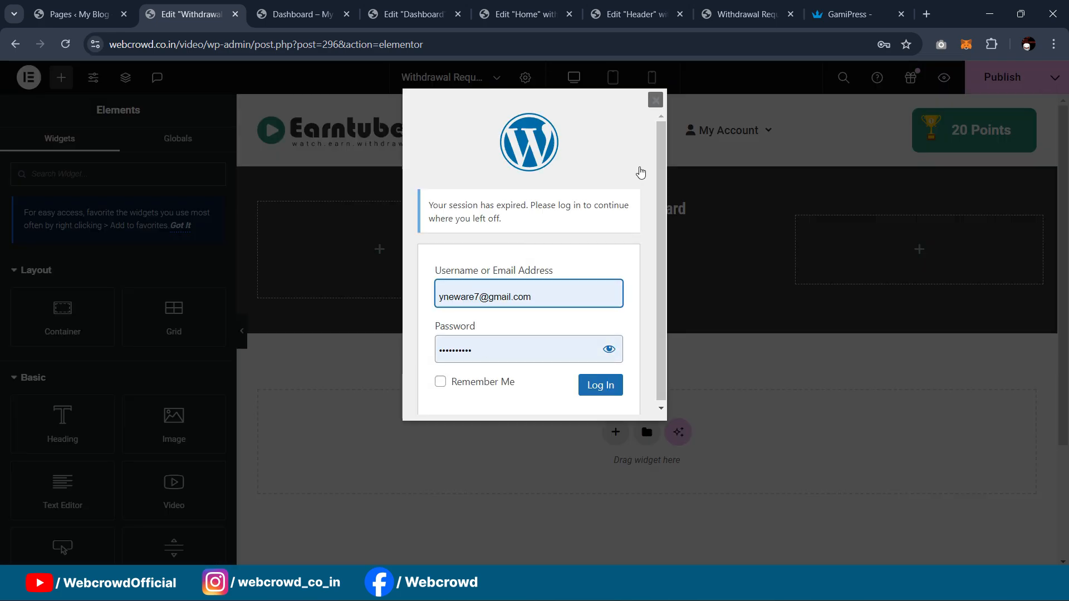
pyautogui.click(599, 385)
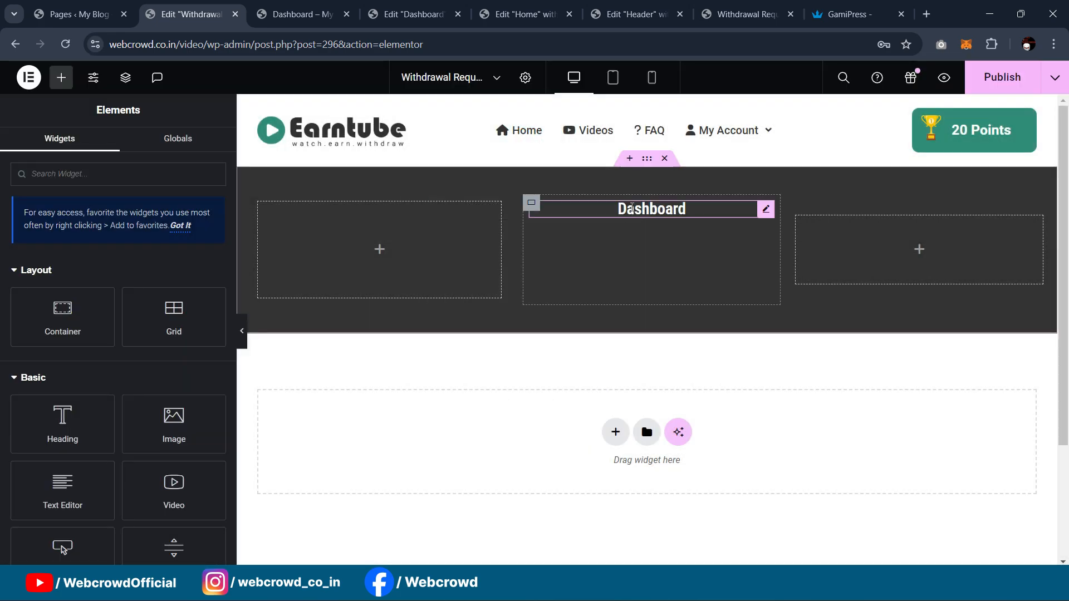
# Step: Change the Dashboard heading text to 'Withdrawal Request', fixing the typo
pyautogui.click(680, 209)
pyautogui.moveTo(88, 248); pyautogui.dragTo(1, 245)
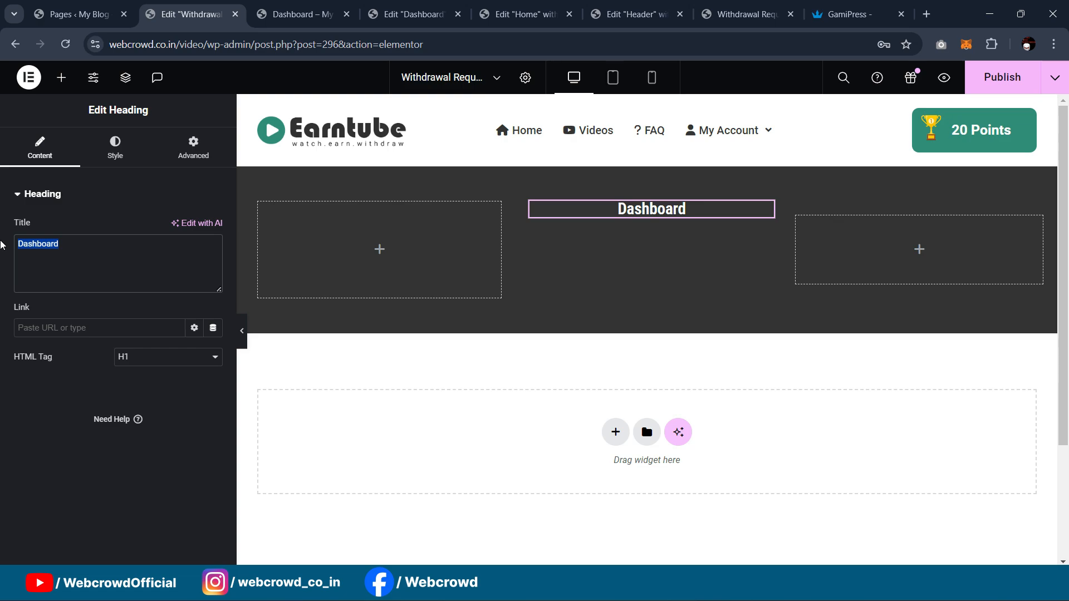
pyautogui.write('Wi')
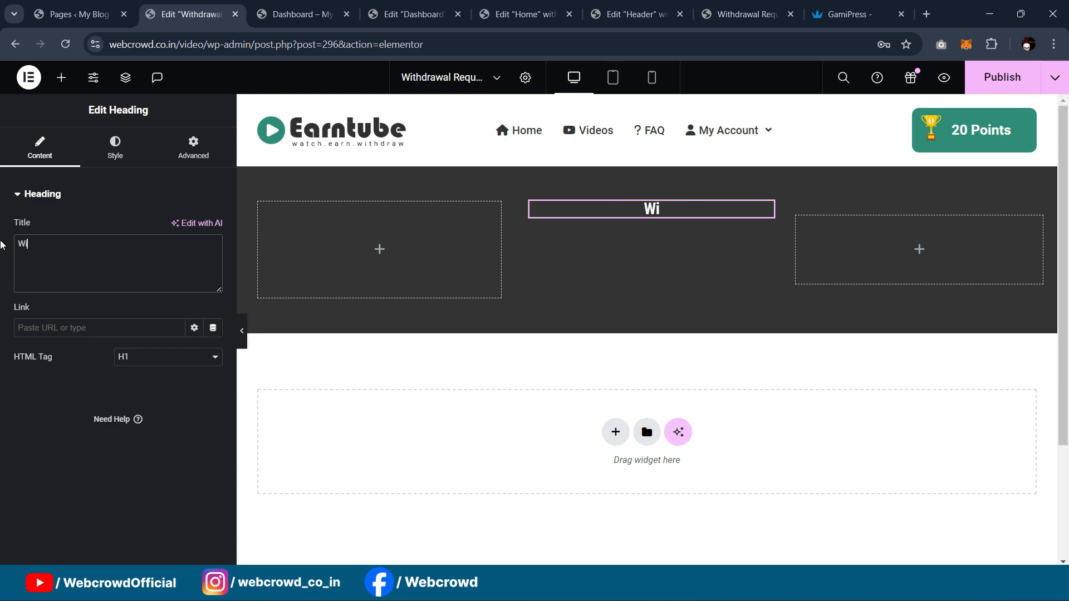
pyautogui.write('thdrwal Request')
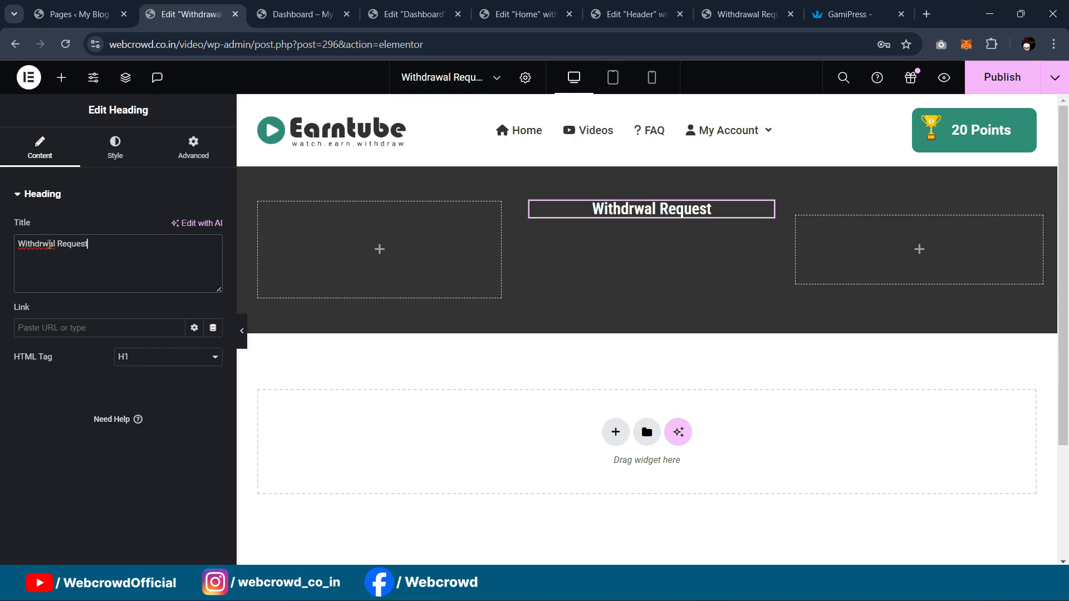
pyautogui.click(43, 245)
pyautogui.write('a')
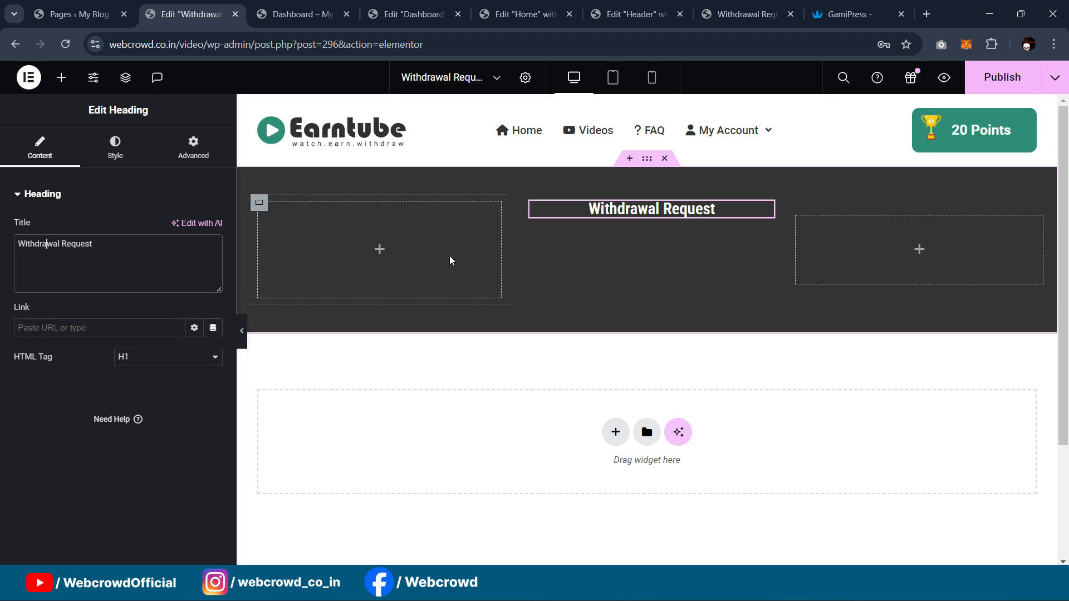
# Step: Set linked padding to 0 on both the right and left column containers
pyautogui.click(803, 204)
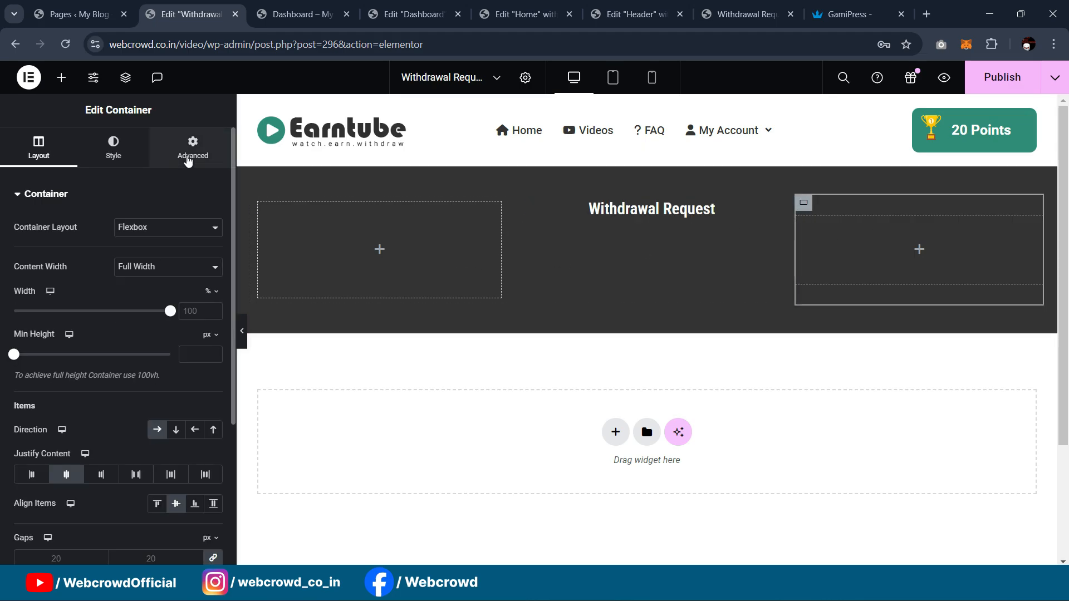
pyautogui.click(192, 145)
pyautogui.click(213, 297)
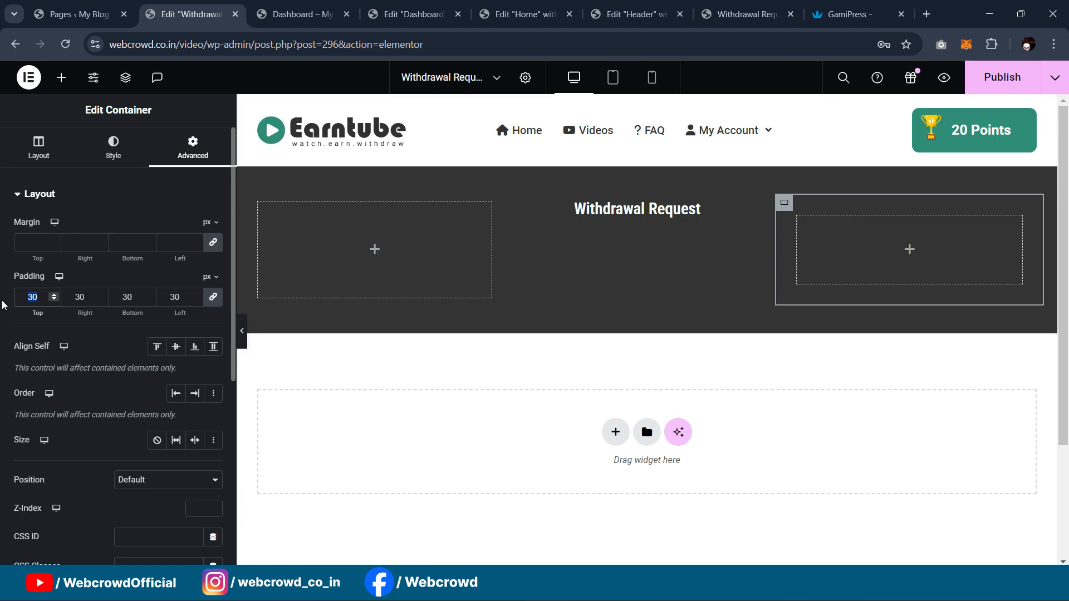
pyautogui.write('0')
pyautogui.click(259, 203)
pyautogui.click(192, 146)
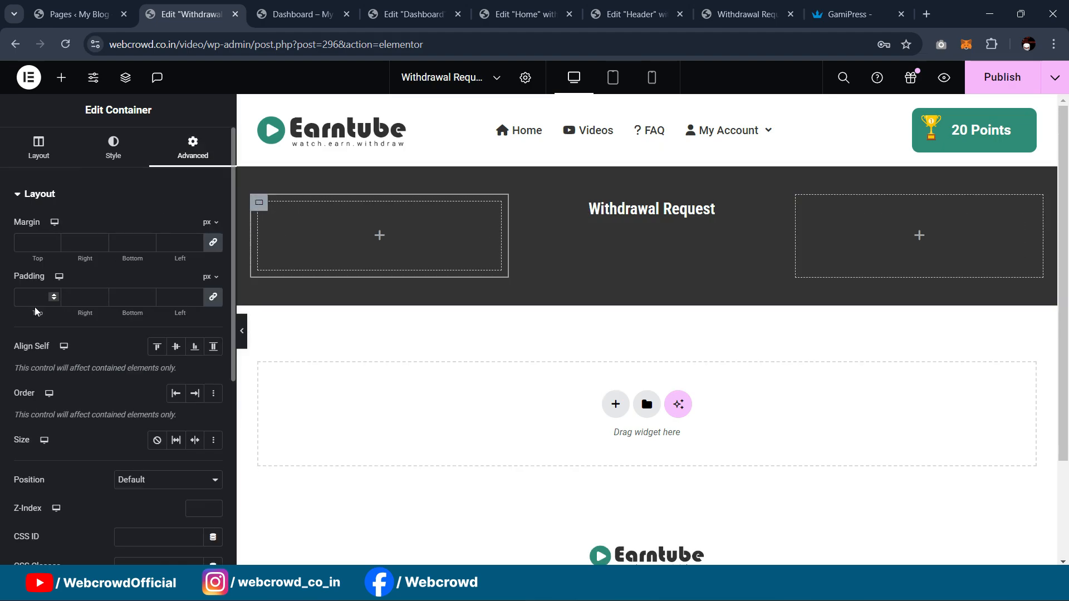
pyautogui.write('0')
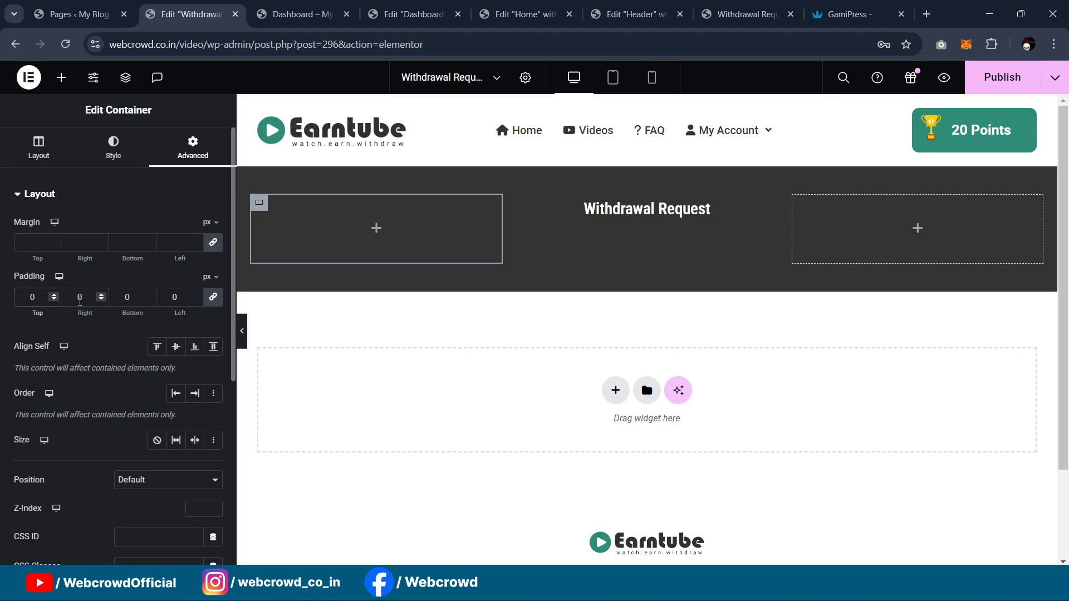
# Step: Preview the banner and compare it with the live page and the Dashboard page
pyautogui.click(241, 331)
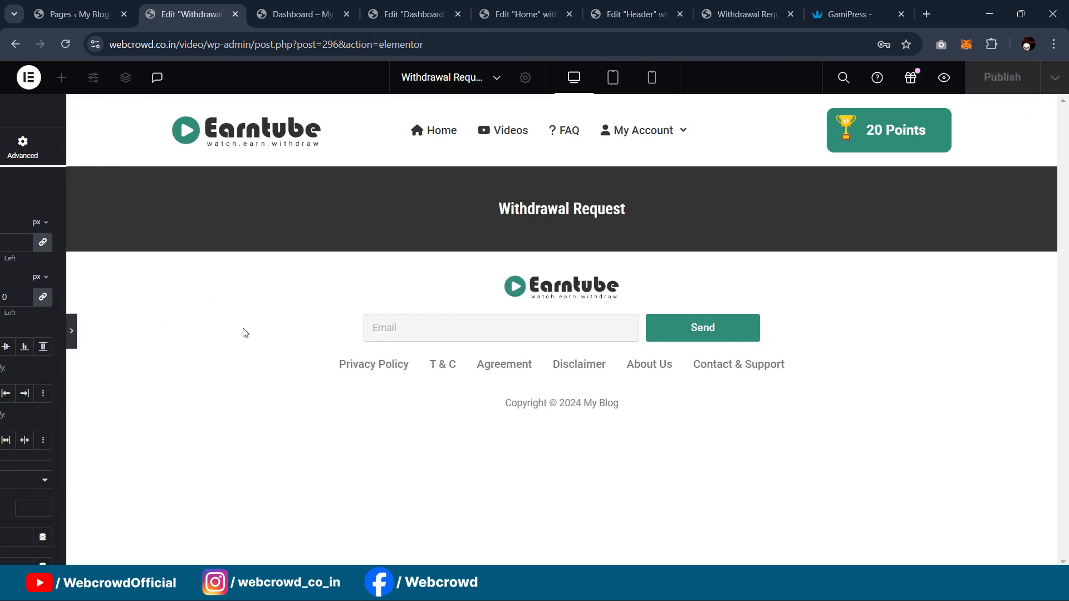
pyautogui.click(7, 329)
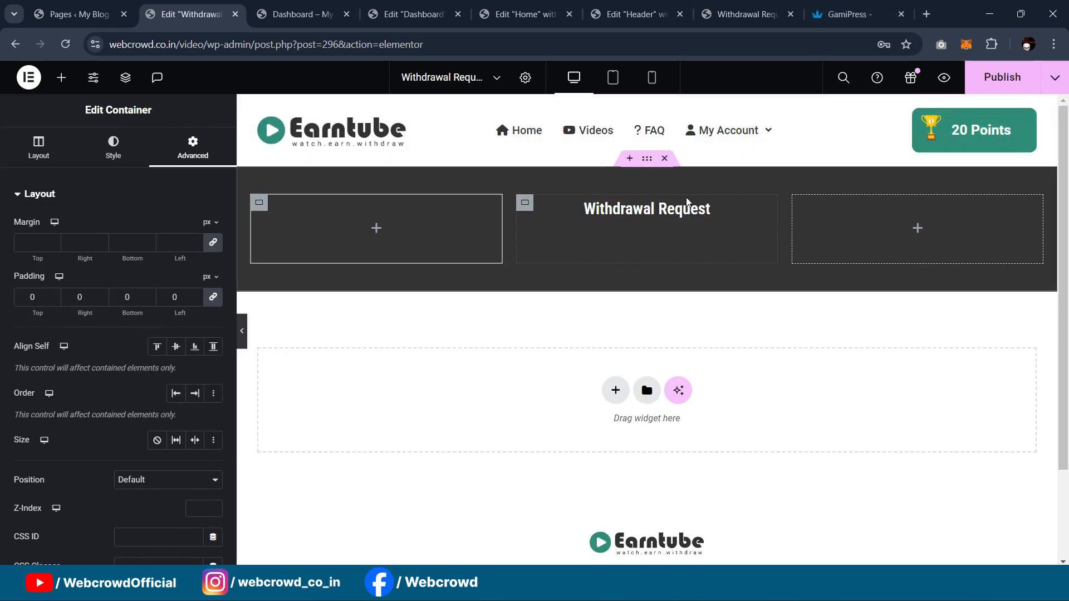
pyautogui.click(758, 8)
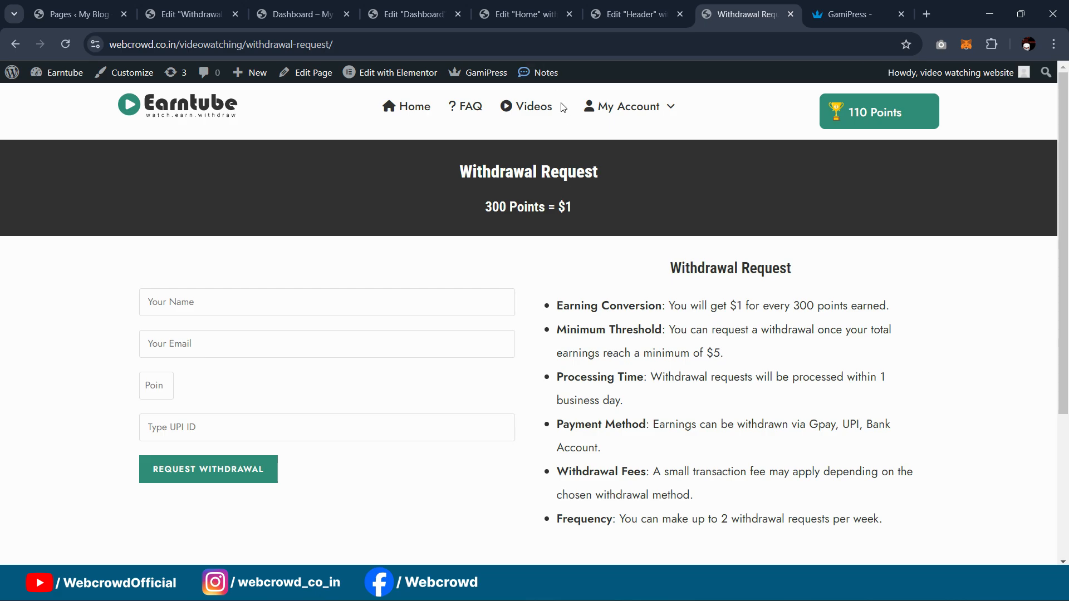
pyautogui.click(326, 5)
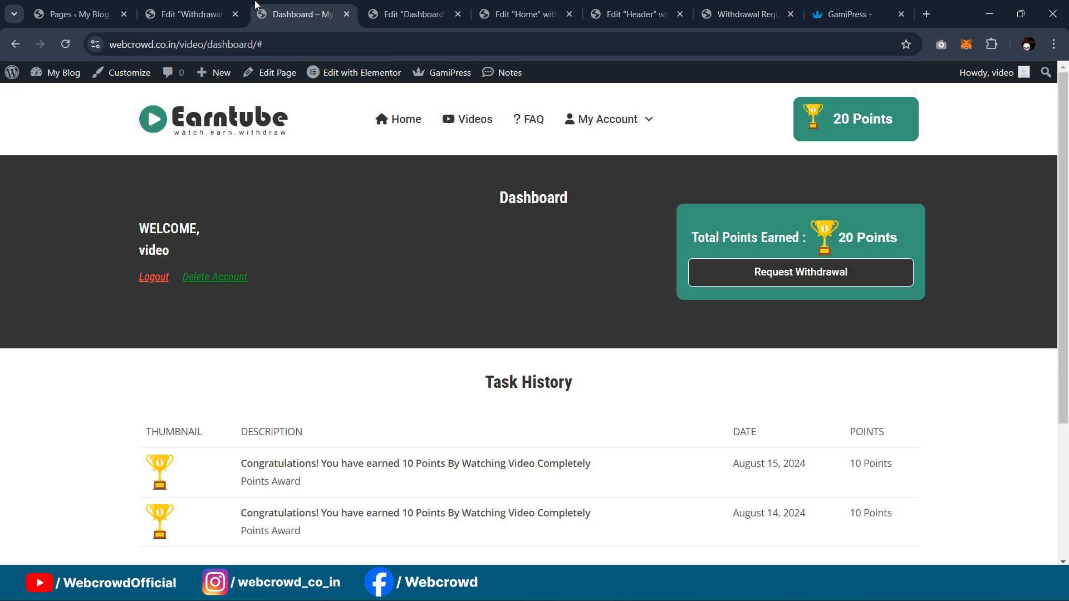
pyautogui.click(209, 4)
pyautogui.click(425, 4)
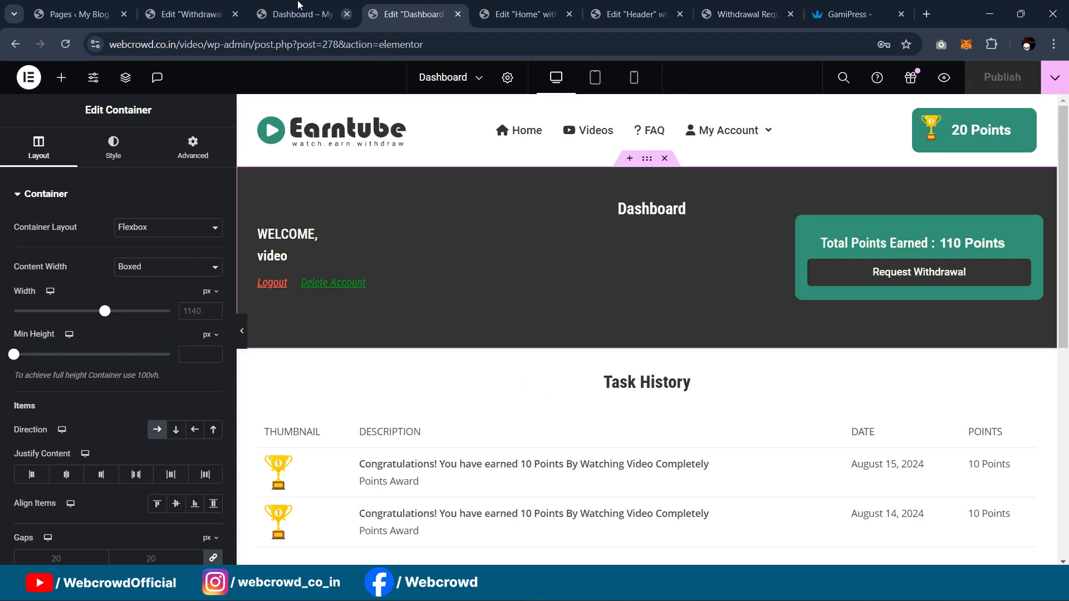
pyautogui.click(195, 3)
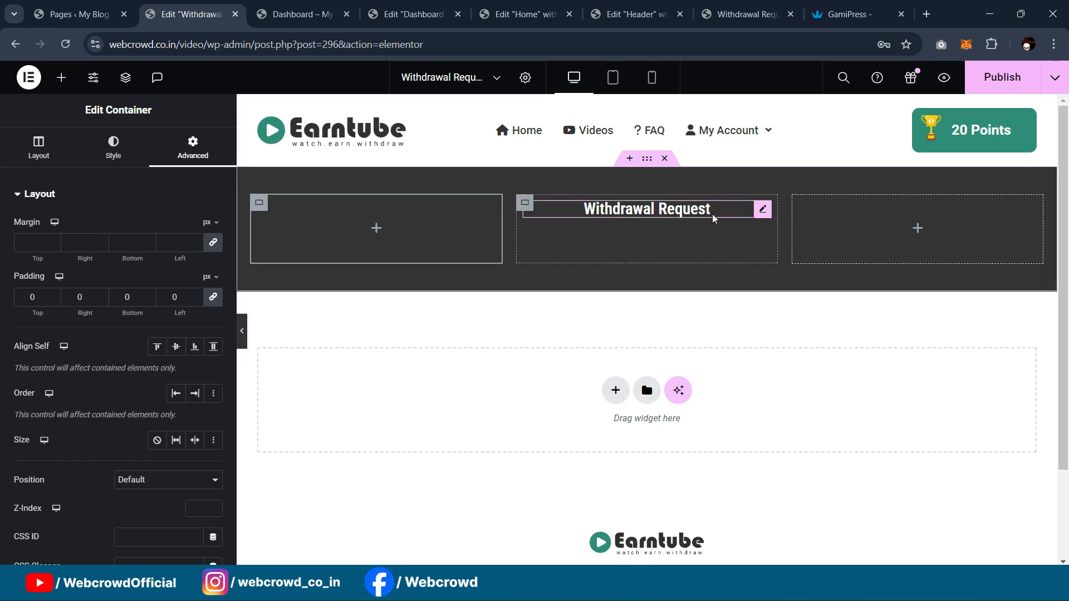
# Step: Duplicate the heading, change the copy to '300 Points = $1', and make it H2
pyautogui.rightClick(768, 216)
pyautogui.click(802, 244)
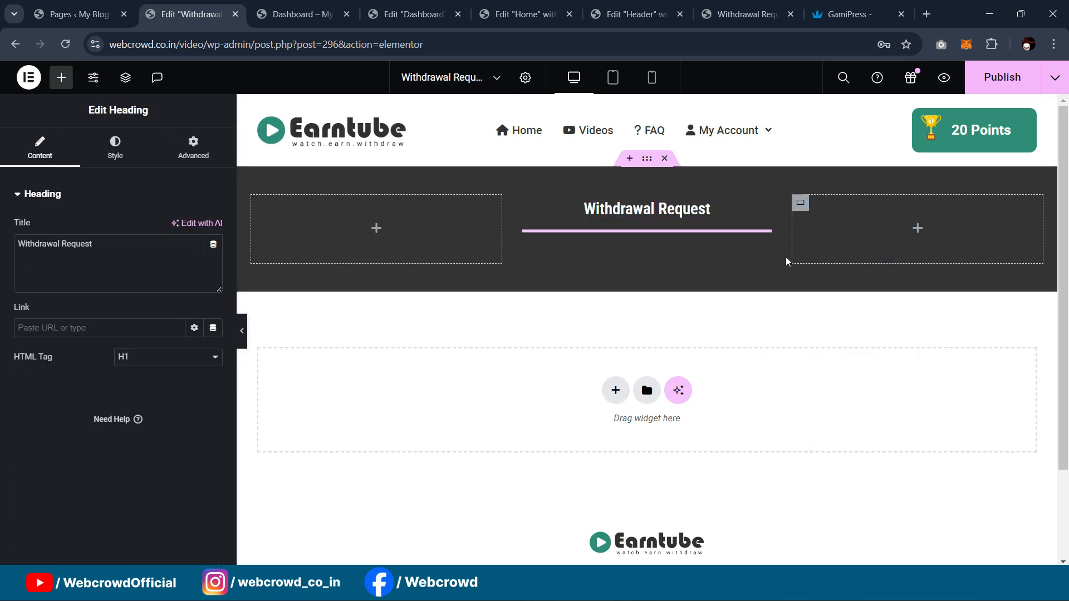
pyautogui.moveTo(106, 244); pyautogui.dragTo(2, 247)
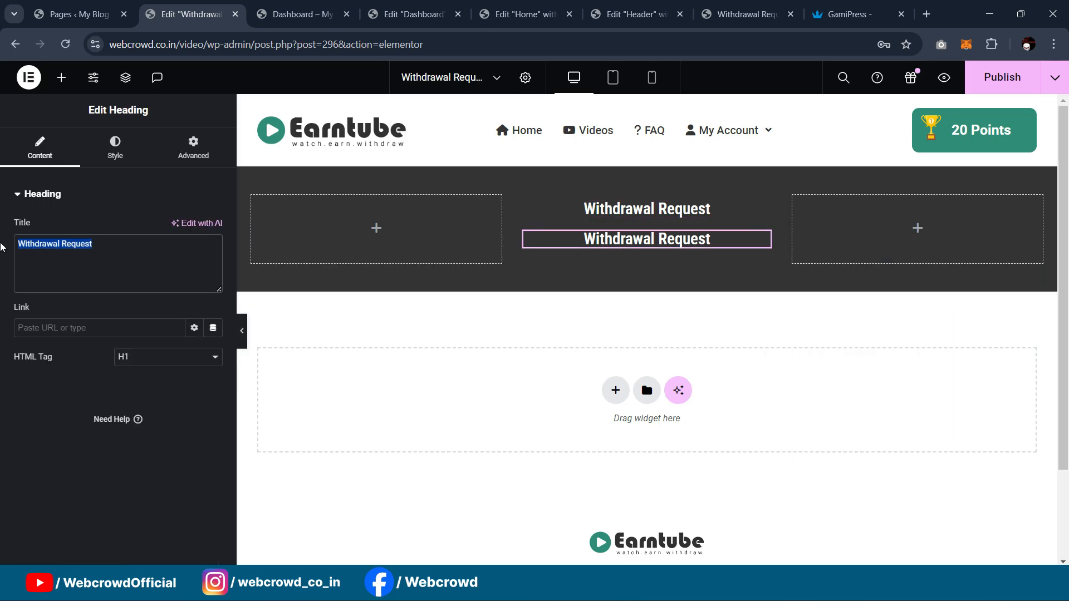
pyautogui.write('300 Points ')
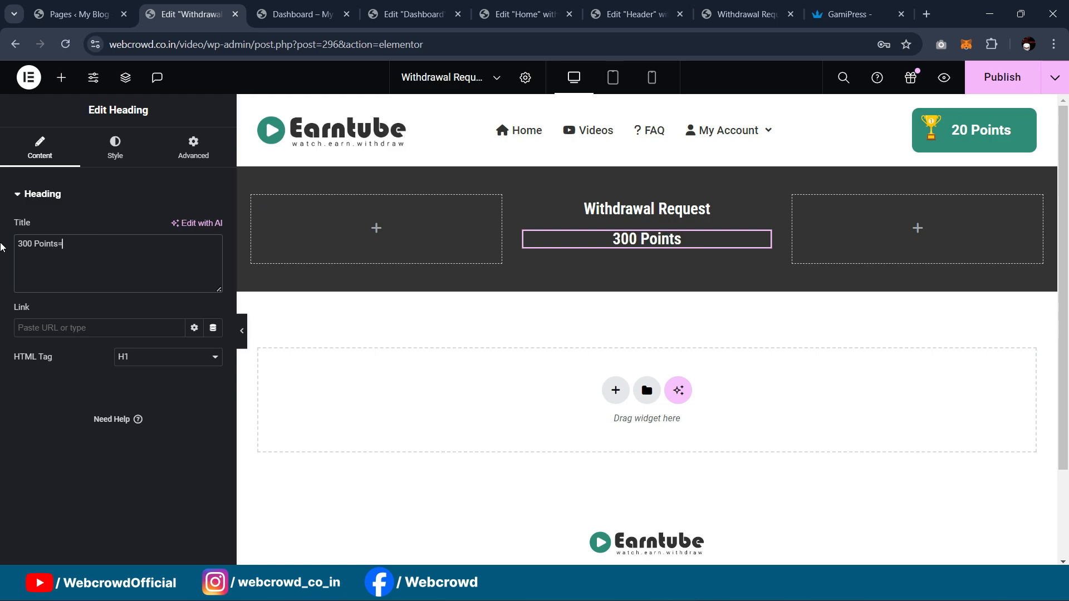
pyautogui.write('=')
pyautogui.press('BackSpace')
pyautogui.write('=')
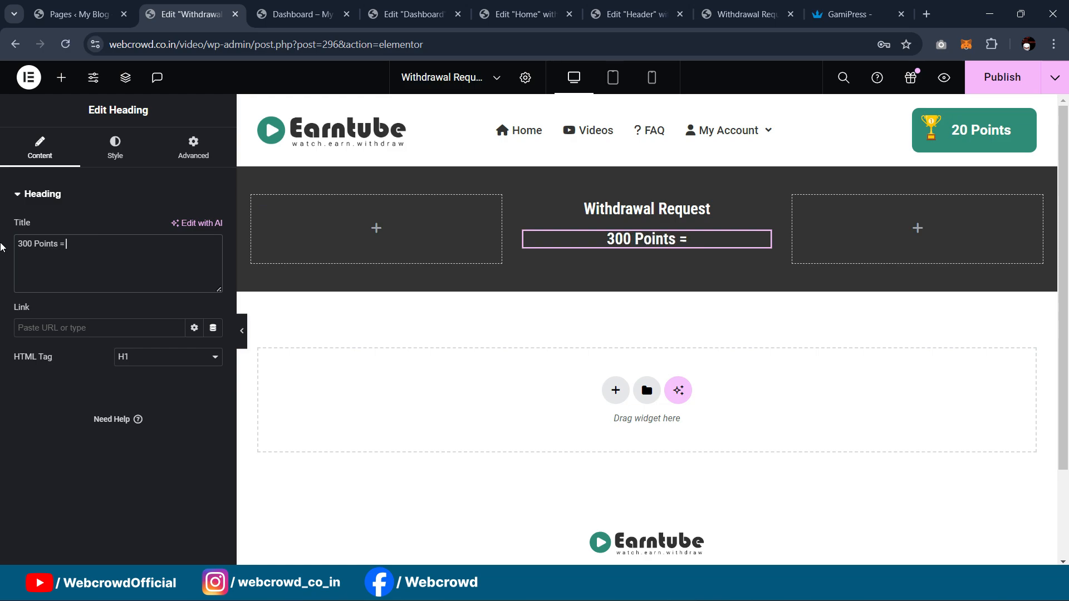
pyautogui.write(' $1')
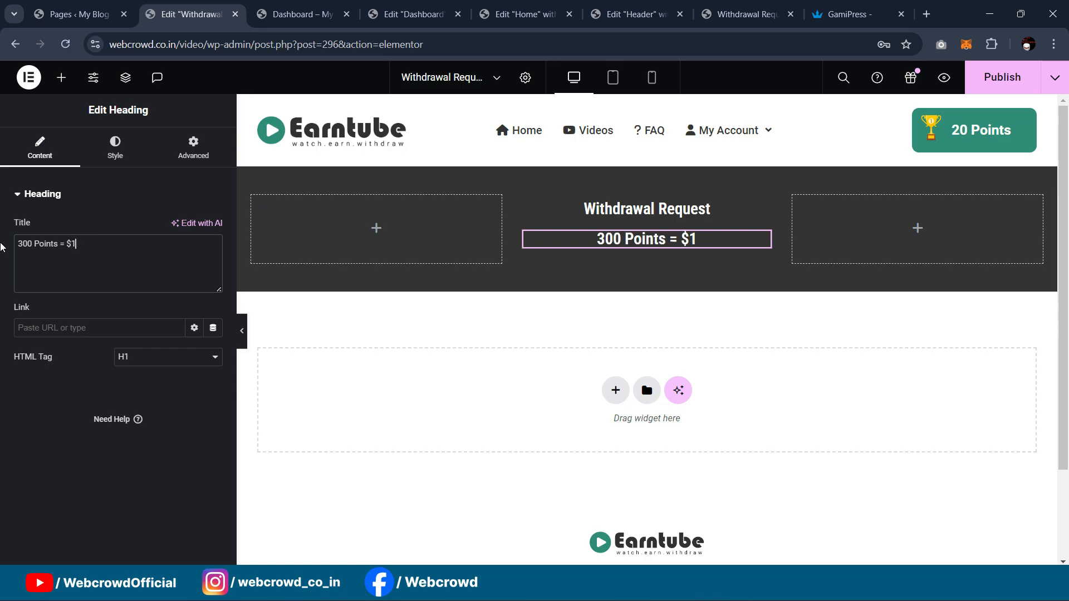
pyautogui.click(158, 357)
pyautogui.click(156, 381)
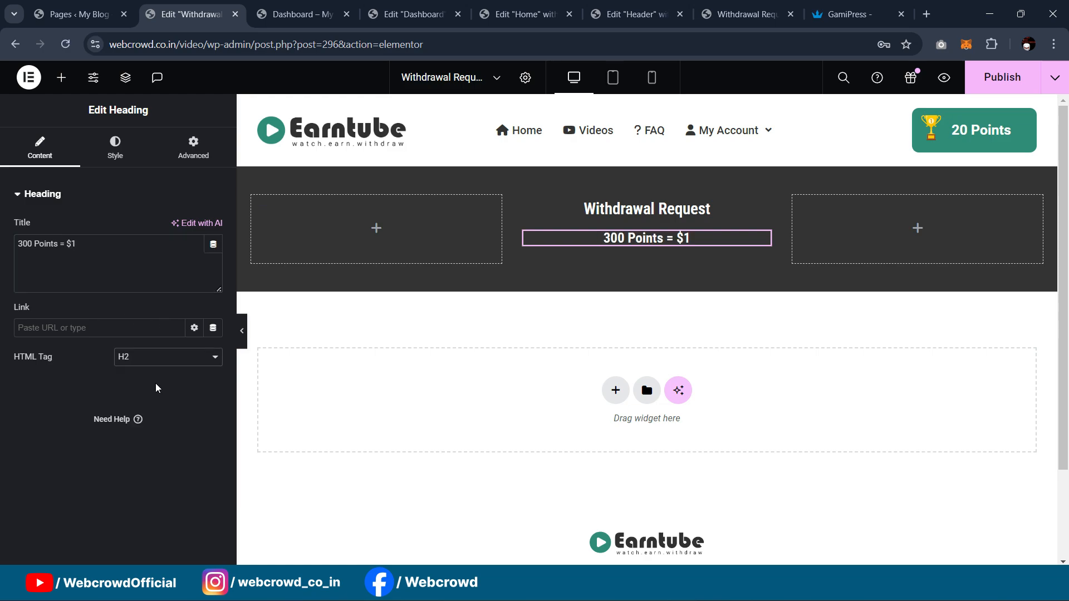
pyautogui.click(241, 330)
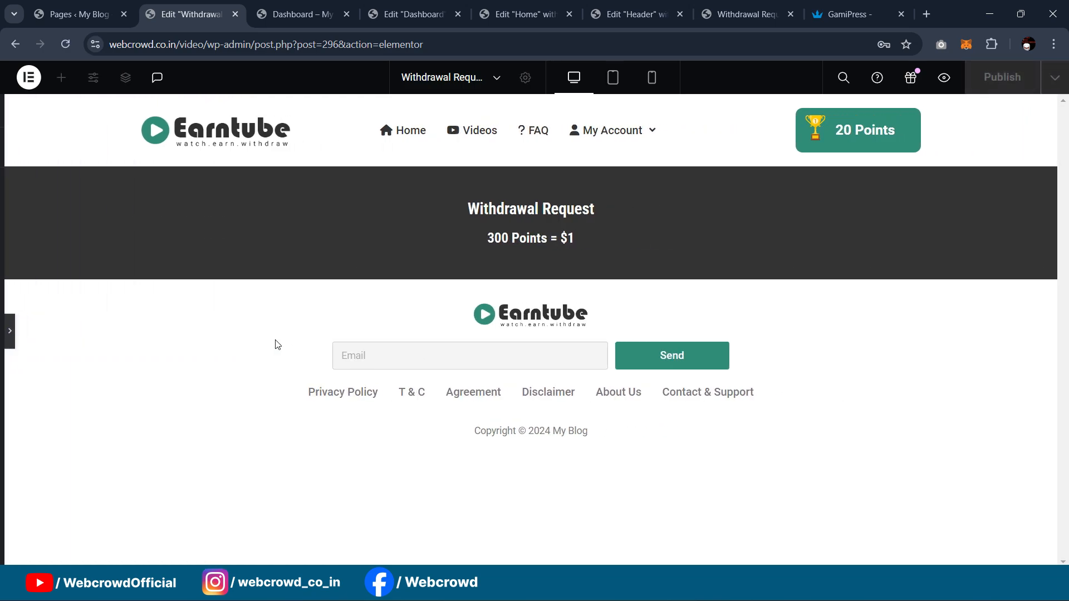
pyautogui.click(3, 333)
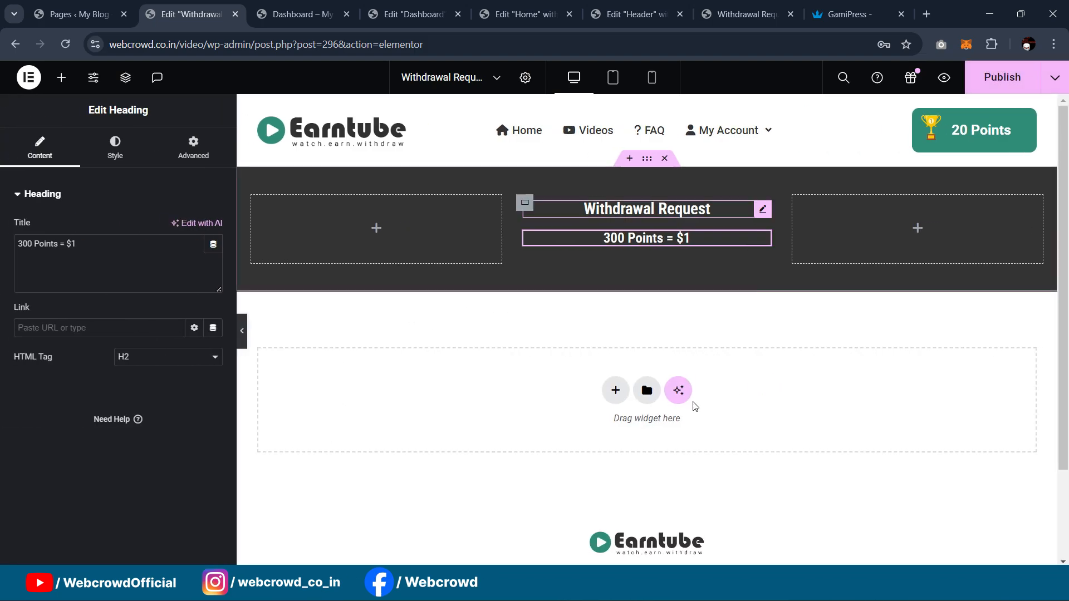
# Step: Add a container below the header with 40px top and bottom padding
pyautogui.click(61, 77)
pyautogui.moveTo(86, 313); pyautogui.dragTo(539, 369)
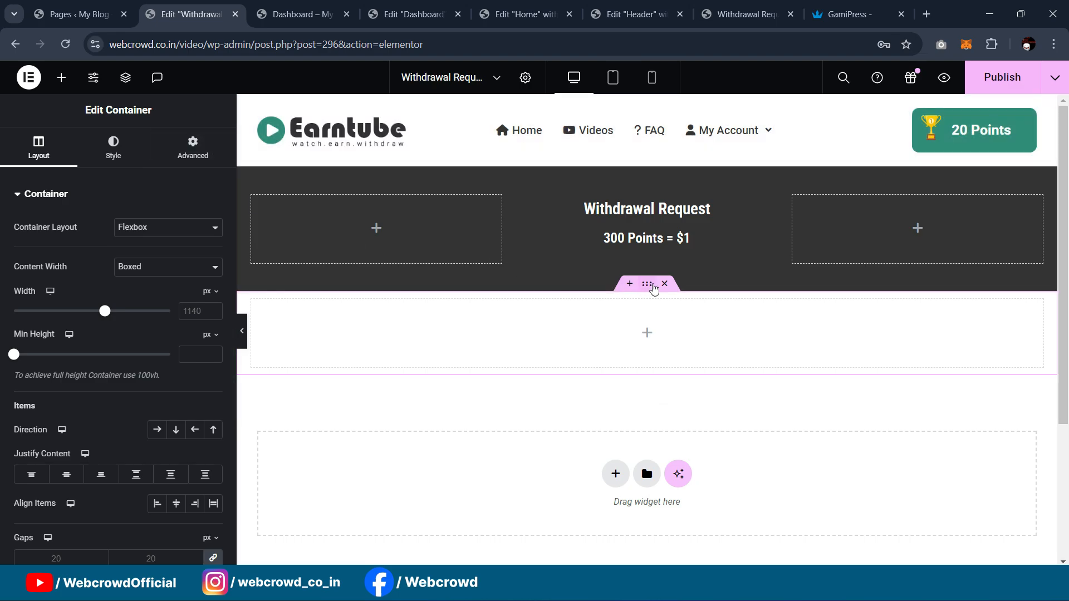
pyautogui.click(193, 147)
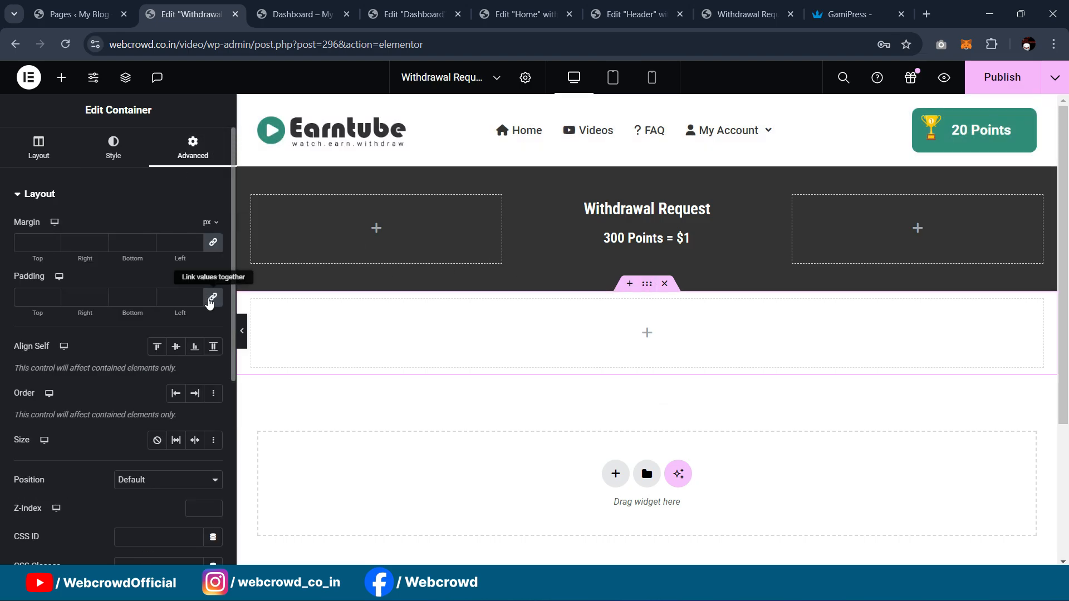
pyautogui.click(40, 298)
pyautogui.write('040')
pyautogui.press('Tab')
pyautogui.press('Tab')
pyautogui.write('40')
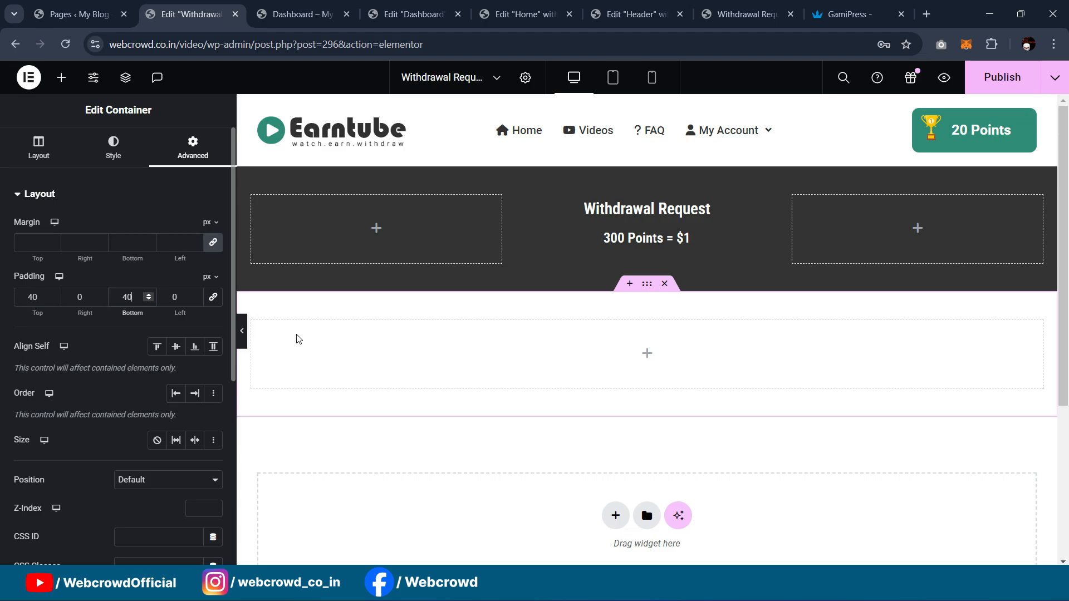
# Step: Place an inner container, set the section direction to Row, and duplicate the inner container
pyautogui.click(61, 78)
pyautogui.moveTo(63, 317); pyautogui.dragTo(506, 359)
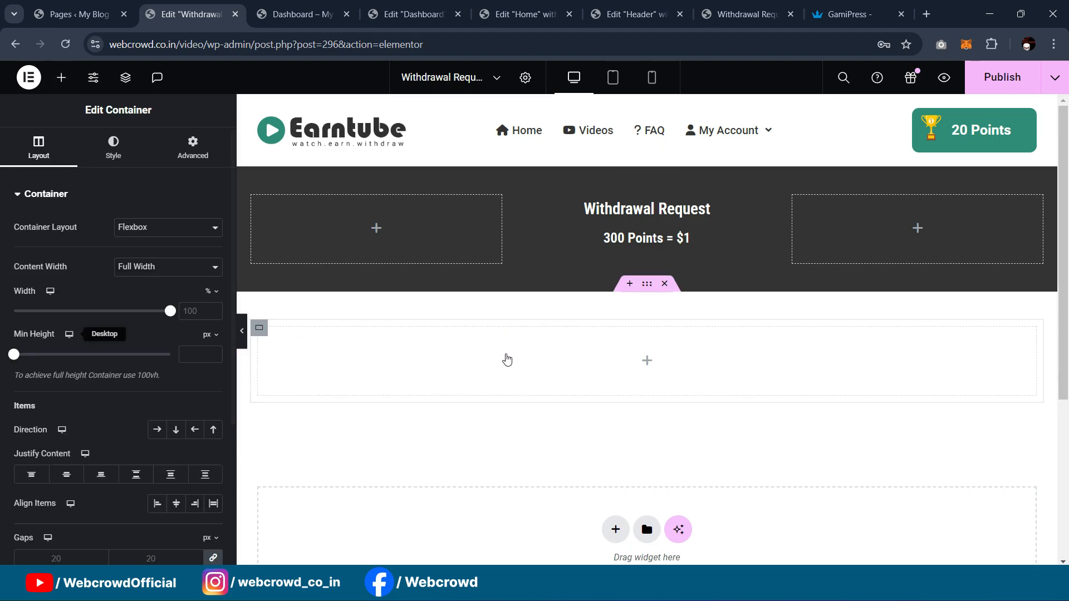
pyautogui.click(644, 291)
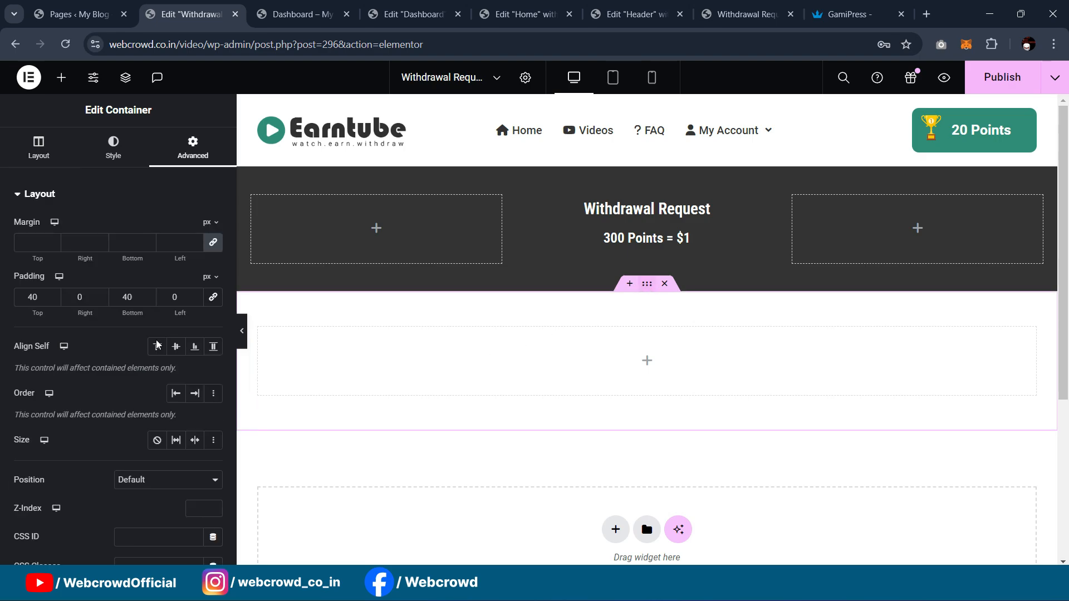
pyautogui.click(37, 148)
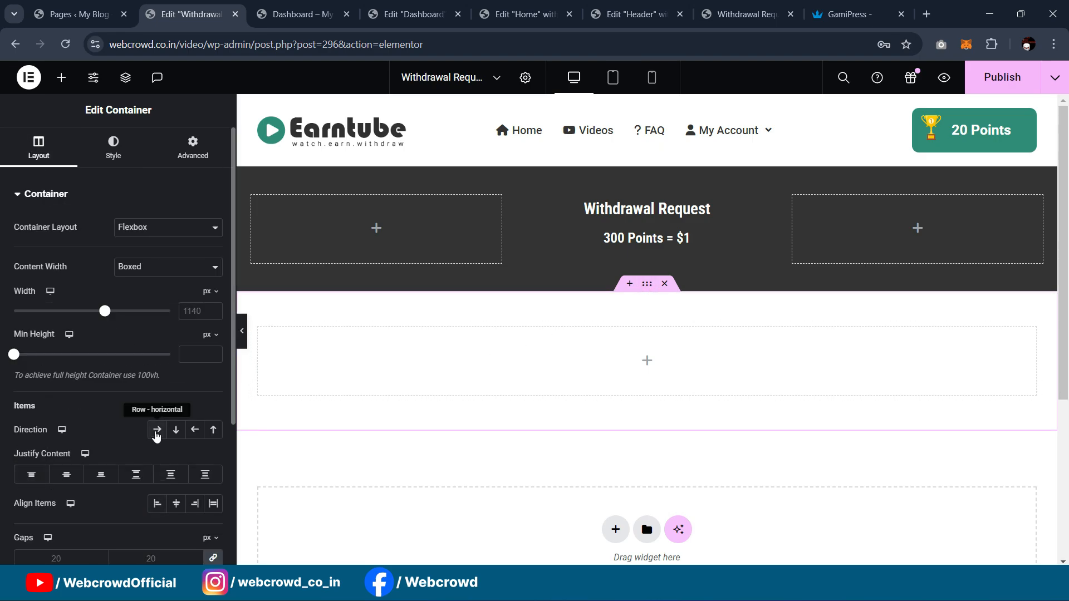
pyautogui.click(155, 431)
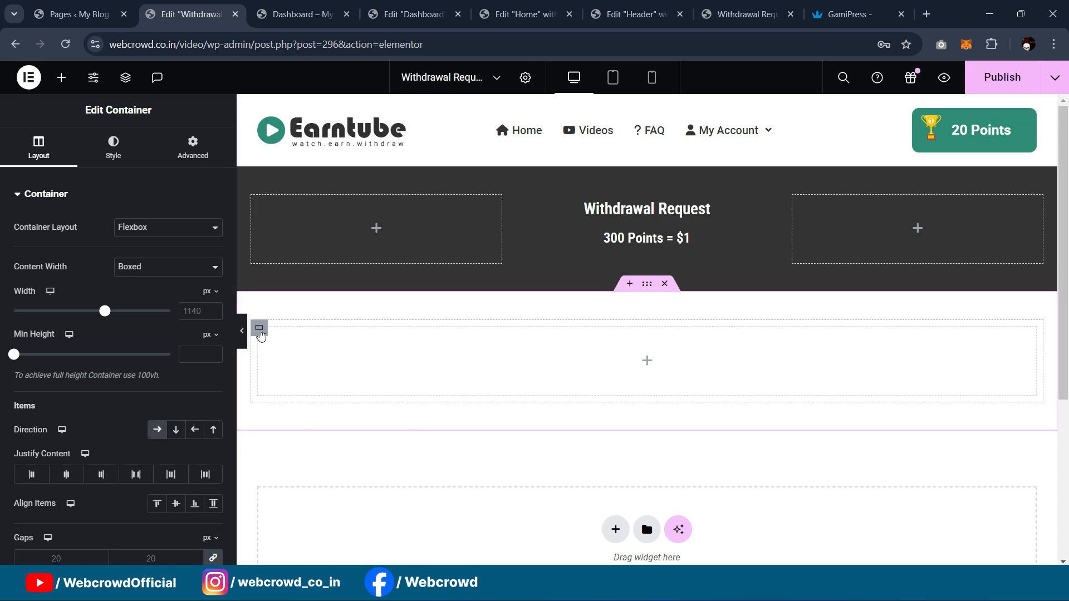
pyautogui.rightClick(260, 334)
pyautogui.click(357, 229)
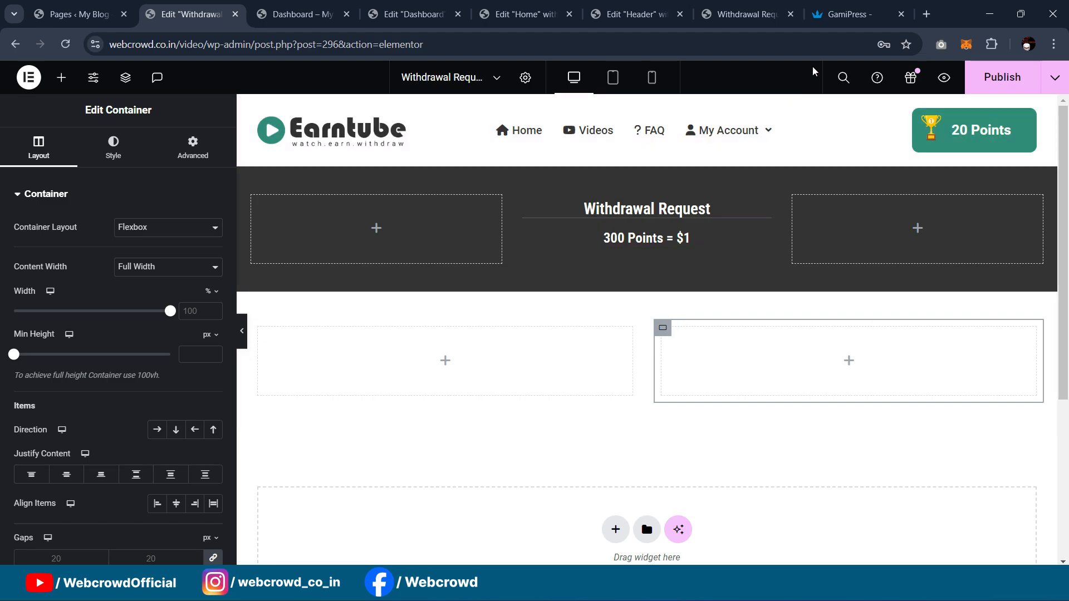
# Step: Check the live Withdrawal Request page, then copy the Withdrawal Request heading
pyautogui.click(746, 14)
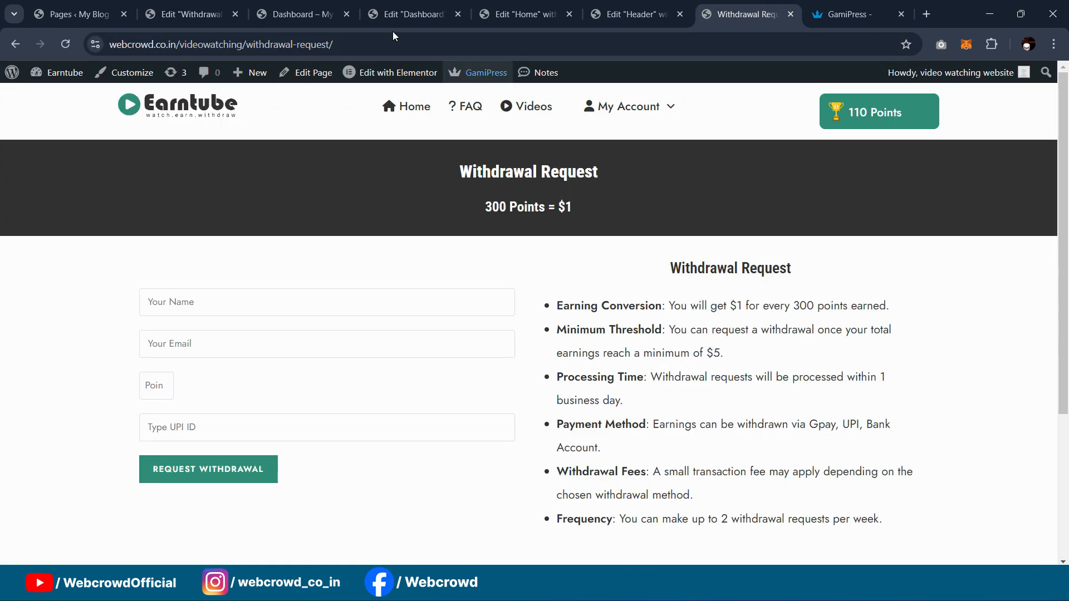
pyautogui.click(189, 13)
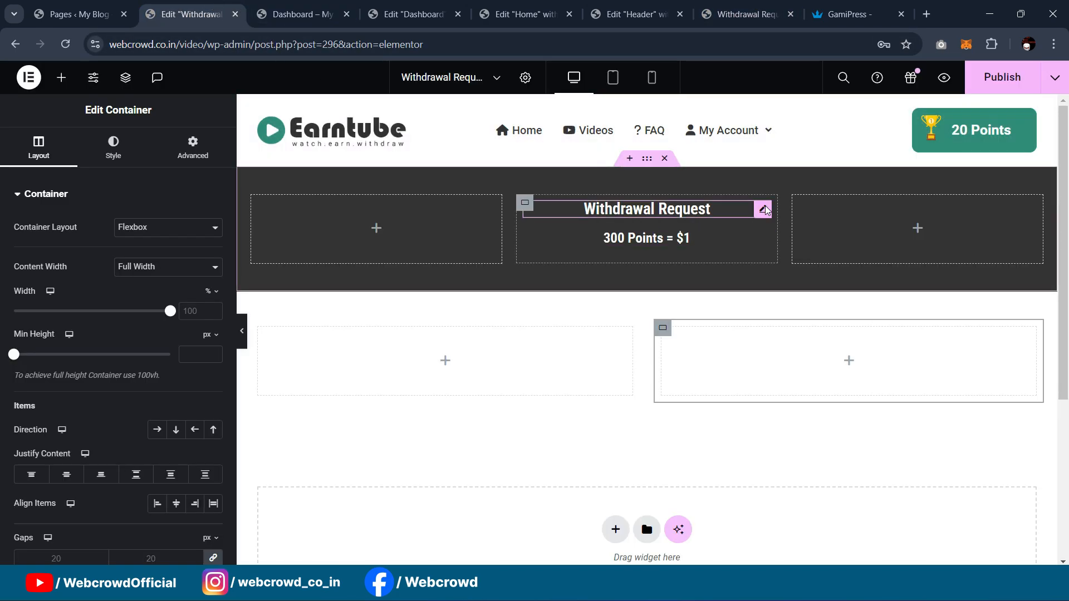
pyautogui.rightClick(765, 209)
pyautogui.click(718, 274)
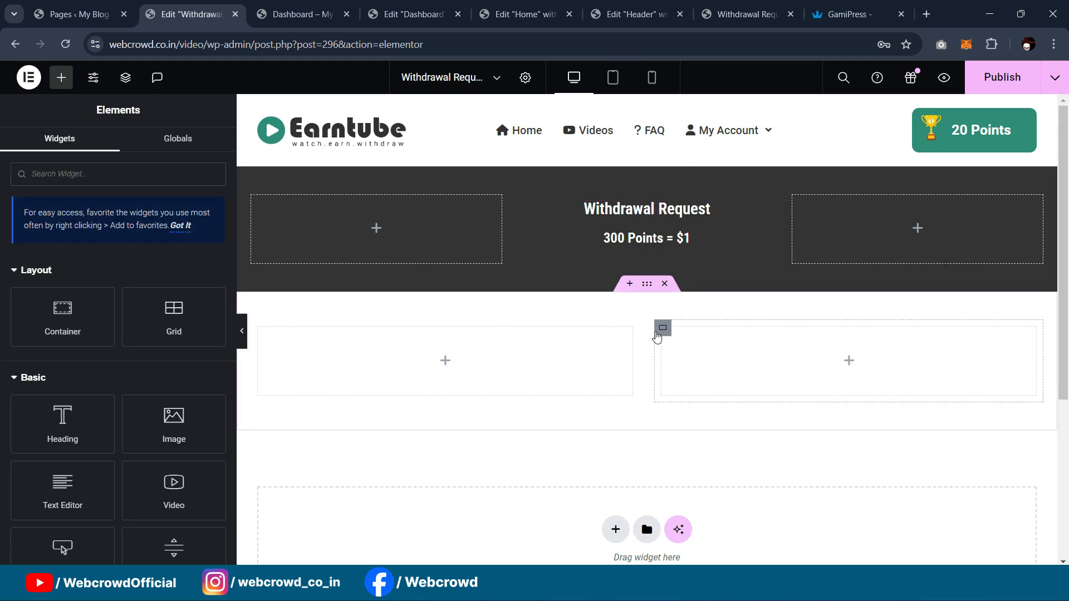
# Step: Paste the Withdrawal Request heading into the right column and color it Secondary
pyautogui.rightClick(657, 336)
pyautogui.click(682, 305)
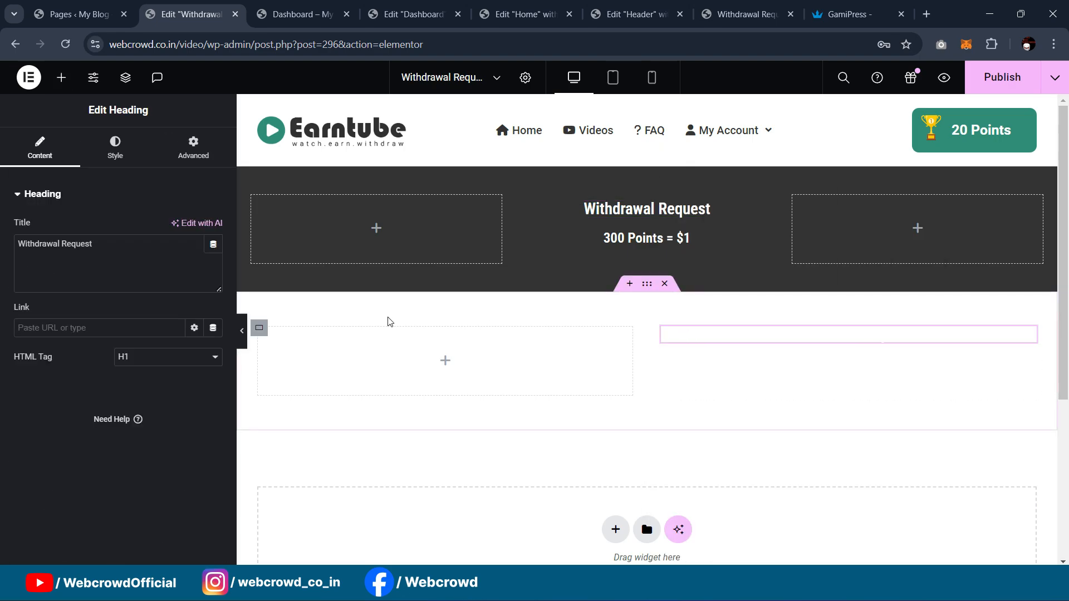
pyautogui.click(115, 149)
pyautogui.click(192, 268)
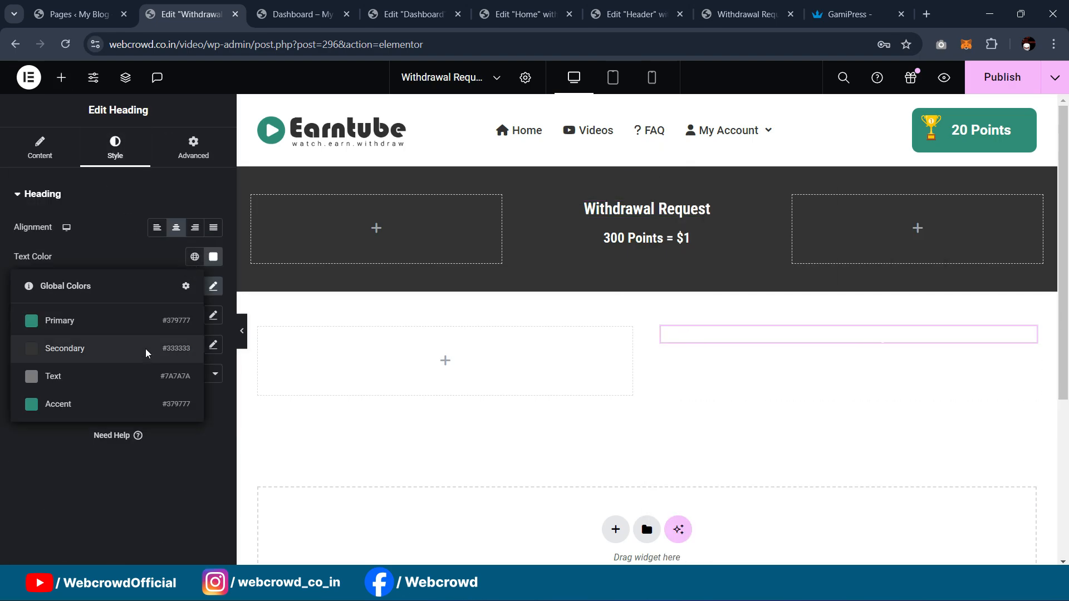
pyautogui.click(148, 348)
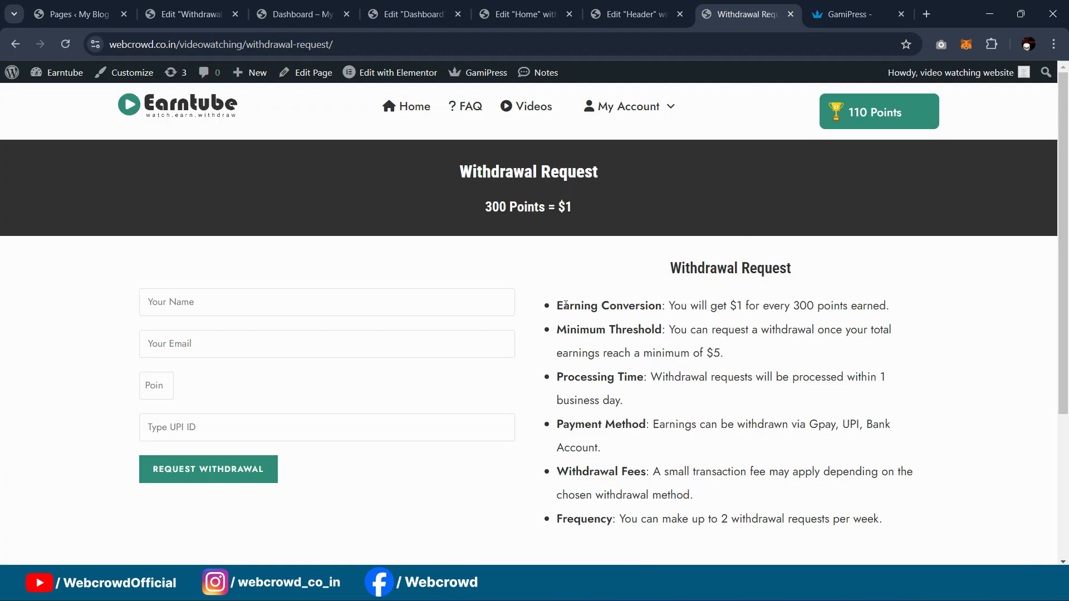
# Step: Copy the withdrawal rules list from the live page into a new Text Editor below the heading
pyautogui.moveTo(558, 307); pyautogui.dragTo(958, 532)
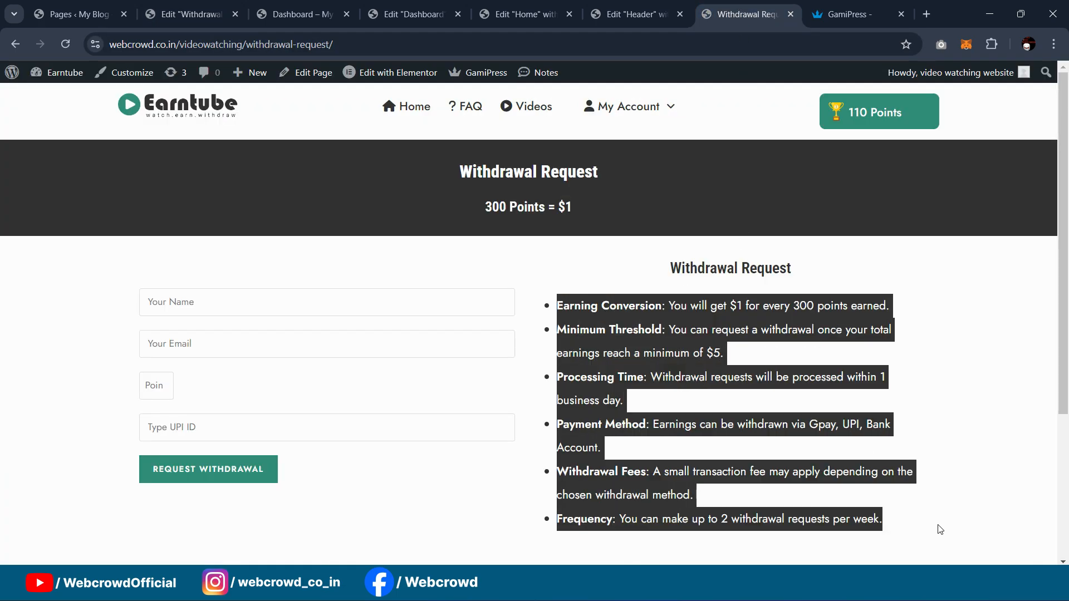
pyautogui.click(189, 14)
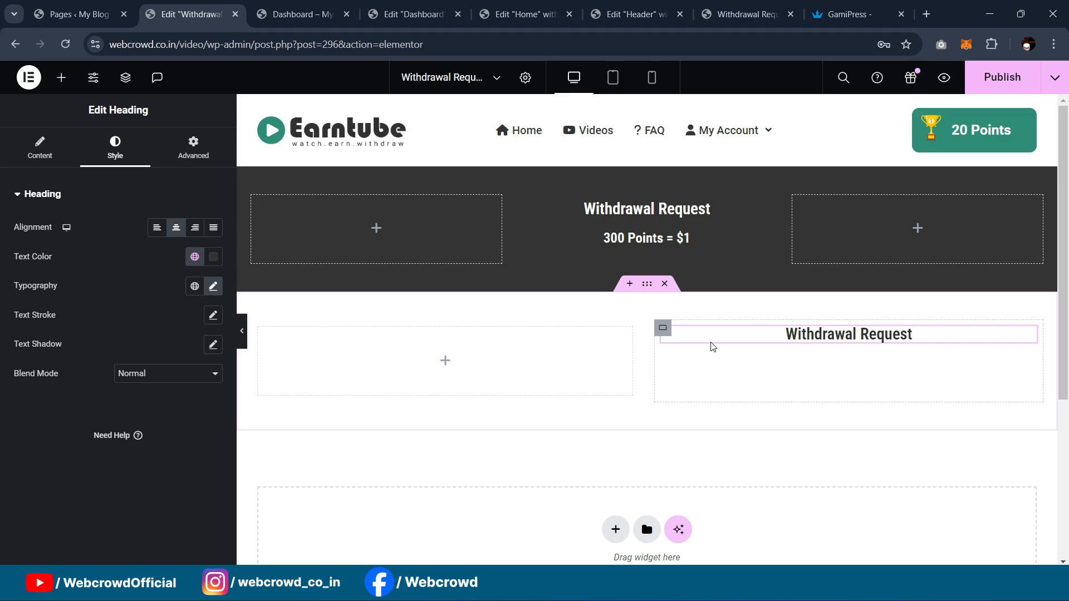
pyautogui.click(62, 77)
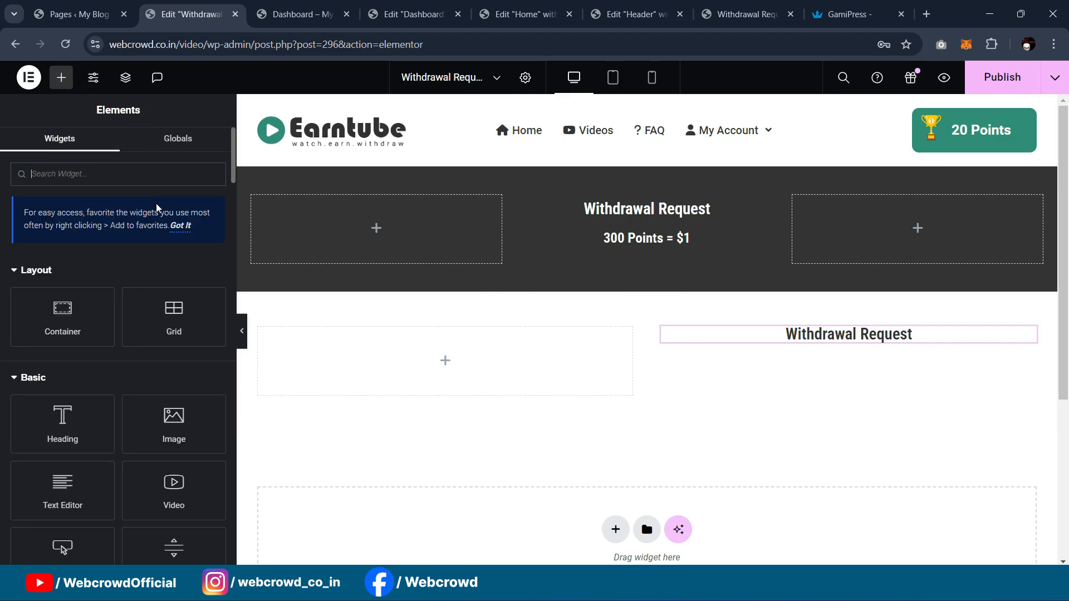
pyautogui.write('text')
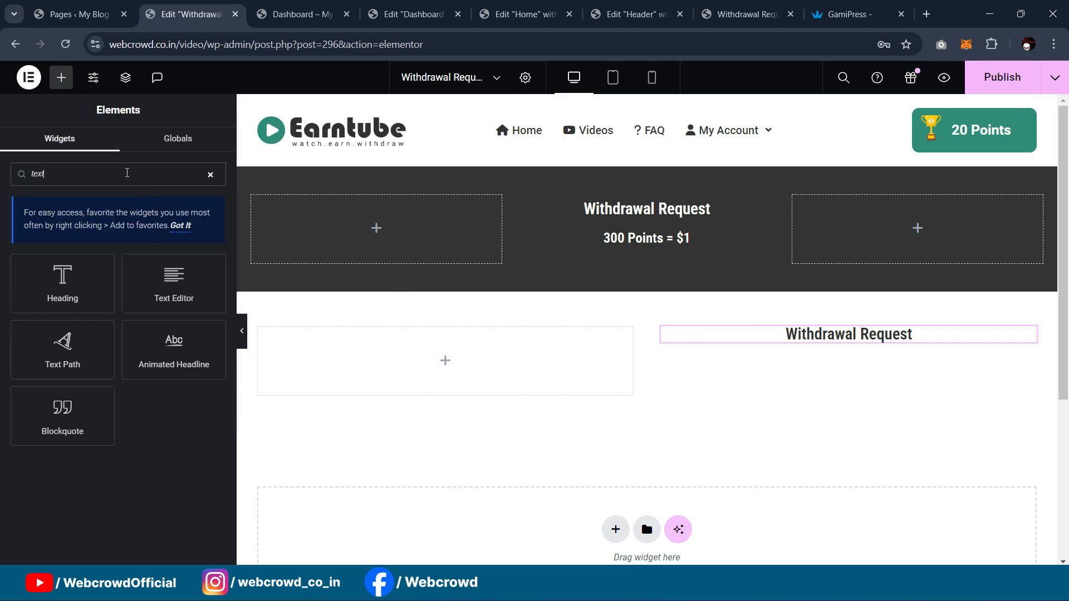
pyautogui.moveTo(142, 298); pyautogui.dragTo(897, 339)
pyautogui.moveTo(172, 399); pyautogui.dragTo(1, 311)
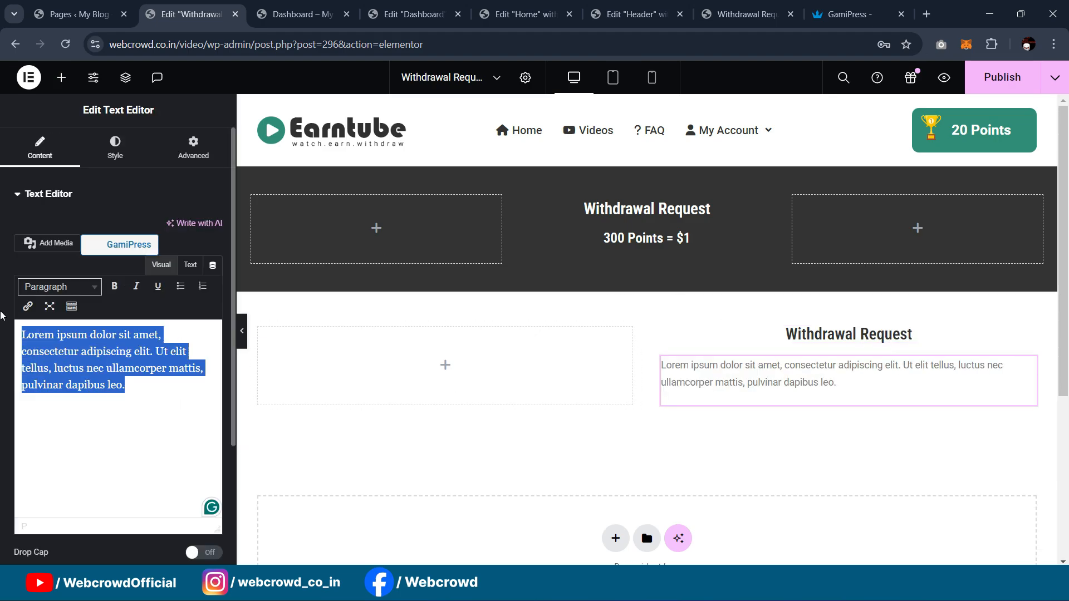
pyautogui.hotkey('ctrl', 'v')
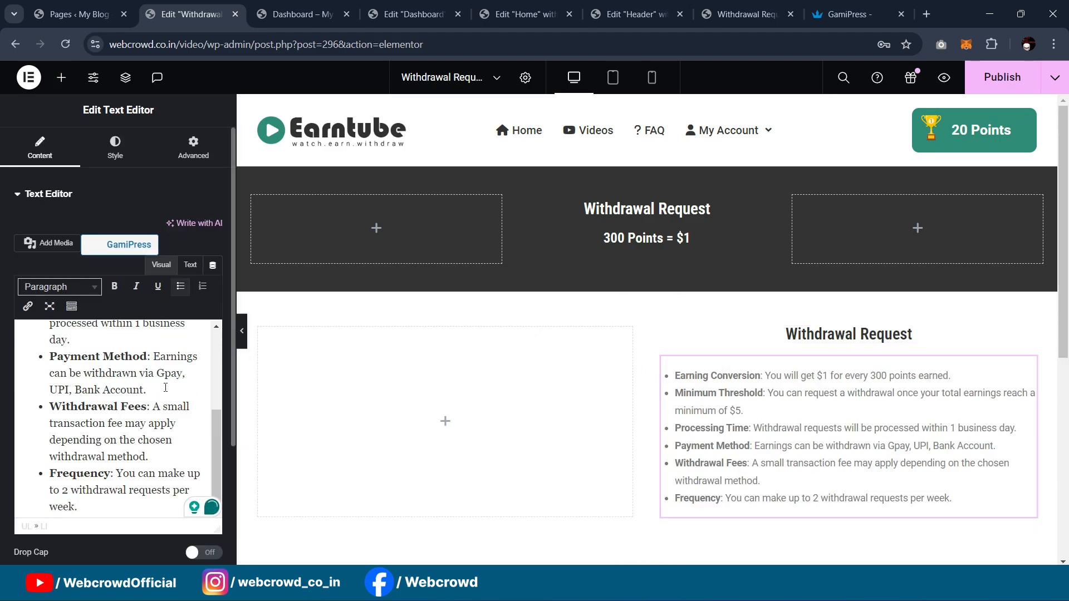
# Step: Style the rules list with the Secondary color and a 17 px text size
pyautogui.hotkey('ctrl', 'a')
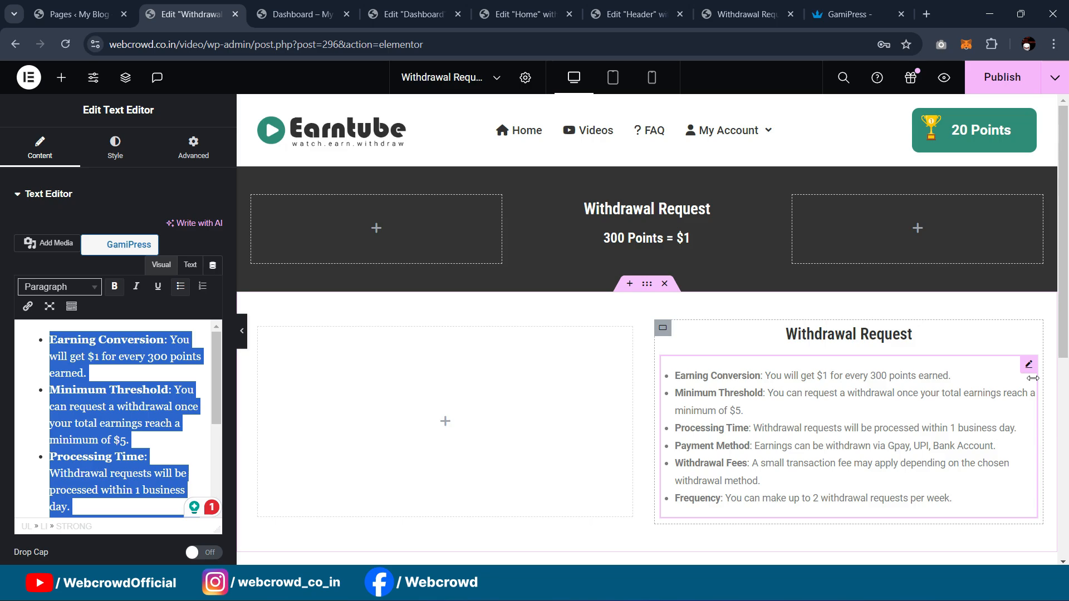
pyautogui.click(115, 147)
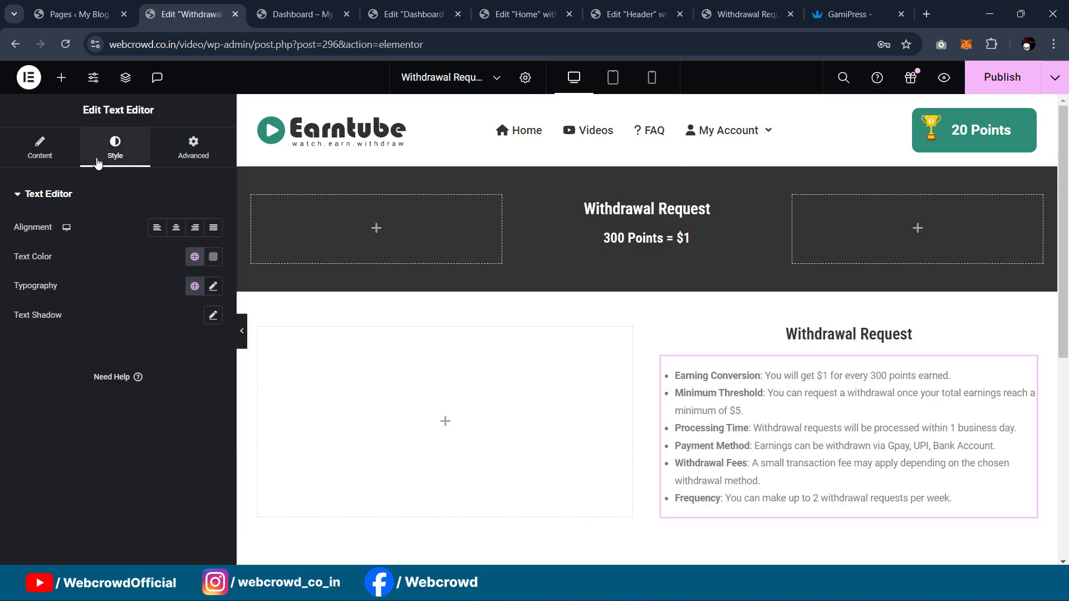
pyautogui.click(194, 257)
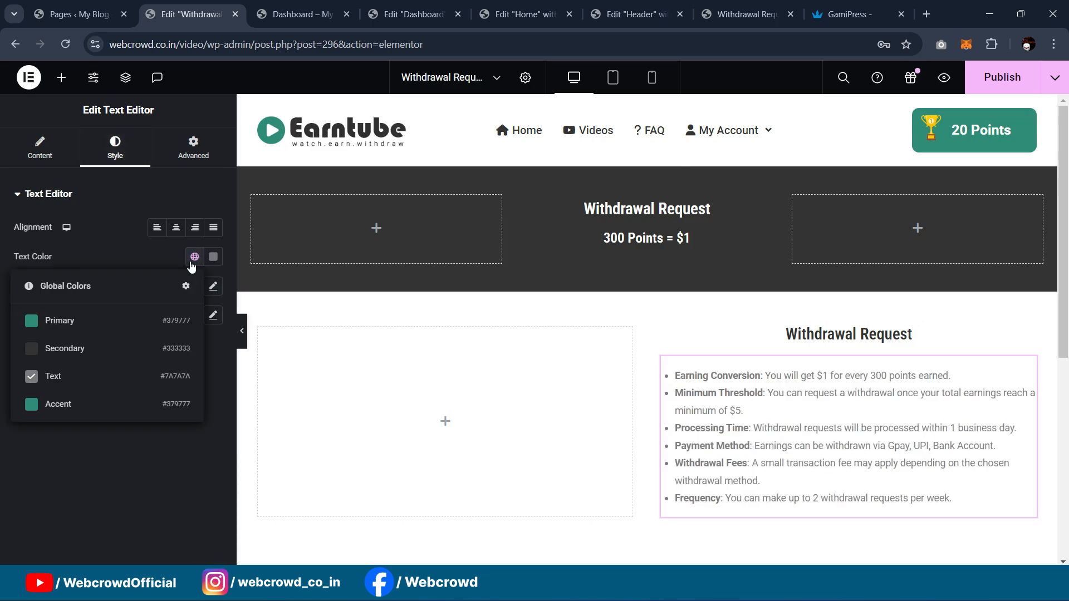
pyautogui.click(103, 349)
pyautogui.click(213, 286)
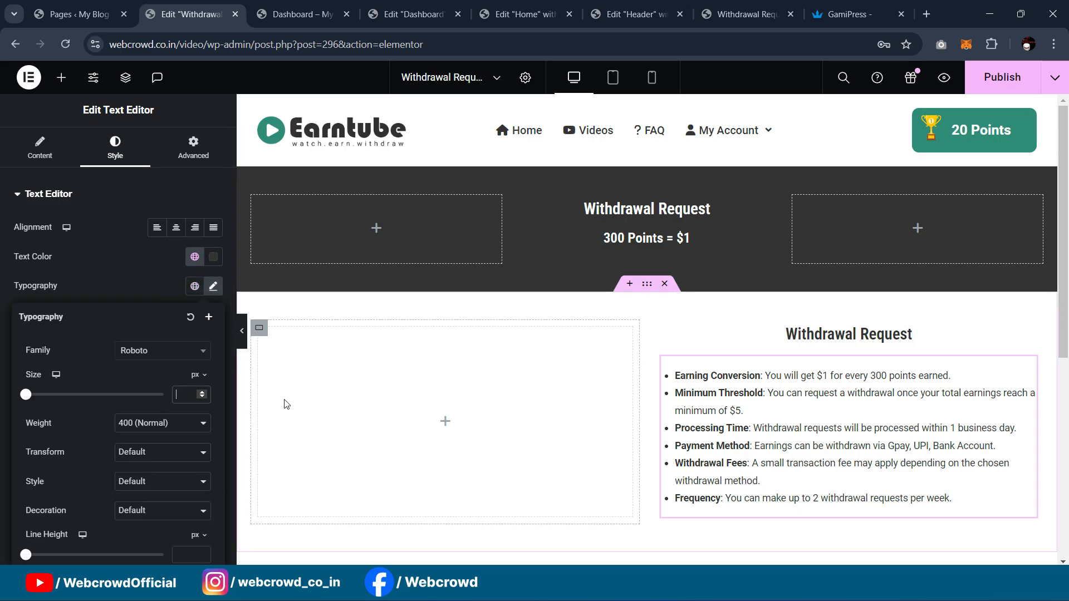
pyautogui.write('20')
pyautogui.press('BackSpace')
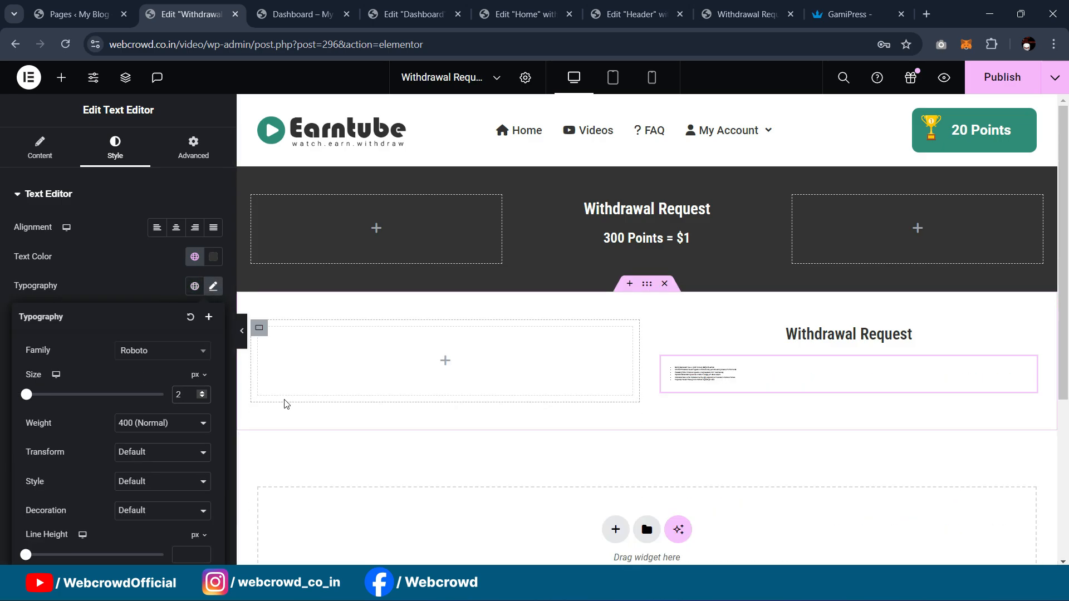
pyautogui.press('BackSpace')
pyautogui.write('17')
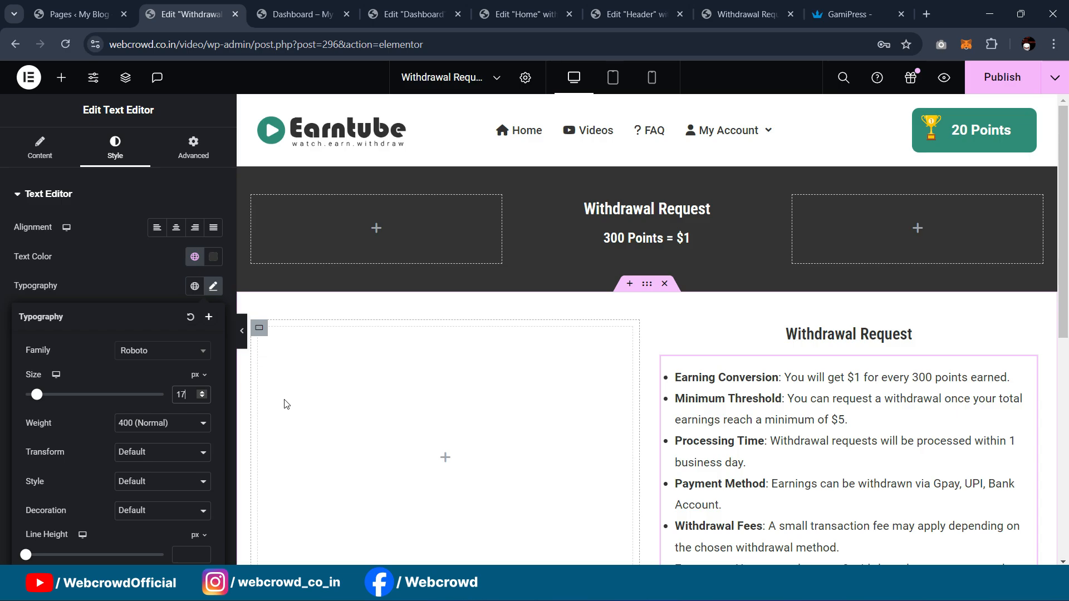
# Step: Preview the edited page and compare it with the live Withdrawal Request page
pyautogui.scroll(-3, 510, 405)
pyautogui.scroll(1, 624, 374)
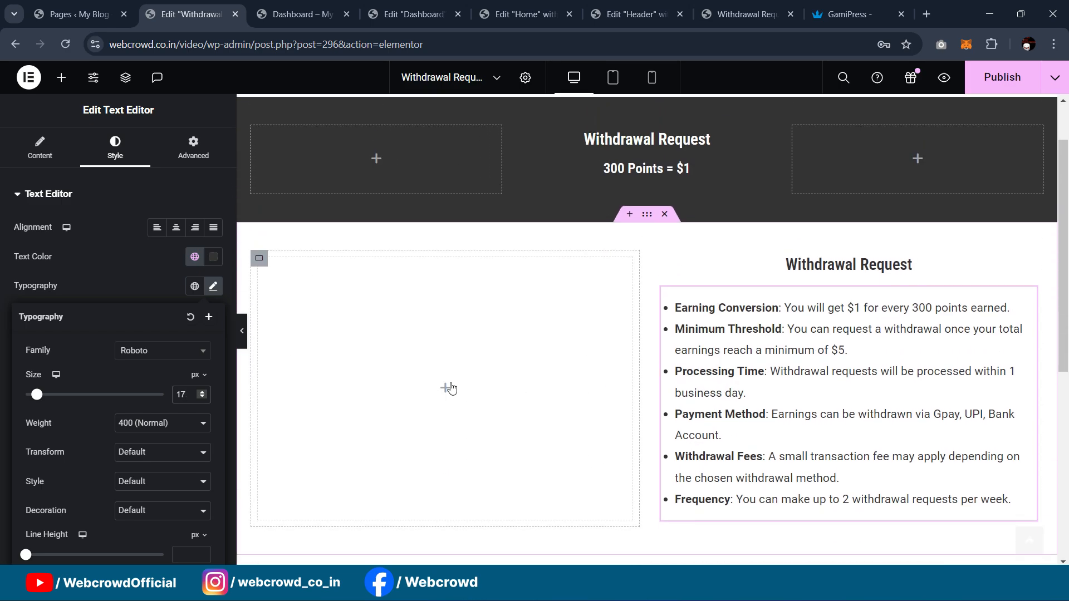
pyautogui.click(242, 331)
pyautogui.scroll(1, 494, 373)
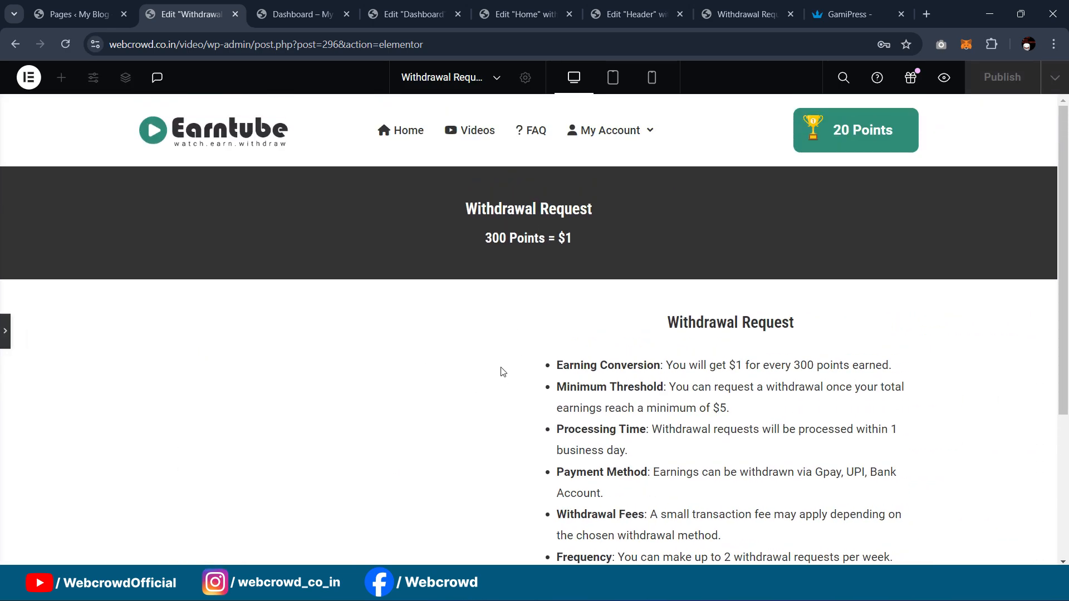
pyautogui.scroll(-3, 473, 368)
pyautogui.scroll(1, 461, 367)
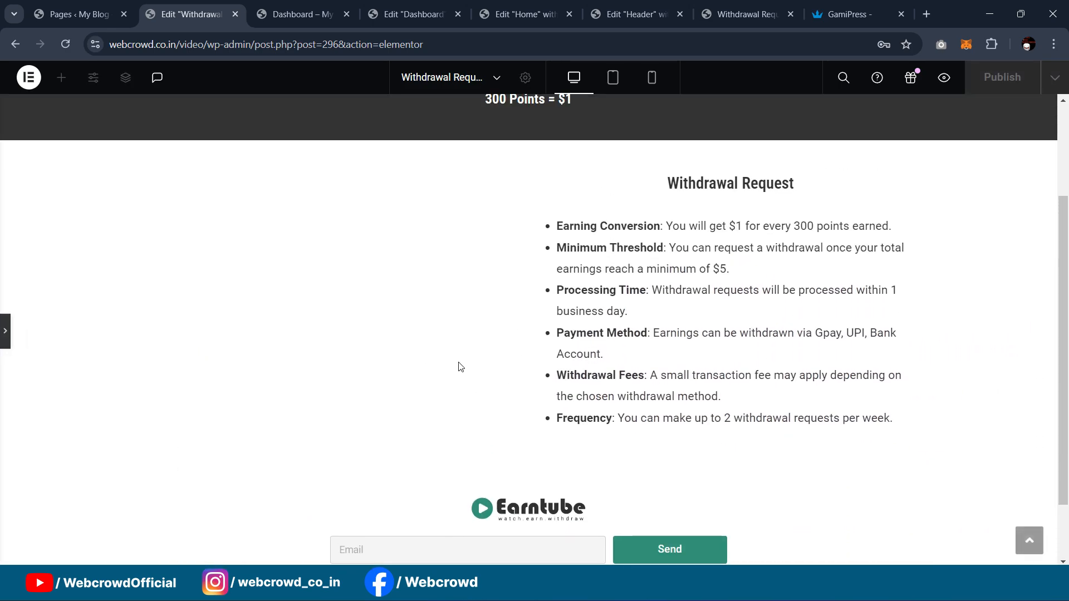
pyautogui.click(3, 326)
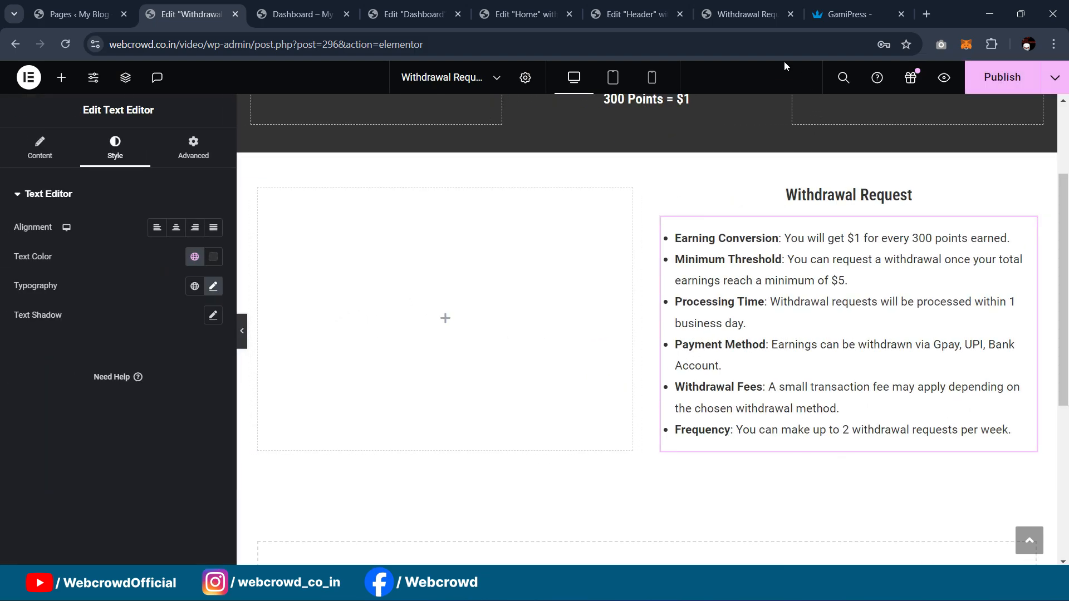
pyautogui.click(744, 7)
pyautogui.scroll(-1, 201, 323)
pyautogui.scroll(1, 176, 313)
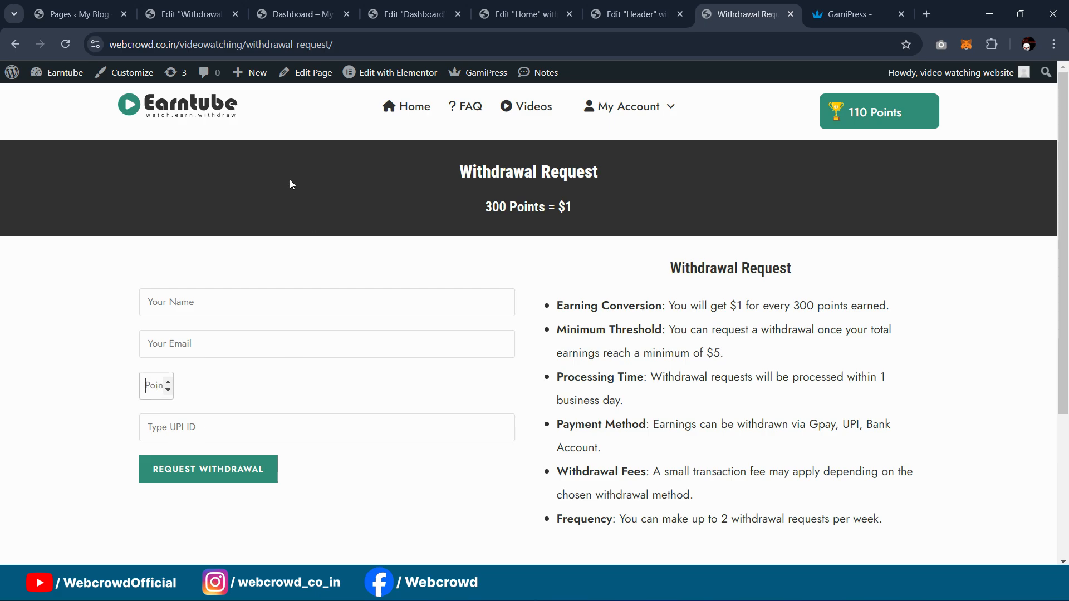
# Step: Go to the WordPress Plugins section's Add New Plugin page
pyautogui.click(186, 14)
pyautogui.click(72, 14)
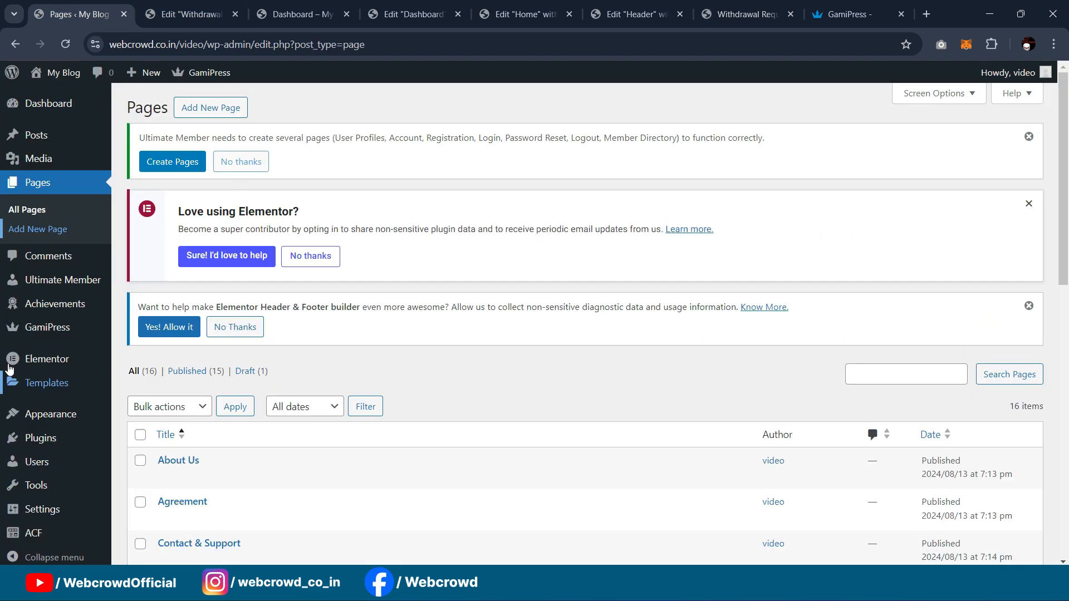
pyautogui.scroll(-4, 39, 502)
pyautogui.moveTo(17, 429)
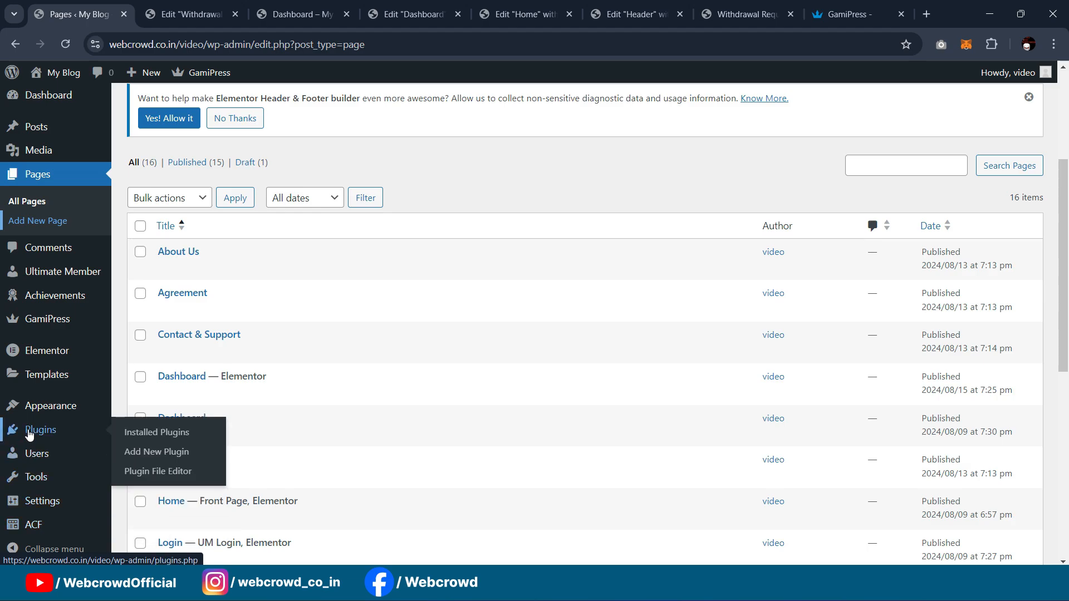
pyautogui.click(137, 433)
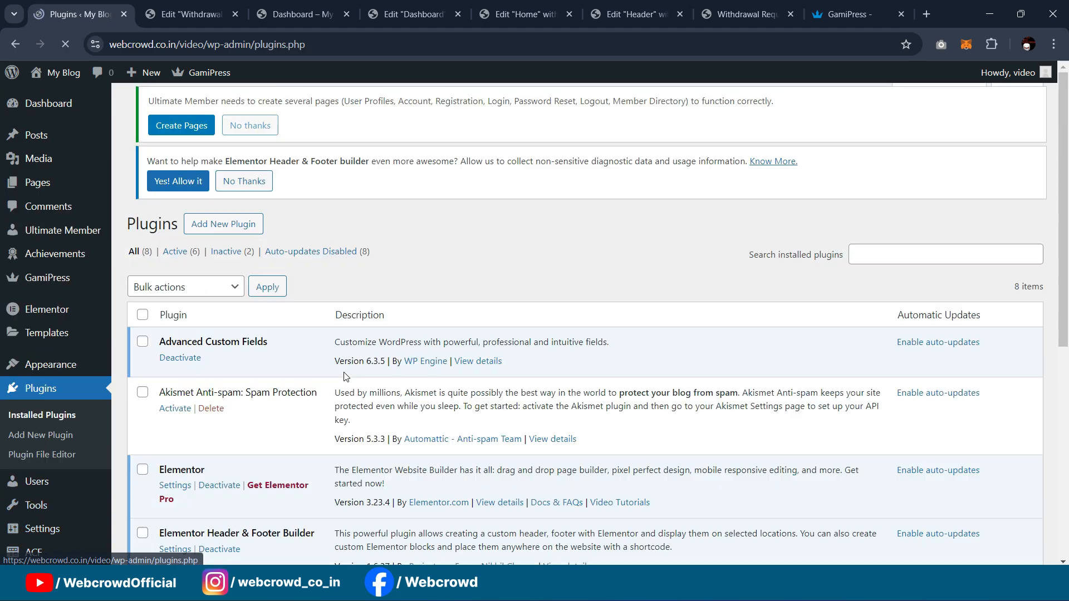
pyautogui.scroll(-4, 434, 333)
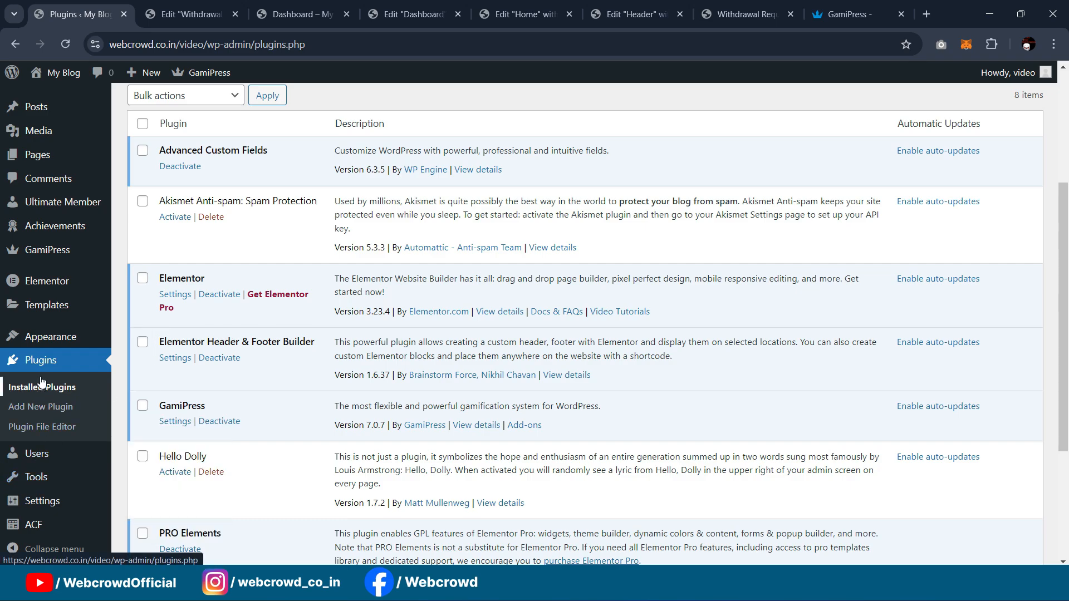
pyautogui.click(53, 408)
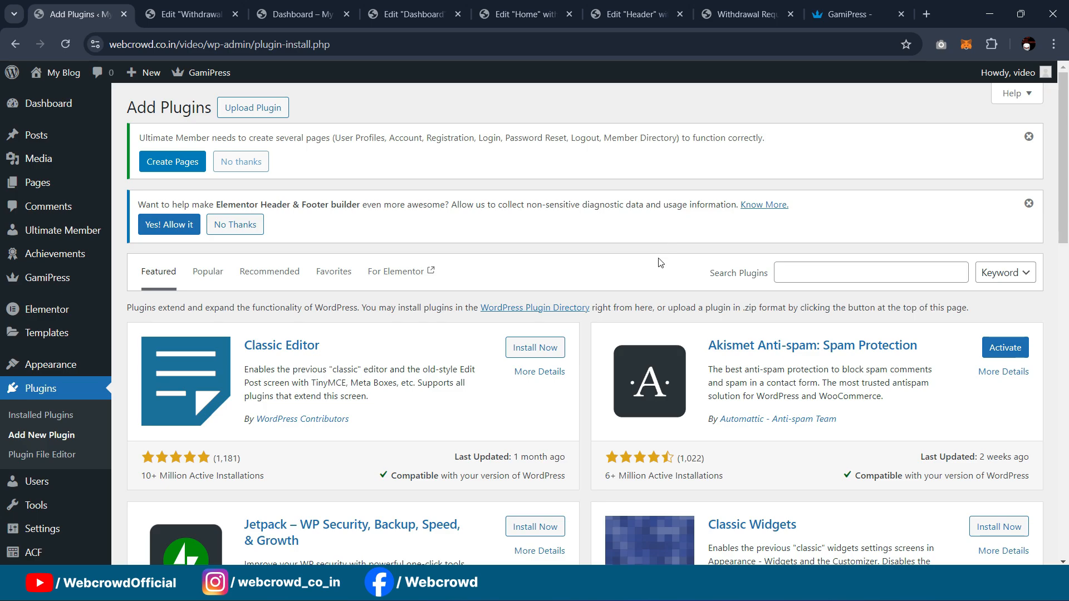
# Step: Search the directory for 'contact form' and install Contact Form 7
pyautogui.click(836, 270)
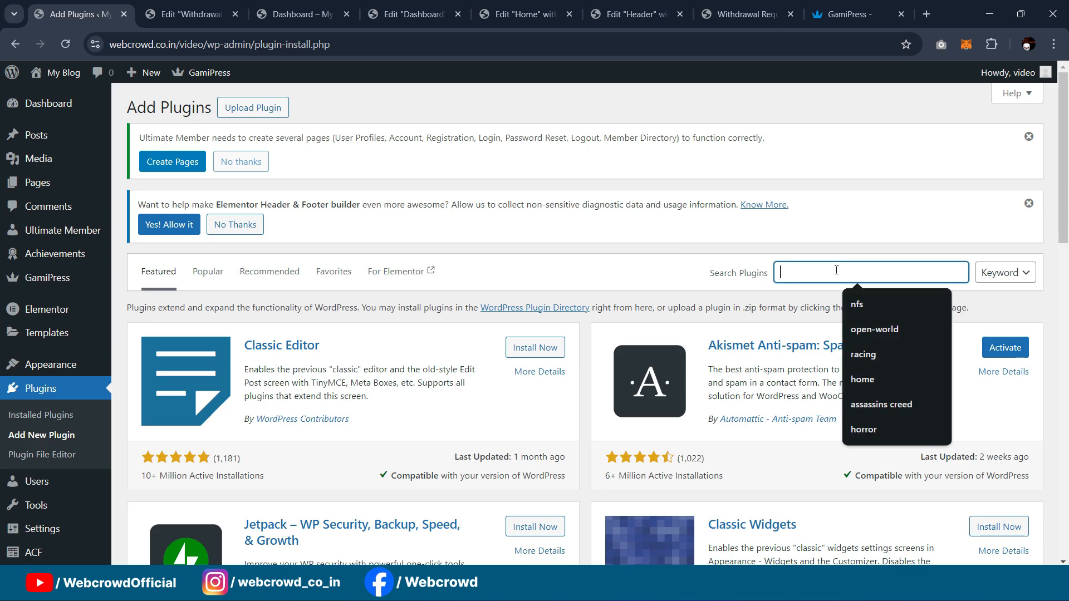
pyautogui.write('contact form')
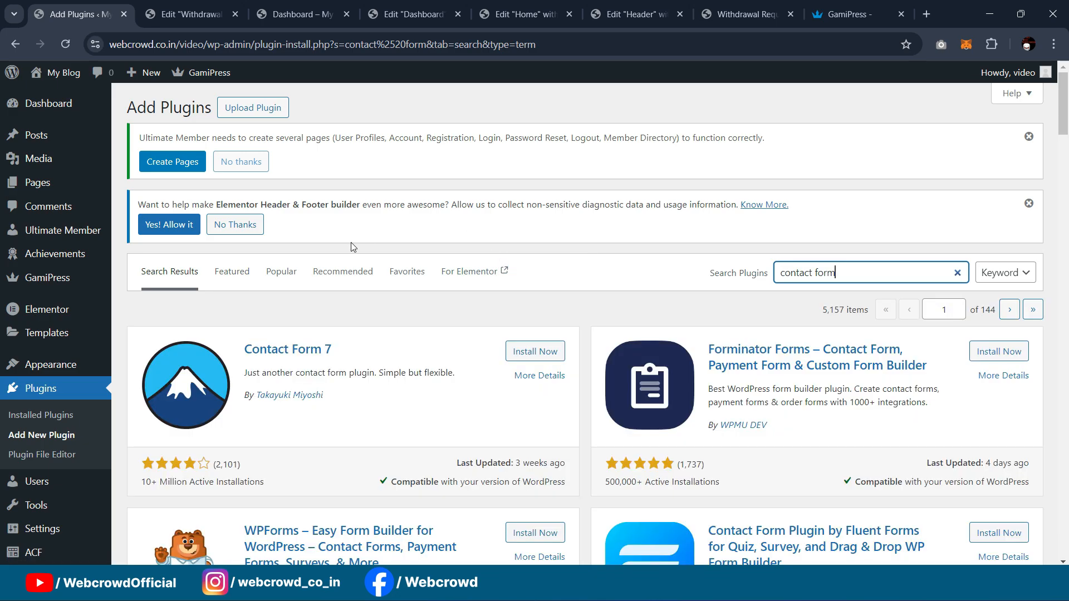
pyautogui.scroll(-1, 351, 247)
pyautogui.click(530, 285)
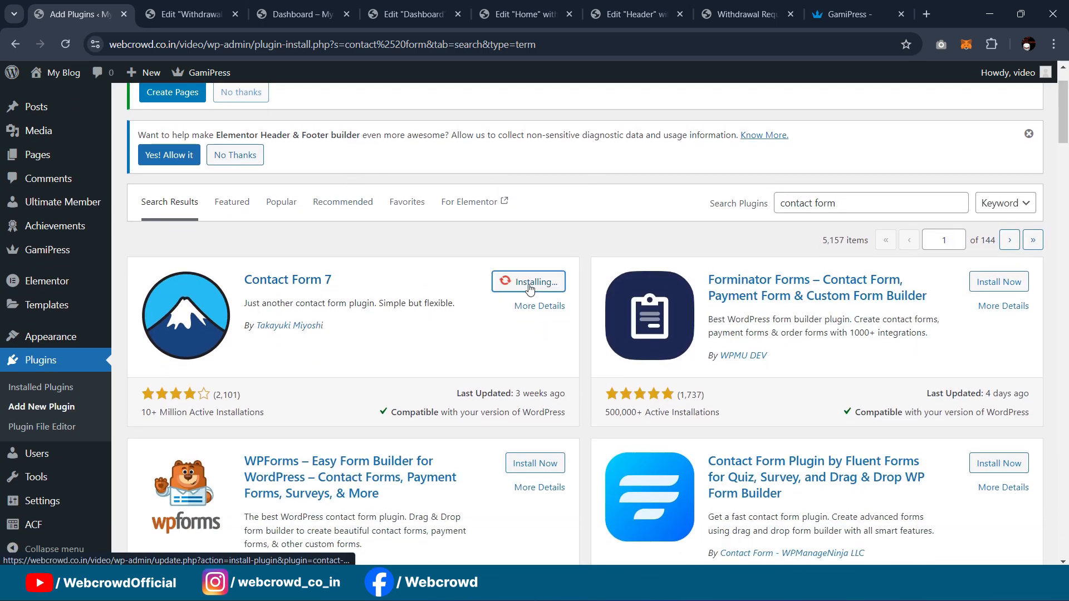
pyautogui.click(745, 14)
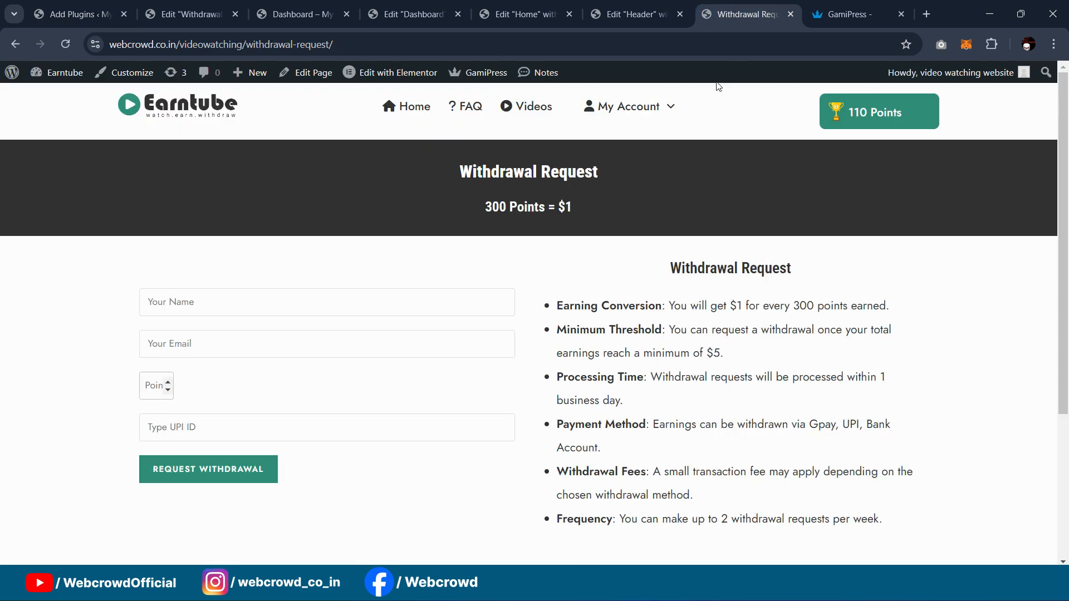
pyautogui.click(618, 12)
pyautogui.click(526, 12)
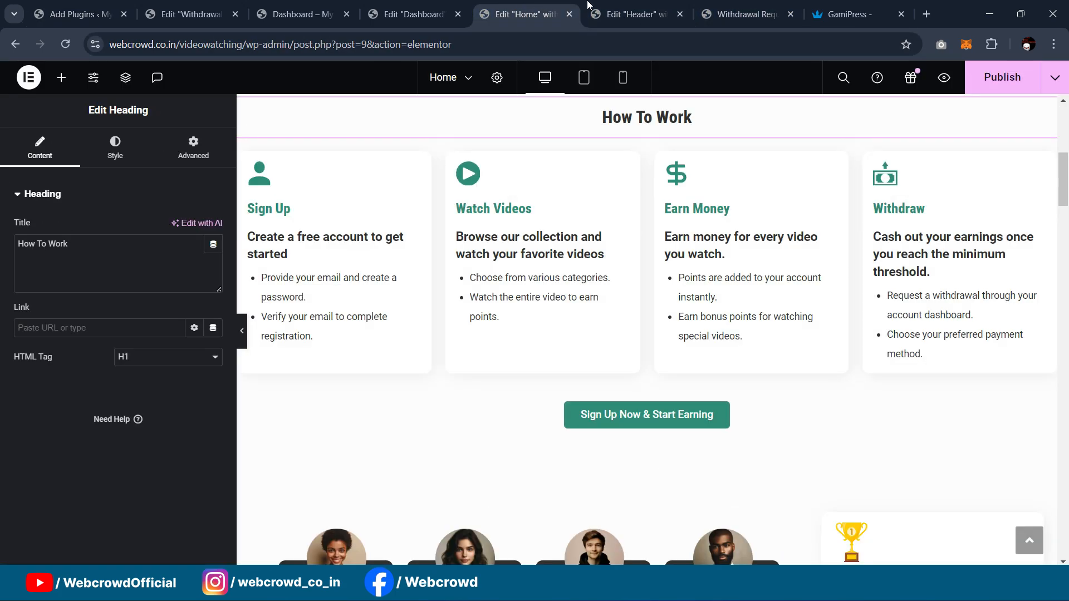
# Step: Copy the template of the existing Withdrawal request contact form on the reference site
pyautogui.click(760, 6)
pyautogui.click(12, 72)
pyautogui.scroll(-1, 57, 326)
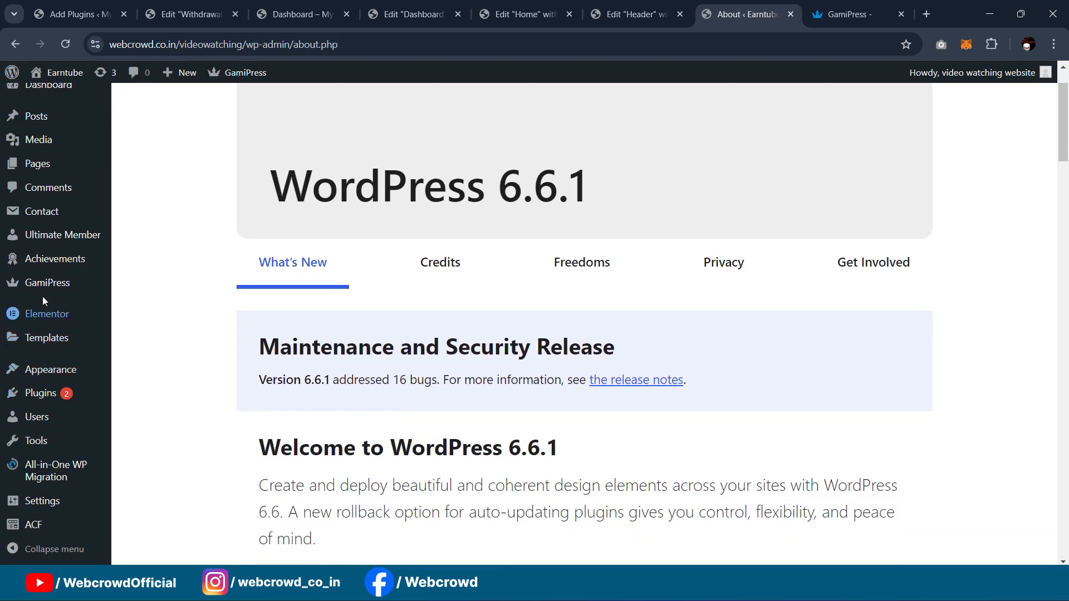
pyautogui.click(41, 213)
pyautogui.scroll(-15, 211, 385)
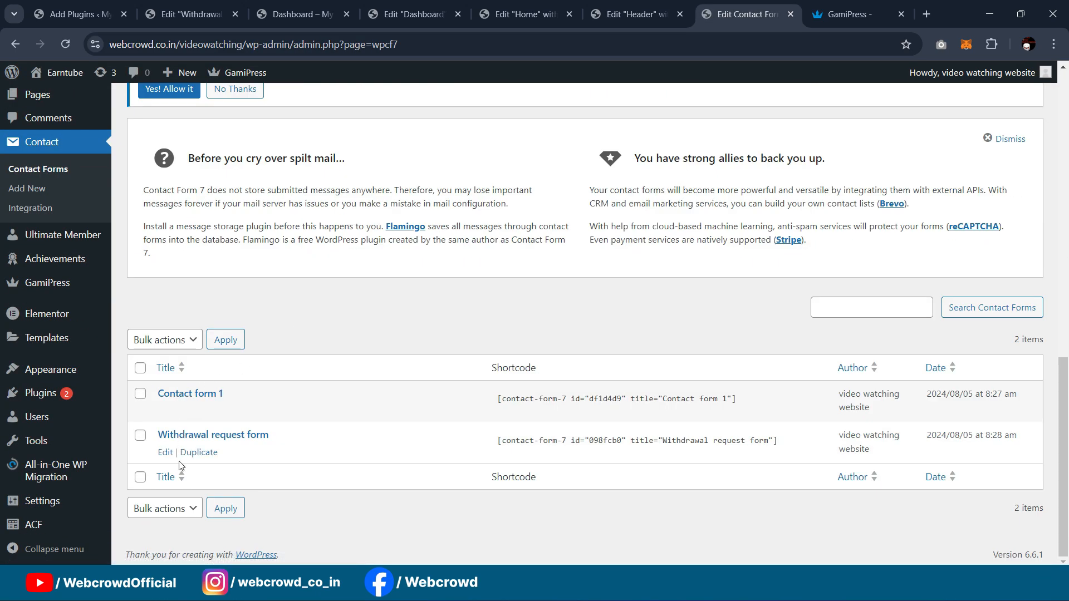
pyautogui.click(166, 452)
pyautogui.scroll(-5, 466, 208)
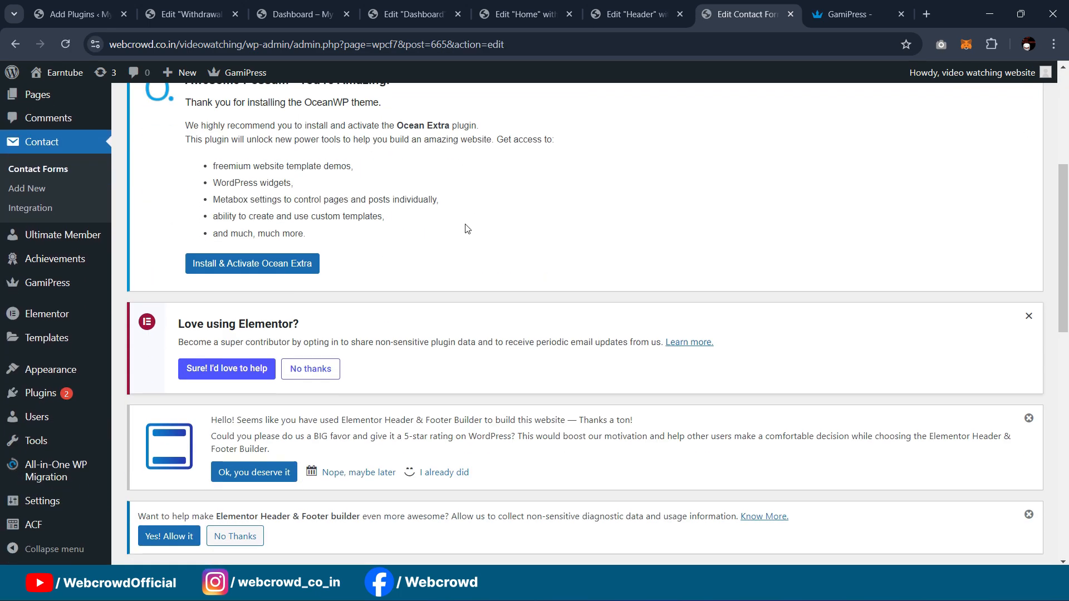
pyautogui.scroll(-7, 466, 229)
pyautogui.moveTo(309, 427); pyautogui.dragTo(137, 288)
pyautogui.hotkey('ctrl', 'c')
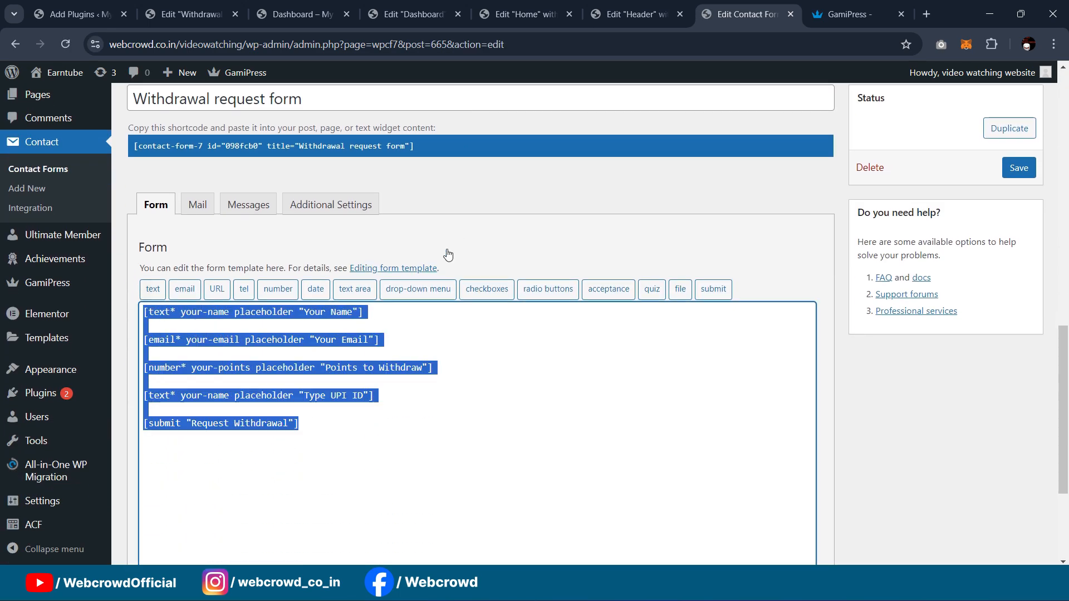
# Step: Activate Contact Form 7 on the second site and start a new contact form
pyautogui.click(185, 15)
pyautogui.click(78, 14)
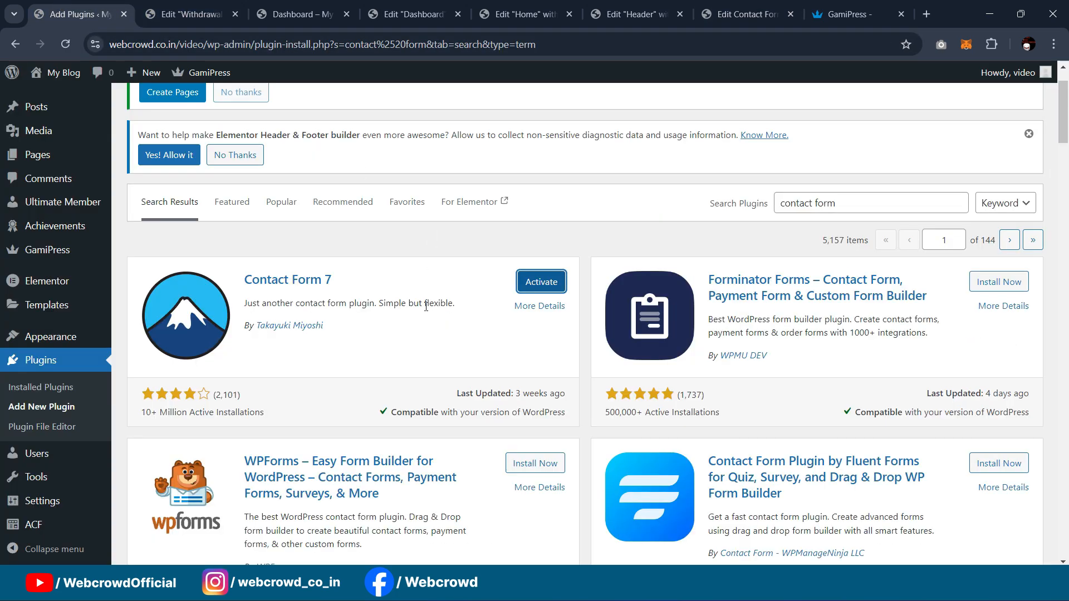
pyautogui.click(546, 283)
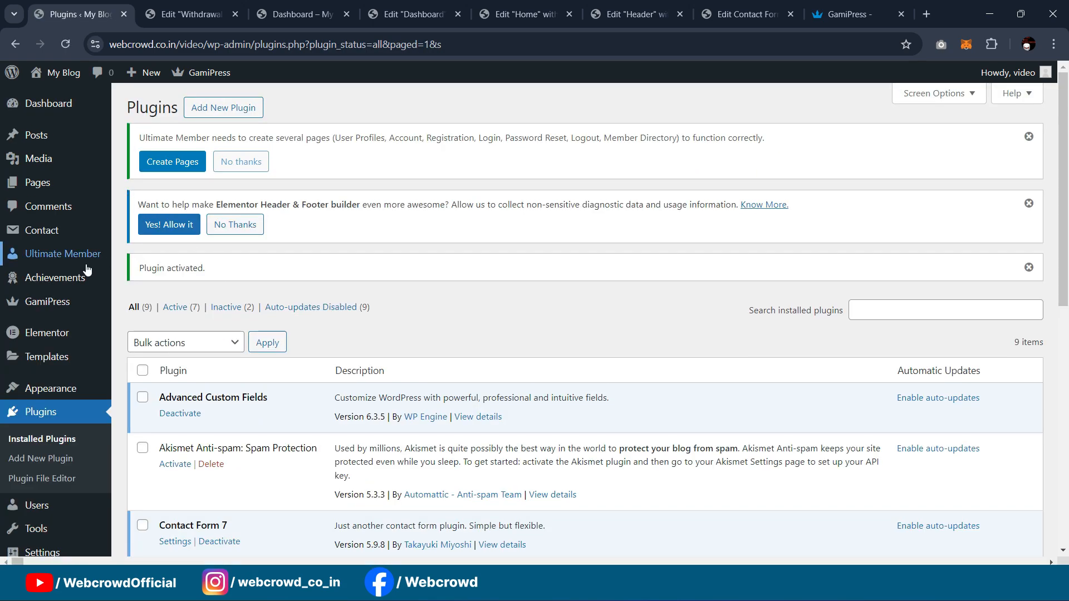
pyautogui.scroll(-6, 30, 212)
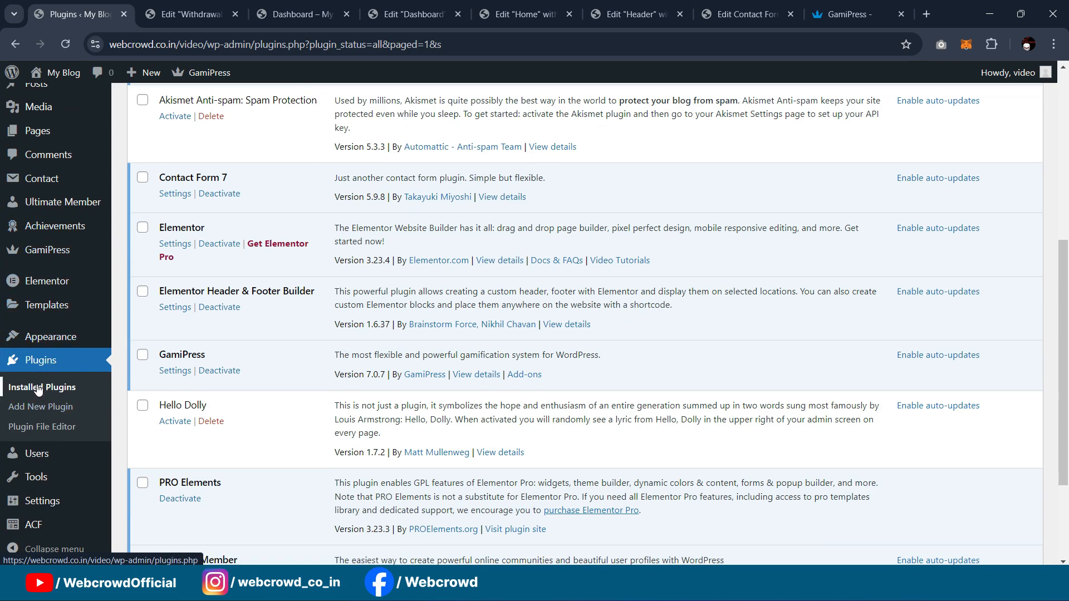
pyautogui.scroll(4, 39, 278)
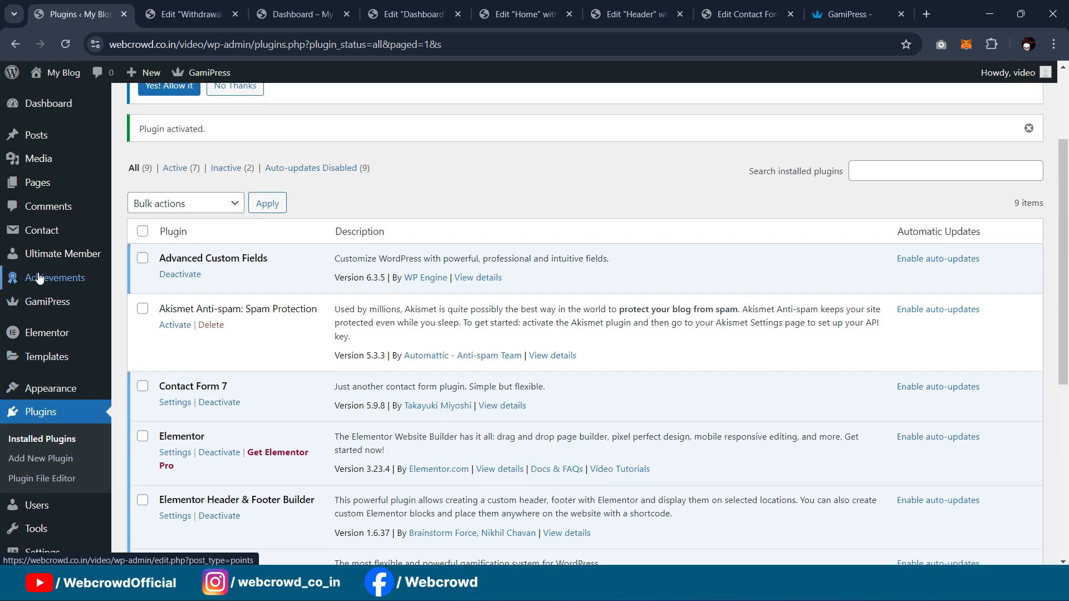
pyautogui.moveTo(44, 233)
pyautogui.click(144, 252)
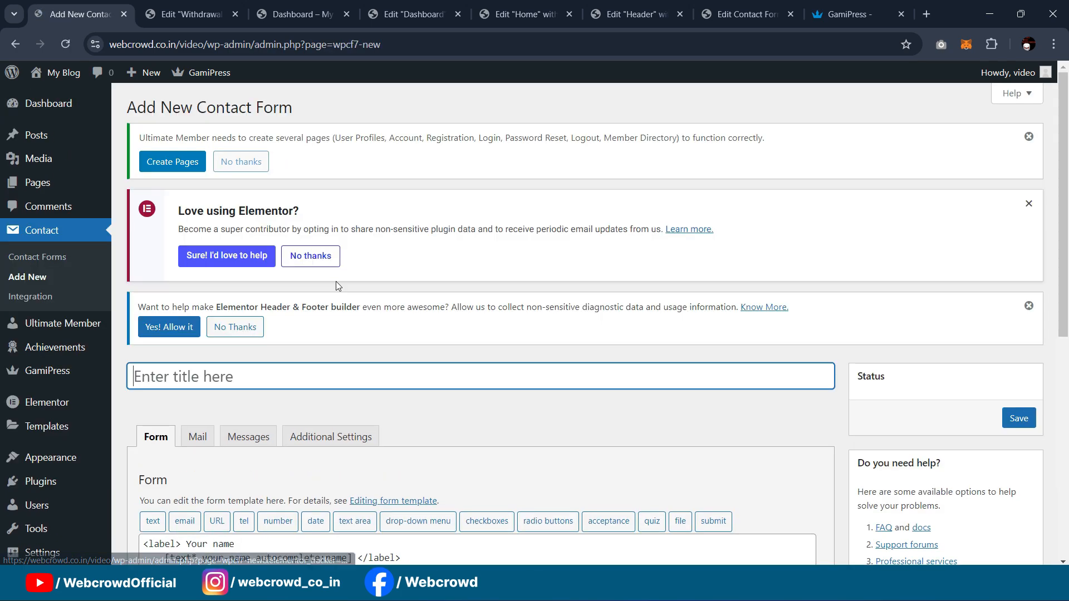
# Step: Title the form 'Withdrawal Request', replace the default template with the copied fields, and save
pyautogui.scroll(-3, 312, 300)
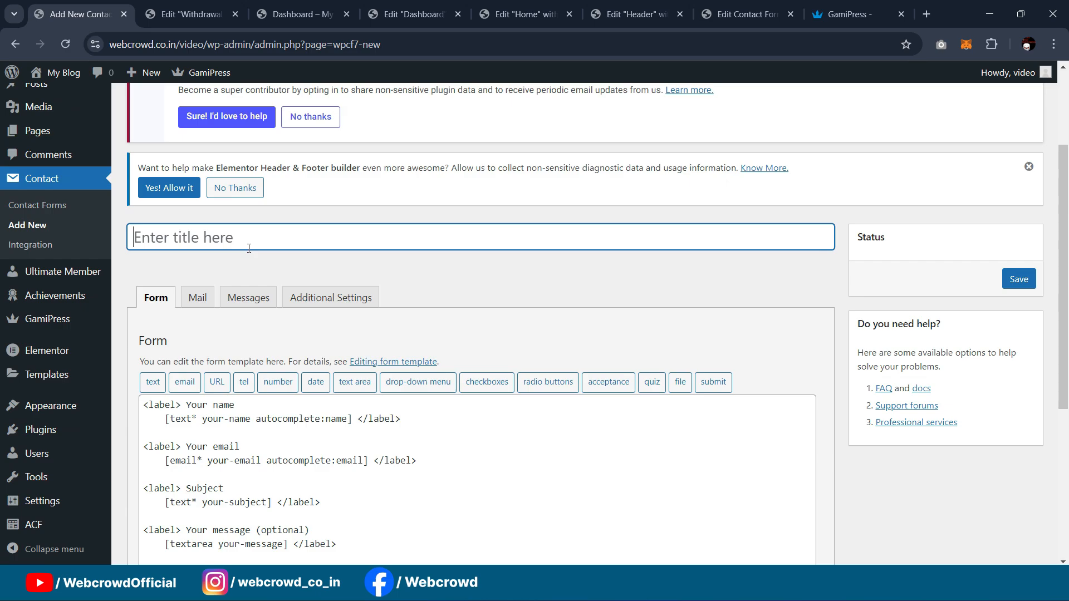
pyautogui.write('Withrawal Request')
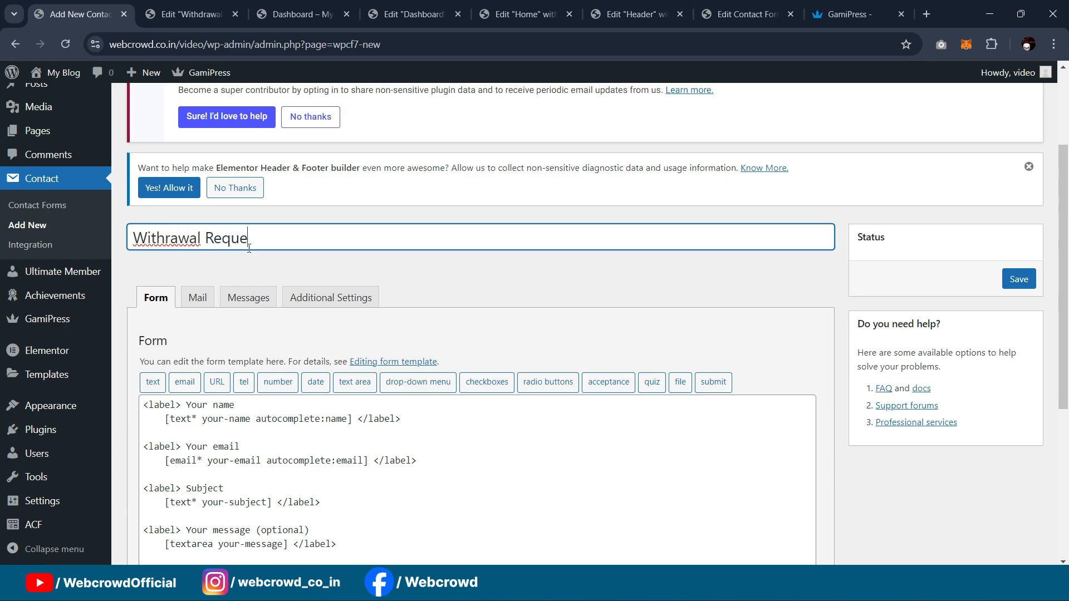
pyautogui.click(166, 238)
pyautogui.write('d')
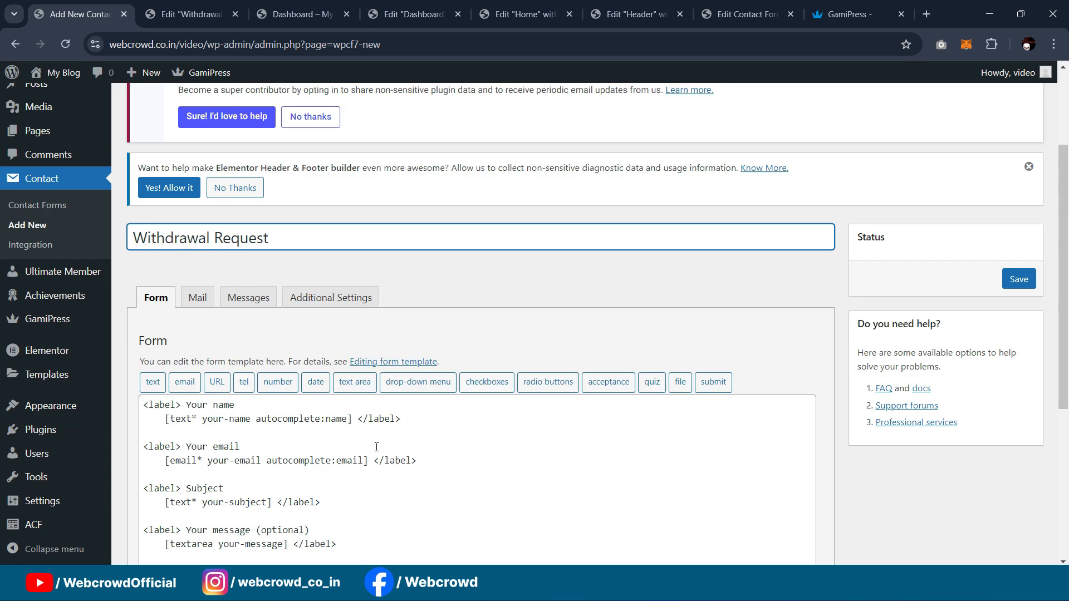
pyautogui.click(422, 436)
pyautogui.scroll(-1, 456, 435)
pyautogui.hotkey('ctrl', 'a')
pyautogui.hotkey('ctrl', 'v')
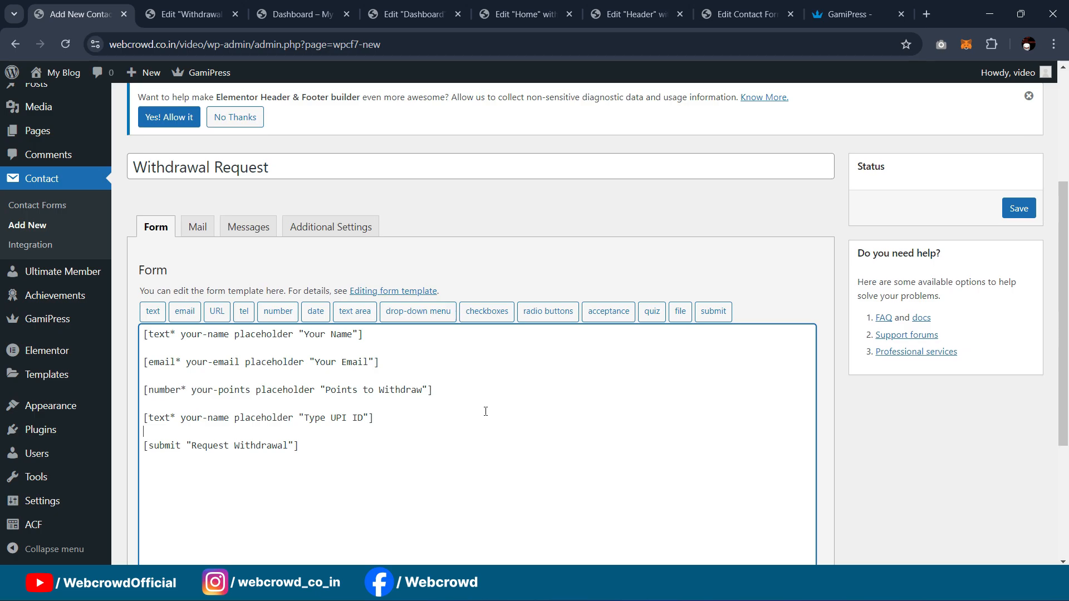
pyautogui.scroll(1, 773, 353)
pyautogui.click(1018, 348)
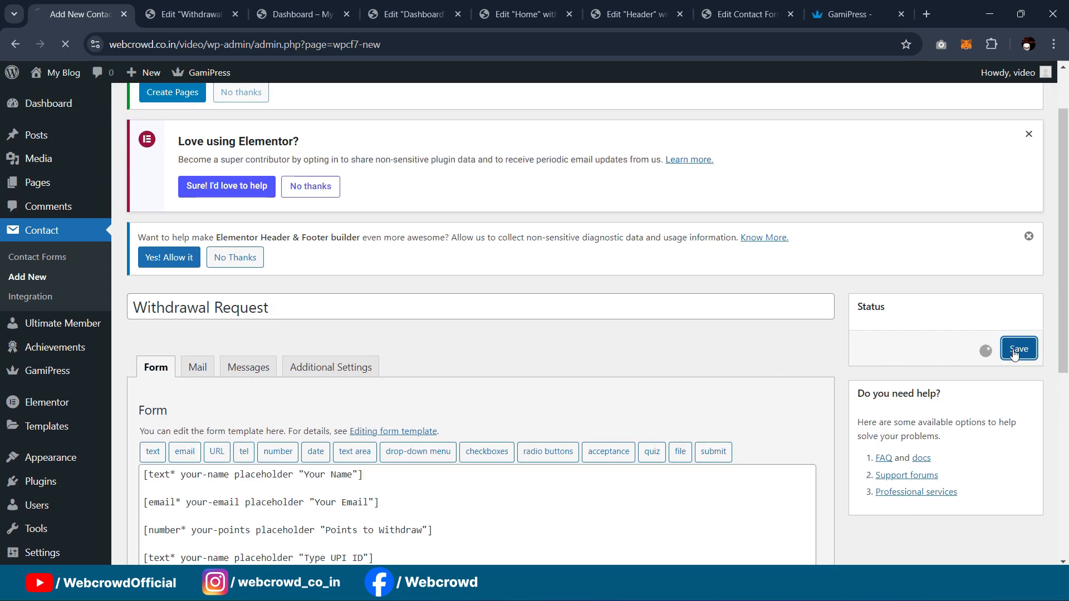
pyautogui.scroll(-5, 852, 373)
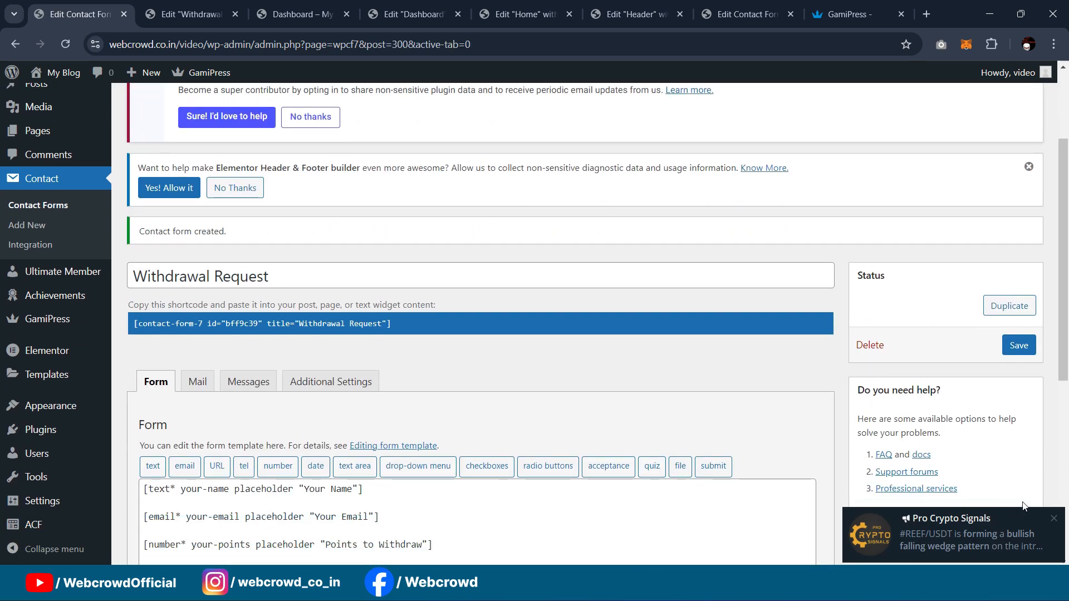
# Step: Copy the saved Withdrawal Request form's shortcode
pyautogui.click(1053, 518)
pyautogui.scroll(-1, 245, 262)
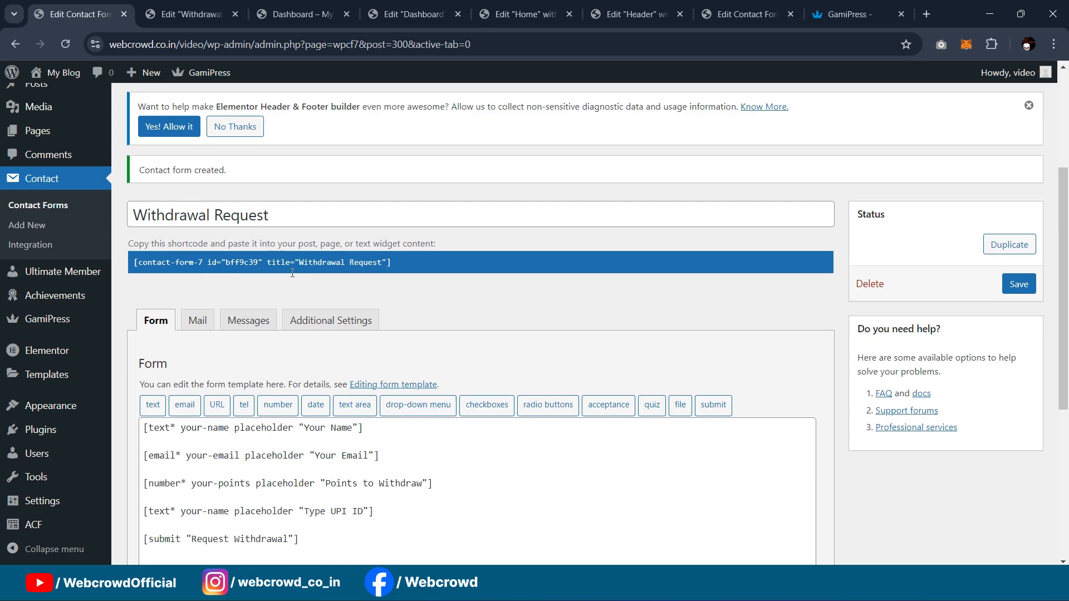
pyautogui.click(417, 255)
pyautogui.hotkey('ctrl', 'c')
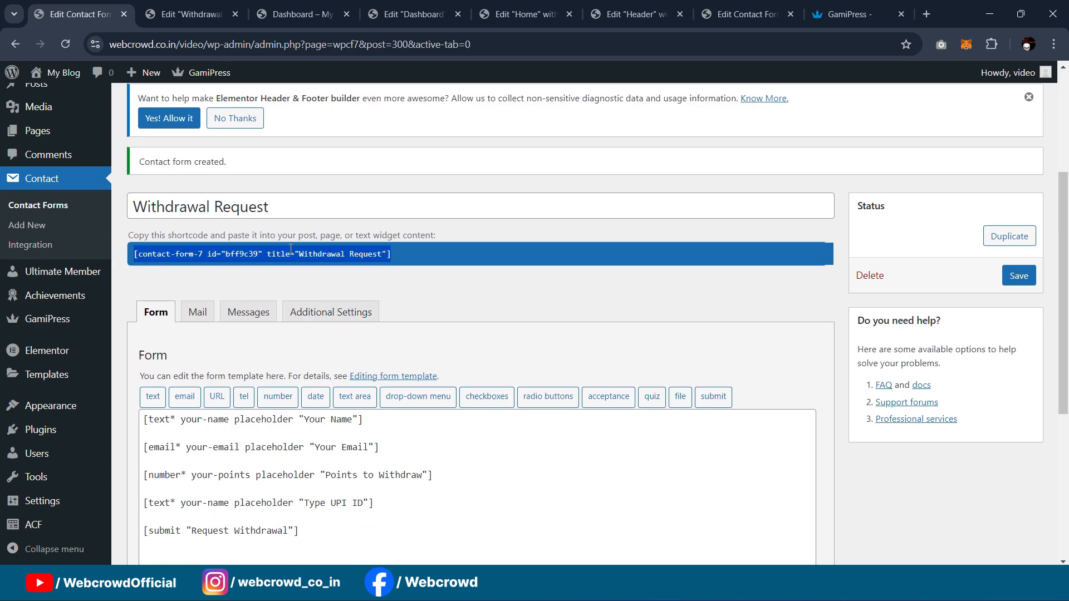
# Step: Put a Shortcode widget with the form's shortcode in the left column and preview the page
pyautogui.click(185, 12)
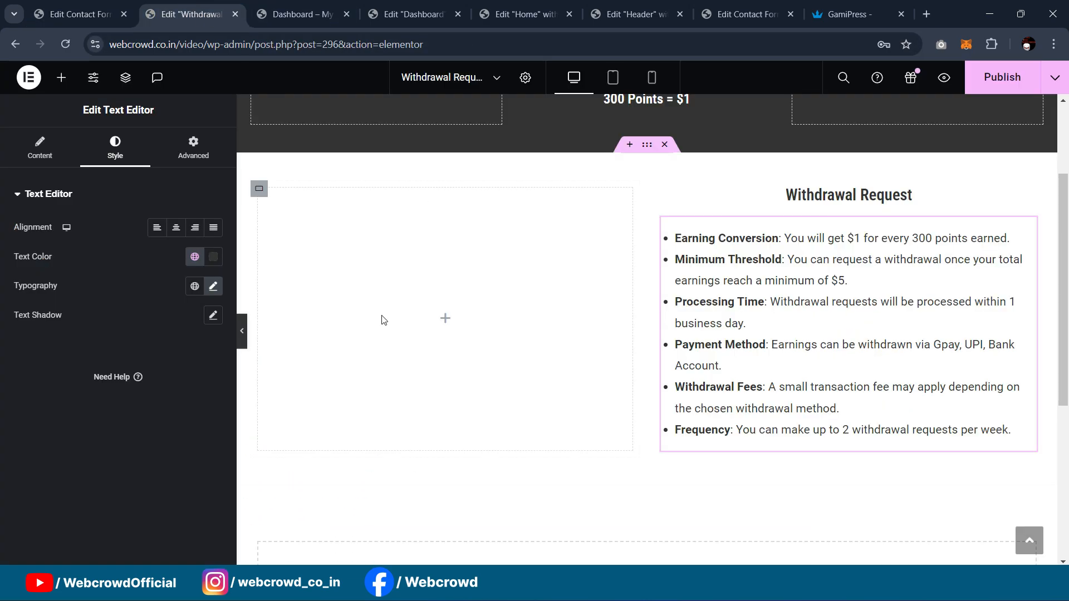
pyautogui.click(61, 78)
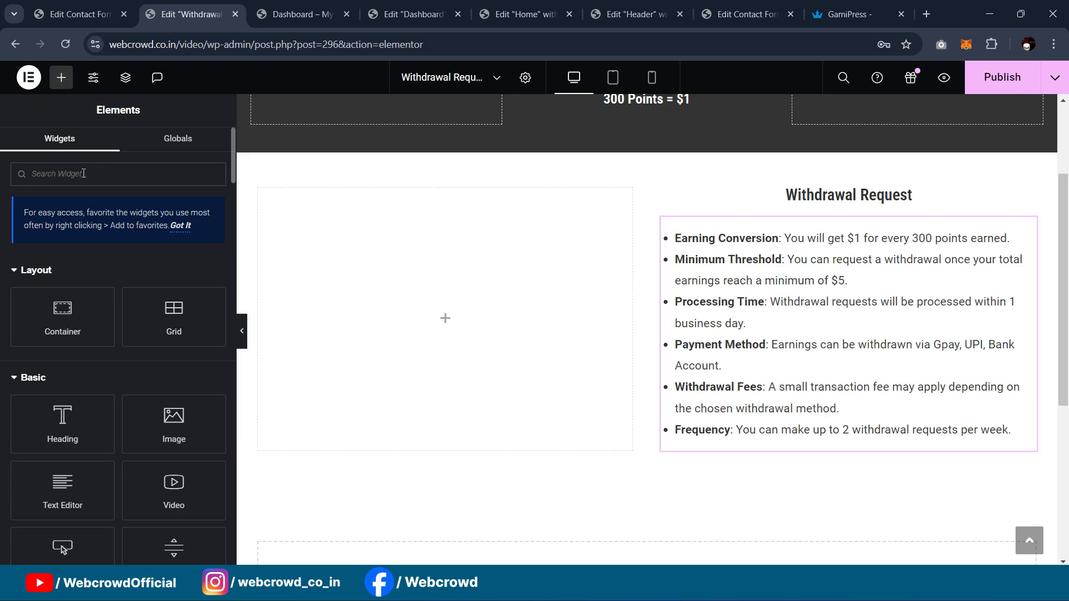
pyautogui.write('short')
pyautogui.moveTo(62, 284); pyautogui.dragTo(384, 290)
pyautogui.hotkey('ctrl', 'v')
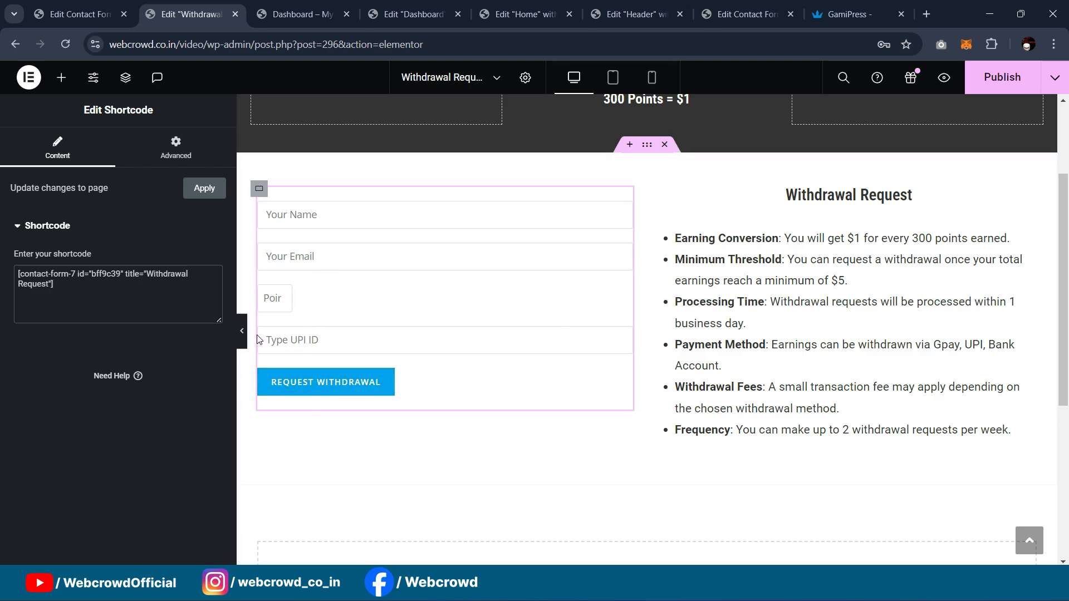
pyautogui.click(242, 332)
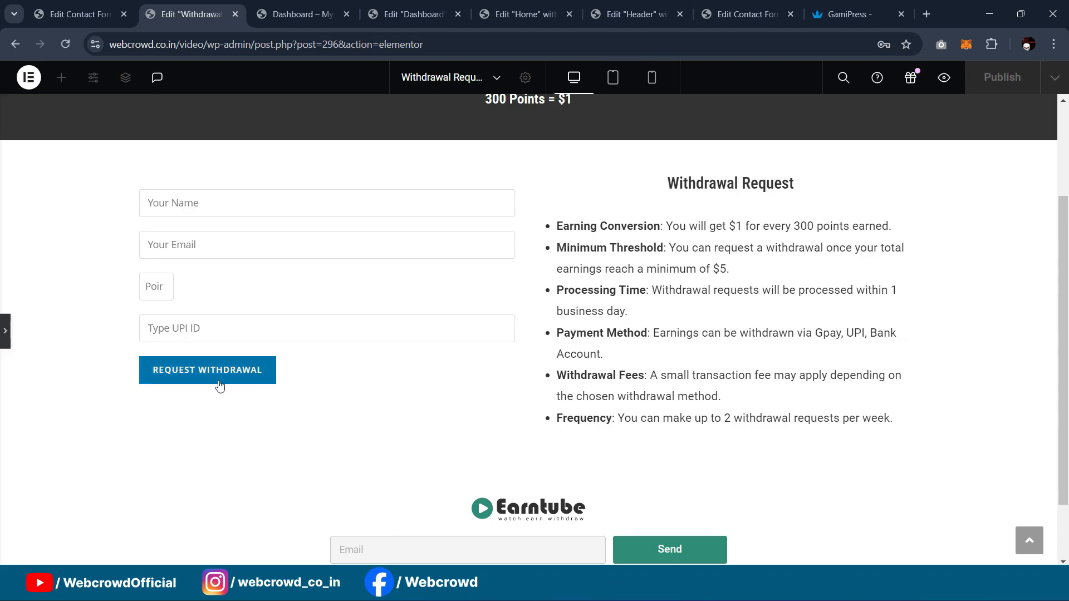
pyautogui.click(5, 334)
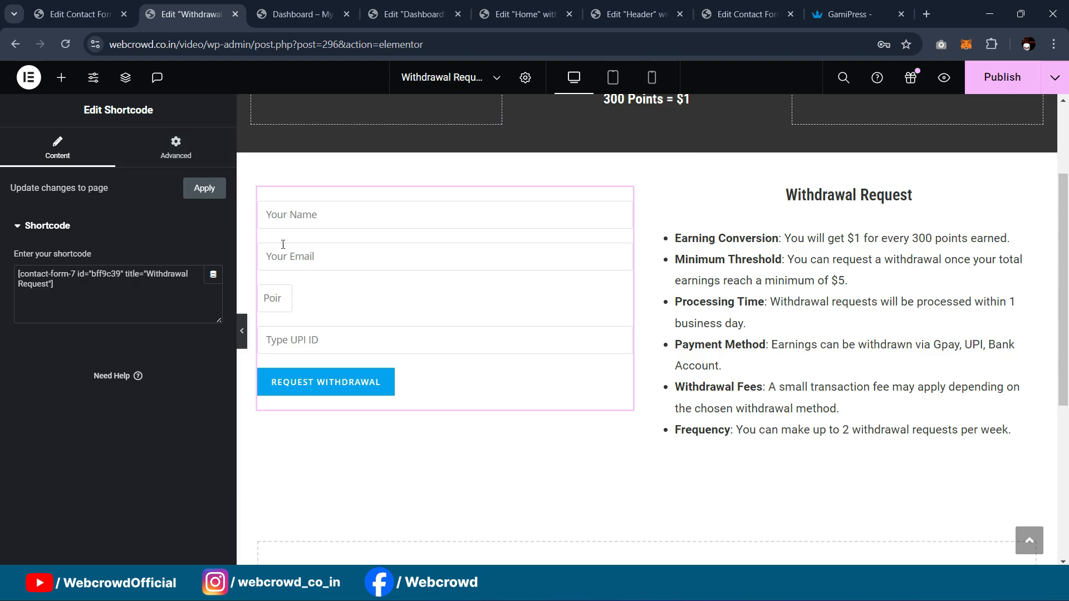
pyautogui.click(242, 329)
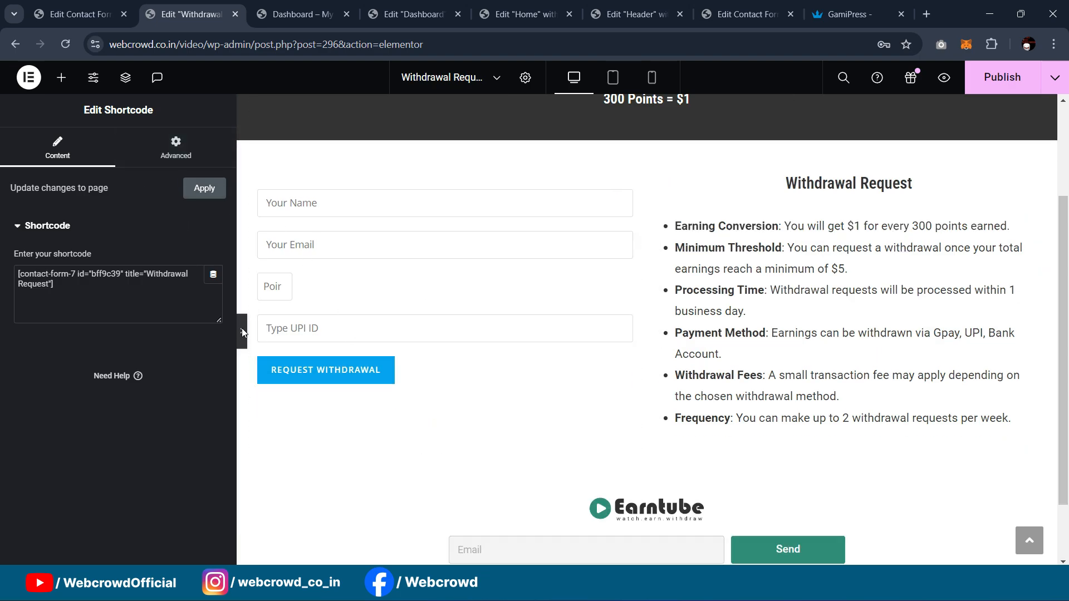
pyautogui.click(5, 330)
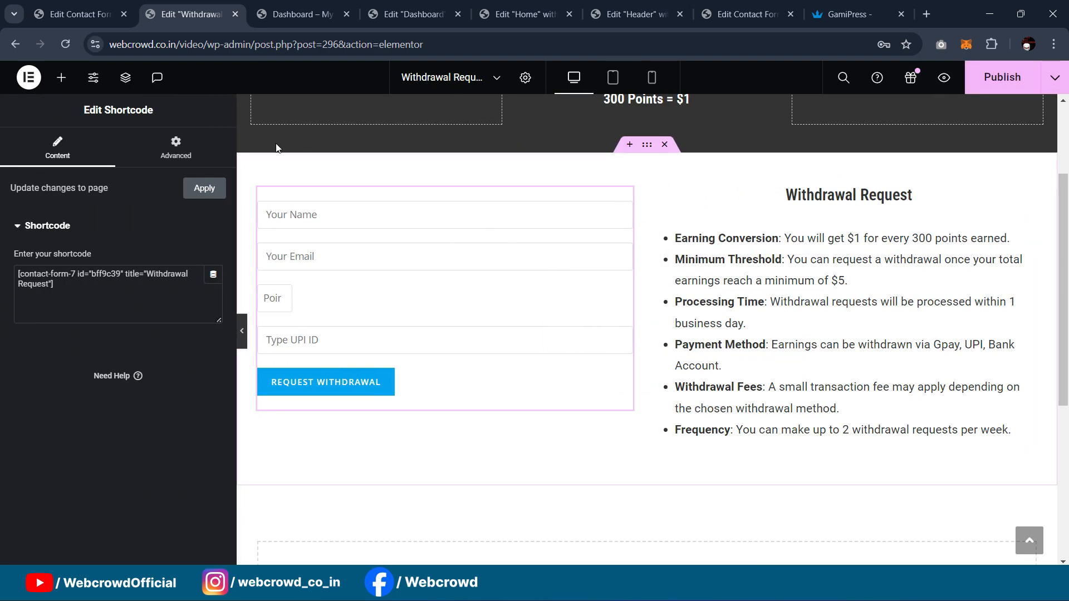
# Step: Publish the updated Withdrawal Request page
pyautogui.click(51, 5)
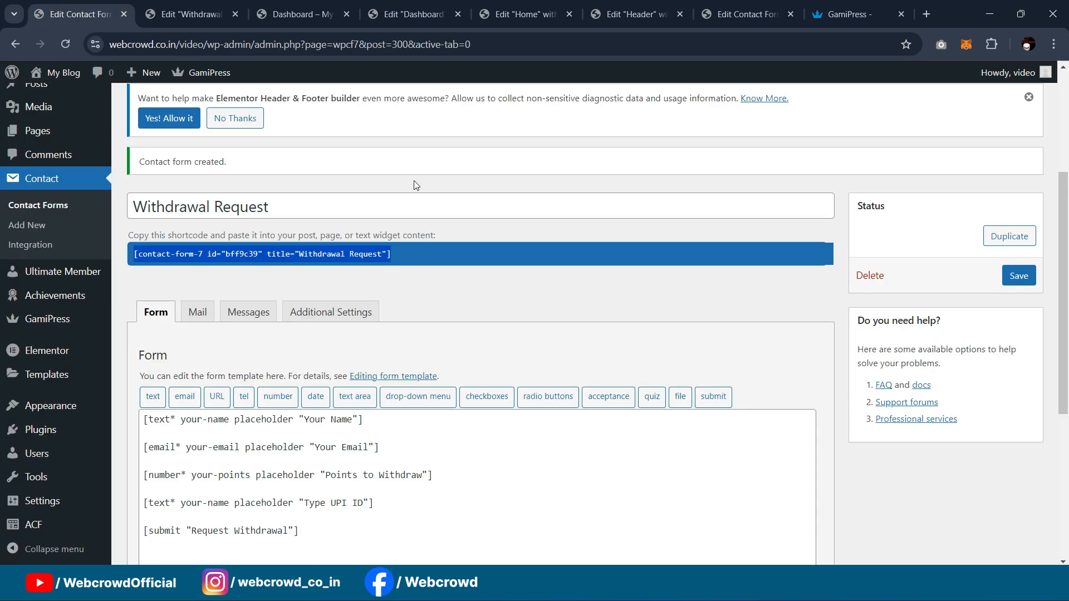
pyautogui.scroll(-4, 9, 319)
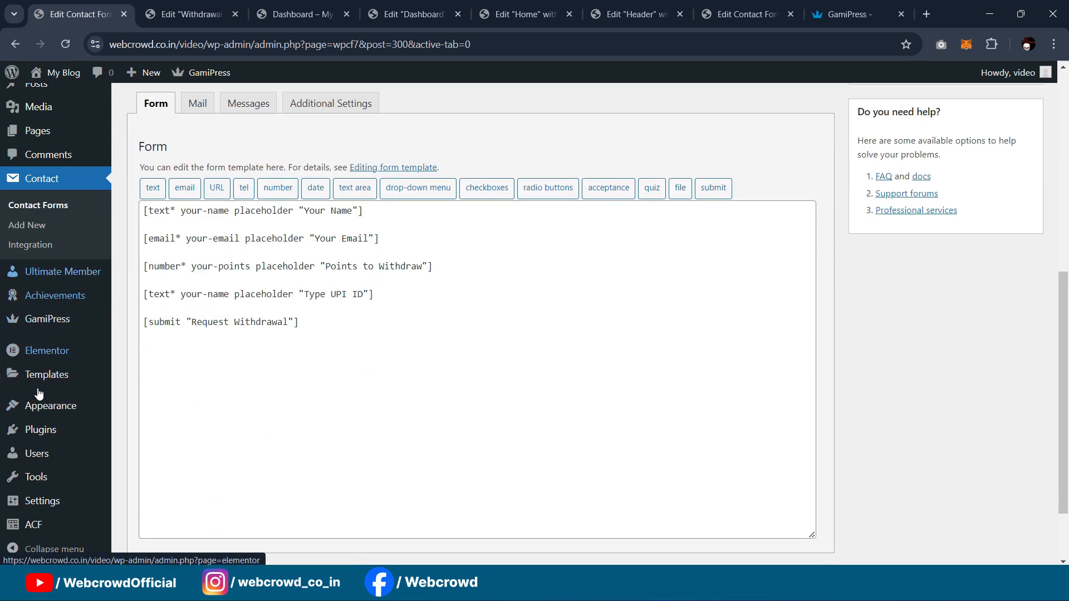
pyautogui.scroll(-1, 17, 439)
pyautogui.scroll(2, 22, 401)
pyautogui.click(186, 14)
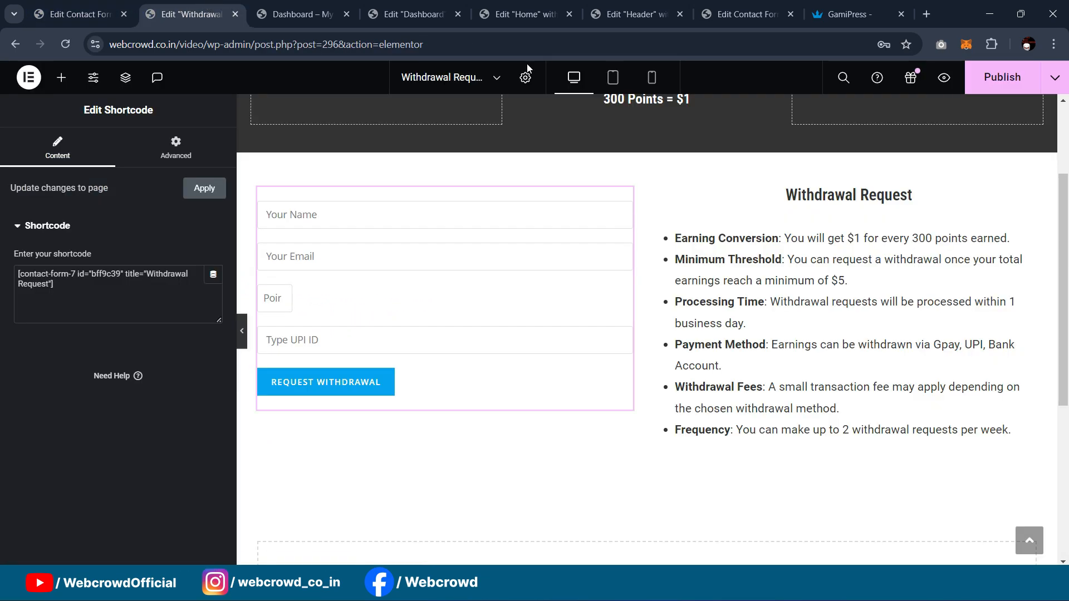
pyautogui.click(1006, 77)
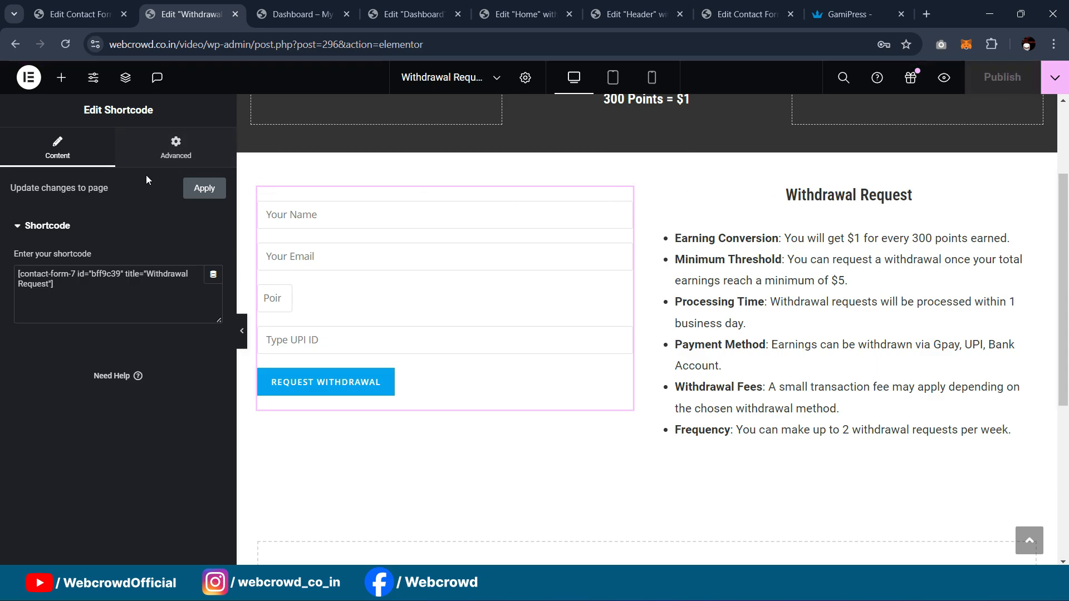
# Step: Open the Theme File Editor on both WordPress sites
pyautogui.click(93, 11)
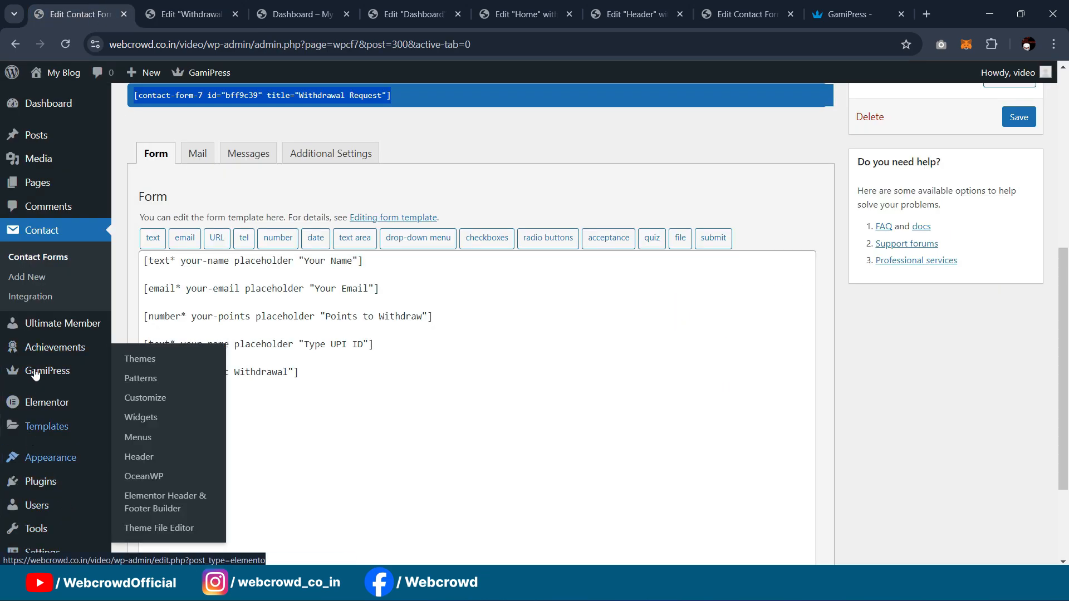
pyautogui.scroll(-1, 41, 392)
pyautogui.scroll(-2, 41, 392)
pyautogui.moveTo(41, 405)
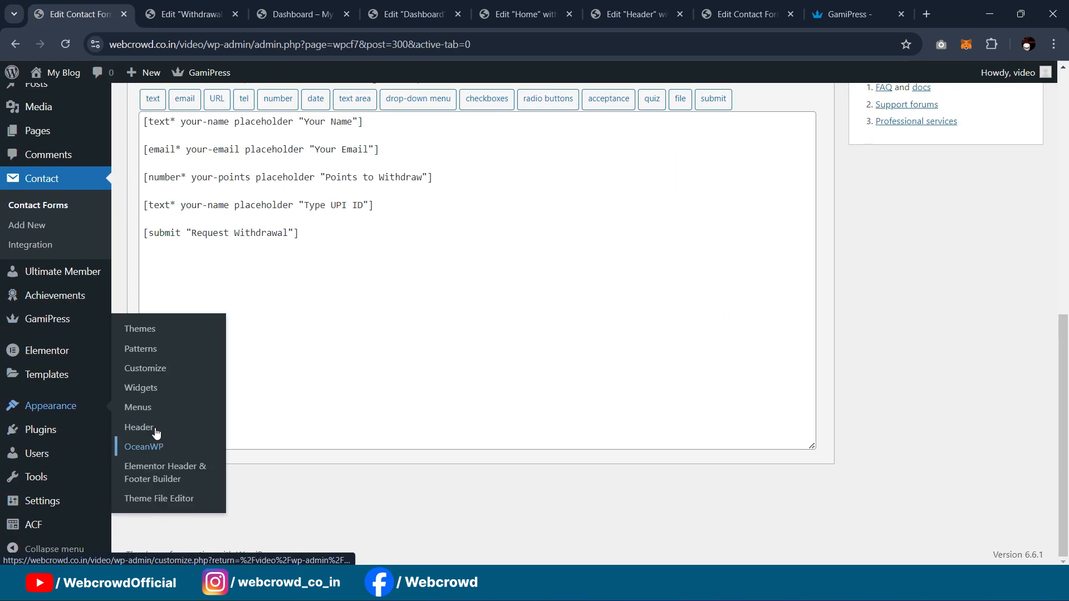
pyautogui.click(140, 501)
pyautogui.click(829, 8)
pyautogui.click(786, 5)
pyautogui.click(634, 11)
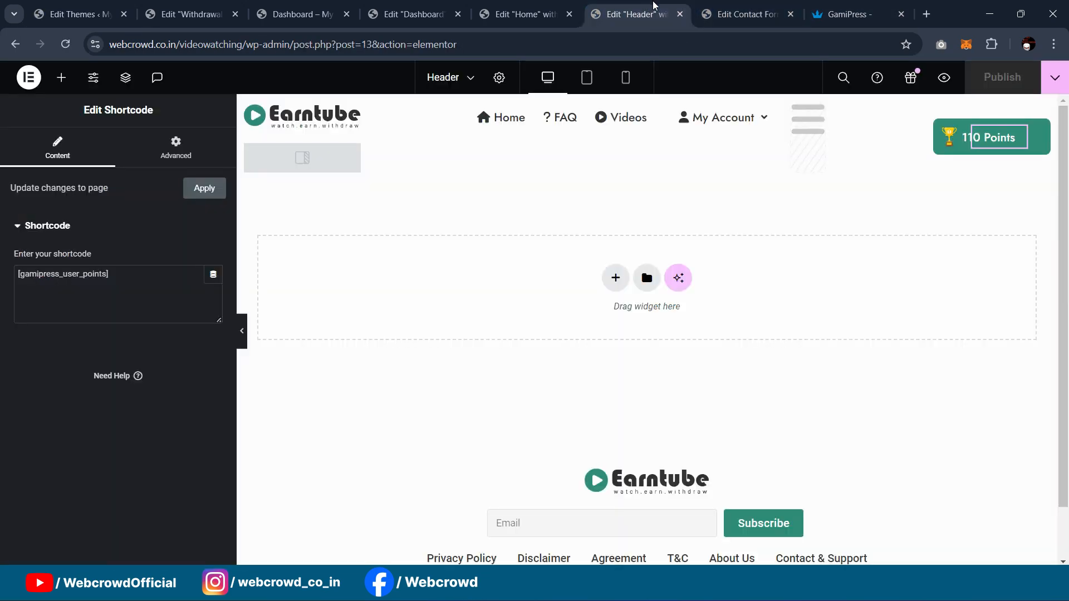
pyautogui.click(746, 11)
pyautogui.scroll(-3, 35, 264)
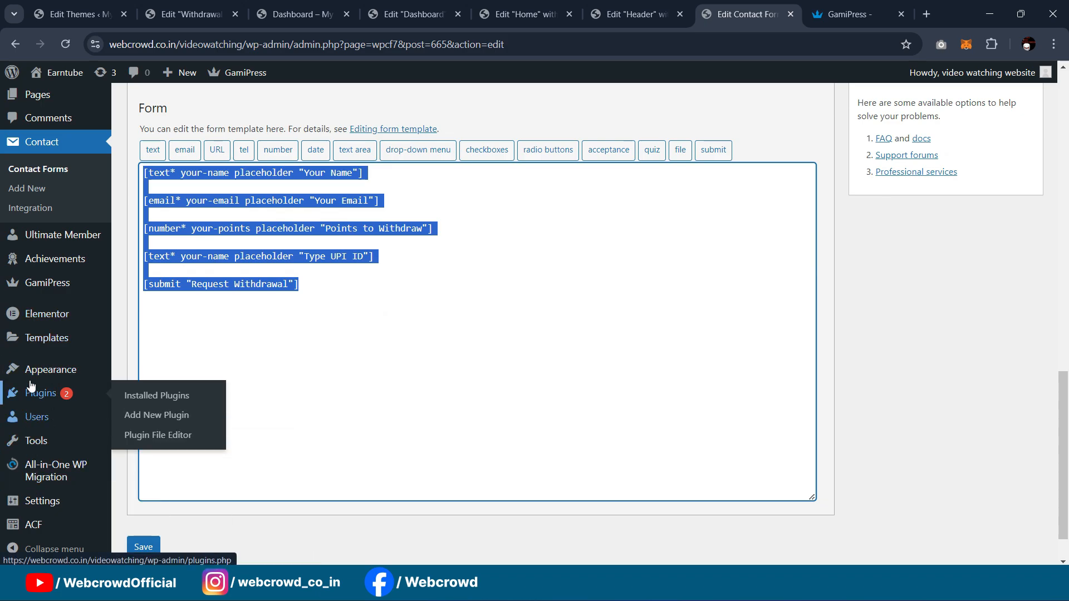
pyautogui.moveTo(32, 374)
pyautogui.click(137, 532)
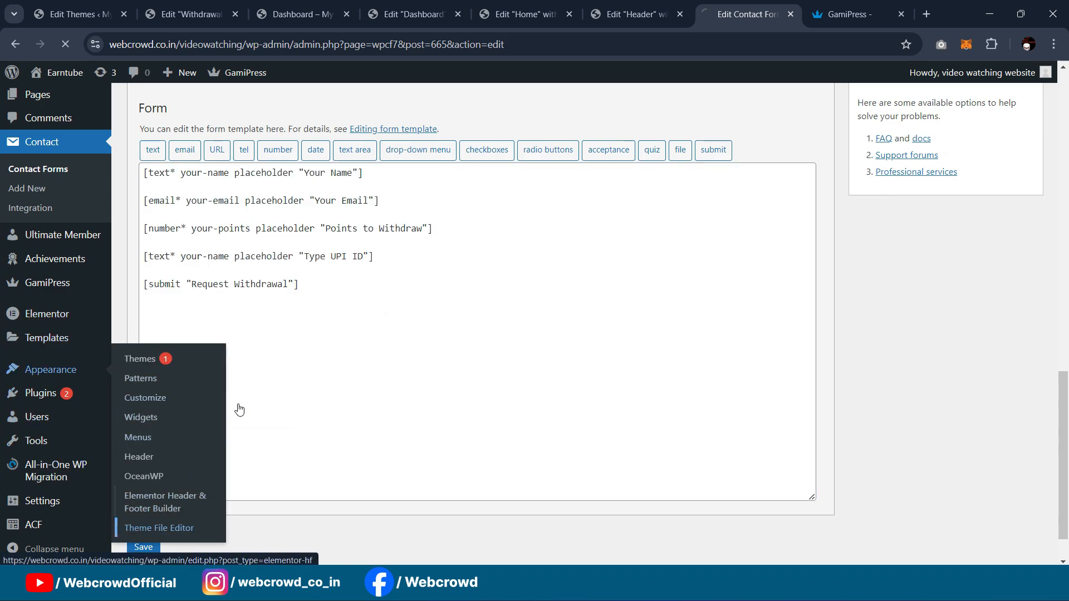
# Step: Copy the process_withdrawal_request function from the other site's functions.php
pyautogui.scroll(-3, 382, 247)
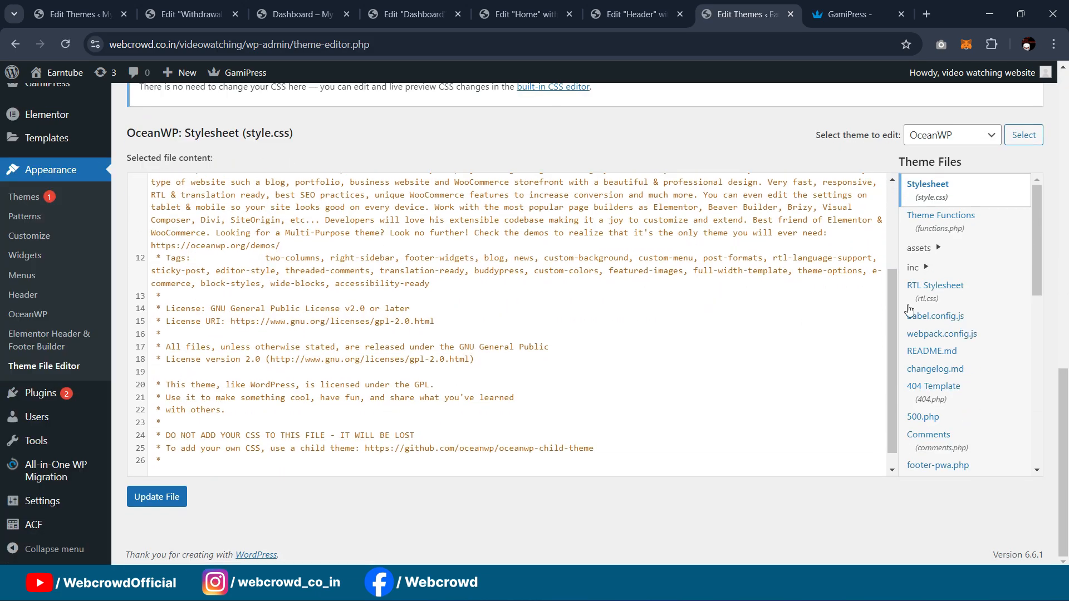
pyautogui.scroll(-4, 970, 301)
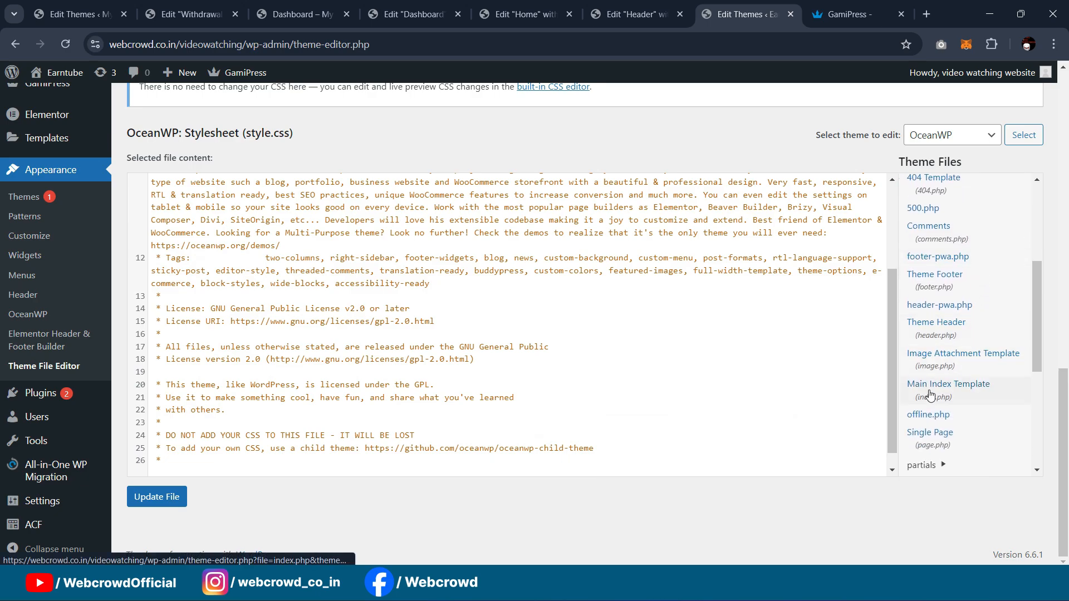
pyautogui.scroll(-1, 931, 390)
pyautogui.scroll(-3, 969, 295)
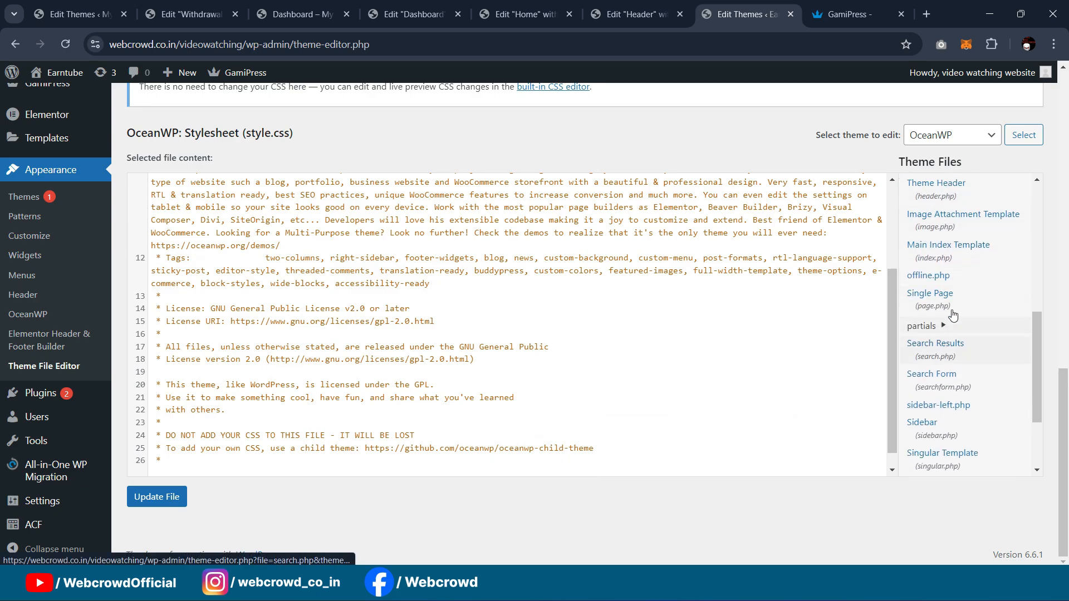
pyautogui.scroll(8, 982, 334)
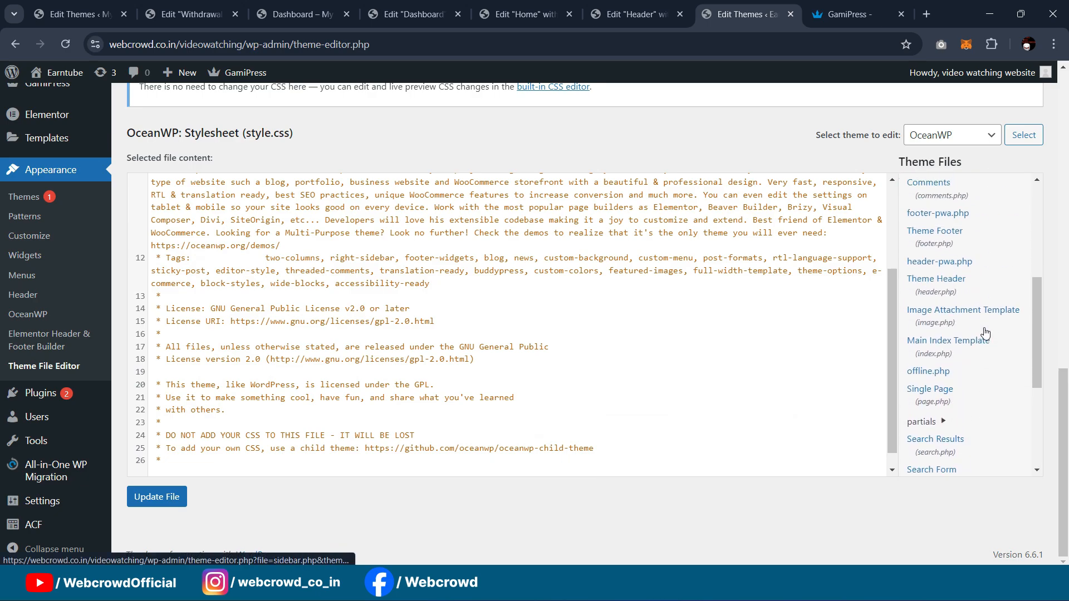
pyautogui.click(938, 225)
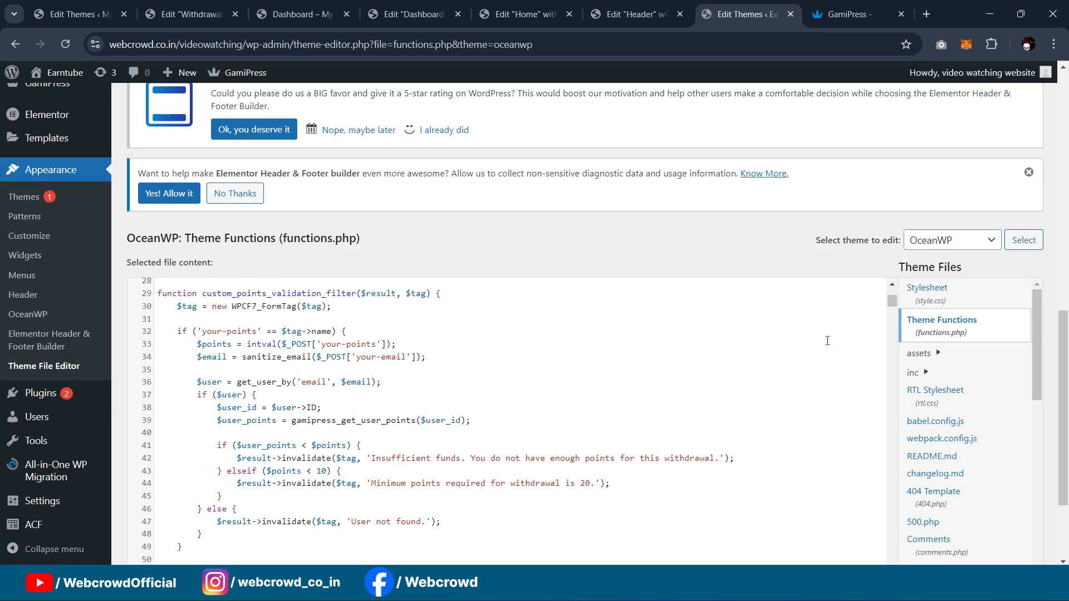
pyautogui.scroll(-5, 827, 341)
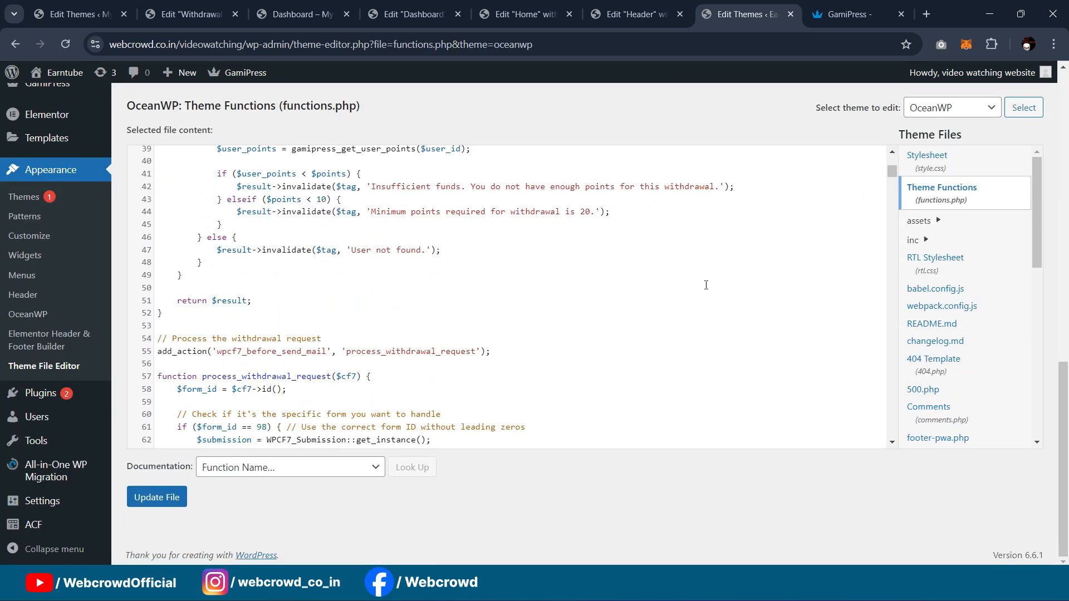
pyautogui.scroll(-5, 706, 285)
pyautogui.scroll(4, 705, 284)
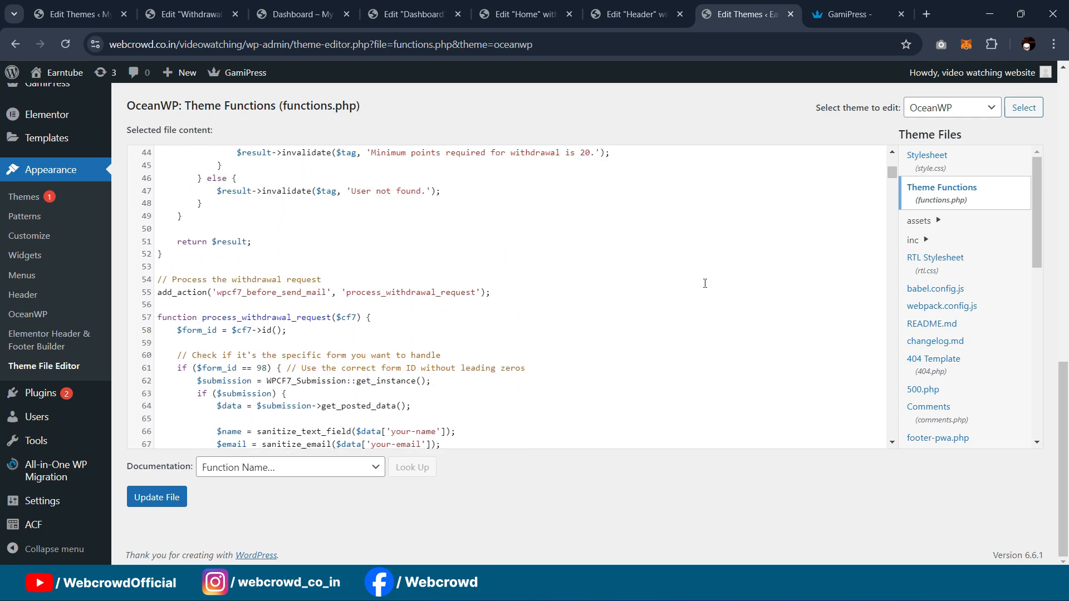
pyautogui.scroll(1, 705, 283)
pyautogui.scroll(-1, 224, 291)
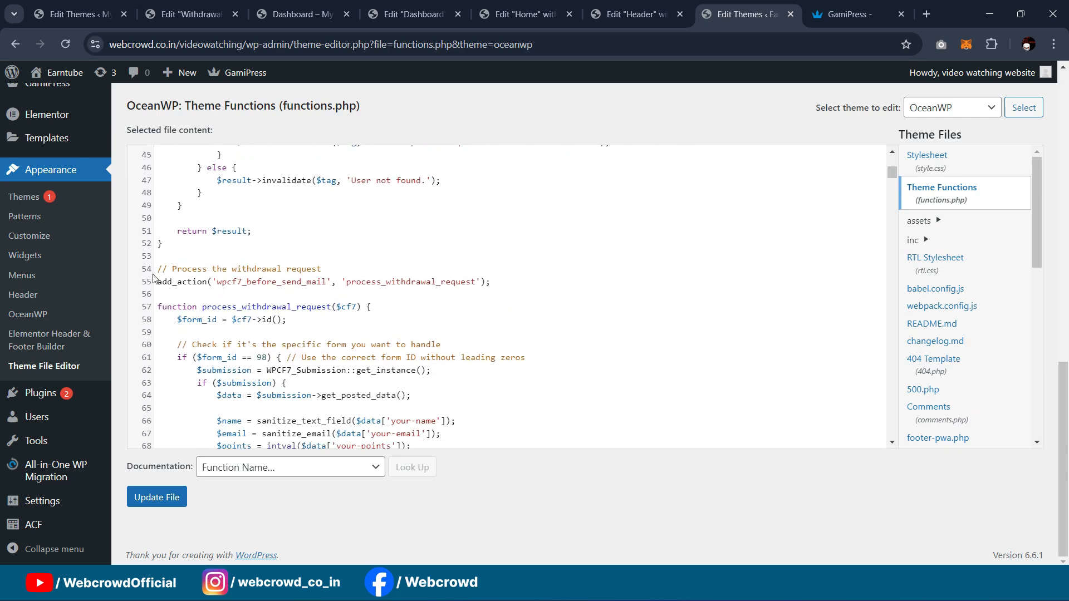
pyautogui.moveTo(158, 269); pyautogui.dragTo(367, 306)
pyautogui.moveTo(427, 296); pyautogui.dragTo(438, 350)
pyautogui.scroll(-1, 433, 293)
pyautogui.scroll(-2, 433, 287)
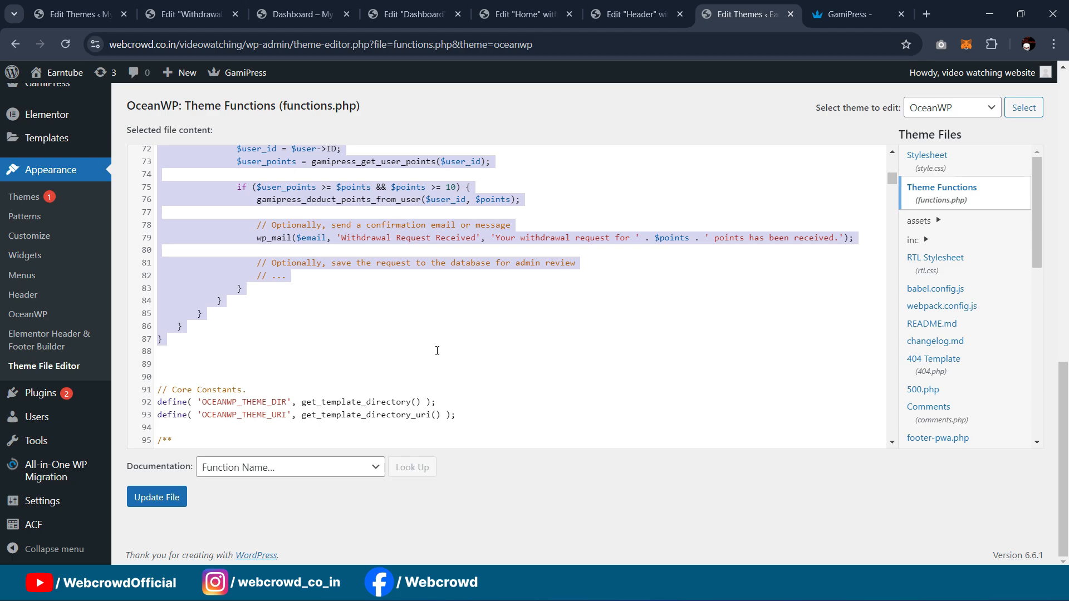
# Step: Paste process_withdrawal_request at the end of OceanWP's functions.php and save the file
pyautogui.click(183, 5)
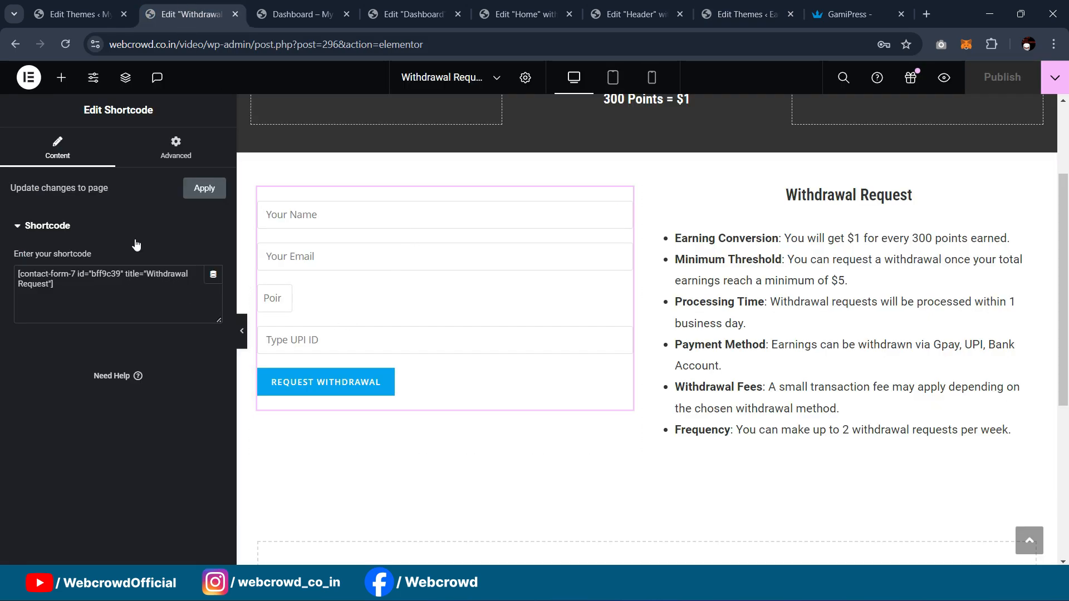
pyautogui.click(61, 4)
pyautogui.scroll(-5, 498, 282)
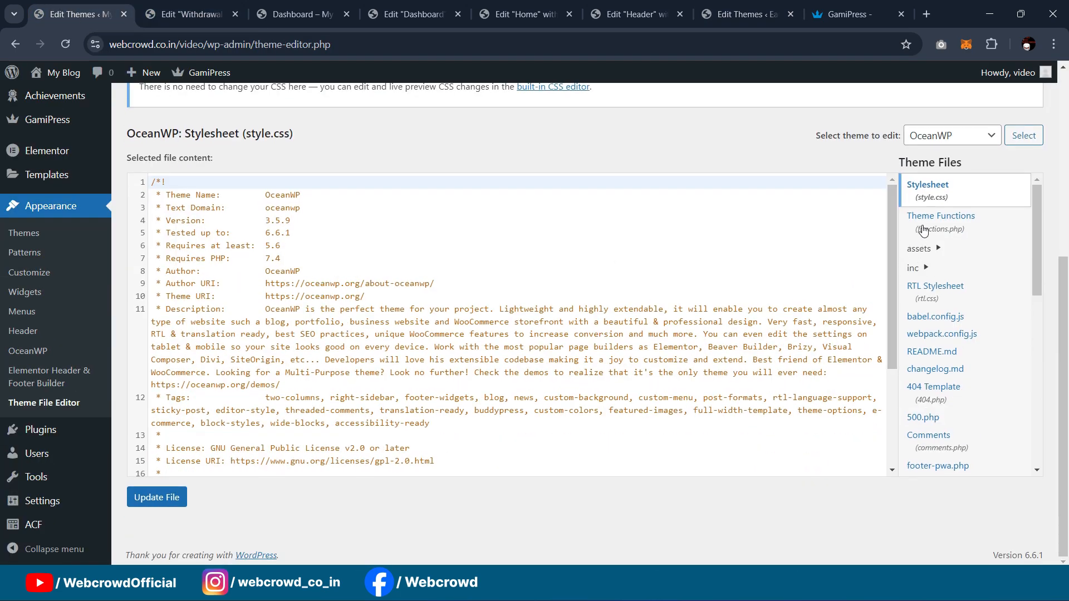
pyautogui.click(940, 222)
pyautogui.scroll(-6, 477, 281)
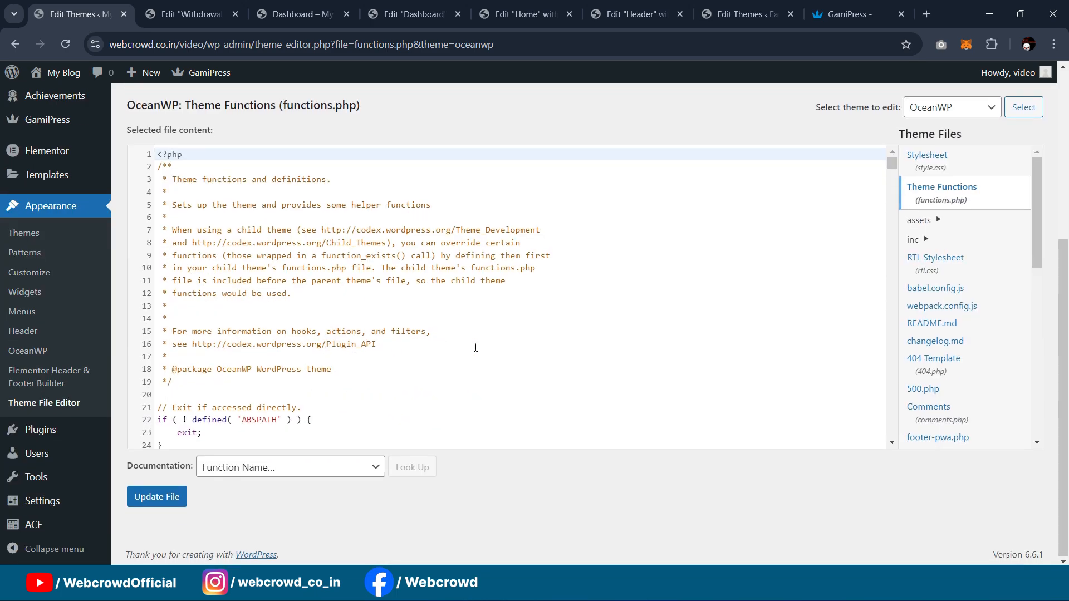
pyautogui.scroll(-15, 322, 337)
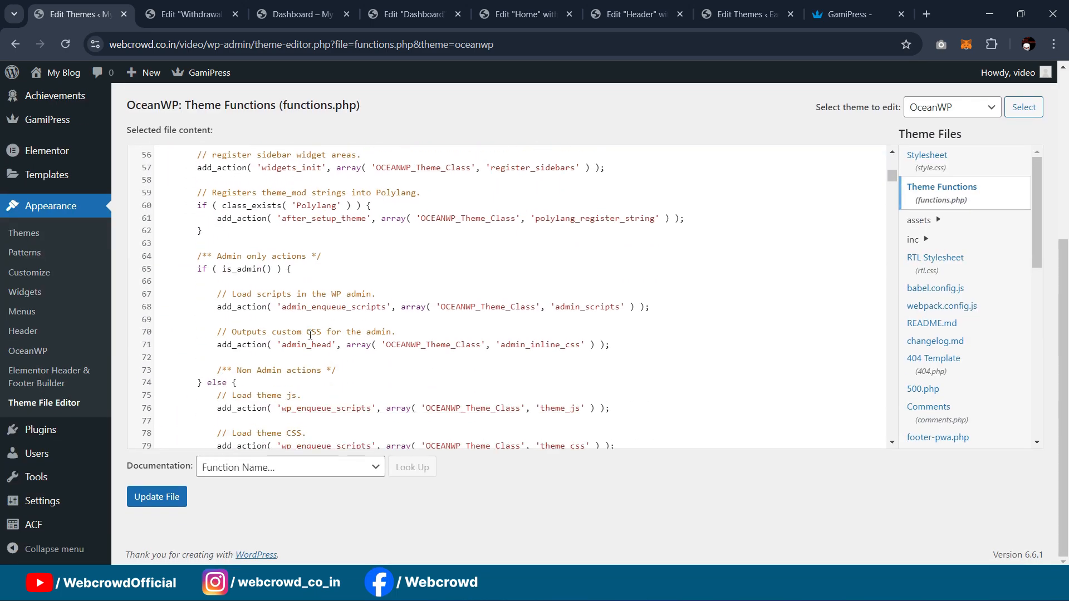
pyautogui.scroll(-8, 346, 339)
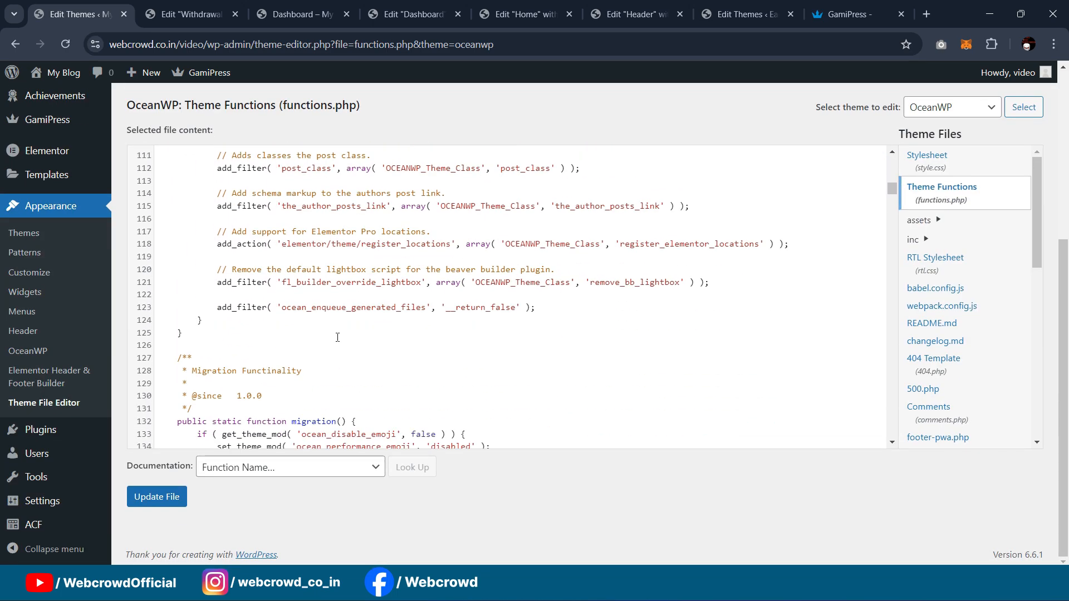
pyautogui.click(195, 335)
pyautogui.press('Return')
pyautogui.press('Return')
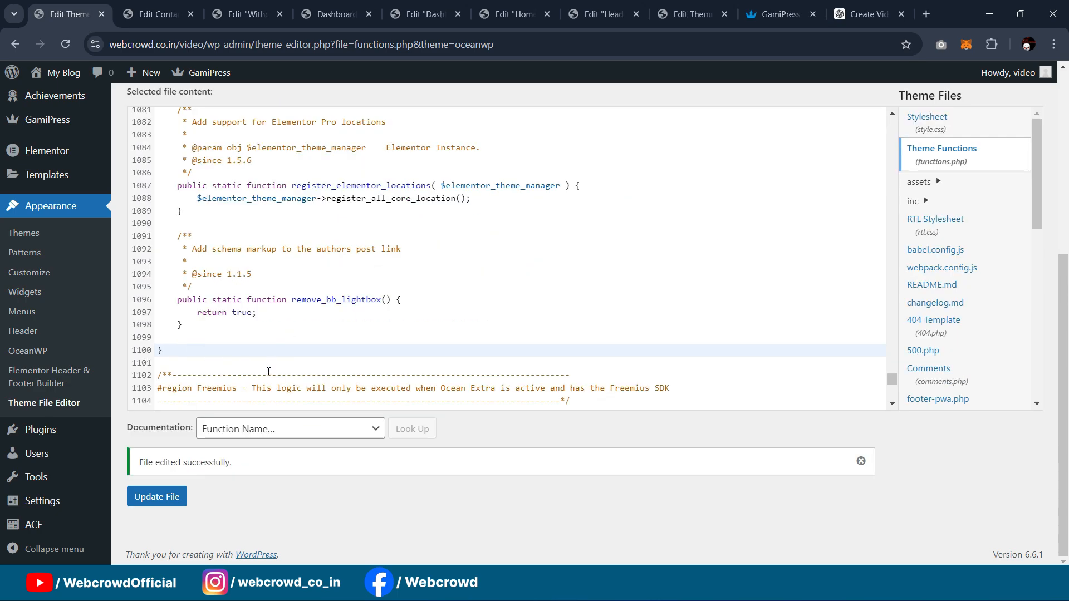
pyautogui.press('Return')
pyautogui.press('Return')
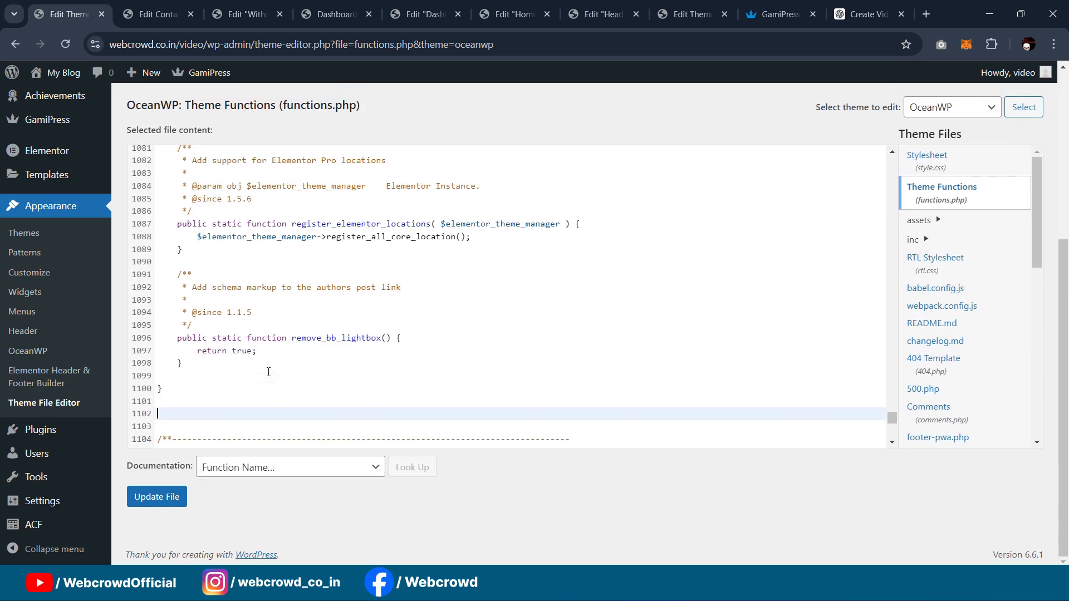
pyautogui.hotkey('ctrl', 'v')
pyautogui.scroll(-1, 272, 265)
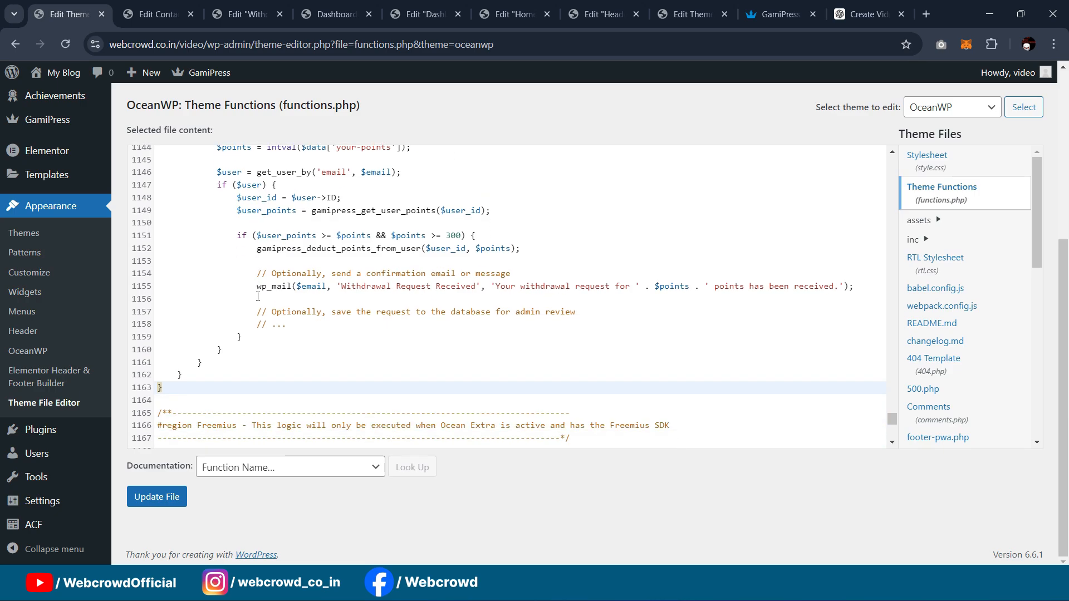
pyautogui.click(155, 497)
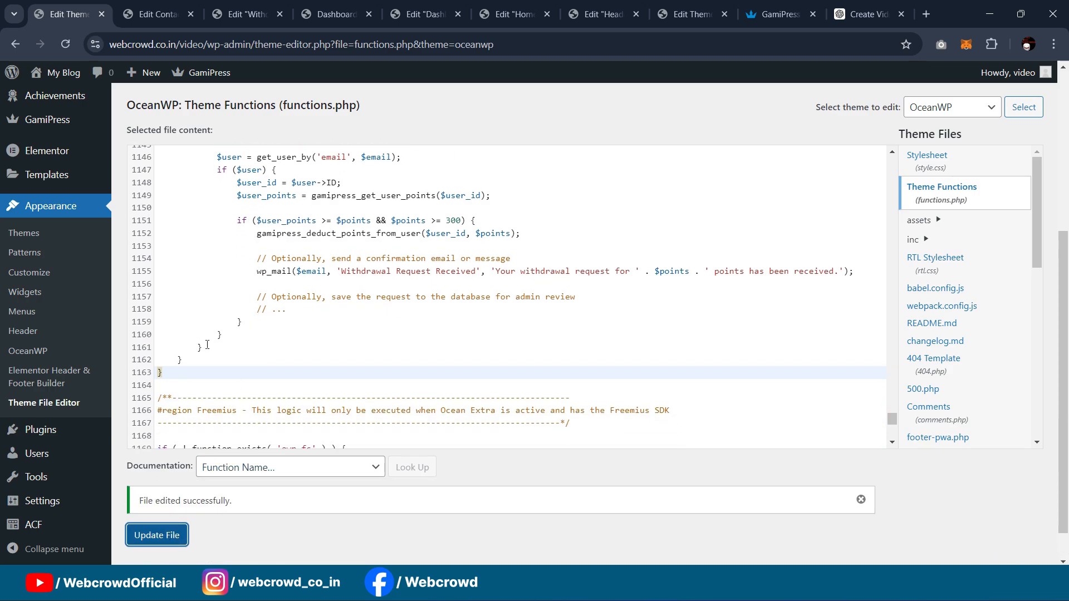
# Step: Review the saved functions.php code and the other open site tabs
pyautogui.scroll(1, 396, 361)
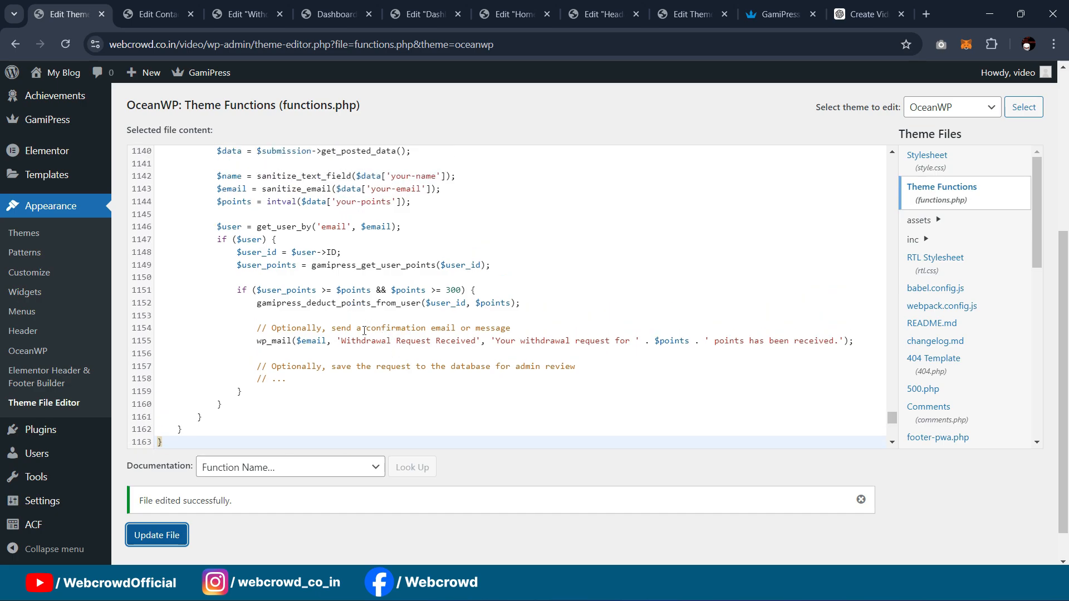
pyautogui.scroll(2, 429, 311)
pyautogui.scroll(-2, 412, 309)
pyautogui.scroll(3, 389, 306)
pyautogui.scroll(-3, 387, 306)
pyautogui.scroll(4, 376, 305)
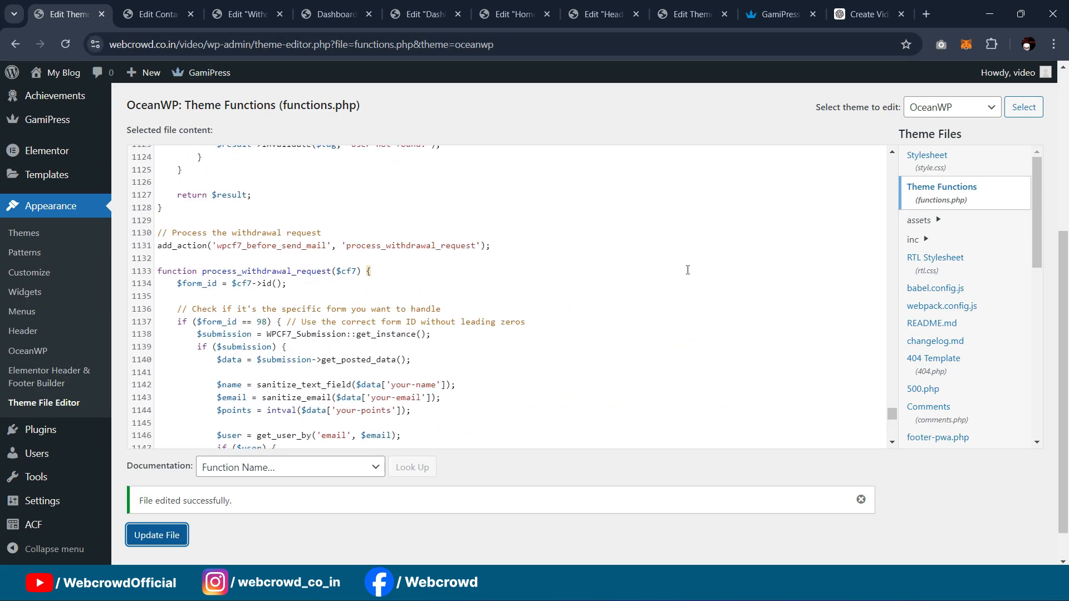
pyautogui.scroll(2, 610, 305)
pyautogui.scroll(-3, 610, 305)
pyautogui.click(248, 14)
pyautogui.click(159, 14)
pyautogui.click(357, 5)
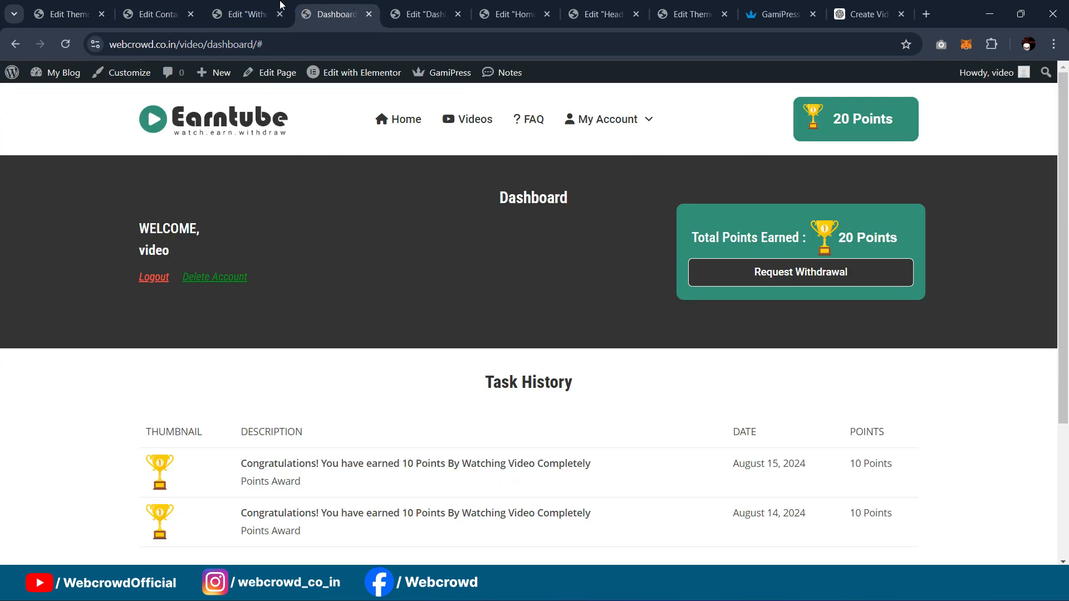
pyautogui.click(255, 8)
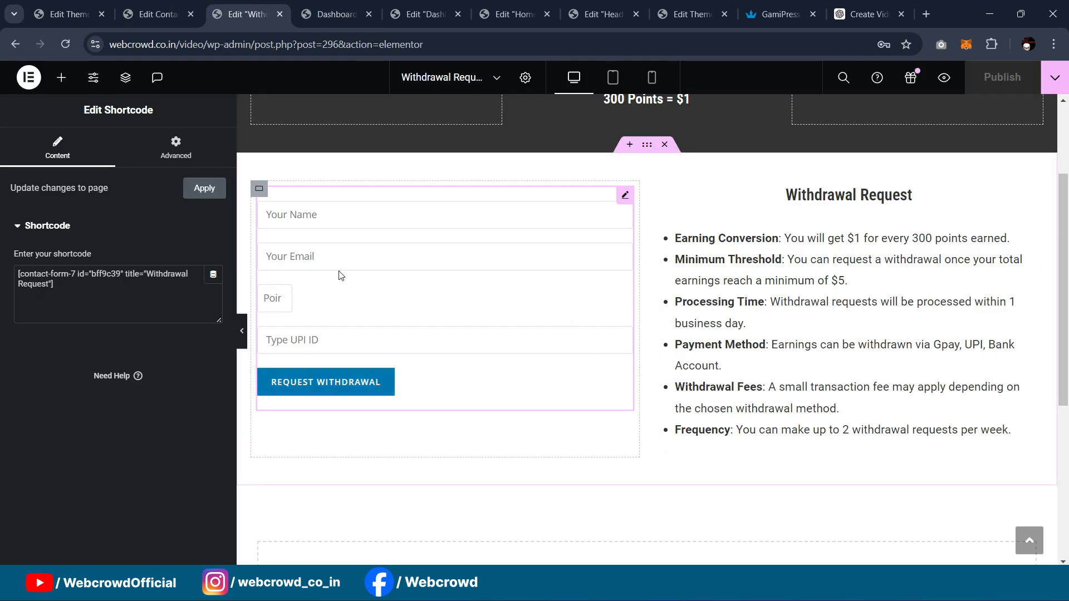
pyautogui.click(159, 14)
pyautogui.click(69, 14)
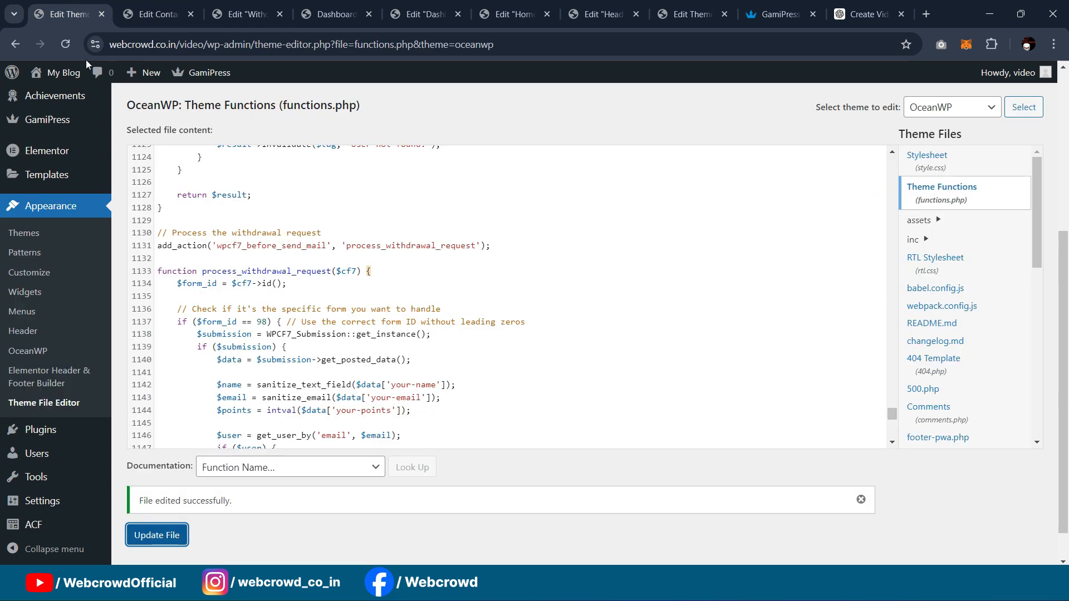
pyautogui.scroll(4, 35, 208)
# Step: View the live Withdrawal Request page from the Pages list
pyautogui.moveTo(37, 182)
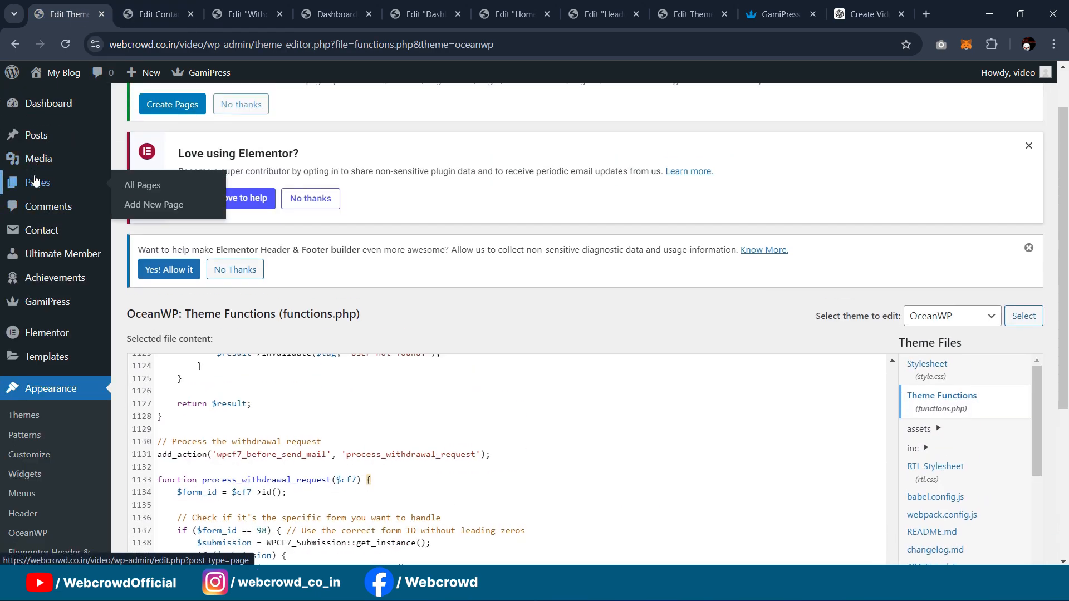
pyautogui.keyDown('ctrl'); pyautogui.keyDown('shift'); pyautogui.click(133, 186); pyautogui.keyUp('shift'); pyautogui.keyUp('ctrl')
pyautogui.scroll(-8, 329, 223)
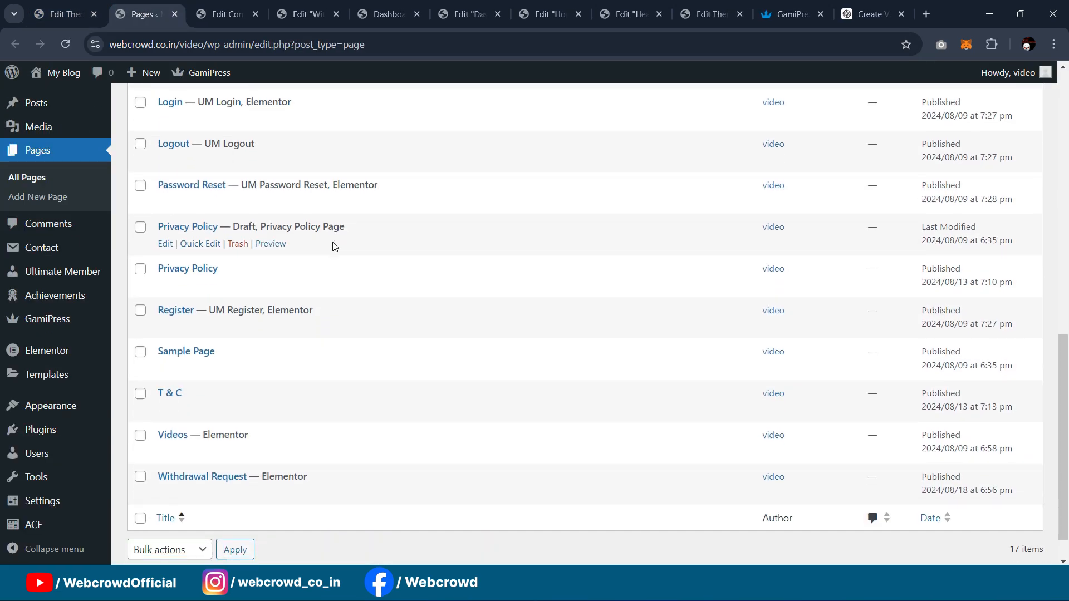
pyautogui.scroll(-1, 335, 246)
pyautogui.keyDown('ctrl'); pyautogui.click(265, 452); pyautogui.keyUp('ctrl')
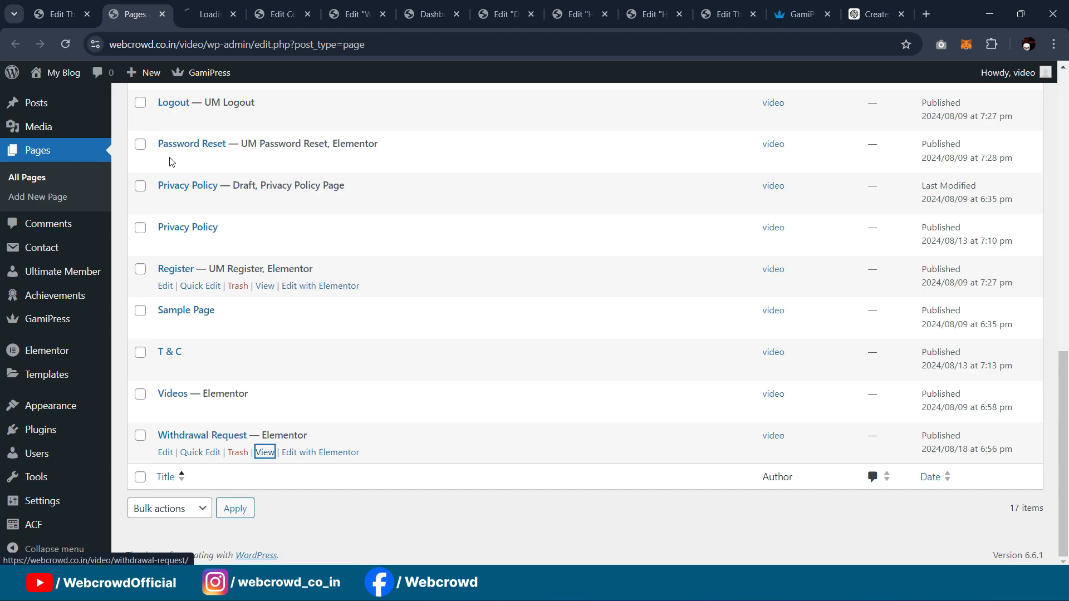
pyautogui.hotkey('ctrl', 'Tab')
# Step: Inspect the Request Withdrawal button's submit input in DevTools, then close DevTools
pyautogui.scroll(-4, 520, 281)
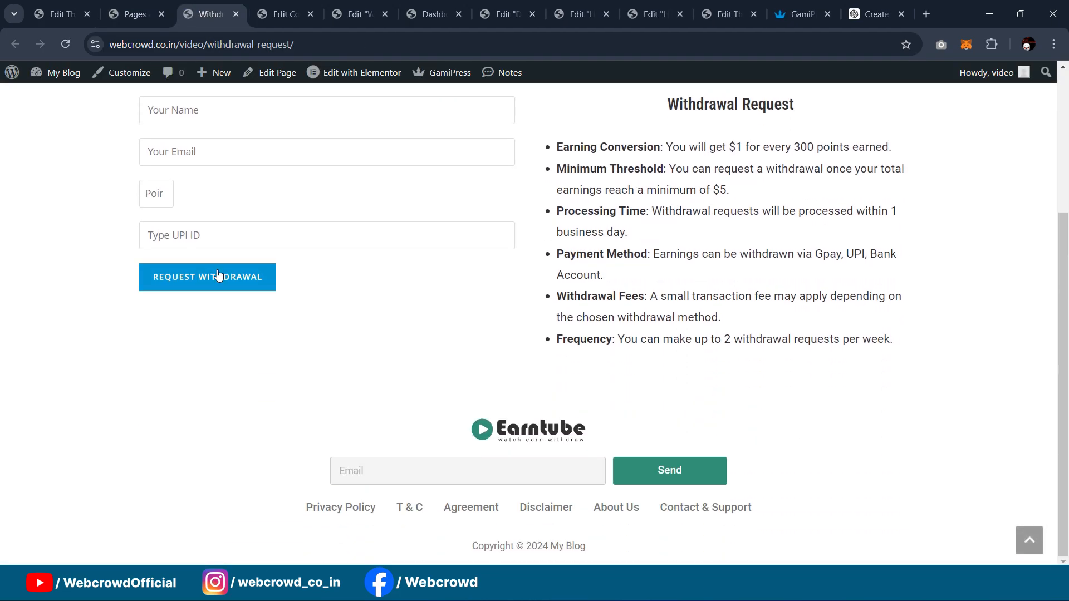
pyautogui.rightClick(217, 274)
pyautogui.click(289, 522)
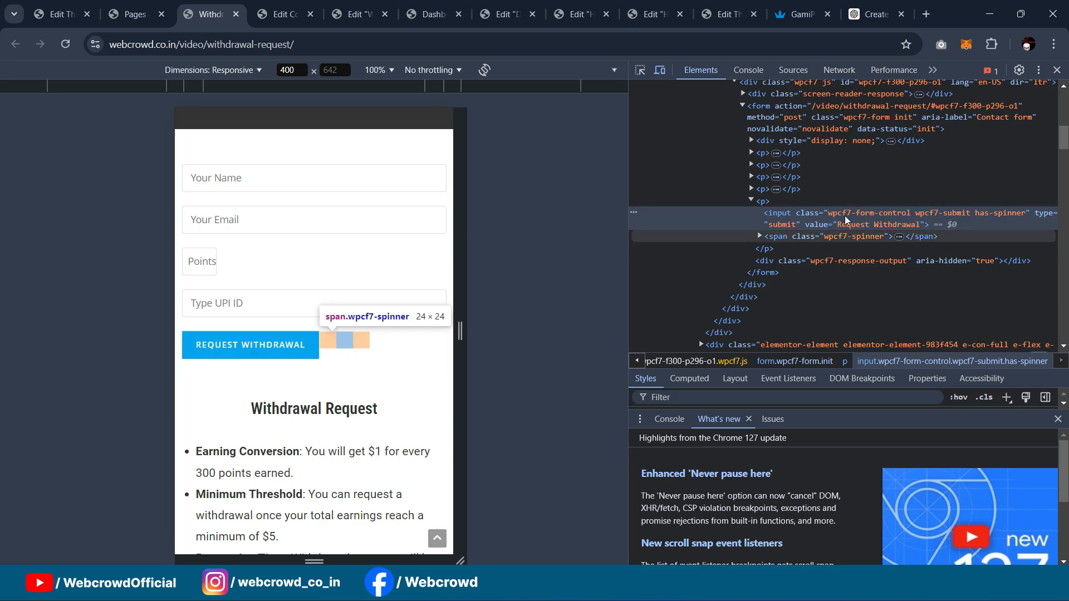
pyautogui.click(1056, 69)
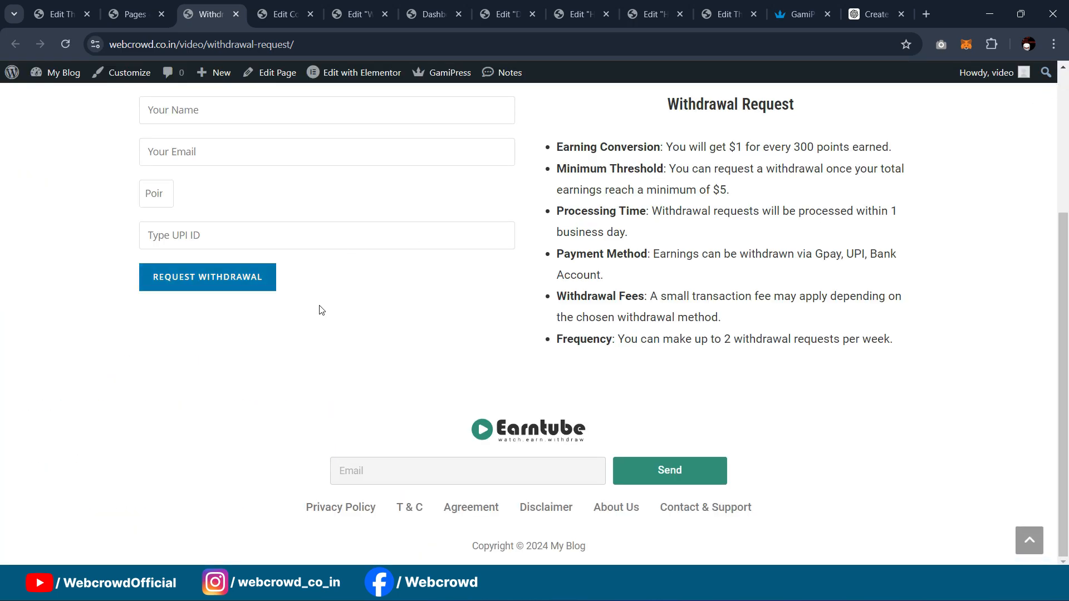
# Step: Fill the form with the autofilled name and email, 10 points and UPI ID 'abc'
pyautogui.scroll(4, 318, 308)
pyautogui.click(222, 317)
pyautogui.click(211, 357)
pyautogui.click(176, 374)
pyautogui.click(215, 415)
pyautogui.click(145, 418)
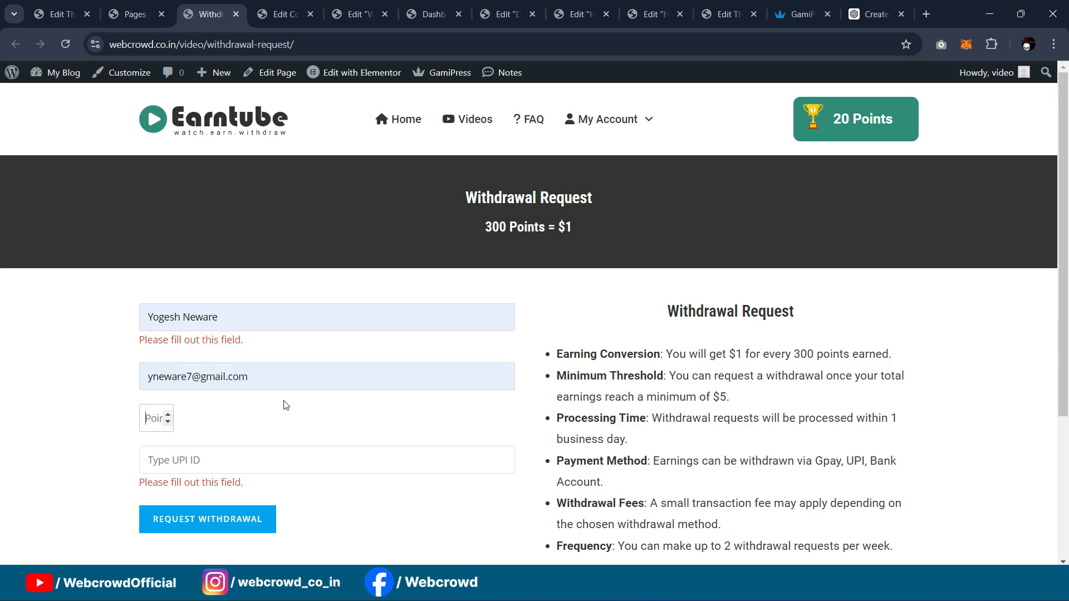
pyautogui.write('10')
pyautogui.click(214, 462)
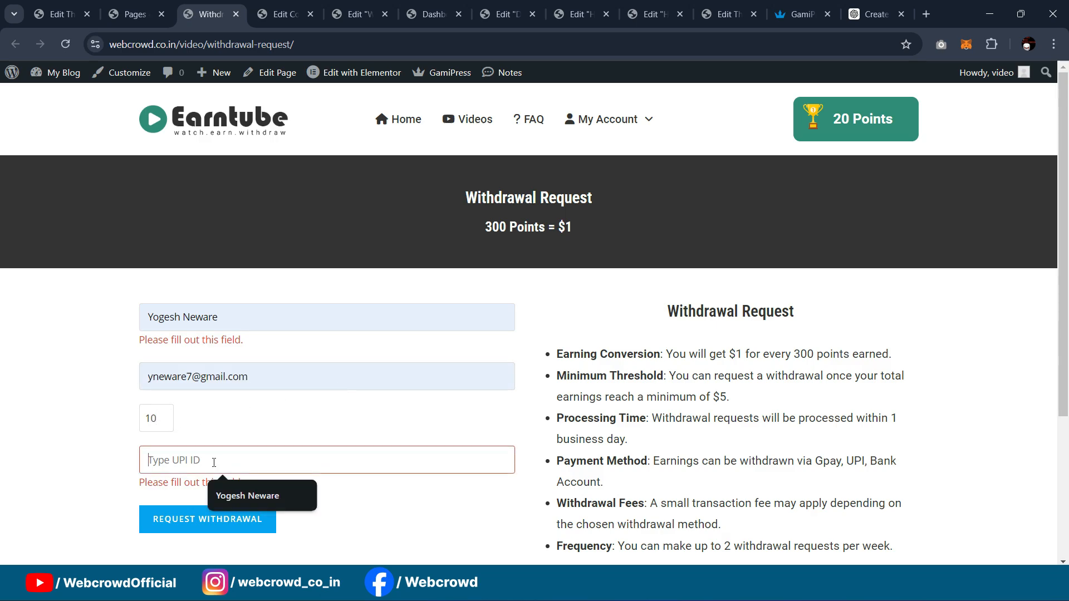
pyautogui.write('abc@oksbi')
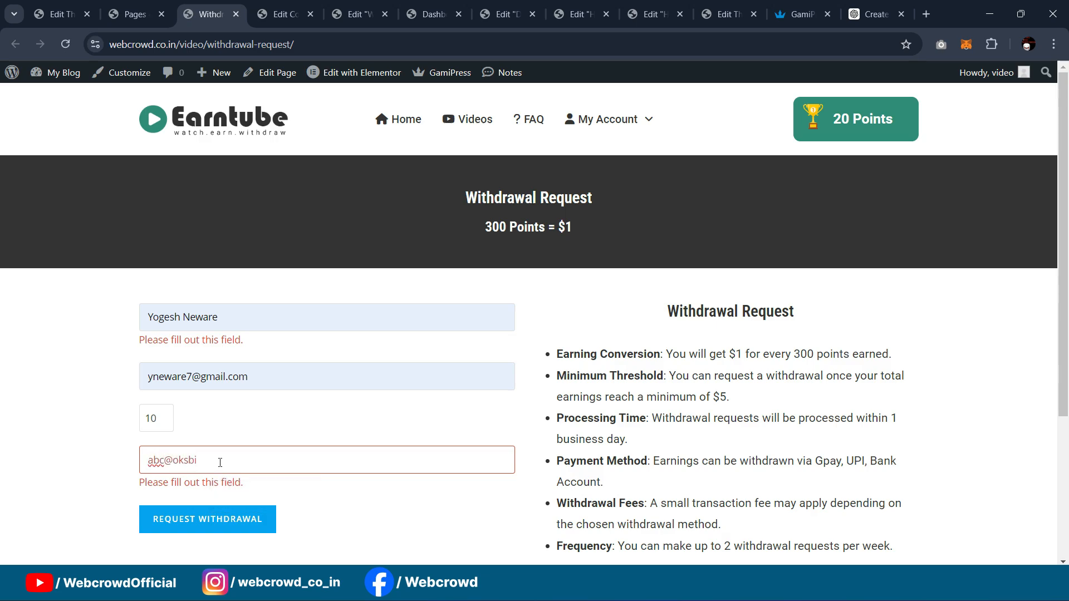
pyautogui.click(230, 431)
pyautogui.scroll(-3, 362, 311)
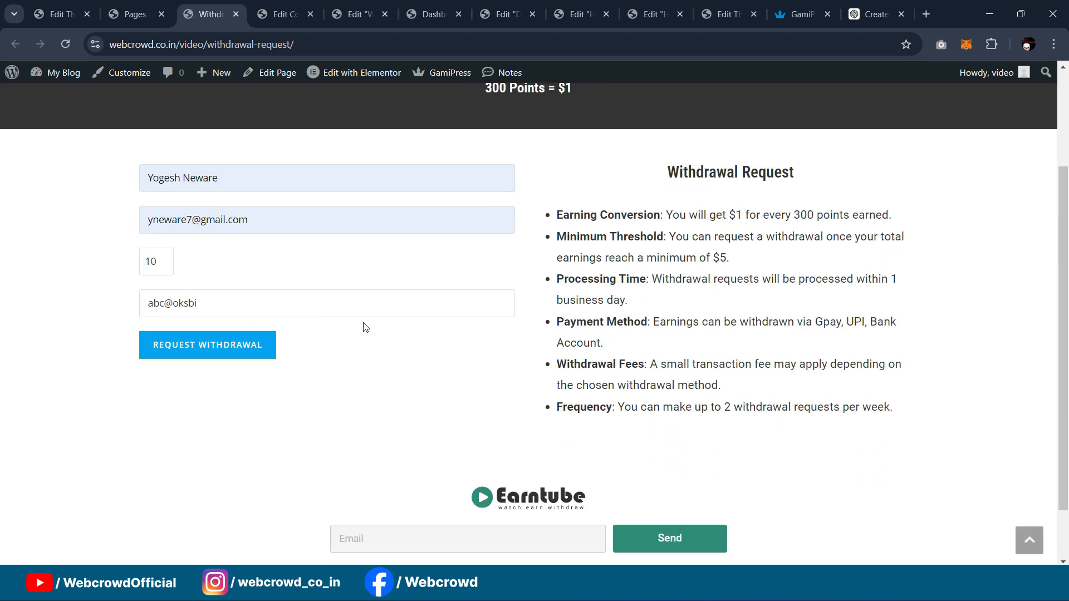
pyautogui.scroll(2, 251, 329)
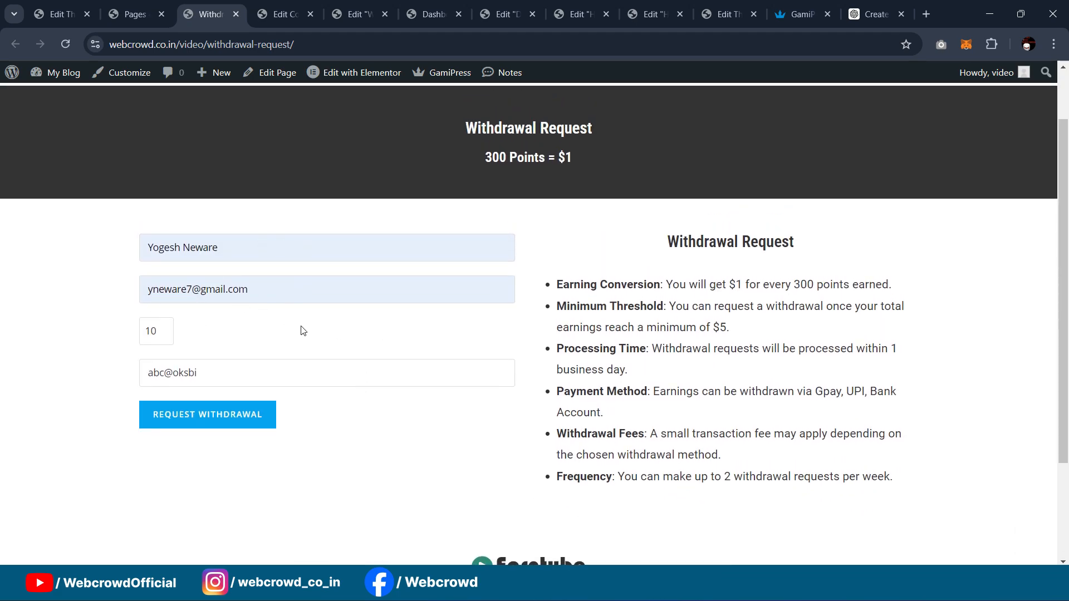
# Step: Submit the withdrawal request and confirm the Insufficient funds error appears
pyautogui.click(195, 414)
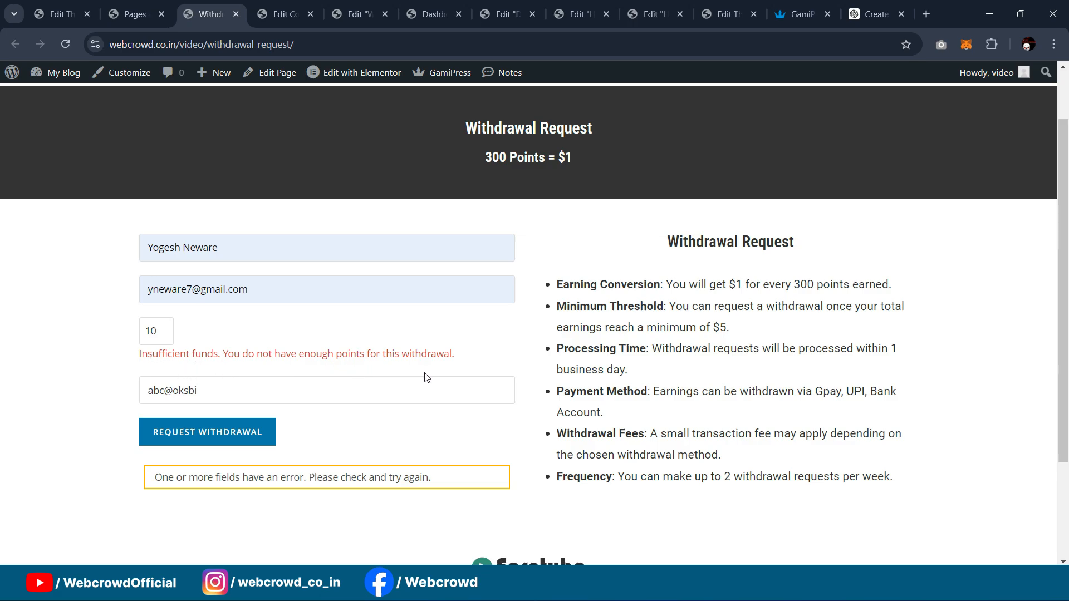
pyautogui.scroll(-3, 445, 352)
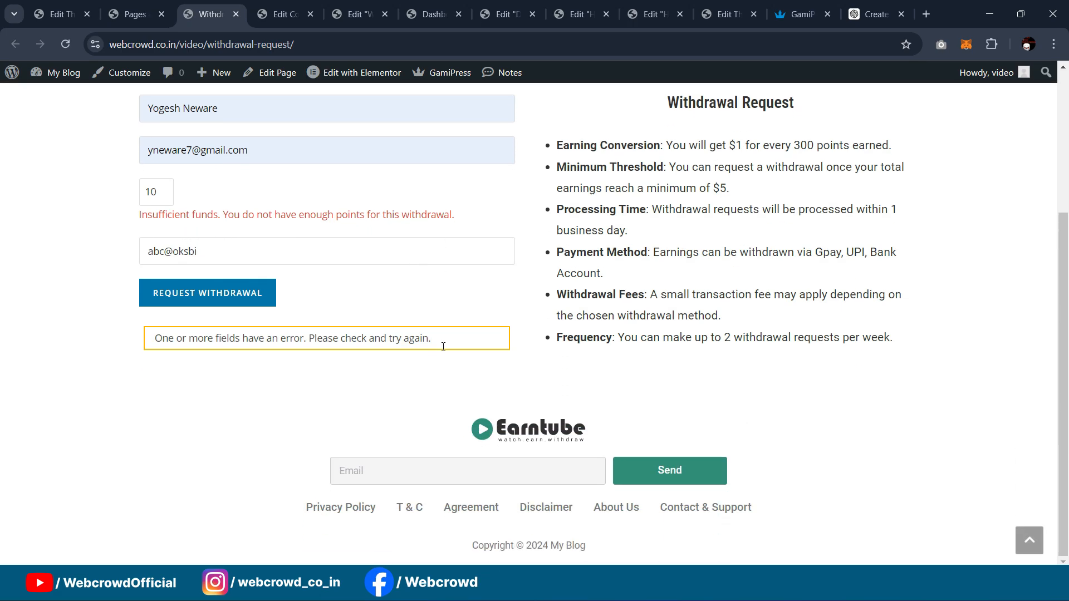
pyautogui.scroll(4, 286, 306)
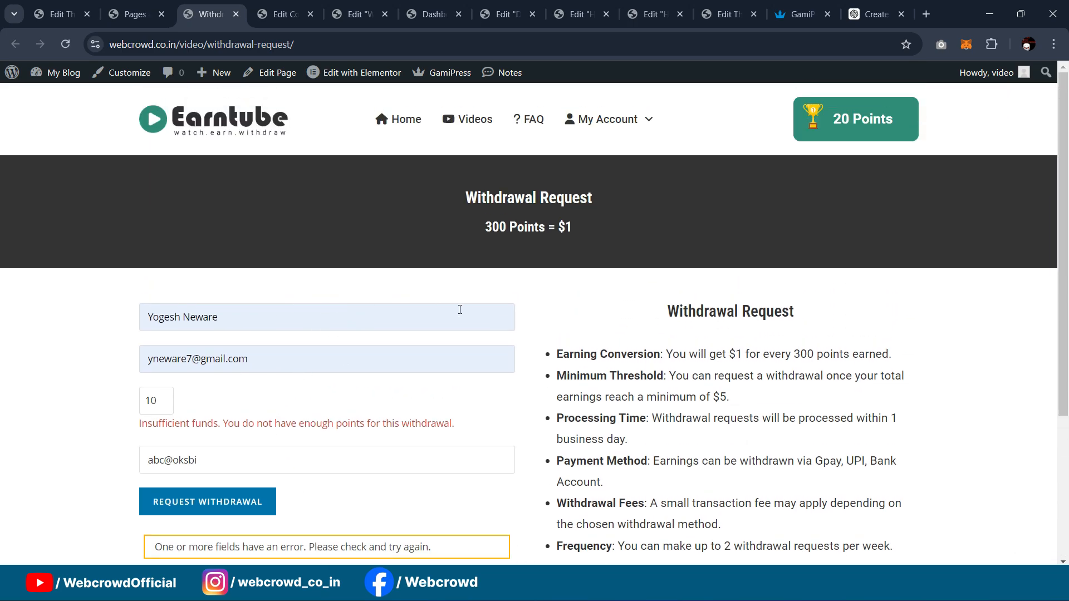
pyautogui.scroll(-3, 346, 336)
pyautogui.scroll(3, 613, 337)
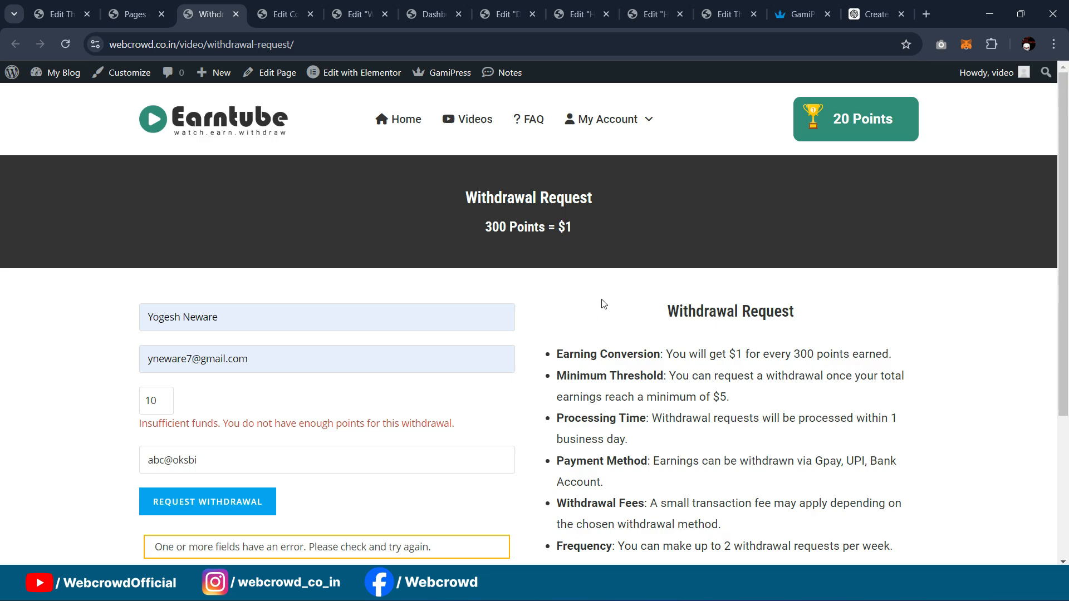
pyautogui.scroll(-4, 603, 303)
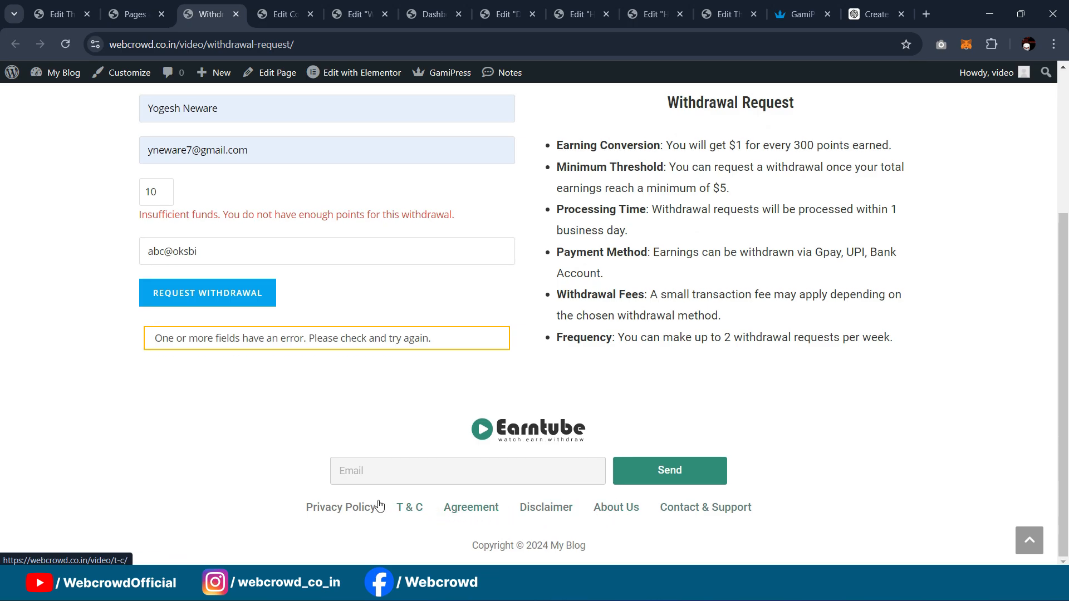
pyautogui.scroll(3, 811, 494)
pyautogui.scroll(-3, 818, 375)
pyautogui.scroll(3, 833, 405)
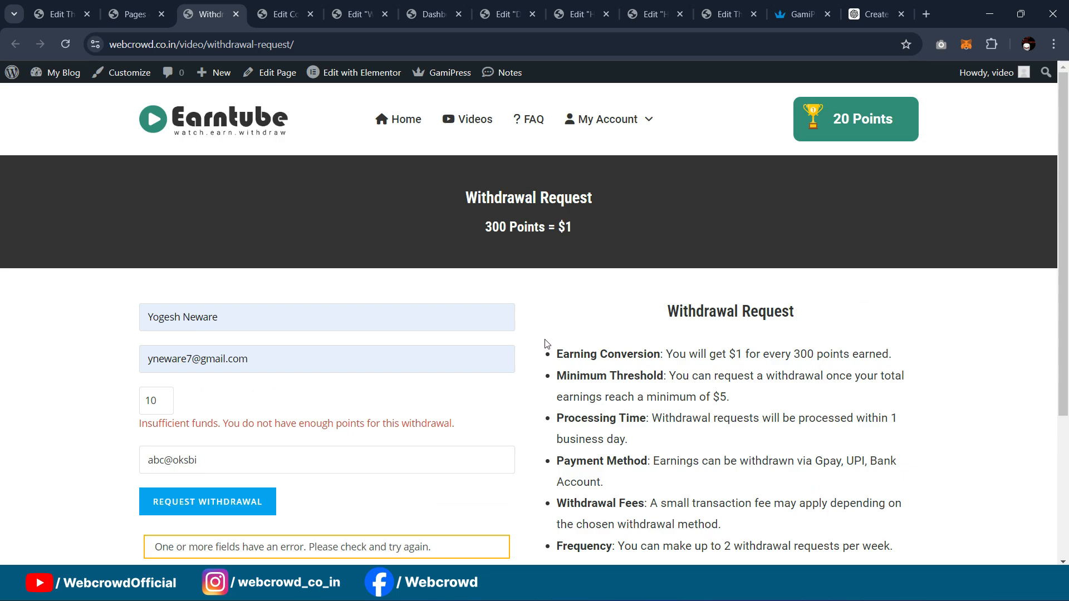
pyautogui.scroll(-3, 545, 343)
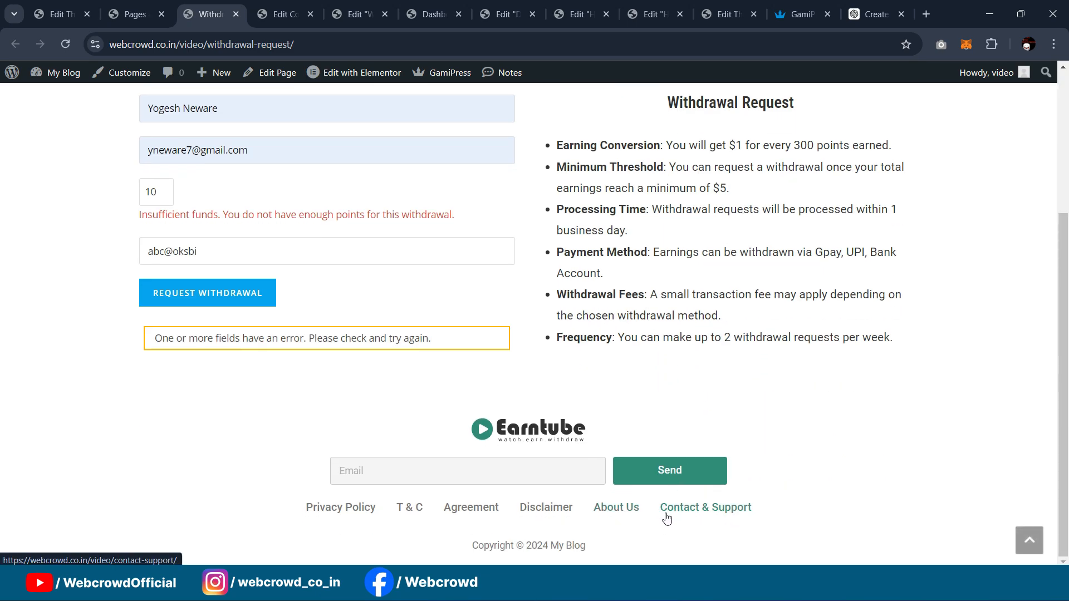
pyautogui.scroll(3, 919, 412)
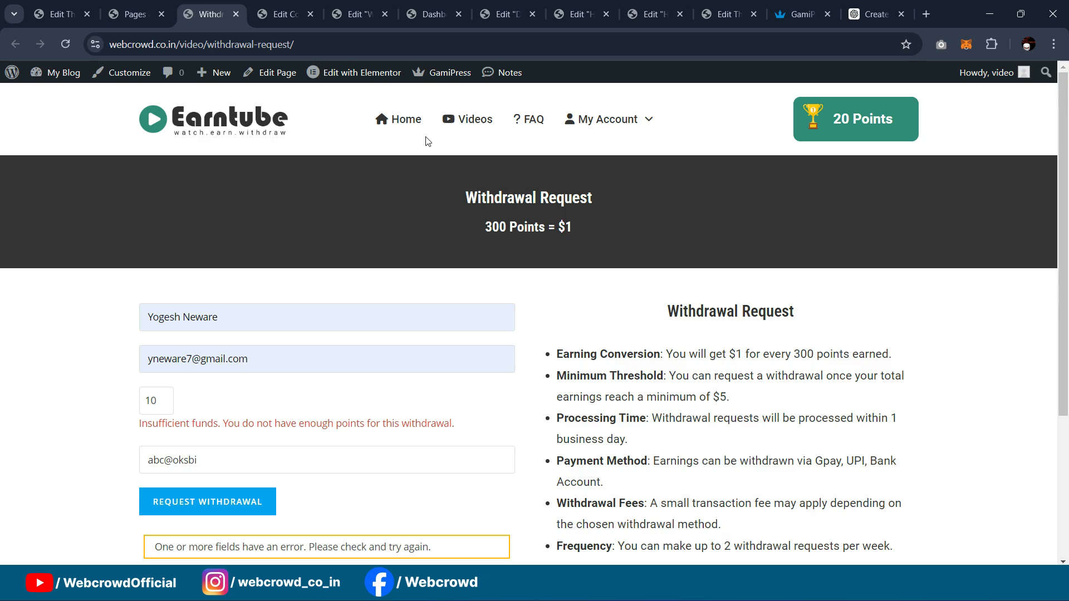
pyautogui.click(919, 19)
# Step: Browse the Video Watching WordPress Website page on webcrowd.co.in, then return to the Earntube tab
pyautogui.write('webcrowd.co.in')
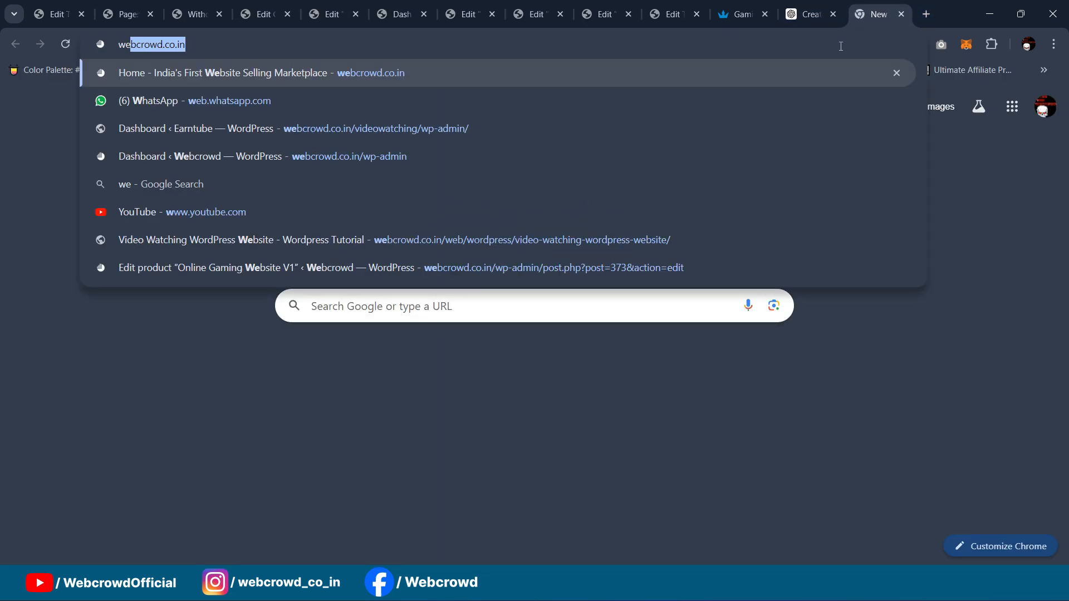
pyautogui.press('Return')
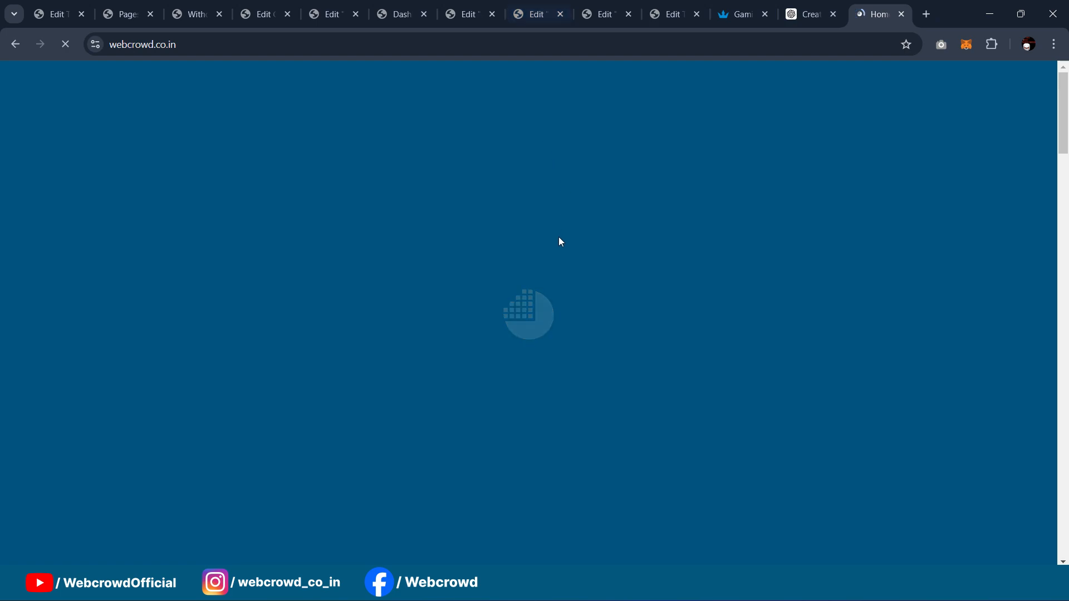
pyautogui.scroll(-5, 645, 203)
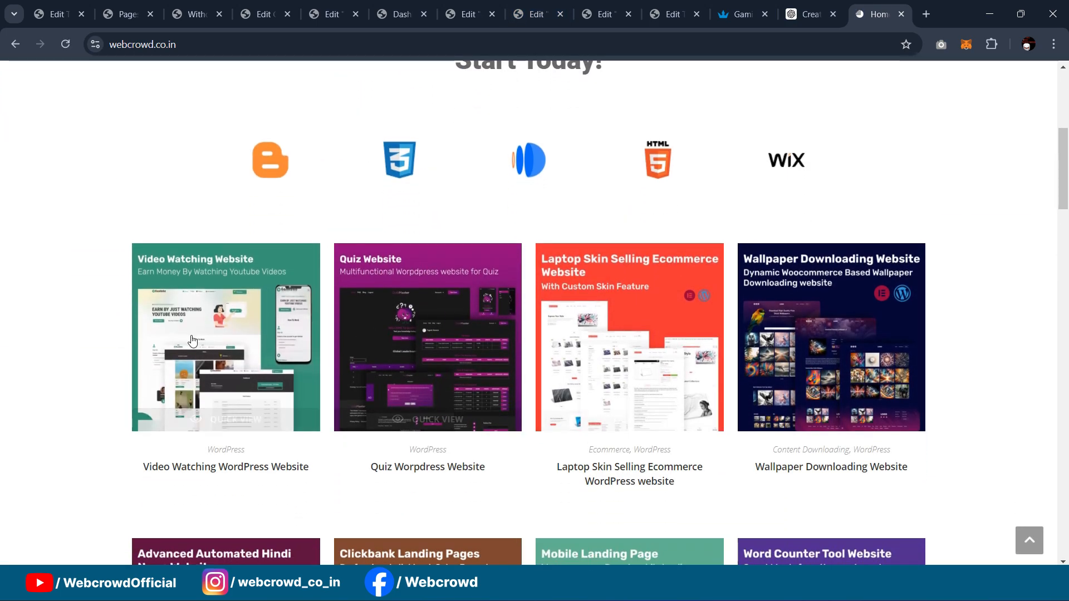
pyautogui.scroll(-1, 176, 349)
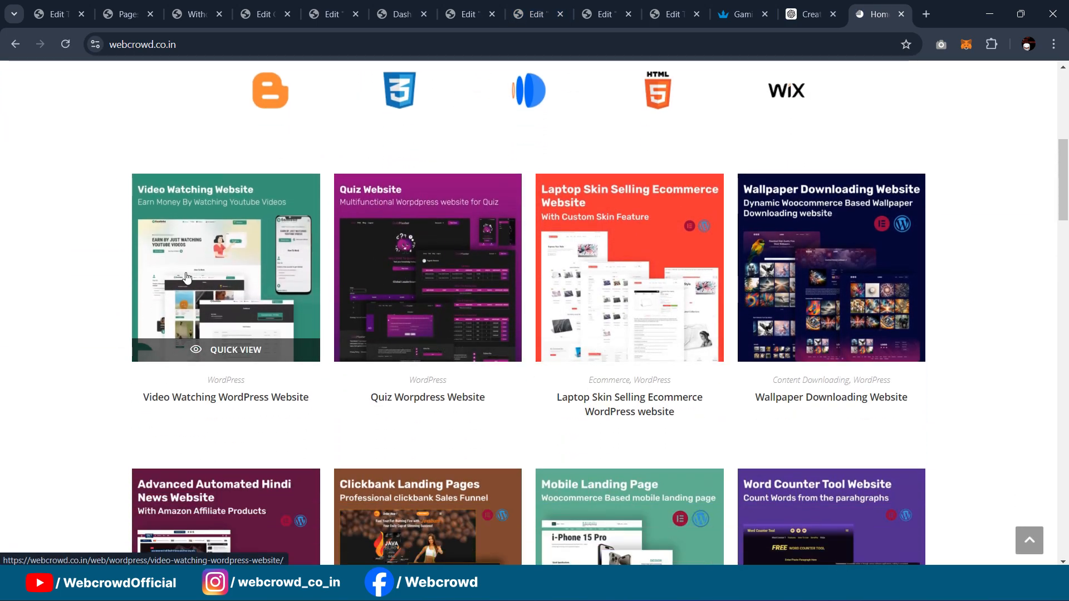
pyautogui.click(222, 281)
pyautogui.scroll(-3, 754, 248)
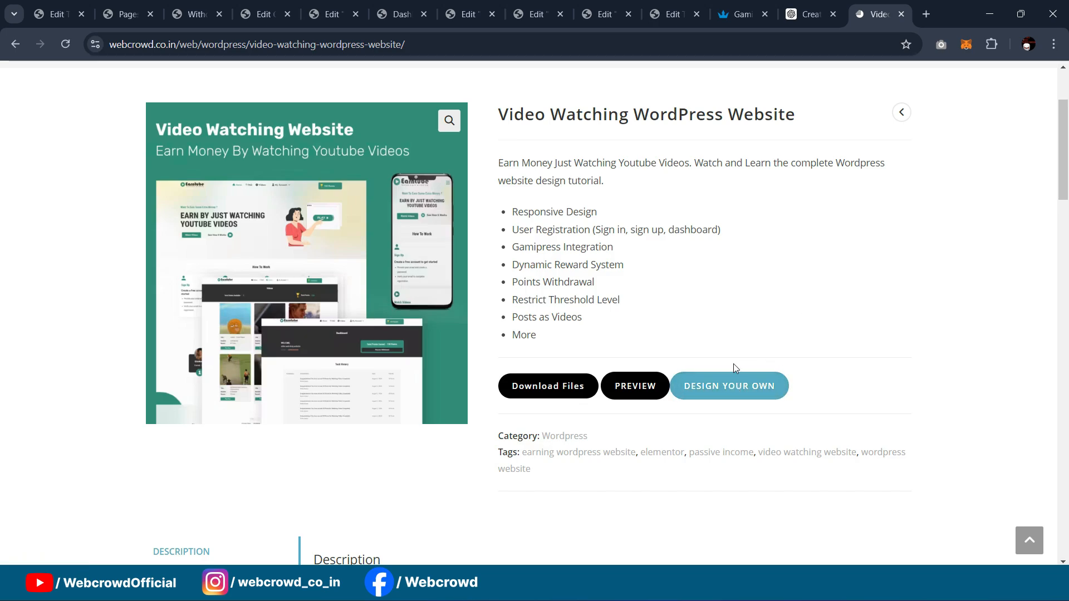
pyautogui.scroll(-1, 782, 275)
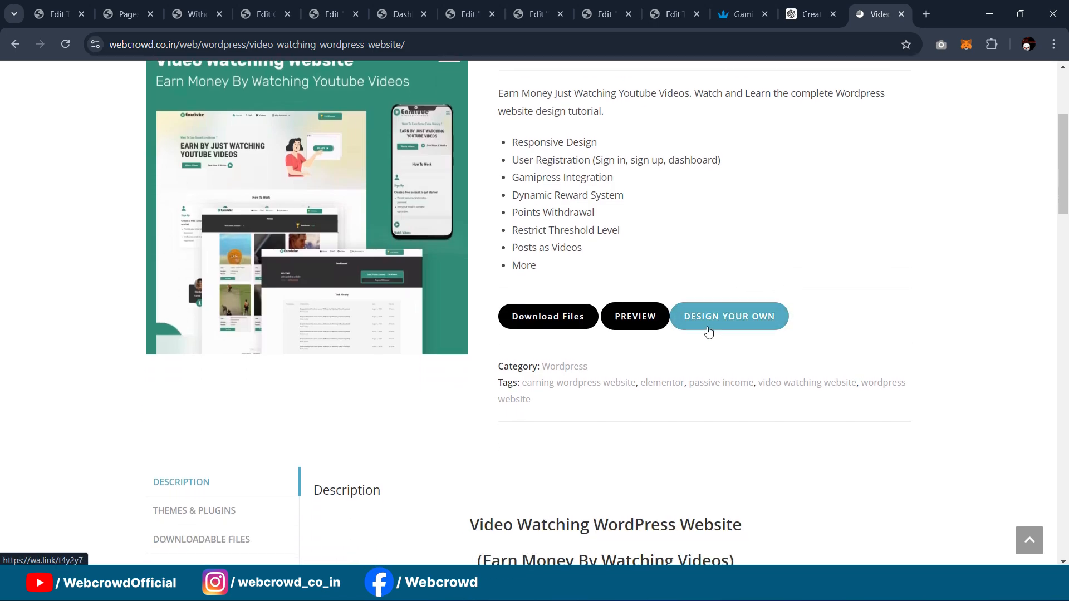
pyautogui.scroll(1, 740, 312)
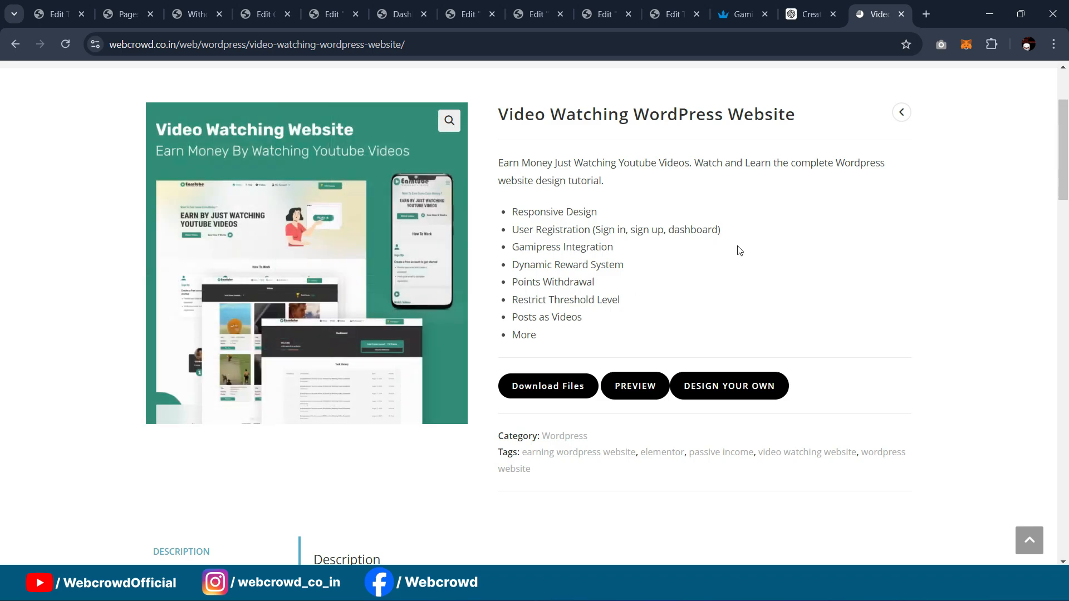
pyautogui.scroll(3, 840, 236)
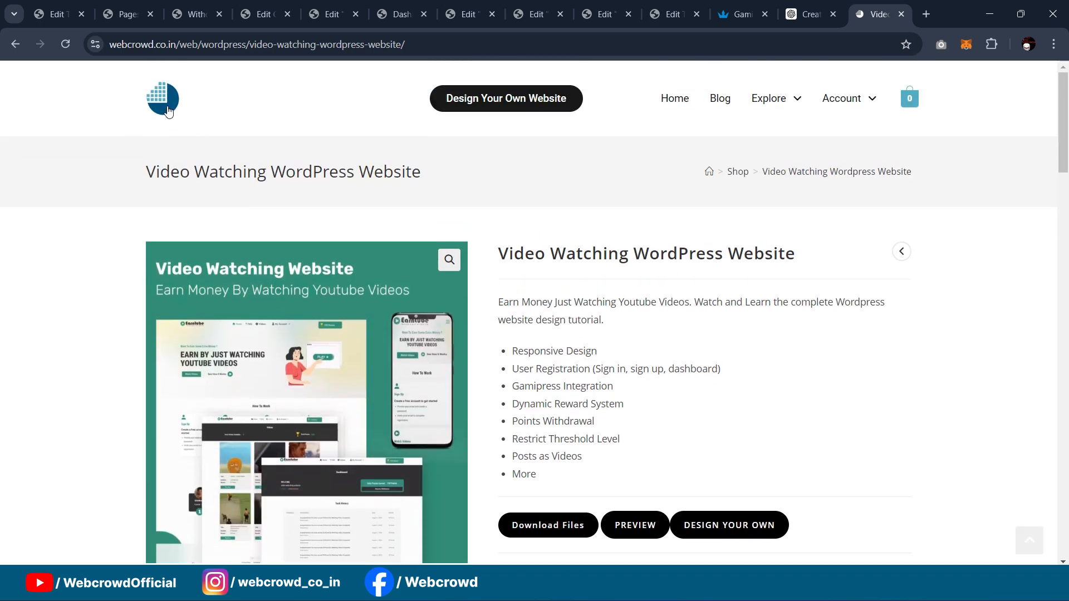
pyautogui.click(138, 13)
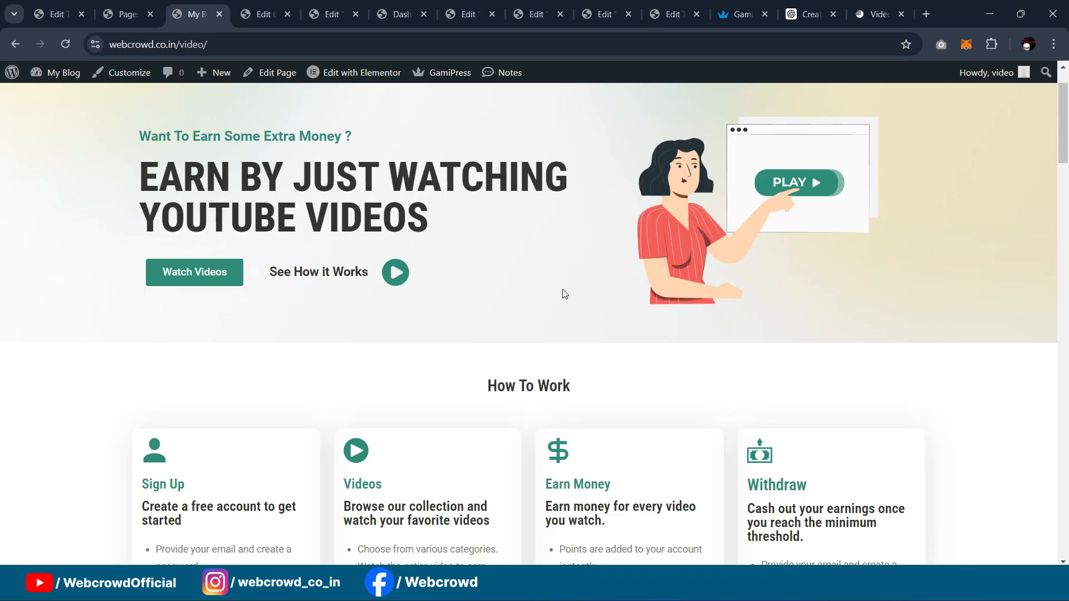